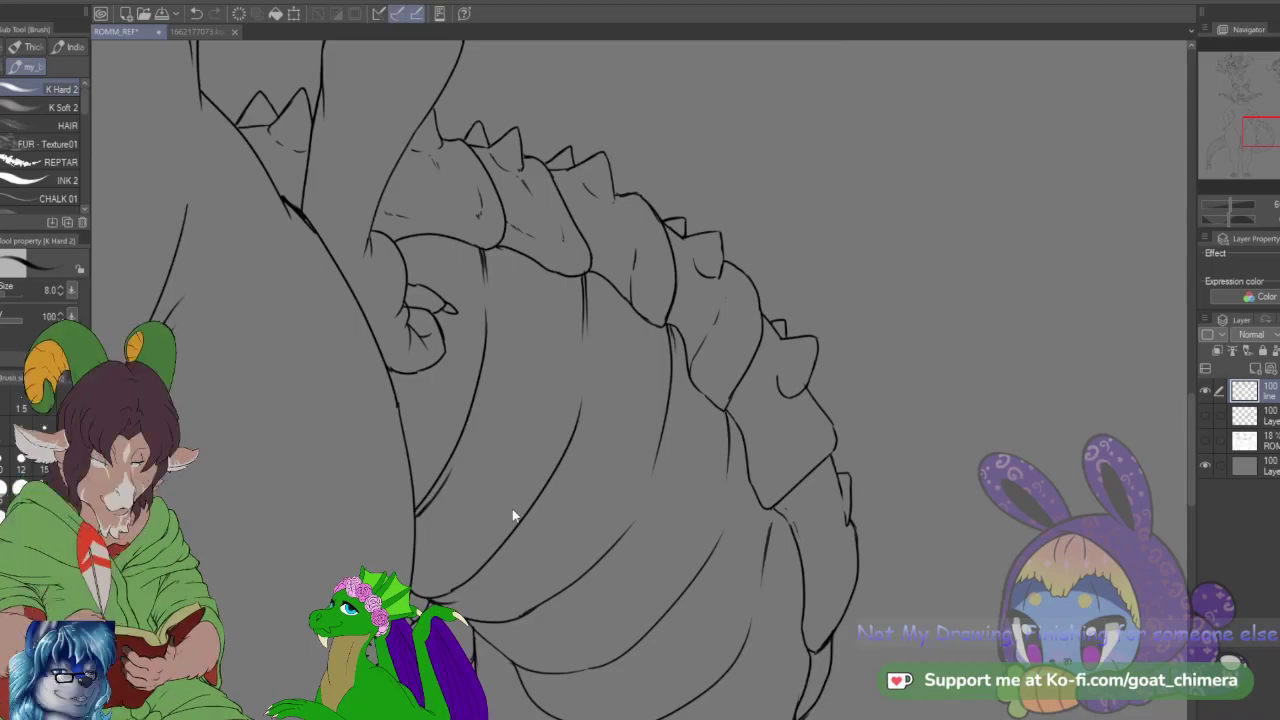
{"action": "scroll", "coordinate": [512, 515], "scroll_direction": "down", "scroll_amount": 2}
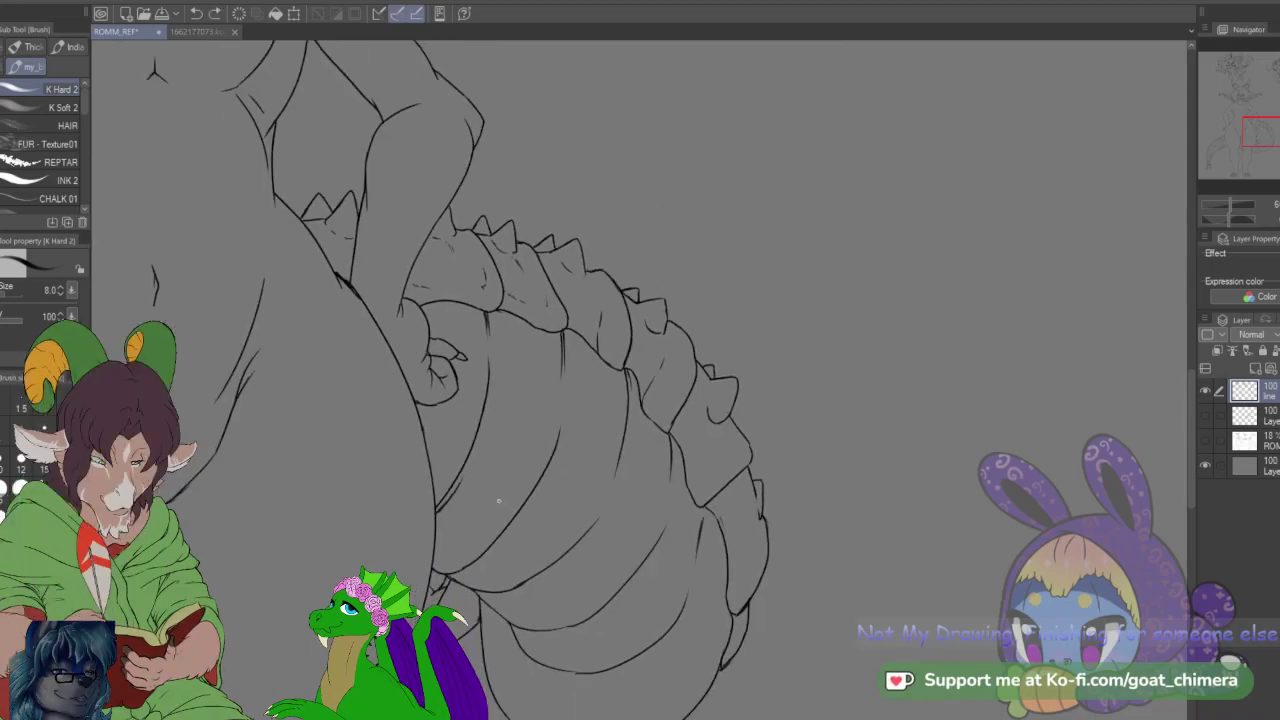
{"action": "scroll", "coordinate": [452, 575], "scroll_direction": "up", "scroll_amount": 3}
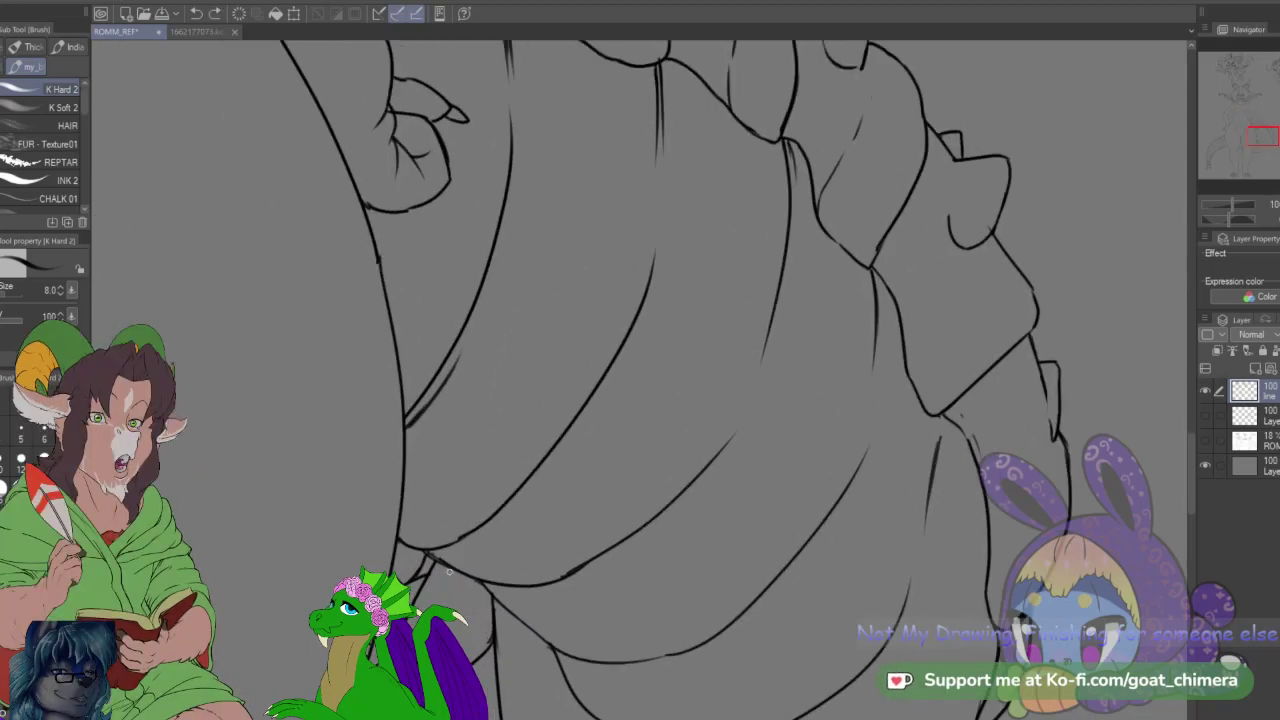
{"action": "key", "text": "e"}
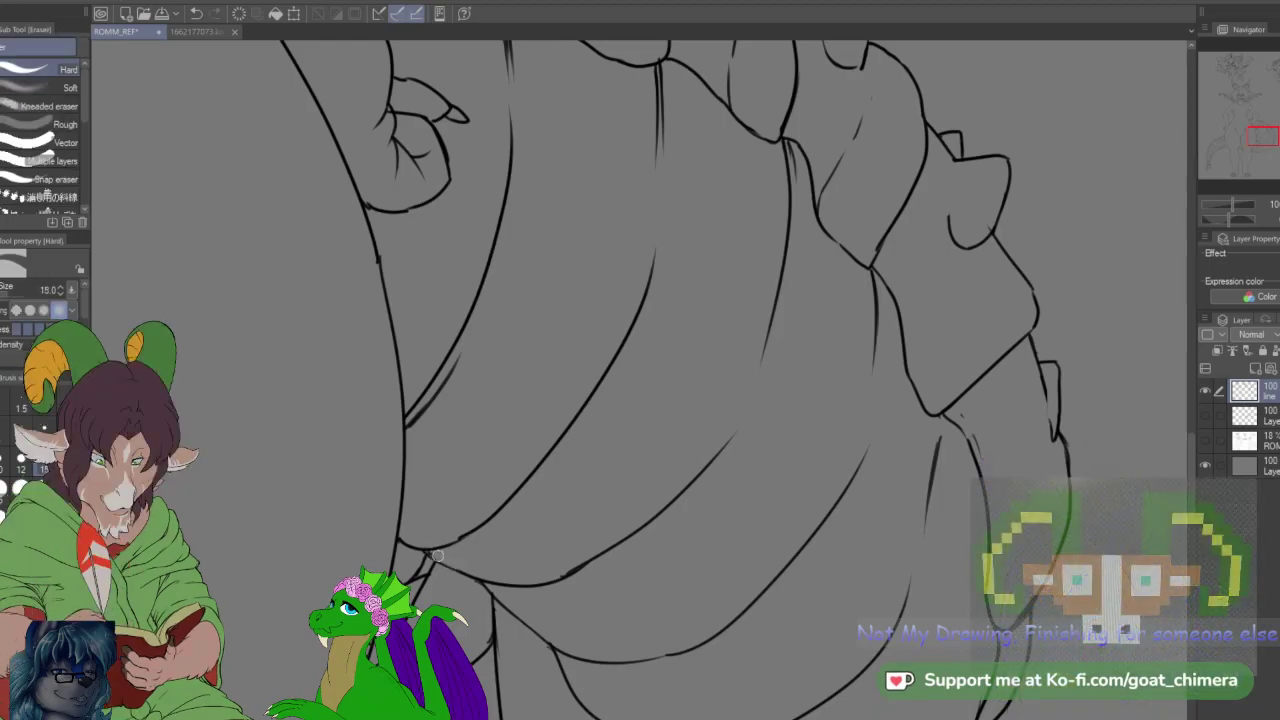
{"action": "key", "text": "b"}
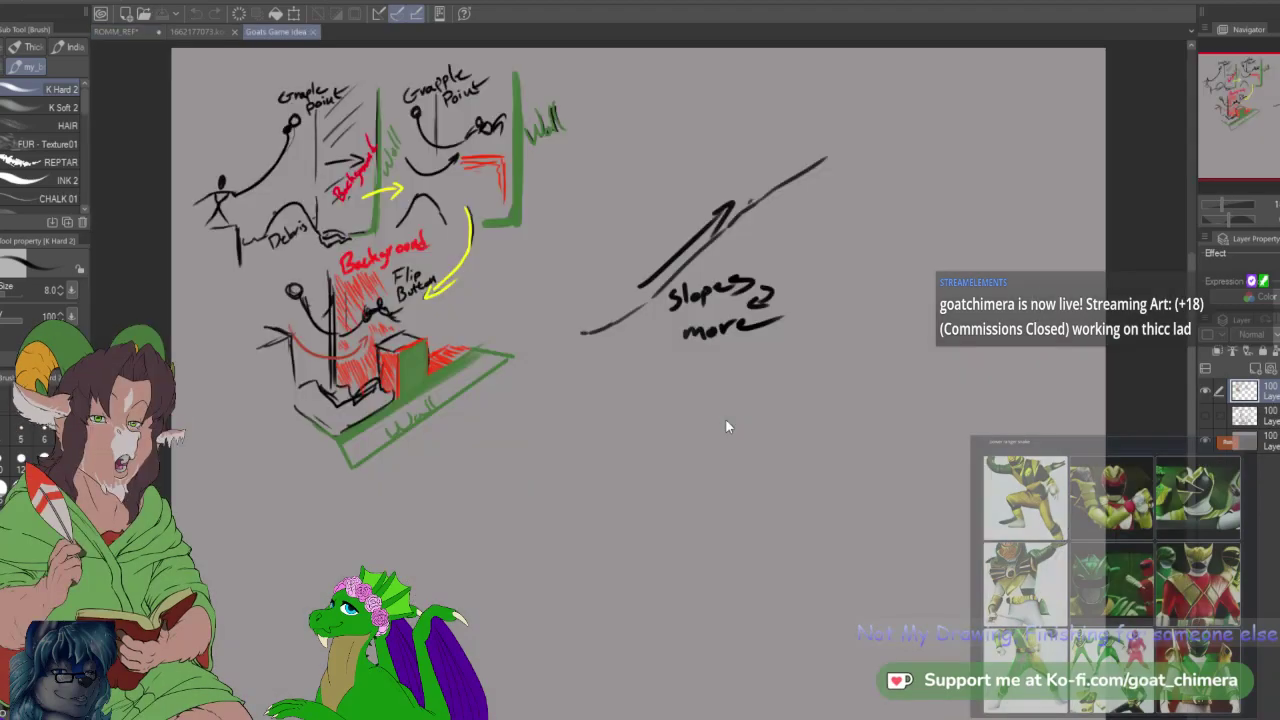
Step: Add a new layer to the Goats Game Idea canvas and hide the layer holding the grapple and slope sketches
{"action": "left_click", "coordinate": [722, 437]}
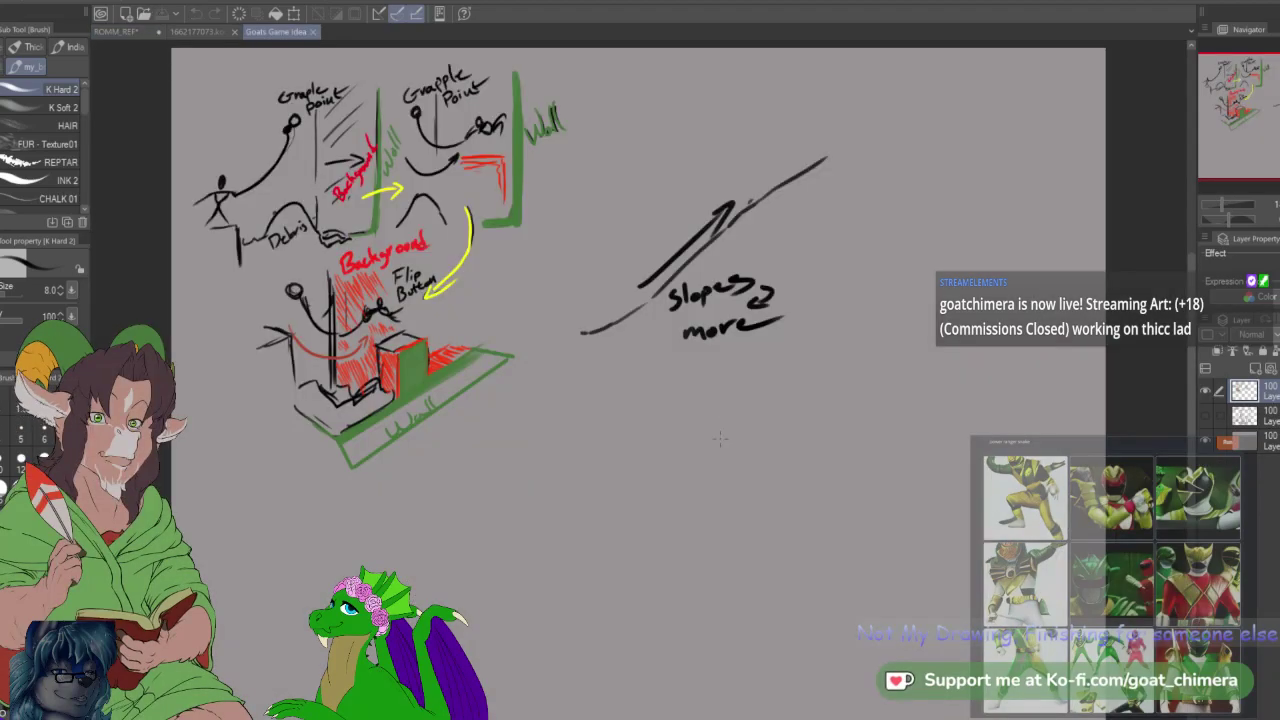
{"action": "scroll", "coordinate": [818, 446], "scroll_direction": "down", "scroll_amount": 1}
{"action": "scroll", "coordinate": [882, 400], "scroll_direction": "up", "scroll_amount": 1}
{"action": "scroll", "coordinate": [888, 347], "scroll_direction": "up", "scroll_amount": 1}
{"action": "scroll", "coordinate": [905, 355], "scroll_direction": "down", "scroll_amount": 2}
{"action": "scroll", "coordinate": [918, 399], "scroll_direction": "up", "scroll_amount": 1}
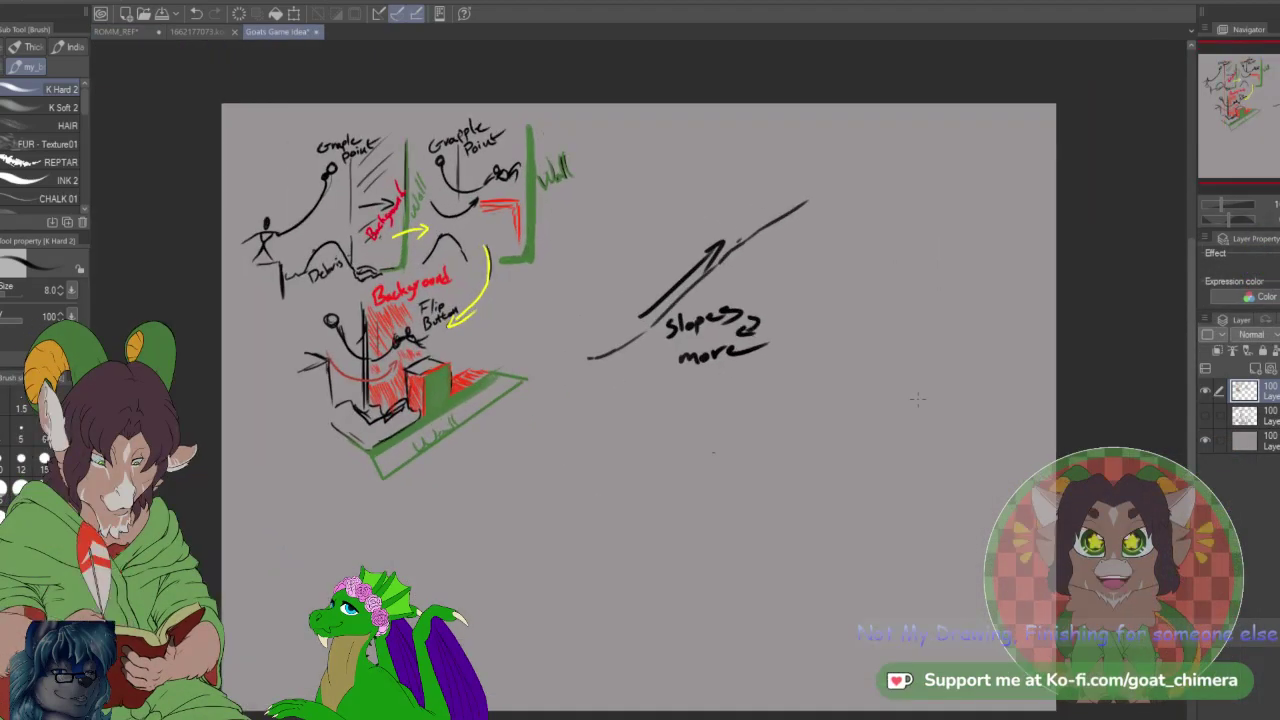
{"action": "left_click", "coordinate": [1254, 368]}
{"action": "left_click", "coordinate": [1206, 412]}
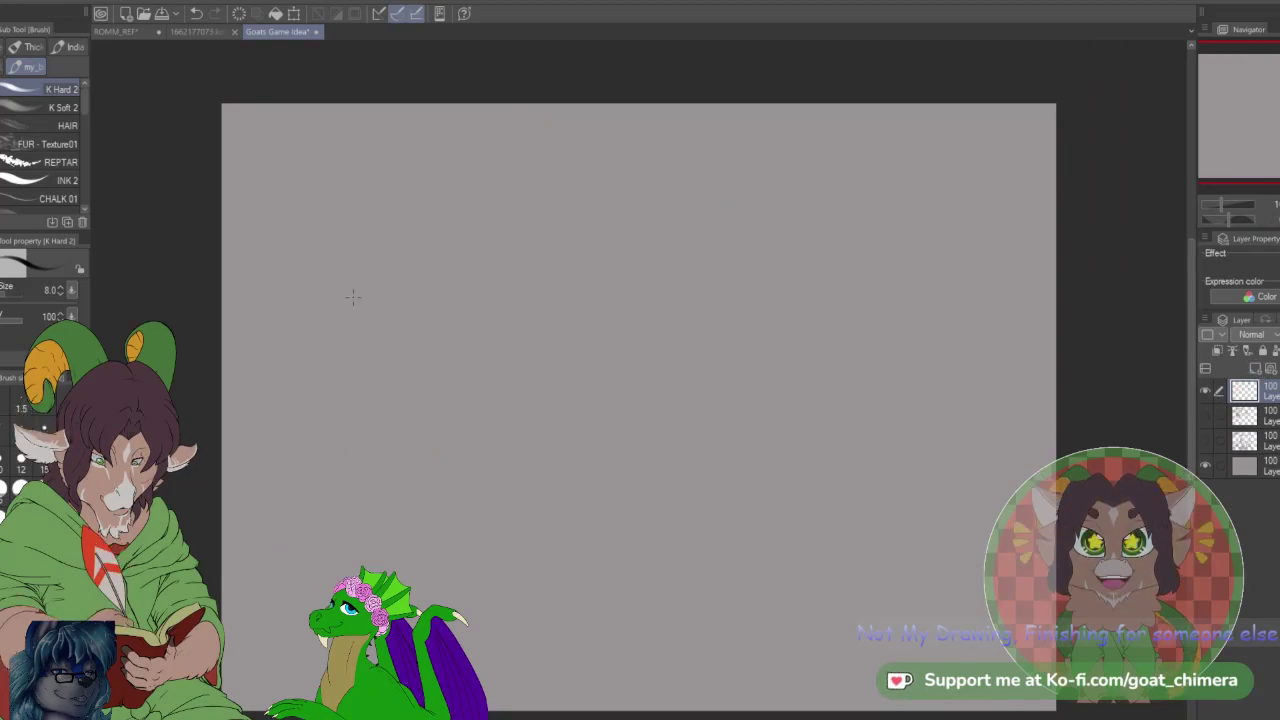
Step: Sketch a room in perspective with a straight back edge, two outward-slanting side lines and a shallow box just below the back edge
{"action": "left_click_drag", "start_coordinate": [267, 385], "coordinate": [358, 305]}
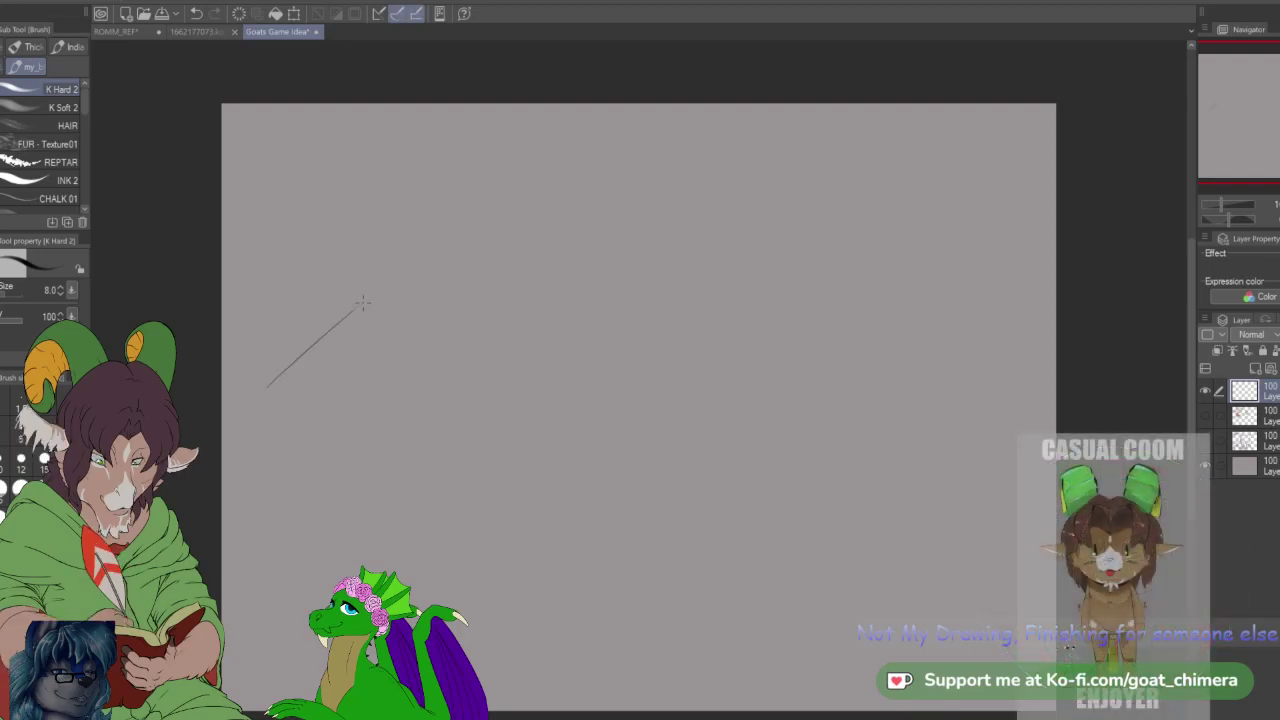
{"action": "left_click", "coordinate": [532, 302], "text": "shift"}
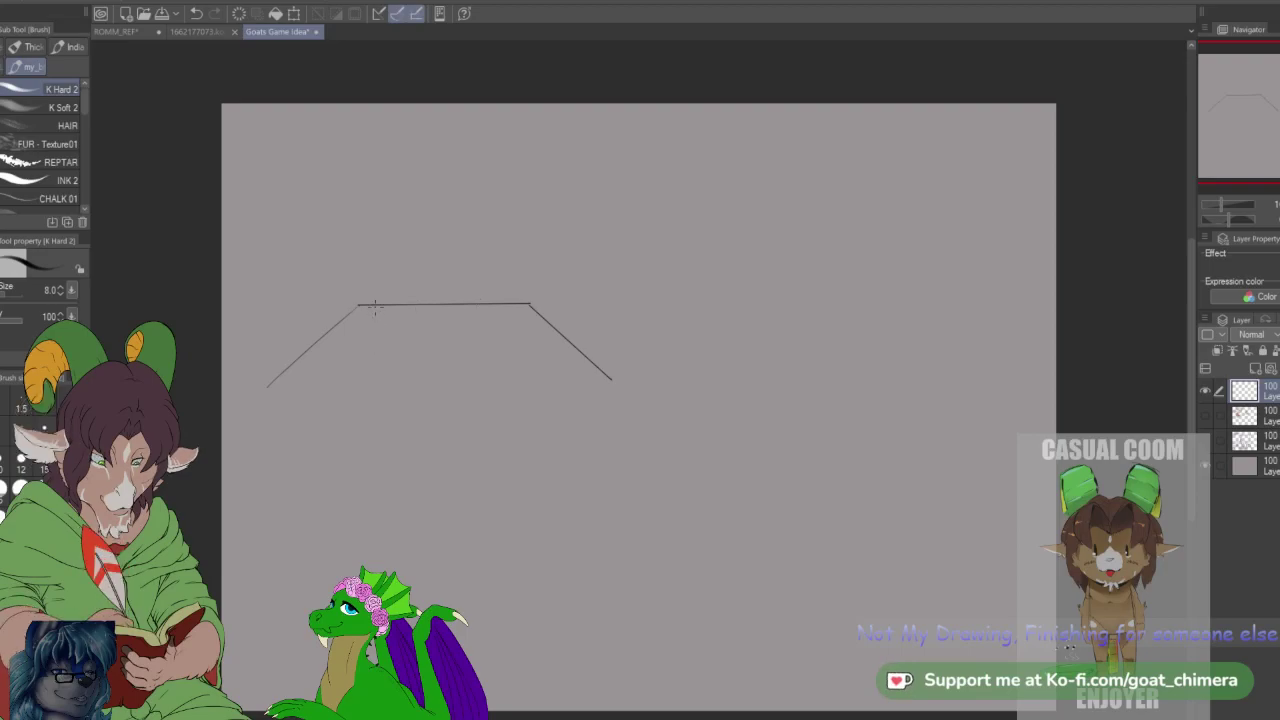
{"action": "left_click_drag", "start_coordinate": [377, 336], "coordinate": [420, 337]}
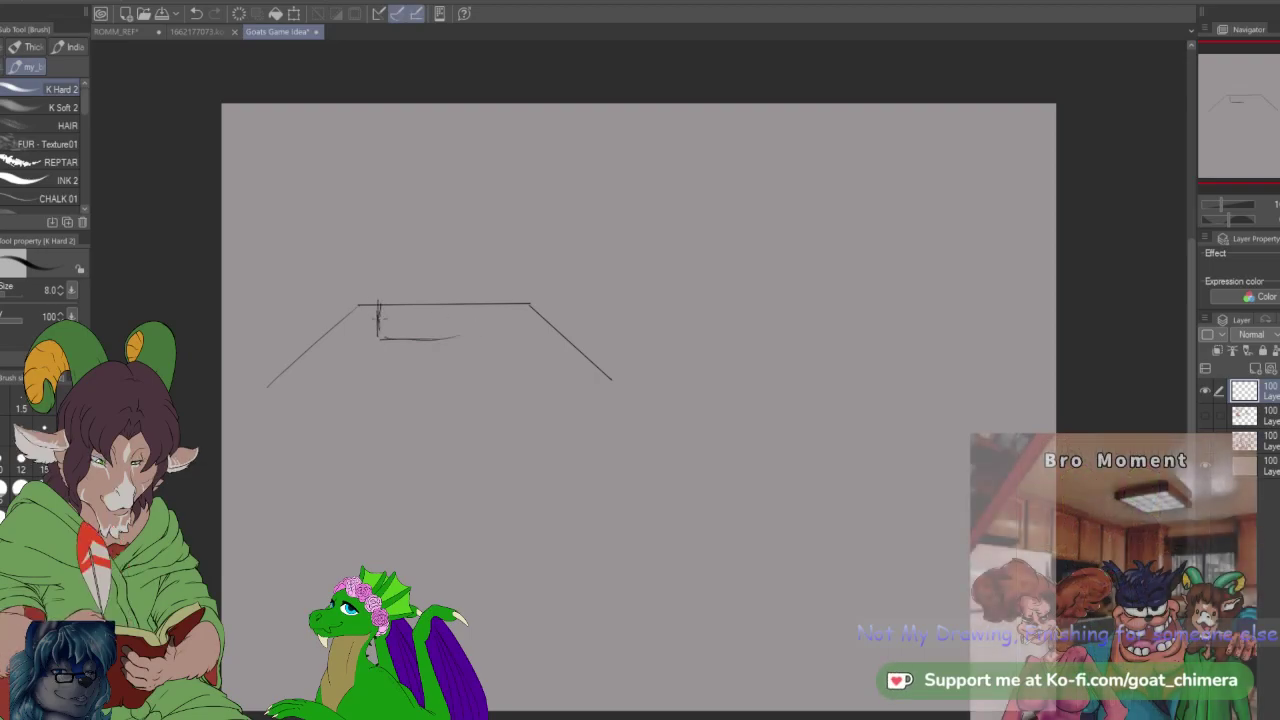
{"action": "left_click_drag", "start_coordinate": [377, 310], "coordinate": [524, 312]}
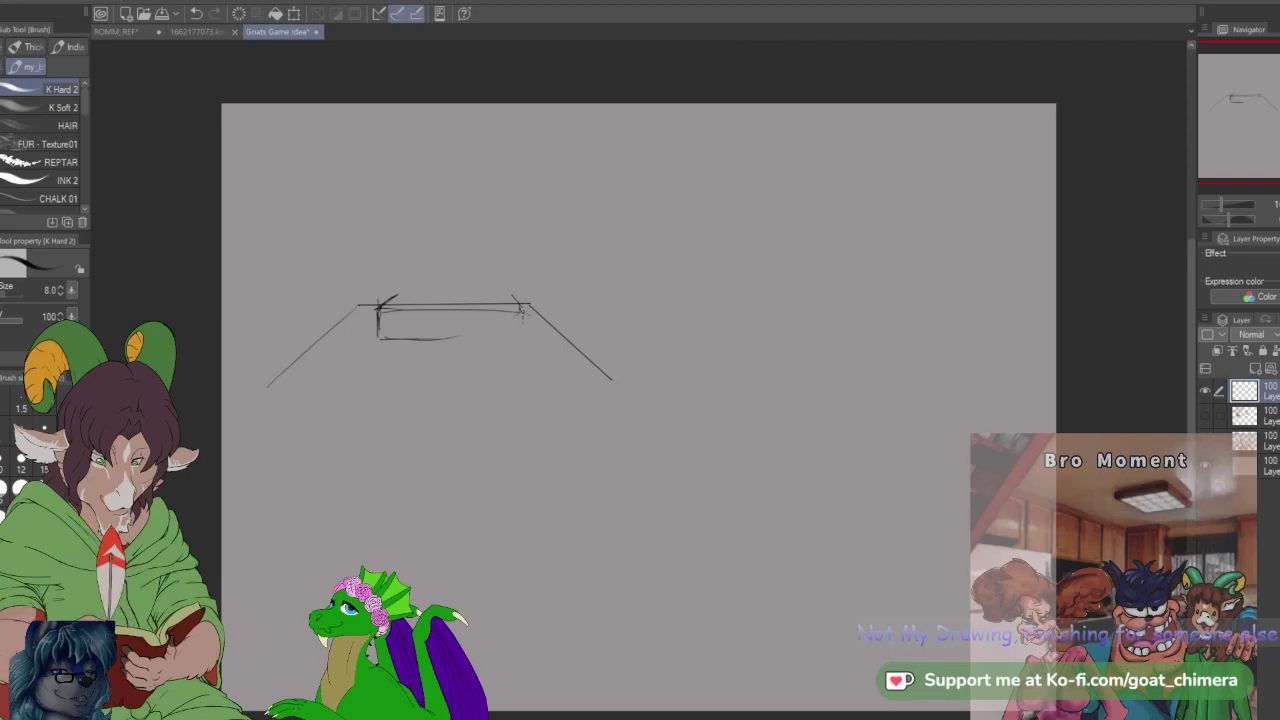
{"action": "left_click_drag", "start_coordinate": [471, 341], "coordinate": [518, 334]}
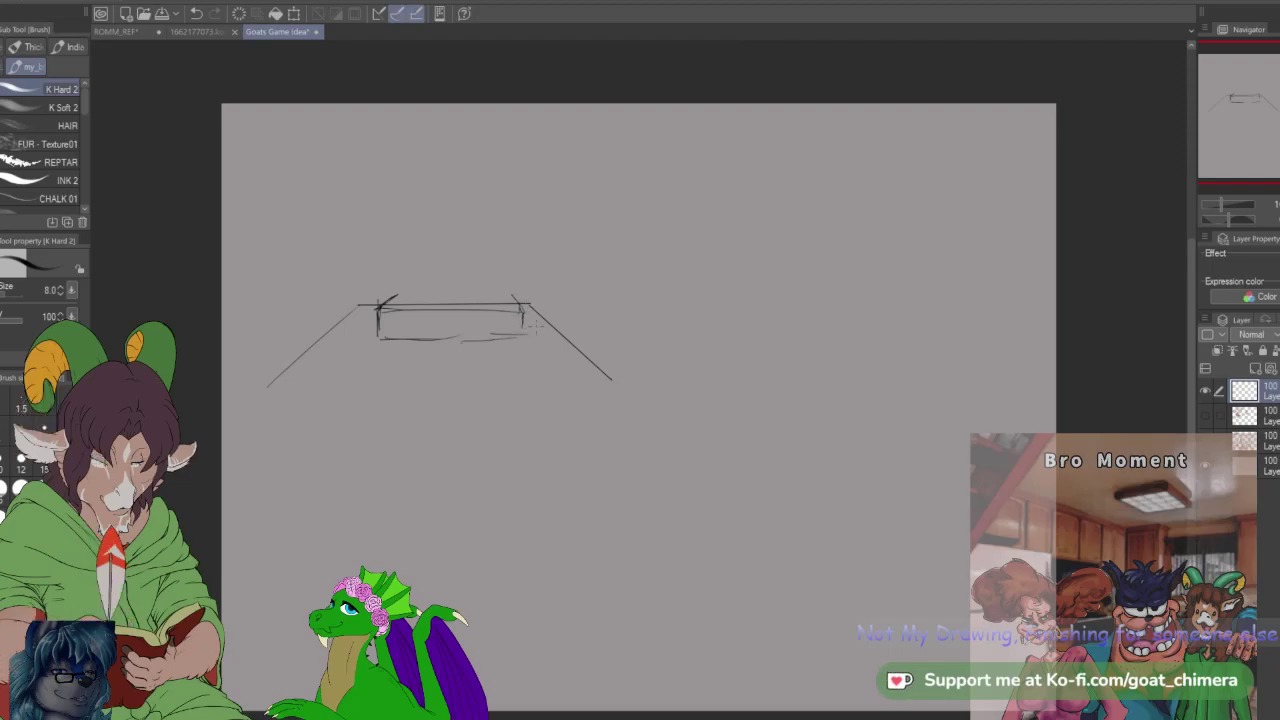
Step: Handwrite the heading "Roguelike" above the room sketch with brush size 15, adding the bullets "small project" and "1-3 rooms"
{"action": "scroll", "coordinate": [221, 312], "scroll_direction": "down", "scroll_amount": 1}
{"action": "scroll", "coordinate": [320, 286], "scroll_direction": "up", "scroll_amount": 4}
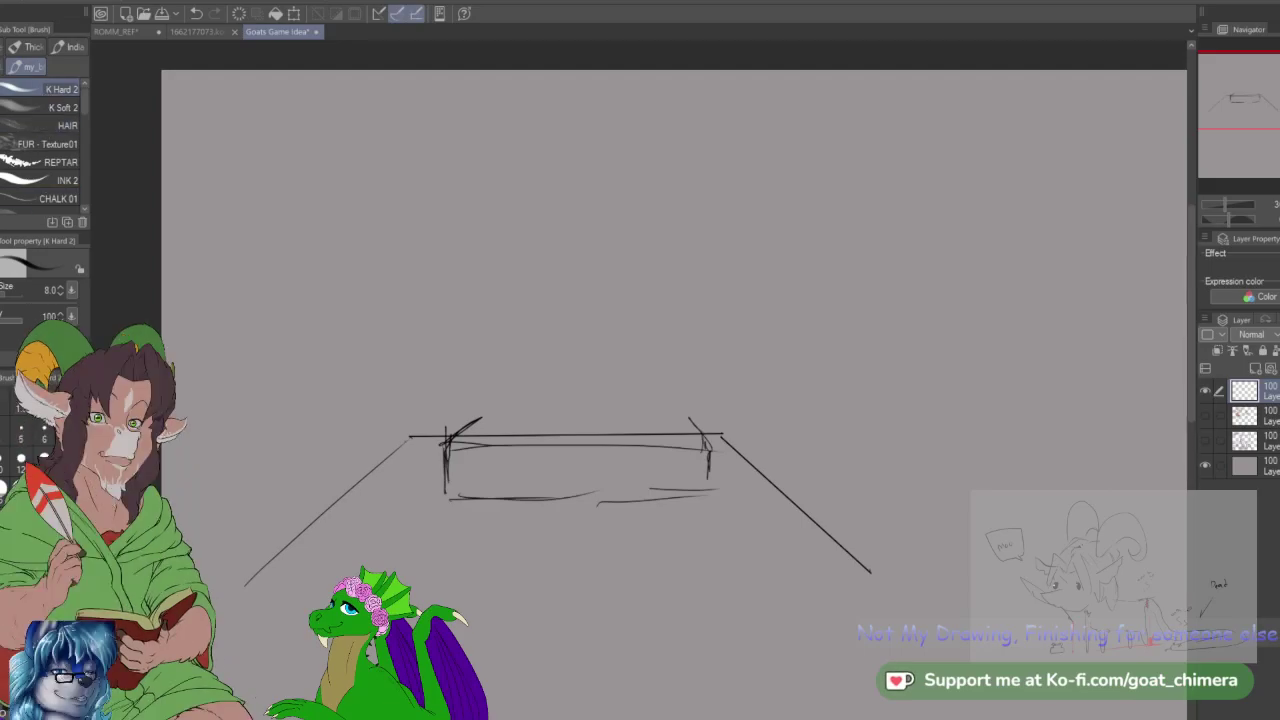
{"action": "left_click", "coordinate": [43, 462]}
{"action": "left_click_drag", "start_coordinate": [295, 186], "coordinate": [306, 232]}
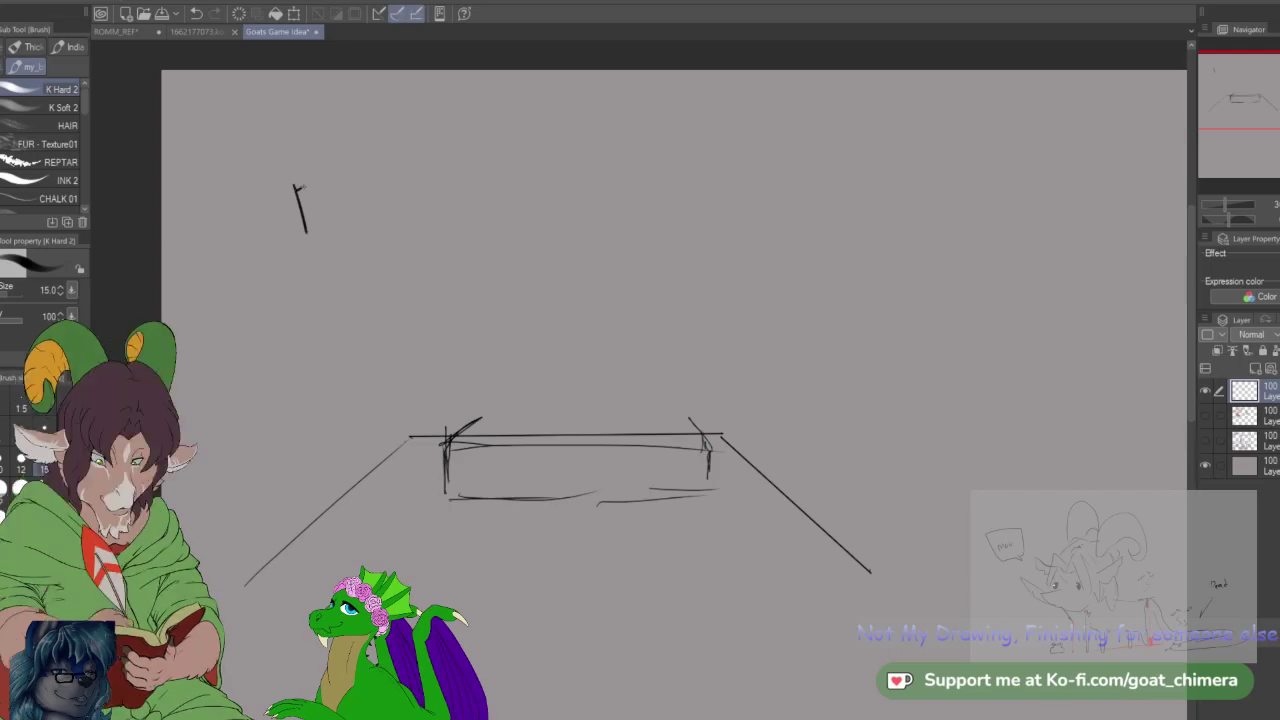
{"action": "mouse_move", "coordinate": [338, 201]}
{"action": "left_mouse_down"}
{"action": "mouse_move", "coordinate": [331, 220]}
{"action": "mouse_move", "coordinate": [387, 197]}
{"action": "left_mouse_up"}
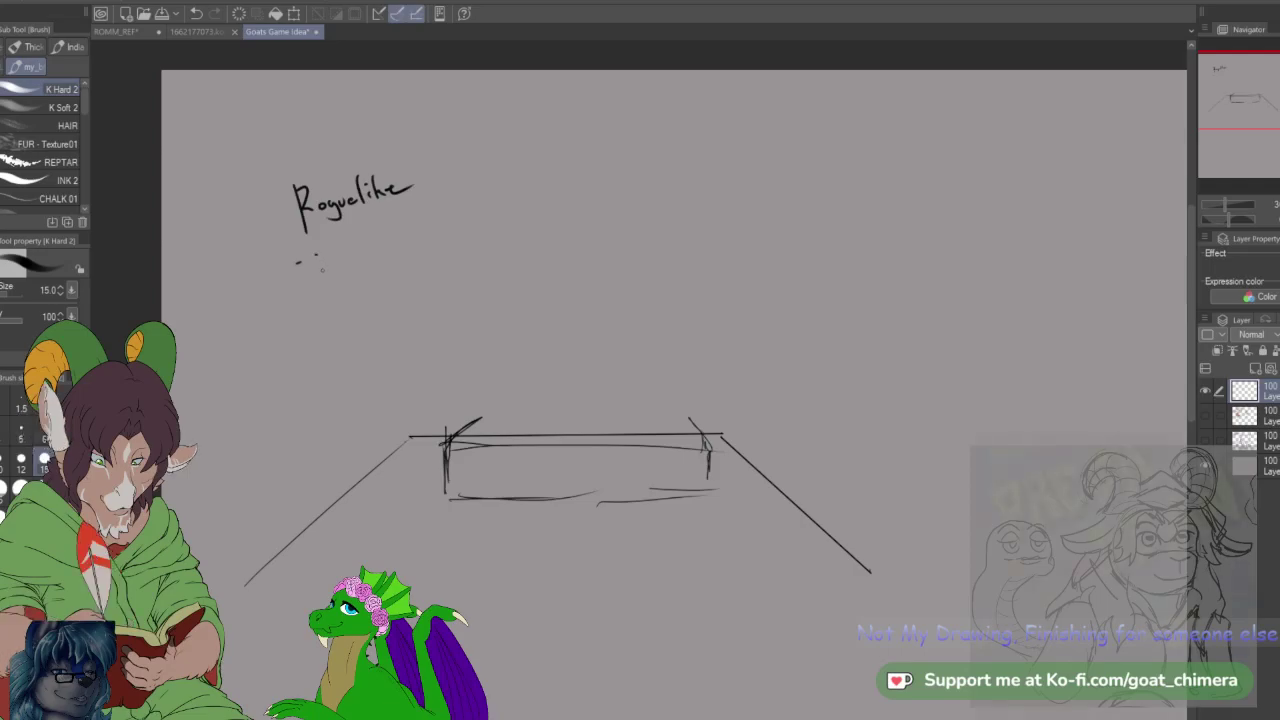
{"action": "mouse_move", "coordinate": [321, 255]}
{"action": "left_mouse_down"}
{"action": "mouse_move", "coordinate": [347, 240]}
{"action": "mouse_move", "coordinate": [427, 240]}
{"action": "left_mouse_up"}
{"action": "left_click_drag", "start_coordinate": [419, 233], "coordinate": [432, 228]}
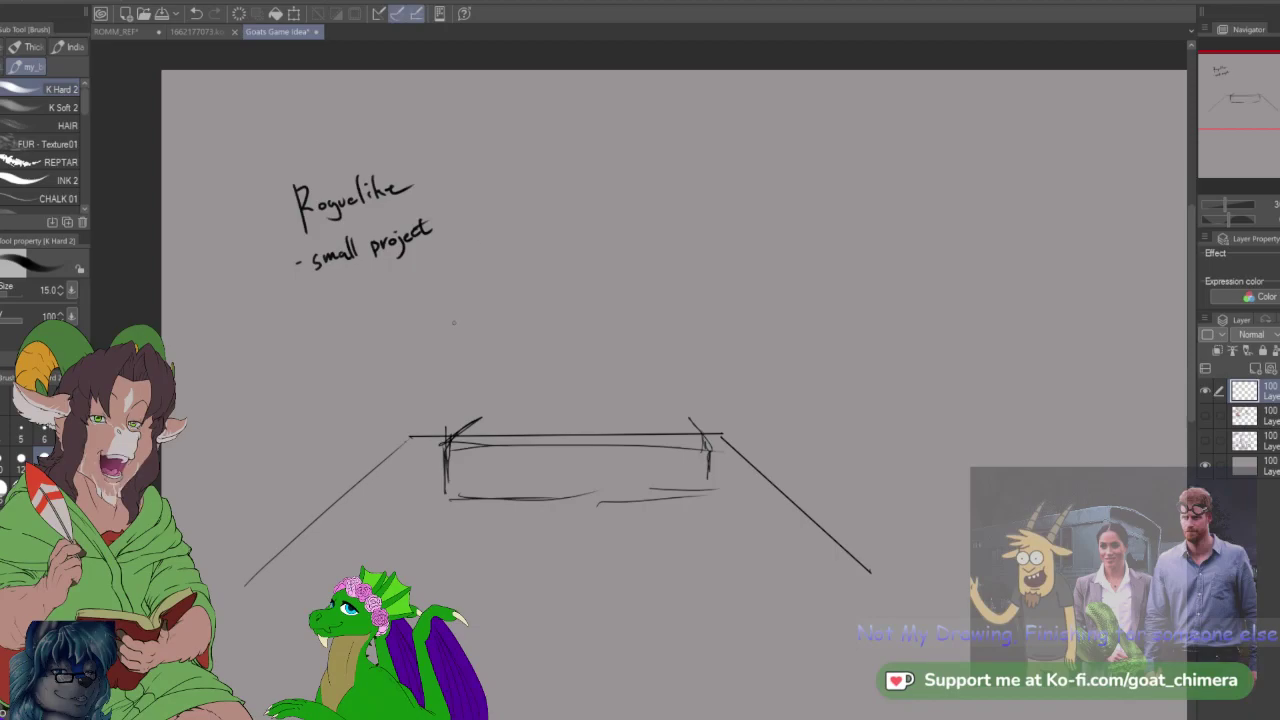
{"action": "left_click_drag", "start_coordinate": [299, 298], "coordinate": [310, 296]}
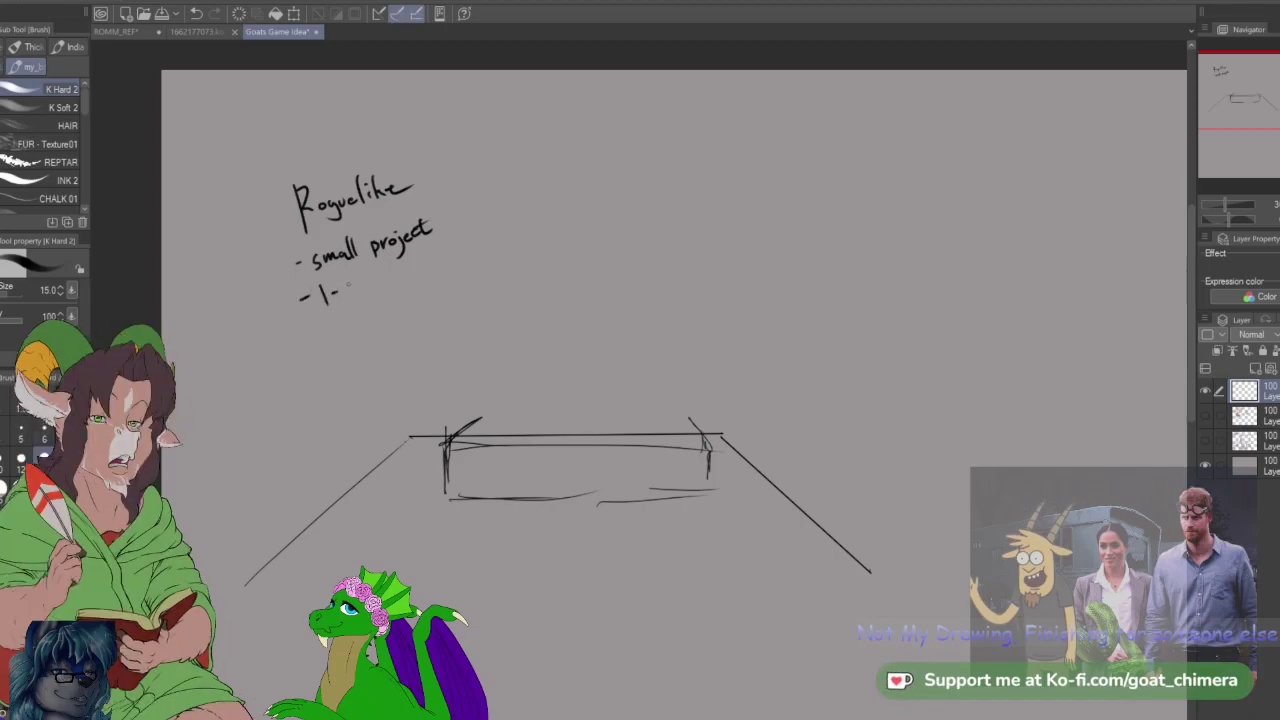
{"action": "left_click_drag", "start_coordinate": [384, 285], "coordinate": [413, 278]}
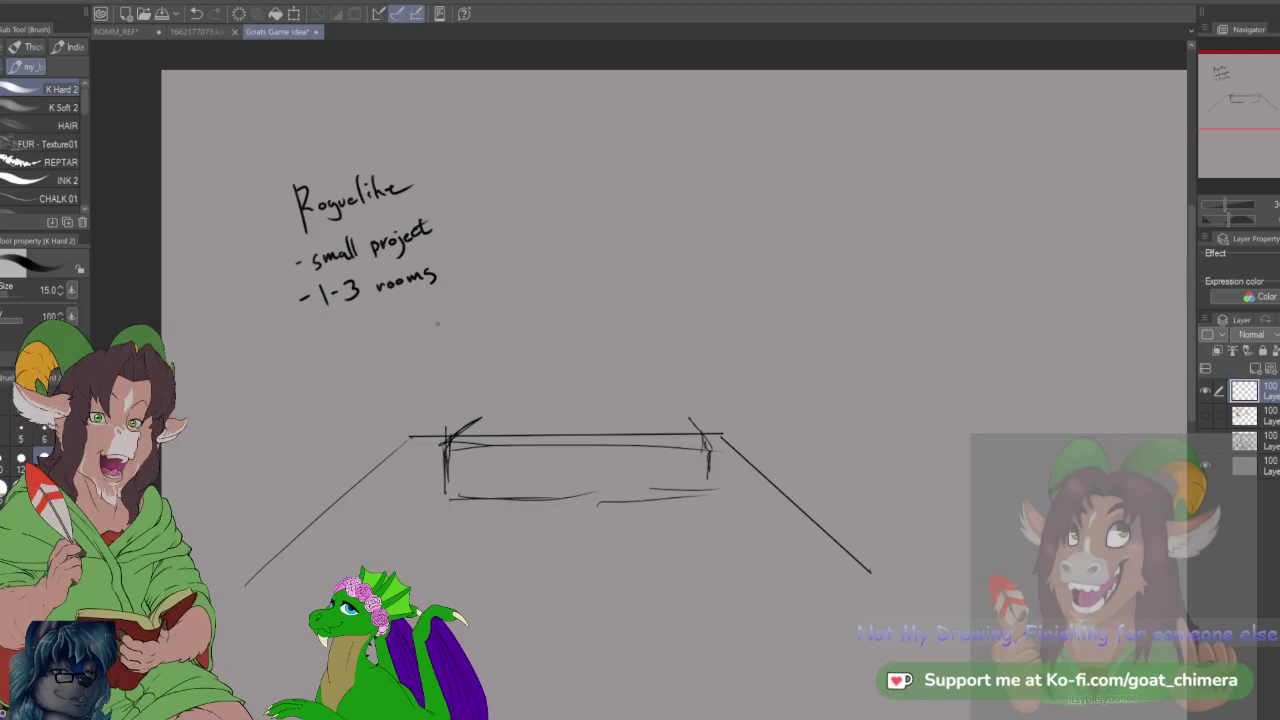
Step: Erase the word "rooms" with the hard eraser at size 100 and write "levels" in its place
{"action": "key", "text": "e"}
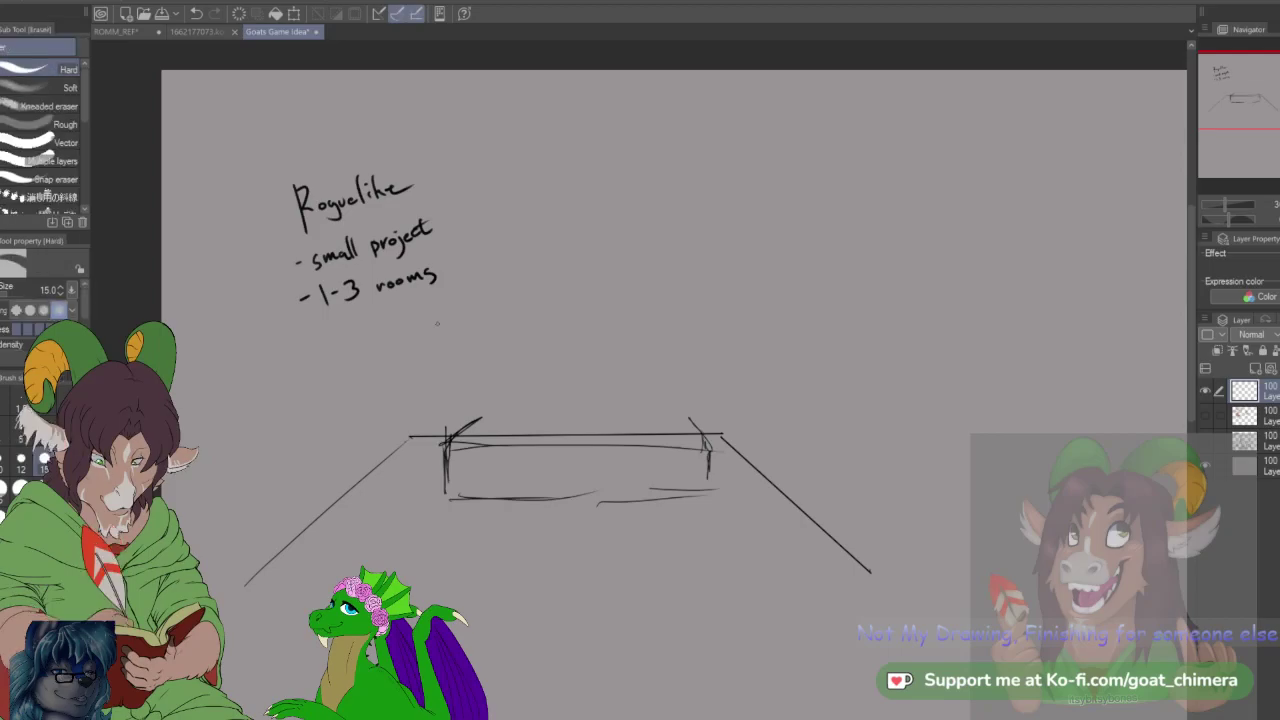
{"action": "key", "text": "bracketright"}
{"action": "key", "text": "bracketright"}
{"action": "key", "text": "bracketright"}
{"action": "key", "text": "bracketright"}
{"action": "key", "text": "bracketright"}
{"action": "key", "text": "bracketright"}
{"action": "key", "text": "bracketright"}
{"action": "key", "text": "bracketright"}
{"action": "key", "text": "bracketright"}
{"action": "key", "text": "bracketright"}
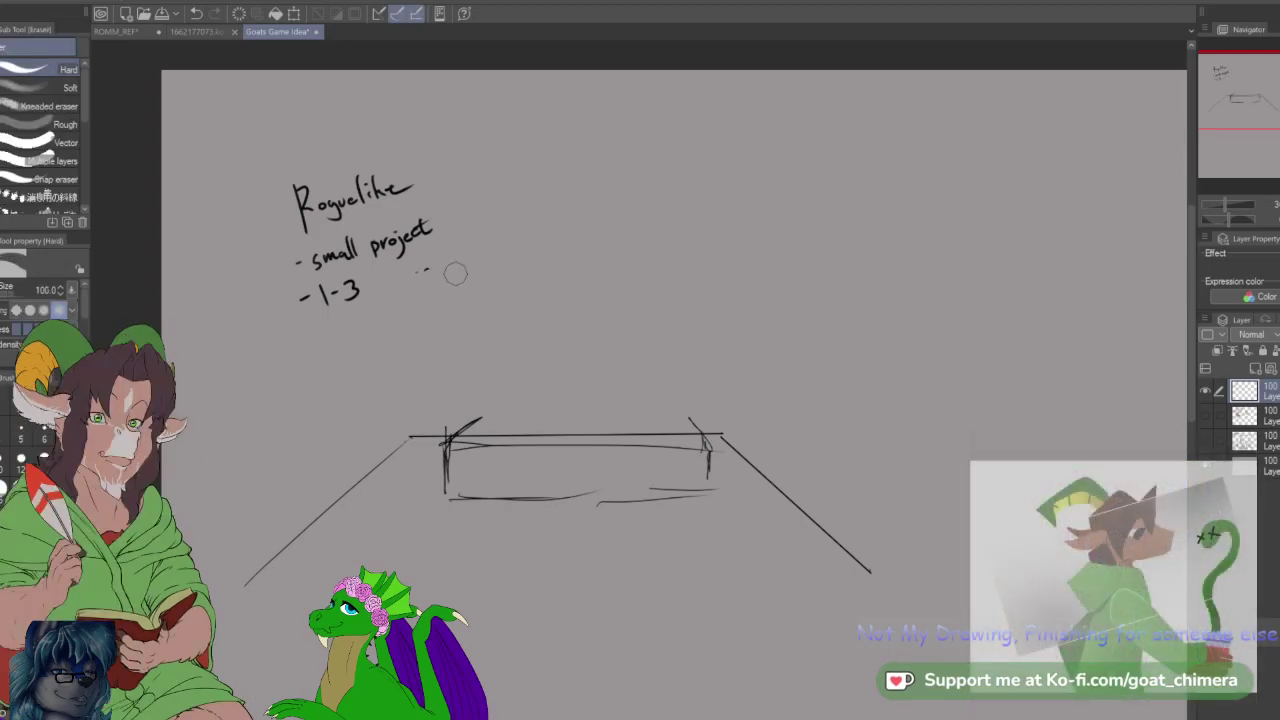
{"action": "key", "text": "b"}
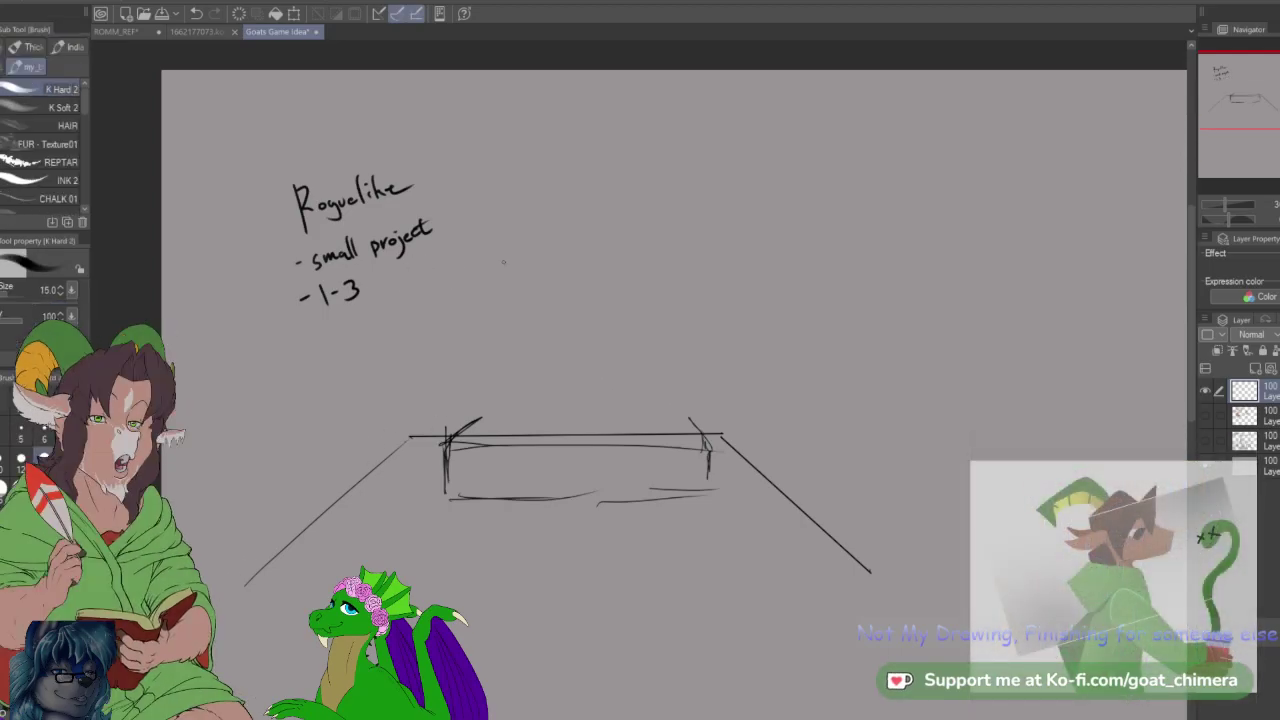
{"action": "mouse_move", "coordinate": [377, 274]}
{"action": "left_mouse_down"}
{"action": "mouse_move", "coordinate": [378, 288]}
{"action": "mouse_move", "coordinate": [417, 279]}
{"action": "left_mouse_up"}
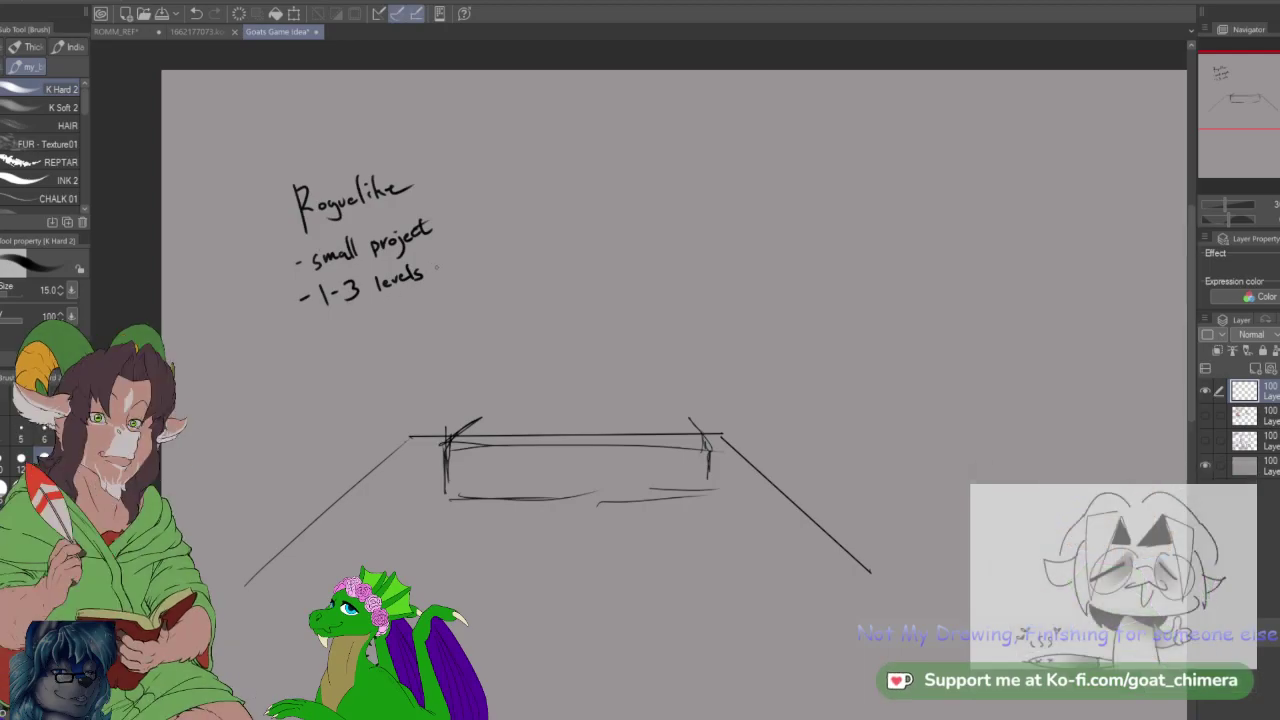
Step: Write the note "- learning basics of coding" after the "1-3 levels" bullet
{"action": "mouse_move", "coordinate": [431, 262]}
{"action": "left_mouse_down"}
{"action": "mouse_move", "coordinate": [505, 249]}
{"action": "mouse_move", "coordinate": [467, 286]}
{"action": "mouse_move", "coordinate": [493, 280]}
{"action": "left_mouse_up"}
{"action": "left_click", "coordinate": [485, 264]}
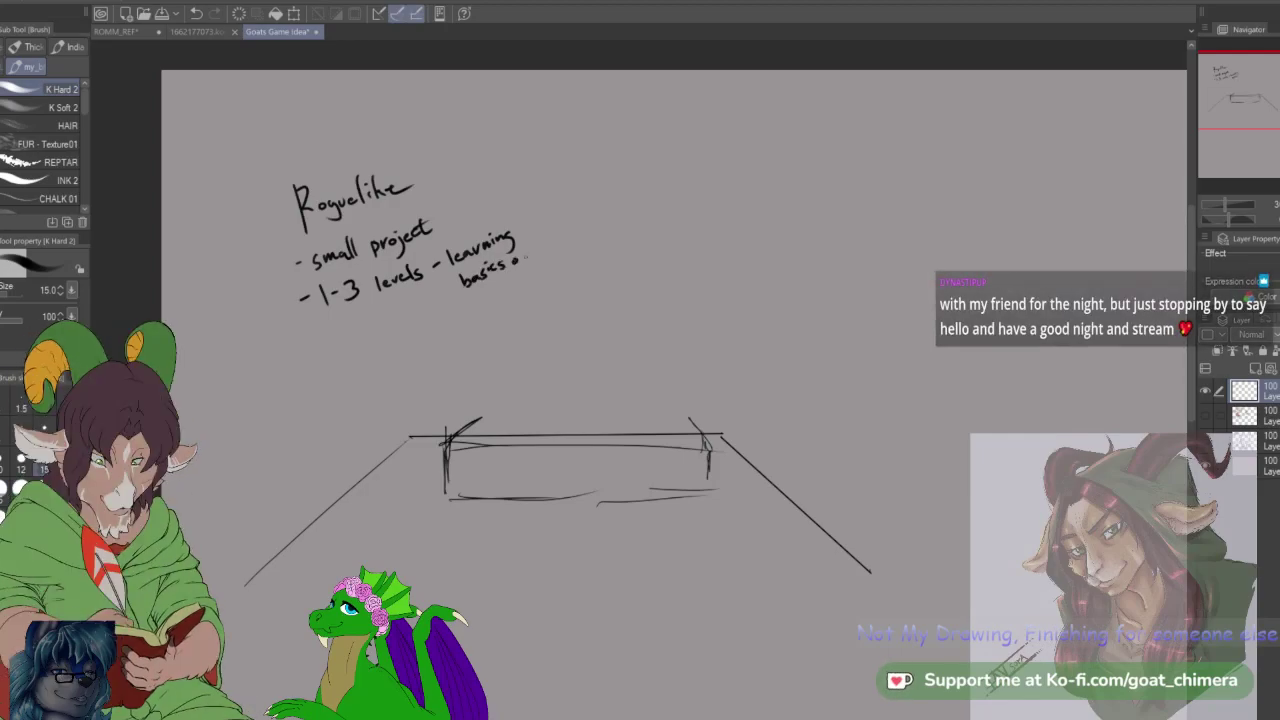
{"action": "mouse_move", "coordinate": [516, 256]}
{"action": "left_mouse_down"}
{"action": "mouse_move", "coordinate": [532, 250]}
{"action": "mouse_move", "coordinate": [494, 294]}
{"action": "mouse_move", "coordinate": [532, 282]}
{"action": "mouse_move", "coordinate": [535, 295]}
{"action": "left_mouse_up"}
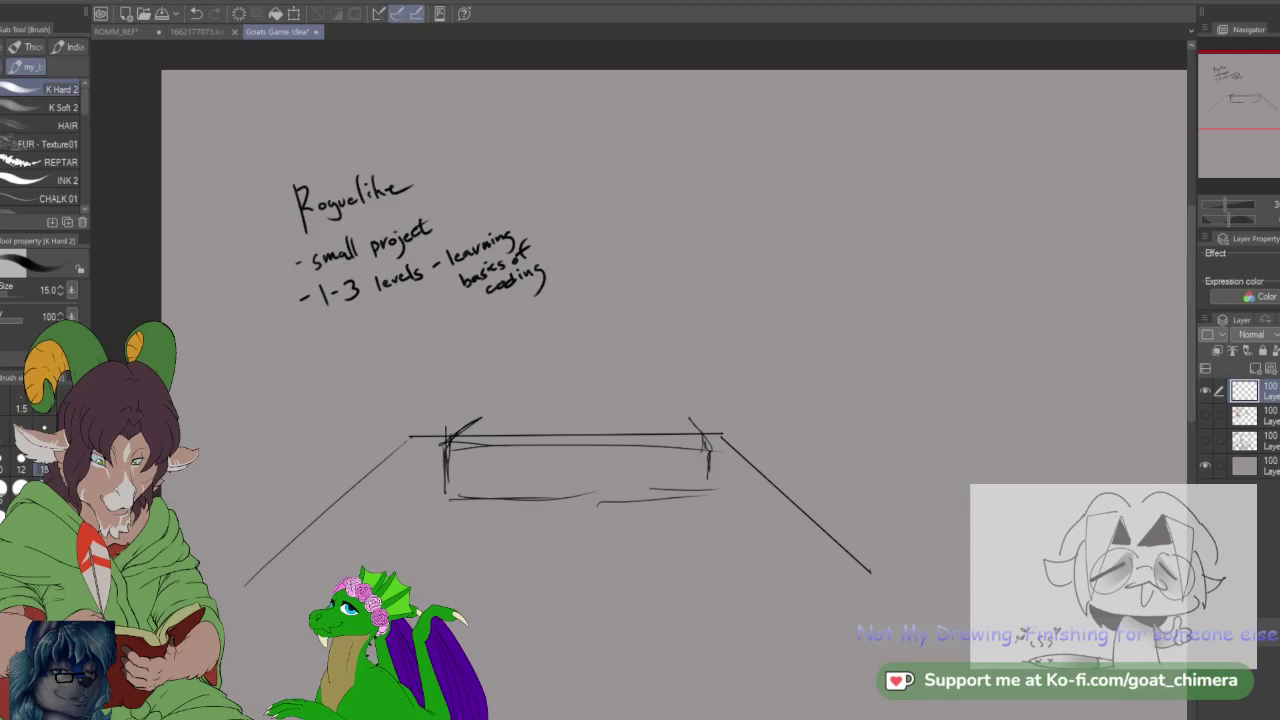
Step: Write a third bullet, "figure out how to code", below the "1-3 levels" line
{"action": "scroll", "coordinate": [640, 530], "scroll_direction": "down", "scroll_amount": 1}
{"action": "scroll", "coordinate": [540, 370], "scroll_direction": "up", "scroll_amount": 3}
{"action": "scroll", "coordinate": [408, 359], "scroll_direction": "up", "scroll_amount": 2}
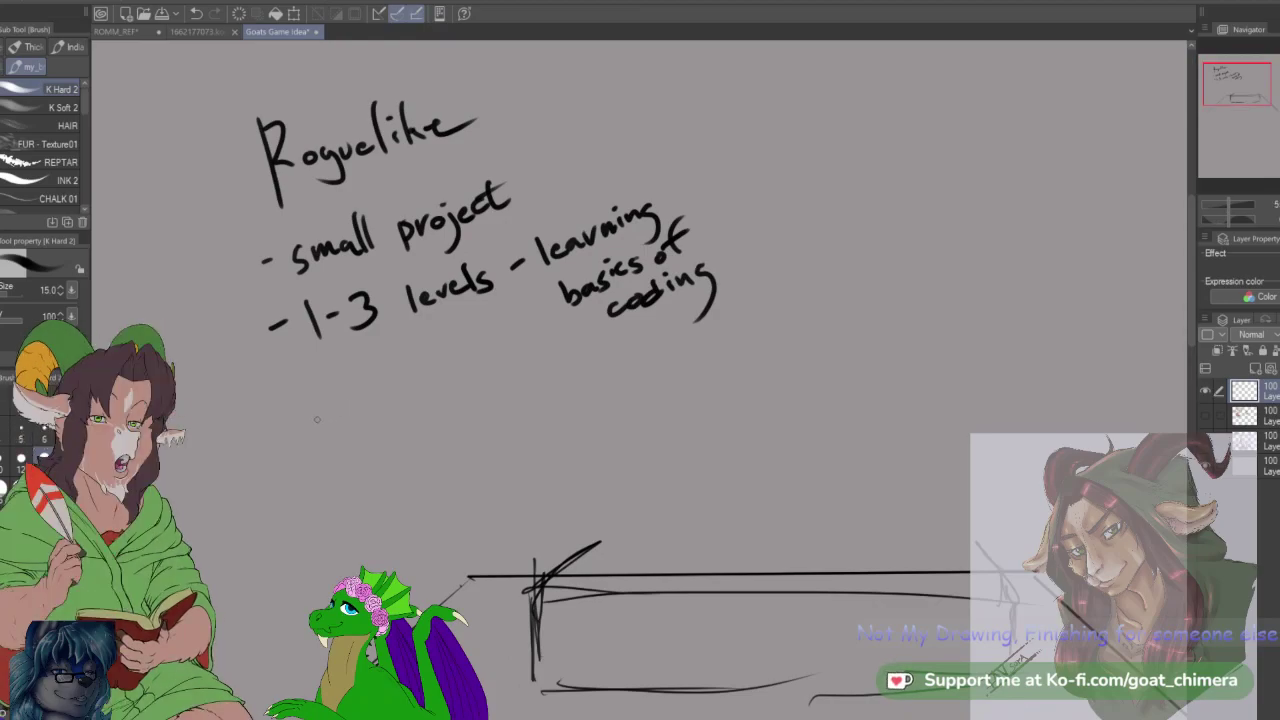
{"action": "mouse_move", "coordinate": [311, 431]}
{"action": "left_mouse_down"}
{"action": "mouse_move", "coordinate": [360, 423]}
{"action": "mouse_move", "coordinate": [368, 396]}
{"action": "mouse_move", "coordinate": [397, 420]}
{"action": "mouse_move", "coordinate": [412, 392]}
{"action": "mouse_move", "coordinate": [484, 366]}
{"action": "left_mouse_up"}
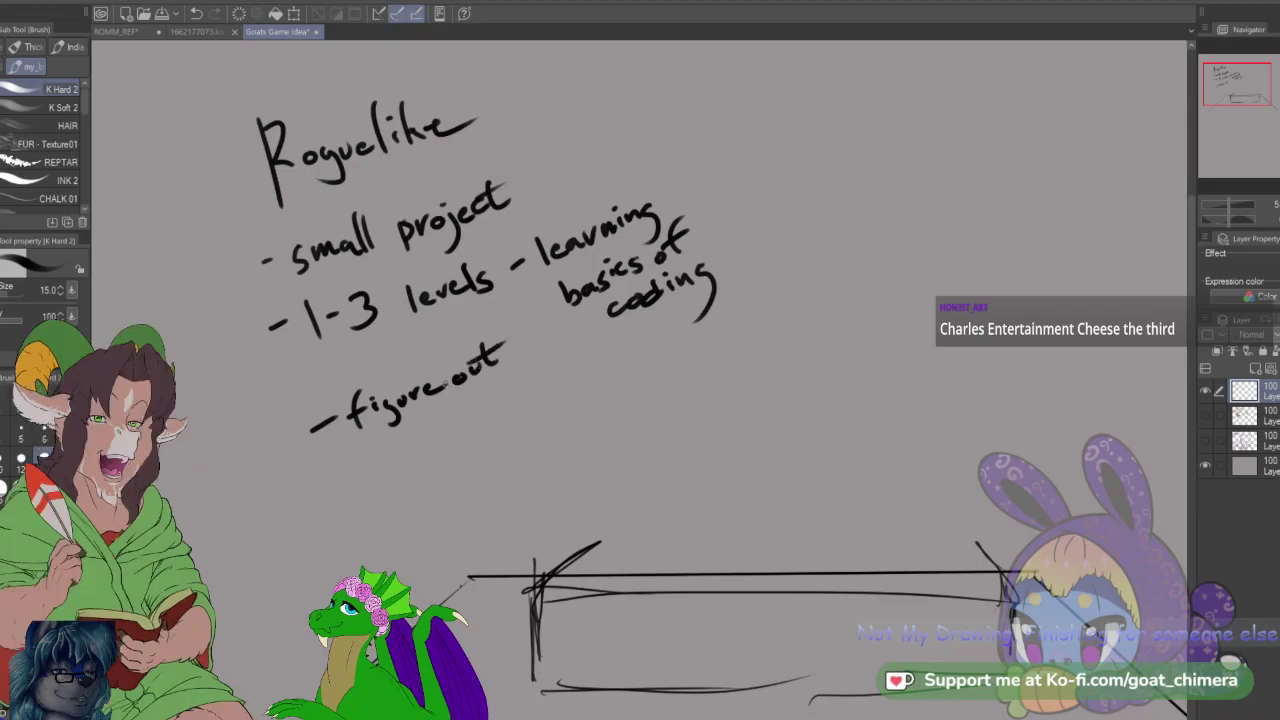
{"action": "mouse_move", "coordinate": [379, 438]}
{"action": "left_mouse_down"}
{"action": "mouse_move", "coordinate": [392, 454]}
{"action": "mouse_move", "coordinate": [409, 447]}
{"action": "left_mouse_up"}
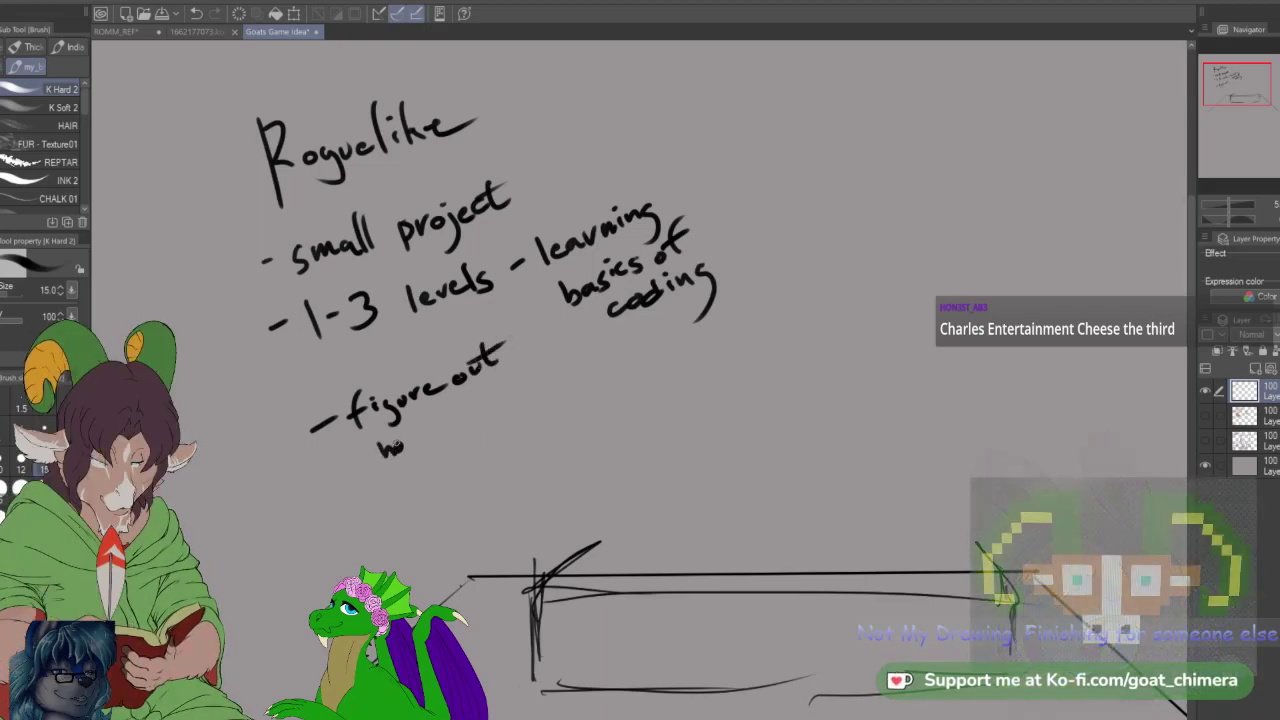
{"action": "mouse_move", "coordinate": [438, 404]}
{"action": "left_mouse_down"}
{"action": "mouse_move", "coordinate": [440, 421]}
{"action": "mouse_move", "coordinate": [447, 409]}
{"action": "mouse_move", "coordinate": [466, 418]}
{"action": "mouse_move", "coordinate": [525, 391]}
{"action": "left_mouse_up"}
{"action": "left_click", "coordinate": [467, 419]}
{"action": "left_click", "coordinate": [474, 410]}
{"action": "left_click", "coordinate": [505, 396]}
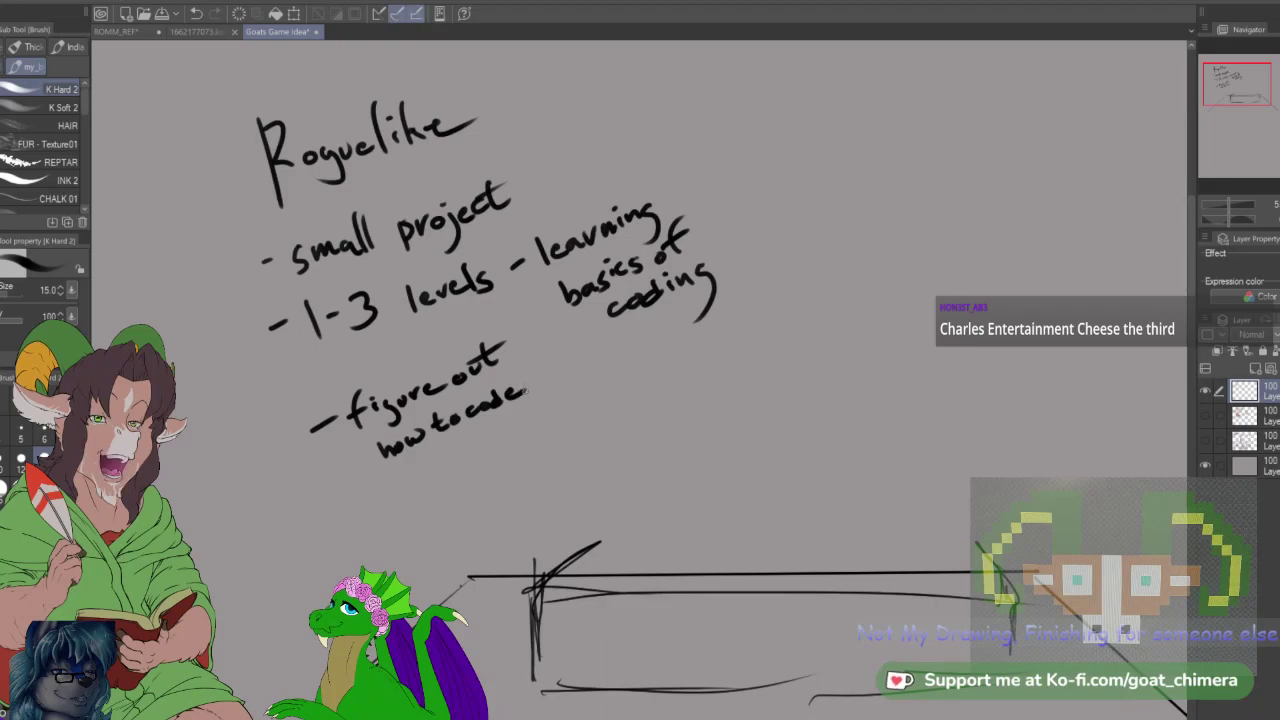
Step: List "character", "enemies" and "hazards" as dotted sub-points under "figure out how to code"
{"action": "mouse_move", "coordinate": [479, 440]}
{"action": "left_mouse_down"}
{"action": "mouse_move", "coordinate": [472, 451]}
{"action": "mouse_move", "coordinate": [494, 452]}
{"action": "mouse_move", "coordinate": [585, 381]}
{"action": "left_mouse_up"}
{"action": "left_click", "coordinate": [452, 459]}
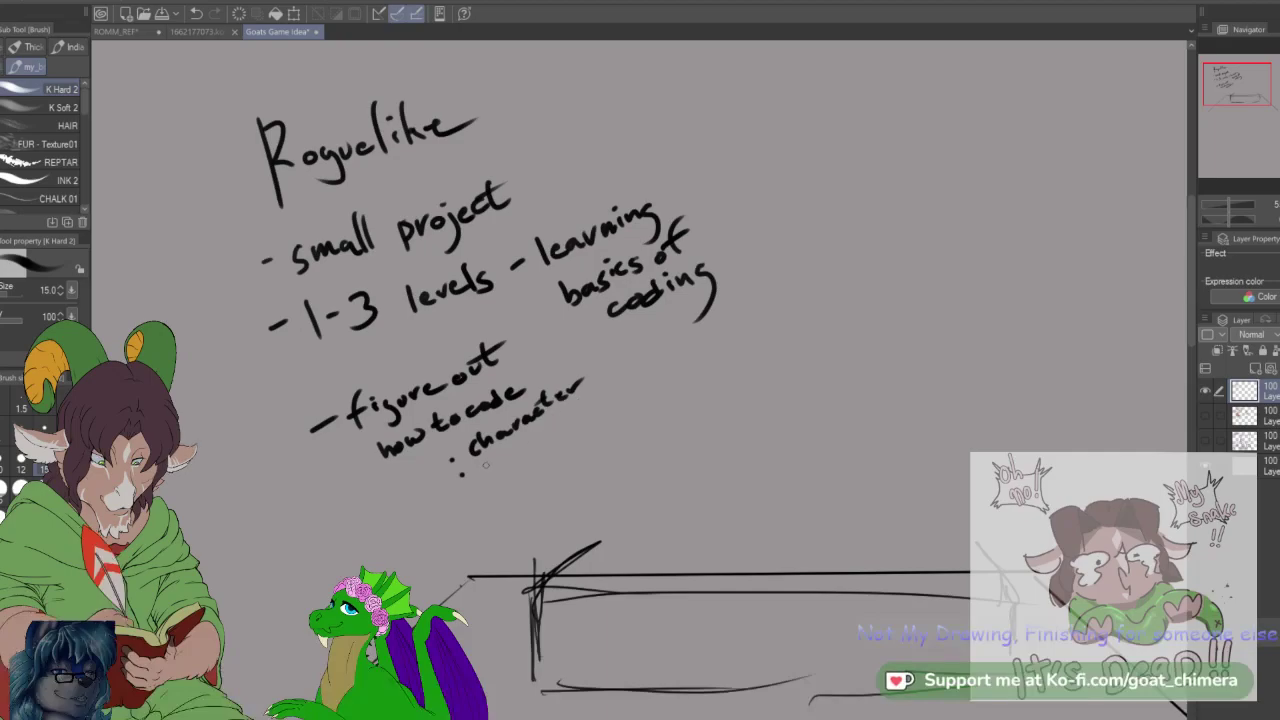
{"action": "mouse_move", "coordinate": [485, 461]}
{"action": "left_mouse_down"}
{"action": "mouse_move", "coordinate": [506, 467]}
{"action": "mouse_move", "coordinate": [569, 424]}
{"action": "left_mouse_up"}
{"action": "left_click", "coordinate": [535, 429]}
{"action": "left_click", "coordinate": [489, 491]}
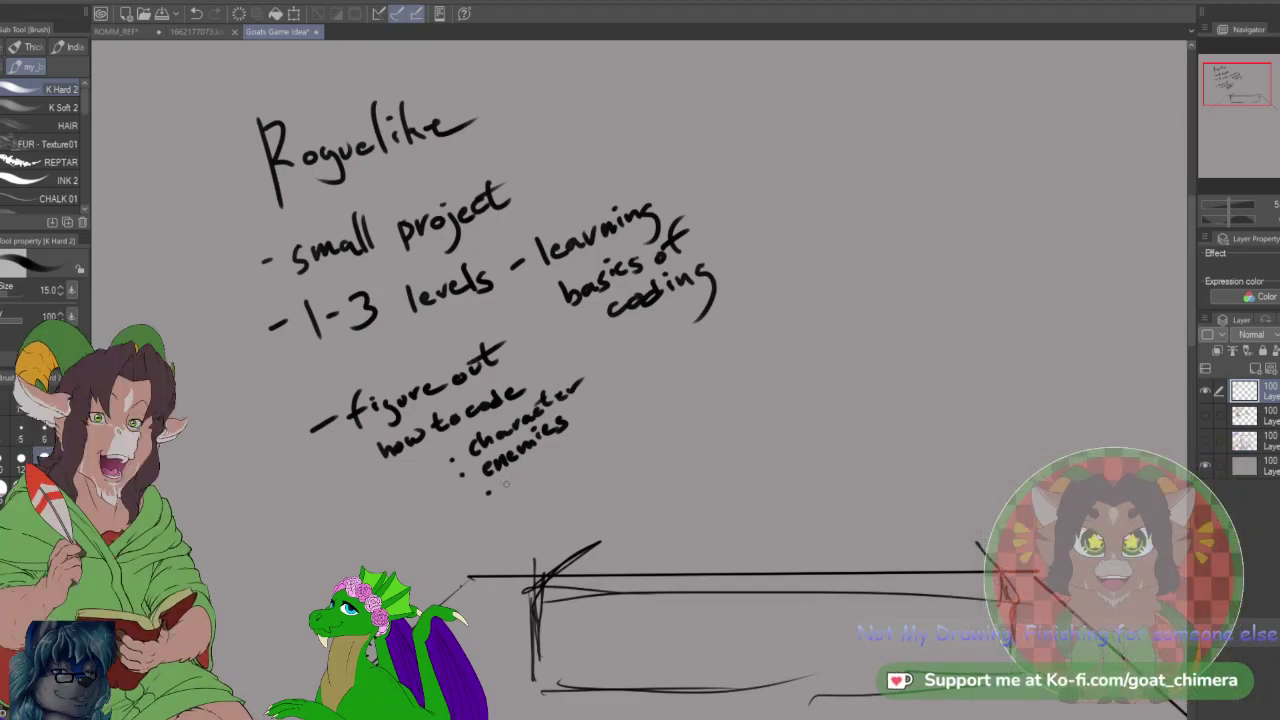
{"action": "mouse_move", "coordinate": [497, 478]}
{"action": "left_mouse_down"}
{"action": "mouse_move", "coordinate": [521, 488]}
{"action": "mouse_move", "coordinate": [588, 426]}
{"action": "mouse_move", "coordinate": [582, 450]}
{"action": "left_mouse_up"}
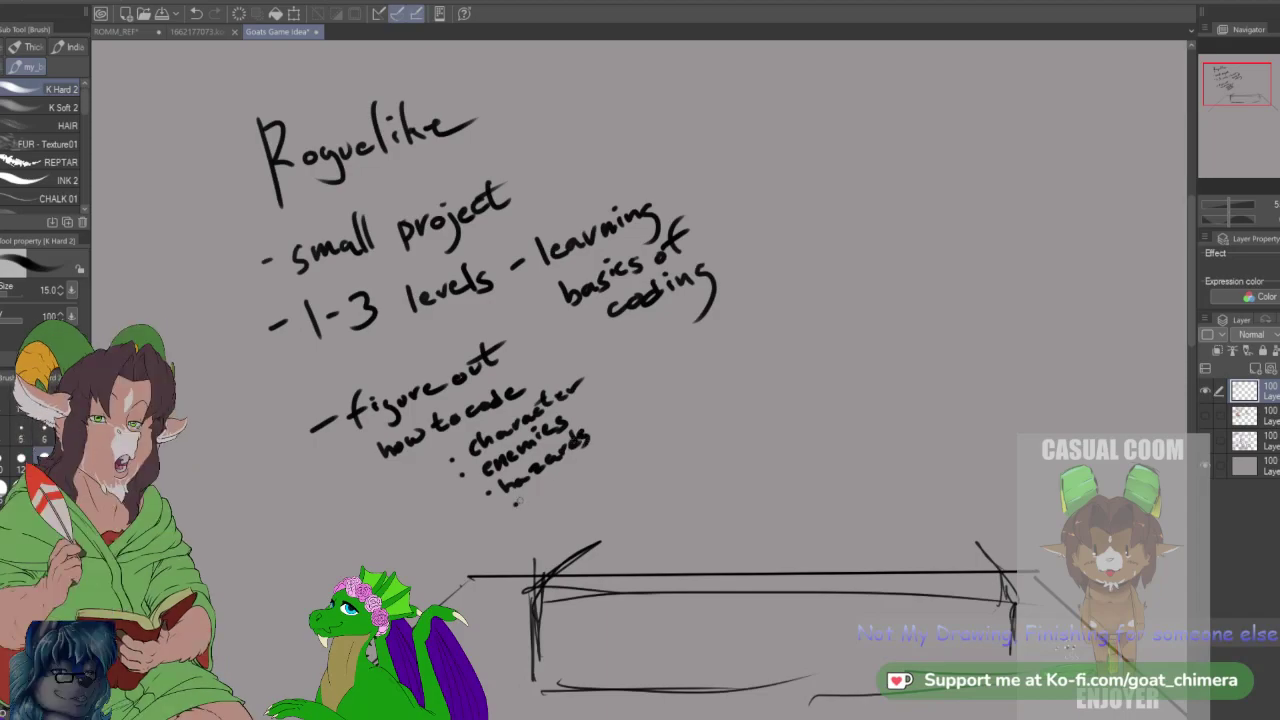
Step: Add a fourth dotted sub-point reading "procedrile generation" below "hazards"
{"action": "left_click", "coordinate": [517, 504]}
{"action": "left_click_drag", "start_coordinate": [531, 495], "coordinate": [530, 508]}
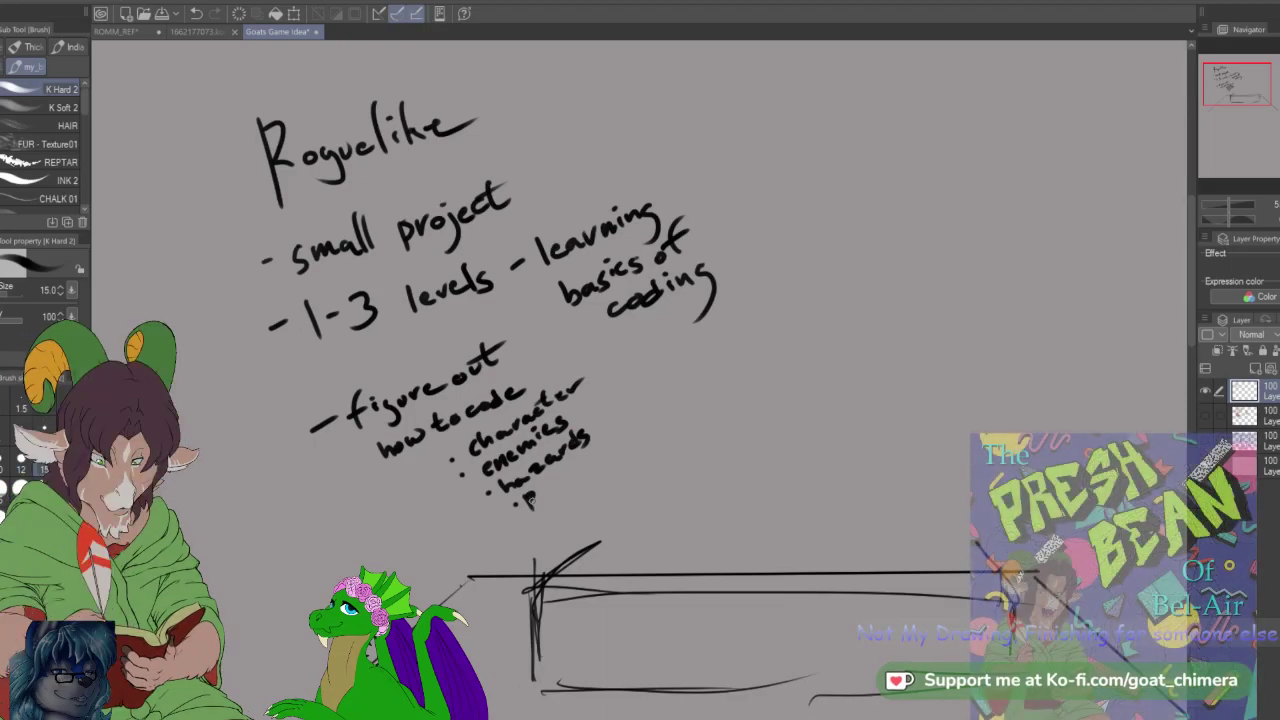
{"action": "mouse_move", "coordinate": [537, 493]}
{"action": "left_mouse_down"}
{"action": "mouse_move", "coordinate": [585, 473]}
{"action": "mouse_move", "coordinate": [617, 432]}
{"action": "mouse_move", "coordinate": [630, 444]}
{"action": "mouse_move", "coordinate": [649, 436]}
{"action": "left_mouse_up"}
{"action": "left_click_drag", "start_coordinate": [655, 428], "coordinate": [703, 398]}
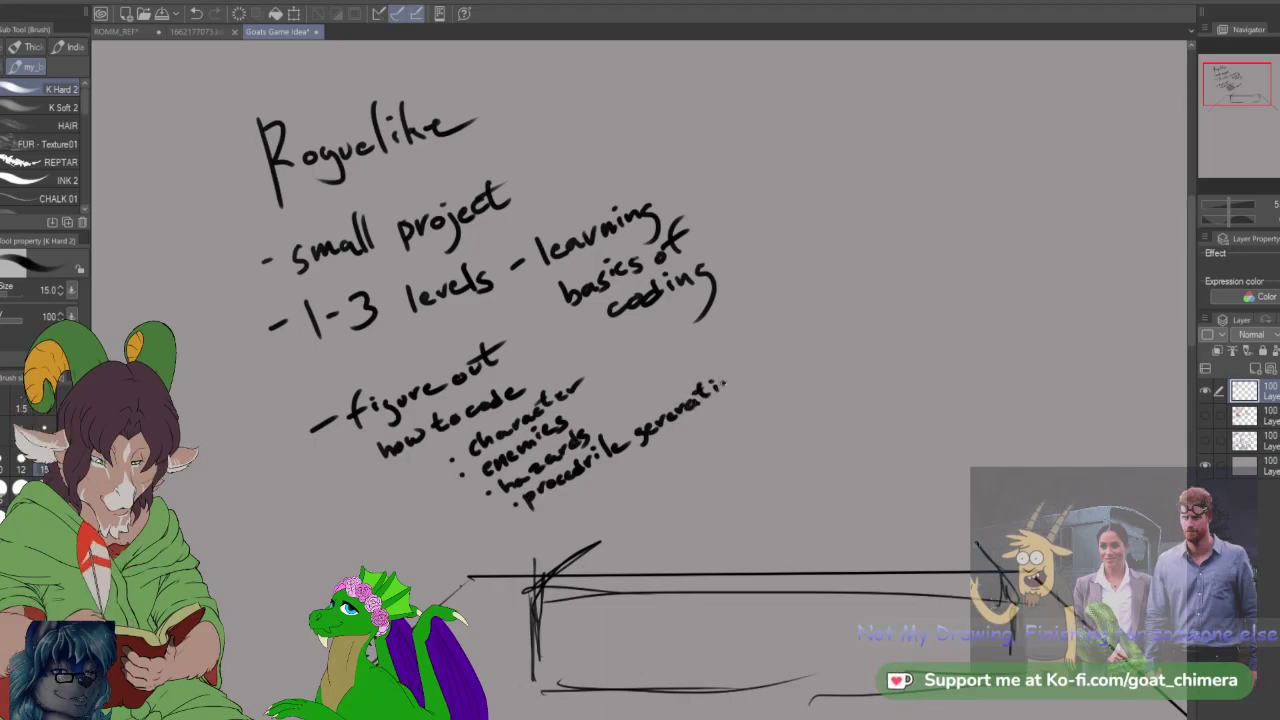
{"action": "left_click_drag", "start_coordinate": [748, 378], "coordinate": [773, 367]}
Step: Sketch a small stick-figure character on an oval ground shadow in the middle of the room's floor
{"action": "left_click_drag", "start_coordinate": [1247, 91], "coordinate": [1250, 112]}
{"action": "mouse_move", "coordinate": [629, 438]}
{"action": "left_mouse_down"}
{"action": "mouse_move", "coordinate": [648, 532]}
{"action": "mouse_move", "coordinate": [676, 550]}
{"action": "left_mouse_up"}
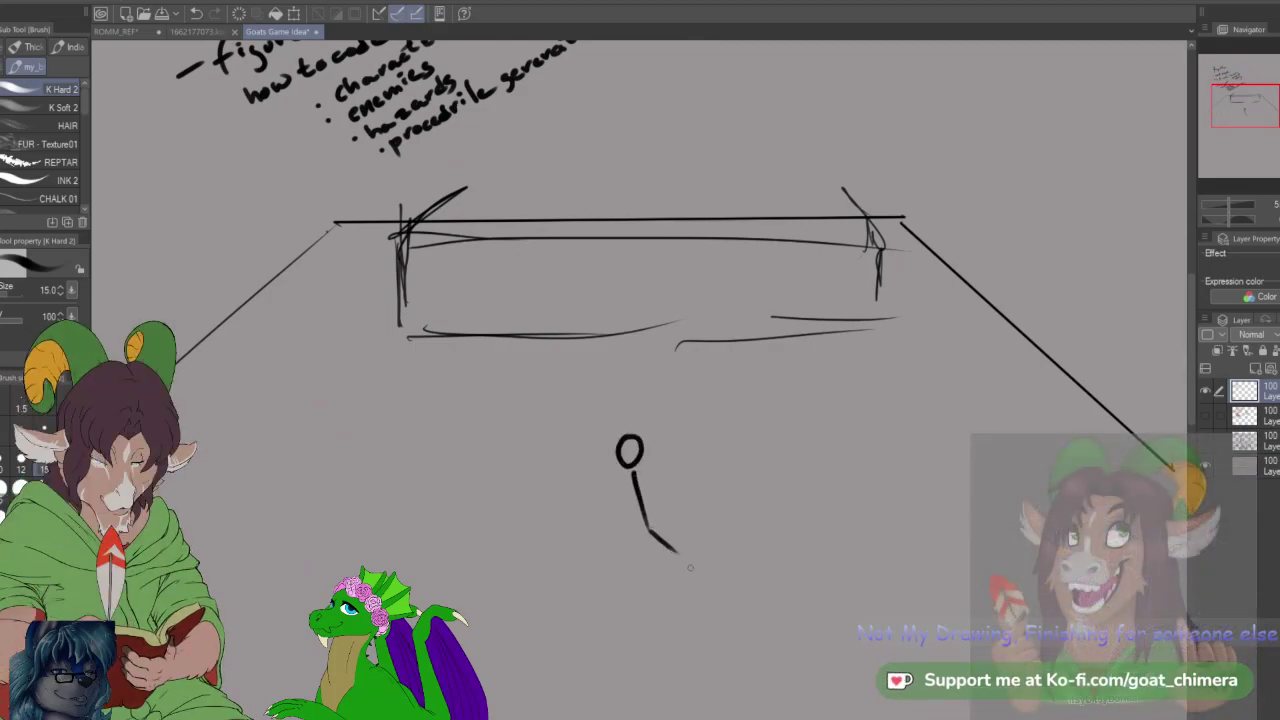
{"action": "left_click_drag", "start_coordinate": [639, 506], "coordinate": [661, 582]}
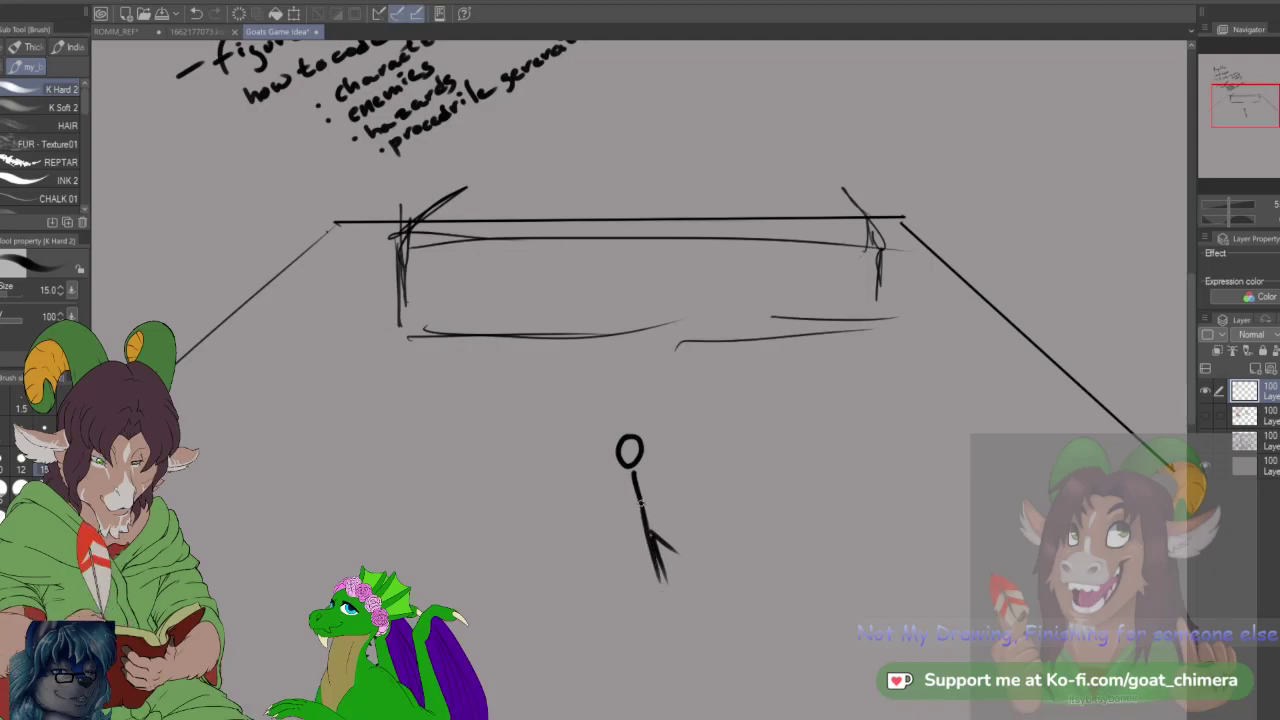
{"action": "mouse_move", "coordinate": [628, 481]}
{"action": "left_mouse_down"}
{"action": "mouse_move", "coordinate": [640, 473]}
{"action": "mouse_move", "coordinate": [605, 506]}
{"action": "left_mouse_up"}
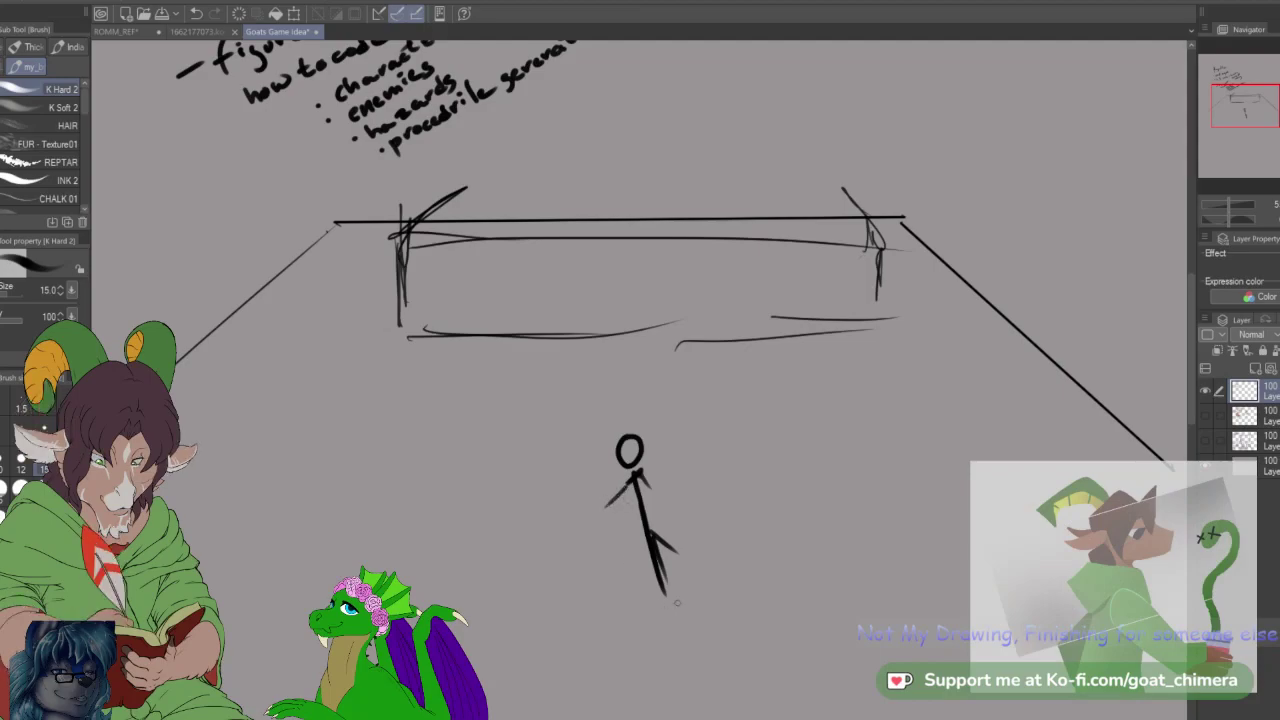
{"action": "left_click_drag", "start_coordinate": [641, 600], "coordinate": [700, 599]}
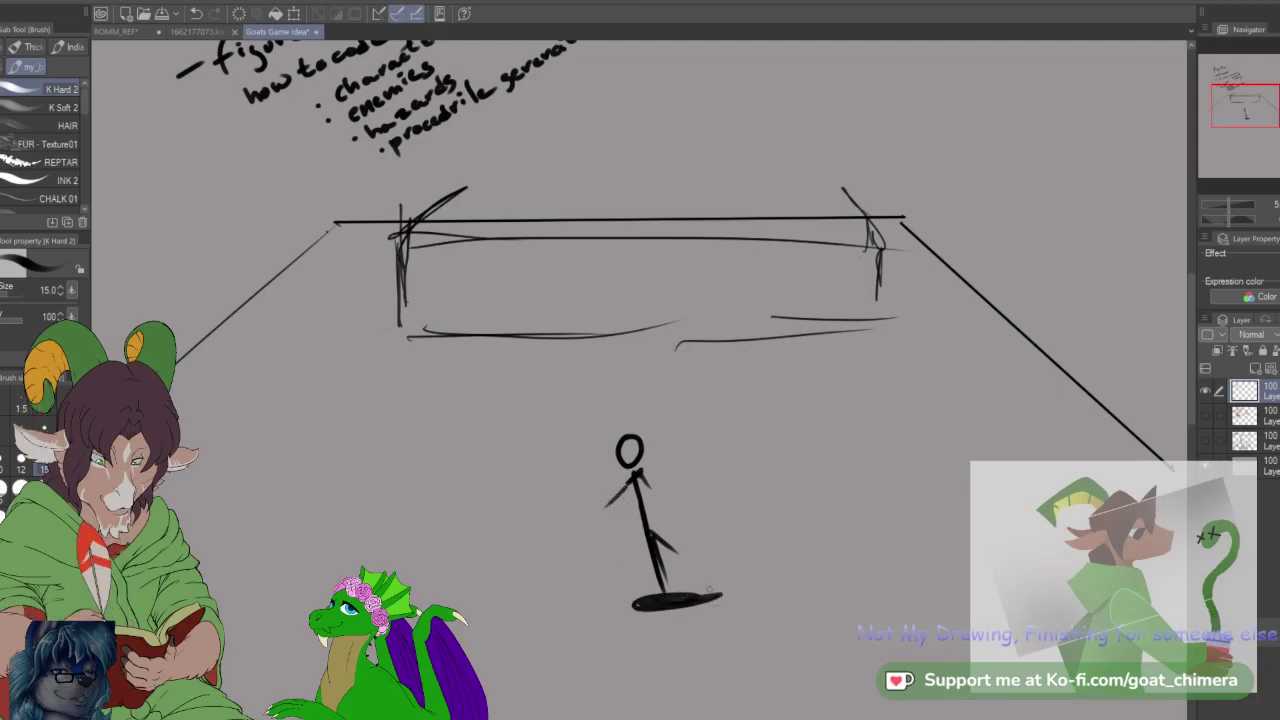
Step: Draw five thick perspective lines fanning forward from the back wall across the left half and centre of the floor
{"action": "mouse_move", "coordinate": [195, 567]}
{"action": "left_mouse_down"}
{"action": "mouse_move", "coordinate": [334, 298]}
{"action": "mouse_move", "coordinate": [393, 255]}
{"action": "left_mouse_up"}
{"action": "left_click_drag", "start_coordinate": [437, 330], "coordinate": [383, 575]}
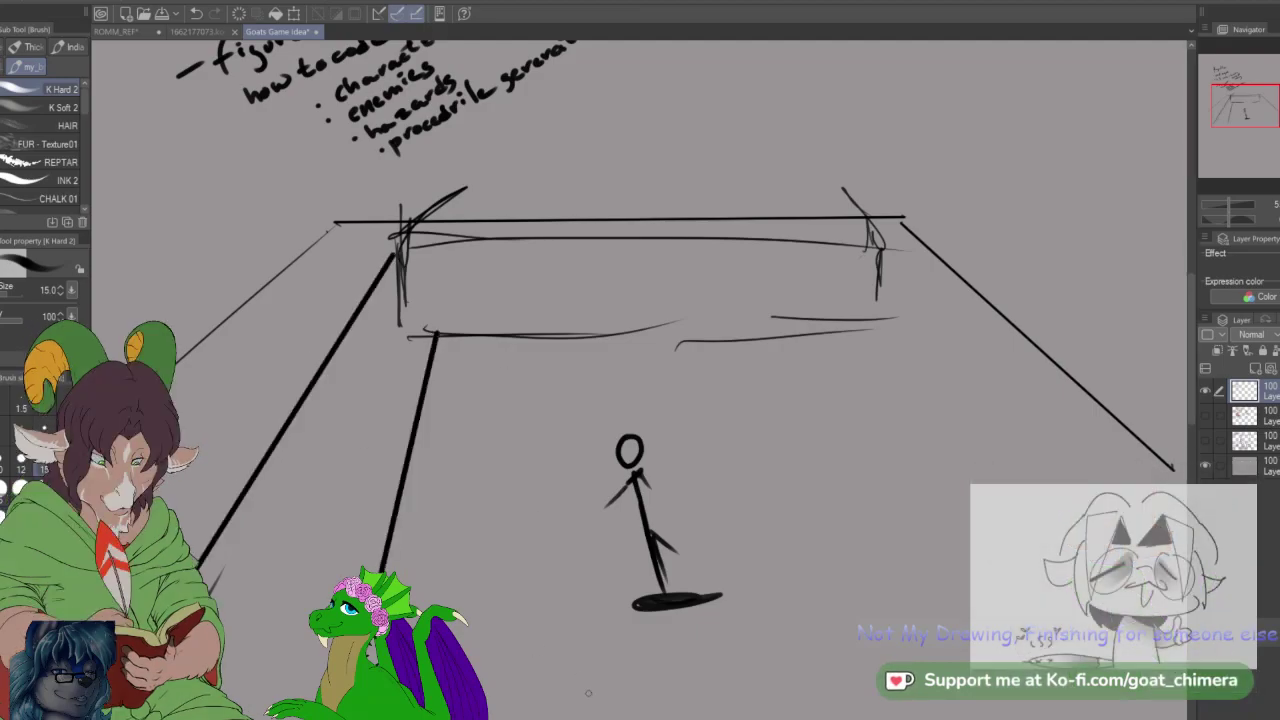
{"action": "left_click_drag", "start_coordinate": [622, 333], "coordinate": [614, 710]}
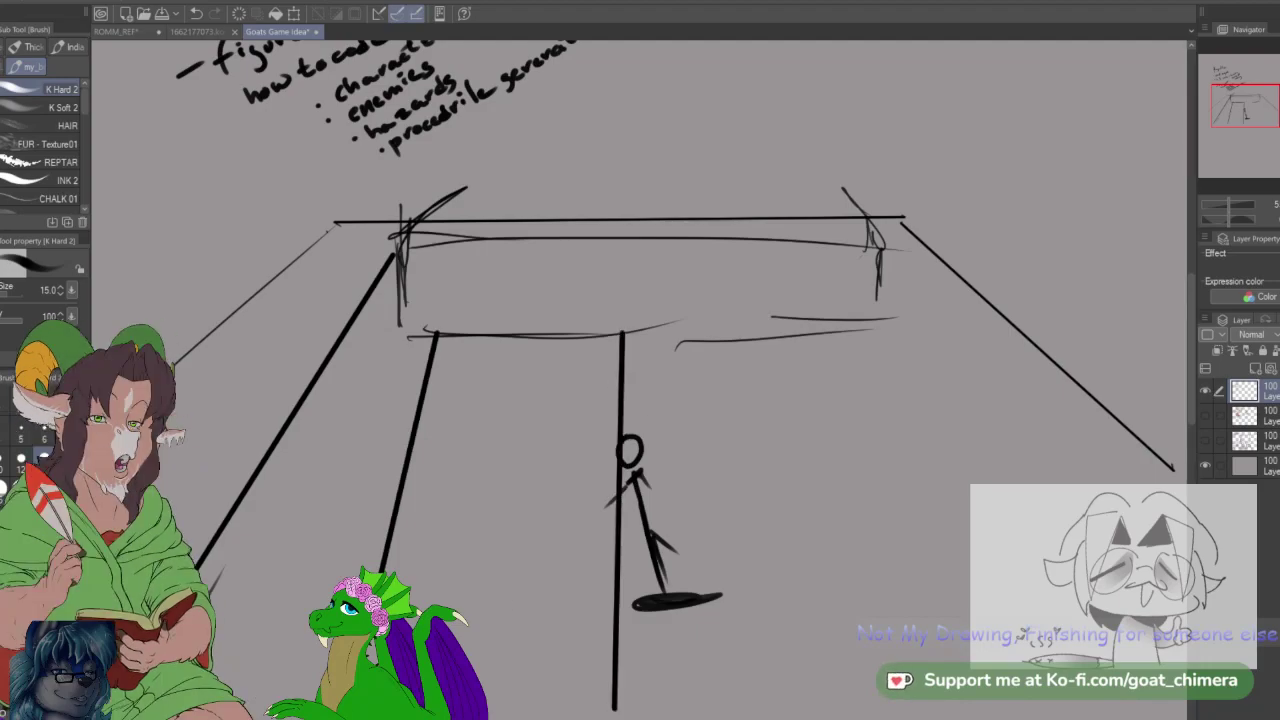
{"action": "left_click_drag", "start_coordinate": [522, 333], "coordinate": [488, 710]}
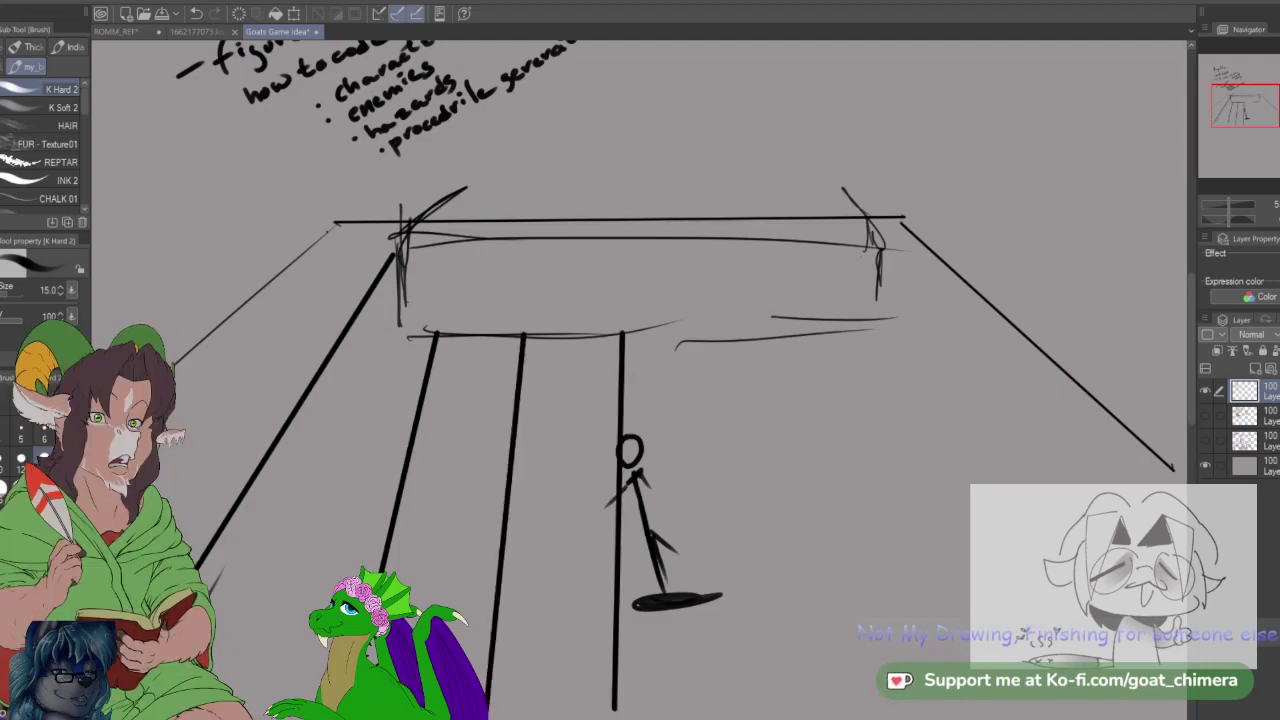
{"action": "left_click_drag", "start_coordinate": [1216, 124], "coordinate": [1220, 113]}
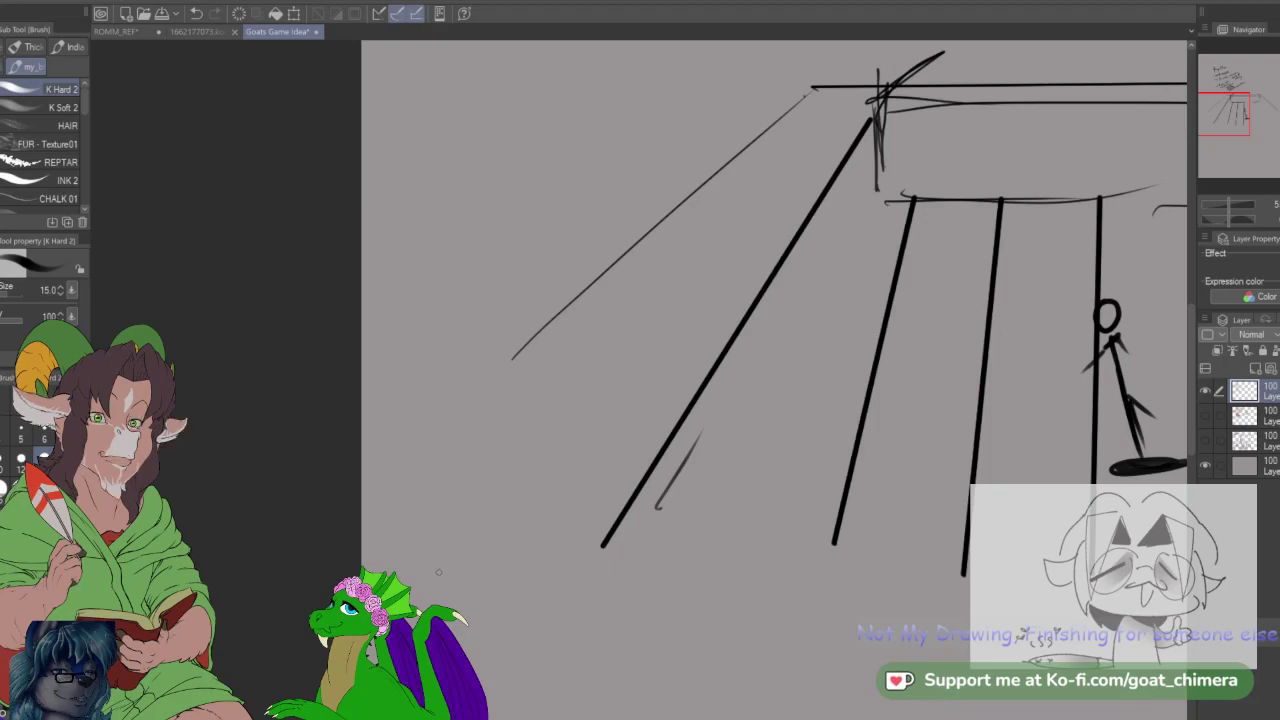
{"action": "left_click_drag", "start_coordinate": [843, 86], "coordinate": [443, 571]}
Step: Draw three diverging perspective lines on the floor's right half and add a small doorway at the base of the back wall
{"action": "left_click_drag", "start_coordinate": [1240, 120], "coordinate": [1268, 121]}
{"action": "left_click_drag", "start_coordinate": [635, 160], "coordinate": [715, 522]}
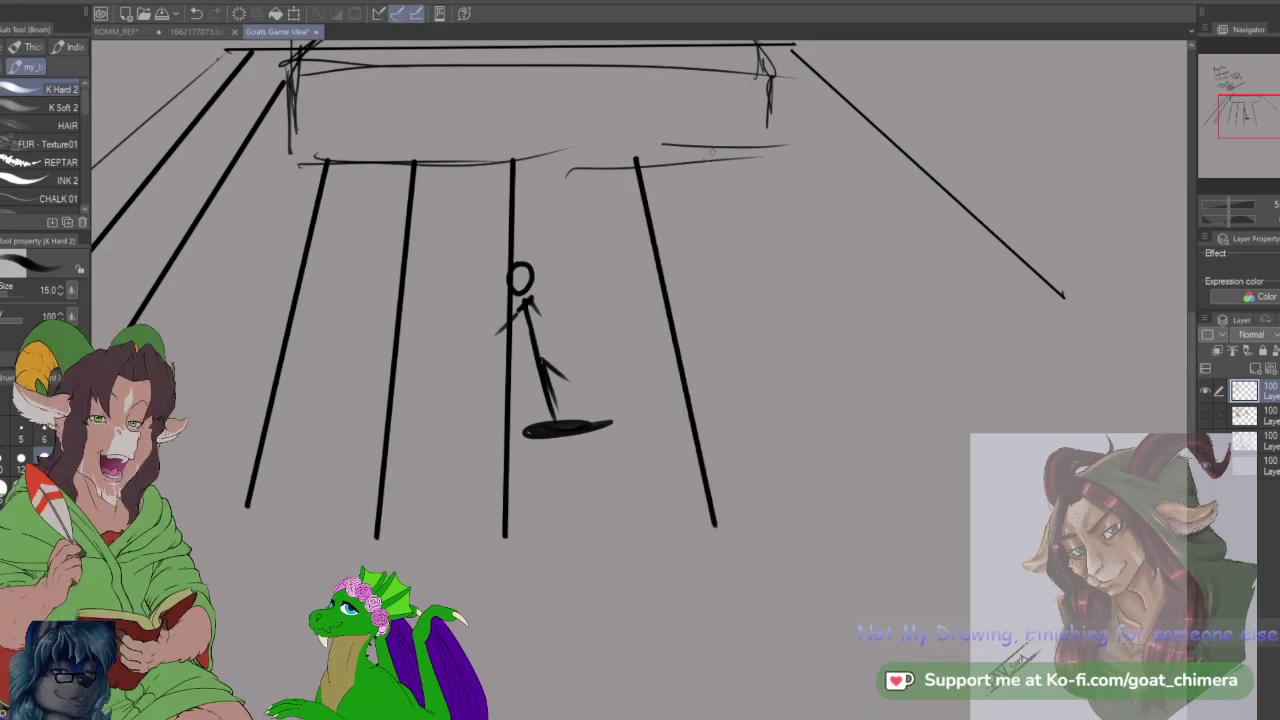
{"action": "mouse_move", "coordinate": [723, 147]}
{"action": "left_mouse_down"}
{"action": "mouse_move", "coordinate": [906, 514]}
{"action": "mouse_move", "coordinate": [941, 509]}
{"action": "left_mouse_up"}
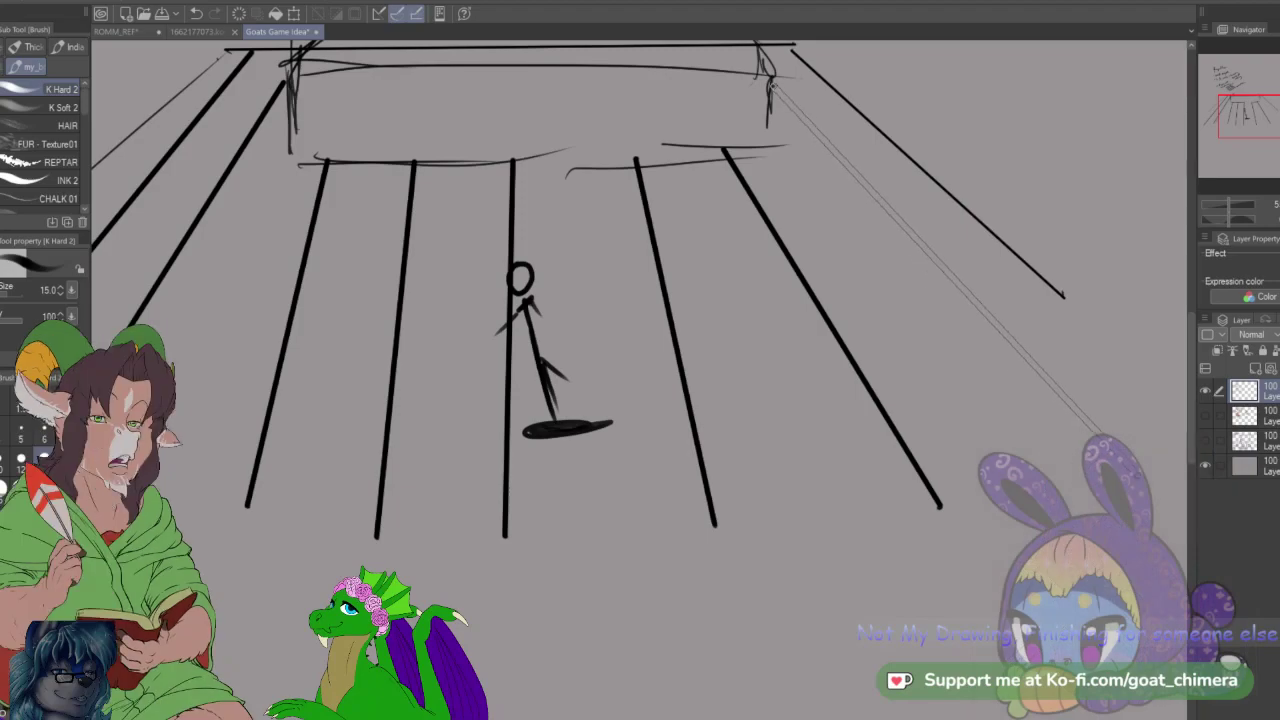
{"action": "left_click_drag", "start_coordinate": [1221, 122], "coordinate": [1205, 115]}
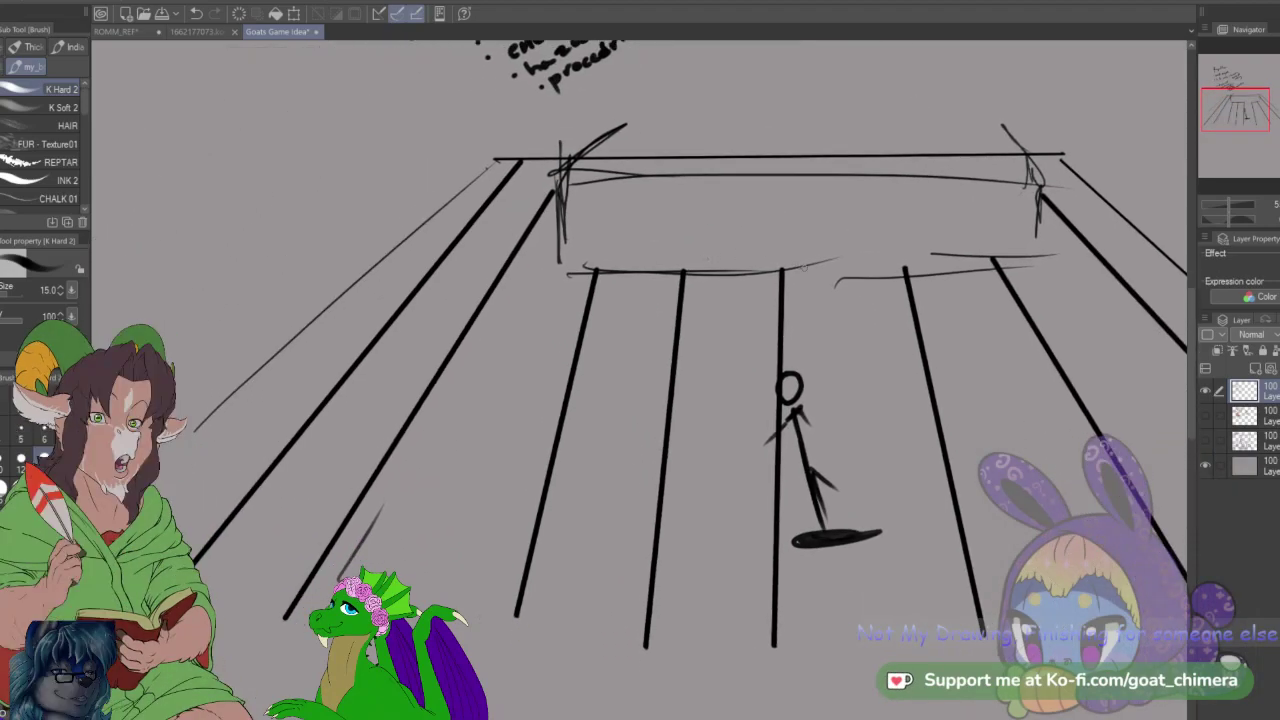
{"action": "mouse_move", "coordinate": [812, 230]}
{"action": "left_mouse_down"}
{"action": "mouse_move", "coordinate": [812, 218]}
{"action": "mouse_move", "coordinate": [858, 218]}
{"action": "mouse_move", "coordinate": [858, 270]}
{"action": "left_mouse_up"}
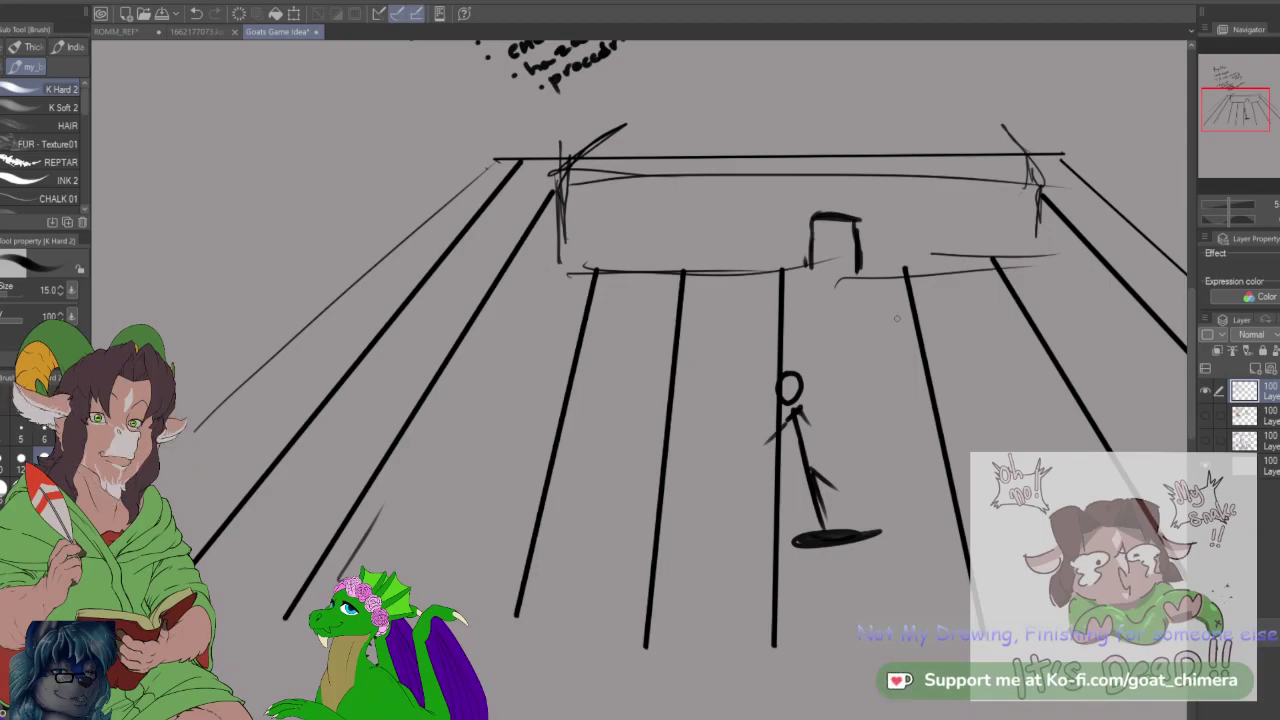
Step: Draw seven horizontal lines across the perspective lines, spaced closer together toward the back, to complete the floor grid
{"action": "scroll", "coordinate": [897, 318], "scroll_direction": "down", "scroll_amount": 5}
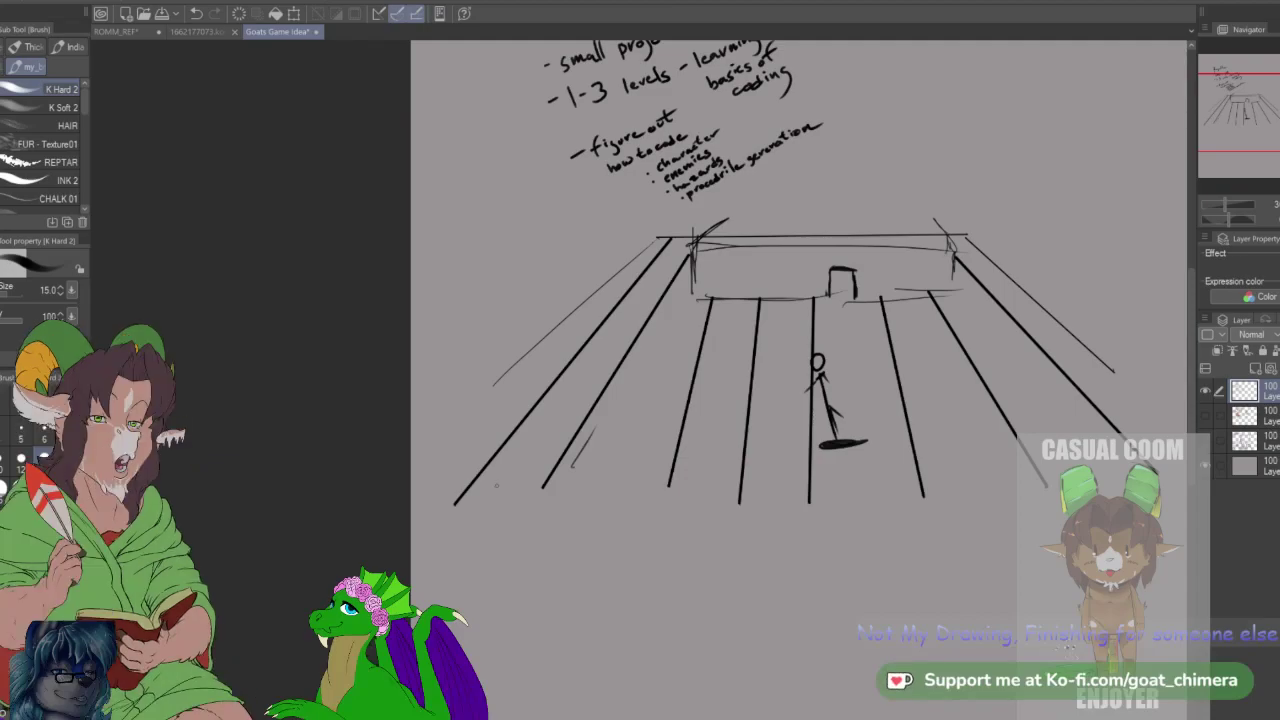
{"action": "left_click_drag", "start_coordinate": [496, 491], "coordinate": [1018, 486]}
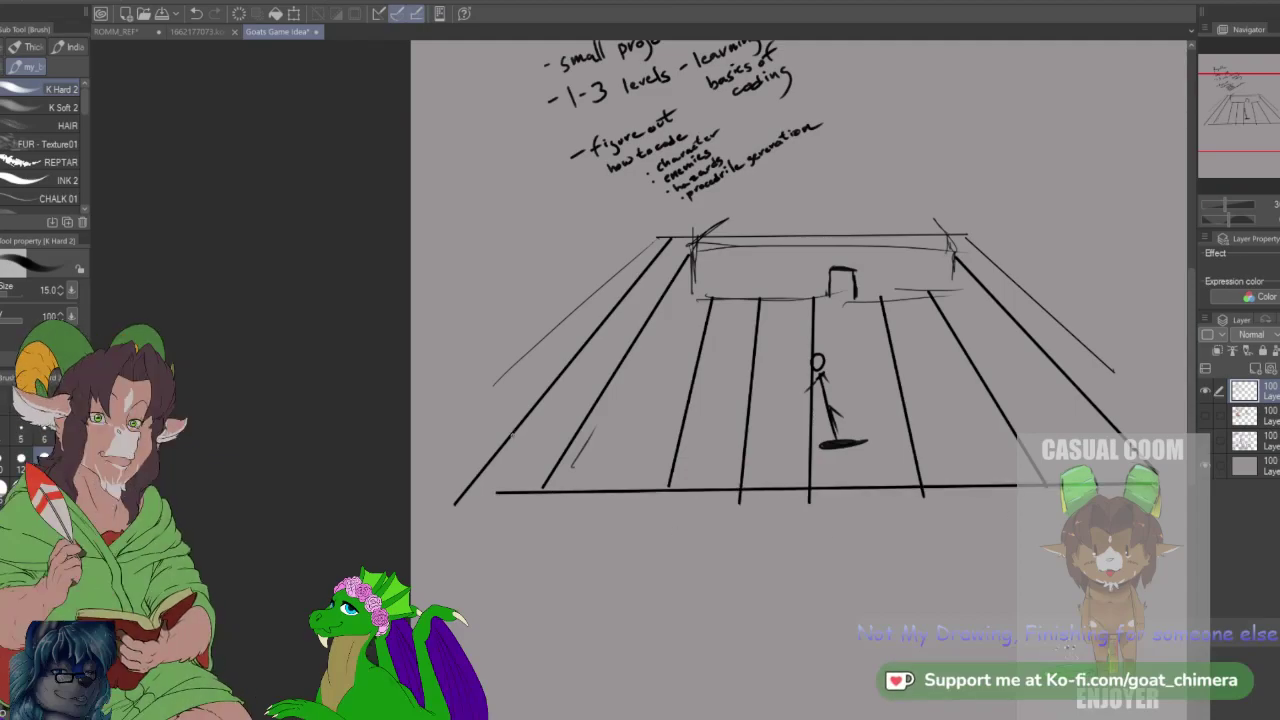
{"action": "left_click_drag", "start_coordinate": [528, 403], "coordinate": [1116, 396]}
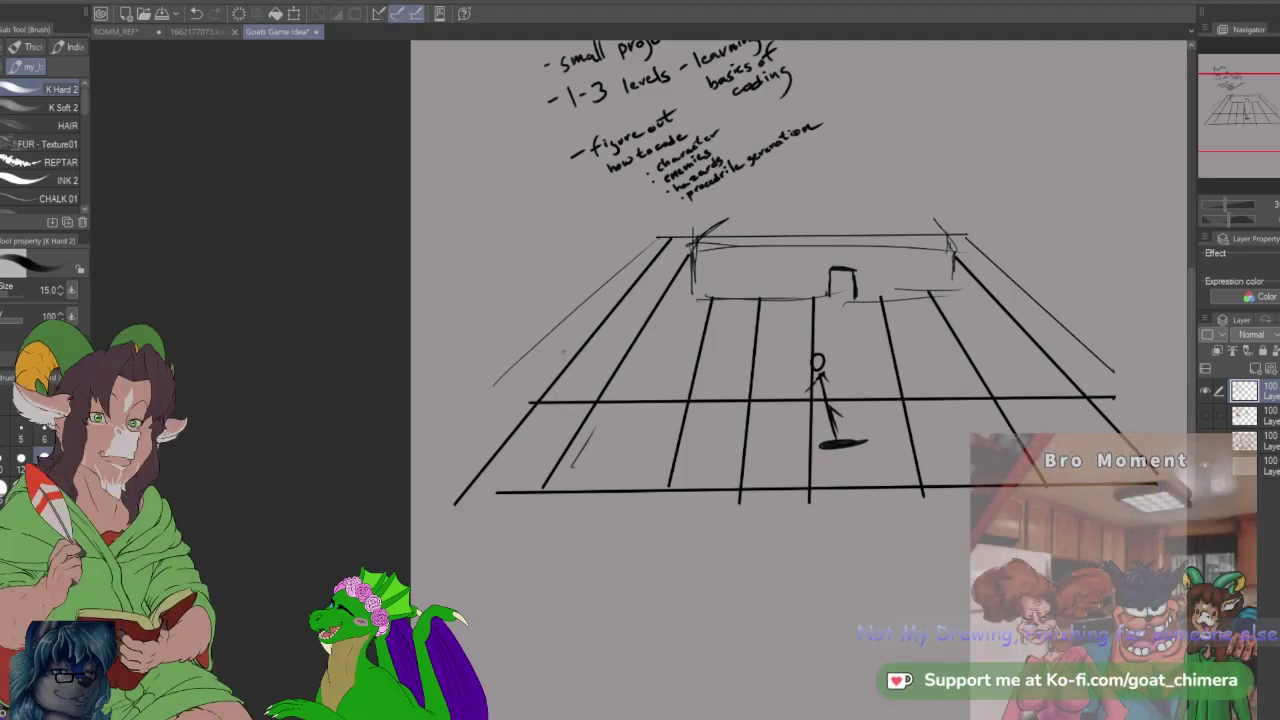
{"action": "left_click_drag", "start_coordinate": [562, 347], "coordinate": [1094, 345]}
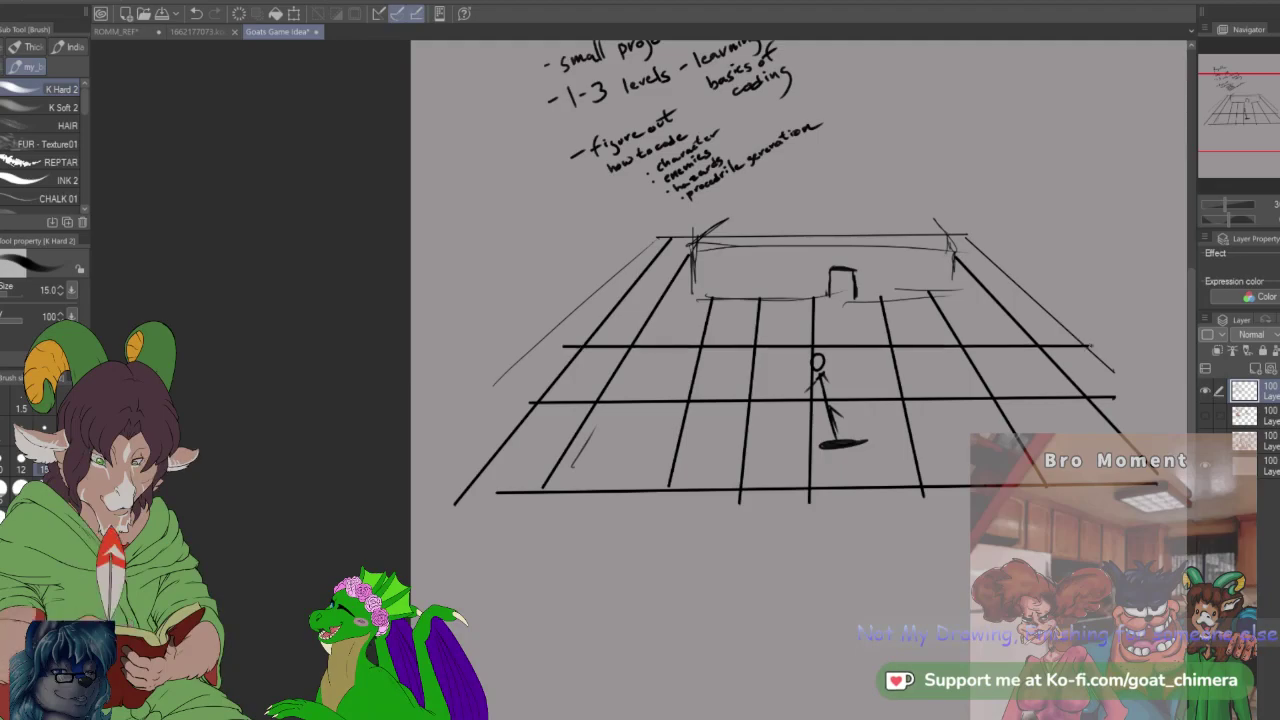
{"action": "key", "text": "ctrl+z"}
{"action": "mouse_move", "coordinate": [562, 347]}
{"action": "left_mouse_down"}
{"action": "mouse_move", "coordinate": [929, 393]}
{"action": "mouse_move", "coordinate": [1110, 340]}
{"action": "left_mouse_up"}
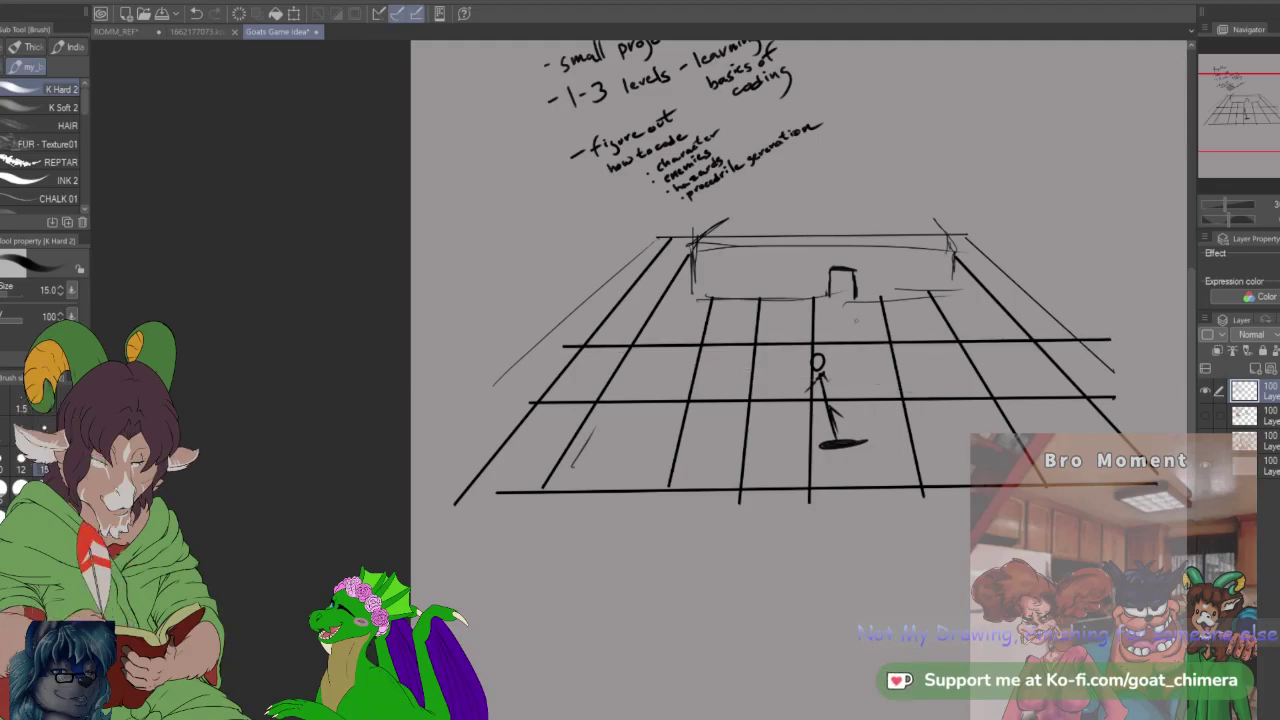
{"action": "left_click_drag", "start_coordinate": [600, 306], "coordinate": [1068, 301]}
{"action": "left_click_drag", "start_coordinate": [626, 280], "coordinate": [1020, 270]}
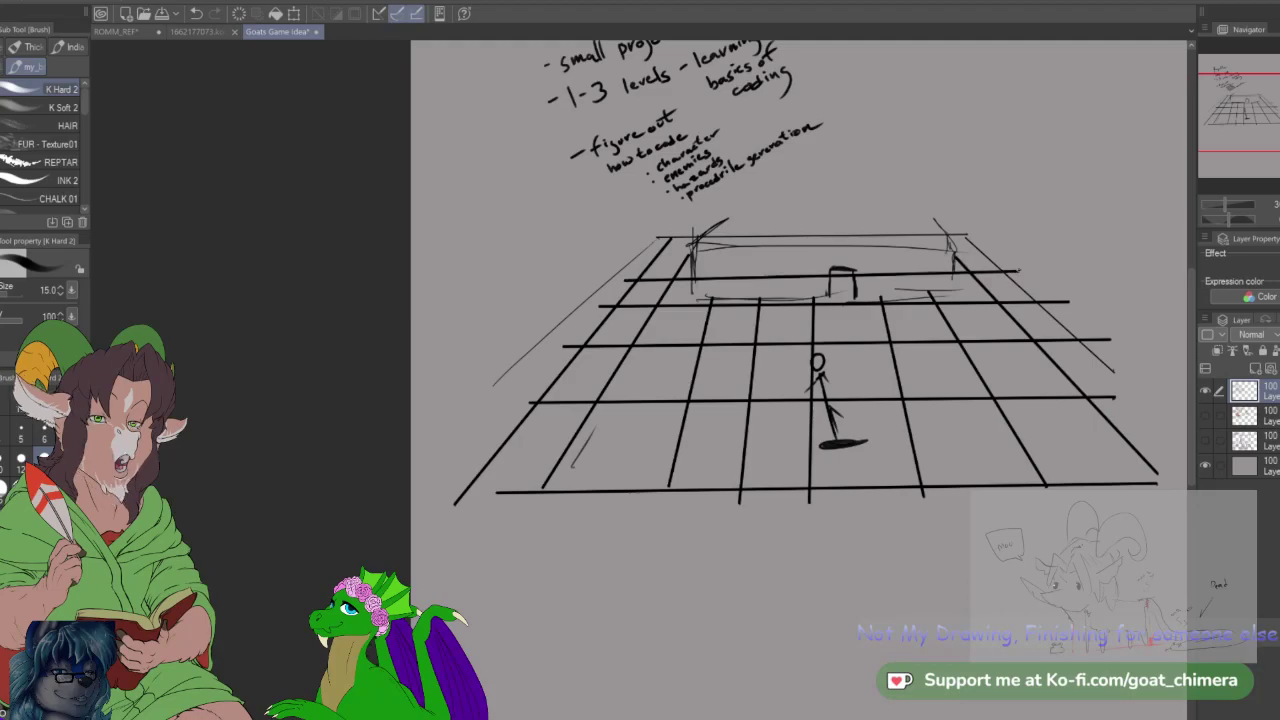
{"action": "left_click_drag", "start_coordinate": [642, 265], "coordinate": [1019, 259]}
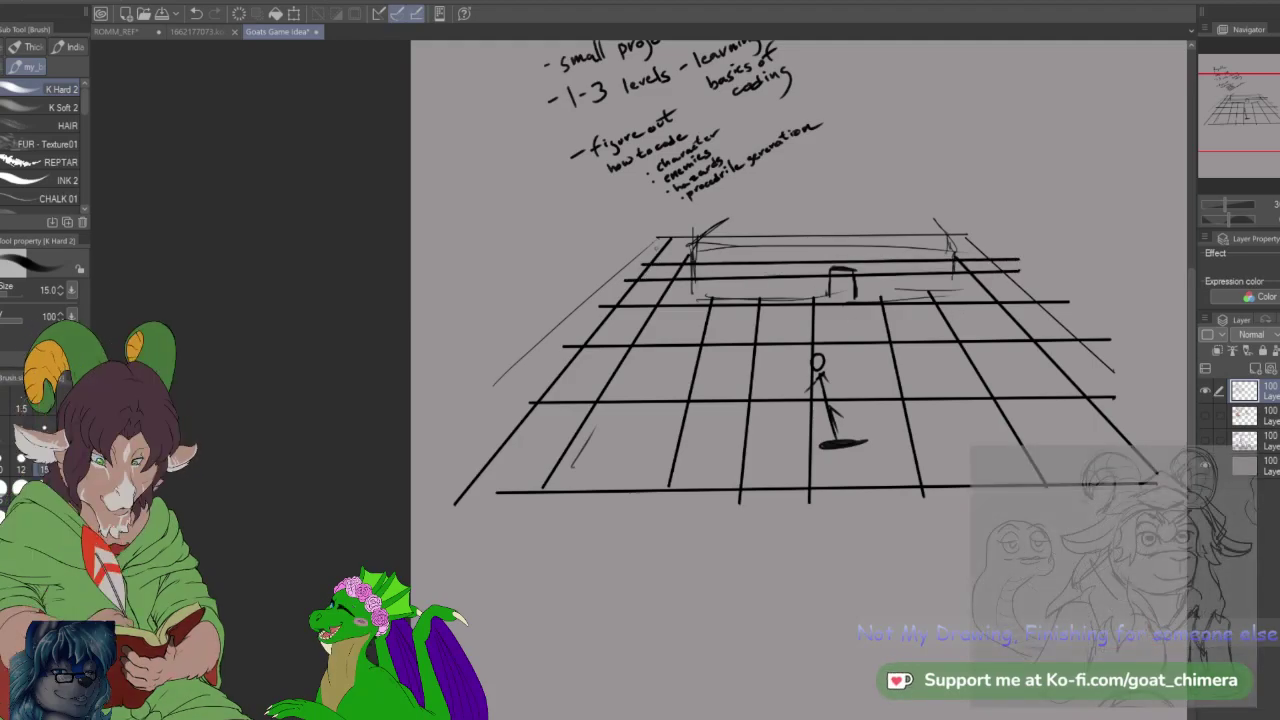
{"action": "left_click_drag", "start_coordinate": [660, 250], "coordinate": [990, 246]}
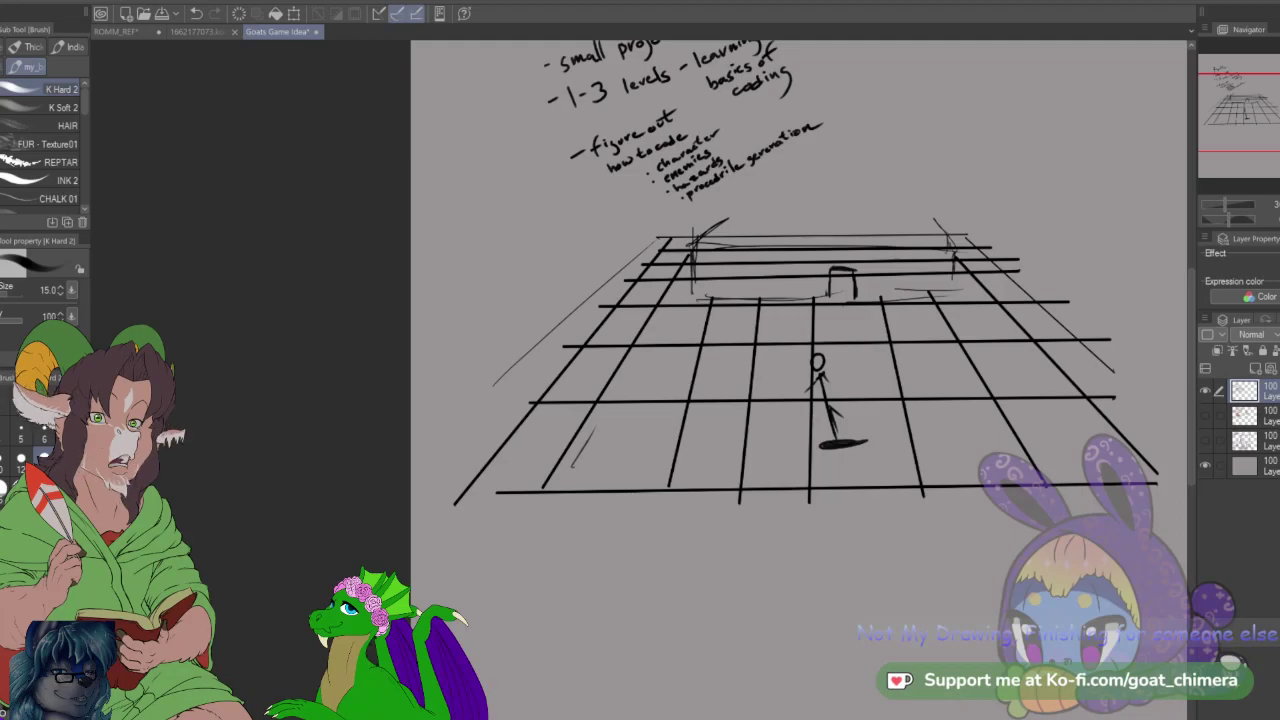
Step: Sketch a red enemy figure with a long curved tail on a black oval shadow, to the right of and behind the stick figure
{"action": "scroll", "coordinate": [947, 552], "scroll_direction": "down", "scroll_amount": 1}
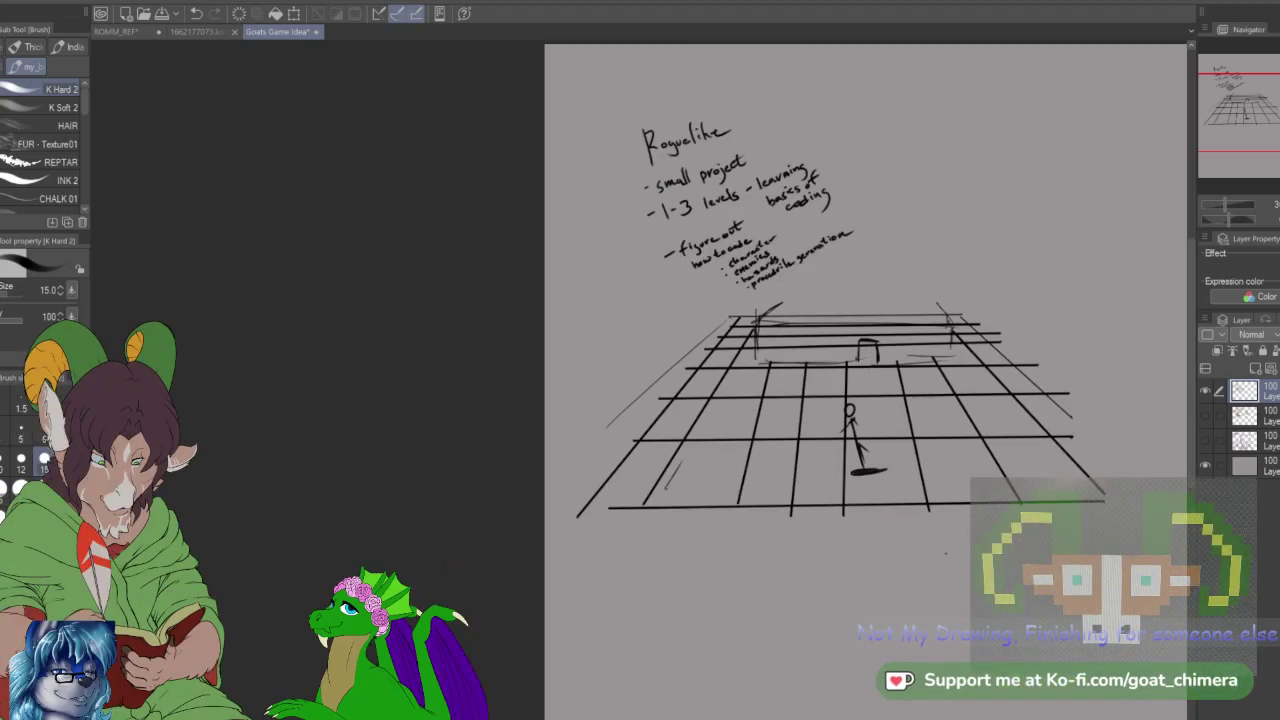
{"action": "scroll", "coordinate": [961, 508], "scroll_direction": "up", "scroll_amount": 2}
{"action": "scroll", "coordinate": [961, 508], "scroll_direction": "down", "scroll_amount": 2}
{"action": "scroll", "coordinate": [961, 508], "scroll_direction": "up", "scroll_amount": 1}
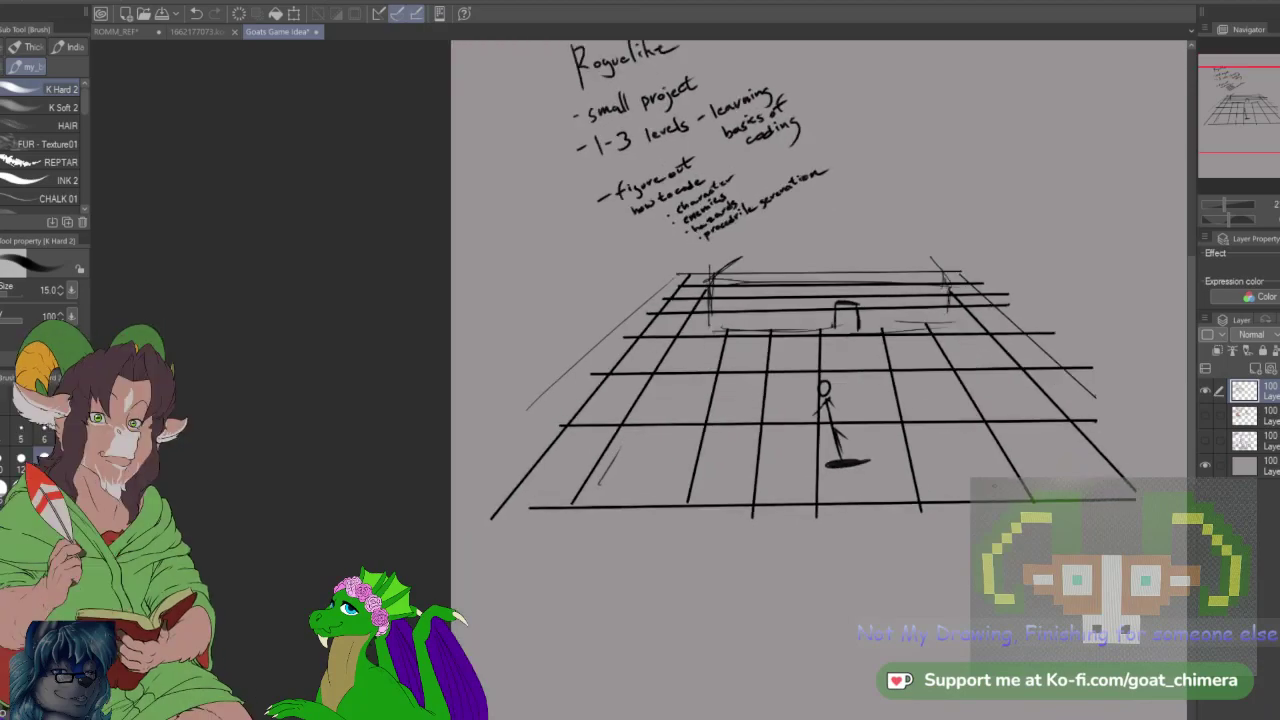
{"action": "scroll", "coordinate": [1016, 492], "scroll_direction": "up", "scroll_amount": 1}
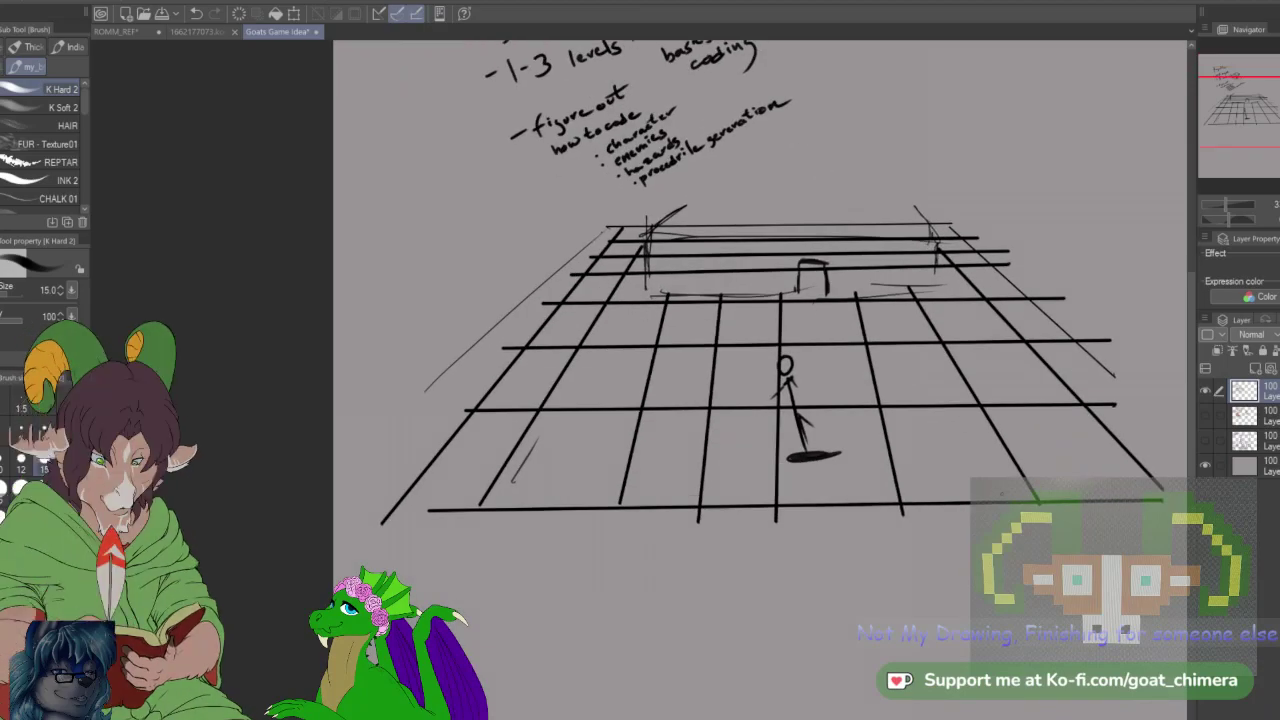
{"action": "left_click_drag", "start_coordinate": [930, 364], "coordinate": [980, 364]}
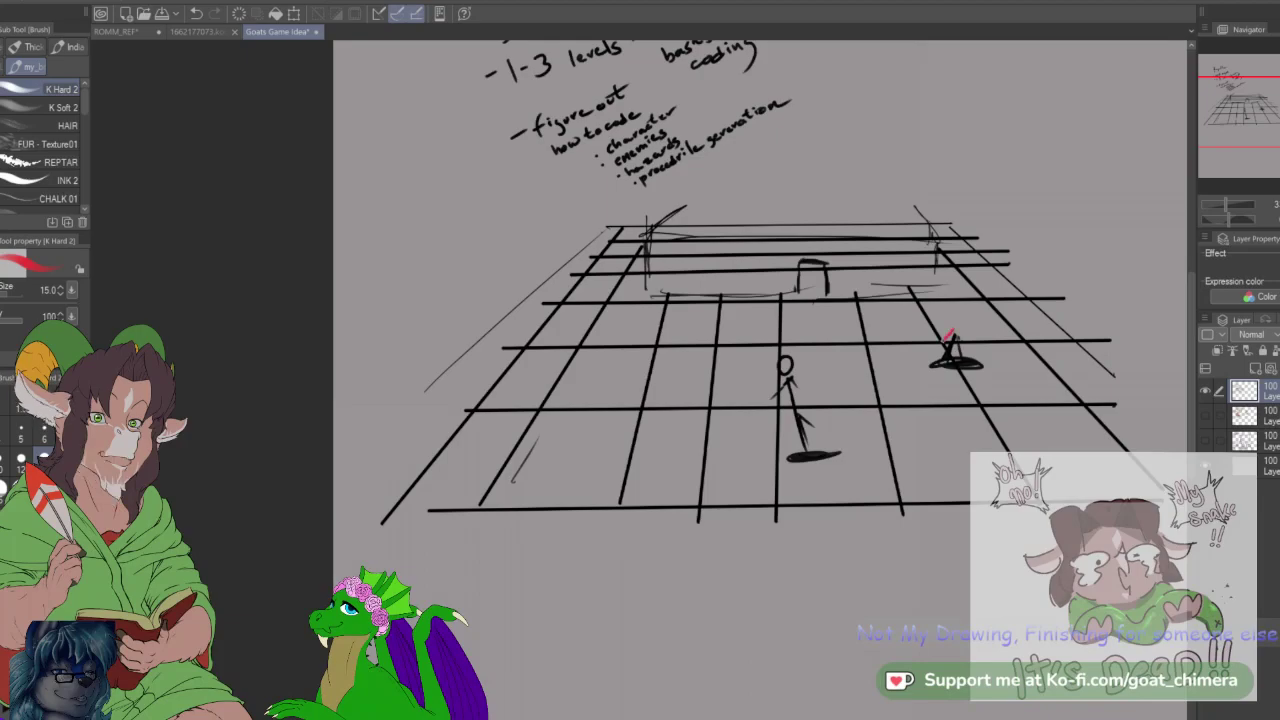
{"action": "mouse_move", "coordinate": [945, 339]}
{"action": "left_mouse_down"}
{"action": "mouse_move", "coordinate": [945, 362]}
{"action": "mouse_move", "coordinate": [963, 335]}
{"action": "left_mouse_up"}
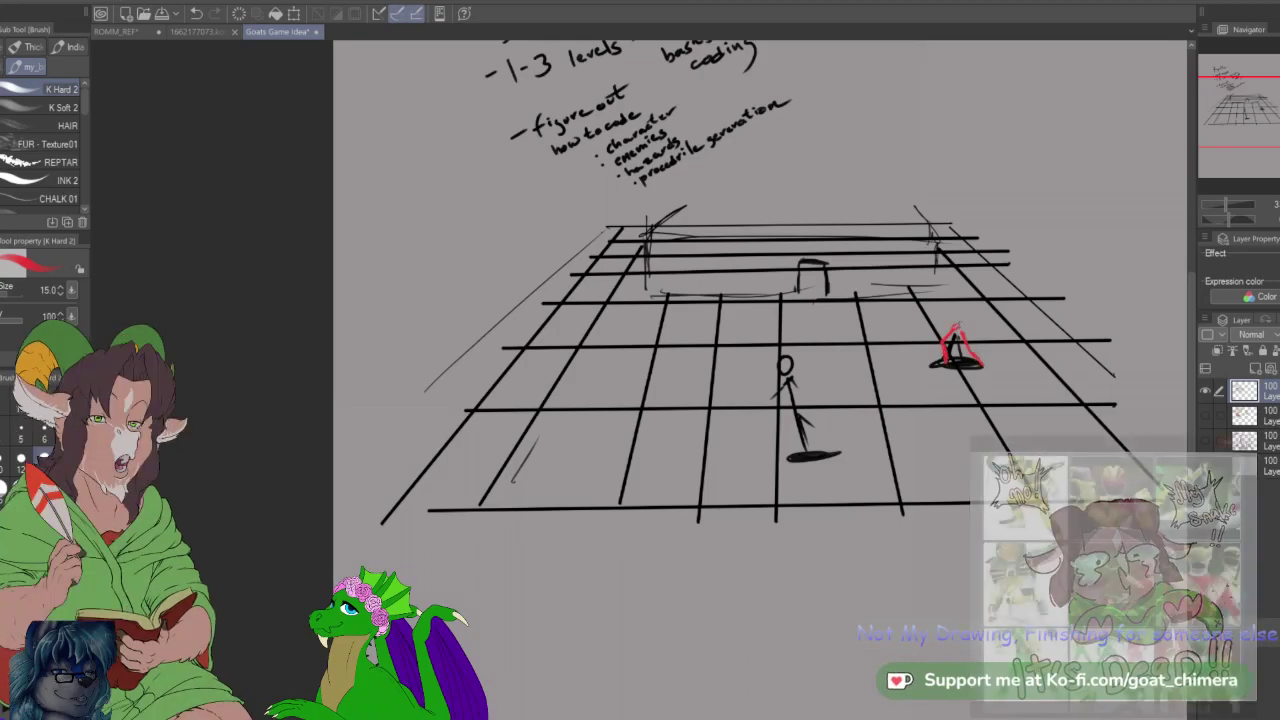
{"action": "left_click_drag", "start_coordinate": [950, 306], "coordinate": [978, 351]}
{"action": "left_click_drag", "start_coordinate": [946, 325], "coordinate": [941, 348]}
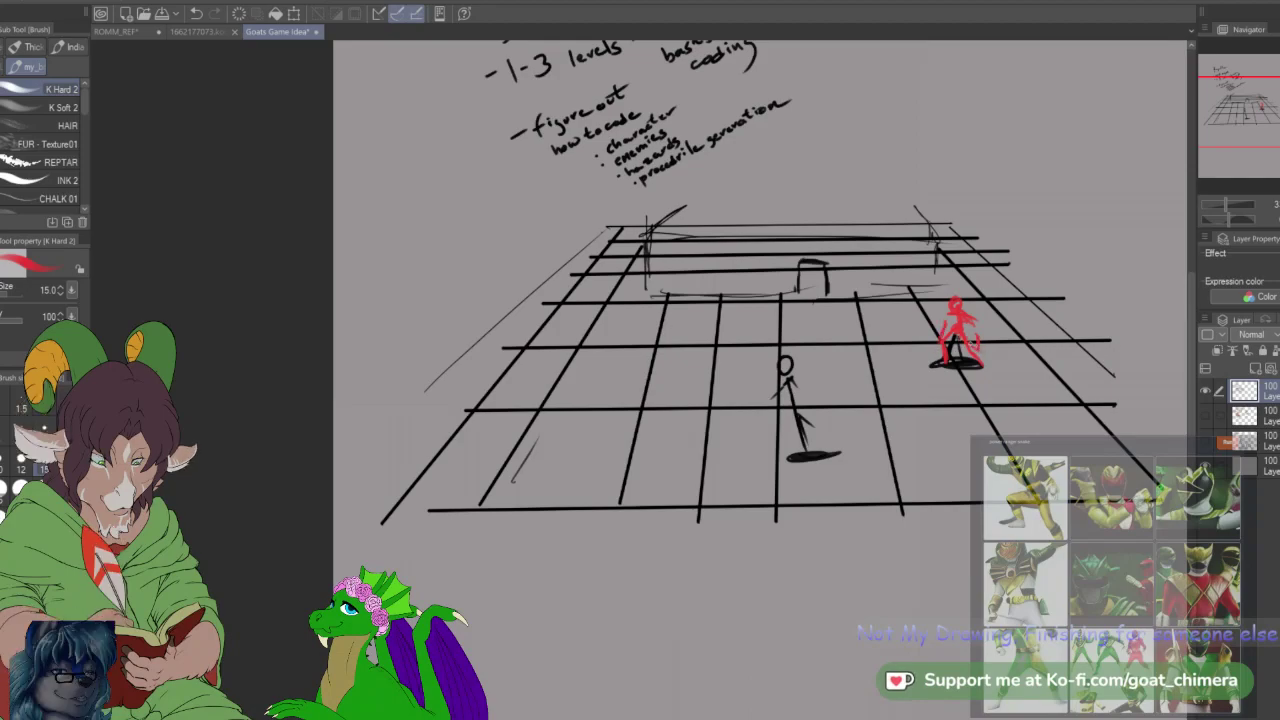
{"action": "left_click_drag", "start_coordinate": [978, 349], "coordinate": [1005, 369]}
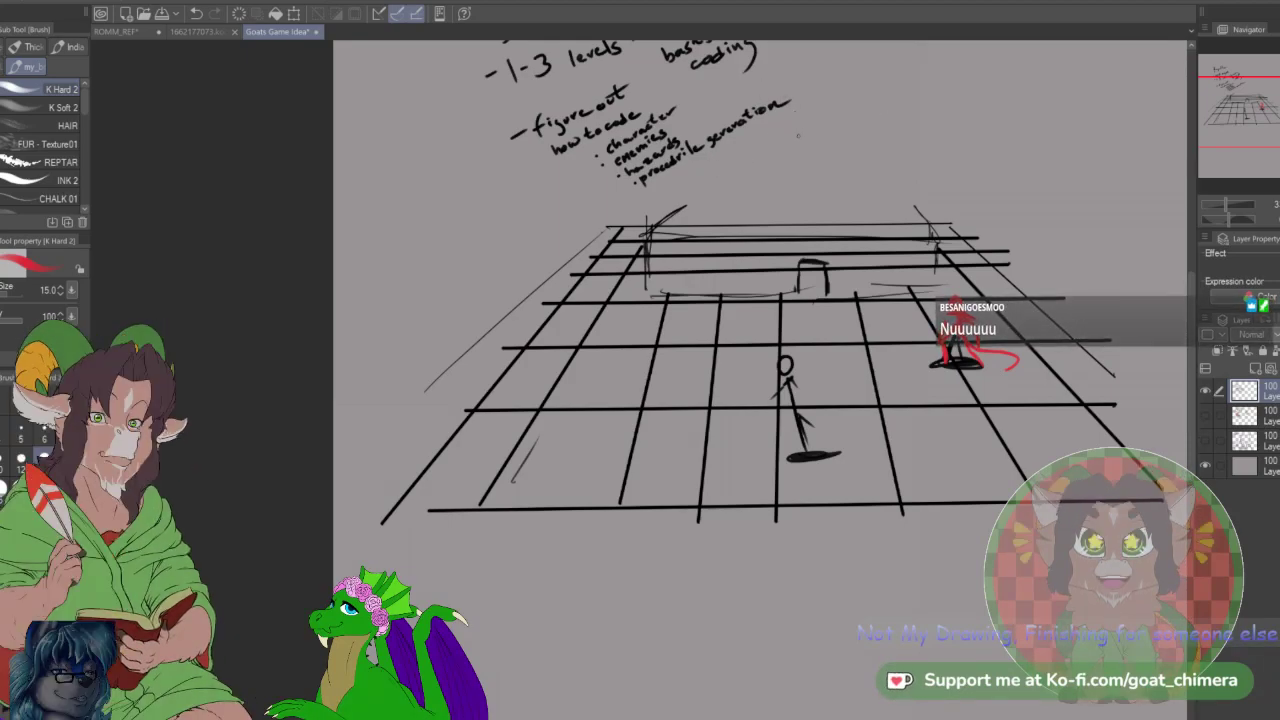
Step: Write a red enemy list reading "Rat men/women" and "Goo monsters" to the right of the planning notes, with a third empty bullet
{"action": "left_click_drag", "start_coordinate": [808, 124], "coordinate": [848, 114]}
{"action": "left_click_drag", "start_coordinate": [842, 104], "coordinate": [925, 66]}
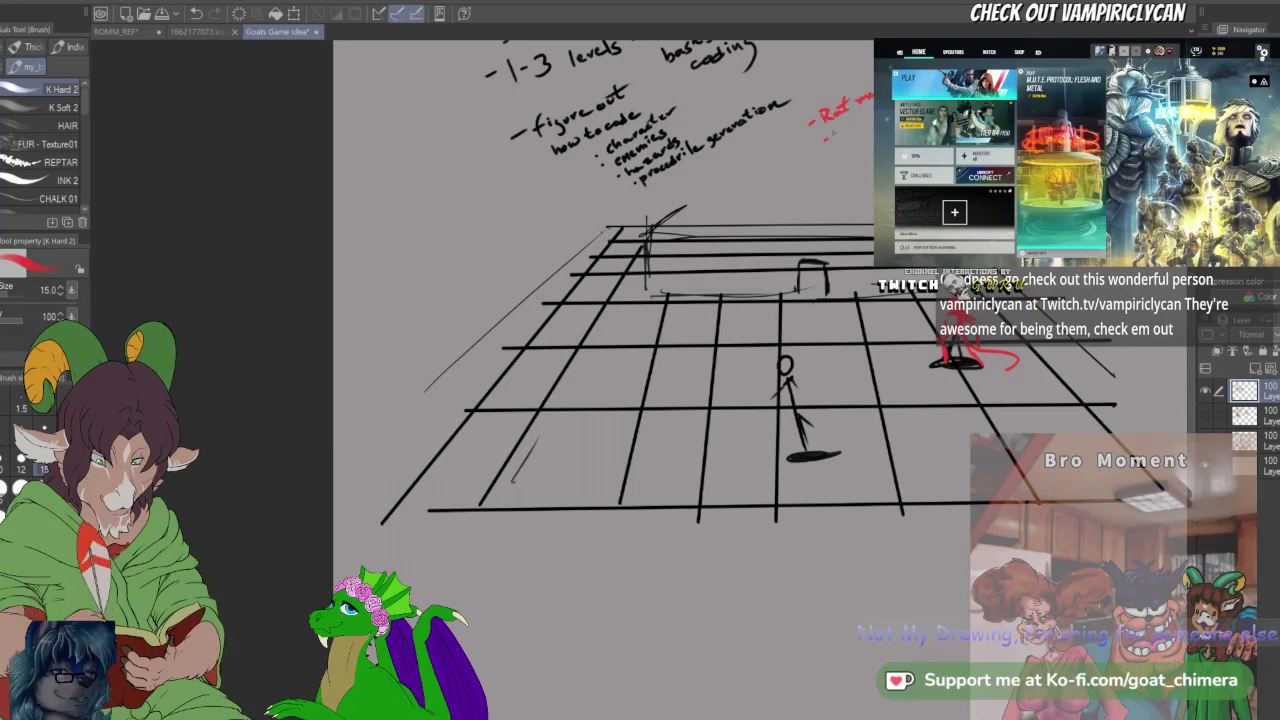
{"action": "left_click_drag", "start_coordinate": [837, 131], "coordinate": [873, 119]}
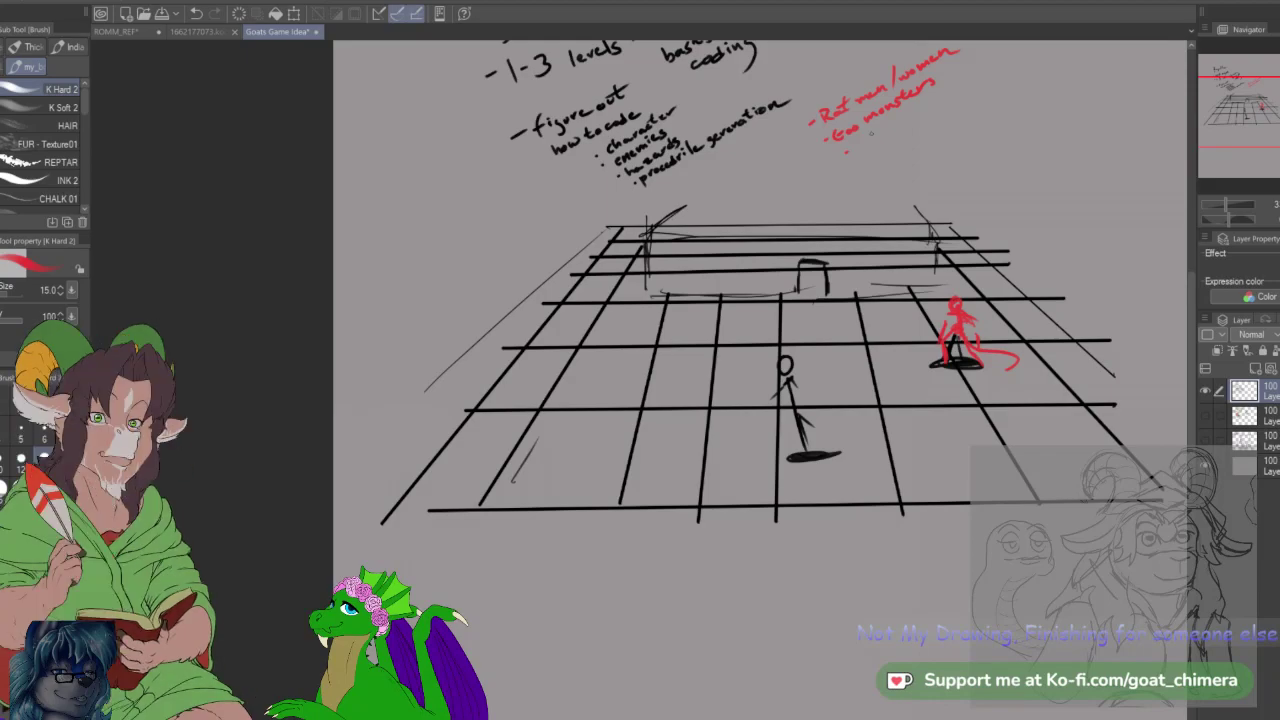
Step: Draw a red diagonal divider to the right of the enemy list and write the heading "later" beyond it
{"action": "scroll", "coordinate": [871, 134], "scroll_direction": "down", "scroll_amount": 1}
{"action": "scroll", "coordinate": [882, 116], "scroll_direction": "up", "scroll_amount": 3}
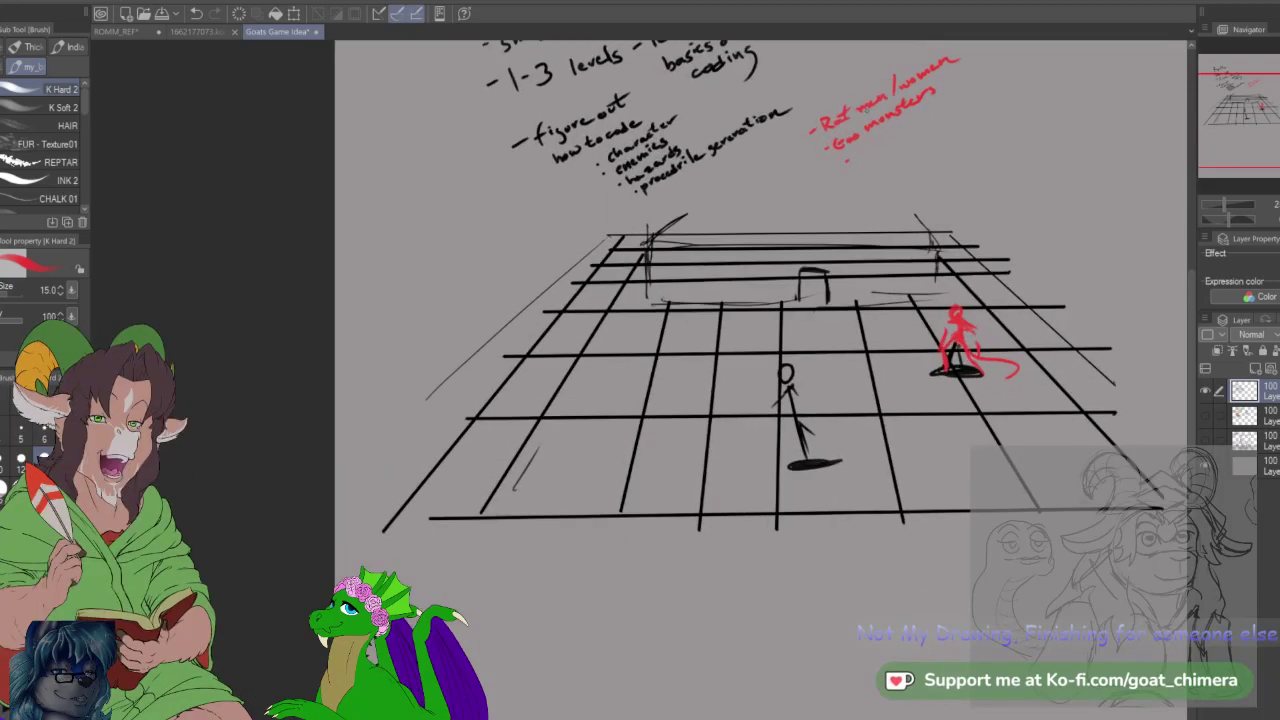
{"action": "scroll", "coordinate": [910, 82], "scroll_direction": "up", "scroll_amount": 4}
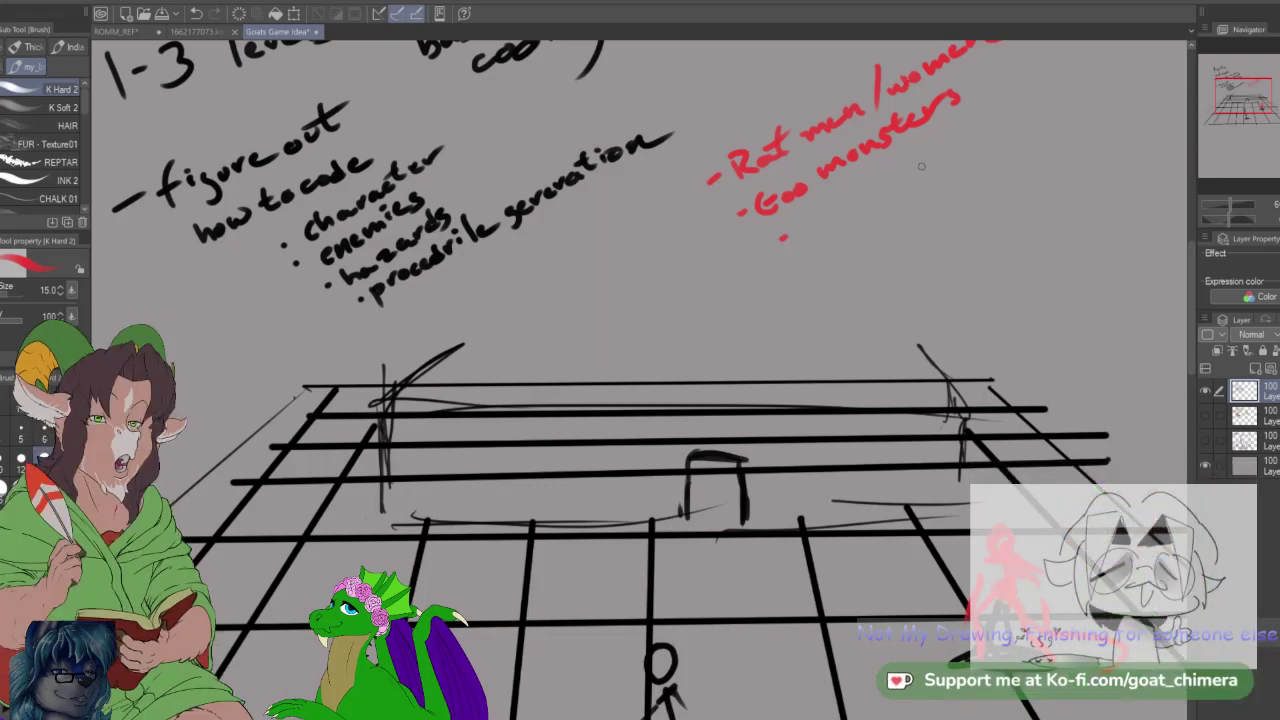
{"action": "left_click_drag", "start_coordinate": [1253, 97], "coordinate": [1268, 91]}
{"action": "left_click_drag", "start_coordinate": [609, 367], "coordinate": [850, 157]}
{"action": "mouse_move", "coordinate": [799, 222]}
{"action": "left_mouse_down"}
{"action": "mouse_move", "coordinate": [806, 240]}
{"action": "mouse_move", "coordinate": [879, 180]}
{"action": "left_mouse_up"}
Step: List "Gnolls" with another bullet below it under "later", and write "Goblins" as the third entry of the first enemy list
{"action": "left_click", "coordinate": [700, 366]}
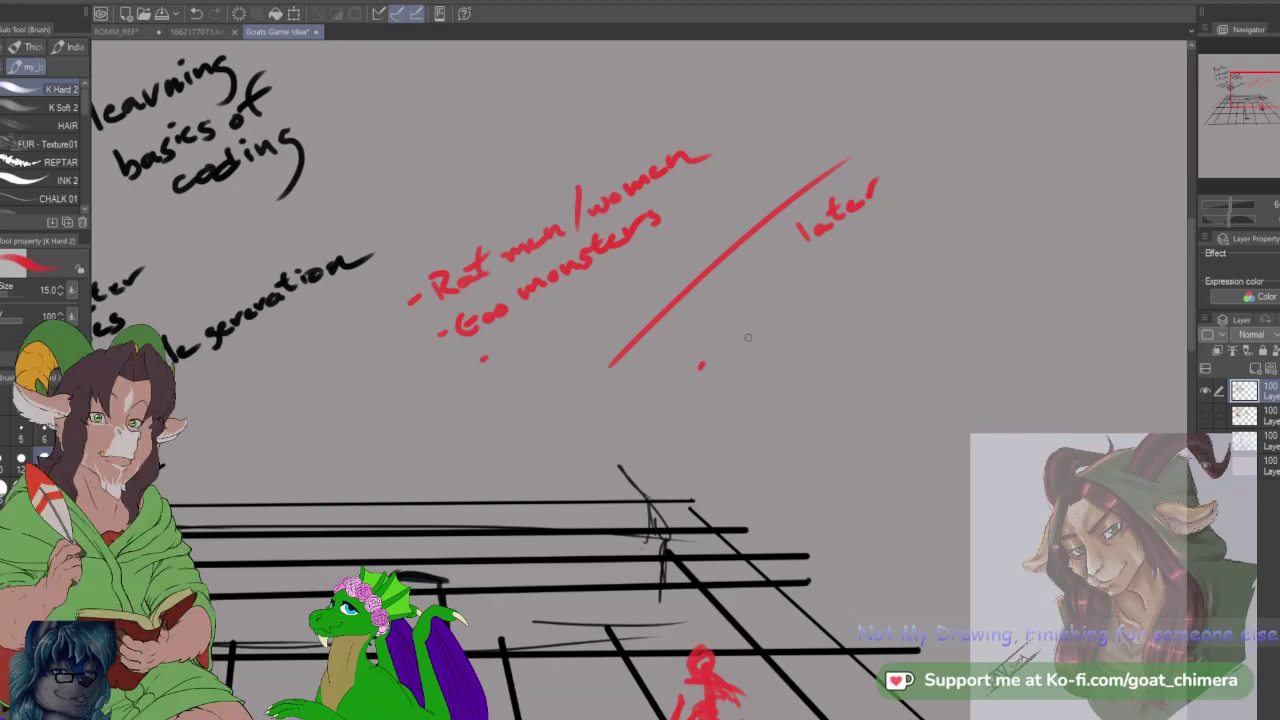
{"action": "mouse_move", "coordinate": [740, 338]}
{"action": "left_mouse_down"}
{"action": "mouse_move", "coordinate": [728, 362]}
{"action": "mouse_move", "coordinate": [792, 324]}
{"action": "left_mouse_up"}
{"action": "left_click_drag", "start_coordinate": [746, 379], "coordinate": [741, 391]}
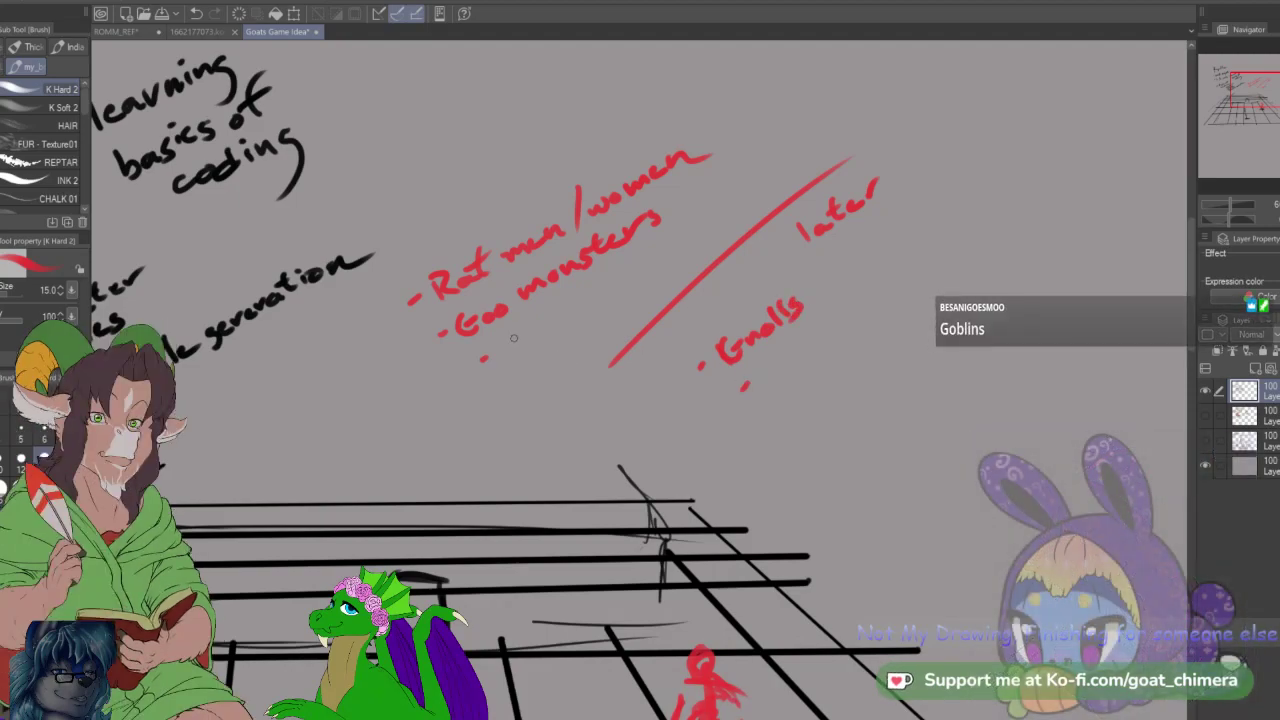
{"action": "mouse_move", "coordinate": [541, 331]}
{"action": "left_mouse_down"}
{"action": "mouse_move", "coordinate": [556, 336]}
{"action": "mouse_move", "coordinate": [600, 306]}
{"action": "left_mouse_up"}
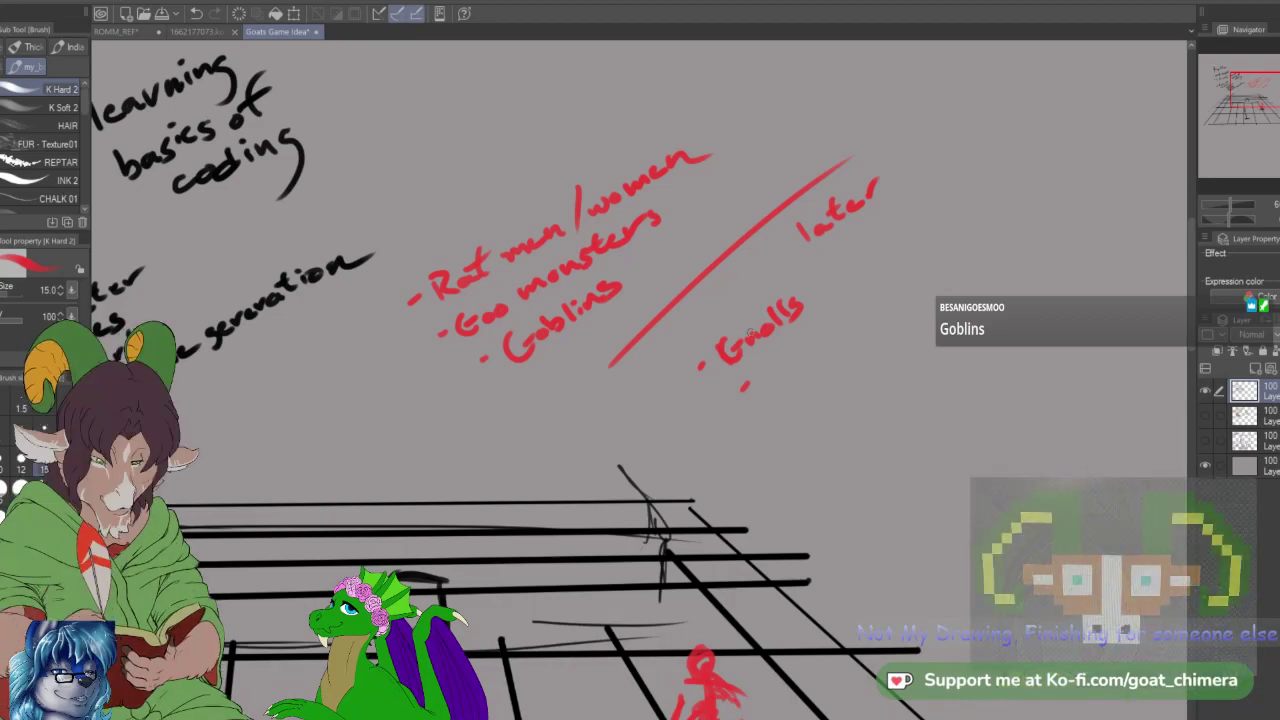
Step: Write "Pirates" below "Gnolls" and add a "Kobolds" bullet directly under the "later" heading
{"action": "mouse_move", "coordinate": [758, 362]}
{"action": "left_mouse_down"}
{"action": "mouse_move", "coordinate": [753, 386]}
{"action": "mouse_move", "coordinate": [772, 356]}
{"action": "left_mouse_up"}
{"action": "mouse_move", "coordinate": [755, 373]}
{"action": "left_mouse_down"}
{"action": "mouse_move", "coordinate": [800, 344]}
{"action": "mouse_move", "coordinate": [810, 362]}
{"action": "mouse_move", "coordinate": [816, 329]}
{"action": "mouse_move", "coordinate": [838, 318]}
{"action": "left_mouse_up"}
{"action": "left_click_drag", "start_coordinate": [830, 270], "coordinate": [837, 268]}
{"action": "mouse_move", "coordinate": [855, 242]}
{"action": "left_mouse_down"}
{"action": "mouse_move", "coordinate": [849, 266]}
{"action": "mouse_move", "coordinate": [879, 254]}
{"action": "left_mouse_up"}
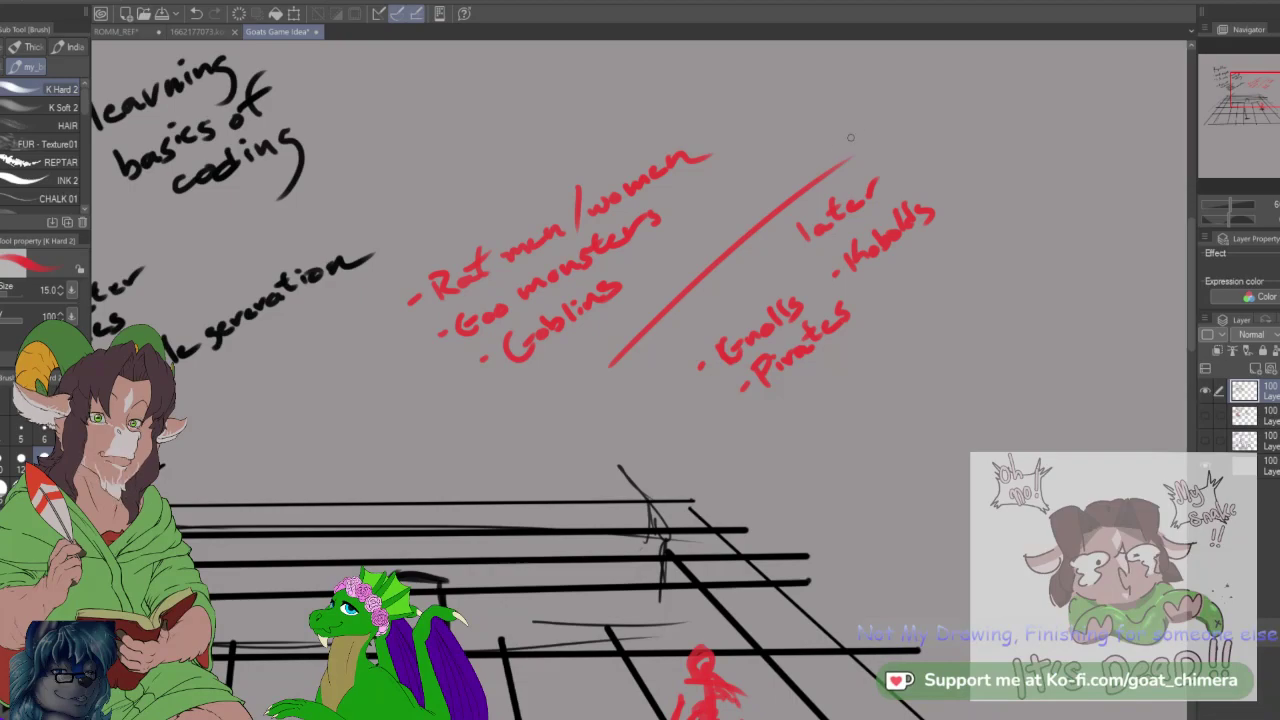
Step: Add "Orcs" and "Trolls" as bulleted entries below "Kobolds" in the red "later" list
{"action": "left_click", "coordinate": [866, 291]}
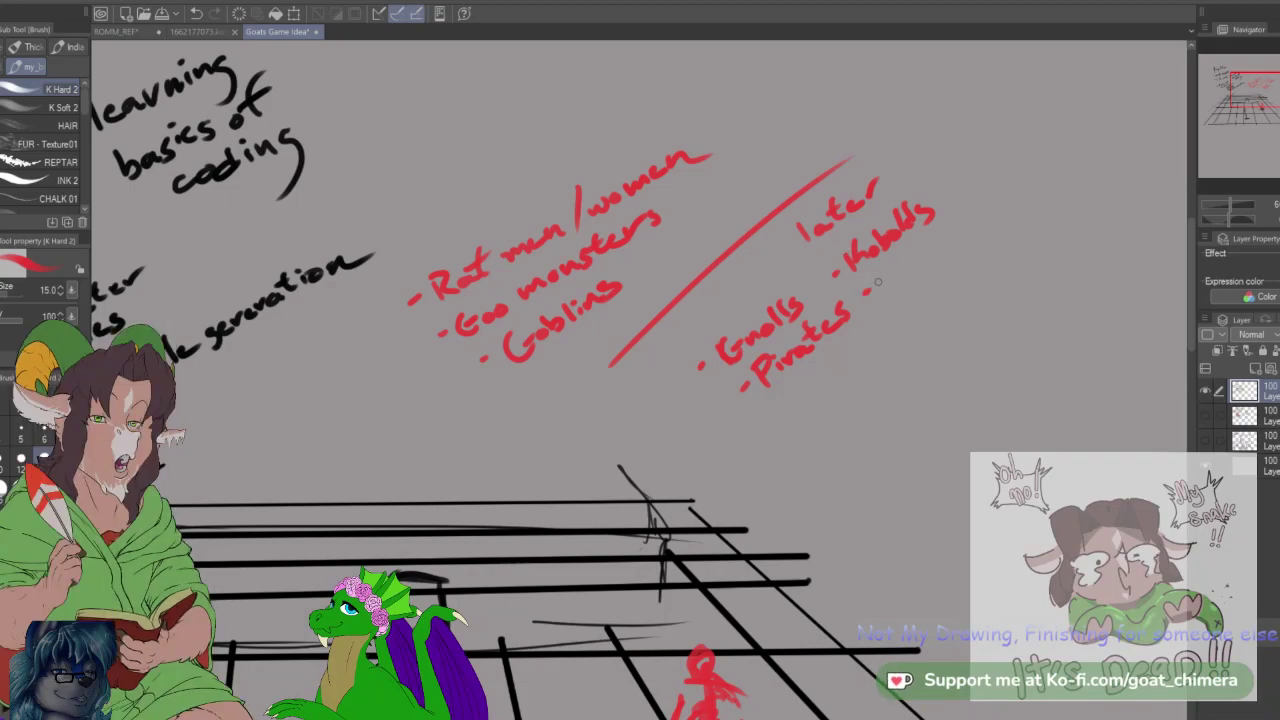
{"action": "mouse_move", "coordinate": [1260, 88]}
{"action": "left_mouse_down"}
{"action": "mouse_move", "coordinate": [1240, 108]}
{"action": "mouse_move", "coordinate": [1252, 106]}
{"action": "mouse_move", "coordinate": [1217, 110]}
{"action": "mouse_move", "coordinate": [1267, 87]}
{"action": "left_mouse_up"}
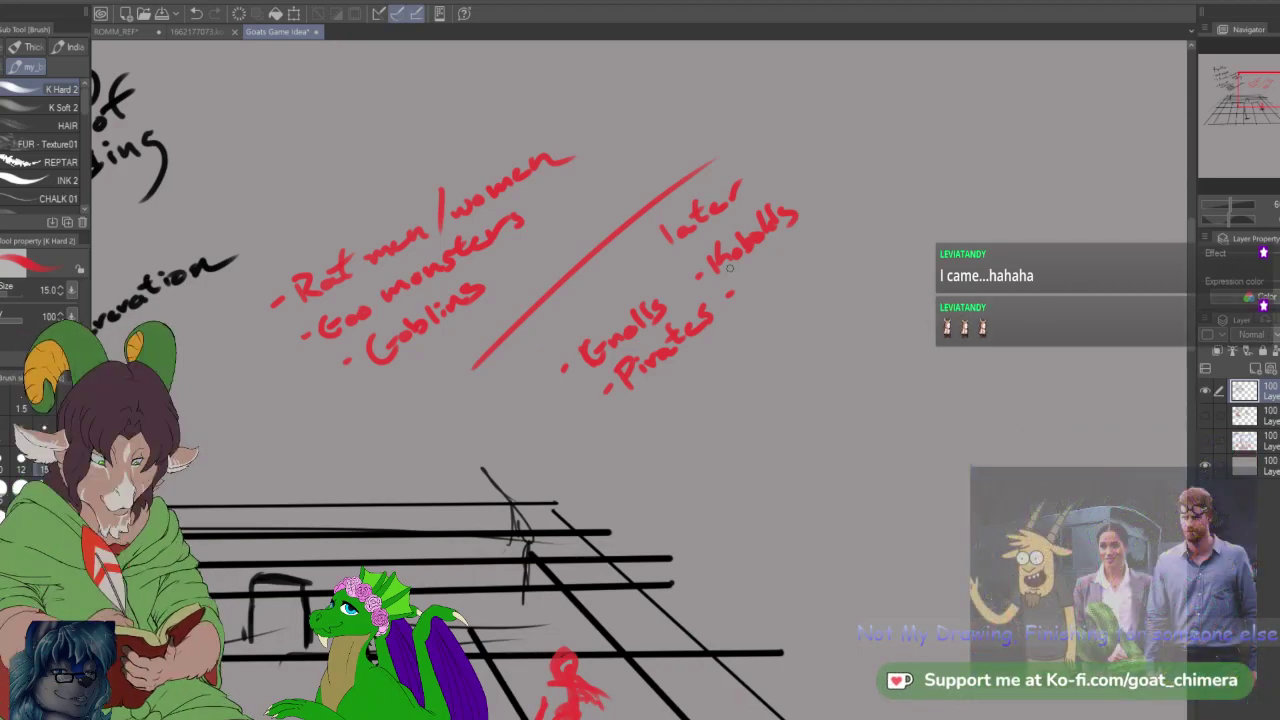
{"action": "left_click_drag", "start_coordinate": [749, 277], "coordinate": [784, 270]}
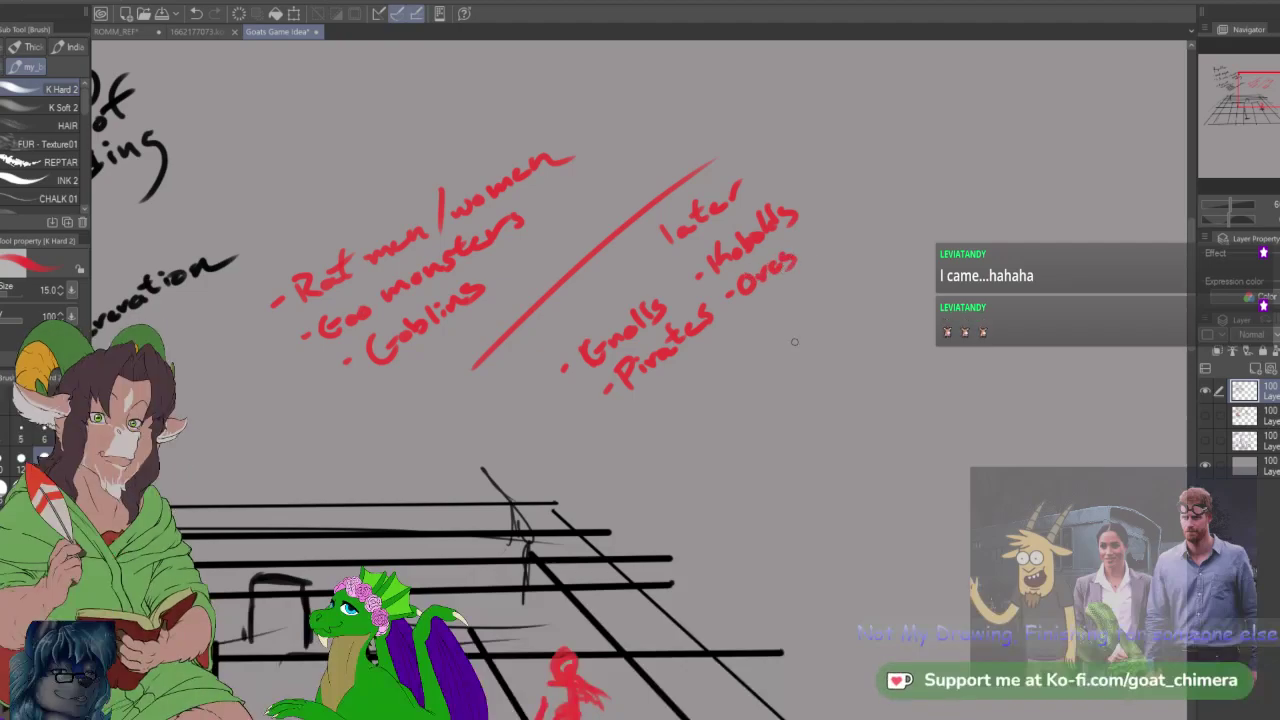
{"action": "mouse_move", "coordinate": [744, 316]}
{"action": "left_mouse_down"}
{"action": "mouse_move", "coordinate": [762, 290]}
{"action": "mouse_move", "coordinate": [805, 291]}
{"action": "left_mouse_up"}
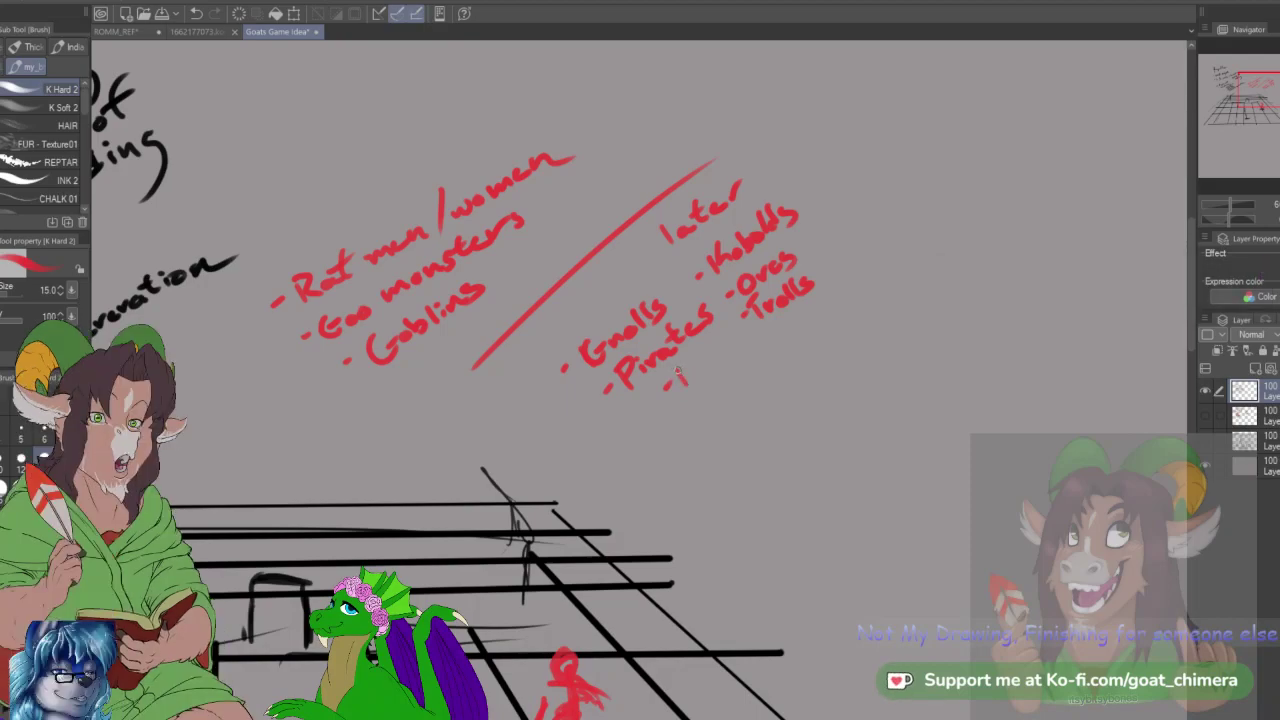
Step: Write "Monsters" below "Pirates" in the "later" list and add a slash with "Bosses" after "Rat men/women"
{"action": "left_click_drag", "start_coordinate": [676, 380], "coordinate": [692, 362]}
{"action": "left_click_drag", "start_coordinate": [698, 362], "coordinate": [702, 366]}
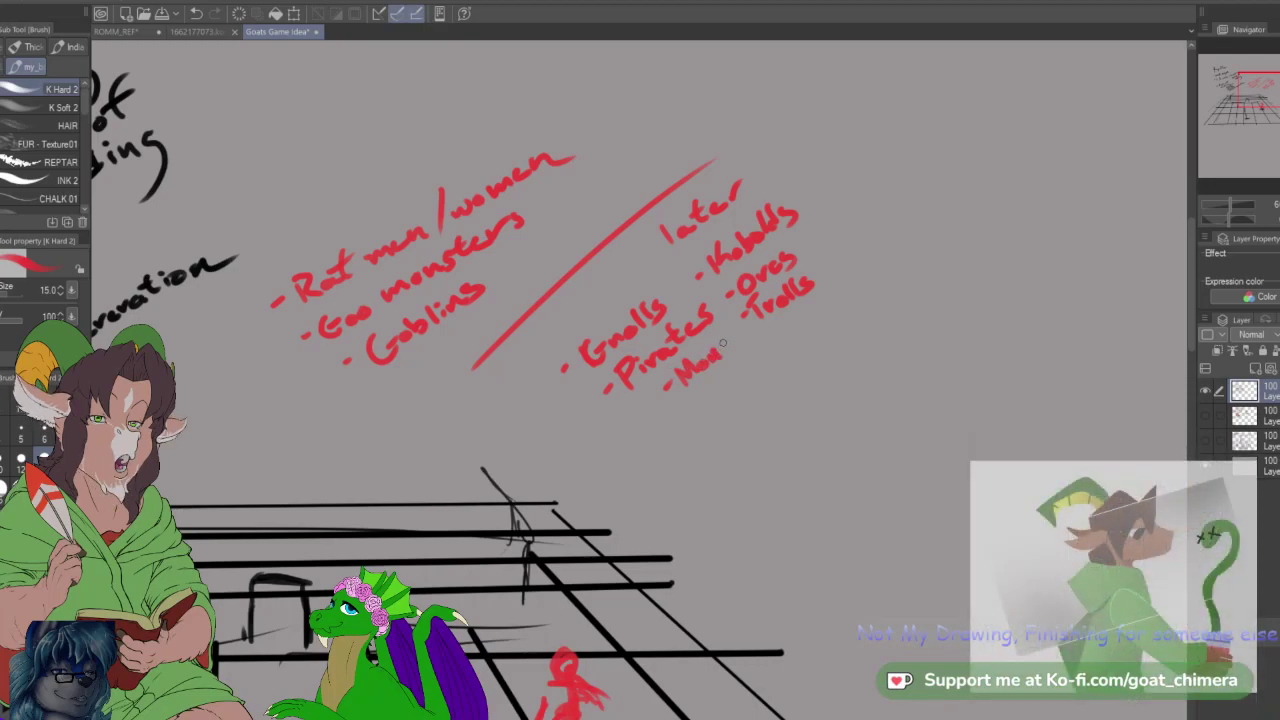
{"action": "left_click_drag", "start_coordinate": [740, 327], "coordinate": [746, 339]}
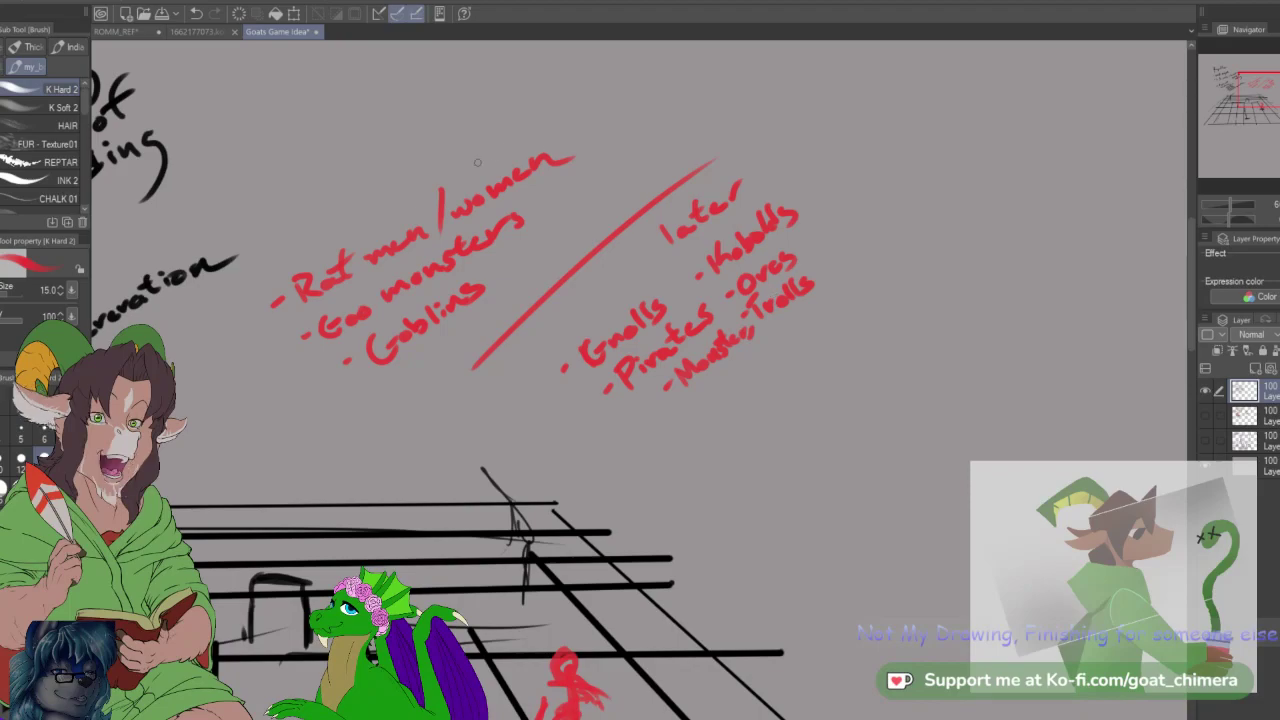
{"action": "left_click_drag", "start_coordinate": [571, 99], "coordinate": [578, 178]}
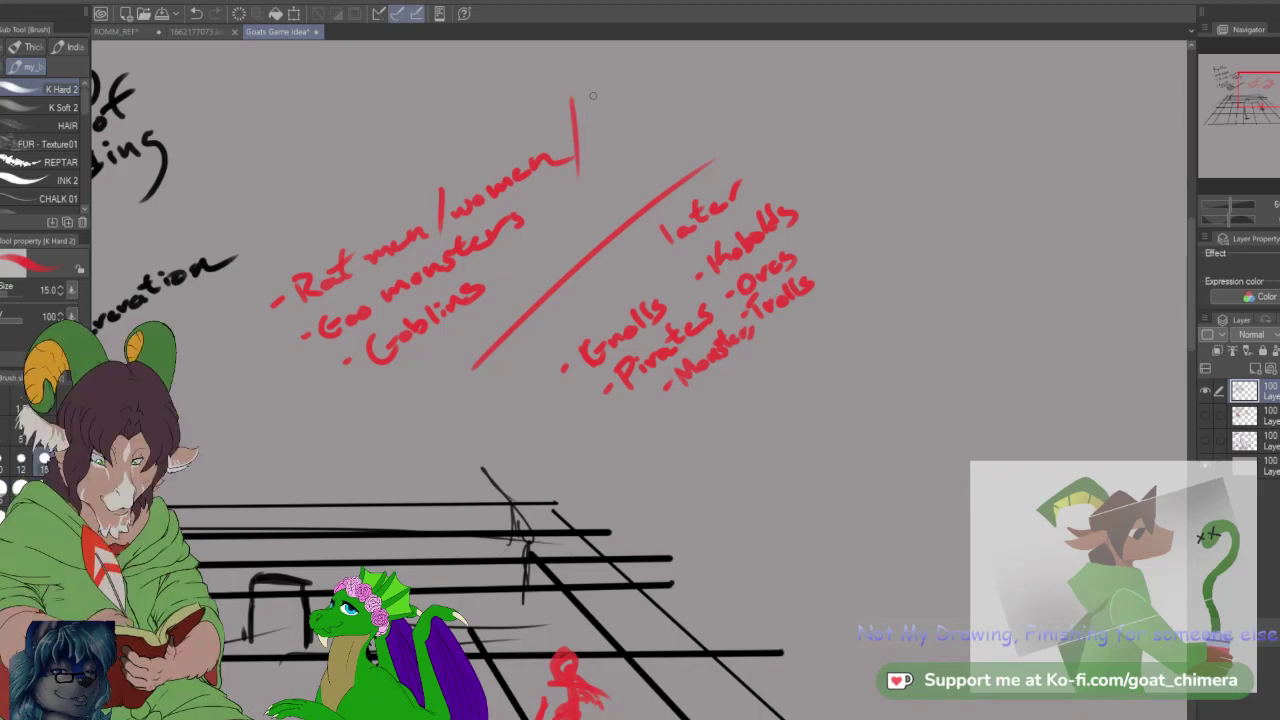
{"action": "mouse_move", "coordinate": [594, 86]}
{"action": "left_mouse_down"}
{"action": "mouse_move", "coordinate": [592, 114]}
{"action": "mouse_move", "coordinate": [622, 94]}
{"action": "mouse_move", "coordinate": [645, 111]}
{"action": "mouse_move", "coordinate": [676, 90]}
{"action": "left_mouse_up"}
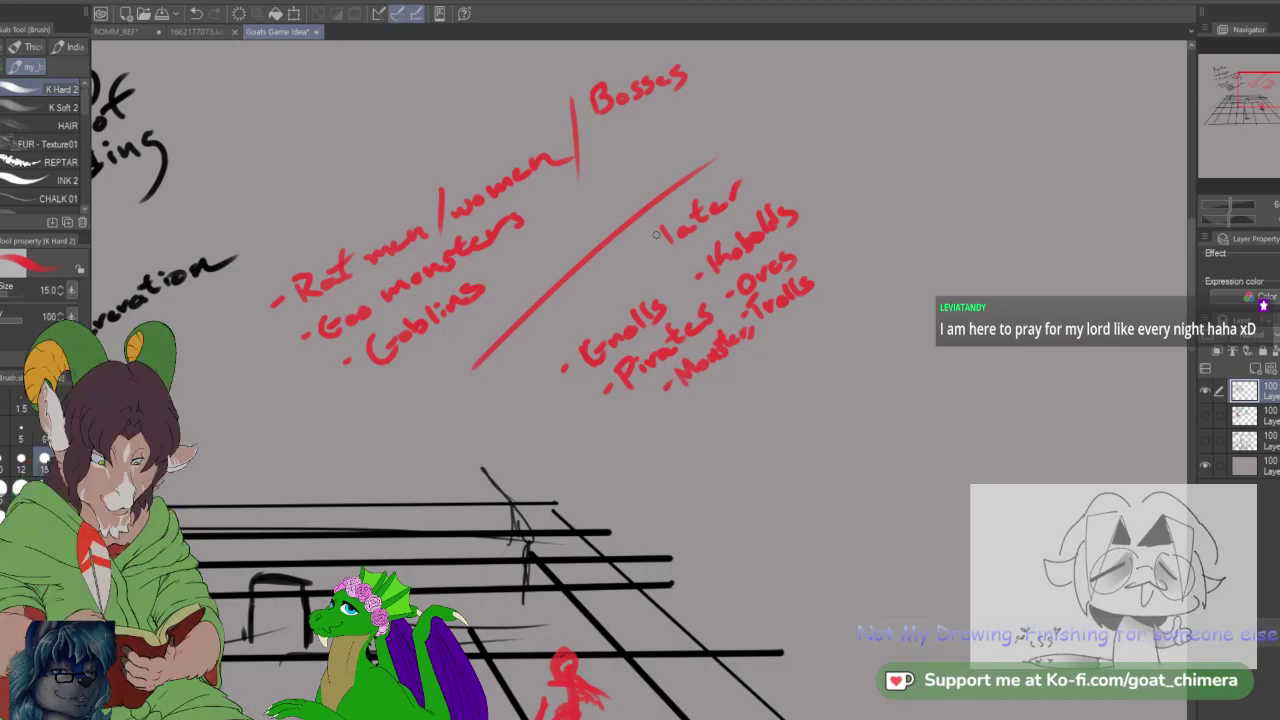
Step: Examine the enemy lists together with the planning notes and the grid room sketch
{"action": "scroll", "coordinate": [656, 235], "scroll_direction": "down", "scroll_amount": 5}
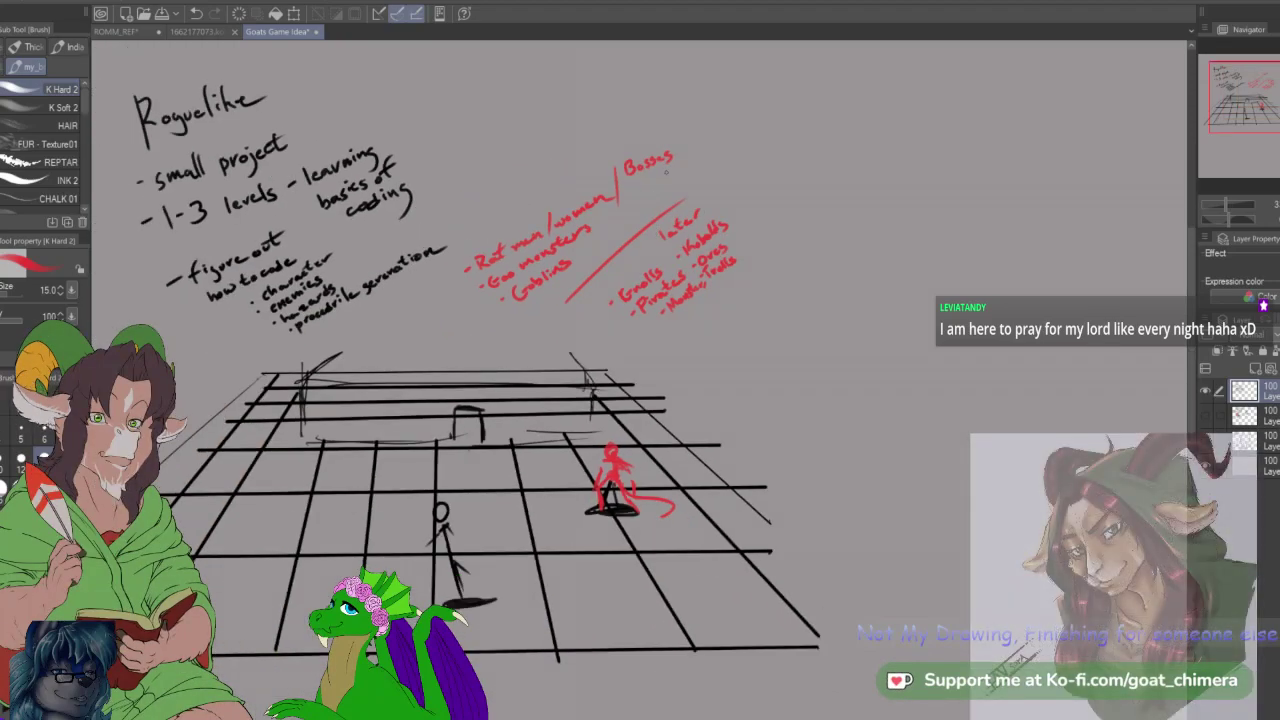
{"action": "scroll", "coordinate": [666, 173], "scroll_direction": "up", "scroll_amount": 2}
{"action": "scroll", "coordinate": [666, 173], "scroll_direction": "down", "scroll_amount": 3}
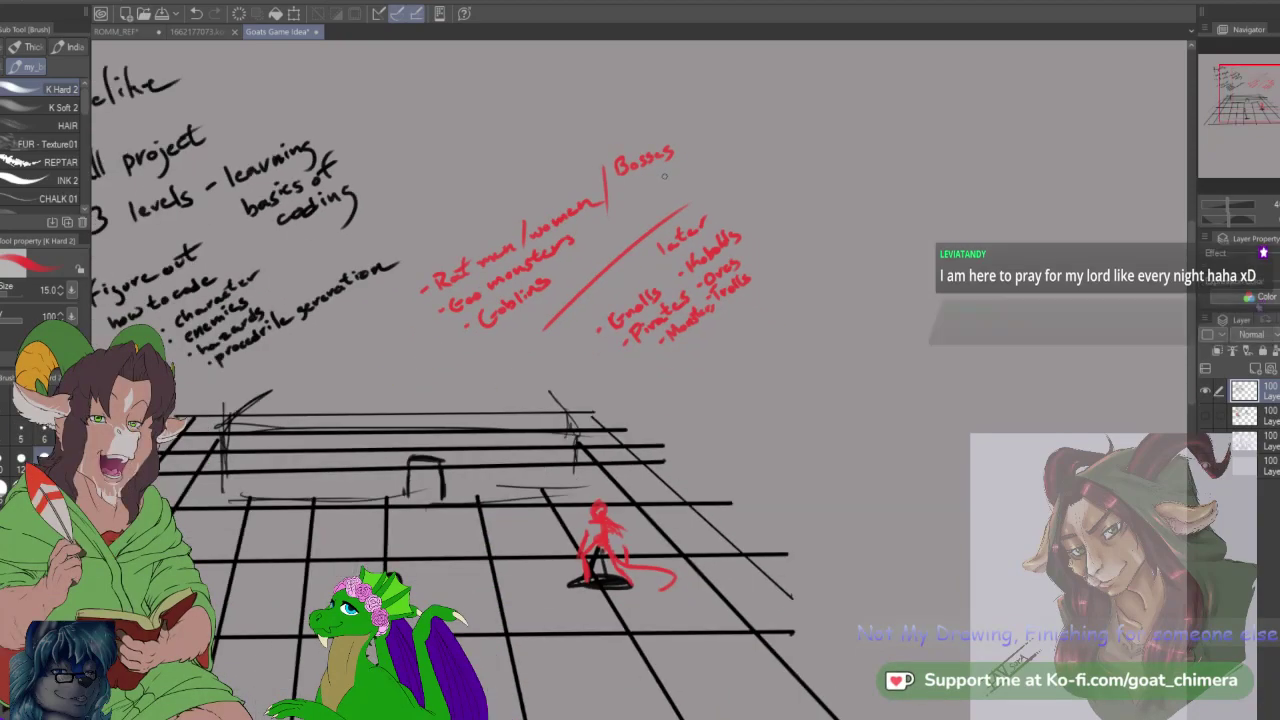
{"action": "scroll", "coordinate": [693, 240], "scroll_direction": "up", "scroll_amount": 1}
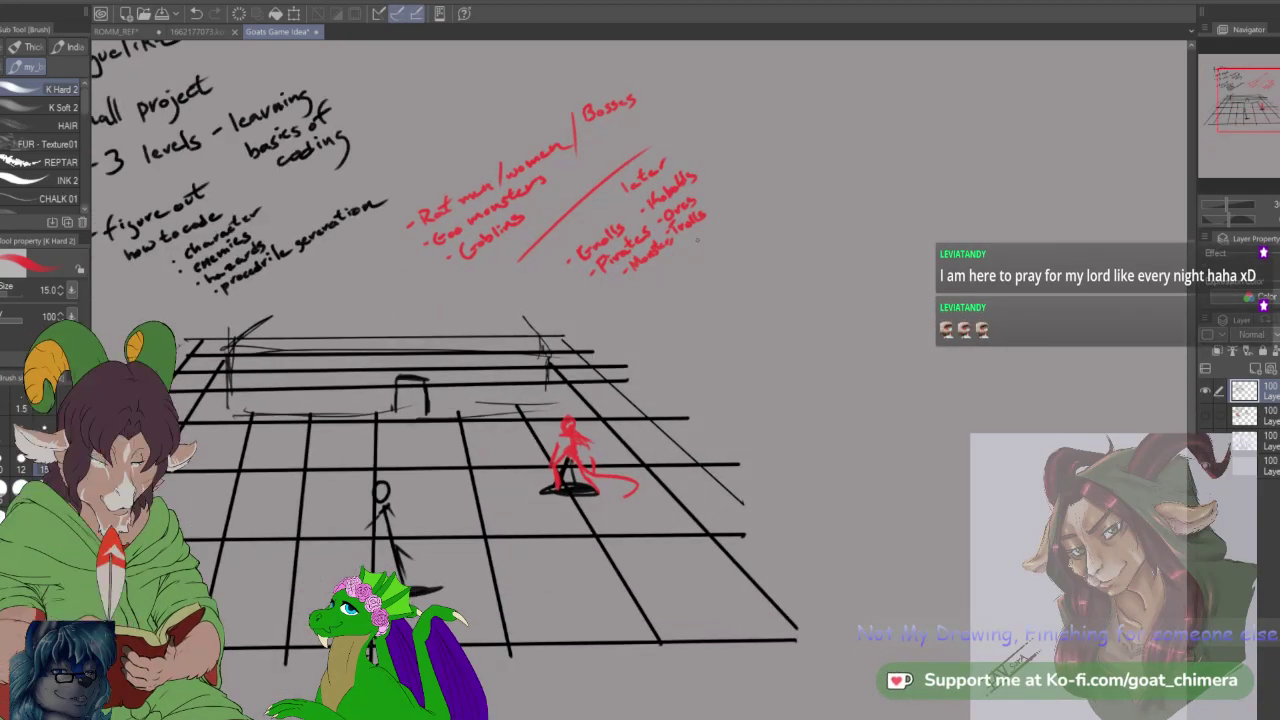
{"action": "scroll", "coordinate": [693, 240], "scroll_direction": "up", "scroll_amount": 2}
{"action": "scroll", "coordinate": [693, 240], "scroll_direction": "up", "scroll_amount": 1}
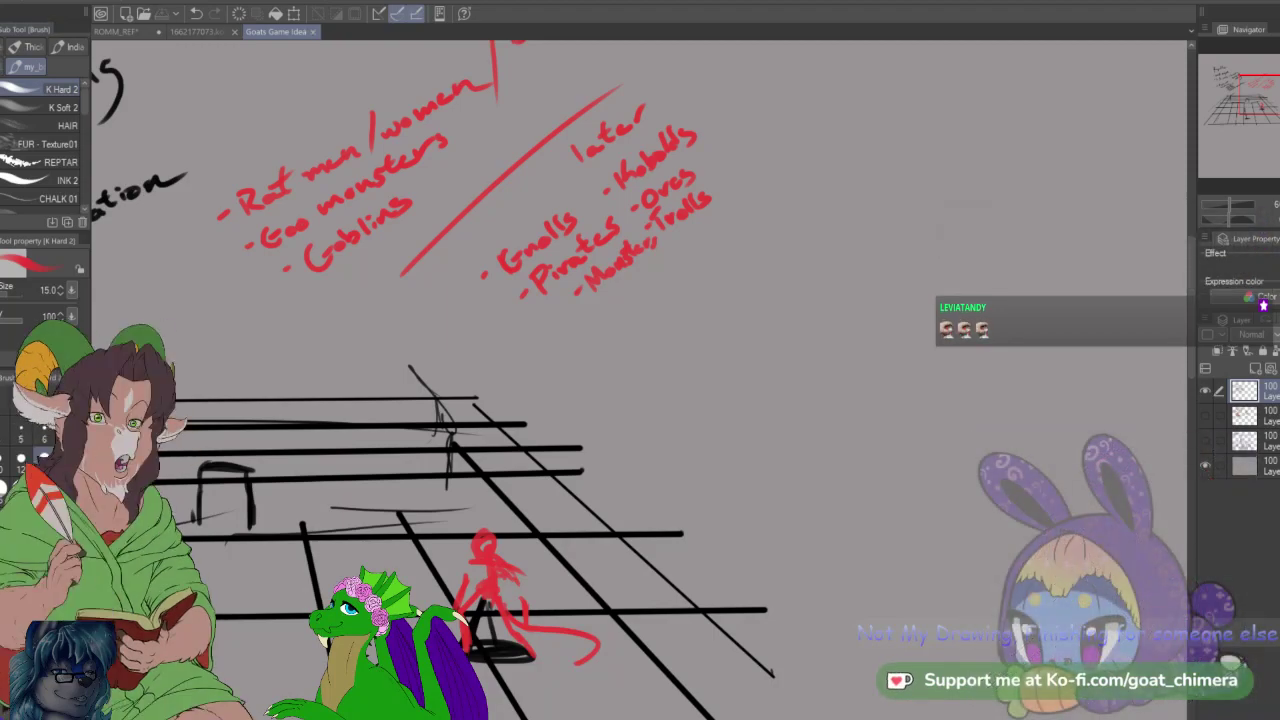
{"action": "scroll", "coordinate": [576, 434], "scroll_direction": "down", "scroll_amount": 1}
{"action": "scroll", "coordinate": [576, 434], "scroll_direction": "down", "scroll_amount": 3}
{"action": "scroll", "coordinate": [498, 492], "scroll_direction": "up", "scroll_amount": 1}
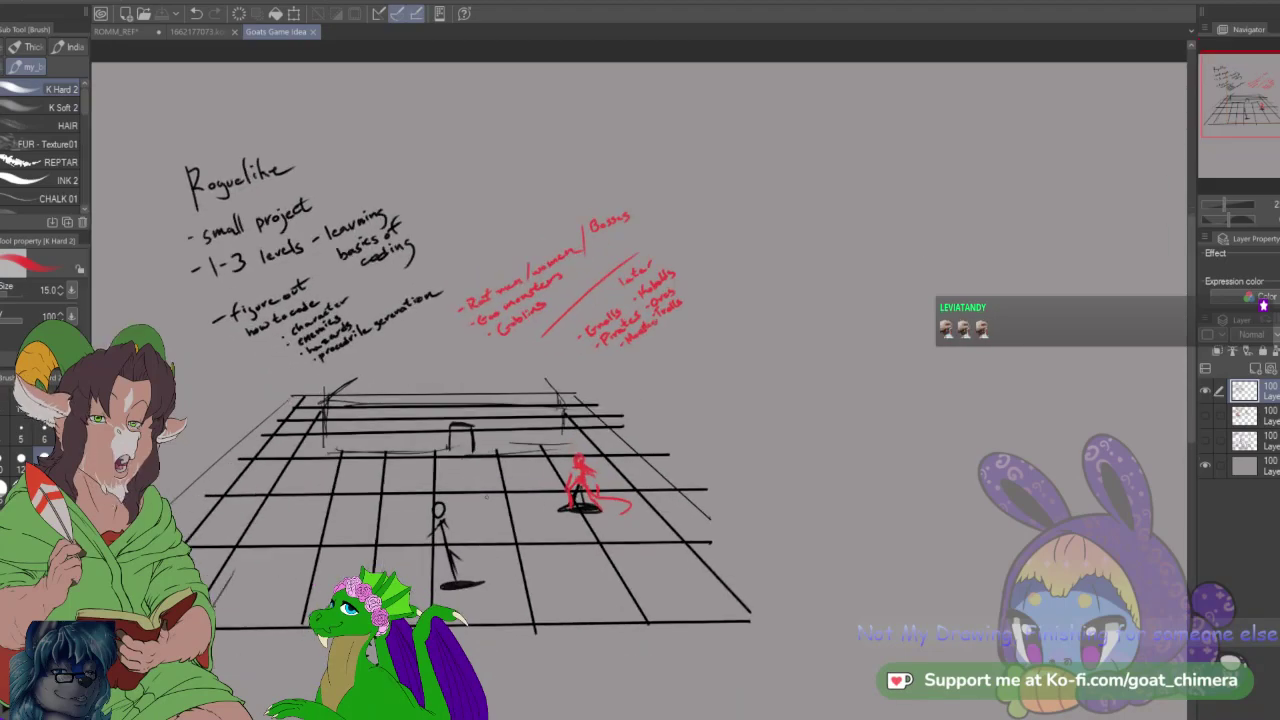
Step: Scribble one floor tile to the left of the stick figure solid red with the brush at size 40
{"action": "scroll", "coordinate": [338, 500], "scroll_direction": "up", "scroll_amount": 1}
{"action": "scroll", "coordinate": [338, 500], "scroll_direction": "down", "scroll_amount": 1}
{"action": "scroll", "coordinate": [338, 500], "scroll_direction": "up", "scroll_amount": 1}
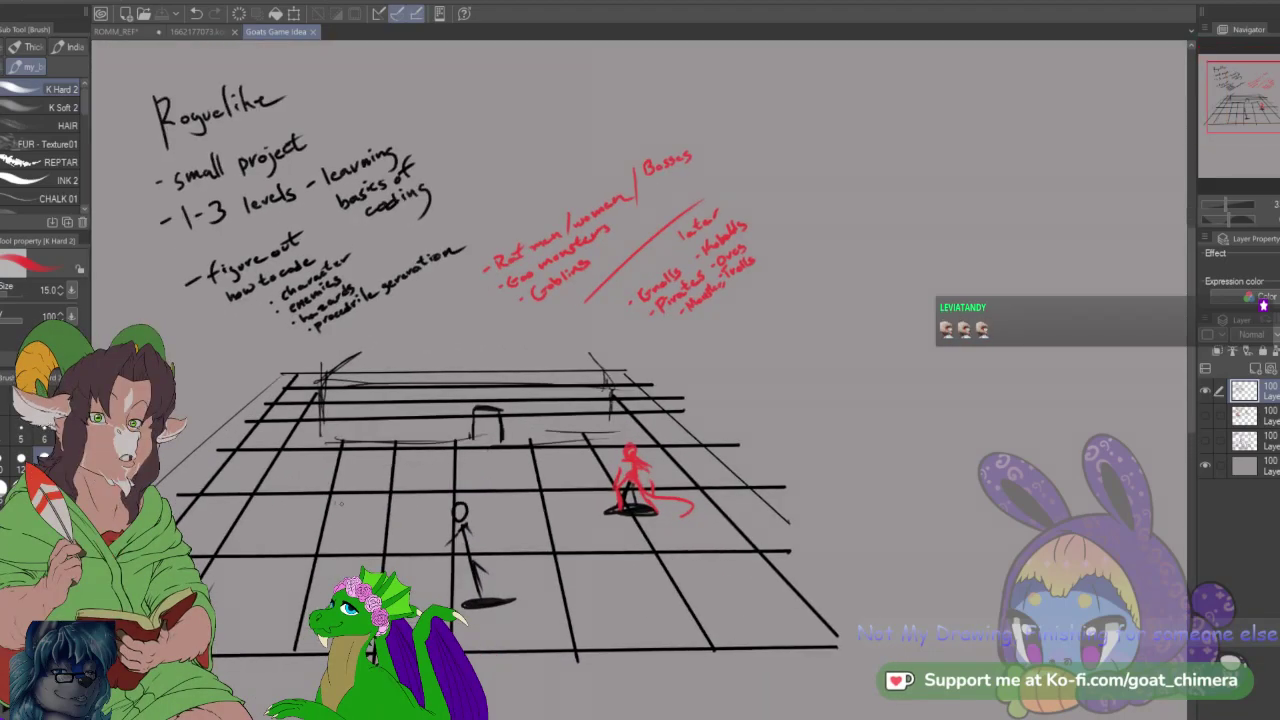
{"action": "left_click_drag", "start_coordinate": [234, 548], "coordinate": [257, 505]}
{"action": "mouse_move", "coordinate": [247, 550]}
{"action": "left_mouse_down"}
{"action": "mouse_move", "coordinate": [293, 537]}
{"action": "mouse_move", "coordinate": [330, 500]}
{"action": "left_mouse_up"}
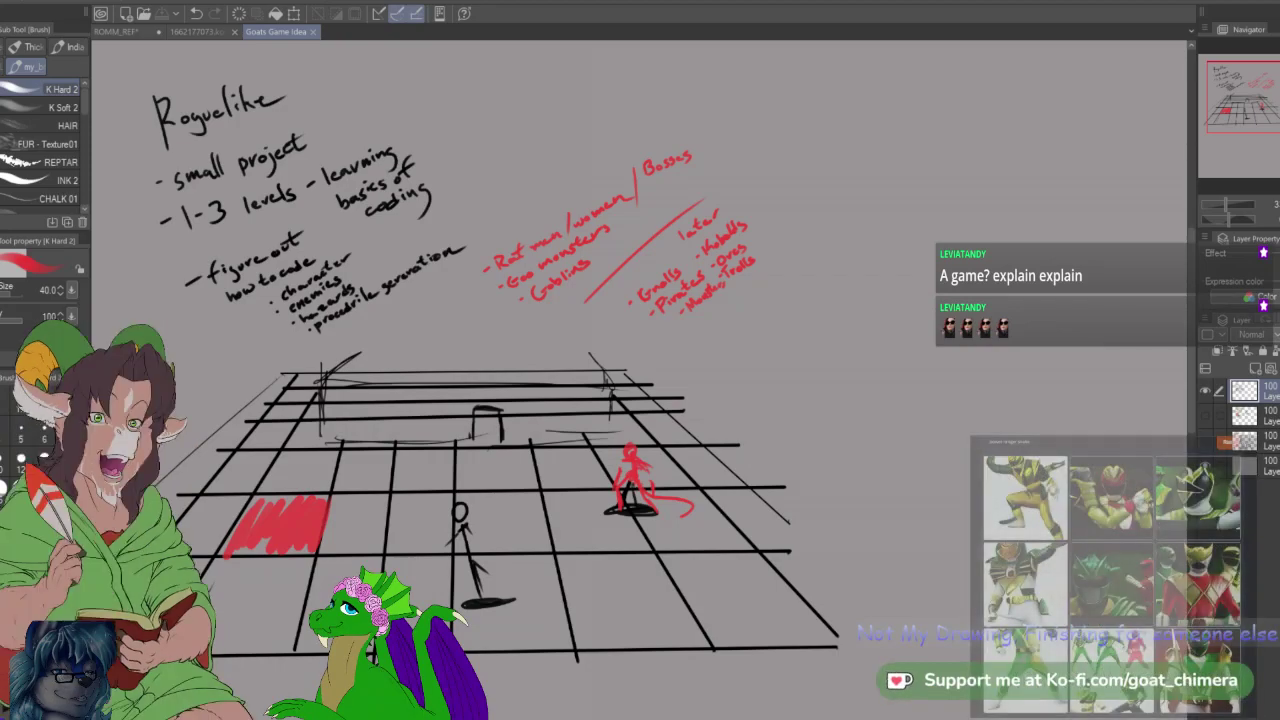
Step: Review the whole page, including the notes, the enemy lists and the room with its red tile
{"action": "scroll", "coordinate": [704, 590], "scroll_direction": "down", "scroll_amount": 1}
{"action": "scroll", "coordinate": [328, 204], "scroll_direction": "up", "scroll_amount": 1}
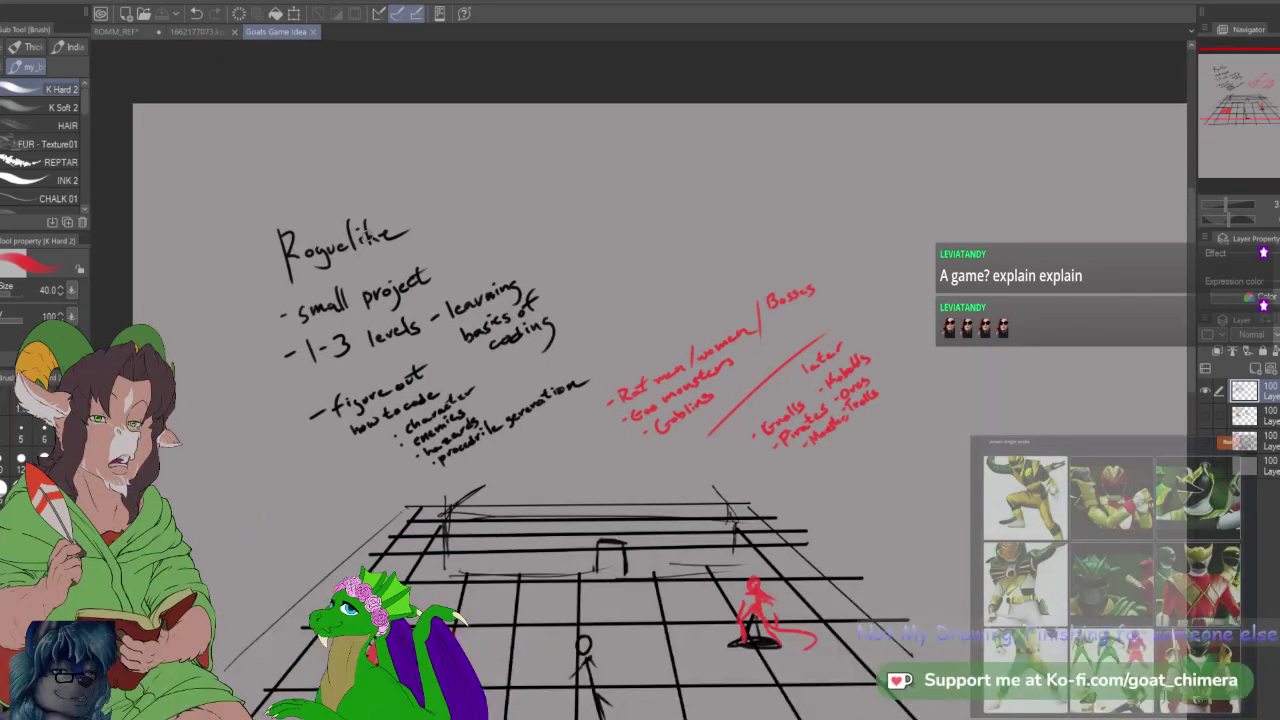
{"action": "scroll", "coordinate": [482, 261], "scroll_direction": "down", "scroll_amount": 2}
{"action": "scroll", "coordinate": [428, 308], "scroll_direction": "up", "scroll_amount": 2}
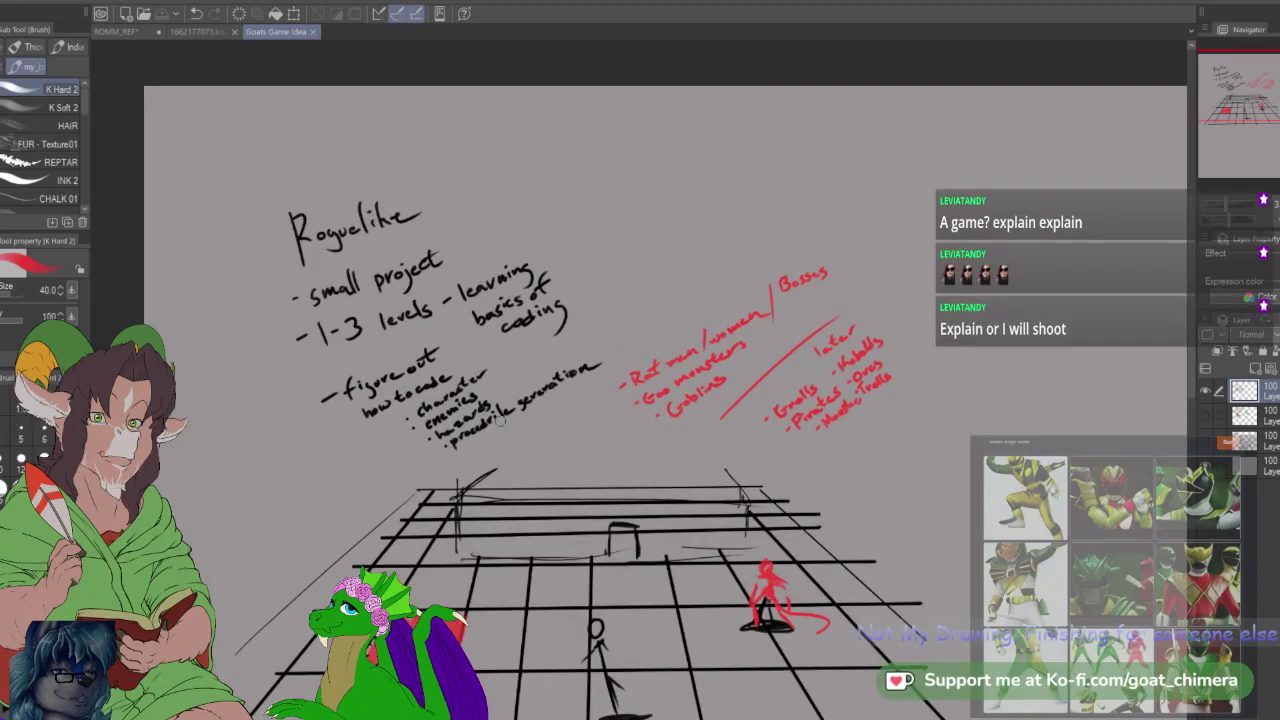
{"action": "scroll", "coordinate": [498, 422], "scroll_direction": "down", "scroll_amount": 2}
{"action": "scroll", "coordinate": [414, 463], "scroll_direction": "up", "scroll_amount": 2}
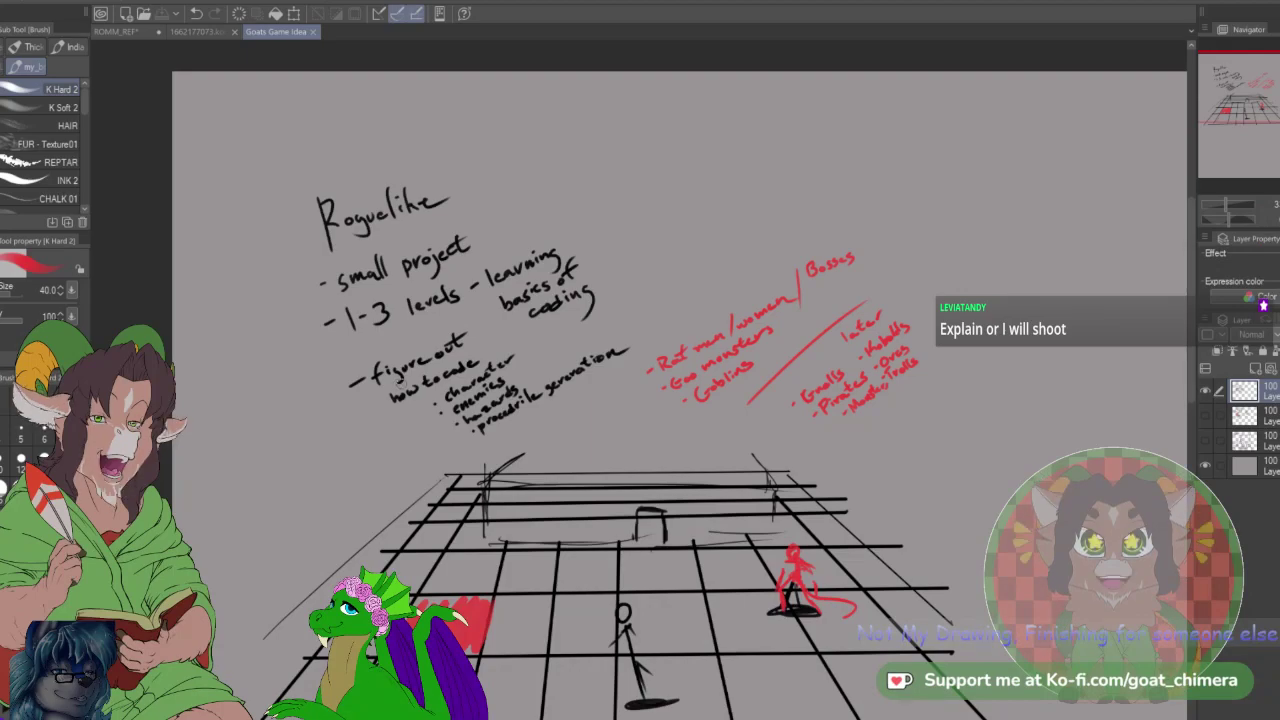
{"action": "scroll", "coordinate": [594, 544], "scroll_direction": "down", "scroll_amount": 2}
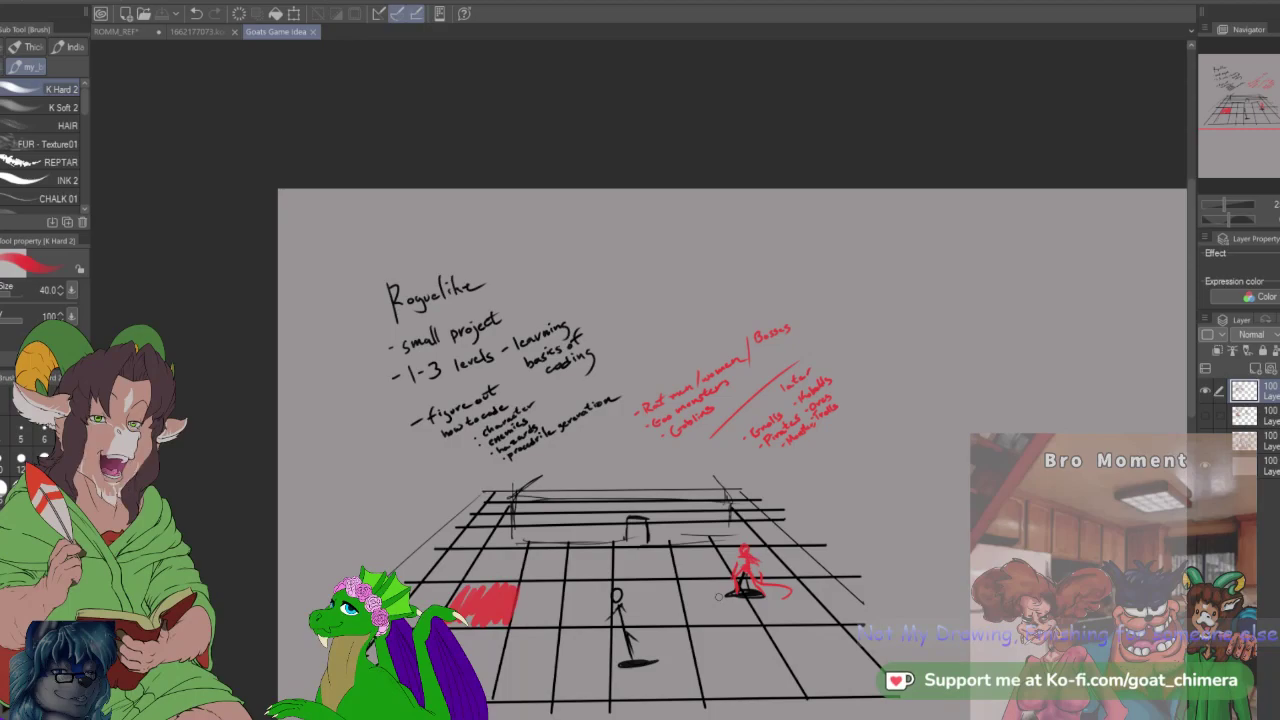
{"action": "scroll", "coordinate": [712, 578], "scroll_direction": "up", "scroll_amount": 5}
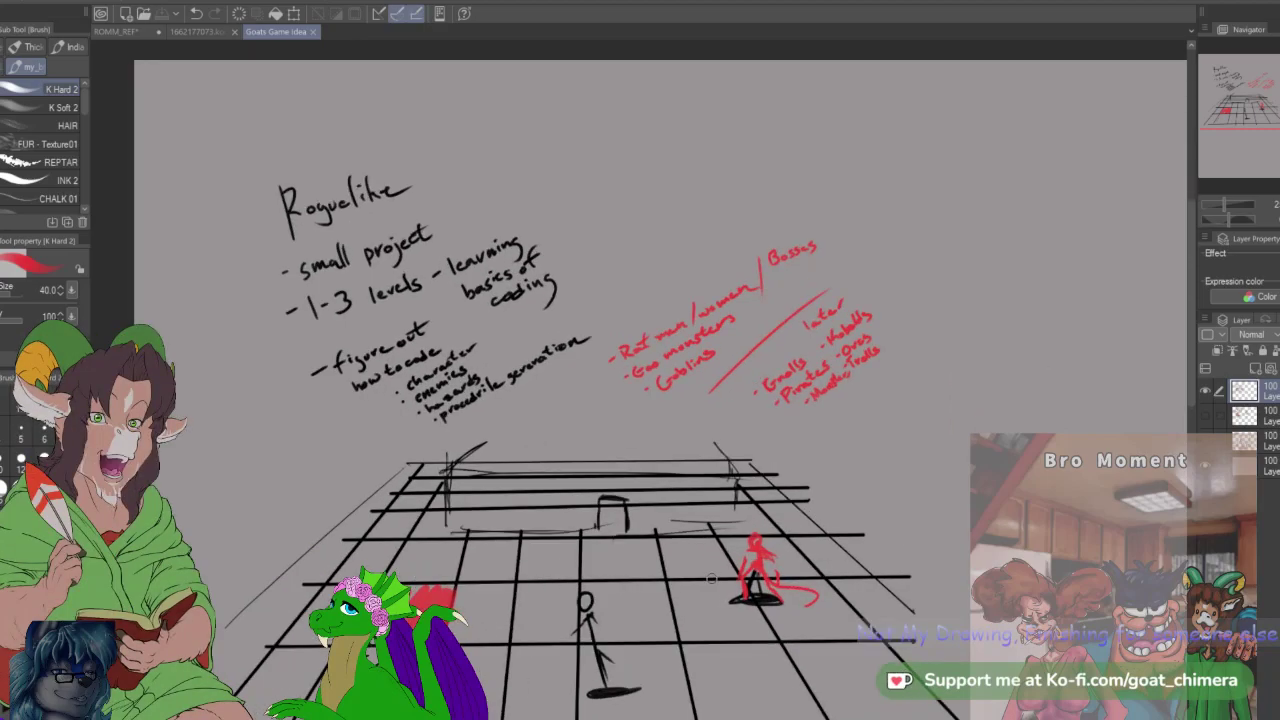
{"action": "scroll", "coordinate": [712, 578], "scroll_direction": "down", "scroll_amount": 3}
{"action": "scroll", "coordinate": [714, 578], "scroll_direction": "up", "scroll_amount": 2}
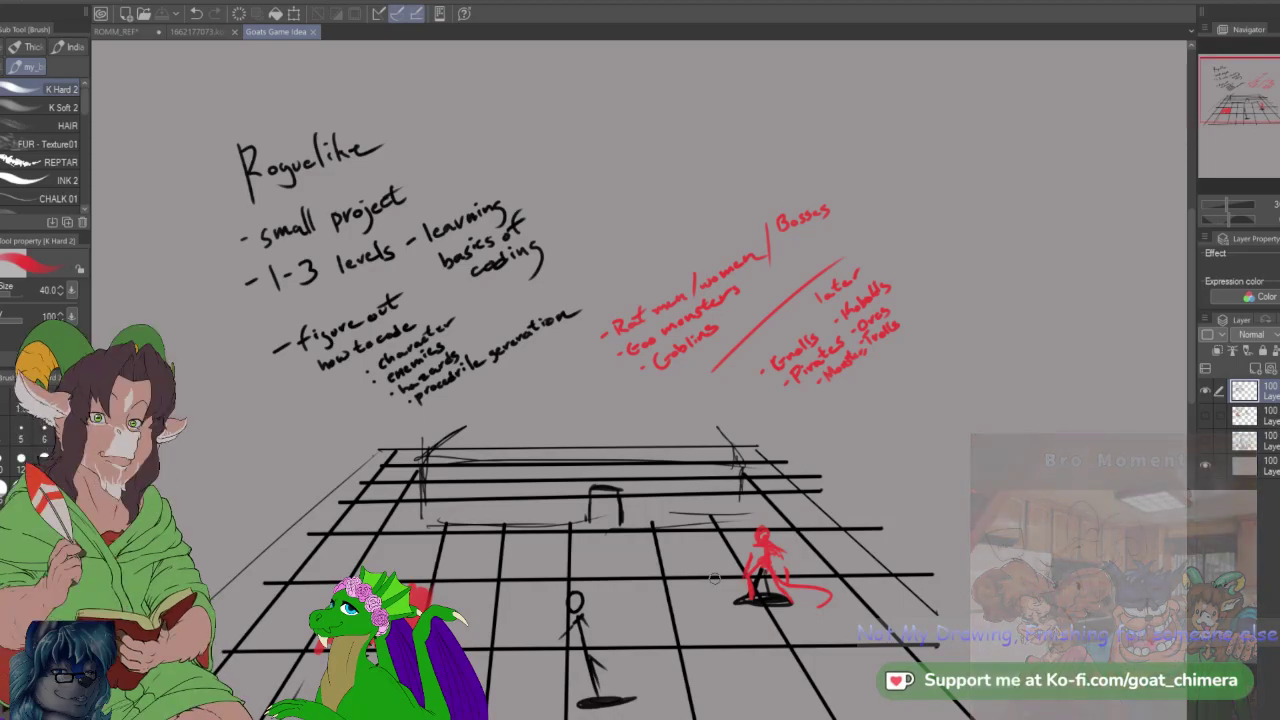
Step: Switch to black and draw the two steep sides of a large deep pit in the empty area beside the enemy lists
{"action": "key", "text": "x"}
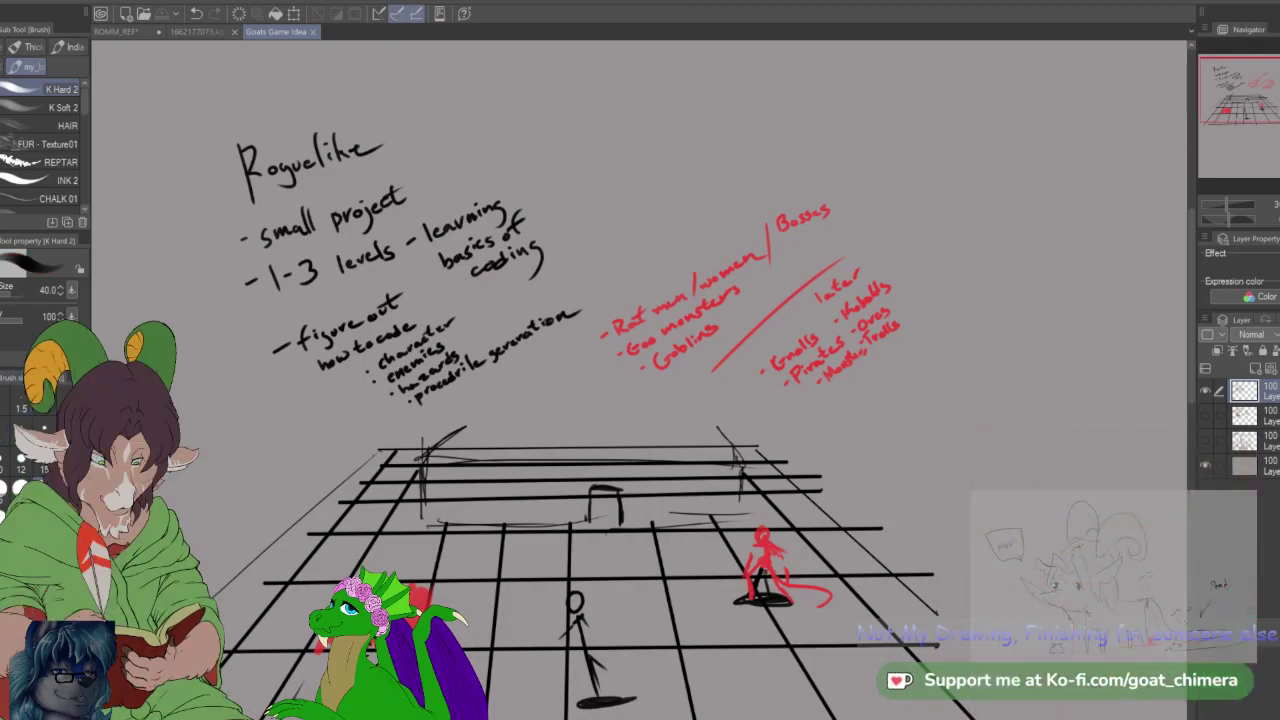
{"action": "left_click_drag", "start_coordinate": [1245, 108], "coordinate": [1275, 108]}
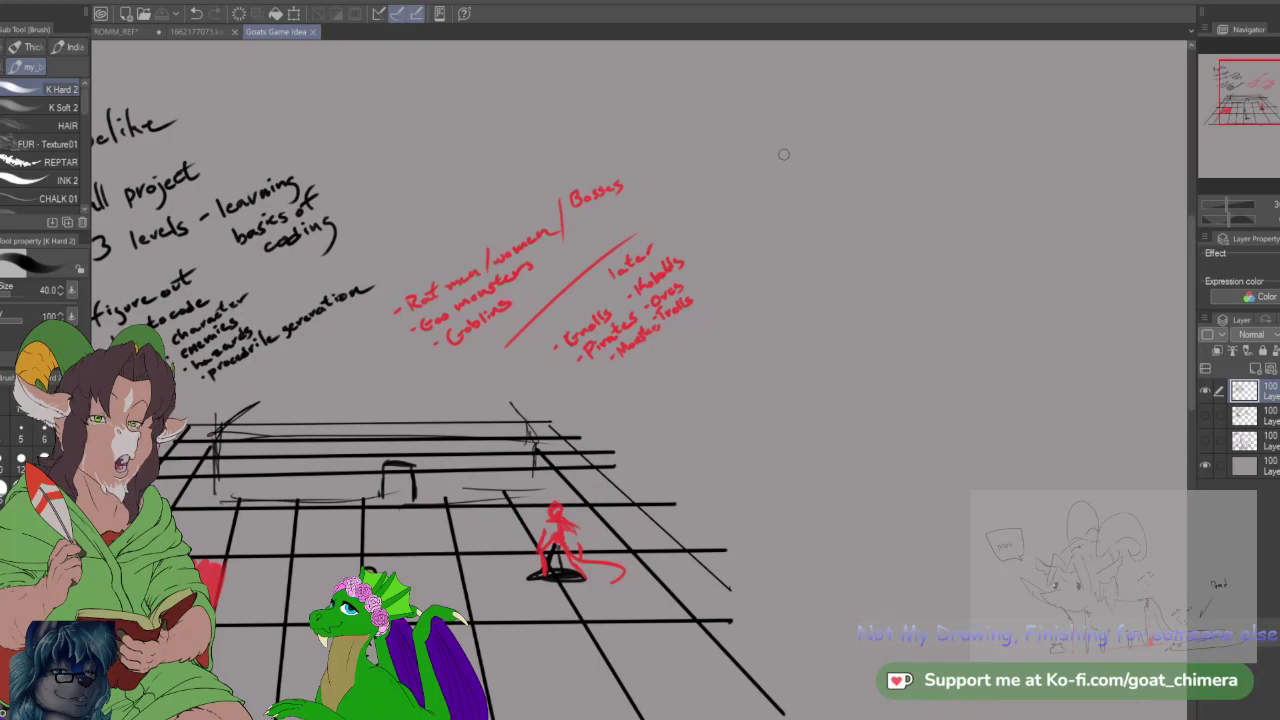
{"action": "mouse_move", "coordinate": [787, 188]}
{"action": "left_mouse_down"}
{"action": "mouse_move", "coordinate": [837, 514]}
{"action": "mouse_move", "coordinate": [912, 600]}
{"action": "left_mouse_up"}
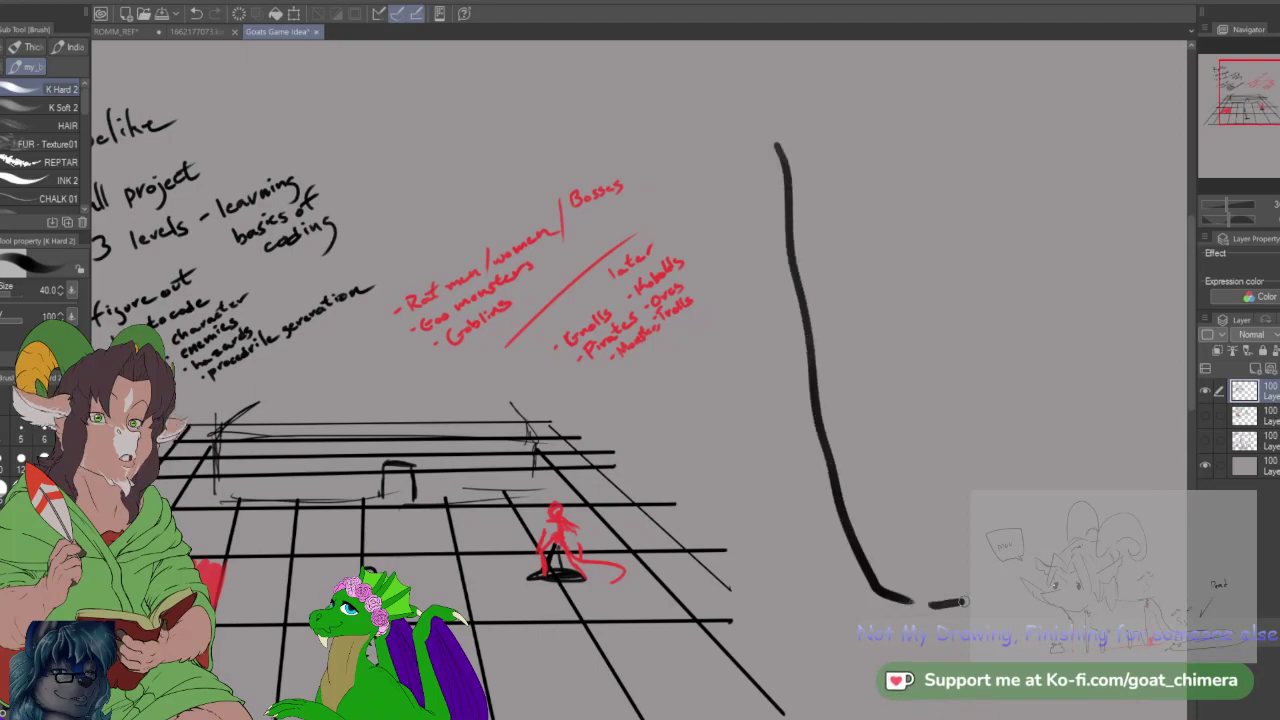
{"action": "left_click_drag", "start_coordinate": [990, 566], "coordinate": [1077, 107]}
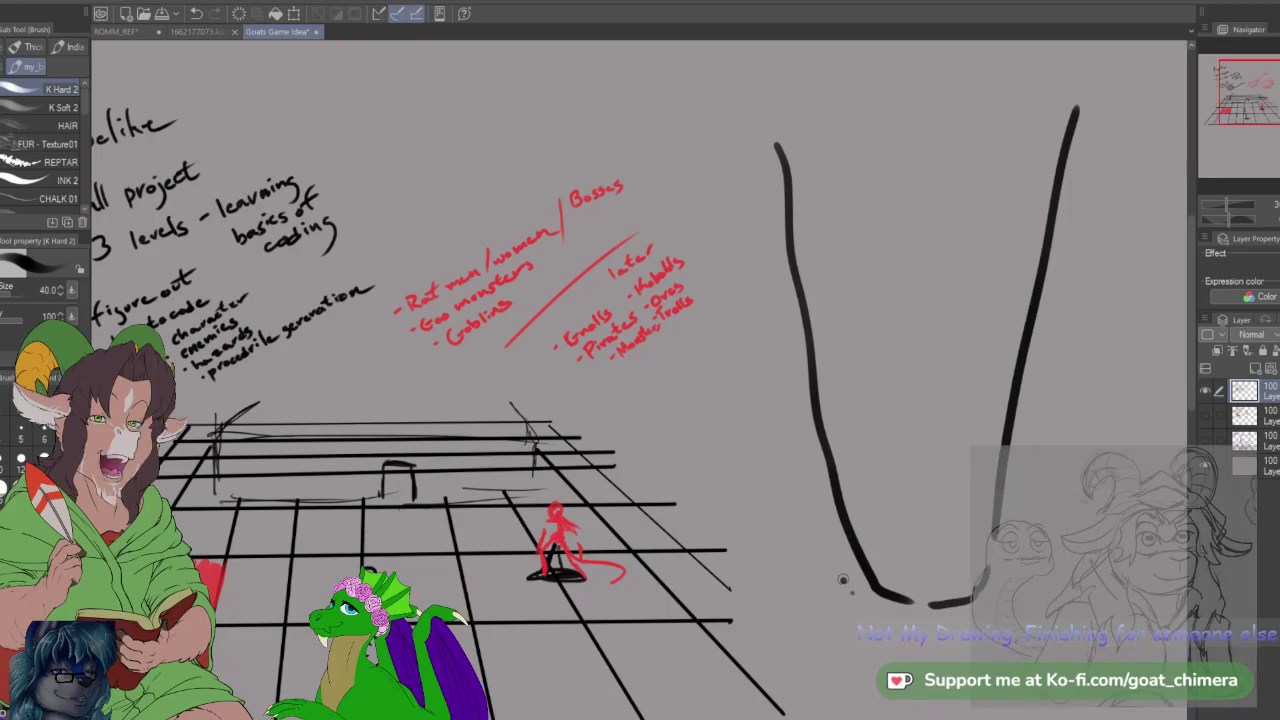
Step: Add broken marks along the pit's left side and dashed upward arrows along its right side, with dark hatching at the base
{"action": "left_click_drag", "start_coordinate": [823, 524], "coordinate": [810, 491]}
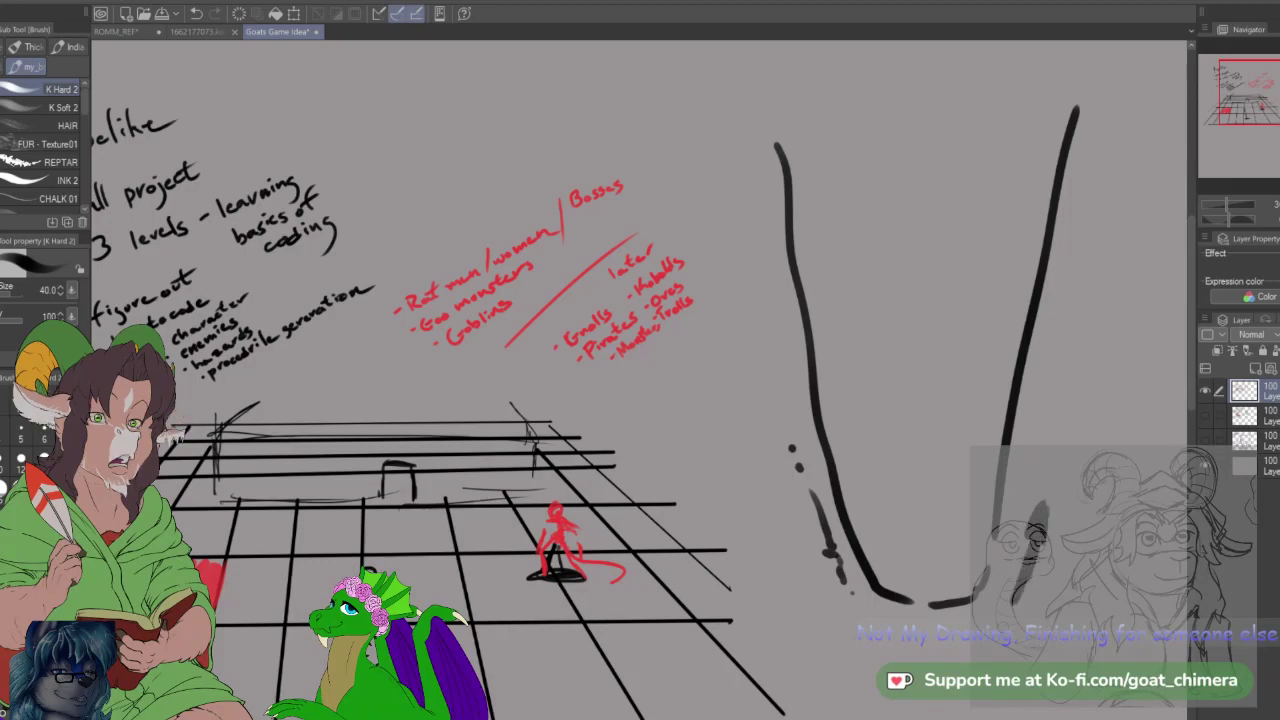
{"action": "left_click_drag", "start_coordinate": [1055, 432], "coordinate": [1079, 371]}
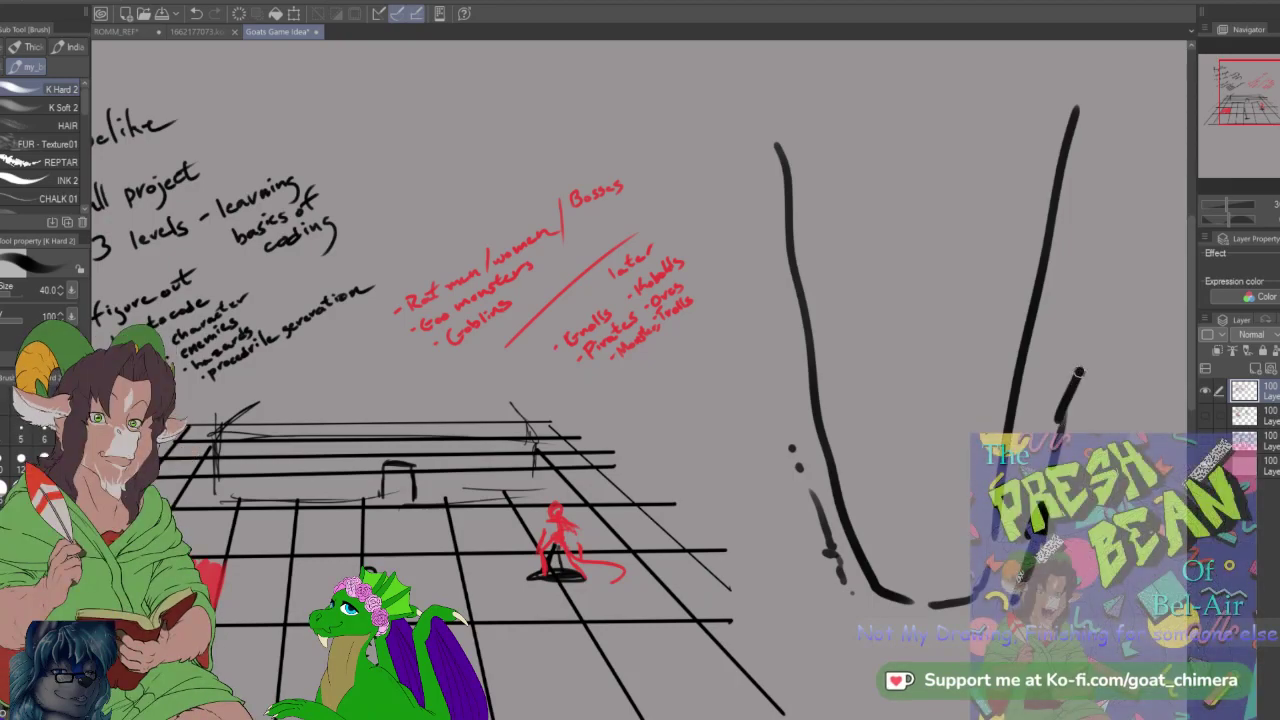
{"action": "left_click_drag", "start_coordinate": [1268, 120], "coordinate": [1278, 111]}
{"action": "left_click_drag", "start_coordinate": [984, 424], "coordinate": [989, 347]}
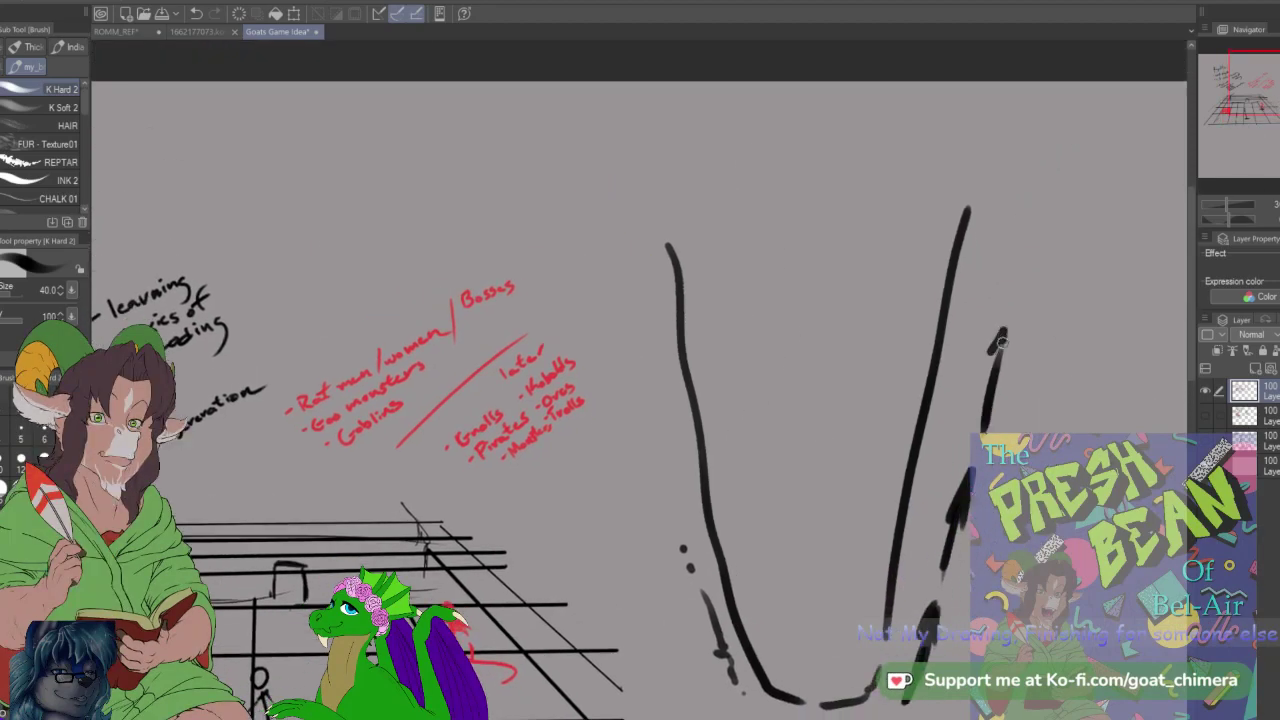
{"action": "mouse_move", "coordinate": [1011, 290]}
{"action": "left_mouse_down"}
{"action": "mouse_move", "coordinate": [1024, 214]}
{"action": "mouse_move", "coordinate": [1028, 256]}
{"action": "left_mouse_up"}
{"action": "mouse_move", "coordinate": [1268, 95]}
{"action": "left_mouse_down"}
{"action": "mouse_move", "coordinate": [1229, 110]}
{"action": "mouse_move", "coordinate": [1272, 100]}
{"action": "mouse_move", "coordinate": [1258, 121]}
{"action": "left_mouse_up"}
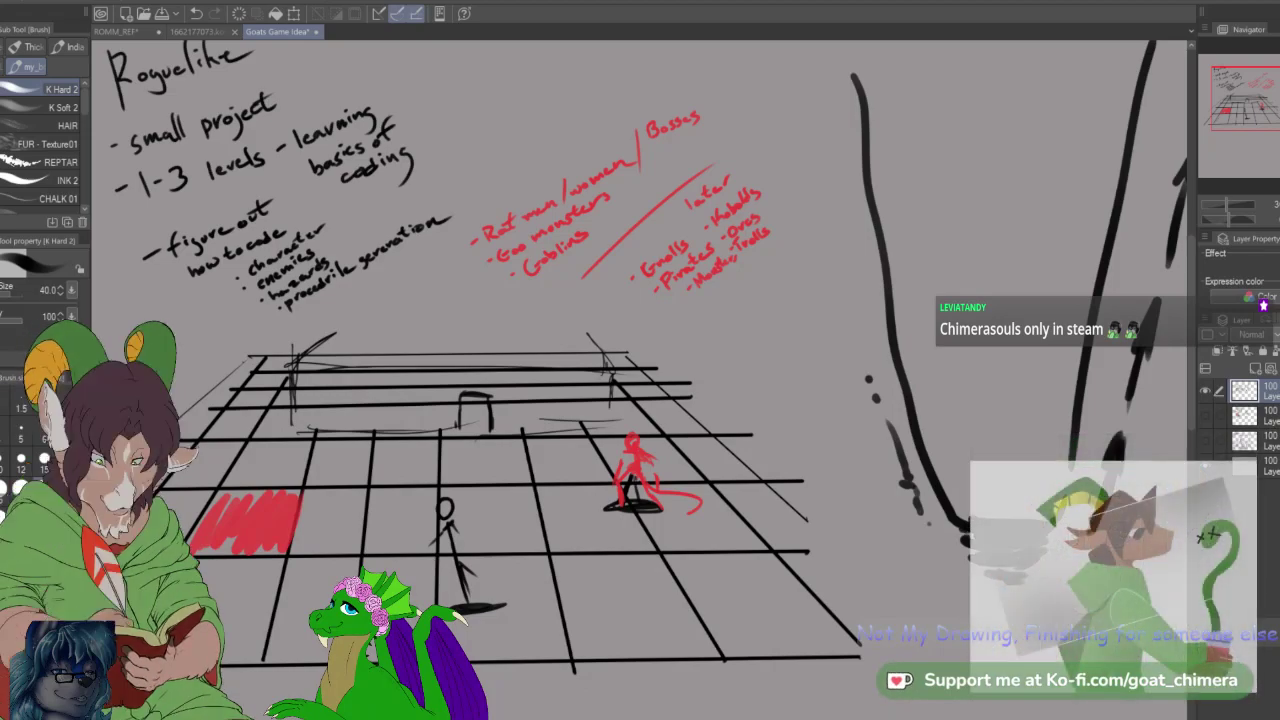
Step: Compare the pit drawing with the notes and the grid room sketch
{"action": "scroll", "coordinate": [1036, 580], "scroll_direction": "down", "scroll_amount": 2}
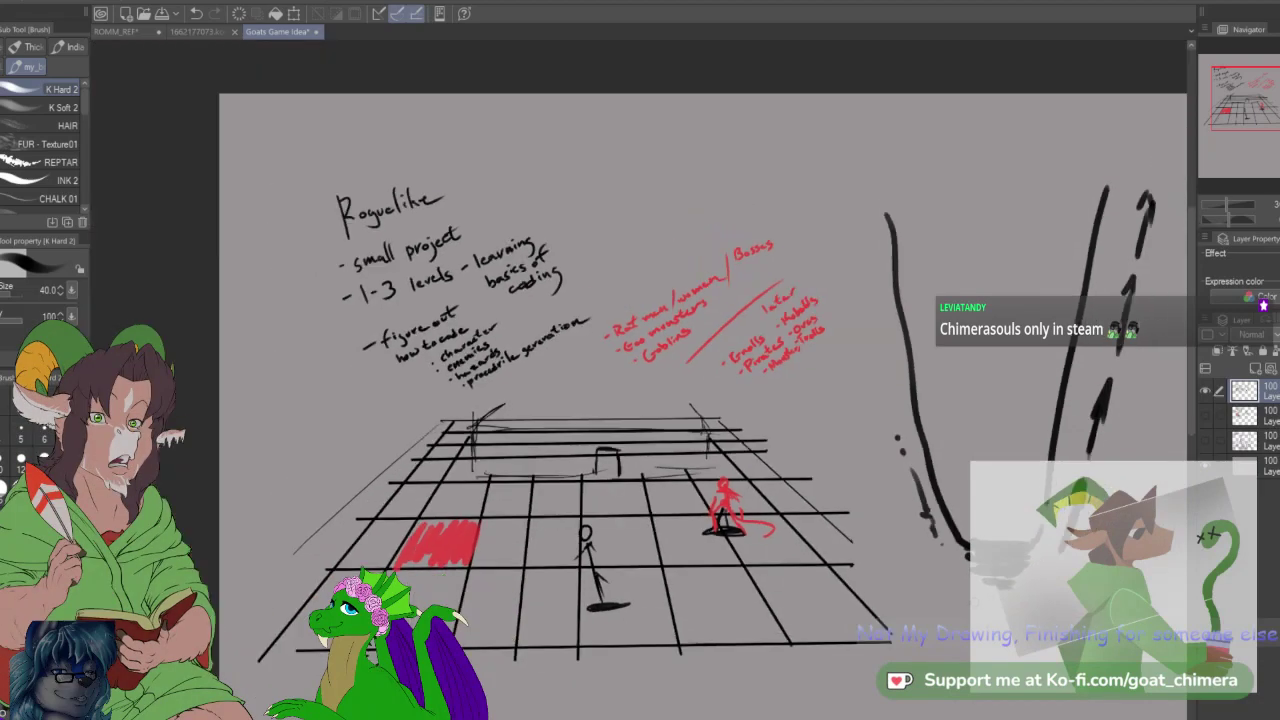
{"action": "scroll", "coordinate": [886, 582], "scroll_direction": "up", "scroll_amount": 1}
{"action": "scroll", "coordinate": [862, 577], "scroll_direction": "up", "scroll_amount": 1}
{"action": "scroll", "coordinate": [855, 565], "scroll_direction": "down", "scroll_amount": 1}
{"action": "scroll", "coordinate": [845, 550], "scroll_direction": "up", "scroll_amount": 1}
{"action": "scroll", "coordinate": [843, 545], "scroll_direction": "down", "scroll_amount": 1}
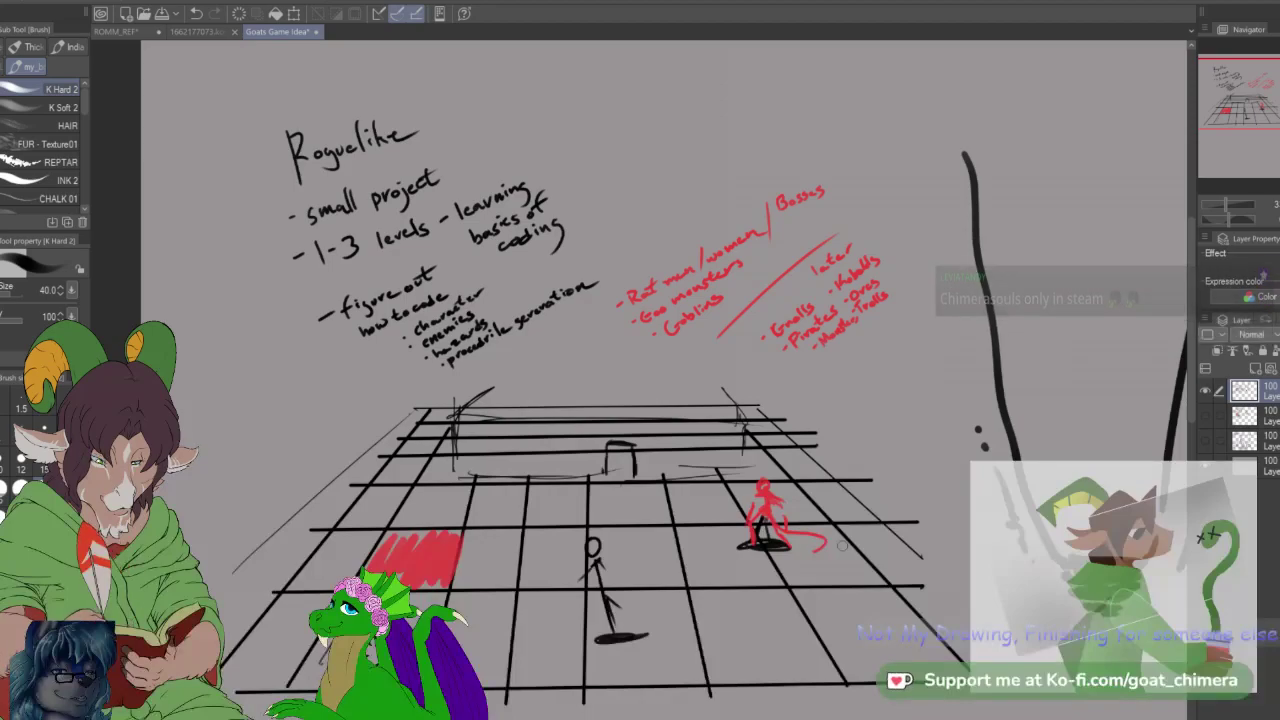
{"action": "scroll", "coordinate": [917, 520], "scroll_direction": "up", "scroll_amount": 1}
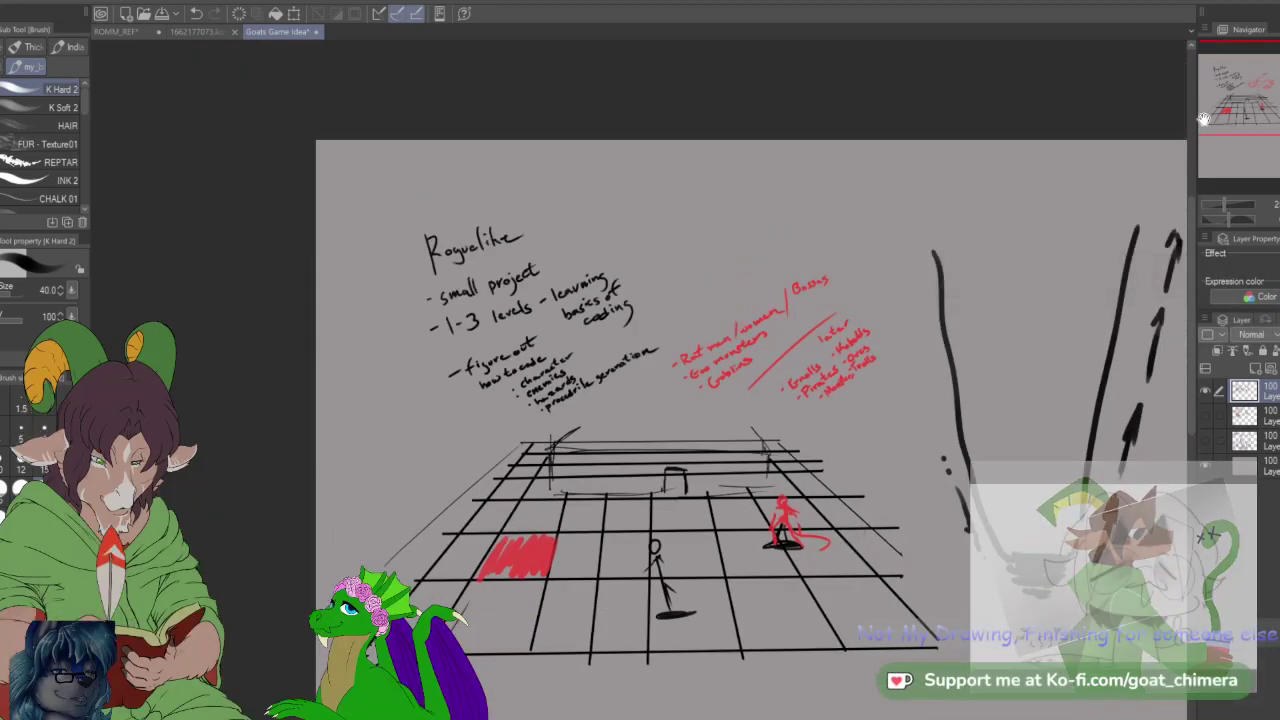
Step: Draw short, roughly horizontal ledges extending outward from the upper ends of both pit sides
{"action": "left_click_drag", "start_coordinate": [1260, 114], "coordinate": [1274, 112]}
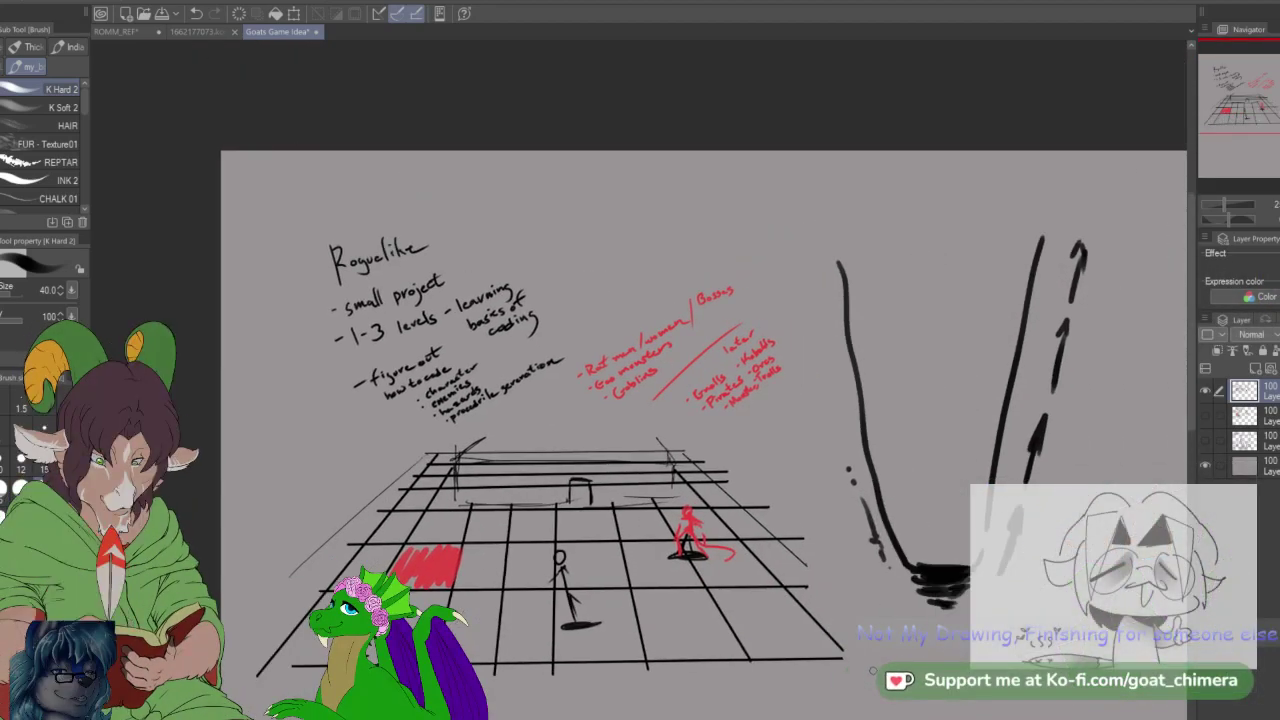
{"action": "scroll", "coordinate": [930, 650], "scroll_direction": "up", "scroll_amount": 1}
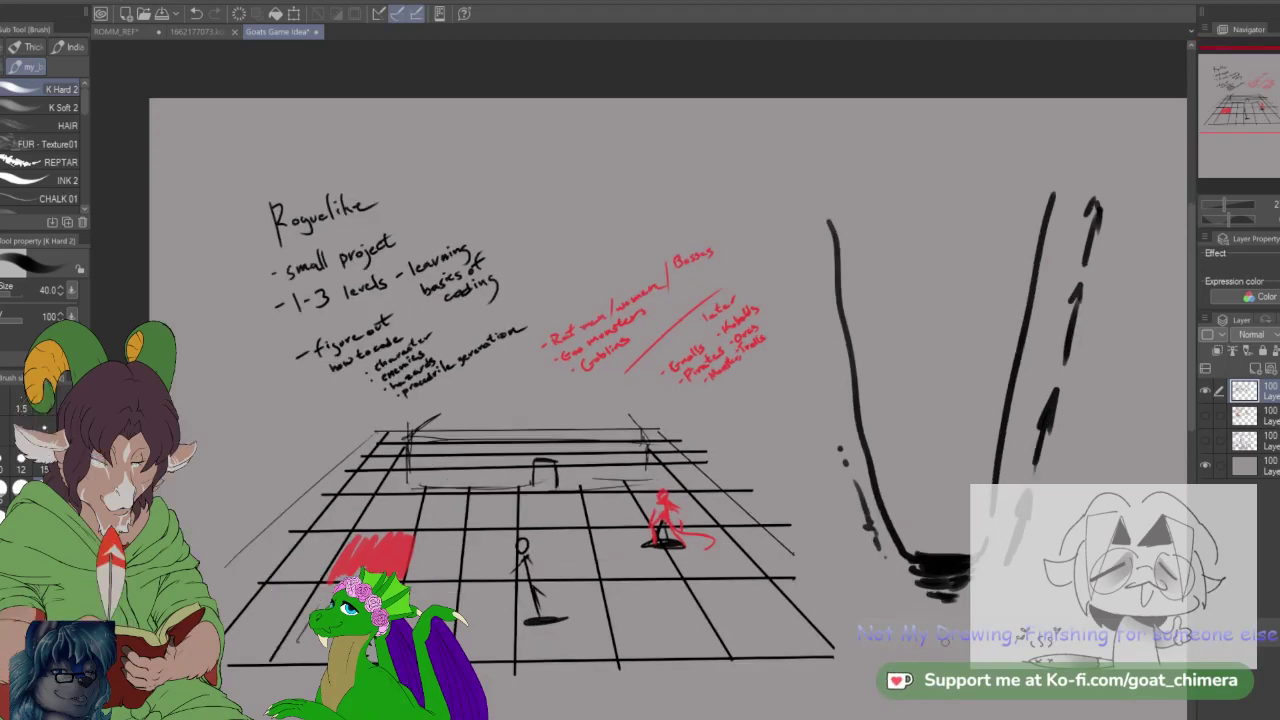
{"action": "left_click_drag", "start_coordinate": [1260, 92], "coordinate": [1264, 89]}
{"action": "left_click_drag", "start_coordinate": [717, 206], "coordinate": [797, 201]}
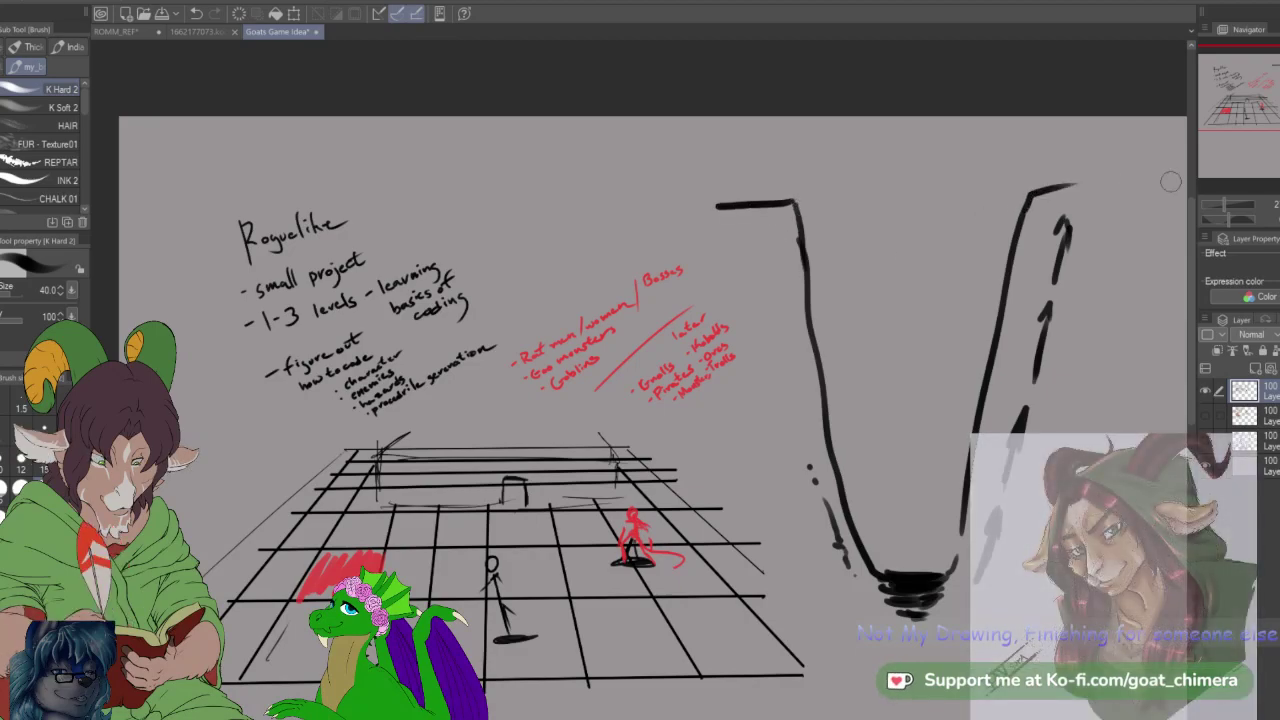
Step: Lengthen the ledge on the pit's right side and draw a sagging curve joining the two upper corners across the opening
{"action": "left_click_drag", "start_coordinate": [1033, 194], "coordinate": [1175, 188]}
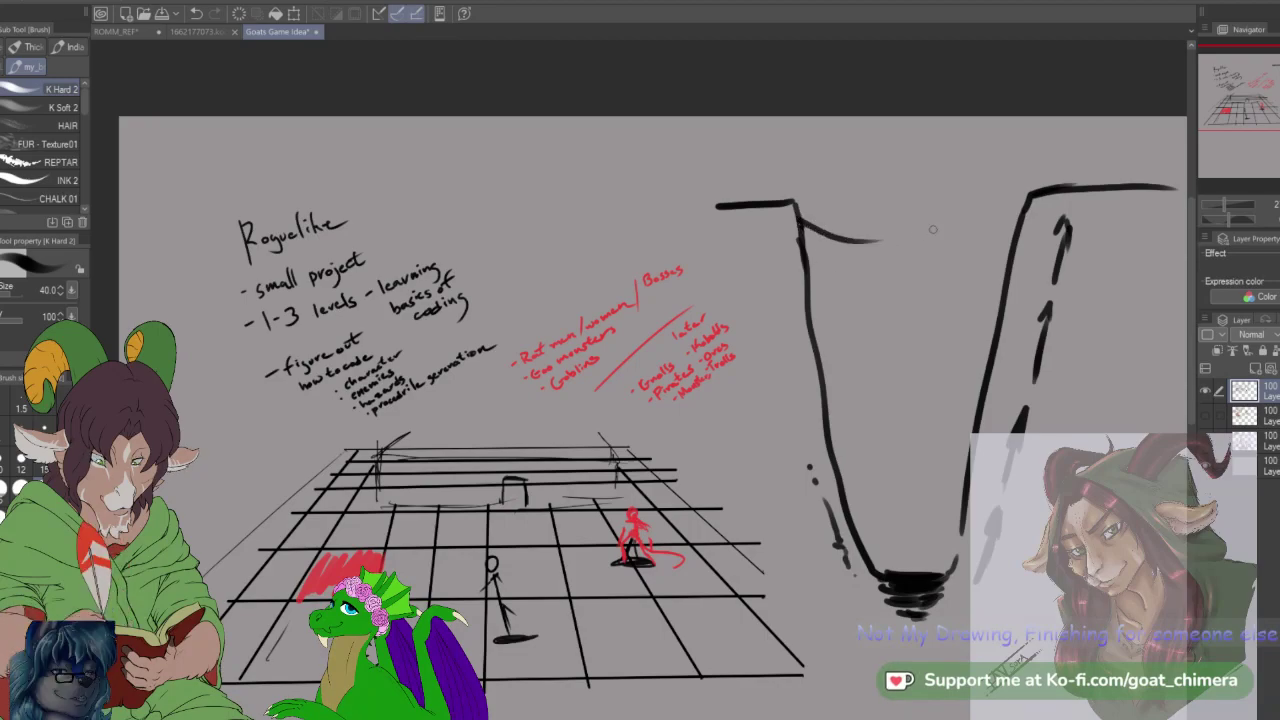
{"action": "mouse_move", "coordinate": [925, 230]}
{"action": "left_mouse_down"}
{"action": "mouse_move", "coordinate": [1022, 205]}
{"action": "mouse_move", "coordinate": [992, 228]}
{"action": "mouse_move", "coordinate": [859, 244]}
{"action": "left_mouse_up"}
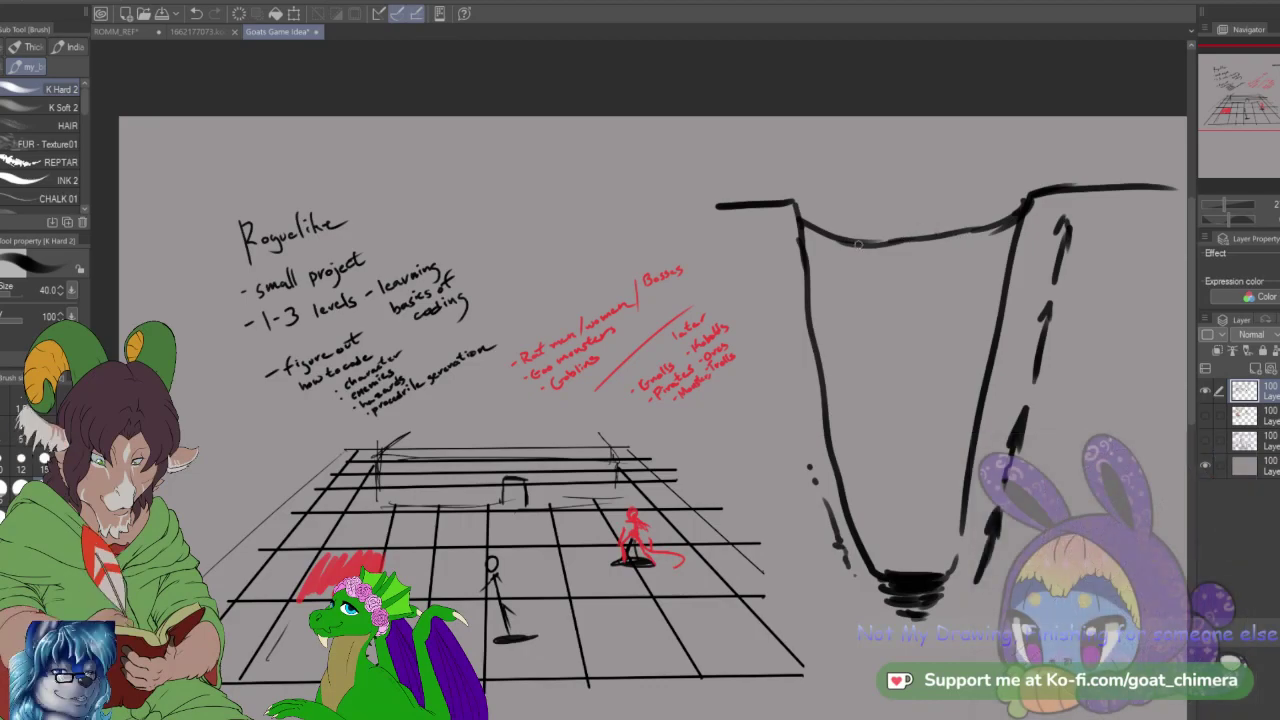
{"action": "left_click_drag", "start_coordinate": [797, 206], "coordinate": [825, 231]}
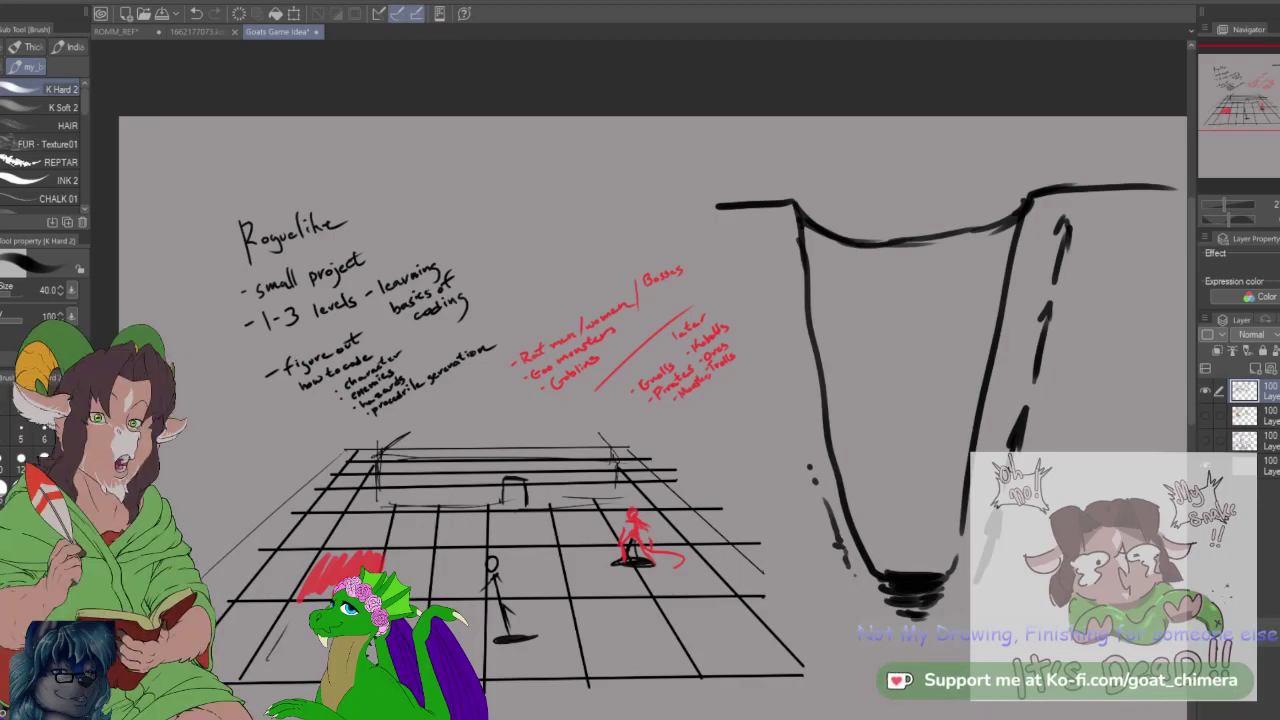
Step: Review the roguelike sketch, compare it with the grapple point sketch on the layer below, and return to the roguelike layer
{"action": "scroll", "coordinate": [739, 185], "scroll_direction": "down", "scroll_amount": 1}
{"action": "scroll", "coordinate": [463, 395], "scroll_direction": "up", "scroll_amount": 1}
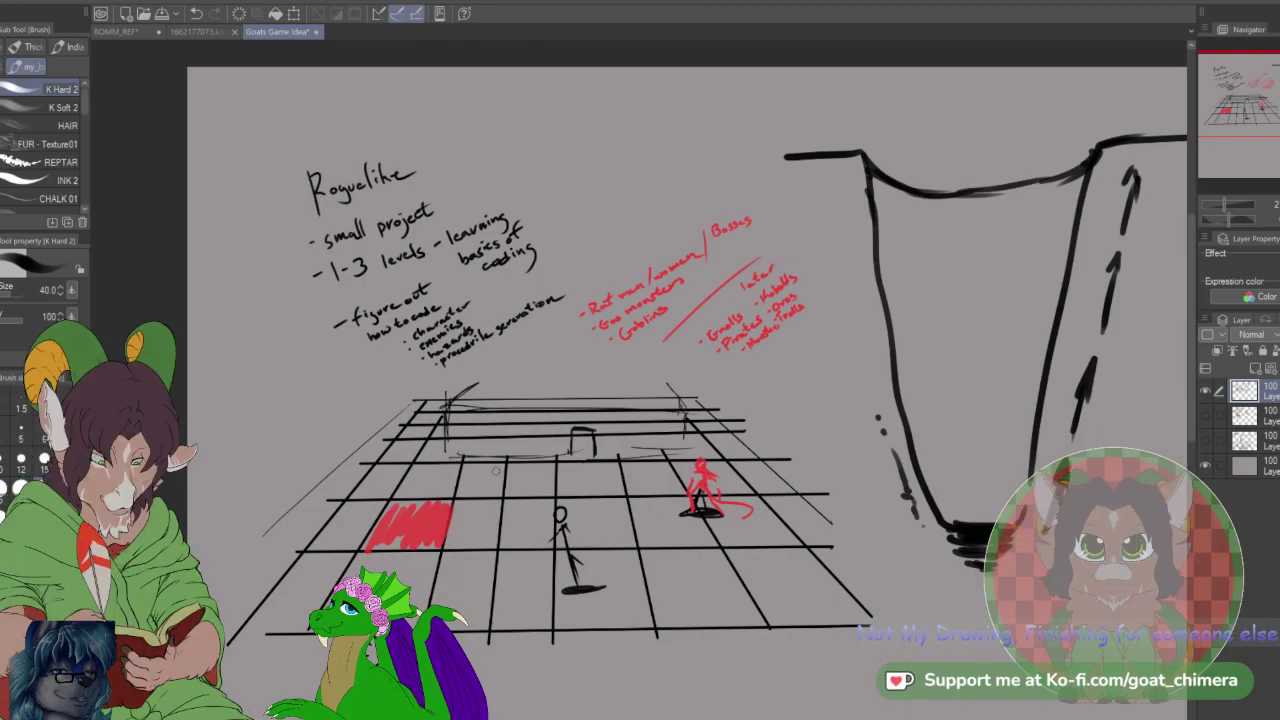
{"action": "scroll", "coordinate": [839, 611], "scroll_direction": "down", "scroll_amount": 2}
{"action": "scroll", "coordinate": [950, 545], "scroll_direction": "up", "scroll_amount": 1}
{"action": "scroll", "coordinate": [976, 597], "scroll_direction": "down", "scroll_amount": 1}
{"action": "scroll", "coordinate": [962, 604], "scroll_direction": "up", "scroll_amount": 1}
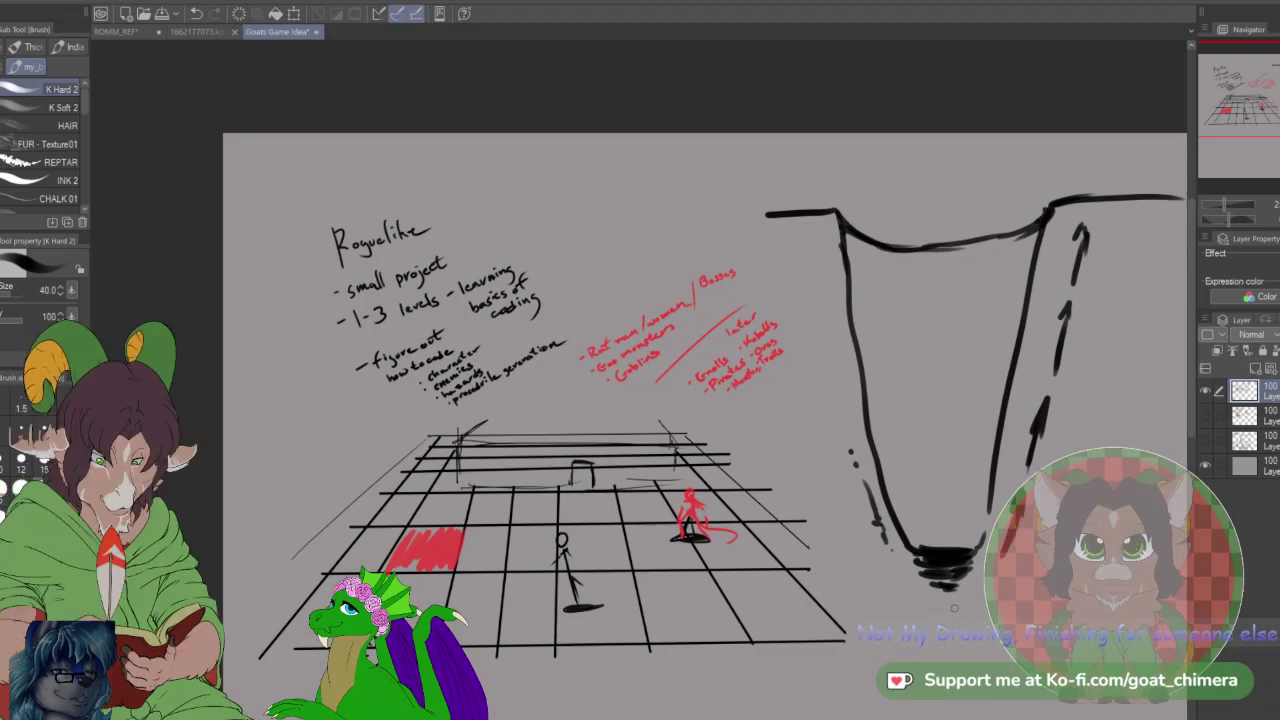
{"action": "left_click", "coordinate": [1206, 392]}
{"action": "left_click", "coordinate": [1207, 416]}
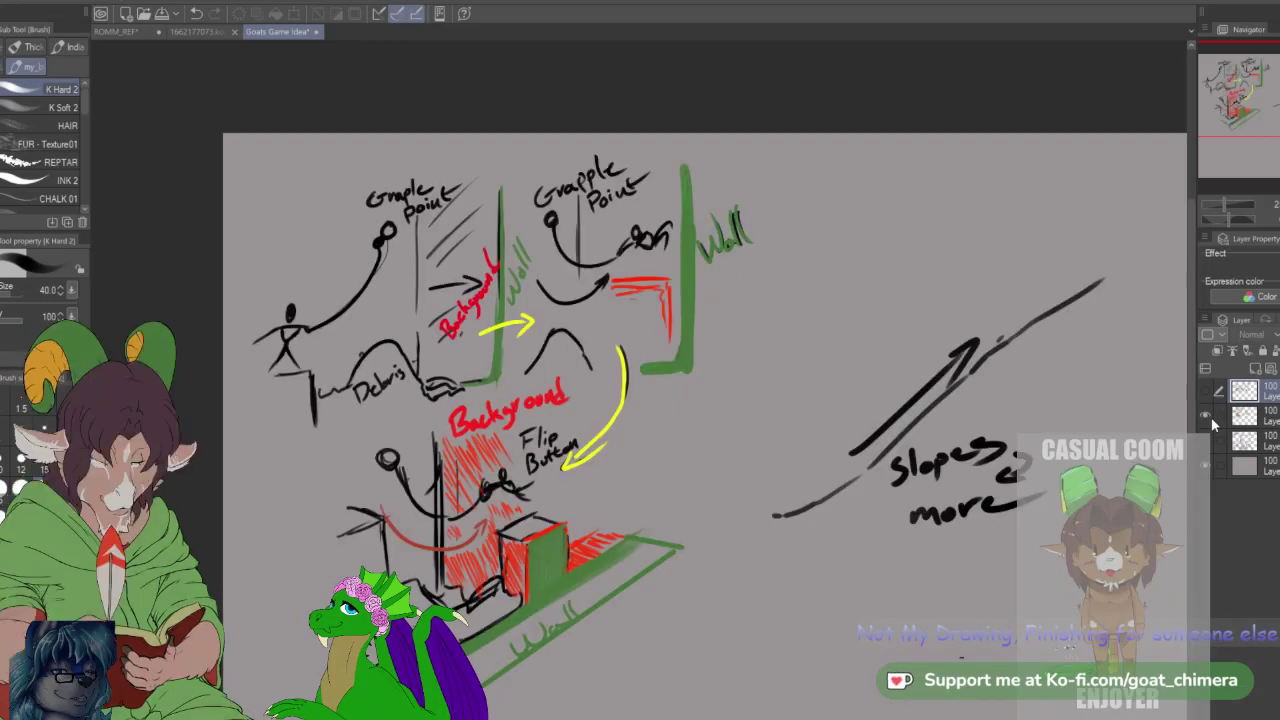
{"action": "left_click", "coordinate": [1207, 416]}
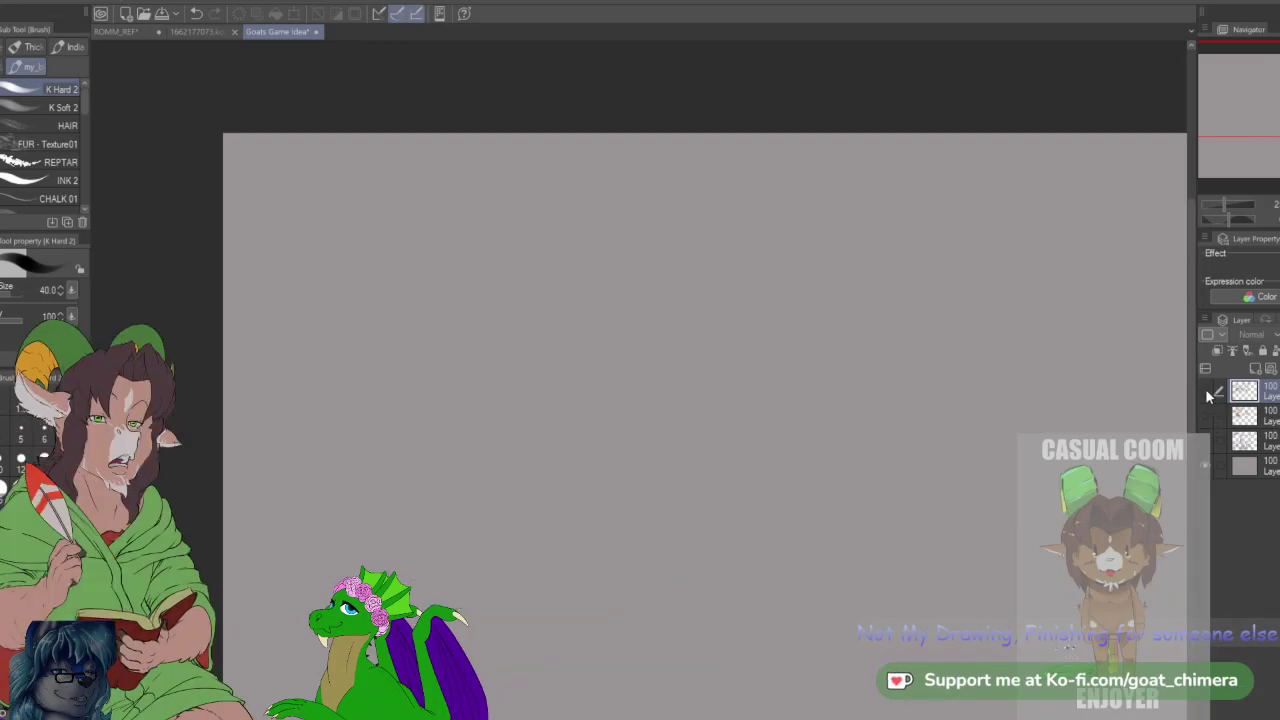
{"action": "left_click", "coordinate": [1206, 390]}
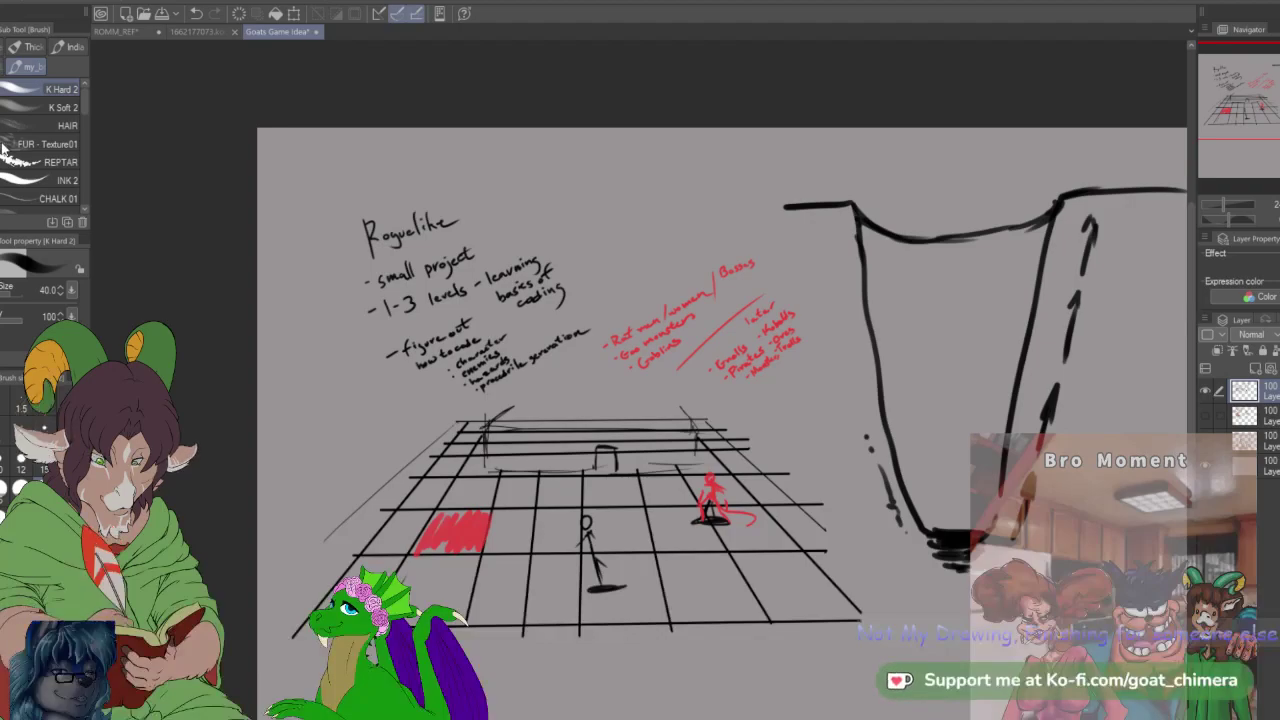
Step: Save and close the Goats Game Idea file, and switch to the ROMM_REF drawing
{"action": "key", "text": "ctrl+s"}
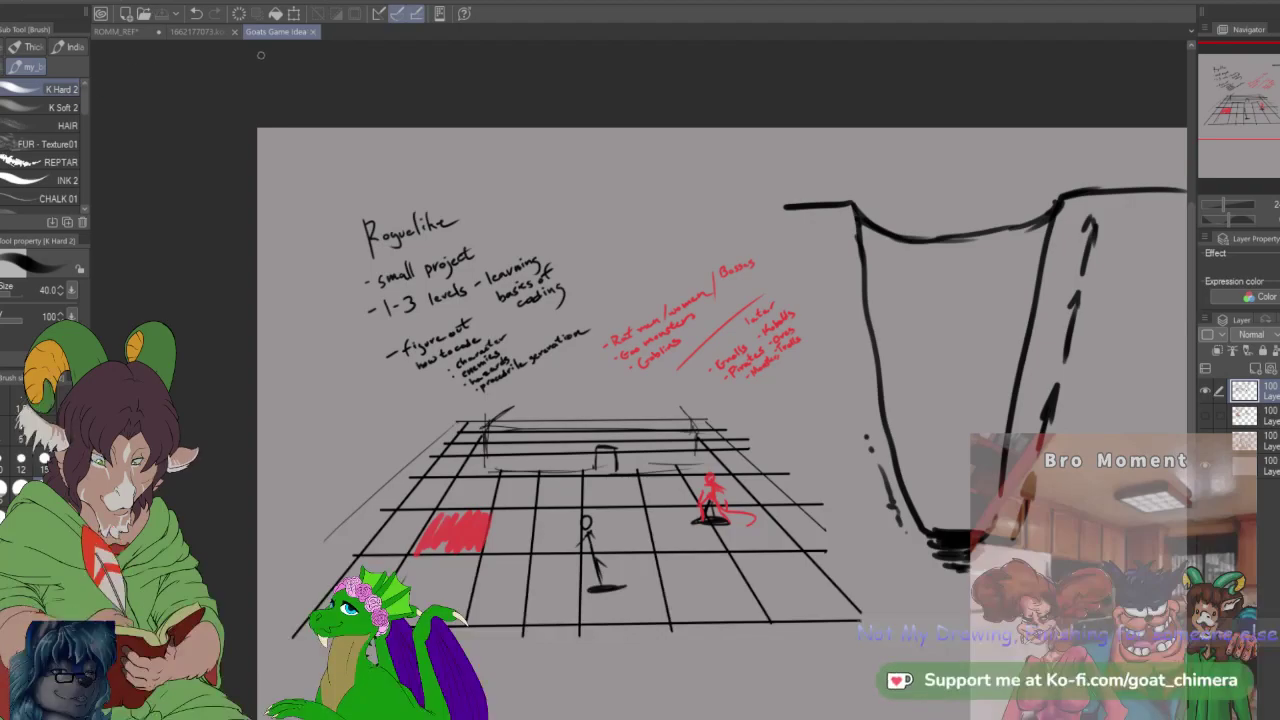
{"action": "scroll", "coordinate": [893, 542], "scroll_direction": "down", "scroll_amount": 2}
{"action": "scroll", "coordinate": [890, 588], "scroll_direction": "up", "scroll_amount": 2}
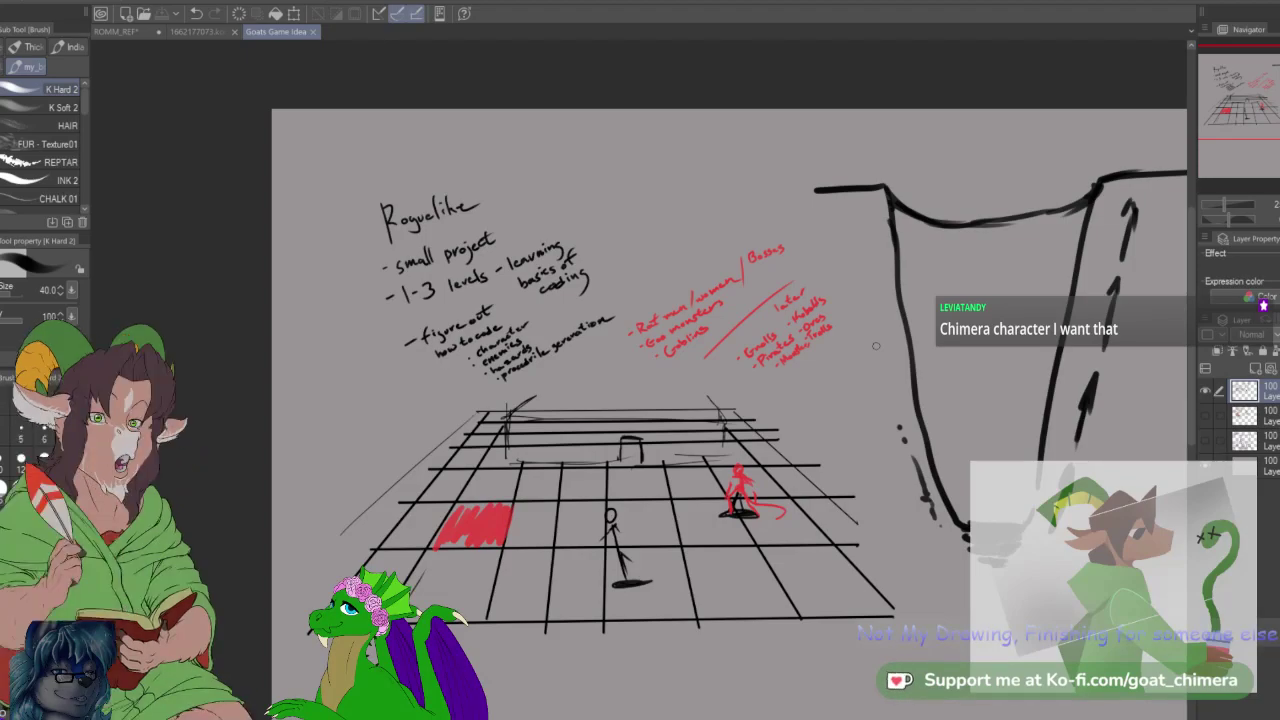
{"action": "left_click", "coordinate": [312, 32]}
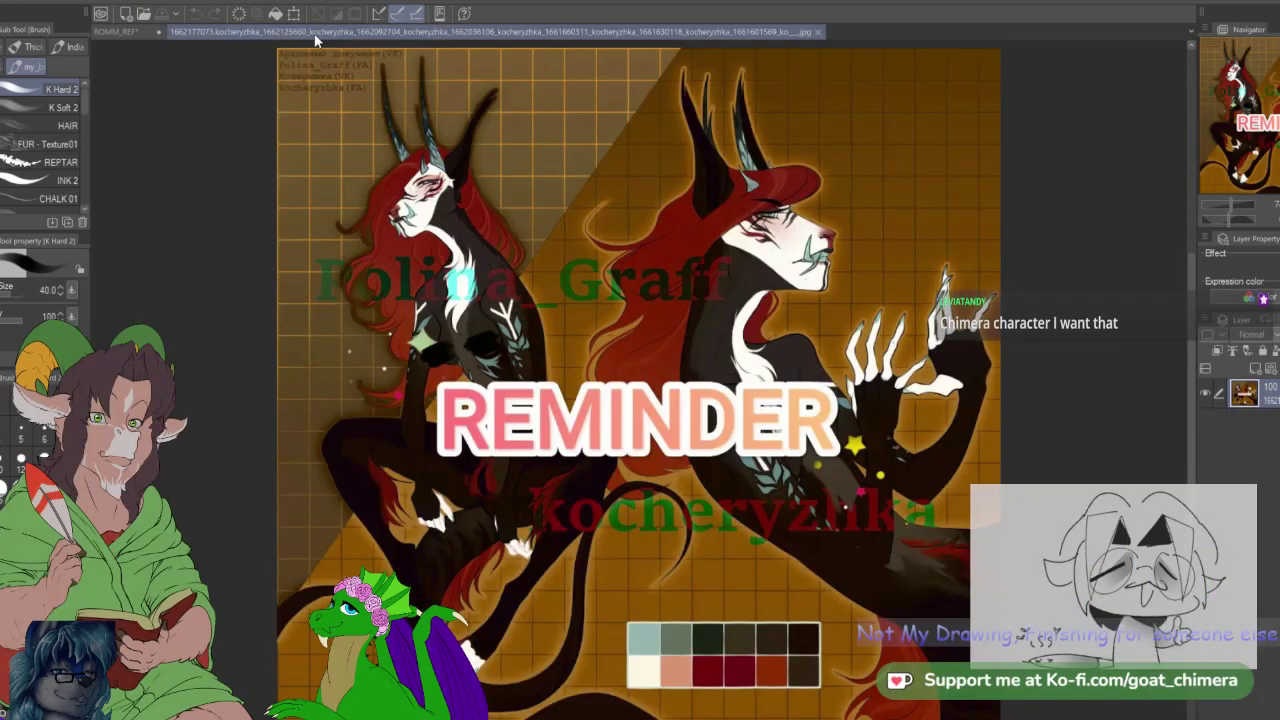
{"action": "left_click", "coordinate": [126, 34]}
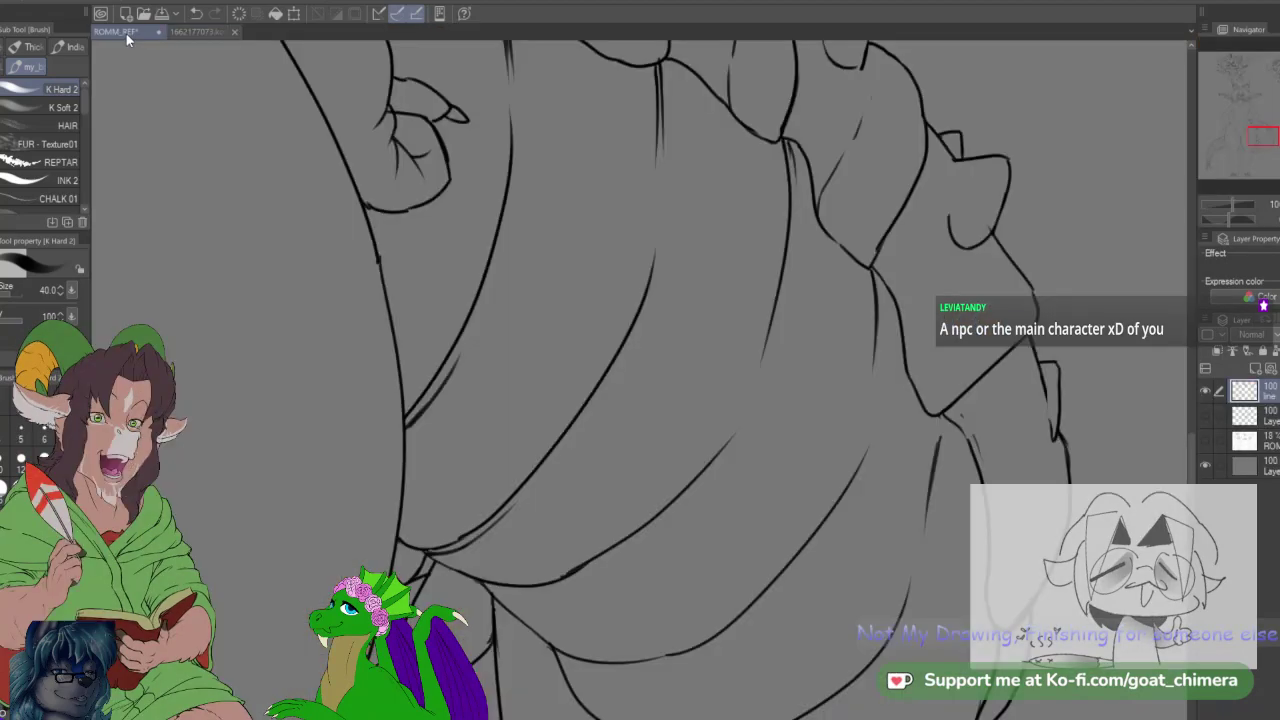
Step: Reduce the brush size to 6 and extend the curved fold line across the middle of the tail with short parallel accent strokes
{"action": "scroll", "coordinate": [400, 287], "scroll_direction": "down", "scroll_amount": 3}
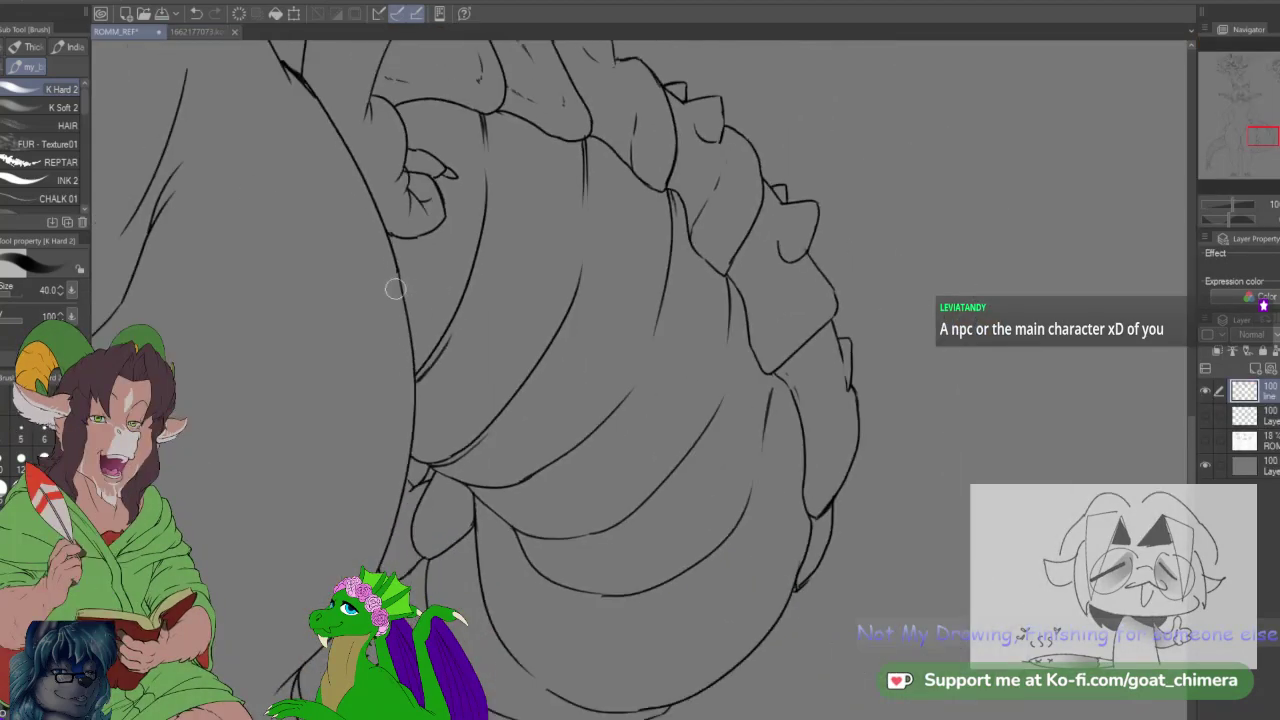
{"action": "scroll", "coordinate": [385, 287], "scroll_direction": "down", "scroll_amount": 1}
{"action": "mouse_move", "coordinate": [1254, 143]}
{"action": "left_mouse_down"}
{"action": "mouse_move", "coordinate": [1206, 131]}
{"action": "mouse_move", "coordinate": [1241, 130]}
{"action": "left_mouse_up"}
{"action": "scroll", "coordinate": [720, 586], "scroll_direction": "up", "scroll_amount": 4}
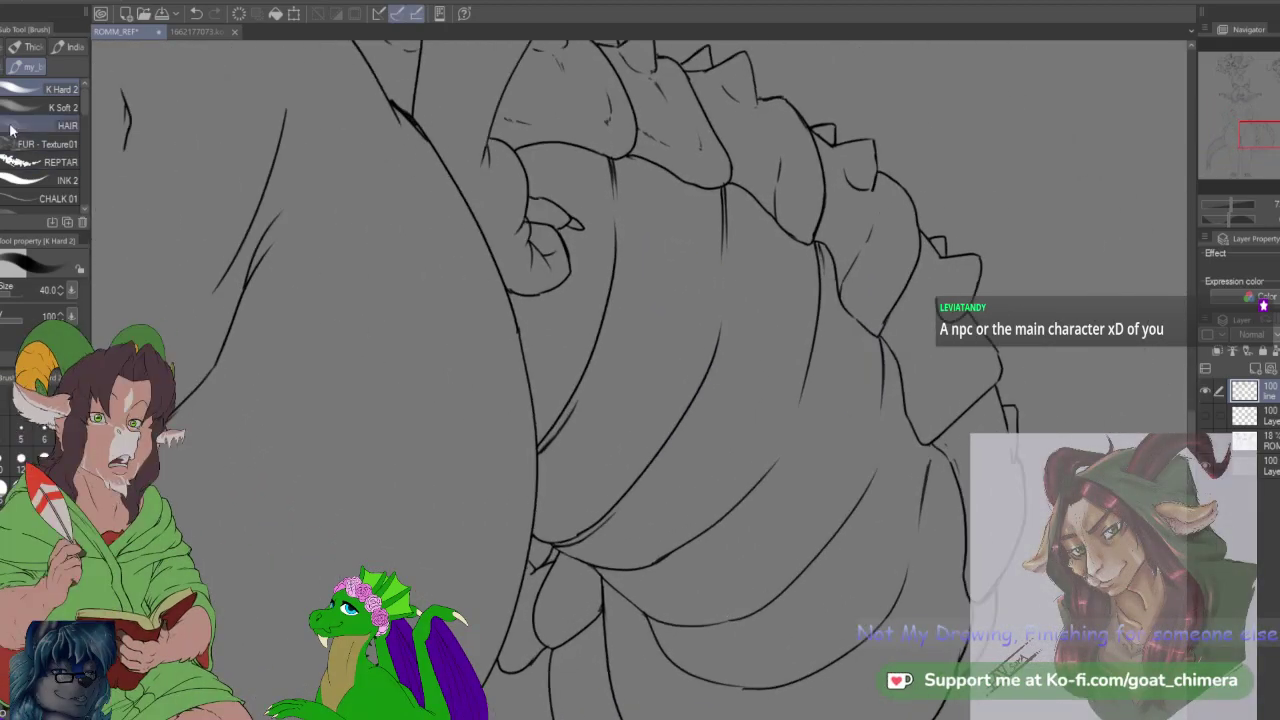
{"action": "key", "text": "["}
{"action": "key", "text": "["}
{"action": "key", "text": "["}
{"action": "key", "text": "["}
{"action": "key", "text": "["}
{"action": "key", "text": "["}
{"action": "key", "text": "["}
{"action": "key", "text": "["}
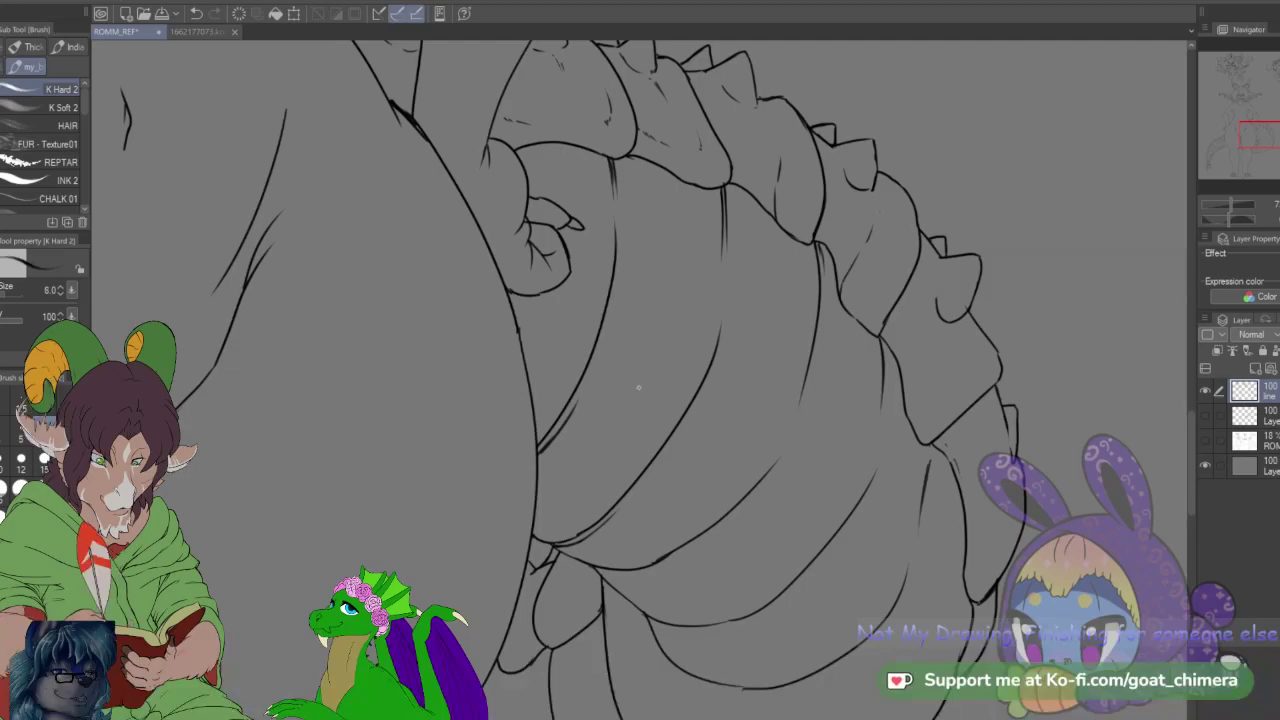
{"action": "left_click_drag", "start_coordinate": [596, 570], "coordinate": [670, 579]}
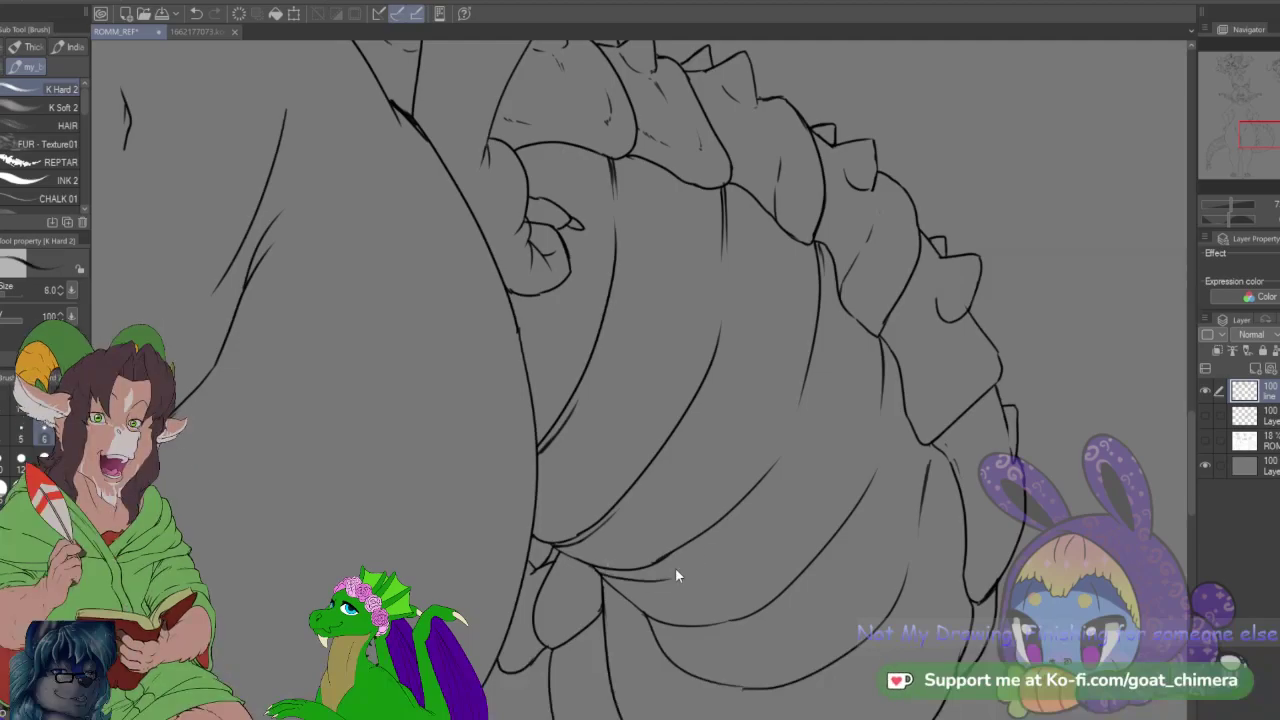
{"action": "key", "text": "ctrl+z"}
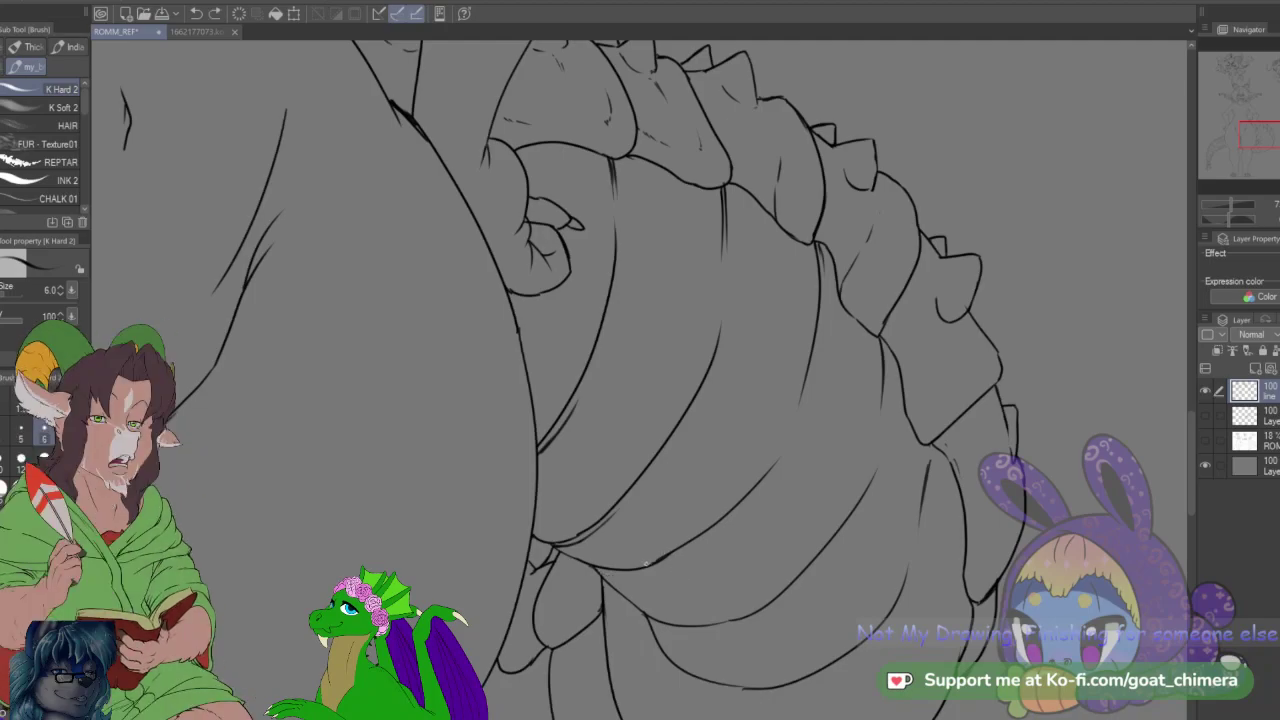
{"action": "left_click_drag", "start_coordinate": [650, 568], "coordinate": [674, 562]}
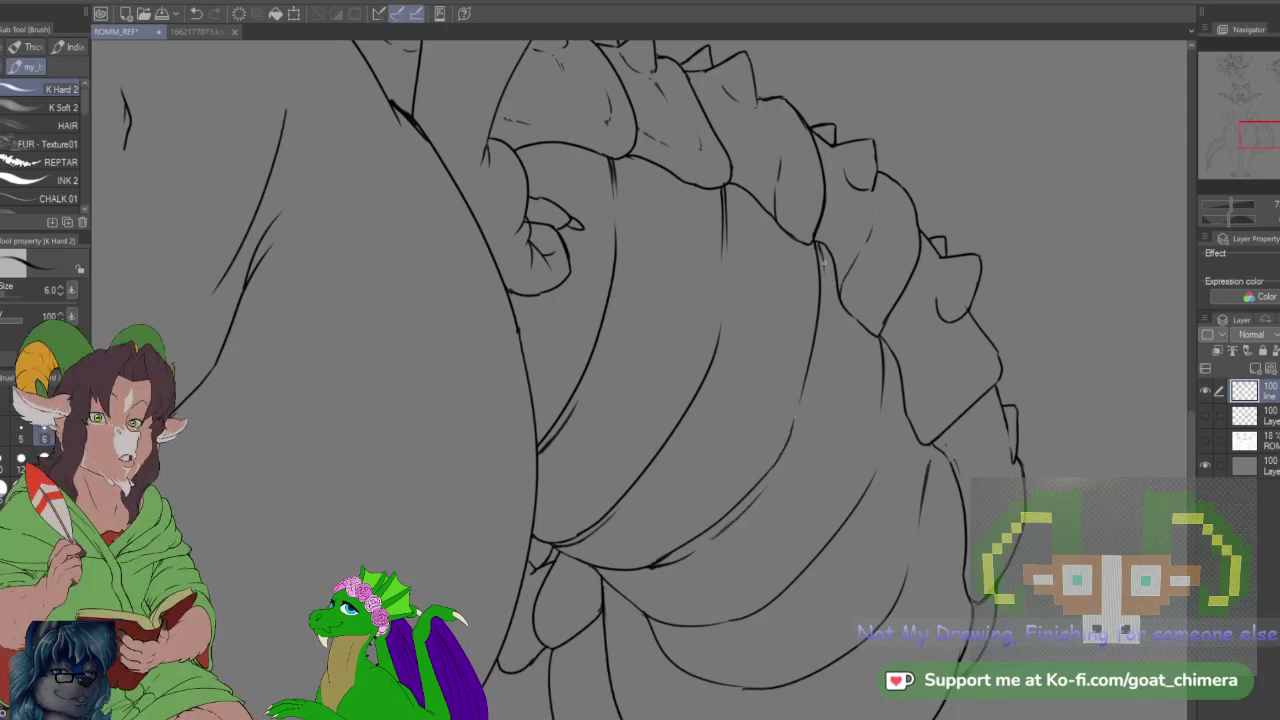
Step: Double the lines at the upper ends of the tail folds and along the plates' inner edges, with texture marks on a lower plate
{"action": "left_click_drag", "start_coordinate": [883, 348], "coordinate": [885, 398]}
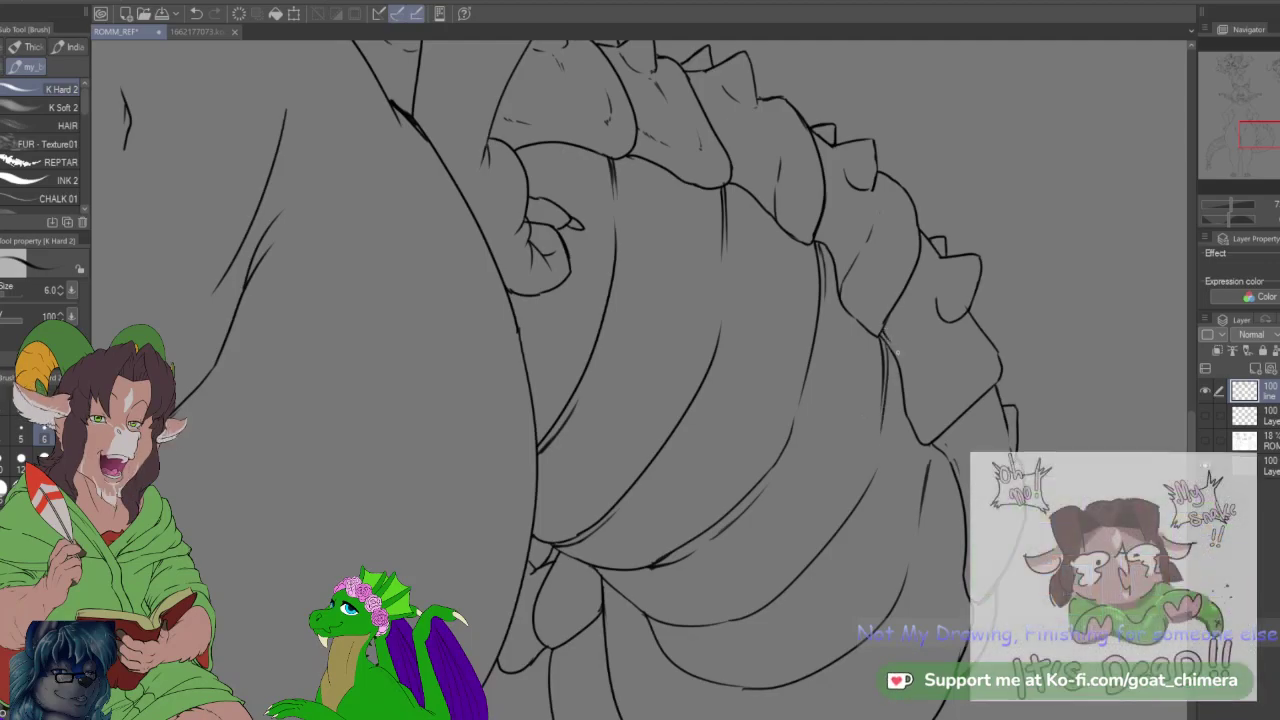
{"action": "left_click_drag", "start_coordinate": [904, 366], "coordinate": [914, 404]}
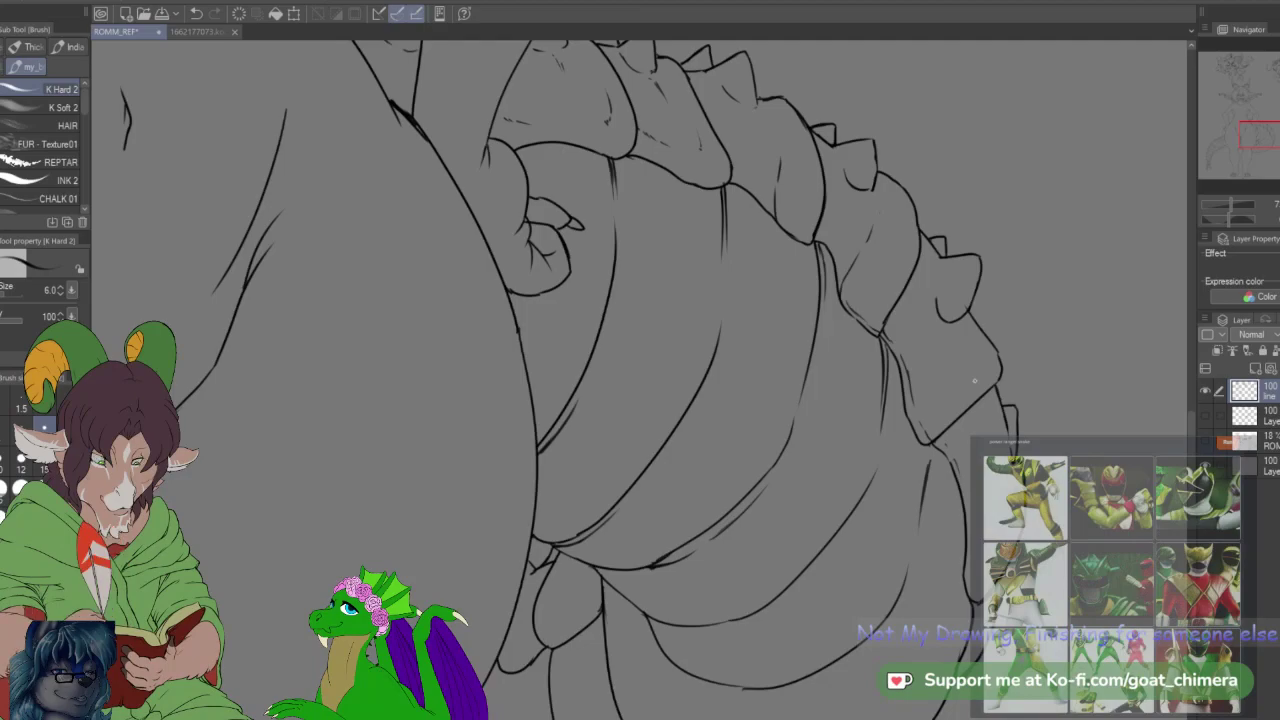
{"action": "scroll", "coordinate": [975, 381], "scroll_direction": "down", "scroll_amount": 3}
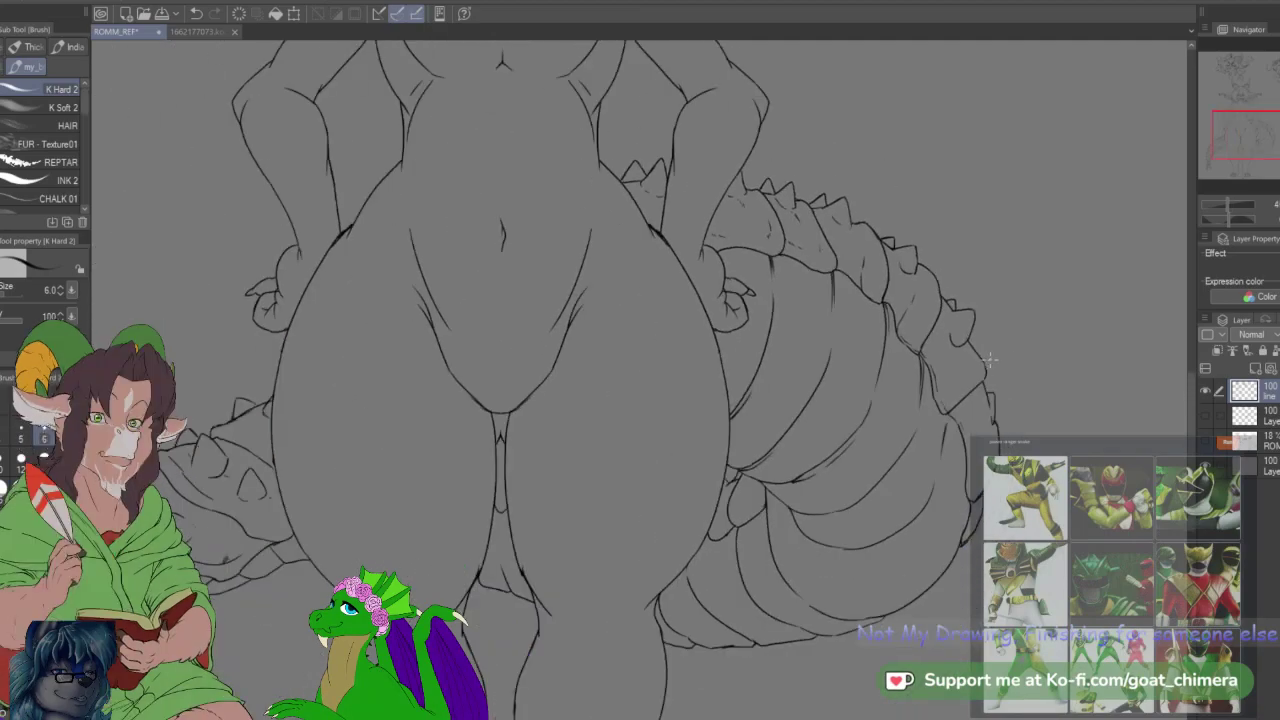
{"action": "scroll", "coordinate": [924, 285], "scroll_direction": "up", "scroll_amount": 3}
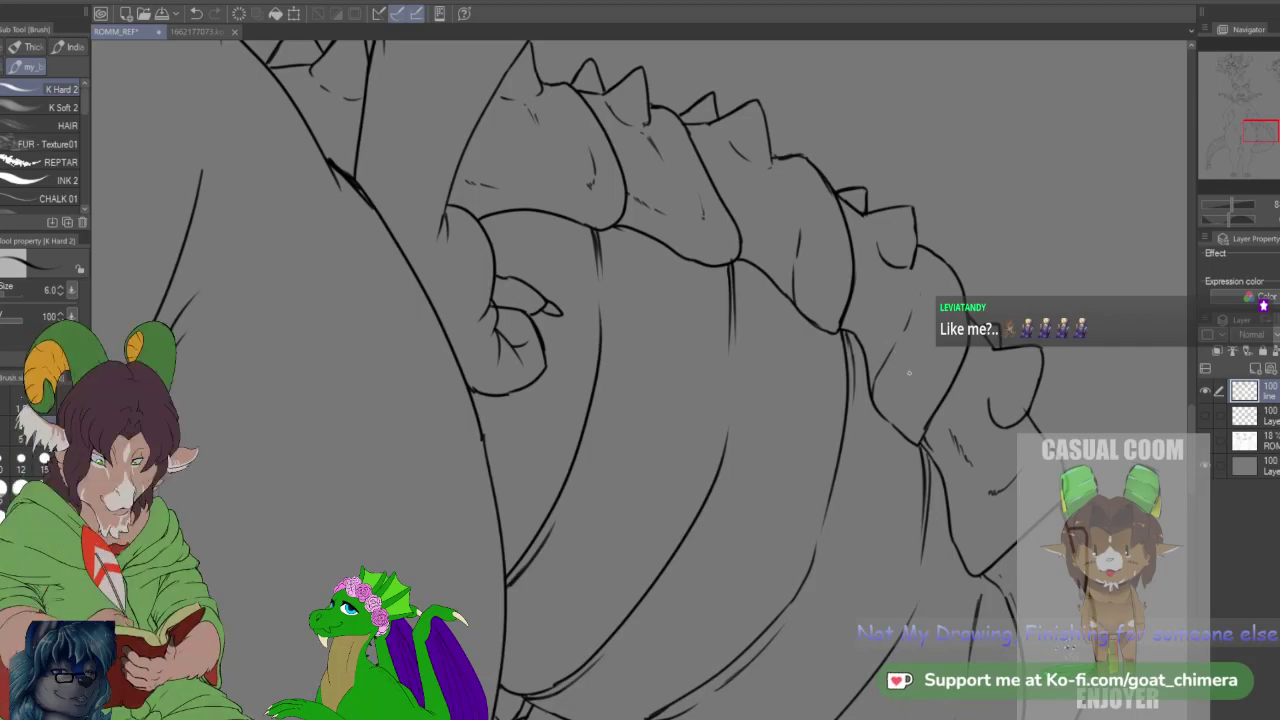
Step: Erase the plain stroke inside the third tail plate with the eraser at size 40 and draw short broken texture marks there
{"action": "key", "text": "e"}
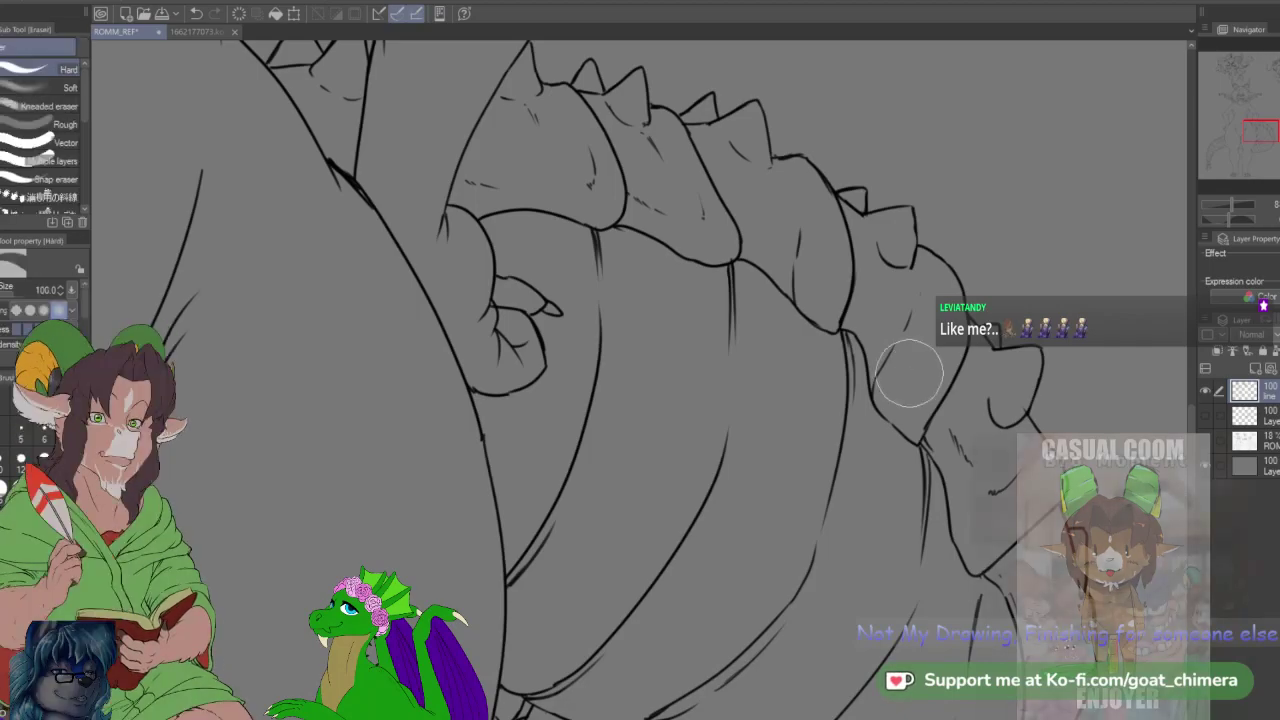
{"action": "left_click", "coordinate": [44, 499]}
{"action": "left_click_drag", "start_coordinate": [799, 247], "coordinate": [803, 289]}
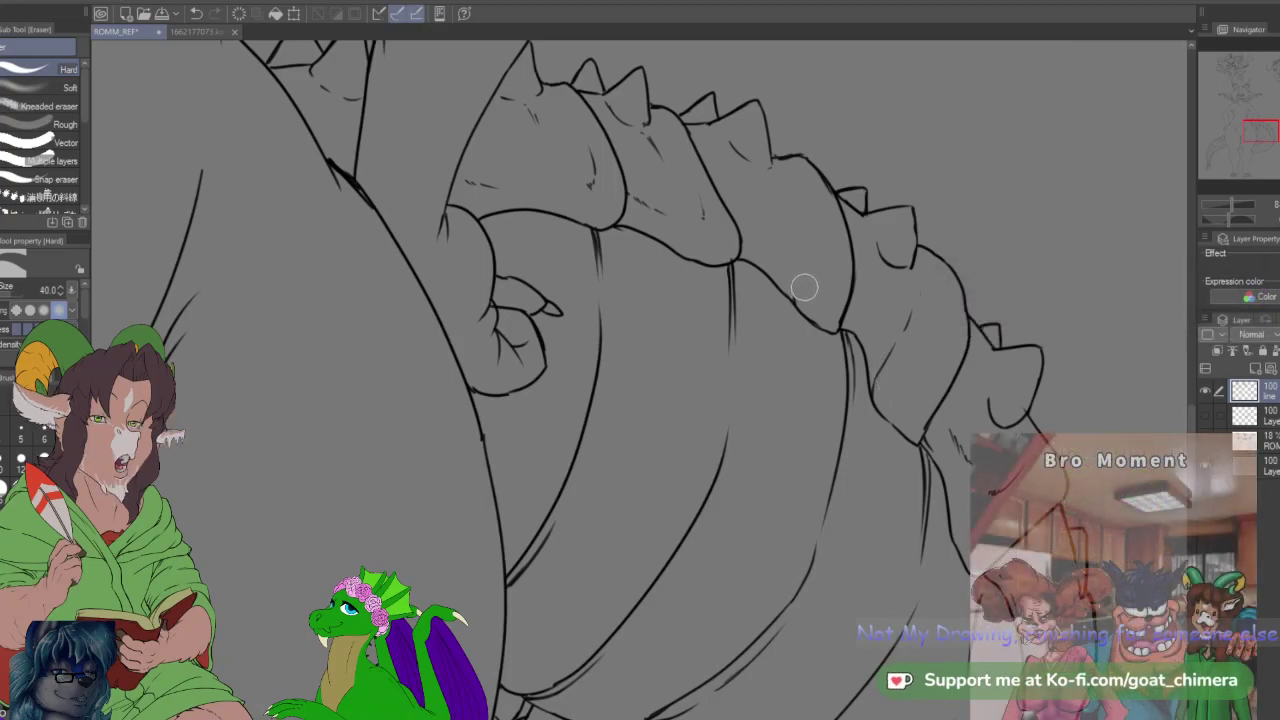
{"action": "key", "text": "b"}
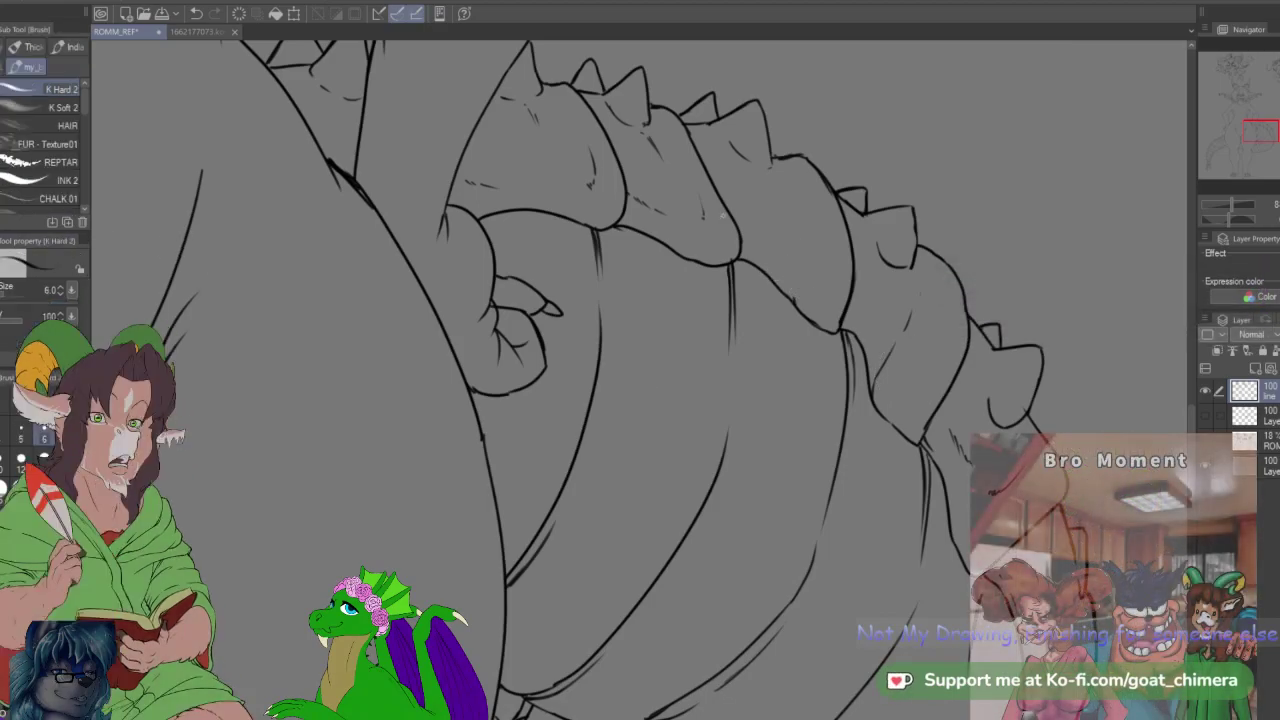
{"action": "left_click_drag", "start_coordinate": [768, 241], "coordinate": [785, 250]}
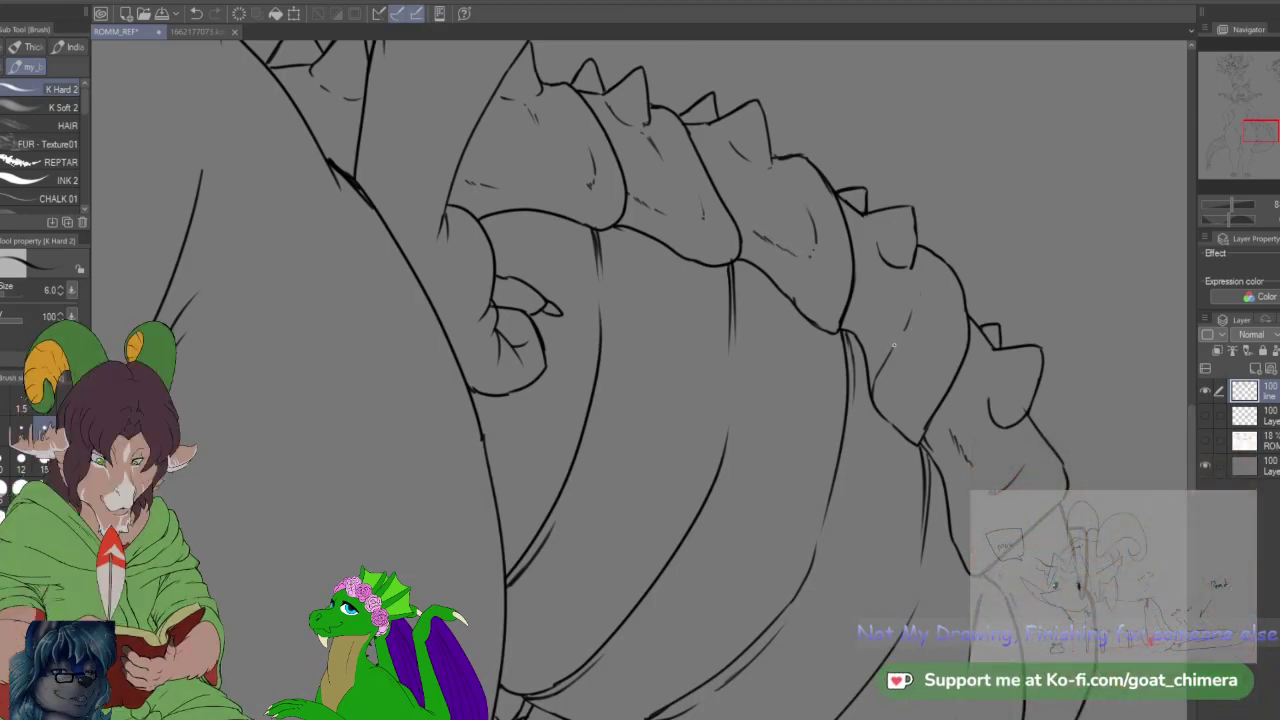
Step: Replace the stroke on the fourth tail plate with broken texture marks and add similar marks to the lowest large plate
{"action": "key", "text": "e"}
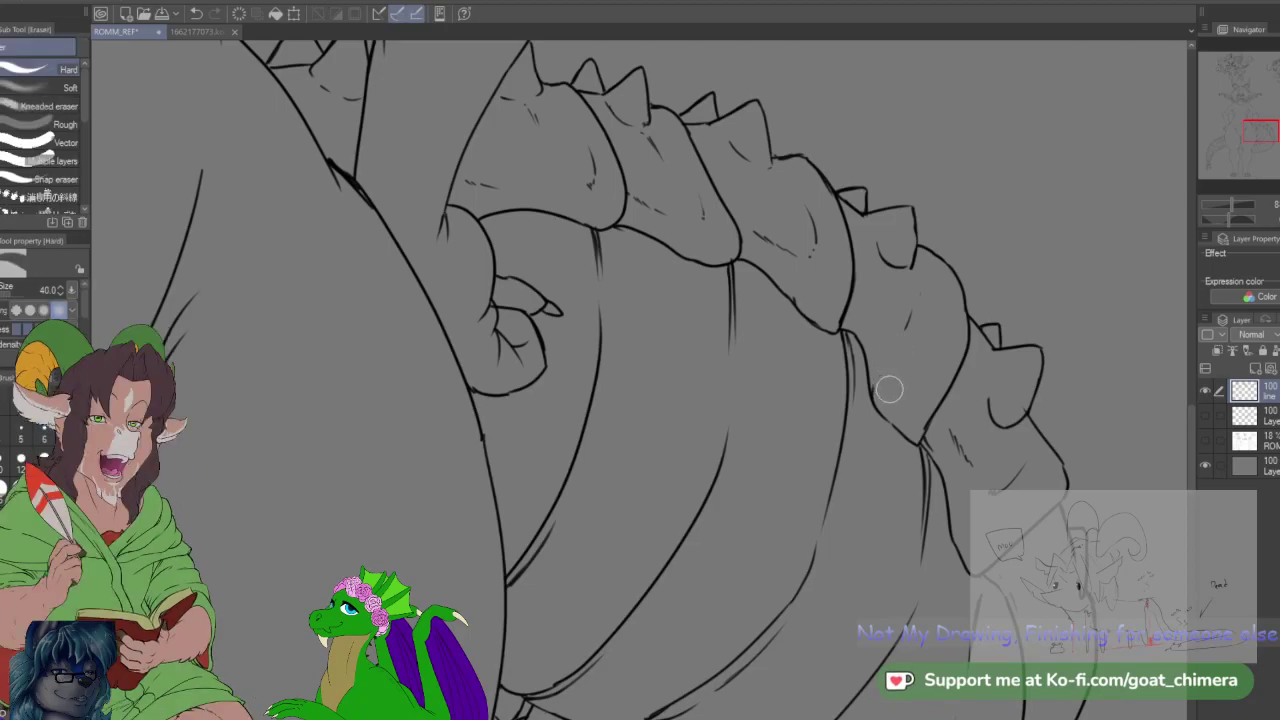
{"action": "key", "text": "b"}
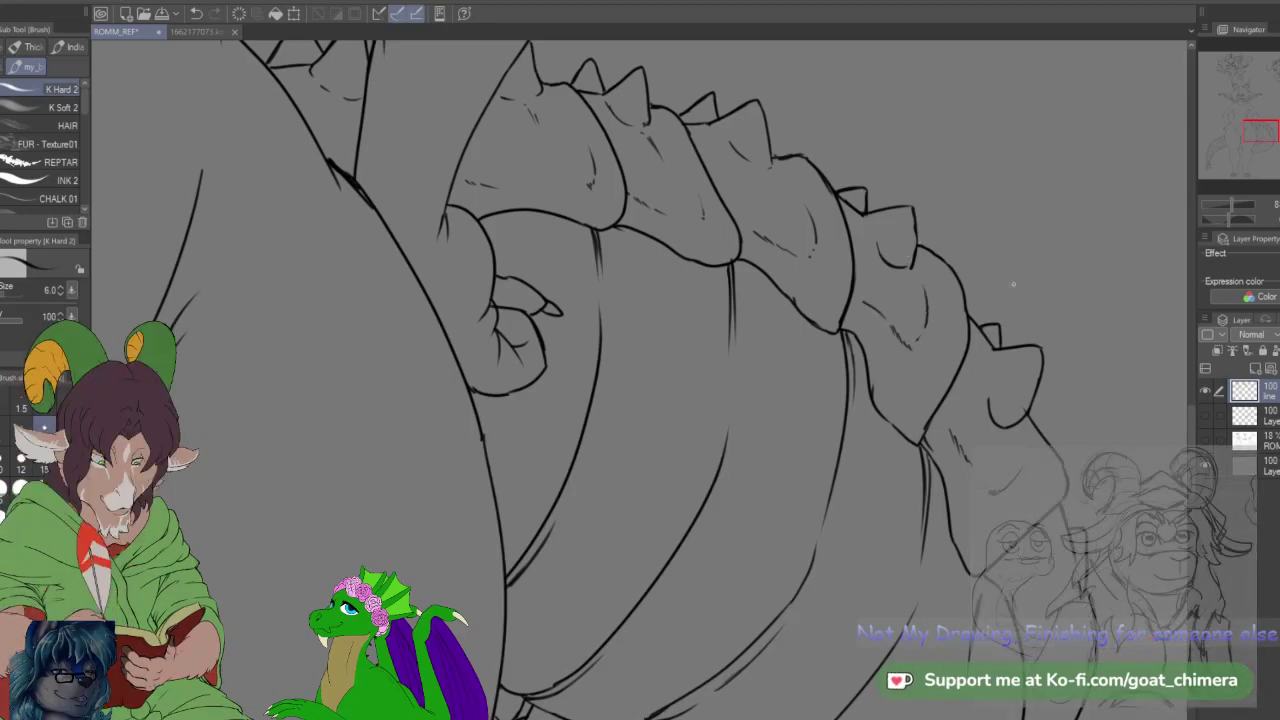
{"action": "left_click_drag", "start_coordinate": [1260, 139], "coordinate": [1268, 151]}
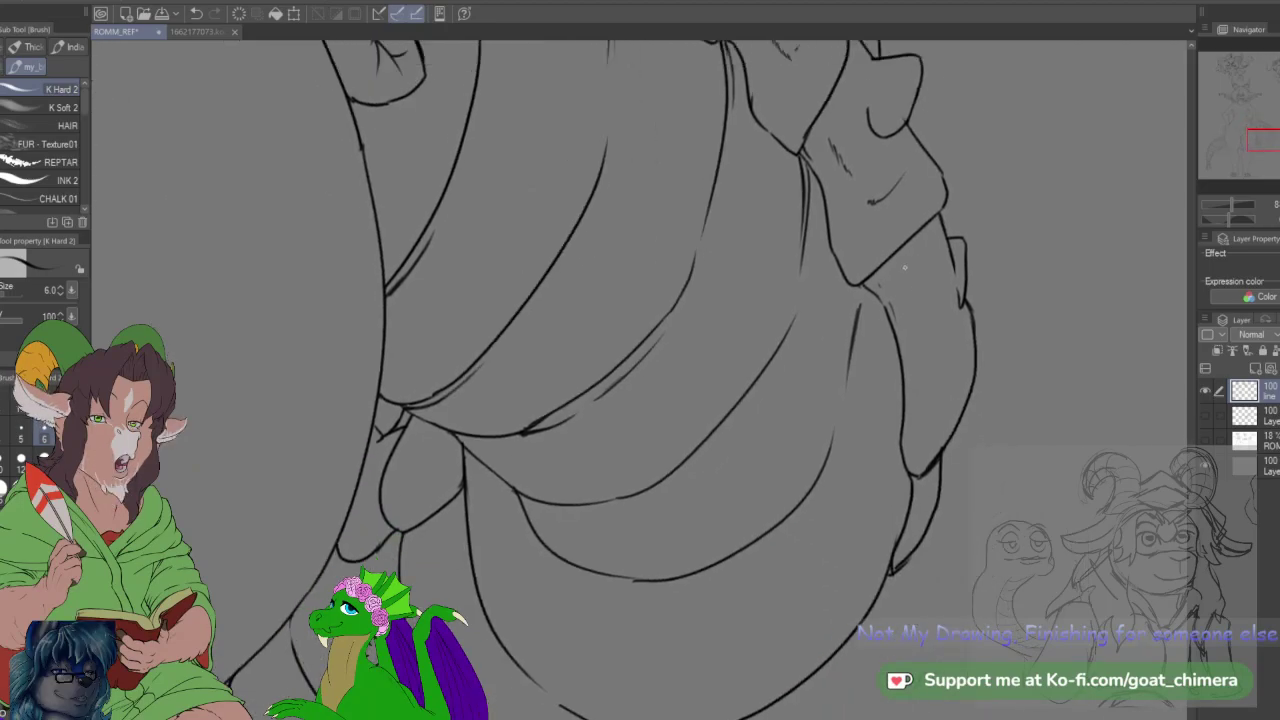
{"action": "left_click_drag", "start_coordinate": [922, 295], "coordinate": [936, 342]}
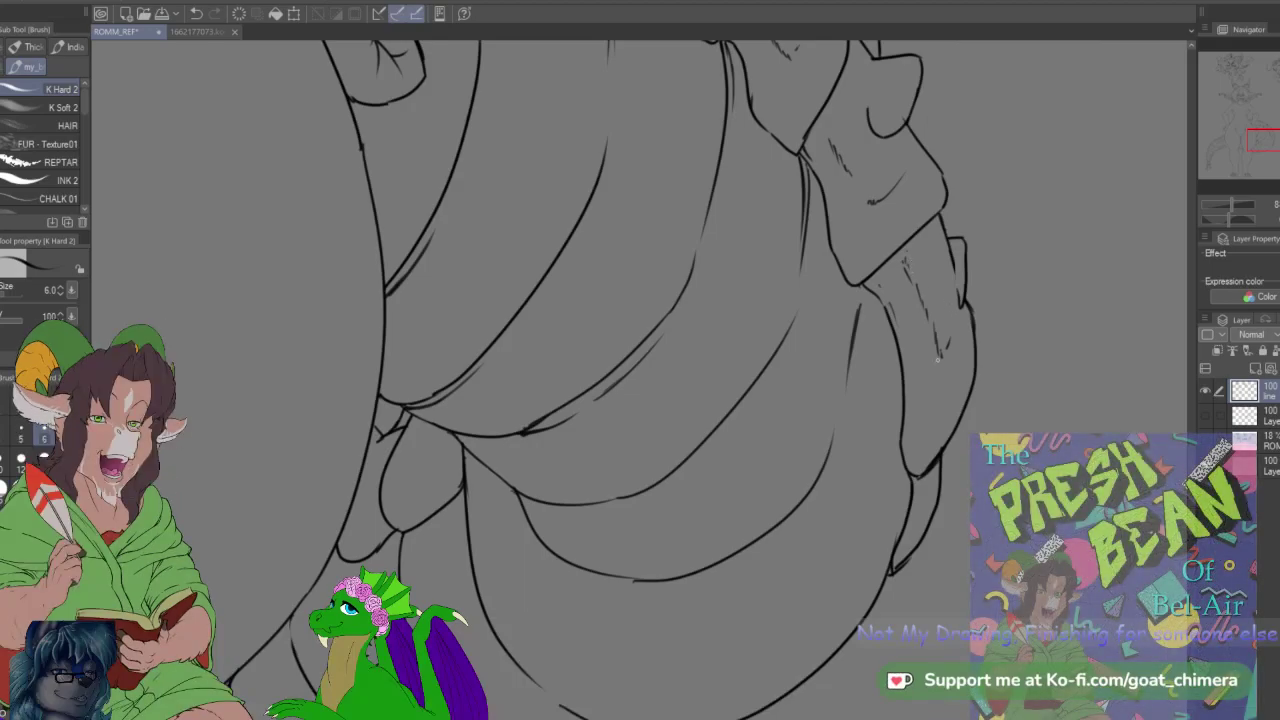
Step: Extend the lower tail fold lines up to the back plates and add thin parallel accent strokes along their curves
{"action": "mouse_move", "coordinate": [1268, 143]}
{"action": "left_mouse_down"}
{"action": "mouse_move", "coordinate": [1262, 134]}
{"action": "mouse_move", "coordinate": [1268, 157]}
{"action": "mouse_move", "coordinate": [1266, 146]}
{"action": "left_mouse_up"}
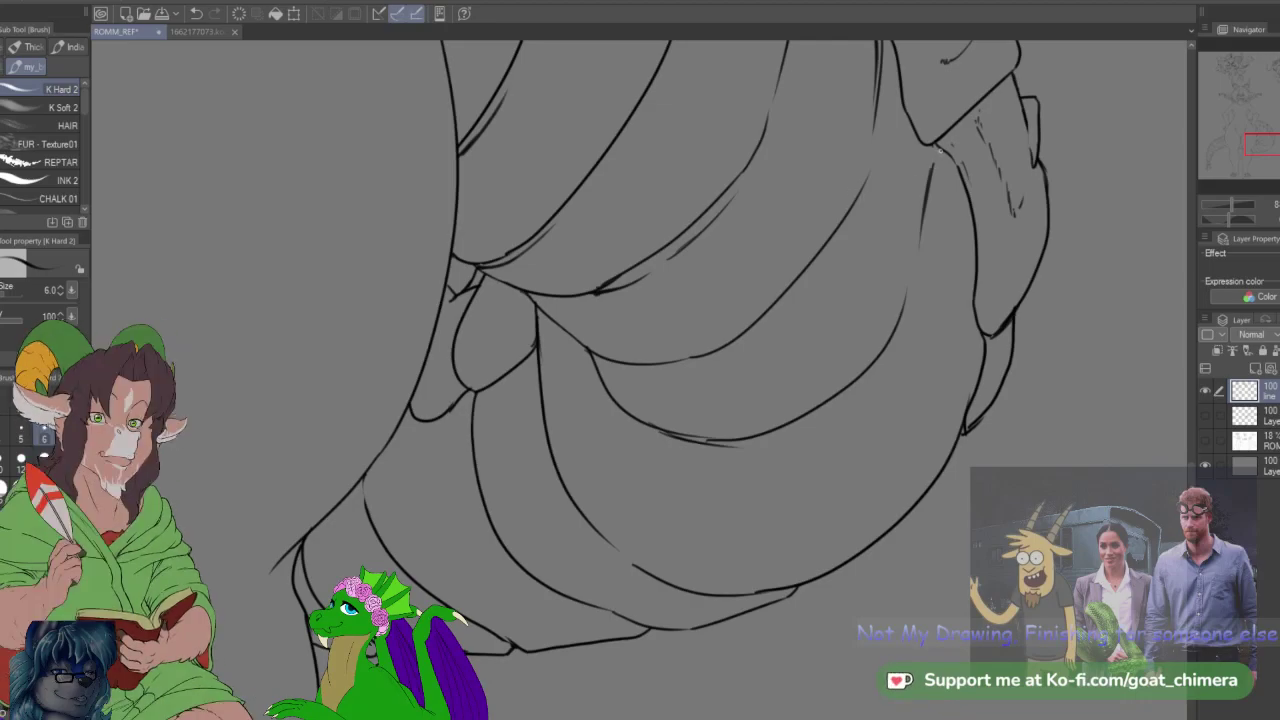
{"action": "mouse_move", "coordinate": [935, 162]}
{"action": "left_mouse_down"}
{"action": "mouse_move", "coordinate": [898, 348]}
{"action": "mouse_move", "coordinate": [830, 415]}
{"action": "left_mouse_up"}
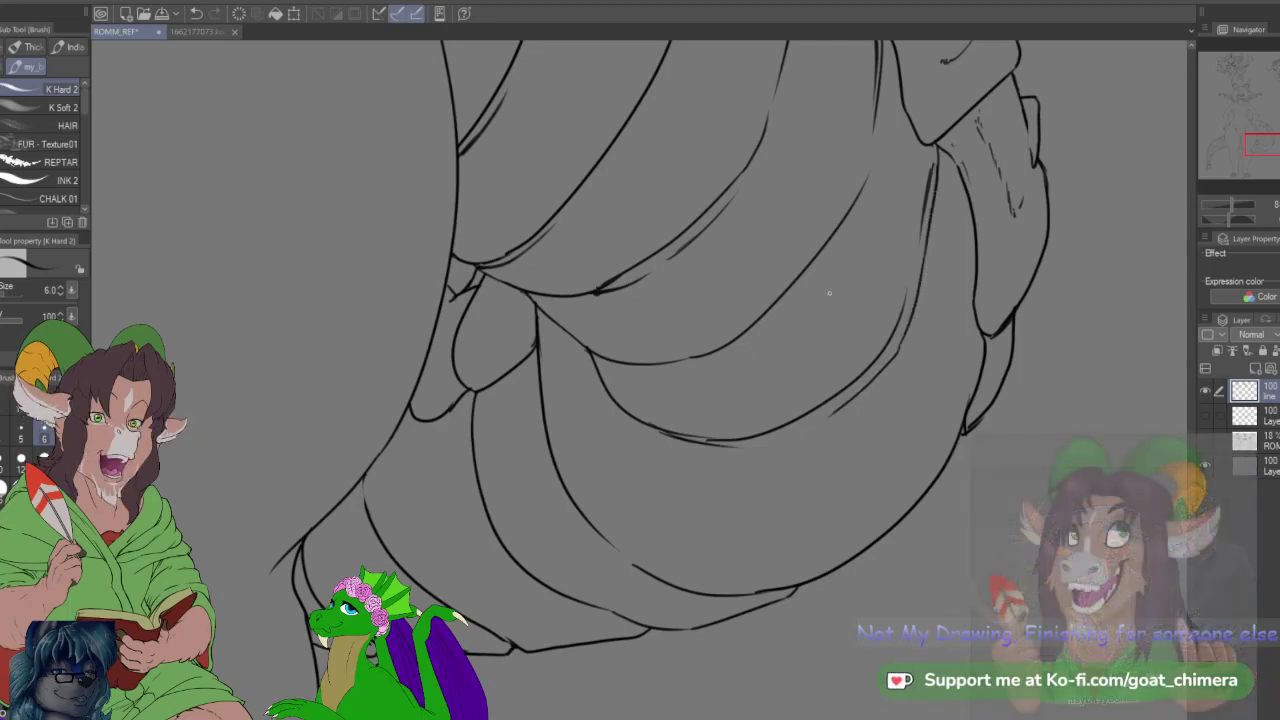
{"action": "left_click_drag", "start_coordinate": [1271, 147], "coordinate": [1268, 143]}
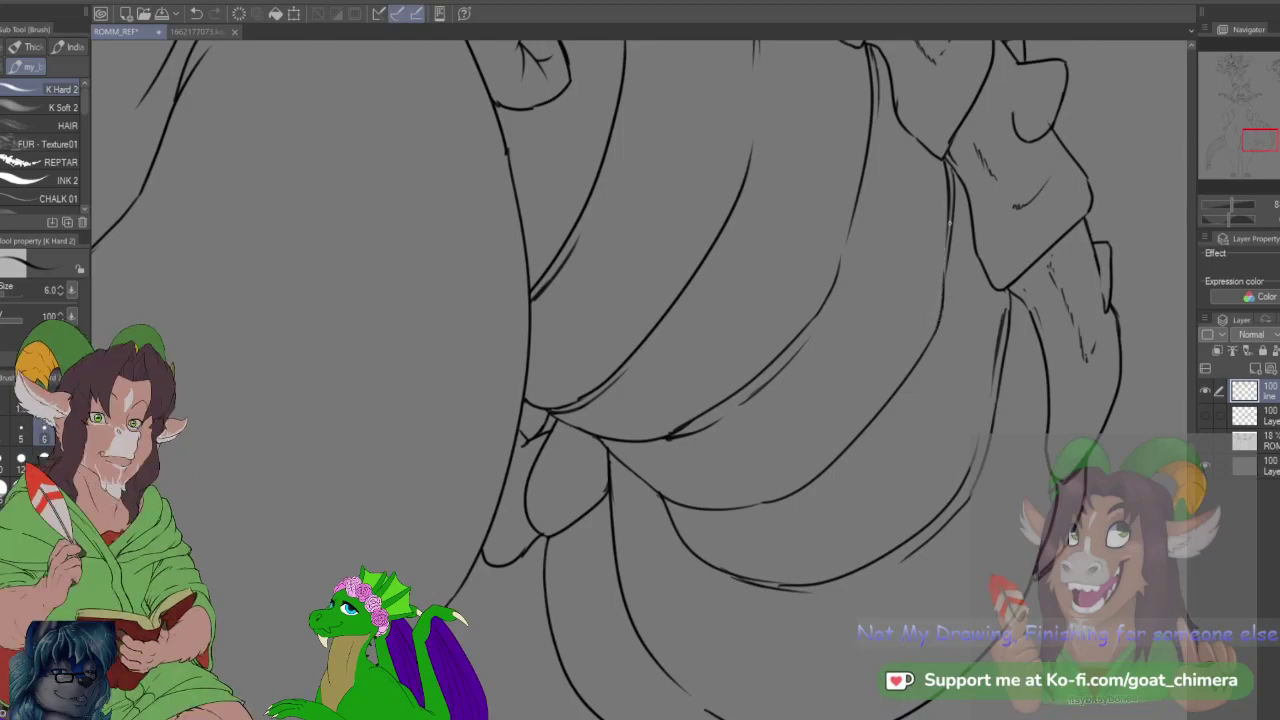
{"action": "mouse_move", "coordinate": [821, 478]}
{"action": "left_mouse_down"}
{"action": "mouse_move", "coordinate": [928, 375]}
{"action": "mouse_move", "coordinate": [854, 451]}
{"action": "mouse_move", "coordinate": [916, 378]}
{"action": "left_mouse_up"}
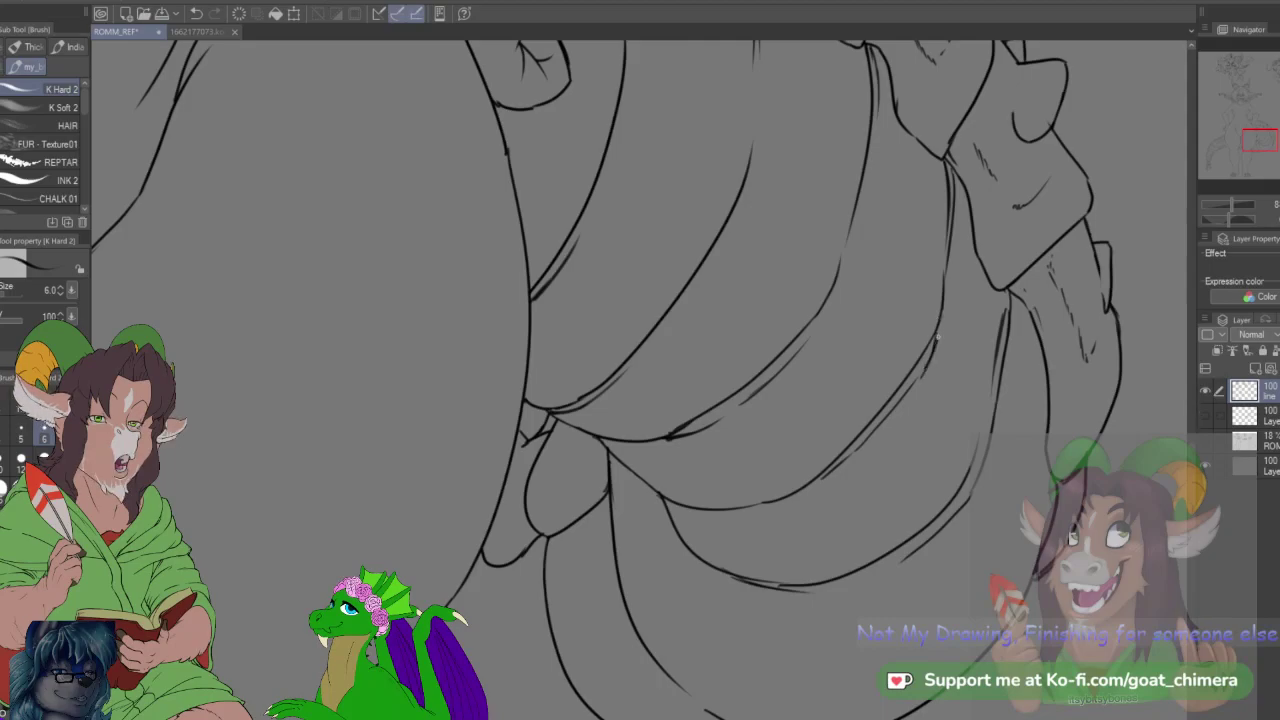
{"action": "scroll", "coordinate": [950, 371], "scroll_direction": "down", "scroll_amount": 3}
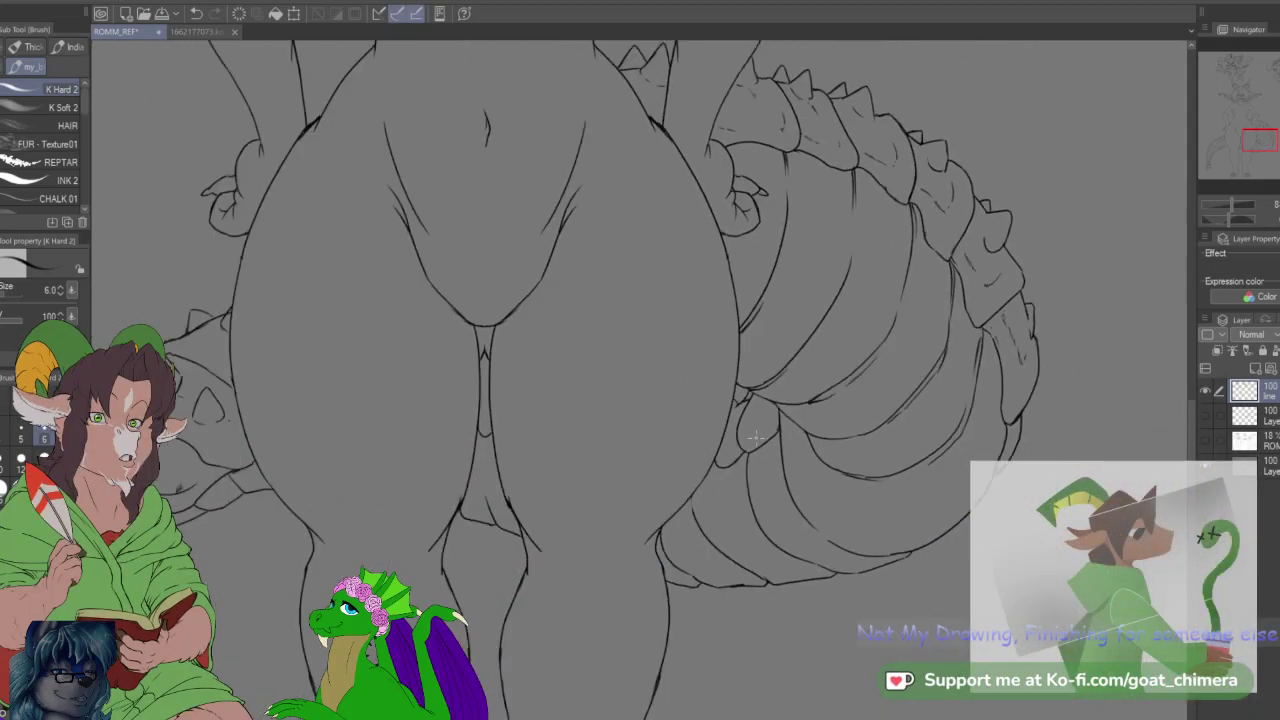
Step: Add short texture marks inside the small rounded plate beside the hip and thin parallel accent strokes along the lowest tail folds
{"action": "scroll", "coordinate": [829, 525], "scroll_direction": "up", "scroll_amount": 3}
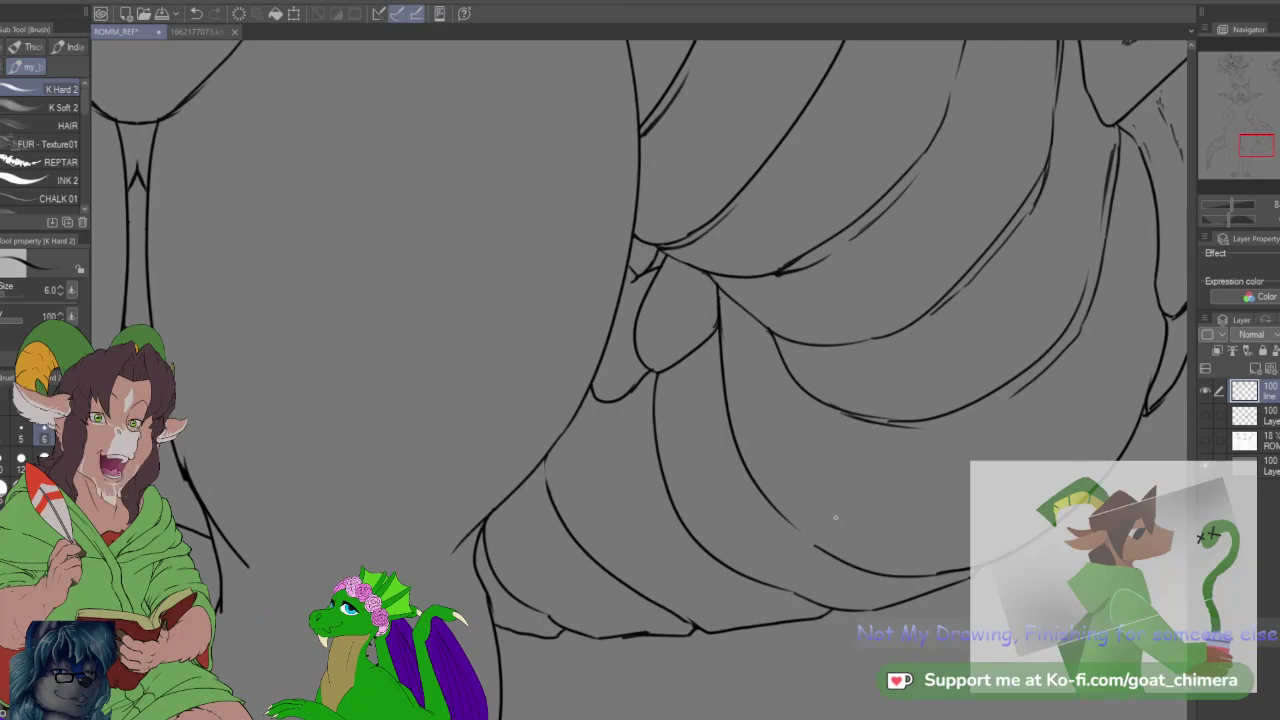
{"action": "left_click_drag", "start_coordinate": [660, 310], "coordinate": [703, 287]}
{"action": "left_click_drag", "start_coordinate": [716, 336], "coordinate": [733, 445]}
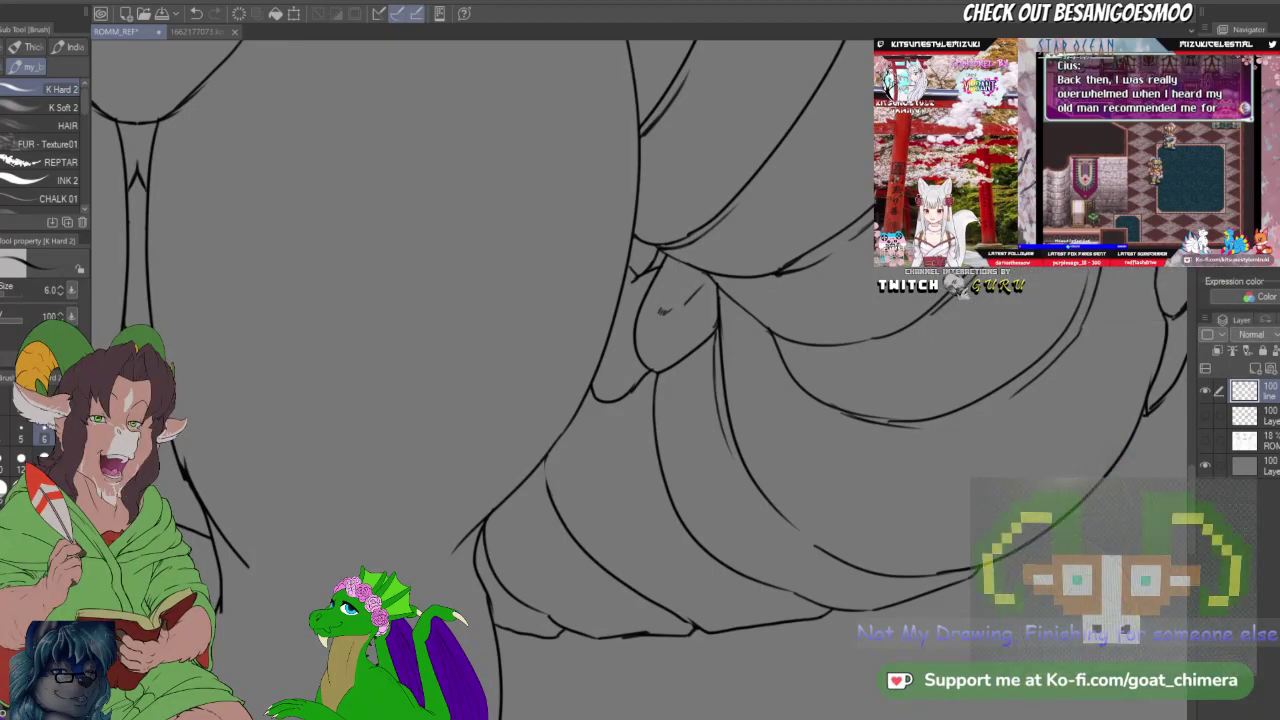
{"action": "scroll", "coordinate": [449, 351], "scroll_direction": "down", "scroll_amount": 4}
{"action": "scroll", "coordinate": [525, 356], "scroll_direction": "up", "scroll_amount": 5}
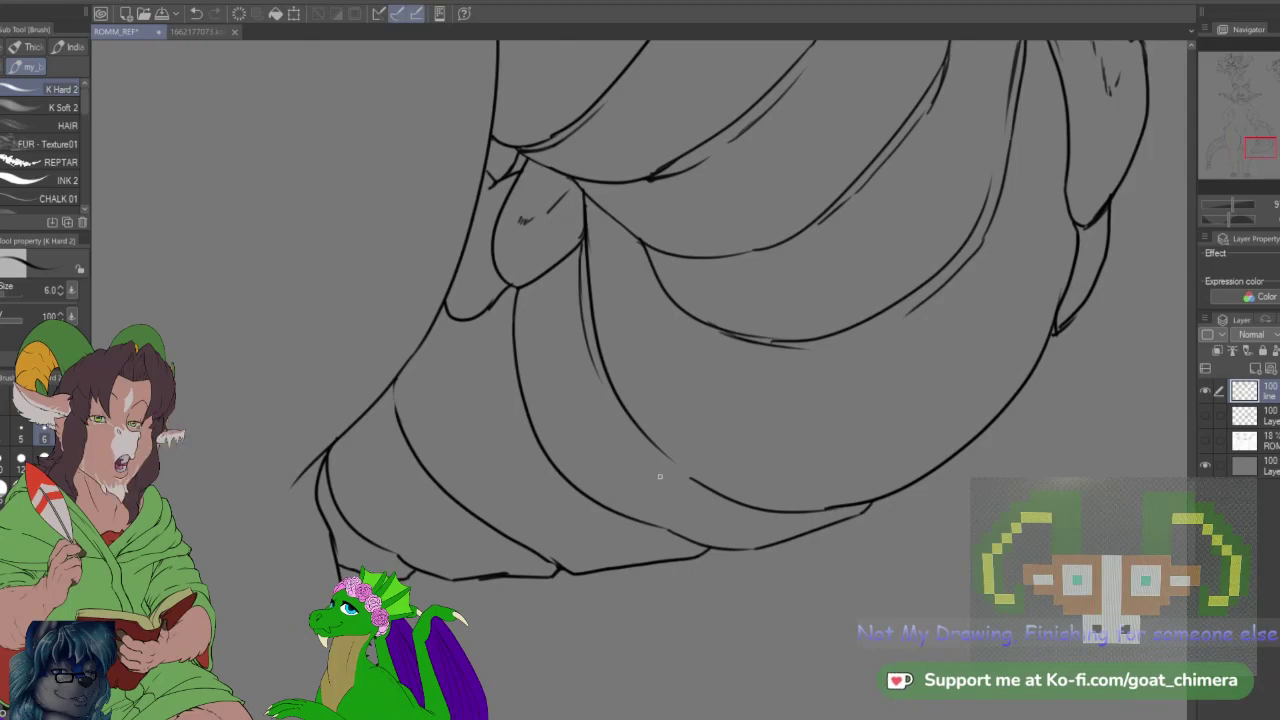
{"action": "left_click_drag", "start_coordinate": [516, 288], "coordinate": [511, 378]}
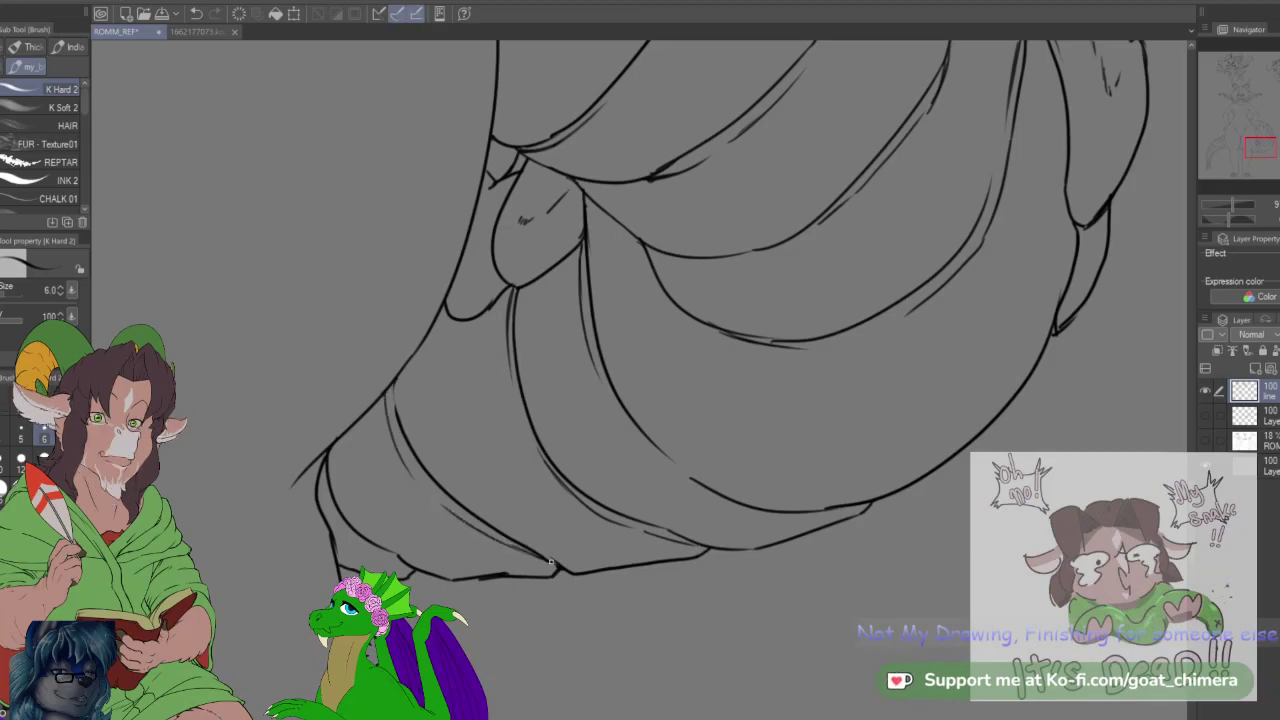
Step: Extend the lower edge of the small plate against the thigh to the body outline and add short texture marks inside it
{"action": "left_click_drag", "start_coordinate": [459, 318], "coordinate": [437, 330]}
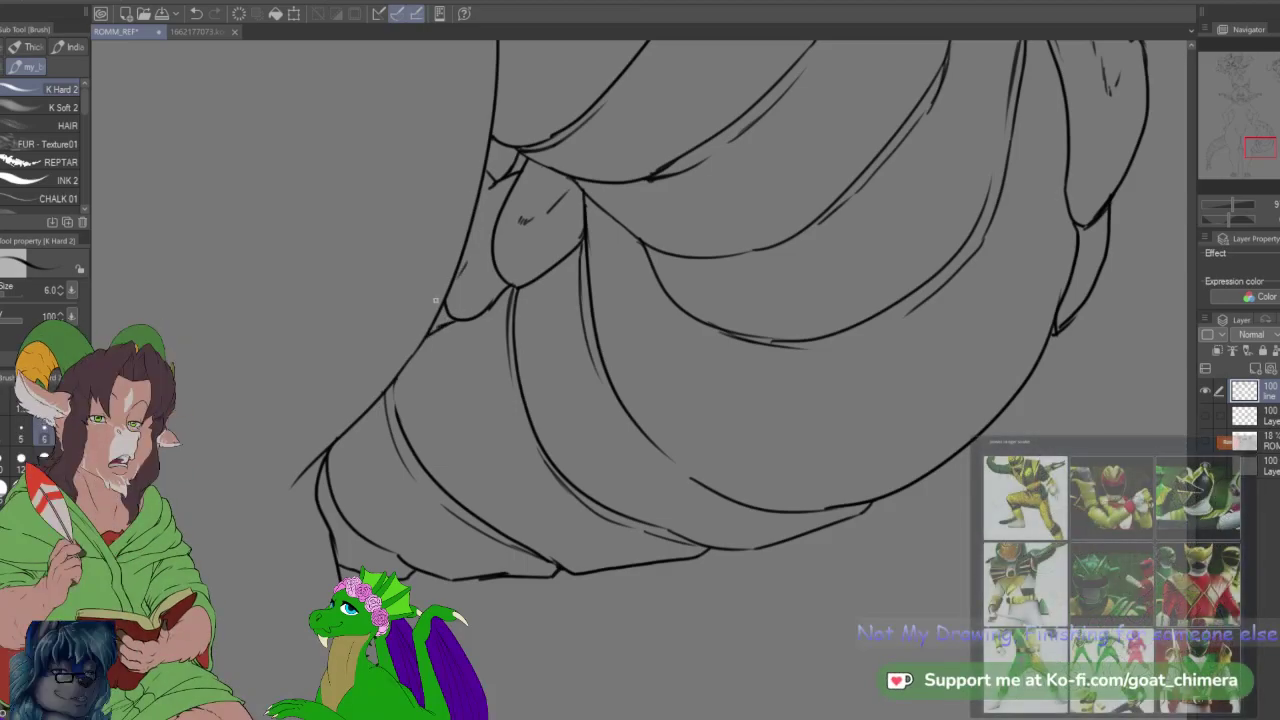
{"action": "left_click_drag", "start_coordinate": [464, 272], "coordinate": [490, 256]}
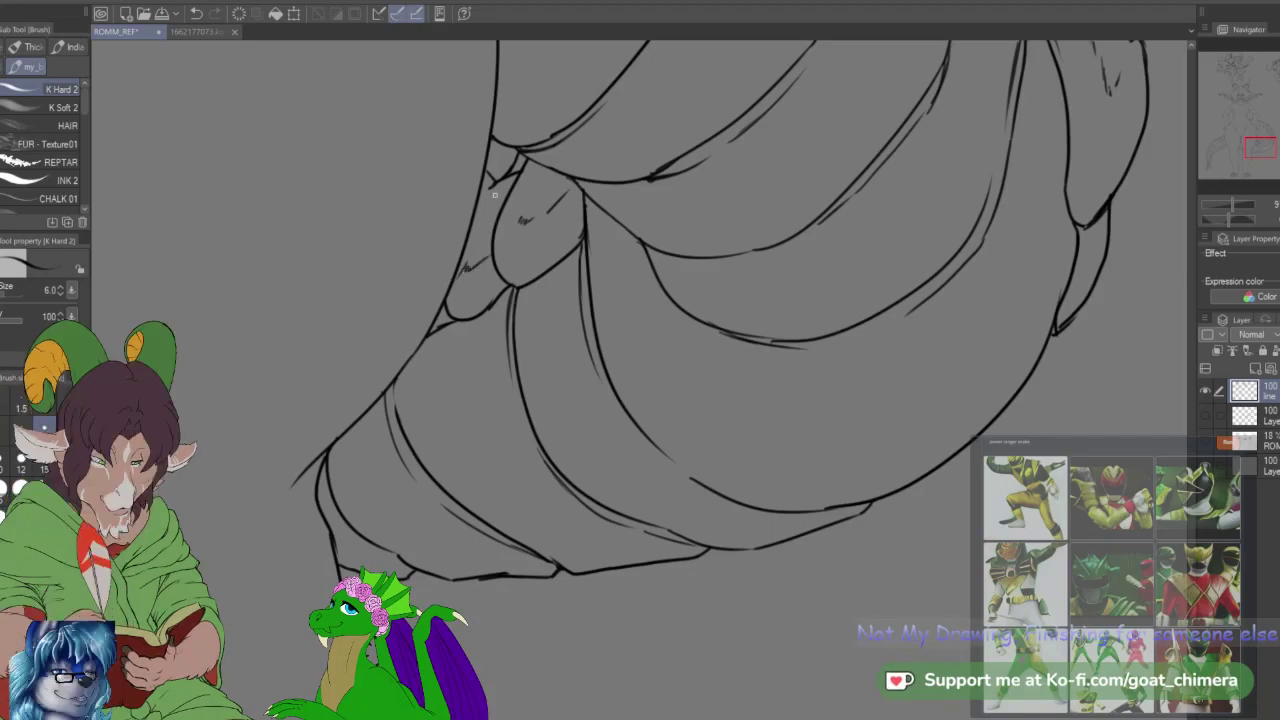
{"action": "scroll", "coordinate": [690, 460], "scroll_direction": "down", "scroll_amount": 3}
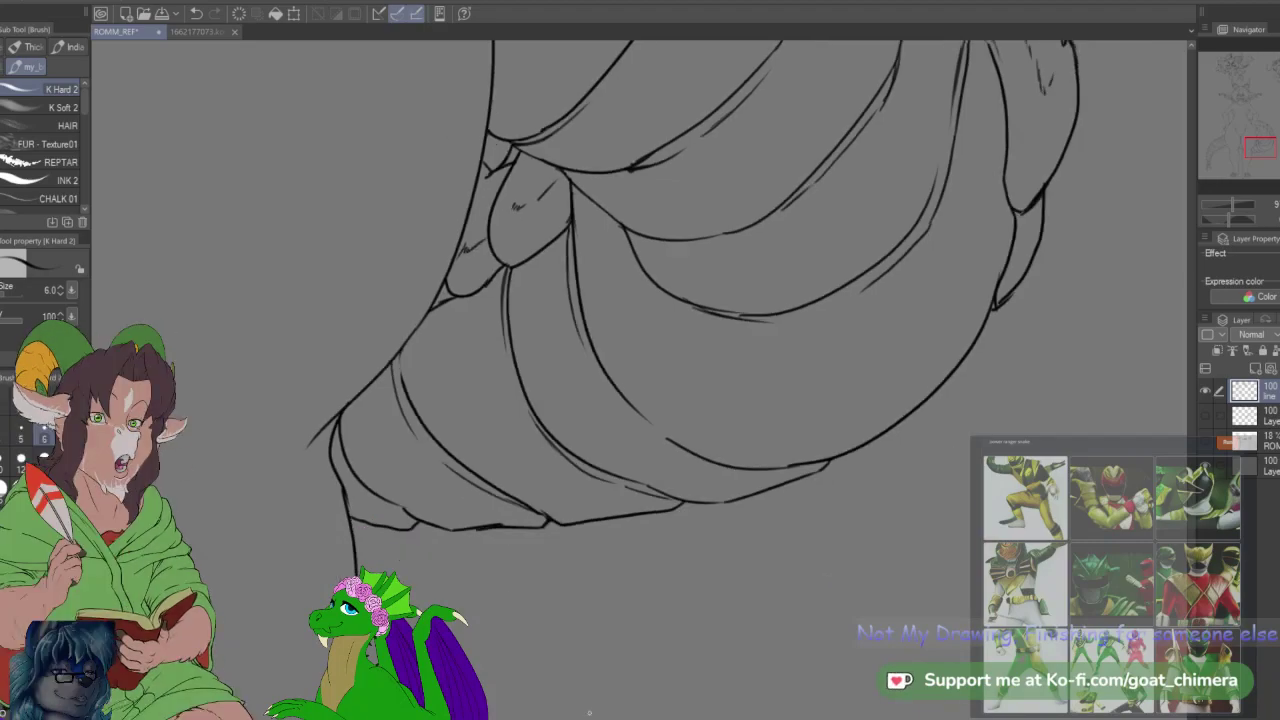
{"action": "scroll", "coordinate": [763, 521], "scroll_direction": "down", "scroll_amount": 1}
{"action": "scroll", "coordinate": [675, 320], "scroll_direction": "up", "scroll_amount": 2}
{"action": "scroll", "coordinate": [792, 419], "scroll_direction": "down", "scroll_amount": 1}
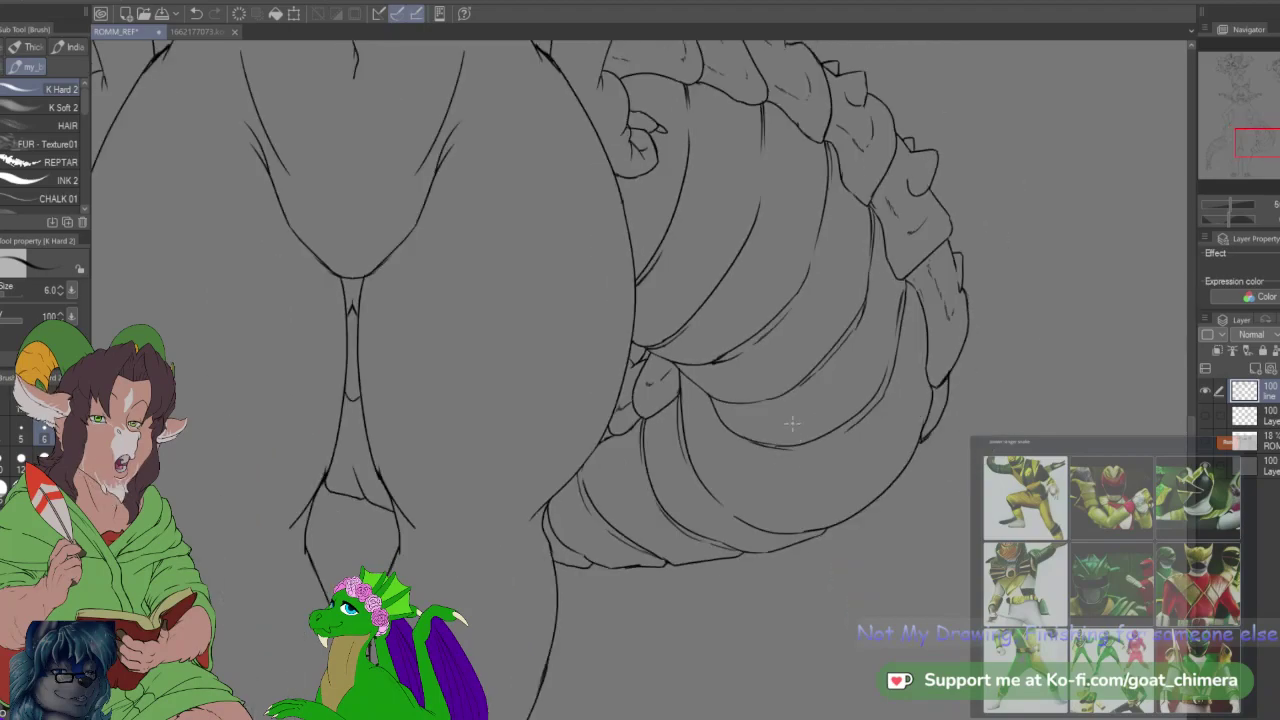
Step: Add thin parallel accent strokes along the fold lines of the piece visible between the thighs
{"action": "scroll", "coordinate": [774, 442], "scroll_direction": "down", "scroll_amount": 3}
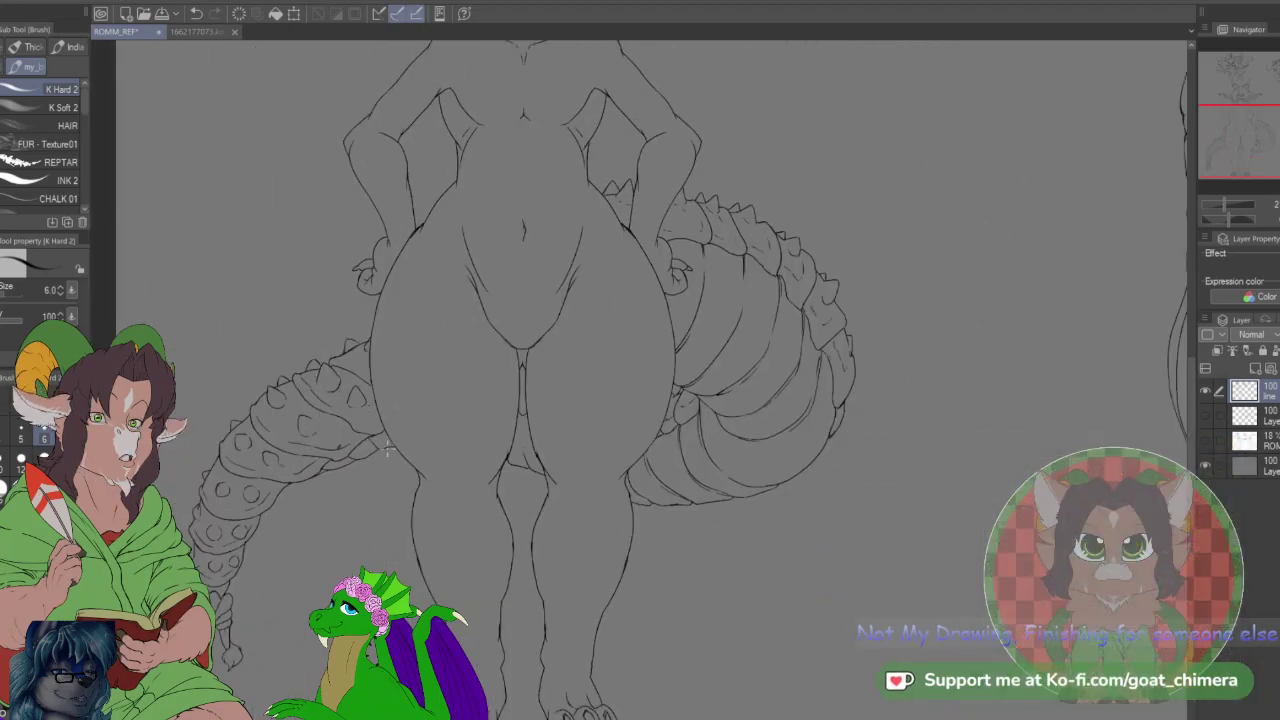
{"action": "scroll", "coordinate": [474, 470], "scroll_direction": "up", "scroll_amount": 2}
{"action": "scroll", "coordinate": [630, 420], "scroll_direction": "up", "scroll_amount": 4}
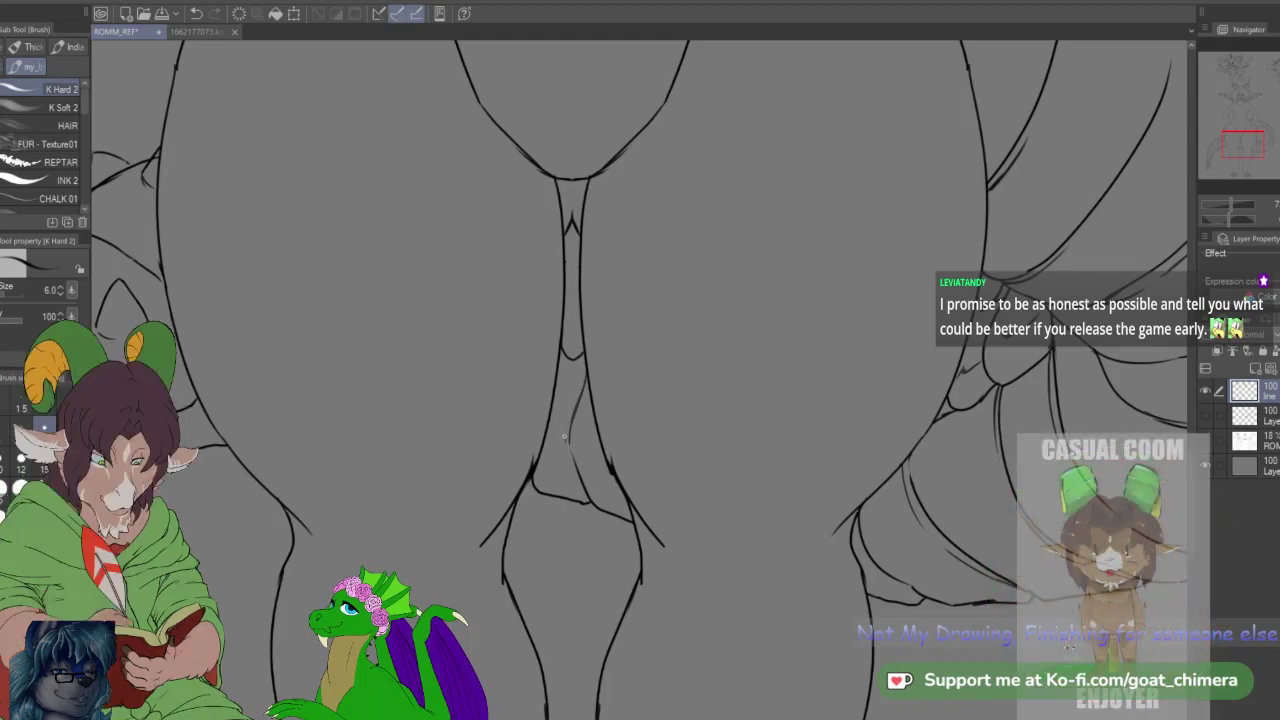
{"action": "left_click_drag", "start_coordinate": [582, 386], "coordinate": [568, 414]}
{"action": "left_click_drag", "start_coordinate": [570, 462], "coordinate": [586, 501]}
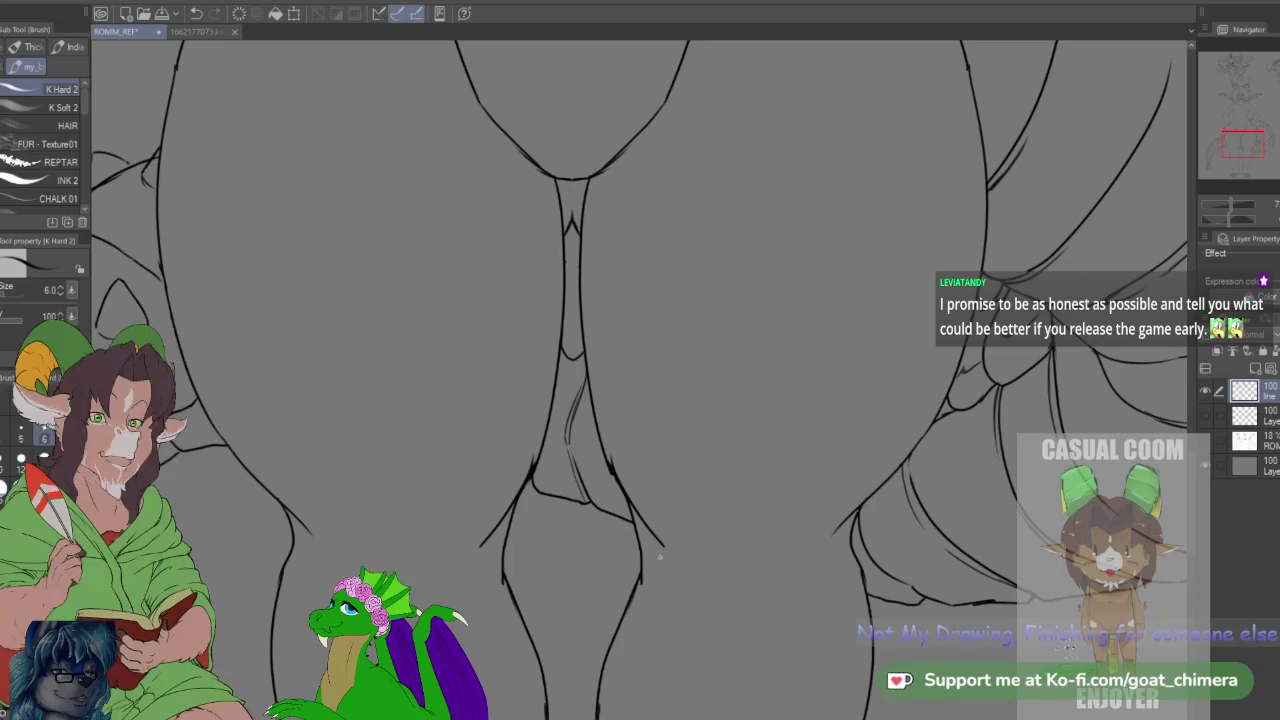
Step: Look over the whole character, check the coloured image in the other open document, and return to examine the ROMM_REF head and torso
{"action": "scroll", "coordinate": [662, 555], "scroll_direction": "down", "scroll_amount": 2}
{"action": "scroll", "coordinate": [672, 553], "scroll_direction": "down", "scroll_amount": 1}
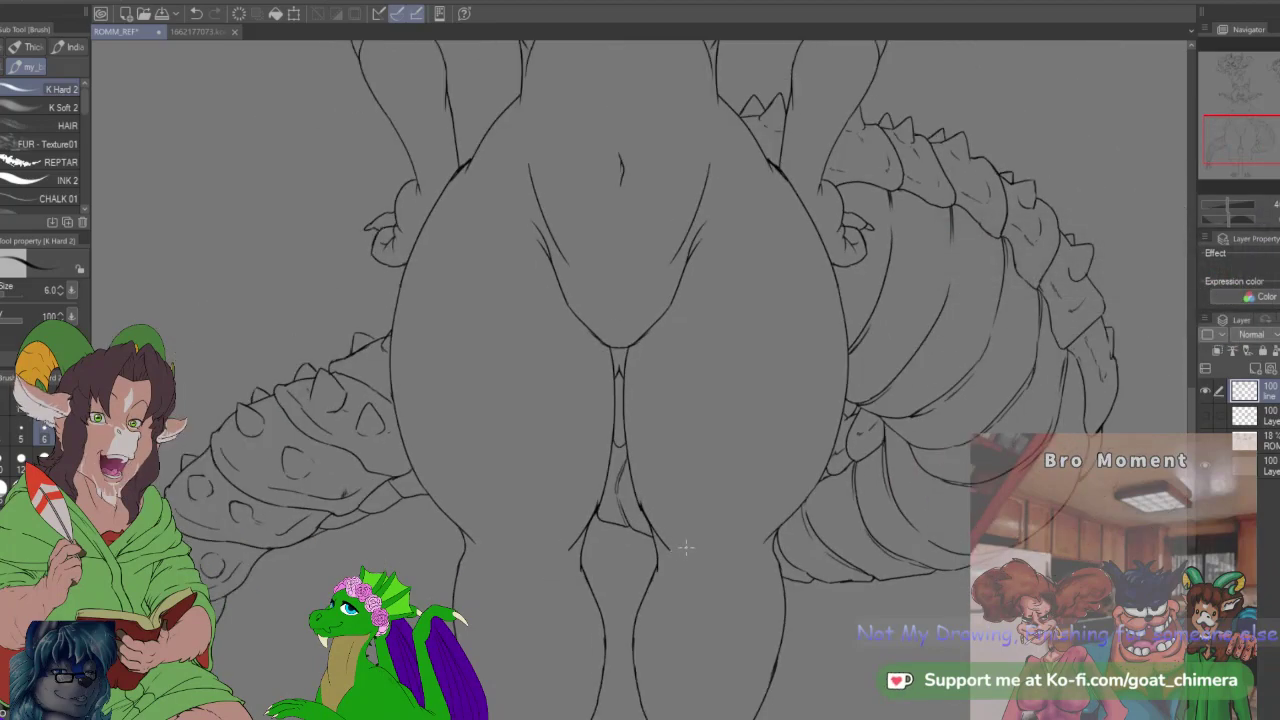
{"action": "scroll", "coordinate": [686, 546], "scroll_direction": "down", "scroll_amount": 3}
{"action": "scroll", "coordinate": [668, 414], "scroll_direction": "up", "scroll_amount": 2}
{"action": "scroll", "coordinate": [668, 414], "scroll_direction": "up", "scroll_amount": 3}
{"action": "left_click", "coordinate": [198, 32]}
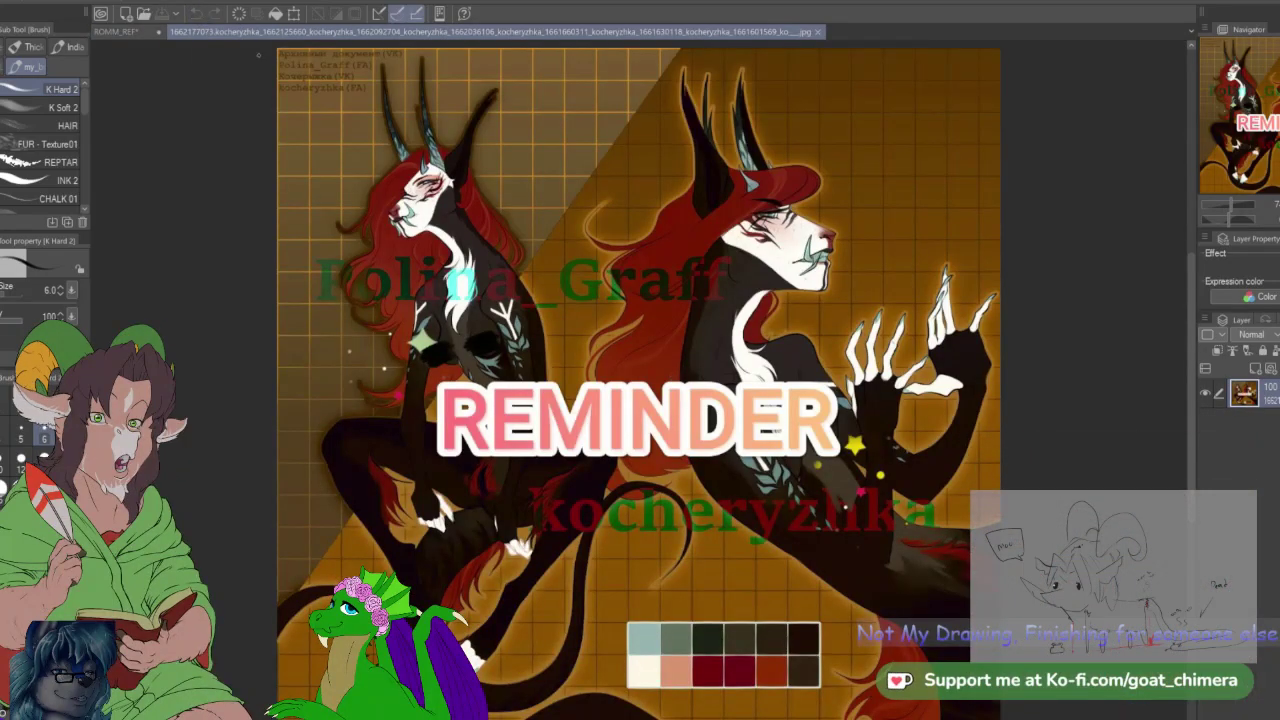
{"action": "left_click", "coordinate": [138, 34]}
{"action": "scroll", "coordinate": [593, 110], "scroll_direction": "up", "scroll_amount": 3}
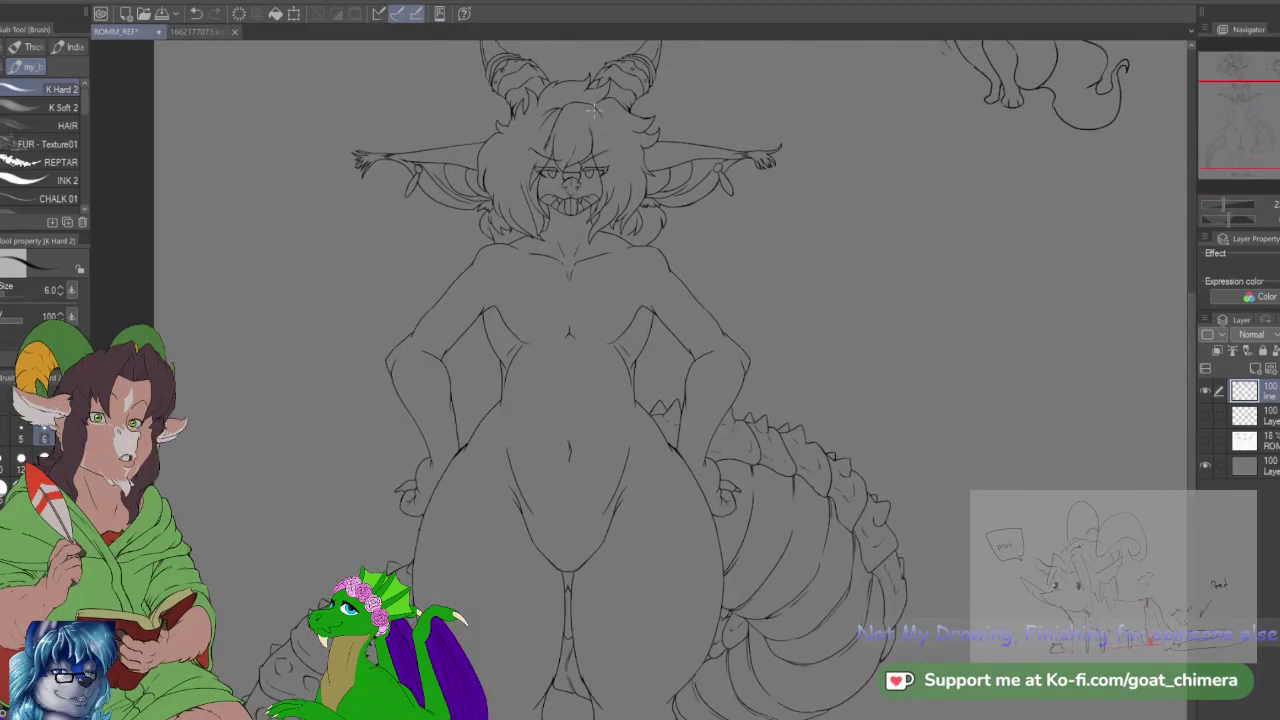
{"action": "scroll", "coordinate": [593, 110], "scroll_direction": "up", "scroll_amount": 3}
{"action": "scroll", "coordinate": [547, 223], "scroll_direction": "down", "scroll_amount": 1}
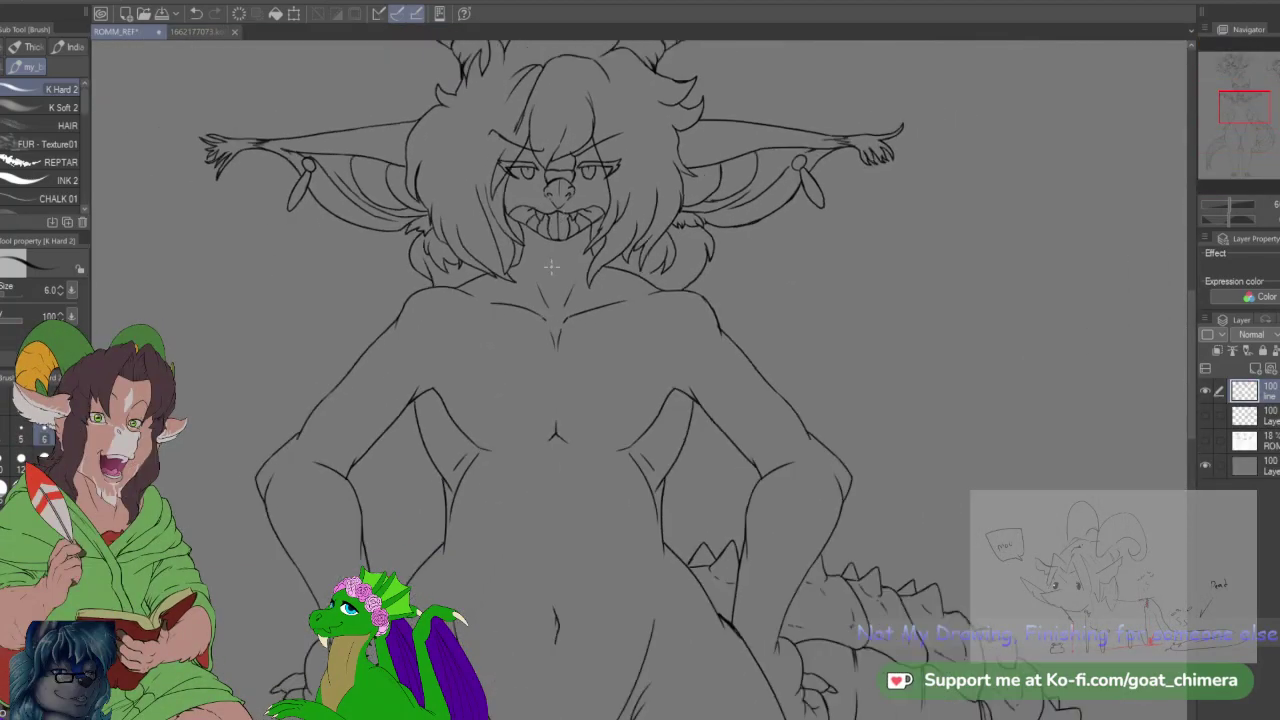
{"action": "scroll", "coordinate": [548, 264], "scroll_direction": "up", "scroll_amount": 1}
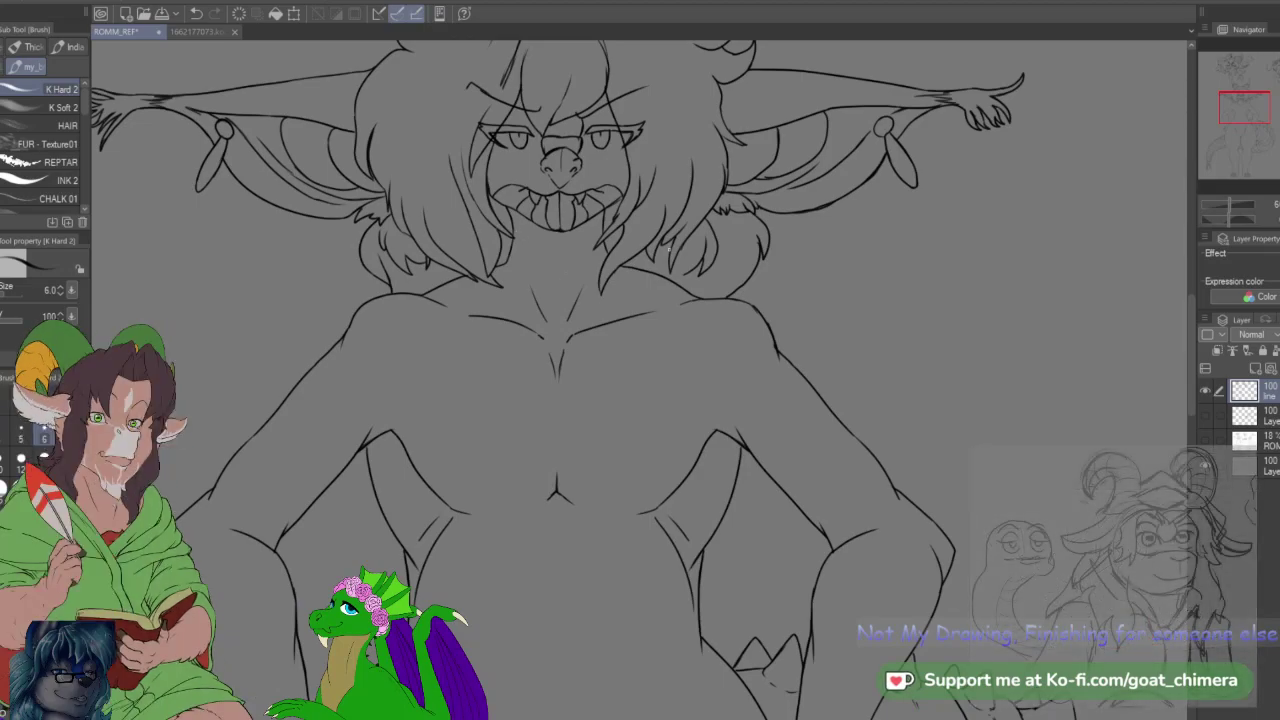
{"action": "scroll", "coordinate": [573, 283], "scroll_direction": "down", "scroll_amount": 3}
{"action": "scroll", "coordinate": [573, 283], "scroll_direction": "up", "scroll_amount": 2}
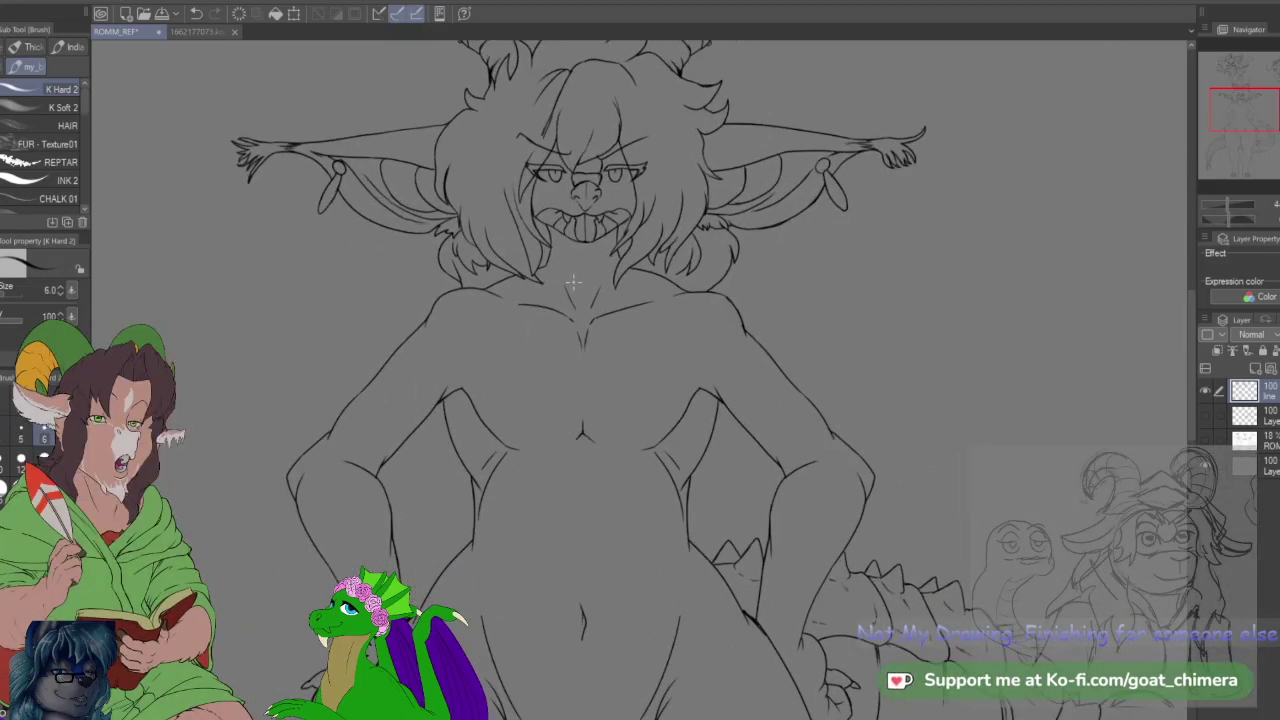
Step: Place a vertical symmetrical ruler with 2 lines through the centre of the character's face and chest
{"action": "key", "text": "u"}
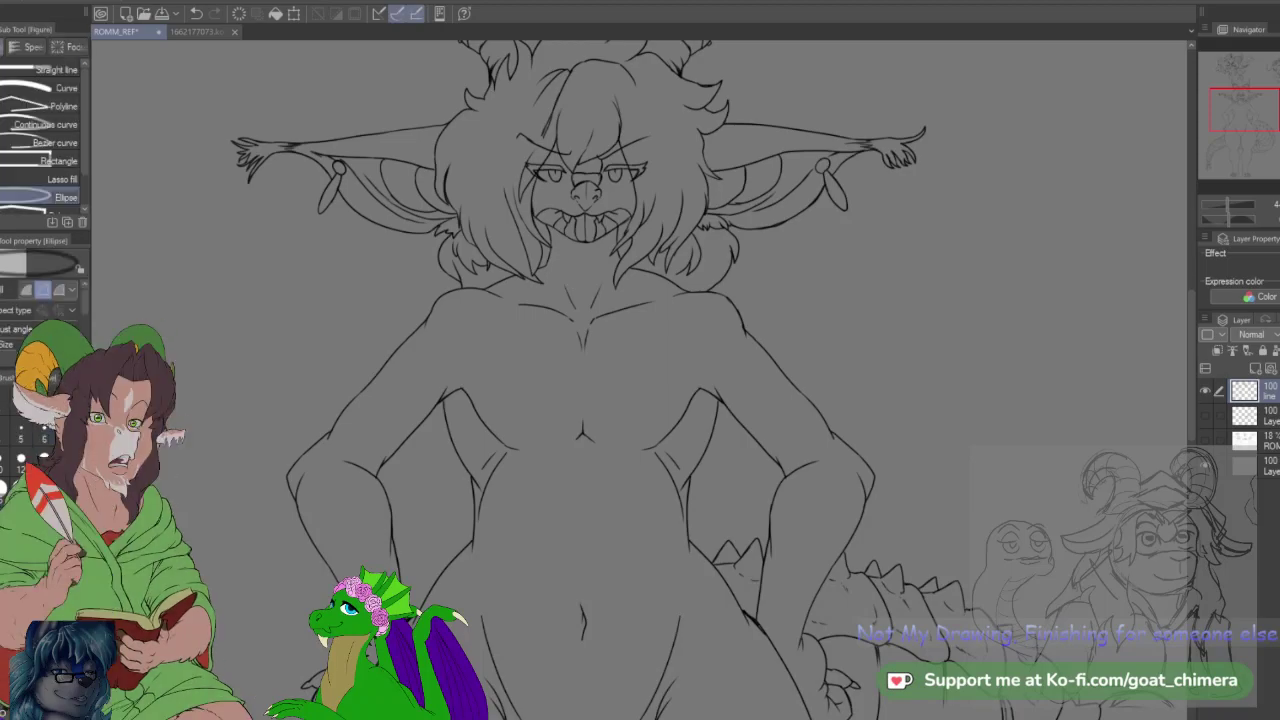
{"action": "key", "text": "u"}
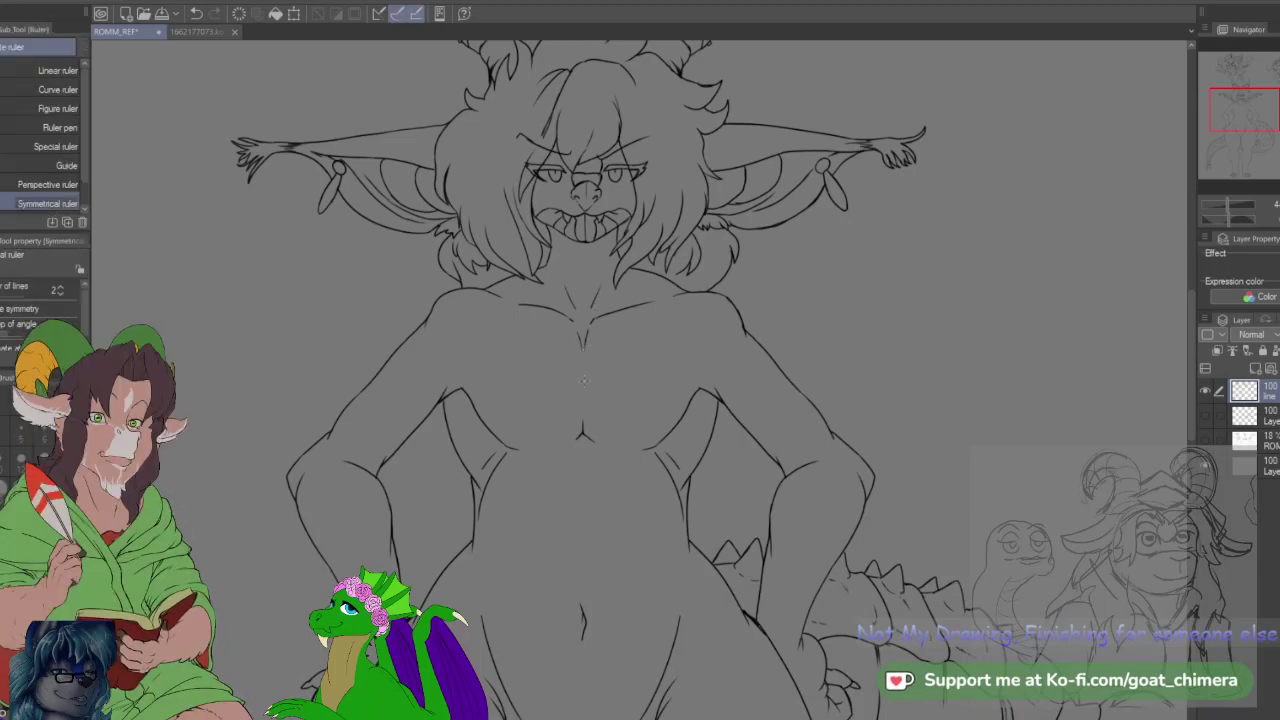
{"action": "left_click", "coordinate": [584, 382]}
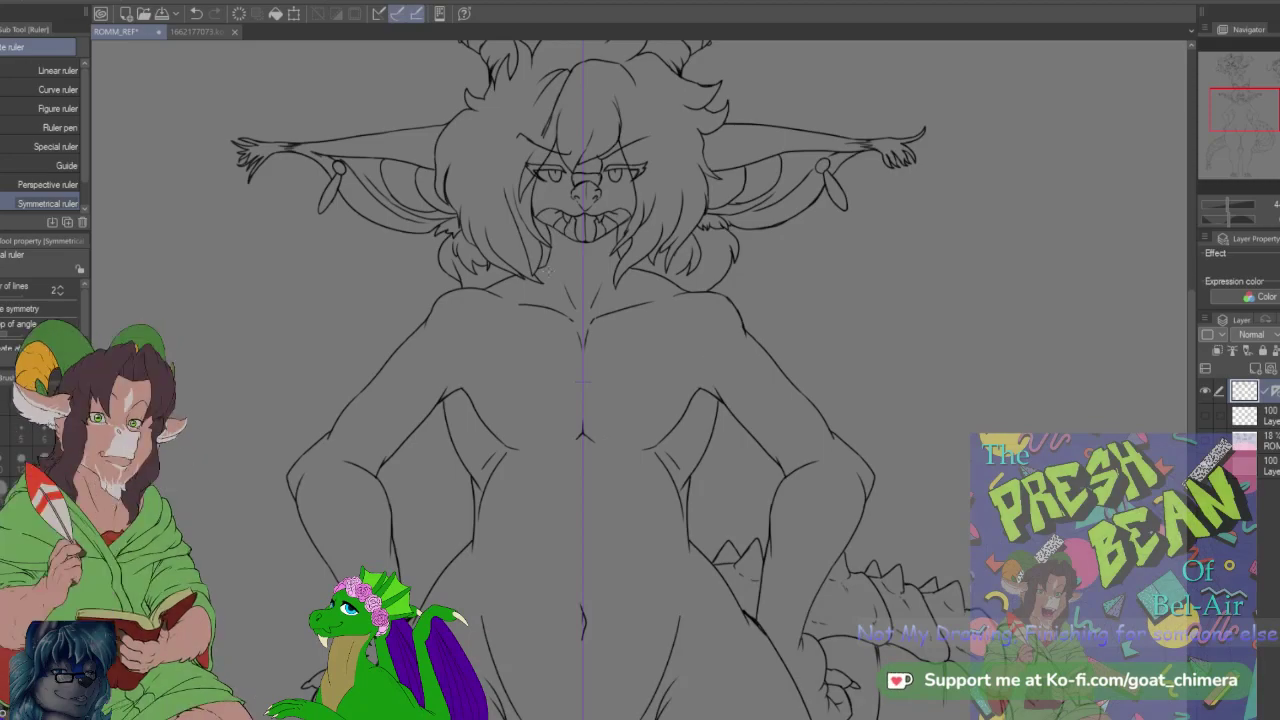
Step: Erase the nose and the band across its bridge with the hard eraser at size 40
{"action": "scroll", "coordinate": [555, 160], "scroll_direction": "up", "scroll_amount": 5}
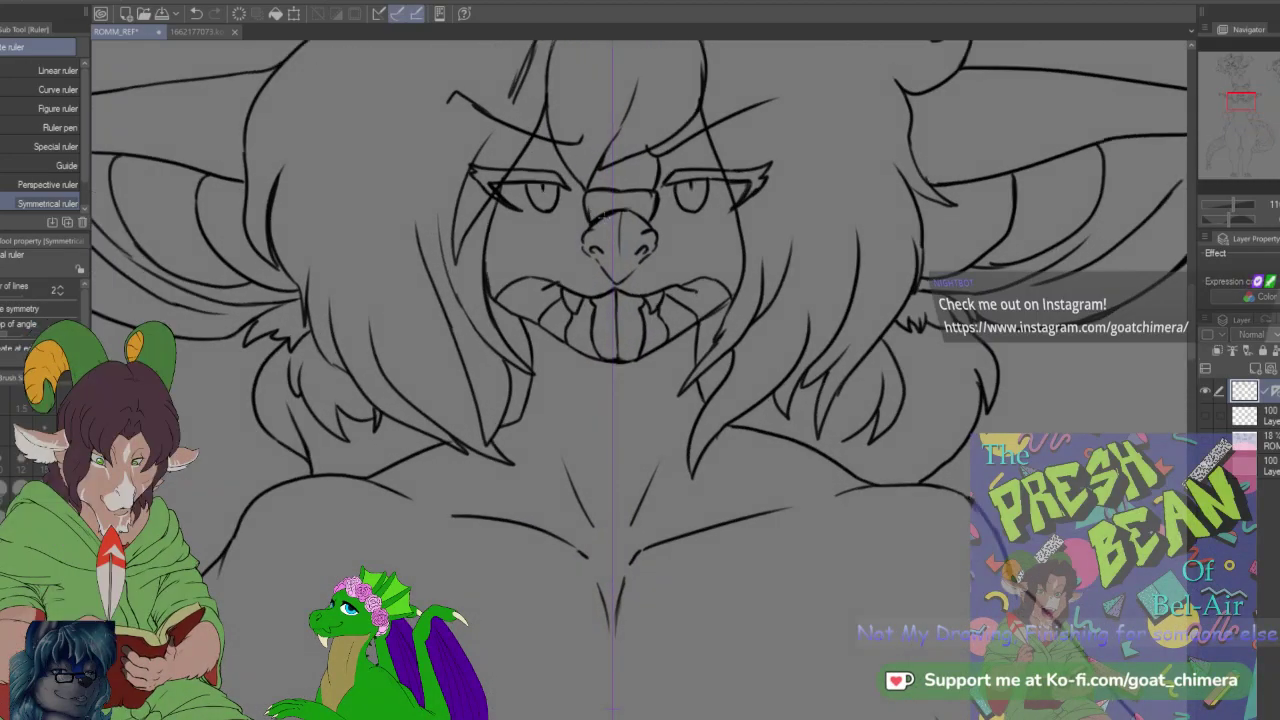
{"action": "scroll", "coordinate": [608, 213], "scroll_direction": "up", "scroll_amount": 2}
{"action": "key", "text": "b"}
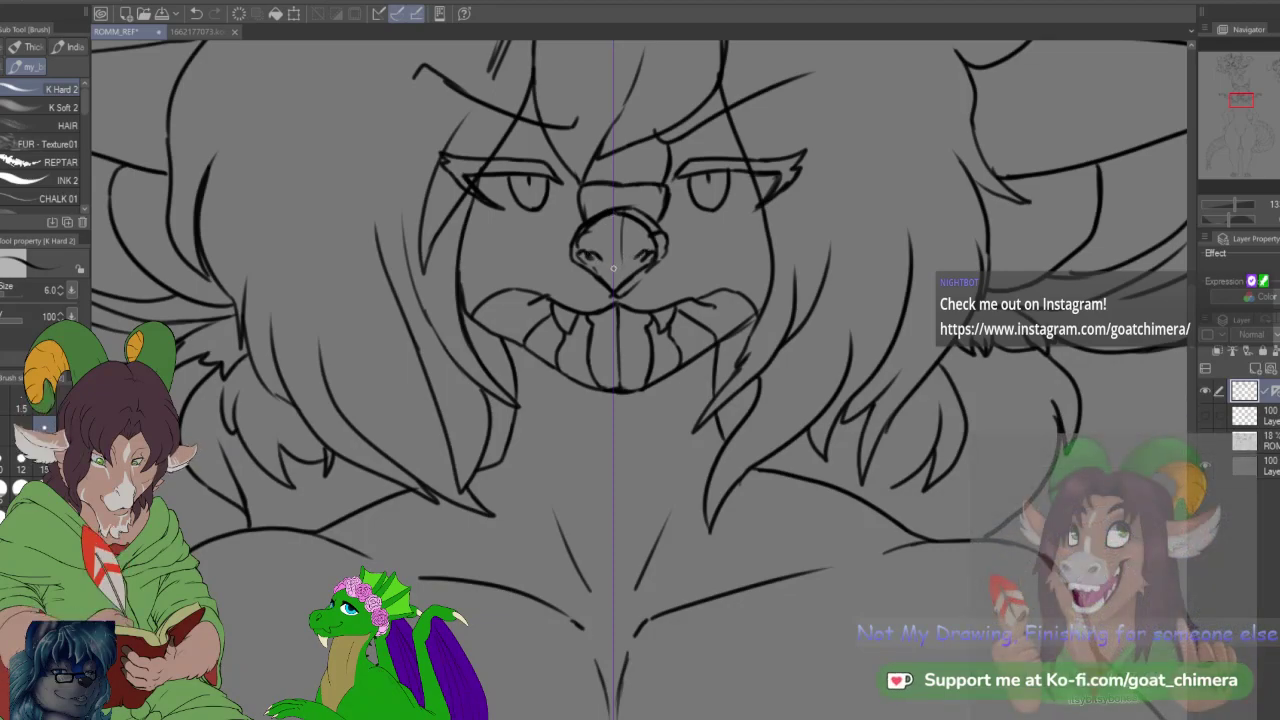
{"action": "key", "text": "e"}
{"action": "mouse_move", "coordinate": [612, 255]}
{"action": "left_mouse_down"}
{"action": "mouse_move", "coordinate": [622, 220]}
{"action": "mouse_move", "coordinate": [637, 220]}
{"action": "left_mouse_up"}
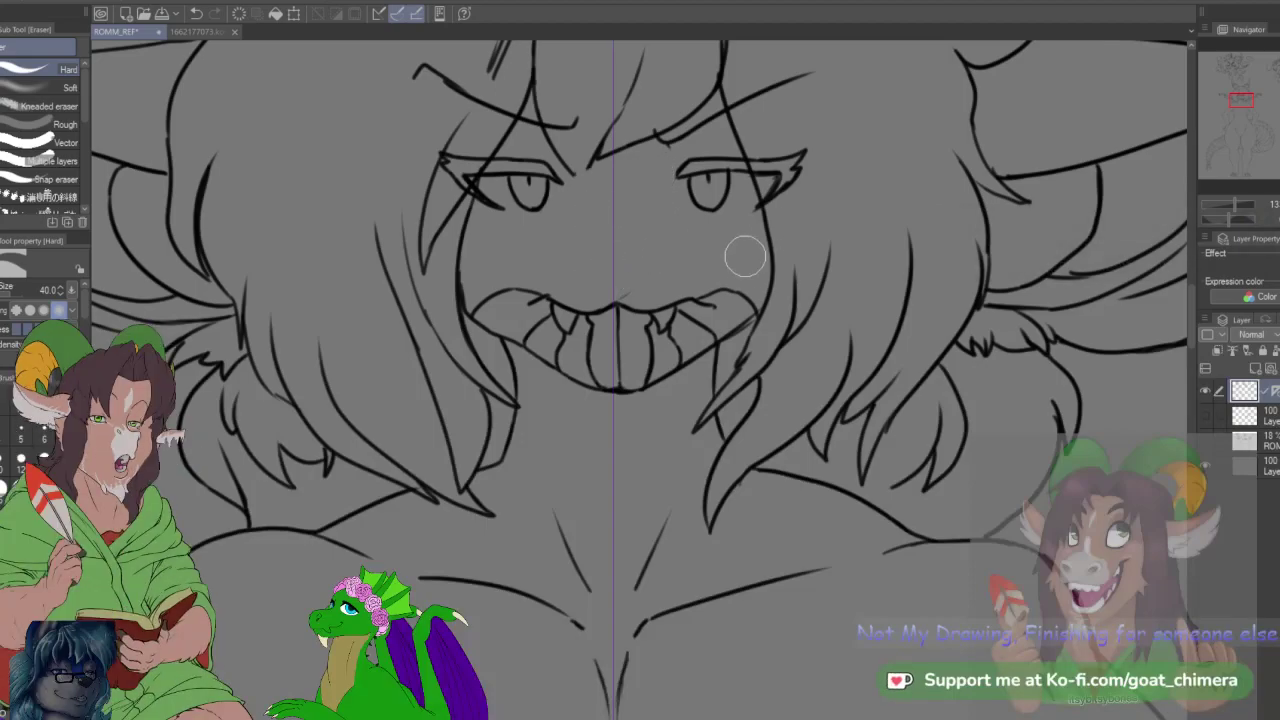
Step: Redraw the nose symmetrically with the K Hard 2 brush at size 6, adding nostrils and stacked curved ridges up the bridge
{"action": "key", "text": "b"}
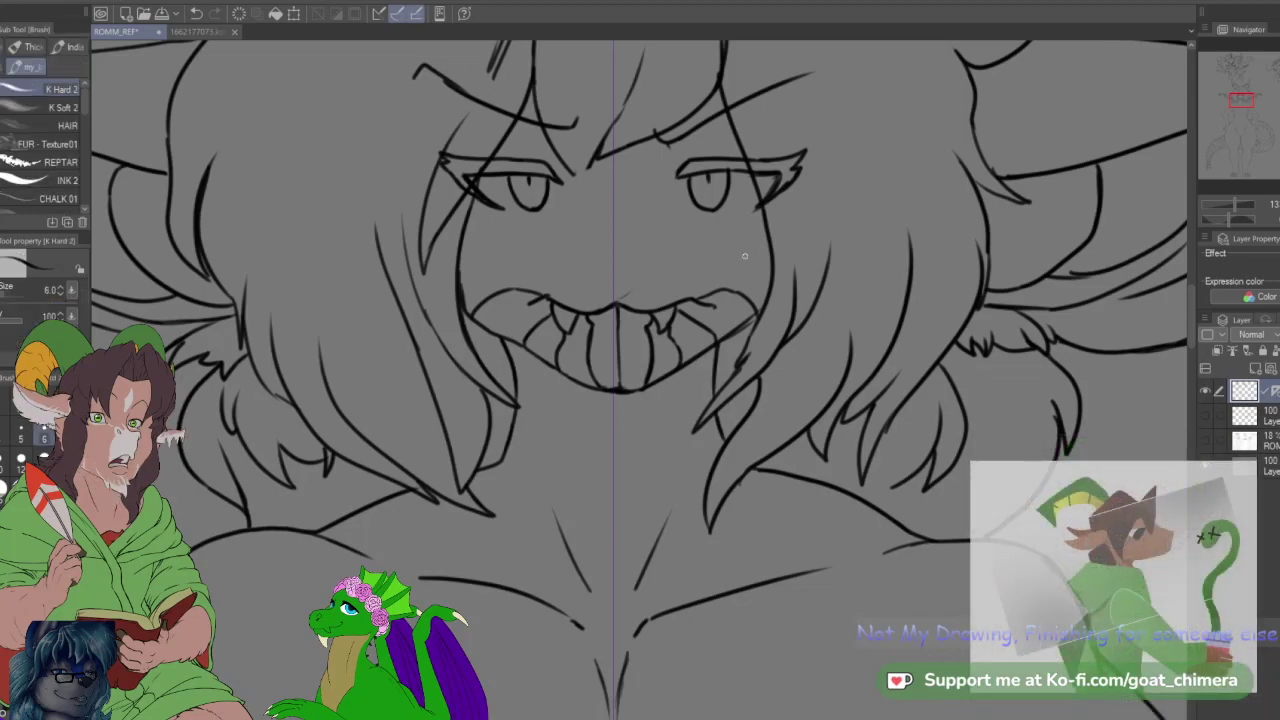
{"action": "mouse_move", "coordinate": [601, 276]}
{"action": "left_mouse_down"}
{"action": "mouse_move", "coordinate": [611, 286]}
{"action": "mouse_move", "coordinate": [658, 250]}
{"action": "left_mouse_up"}
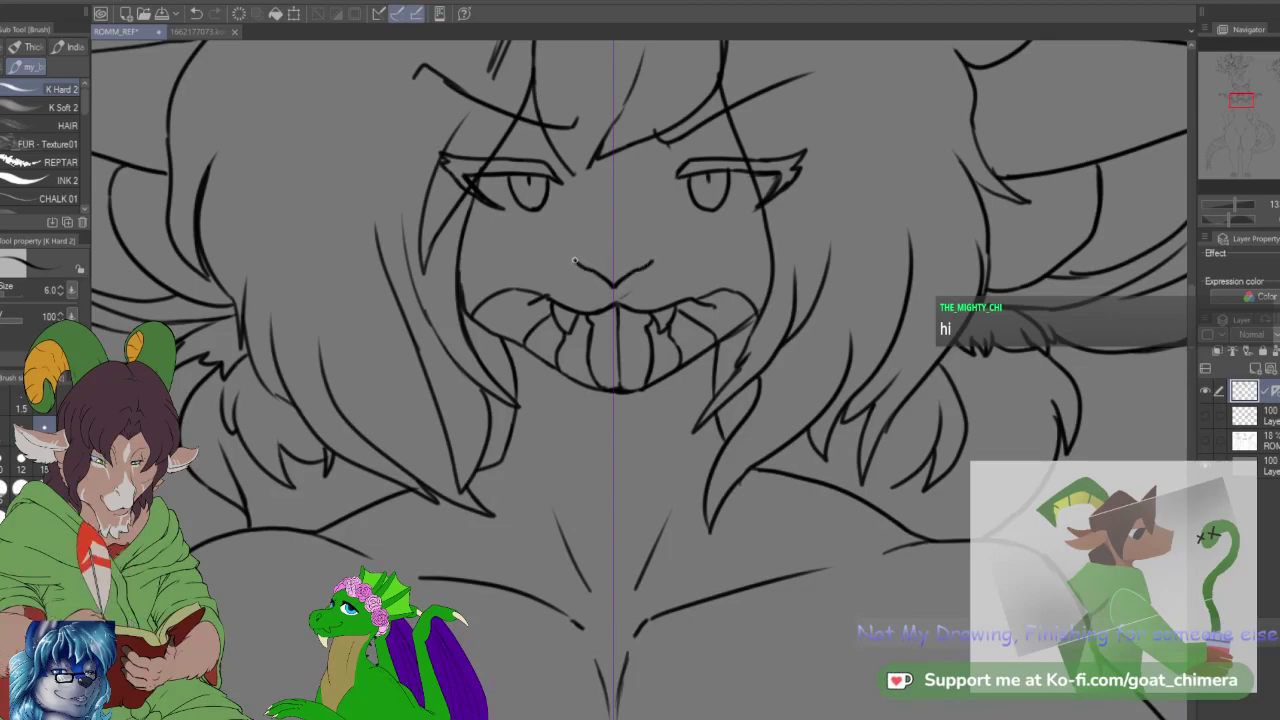
{"action": "mouse_move", "coordinate": [572, 252]}
{"action": "left_mouse_down"}
{"action": "mouse_move", "coordinate": [598, 228]}
{"action": "mouse_move", "coordinate": [622, 228]}
{"action": "left_mouse_up"}
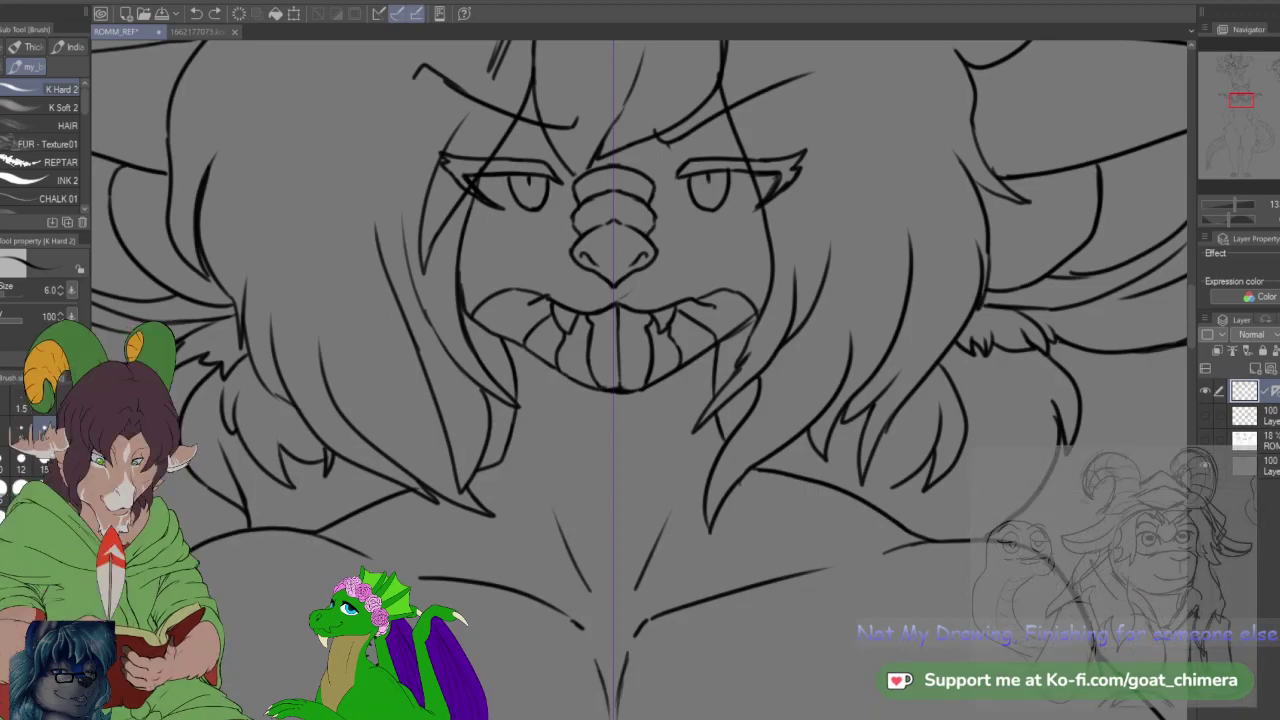
Step: Draw mirrored curved plate lines down the neck and collar lines running from the shoulders to the base of the throat
{"action": "scroll", "coordinate": [631, 435], "scroll_direction": "down", "scroll_amount": 2}
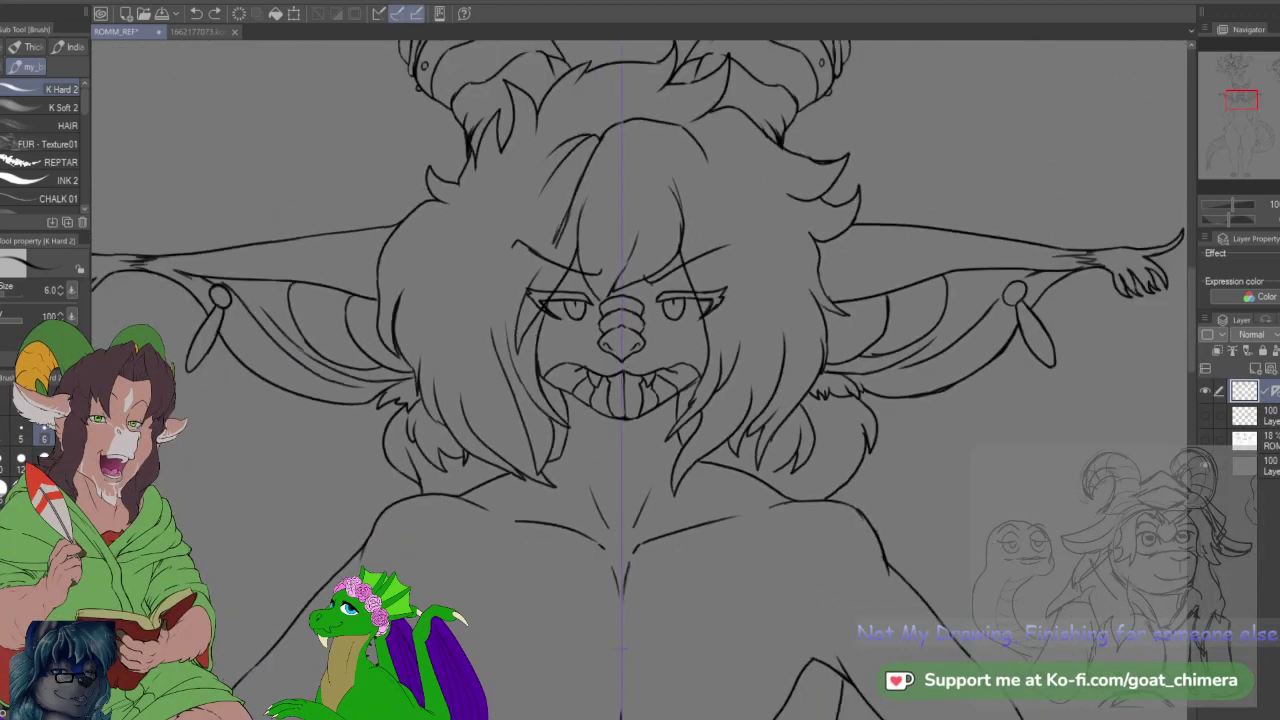
{"action": "scroll", "coordinate": [580, 250], "scroll_direction": "up", "scroll_amount": 1}
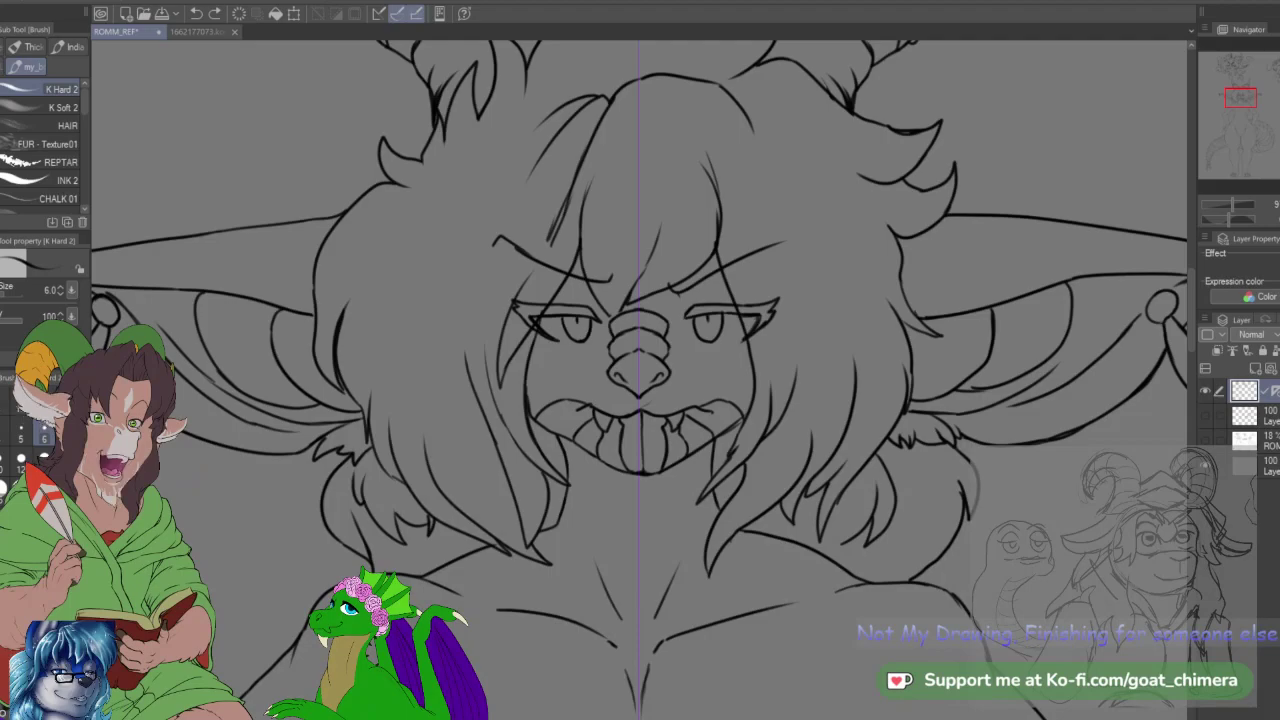
{"action": "scroll", "coordinate": [630, 297], "scroll_direction": "up", "scroll_amount": 2}
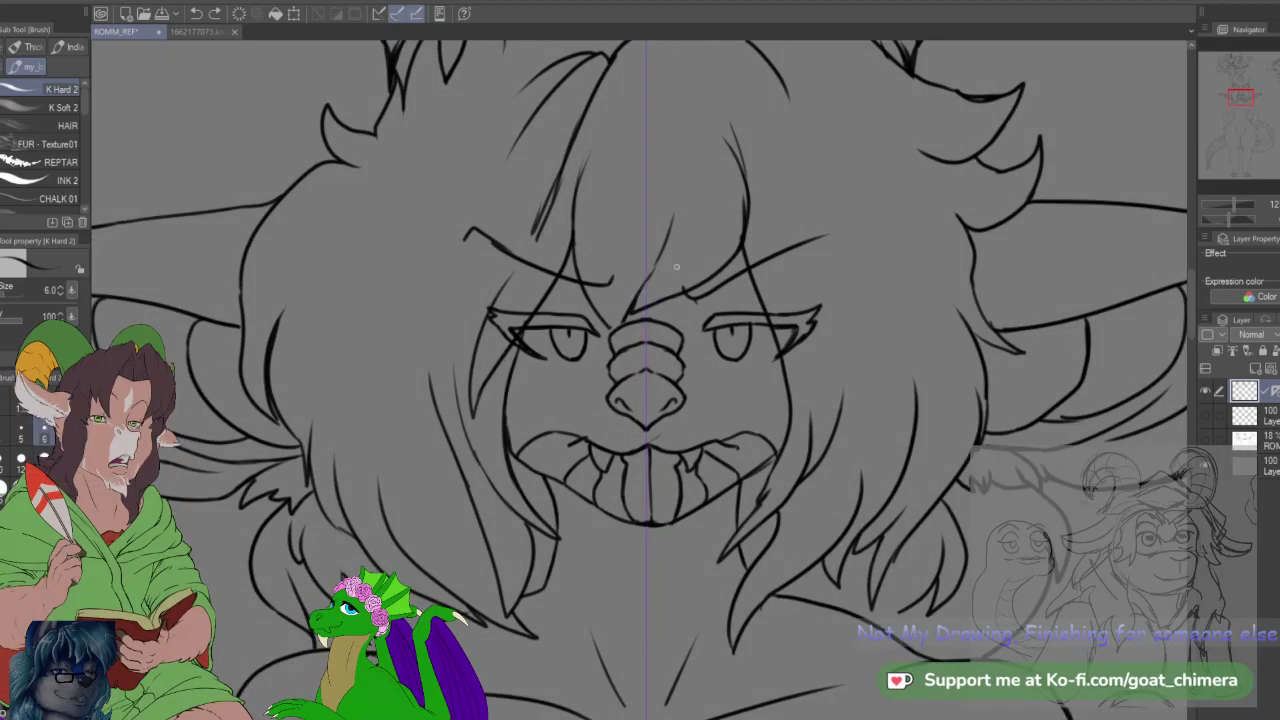
{"action": "left_click_drag", "start_coordinate": [1246, 93], "coordinate": [1243, 75]}
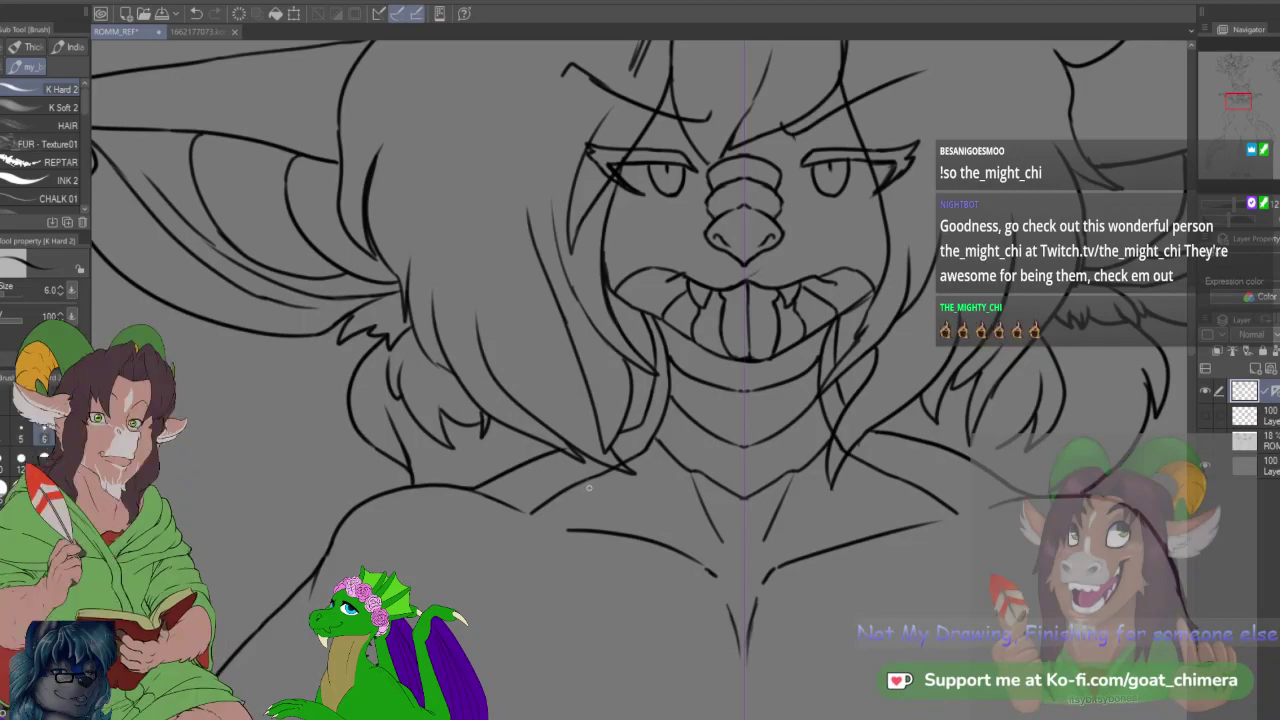
{"action": "left_click_drag", "start_coordinate": [612, 488], "coordinate": [738, 541]}
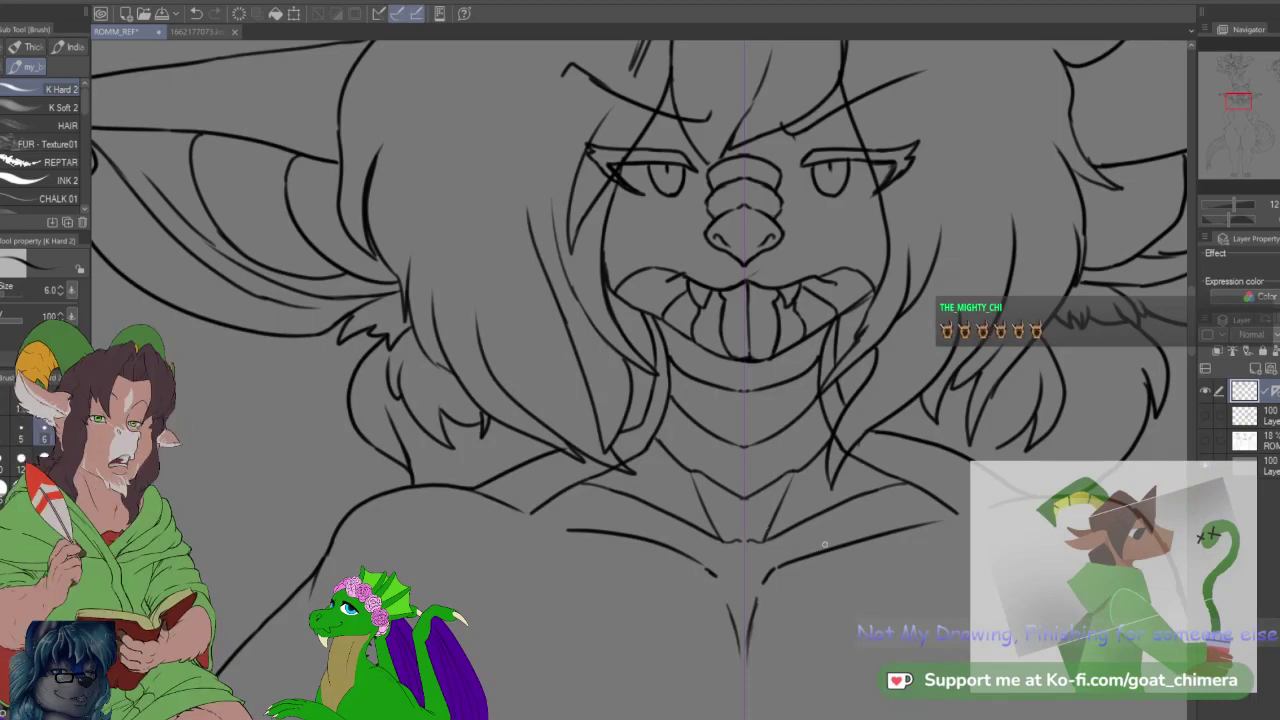
Step: Outline both sides of the chest plate from the collar to the armpits and draw a mirrored line across the upper chest dipping at the centre
{"action": "left_click_drag", "start_coordinate": [1233, 102], "coordinate": [1233, 110]}
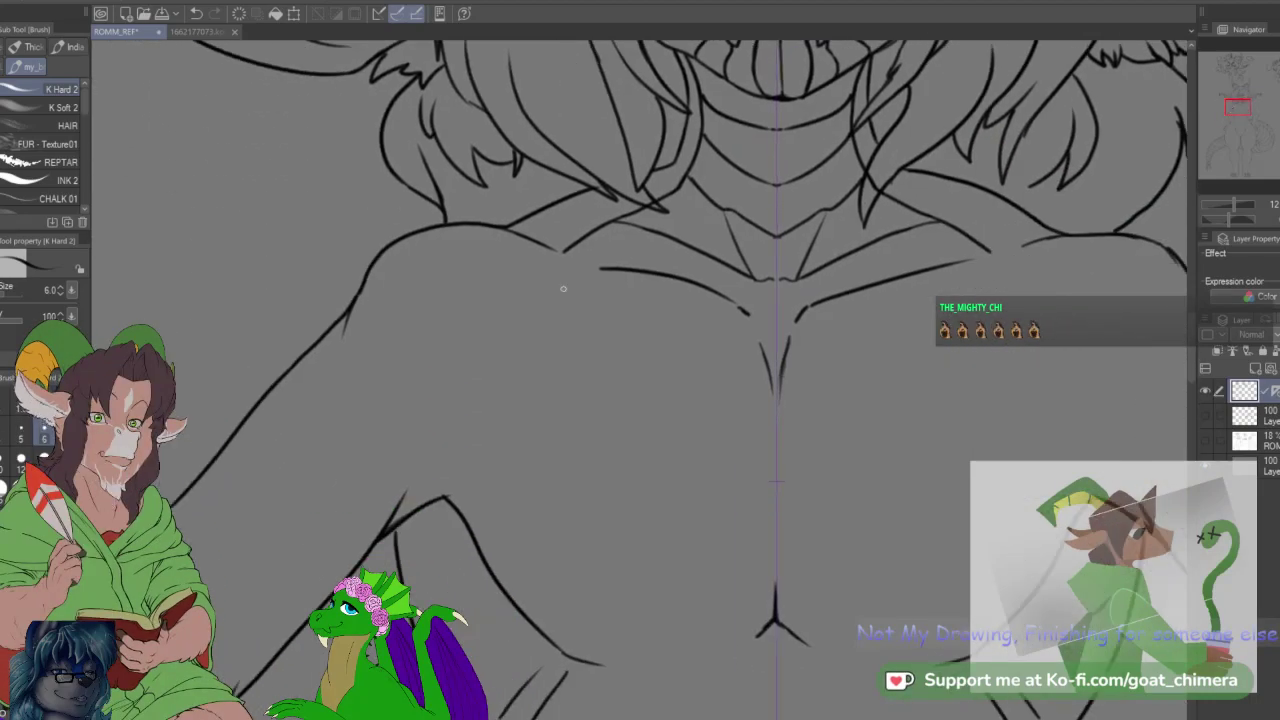
{"action": "mouse_move", "coordinate": [522, 300]}
{"action": "left_mouse_down"}
{"action": "mouse_move", "coordinate": [464, 452]}
{"action": "mouse_move", "coordinate": [458, 530]}
{"action": "left_mouse_up"}
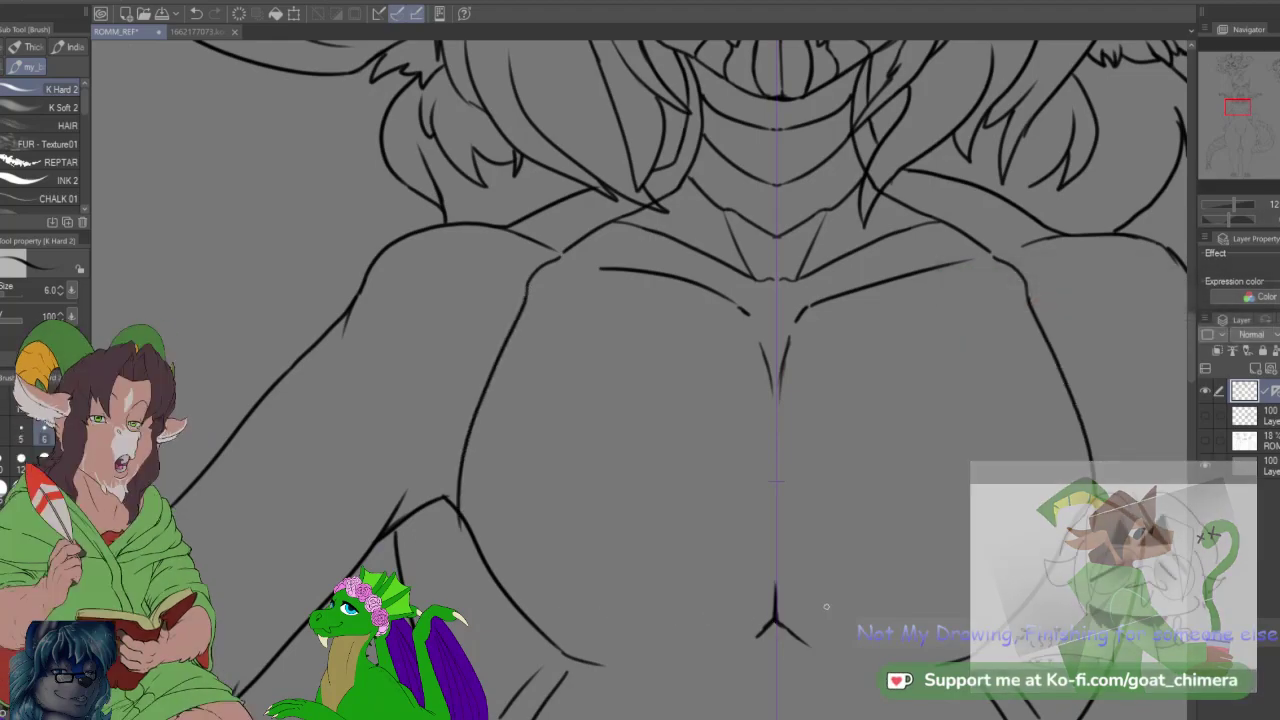
{"action": "scroll", "coordinate": [827, 607], "scroll_direction": "down", "scroll_amount": 3}
{"action": "scroll", "coordinate": [801, 545], "scroll_direction": "up", "scroll_amount": 2}
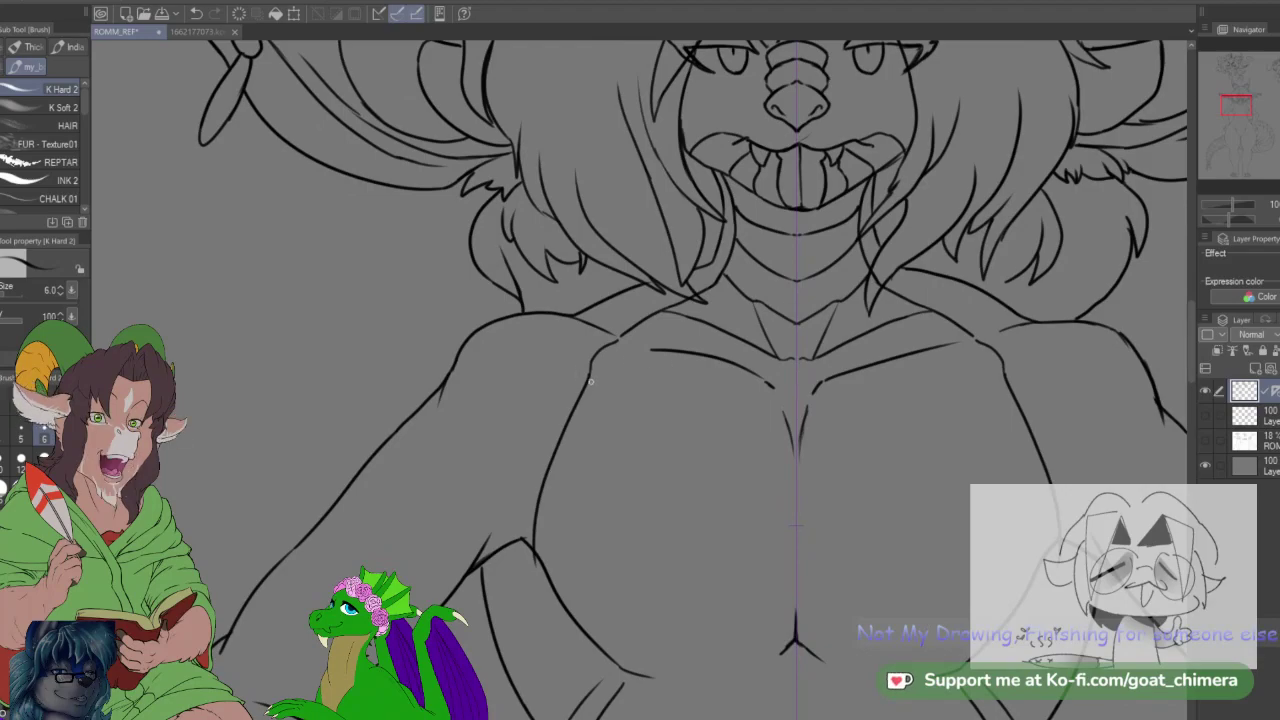
{"action": "left_click_drag", "start_coordinate": [596, 377], "coordinate": [782, 455]}
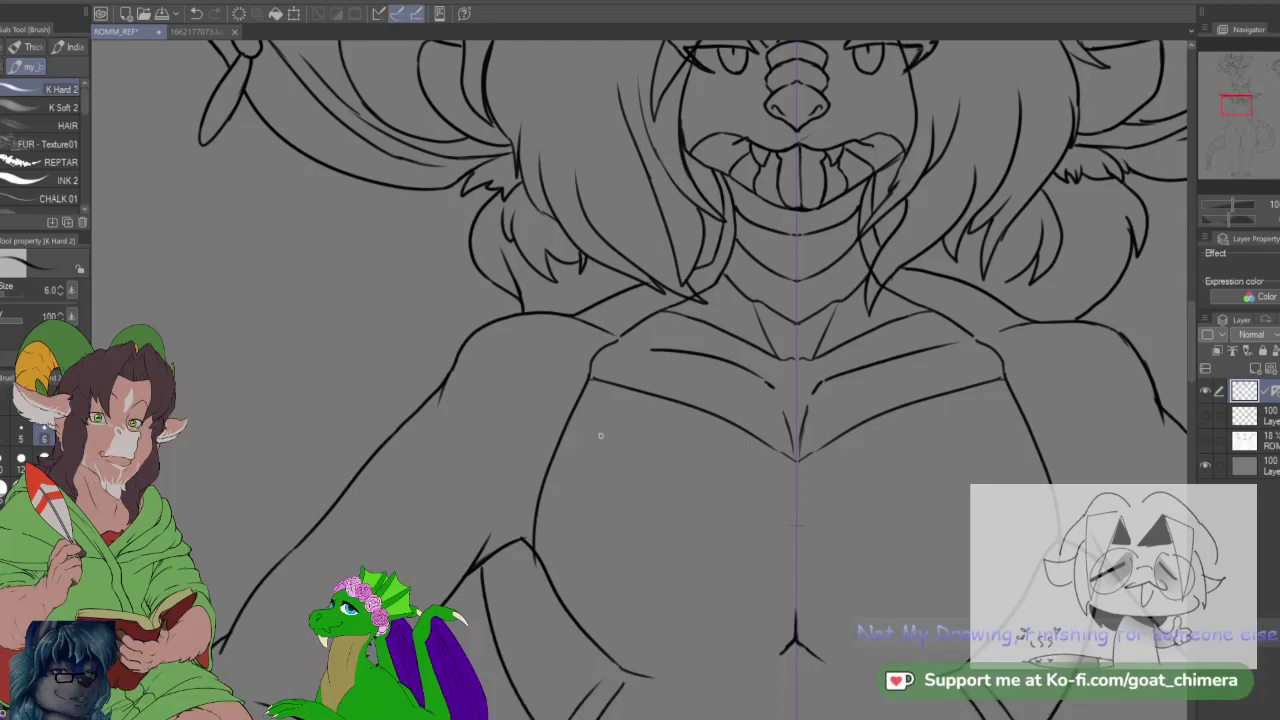
Step: Draw mirrored curved plate lines across the chest, from below the upper chest line to the underside of the ribcage
{"action": "left_click_drag", "start_coordinate": [568, 424], "coordinate": [738, 500]}
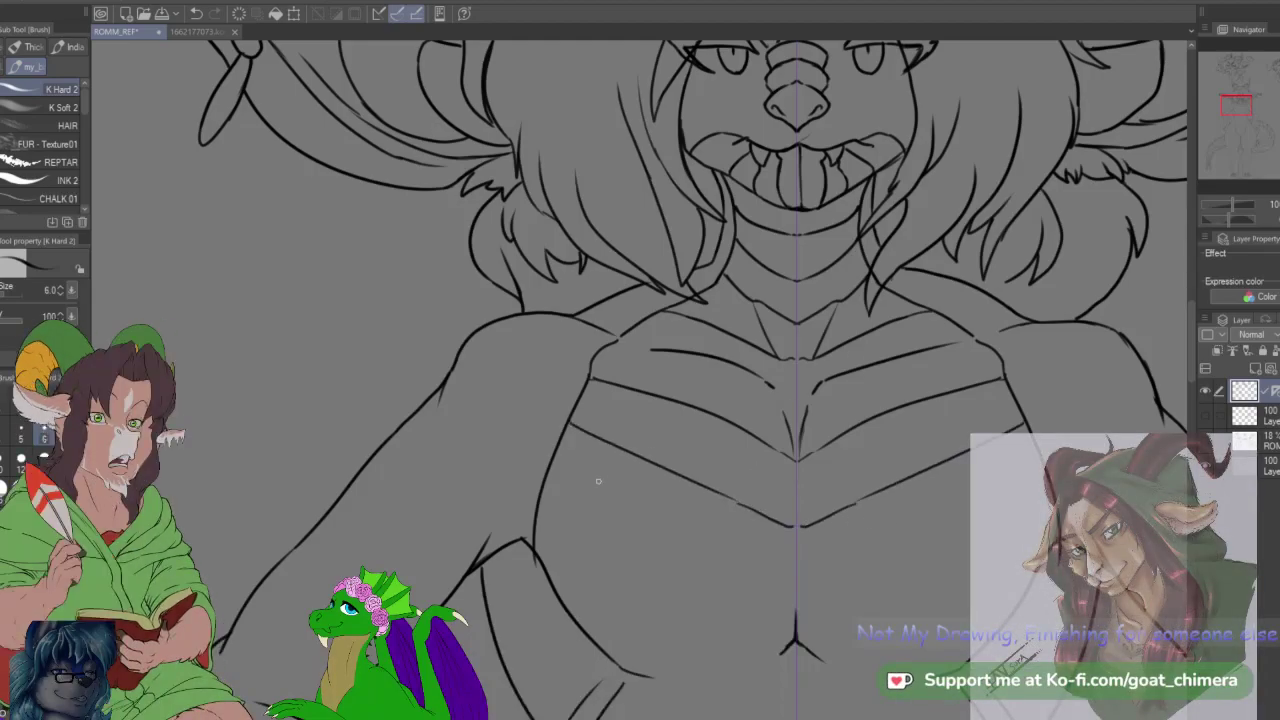
{"action": "mouse_move", "coordinate": [545, 487]}
{"action": "left_mouse_down"}
{"action": "mouse_move", "coordinate": [683, 556]}
{"action": "mouse_move", "coordinate": [752, 569]}
{"action": "left_mouse_up"}
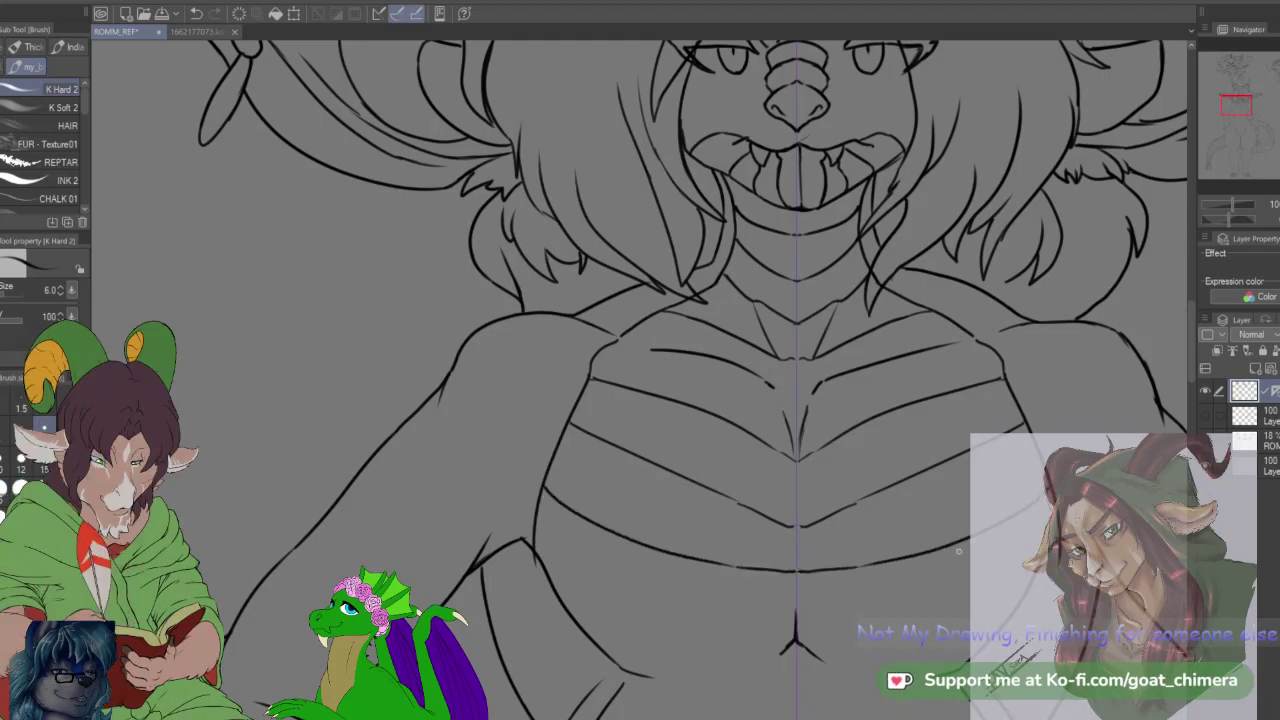
{"action": "left_click_drag", "start_coordinate": [1234, 105], "coordinate": [1232, 113]}
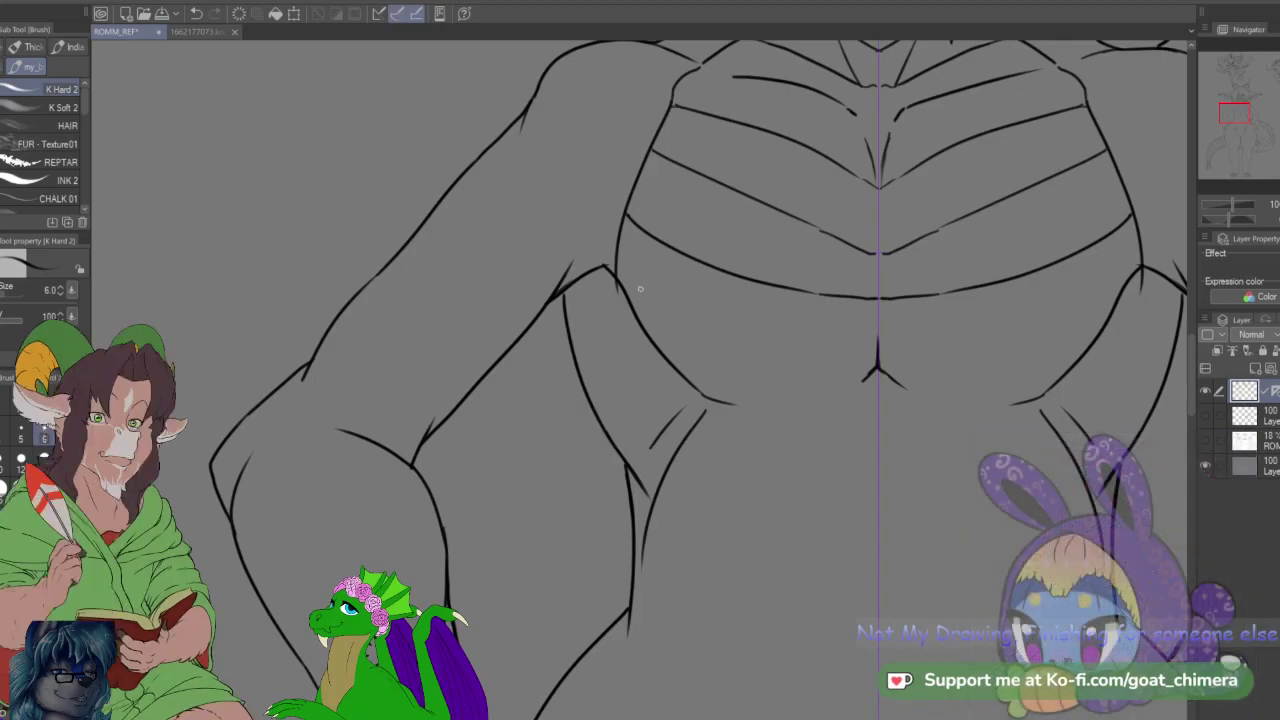
{"action": "left_click_drag", "start_coordinate": [640, 317], "coordinate": [828, 370]}
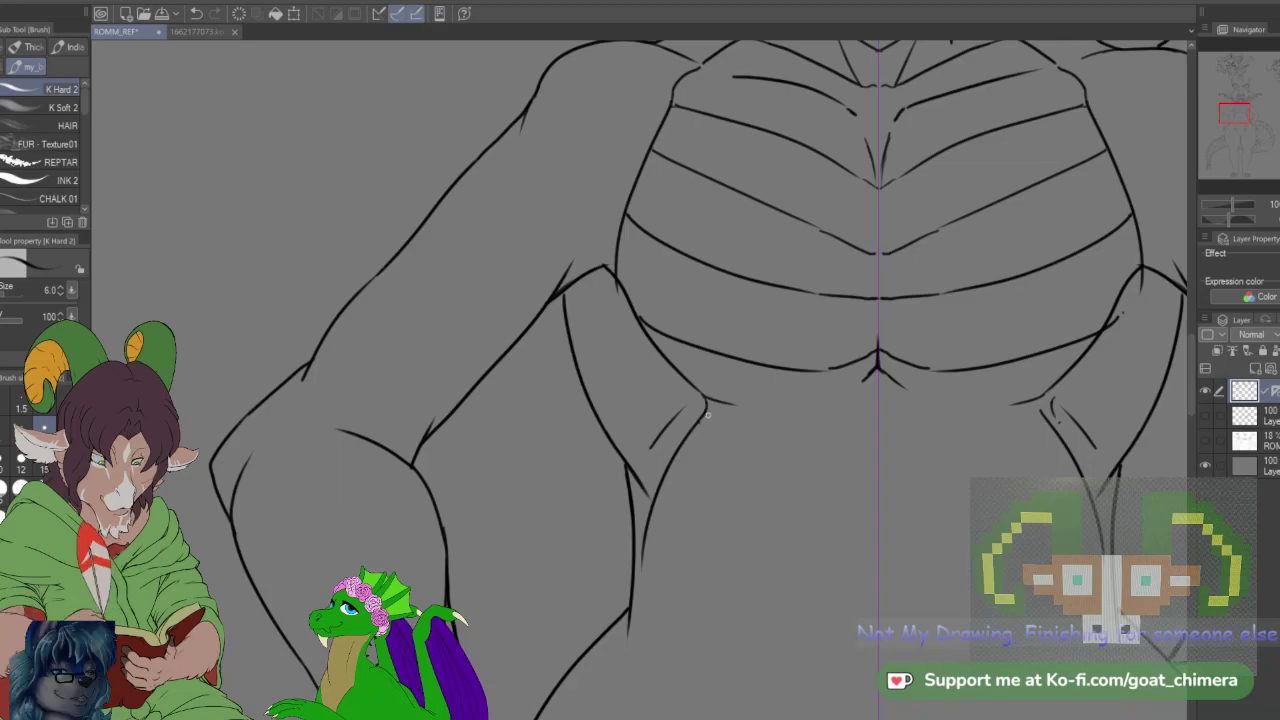
{"action": "mouse_move", "coordinate": [702, 414]}
{"action": "left_mouse_down"}
{"action": "mouse_move", "coordinate": [817, 423]}
{"action": "mouse_move", "coordinate": [720, 426]}
{"action": "mouse_move", "coordinate": [740, 435]}
{"action": "mouse_move", "coordinate": [852, 430]}
{"action": "left_mouse_up"}
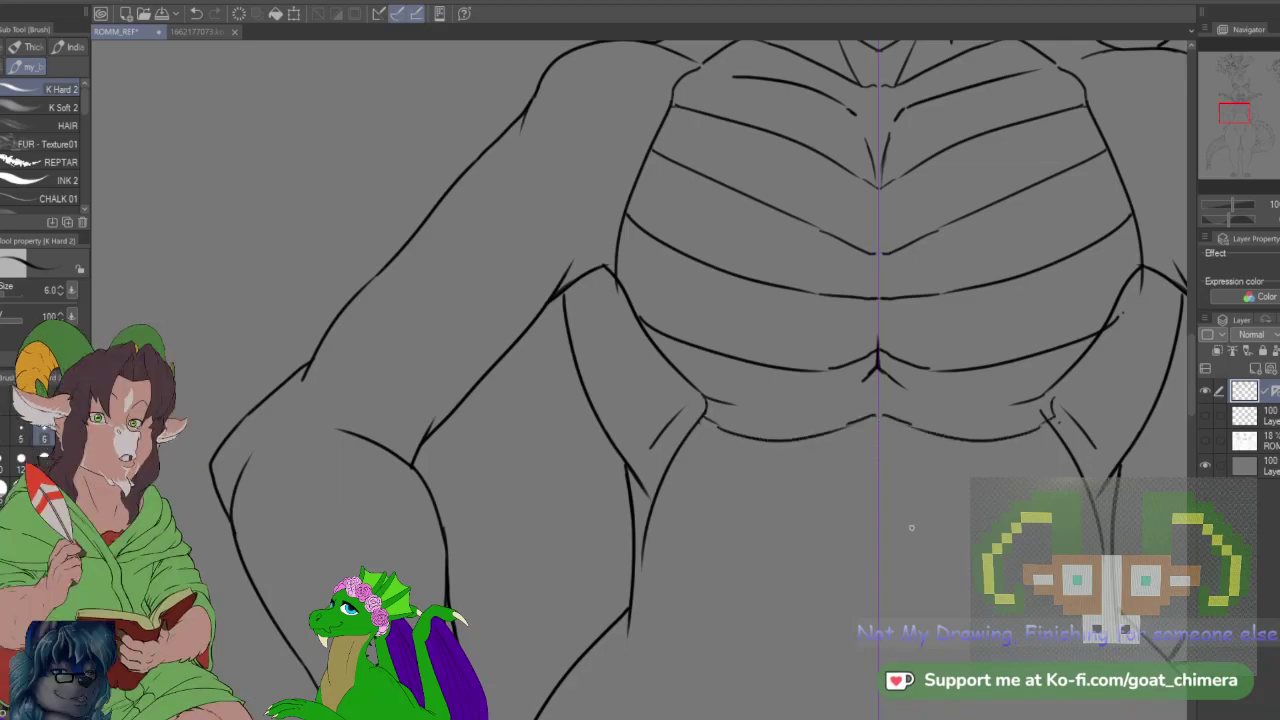
Step: Draw mirrored horizontal plate lines across the belly from below the ribs to just under the navel
{"action": "scroll", "coordinate": [911, 527], "scroll_direction": "down", "scroll_amount": 5}
{"action": "scroll", "coordinate": [985, 488], "scroll_direction": "up", "scroll_amount": 3}
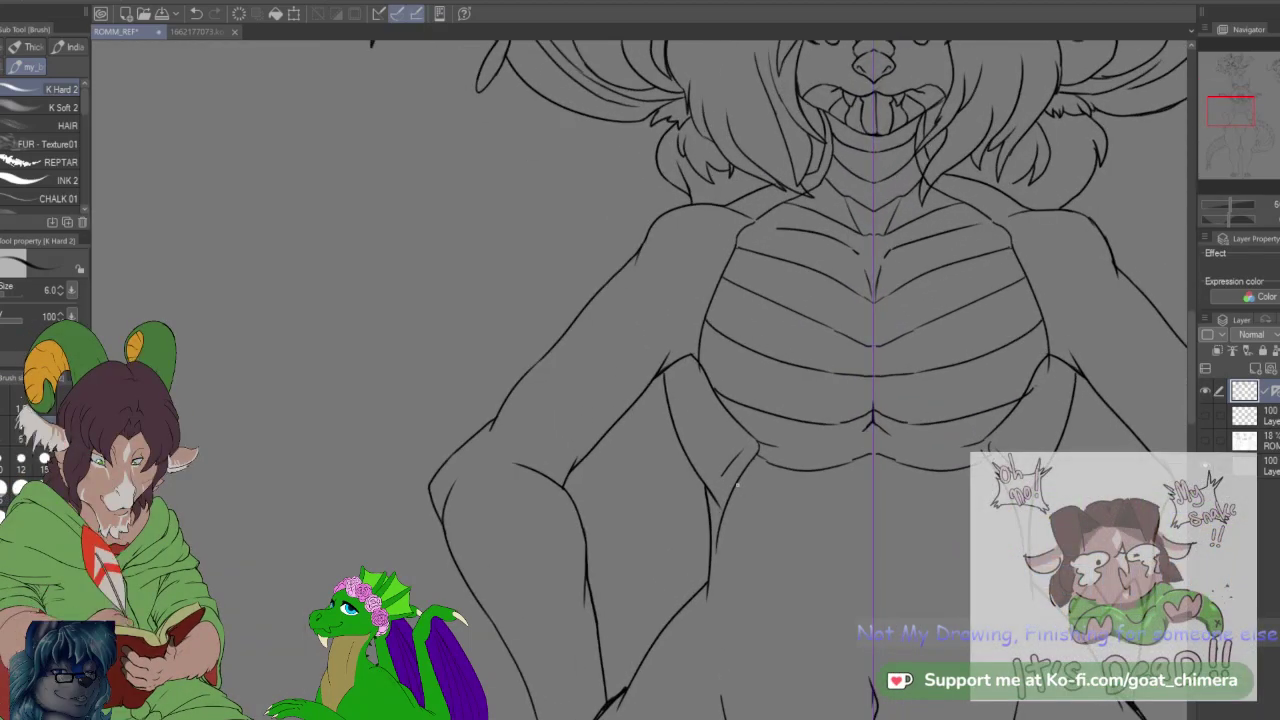
{"action": "left_click_drag", "start_coordinate": [733, 487], "coordinate": [876, 522]}
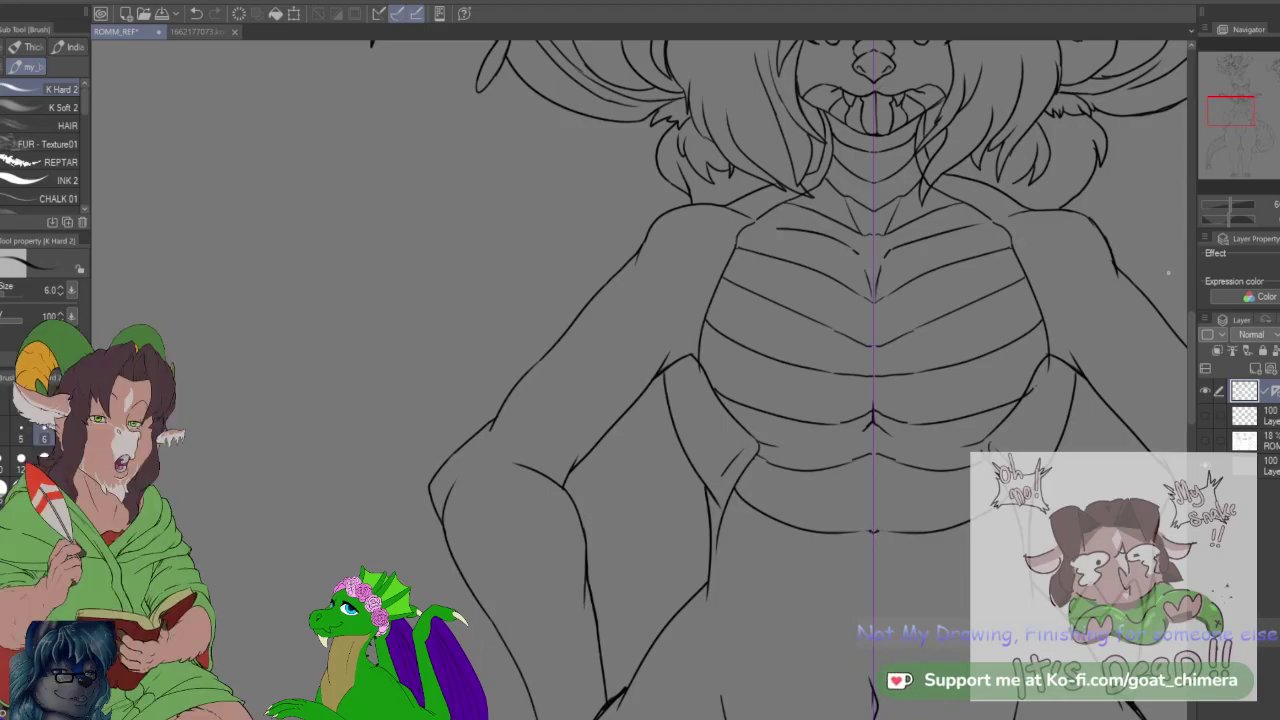
{"action": "left_click_drag", "start_coordinate": [1240, 124], "coordinate": [1240, 128]}
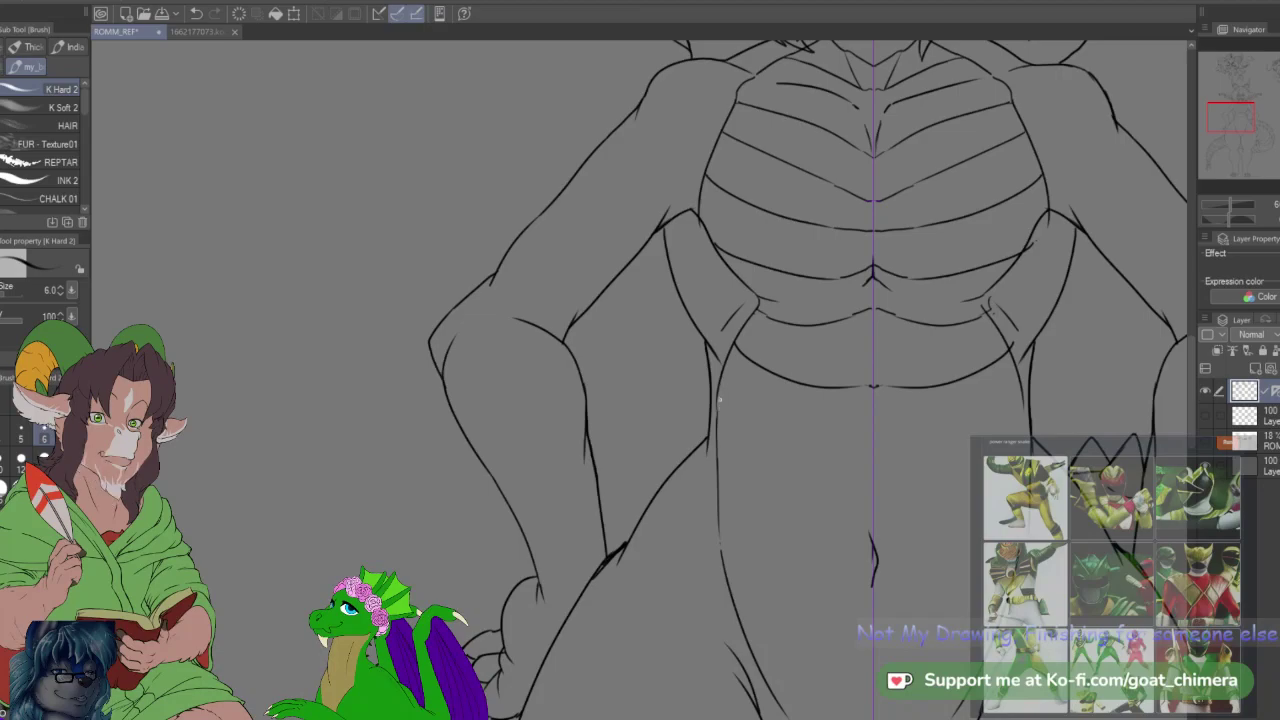
{"action": "mouse_move", "coordinate": [752, 430]}
{"action": "left_mouse_down"}
{"action": "mouse_move", "coordinate": [882, 430]}
{"action": "mouse_move", "coordinate": [857, 448]}
{"action": "left_mouse_up"}
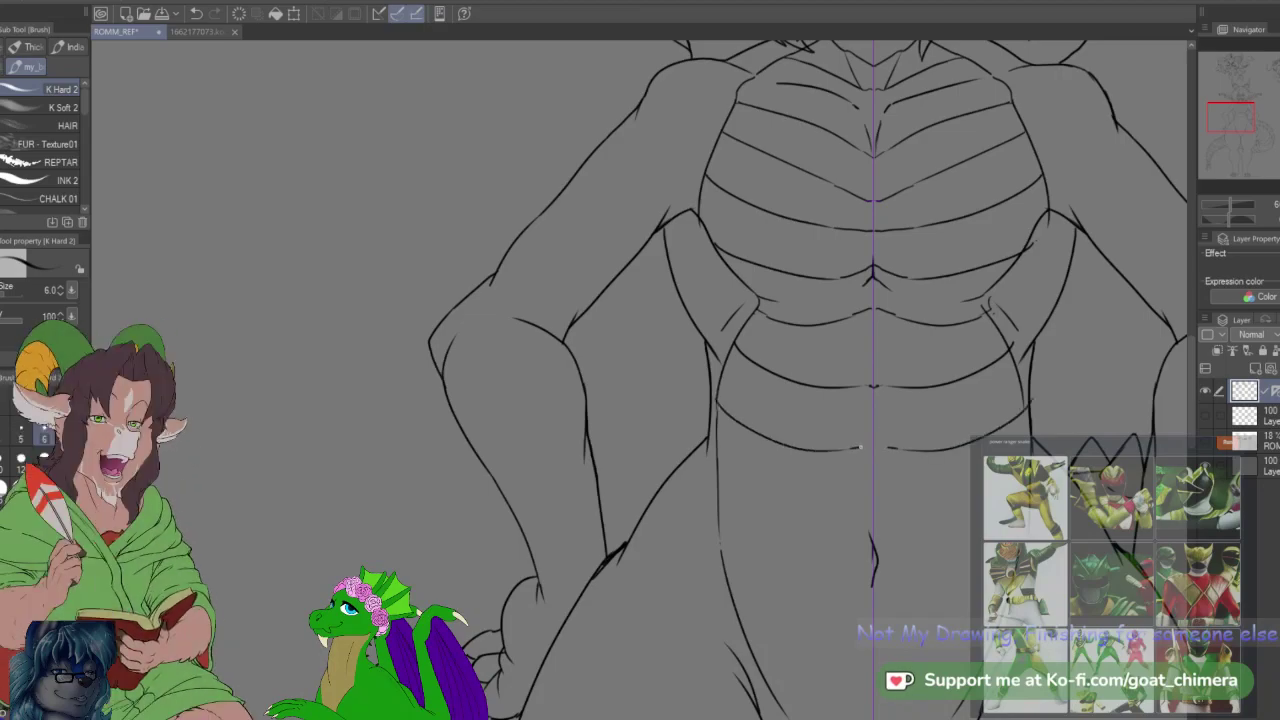
{"action": "left_click_drag", "start_coordinate": [719, 514], "coordinate": [985, 520]}
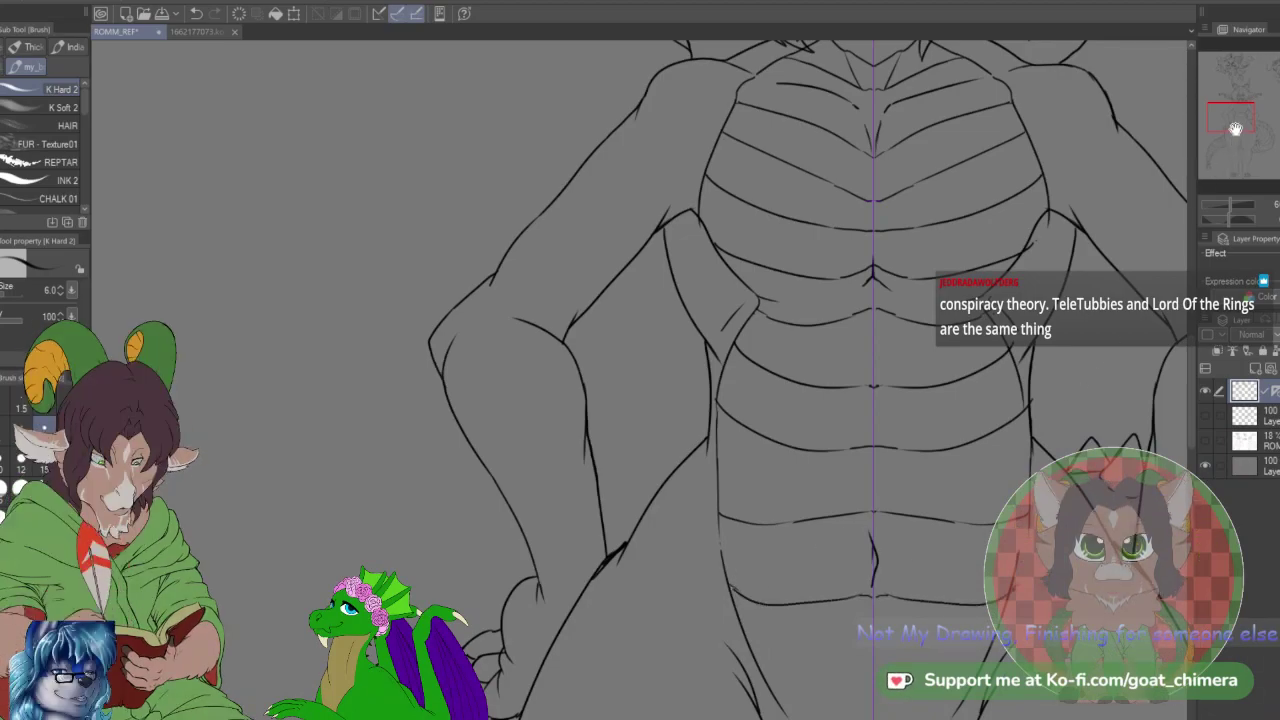
Step: Draw the remaining mirrored plate lines across the lower belly, from the hips down to the tip between the thighs
{"action": "left_click_drag", "start_coordinate": [1234, 129], "coordinate": [1231, 141]}
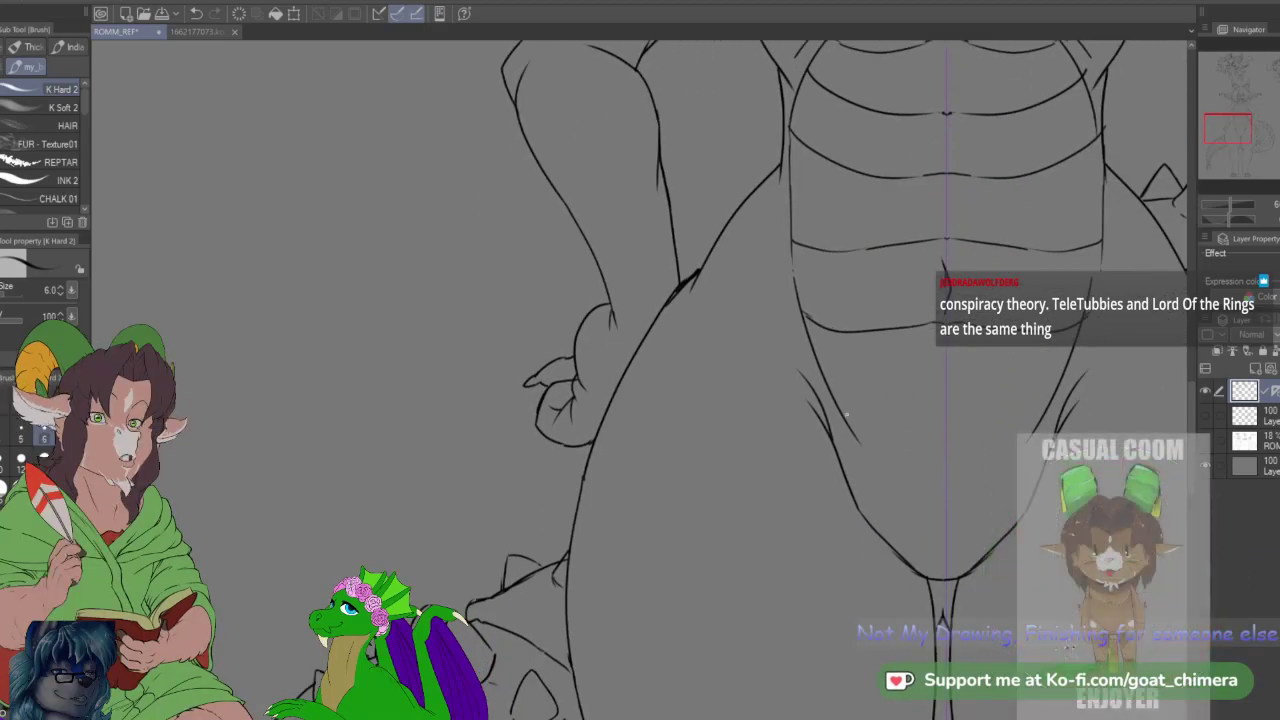
{"action": "mouse_move", "coordinate": [849, 423]}
{"action": "left_mouse_down"}
{"action": "mouse_move", "coordinate": [921, 431]}
{"action": "mouse_move", "coordinate": [885, 426]}
{"action": "mouse_move", "coordinate": [937, 408]}
{"action": "left_mouse_up"}
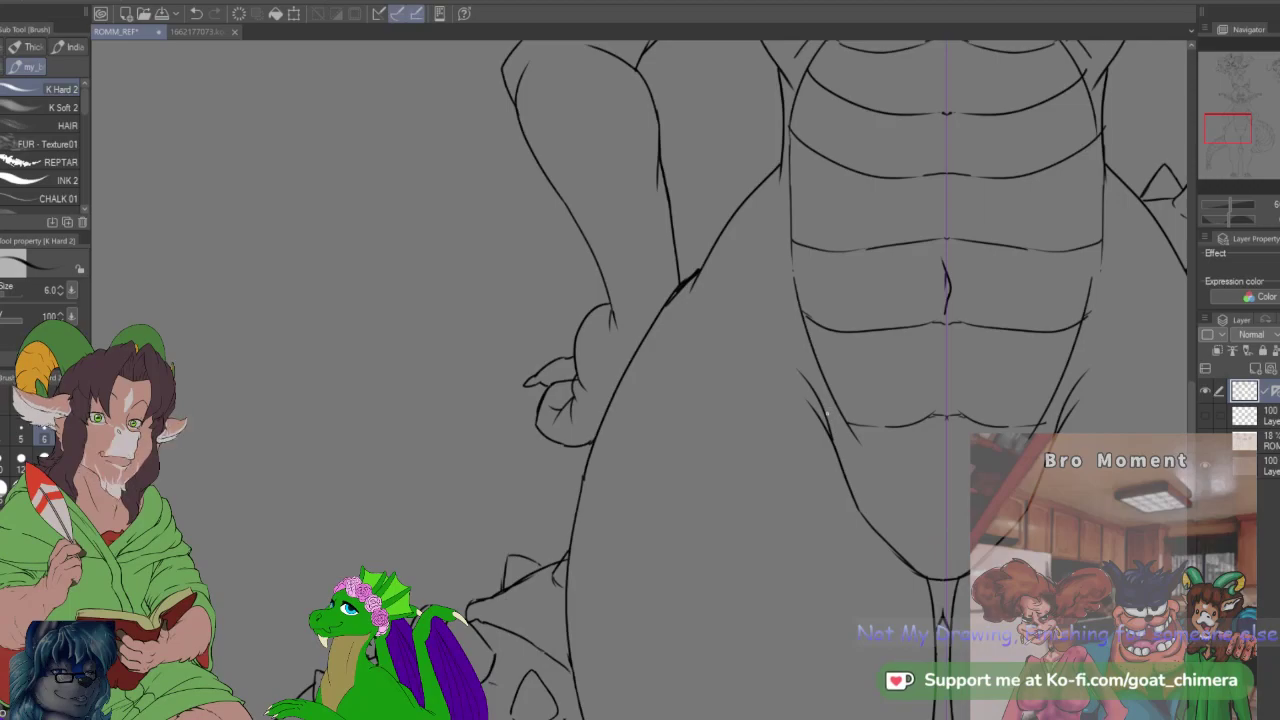
{"action": "left_click_drag", "start_coordinate": [846, 480], "coordinate": [906, 497]}
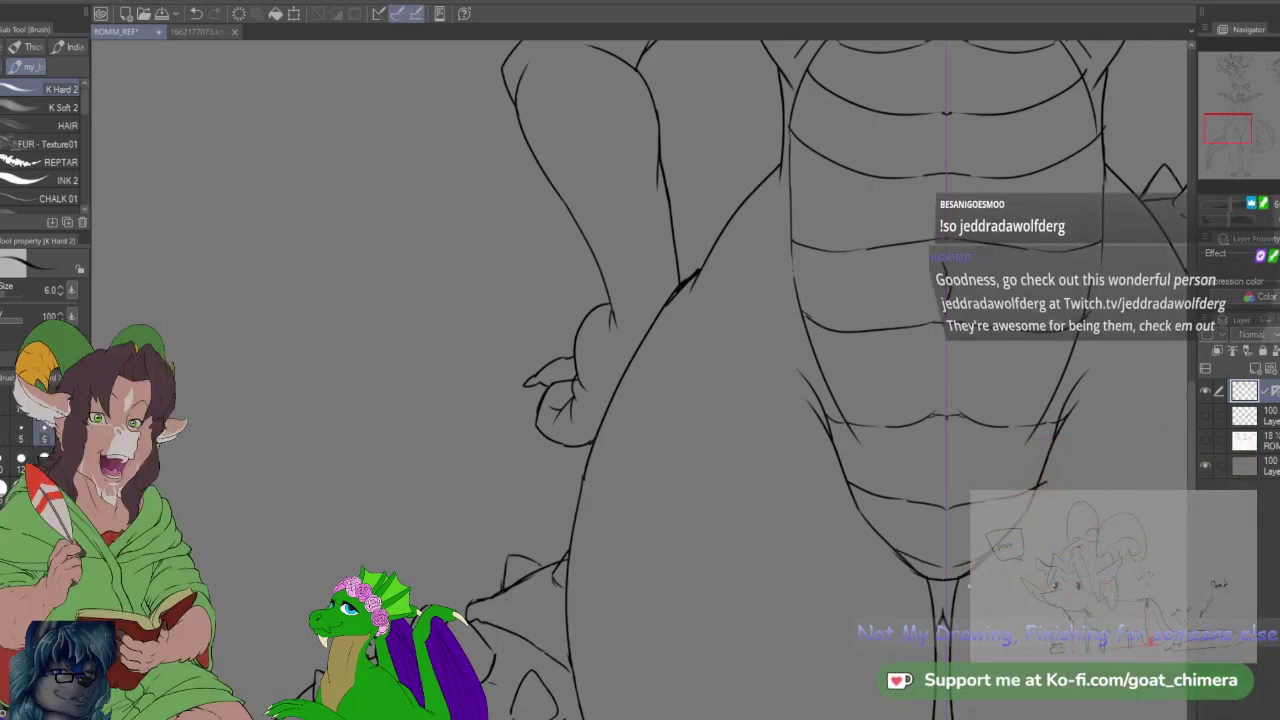
Step: Erase the belly plate line ends that overshoot the torso outline, using the Hard eraser at size 15
{"action": "scroll", "coordinate": [941, 563], "scroll_direction": "down", "scroll_amount": 3}
{"action": "scroll", "coordinate": [1017, 517], "scroll_direction": "up", "scroll_amount": 3}
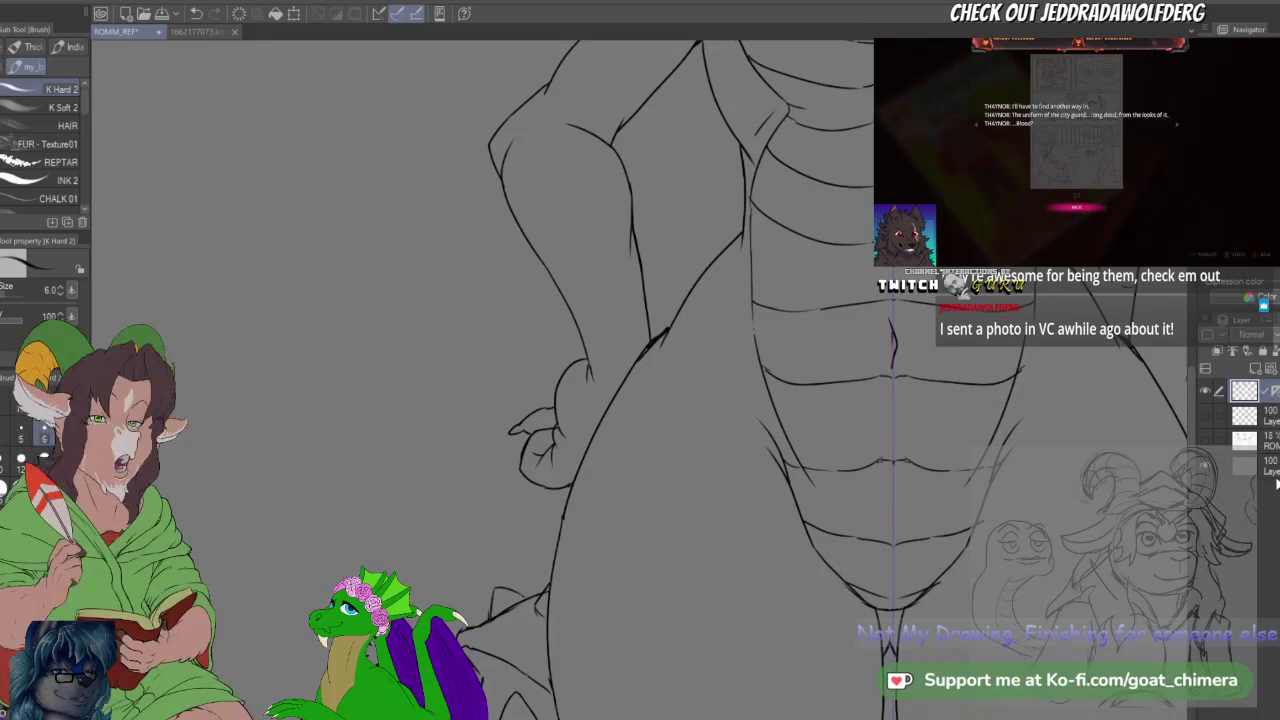
{"action": "scroll", "coordinate": [1071, 164], "scroll_direction": "down", "scroll_amount": 2}
{"action": "key", "text": "ctrl+plus"}
{"action": "key", "text": "ctrl+plus"}
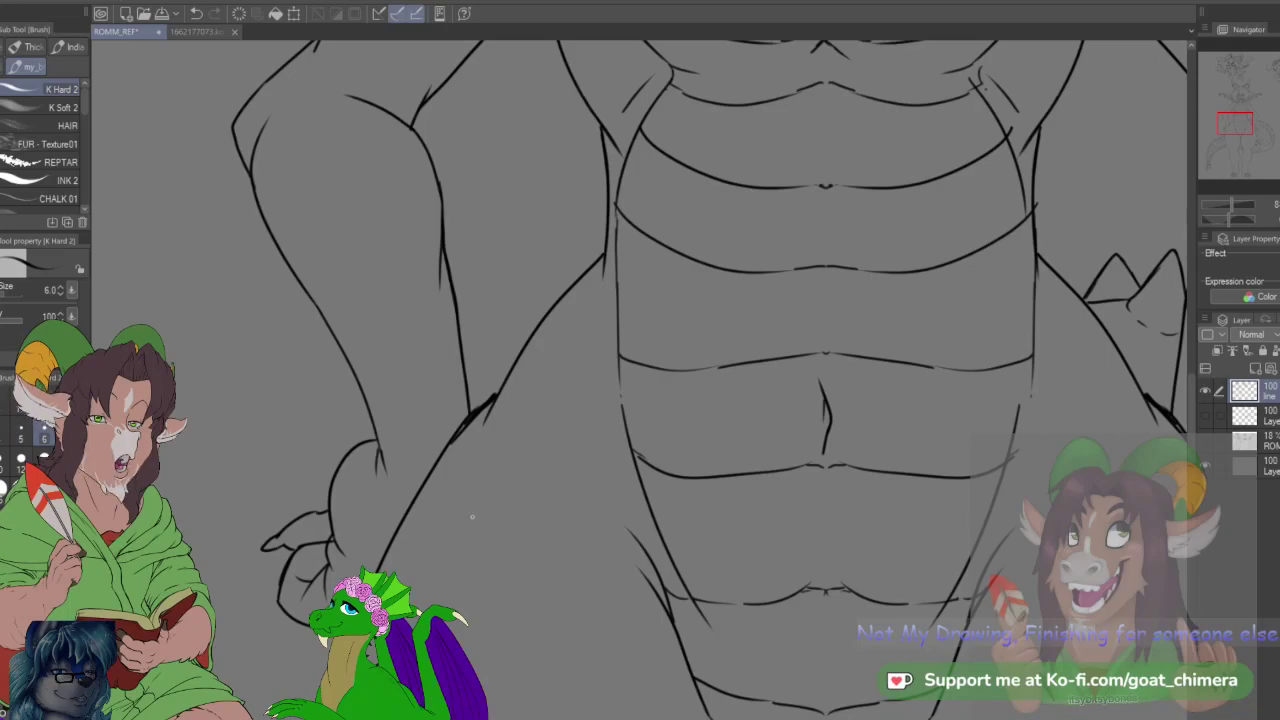
{"action": "scroll", "coordinate": [655, 511], "scroll_direction": "down", "scroll_amount": 5}
{"action": "scroll", "coordinate": [808, 365], "scroll_direction": "up", "scroll_amount": 4}
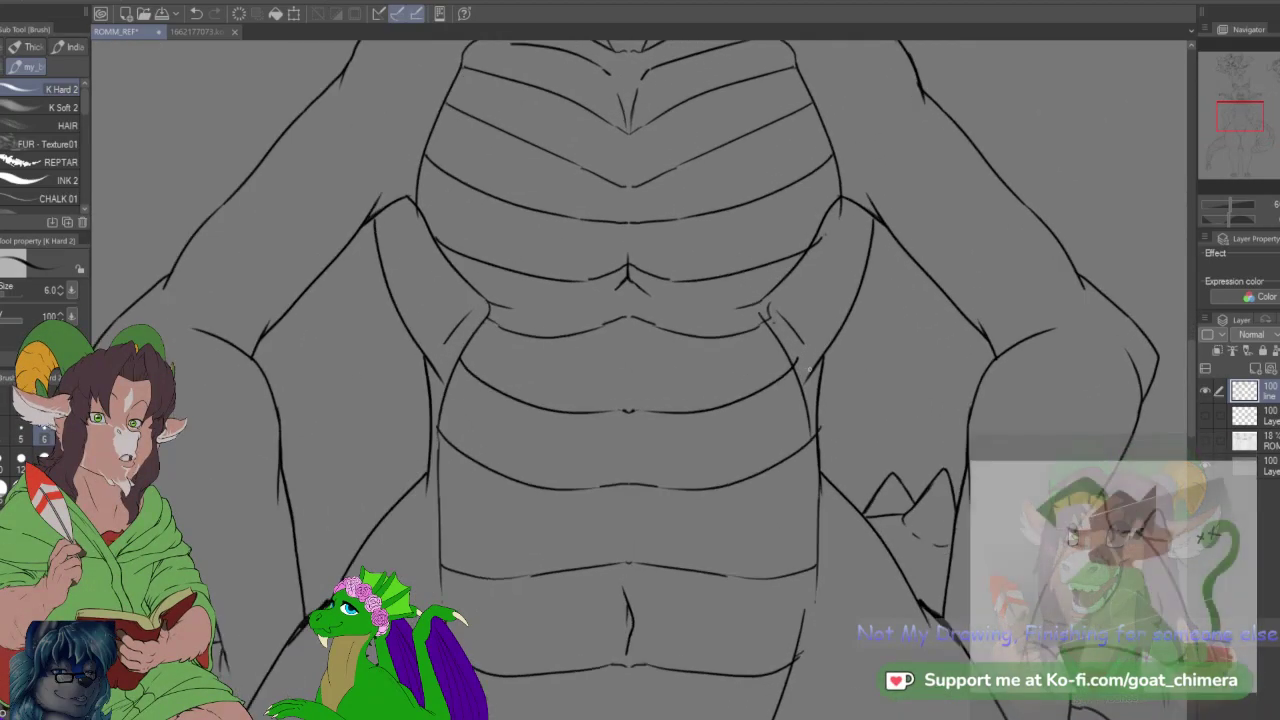
{"action": "key", "text": "e"}
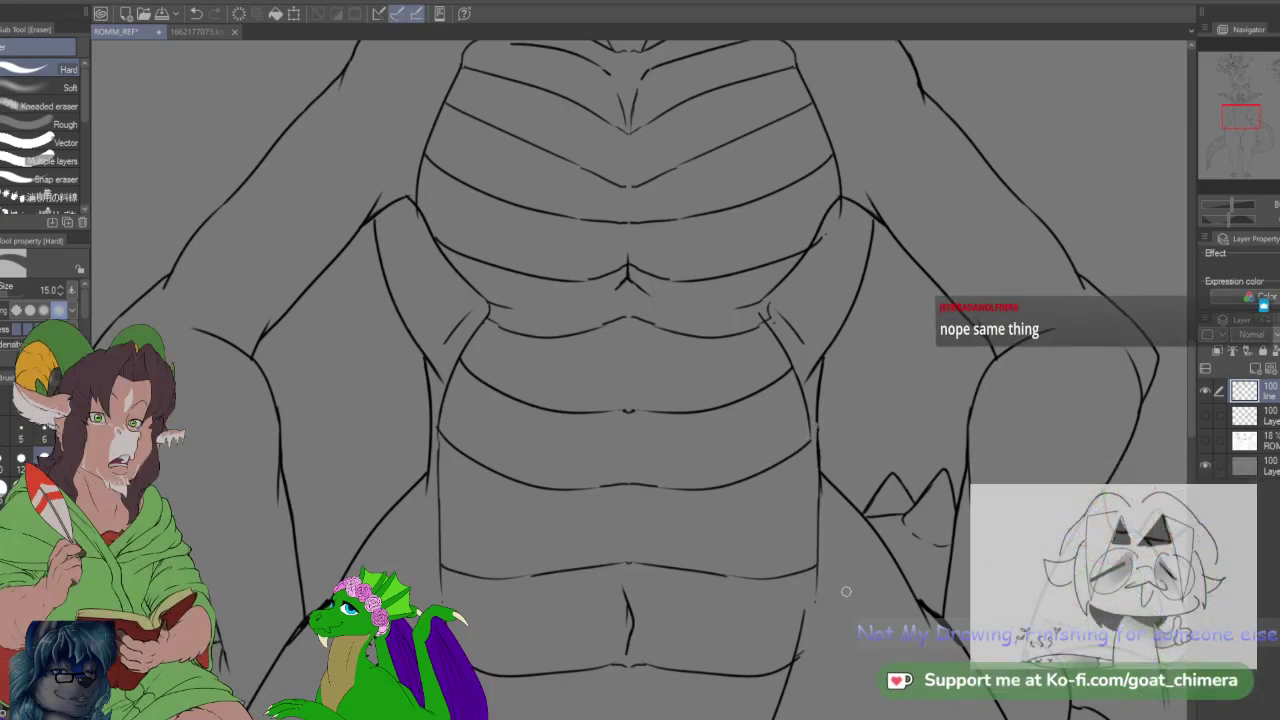
Step: Examine the plated torso line art up close and within the full reference sheet with its small sketches
{"action": "scroll", "coordinate": [846, 591], "scroll_direction": "down", "scroll_amount": 4}
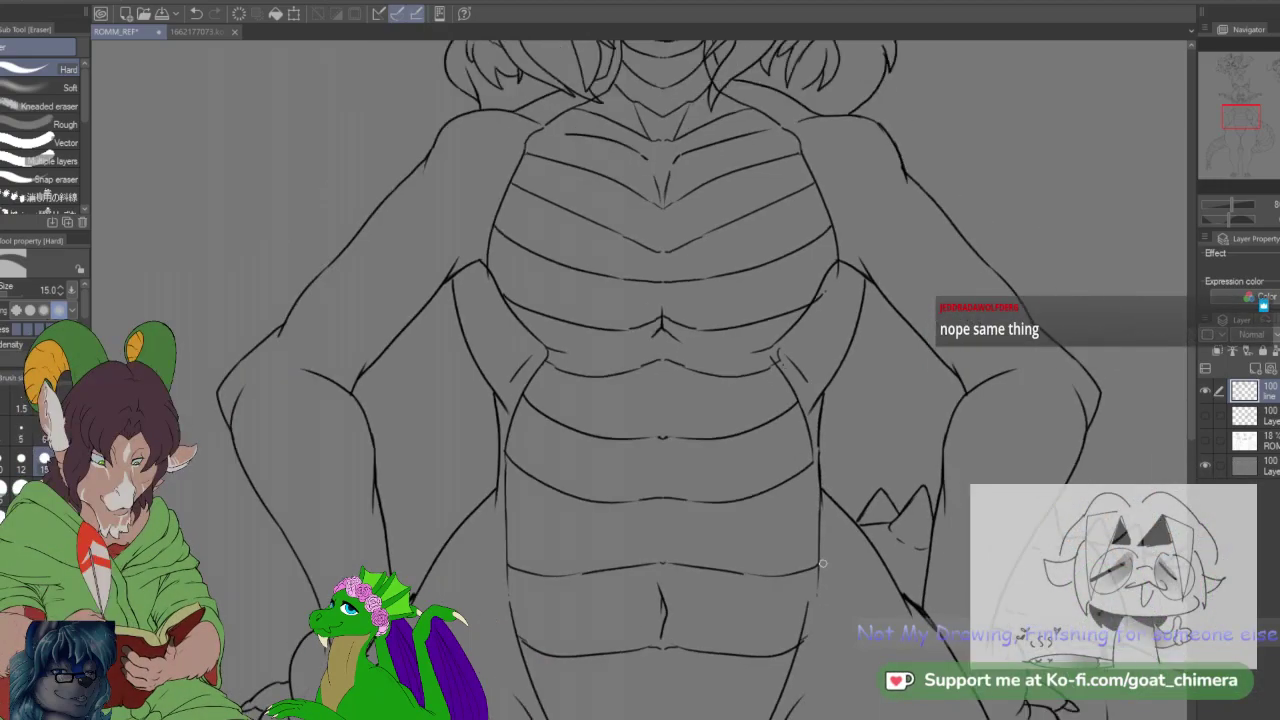
{"action": "scroll", "coordinate": [768, 525], "scroll_direction": "down", "scroll_amount": 2}
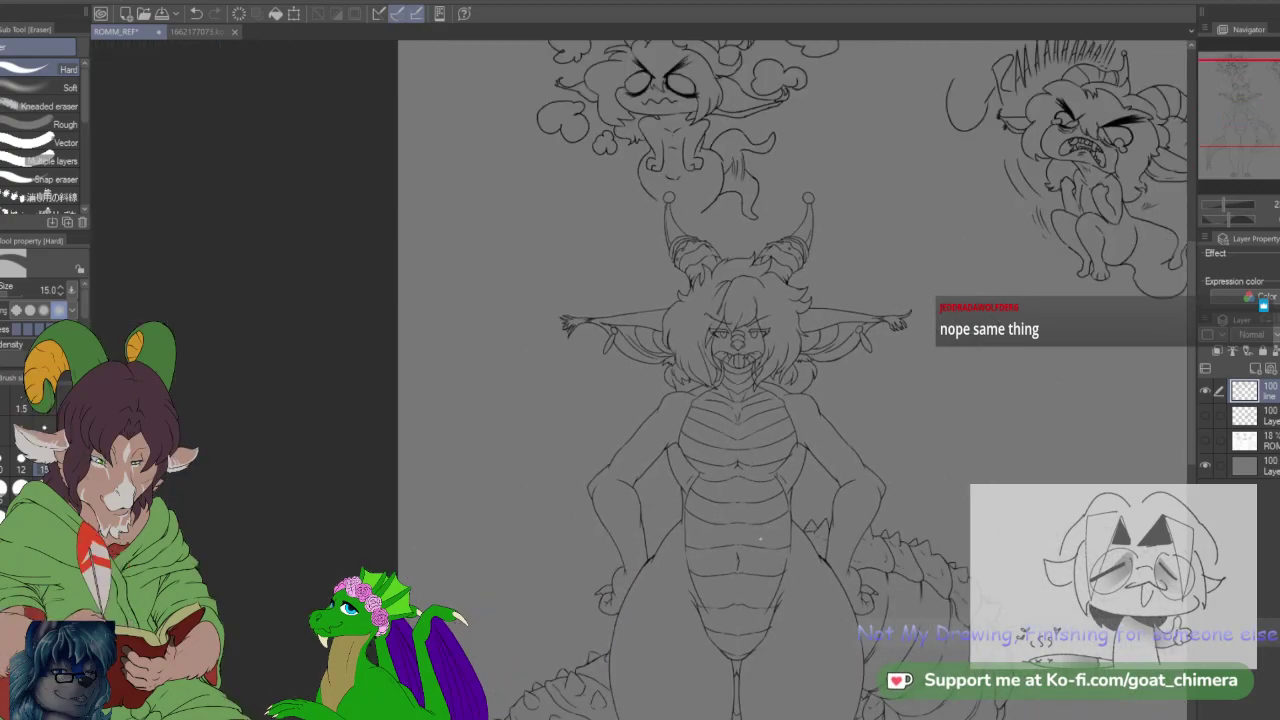
{"action": "scroll", "coordinate": [767, 407], "scroll_direction": "up", "scroll_amount": 4}
{"action": "scroll", "coordinate": [767, 407], "scroll_direction": "up", "scroll_amount": 4}
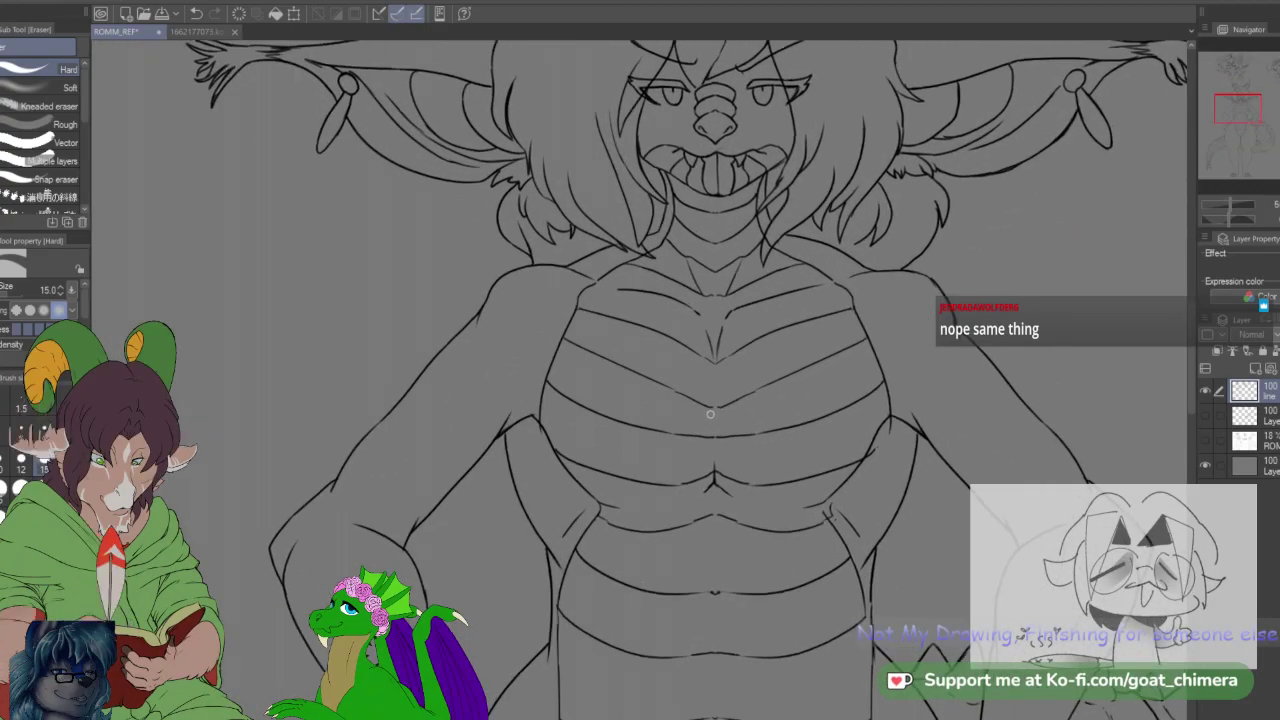
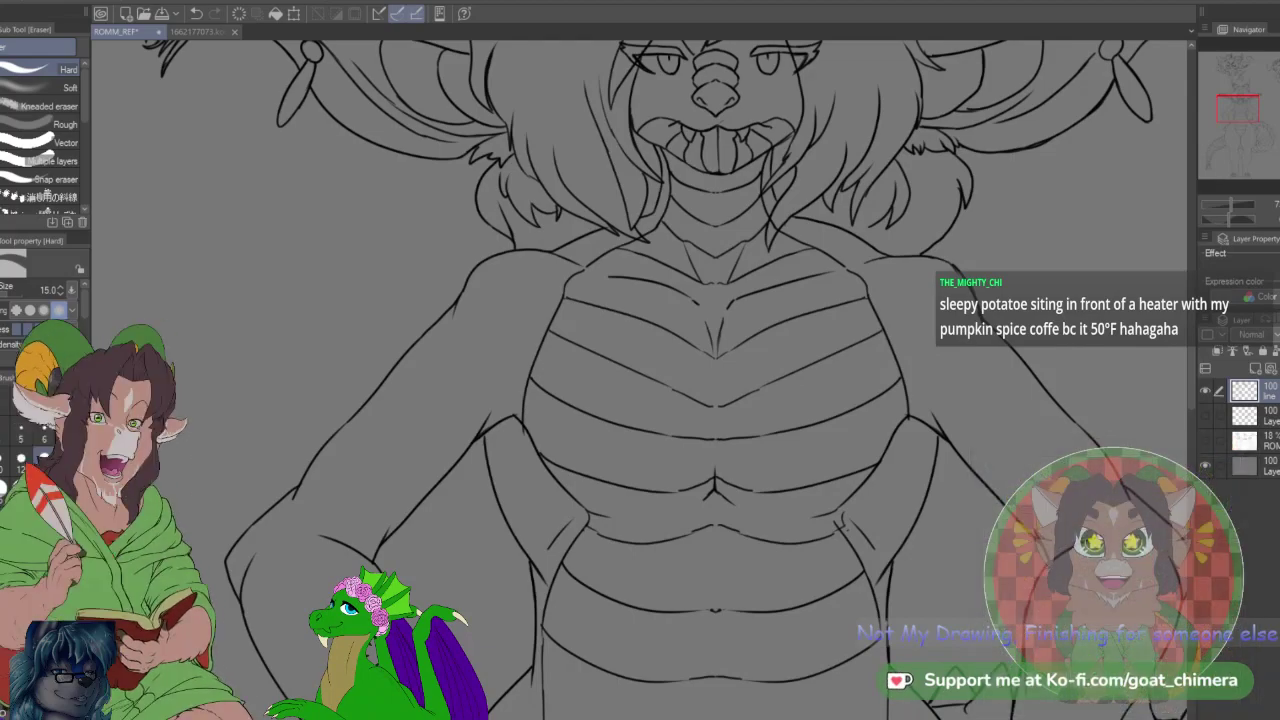
{"action": "scroll", "coordinate": [1037, 584], "scroll_direction": "down", "scroll_amount": 1}
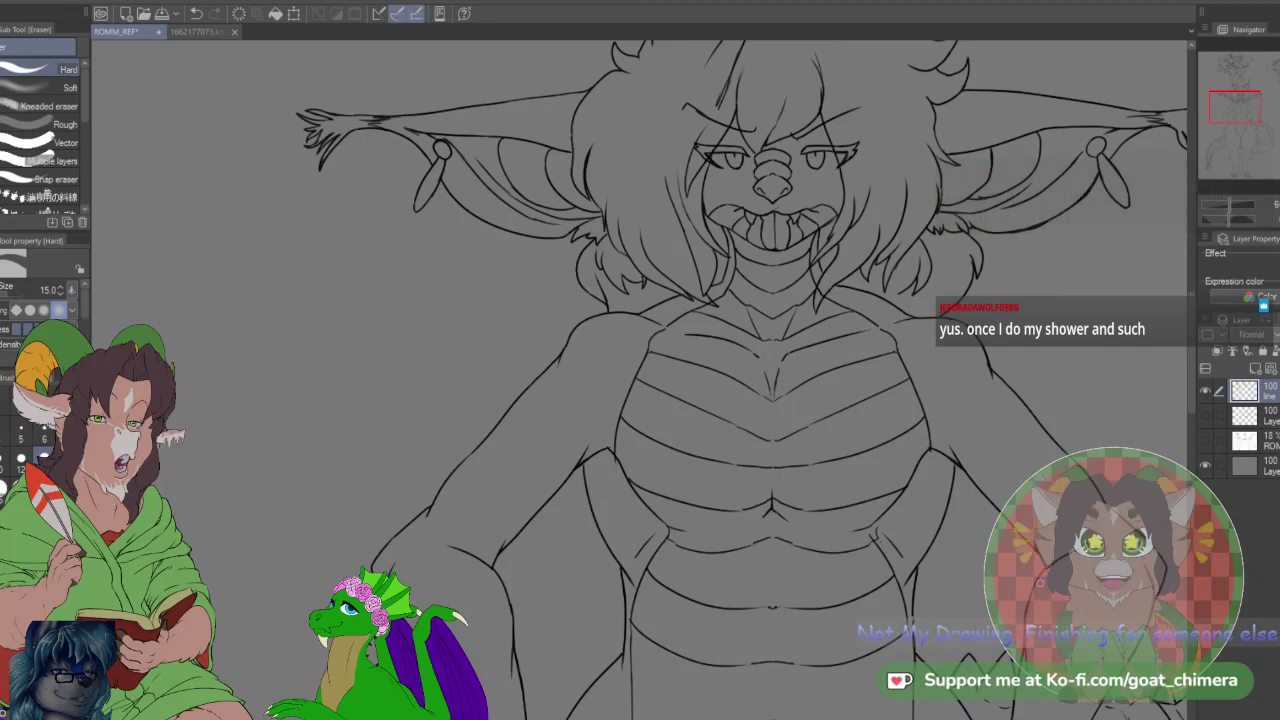
{"action": "scroll", "coordinate": [1040, 583], "scroll_direction": "down", "scroll_amount": 2}
{"action": "left_click_drag", "start_coordinate": [1237, 96], "coordinate": [1262, 92]}
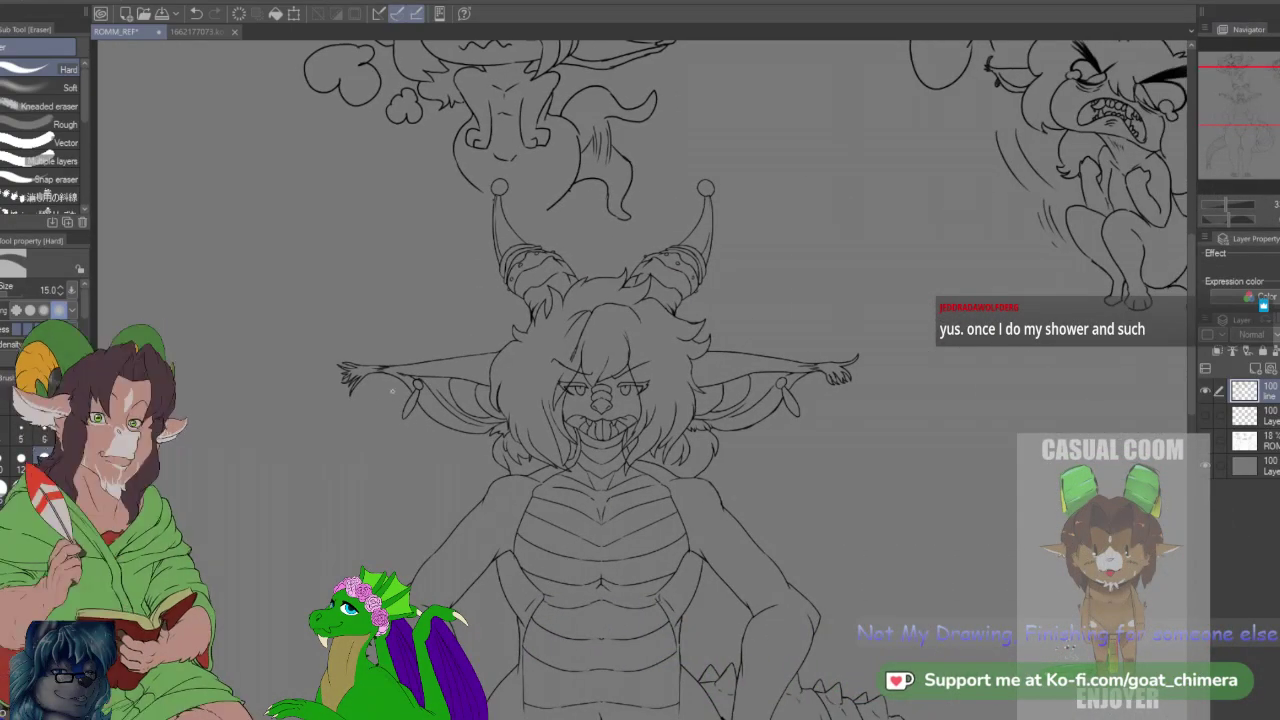
{"action": "scroll", "coordinate": [582, 420], "scroll_direction": "up", "scroll_amount": 1}
{"action": "scroll", "coordinate": [543, 351], "scroll_direction": "up", "scroll_amount": 1}
{"action": "scroll", "coordinate": [623, 381], "scroll_direction": "down", "scroll_amount": 4}
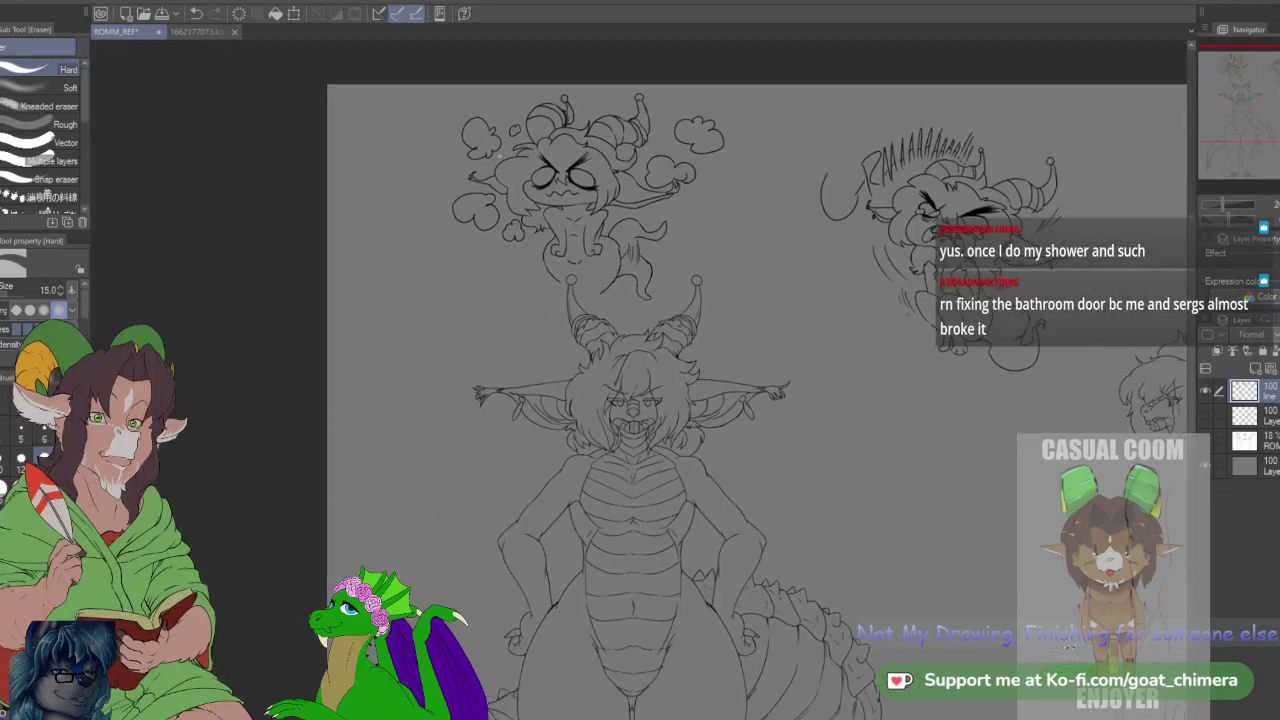
Step: Select the small scowling chibi and its puff clouds with the Selection pen at size 250, leaving out the large character's horn
{"action": "scroll", "coordinate": [525, 150], "scroll_direction": "up", "scroll_amount": 2}
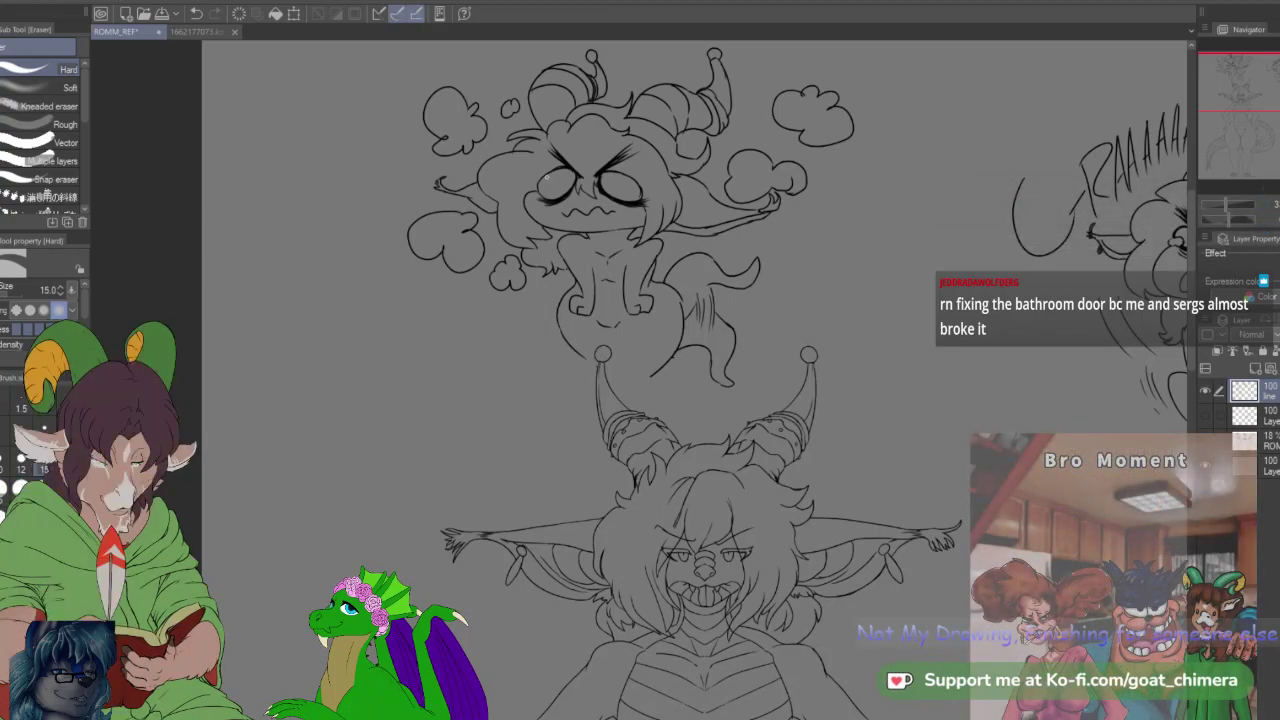
{"action": "key", "text": "m"}
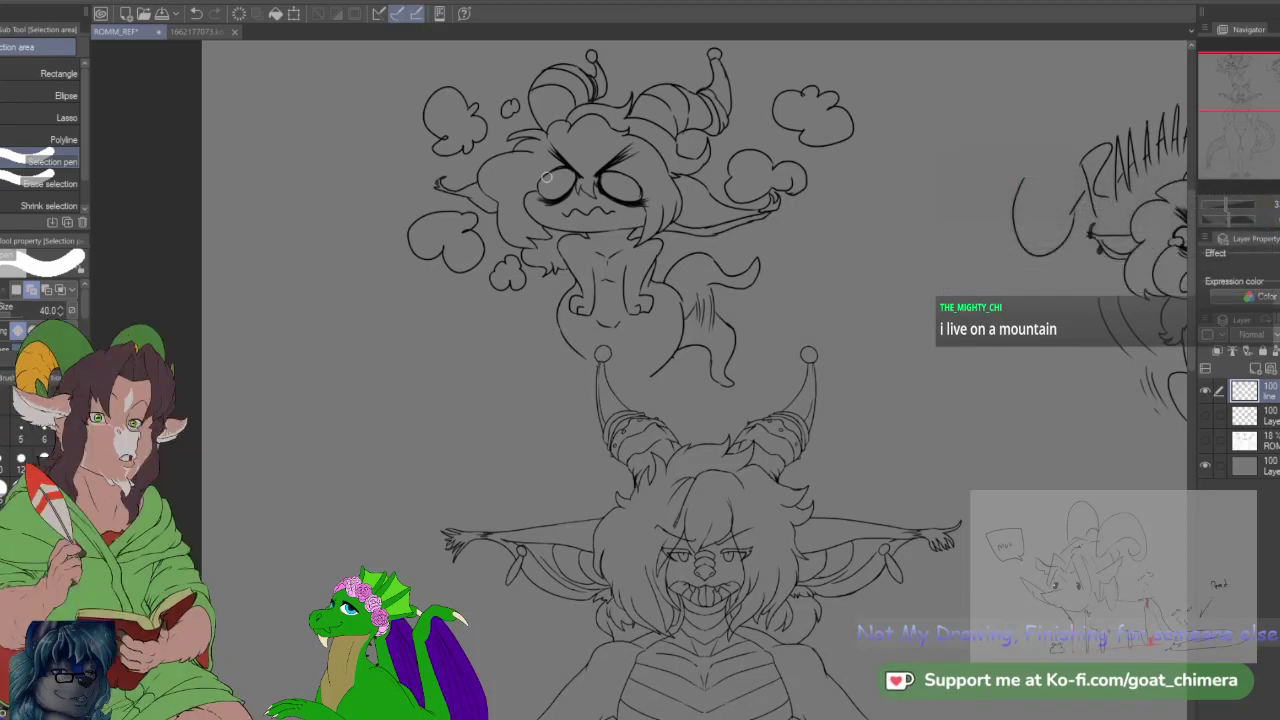
{"action": "mouse_move", "coordinate": [577, 150]}
{"action": "left_mouse_down"}
{"action": "mouse_move", "coordinate": [540, 270]}
{"action": "mouse_move", "coordinate": [575, 310]}
{"action": "mouse_move", "coordinate": [695, 330]}
{"action": "mouse_move", "coordinate": [725, 350]}
{"action": "mouse_move", "coordinate": [648, 205]}
{"action": "mouse_move", "coordinate": [710, 275]}
{"action": "mouse_move", "coordinate": [770, 205]}
{"action": "mouse_move", "coordinate": [530, 125]}
{"action": "mouse_move", "coordinate": [470, 240]}
{"action": "mouse_move", "coordinate": [487, 198]}
{"action": "mouse_move", "coordinate": [470, 300]}
{"action": "mouse_move", "coordinate": [410, 110]}
{"action": "mouse_move", "coordinate": [640, 70]}
{"action": "mouse_move", "coordinate": [605, 80]}
{"action": "mouse_move", "coordinate": [730, 110]}
{"action": "mouse_move", "coordinate": [730, 70]}
{"action": "mouse_move", "coordinate": [830, 220]}
{"action": "mouse_move", "coordinate": [840, 115]}
{"action": "left_mouse_up"}
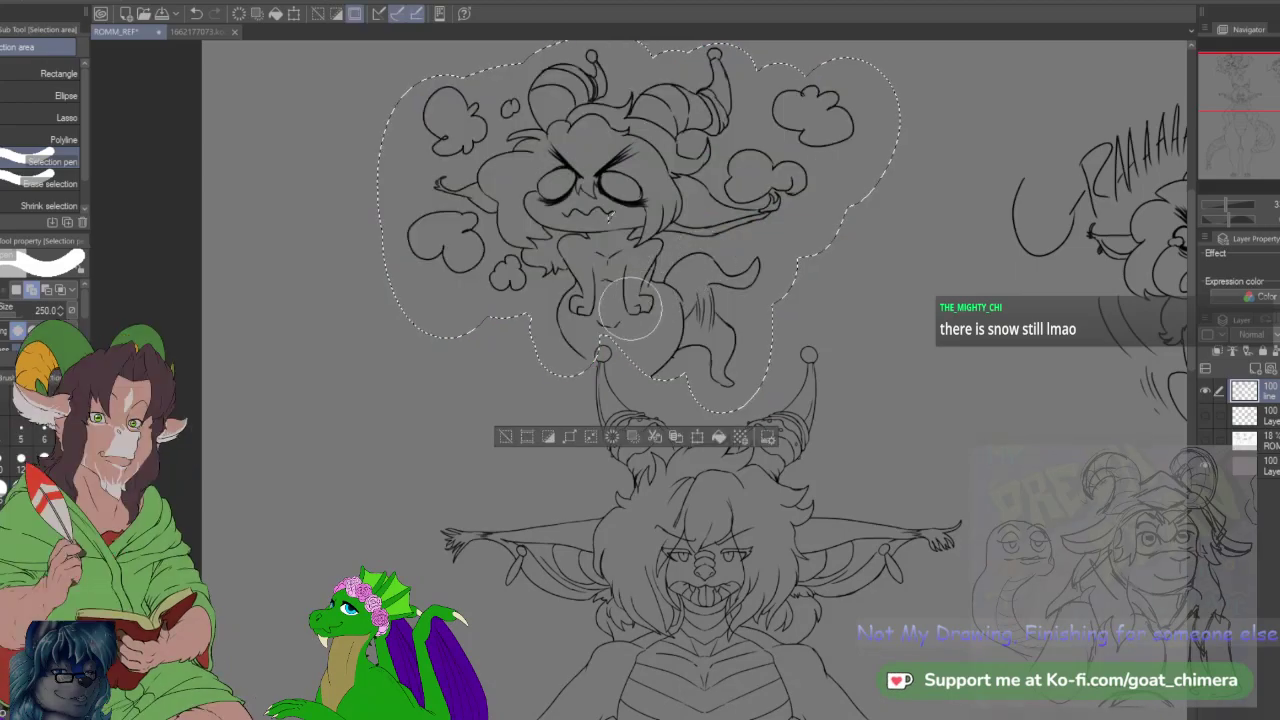
{"action": "left_click", "coordinate": [52, 184]}
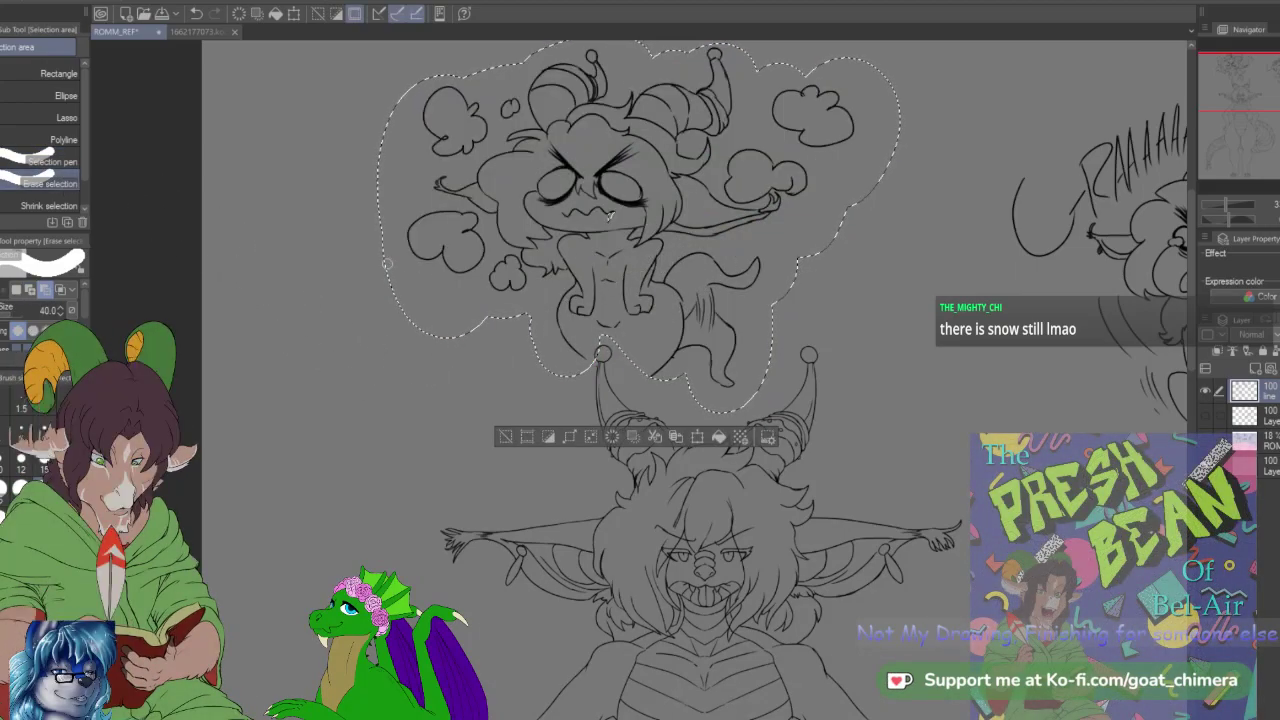
{"action": "left_click", "coordinate": [52, 162]}
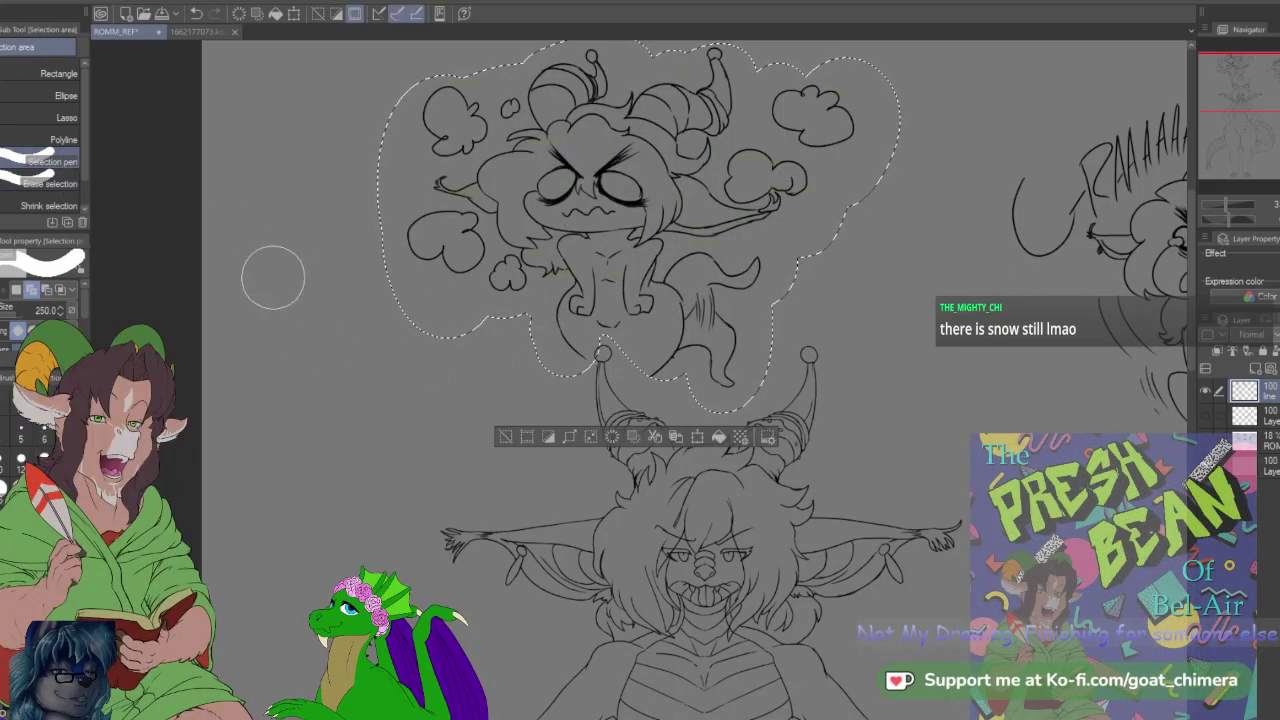
{"action": "left_click", "coordinate": [52, 184]}
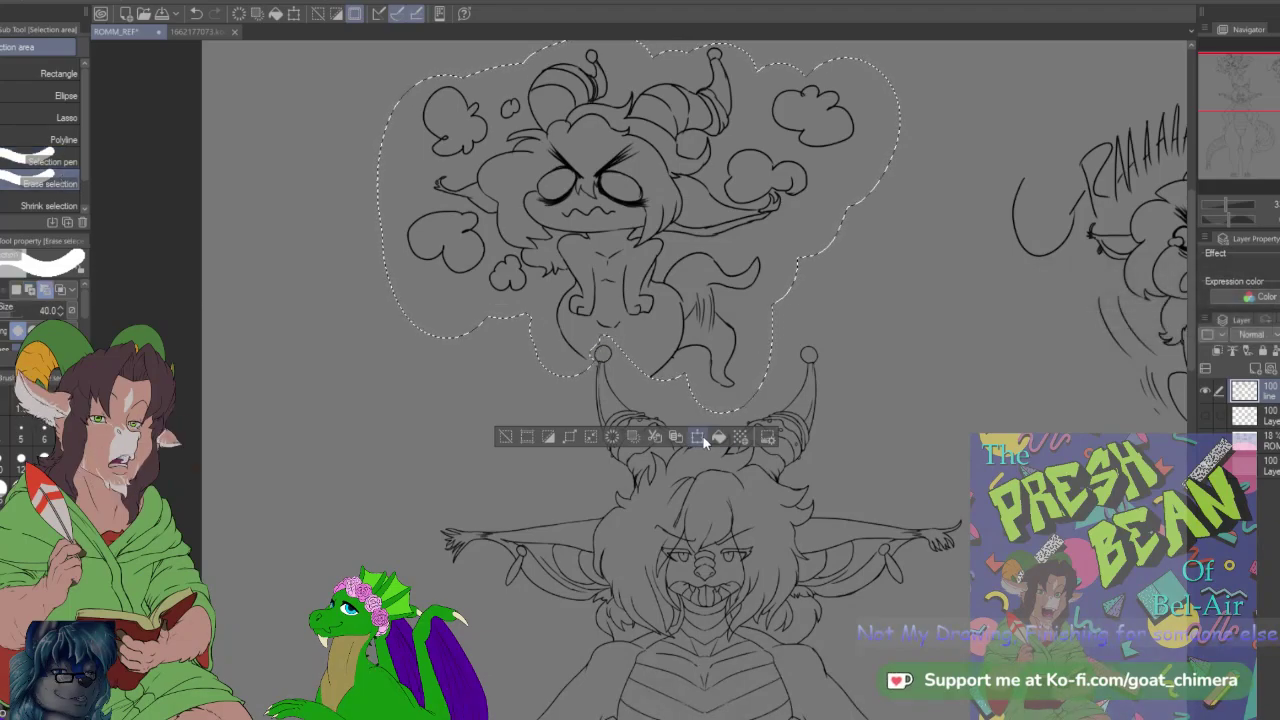
Step: Move the selected chibi toward the canvas's upper-left corner, clear of the large character's horns, and deselect it
{"action": "key", "text": "ctrl+t"}
{"action": "mouse_move", "coordinate": [811, 276]}
{"action": "left_mouse_down"}
{"action": "mouse_move", "coordinate": [555, 303]}
{"action": "mouse_move", "coordinate": [640, 266]}
{"action": "mouse_move", "coordinate": [632, 288]}
{"action": "mouse_move", "coordinate": [656, 308]}
{"action": "left_mouse_up"}
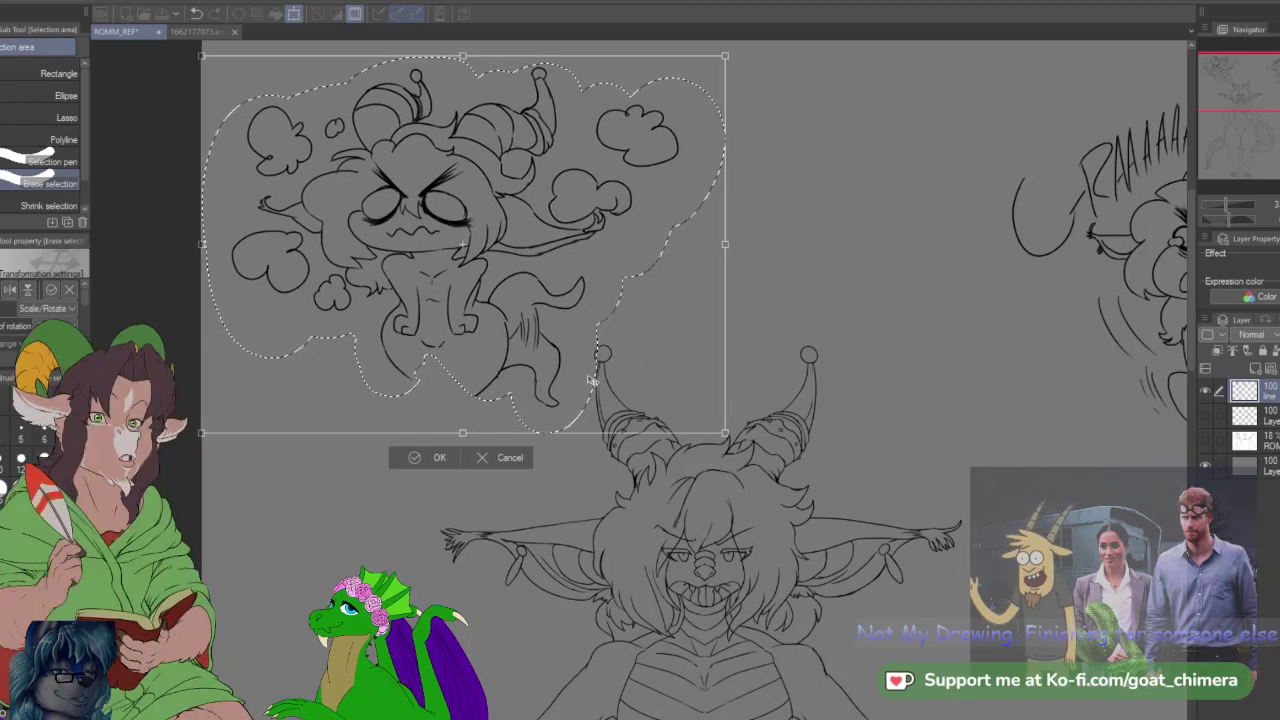
{"action": "left_click", "coordinate": [440, 456]}
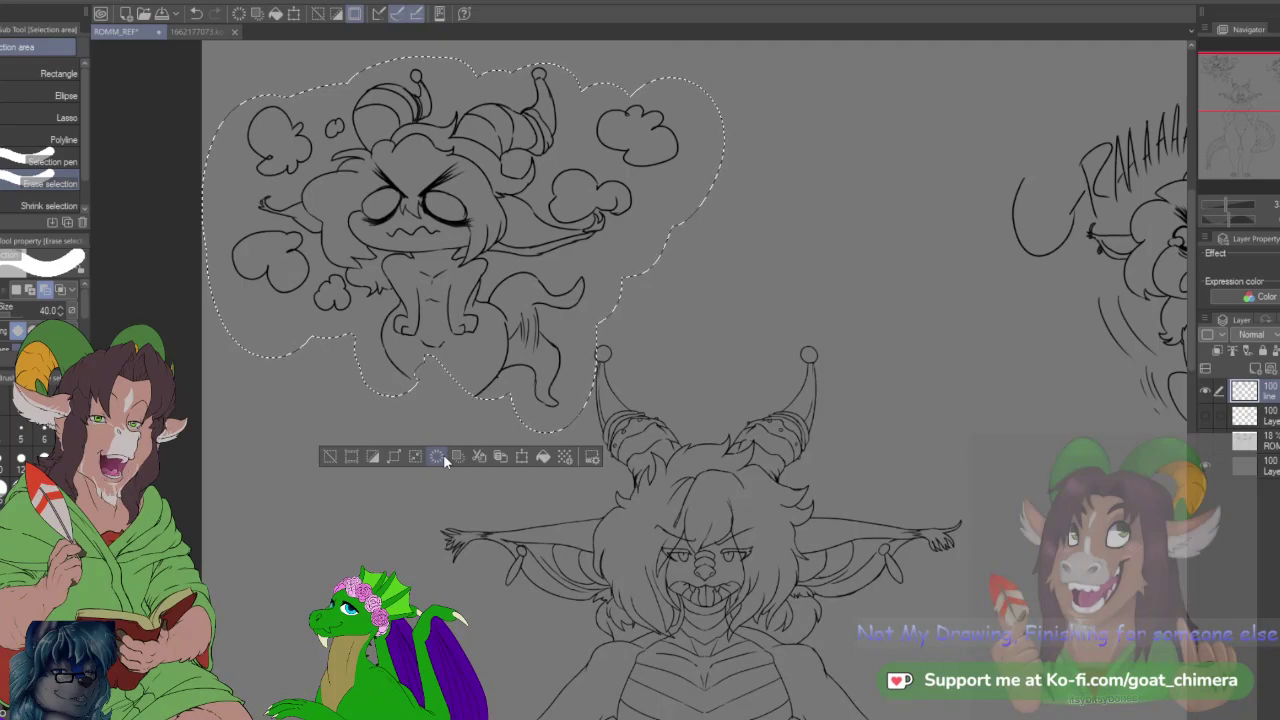
{"action": "left_click", "coordinate": [443, 456]}
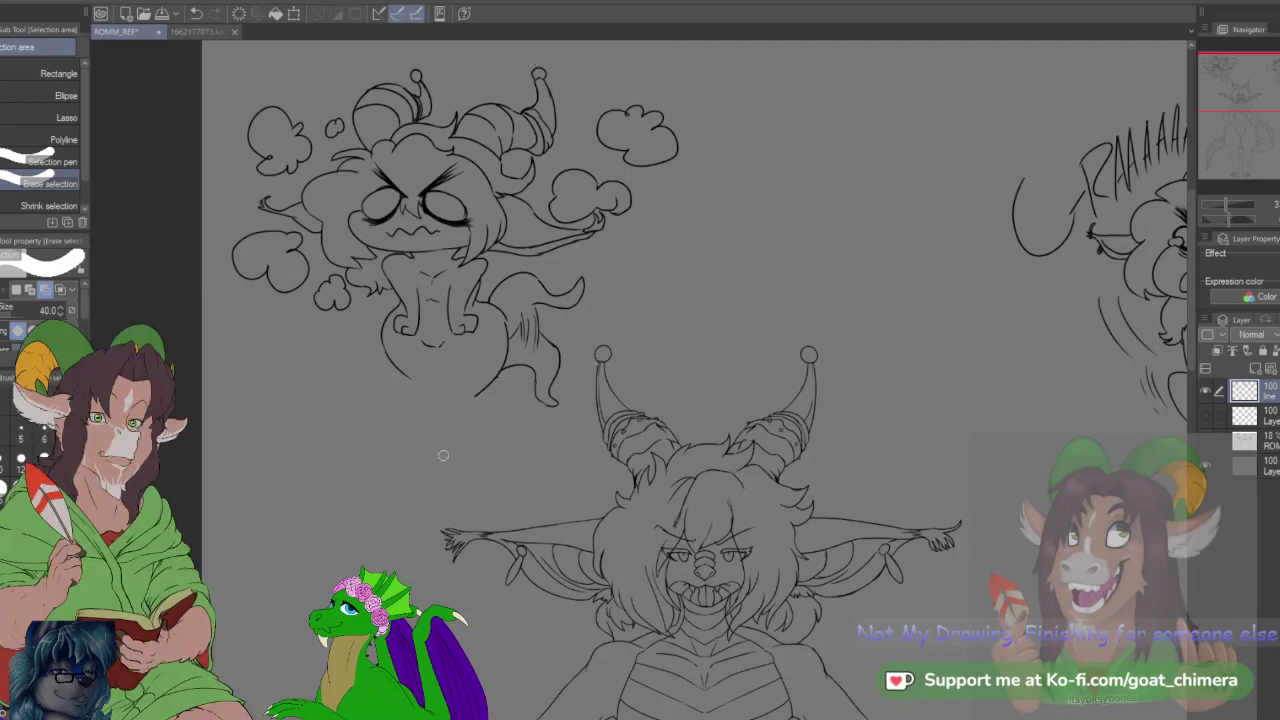
{"action": "scroll", "coordinate": [443, 455], "scroll_direction": "down", "scroll_amount": 3}
{"action": "scroll", "coordinate": [380, 380], "scroll_direction": "up", "scroll_amount": 4}
{"action": "scroll", "coordinate": [470, 403], "scroll_direction": "down", "scroll_amount": 2}
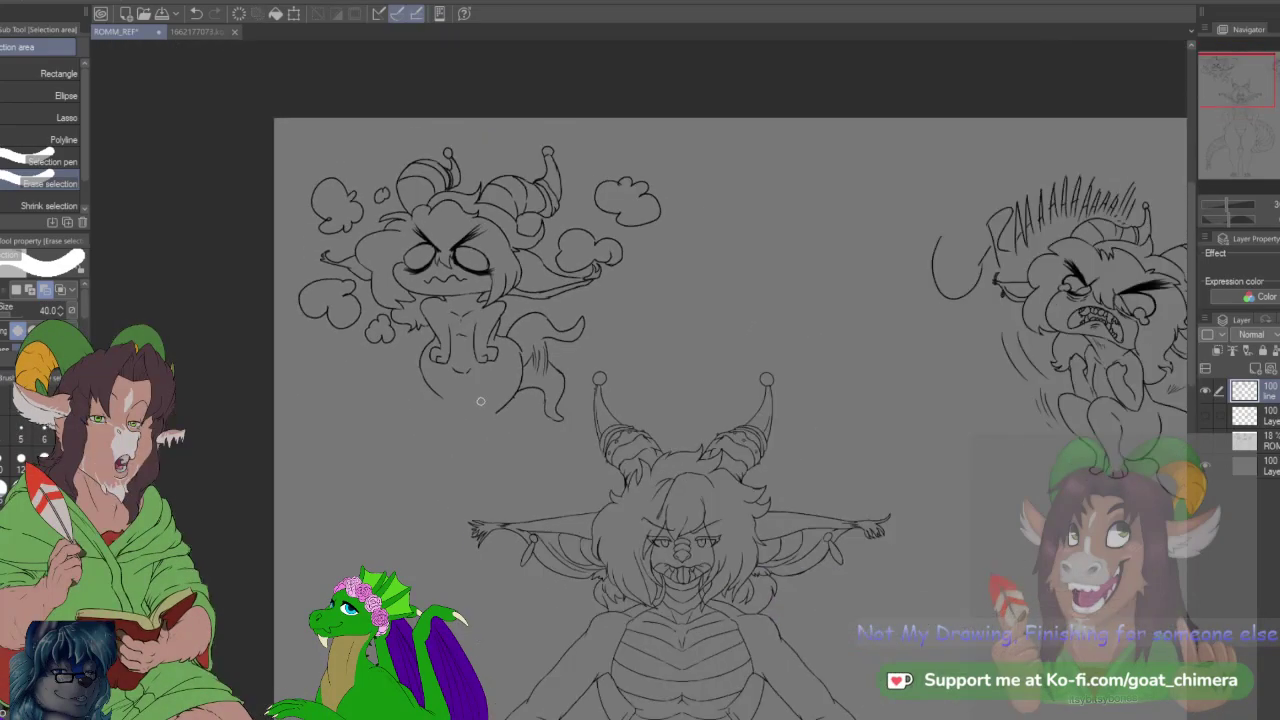
{"action": "scroll", "coordinate": [470, 406], "scroll_direction": "up", "scroll_amount": 1}
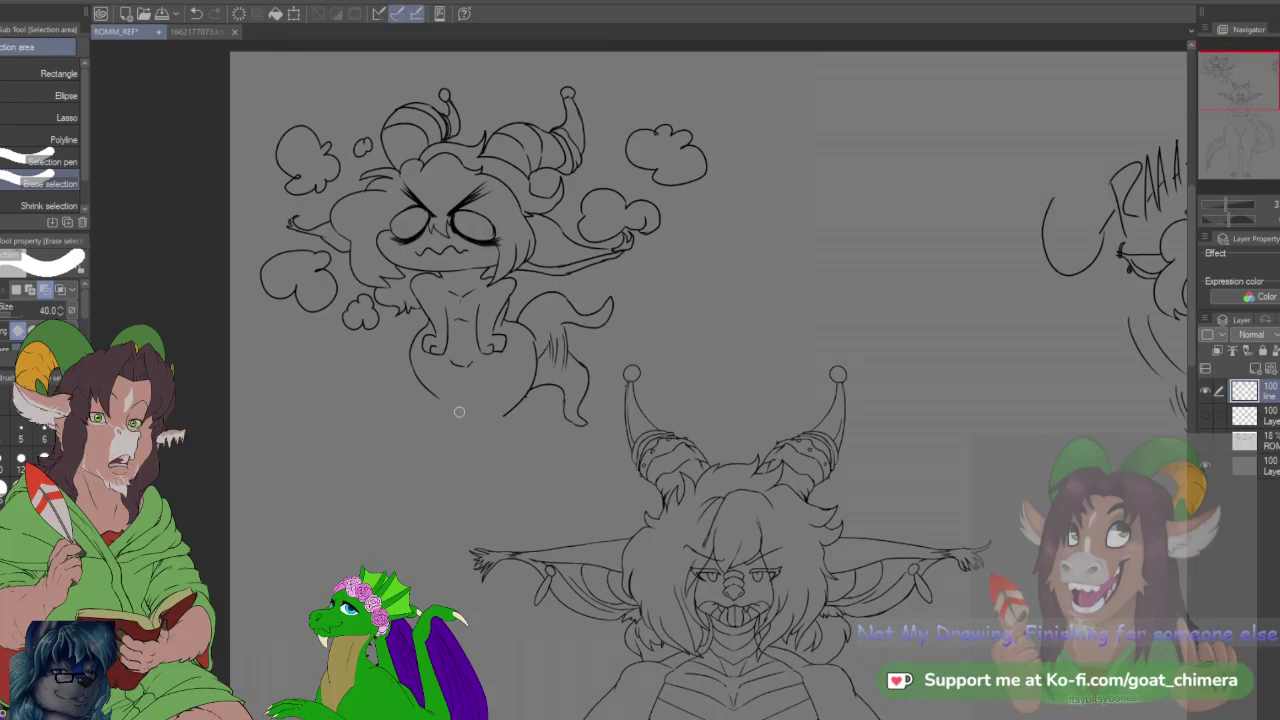
Step: Ink the scowling chibi's two short legs and feet below its hips, using the K Hard 2 brush at size 8
{"action": "key", "text": "b"}
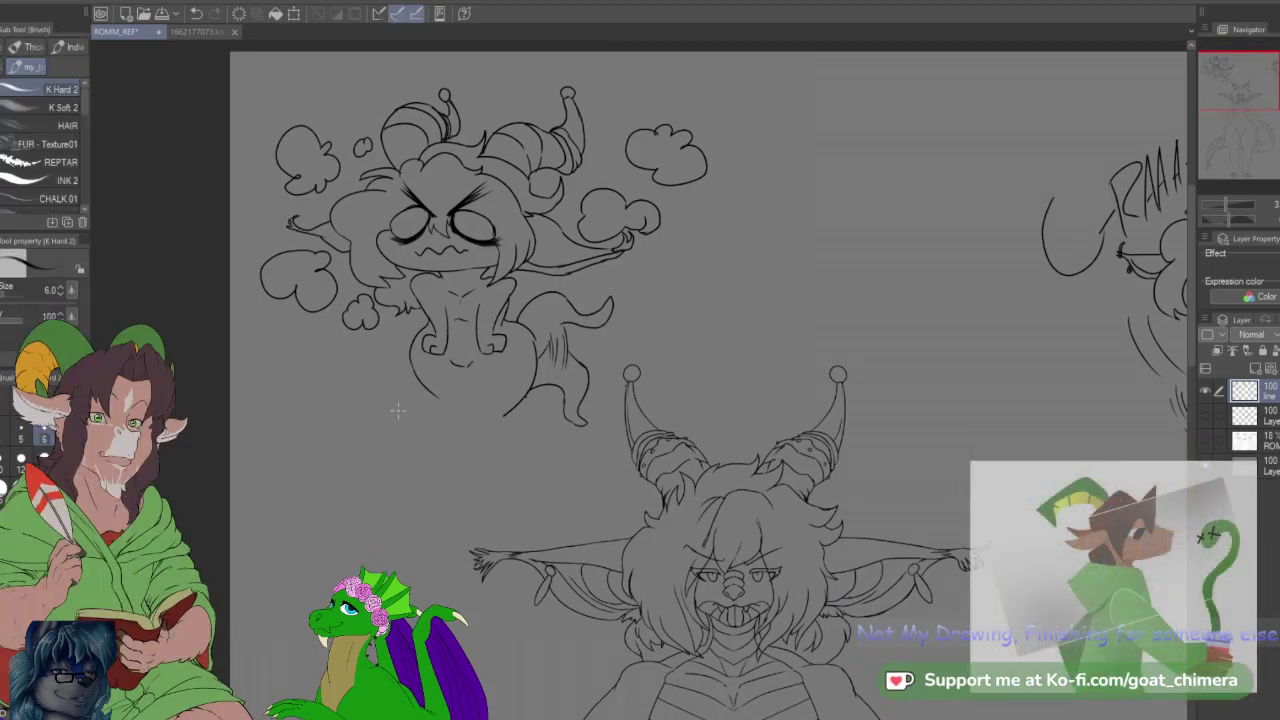
{"action": "key", "text": "bracketright"}
{"action": "key", "text": "bracketright"}
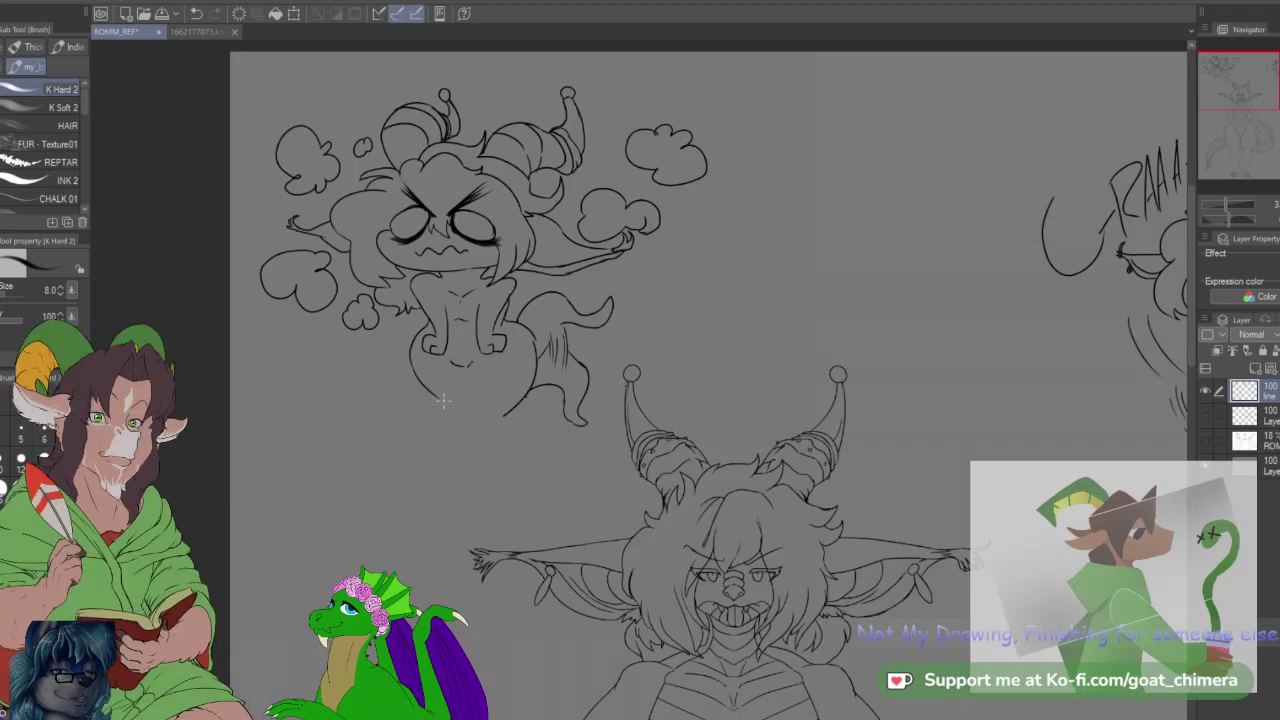
{"action": "left_click_drag", "start_coordinate": [438, 398], "coordinate": [458, 455]}
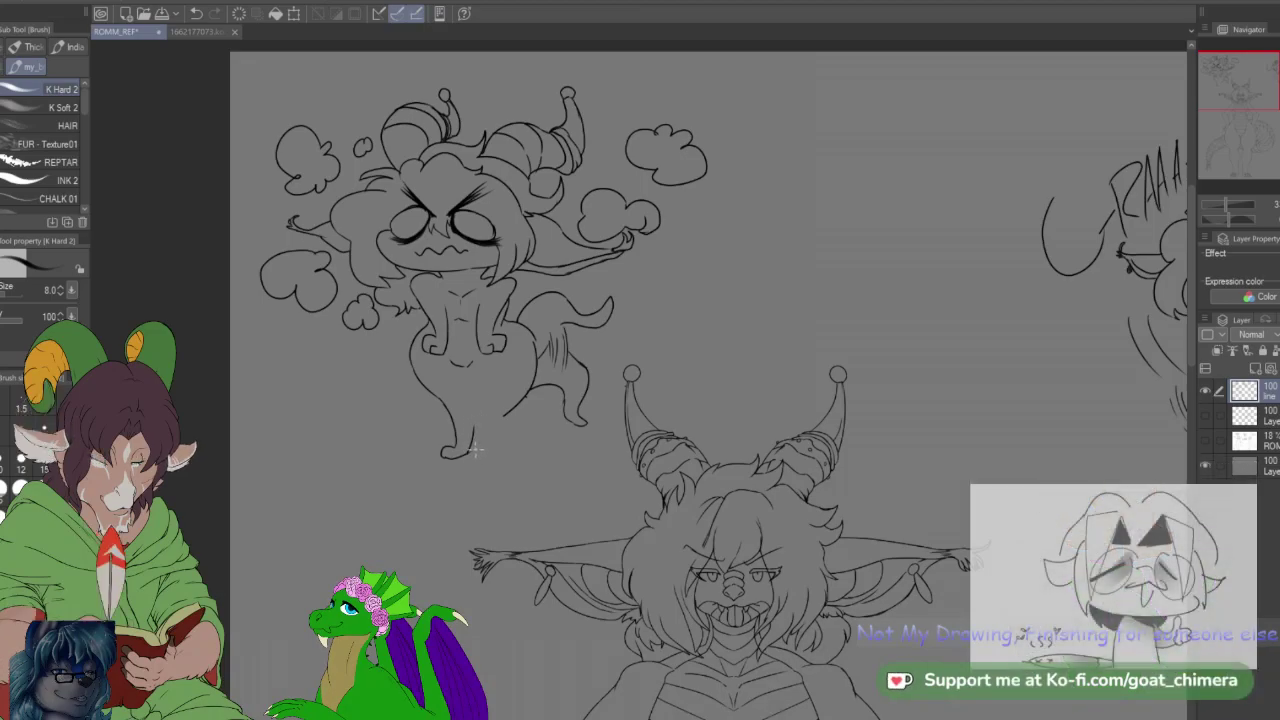
{"action": "mouse_move", "coordinate": [481, 455]}
{"action": "left_mouse_down"}
{"action": "mouse_move", "coordinate": [498, 448]}
{"action": "mouse_move", "coordinate": [501, 420]}
{"action": "left_mouse_up"}
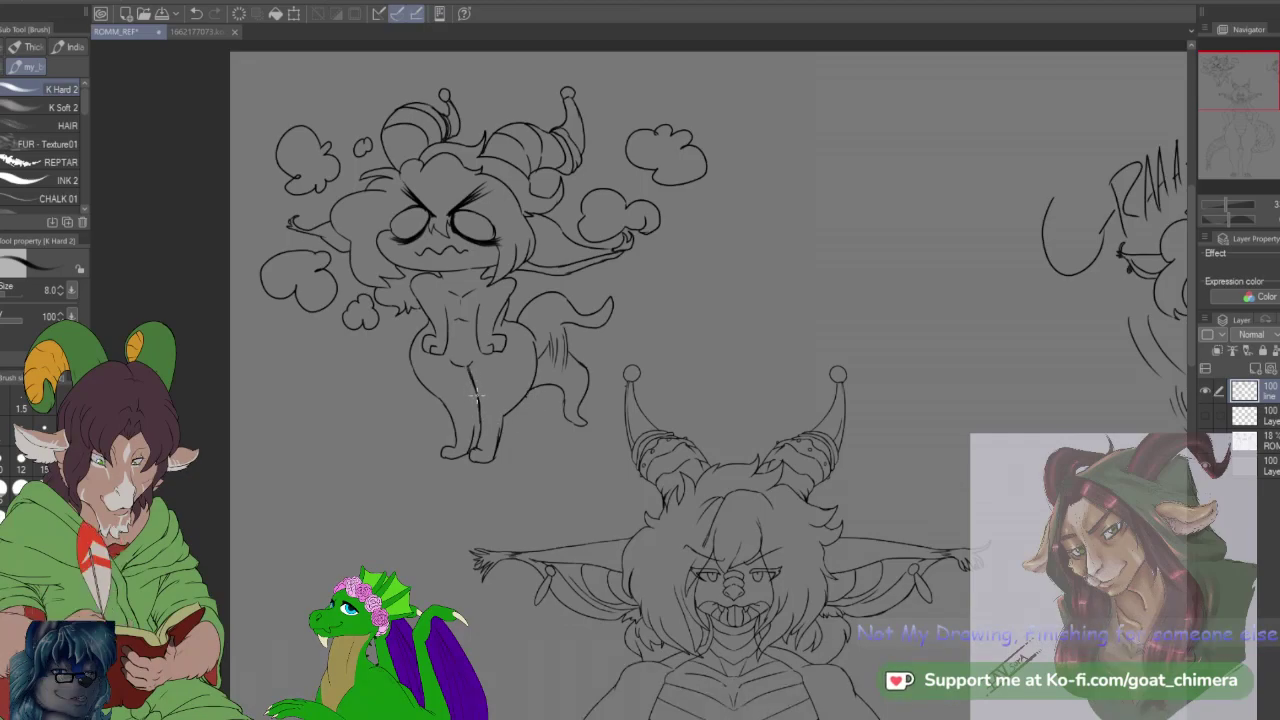
Step: Redraw the yelling chibi's rear hip line and erase its doubled body lines with the Hard eraser at size 15
{"action": "mouse_move", "coordinate": [1268, 93]}
{"action": "left_mouse_down"}
{"action": "mouse_move", "coordinate": [1279, 88]}
{"action": "mouse_move", "coordinate": [1247, 88]}
{"action": "mouse_move", "coordinate": [1279, 84]}
{"action": "left_mouse_up"}
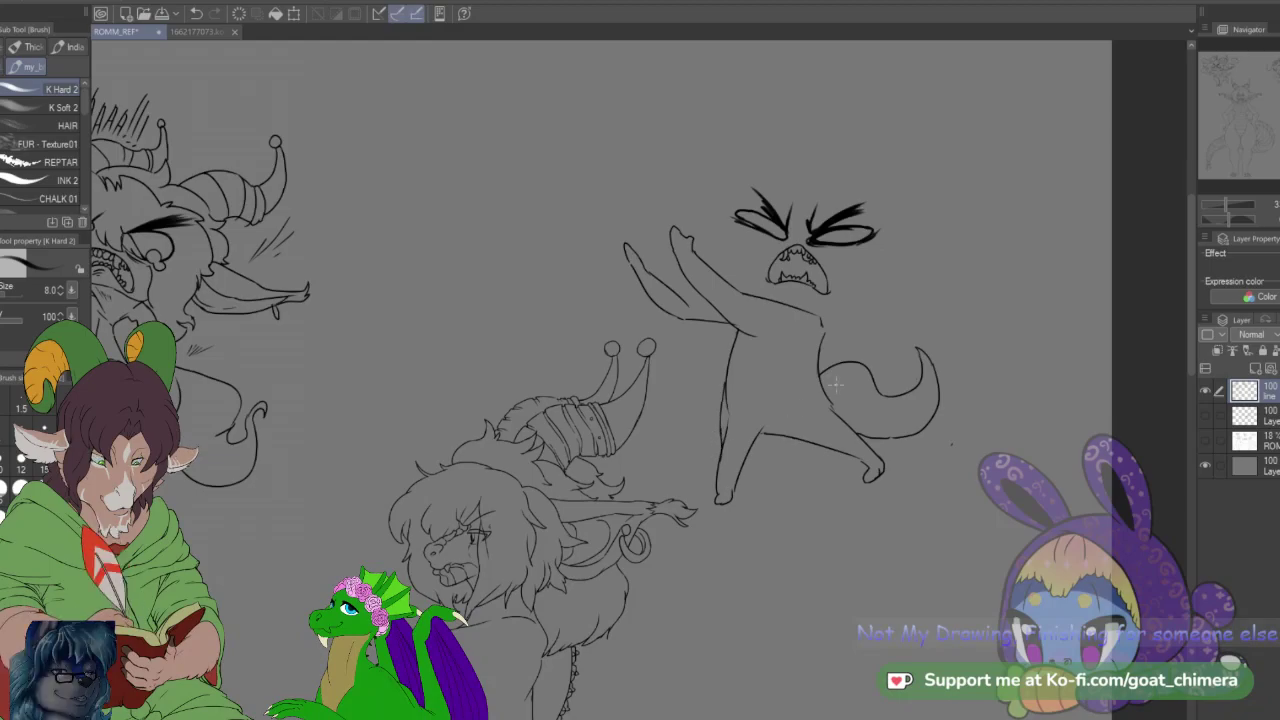
{"action": "left_click_drag", "start_coordinate": [826, 399], "coordinate": [850, 428]}
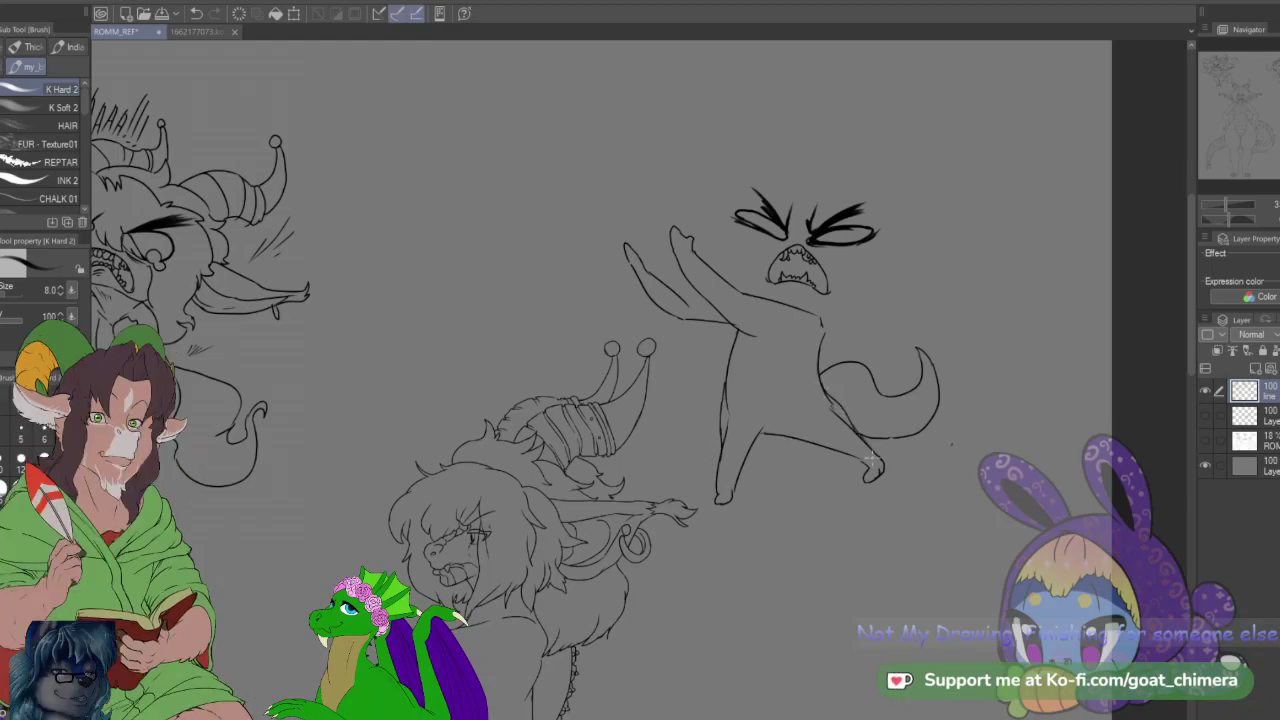
{"action": "key", "text": "e"}
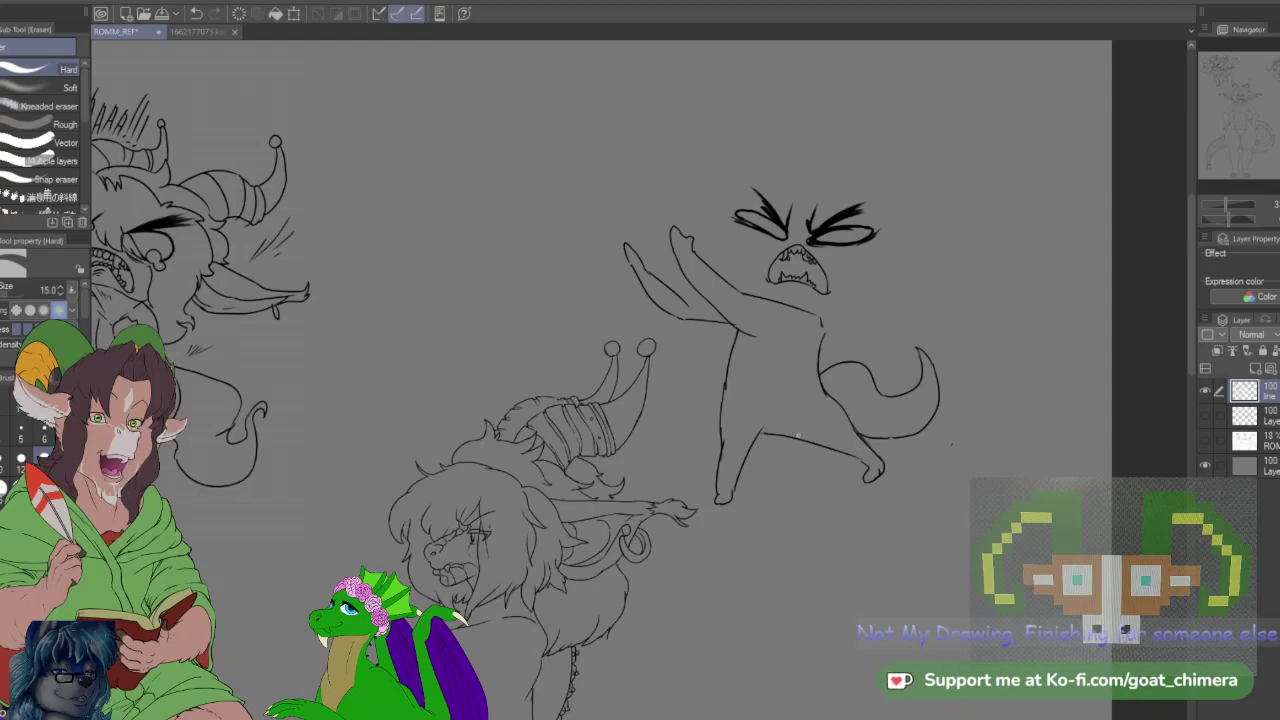
{"action": "key", "text": "b"}
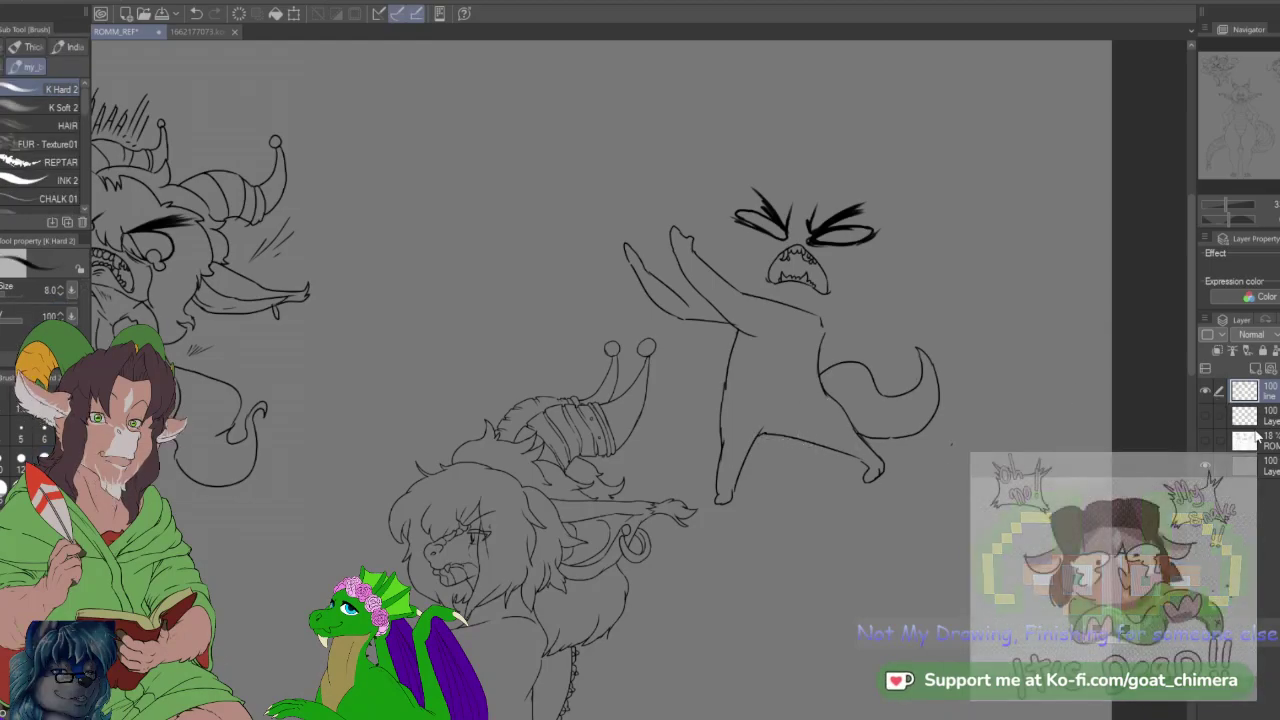
Step: Show the 18% rough sketch layer and ink the yelling chibi's cheek lines, forelock and hair beside the raised arms at brush size 8
{"action": "left_click", "coordinate": [1204, 437]}
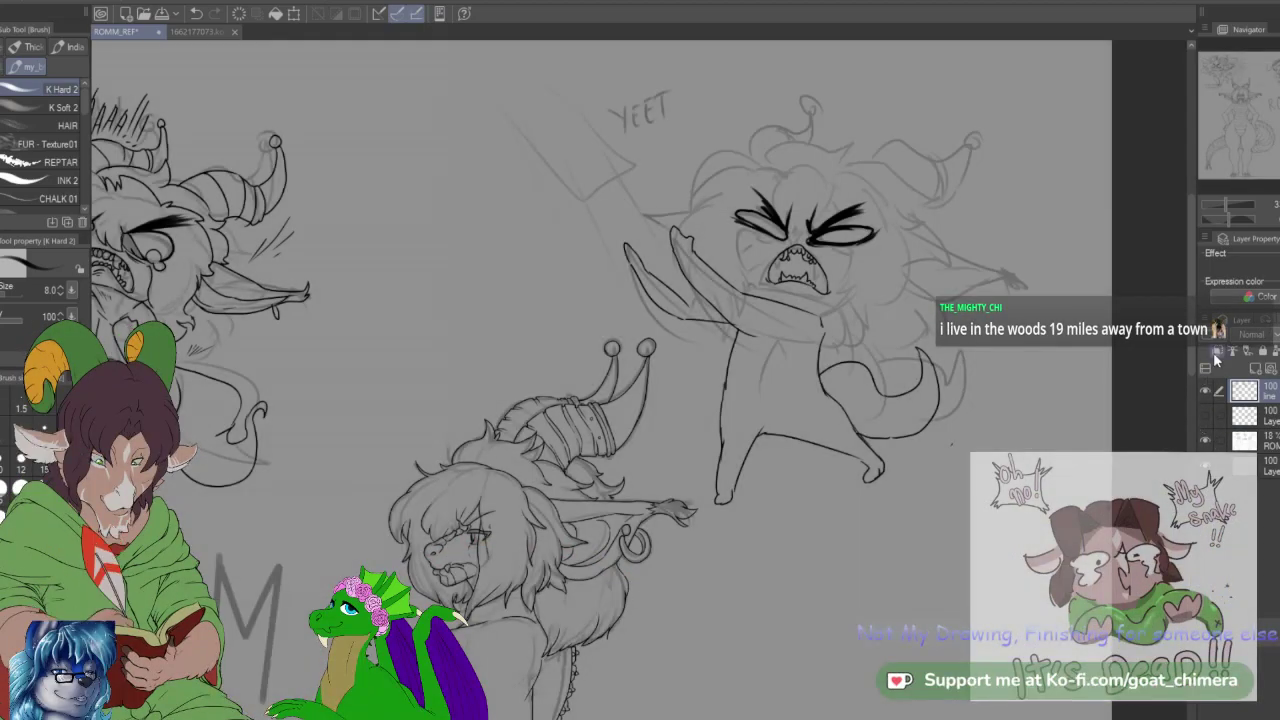
{"action": "scroll", "coordinate": [786, 156], "scroll_direction": "up", "scroll_amount": 2}
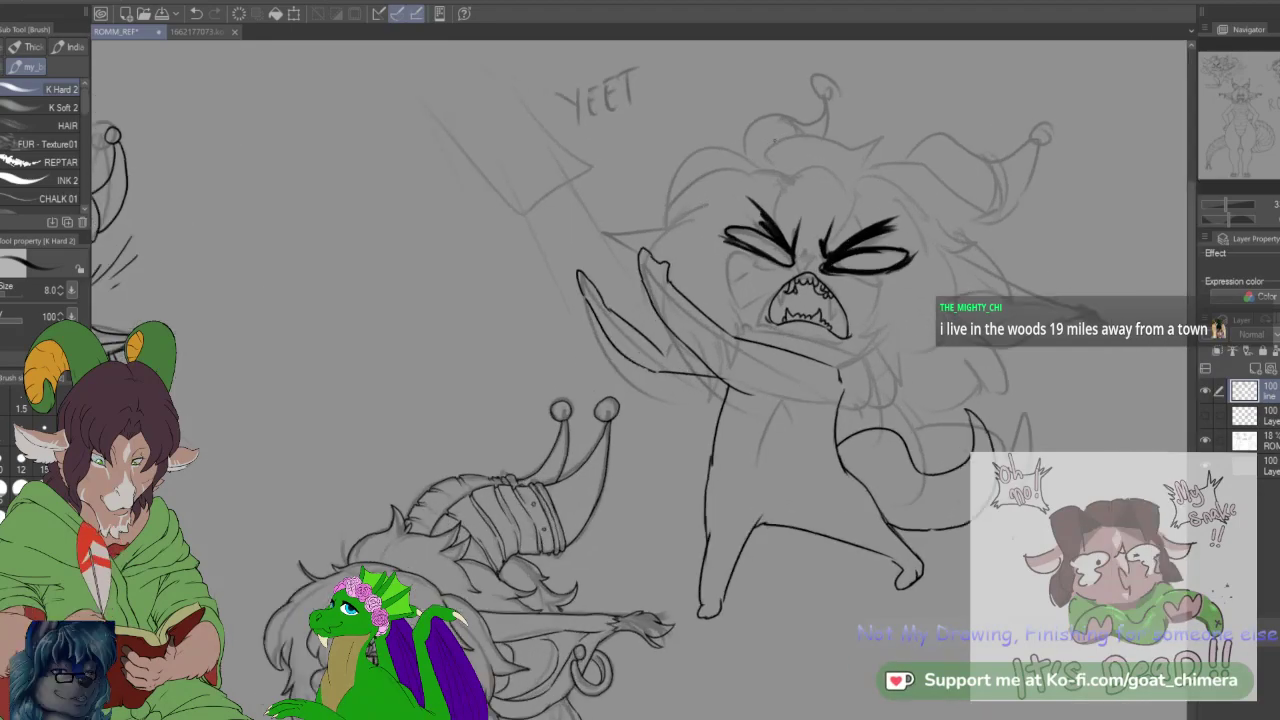
{"action": "scroll", "coordinate": [940, 148], "scroll_direction": "up", "scroll_amount": 3}
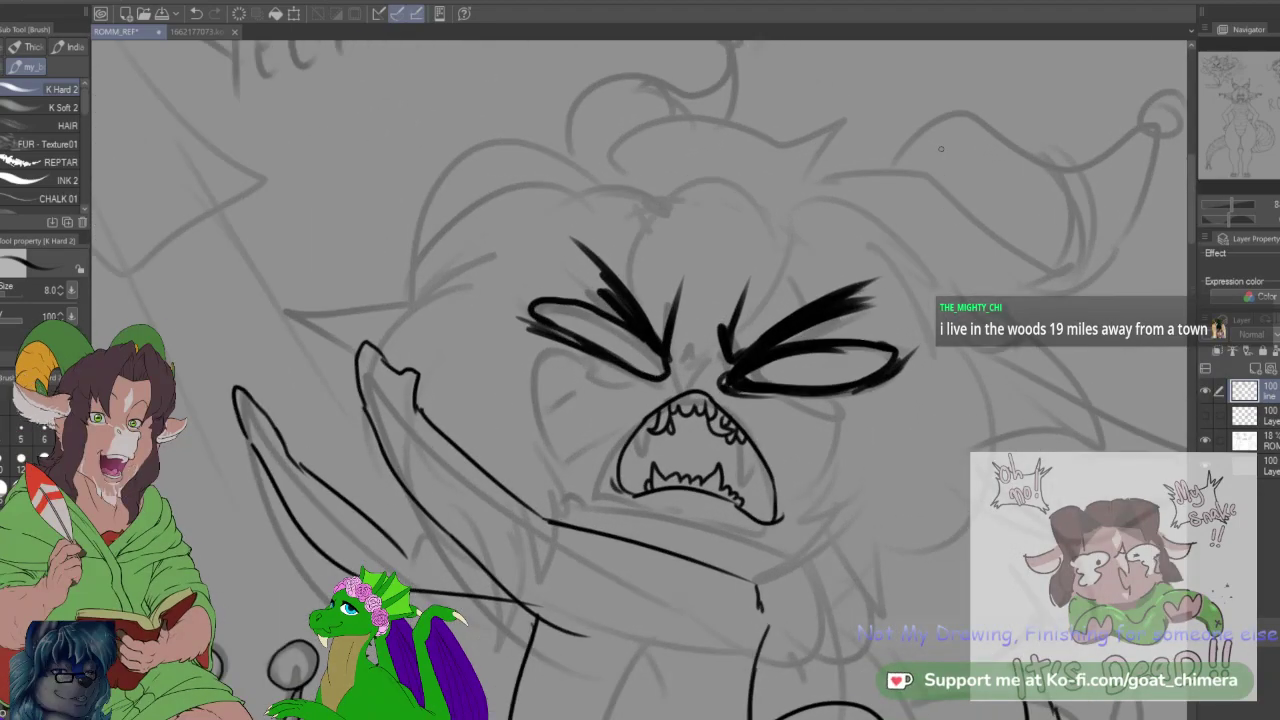
{"action": "scroll", "coordinate": [940, 148], "scroll_direction": "down", "scroll_amount": 1}
{"action": "scroll", "coordinate": [940, 148], "scroll_direction": "up", "scroll_amount": 2}
{"action": "scroll", "coordinate": [940, 148], "scroll_direction": "down", "scroll_amount": 2}
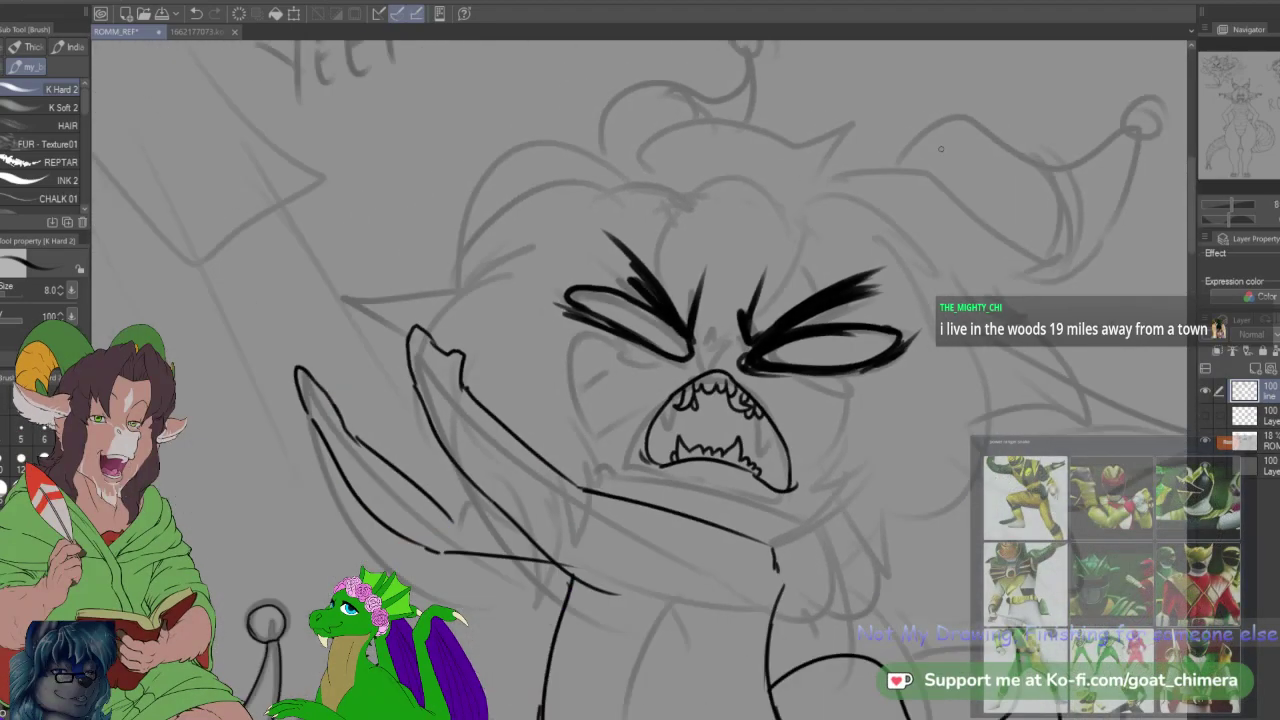
{"action": "scroll", "coordinate": [940, 148], "scroll_direction": "up", "scroll_amount": 1}
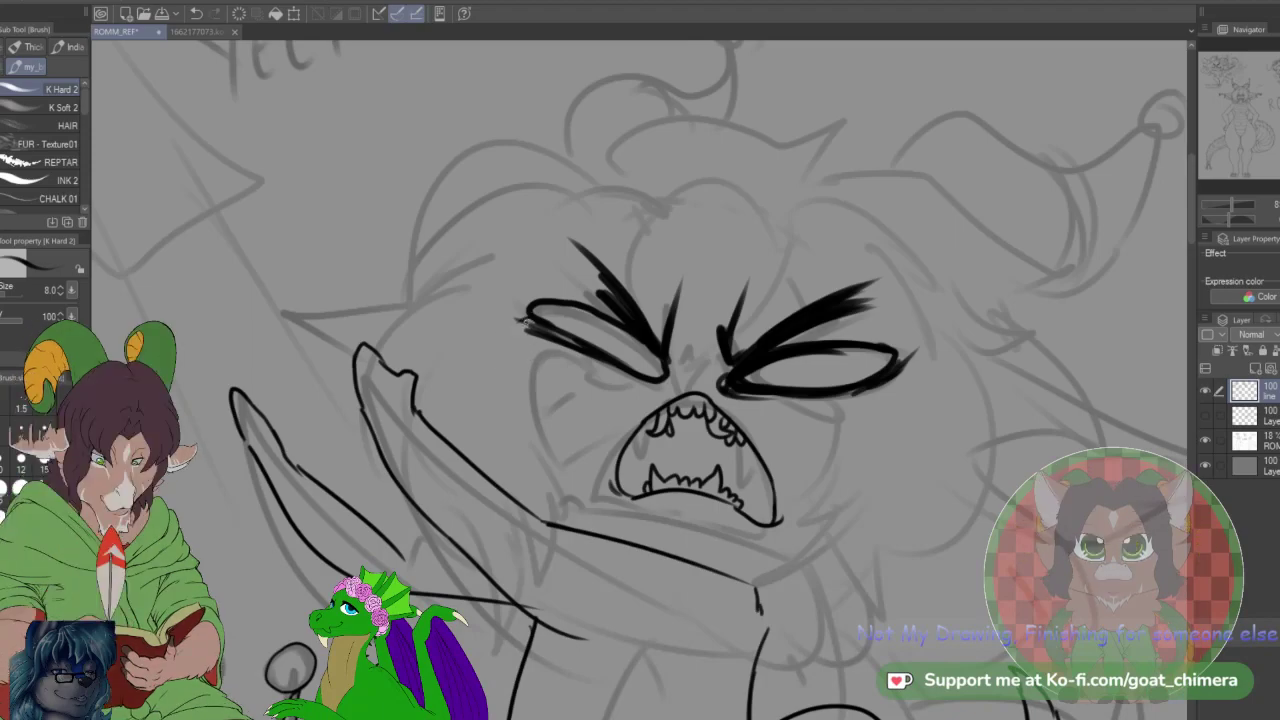
{"action": "mouse_move", "coordinate": [528, 322]}
{"action": "left_mouse_down"}
{"action": "mouse_move", "coordinate": [522, 456]}
{"action": "mouse_move", "coordinate": [565, 524]}
{"action": "mouse_move", "coordinate": [557, 515]}
{"action": "left_mouse_up"}
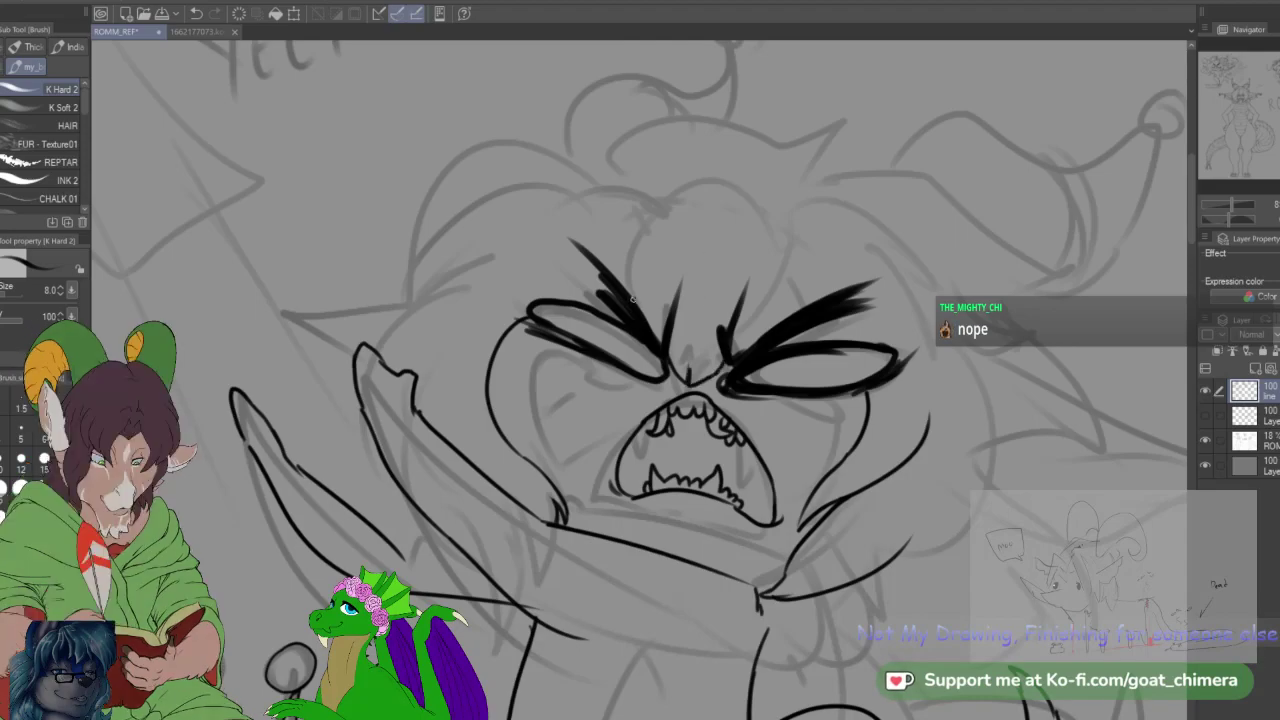
{"action": "left_click_drag", "start_coordinate": [622, 288], "coordinate": [666, 196]}
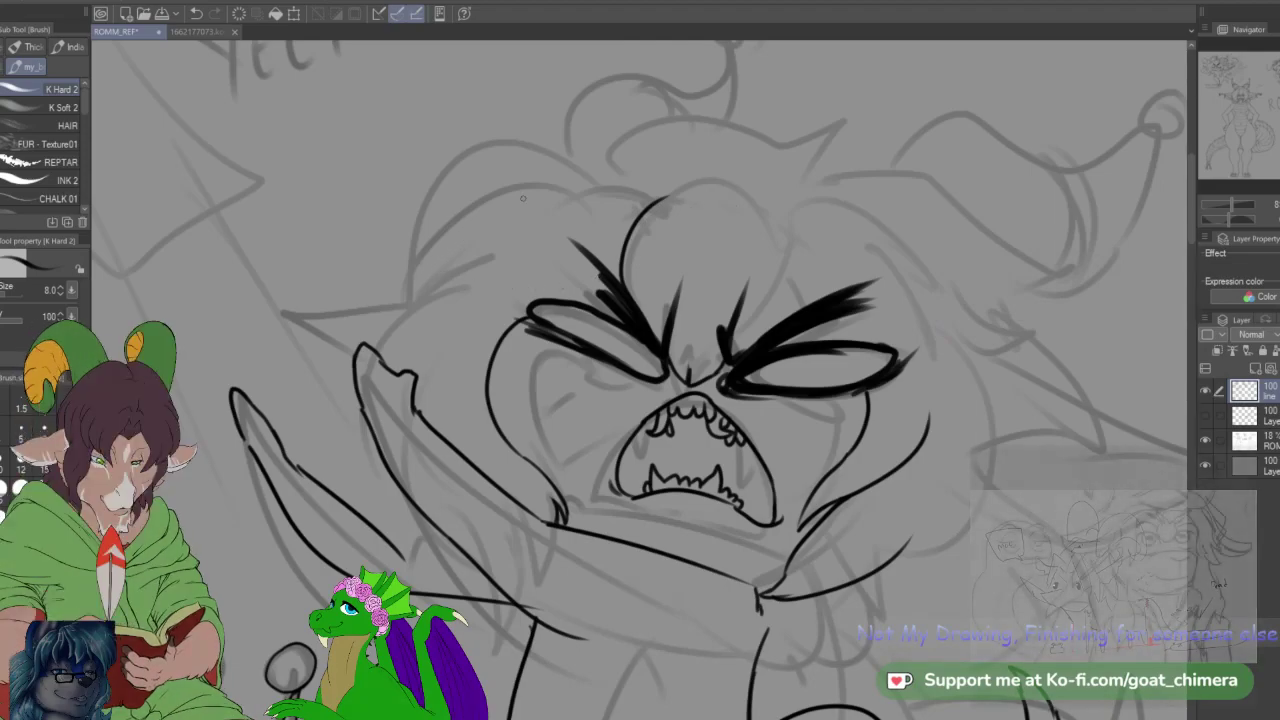
{"action": "mouse_move", "coordinate": [585, 188]}
{"action": "left_mouse_down"}
{"action": "mouse_move", "coordinate": [427, 241]}
{"action": "mouse_move", "coordinate": [368, 350]}
{"action": "left_mouse_up"}
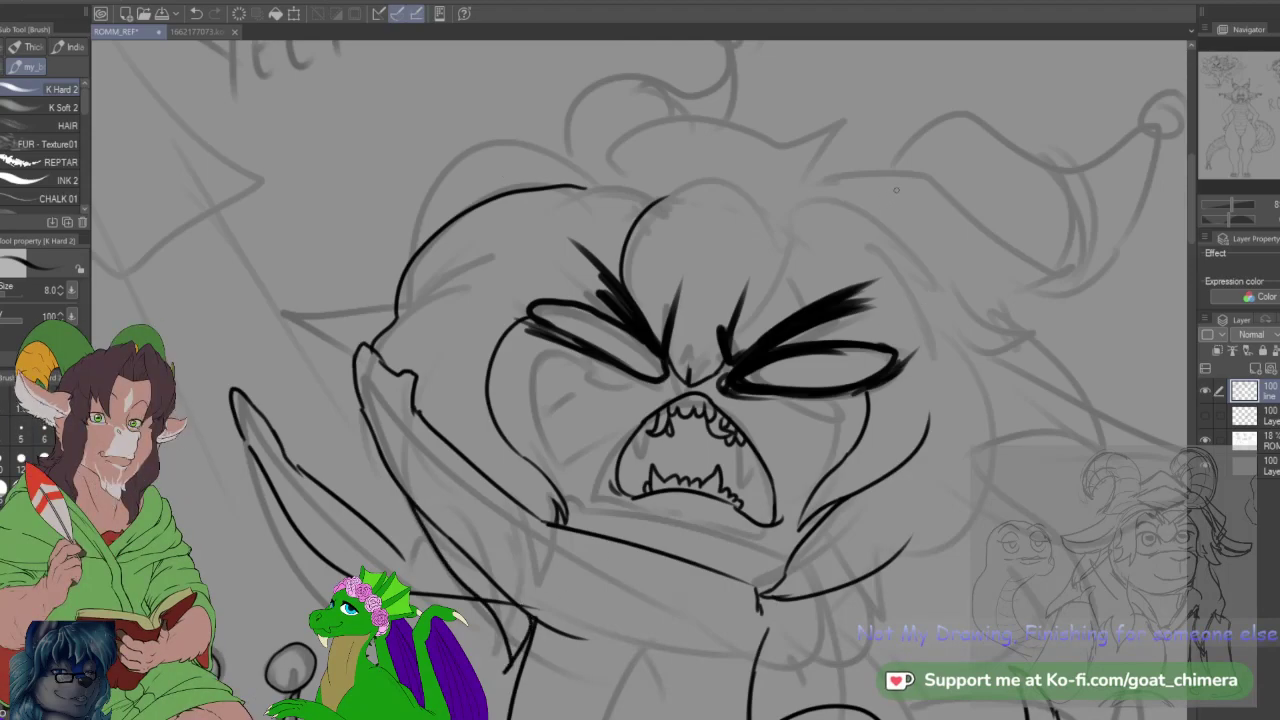
Step: Ink the yelling chibi's lower back hair with jagged pointed tufts just above the tail
{"action": "left_click_drag", "start_coordinate": [700, 420], "coordinate": [531, 298]}
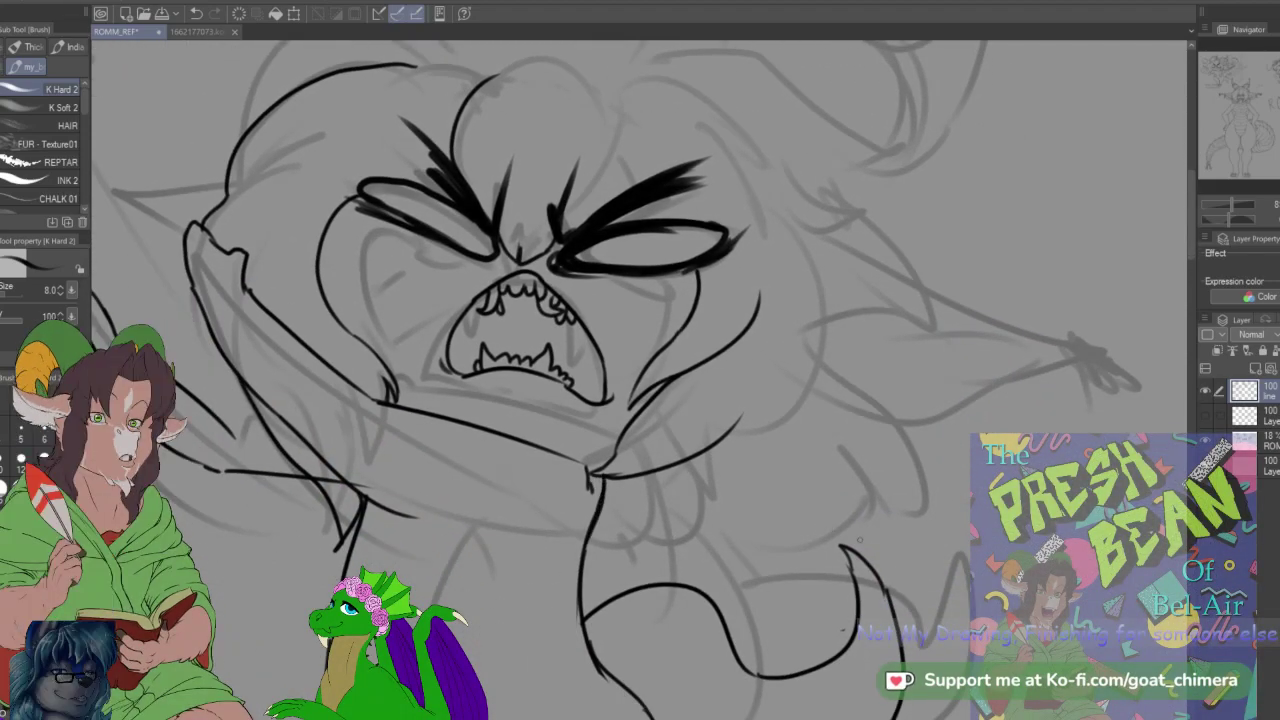
{"action": "mouse_move", "coordinate": [873, 510]}
{"action": "left_mouse_down"}
{"action": "mouse_move", "coordinate": [868, 528]}
{"action": "mouse_move", "coordinate": [880, 489]}
{"action": "mouse_move", "coordinate": [922, 533]}
{"action": "left_mouse_up"}
{"action": "left_click_drag", "start_coordinate": [900, 426], "coordinate": [933, 476]}
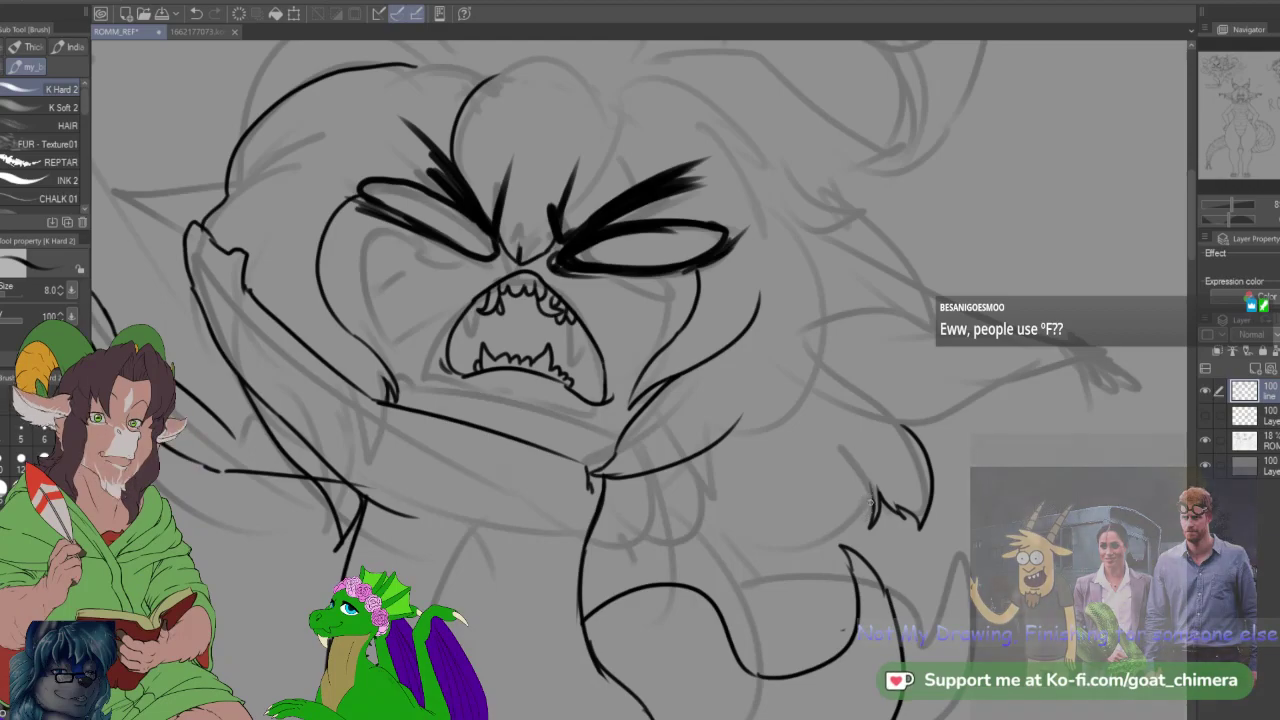
{"action": "left_click_drag", "start_coordinate": [874, 500], "coordinate": [844, 447]}
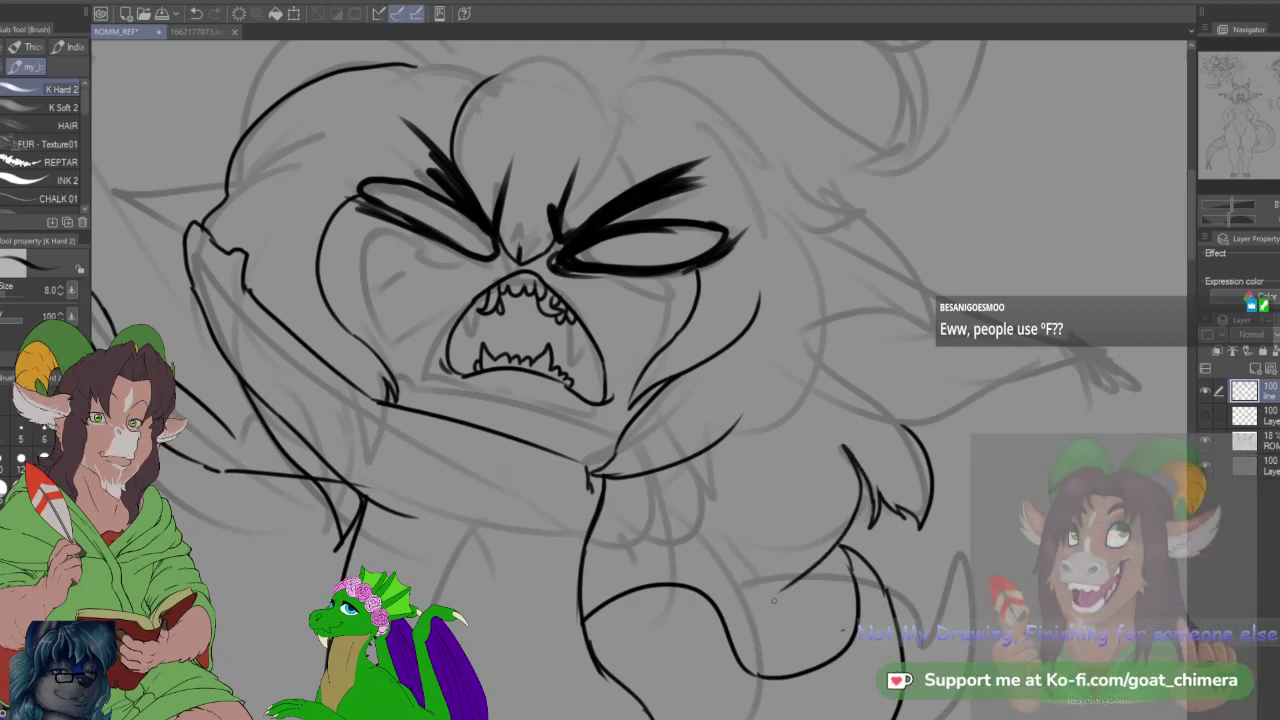
{"action": "mouse_move", "coordinate": [778, 597]}
{"action": "left_mouse_down"}
{"action": "mouse_move", "coordinate": [767, 614]}
{"action": "mouse_move", "coordinate": [784, 639]}
{"action": "left_mouse_up"}
{"action": "left_click_drag", "start_coordinate": [732, 562], "coordinate": [713, 595]}
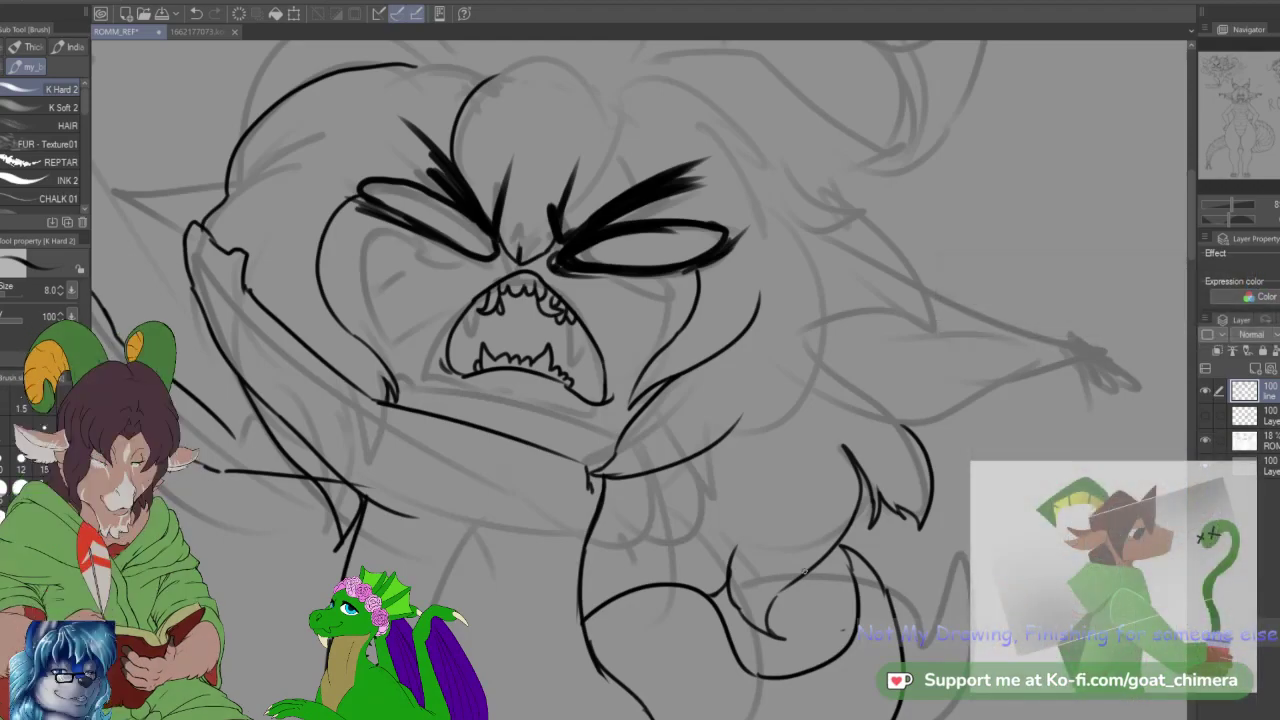
Step: Ink the outer side of the yelling chibi's hair with small spiky tufts above the outstretched ear
{"action": "mouse_move", "coordinate": [788, 208]}
{"action": "left_mouse_down"}
{"action": "mouse_move", "coordinate": [829, 272]}
{"action": "mouse_move", "coordinate": [751, 486]}
{"action": "mouse_move", "coordinate": [707, 460]}
{"action": "left_mouse_up"}
{"action": "mouse_move", "coordinate": [728, 418]}
{"action": "left_mouse_down"}
{"action": "mouse_move", "coordinate": [826, 494]}
{"action": "mouse_move", "coordinate": [606, 588]}
{"action": "left_mouse_up"}
{"action": "mouse_move", "coordinate": [693, 399]}
{"action": "left_mouse_down"}
{"action": "mouse_move", "coordinate": [645, 375]}
{"action": "mouse_move", "coordinate": [698, 344]}
{"action": "mouse_move", "coordinate": [714, 298]}
{"action": "mouse_move", "coordinate": [742, 292]}
{"action": "mouse_move", "coordinate": [657, 254]}
{"action": "mouse_move", "coordinate": [626, 258]}
{"action": "left_mouse_up"}
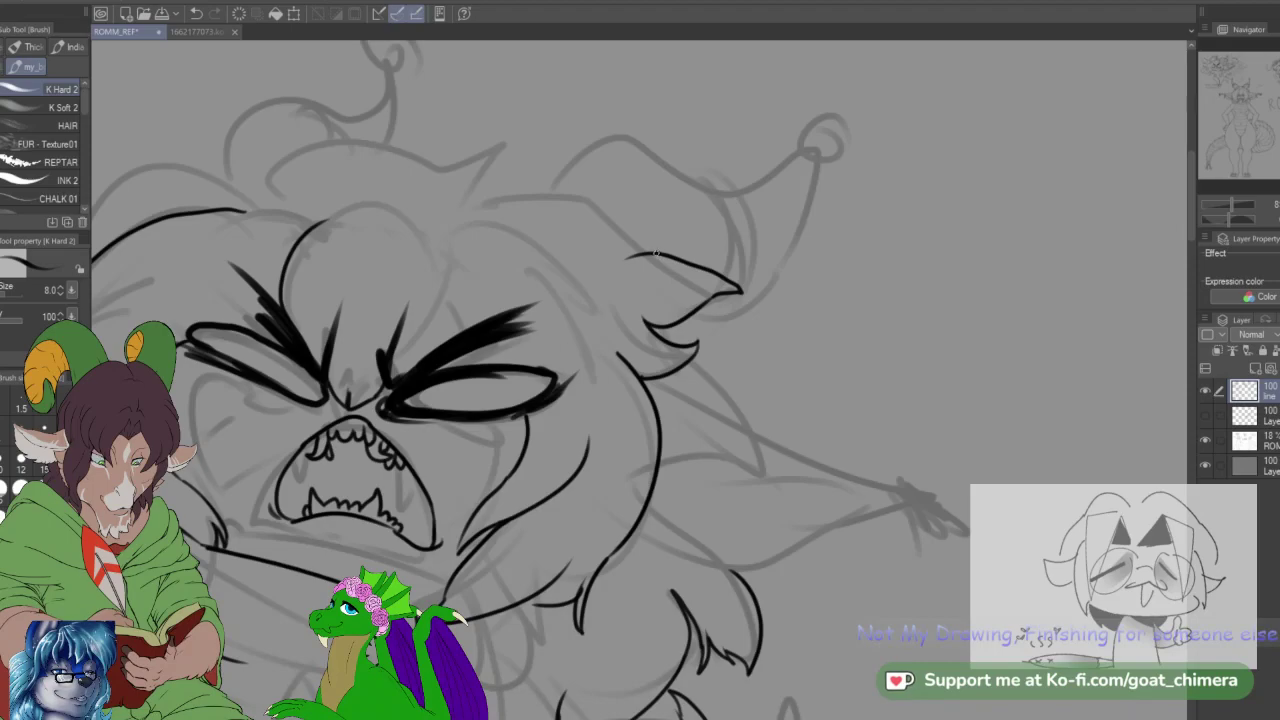
Step: Ink the top of the yelling chibi's hair, including the rounded crown, the upright pointed tuft and the rear hair bulge
{"action": "mouse_move", "coordinate": [586, 187]}
{"action": "left_mouse_down"}
{"action": "mouse_move", "coordinate": [525, 182]}
{"action": "mouse_move", "coordinate": [455, 207]}
{"action": "left_mouse_up"}
{"action": "left_click_drag", "start_coordinate": [690, 288], "coordinate": [380, 312]}
{"action": "scroll", "coordinate": [346, 335], "scroll_direction": "up", "scroll_amount": 2}
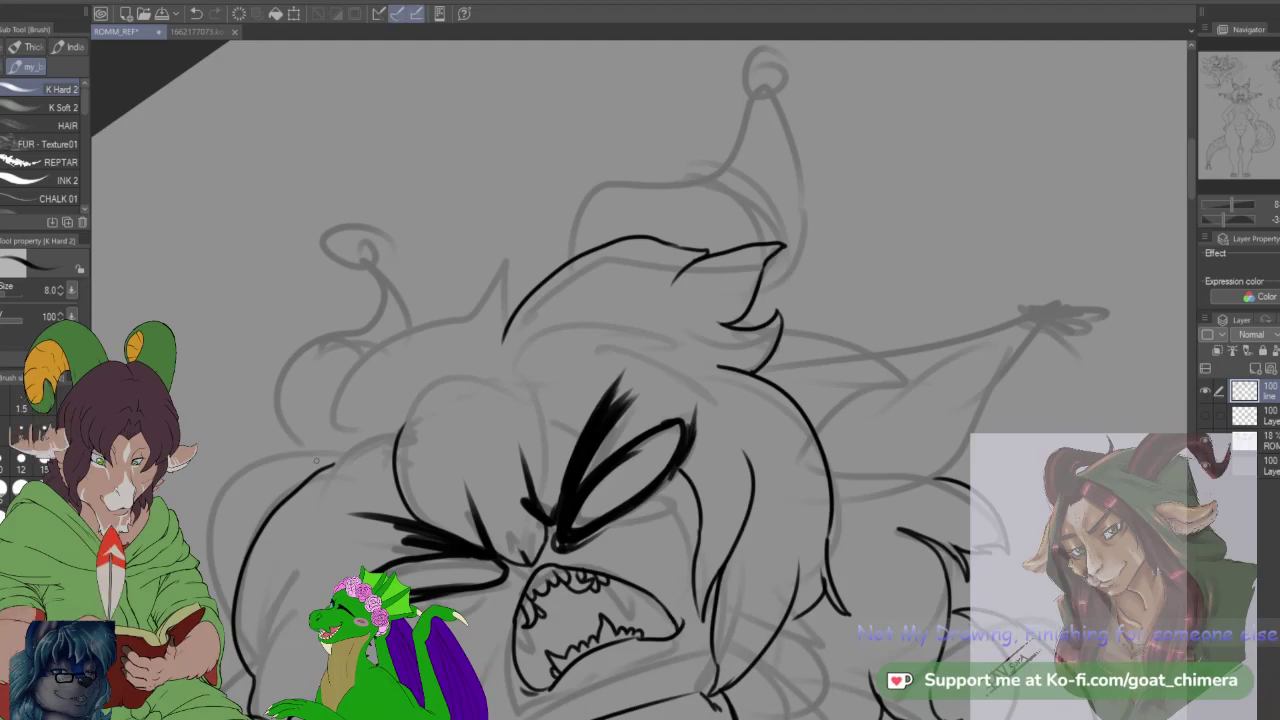
{"action": "left_click_drag", "start_coordinate": [309, 469], "coordinate": [340, 382]}
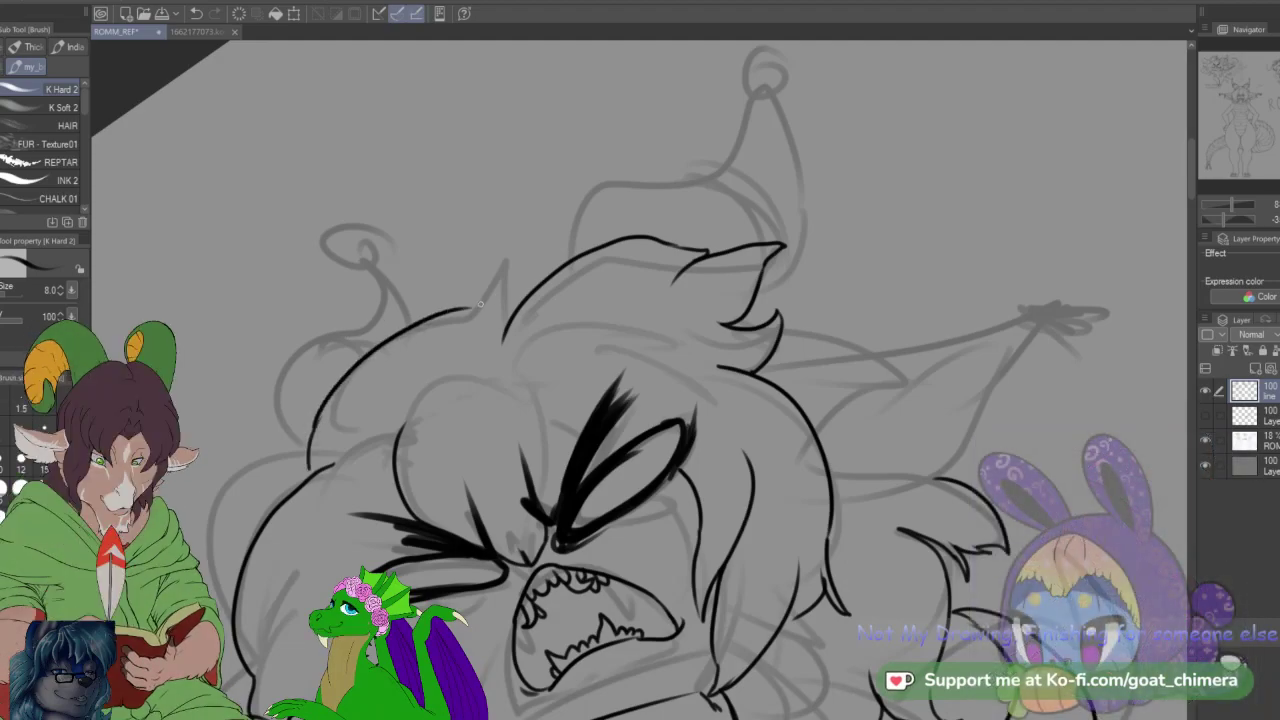
{"action": "mouse_move", "coordinate": [502, 282]}
{"action": "left_mouse_down"}
{"action": "mouse_move", "coordinate": [515, 237]}
{"action": "mouse_move", "coordinate": [528, 300]}
{"action": "left_mouse_up"}
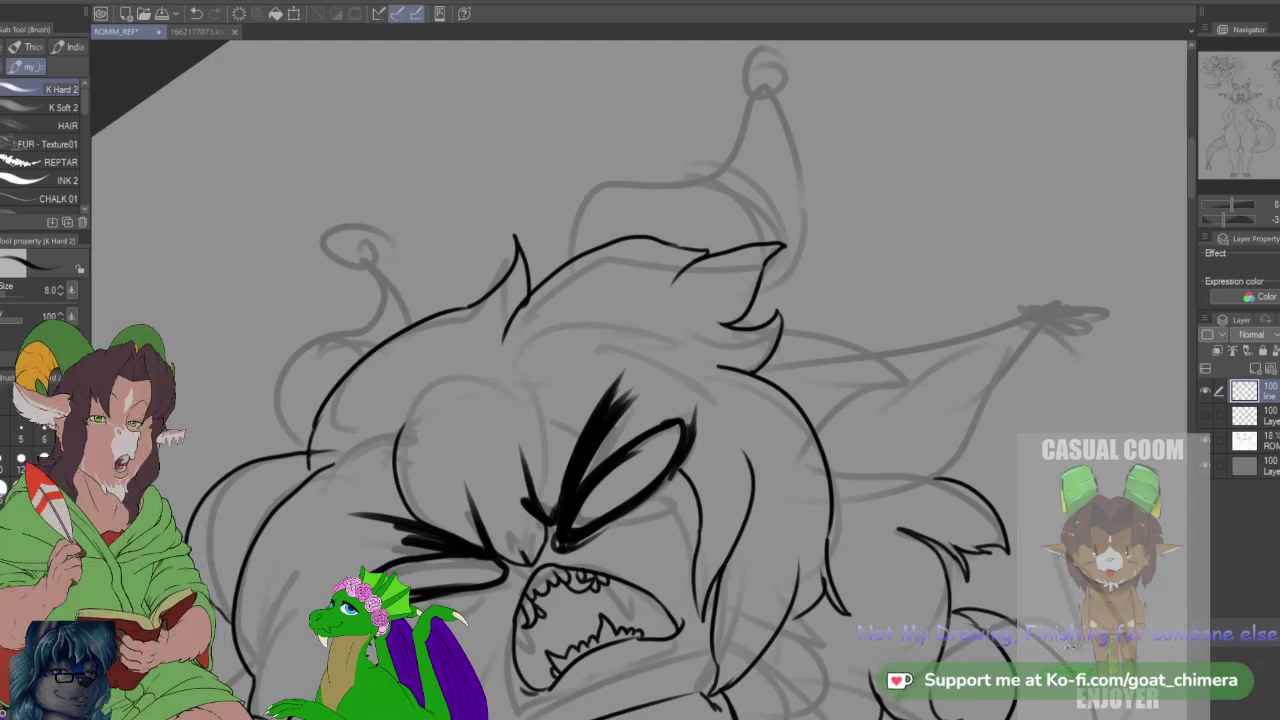
Step: Ink the yelling chibi's small far horn behind the crown, with its banded ring and curved tip
{"action": "scroll", "coordinate": [1020, 430], "scroll_direction": "down", "scroll_amount": 1}
{"action": "scroll", "coordinate": [790, 413], "scroll_direction": "down", "scroll_amount": 2}
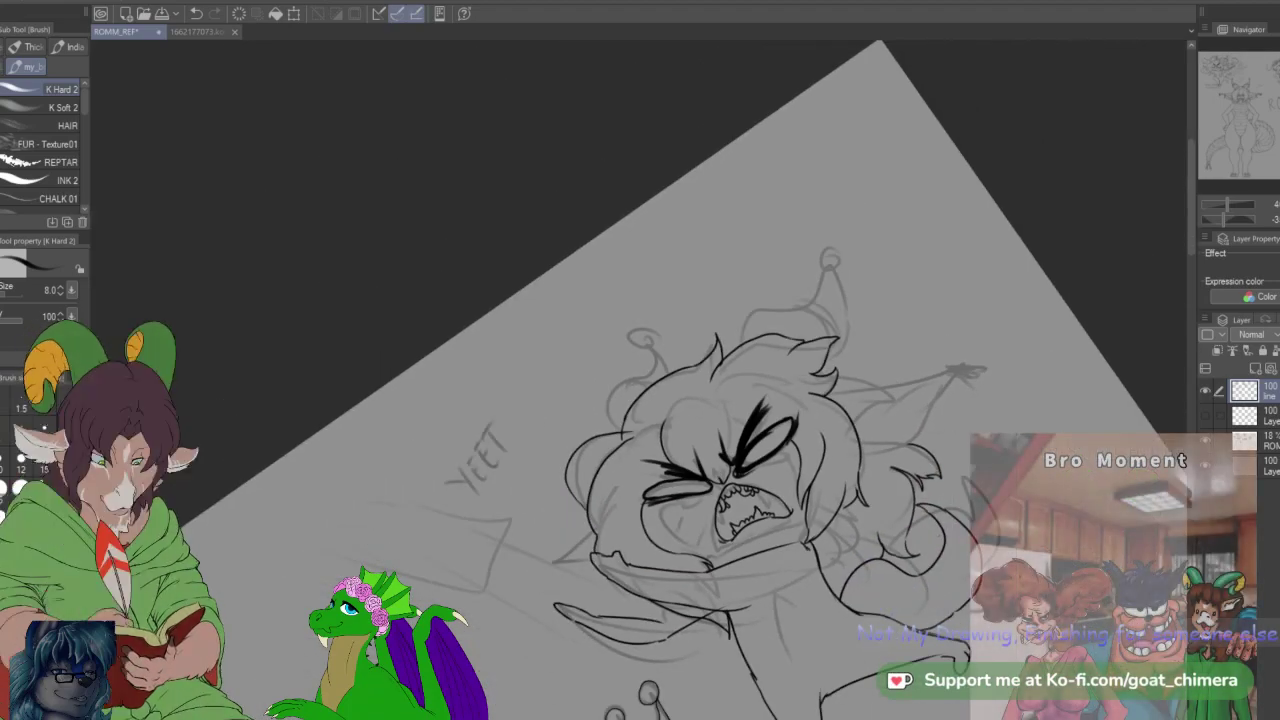
{"action": "scroll", "coordinate": [654, 352], "scroll_direction": "up", "scroll_amount": 2}
{"action": "scroll", "coordinate": [654, 352], "scroll_direction": "down", "scroll_amount": 1}
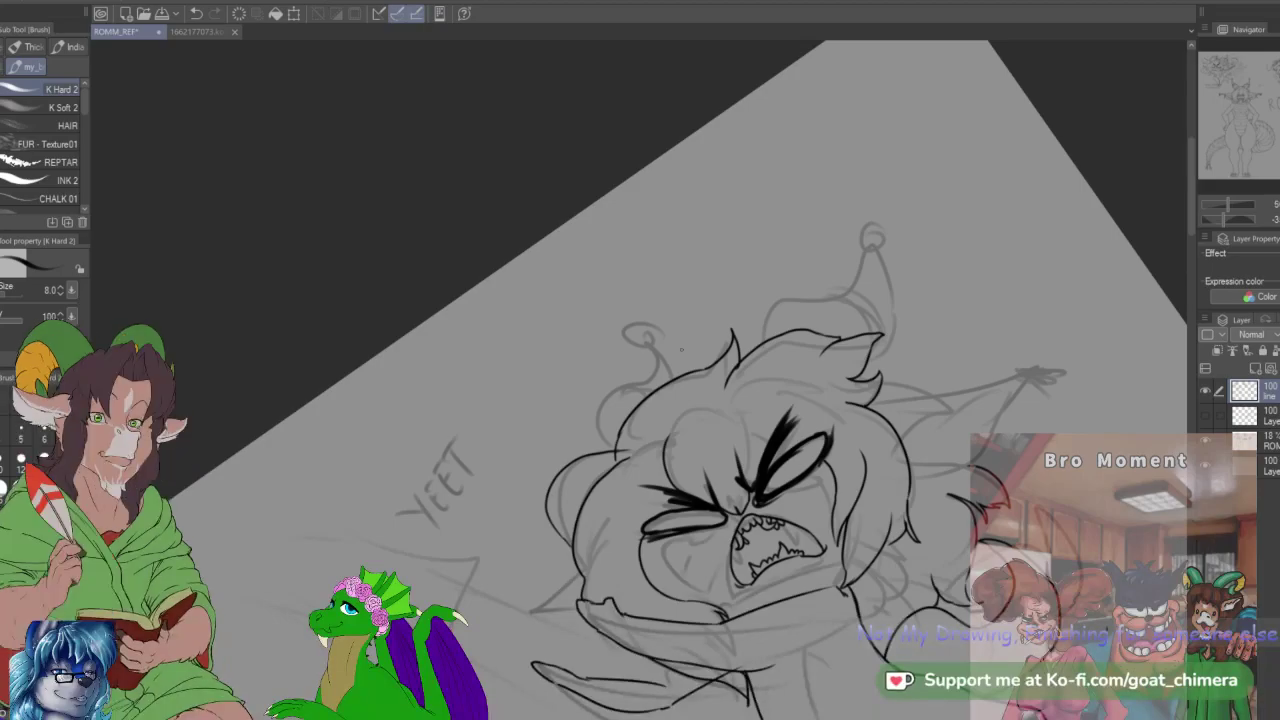
{"action": "scroll", "coordinate": [681, 349], "scroll_direction": "up", "scroll_amount": 3}
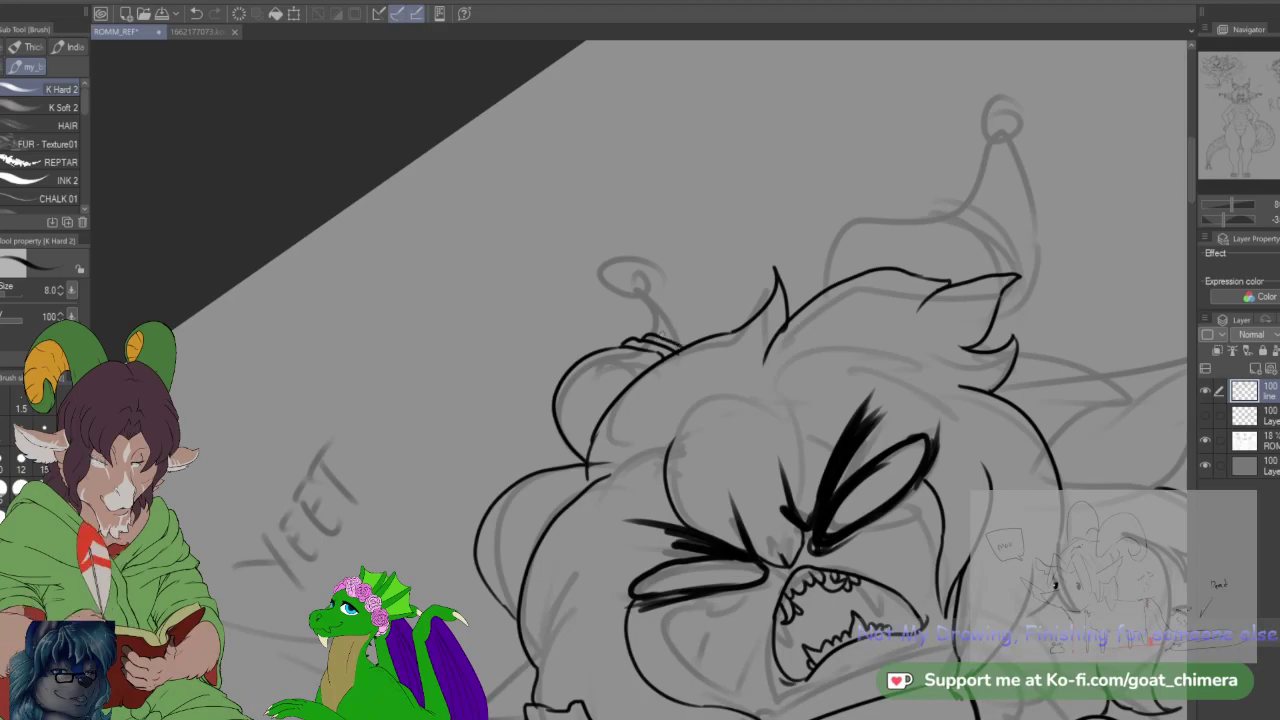
{"action": "mouse_move", "coordinate": [656, 330]}
{"action": "left_mouse_down"}
{"action": "mouse_move", "coordinate": [643, 293]}
{"action": "mouse_move", "coordinate": [653, 285]}
{"action": "mouse_move", "coordinate": [690, 340]}
{"action": "left_mouse_up"}
Step: Ink the yelling chibi's large near horn with its curved base, double band, pointed tip and round ball end
{"action": "mouse_move", "coordinate": [808, 292]}
{"action": "left_mouse_down"}
{"action": "mouse_move", "coordinate": [827, 242]}
{"action": "mouse_move", "coordinate": [904, 219]}
{"action": "mouse_move", "coordinate": [879, 214]}
{"action": "mouse_move", "coordinate": [942, 217]}
{"action": "left_mouse_up"}
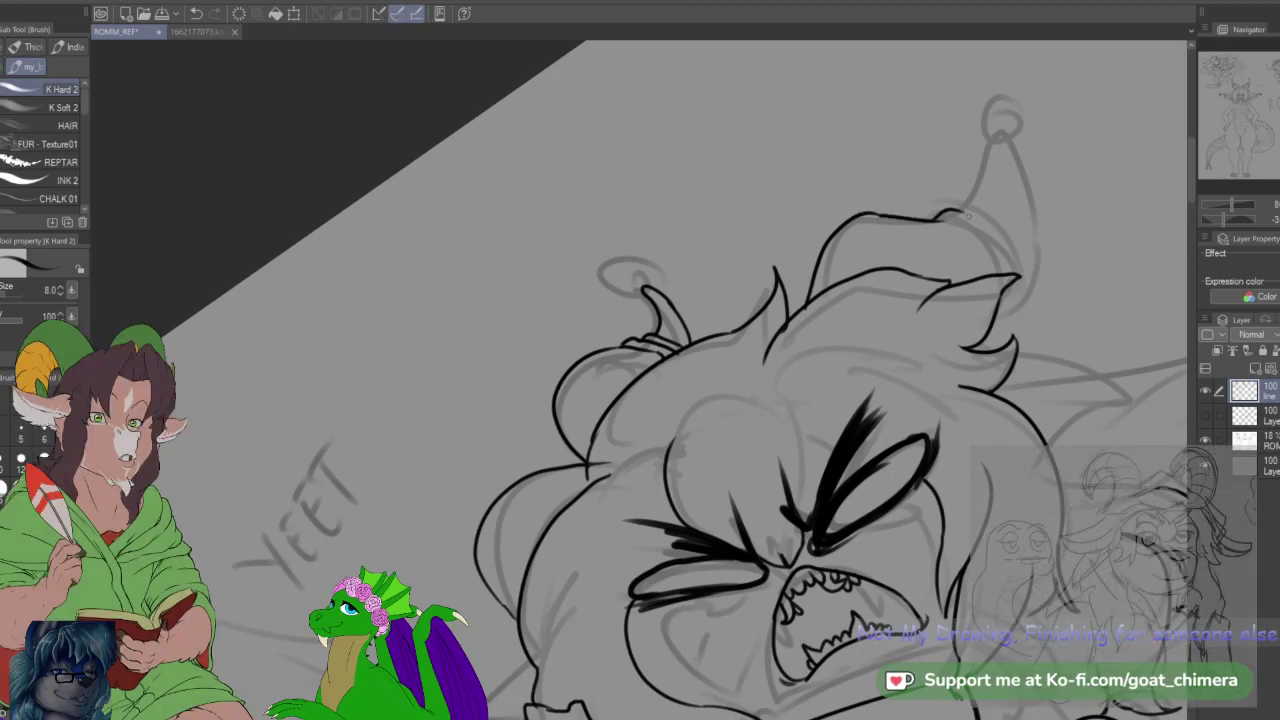
{"action": "left_click_drag", "start_coordinate": [942, 220], "coordinate": [990, 269]}
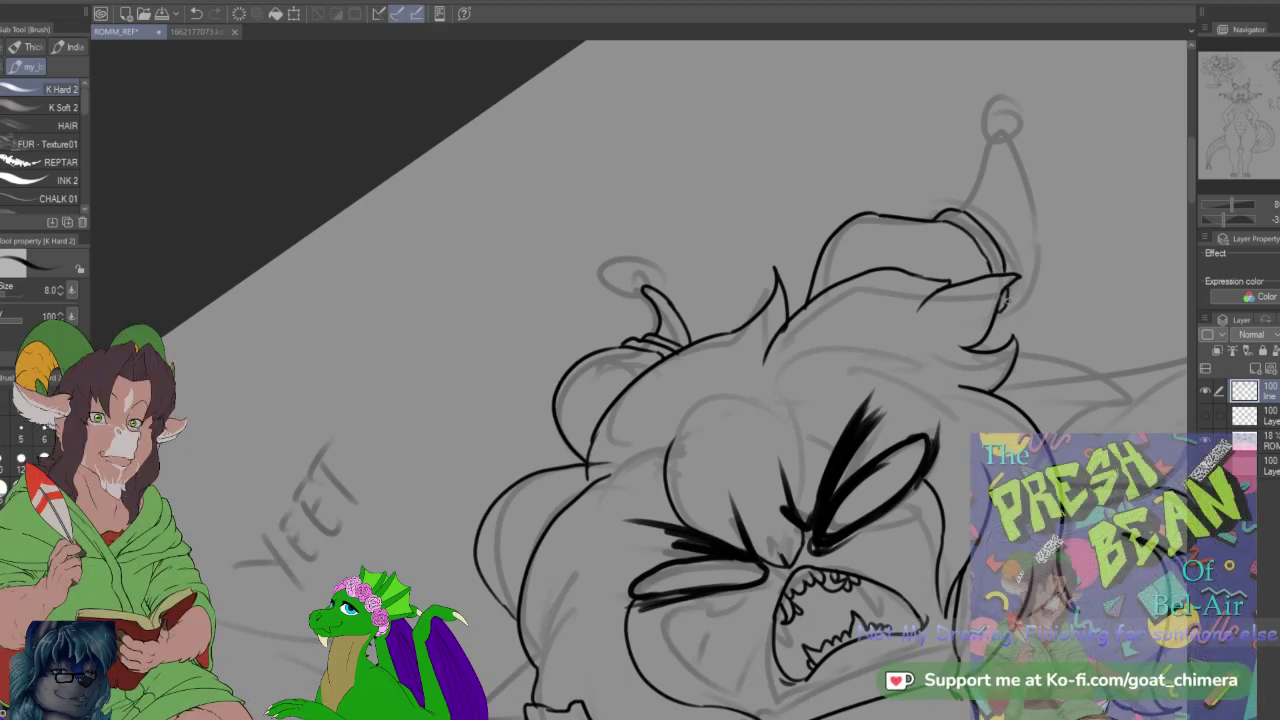
{"action": "left_click_drag", "start_coordinate": [1012, 293], "coordinate": [1018, 279]}
{"action": "left_click_drag", "start_coordinate": [981, 213], "coordinate": [1017, 272]}
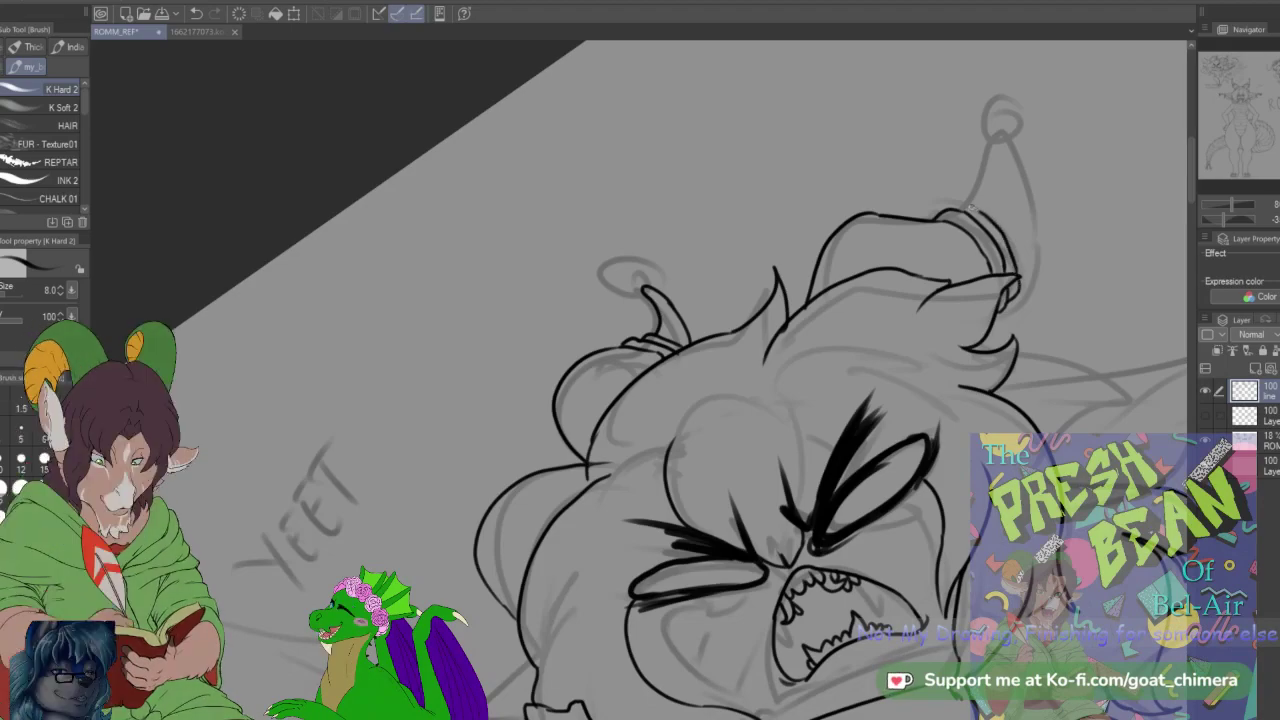
{"action": "mouse_move", "coordinate": [957, 208]}
{"action": "left_mouse_down"}
{"action": "mouse_move", "coordinate": [995, 222]}
{"action": "mouse_move", "coordinate": [997, 120]}
{"action": "left_mouse_up"}
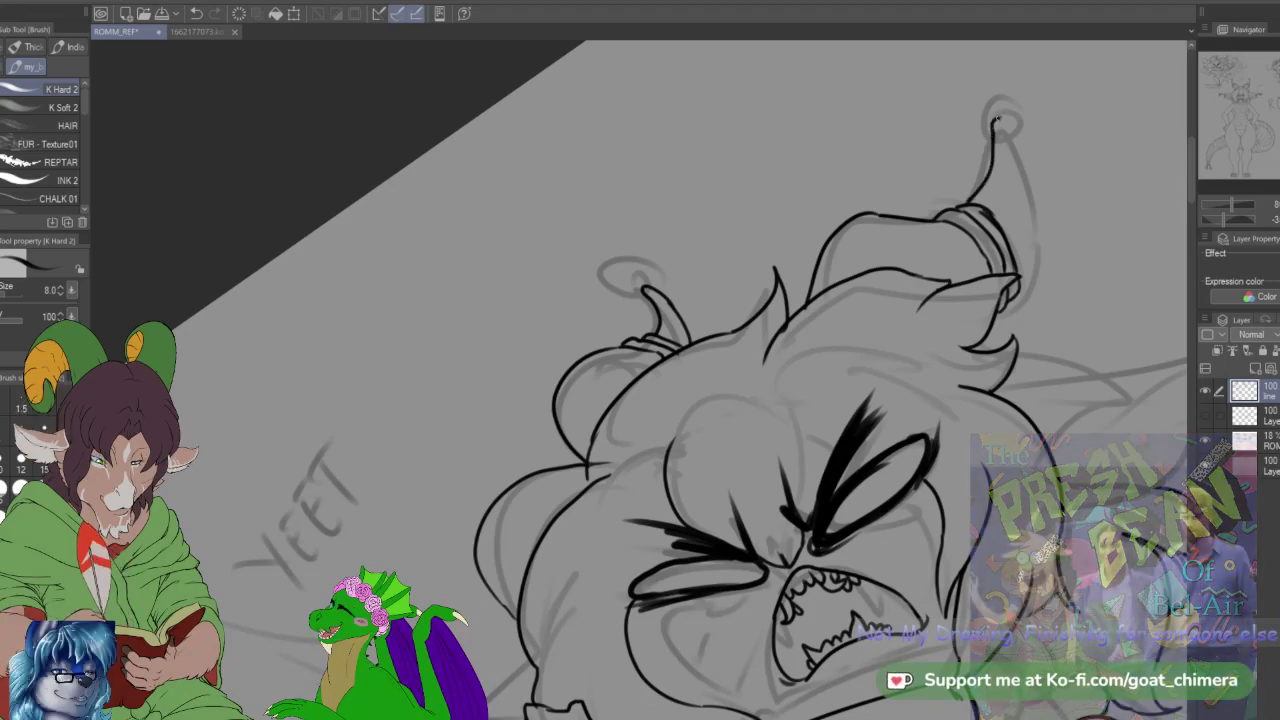
{"action": "left_click_drag", "start_coordinate": [1025, 195], "coordinate": [1030, 275]}
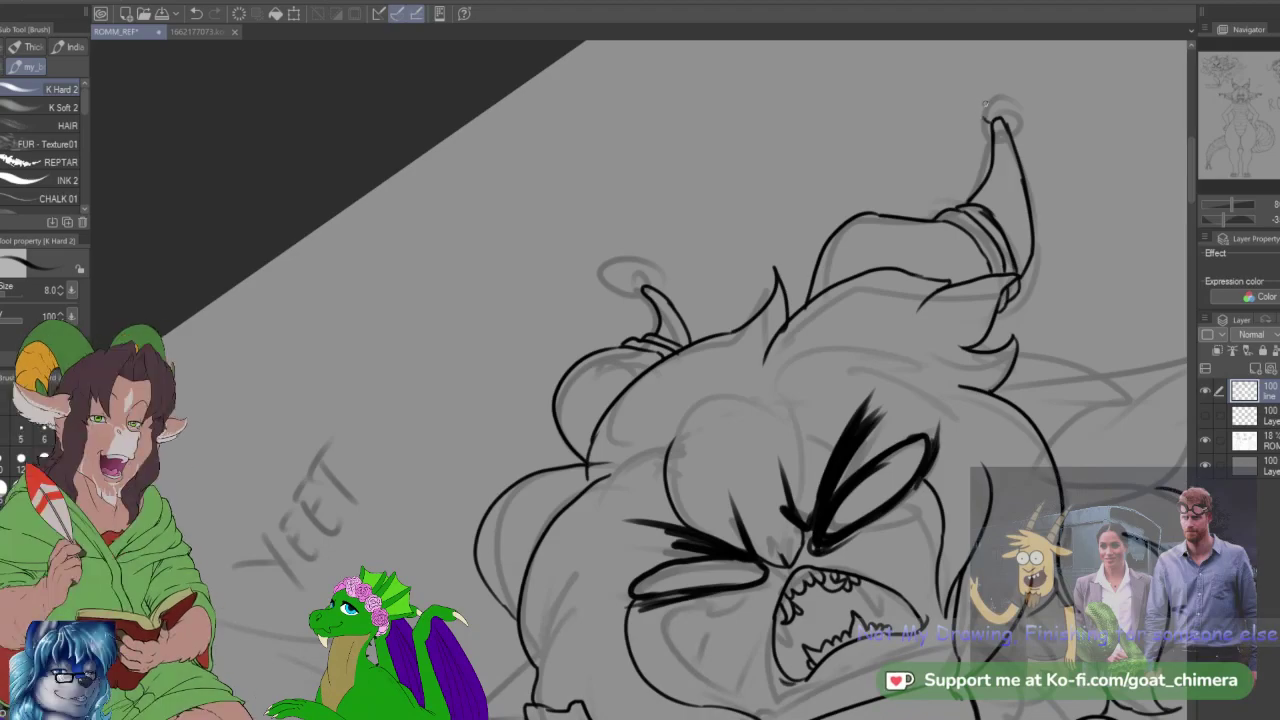
{"action": "mouse_move", "coordinate": [994, 121]}
{"action": "left_mouse_down"}
{"action": "mouse_move", "coordinate": [1004, 104]}
{"action": "mouse_move", "coordinate": [999, 119]}
{"action": "left_mouse_up"}
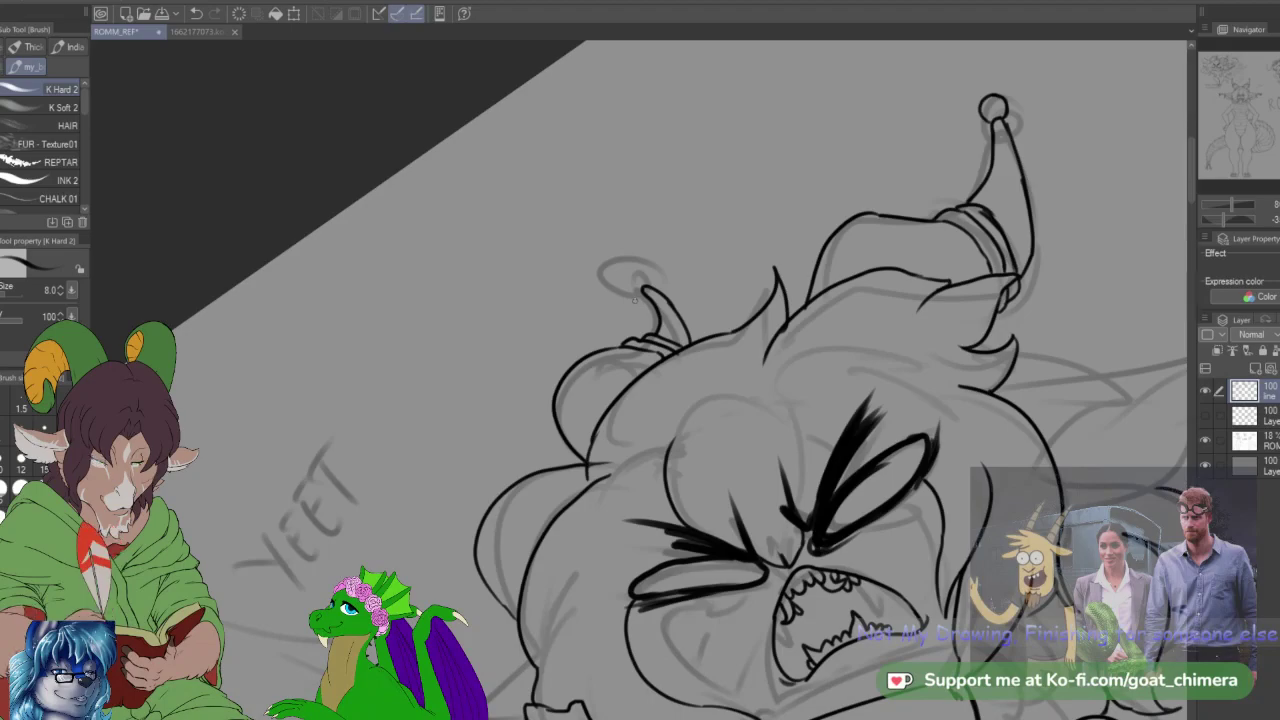
Step: Add the round ball to the small horn's tip and darken the inner corners of the yelling chibi's eyes
{"action": "mouse_move", "coordinate": [644, 290]}
{"action": "left_mouse_down"}
{"action": "mouse_move", "coordinate": [620, 287]}
{"action": "mouse_move", "coordinate": [628, 269]}
{"action": "mouse_move", "coordinate": [655, 276]}
{"action": "left_mouse_up"}
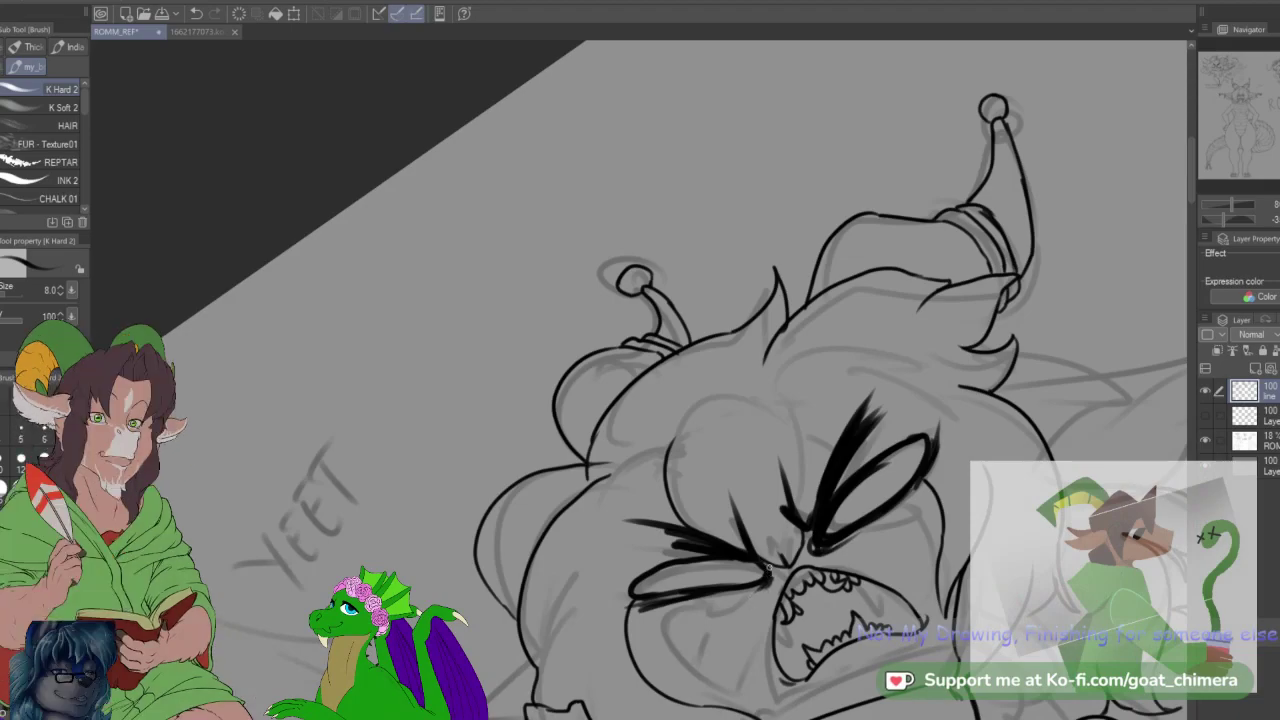
{"action": "left_click_drag", "start_coordinate": [767, 588], "coordinate": [746, 620]}
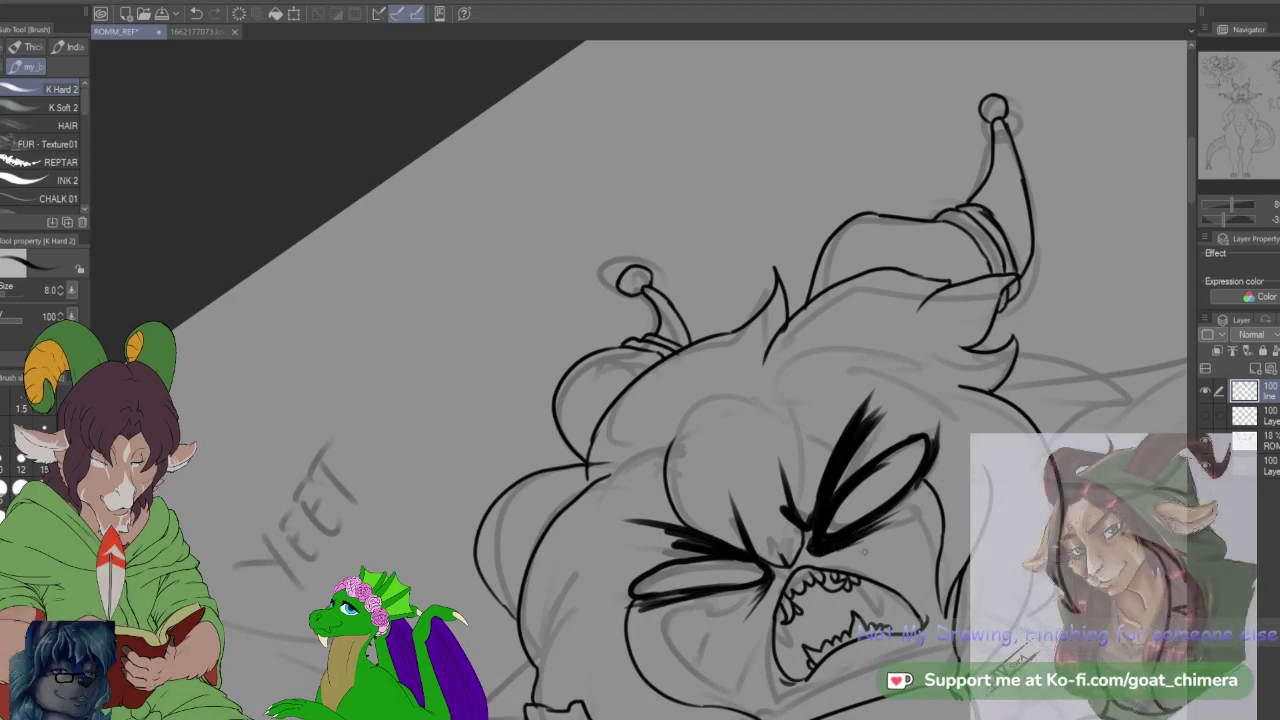
Step: Ink the tongue and the inner mouth lines between the yelling chibi's upper and lower teeth
{"action": "scroll", "coordinate": [784, 424], "scroll_direction": "down", "scroll_amount": 3}
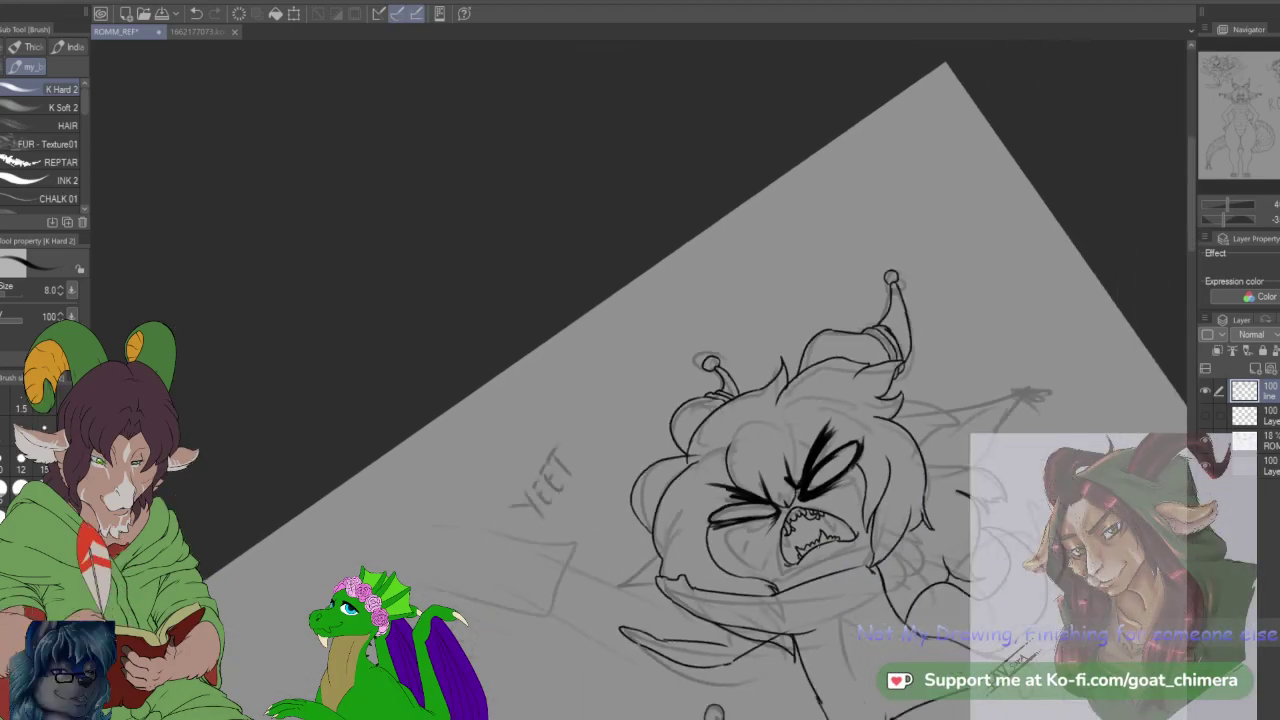
{"action": "scroll", "coordinate": [816, 556], "scroll_direction": "up", "scroll_amount": 3}
{"action": "scroll", "coordinate": [825, 557], "scroll_direction": "up", "scroll_amount": 2}
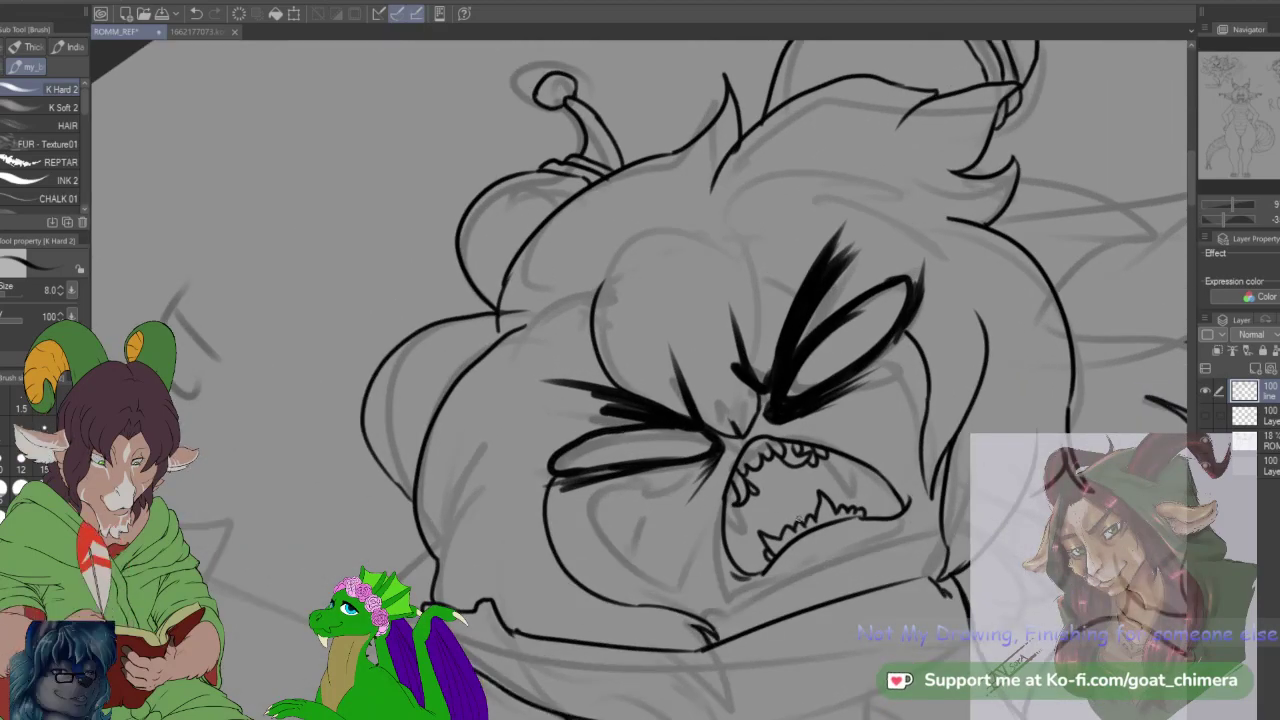
{"action": "mouse_move", "coordinate": [799, 517]}
{"action": "left_mouse_down"}
{"action": "mouse_move", "coordinate": [768, 500]}
{"action": "mouse_move", "coordinate": [784, 473]}
{"action": "left_mouse_up"}
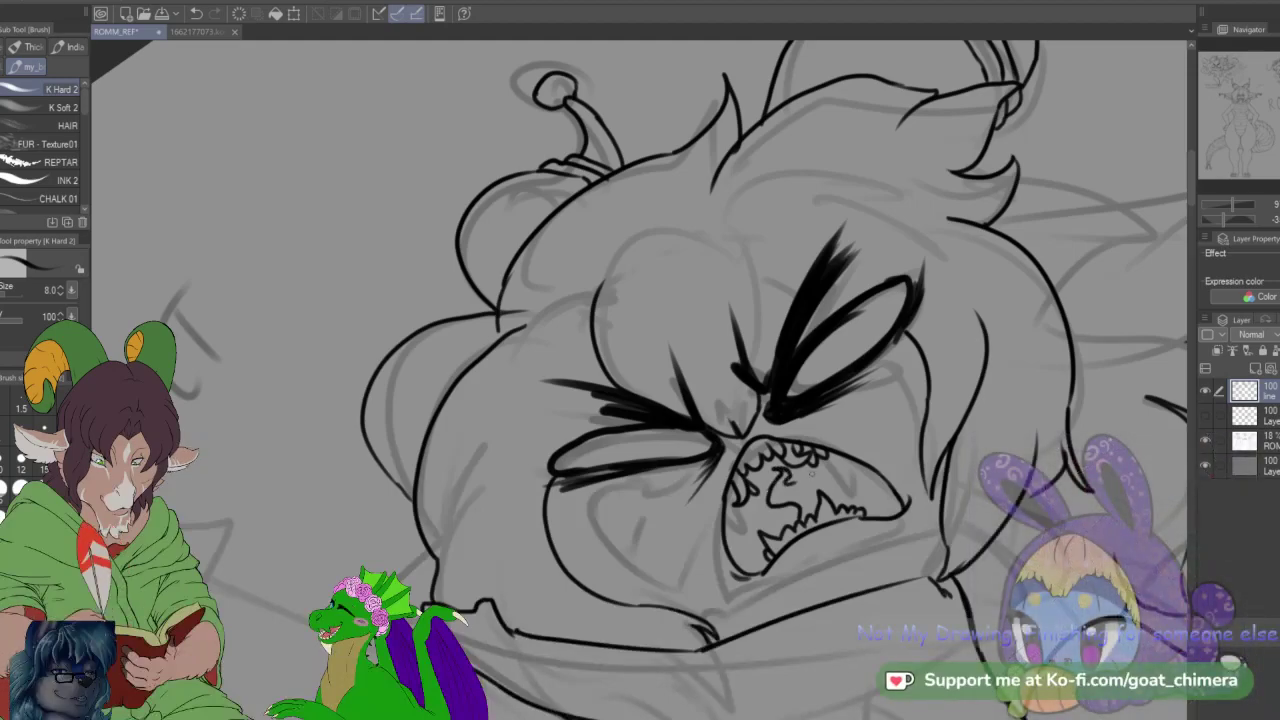
{"action": "left_click_drag", "start_coordinate": [792, 481], "coordinate": [831, 485]}
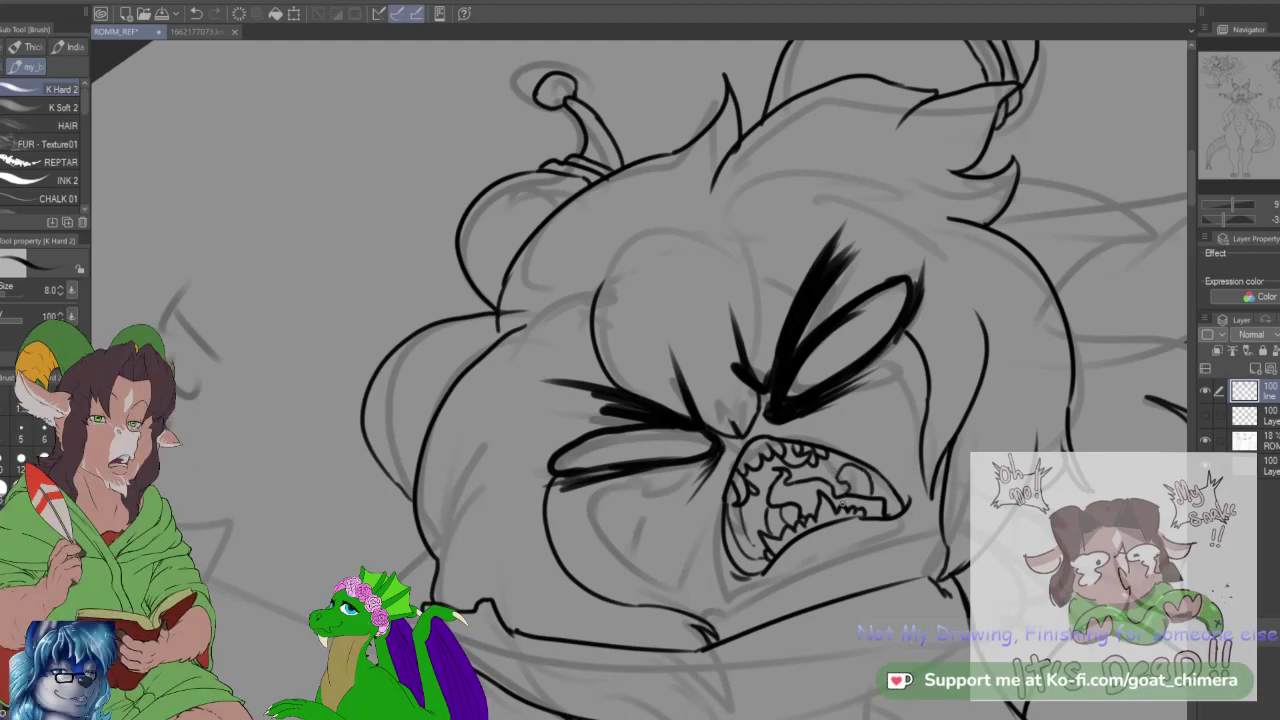
Step: Draw a tilted four-sided tabletop with straight lines in the empty area between the YEET lettering and the crouching RAAAH chibi
{"action": "scroll", "coordinate": [827, 498], "scroll_direction": "down", "scroll_amount": 4}
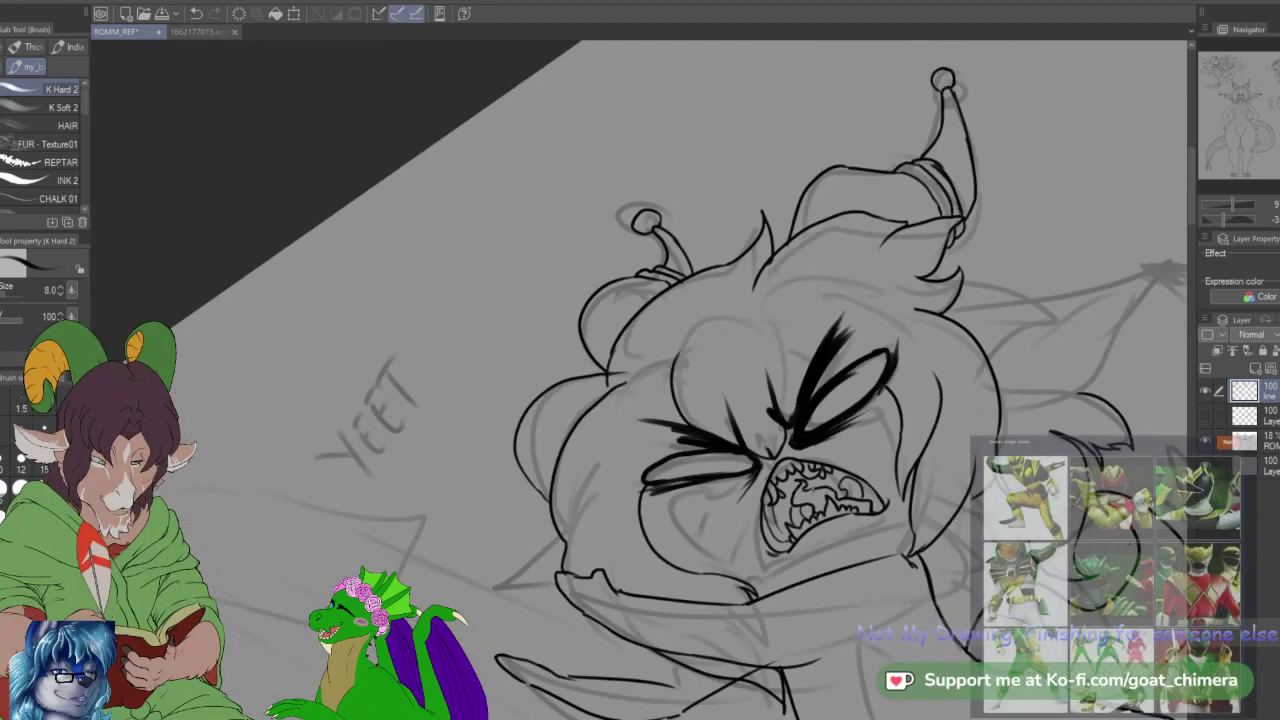
{"action": "left_click_drag", "start_coordinate": [760, 598], "coordinate": [592, 624]}
{"action": "scroll", "coordinate": [540, 562], "scroll_direction": "up", "scroll_amount": 1}
{"action": "scroll", "coordinate": [525, 585], "scroll_direction": "down", "scroll_amount": 2}
{"action": "scroll", "coordinate": [450, 550], "scroll_direction": "up", "scroll_amount": 4}
{"action": "scroll", "coordinate": [470, 541], "scroll_direction": "down", "scroll_amount": 1}
{"action": "scroll", "coordinate": [484, 541], "scroll_direction": "up", "scroll_amount": 3}
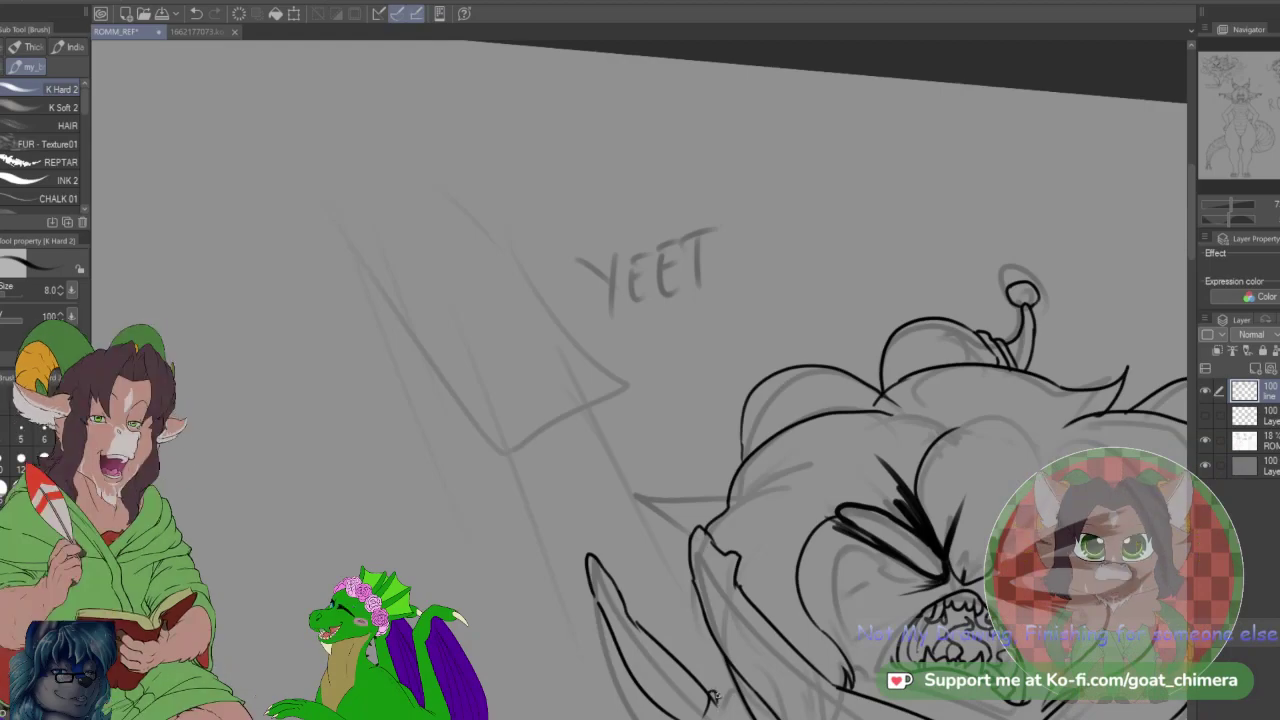
{"action": "scroll", "coordinate": [821, 687], "scroll_direction": "down", "scroll_amount": 5}
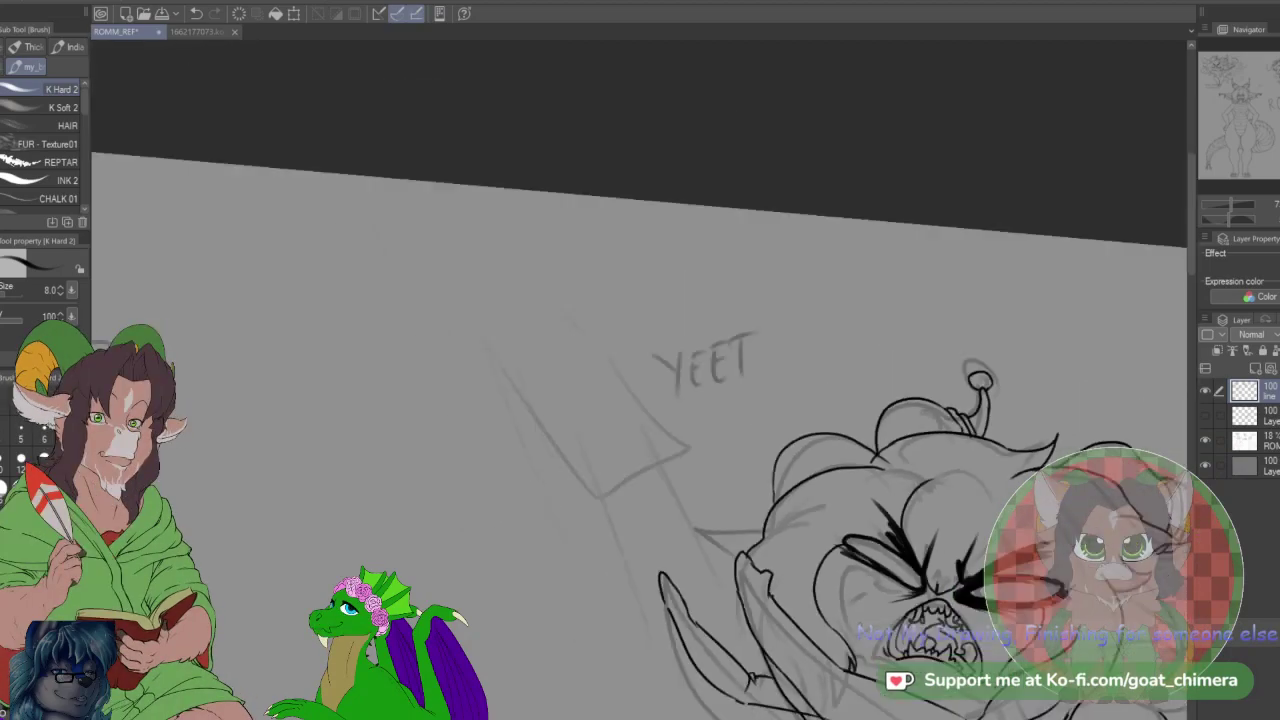
{"action": "scroll", "coordinate": [777, 481], "scroll_direction": "up", "scroll_amount": 2}
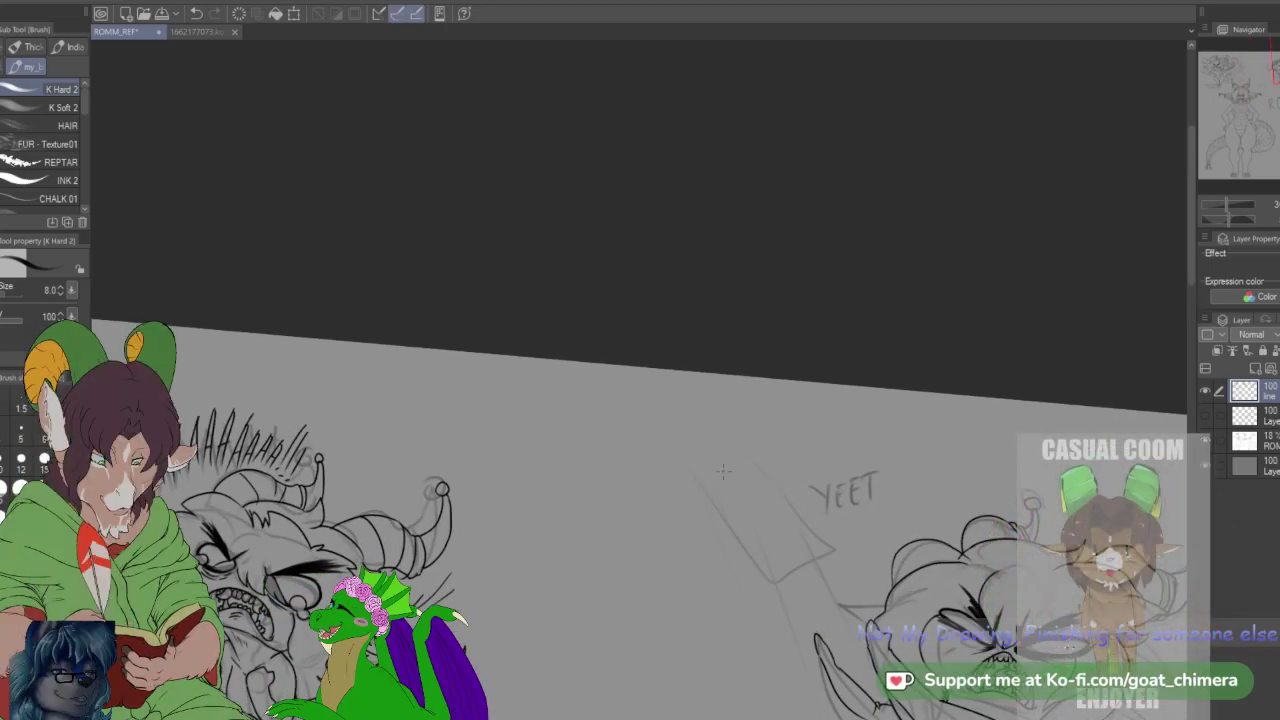
{"action": "left_click_drag", "start_coordinate": [590, 586], "coordinate": [864, 429]}
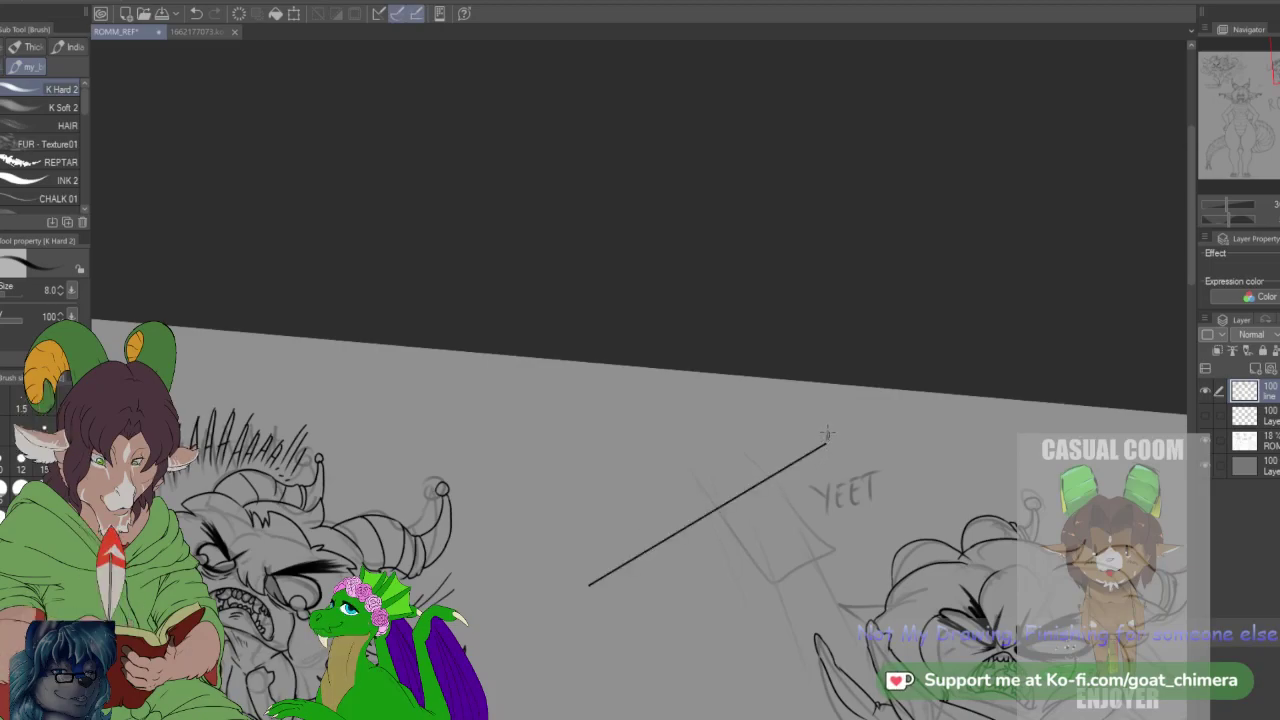
{"action": "left_click_drag", "start_coordinate": [826, 437], "coordinate": [672, 398]}
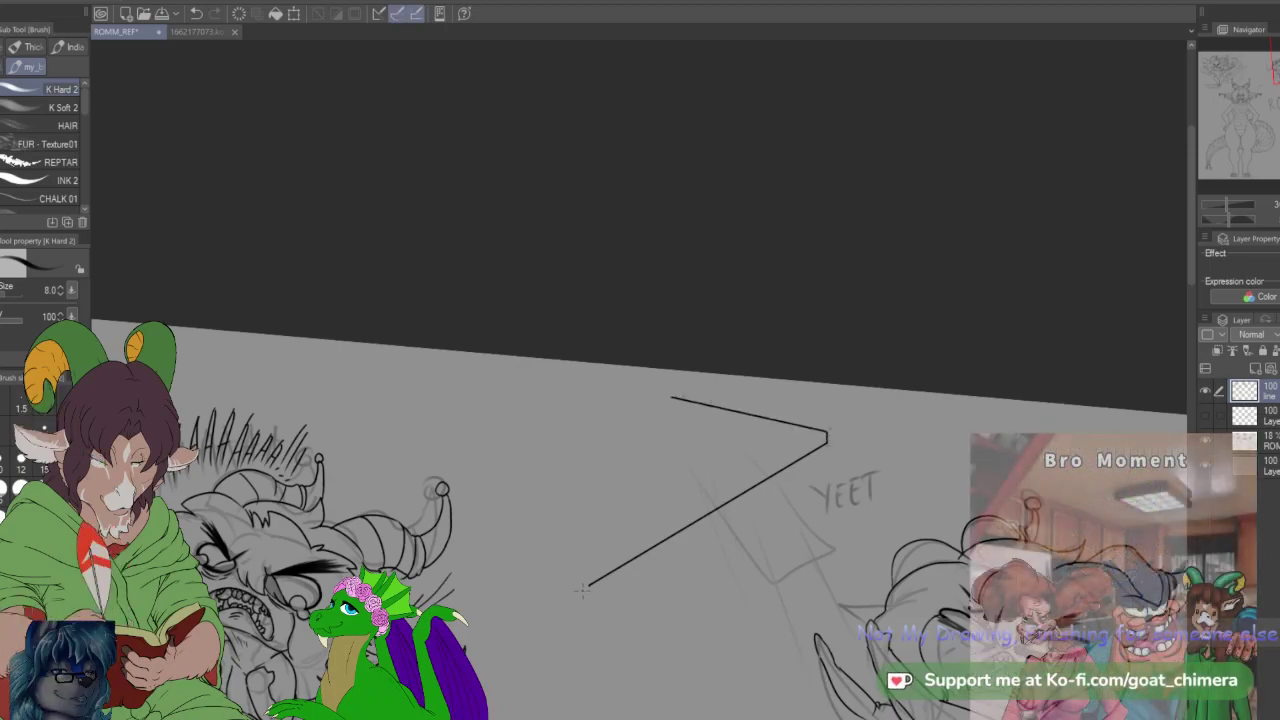
{"action": "left_click_drag", "start_coordinate": [589, 585], "coordinate": [497, 538]}
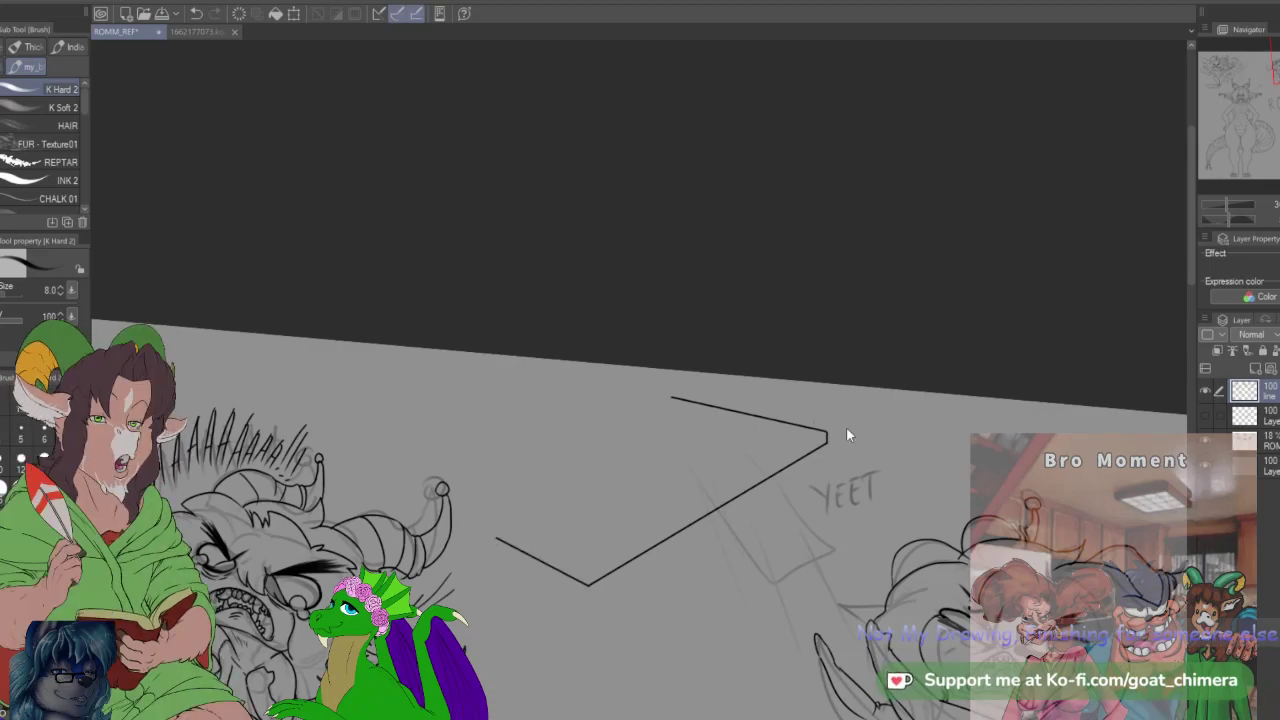
{"action": "key", "text": "ctrl+z"}
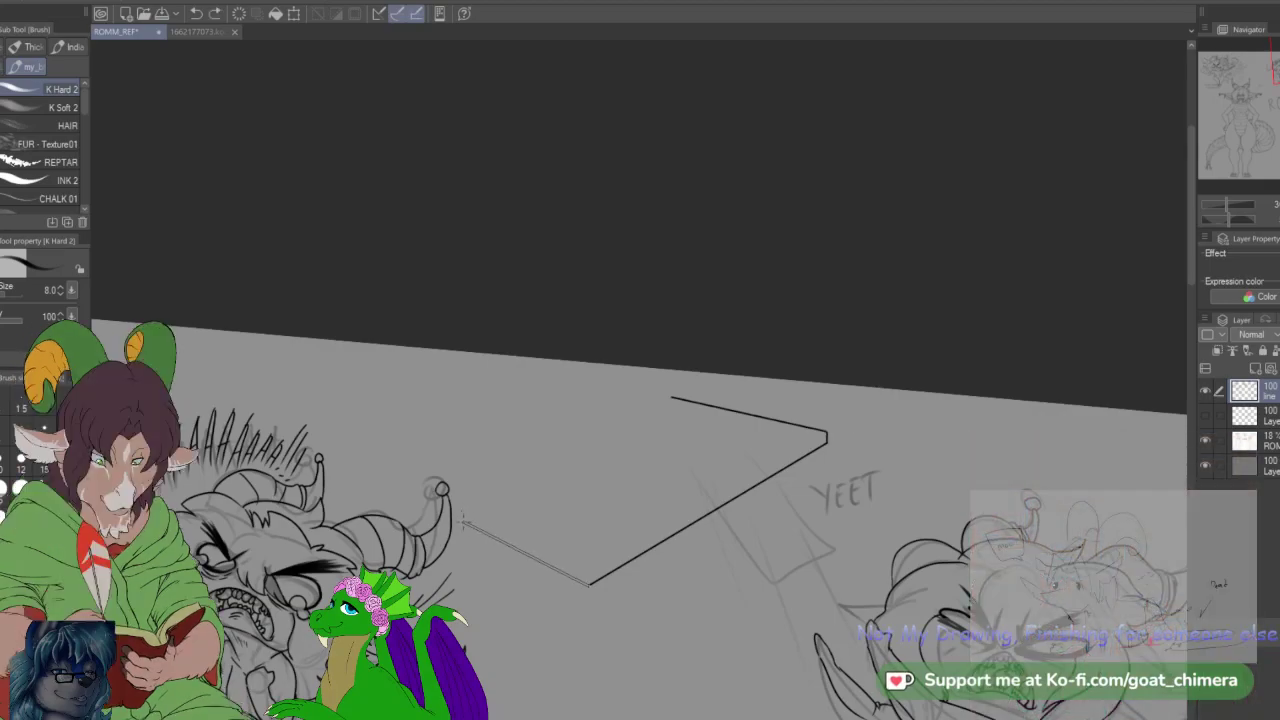
{"action": "left_click", "coordinate": [461, 521], "text": "shift"}
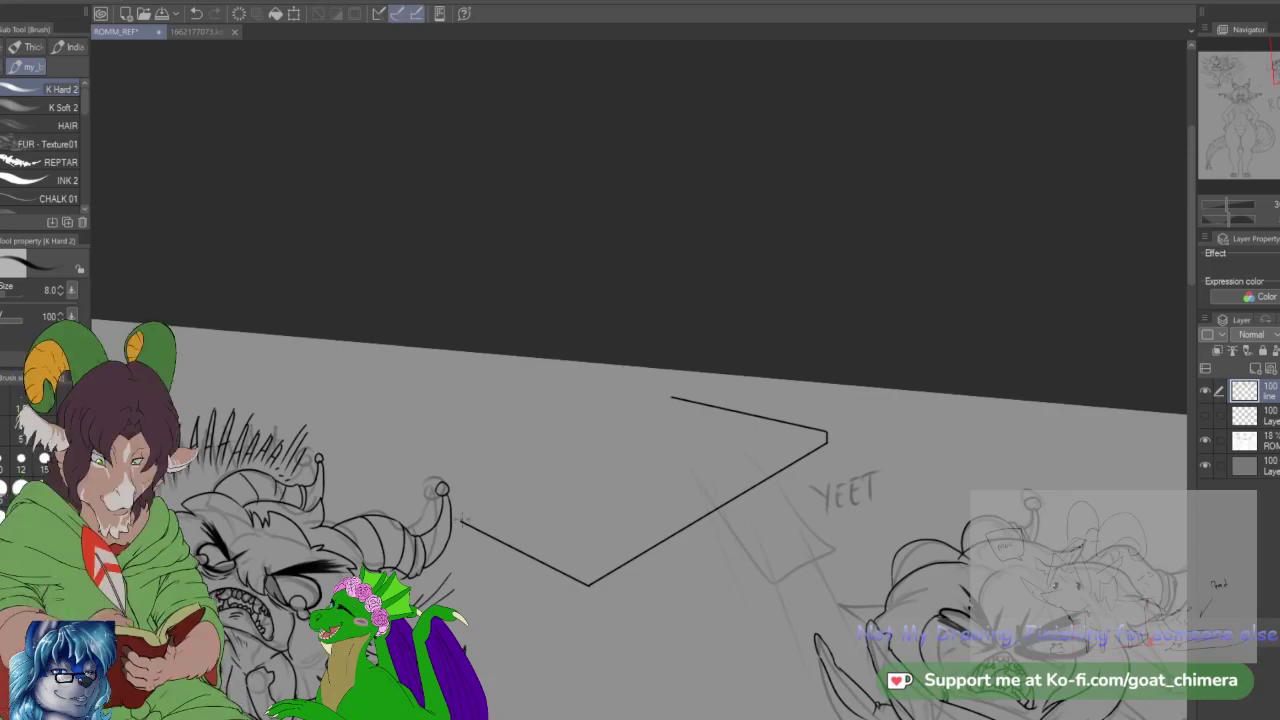
{"action": "left_click", "coordinate": [673, 396], "text": "shift"}
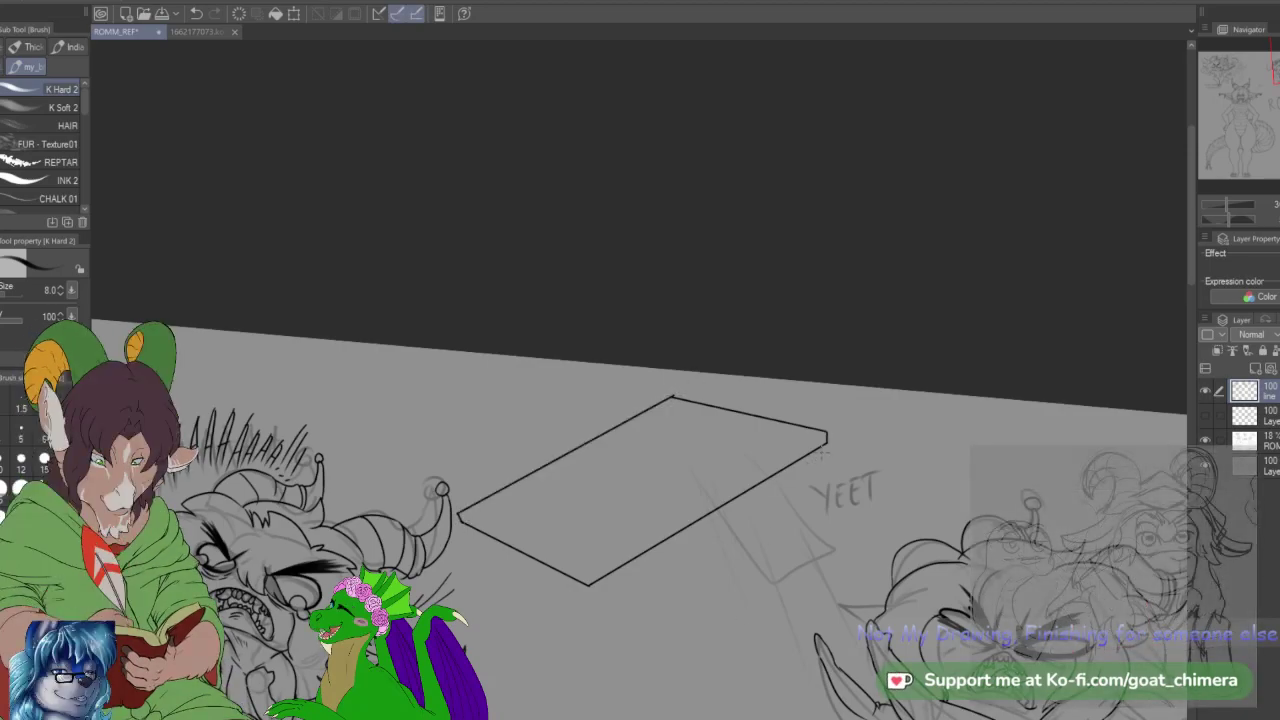
Step: Add the inner edge lines giving the tabletop its thickness, and start the front leg with a straight slanted line below the near corner
{"action": "left_click", "coordinate": [585, 568]}
{"action": "left_click", "coordinate": [826, 431], "text": "shift"}
{"action": "left_click", "coordinate": [461, 516]}
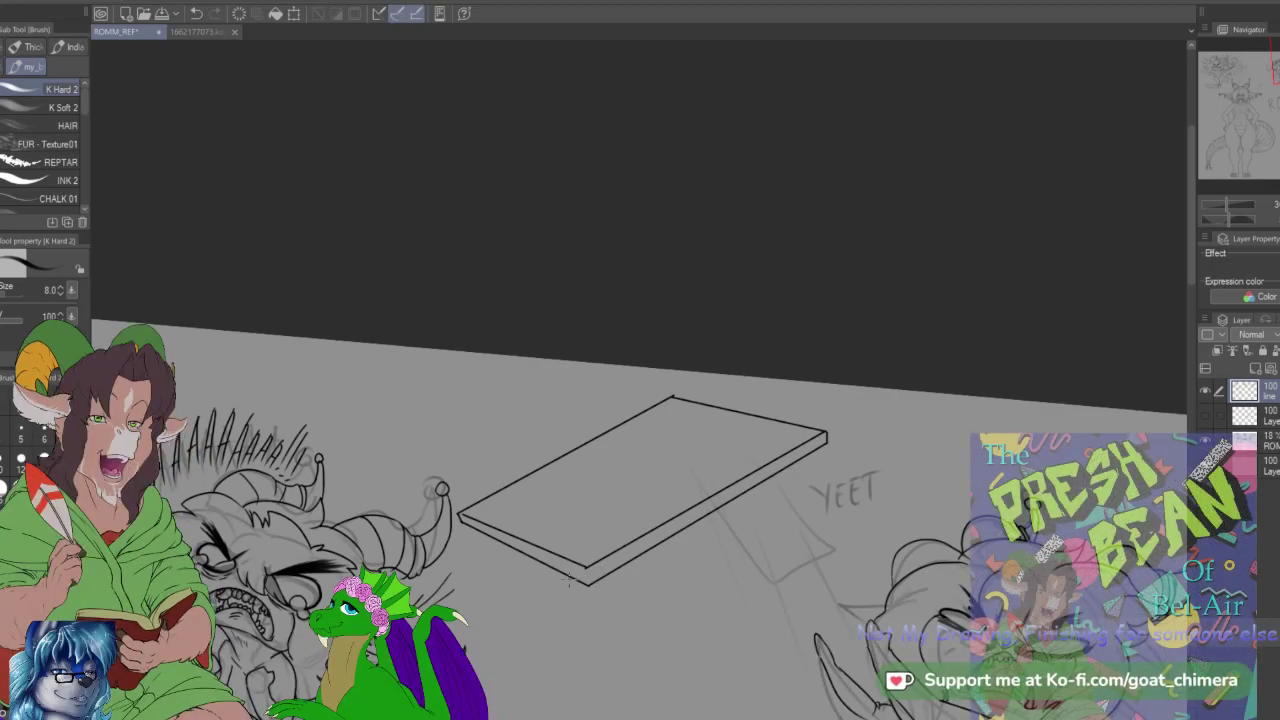
{"action": "left_click_drag", "start_coordinate": [572, 579], "coordinate": [619, 689]}
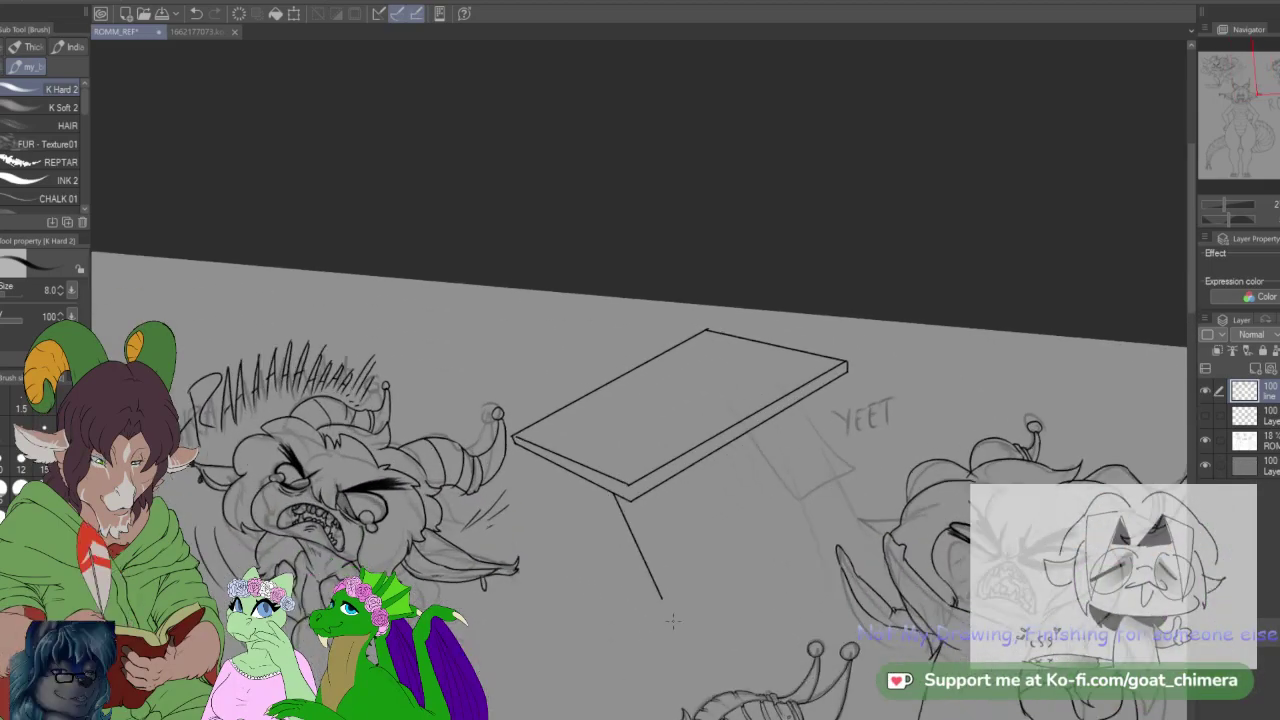
Step: Select the inked crouching chibi with its RAAAH lettering using the Selection pen, move it left away from the tabletop, and deselect
{"action": "scroll", "coordinate": [673, 622], "scroll_direction": "down", "scroll_amount": 4}
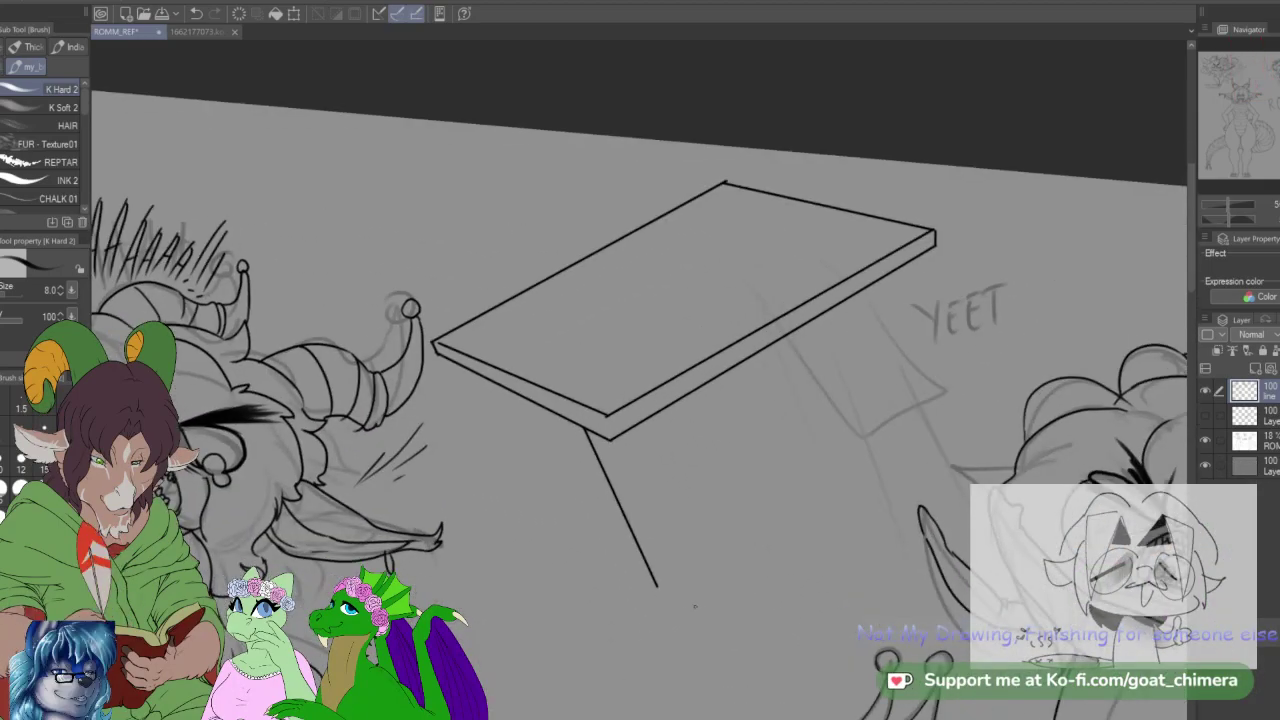
{"action": "scroll", "coordinate": [623, 605], "scroll_direction": "up", "scroll_amount": 1}
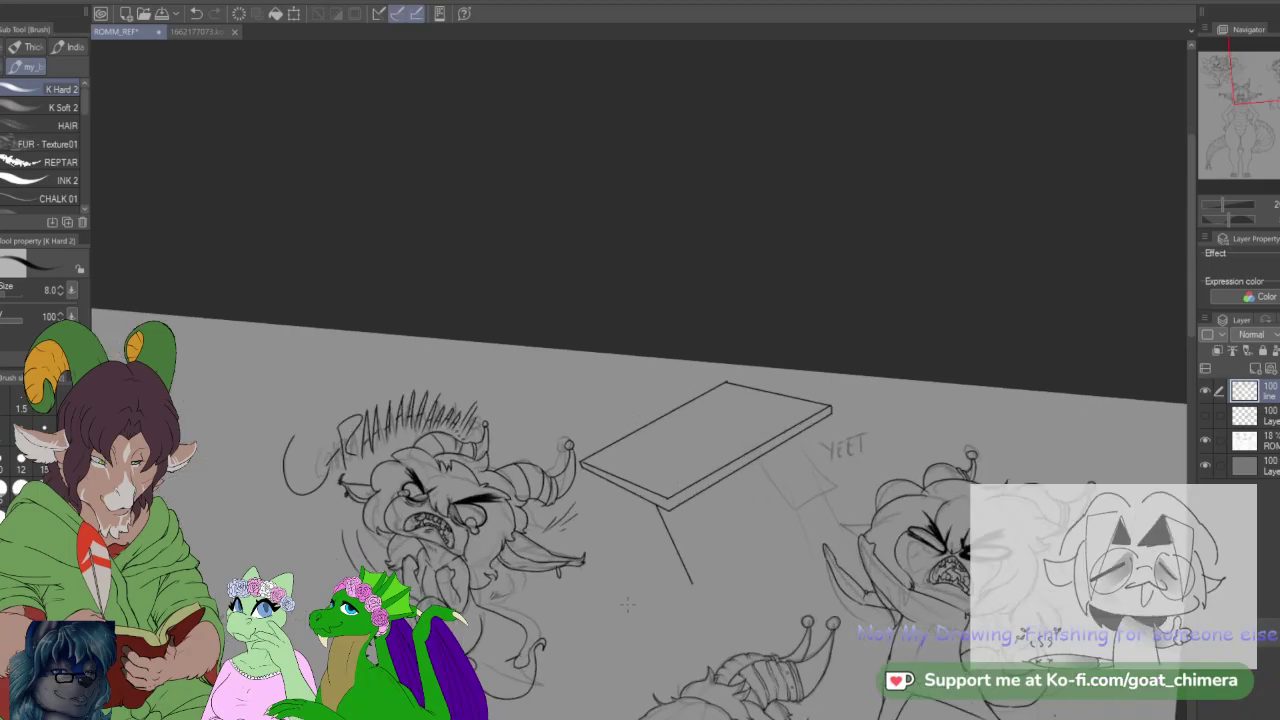
{"action": "key", "text": "minus"}
{"action": "key", "text": "minus"}
{"action": "key", "text": "minus"}
{"action": "key", "text": "minus"}
{"action": "scroll", "coordinate": [628, 604], "scroll_direction": "down", "scroll_amount": 2}
{"action": "scroll", "coordinate": [614, 673], "scroll_direction": "up", "scroll_amount": 3}
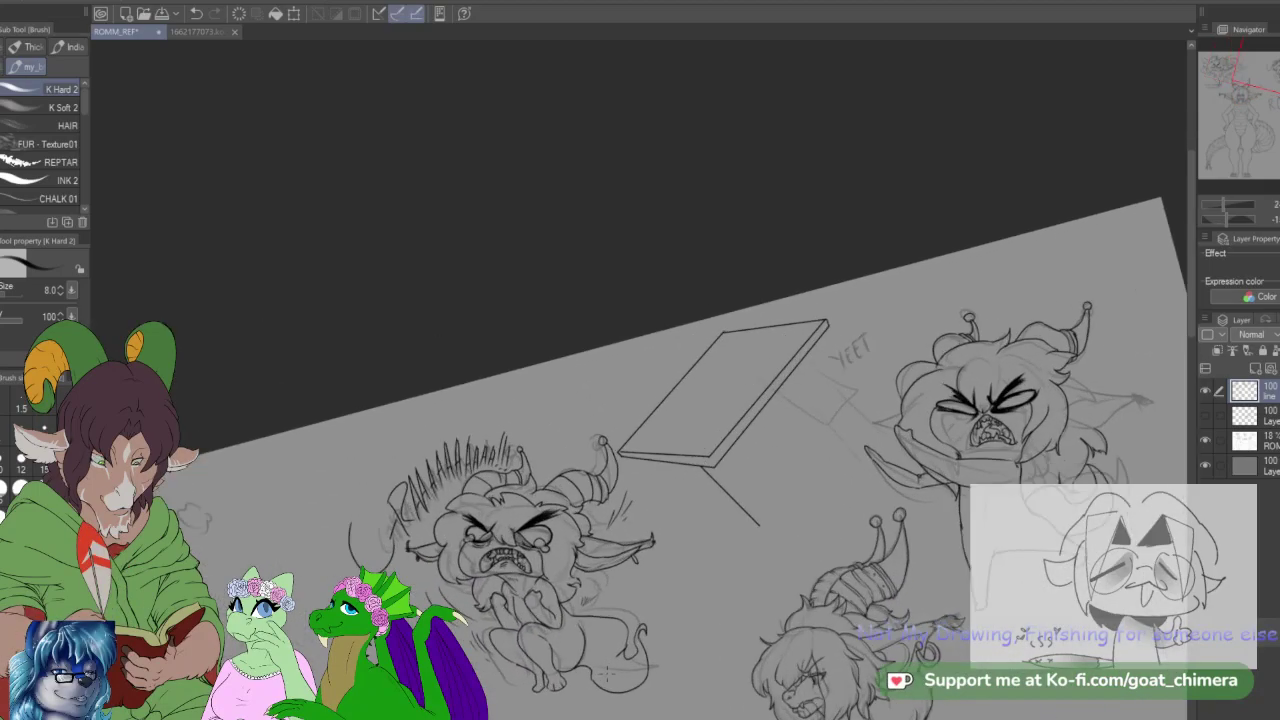
{"action": "mouse_move", "coordinate": [615, 672]}
{"action": "left_mouse_down"}
{"action": "mouse_move", "coordinate": [635, 638]}
{"action": "mouse_move", "coordinate": [864, 619]}
{"action": "left_mouse_up"}
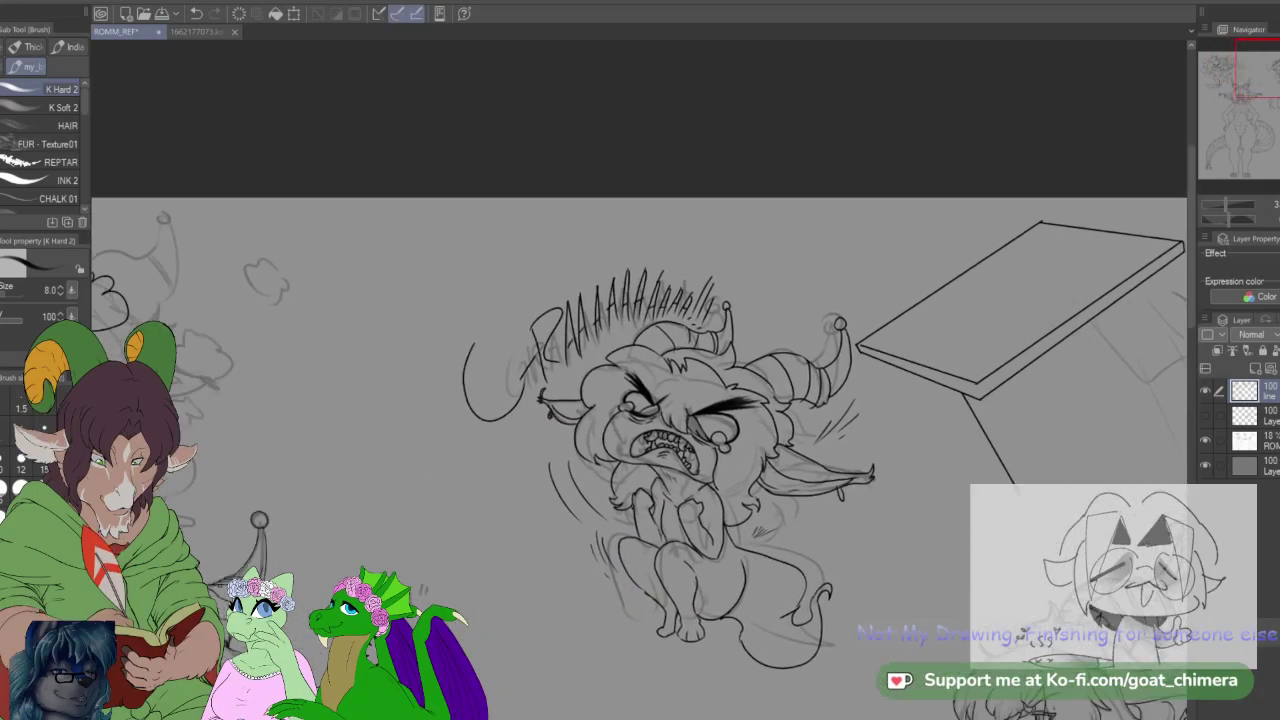
{"action": "scroll", "coordinate": [1017, 360], "scroll_direction": "down", "scroll_amount": 1}
{"action": "scroll", "coordinate": [886, 549], "scroll_direction": "up", "scroll_amount": 1}
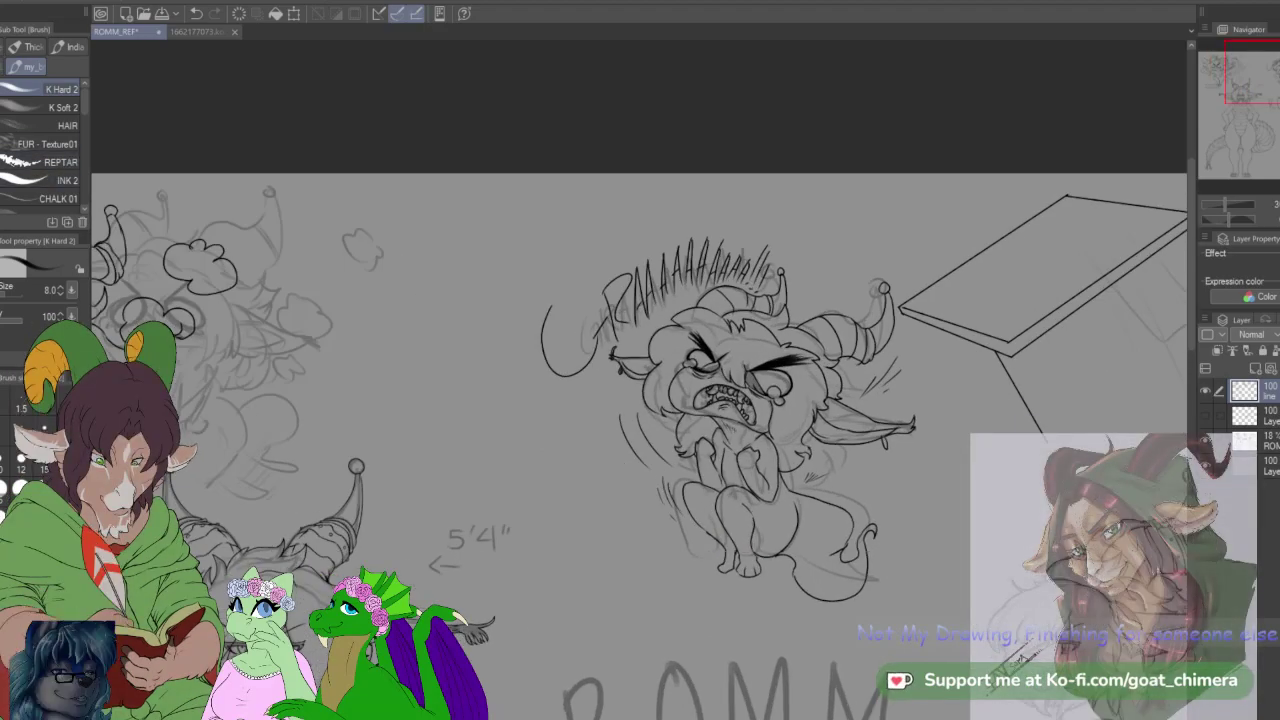
{"action": "key", "text": "m"}
{"action": "key", "text": "]"}
{"action": "key", "text": "]"}
{"action": "key", "text": "]"}
{"action": "key", "text": "]"}
{"action": "key", "text": "]"}
{"action": "mouse_move", "coordinate": [640, 318]}
{"action": "left_mouse_down"}
{"action": "mouse_move", "coordinate": [592, 405]}
{"action": "mouse_move", "coordinate": [672, 448]}
{"action": "mouse_move", "coordinate": [820, 565]}
{"action": "mouse_move", "coordinate": [865, 420]}
{"action": "mouse_move", "coordinate": [830, 320]}
{"action": "mouse_move", "coordinate": [838, 265]}
{"action": "left_mouse_up"}
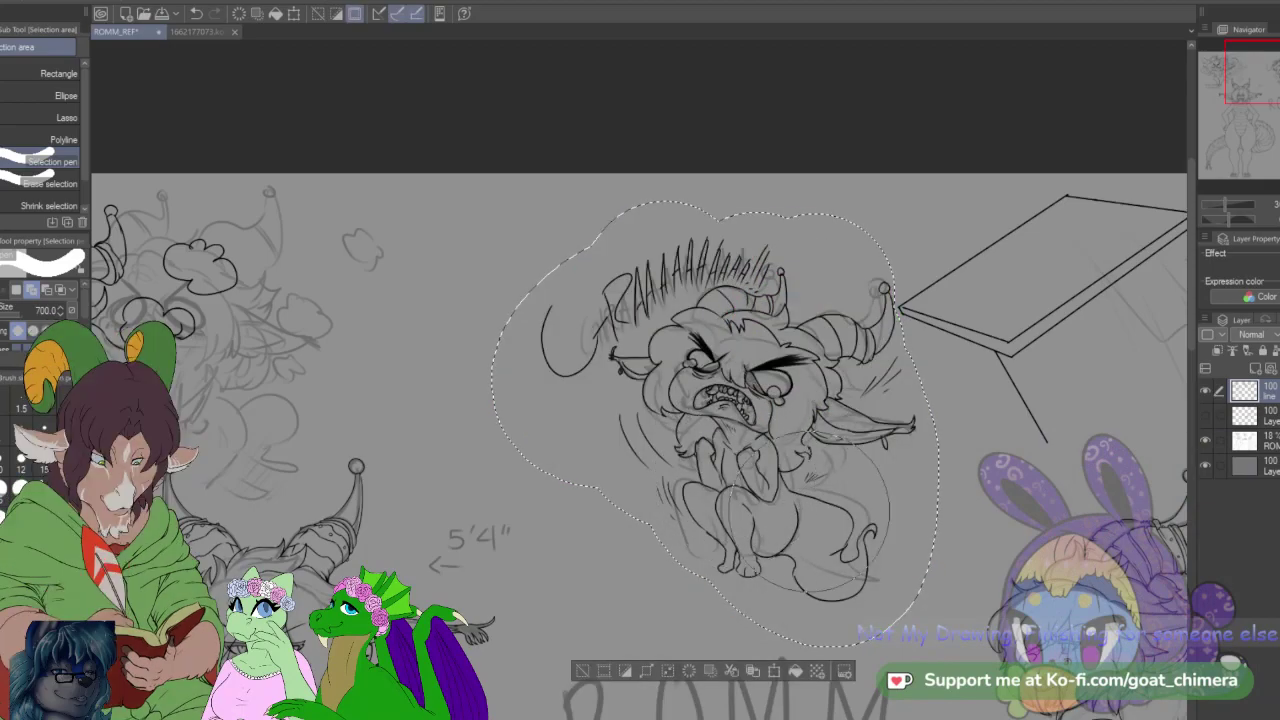
{"action": "left_click", "coordinate": [44, 495]}
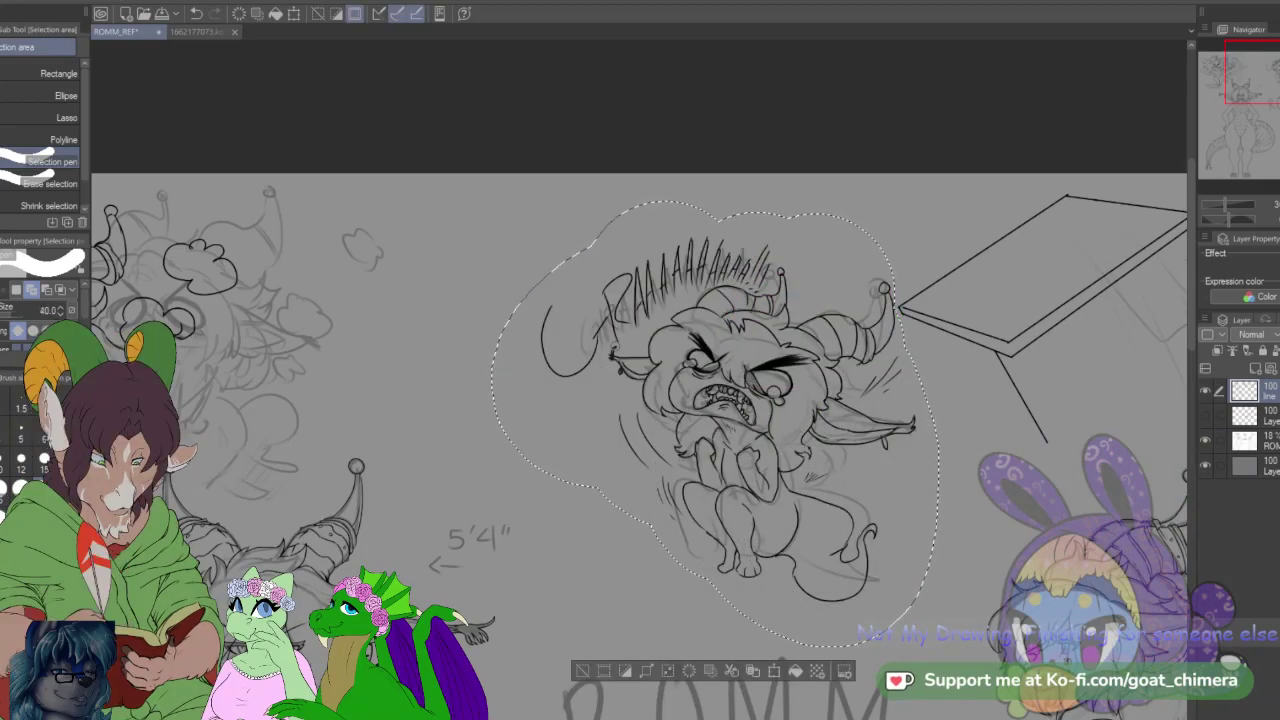
{"action": "left_click_drag", "start_coordinate": [889, 306], "coordinate": [888, 338]}
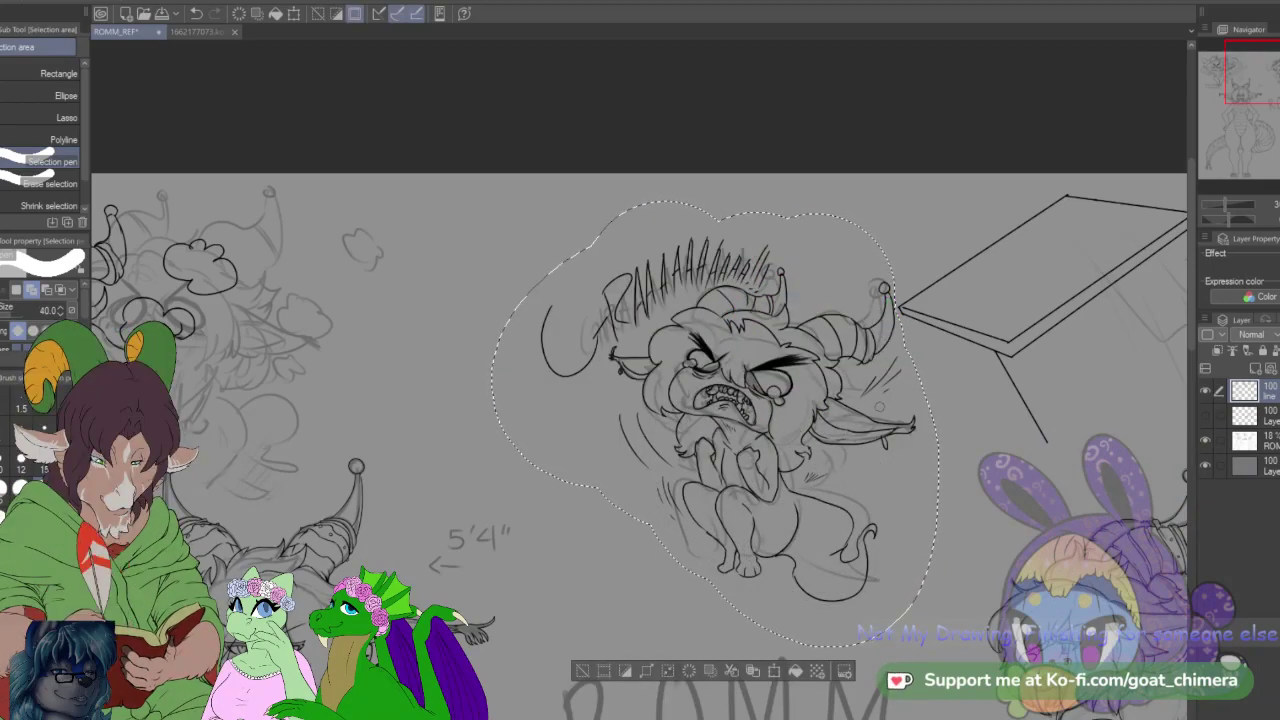
{"action": "left_click", "coordinate": [773, 671]}
{"action": "mouse_move", "coordinate": [860, 574]}
{"action": "left_mouse_down"}
{"action": "mouse_move", "coordinate": [734, 569]}
{"action": "mouse_move", "coordinate": [692, 553]}
{"action": "left_mouse_up"}
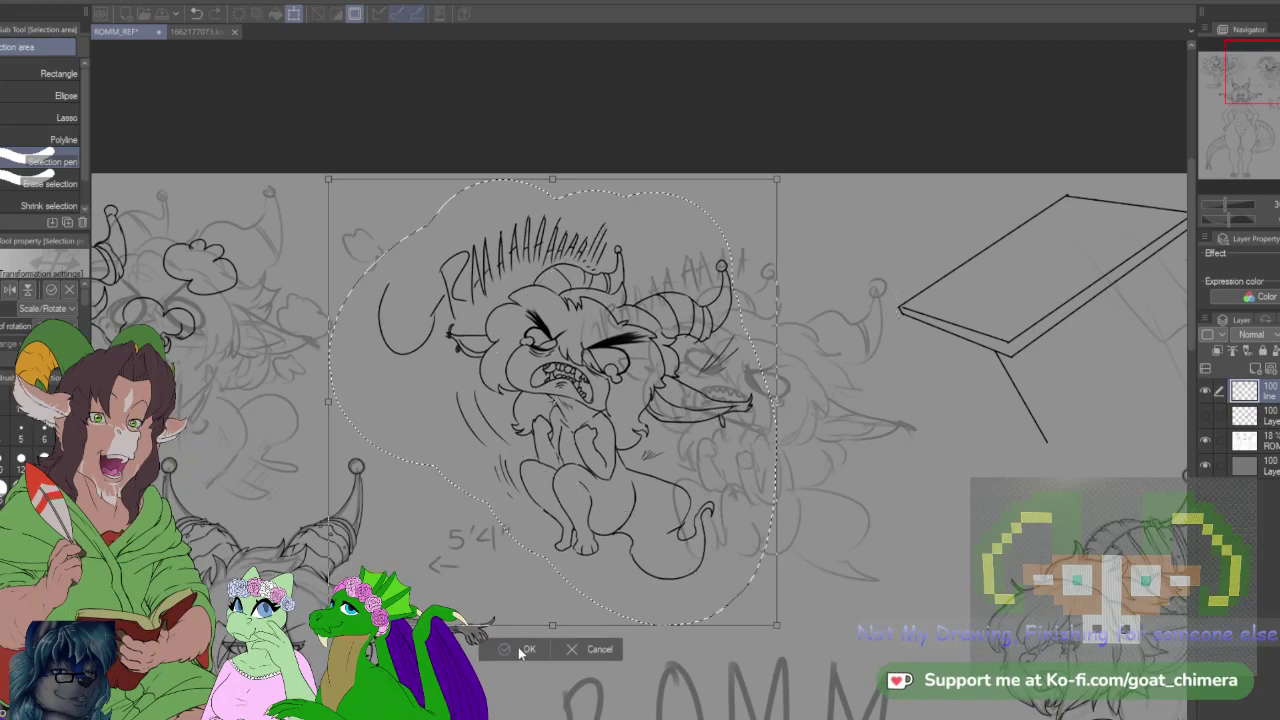
{"action": "left_click", "coordinate": [519, 653]}
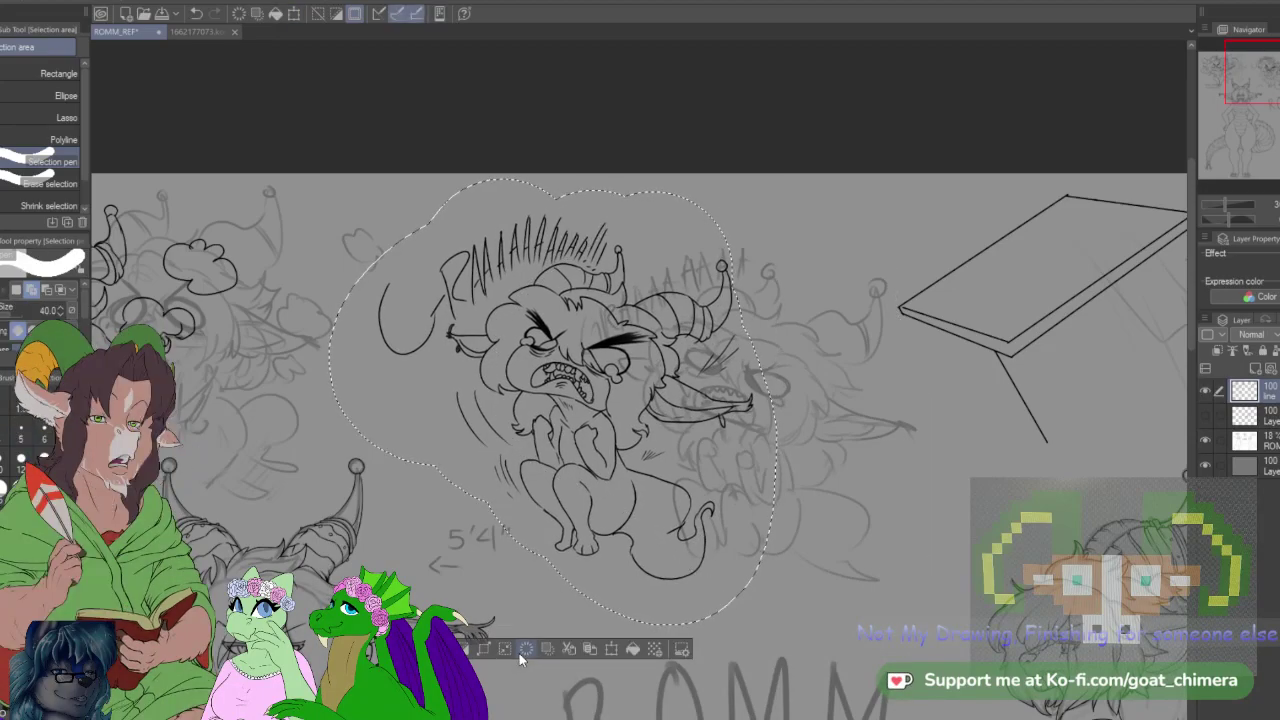
{"action": "key", "text": "ctrl+d"}
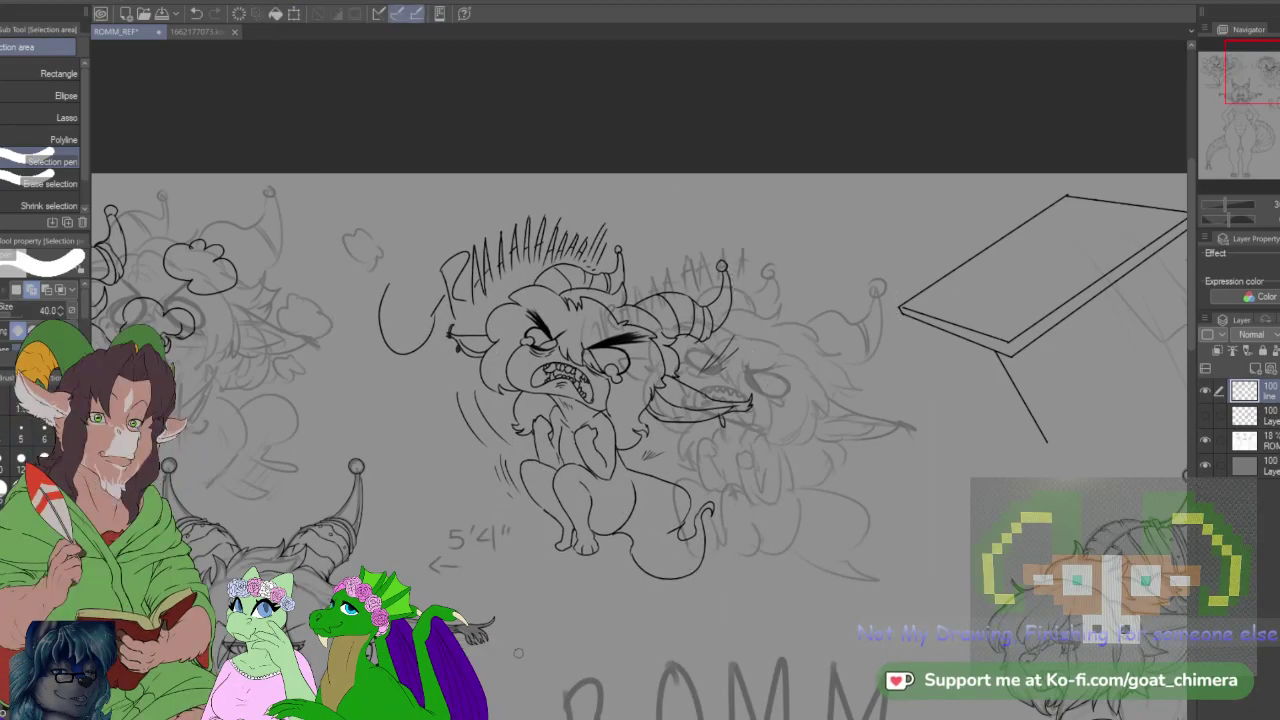
Step: Complete the table's front leg with a rounded foot, outer side and inner edge line, and ink a second tapered leg at the left corner
{"action": "scroll", "coordinate": [672, 573], "scroll_direction": "down", "scroll_amount": 1}
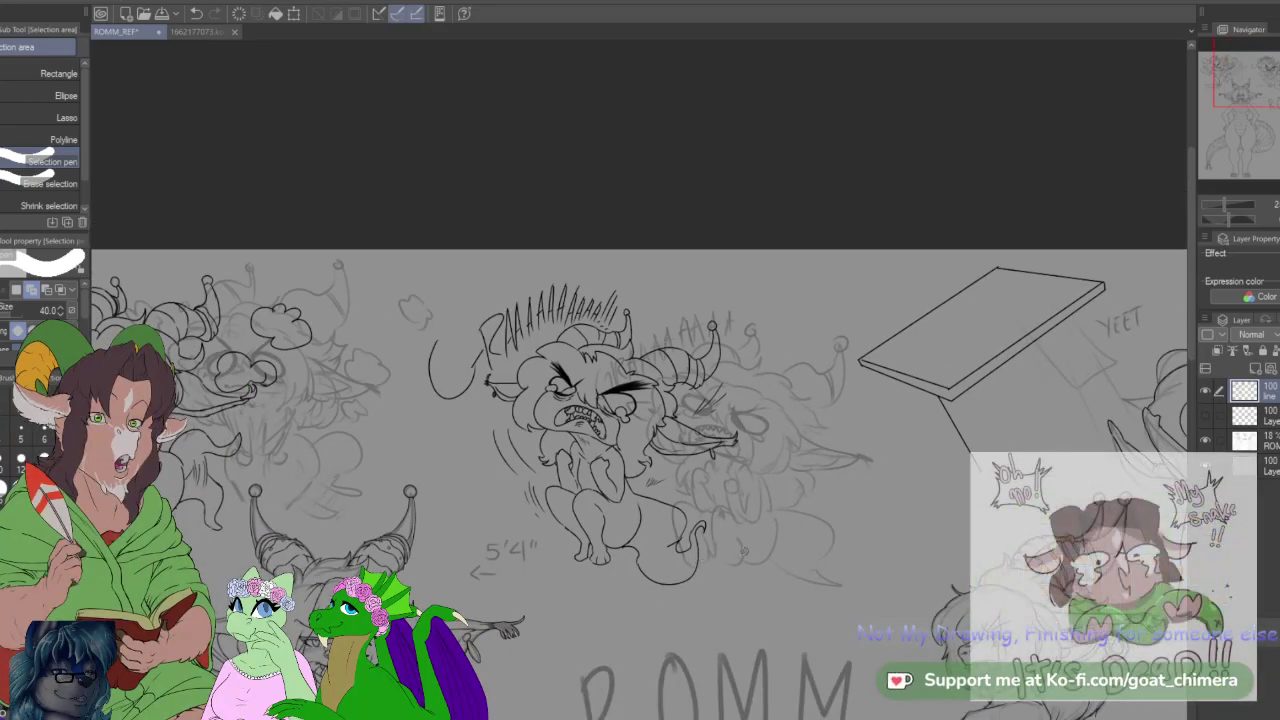
{"action": "scroll", "coordinate": [800, 489], "scroll_direction": "down", "scroll_amount": 3}
{"action": "scroll", "coordinate": [873, 410], "scroll_direction": "up", "scroll_amount": 1}
{"action": "scroll", "coordinate": [833, 521], "scroll_direction": "up", "scroll_amount": 5}
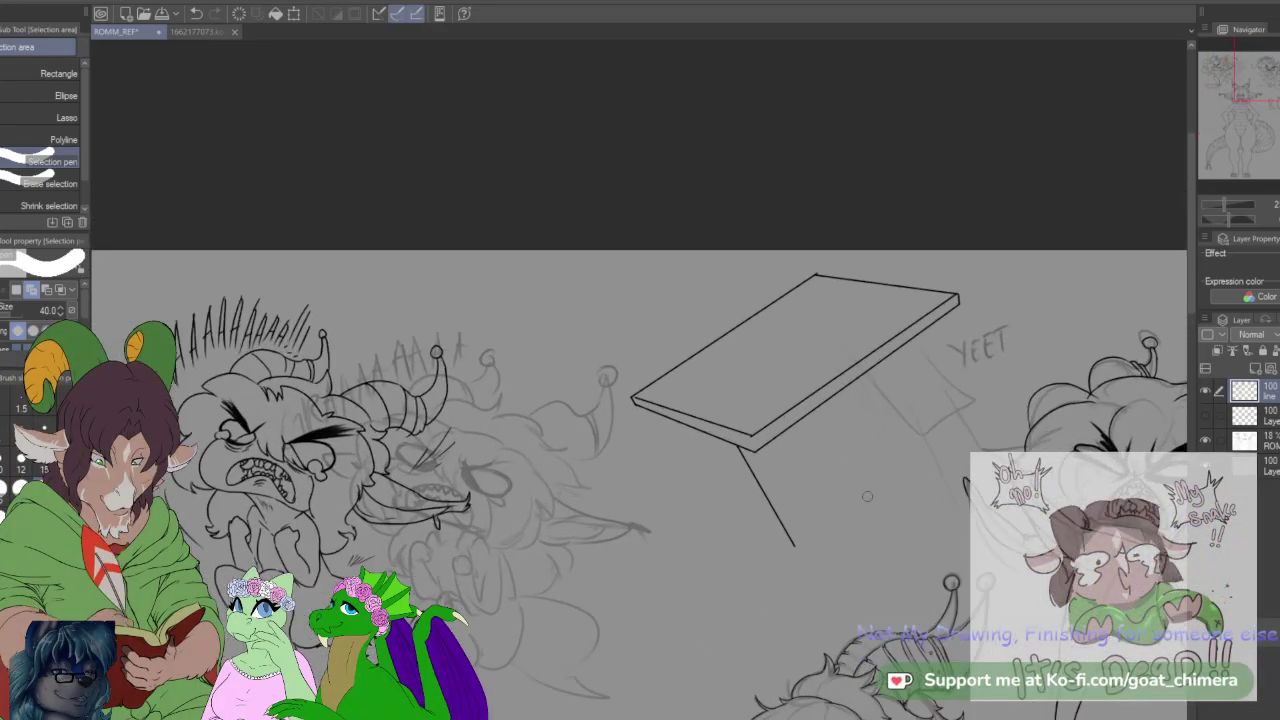
{"action": "scroll", "coordinate": [833, 521], "scroll_direction": "down", "scroll_amount": 2}
{"action": "scroll", "coordinate": [833, 521], "scroll_direction": "up", "scroll_amount": 1}
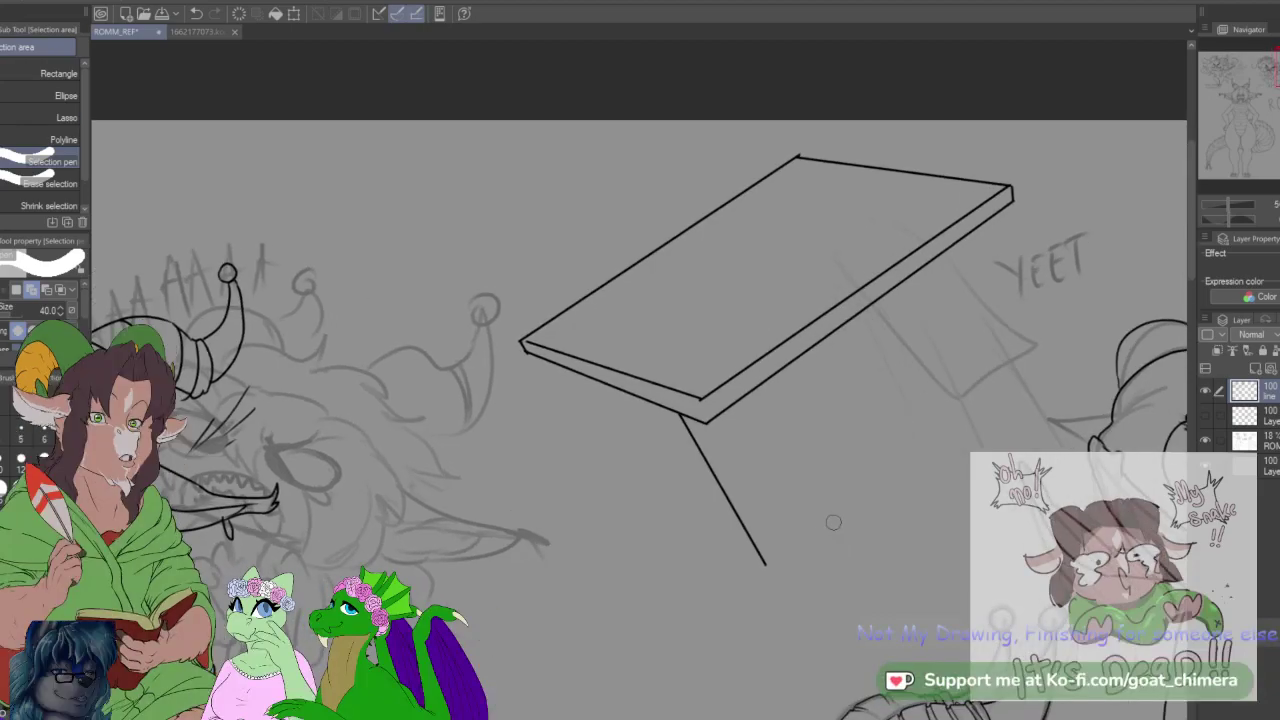
{"action": "key", "text": "b"}
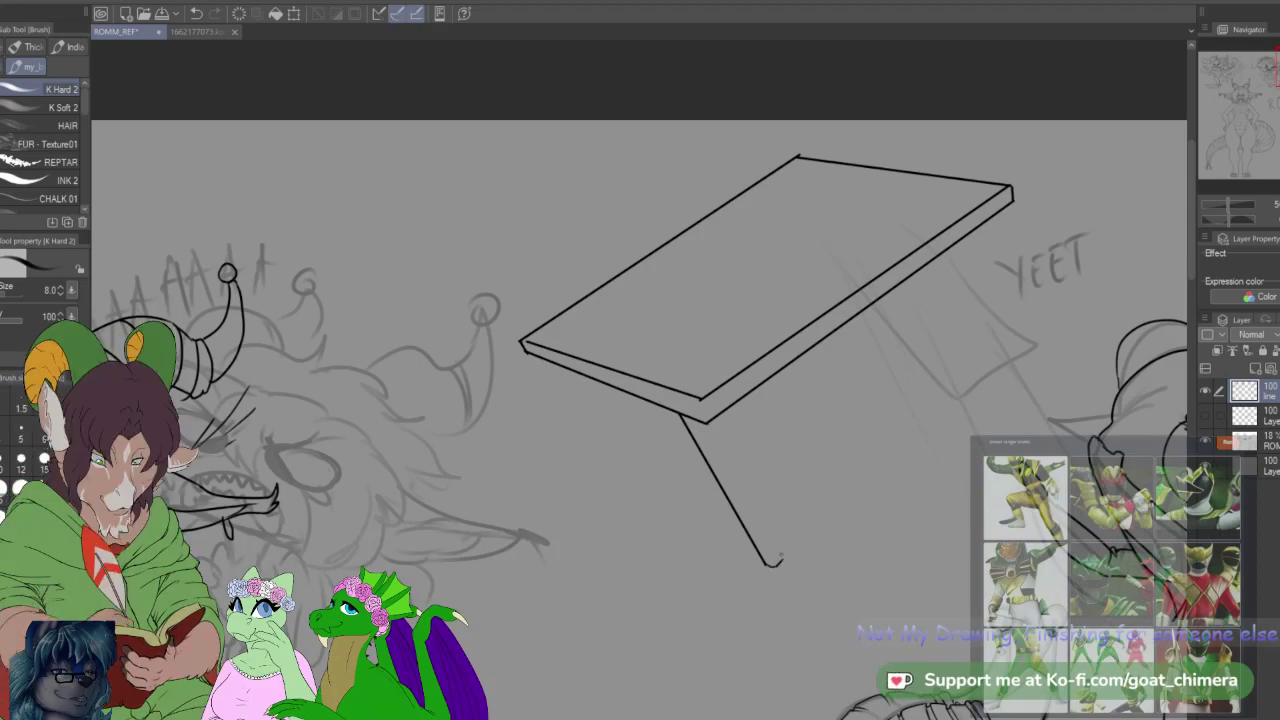
{"action": "left_click", "coordinate": [722, 414], "text": "shift"}
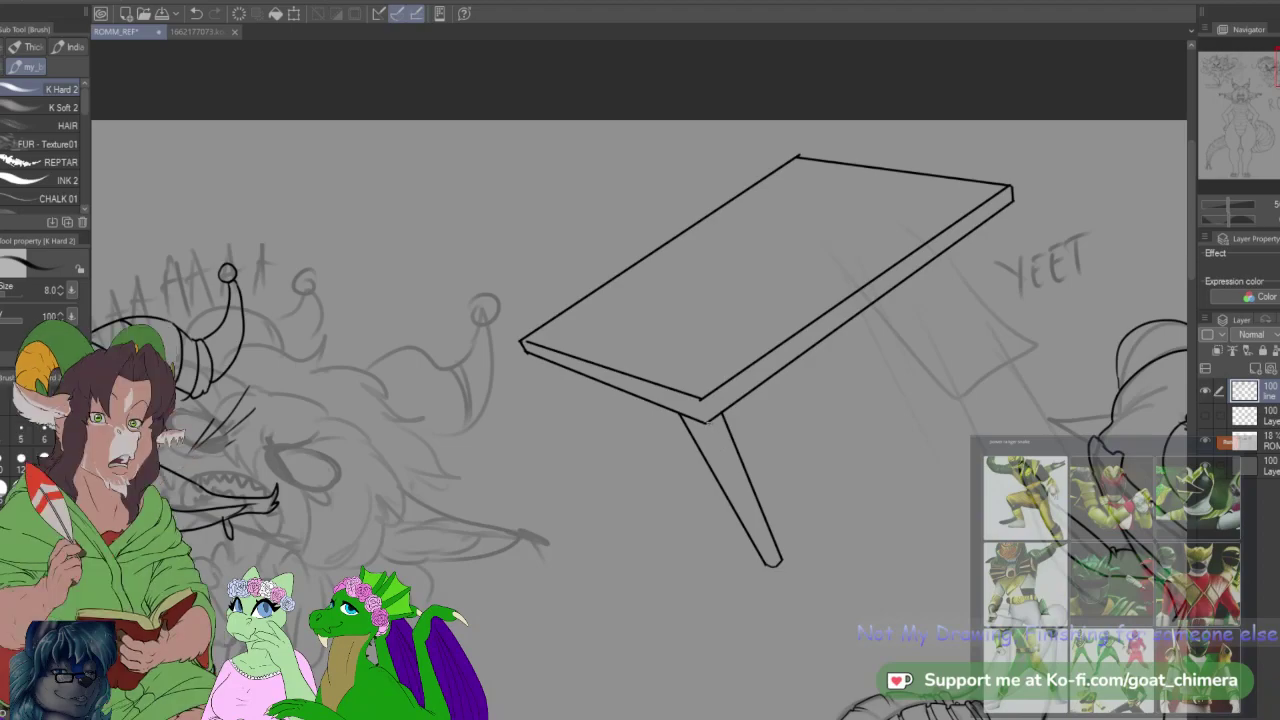
{"action": "mouse_move", "coordinate": [768, 558]}
{"action": "left_mouse_down"}
{"action": "mouse_move", "coordinate": [722, 416]}
{"action": "mouse_move", "coordinate": [771, 561]}
{"action": "left_mouse_up"}
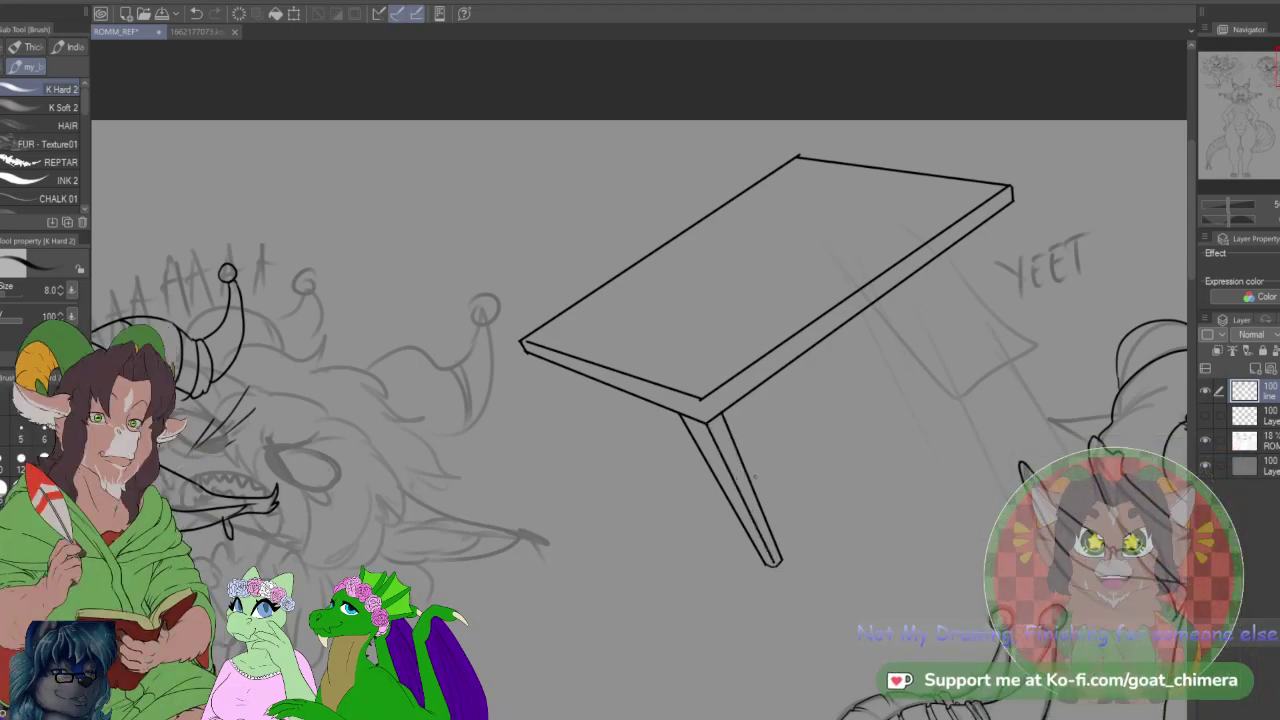
{"action": "left_click_drag", "start_coordinate": [530, 352], "coordinate": [612, 484]}
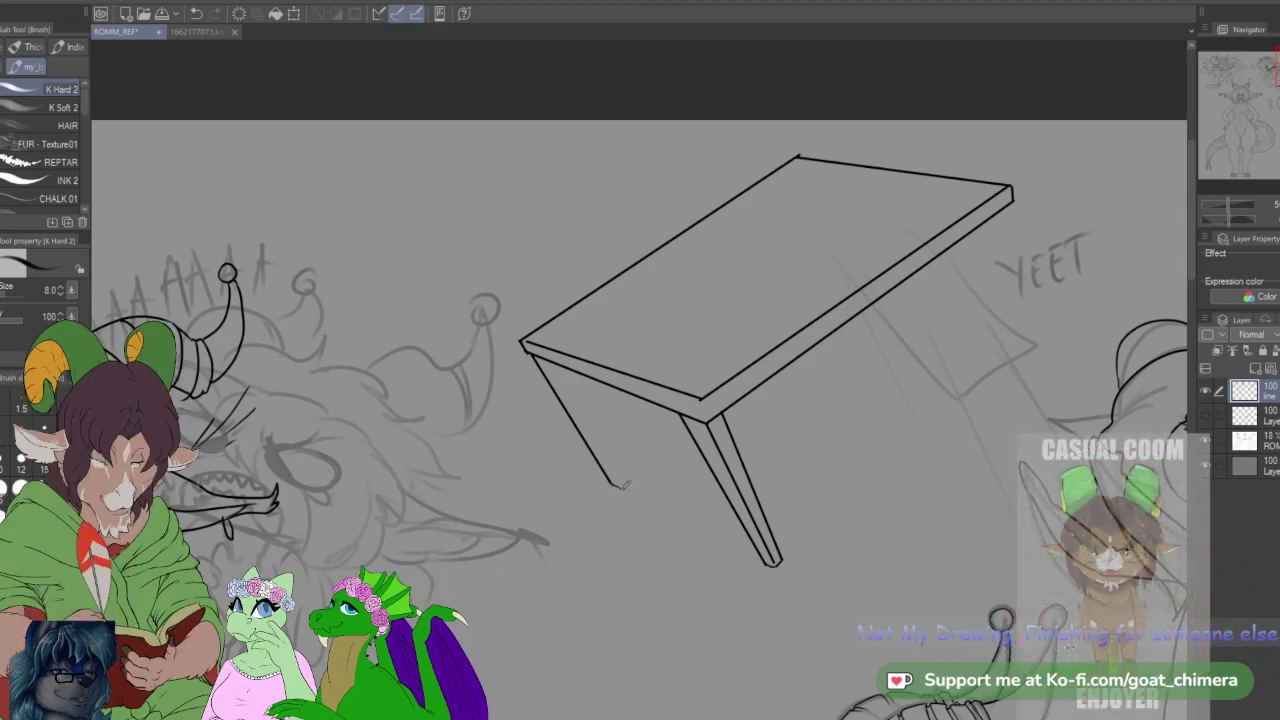
{"action": "left_click", "coordinate": [572, 369], "text": "shift"}
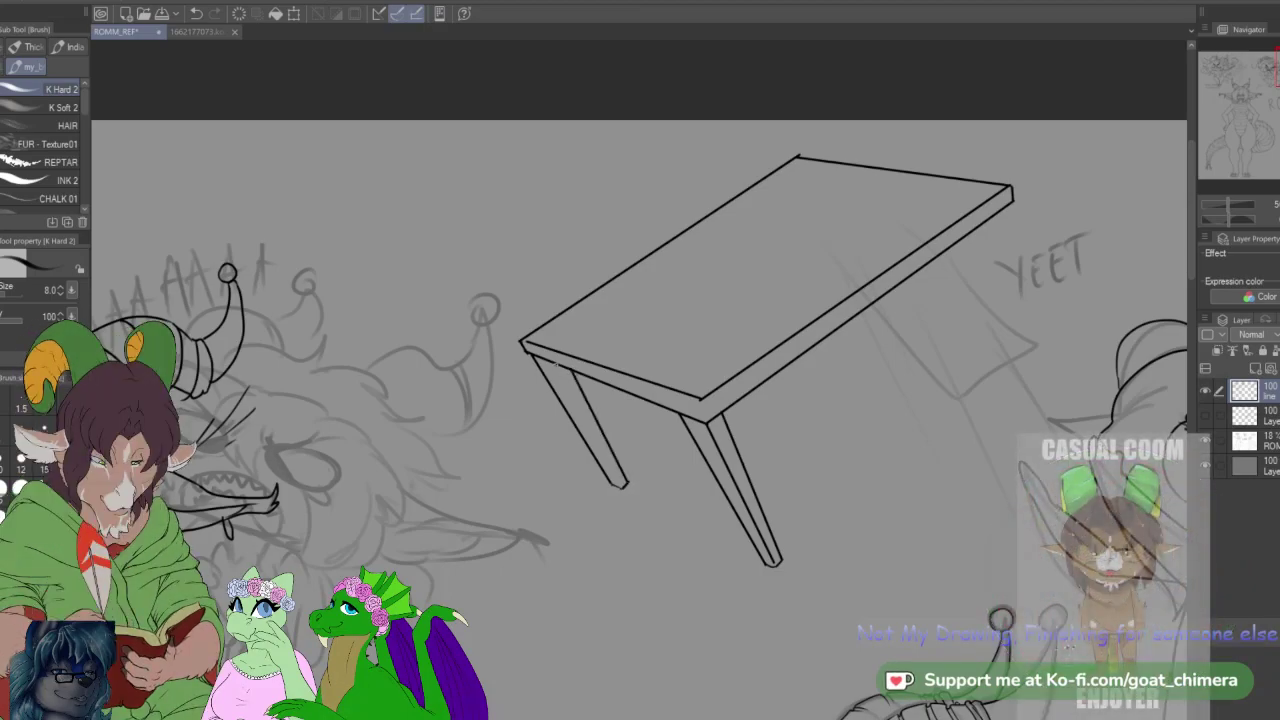
Step: Add the inner edge line to the table's left leg, and ink the right leg plus the far leg's small foot beneath the tabletop
{"action": "left_click", "coordinate": [549, 362]}
{"action": "left_click", "coordinate": [619, 485], "text": "shift"}
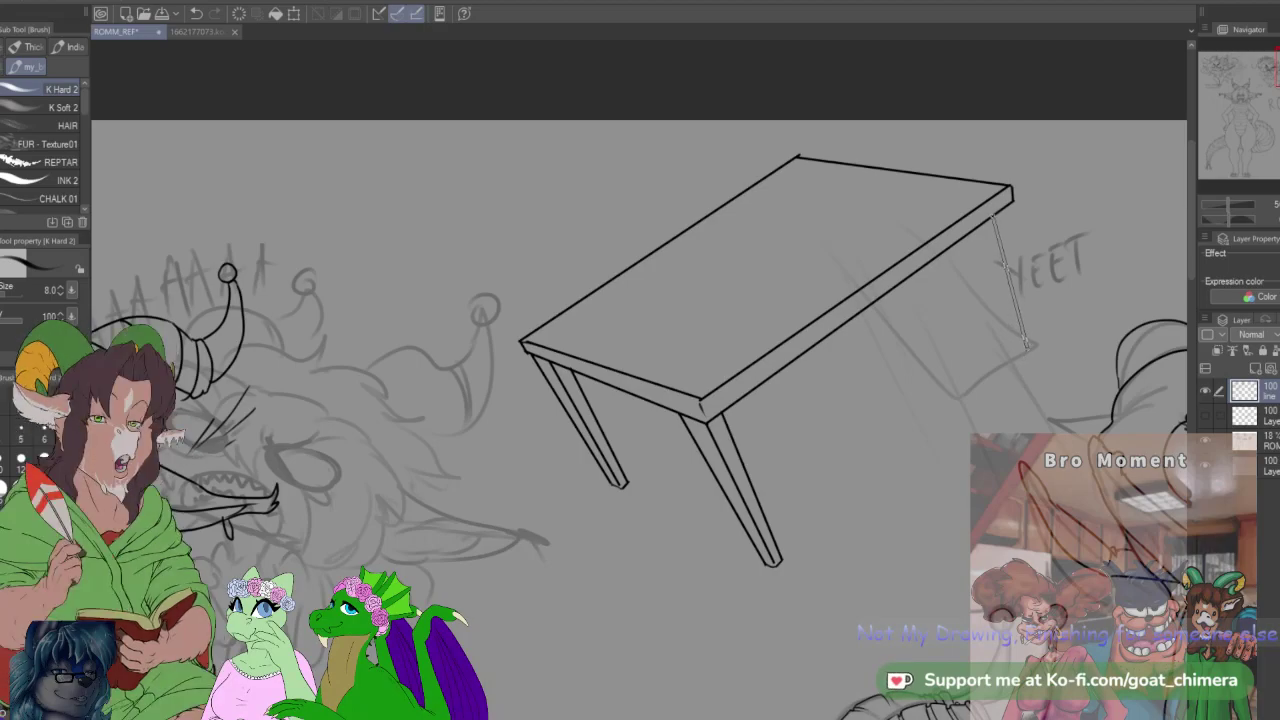
{"action": "left_click", "coordinate": [1024, 349], "text": "shift"}
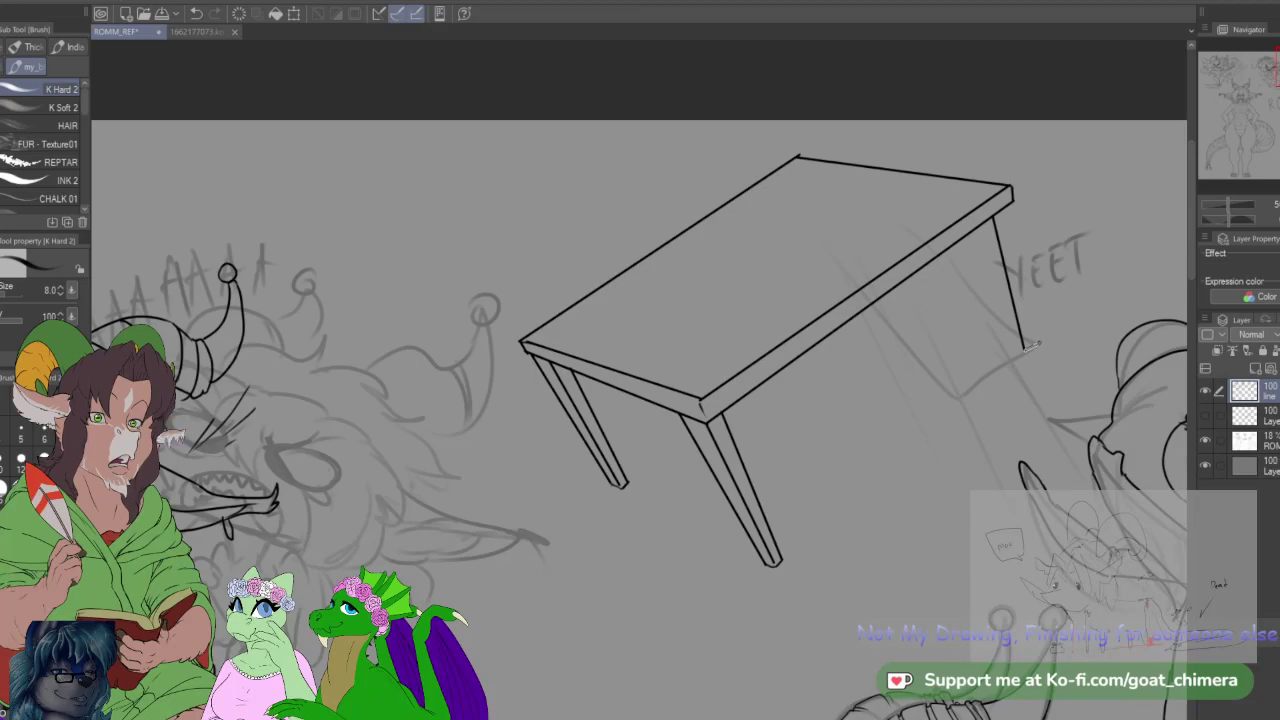
{"action": "left_click", "coordinate": [1011, 205], "text": "shift"}
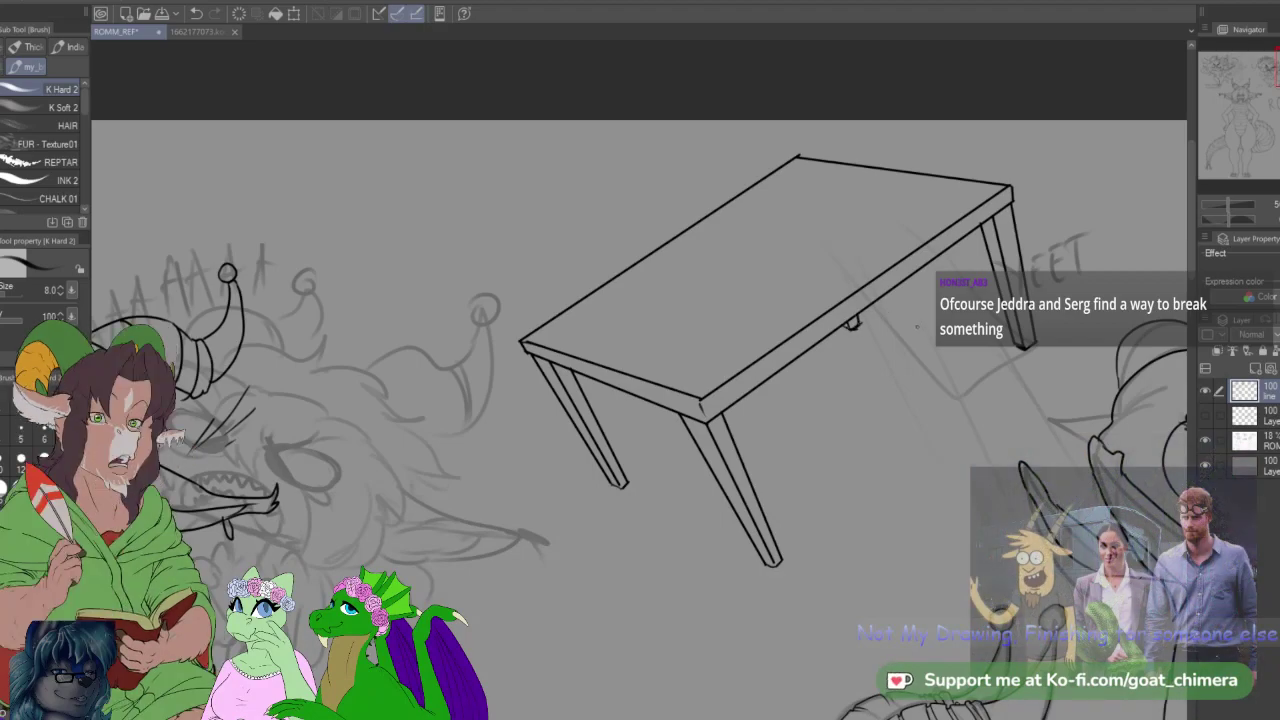
Step: Letter YEET in ink, slanting down from beneath the table toward the yelling chibi's raised hands
{"action": "scroll", "coordinate": [901, 335], "scroll_direction": "down", "scroll_amount": 3}
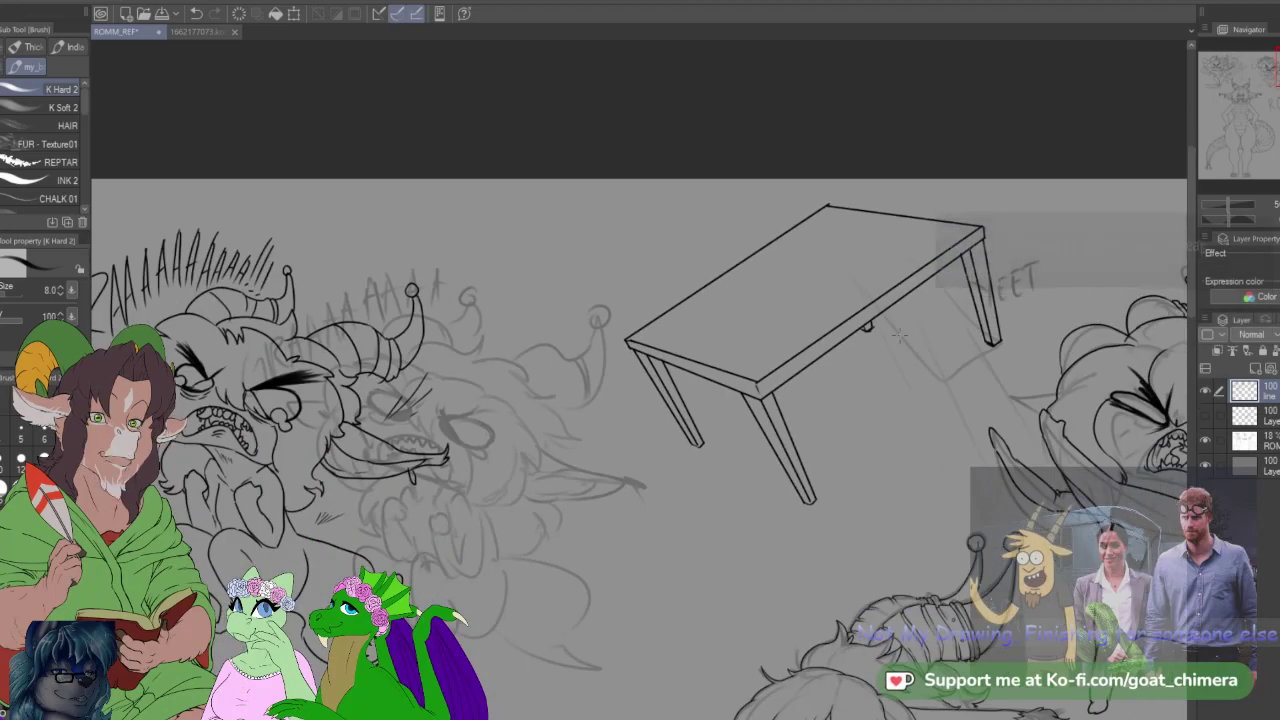
{"action": "scroll", "coordinate": [1041, 357], "scroll_direction": "up", "scroll_amount": 1}
{"action": "scroll", "coordinate": [1060, 350], "scroll_direction": "up", "scroll_amount": 1}
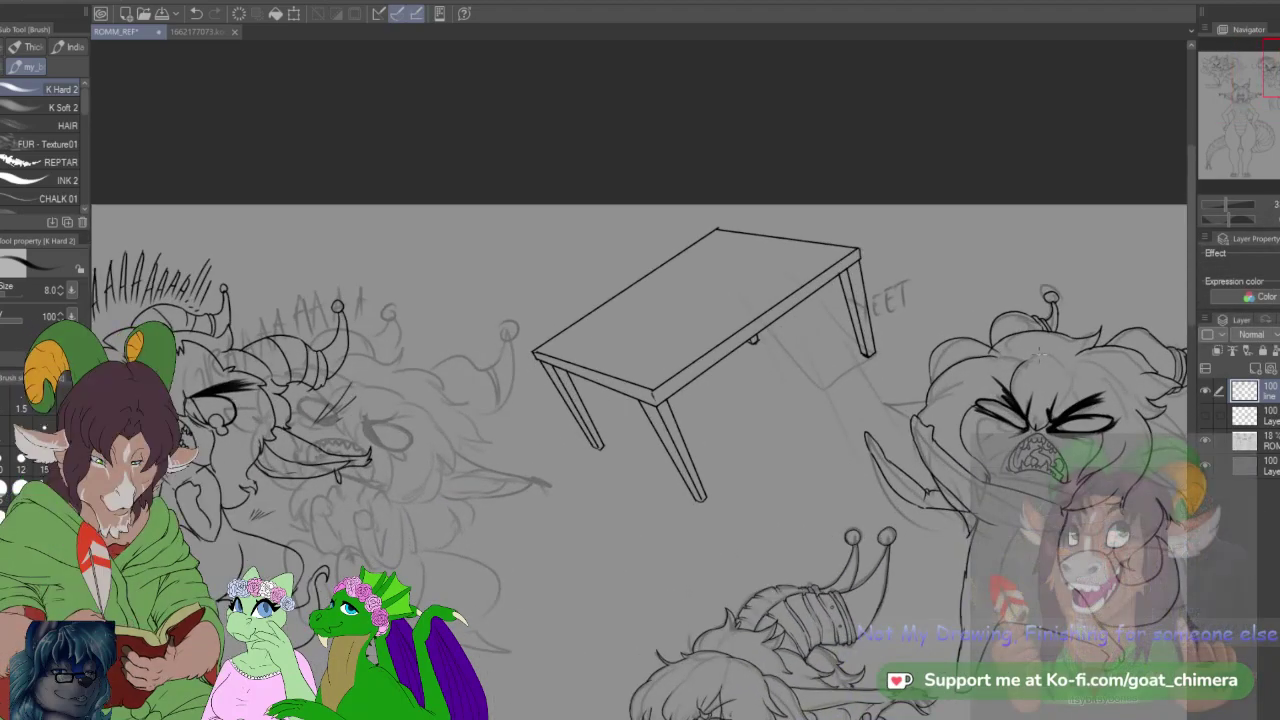
{"action": "scroll", "coordinate": [1059, 313], "scroll_direction": "down", "scroll_amount": 1}
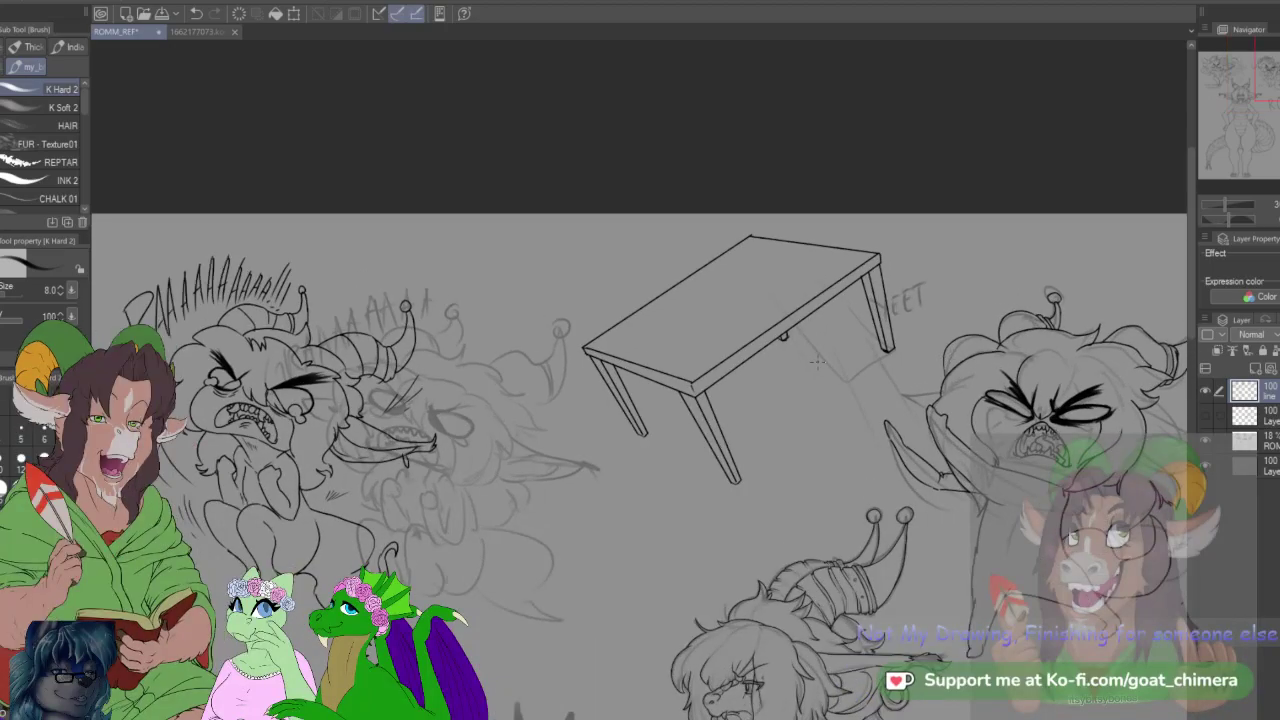
{"action": "left_click_drag", "start_coordinate": [818, 346], "coordinate": [834, 370]}
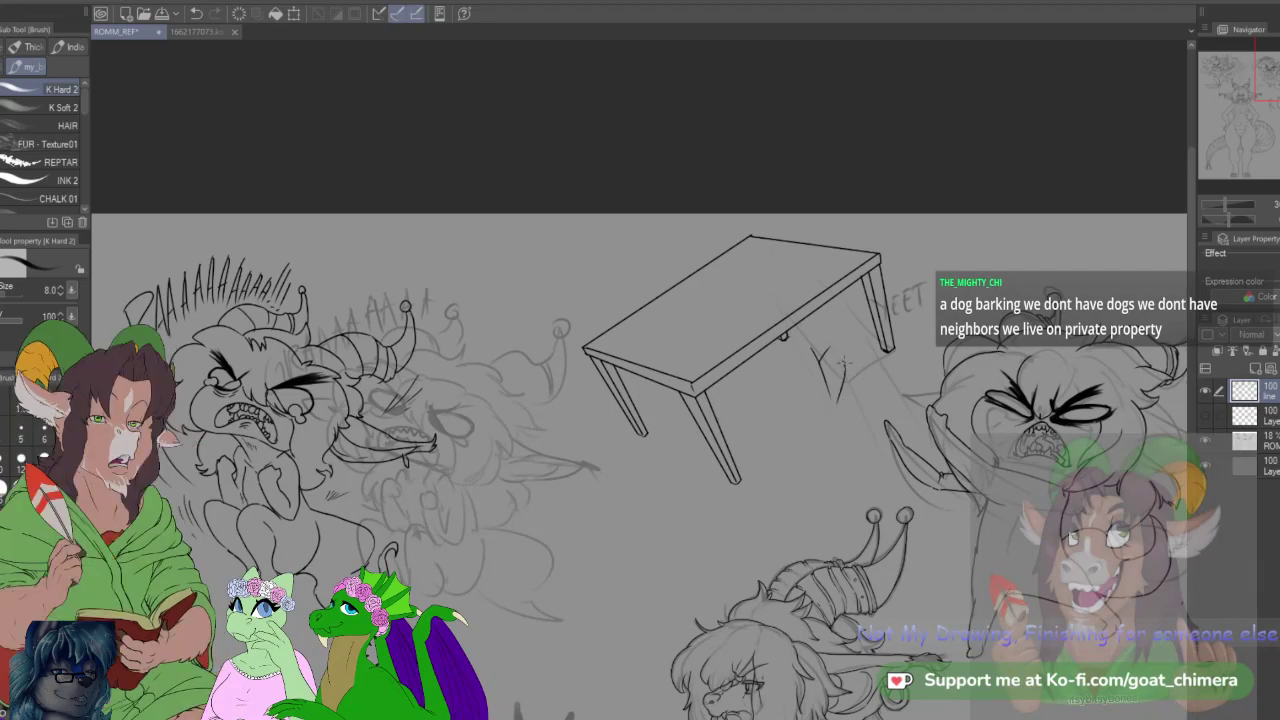
{"action": "mouse_move", "coordinate": [839, 398]}
{"action": "left_mouse_down"}
{"action": "mouse_move", "coordinate": [858, 410]}
{"action": "mouse_move", "coordinate": [883, 399]}
{"action": "mouse_move", "coordinate": [874, 410]}
{"action": "left_mouse_up"}
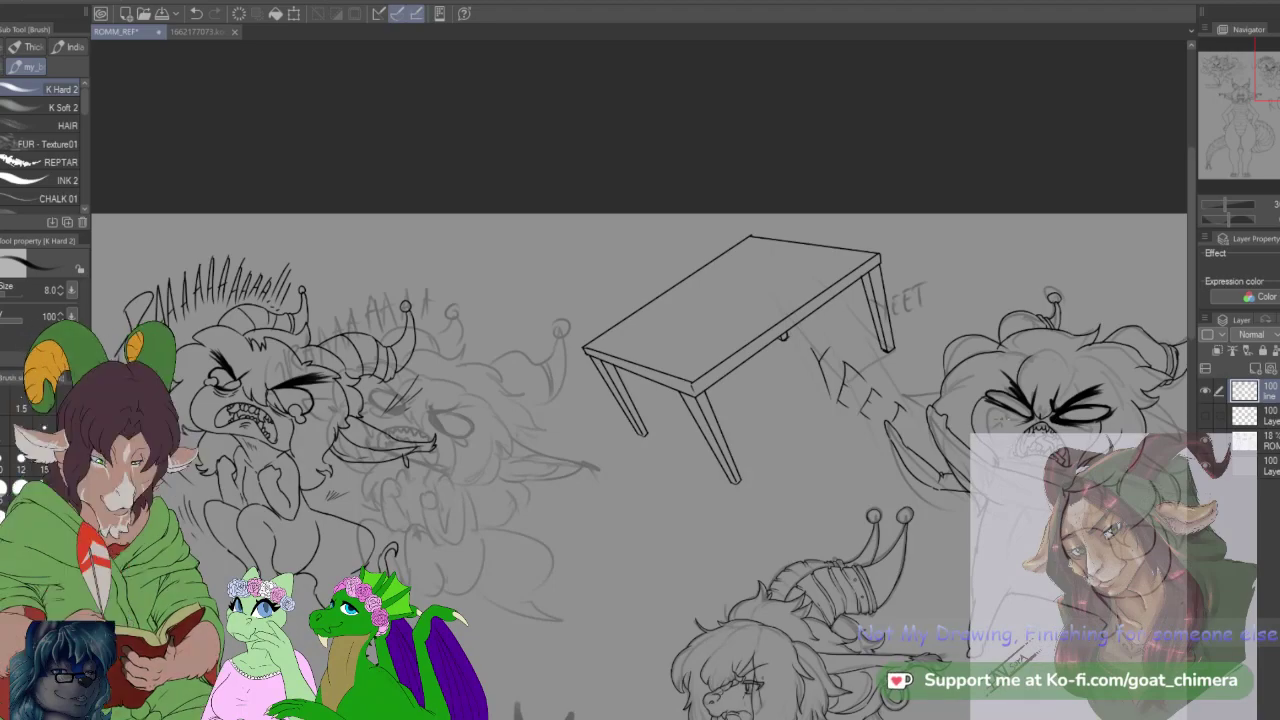
Step: Erase the inked Y of YEET with the Hard eraser at size 40 and redraw it with the K Hard 2 brush
{"action": "scroll", "coordinate": [894, 400], "scroll_direction": "down", "scroll_amount": 2}
{"action": "scroll", "coordinate": [894, 400], "scroll_direction": "up", "scroll_amount": 6}
{"action": "scroll", "coordinate": [893, 411], "scroll_direction": "up", "scroll_amount": 1}
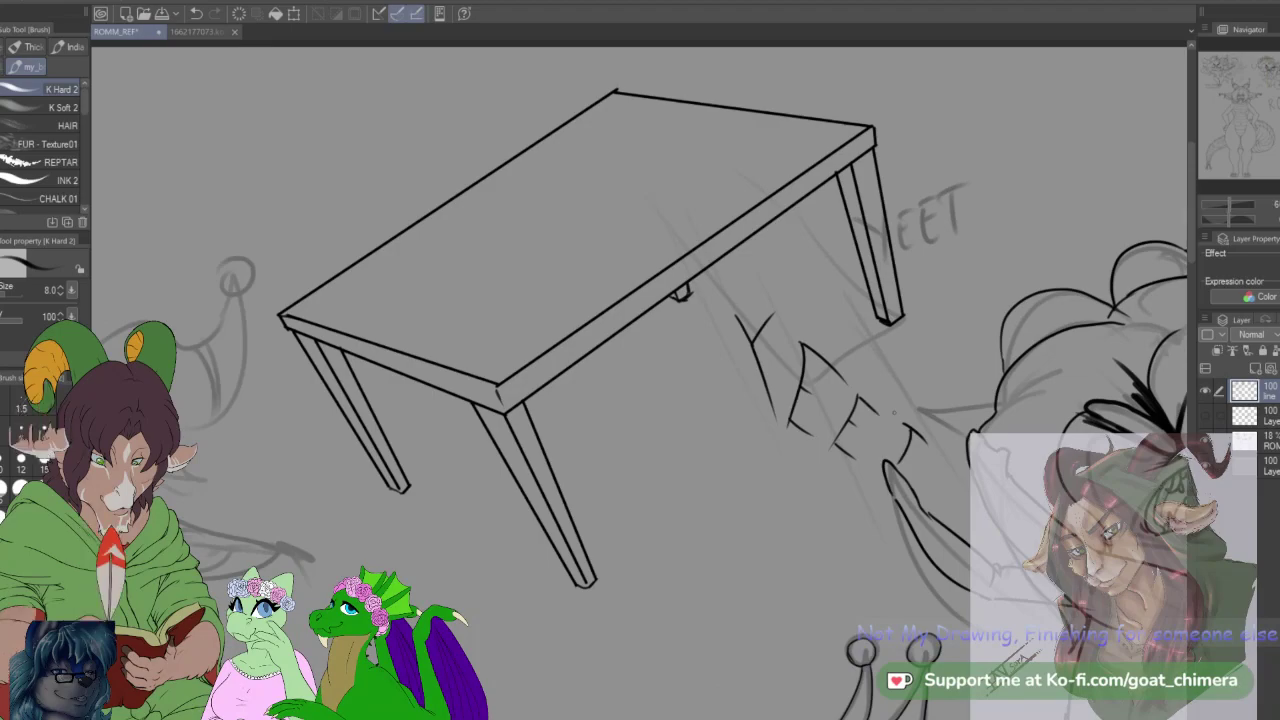
{"action": "key", "text": "e"}
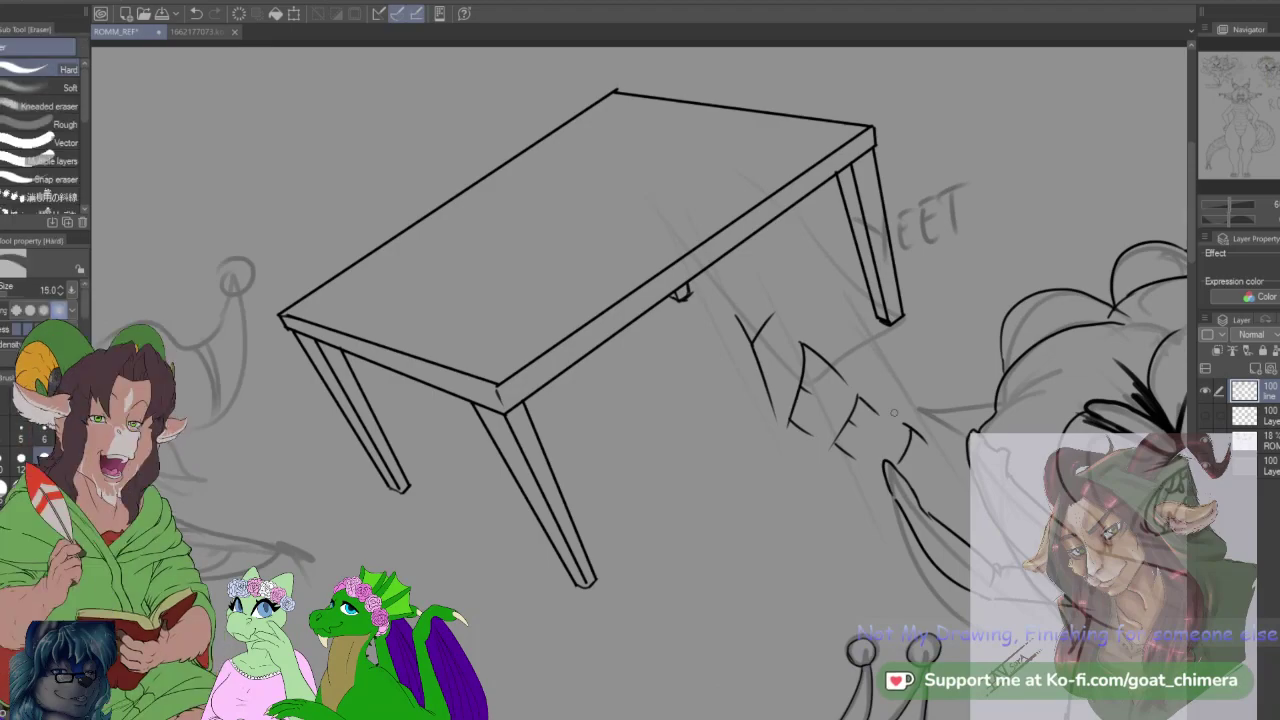
{"action": "key", "text": "]"}
{"action": "key", "text": "]"}
{"action": "key", "text": "]"}
{"action": "key", "text": "]"}
{"action": "key", "text": "]"}
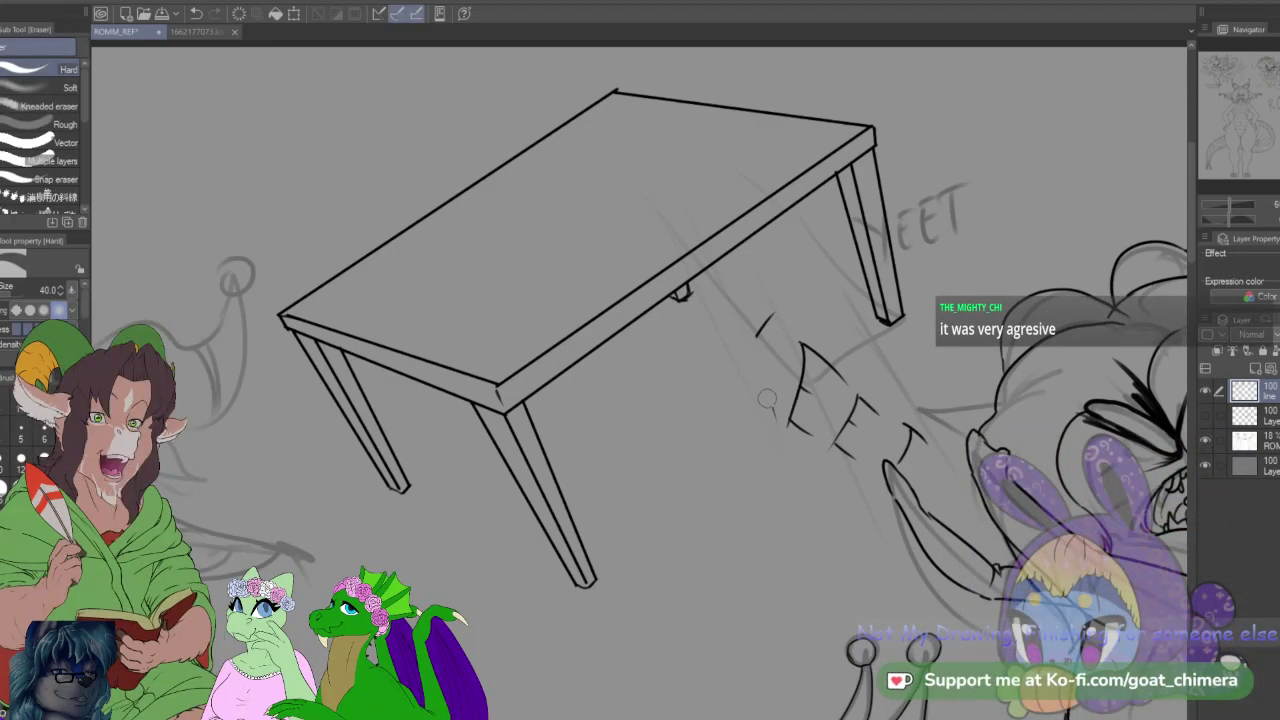
{"action": "key", "text": "b"}
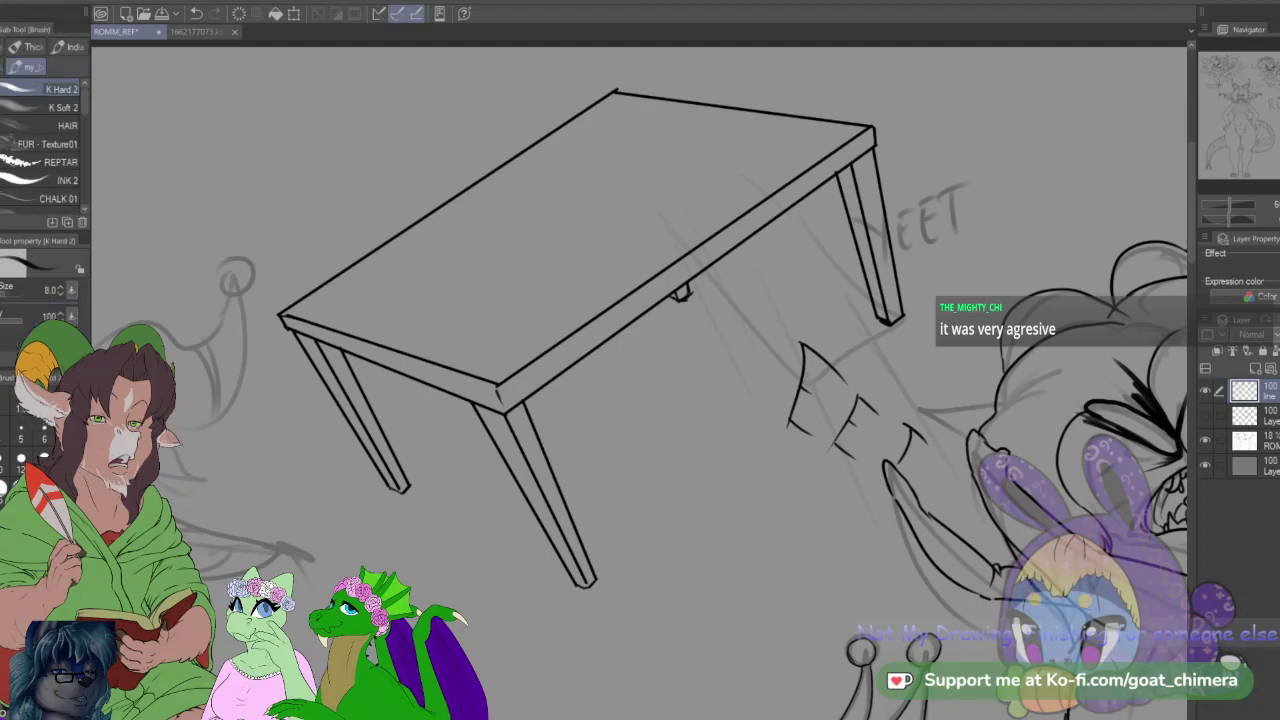
{"action": "left_click_drag", "start_coordinate": [729, 318], "coordinate": [738, 343]}
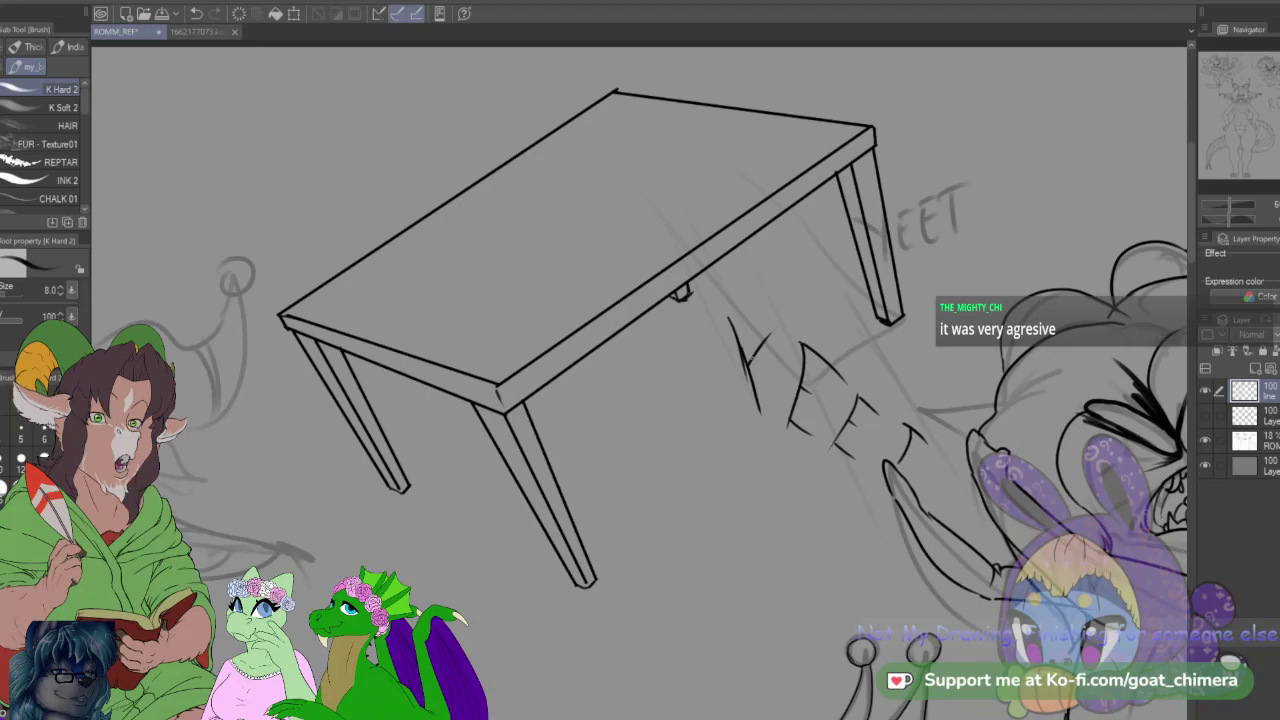
Step: Ink the curved bands across the yelling chibi's horn nearest the YEET lettering
{"action": "scroll", "coordinate": [842, 338], "scroll_direction": "down", "scroll_amount": 1}
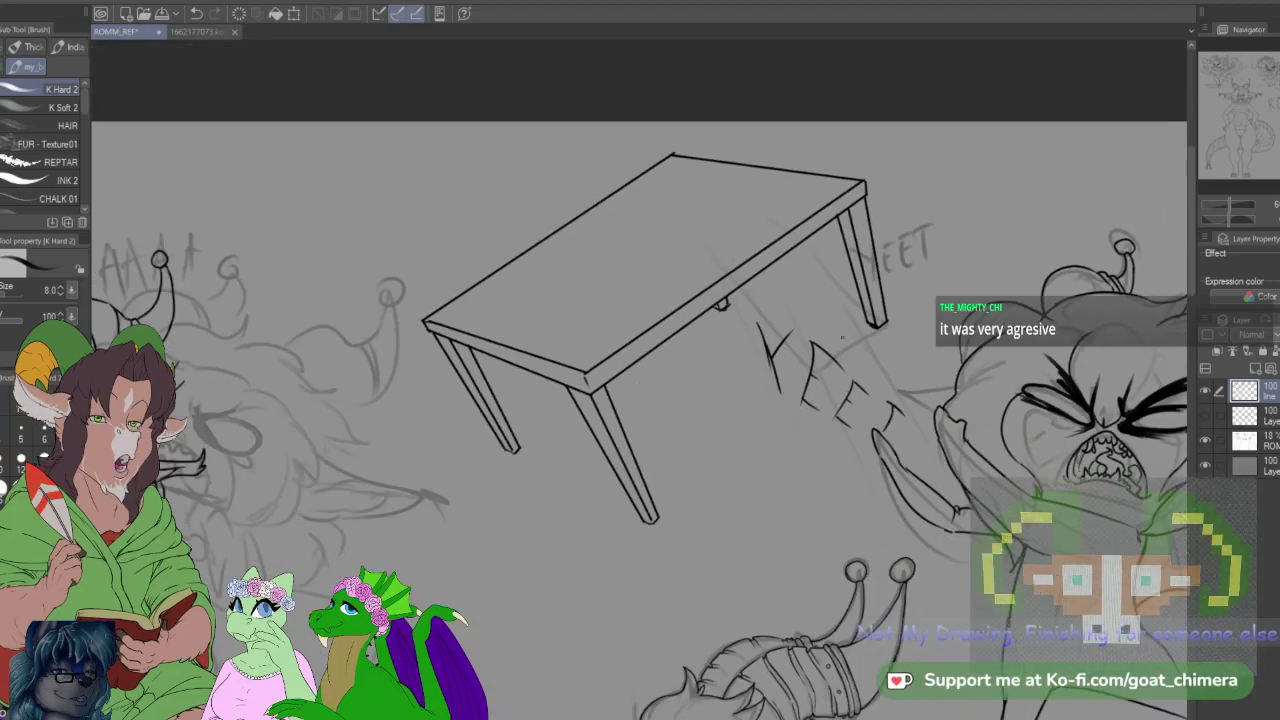
{"action": "scroll", "coordinate": [842, 338], "scroll_direction": "down", "scroll_amount": 1}
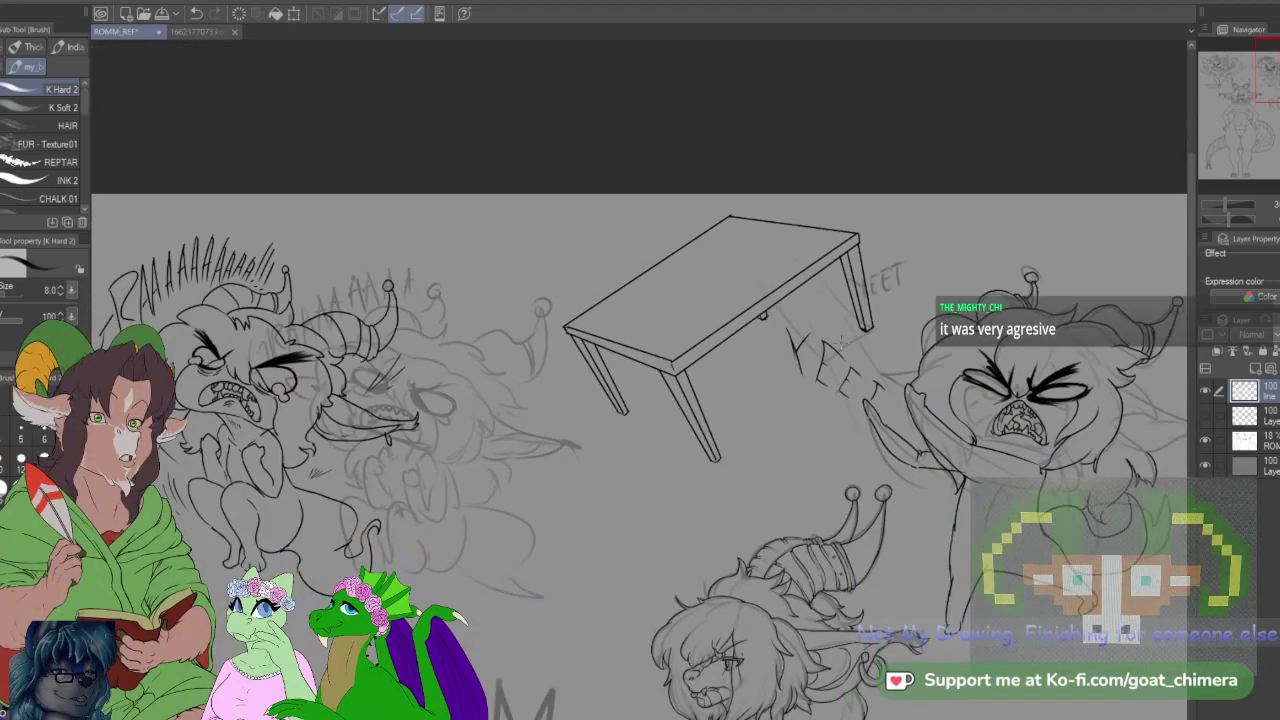
{"action": "scroll", "coordinate": [916, 312], "scroll_direction": "down", "scroll_amount": 1}
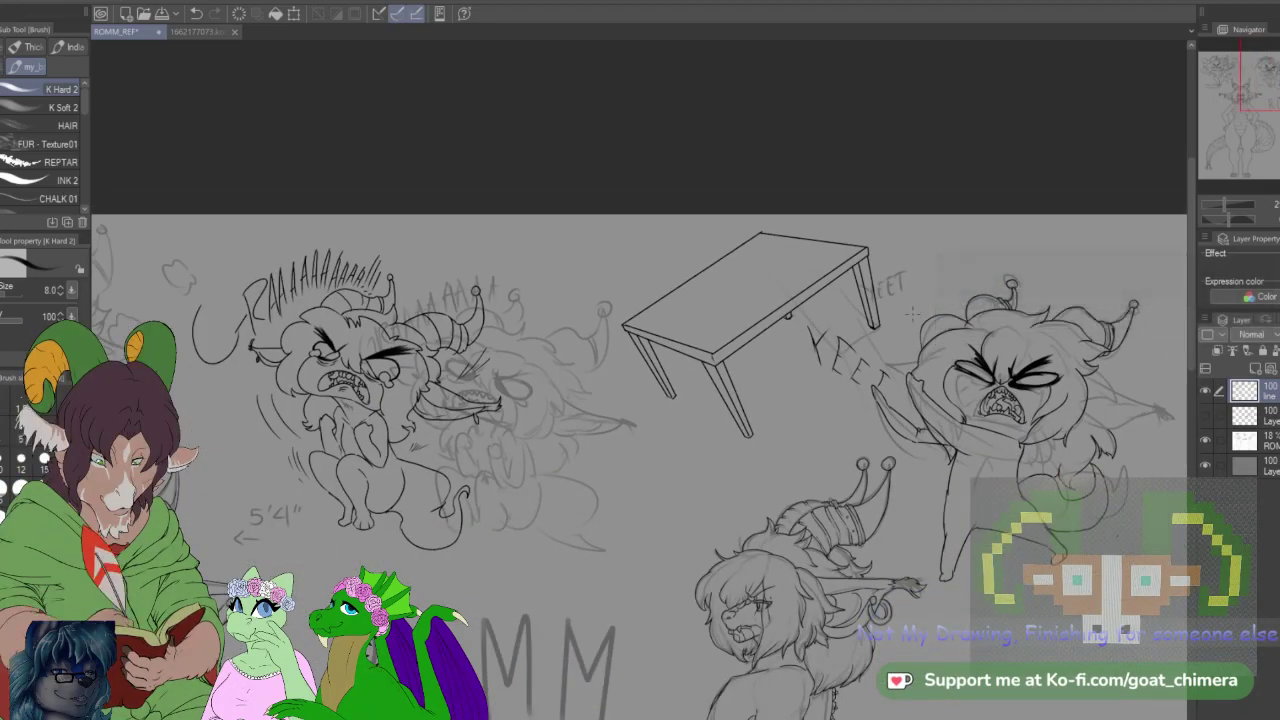
{"action": "scroll", "coordinate": [1143, 413], "scroll_direction": "up", "scroll_amount": 1}
{"action": "scroll", "coordinate": [1145, 411], "scroll_direction": "up", "scroll_amount": 1}
{"action": "left_click_drag", "start_coordinate": [1145, 411], "coordinate": [933, 570]}
{"action": "scroll", "coordinate": [933, 570], "scroll_direction": "down", "scroll_amount": 1}
{"action": "scroll", "coordinate": [983, 607], "scroll_direction": "down", "scroll_amount": 1}
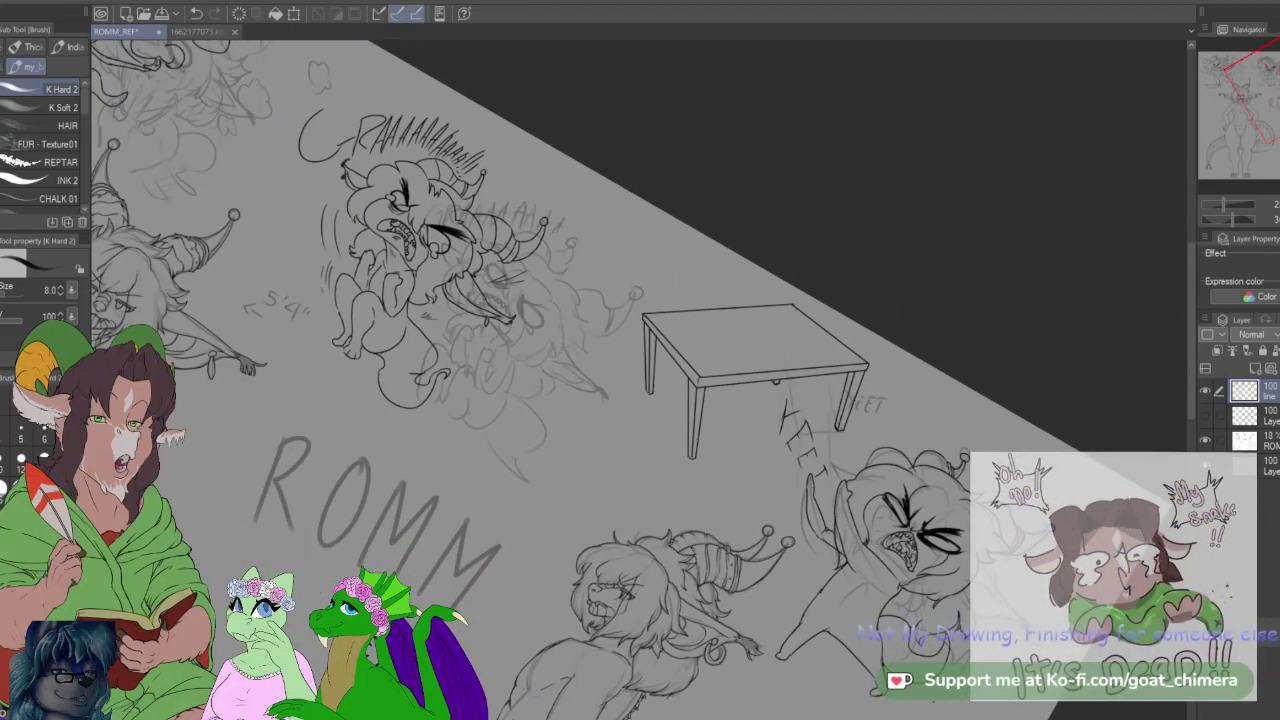
{"action": "scroll", "coordinate": [1060, 600], "scroll_direction": "up", "scroll_amount": 1}
{"action": "left_click_drag", "start_coordinate": [1120, 542], "coordinate": [1031, 446]}
{"action": "scroll", "coordinate": [1031, 446], "scroll_direction": "up", "scroll_amount": 2}
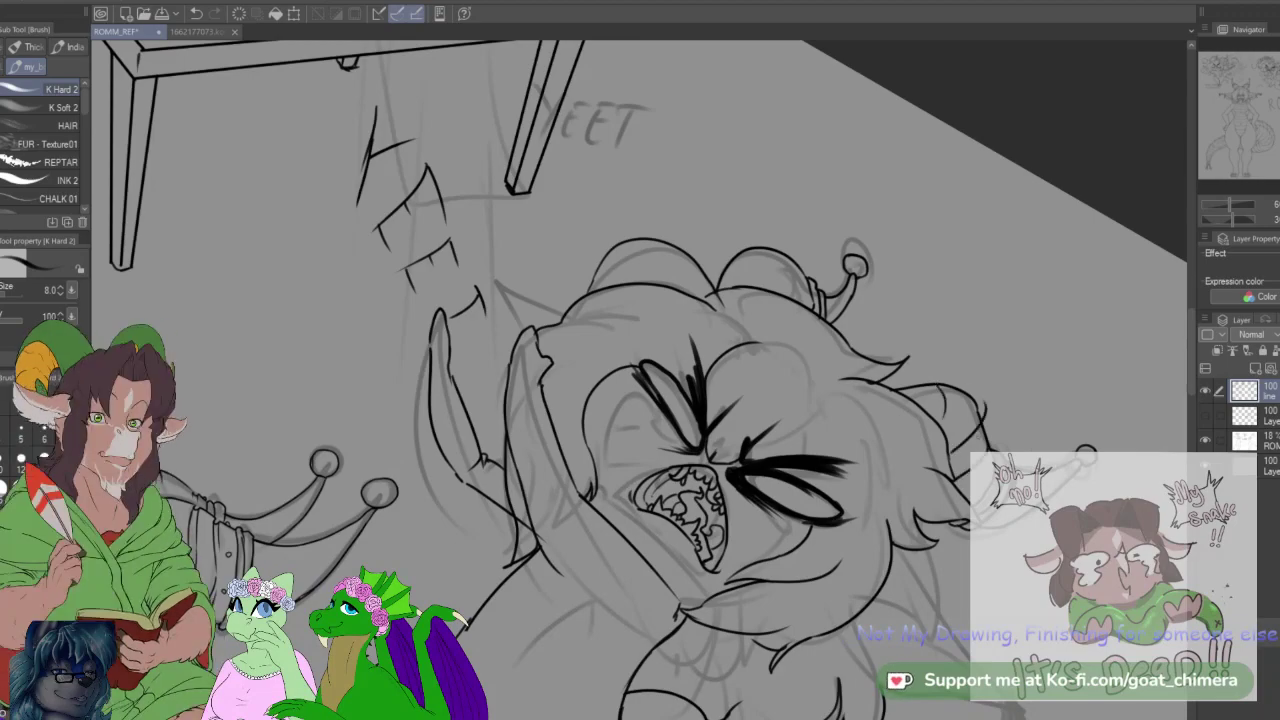
{"action": "mouse_move", "coordinate": [739, 255]}
{"action": "left_mouse_down"}
{"action": "mouse_move", "coordinate": [772, 272]}
{"action": "mouse_move", "coordinate": [773, 249]}
{"action": "mouse_move", "coordinate": [780, 287]}
{"action": "left_mouse_up"}
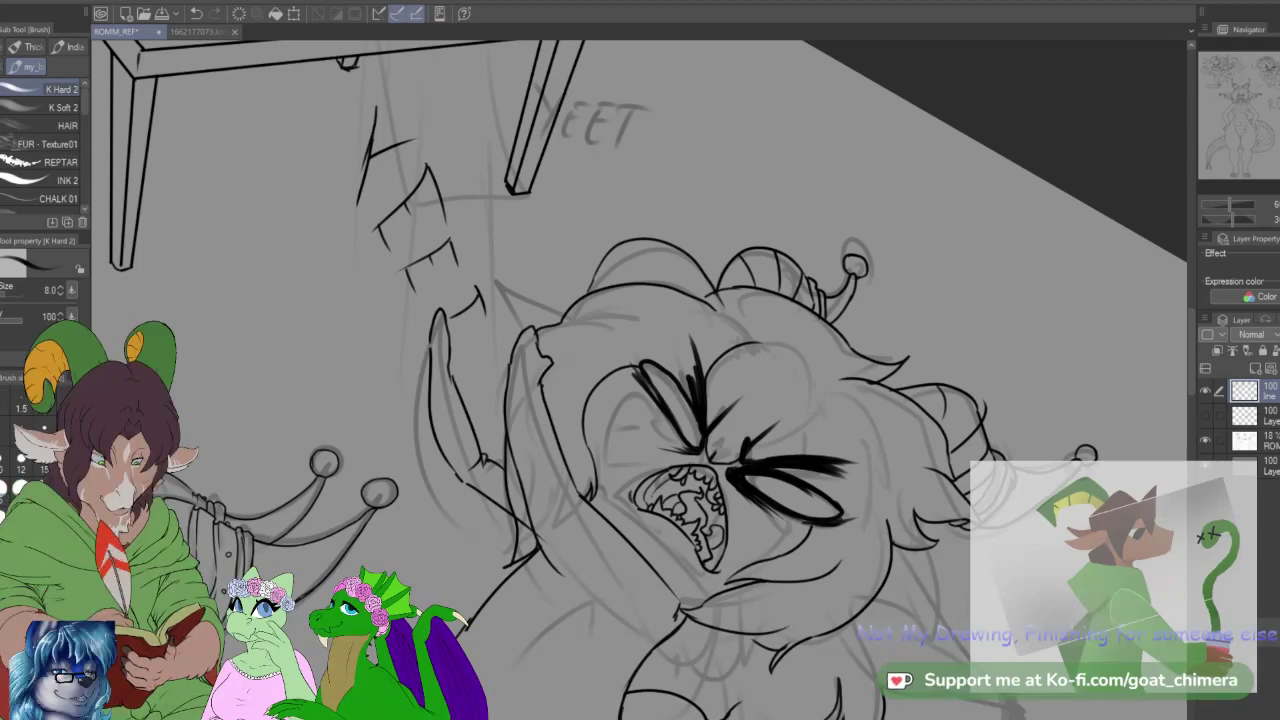
Step: Ink the lower edge of the yelling chibi's arm across its chest, and erase the overlapping lines where it meets the body
{"action": "left_click_drag", "start_coordinate": [548, 466], "coordinate": [744, 487]}
{"action": "scroll", "coordinate": [744, 487], "scroll_direction": "down", "scroll_amount": 2}
{"action": "scroll", "coordinate": [640, 380], "scroll_direction": "down", "scroll_amount": 4}
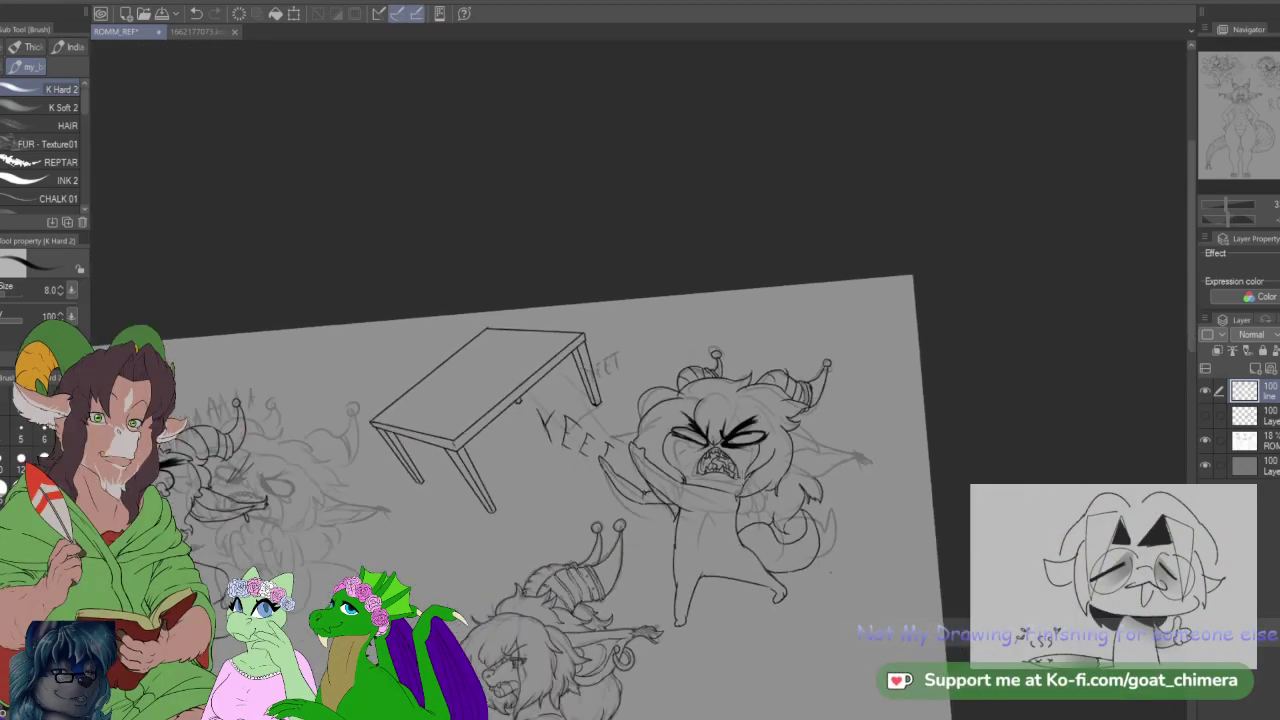
{"action": "scroll", "coordinate": [720, 455], "scroll_direction": "up", "scroll_amount": 8}
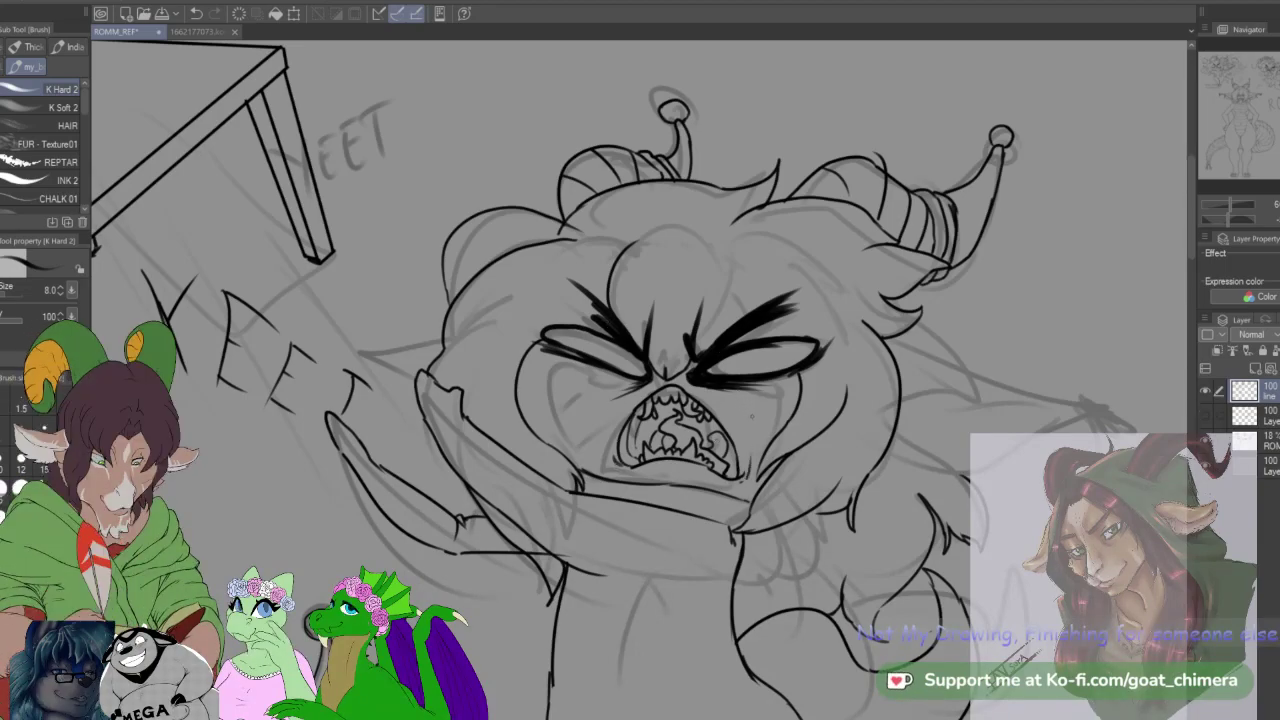
{"action": "scroll", "coordinate": [762, 436], "scroll_direction": "down", "scroll_amount": 2}
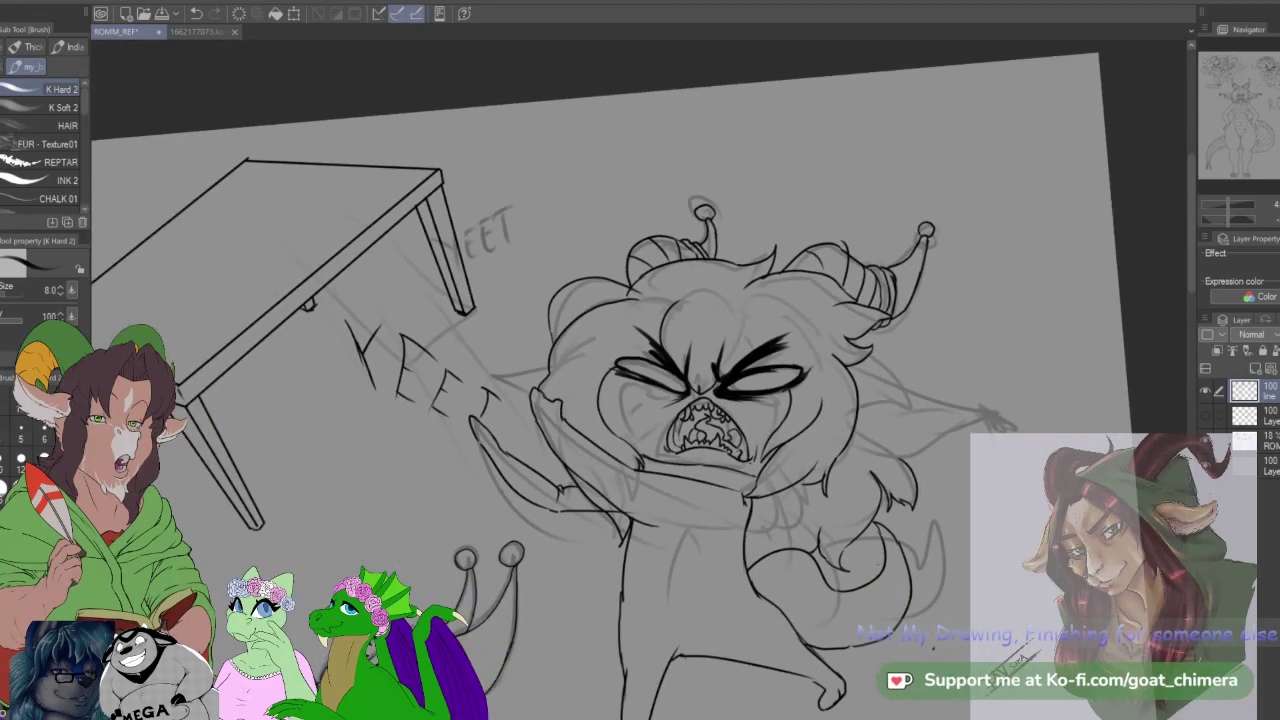
{"action": "scroll", "coordinate": [751, 448], "scroll_direction": "down", "scroll_amount": 3}
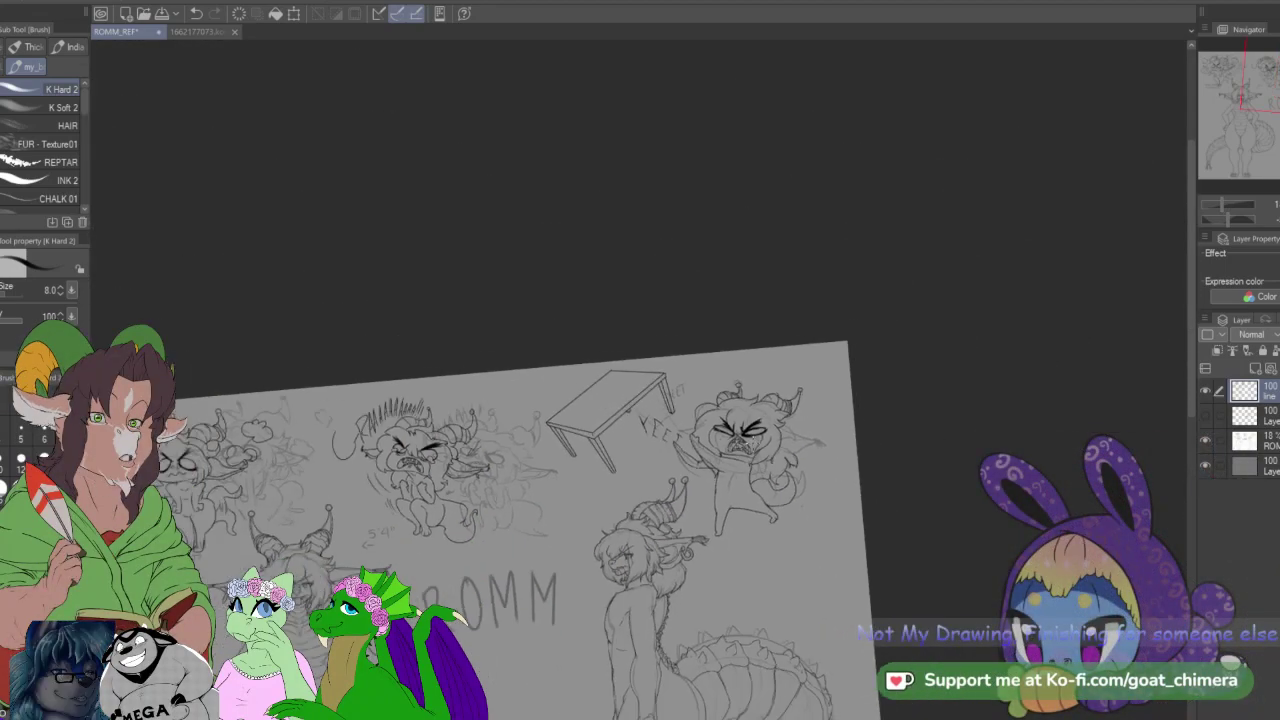
{"action": "key", "text": "ctrl+plus"}
{"action": "key", "text": "ctrl+plus"}
{"action": "key", "text": "ctrl+plus"}
{"action": "key", "text": "ctrl+plus"}
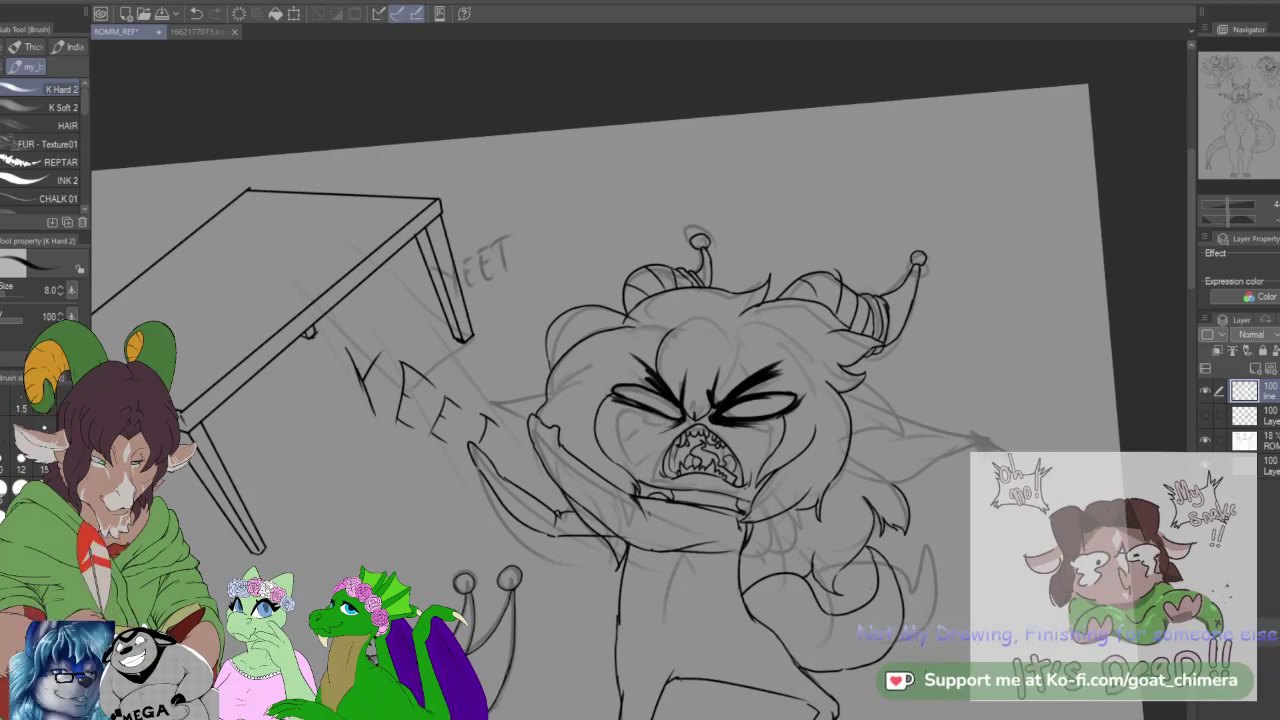
{"action": "key", "text": "e"}
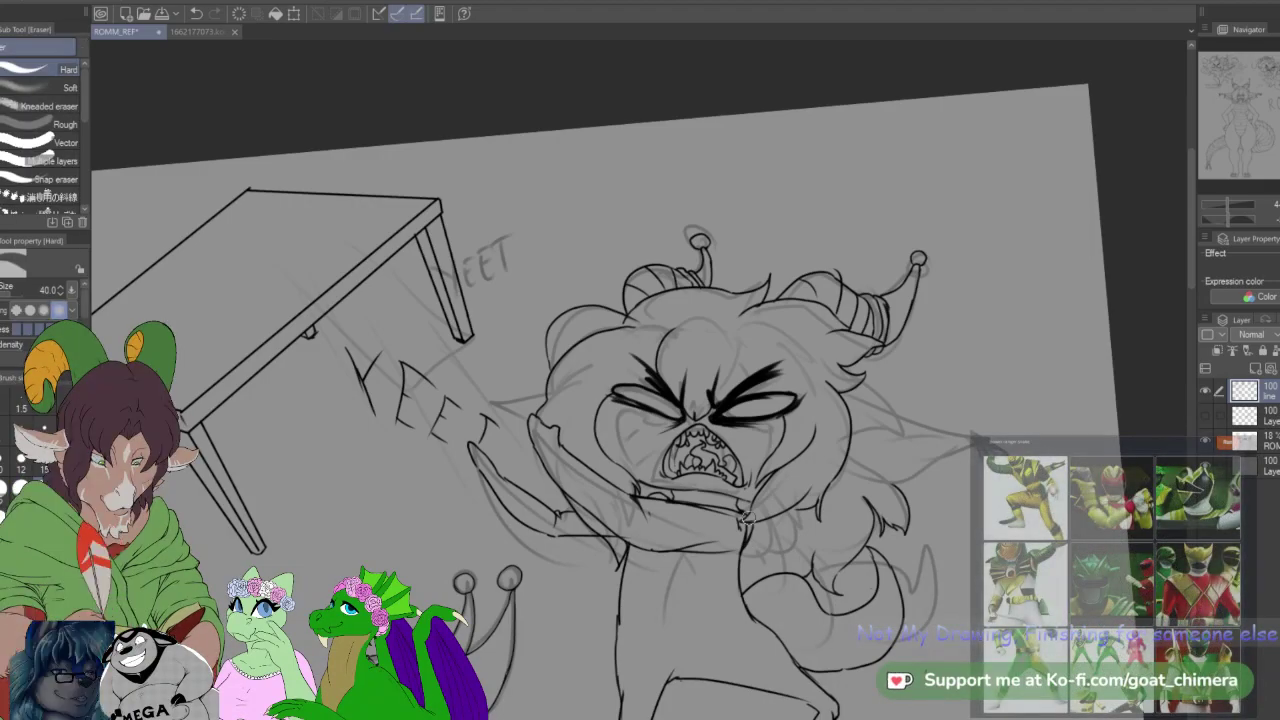
{"action": "mouse_move", "coordinate": [730, 524]}
{"action": "left_mouse_down"}
{"action": "mouse_move", "coordinate": [734, 540]}
{"action": "mouse_move", "coordinate": [722, 540]}
{"action": "left_mouse_up"}
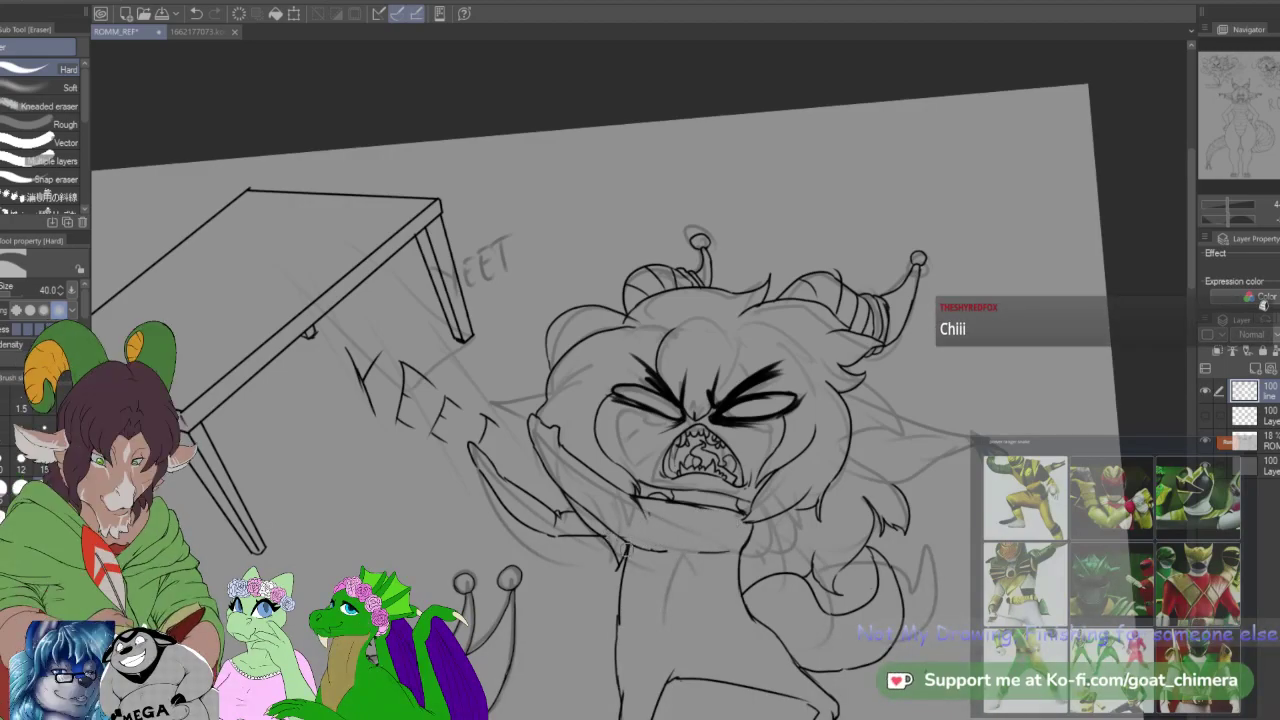
Step: Ink the side-view figure's chest edge beside the arm and the belly plate's curved inner edge with K Hard 2 at size 8
{"action": "scroll", "coordinate": [773, 600], "scroll_direction": "down", "scroll_amount": 1}
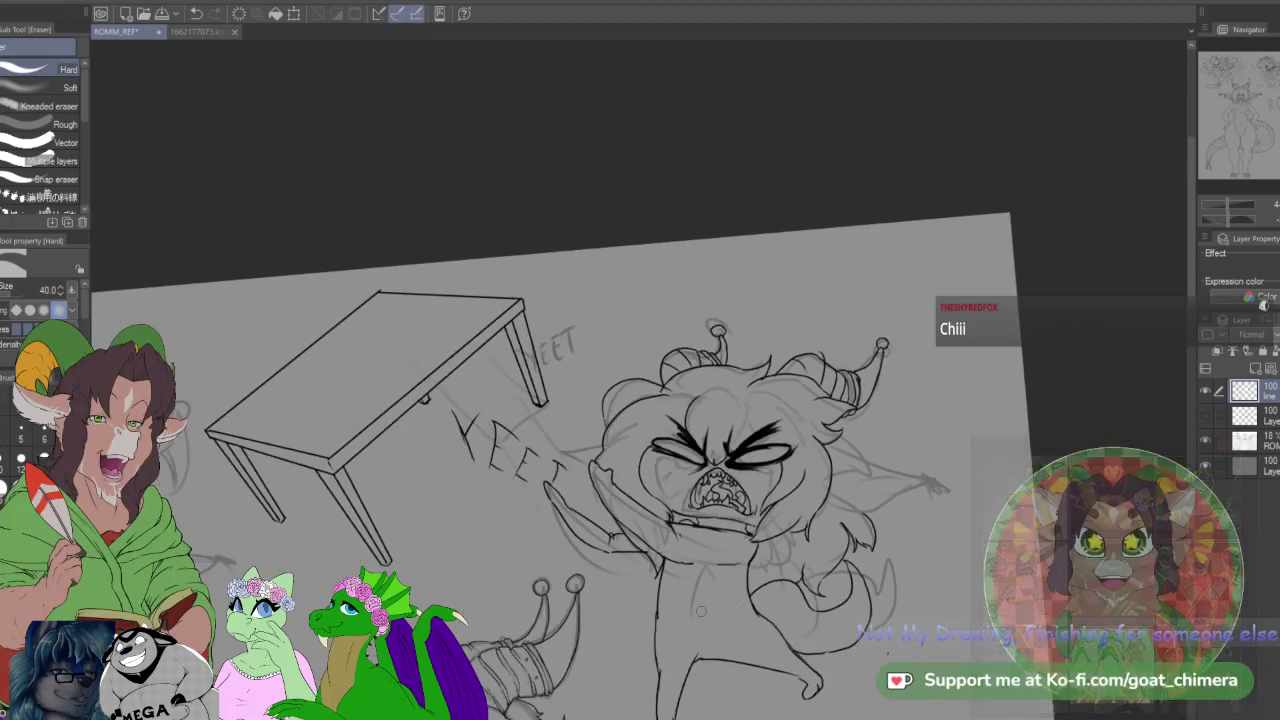
{"action": "scroll", "coordinate": [701, 611], "scroll_direction": "down", "scroll_amount": 2}
{"action": "scroll", "coordinate": [701, 611], "scroll_direction": "up", "scroll_amount": 1}
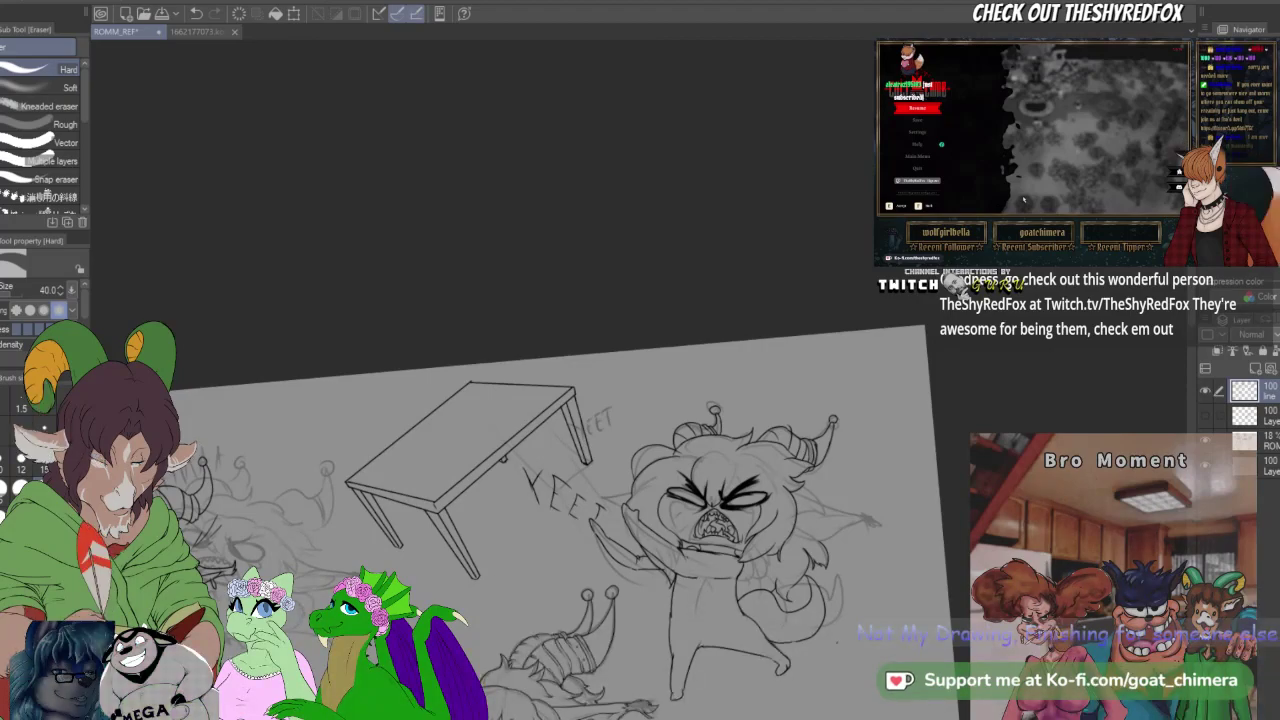
{"action": "scroll", "coordinate": [838, 641], "scroll_direction": "down", "scroll_amount": 1}
{"action": "scroll", "coordinate": [856, 465], "scroll_direction": "down", "scroll_amount": 2}
{"action": "left_click_drag", "start_coordinate": [640, 600], "coordinate": [751, 244]}
{"action": "scroll", "coordinate": [620, 400], "scroll_direction": "up", "scroll_amount": 4}
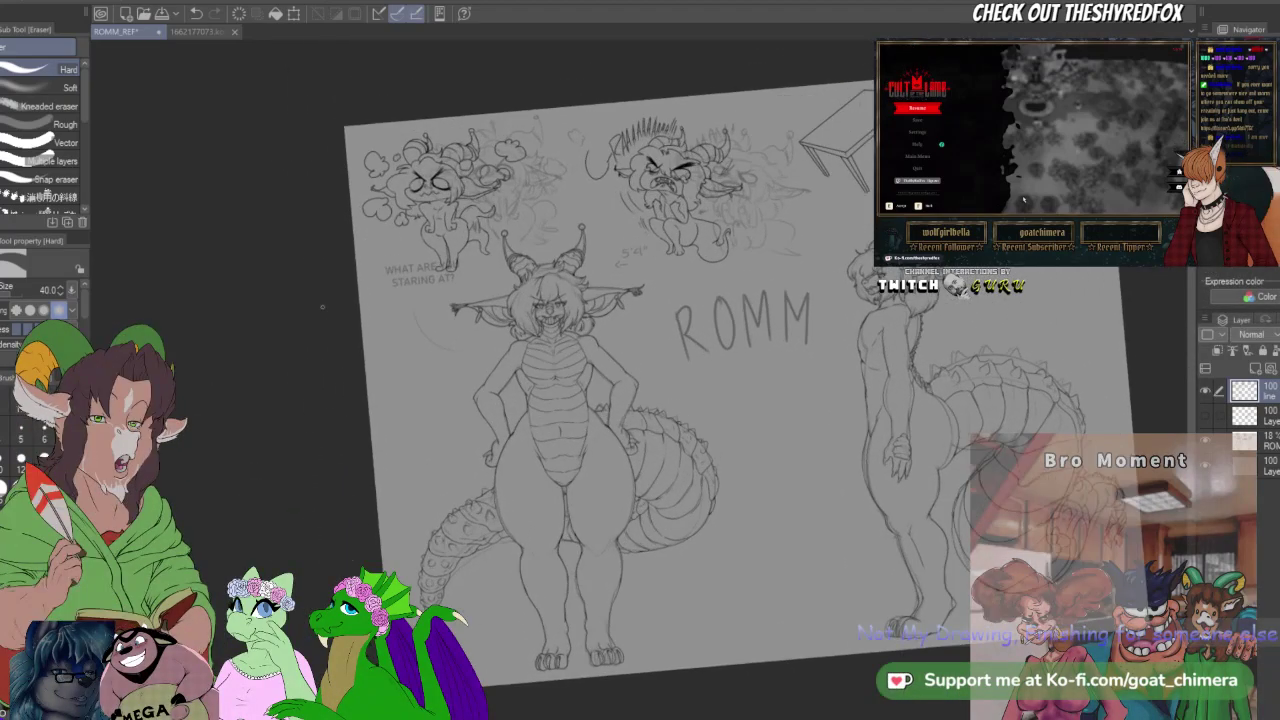
{"action": "scroll", "coordinate": [1110, 370], "scroll_direction": "up", "scroll_amount": 5}
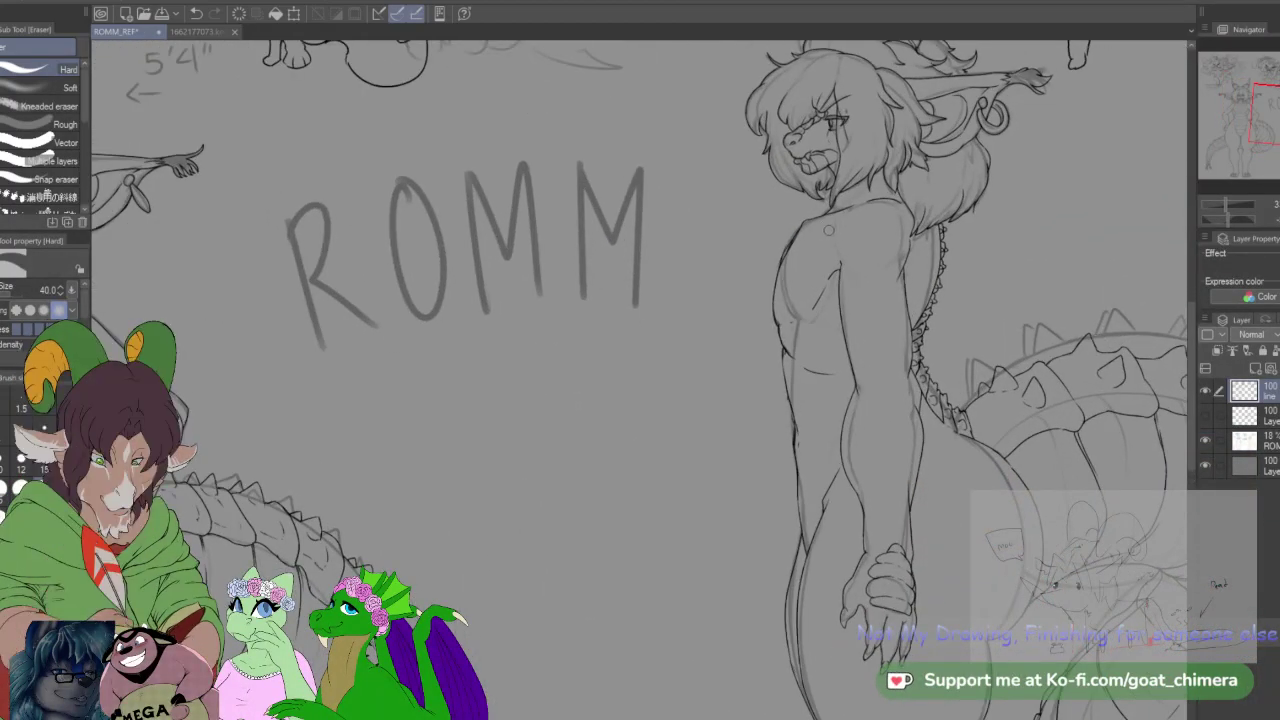
{"action": "key", "text": "b"}
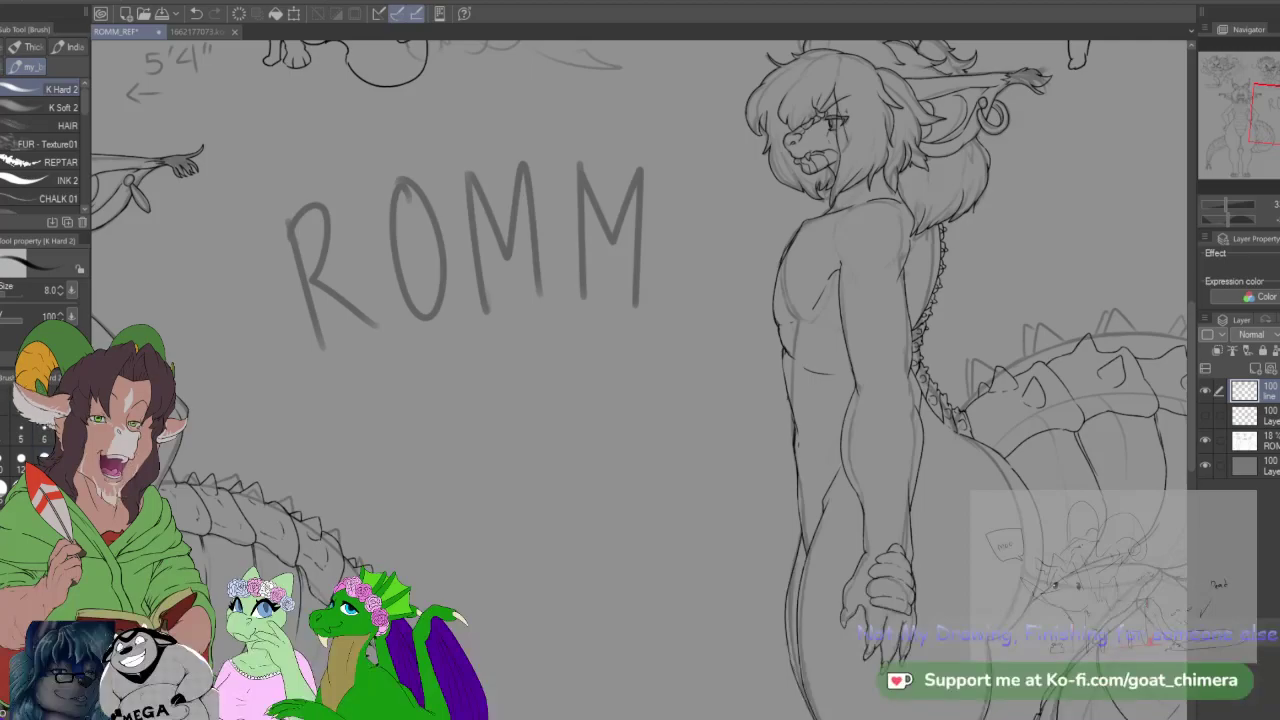
{"action": "mouse_move", "coordinate": [1277, 112]}
{"action": "left_mouse_down"}
{"action": "mouse_move", "coordinate": [1248, 116]}
{"action": "mouse_move", "coordinate": [1279, 96]}
{"action": "left_mouse_up"}
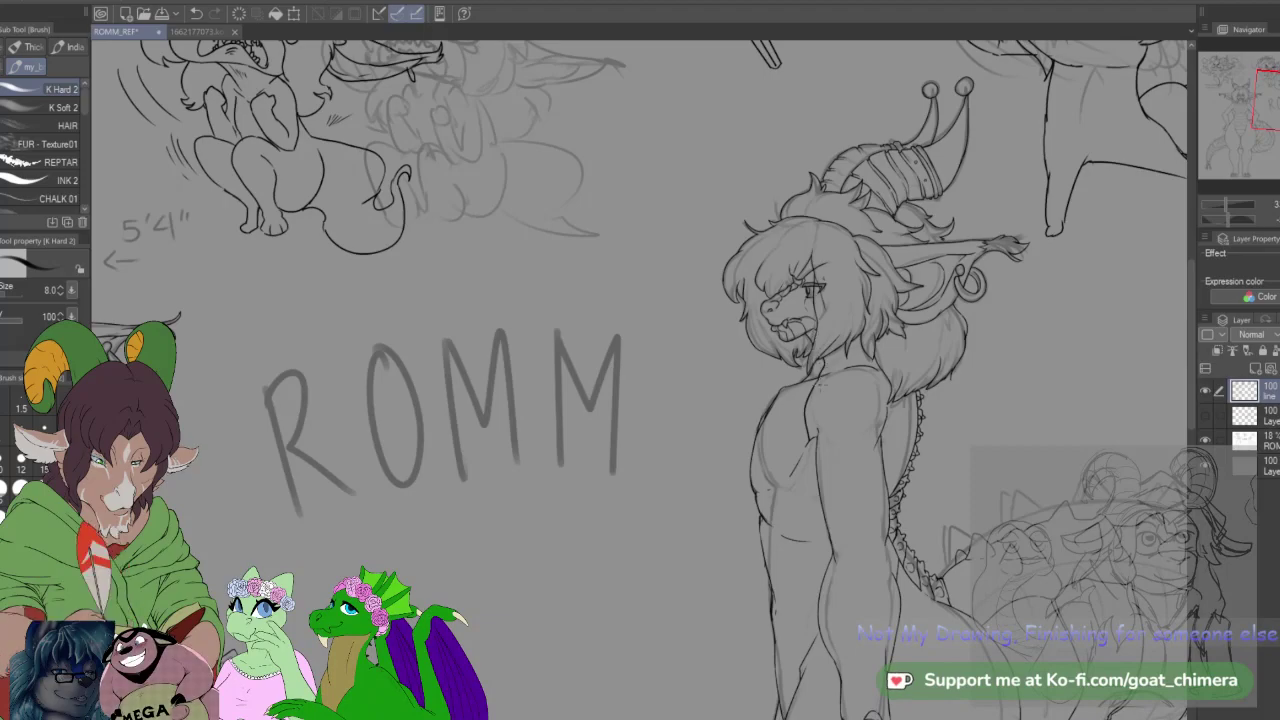
{"action": "left_click_drag", "start_coordinate": [1275, 114], "coordinate": [1273, 119]}
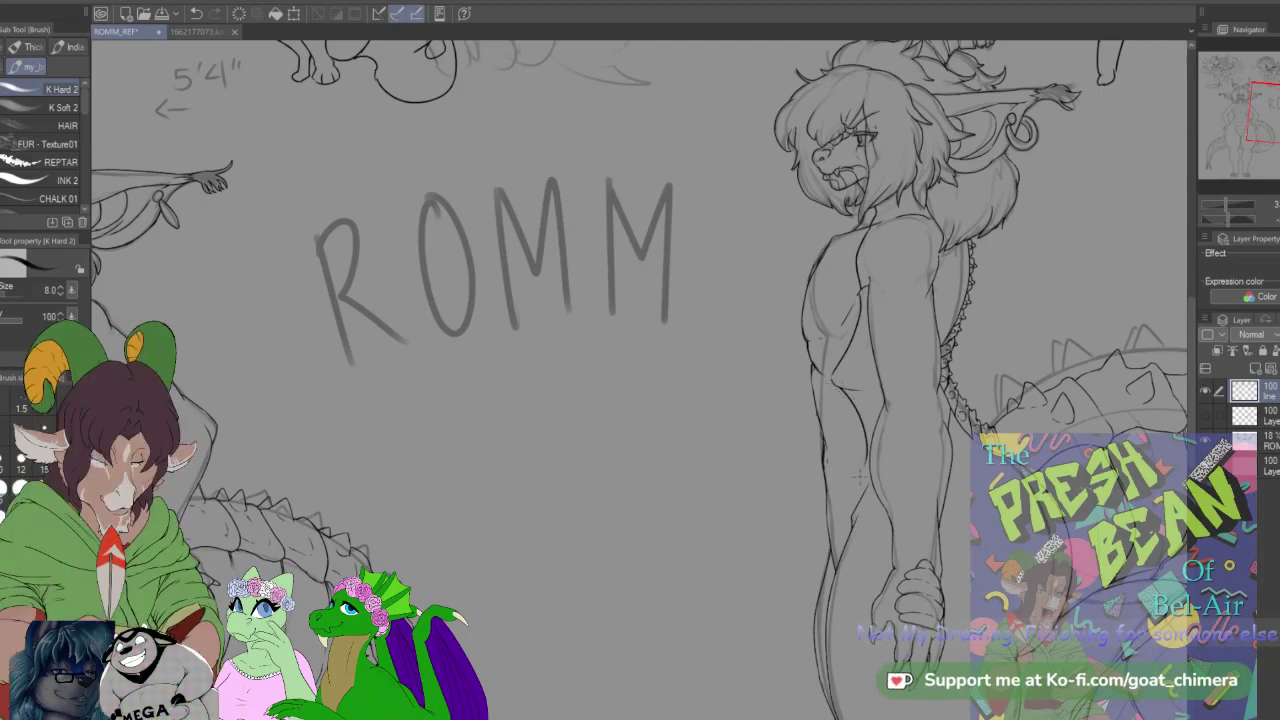
{"action": "left_click_drag", "start_coordinate": [1270, 128], "coordinate": [1277, 88]}
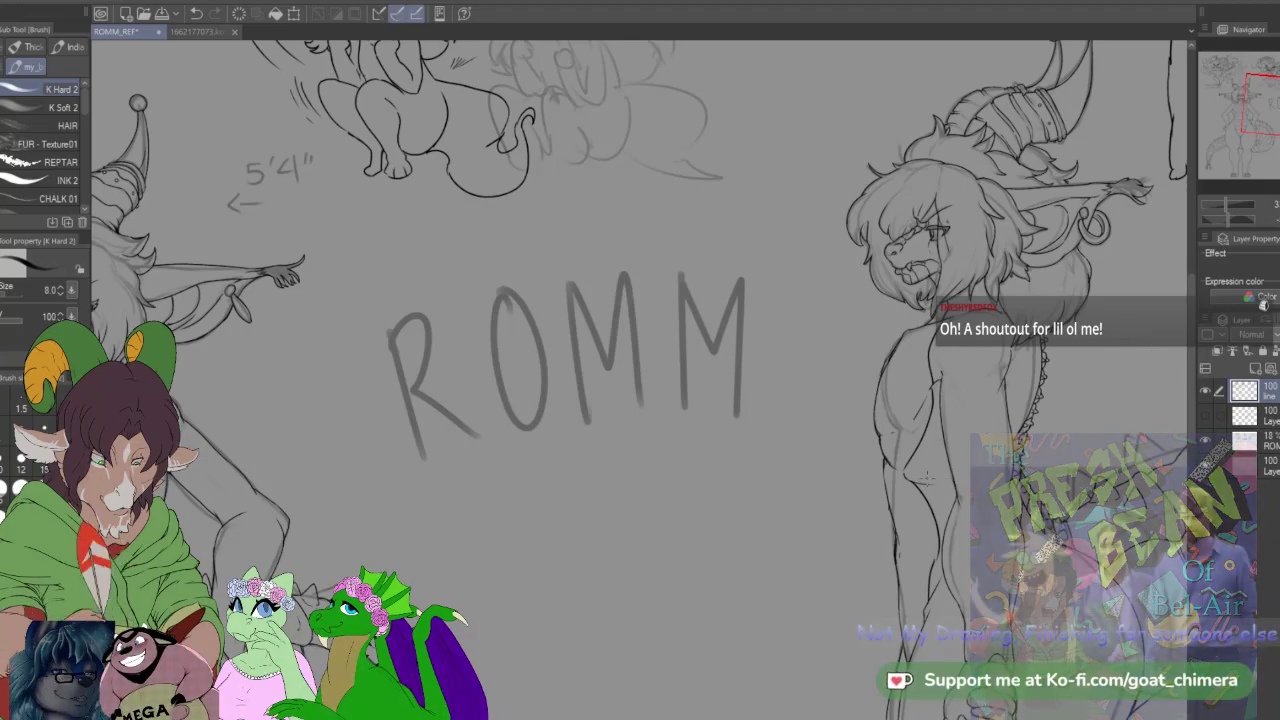
Step: Erase the inked outline just below the side-view figure's chest and redraw it to join the belly
{"action": "scroll", "coordinate": [974, 452], "scroll_direction": "up", "scroll_amount": 2}
{"action": "scroll", "coordinate": [1040, 315], "scroll_direction": "up", "scroll_amount": 2}
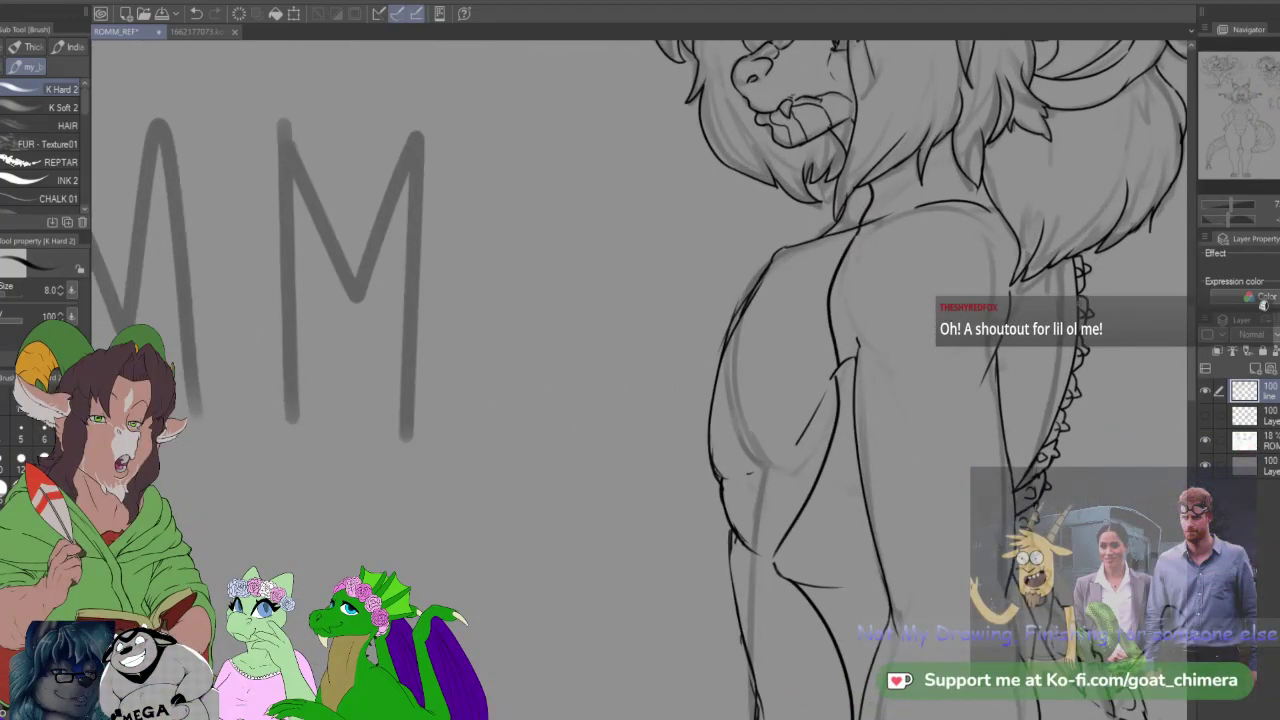
{"action": "key", "text": "e"}
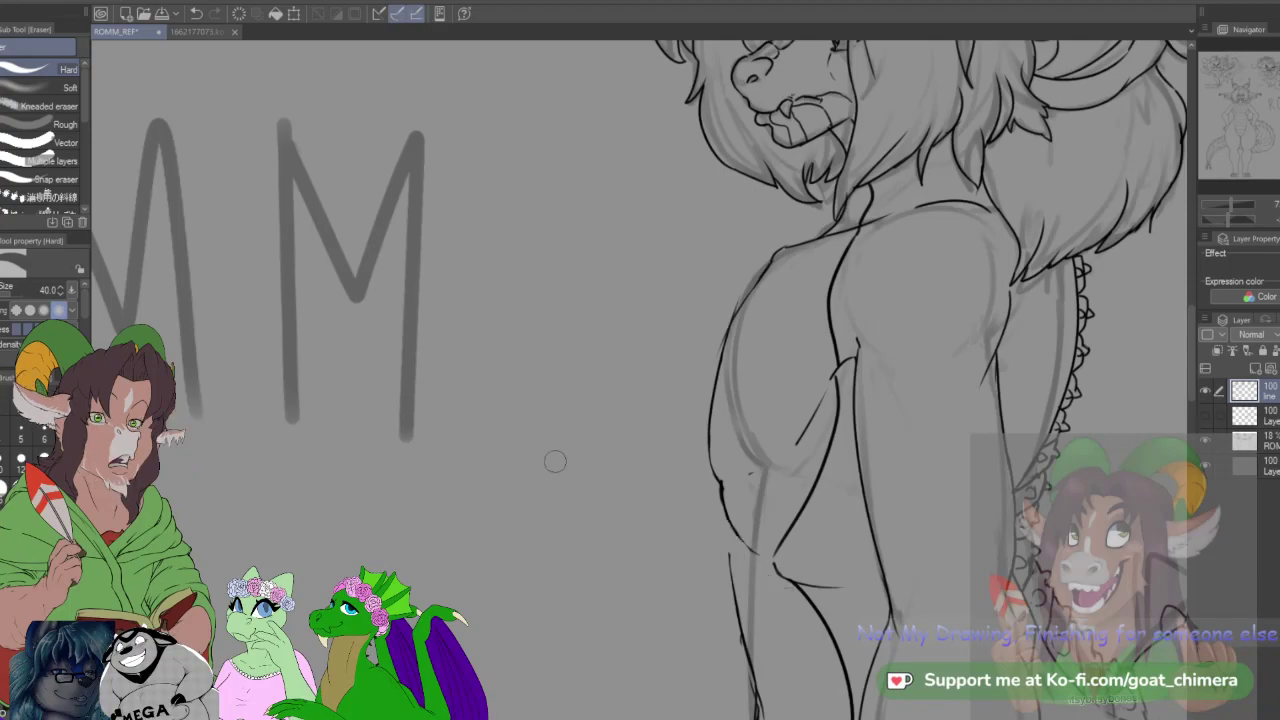
{"action": "key", "text": "b"}
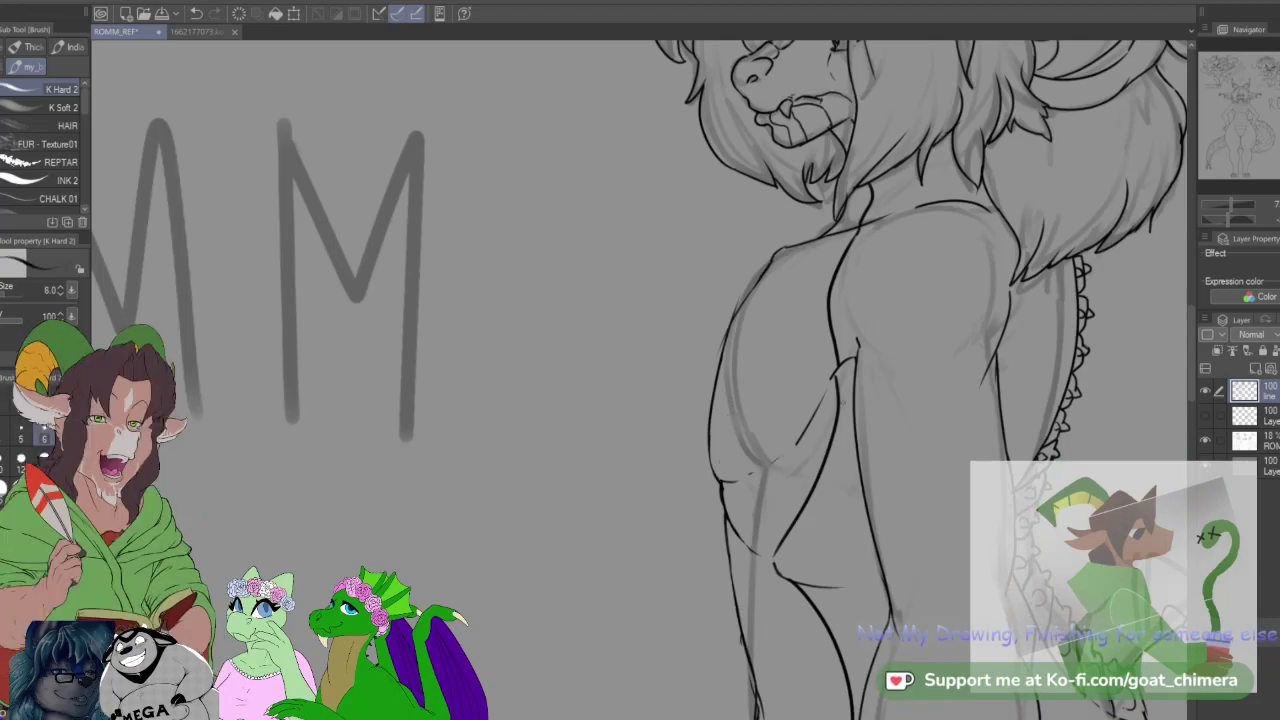
{"action": "key", "text": "e"}
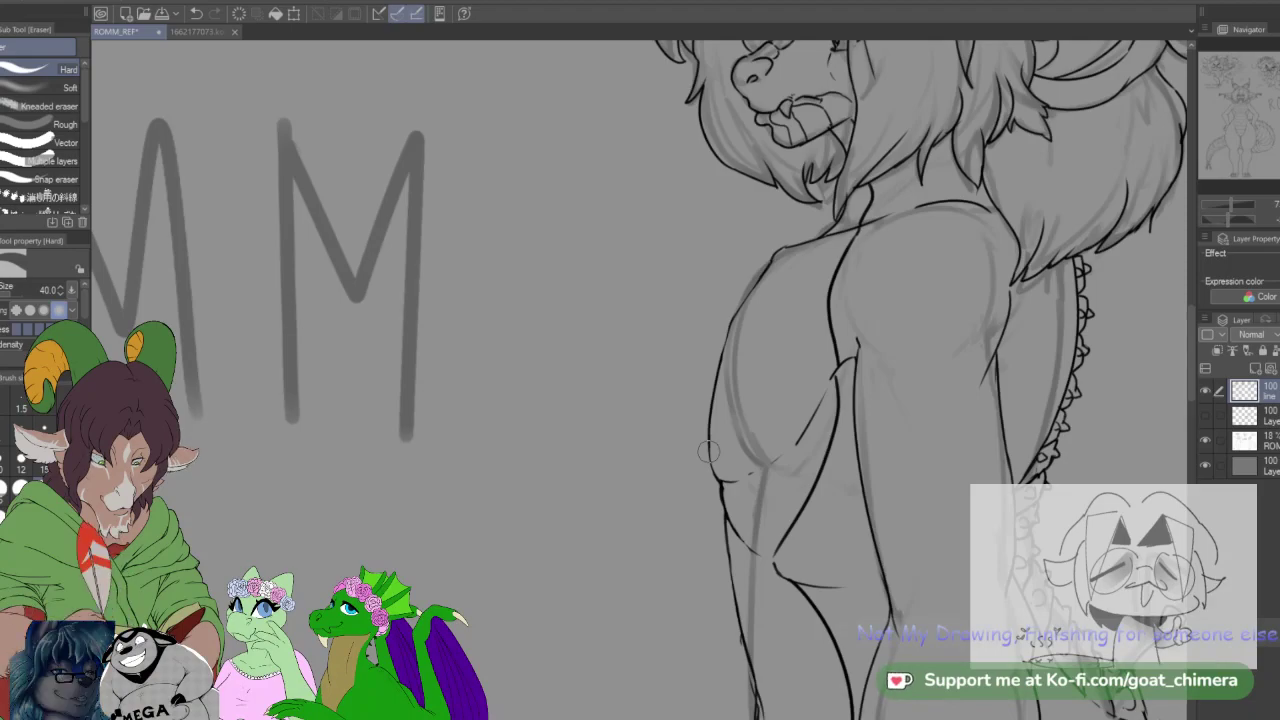
Step: Thin the inked chest lines beside the side-view figure's shoulder and armpit with the Hard eraser at size 15
{"action": "key", "text": "["}
{"action": "key", "text": "["}
{"action": "key", "text": "["}
{"action": "key", "text": "["}
{"action": "key", "text": "["}
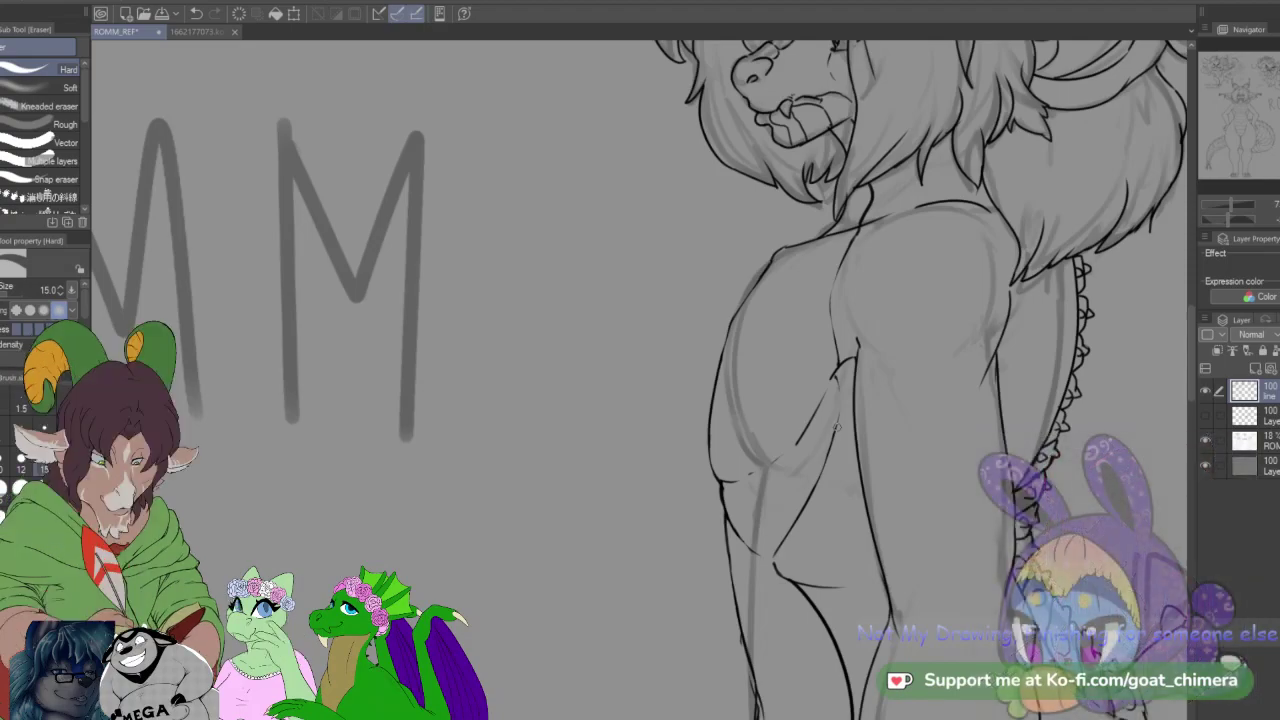
Step: Ink curved scale bands across the side-view figure's chest with the K Hard 2 brush at size 6
{"action": "mouse_move", "coordinate": [730, 536]}
{"action": "left_mouse_down"}
{"action": "mouse_move", "coordinate": [674, 559]}
{"action": "mouse_move", "coordinate": [608, 560]}
{"action": "mouse_move", "coordinate": [563, 542]}
{"action": "left_mouse_up"}
{"action": "left_click_drag", "start_coordinate": [839, 505], "coordinate": [780, 505]}
{"action": "scroll", "coordinate": [855, 520], "scroll_direction": "up", "scroll_amount": 3}
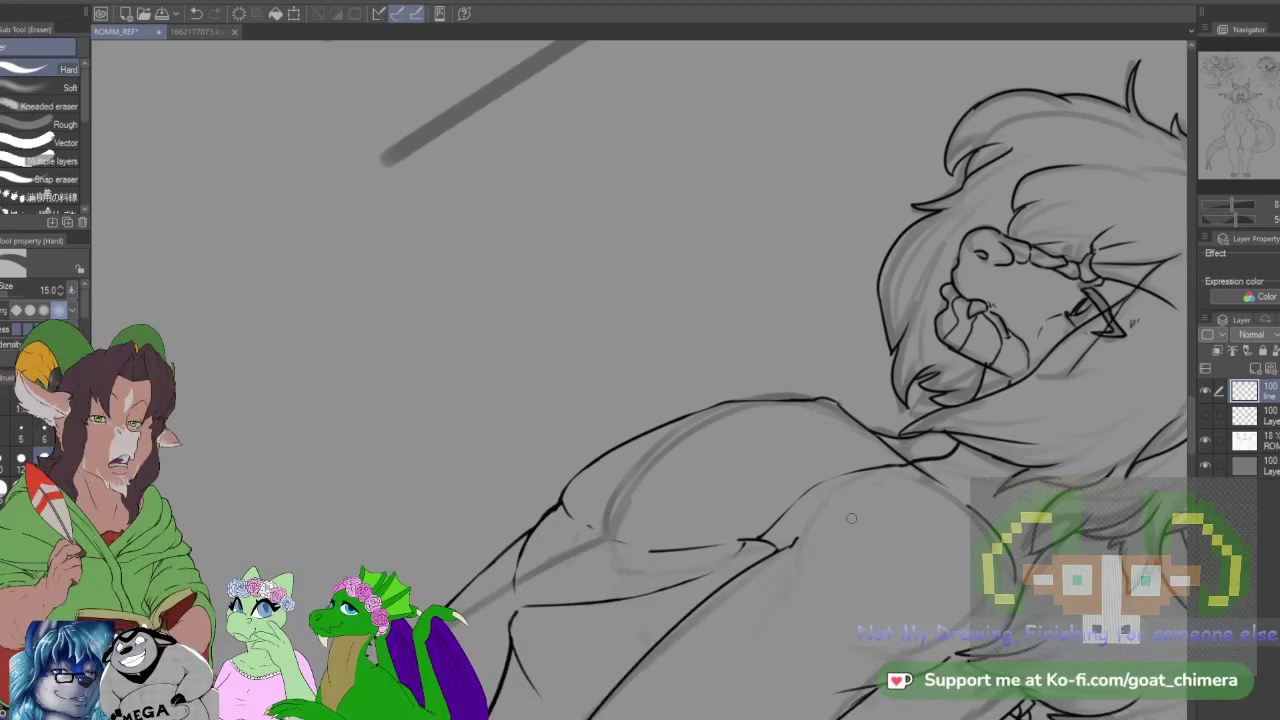
{"action": "key", "text": "b"}
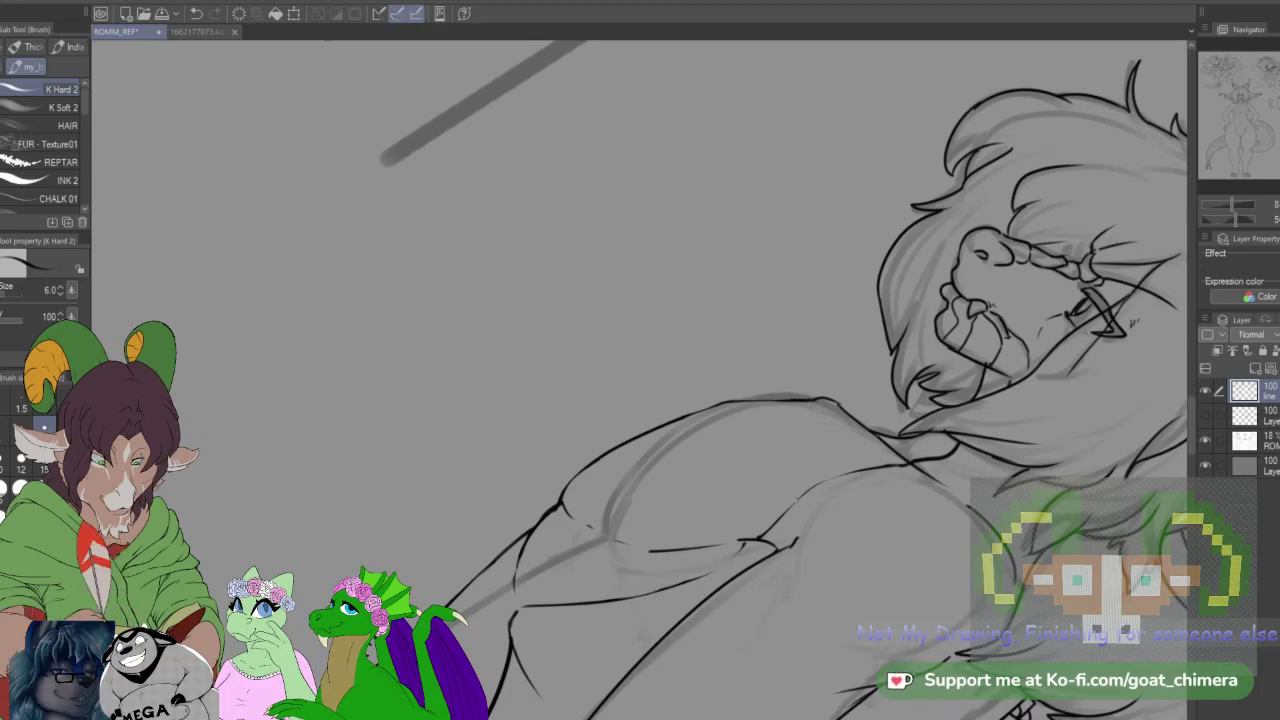
{"action": "left_click_drag", "start_coordinate": [776, 468], "coordinate": [797, 500]}
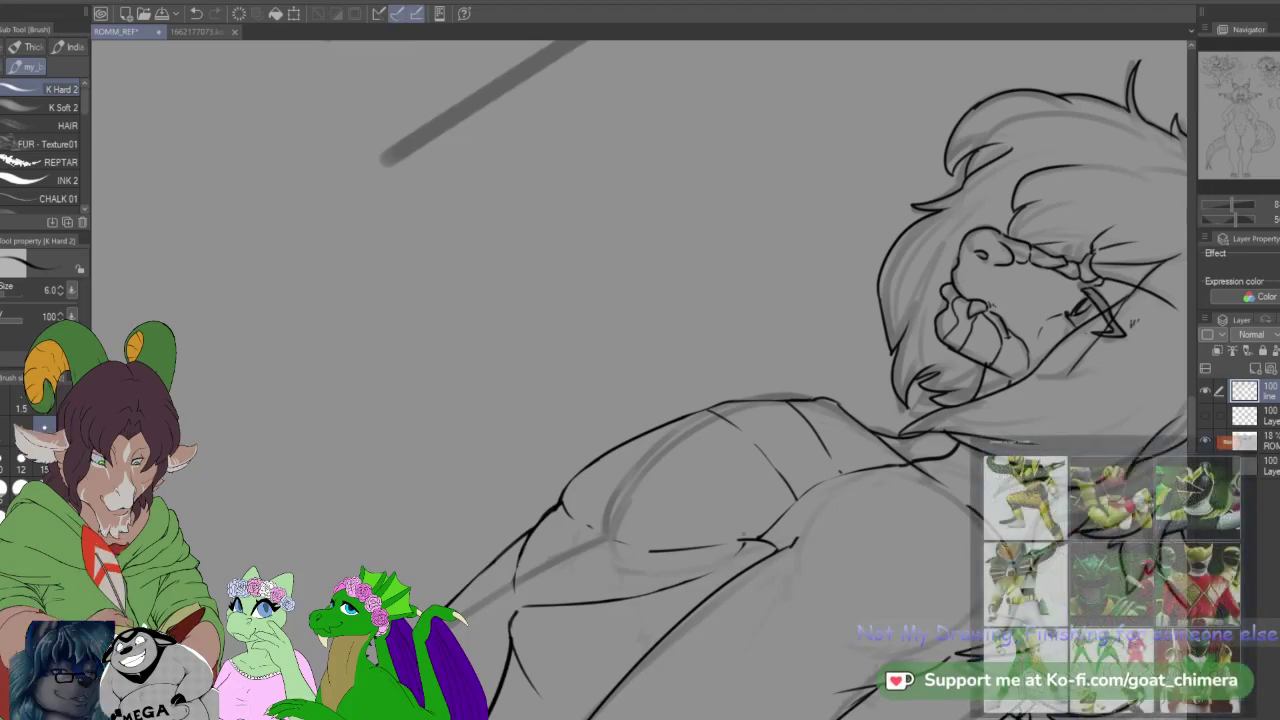
{"action": "left_click_drag", "start_coordinate": [624, 465], "coordinate": [686, 507]}
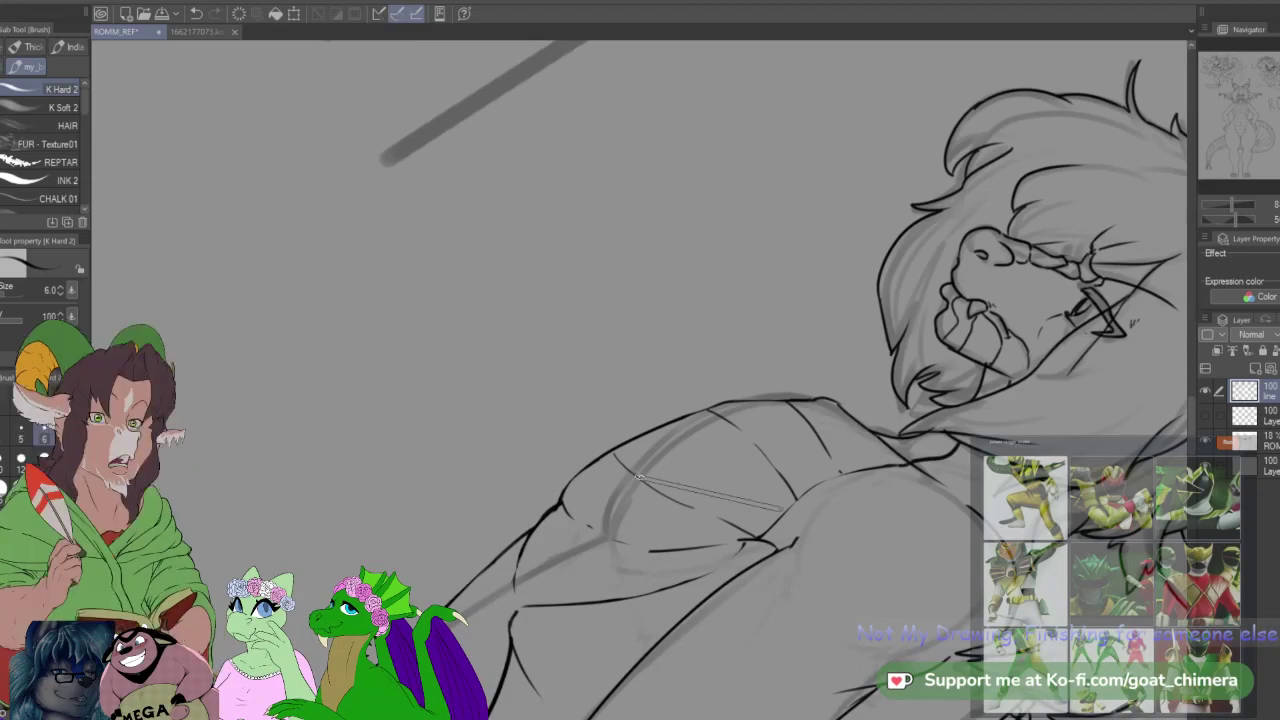
{"action": "mouse_move", "coordinate": [788, 508]}
{"action": "left_mouse_down"}
{"action": "mouse_move", "coordinate": [637, 477]}
{"action": "mouse_move", "coordinate": [828, 433]}
{"action": "mouse_move", "coordinate": [829, 331]}
{"action": "mouse_move", "coordinate": [793, 260]}
{"action": "left_mouse_up"}
{"action": "left_click_drag", "start_coordinate": [791, 478], "coordinate": [815, 420]}
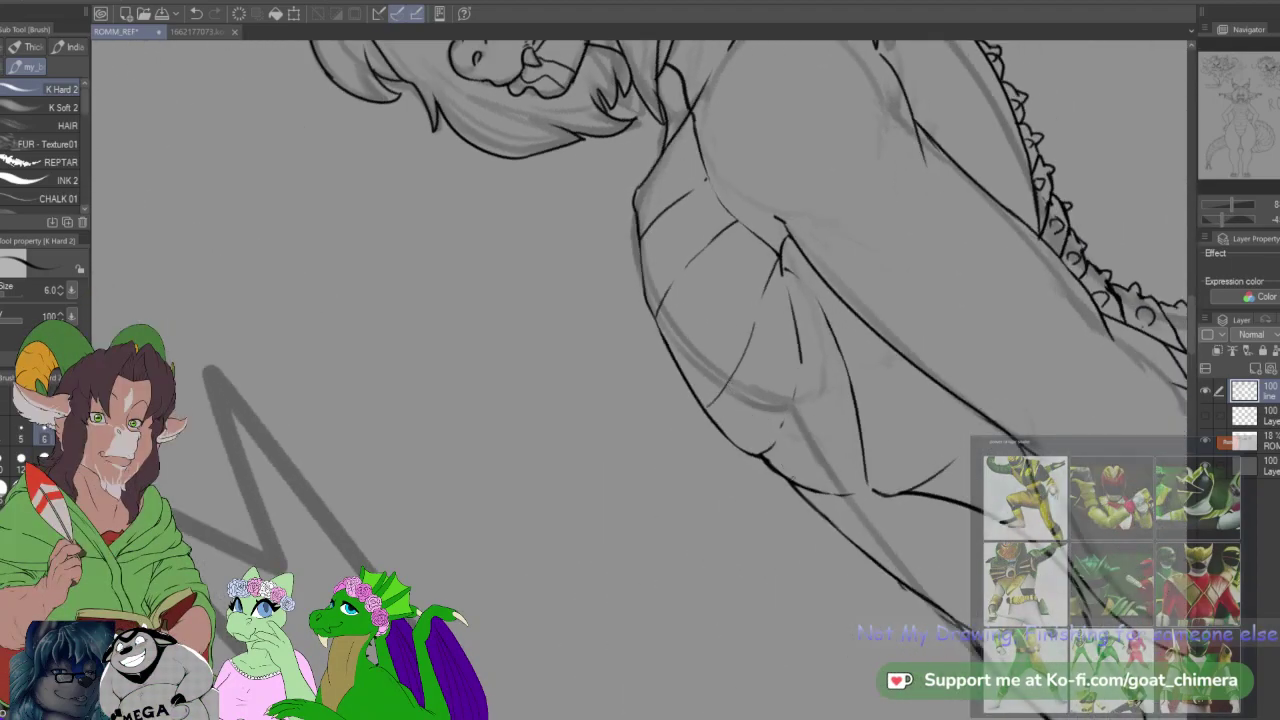
Step: Ink scale bands across the side-view figure's upper belly, just below the chest
{"action": "scroll", "coordinate": [794, 464], "scroll_direction": "down", "scroll_amount": 3}
{"action": "scroll", "coordinate": [864, 426], "scroll_direction": "up", "scroll_amount": 4}
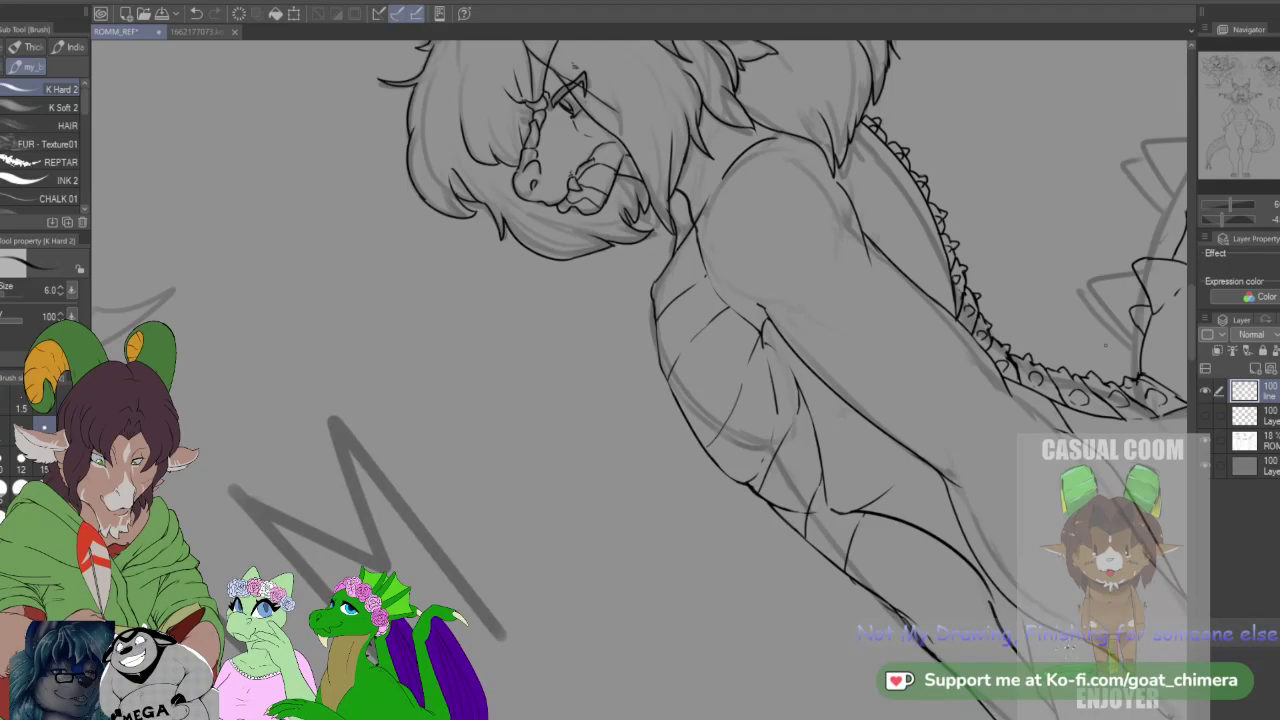
{"action": "left_click_drag", "start_coordinate": [895, 64], "coordinate": [936, 666]}
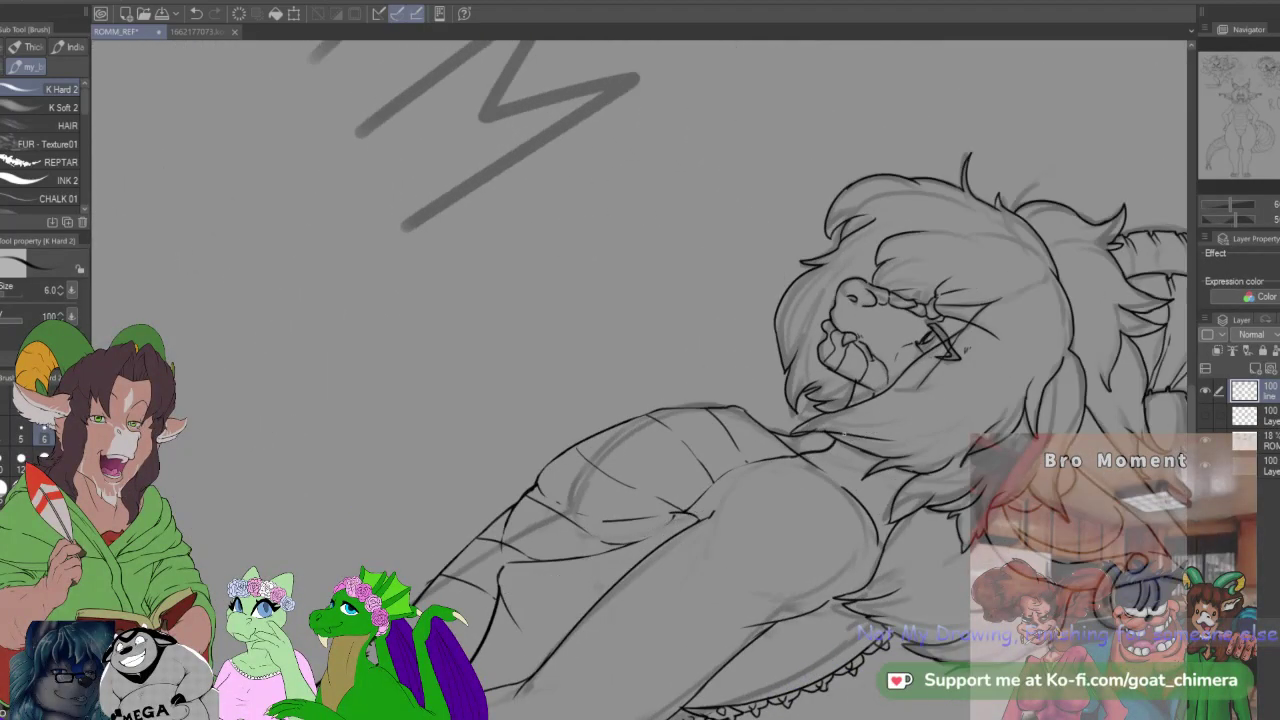
{"action": "scroll", "coordinate": [801, 447], "scroll_direction": "up", "scroll_amount": 1}
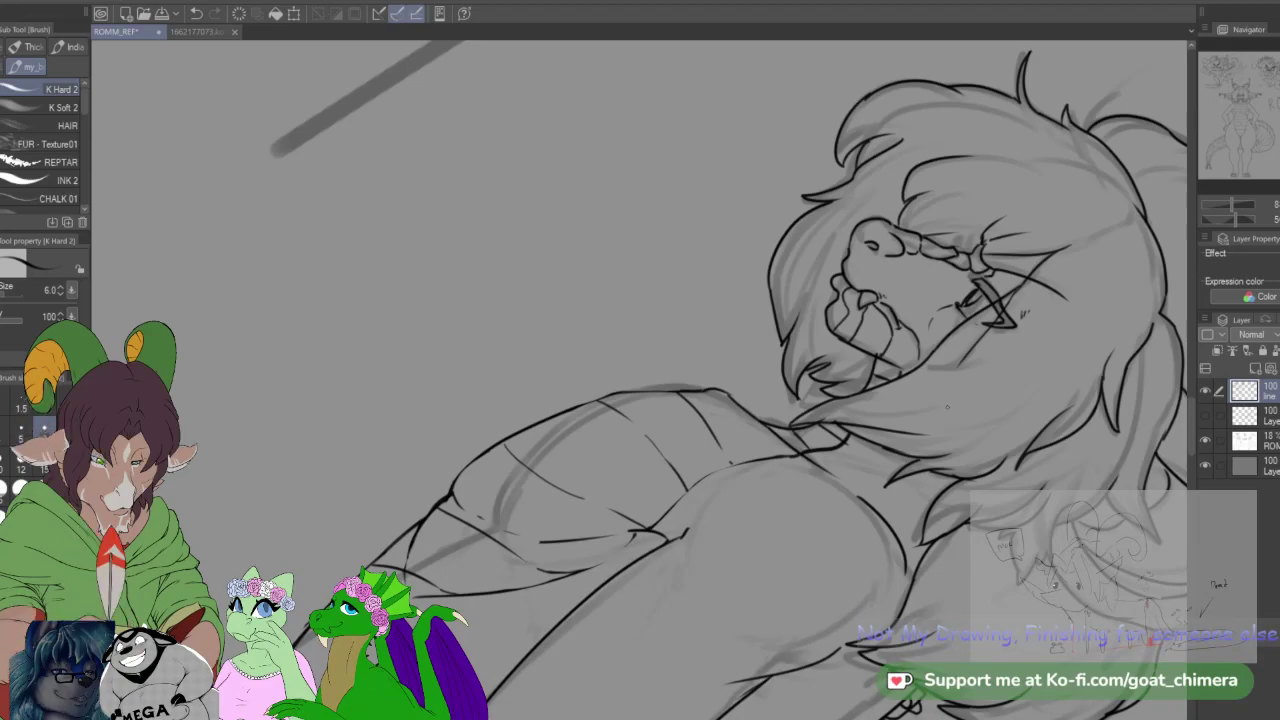
Step: Ink the row of scale bands down the side-view figure's belly to the groin with K Hard 2 at size 6
{"action": "key", "text": "e"}
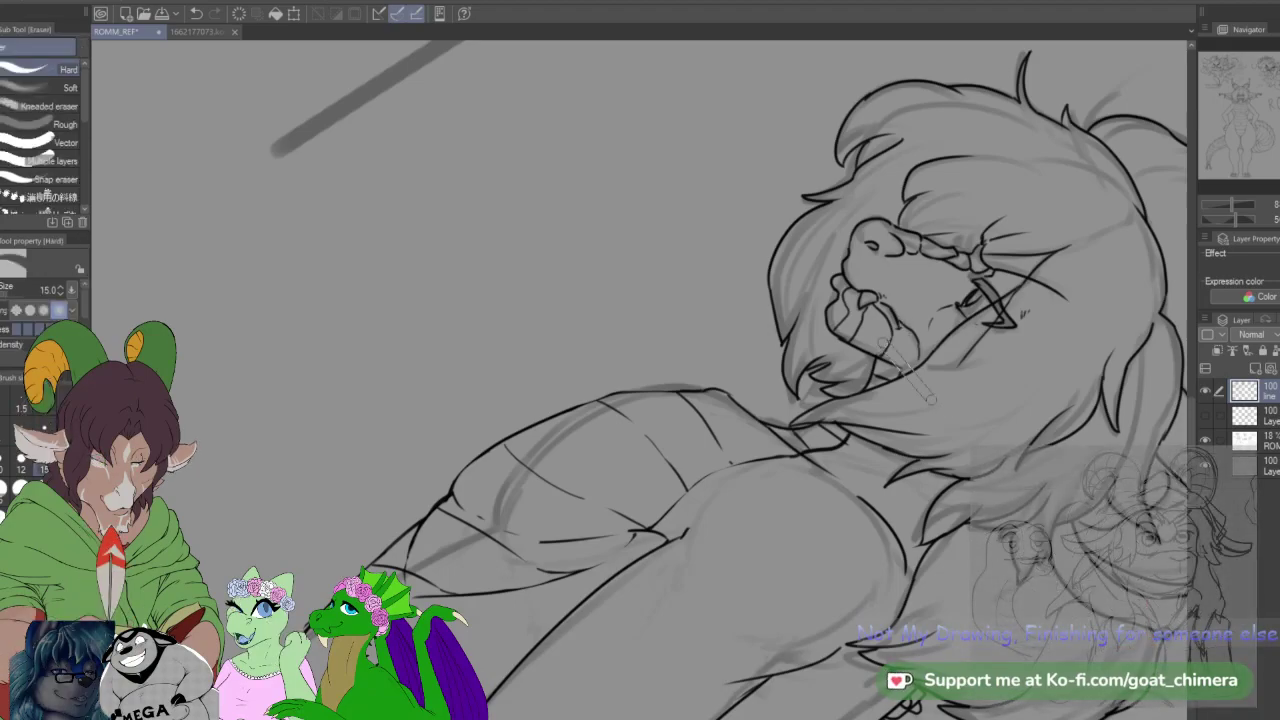
{"action": "key", "text": "minus"}
{"action": "key", "text": "minus"}
{"action": "key", "text": "minus"}
{"action": "key", "text": "minus"}
{"action": "key", "text": "minus"}
{"action": "key", "text": "minus"}
{"action": "key", "text": "minus"}
{"action": "key", "text": "minus"}
{"action": "key", "text": "minus"}
{"action": "key", "text": "minus"}
{"action": "key", "text": "minus"}
{"action": "scroll", "coordinate": [939, 390], "scroll_direction": "down", "scroll_amount": 5}
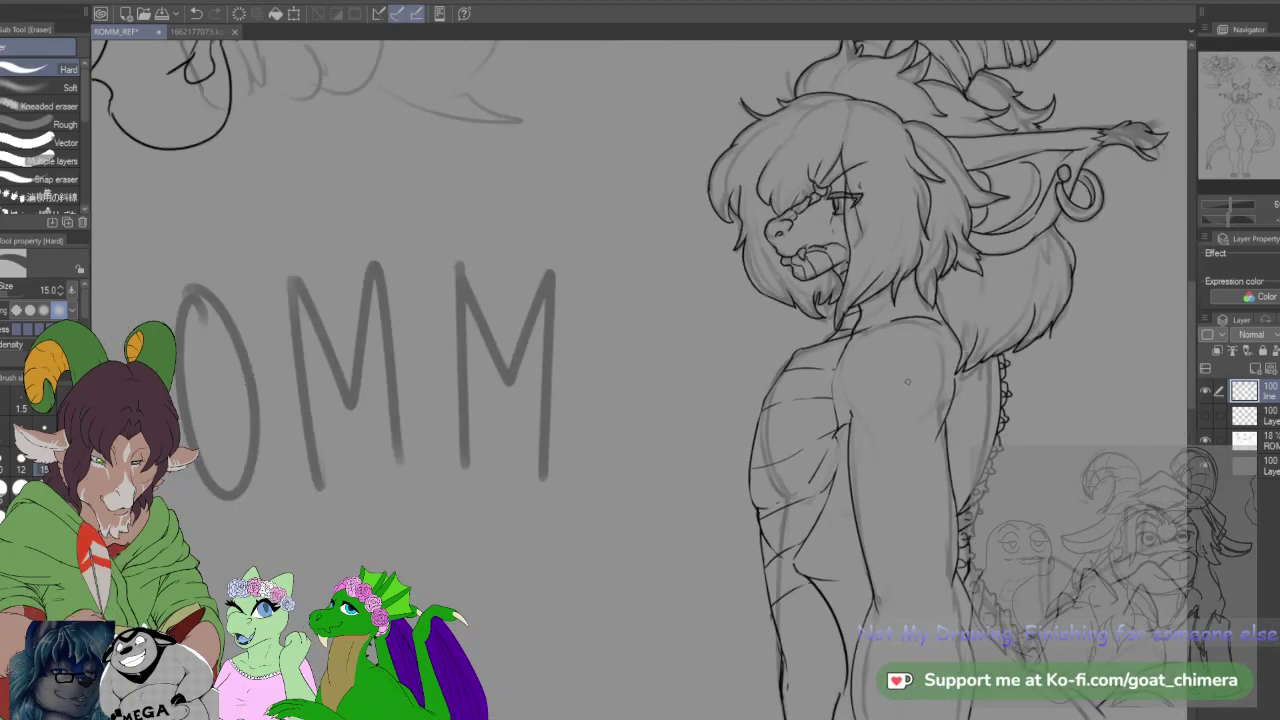
{"action": "scroll", "coordinate": [926, 520], "scroll_direction": "up", "scroll_amount": 1}
{"action": "scroll", "coordinate": [817, 532], "scroll_direction": "down", "scroll_amount": 1}
{"action": "scroll", "coordinate": [817, 532], "scroll_direction": "up", "scroll_amount": 3}
{"action": "scroll", "coordinate": [817, 532], "scroll_direction": "down", "scroll_amount": 3}
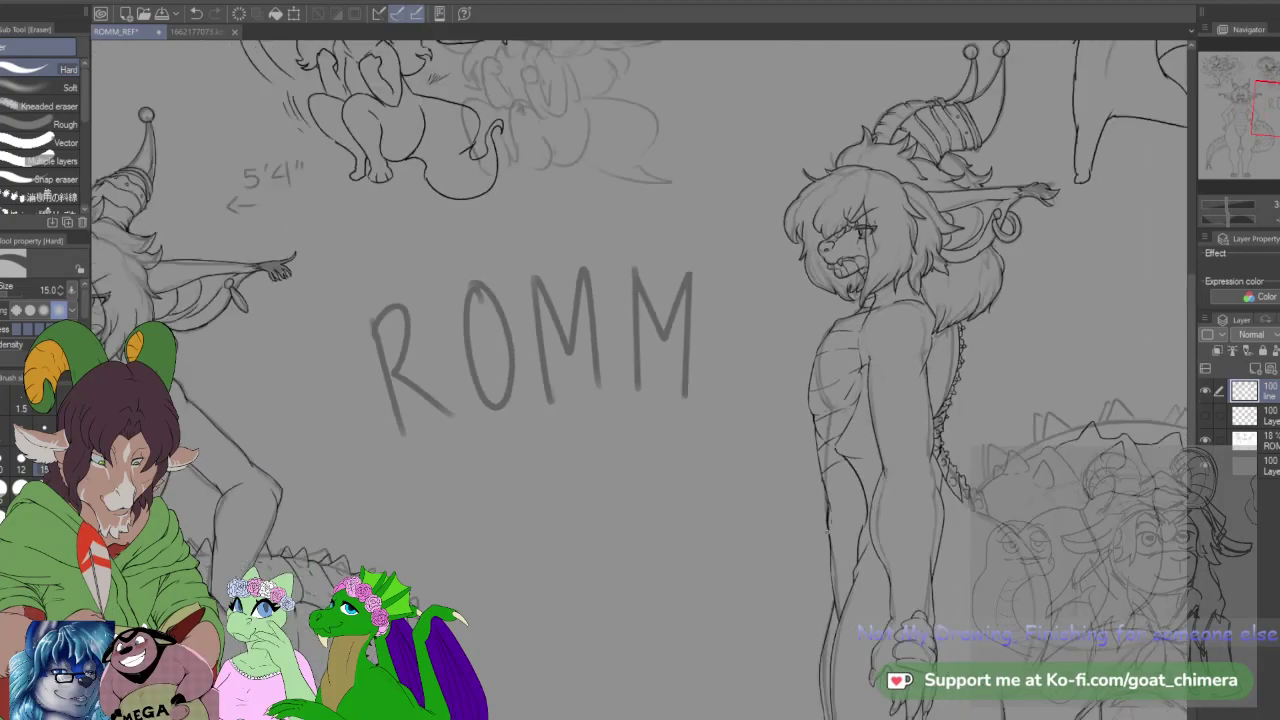
{"action": "scroll", "coordinate": [866, 490], "scroll_direction": "up", "scroll_amount": 3}
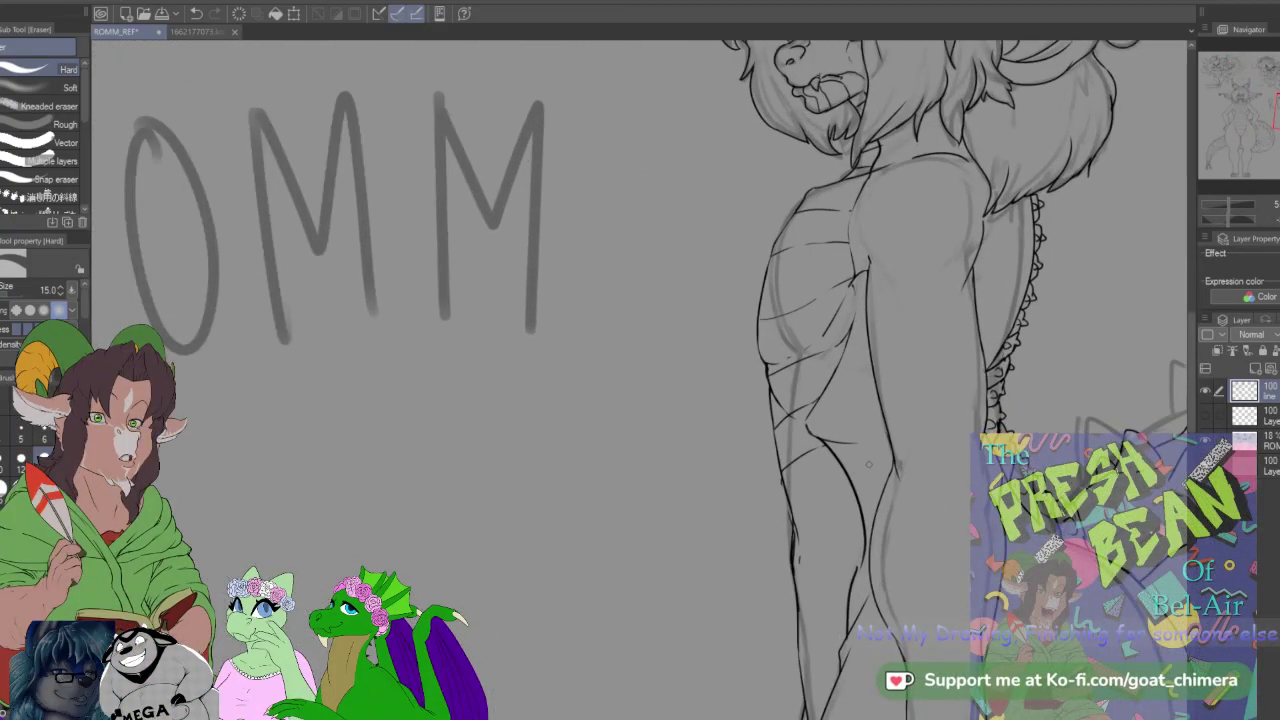
{"action": "key", "text": "b"}
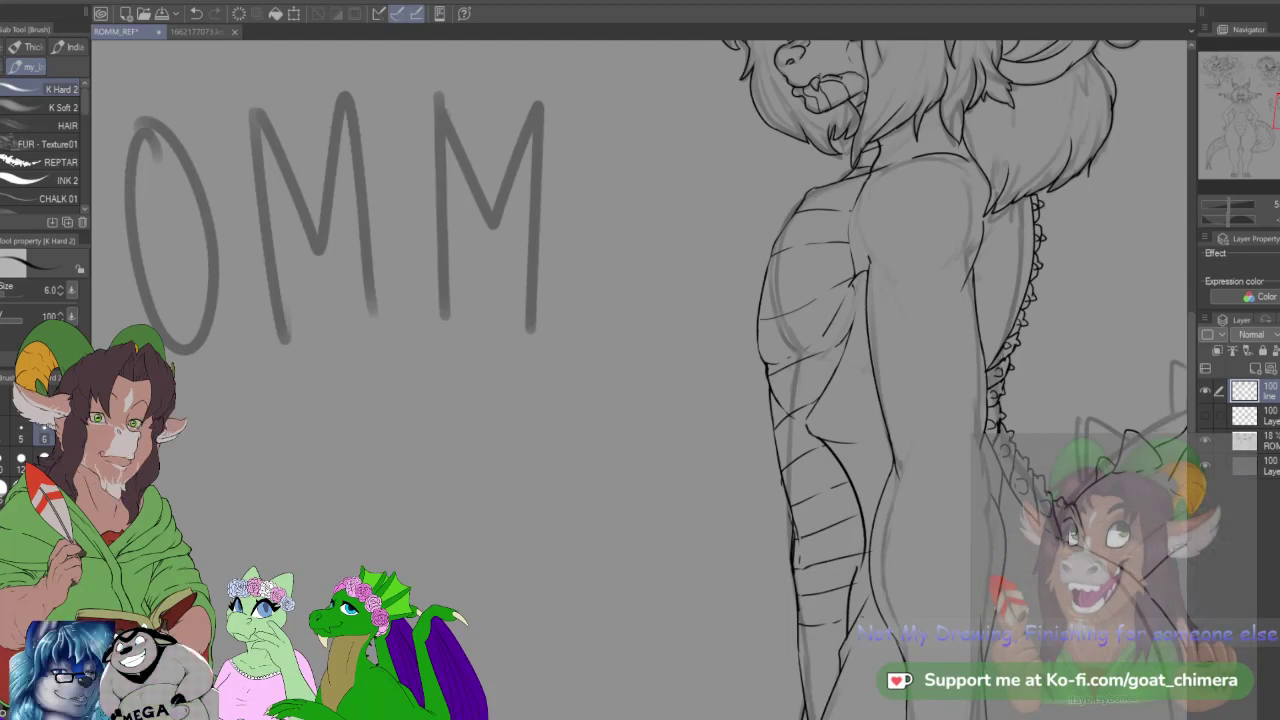
{"action": "scroll", "coordinate": [878, 546], "scroll_direction": "down", "scroll_amount": 5}
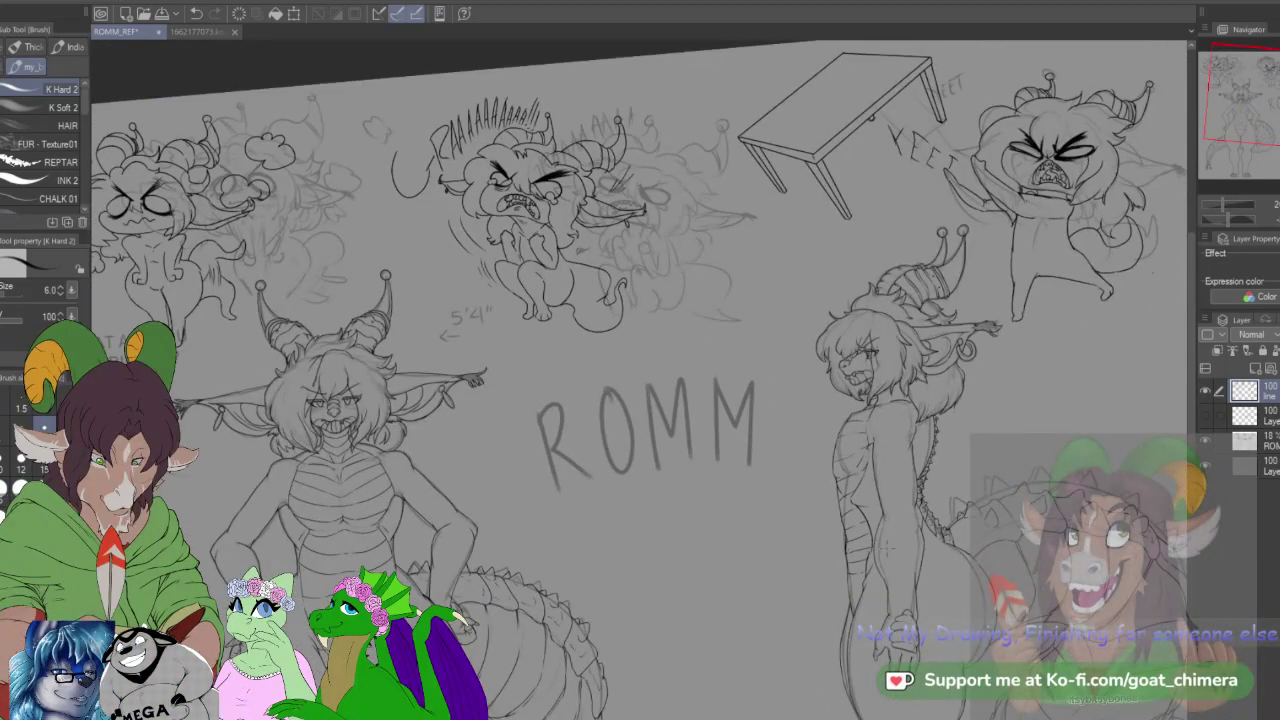
{"action": "scroll", "coordinate": [880, 560], "scroll_direction": "up", "scroll_amount": 5}
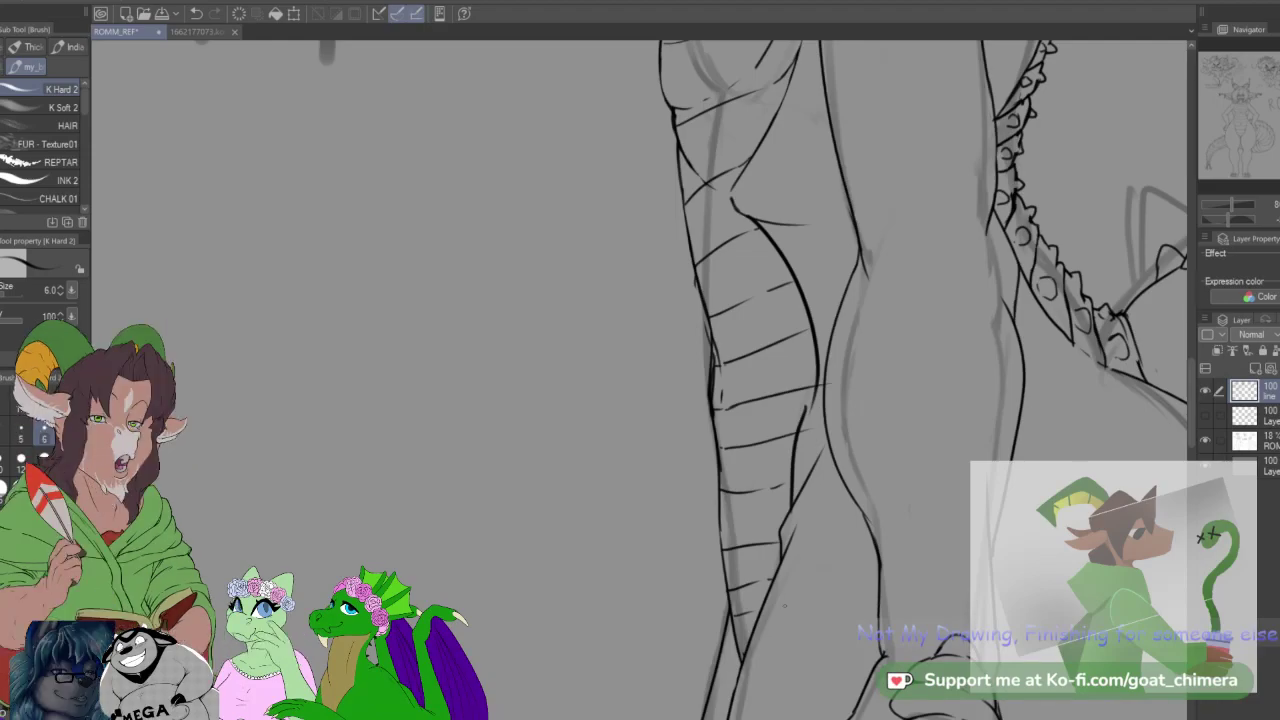
Step: Clean up and reconnect the belly plate's inner edge where it passes the side-view figure's forearm
{"action": "key", "text": "e"}
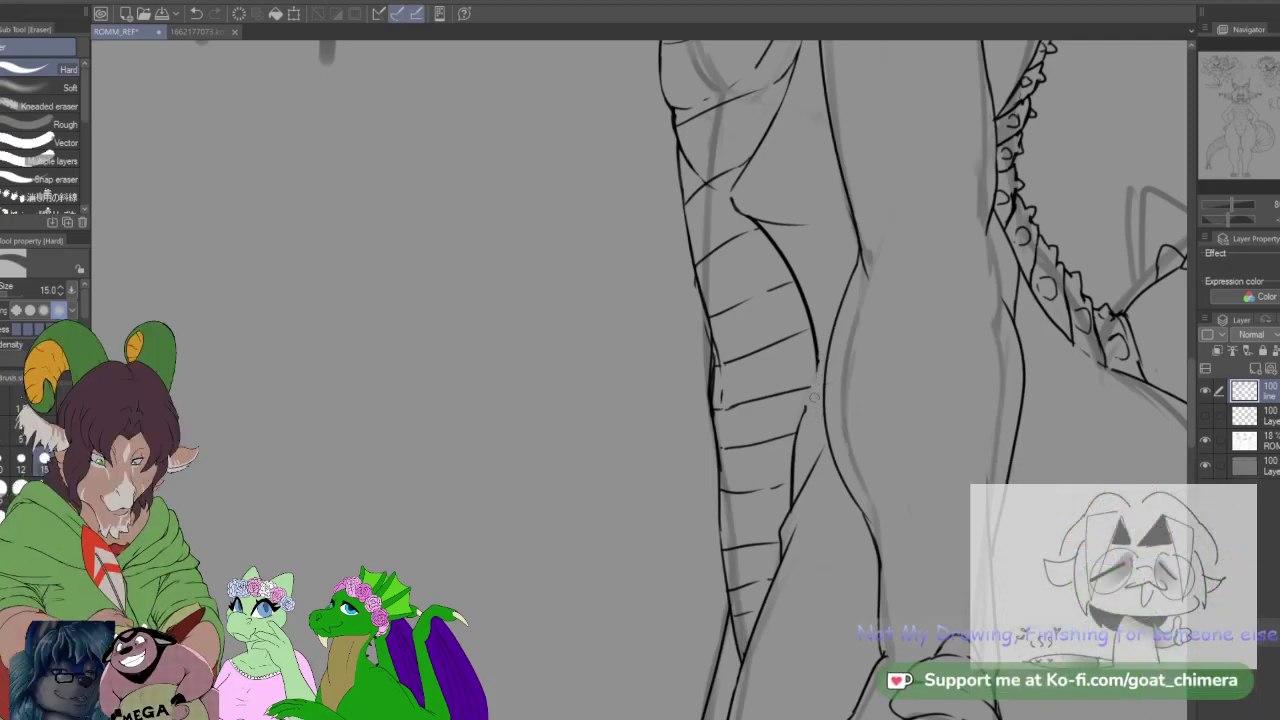
{"action": "key", "text": "b"}
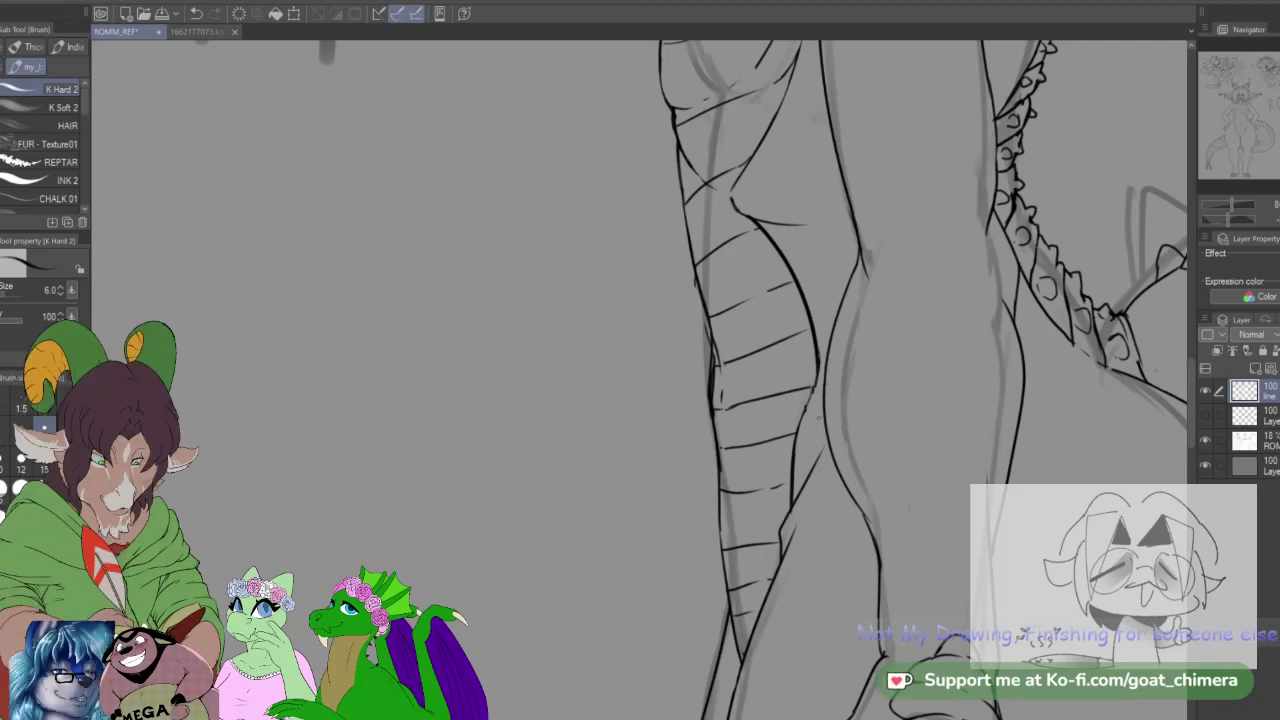
{"action": "scroll", "coordinate": [819, 418], "scroll_direction": "down", "scroll_amount": 3}
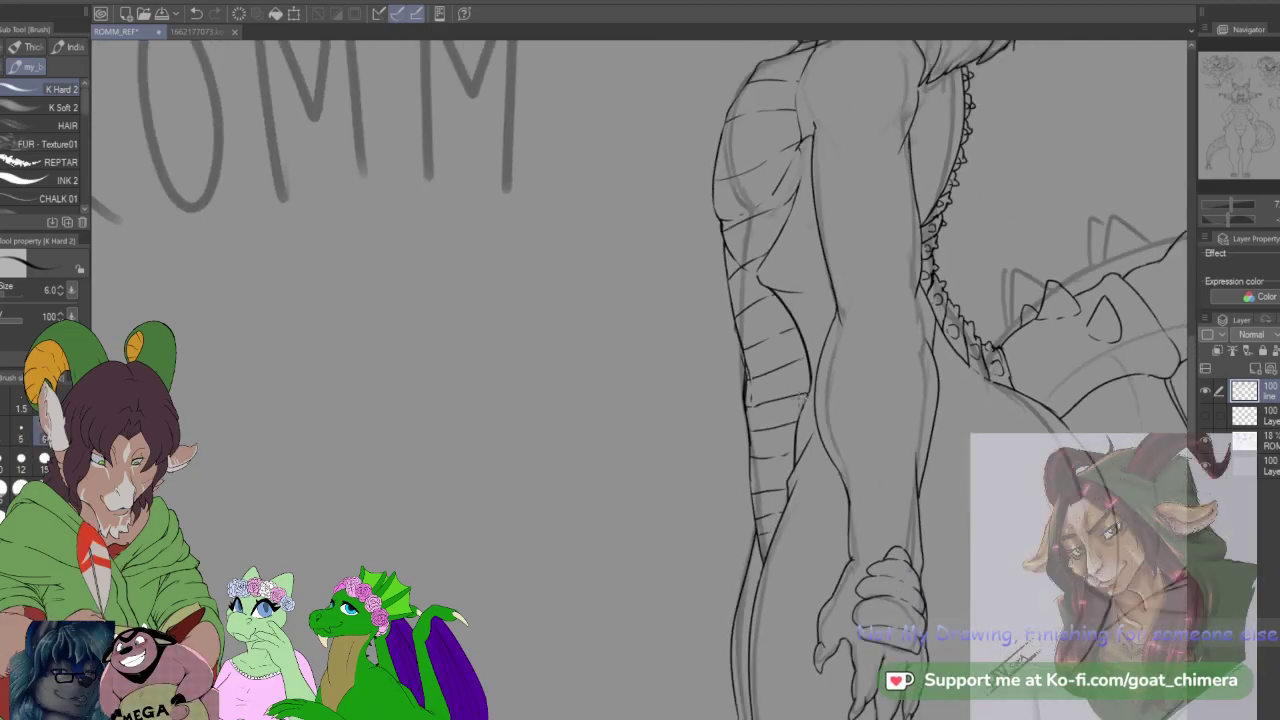
Step: Touch up the inked scale bands on the side-view figure's chest near the armpit
{"action": "scroll", "coordinate": [640, 380], "scroll_direction": "up", "scroll_amount": 6}
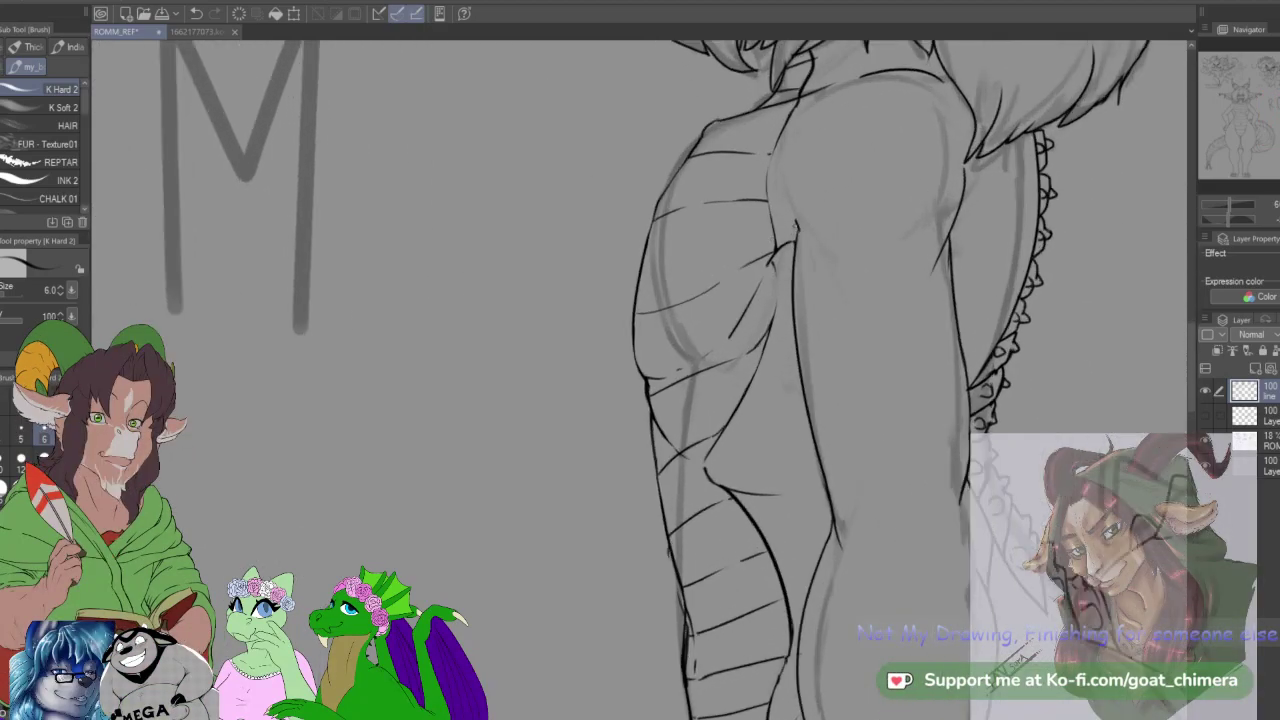
{"action": "scroll", "coordinate": [791, 224], "scroll_direction": "up", "scroll_amount": 1}
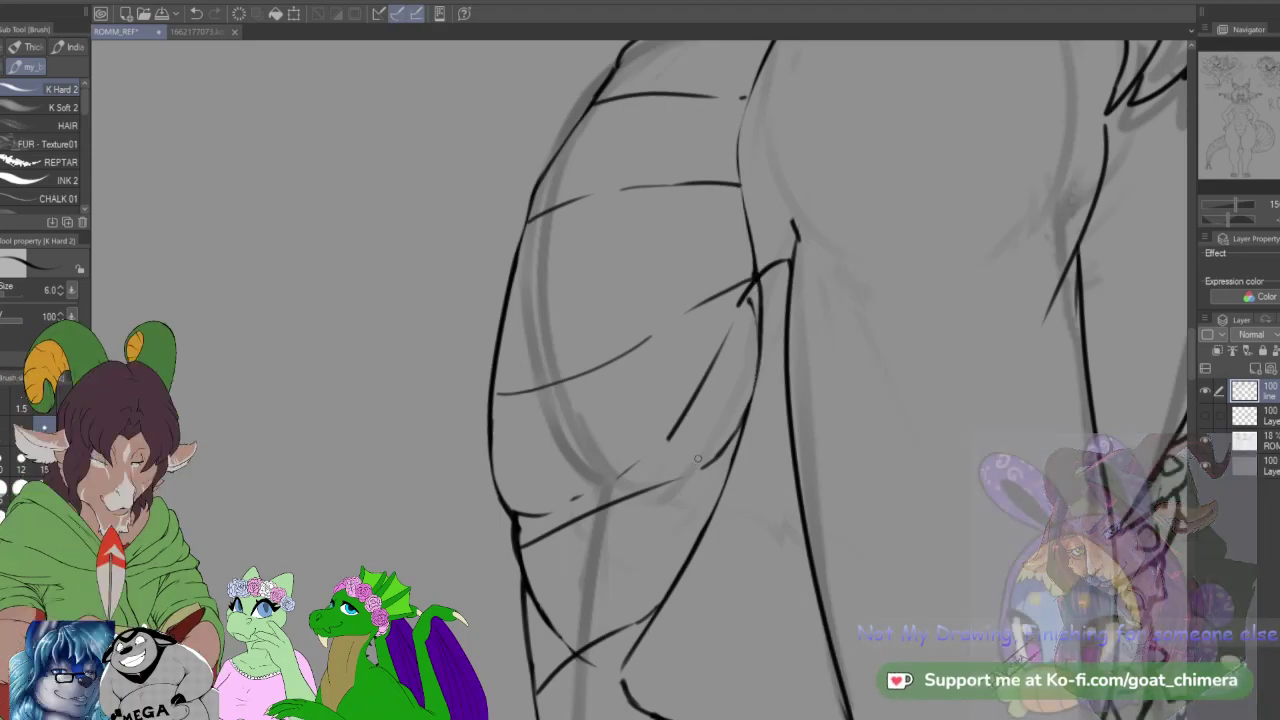
{"action": "scroll", "coordinate": [698, 458], "scroll_direction": "down", "scroll_amount": 3}
{"action": "scroll", "coordinate": [700, 448], "scroll_direction": "down", "scroll_amount": 5}
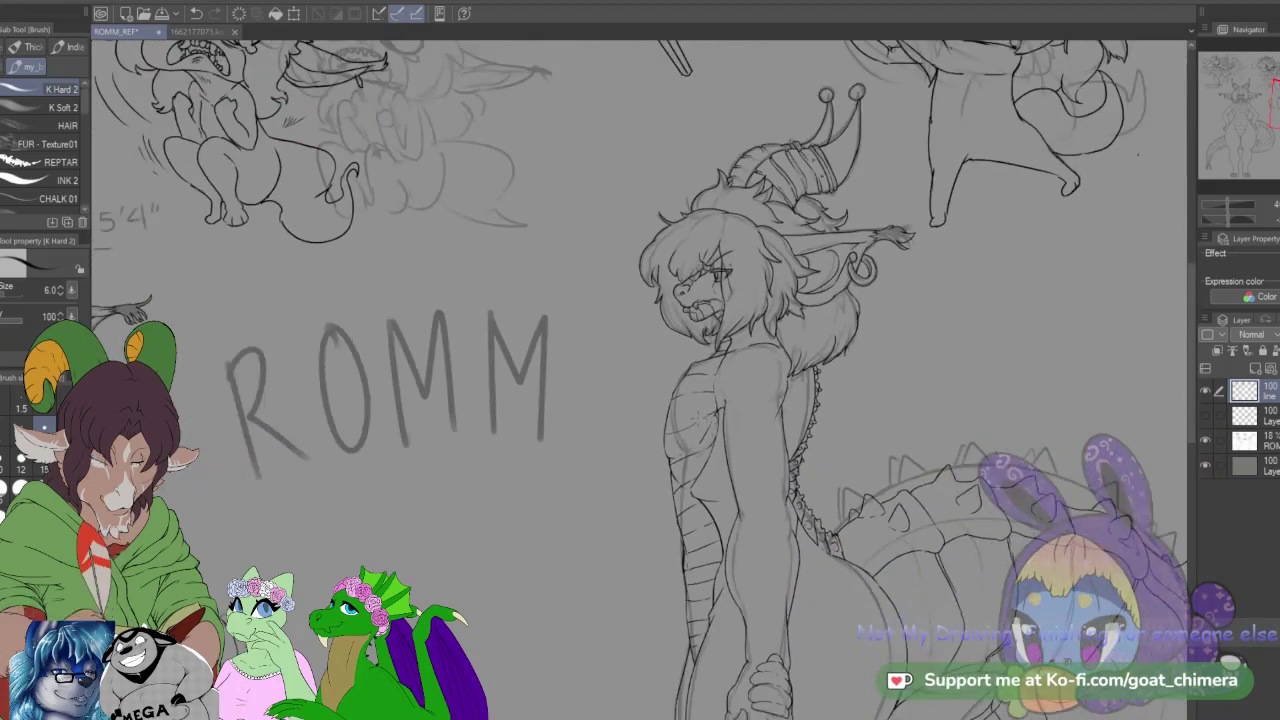
{"action": "scroll", "coordinate": [700, 448], "scroll_direction": "up", "scroll_amount": 2}
{"action": "scroll", "coordinate": [702, 400], "scroll_direction": "up", "scroll_amount": 5}
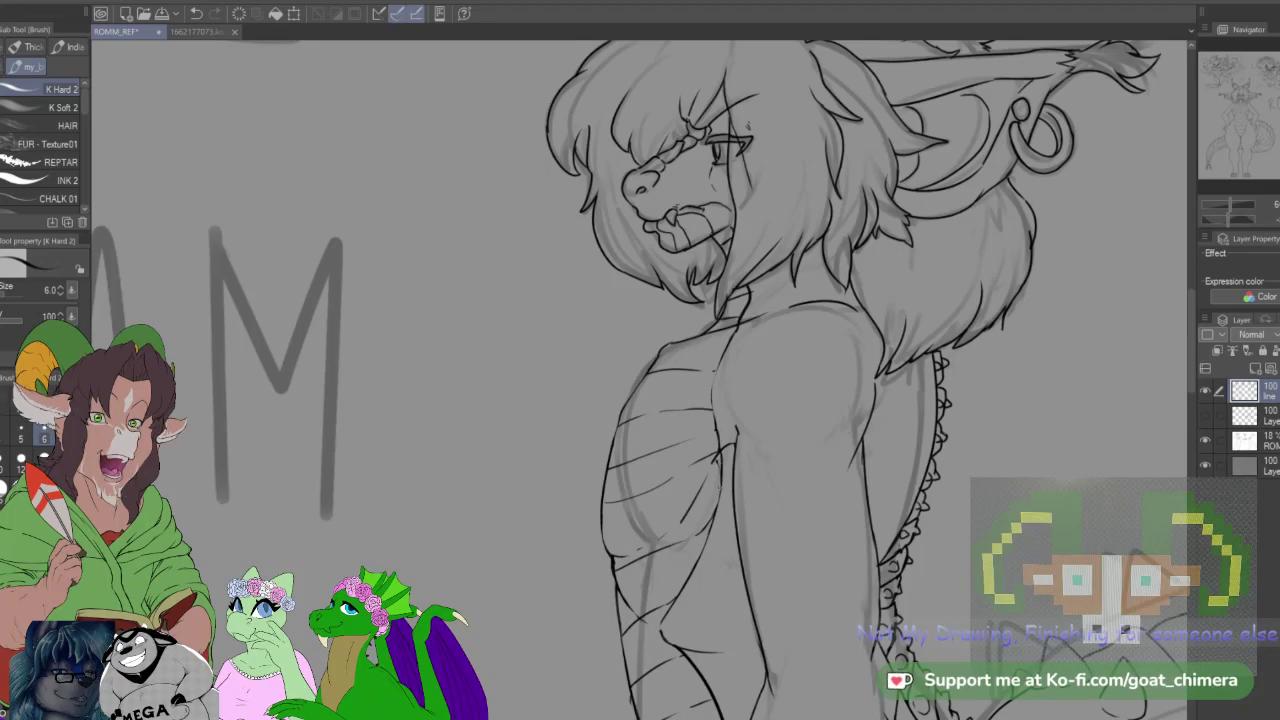
Step: Thicken the inked edge of the side-view figure's chest plate where it runs from the collar down beside the shoulder
{"action": "scroll", "coordinate": [715, 450], "scroll_direction": "down", "scroll_amount": 2}
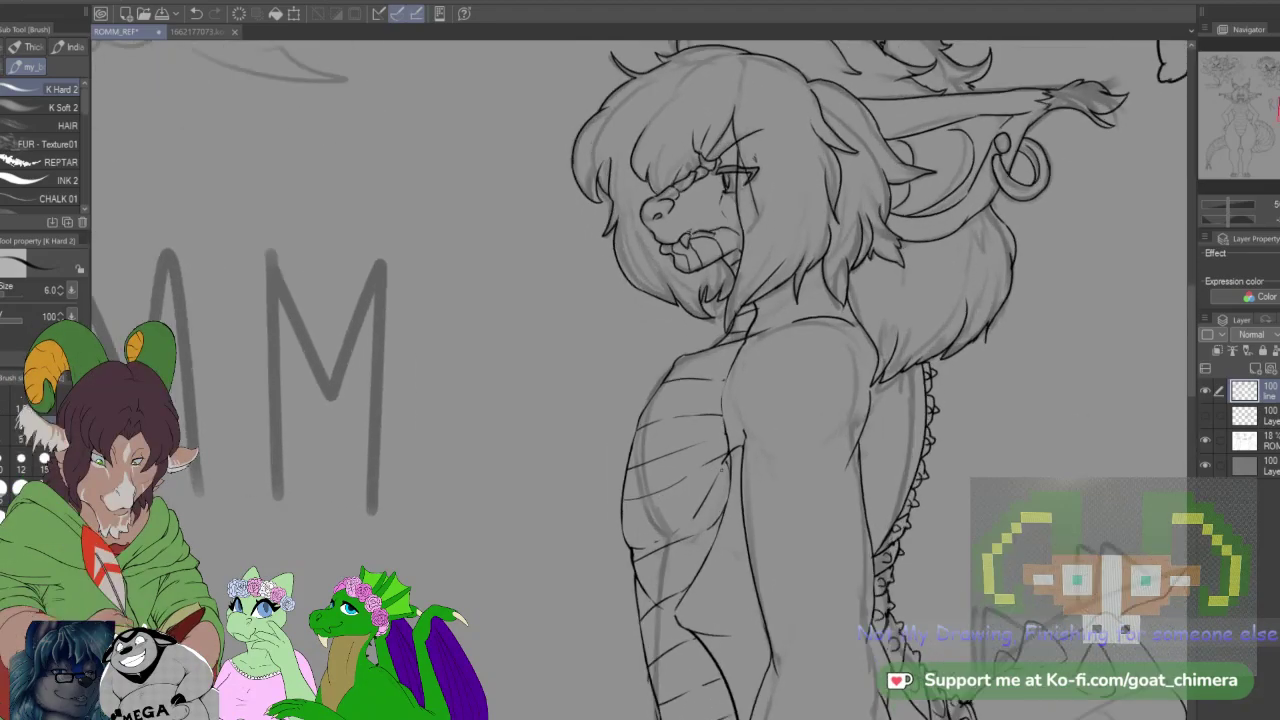
{"action": "scroll", "coordinate": [700, 492], "scroll_direction": "up", "scroll_amount": 4}
{"action": "scroll", "coordinate": [714, 492], "scroll_direction": "up", "scroll_amount": 1}
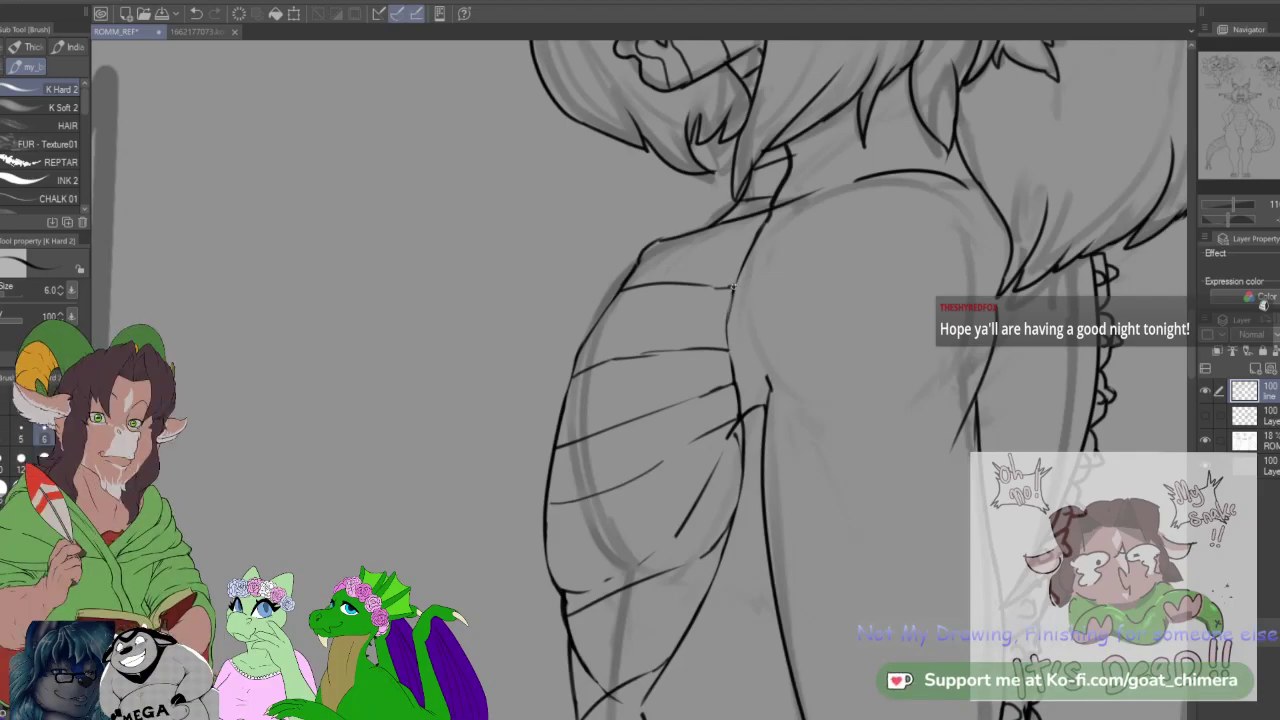
{"action": "left_click_drag", "start_coordinate": [735, 287], "coordinate": [770, 212]}
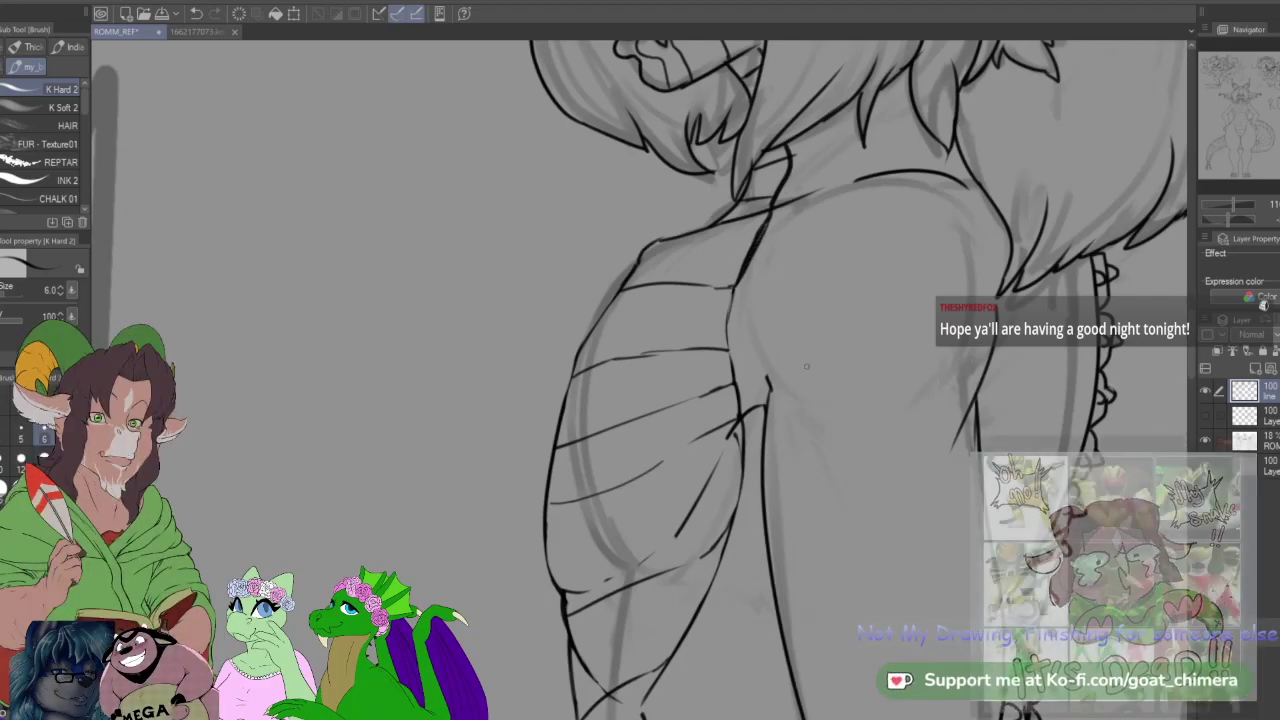
{"action": "left_click_drag", "start_coordinate": [807, 366], "coordinate": [786, 462]}
{"action": "scroll", "coordinate": [830, 385], "scroll_direction": "down", "scroll_amount": 3}
{"action": "scroll", "coordinate": [851, 390], "scroll_direction": "down", "scroll_amount": 1}
{"action": "left_click_drag", "start_coordinate": [851, 390], "coordinate": [836, 374]}
{"action": "scroll", "coordinate": [865, 497], "scroll_direction": "up", "scroll_amount": 2}
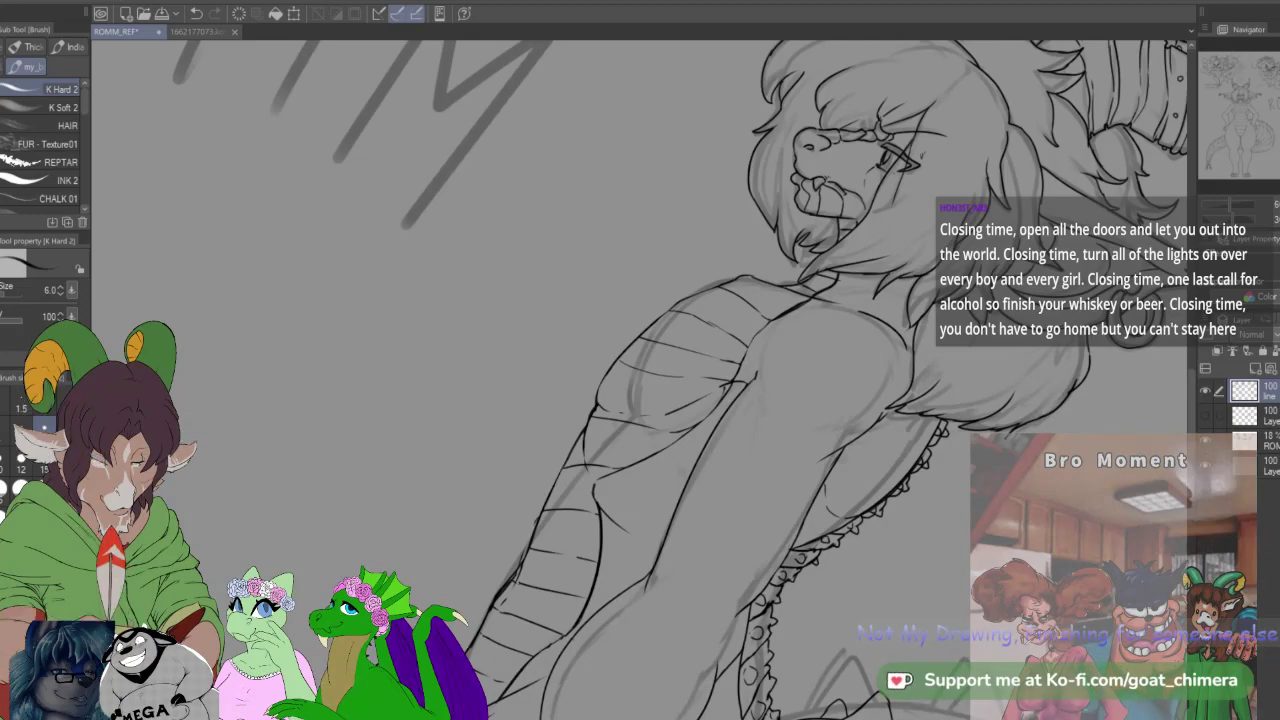
Step: Review the side-view figure's torso, arm and tail against the whole reference sheet for unfinished line work
{"action": "scroll", "coordinate": [611, 437], "scroll_direction": "down", "scroll_amount": 1}
{"action": "scroll", "coordinate": [613, 435], "scroll_direction": "down", "scroll_amount": 1}
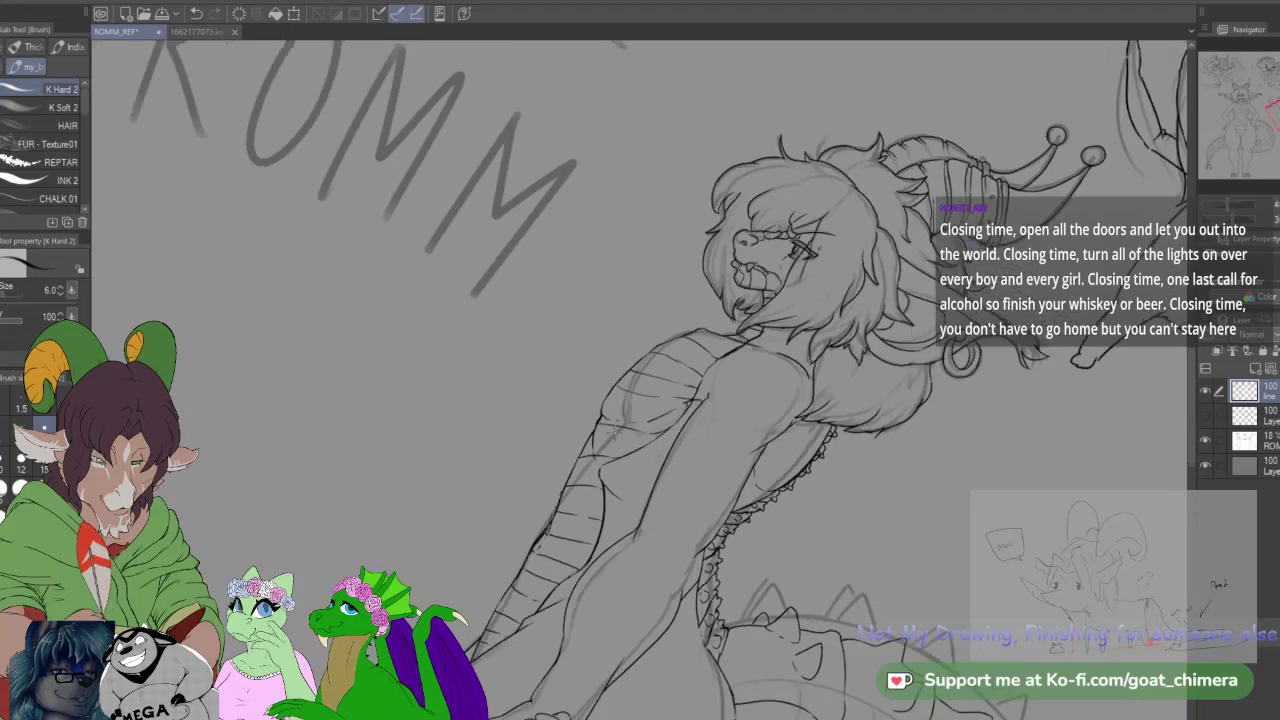
{"action": "key", "text": "minus"}
{"action": "key", "text": "minus"}
{"action": "scroll", "coordinate": [613, 433], "scroll_direction": "down", "scroll_amount": 3}
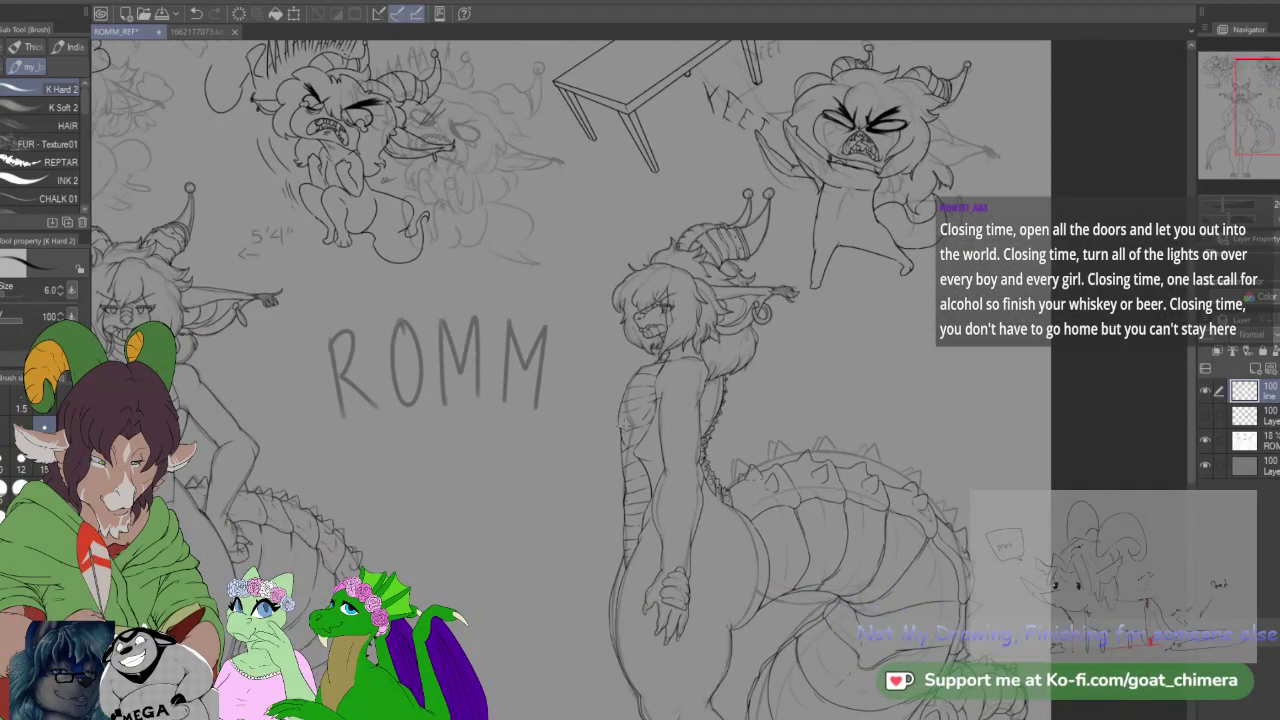
{"action": "scroll", "coordinate": [697, 490], "scroll_direction": "down", "scroll_amount": 1}
{"action": "scroll", "coordinate": [704, 488], "scroll_direction": "up", "scroll_amount": 4}
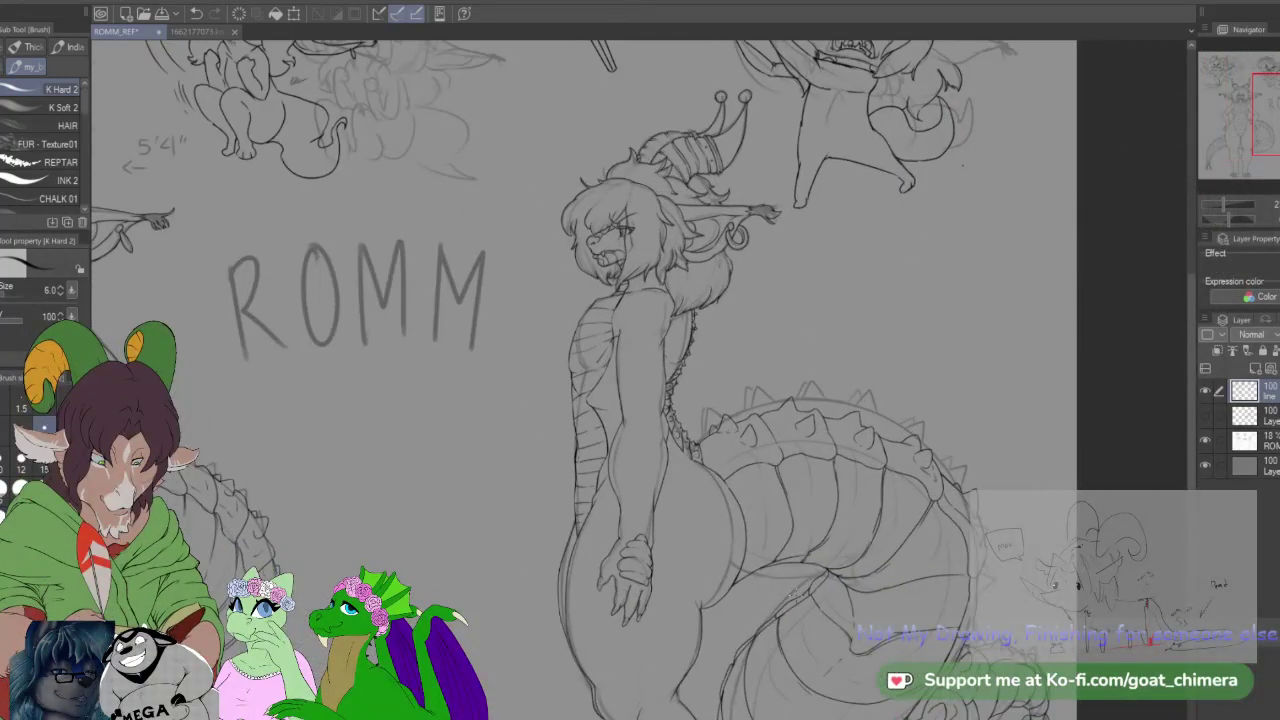
{"action": "key", "text": "ctrl+plus"}
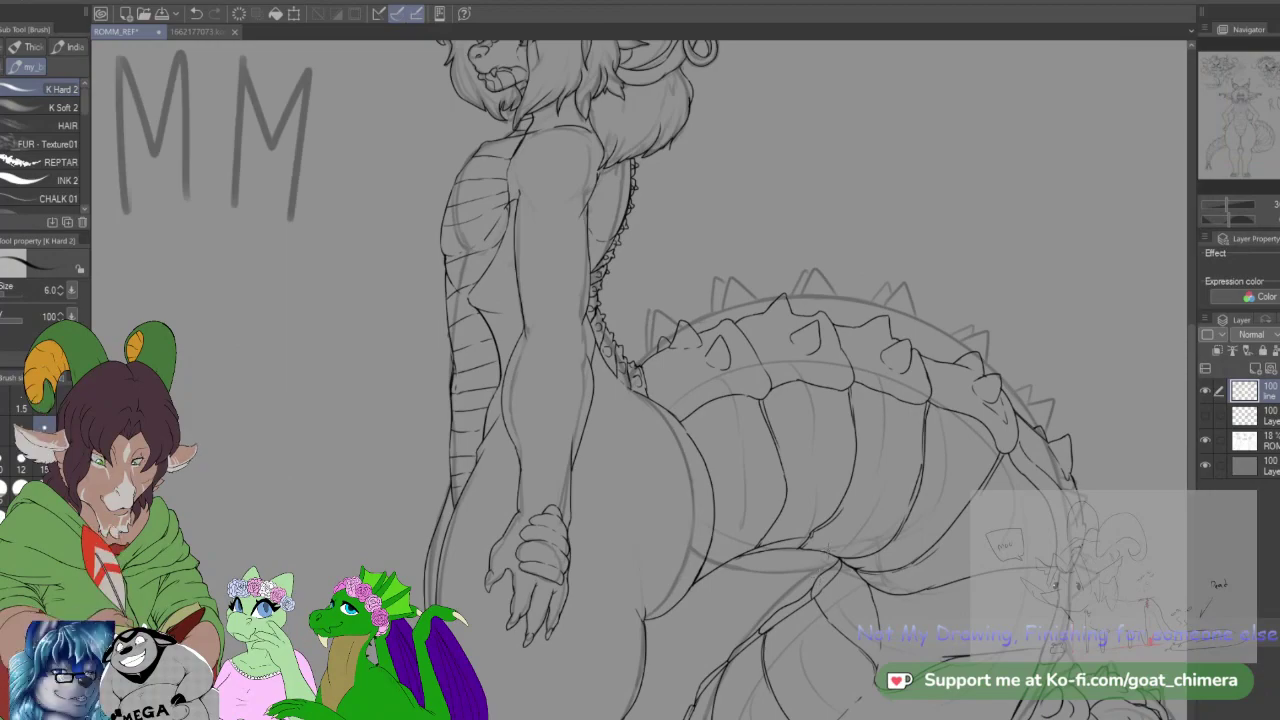
{"action": "key", "text": "ctrl+minus"}
{"action": "key", "text": "ctrl+minus"}
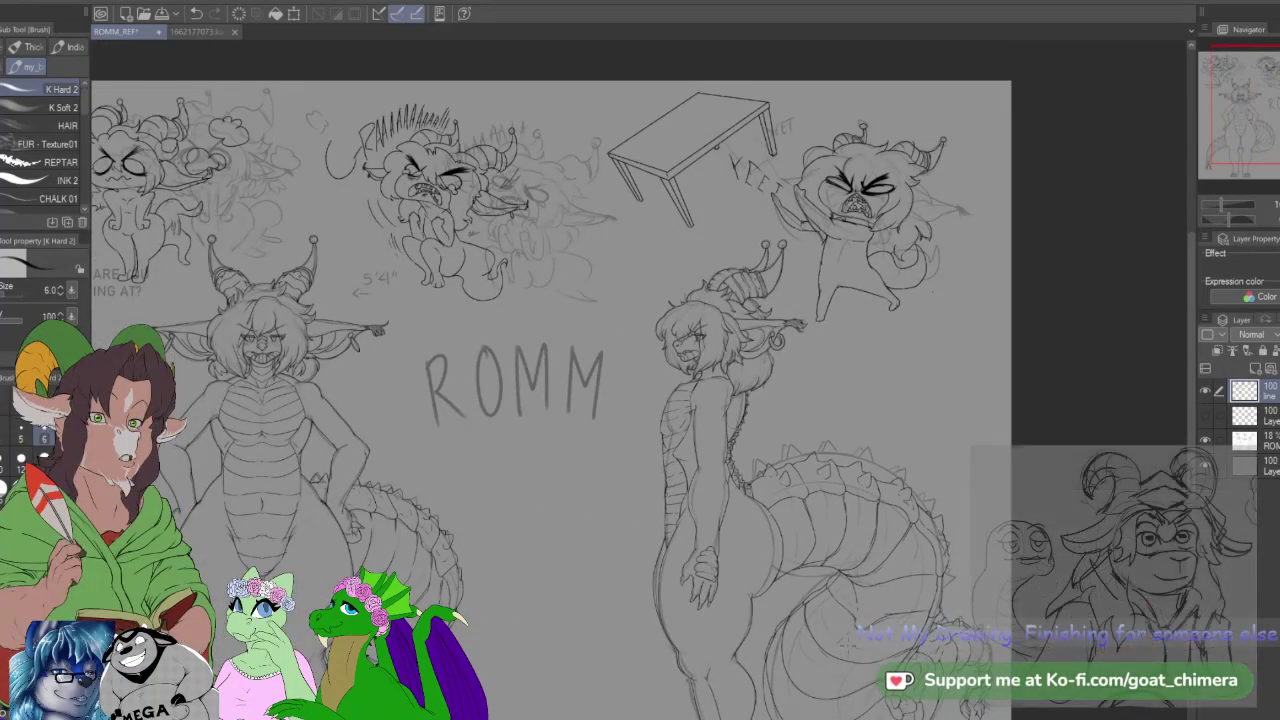
{"action": "key", "text": "ctrl+plus"}
{"action": "key", "text": "ctrl+plus"}
{"action": "key", "text": "ctrl+plus"}
{"action": "key", "text": "ctrl+plus"}
{"action": "key", "text": "ctrl+plus"}
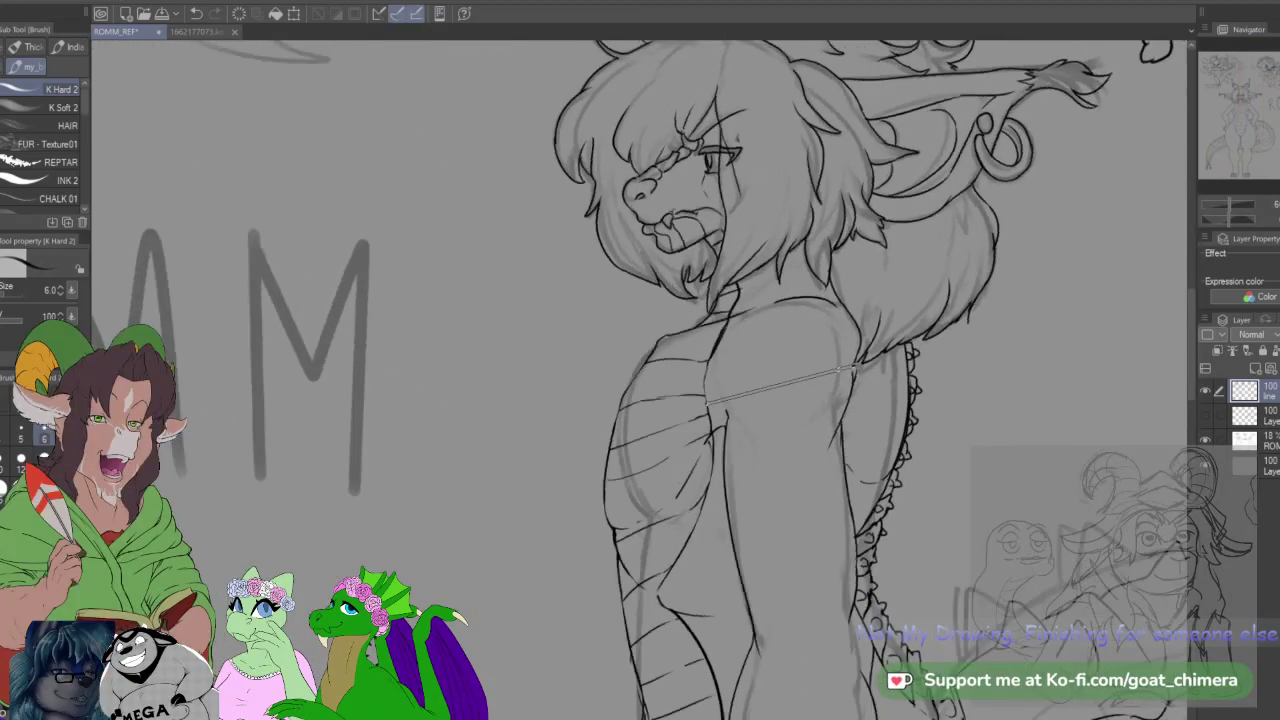
{"action": "key", "text": "ctrl+z"}
{"action": "key", "text": "ctrl+minus"}
Step: Ink the tooth divisions and a rear fang inside the side-view figure's mouth with K Hard 2 at size 6
{"action": "scroll", "coordinate": [721, 280], "scroll_direction": "up", "scroll_amount": 7}
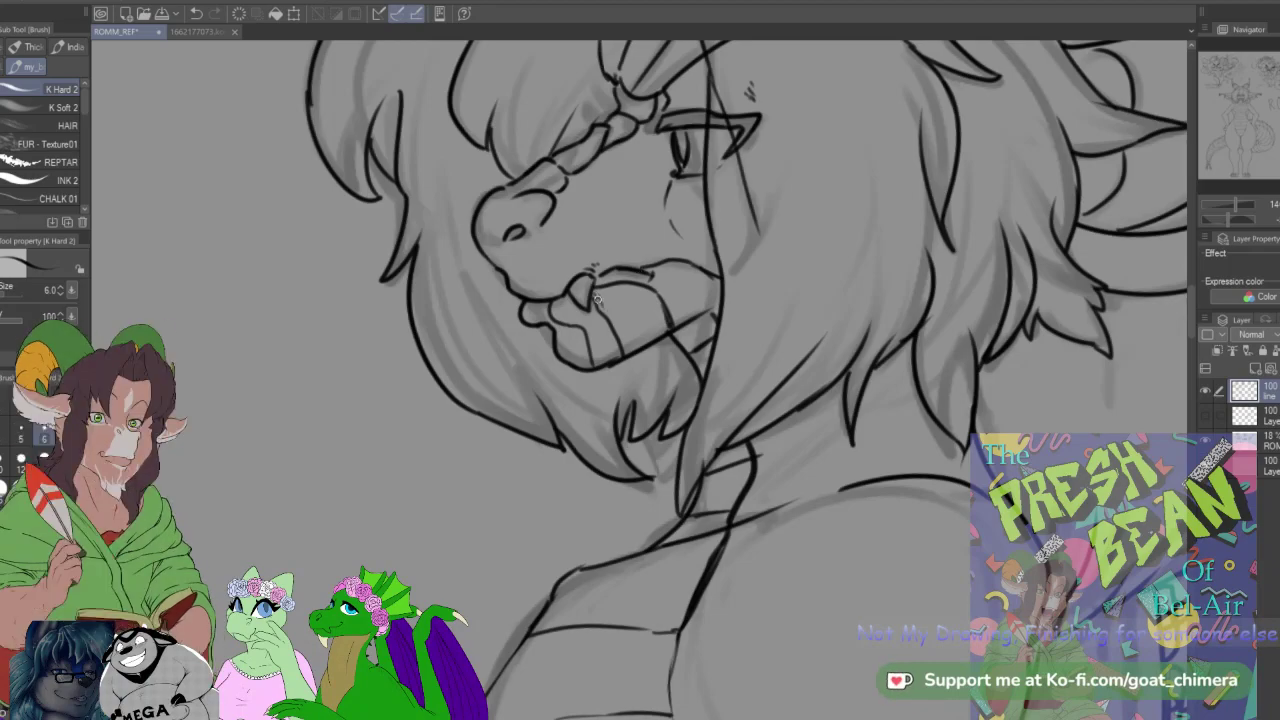
{"action": "left_click_drag", "start_coordinate": [617, 326], "coordinate": [627, 354]}
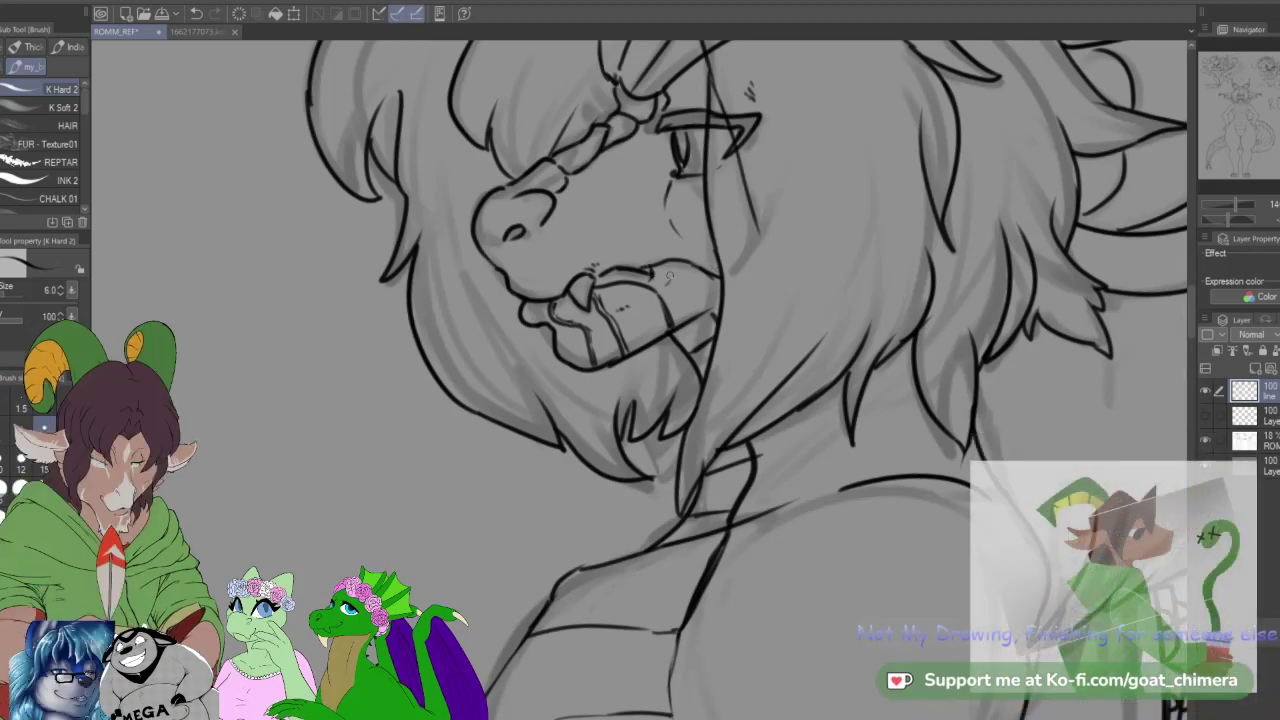
{"action": "left_click_drag", "start_coordinate": [672, 265], "coordinate": [658, 301]}
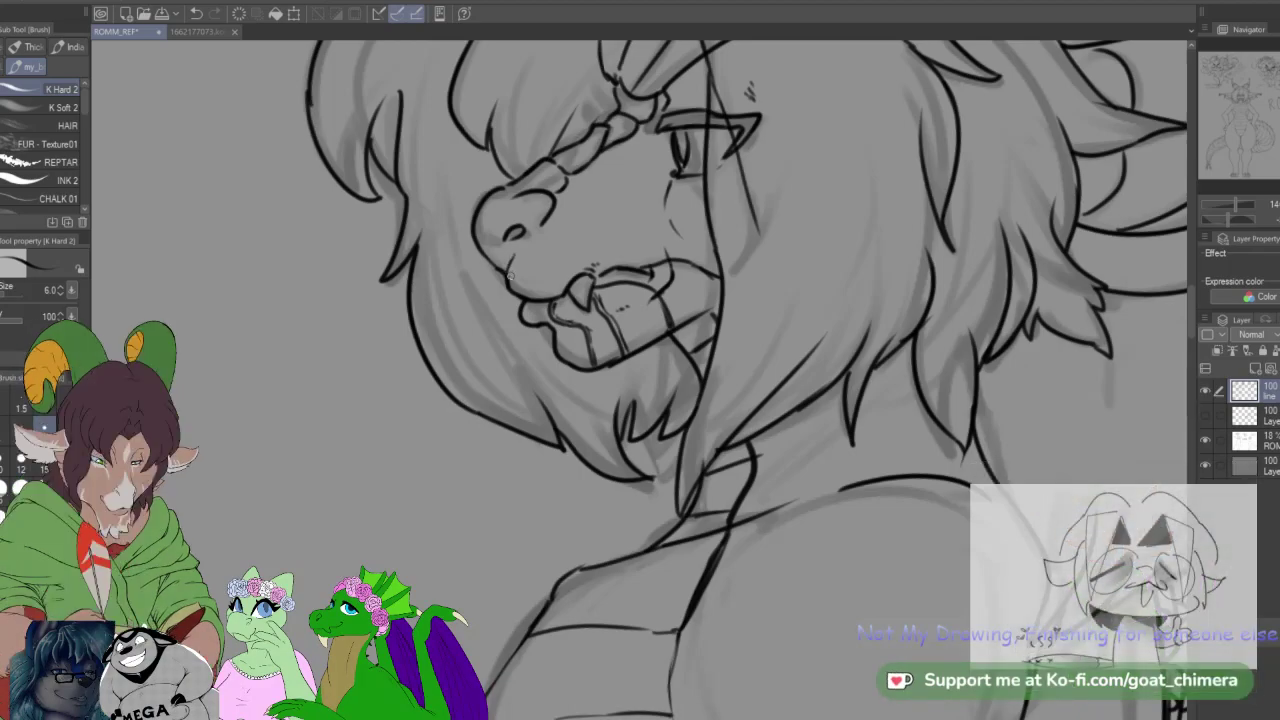
{"action": "scroll", "coordinate": [562, 330], "scroll_direction": "down", "scroll_amount": 4}
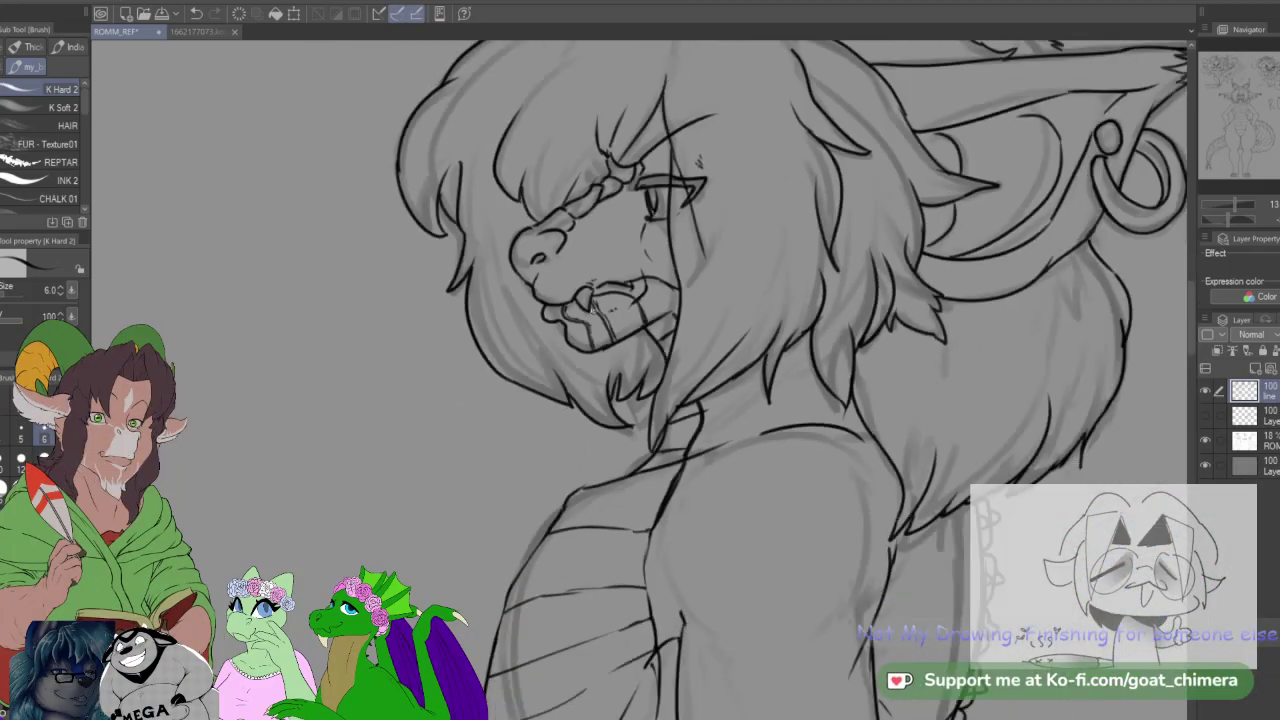
Step: Add short hair strand strokes to the front of the side-view figure's fringe
{"action": "scroll", "coordinate": [542, 100], "scroll_direction": "up", "scroll_amount": 4}
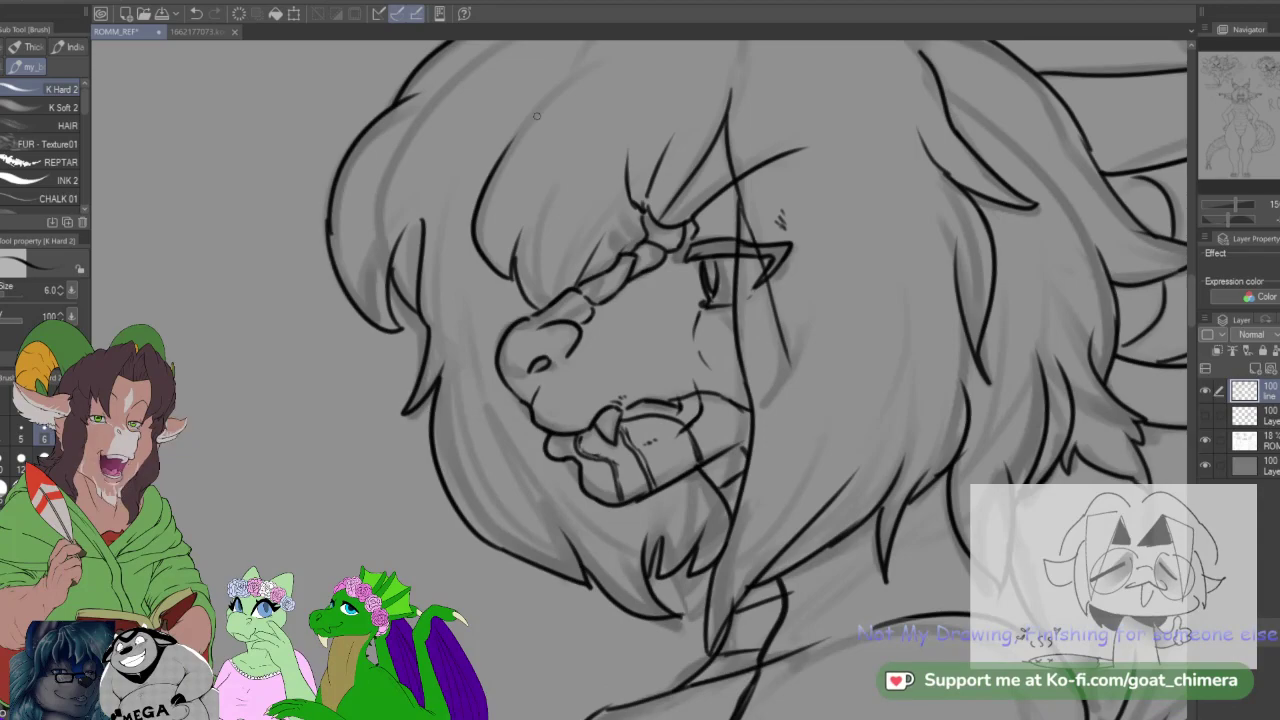
{"action": "scroll", "coordinate": [537, 116], "scroll_direction": "down", "scroll_amount": 3}
{"action": "scroll", "coordinate": [546, 114], "scroll_direction": "up", "scroll_amount": 3}
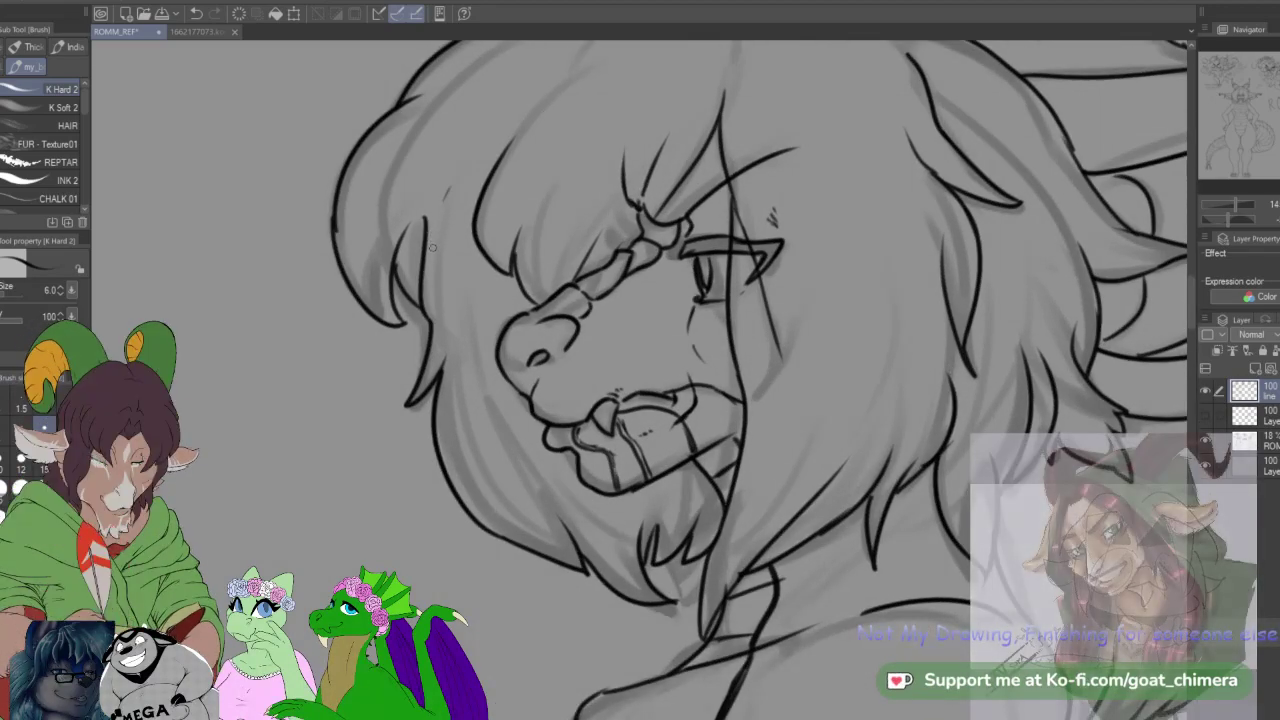
{"action": "left_click_drag", "start_coordinate": [437, 238], "coordinate": [453, 198]}
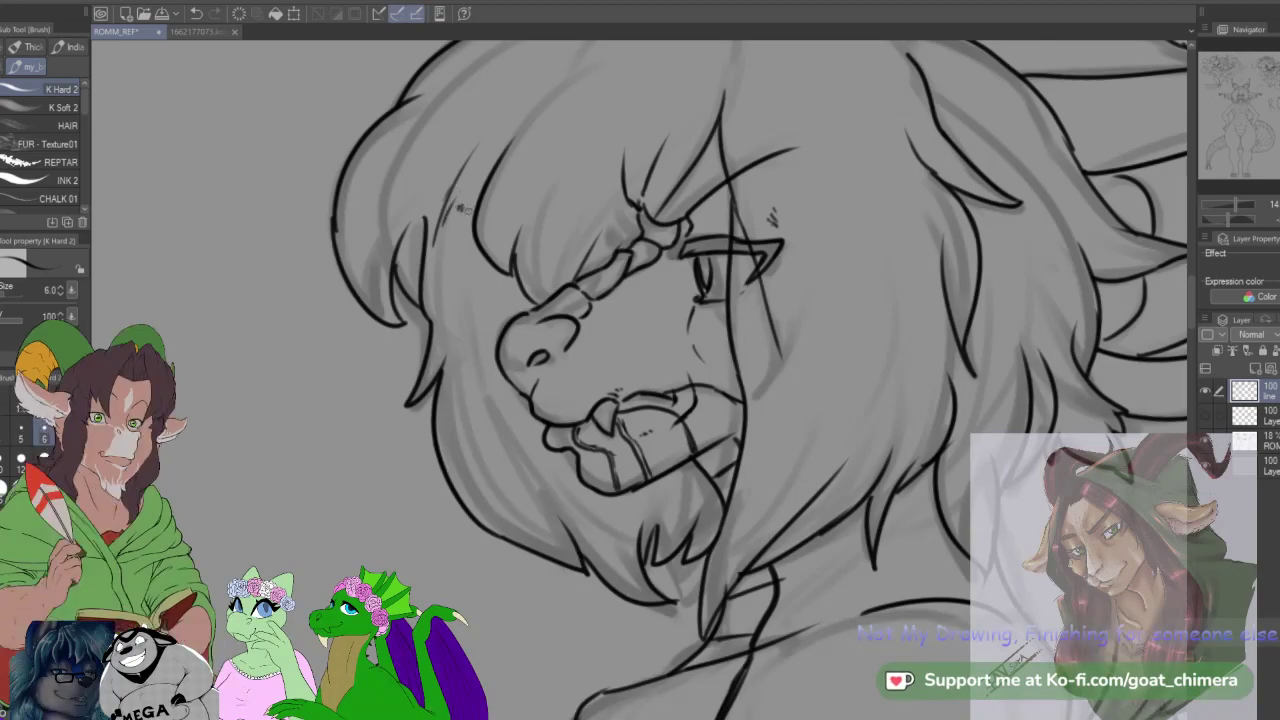
Step: Examine the side-view figure's head, the table and the YEET lettering for line art that still needs work
{"action": "scroll", "coordinate": [511, 342], "scroll_direction": "down", "scroll_amount": 5}
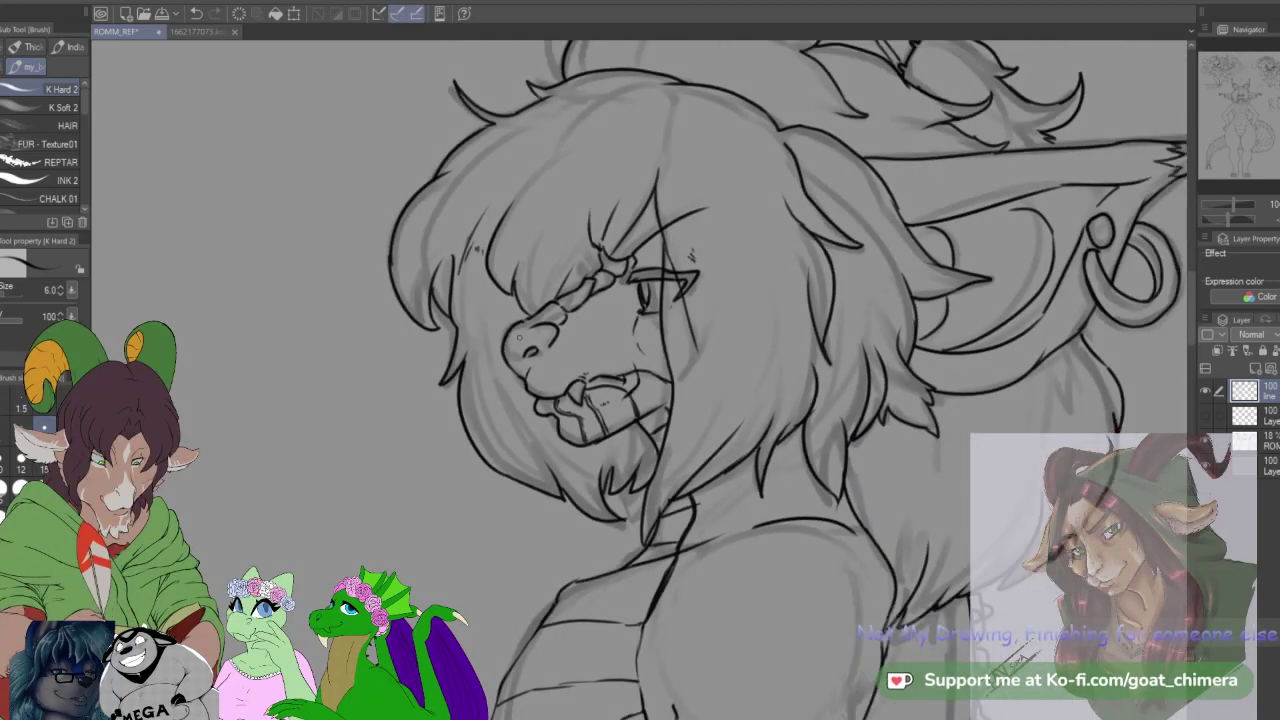
{"action": "scroll", "coordinate": [515, 342], "scroll_direction": "down", "scroll_amount": 2}
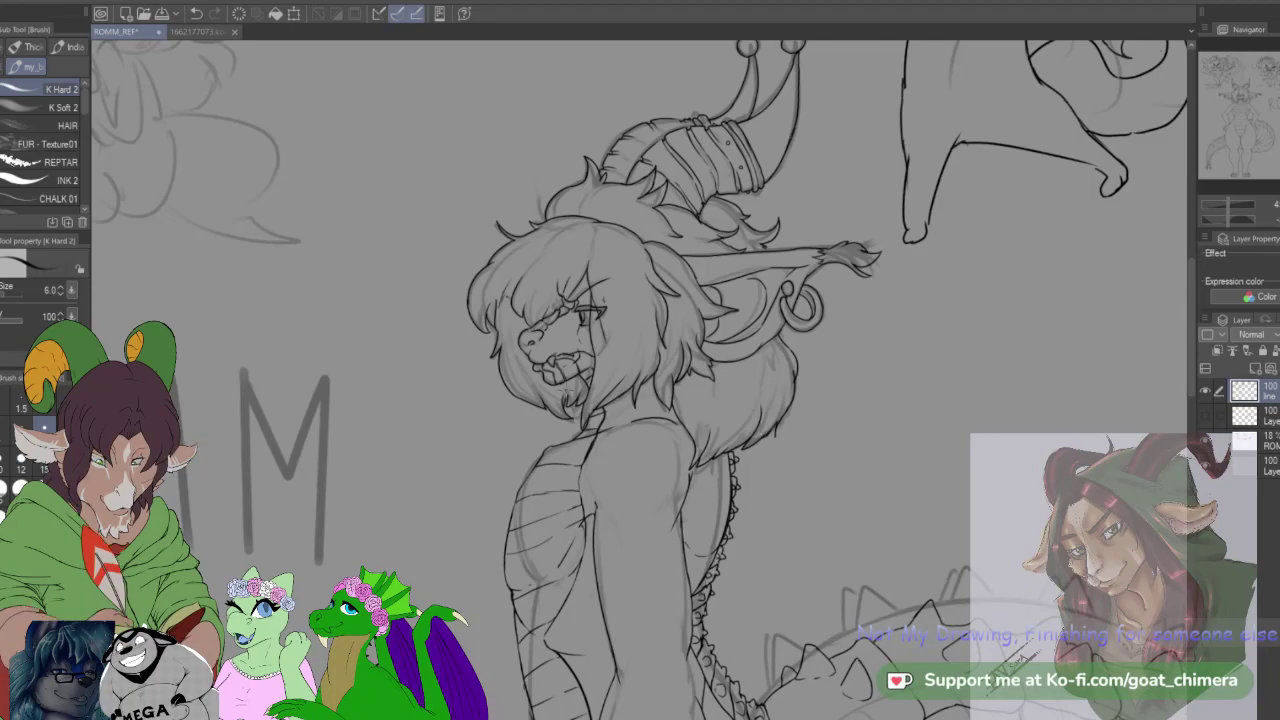
{"action": "scroll", "coordinate": [801, 437], "scroll_direction": "up", "scroll_amount": 1}
{"action": "scroll", "coordinate": [801, 437], "scroll_direction": "down", "scroll_amount": 6}
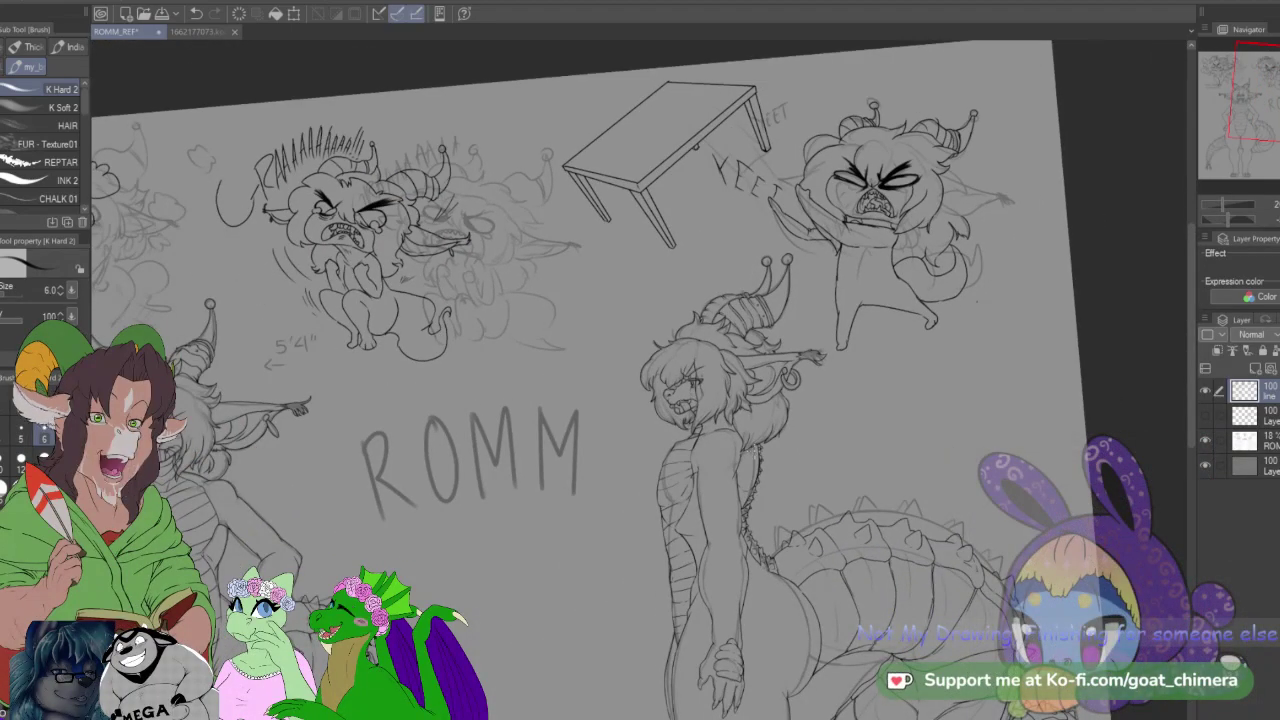
{"action": "scroll", "coordinate": [661, 211], "scroll_direction": "up", "scroll_amount": 5}
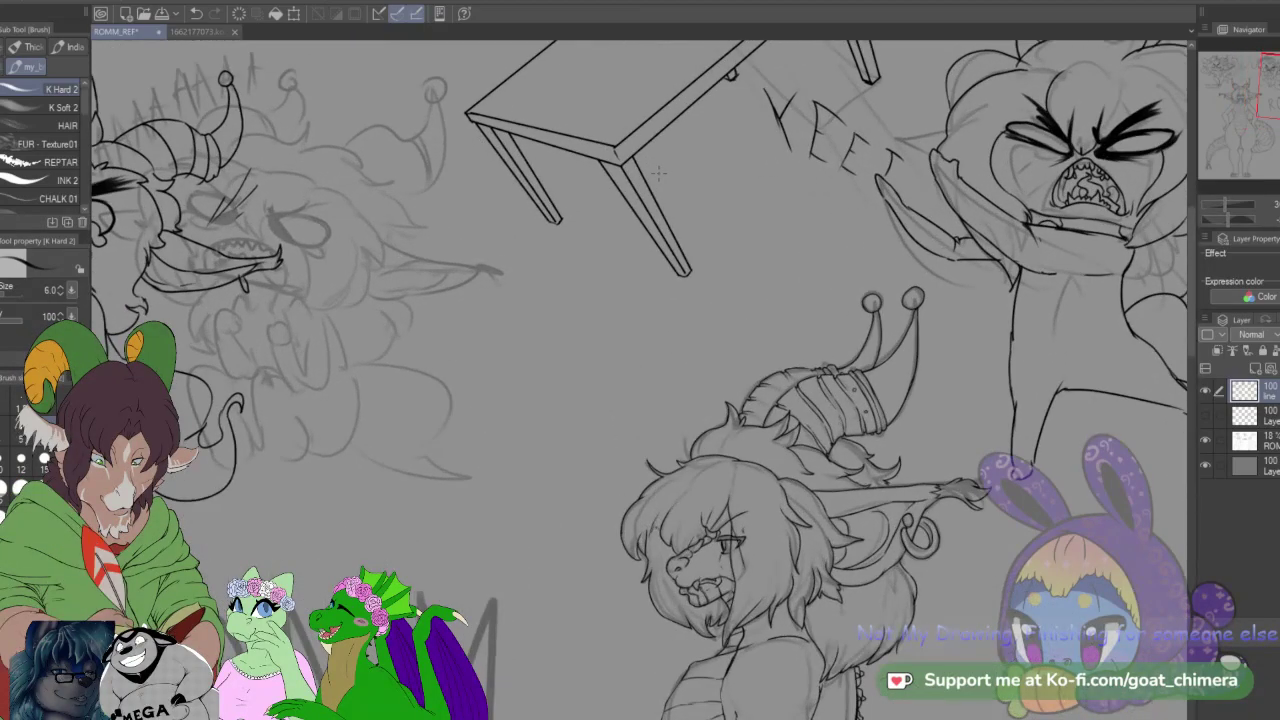
{"action": "scroll", "coordinate": [650, 176], "scroll_direction": "up", "scroll_amount": 2}
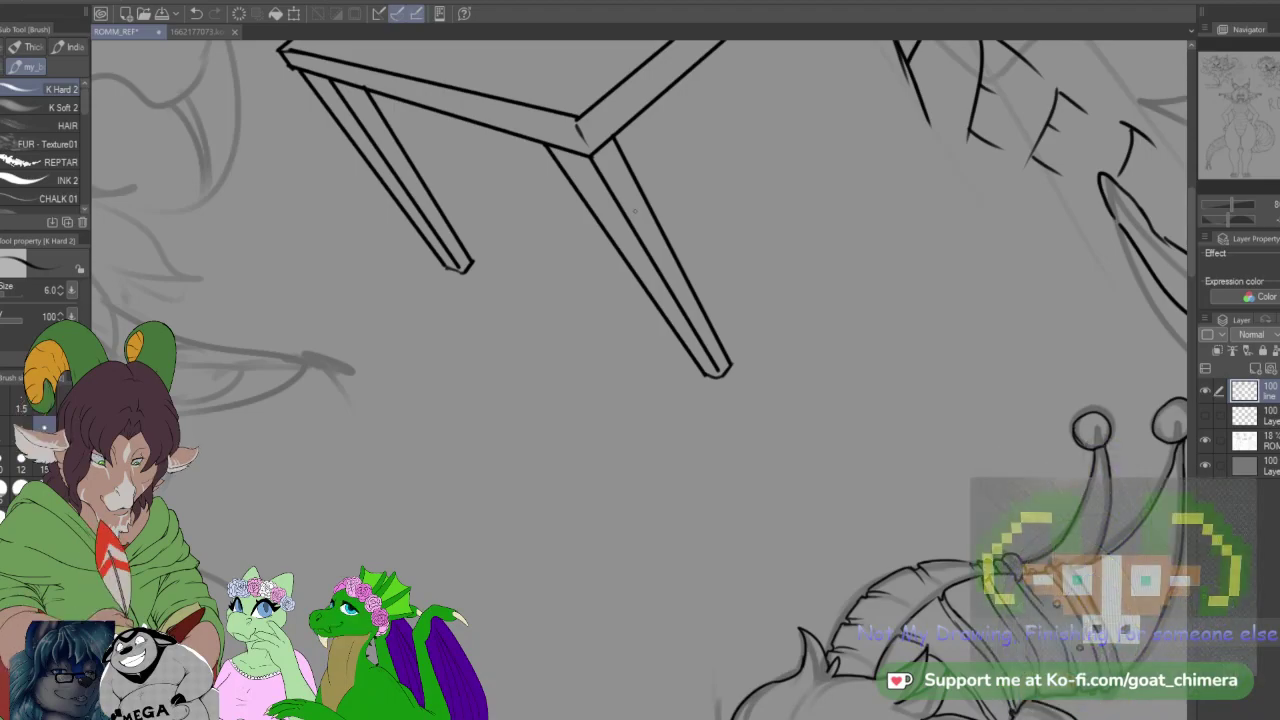
{"action": "scroll", "coordinate": [880, 160], "scroll_direction": "down", "scroll_amount": 3}
{"action": "scroll", "coordinate": [985, 170], "scroll_direction": "up", "scroll_amount": 1}
{"action": "scroll", "coordinate": [1110, 175], "scroll_direction": "up", "scroll_amount": 3}
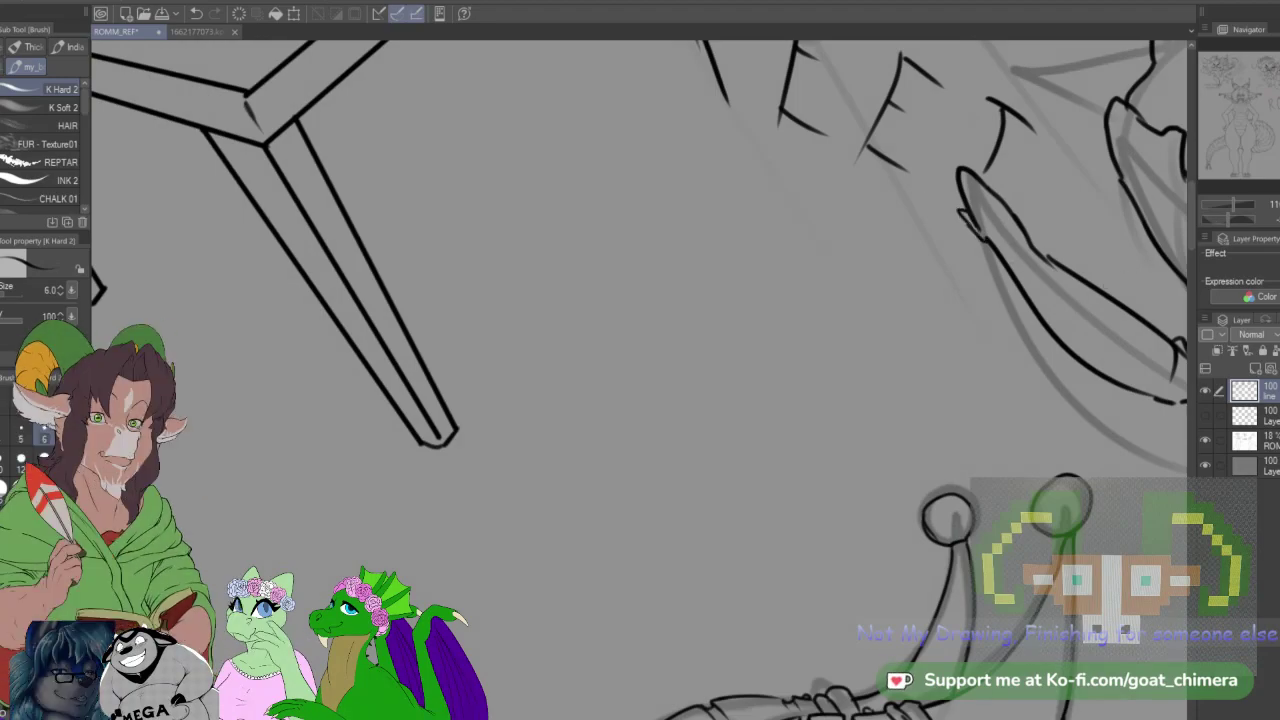
Step: Erase the stray elbow lines on the table-throwing chibi's outstretched arm with the size 15 Hard eraser and touch up the forearm's end
{"action": "left_click_drag", "start_coordinate": [1029, 262], "coordinate": [827, 339]}
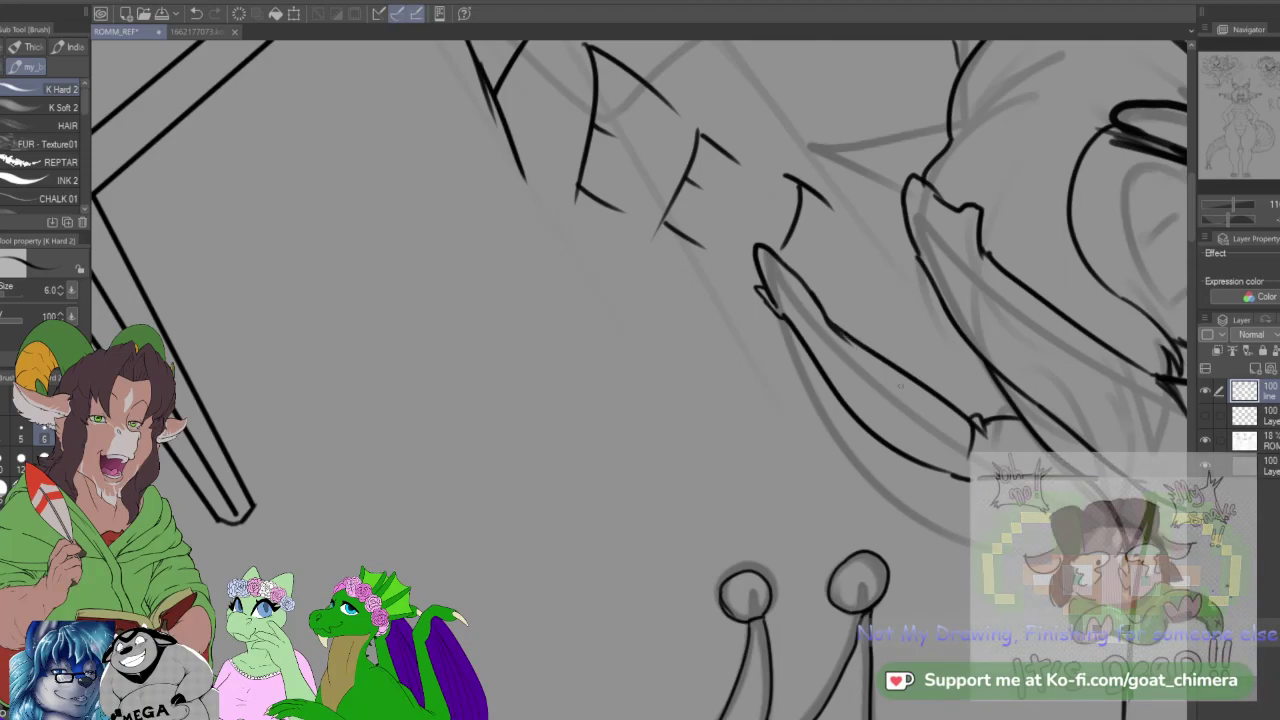
{"action": "key", "text": "e"}
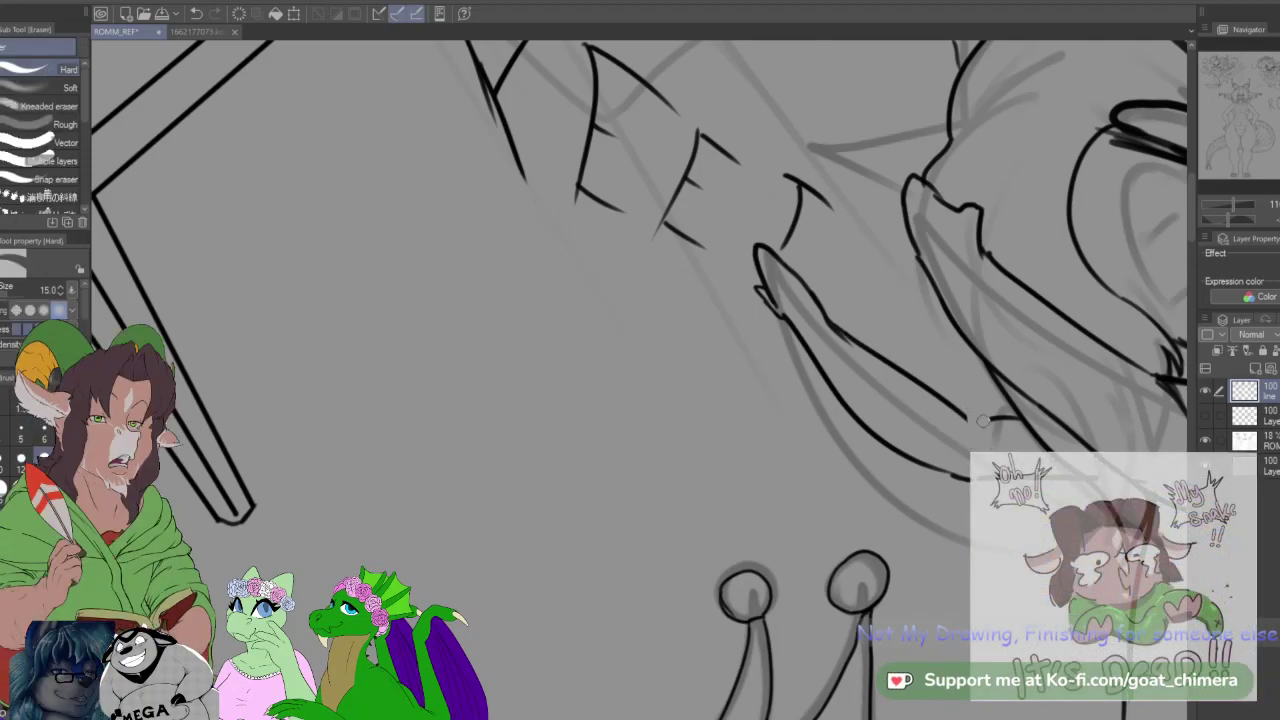
{"action": "key", "text": "b"}
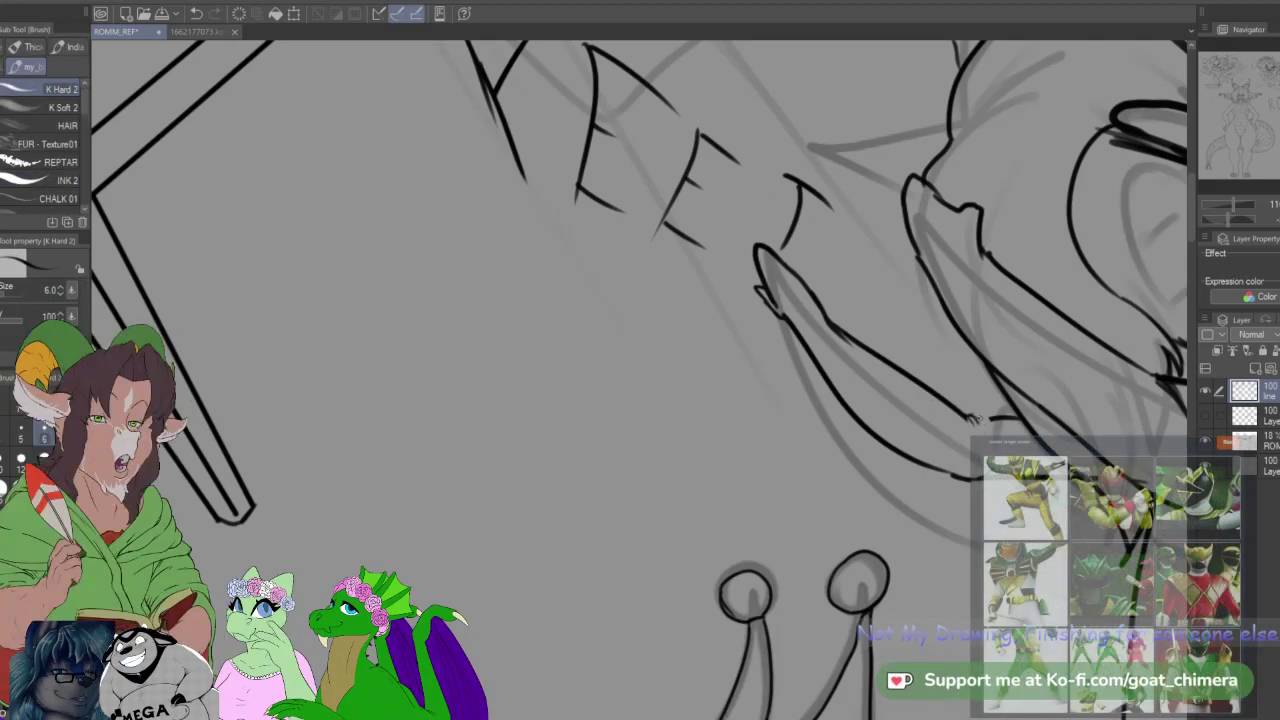
{"action": "left_click_drag", "start_coordinate": [978, 420], "coordinate": [653, 475]}
{"action": "left_click_drag", "start_coordinate": [981, 581], "coordinate": [818, 384]}
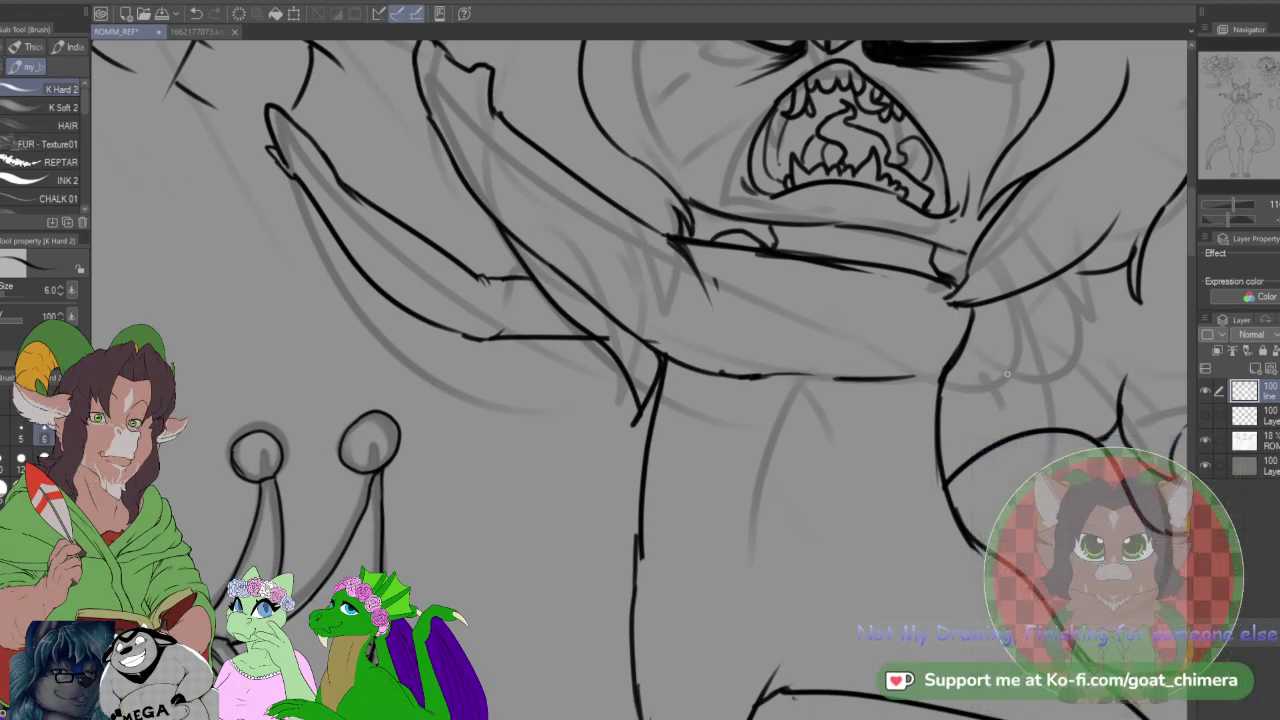
Step: Ink the table-throwing chibi's tail tuft strands and both side edges of its belly plate
{"action": "scroll", "coordinate": [1007, 374], "scroll_direction": "down", "scroll_amount": 4}
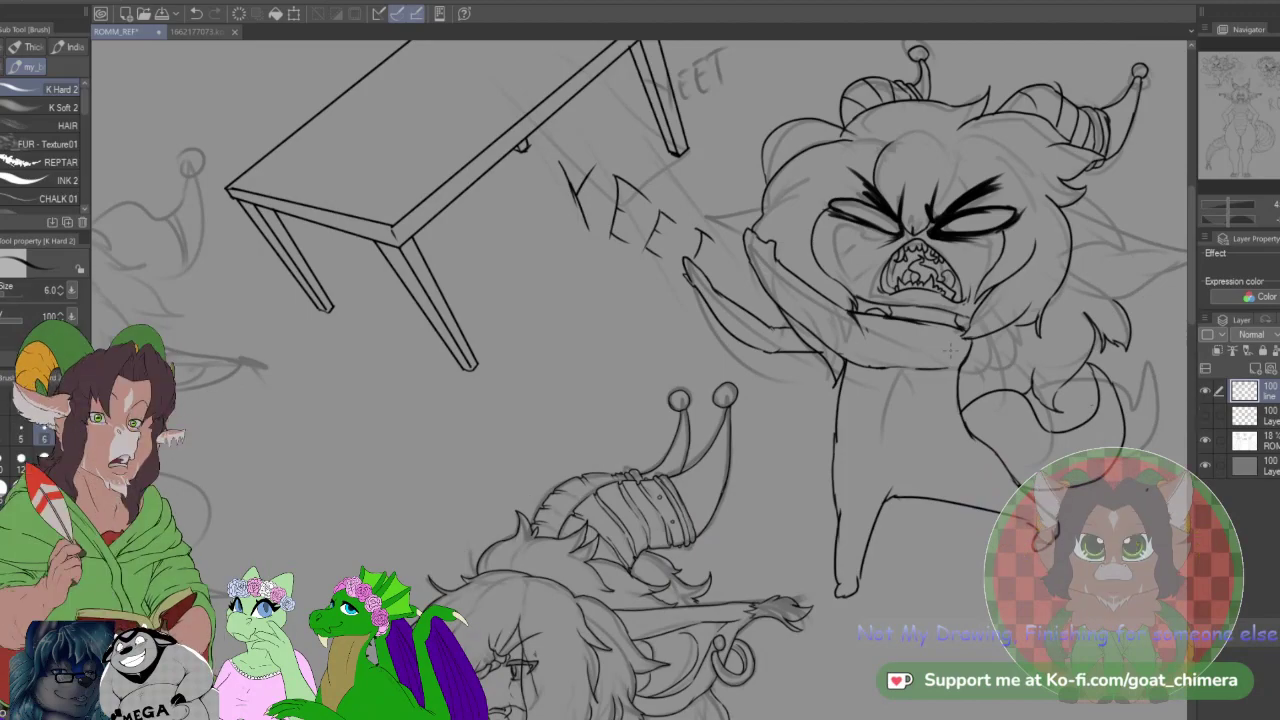
{"action": "scroll", "coordinate": [950, 348], "scroll_direction": "down", "scroll_amount": 3}
{"action": "scroll", "coordinate": [986, 355], "scroll_direction": "up", "scroll_amount": 3}
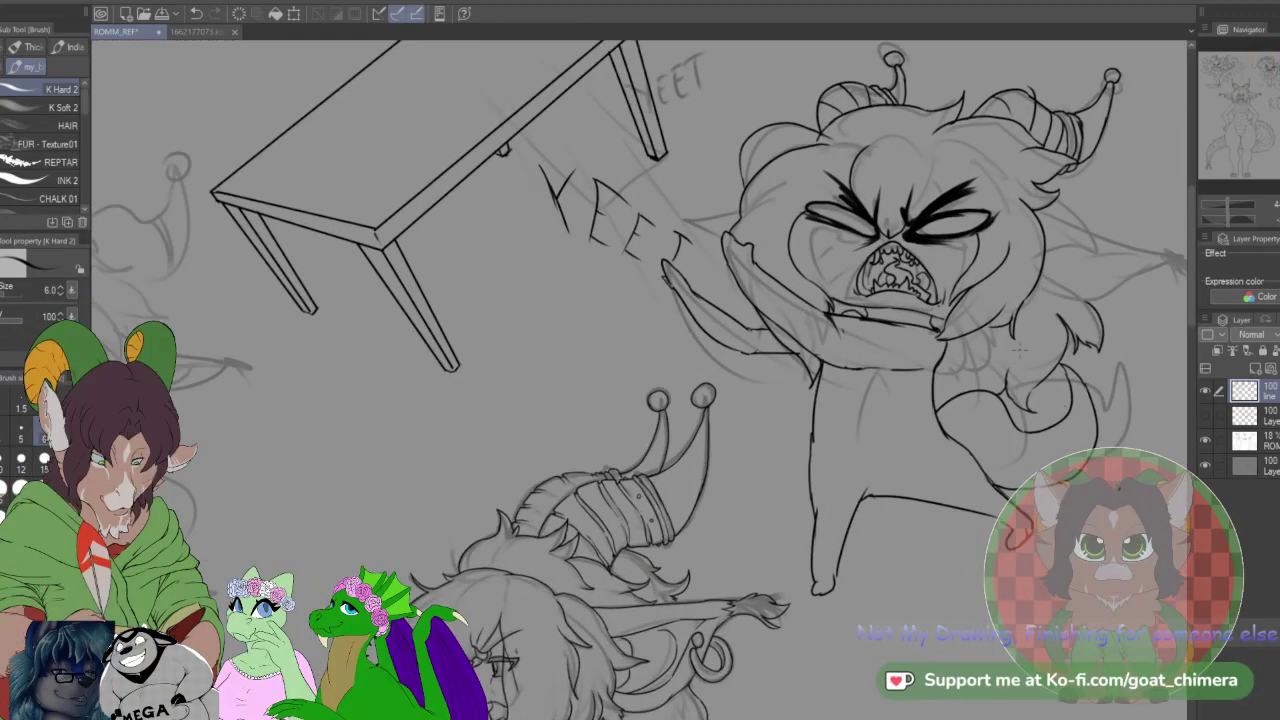
{"action": "left_click_drag", "start_coordinate": [1062, 372], "coordinate": [785, 371]}
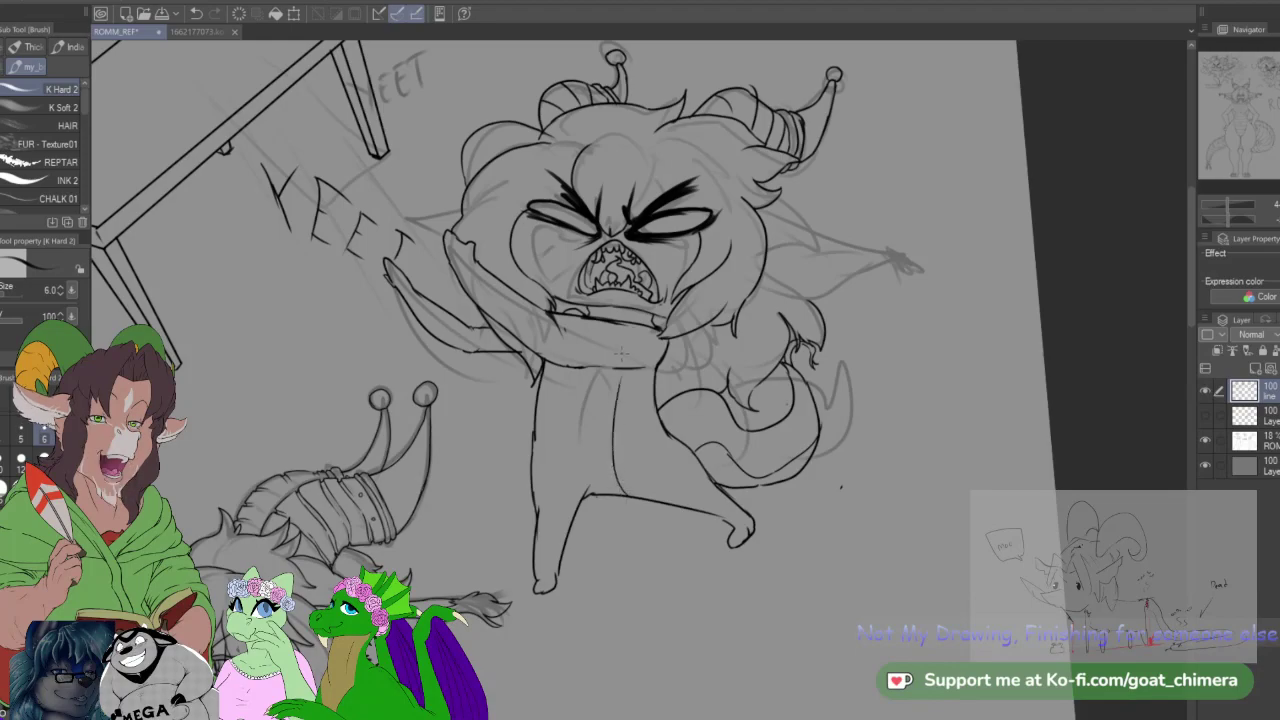
{"action": "left_click_drag", "start_coordinate": [565, 483], "coordinate": [560, 376]}
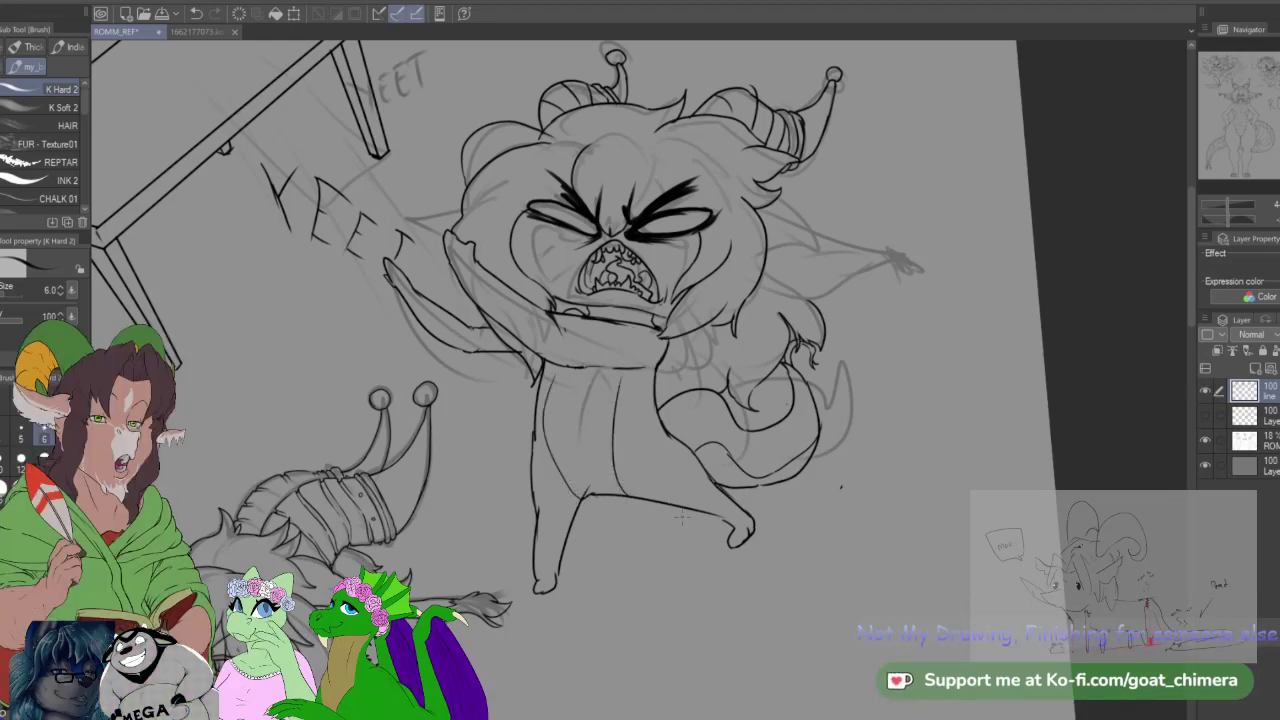
Step: Ink the scale bands down the table-throwing chibi's belly plate with K Hard 2 at size 8
{"action": "left_click", "coordinate": [2, 457]}
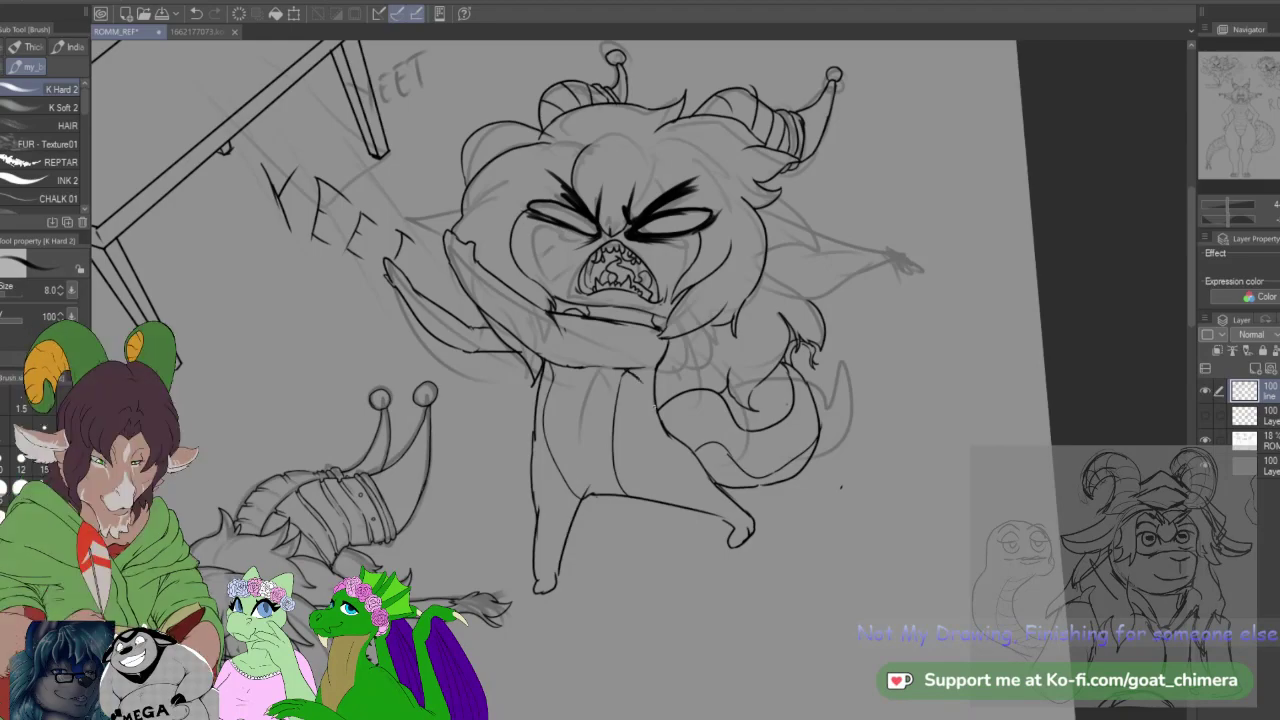
{"action": "scroll", "coordinate": [684, 369], "scroll_direction": "down", "scroll_amount": 2}
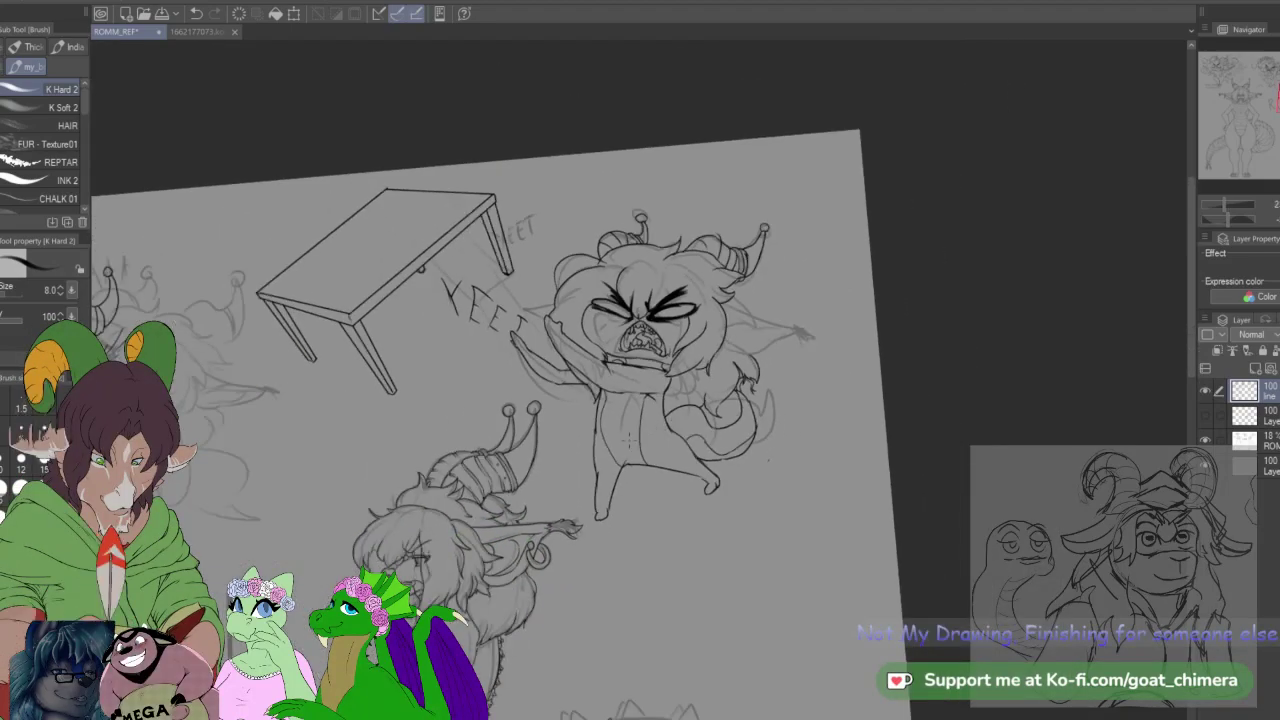
{"action": "scroll", "coordinate": [641, 383], "scroll_direction": "up", "scroll_amount": 2}
{"action": "scroll", "coordinate": [640, 383], "scroll_direction": "up", "scroll_amount": 1}
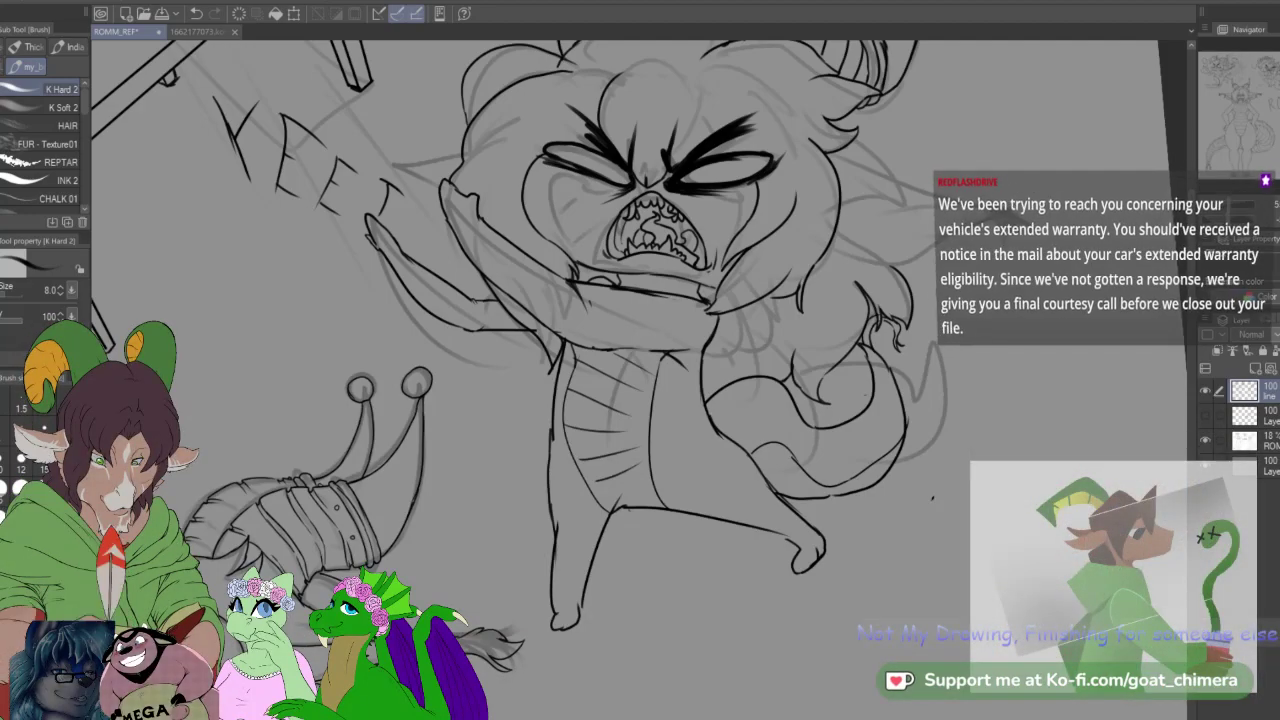
{"action": "scroll", "coordinate": [785, 470], "scroll_direction": "down", "scroll_amount": 2}
{"action": "scroll", "coordinate": [770, 350], "scroll_direction": "up", "scroll_amount": 1}
{"action": "scroll", "coordinate": [838, 442], "scroll_direction": "up", "scroll_amount": 1}
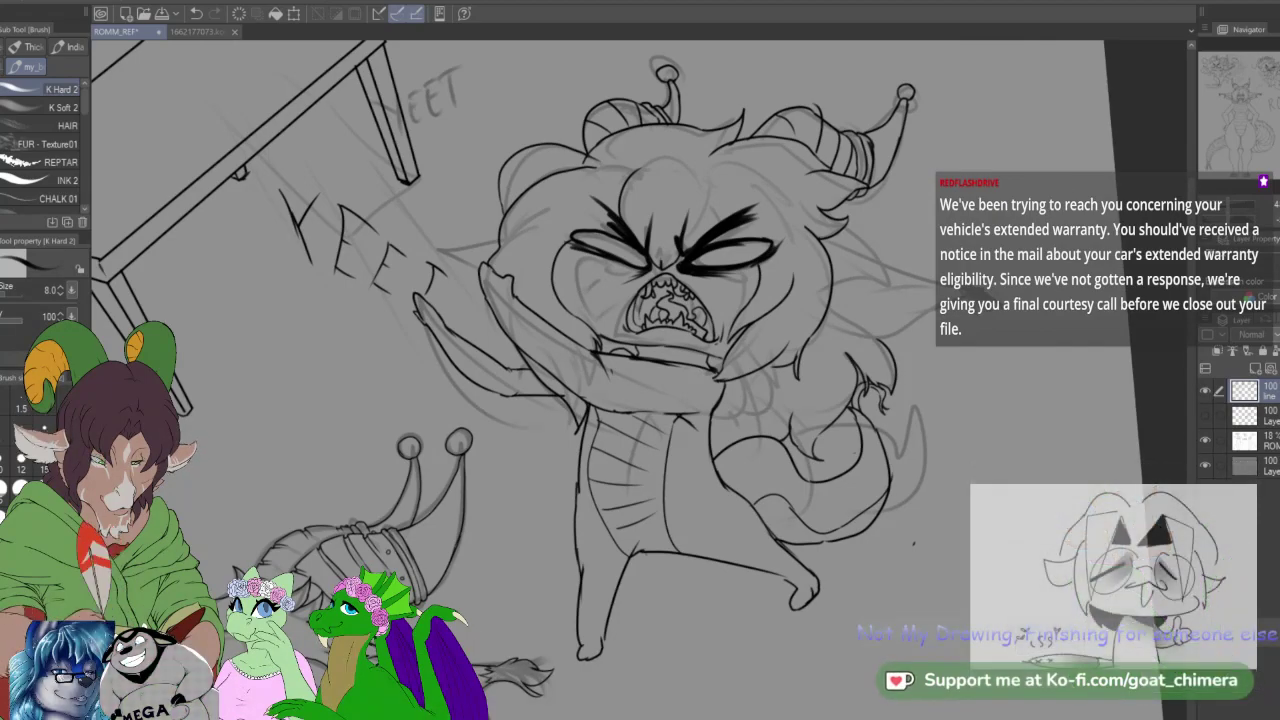
Step: Bring the screaming chibi beside the table into close view
{"action": "scroll", "coordinate": [549, 566], "scroll_direction": "down", "scroll_amount": 6}
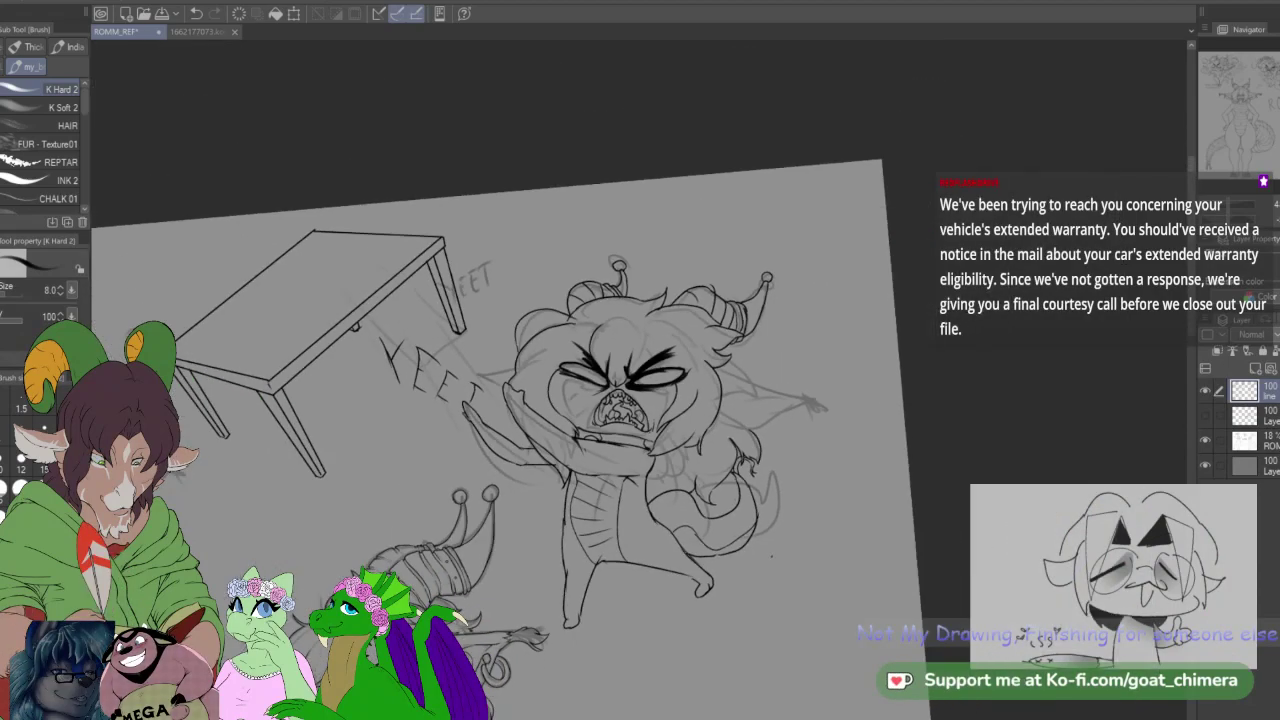
{"action": "scroll", "coordinate": [320, 545], "scroll_direction": "down", "scroll_amount": 3}
{"action": "scroll", "coordinate": [150, 535], "scroll_direction": "up", "scroll_amount": 3}
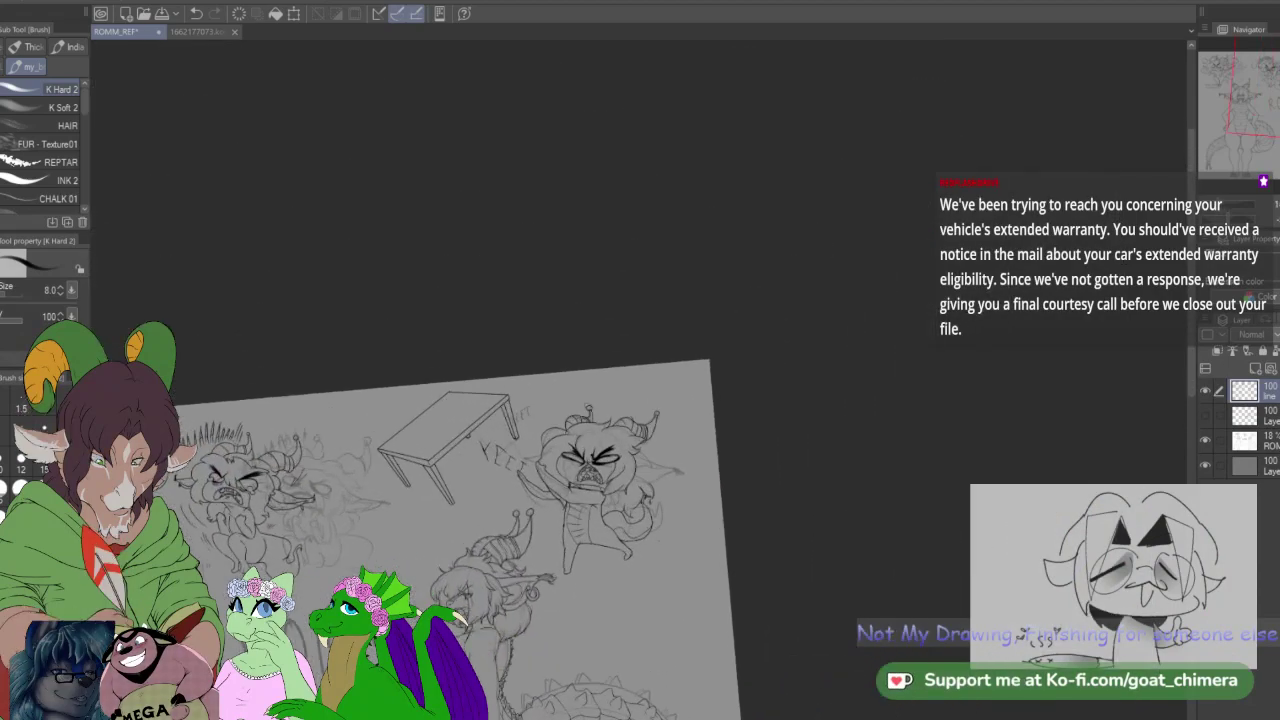
{"action": "scroll", "coordinate": [185, 525], "scroll_direction": "up", "scroll_amount": 3}
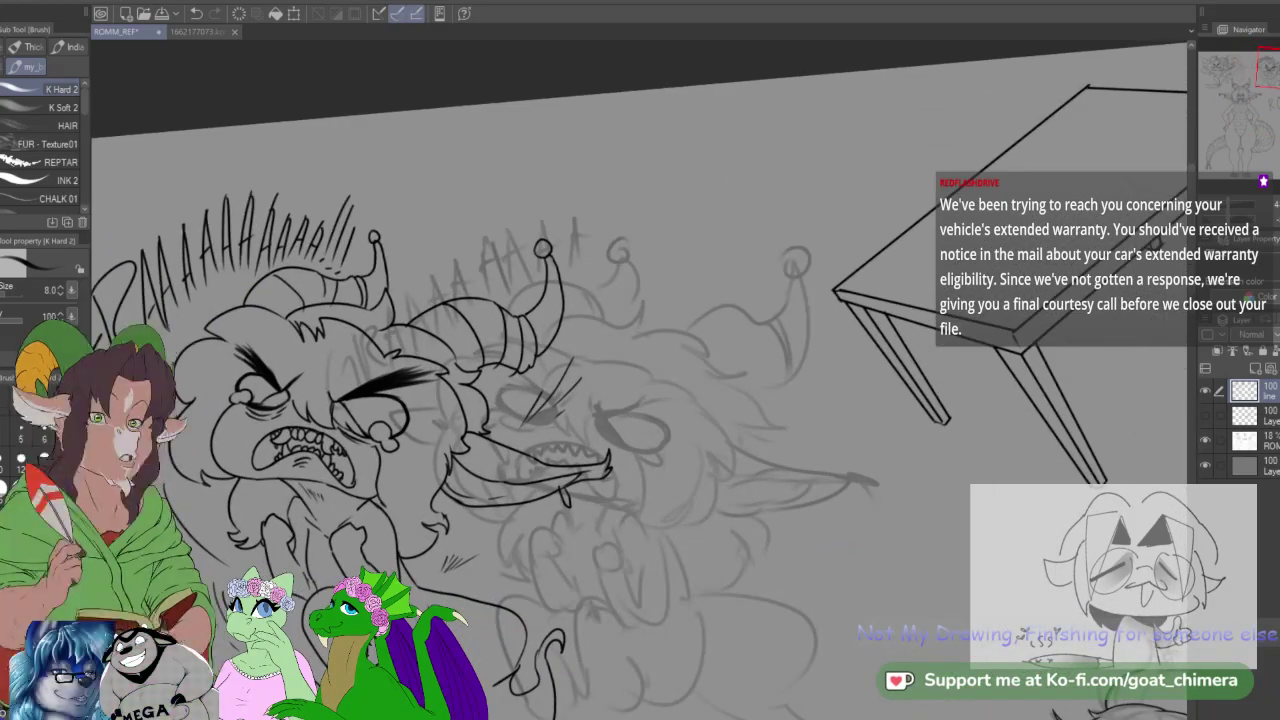
{"action": "scroll", "coordinate": [320, 550], "scroll_direction": "down", "scroll_amount": 1}
{"action": "scroll", "coordinate": [312, 535], "scroll_direction": "up", "scroll_amount": 3}
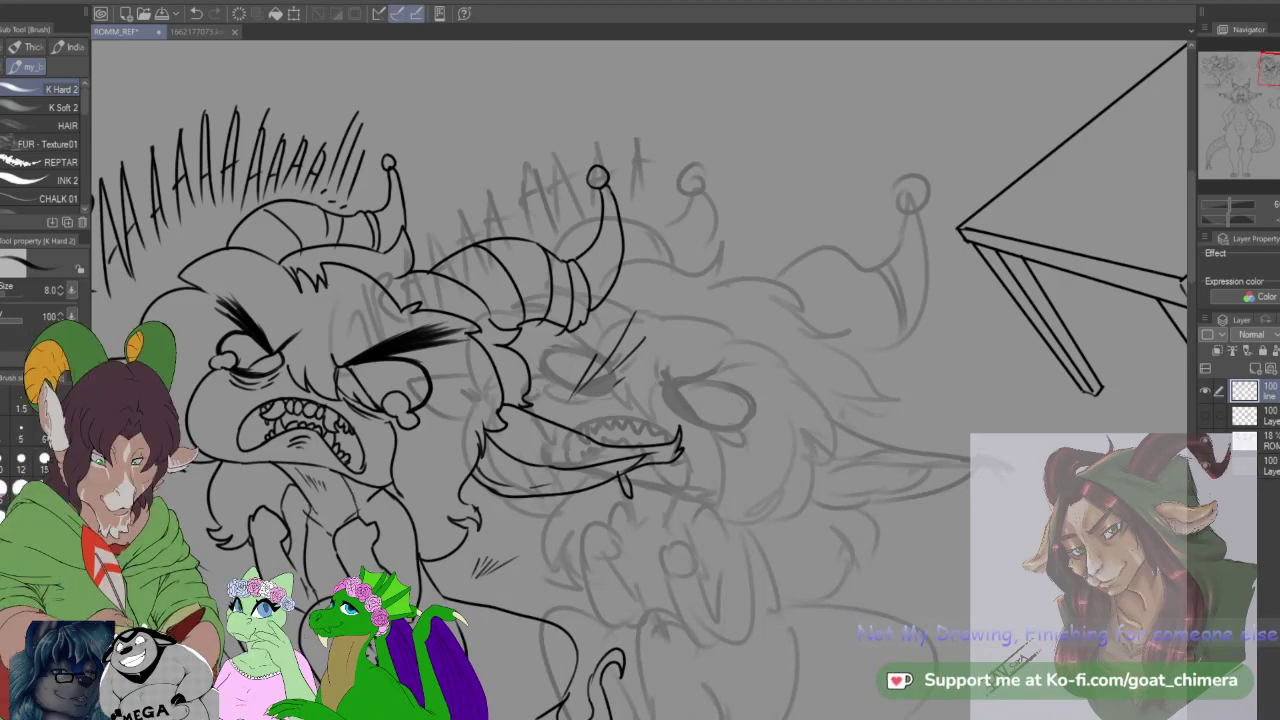
Step: Ink the outline and inner fold of the table-throwing character's long ear on the tail side of the head
{"action": "mouse_move", "coordinate": [960, 228]}
{"action": "left_mouse_down"}
{"action": "mouse_move", "coordinate": [746, 314]}
{"action": "mouse_move", "coordinate": [133, 385]}
{"action": "left_mouse_up"}
{"action": "left_click_drag", "start_coordinate": [866, 573], "coordinate": [625, 527]}
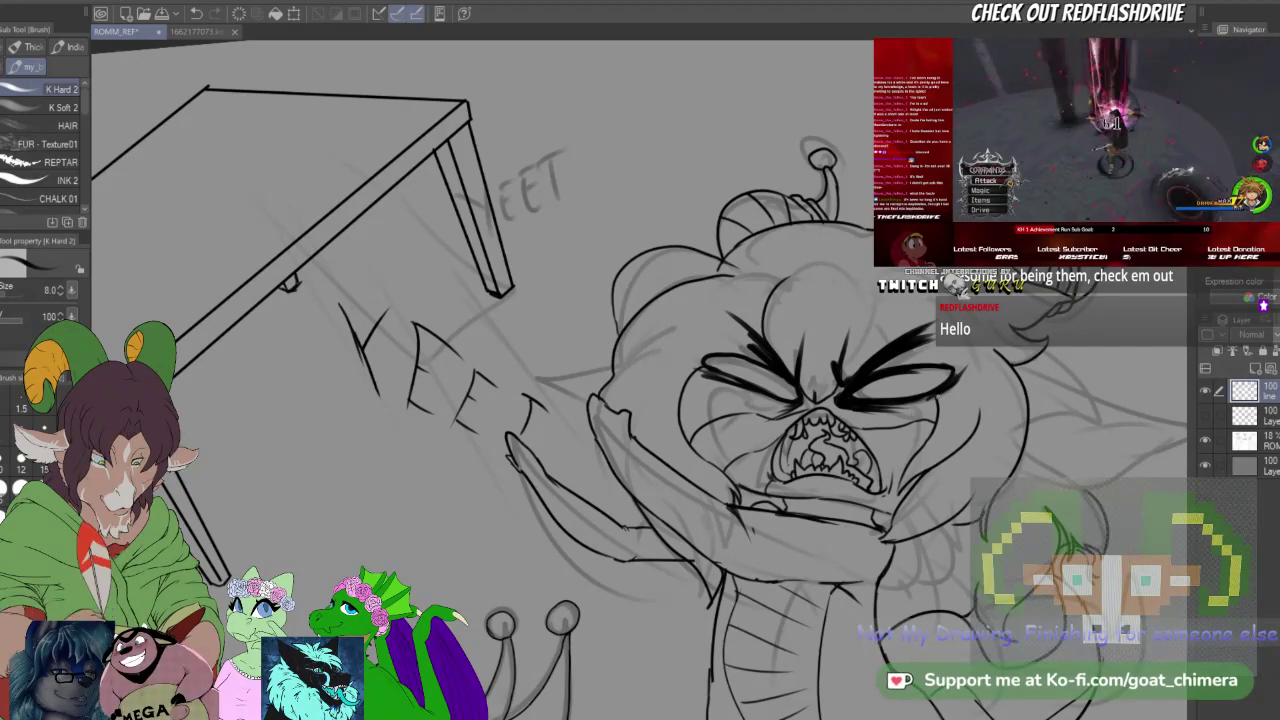
{"action": "mouse_move", "coordinate": [700, 620]}
{"action": "left_mouse_down"}
{"action": "mouse_move", "coordinate": [600, 330]}
{"action": "mouse_move", "coordinate": [450, 350]}
{"action": "left_mouse_up"}
{"action": "left_click_drag", "start_coordinate": [800, 400], "coordinate": [250, 360]}
{"action": "left_click_drag", "start_coordinate": [1010, 430], "coordinate": [343, 375]}
{"action": "left_click_drag", "start_coordinate": [640, 128], "coordinate": [340, 515]}
{"action": "scroll", "coordinate": [640, 380], "scroll_direction": "up", "scroll_amount": 3}
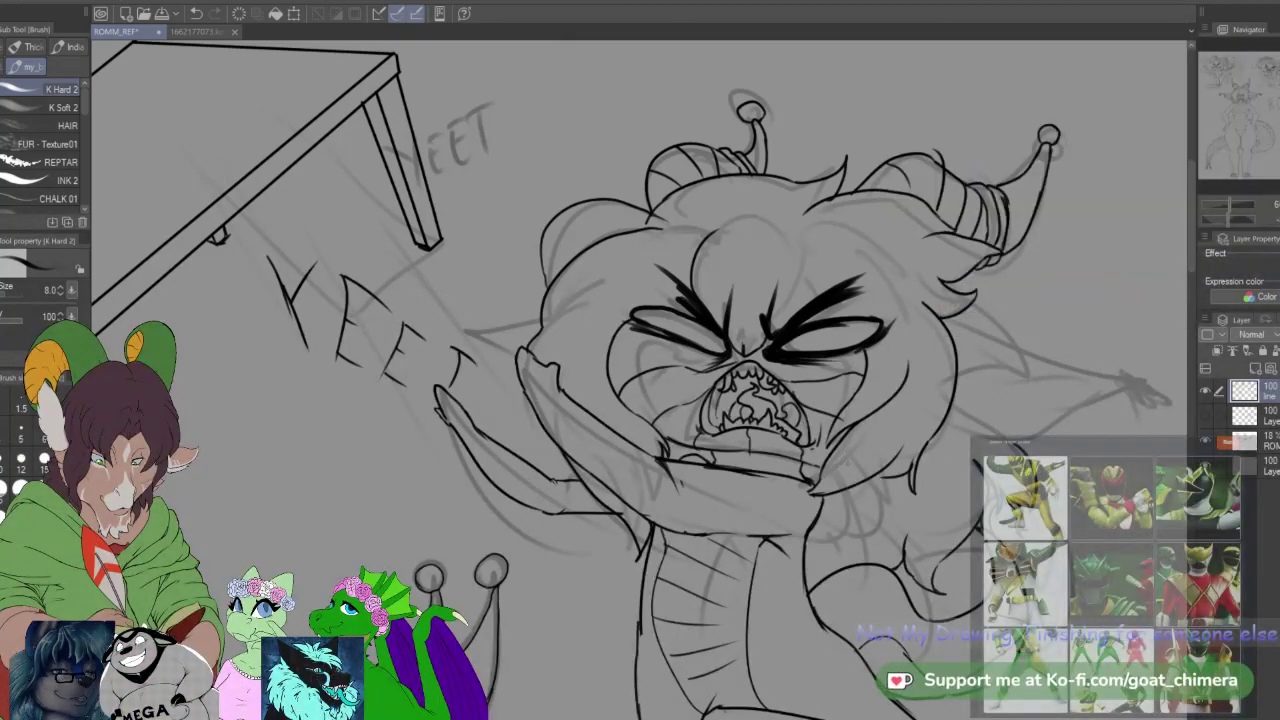
{"action": "scroll", "coordinate": [830, 440], "scroll_direction": "down", "scroll_amount": 1}
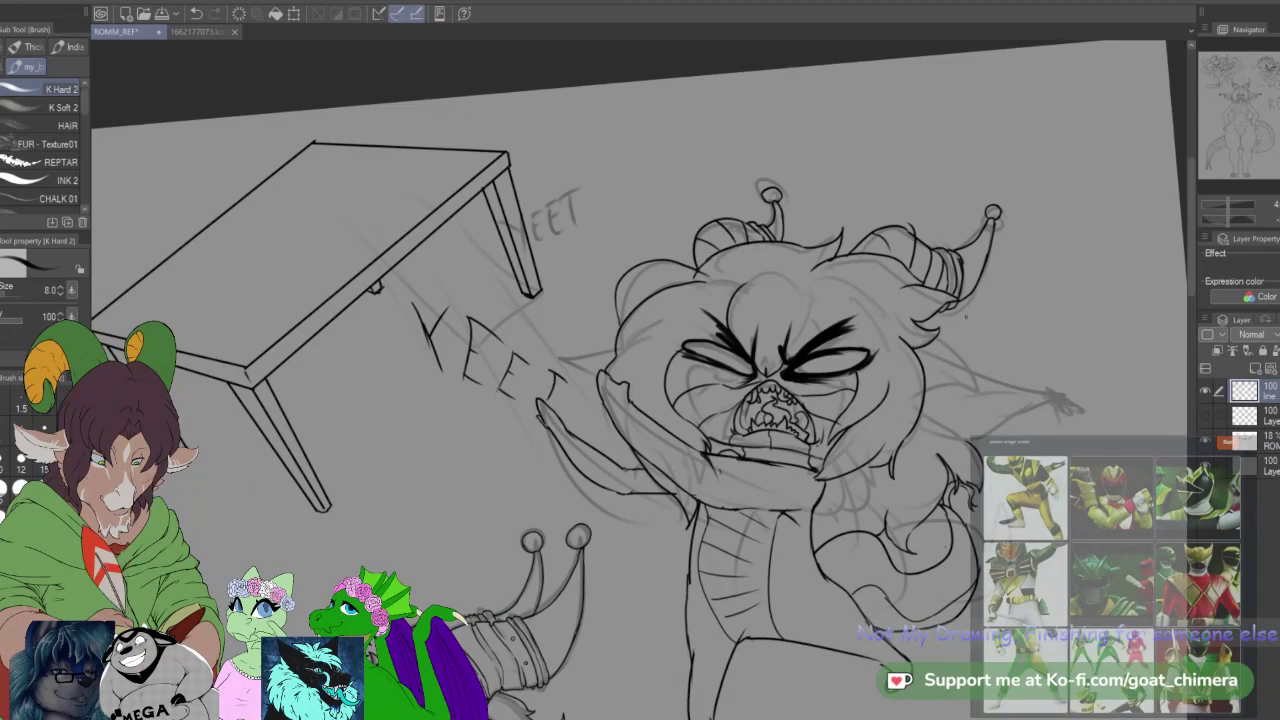
{"action": "scroll", "coordinate": [966, 319], "scroll_direction": "up", "scroll_amount": 2}
{"action": "key", "text": "asciicircum"}
{"action": "key", "text": "asciicircum"}
{"action": "key", "text": "asciicircum"}
{"action": "key", "text": "asciicircum"}
{"action": "key", "text": "asciicircum"}
{"action": "key", "text": "asciicircum"}
{"action": "key", "text": "asciicircum"}
{"action": "scroll", "coordinate": [855, 555], "scroll_direction": "down", "scroll_amount": 1}
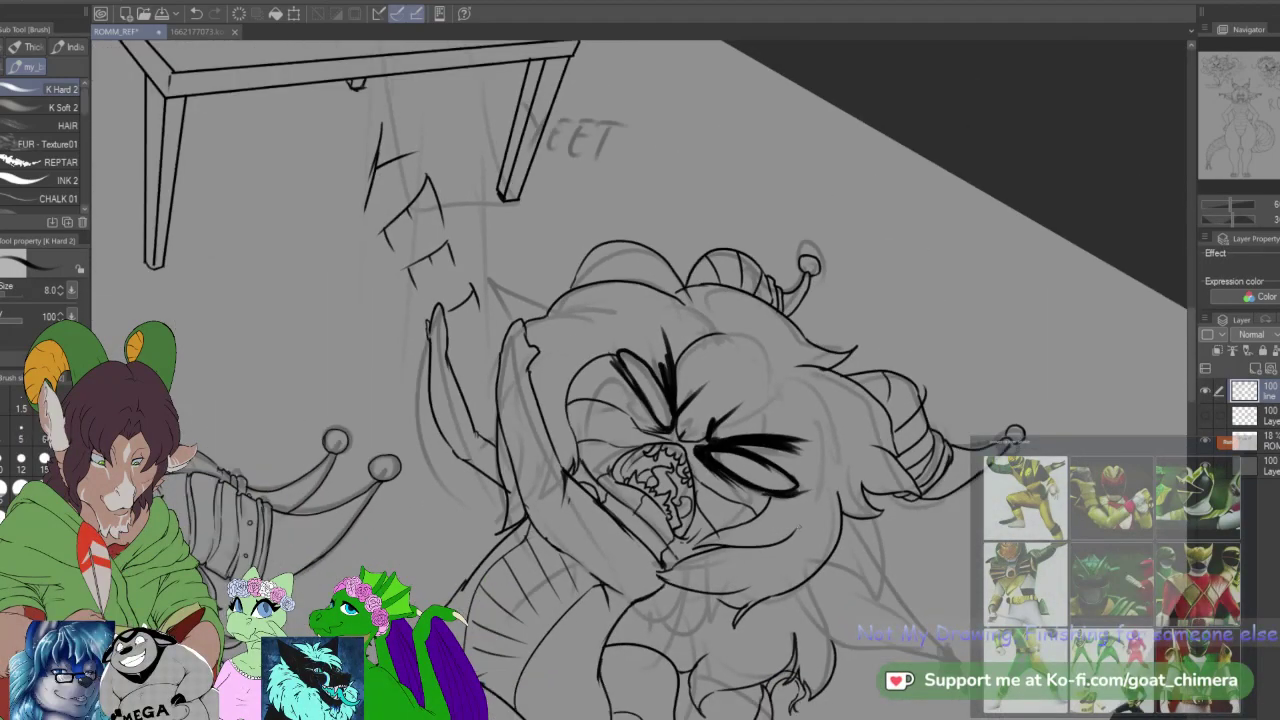
{"action": "scroll", "coordinate": [820, 520], "scroll_direction": "down", "scroll_amount": 2}
{"action": "scroll", "coordinate": [878, 621], "scroll_direction": "up", "scroll_amount": 3}
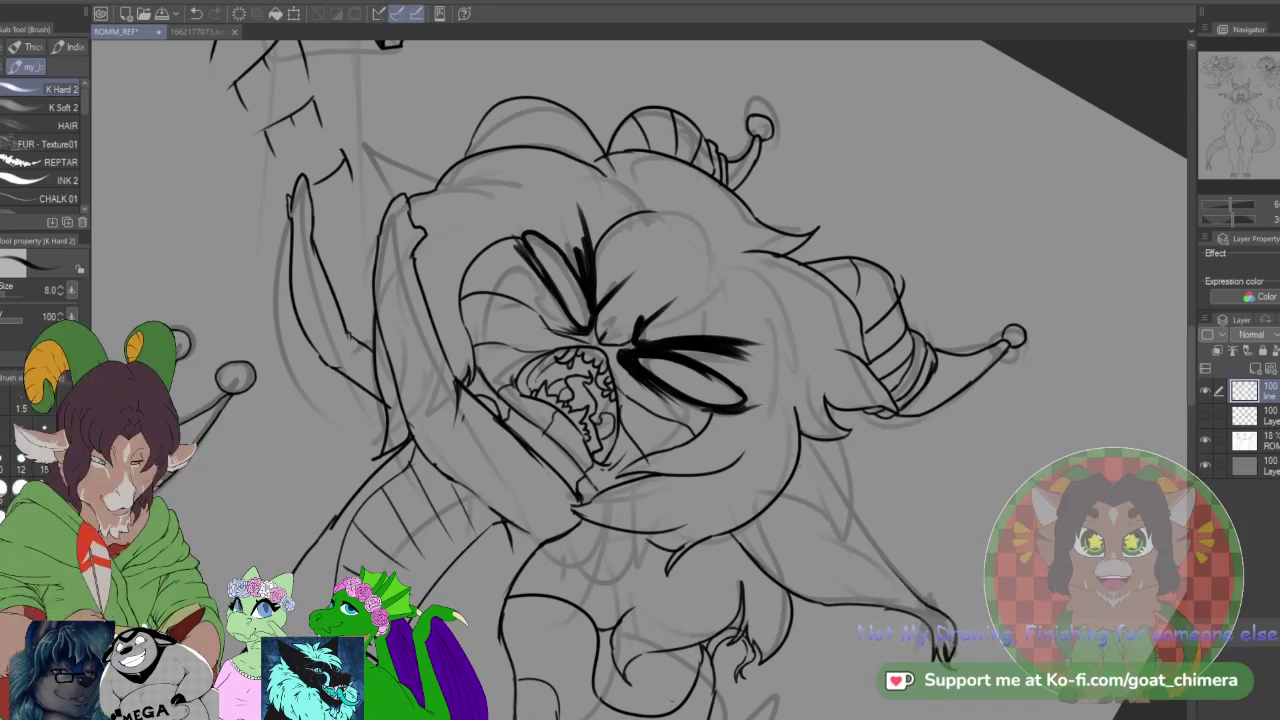
{"action": "left_click_drag", "start_coordinate": [812, 440], "coordinate": [872, 540]}
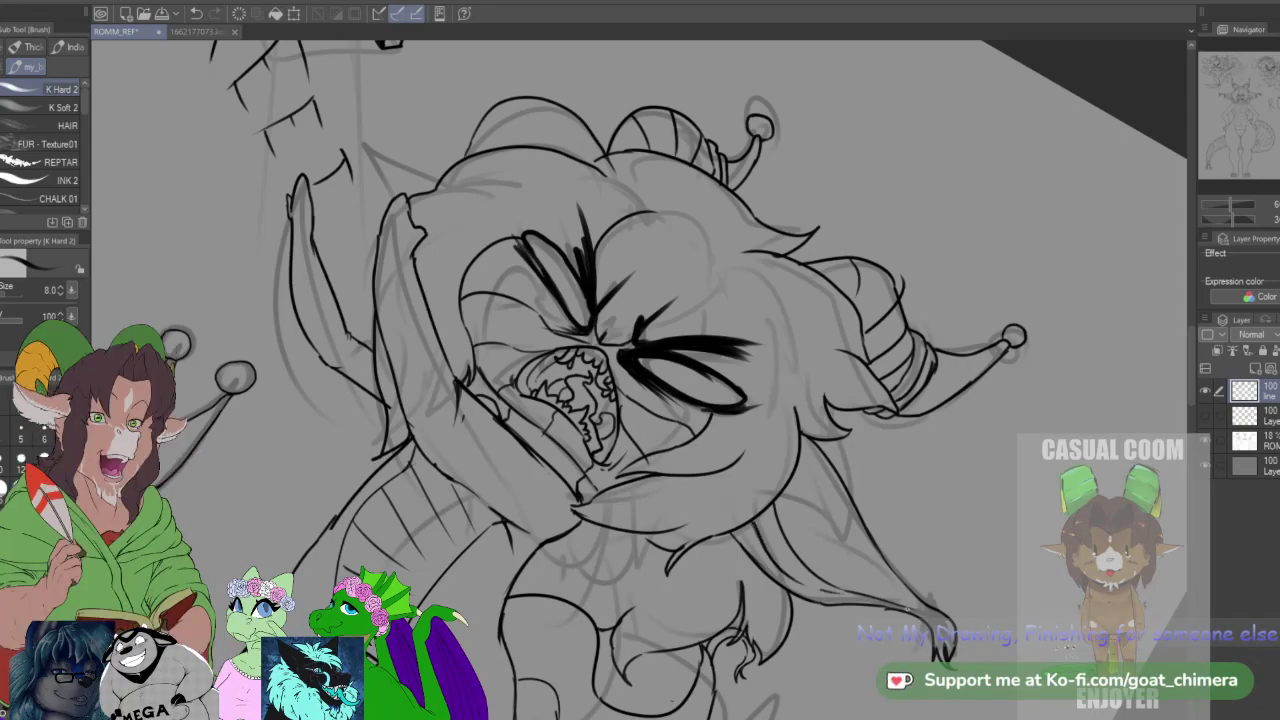
Step: Ink the tufted tip and edges of the table-throwing character's other ear, joining it to the hair behind the raised arm
{"action": "key", "text": "minus"}
{"action": "key", "text": "minus"}
{"action": "key", "text": "minus"}
{"action": "key", "text": "minus"}
{"action": "key", "text": "minus"}
{"action": "key", "text": "minus"}
{"action": "key", "text": "minus"}
{"action": "key", "text": "minus"}
{"action": "key", "text": "minus"}
{"action": "key", "text": "minus"}
{"action": "key", "text": "minus"}
{"action": "key", "text": "minus"}
{"action": "key", "text": "minus"}
{"action": "key", "text": "minus"}
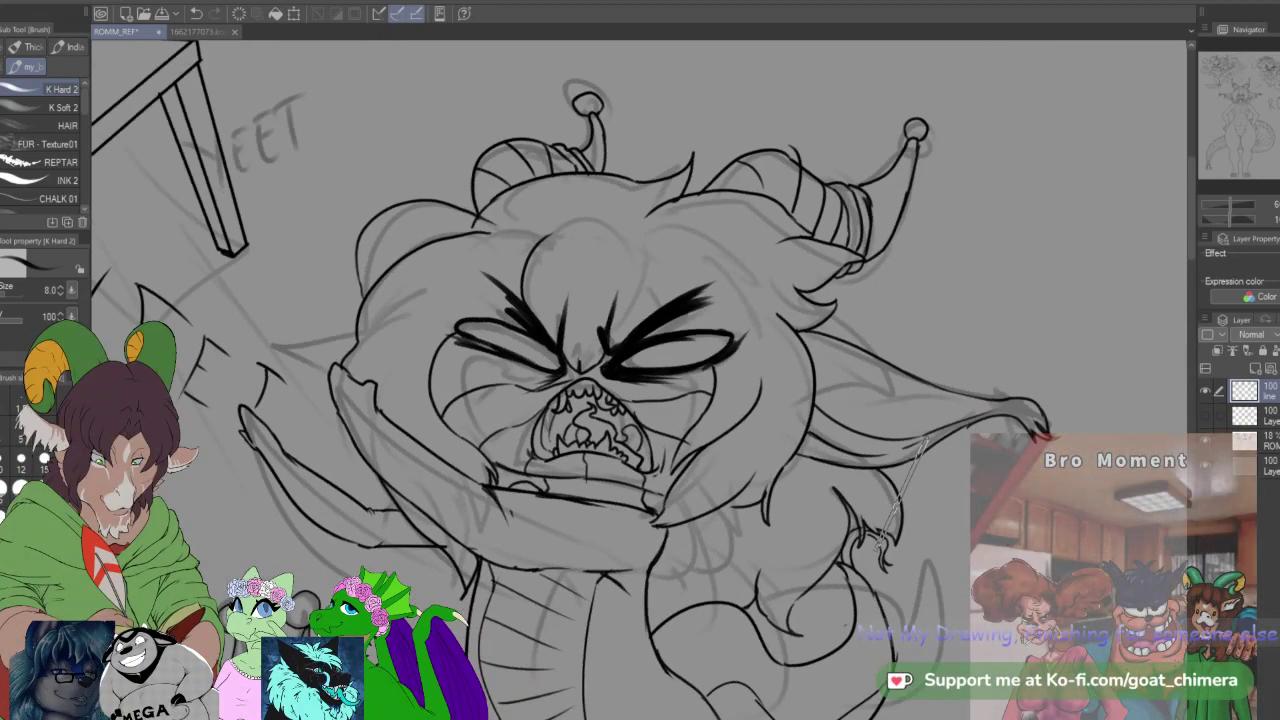
{"action": "scroll", "coordinate": [875, 549], "scroll_direction": "down", "scroll_amount": 3}
{"action": "scroll", "coordinate": [613, 611], "scroll_direction": "up", "scroll_amount": 3}
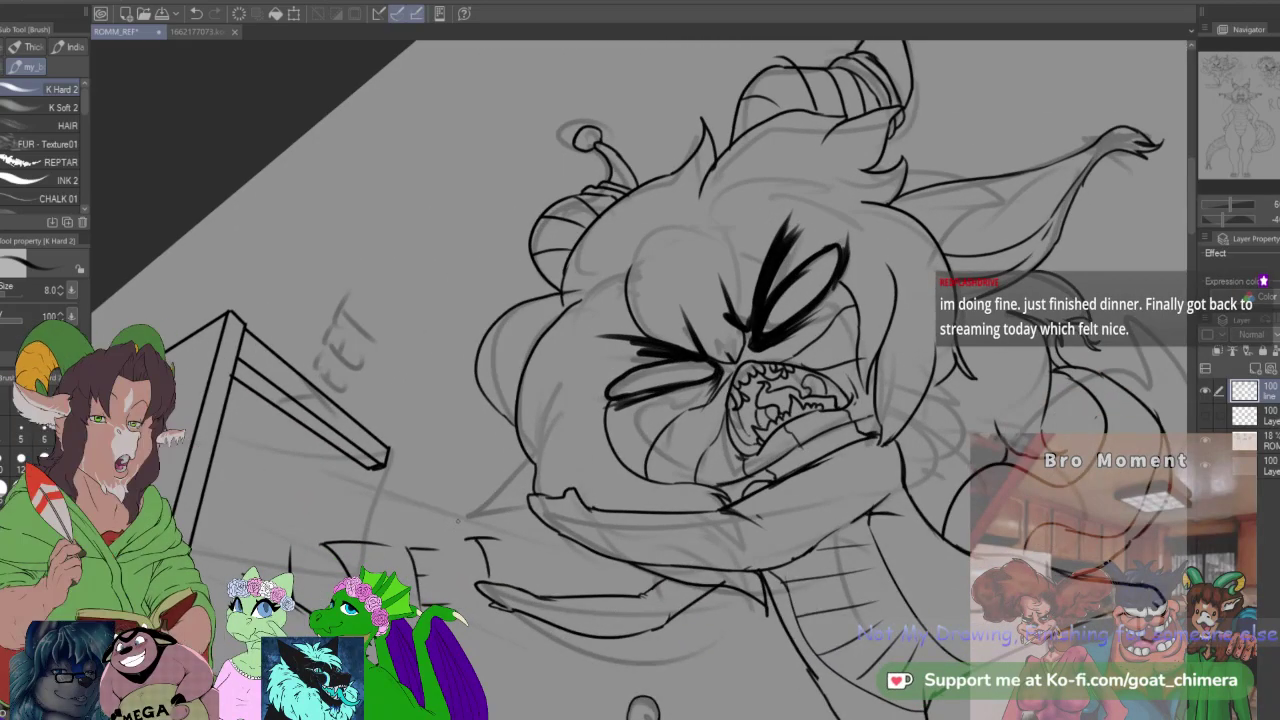
{"action": "mouse_move", "coordinate": [446, 532]}
{"action": "left_mouse_down"}
{"action": "mouse_move", "coordinate": [453, 549]}
{"action": "mouse_move", "coordinate": [464, 529]}
{"action": "left_mouse_up"}
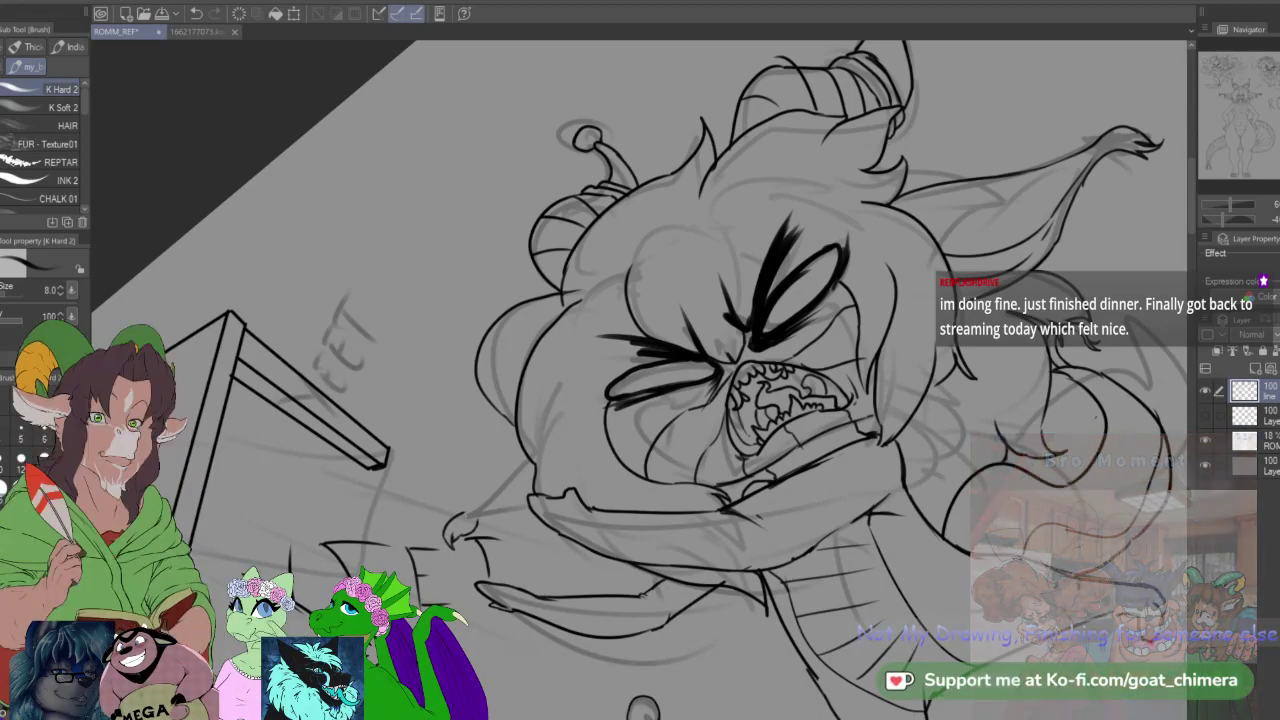
{"action": "mouse_move", "coordinate": [522, 464]}
{"action": "left_mouse_down"}
{"action": "mouse_move", "coordinate": [476, 512]}
{"action": "mouse_move", "coordinate": [527, 513]}
{"action": "mouse_move", "coordinate": [507, 511]}
{"action": "left_mouse_up"}
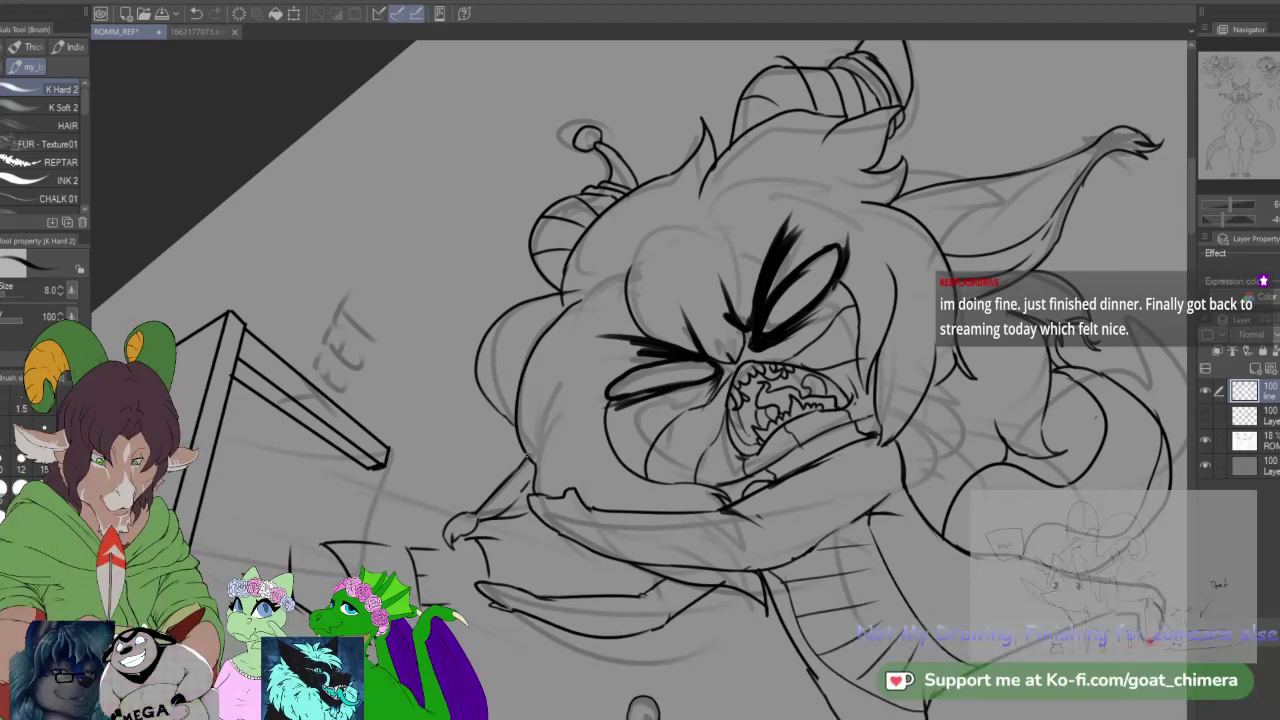
Step: Ink a row of short cross bands along the underside of the table-throwing character's curled tail
{"action": "scroll", "coordinate": [506, 503], "scroll_direction": "down", "scroll_amount": 3}
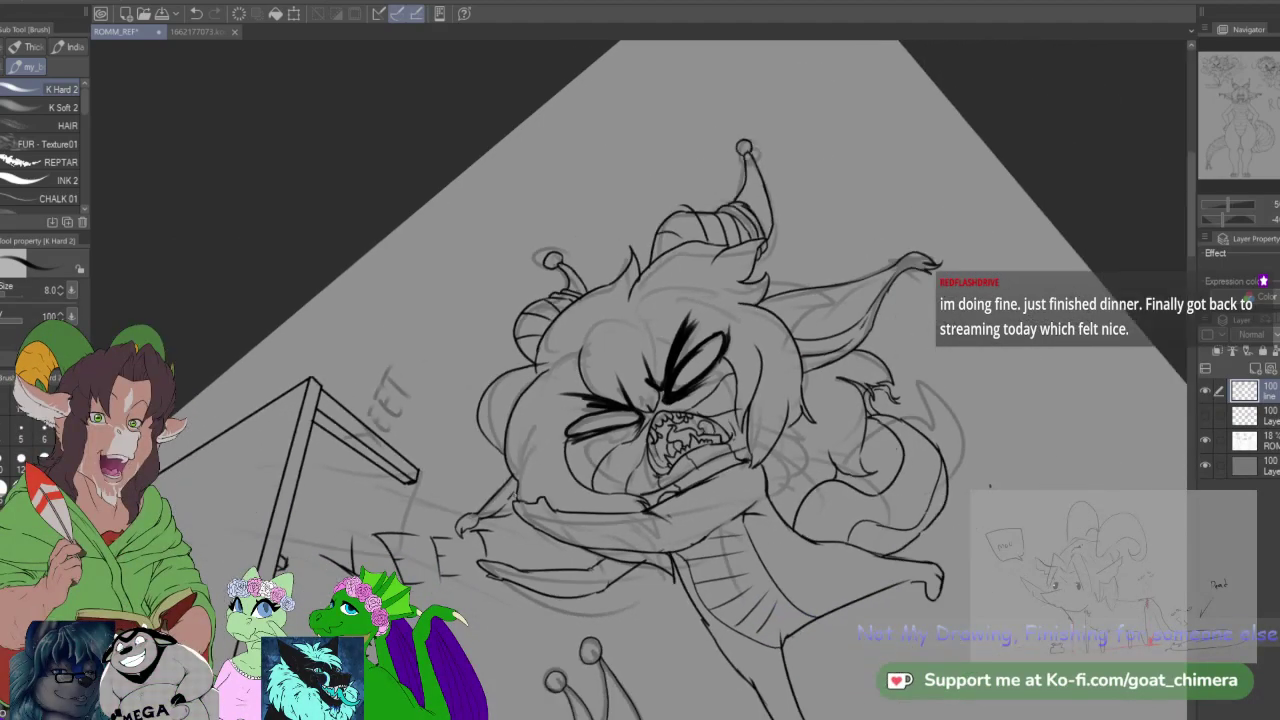
{"action": "scroll", "coordinate": [846, 511], "scroll_direction": "up", "scroll_amount": 4}
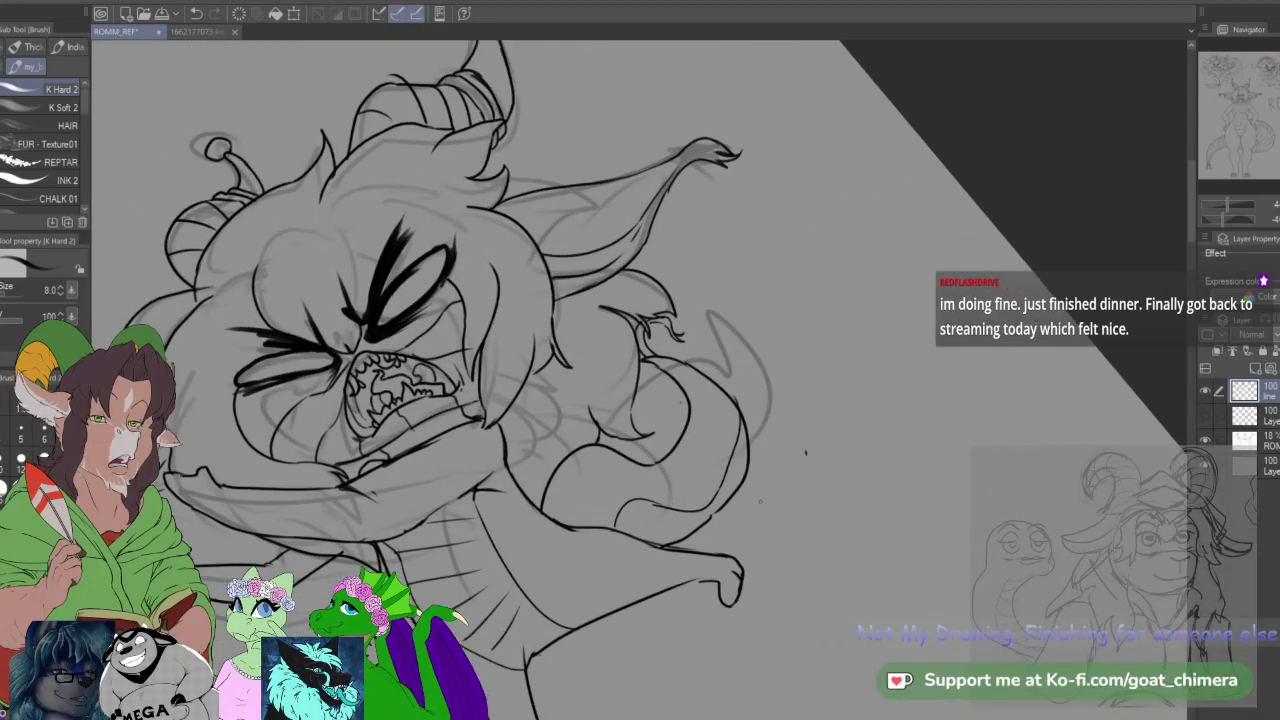
{"action": "scroll", "coordinate": [850, 470], "scroll_direction": "up", "scroll_amount": 2}
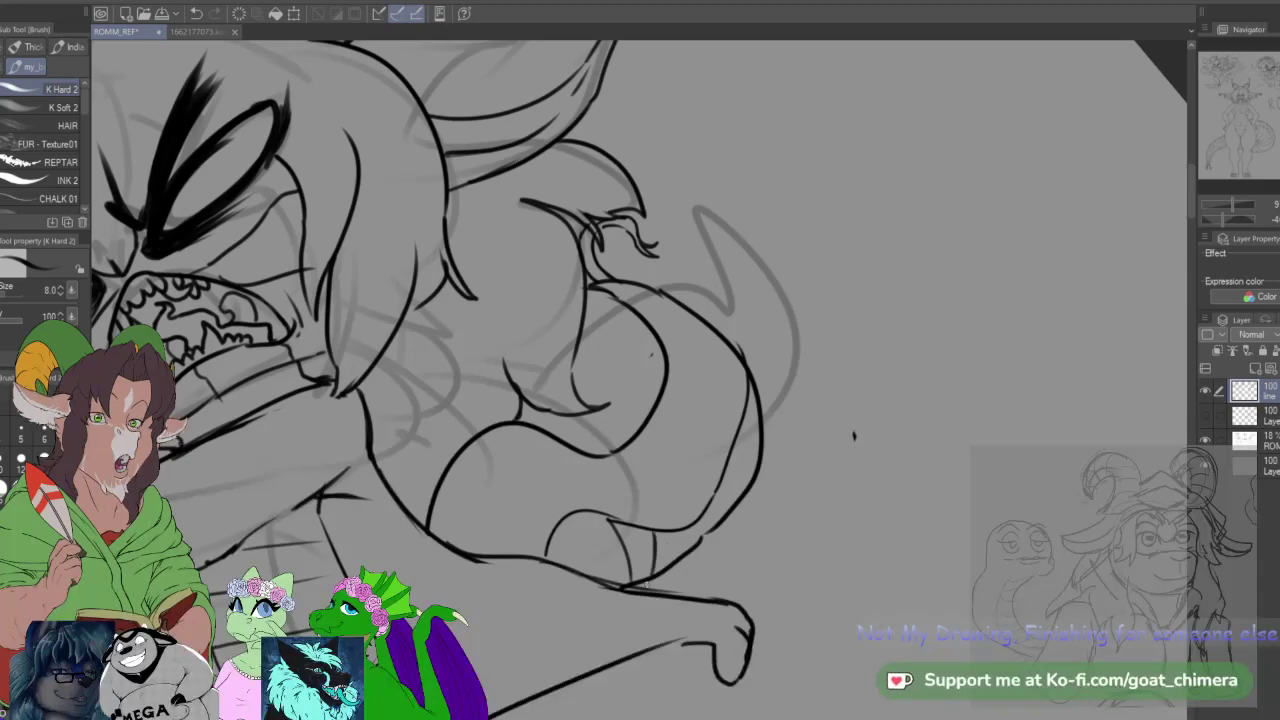
{"action": "left_click_drag", "start_coordinate": [716, 497], "coordinate": [720, 518]}
{"action": "left_click_drag", "start_coordinate": [727, 473], "coordinate": [732, 500]}
{"action": "left_click_drag", "start_coordinate": [737, 448], "coordinate": [742, 483]}
{"action": "left_click_drag", "start_coordinate": [746, 424], "coordinate": [751, 462]}
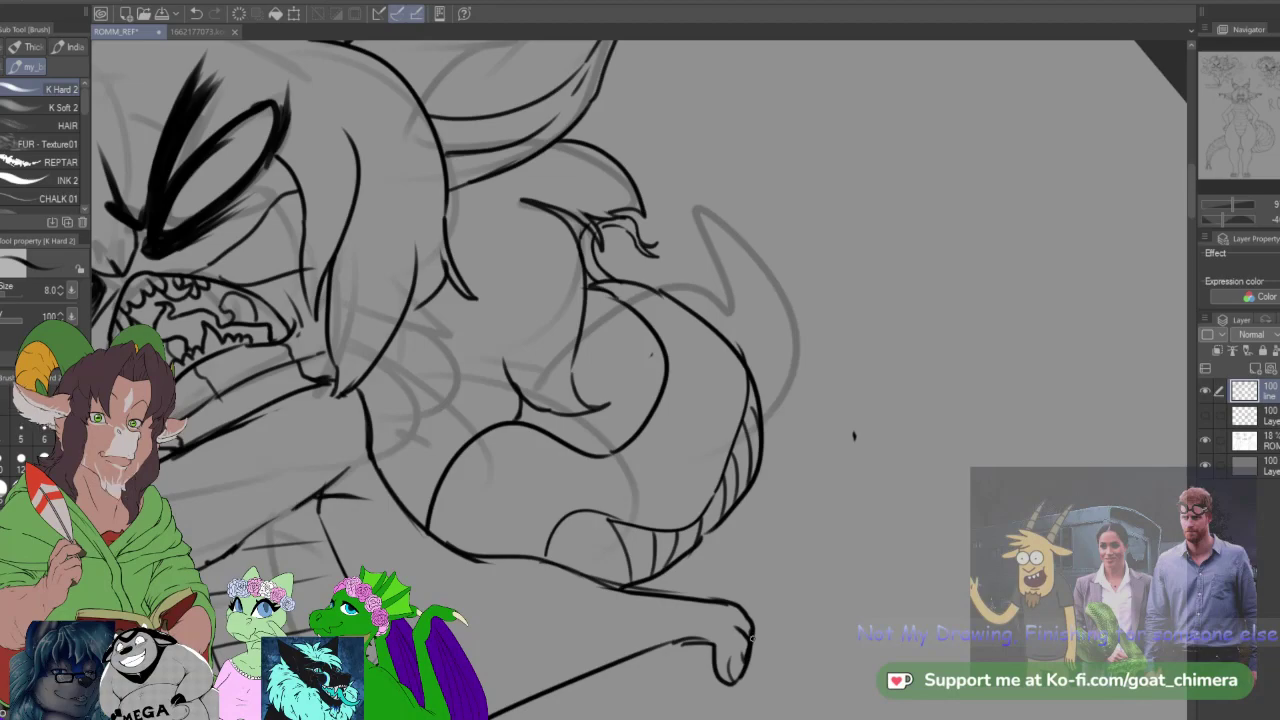
Step: Ink cross bands along the underside of the screaming character's tail and add a tuft at the tail tip
{"action": "key", "text": "e"}
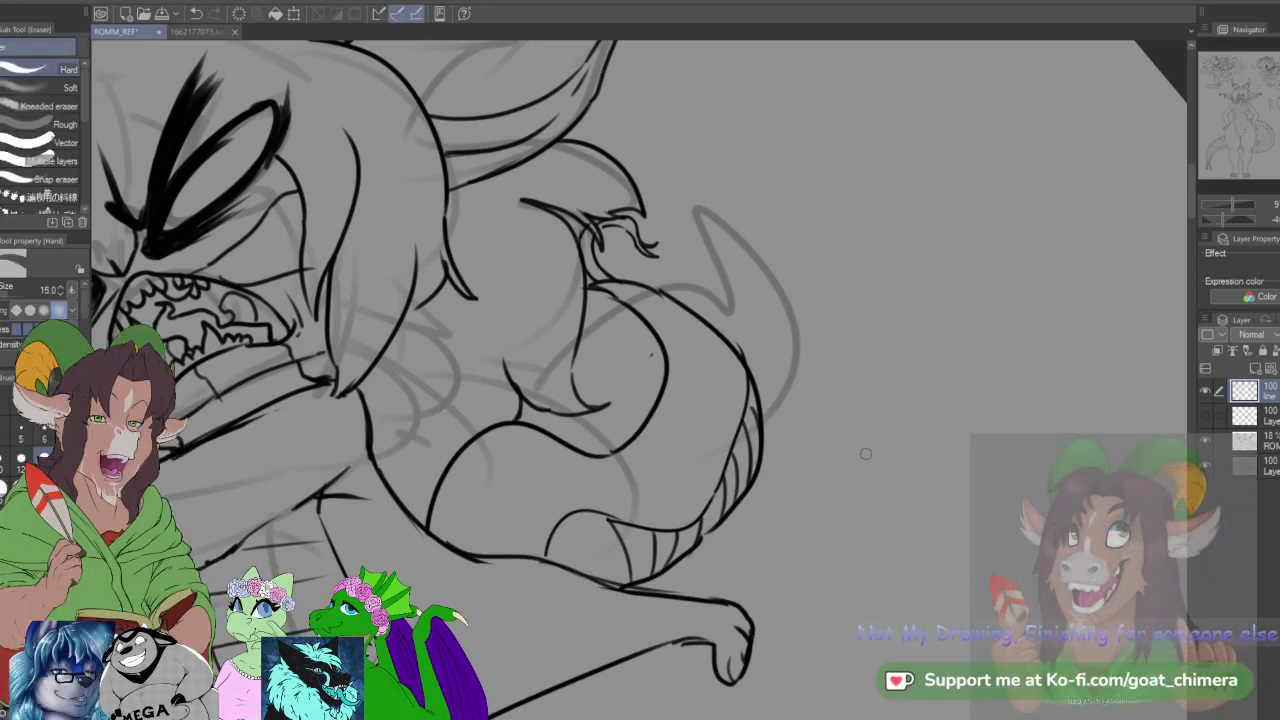
{"action": "scroll", "coordinate": [866, 454], "scroll_direction": "down", "scroll_amount": 10}
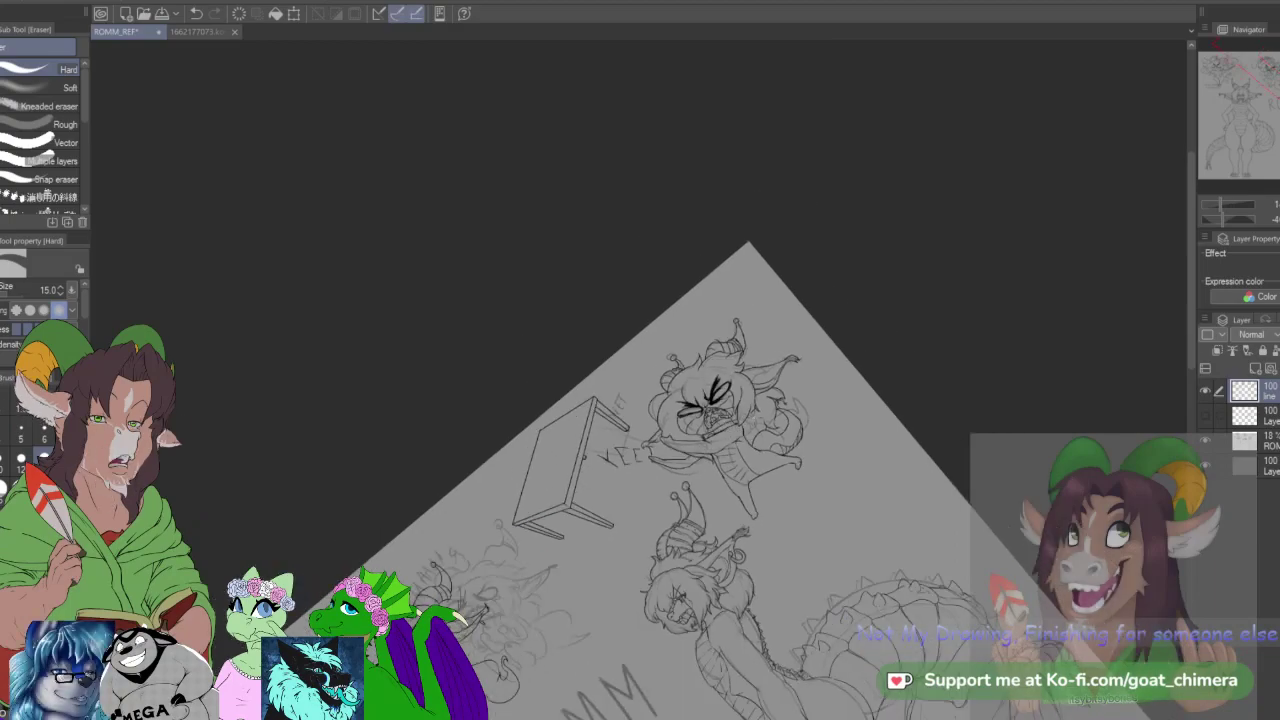
{"action": "scroll", "coordinate": [477, 678], "scroll_direction": "up", "scroll_amount": 5}
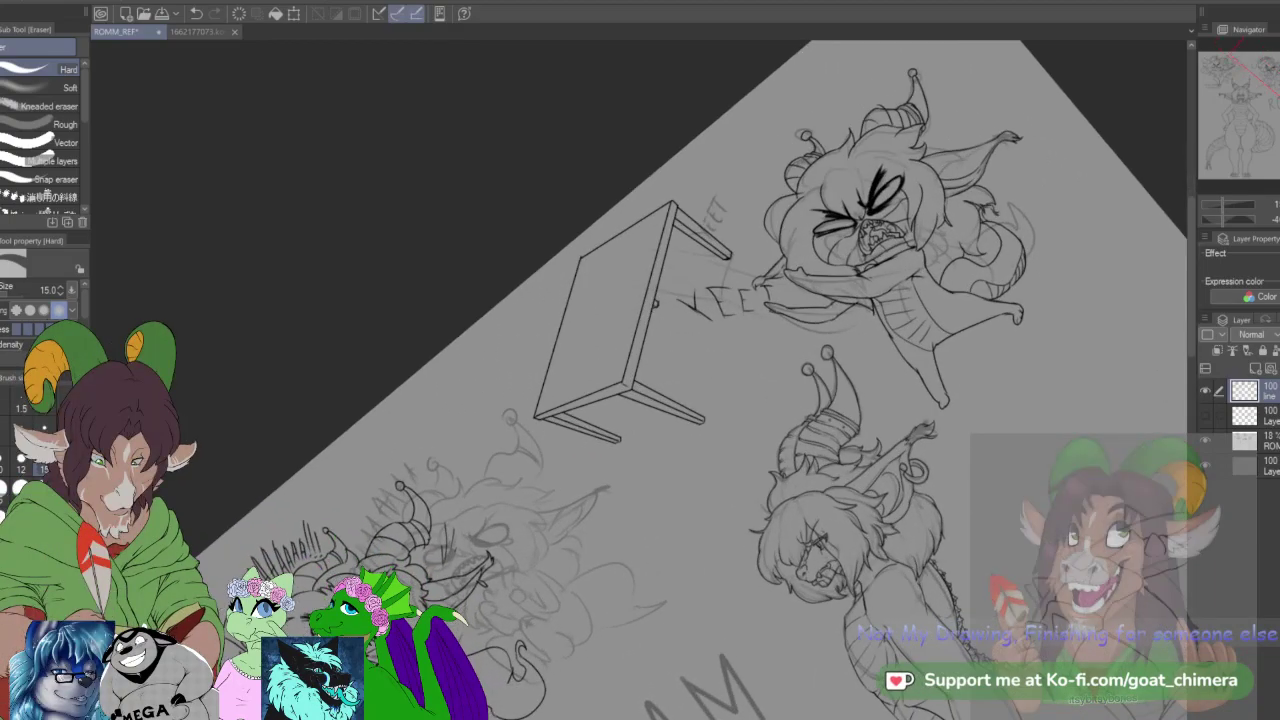
{"action": "left_click_drag", "start_coordinate": [600, 450], "coordinate": [779, 170]}
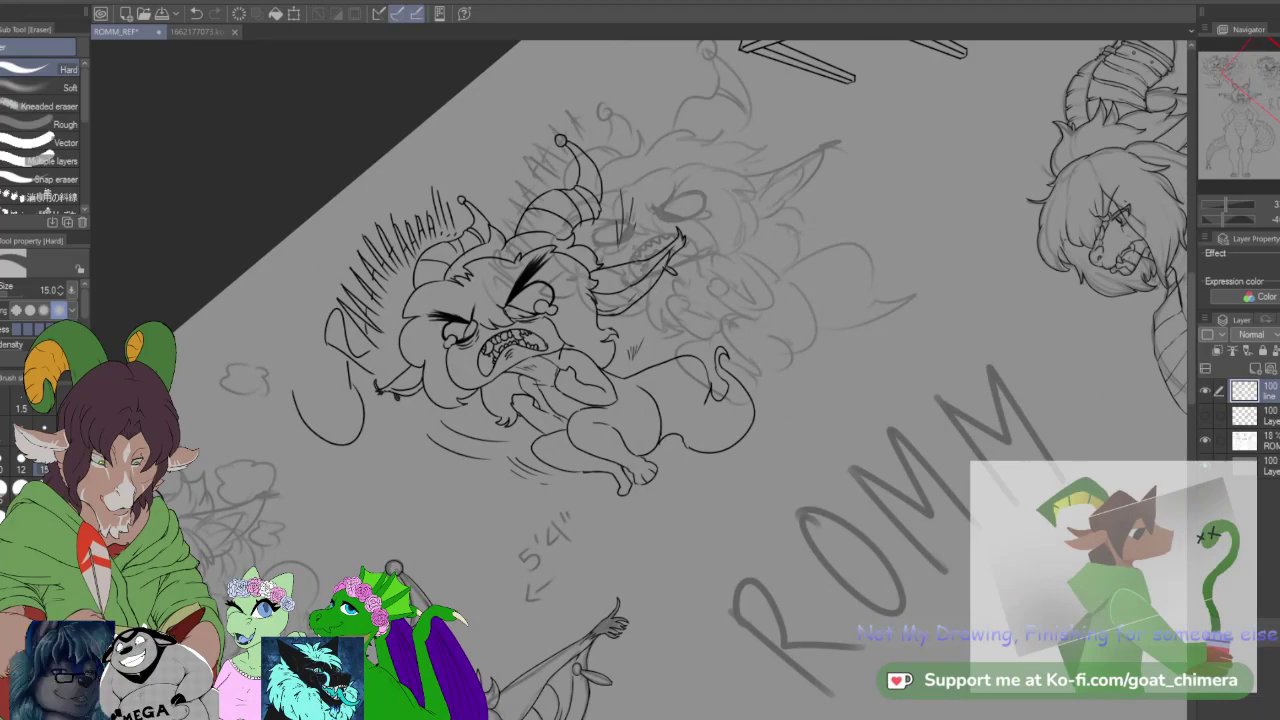
{"action": "scroll", "coordinate": [684, 357], "scroll_direction": "up", "scroll_amount": 3}
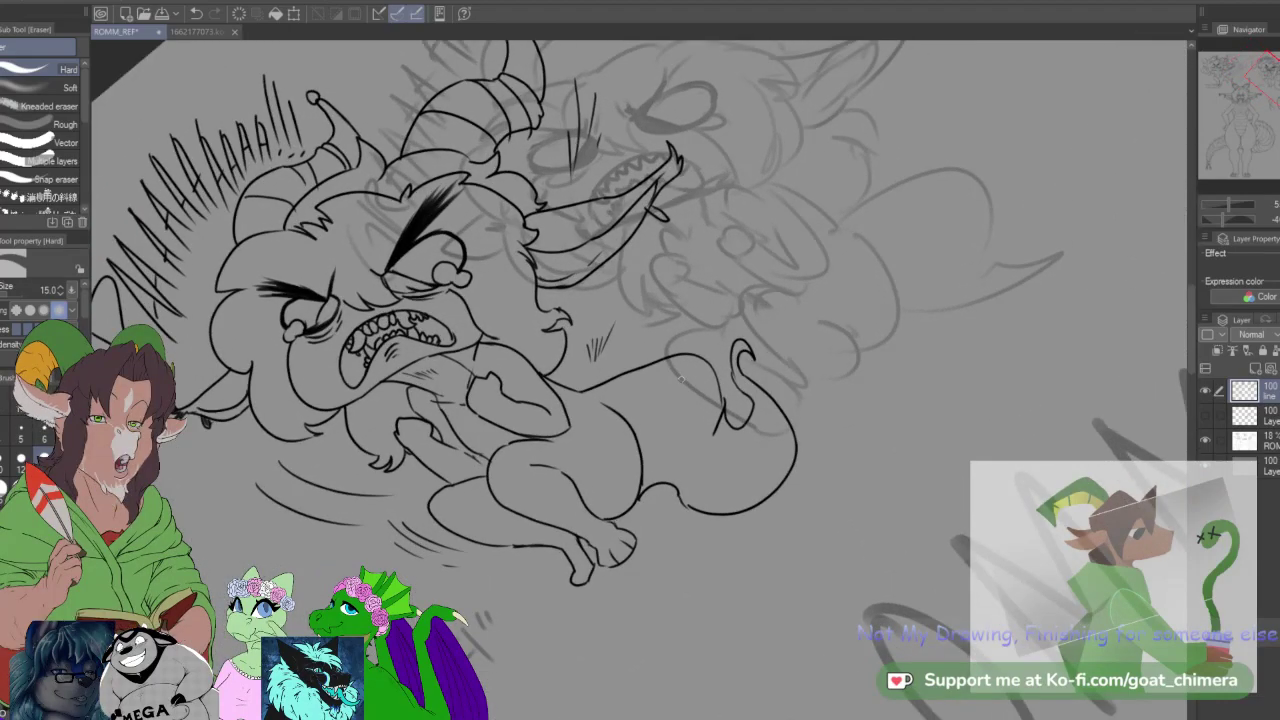
{"action": "key", "text": "b"}
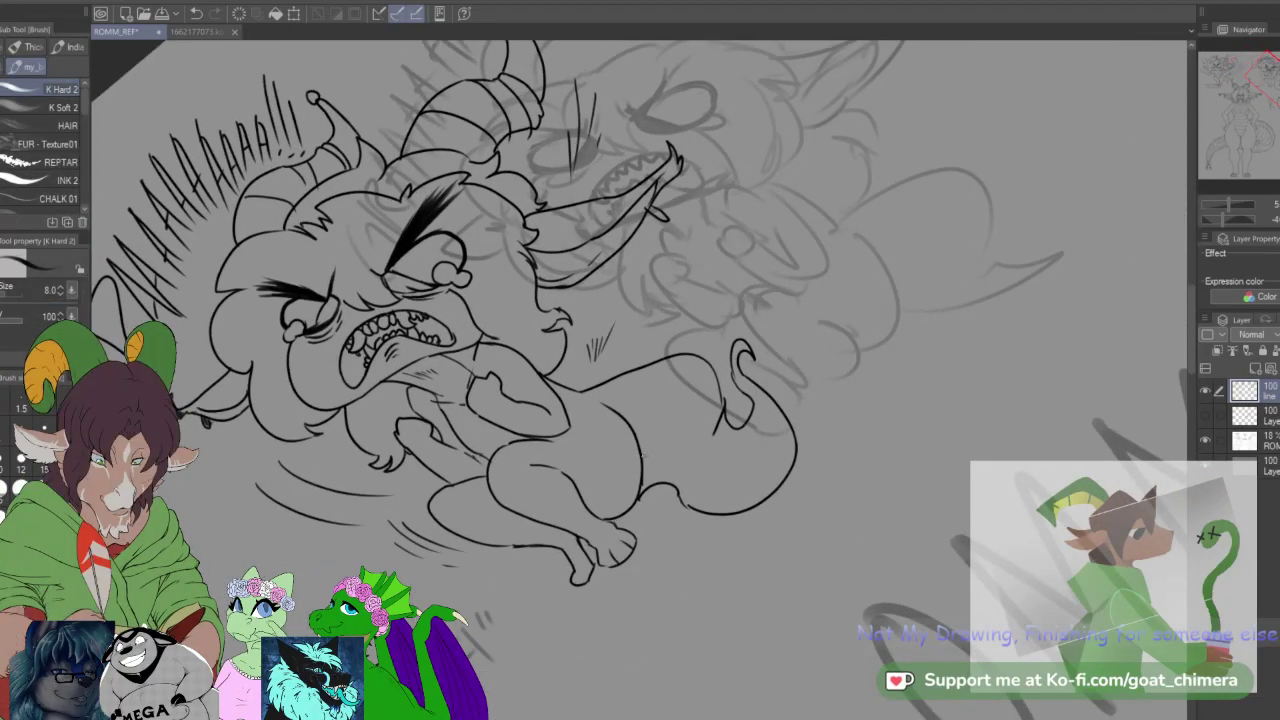
{"action": "mouse_move", "coordinate": [704, 468]}
{"action": "left_mouse_down"}
{"action": "mouse_move", "coordinate": [753, 500]}
{"action": "mouse_move", "coordinate": [783, 412]}
{"action": "left_mouse_up"}
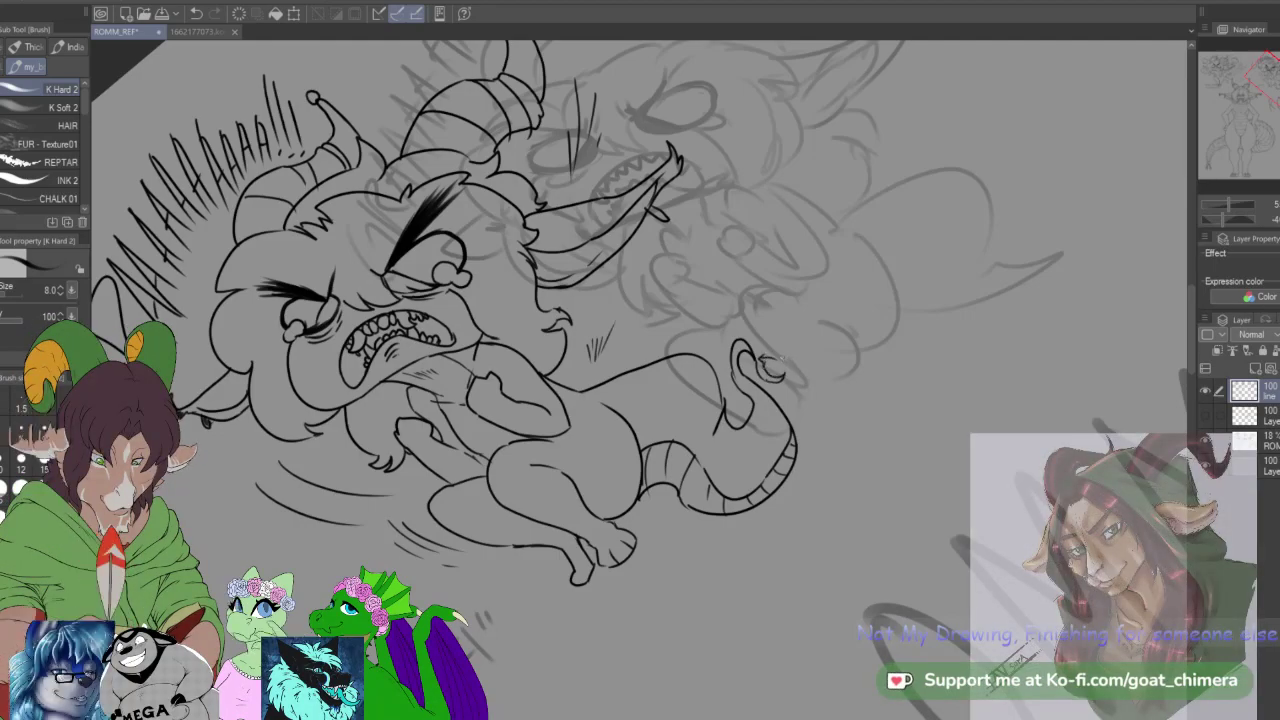
{"action": "left_click_drag", "start_coordinate": [796, 343], "coordinate": [792, 352]}
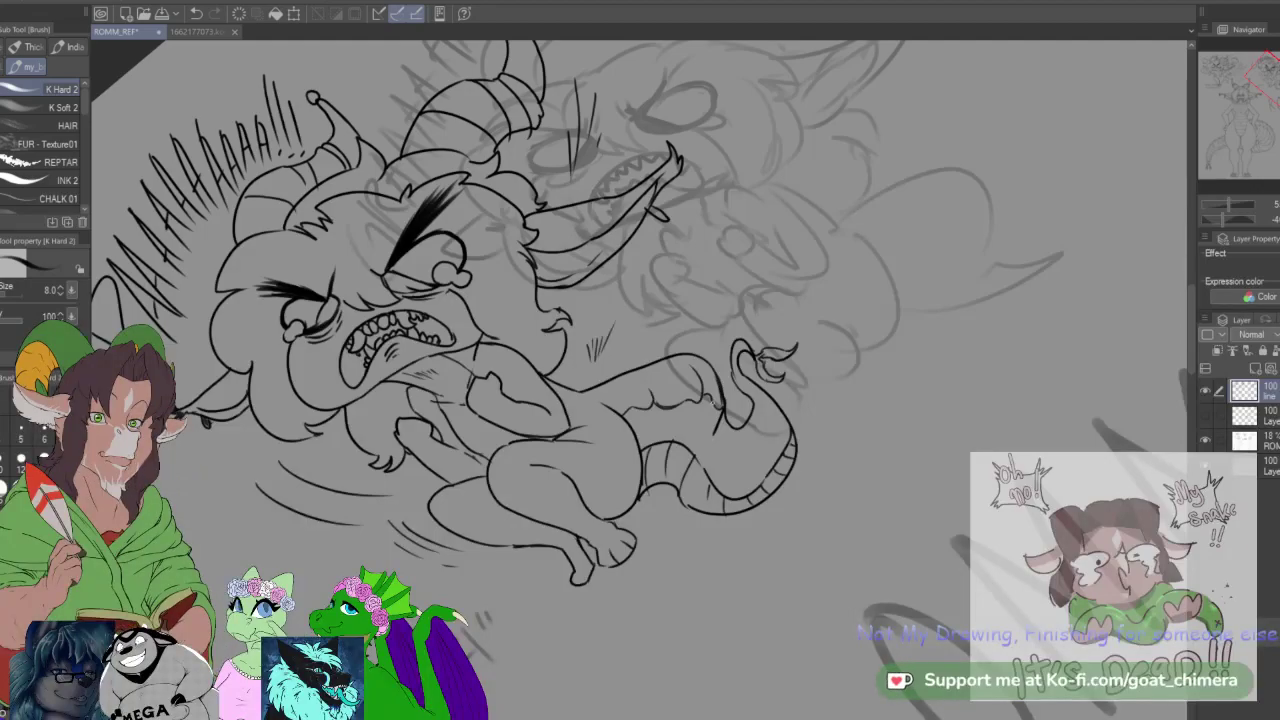
Step: Examine the small expression figures and the full-body poses across the reference sheet
{"action": "scroll", "coordinate": [765, 505], "scroll_direction": "down", "scroll_amount": 5}
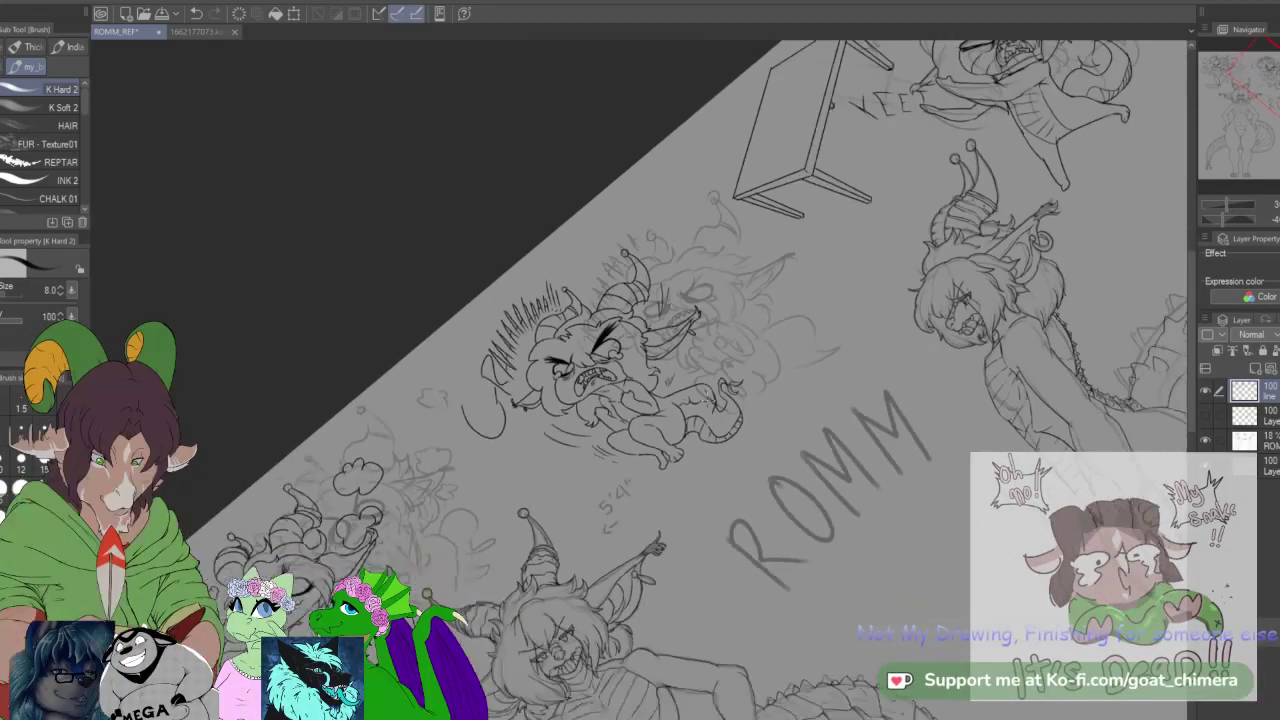
{"action": "left_click_drag", "start_coordinate": [835, 556], "coordinate": [622, 410]}
{"action": "mouse_move", "coordinate": [1279, 157]}
{"action": "left_mouse_down"}
{"action": "mouse_move", "coordinate": [1278, 137]}
{"action": "mouse_move", "coordinate": [1276, 149]}
{"action": "left_mouse_up"}
{"action": "scroll", "coordinate": [1097, 433], "scroll_direction": "down", "scroll_amount": 1}
{"action": "scroll", "coordinate": [253, 398], "scroll_direction": "up", "scroll_amount": 3}
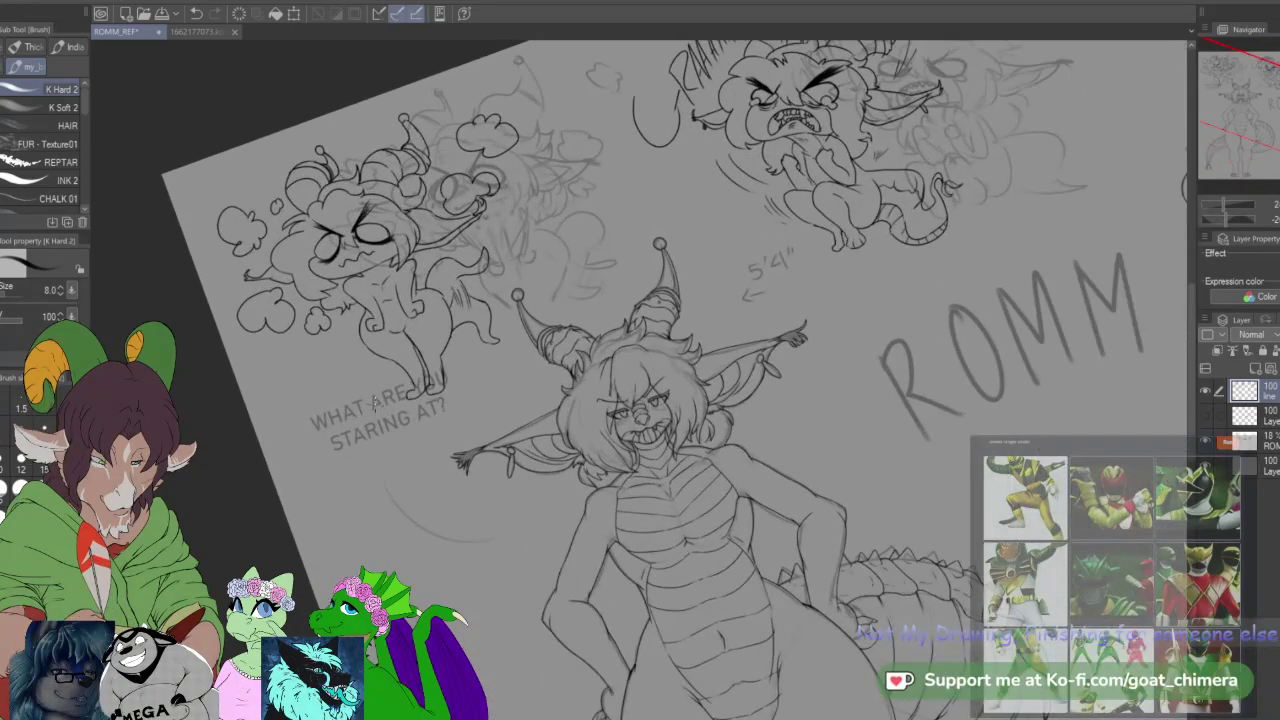
{"action": "scroll", "coordinate": [420, 460], "scroll_direction": "down", "scroll_amount": 1}
{"action": "scroll", "coordinate": [420, 460], "scroll_direction": "down", "scroll_amount": 3}
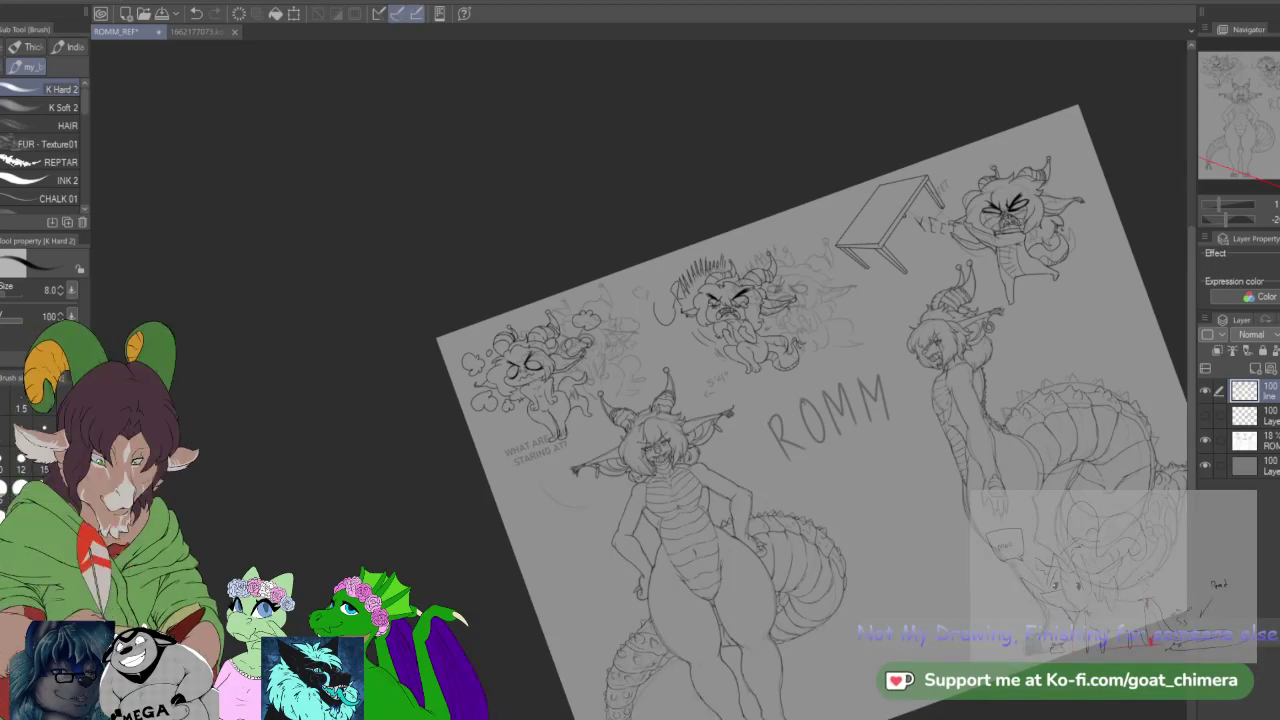
{"action": "scroll", "coordinate": [906, 536], "scroll_direction": "down", "scroll_amount": 1}
{"action": "scroll", "coordinate": [1065, 601], "scroll_direction": "up", "scroll_amount": 3}
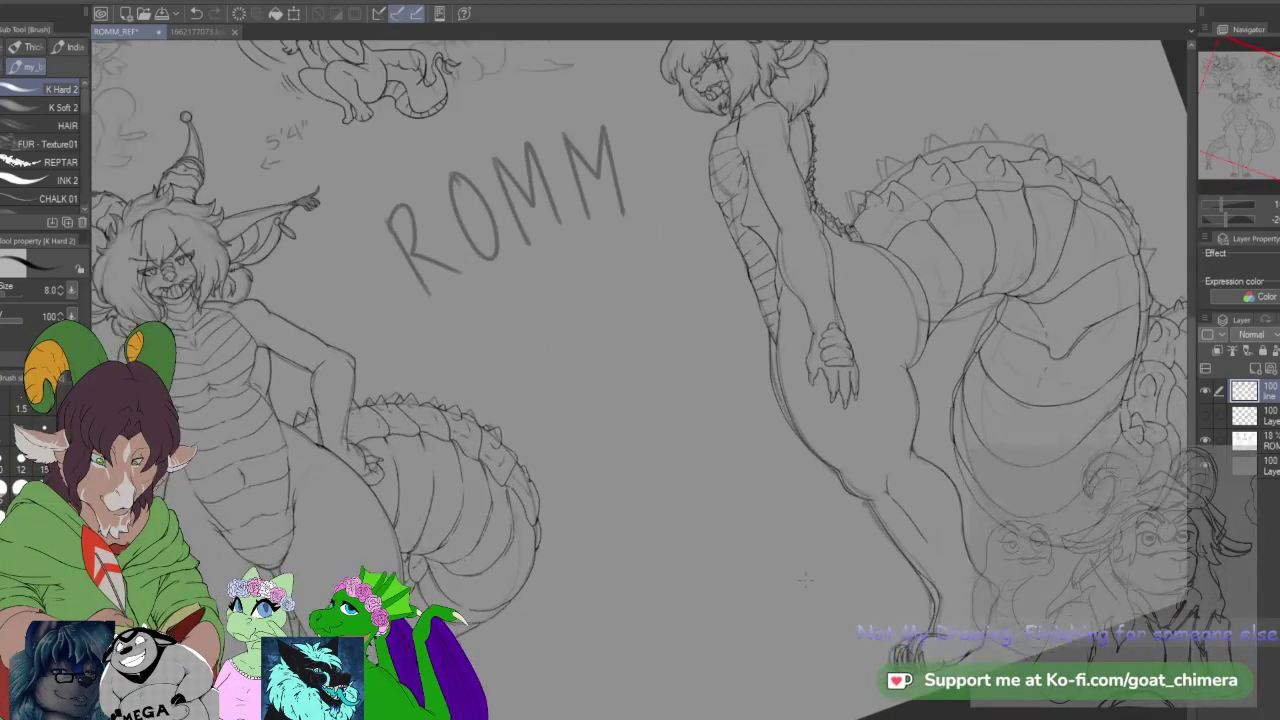
{"action": "scroll", "coordinate": [752, 606], "scroll_direction": "down", "scroll_amount": 2}
{"action": "scroll", "coordinate": [740, 604], "scroll_direction": "down", "scroll_amount": 1}
{"action": "scroll", "coordinate": [670, 602], "scroll_direction": "up", "scroll_amount": 3}
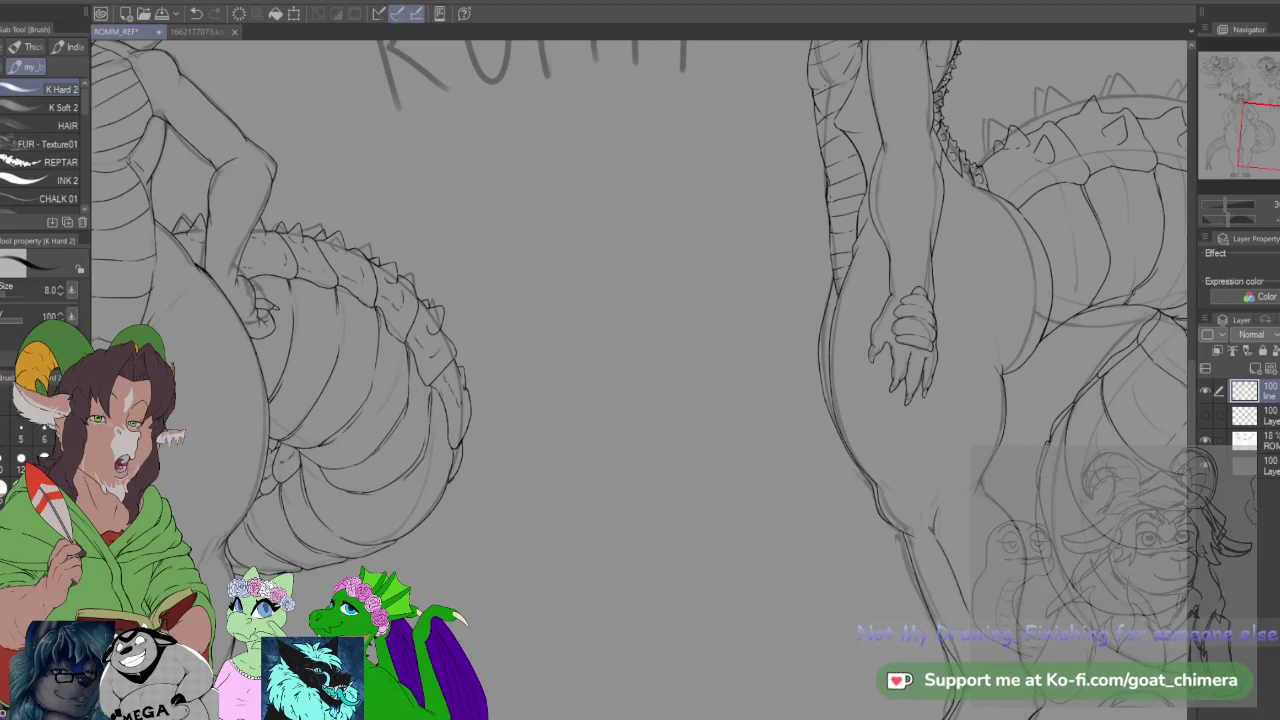
Step: Show and select the red annotation layer at 48% opacity and hide the ROMM layer
{"action": "left_click", "coordinate": [1245, 413]}
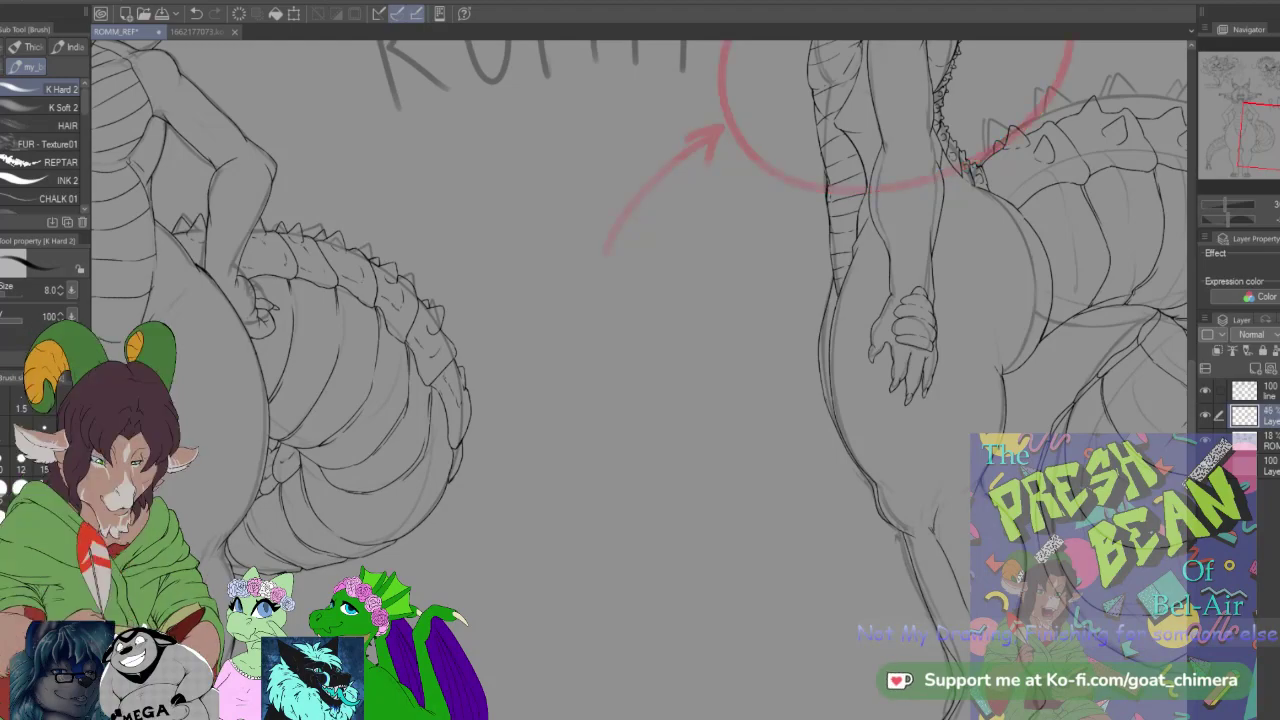
{"action": "left_click", "coordinate": [1205, 441]}
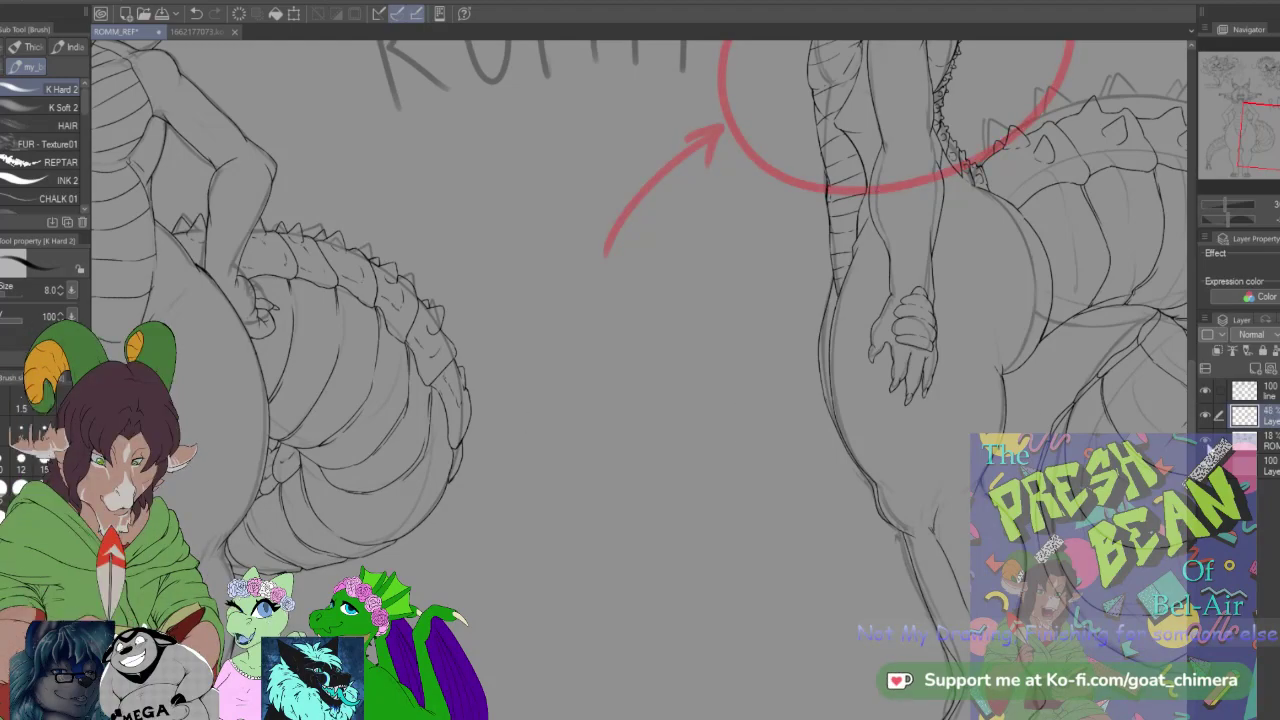
{"action": "mouse_move", "coordinate": [1256, 150]}
{"action": "left_mouse_down"}
{"action": "mouse_move", "coordinate": [1271, 153]}
{"action": "mouse_move", "coordinate": [1263, 93]}
{"action": "mouse_move", "coordinate": [1274, 80]}
{"action": "mouse_move", "coordinate": [1279, 135]}
{"action": "mouse_move", "coordinate": [1226, 139]}
{"action": "mouse_move", "coordinate": [1272, 142]}
{"action": "left_mouse_up"}
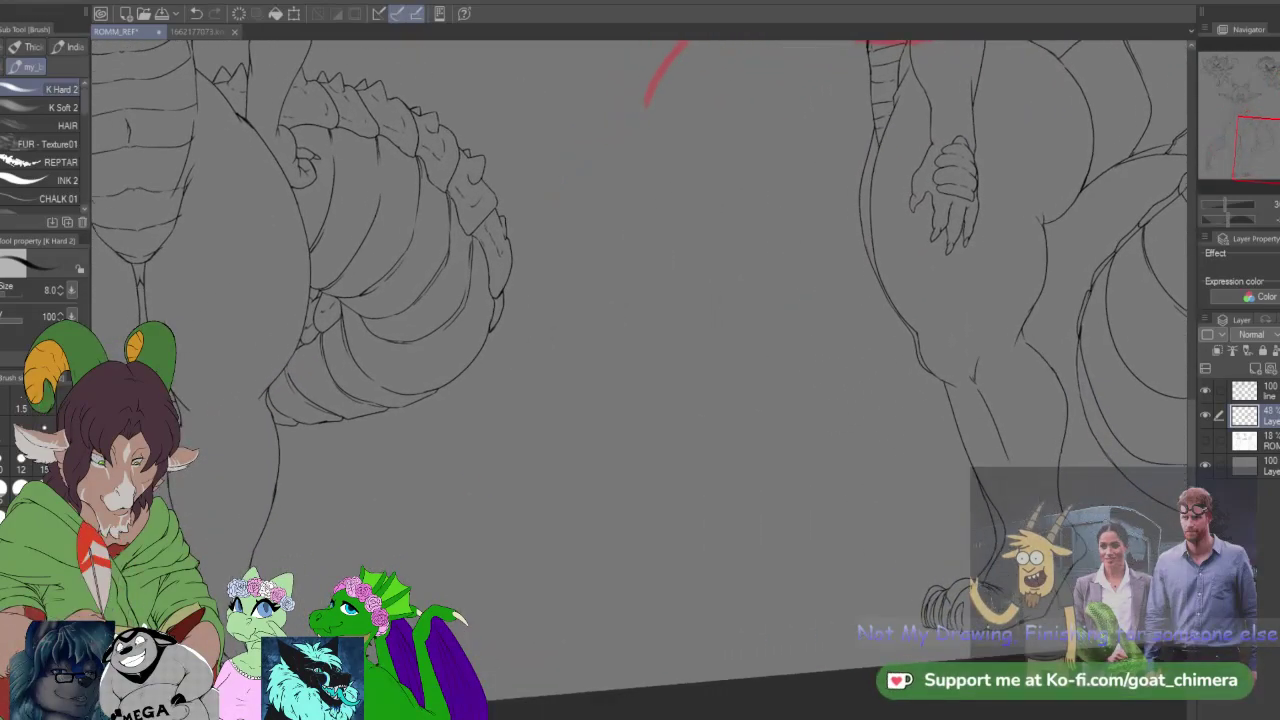
Step: Sketch a large open mouth outline in the empty area between the two full-body poses with the brush at size 40
{"action": "key", "text": "]"}
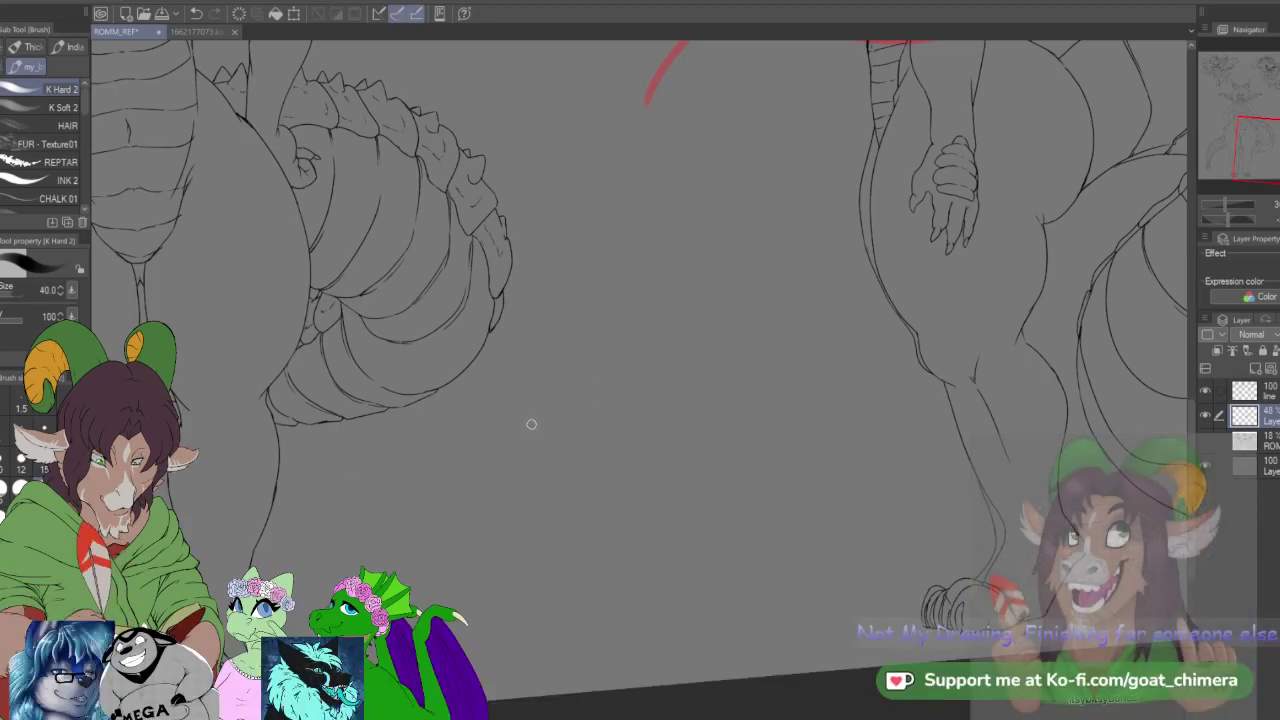
{"action": "left_click_drag", "start_coordinate": [531, 424], "coordinate": [676, 390]}
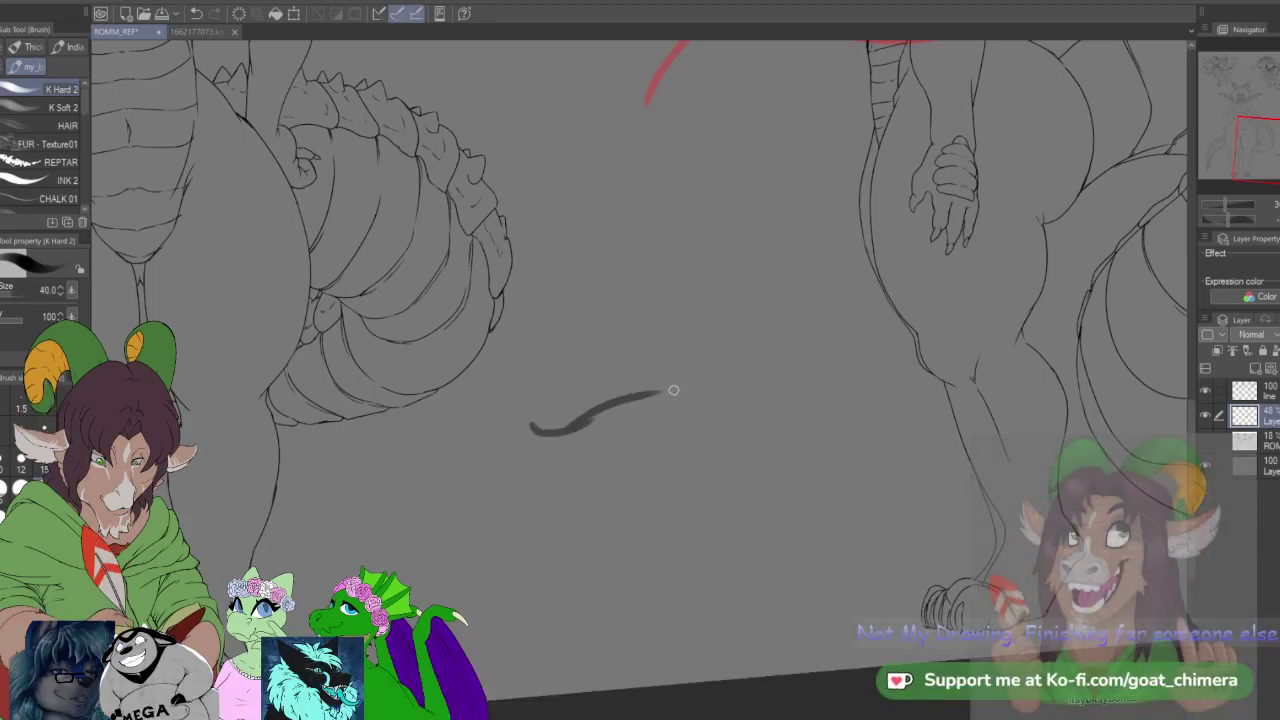
{"action": "mouse_move", "coordinate": [762, 393]}
{"action": "left_mouse_down"}
{"action": "mouse_move", "coordinate": [787, 470]}
{"action": "mouse_move", "coordinate": [736, 588]}
{"action": "left_mouse_up"}
{"action": "mouse_move", "coordinate": [551, 438]}
{"action": "left_mouse_down"}
{"action": "mouse_move", "coordinate": [571, 502]}
{"action": "mouse_move", "coordinate": [640, 583]}
{"action": "mouse_move", "coordinate": [711, 602]}
{"action": "mouse_move", "coordinate": [776, 392]}
{"action": "left_mouse_up"}
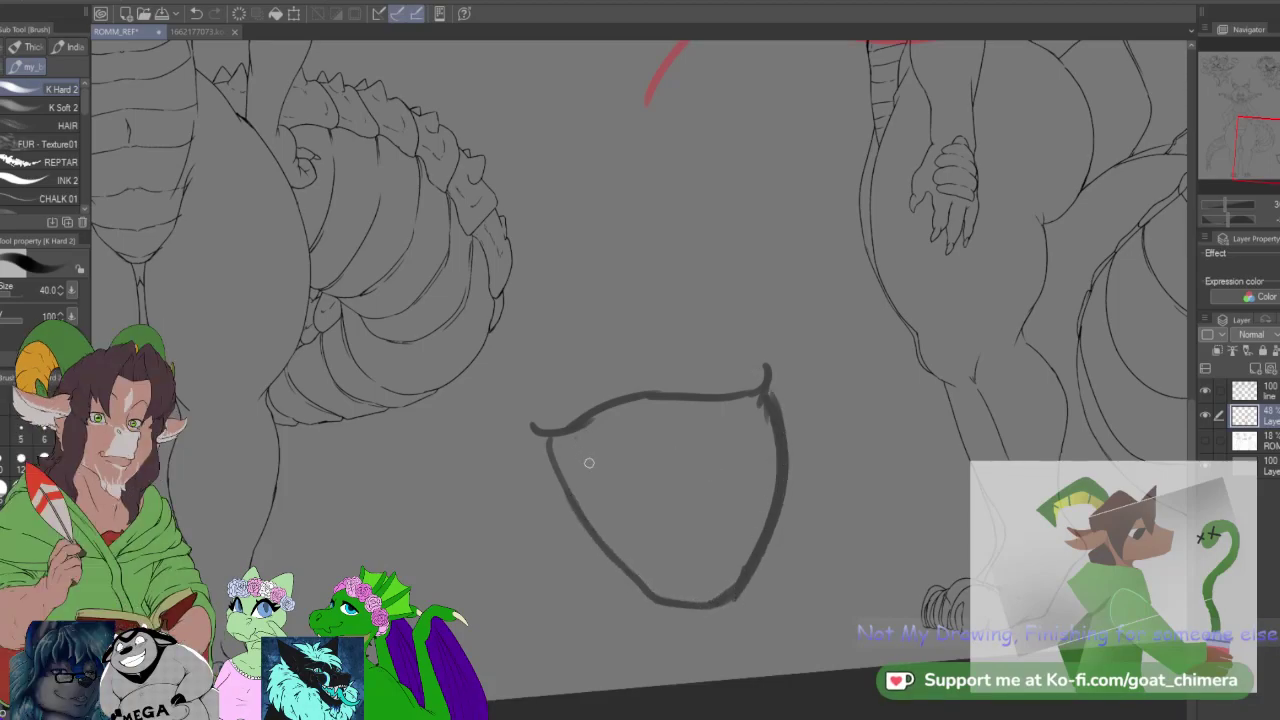
Step: Sketch the upper row of front teeth with fangs on both sides inside the open mouth outline
{"action": "mouse_move", "coordinate": [598, 419]}
{"action": "left_mouse_down"}
{"action": "mouse_move", "coordinate": [608, 450]}
{"action": "mouse_move", "coordinate": [705, 440]}
{"action": "mouse_move", "coordinate": [718, 408]}
{"action": "left_mouse_up"}
{"action": "mouse_move", "coordinate": [568, 432]}
{"action": "left_mouse_down"}
{"action": "mouse_move", "coordinate": [605, 490]}
{"action": "mouse_move", "coordinate": [573, 446]}
{"action": "mouse_move", "coordinate": [588, 475]}
{"action": "mouse_move", "coordinate": [575, 489]}
{"action": "mouse_move", "coordinate": [620, 456]}
{"action": "left_mouse_up"}
{"action": "mouse_move", "coordinate": [698, 450]}
{"action": "left_mouse_down"}
{"action": "mouse_move", "coordinate": [728, 468]}
{"action": "mouse_move", "coordinate": [750, 462]}
{"action": "mouse_move", "coordinate": [732, 460]}
{"action": "left_mouse_up"}
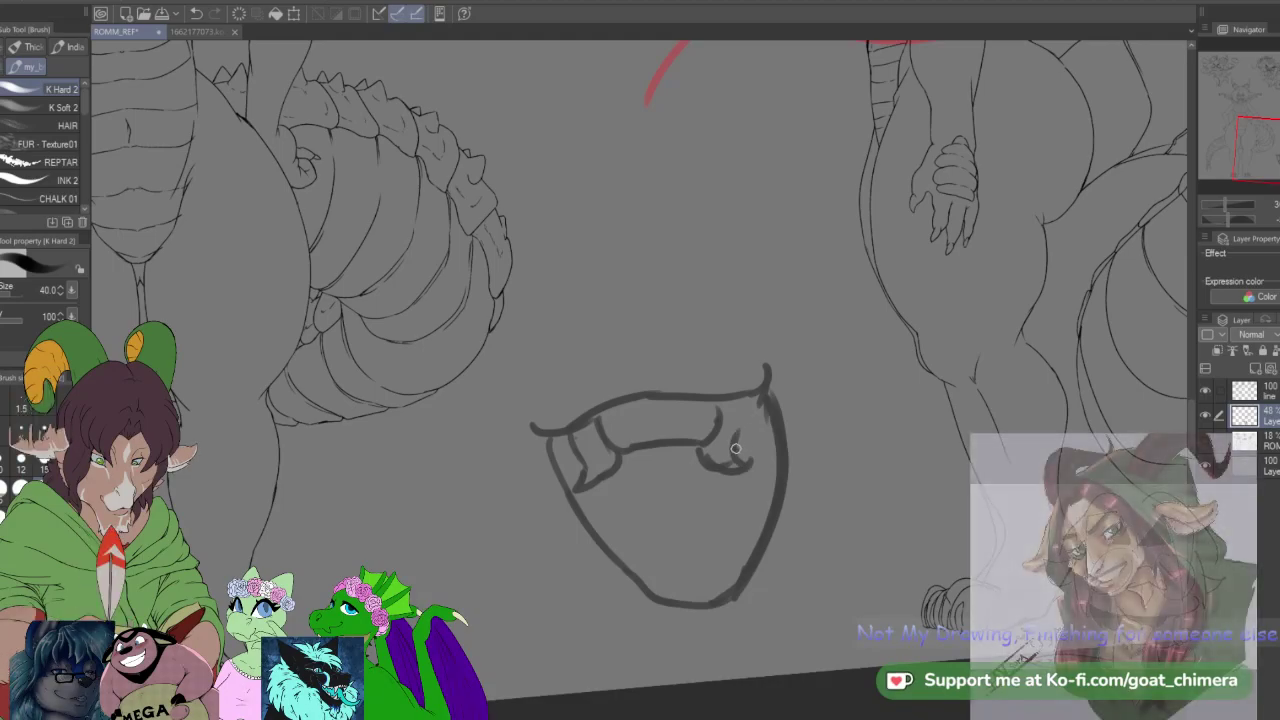
{"action": "mouse_move", "coordinate": [738, 403]}
{"action": "left_mouse_down"}
{"action": "mouse_move", "coordinate": [733, 452]}
{"action": "mouse_move", "coordinate": [759, 449]}
{"action": "mouse_move", "coordinate": [764, 404]}
{"action": "left_mouse_up"}
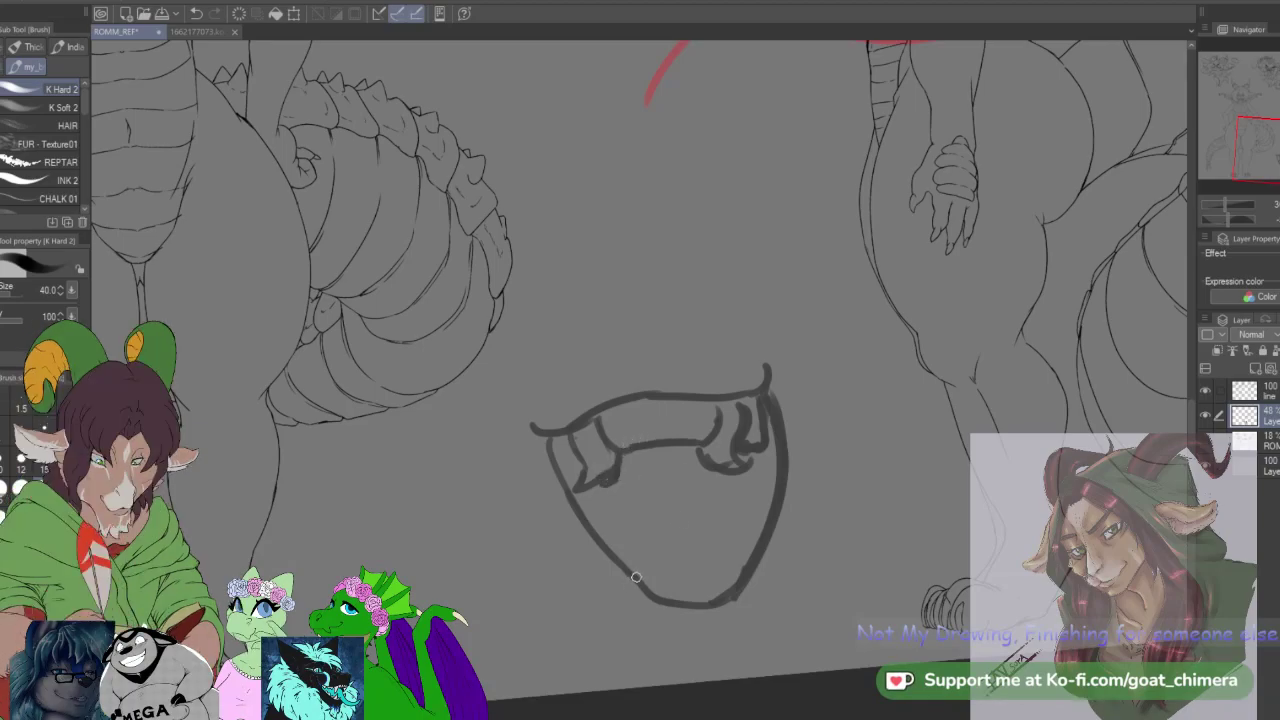
Step: Sketch the lower fangs with the gum line between them and a curved tongue in the bottom of the mouth
{"action": "left_click_drag", "start_coordinate": [625, 546], "coordinate": [660, 580]}
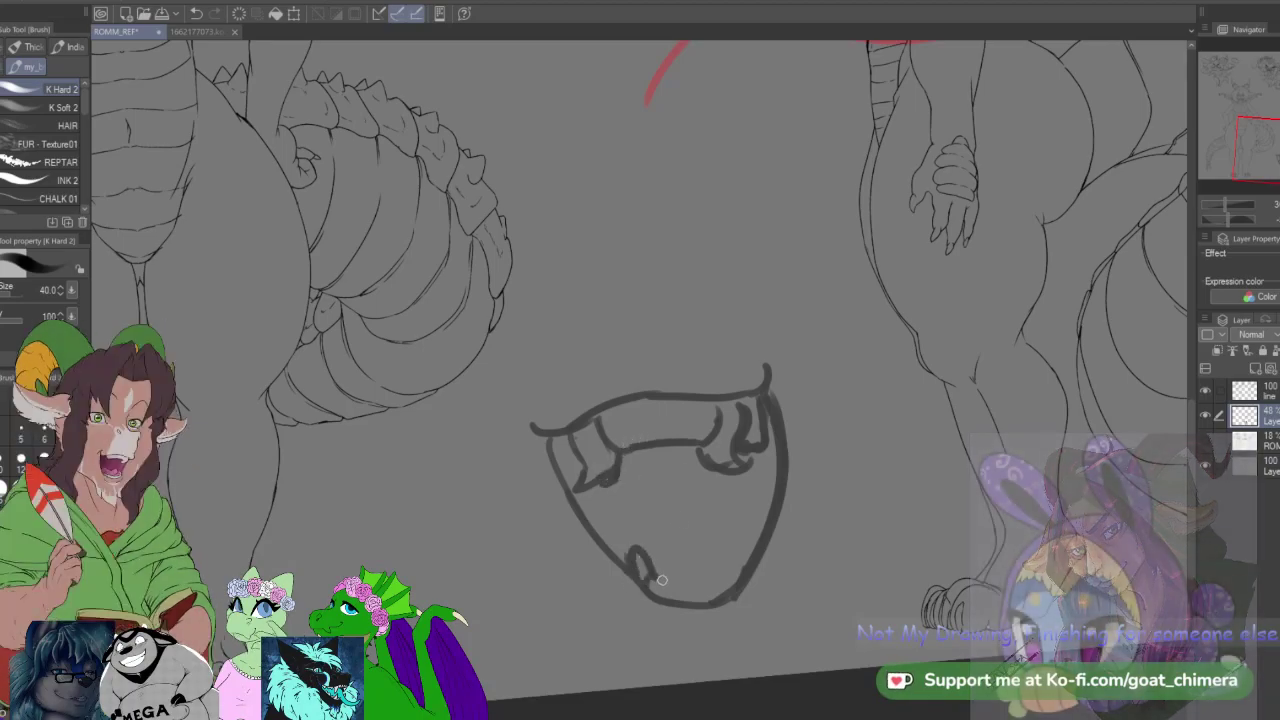
{"action": "left_click_drag", "start_coordinate": [648, 578], "coordinate": [733, 567]}
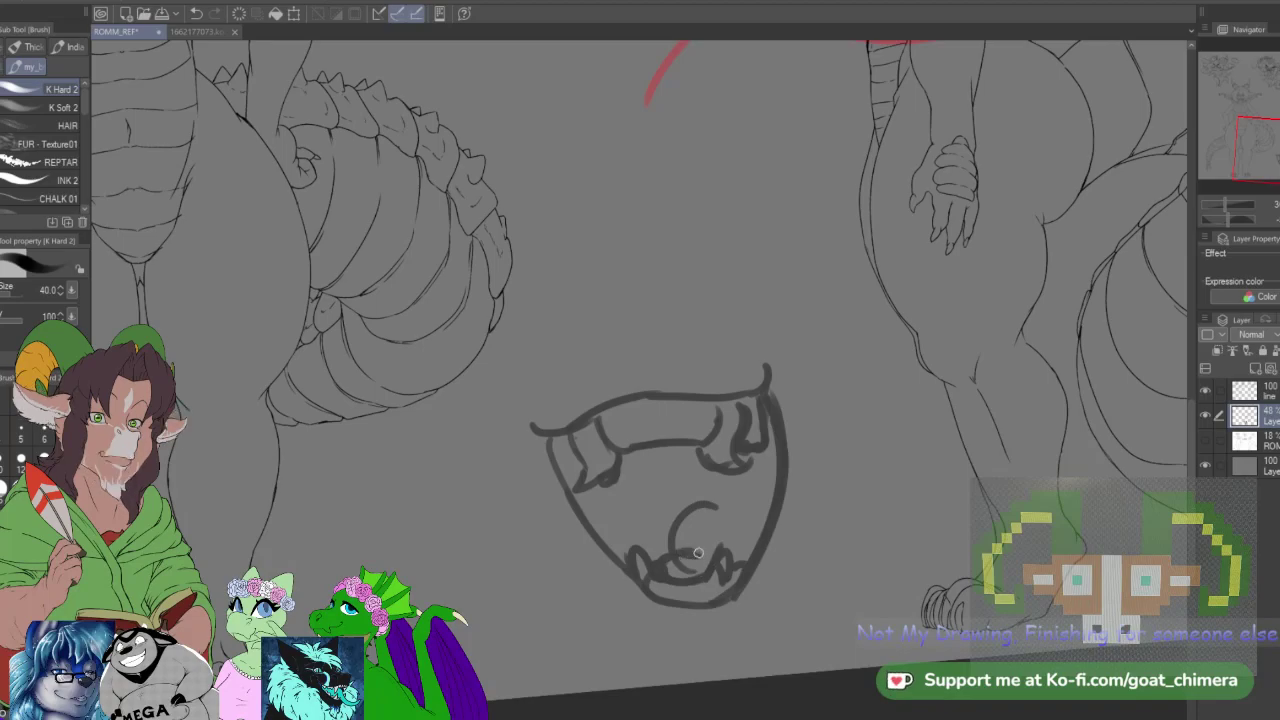
{"action": "left_click_drag", "start_coordinate": [738, 512], "coordinate": [771, 502]}
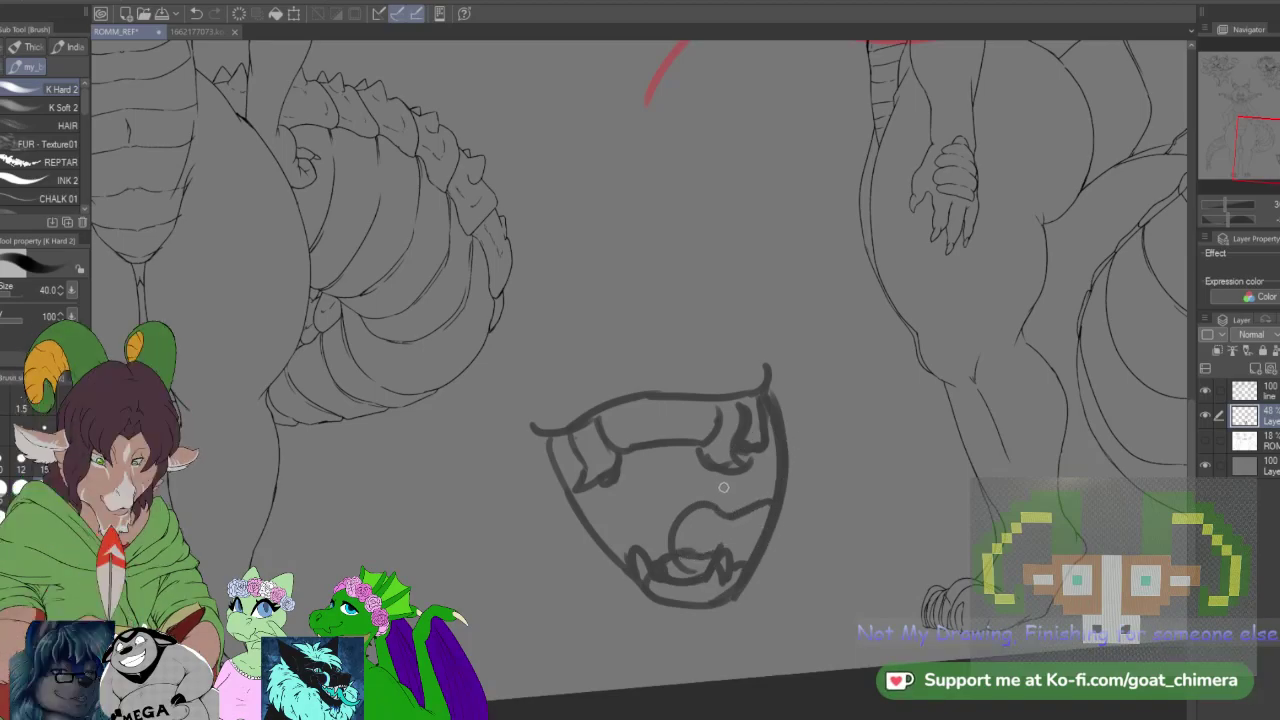
Step: Lower the rough mouth sketch layer's opacity to 12% and select the line layer above it
{"action": "scroll", "coordinate": [723, 487], "scroll_direction": "down", "scroll_amount": 5}
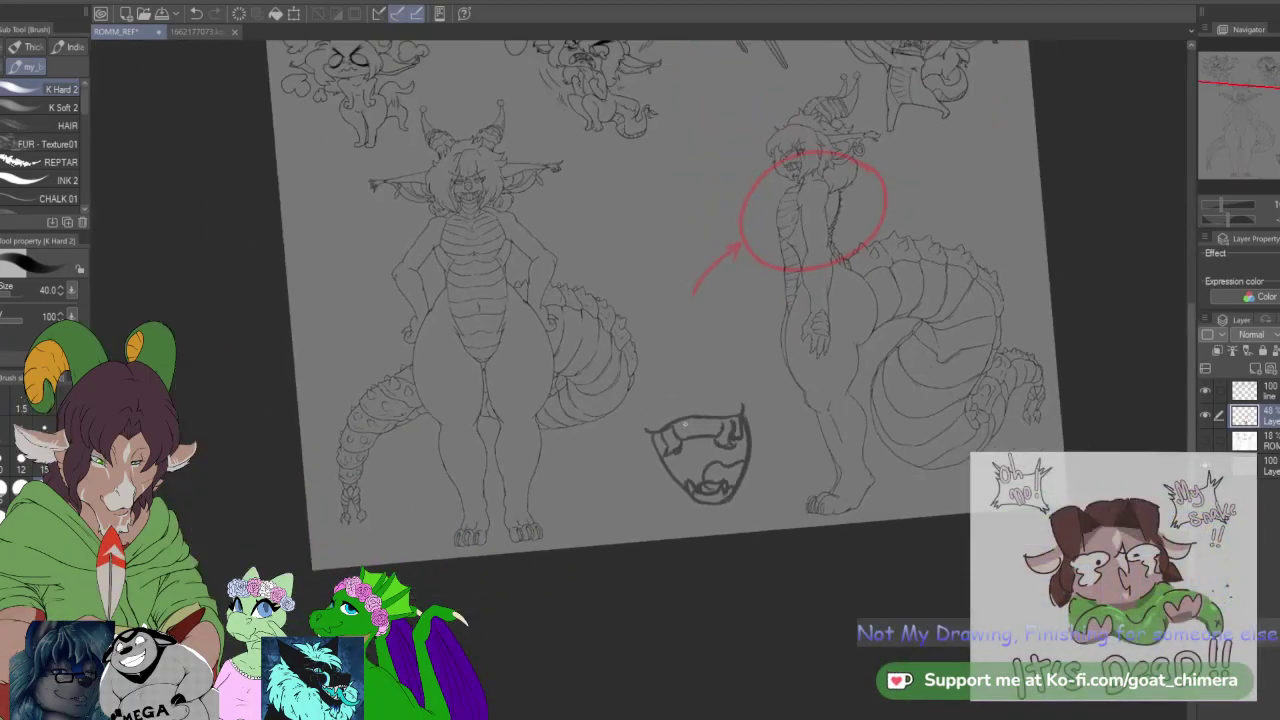
{"action": "scroll", "coordinate": [685, 424], "scroll_direction": "up", "scroll_amount": 6}
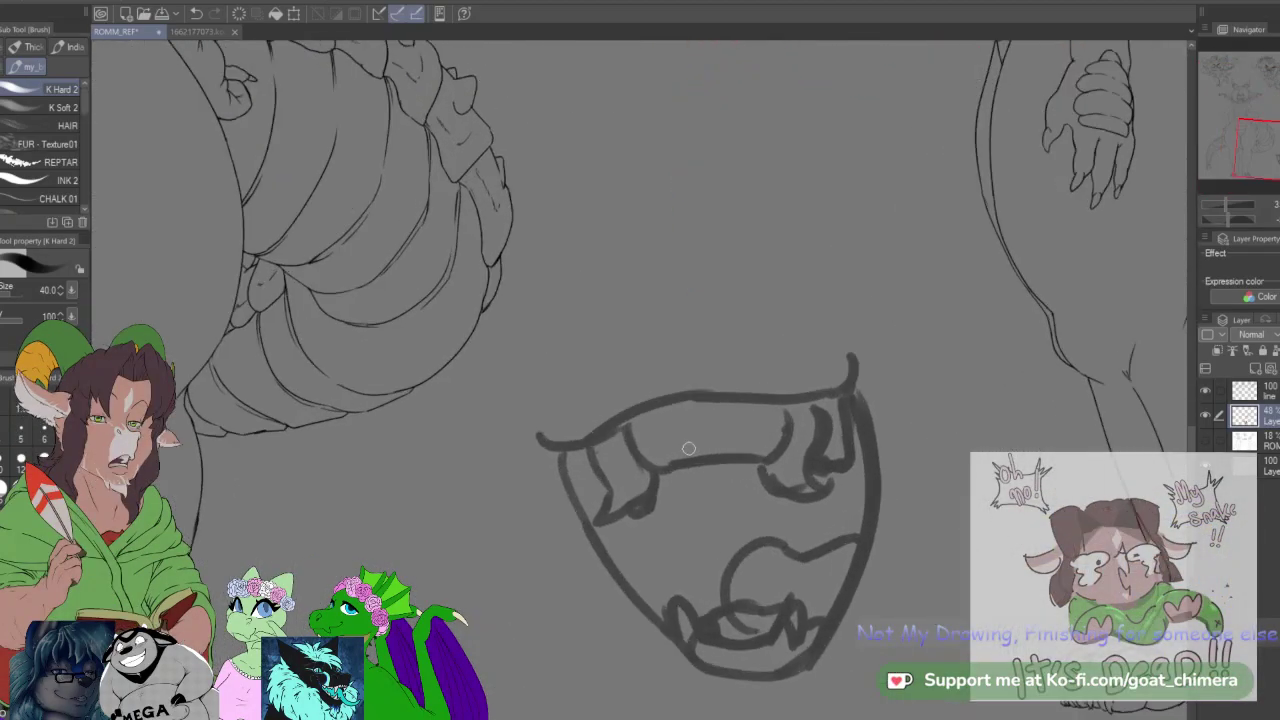
{"action": "left_click", "coordinate": [1262, 390]}
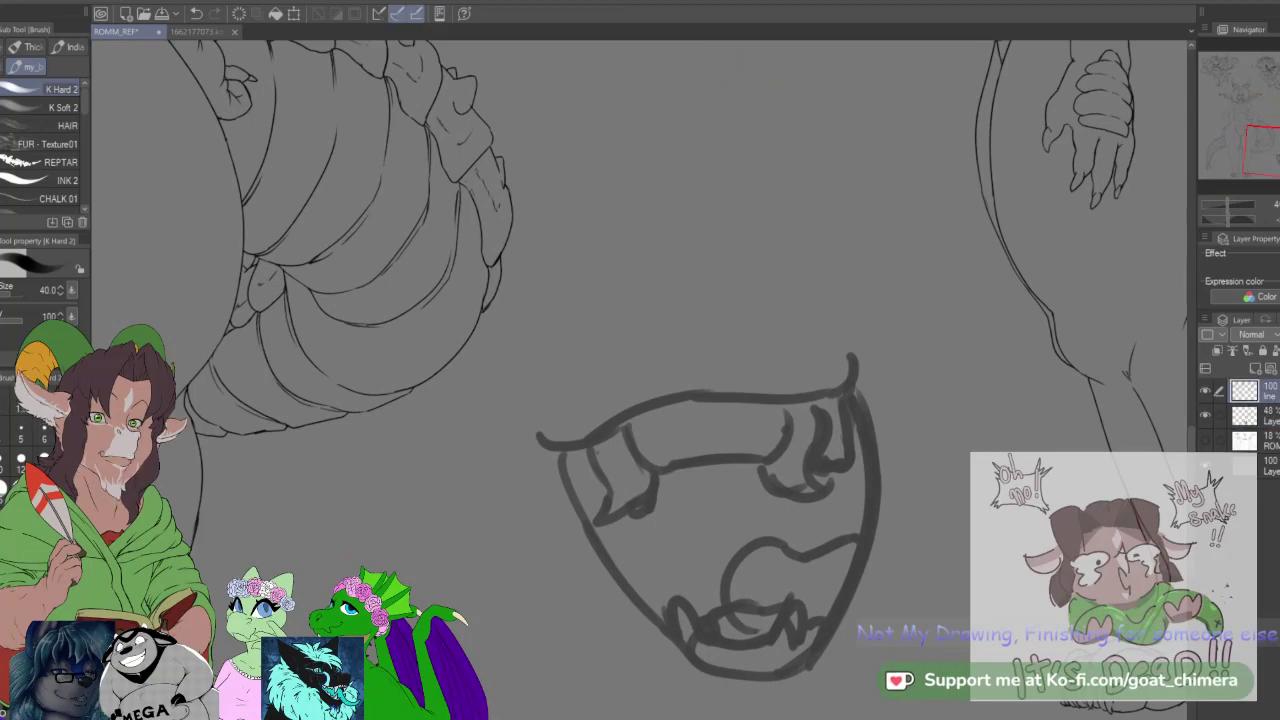
{"action": "scroll", "coordinate": [894, 514], "scroll_direction": "down", "scroll_amount": 1}
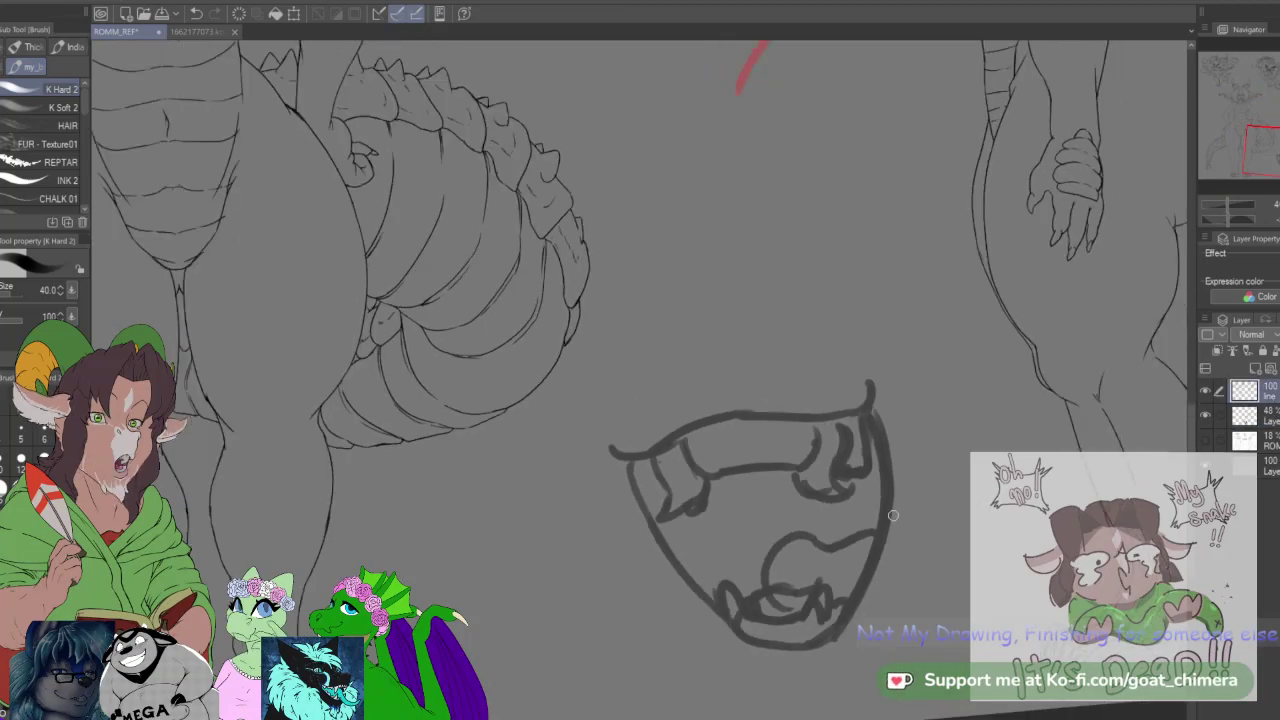
{"action": "scroll", "coordinate": [874, 501], "scroll_direction": "up", "scroll_amount": 3}
{"action": "left_click", "coordinate": [1262, 415]}
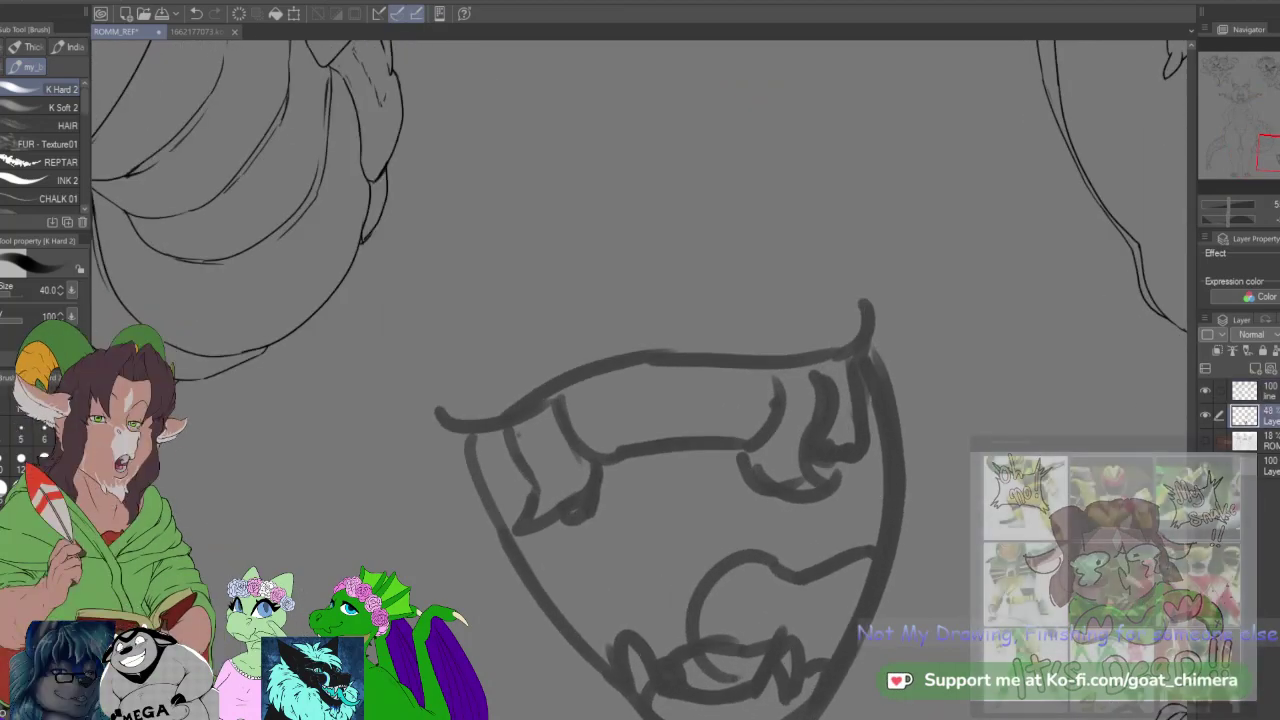
{"action": "left_click_drag", "start_coordinate": [1279, 334], "coordinate": [1262, 334]}
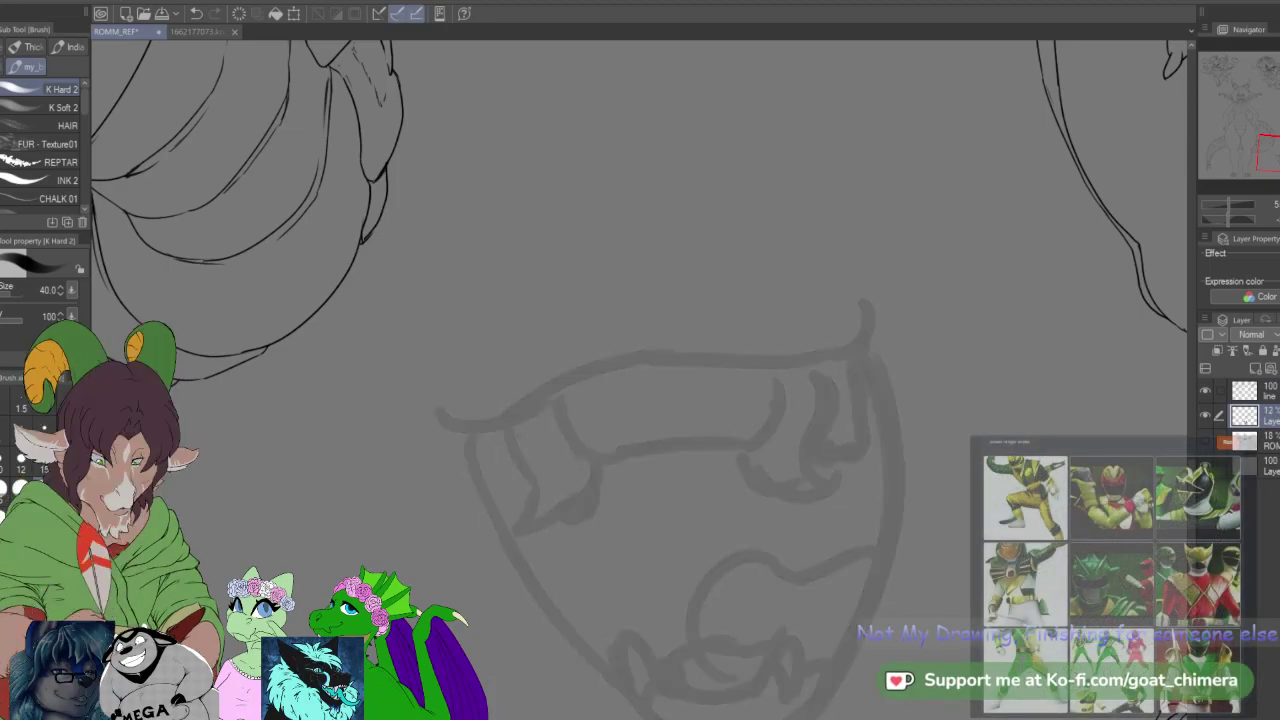
{"action": "key", "text": "alt+bracketright"}
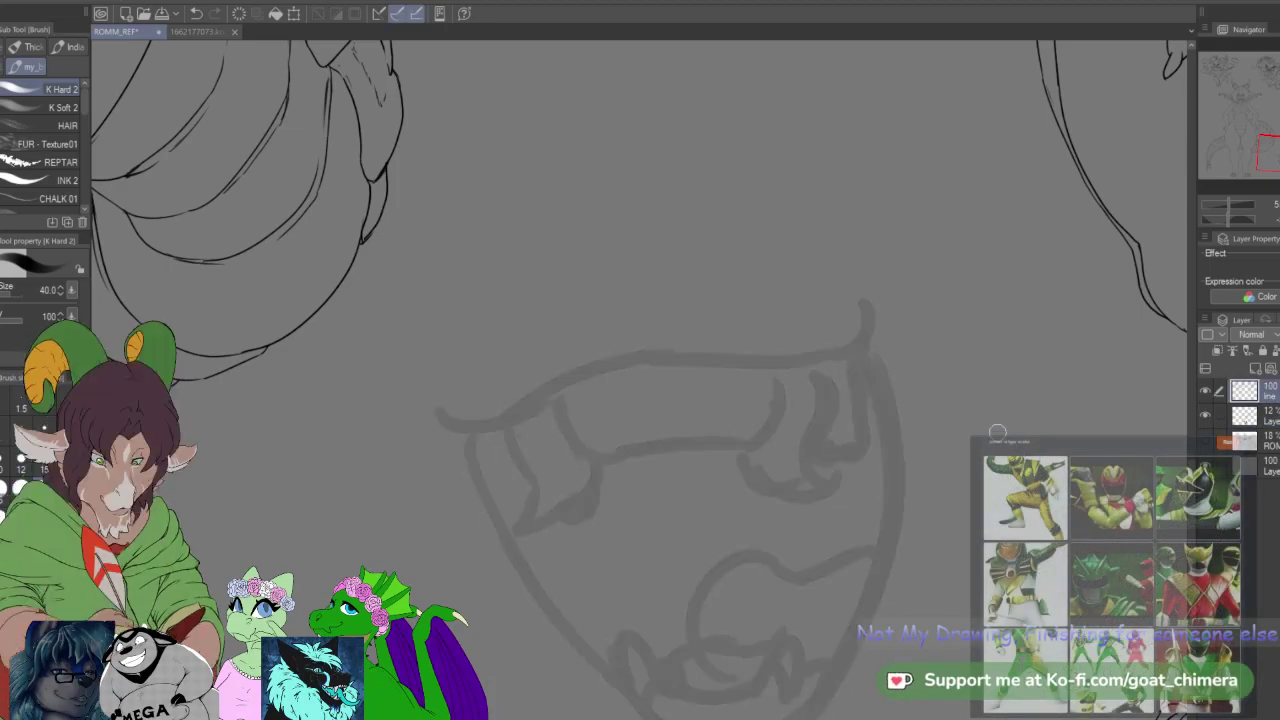
Step: Ink the upper-left fang and the two front teeth beside it over the sketch with the brush at size 8
{"action": "scroll", "coordinate": [830, 440], "scroll_direction": "down", "scroll_amount": 2}
{"action": "scroll", "coordinate": [706, 403], "scroll_direction": "up", "scroll_amount": 3}
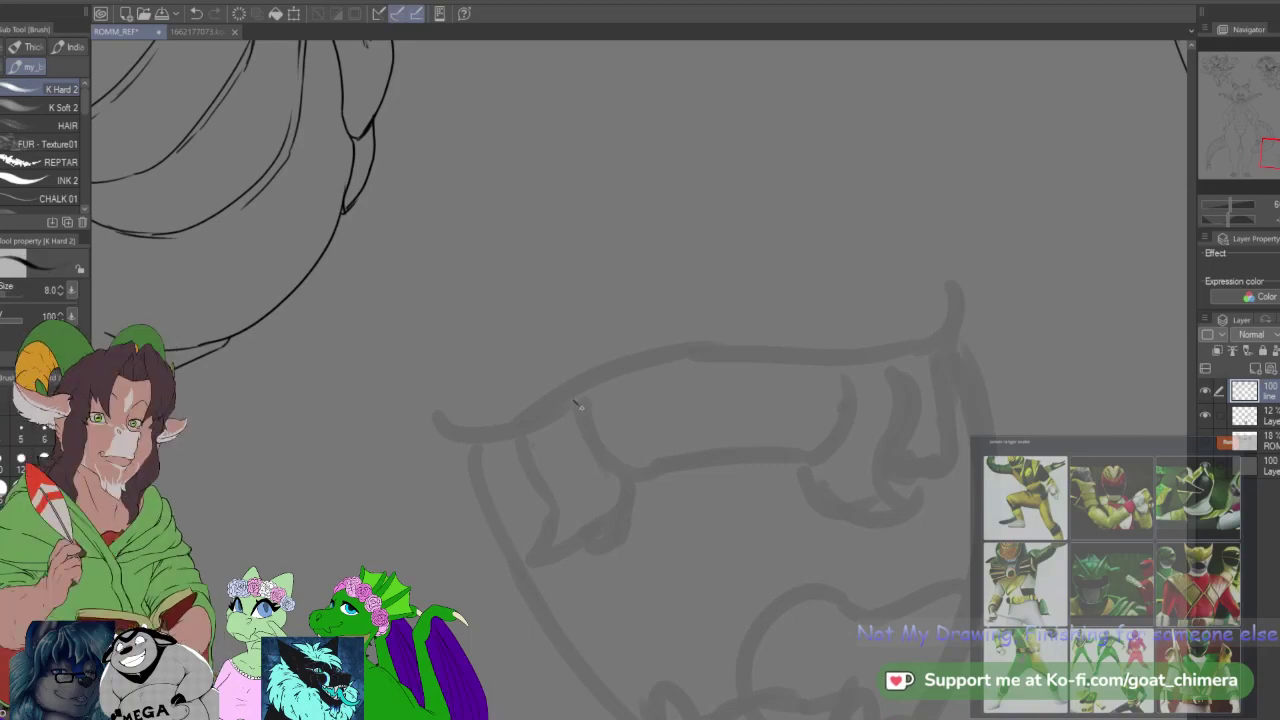
{"action": "mouse_move", "coordinate": [576, 404]}
{"action": "left_mouse_down"}
{"action": "mouse_move", "coordinate": [626, 376]}
{"action": "mouse_move", "coordinate": [606, 382]}
{"action": "mouse_move", "coordinate": [653, 403]}
{"action": "mouse_move", "coordinate": [585, 404]}
{"action": "mouse_move", "coordinate": [613, 461]}
{"action": "mouse_move", "coordinate": [652, 471]}
{"action": "mouse_move", "coordinate": [640, 471]}
{"action": "mouse_move", "coordinate": [669, 444]}
{"action": "mouse_move", "coordinate": [665, 456]}
{"action": "mouse_move", "coordinate": [642, 377]}
{"action": "mouse_move", "coordinate": [675, 455]}
{"action": "mouse_move", "coordinate": [688, 472]}
{"action": "mouse_move", "coordinate": [722, 462]}
{"action": "left_mouse_up"}
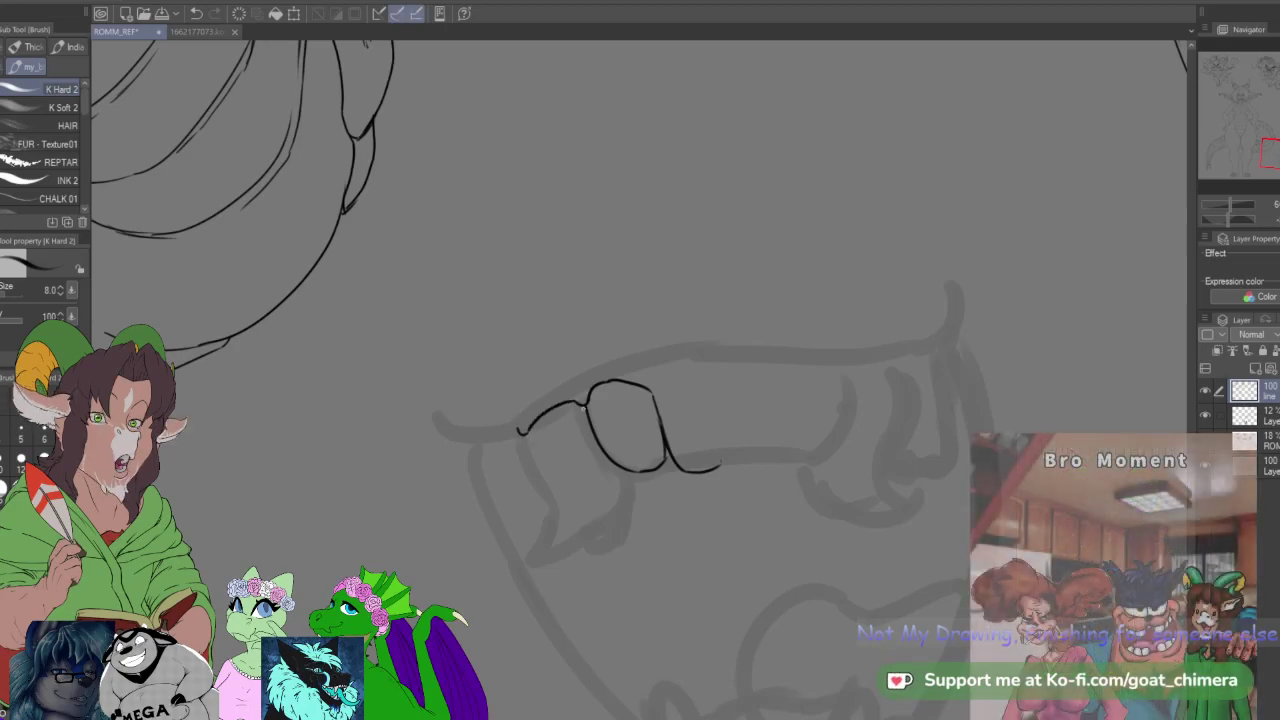
{"action": "mouse_move", "coordinate": [529, 422]}
{"action": "left_mouse_down"}
{"action": "mouse_move", "coordinate": [530, 457]}
{"action": "mouse_move", "coordinate": [567, 517]}
{"action": "left_mouse_up"}
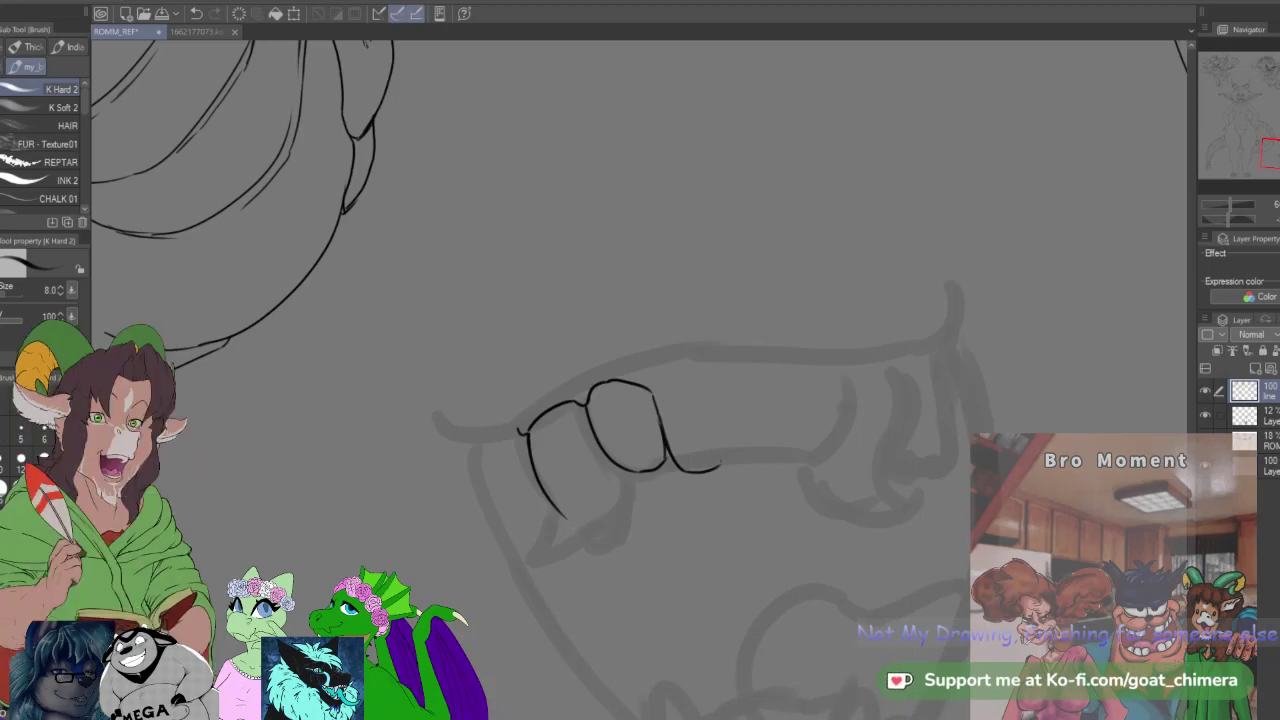
{"action": "left_click_drag", "start_coordinate": [590, 534], "coordinate": [626, 543]}
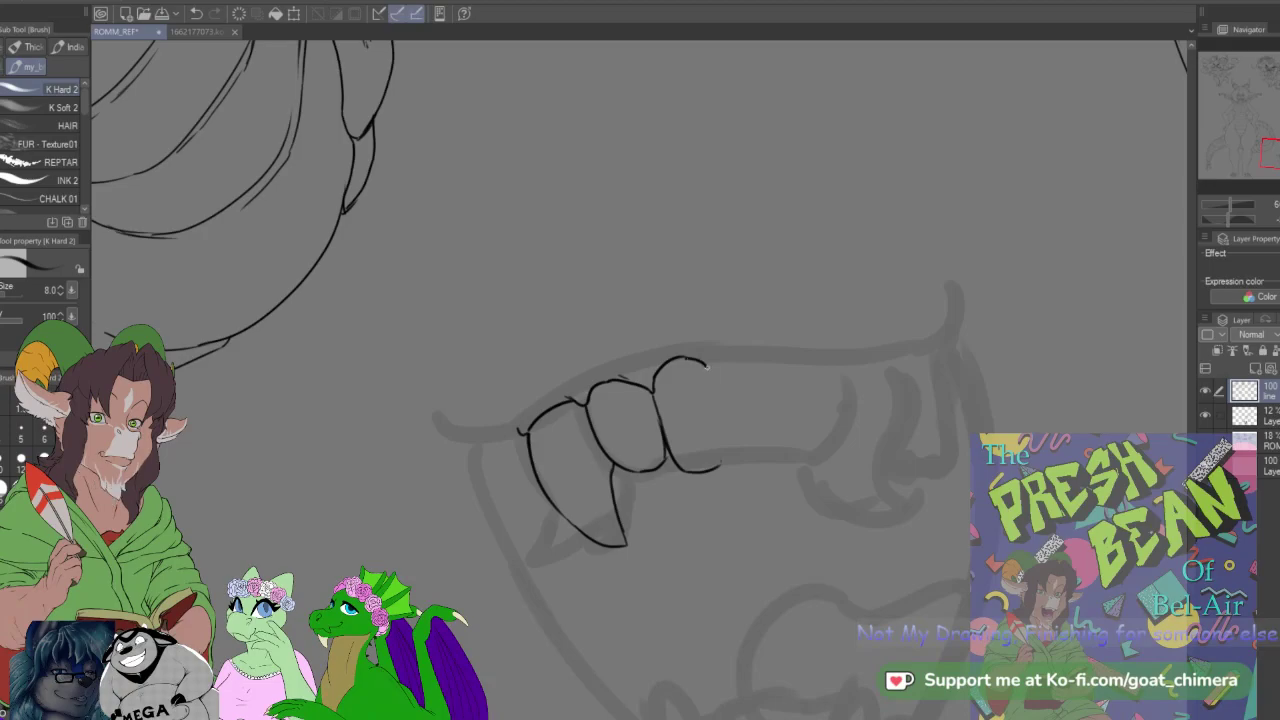
{"action": "left_click_drag", "start_coordinate": [714, 383], "coordinate": [727, 452]}
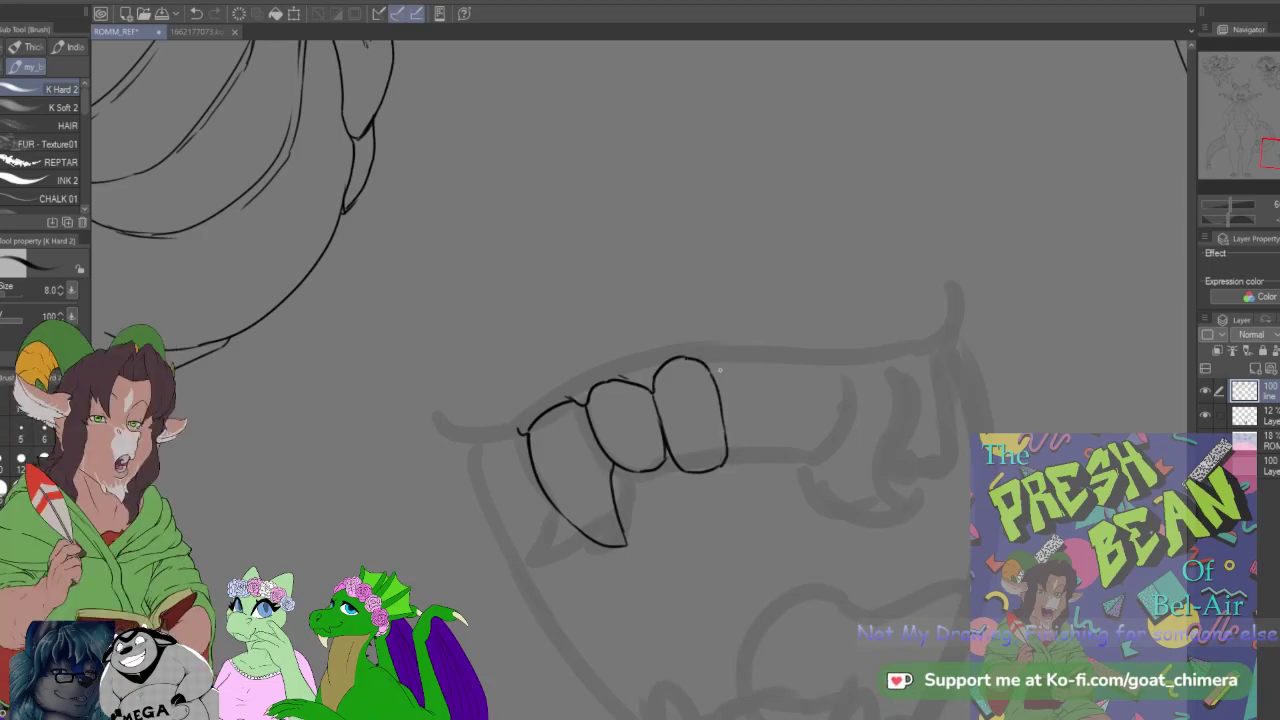
{"action": "left_click_drag", "start_coordinate": [717, 376], "coordinate": [731, 366]}
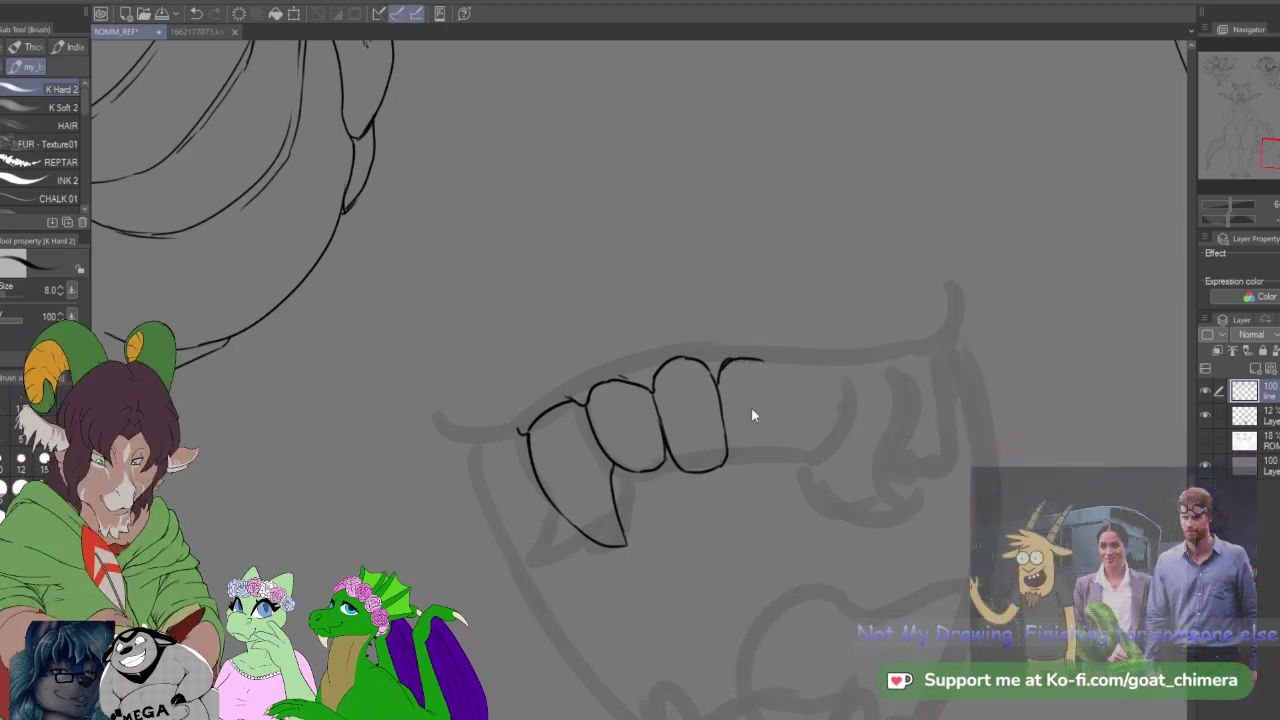
{"action": "key", "text": "ctrl+z"}
{"action": "key", "text": "ctrl+z"}
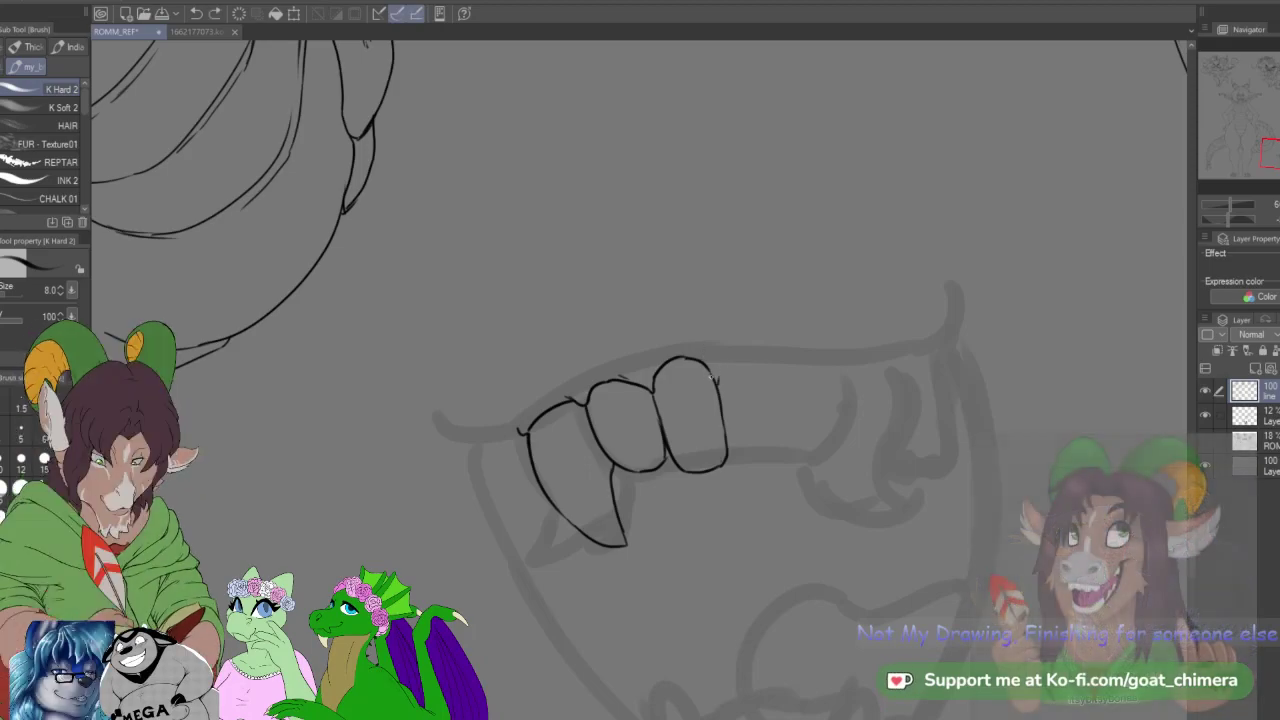
Step: Ink the third front tooth of the upper row and erase the doubled line on its outer edge
{"action": "left_click_drag", "start_coordinate": [714, 378], "coordinate": [727, 361]}
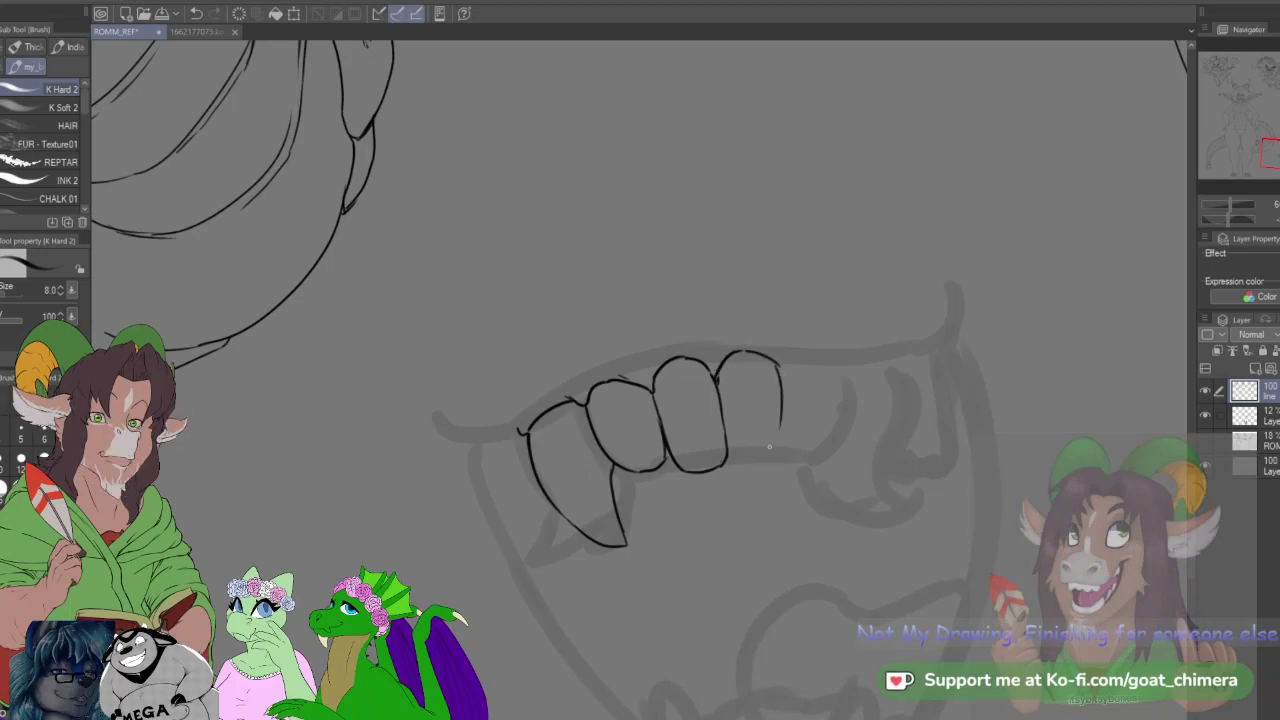
{"action": "mouse_move", "coordinate": [726, 440]}
{"action": "left_mouse_down"}
{"action": "mouse_move", "coordinate": [752, 460]}
{"action": "mouse_move", "coordinate": [733, 452]}
{"action": "mouse_move", "coordinate": [781, 437]}
{"action": "mouse_move", "coordinate": [770, 455]}
{"action": "mouse_move", "coordinate": [786, 376]}
{"action": "left_mouse_up"}
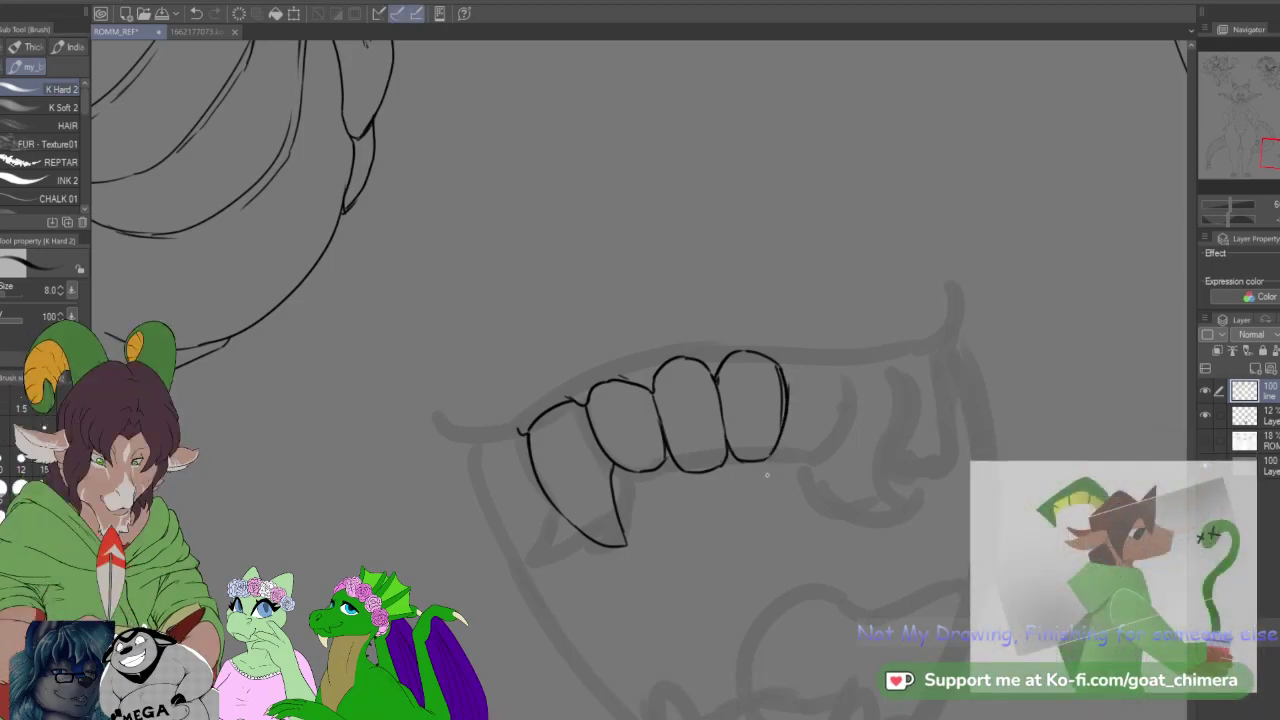
{"action": "key", "text": "e"}
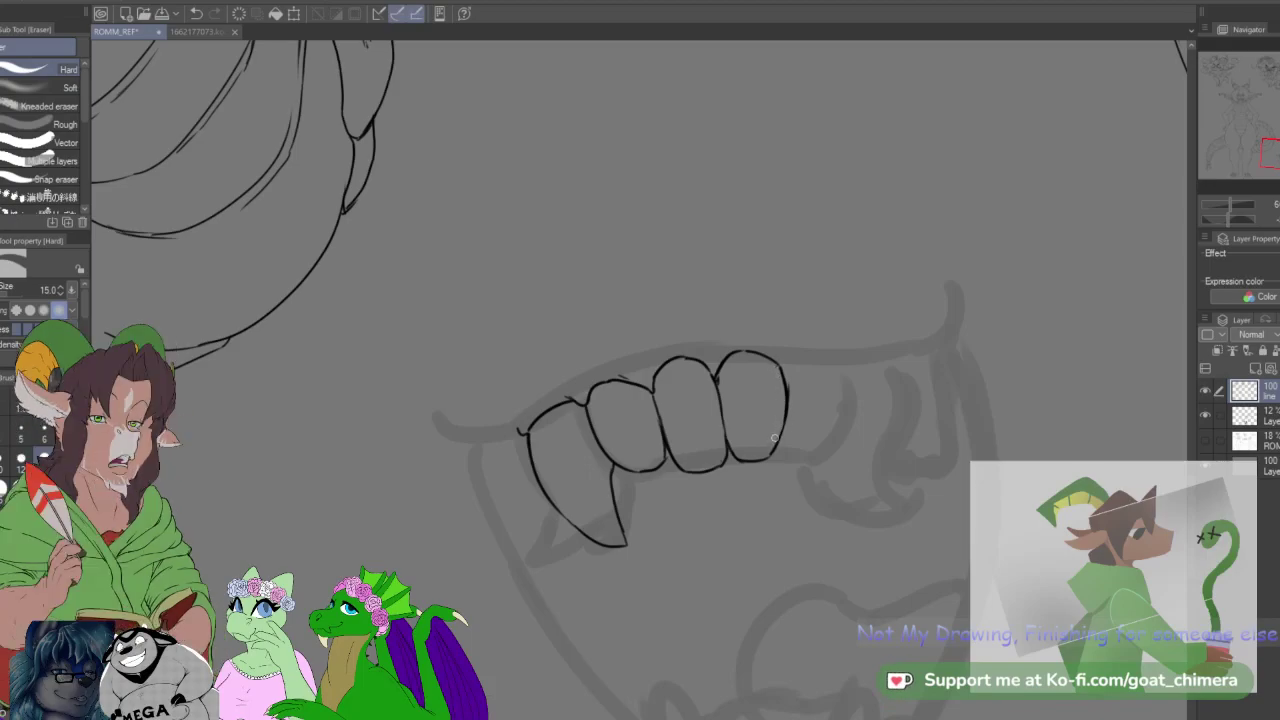
Step: Erase and redraw the divider between the second and third front teeth, cleaning up the second tooth's thick outline
{"action": "left_click_drag", "start_coordinate": [718, 380], "coordinate": [730, 448]}
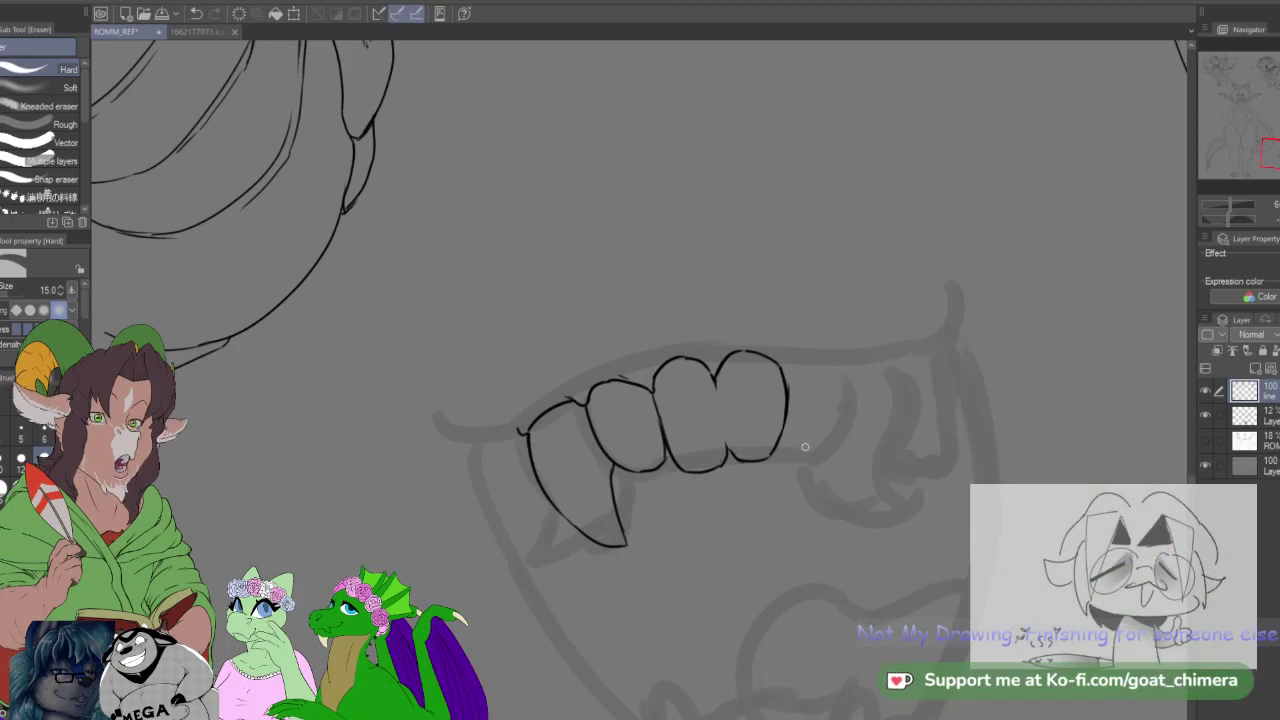
{"action": "key", "text": "b"}
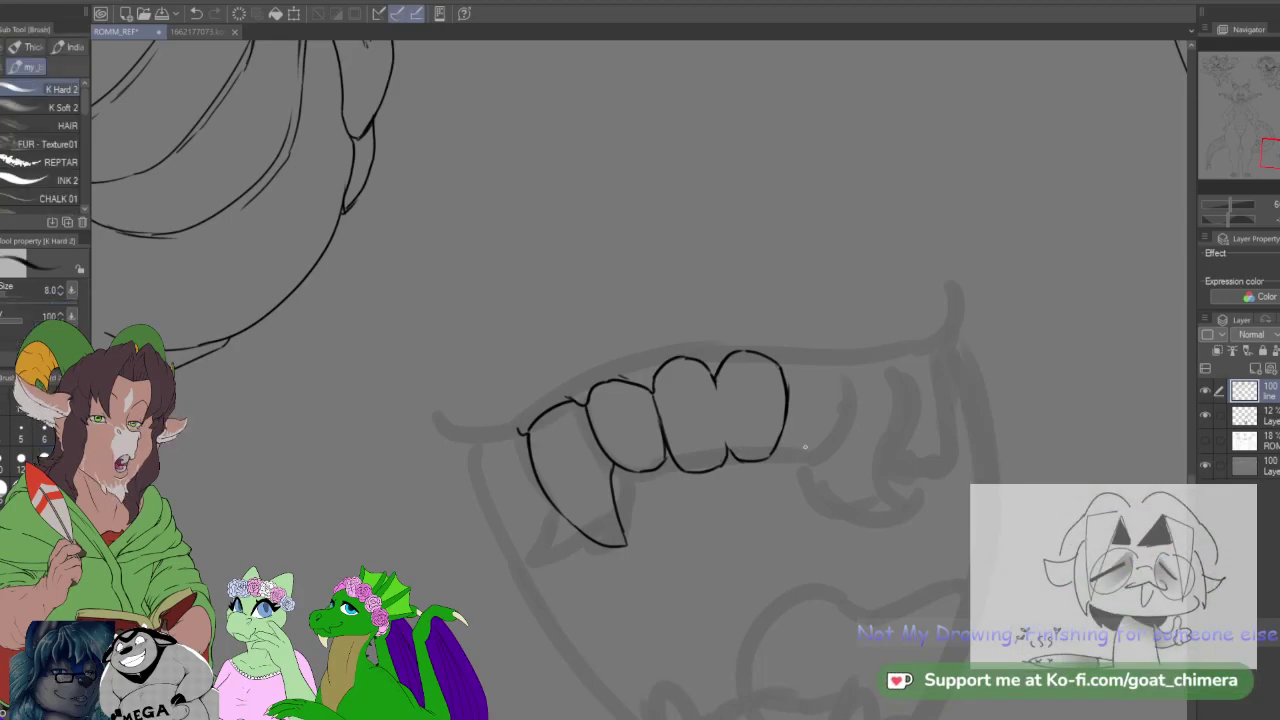
{"action": "left_click_drag", "start_coordinate": [716, 378], "coordinate": [727, 452]}
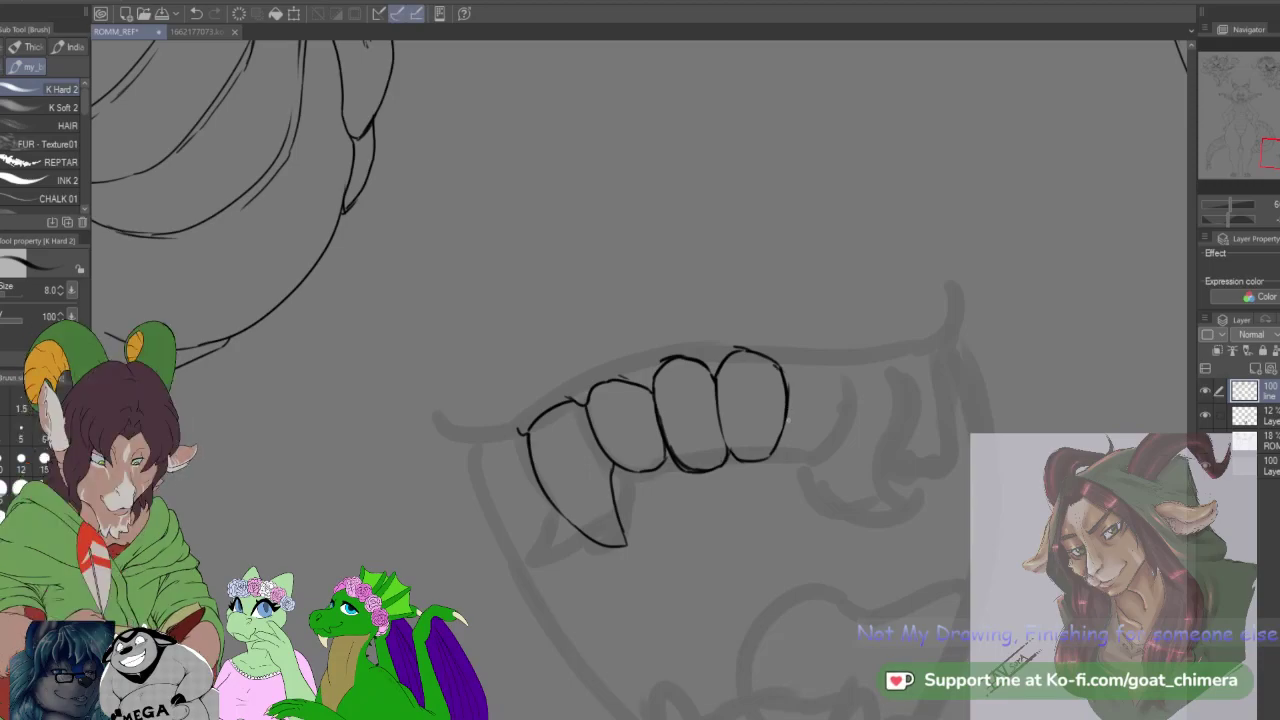
{"action": "key", "text": "e"}
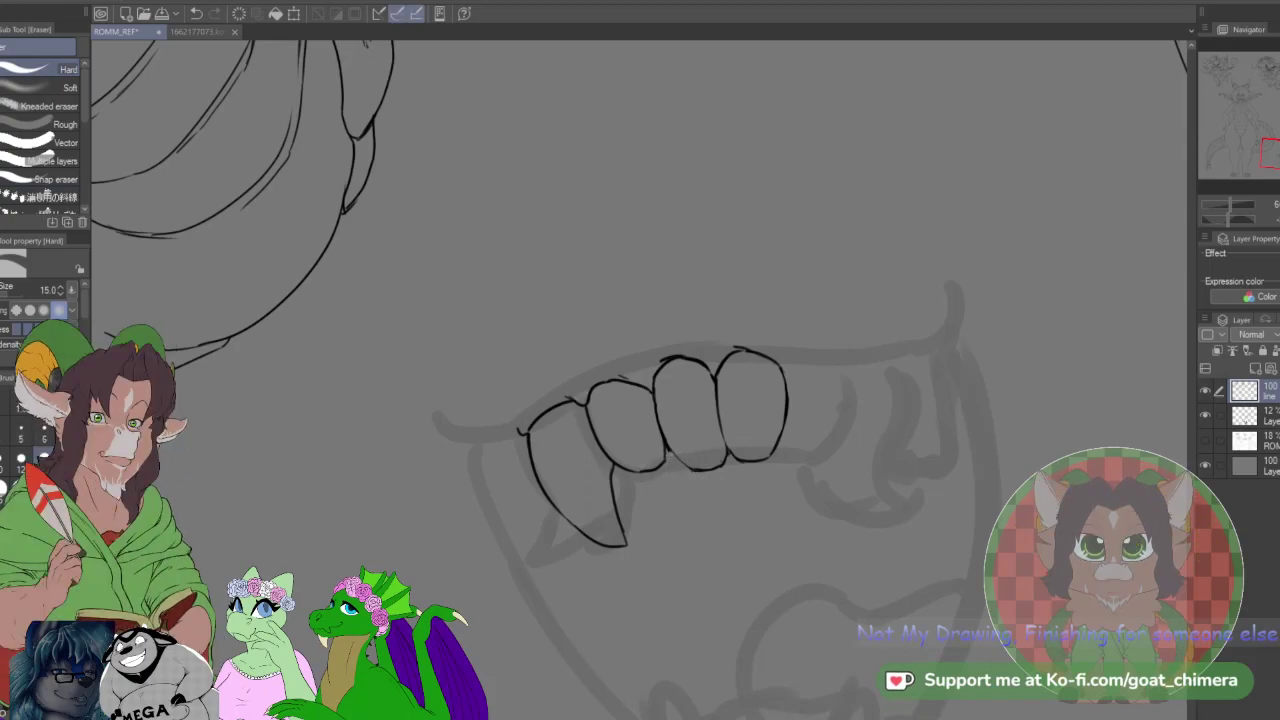
Step: Ink a fourth rounded front tooth in the upper row and erase the excess line where it meets the third
{"action": "key", "text": "b"}
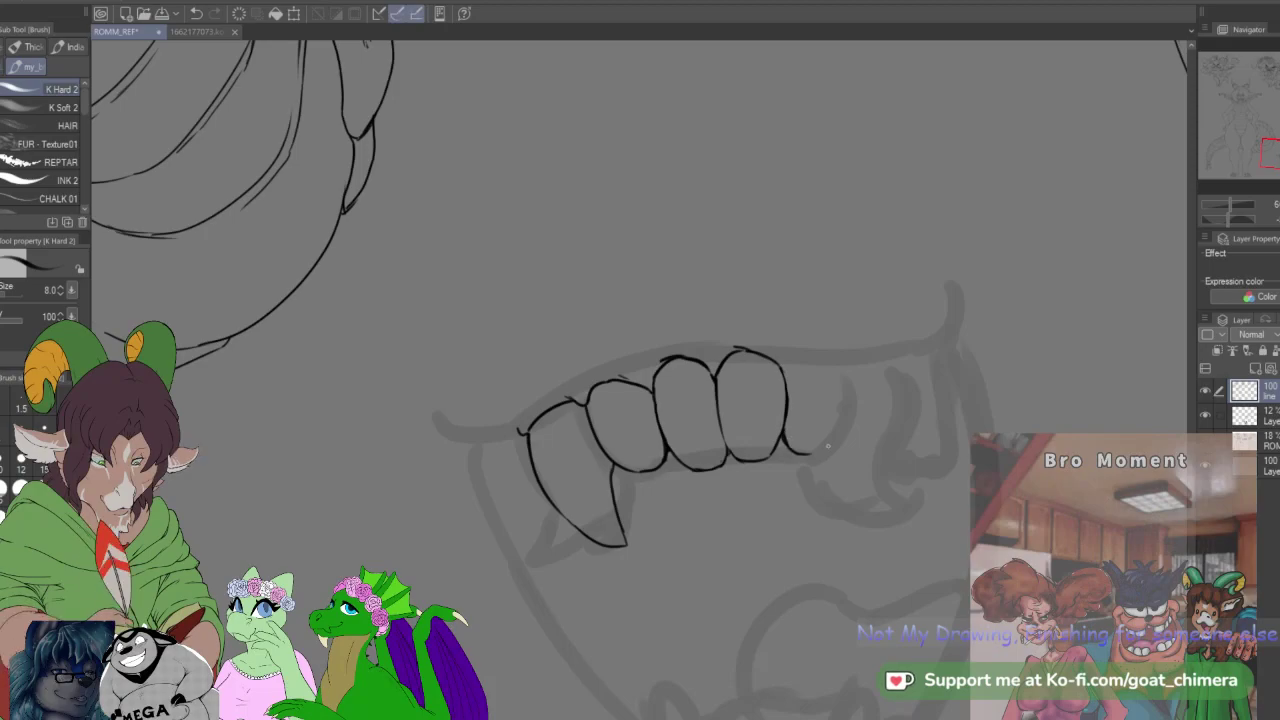
{"action": "left_click_drag", "start_coordinate": [812, 452], "coordinate": [834, 443]}
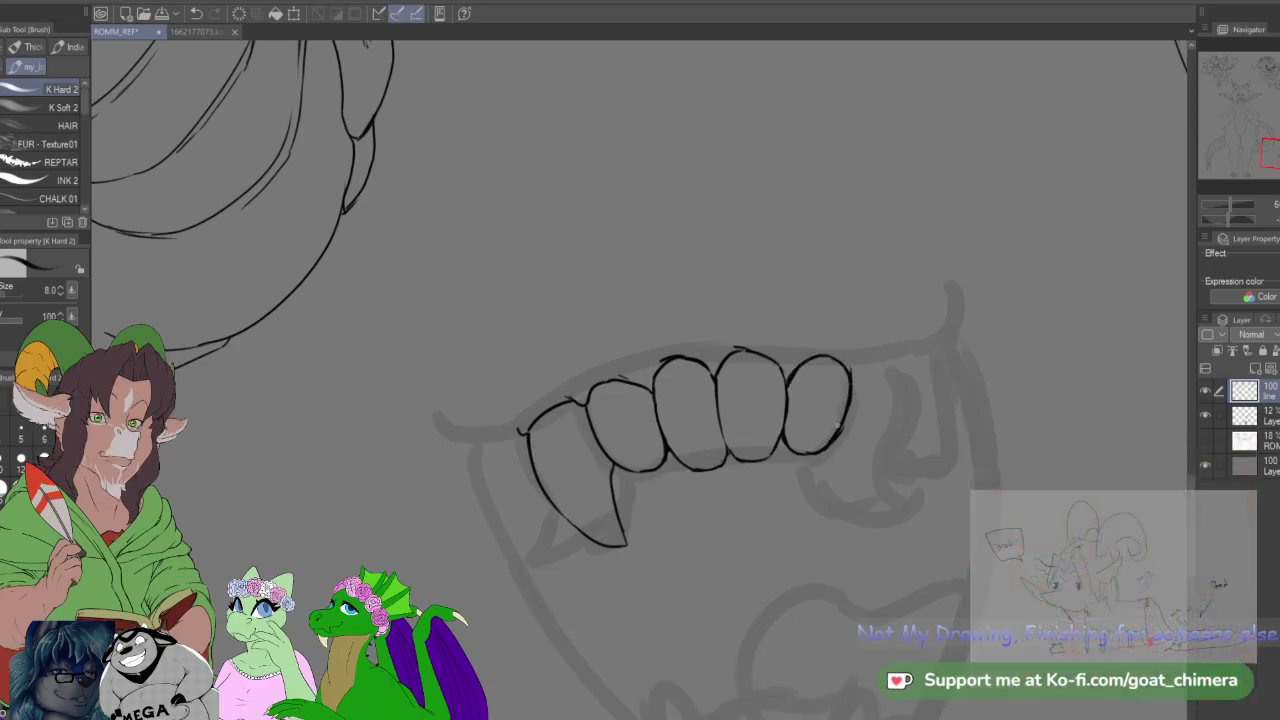
{"action": "left_click_drag", "start_coordinate": [781, 404], "coordinate": [790, 445]}
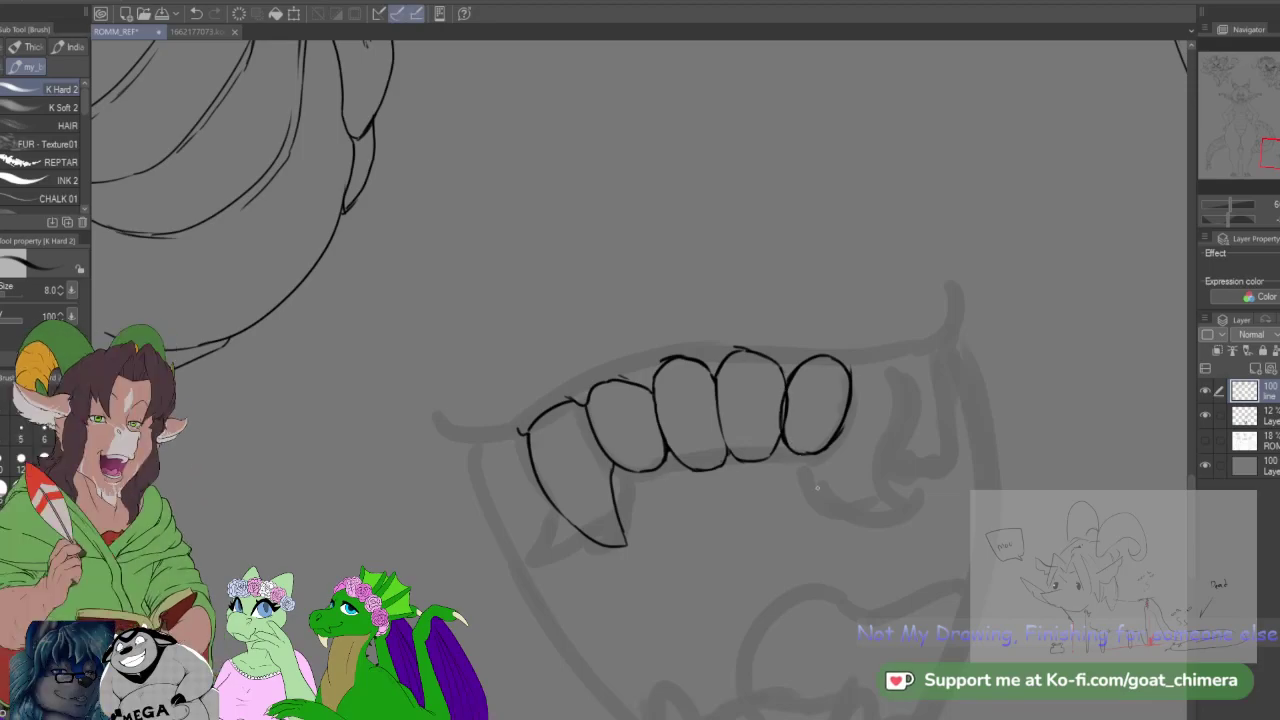
{"action": "key", "text": "e"}
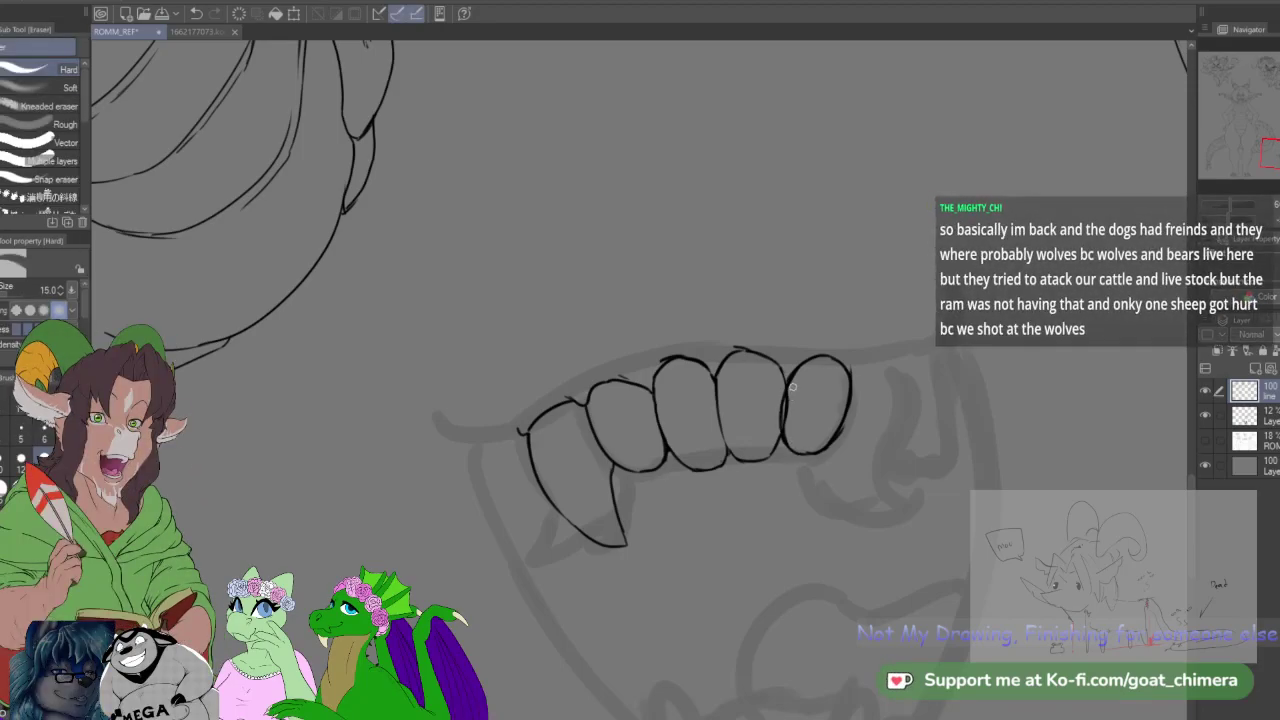
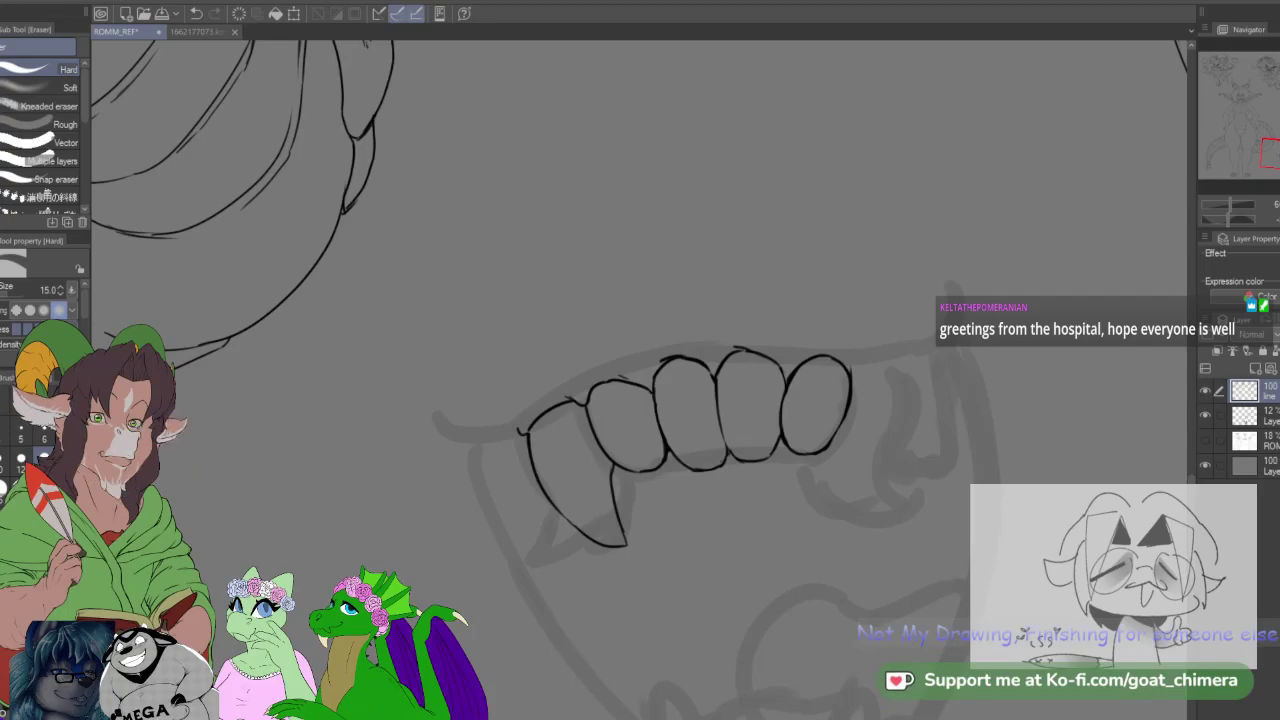
Step: Erase the outer edge of the fourth front tooth and redraw it farther out for a wider tooth
{"action": "scroll", "coordinate": [798, 514], "scroll_direction": "down", "scroll_amount": 2}
{"action": "scroll", "coordinate": [814, 443], "scroll_direction": "up", "scroll_amount": 2}
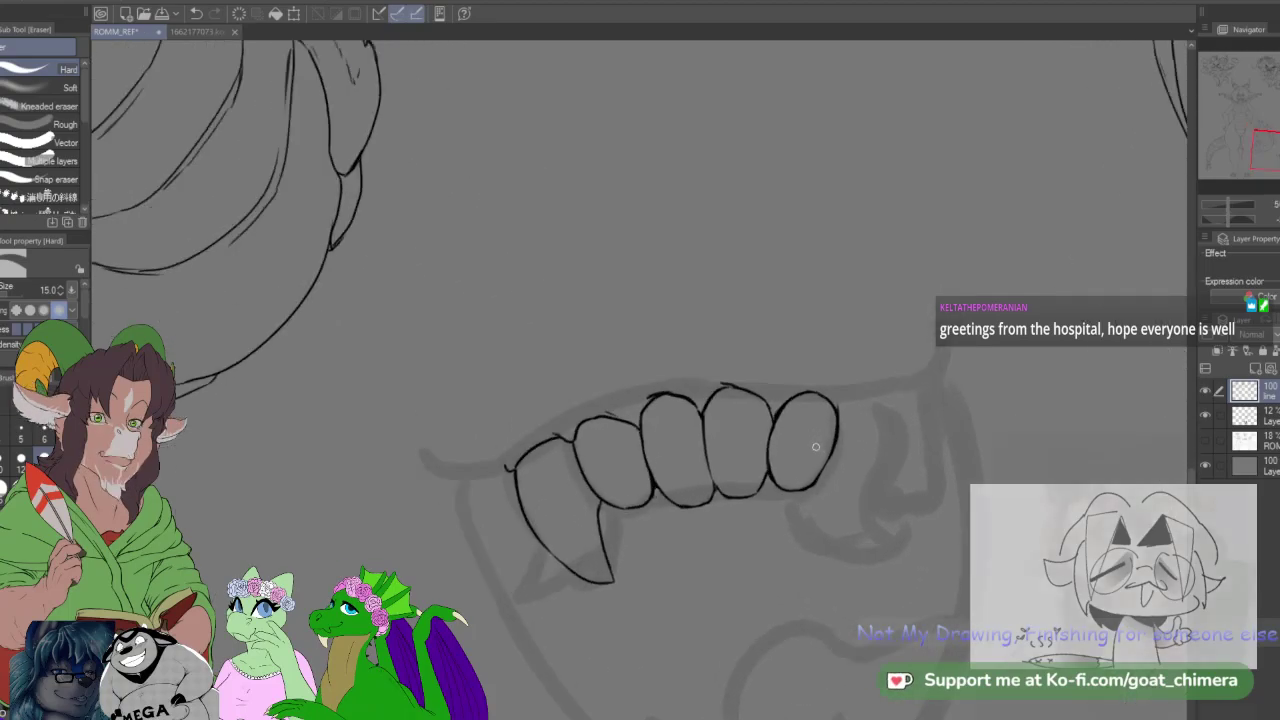
{"action": "scroll", "coordinate": [877, 495], "scroll_direction": "down", "scroll_amount": 1}
{"action": "scroll", "coordinate": [873, 491], "scroll_direction": "up", "scroll_amount": 1}
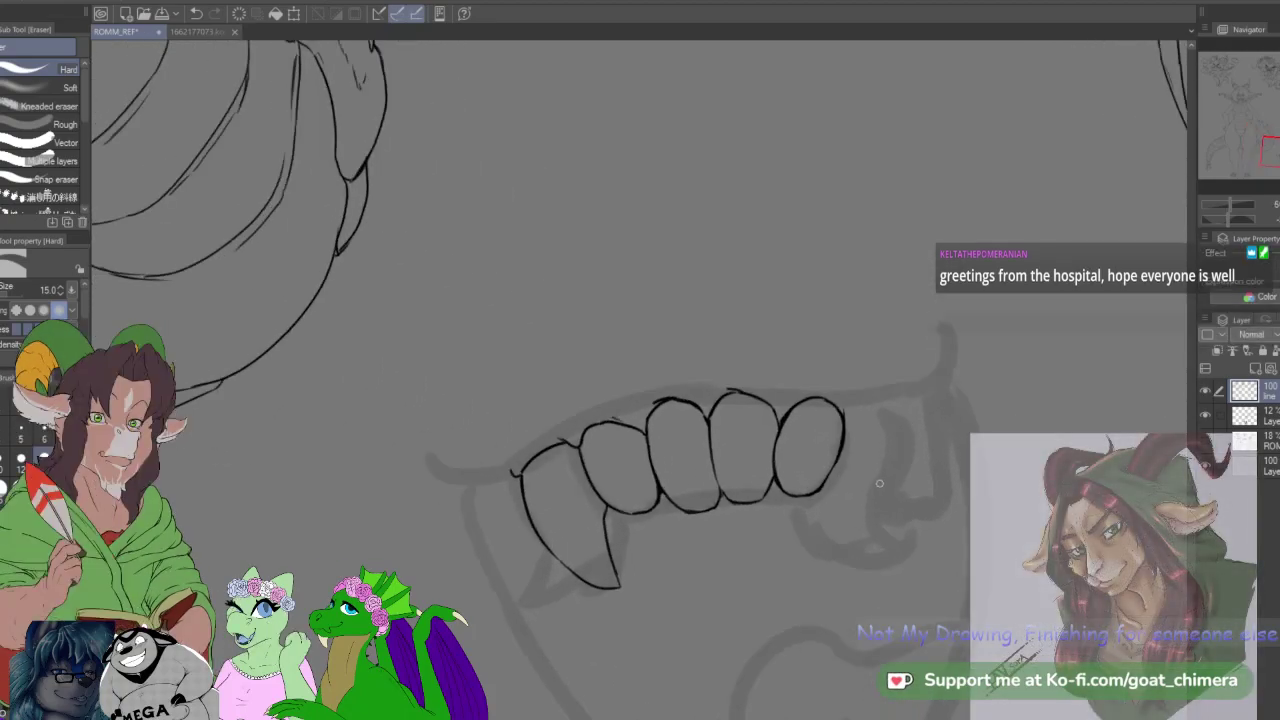
{"action": "mouse_move", "coordinate": [832, 488]}
{"action": "left_mouse_down"}
{"action": "mouse_move", "coordinate": [840, 414]}
{"action": "mouse_move", "coordinate": [837, 445]}
{"action": "mouse_move", "coordinate": [828, 402]}
{"action": "mouse_move", "coordinate": [842, 436]}
{"action": "left_mouse_up"}
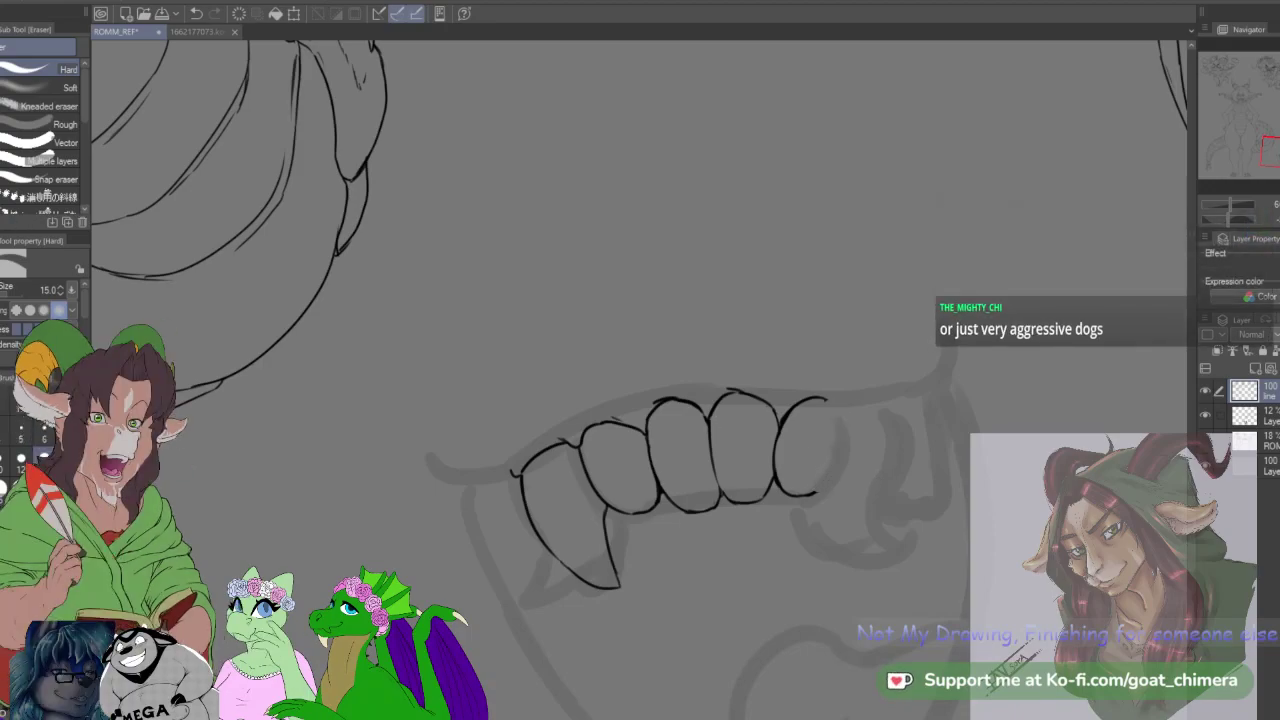
{"action": "key", "text": "b"}
{"action": "mouse_move", "coordinate": [808, 398]}
{"action": "left_mouse_down"}
{"action": "mouse_move", "coordinate": [855, 420]}
{"action": "mouse_move", "coordinate": [816, 493]}
{"action": "left_mouse_up"}
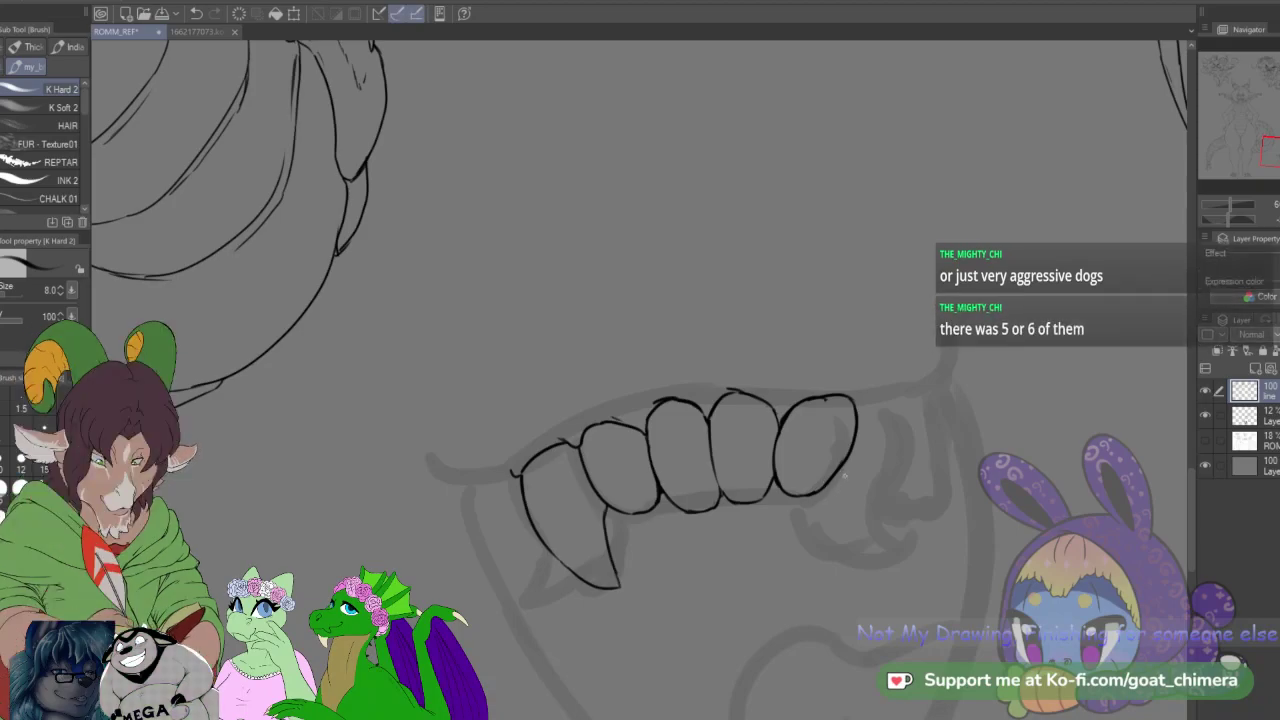
Step: Ink the large pointed fang closing the right end of the upper row and add short contour ticks at the left fang's tip
{"action": "left_click_drag", "start_coordinate": [848, 460], "coordinate": [876, 564]}
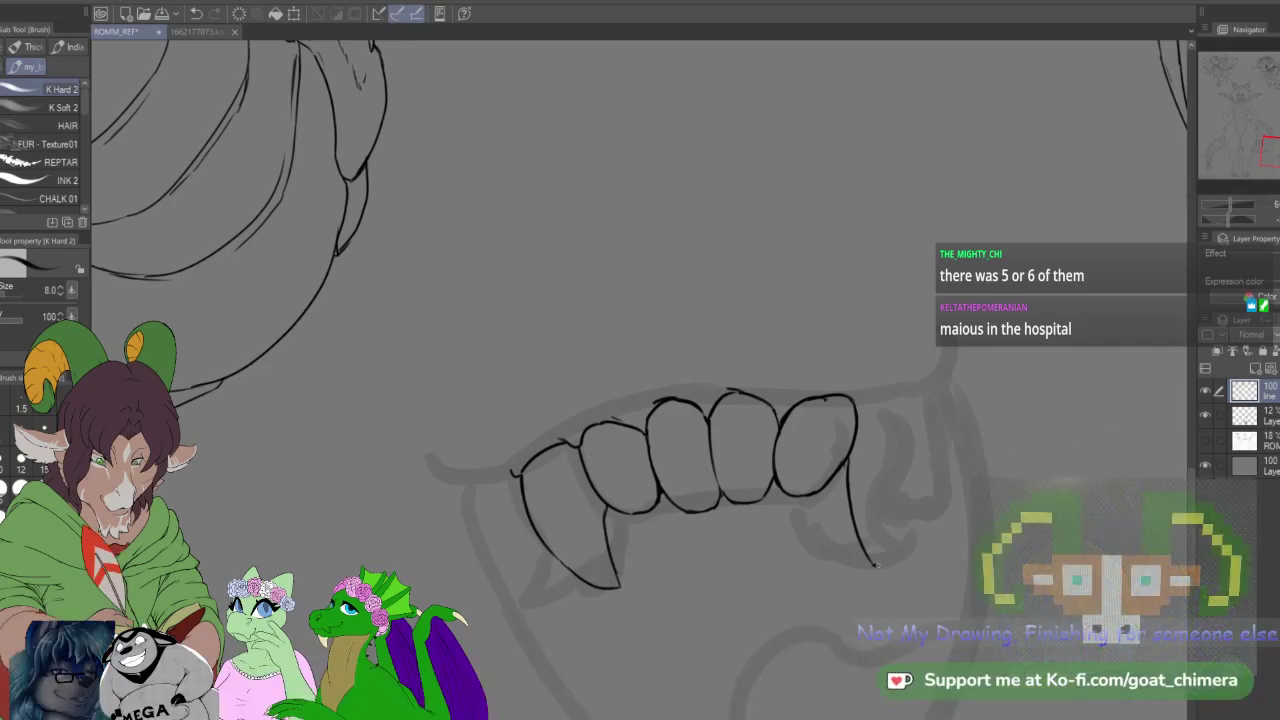
{"action": "left_click_drag", "start_coordinate": [877, 564], "coordinate": [935, 442]}
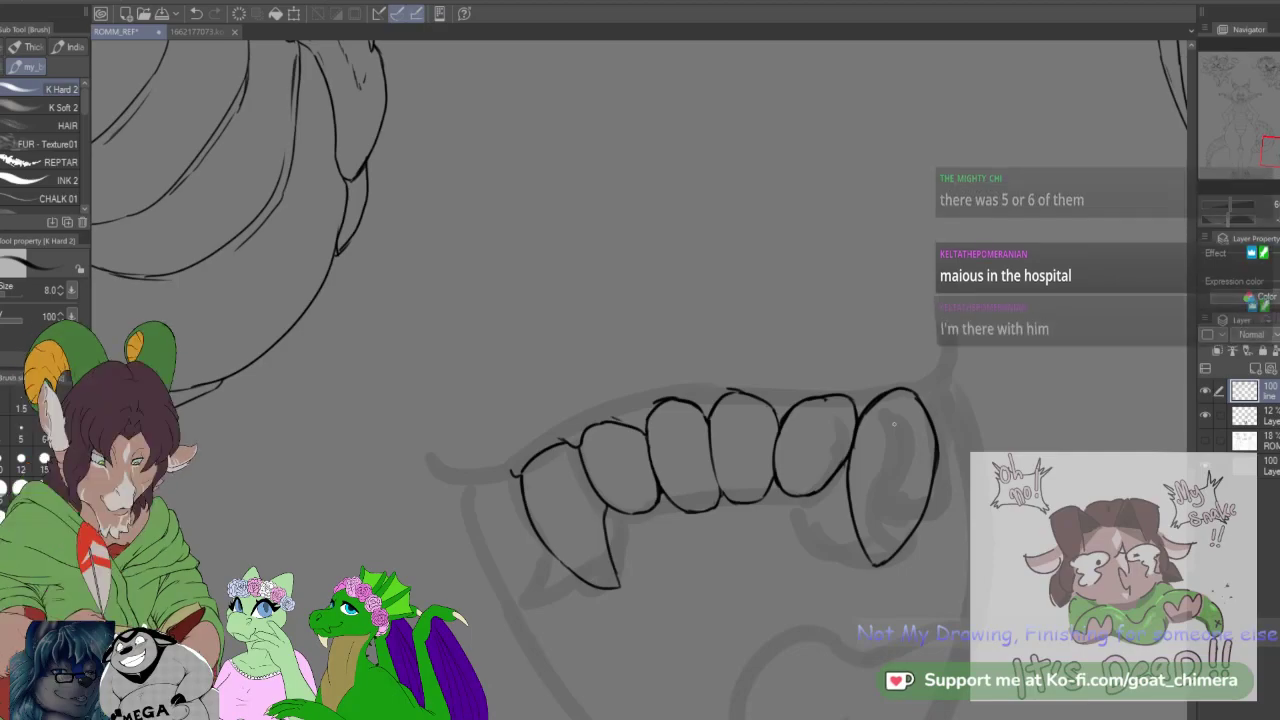
{"action": "scroll", "coordinate": [894, 423], "scroll_direction": "down", "scroll_amount": 3}
{"action": "scroll", "coordinate": [890, 424], "scroll_direction": "up", "scroll_amount": 2}
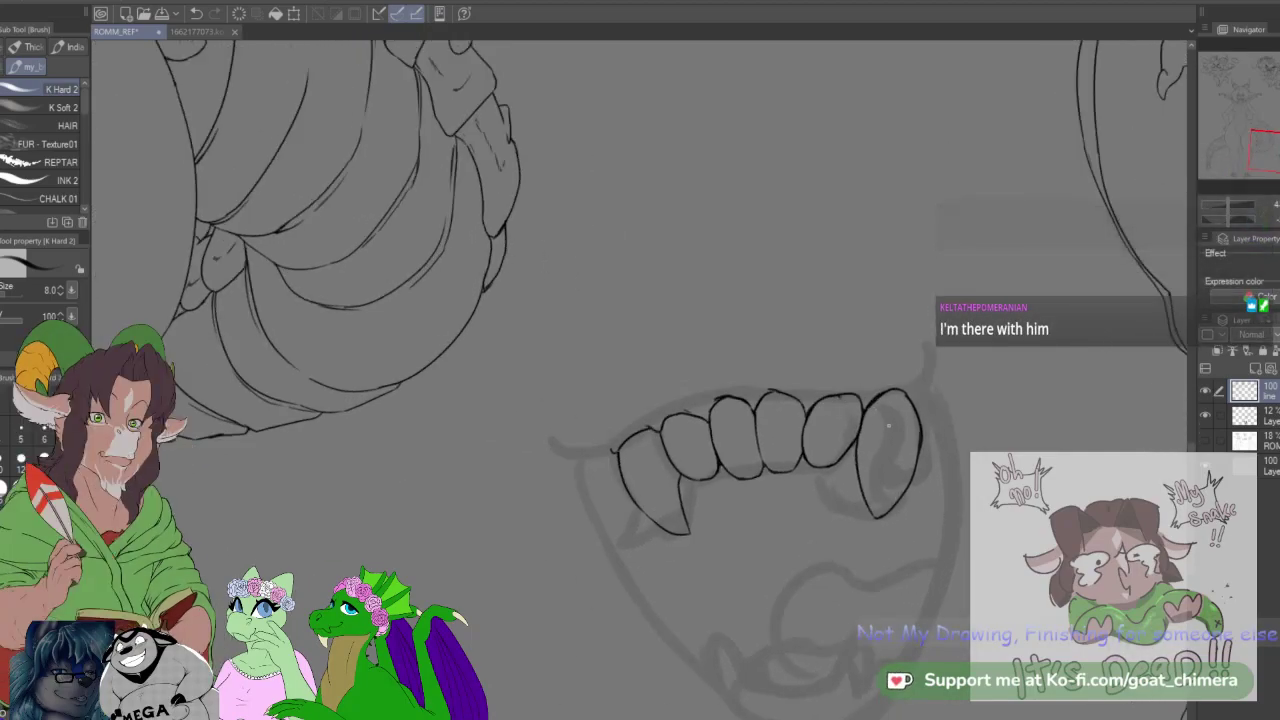
{"action": "scroll", "coordinate": [891, 426], "scroll_direction": "down", "scroll_amount": 2}
{"action": "scroll", "coordinate": [891, 445], "scroll_direction": "up", "scroll_amount": 4}
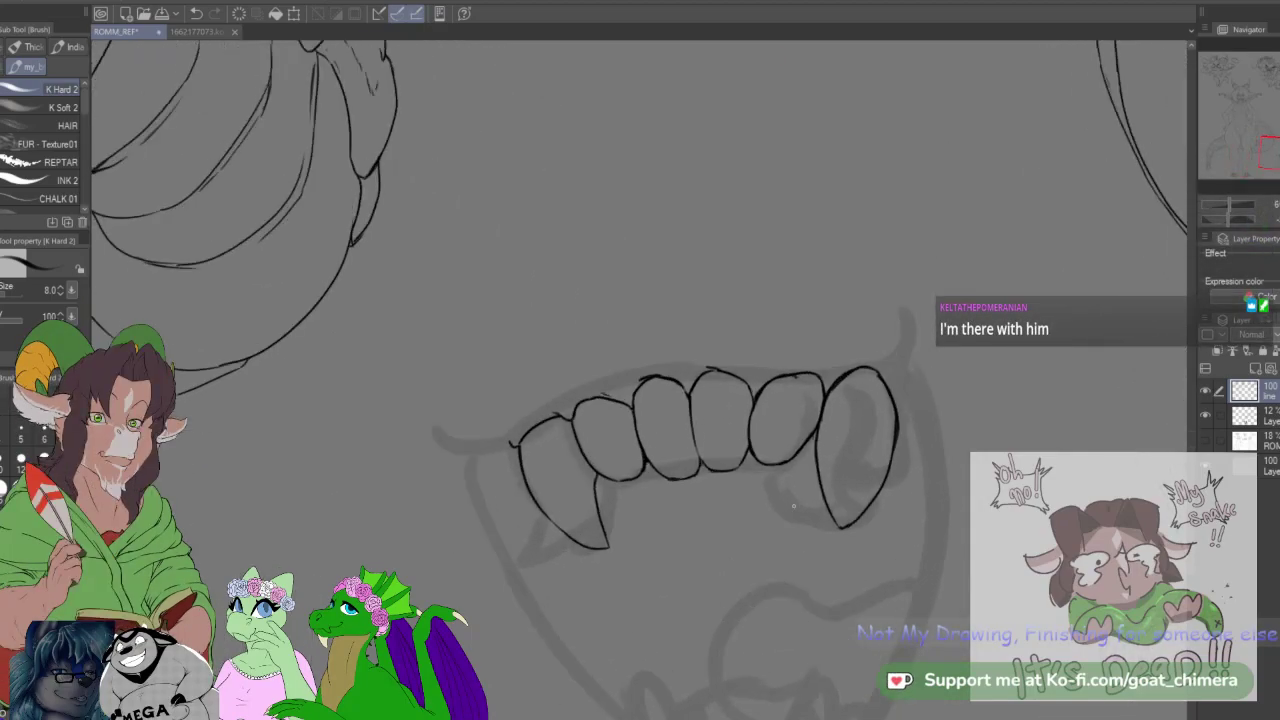
{"action": "scroll", "coordinate": [795, 510], "scroll_direction": "down", "scroll_amount": 3}
{"action": "scroll", "coordinate": [790, 510], "scroll_direction": "up", "scroll_amount": 4}
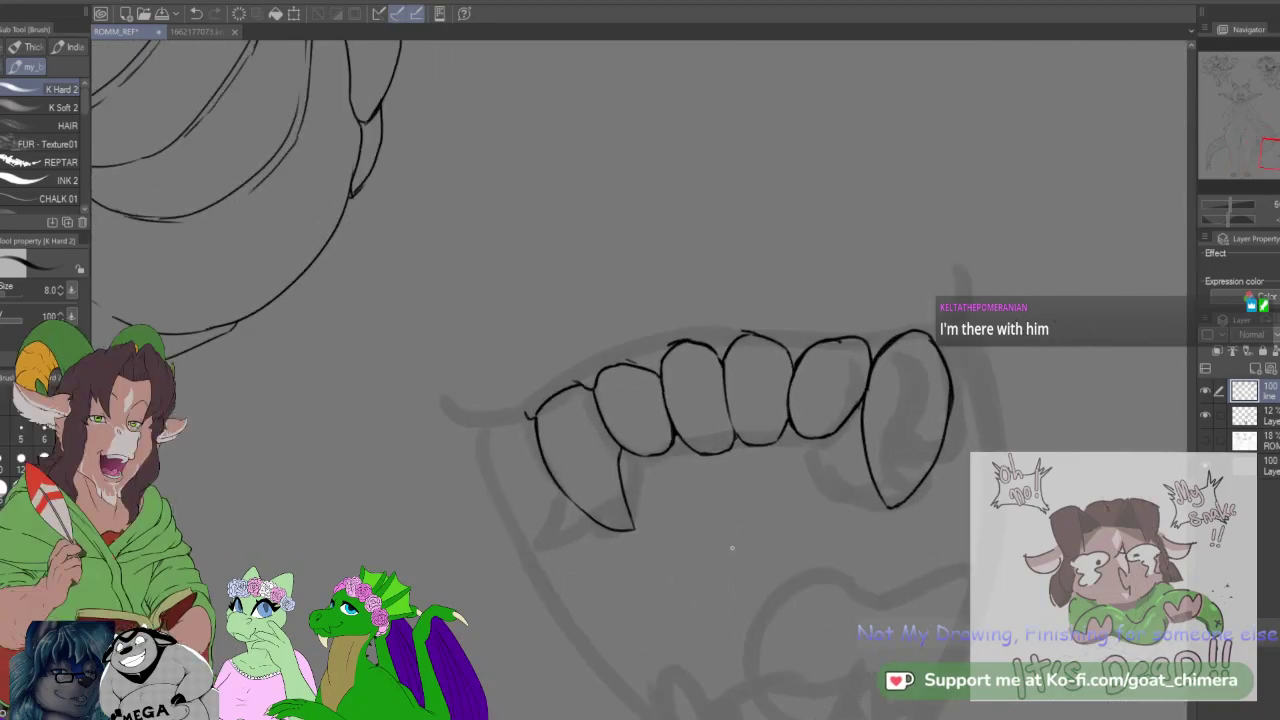
{"action": "scroll", "coordinate": [829, 565], "scroll_direction": "up", "scroll_amount": 1}
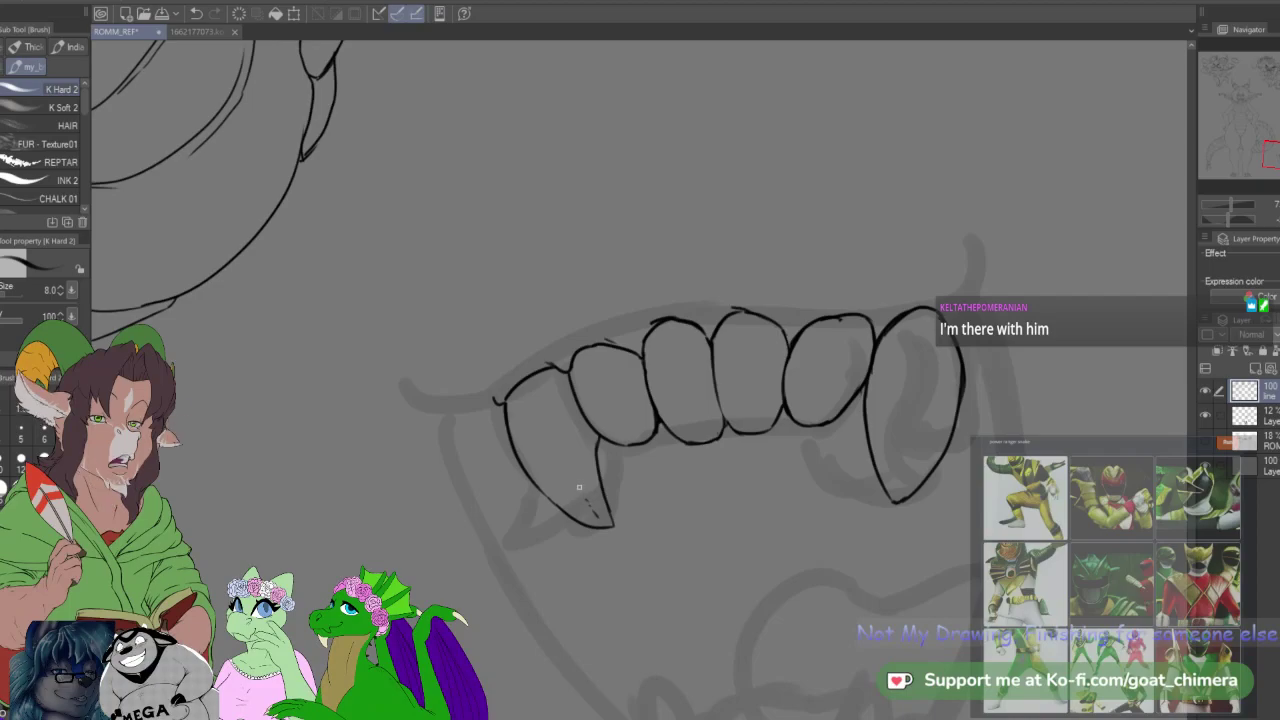
Step: Ink the upper lip as a peaked curve spanning both mouth corners, and add the curved cheek lines running down from each end
{"action": "mouse_move", "coordinate": [1268, 155]}
{"action": "left_mouse_down"}
{"action": "mouse_move", "coordinate": [1270, 98]}
{"action": "mouse_move", "coordinate": [1254, 103]}
{"action": "mouse_move", "coordinate": [1278, 135]}
{"action": "mouse_move", "coordinate": [1270, 154]}
{"action": "left_mouse_up"}
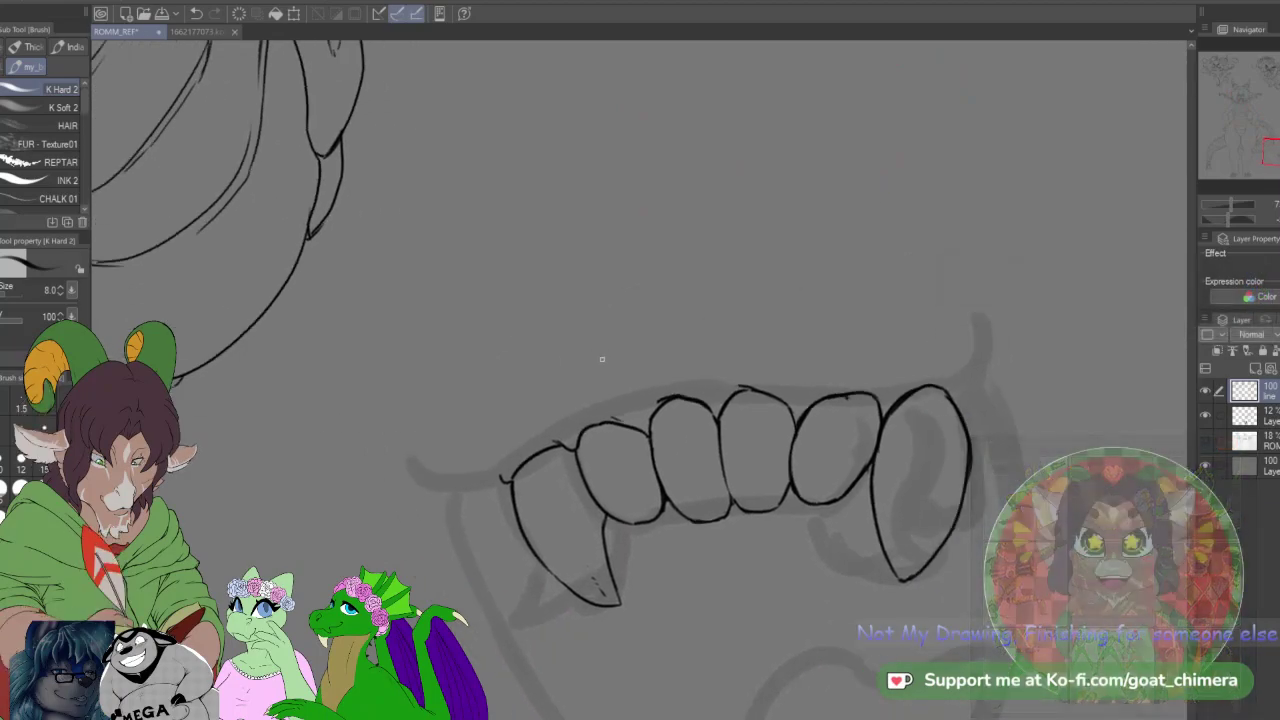
{"action": "mouse_move", "coordinate": [626, 350]}
{"action": "left_mouse_down"}
{"action": "mouse_move", "coordinate": [594, 404]}
{"action": "mouse_move", "coordinate": [506, 462]}
{"action": "mouse_move", "coordinate": [460, 467]}
{"action": "mouse_move", "coordinate": [414, 421]}
{"action": "mouse_move", "coordinate": [487, 598]}
{"action": "left_mouse_up"}
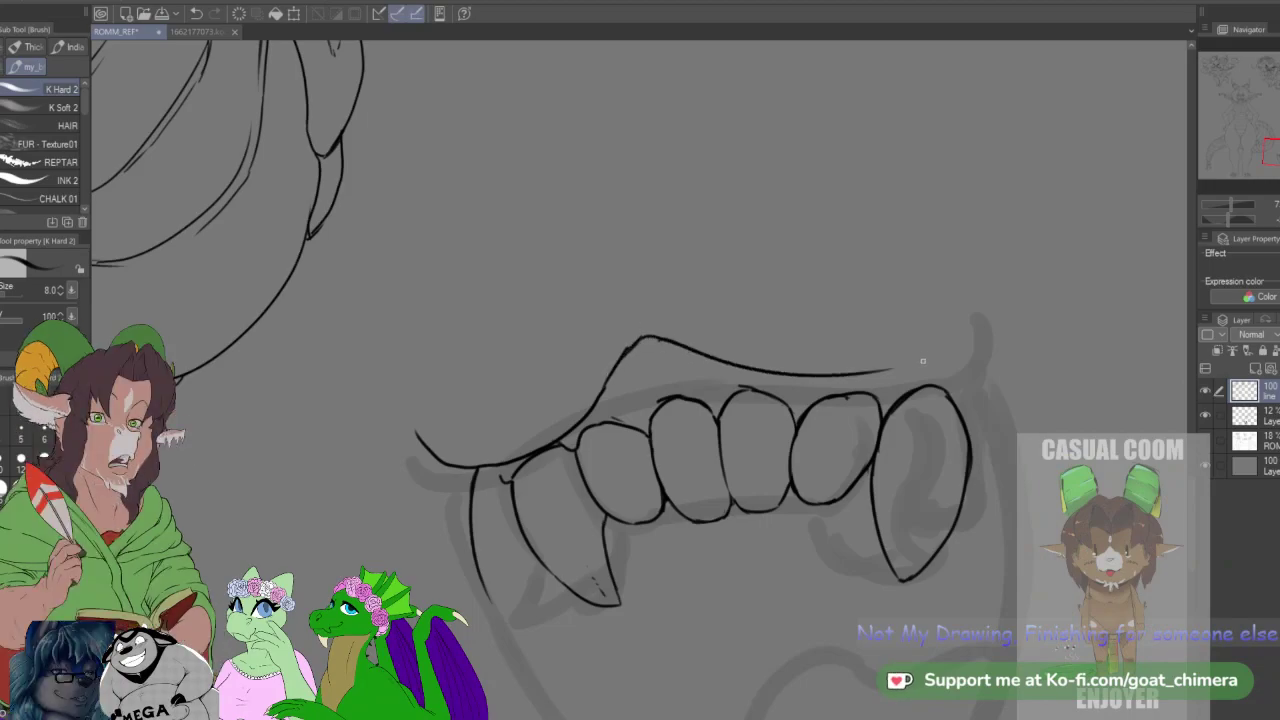
{"action": "left_click_drag", "start_coordinate": [917, 369], "coordinate": [1016, 289]}
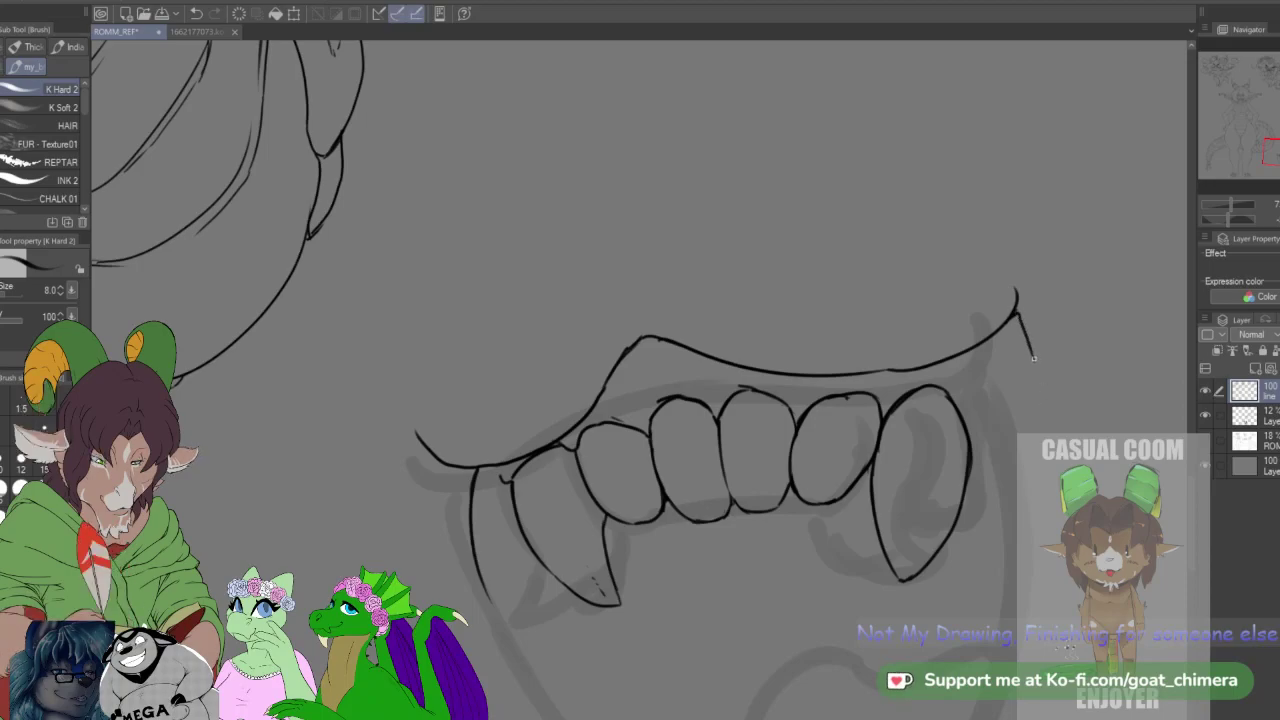
{"action": "left_click_drag", "start_coordinate": [1041, 603], "coordinate": [891, 457]}
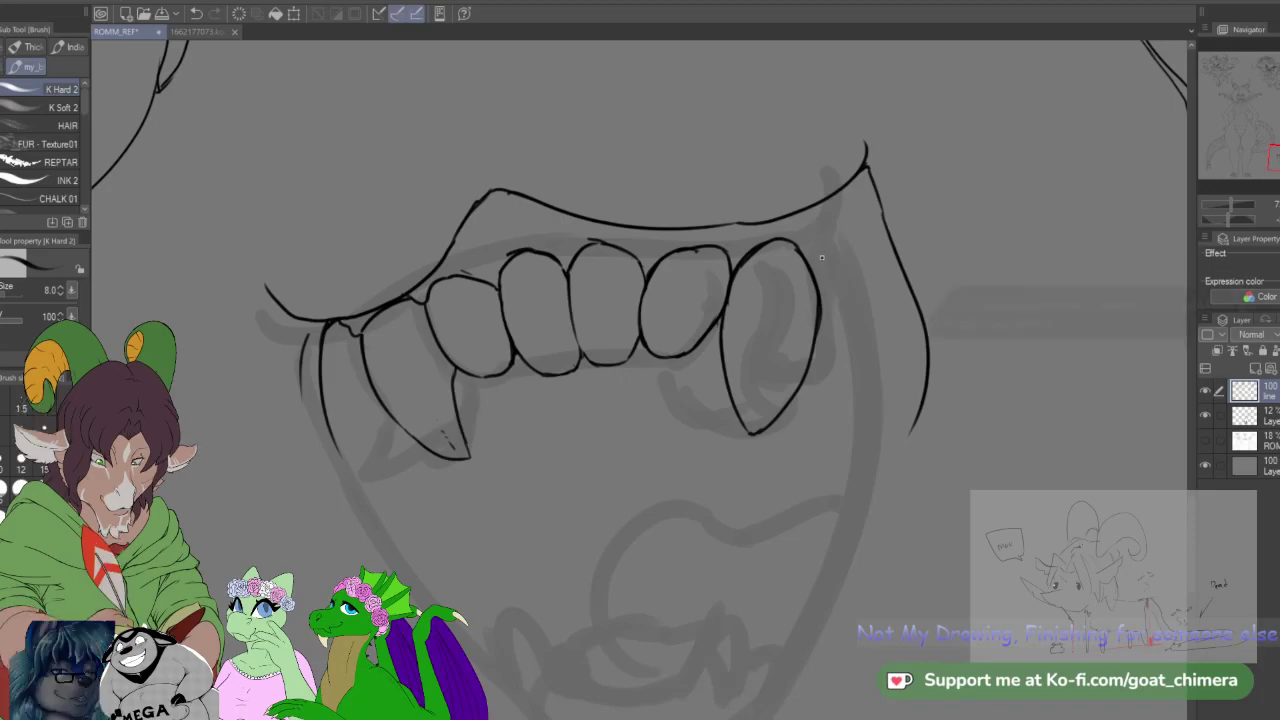
Step: Ink a small crease inside the right mouth corner and V-shaped gum marks between the lip line and the upper teeth
{"action": "left_click_drag", "start_coordinate": [829, 207], "coordinate": [817, 242]}
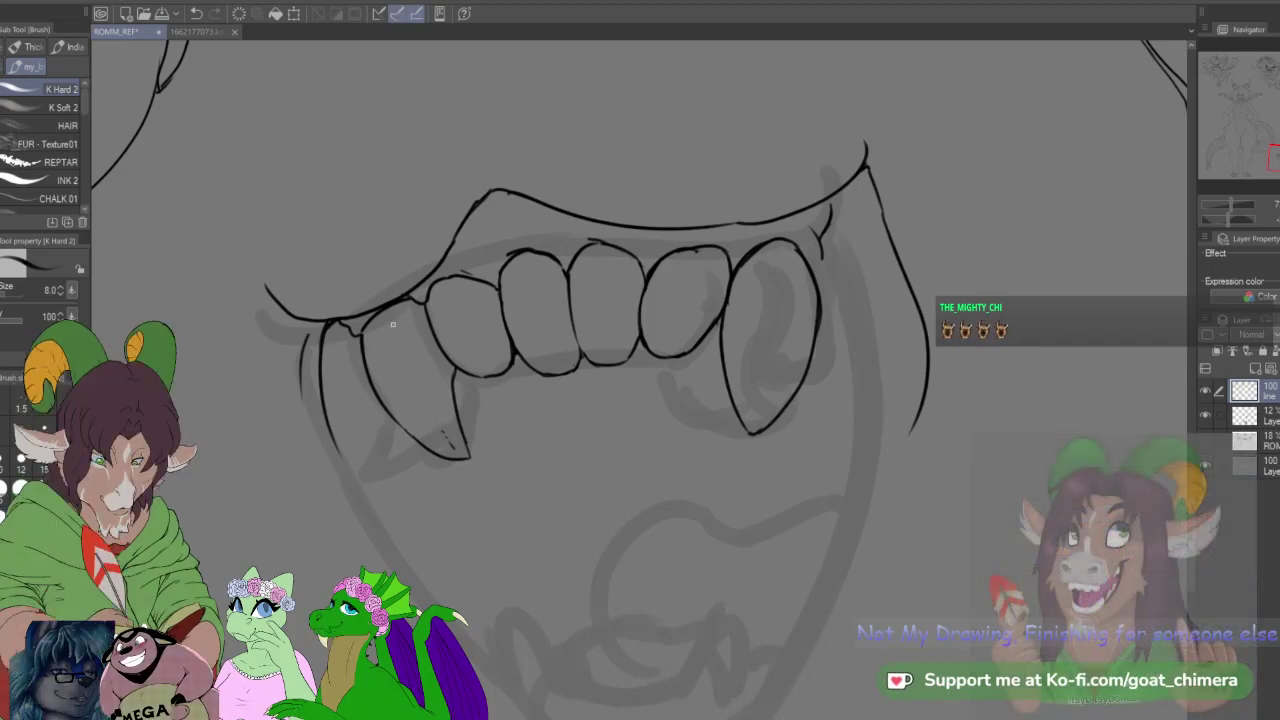
{"action": "scroll", "coordinate": [397, 325], "scroll_direction": "up", "scroll_amount": 2}
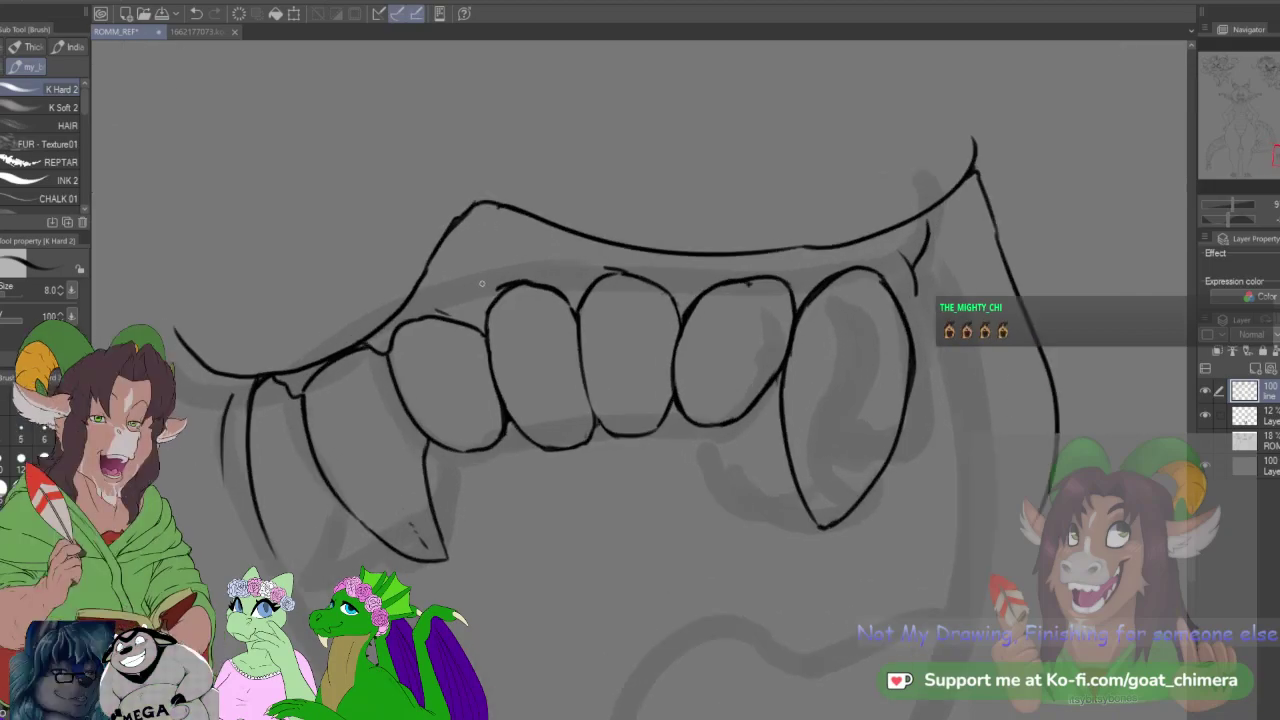
{"action": "left_click_drag", "start_coordinate": [500, 268], "coordinate": [474, 306]}
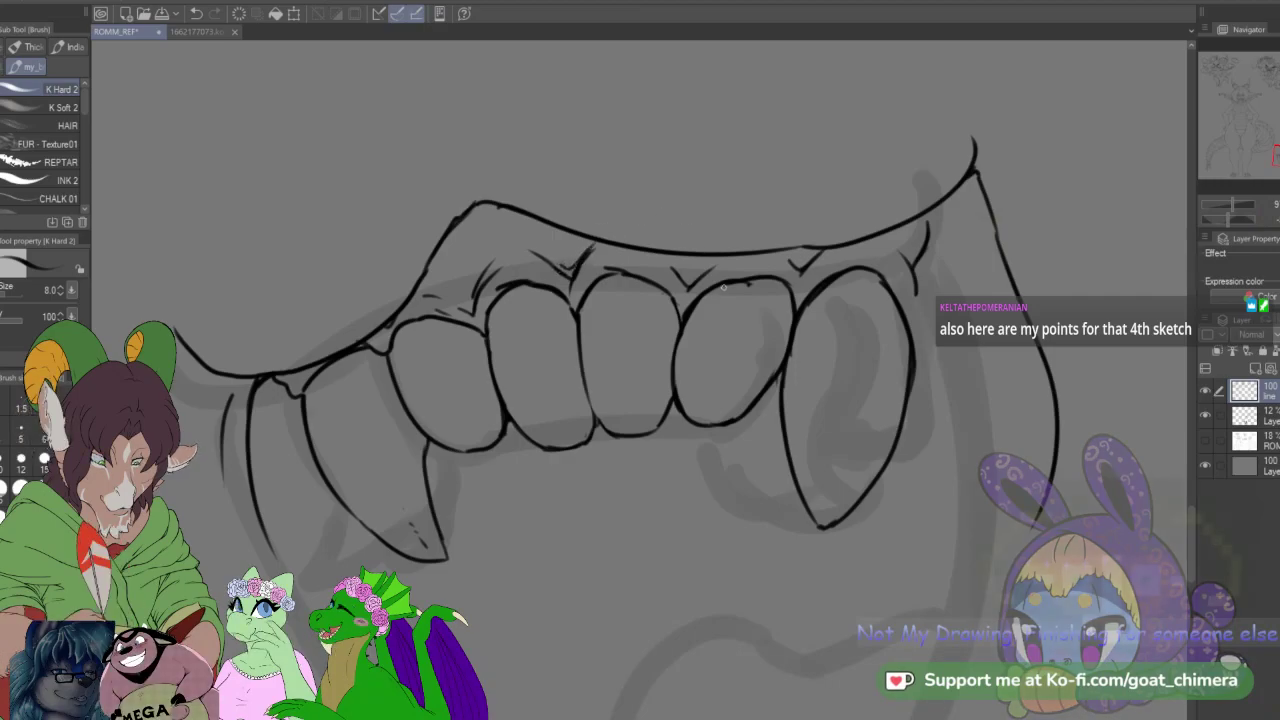
{"action": "scroll", "coordinate": [740, 235], "scroll_direction": "down", "scroll_amount": 2}
{"action": "scroll", "coordinate": [819, 248], "scroll_direction": "down", "scroll_amount": 2}
{"action": "scroll", "coordinate": [759, 157], "scroll_direction": "up", "scroll_amount": 3}
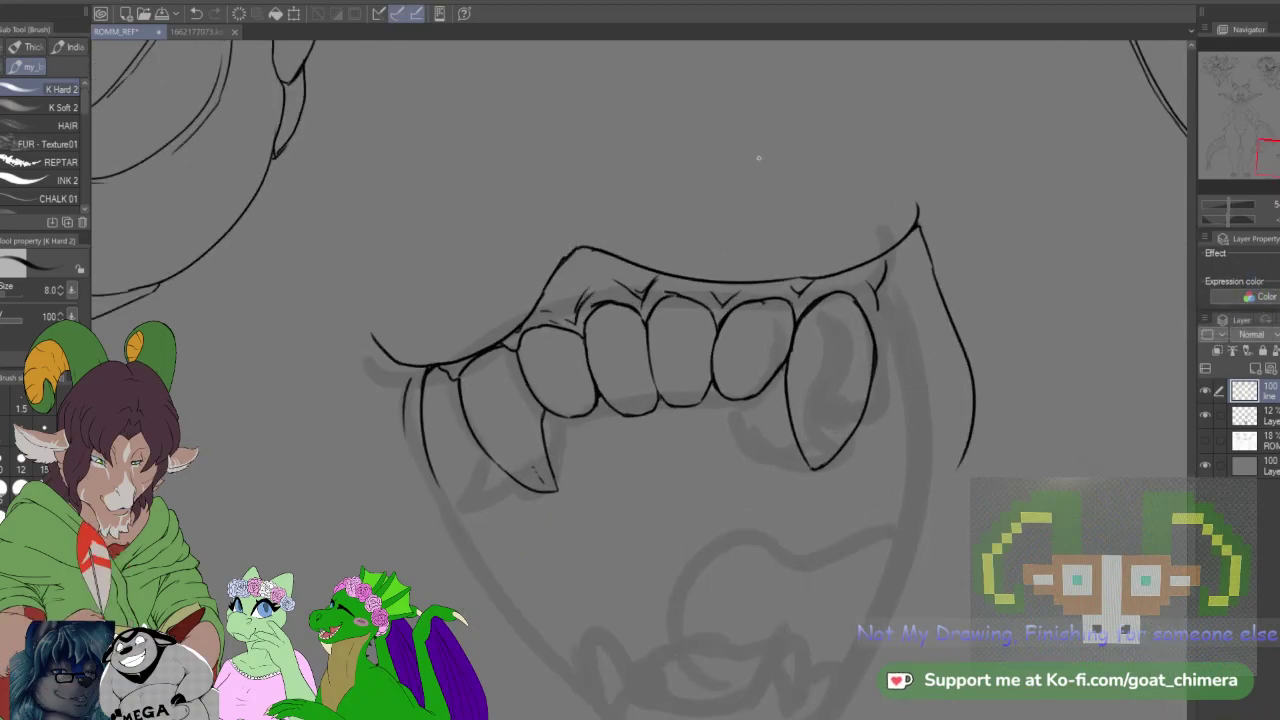
{"action": "scroll", "coordinate": [758, 157], "scroll_direction": "down", "scroll_amount": 2}
{"action": "scroll", "coordinate": [758, 157], "scroll_direction": "down", "scroll_amount": 4}
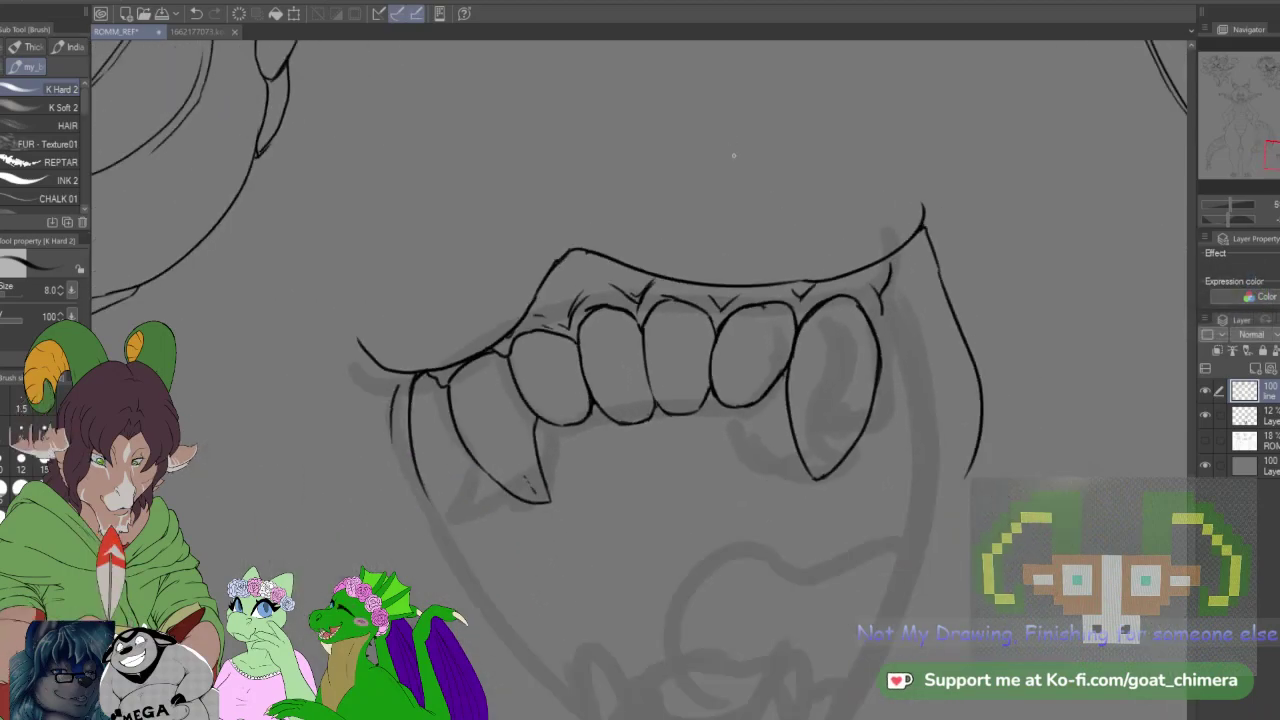
{"action": "scroll", "coordinate": [695, 378], "scroll_direction": "up", "scroll_amount": 1}
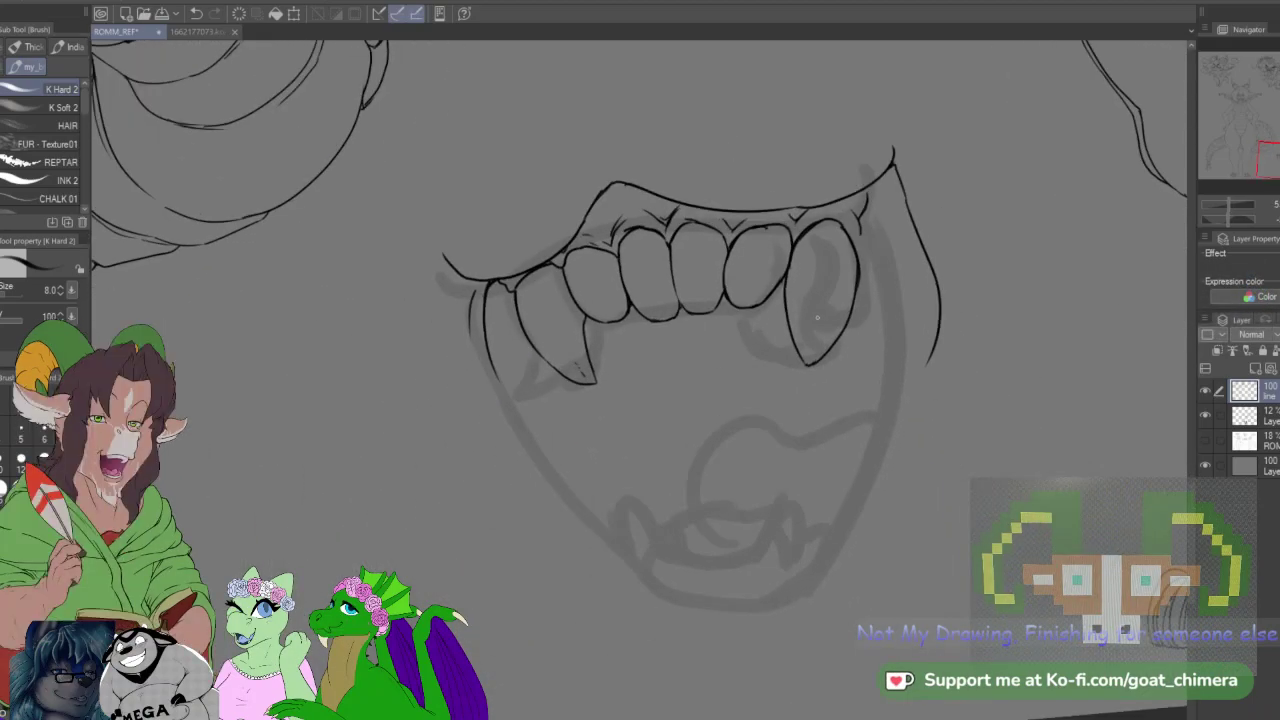
Step: Add thin contour lines inside the right fang and ink three small back teeth beside the left fang
{"action": "scroll", "coordinate": [864, 257], "scroll_direction": "up", "scroll_amount": 3}
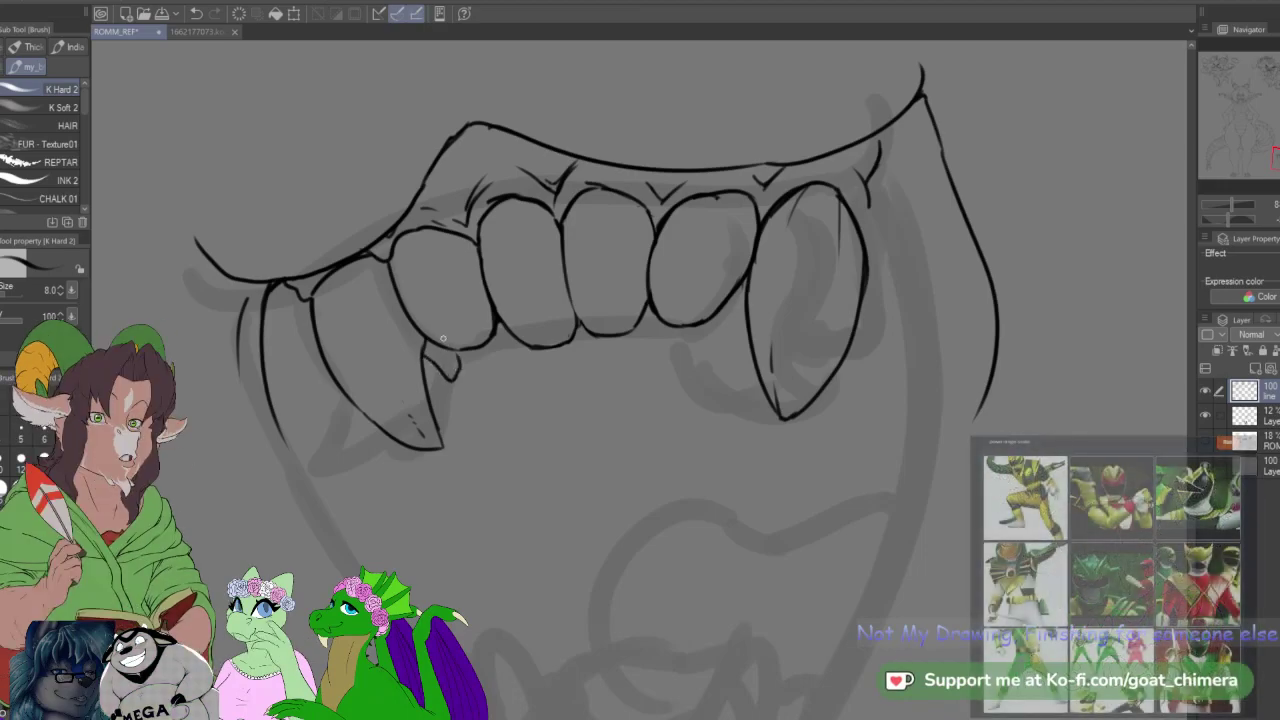
{"action": "left_click_drag", "start_coordinate": [481, 372], "coordinate": [487, 392]}
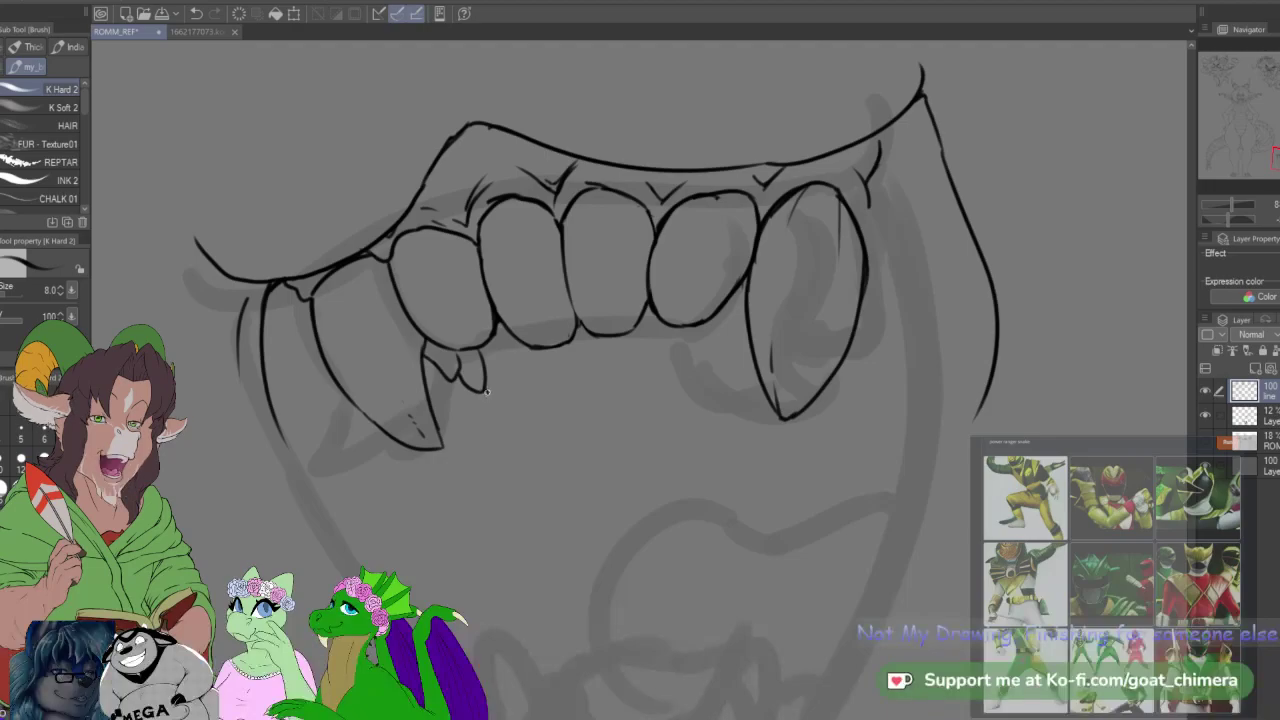
{"action": "left_click_drag", "start_coordinate": [482, 352], "coordinate": [489, 378]}
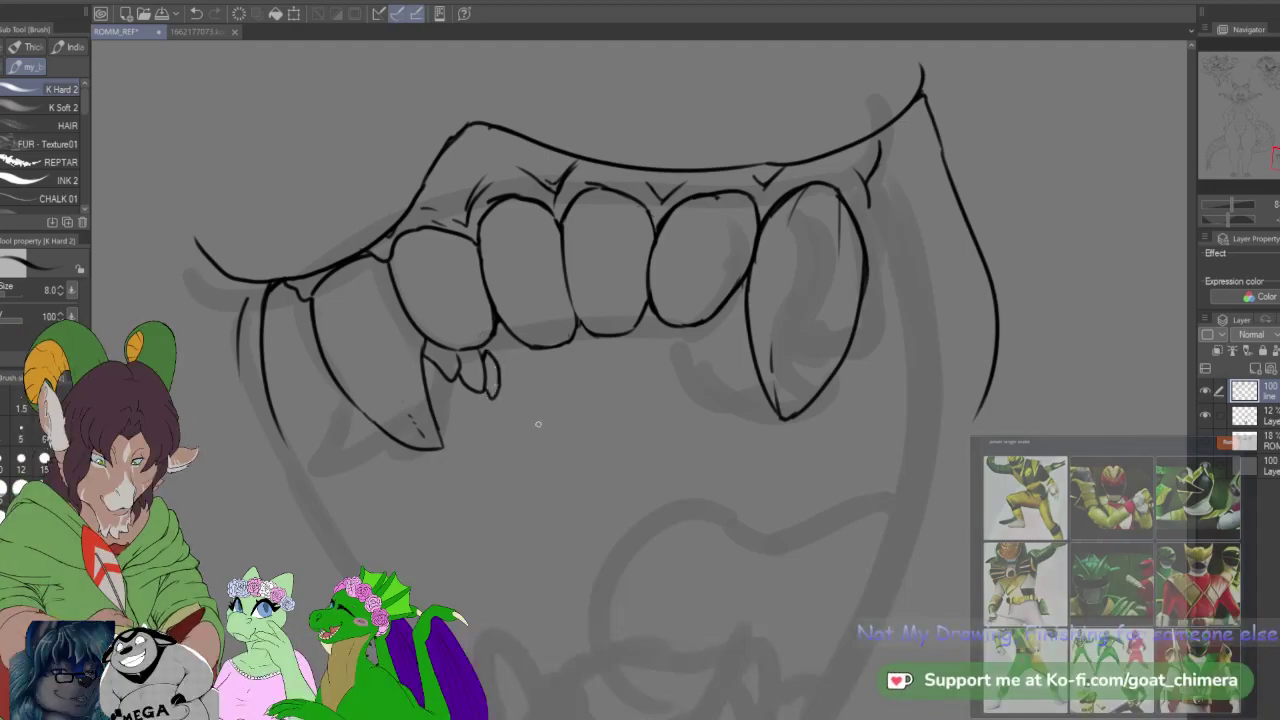
{"action": "scroll", "coordinate": [538, 424], "scroll_direction": "down", "scroll_amount": 4}
{"action": "scroll", "coordinate": [538, 420], "scroll_direction": "up", "scroll_amount": 3}
{"action": "scroll", "coordinate": [622, 390], "scroll_direction": "down", "scroll_amount": 2}
{"action": "scroll", "coordinate": [430, 376], "scroll_direction": "up", "scroll_amount": 4}
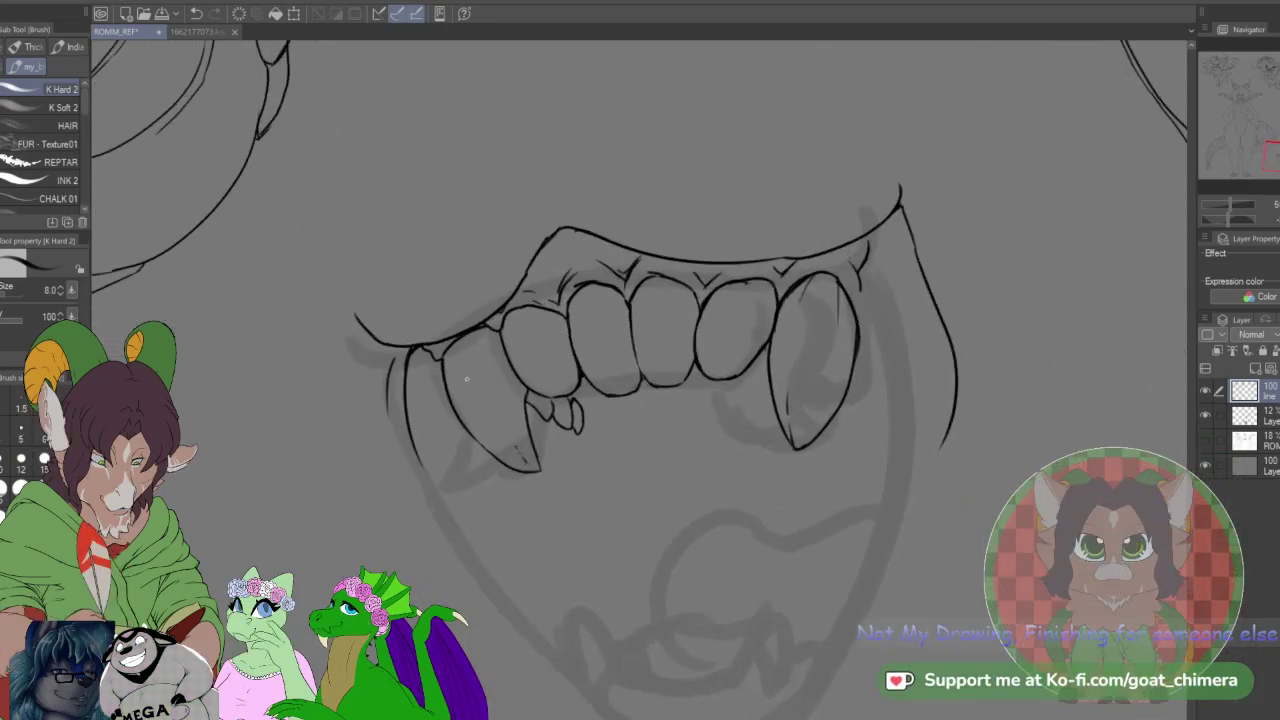
{"action": "scroll", "coordinate": [584, 433], "scroll_direction": "down", "scroll_amount": 2}
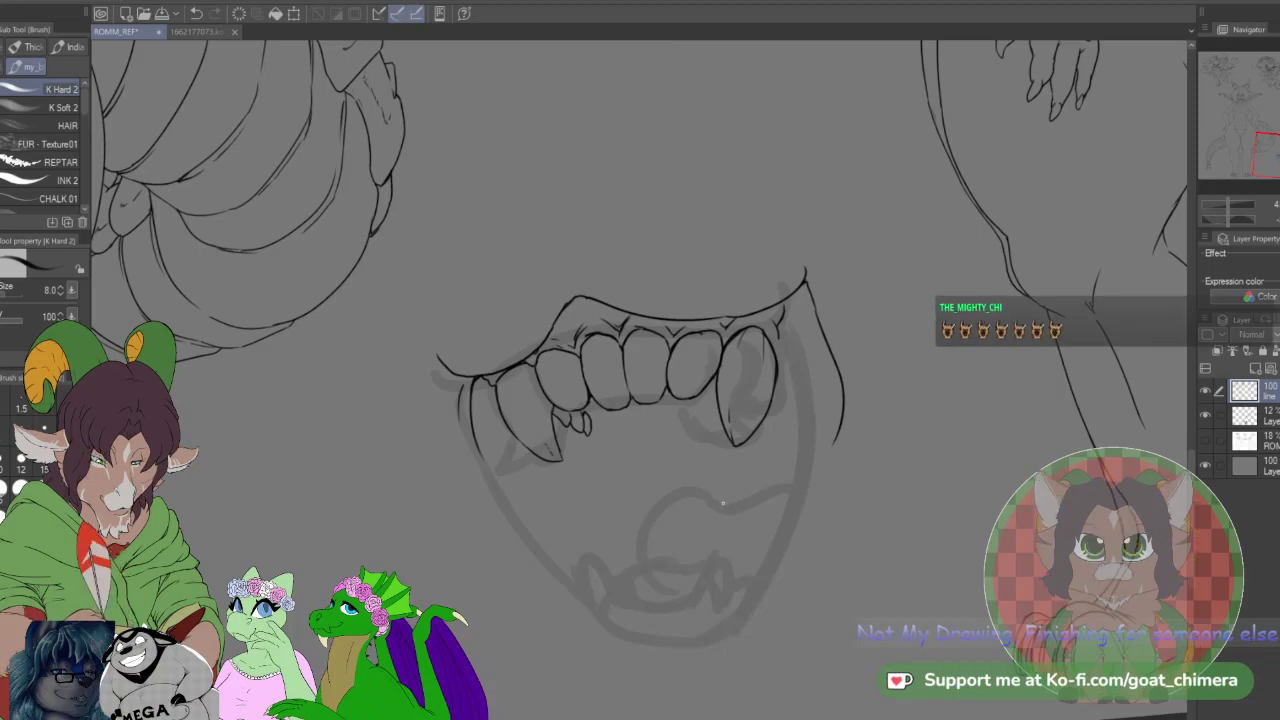
Step: Ink the jagged lower edges of the small back teeth beside the left fang and clean up the outermost one with the eraser
{"action": "scroll", "coordinate": [722, 503], "scroll_direction": "up", "scroll_amount": 1}
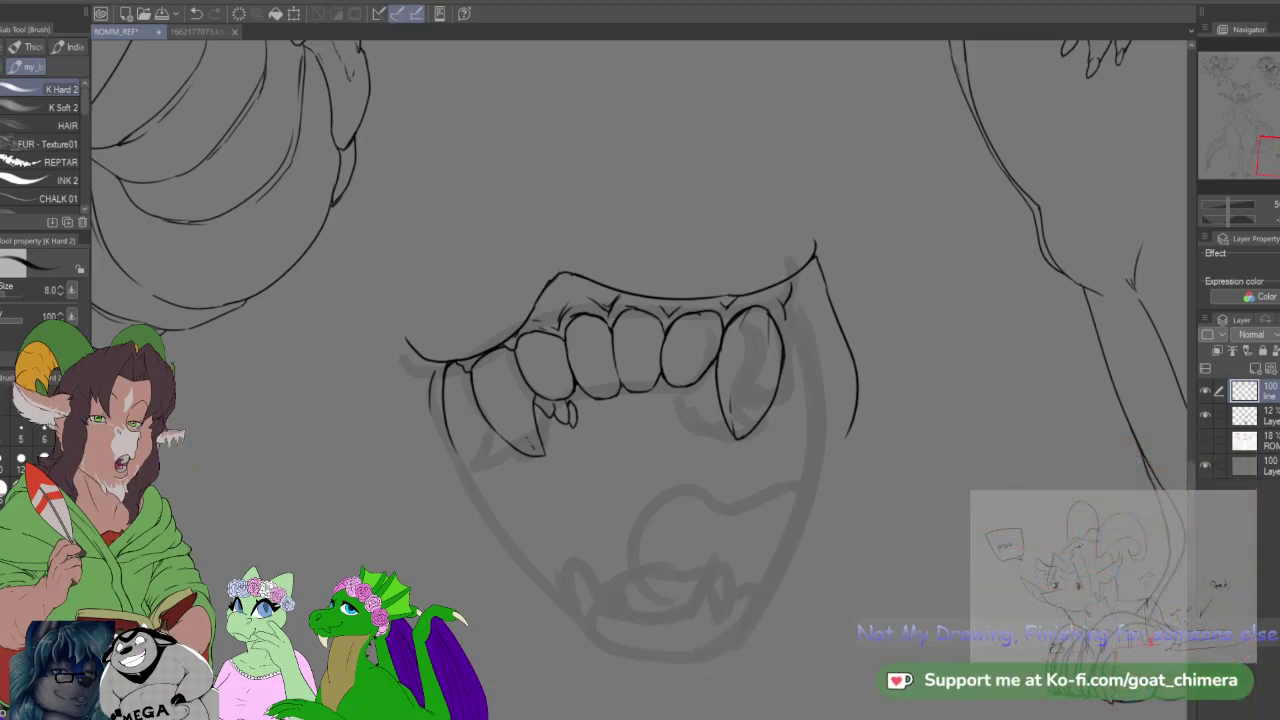
{"action": "scroll", "coordinate": [853, 382], "scroll_direction": "down", "scroll_amount": 2}
{"action": "scroll", "coordinate": [598, 424], "scroll_direction": "up", "scroll_amount": 4}
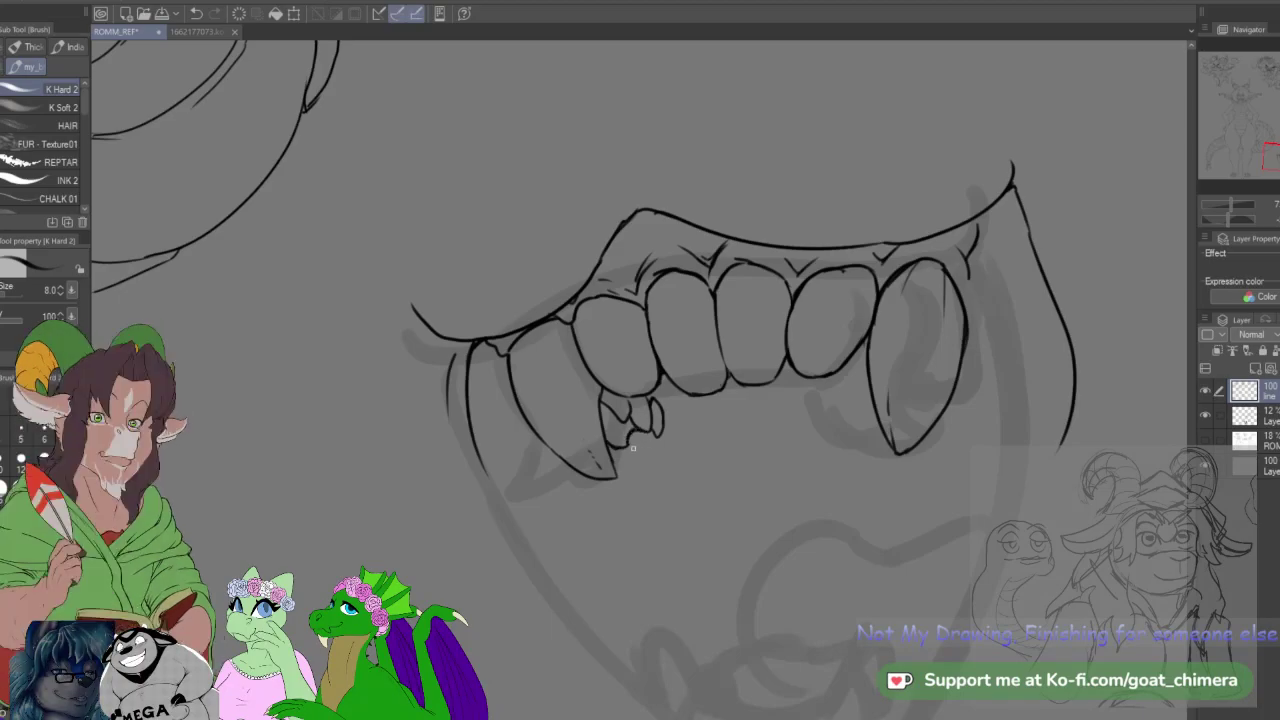
{"action": "left_click_drag", "start_coordinate": [628, 455], "coordinate": [656, 442]}
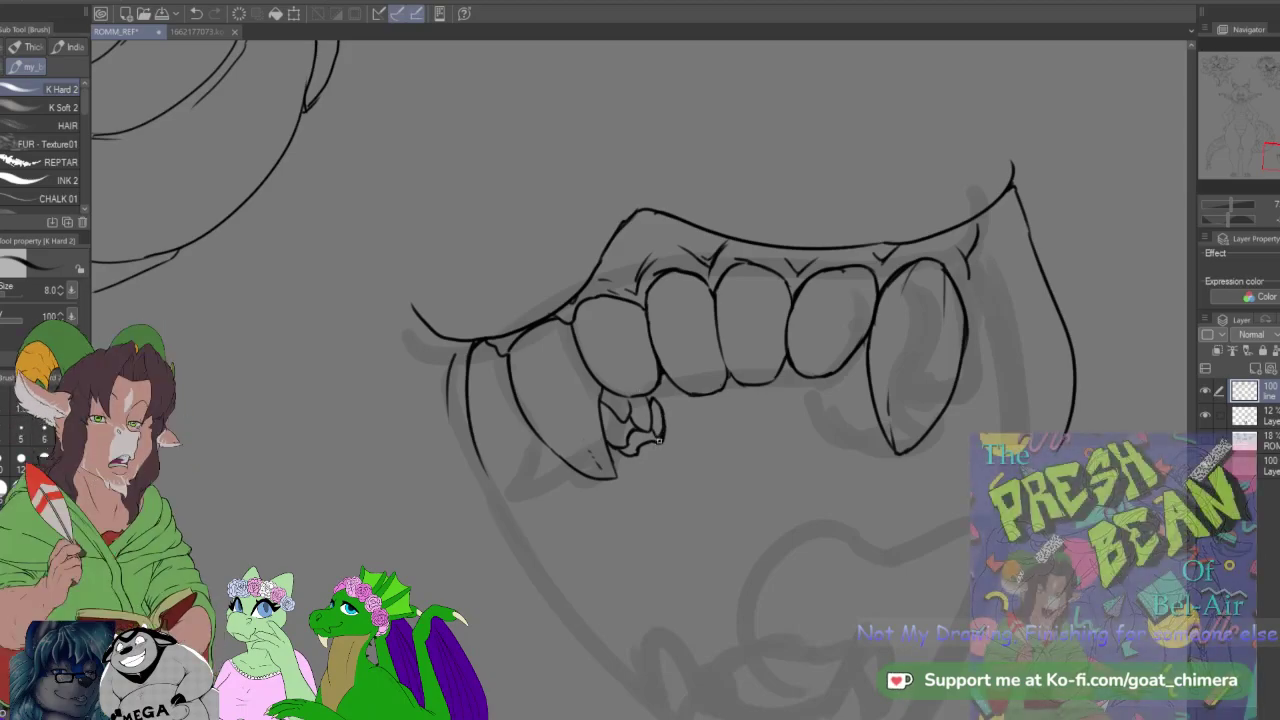
{"action": "key", "text": "e"}
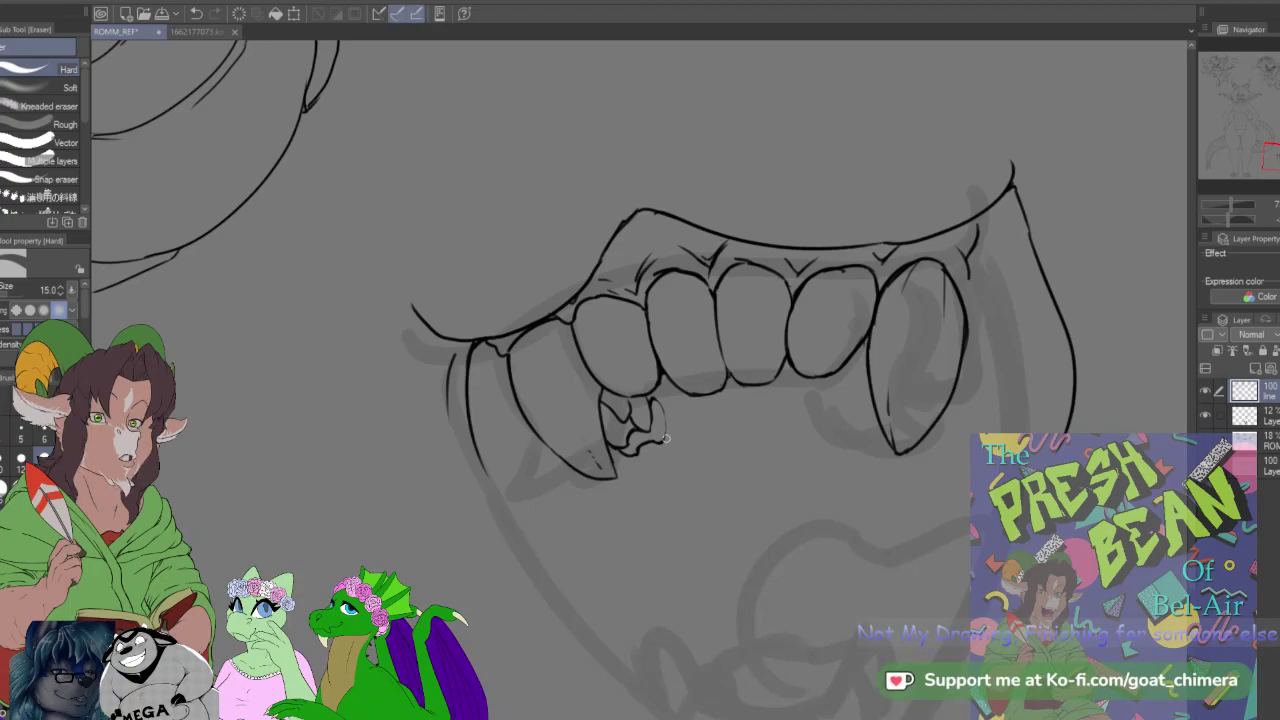
{"action": "key", "text": "b"}
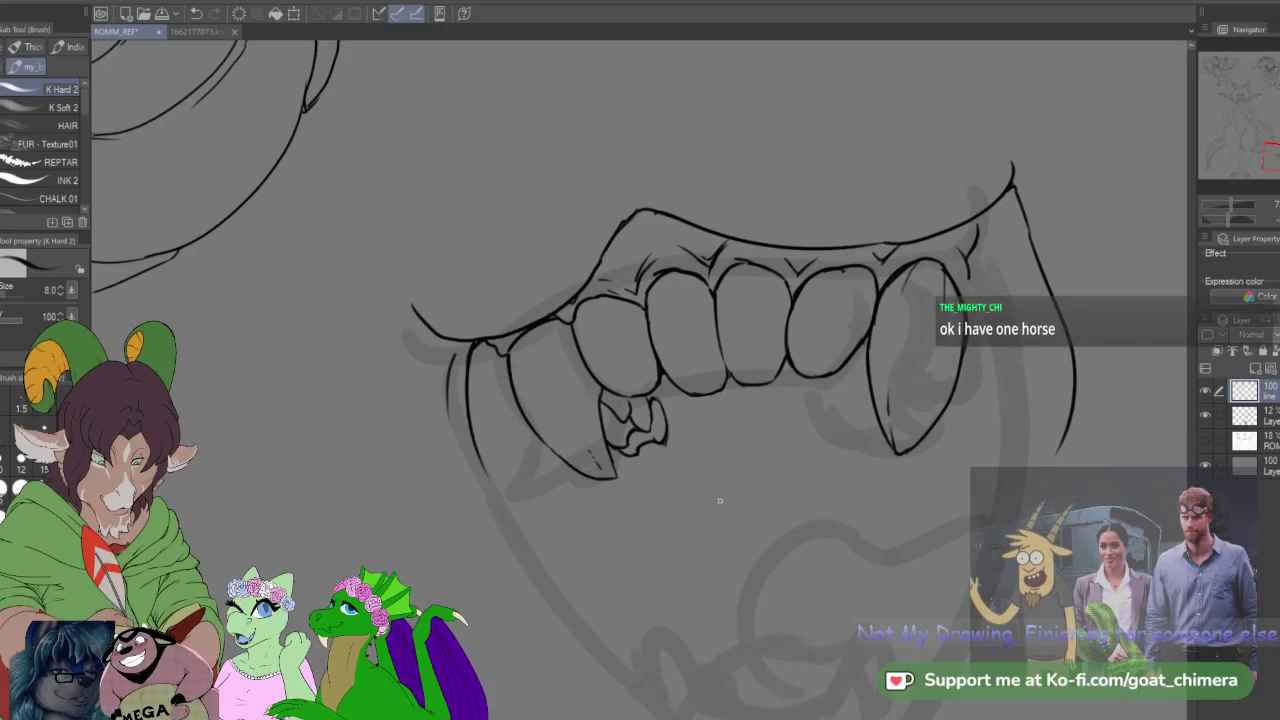
Step: Ink a small oval back tooth against the right fang's outer edge, with a second tooth overlapping behind and below it
{"action": "scroll", "coordinate": [720, 500], "scroll_direction": "down", "scroll_amount": 2}
{"action": "scroll", "coordinate": [780, 495], "scroll_direction": "down", "scroll_amount": 2}
{"action": "scroll", "coordinate": [826, 514], "scroll_direction": "up", "scroll_amount": 2}
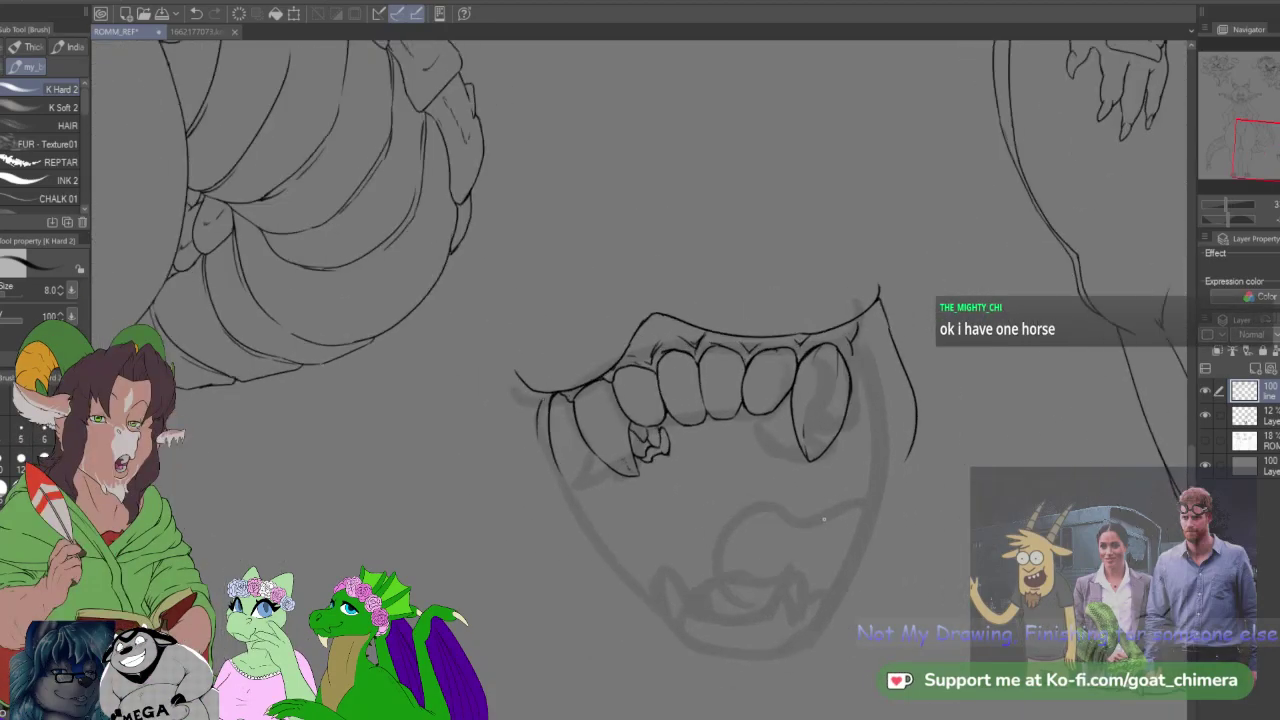
{"action": "scroll", "coordinate": [905, 425], "scroll_direction": "up", "scroll_amount": 2}
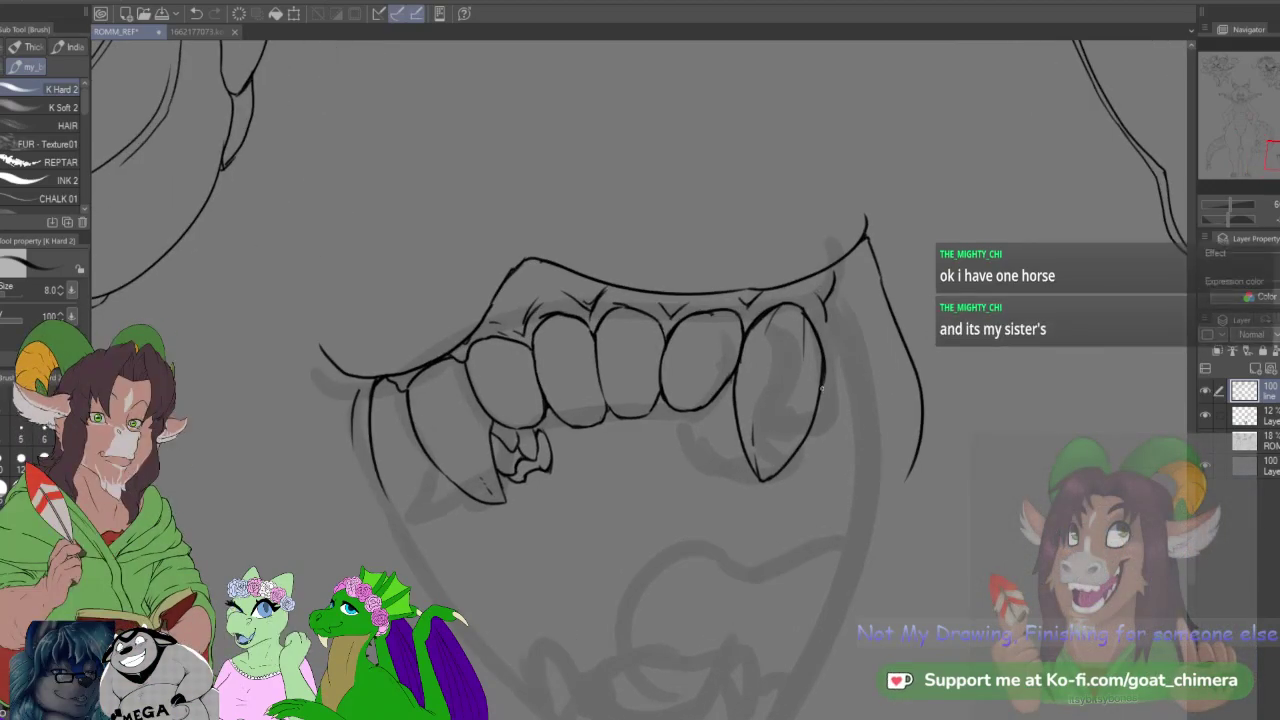
{"action": "left_click_drag", "start_coordinate": [846, 352], "coordinate": [842, 406]}
{"action": "left_click_drag", "start_coordinate": [826, 352], "coordinate": [844, 400]}
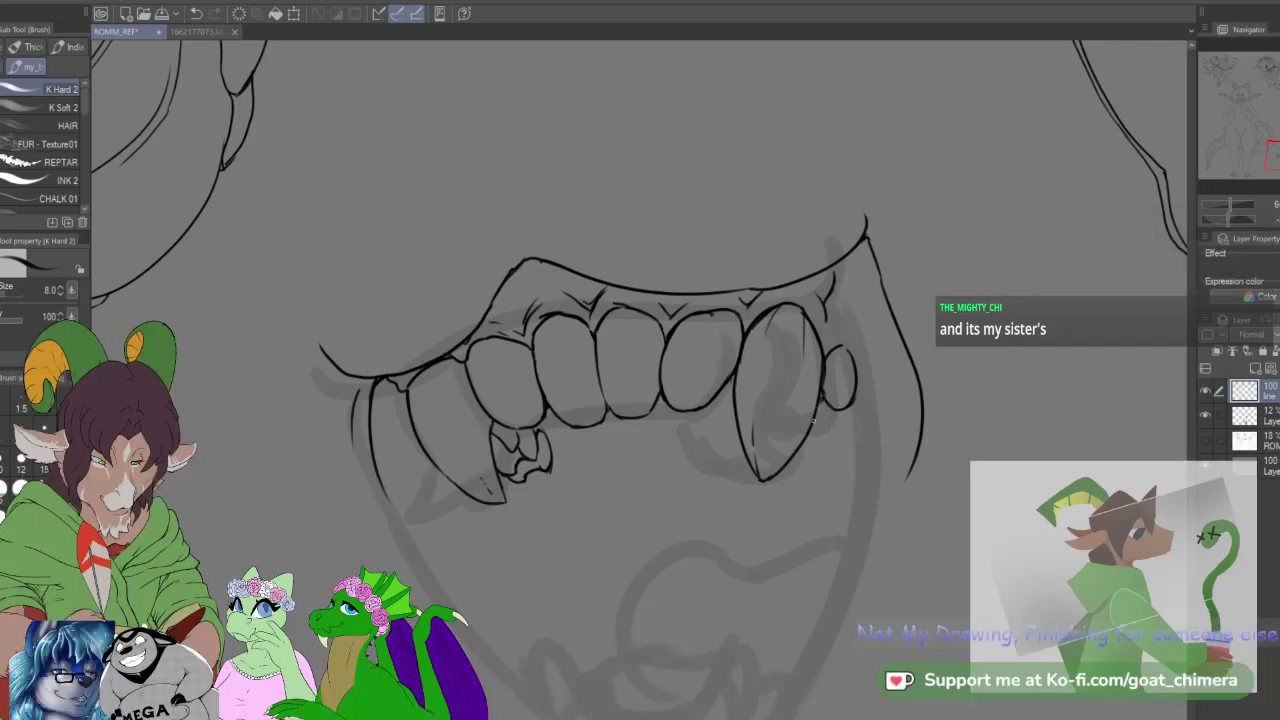
{"action": "left_click_drag", "start_coordinate": [828, 418], "coordinate": [858, 428]}
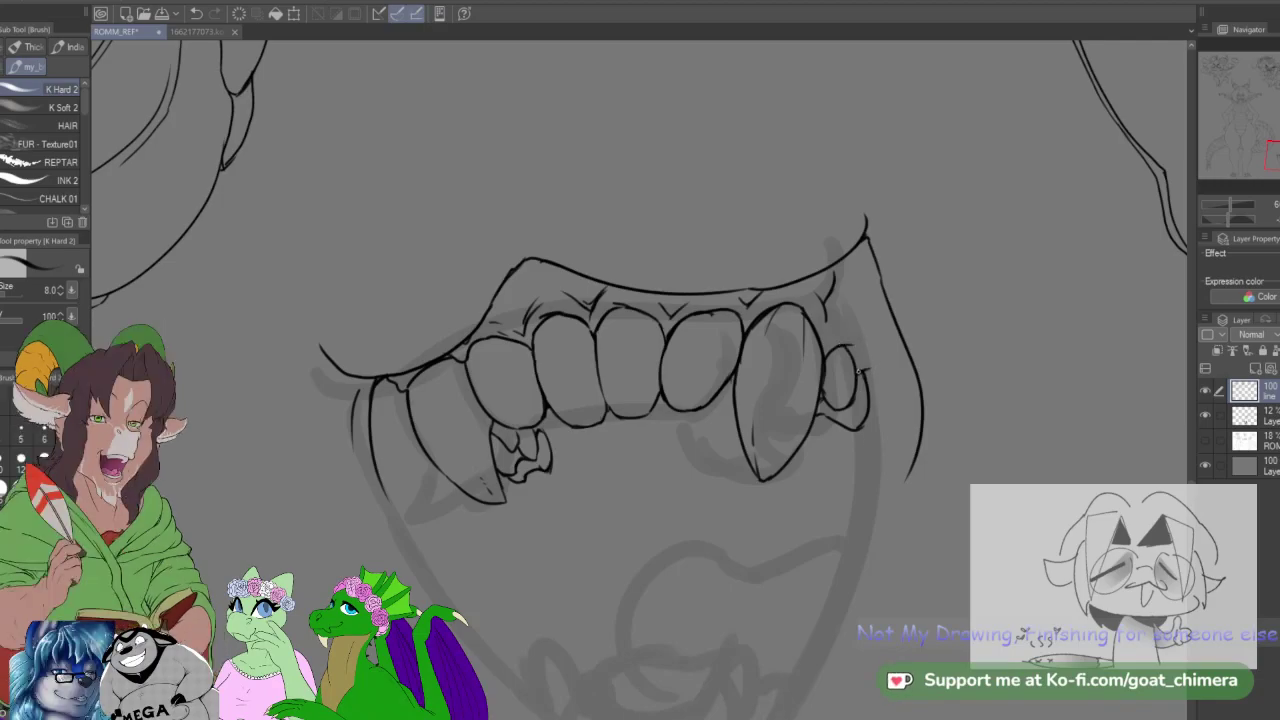
{"action": "scroll", "coordinate": [883, 394], "scroll_direction": "down", "scroll_amount": 1}
{"action": "scroll", "coordinate": [858, 390], "scroll_direction": "up", "scroll_amount": 3}
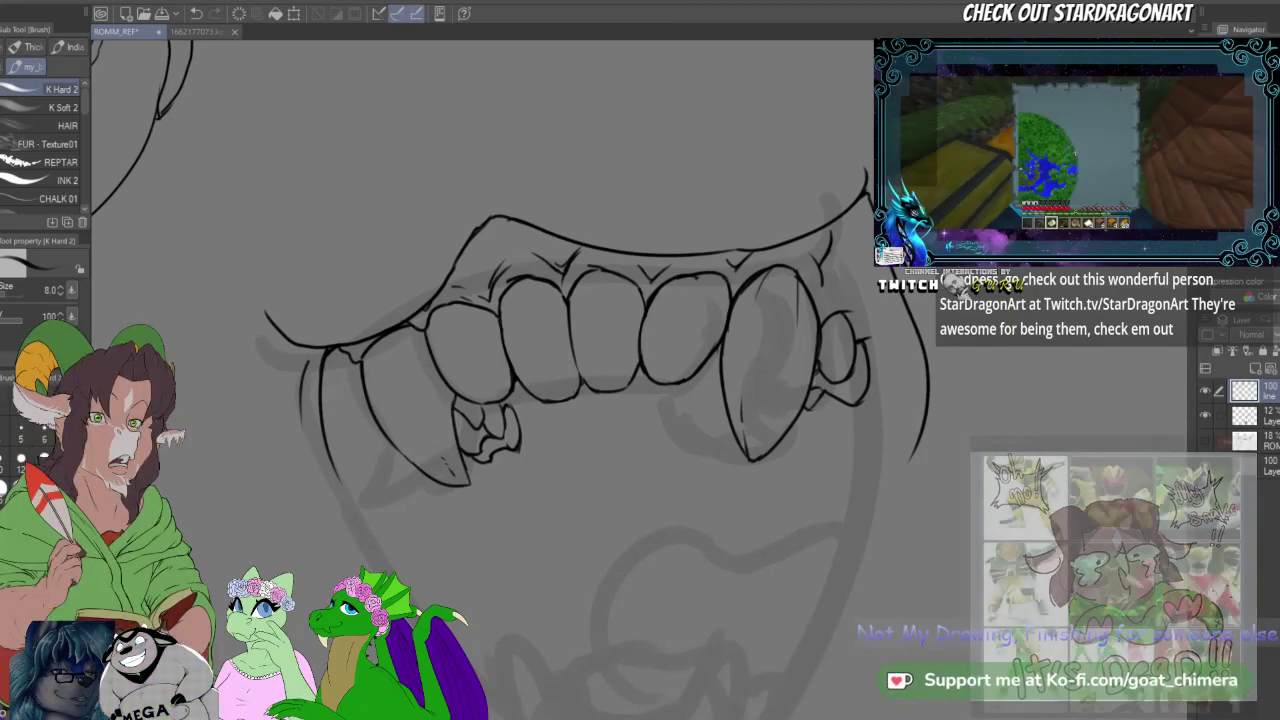
Step: Hide the rough mouth sketch layer and check the inked upper teeth against the whole reference sheet
{"action": "scroll", "coordinate": [833, 577], "scroll_direction": "down", "scroll_amount": 1}
{"action": "scroll", "coordinate": [840, 540], "scroll_direction": "down", "scroll_amount": 6}
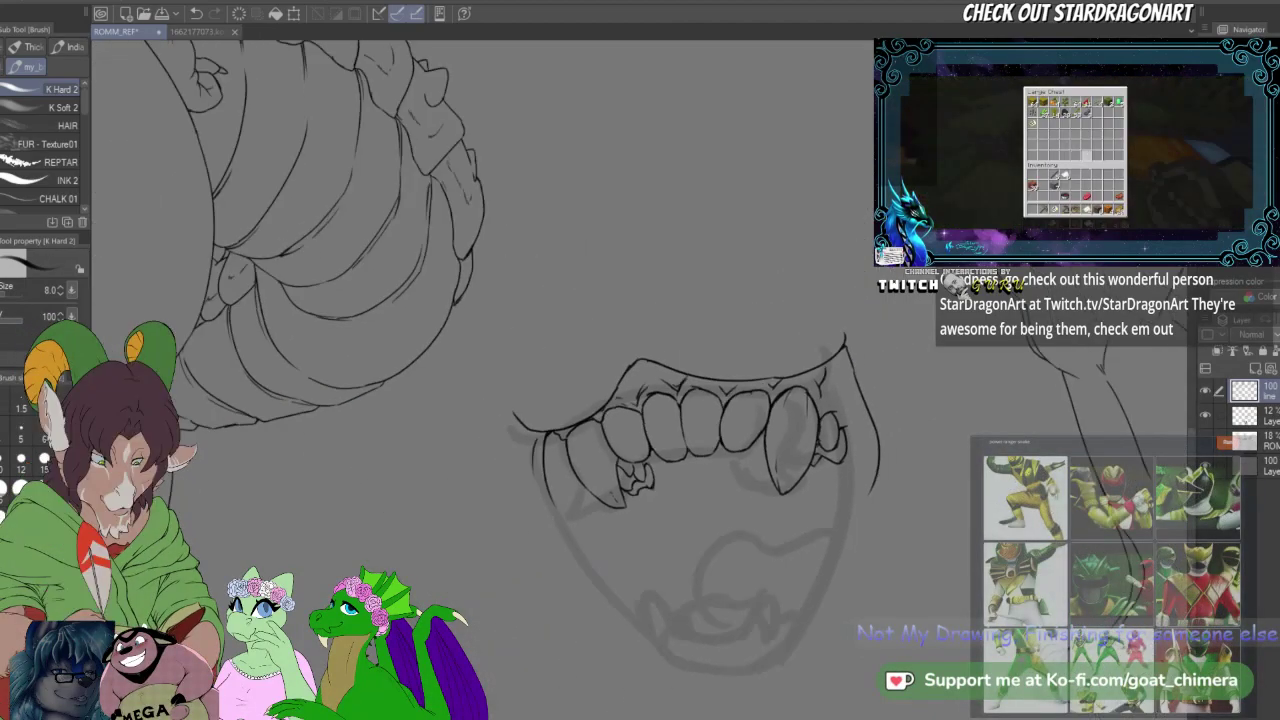
{"action": "mouse_move", "coordinate": [700, 350]}
{"action": "left_mouse_down"}
{"action": "mouse_move", "coordinate": [692, 470]}
{"action": "mouse_move", "coordinate": [540, 554]}
{"action": "left_mouse_up"}
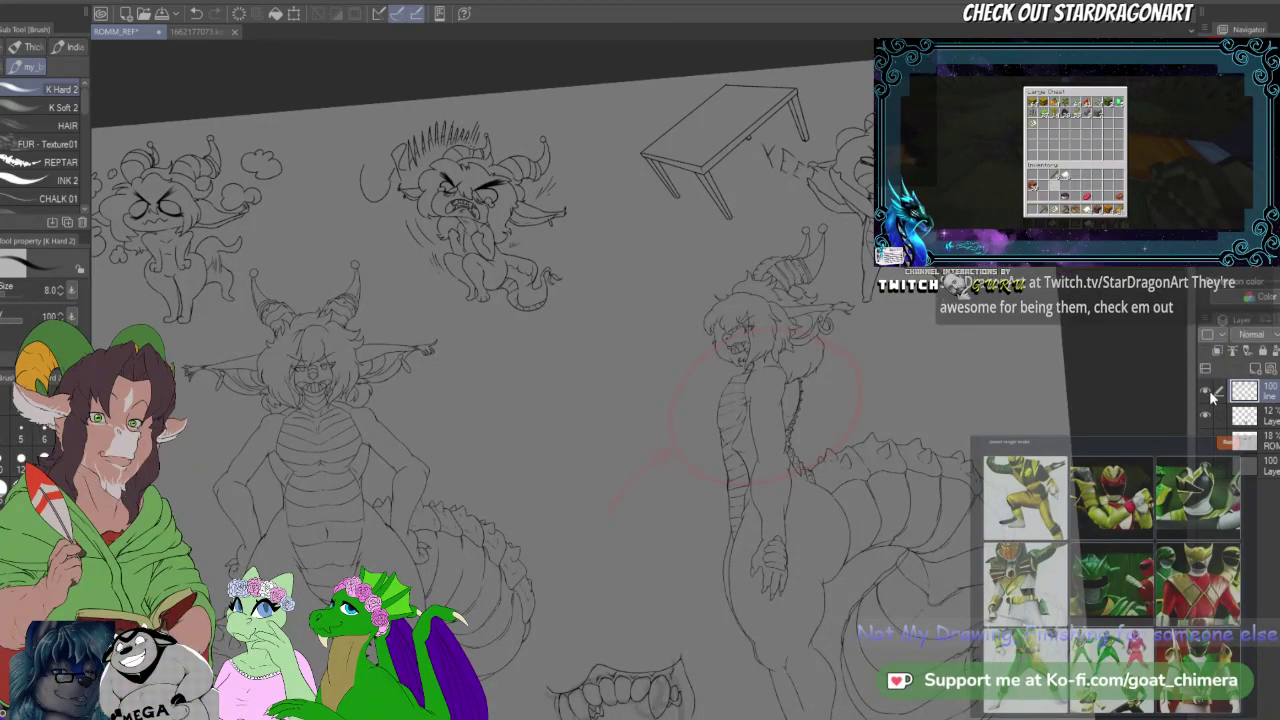
{"action": "scroll", "coordinate": [803, 460], "scroll_direction": "down", "scroll_amount": 5}
{"action": "scroll", "coordinate": [803, 461], "scroll_direction": "up", "scroll_amount": 6}
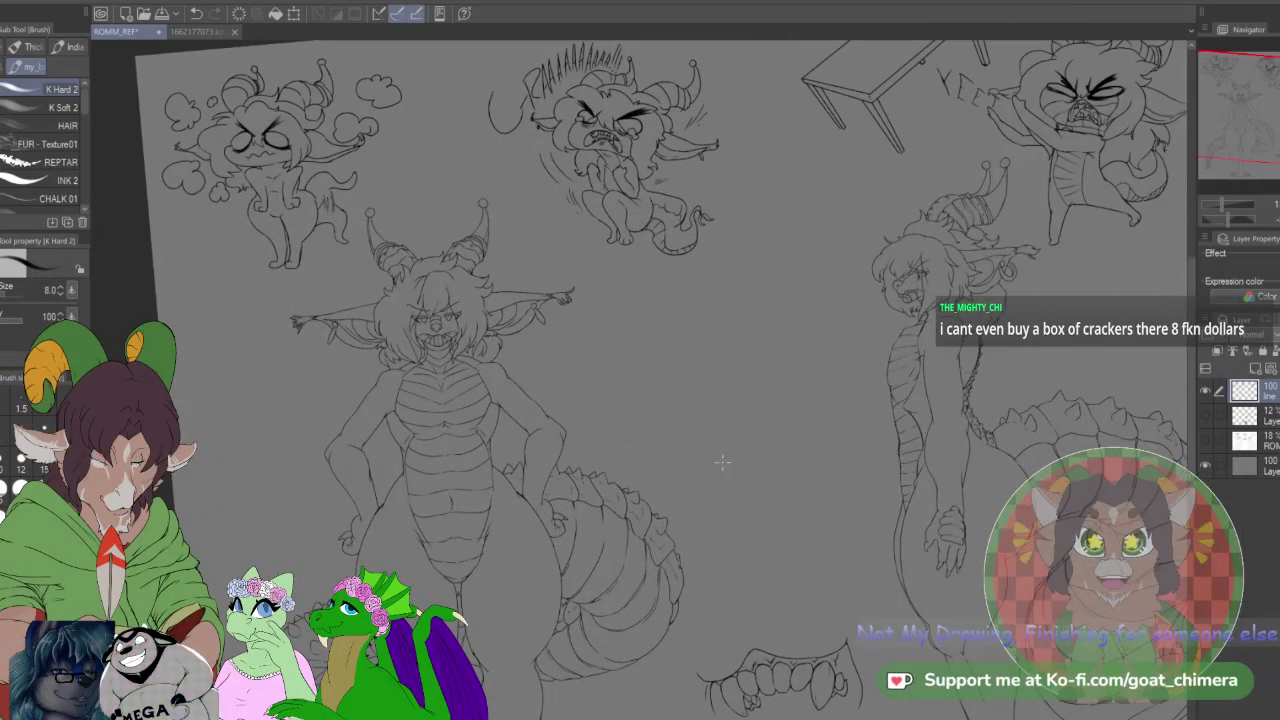
{"action": "scroll", "coordinate": [722, 462], "scroll_direction": "down", "scroll_amount": 2}
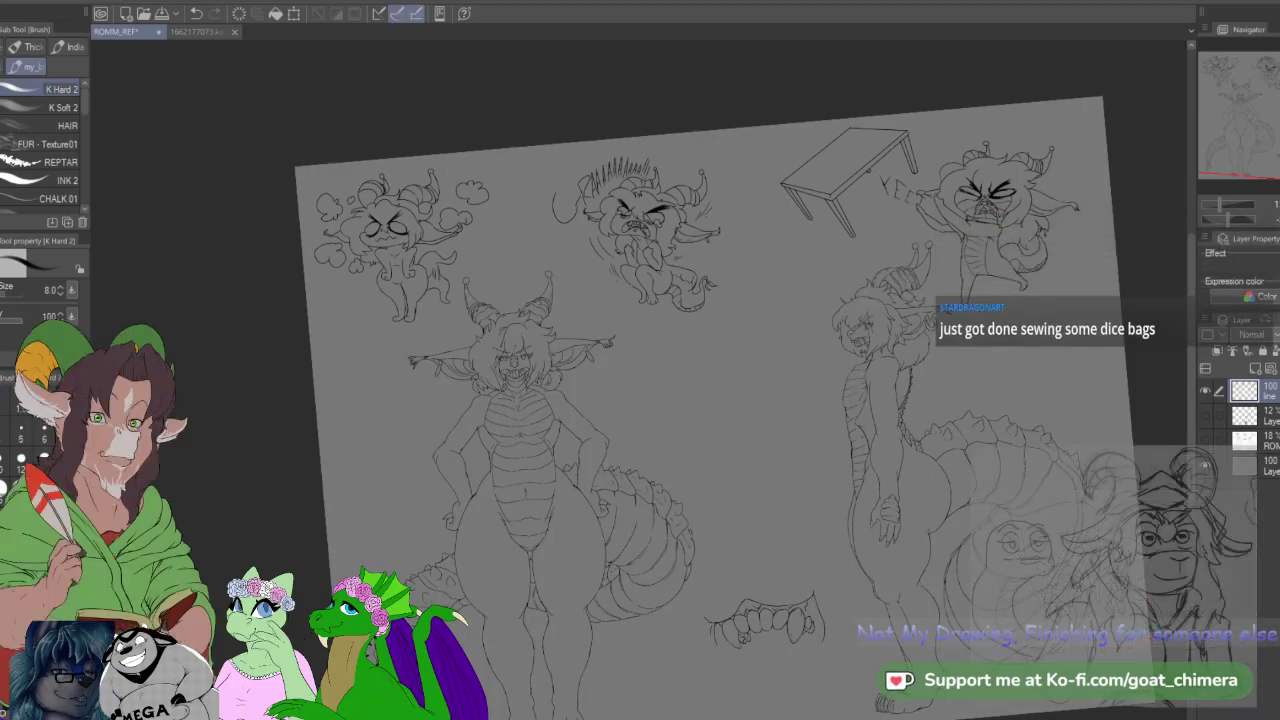
Step: Examine the inked upper teeth alongside the full-body poses and small figures across the reference sheet
{"action": "scroll", "coordinate": [1015, 488], "scroll_direction": "up", "scroll_amount": 1}
{"action": "scroll", "coordinate": [1016, 489], "scroll_direction": "up", "scroll_amount": 2}
{"action": "scroll", "coordinate": [1021, 473], "scroll_direction": "down", "scroll_amount": 2}
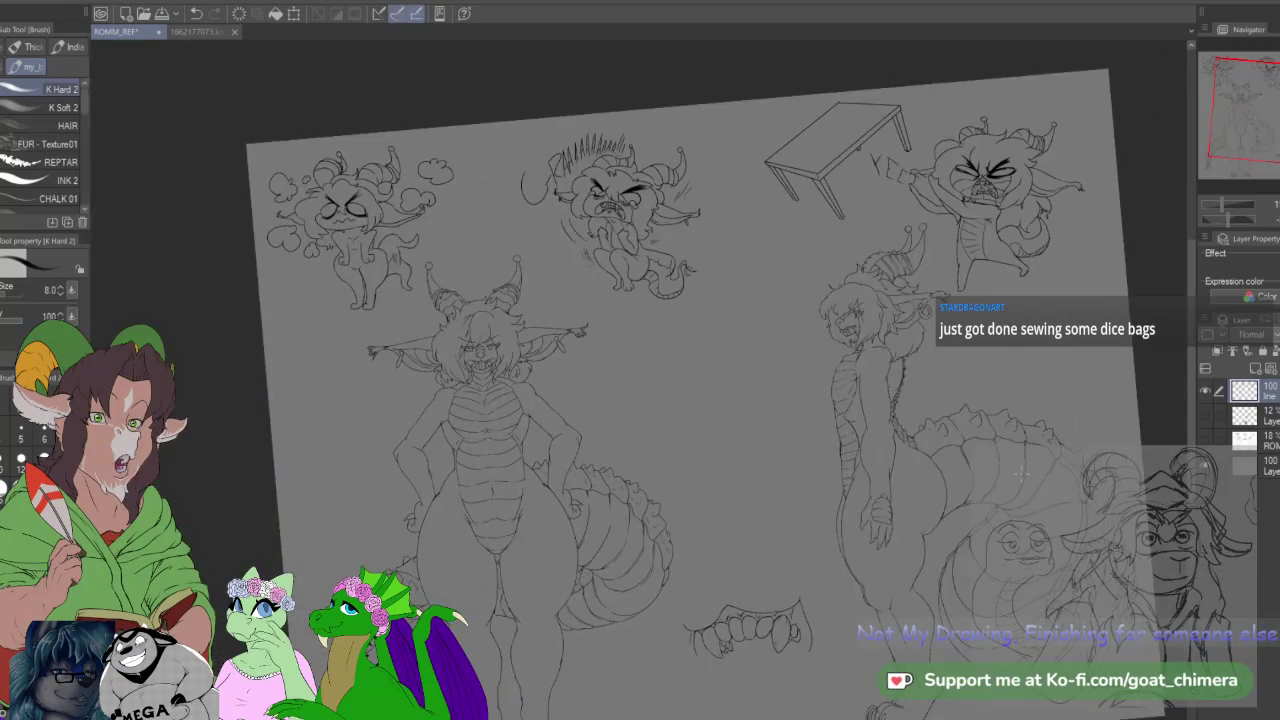
{"action": "scroll", "coordinate": [906, 481], "scroll_direction": "up", "scroll_amount": 2}
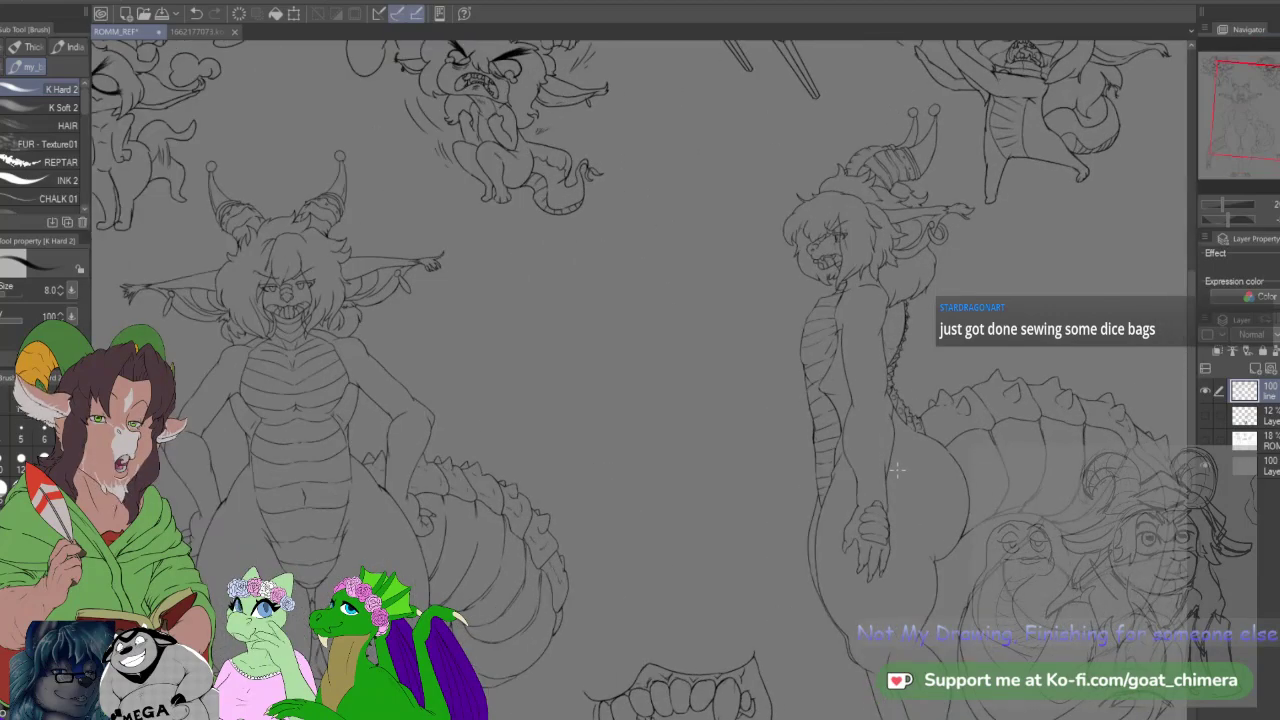
{"action": "scroll", "coordinate": [897, 470], "scroll_direction": "down", "scroll_amount": 3}
{"action": "scroll", "coordinate": [508, 484], "scroll_direction": "up", "scroll_amount": 3}
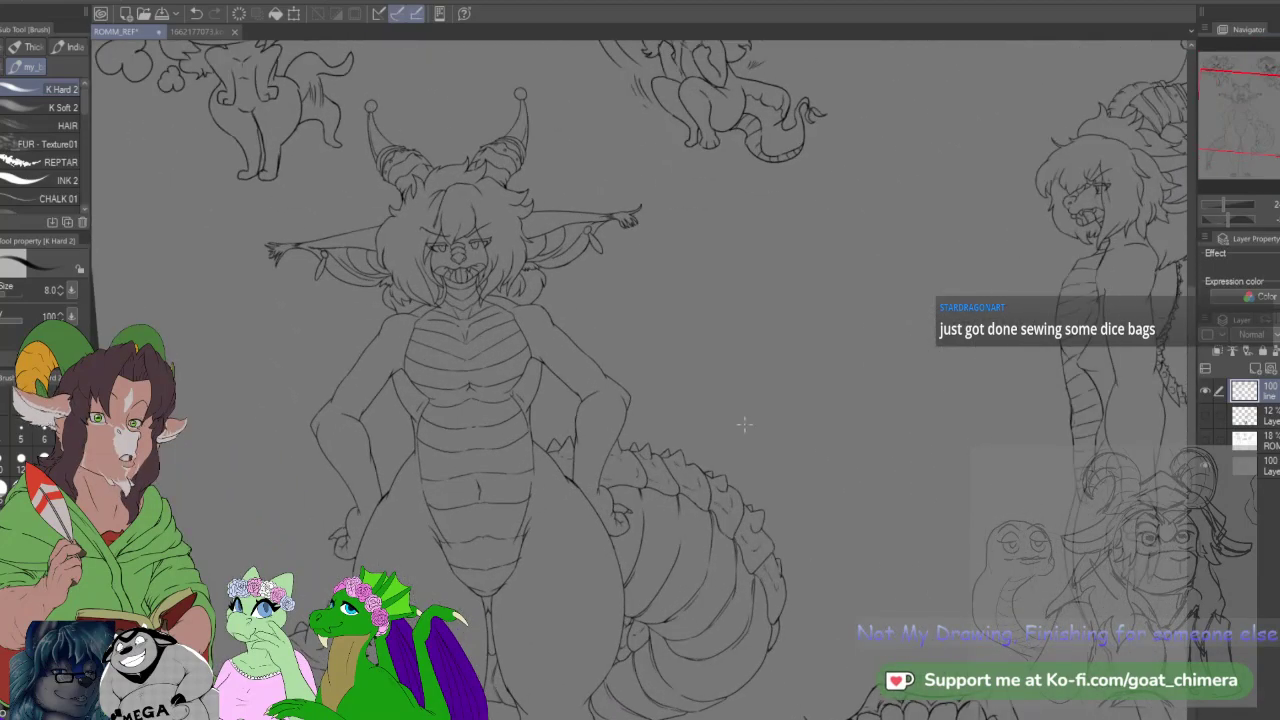
{"action": "scroll", "coordinate": [783, 424], "scroll_direction": "down", "scroll_amount": 2}
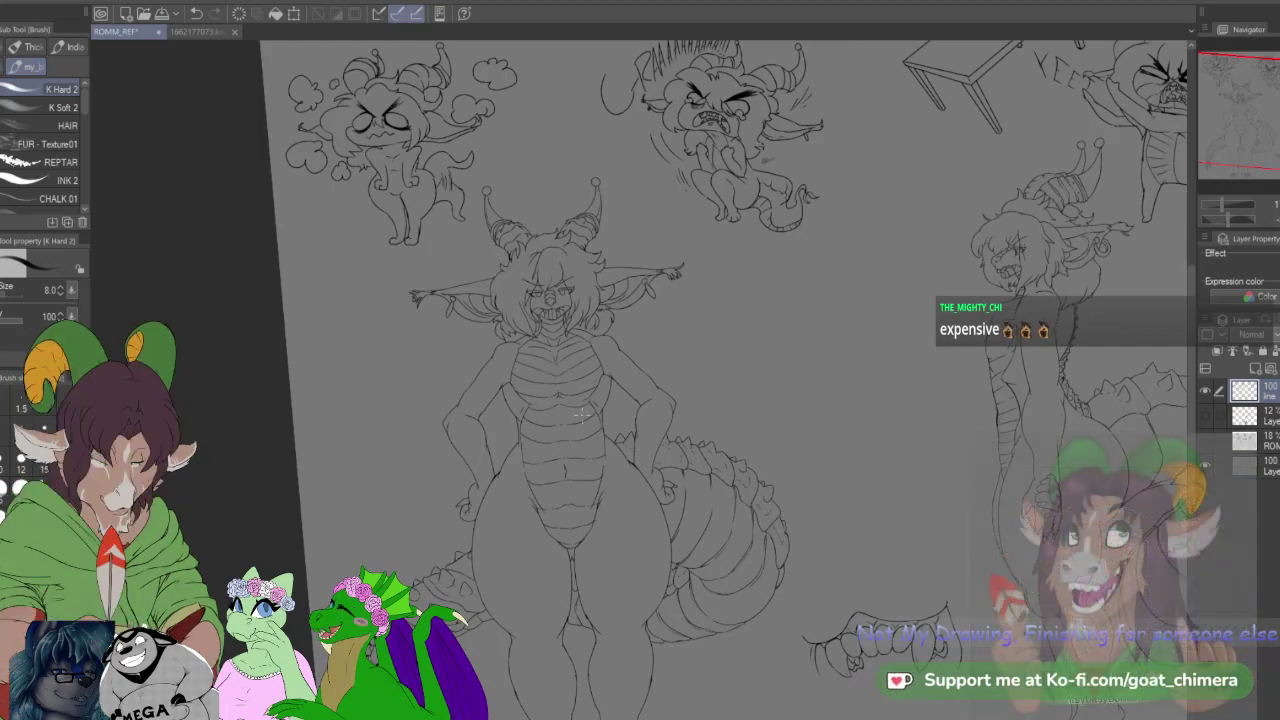
{"action": "scroll", "coordinate": [795, 481], "scroll_direction": "down", "scroll_amount": 2}
{"action": "scroll", "coordinate": [940, 686], "scroll_direction": "up", "scroll_amount": 5}
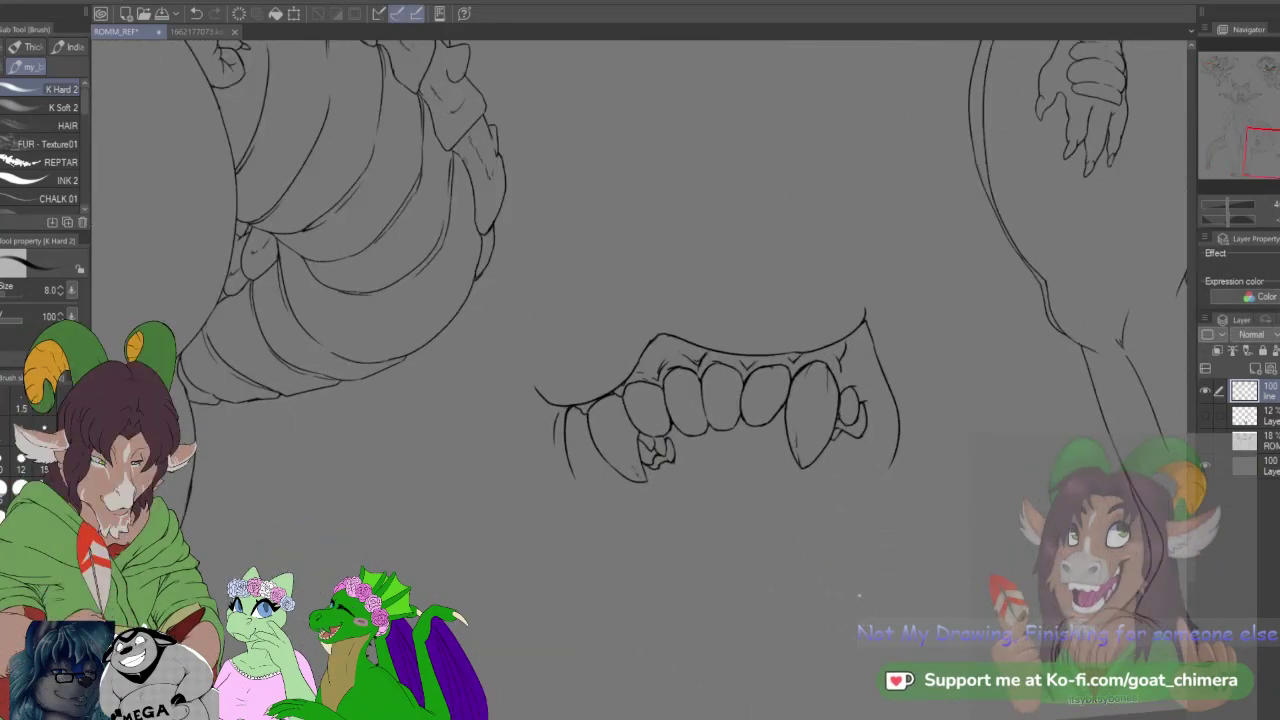
{"action": "scroll", "coordinate": [802, 535], "scroll_direction": "down", "scroll_amount": 1}
{"action": "scroll", "coordinate": [802, 535], "scroll_direction": "up", "scroll_amount": 4}
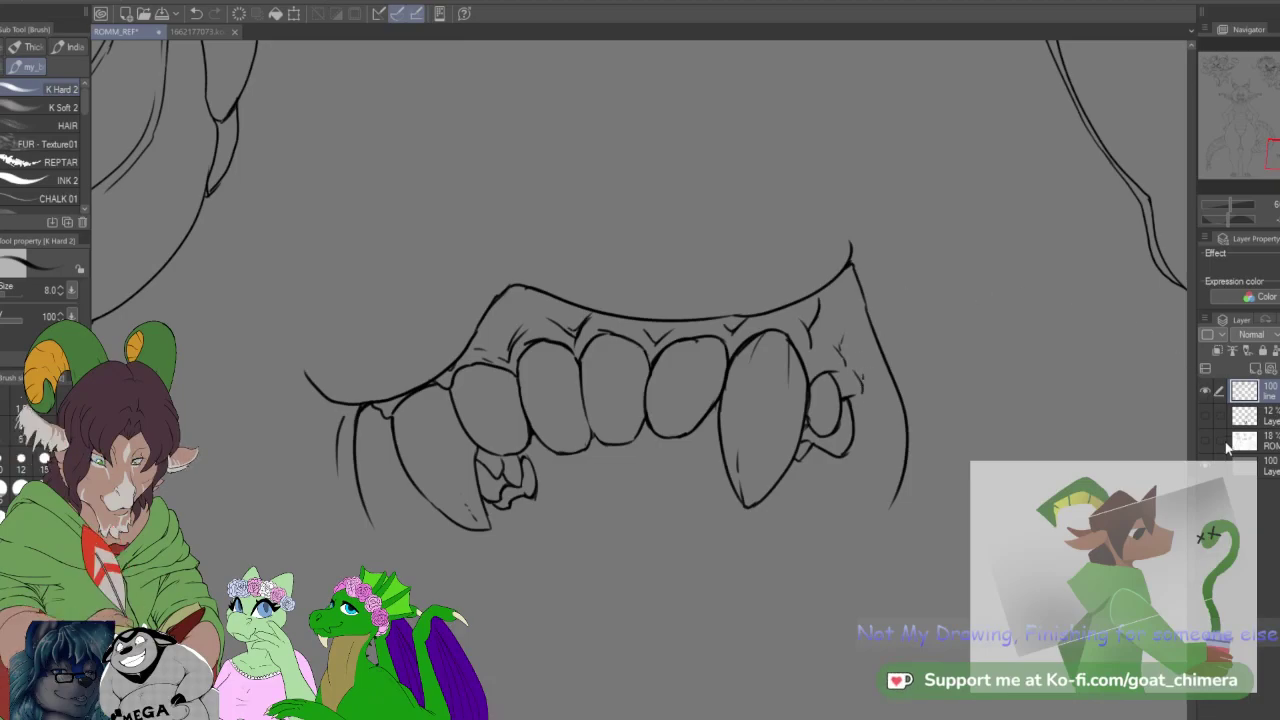
Step: Show the rough mouth sketch layer again and ink the inner cheek fold below the left back teeth, plus a short line under the right ones
{"action": "left_click", "coordinate": [1205, 415]}
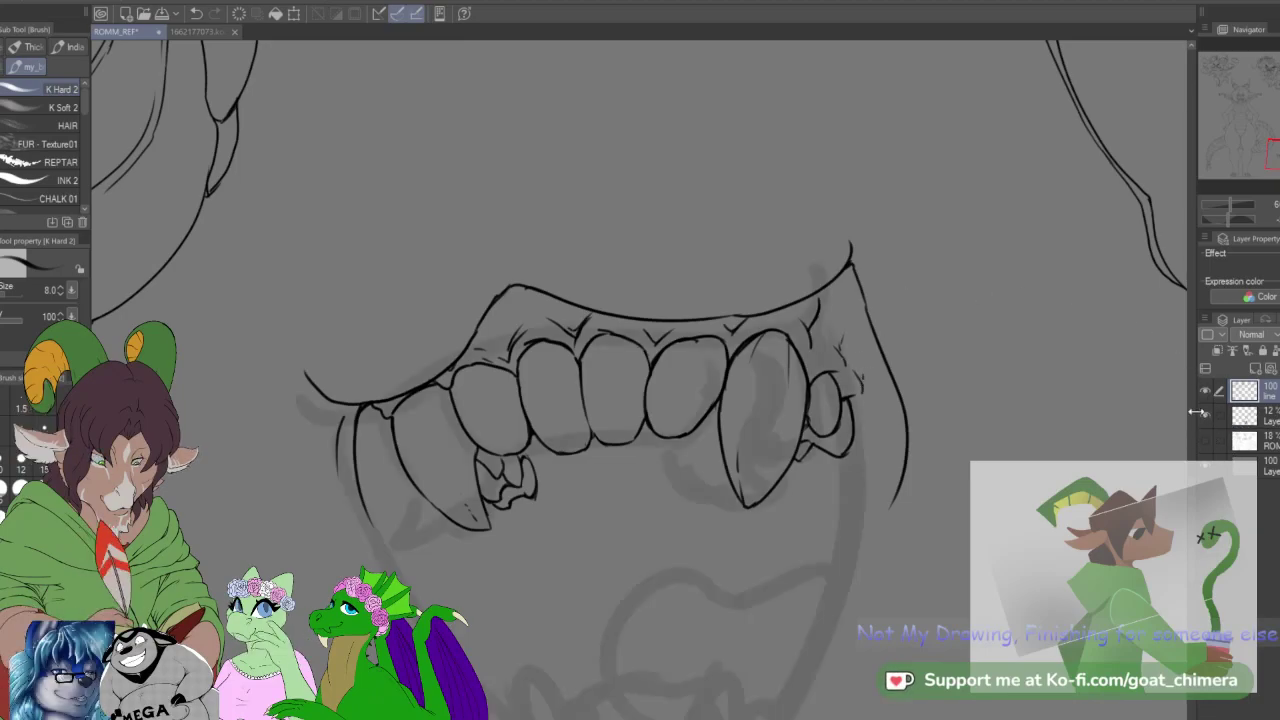
{"action": "left_click_drag", "start_coordinate": [1274, 154], "coordinate": [1266, 162]}
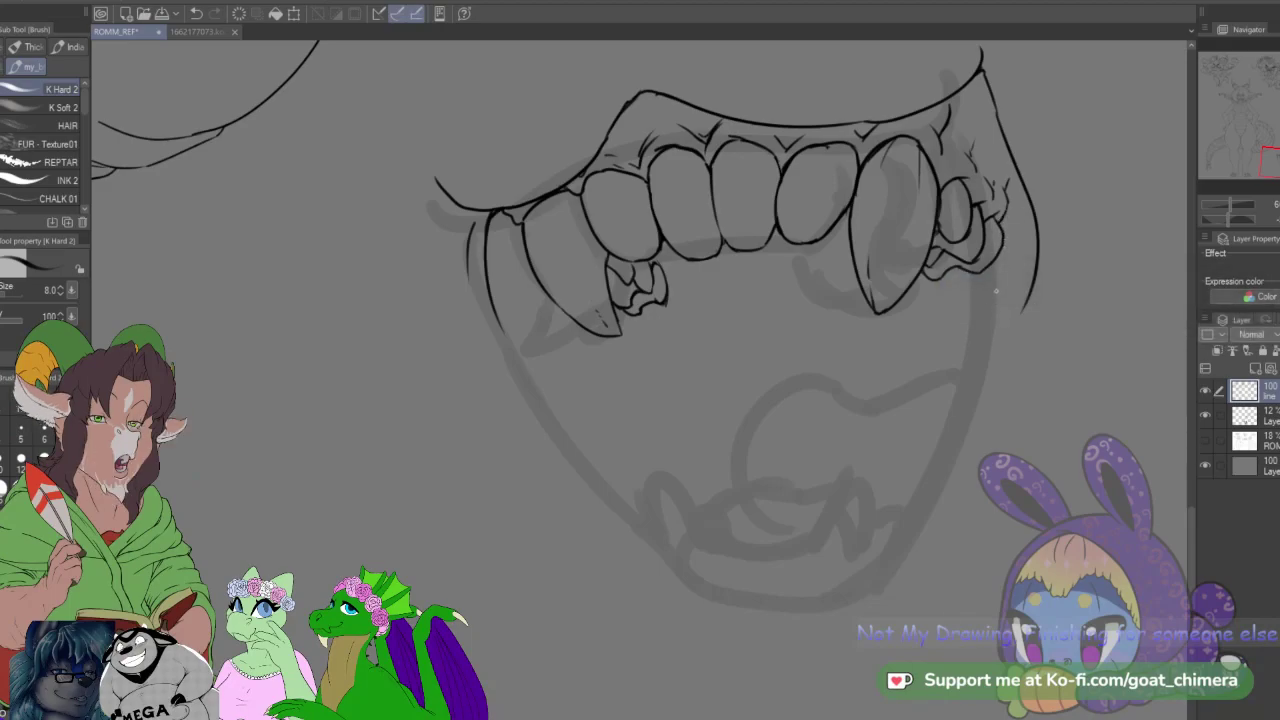
{"action": "left_click_drag", "start_coordinate": [997, 262], "coordinate": [1003, 290]}
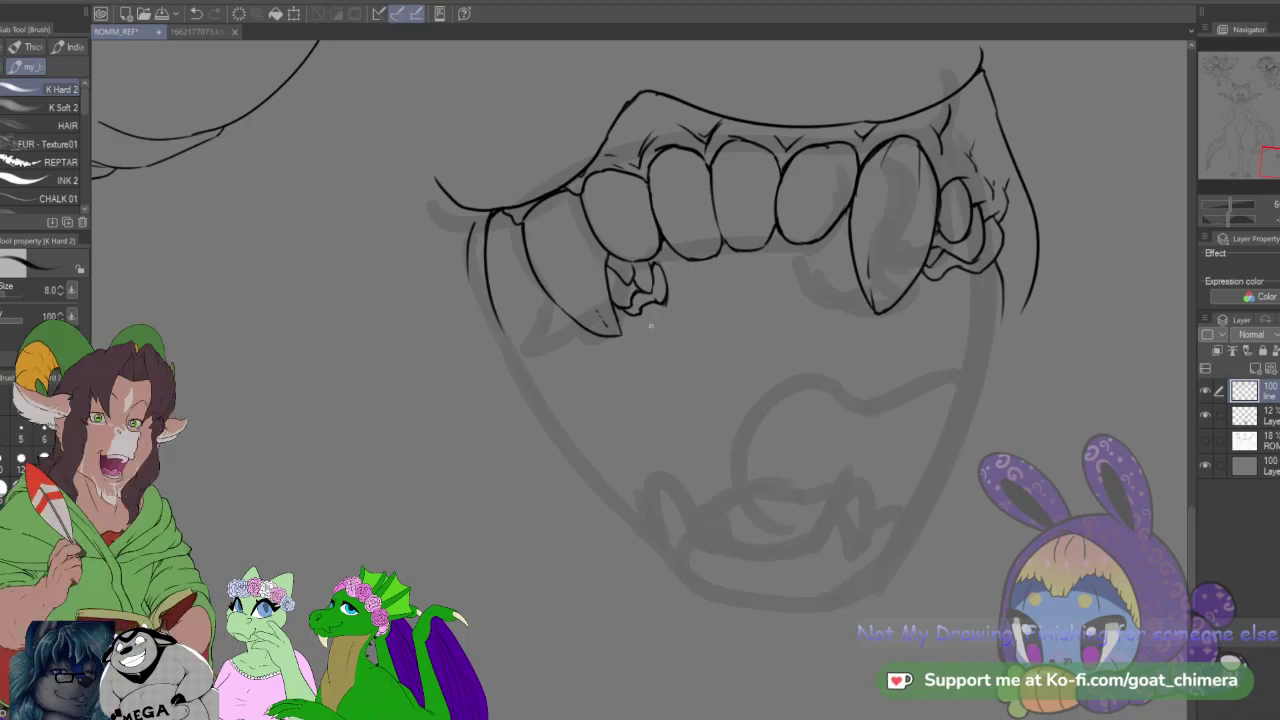
{"action": "left_click_drag", "start_coordinate": [662, 313], "coordinate": [678, 458]}
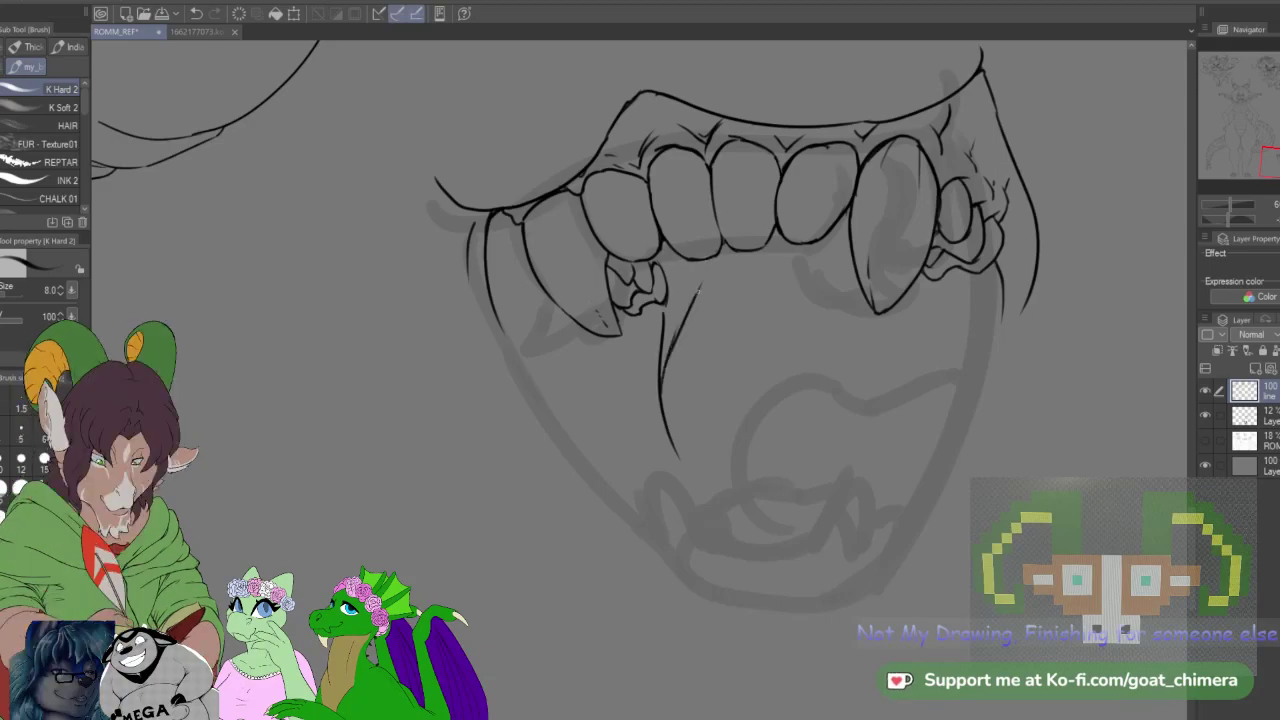
{"action": "left_click_drag", "start_coordinate": [662, 365], "coordinate": [702, 265]}
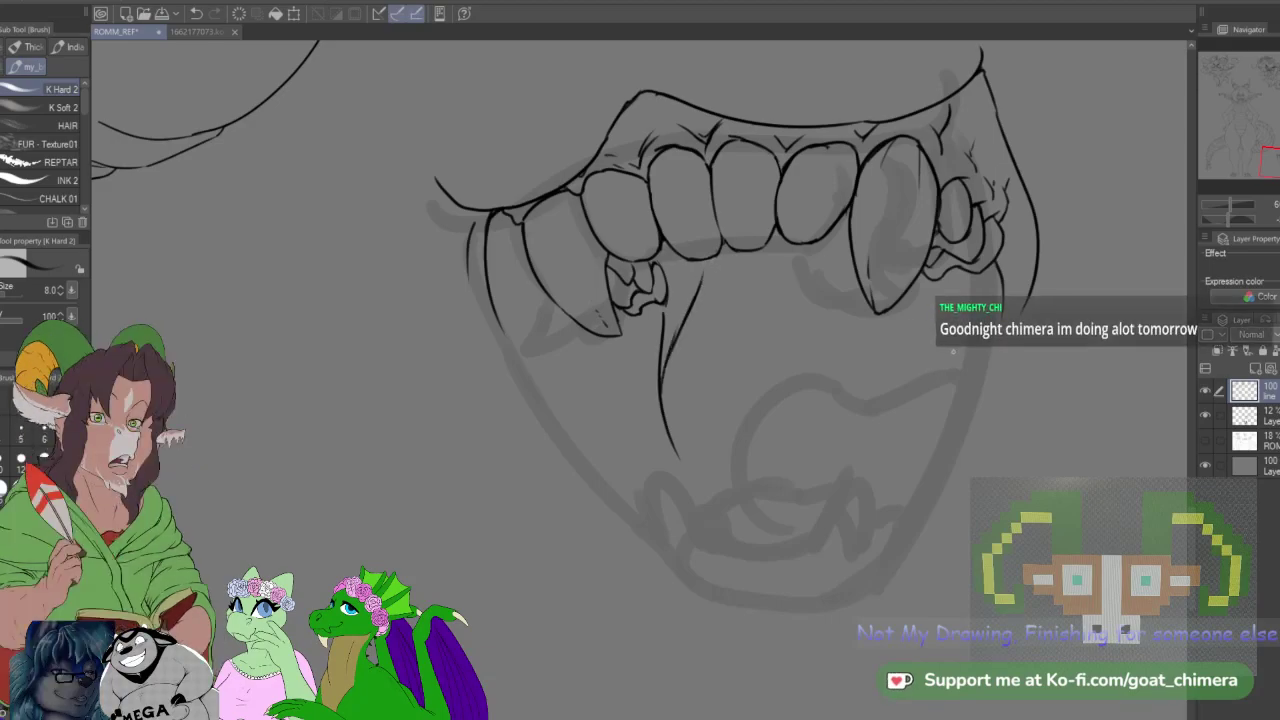
Step: Ink the right inner cheek fold and extend both outer mouth edges down toward the lower jaw
{"action": "left_click_drag", "start_coordinate": [928, 293], "coordinate": [948, 478]}
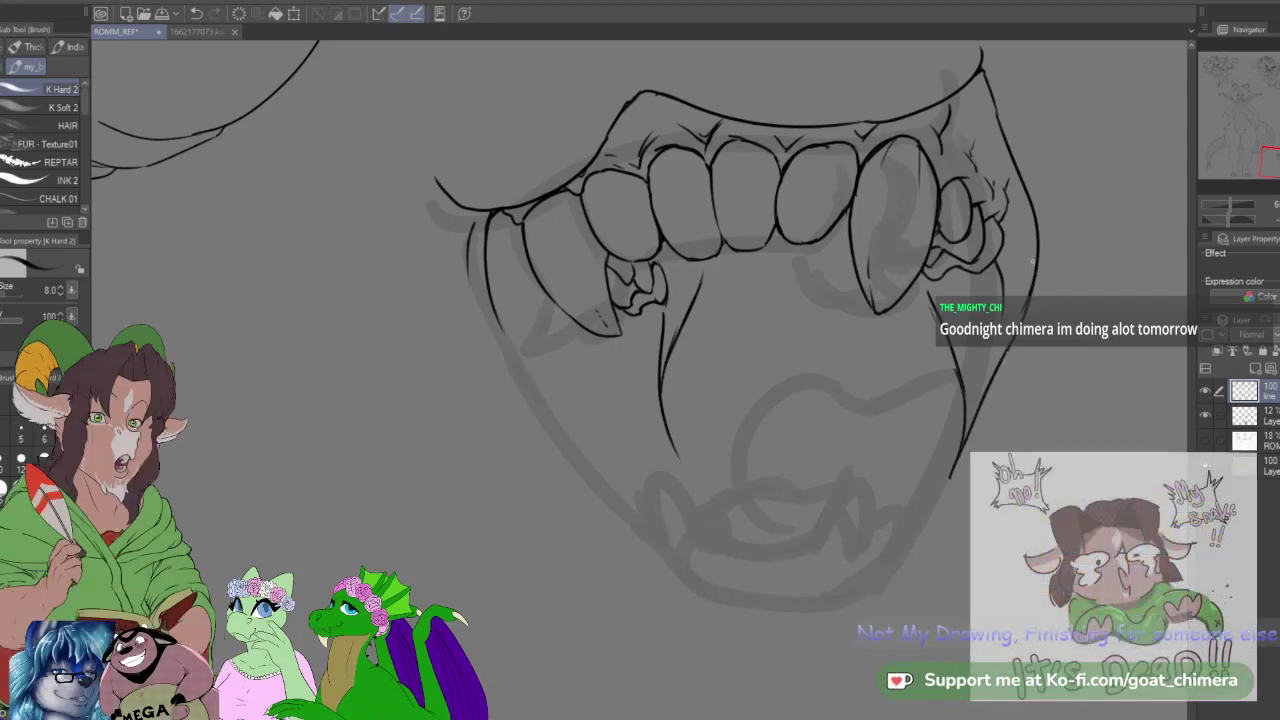
{"action": "mouse_move", "coordinate": [492, 212]}
{"action": "left_mouse_down"}
{"action": "mouse_move", "coordinate": [560, 405]}
{"action": "mouse_move", "coordinate": [660, 505]}
{"action": "left_mouse_up"}
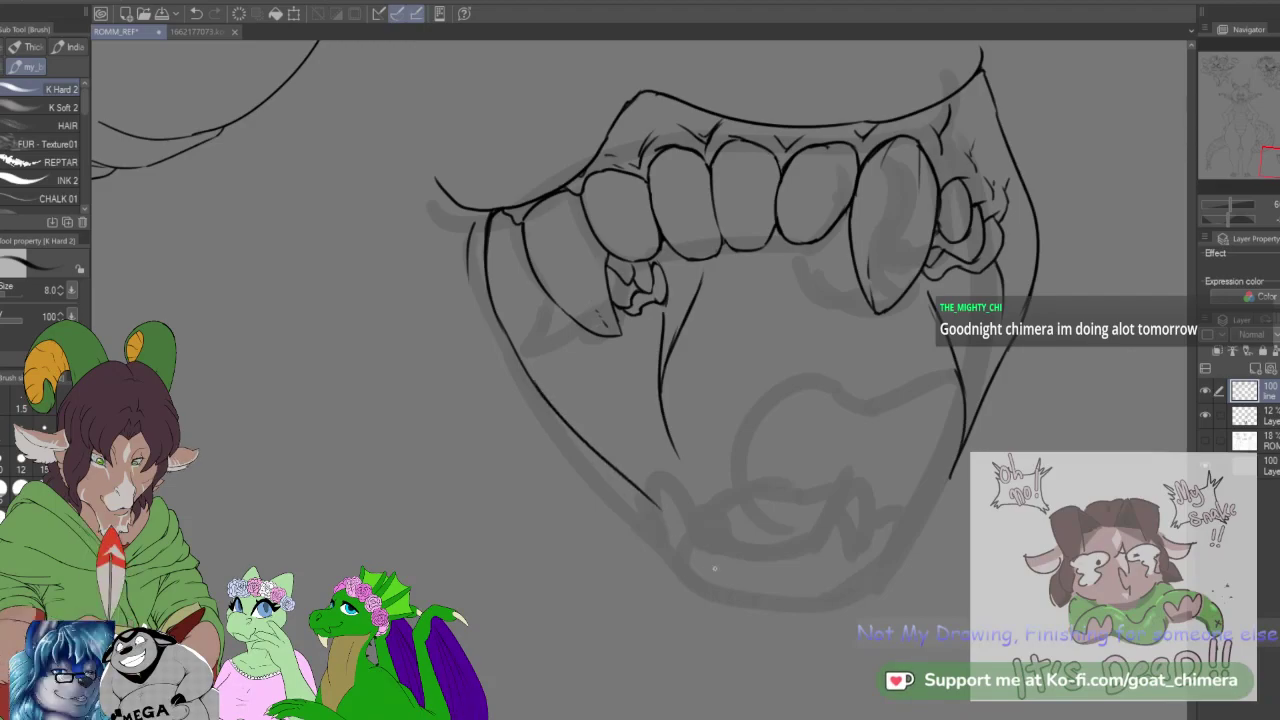
{"action": "scroll", "coordinate": [714, 568], "scroll_direction": "down", "scroll_amount": 3}
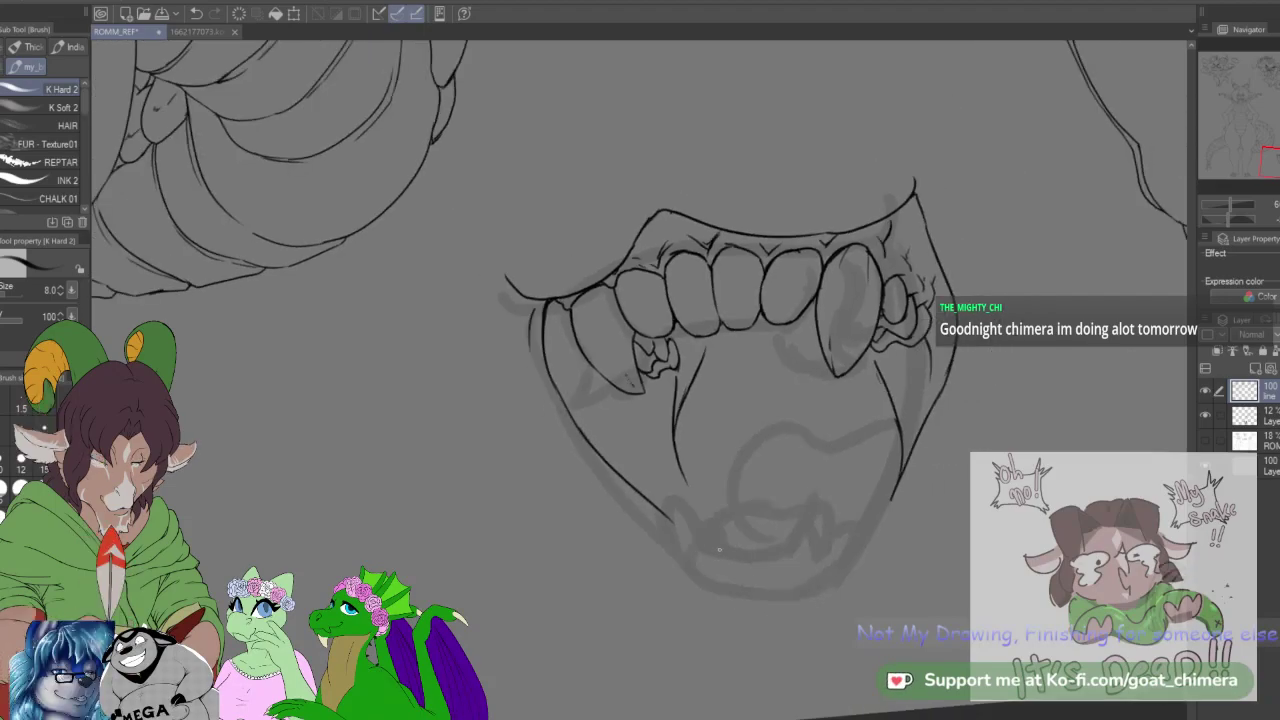
Step: Ink a second curve from the right lip corner and add short cheek crease lines beside it
{"action": "scroll", "coordinate": [897, 149], "scroll_direction": "up", "scroll_amount": 3}
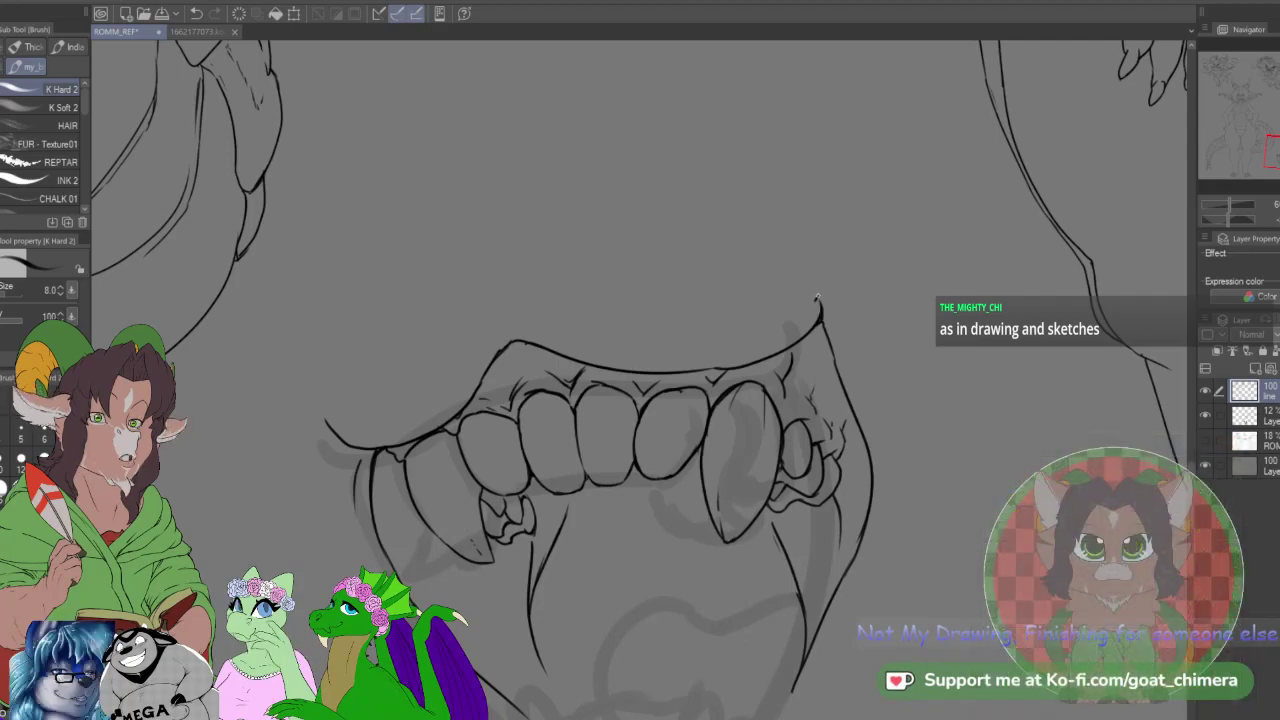
{"action": "mouse_move", "coordinate": [818, 298]}
{"action": "left_mouse_down"}
{"action": "mouse_move", "coordinate": [872, 388]}
{"action": "mouse_move", "coordinate": [878, 318]}
{"action": "mouse_move", "coordinate": [920, 462]}
{"action": "left_mouse_up"}
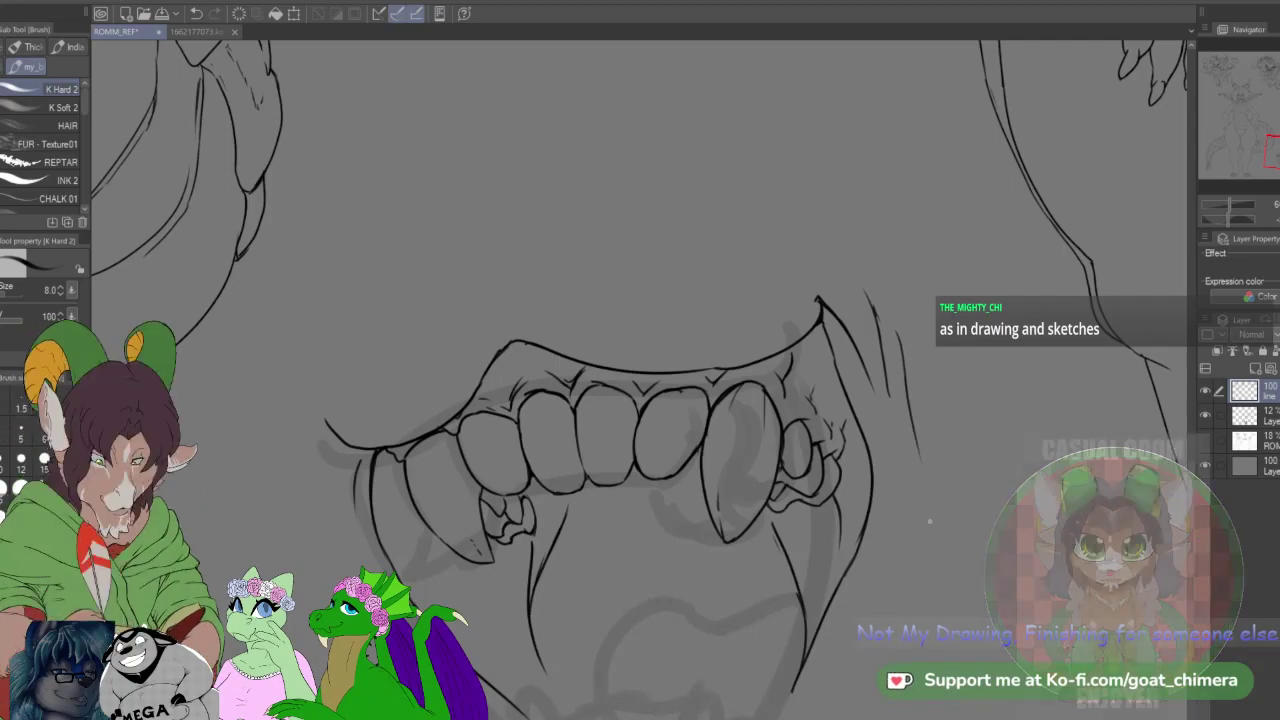
{"action": "left_click_drag", "start_coordinate": [886, 392], "coordinate": [897, 500]}
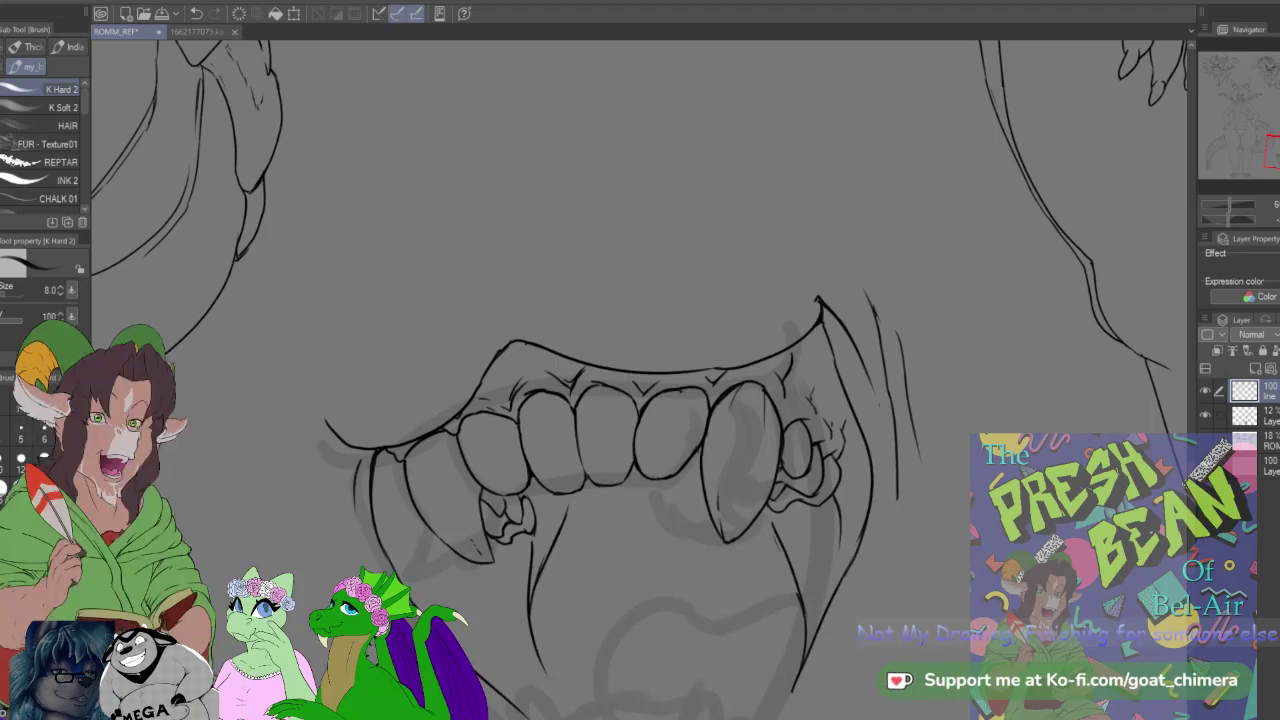
Step: Ink the tongue's rounded upper contour with a centre fold, plus the throat arch and hanging uvula behind it
{"action": "scroll", "coordinate": [366, 383], "scroll_direction": "down", "scroll_amount": 3}
{"action": "scroll", "coordinate": [507, 660], "scroll_direction": "up", "scroll_amount": 3}
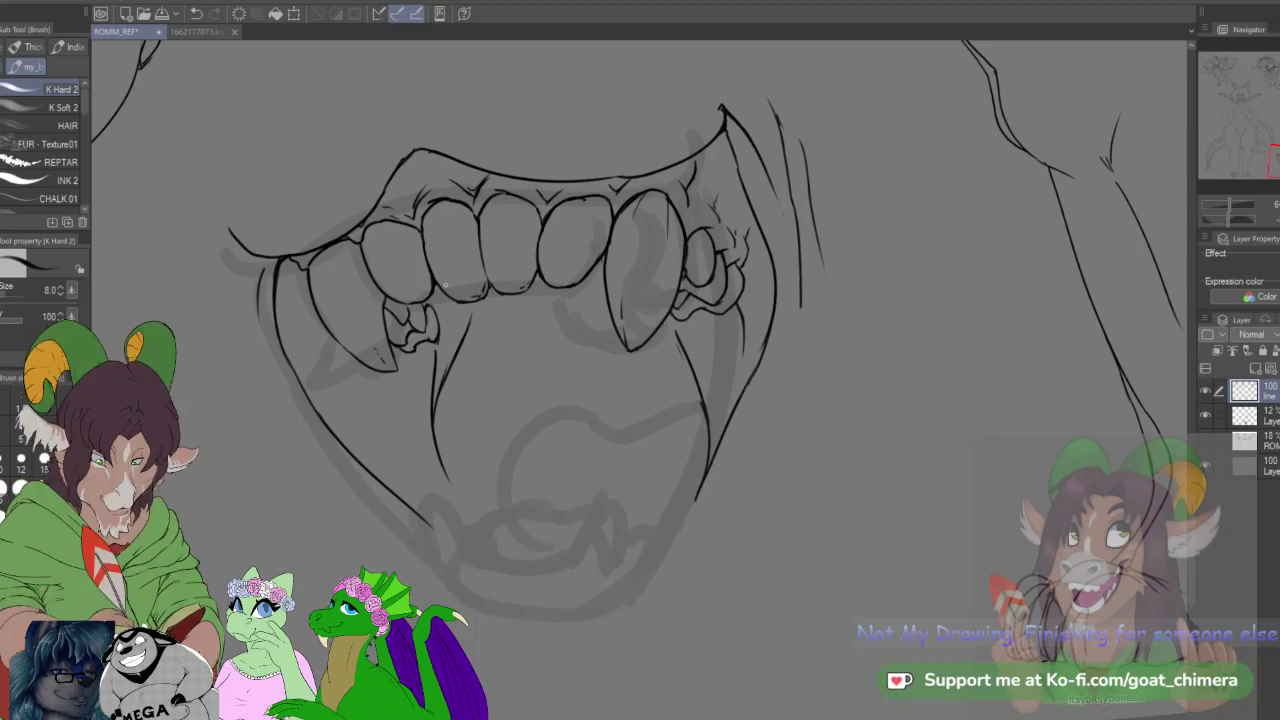
{"action": "left_click_drag", "start_coordinate": [501, 494], "coordinate": [508, 448]}
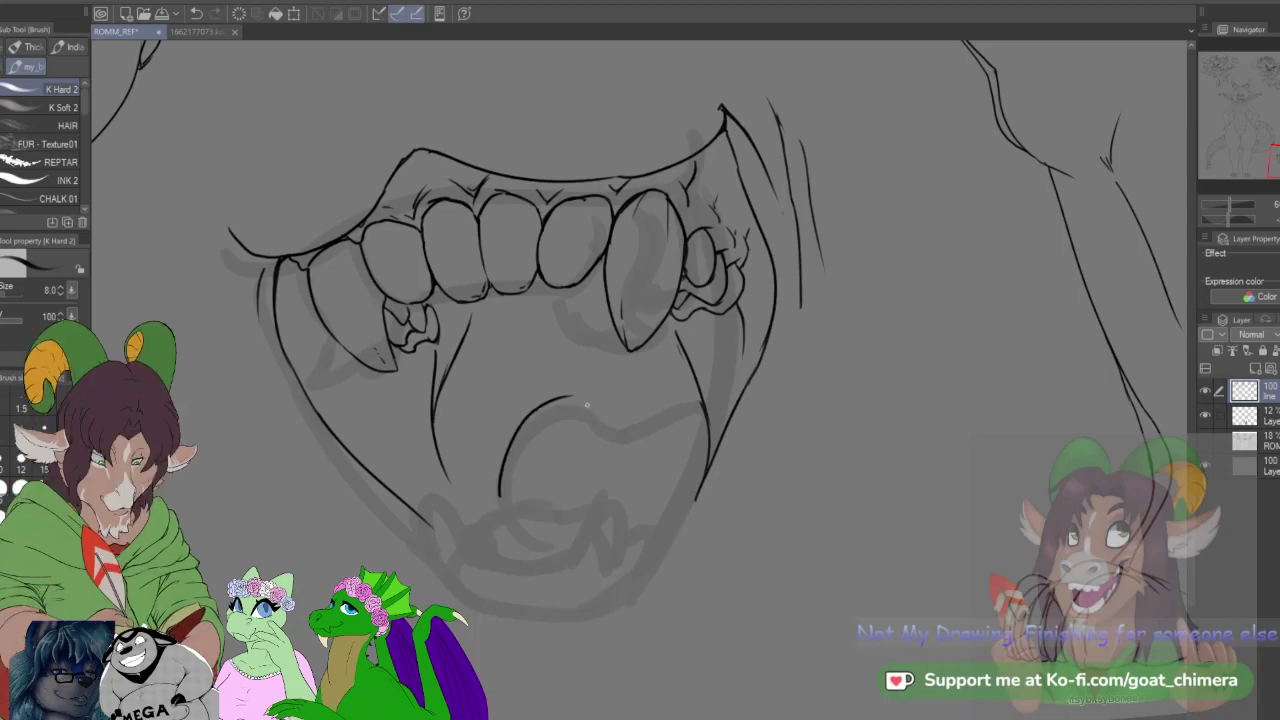
{"action": "mouse_move", "coordinate": [574, 398]}
{"action": "left_mouse_down"}
{"action": "mouse_move", "coordinate": [641, 398]}
{"action": "mouse_move", "coordinate": [600, 433]}
{"action": "mouse_move", "coordinate": [698, 368]}
{"action": "mouse_move", "coordinate": [675, 384]}
{"action": "mouse_move", "coordinate": [706, 406]}
{"action": "mouse_move", "coordinate": [698, 389]}
{"action": "mouse_move", "coordinate": [702, 407]}
{"action": "mouse_move", "coordinate": [697, 398]}
{"action": "mouse_move", "coordinate": [693, 446]}
{"action": "left_mouse_up"}
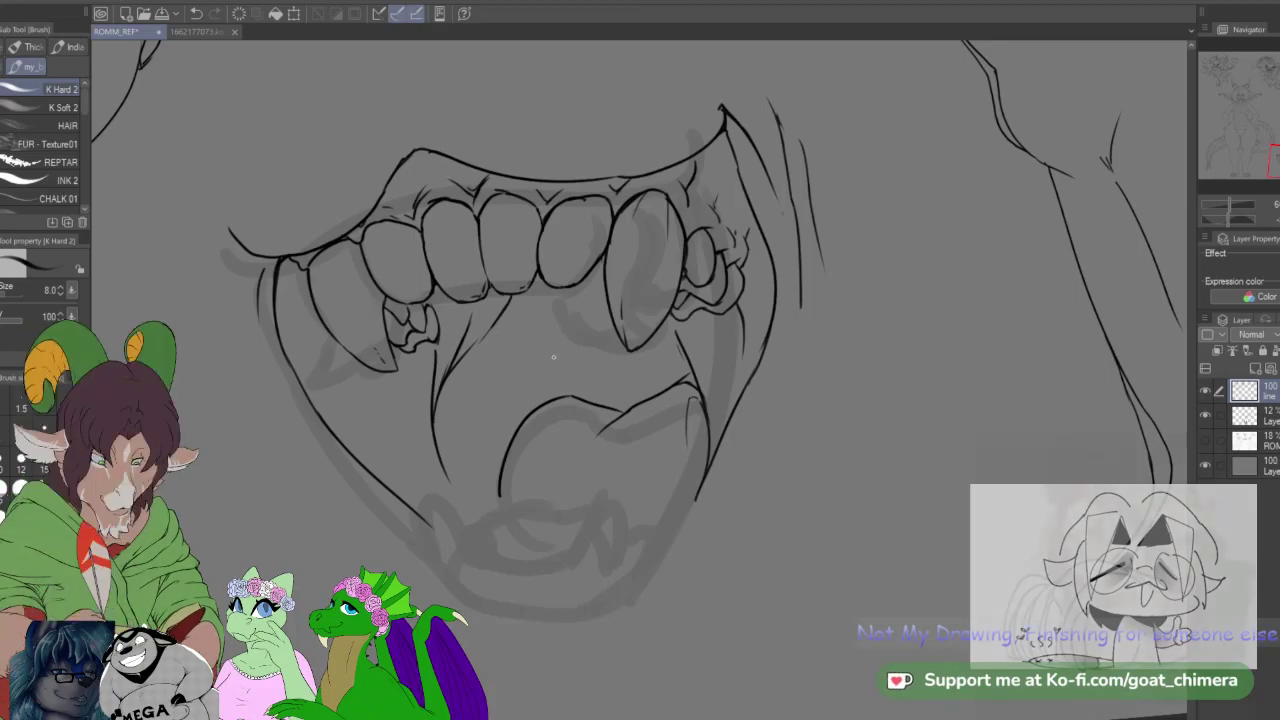
{"action": "mouse_move", "coordinate": [569, 386]}
{"action": "left_mouse_down"}
{"action": "mouse_move", "coordinate": [554, 336]}
{"action": "mouse_move", "coordinate": [565, 316]}
{"action": "left_mouse_up"}
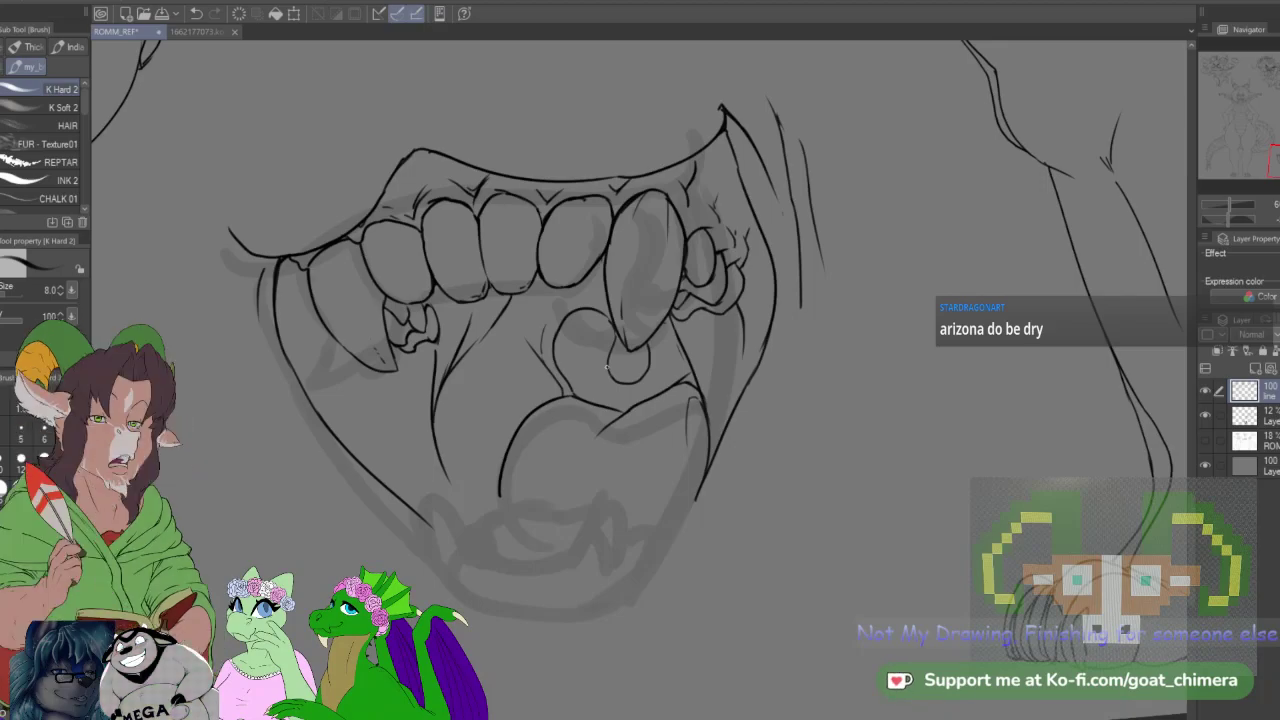
Step: Add thin crease lines inside the left cheek and along the right edge of the mouth
{"action": "scroll", "coordinate": [606, 367], "scroll_direction": "down", "scroll_amount": 4}
{"action": "scroll", "coordinate": [559, 406], "scroll_direction": "up", "scroll_amount": 5}
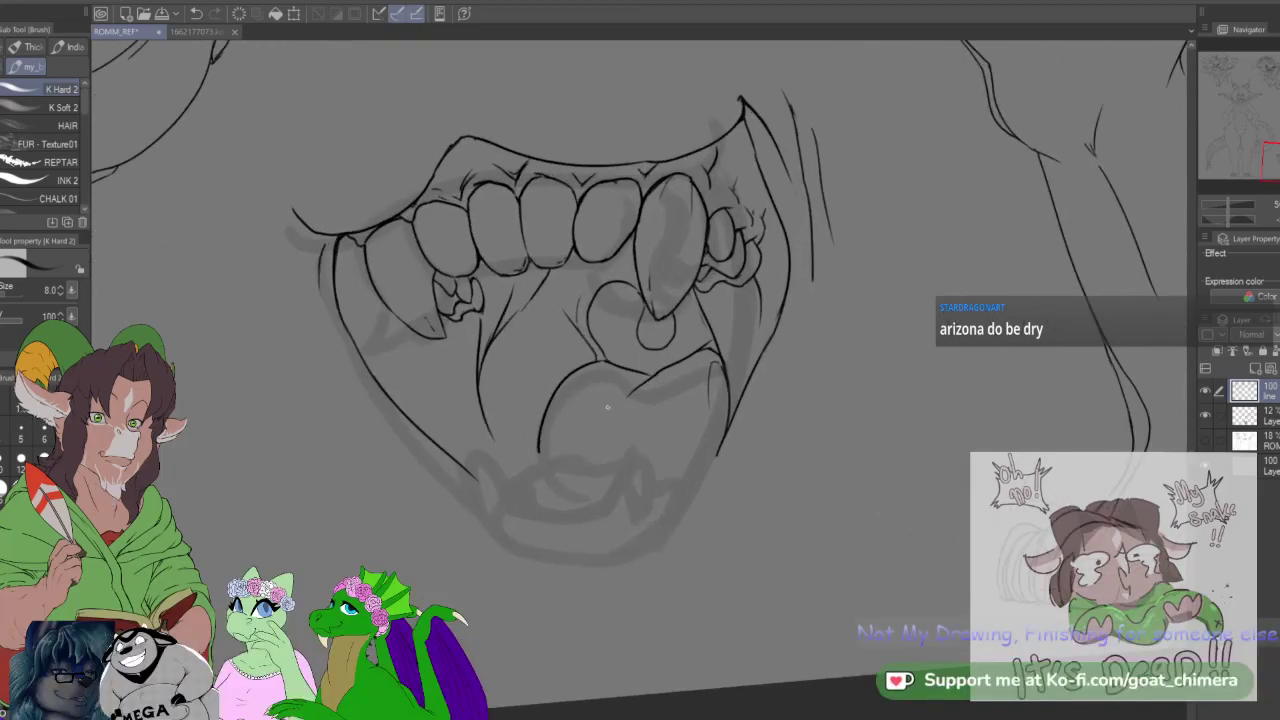
{"action": "scroll", "coordinate": [591, 414], "scroll_direction": "down", "scroll_amount": 2}
{"action": "scroll", "coordinate": [548, 320], "scroll_direction": "up", "scroll_amount": 2}
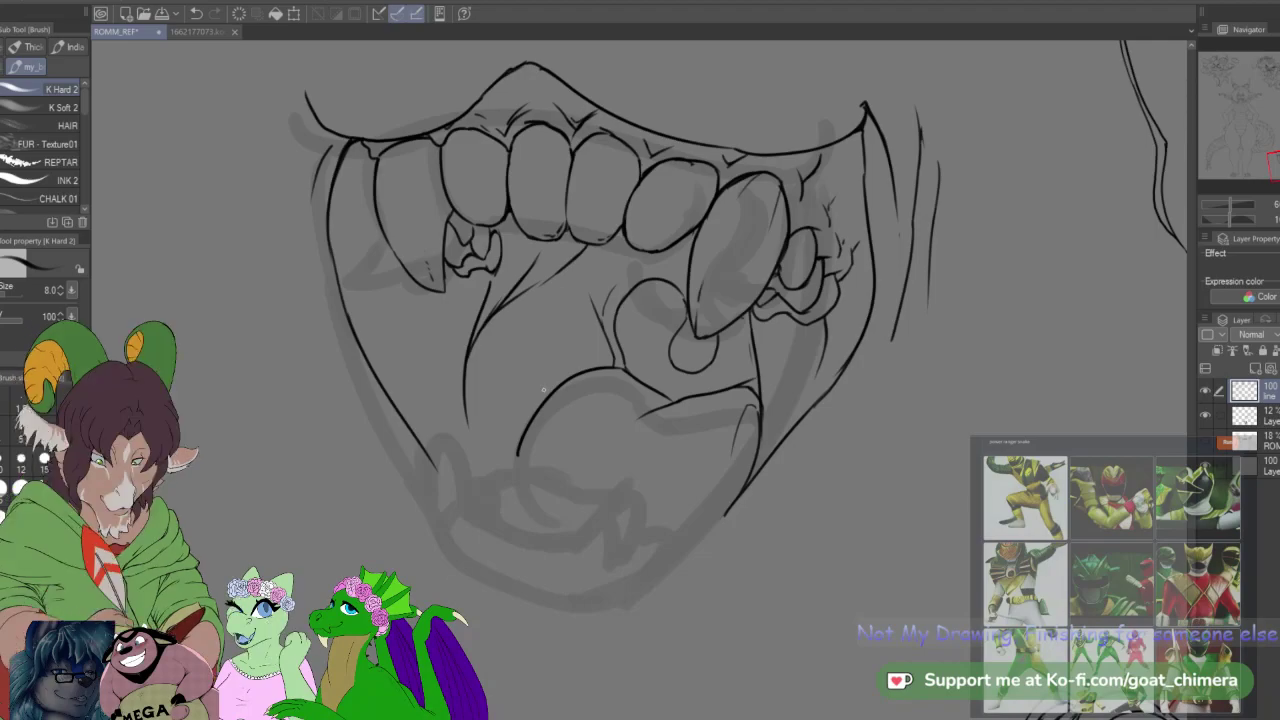
{"action": "scroll", "coordinate": [543, 389], "scroll_direction": "down", "scroll_amount": 2}
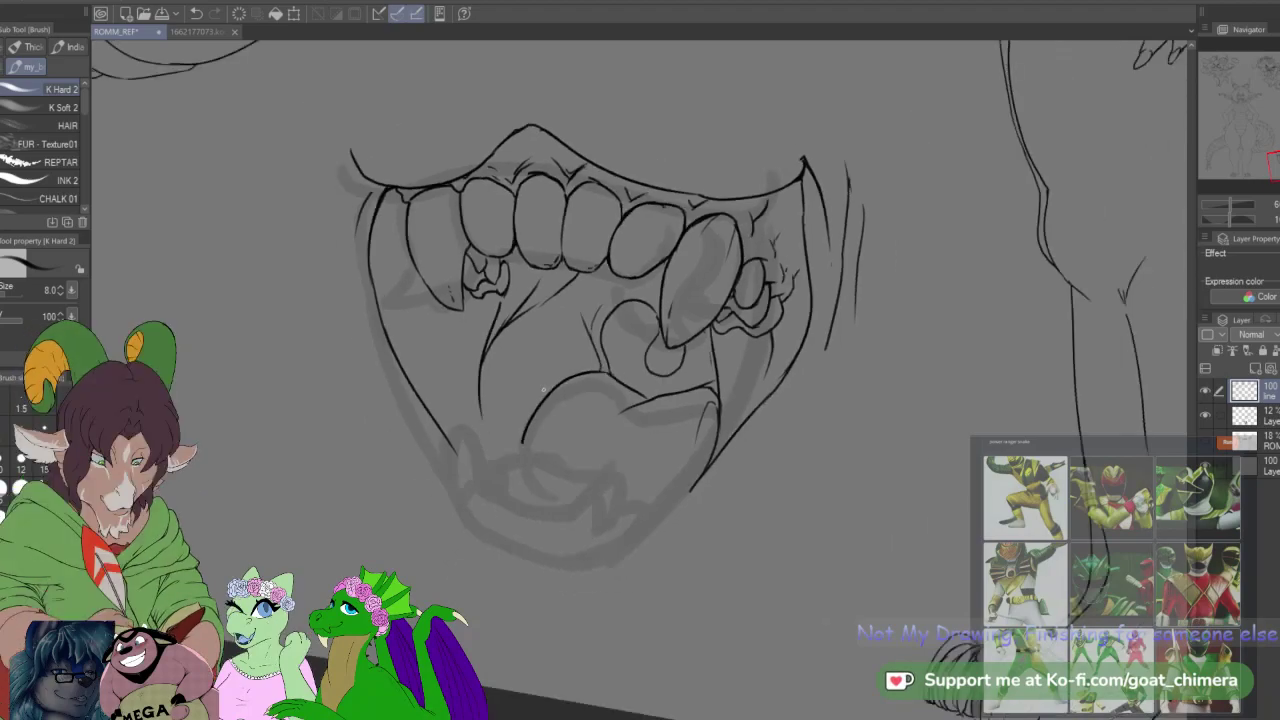
{"action": "scroll", "coordinate": [521, 419], "scroll_direction": "up", "scroll_amount": 2}
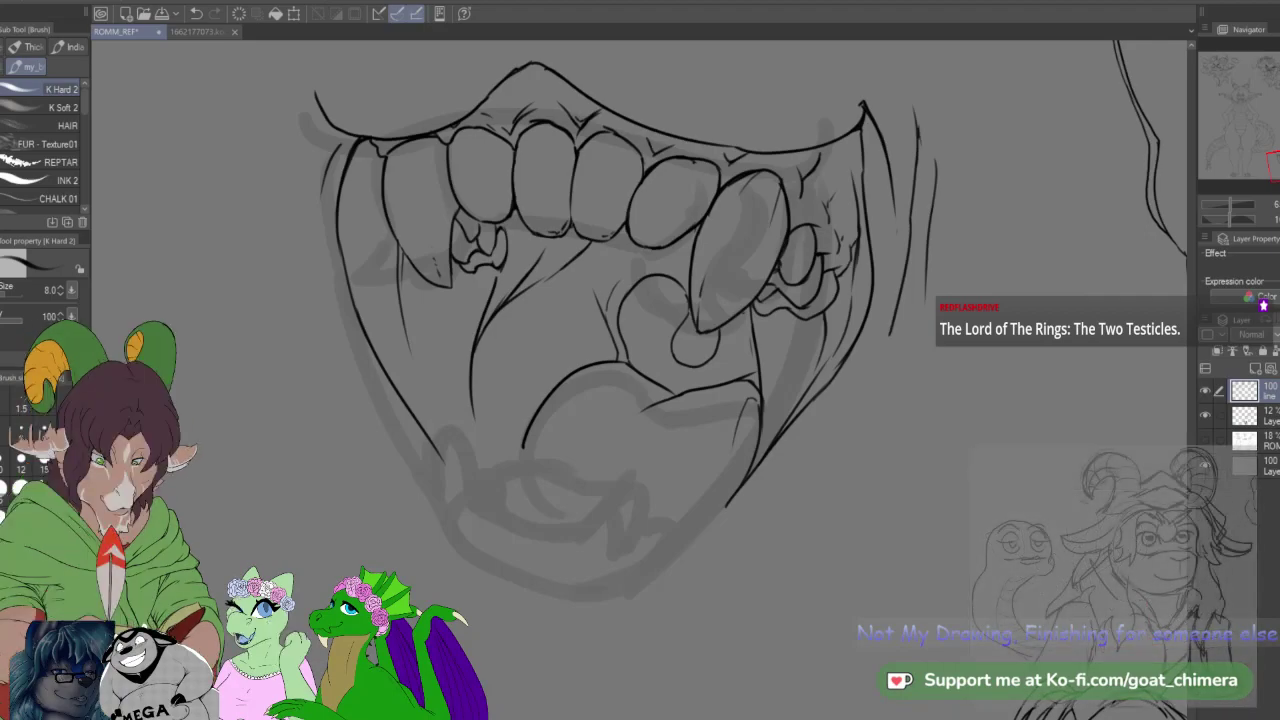
Step: Ink both sides of the pointed lower left fang over the rough sketch of the lower jaw
{"action": "scroll", "coordinate": [766, 519], "scroll_direction": "down", "scroll_amount": 3}
{"action": "scroll", "coordinate": [660, 510], "scroll_direction": "up", "scroll_amount": 2}
{"action": "key", "text": "minus"}
{"action": "key", "text": "asciicircum"}
{"action": "scroll", "coordinate": [733, 530], "scroll_direction": "down", "scroll_amount": 1}
{"action": "key", "text": "minus"}
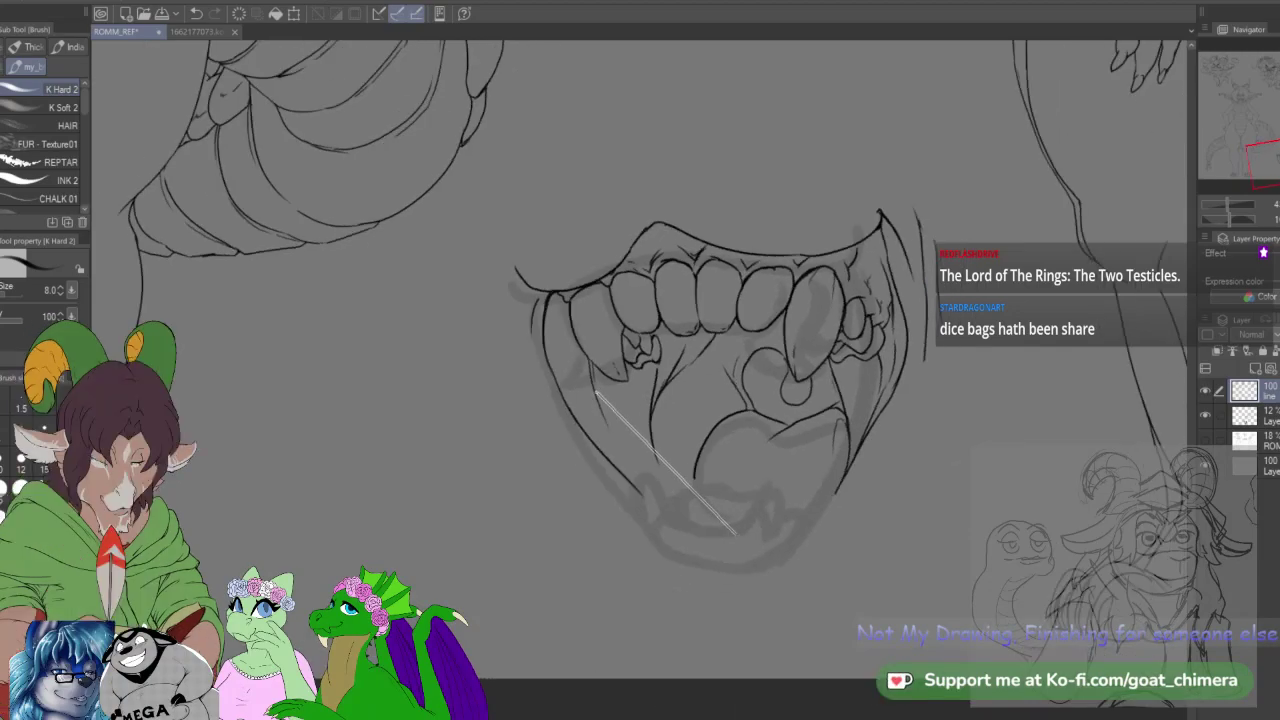
{"action": "scroll", "coordinate": [720, 400], "scroll_direction": "up", "scroll_amount": 3}
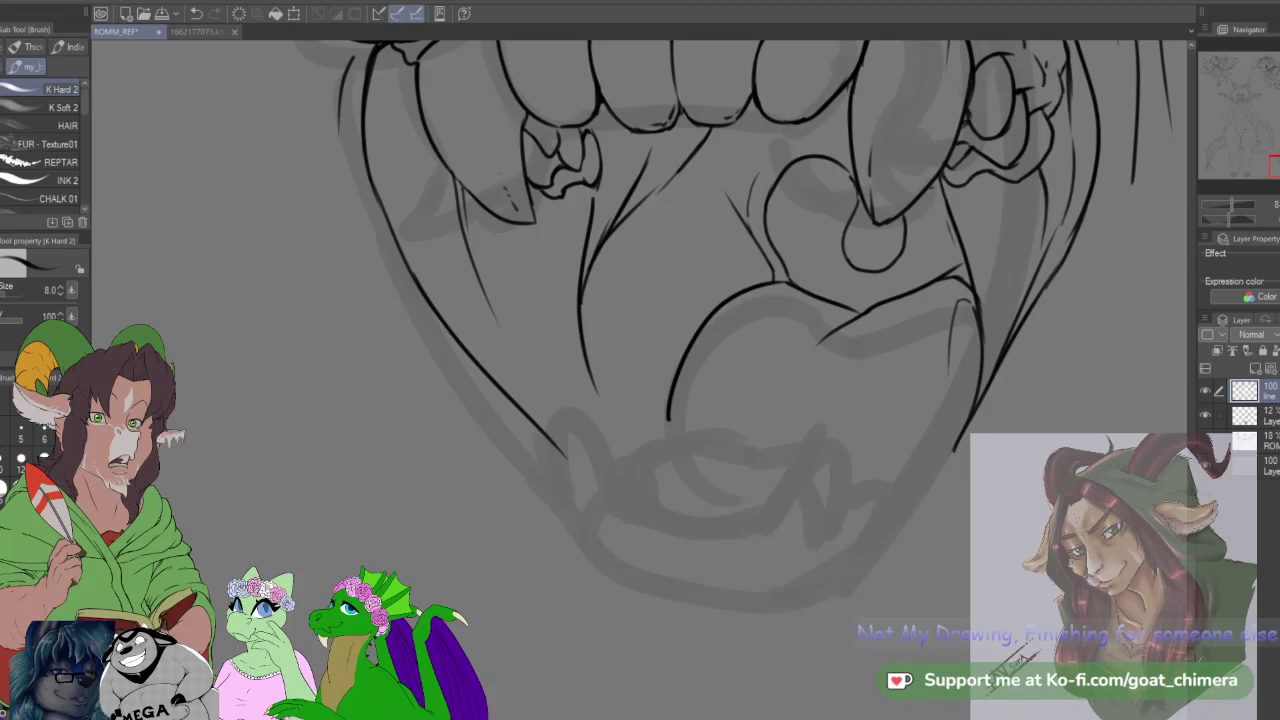
{"action": "scroll", "coordinate": [646, 488], "scroll_direction": "down", "scroll_amount": 2}
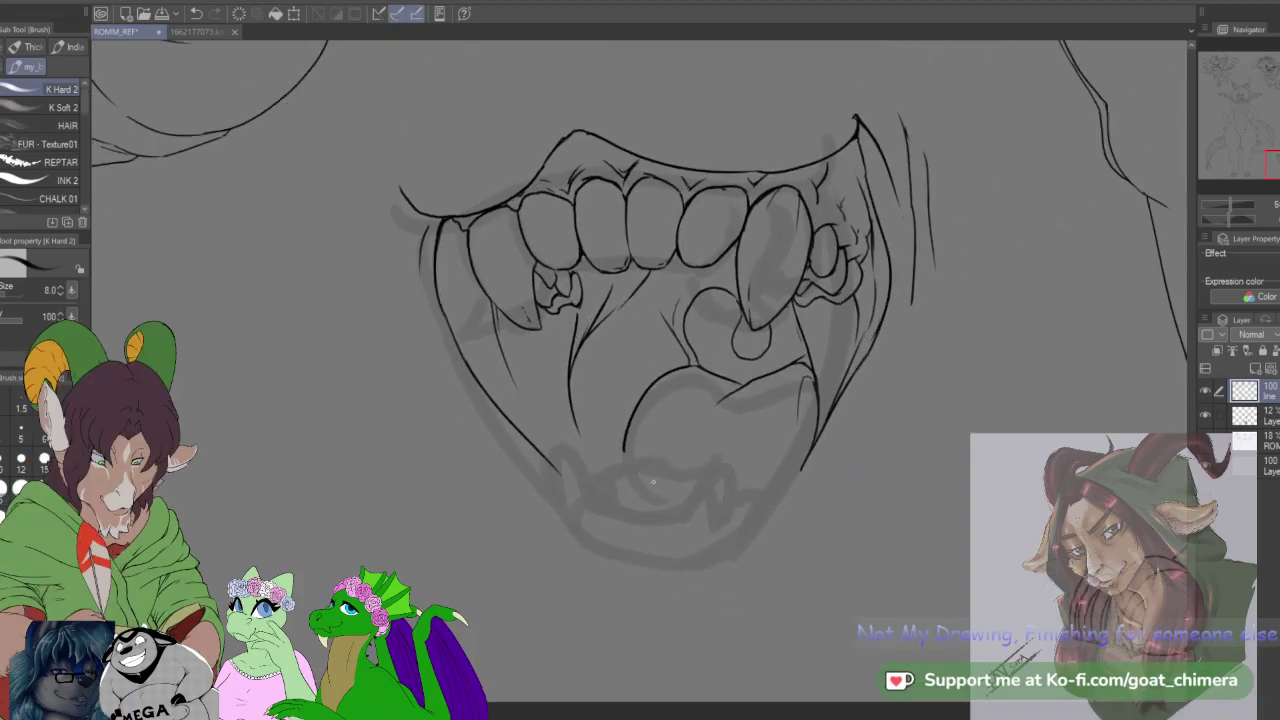
{"action": "scroll", "coordinate": [635, 494], "scroll_direction": "up", "scroll_amount": 2}
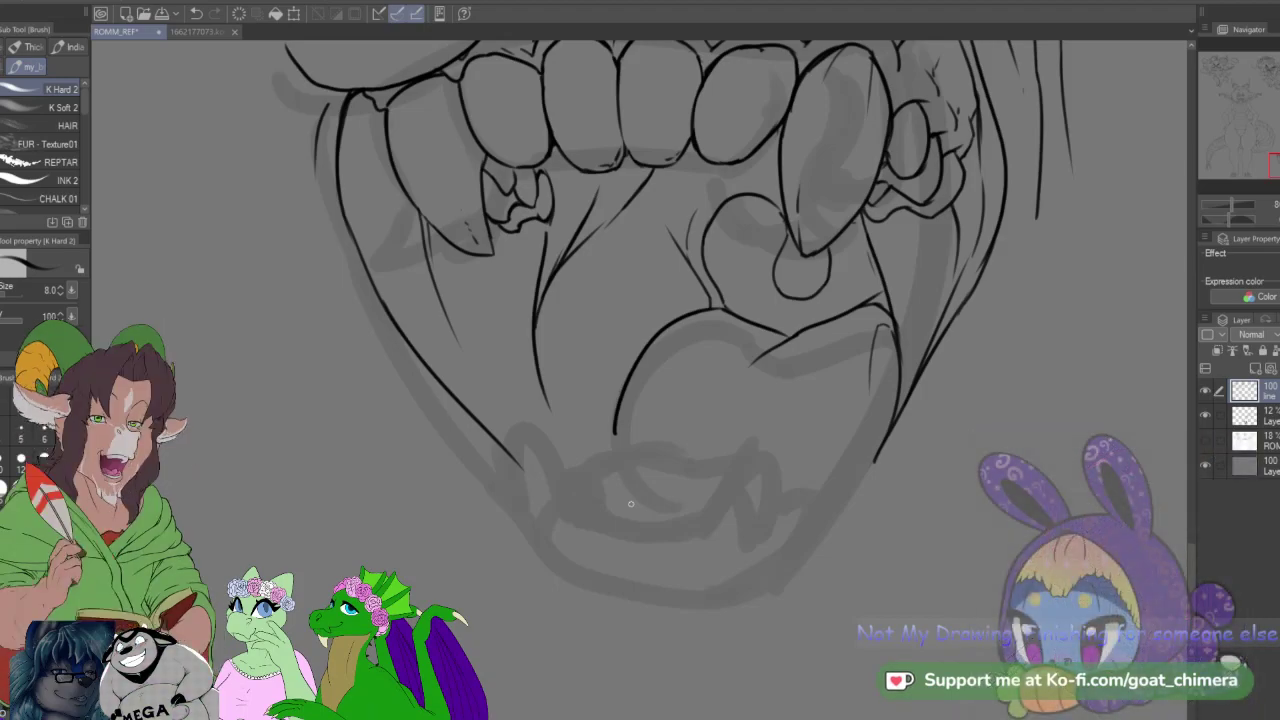
{"action": "left_click_drag", "start_coordinate": [585, 485], "coordinate": [549, 393]}
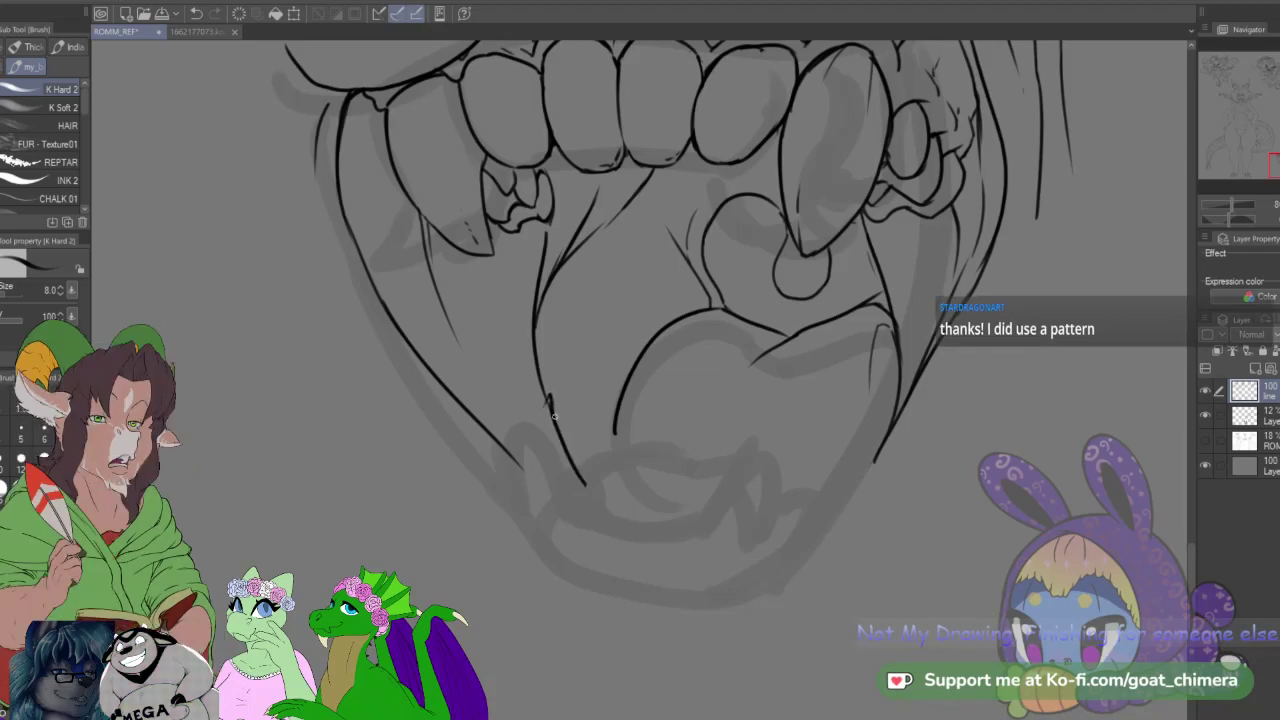
{"action": "mouse_move", "coordinate": [546, 398]}
{"action": "left_mouse_down"}
{"action": "mouse_move", "coordinate": [528, 524]}
{"action": "mouse_move", "coordinate": [545, 552]}
{"action": "left_mouse_up"}
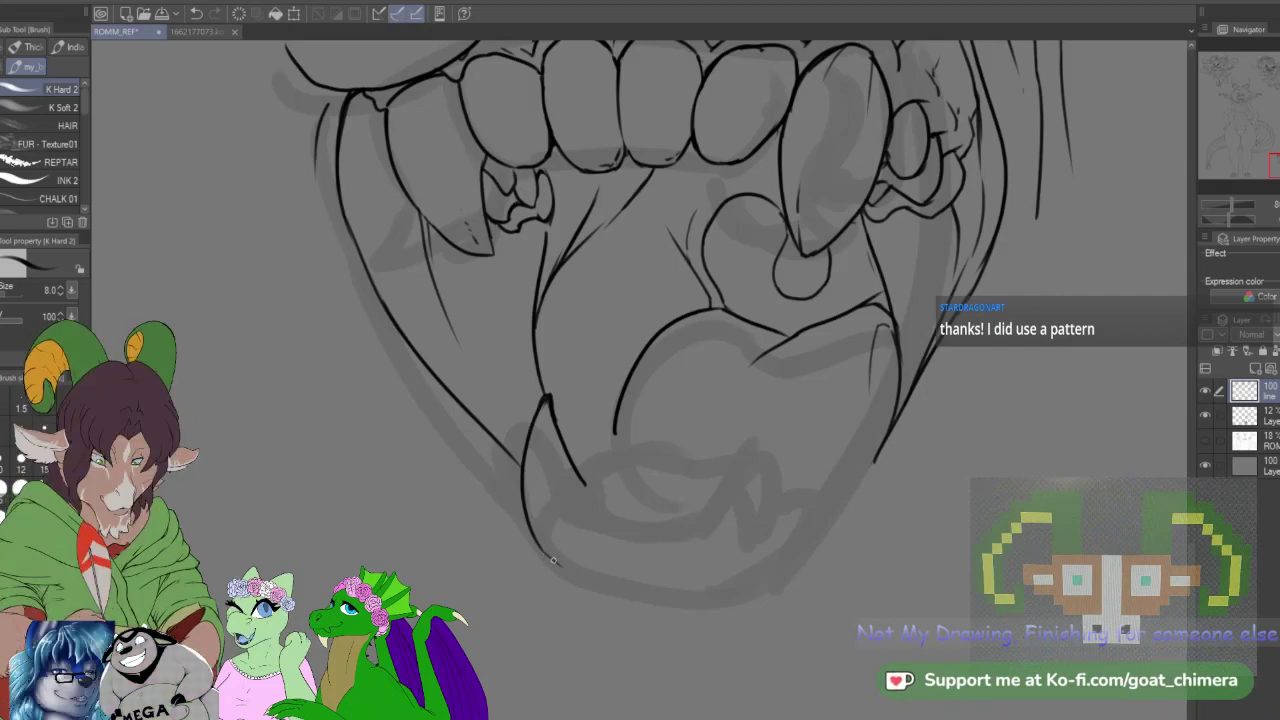
Step: Close the base of the lower left fang and ink a row of four small rounded lower front teeth beside it
{"action": "mouse_move", "coordinate": [548, 556]}
{"action": "left_mouse_down"}
{"action": "mouse_move", "coordinate": [590, 545]}
{"action": "mouse_move", "coordinate": [592, 516]}
{"action": "mouse_move", "coordinate": [632, 536]}
{"action": "mouse_move", "coordinate": [622, 582]}
{"action": "left_mouse_up"}
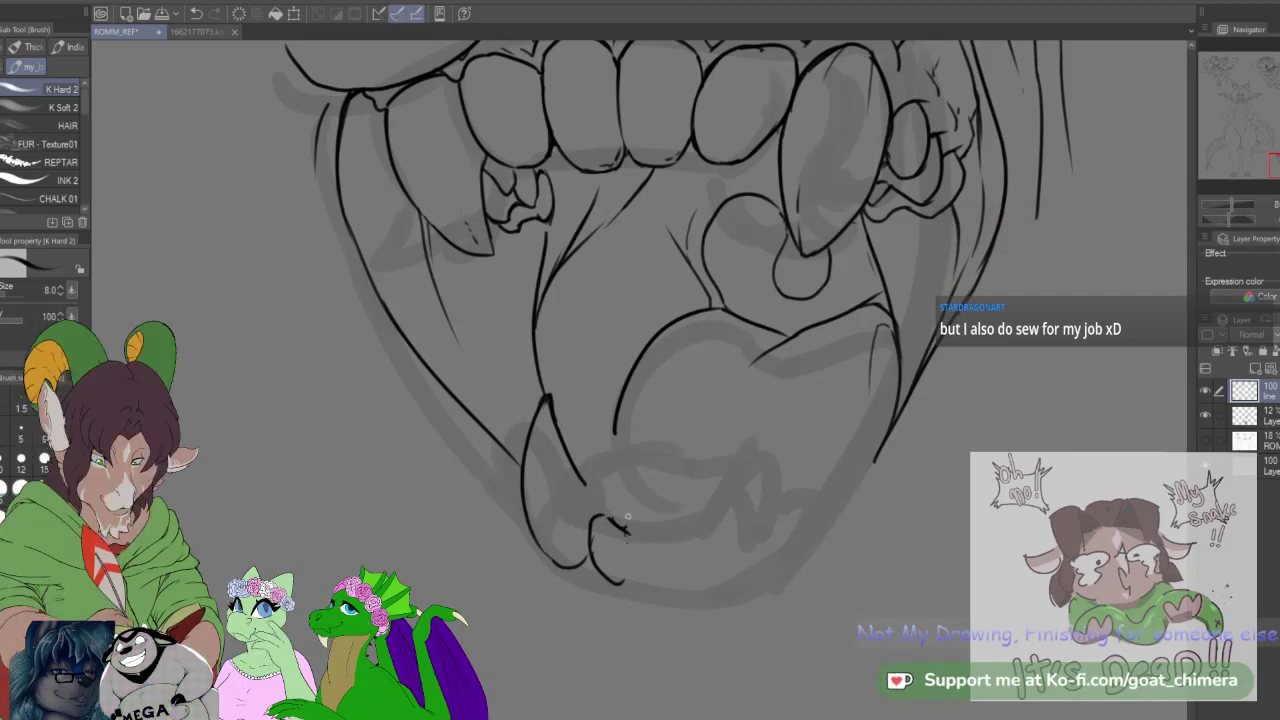
{"action": "left_click_drag", "start_coordinate": [667, 514], "coordinate": [703, 509]}
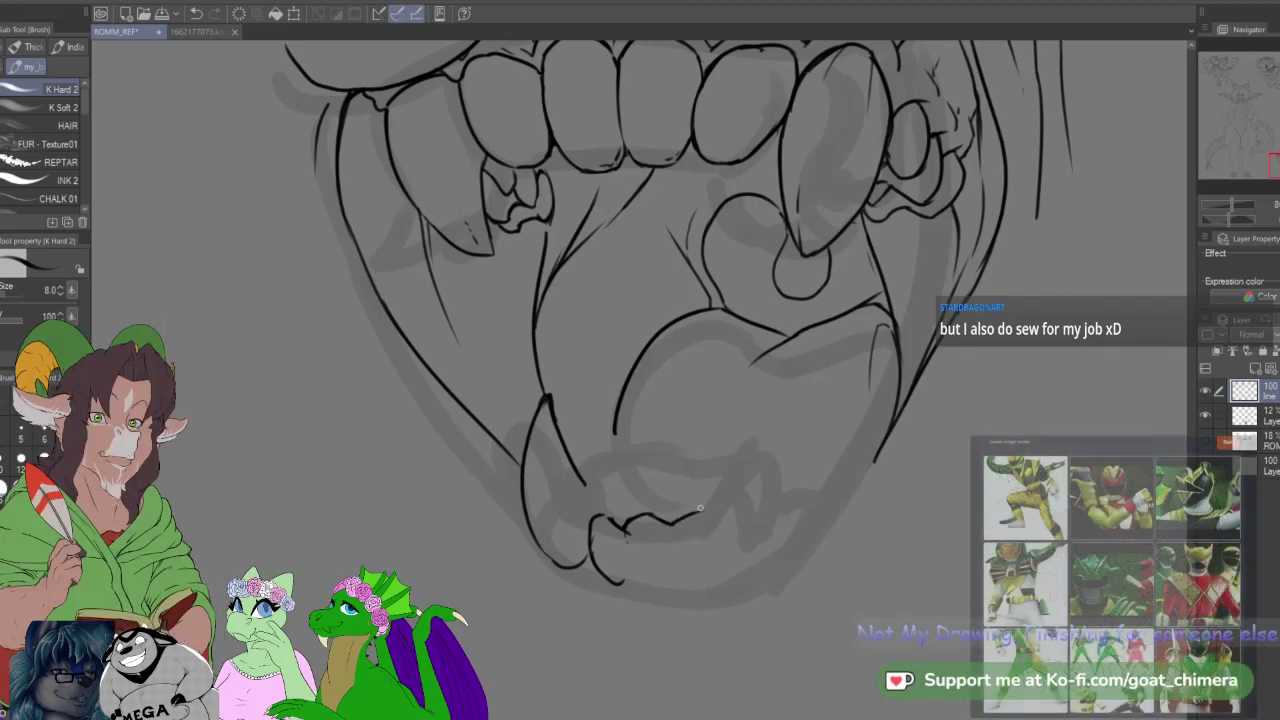
{"action": "mouse_move", "coordinate": [727, 519]}
{"action": "left_mouse_down"}
{"action": "mouse_move", "coordinate": [759, 551]}
{"action": "mouse_move", "coordinate": [763, 538]}
{"action": "mouse_move", "coordinate": [742, 582]}
{"action": "left_mouse_up"}
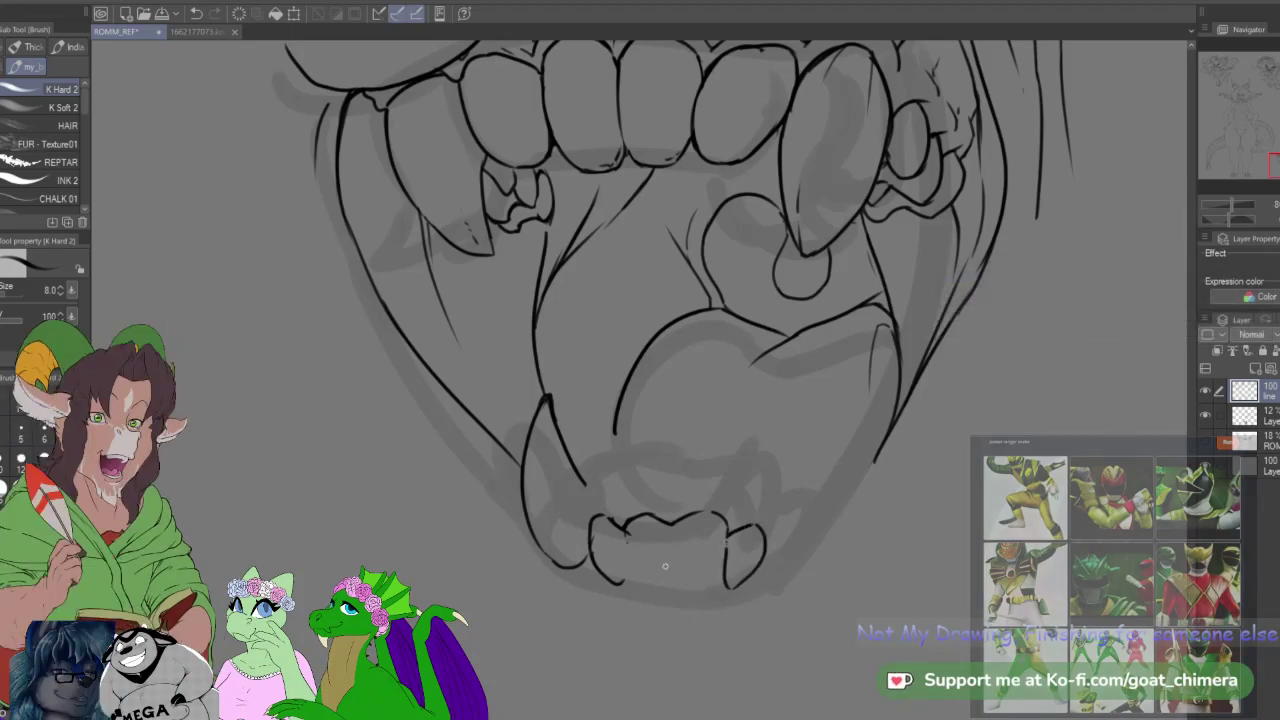
{"action": "mouse_move", "coordinate": [672, 525]}
{"action": "left_mouse_down"}
{"action": "mouse_move", "coordinate": [679, 589]}
{"action": "mouse_move", "coordinate": [723, 526]}
{"action": "left_mouse_up"}
{"action": "mouse_move", "coordinate": [628, 530]}
{"action": "left_mouse_down"}
{"action": "mouse_move", "coordinate": [626, 566]}
{"action": "mouse_move", "coordinate": [662, 590]}
{"action": "left_mouse_up"}
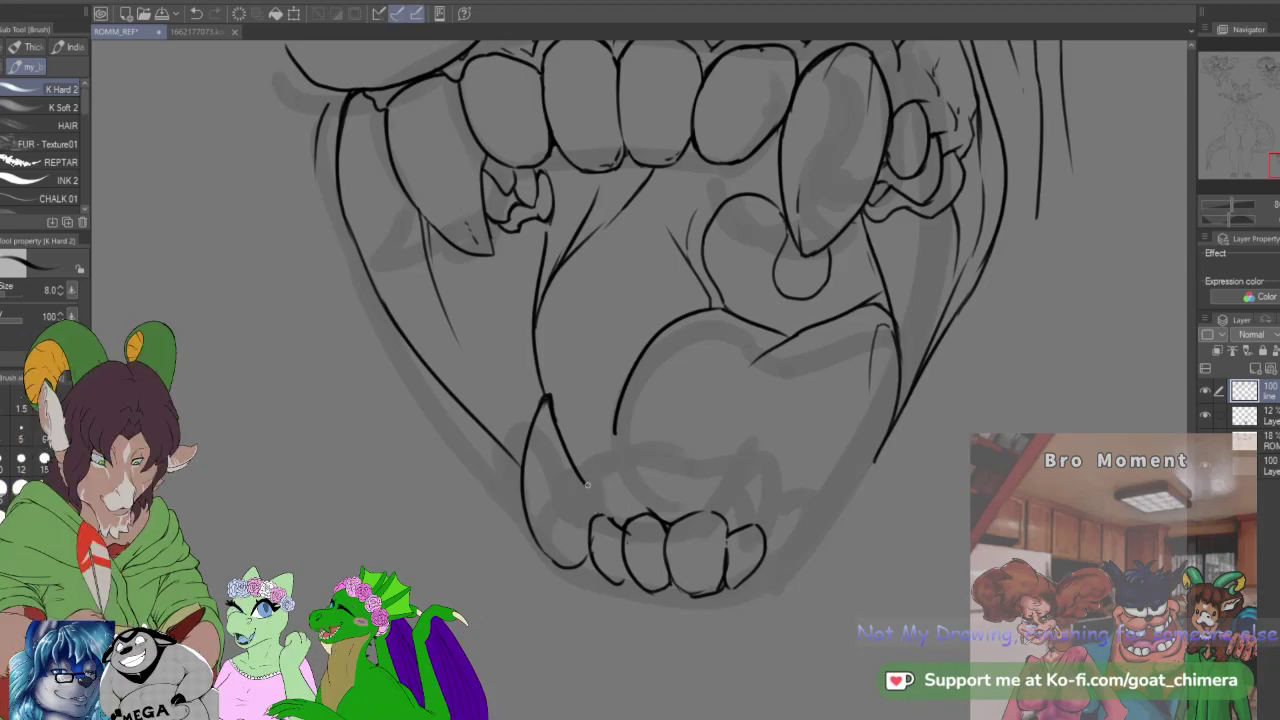
Step: Ink the wavy gum contour between the tongue and the lower front teeth, starting at the left fang
{"action": "mouse_move", "coordinate": [591, 487]}
{"action": "left_mouse_down"}
{"action": "mouse_move", "coordinate": [640, 446]}
{"action": "mouse_move", "coordinate": [799, 453]}
{"action": "left_mouse_up"}
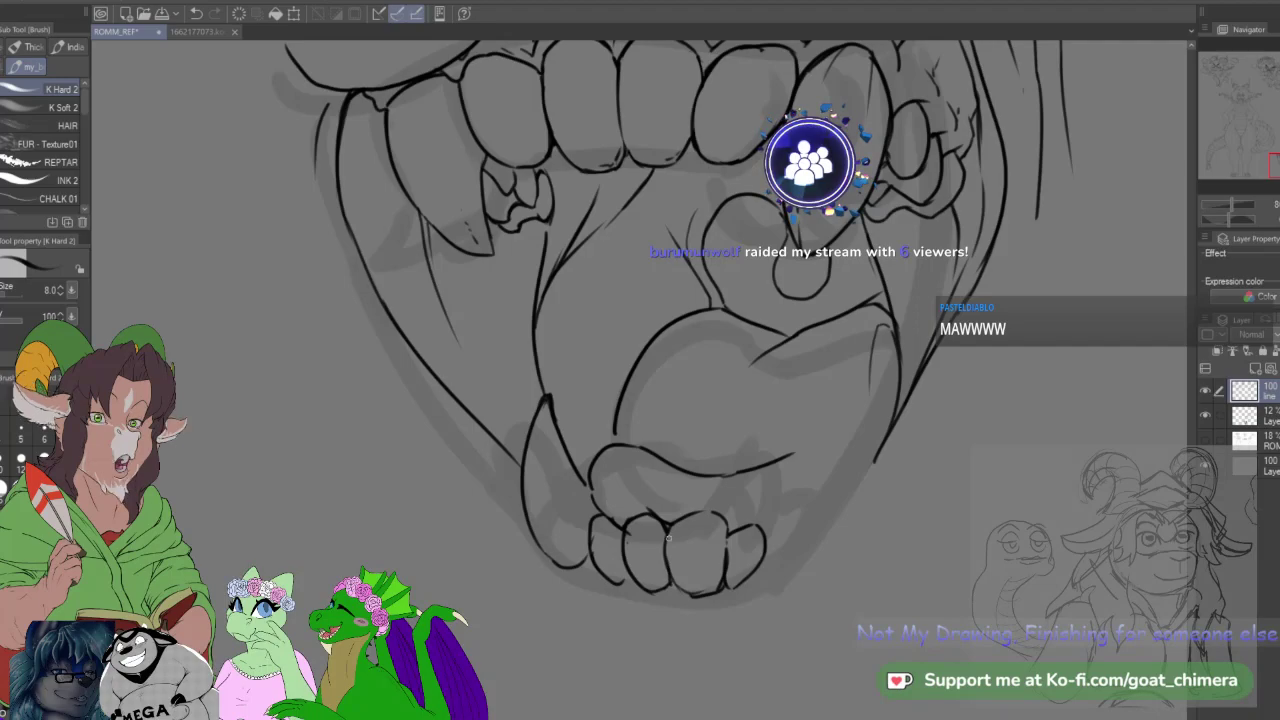
{"action": "scroll", "coordinate": [667, 538], "scroll_direction": "down", "scroll_amount": 7}
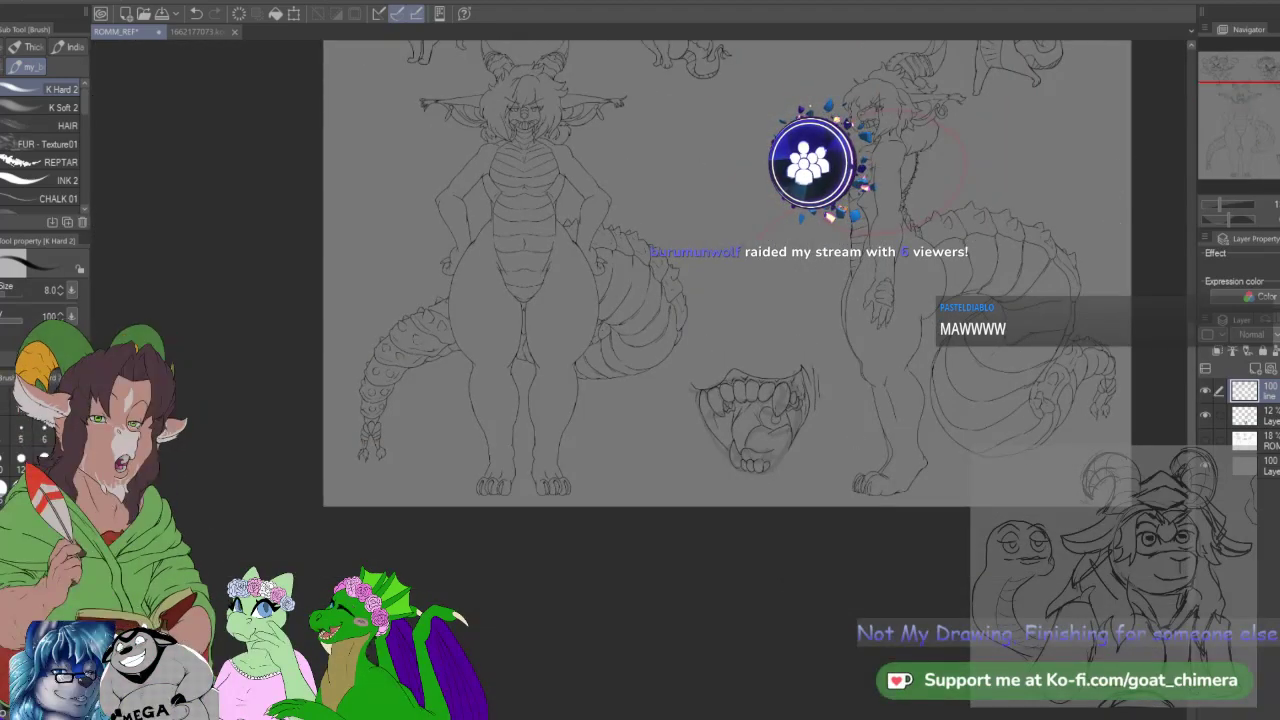
Step: Show only the original ROMM sketch layer at 100% opacity, with the line and rough layers hidden, and examine its poses
{"action": "left_click_drag", "start_coordinate": [689, 176], "coordinate": [661, 343]}
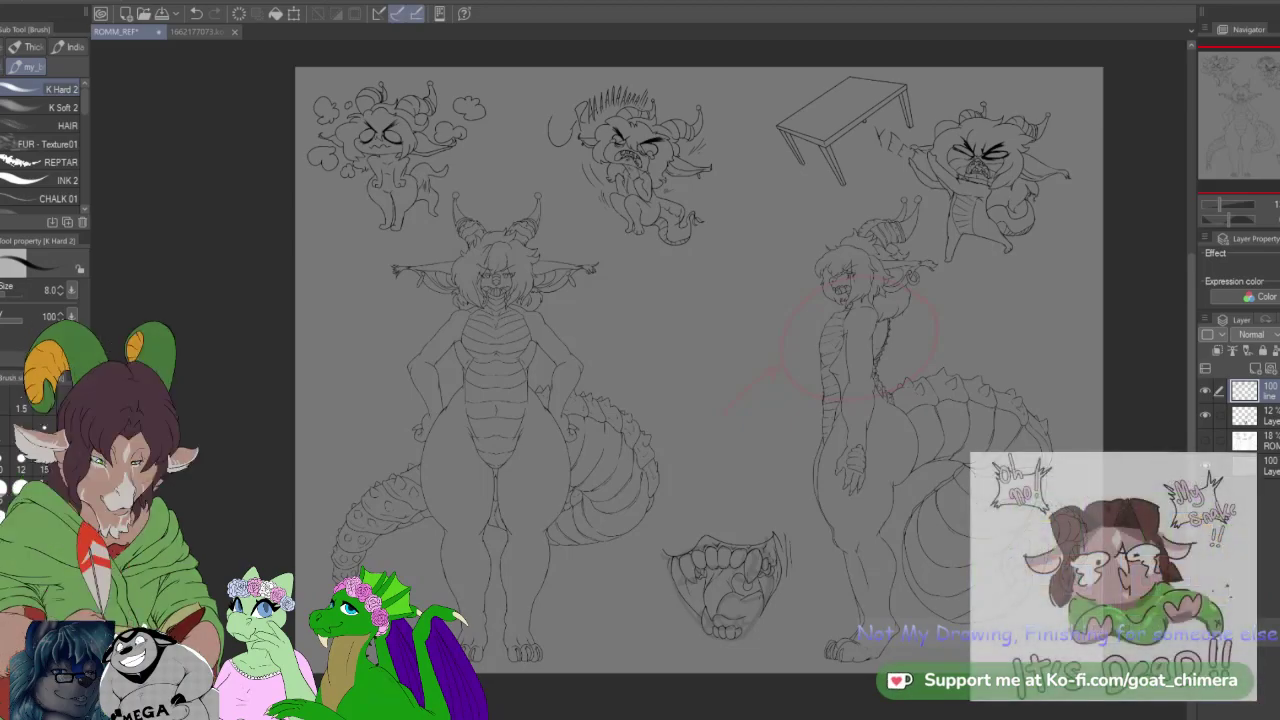
{"action": "scroll", "coordinate": [911, 500], "scroll_direction": "down", "scroll_amount": 1}
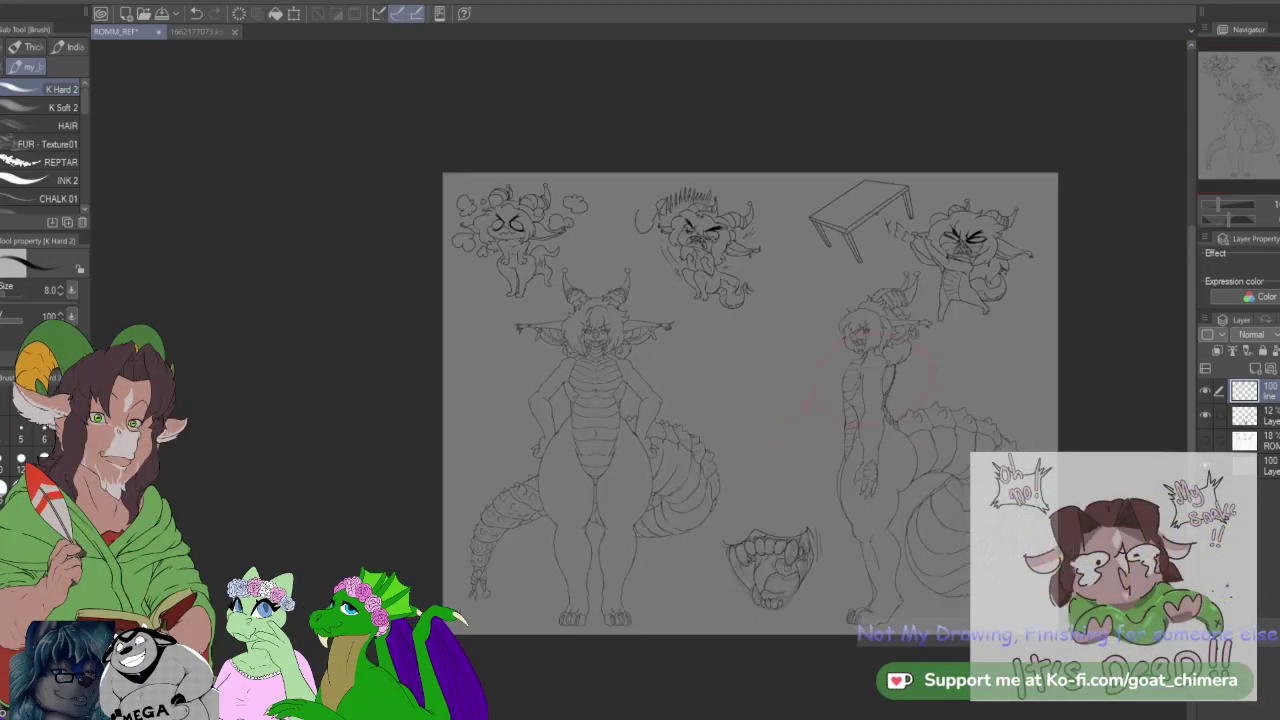
{"action": "scroll", "coordinate": [839, 470], "scroll_direction": "up", "scroll_amount": 2}
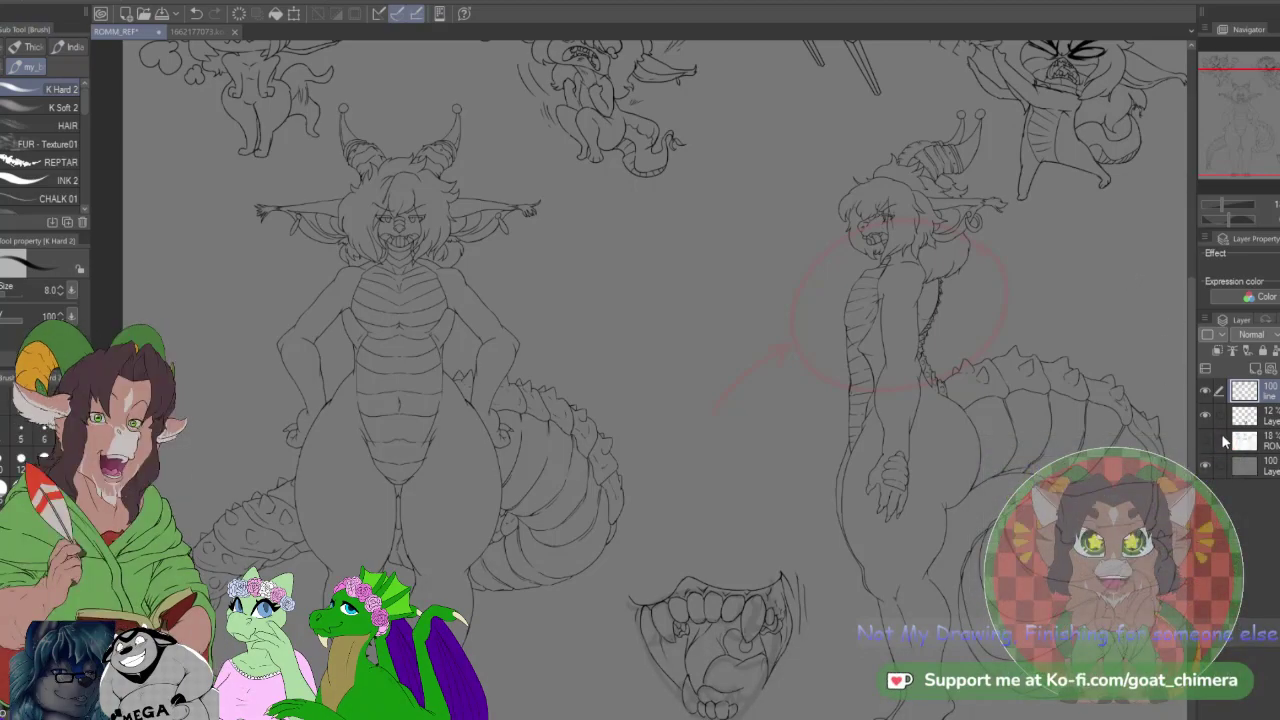
{"action": "left_click", "coordinate": [1206, 440]}
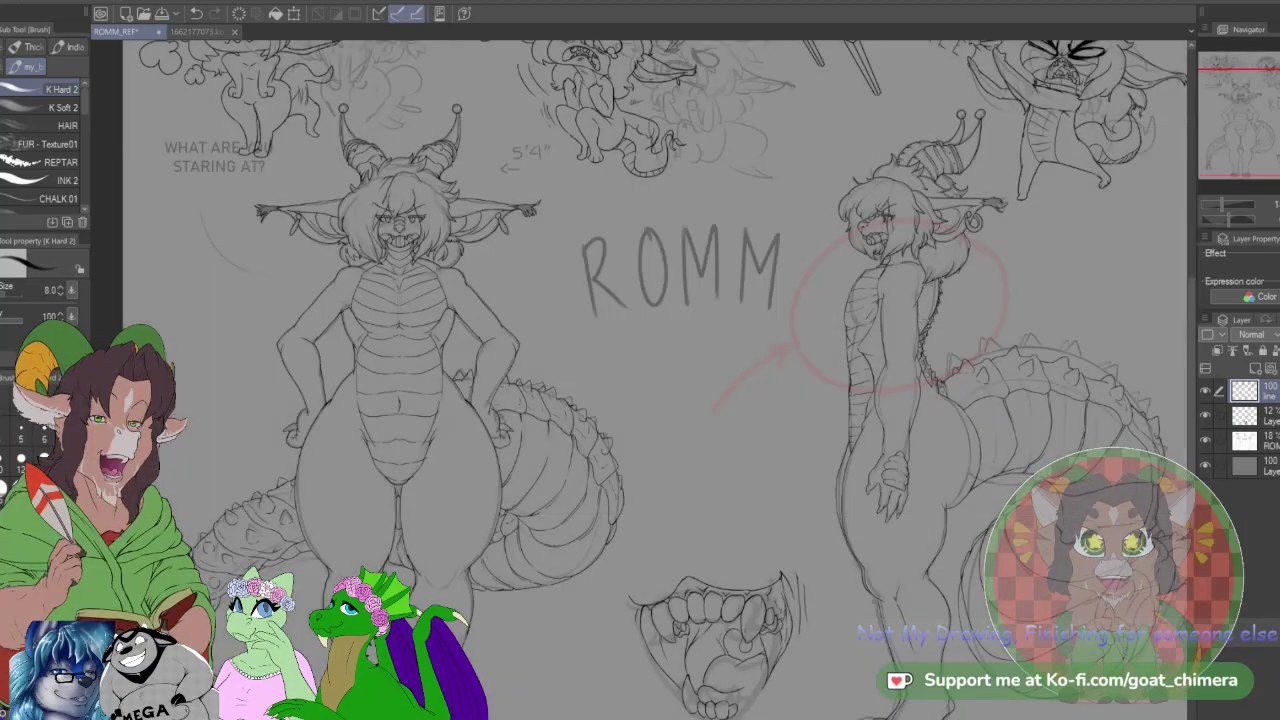
{"action": "left_click", "coordinate": [1207, 391]}
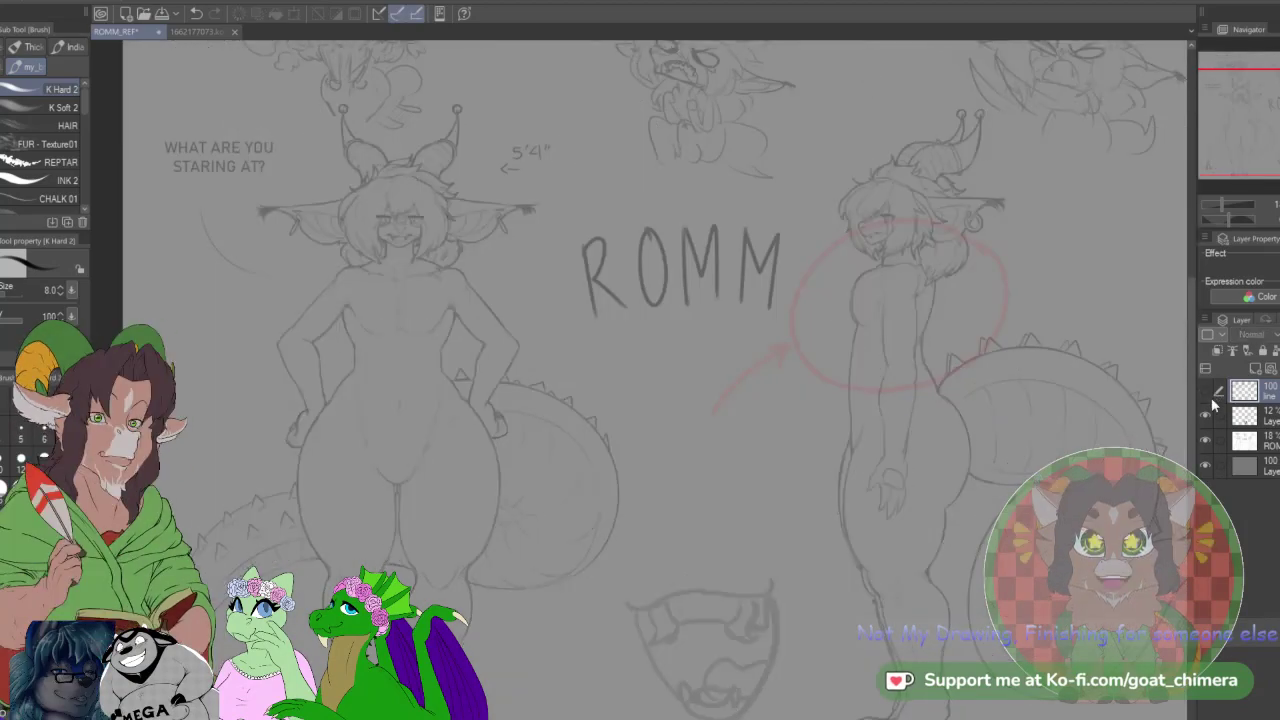
{"action": "left_click", "coordinate": [1206, 414]}
{"action": "left_click", "coordinate": [1250, 440]}
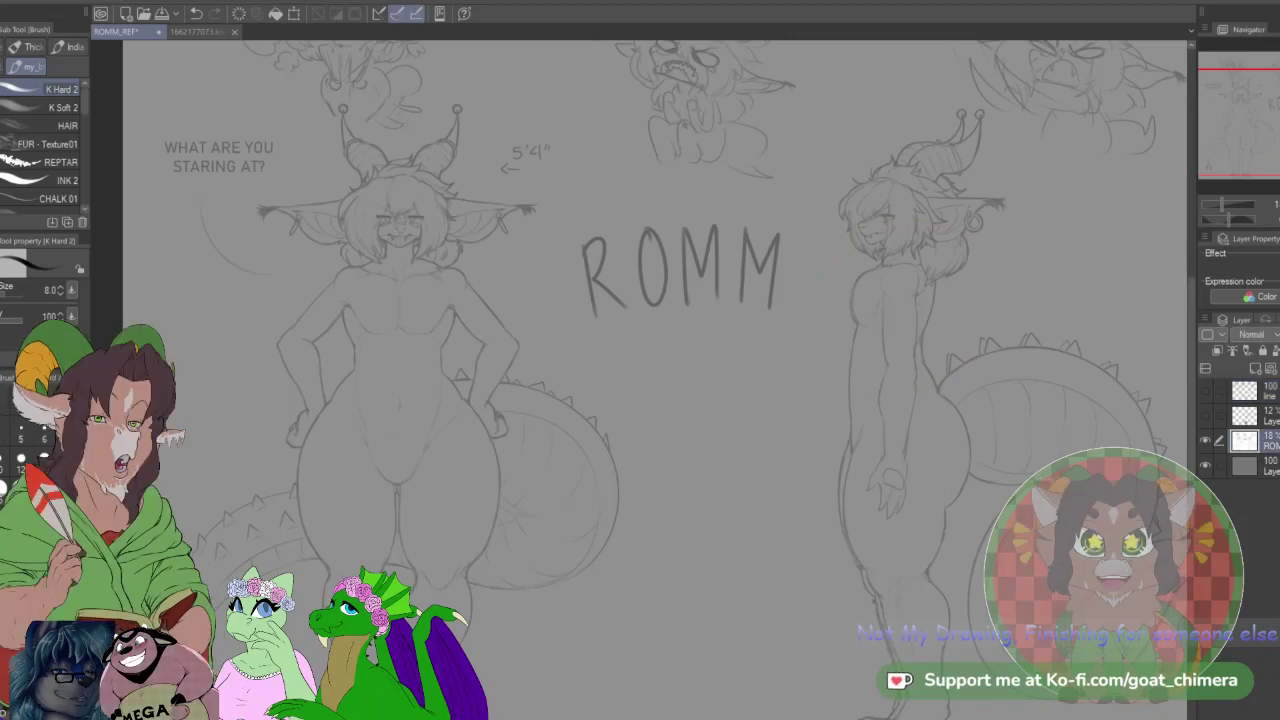
{"action": "left_click", "coordinate": [1277, 334]}
{"action": "scroll", "coordinate": [975, 345], "scroll_direction": "down", "scroll_amount": 1}
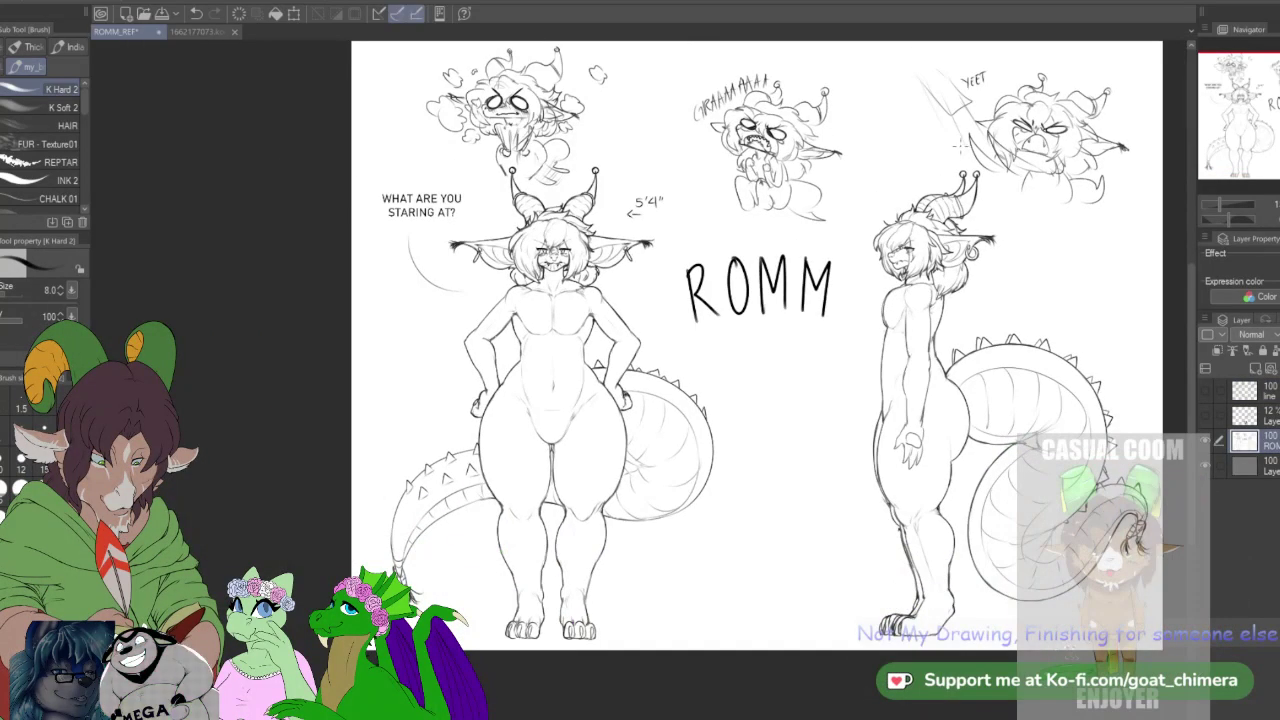
{"action": "scroll", "coordinate": [959, 156], "scroll_direction": "up", "scroll_amount": 1}
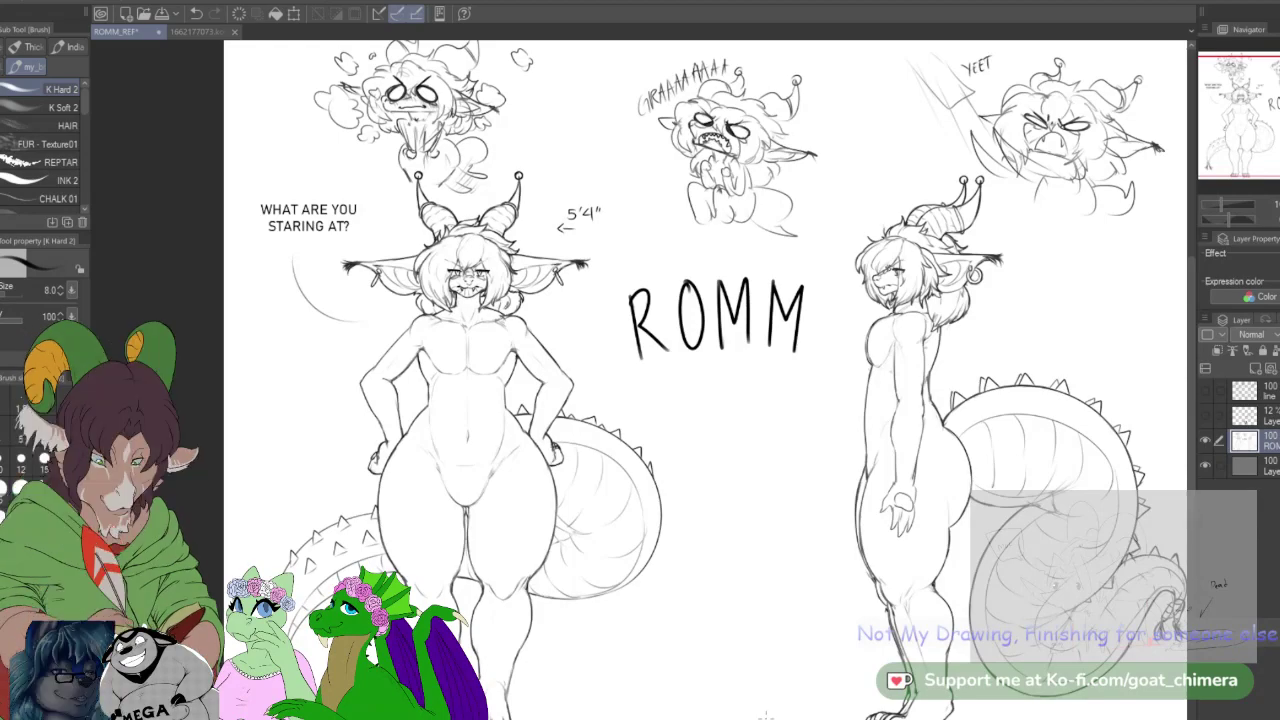
{"action": "scroll", "coordinate": [910, 675], "scroll_direction": "down", "scroll_amount": 1}
{"action": "key", "text": "ctrl+plus"}
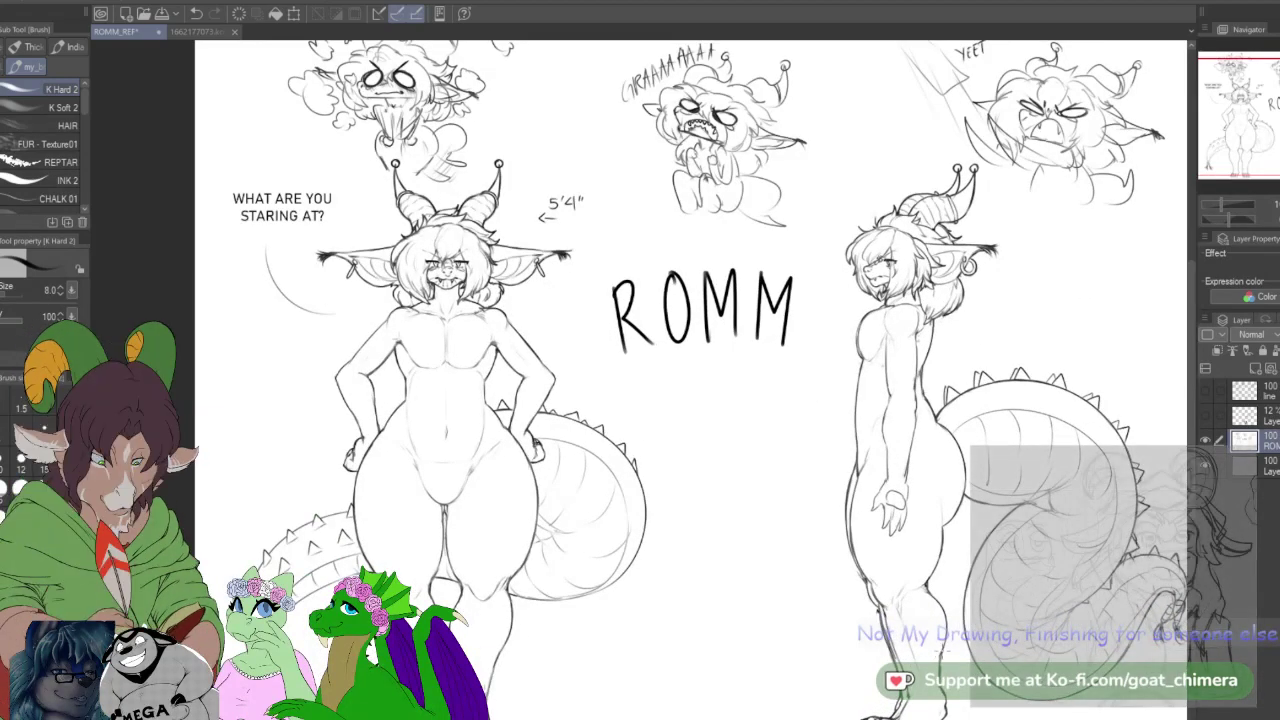
{"action": "key", "text": "ctrl+minus"}
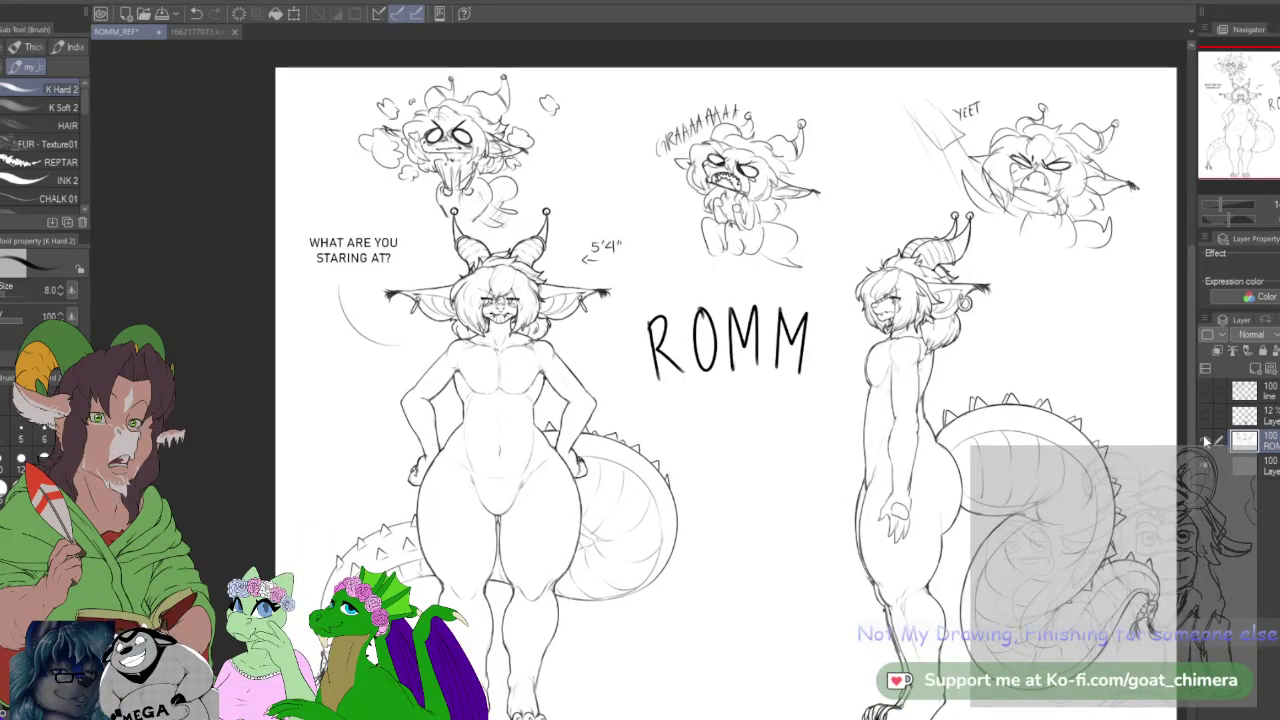
Step: Hide the ROMM sketch, turn the line layer back on and examine the inked reference sheet
{"action": "left_click", "coordinate": [1205, 440]}
{"action": "left_click", "coordinate": [1206, 390]}
{"action": "scroll", "coordinate": [897, 528], "scroll_direction": "up", "scroll_amount": 3}
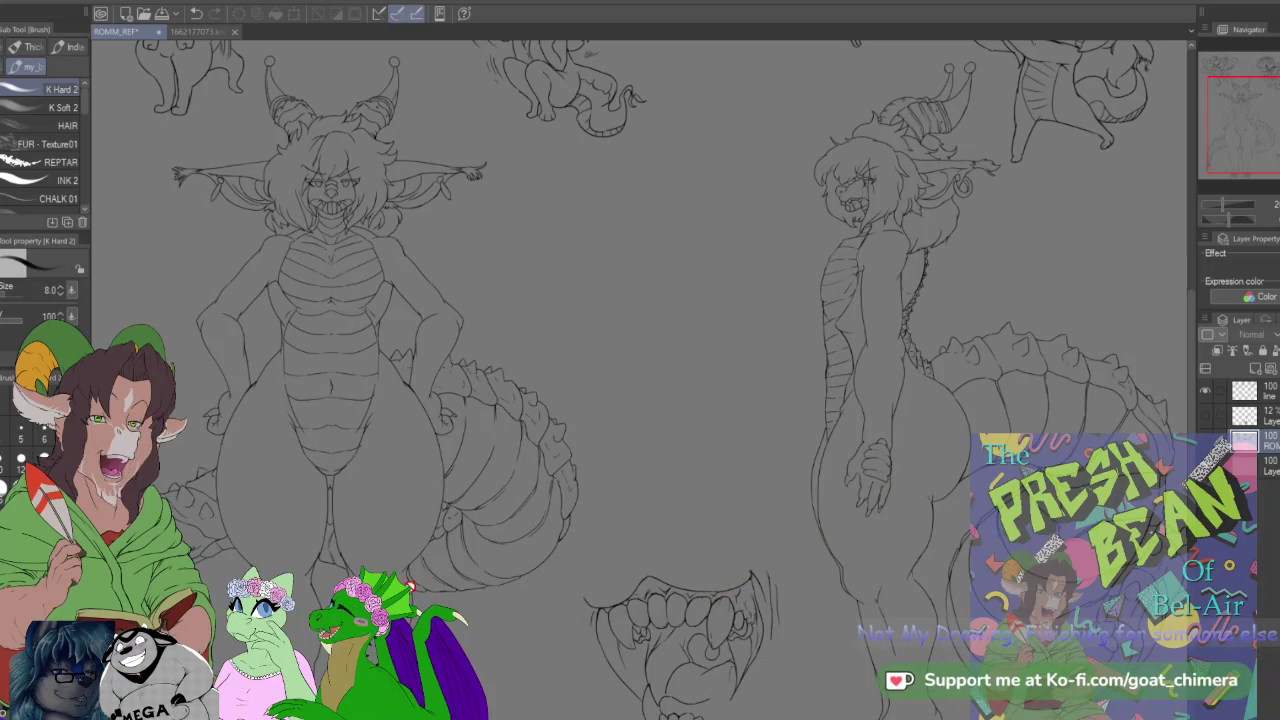
{"action": "scroll", "coordinate": [620, 600], "scroll_direction": "down", "scroll_amount": 1}
{"action": "scroll", "coordinate": [623, 674], "scroll_direction": "down", "scroll_amount": 1}
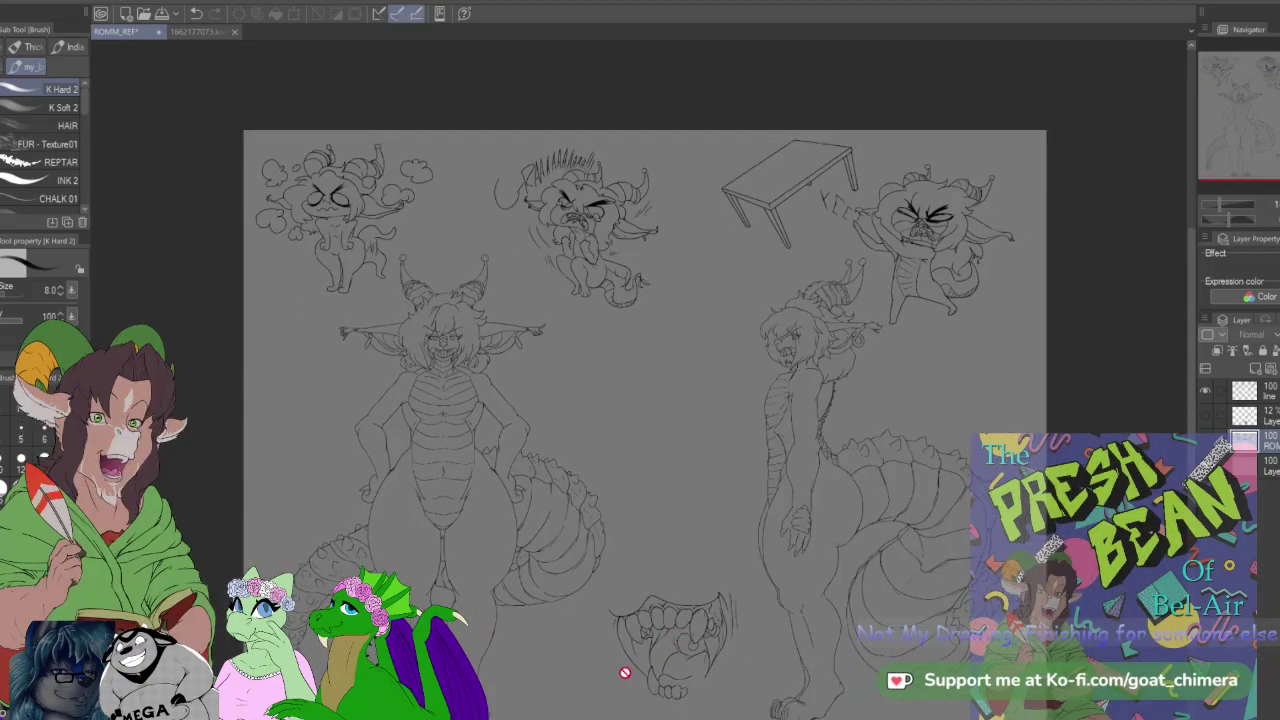
{"action": "scroll", "coordinate": [766, 634], "scroll_direction": "up", "scroll_amount": 2}
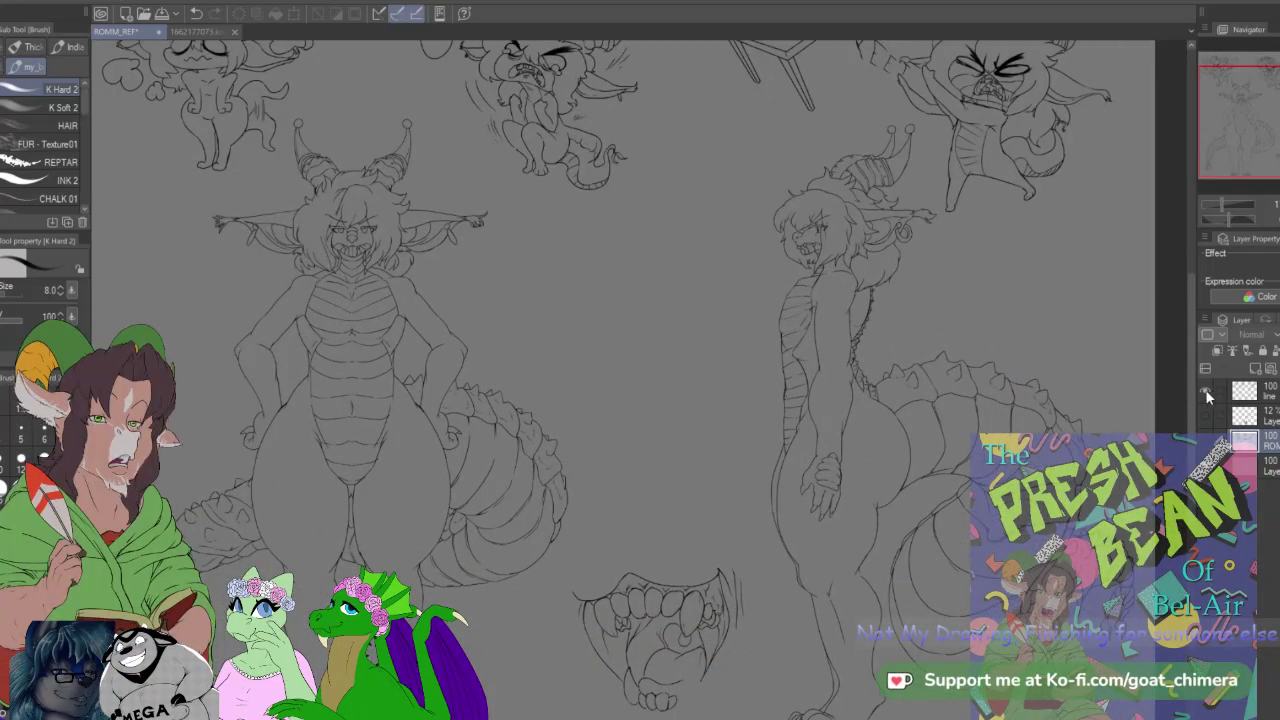
Step: Compare the original sketch with the line art by switching the visibility of their layers
{"action": "left_click", "coordinate": [1205, 441]}
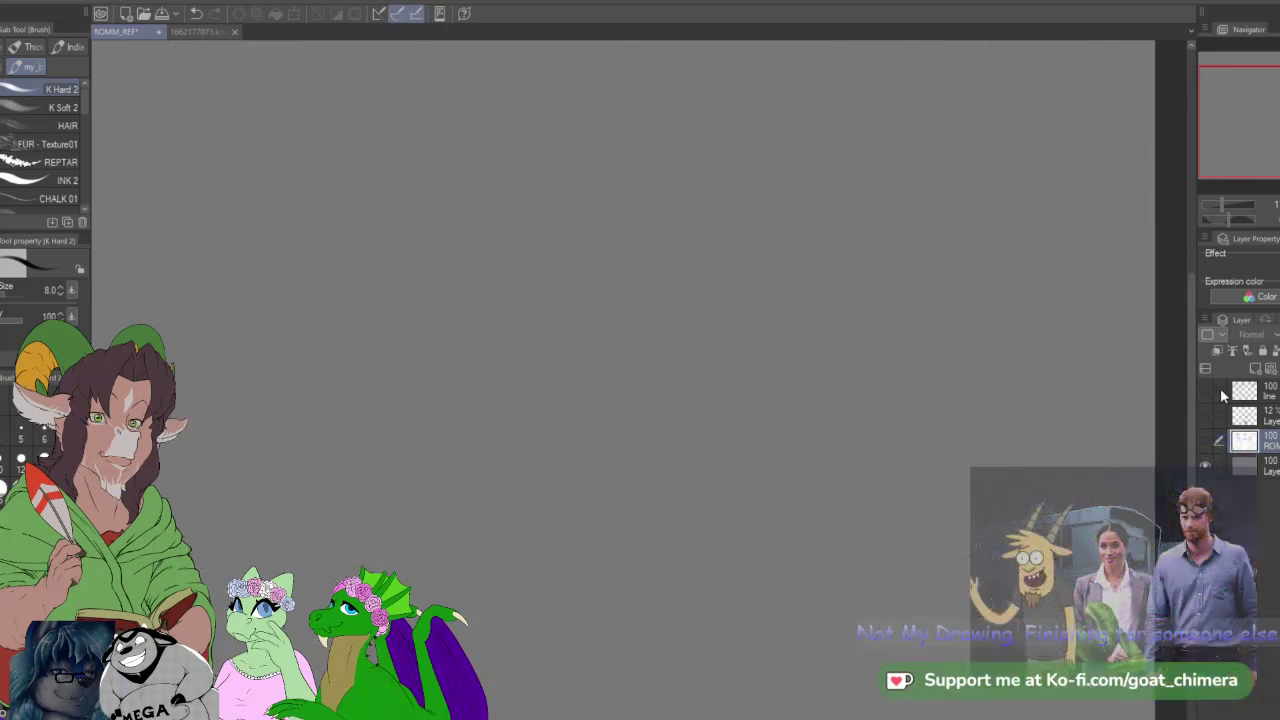
{"action": "left_click", "coordinate": [1206, 441]}
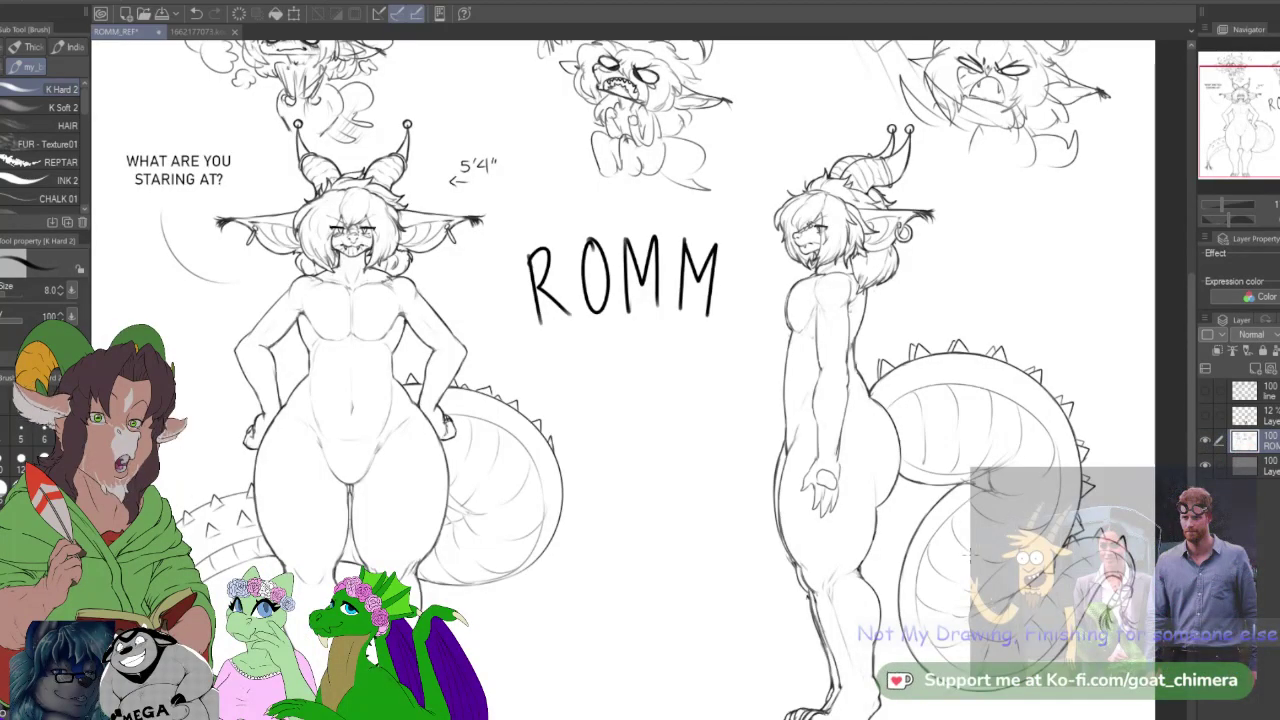
{"action": "left_click", "coordinate": [1205, 441]}
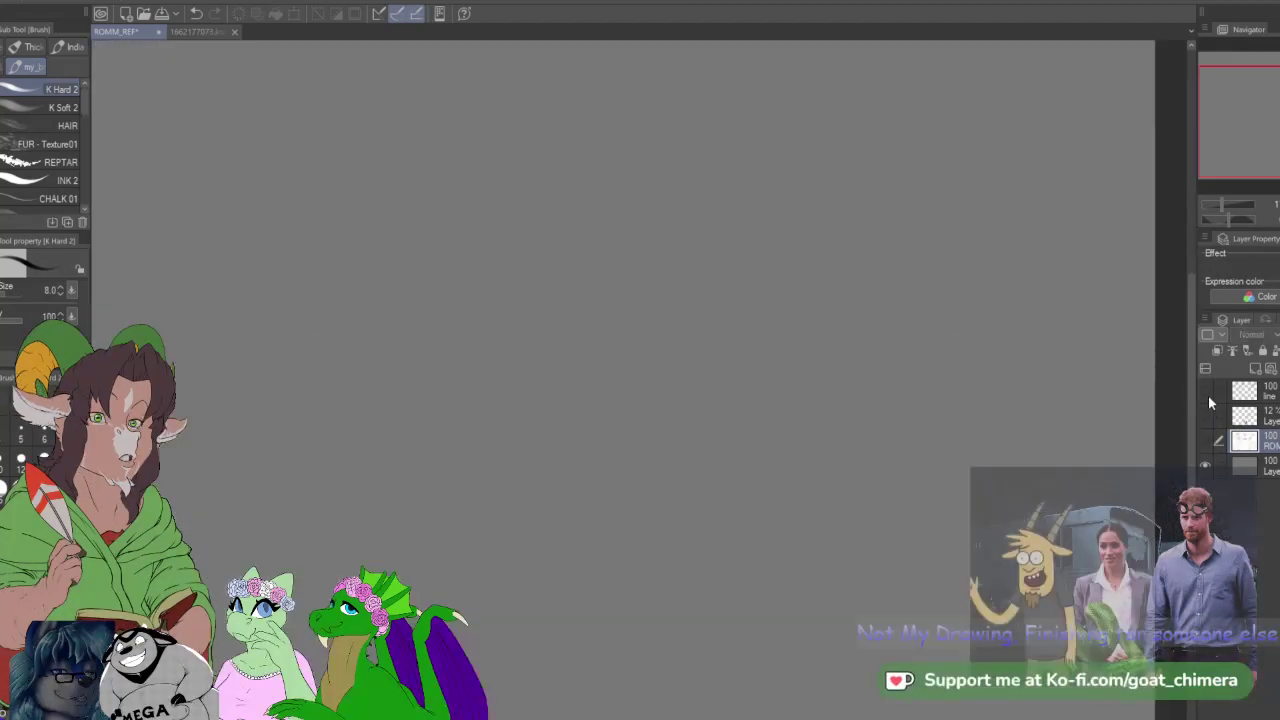
{"action": "left_click", "coordinate": [1206, 390]}
{"action": "scroll", "coordinate": [713, 536], "scroll_direction": "up", "scroll_amount": 2}
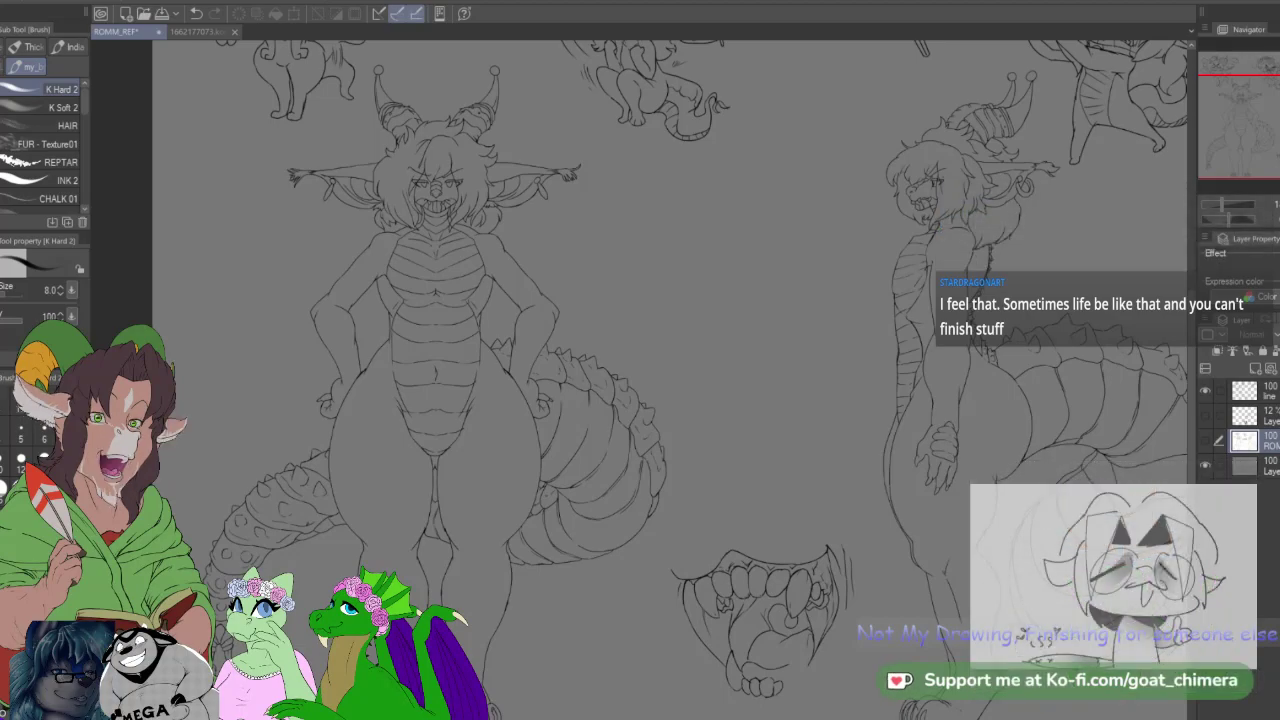
Step: Show the rough mouth sketch layer and the ROMM sketch layer beneath the line art, setting the ROMM layer to 25% opacity
{"action": "scroll", "coordinate": [666, 477], "scroll_direction": "down", "scroll_amount": 3}
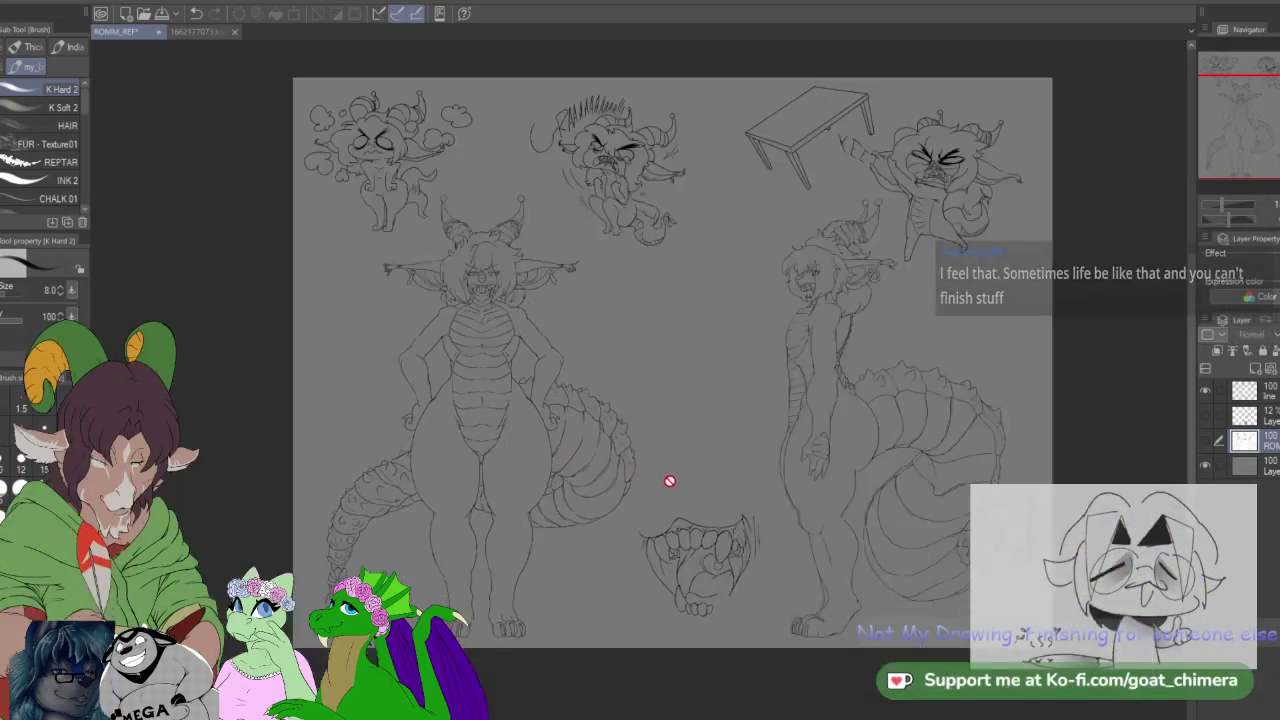
{"action": "scroll", "coordinate": [700, 630], "scroll_direction": "up", "scroll_amount": 8}
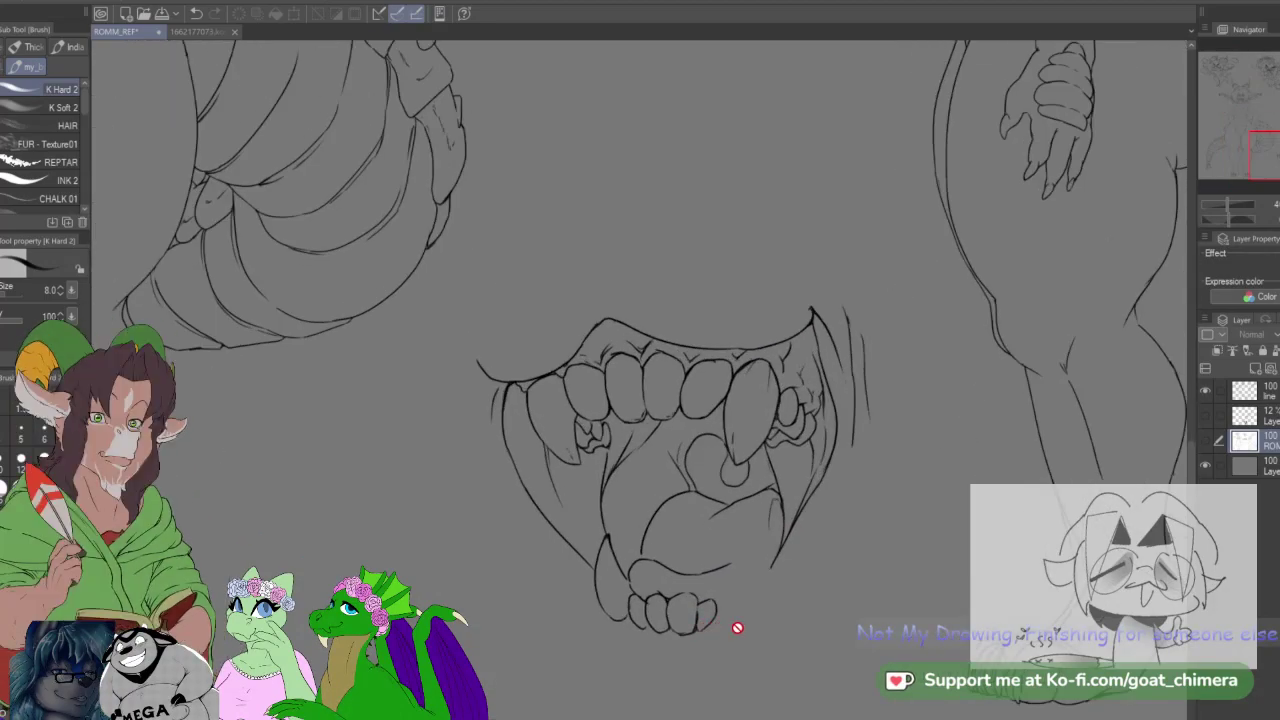
{"action": "scroll", "coordinate": [724, 622], "scroll_direction": "up", "scroll_amount": 4}
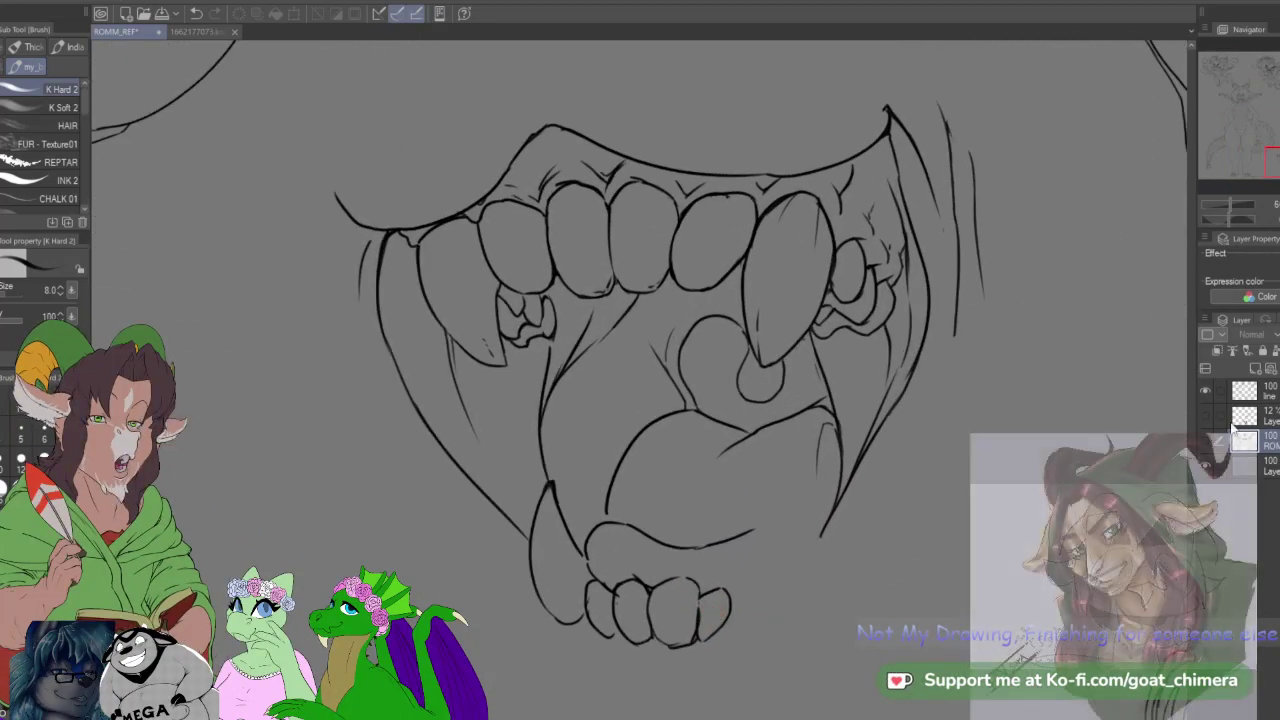
{"action": "left_click", "coordinate": [1205, 441]}
{"action": "left_click", "coordinate": [1205, 441]}
{"action": "left_click", "coordinate": [1205, 415]}
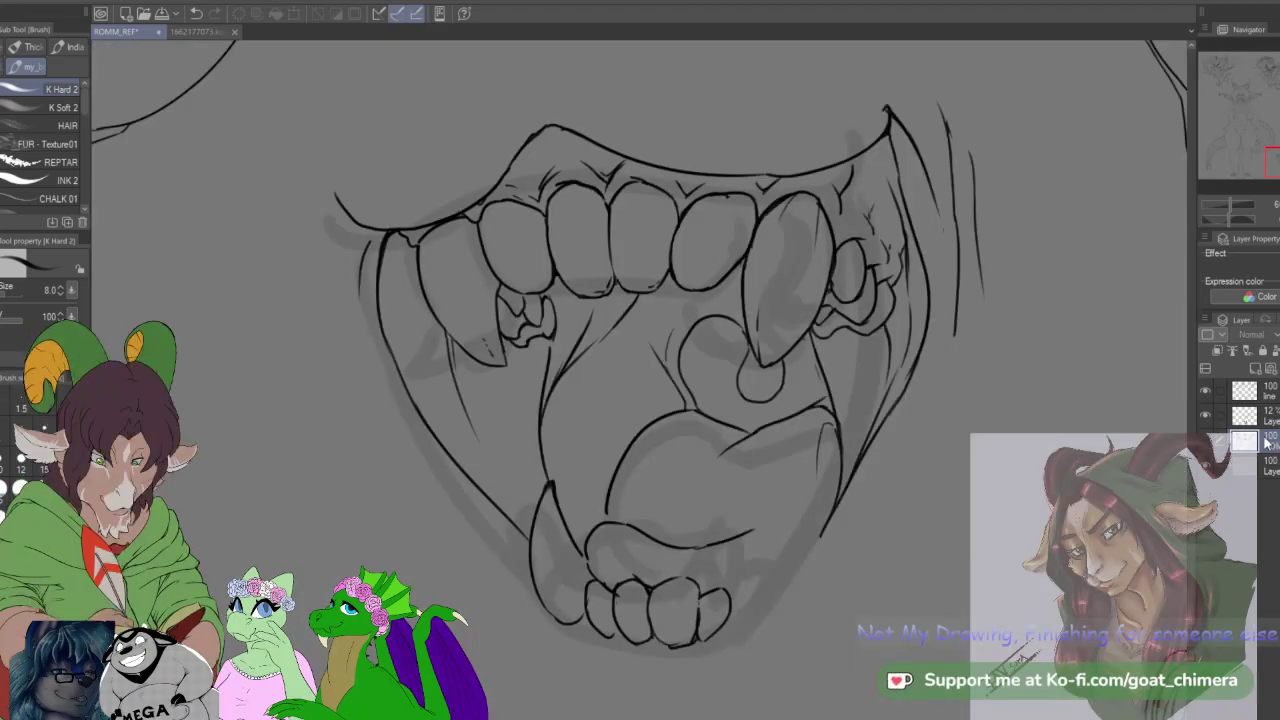
{"action": "left_click", "coordinate": [1207, 441]}
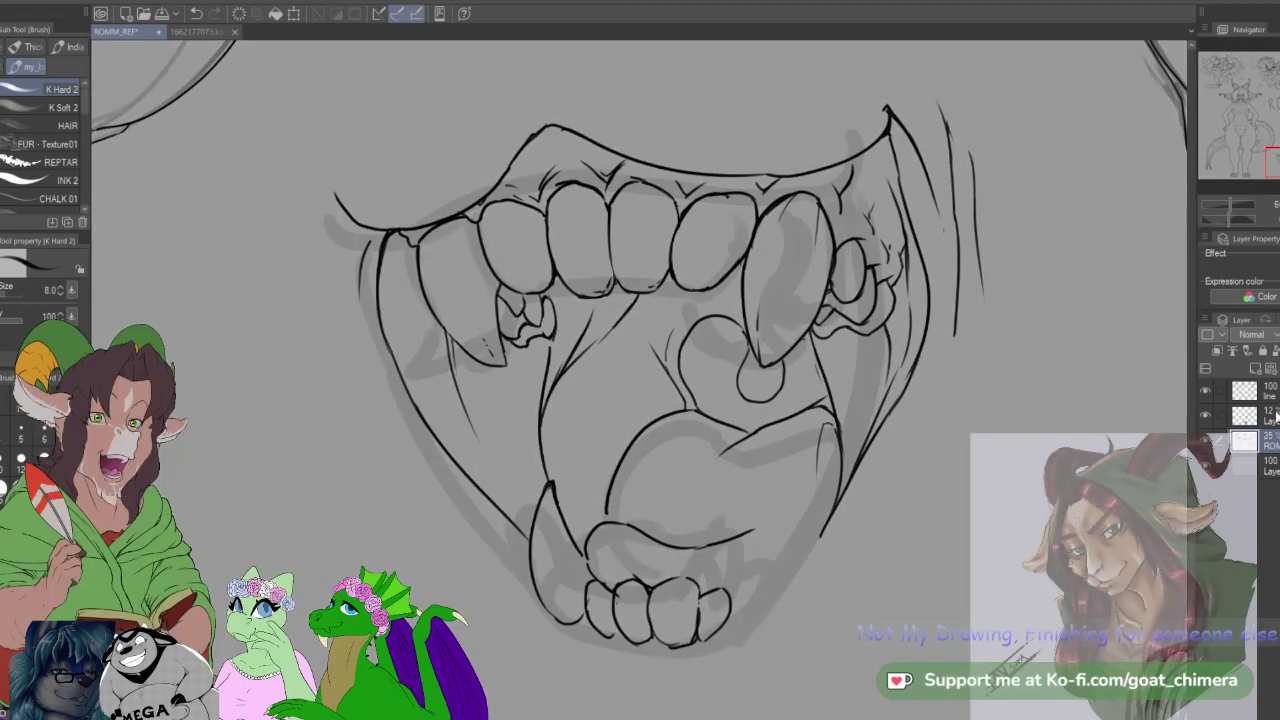
{"action": "left_click", "coordinate": [1276, 415]}
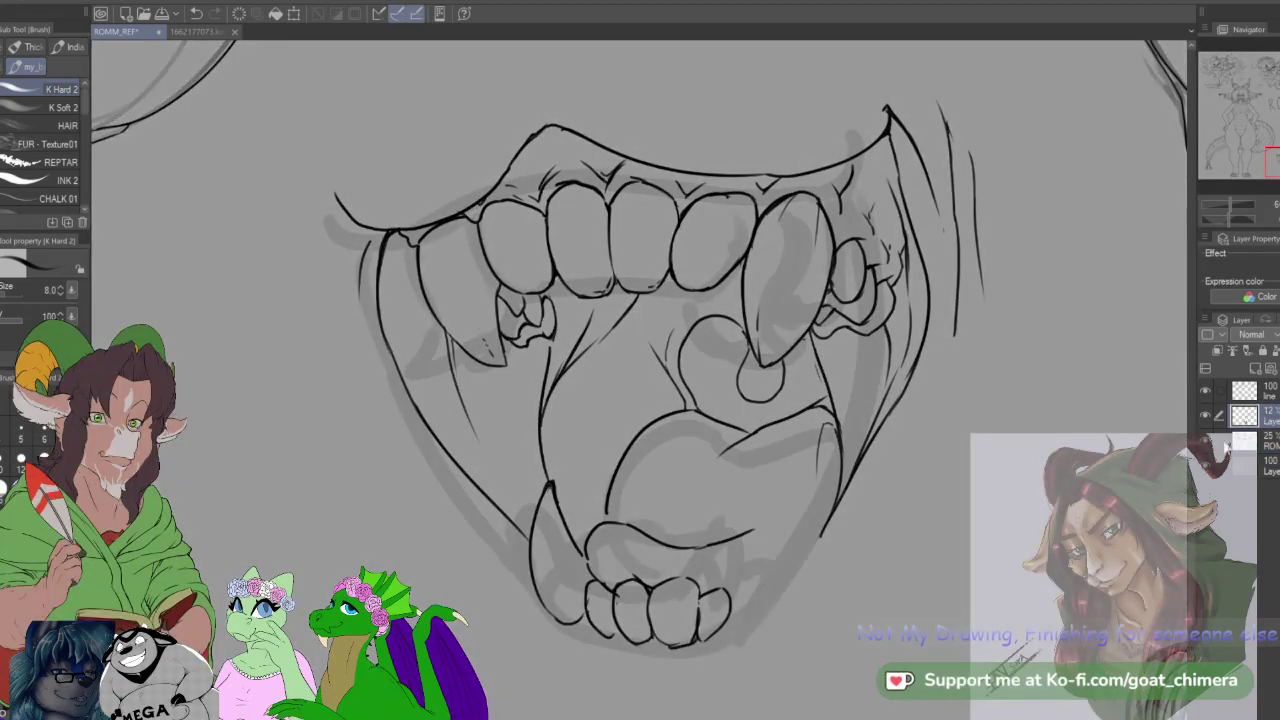
Step: Ink the pointed lower right fang on the line layer, with its curved sides and rounded base beside the front teeth
{"action": "scroll", "coordinate": [420, 556], "scroll_direction": "down", "scroll_amount": 2}
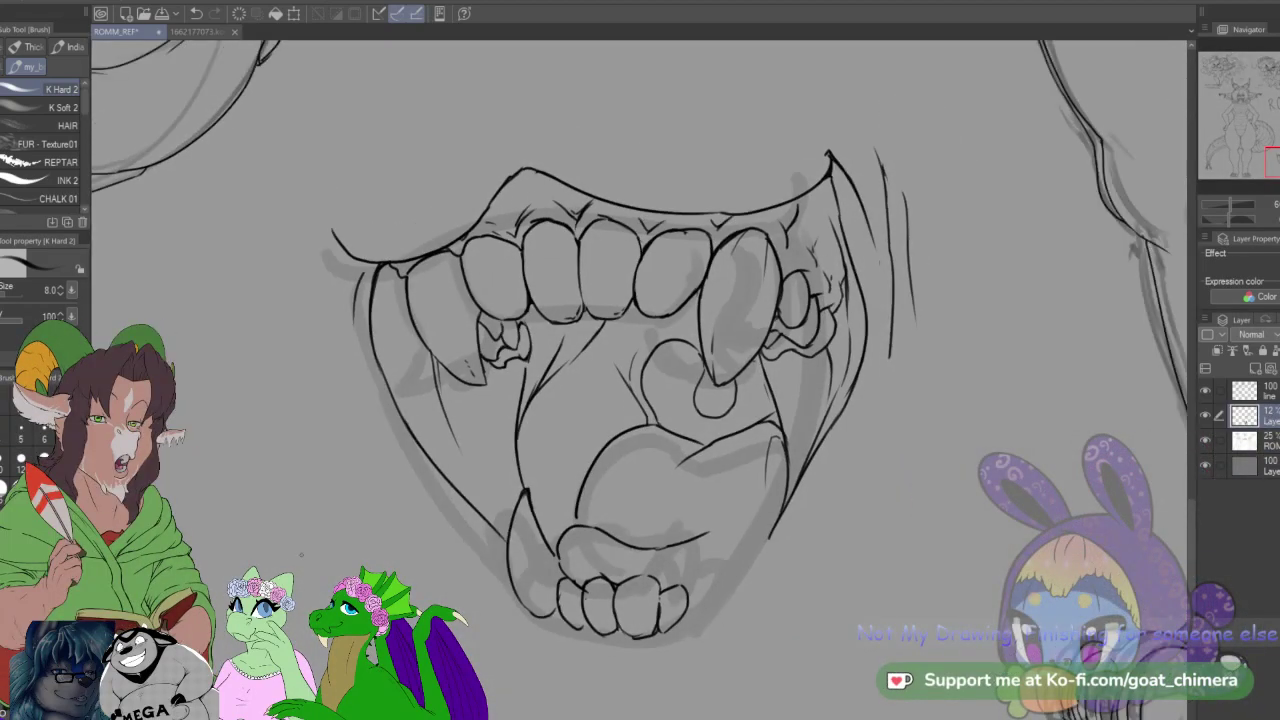
{"action": "scroll", "coordinate": [703, 657], "scroll_direction": "up", "scroll_amount": 4}
{"action": "scroll", "coordinate": [702, 657], "scroll_direction": "up", "scroll_amount": 3}
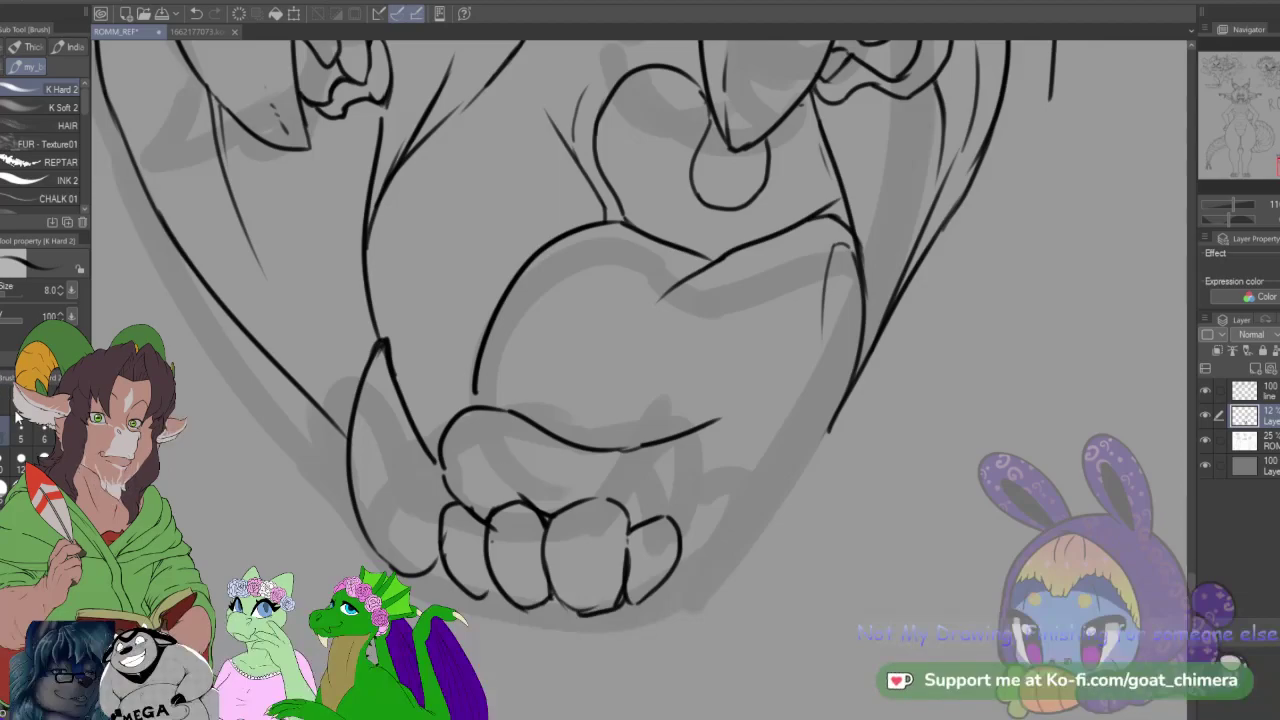
{"action": "left_click", "coordinate": [1262, 390]}
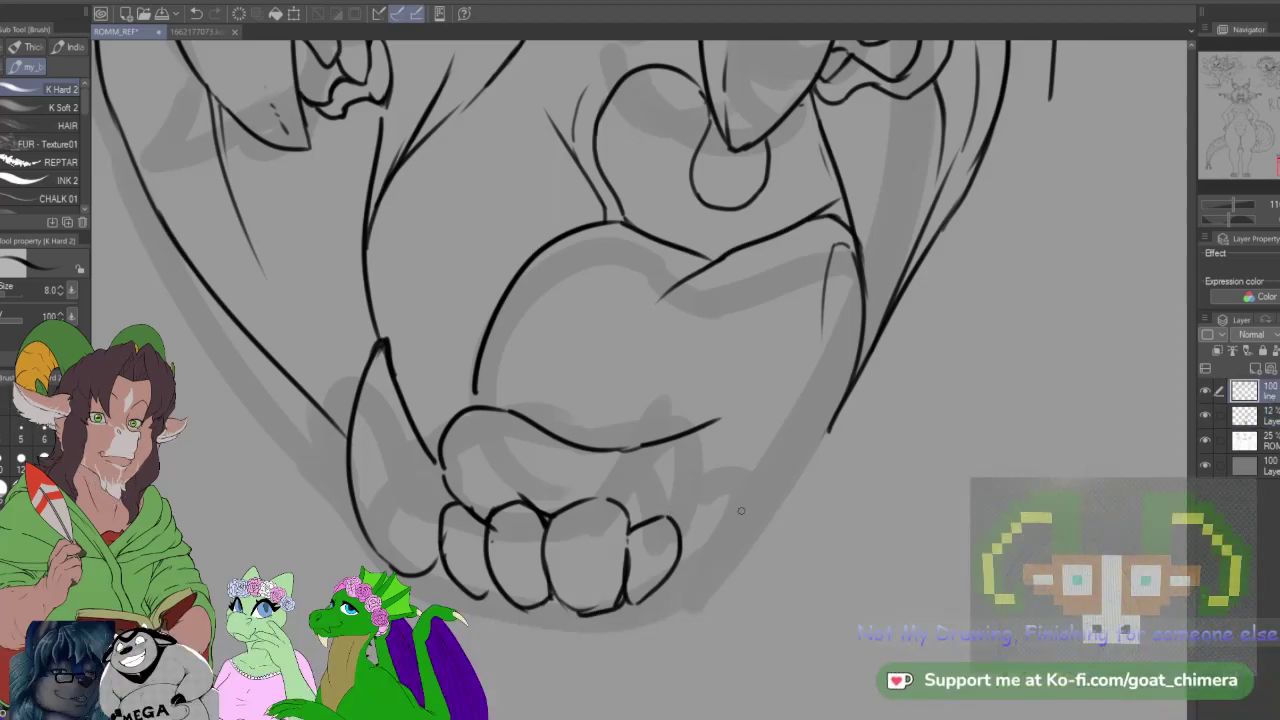
{"action": "mouse_move", "coordinate": [672, 515]}
{"action": "left_mouse_down"}
{"action": "mouse_move", "coordinate": [718, 420]}
{"action": "mouse_move", "coordinate": [727, 356]}
{"action": "mouse_move", "coordinate": [690, 555]}
{"action": "left_mouse_up"}
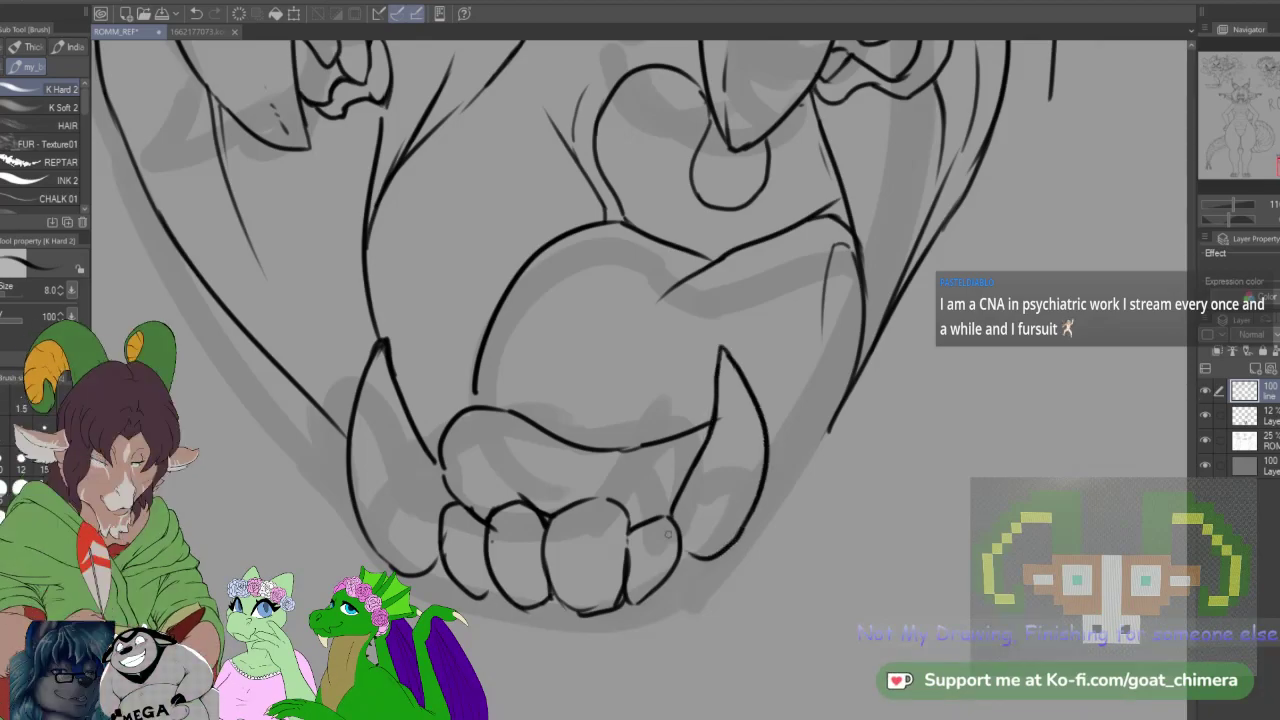
{"action": "mouse_move", "coordinate": [664, 598]}
{"action": "left_mouse_down"}
{"action": "mouse_move", "coordinate": [724, 566]}
{"action": "mouse_move", "coordinate": [768, 446]}
{"action": "left_mouse_up"}
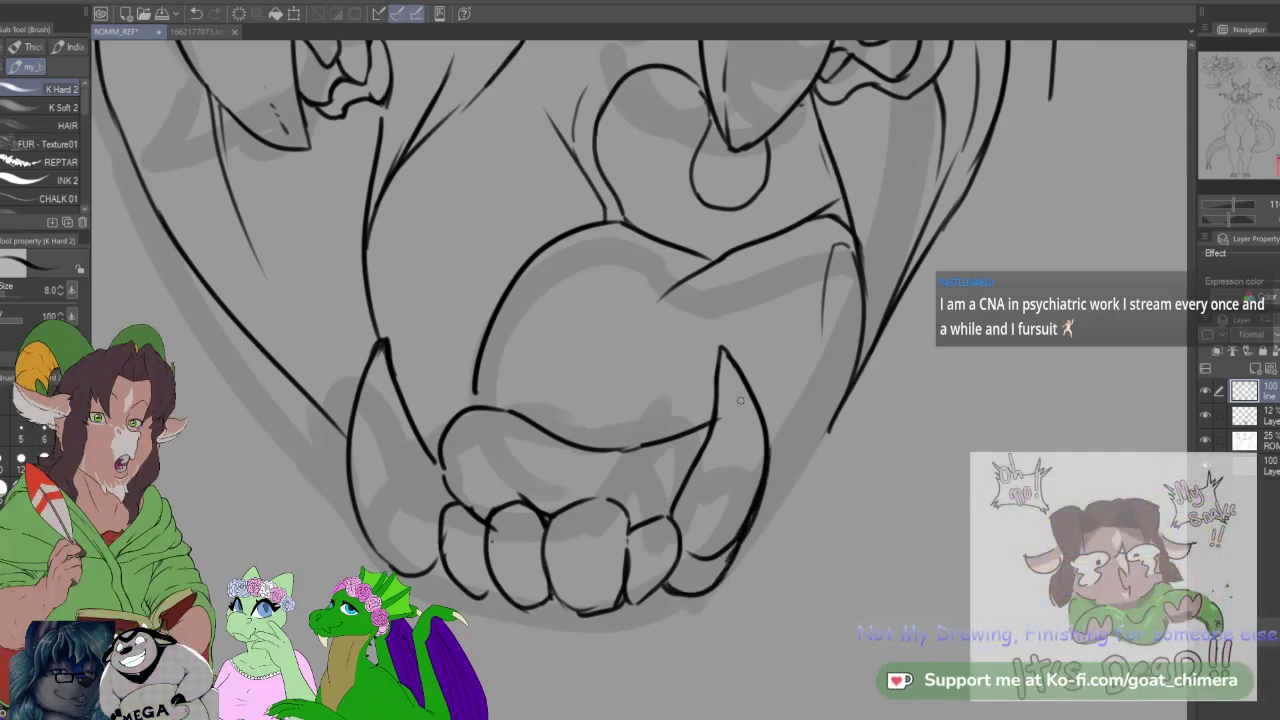
{"action": "mouse_move", "coordinate": [658, 514]}
{"action": "left_mouse_down"}
{"action": "mouse_move", "coordinate": [704, 456]}
{"action": "mouse_move", "coordinate": [657, 515]}
{"action": "mouse_move", "coordinate": [708, 443]}
{"action": "mouse_move", "coordinate": [683, 483]}
{"action": "mouse_move", "coordinate": [721, 372]}
{"action": "left_mouse_up"}
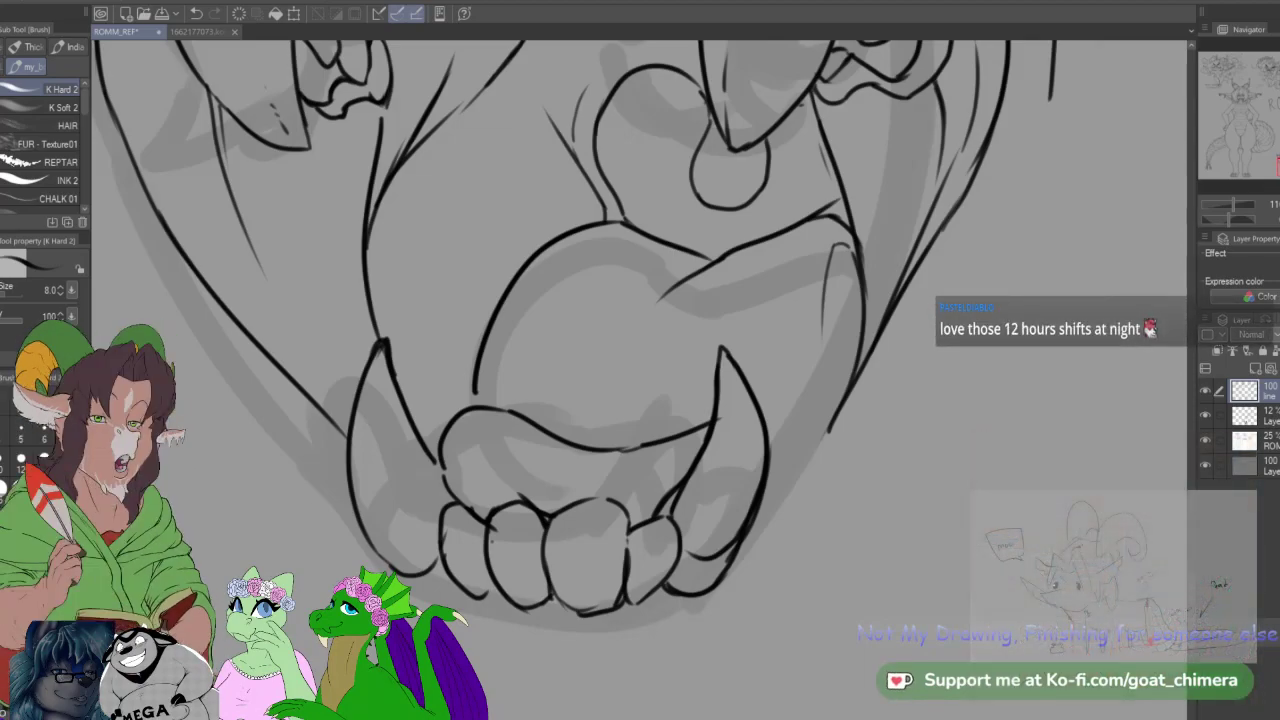
Step: Select the row of lower front teeth with the selection pen at size 100 and shift it slightly left and up
{"action": "scroll", "coordinate": [739, 616], "scroll_direction": "down", "scroll_amount": 3}
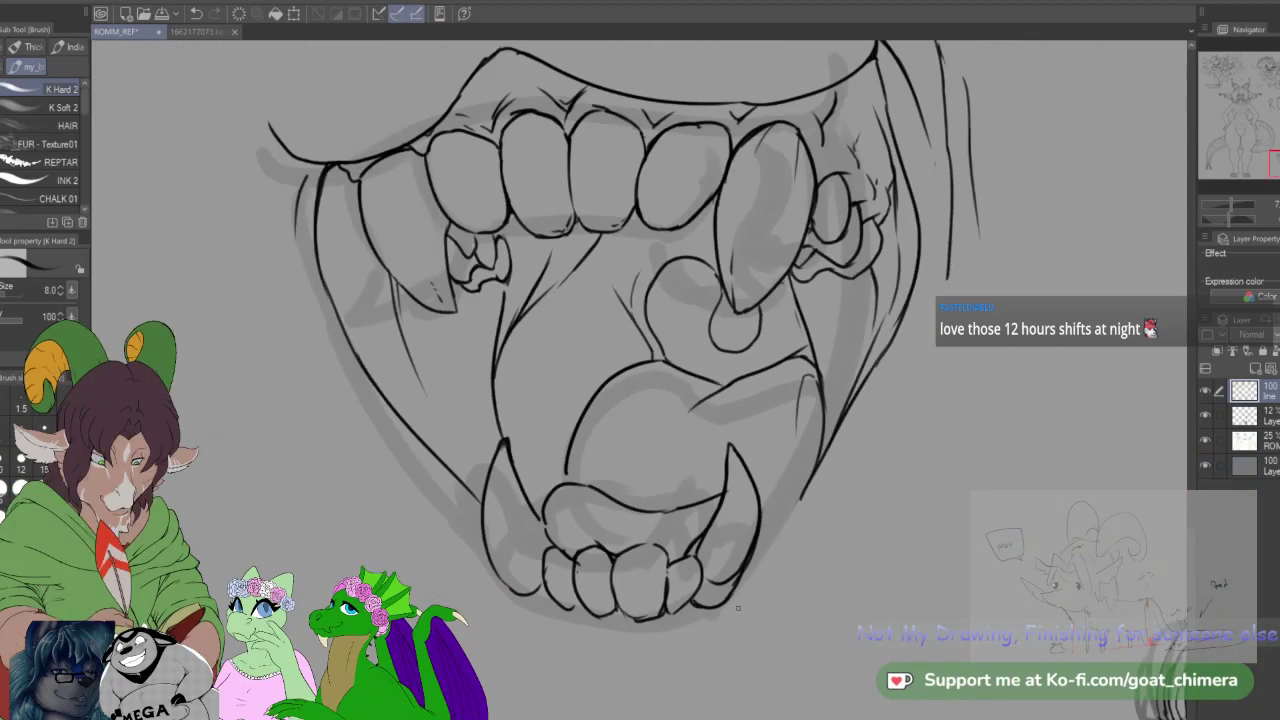
{"action": "scroll", "coordinate": [739, 616], "scroll_direction": "up", "scroll_amount": 4}
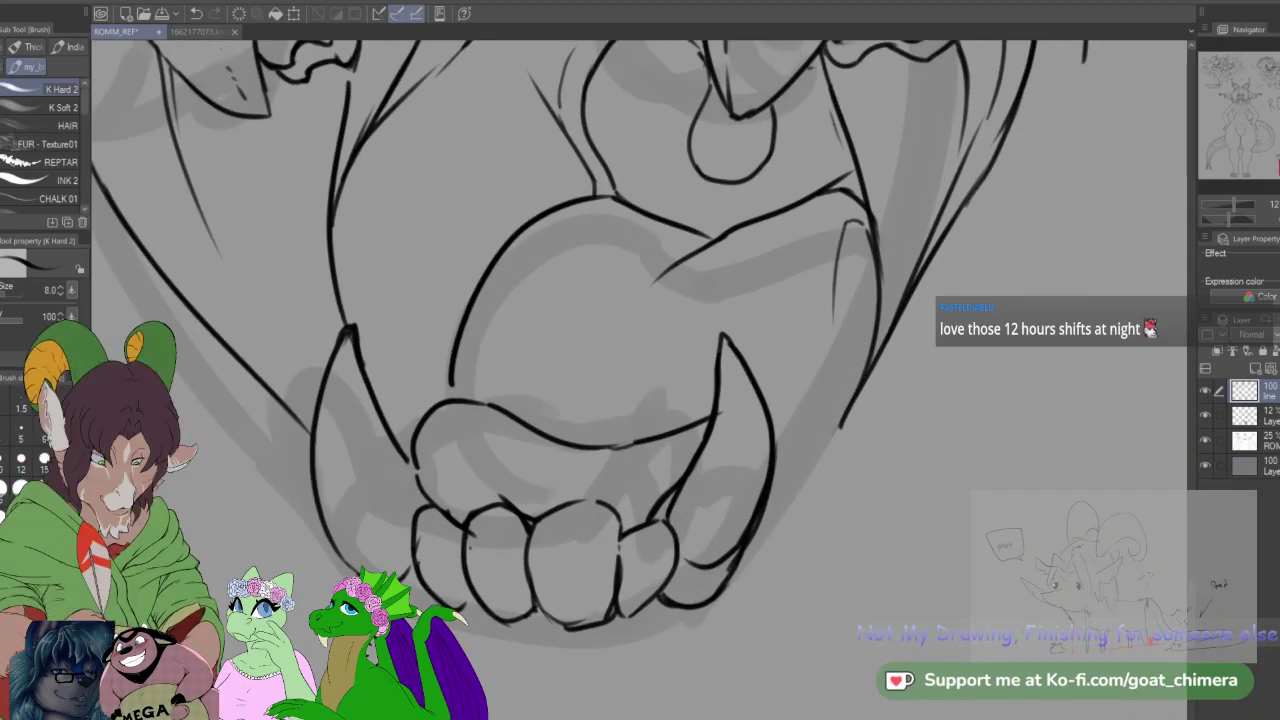
{"action": "key", "text": "m"}
{"action": "key", "text": "bracketright"}
{"action": "key", "text": "bracketright"}
{"action": "key", "text": "bracketright"}
{"action": "key", "text": "bracketright"}
{"action": "key", "text": "bracketright"}
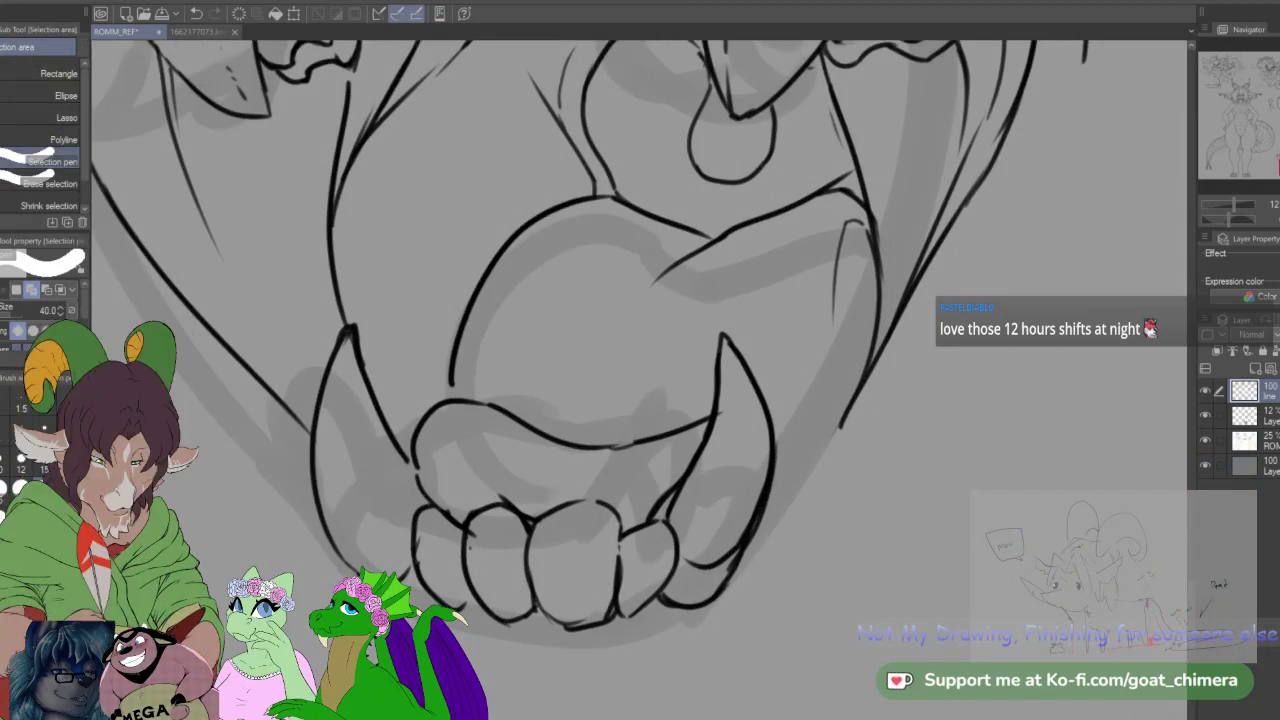
{"action": "mouse_move", "coordinate": [466, 528]}
{"action": "left_mouse_down"}
{"action": "mouse_move", "coordinate": [547, 539]}
{"action": "mouse_move", "coordinate": [539, 597]}
{"action": "mouse_move", "coordinate": [622, 547]}
{"action": "mouse_move", "coordinate": [680, 592]}
{"action": "mouse_move", "coordinate": [610, 594]}
{"action": "left_mouse_up"}
{"action": "key", "text": "ctrl+t"}
{"action": "left_click", "coordinate": [484, 661]}
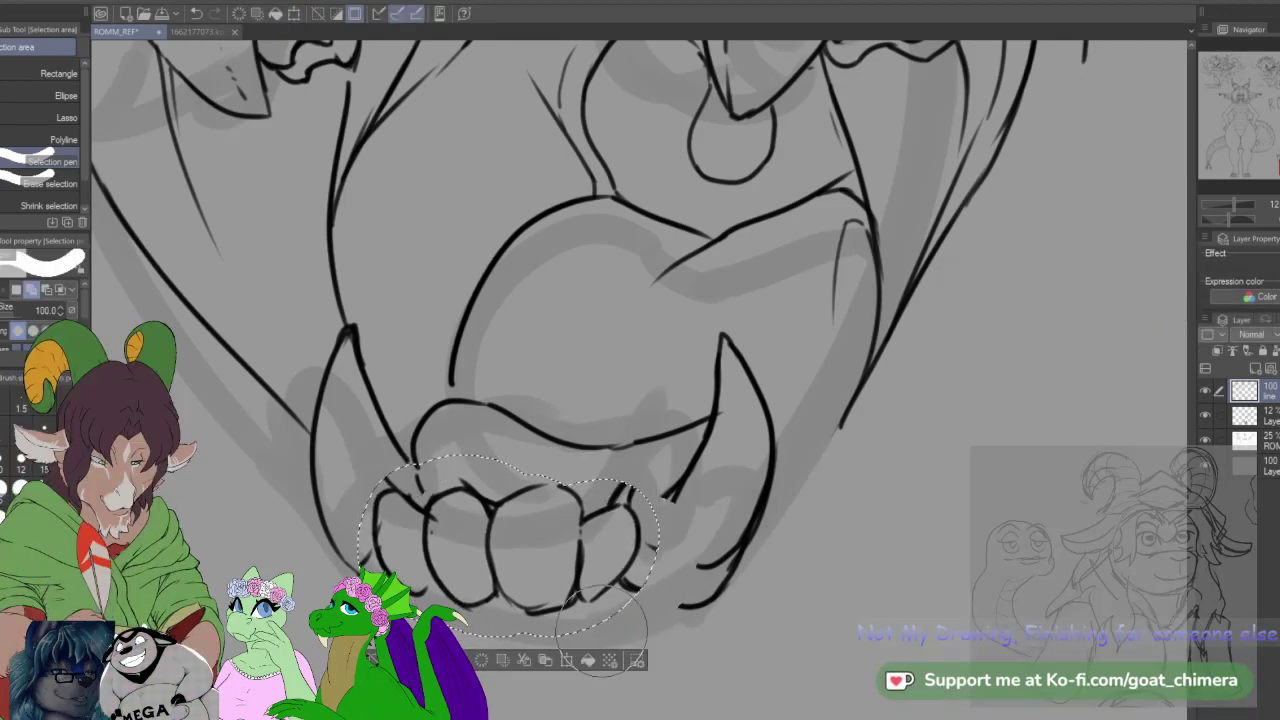
Step: Rotate the selected lower front teeth slightly clockwise, apply the transformation and clear the selection
{"action": "left_click", "coordinate": [565, 661]}
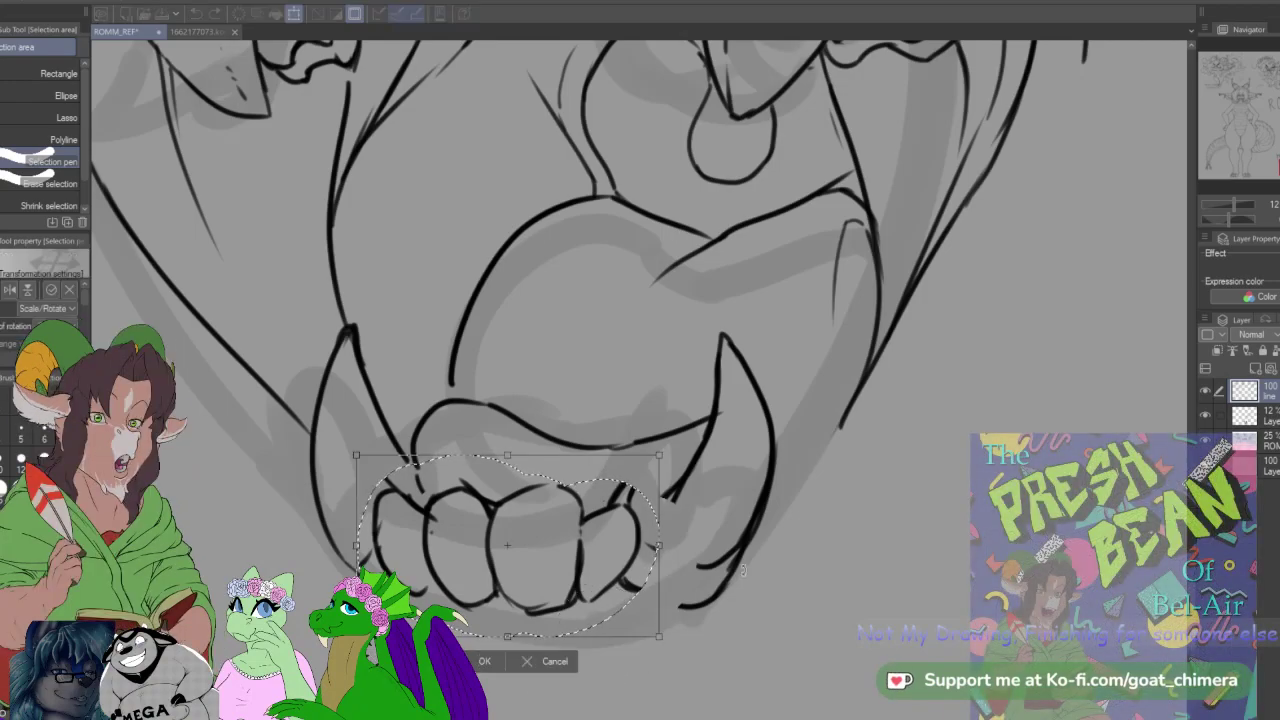
{"action": "left_click_drag", "start_coordinate": [676, 648], "coordinate": [672, 656]}
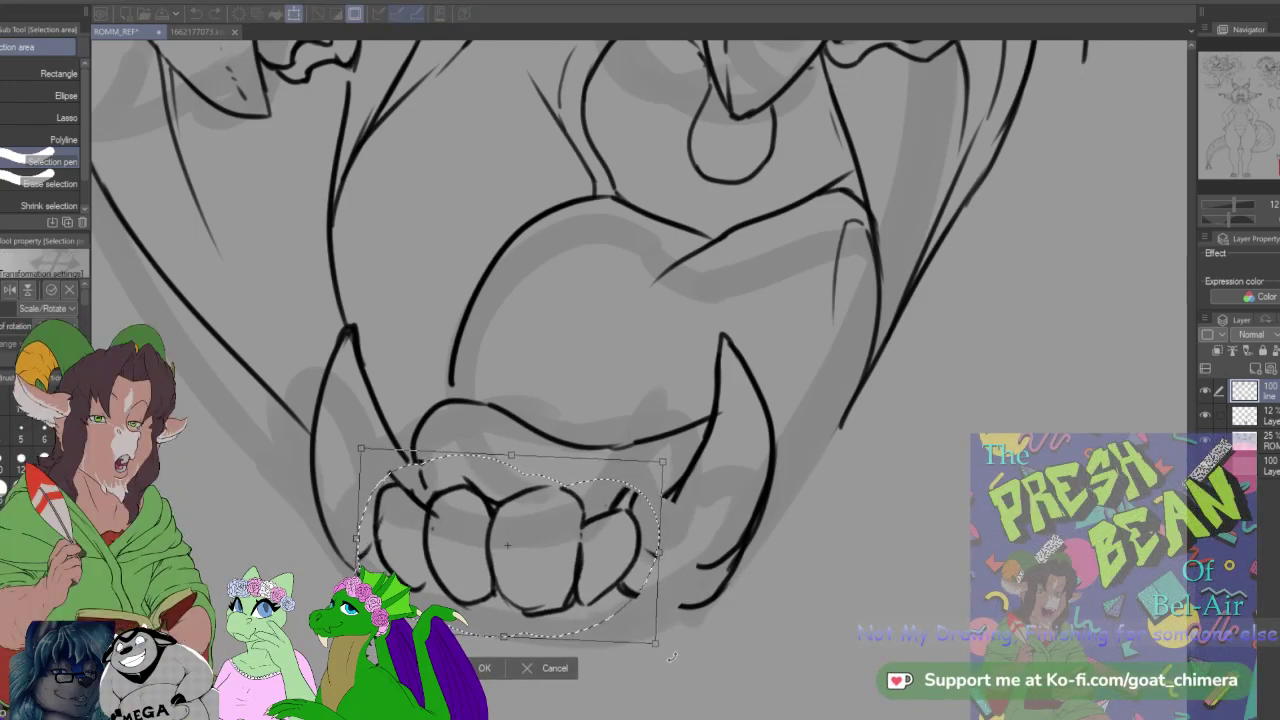
{"action": "left_click", "coordinate": [483, 668]}
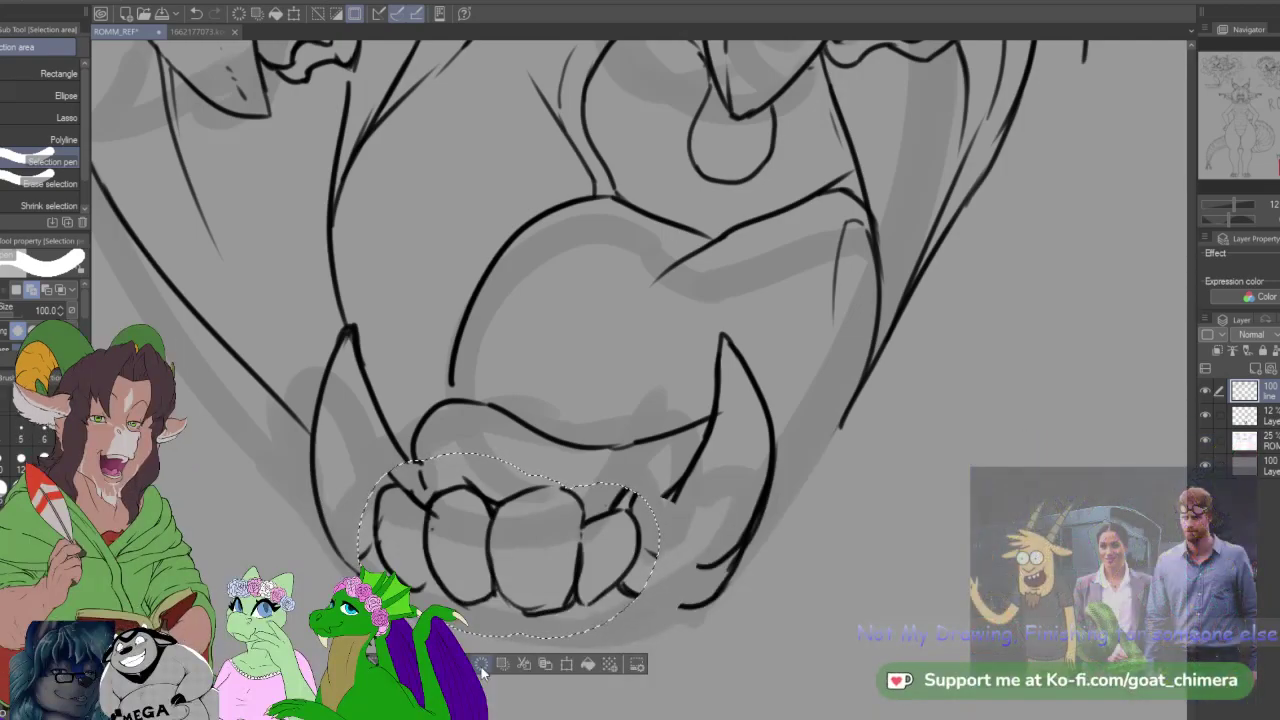
{"action": "left_click", "coordinate": [481, 666]}
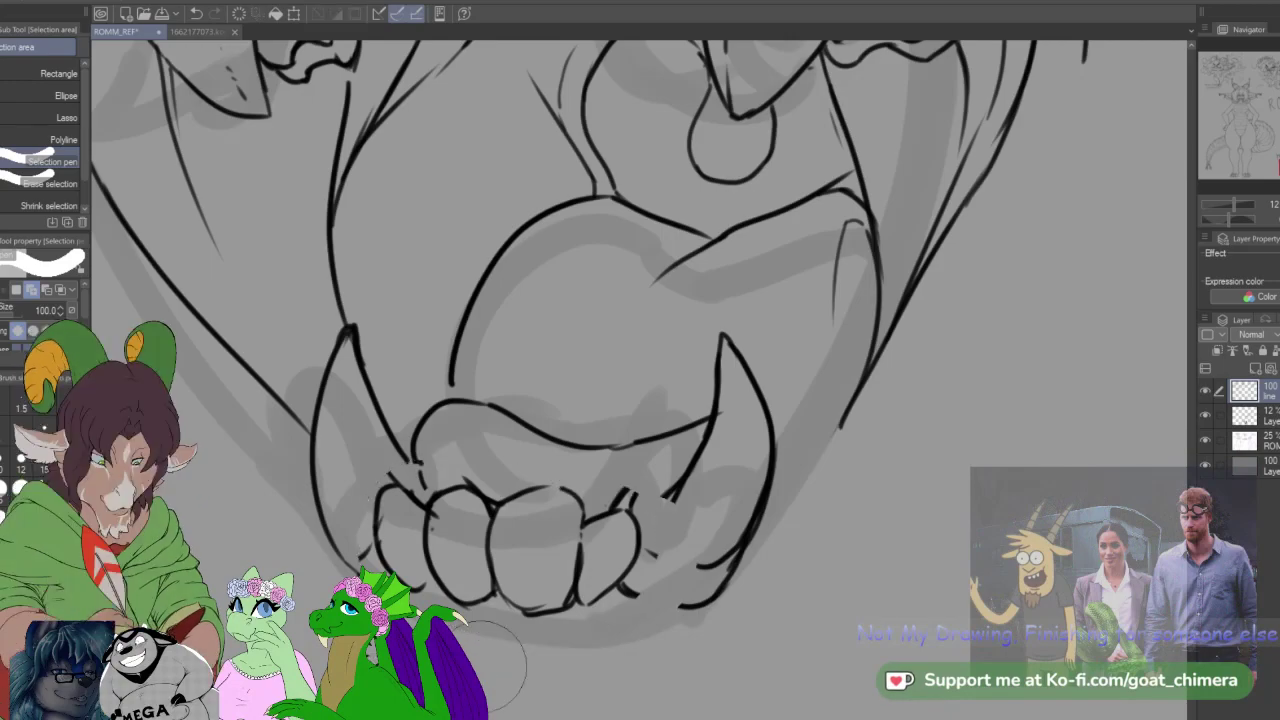
Step: Erase the inner edge of the lower right fang and nearby stray strokes, and redraw the edge as a curve down to the front teeth
{"action": "key", "text": "e"}
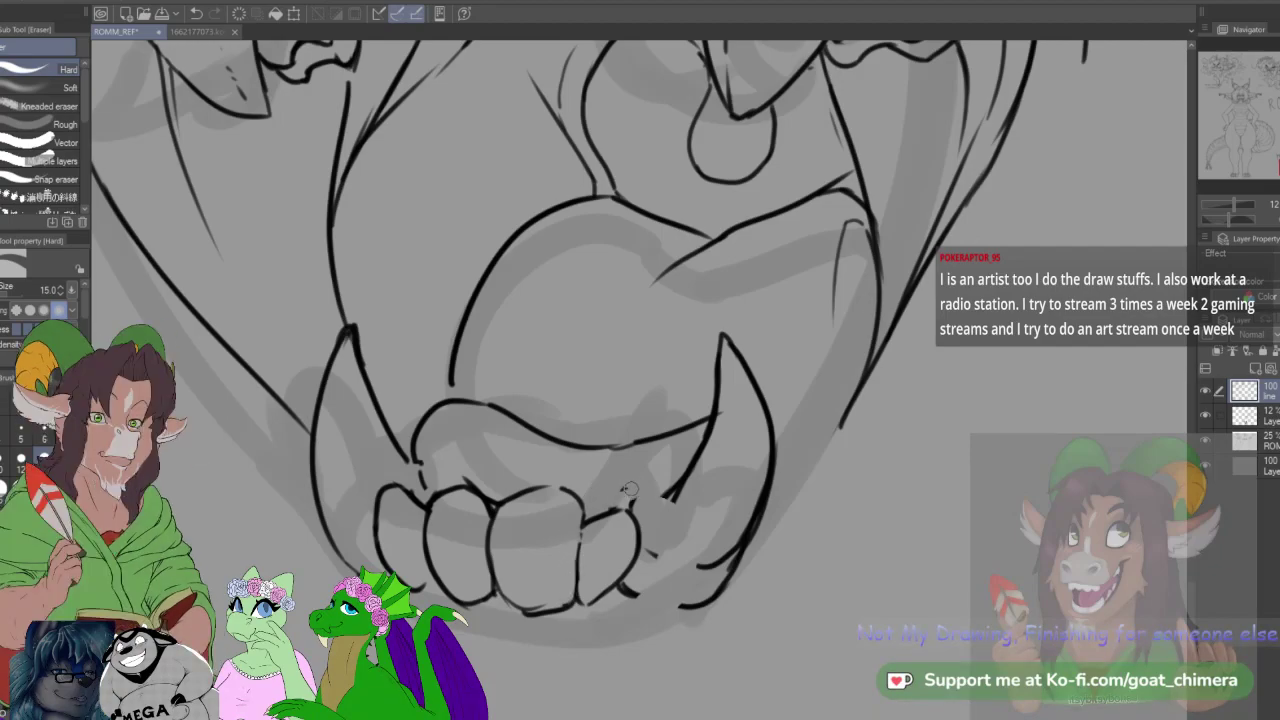
{"action": "left_click_drag", "start_coordinate": [712, 430], "coordinate": [672, 496]}
{"action": "mouse_move", "coordinate": [717, 385]}
{"action": "left_mouse_down"}
{"action": "mouse_move", "coordinate": [708, 420]}
{"action": "mouse_move", "coordinate": [668, 455]}
{"action": "left_mouse_up"}
{"action": "key", "text": "b"}
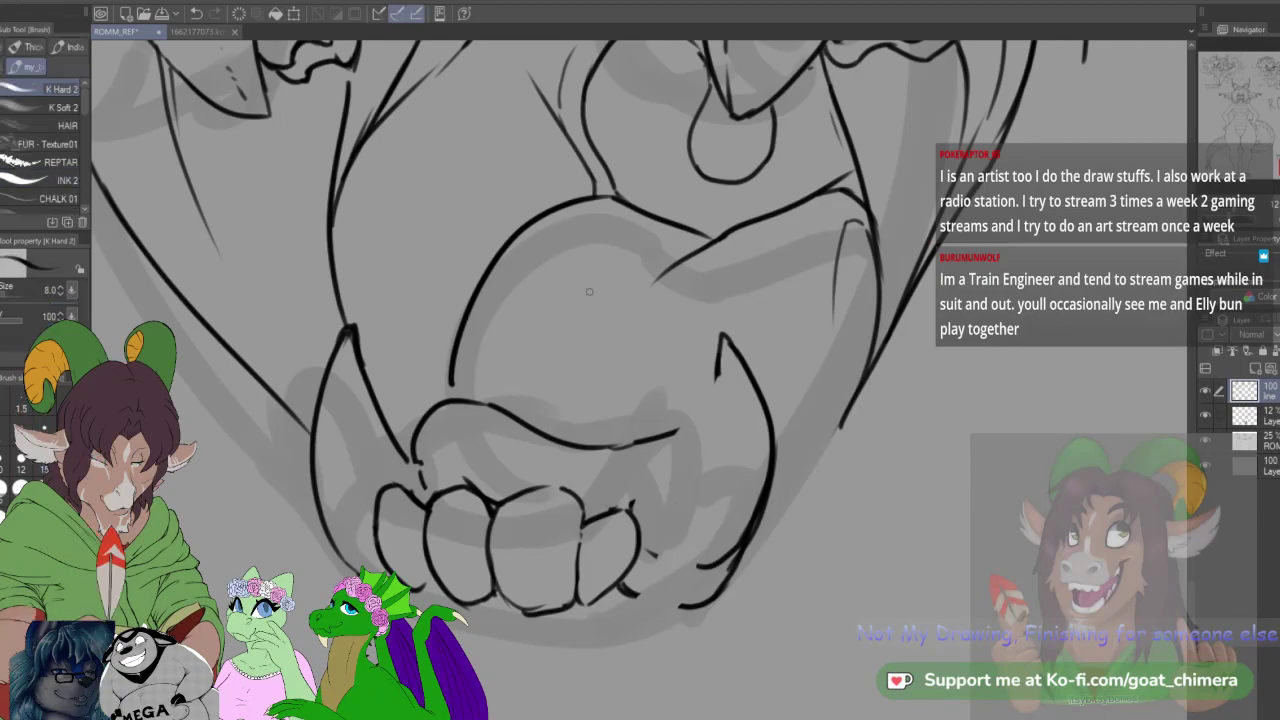
{"action": "mouse_move", "coordinate": [628, 508]}
{"action": "left_mouse_down"}
{"action": "mouse_move", "coordinate": [692, 442]}
{"action": "mouse_move", "coordinate": [719, 364]}
{"action": "left_mouse_up"}
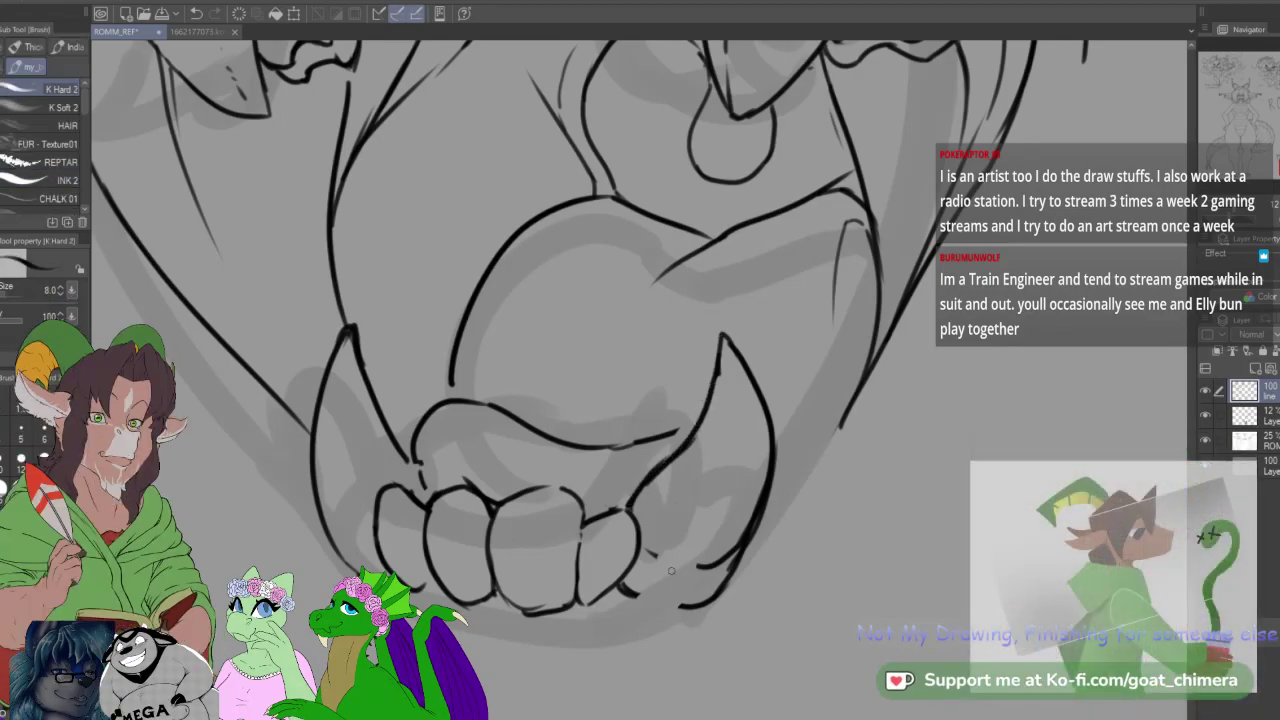
Step: Clean stray marks around the base of the lower right fang and close the base with a curved line using K Hard 2 at size 8
{"action": "key", "text": "e"}
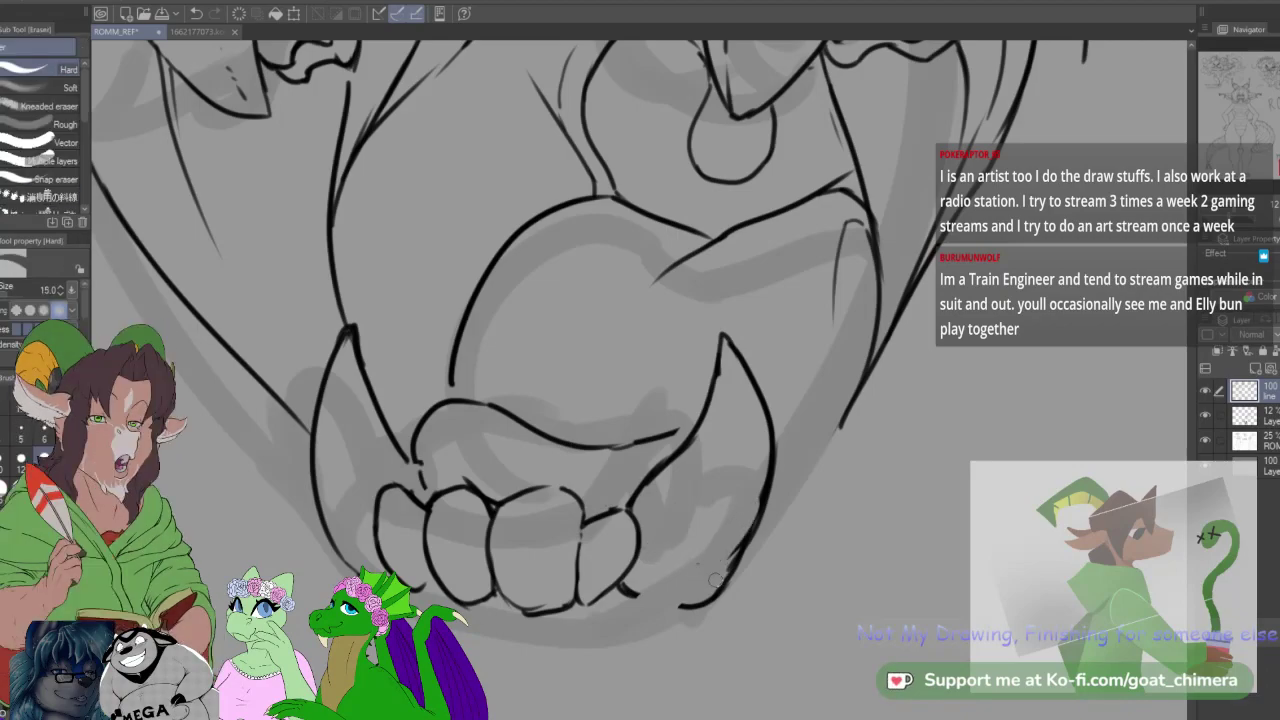
{"action": "key", "text": "b"}
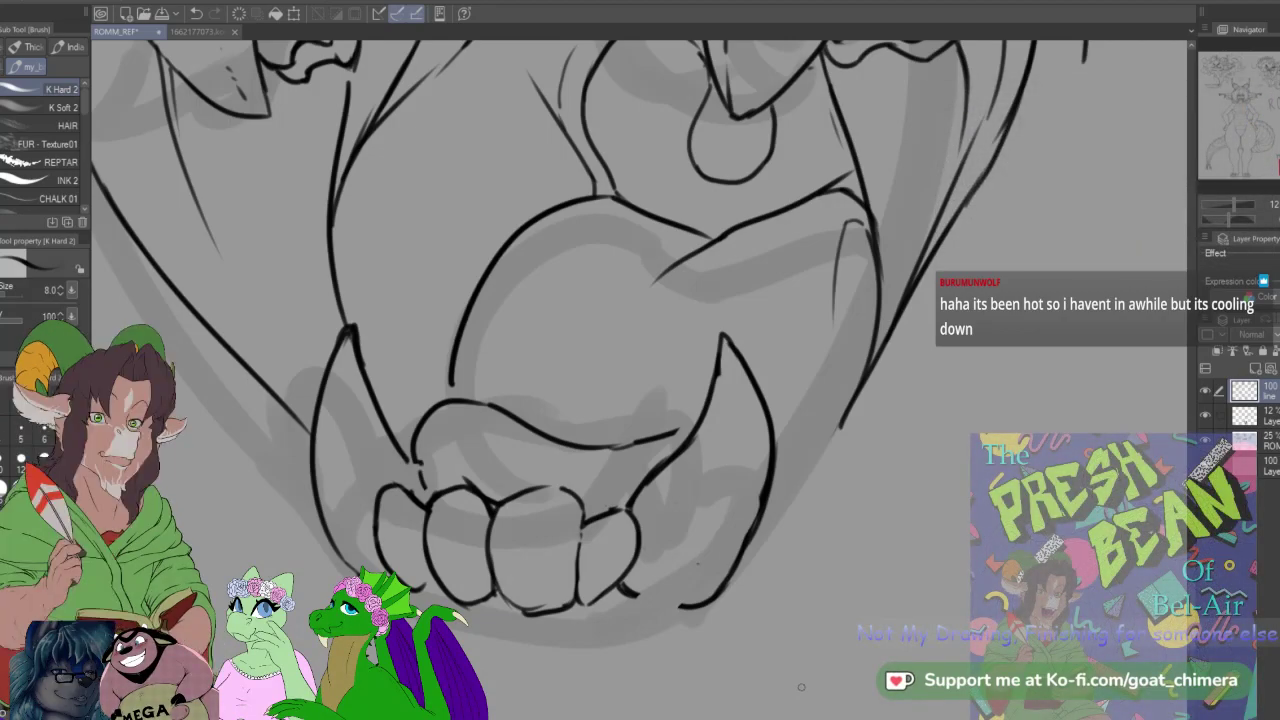
{"action": "scroll", "coordinate": [800, 687], "scroll_direction": "down", "scroll_amount": 4}
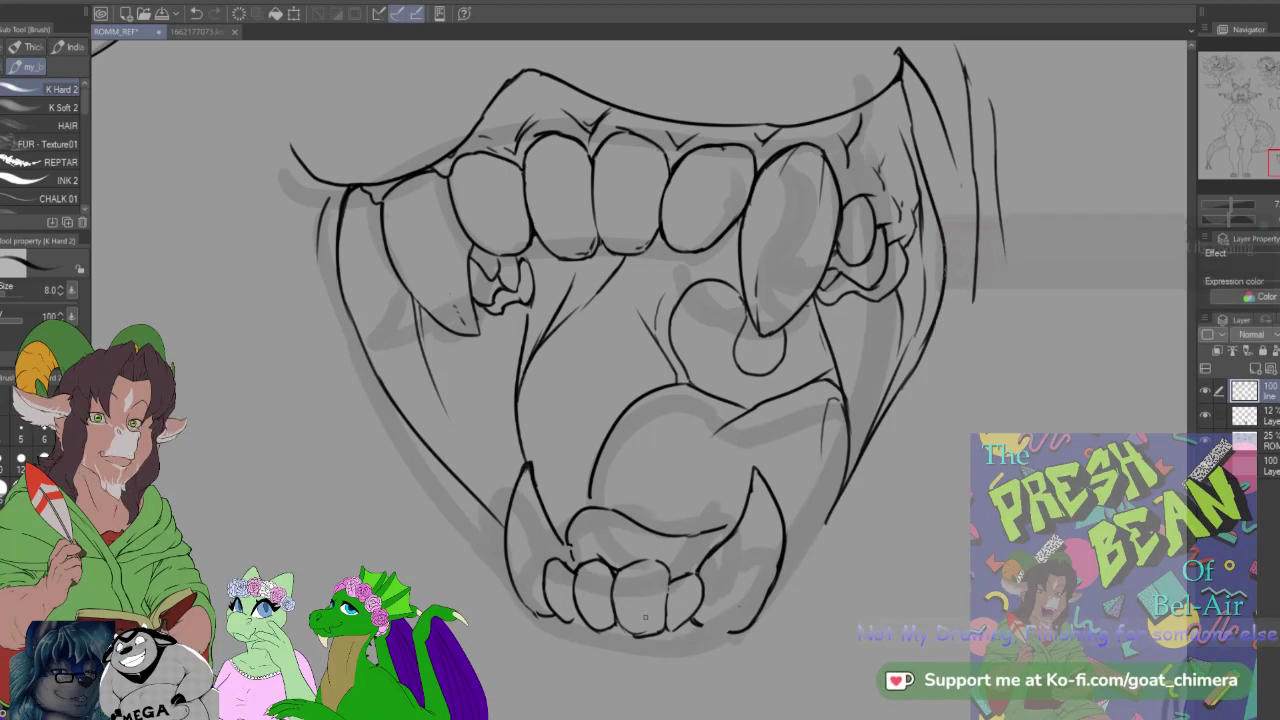
{"action": "scroll", "coordinate": [537, 630], "scroll_direction": "down", "scroll_amount": 2}
{"action": "scroll", "coordinate": [680, 655], "scroll_direction": "up", "scroll_amount": 4}
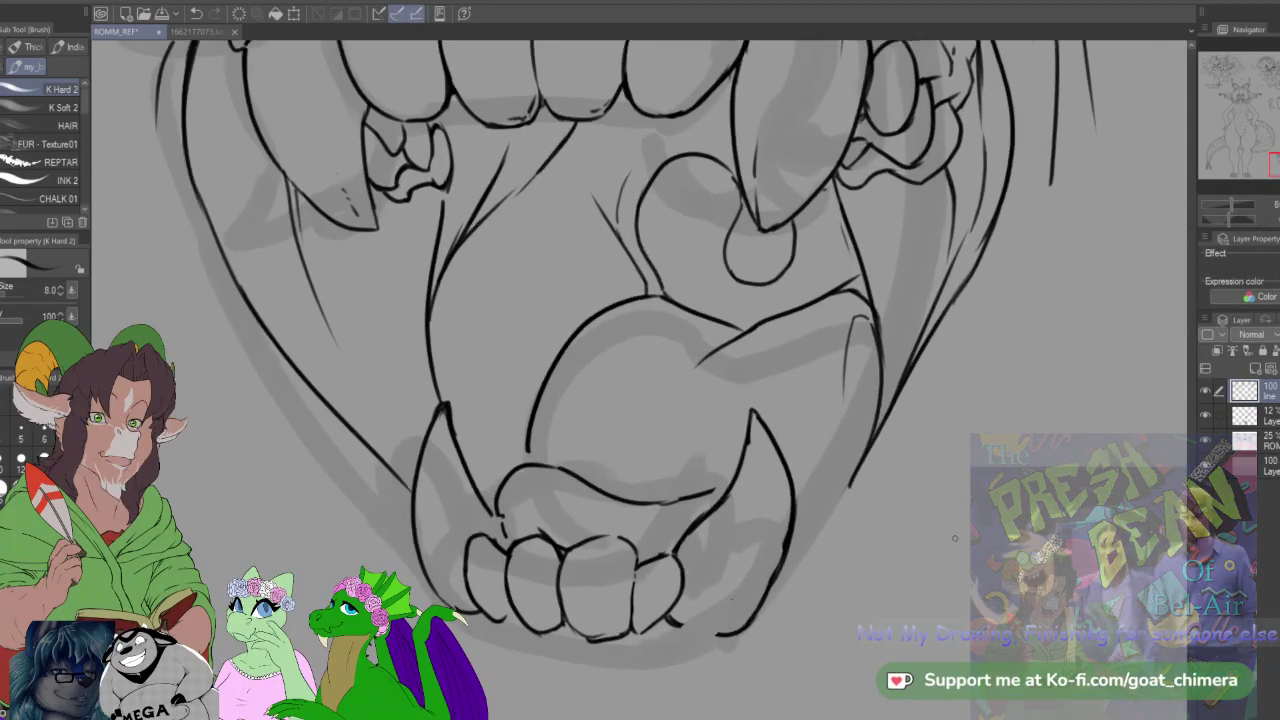
{"action": "left_click_drag", "start_coordinate": [687, 628], "coordinate": [732, 634]}
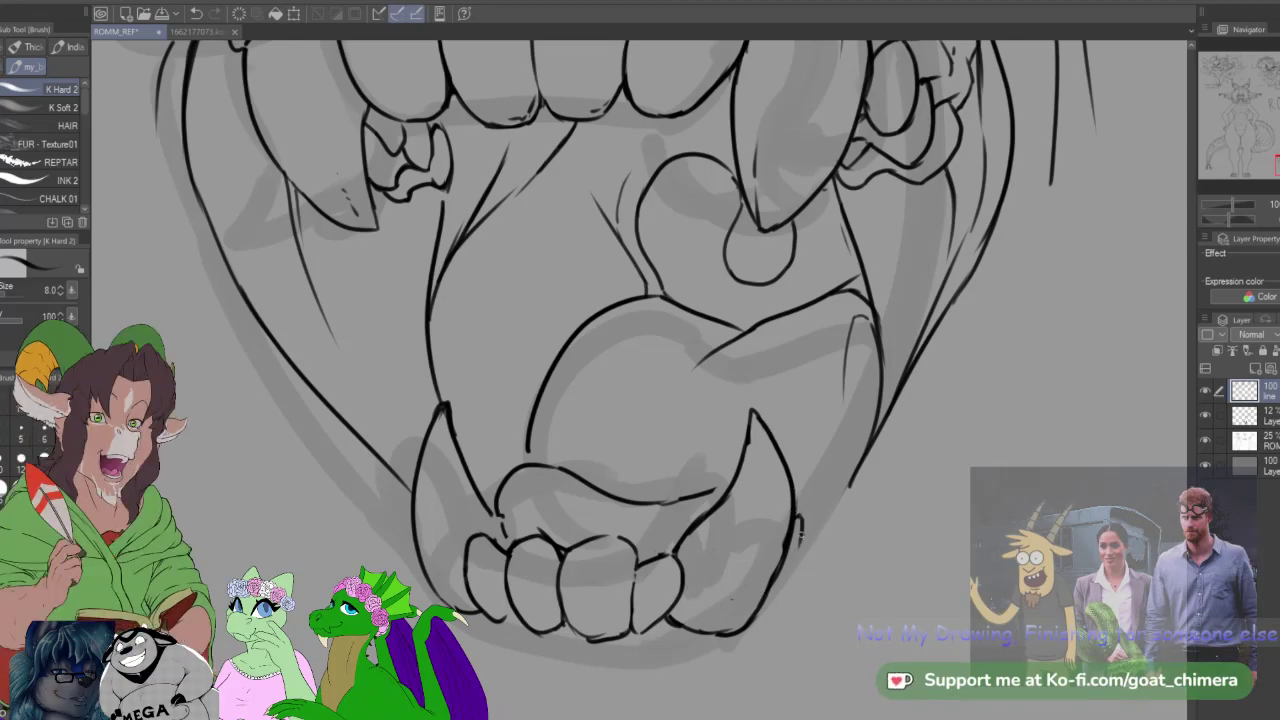
Step: Ink small back teeth beside both lower fangs and a curved lower gum outline beneath the front teeth
{"action": "left_click_drag", "start_coordinate": [809, 496], "coordinate": [806, 530]}
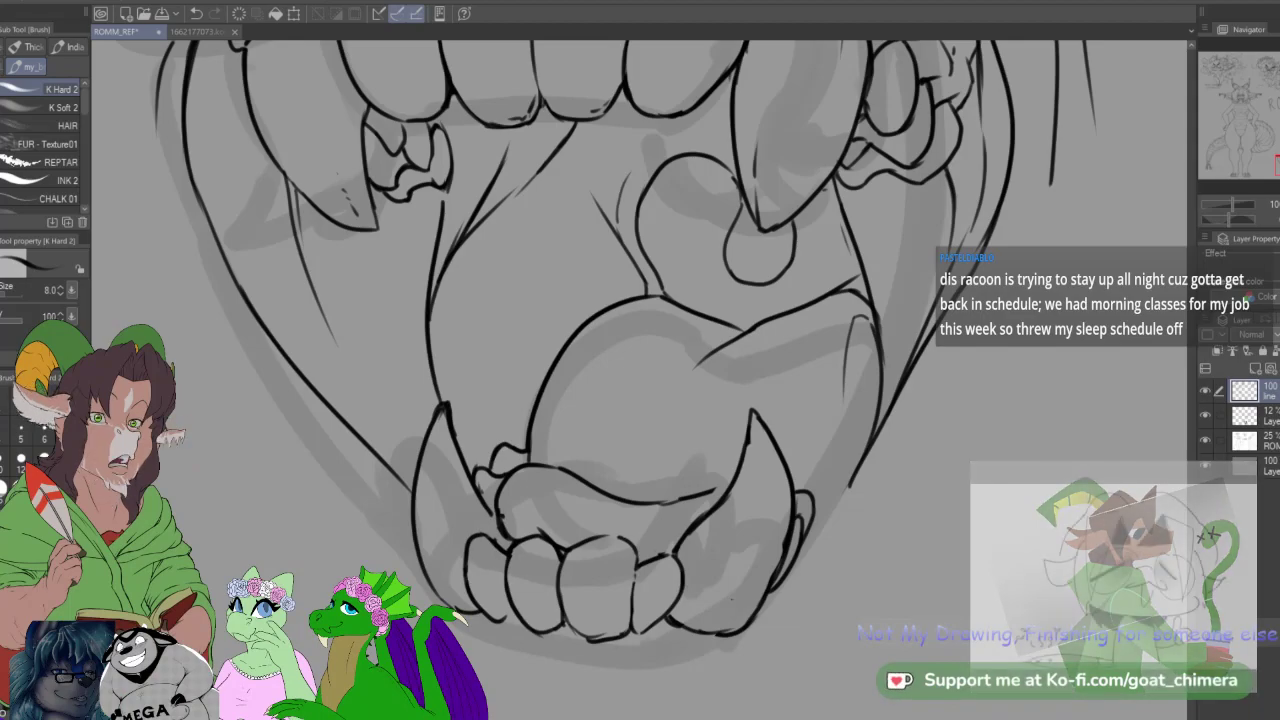
{"action": "scroll", "coordinate": [388, 452], "scroll_direction": "down", "scroll_amount": 1}
{"action": "scroll", "coordinate": [903, 566], "scroll_direction": "down", "scroll_amount": 1}
{"action": "scroll", "coordinate": [757, 531], "scroll_direction": "up", "scroll_amount": 2}
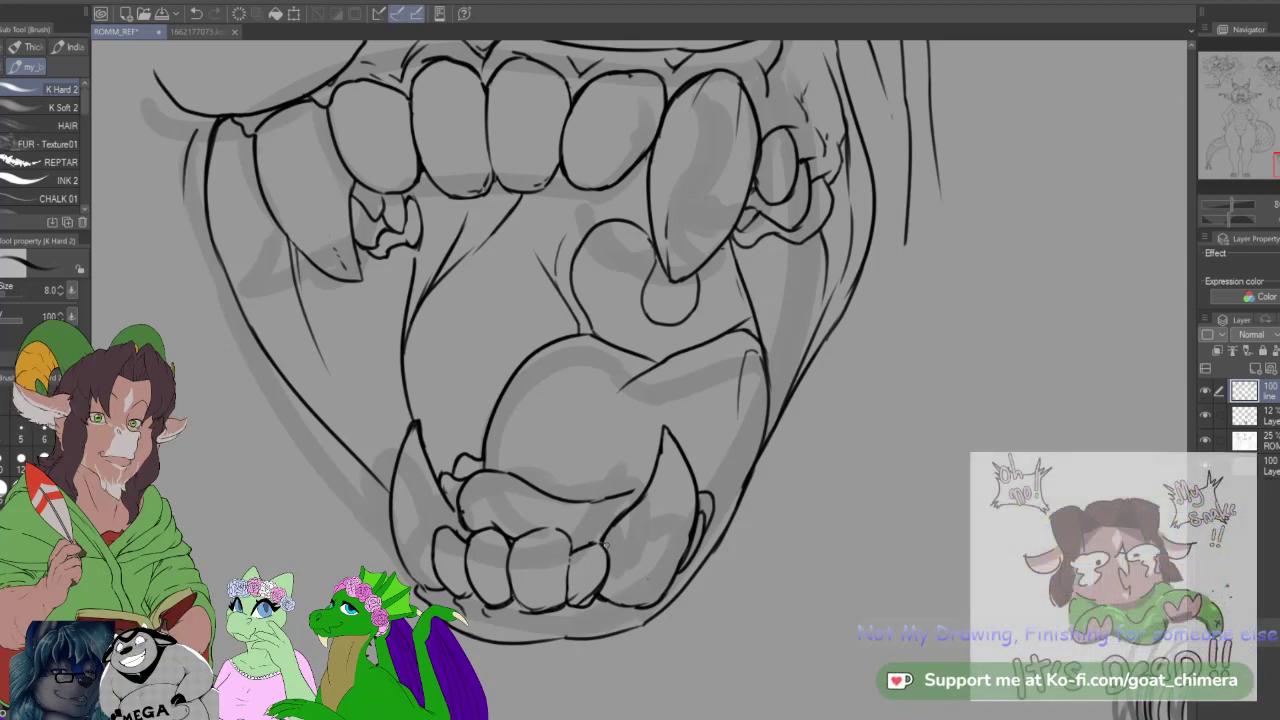
Step: Erase parts of the bottom outlines of the lower front teeth with the Hard eraser at size 15
{"action": "key", "text": "e"}
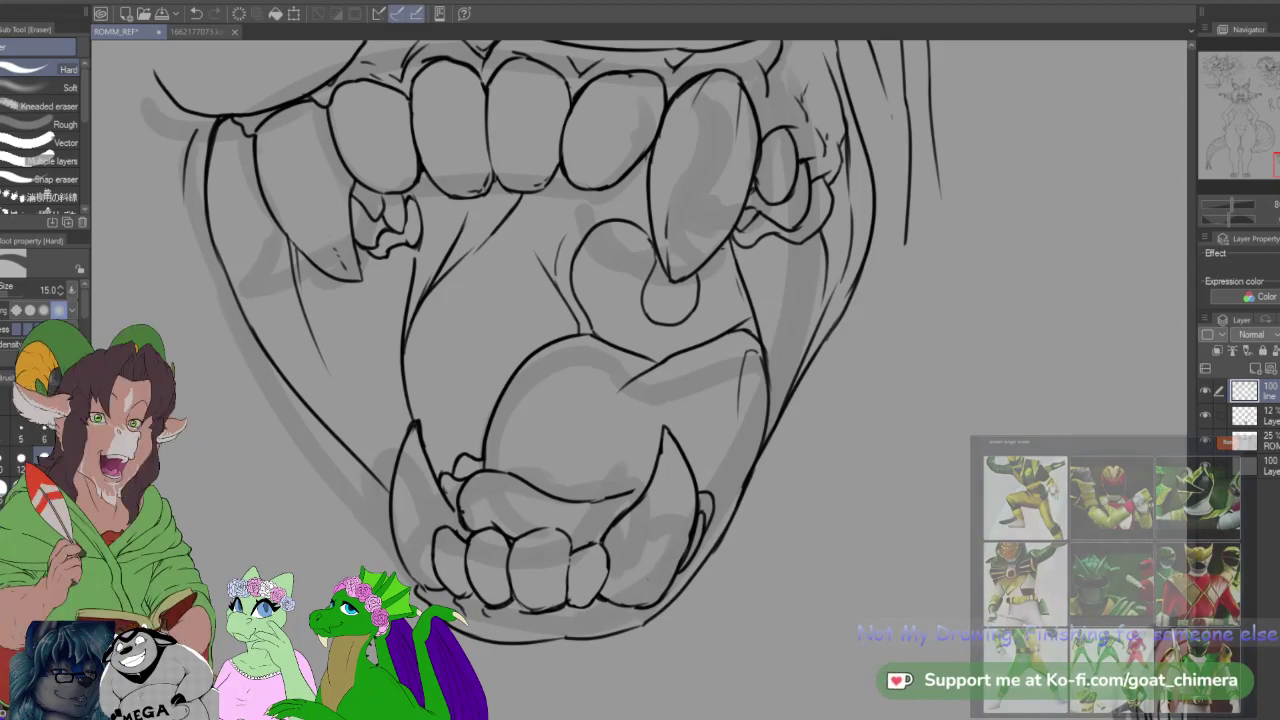
{"action": "scroll", "coordinate": [428, 490], "scroll_direction": "down", "scroll_amount": 3}
{"action": "scroll", "coordinate": [471, 617], "scroll_direction": "up", "scroll_amount": 2}
{"action": "scroll", "coordinate": [471, 617], "scroll_direction": "up", "scroll_amount": 2}
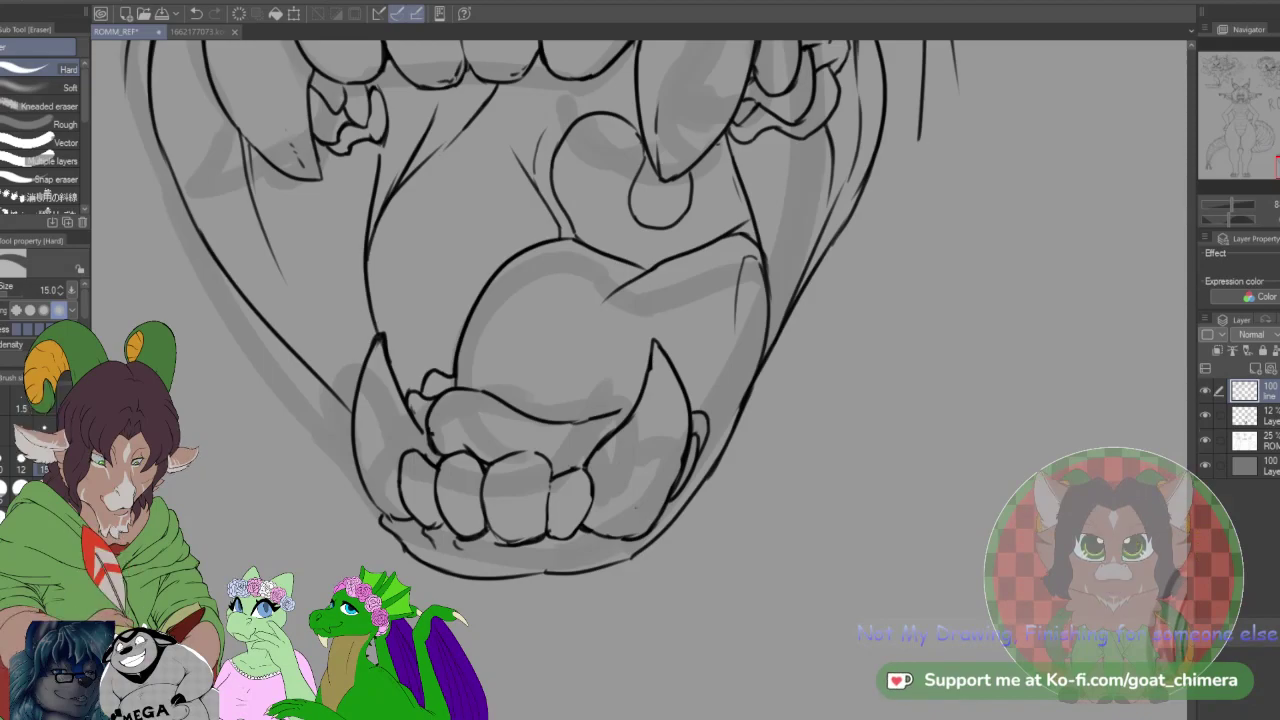
{"action": "scroll", "coordinate": [958, 462], "scroll_direction": "down", "scroll_amount": 2}
{"action": "scroll", "coordinate": [959, 466], "scroll_direction": "up", "scroll_amount": 1}
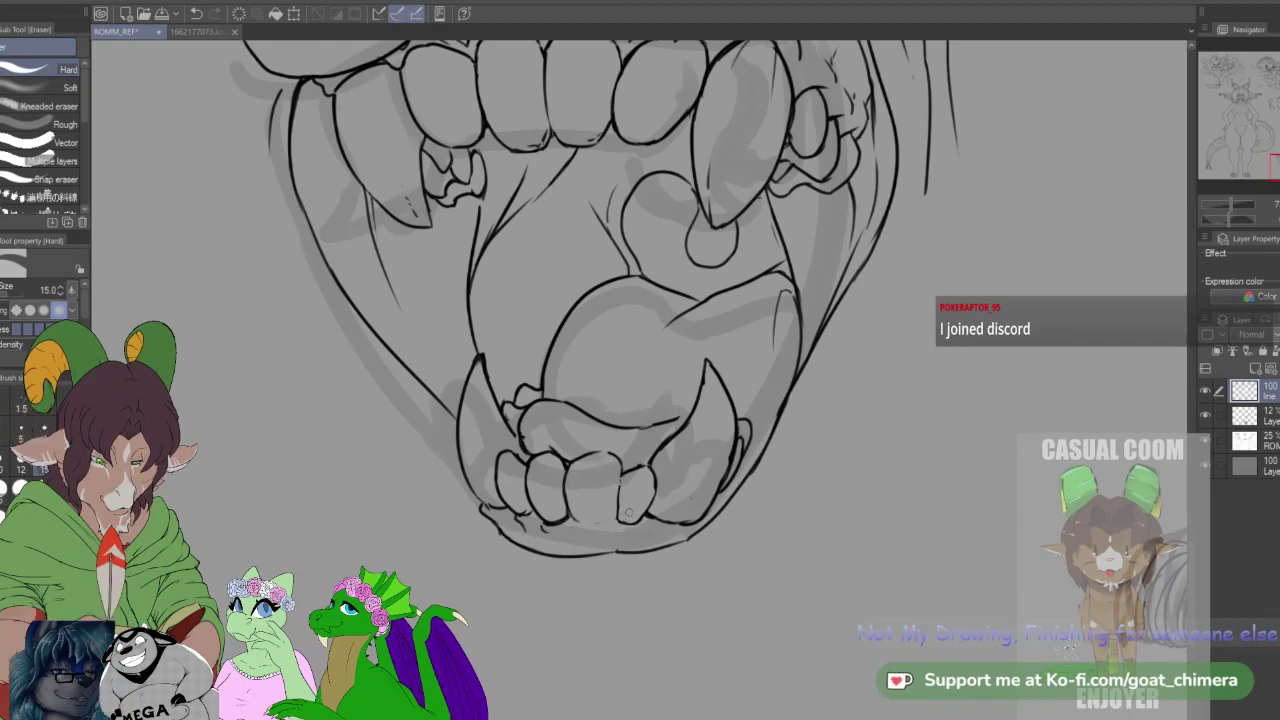
Step: Redraw the lower tooth bases with gum creases beneath them, and add extra back teeth with a curved inner cheek fold on the left
{"action": "key", "text": "b"}
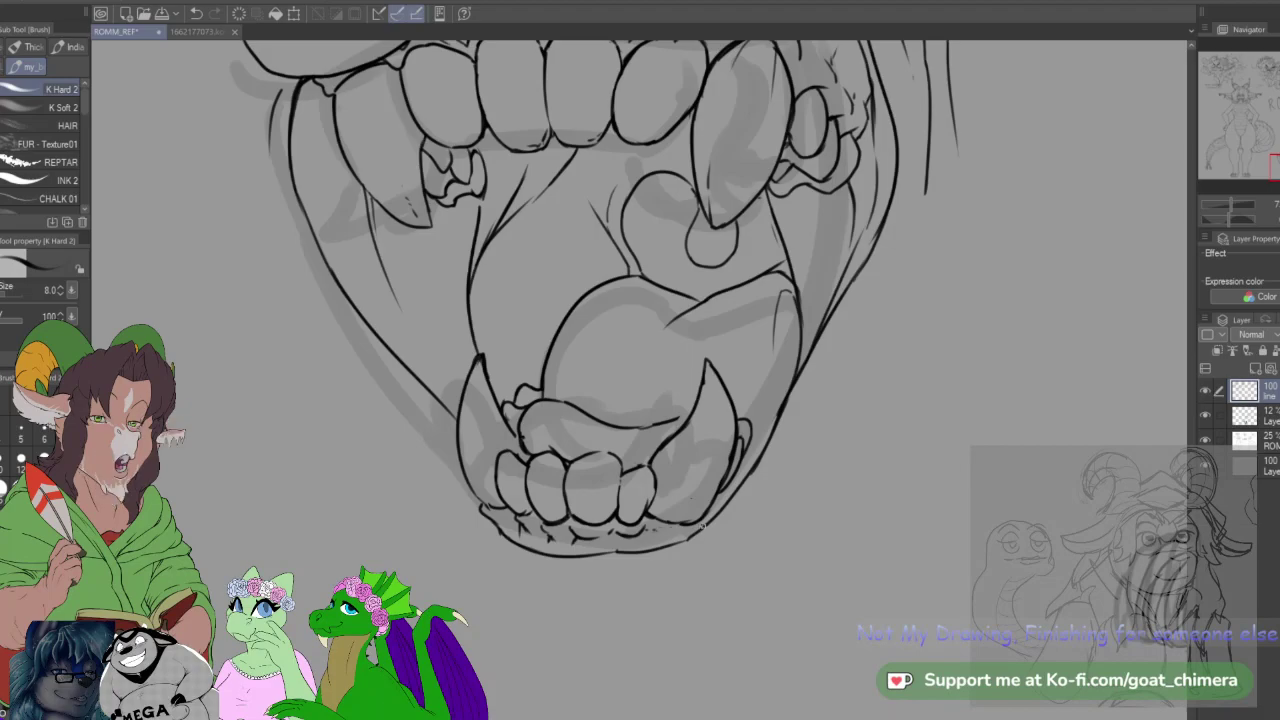
{"action": "left_click_drag", "start_coordinate": [712, 521], "coordinate": [676, 537]}
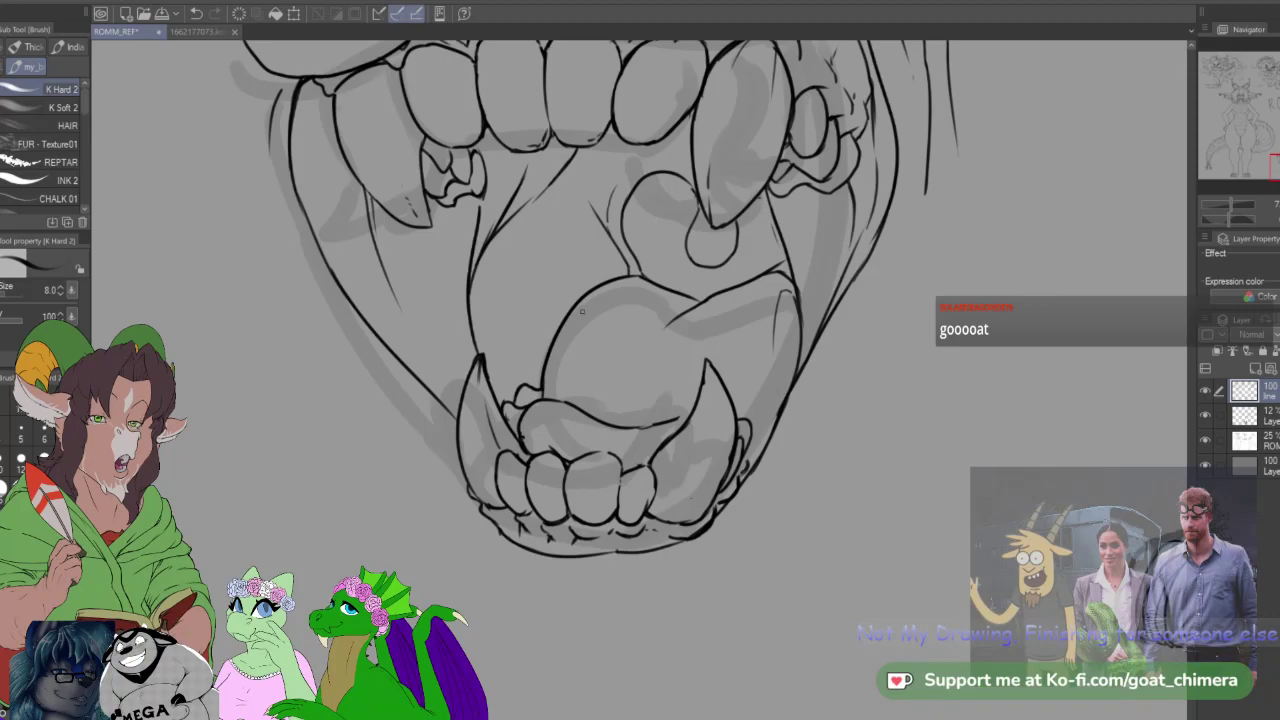
{"action": "left_click_drag", "start_coordinate": [518, 249], "coordinate": [511, 382]}
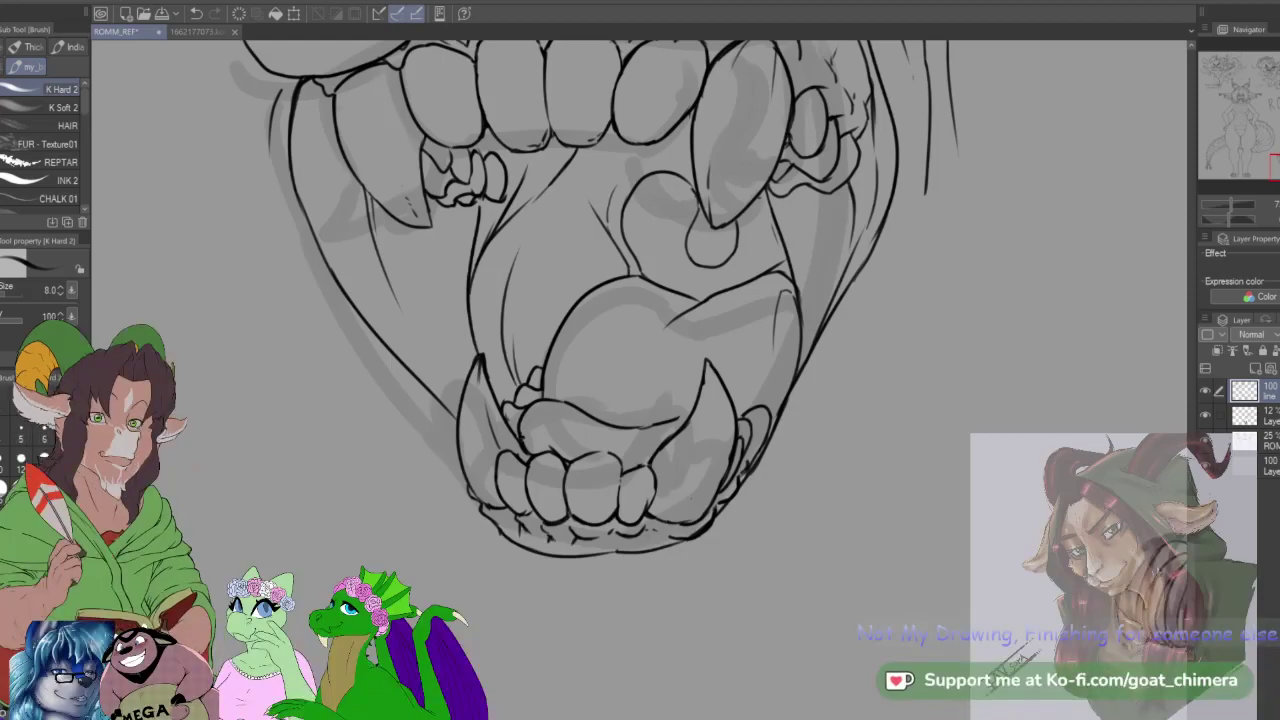
Step: Ink short lip creases just below the lower gum and broad curved chin lines on both sides beneath the mouth
{"action": "scroll", "coordinate": [567, 493], "scroll_direction": "down", "scroll_amount": 4}
{"action": "scroll", "coordinate": [540, 505], "scroll_direction": "up", "scroll_amount": 3}
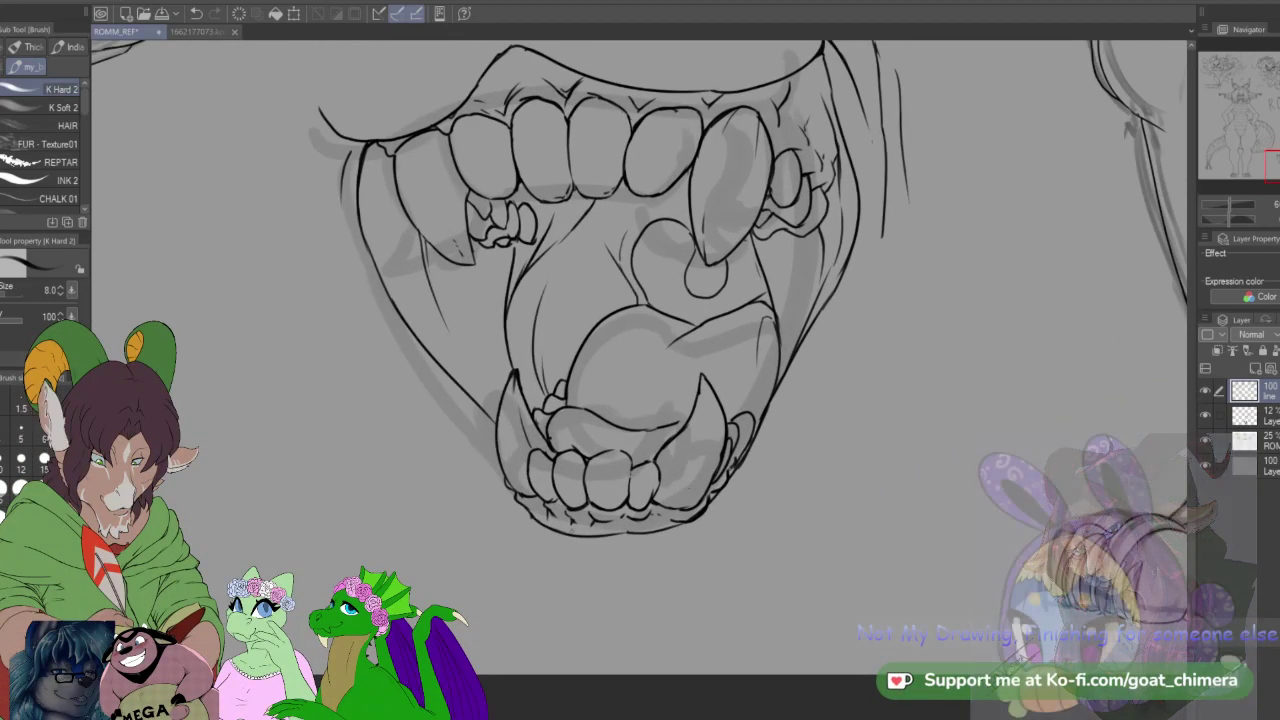
{"action": "left_click_drag", "start_coordinate": [524, 515], "coordinate": [530, 535]}
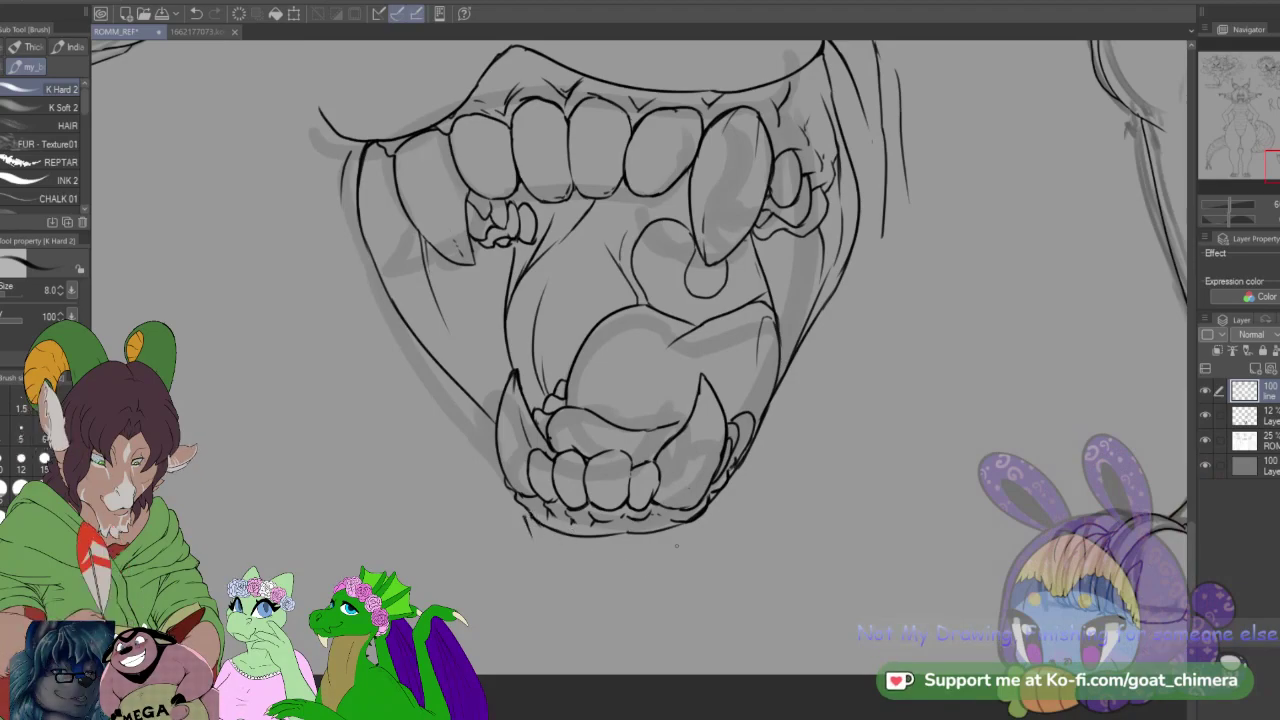
{"action": "left_click_drag", "start_coordinate": [572, 549], "coordinate": [608, 536]}
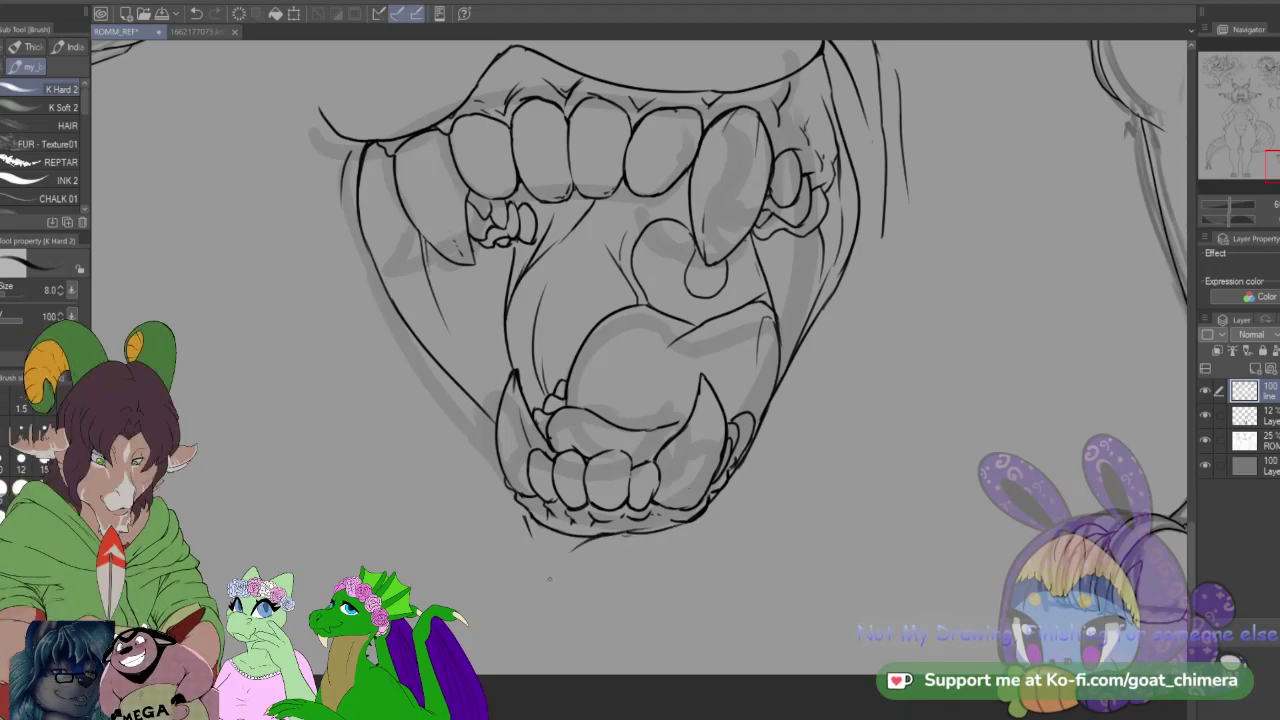
{"action": "left_click_drag", "start_coordinate": [505, 515], "coordinate": [494, 499]}
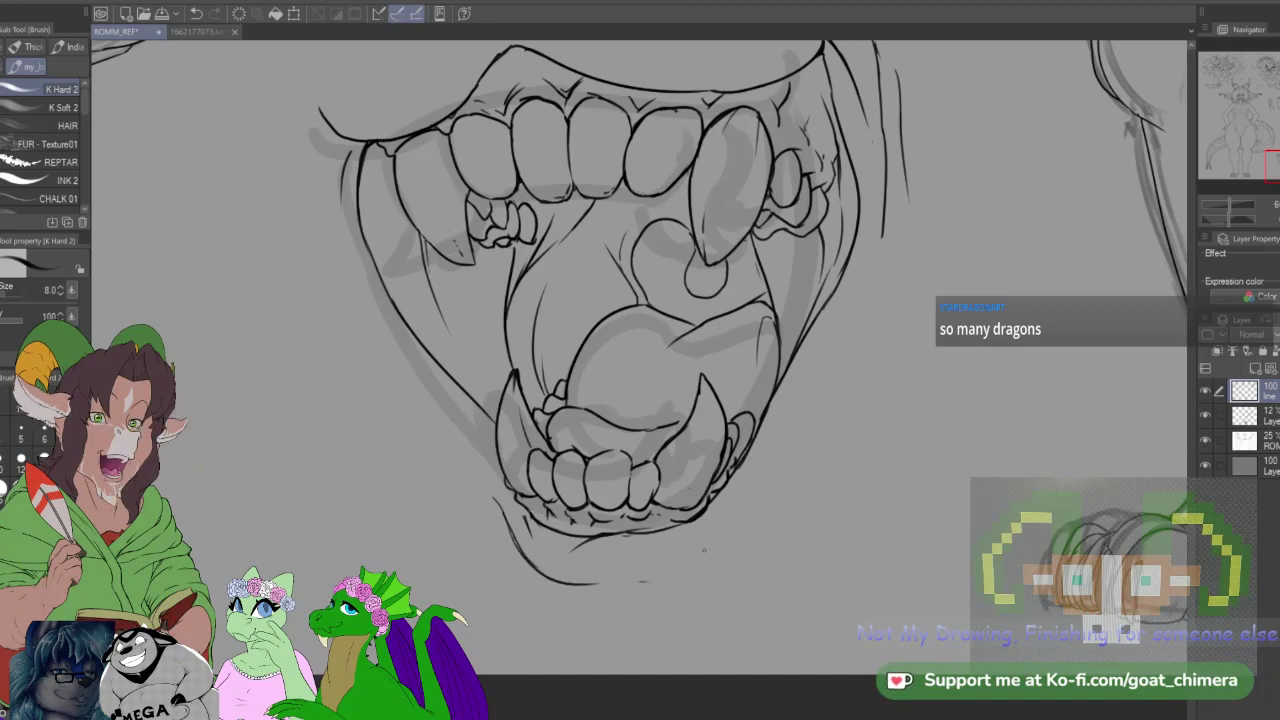
{"action": "left_click_drag", "start_coordinate": [643, 580], "coordinate": [745, 524]}
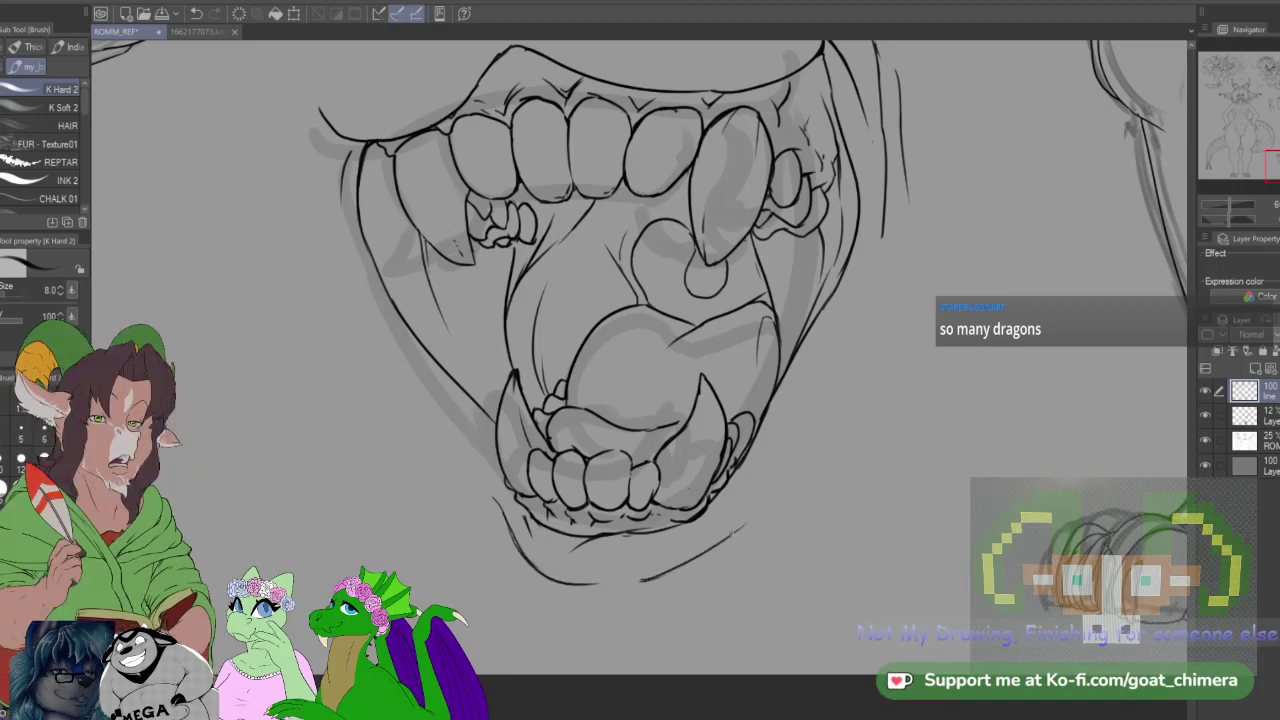
Step: Ink short fold strokes above the upper lip and refine the cheek lines at the mouth's right corner with eraser and brush
{"action": "mouse_move", "coordinate": [1278, 166]}
{"action": "left_mouse_down"}
{"action": "mouse_move", "coordinate": [1251, 104]}
{"action": "mouse_move", "coordinate": [1279, 153]}
{"action": "mouse_move", "coordinate": [1272, 132]}
{"action": "left_mouse_up"}
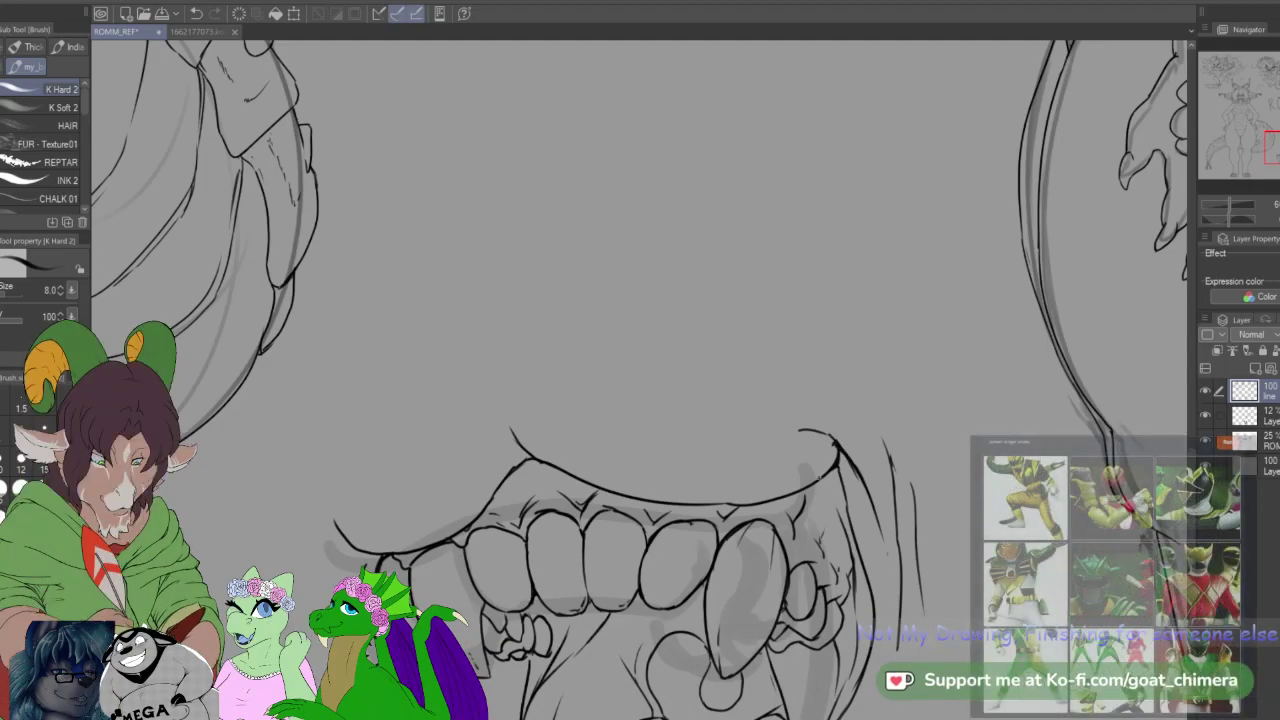
{"action": "key", "text": "e"}
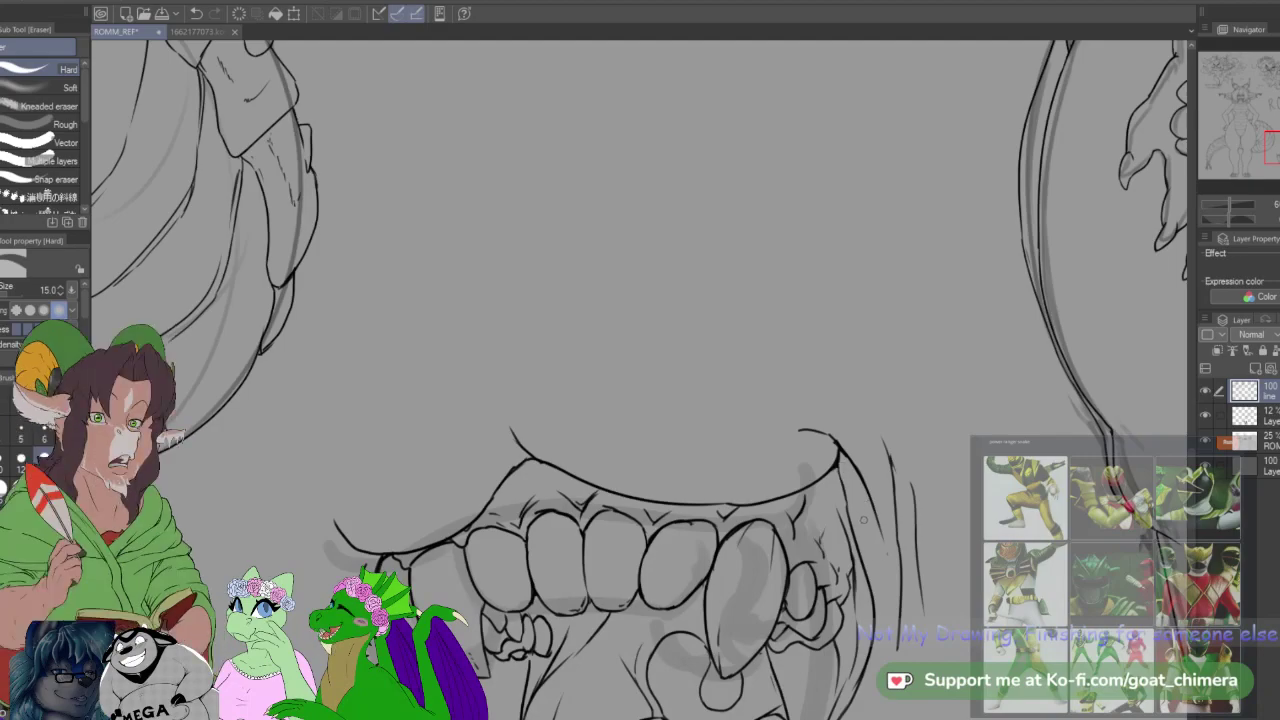
{"action": "key", "text": "b"}
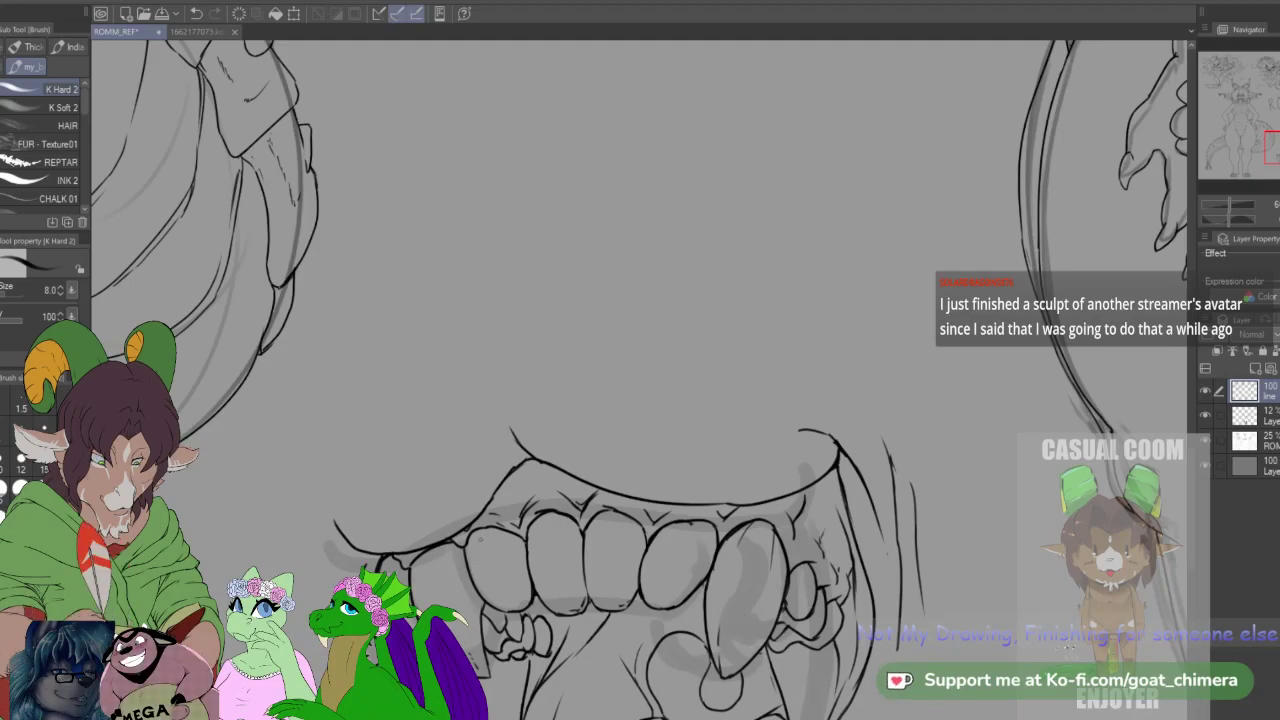
{"action": "scroll", "coordinate": [700, 510], "scroll_direction": "down", "scroll_amount": 3}
{"action": "scroll", "coordinate": [494, 525], "scroll_direction": "up", "scroll_amount": 4}
{"action": "scroll", "coordinate": [494, 529], "scroll_direction": "down", "scroll_amount": 1}
{"action": "scroll", "coordinate": [485, 508], "scroll_direction": "up", "scroll_amount": 3}
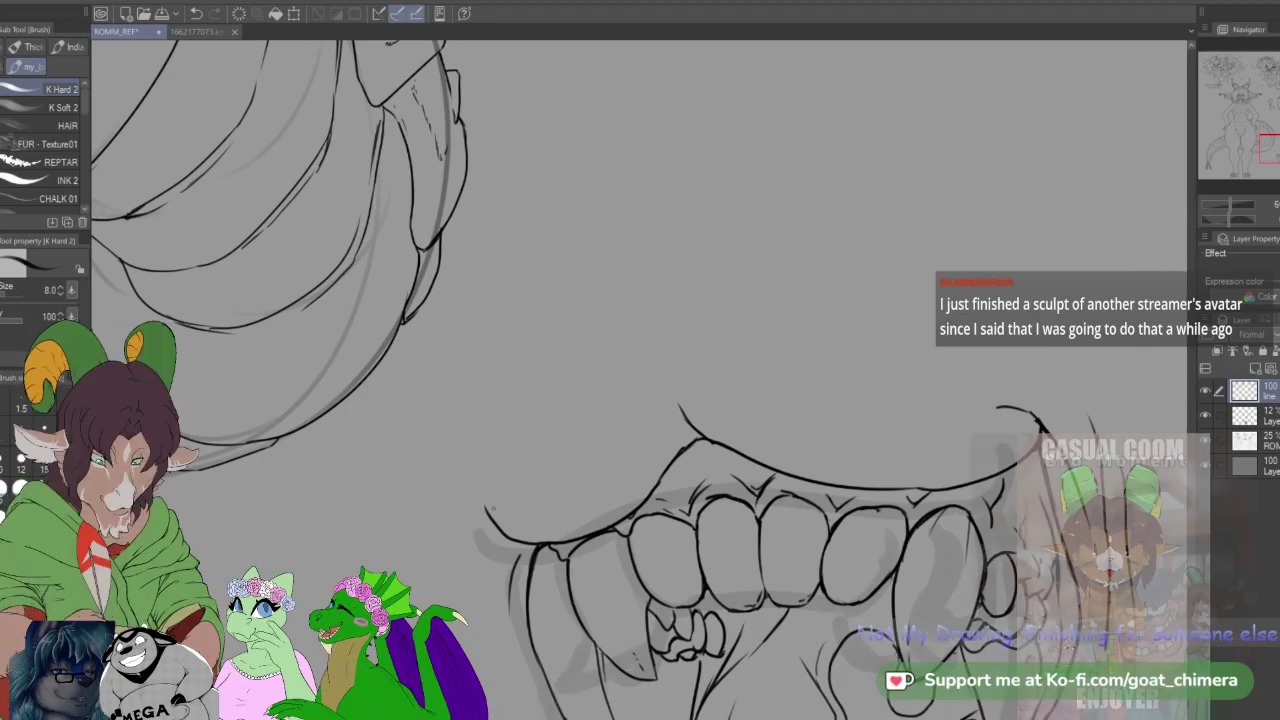
{"action": "key", "text": "b"}
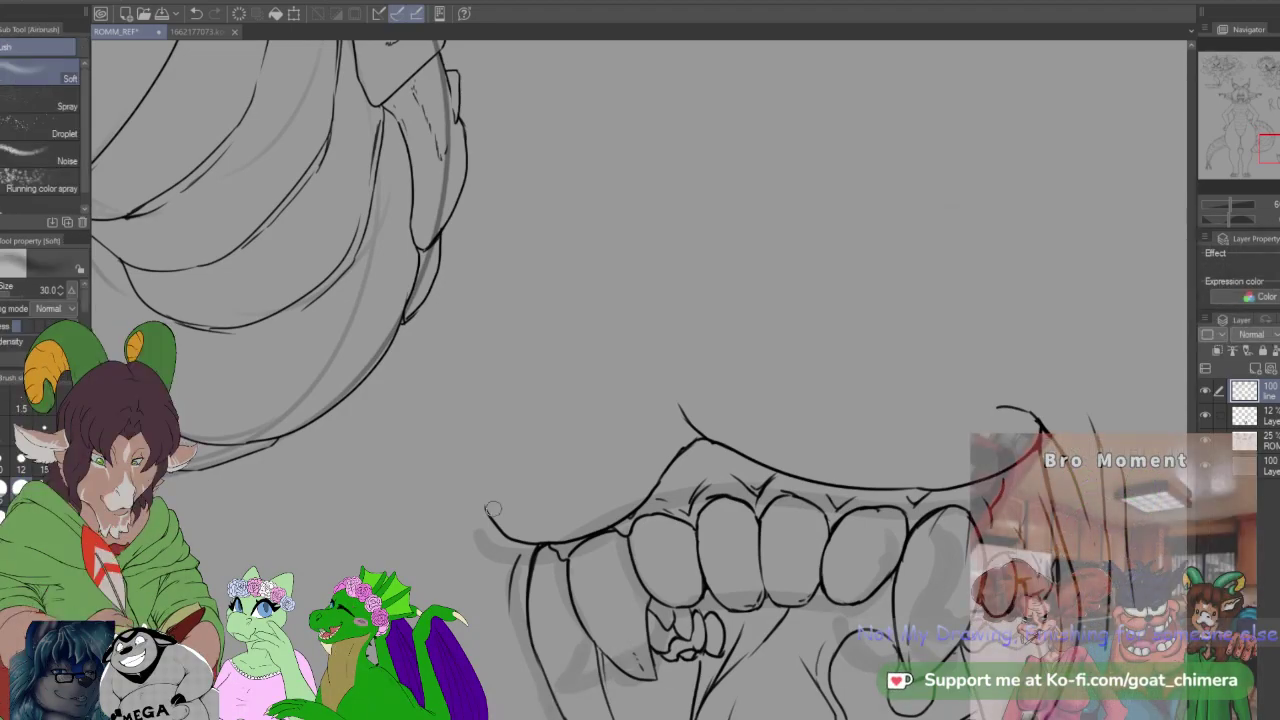
{"action": "key", "text": "b"}
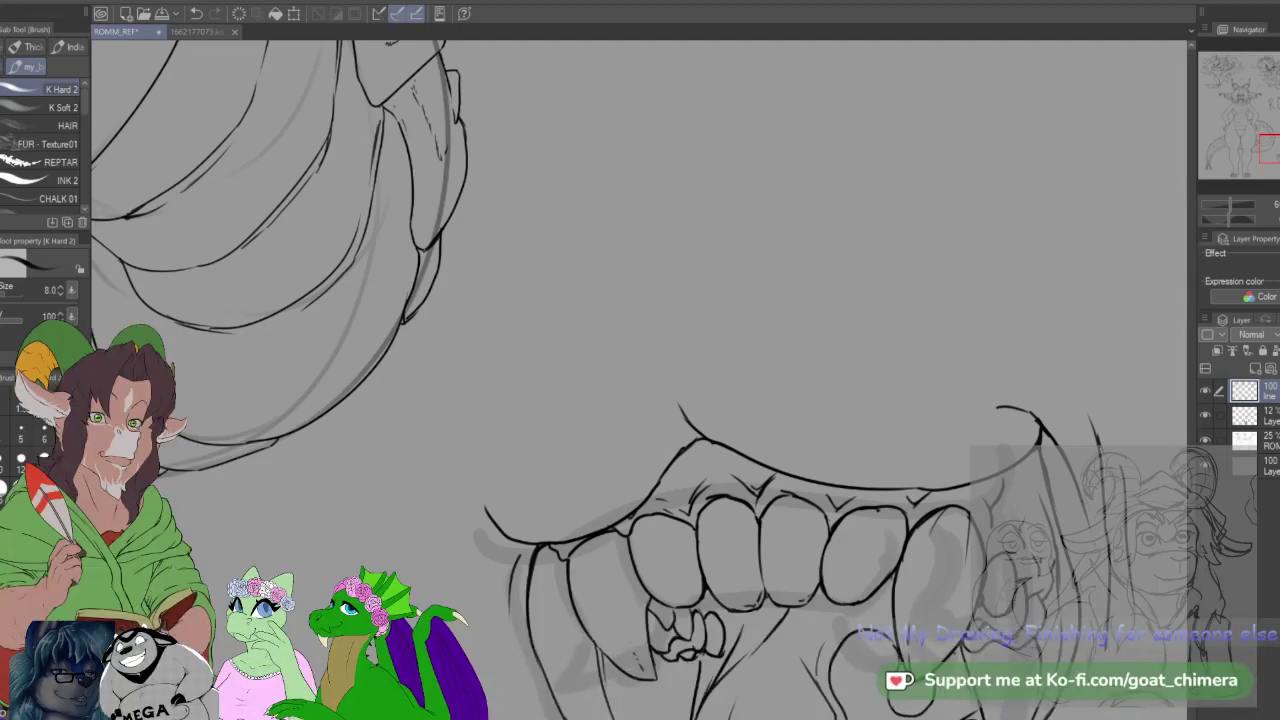
Step: Ink the mouth's left corner with a stroke rising above the lip, a cheek edge running down and a loose fold line outside it
{"action": "scroll", "coordinate": [690, 480], "scroll_direction": "down", "scroll_amount": 4}
{"action": "scroll", "coordinate": [575, 535], "scroll_direction": "up", "scroll_amount": 4}
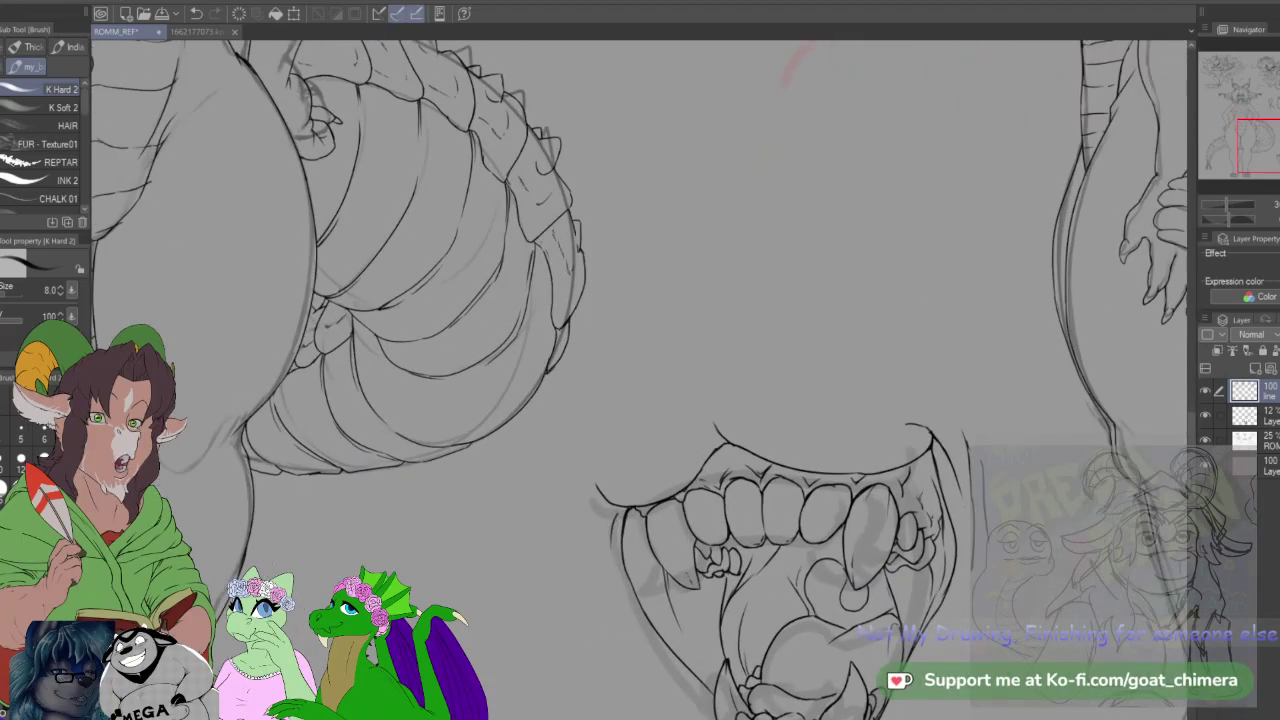
{"action": "scroll", "coordinate": [620, 476], "scroll_direction": "down", "scroll_amount": 2}
{"action": "scroll", "coordinate": [620, 476], "scroll_direction": "up", "scroll_amount": 3}
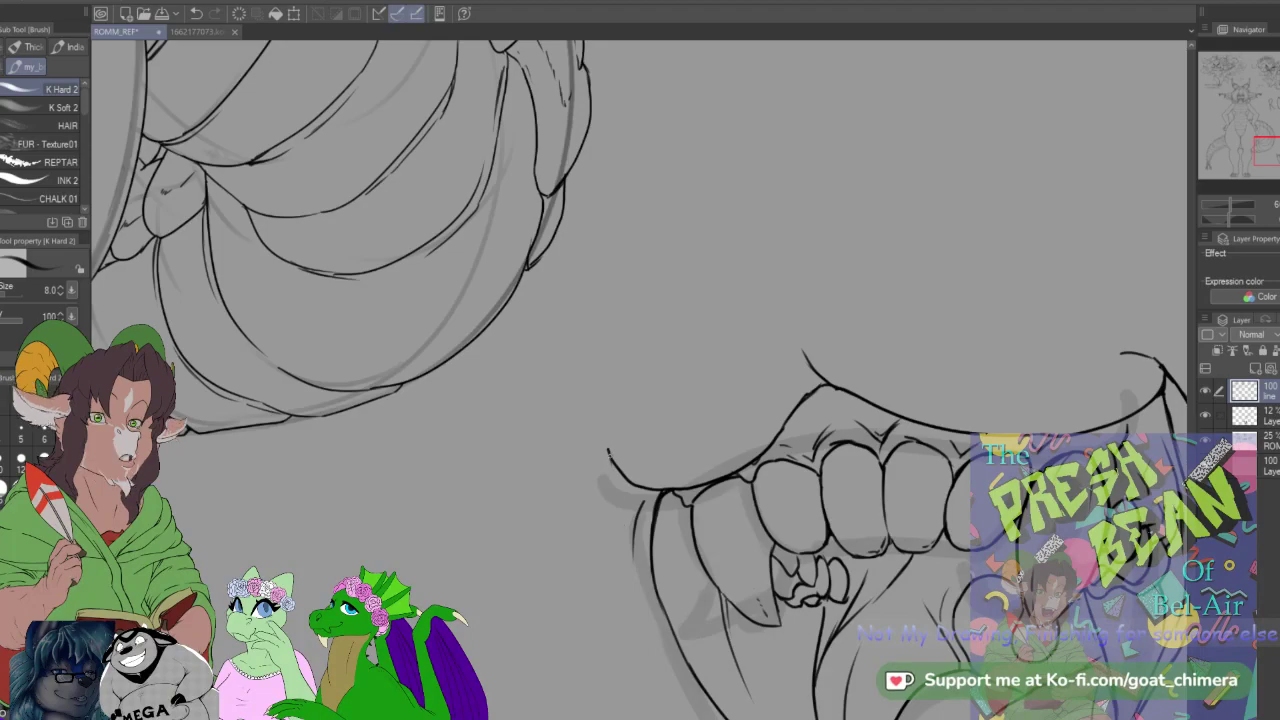
{"action": "left_click_drag", "start_coordinate": [618, 420], "coordinate": [633, 557]}
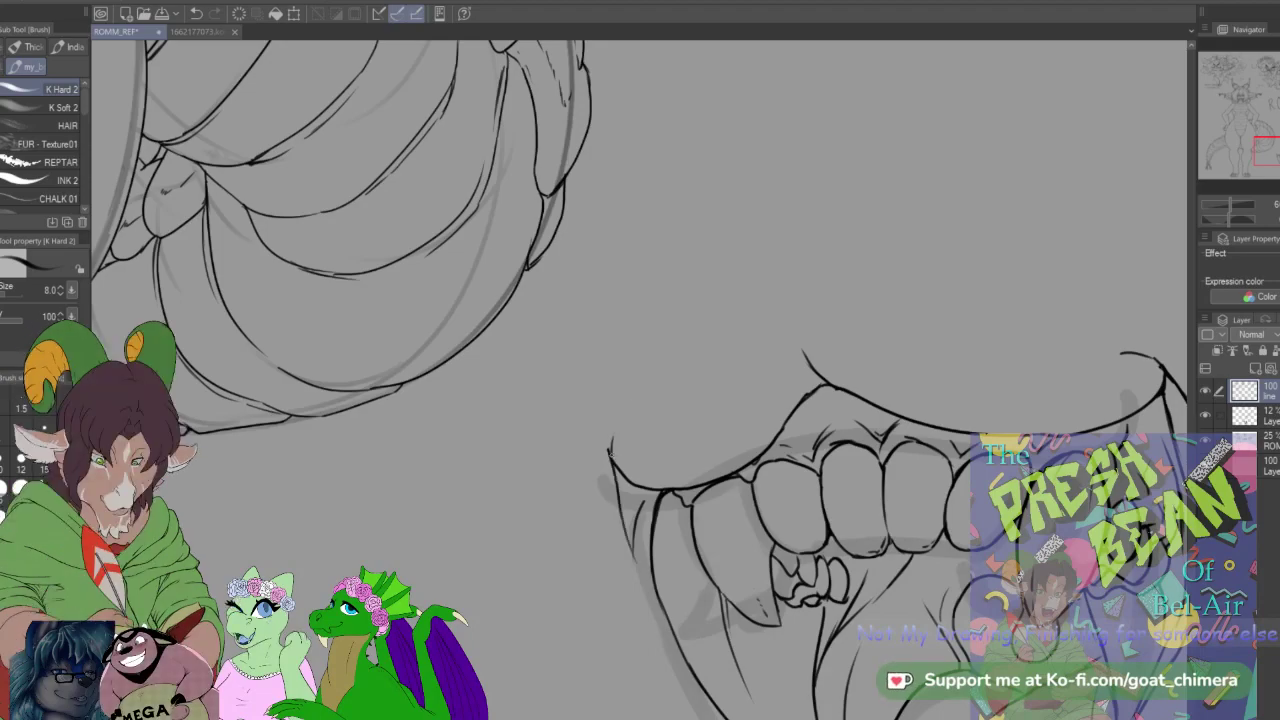
{"action": "mouse_move", "coordinate": [613, 440]}
{"action": "left_mouse_down"}
{"action": "mouse_move", "coordinate": [611, 553]}
{"action": "mouse_move", "coordinate": [638, 572]}
{"action": "left_mouse_up"}
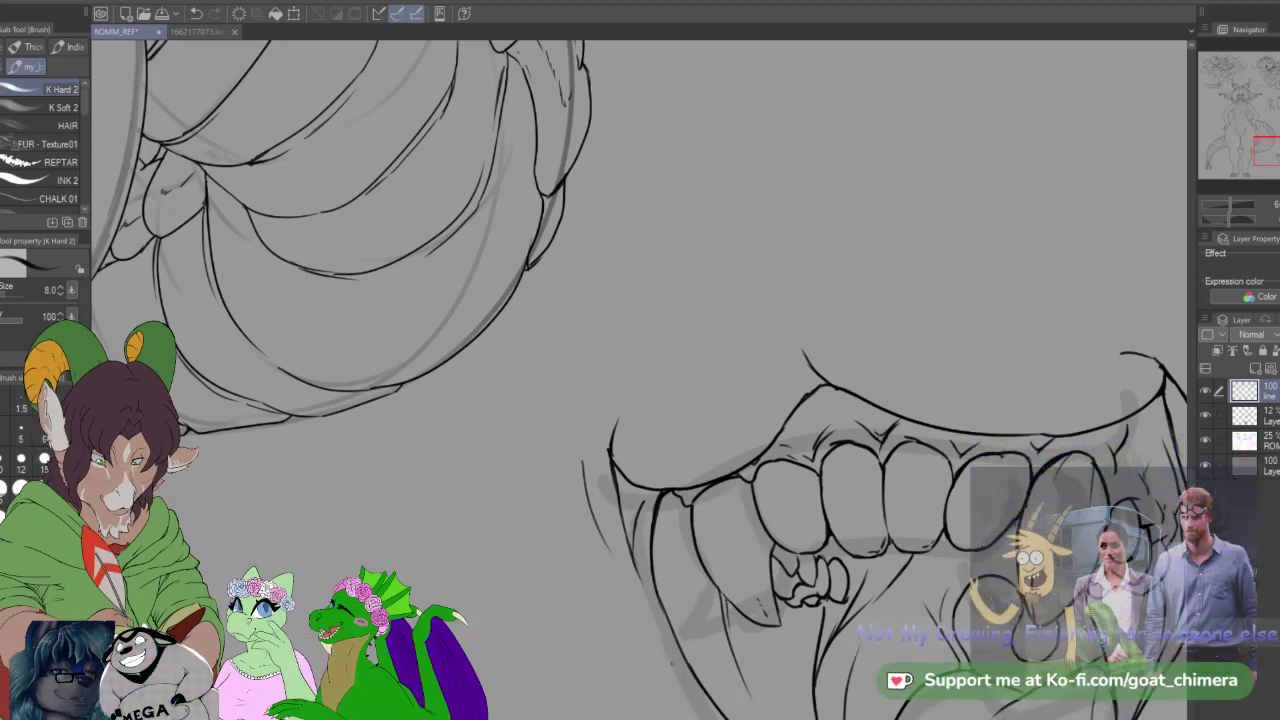
Step: Ink the outer cheek edge along the mouth's left side and a short centre crease on the chin beneath the lower lip
{"action": "scroll", "coordinate": [650, 465], "scroll_direction": "down", "scroll_amount": 3}
{"action": "scroll", "coordinate": [605, 612], "scroll_direction": "up", "scroll_amount": 1}
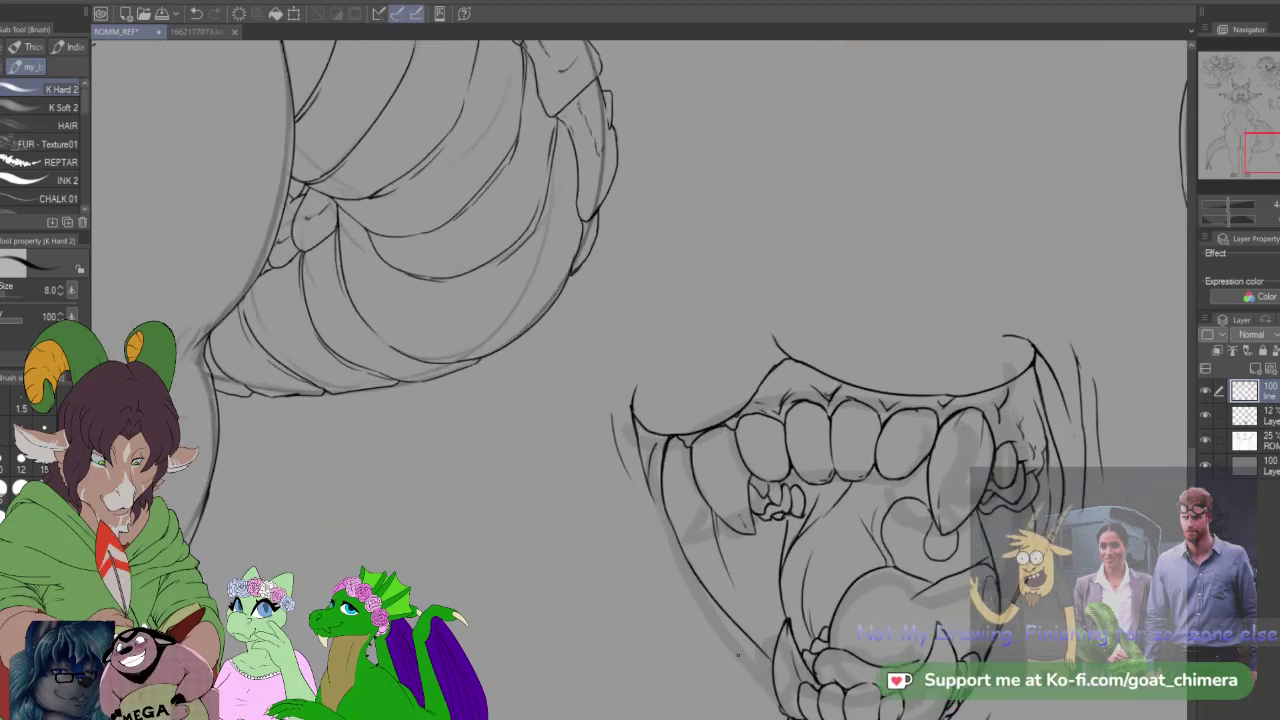
{"action": "scroll", "coordinate": [738, 655], "scroll_direction": "up", "scroll_amount": 2}
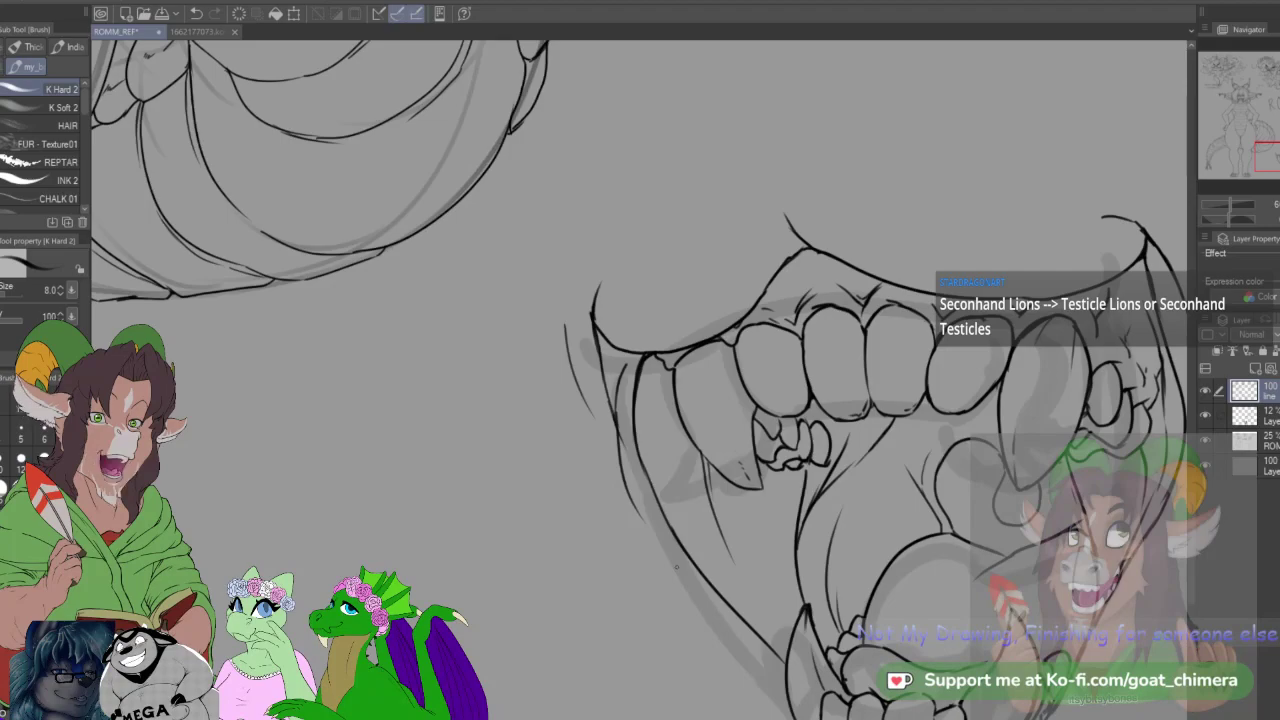
{"action": "scroll", "coordinate": [676, 567], "scroll_direction": "down", "scroll_amount": 6}
{"action": "scroll", "coordinate": [915, 585], "scroll_direction": "up", "scroll_amount": 4}
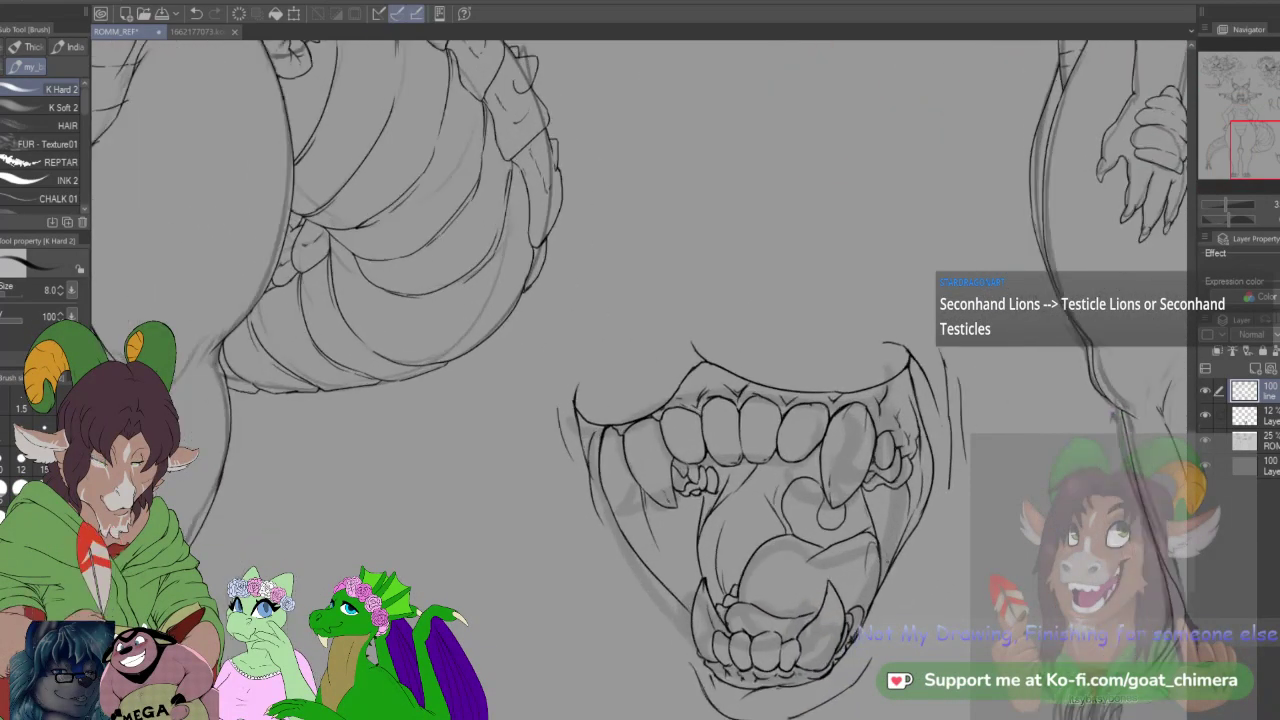
{"action": "scroll", "coordinate": [957, 543], "scroll_direction": "up", "scroll_amount": 1}
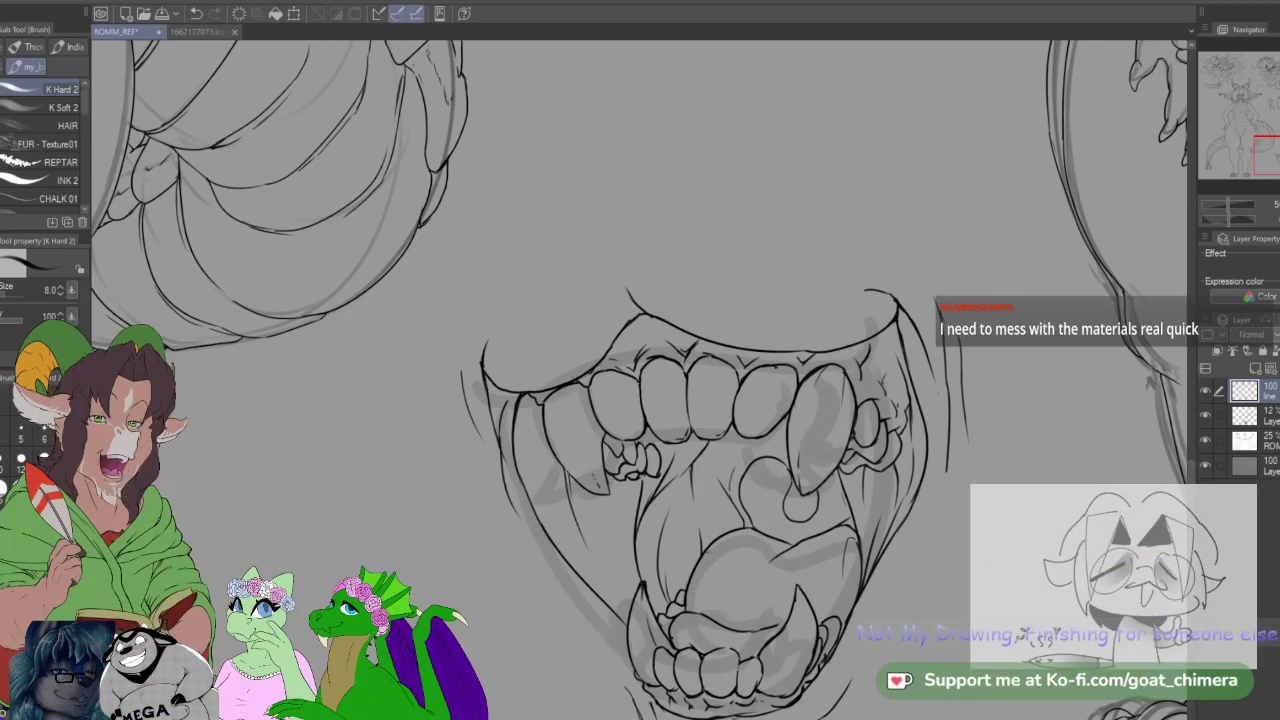
{"action": "scroll", "coordinate": [730, 536], "scroll_direction": "down", "scroll_amount": 4}
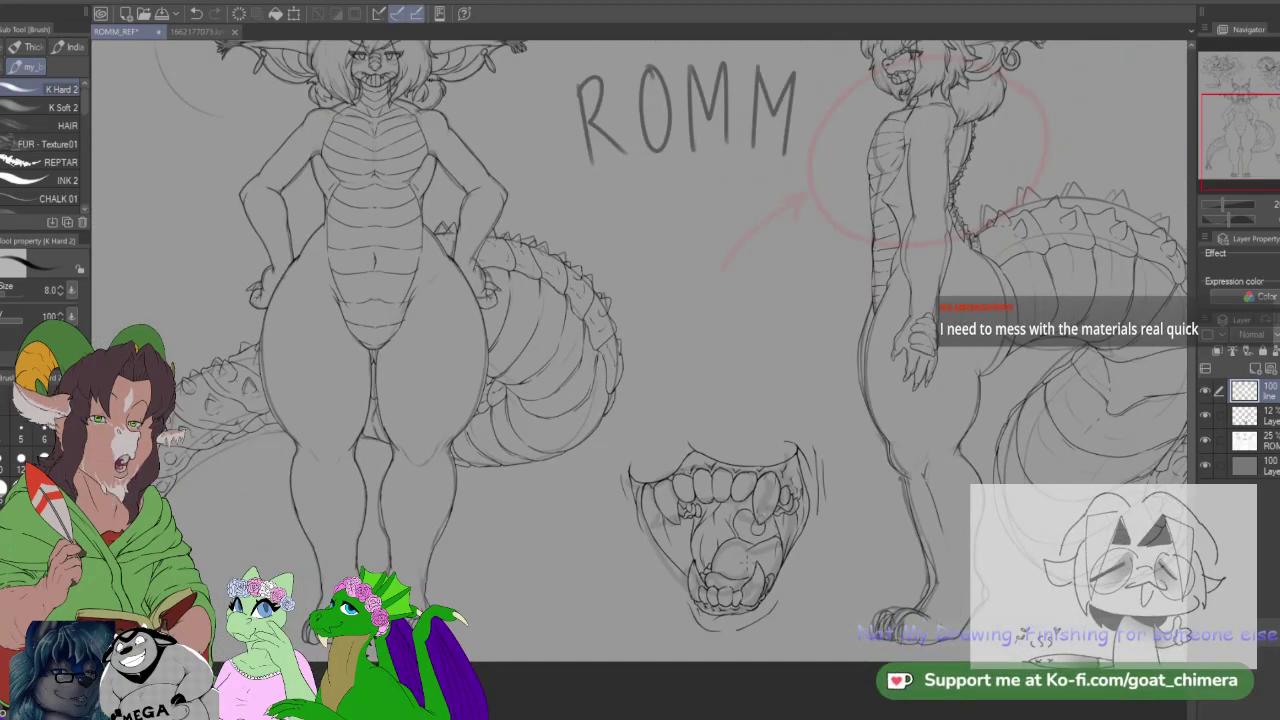
{"action": "scroll", "coordinate": [720, 605], "scroll_direction": "up", "scroll_amount": 4}
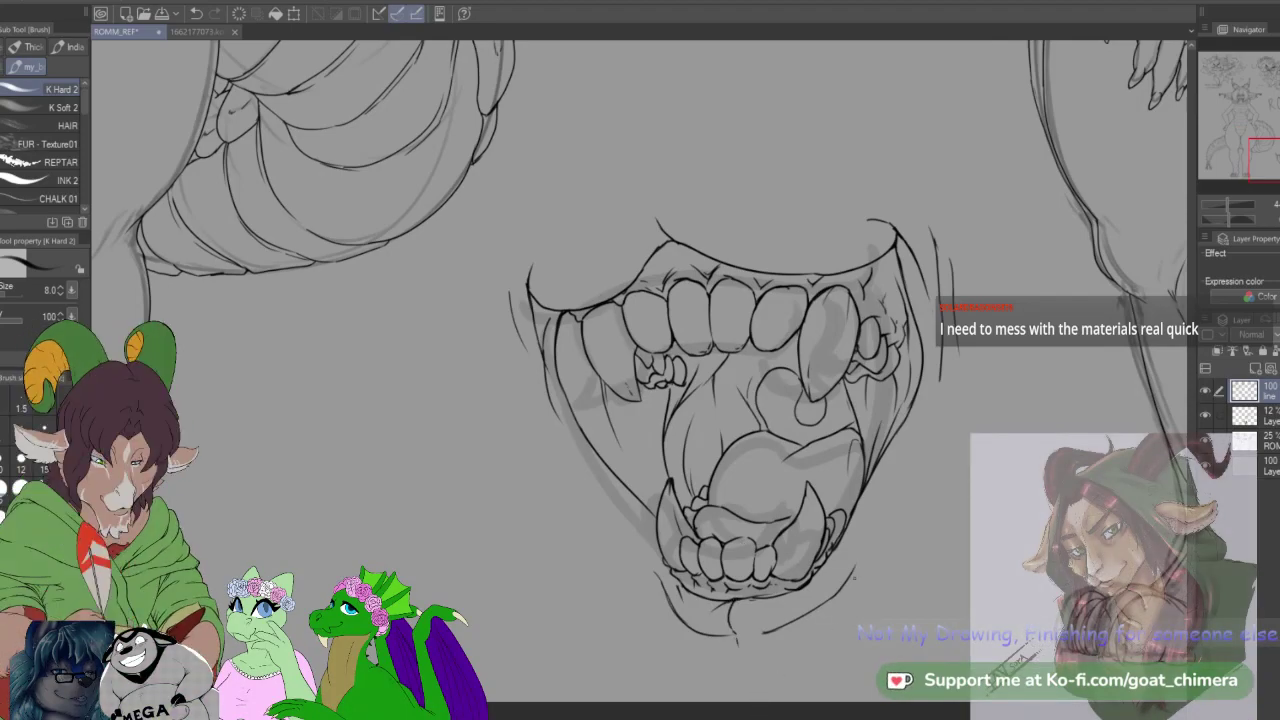
{"action": "mouse_move", "coordinate": [1262, 165]}
{"action": "left_mouse_down"}
{"action": "mouse_move", "coordinate": [1239, 106]}
{"action": "mouse_move", "coordinate": [1269, 163]}
{"action": "left_mouse_up"}
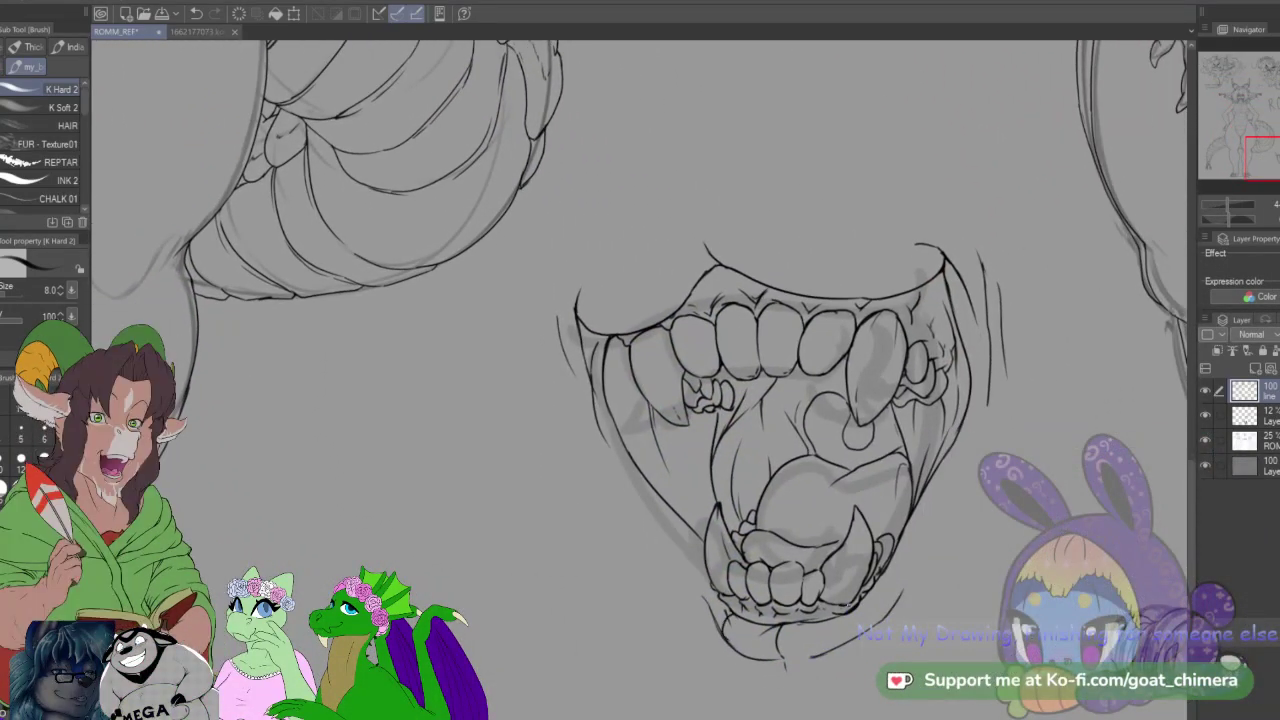
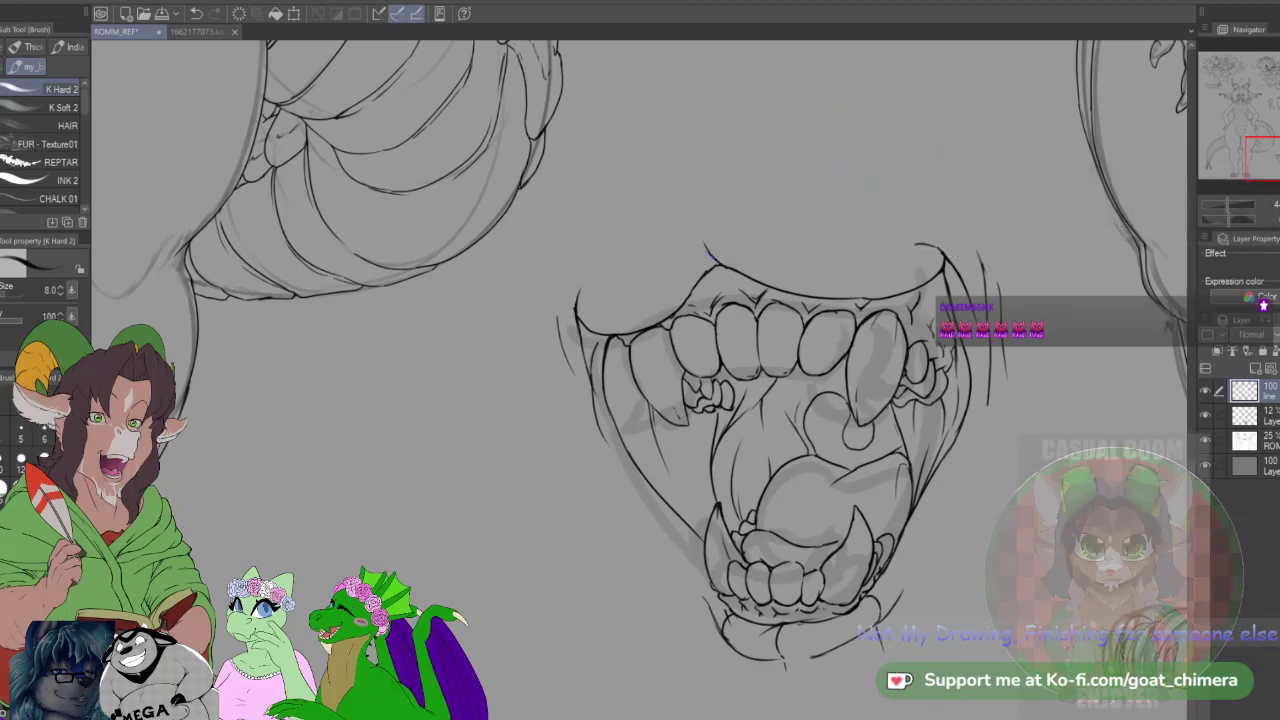
Step: Strengthen the chin's centre crease and ink short curves joining the lower lip to the chin lines on the right
{"action": "scroll", "coordinate": [860, 655], "scroll_direction": "down", "scroll_amount": 3}
{"action": "scroll", "coordinate": [710, 655], "scroll_direction": "up", "scroll_amount": 3}
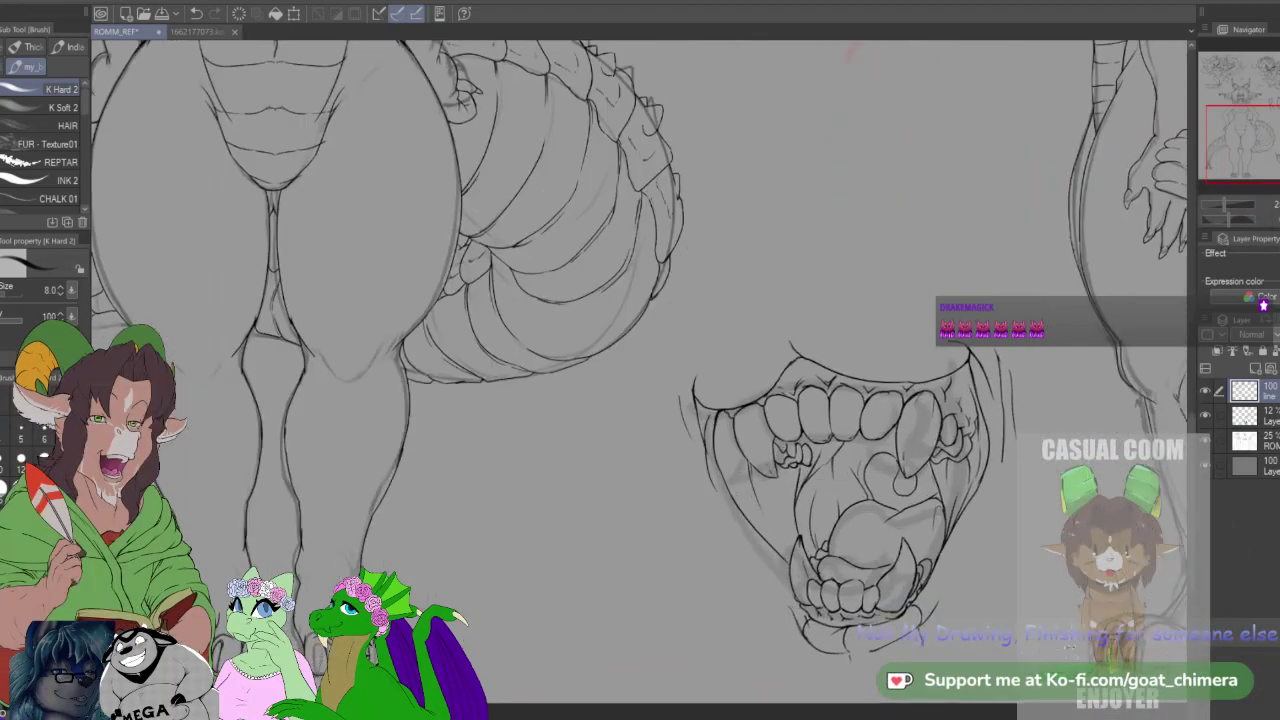
{"action": "scroll", "coordinate": [1012, 638], "scroll_direction": "up", "scroll_amount": 3}
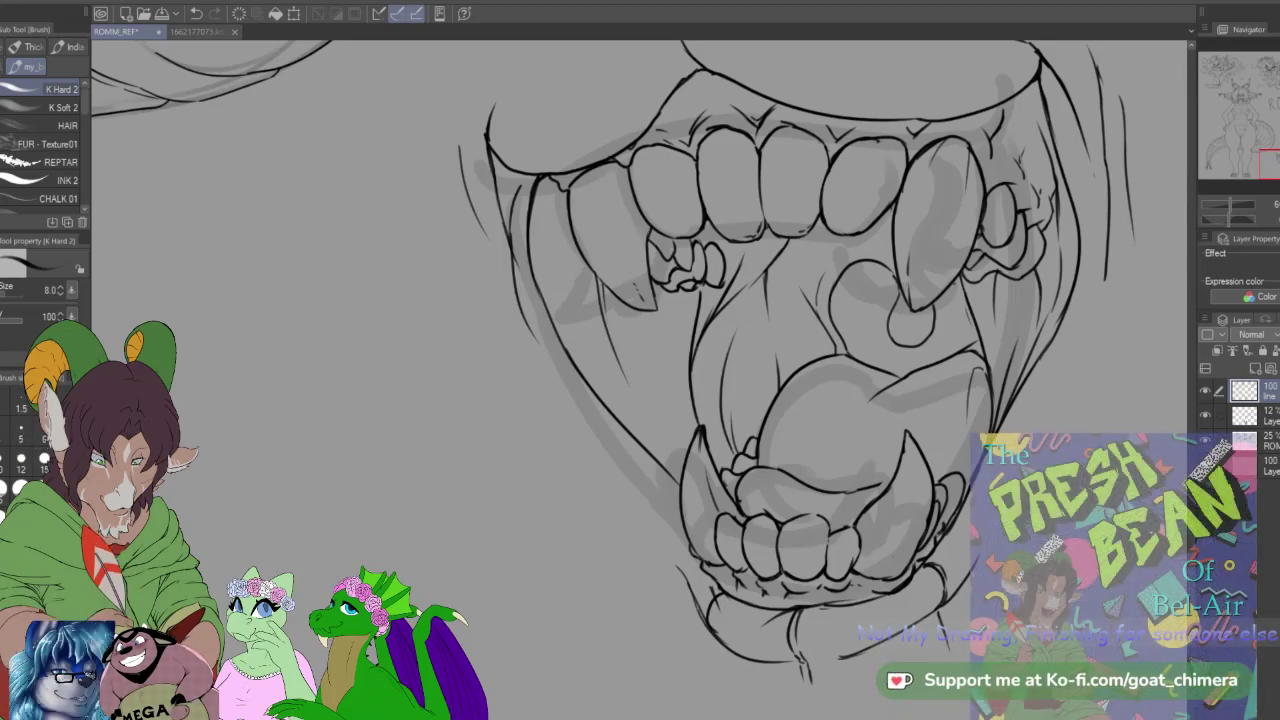
{"action": "scroll", "coordinate": [788, 594], "scroll_direction": "down", "scroll_amount": 2}
{"action": "scroll", "coordinate": [830, 605], "scroll_direction": "up", "scroll_amount": 2}
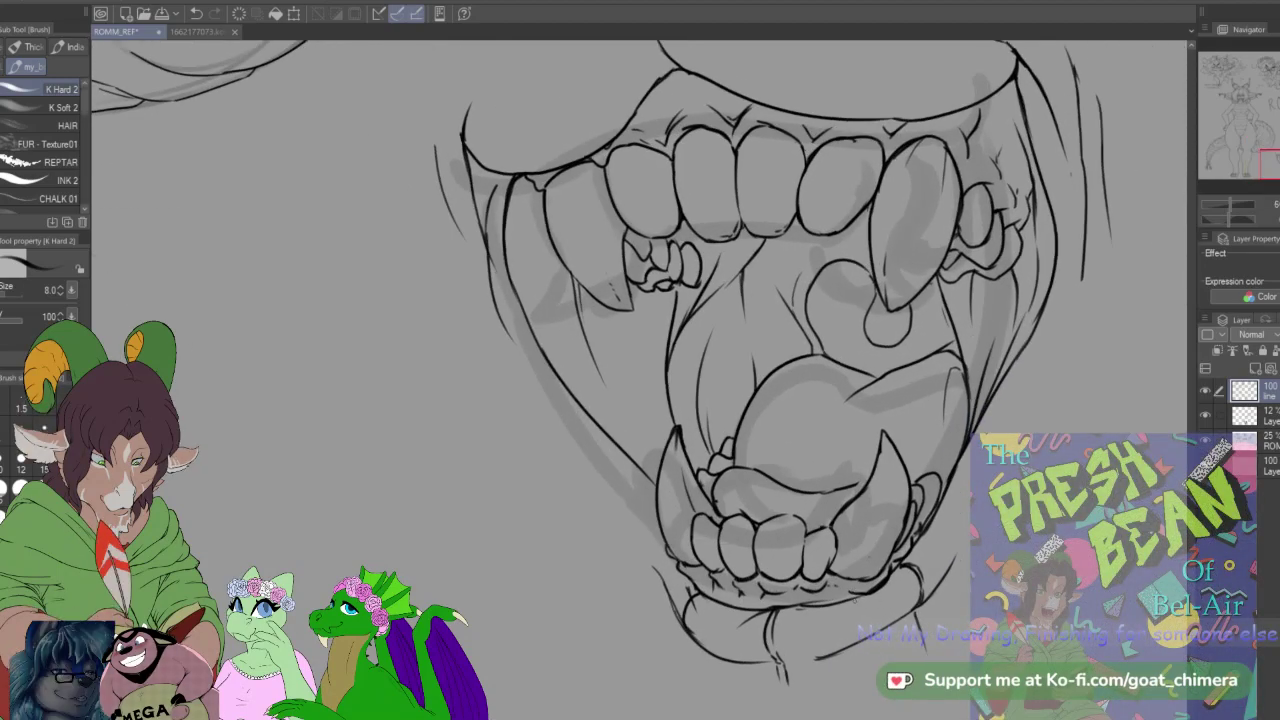
{"action": "mouse_move", "coordinate": [1270, 162]}
{"action": "left_mouse_down"}
{"action": "mouse_move", "coordinate": [1238, 102]}
{"action": "mouse_move", "coordinate": [1259, 177]}
{"action": "mouse_move", "coordinate": [1273, 166]}
{"action": "left_mouse_up"}
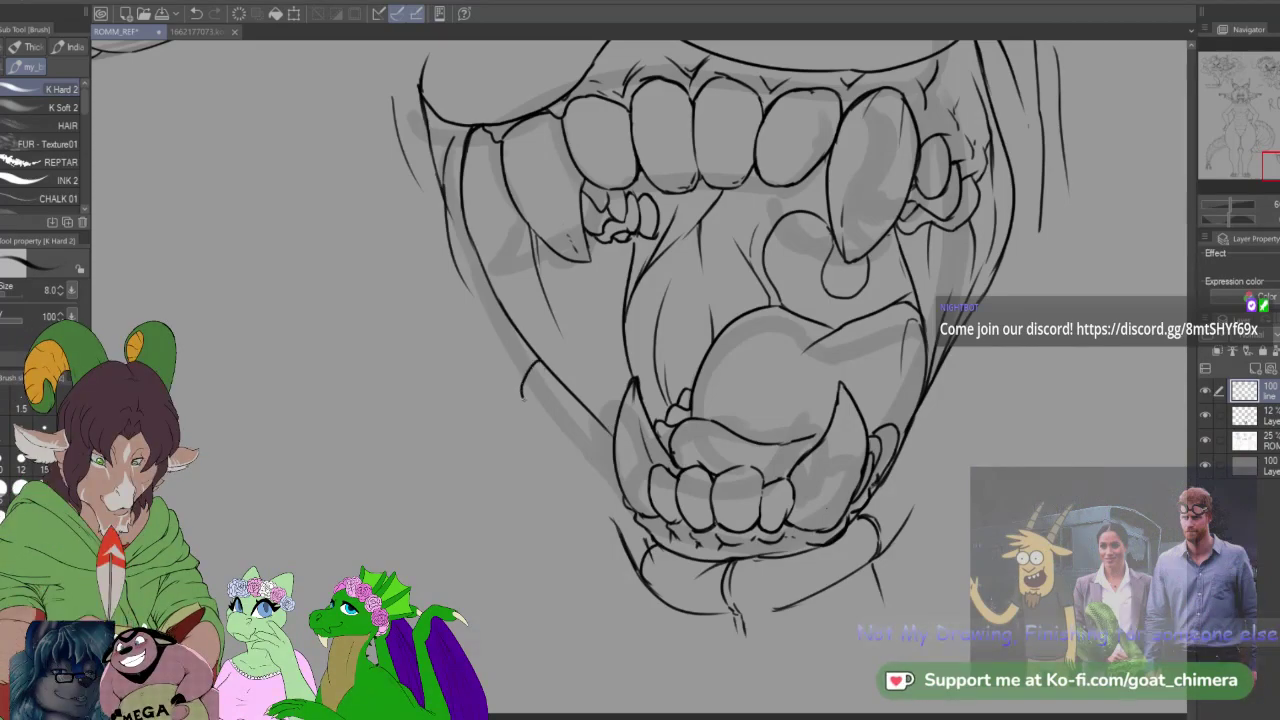
Step: Ink a jaw fold curving down from the left cheek and a hooked crease with a diagonal line outside the right cheek
{"action": "left_click_drag", "start_coordinate": [522, 405], "coordinate": [544, 534]}
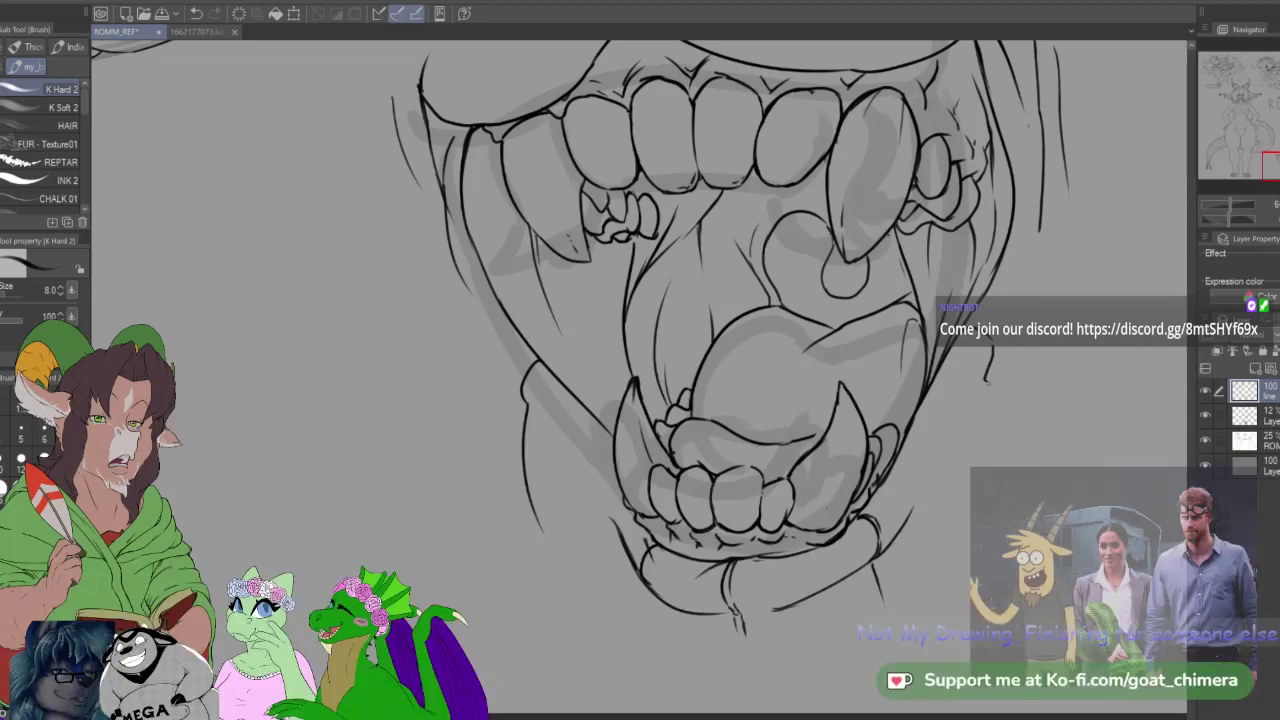
{"action": "left_click_drag", "start_coordinate": [985, 378], "coordinate": [1070, 442]}
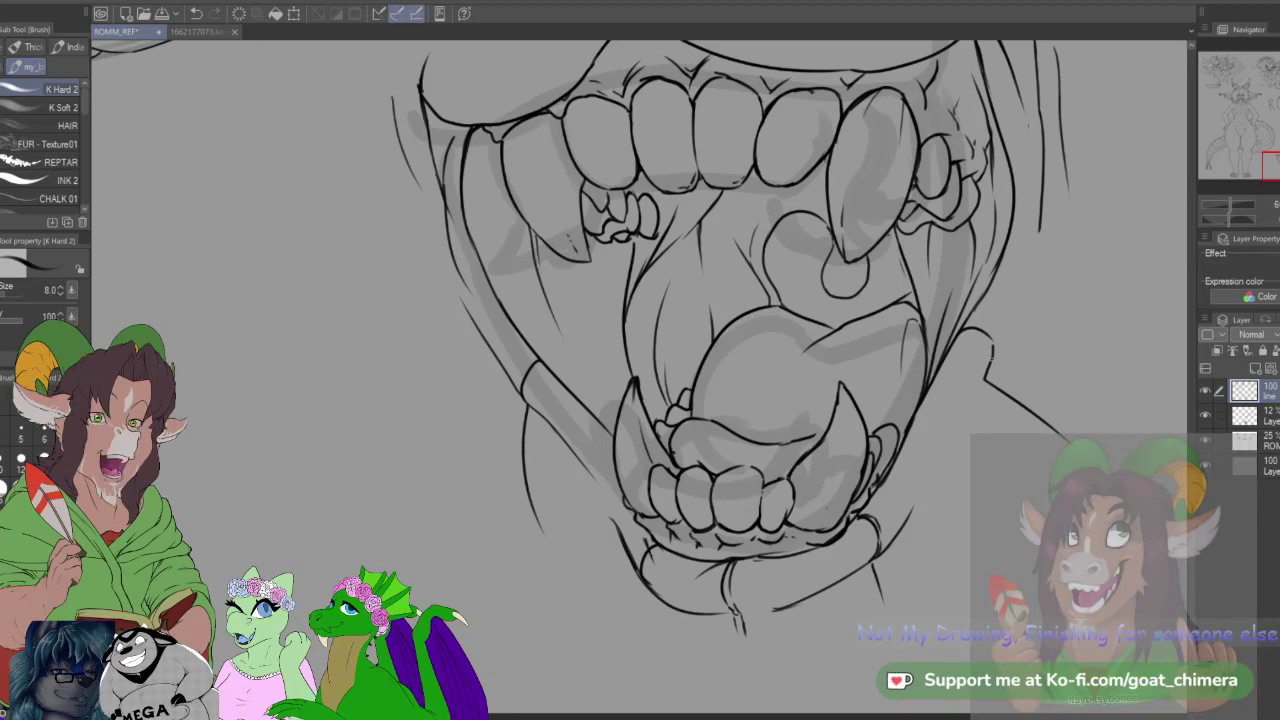
{"action": "left_click_drag", "start_coordinate": [1104, 179], "coordinate": [813, 252]}
{"action": "left_click_drag", "start_coordinate": [1279, 166], "coordinate": [1268, 166]}
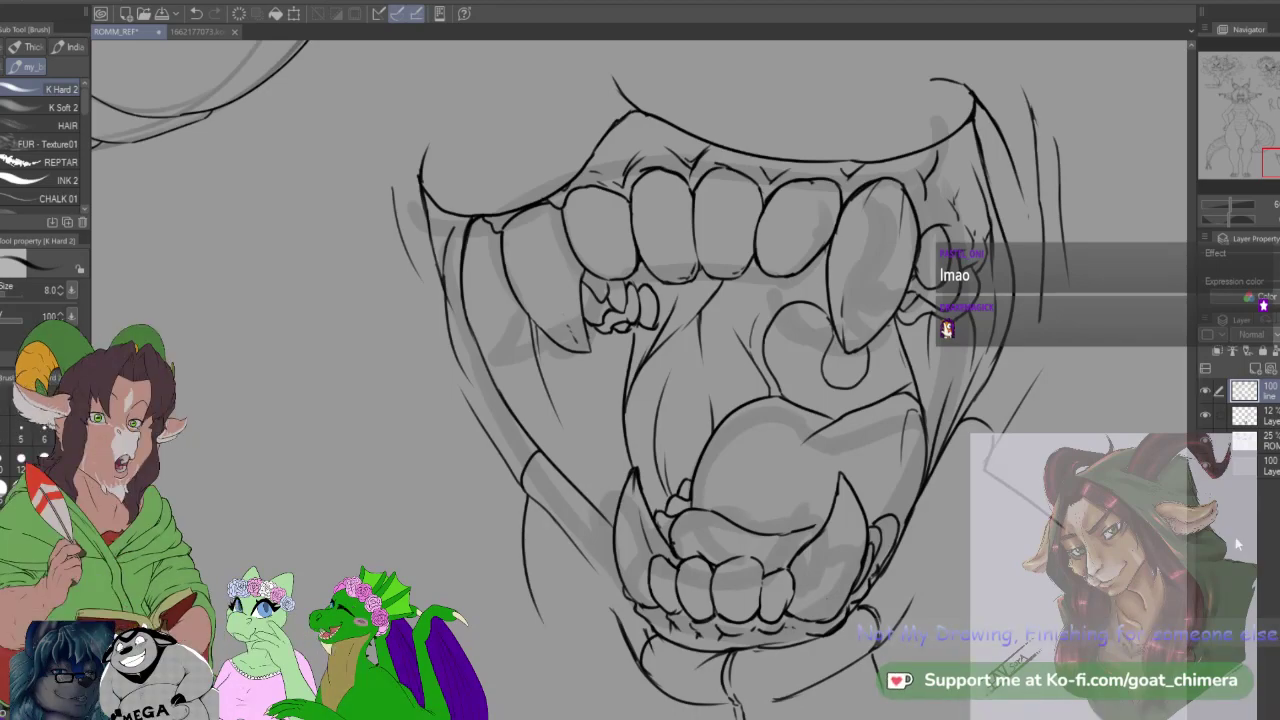
Step: Ink a thin inner cheek fold running down beside the upper left fang
{"action": "scroll", "coordinate": [804, 597], "scroll_direction": "down", "scroll_amount": 1}
{"action": "left_click_drag", "start_coordinate": [1262, 172], "coordinate": [1272, 152]}
{"action": "scroll", "coordinate": [316, 590], "scroll_direction": "down", "scroll_amount": 4}
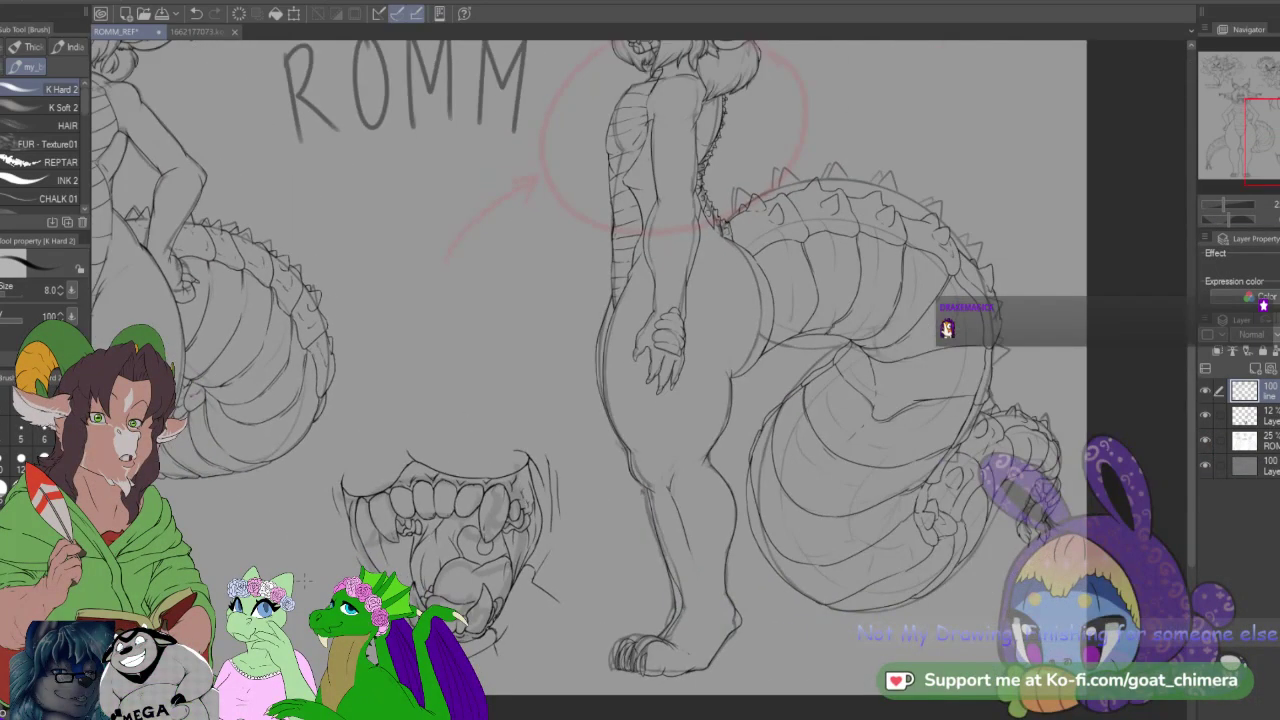
{"action": "scroll", "coordinate": [316, 590], "scroll_direction": "down", "scroll_amount": 1}
{"action": "scroll", "coordinate": [316, 590], "scroll_direction": "up", "scroll_amount": 5}
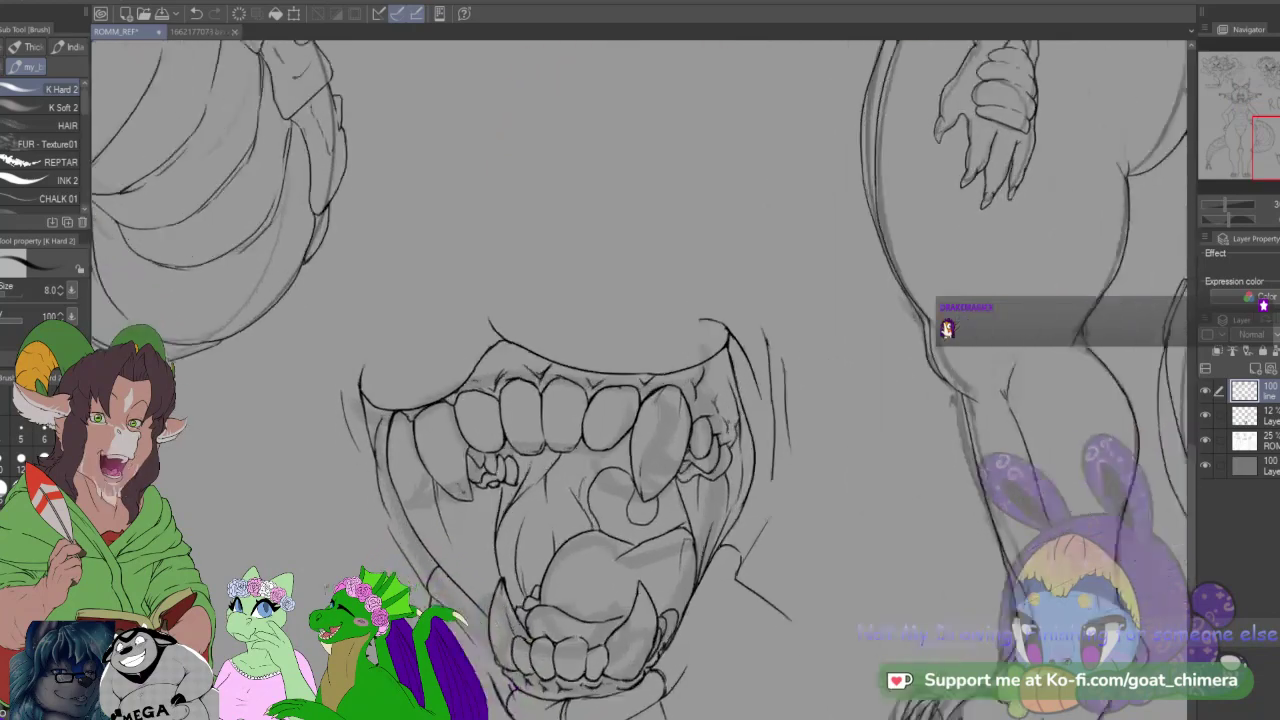
{"action": "scroll", "coordinate": [688, 344], "scroll_direction": "up", "scroll_amount": 1}
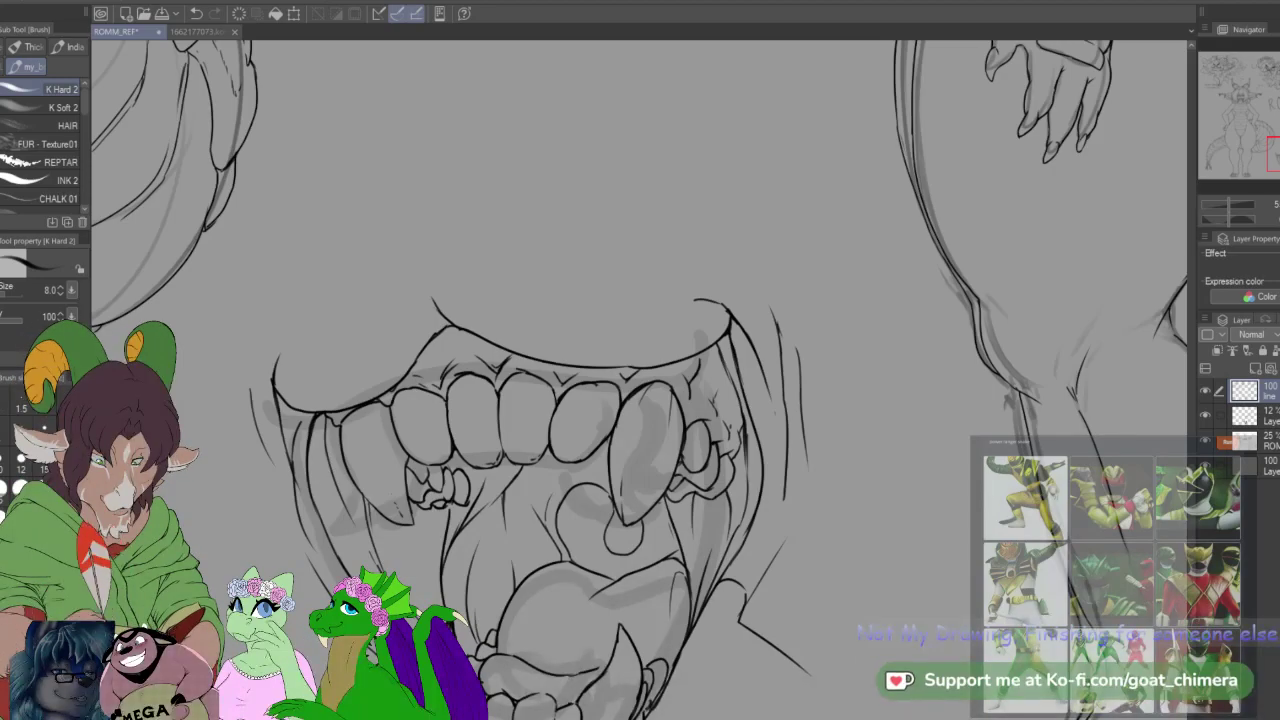
{"action": "scroll", "coordinate": [354, 413], "scroll_direction": "down", "scroll_amount": 3}
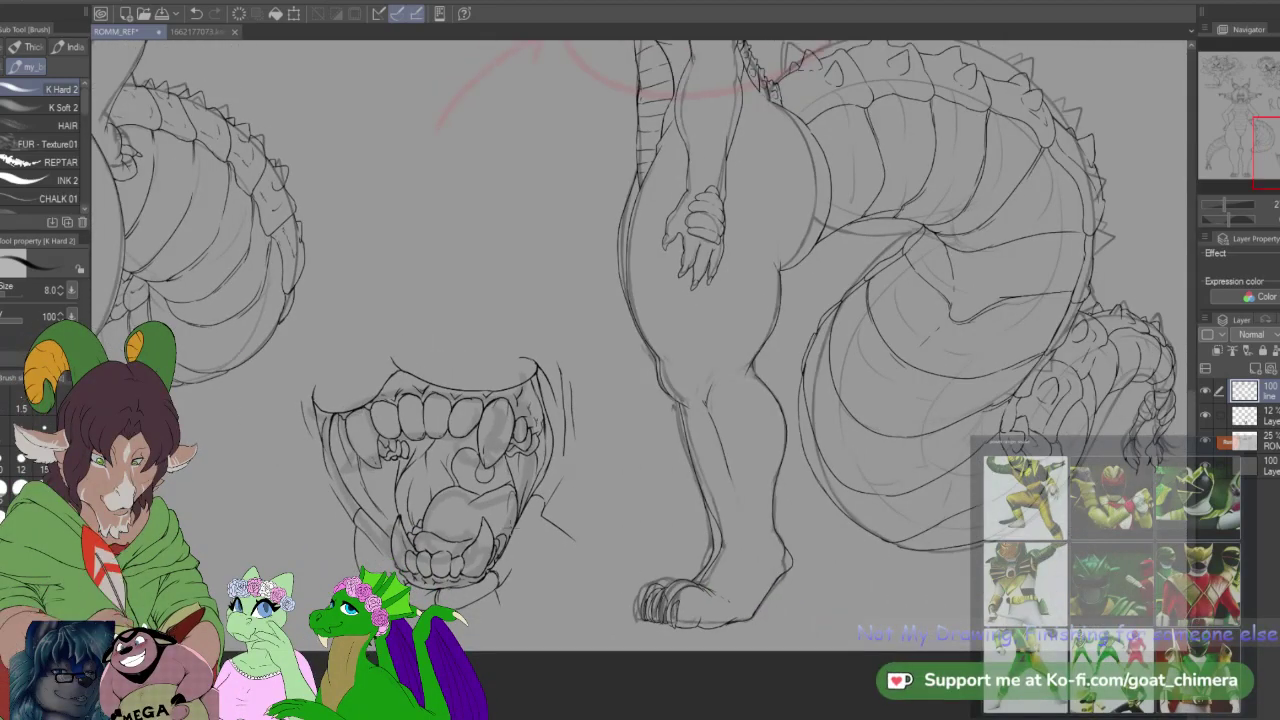
{"action": "mouse_move", "coordinate": [433, 430]}
{"action": "left_mouse_down"}
{"action": "mouse_move", "coordinate": [530, 432]}
{"action": "mouse_move", "coordinate": [375, 440]}
{"action": "left_mouse_up"}
{"action": "scroll", "coordinate": [320, 435], "scroll_direction": "up", "scroll_amount": 2}
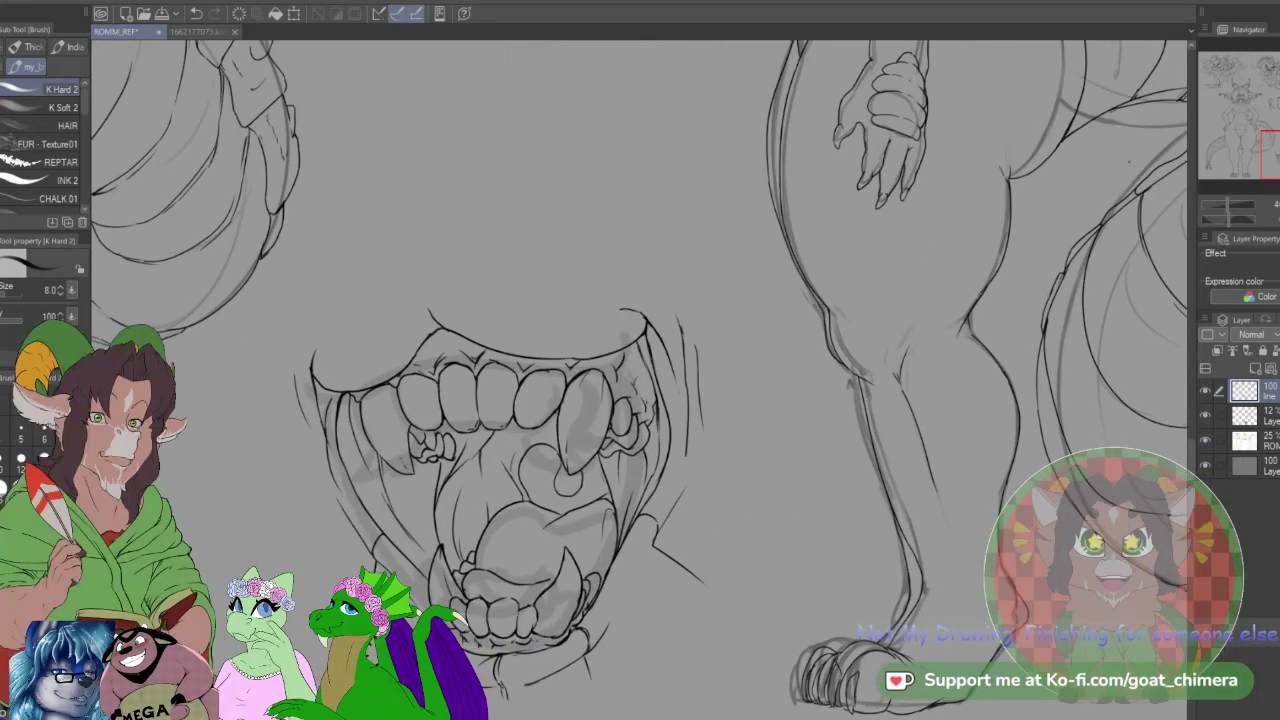
Step: Double the short crease across the left cheek band and thicken the hooked crease and diagonal line on the right
{"action": "mouse_move", "coordinate": [1270, 168]}
{"action": "left_mouse_down"}
{"action": "mouse_move", "coordinate": [1226, 169]}
{"action": "mouse_move", "coordinate": [1259, 167]}
{"action": "left_mouse_up"}
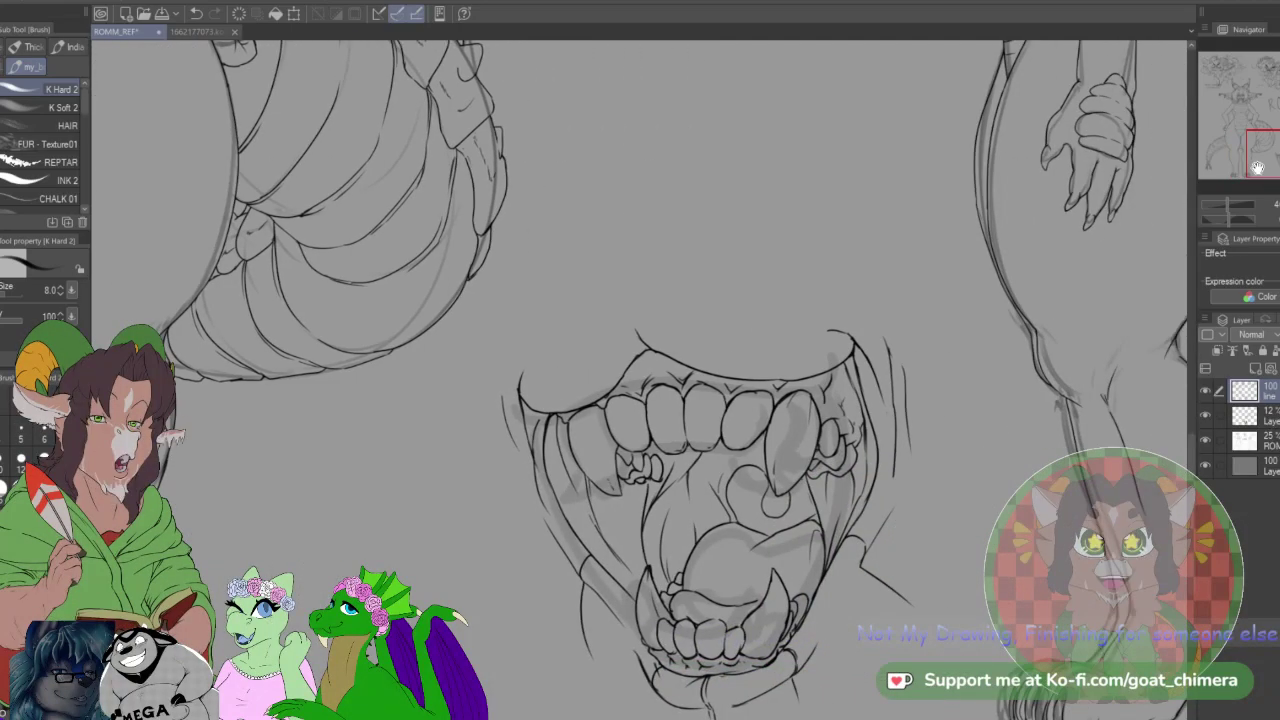
{"action": "scroll", "coordinate": [730, 440], "scroll_direction": "down", "scroll_amount": 1}
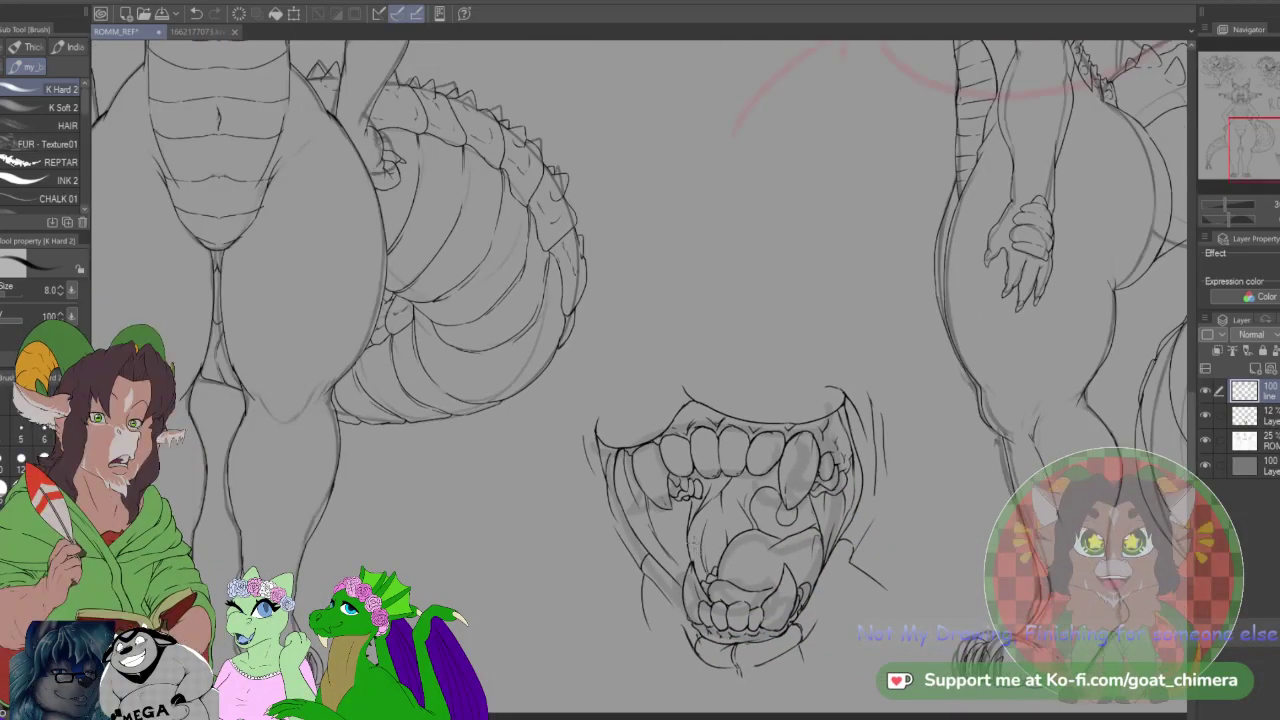
{"action": "scroll", "coordinate": [645, 560], "scroll_direction": "up", "scroll_amount": 5}
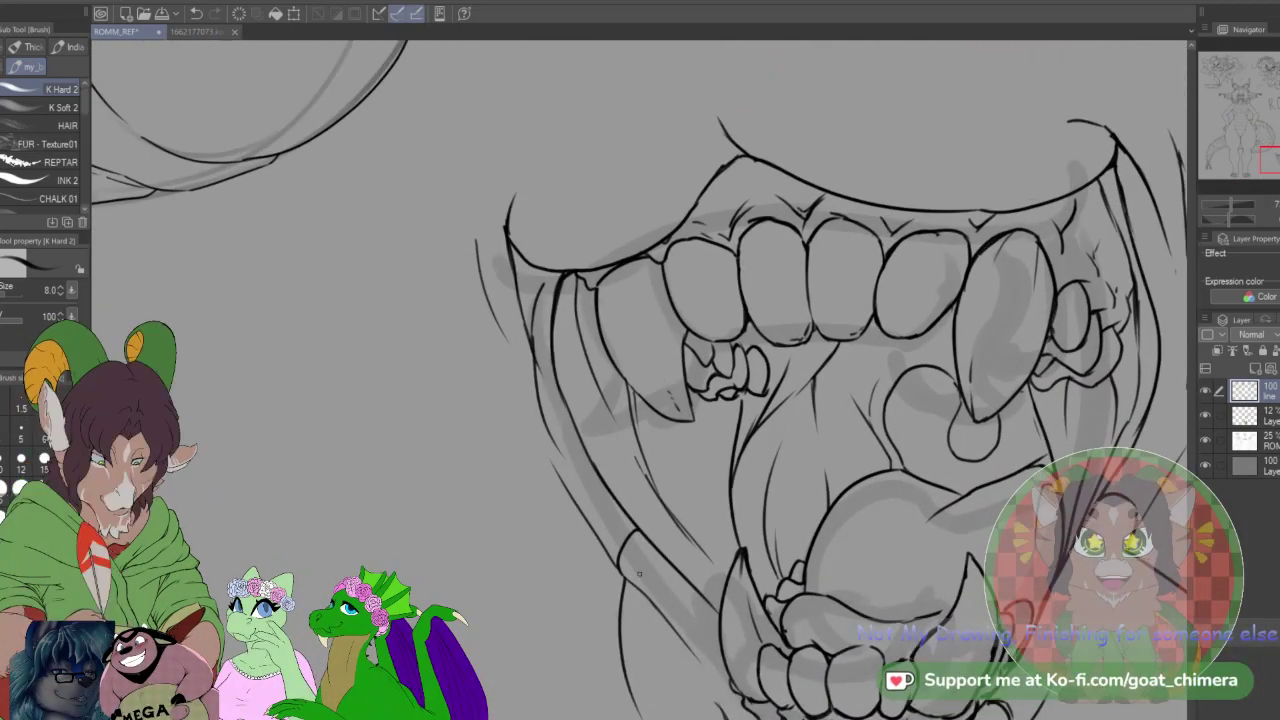
{"action": "left_click_drag", "start_coordinate": [628, 529], "coordinate": [617, 560]}
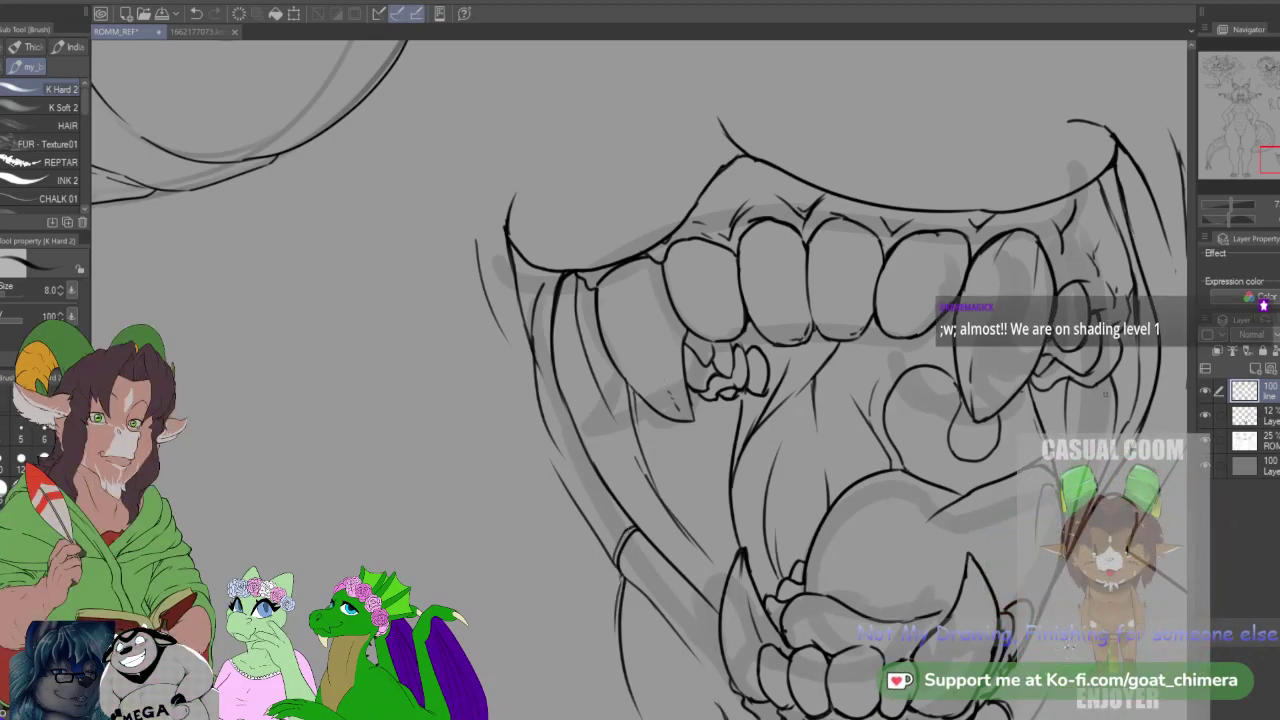
{"action": "left_click_drag", "start_coordinate": [1268, 143], "coordinate": [1245, 170]}
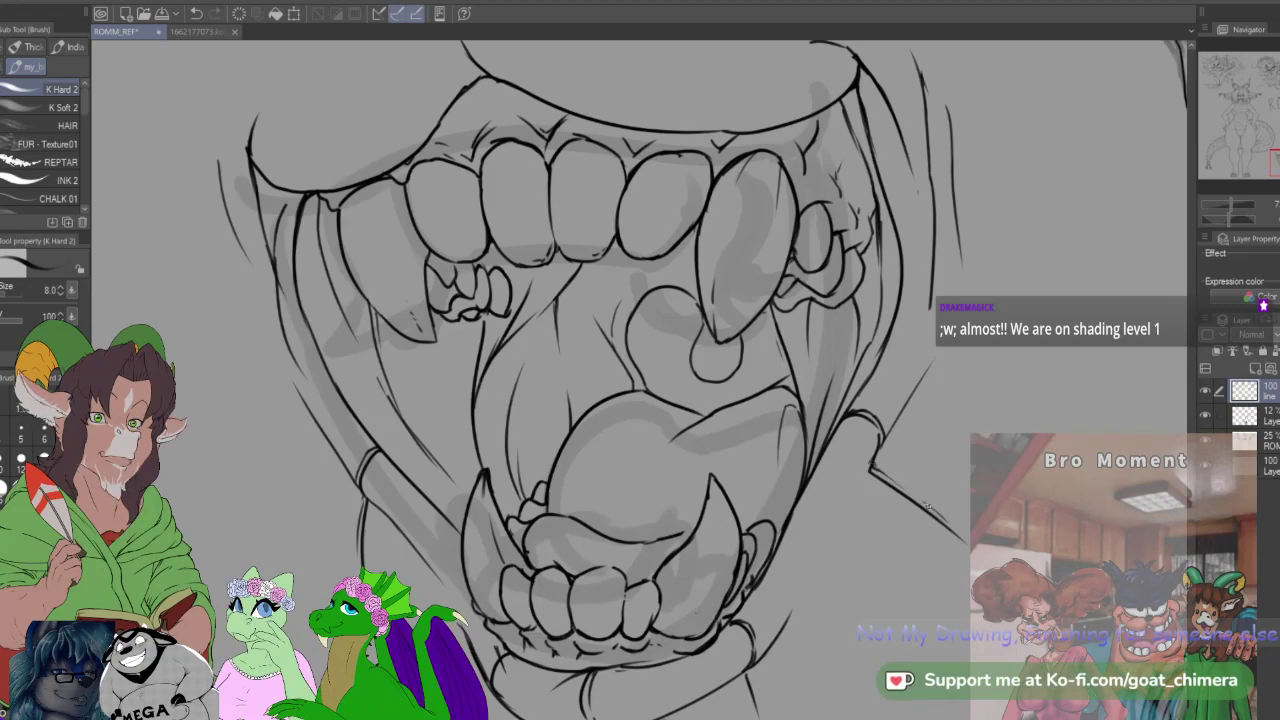
{"action": "scroll", "coordinate": [932, 455], "scroll_direction": "down", "scroll_amount": 2}
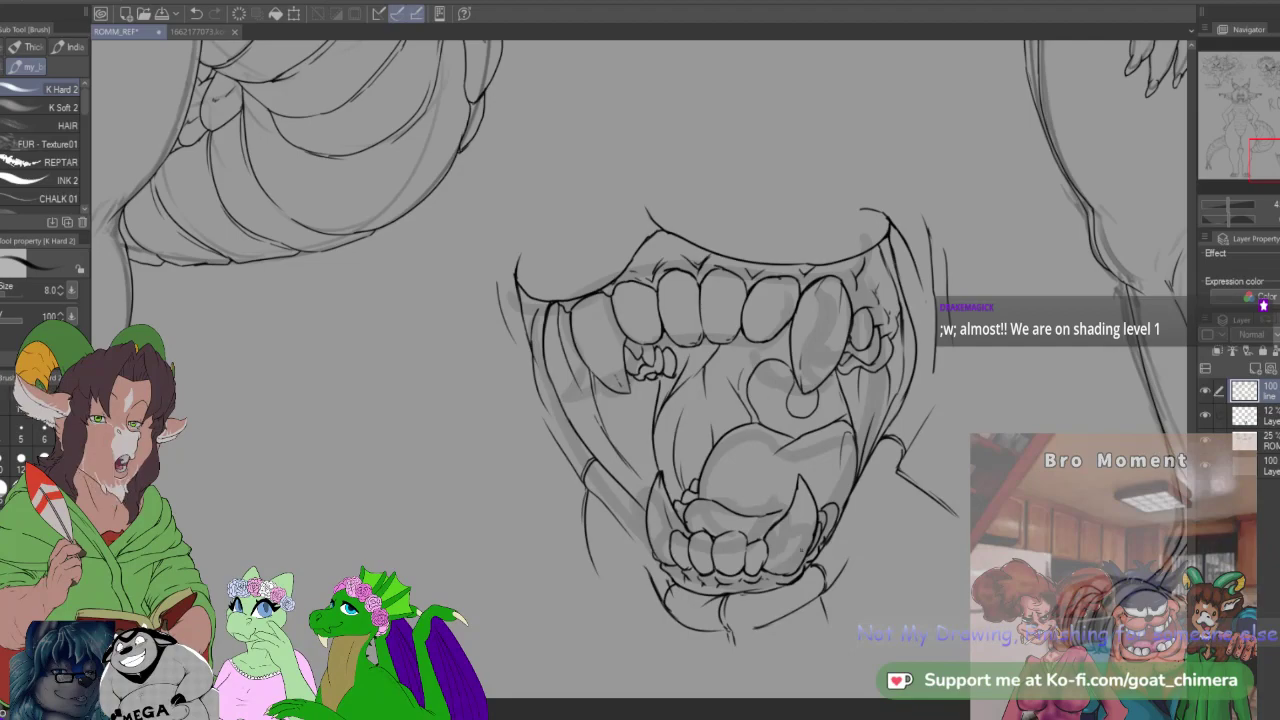
Step: Ink the chin's lower outline with a longer centre crease, and extend the jaw edge outward on both sides
{"action": "scroll", "coordinate": [636, 594], "scroll_direction": "up", "scroll_amount": 3}
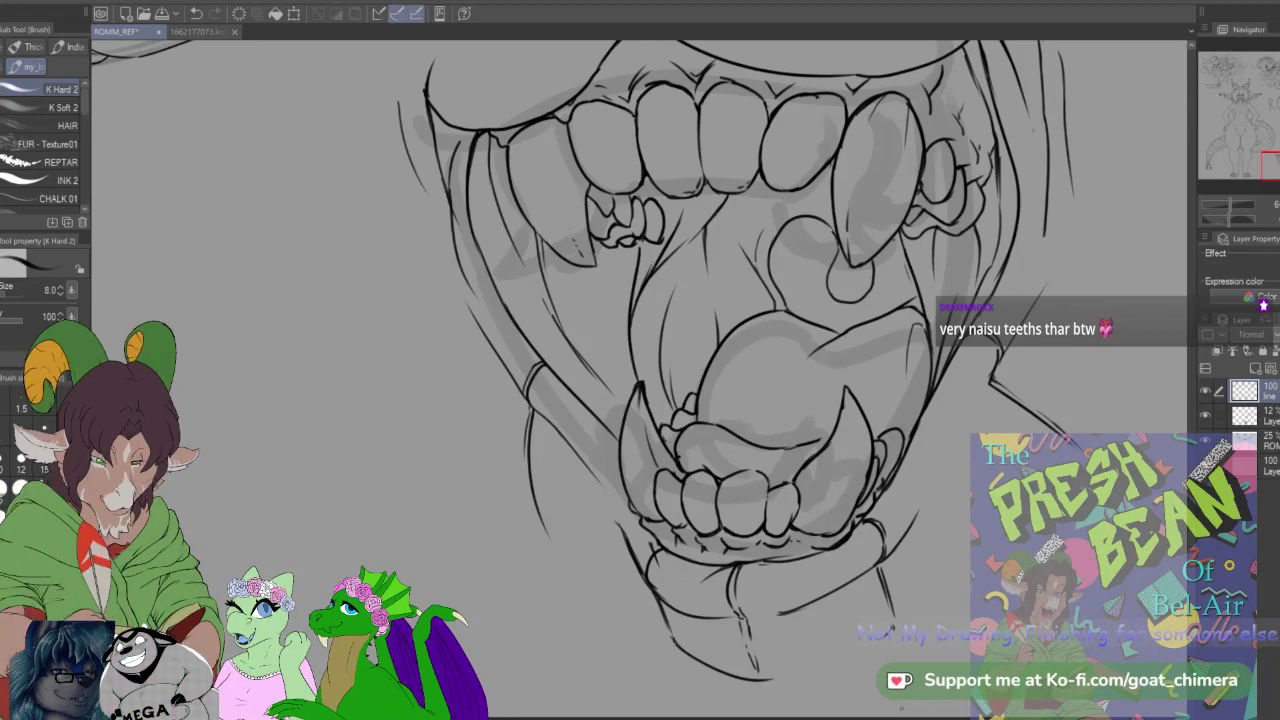
{"action": "left_click_drag", "start_coordinate": [555, 545], "coordinate": [617, 585]}
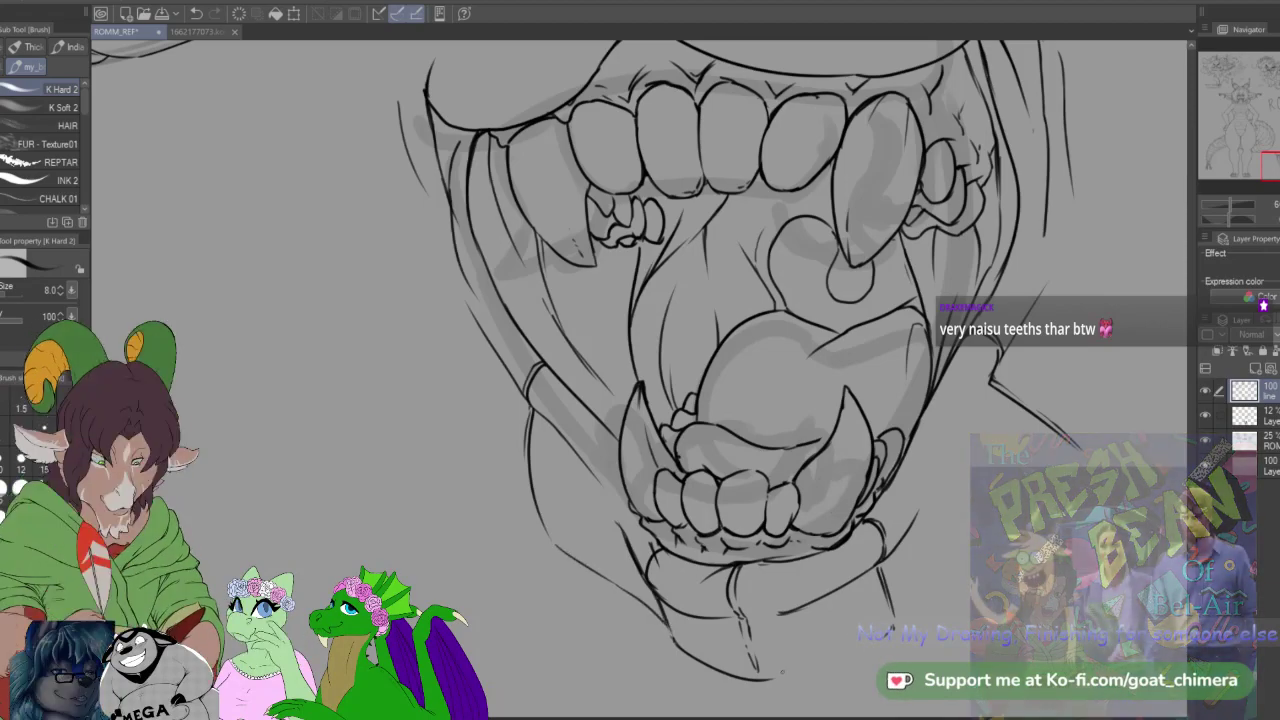
{"action": "left_click_drag", "start_coordinate": [905, 595], "coordinate": [1048, 492]}
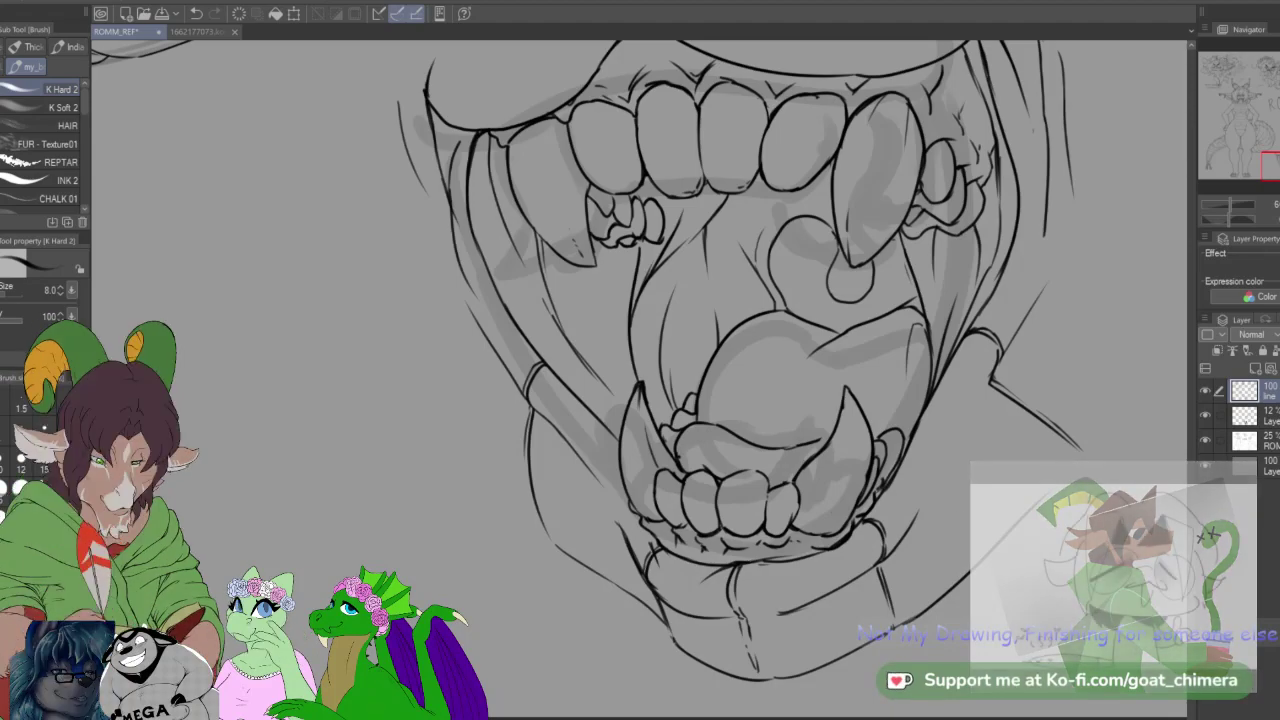
Step: Extend the outer fold along the left jaw and ink a long curve sweeping up from the diagonal crease on the right
{"action": "scroll", "coordinate": [497, 494], "scroll_direction": "down", "scroll_amount": 2}
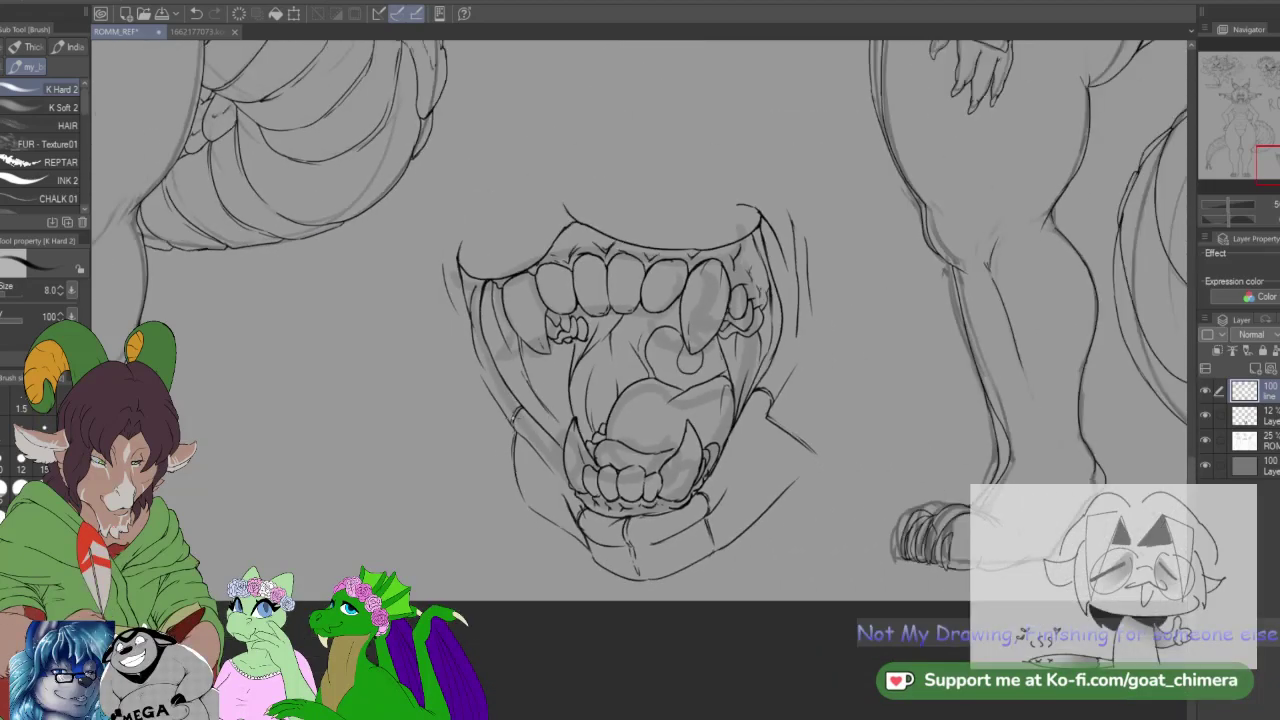
{"action": "scroll", "coordinate": [588, 192], "scroll_direction": "up", "scroll_amount": 1}
{"action": "scroll", "coordinate": [581, 173], "scroll_direction": "down", "scroll_amount": 2}
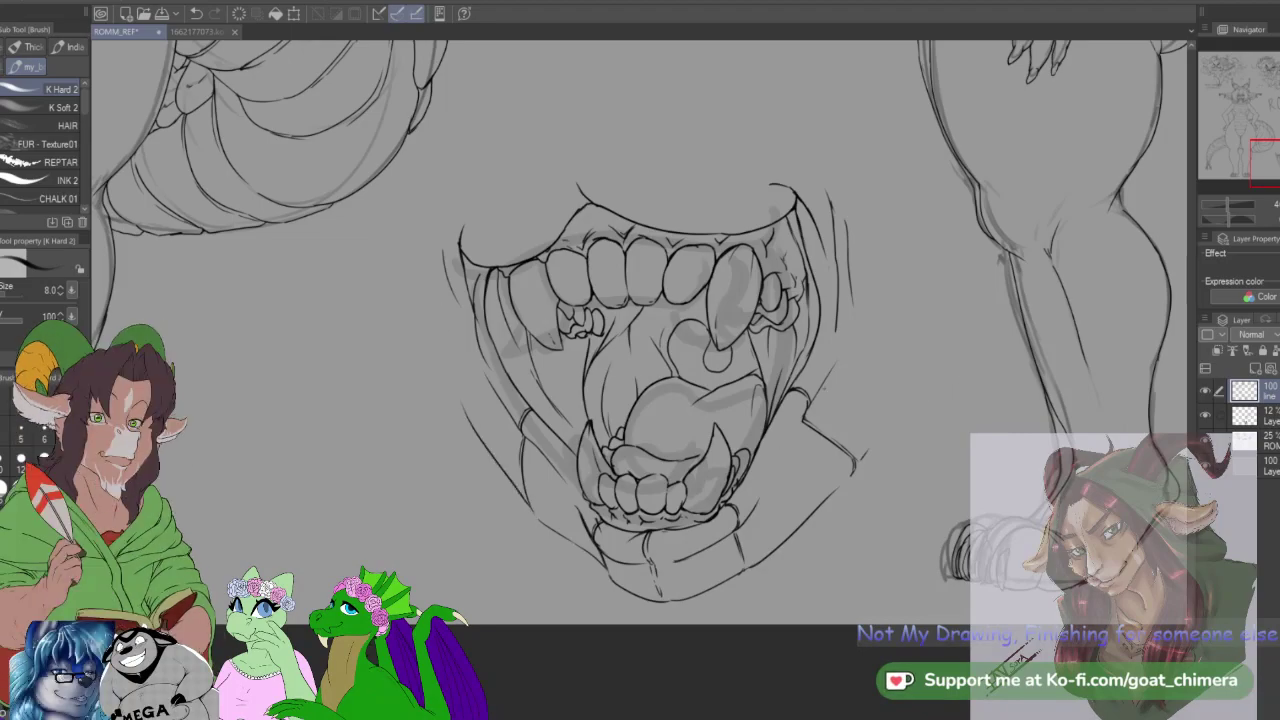
{"action": "left_click_drag", "start_coordinate": [855, 470], "coordinate": [918, 400]}
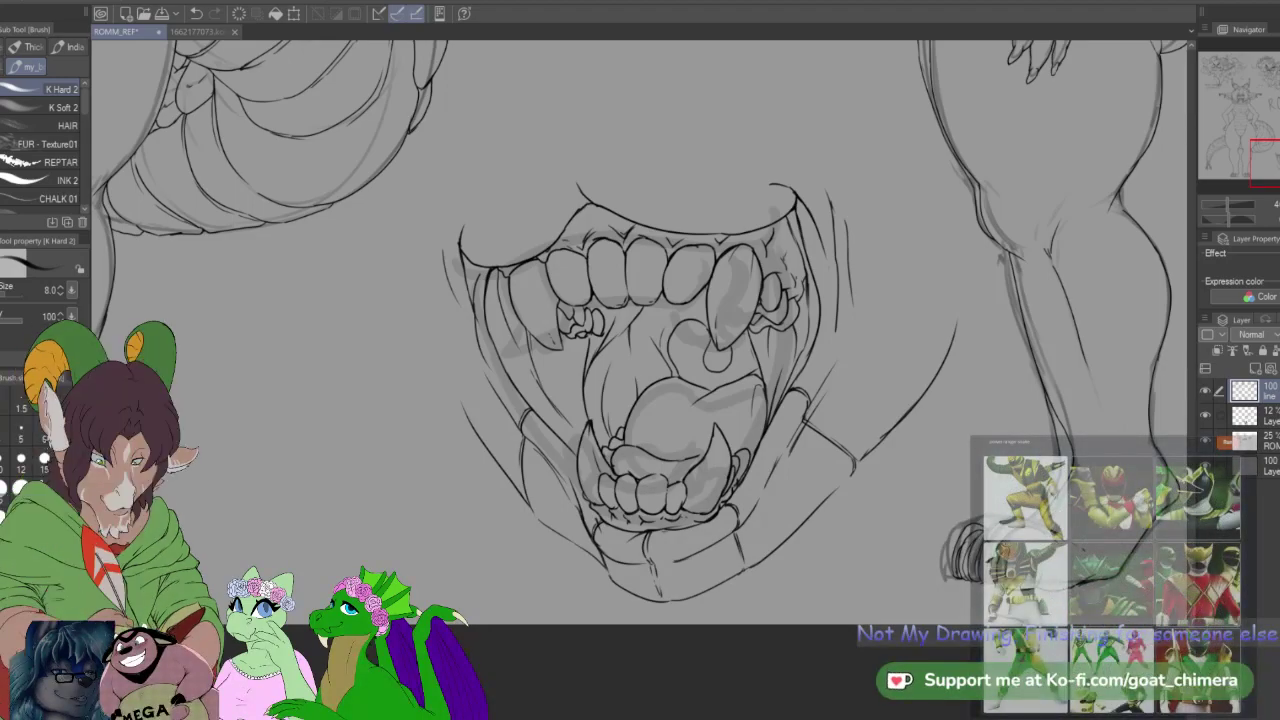
{"action": "scroll", "coordinate": [674, 494], "scroll_direction": "down", "scroll_amount": 3}
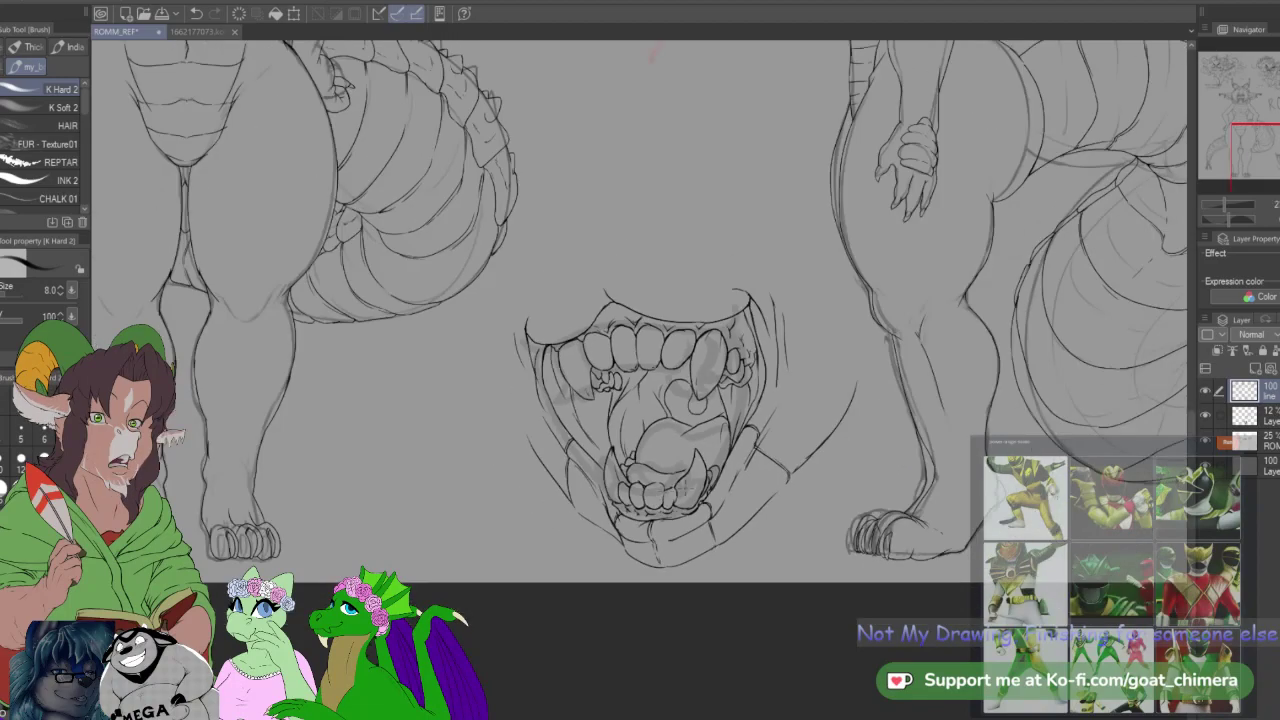
{"action": "left_click_drag", "start_coordinate": [1279, 176], "coordinate": [1267, 160]}
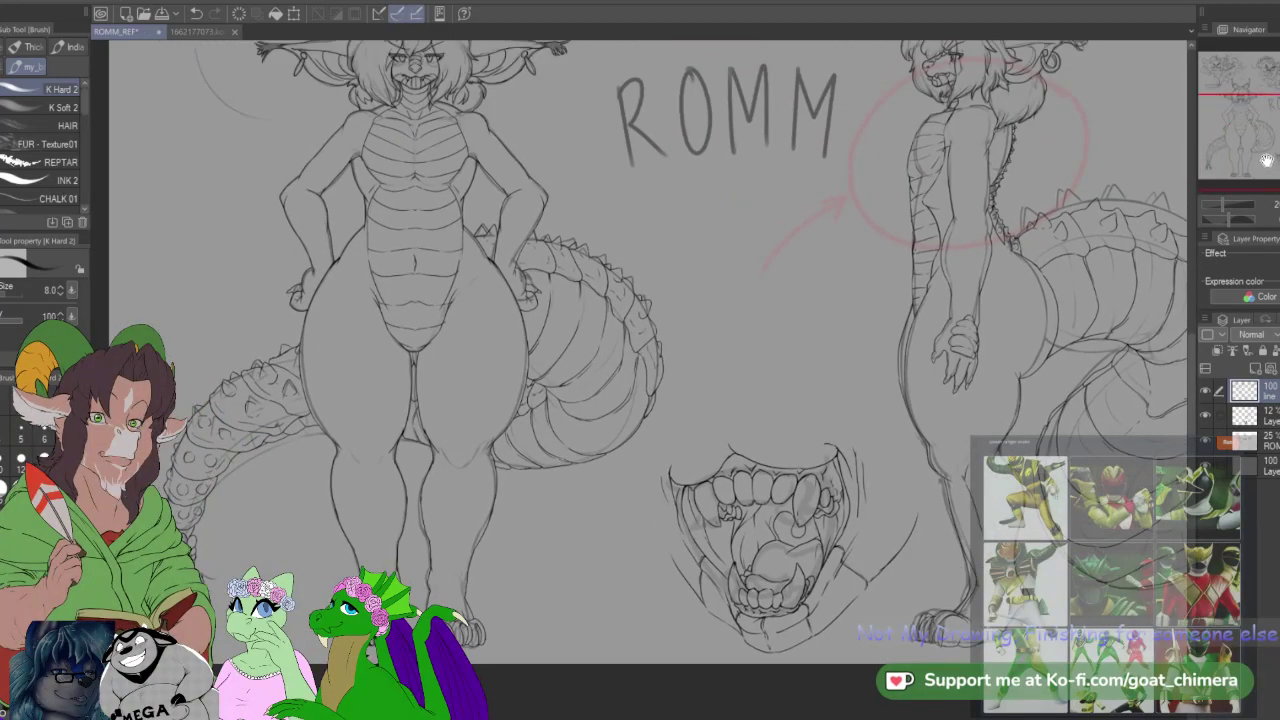
{"action": "scroll", "coordinate": [580, 493], "scroll_direction": "up", "scroll_amount": 4}
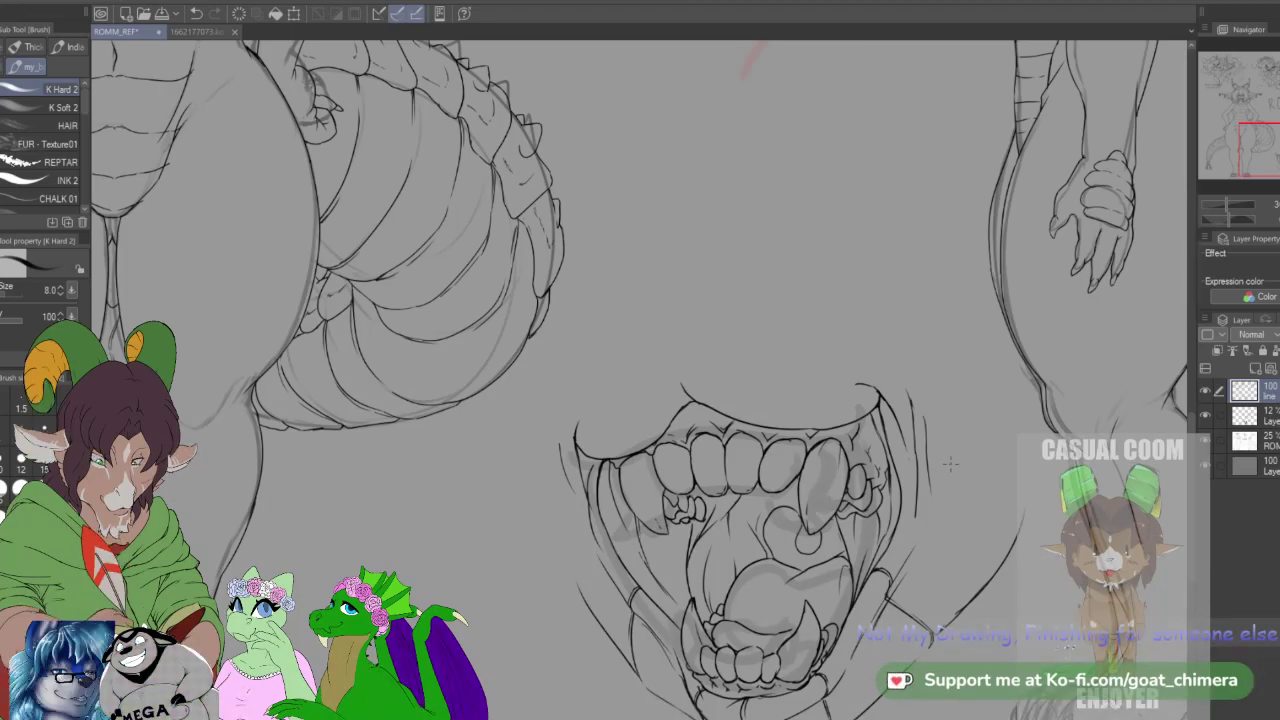
Step: Examine the inked open-mouth detail up close and against the full-body figures around it on the sheet
{"action": "scroll", "coordinate": [950, 463], "scroll_direction": "down", "scroll_amount": 3}
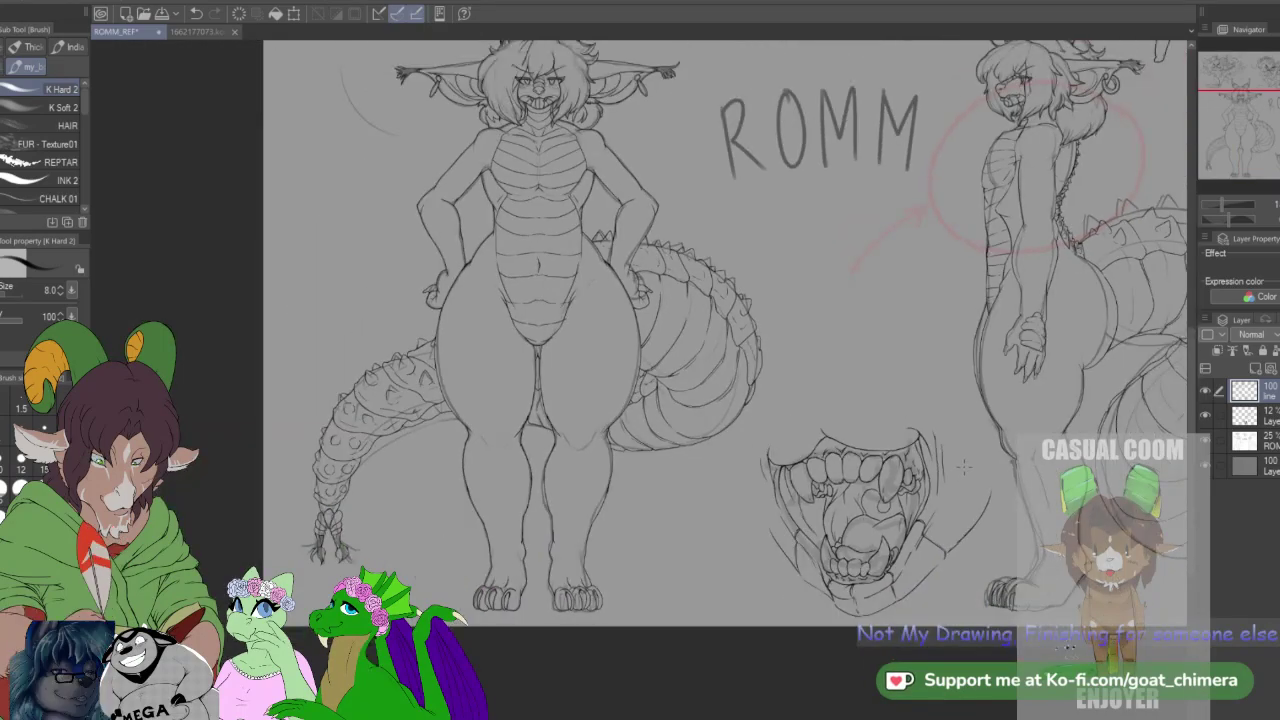
{"action": "scroll", "coordinate": [995, 522], "scroll_direction": "up", "scroll_amount": 5}
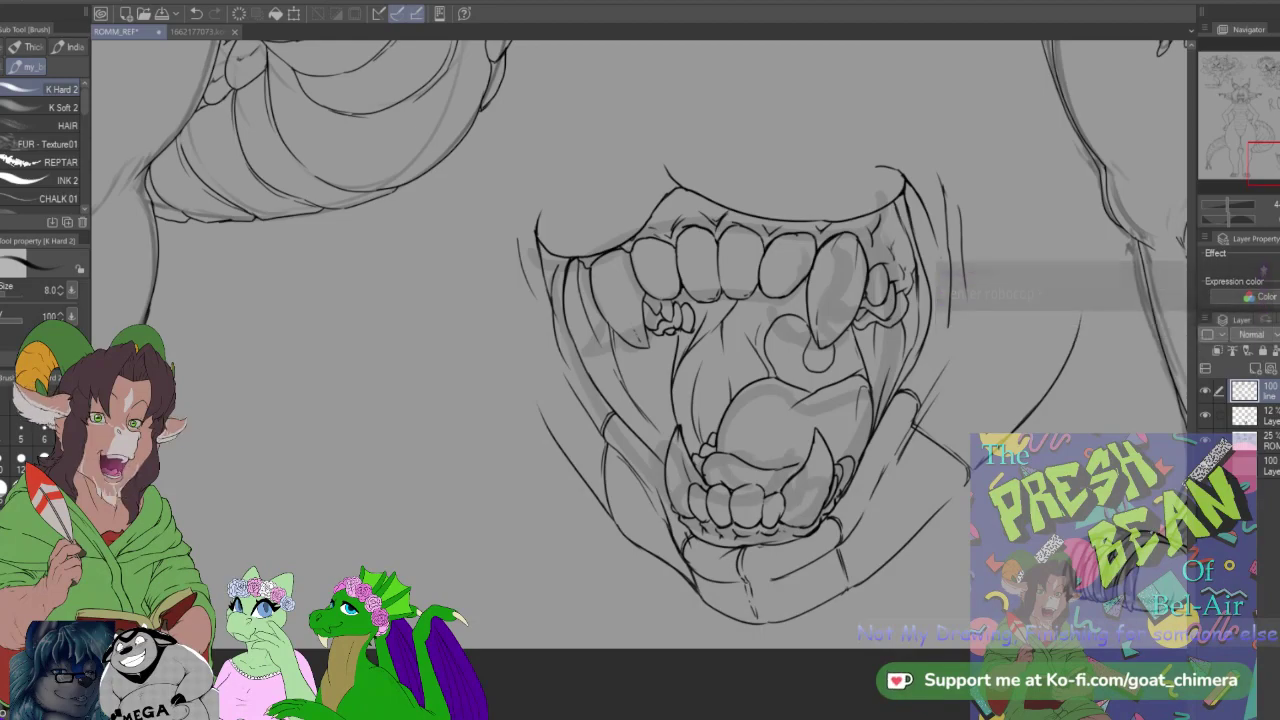
{"action": "scroll", "coordinate": [858, 480], "scroll_direction": "down", "scroll_amount": 3}
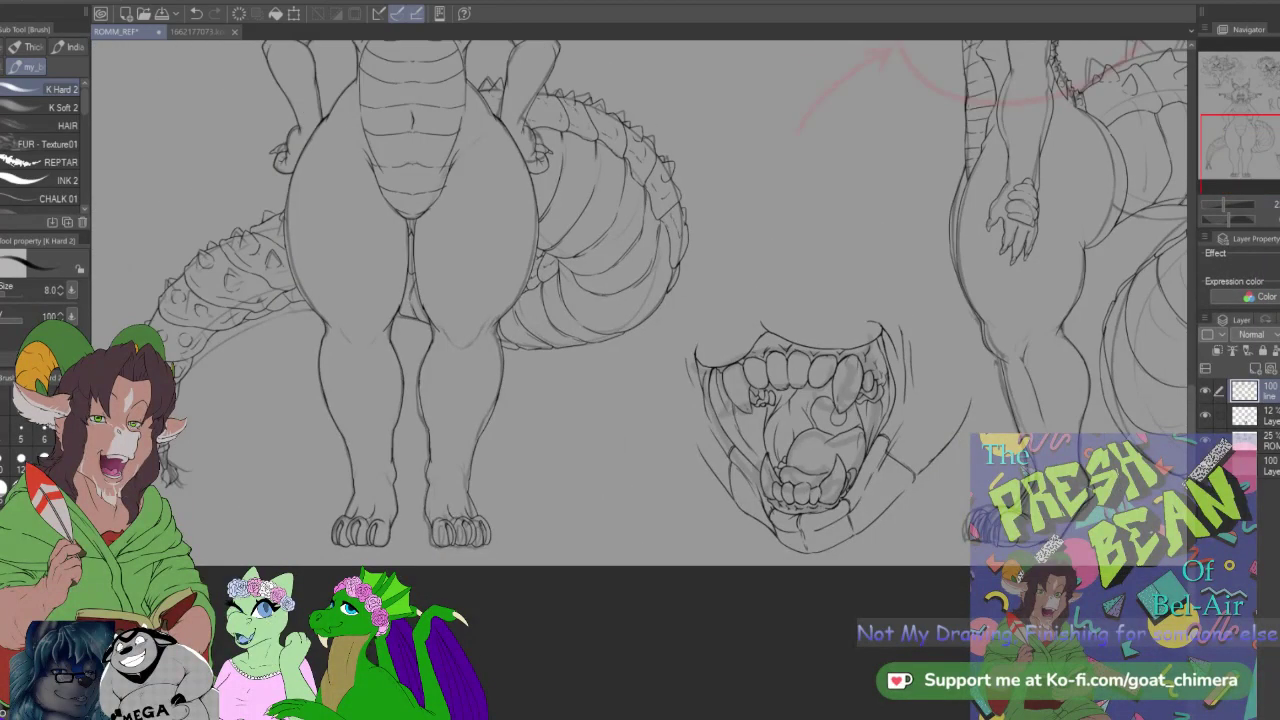
{"action": "scroll", "coordinate": [640, 350], "scroll_direction": "up", "scroll_amount": 2}
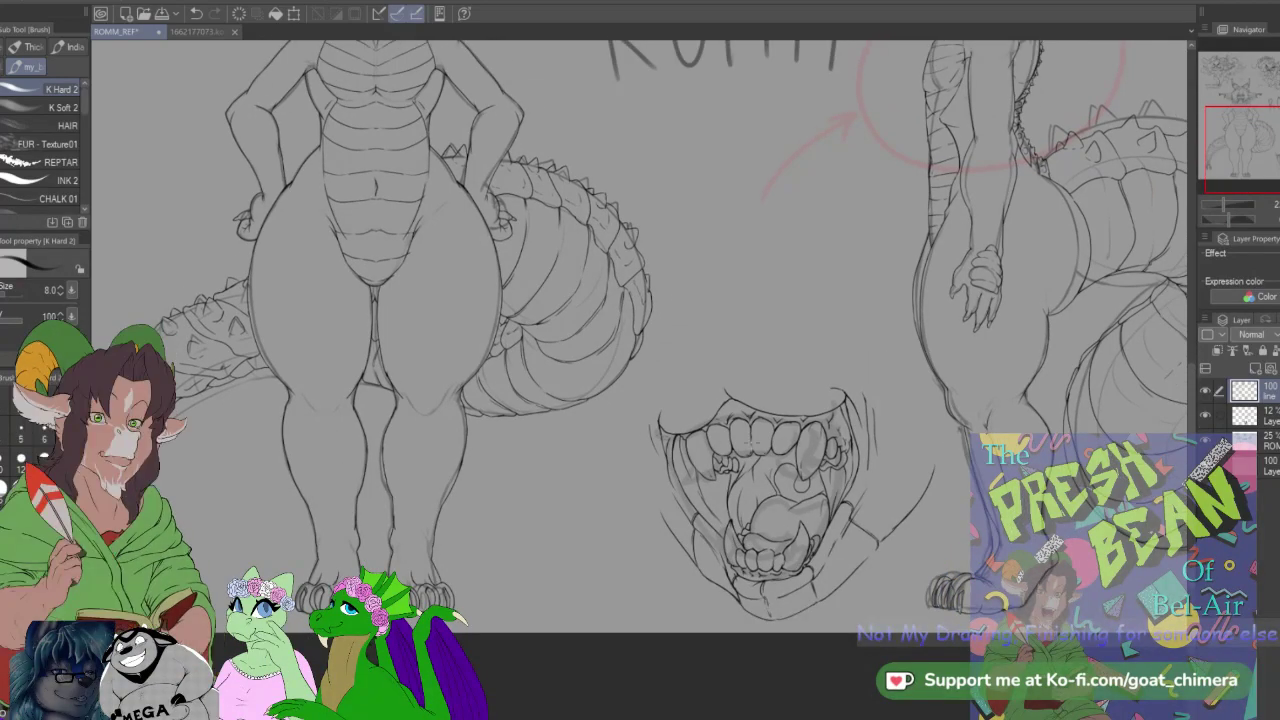
{"action": "scroll", "coordinate": [735, 413], "scroll_direction": "up", "scroll_amount": 2}
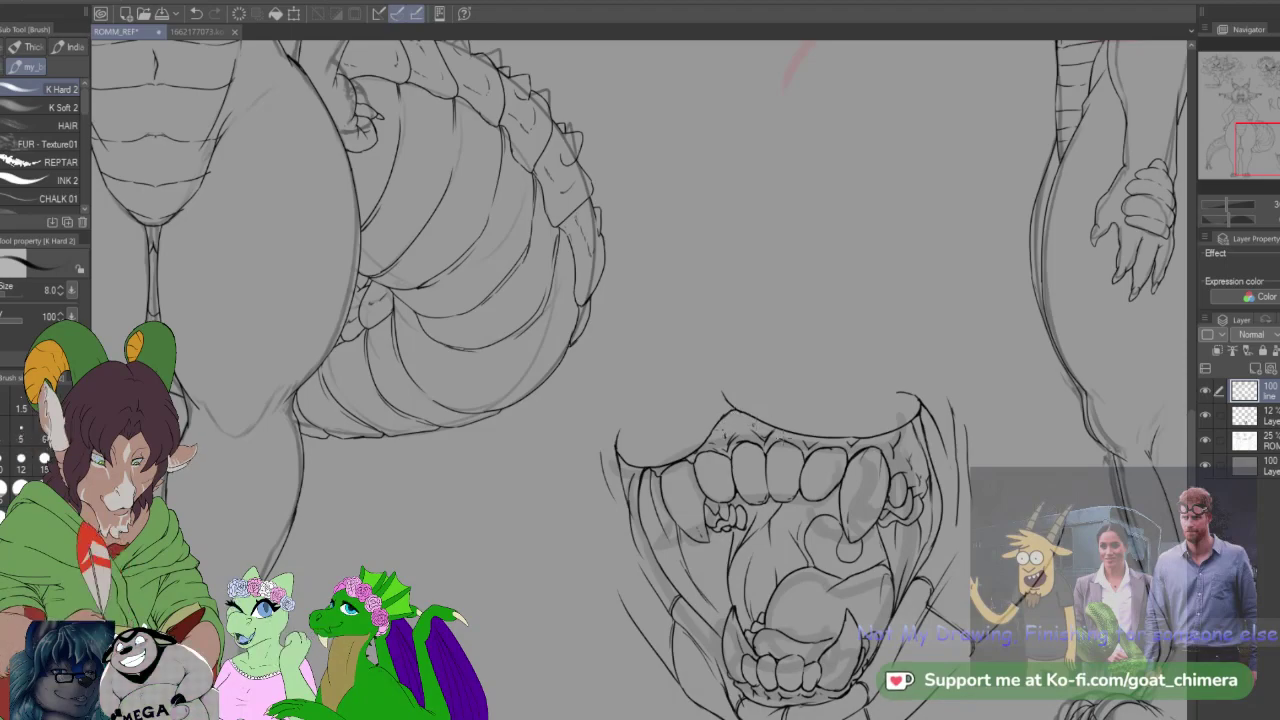
{"action": "left_click_drag", "start_coordinate": [1252, 156], "coordinate": [1272, 160]}
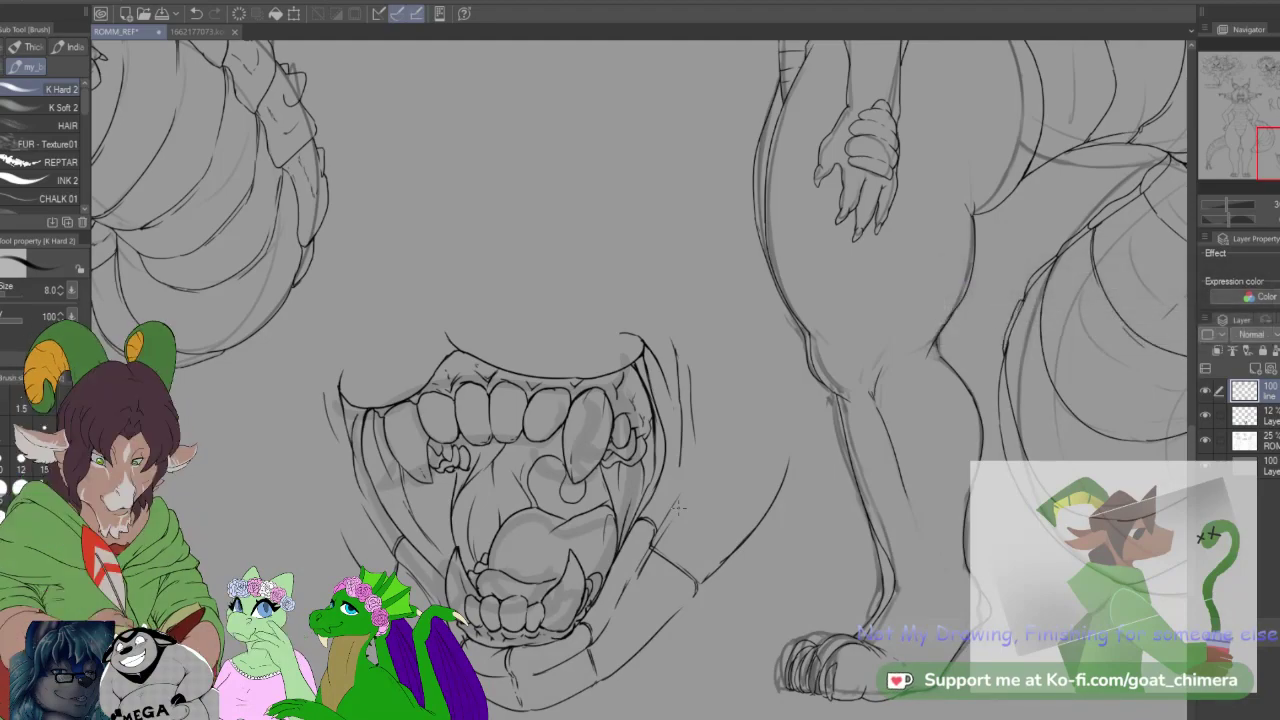
{"action": "scroll", "coordinate": [678, 508], "scroll_direction": "down", "scroll_amount": 3}
{"action": "scroll", "coordinate": [448, 408], "scroll_direction": "up", "scroll_amount": 5}
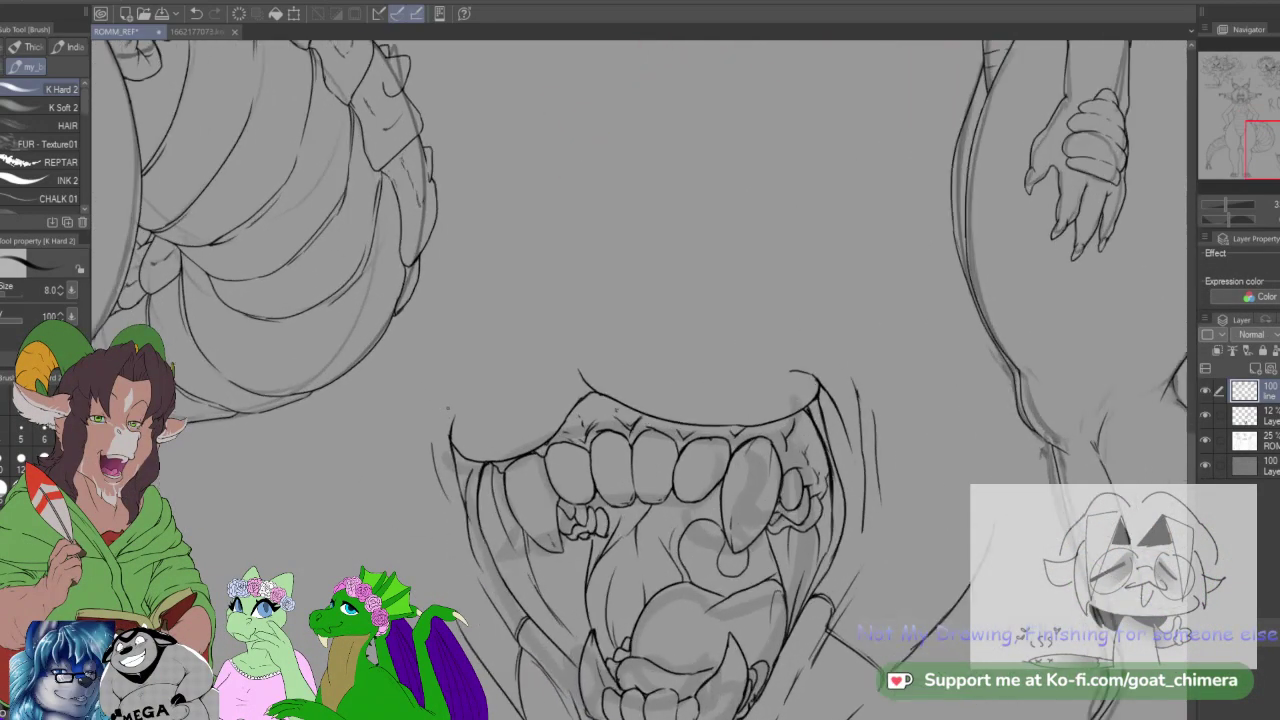
{"action": "scroll", "coordinate": [447, 408], "scroll_direction": "up", "scroll_amount": 1}
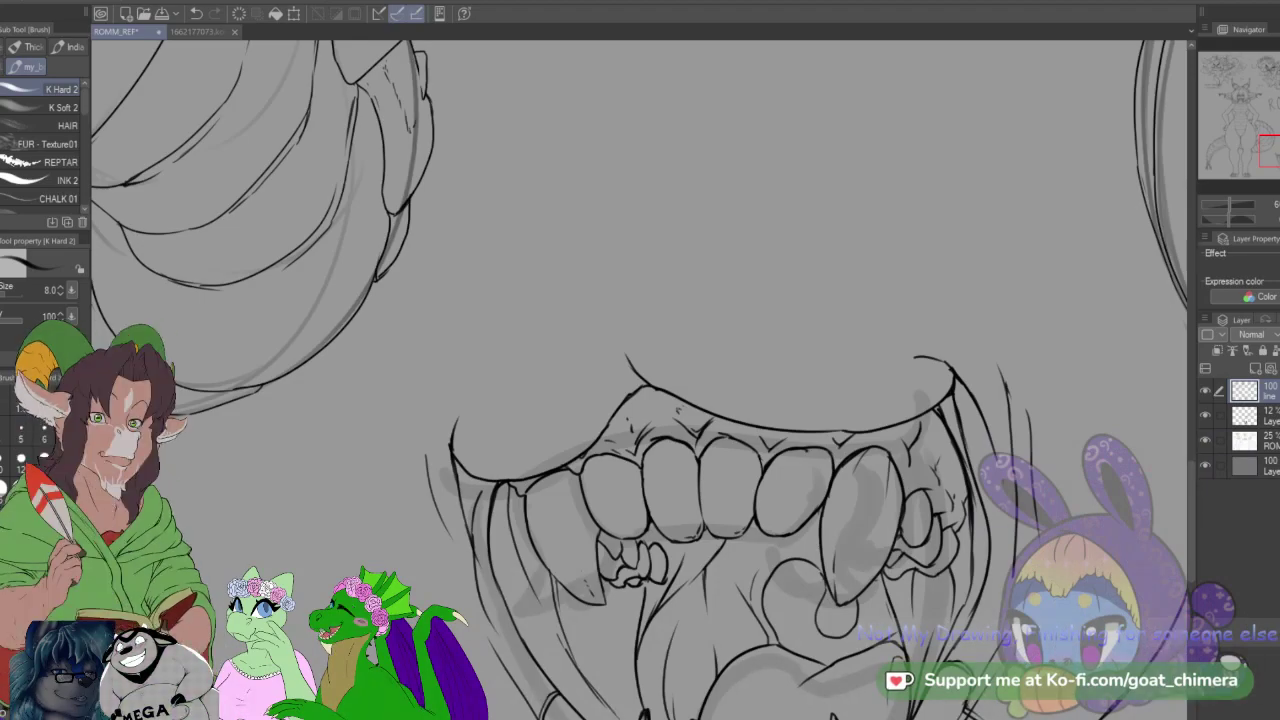
{"action": "scroll", "coordinate": [879, 520], "scroll_direction": "down", "scroll_amount": 4}
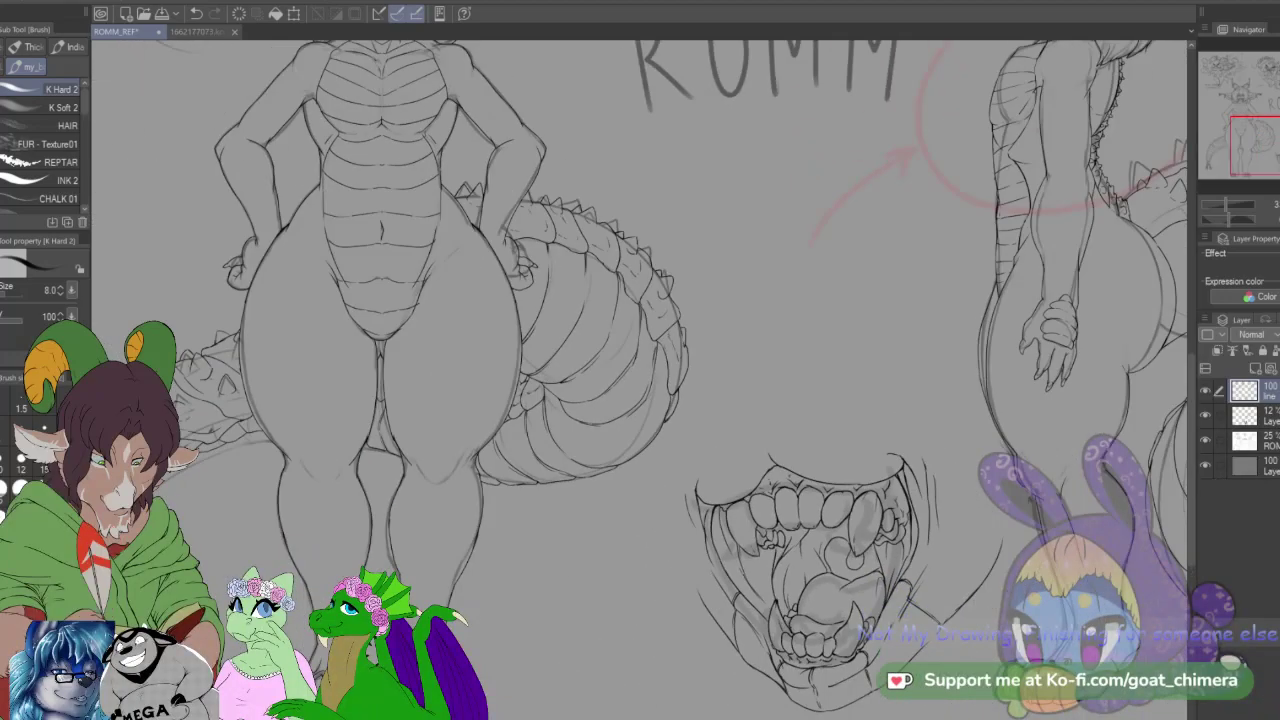
{"action": "left_click_drag", "start_coordinate": [800, 437], "coordinate": [549, 497]}
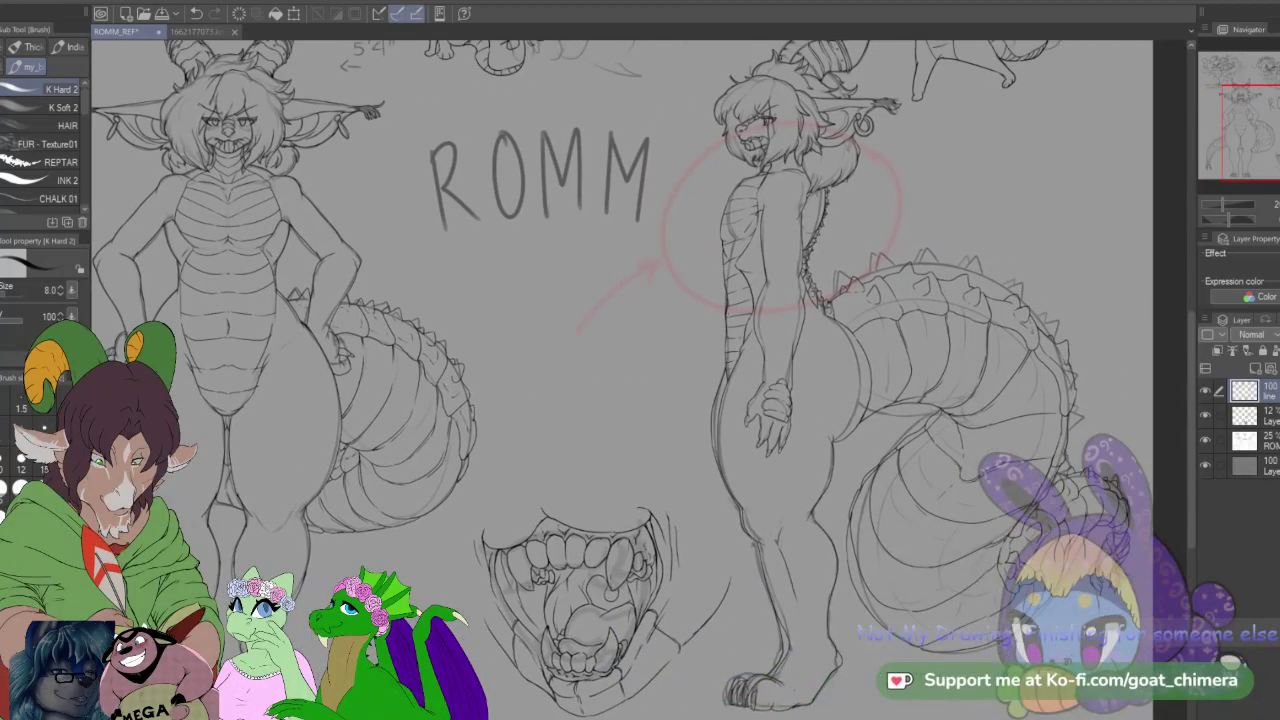
{"action": "scroll", "coordinate": [549, 497], "scroll_direction": "down", "scroll_amount": 2}
{"action": "scroll", "coordinate": [531, 583], "scroll_direction": "up", "scroll_amount": 2}
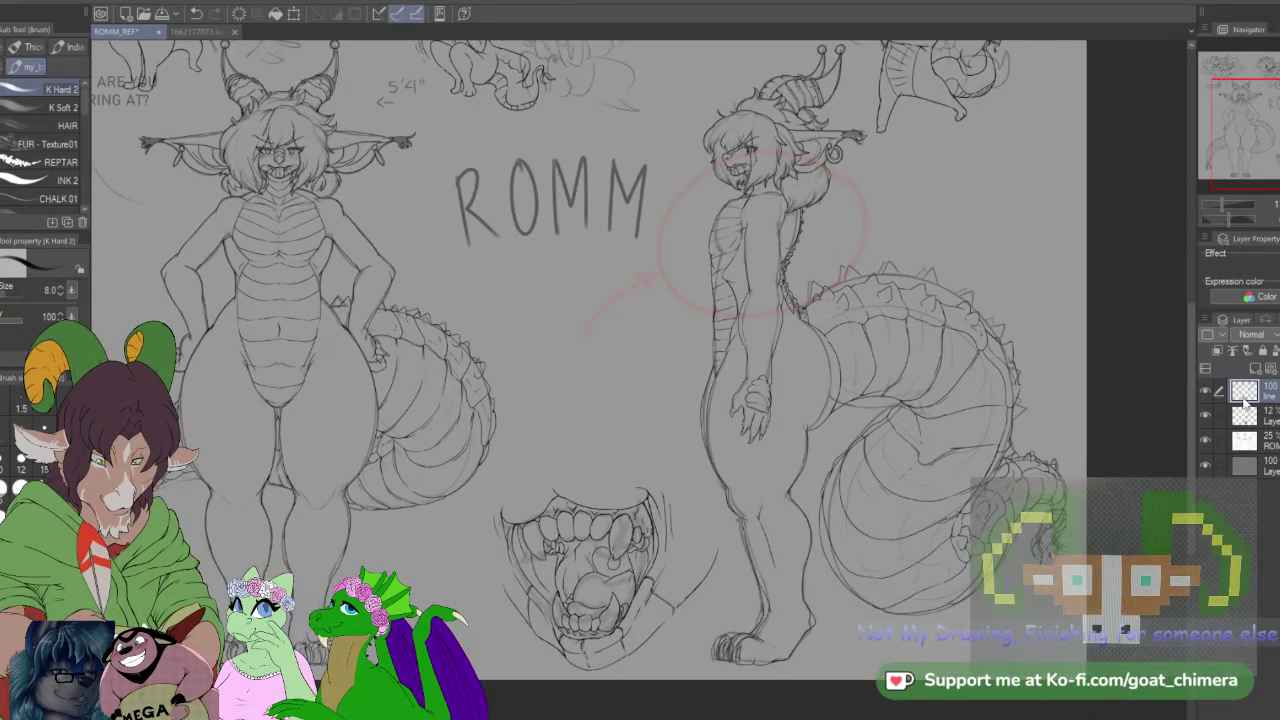
Step: Hide the 25% sketch layer and the 12% layer with the red annotation marks, and check the clean line art
{"action": "left_click", "coordinate": [1207, 424]}
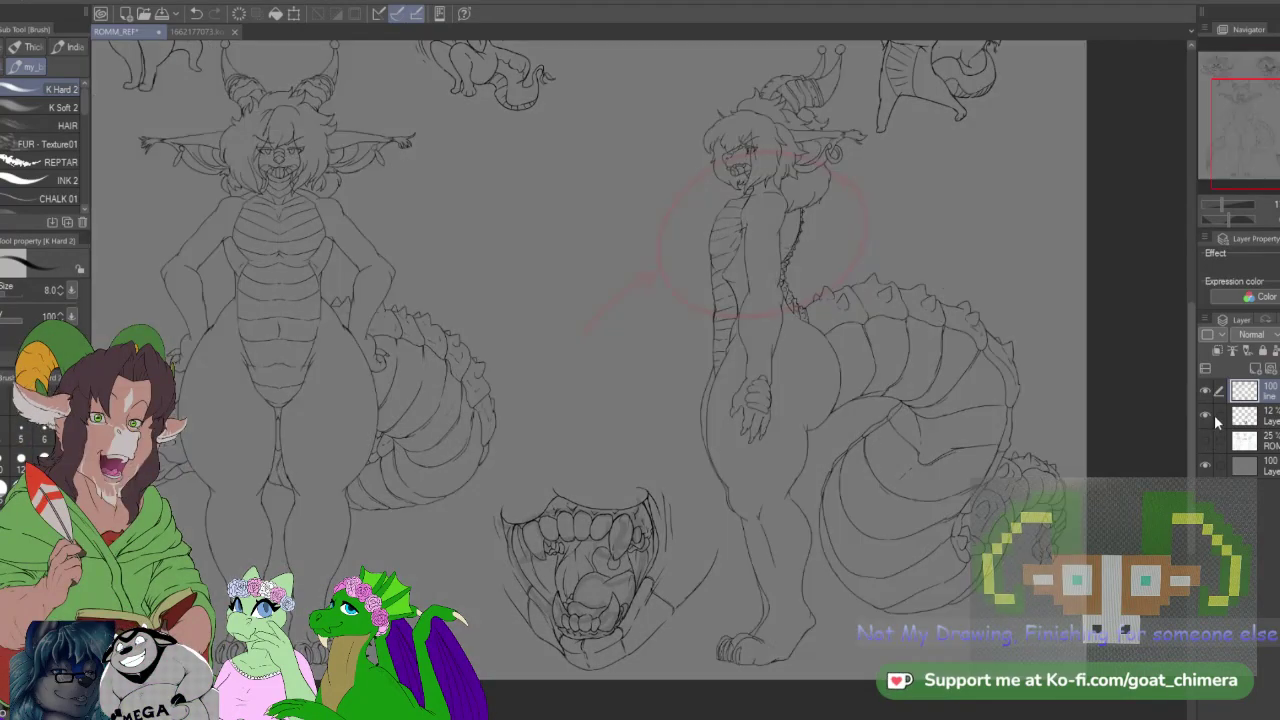
{"action": "left_click", "coordinate": [1205, 416]}
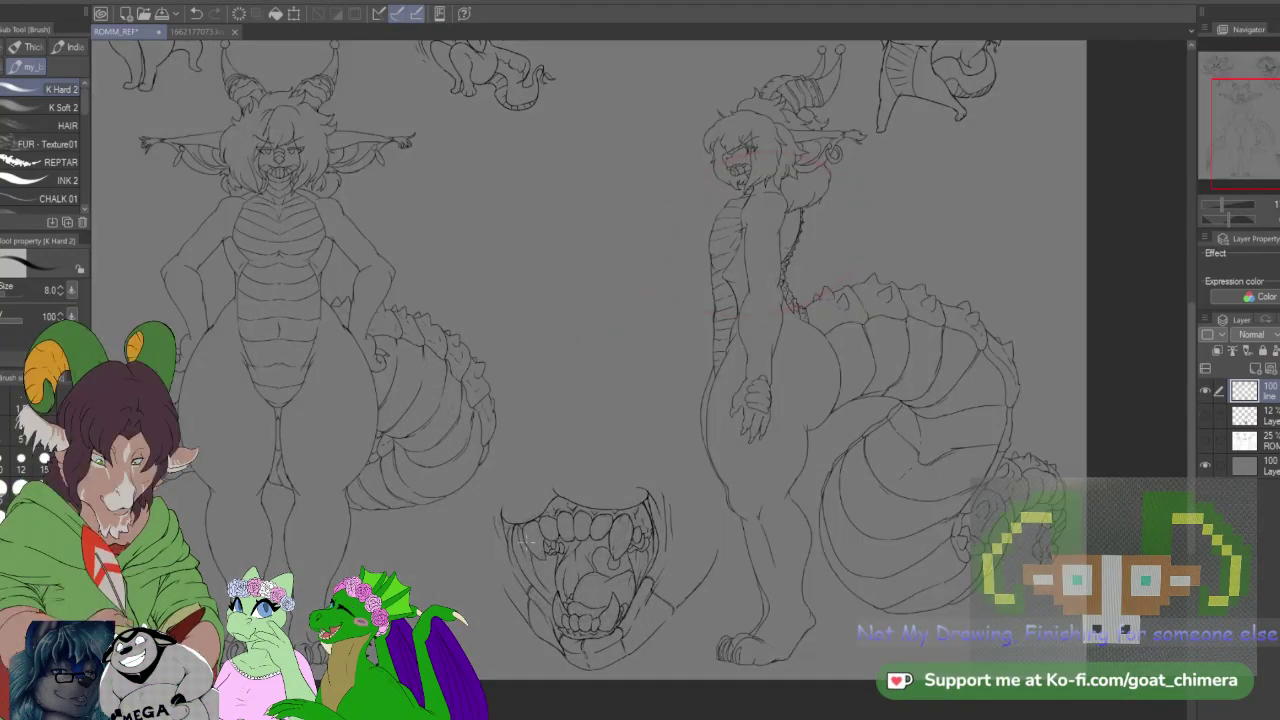
{"action": "scroll", "coordinate": [510, 597], "scroll_direction": "down", "scroll_amount": 3}
{"action": "scroll", "coordinate": [510, 597], "scroll_direction": "up", "scroll_amount": 4}
{"action": "scroll", "coordinate": [510, 597], "scroll_direction": "up", "scroll_amount": 1}
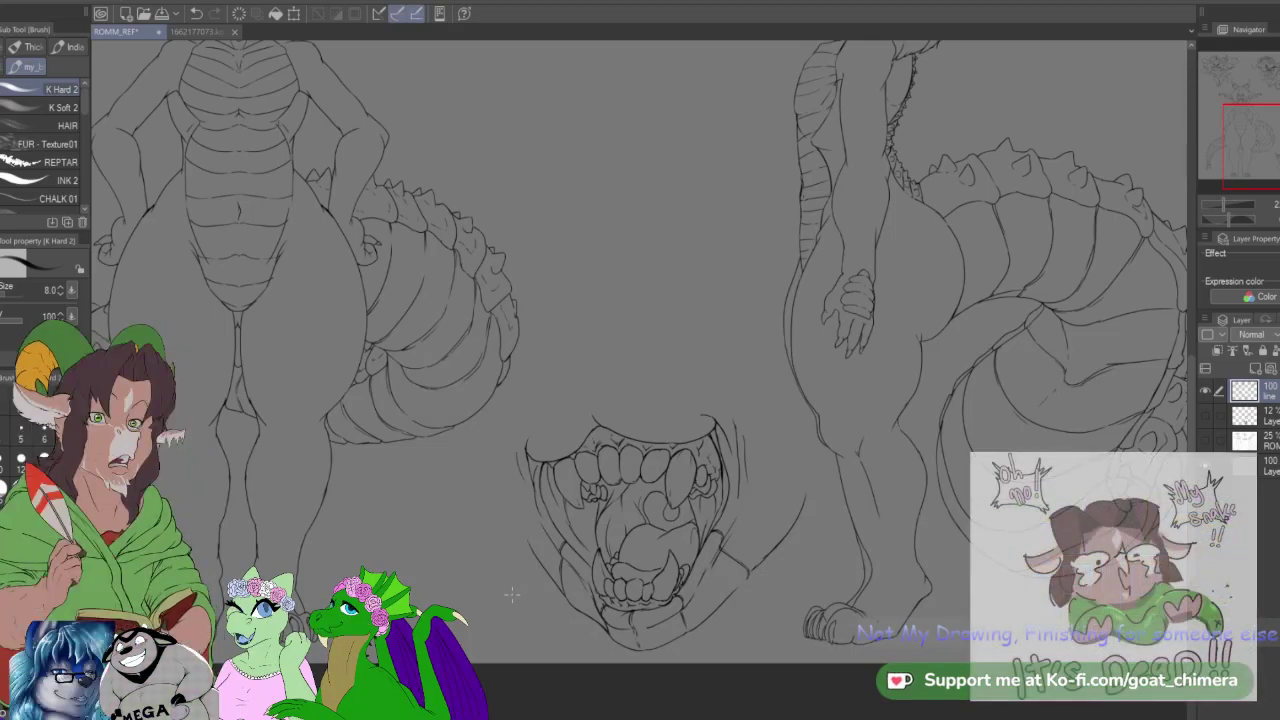
{"action": "scroll", "coordinate": [511, 594], "scroll_direction": "down", "scroll_amount": 1}
{"action": "scroll", "coordinate": [137, 102], "scroll_direction": "up", "scroll_amount": 3}
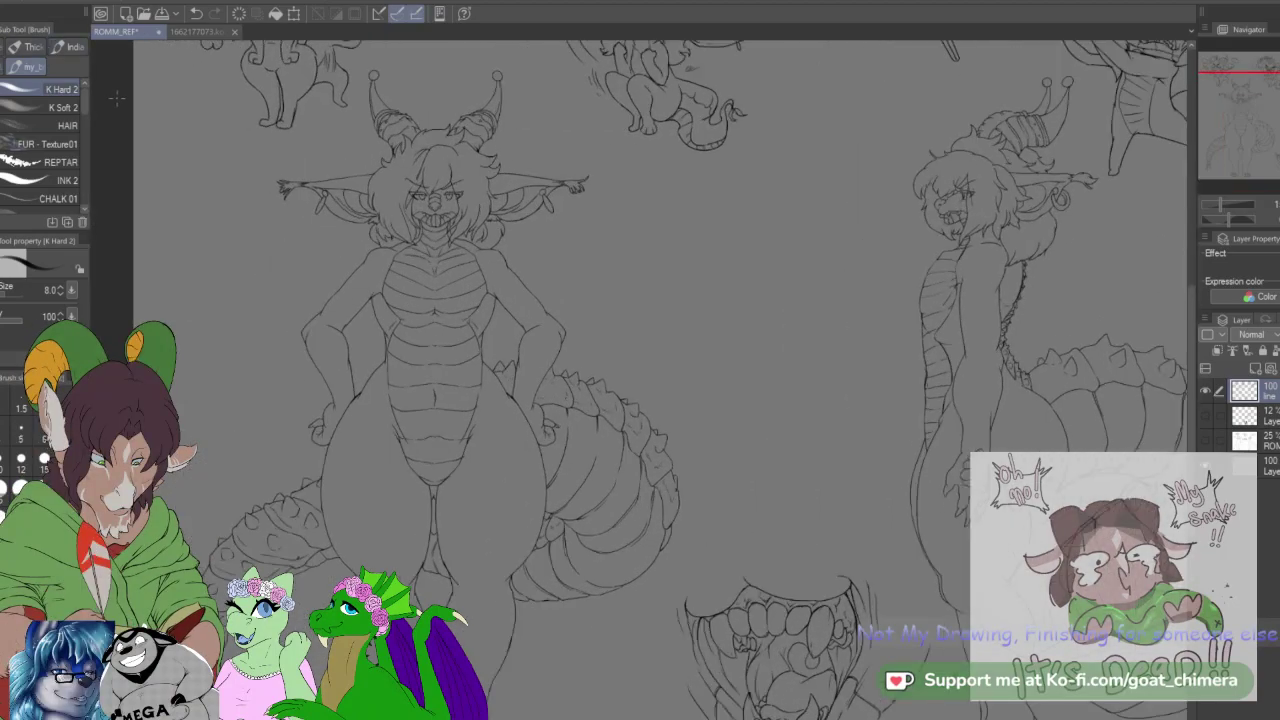
Step: Examine the coloured character reference image and compare it with the front-view figure on the ROMM sheet
{"action": "left_click", "coordinate": [210, 33]}
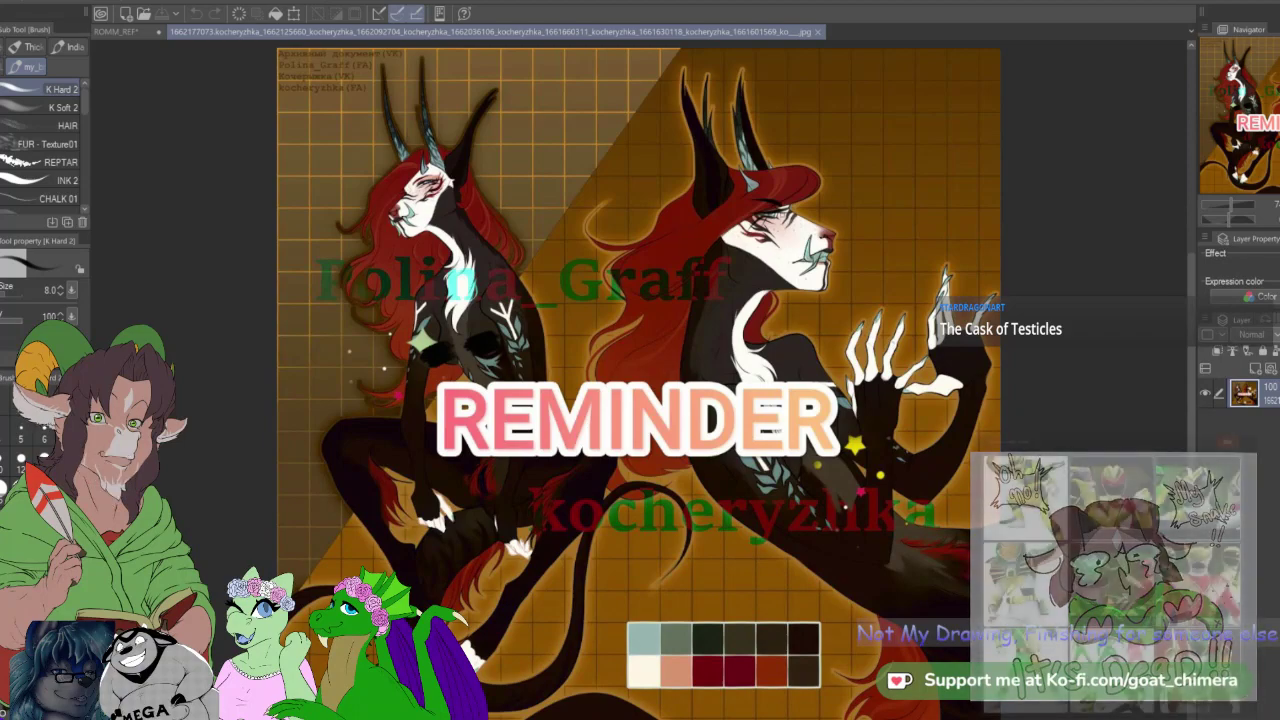
{"action": "scroll", "coordinate": [780, 216], "scroll_direction": "up", "scroll_amount": 2}
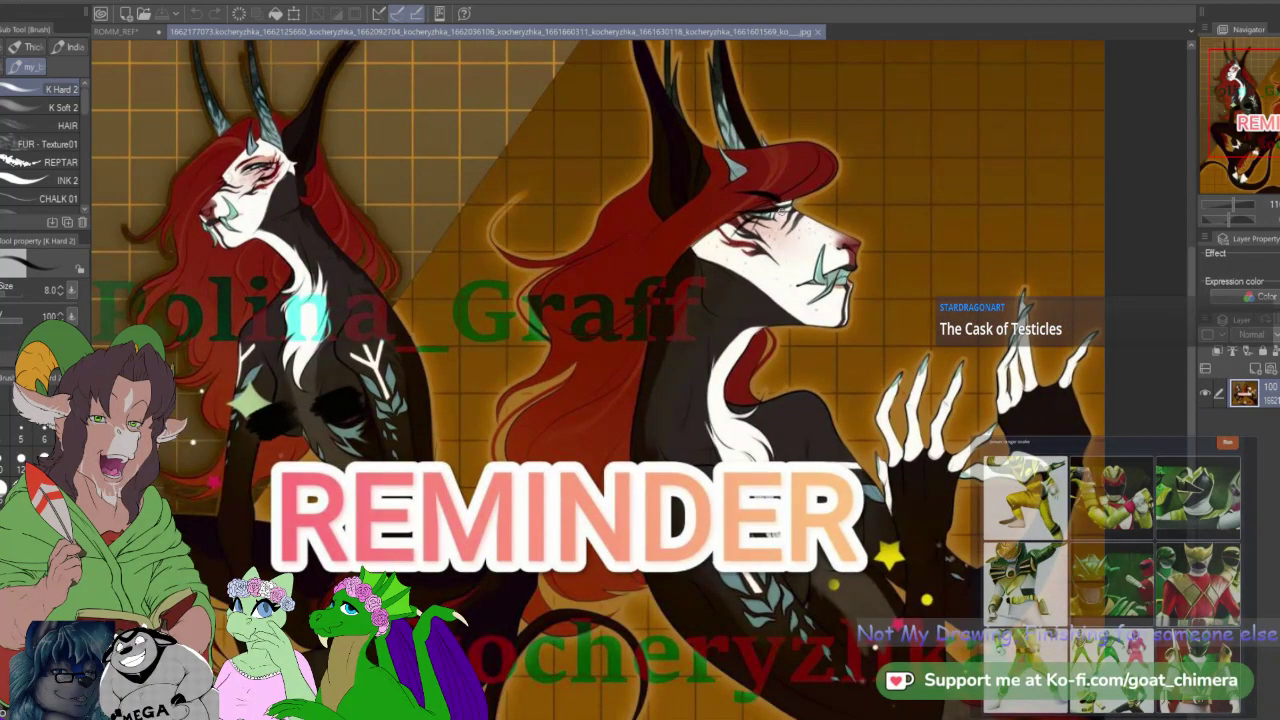
{"action": "scroll", "coordinate": [780, 210], "scroll_direction": "down", "scroll_amount": 1}
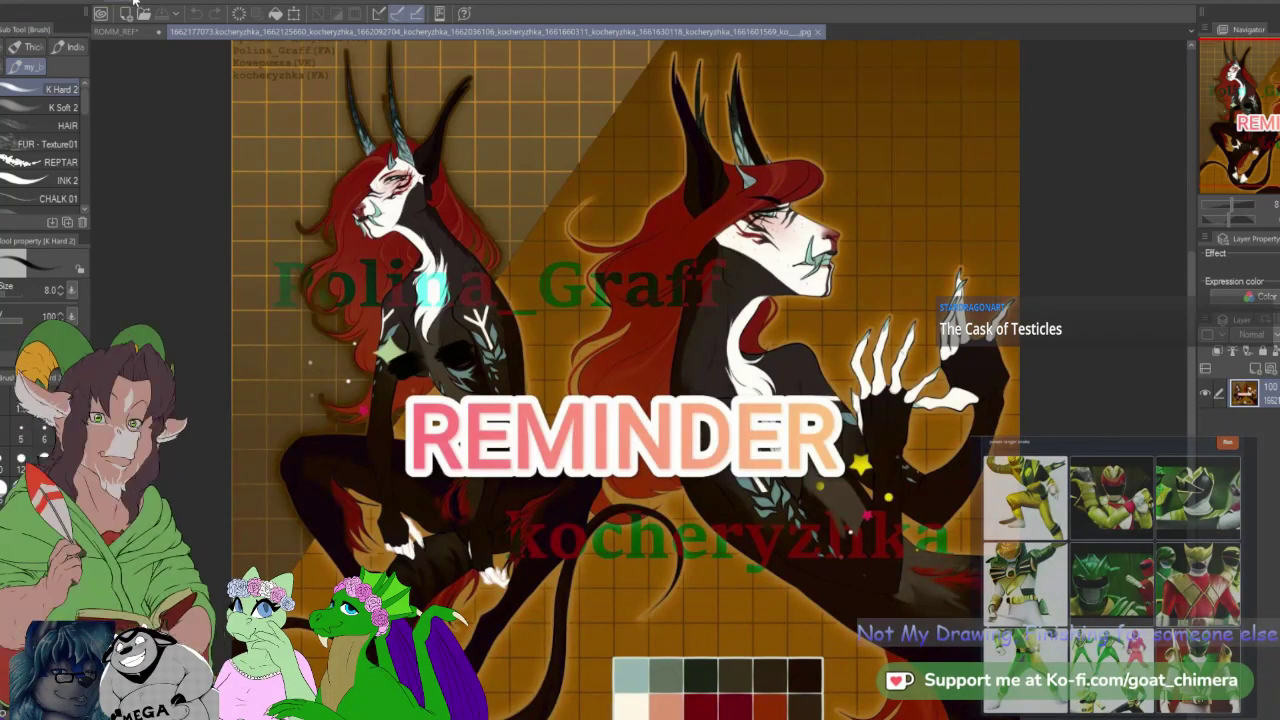
{"action": "left_click", "coordinate": [133, 31]}
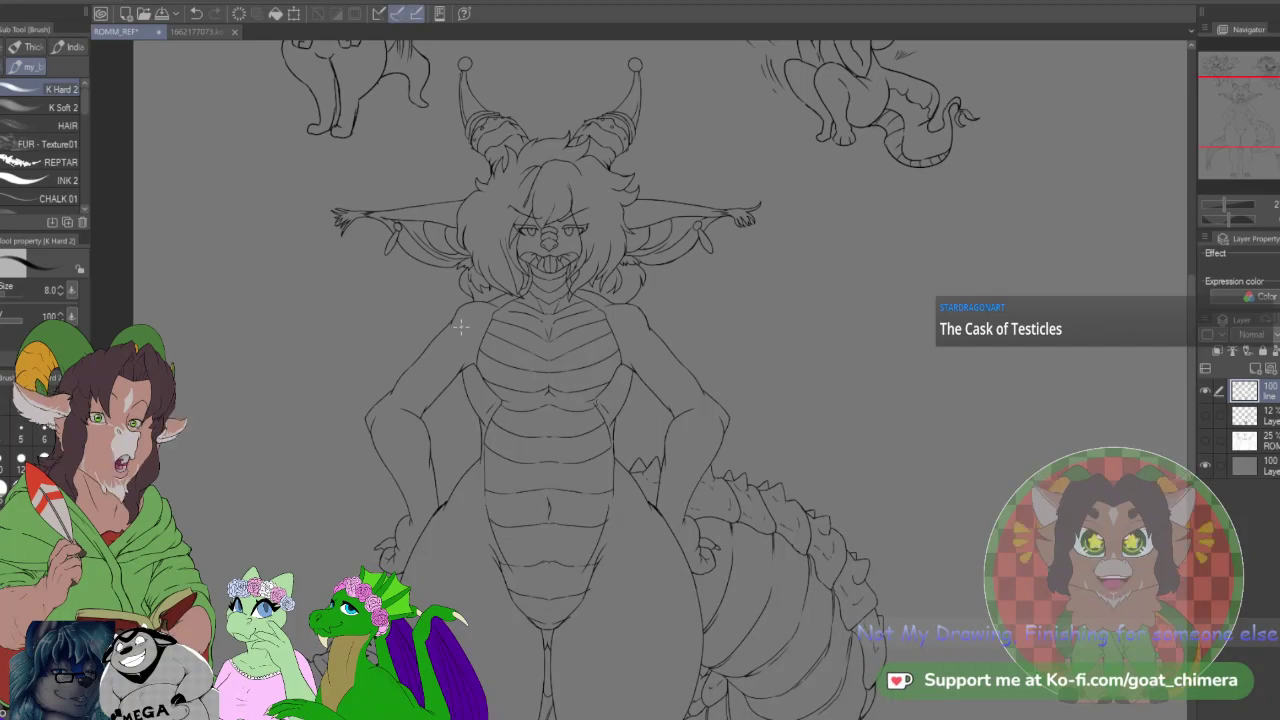
{"action": "scroll", "coordinate": [455, 311], "scroll_direction": "down", "scroll_amount": 1}
{"action": "scroll", "coordinate": [485, 225], "scroll_direction": "up", "scroll_amount": 4}
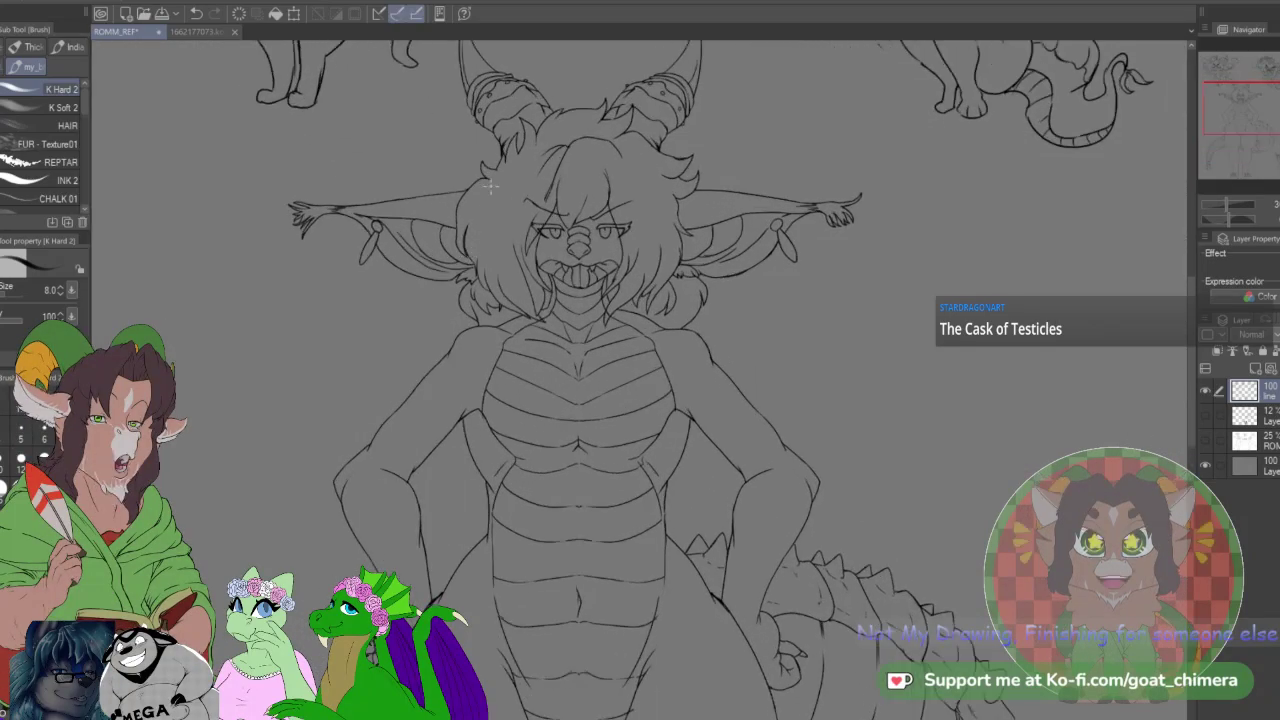
Step: Compare the front-view face, hair and horns with the reference character's head, and return to the ROMM sheet
{"action": "left_click", "coordinate": [205, 31]}
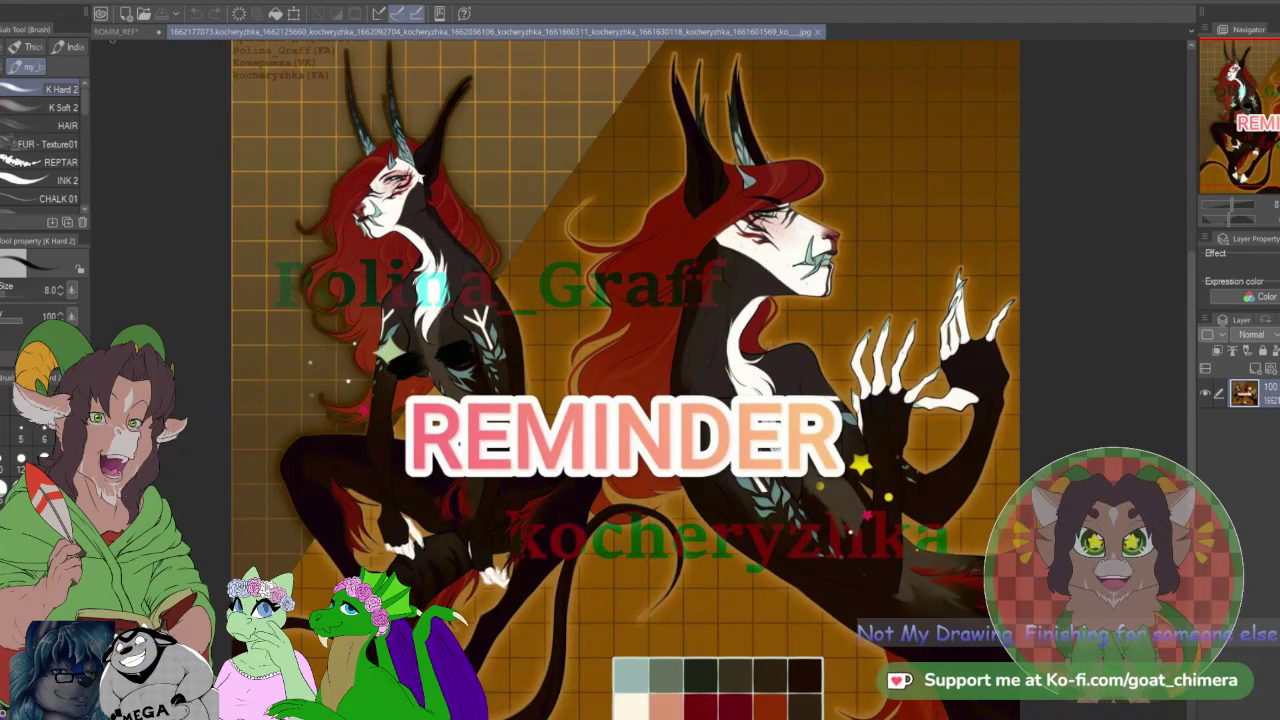
{"action": "left_click", "coordinate": [127, 33]}
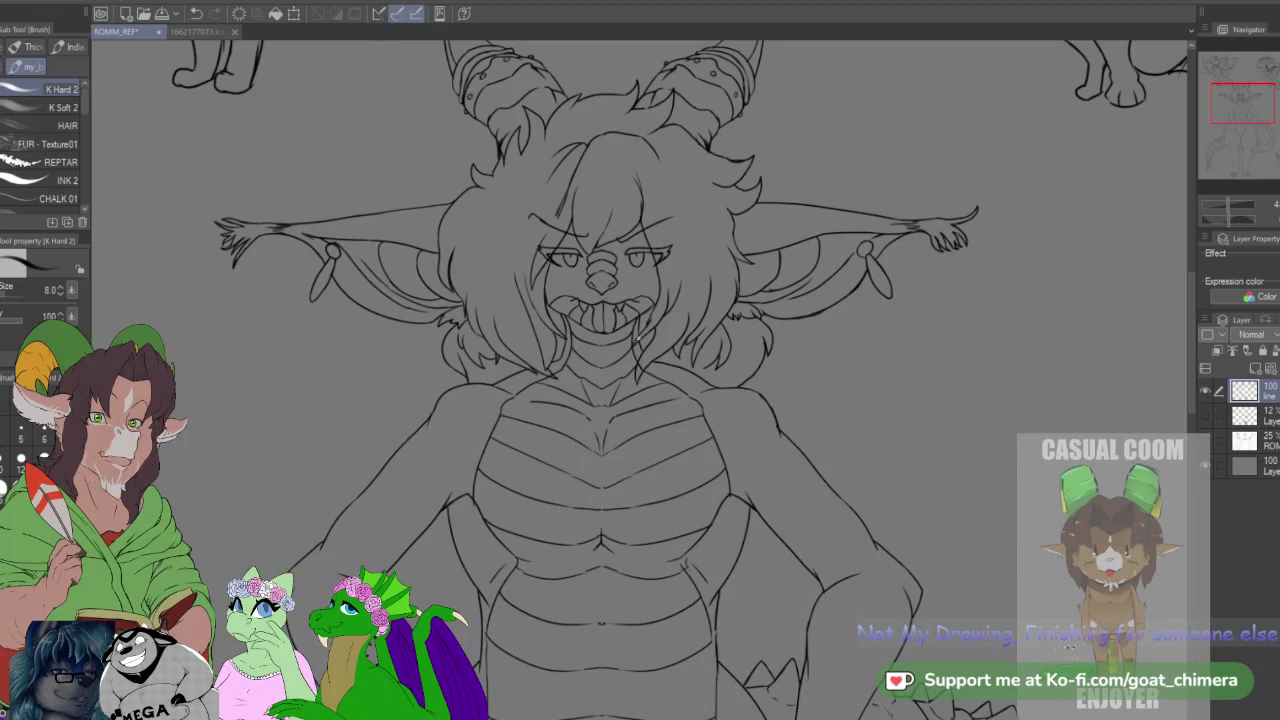
{"action": "scroll", "coordinate": [521, 214], "scroll_direction": "up", "scroll_amount": 4}
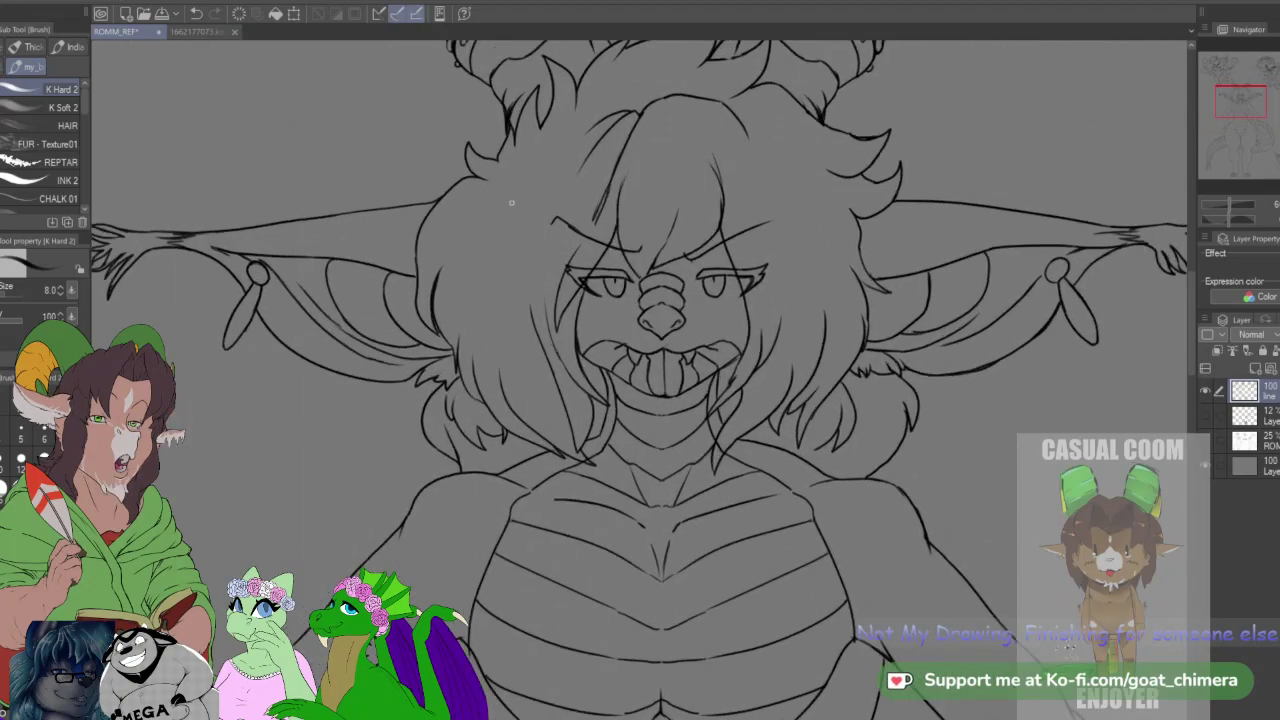
{"action": "left_click", "coordinate": [200, 33]}
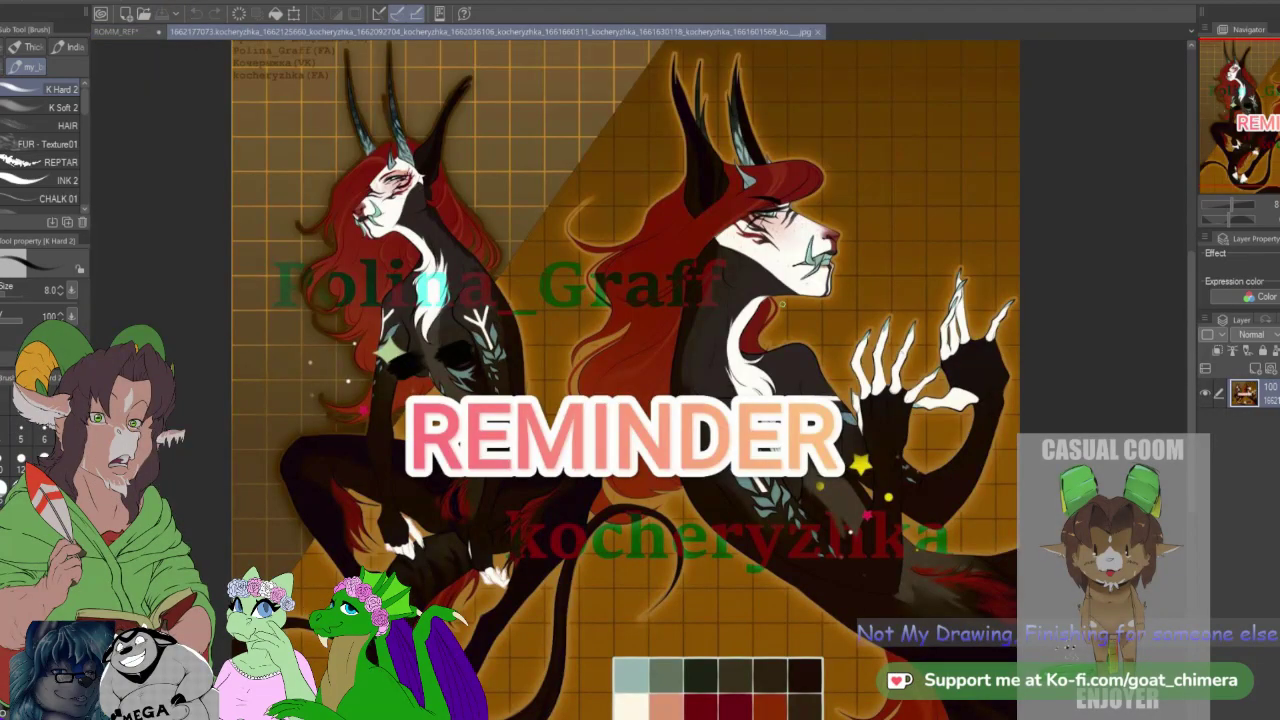
{"action": "scroll", "coordinate": [416, 90], "scroll_direction": "up", "scroll_amount": 5}
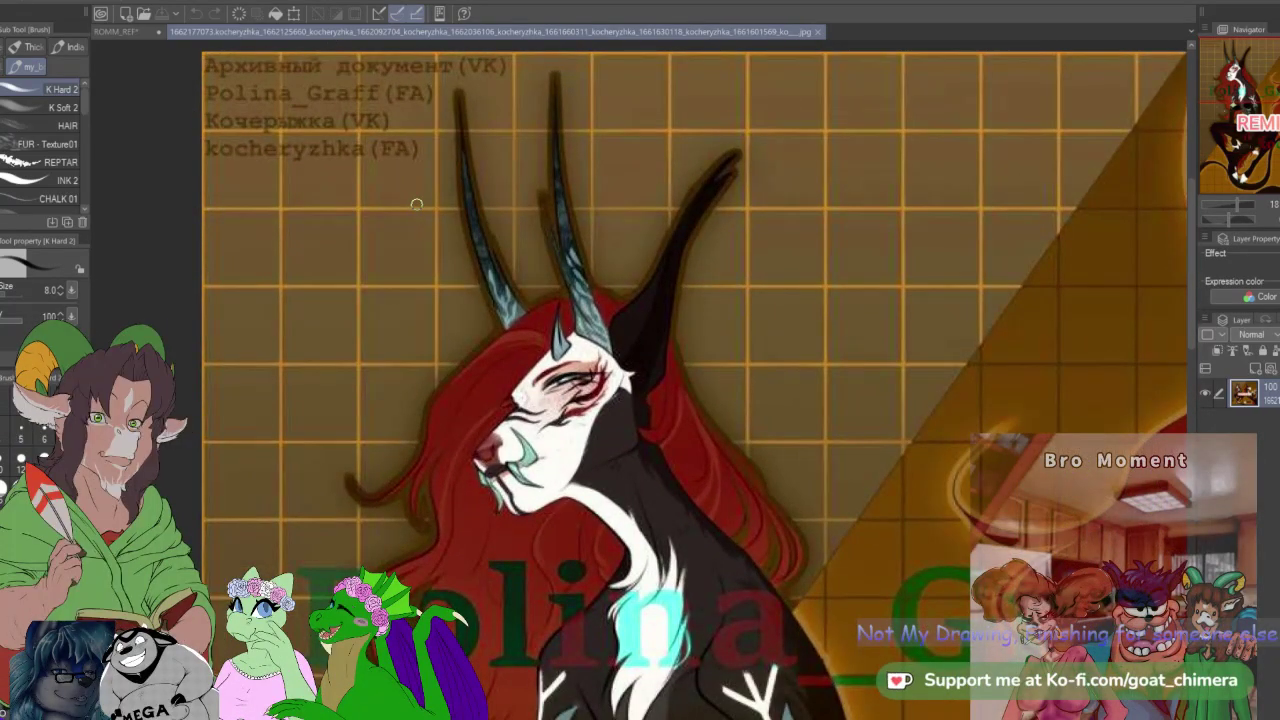
{"action": "scroll", "coordinate": [416, 204], "scroll_direction": "down", "scroll_amount": 4}
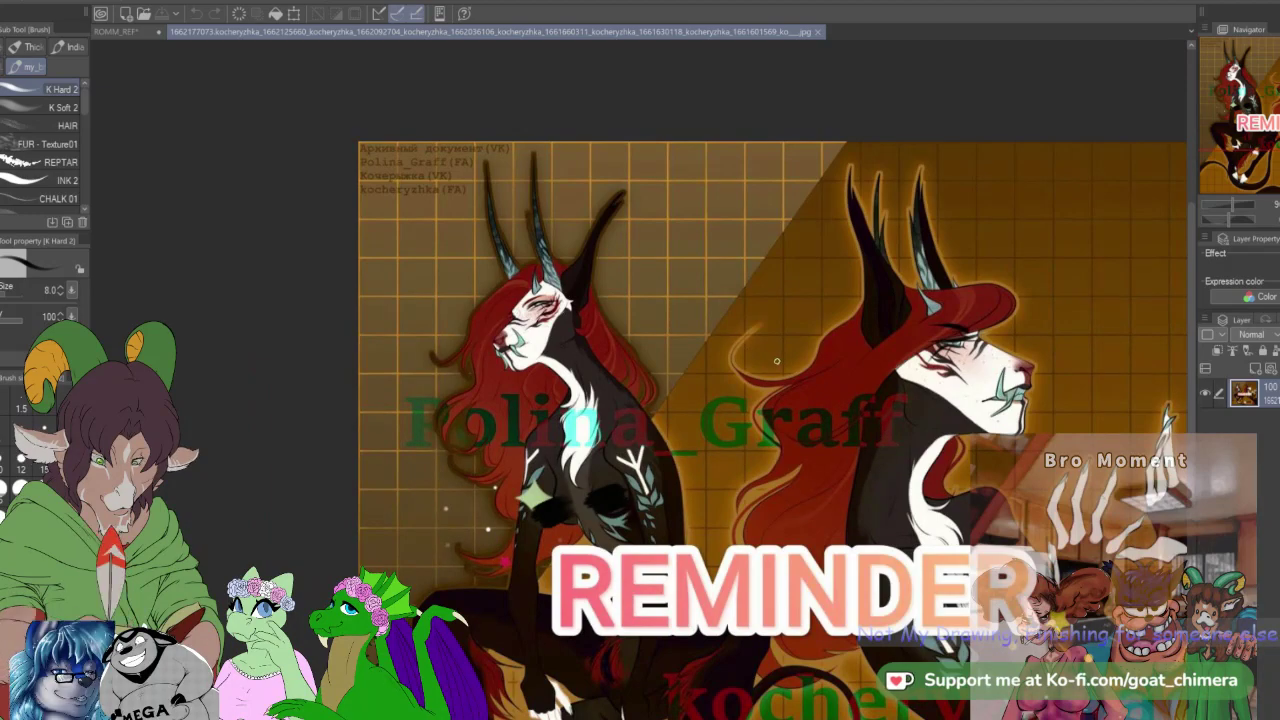
{"action": "scroll", "coordinate": [393, 133], "scroll_direction": "up", "scroll_amount": 1}
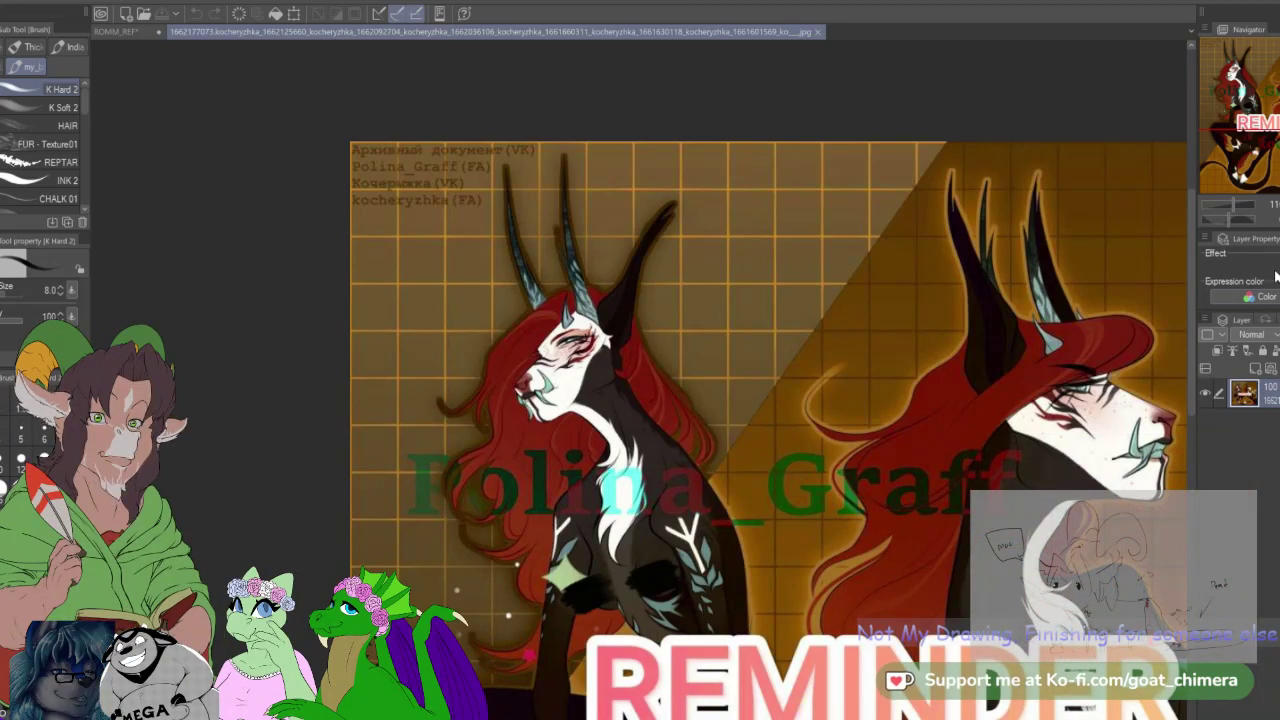
{"action": "left_click_drag", "start_coordinate": [700, 400], "coordinate": [578, 328]}
{"action": "left_click_drag", "start_coordinate": [700, 400], "coordinate": [691, 590]}
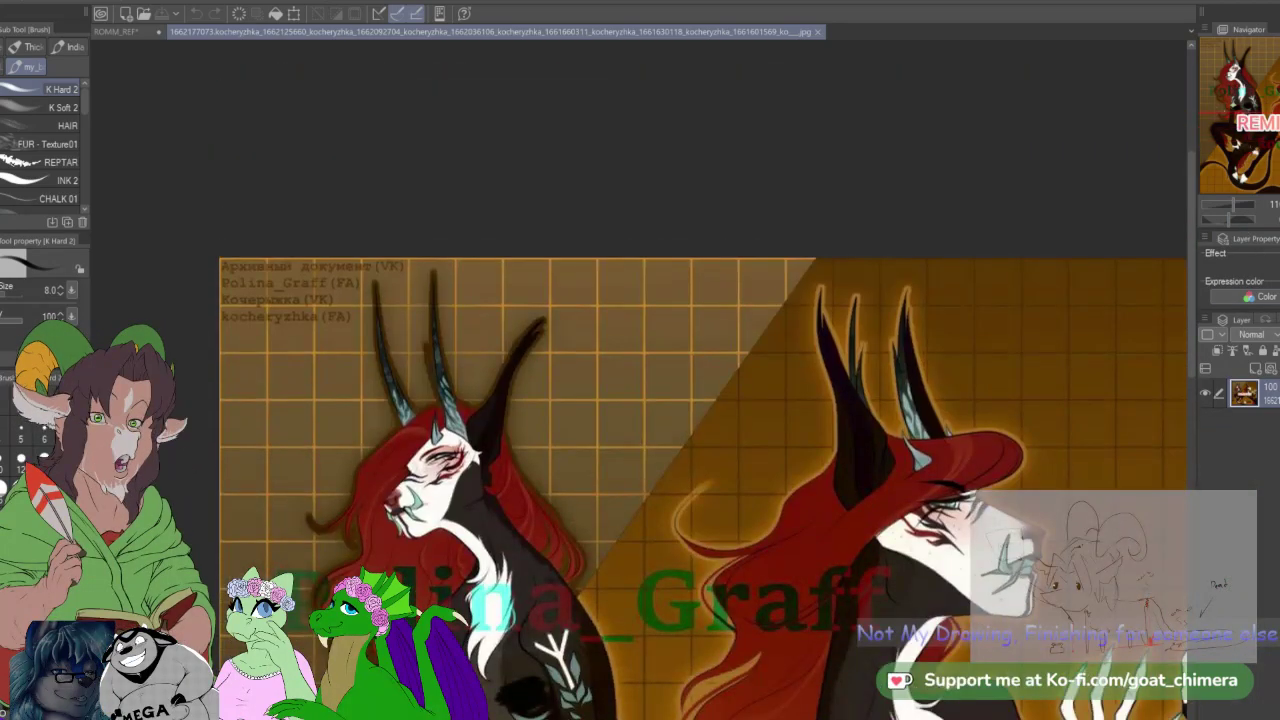
{"action": "key", "text": "ctrl+w"}
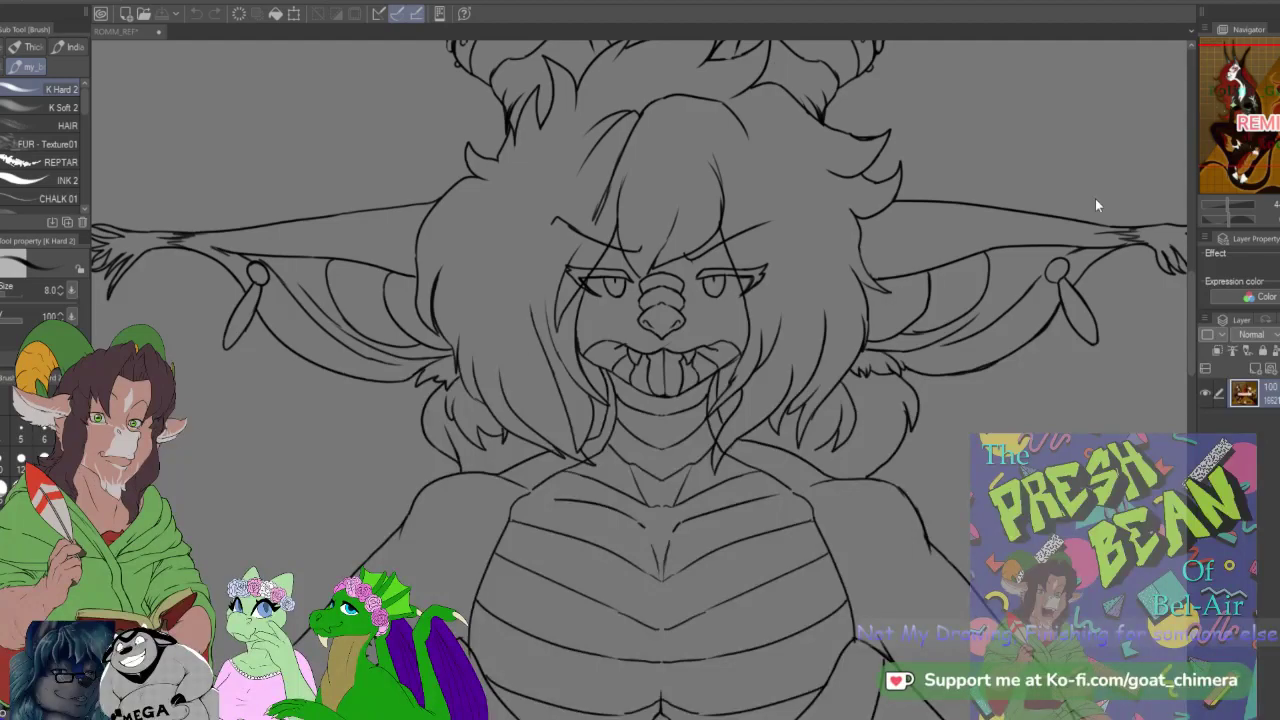
{"action": "scroll", "coordinate": [589, 493], "scroll_direction": "down", "scroll_amount": 5}
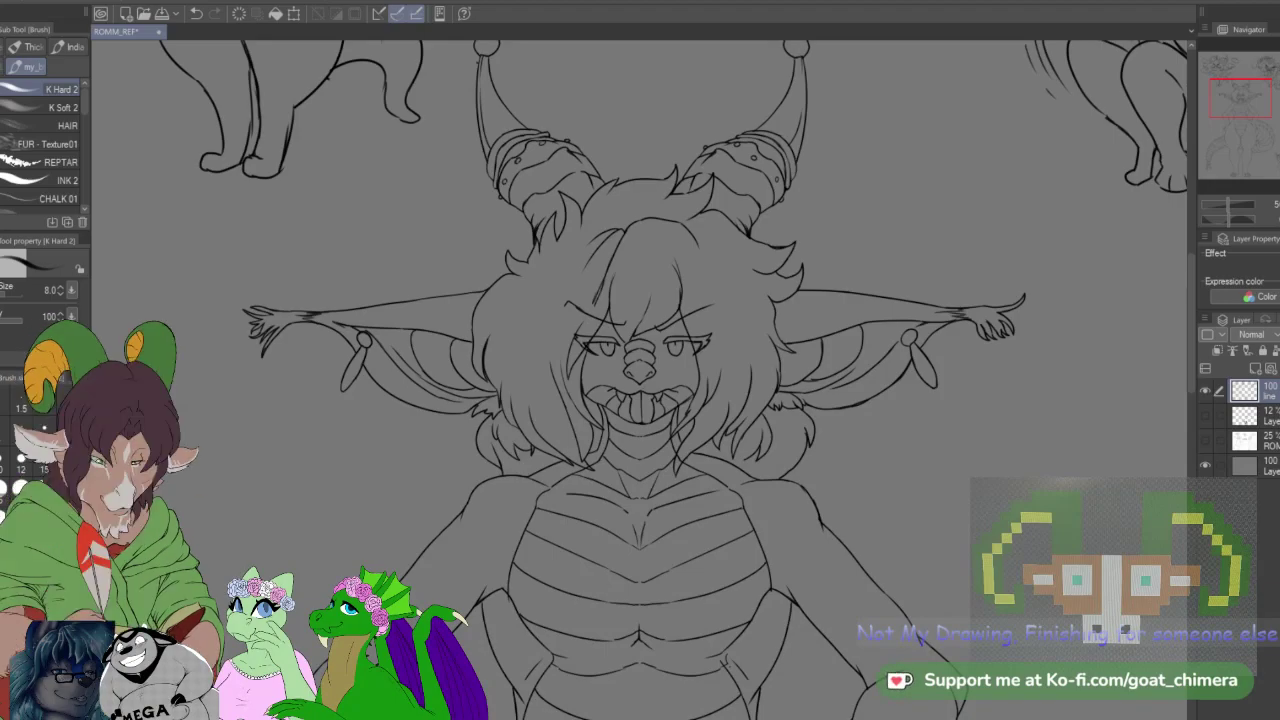
Step: Switch back to the coloured reference image and select its two-row colour palette with a rectangular selection
{"action": "key", "text": "ctrl+Tab"}
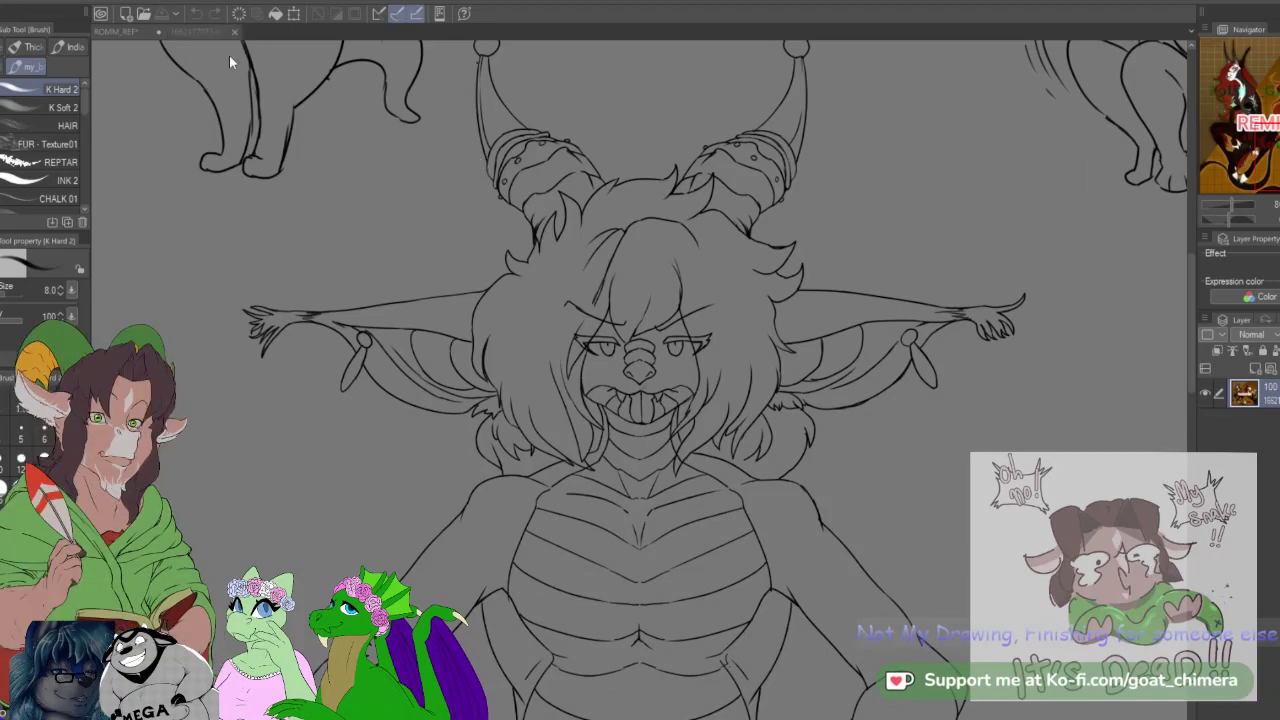
{"action": "scroll", "coordinate": [464, 330], "scroll_direction": "down", "scroll_amount": 2}
{"action": "scroll", "coordinate": [570, 482], "scroll_direction": "up", "scroll_amount": 5}
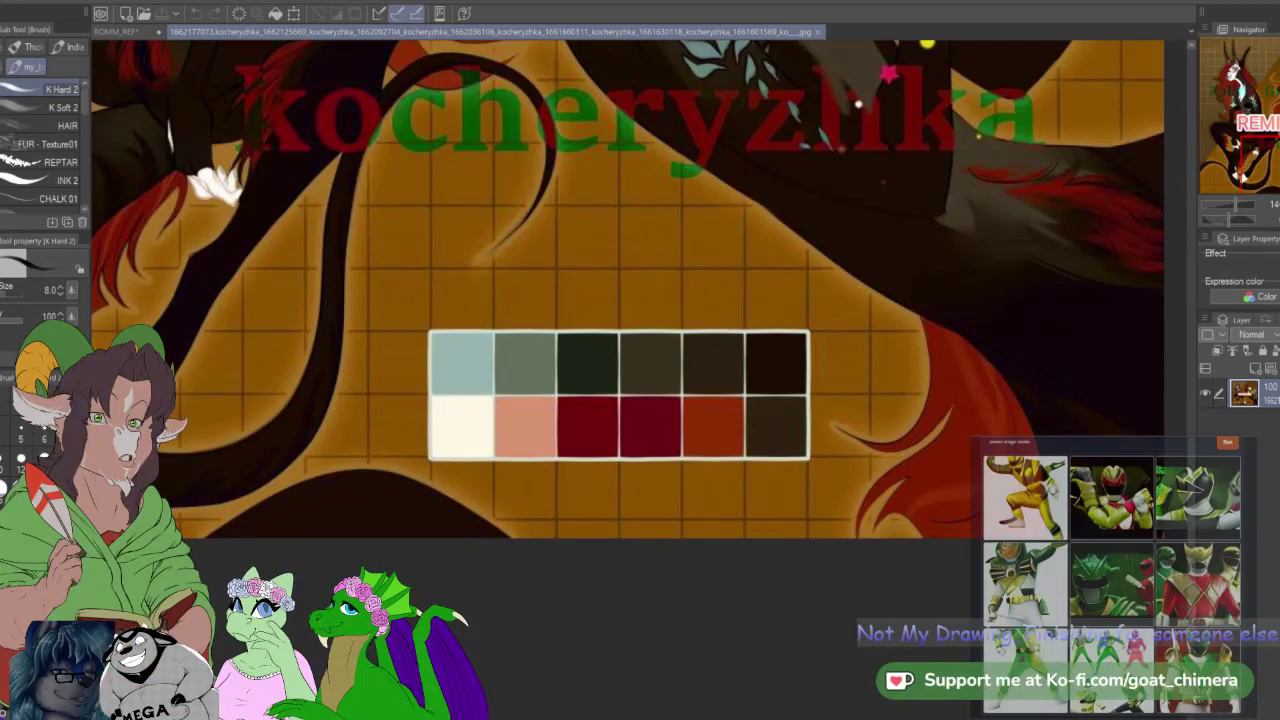
{"action": "key", "text": "m"}
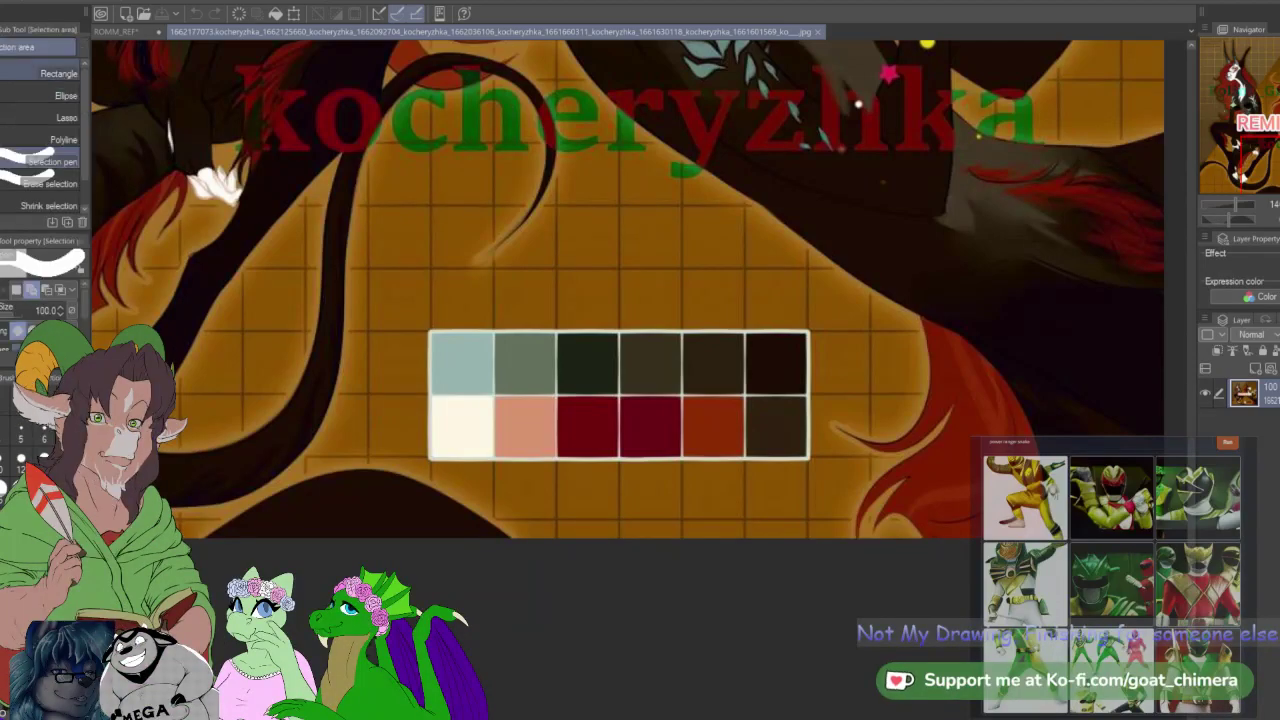
{"action": "left_click", "coordinate": [9, 76]}
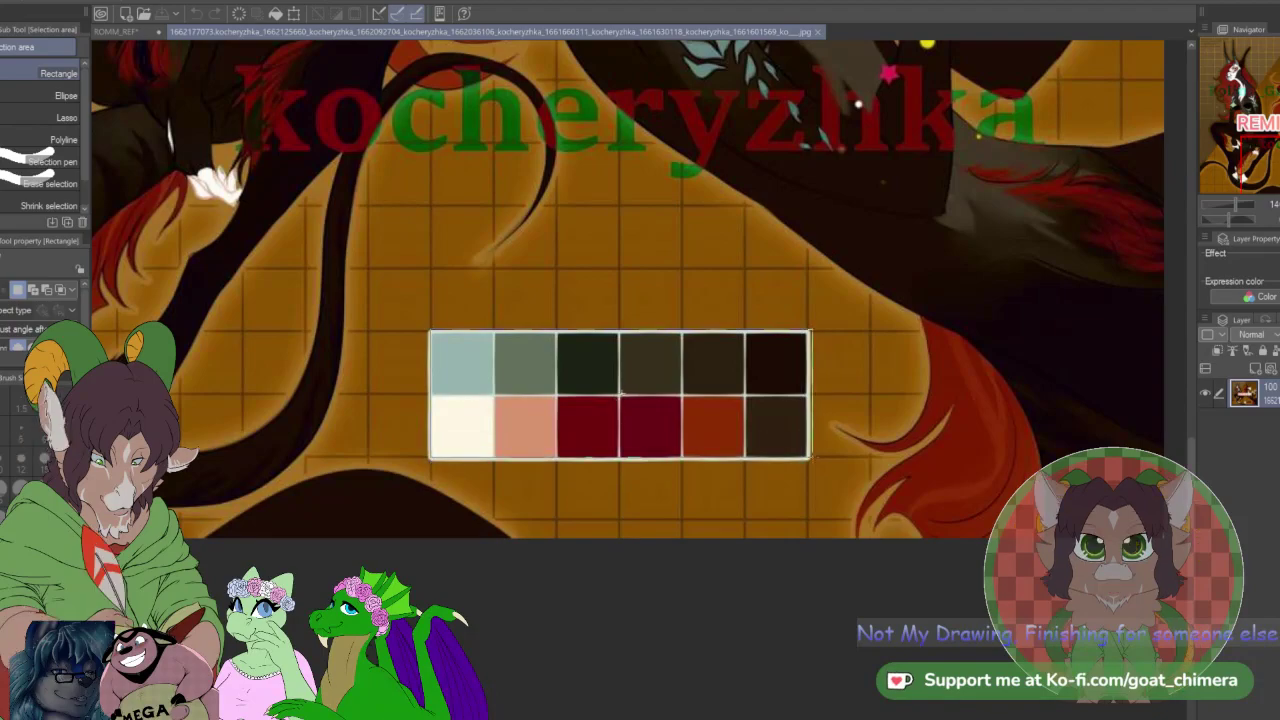
{"action": "left_click_drag", "start_coordinate": [812, 460], "coordinate": [810, 459]}
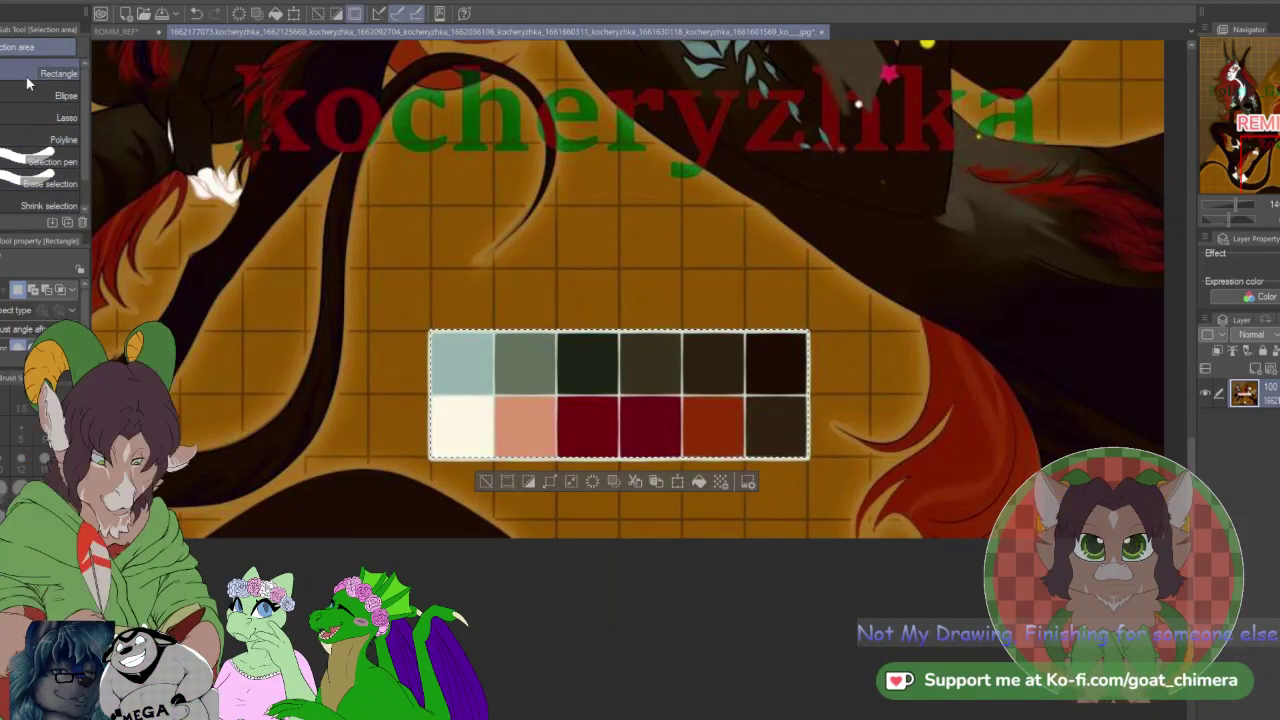
Step: Paste the copied colour palette into the ROMM sheet, then enlarge it and place it between the front-view and side-view figures
{"action": "left_click", "coordinate": [125, 32]}
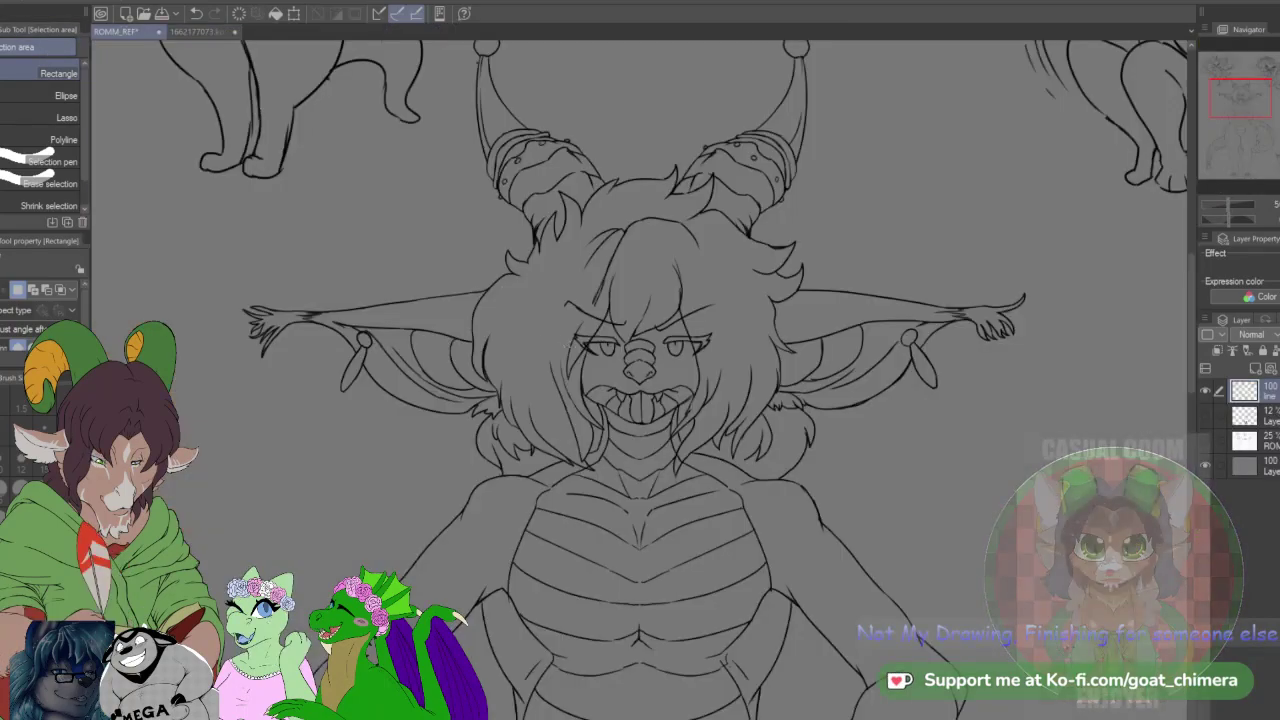
{"action": "scroll", "coordinate": [1062, 385], "scroll_direction": "down", "scroll_amount": 5}
{"action": "scroll", "coordinate": [1062, 385], "scroll_direction": "up", "scroll_amount": 2}
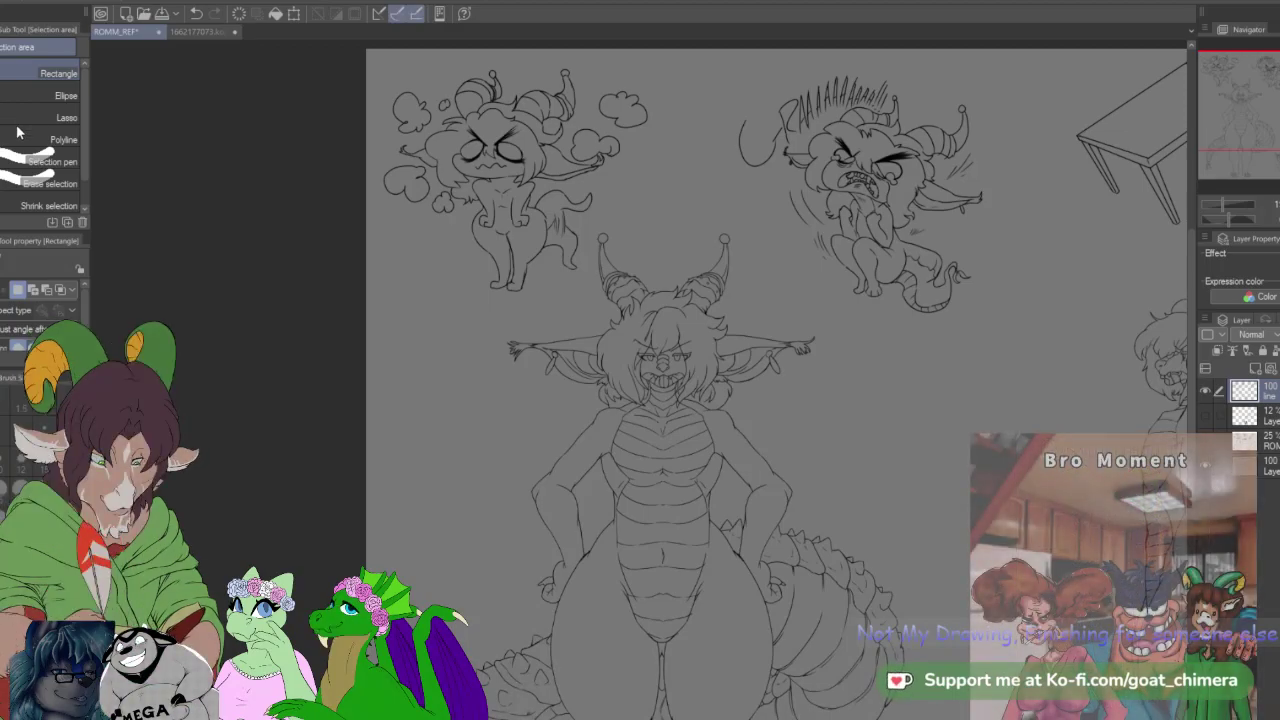
{"action": "key", "text": "ctrl+v"}
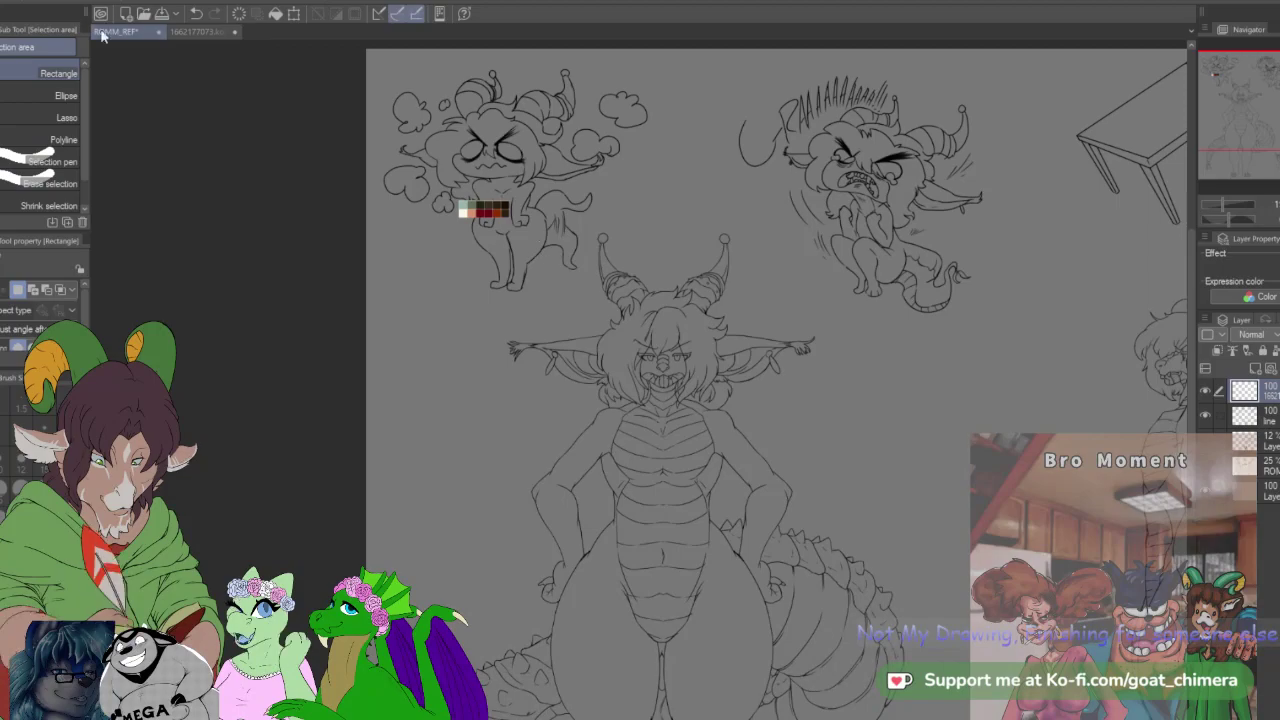
{"action": "left_click", "coordinate": [294, 14]}
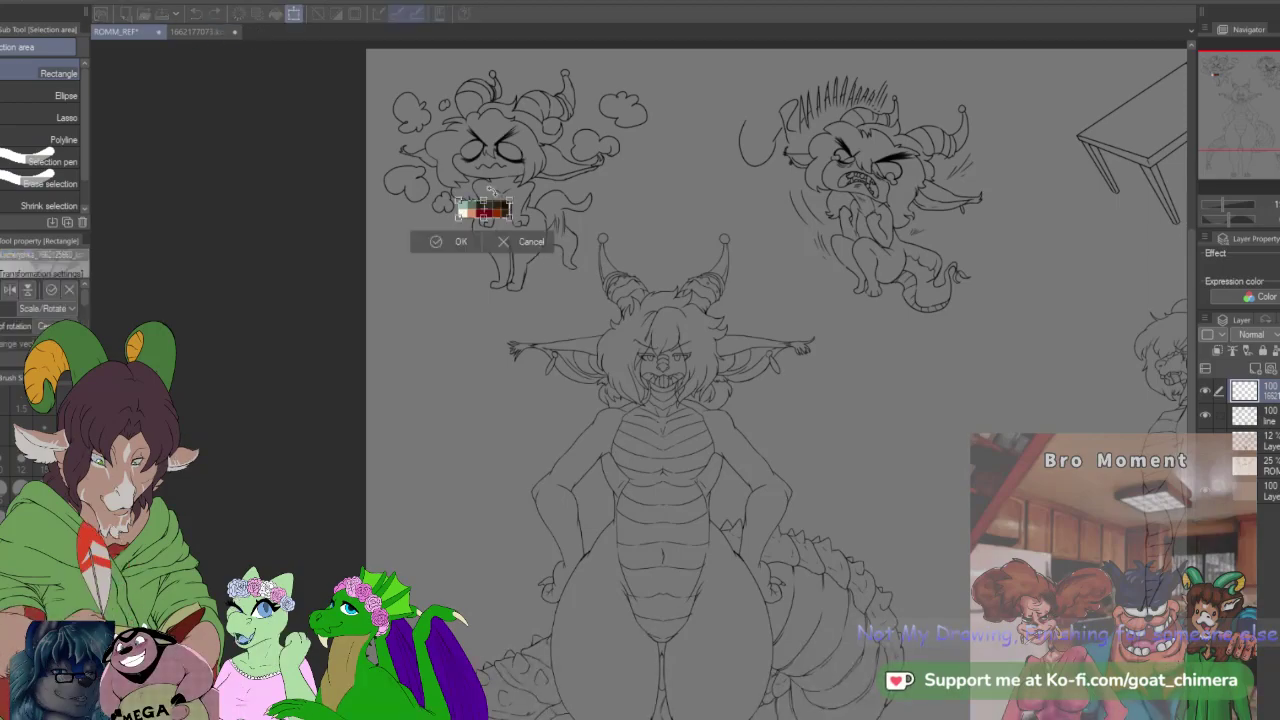
{"action": "left_click_drag", "start_coordinate": [511, 219], "coordinate": [1034, 467]}
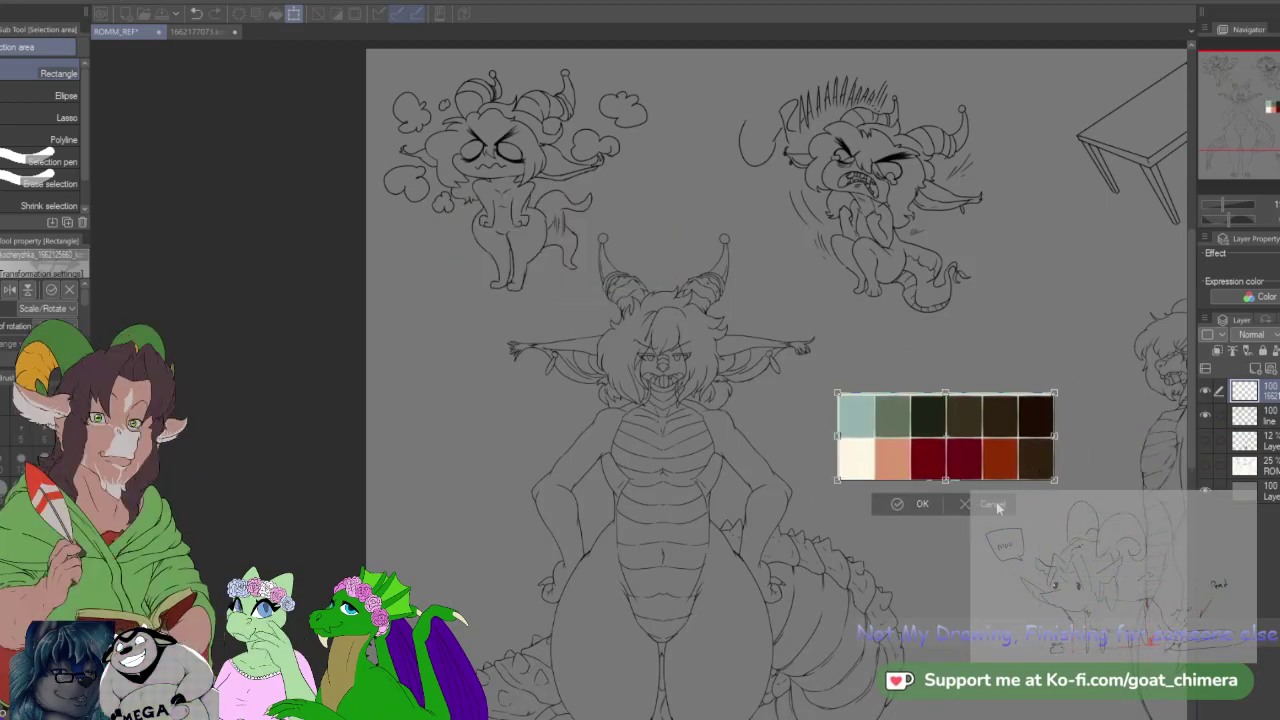
{"action": "left_click", "coordinate": [922, 503]}
{"action": "scroll", "coordinate": [988, 526], "scroll_direction": "up", "scroll_amount": 3}
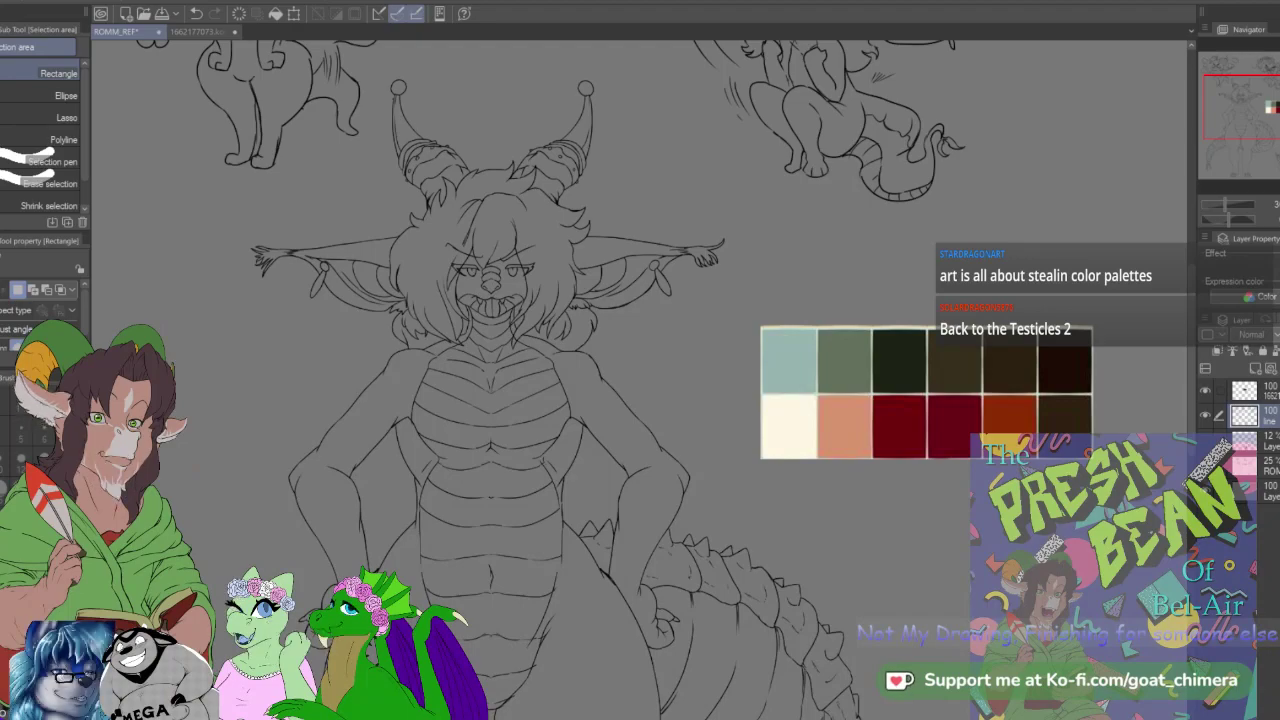
{"action": "scroll", "coordinate": [640, 380], "scroll_direction": "down", "scroll_amount": 1}
{"action": "scroll", "coordinate": [640, 380], "scroll_direction": "up", "scroll_amount": 1}
{"action": "scroll", "coordinate": [640, 380], "scroll_direction": "up", "scroll_amount": 1}
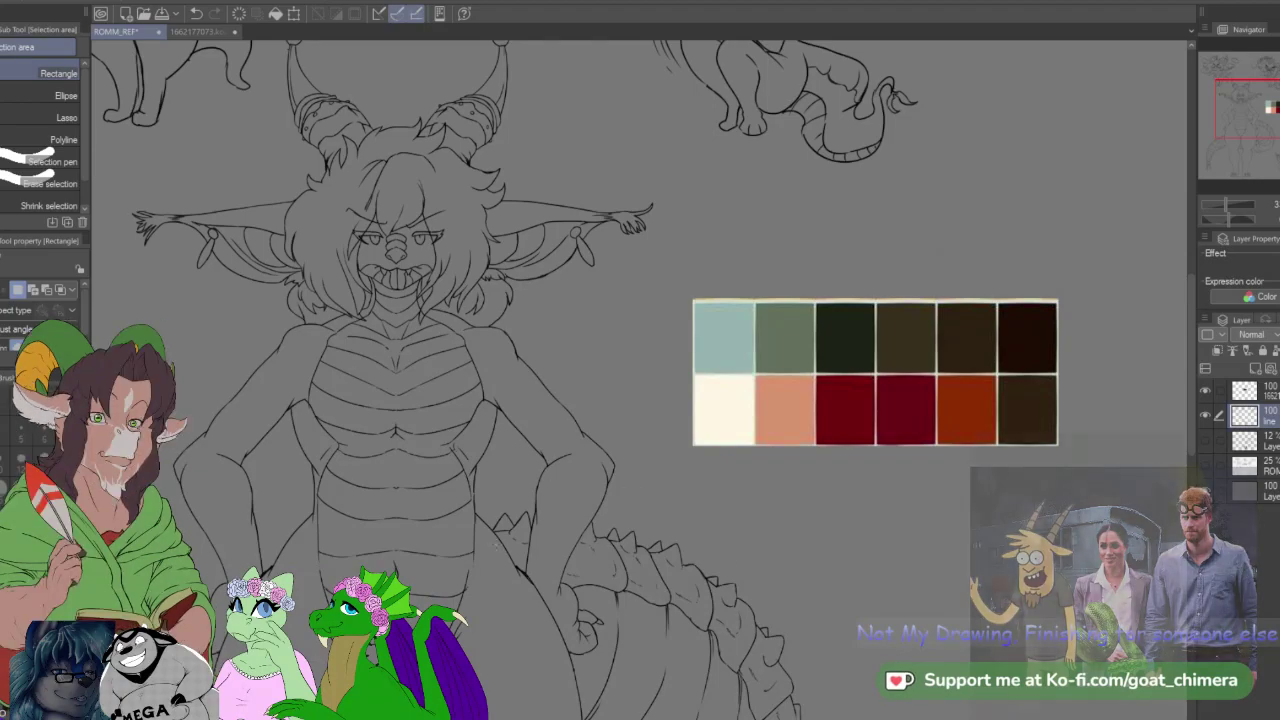
{"action": "scroll", "coordinate": [482, 558], "scroll_direction": "down", "scroll_amount": 2}
{"action": "scroll", "coordinate": [400, 515], "scroll_direction": "up", "scroll_amount": 2}
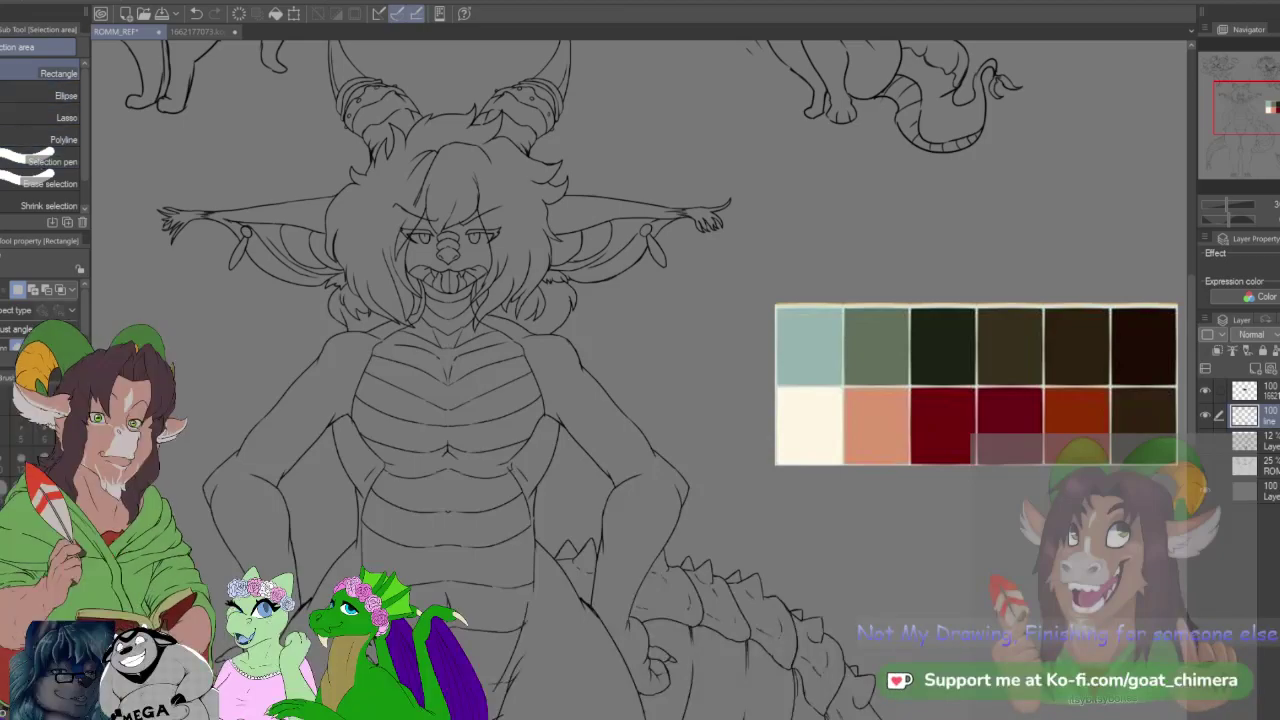
{"action": "key", "text": "w"}
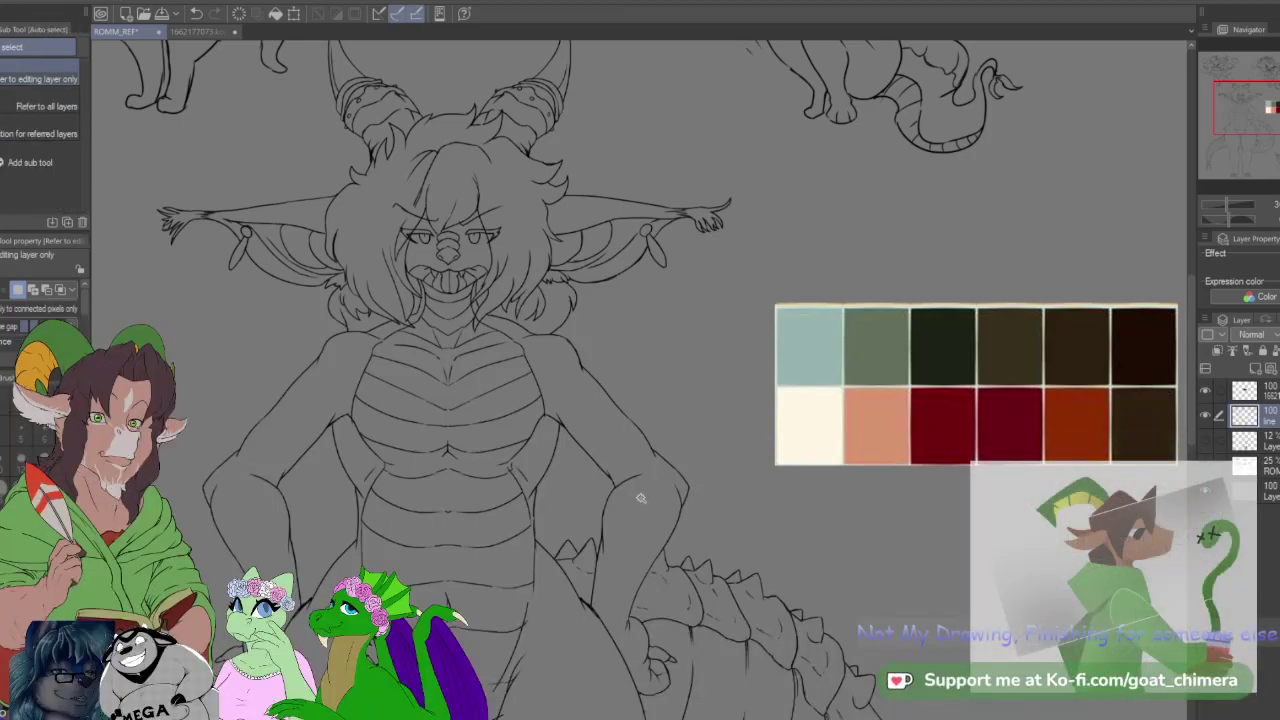
{"action": "left_click", "coordinate": [655, 509]}
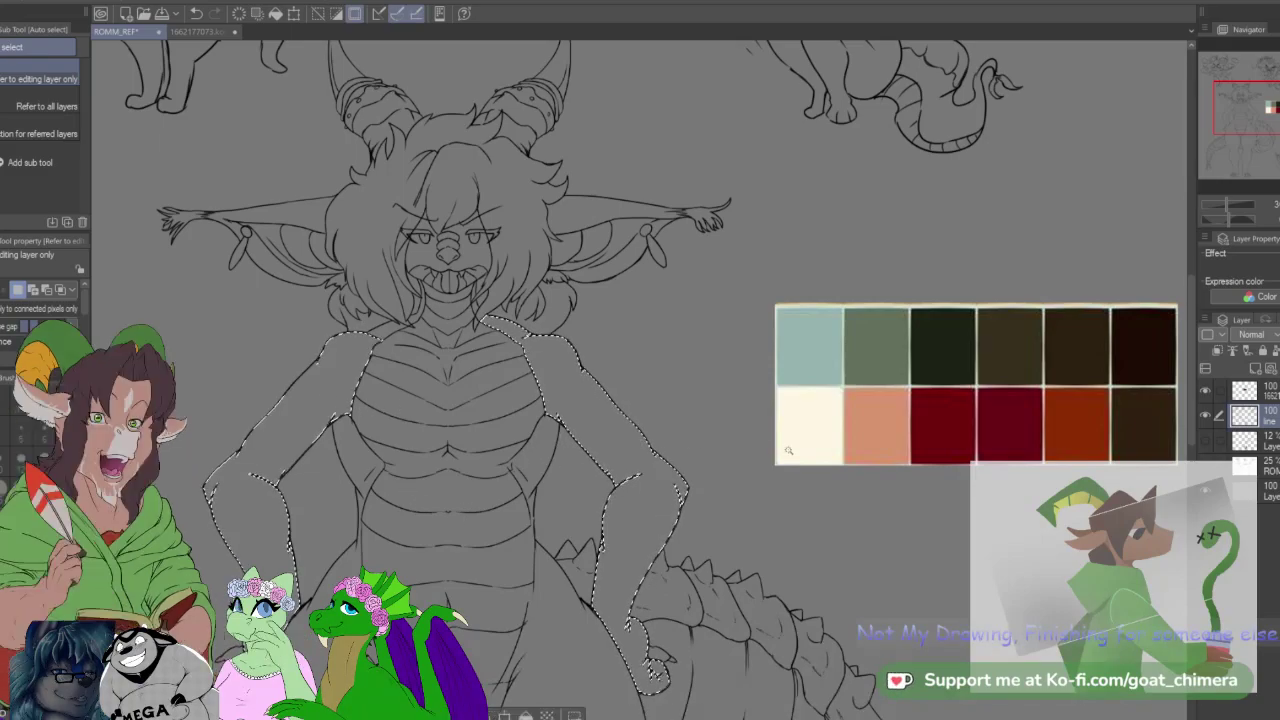
{"action": "scroll", "coordinate": [835, 525], "scroll_direction": "down", "scroll_amount": 5}
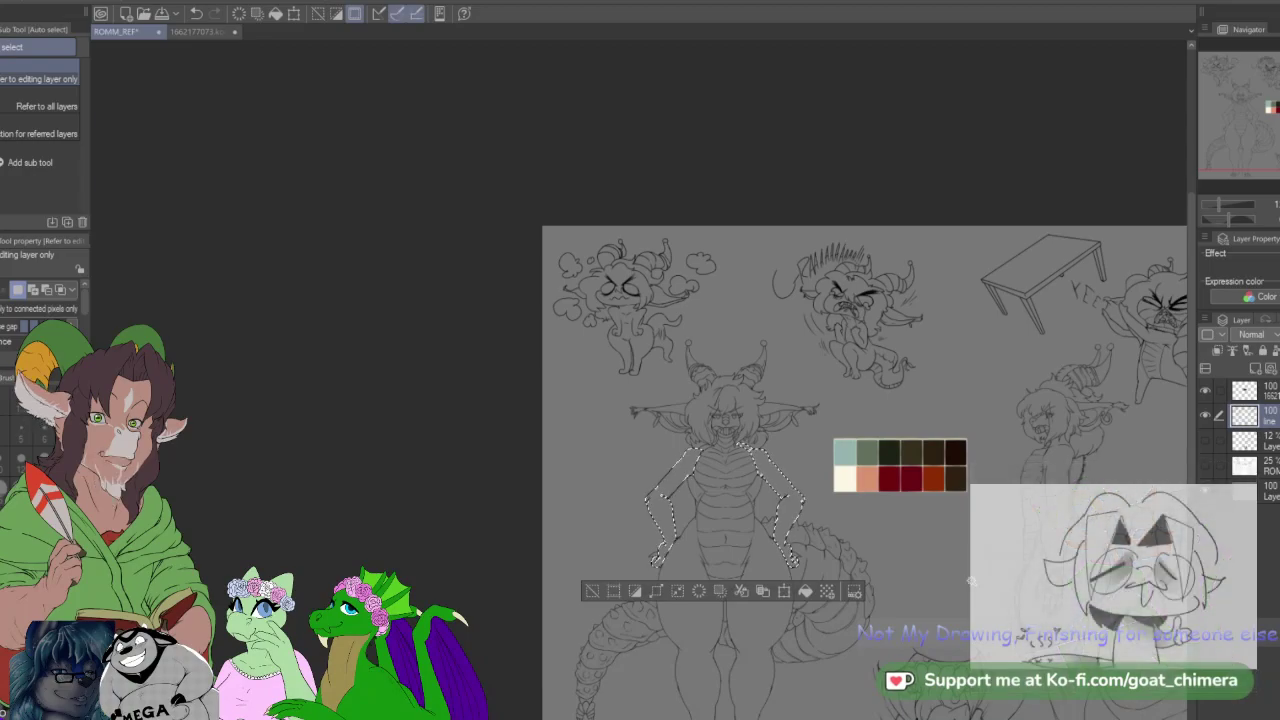
{"action": "key", "text": "ctrl+d"}
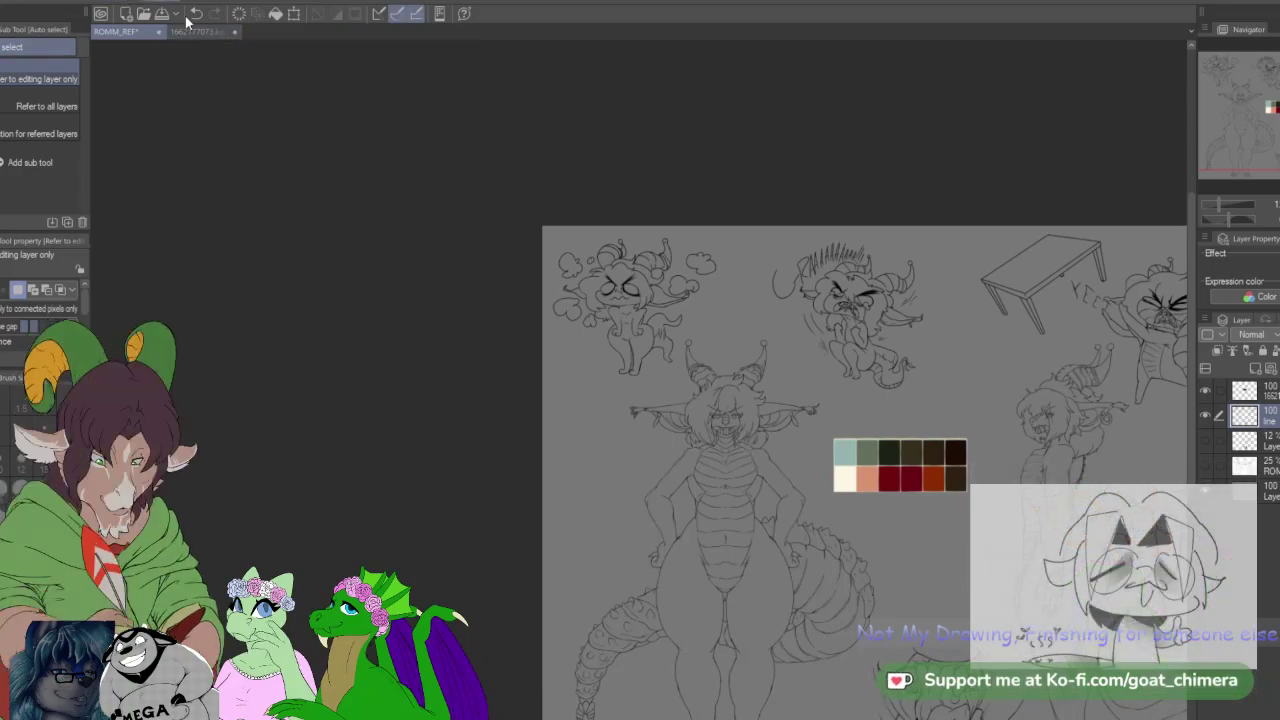
Step: Auto-select the background around the figures on the line layer, inspect the selection edges for gaps in the line art, and deselect
{"action": "key", "text": "ctrl+a"}
{"action": "scroll", "coordinate": [1010, 609], "scroll_direction": "down", "scroll_amount": 1}
{"action": "scroll", "coordinate": [1070, 622], "scroll_direction": "up", "scroll_amount": 2}
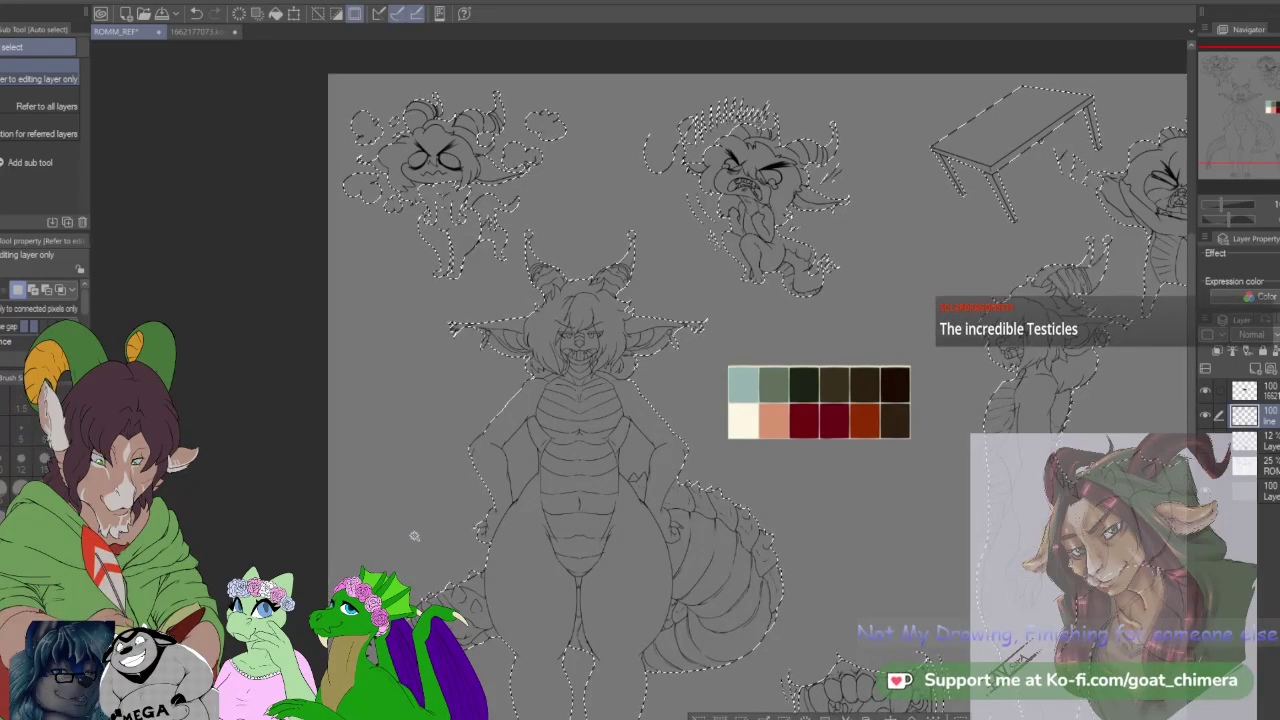
{"action": "scroll", "coordinate": [580, 510], "scroll_direction": "down", "scroll_amount": 3}
{"action": "scroll", "coordinate": [710, 548], "scroll_direction": "up", "scroll_amount": 3}
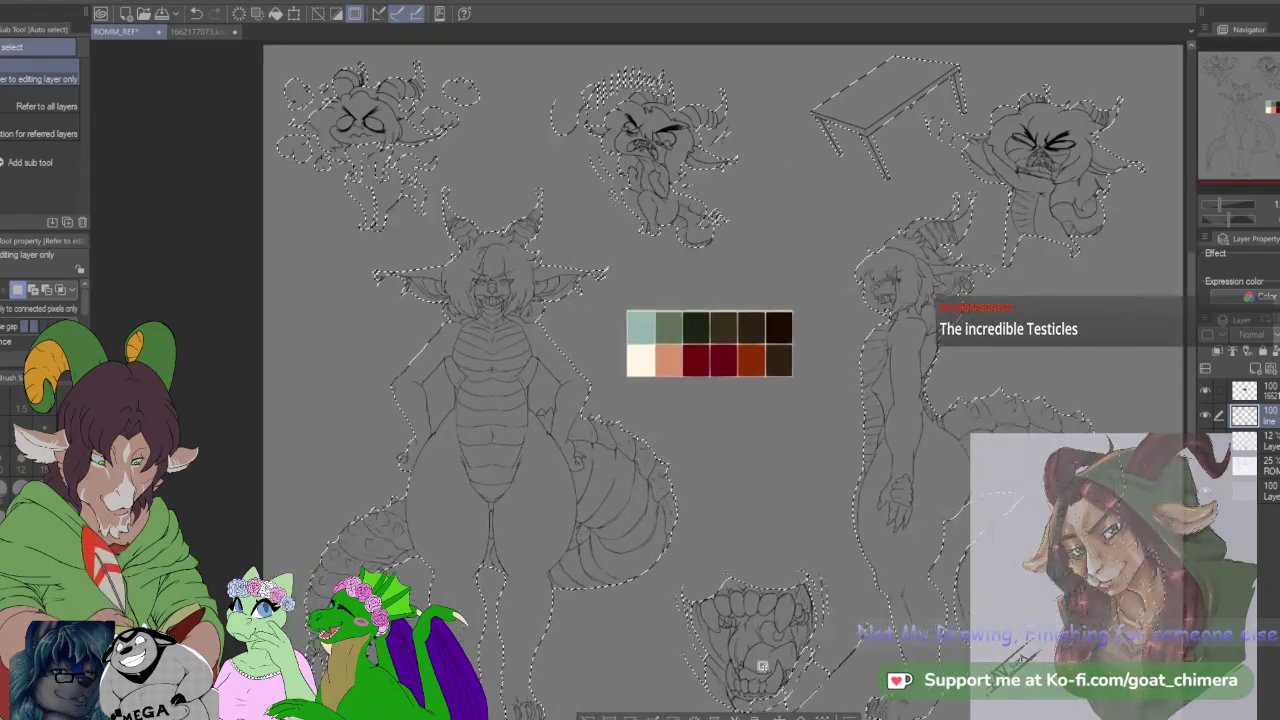
{"action": "scroll", "coordinate": [376, 145], "scroll_direction": "up", "scroll_amount": 4}
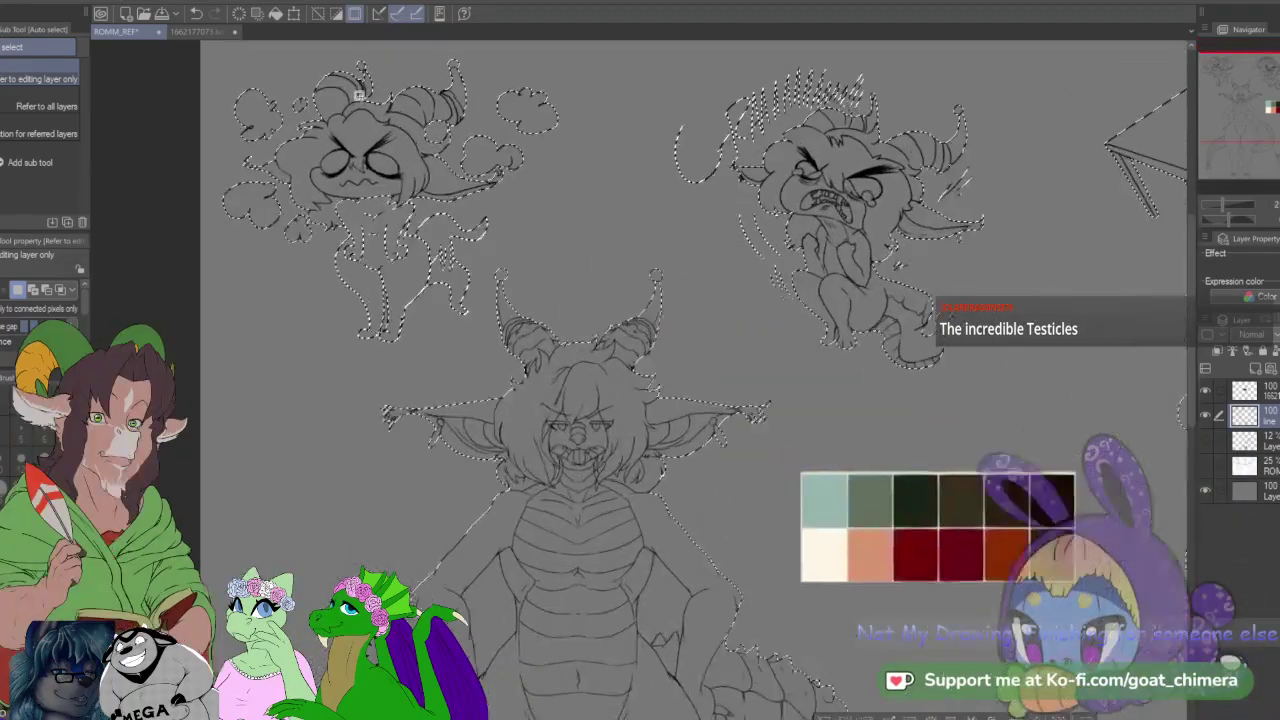
{"action": "scroll", "coordinate": [376, 145], "scroll_direction": "up", "scroll_amount": 2}
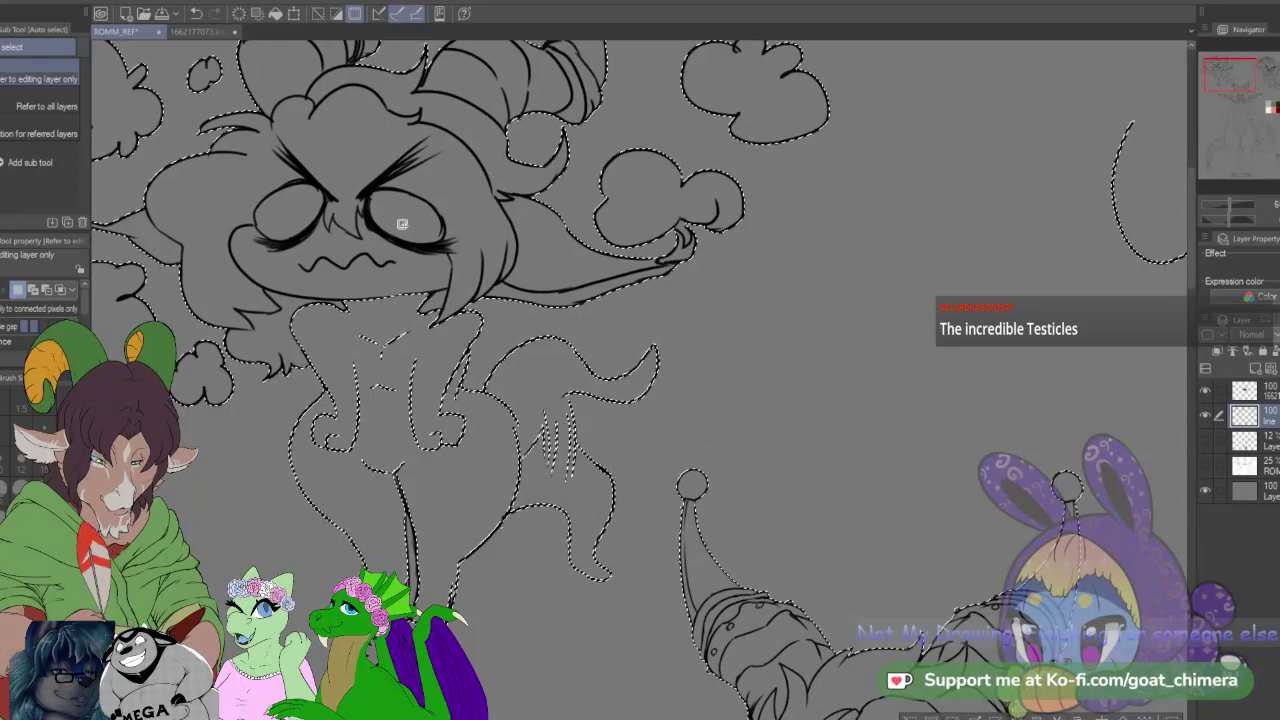
{"action": "scroll", "coordinate": [425, 263], "scroll_direction": "up", "scroll_amount": 2}
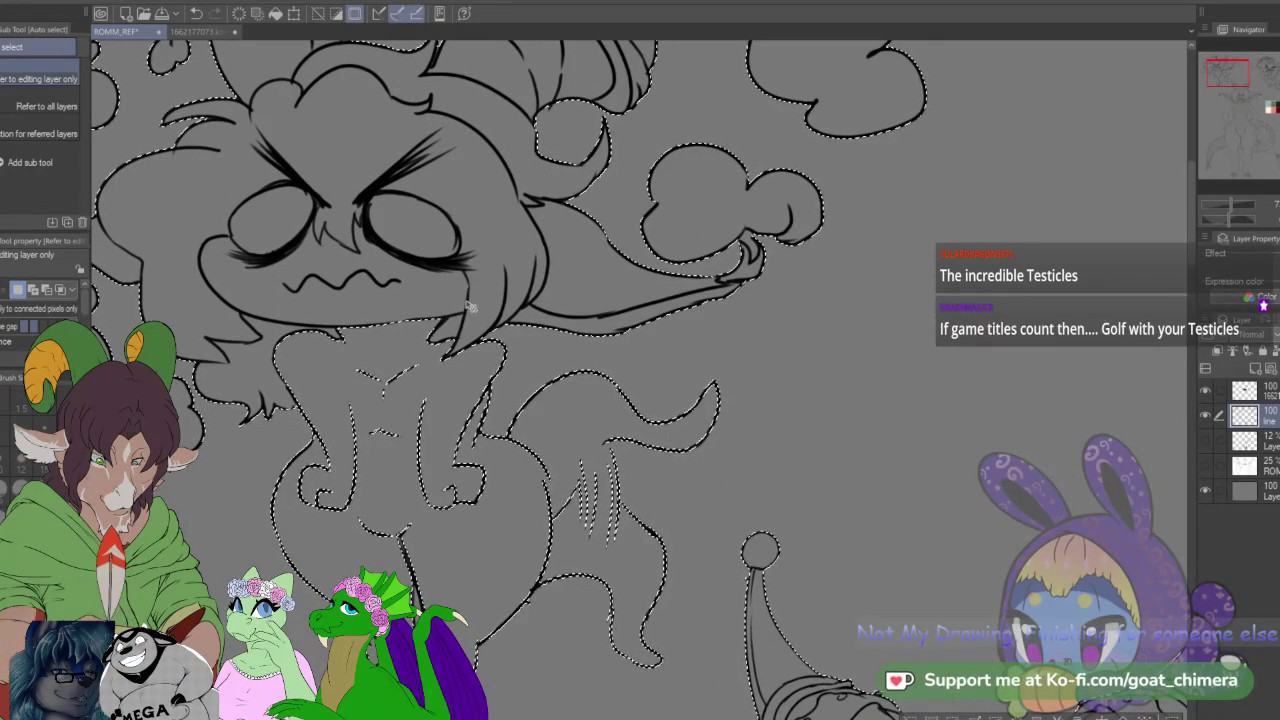
{"action": "key", "text": "ctrl+d"}
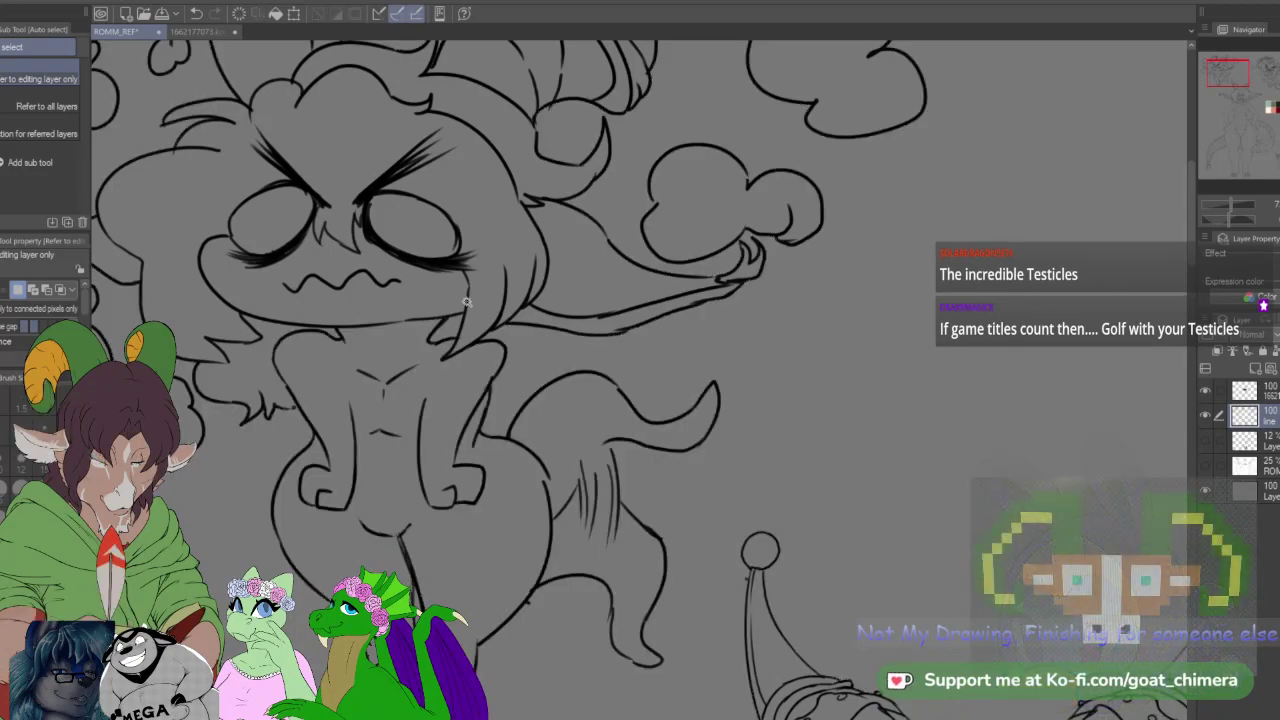
Step: Close the gaps in the outlines of the chibi figures along the sheet's upper edge with the K Hard 2 brush
{"action": "key", "text": "b"}
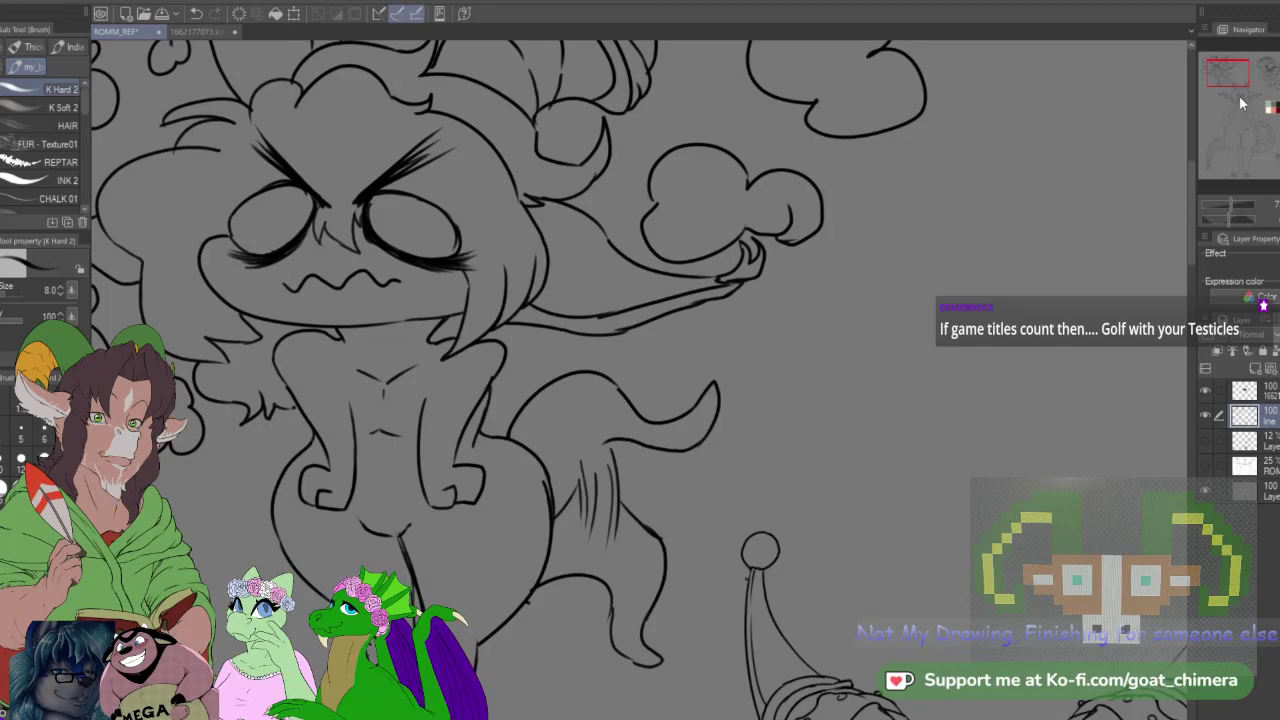
{"action": "left_click_drag", "start_coordinate": [1230, 72], "coordinate": [1272, 77]}
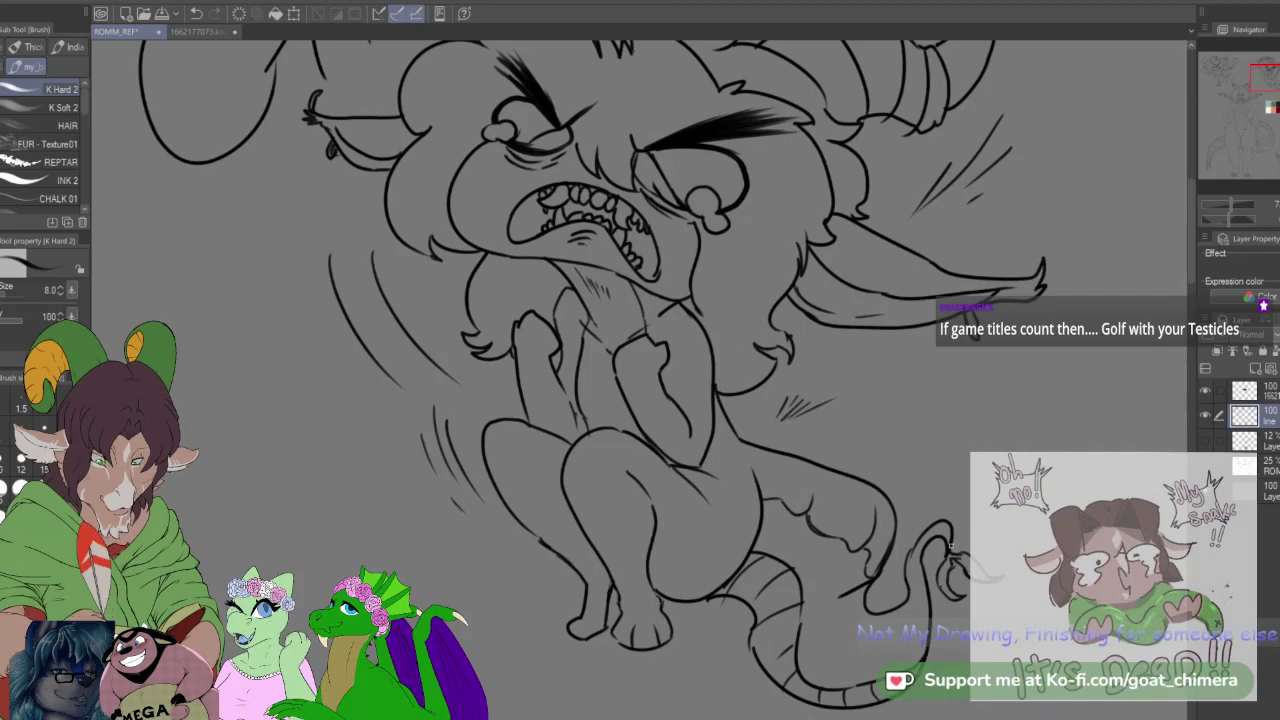
{"action": "left_click_drag", "start_coordinate": [1264, 78], "coordinate": [1279, 82]}
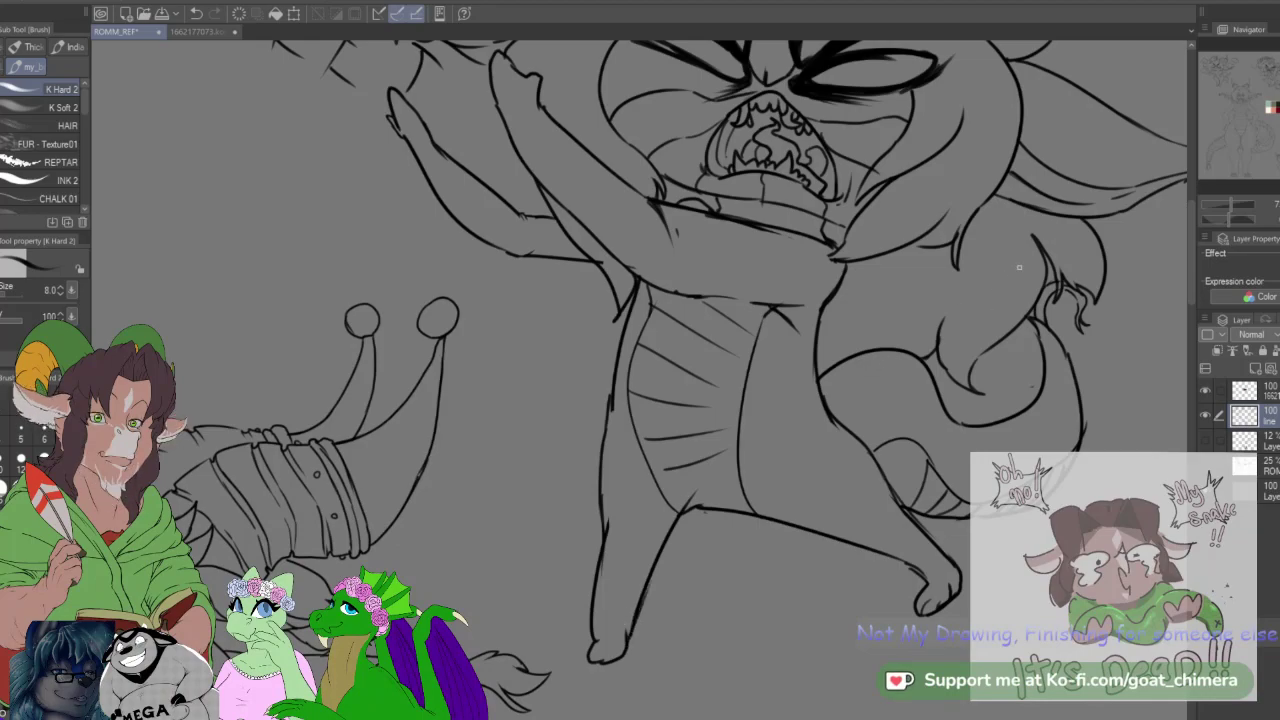
{"action": "left_click_drag", "start_coordinate": [1012, 272], "coordinate": [932, 448]}
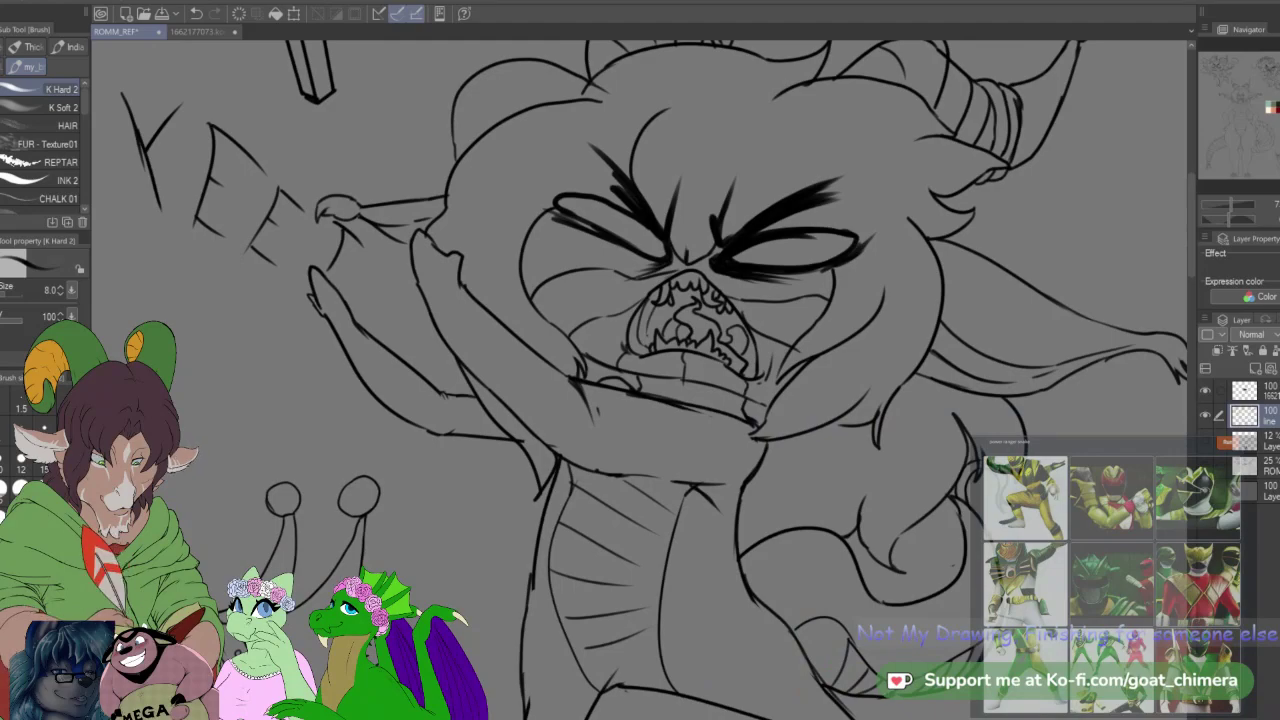
{"action": "scroll", "coordinate": [900, 480], "scroll_direction": "down", "scroll_amount": 5}
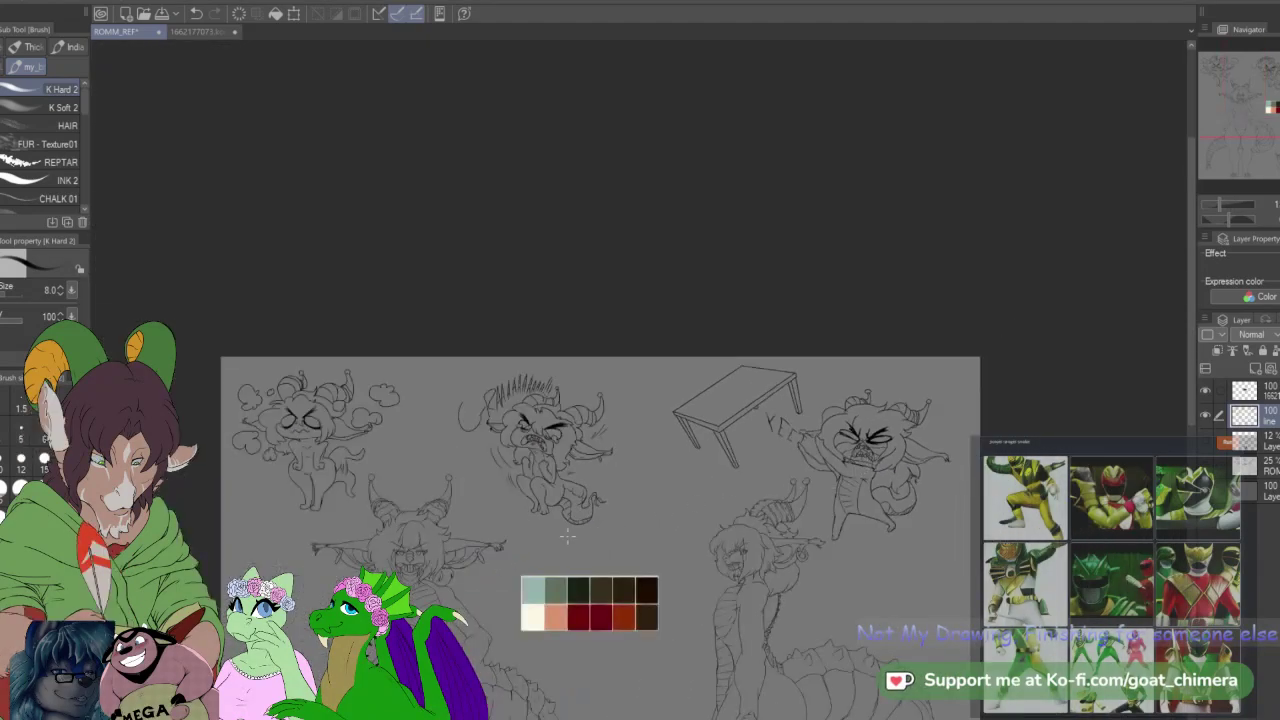
{"action": "scroll", "coordinate": [568, 536], "scroll_direction": "down", "scroll_amount": 1}
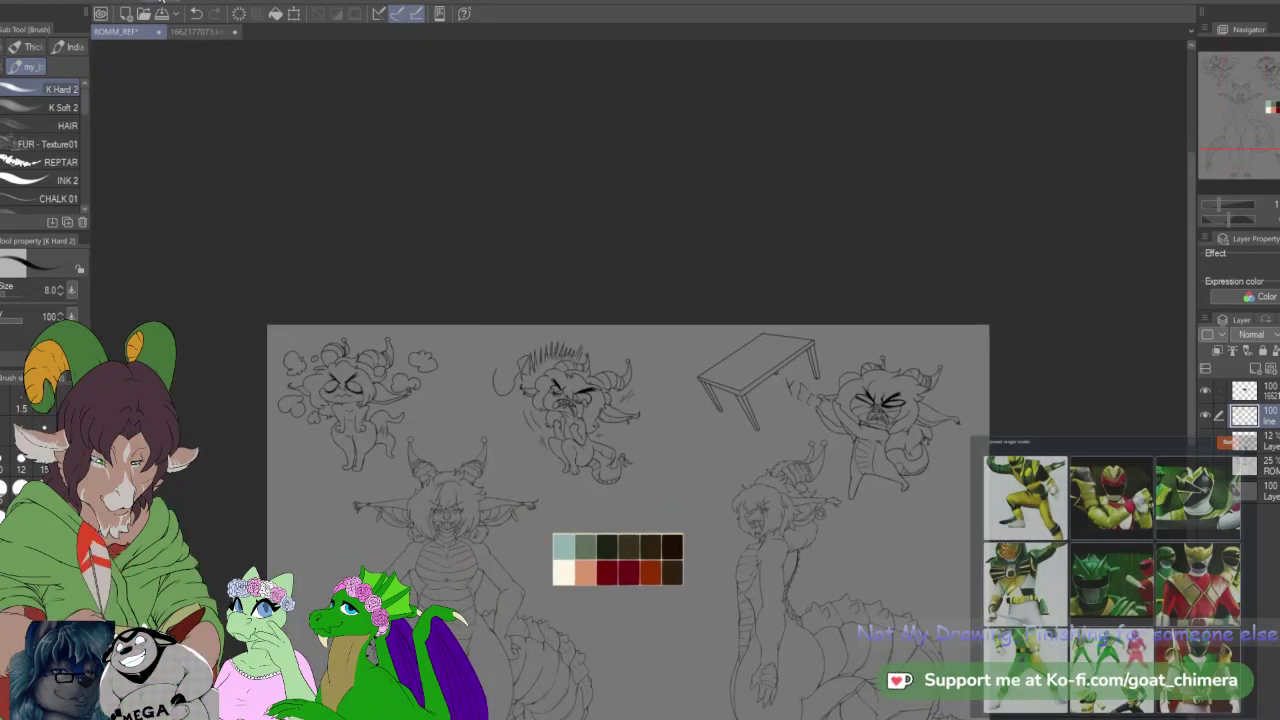
Step: Auto-select the background around all figures on the line layer, including the enclosed gap between the front-view figure's arm and torso
{"action": "key", "text": "ctrl+a"}
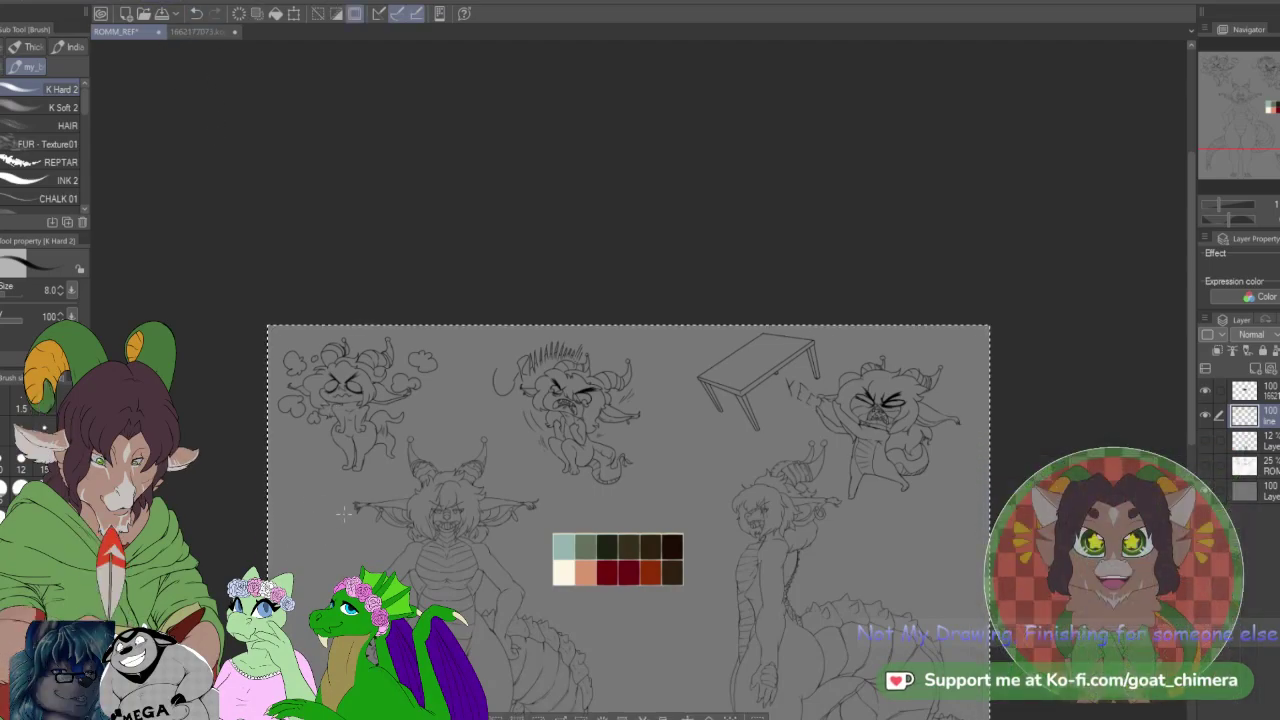
{"action": "key", "text": "w"}
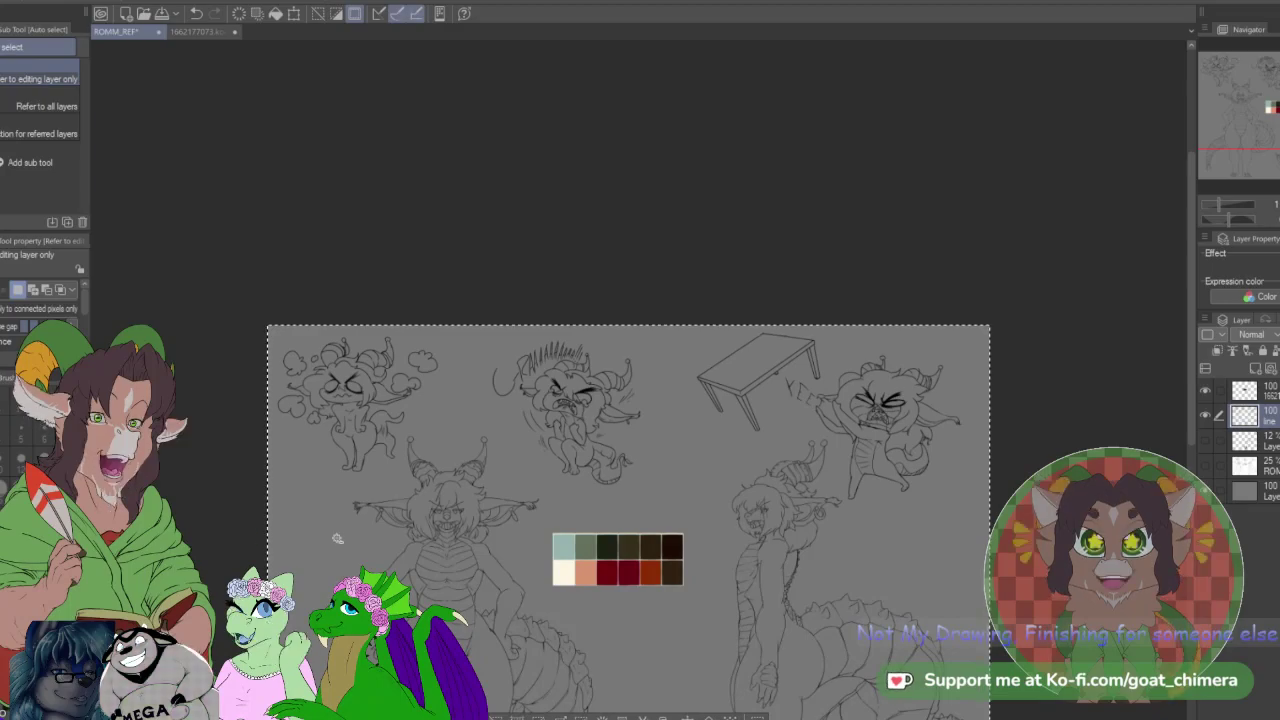
{"action": "left_click", "coordinate": [336, 537]}
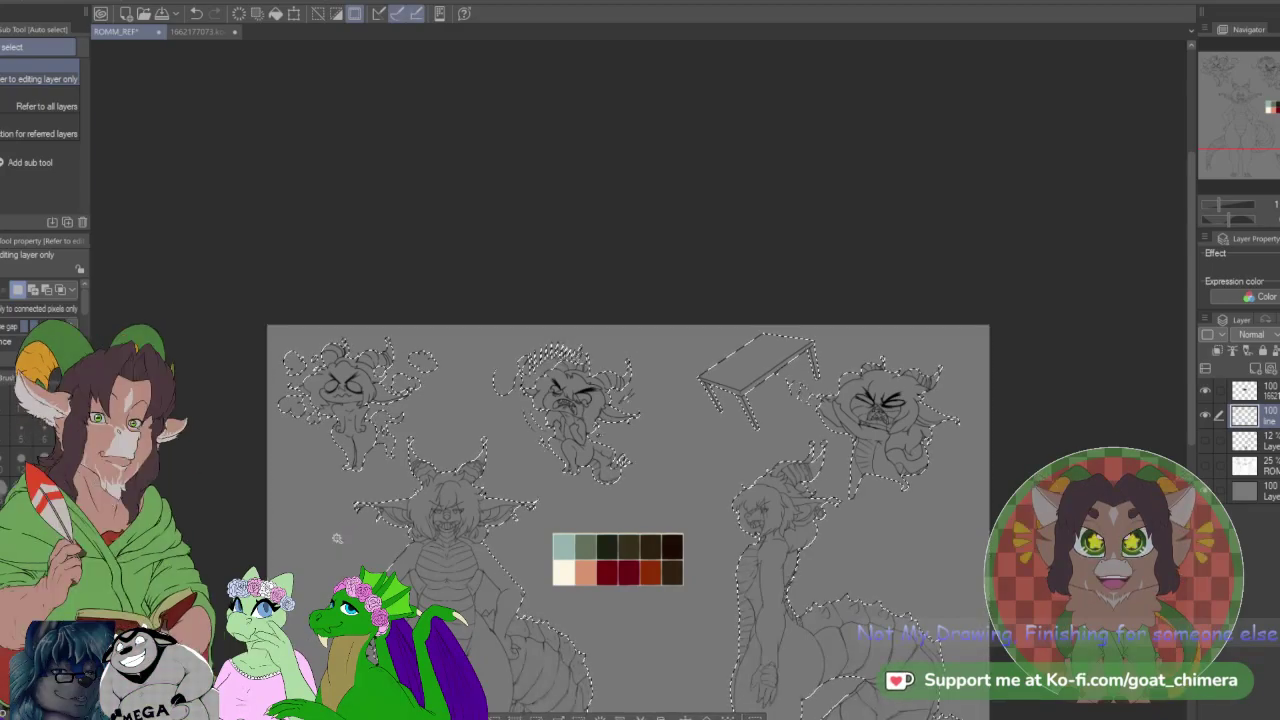
{"action": "scroll", "coordinate": [337, 538], "scroll_direction": "down", "scroll_amount": 4}
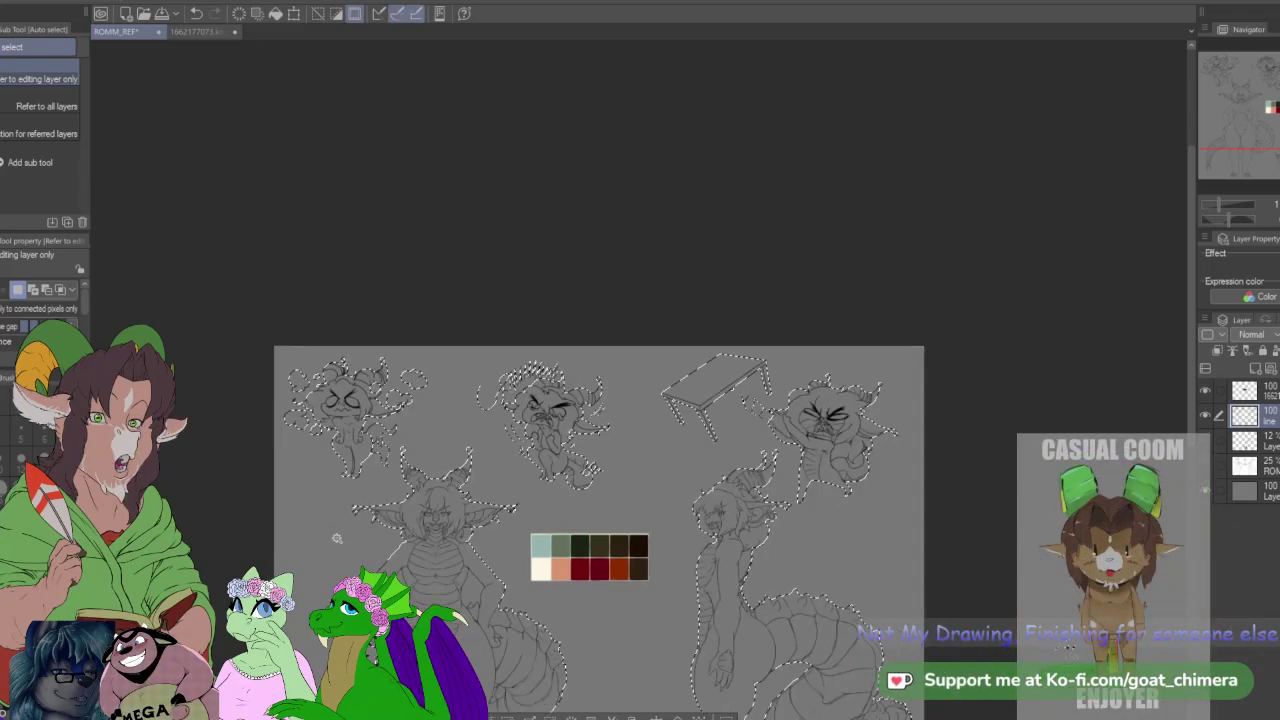
{"action": "scroll", "coordinate": [337, 515], "scroll_direction": "up", "scroll_amount": 5}
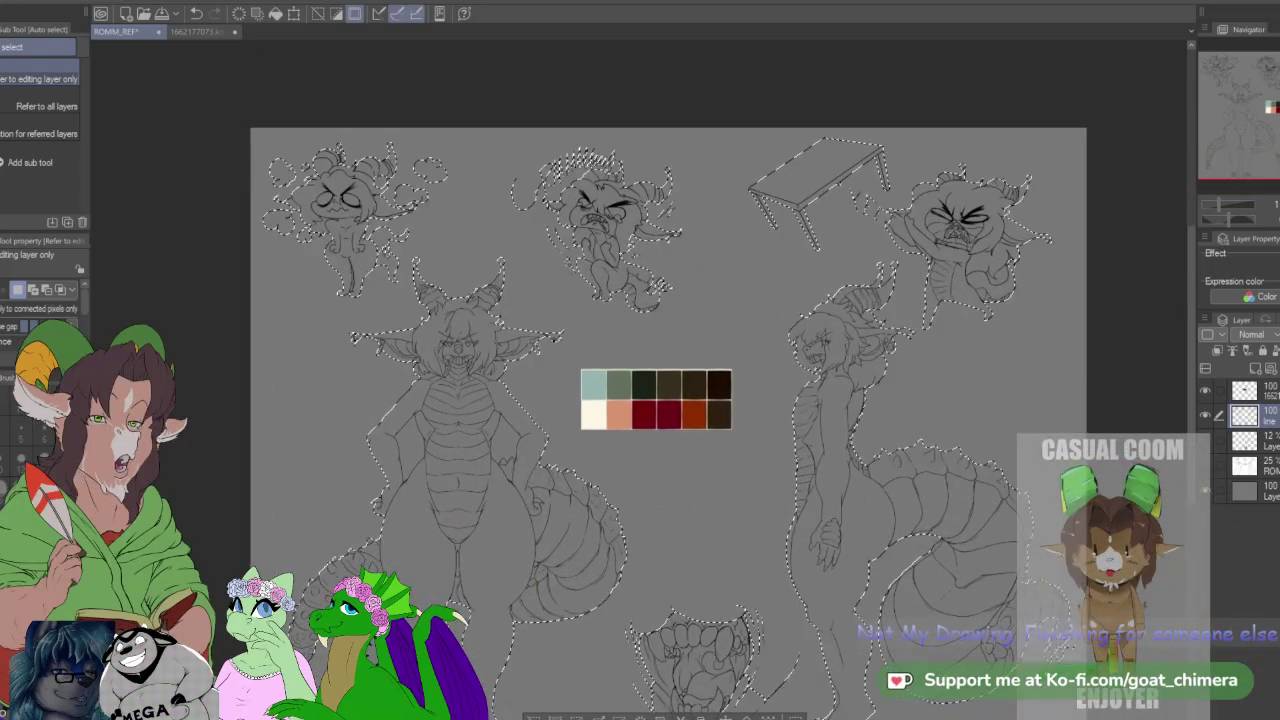
{"action": "scroll", "coordinate": [358, 640], "scroll_direction": "up", "scroll_amount": 1}
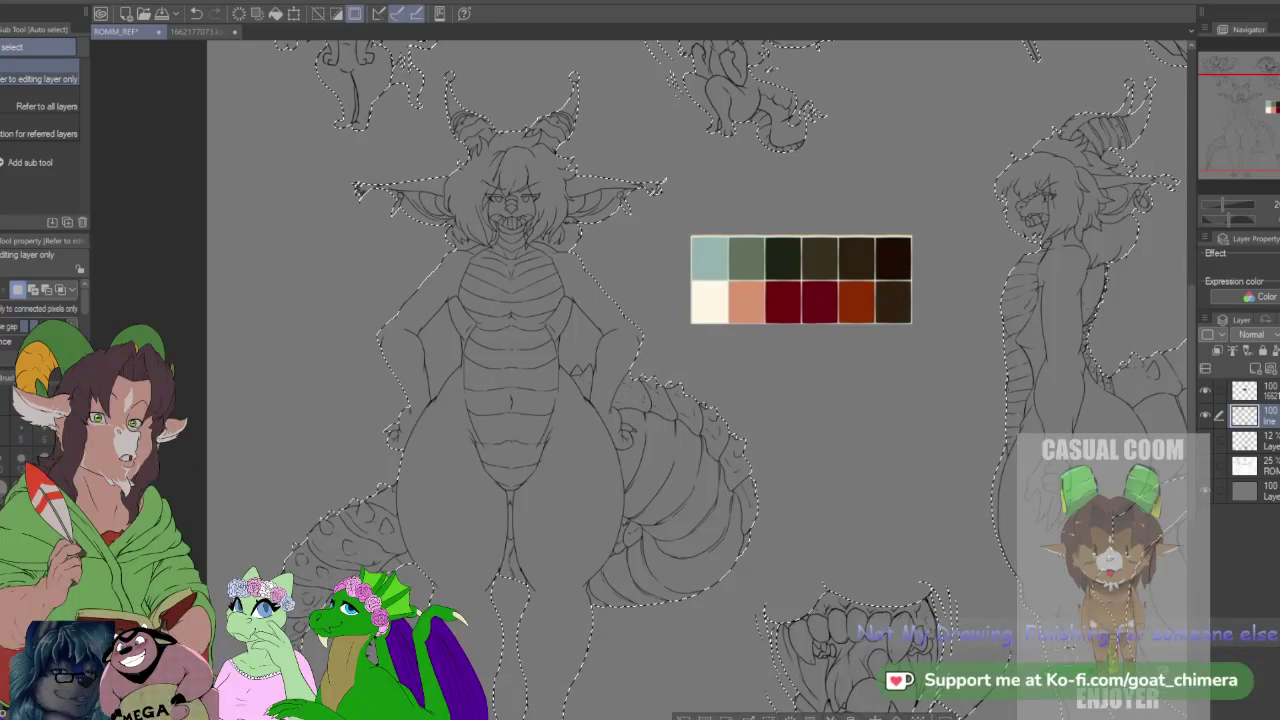
{"action": "scroll", "coordinate": [1068, 529], "scroll_direction": "down", "scroll_amount": 1}
{"action": "scroll", "coordinate": [771, 529], "scroll_direction": "down", "scroll_amount": 2}
{"action": "scroll", "coordinate": [771, 529], "scroll_direction": "up", "scroll_amount": 5}
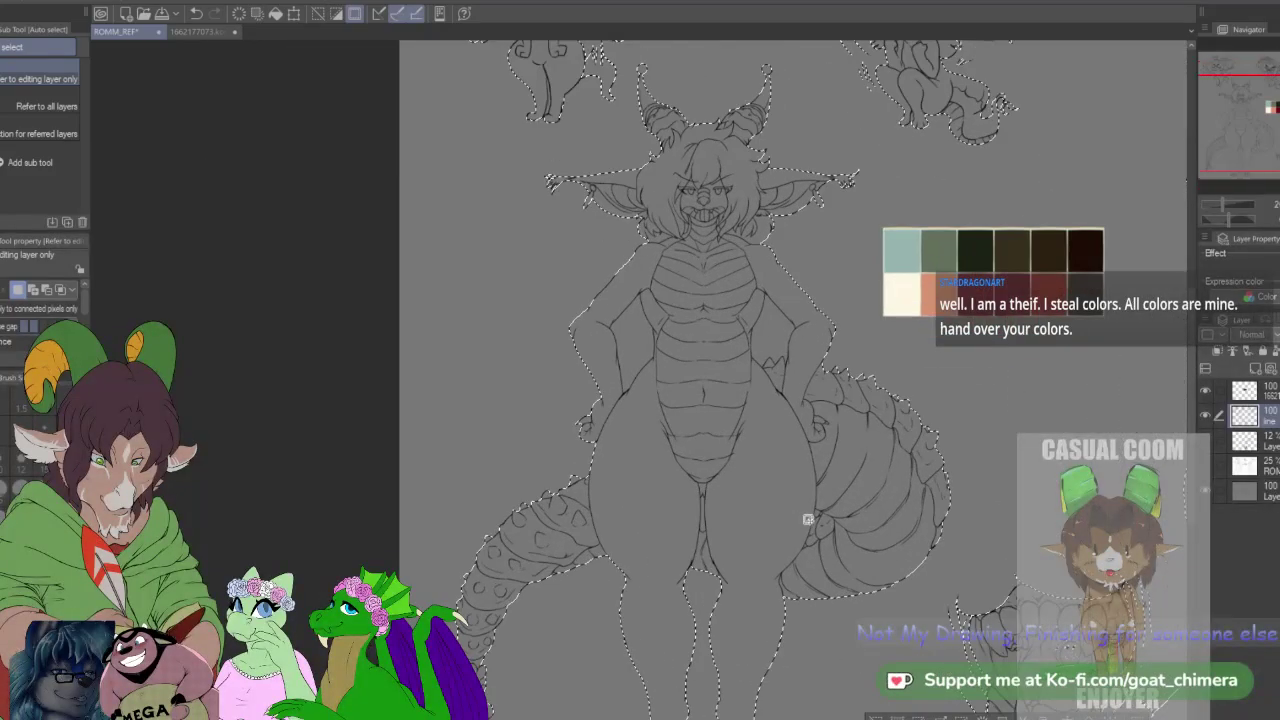
{"action": "scroll", "coordinate": [828, 511], "scroll_direction": "up", "scroll_amount": 2}
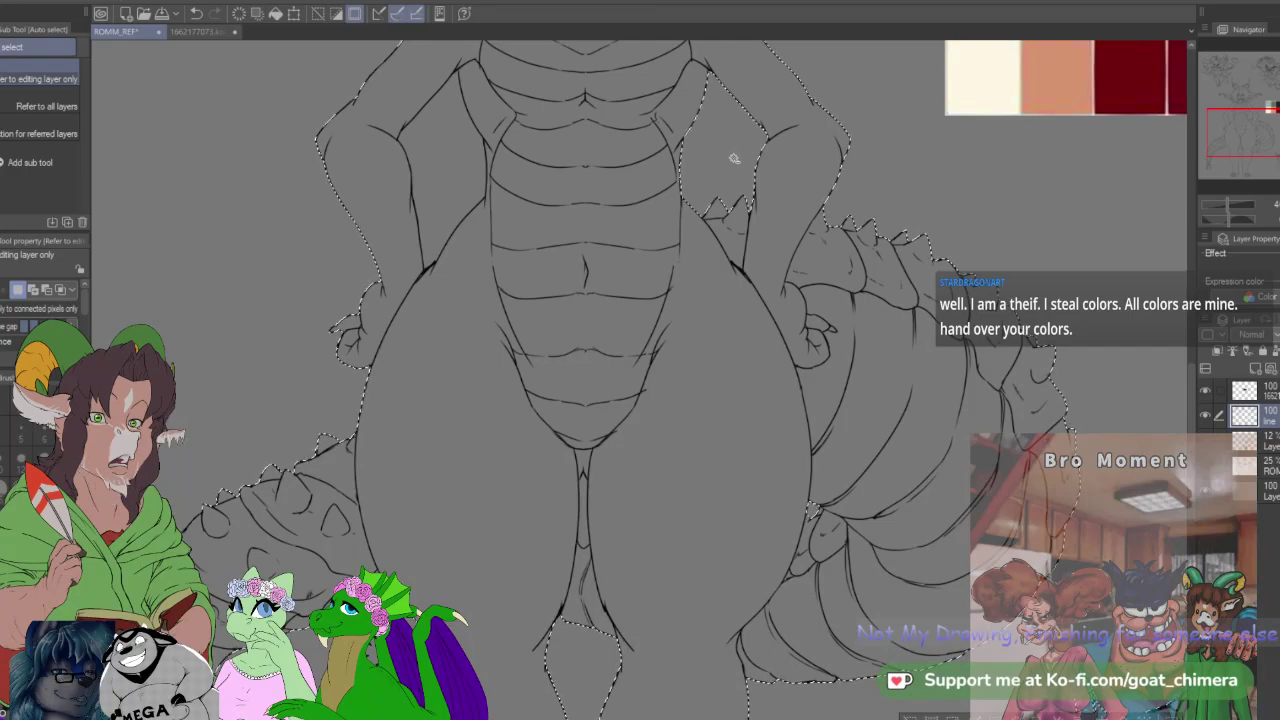
Step: Fill the figure silhouettes with a flat pinkish purple on a new layer beneath the line art, using the background selection inverted
{"action": "mouse_move", "coordinate": [1237, 137]}
{"action": "left_mouse_down"}
{"action": "mouse_move", "coordinate": [1279, 127]}
{"action": "mouse_move", "coordinate": [1279, 160]}
{"action": "mouse_move", "coordinate": [1279, 85]}
{"action": "left_mouse_up"}
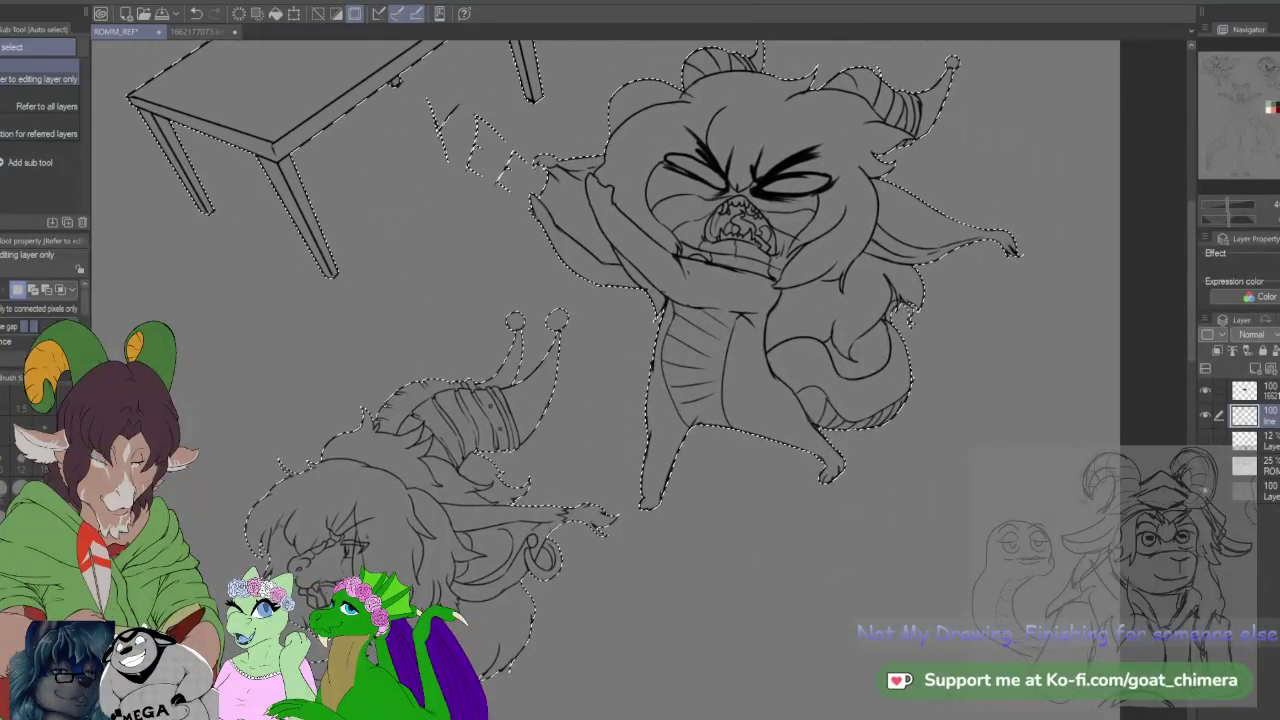
{"action": "mouse_move", "coordinate": [1250, 140]}
{"action": "left_mouse_down"}
{"action": "mouse_move", "coordinate": [1256, 84]}
{"action": "mouse_move", "coordinate": [1243, 85]}
{"action": "mouse_move", "coordinate": [1276, 162]}
{"action": "left_mouse_up"}
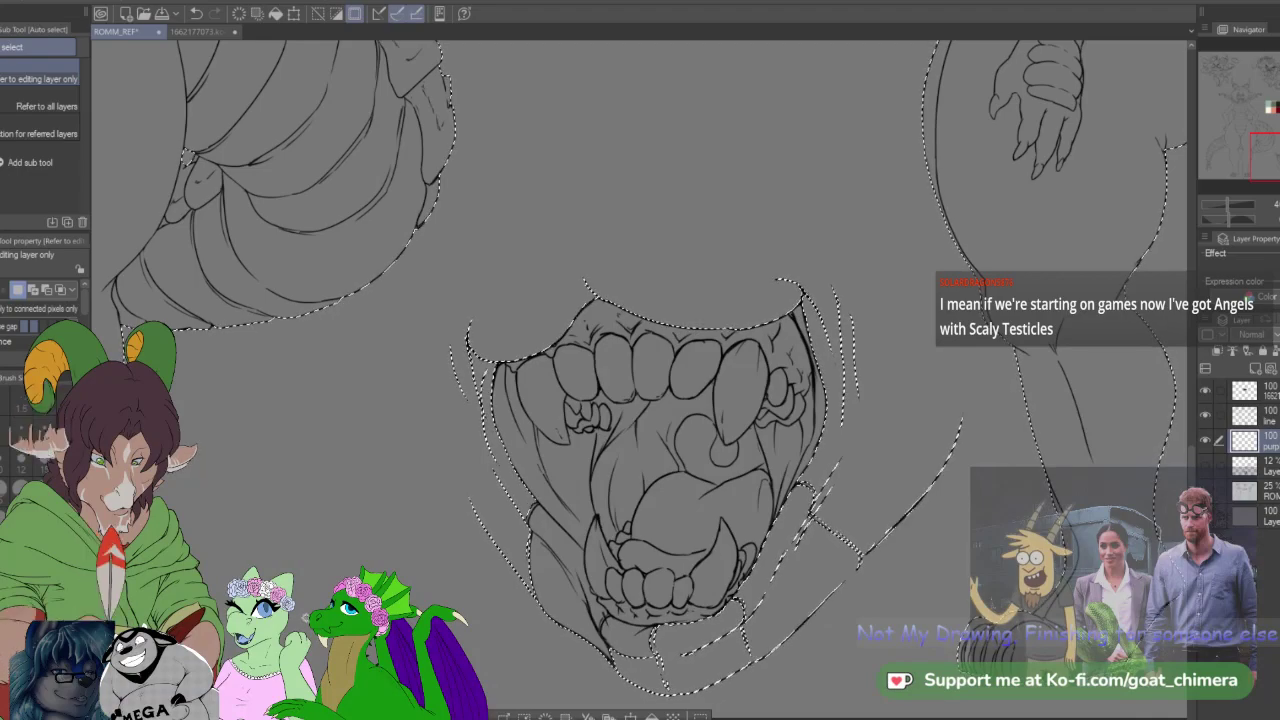
{"action": "key", "text": "alt+BackSpace"}
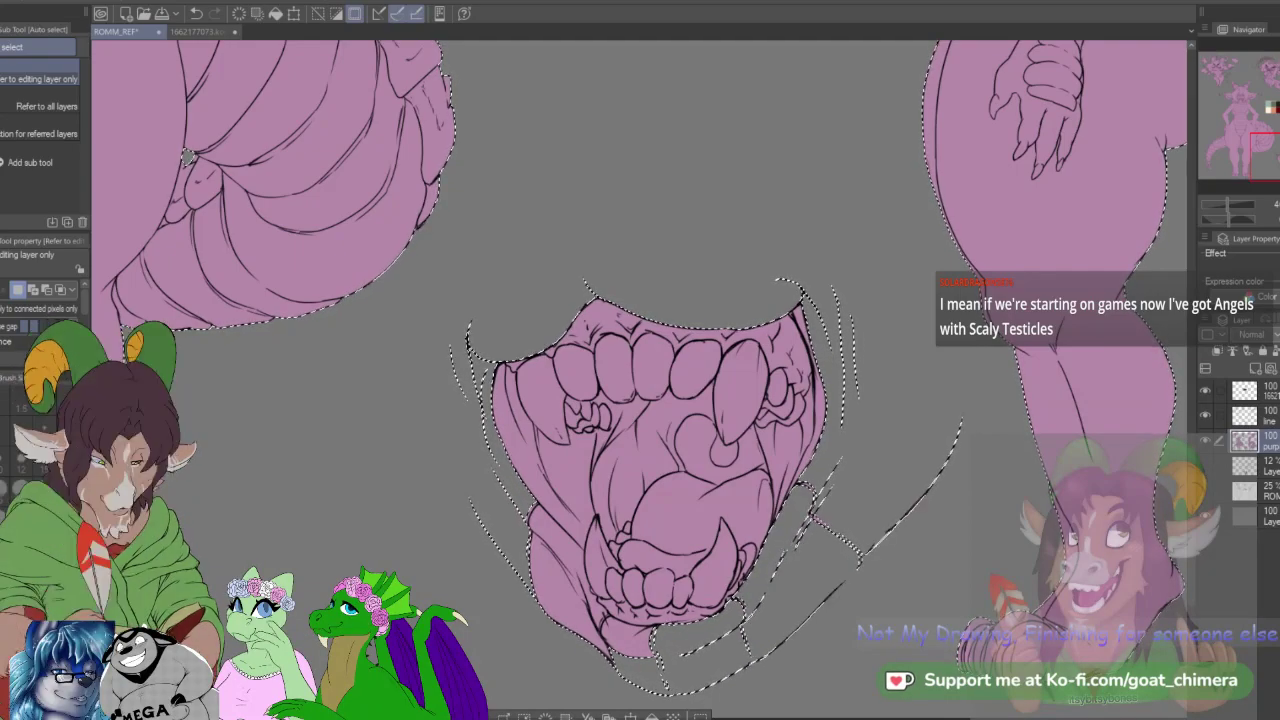
Step: Fill the figure silhouettes again with the flat pinkish purple on the base layer and deselect
{"action": "key", "text": "alt+BackSpace"}
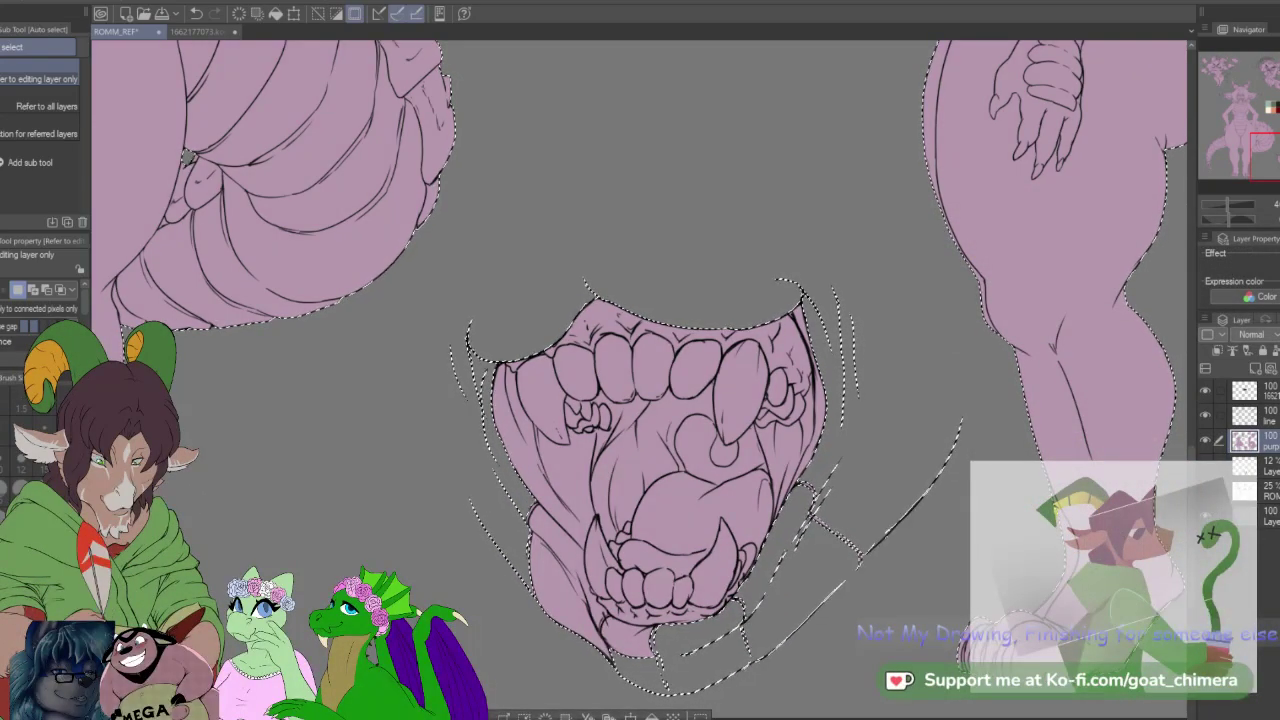
{"action": "scroll", "coordinate": [695, 481], "scroll_direction": "down", "scroll_amount": 4}
{"action": "scroll", "coordinate": [693, 470], "scroll_direction": "up", "scroll_amount": 3}
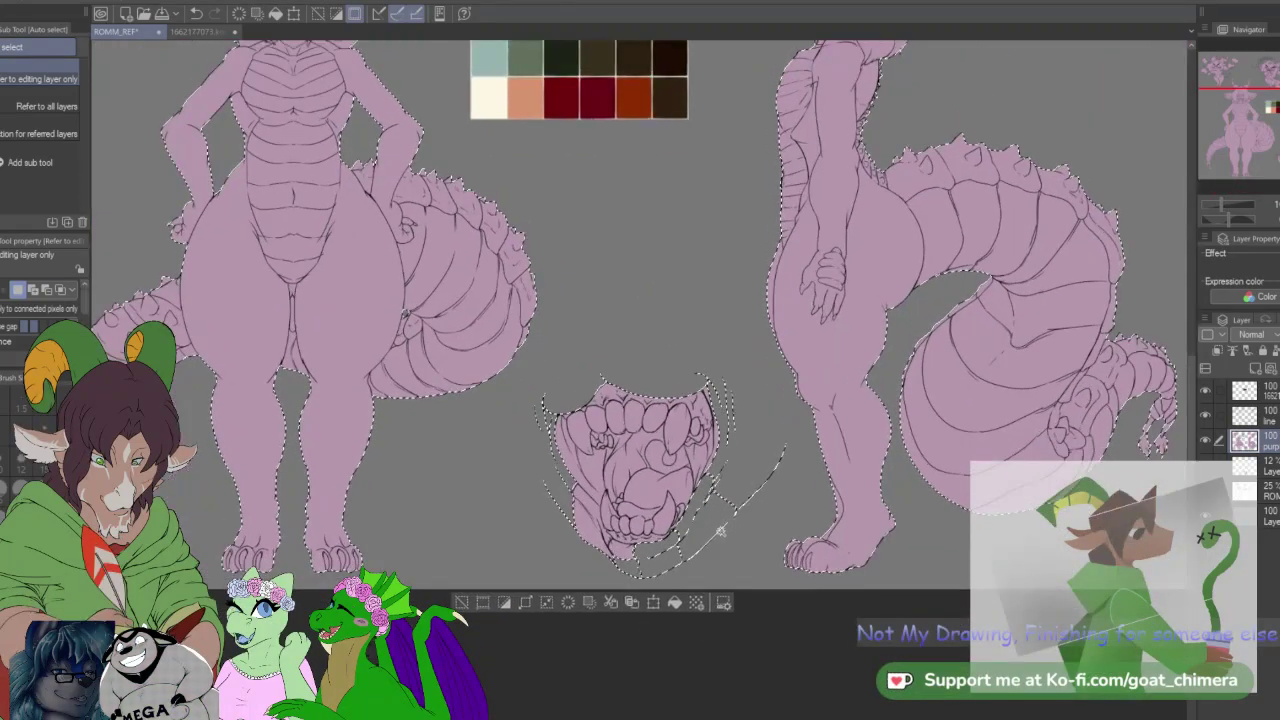
{"action": "scroll", "coordinate": [697, 531], "scroll_direction": "up", "scroll_amount": 1}
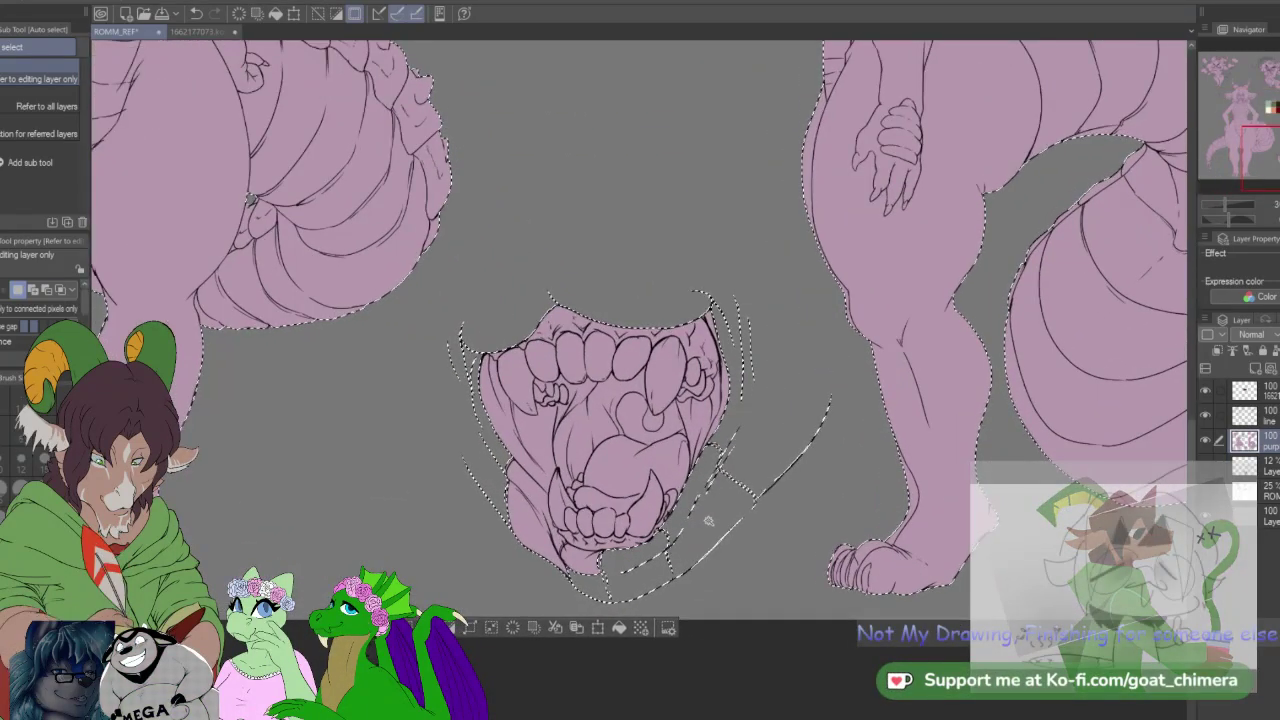
{"action": "key", "text": "ctrl+d"}
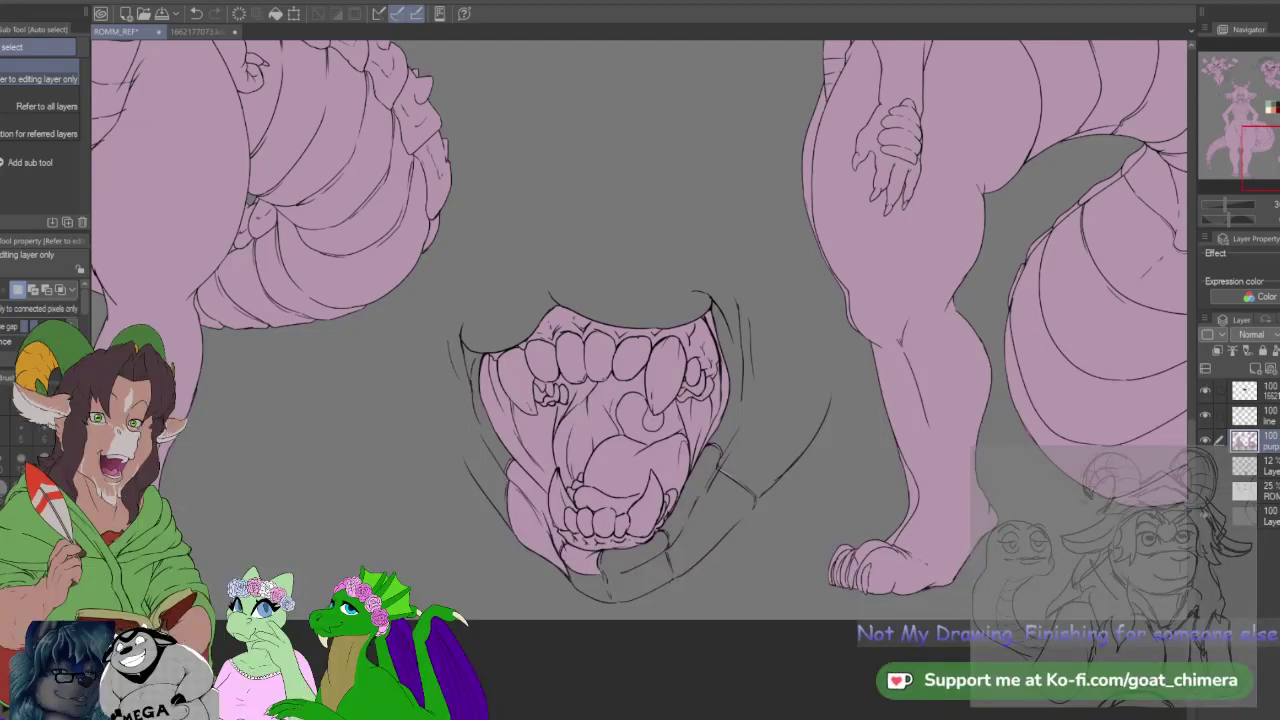
Step: Paint the flat purple base over the open-mouth close-up's lower jaw, larger cheek and upper lip with the K Hard 2 brush at size 250
{"action": "scroll", "coordinate": [731, 477], "scroll_direction": "down", "scroll_amount": 2}
{"action": "scroll", "coordinate": [720, 503], "scroll_direction": "up", "scroll_amount": 2}
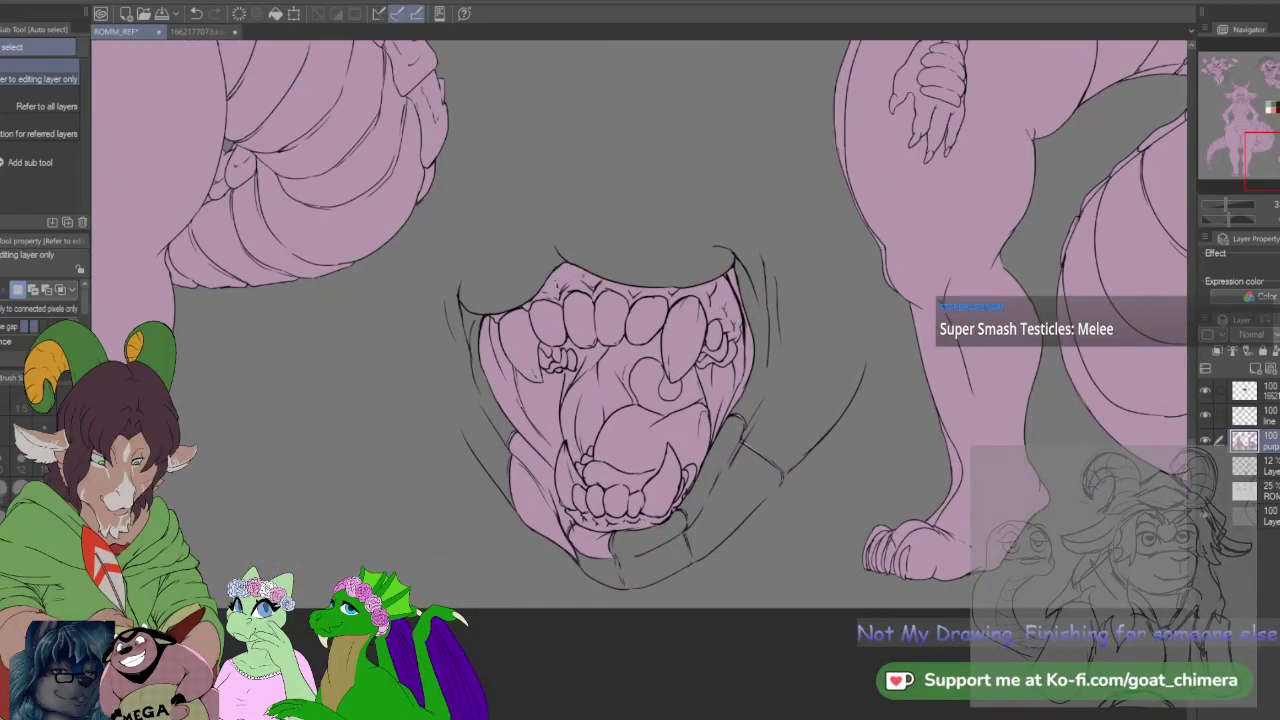
{"action": "key", "text": "b"}
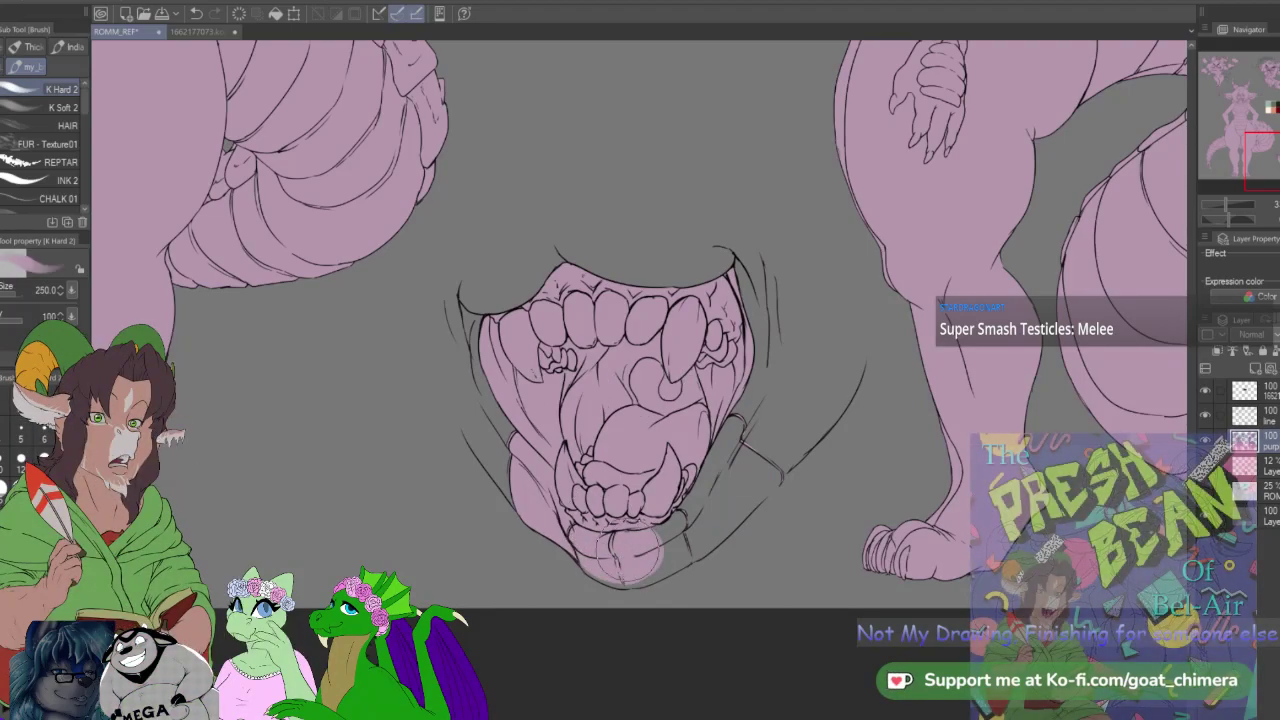
{"action": "left_click_drag", "start_coordinate": [636, 553], "coordinate": [756, 463]}
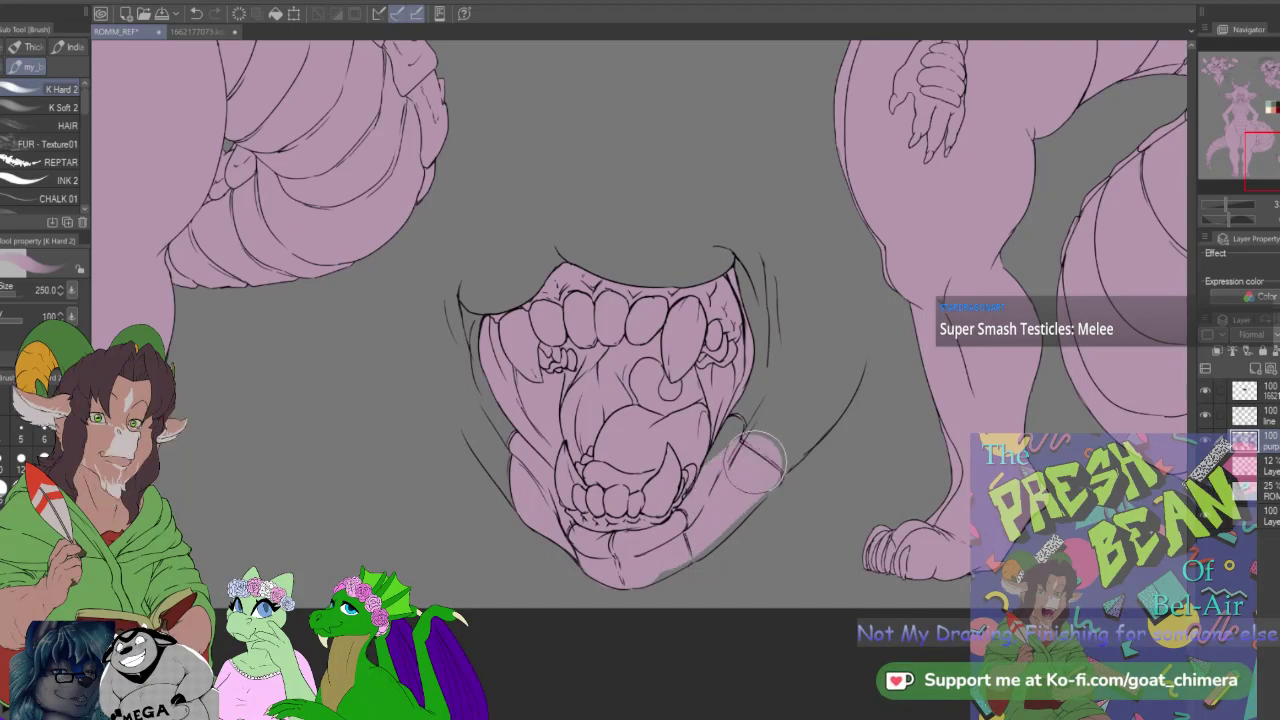
{"action": "mouse_move", "coordinate": [655, 550]}
{"action": "left_mouse_down"}
{"action": "mouse_move", "coordinate": [719, 501]}
{"action": "mouse_move", "coordinate": [774, 411]}
{"action": "mouse_move", "coordinate": [706, 493]}
{"action": "mouse_move", "coordinate": [764, 386]}
{"action": "mouse_move", "coordinate": [759, 421]}
{"action": "mouse_move", "coordinate": [762, 361]}
{"action": "left_mouse_up"}
{"action": "left_click_drag", "start_coordinate": [745, 464], "coordinate": [826, 373]}
{"action": "mouse_move", "coordinate": [749, 465]}
{"action": "left_mouse_down"}
{"action": "mouse_move", "coordinate": [822, 381]}
{"action": "mouse_move", "coordinate": [755, 453]}
{"action": "mouse_move", "coordinate": [816, 379]}
{"action": "mouse_move", "coordinate": [815, 345]}
{"action": "left_mouse_up"}
{"action": "mouse_move", "coordinate": [765, 295]}
{"action": "left_mouse_down"}
{"action": "mouse_move", "coordinate": [805, 376]}
{"action": "mouse_move", "coordinate": [797, 280]}
{"action": "mouse_move", "coordinate": [822, 374]}
{"action": "mouse_move", "coordinate": [837, 330]}
{"action": "mouse_move", "coordinate": [810, 402]}
{"action": "mouse_move", "coordinate": [835, 320]}
{"action": "mouse_move", "coordinate": [826, 382]}
{"action": "mouse_move", "coordinate": [793, 283]}
{"action": "mouse_move", "coordinate": [646, 282]}
{"action": "mouse_move", "coordinate": [580, 256]}
{"action": "mouse_move", "coordinate": [736, 285]}
{"action": "mouse_move", "coordinate": [654, 280]}
{"action": "mouse_move", "coordinate": [725, 268]}
{"action": "mouse_move", "coordinate": [583, 258]}
{"action": "mouse_move", "coordinate": [715, 268]}
{"action": "mouse_move", "coordinate": [771, 254]}
{"action": "mouse_move", "coordinate": [583, 258]}
{"action": "left_mouse_up"}
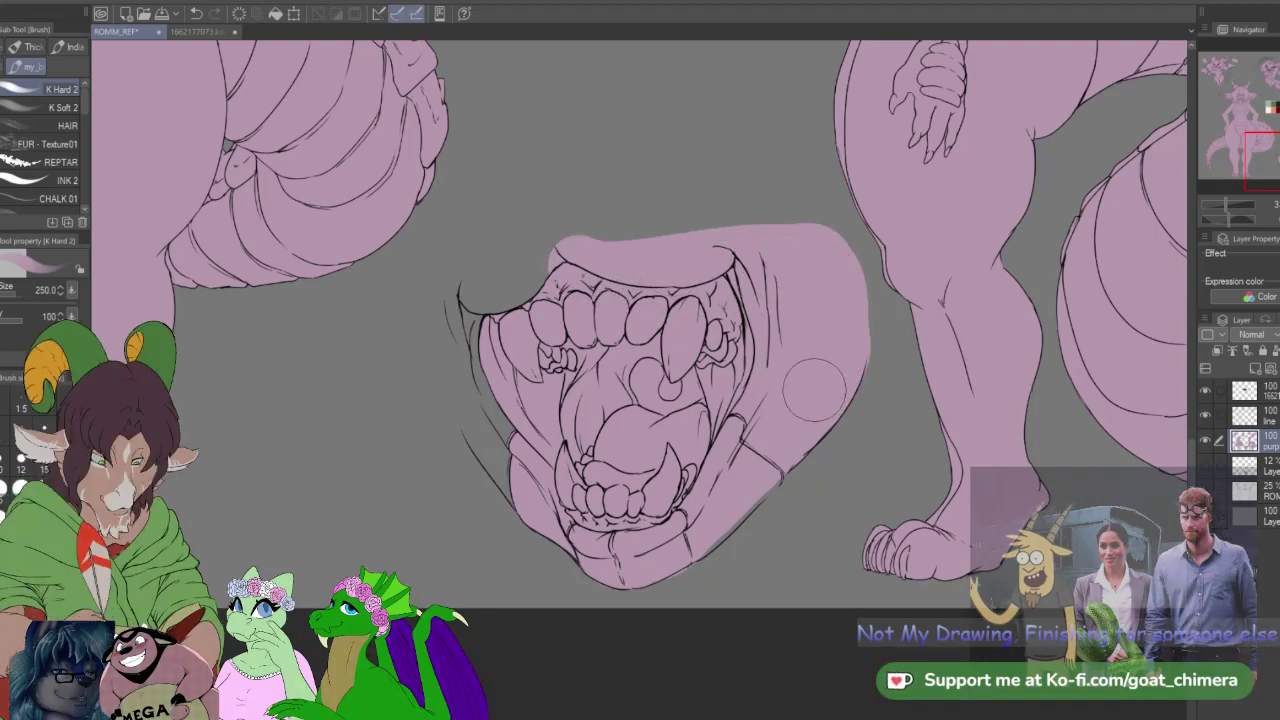
Step: Extend the mouth close-up's purple base over the narrower cheek and smooth its upper edge into one continuous curve
{"action": "mouse_move", "coordinate": [470, 285]}
{"action": "left_mouse_down"}
{"action": "mouse_move", "coordinate": [470, 350]}
{"action": "mouse_move", "coordinate": [516, 420]}
{"action": "mouse_move", "coordinate": [467, 320]}
{"action": "mouse_move", "coordinate": [530, 490]}
{"action": "left_mouse_up"}
{"action": "mouse_move", "coordinate": [464, 332]}
{"action": "left_mouse_down"}
{"action": "mouse_move", "coordinate": [462, 306]}
{"action": "mouse_move", "coordinate": [546, 467]}
{"action": "left_mouse_up"}
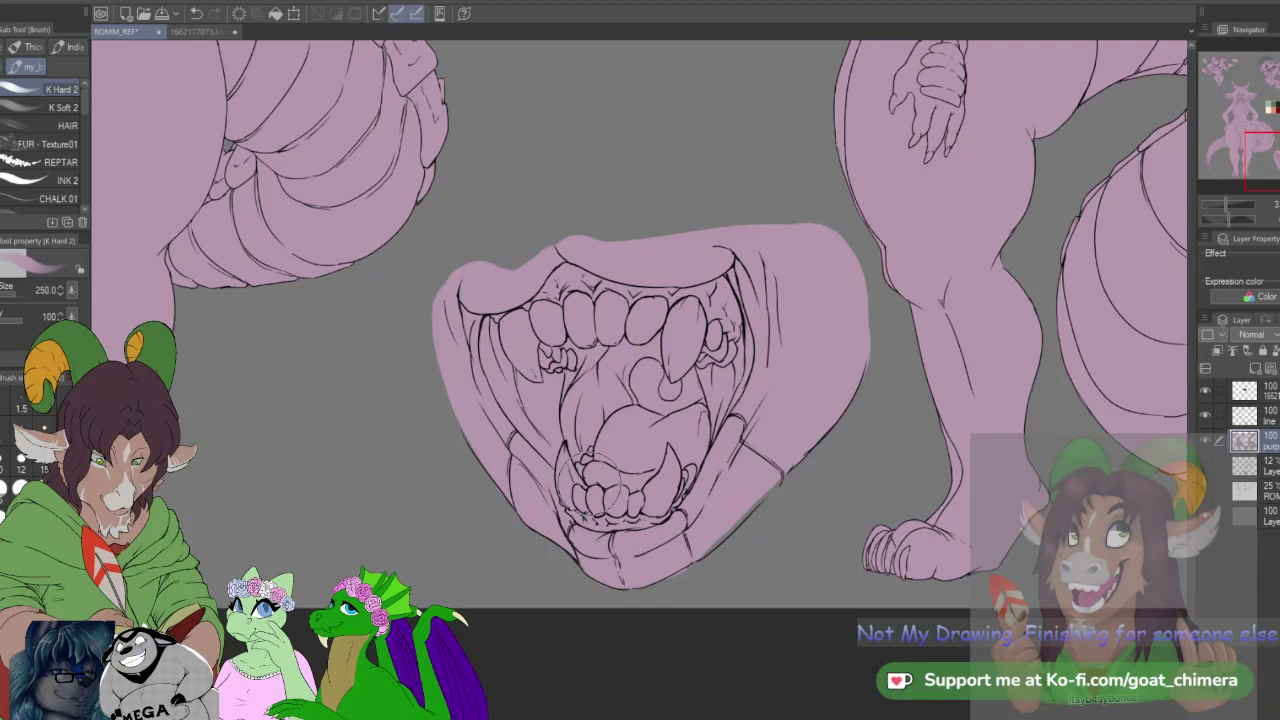
{"action": "left_click_drag", "start_coordinate": [458, 298], "coordinate": [810, 242]}
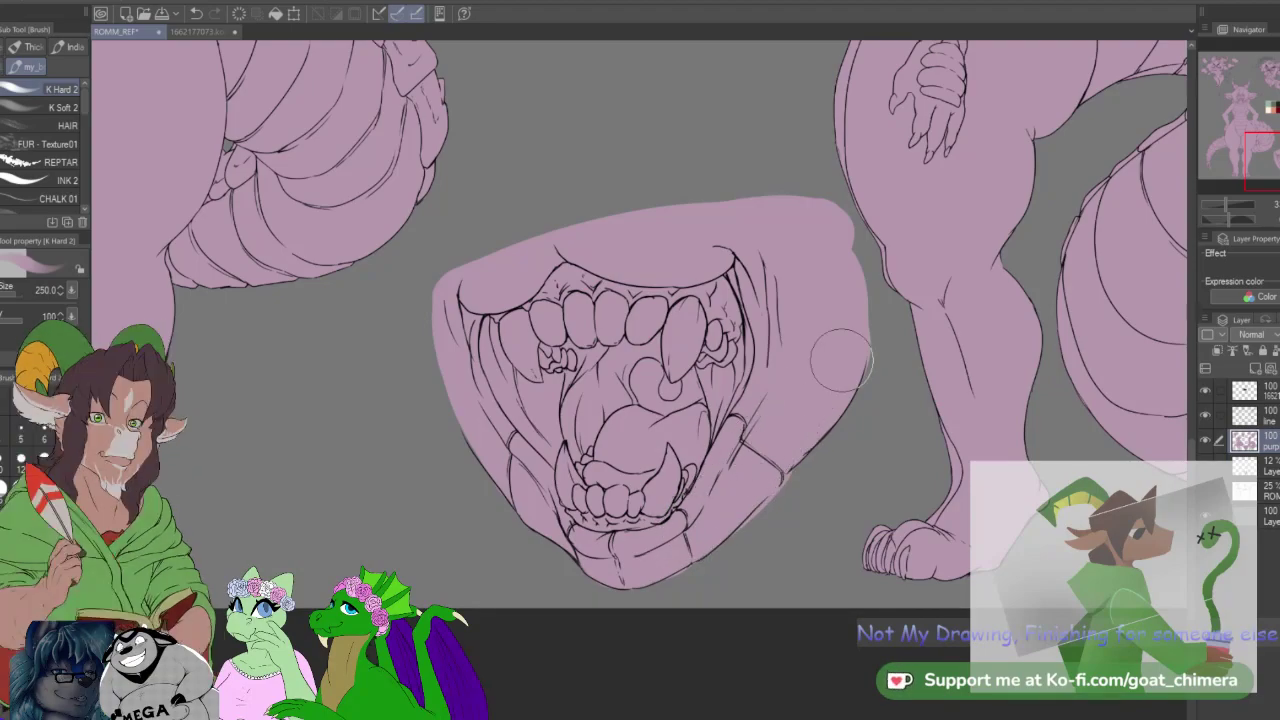
Step: Add a new layer named flat between the line layer and the purple base layer
{"action": "scroll", "coordinate": [800, 408], "scroll_direction": "down", "scroll_amount": 1}
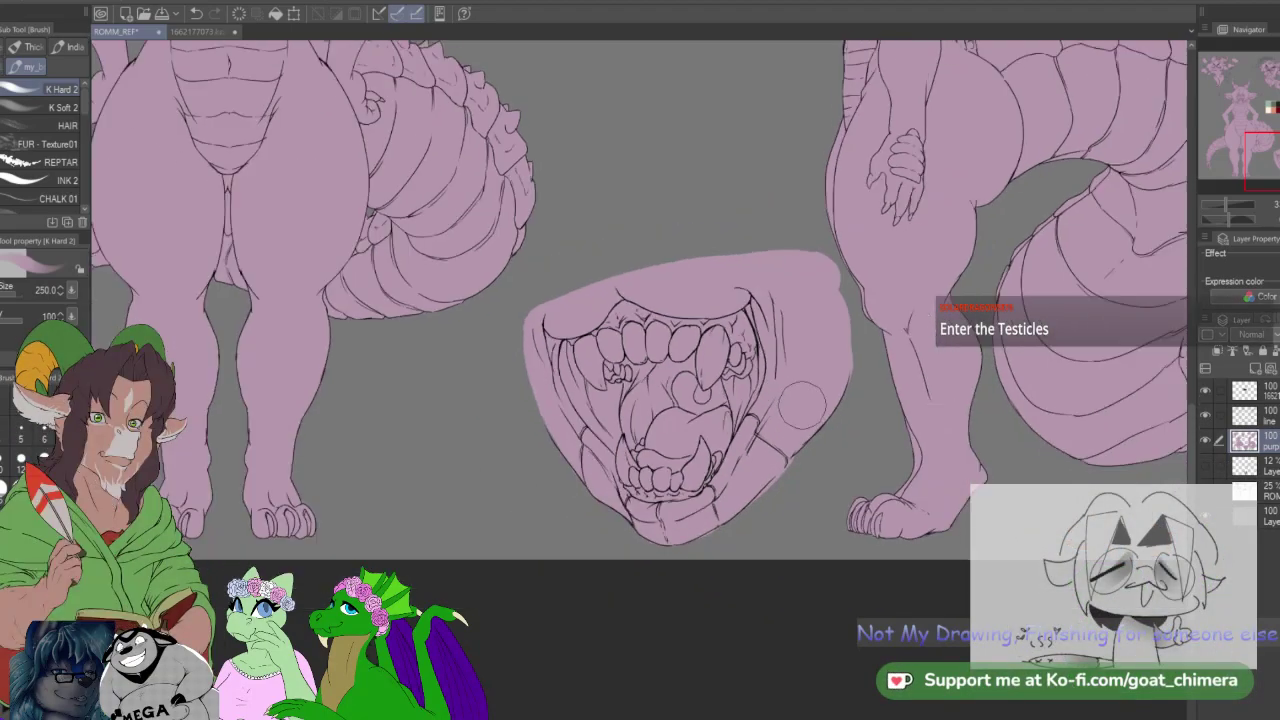
{"action": "scroll", "coordinate": [797, 405], "scroll_direction": "down", "scroll_amount": 1}
{"action": "scroll", "coordinate": [664, 309], "scroll_direction": "up", "scroll_amount": 1}
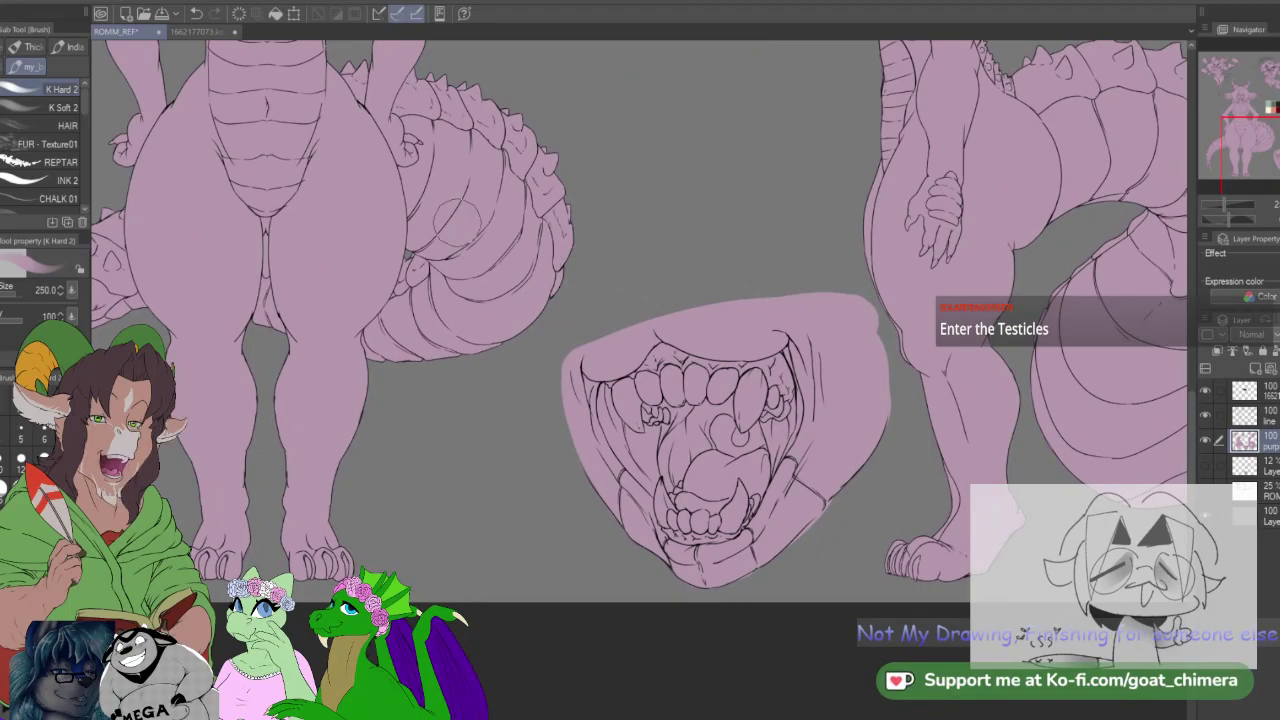
{"action": "scroll", "coordinate": [455, 220], "scroll_direction": "down", "scroll_amount": 1}
{"action": "scroll", "coordinate": [352, 97], "scroll_direction": "up", "scroll_amount": 3}
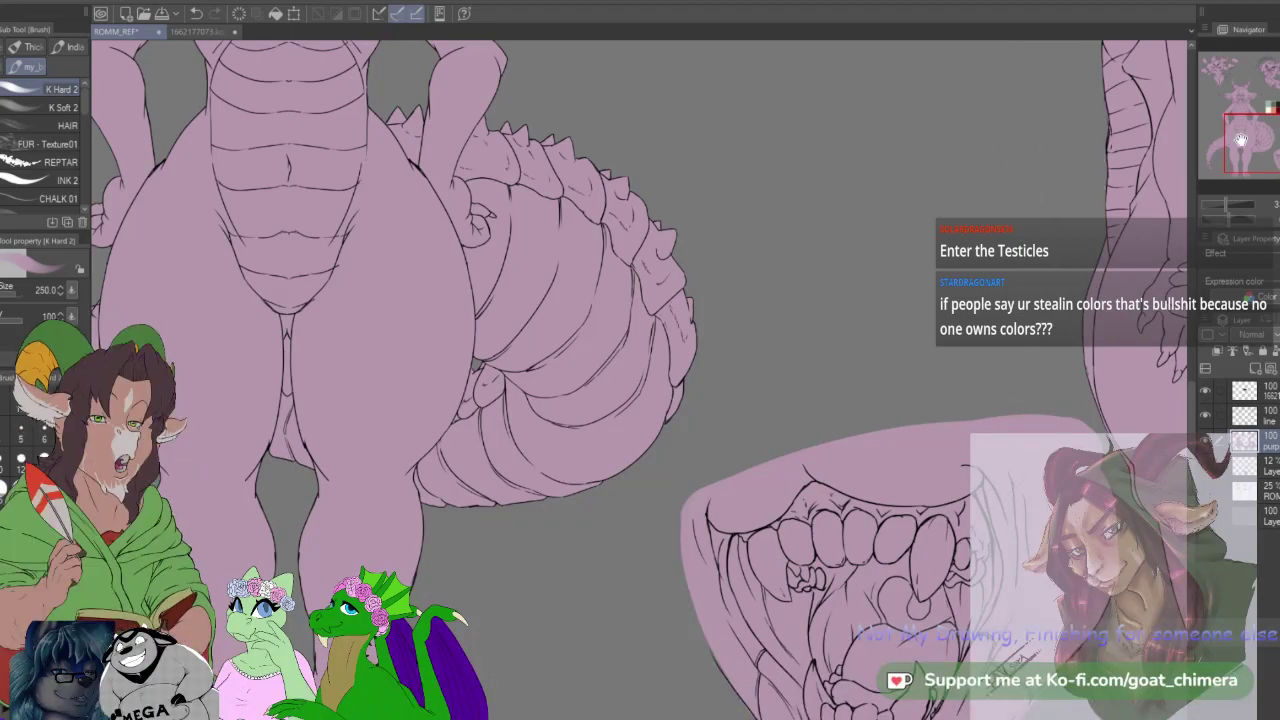
{"action": "left_click_drag", "start_coordinate": [1241, 139], "coordinate": [1239, 104]}
{"action": "scroll", "coordinate": [725, 527], "scroll_direction": "down", "scroll_amount": 2}
{"action": "scroll", "coordinate": [640, 480], "scroll_direction": "up", "scroll_amount": 1}
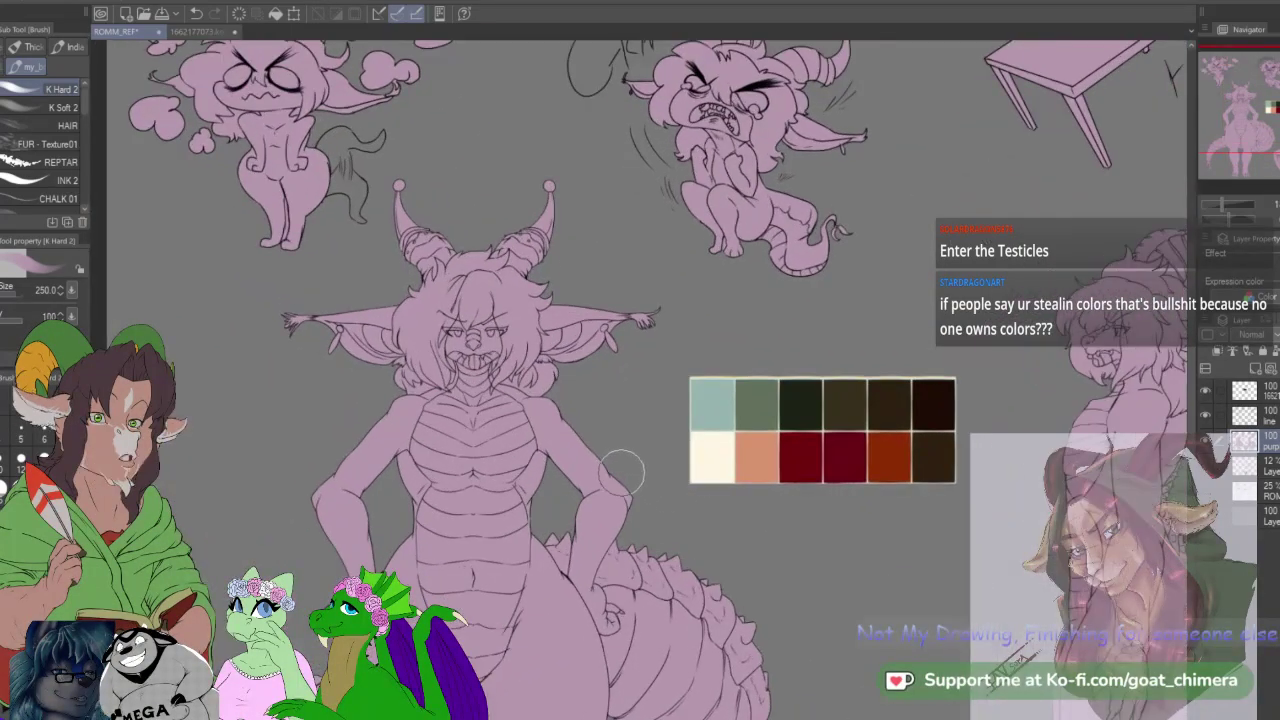
{"action": "left_click_drag", "start_coordinate": [1237, 120], "coordinate": [1227, 122]}
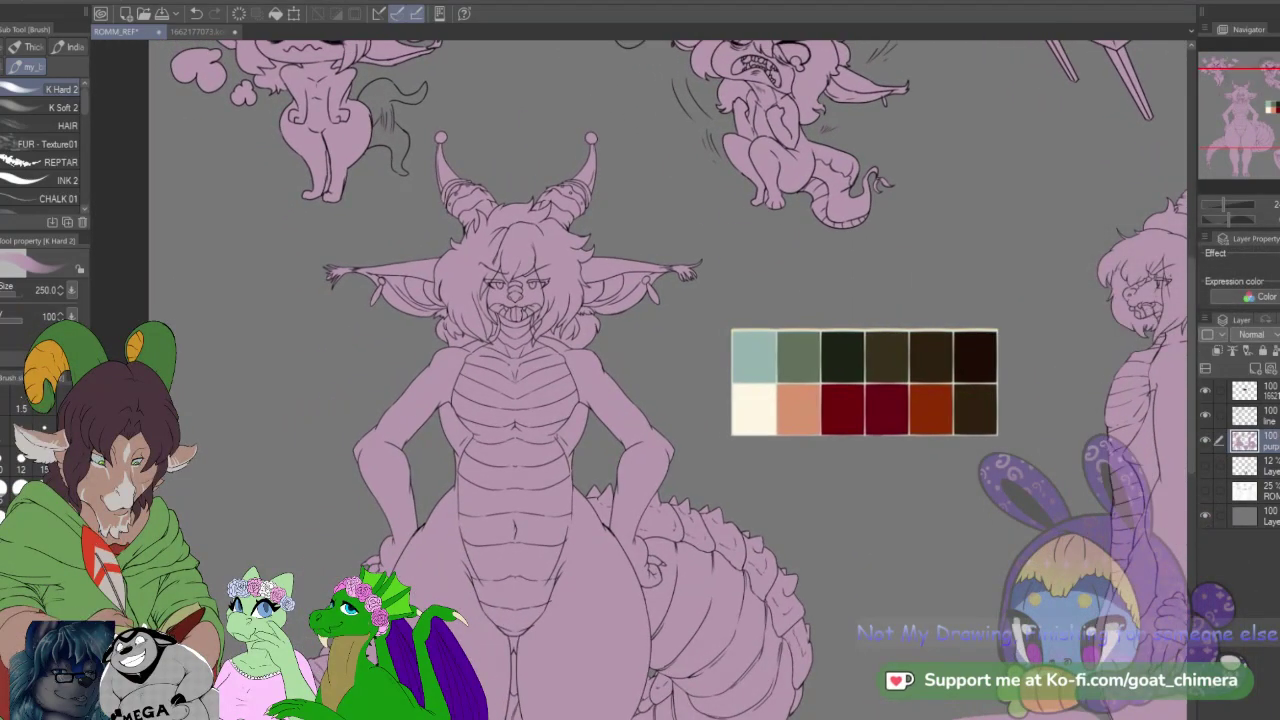
{"action": "left_click", "coordinate": [1250, 415]}
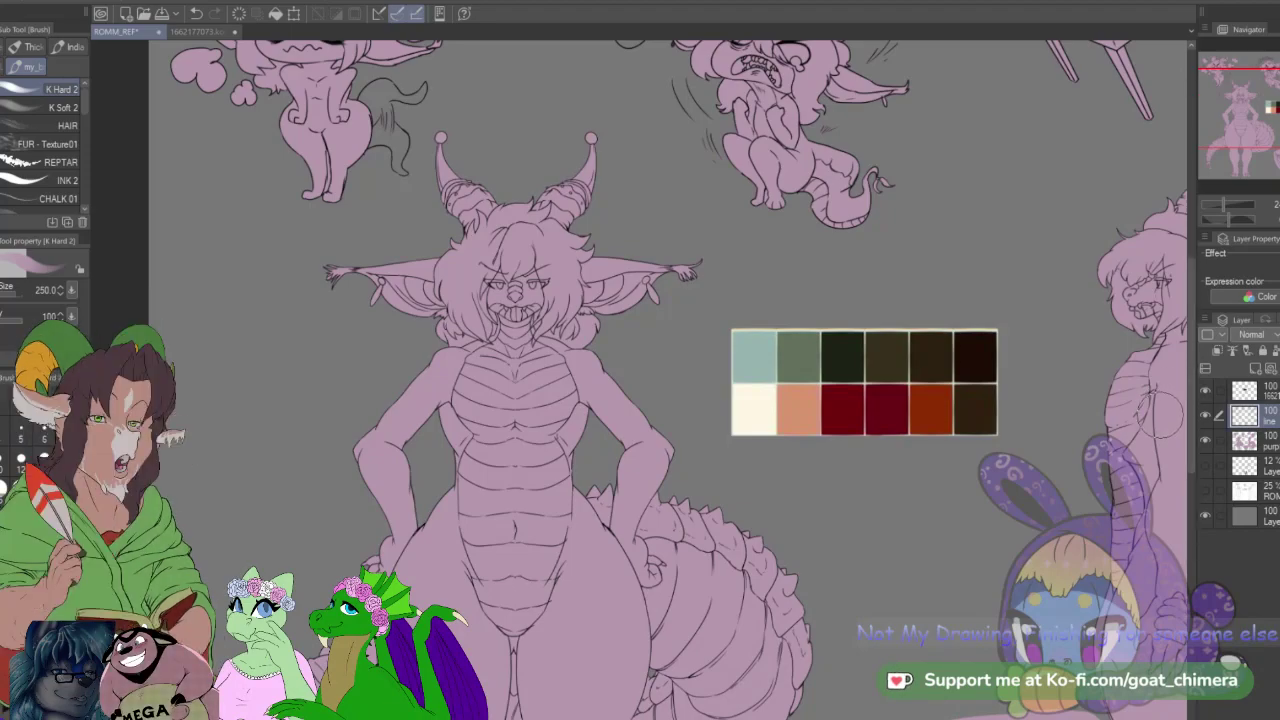
{"action": "left_click", "coordinate": [1255, 369]}
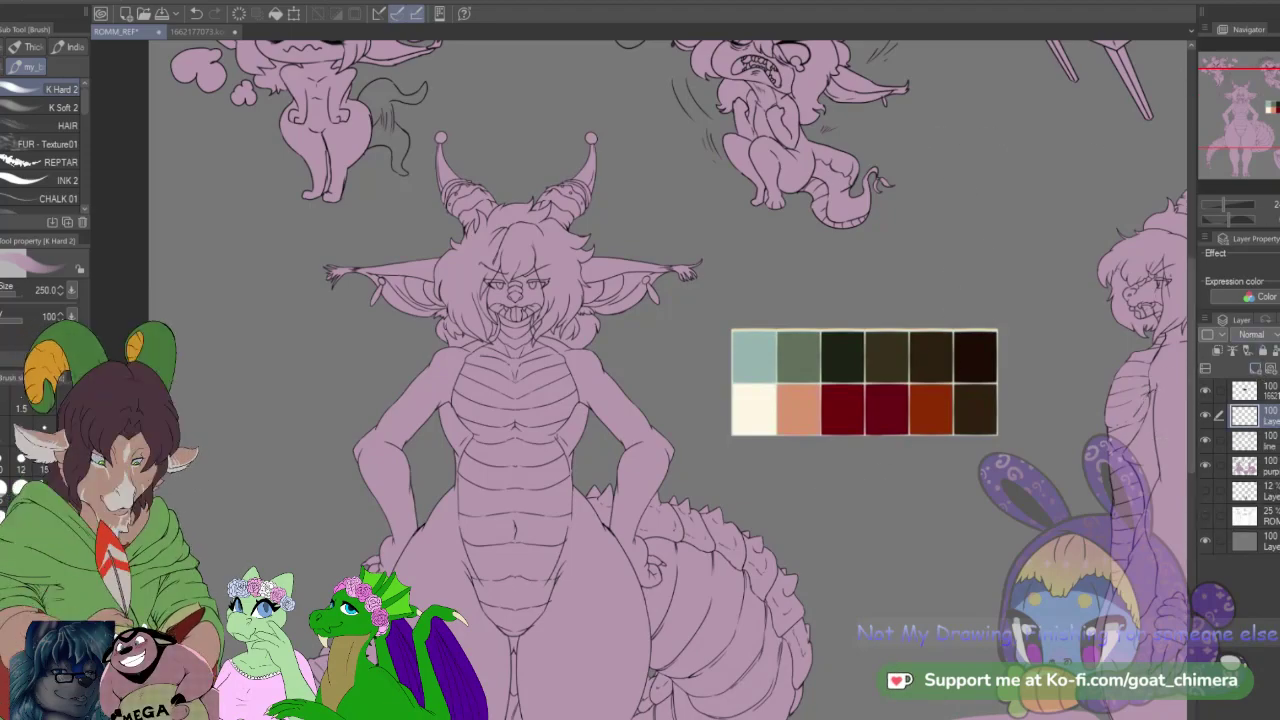
{"action": "left_click_drag", "start_coordinate": [1258, 415], "coordinate": [1258, 450]}
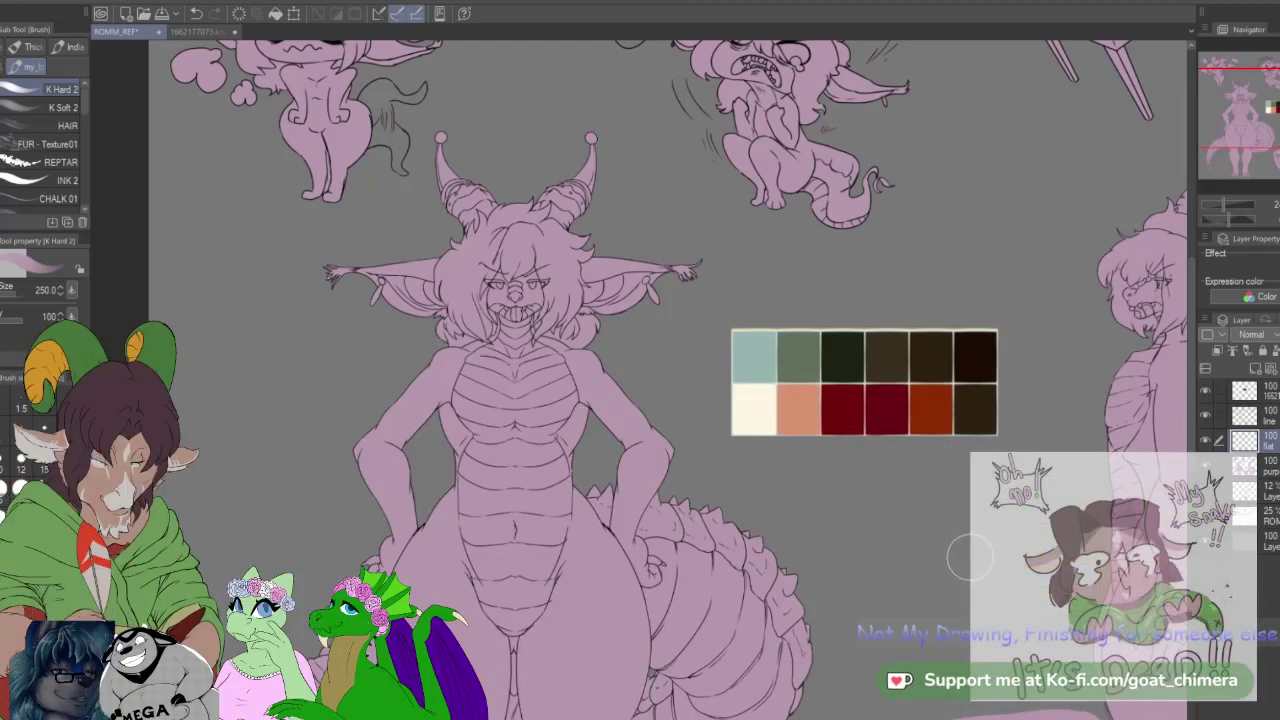
{"action": "key", "text": "w"}
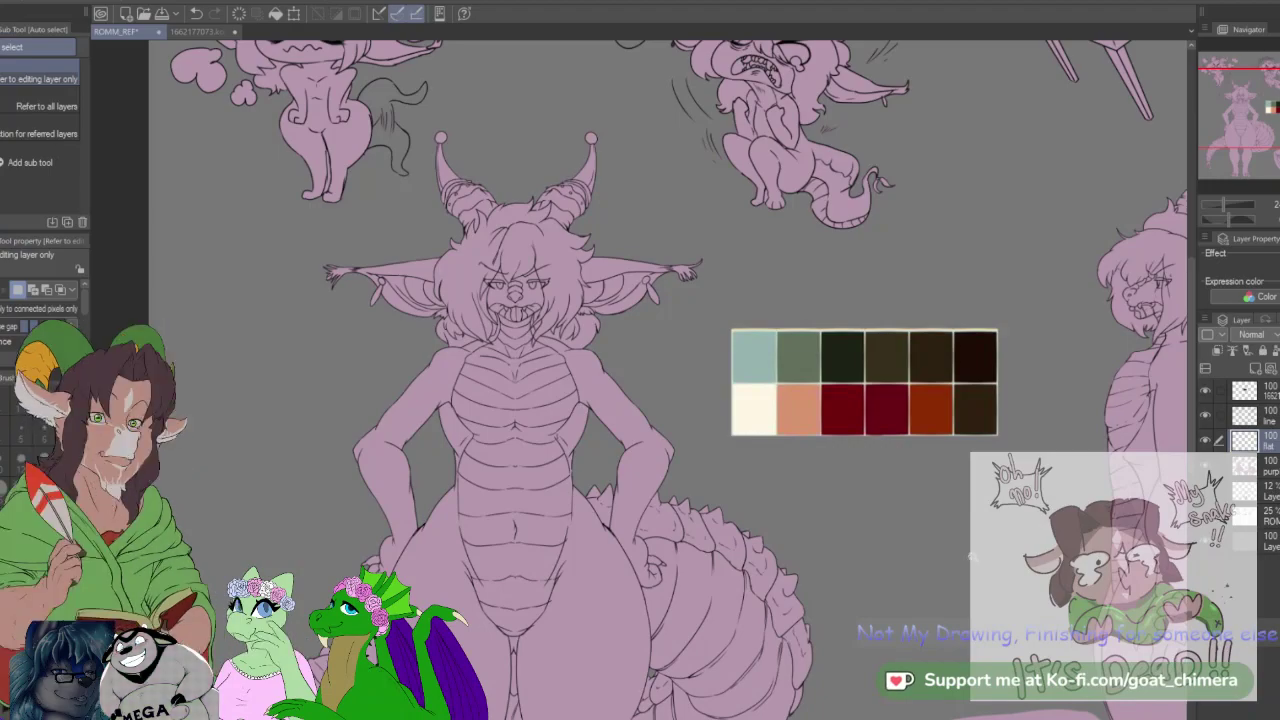
{"action": "left_click", "coordinate": [651, 487]}
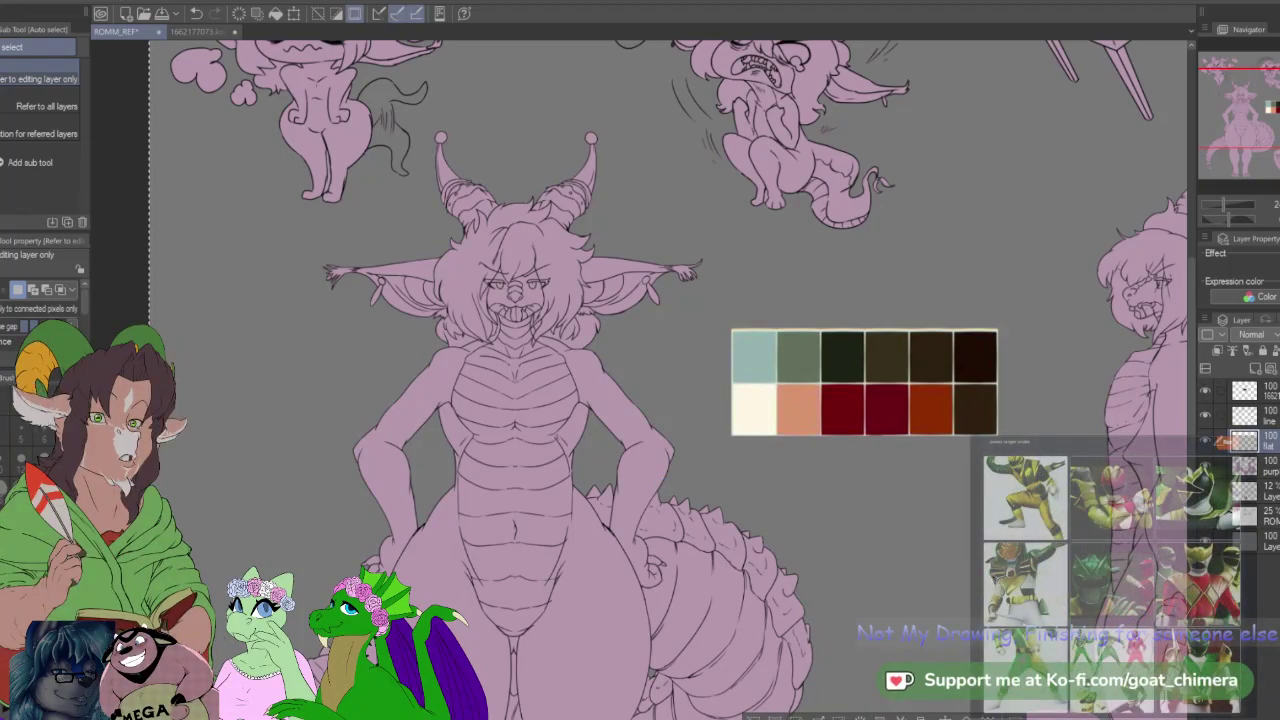
{"action": "key", "text": "ctrl+z"}
Step: Try to auto-select the front-view figure's arms and torso sides on the line layer, inspect the selection edges for leaks, and deselect
{"action": "left_click", "coordinate": [1262, 415]}
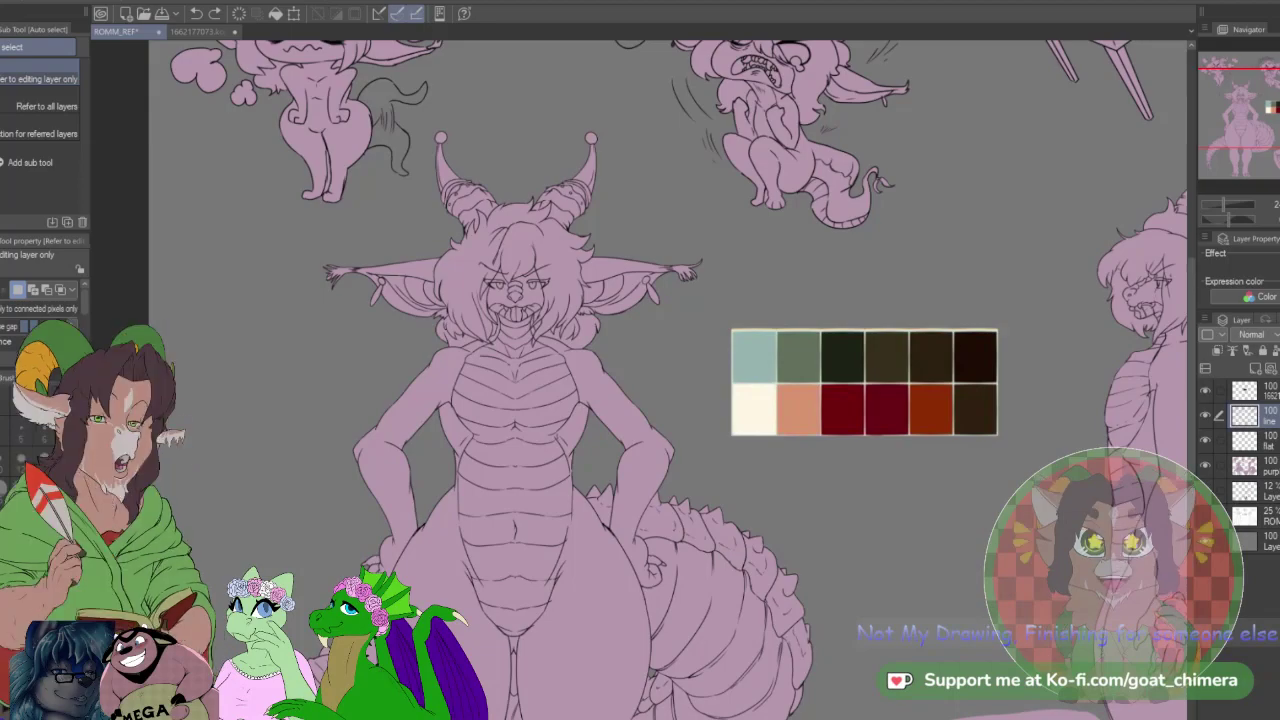
{"action": "left_click", "coordinate": [640, 452]}
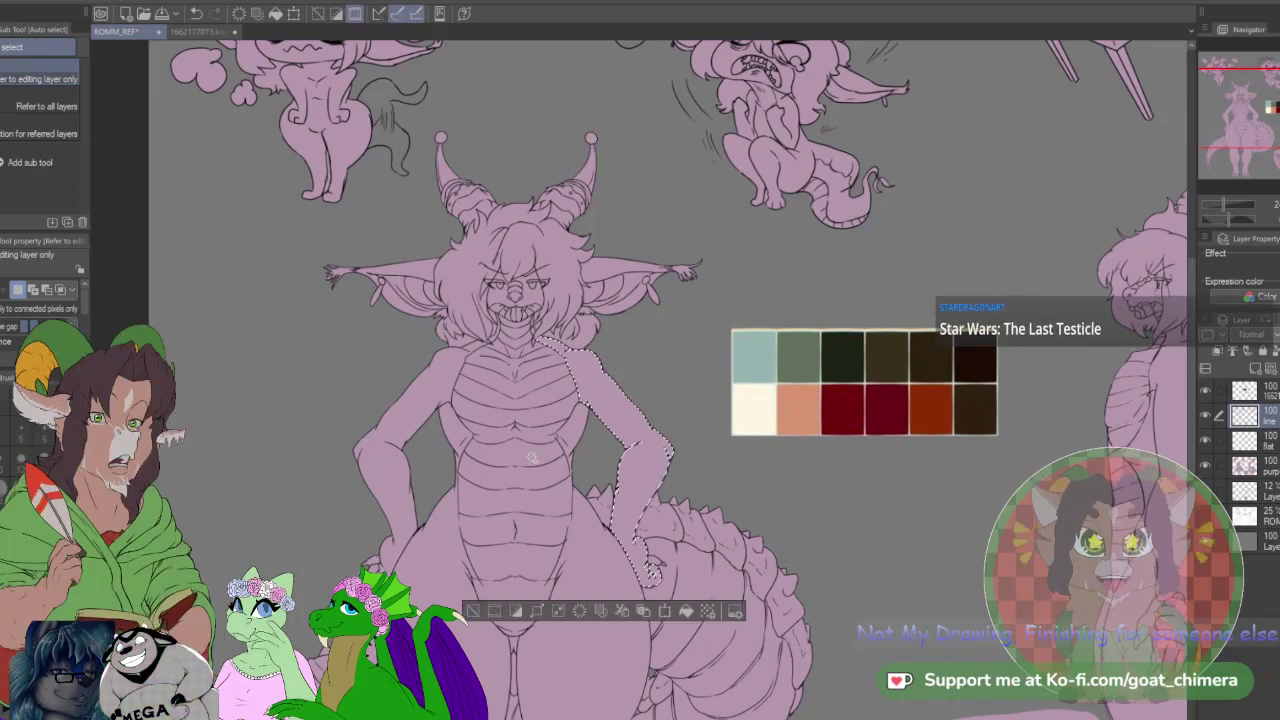
{"action": "left_click", "coordinate": [397, 466], "text": "shift"}
{"action": "left_click", "coordinate": [451, 429], "text": "shift"}
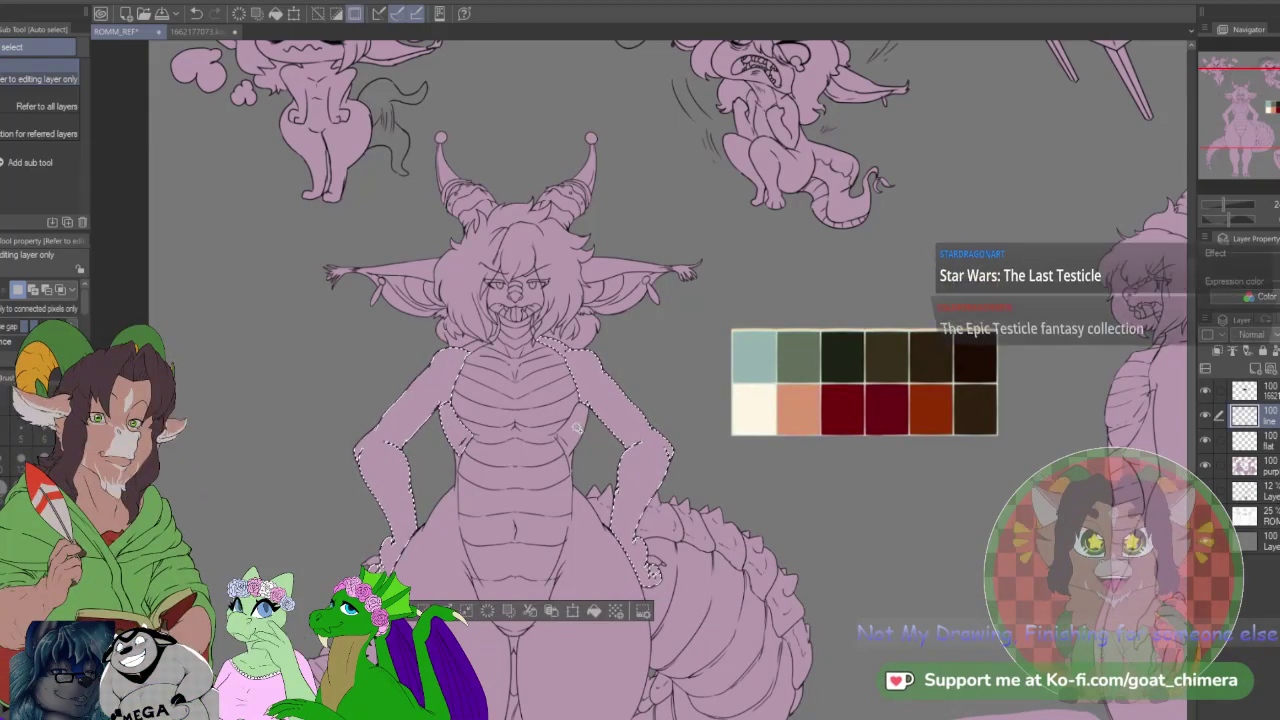
{"action": "left_click", "coordinate": [566, 432], "text": "shift"}
{"action": "left_click", "coordinate": [550, 450], "text": "shift"}
{"action": "left_click", "coordinate": [548, 432], "text": "shift"}
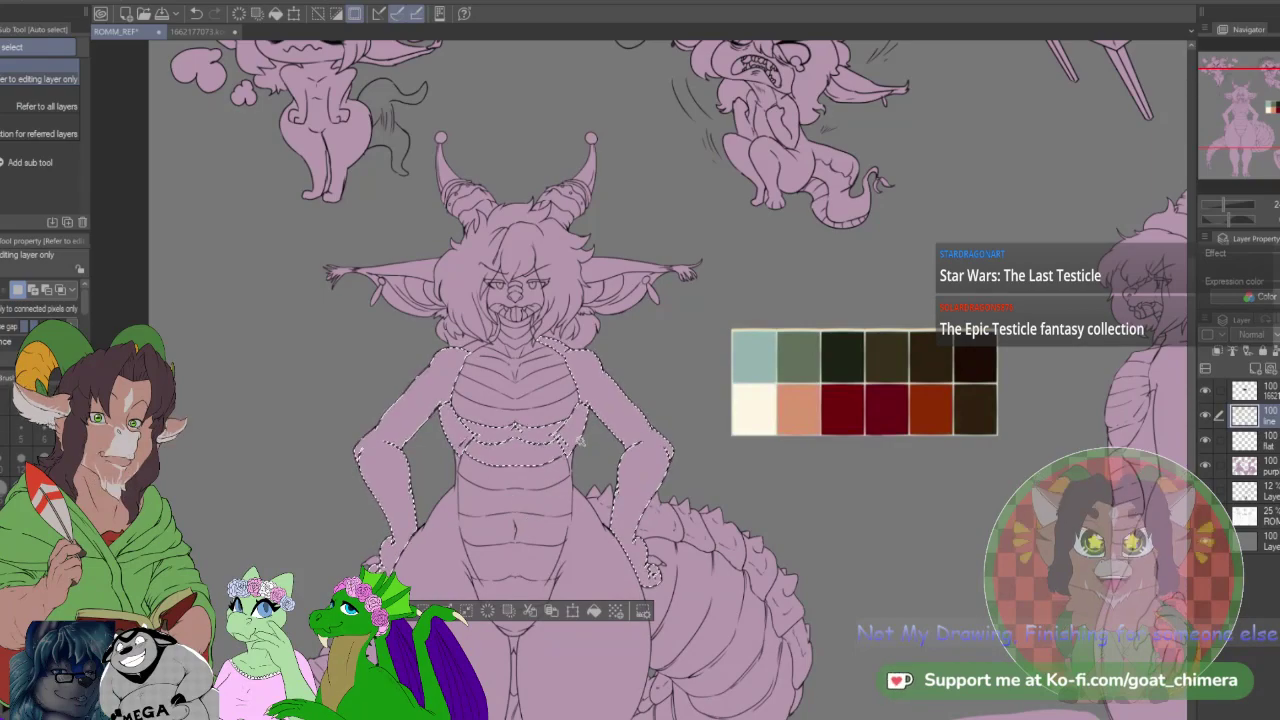
{"action": "scroll", "coordinate": [578, 440], "scroll_direction": "up", "scroll_amount": 4}
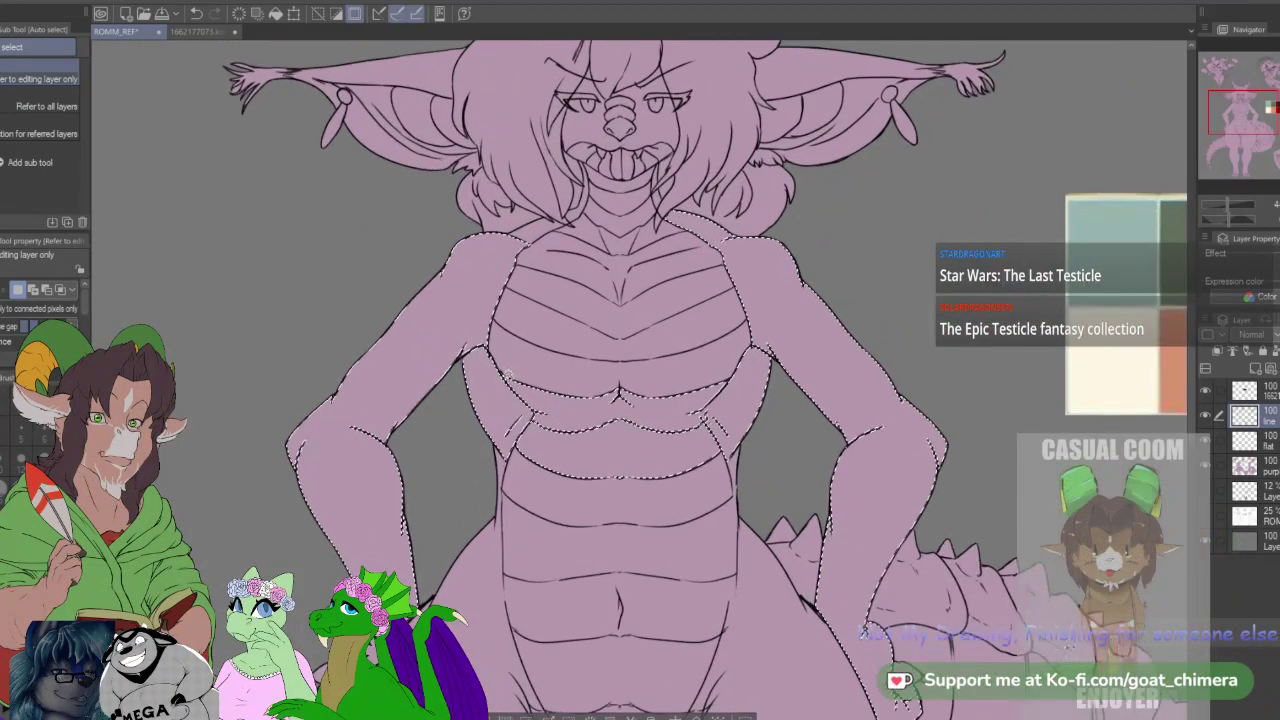
{"action": "scroll", "coordinate": [508, 370], "scroll_direction": "up", "scroll_amount": 3}
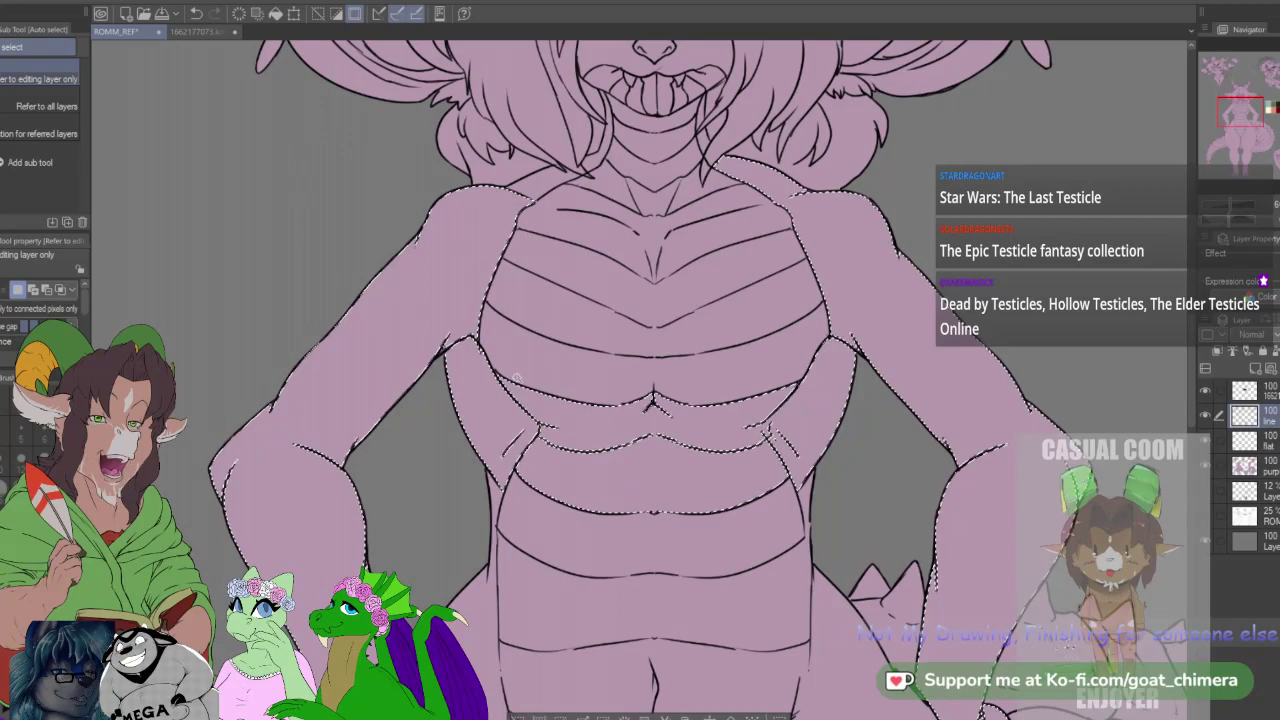
{"action": "key", "text": "ctrl+d"}
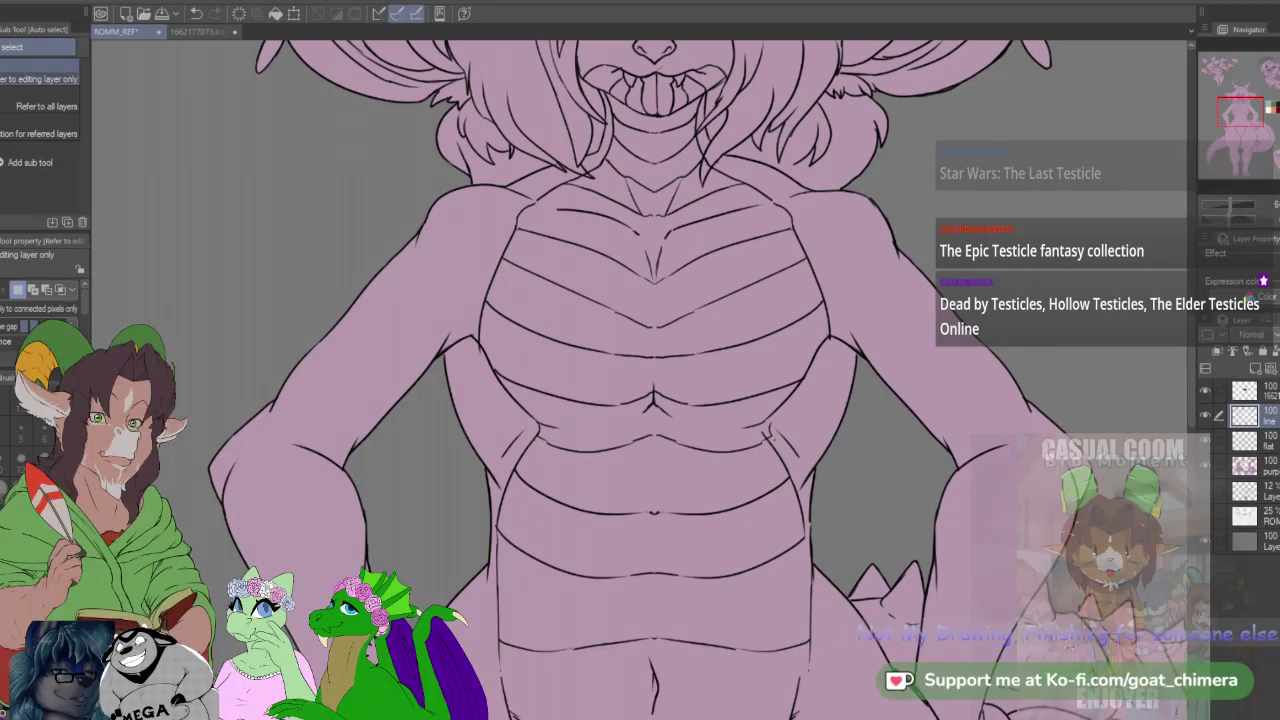
Step: Close the gaps in both side outlines of the front-view figure's belly plates with the K Hard 2 brush at size 8
{"action": "key", "text": "b"}
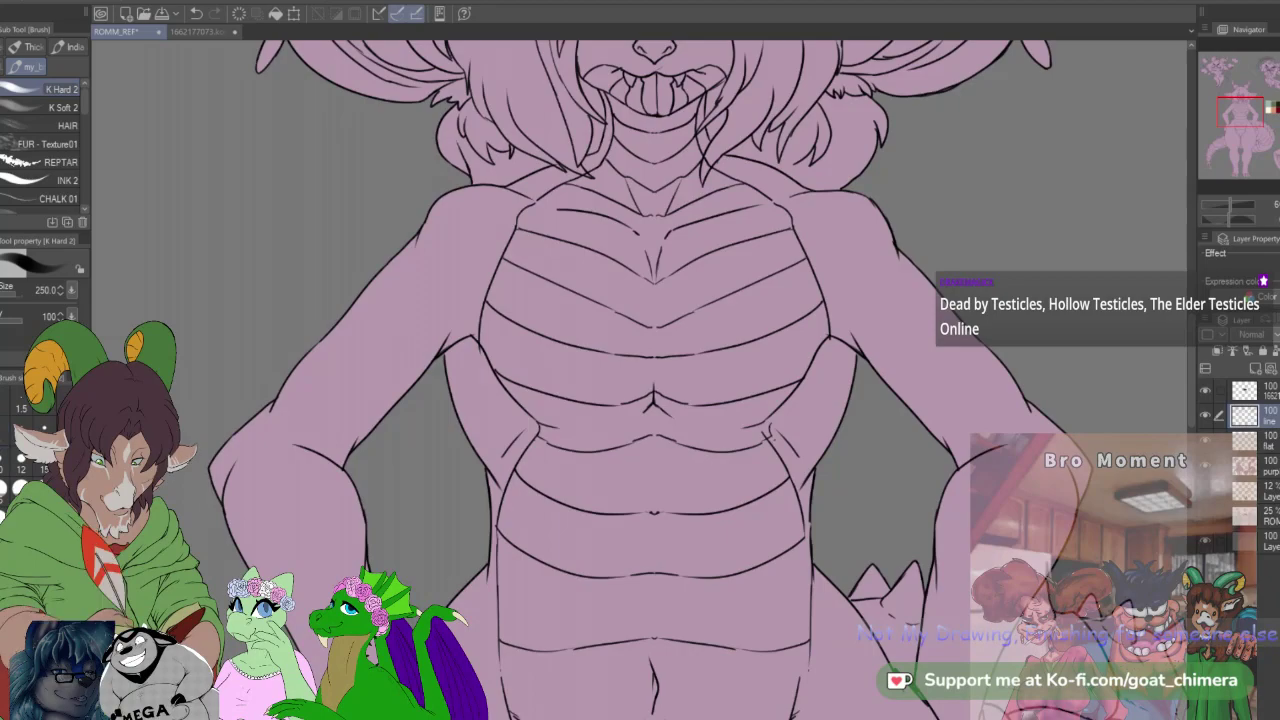
{"action": "left_click", "coordinate": [2, 459]}
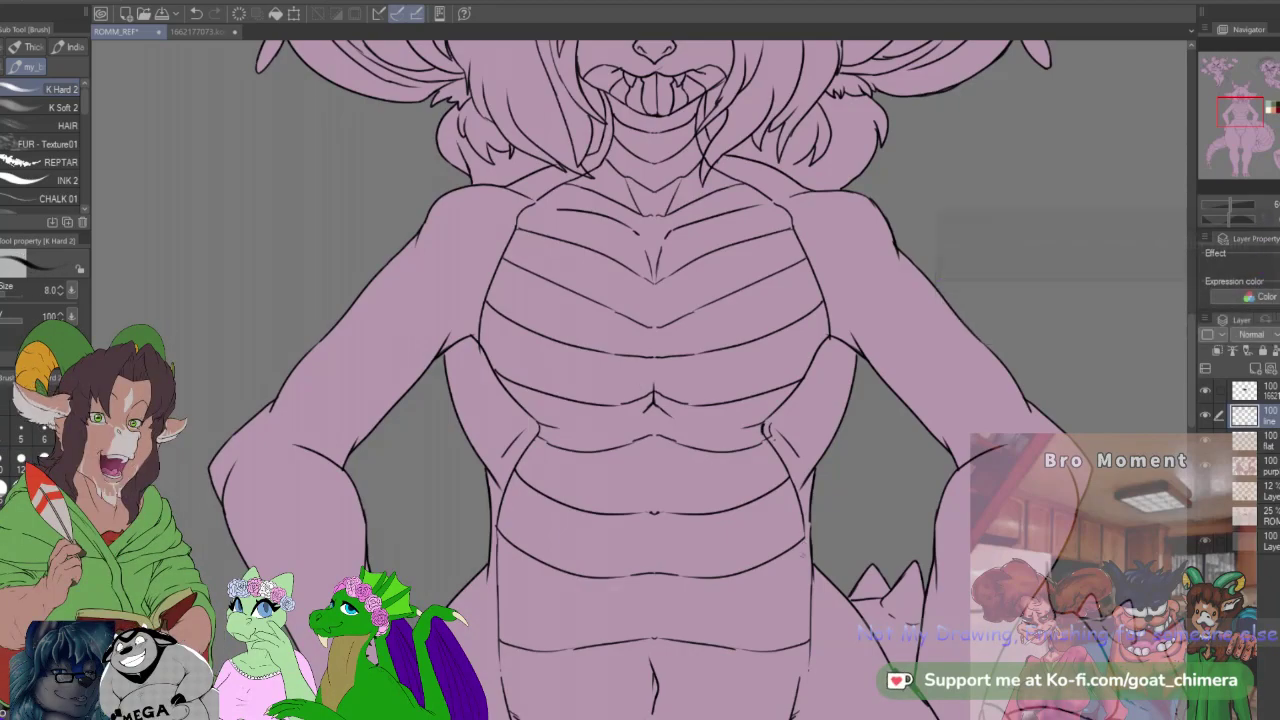
{"action": "left_click_drag", "start_coordinate": [806, 540], "coordinate": [801, 631]}
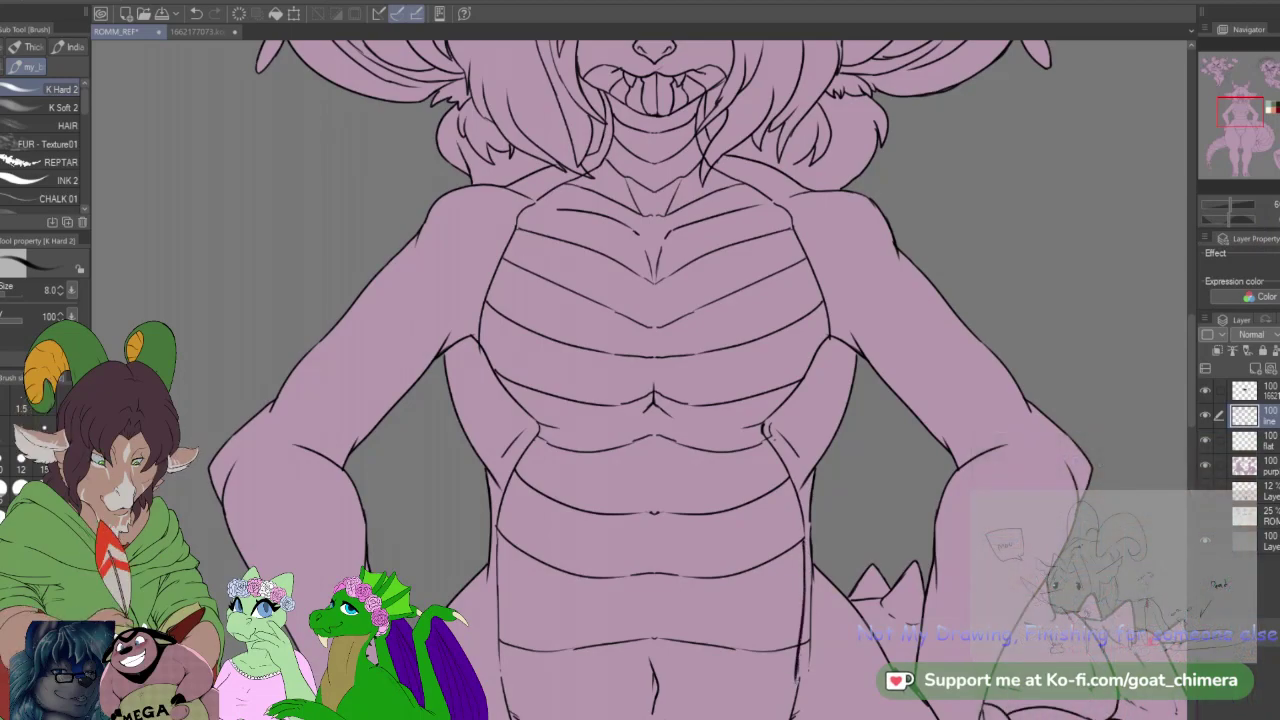
{"action": "left_click_drag", "start_coordinate": [500, 644], "coordinate": [502, 688]}
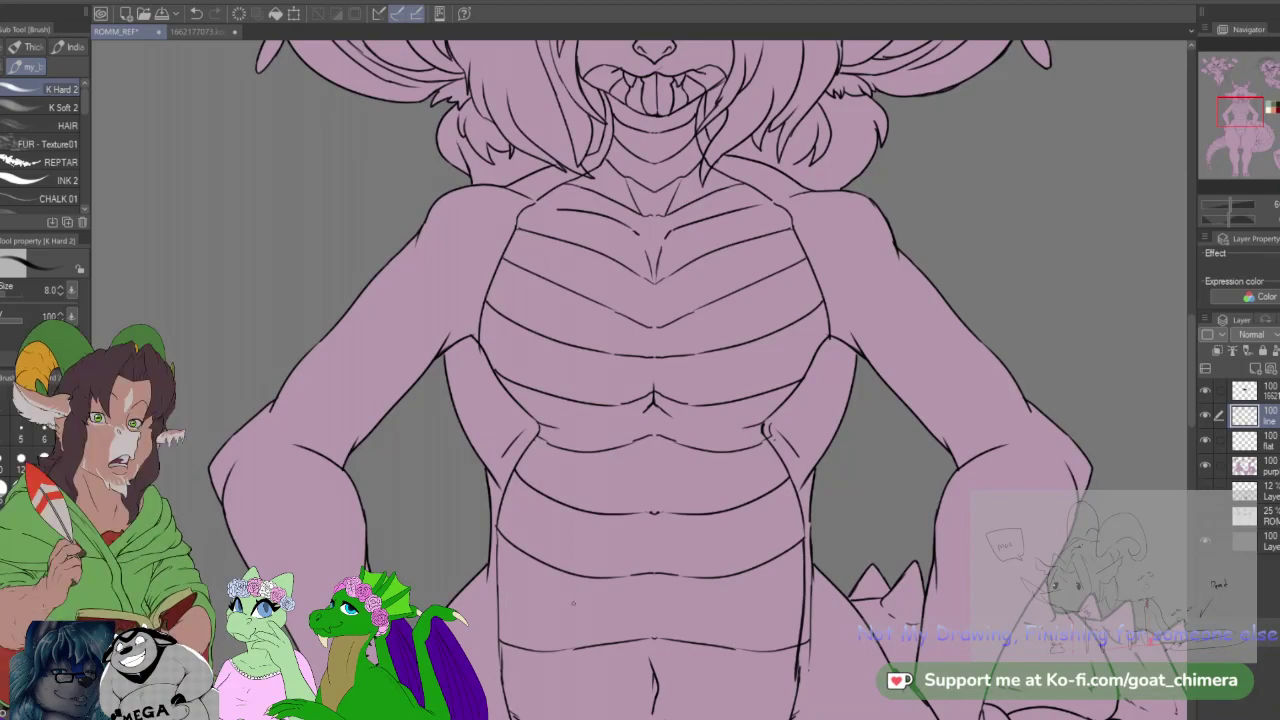
Step: Erase the stray rough segment of the front-view figure's lower belly outline and redraw it as a closed line with K Hard 2 at size 8
{"action": "scroll", "coordinate": [678, 392], "scroll_direction": "down", "scroll_amount": 3}
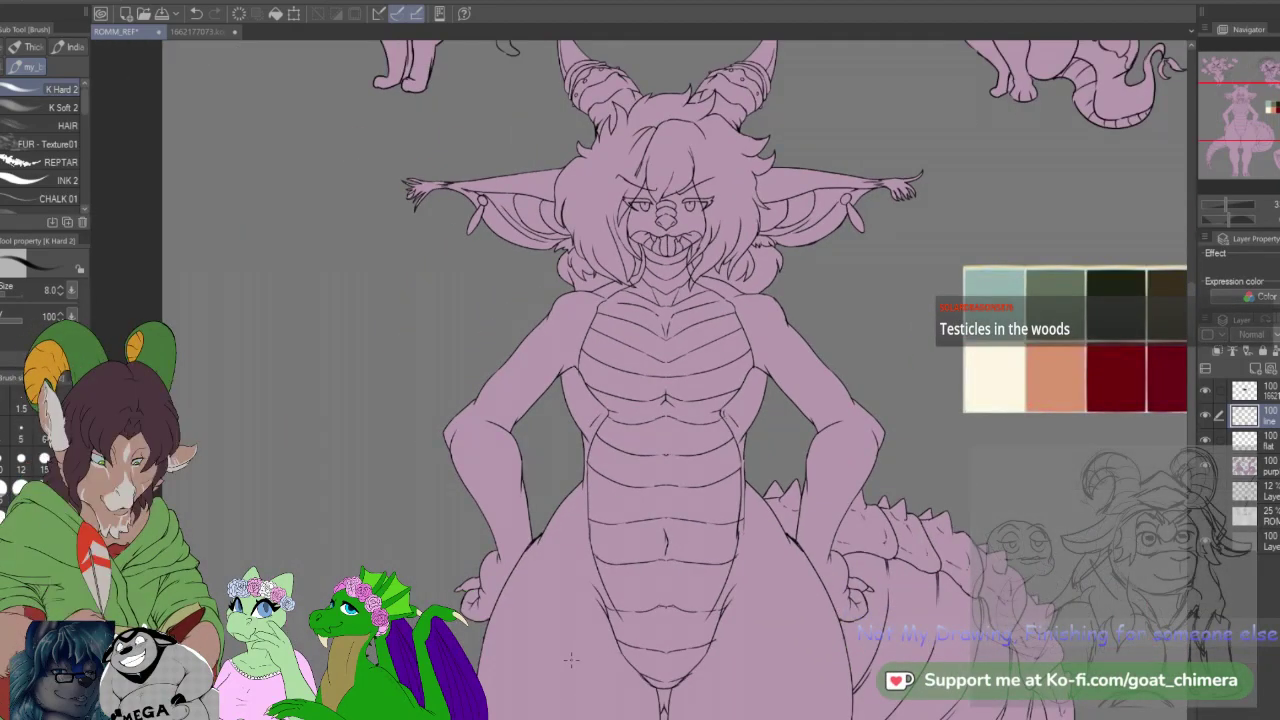
{"action": "scroll", "coordinate": [661, 603], "scroll_direction": "up", "scroll_amount": 4}
{"action": "scroll", "coordinate": [661, 603], "scroll_direction": "up", "scroll_amount": 1}
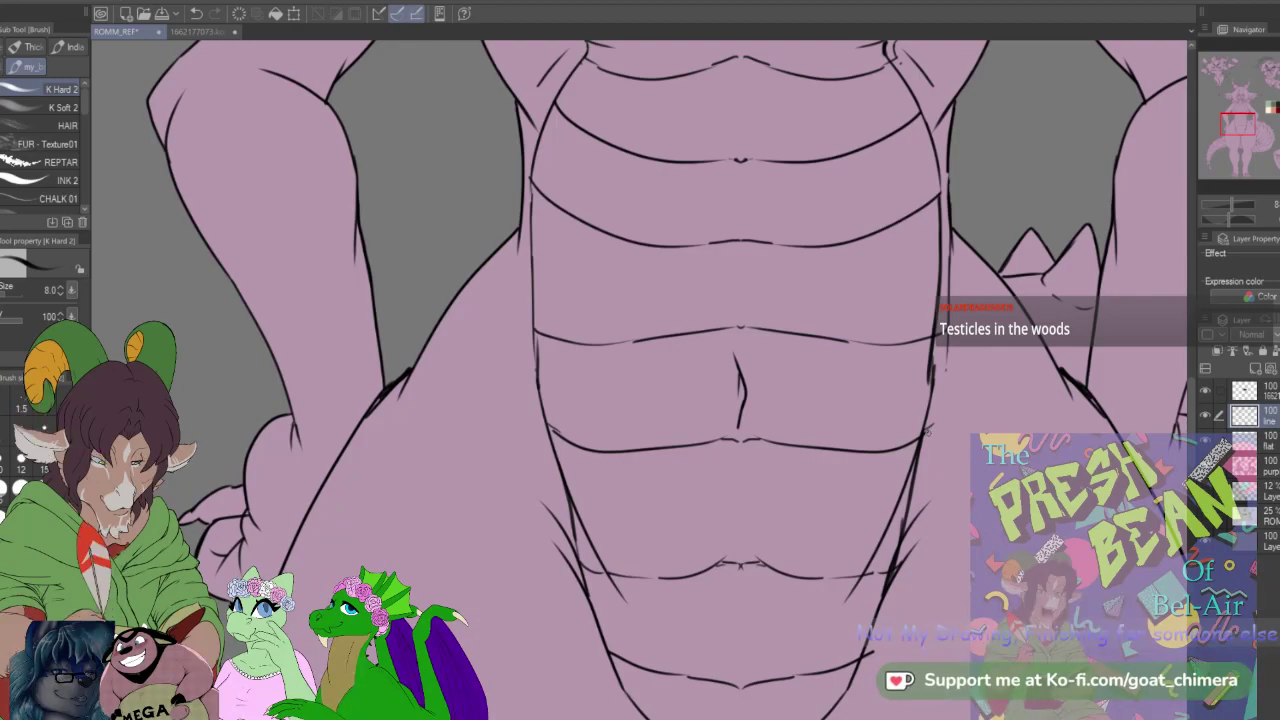
{"action": "key", "text": "e"}
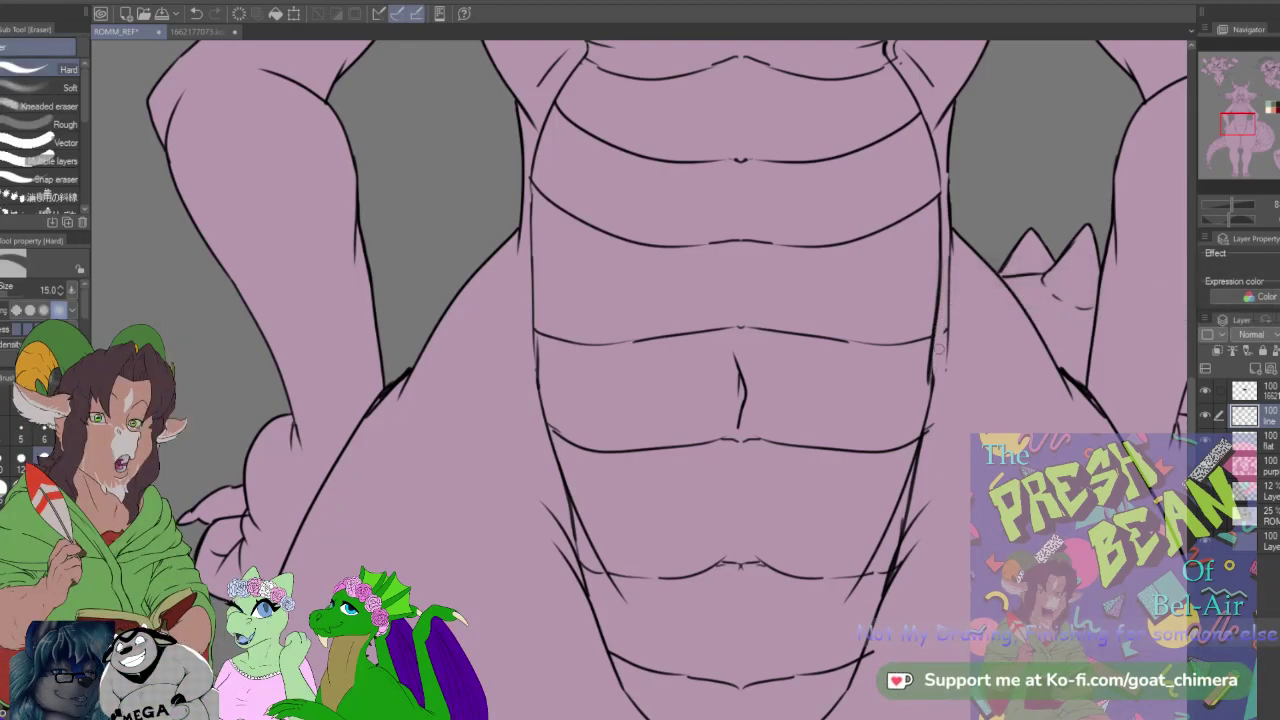
{"action": "left_click_drag", "start_coordinate": [932, 390], "coordinate": [918, 458]}
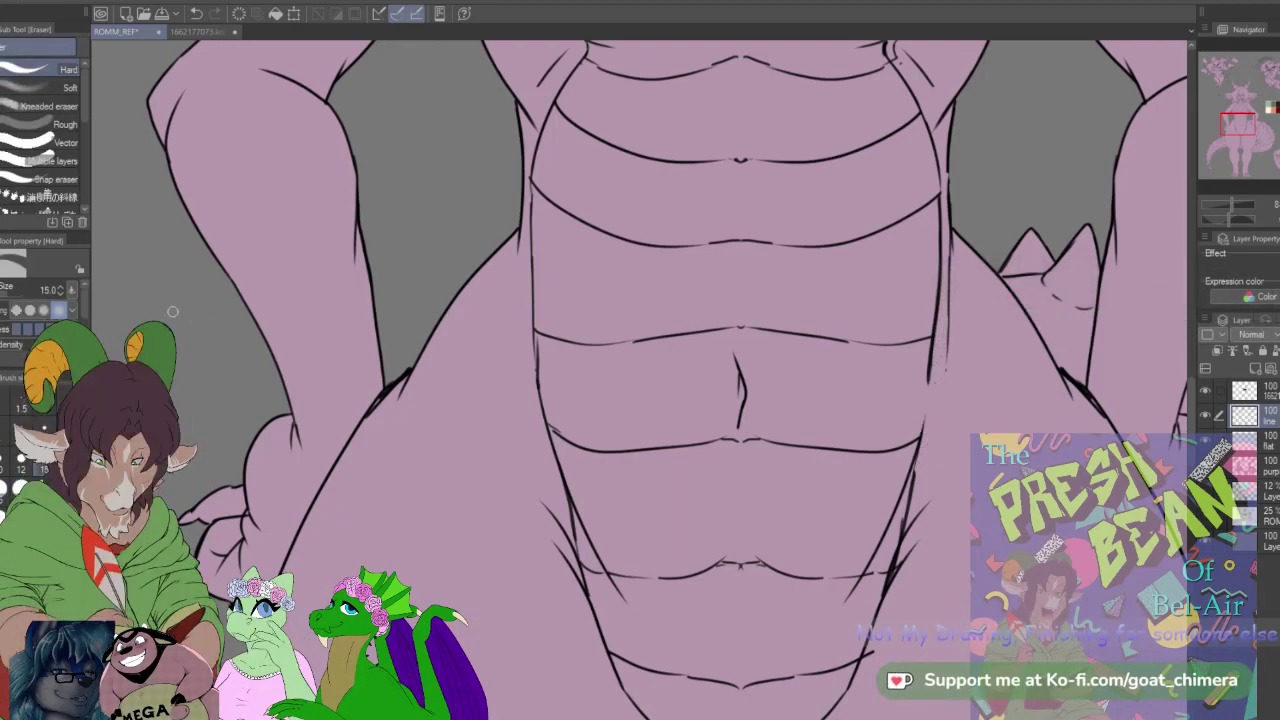
{"action": "key", "text": "b"}
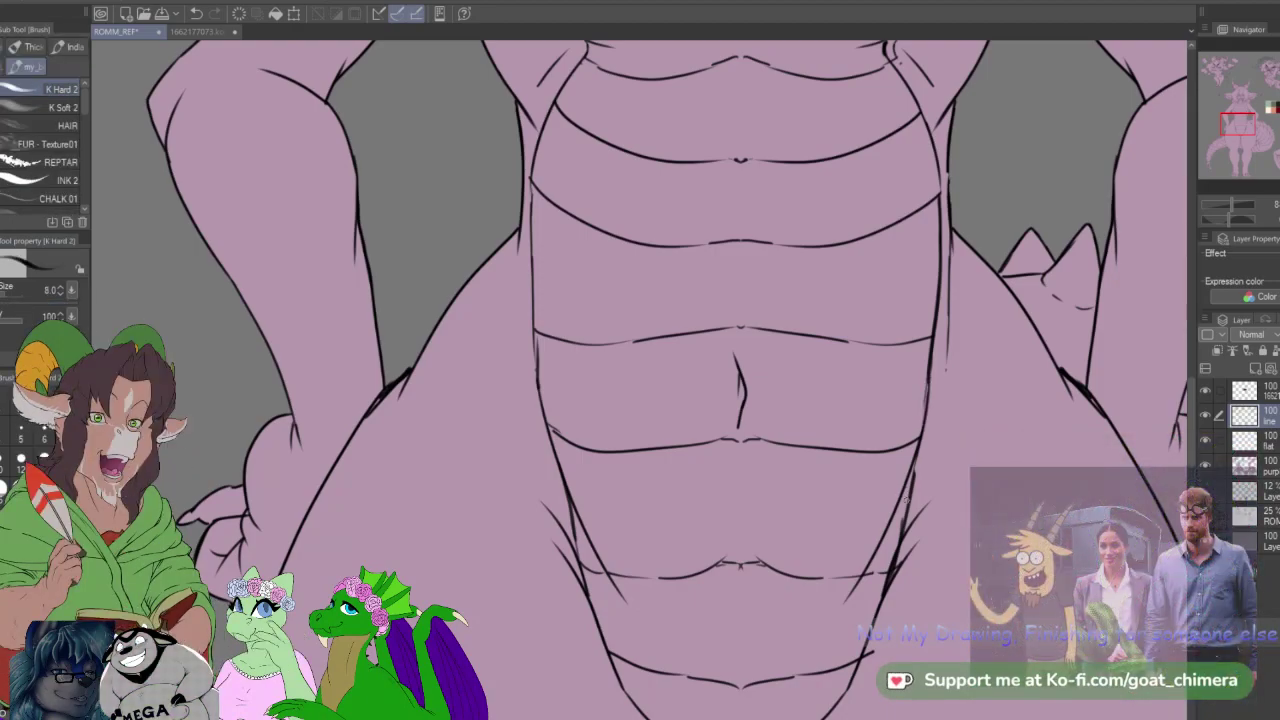
{"action": "scroll", "coordinate": [906, 500], "scroll_direction": "down", "scroll_amount": 4}
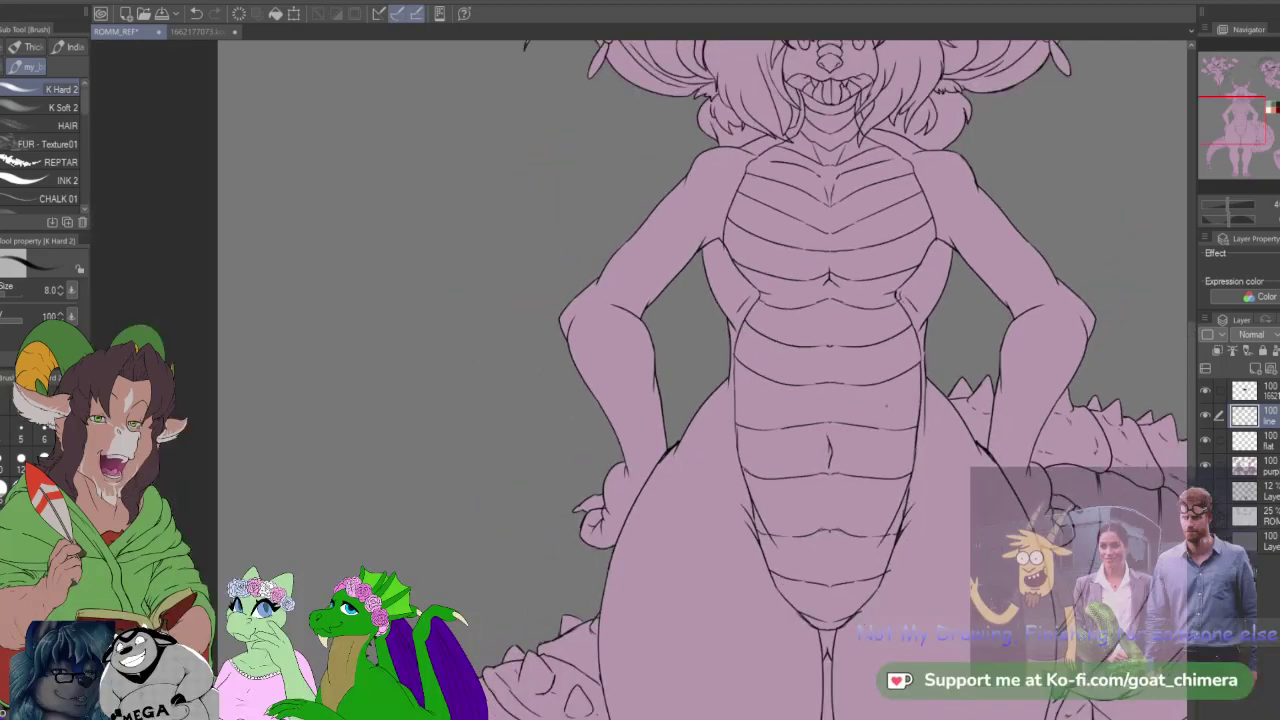
{"action": "scroll", "coordinate": [890, 396], "scroll_direction": "up", "scroll_amount": 1}
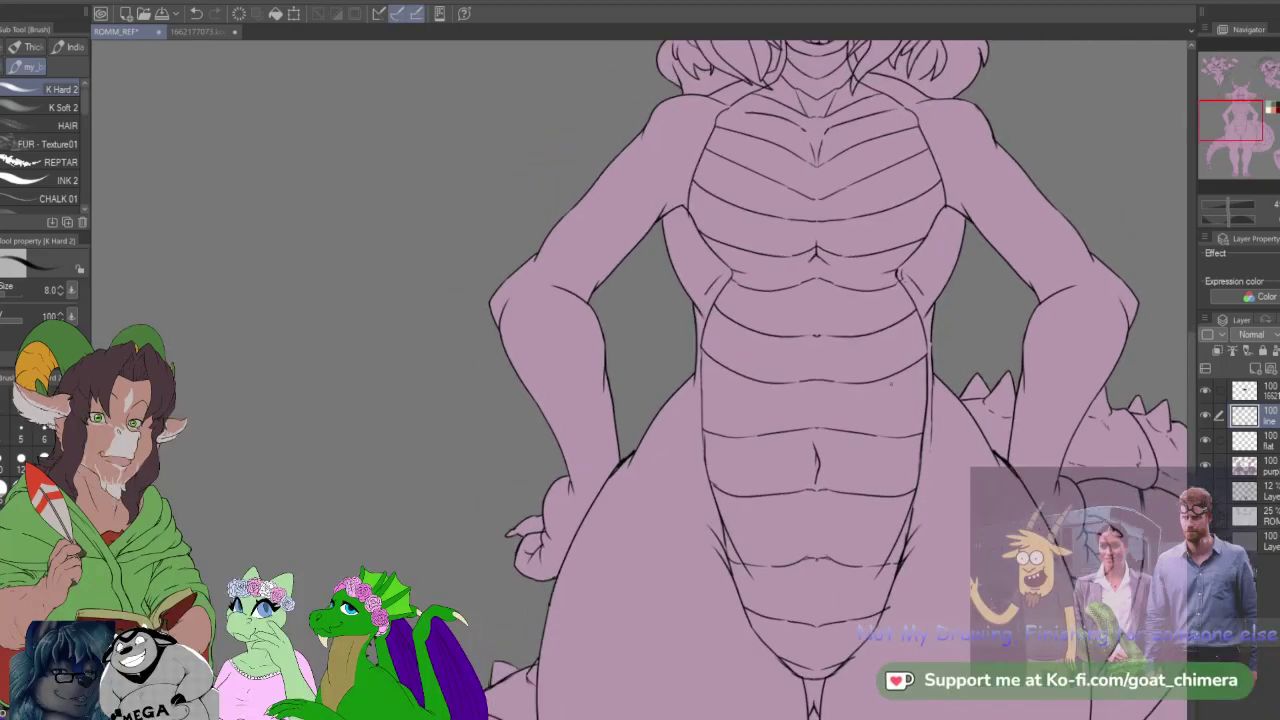
{"action": "scroll", "coordinate": [903, 388], "scroll_direction": "down", "scroll_amount": 2}
{"action": "scroll", "coordinate": [899, 97], "scroll_direction": "up", "scroll_amount": 1}
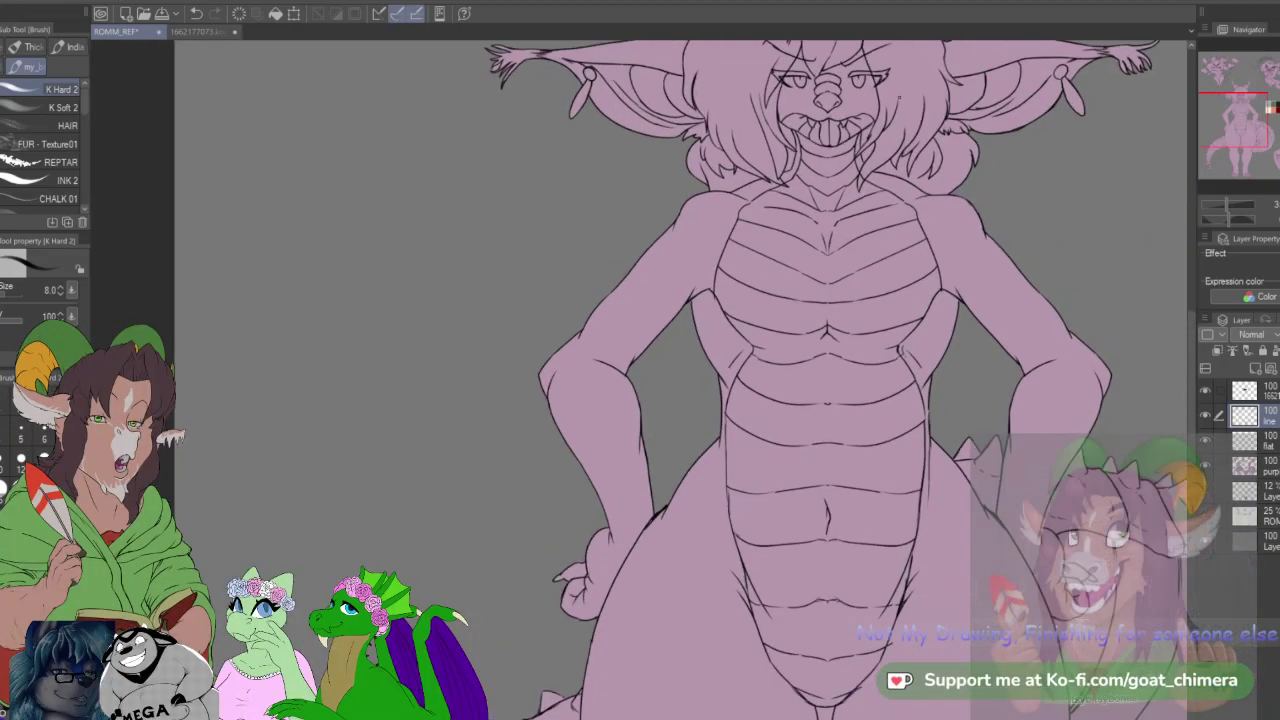
{"action": "scroll", "coordinate": [640, 380], "scroll_direction": "up", "scroll_amount": 2}
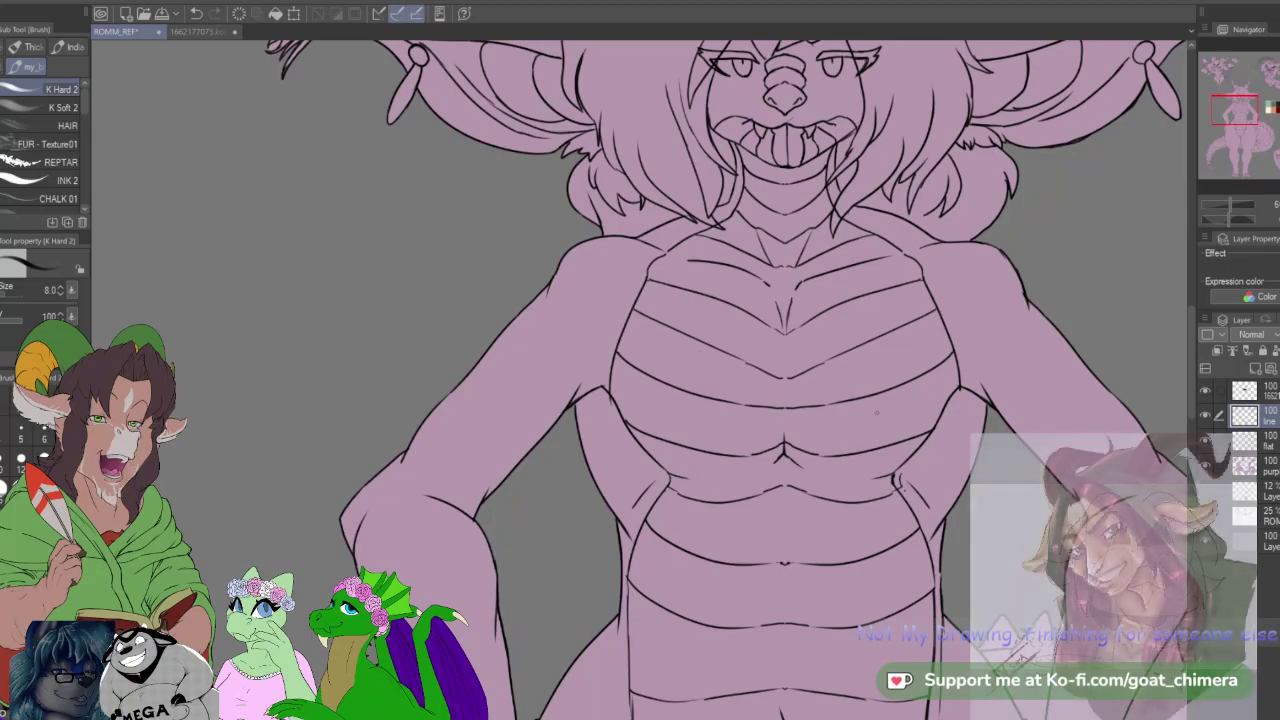
{"action": "key", "text": "w"}
{"action": "left_click", "coordinate": [545, 368]}
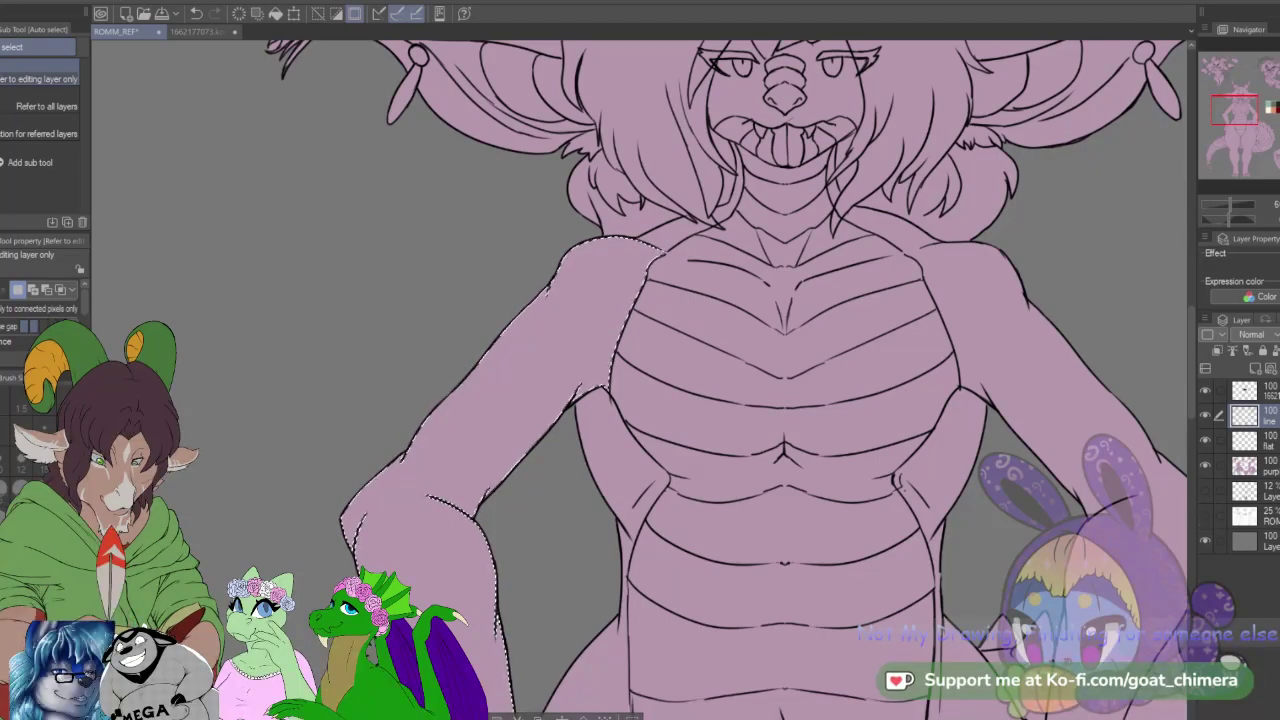
{"action": "scroll", "coordinate": [760, 548], "scroll_direction": "down", "scroll_amount": 4}
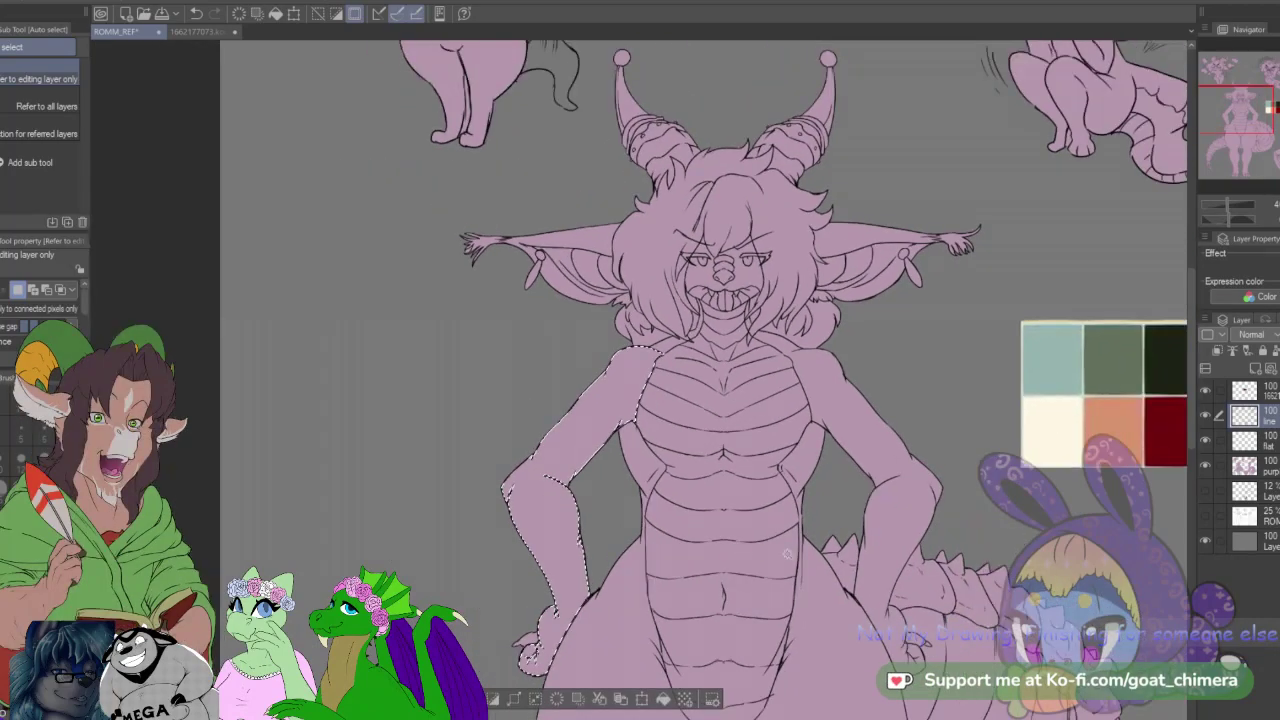
{"action": "scroll", "coordinate": [760, 548], "scroll_direction": "up", "scroll_amount": 1}
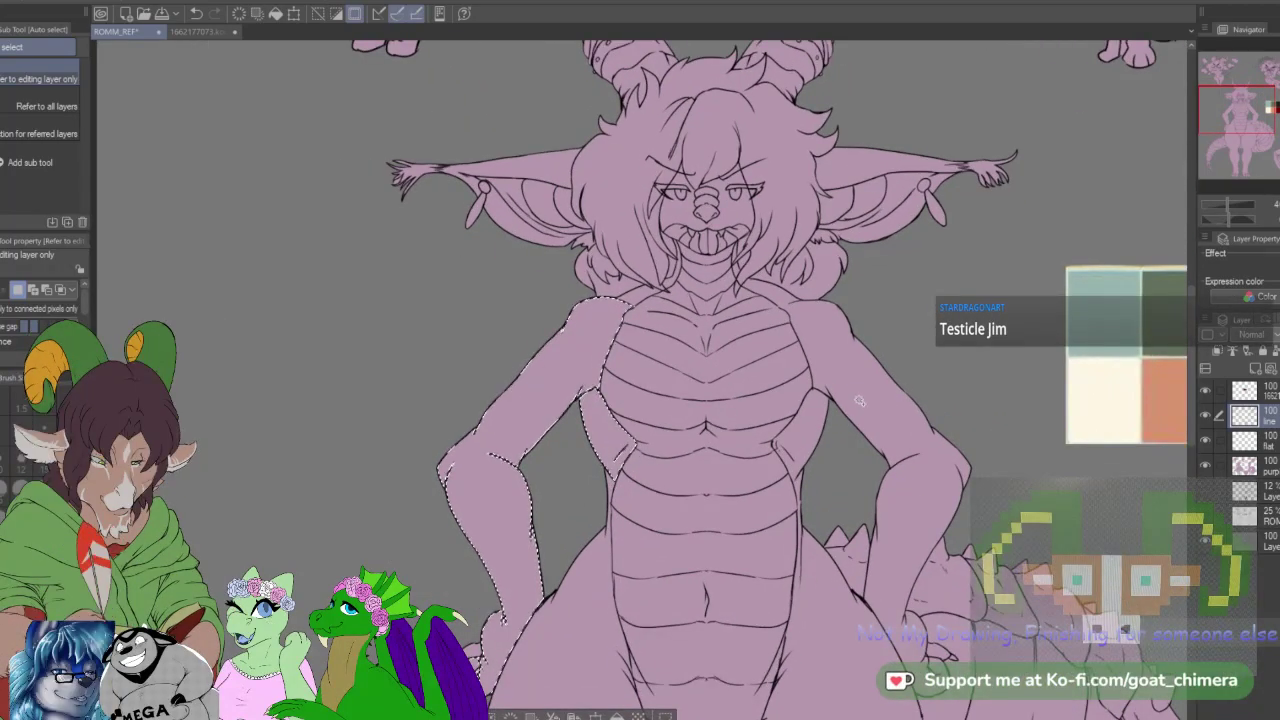
{"action": "left_click_drag", "start_coordinate": [204, 35], "coordinate": [215, 62]}
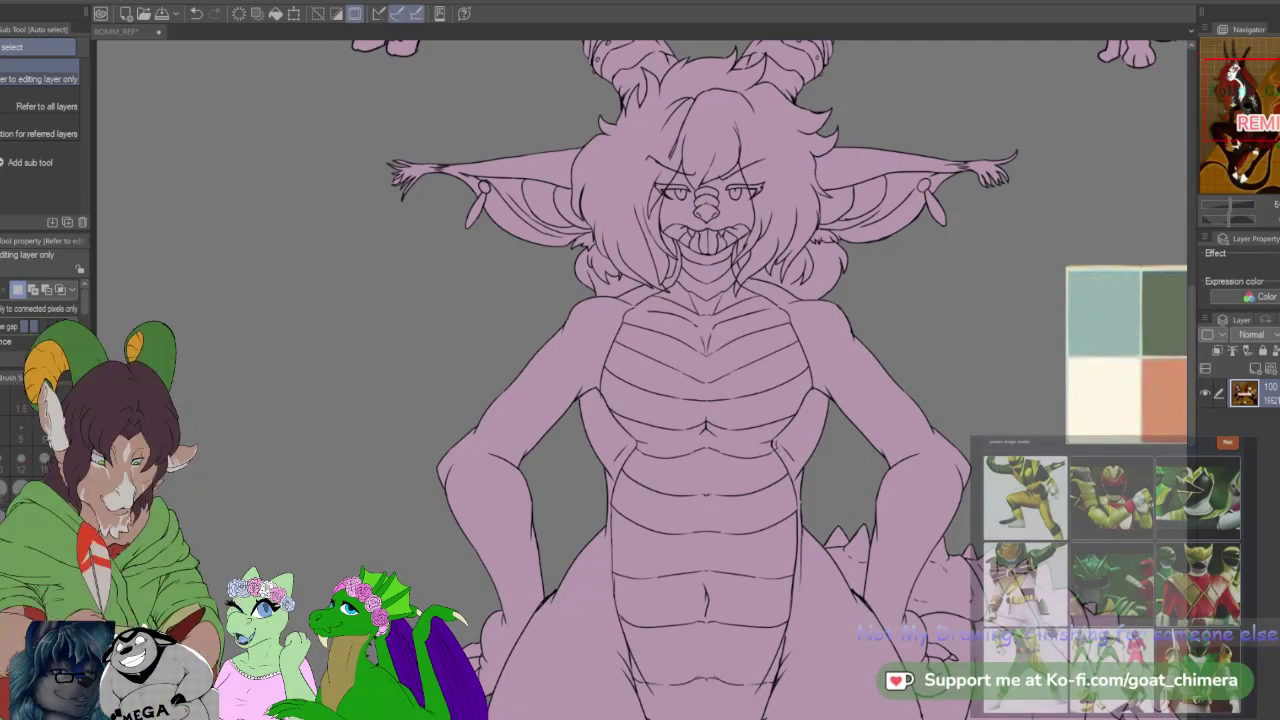
Step: Add the front-view figure's other arm, other torso side and the neck's outer areas to the line-layer selection
{"action": "left_click", "coordinate": [829, 432]}
{"action": "scroll", "coordinate": [829, 432], "scroll_direction": "down", "scroll_amount": 3}
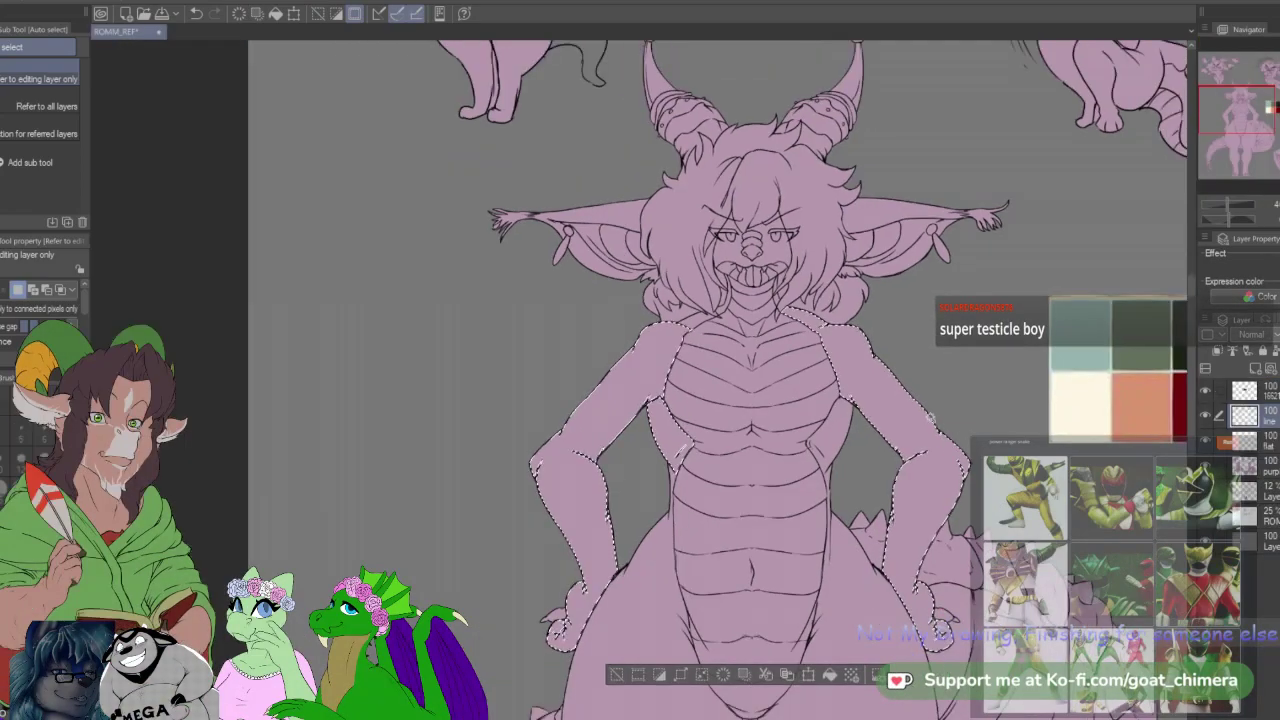
{"action": "scroll", "coordinate": [866, 457], "scroll_direction": "up", "scroll_amount": 4}
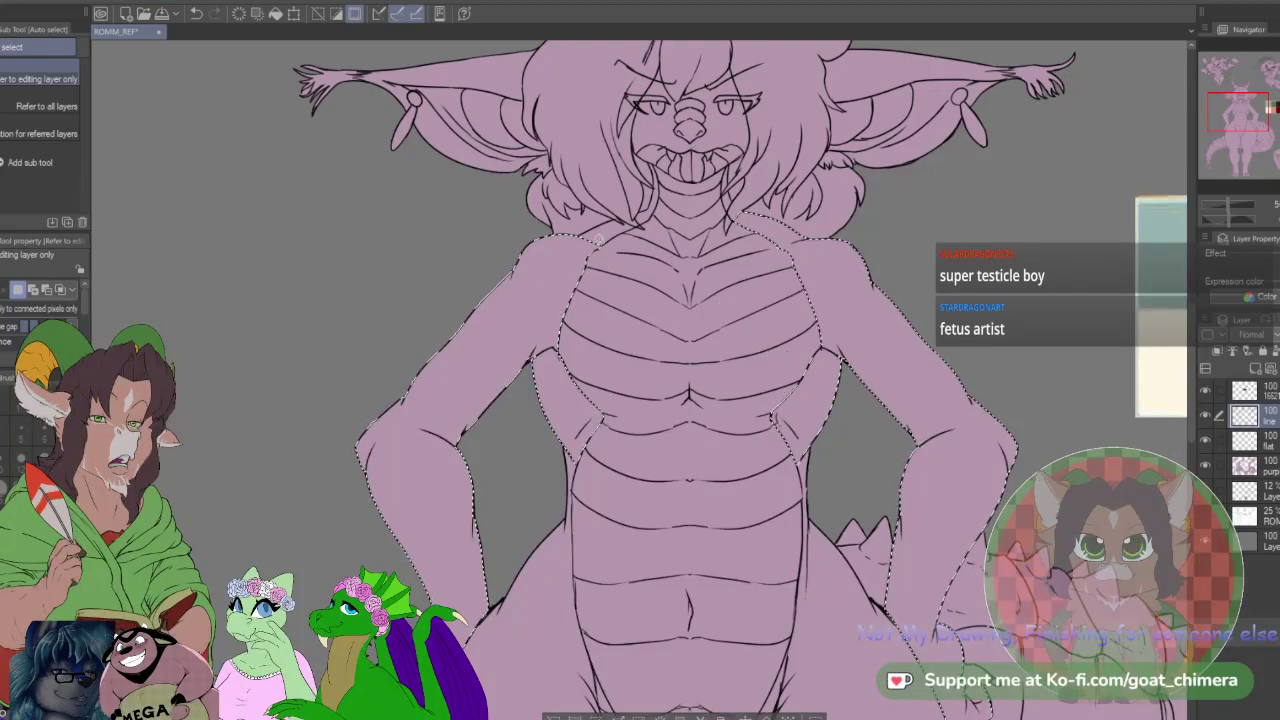
{"action": "left_click", "coordinate": [622, 228], "text": "shift"}
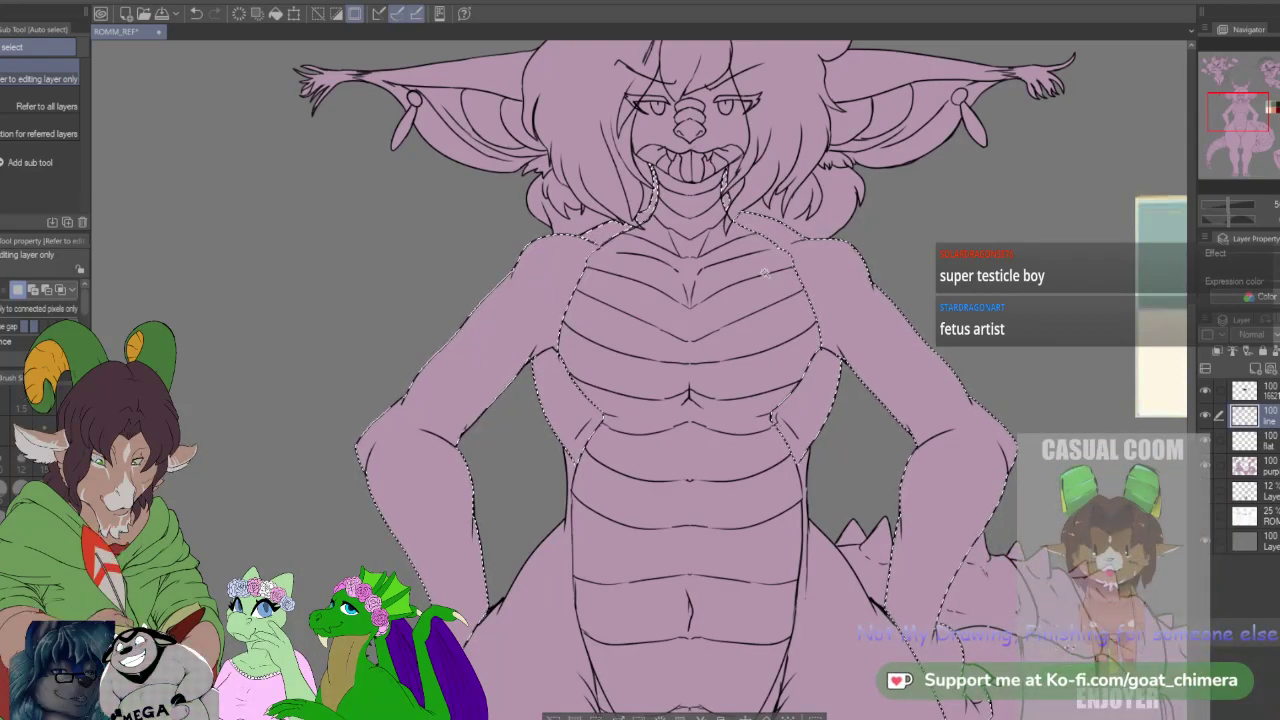
{"action": "scroll", "coordinate": [571, 362], "scroll_direction": "down", "scroll_amount": 1}
{"action": "scroll", "coordinate": [571, 362], "scroll_direction": "down", "scroll_amount": 3}
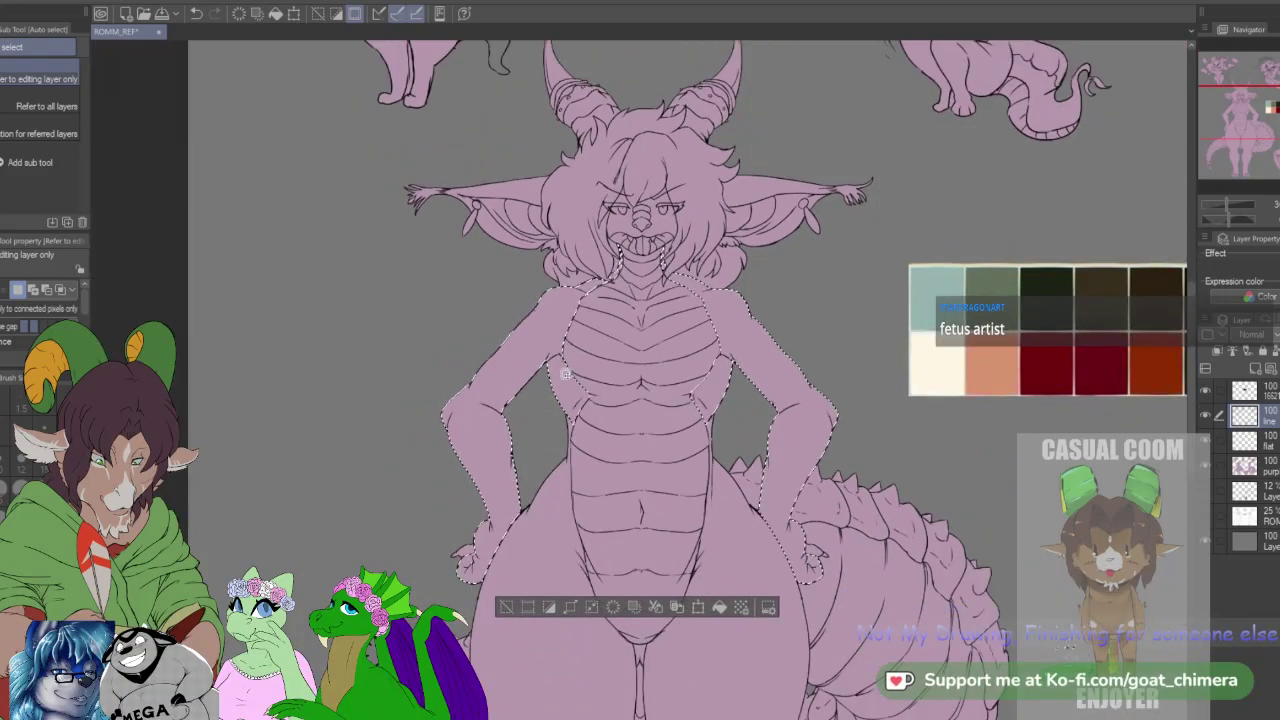
Step: Fill the selected arms, torso sides and neck areas on the flat layer with the palette's olive-brown, and deselect
{"action": "scroll", "coordinate": [636, 401], "scroll_direction": "up", "scroll_amount": 2}
{"action": "mouse_move", "coordinate": [1259, 129]}
{"action": "left_mouse_down"}
{"action": "mouse_move", "coordinate": [1279, 123]}
{"action": "mouse_move", "coordinate": [1268, 122]}
{"action": "left_mouse_up"}
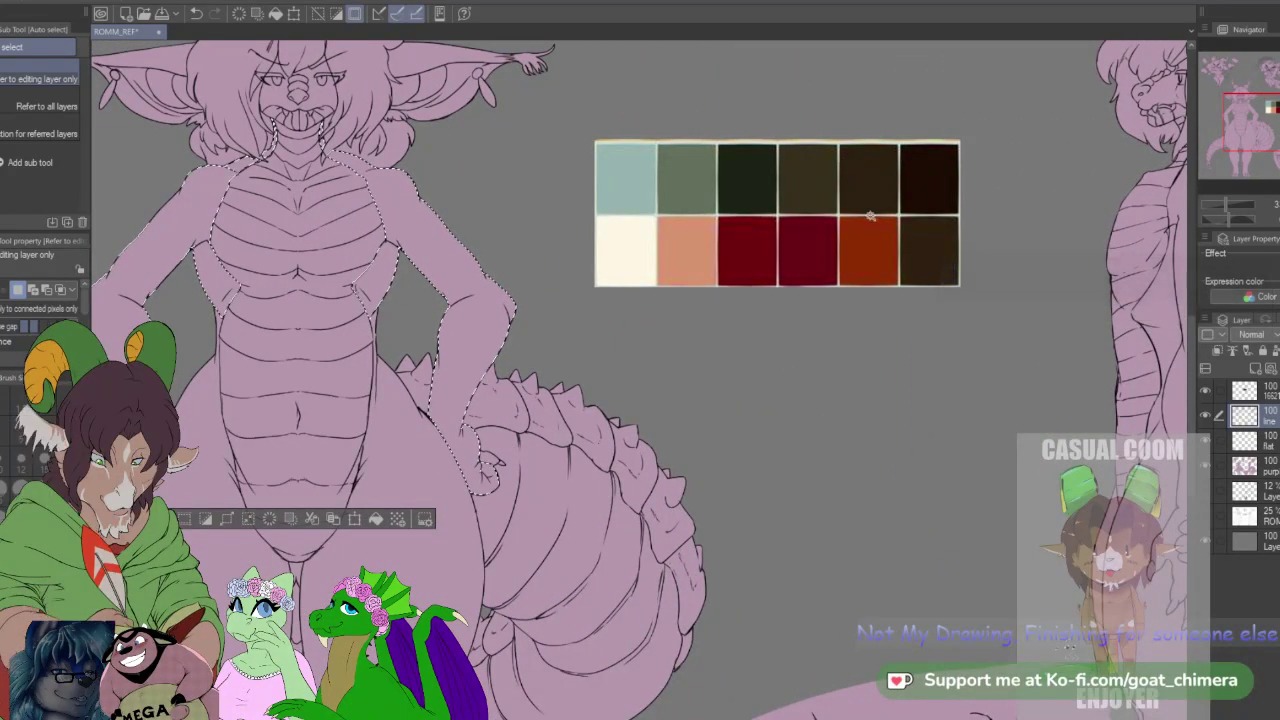
{"action": "left_click", "coordinate": [1261, 116]}
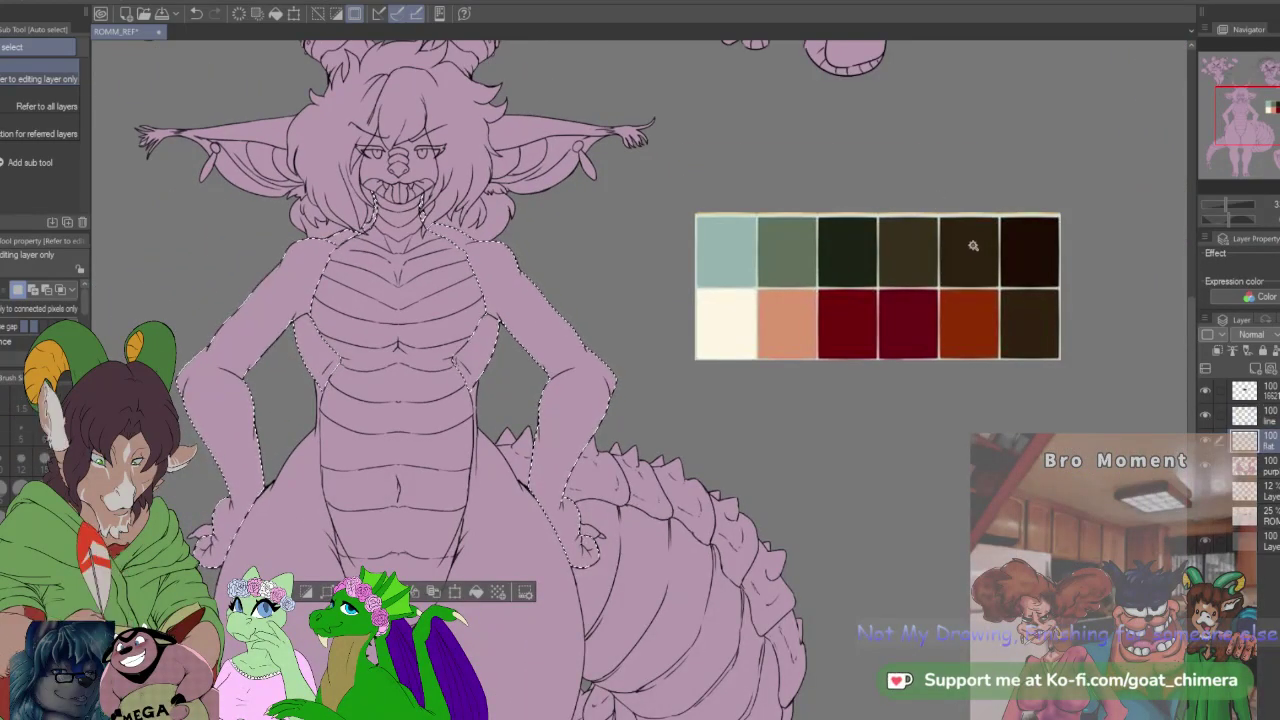
{"action": "key", "text": "i"}
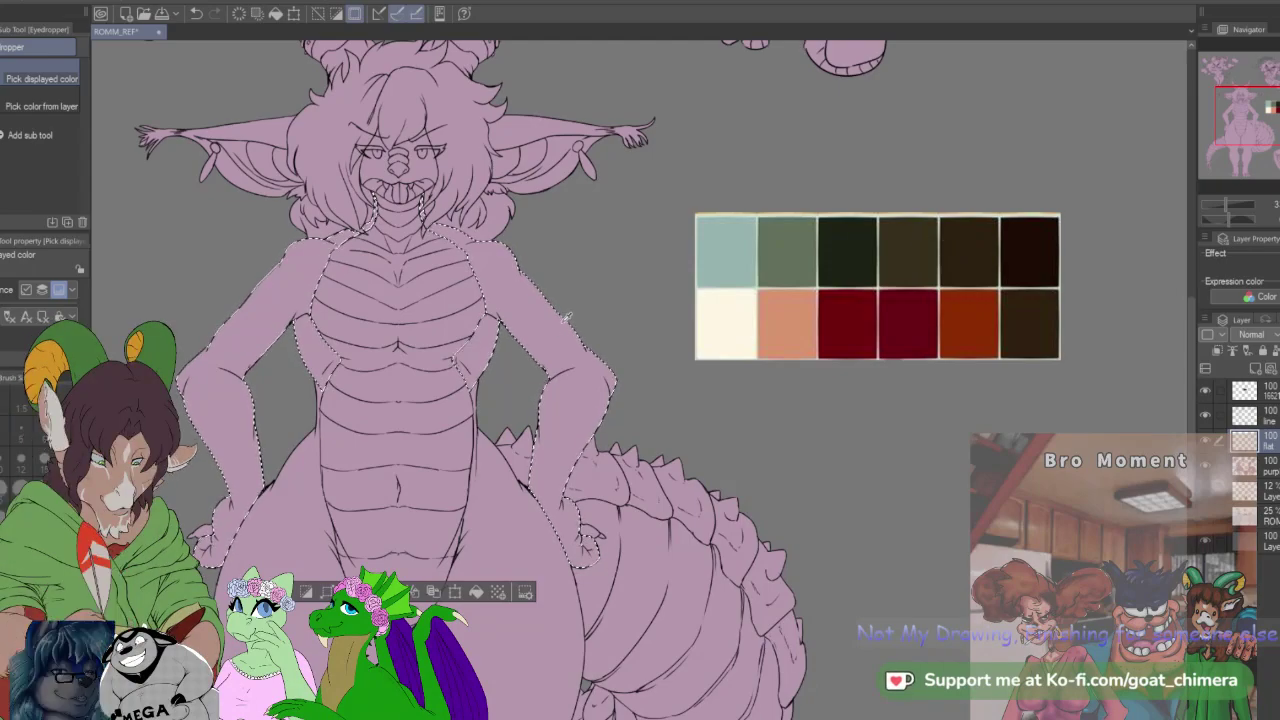
{"action": "key", "text": "alt+BackSpace"}
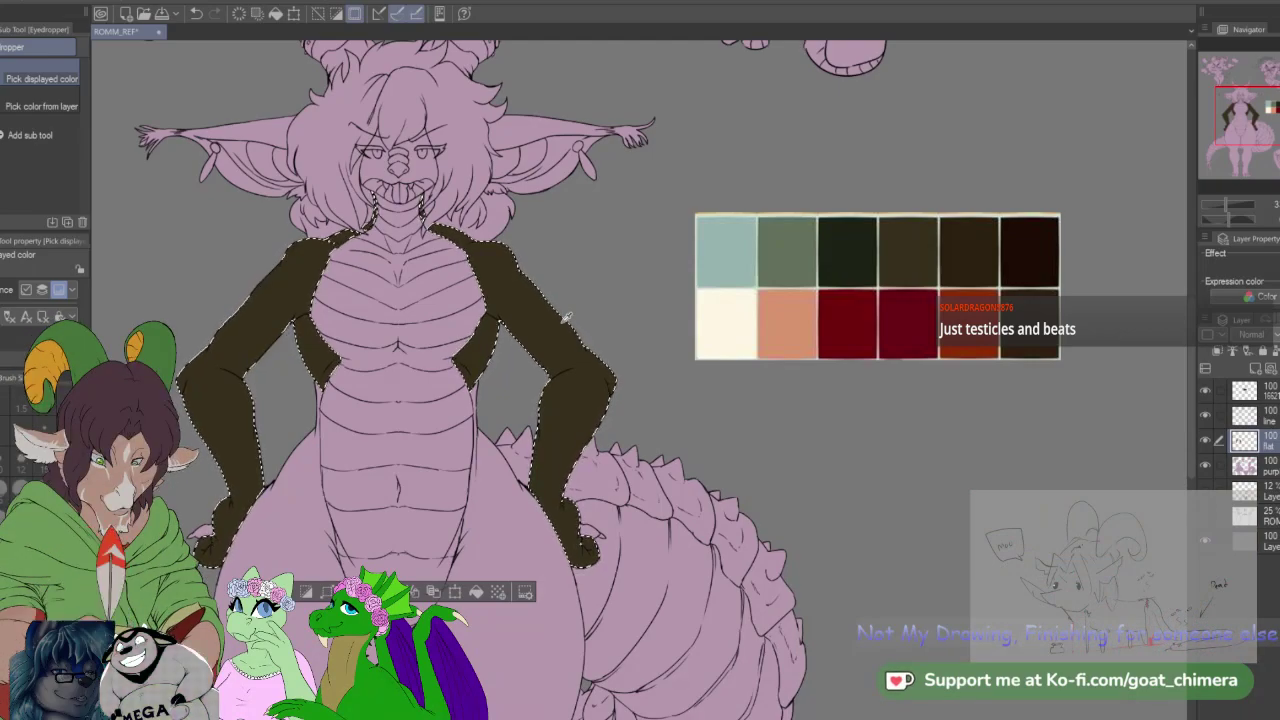
{"action": "key", "text": "ctrl+d"}
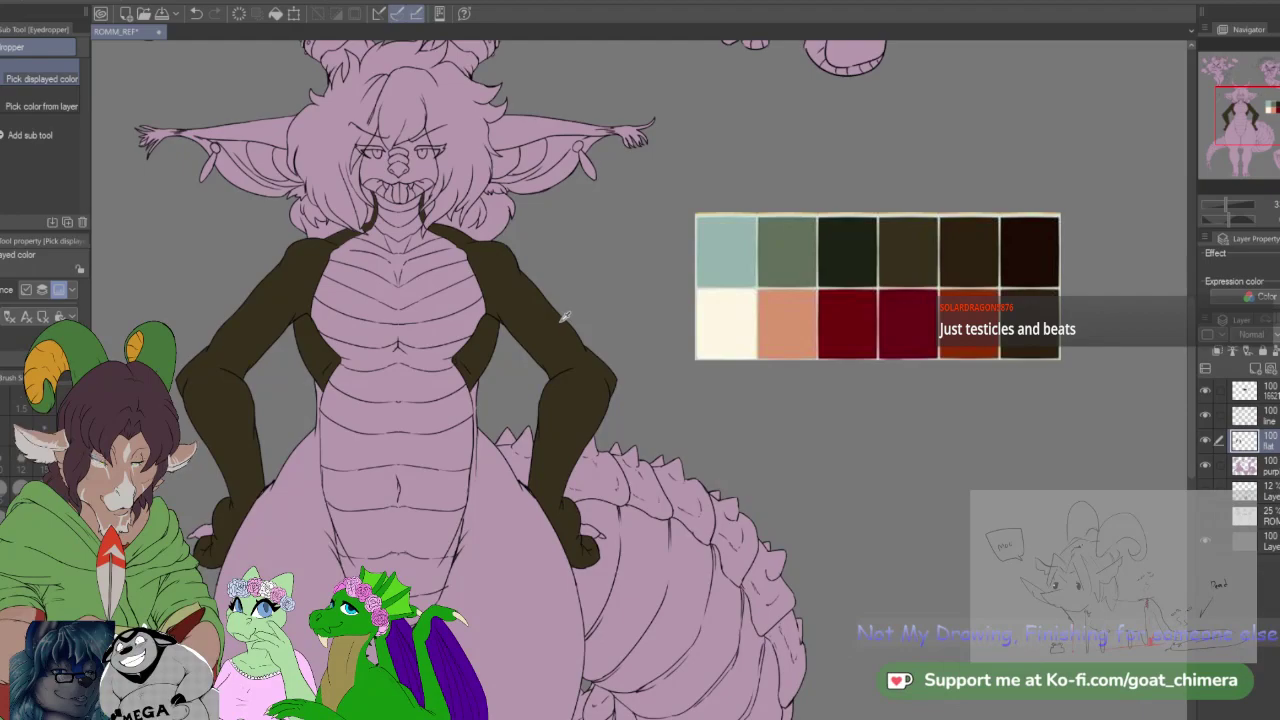
{"action": "scroll", "coordinate": [550, 325], "scroll_direction": "down", "scroll_amount": 1}
{"action": "scroll", "coordinate": [620, 530], "scroll_direction": "up", "scroll_amount": 1}
{"action": "scroll", "coordinate": [527, 475], "scroll_direction": "down", "scroll_amount": 1}
{"action": "scroll", "coordinate": [527, 474], "scroll_direction": "up", "scroll_amount": 1}
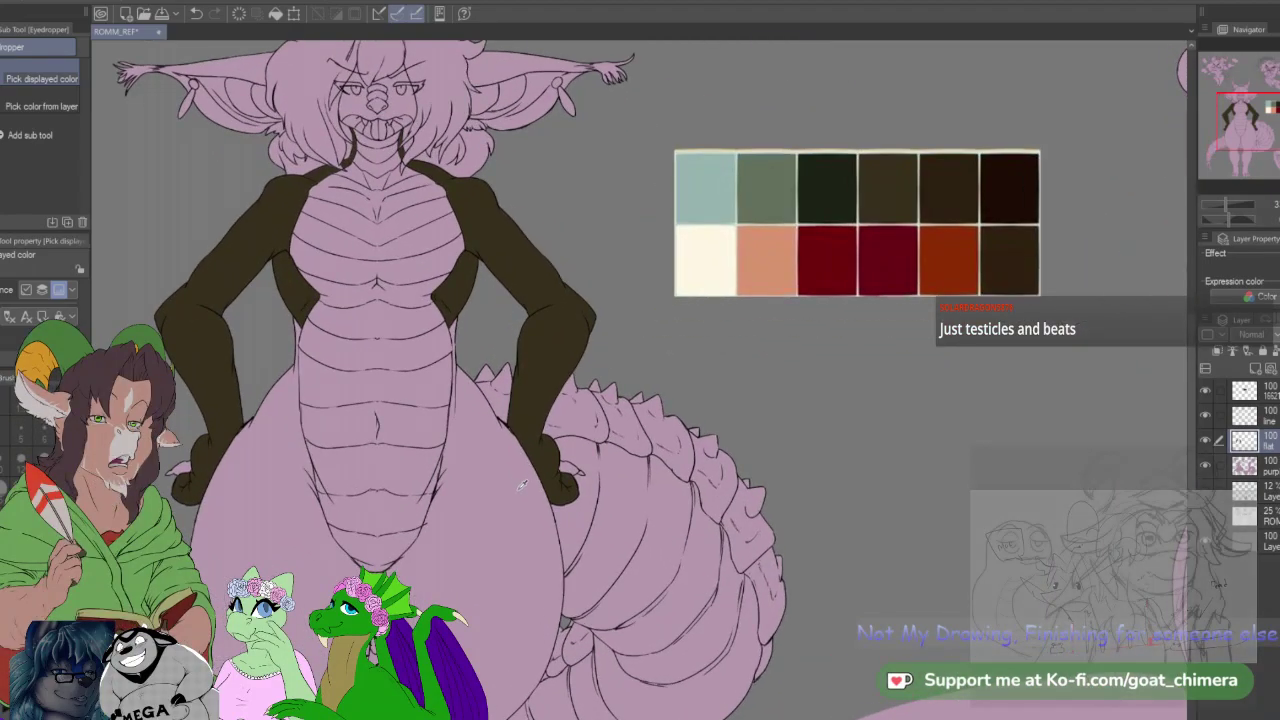
Step: Auto-select the front-view figure's hips and legs on the line layer
{"action": "left_click", "coordinate": [1265, 415]}
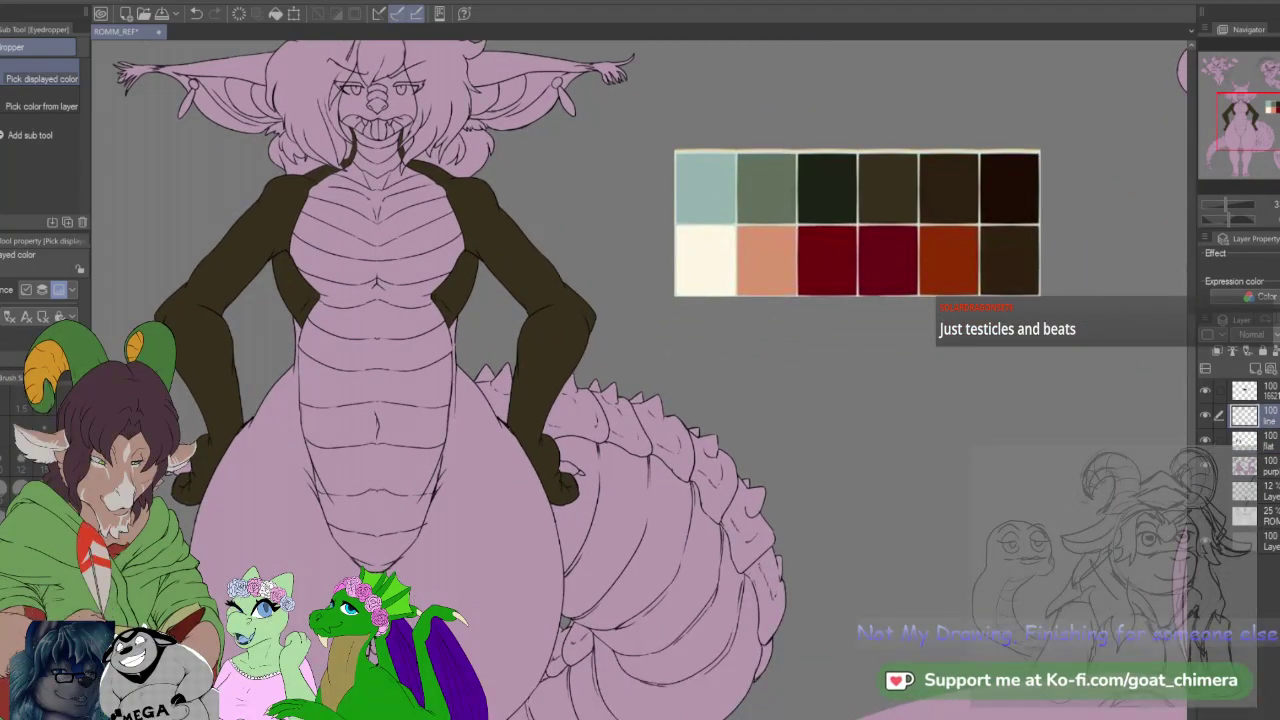
{"action": "key", "text": "w"}
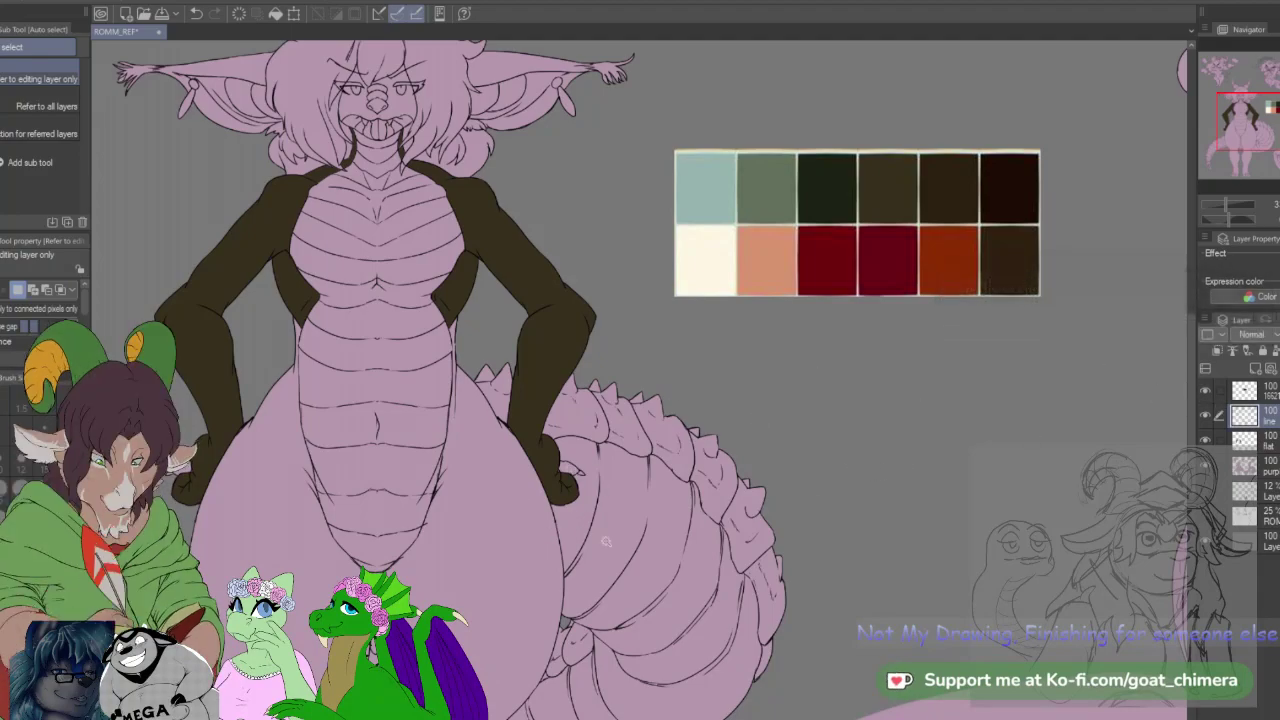
{"action": "left_click", "coordinate": [483, 544]}
{"action": "left_click_drag", "start_coordinate": [1247, 140], "coordinate": [1222, 117]}
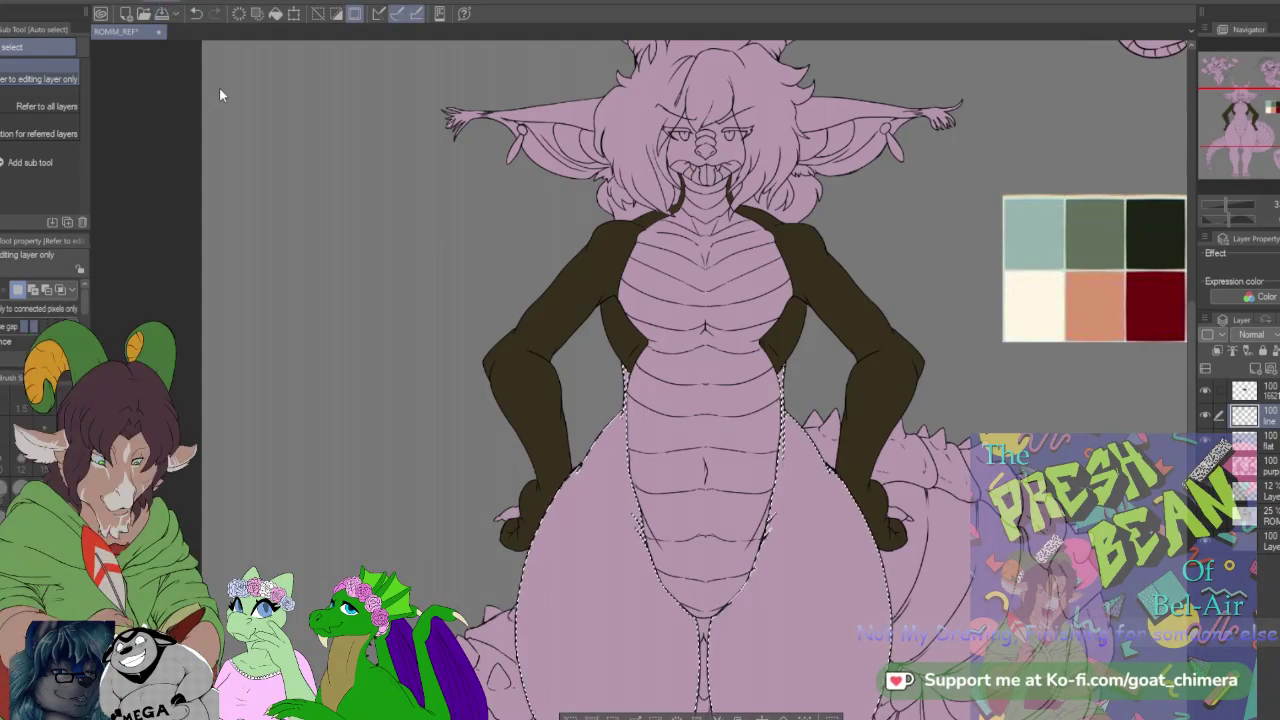
{"action": "left_click_drag", "start_coordinate": [1229, 108], "coordinate": [1259, 103]}
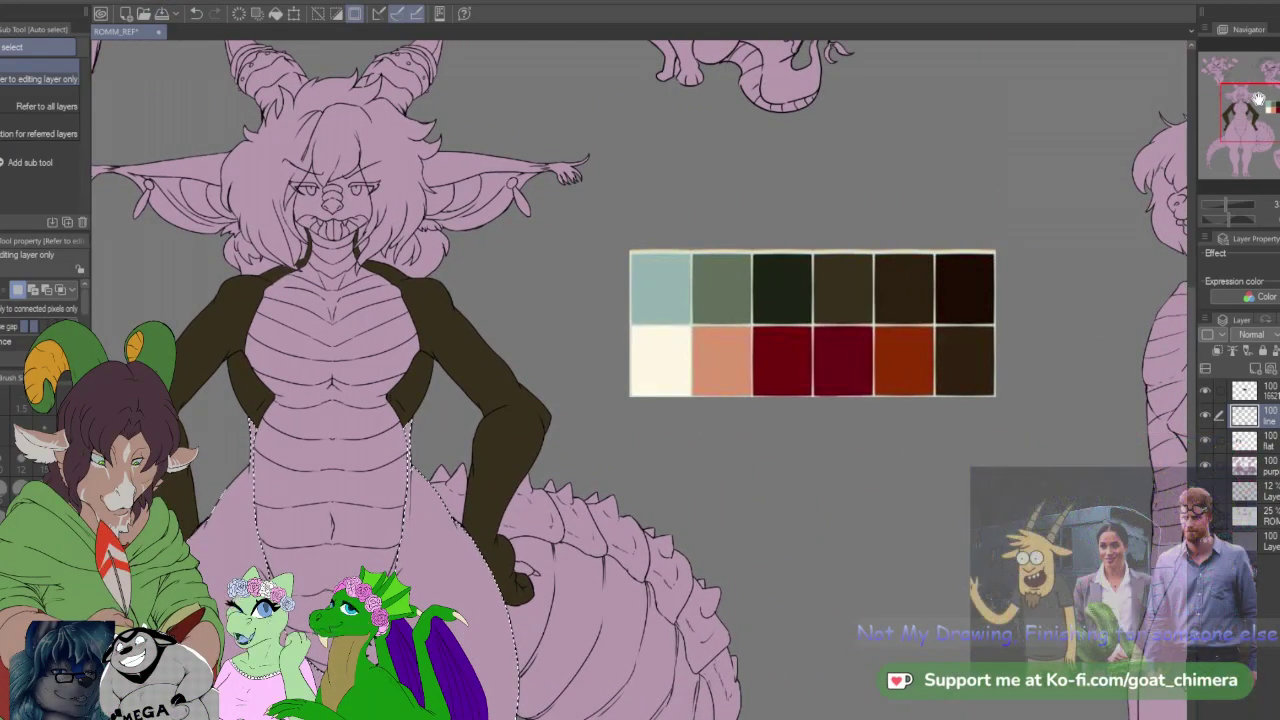
Step: Fill the selected hips and legs on the flat layer with the palette's darker brown, and deselect
{"action": "key", "text": "i"}
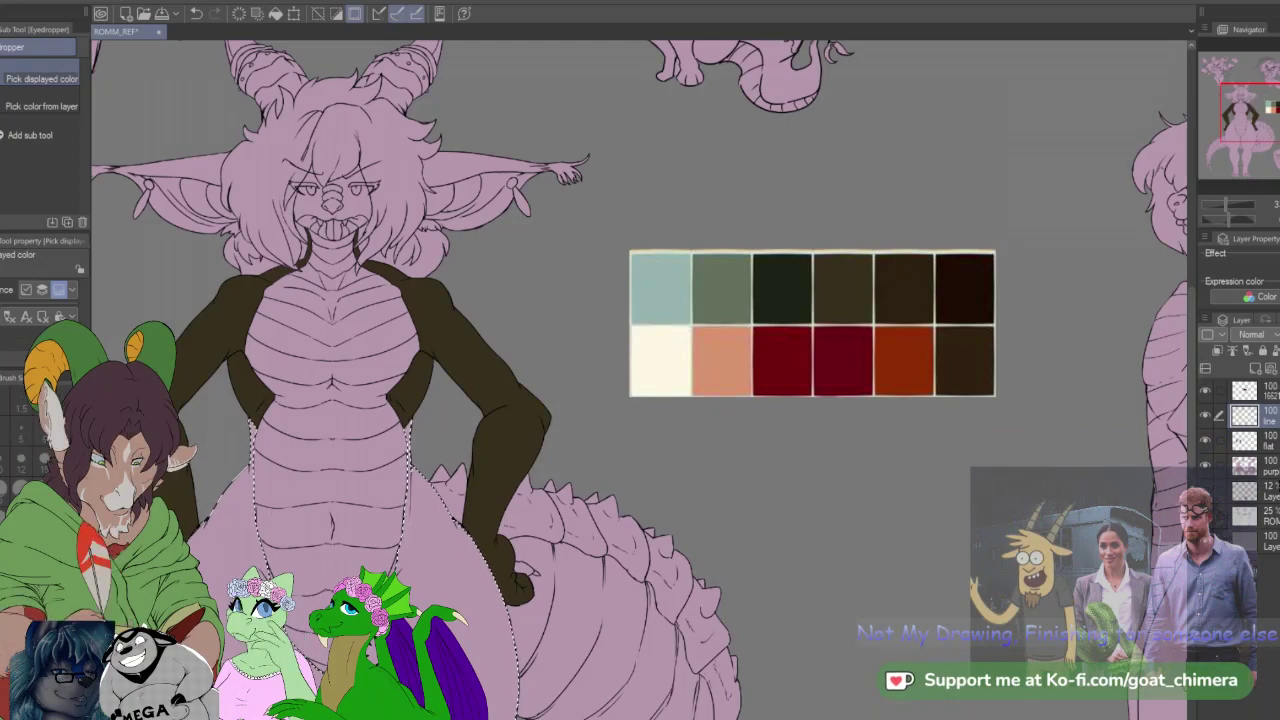
{"action": "left_click", "coordinate": [1262, 441]}
{"action": "key", "text": "alt+Delete"}
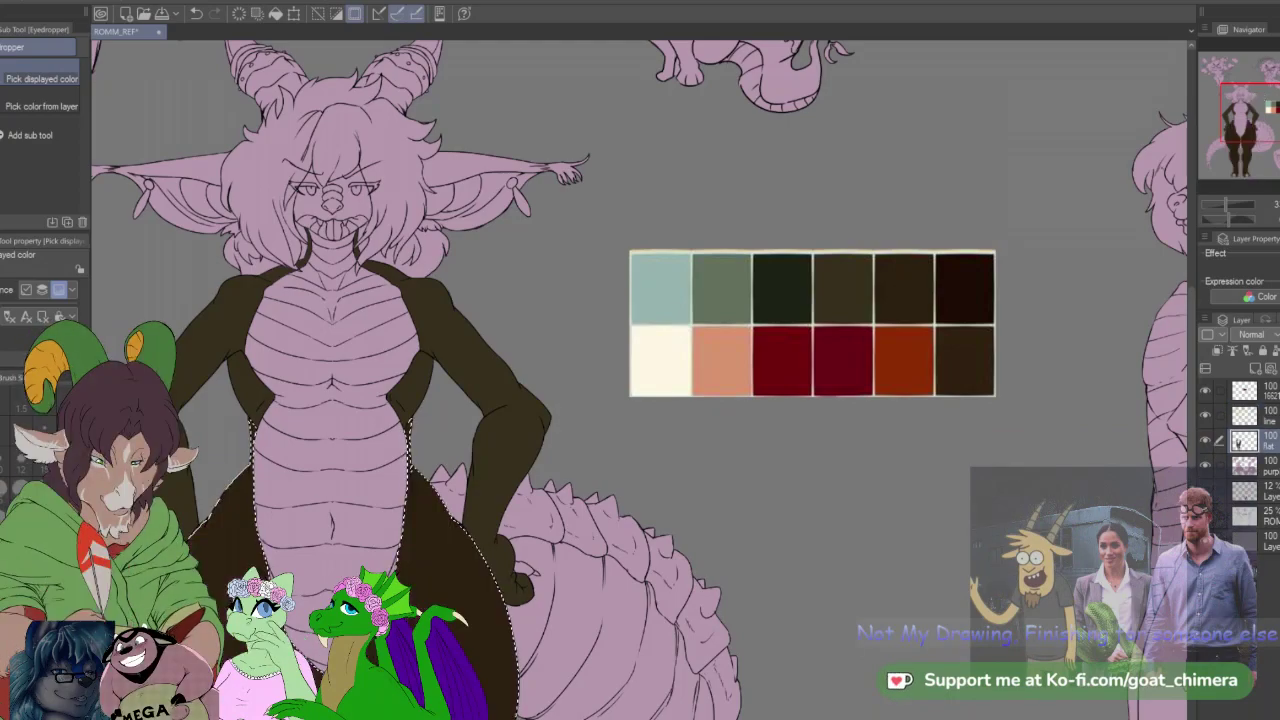
{"action": "key", "text": "ctrl+d"}
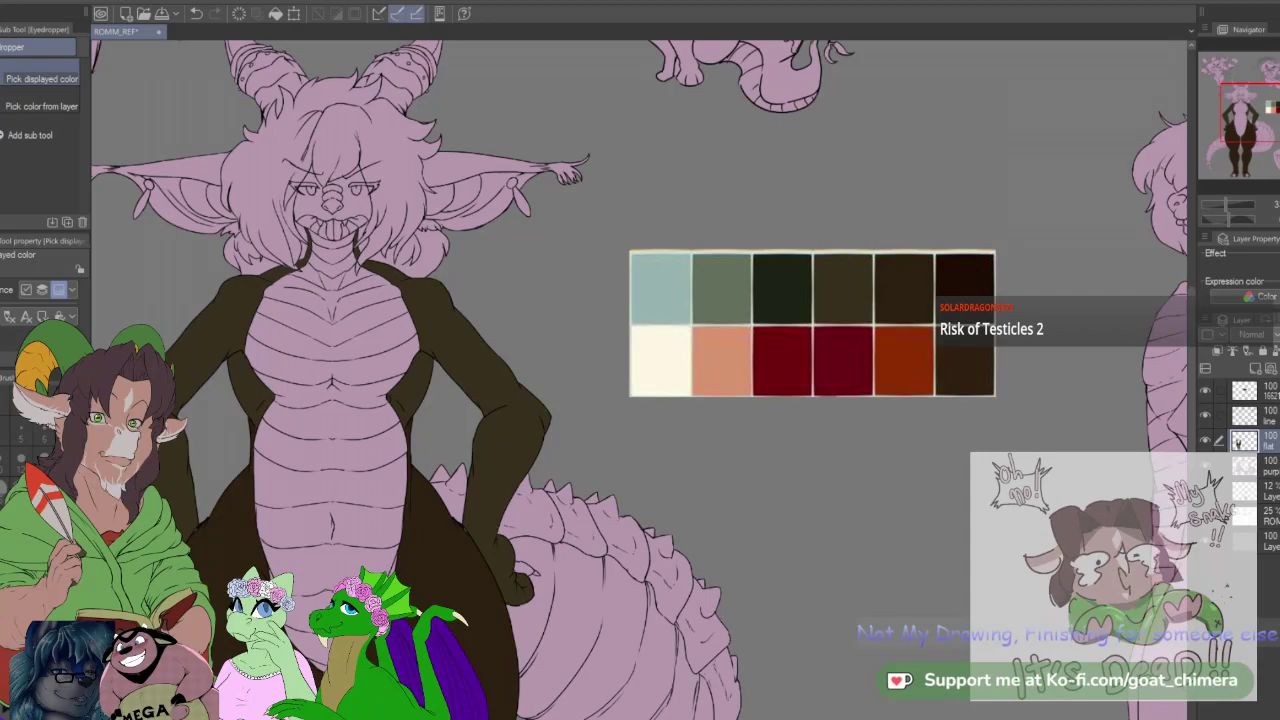
{"action": "scroll", "coordinate": [262, 448], "scroll_direction": "down", "scroll_amount": 2}
{"action": "scroll", "coordinate": [230, 512], "scroll_direction": "up", "scroll_amount": 2}
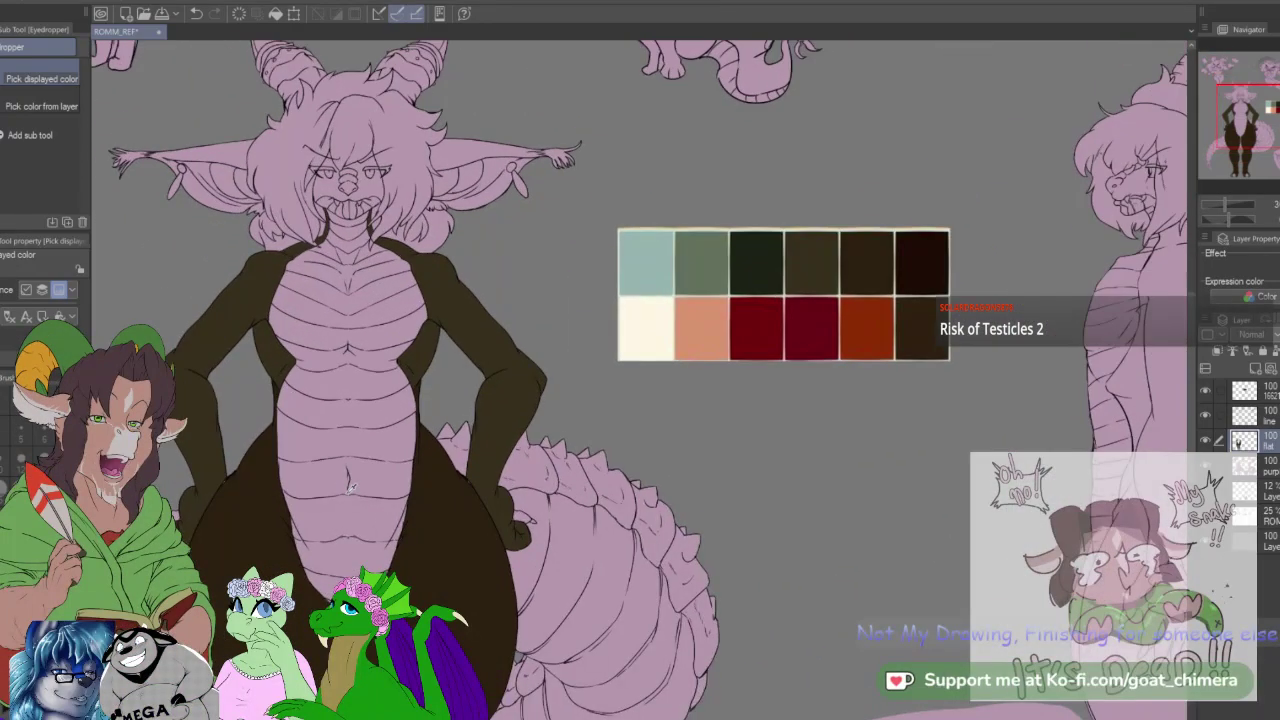
Step: Auto-select the front-view figure's lower belly plates on the line layer
{"action": "left_click", "coordinate": [1262, 416]}
{"action": "key", "text": "w"}
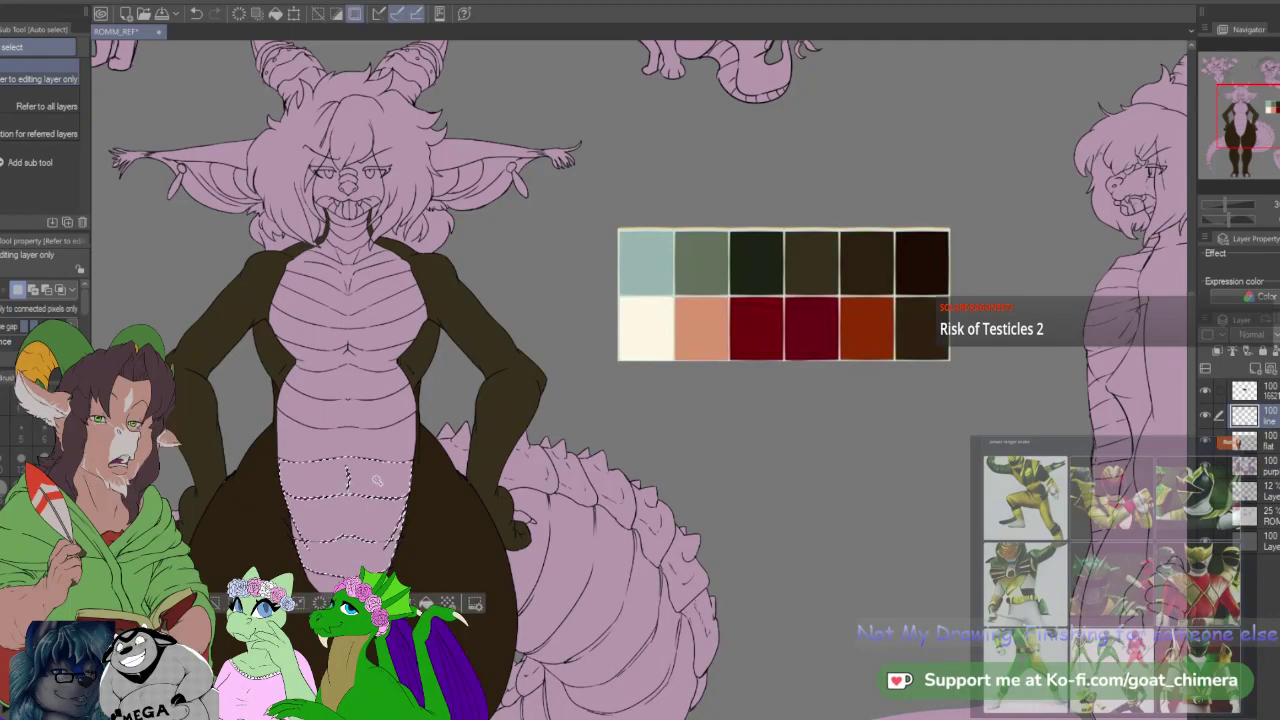
{"action": "left_click", "coordinate": [364, 585]}
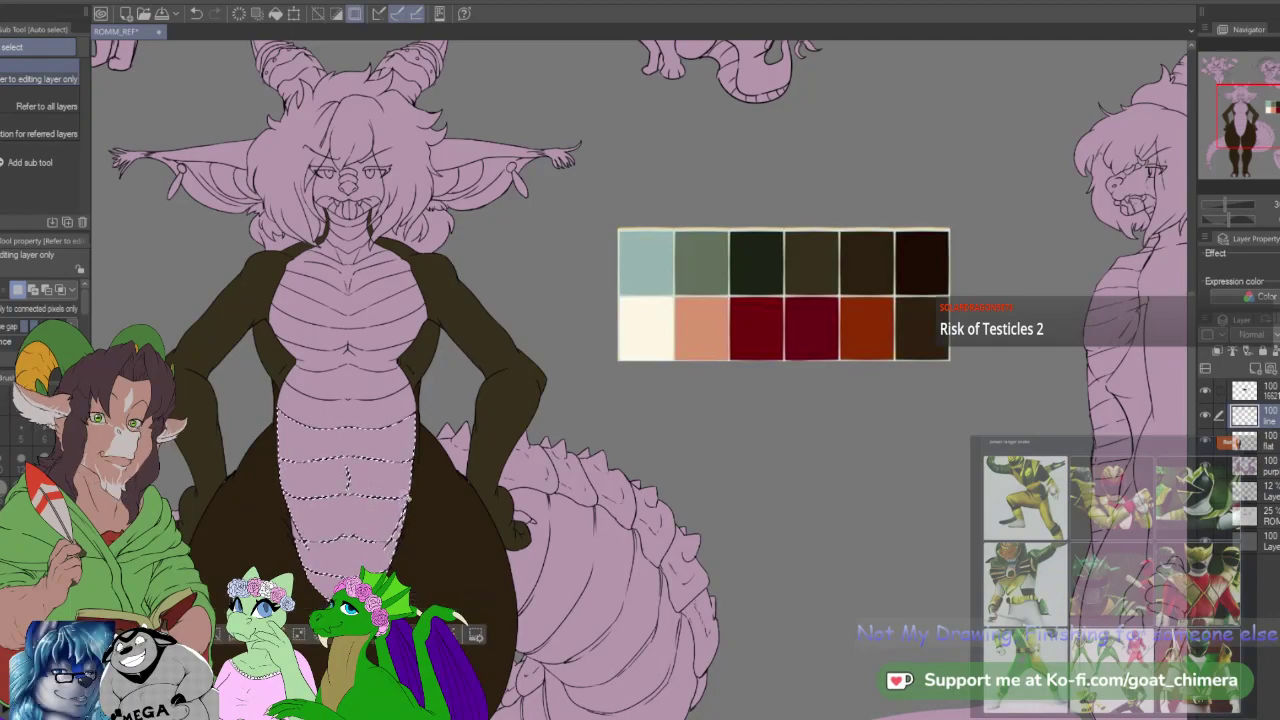
Step: Select the front-view figure's neck, chest and belly scales from the line layer and close the selection's inner line gaps
{"action": "left_click", "coordinate": [371, 414]}
{"action": "left_click", "coordinate": [368, 388]}
{"action": "left_click", "coordinate": [363, 364]}
{"action": "left_click", "coordinate": [376, 273], "text": "shift"}
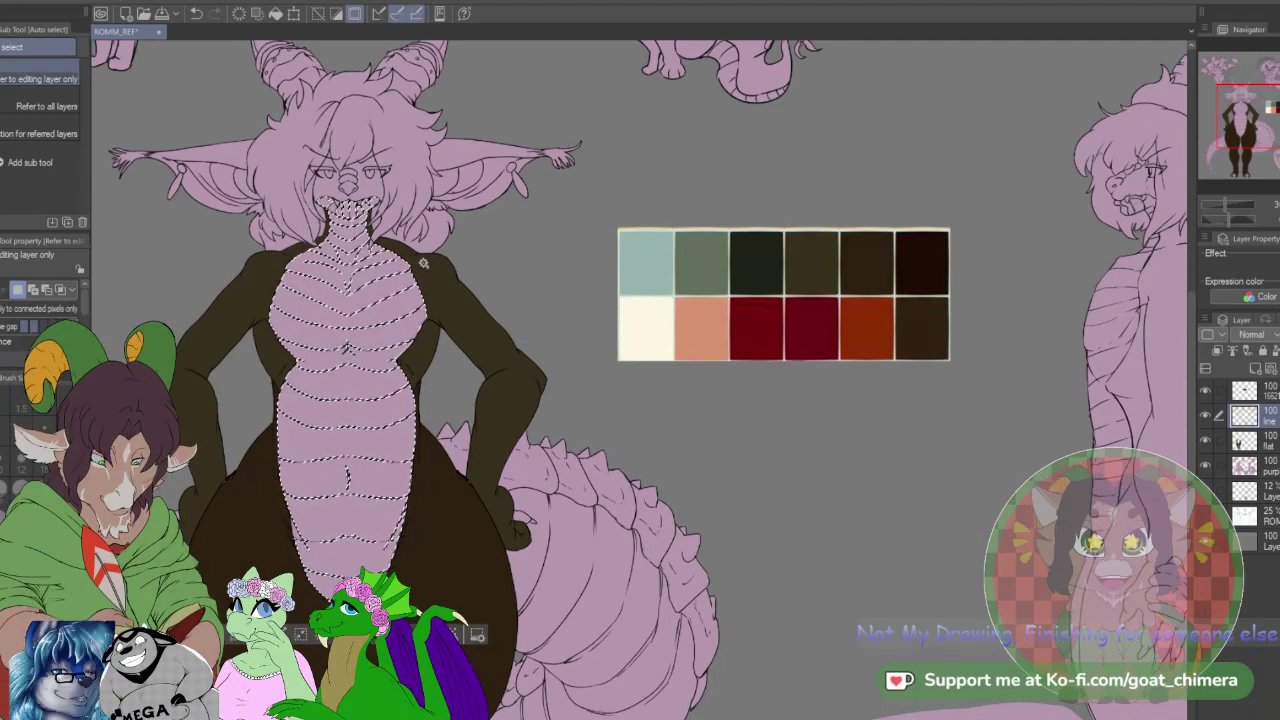
{"action": "scroll", "coordinate": [422, 288], "scroll_direction": "down", "scroll_amount": 2}
{"action": "scroll", "coordinate": [252, 309], "scroll_direction": "up", "scroll_amount": 3}
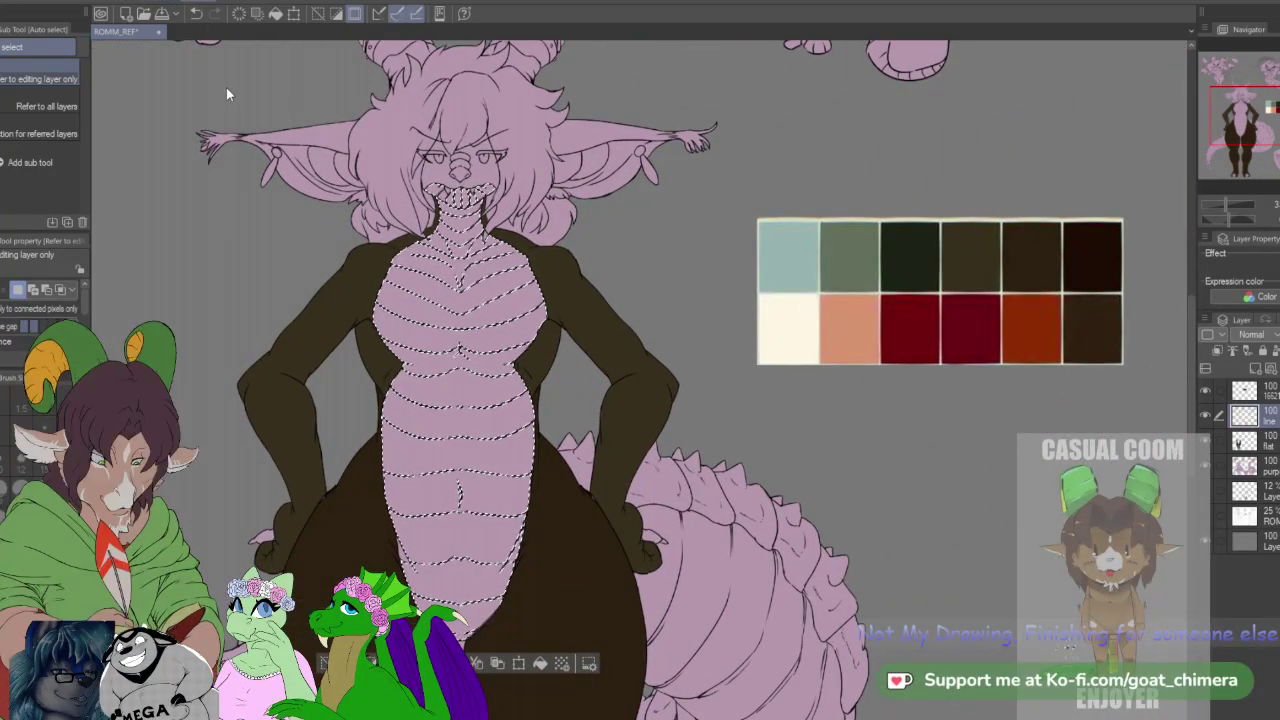
{"action": "left_click", "coordinate": [763, 353]}
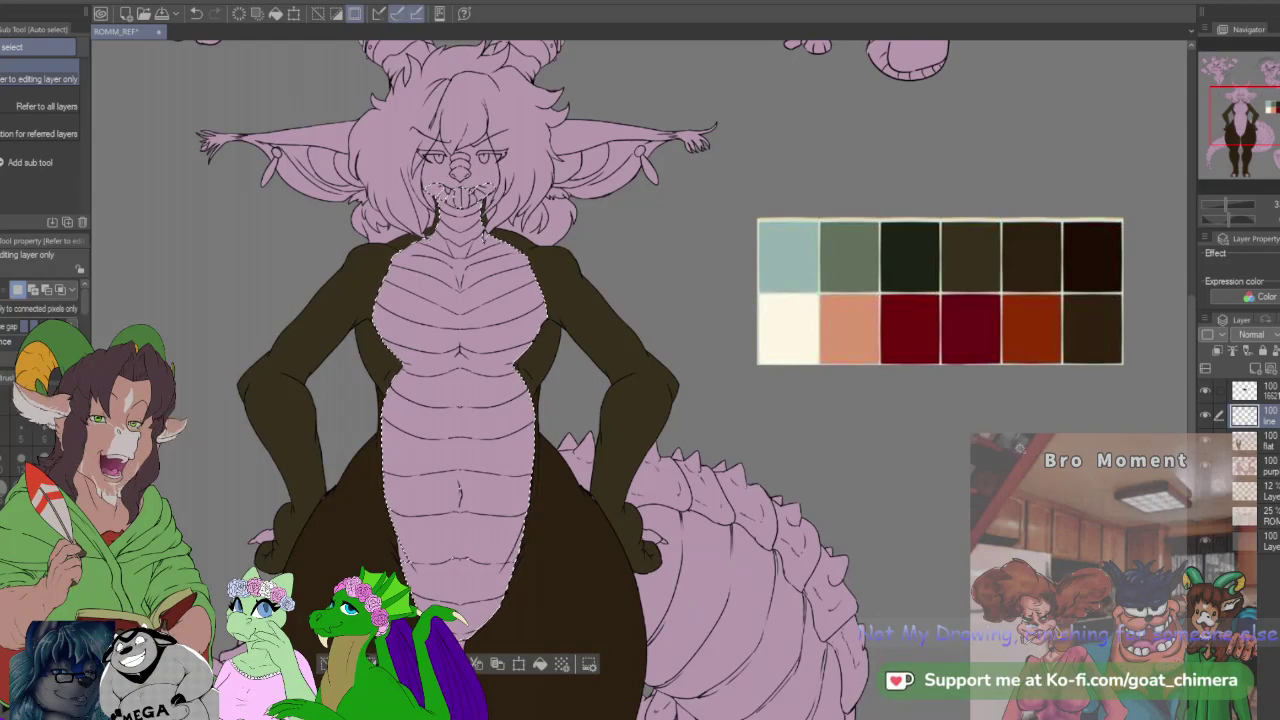
Step: Fill the selected neck, chest and belly with the palette's cream colour on the flat layer instead of the line layer
{"action": "key", "text": "i"}
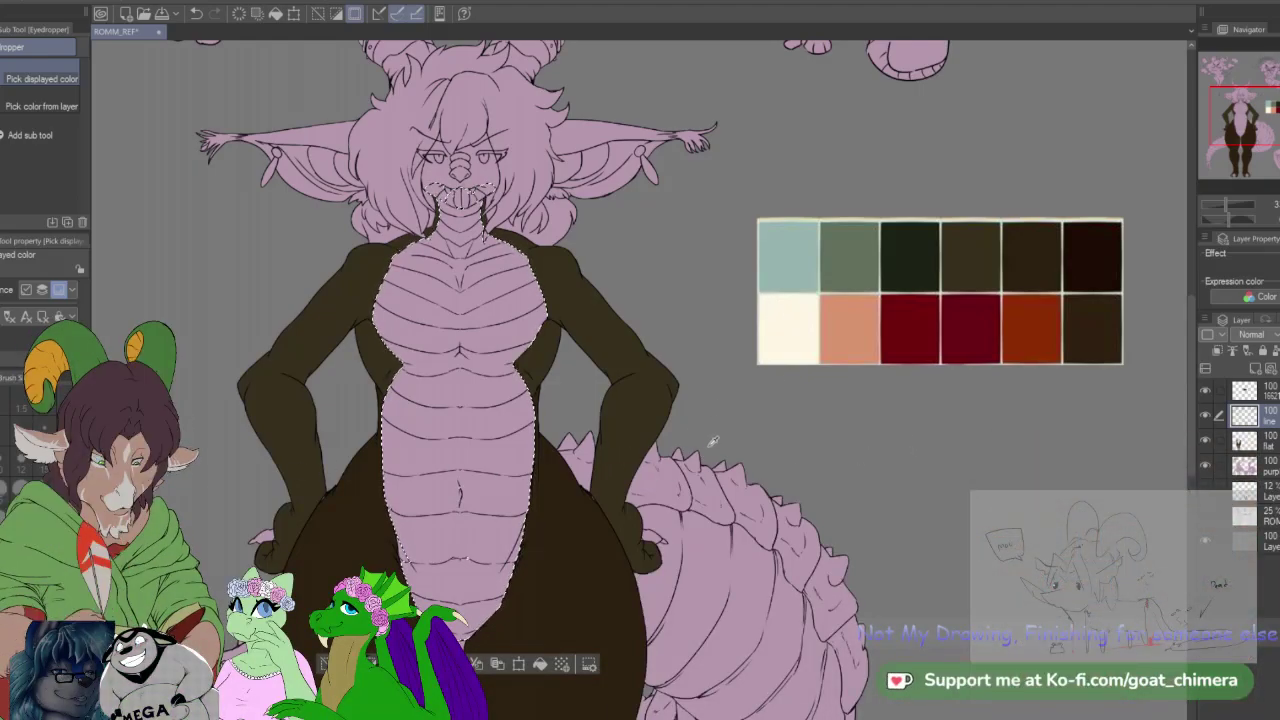
{"action": "key", "text": "alt+BackSpace"}
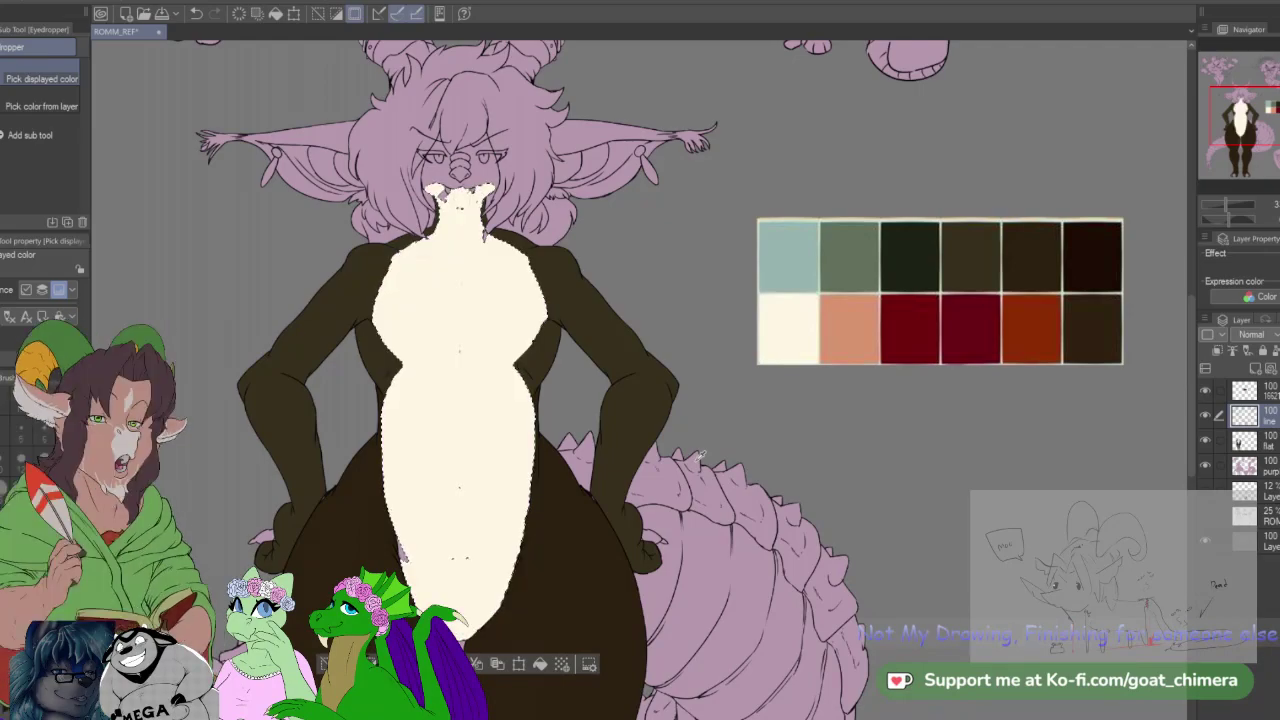
{"action": "key", "text": "ctrl+z"}
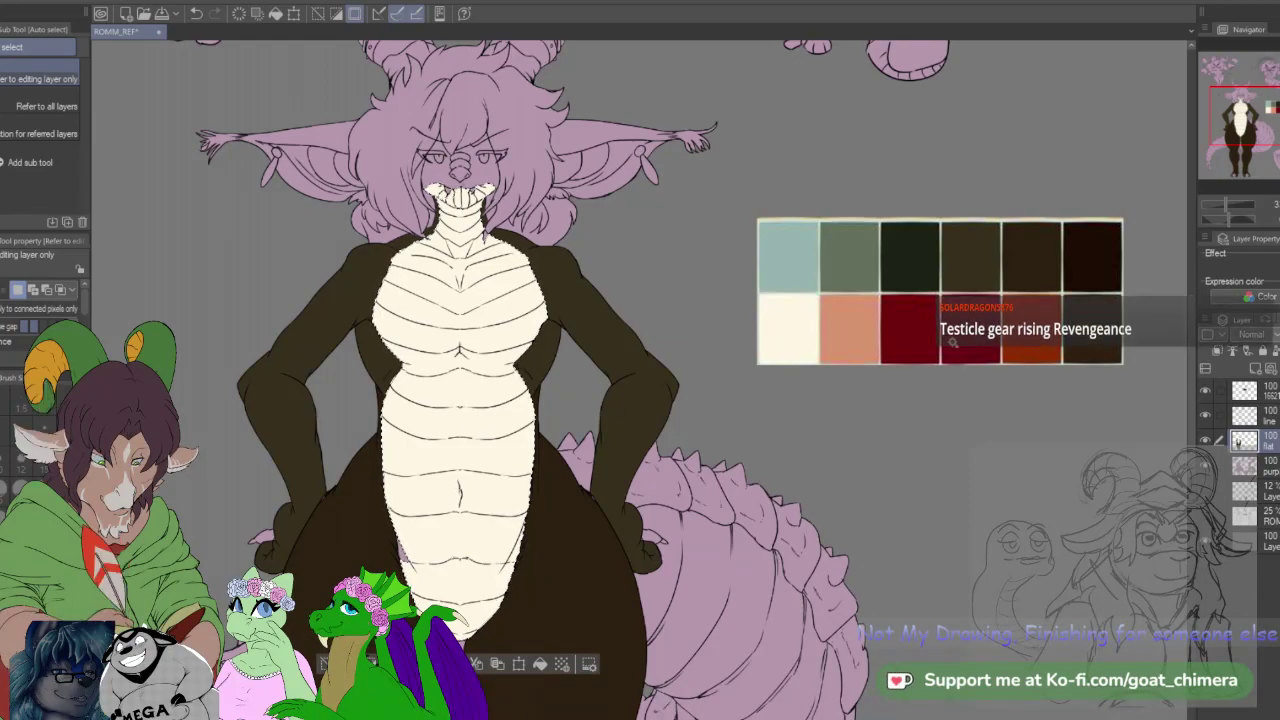
Step: Pick the palette's pale blue-green swatch as the drawing colour for a foreground-to-transparent gradient
{"action": "key", "text": "ctrl+Tab"}
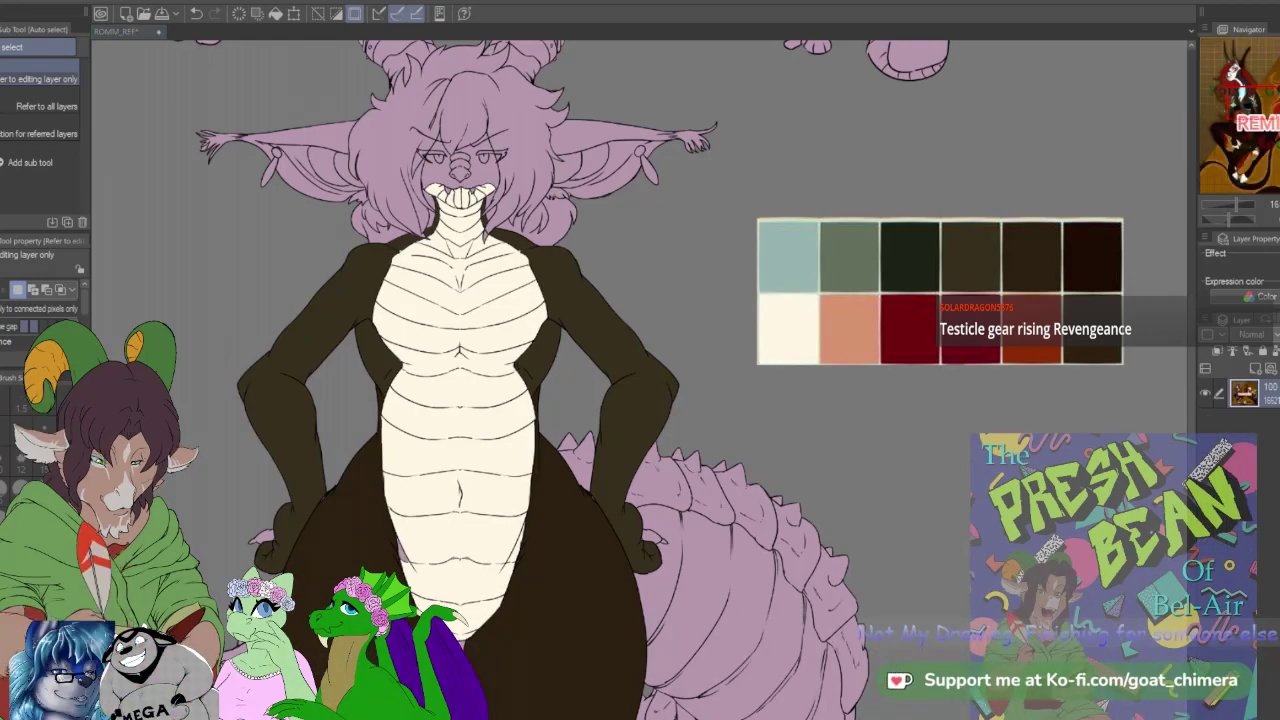
{"action": "key", "text": "i"}
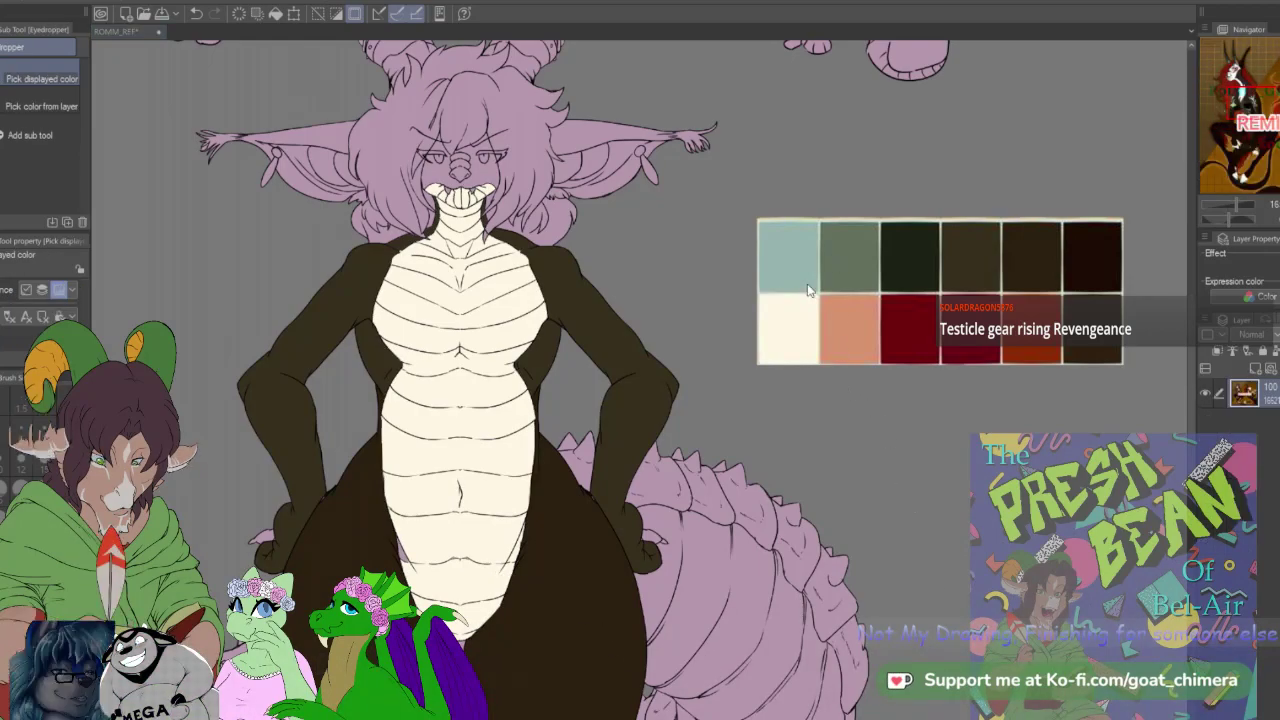
{"action": "key", "text": "ctrl+Tab"}
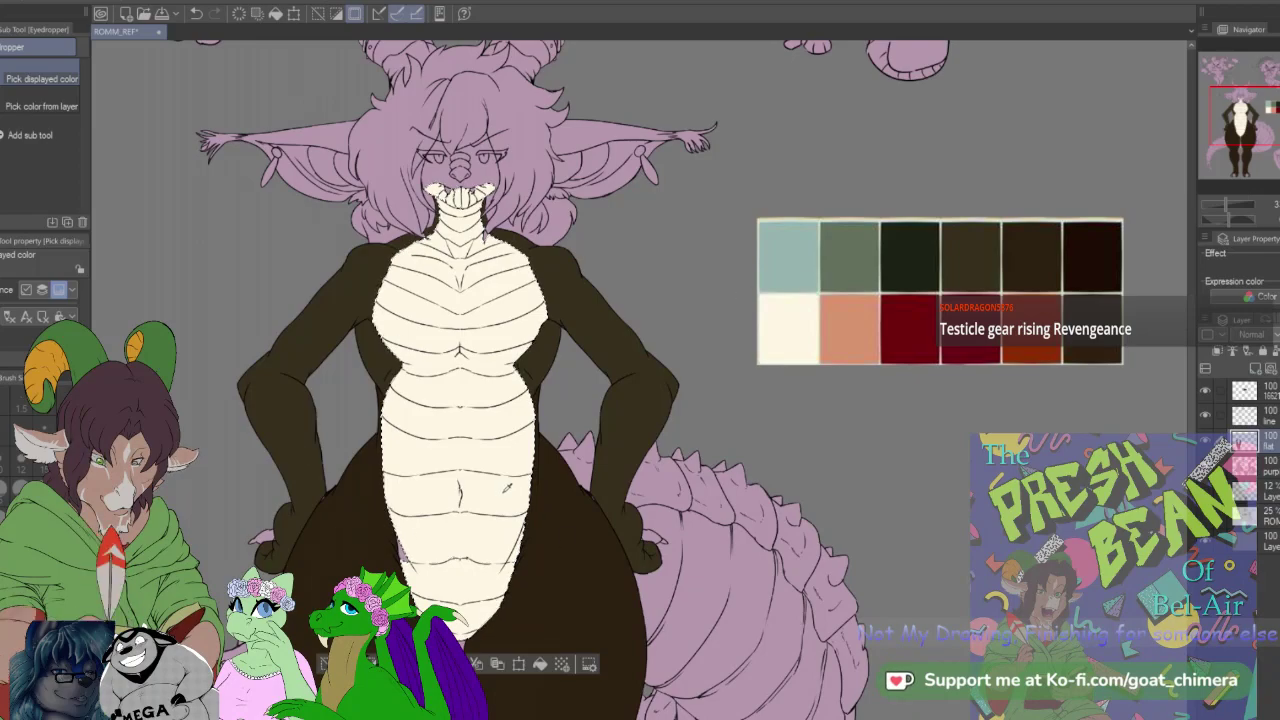
{"action": "scroll", "coordinate": [565, 516], "scroll_direction": "down", "scroll_amount": 1}
{"action": "scroll", "coordinate": [565, 516], "scroll_direction": "up", "scroll_amount": 1}
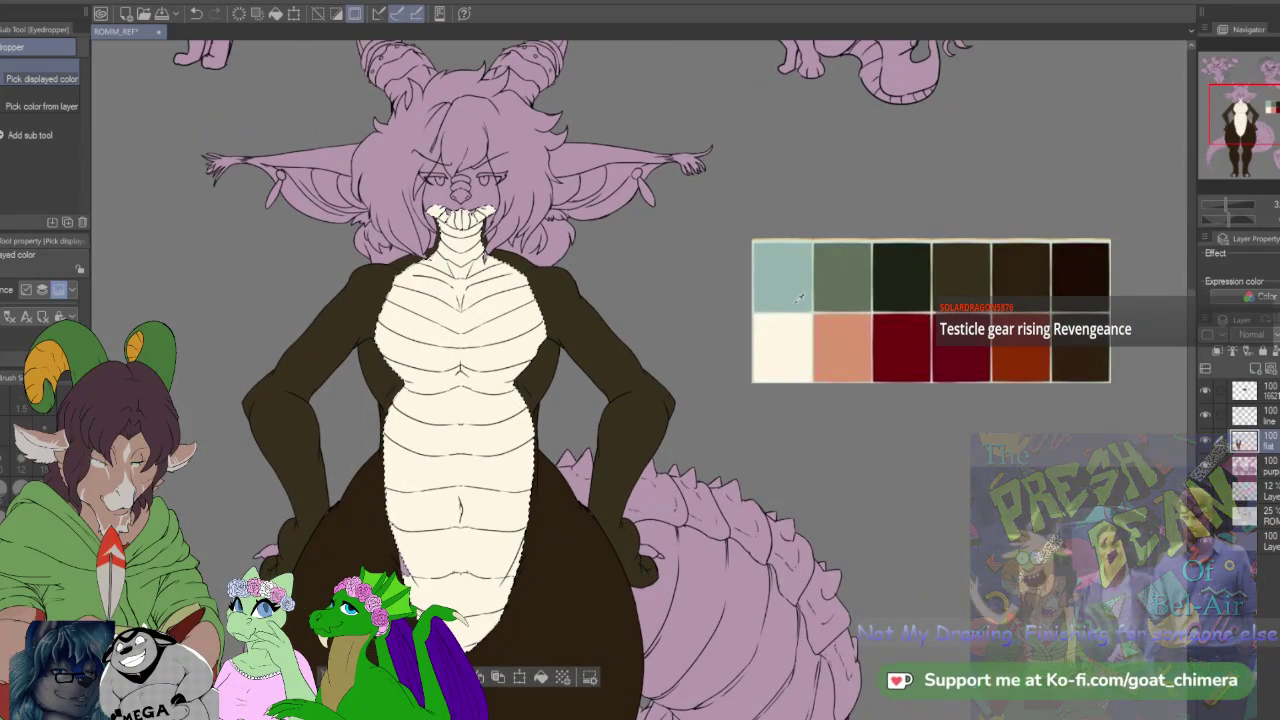
{"action": "key", "text": "g"}
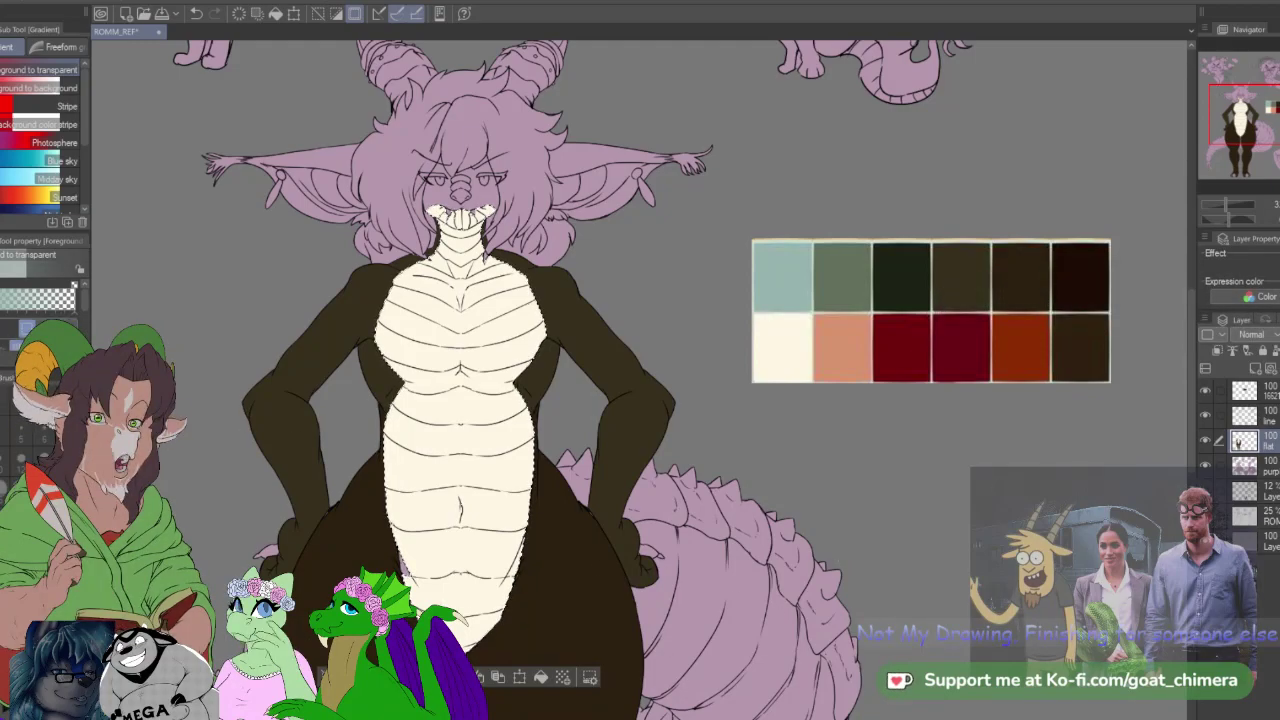
Step: Try a pale blue-green gradient over the lower belly on the line layer and undo it
{"action": "key", "text": "w"}
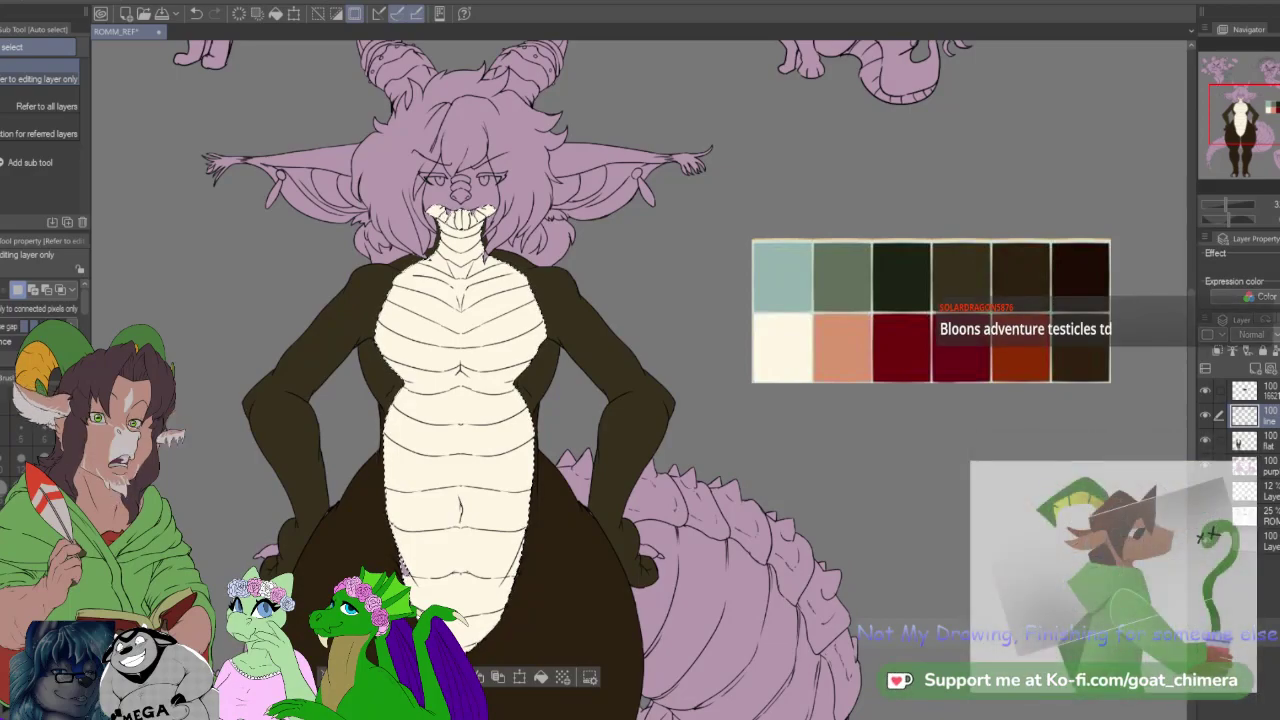
{"action": "scroll", "coordinate": [327, 496], "scroll_direction": "down", "scroll_amount": 1}
{"action": "scroll", "coordinate": [486, 556], "scroll_direction": "up", "scroll_amount": 1}
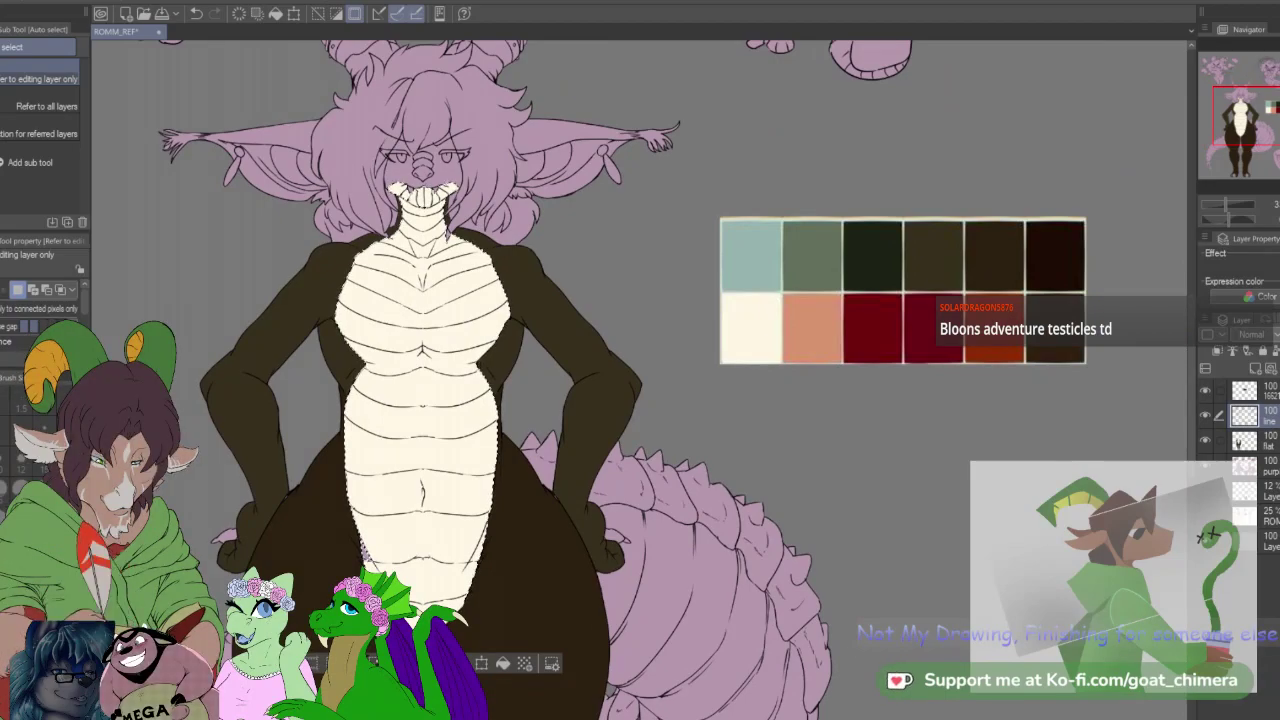
{"action": "key", "text": "g"}
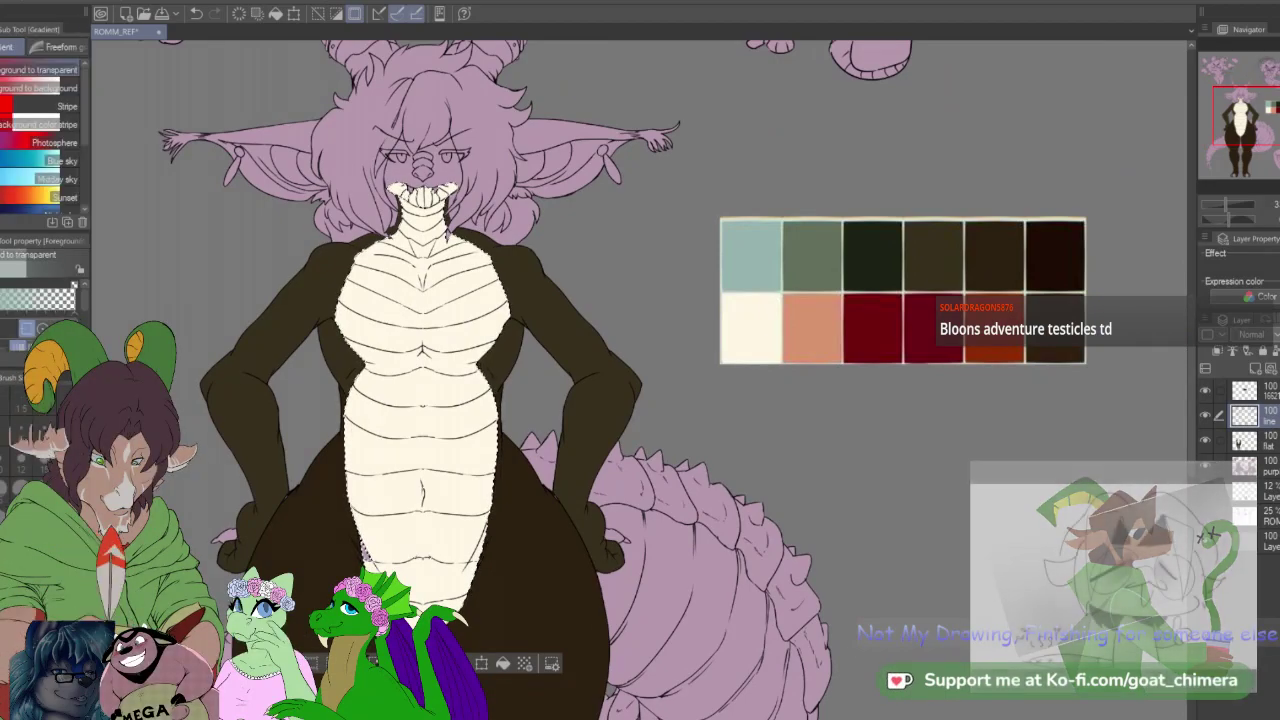
{"action": "left_click_drag", "start_coordinate": [83, 300], "coordinate": [83, 323]}
{"action": "scroll", "coordinate": [40, 310], "scroll_direction": "down", "scroll_amount": 1}
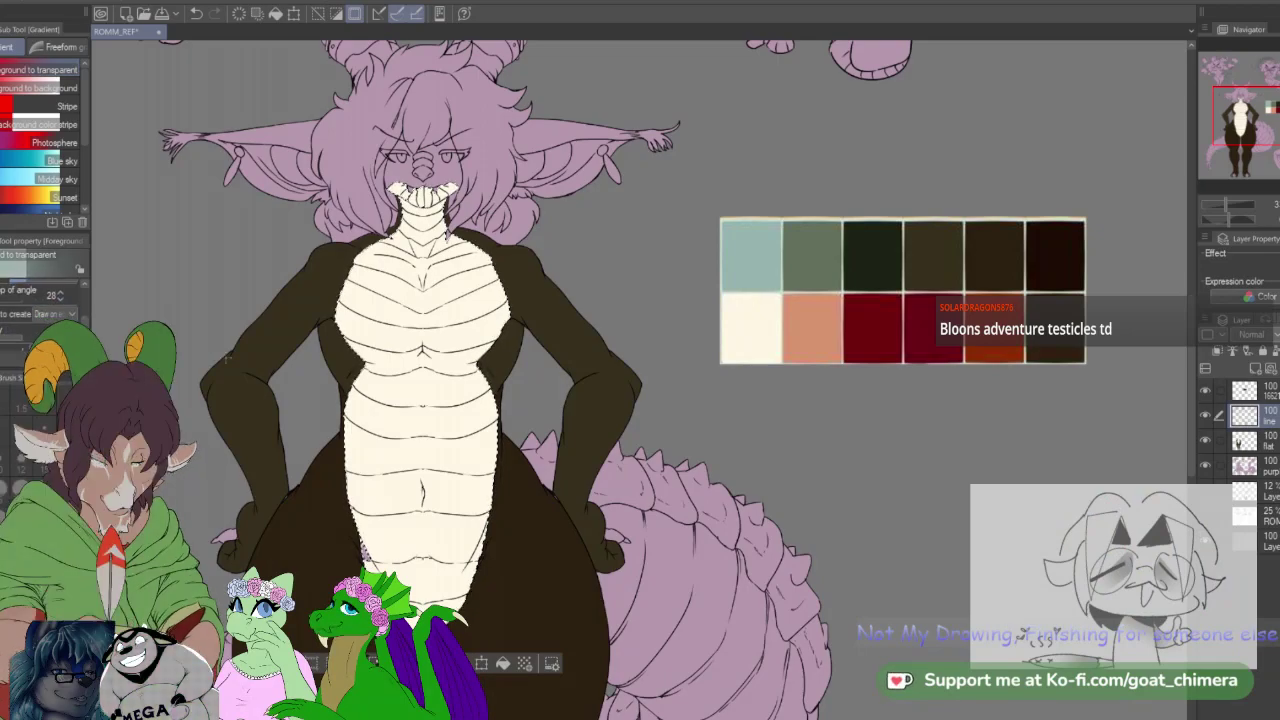
{"action": "left_click_drag", "start_coordinate": [423, 480], "coordinate": [420, 457]}
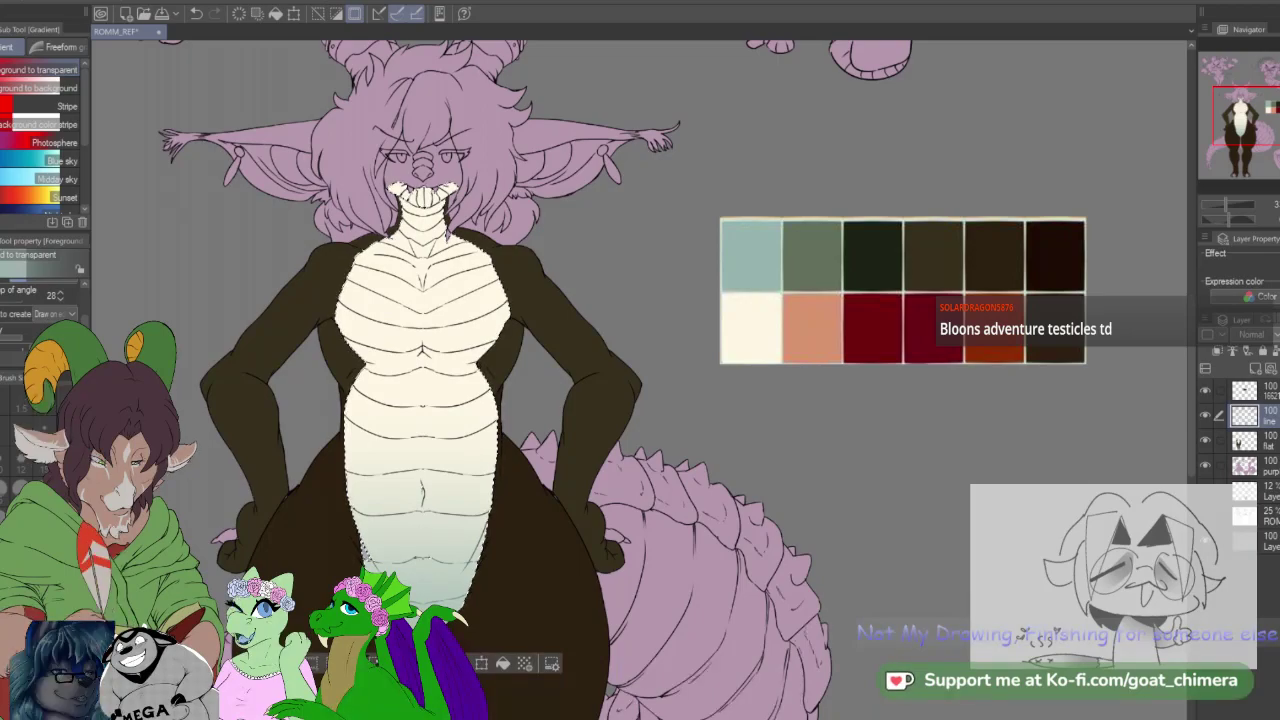
{"action": "key", "text": "ctrl+z"}
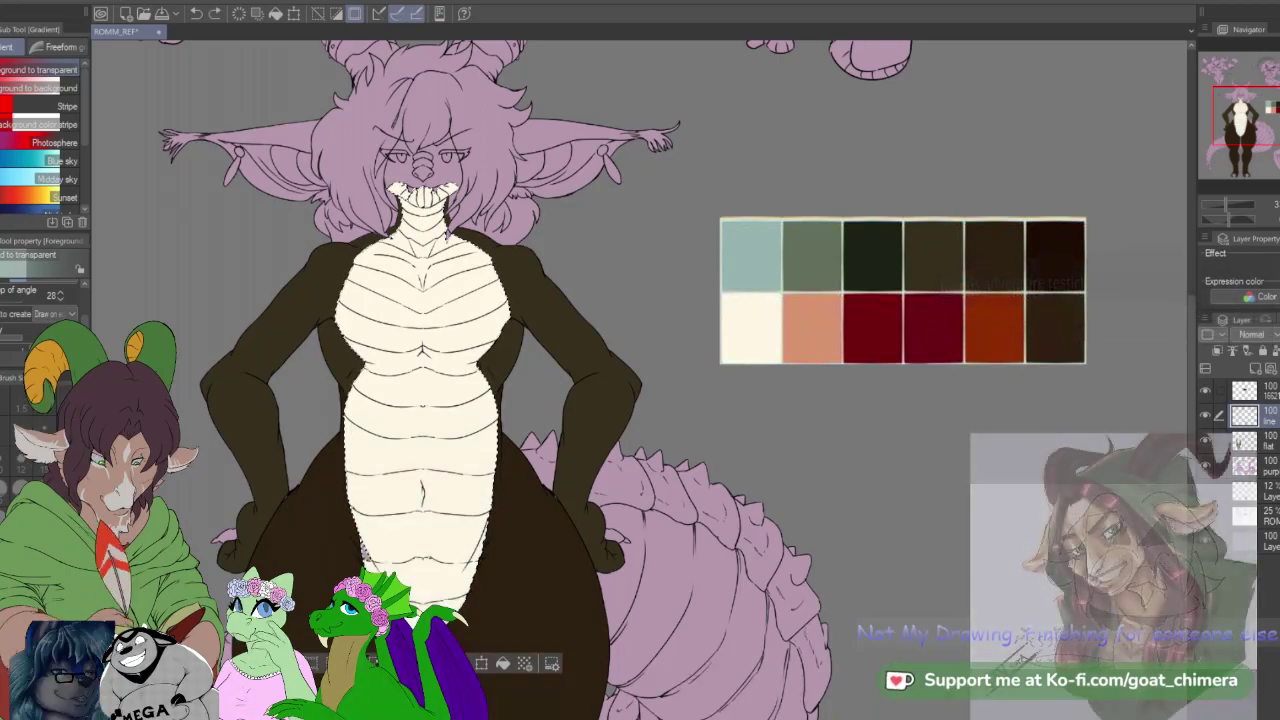
Step: Shade the belly on the flat layer with pale blue-green linear gradients fading upward into the cream chest
{"action": "left_click", "coordinate": [1262, 441]}
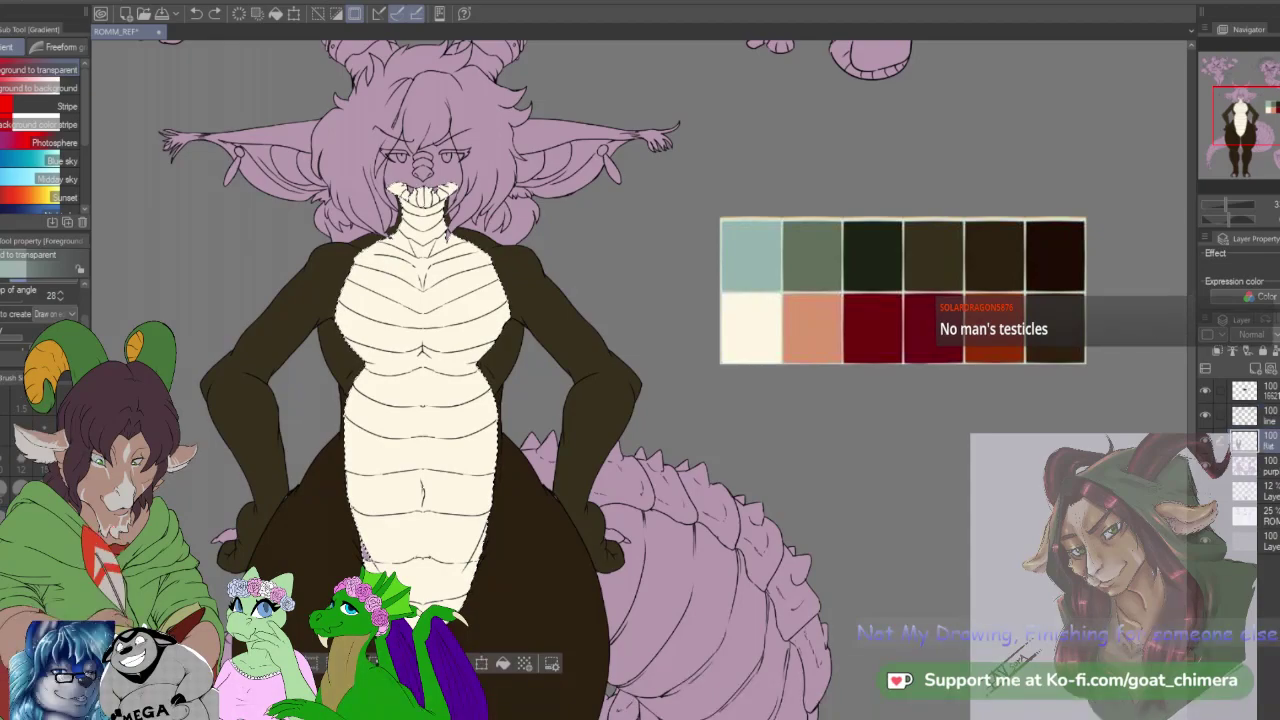
{"action": "left_click_drag", "start_coordinate": [416, 491], "coordinate": [422, 308]}
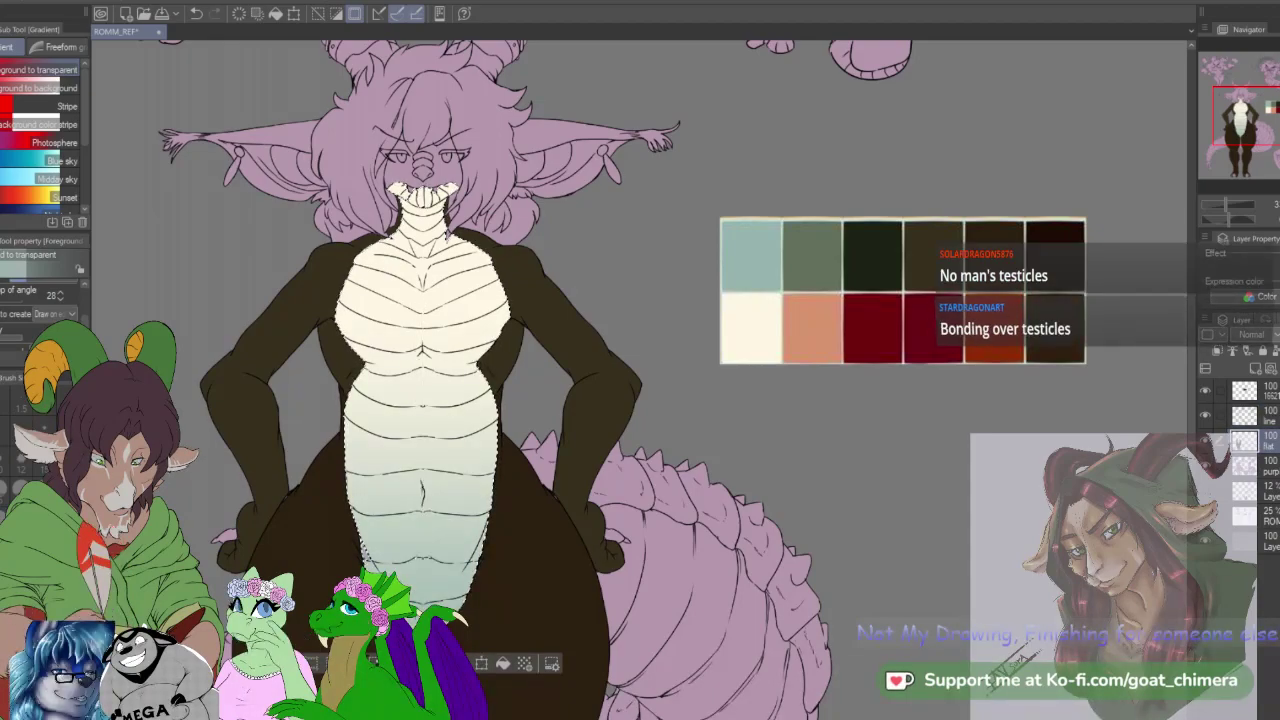
{"action": "left_click_drag", "start_coordinate": [430, 604], "coordinate": [430, 345]}
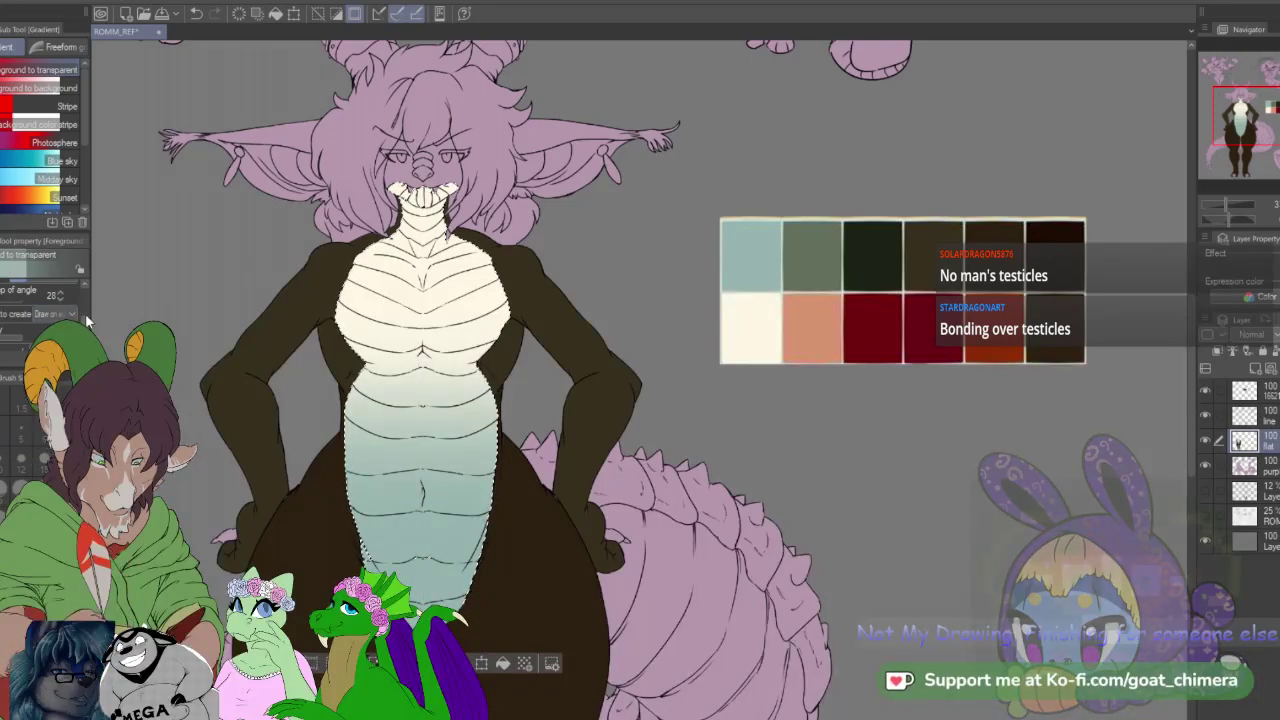
Step: Add a small, soft elliptical pale blue-green gradient at the lower centre of the chest and clear the selection
{"action": "scroll", "coordinate": [84, 303], "scroll_direction": "up", "scroll_amount": 3}
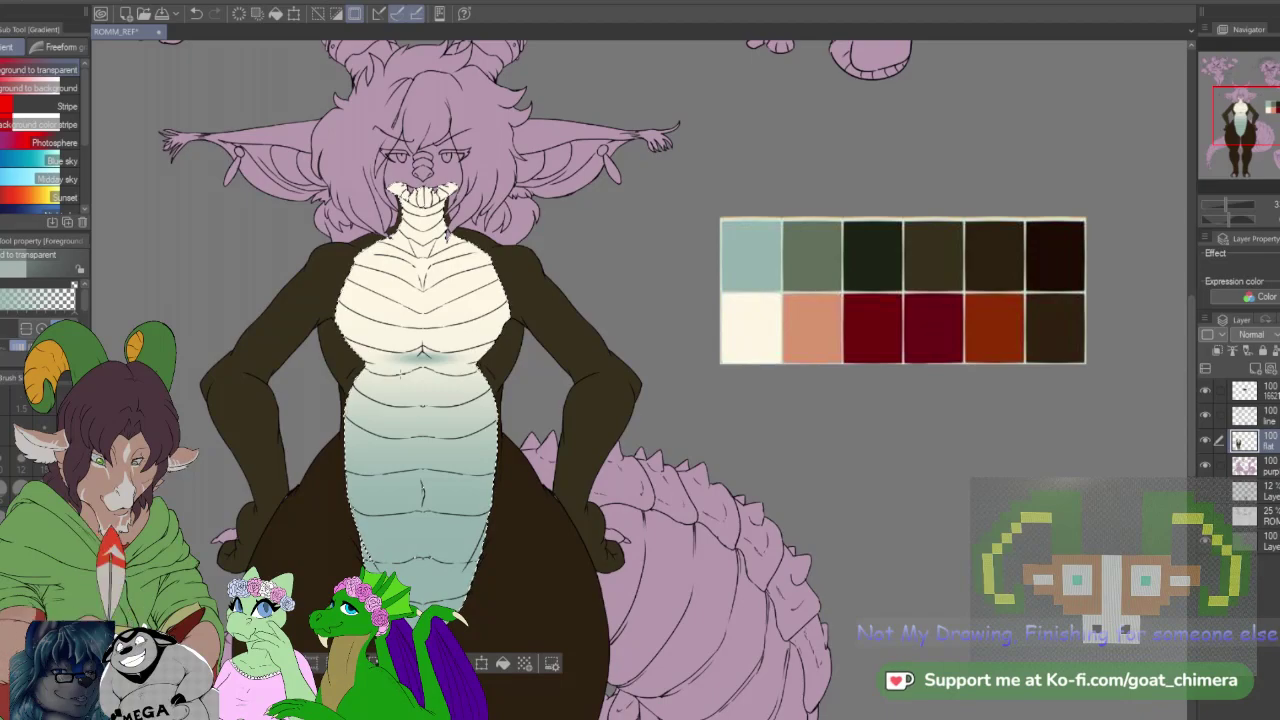
{"action": "scroll", "coordinate": [400, 372], "scroll_direction": "down", "scroll_amount": 2}
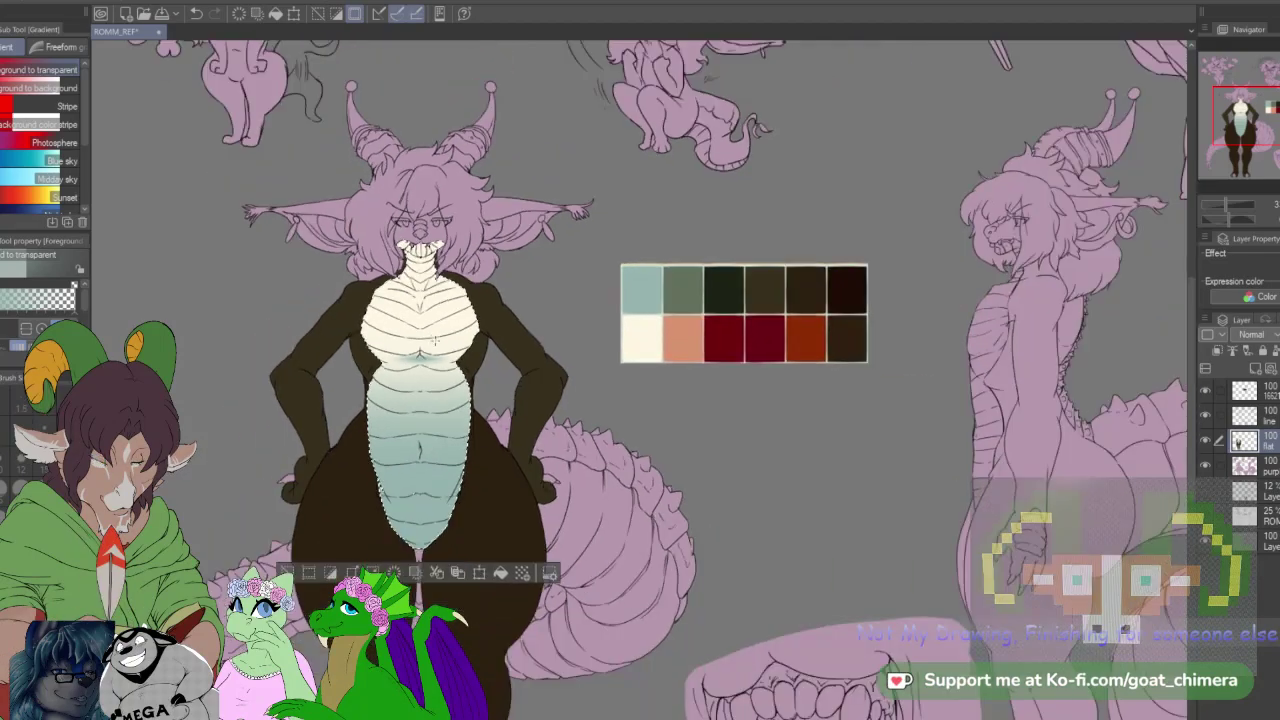
{"action": "scroll", "coordinate": [380, 297], "scroll_direction": "up", "scroll_amount": 3}
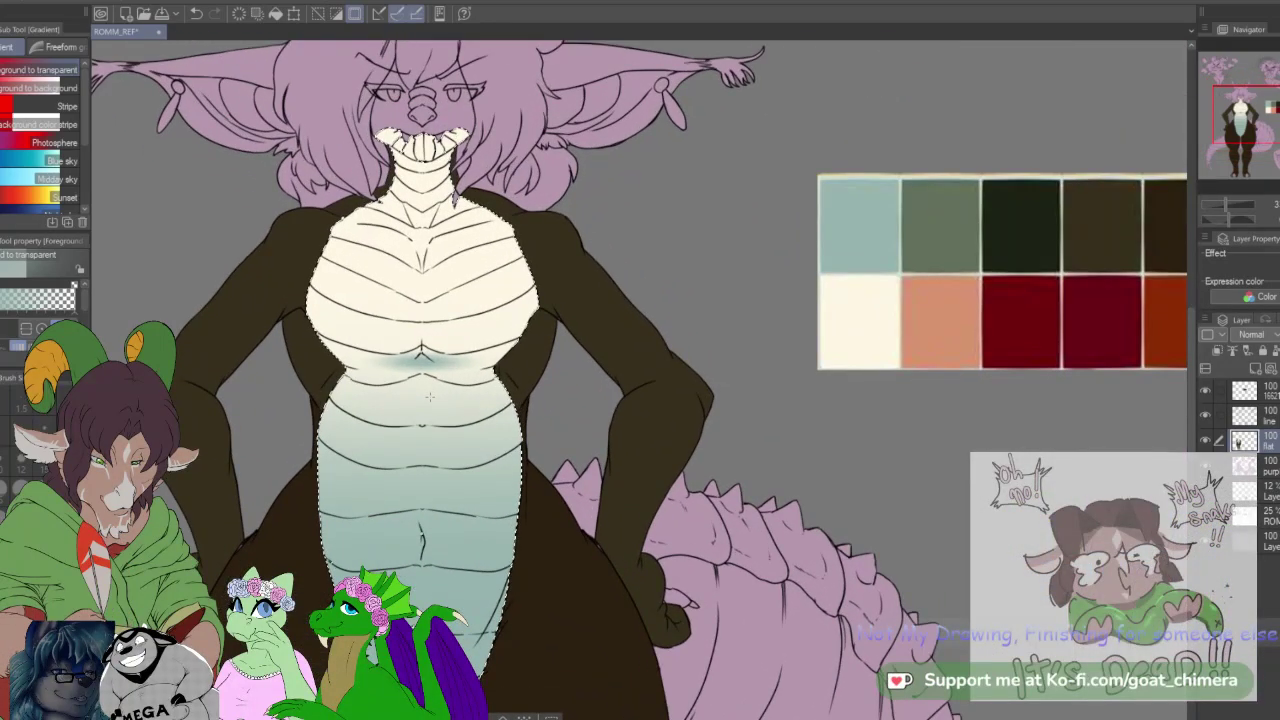
{"action": "scroll", "coordinate": [430, 396], "scroll_direction": "down", "scroll_amount": 2}
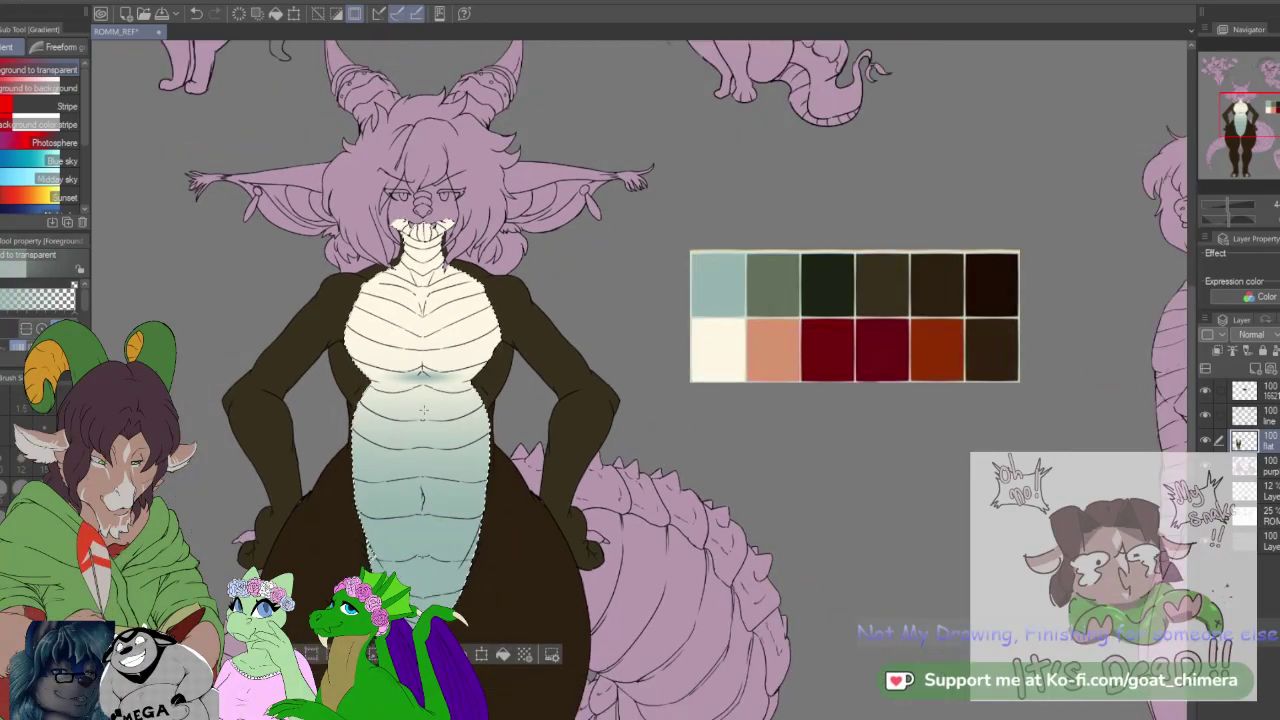
{"action": "scroll", "coordinate": [420, 322], "scroll_direction": "up", "scroll_amount": 3}
{"action": "scroll", "coordinate": [960, 325], "scroll_direction": "down", "scroll_amount": 1}
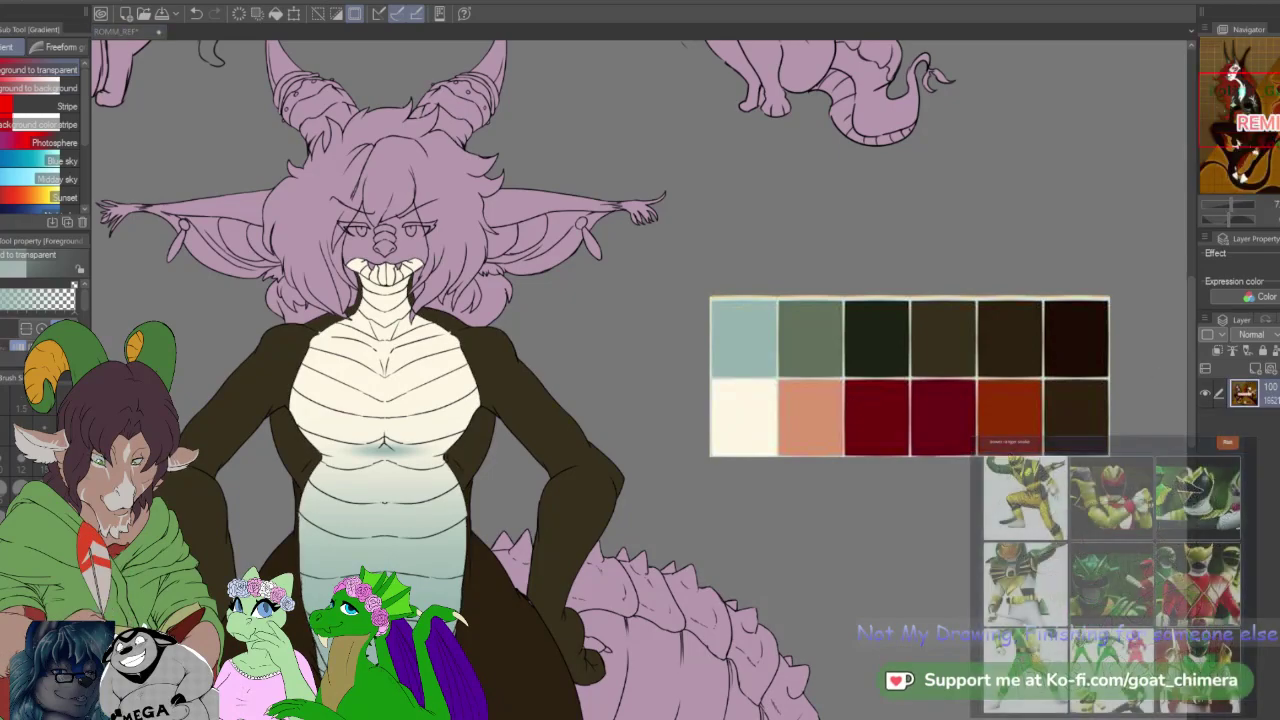
{"action": "scroll", "coordinate": [408, 232], "scroll_direction": "up", "scroll_amount": 3}
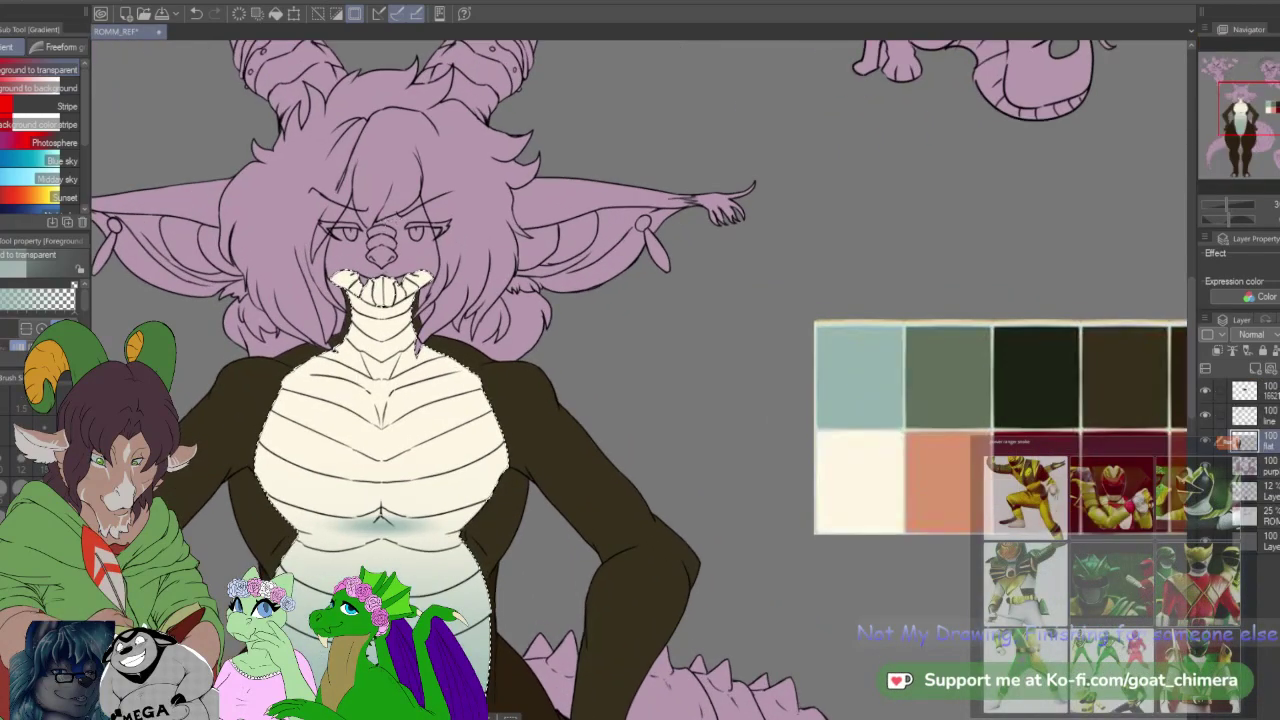
{"action": "key", "text": "ctrl+d"}
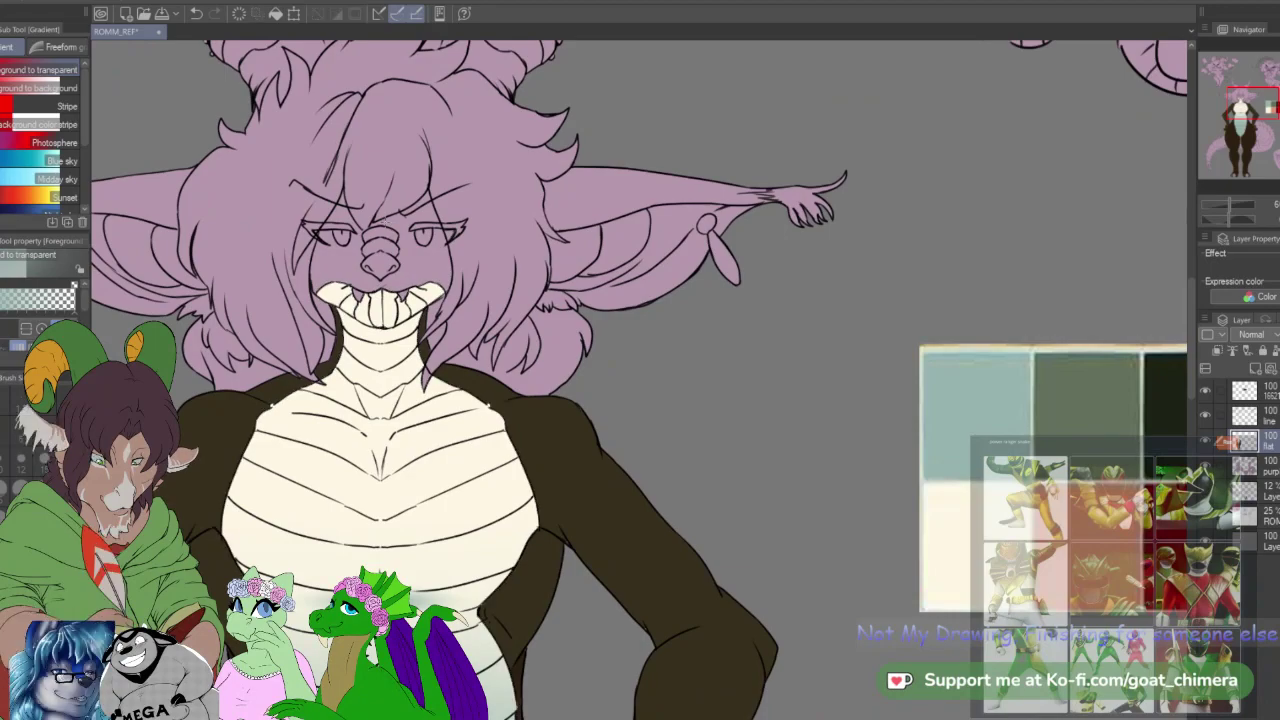
Step: Select the front-view figure's tail underside segments from the line layer, including the part between the legs, and close the inner line gaps
{"action": "scroll", "coordinate": [340, 403], "scroll_direction": "down", "scroll_amount": 5}
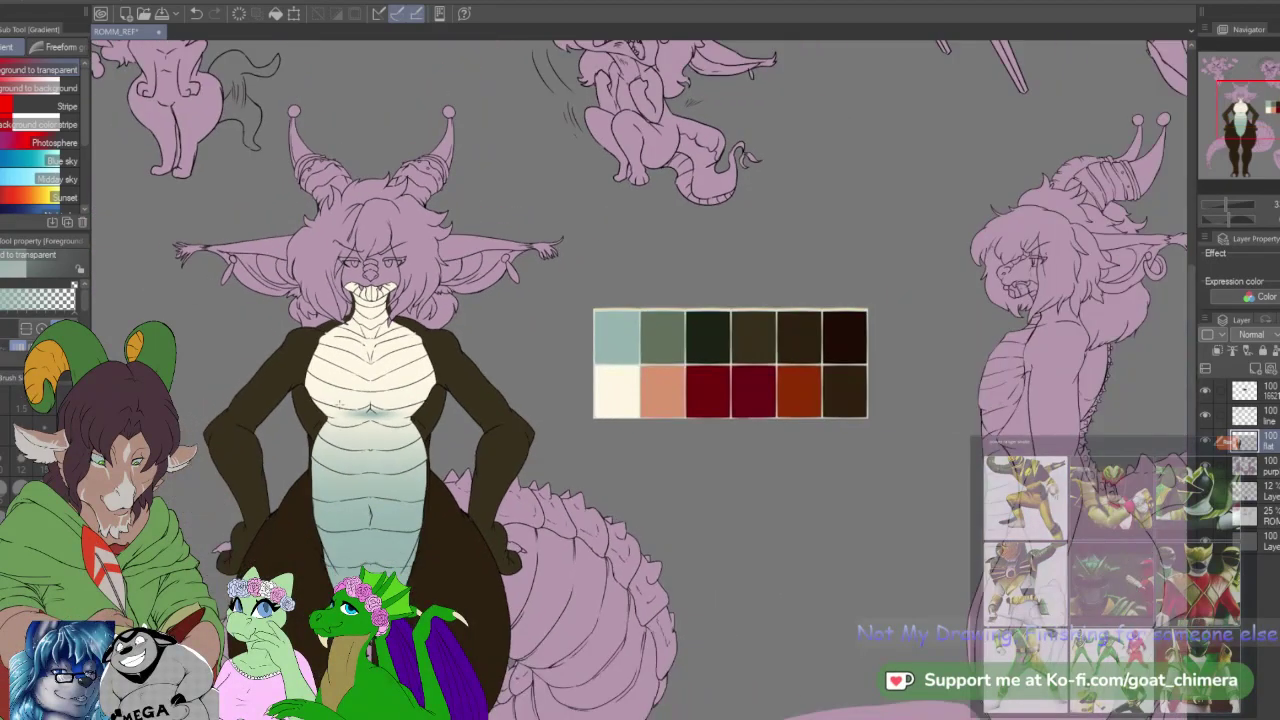
{"action": "scroll", "coordinate": [327, 521], "scroll_direction": "down", "scroll_amount": 3}
{"action": "scroll", "coordinate": [423, 606], "scroll_direction": "up", "scroll_amount": 3}
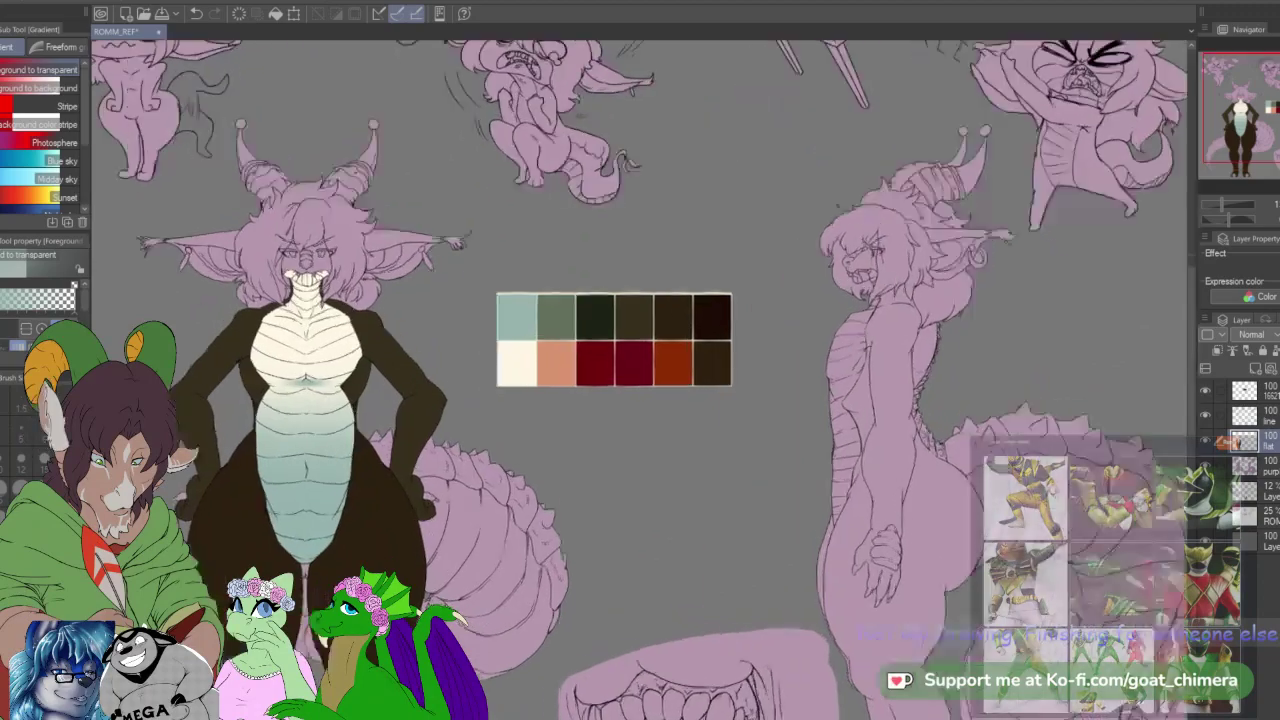
{"action": "left_click", "coordinate": [1262, 416]}
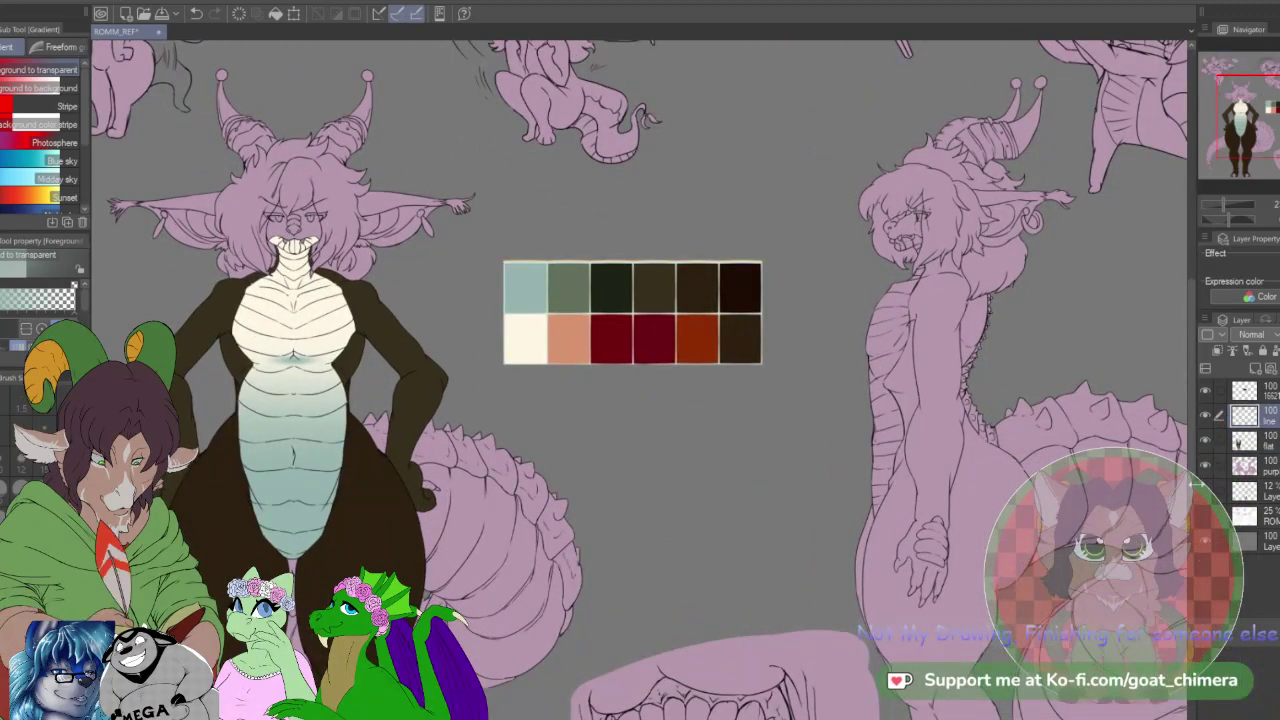
{"action": "key", "text": "w"}
{"action": "left_click", "coordinate": [497, 563]}
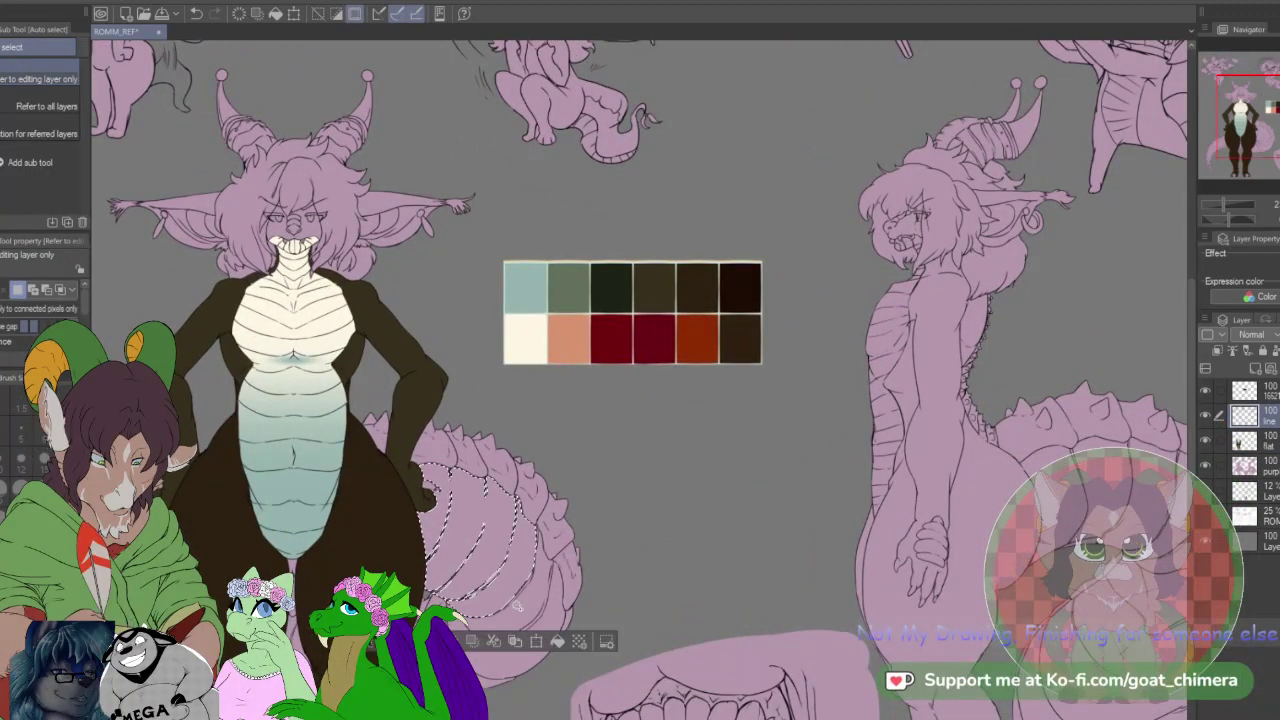
{"action": "left_click", "coordinate": [488, 666], "text": "shift"}
{"action": "left_click", "coordinate": [476, 682], "text": "shift"}
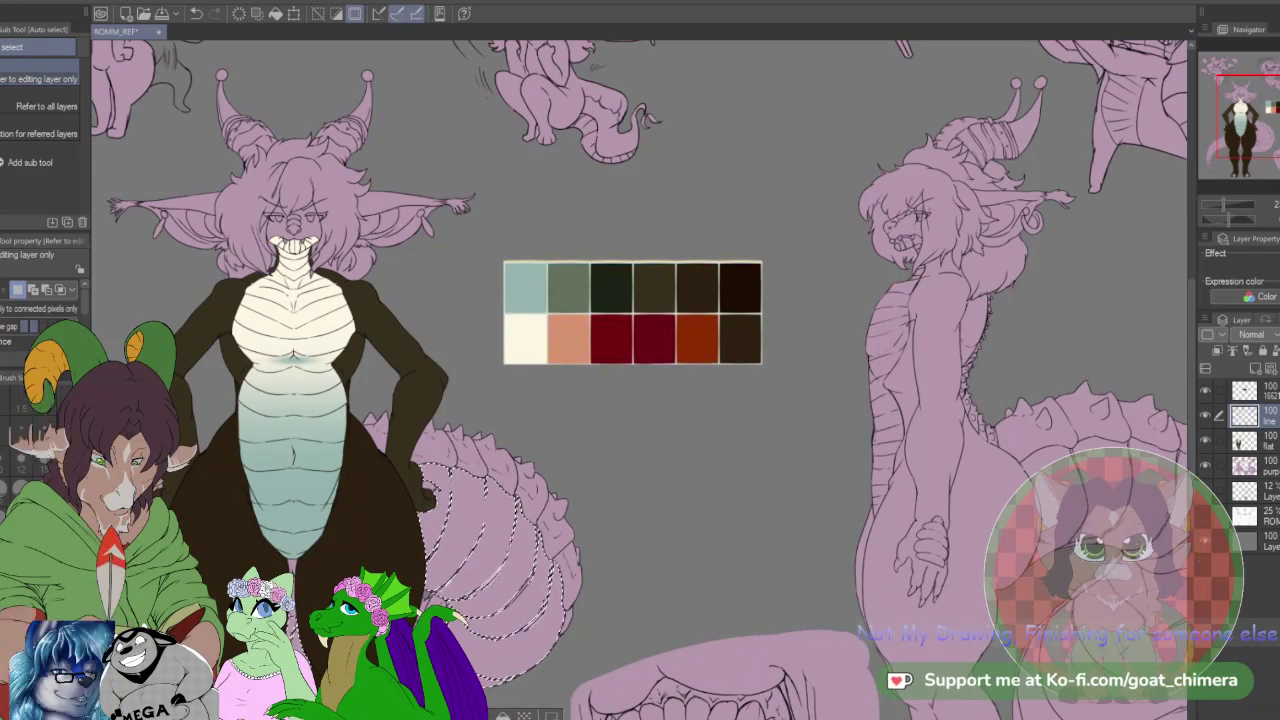
{"action": "left_click_drag", "start_coordinate": [154, 652], "coordinate": [554, 659]}
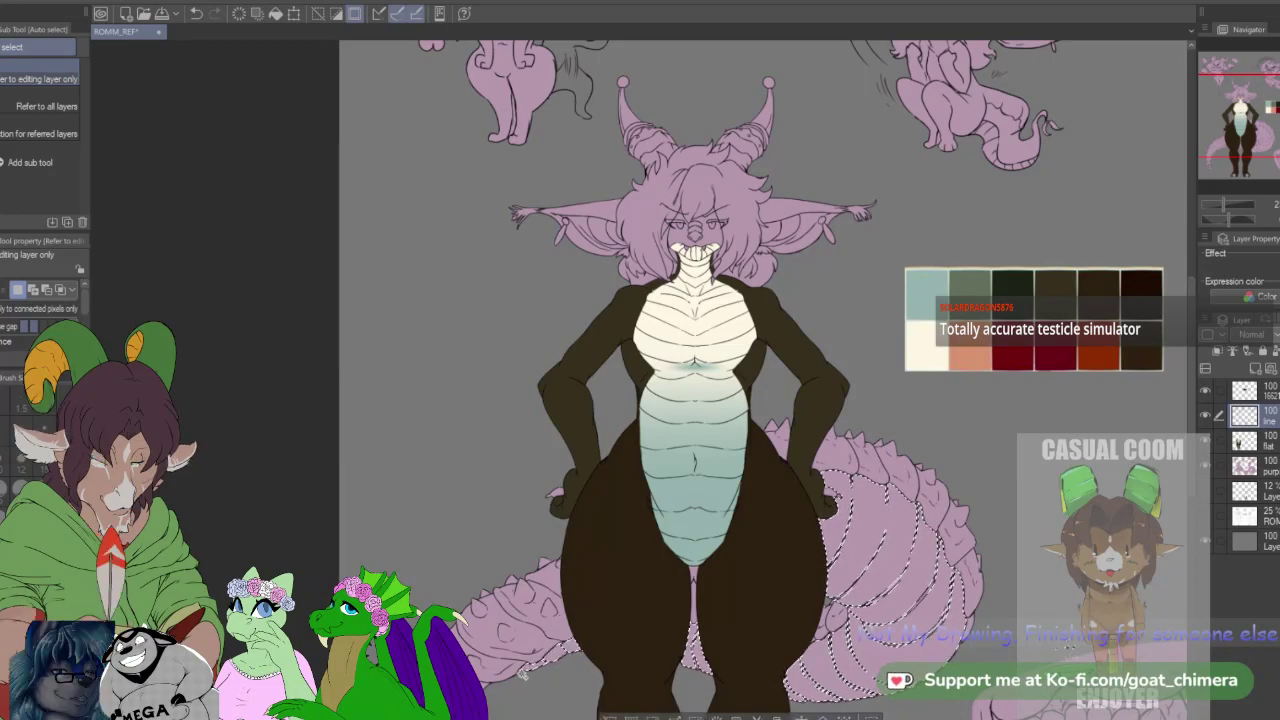
{"action": "left_click_drag", "start_coordinate": [1250, 127], "coordinate": [1274, 133]}
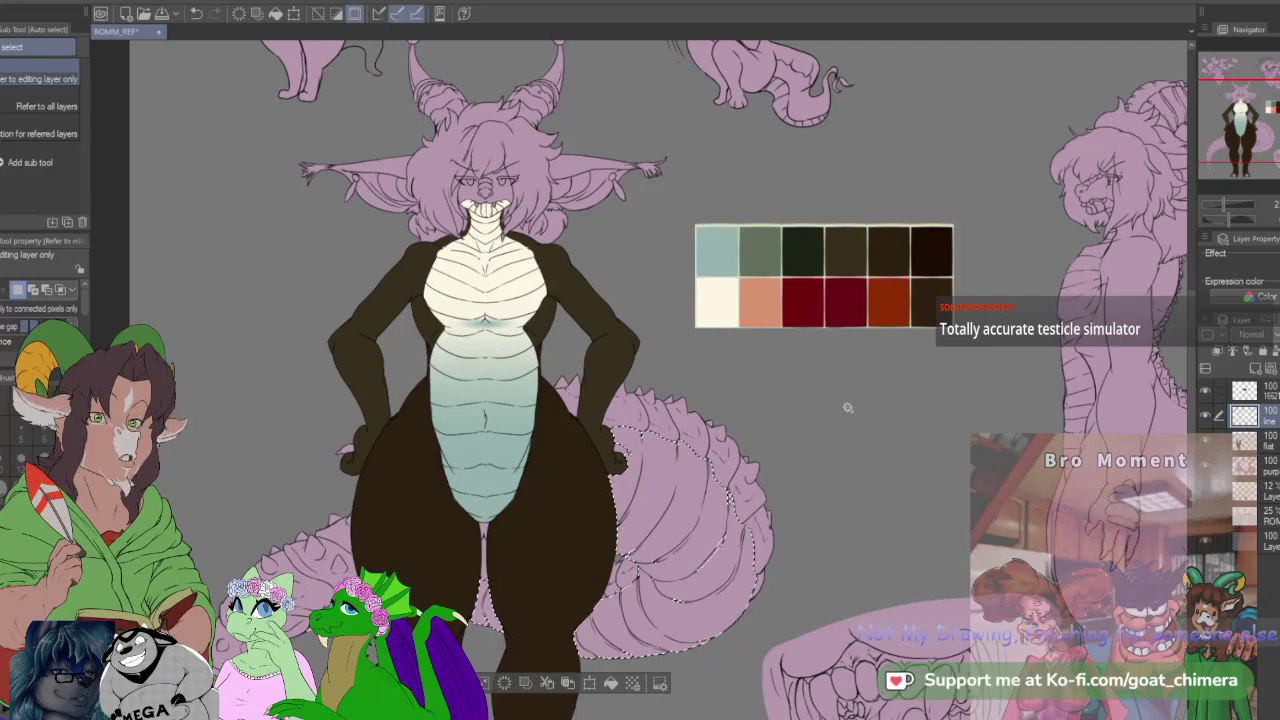
{"action": "scroll", "coordinate": [847, 407], "scroll_direction": "down", "scroll_amount": 2}
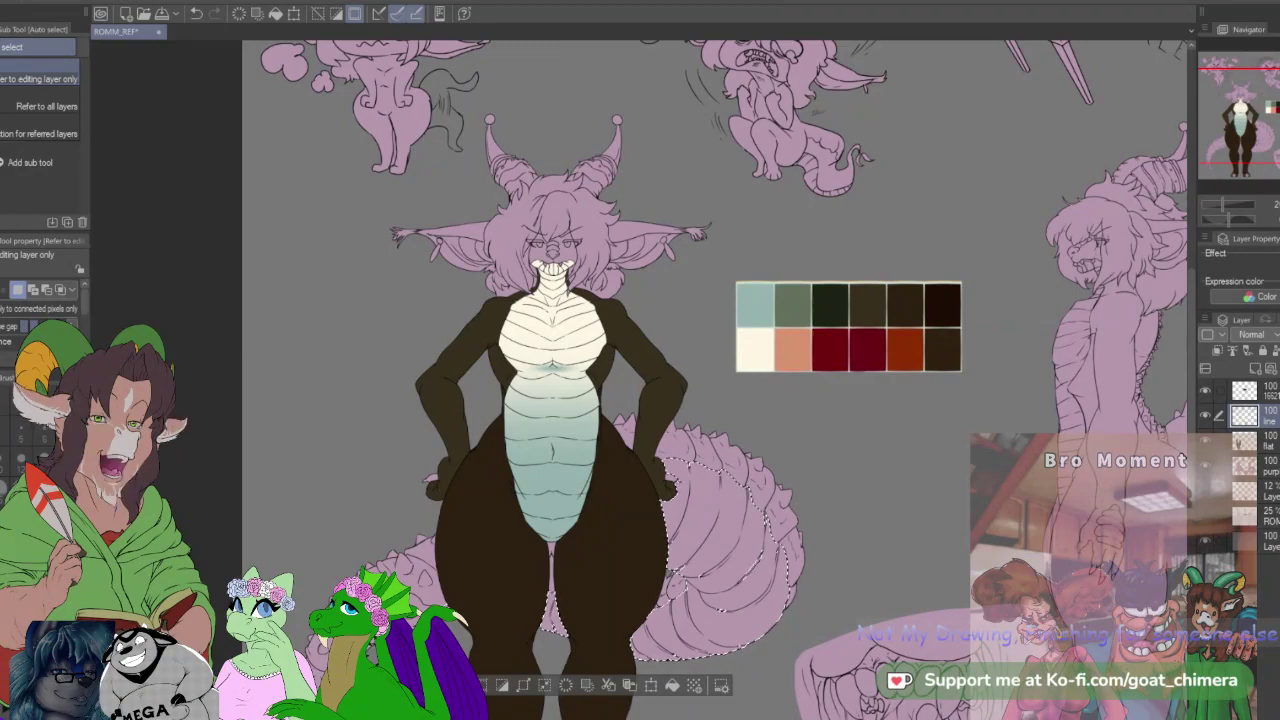
Step: Fill the selected tail underside of the front-view figure with cream on the flat layer
{"action": "left_click", "coordinate": [1262, 440]}
{"action": "scroll", "coordinate": [843, 506], "scroll_direction": "down", "scroll_amount": 1}
{"action": "scroll", "coordinate": [805, 545], "scroll_direction": "up", "scroll_amount": 3}
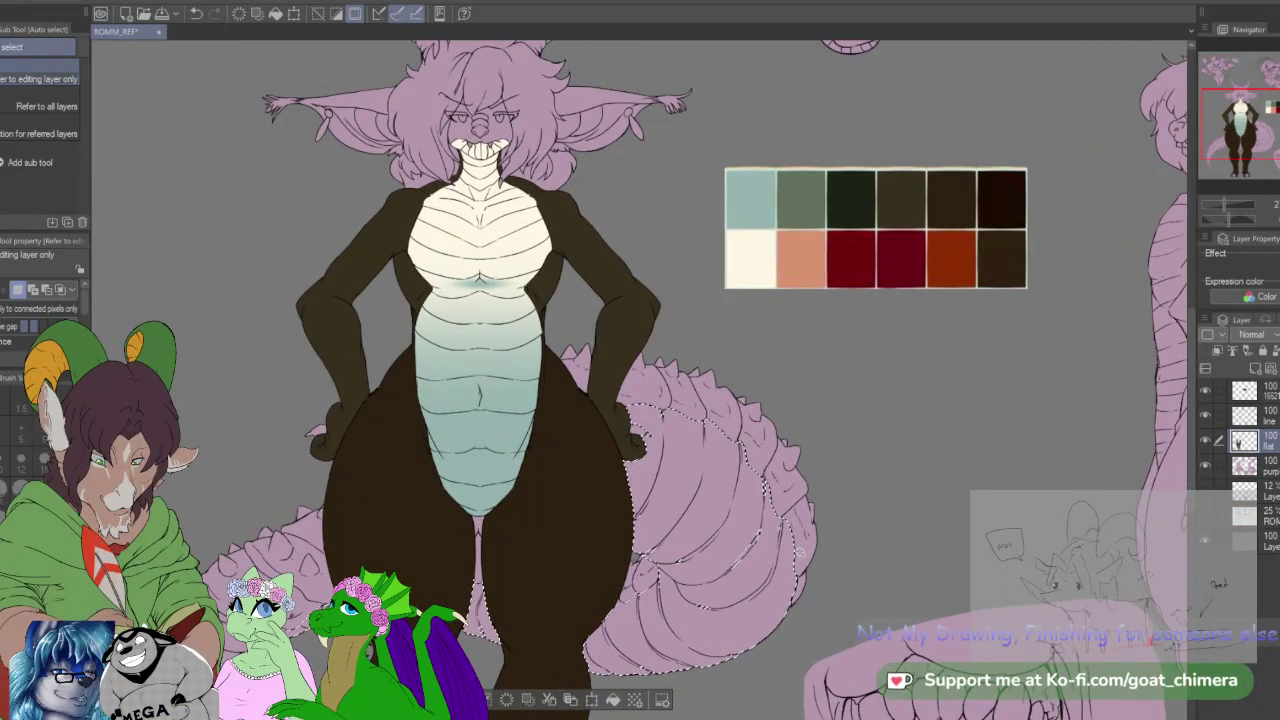
{"action": "key", "text": "alt+BackSpace"}
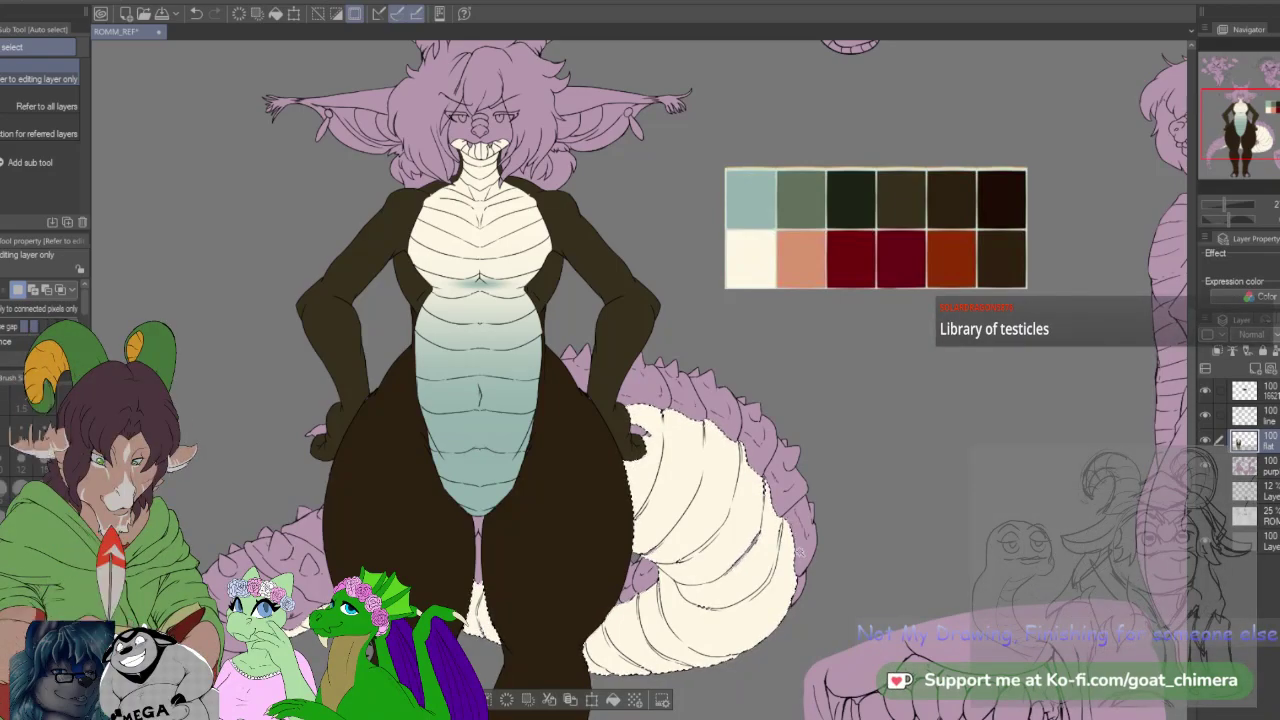
Step: Touch up the selection along the inner crease of the coiled tail underside with the Selection pen
{"action": "key", "text": "g"}
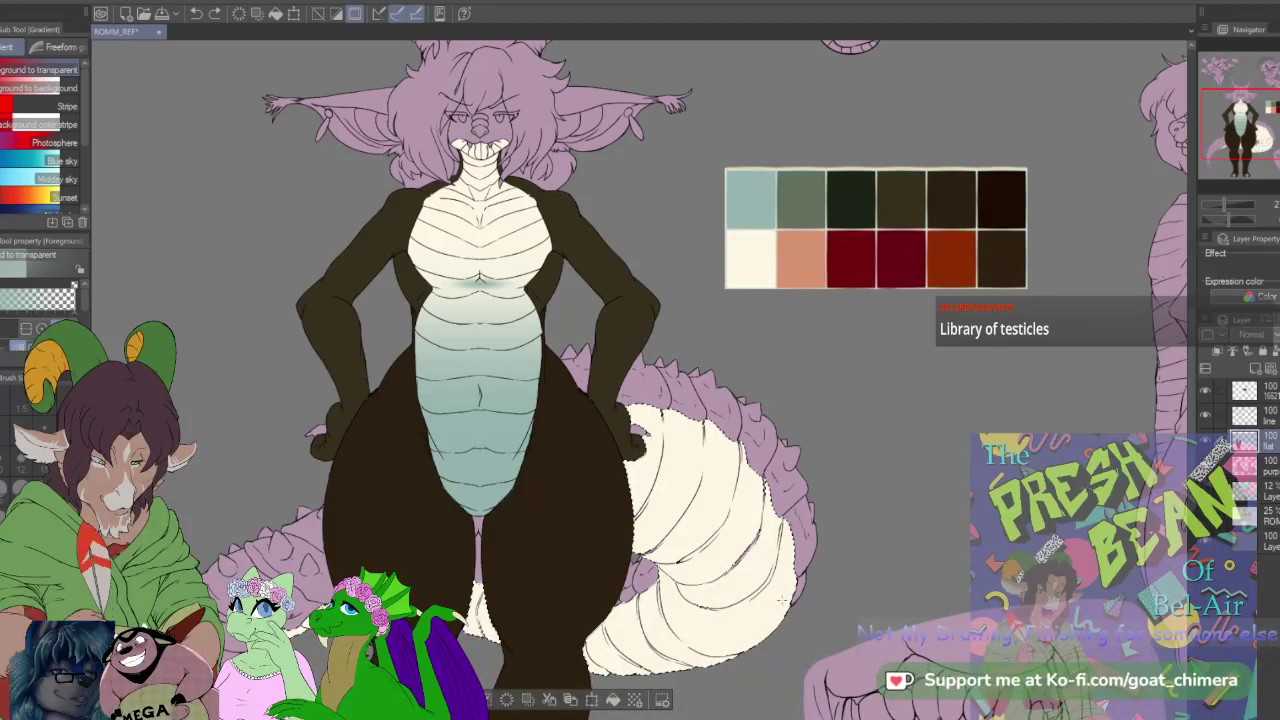
{"action": "key", "text": "m"}
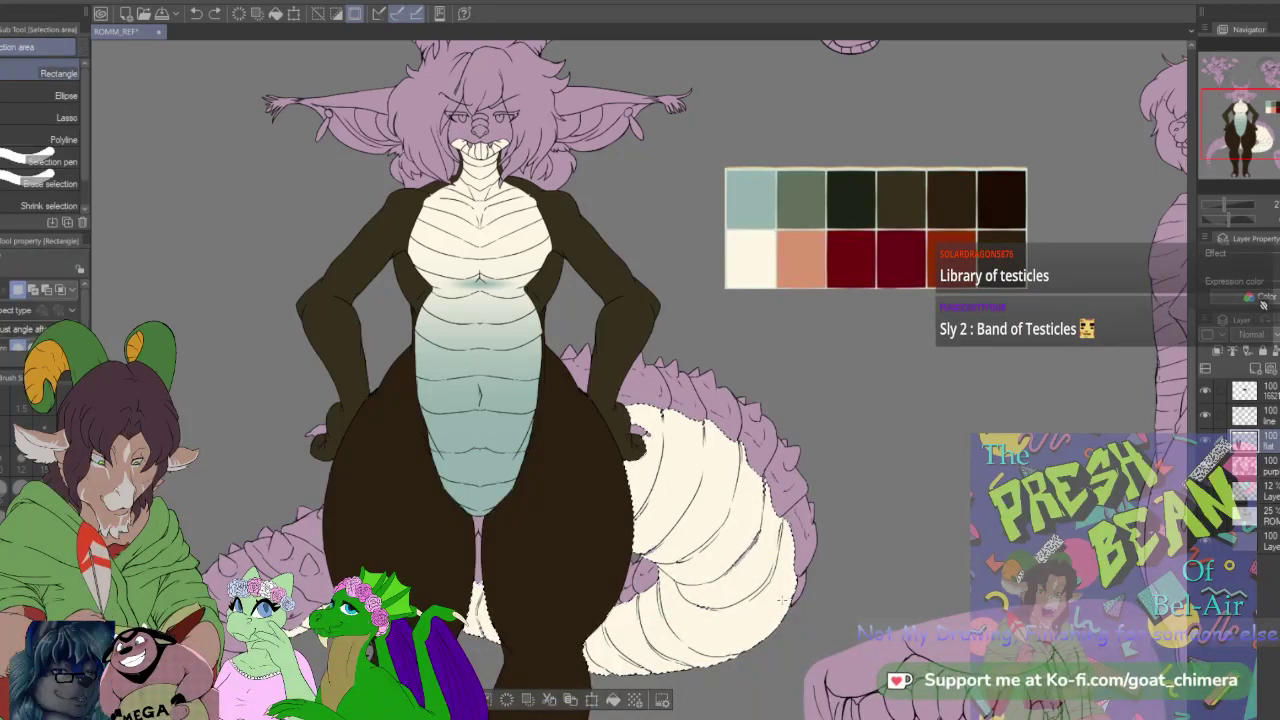
{"action": "left_click", "coordinate": [52, 161]}
{"action": "mouse_move", "coordinate": [737, 570]}
{"action": "left_mouse_down"}
{"action": "mouse_move", "coordinate": [754, 546]}
{"action": "mouse_move", "coordinate": [724, 578]}
{"action": "left_mouse_up"}
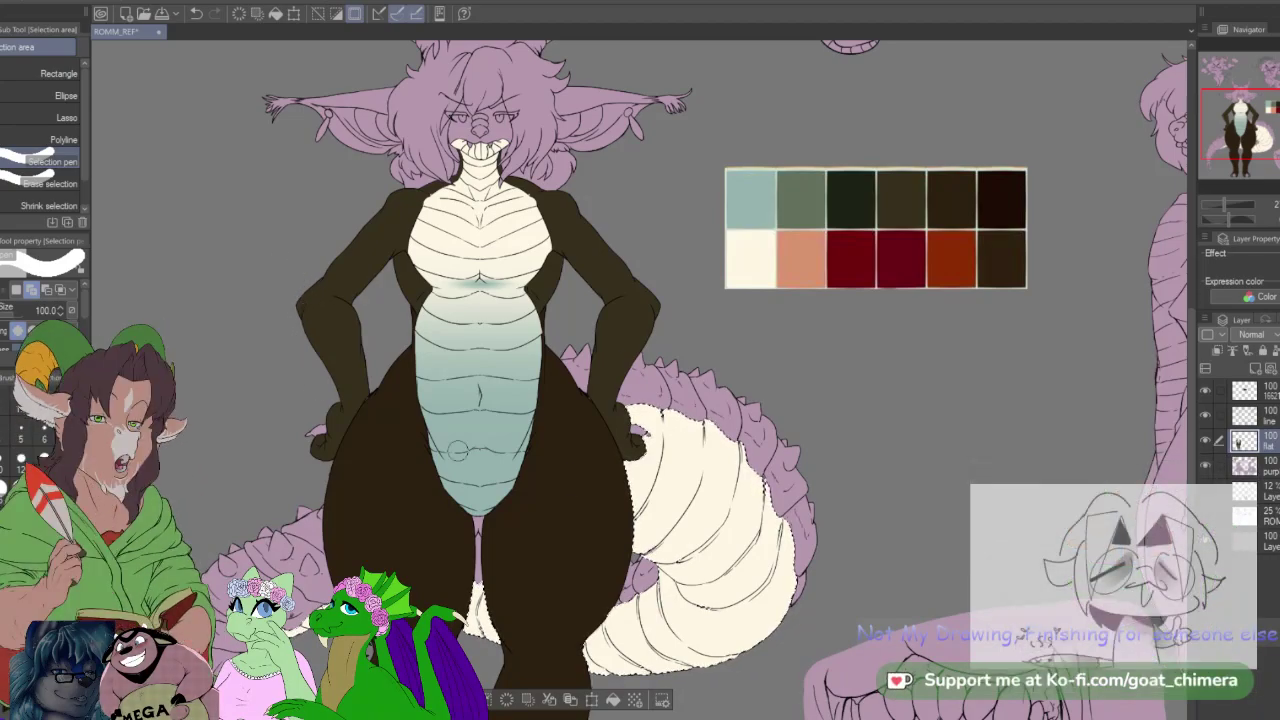
Step: Shade the lower part of the cream tail underside pale blue-green with the K Soft 2 brush at size 700
{"action": "scroll", "coordinate": [665, 553], "scroll_direction": "down", "scroll_amount": 1}
{"action": "scroll", "coordinate": [590, 591], "scroll_direction": "up", "scroll_amount": 2}
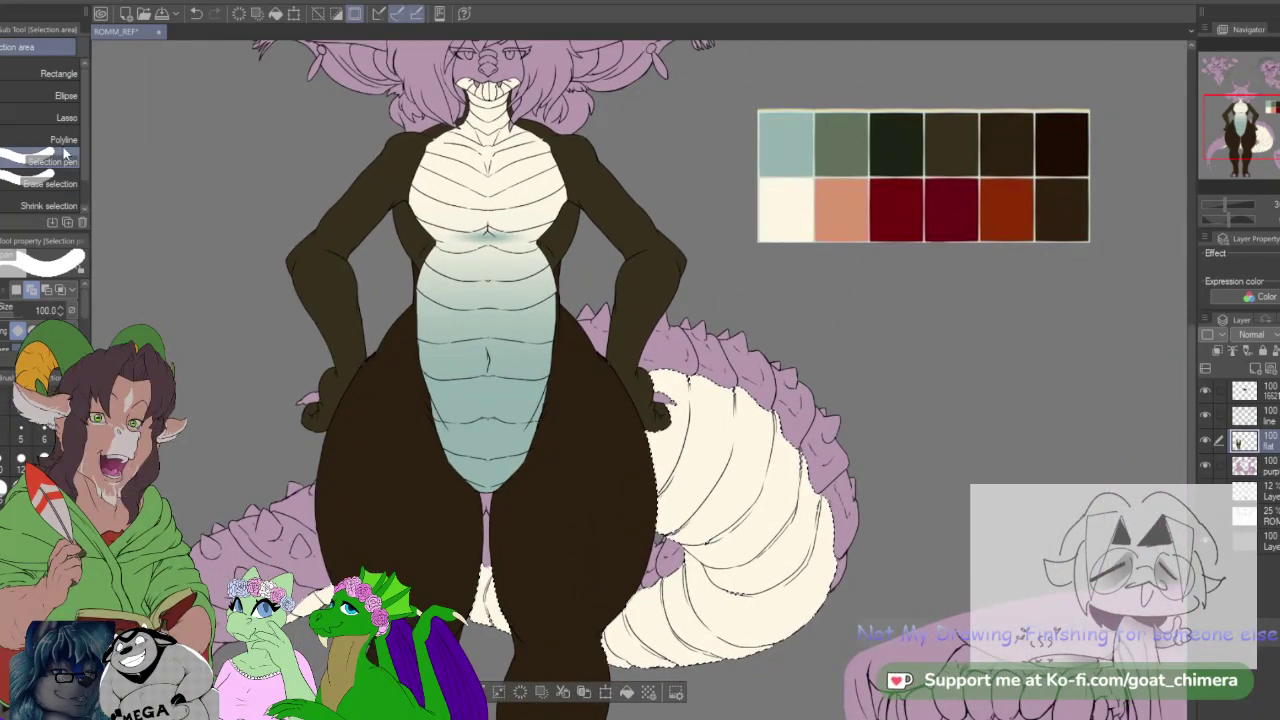
{"action": "key", "text": "b"}
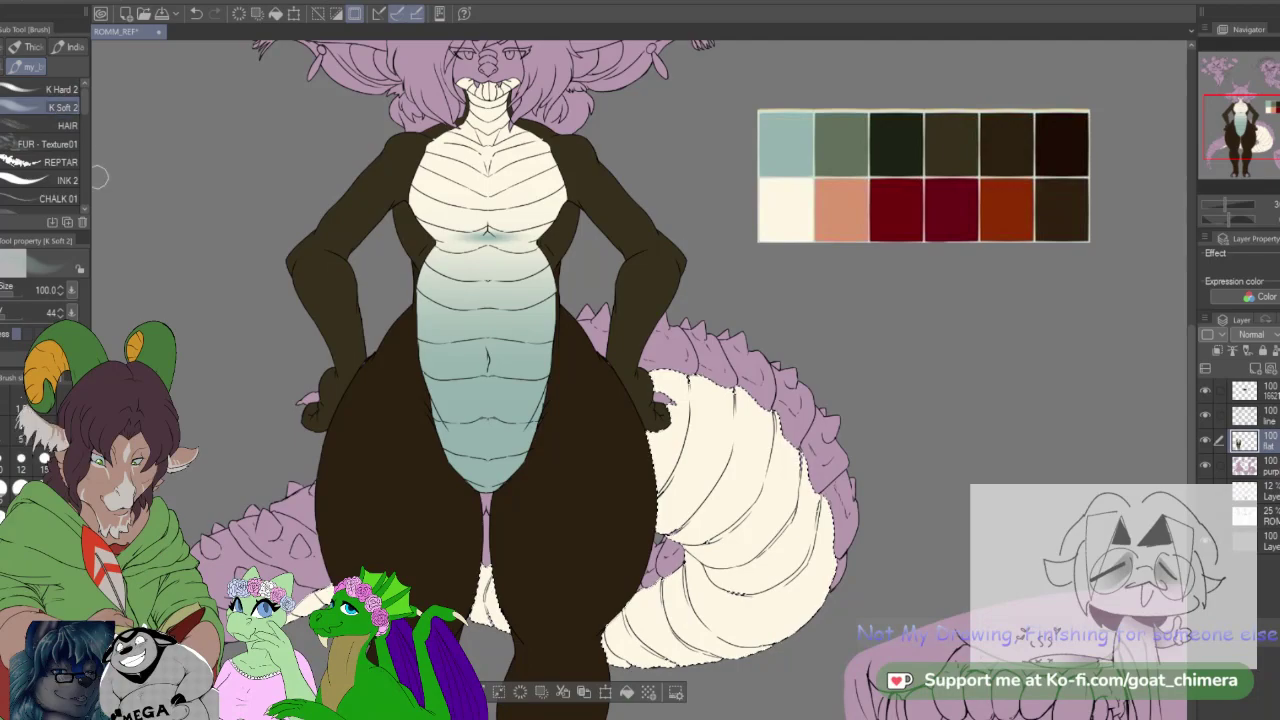
{"action": "key", "text": "bracketright"}
{"action": "key", "text": "bracketright"}
{"action": "key", "text": "bracketright"}
{"action": "key", "text": "bracketright"}
{"action": "key", "text": "bracketright"}
{"action": "key", "text": "bracketright"}
{"action": "key", "text": "bracketright"}
{"action": "key", "text": "bracketright"}
{"action": "key", "text": "bracketright"}
{"action": "key", "text": "bracketright"}
{"action": "mouse_move", "coordinate": [772, 665]}
{"action": "left_mouse_down"}
{"action": "mouse_move", "coordinate": [765, 555]}
{"action": "mouse_move", "coordinate": [745, 605]}
{"action": "mouse_move", "coordinate": [708, 630]}
{"action": "mouse_move", "coordinate": [677, 625]}
{"action": "left_mouse_up"}
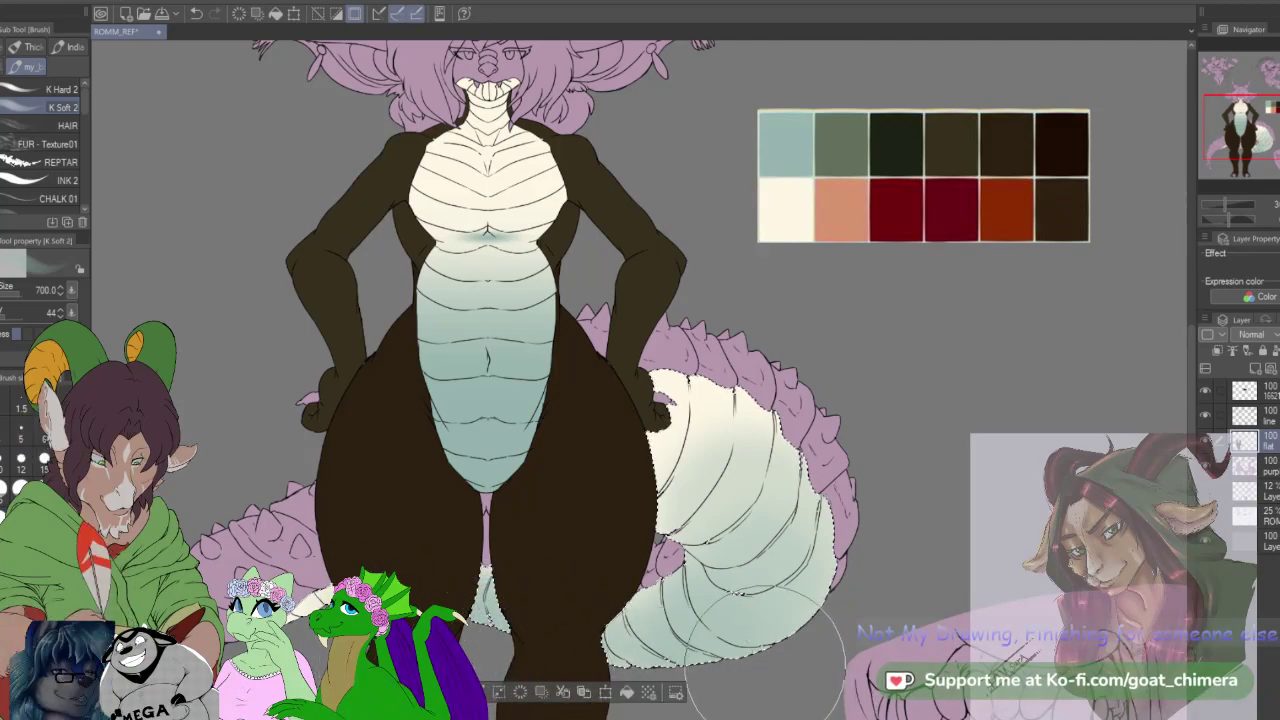
Step: Deepen the pale blue-green shading on the lower tail underside with the soft brush at size 250 and clear the selection
{"action": "key", "text": "["}
{"action": "key", "text": "["}
{"action": "key", "text": "["}
{"action": "key", "text": "["}
{"action": "key", "text": "["}
{"action": "left_click_drag", "start_coordinate": [722, 488], "coordinate": [749, 551]}
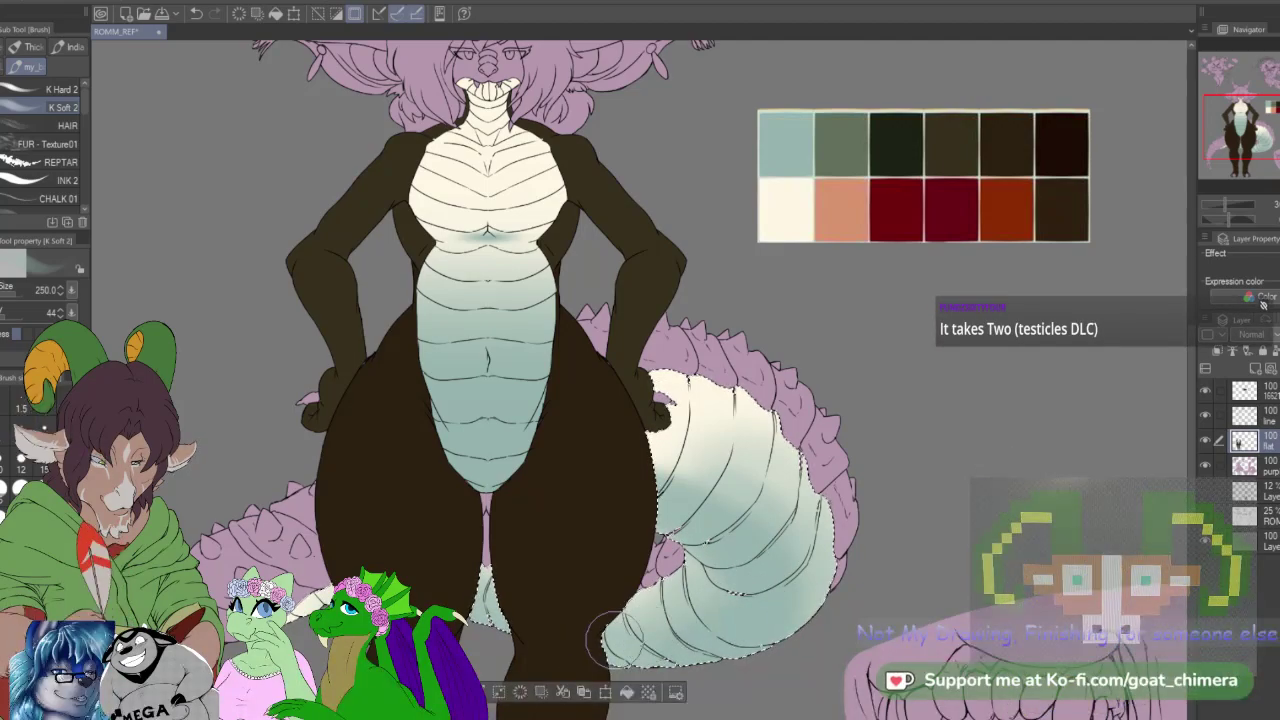
{"action": "scroll", "coordinate": [605, 640], "scroll_direction": "down", "scroll_amount": 3}
{"action": "scroll", "coordinate": [460, 545], "scroll_direction": "up", "scroll_amount": 1}
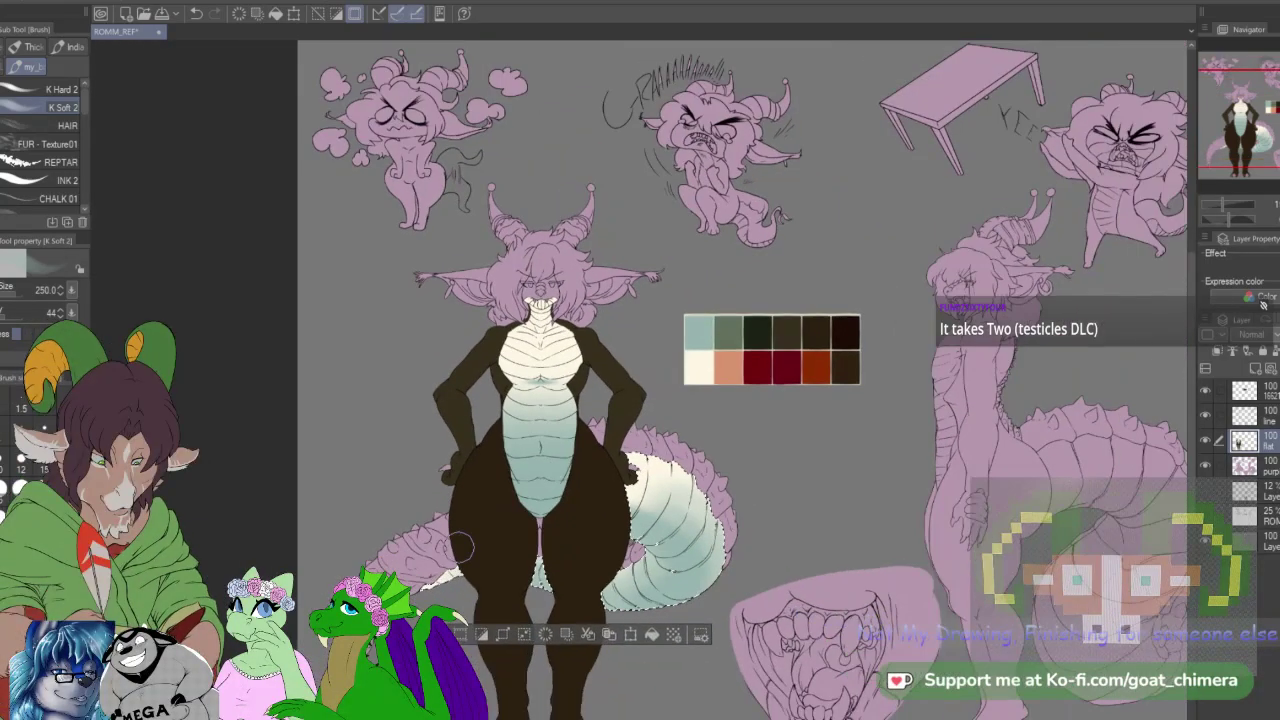
{"action": "scroll", "coordinate": [460, 545], "scroll_direction": "up", "scroll_amount": 3}
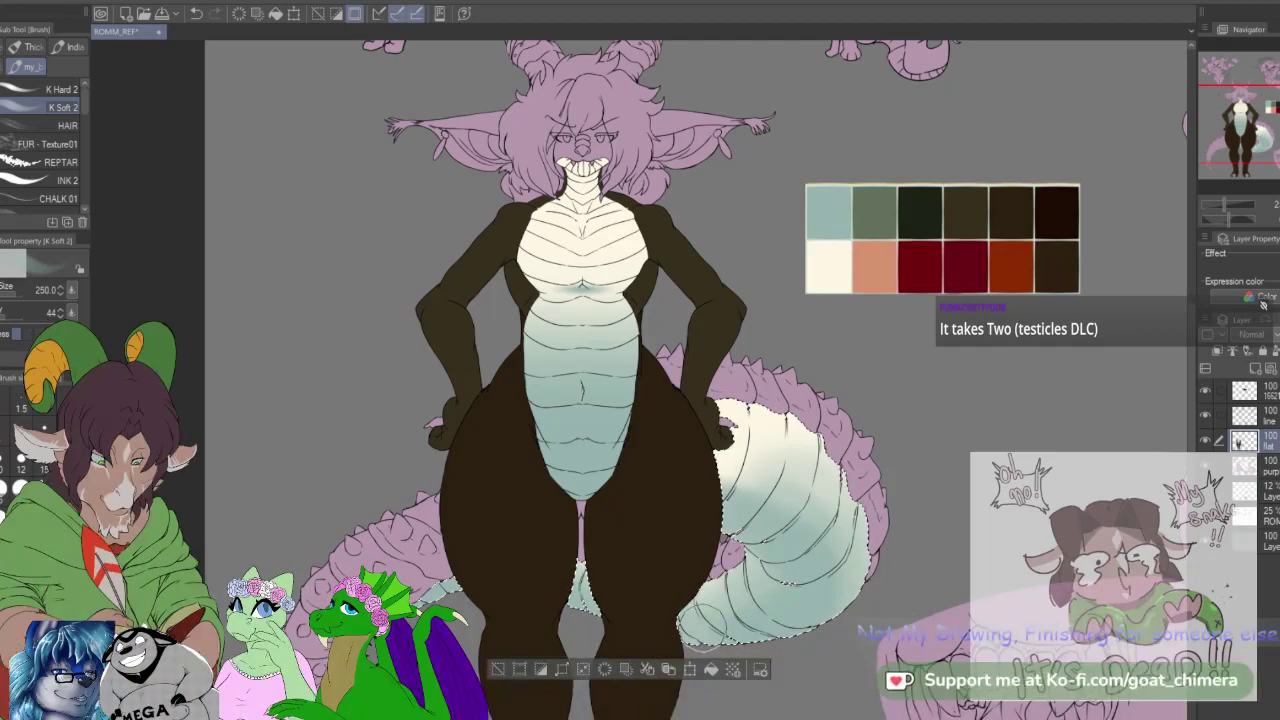
{"action": "scroll", "coordinate": [508, 409], "scroll_direction": "down", "scroll_amount": 3}
{"action": "scroll", "coordinate": [508, 409], "scroll_direction": "up", "scroll_amount": 4}
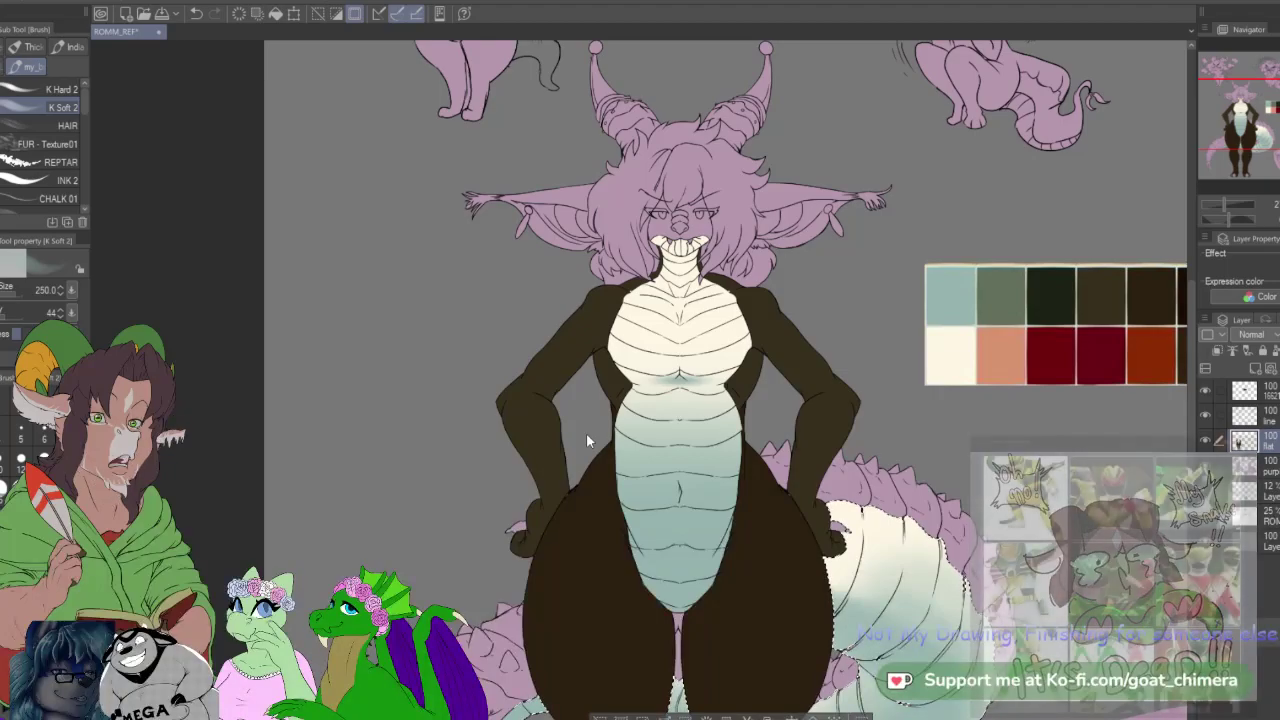
{"action": "scroll", "coordinate": [587, 438], "scroll_direction": "down", "scroll_amount": 2}
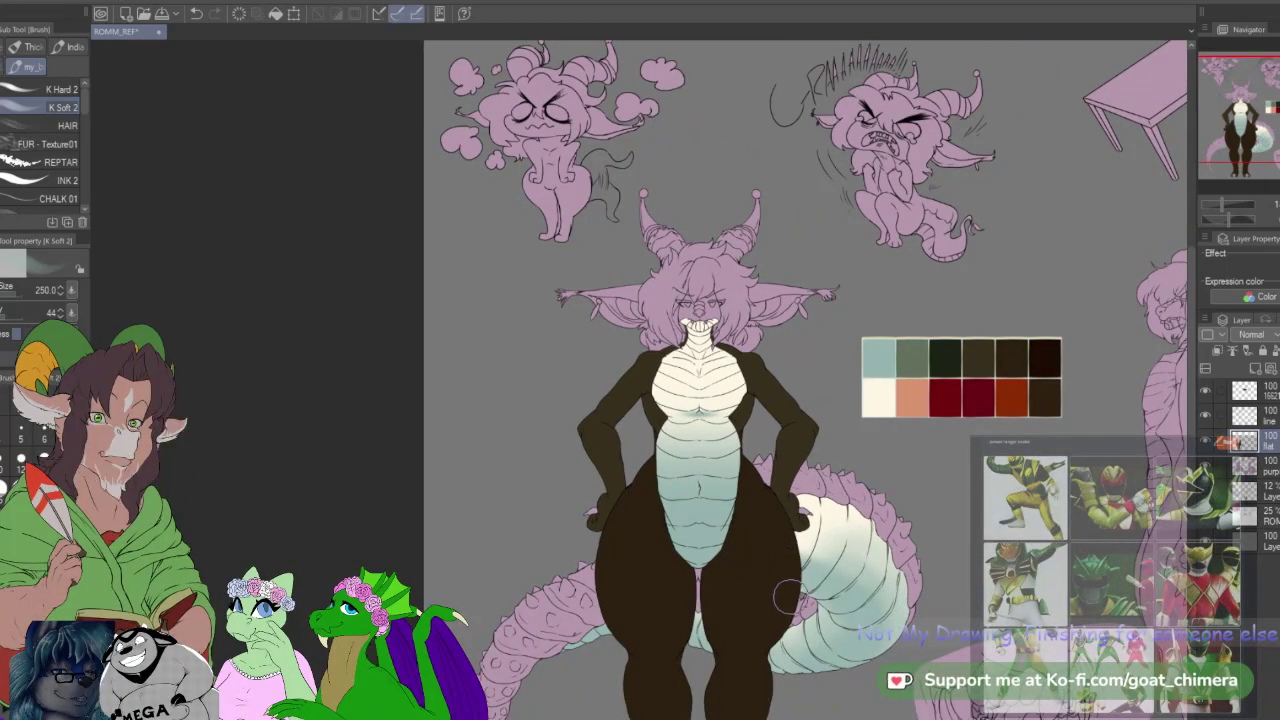
Step: Make the line layer active at the front-view figure's head and set the hard eraser to size 10
{"action": "scroll", "coordinate": [707, 305], "scroll_direction": "up", "scroll_amount": 6}
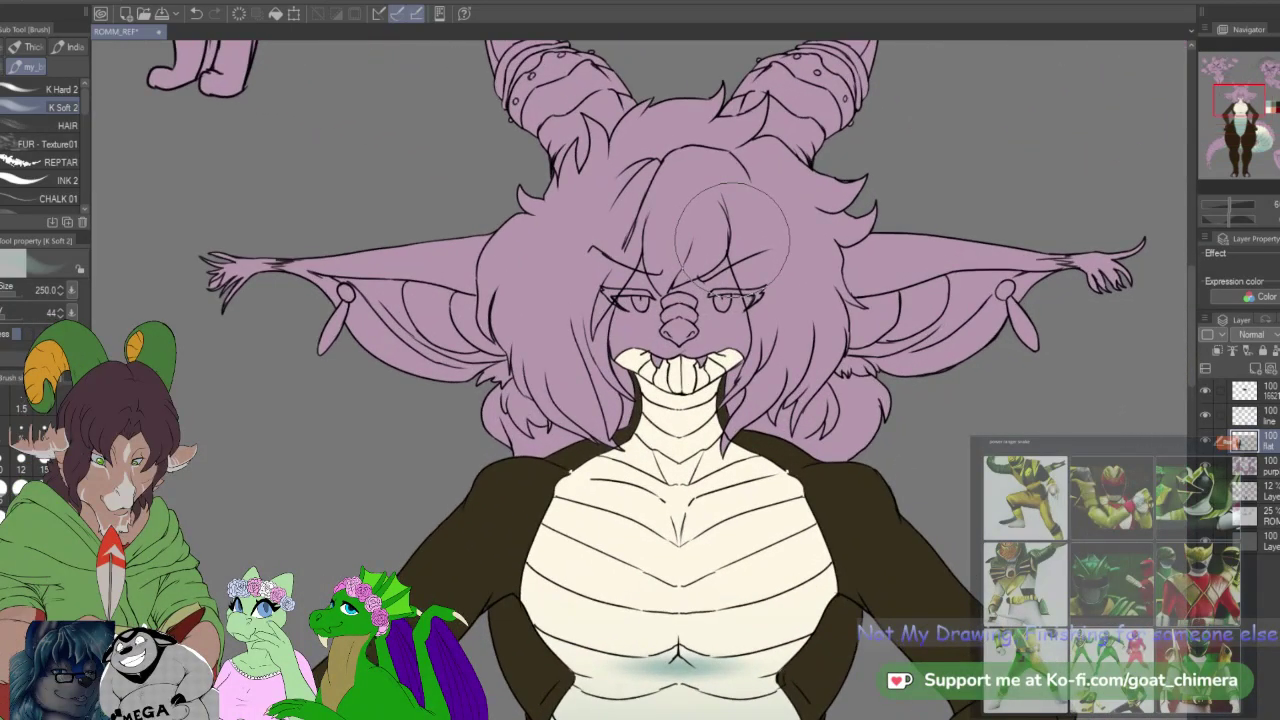
{"action": "scroll", "coordinate": [737, 236], "scroll_direction": "up", "scroll_amount": 1}
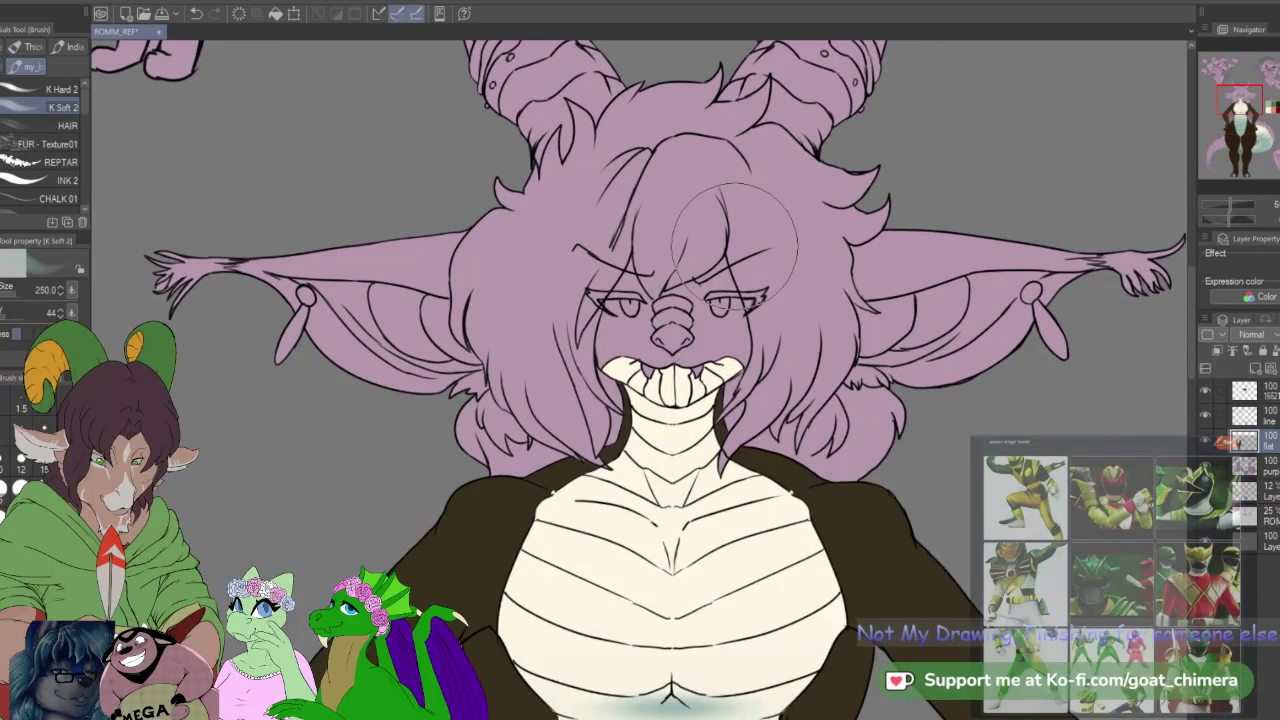
{"action": "key", "text": "e"}
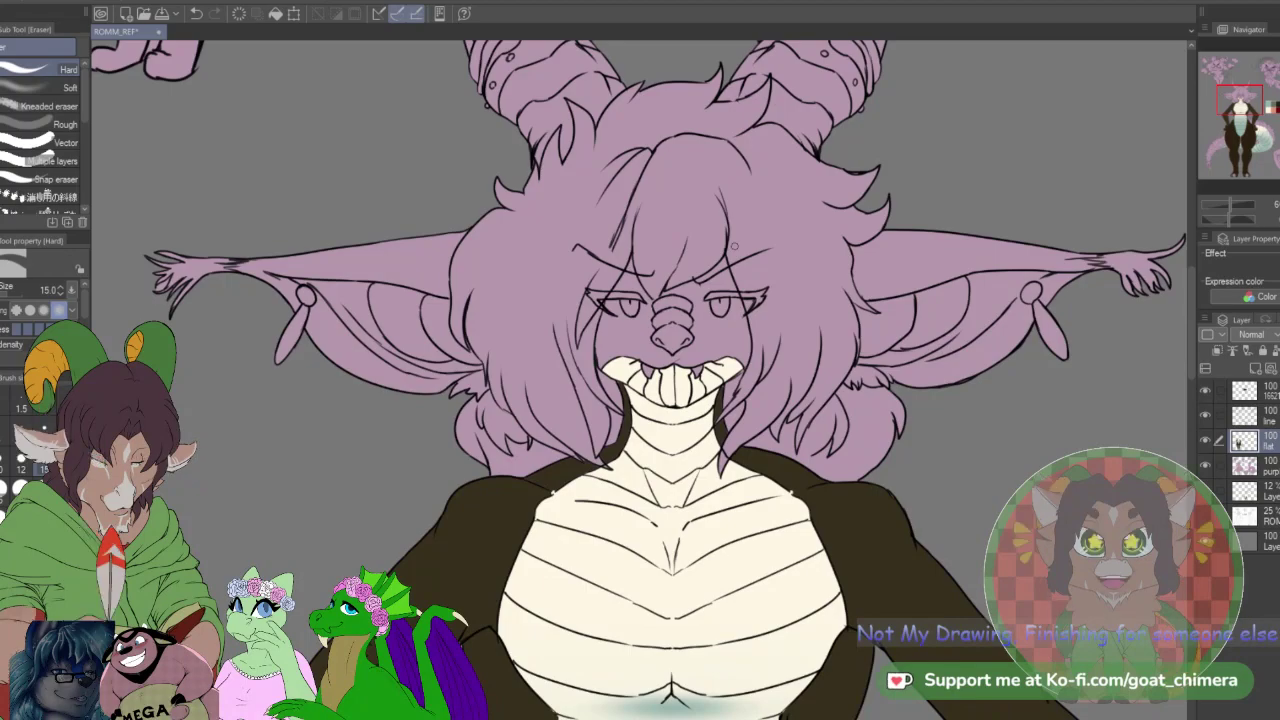
{"action": "left_click", "coordinate": [1274, 418]}
{"action": "key", "text": "w"}
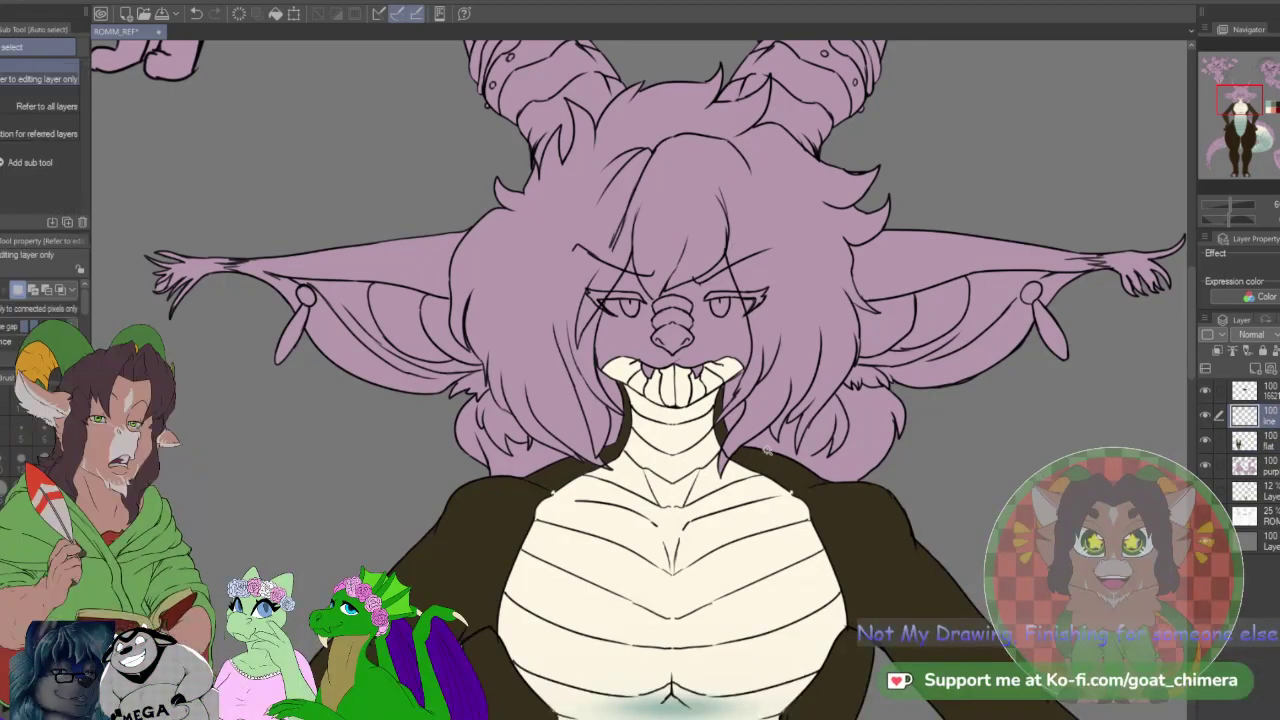
{"action": "key", "text": "e"}
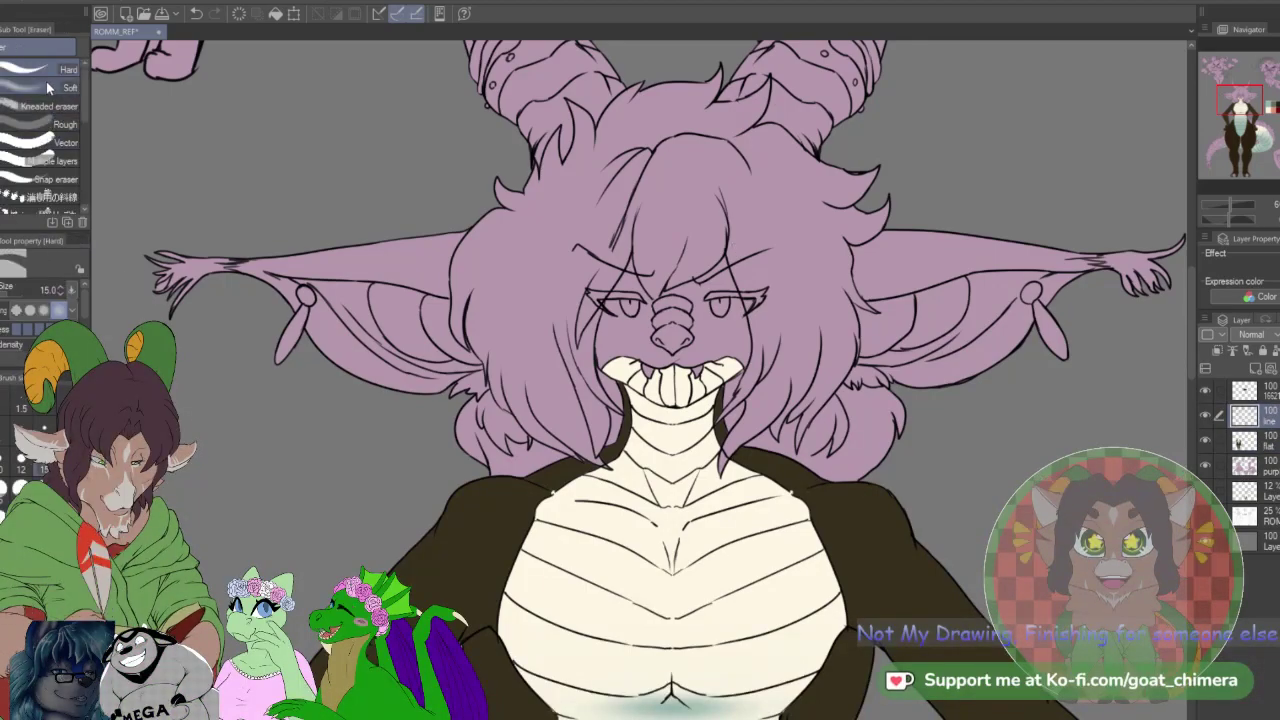
{"action": "key", "text": "bracketleft"}
{"action": "key", "text": "bracketleft"}
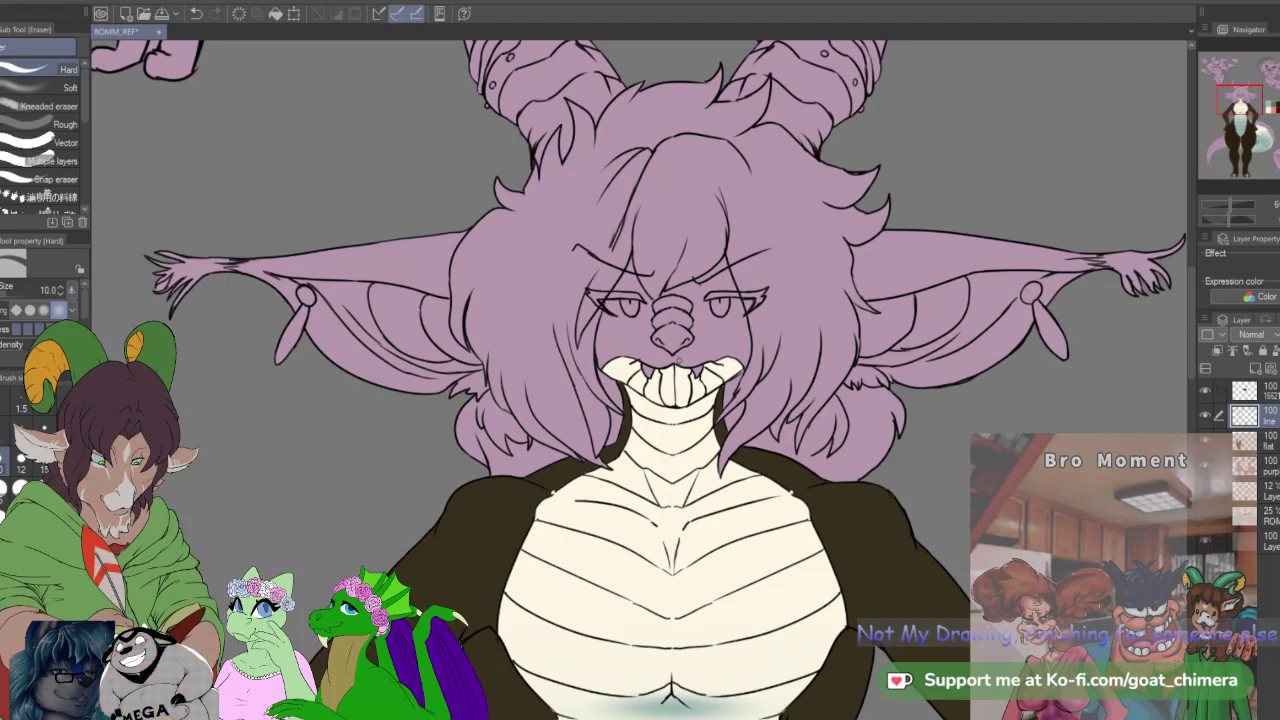
{"action": "key", "text": "w"}
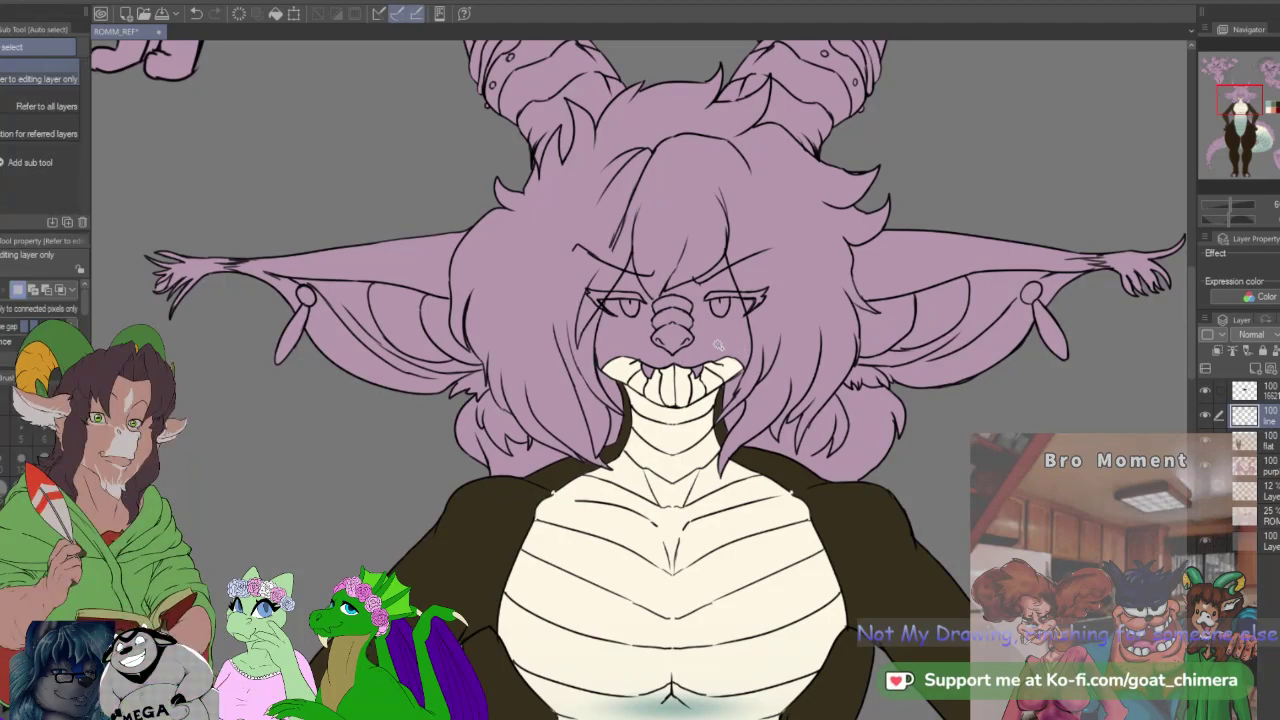
{"action": "left_click", "coordinate": [717, 344]}
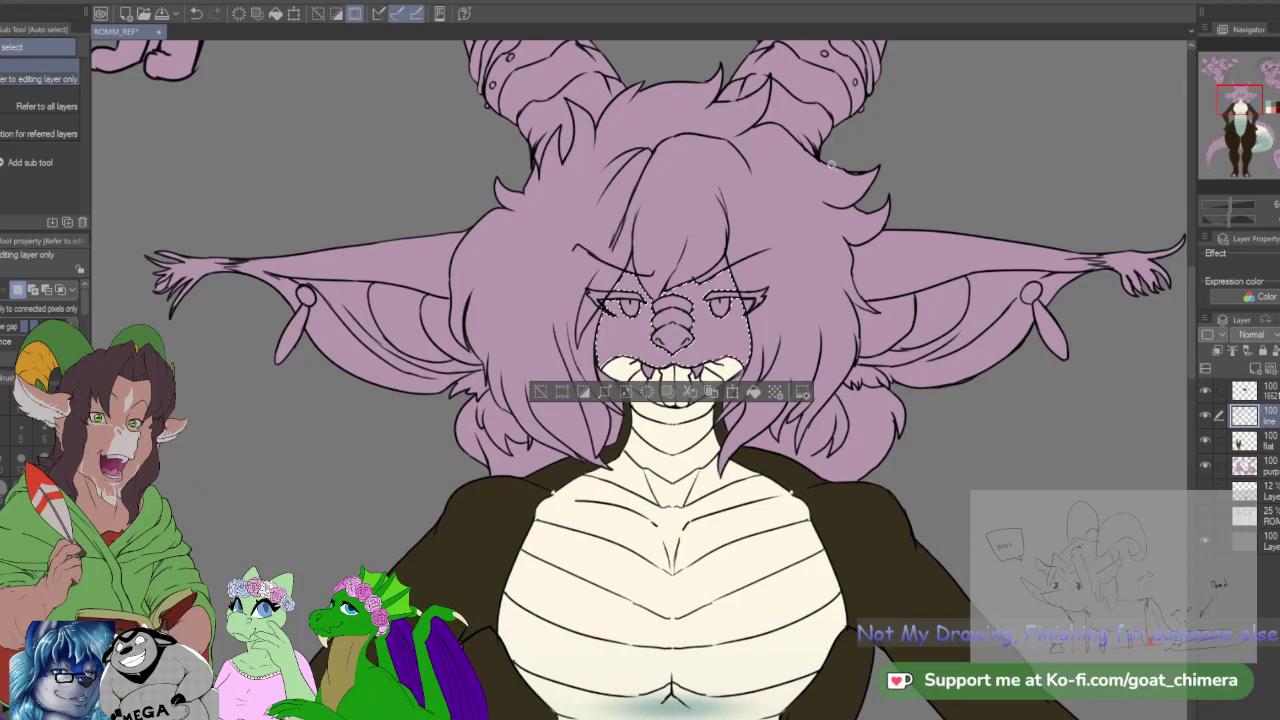
{"action": "scroll", "coordinate": [720, 210], "scroll_direction": "up", "scroll_amount": 2}
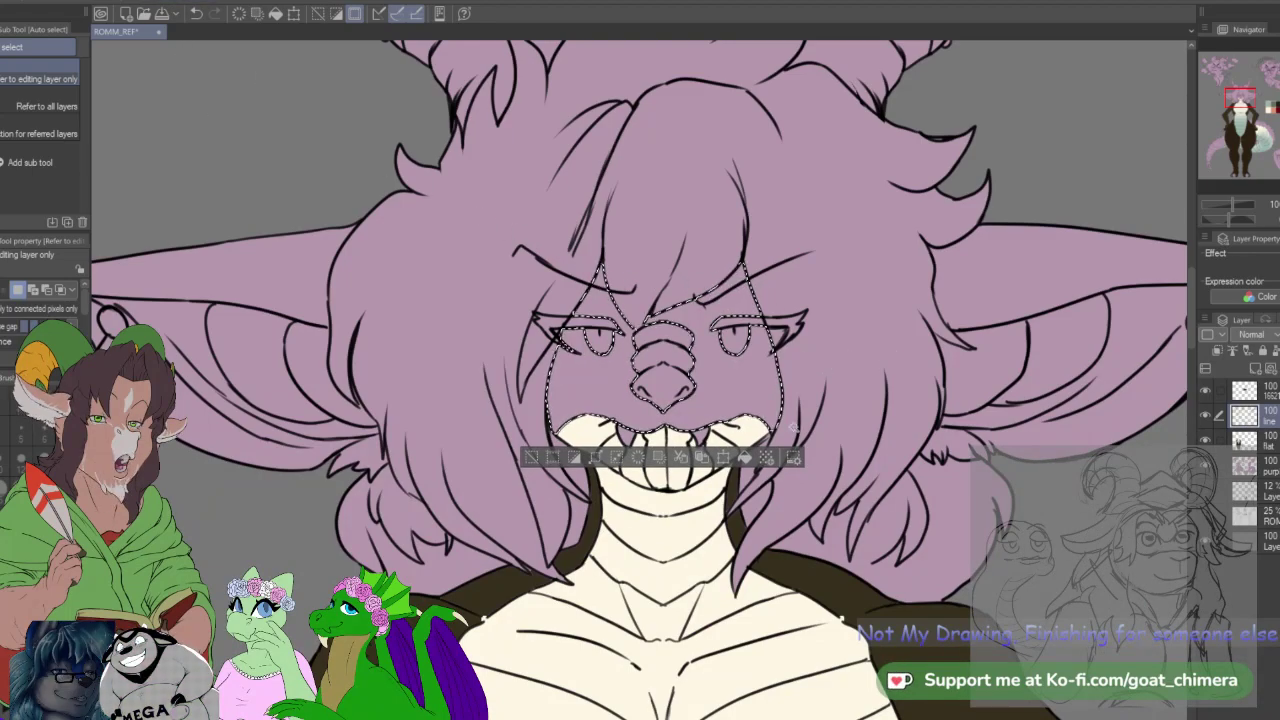
{"action": "scroll", "coordinate": [823, 349], "scroll_direction": "down", "scroll_amount": 1}
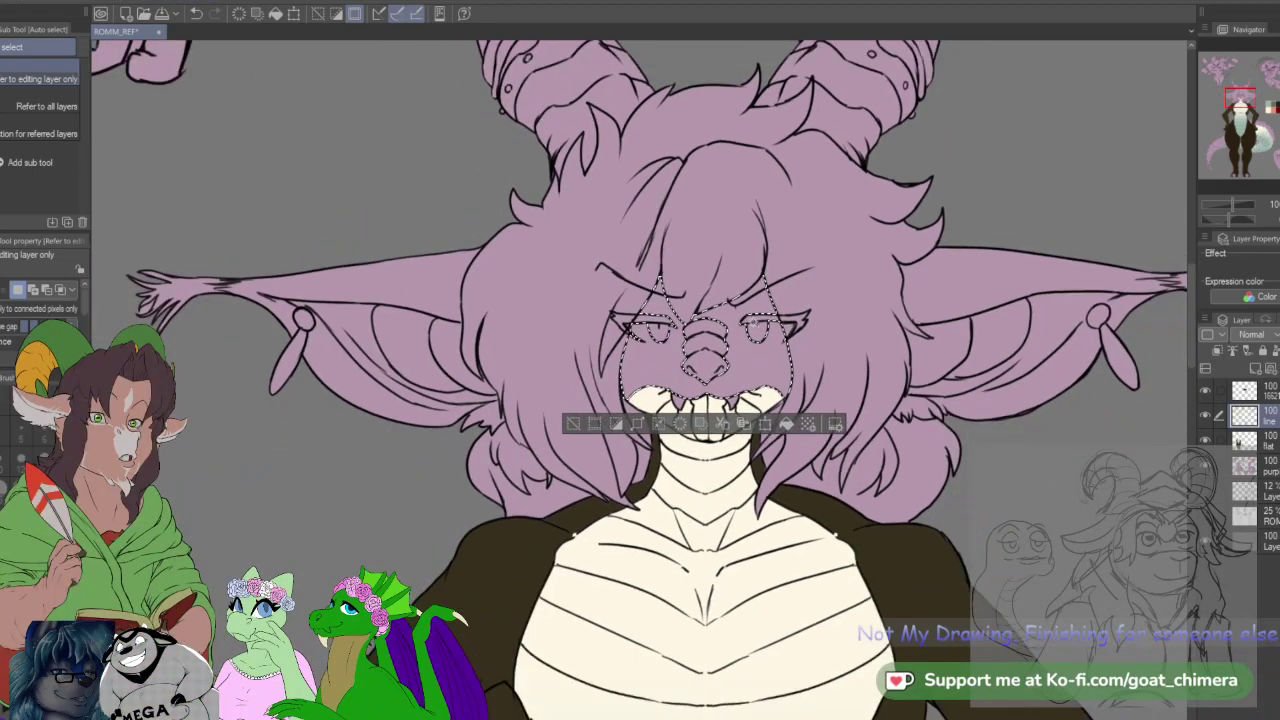
{"action": "scroll", "coordinate": [735, 313], "scroll_direction": "up", "scroll_amount": 1}
{"action": "scroll", "coordinate": [734, 313], "scroll_direction": "up", "scroll_amount": 2}
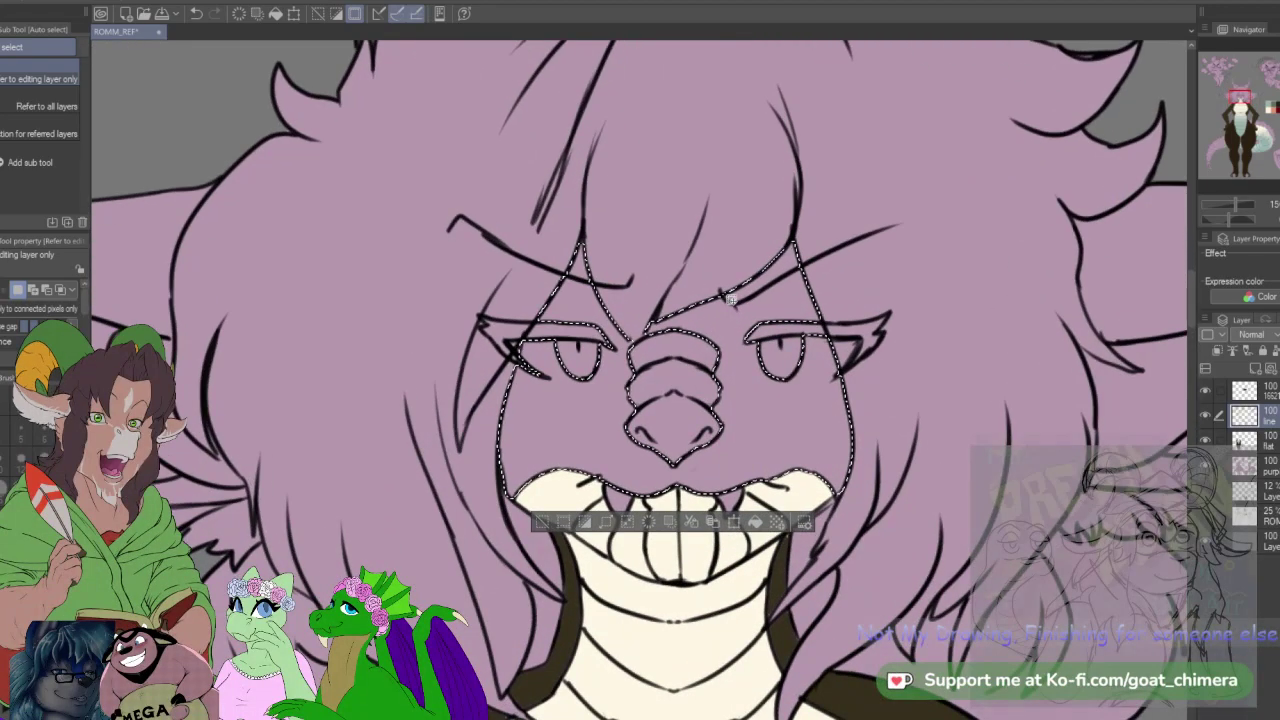
{"action": "key", "text": "ctrl+d"}
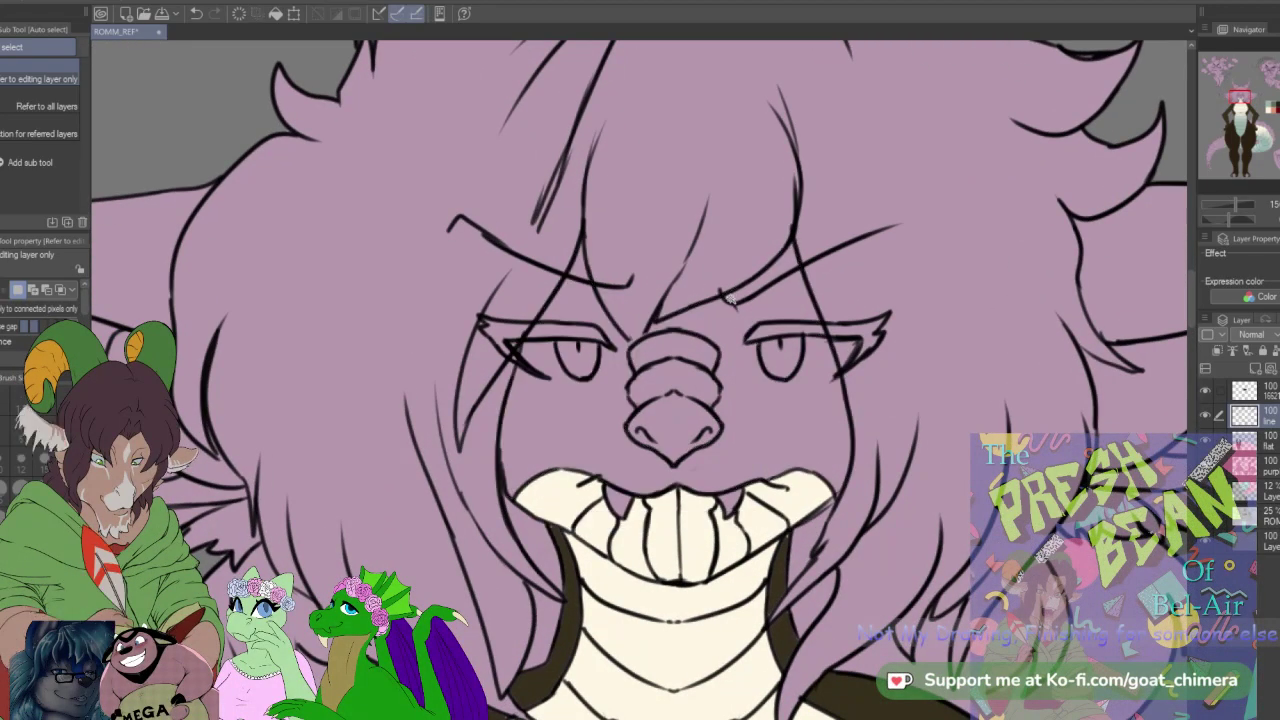
Step: Extend the nose-bridge lines up to the fringe with K Hard 2 at size 6 and erase the stray line beside the mouth corner
{"action": "key", "text": "b"}
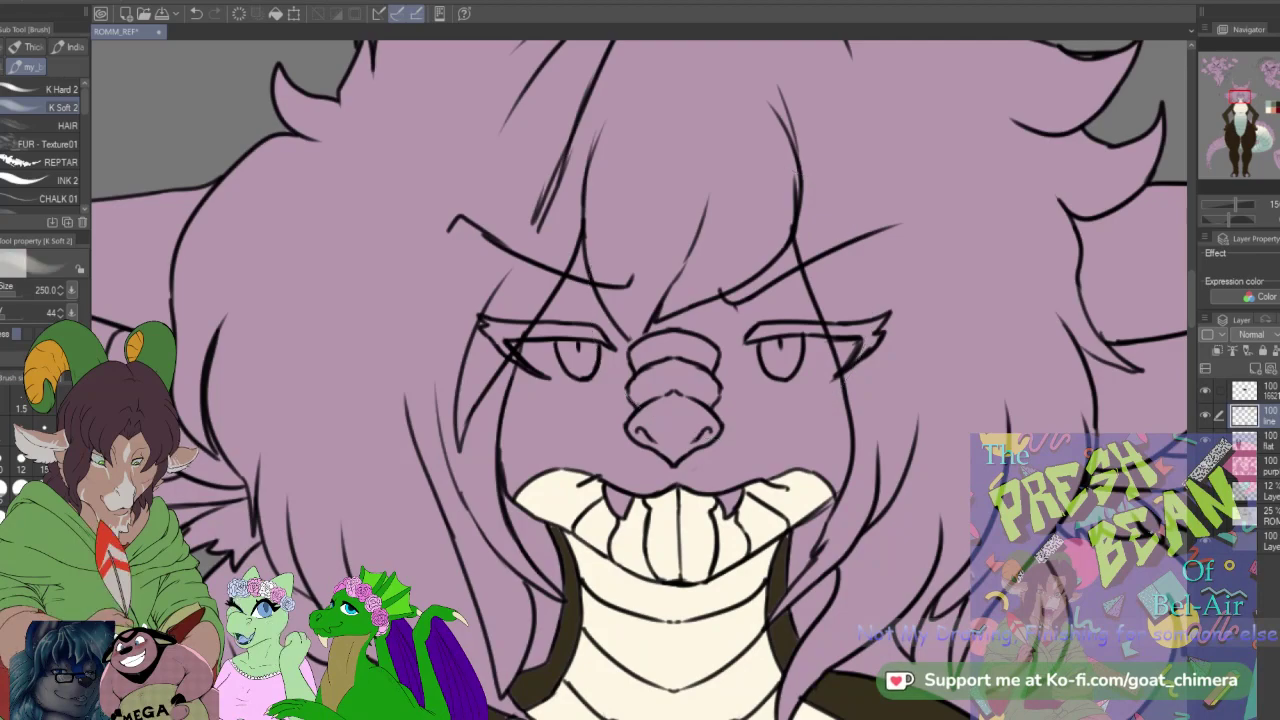
{"action": "left_click", "coordinate": [55, 89]}
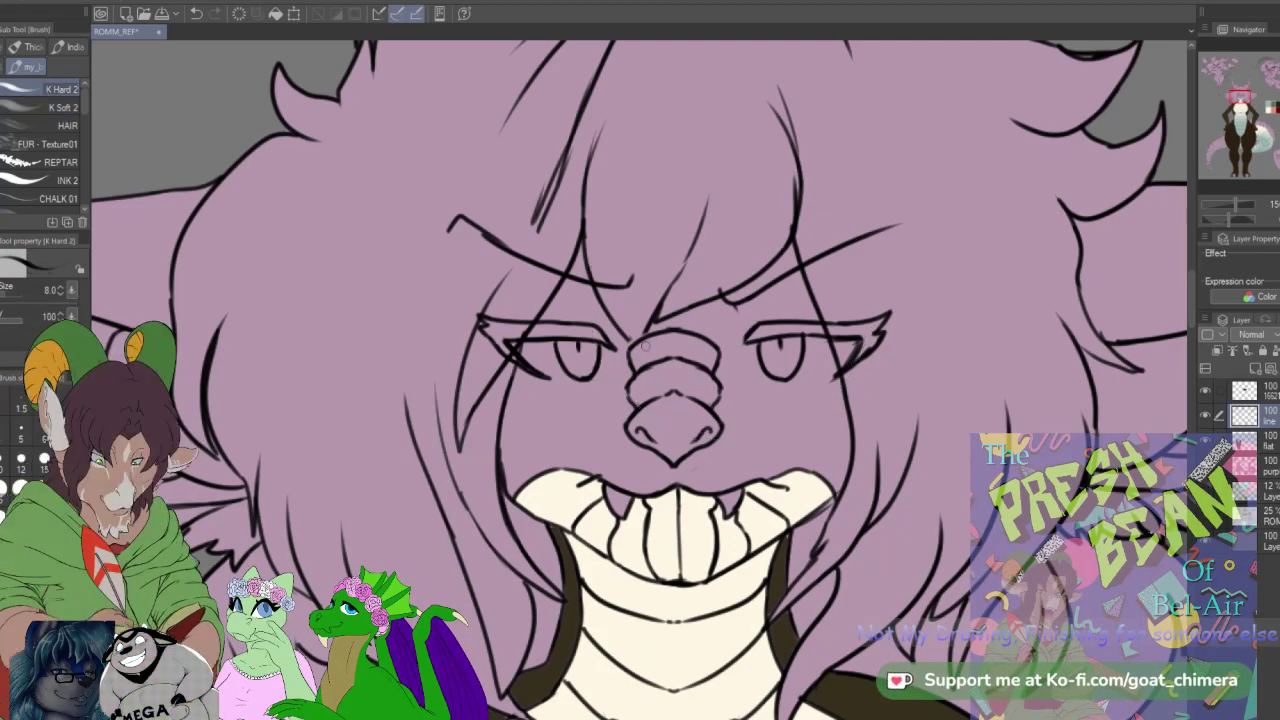
{"action": "left_click", "coordinate": [44, 425]}
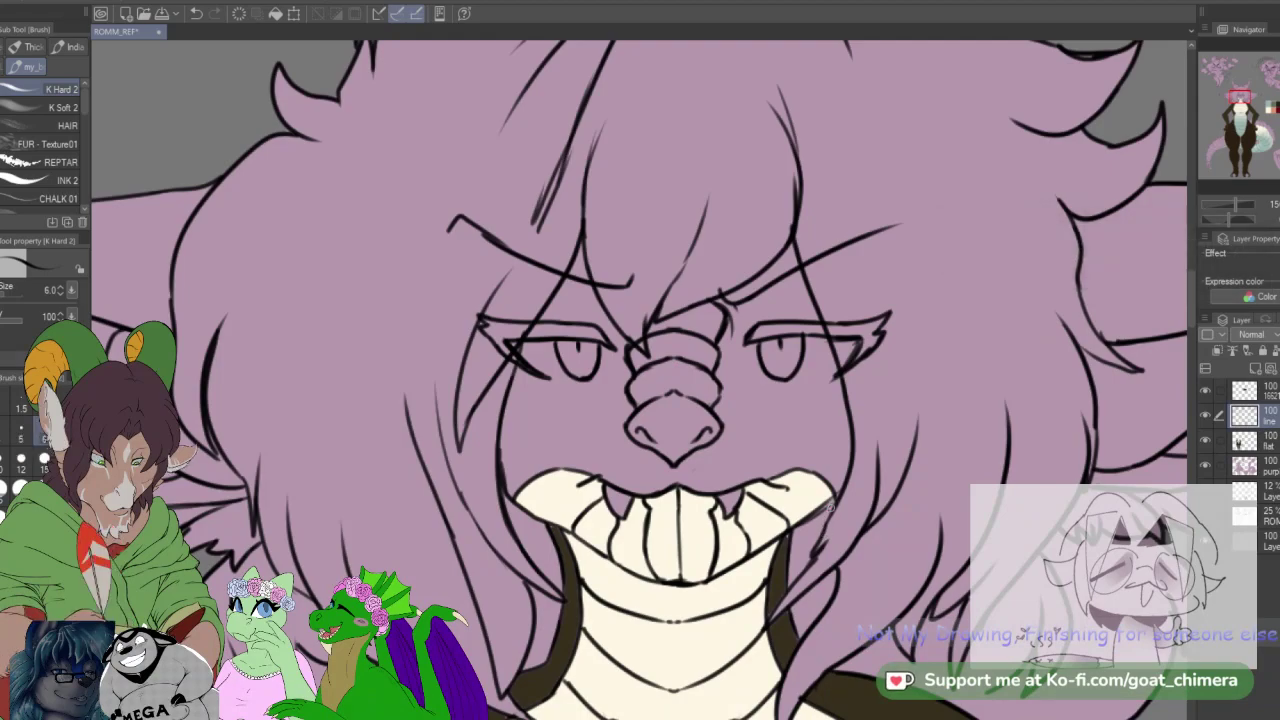
{"action": "key", "text": "e"}
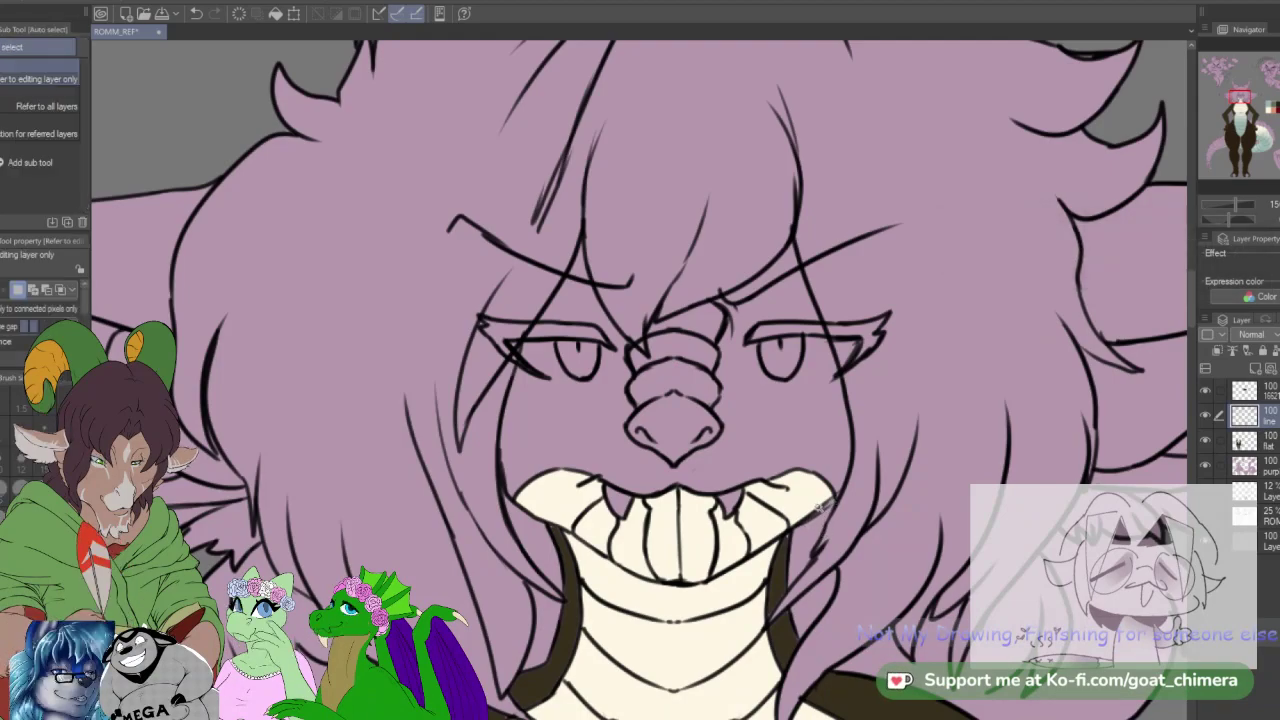
{"action": "left_click_drag", "start_coordinate": [812, 522], "coordinate": [836, 494]}
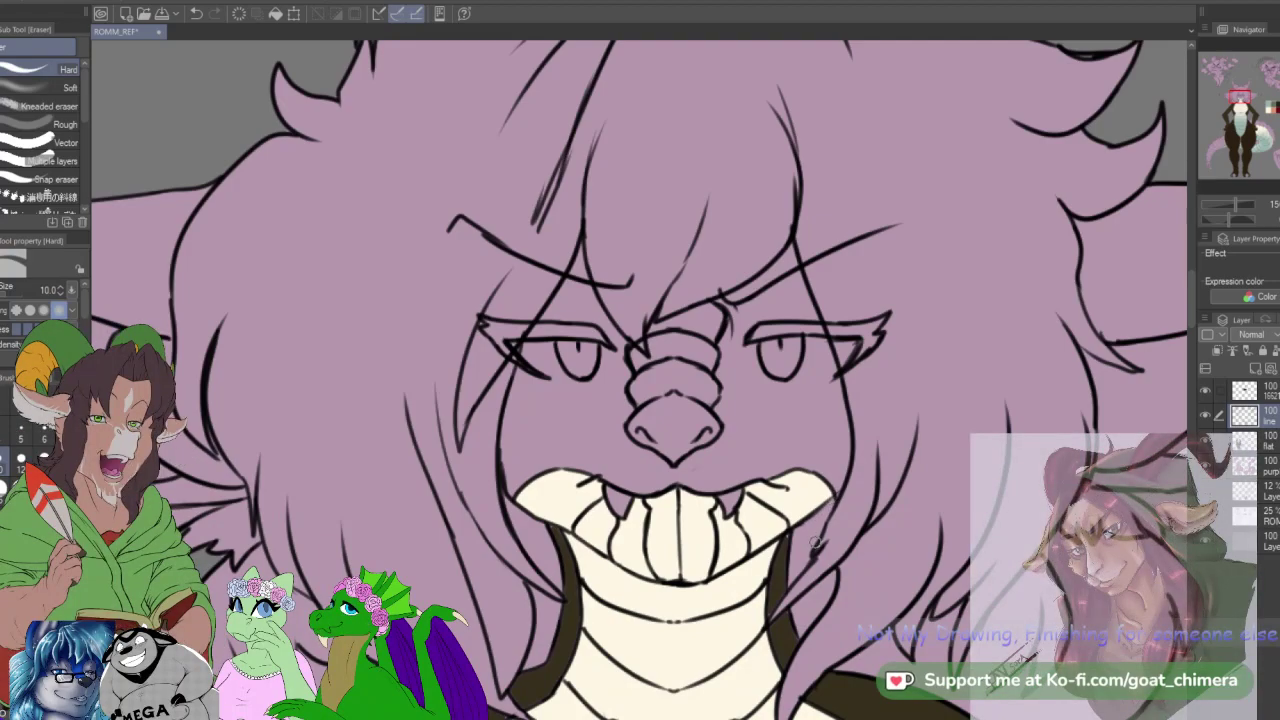
Step: Select the face area around the eyes and nose from the line layer and make the flat layer active
{"action": "key", "text": "w"}
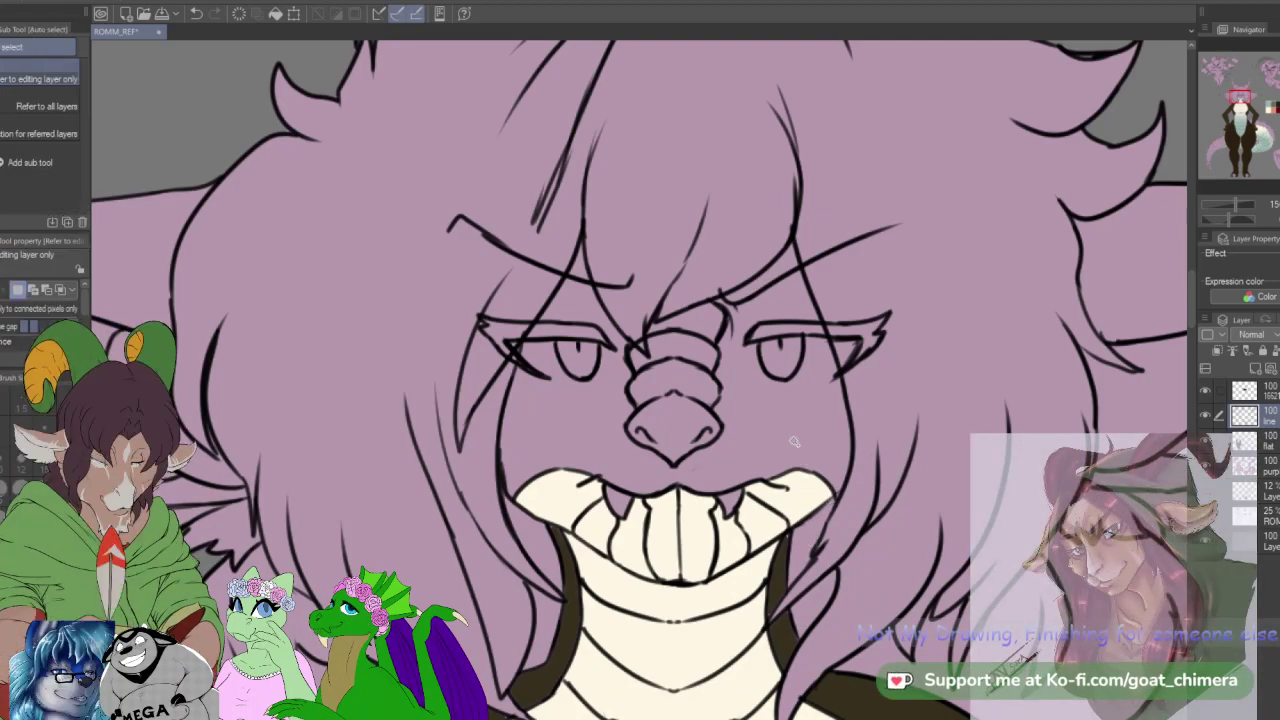
{"action": "left_click", "coordinate": [793, 441]}
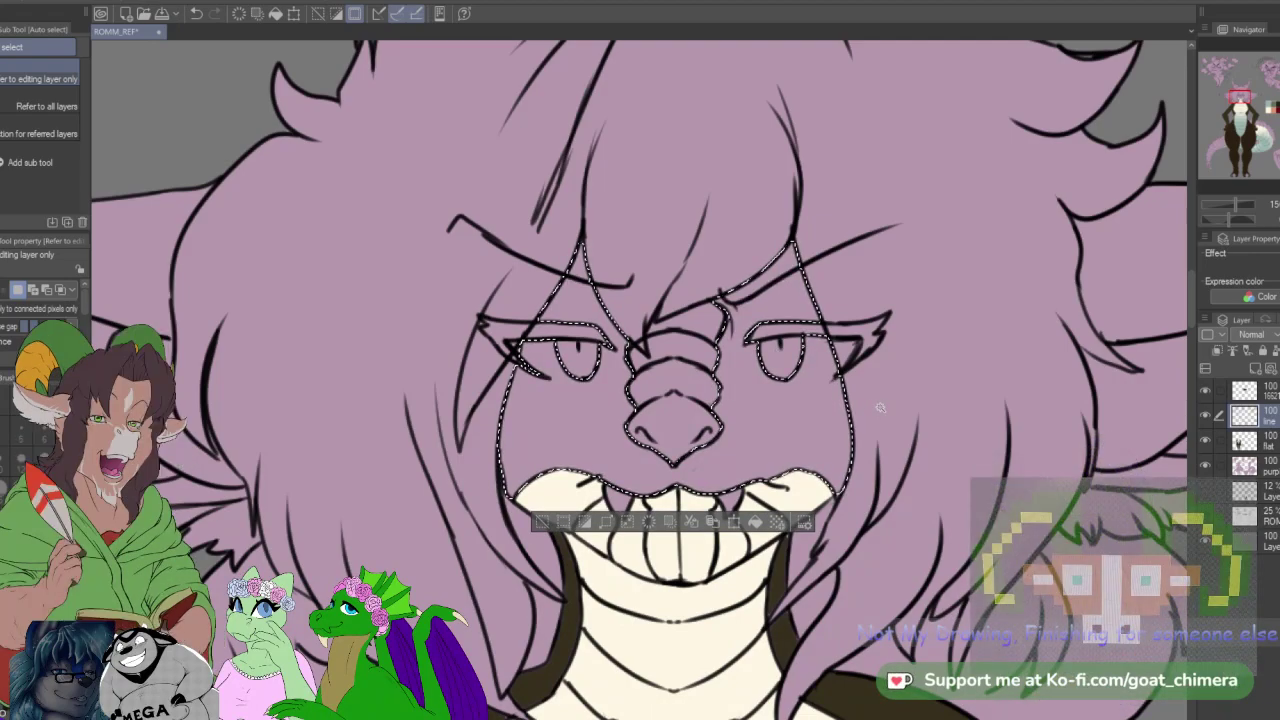
{"action": "left_click", "coordinate": [1273, 440]}
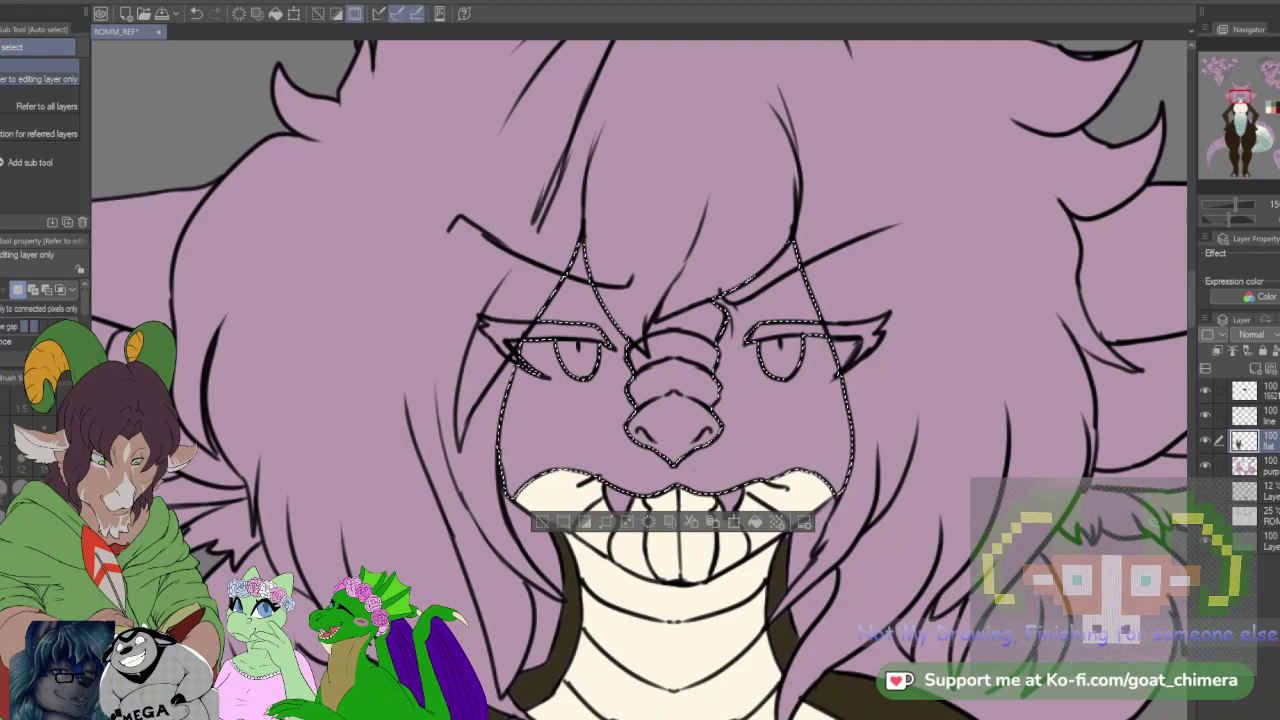
Step: Fill the selected face area on the flat layer with the grey-green palette colour
{"action": "left_click_drag", "start_coordinate": [1238, 96], "coordinate": [1270, 110]}
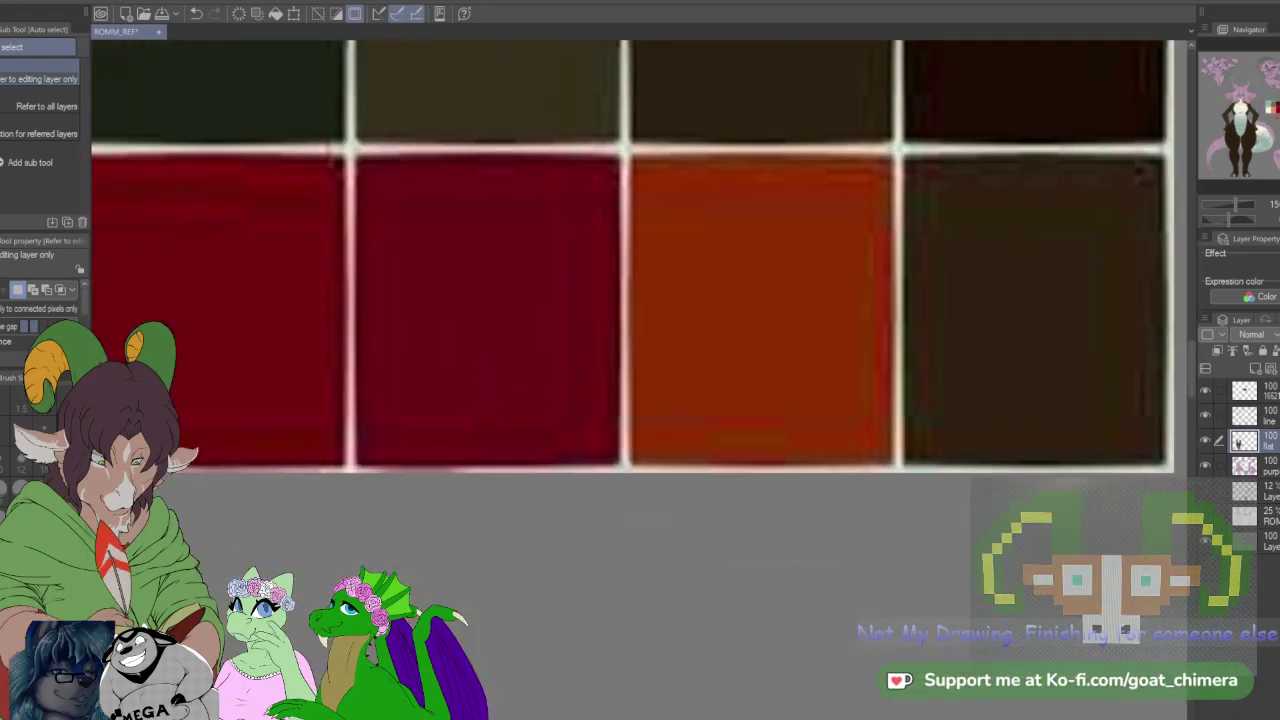
{"action": "scroll", "coordinate": [756, 332], "scroll_direction": "down", "scroll_amount": 1}
{"action": "key", "text": "i"}
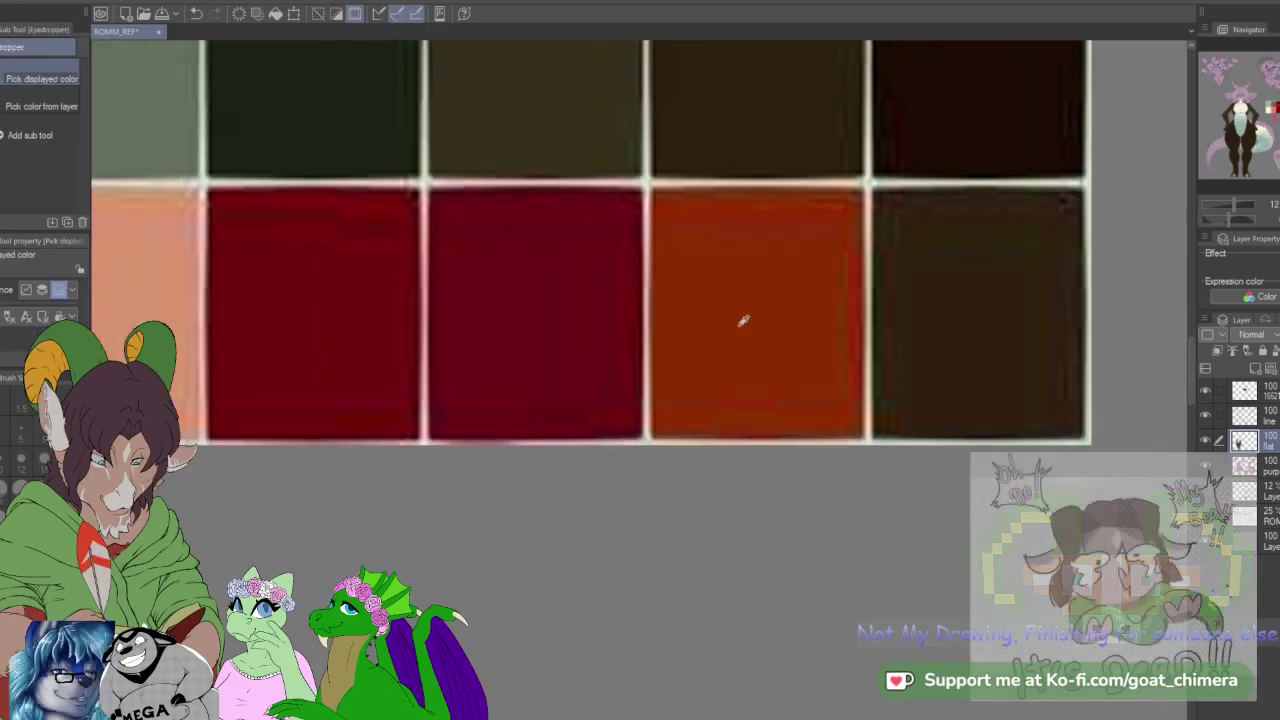
{"action": "scroll", "coordinate": [745, 313], "scroll_direction": "down", "scroll_amount": 6}
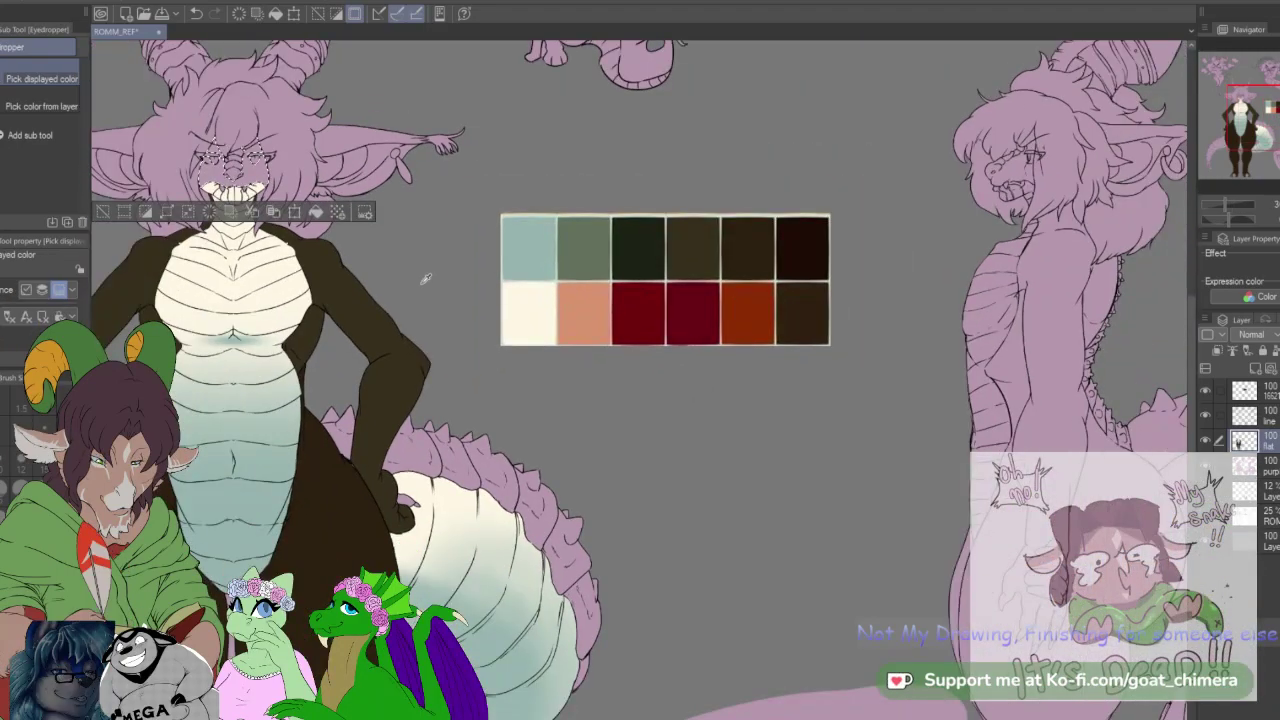
{"action": "scroll", "coordinate": [145, 128], "scroll_direction": "up", "scroll_amount": 2}
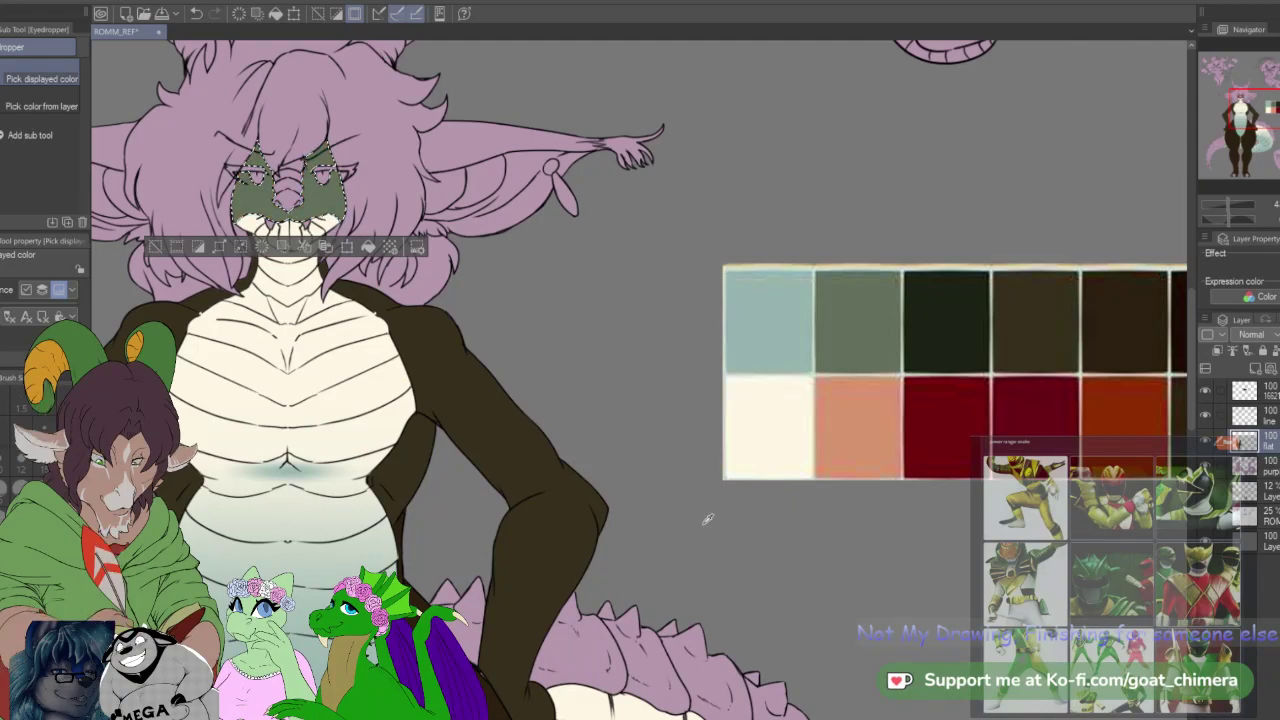
{"action": "scroll", "coordinate": [707, 519], "scroll_direction": "down", "scroll_amount": 3}
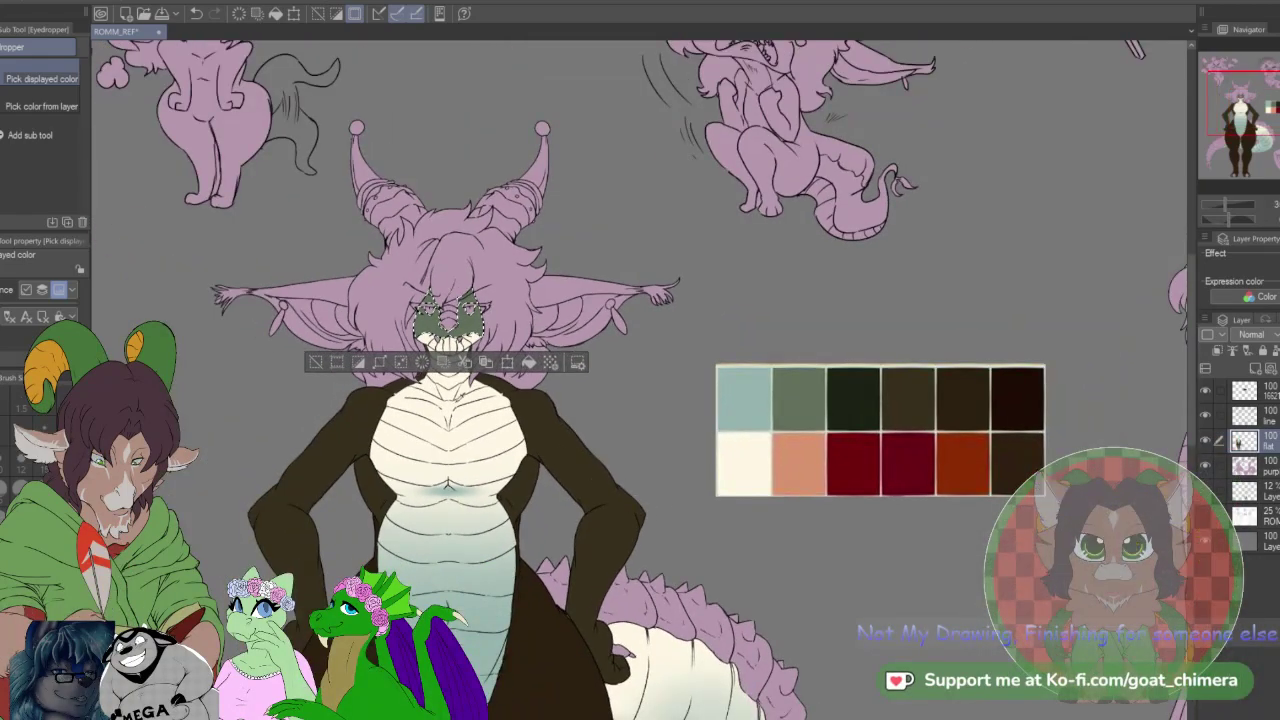
{"action": "scroll", "coordinate": [472, 393], "scroll_direction": "up", "scroll_amount": 1}
{"action": "scroll", "coordinate": [228, 351], "scroll_direction": "up", "scroll_amount": 3}
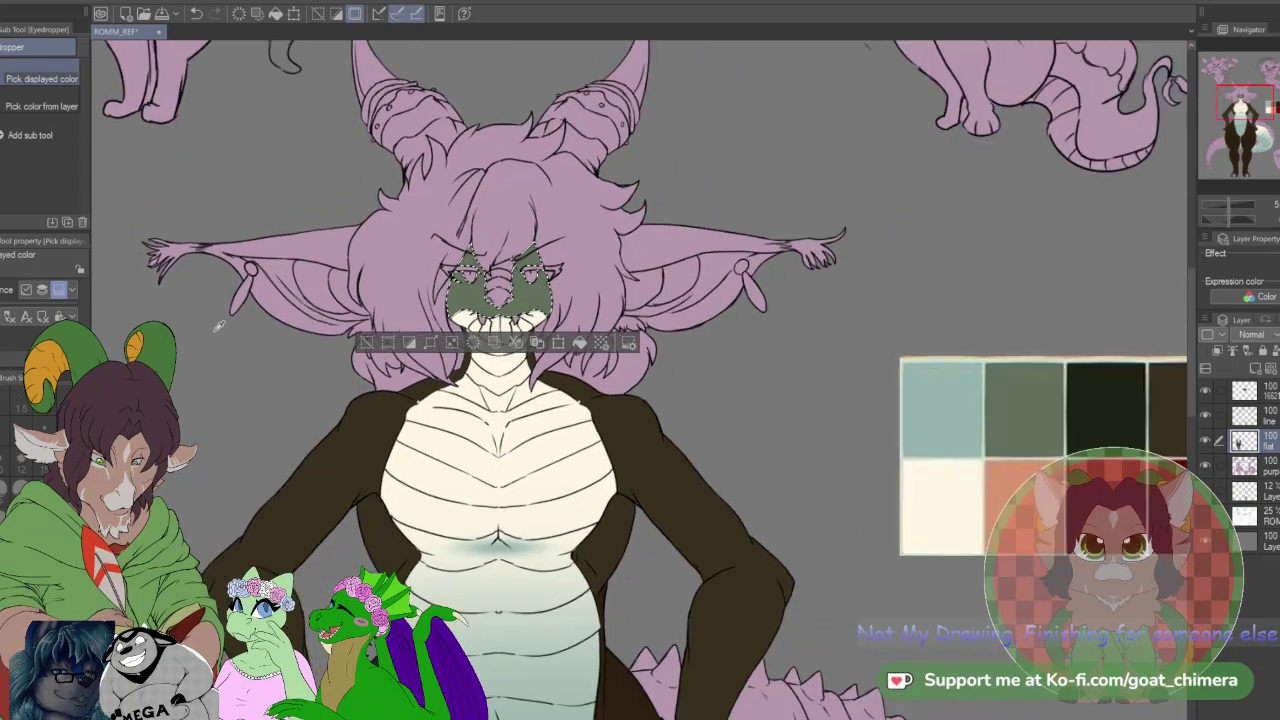
{"action": "scroll", "coordinate": [218, 326], "scroll_direction": "down", "scroll_amount": 2}
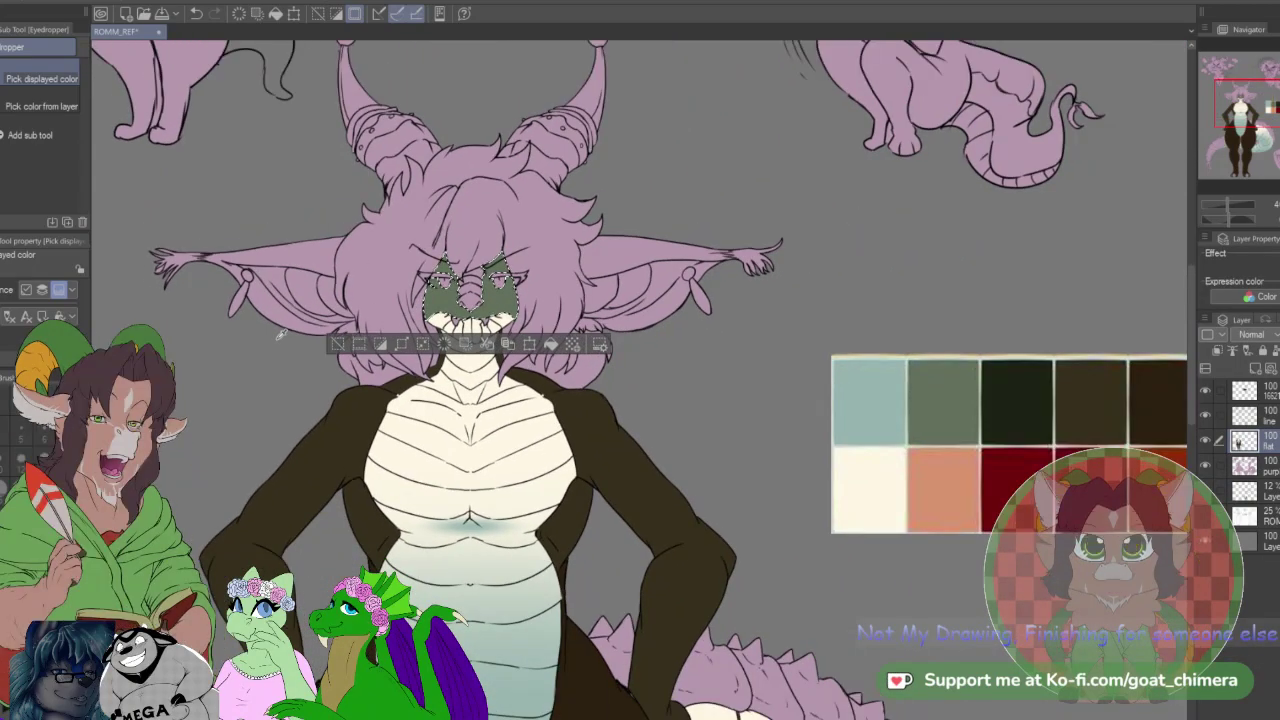
Step: Refill the selected face area with the dark brown used on the body and clear the selection
{"action": "scroll", "coordinate": [684, 364], "scroll_direction": "down", "scroll_amount": 3}
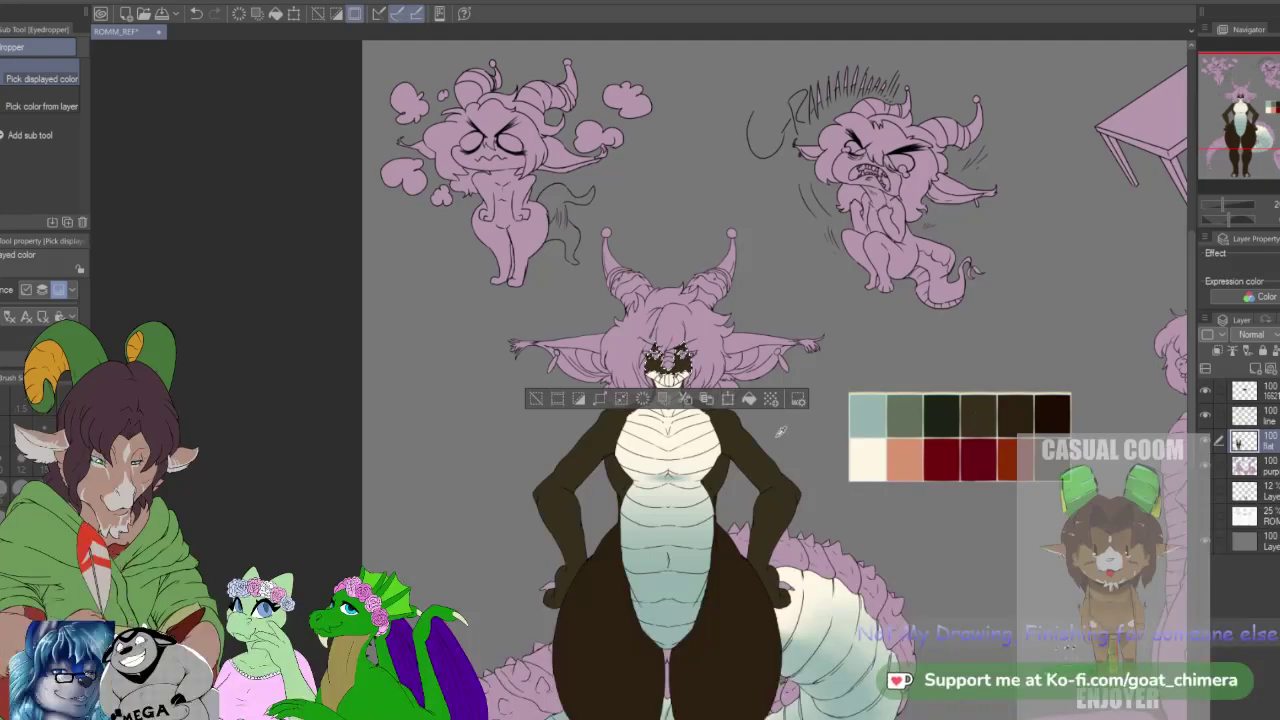
{"action": "scroll", "coordinate": [568, 321], "scroll_direction": "up", "scroll_amount": 1}
{"action": "scroll", "coordinate": [705, 458], "scroll_direction": "up", "scroll_amount": 3}
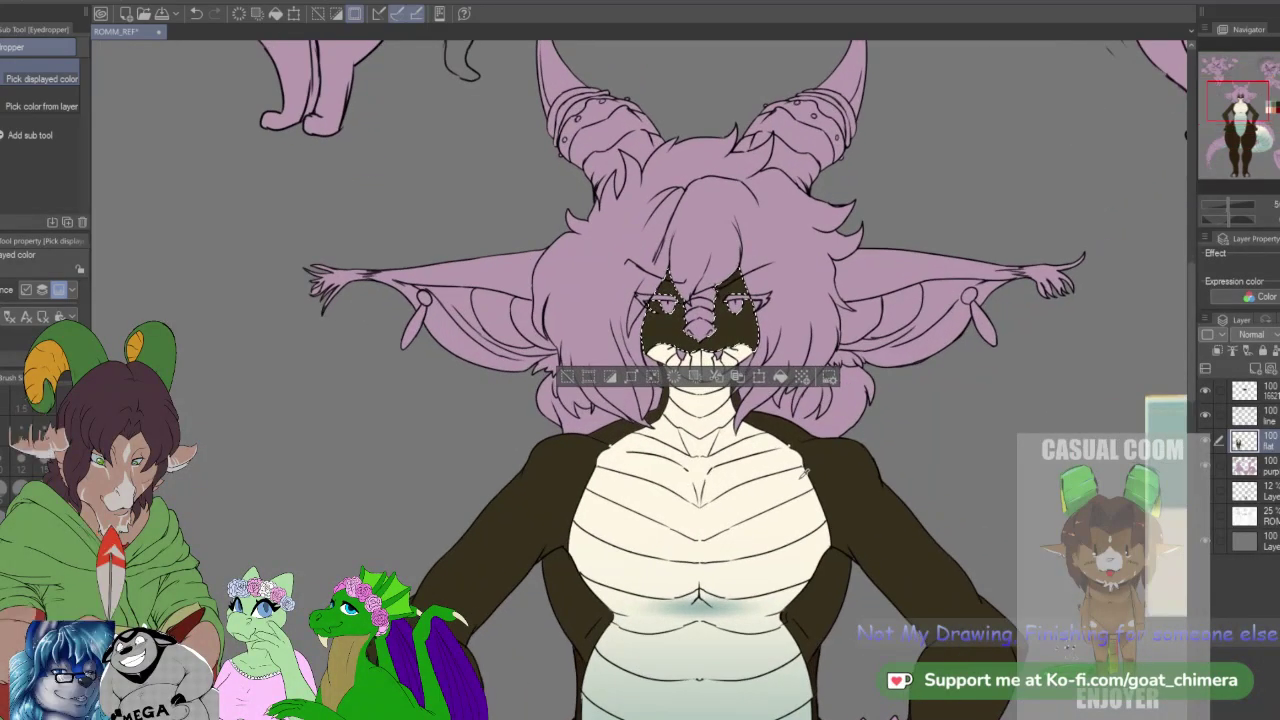
{"action": "scroll", "coordinate": [825, 474], "scroll_direction": "down", "scroll_amount": 3}
{"action": "scroll", "coordinate": [735, 482], "scroll_direction": "up", "scroll_amount": 2}
{"action": "scroll", "coordinate": [737, 300], "scroll_direction": "up", "scroll_amount": 3}
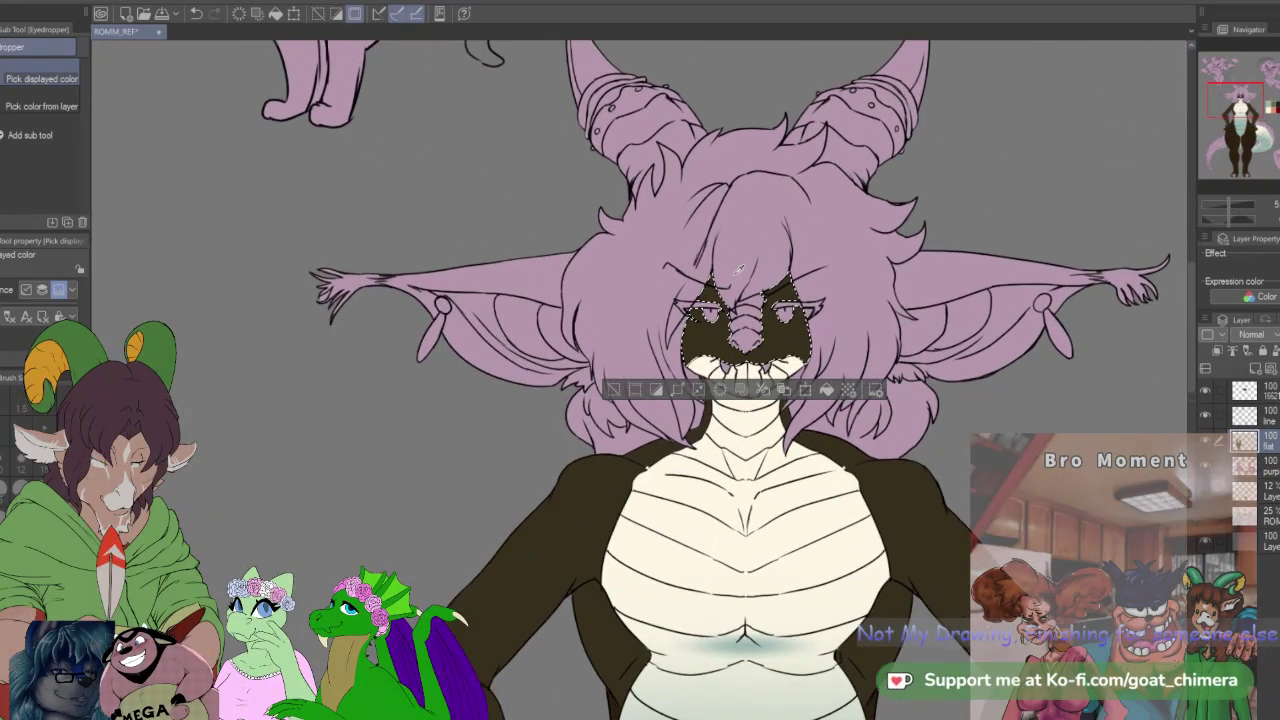
{"action": "scroll", "coordinate": [739, 268], "scroll_direction": "up", "scroll_amount": 1}
{"action": "key", "text": "ctrl+d"}
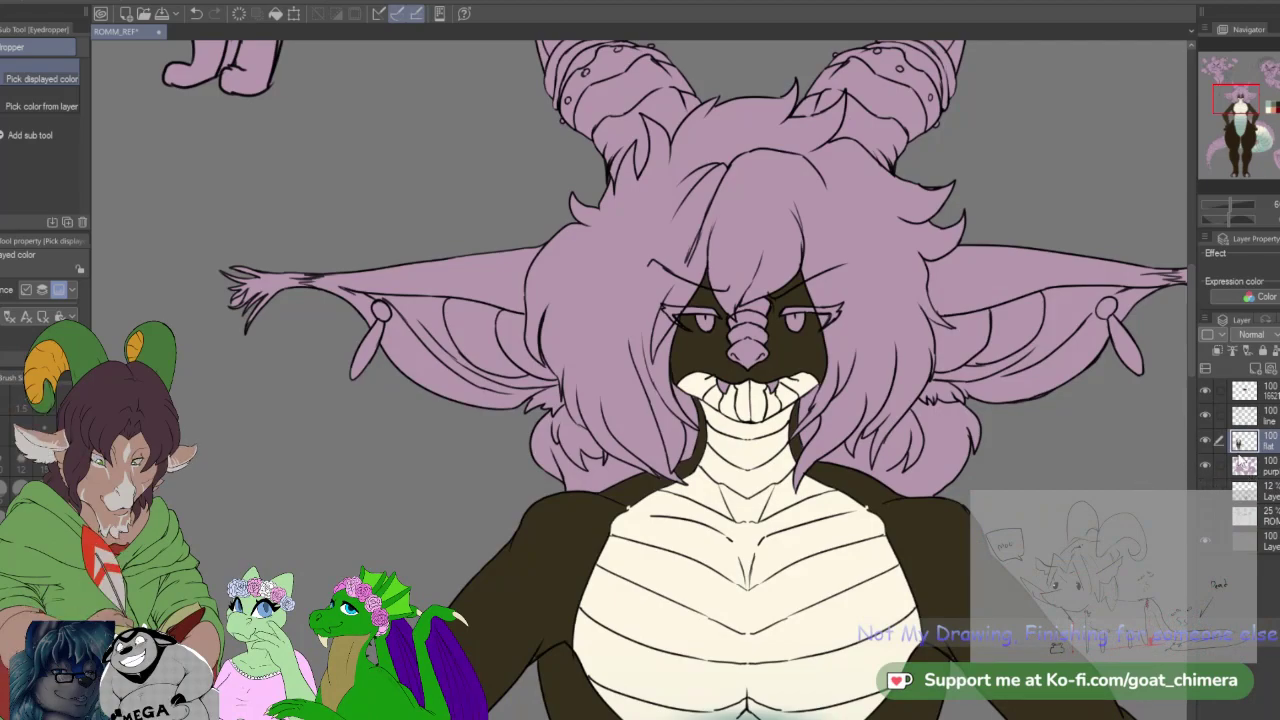
Step: Make the line layer active and select the front-view figure's hair, including the curls behind the shoulders
{"action": "left_click_drag", "start_coordinate": [1231, 105], "coordinate": [1239, 104]}
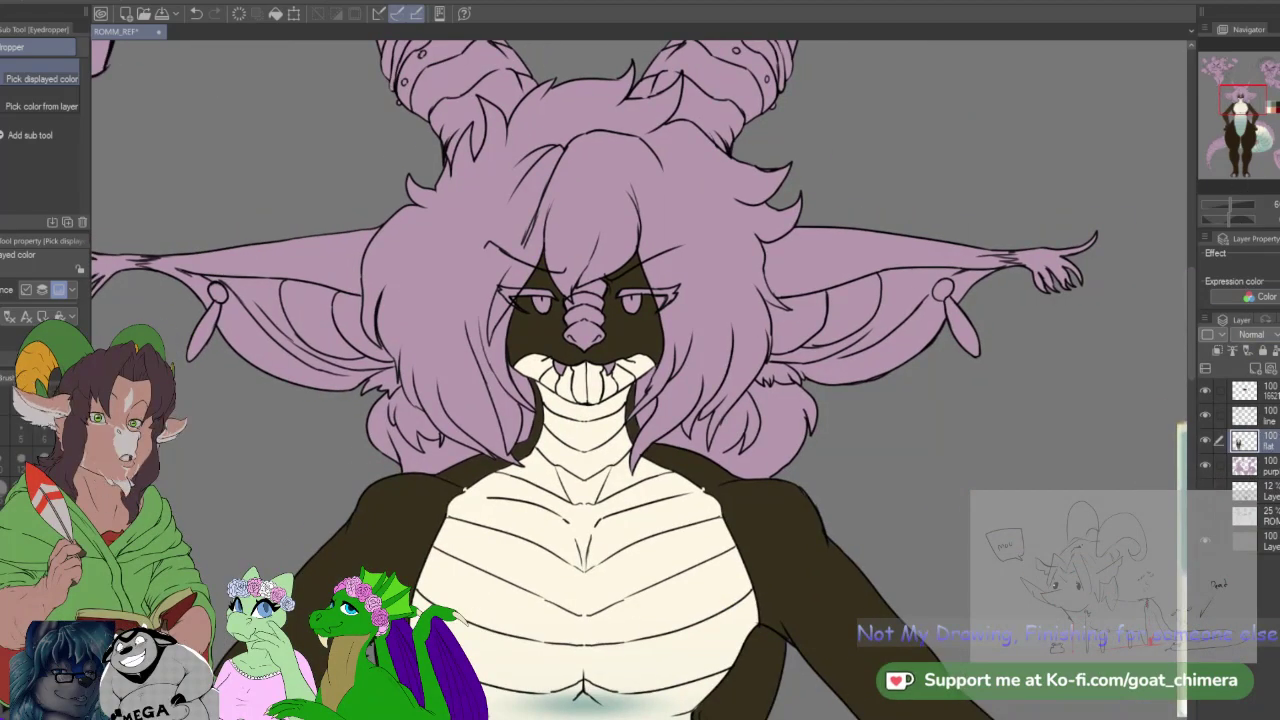
{"action": "left_click", "coordinate": [1262, 416]}
{"action": "key", "text": "w"}
{"action": "left_click", "coordinate": [722, 320]}
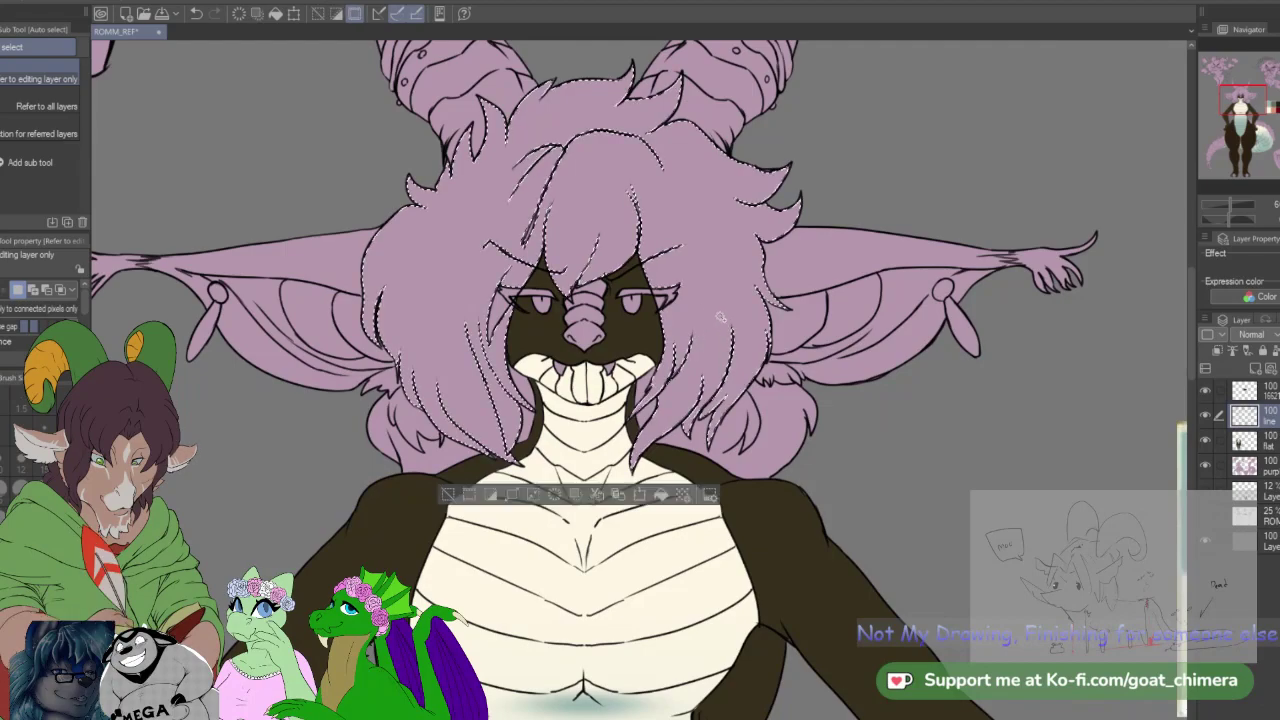
{"action": "left_click", "coordinate": [774, 432], "text": "shift"}
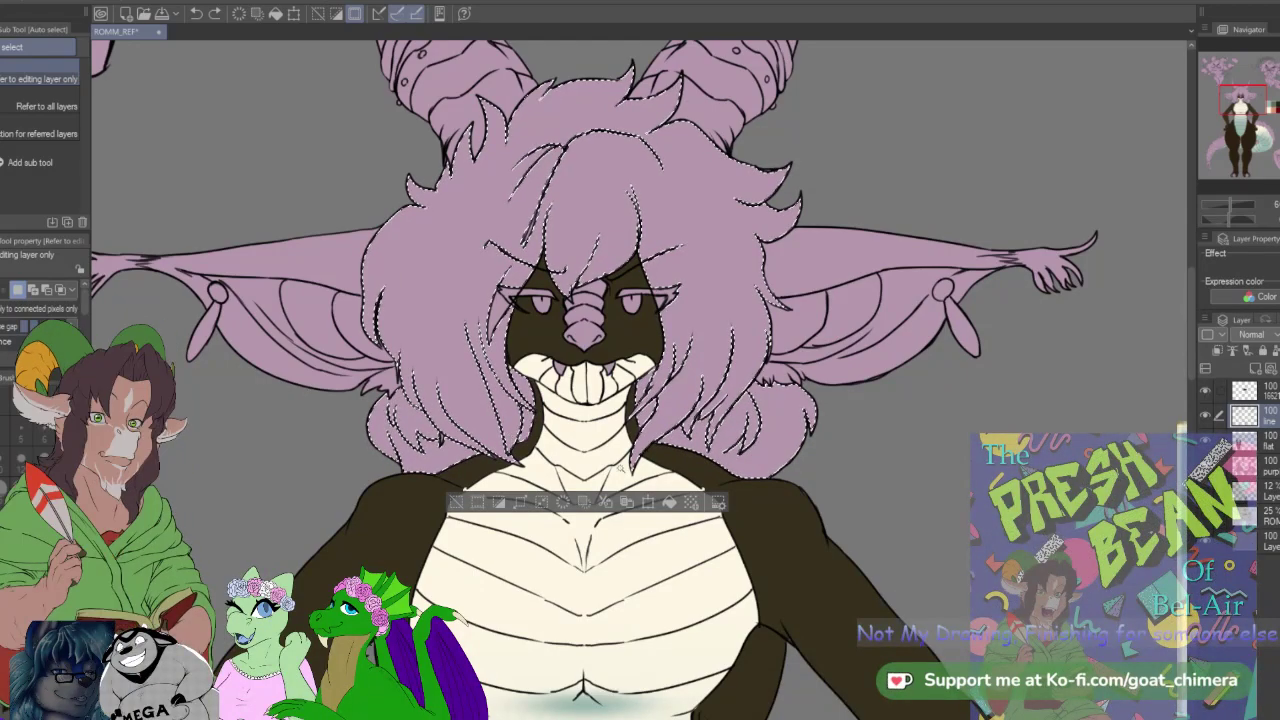
{"action": "scroll", "coordinate": [620, 468], "scroll_direction": "down", "scroll_amount": 3}
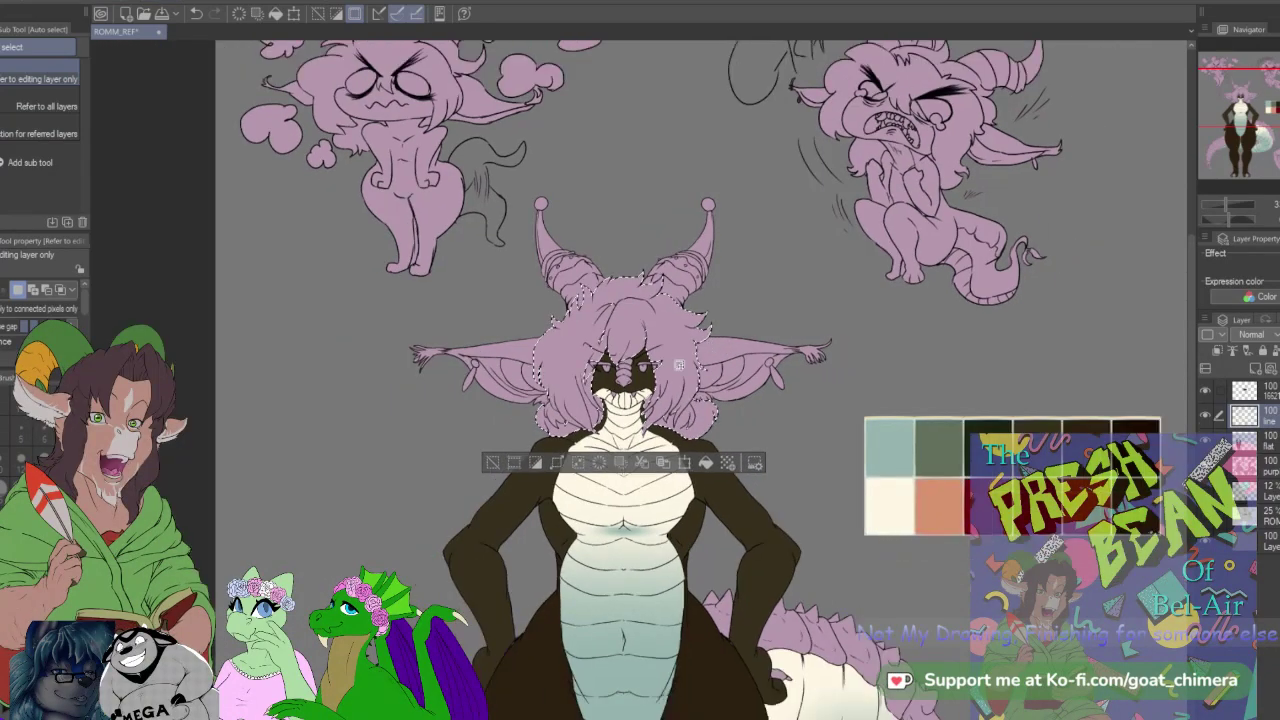
{"action": "scroll", "coordinate": [562, 356], "scroll_direction": "up", "scroll_amount": 2}
{"action": "scroll", "coordinate": [562, 354], "scroll_direction": "up", "scroll_amount": 1}
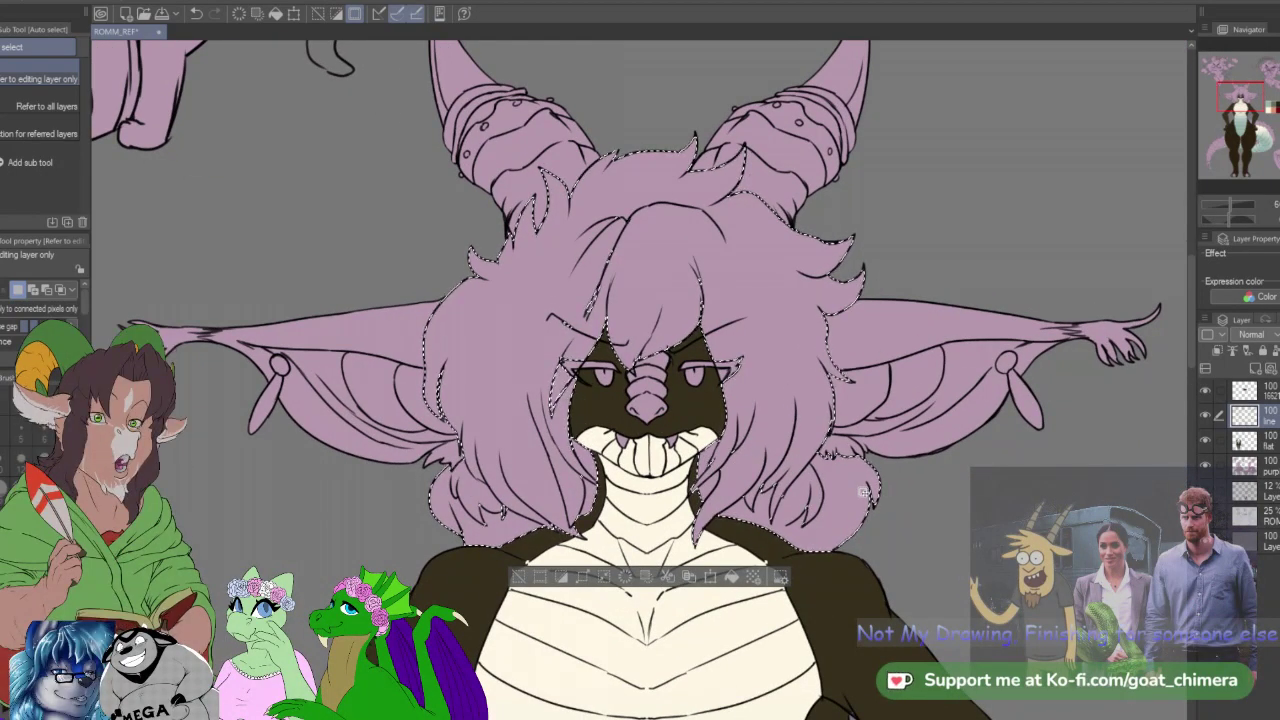
{"action": "scroll", "coordinate": [810, 372], "scroll_direction": "down", "scroll_amount": 1}
{"action": "scroll", "coordinate": [810, 372], "scroll_direction": "down", "scroll_amount": 1}
{"action": "scroll", "coordinate": [812, 380], "scroll_direction": "up", "scroll_amount": 2}
{"action": "scroll", "coordinate": [814, 392], "scroll_direction": "down", "scroll_amount": 1}
{"action": "scroll", "coordinate": [814, 392], "scroll_direction": "down", "scroll_amount": 1}
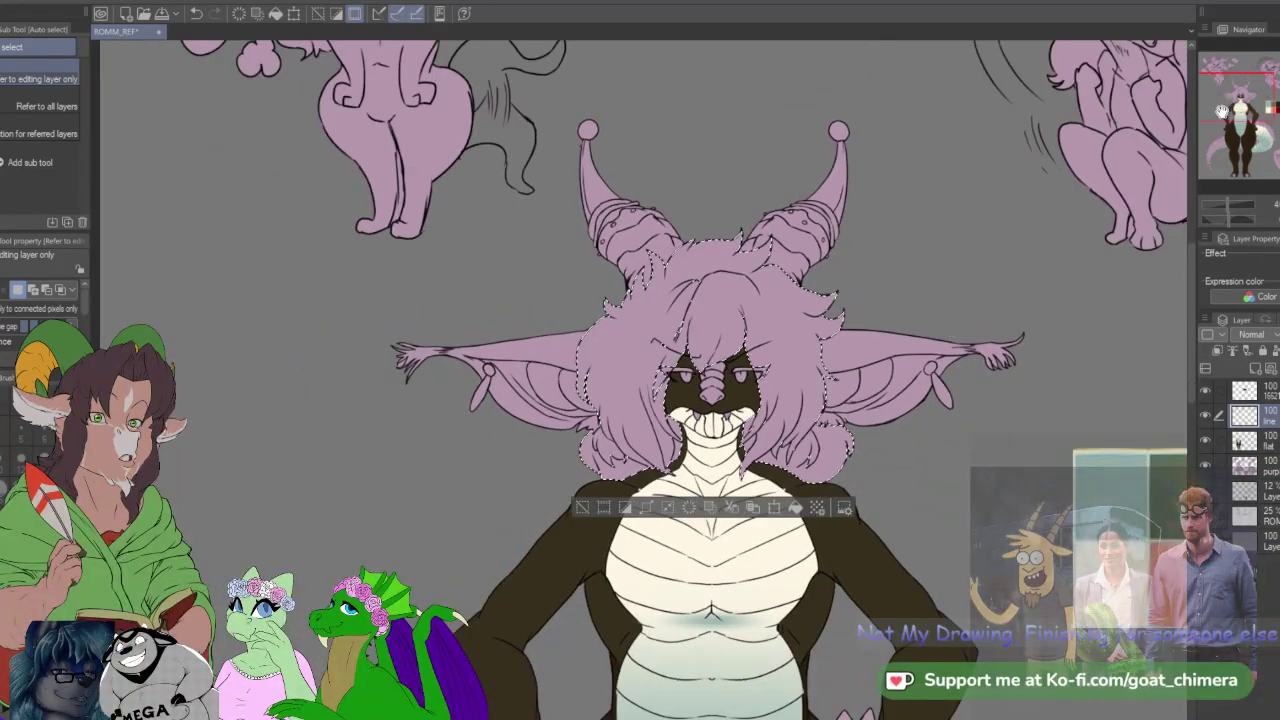
Step: Fill the selected hair on the flat layer with the palette's dark red and clear the selection
{"action": "left_click_drag", "start_coordinate": [814, 392], "coordinate": [410, 378]}
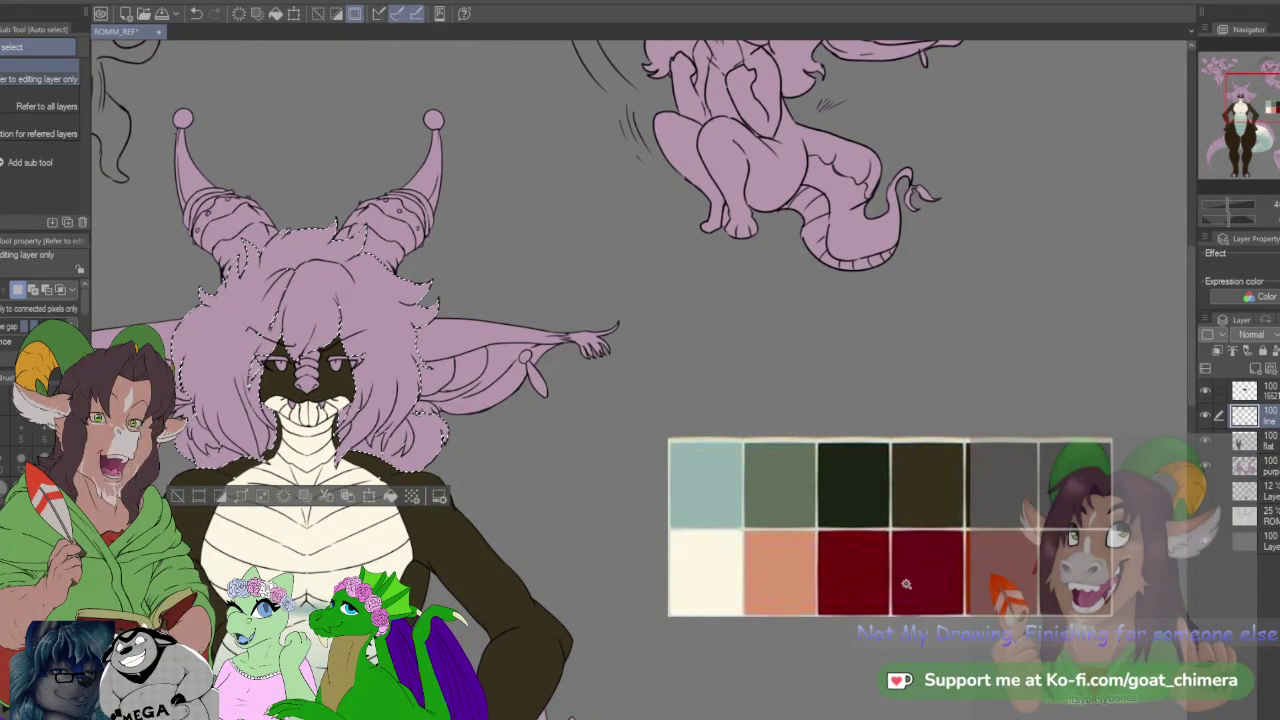
{"action": "key", "text": "i"}
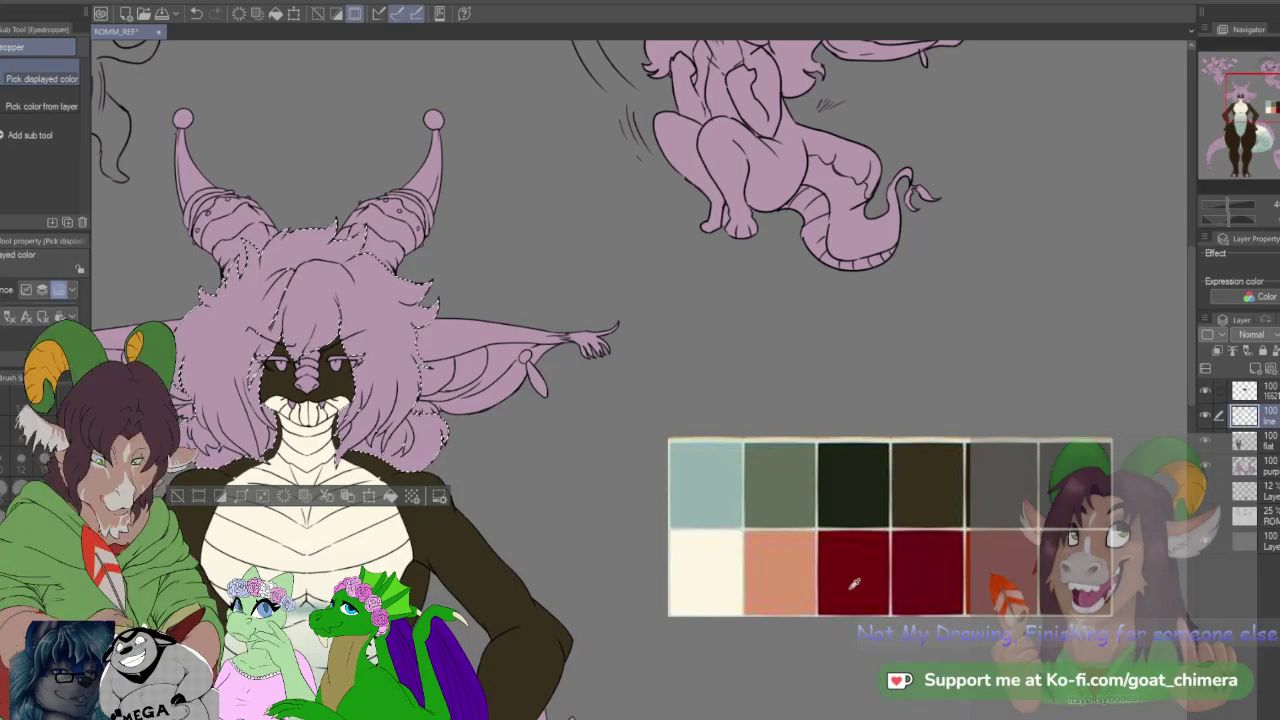
{"action": "scroll", "coordinate": [160, 372], "scroll_direction": "down", "scroll_amount": 1}
{"action": "scroll", "coordinate": [160, 372], "scroll_direction": "up", "scroll_amount": 3}
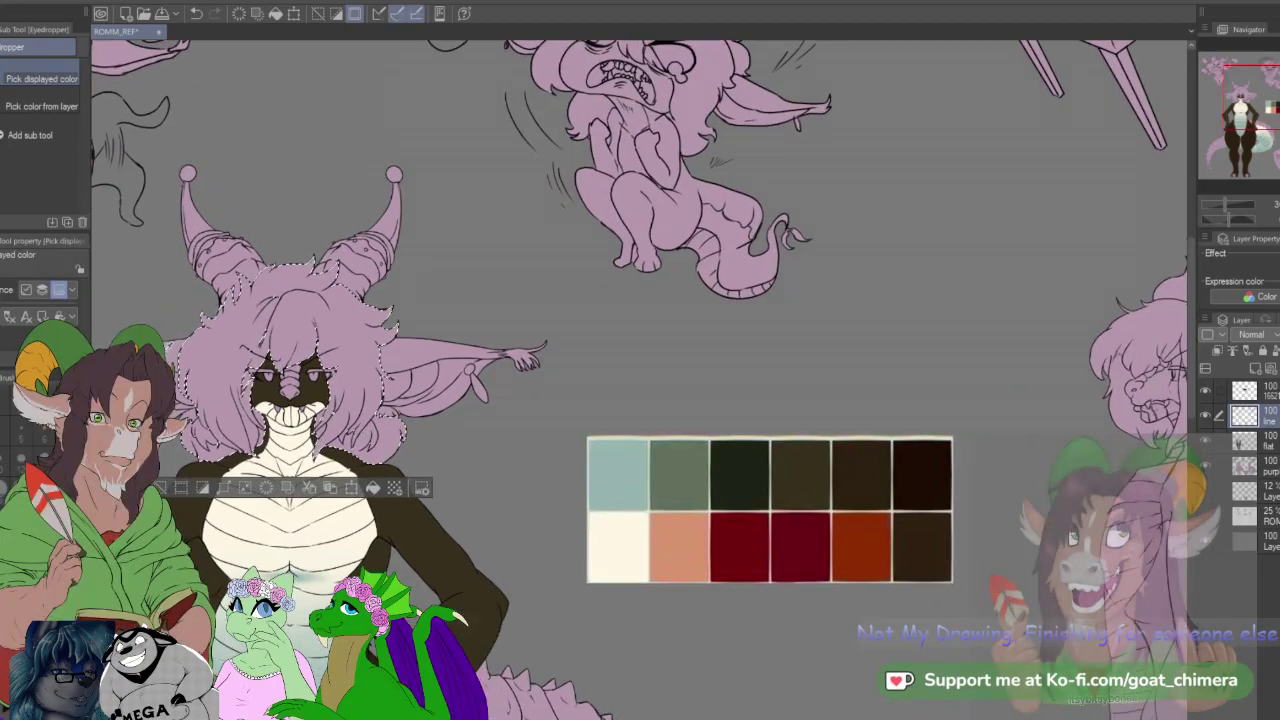
{"action": "left_click", "coordinate": [1258, 441]}
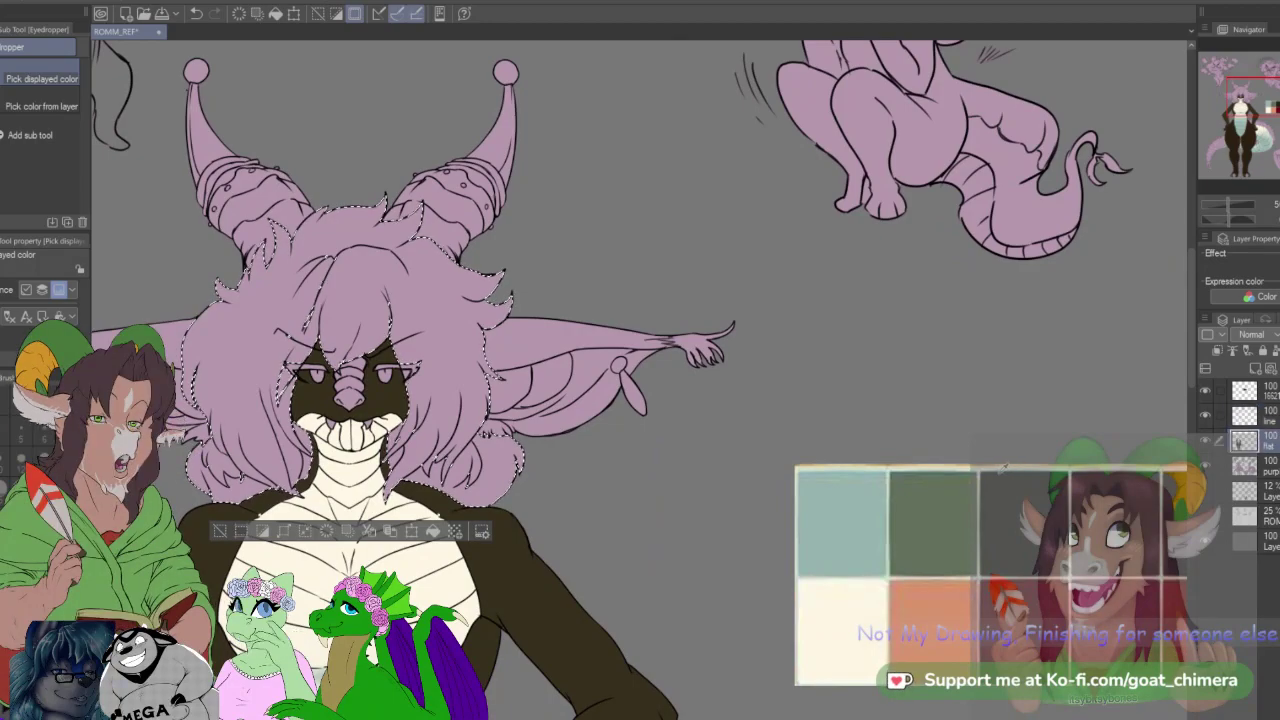
{"action": "key", "text": "alt+BackSpace"}
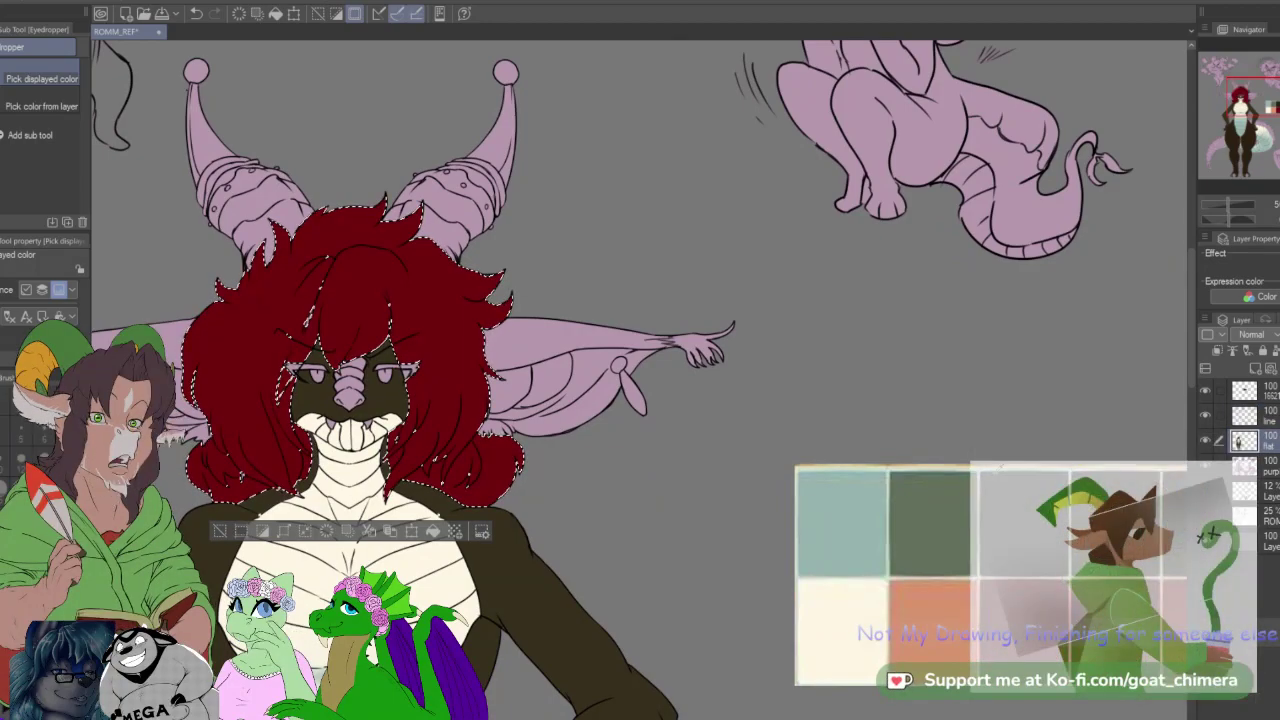
{"action": "key", "text": "ctrl+d"}
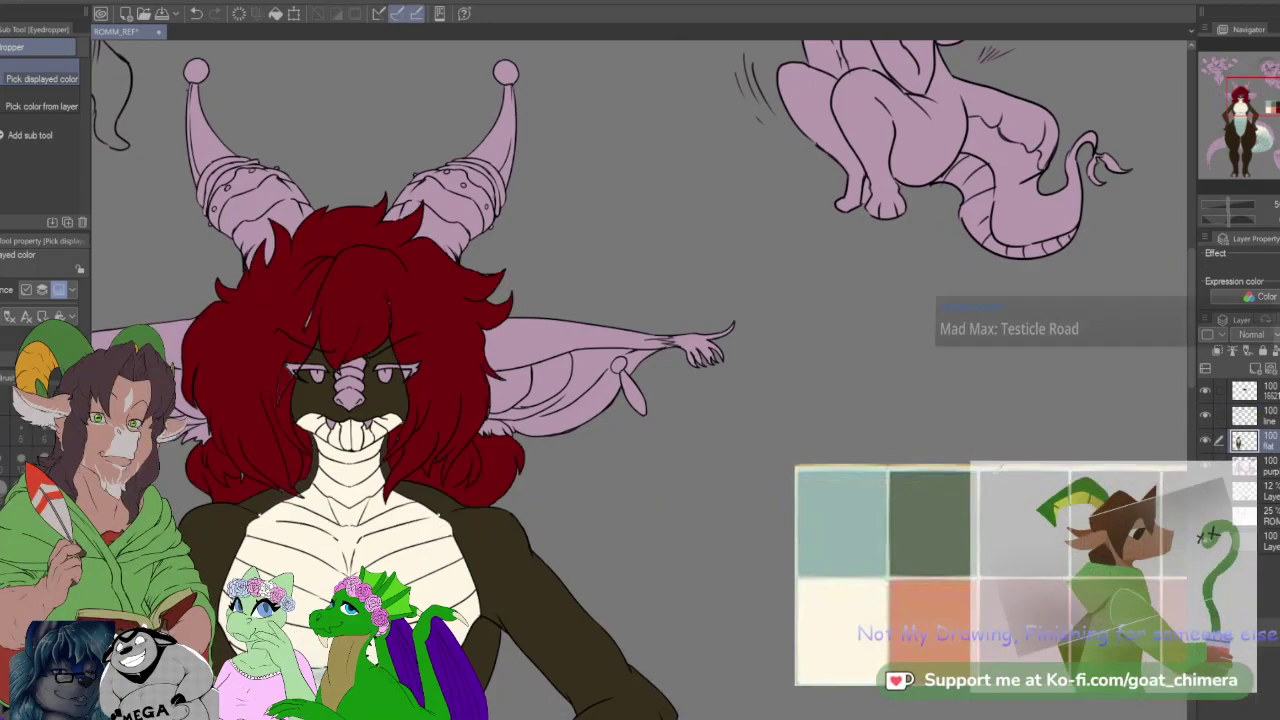
Step: Paint over the unfilled gaps in the dark red hair with the K Hard 2 brush at size 40
{"action": "key", "text": "ctrl+minus"}
{"action": "scroll", "coordinate": [400, 385], "scroll_direction": "up", "scroll_amount": 3}
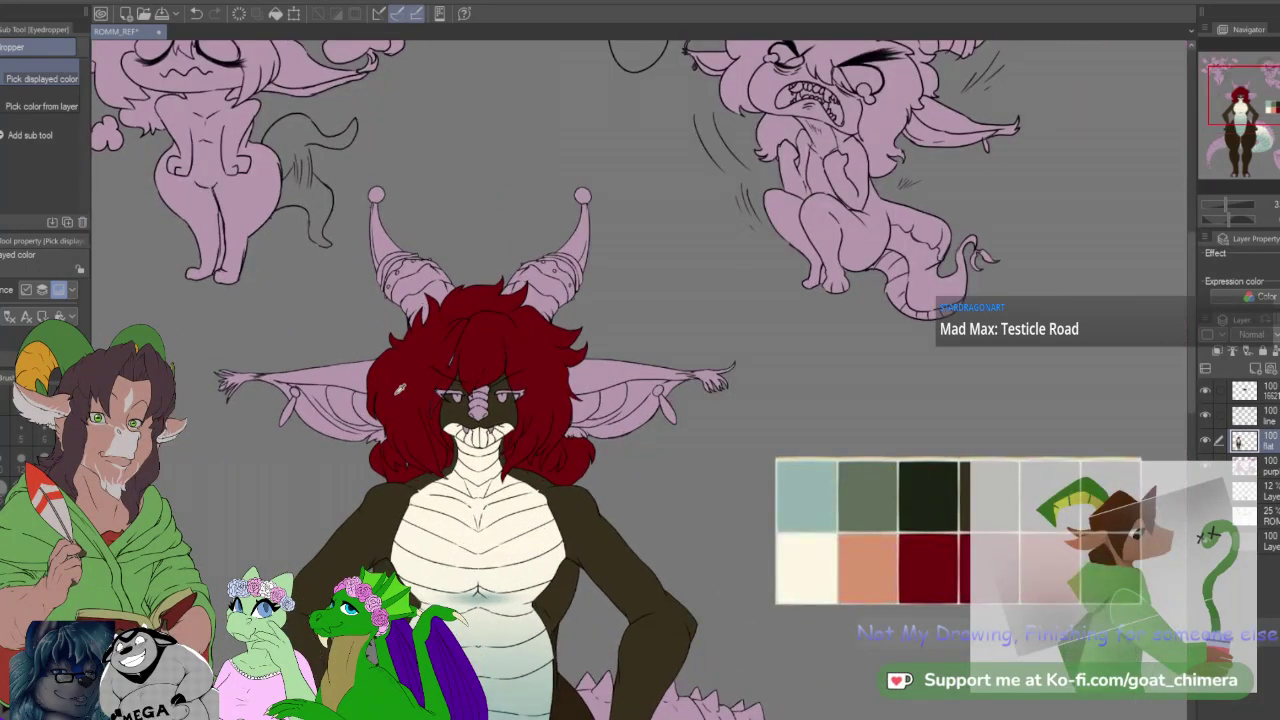
{"action": "key", "text": "b"}
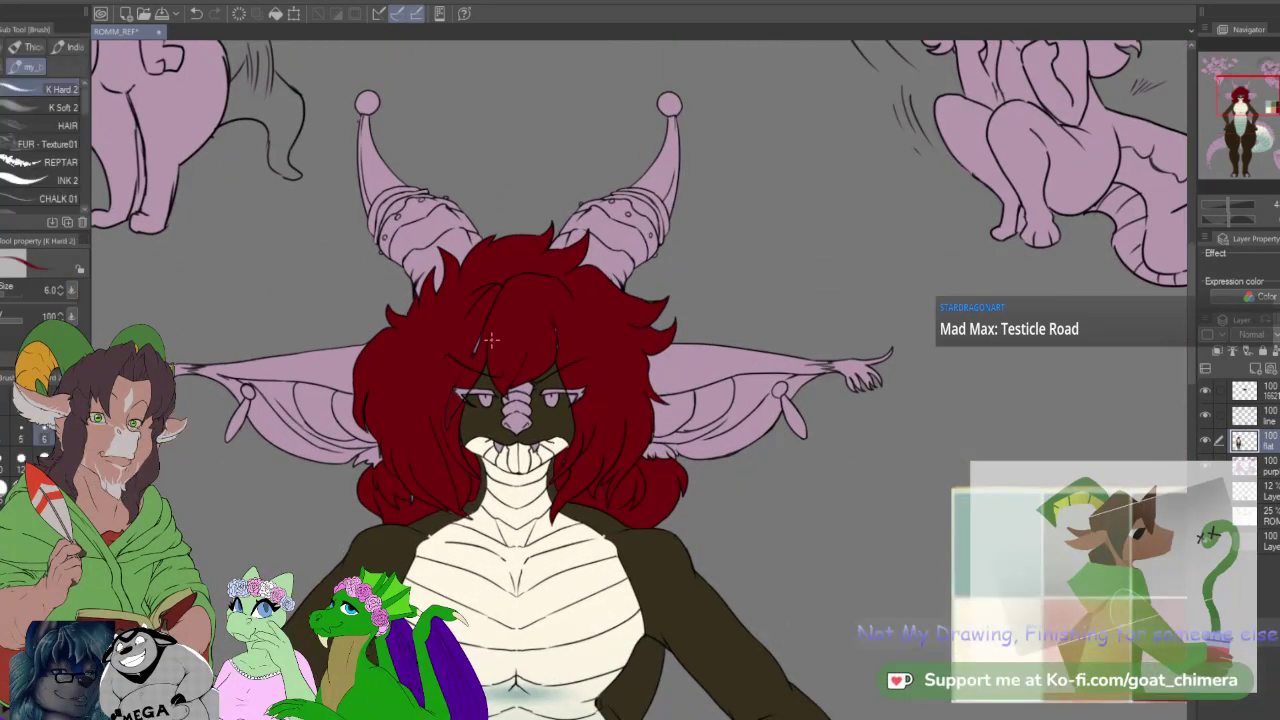
{"action": "key", "text": "]"}
{"action": "left_click_drag", "start_coordinate": [486, 346], "coordinate": [489, 323]}
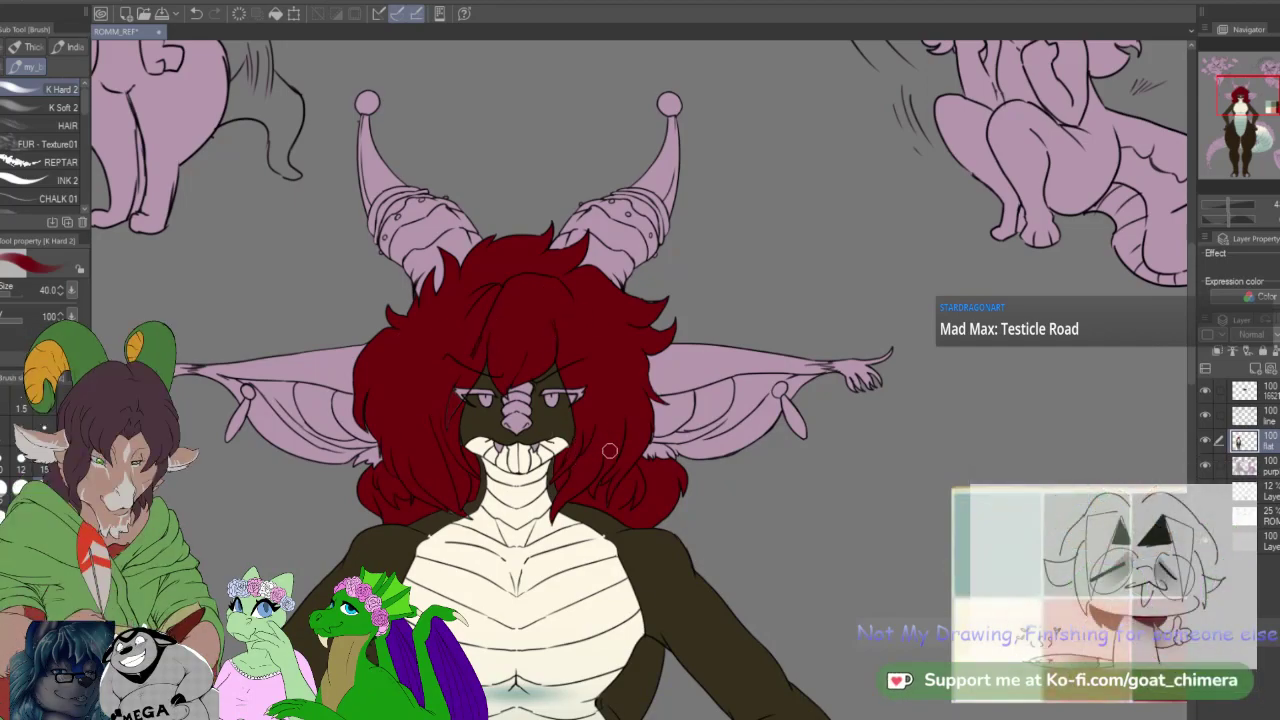
{"action": "scroll", "coordinate": [509, 398], "scroll_direction": "down", "scroll_amount": 6}
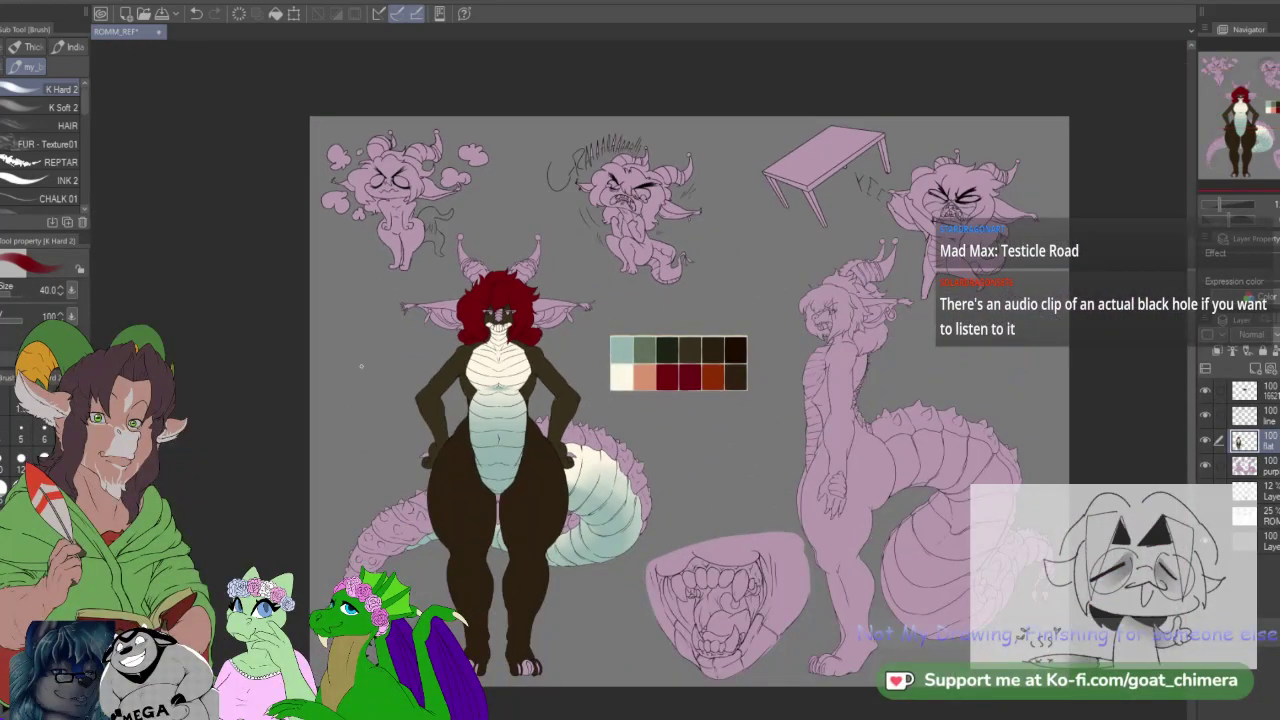
{"action": "scroll", "coordinate": [326, 441], "scroll_direction": "up", "scroll_amount": 2}
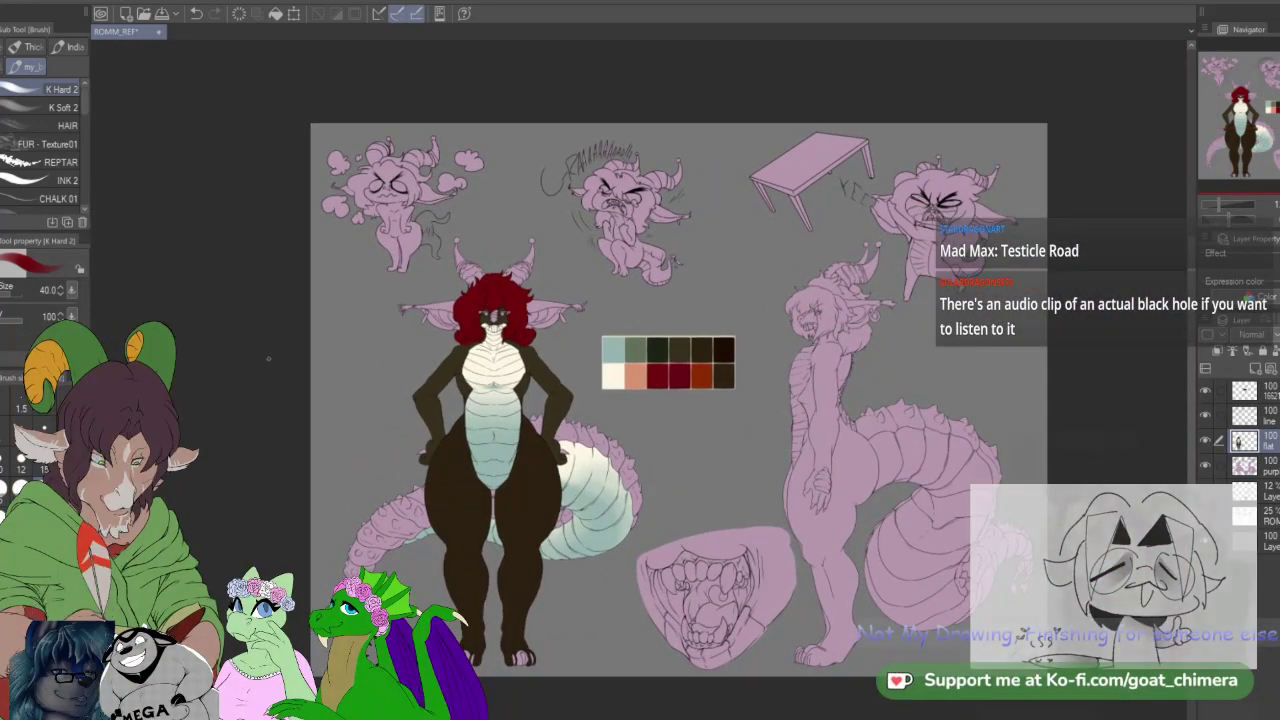
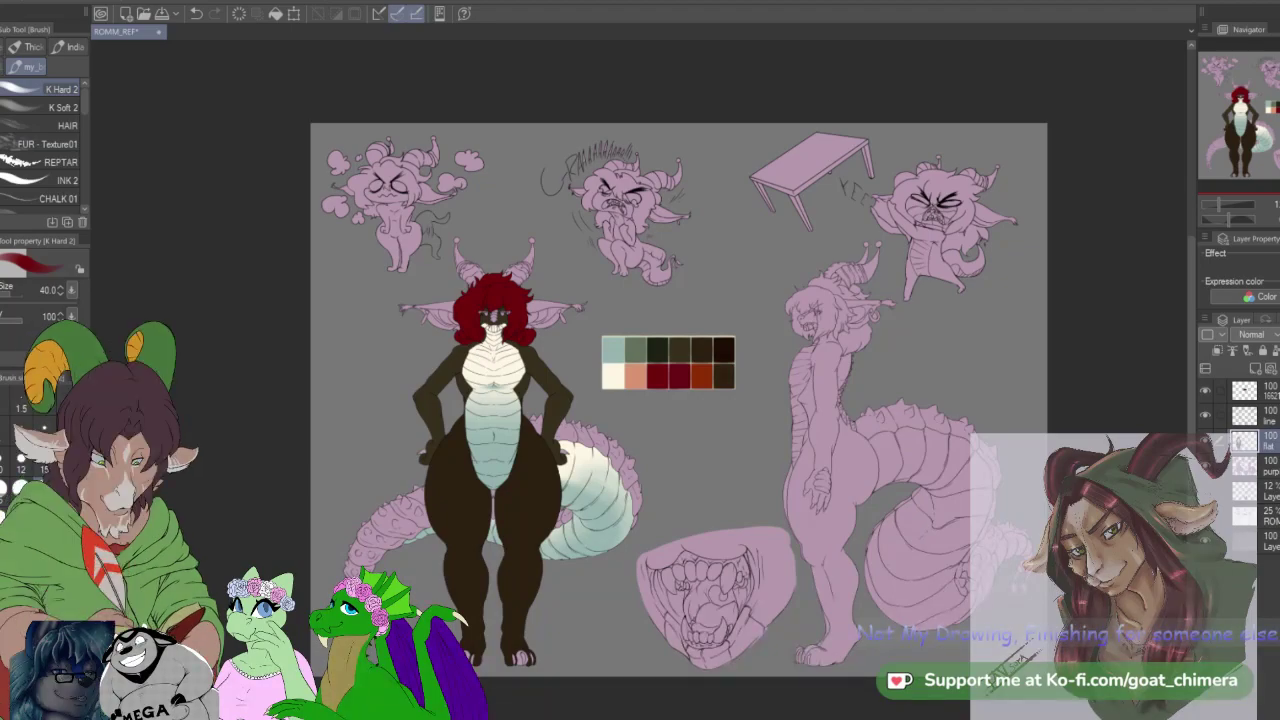
Step: Sample the salmon swatch from the colour palette for the front-view figure's nose
{"action": "scroll", "coordinate": [640, 600], "scroll_direction": "down", "scroll_amount": 2}
{"action": "scroll", "coordinate": [512, 365], "scroll_direction": "up", "scroll_amount": 5}
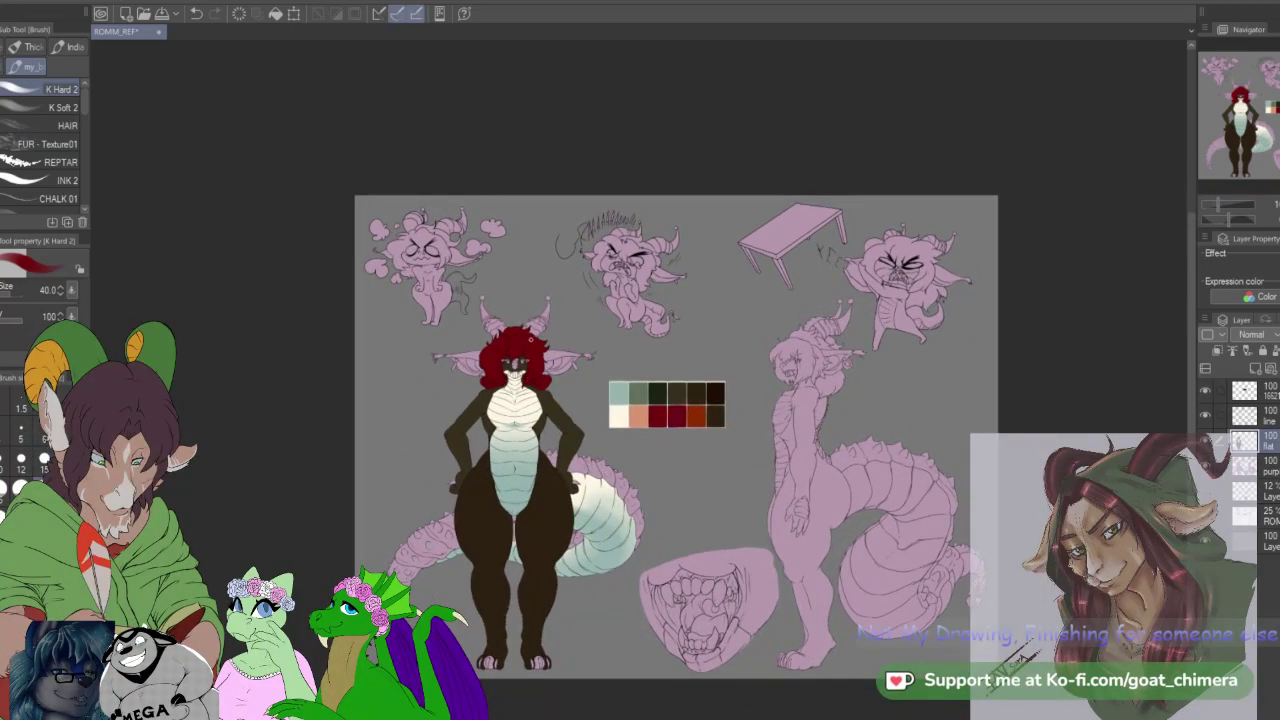
{"action": "scroll", "coordinate": [529, 402], "scroll_direction": "up", "scroll_amount": 2}
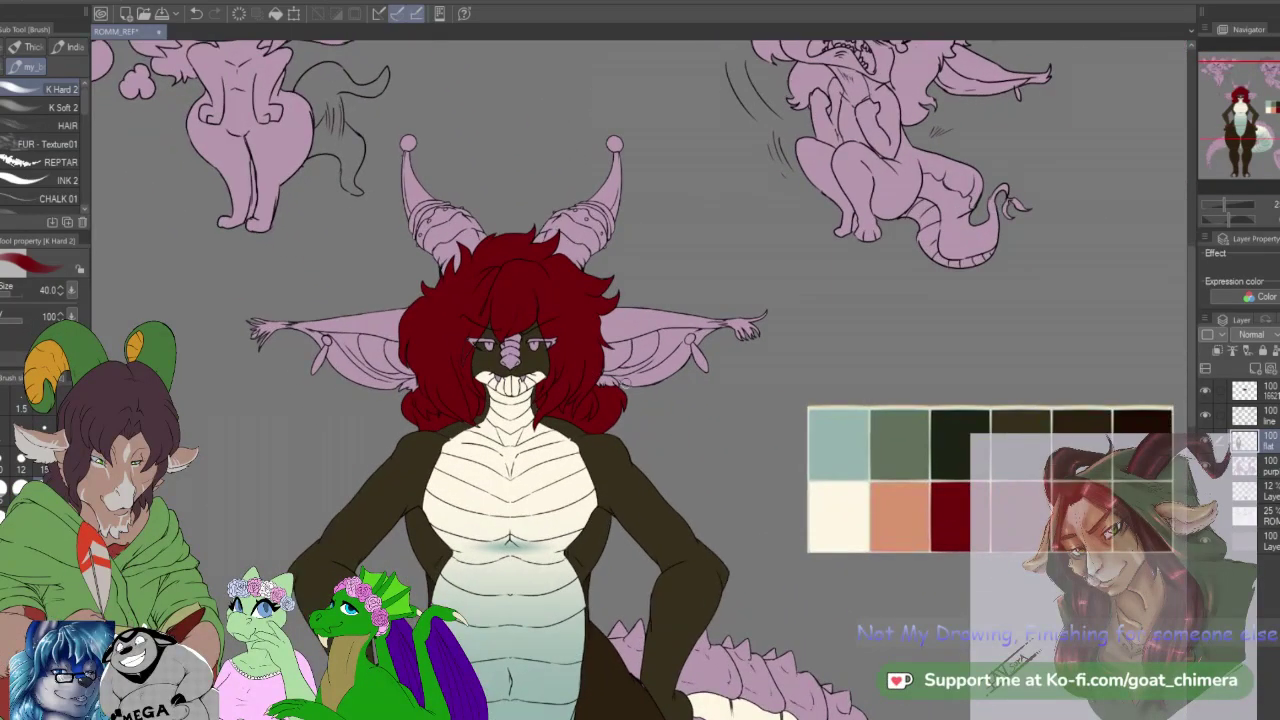
{"action": "scroll", "coordinate": [580, 430], "scroll_direction": "down", "scroll_amount": 2}
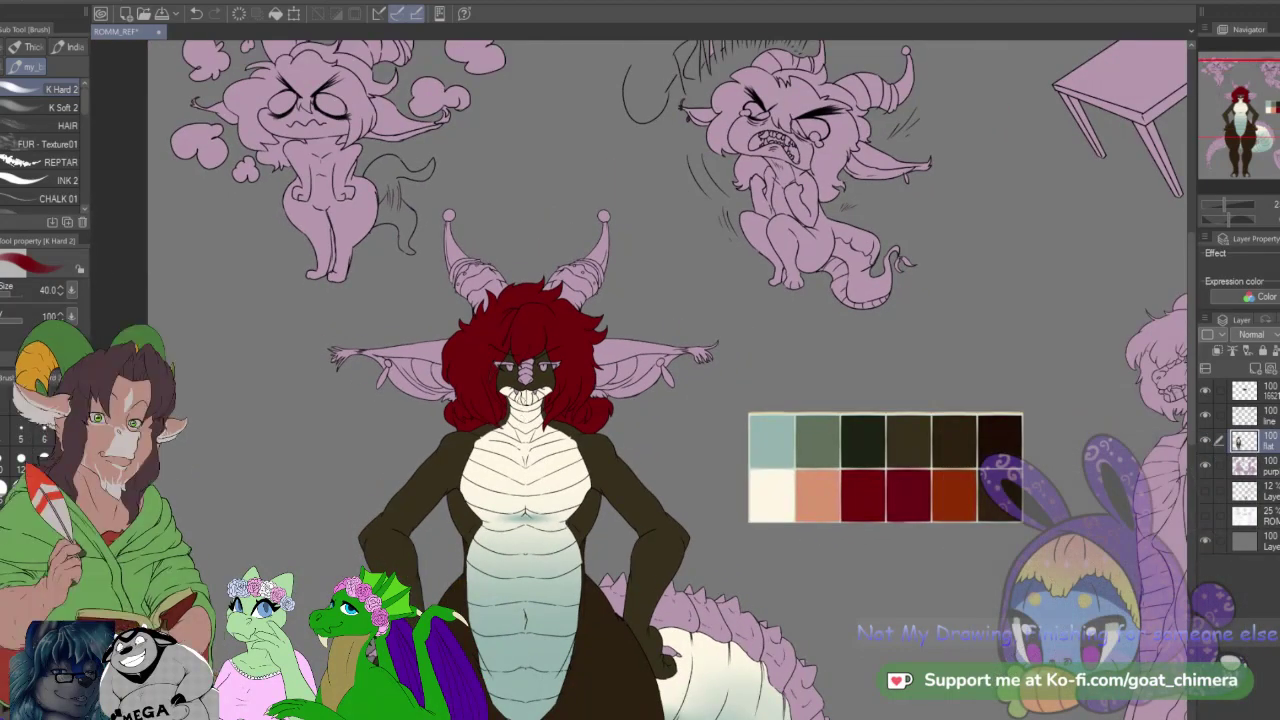
{"action": "scroll", "coordinate": [527, 387], "scroll_direction": "up", "scroll_amount": 4}
{"action": "scroll", "coordinate": [893, 519], "scroll_direction": "down", "scroll_amount": 3}
{"action": "scroll", "coordinate": [893, 519], "scroll_direction": "up", "scroll_amount": 3}
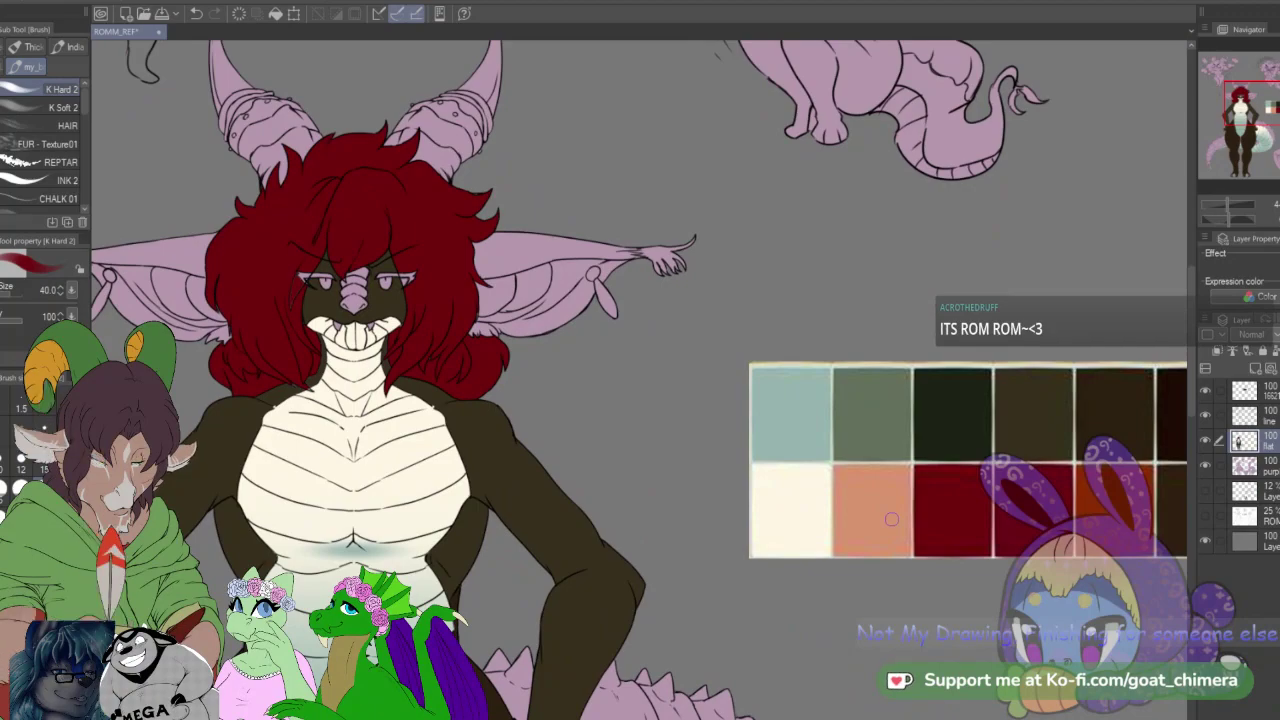
{"action": "key", "text": "alt"}
{"action": "scroll", "coordinate": [563, 311], "scroll_direction": "down", "scroll_amount": 2}
{"action": "scroll", "coordinate": [349, 232], "scroll_direction": "up", "scroll_amount": 5}
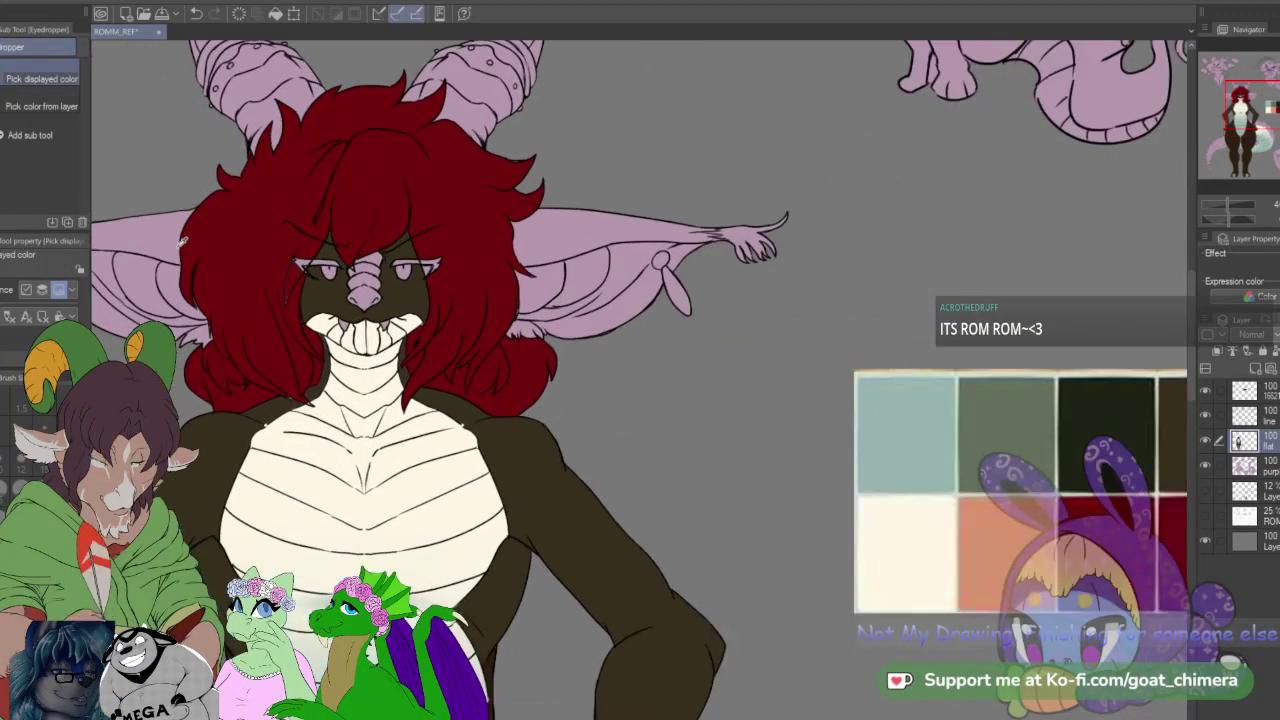
{"action": "scroll", "coordinate": [347, 234], "scroll_direction": "up", "scroll_amount": 1}
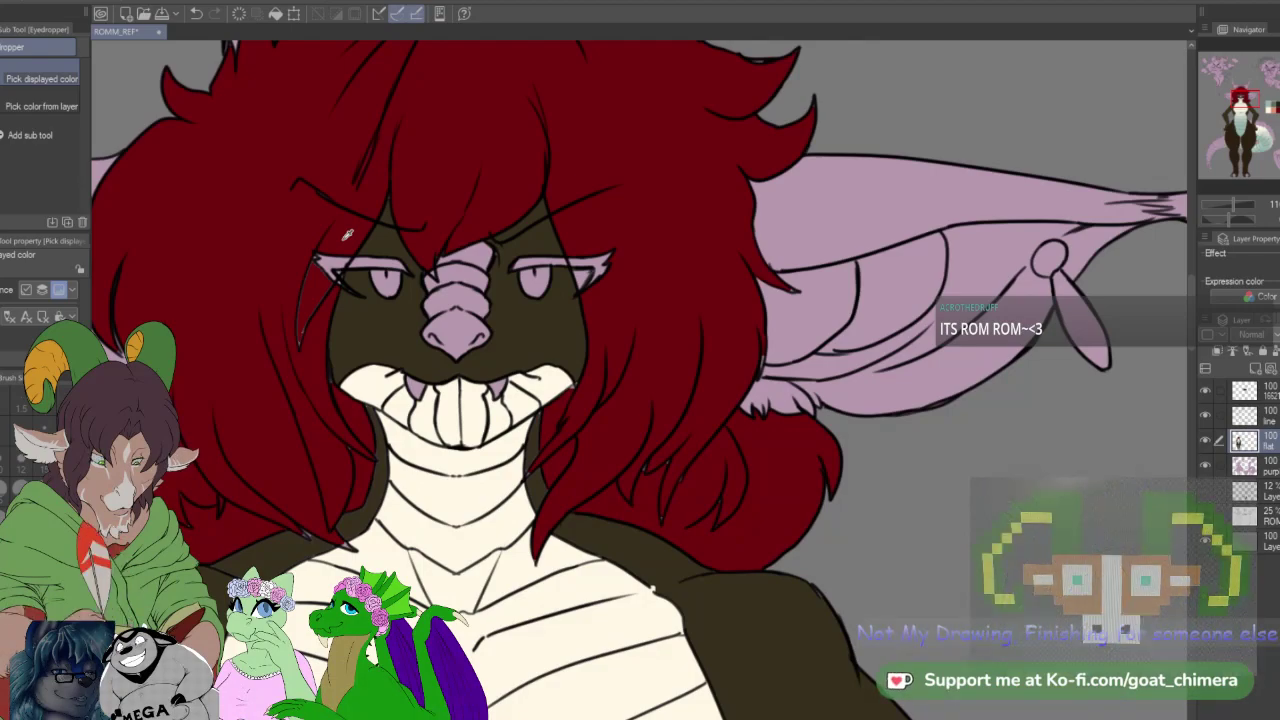
Step: Select the front-view figure's nose and snout ridge on the line layer, adding the nostril areas with the Selection pen
{"action": "key", "text": "w"}
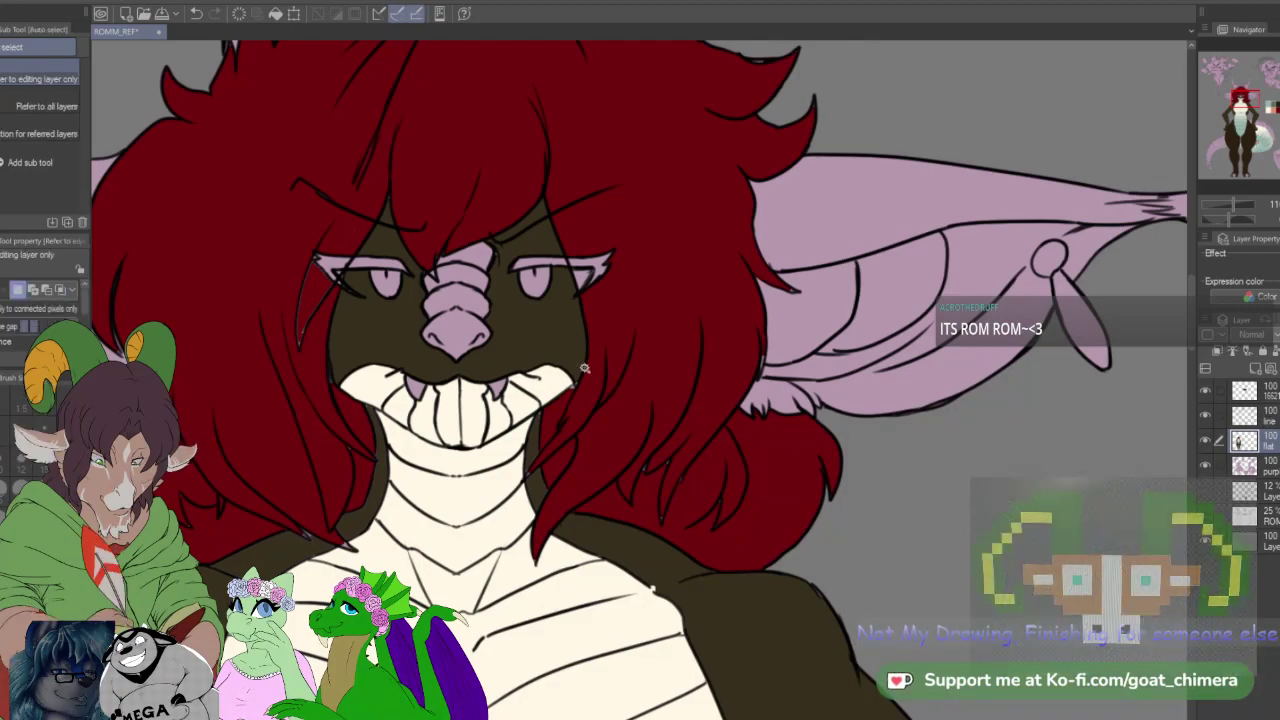
{"action": "left_click", "coordinate": [1268, 420]}
{"action": "left_click", "coordinate": [459, 334]}
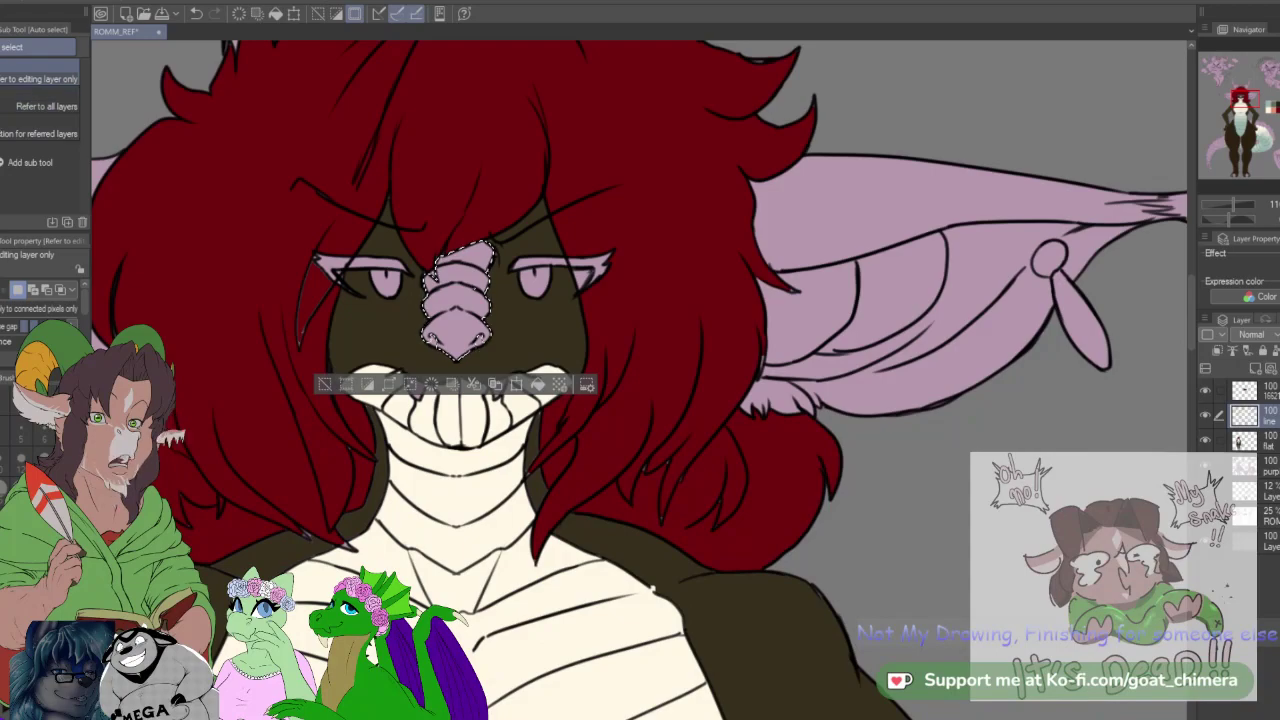
{"action": "key", "text": "m"}
{"action": "left_click", "coordinate": [44, 457]}
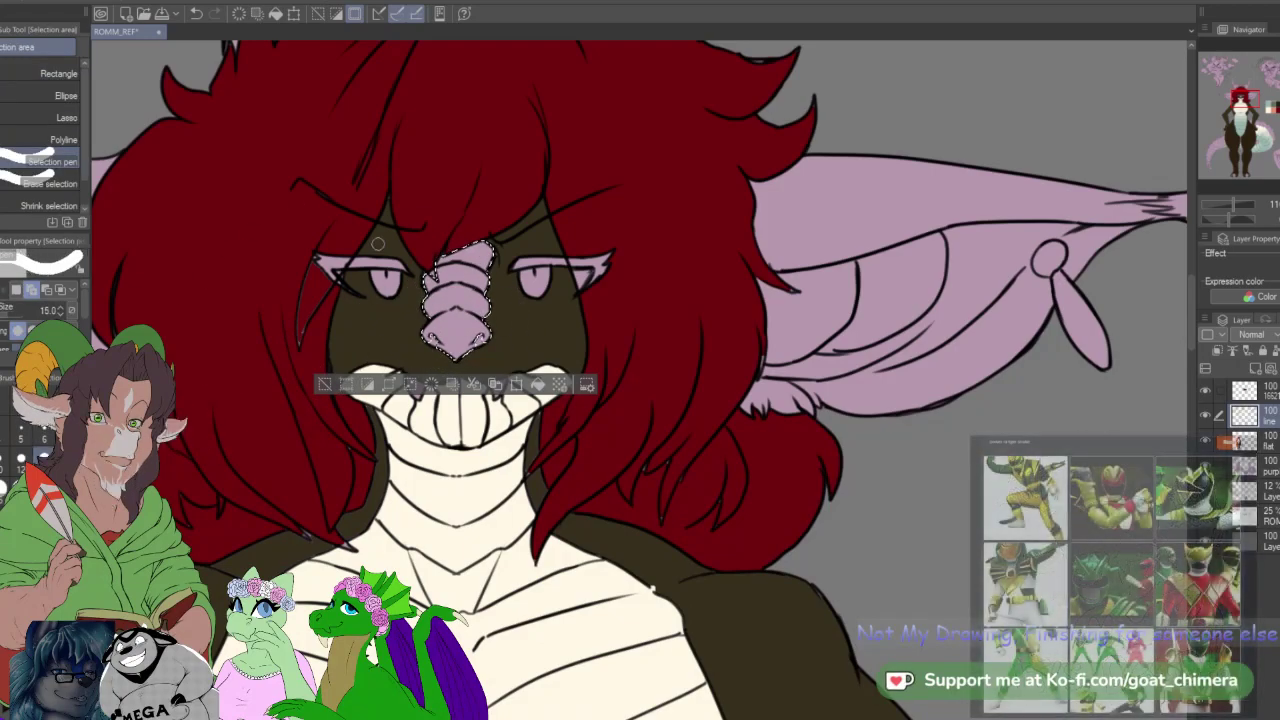
{"action": "left_click", "coordinate": [434, 336]}
{"action": "left_click", "coordinate": [478, 334]}
{"action": "mouse_move", "coordinate": [467, 328]}
{"action": "left_mouse_down"}
{"action": "mouse_move", "coordinate": [476, 285]}
{"action": "mouse_move", "coordinate": [463, 317]}
{"action": "left_mouse_up"}
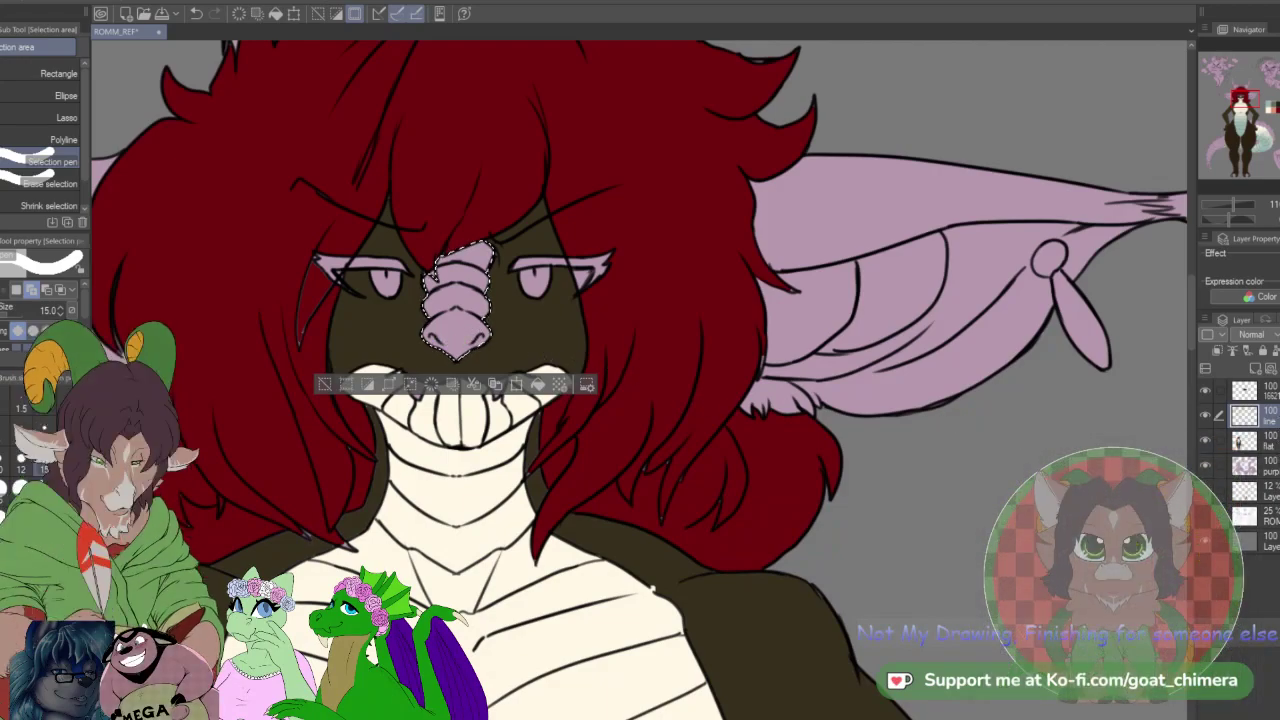
Step: Fill the selected nose on the flat layer with the salmon colour and clear the selection
{"action": "left_click", "coordinate": [1258, 441]}
{"action": "key", "text": "alt+BackSpace"}
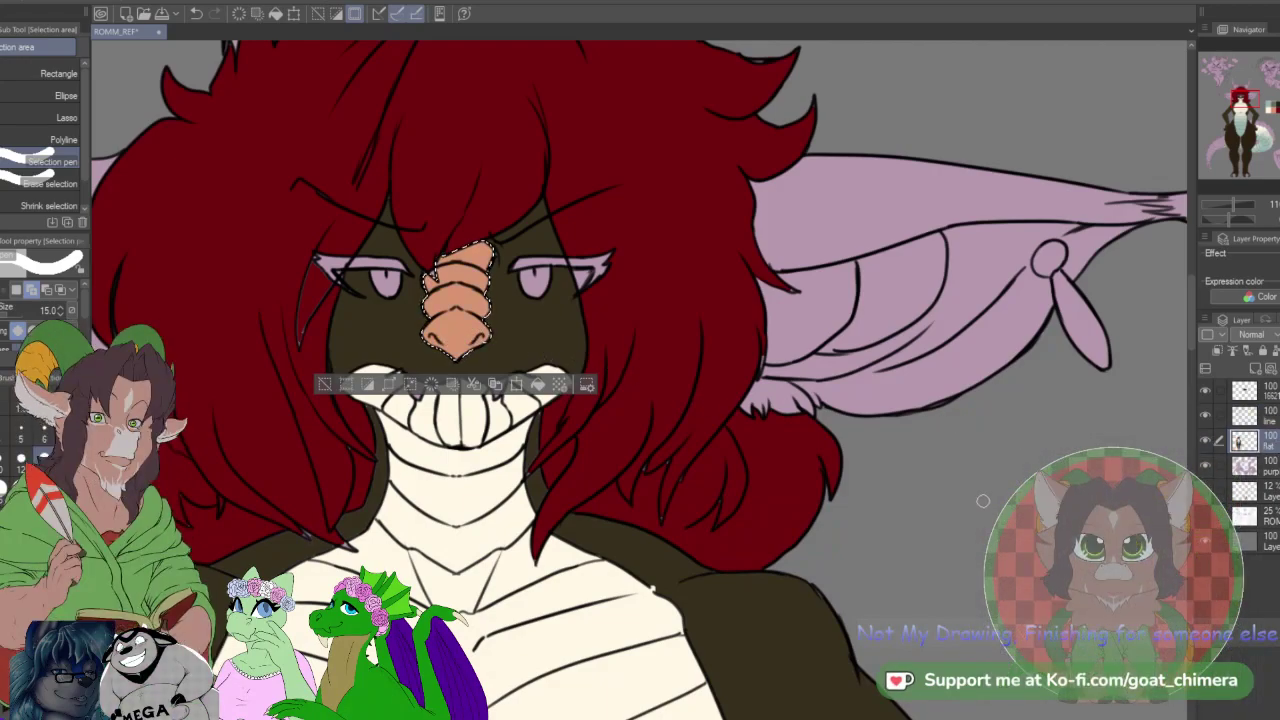
{"action": "key", "text": "ctrl+d"}
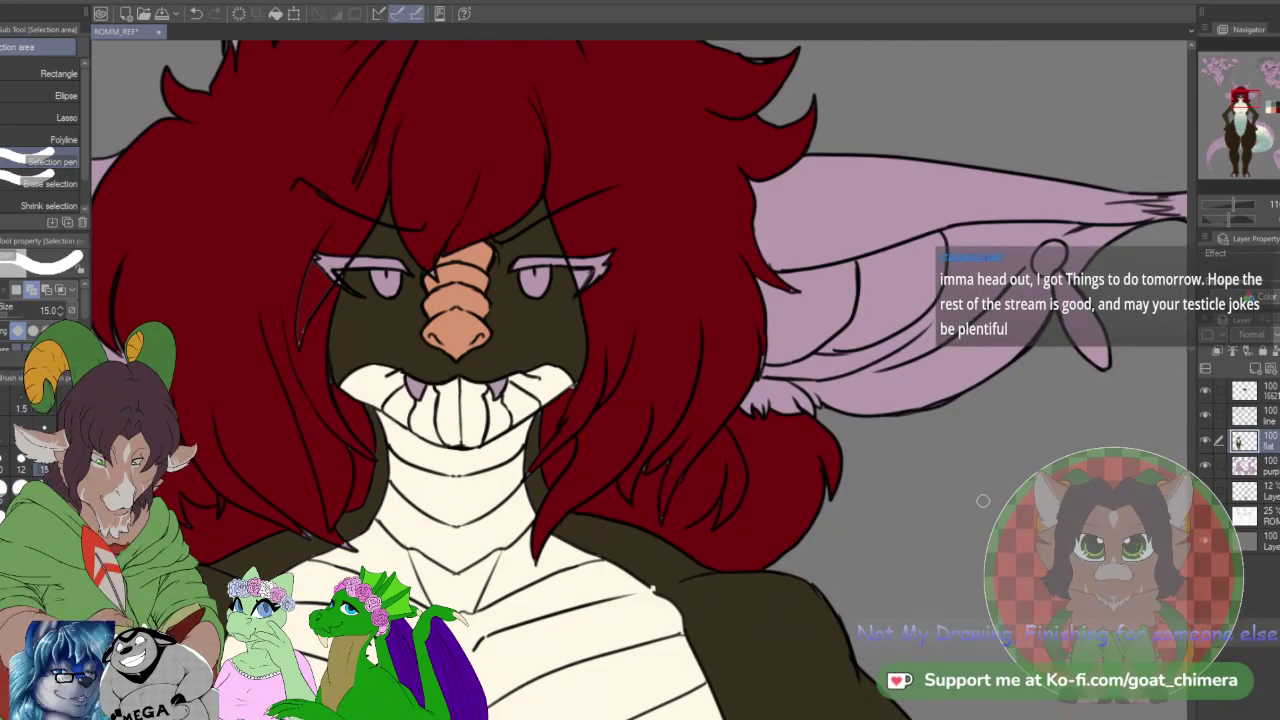
Step: Sample the hair's dark red and set the K Hard 2 brush to size 15
{"action": "key", "text": "i"}
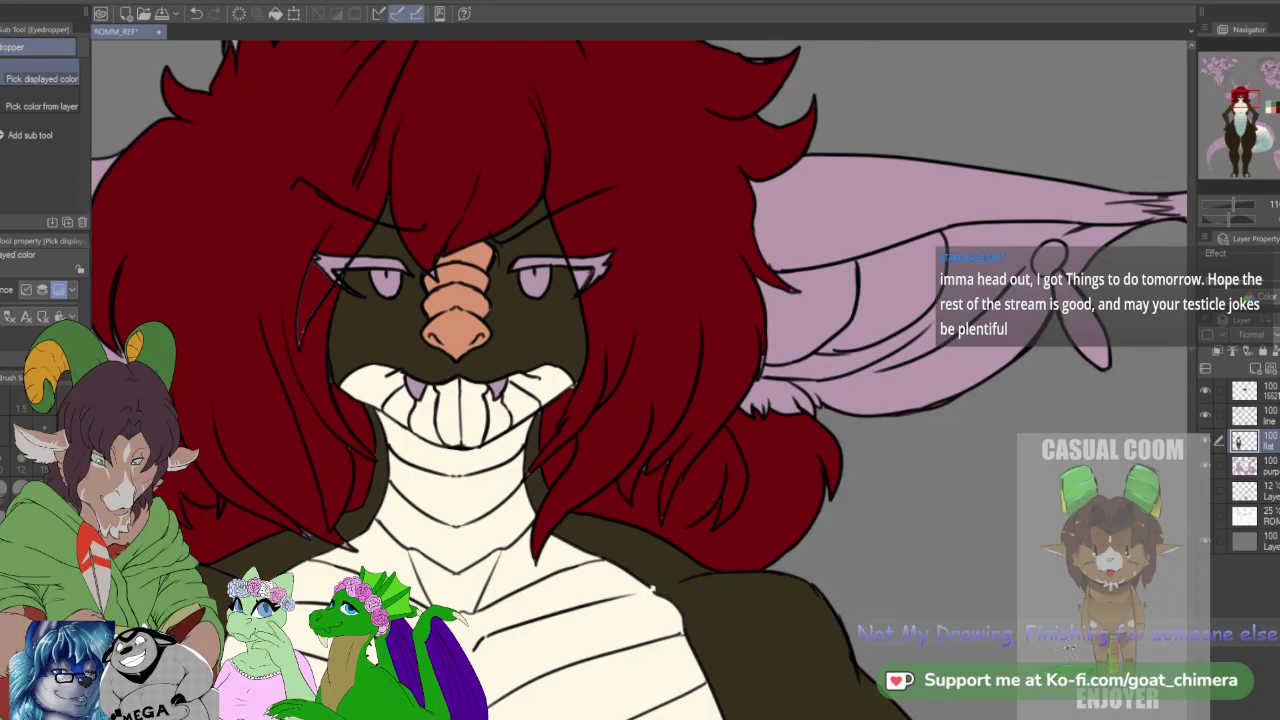
{"action": "key", "text": "b"}
{"action": "left_click", "coordinate": [44, 459]}
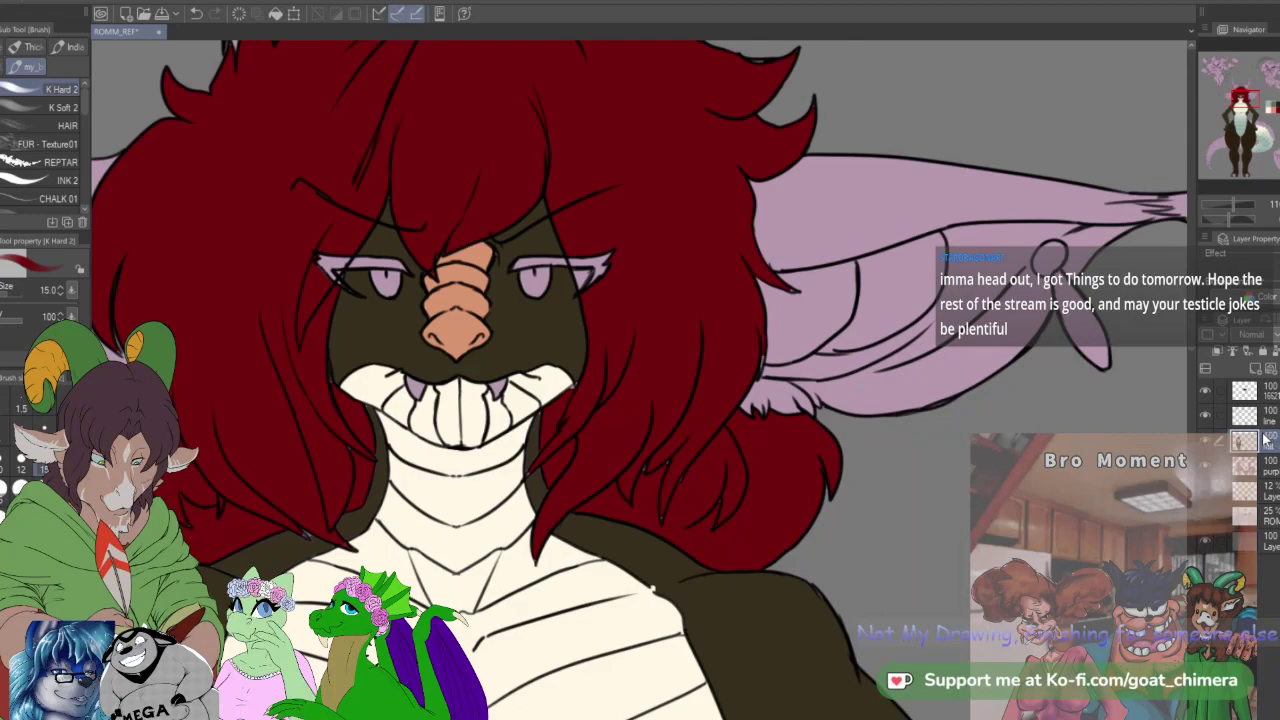
{"action": "key", "text": "alt+bracketright"}
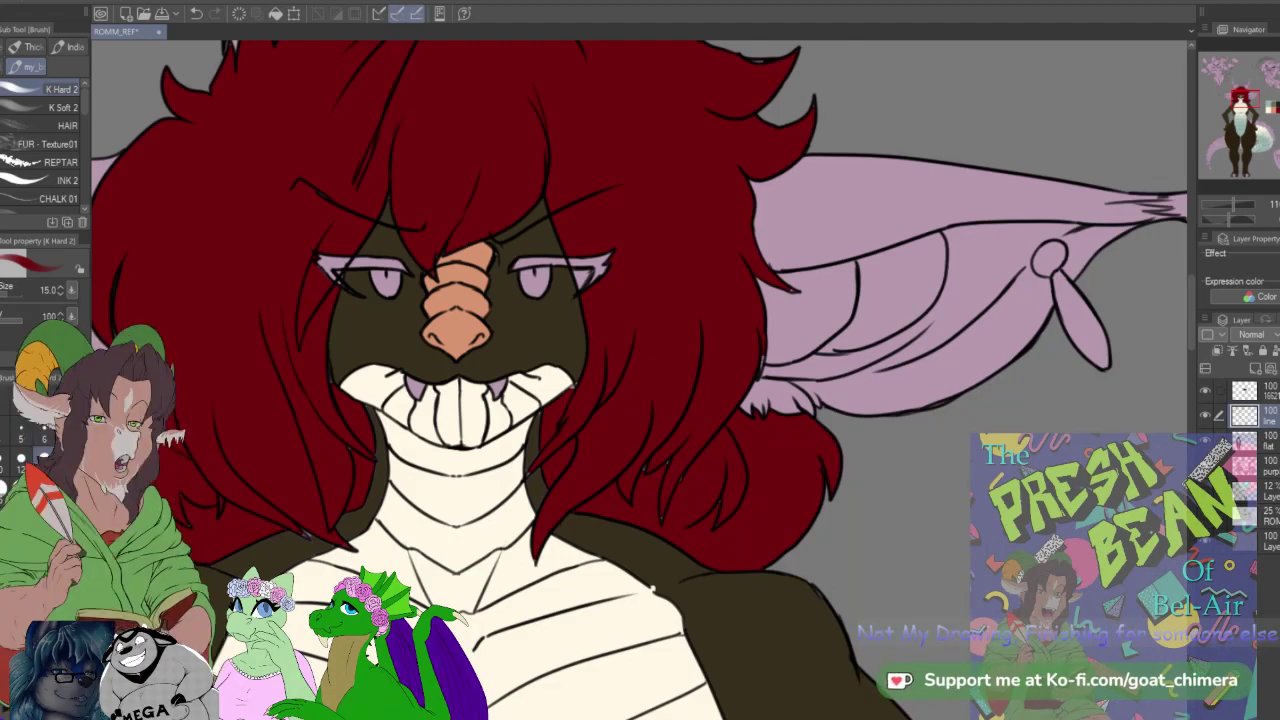
{"action": "scroll", "coordinate": [408, 454], "scroll_direction": "down", "scroll_amount": 3}
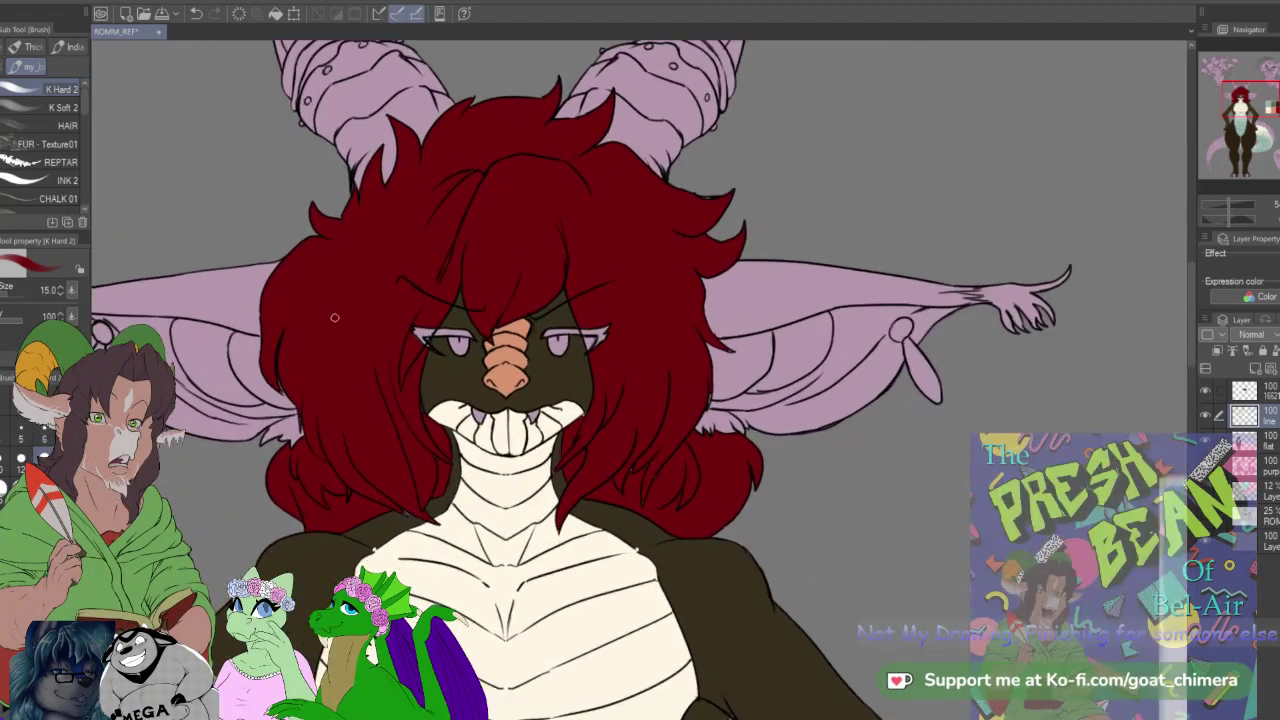
{"action": "scroll", "coordinate": [380, 314], "scroll_direction": "up", "scroll_amount": 2}
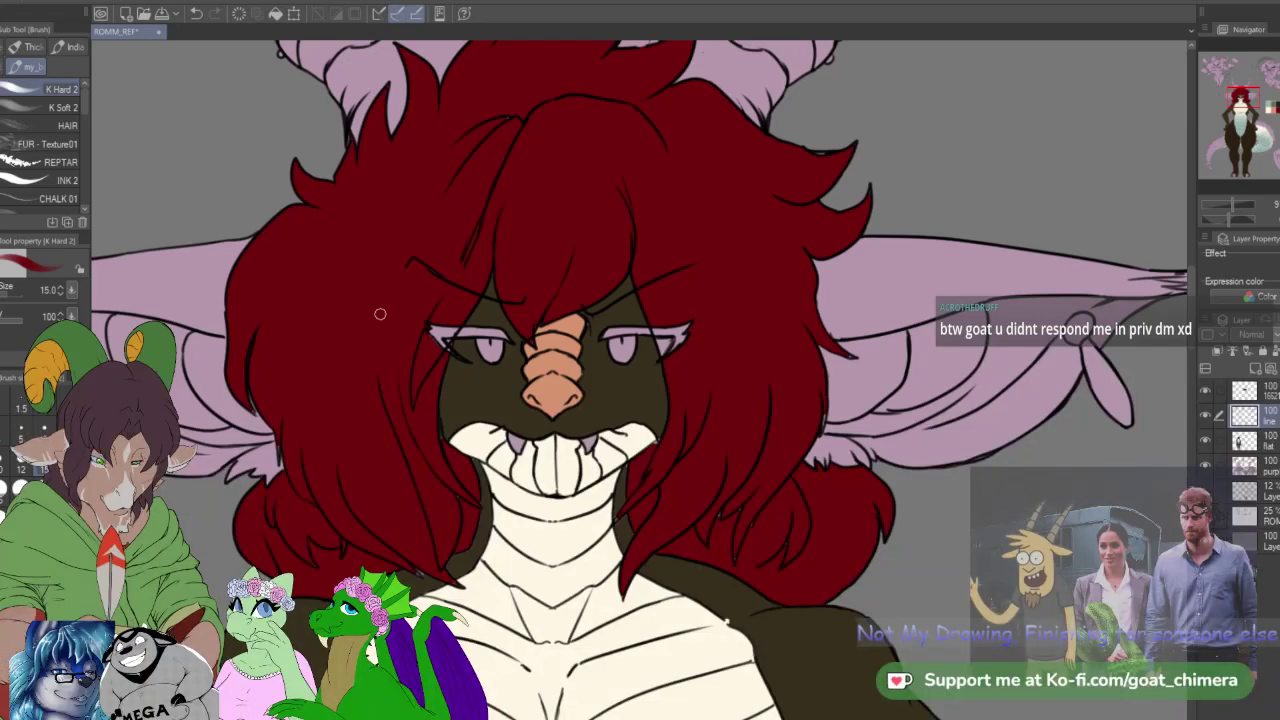
{"action": "scroll", "coordinate": [380, 314], "scroll_direction": "up", "scroll_amount": 1}
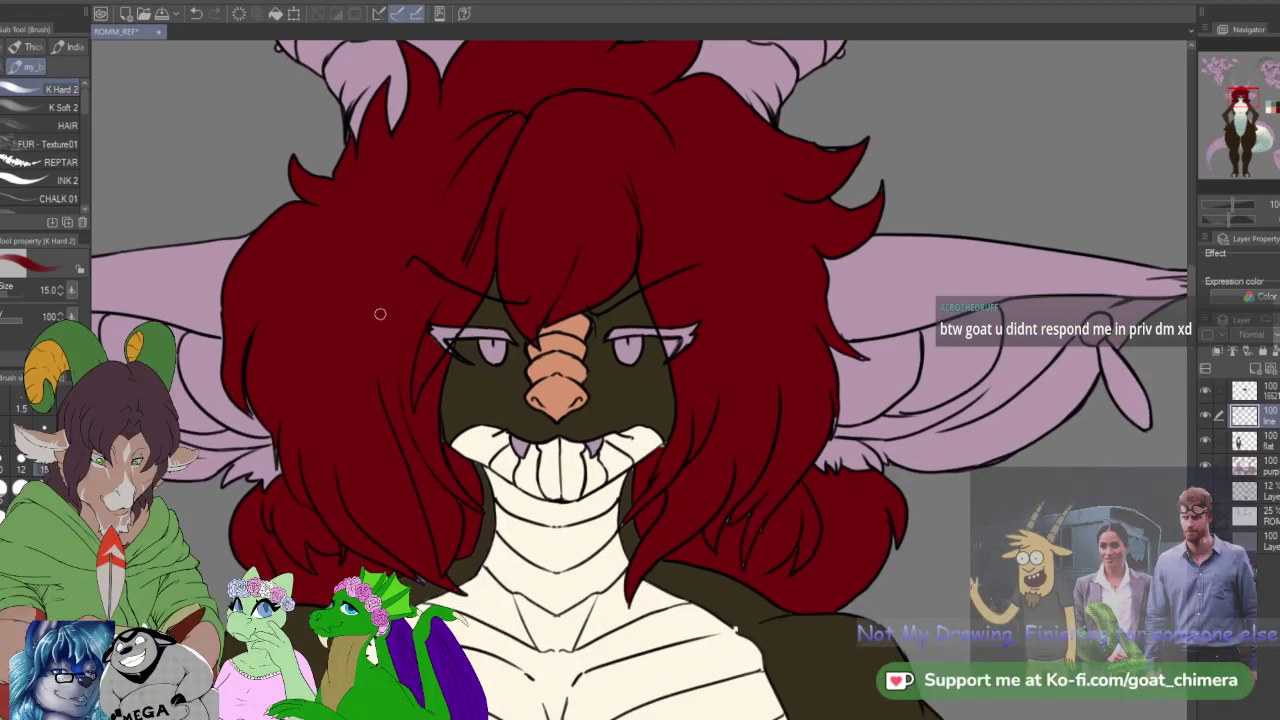
{"action": "key", "text": "e"}
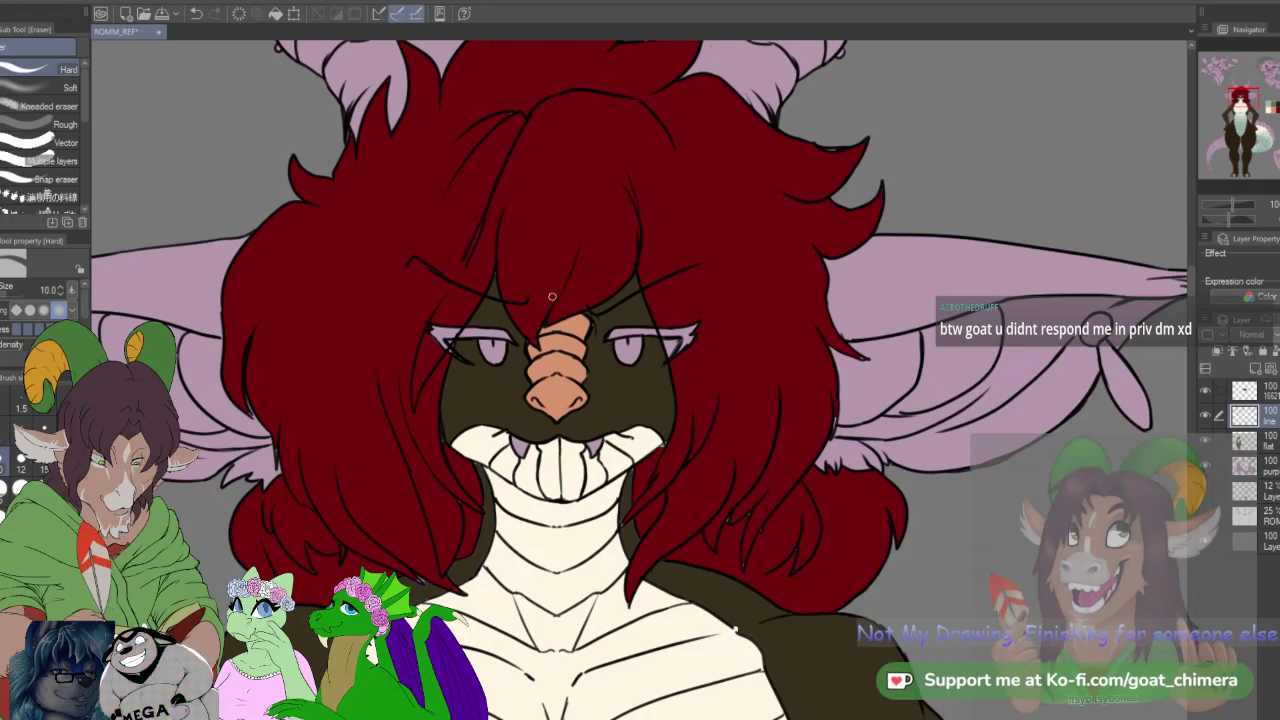
{"action": "left_click", "coordinate": [1255, 100]}
{"action": "left_click_drag", "start_coordinate": [1256, 100], "coordinate": [1276, 109]}
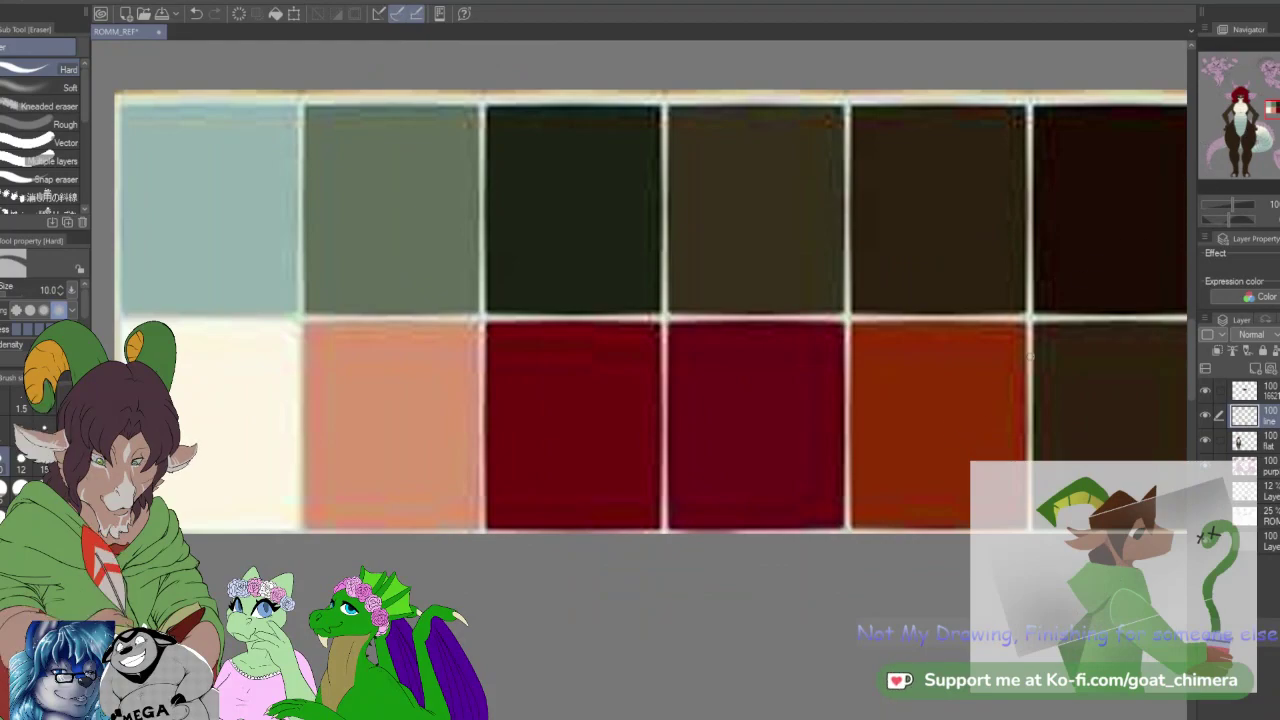
{"action": "left_click_drag", "start_coordinate": [1272, 105], "coordinate": [1238, 100]}
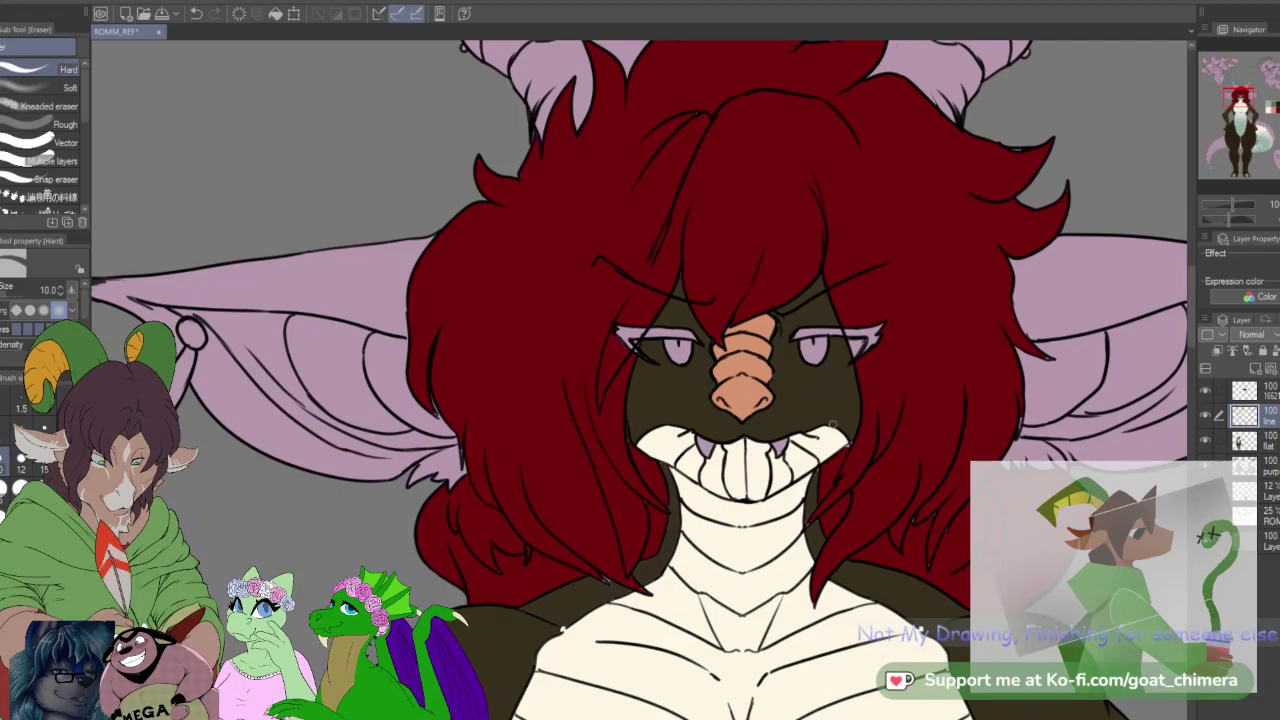
Step: Sample the dark red palette swatch and paint both irises on the flat layer with the K Hard 2 brush
{"action": "left_click_drag", "start_coordinate": [1243, 101], "coordinate": [1276, 108]}
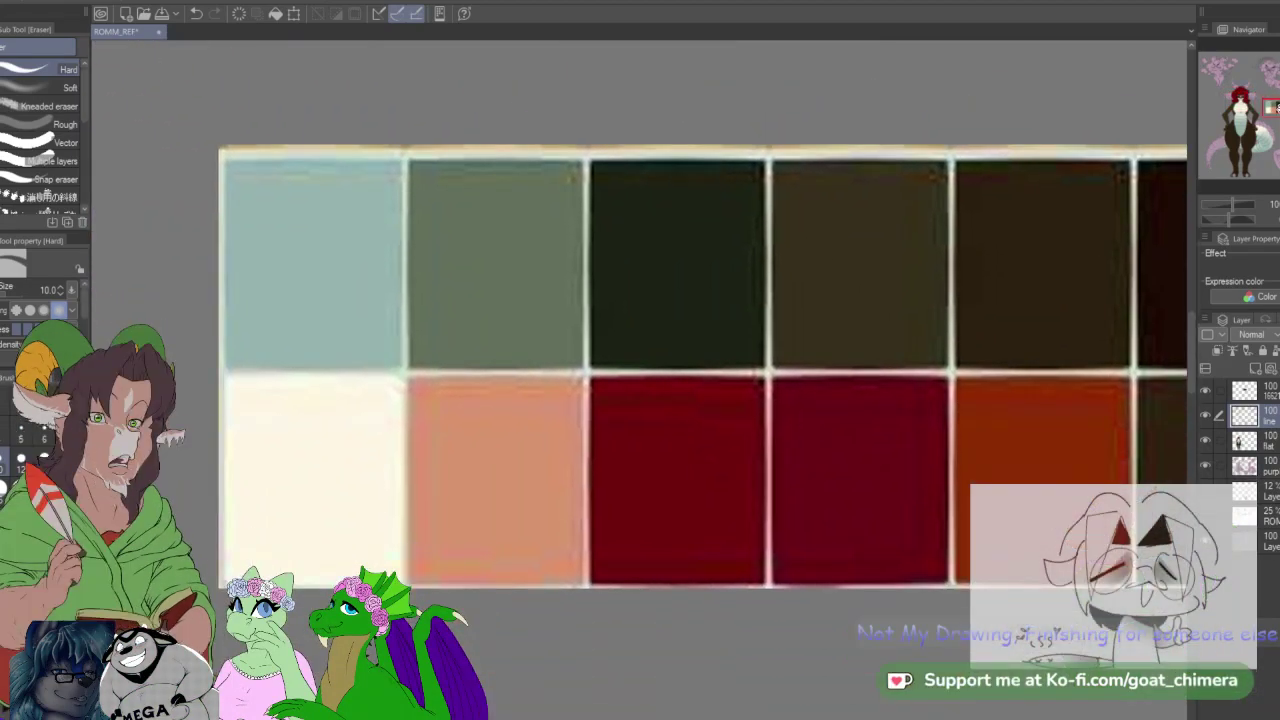
{"action": "key", "text": "i"}
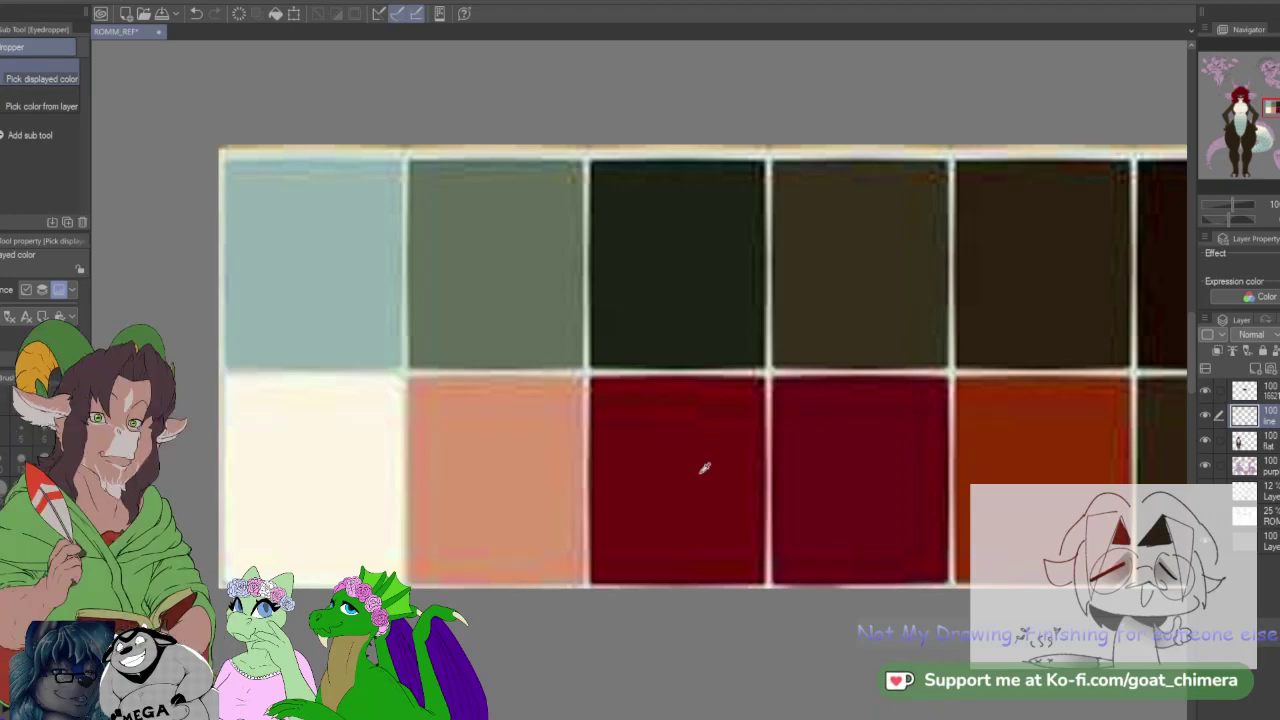
{"action": "left_click_drag", "start_coordinate": [1254, 113], "coordinate": [1237, 95]}
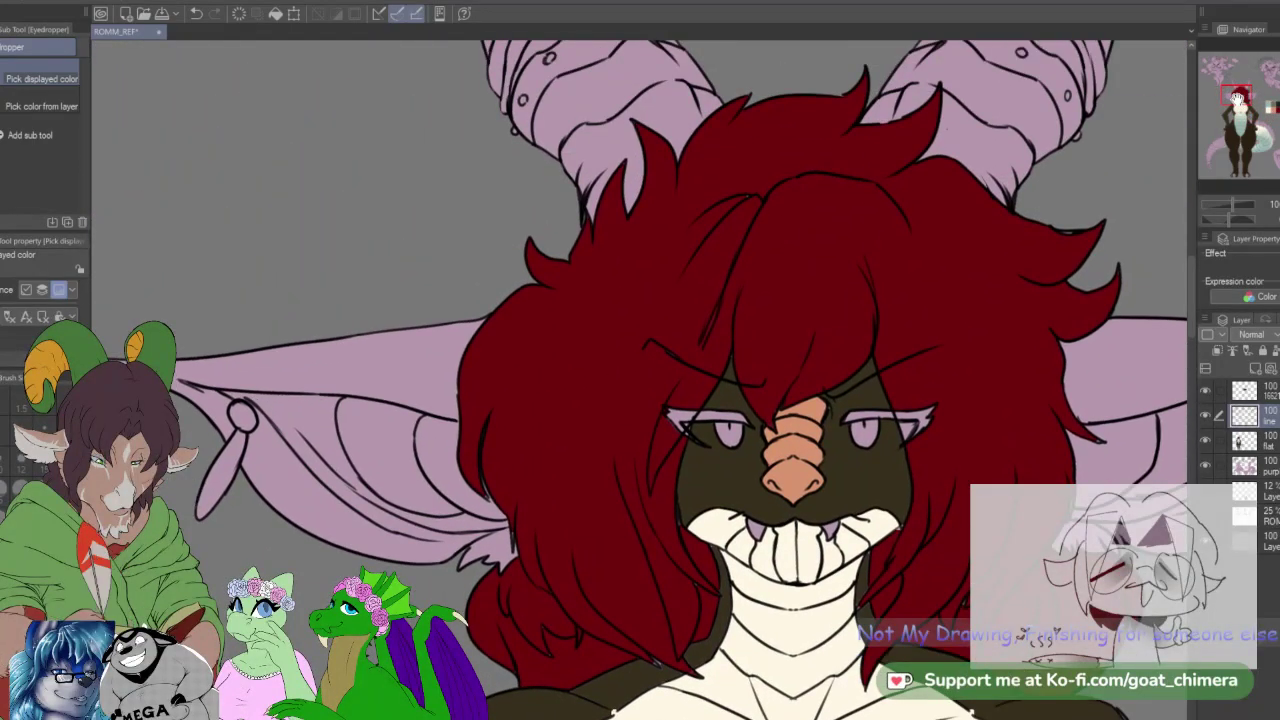
{"action": "left_click", "coordinate": [1250, 440]}
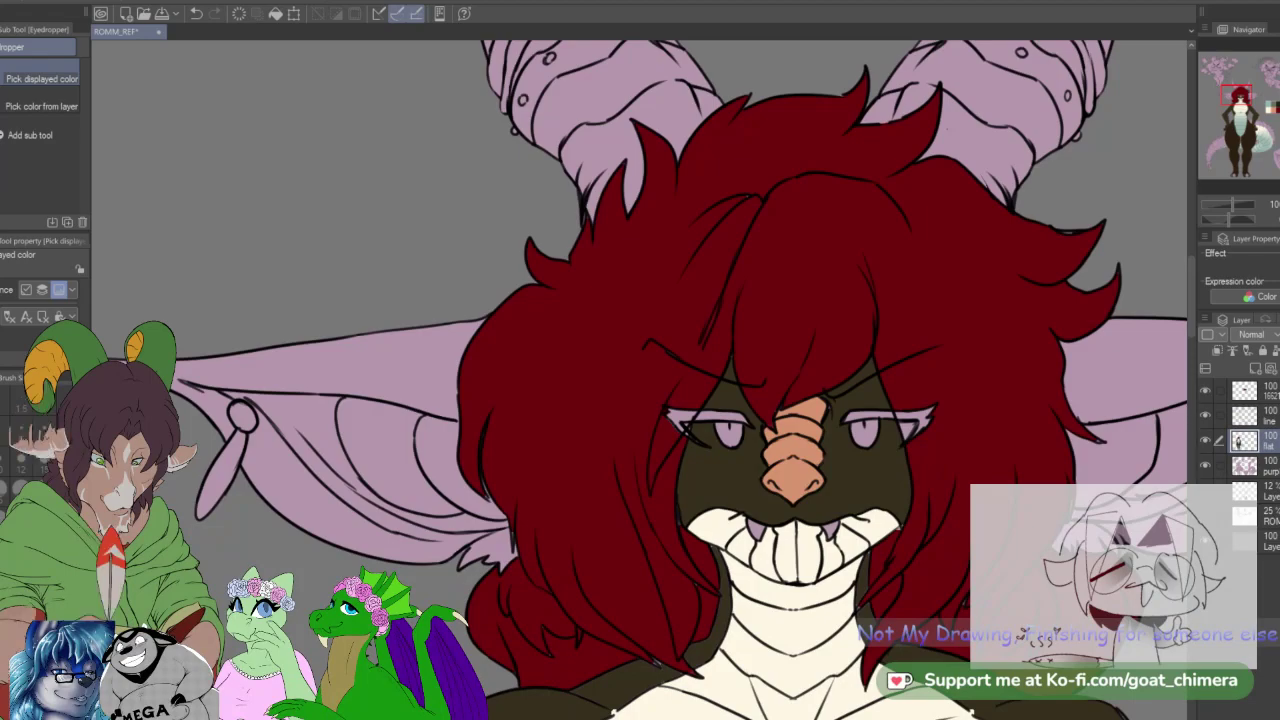
{"action": "key", "text": "b"}
{"action": "left_click_drag", "start_coordinate": [728, 424], "coordinate": [737, 436]}
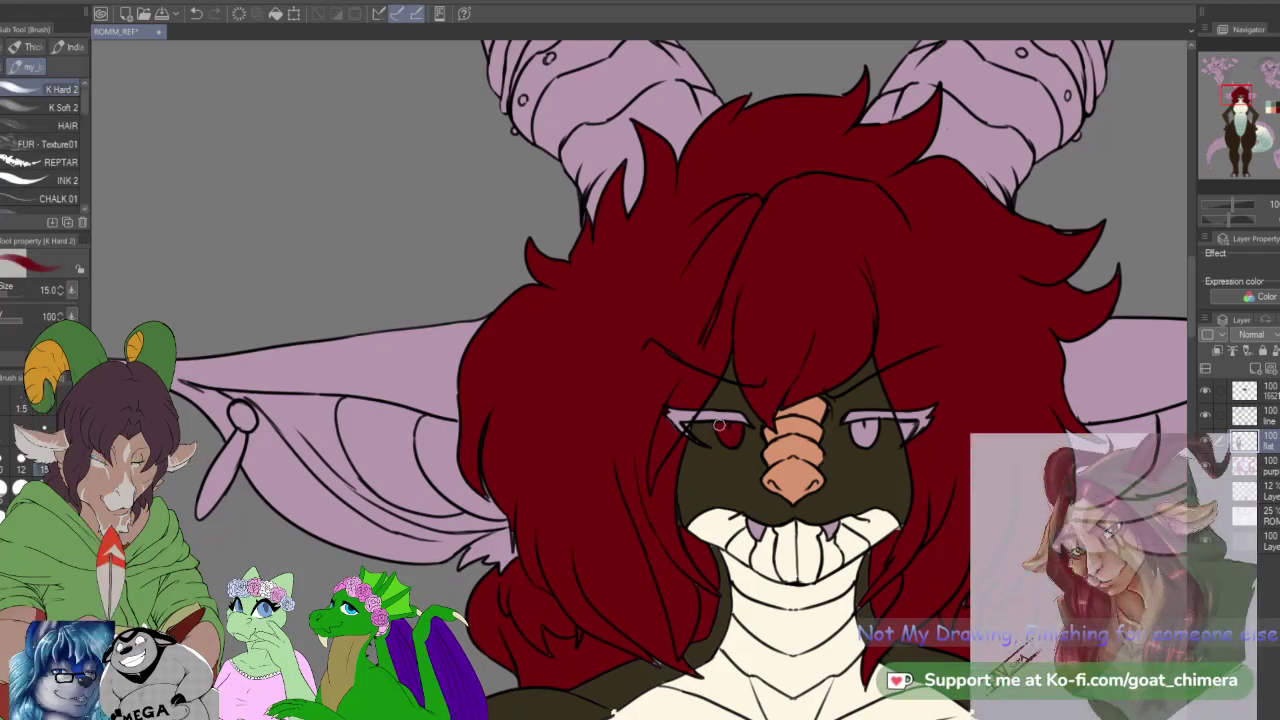
{"action": "mouse_move", "coordinate": [881, 434]}
{"action": "left_mouse_down"}
{"action": "mouse_move", "coordinate": [856, 432]}
{"action": "mouse_move", "coordinate": [872, 427]}
{"action": "mouse_move", "coordinate": [870, 438]}
{"action": "mouse_move", "coordinate": [871, 424]}
{"action": "mouse_move", "coordinate": [864, 435]}
{"action": "left_mouse_up"}
Step: Sample the palette's maroon swatch as the K Hard 2 brush colour and return to the face
{"action": "left_click_drag", "start_coordinate": [1225, 95], "coordinate": [1265, 108]}
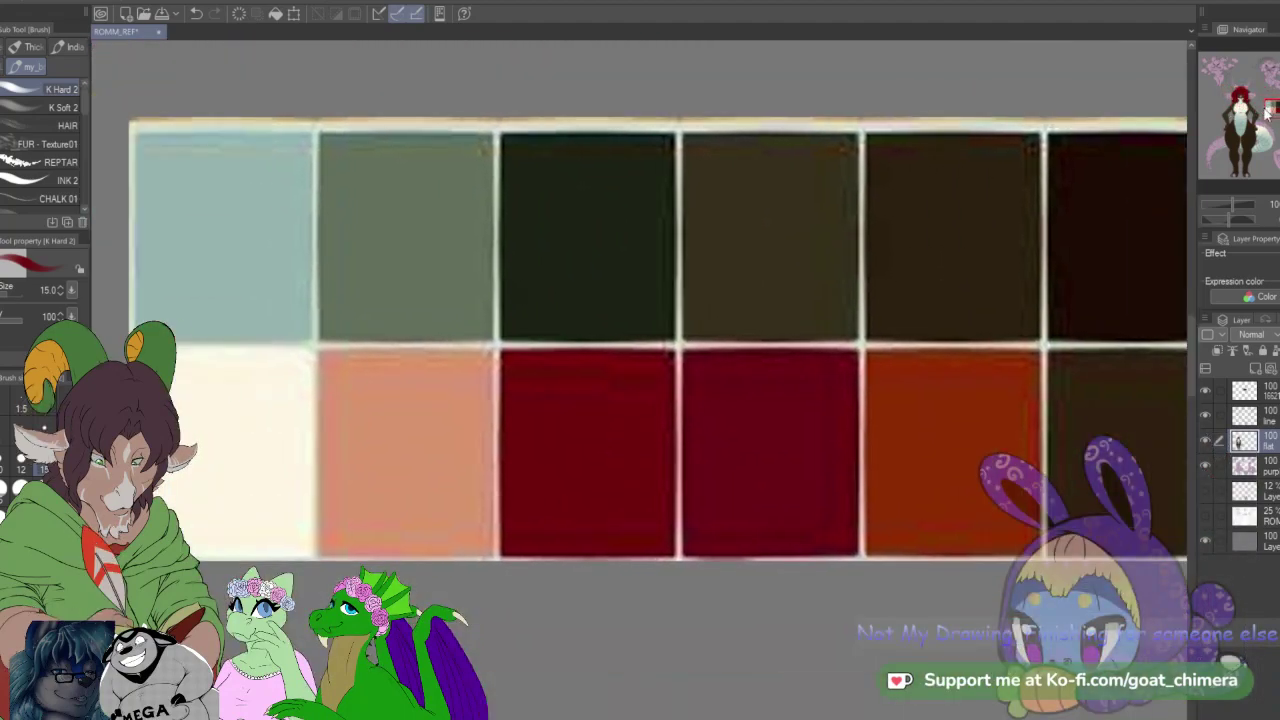
{"action": "key", "text": "i"}
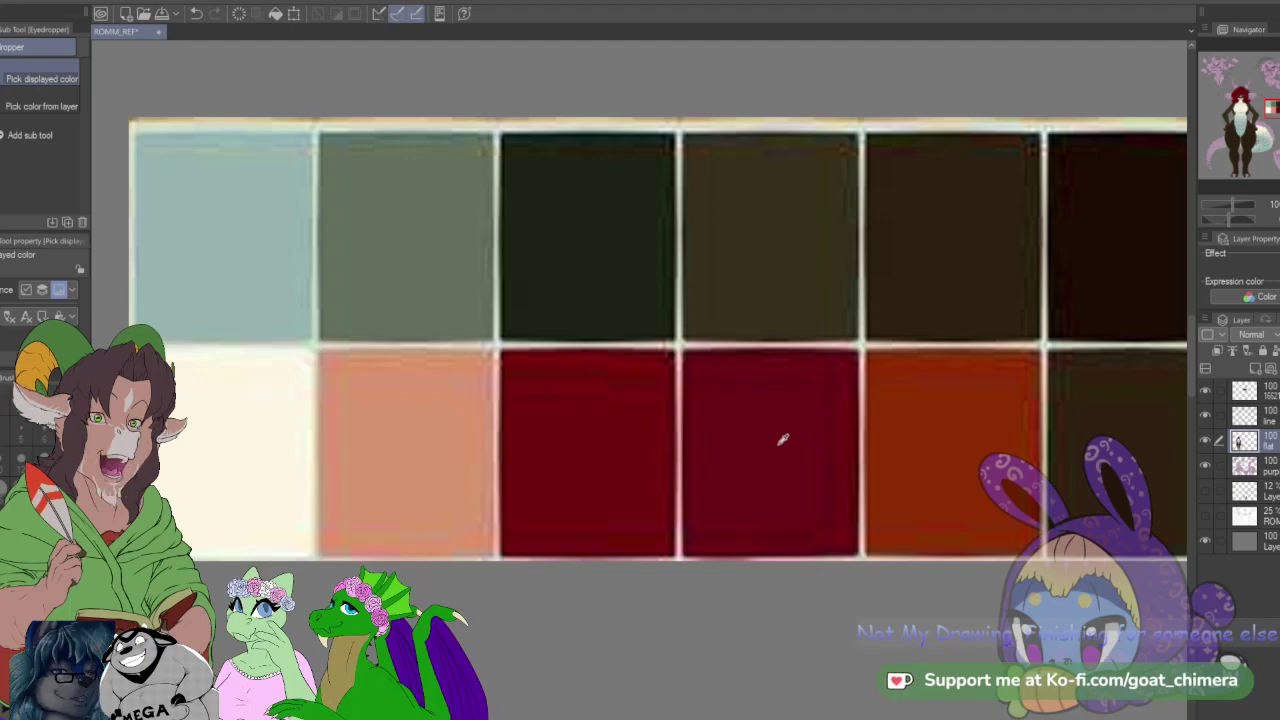
{"action": "left_click_drag", "start_coordinate": [1272, 108], "coordinate": [1239, 98]}
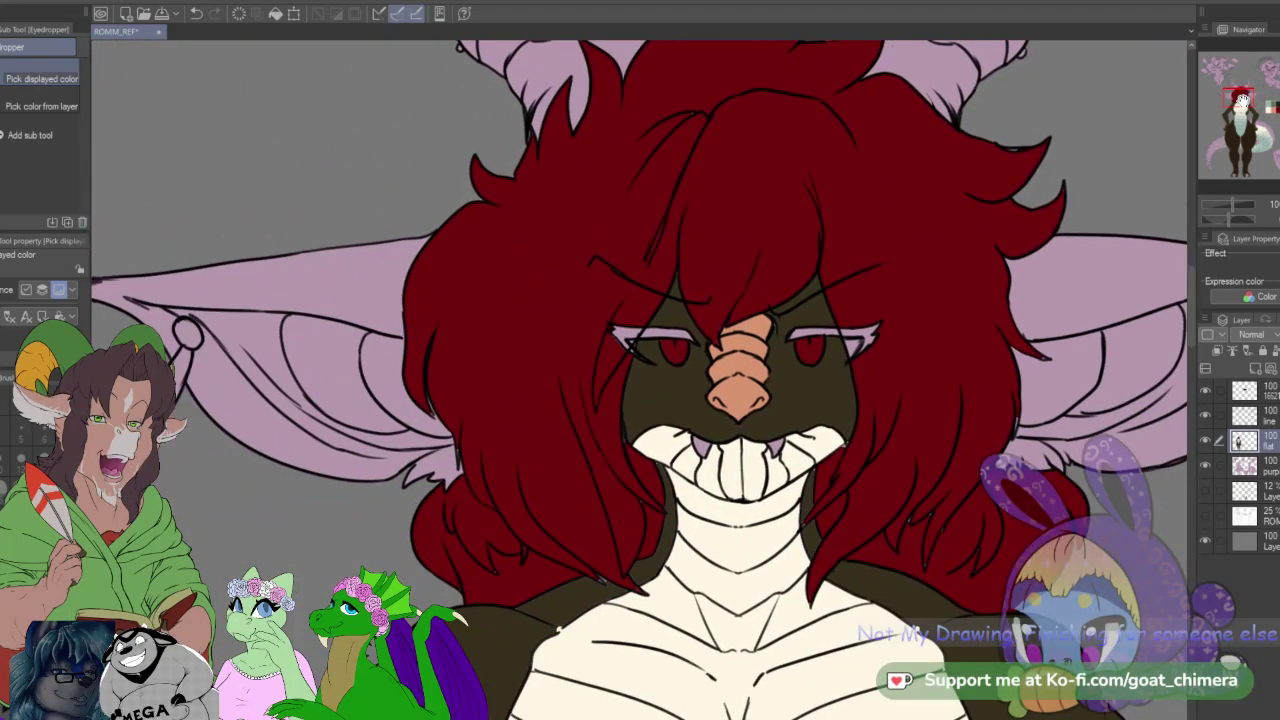
{"action": "key", "text": "b"}
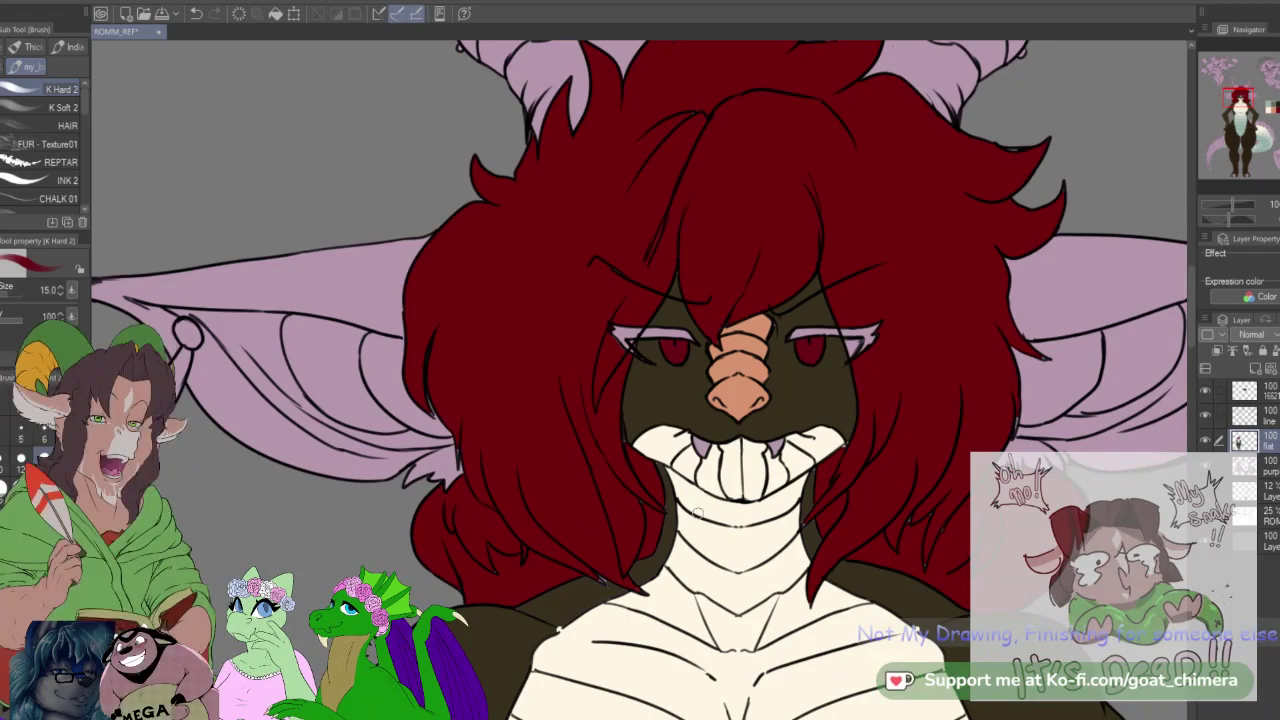
Step: Paint the whites of both eyes in the neck's cream colour, reducing the K Hard 2 brush to size 10
{"action": "key", "text": "alt"}
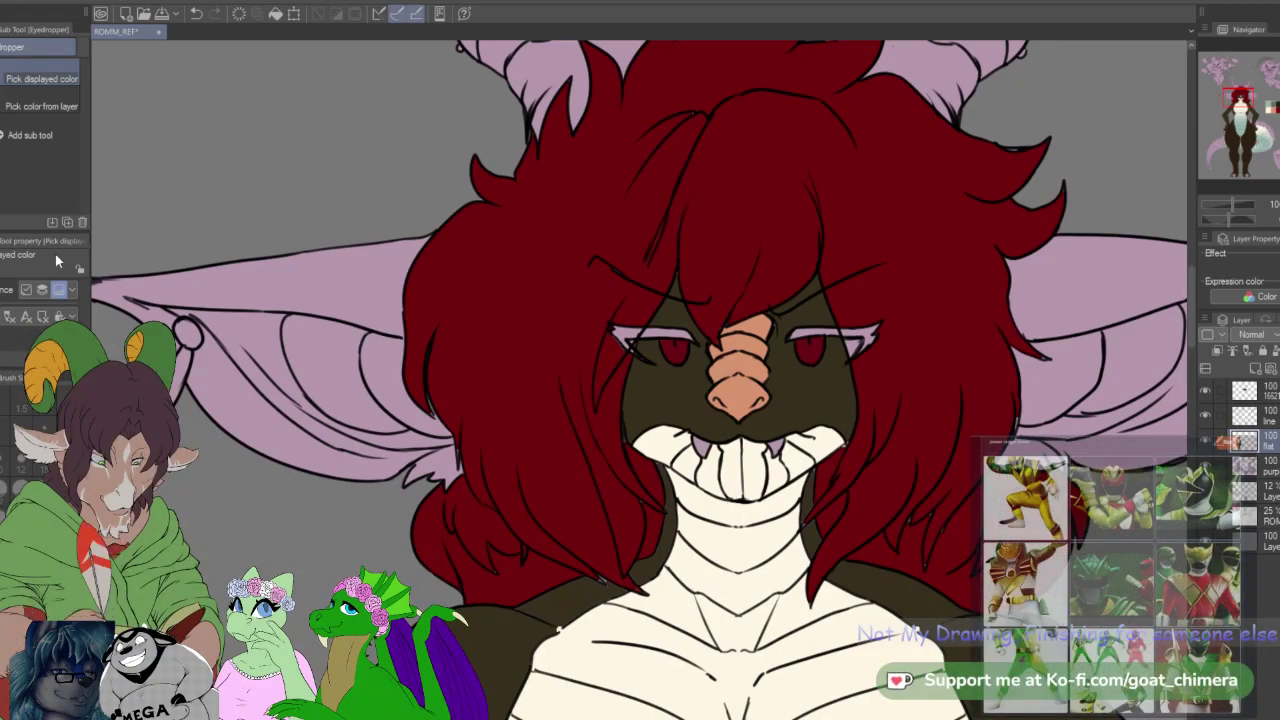
{"action": "key", "text": "b"}
{"action": "left_click_drag", "start_coordinate": [640, 350], "coordinate": [664, 358]}
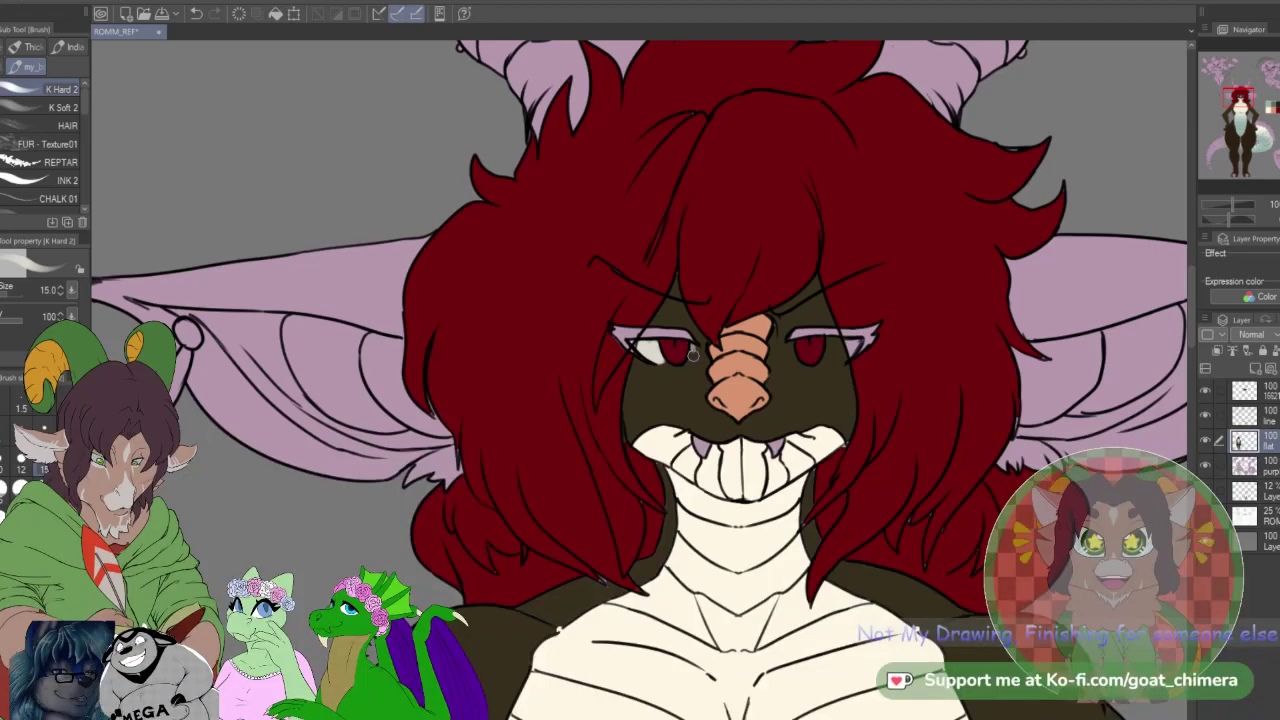
{"action": "left_click_drag", "start_coordinate": [693, 353], "coordinate": [691, 360]}
{"action": "key", "text": "bracketleft"}
{"action": "key", "text": "bracketleft"}
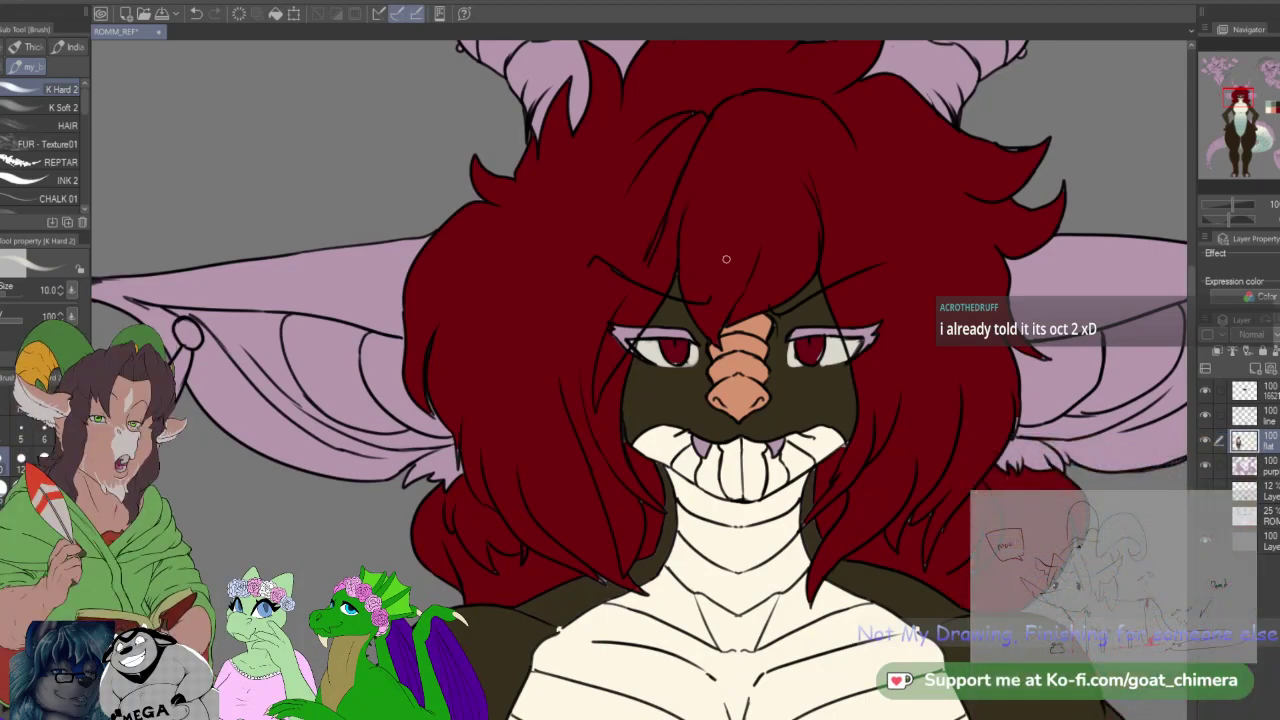
Step: Touch up the irises and eye whites with the K Hard 2 brush, sampling the iris red and the eye white by turns
{"action": "key", "text": "i"}
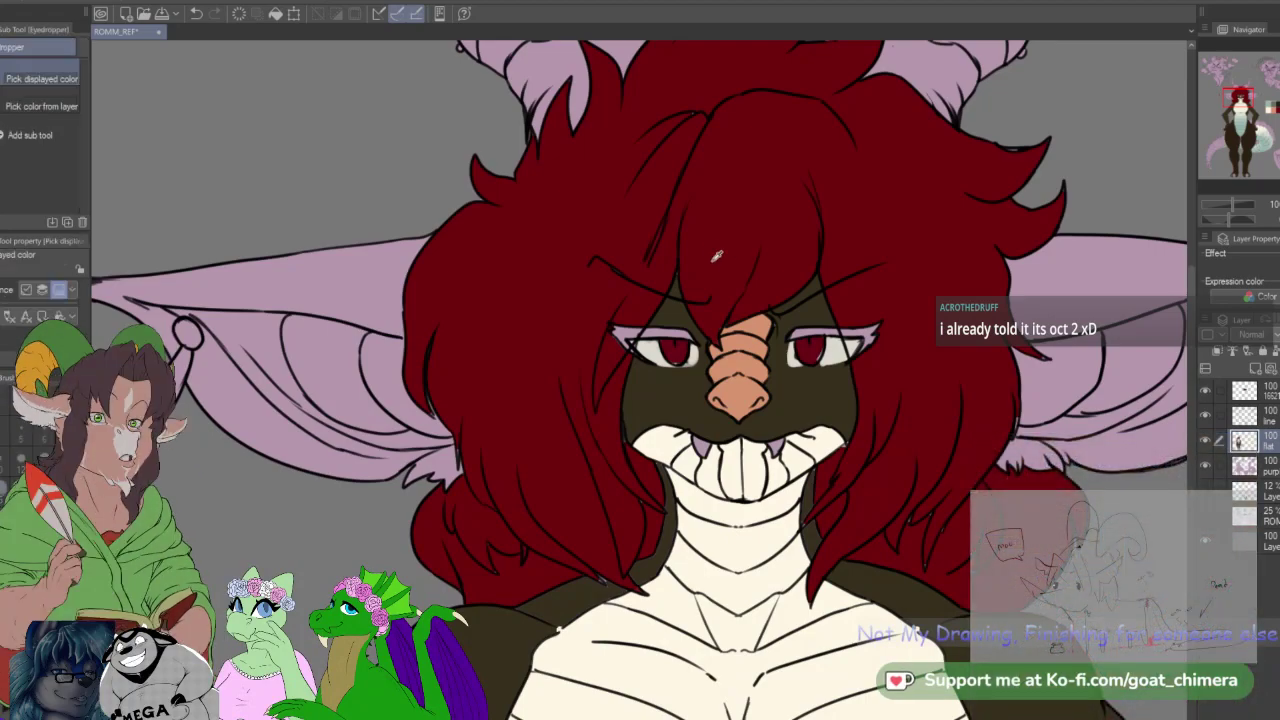
{"action": "key", "text": "b"}
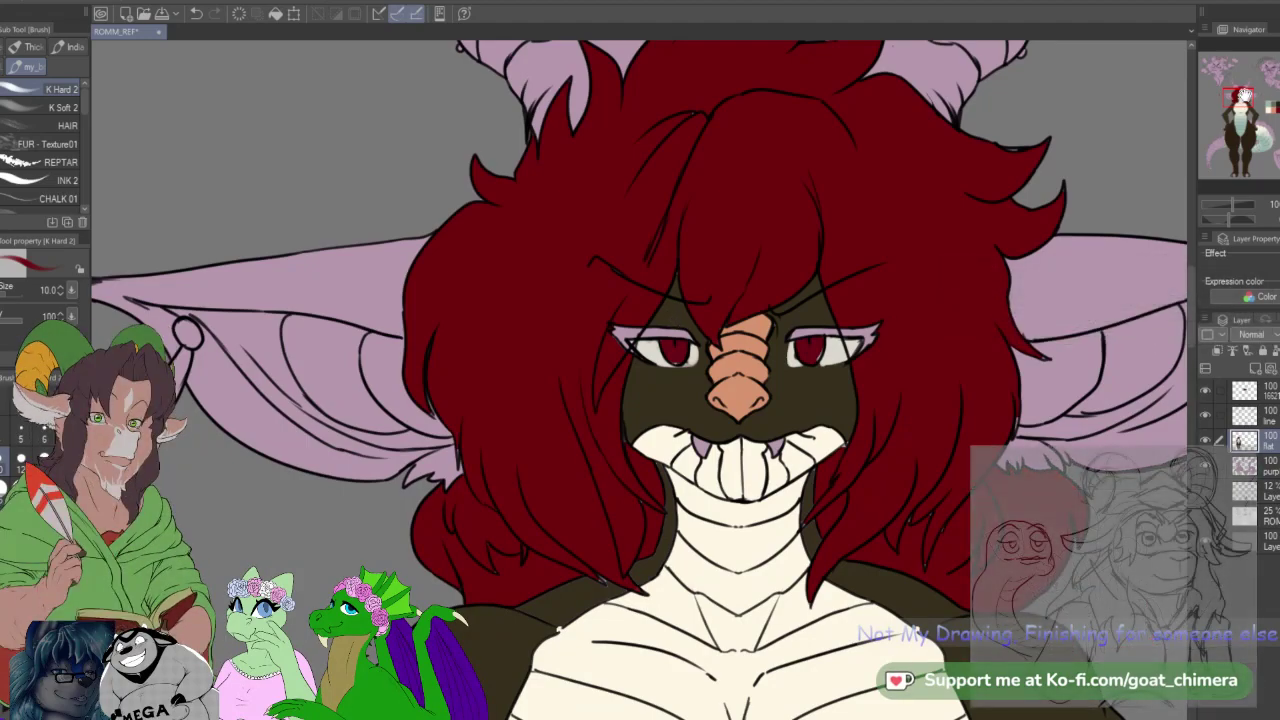
{"action": "key", "text": "i"}
{"action": "left_click", "coordinate": [677, 338]}
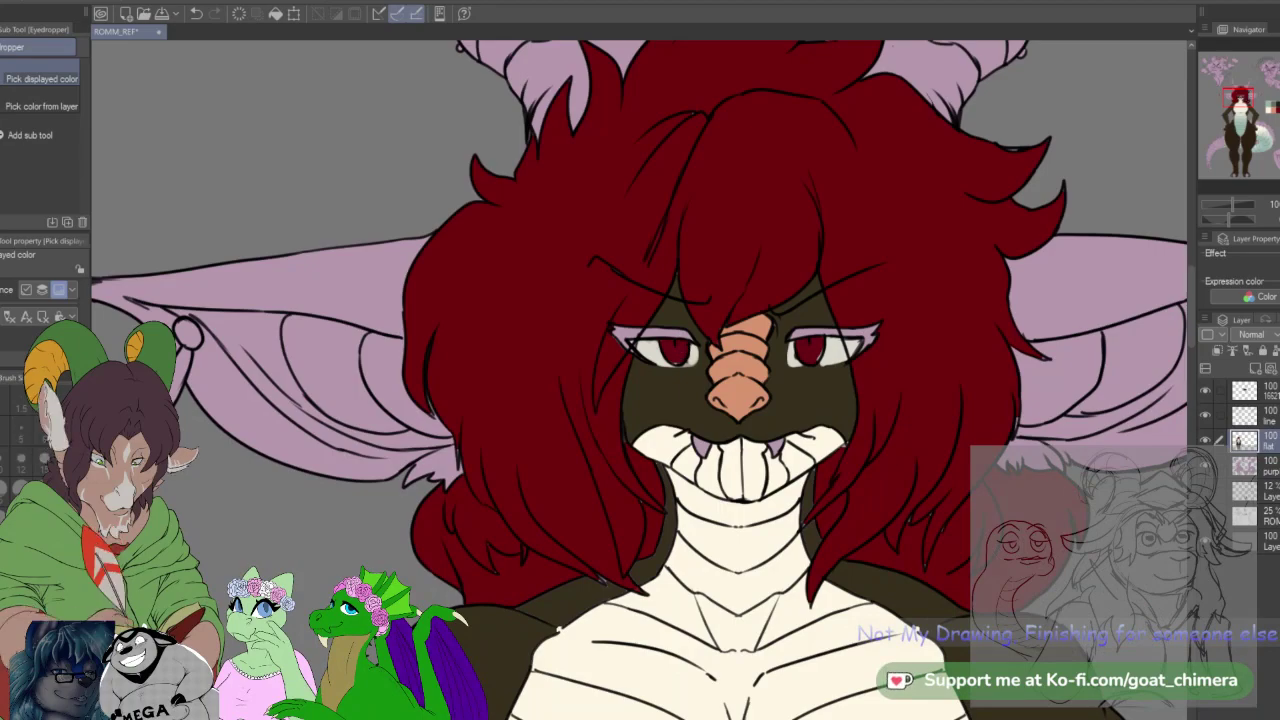
{"action": "key", "text": "b"}
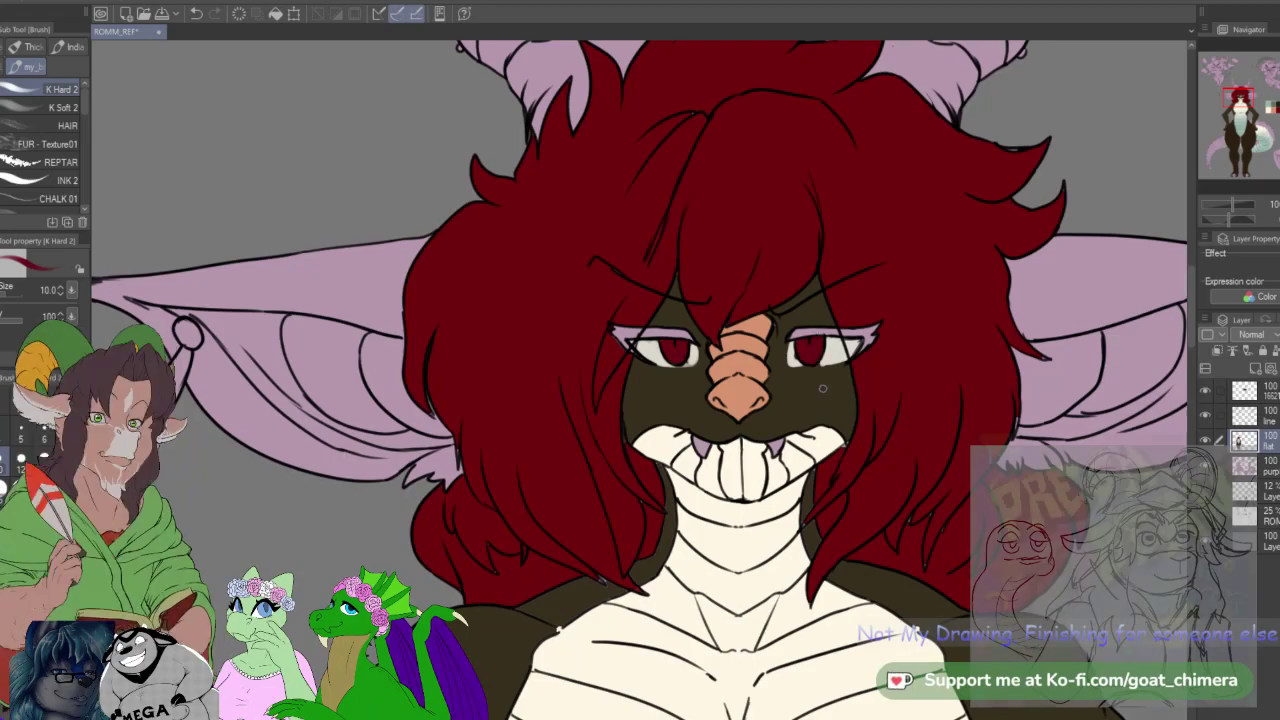
{"action": "key", "text": "i"}
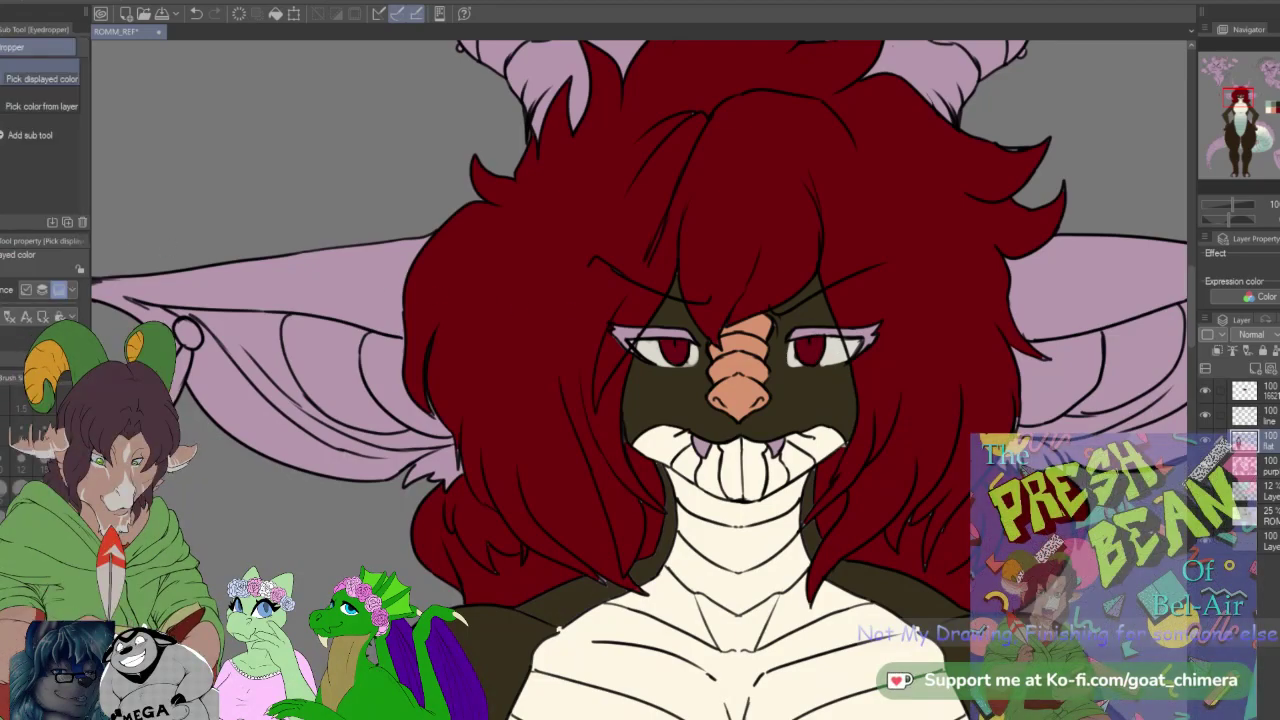
{"action": "key", "text": "b"}
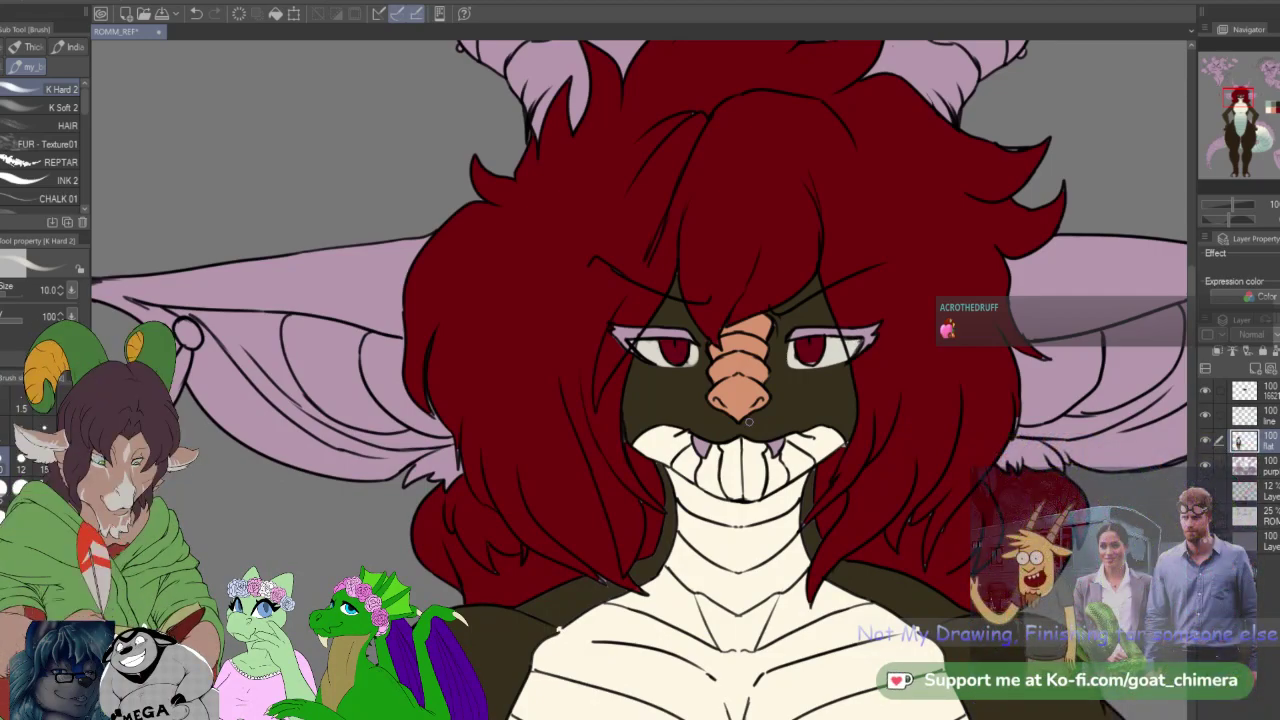
{"action": "key", "text": "i"}
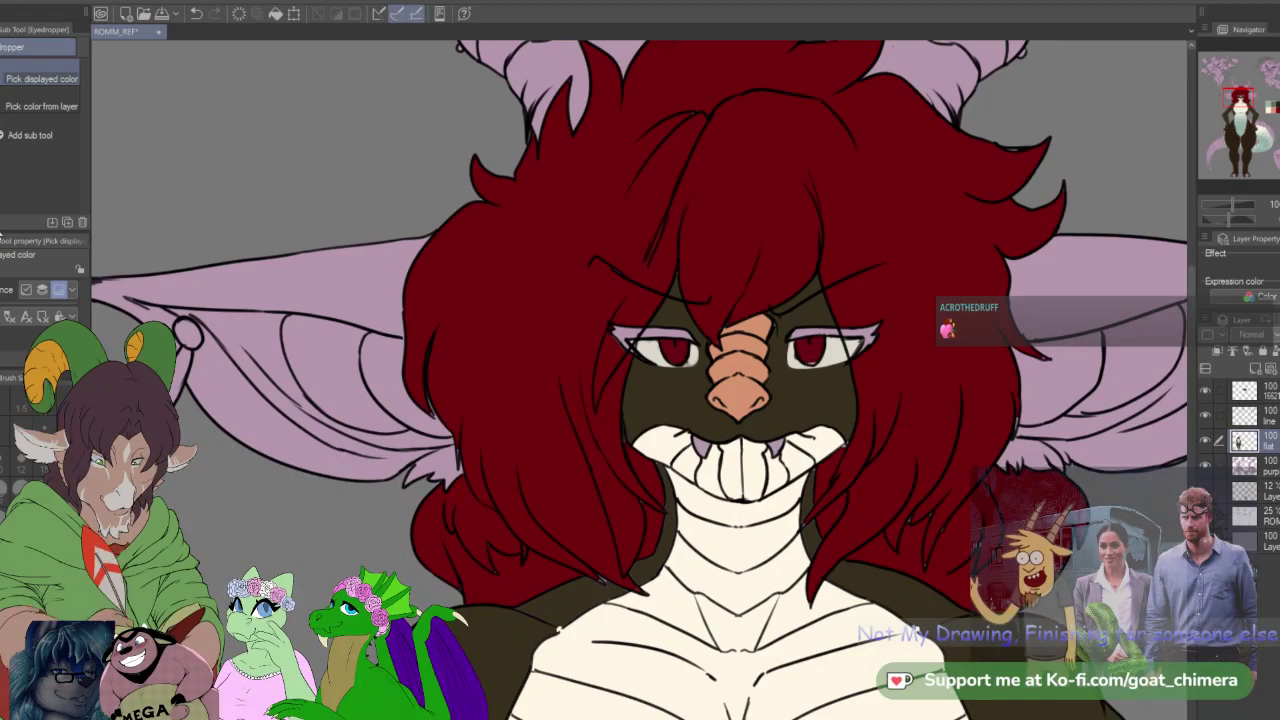
{"action": "key", "text": "b"}
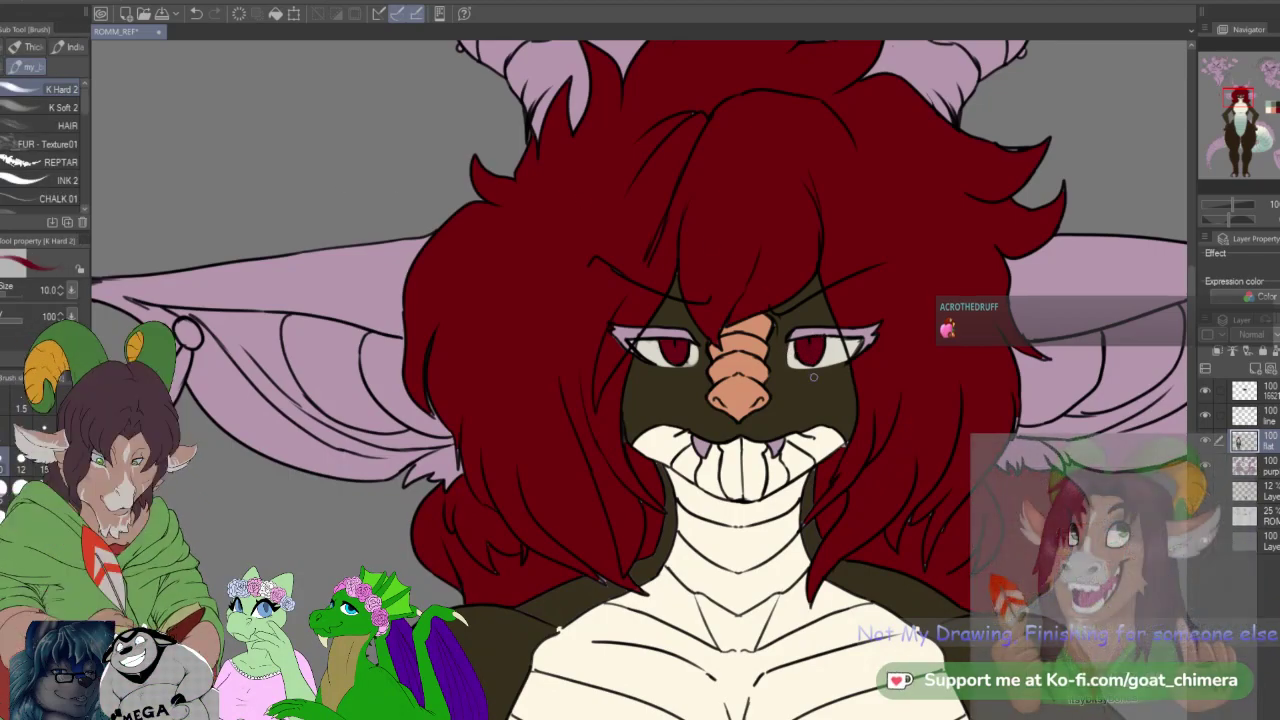
Step: Sample an orange-brown colour and paint both upper eyelids on the flat layer with the K Hard 2 brush at size 10
{"action": "scroll", "coordinate": [813, 376], "scroll_direction": "down", "scroll_amount": 6}
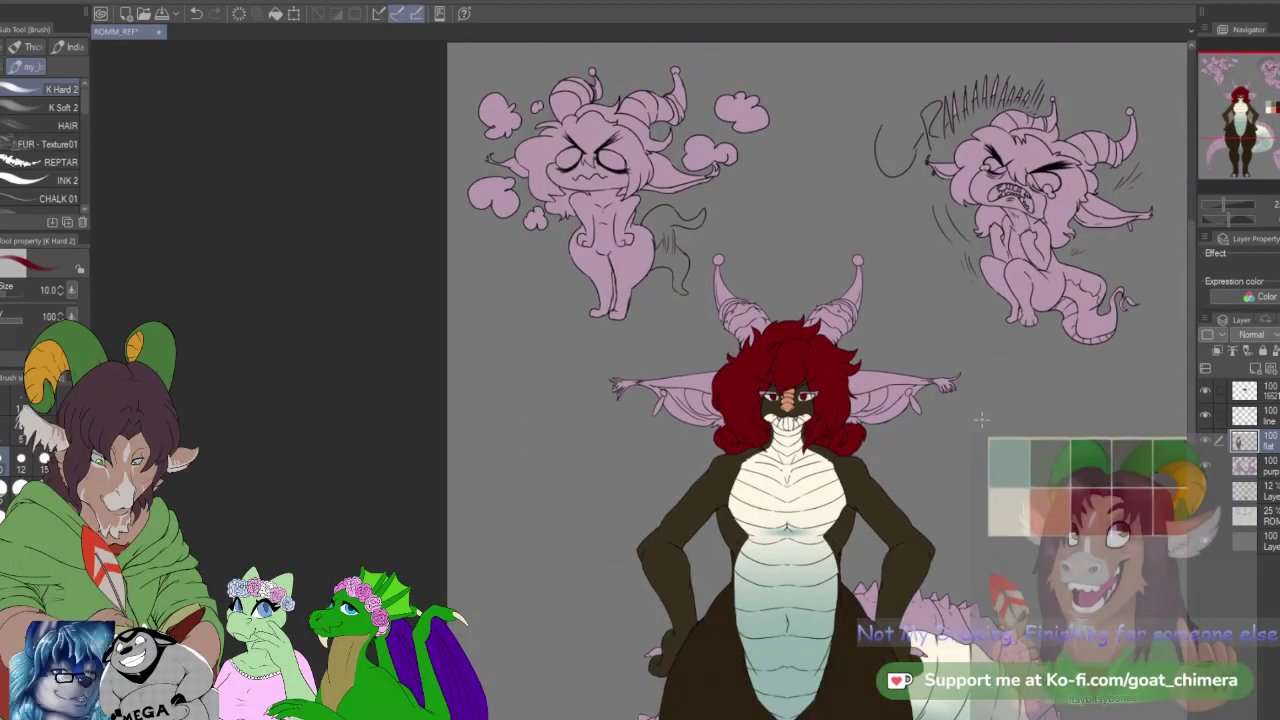
{"action": "scroll", "coordinate": [979, 419], "scroll_direction": "up", "scroll_amount": 2}
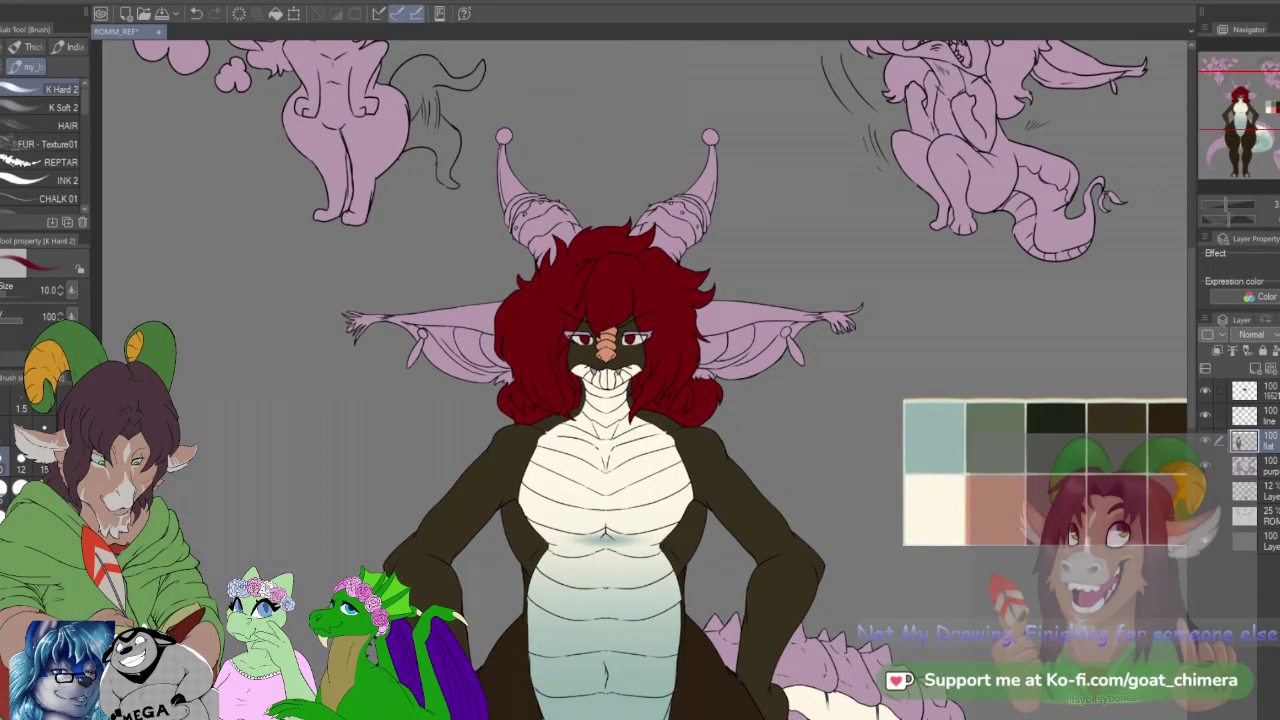
{"action": "key", "text": "i"}
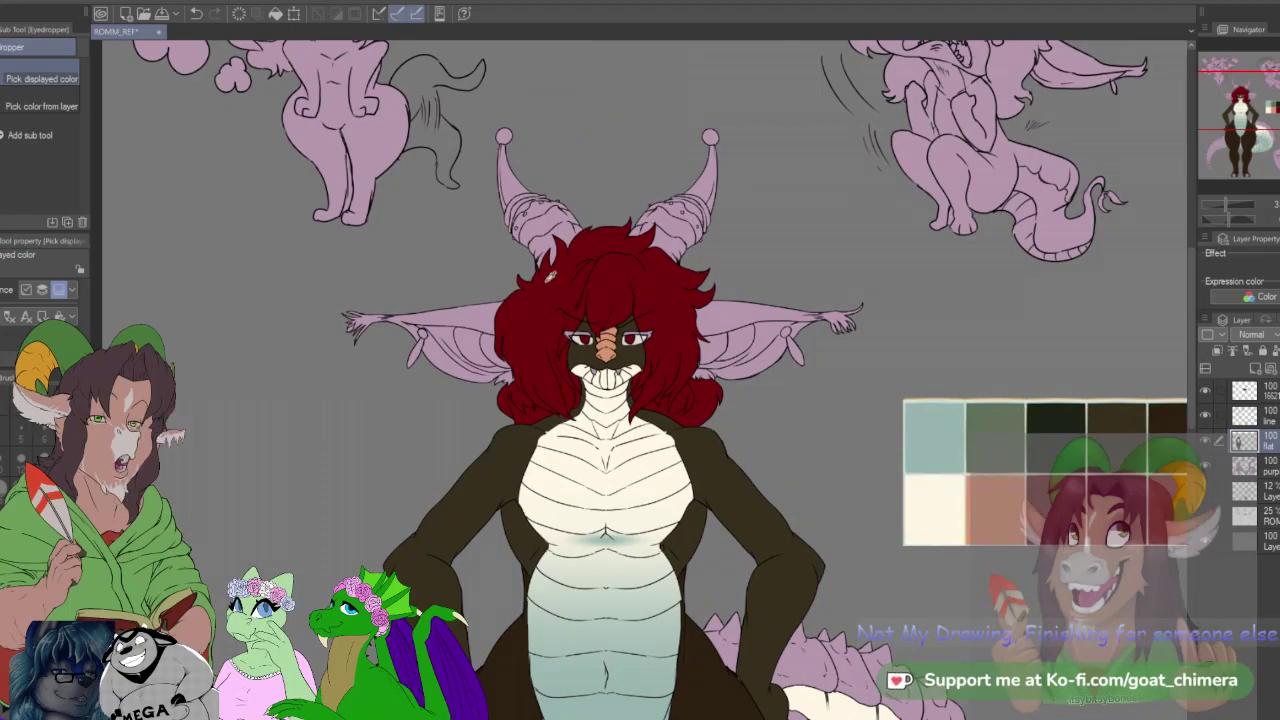
{"action": "scroll", "coordinate": [548, 278], "scroll_direction": "up", "scroll_amount": 3}
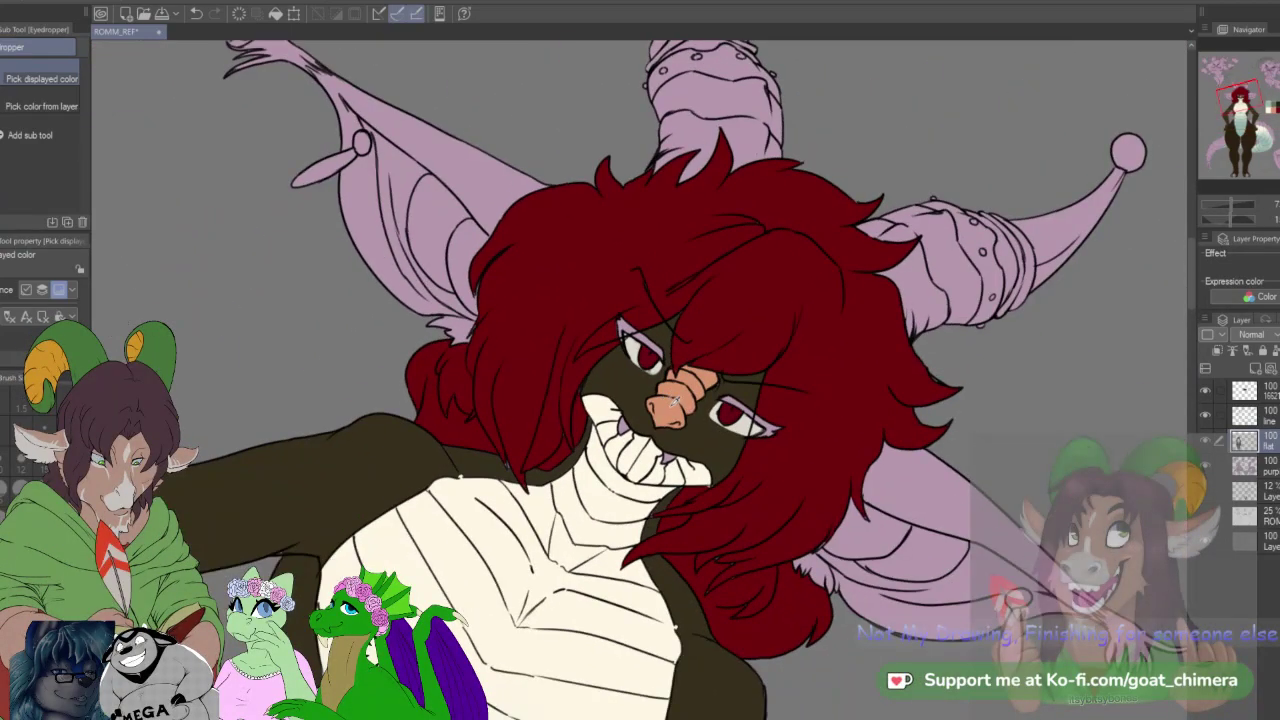
{"action": "scroll", "coordinate": [671, 398], "scroll_direction": "down", "scroll_amount": 2}
{"action": "scroll", "coordinate": [714, 351], "scroll_direction": "up", "scroll_amount": 3}
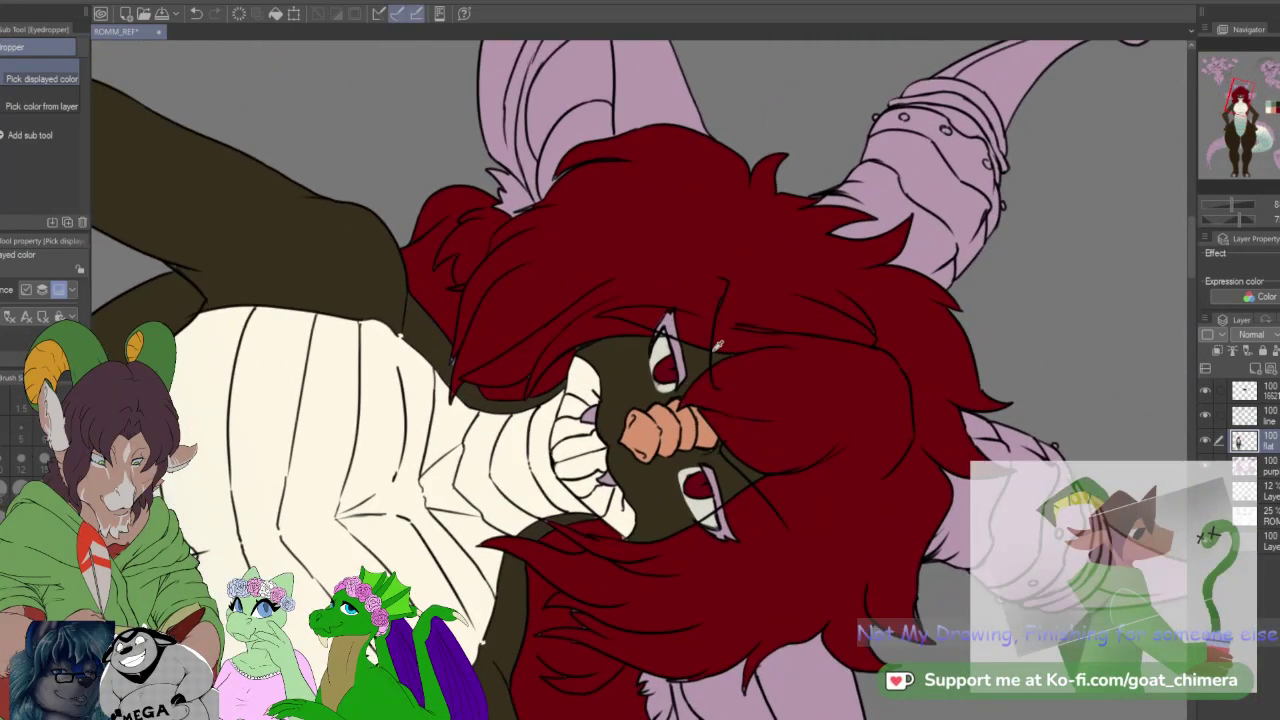
{"action": "key", "text": "b"}
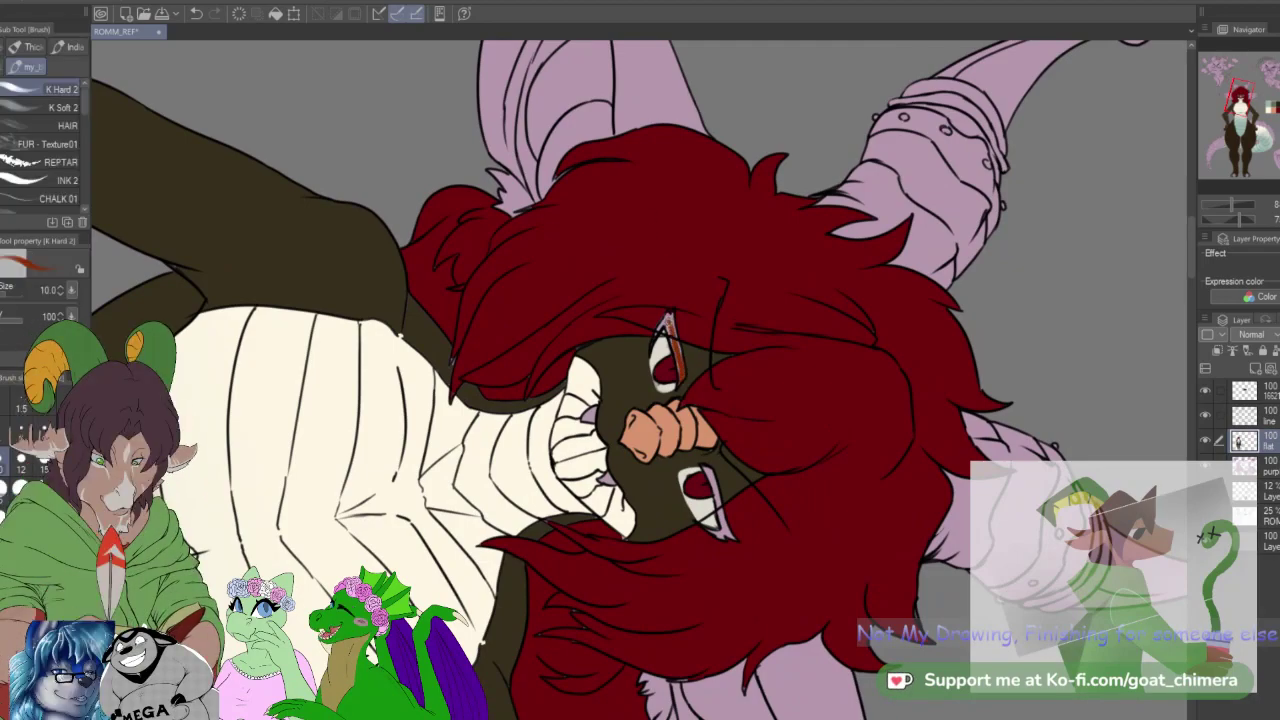
{"action": "left_click_drag", "start_coordinate": [678, 353], "coordinate": [664, 325]}
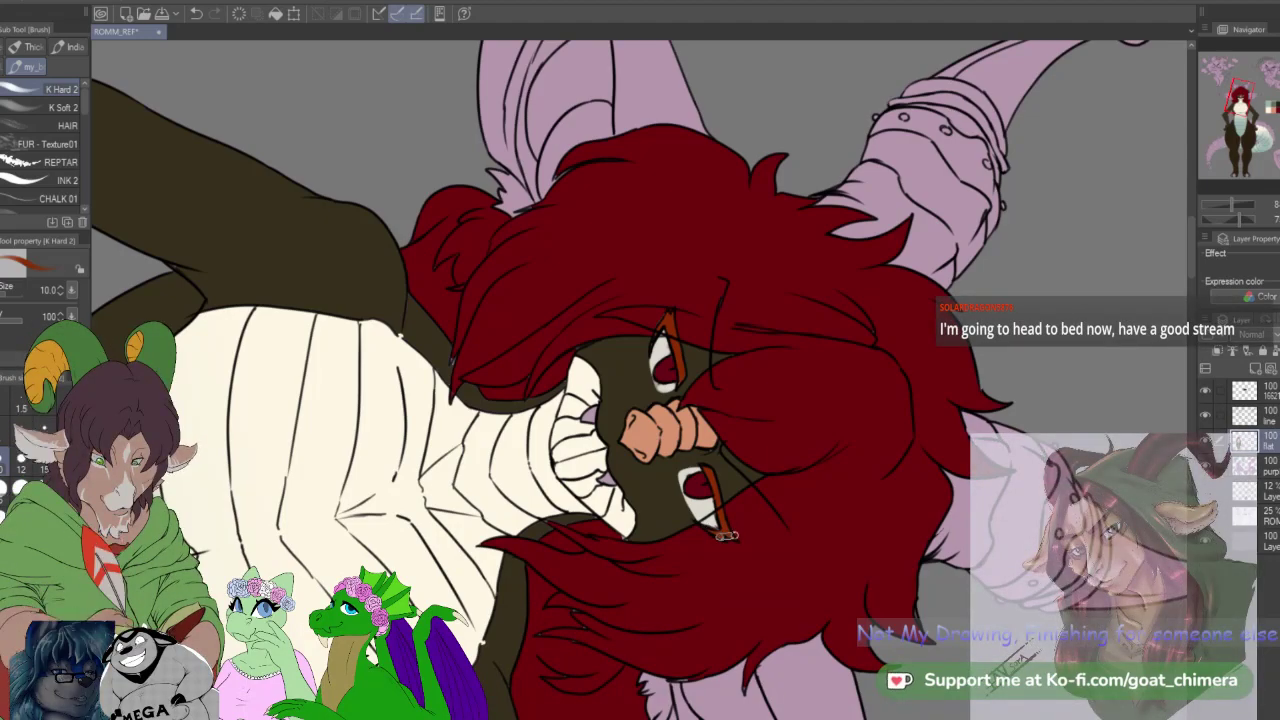
{"action": "key", "text": "minus"}
{"action": "key", "text": "minus"}
{"action": "key", "text": "minus"}
{"action": "key", "text": "asciicircum"}
{"action": "key", "text": "asciicircum"}
{"action": "scroll", "coordinate": [700, 385], "scroll_direction": "down", "scroll_amount": 2}
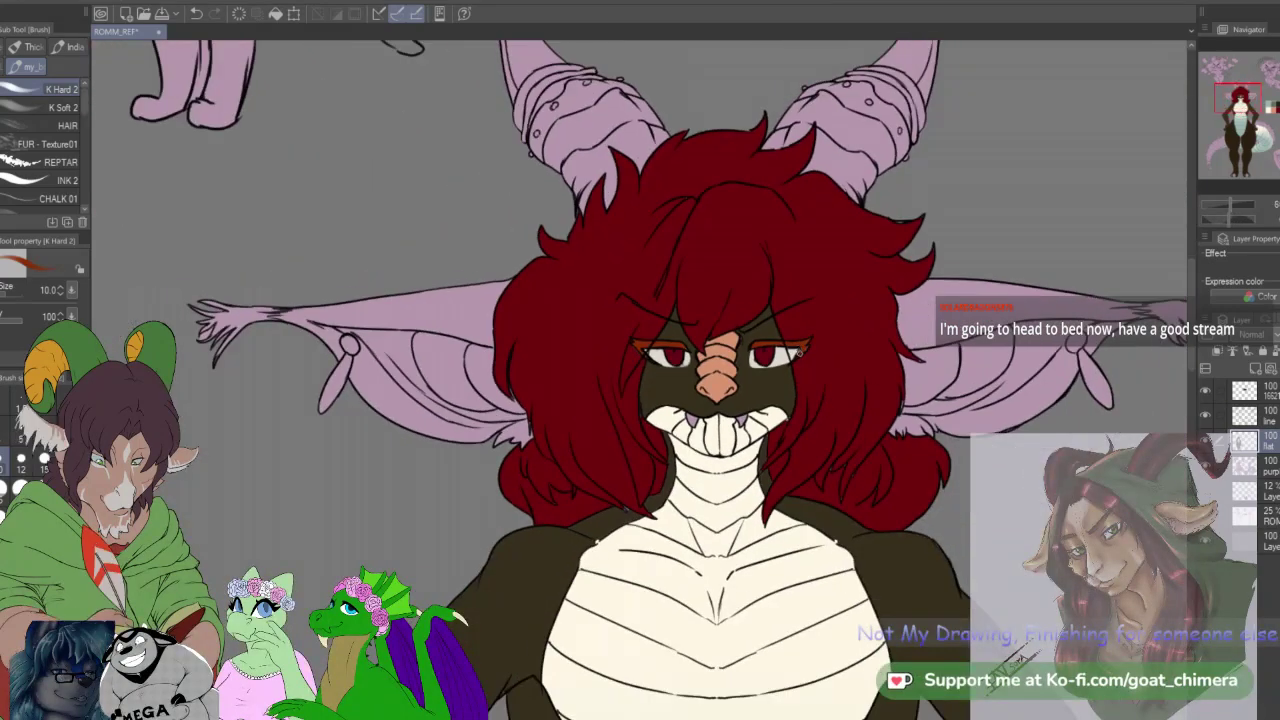
Step: Sample the eye white and refine the lower edges of both eyes, reducing the K Hard 2 brush to size 6
{"action": "scroll", "coordinate": [715, 362], "scroll_direction": "up", "scroll_amount": 4}
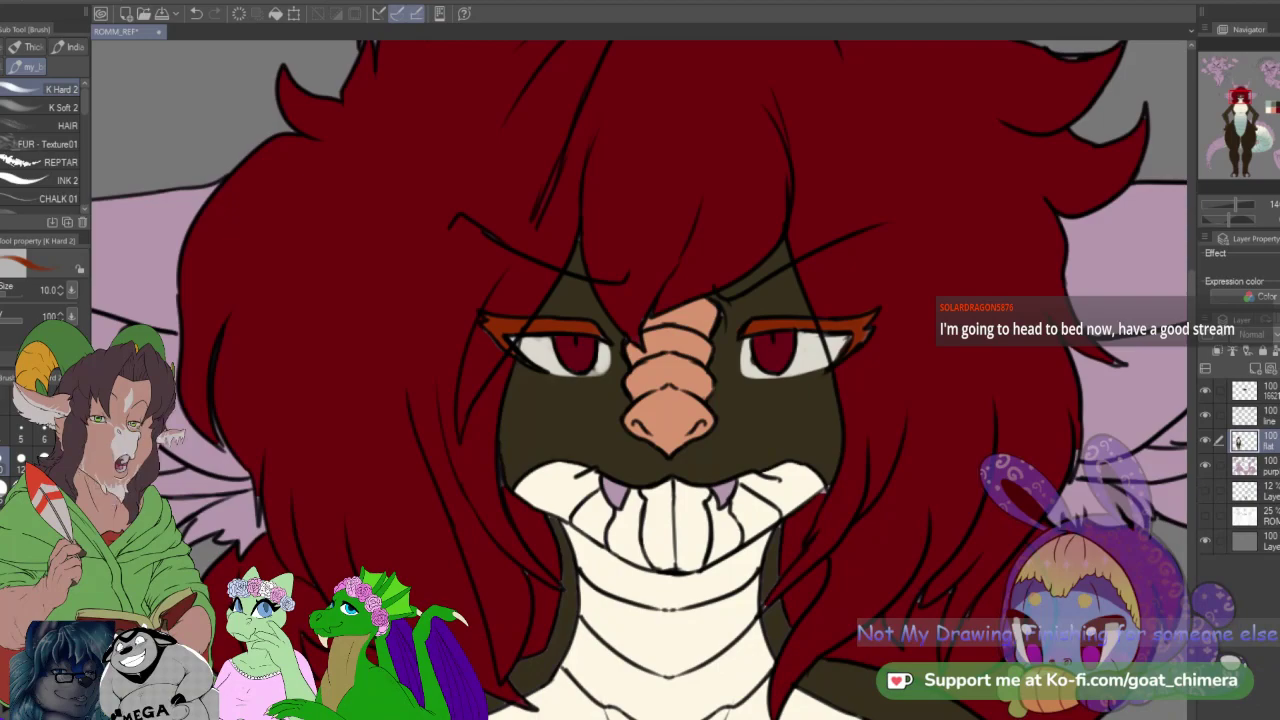
{"action": "key", "text": "i"}
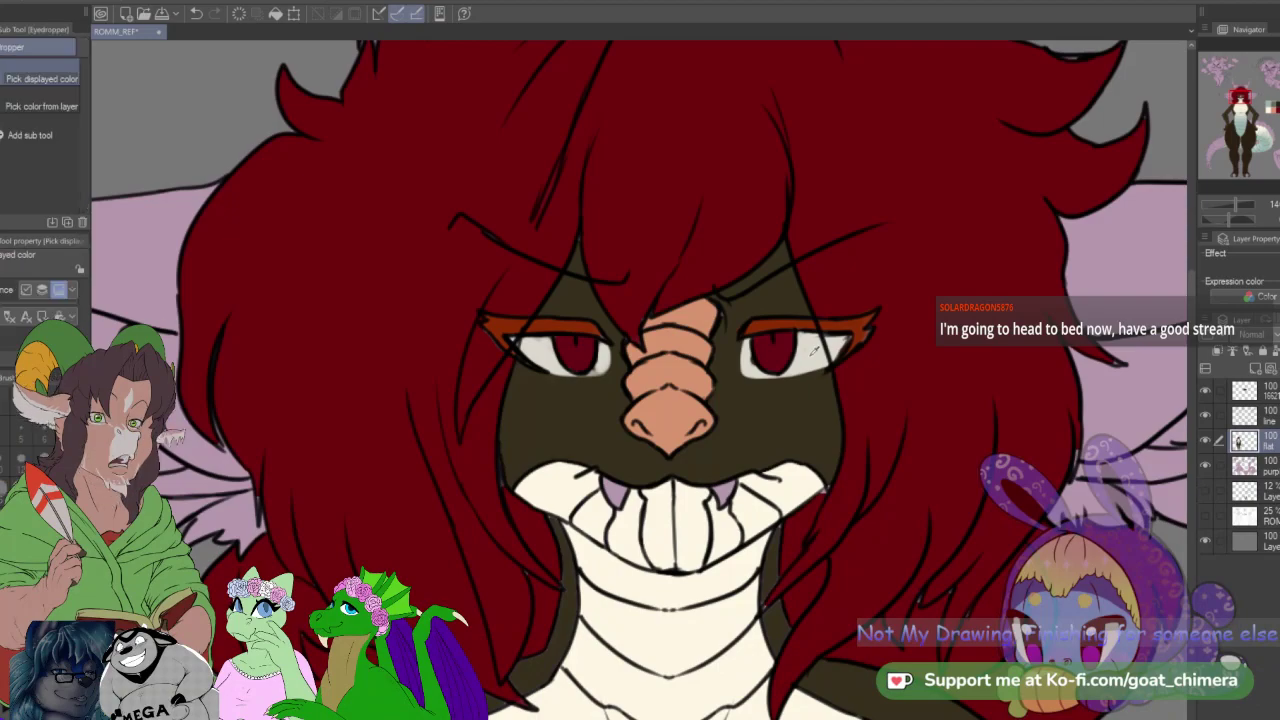
{"action": "key", "text": "b"}
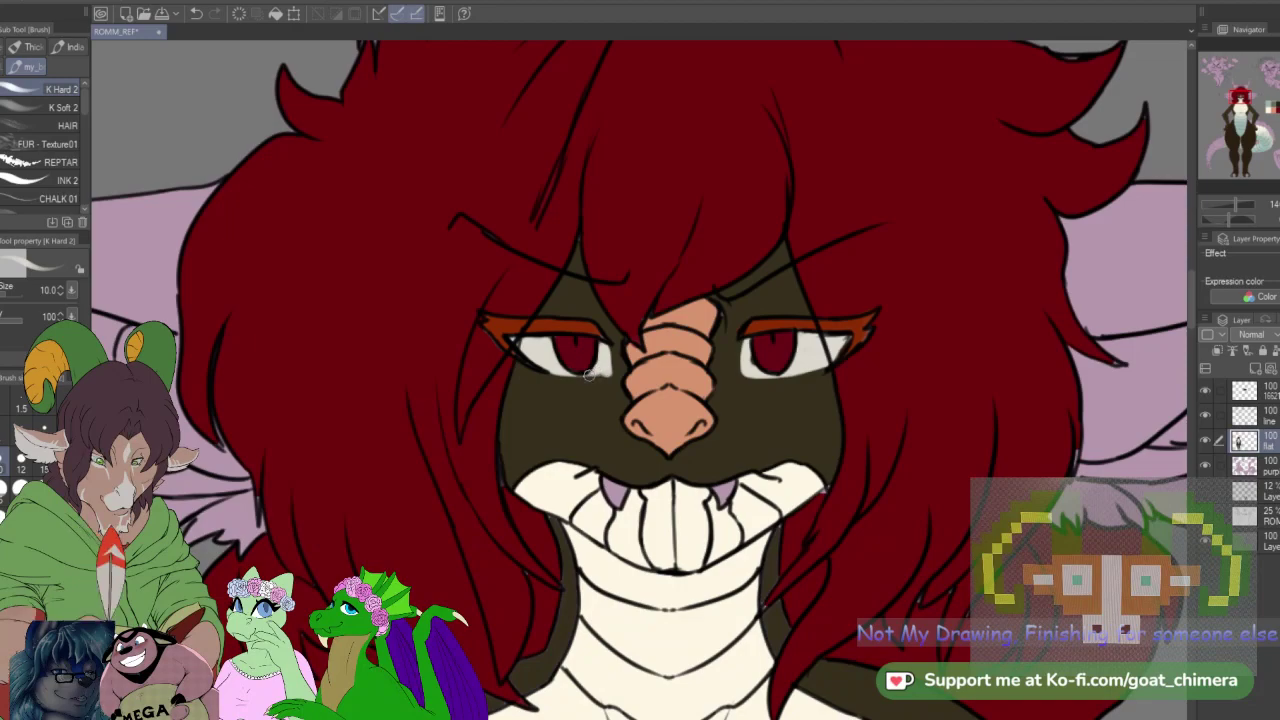
{"action": "left_click", "coordinate": [44, 434]}
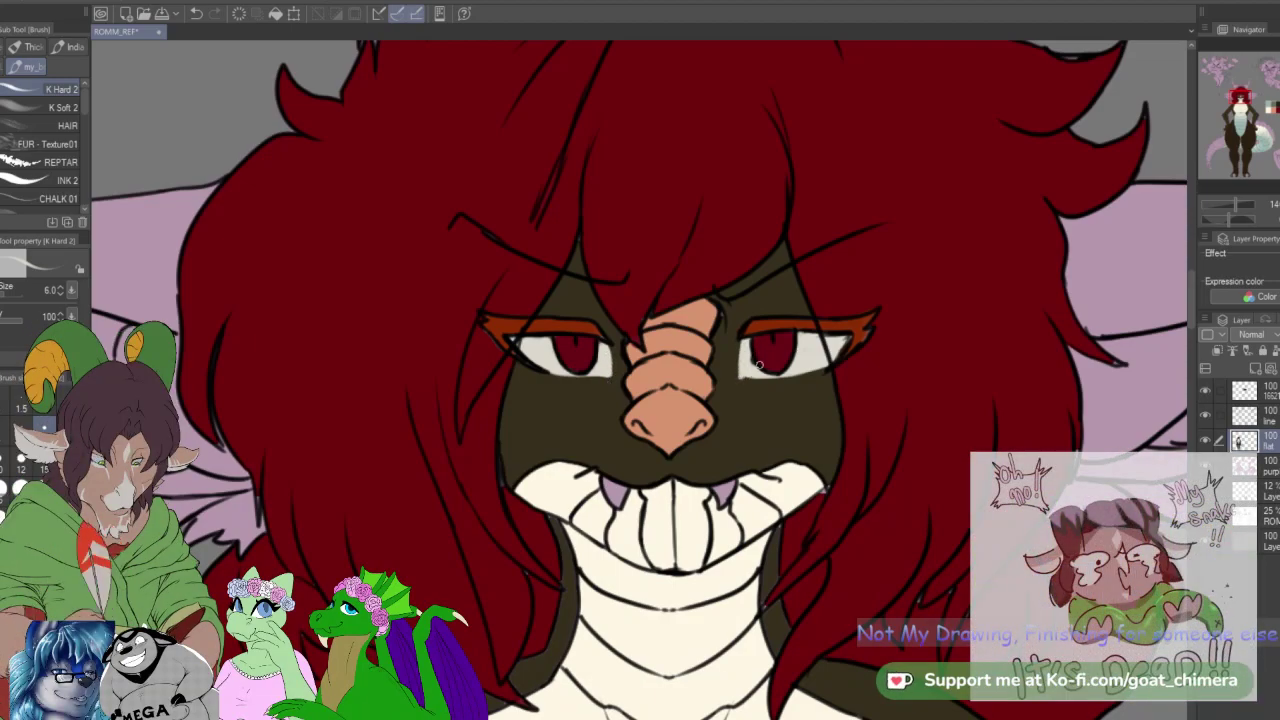
Step: Auto-select the upper sections of both ears on the line layer, fill them with the body's dark brown on the flat layer, and deselect
{"action": "scroll", "coordinate": [855, 429], "scroll_direction": "down", "scroll_amount": 6}
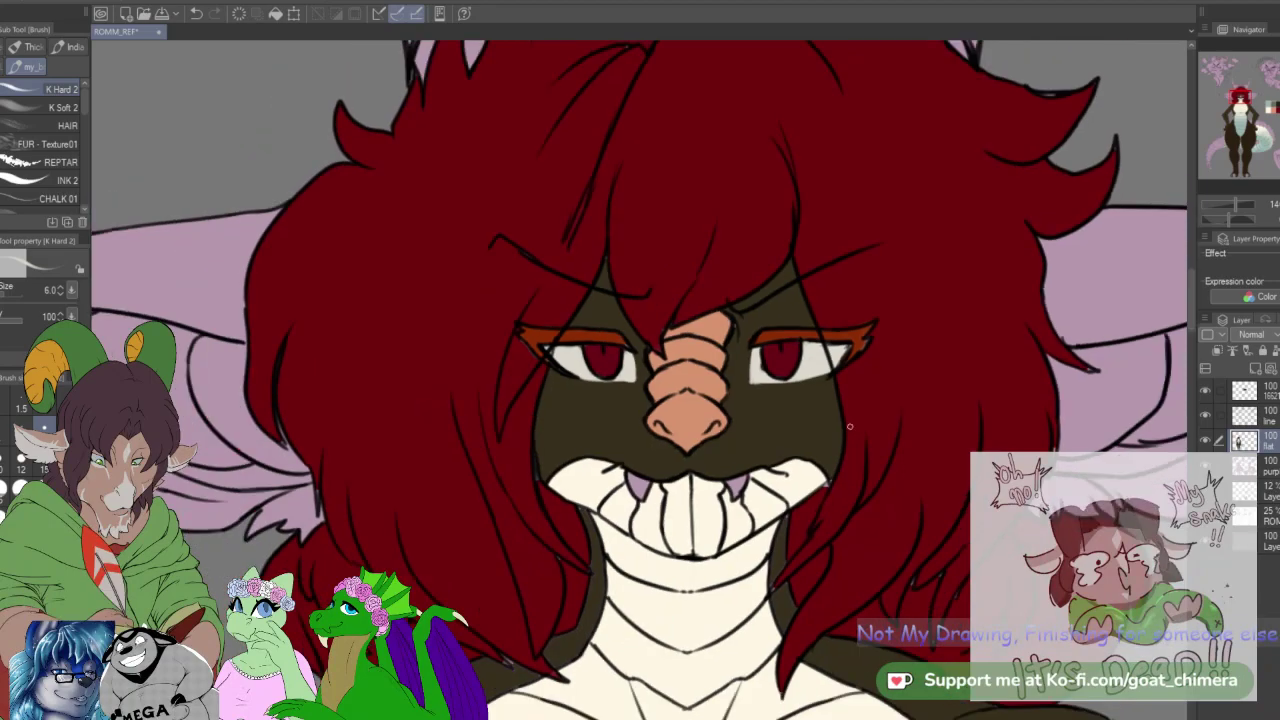
{"action": "scroll", "coordinate": [830, 362], "scroll_direction": "up", "scroll_amount": 3}
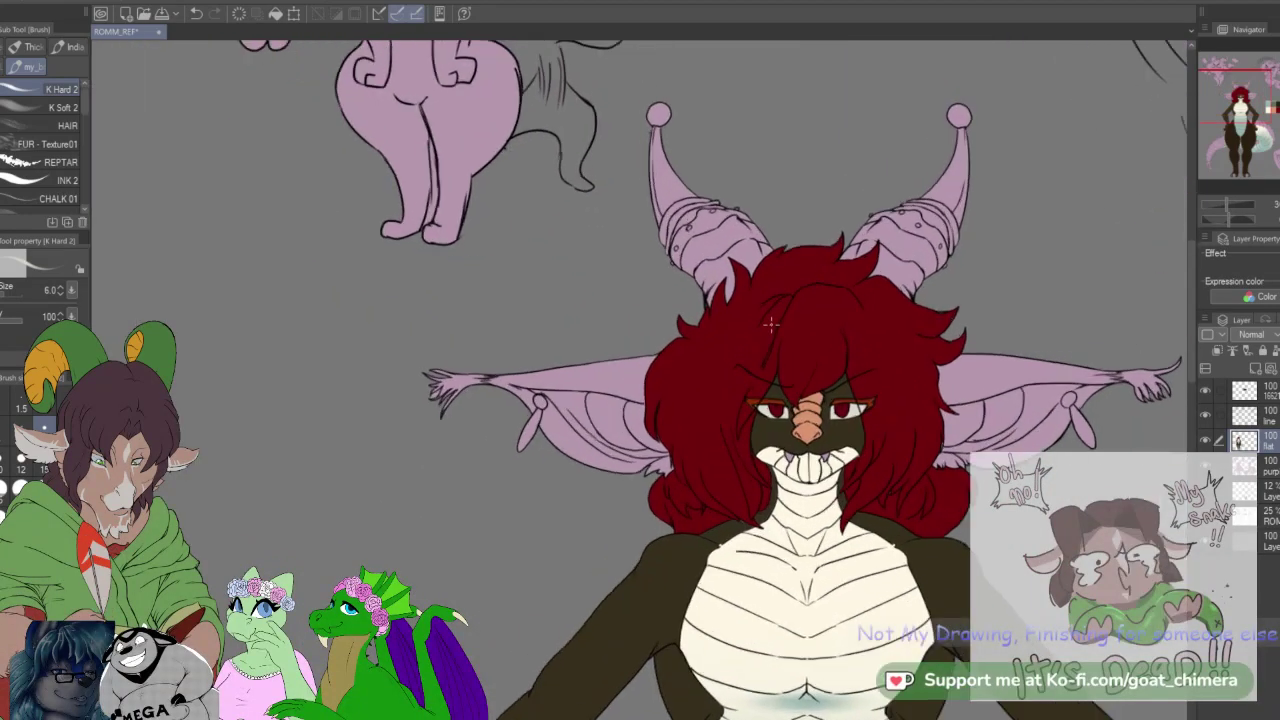
{"action": "scroll", "coordinate": [752, 336], "scroll_direction": "down", "scroll_amount": 2}
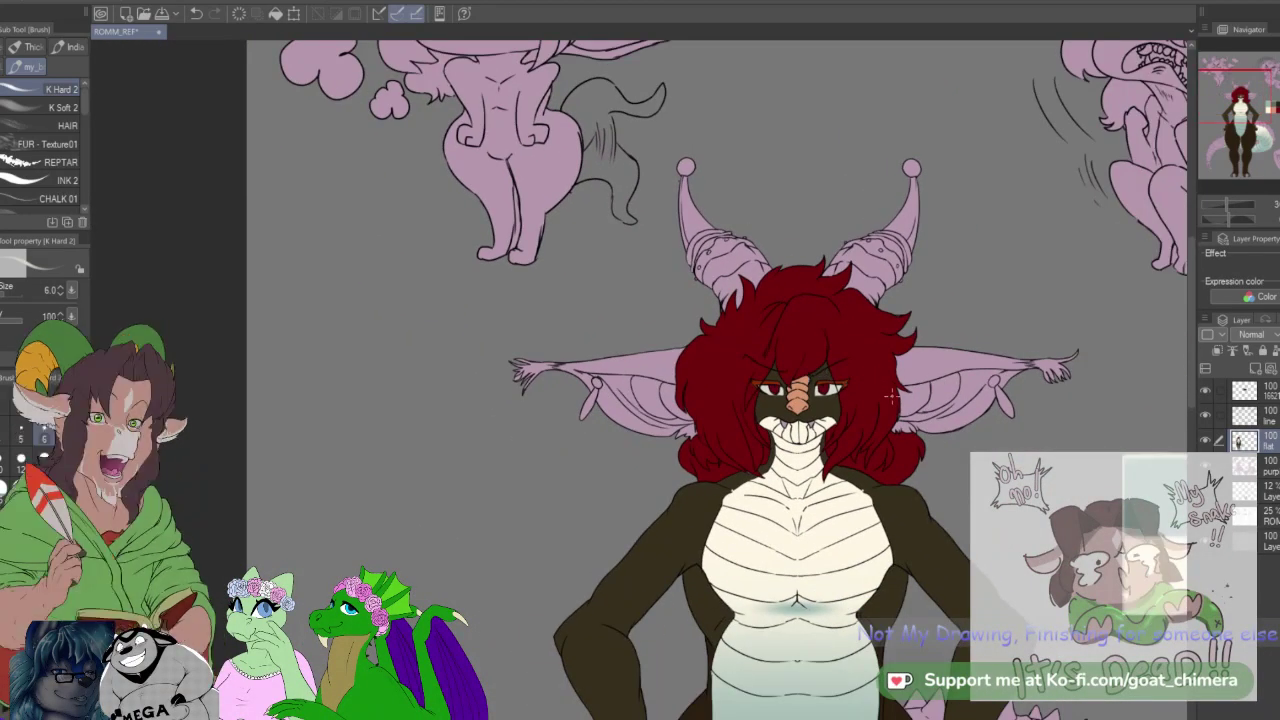
{"action": "scroll", "coordinate": [790, 400], "scroll_direction": "up", "scroll_amount": 2}
{"action": "scroll", "coordinate": [822, 442], "scroll_direction": "down", "scroll_amount": 1}
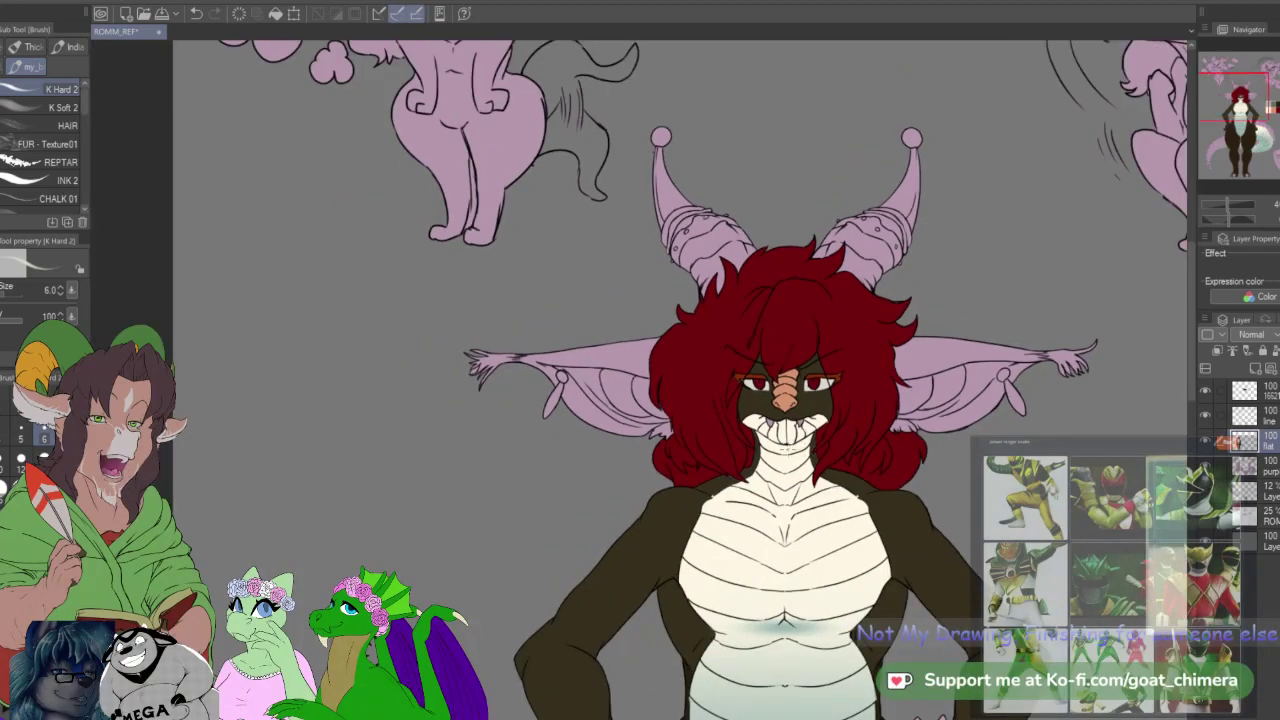
{"action": "scroll", "coordinate": [933, 374], "scroll_direction": "up", "scroll_amount": 1}
{"action": "scroll", "coordinate": [938, 380], "scroll_direction": "down", "scroll_amount": 1}
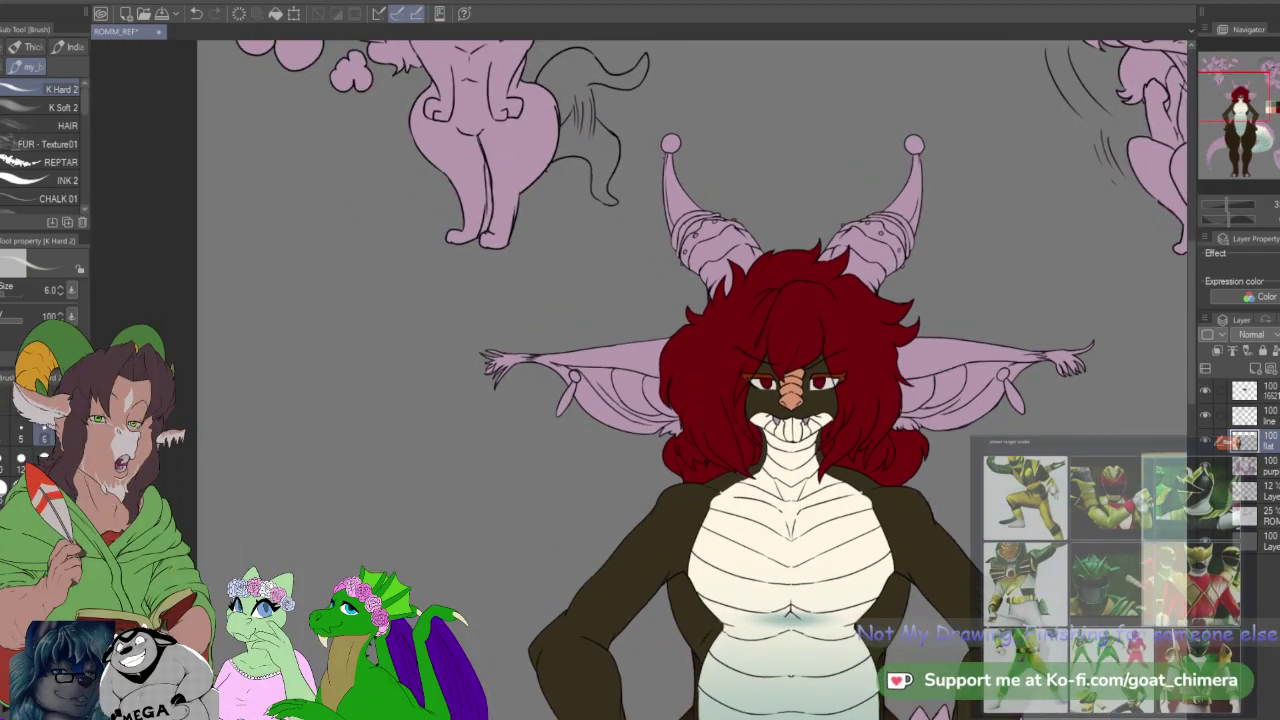
{"action": "key", "text": "w"}
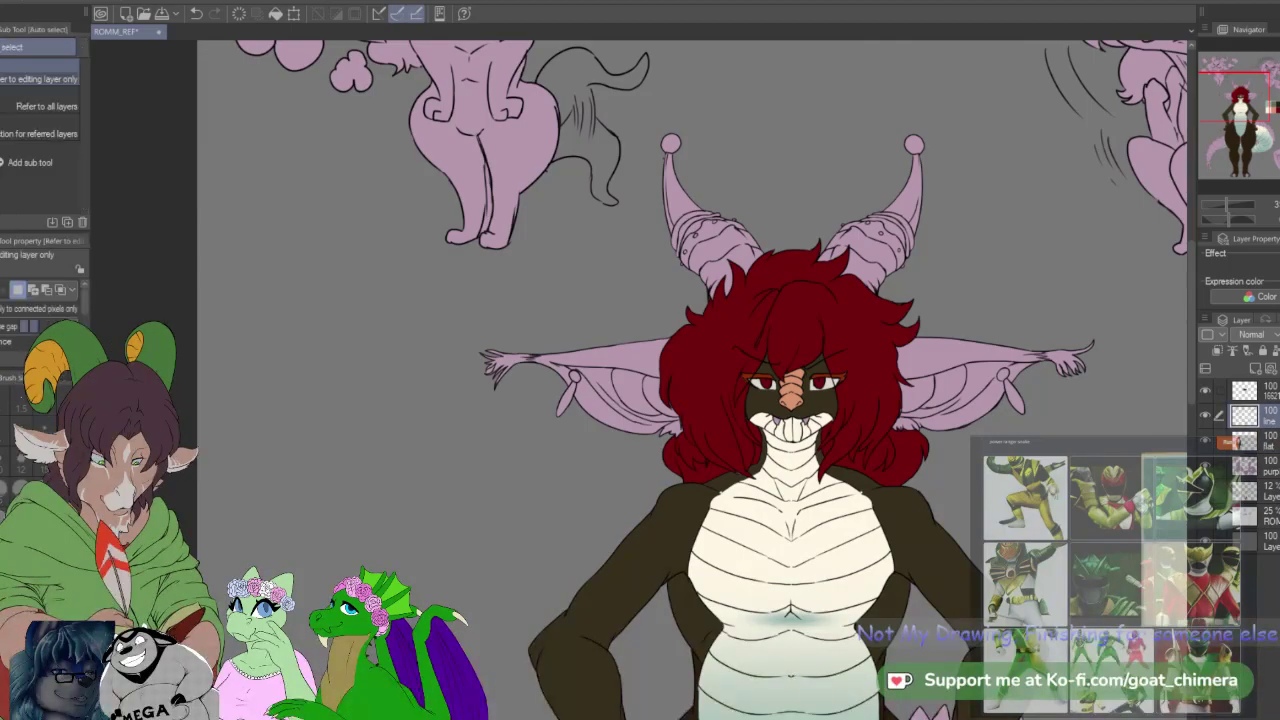
{"action": "left_click", "coordinate": [935, 365]}
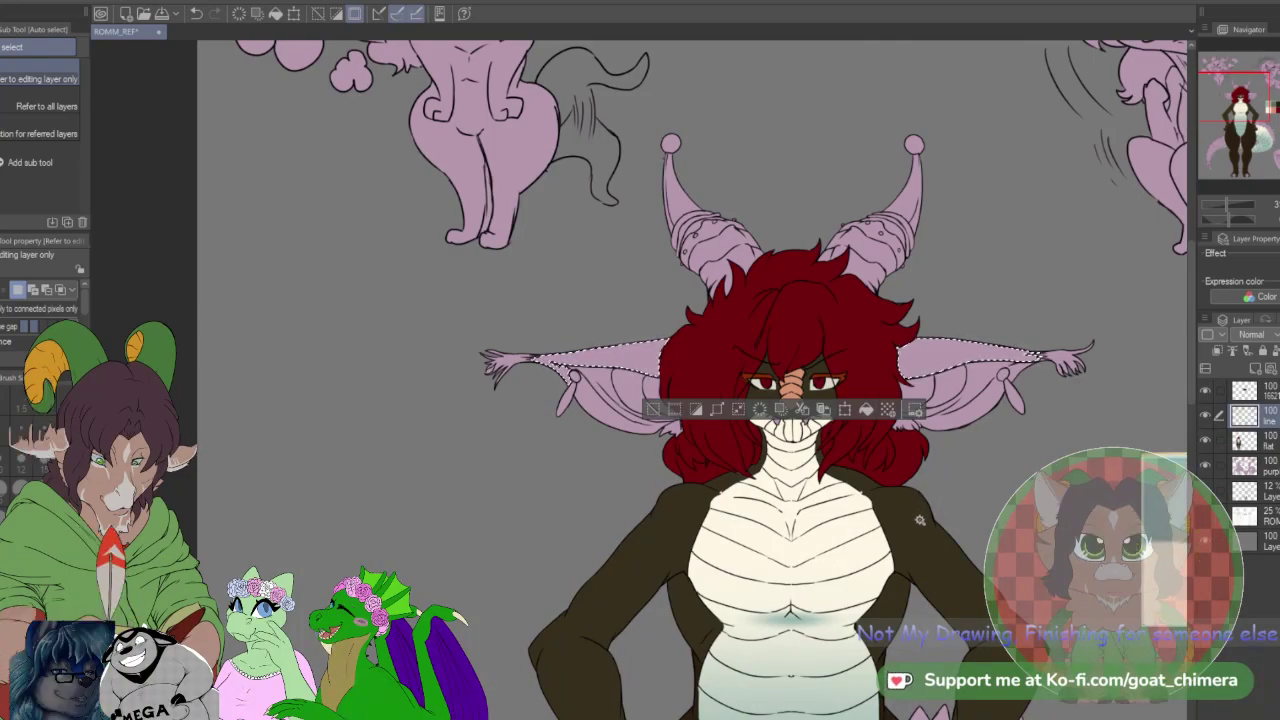
{"action": "key", "text": "i"}
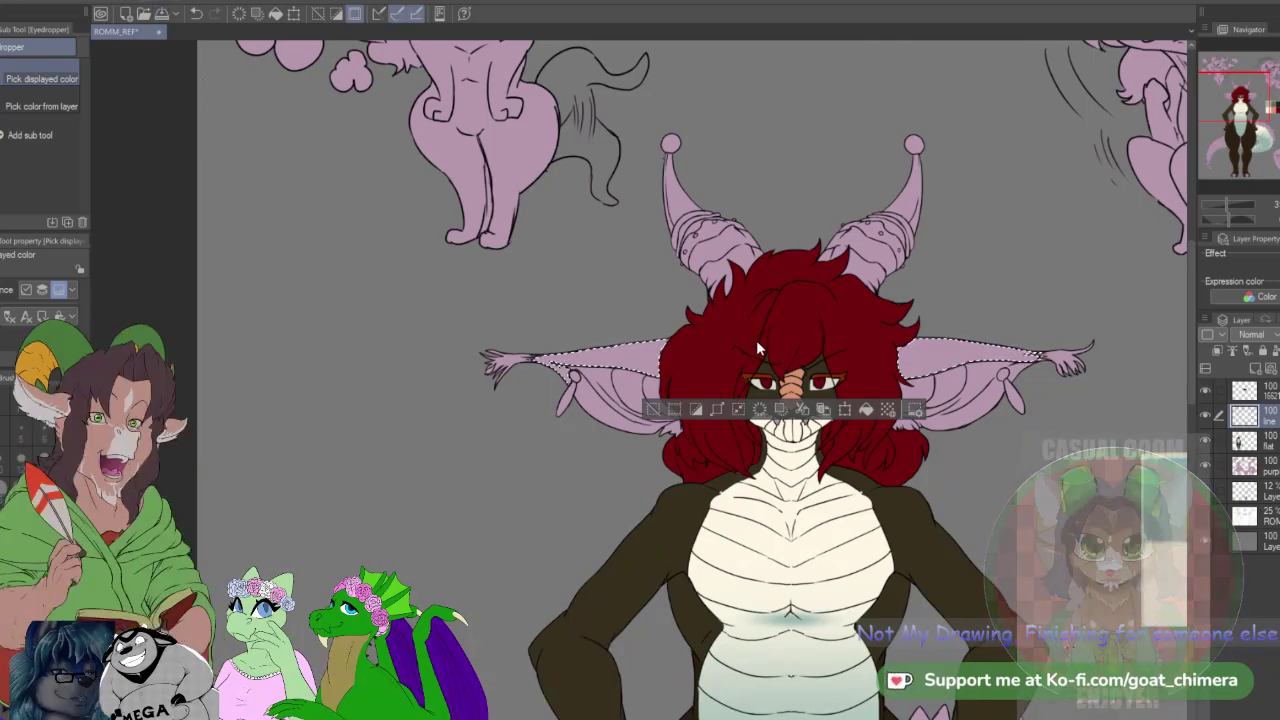
{"action": "left_click", "coordinate": [1250, 440]}
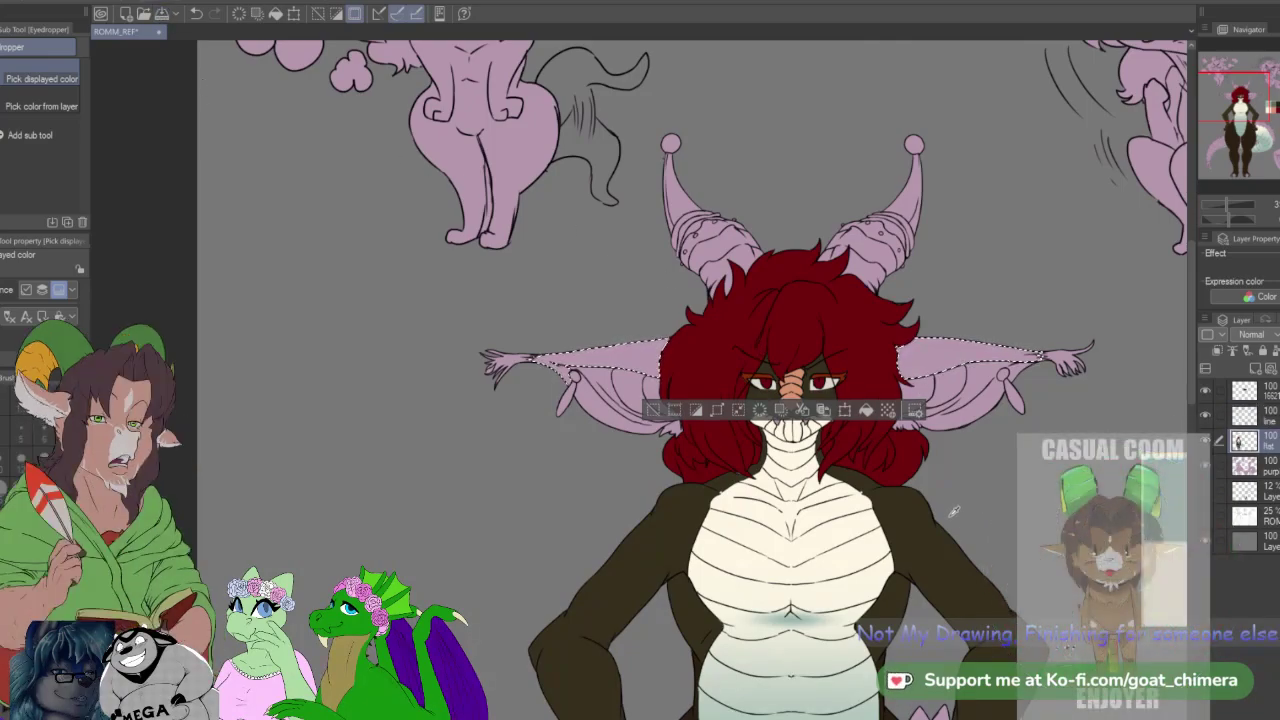
{"action": "key", "text": "alt+BackSpace"}
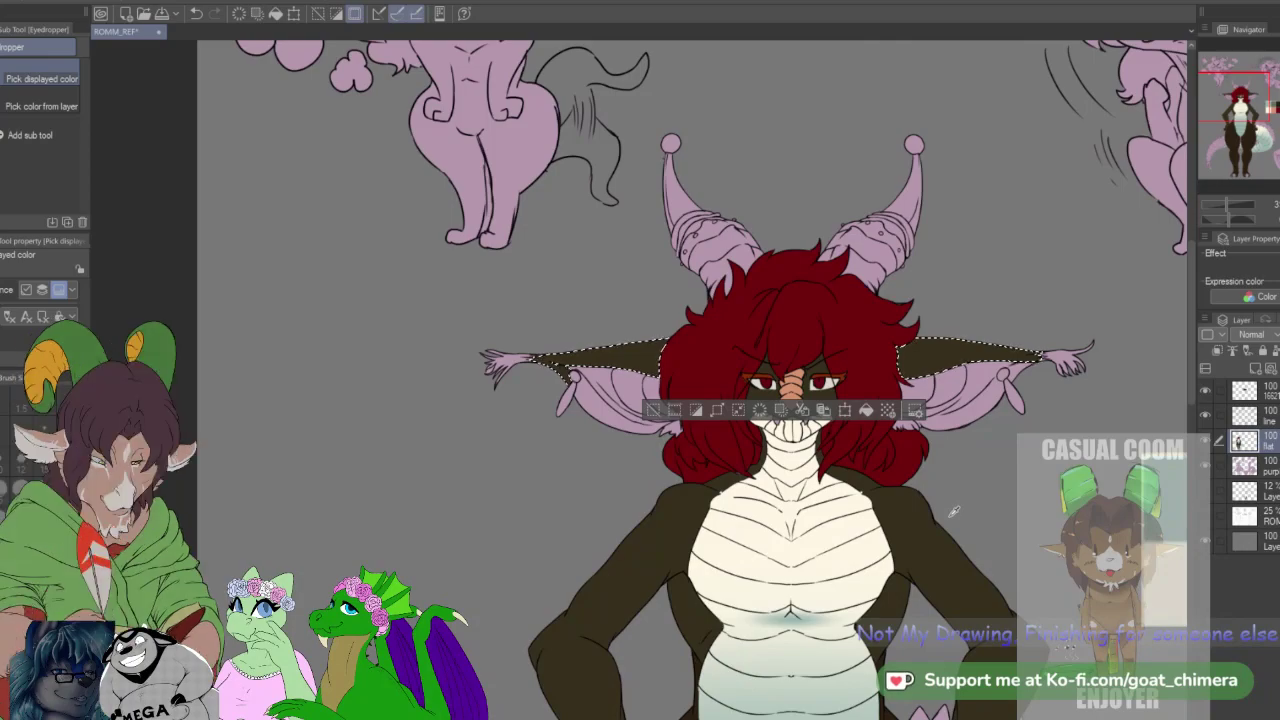
{"action": "key", "text": "ctrl+d"}
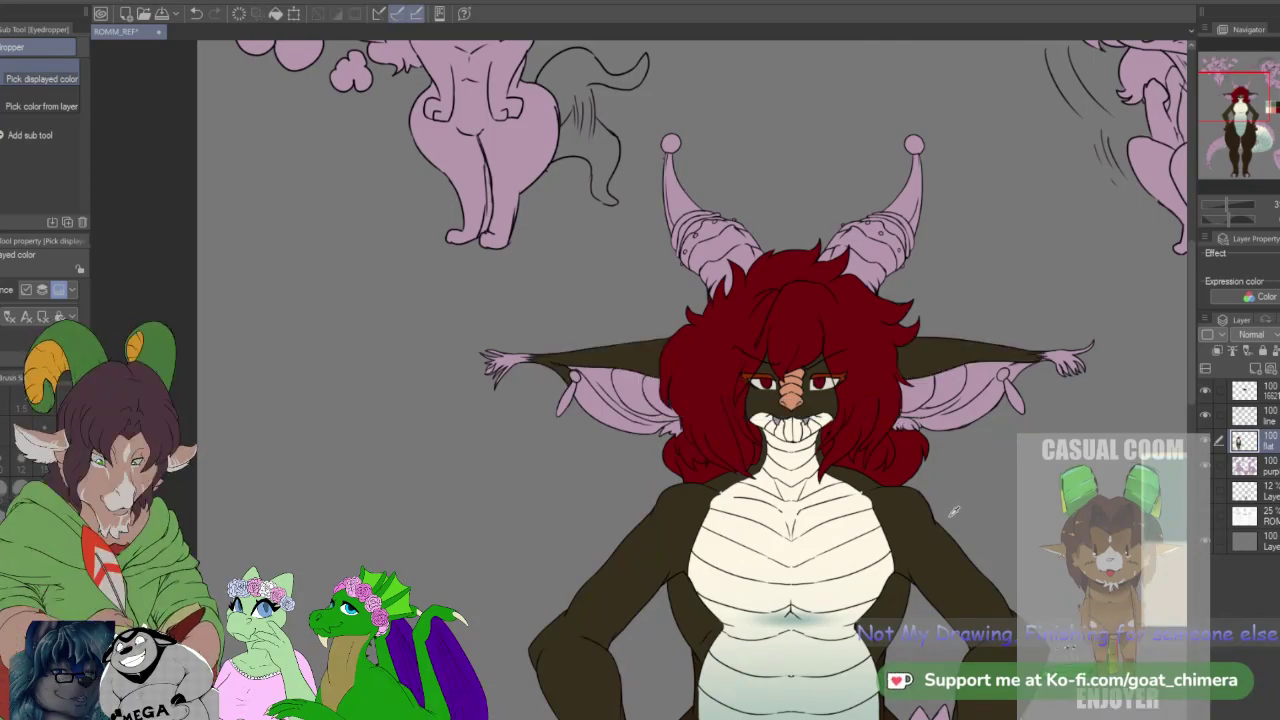
Step: Auto-select the lower sections of both ears on the line layer and trim the inner-ear strips from the selection with Erase selection
{"action": "key", "text": "w"}
{"action": "left_click", "coordinate": [1276, 419]}
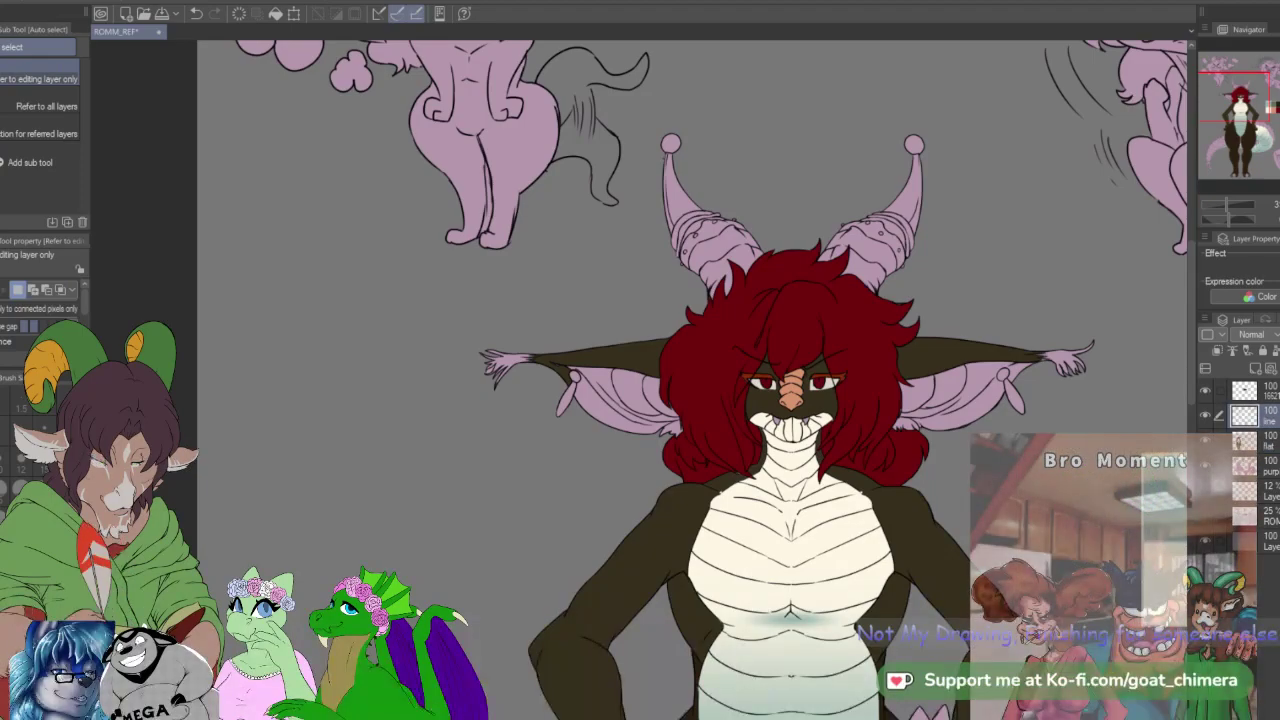
{"action": "left_click", "coordinate": [945, 423]}
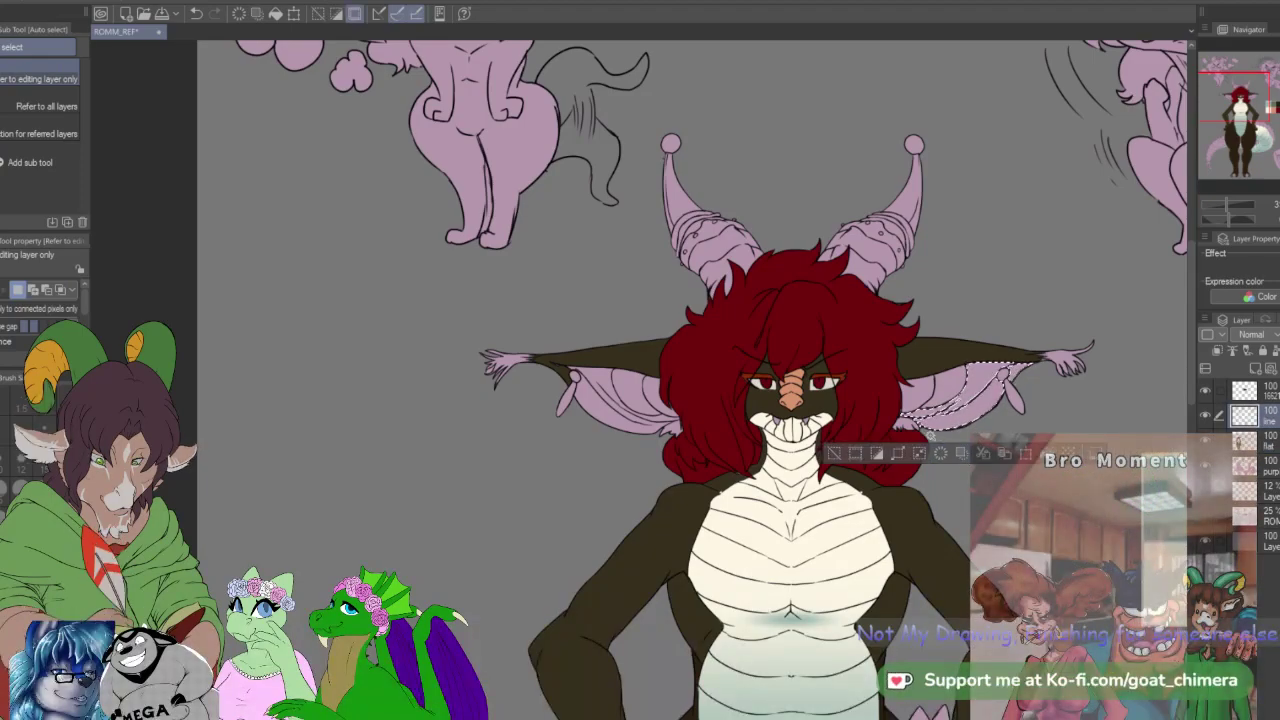
{"action": "left_click", "coordinate": [650, 420], "text": "shift"}
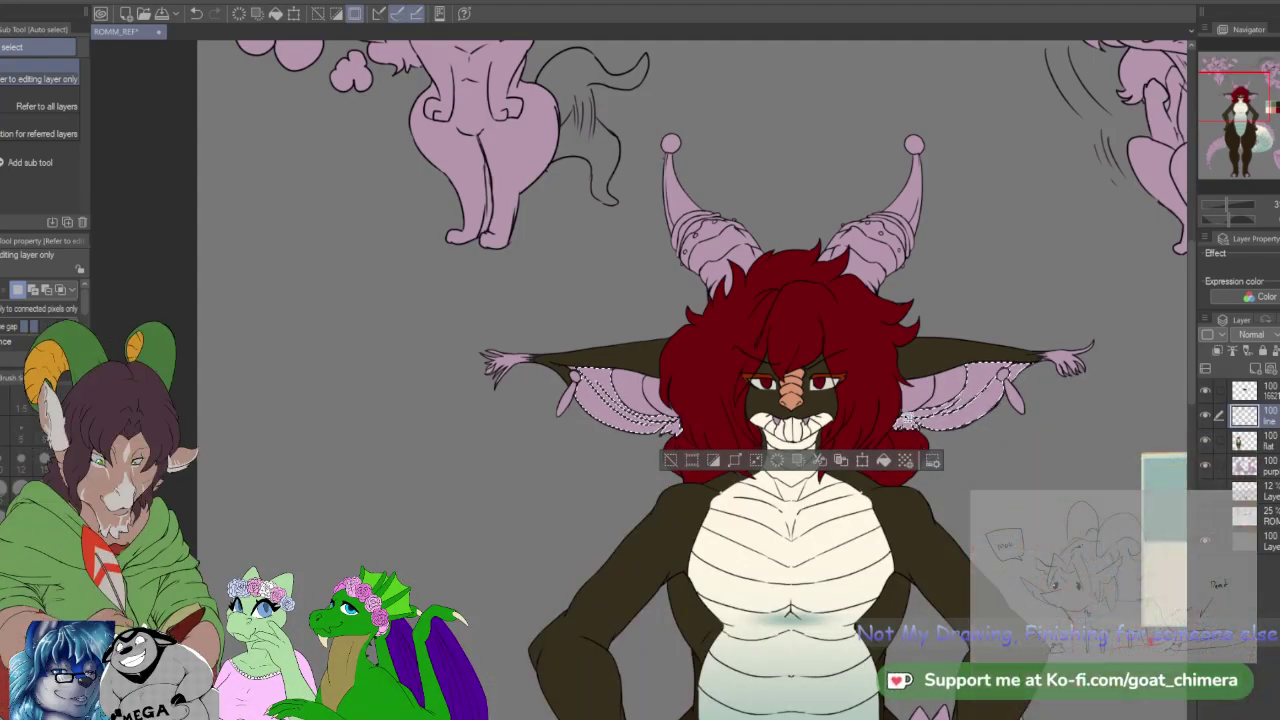
{"action": "scroll", "coordinate": [905, 421], "scroll_direction": "up", "scroll_amount": 1}
{"action": "scroll", "coordinate": [905, 421], "scroll_direction": "up", "scroll_amount": 2}
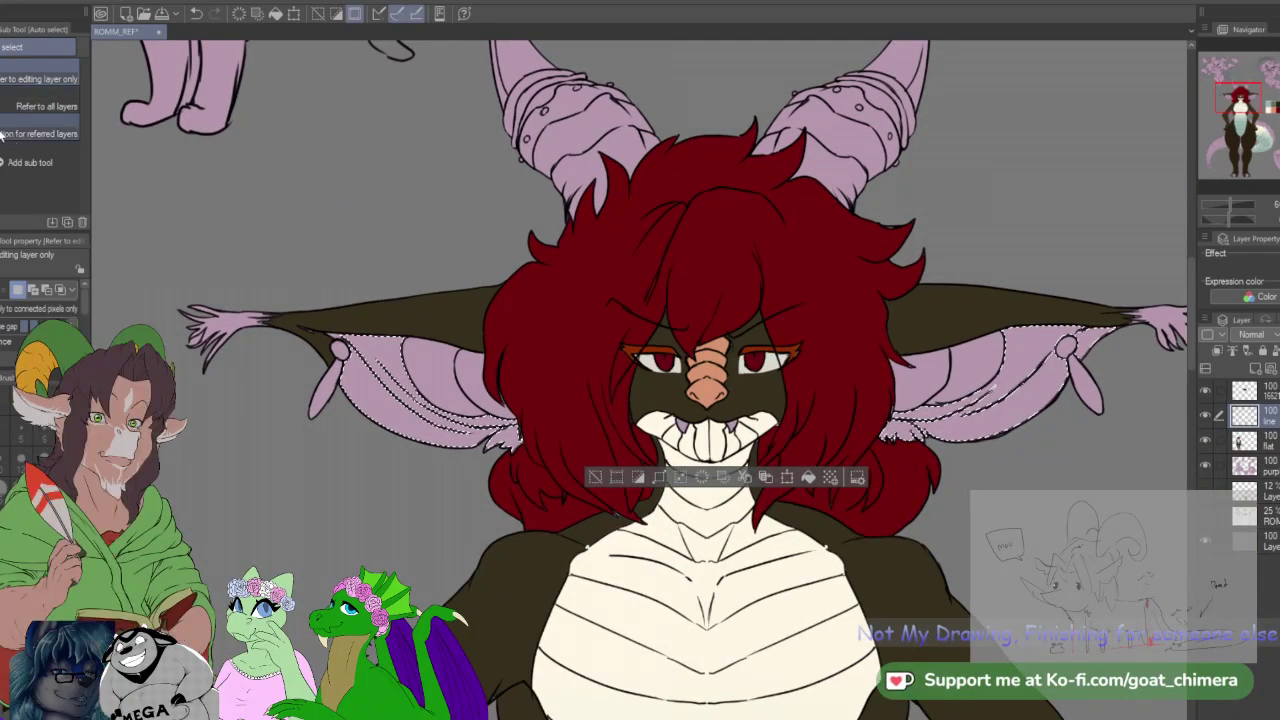
{"action": "key", "text": "m"}
{"action": "left_click", "coordinate": [50, 184]}
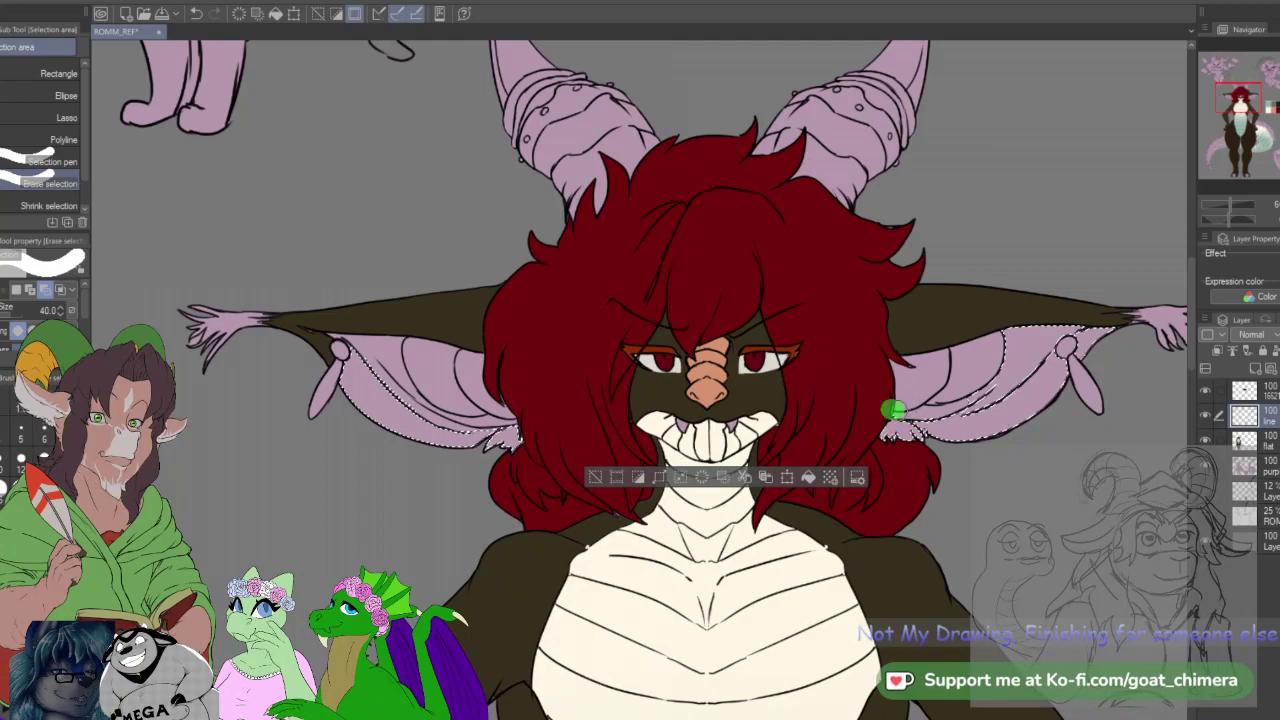
{"action": "left_click_drag", "start_coordinate": [953, 404], "coordinate": [986, 394]}
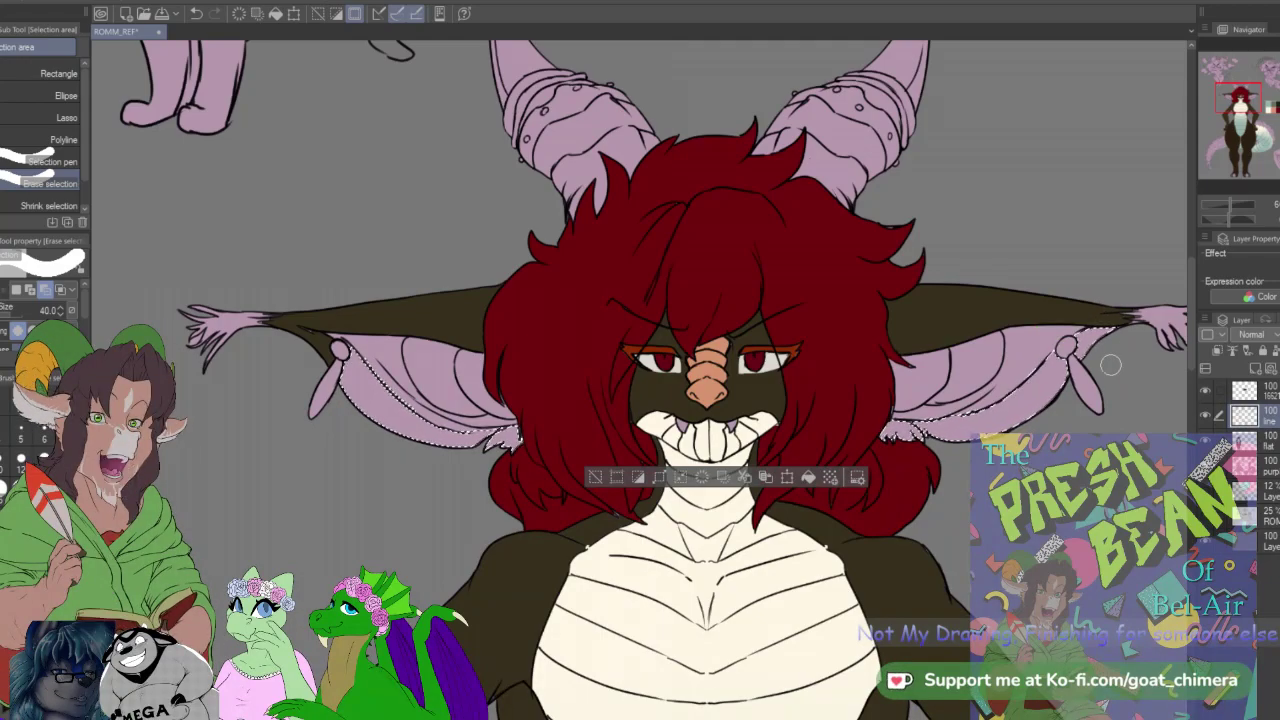
{"action": "scroll", "coordinate": [1110, 365], "scroll_direction": "down", "scroll_amount": 2}
{"action": "scroll", "coordinate": [1056, 390], "scroll_direction": "up", "scroll_amount": 2}
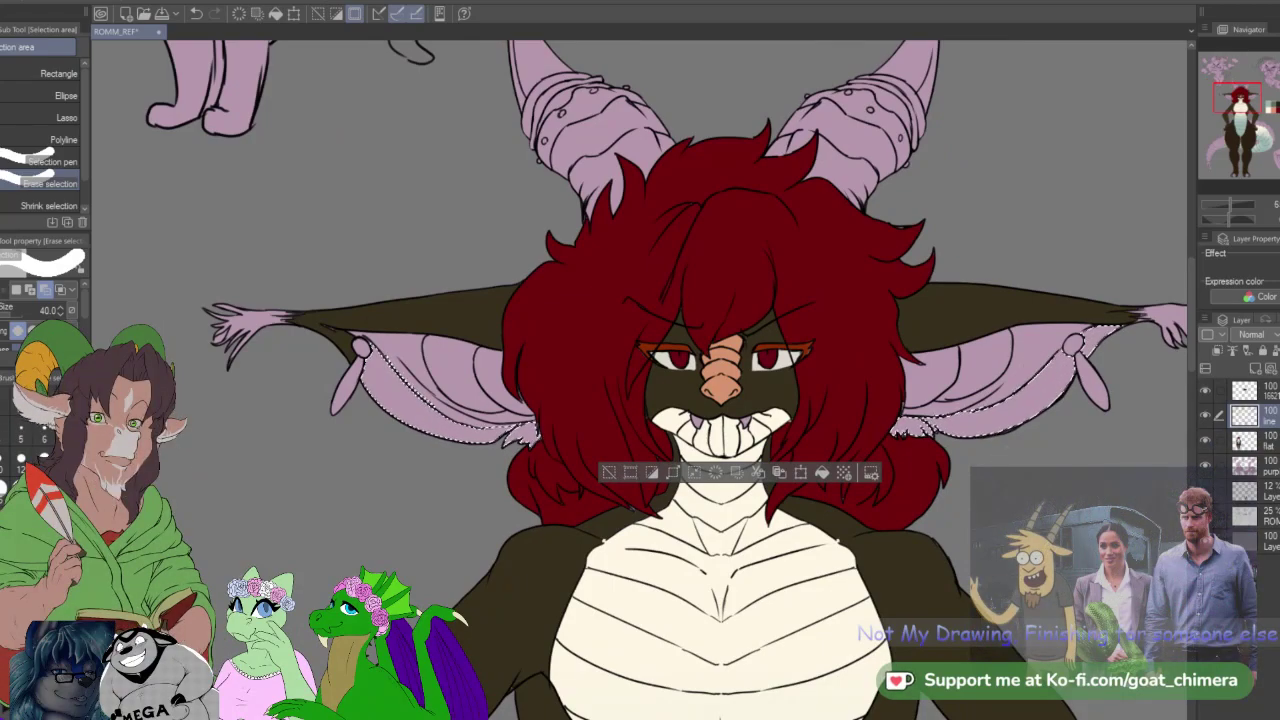
Step: Fill the selected lower ear rims and fur tufts with the body's dark brown on the flat layer, and deselect
{"action": "left_click", "coordinate": [1244, 440]}
{"action": "scroll", "coordinate": [894, 509], "scroll_direction": "down", "scroll_amount": 2}
{"action": "scroll", "coordinate": [954, 518], "scroll_direction": "up", "scroll_amount": 2}
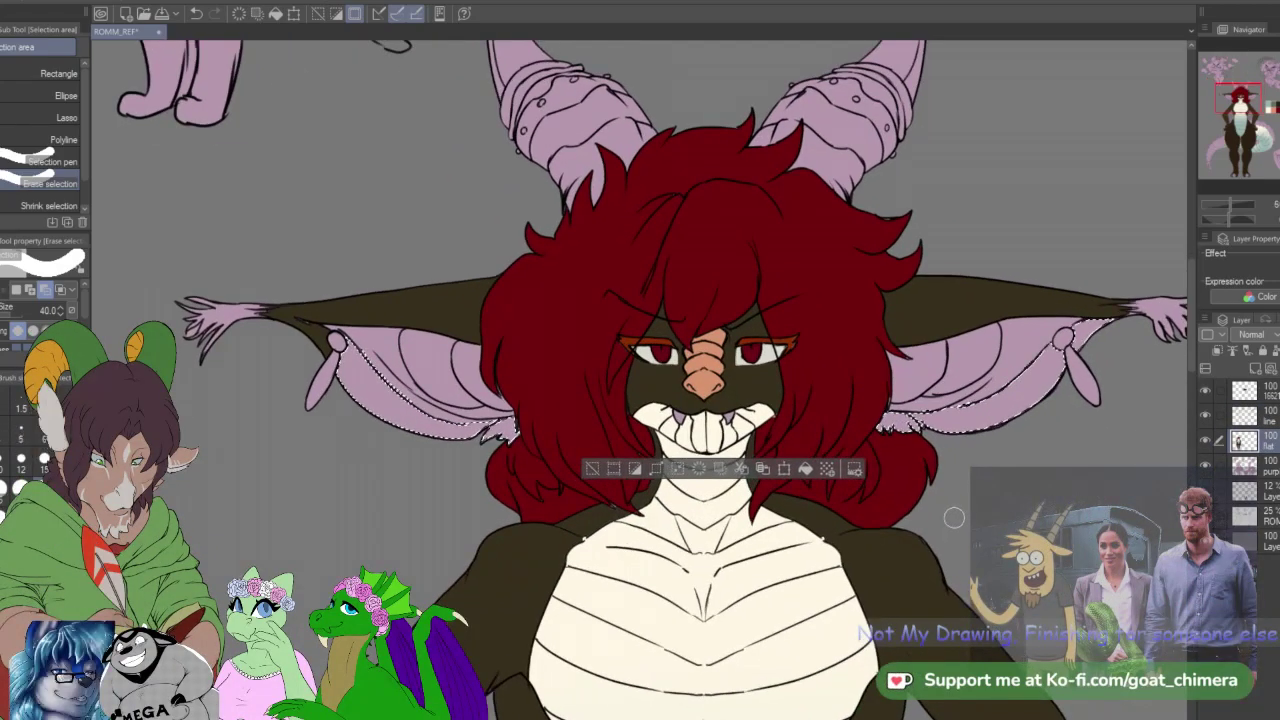
{"action": "key", "text": "alt+Delete"}
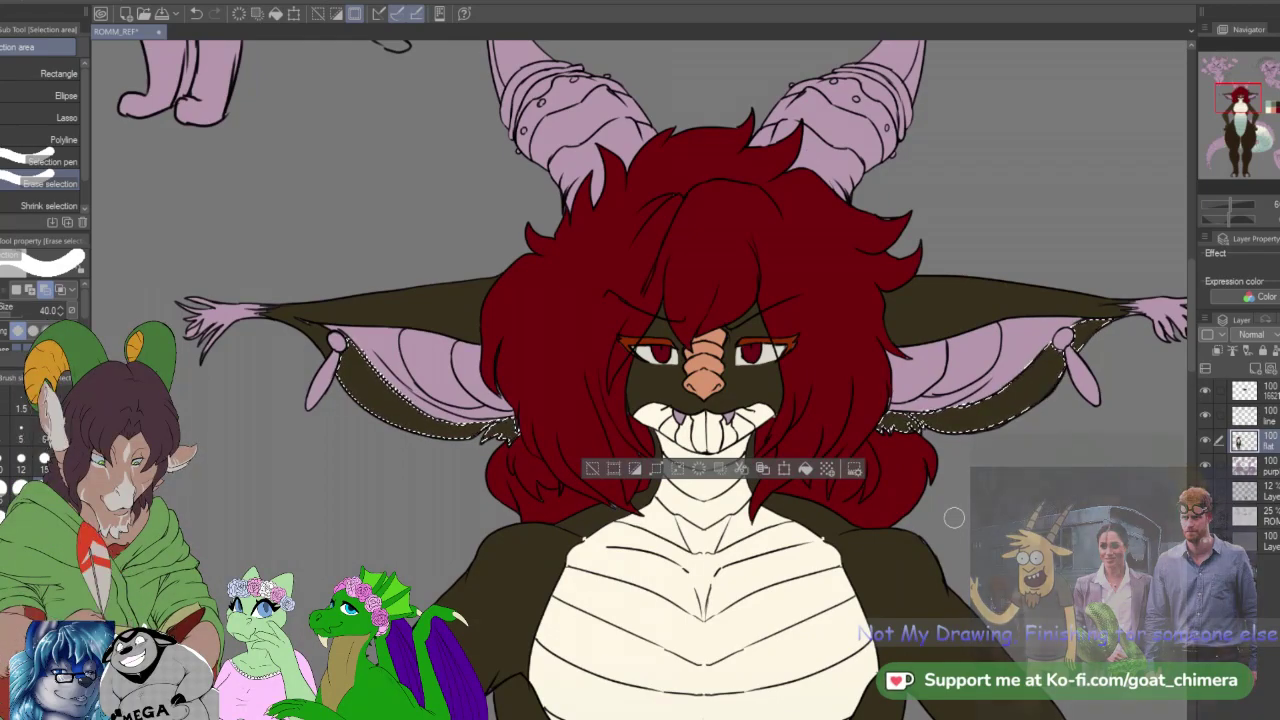
{"action": "key", "text": "ctrl+d"}
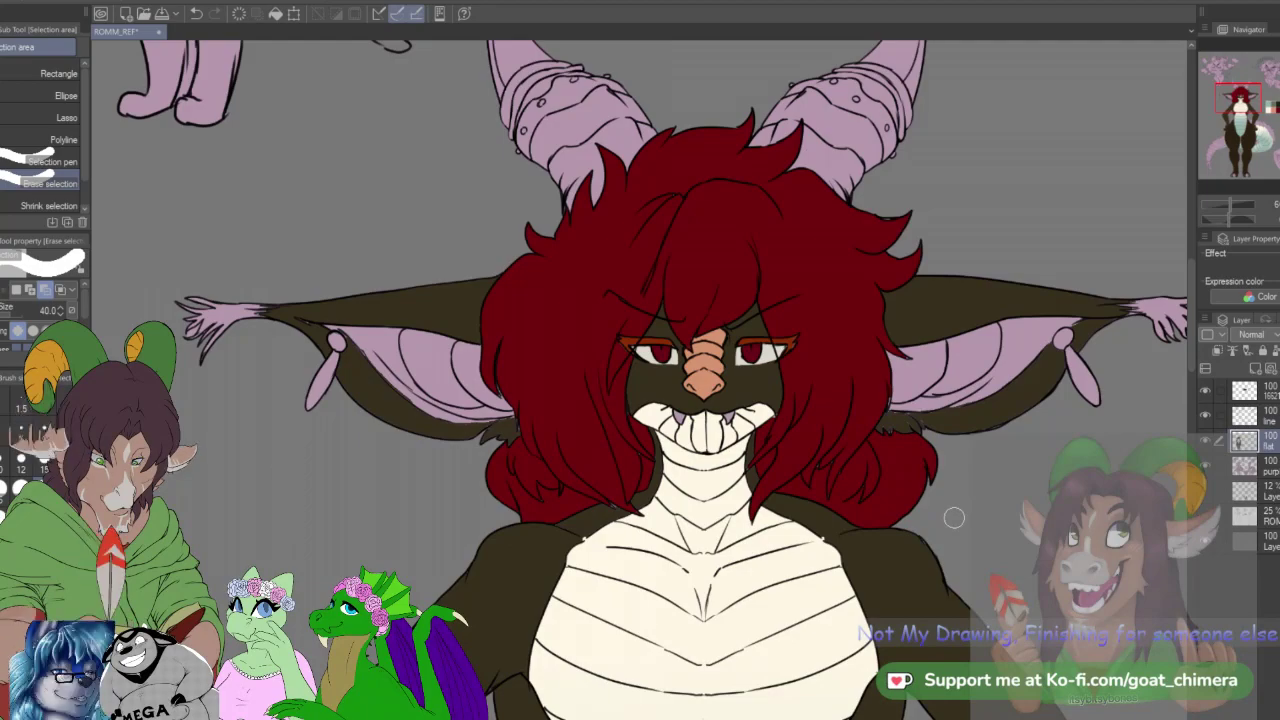
Step: Auto-select the inner-ear folds nearest the hair in both ears on the line layer
{"action": "key", "text": "b"}
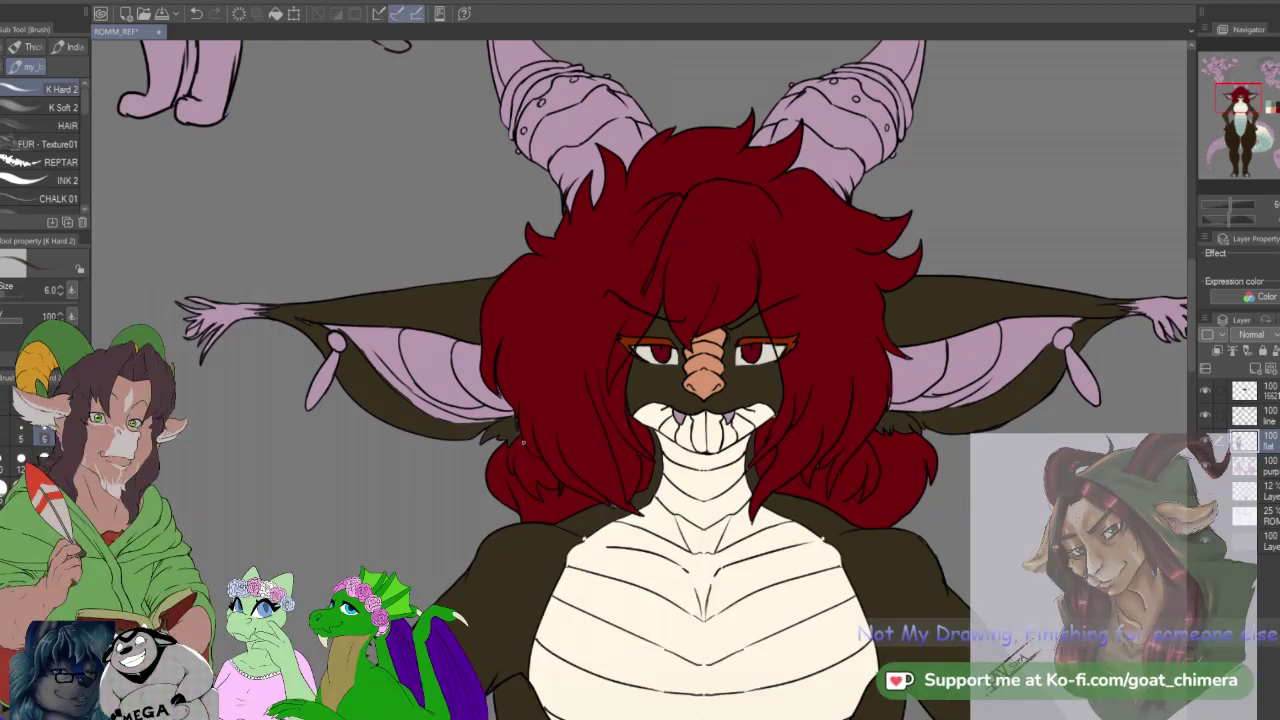
{"action": "scroll", "coordinate": [595, 503], "scroll_direction": "down", "scroll_amount": 3}
{"action": "scroll", "coordinate": [448, 390], "scroll_direction": "up", "scroll_amount": 3}
{"action": "scroll", "coordinate": [440, 390], "scroll_direction": "up", "scroll_amount": 1}
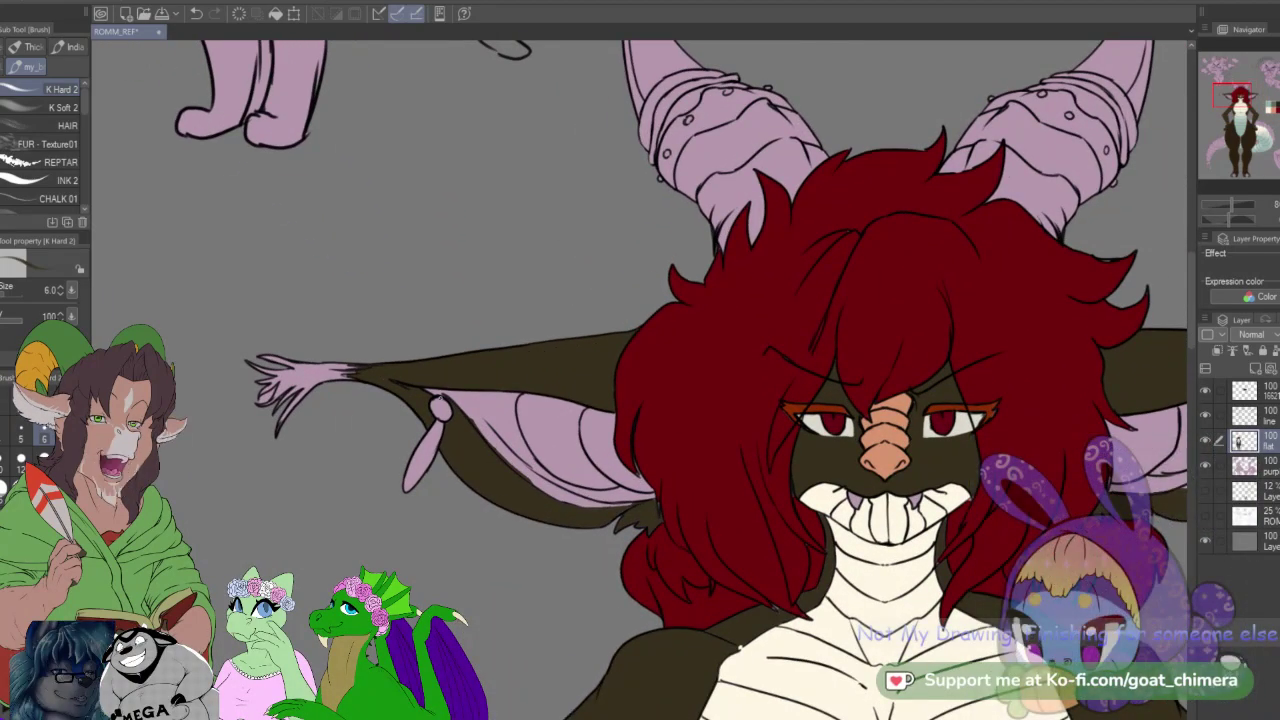
{"action": "scroll", "coordinate": [540, 410], "scroll_direction": "down", "scroll_amount": 2}
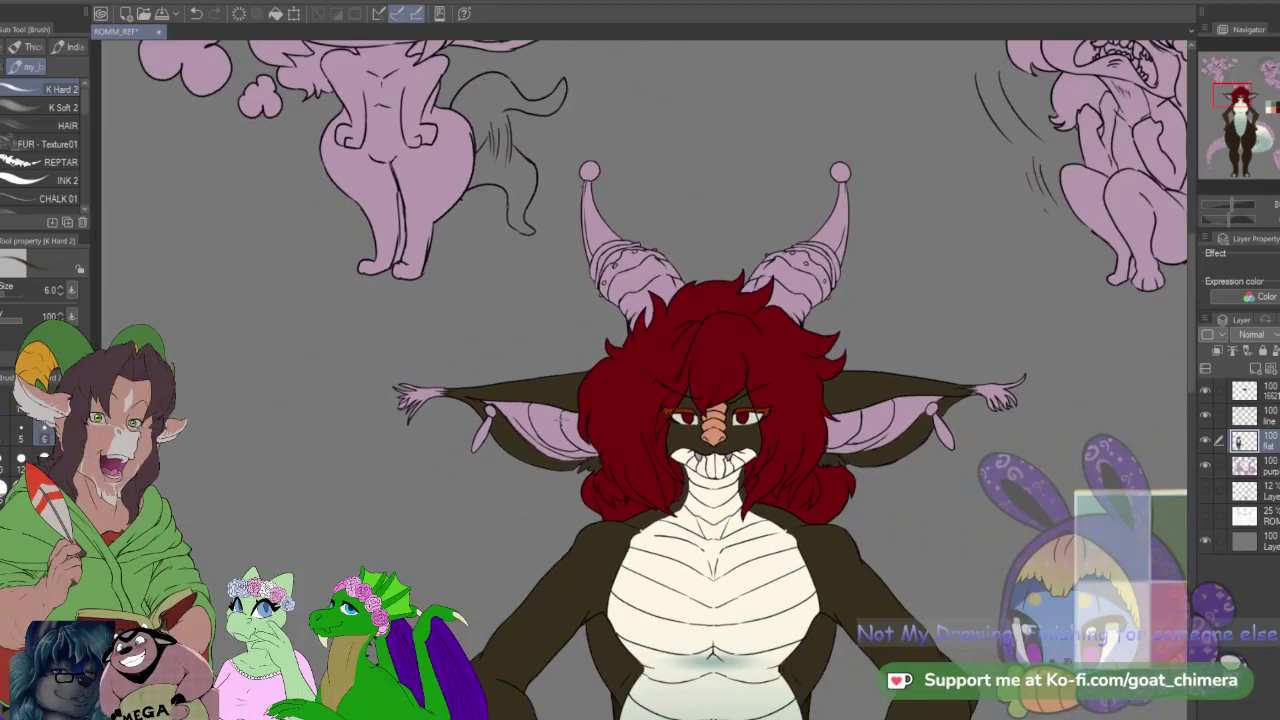
{"action": "scroll", "coordinate": [600, 443], "scroll_direction": "up", "scroll_amount": 3}
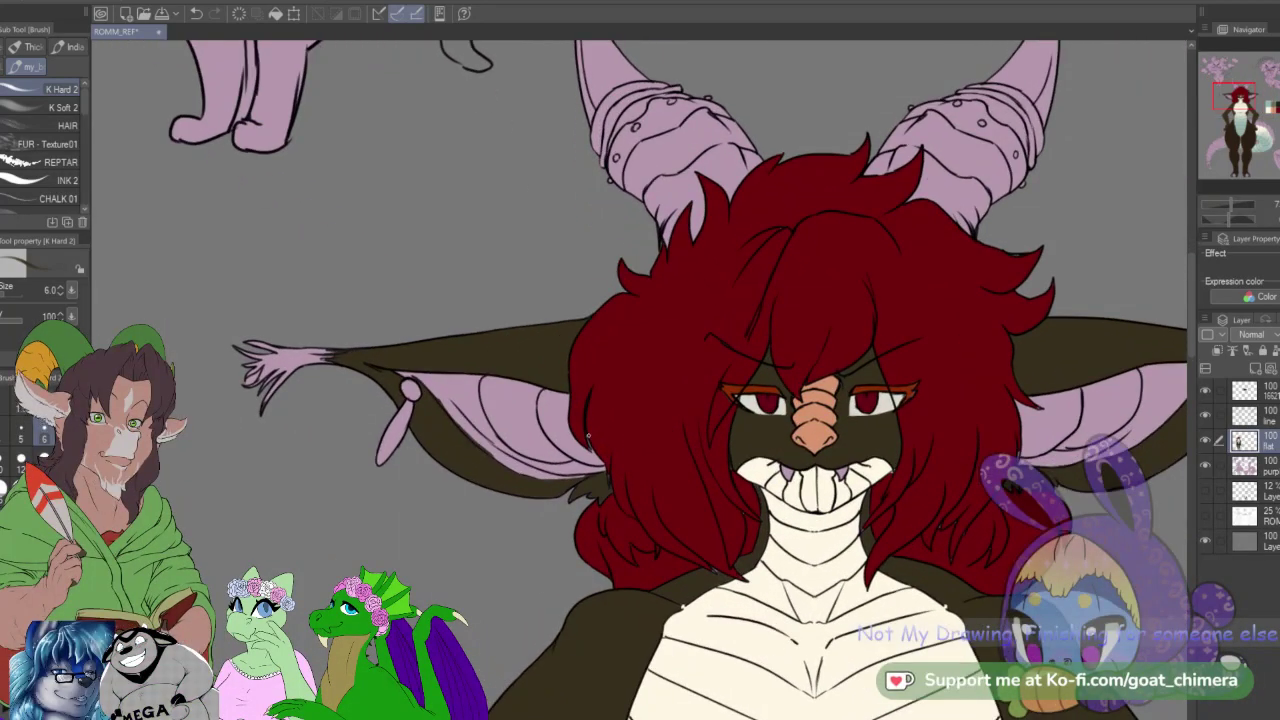
{"action": "left_click_drag", "start_coordinate": [717, 573], "coordinate": [537, 592]}
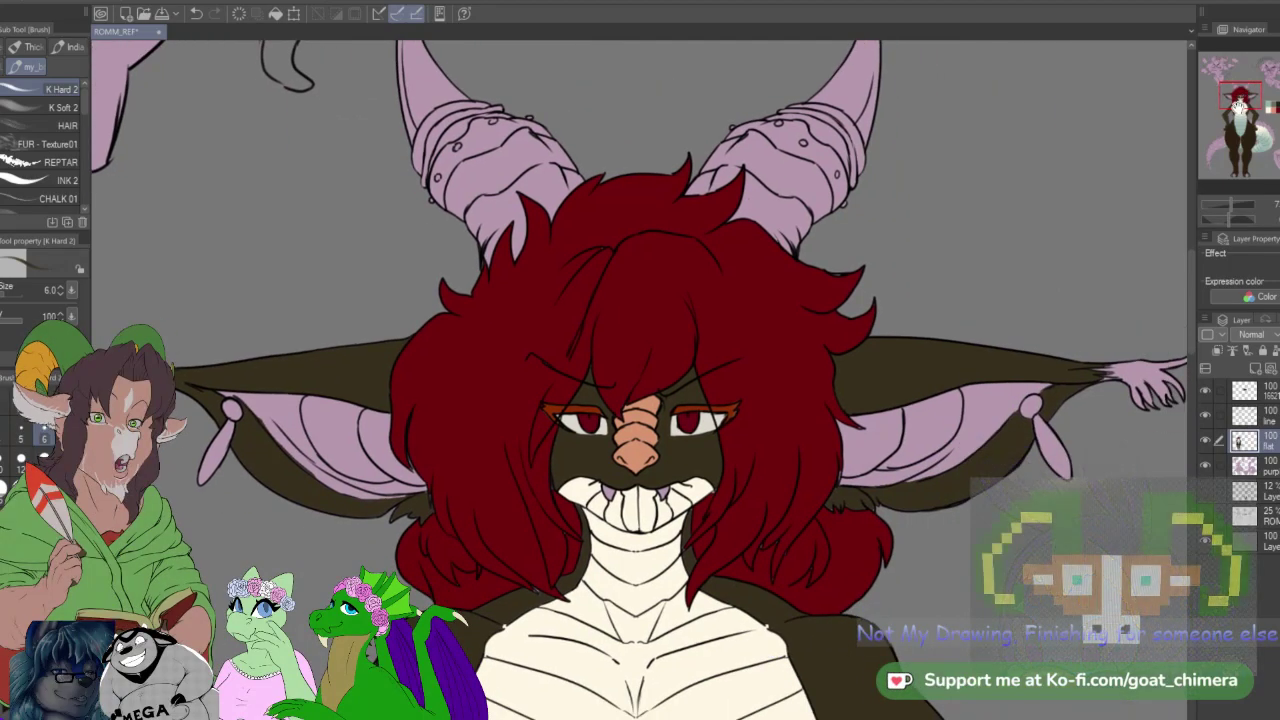
{"action": "left_click", "coordinate": [1250, 415]}
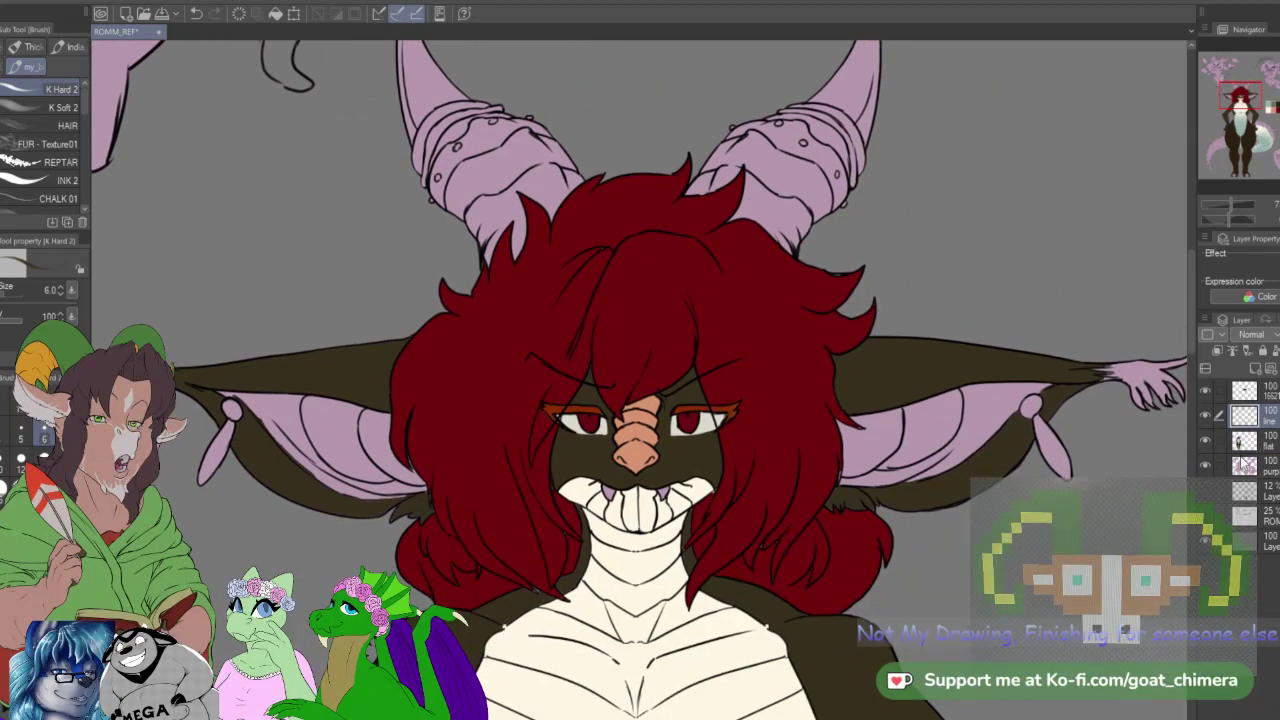
{"action": "key", "text": "w"}
{"action": "left_click", "coordinate": [873, 453]}
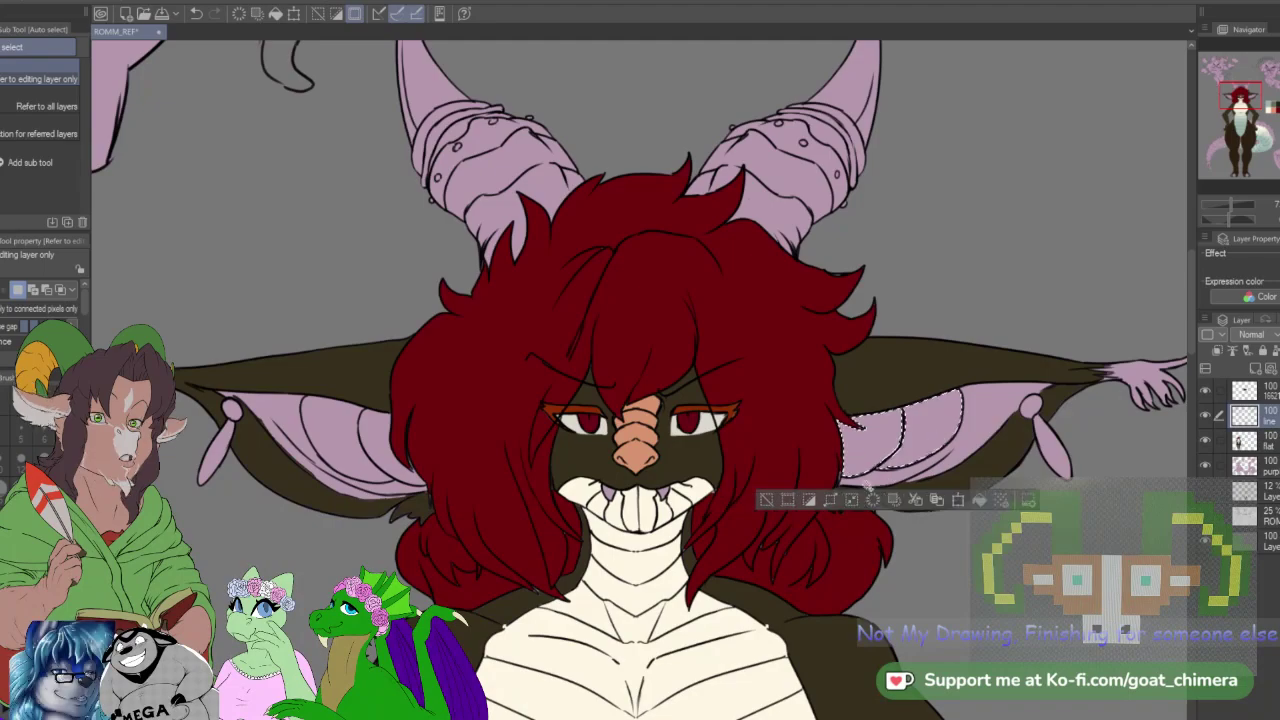
{"action": "left_click", "coordinate": [370, 450], "text": "shift"}
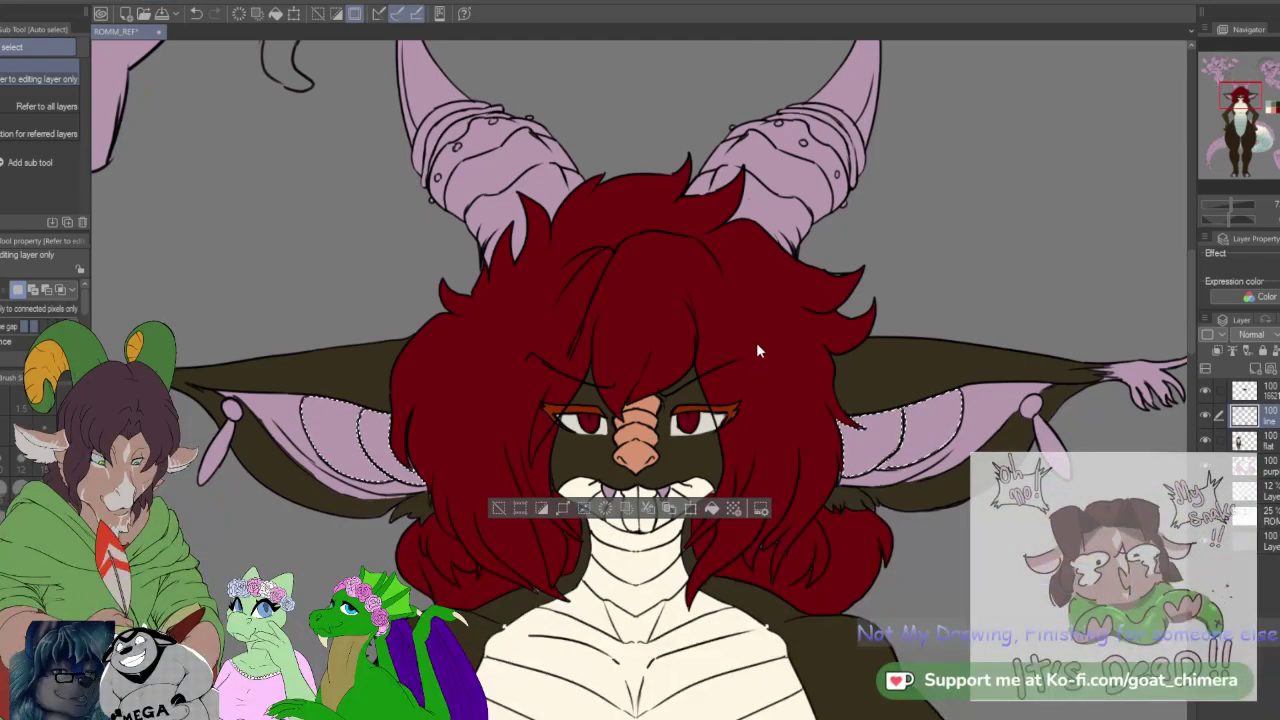
Step: Sample the nose's peach colour, fill the selected inner-ear folds with it on the flat layer, and deselect
{"action": "left_click_drag", "start_coordinate": [607, 438], "coordinate": [645, 450]}
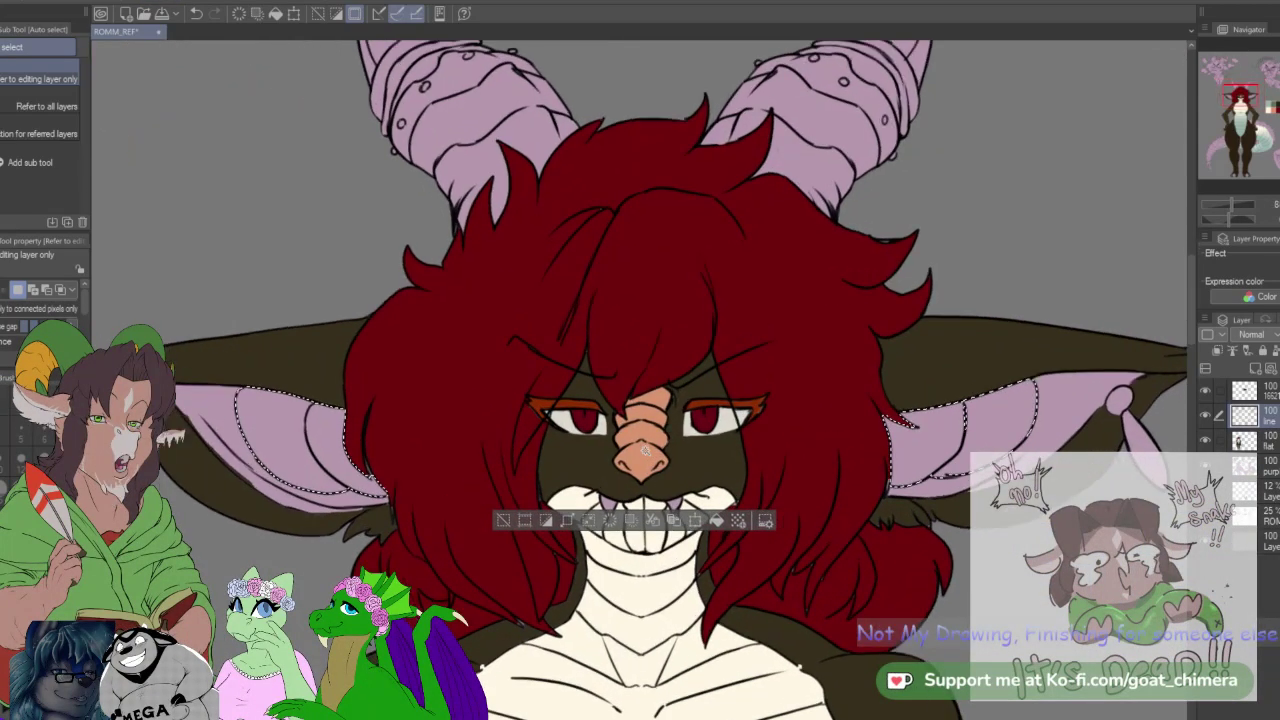
{"action": "key", "text": "i"}
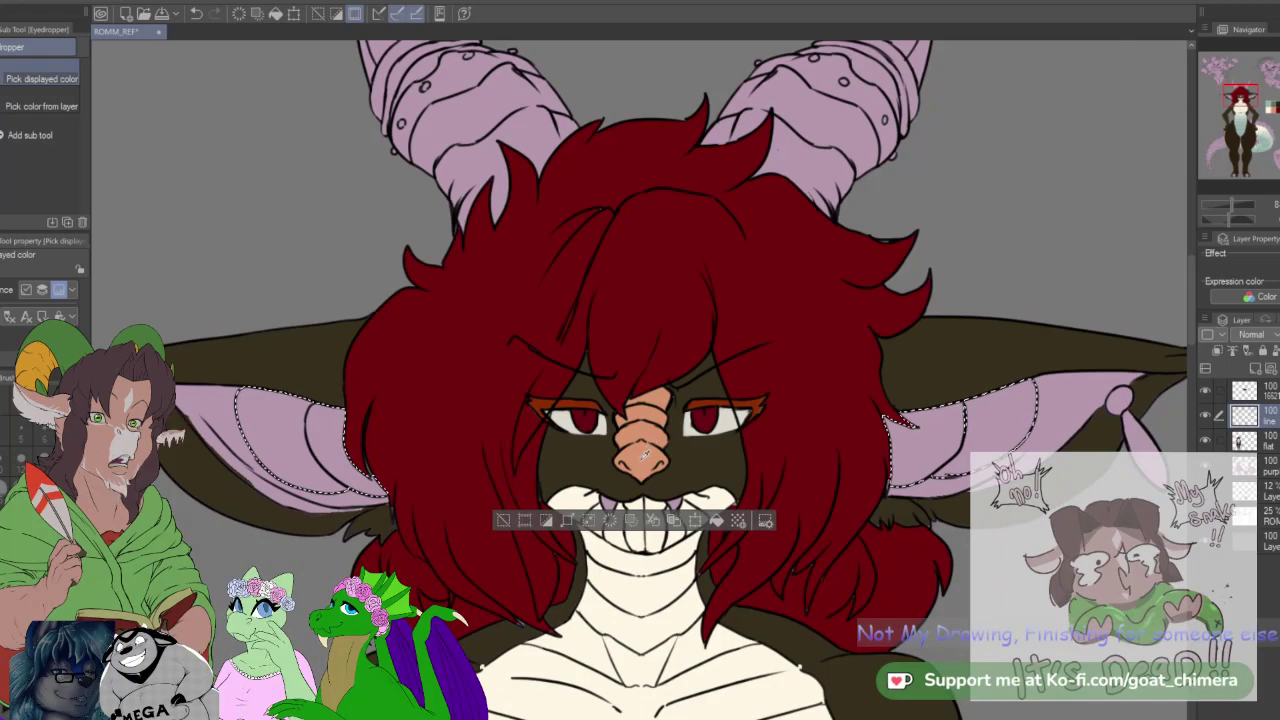
{"action": "left_click", "coordinate": [1268, 443]}
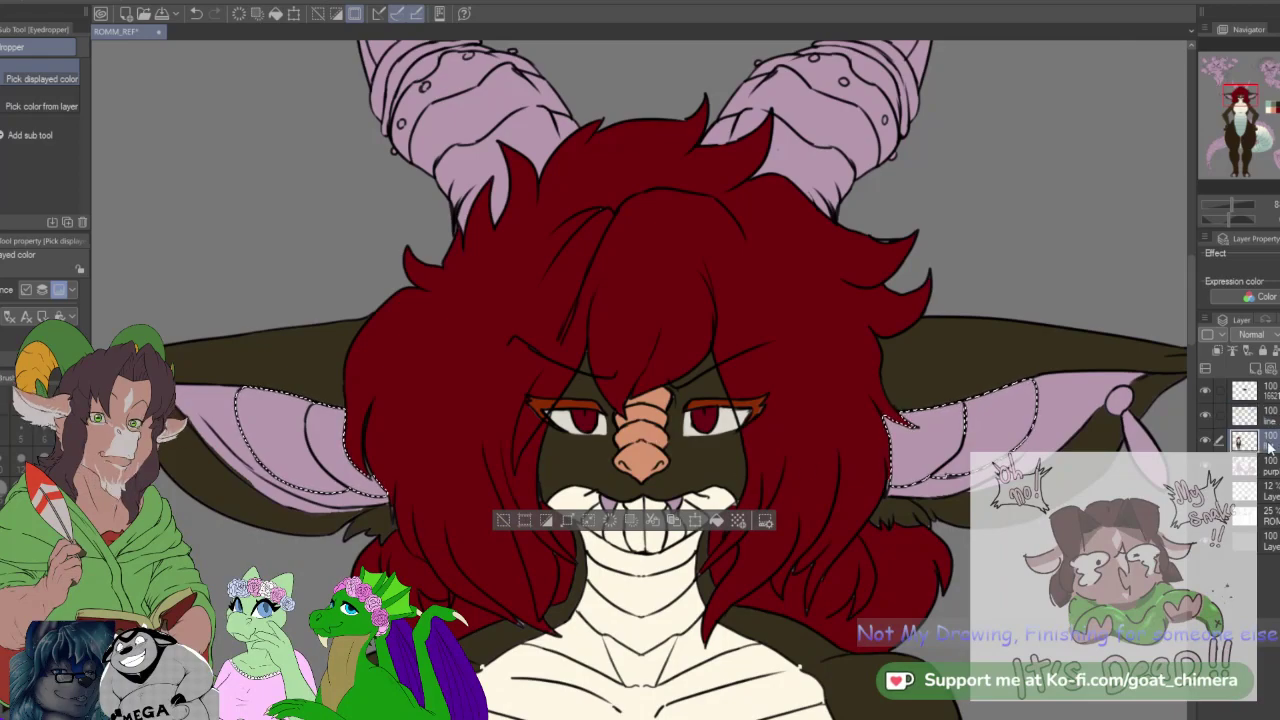
{"action": "key", "text": "alt+BackSpace"}
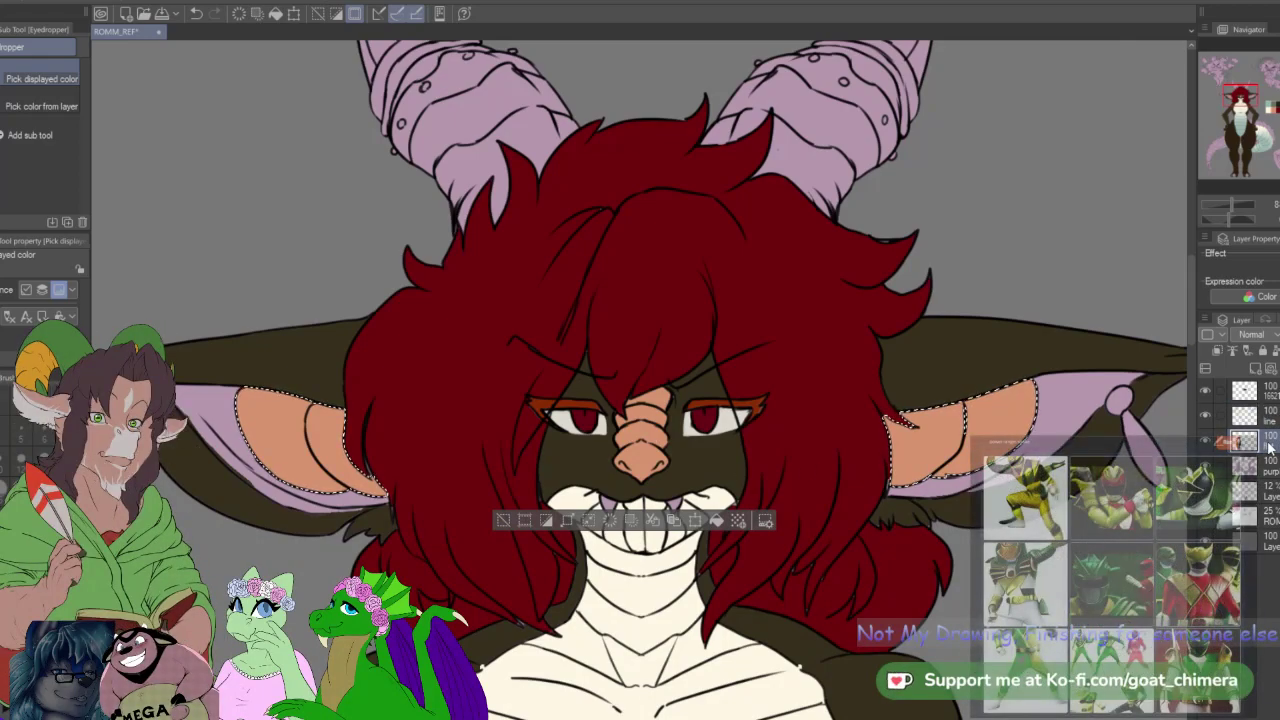
{"action": "key", "text": "ctrl+d"}
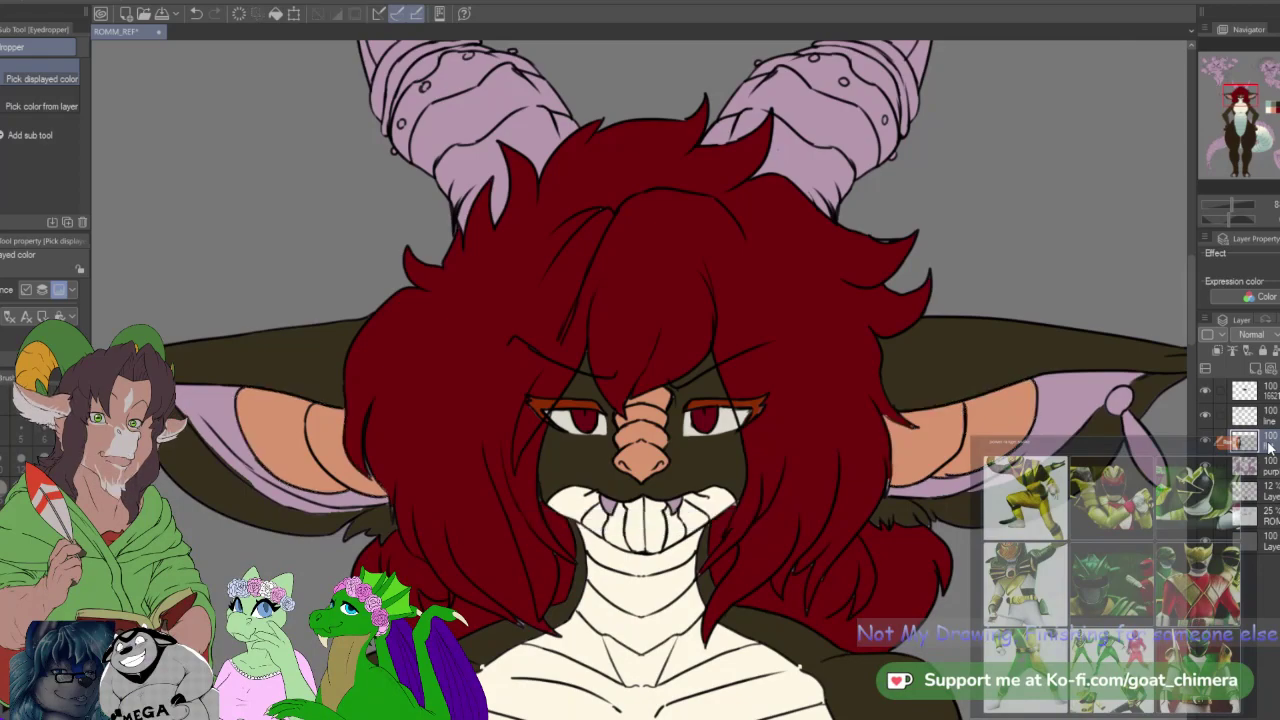
Step: Paint the rest of the left inner ear peach with the K Hard 2 brush, reducing its size from 40 to 15 and 8
{"action": "key", "text": "b"}
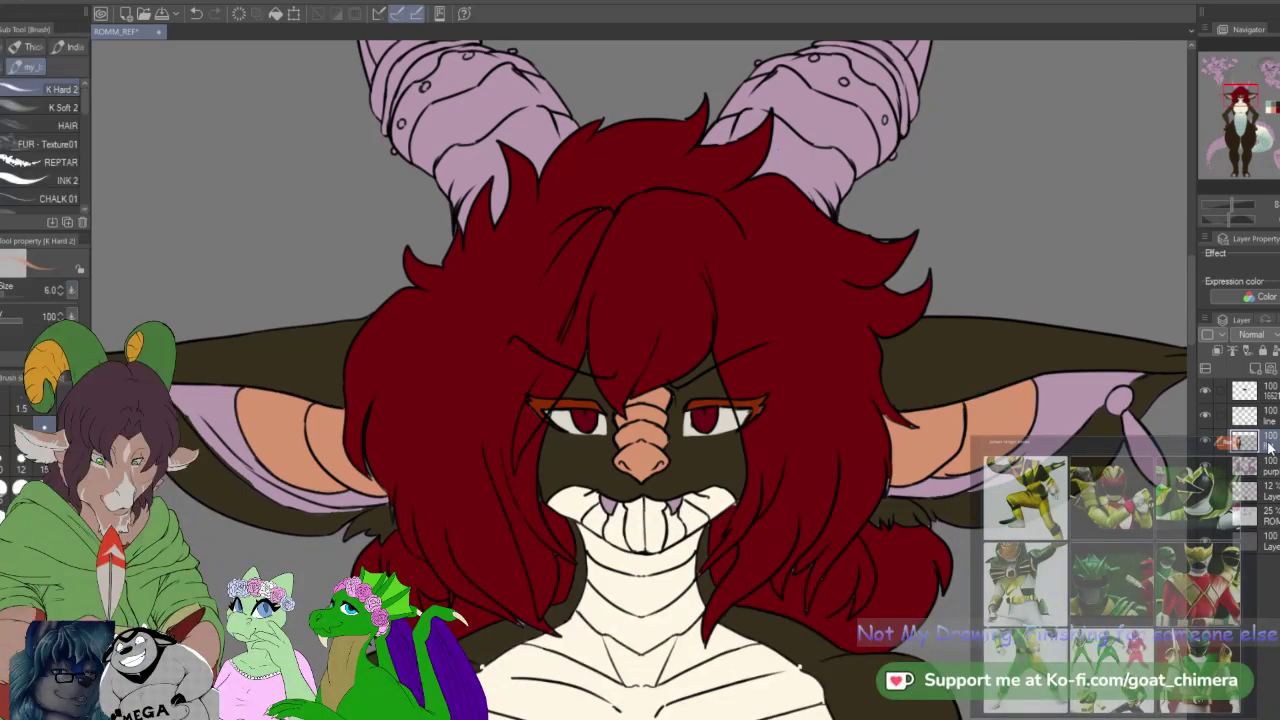
{"action": "left_click", "coordinate": [44, 490]}
{"action": "left_click_drag", "start_coordinate": [200, 405], "coordinate": [268, 474]}
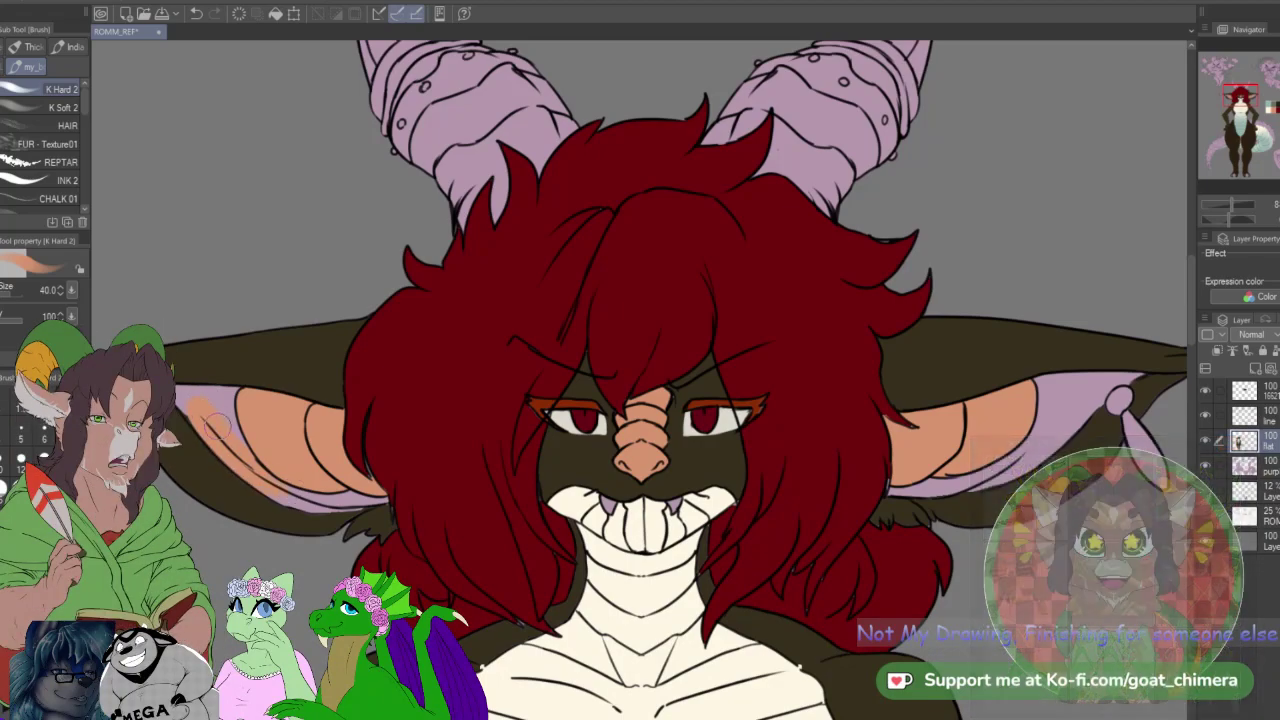
{"action": "mouse_move", "coordinate": [233, 421]}
{"action": "left_mouse_down"}
{"action": "mouse_move", "coordinate": [268, 440]}
{"action": "mouse_move", "coordinate": [200, 398]}
{"action": "left_mouse_up"}
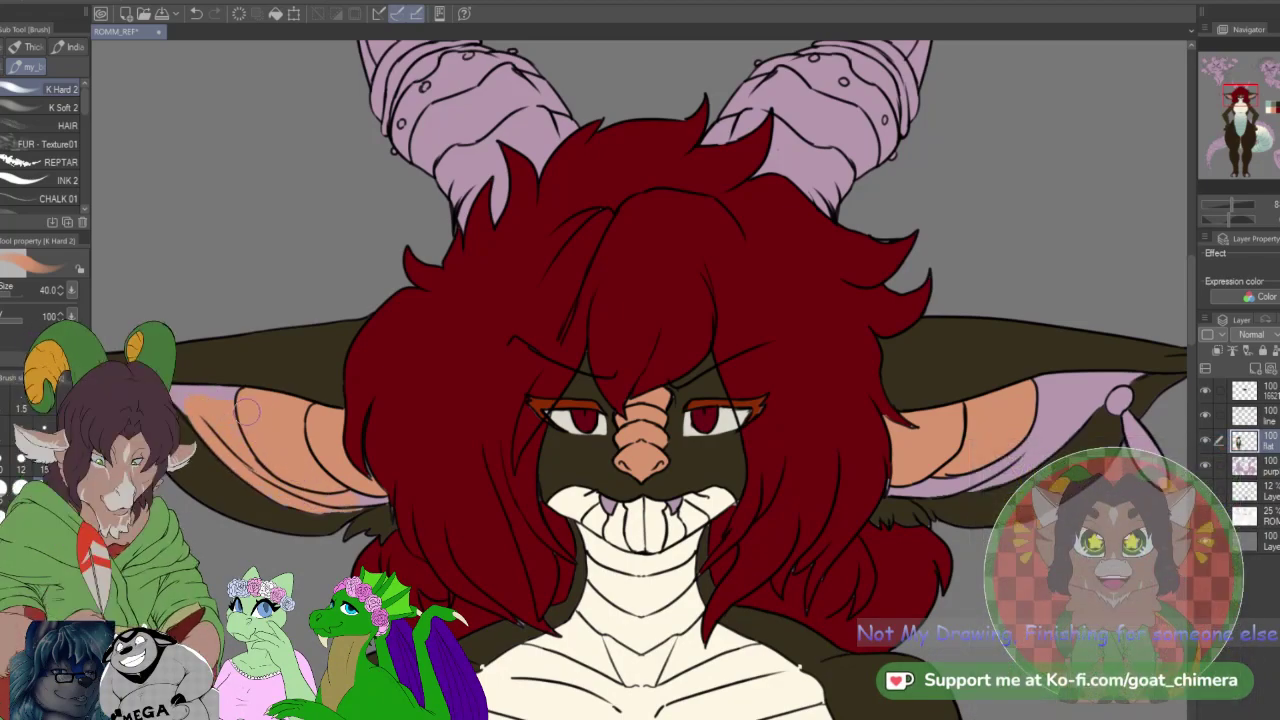
{"action": "left_click", "coordinate": [44, 462]}
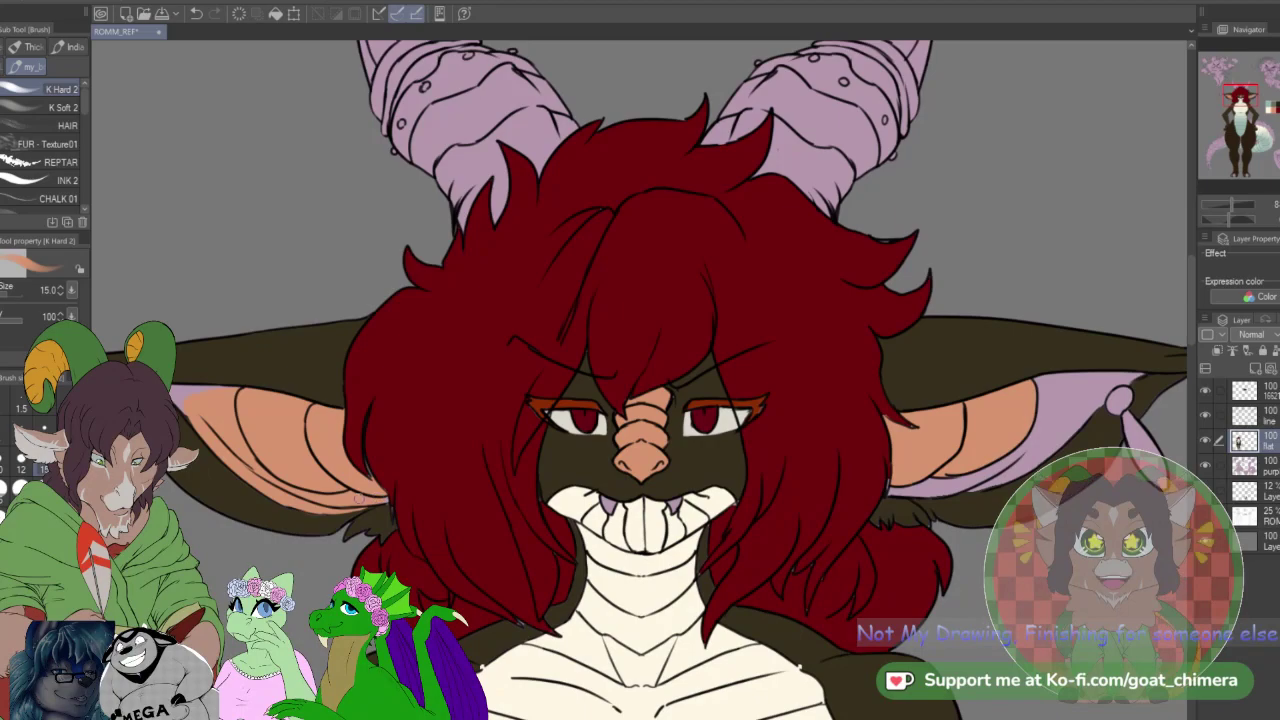
{"action": "key", "text": "["}
{"action": "key", "text": "["}
{"action": "key", "text": "["}
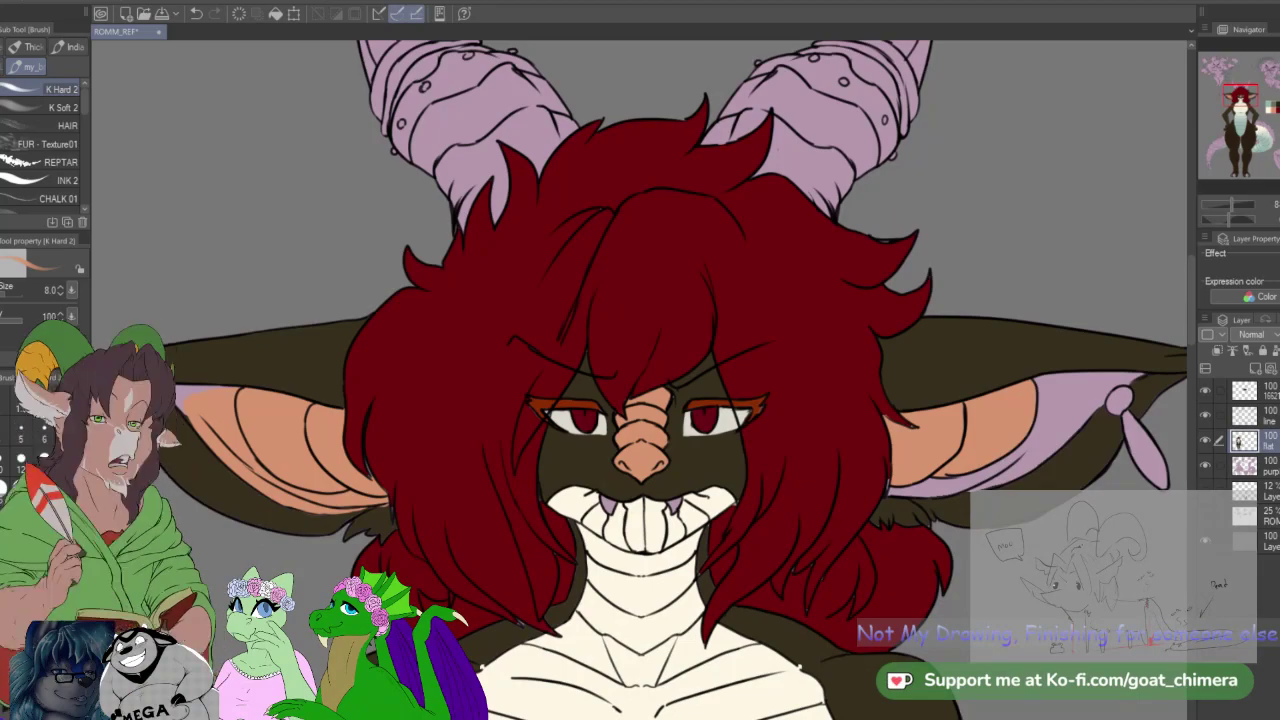
Step: Paint the rest of the right inner ear peach around the earring with the K Hard 2 brush, reducing its size from 40 to 25 and 15
{"action": "scroll", "coordinate": [590, 525], "scroll_direction": "down", "scroll_amount": 2}
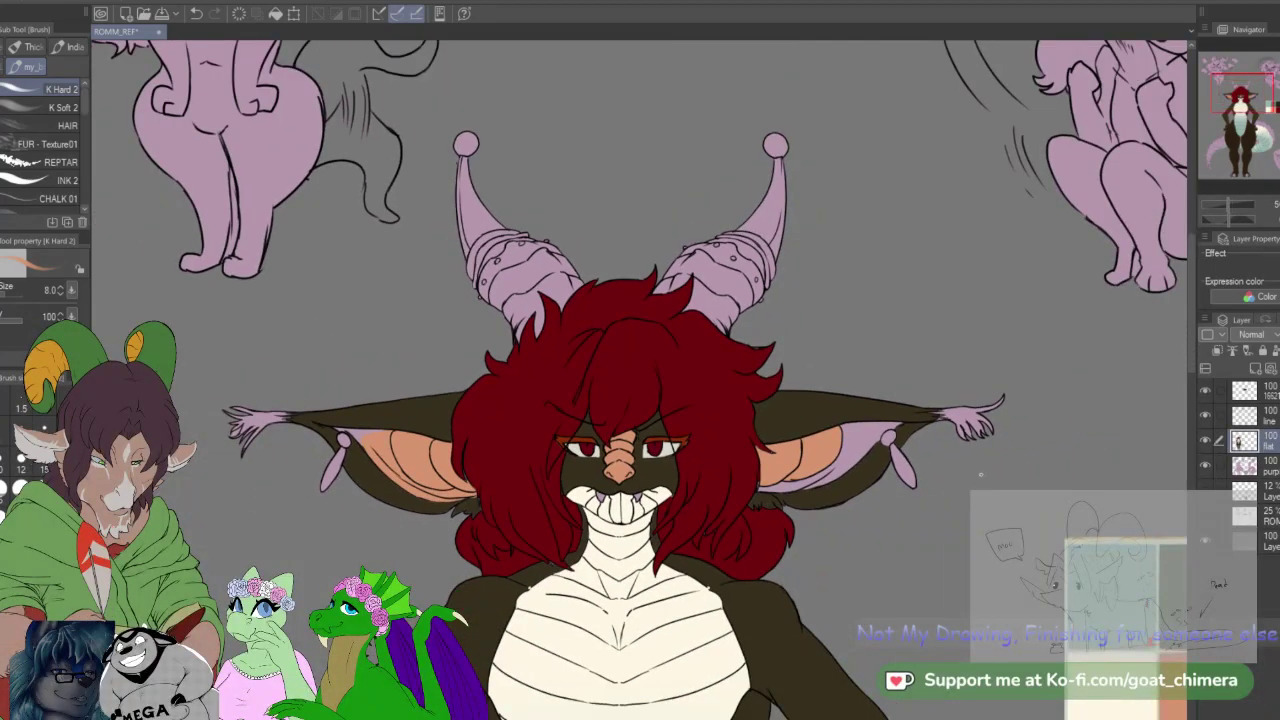
{"action": "scroll", "coordinate": [750, 545], "scroll_direction": "up", "scroll_amount": 1}
{"action": "scroll", "coordinate": [298, 446], "scroll_direction": "down", "scroll_amount": 1}
{"action": "scroll", "coordinate": [195, 428], "scroll_direction": "up", "scroll_amount": 4}
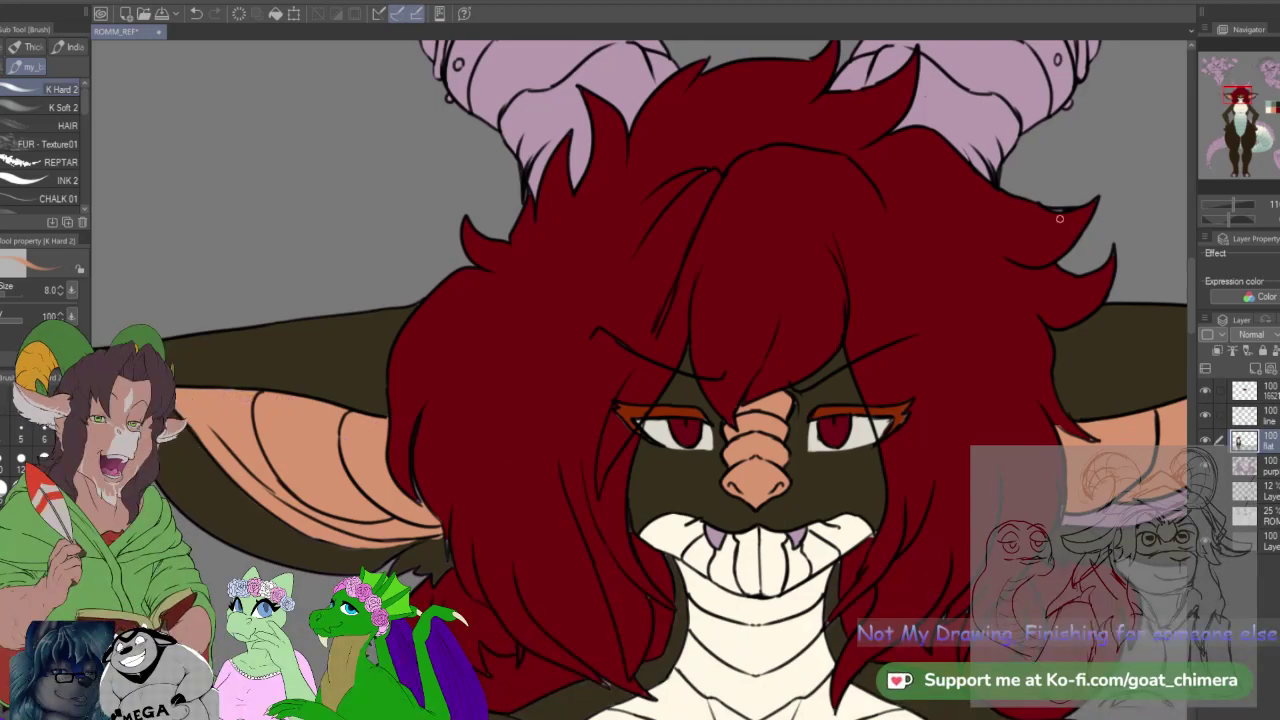
{"action": "scroll", "coordinate": [1038, 221], "scroll_direction": "right", "scroll_amount": 8}
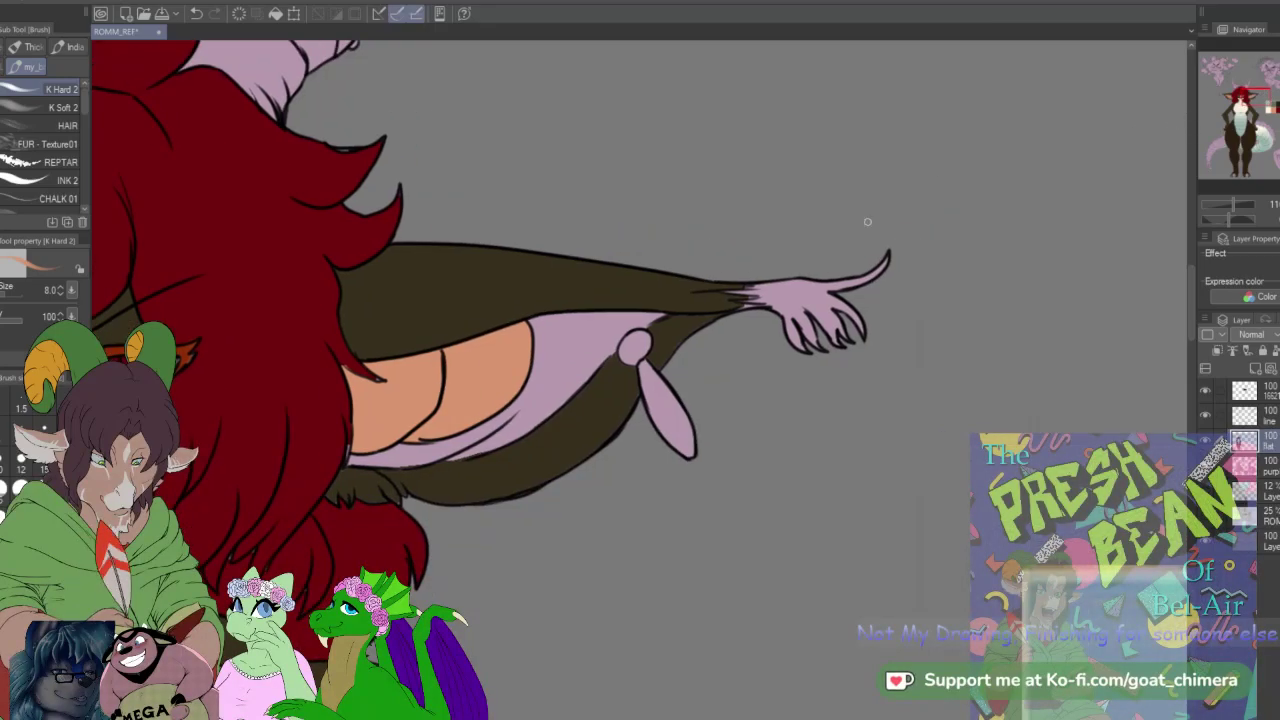
{"action": "left_click", "coordinate": [45, 497]}
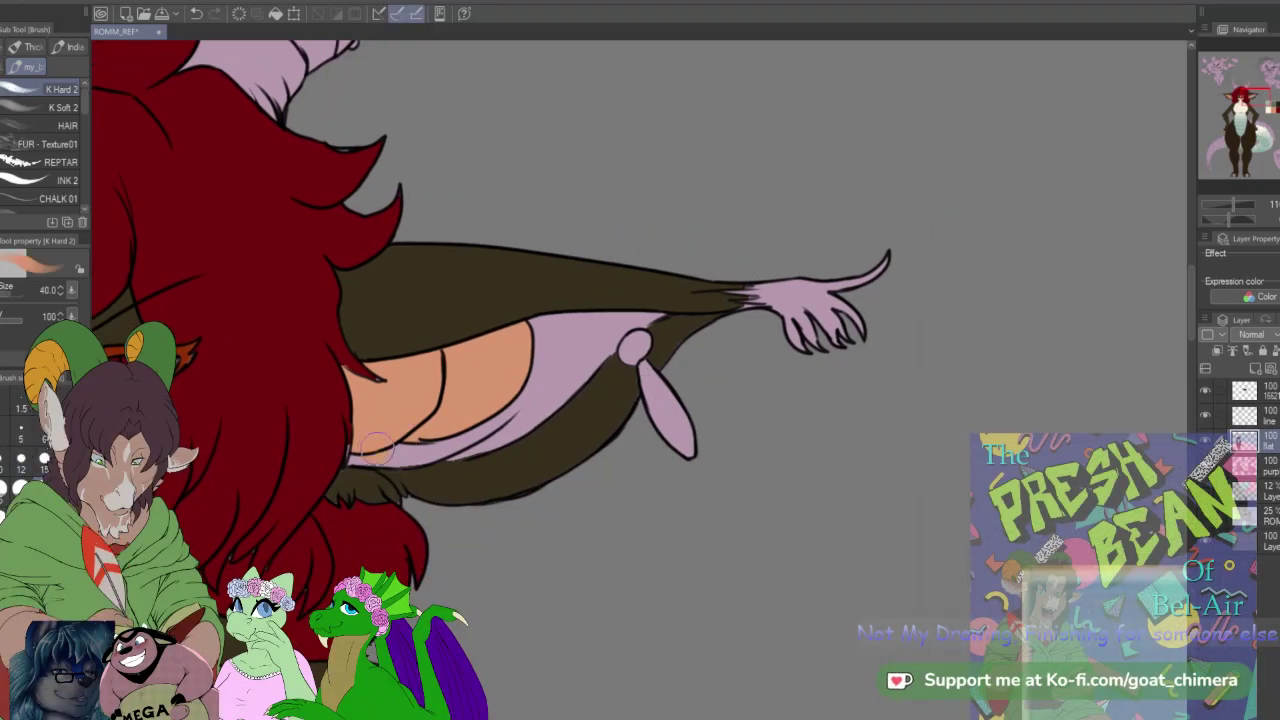
{"action": "left_click_drag", "start_coordinate": [392, 440], "coordinate": [535, 358]}
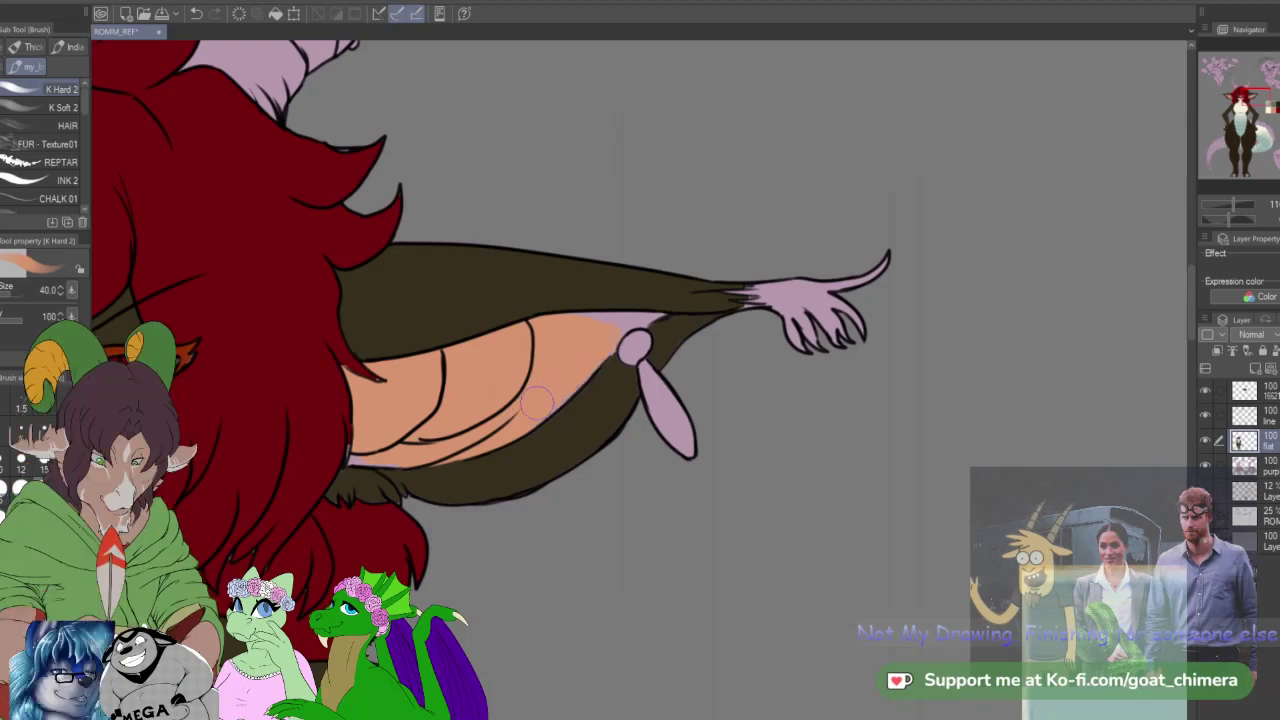
{"action": "key", "text": "bracketleft"}
{"action": "key", "text": "bracketleft"}
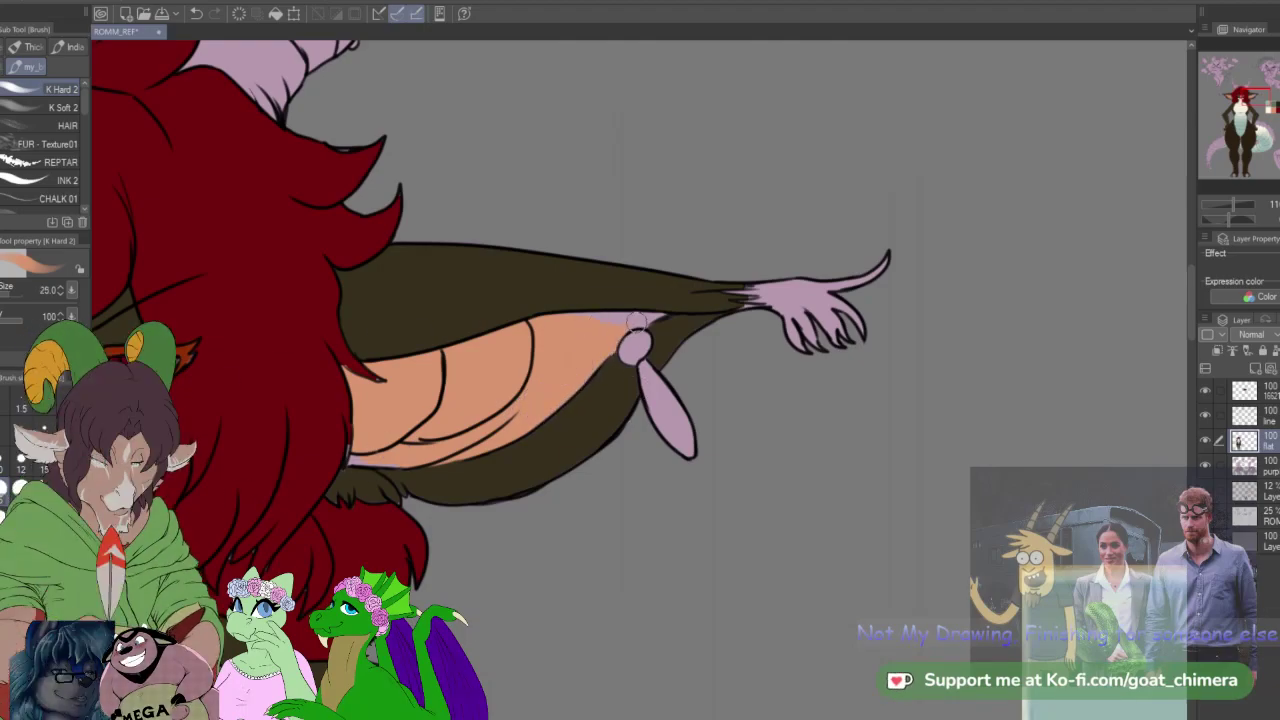
{"action": "key", "text": "bracketleft"}
{"action": "key", "text": "bracketleft"}
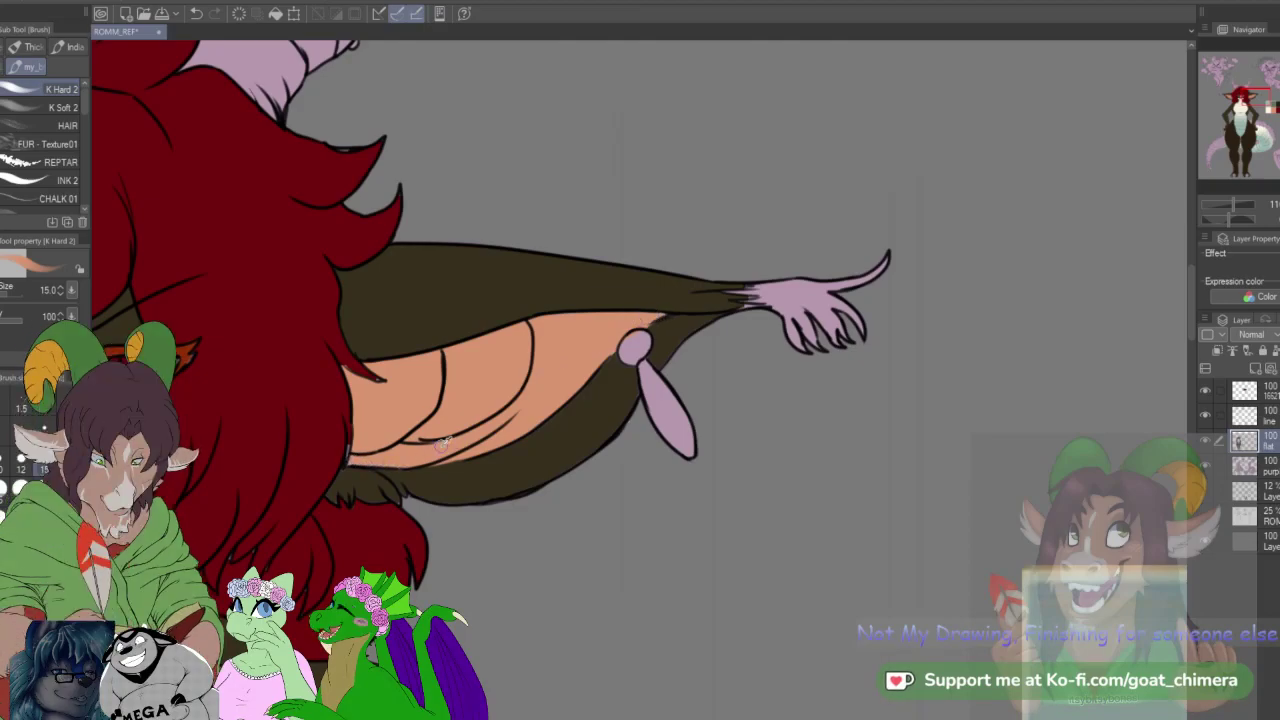
Step: Touch up the gaps along the right ear and hair with sampled dark red and dark brown using the K Hard 2 brush at size 15
{"action": "left_click", "coordinate": [277, 314], "text": "alt"}
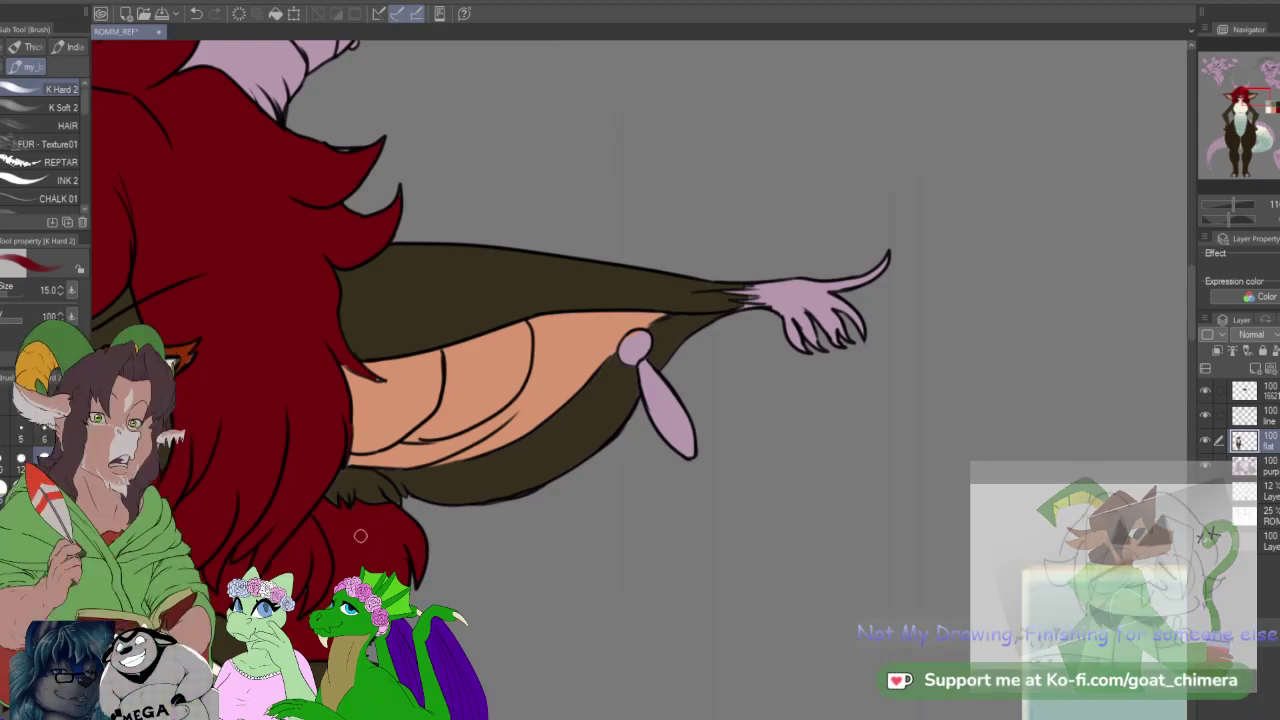
{"action": "key", "text": "i"}
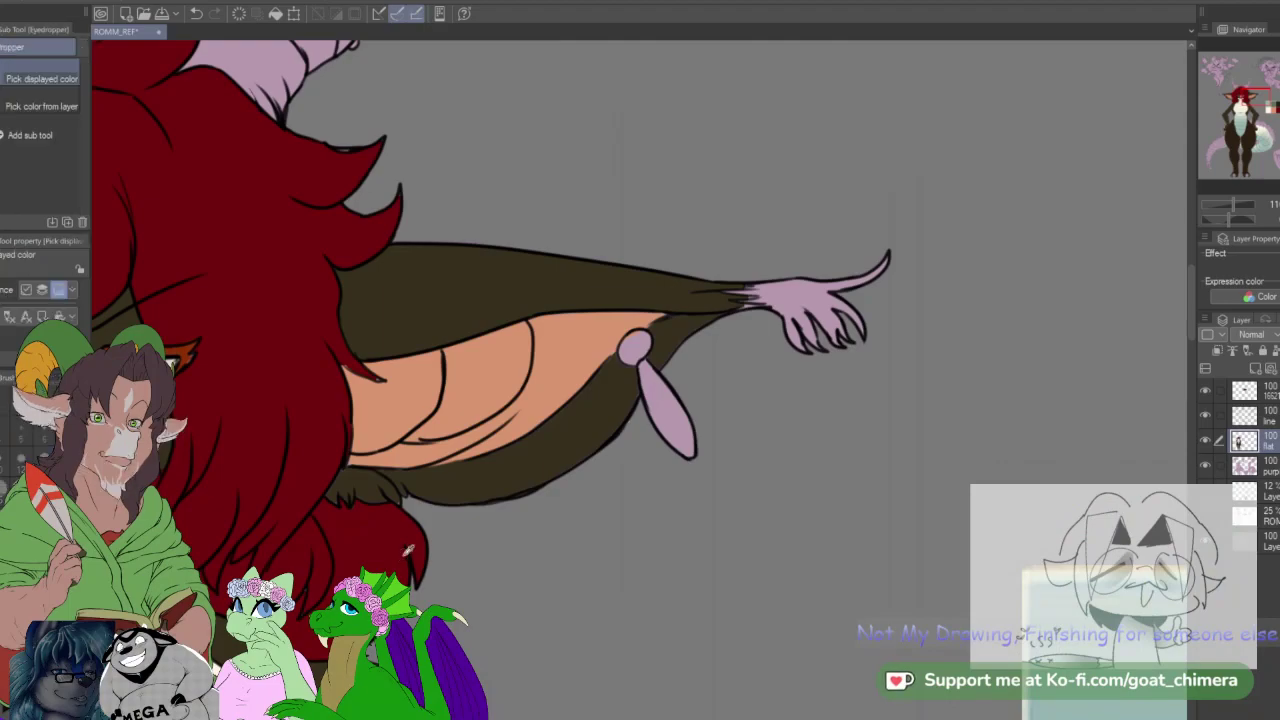
{"action": "key", "text": "b"}
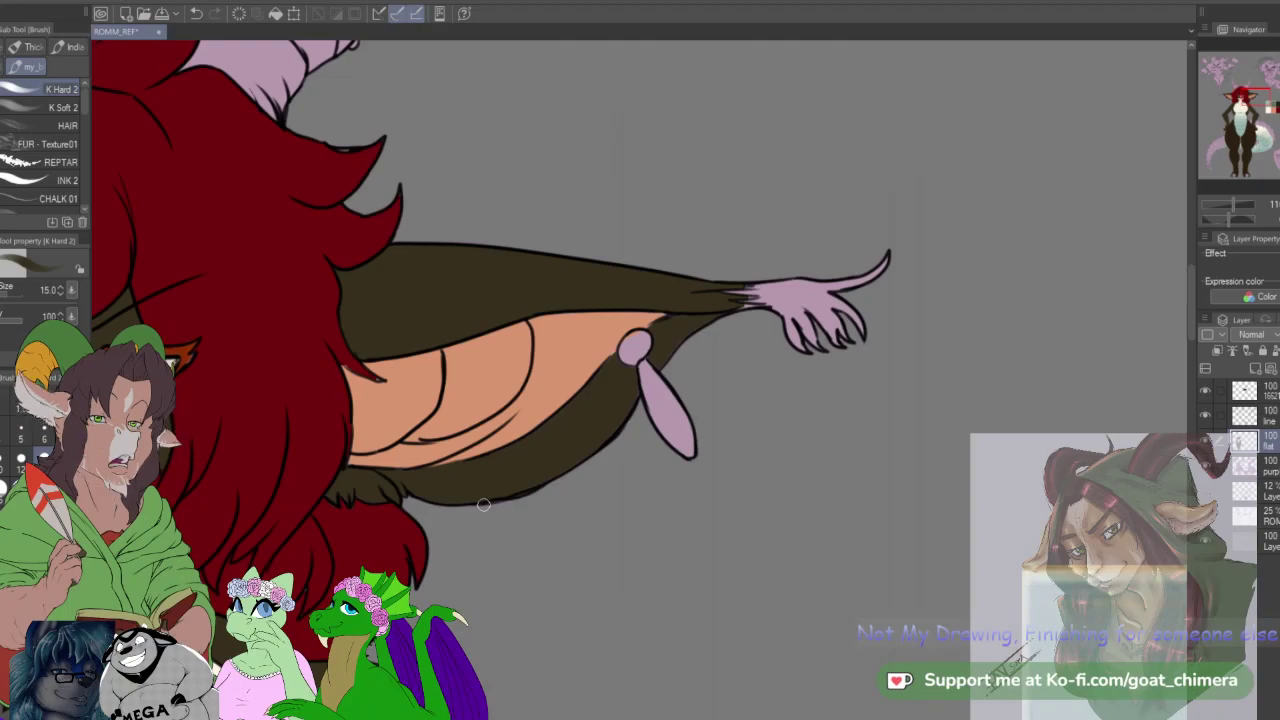
Step: Clean up the left ear's lower edge with the Hard eraser at size 10 and sampled peach on the K Hard 2 brush at size 6
{"action": "scroll", "coordinate": [484, 505], "scroll_direction": "down", "scroll_amount": 6}
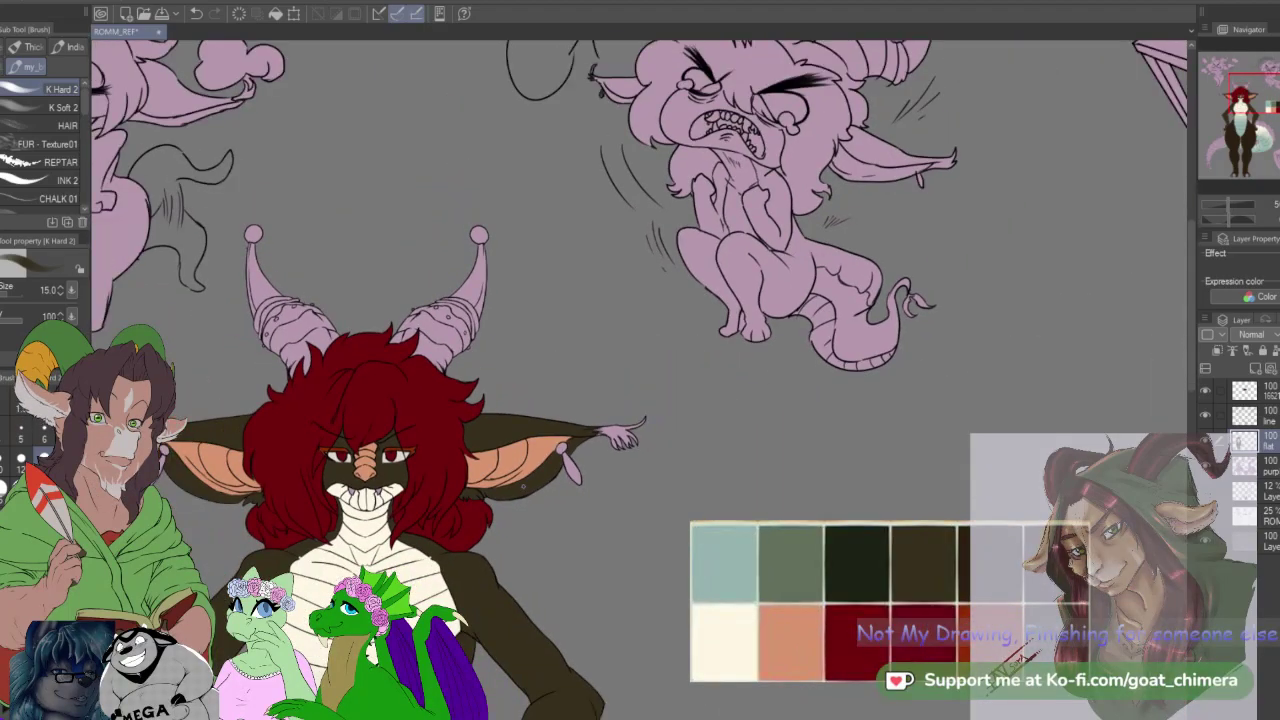
{"action": "scroll", "coordinate": [275, 499], "scroll_direction": "up", "scroll_amount": 3}
{"action": "scroll", "coordinate": [275, 497], "scroll_direction": "up", "scroll_amount": 3}
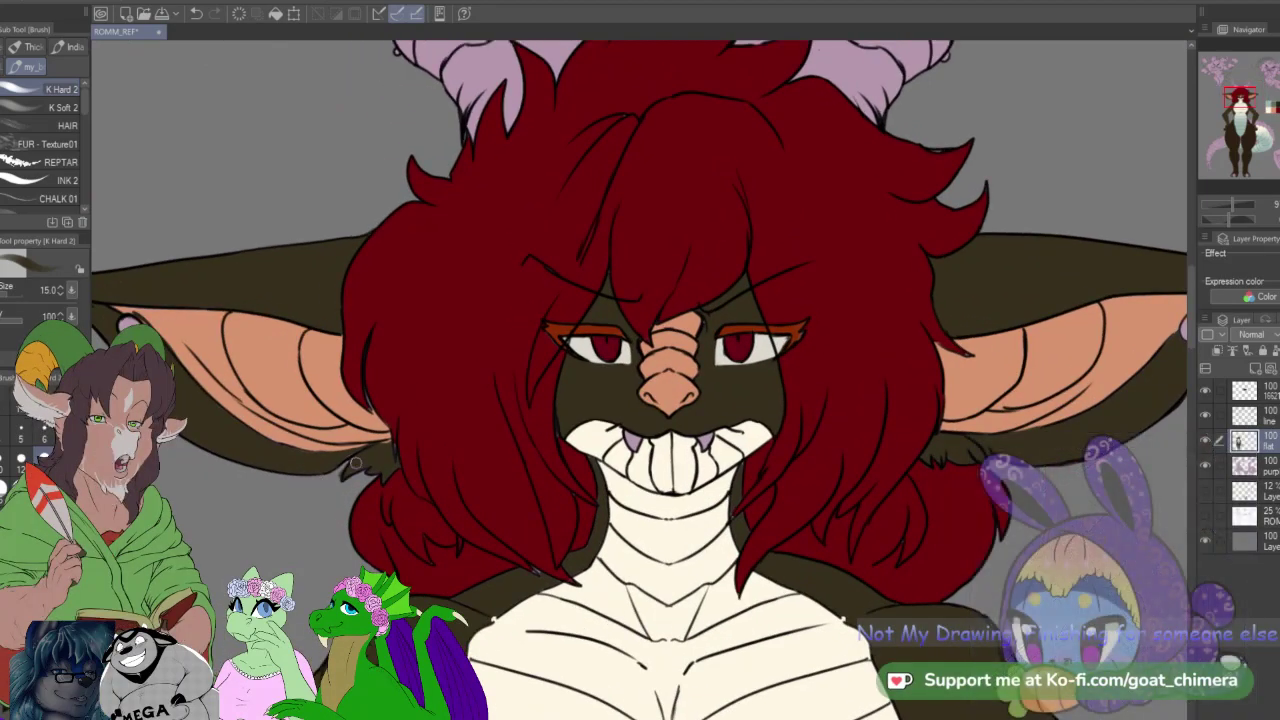
{"action": "key", "text": "e"}
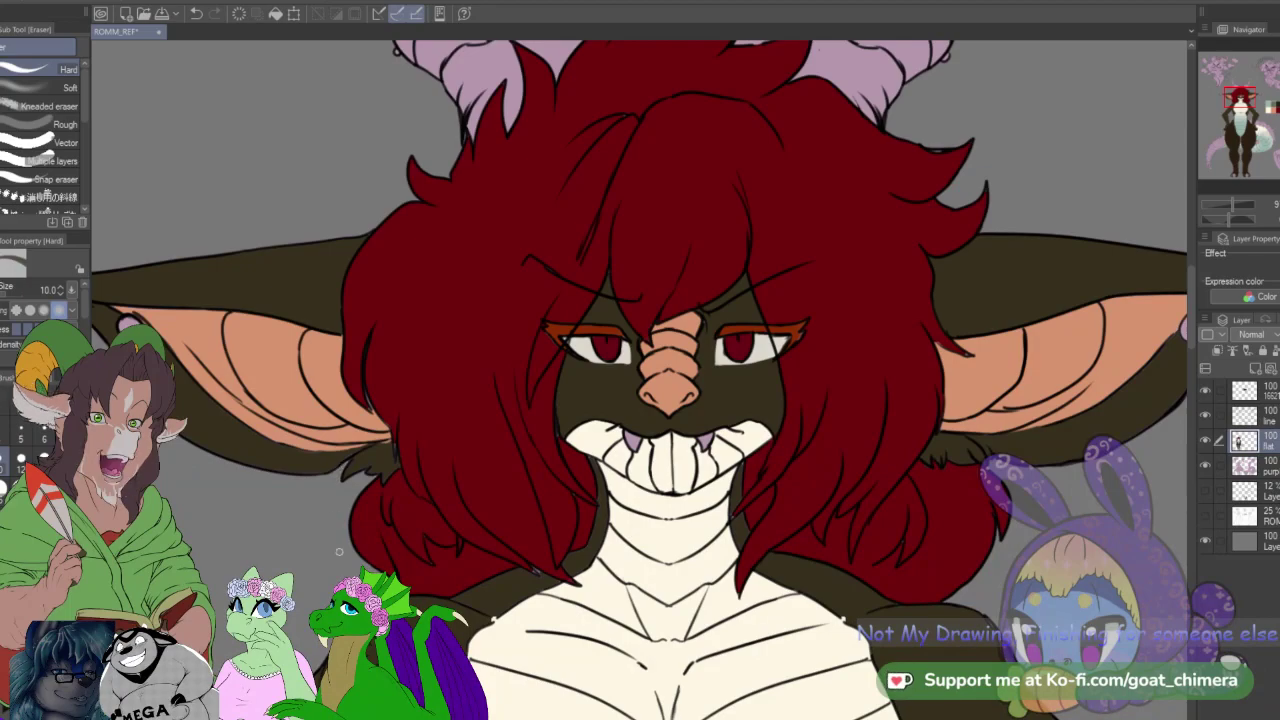
{"action": "key", "text": "i"}
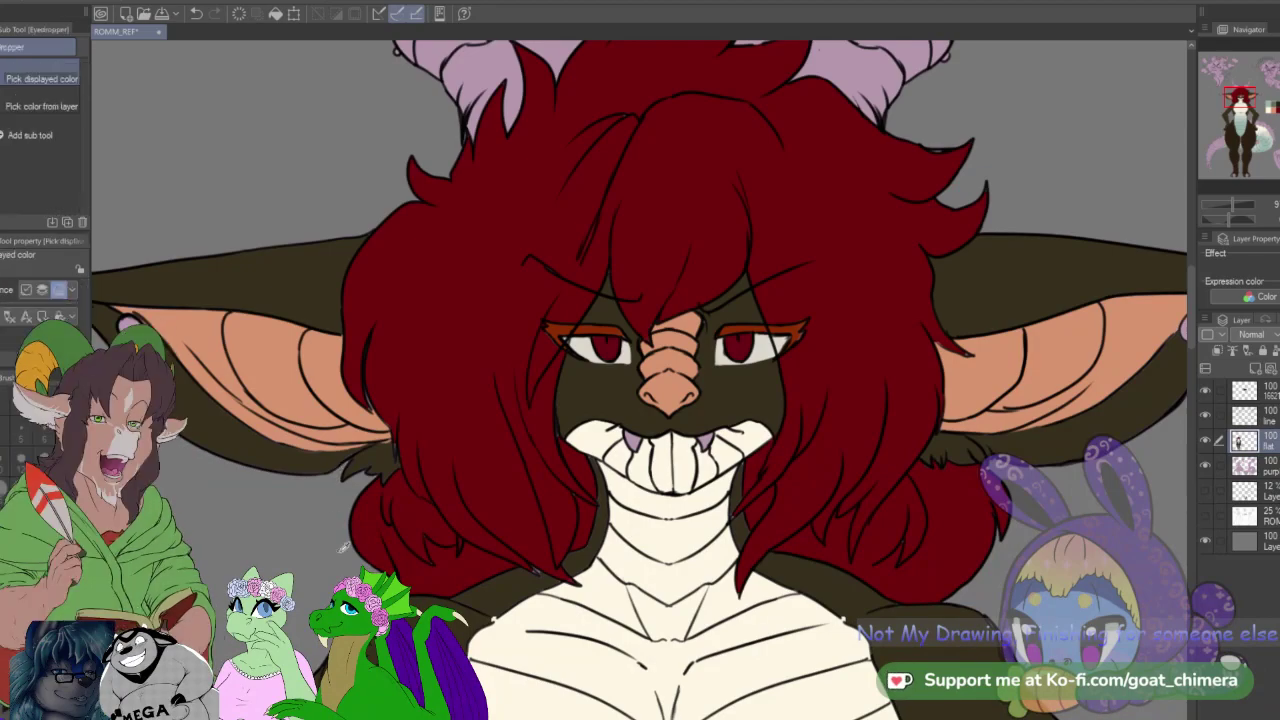
{"action": "key", "text": "b"}
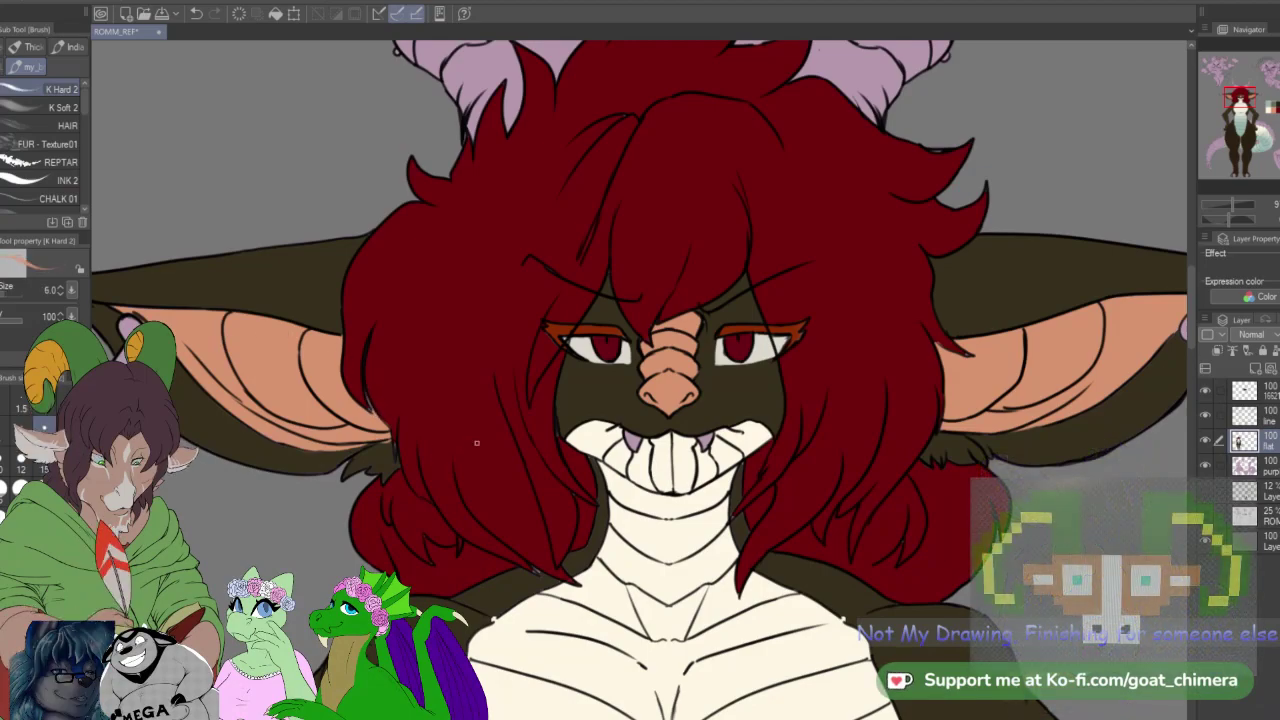
Step: Auto-select the fur tufts at the tips of both ears on the line layer
{"action": "scroll", "coordinate": [476, 442], "scroll_direction": "down", "scroll_amount": 2}
{"action": "scroll", "coordinate": [550, 289], "scroll_direction": "up", "scroll_amount": 3}
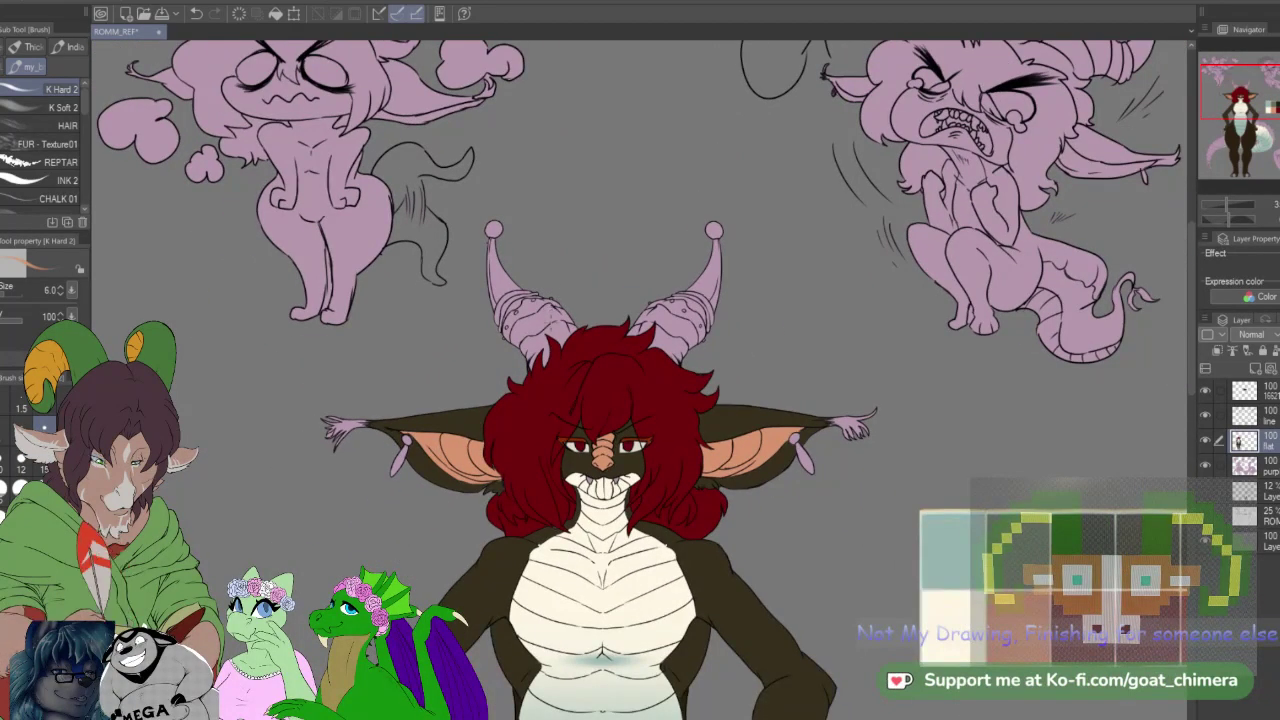
{"action": "scroll", "coordinate": [550, 289], "scroll_direction": "up", "scroll_amount": 2}
{"action": "scroll", "coordinate": [789, 488], "scroll_direction": "down", "scroll_amount": 3}
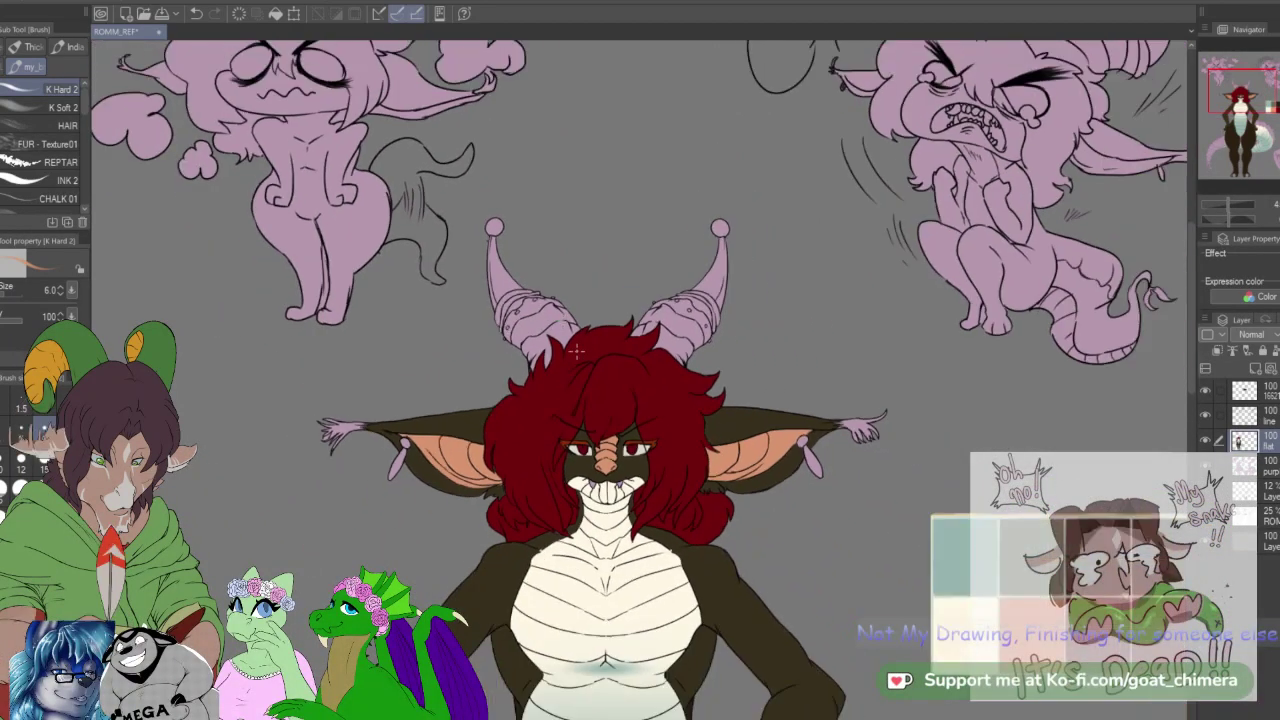
{"action": "scroll", "coordinate": [789, 488], "scroll_direction": "up", "scroll_amount": 2}
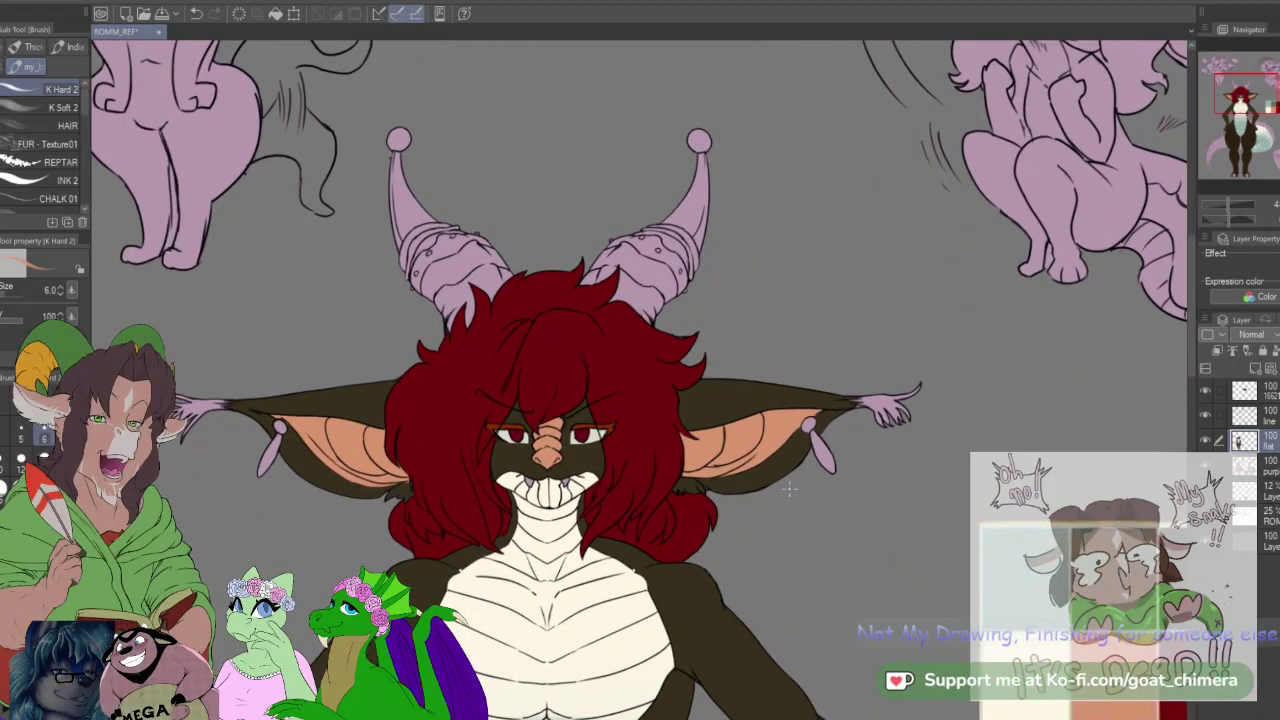
{"action": "left_click", "coordinate": [1250, 416]}
{"action": "key", "text": "w"}
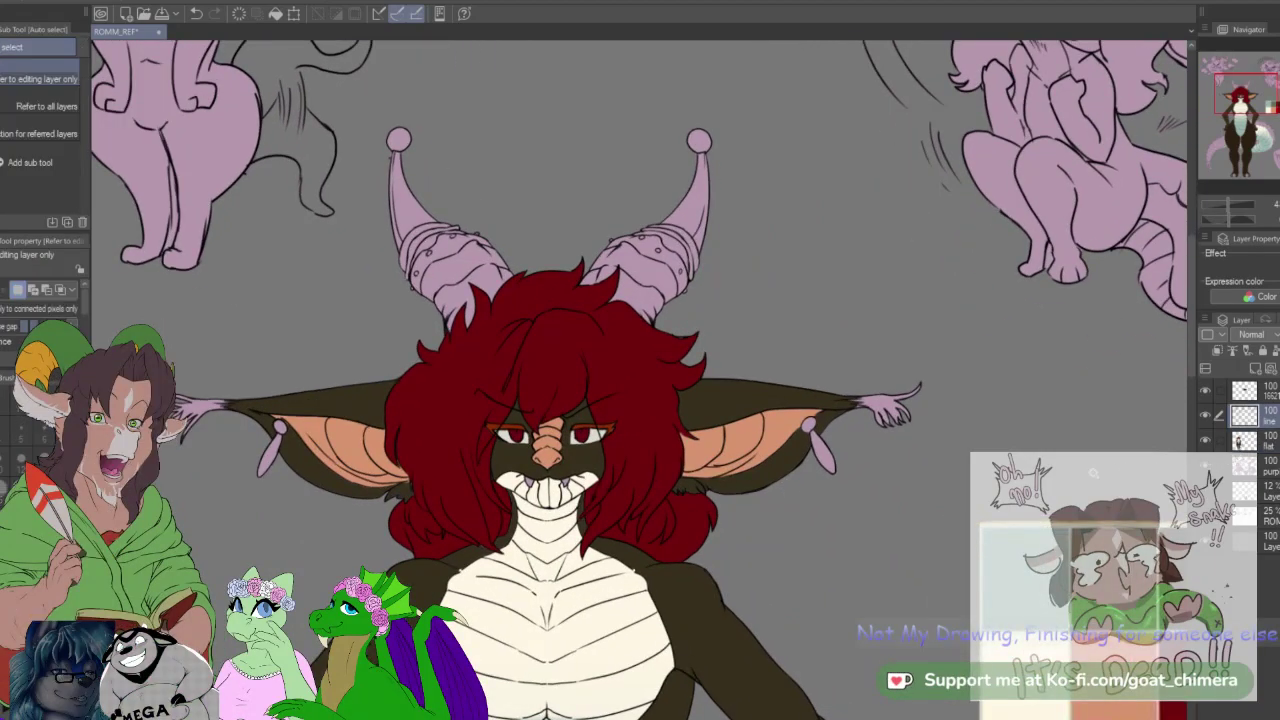
{"action": "left_click", "coordinate": [885, 403]}
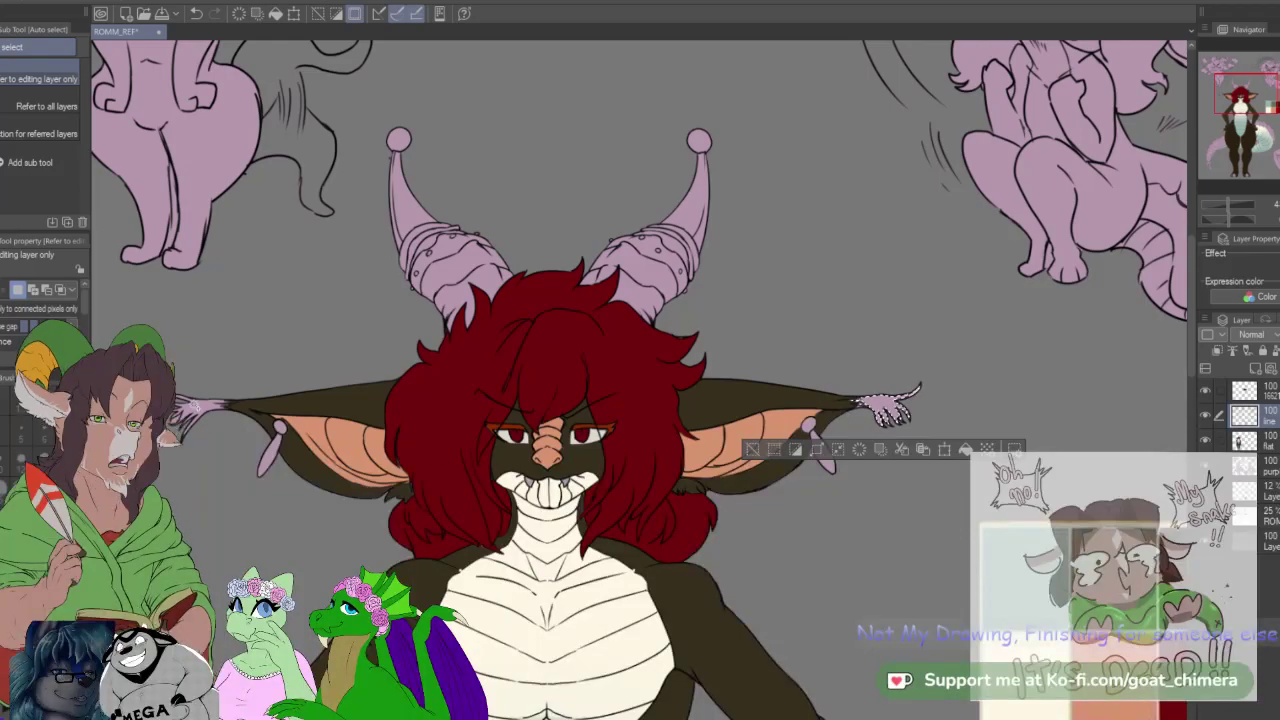
{"action": "left_click", "coordinate": [195, 407], "text": "shift"}
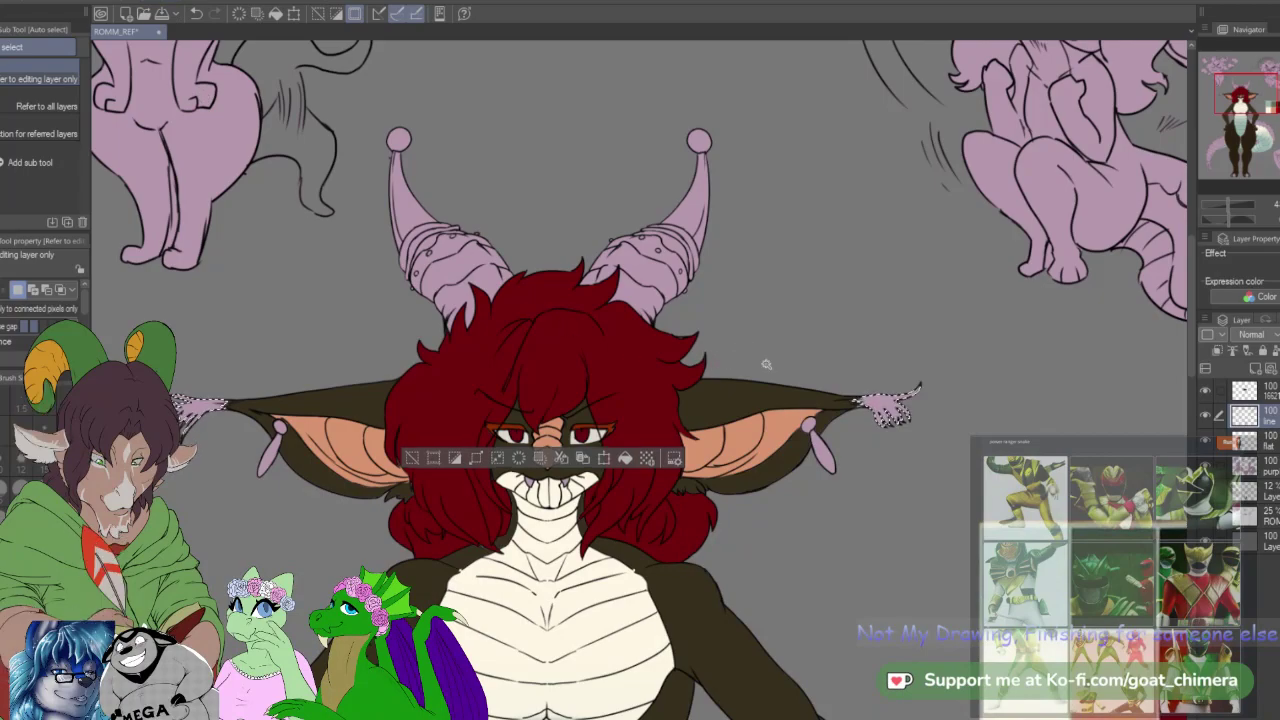
Step: Sample the hair's dark red, fill the selected ear-tip tufts with it on the flat layer, and deselect
{"action": "key", "text": "i"}
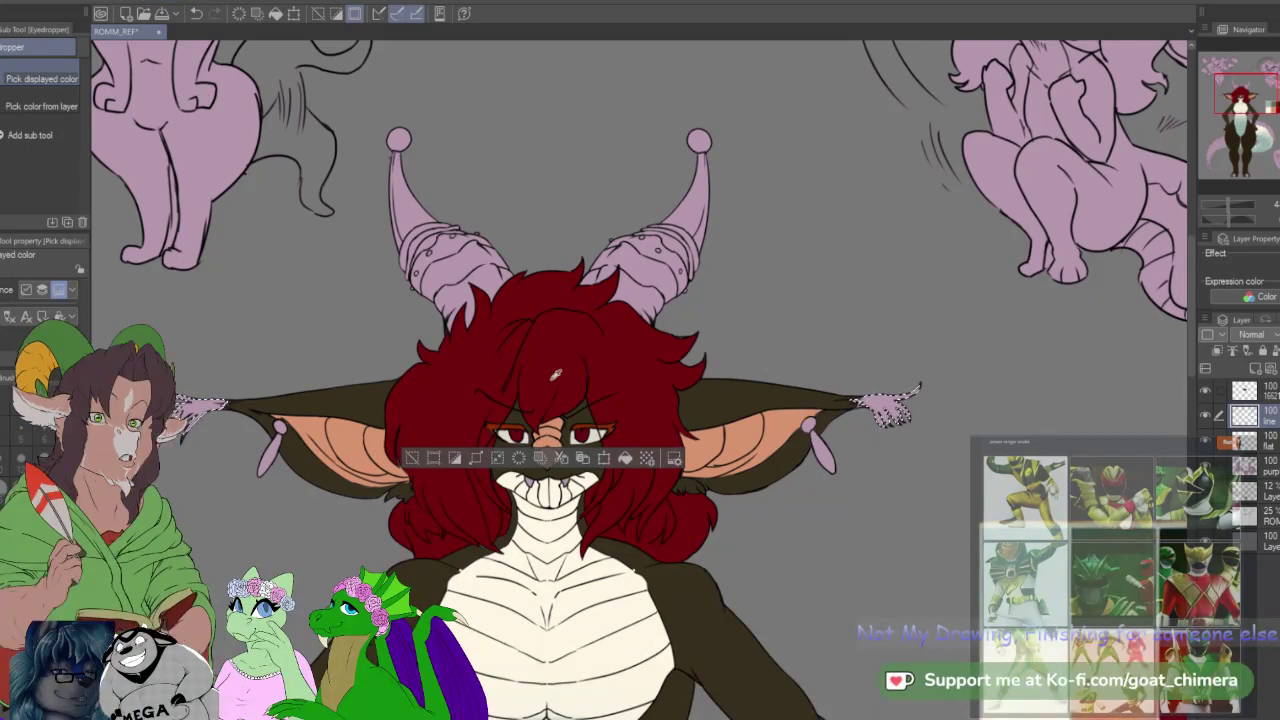
{"action": "left_click", "coordinate": [1262, 441]}
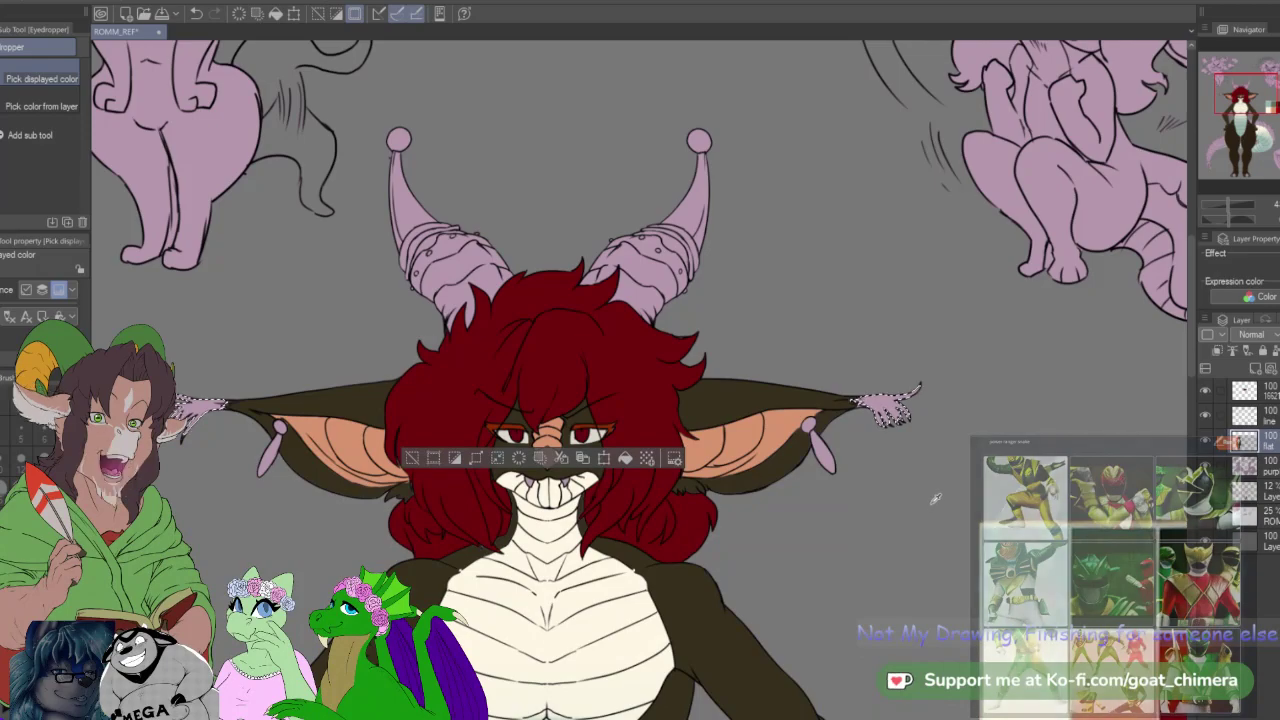
{"action": "key", "text": "alt+BackSpace"}
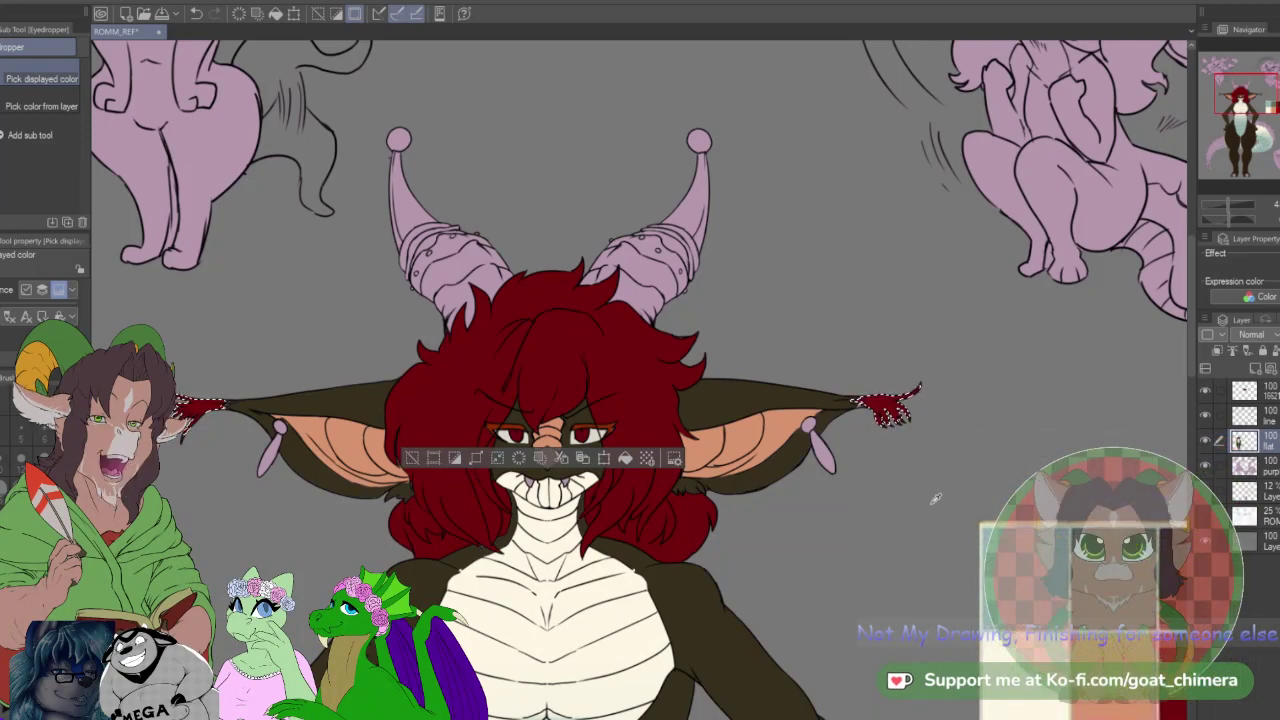
{"action": "key", "text": "ctrl+d"}
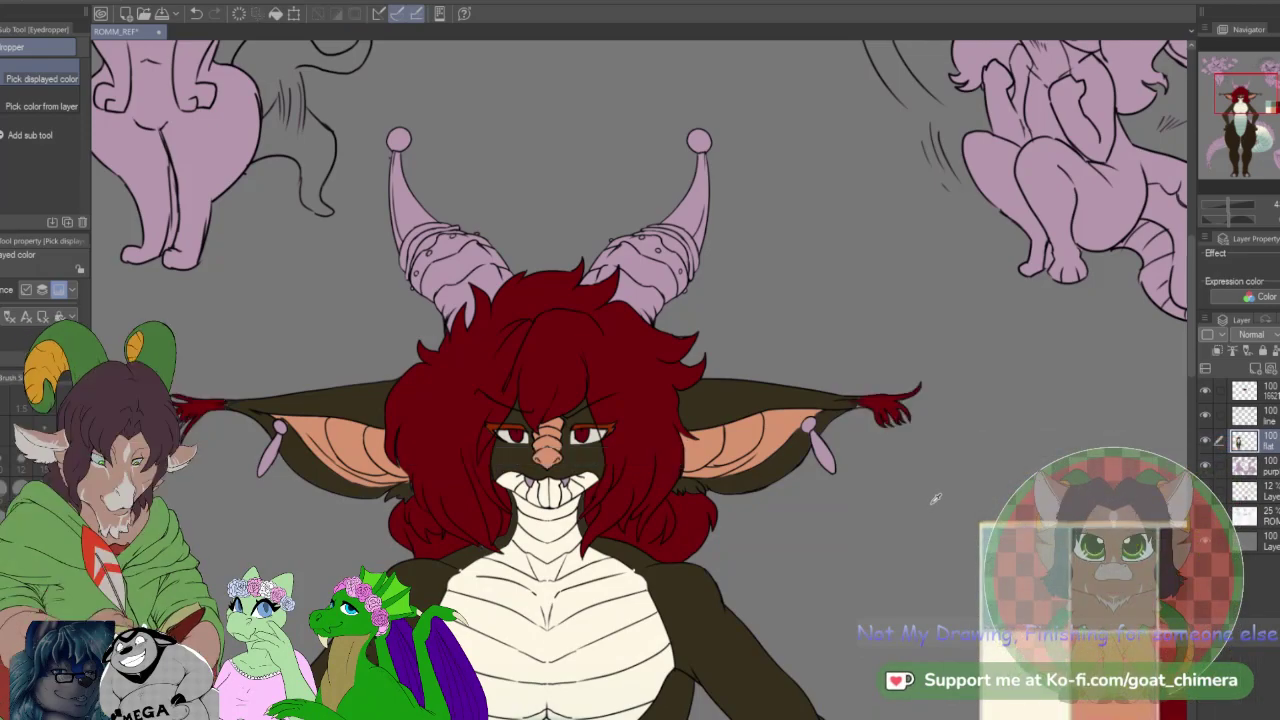
Step: Paint the unfilled gaps where the right ear meets its tuft with dark red and sampled dark brown using the K Hard 2 brush at size 6
{"action": "scroll", "coordinate": [908, 393], "scroll_direction": "up", "scroll_amount": 1}
{"action": "scroll", "coordinate": [902, 398], "scroll_direction": "up", "scroll_amount": 5}
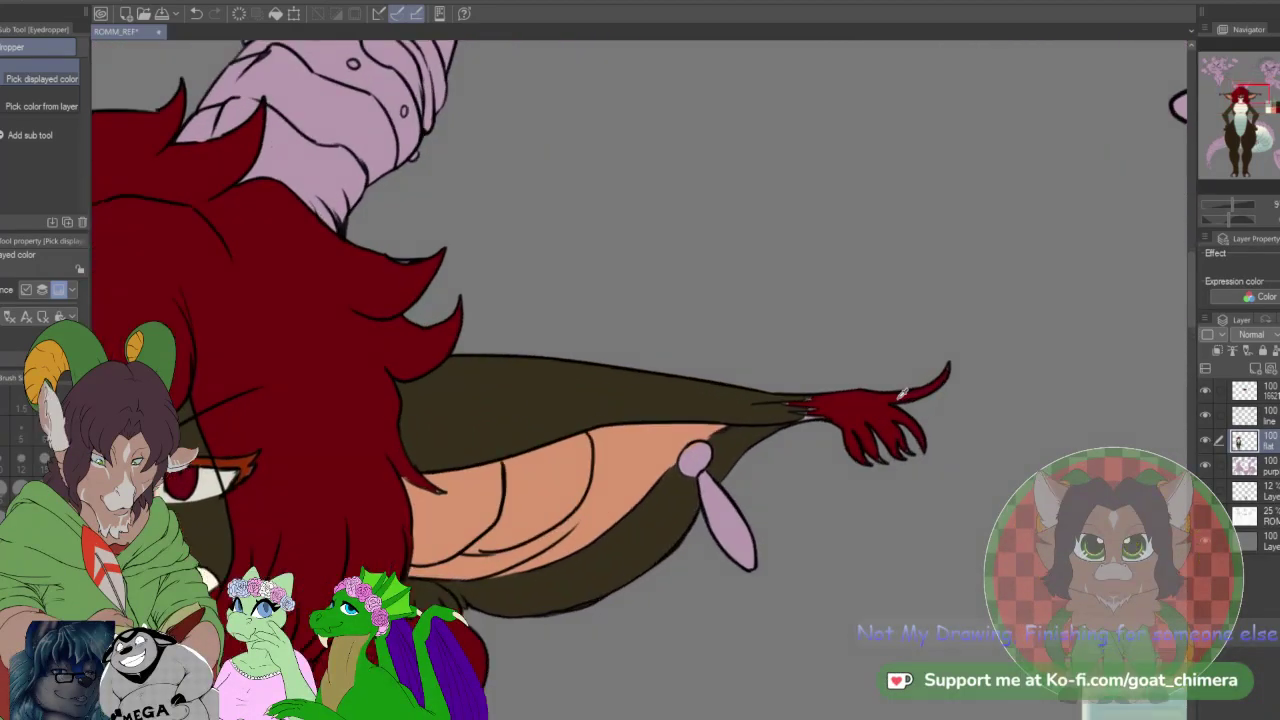
{"action": "key", "text": "^"}
{"action": "key", "text": "^"}
{"action": "key", "text": "^"}
{"action": "key", "text": "^"}
{"action": "key", "text": "^"}
{"action": "key", "text": "^"}
{"action": "key", "text": "^"}
{"action": "key", "text": "^"}
{"action": "key", "text": "^"}
{"action": "key", "text": "^"}
{"action": "key", "text": "^"}
{"action": "key", "text": "^"}
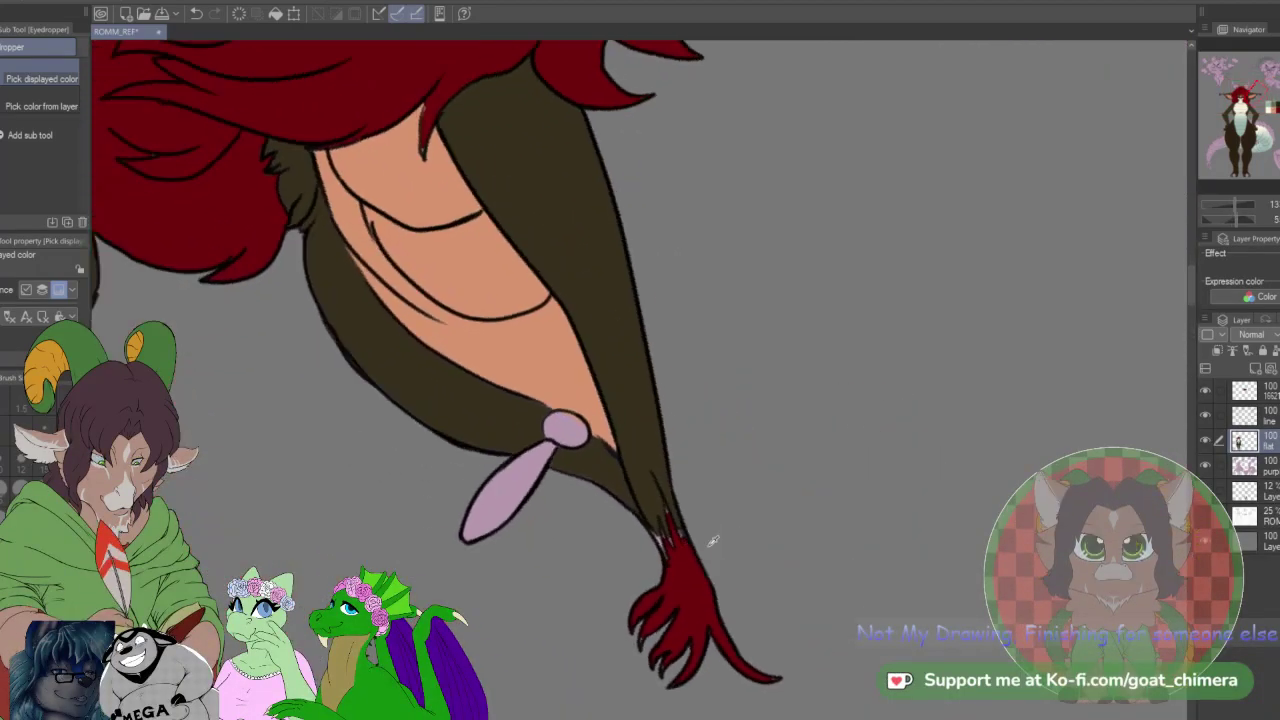
{"action": "key", "text": "b"}
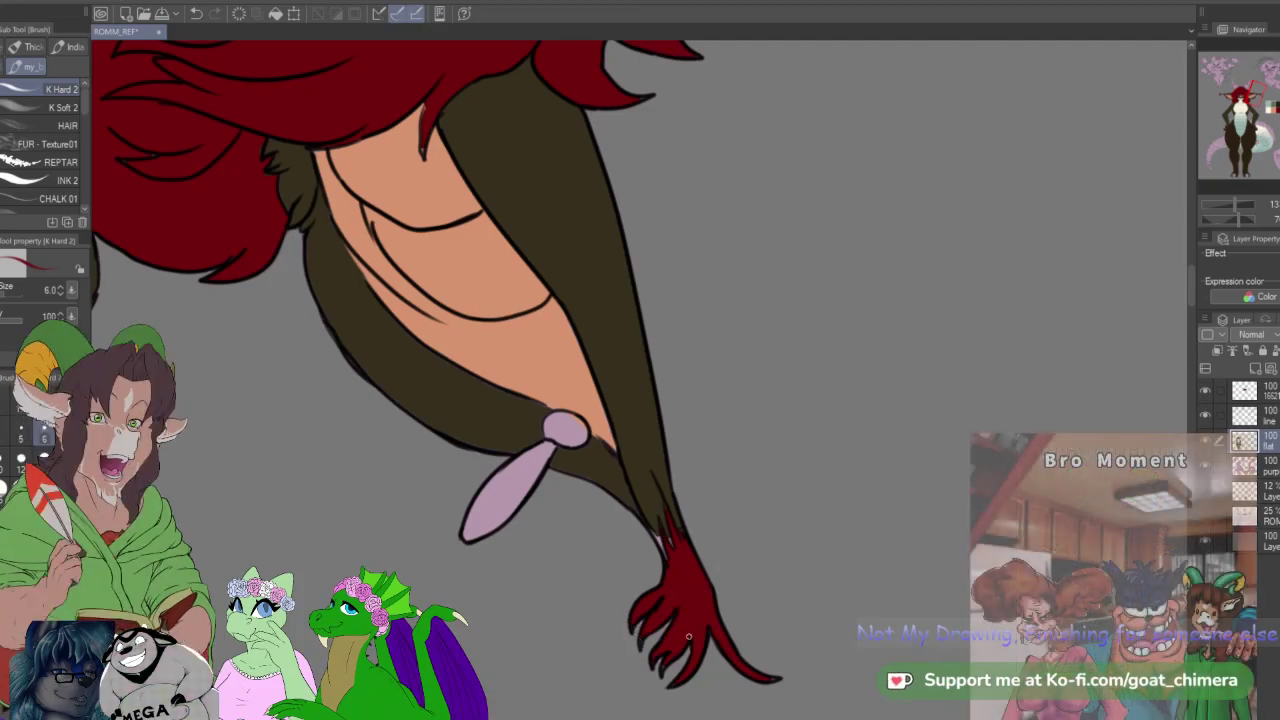
{"action": "key", "text": "i"}
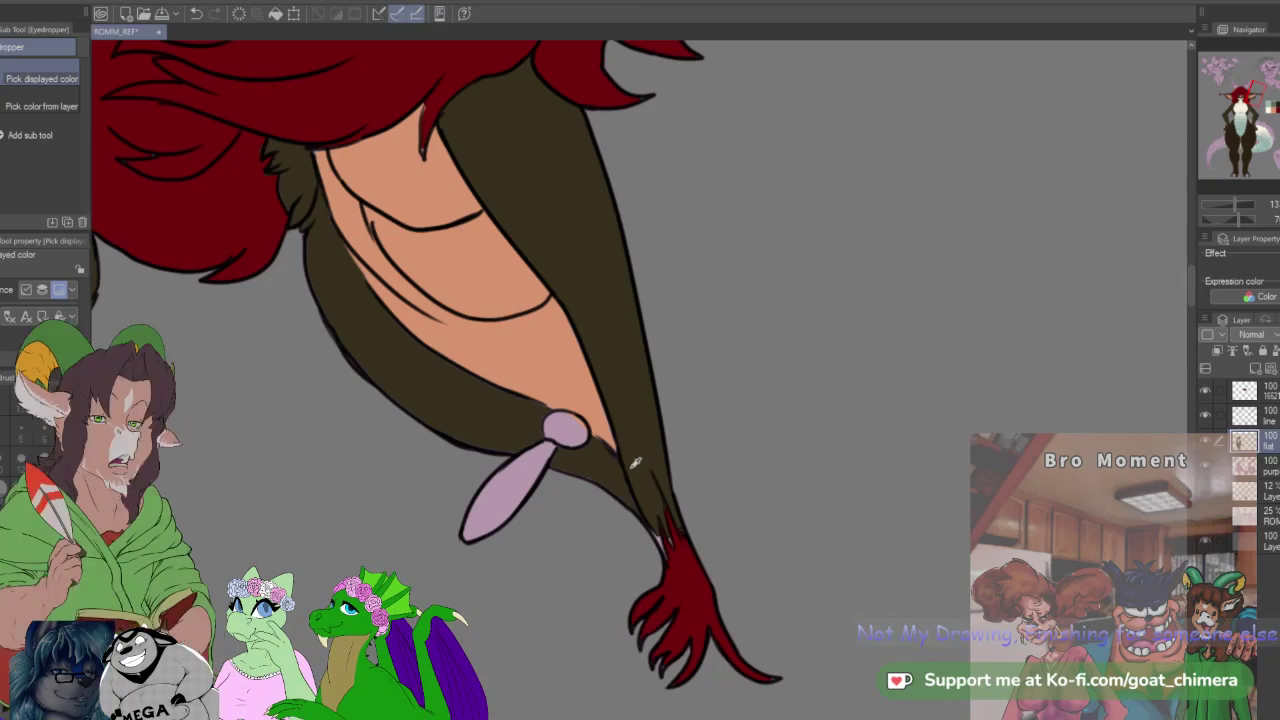
{"action": "key", "text": "b"}
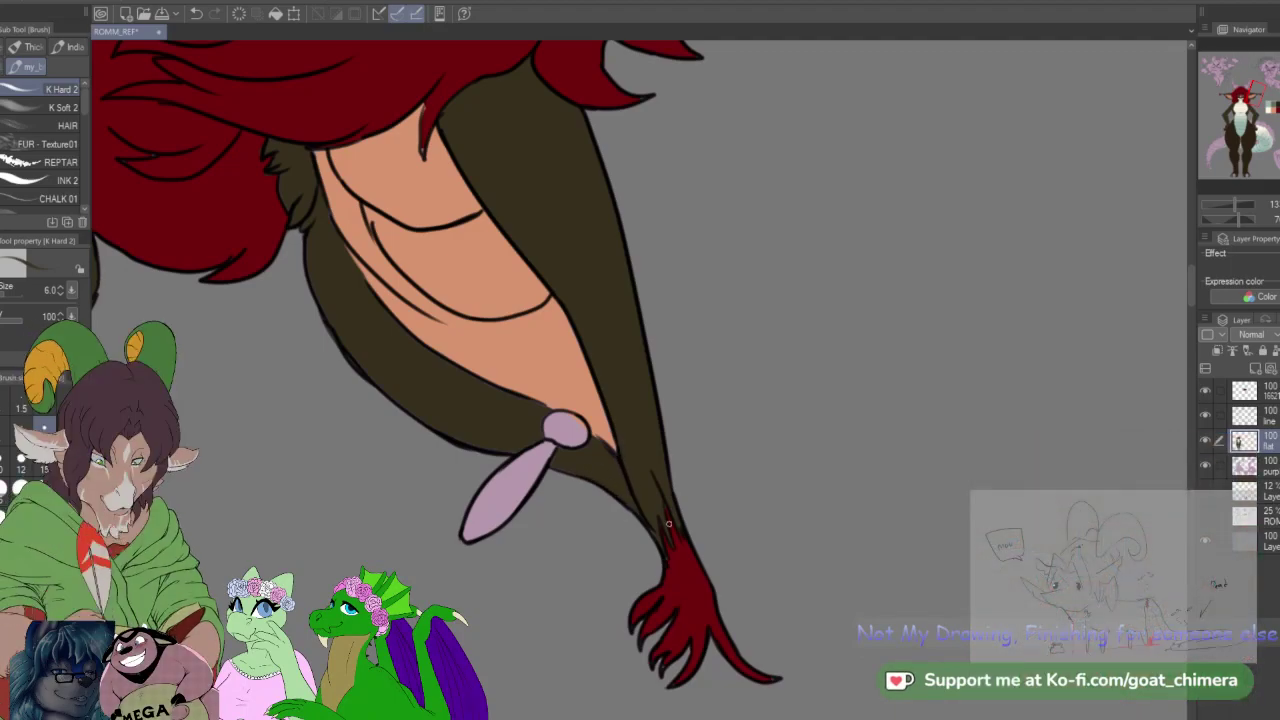
Step: Paint the unfilled gaps in the left ear's tuft and at its base with dark brown and sampled dark red using the K Hard 2 brush
{"action": "key", "text": "minus"}
{"action": "key", "text": "minus"}
{"action": "key", "text": "minus"}
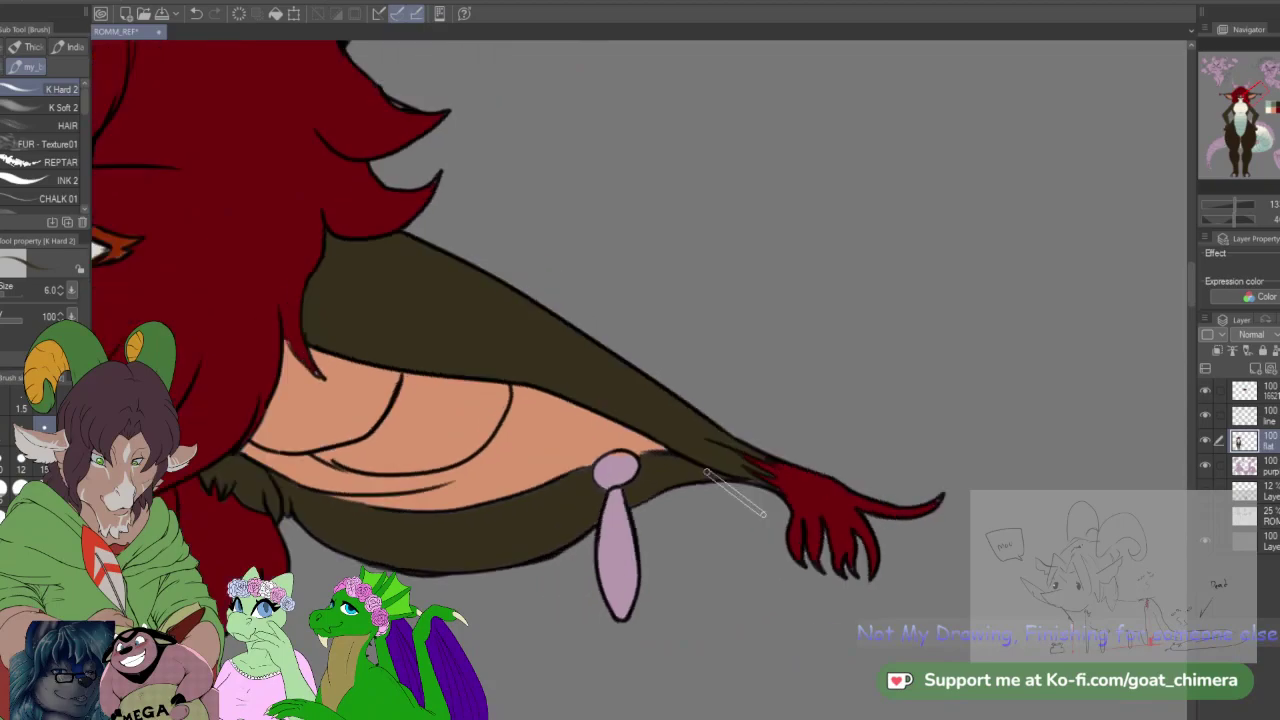
{"action": "key", "text": "minus"}
{"action": "key", "text": "minus"}
{"action": "scroll", "coordinate": [755, 507], "scroll_direction": "down", "scroll_amount": 5}
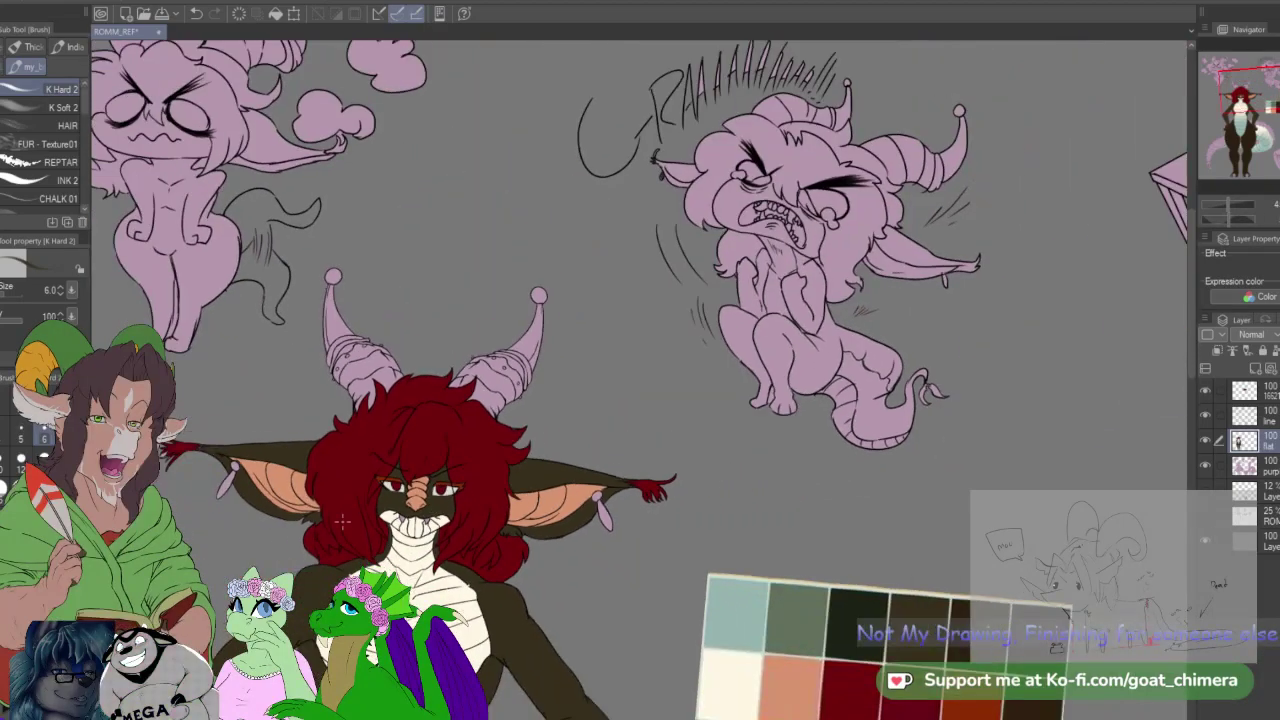
{"action": "scroll", "coordinate": [123, 440], "scroll_direction": "up", "scroll_amount": 4}
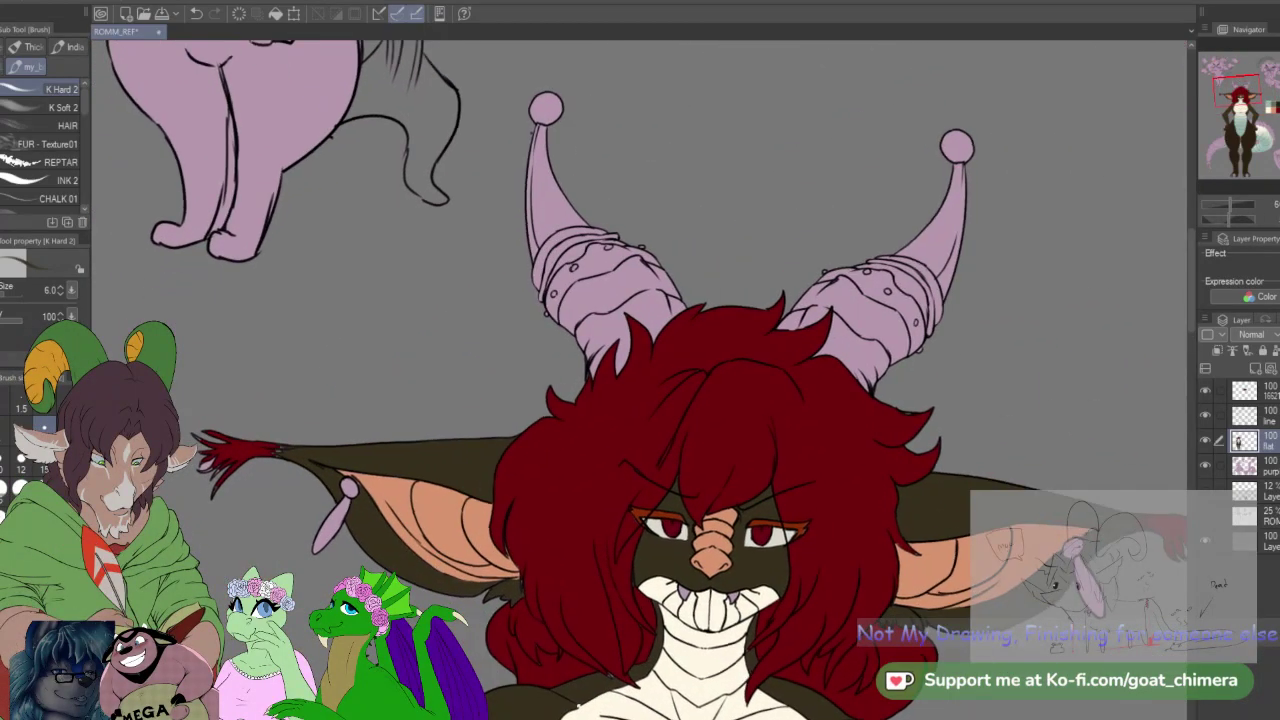
{"action": "scroll", "coordinate": [123, 460], "scroll_direction": "up", "scroll_amount": 4}
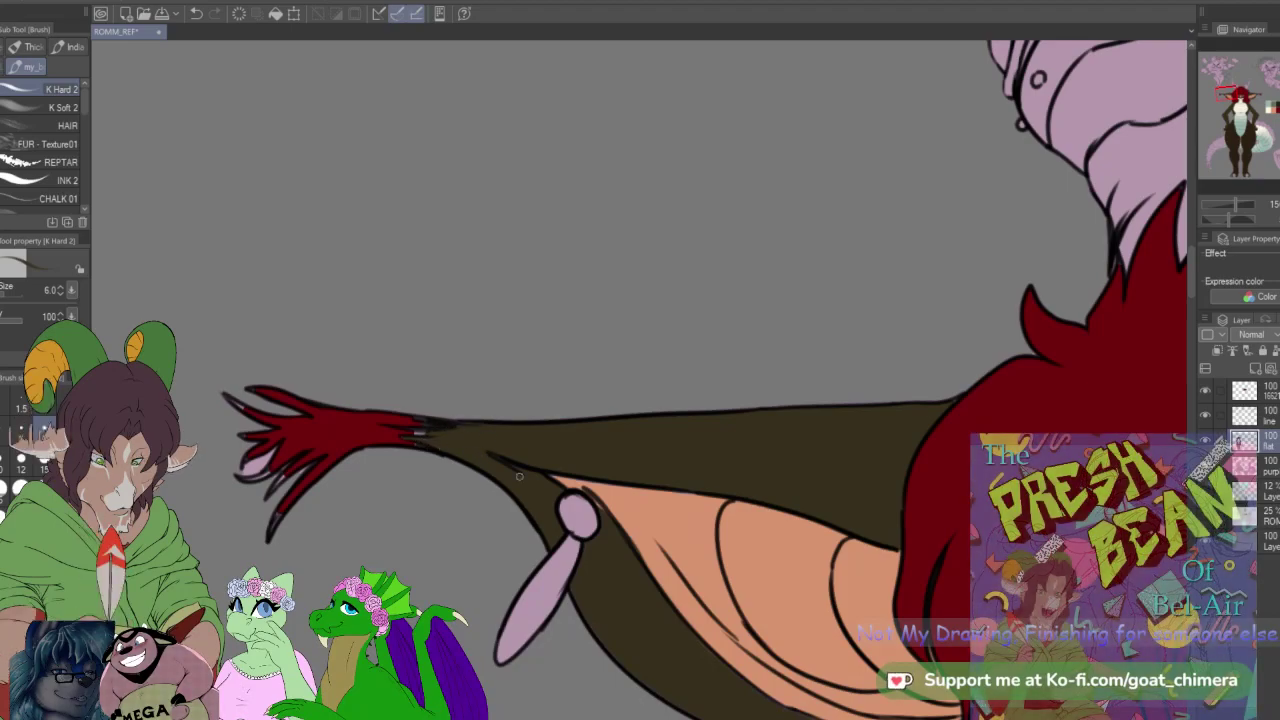
{"action": "key", "text": "i"}
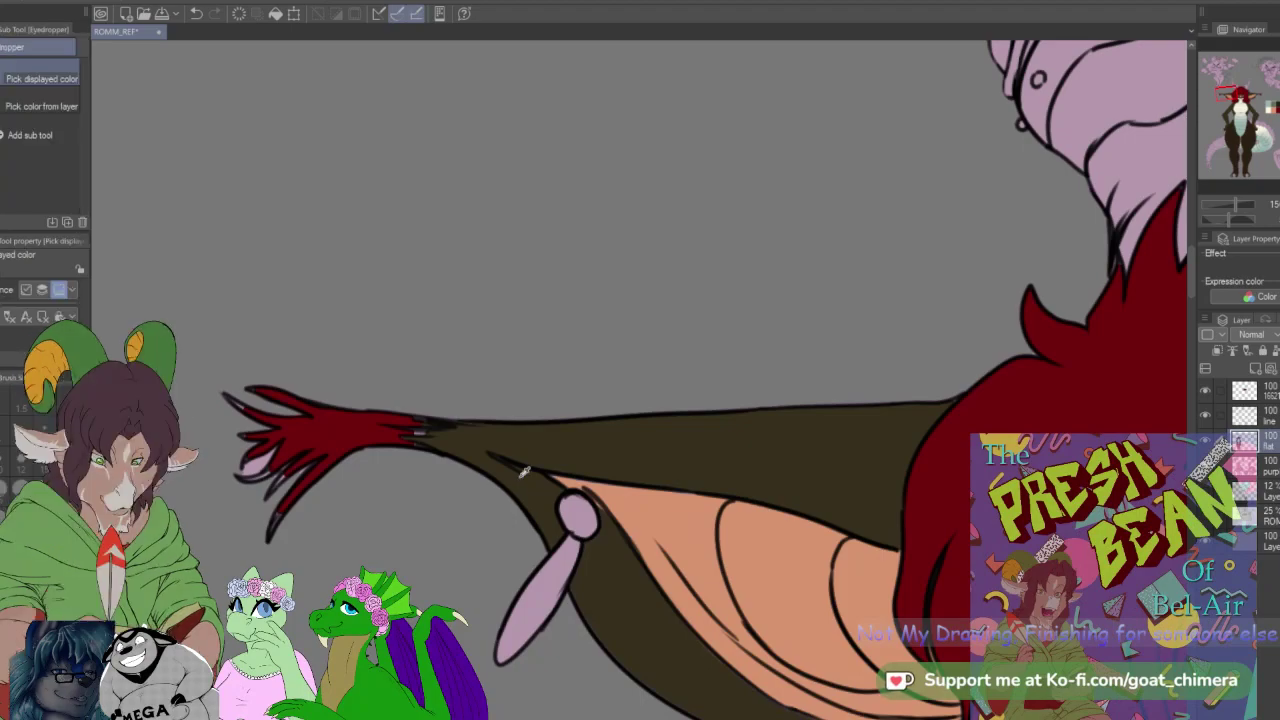
{"action": "key", "text": "b"}
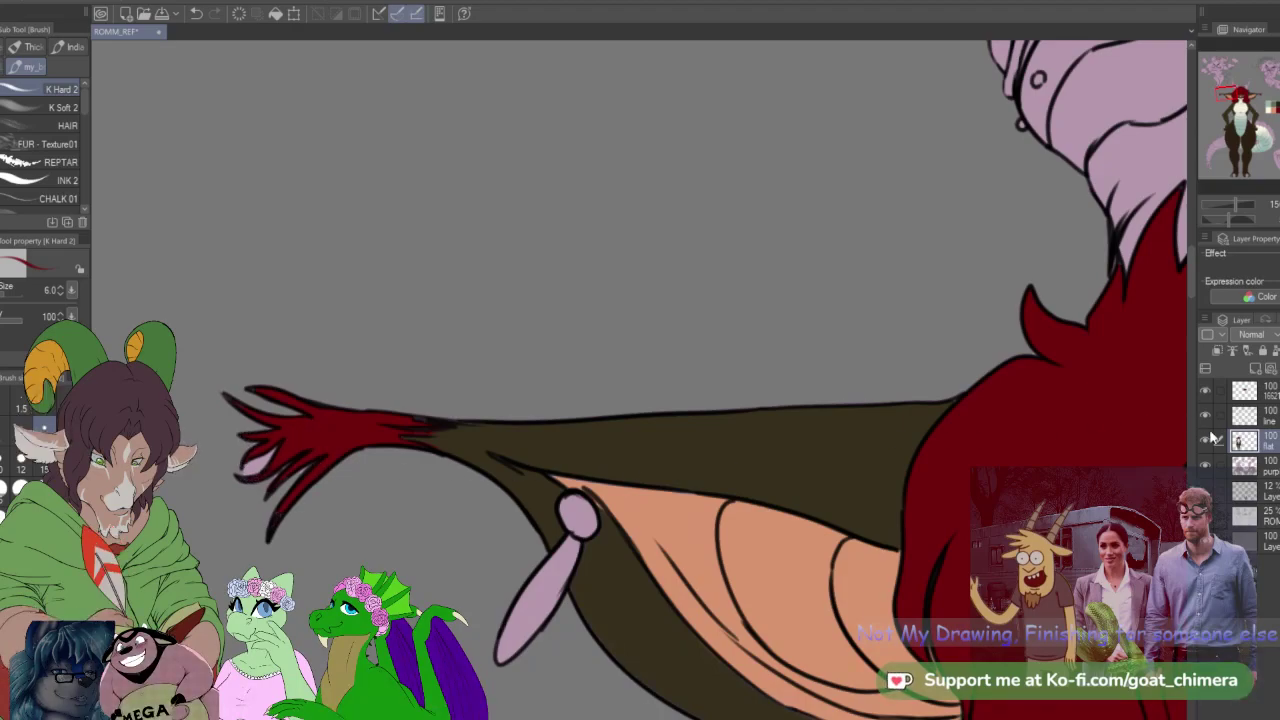
Step: Erase the leftover purple showing around the left ear's tuft on the purple base layer with the Hard eraser at size 10
{"action": "left_click", "coordinate": [1243, 465]}
{"action": "key", "text": "e"}
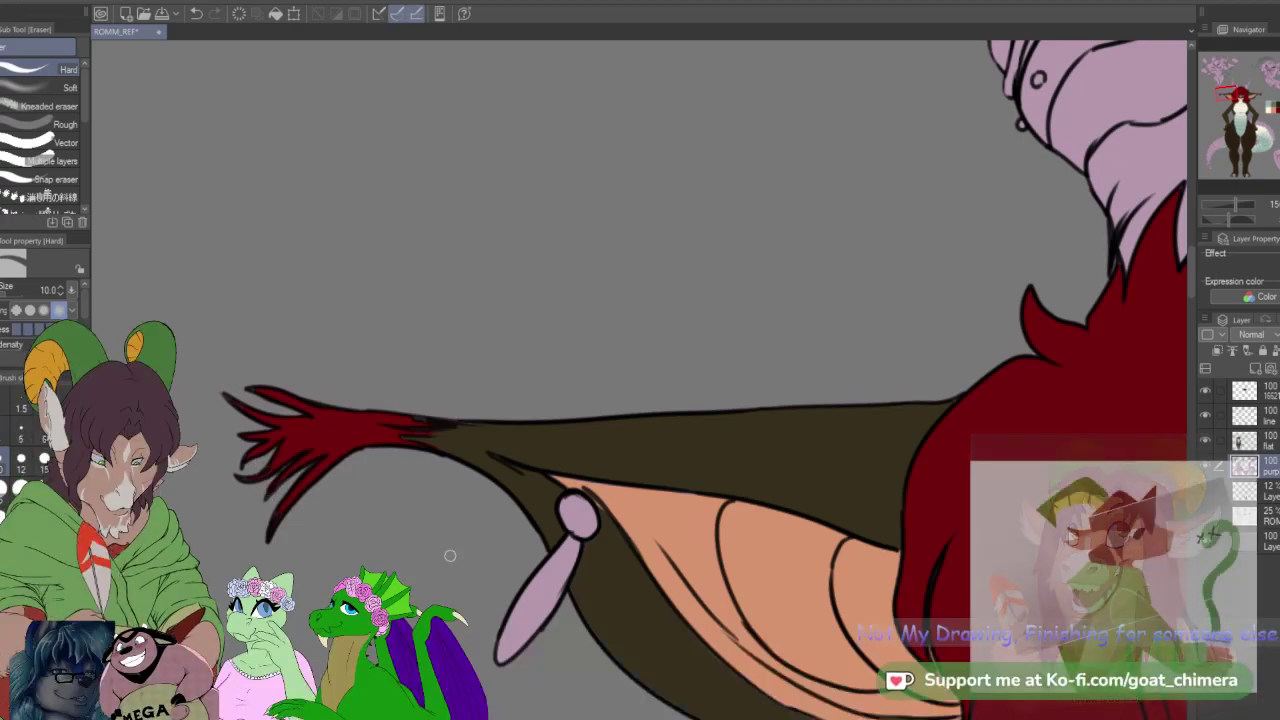
{"action": "scroll", "coordinate": [449, 554], "scroll_direction": "down", "scroll_amount": 3}
{"action": "scroll", "coordinate": [520, 508], "scroll_direction": "down", "scroll_amount": 4}
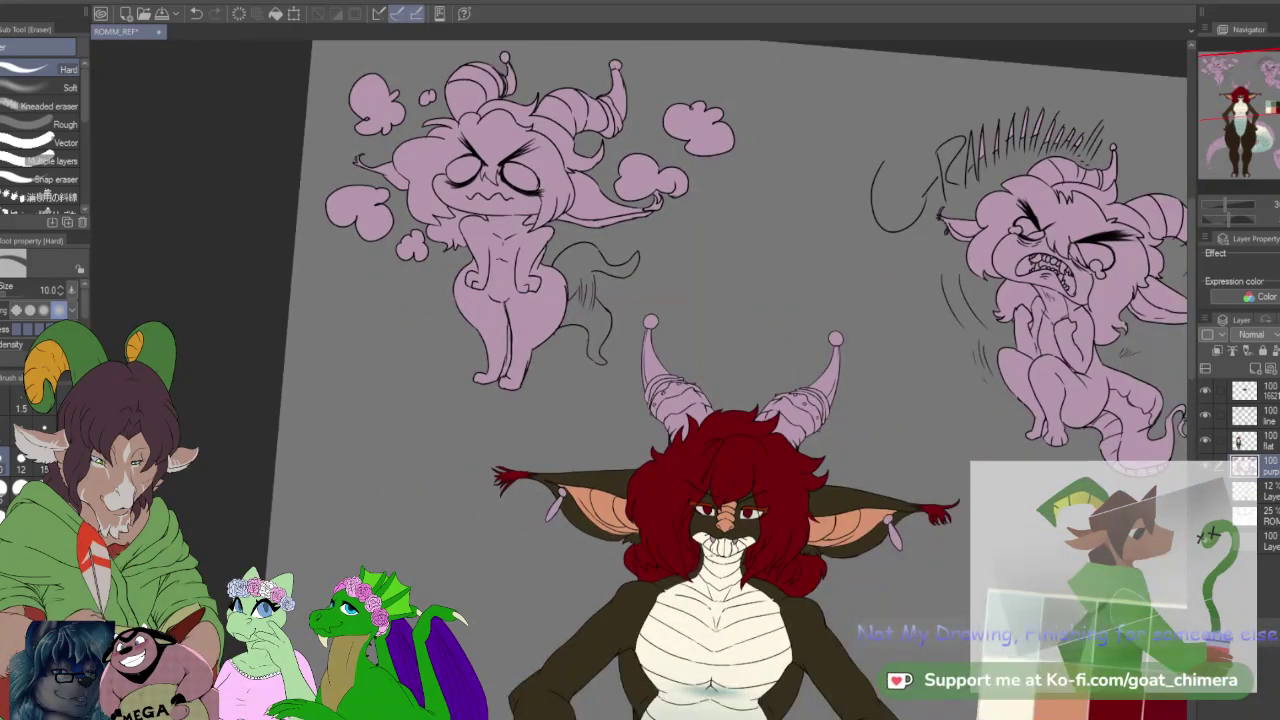
{"action": "scroll", "coordinate": [697, 437], "scroll_direction": "up", "scroll_amount": 2}
{"action": "left_click_drag", "start_coordinate": [688, 432], "coordinate": [700, 422]}
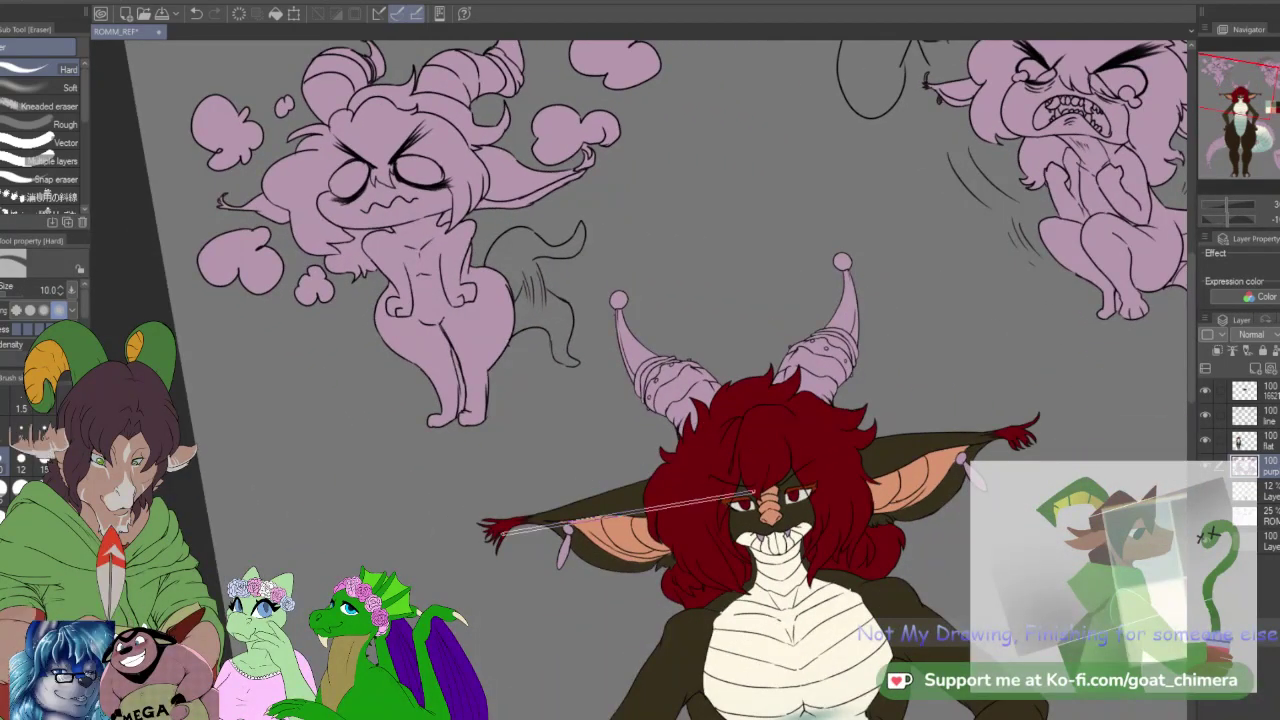
{"action": "left_click_drag", "start_coordinate": [753, 492], "coordinate": [722, 516]}
{"action": "scroll", "coordinate": [722, 516], "scroll_direction": "down", "scroll_amount": 1}
{"action": "scroll", "coordinate": [737, 500], "scroll_direction": "up", "scroll_amount": 3}
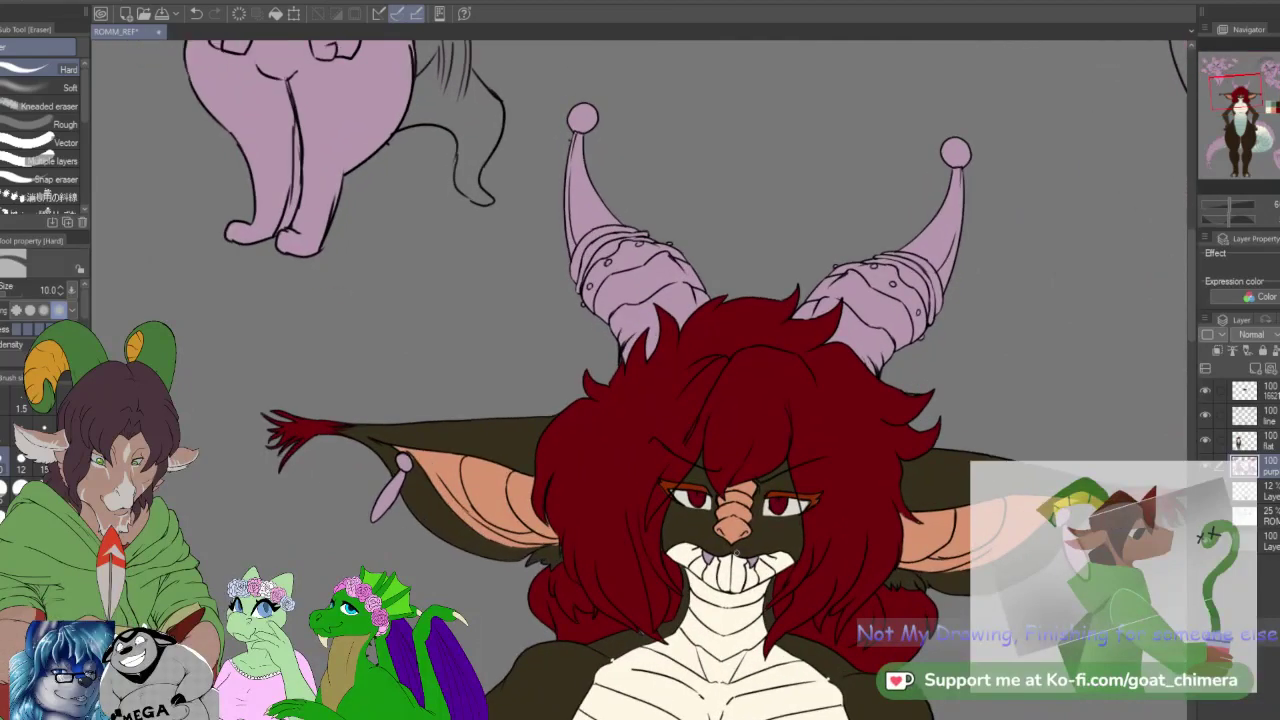
{"action": "key", "text": "i"}
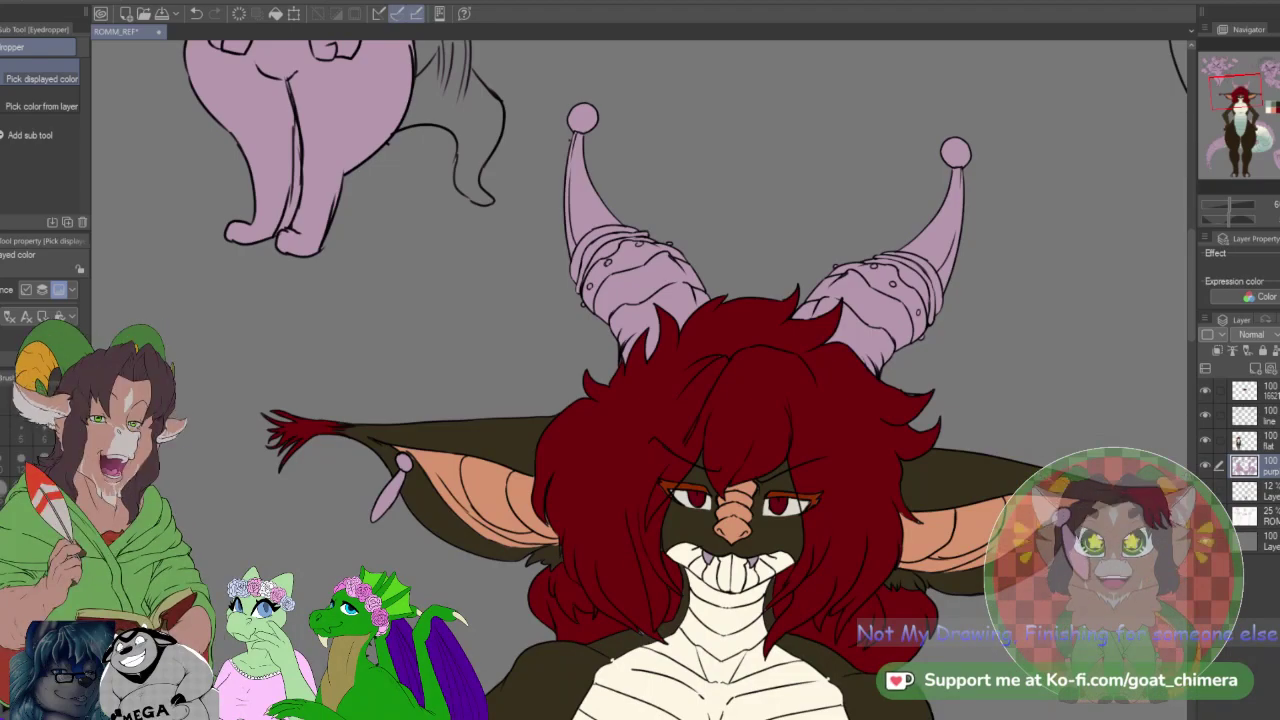
{"action": "scroll", "coordinate": [972, 515], "scroll_direction": "down", "scroll_amount": 1}
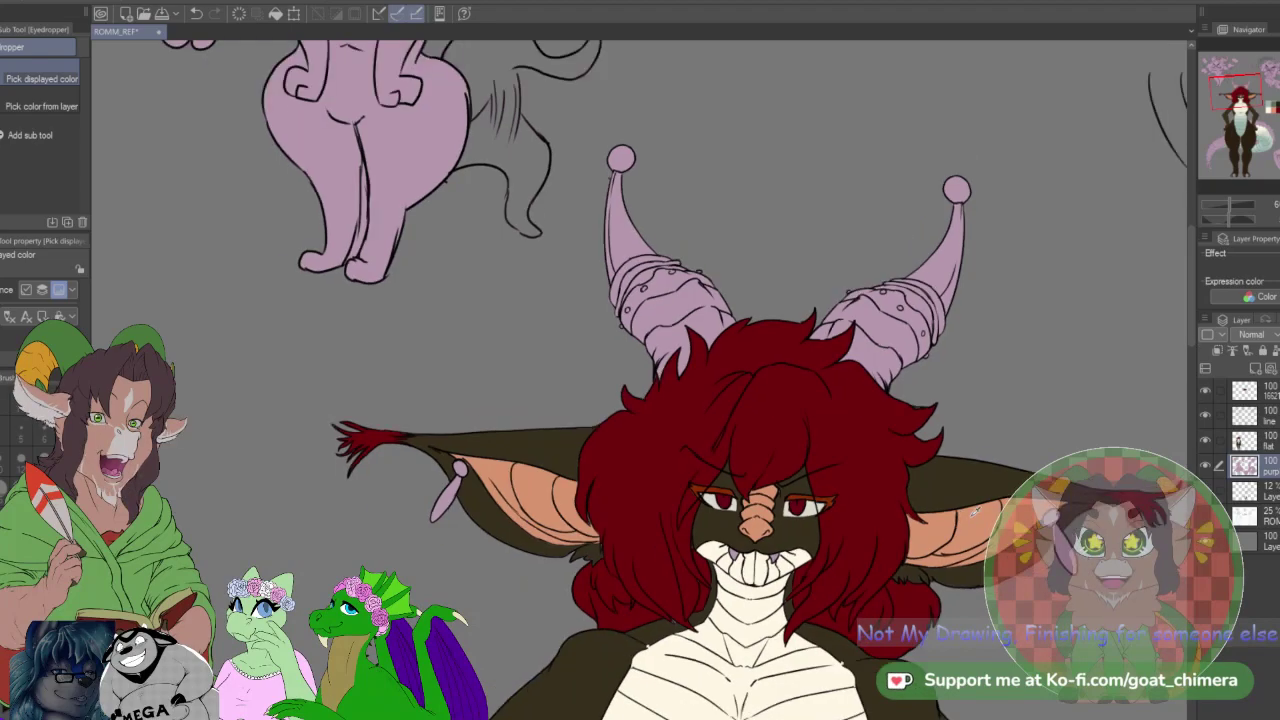
Step: Select the ridged lower sections of both horns on the line layer with Auto select
{"action": "scroll", "coordinate": [972, 515], "scroll_direction": "down", "scroll_amount": 4}
{"action": "scroll", "coordinate": [975, 480], "scroll_direction": "up", "scroll_amount": 2}
{"action": "key", "text": "minus"}
{"action": "left_click_drag", "start_coordinate": [1222, 104], "coordinate": [1229, 104]}
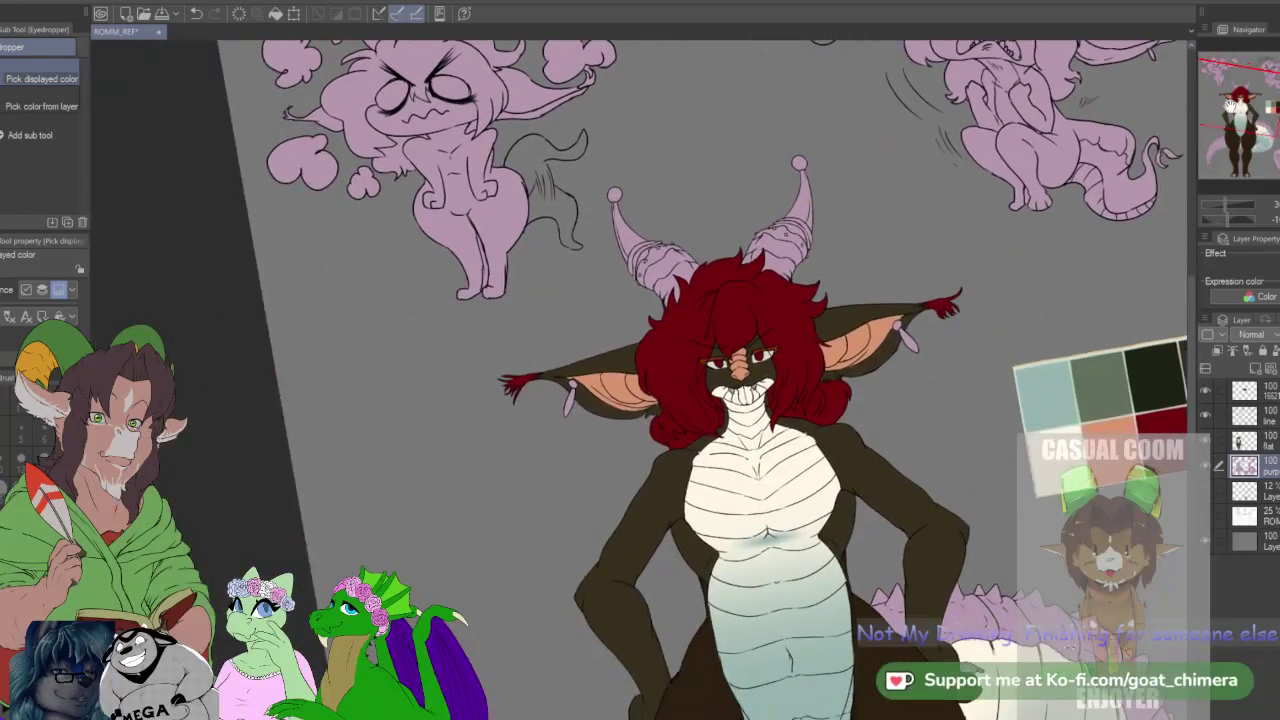
{"action": "scroll", "coordinate": [858, 378], "scroll_direction": "up", "scroll_amount": 2}
{"action": "scroll", "coordinate": [857, 376], "scroll_direction": "up", "scroll_amount": 2}
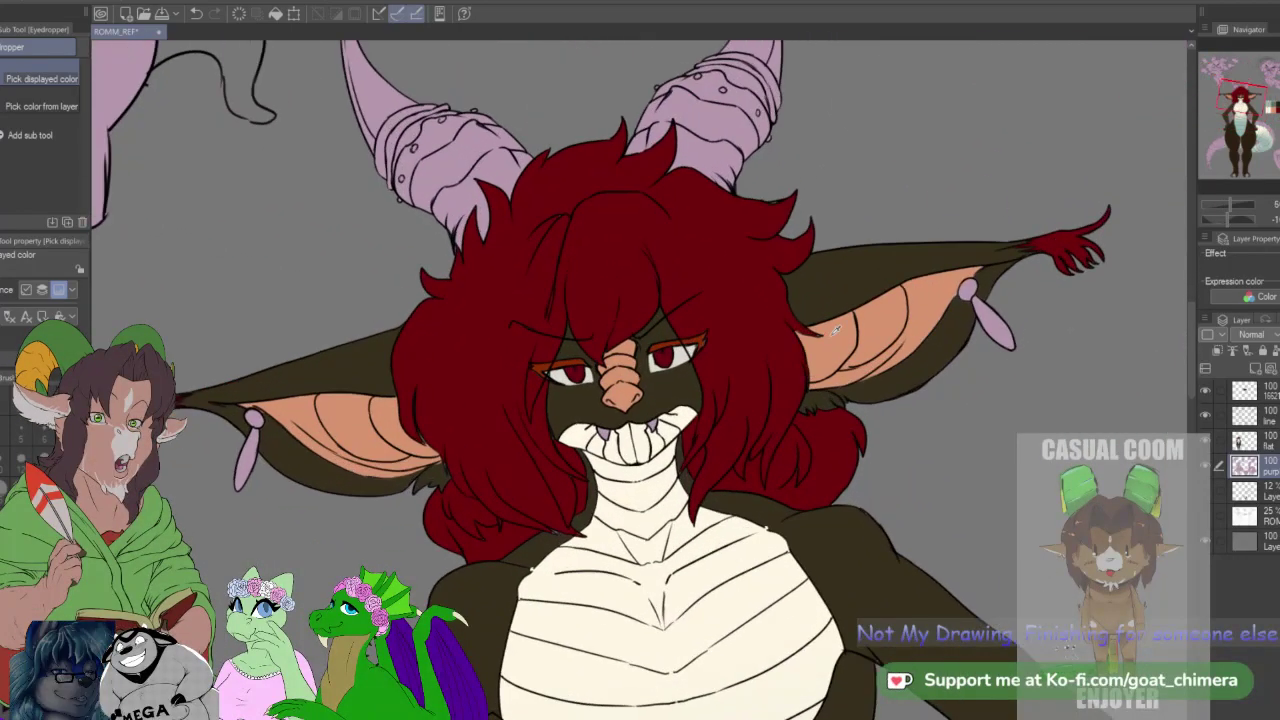
{"action": "left_click_drag", "start_coordinate": [1254, 114], "coordinate": [1243, 97]}
{"action": "scroll", "coordinate": [1090, 420], "scroll_direction": "up", "scroll_amount": 2}
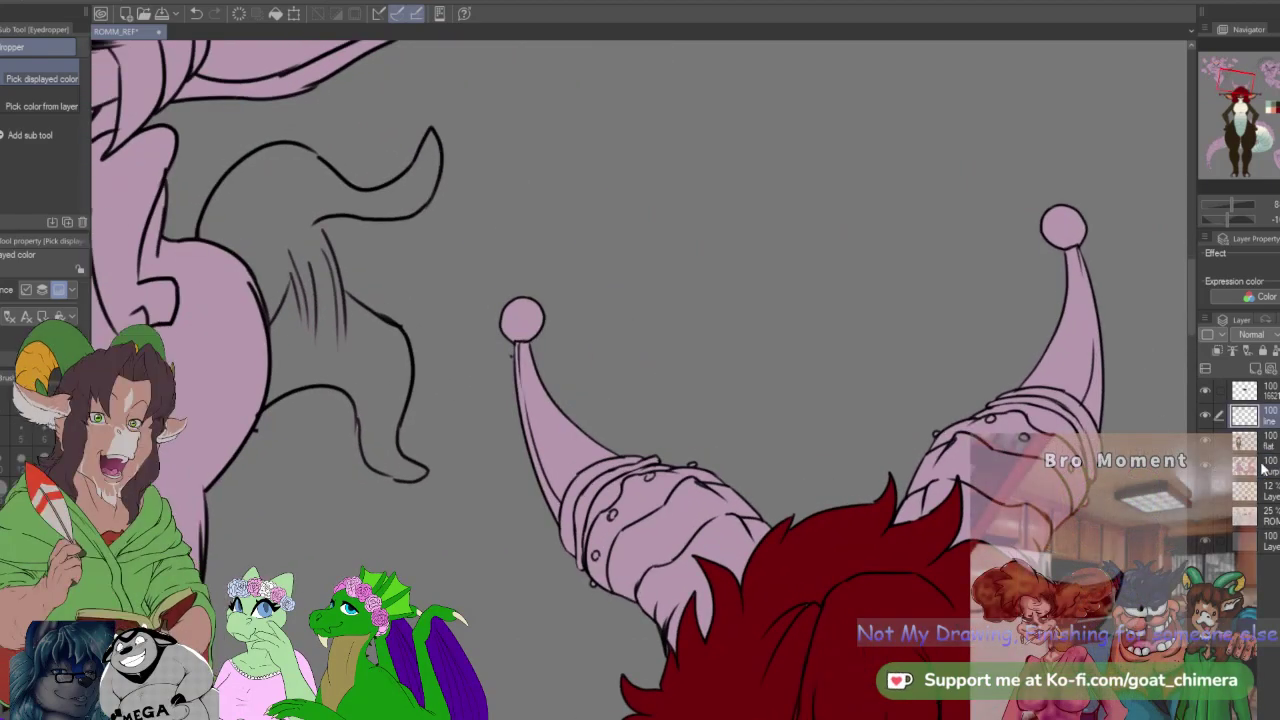
{"action": "key", "text": "w"}
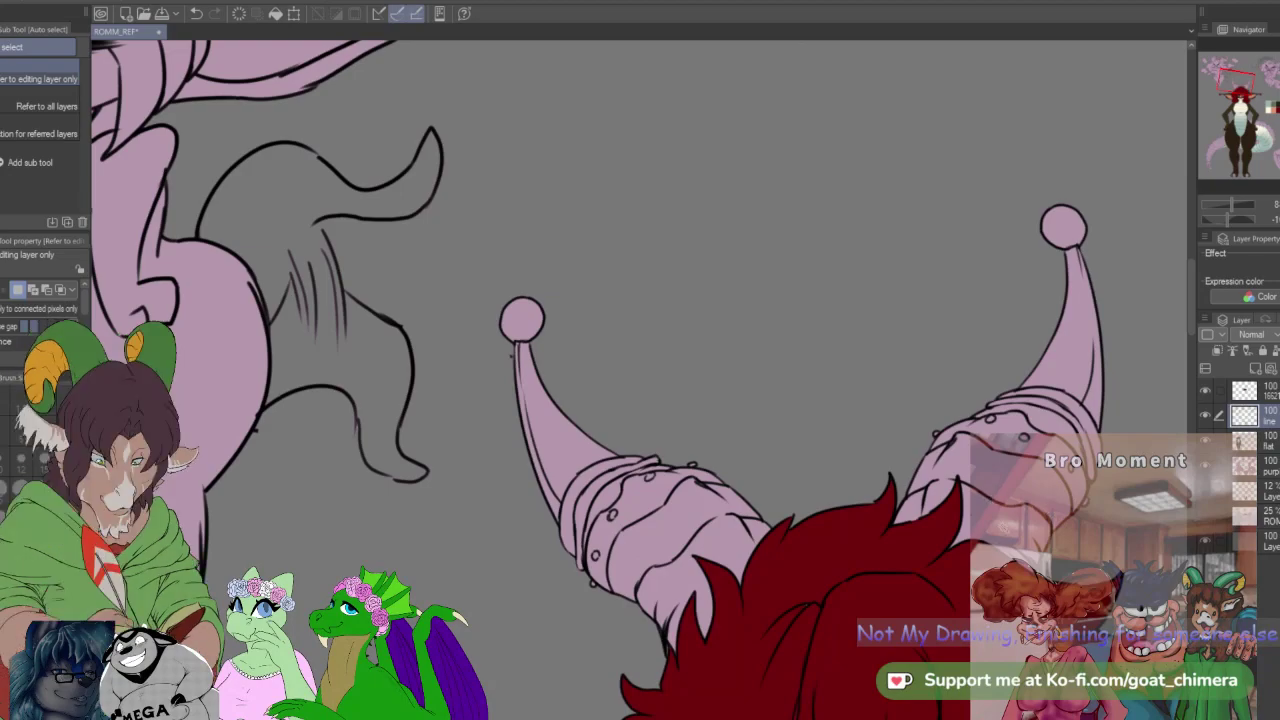
{"action": "left_click", "coordinate": [1000, 515]}
{"action": "left_click", "coordinate": [989, 482], "text": "shift"}
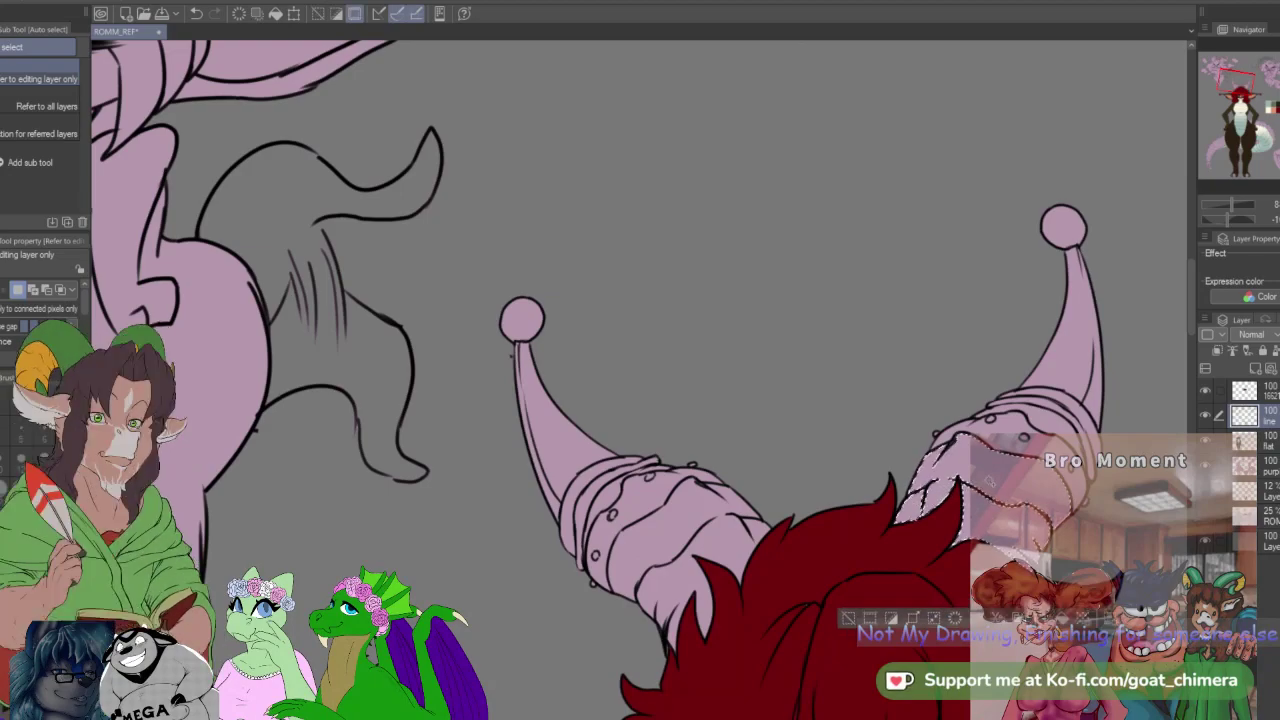
{"action": "left_click", "coordinate": [1002, 442], "text": "shift"}
{"action": "left_click", "coordinate": [717, 544]}
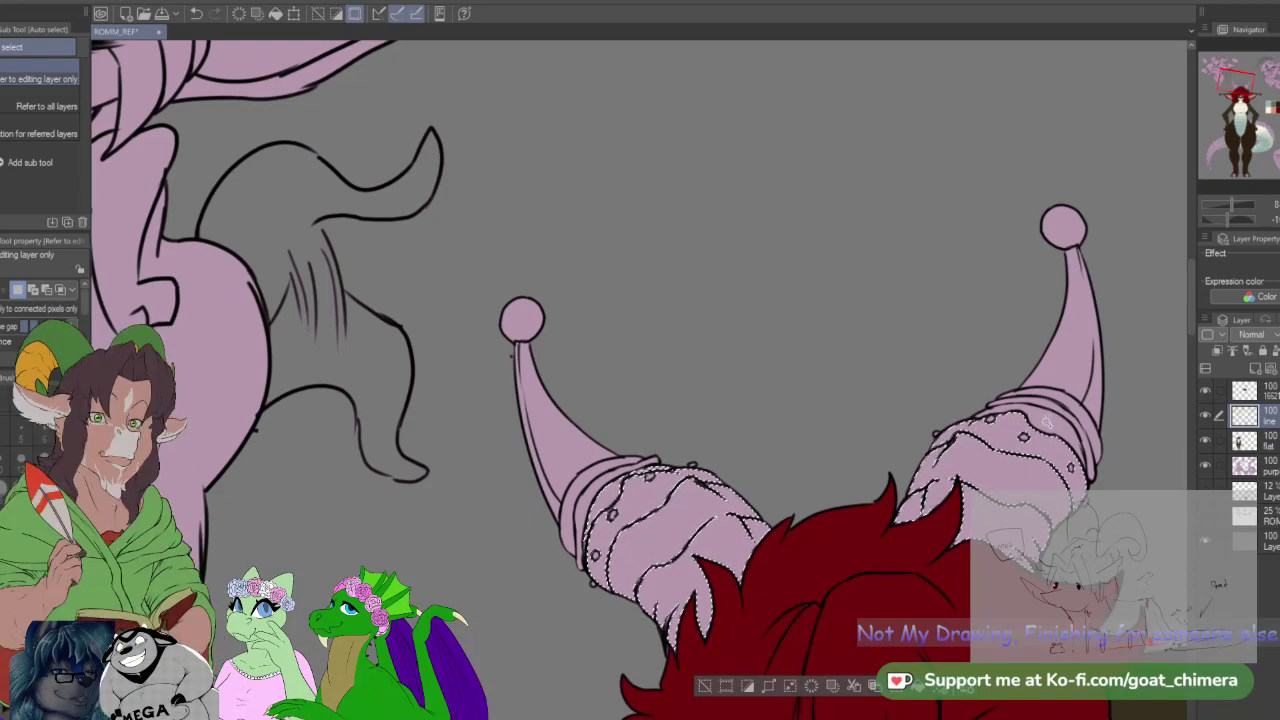
Step: Refine the selection along the ridged horn sections using the Selection pen and Erase selection at size 15
{"action": "left_click_drag", "start_coordinate": [1236, 82], "coordinate": [1241, 85]}
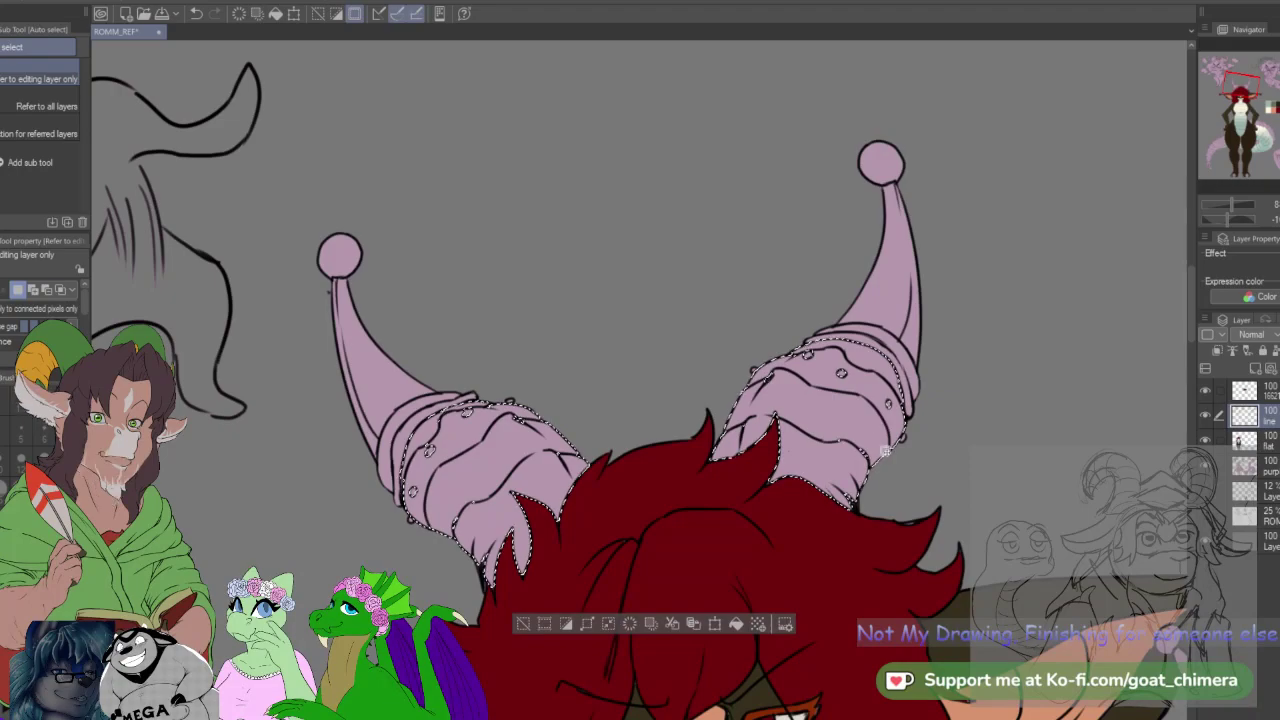
{"action": "scroll", "coordinate": [840, 423], "scroll_direction": "down", "scroll_amount": 2}
{"action": "scroll", "coordinate": [826, 399], "scroll_direction": "up", "scroll_amount": 3}
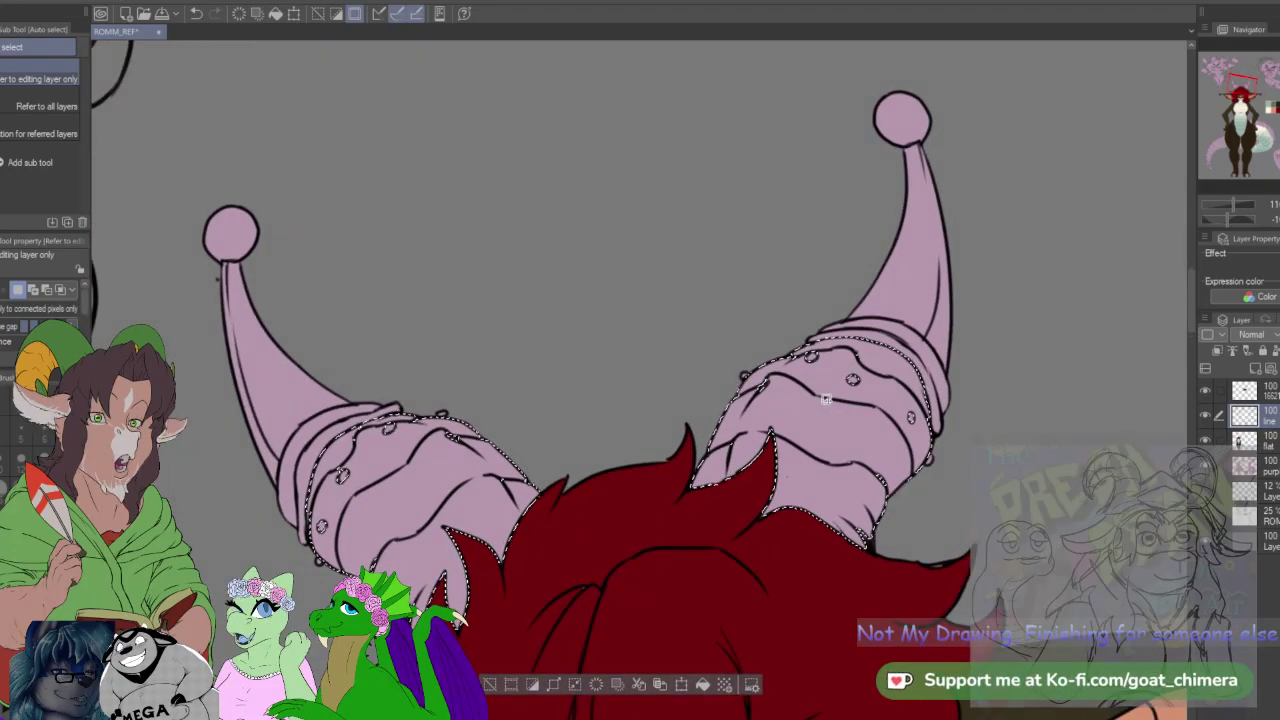
{"action": "key", "text": "m"}
{"action": "left_click", "coordinate": [30, 163]}
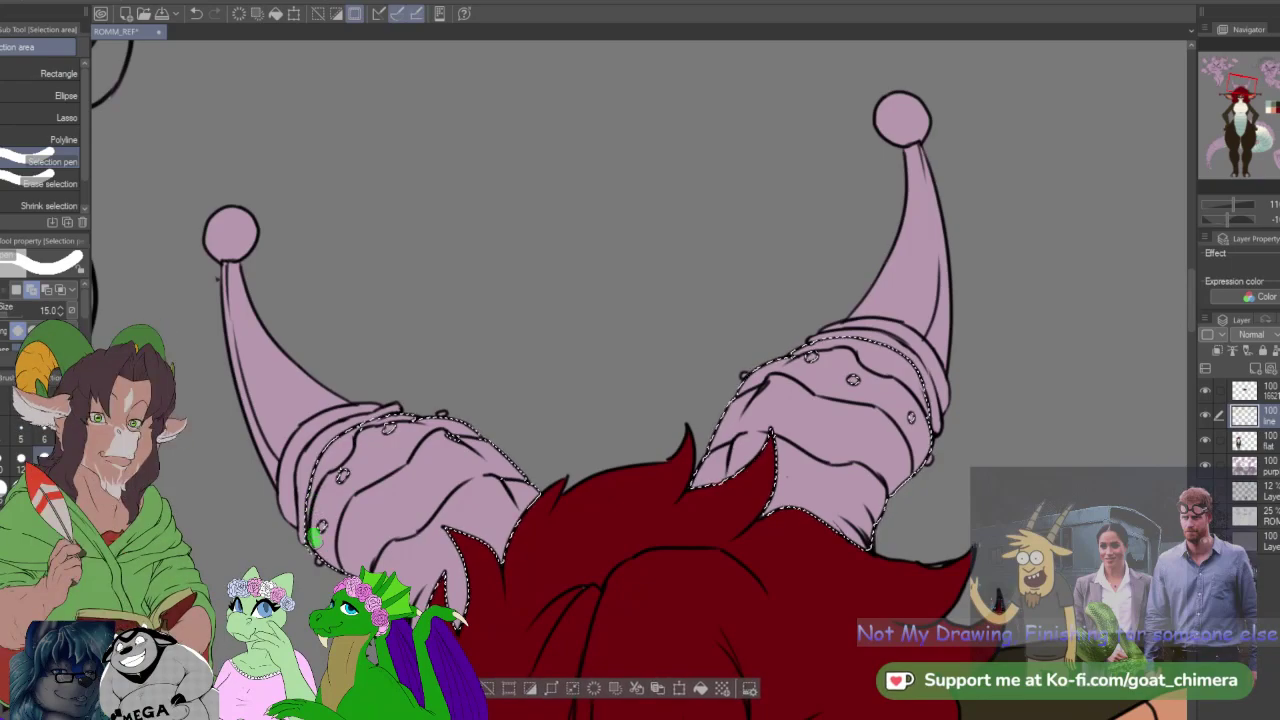
{"action": "left_click", "coordinate": [48, 183]}
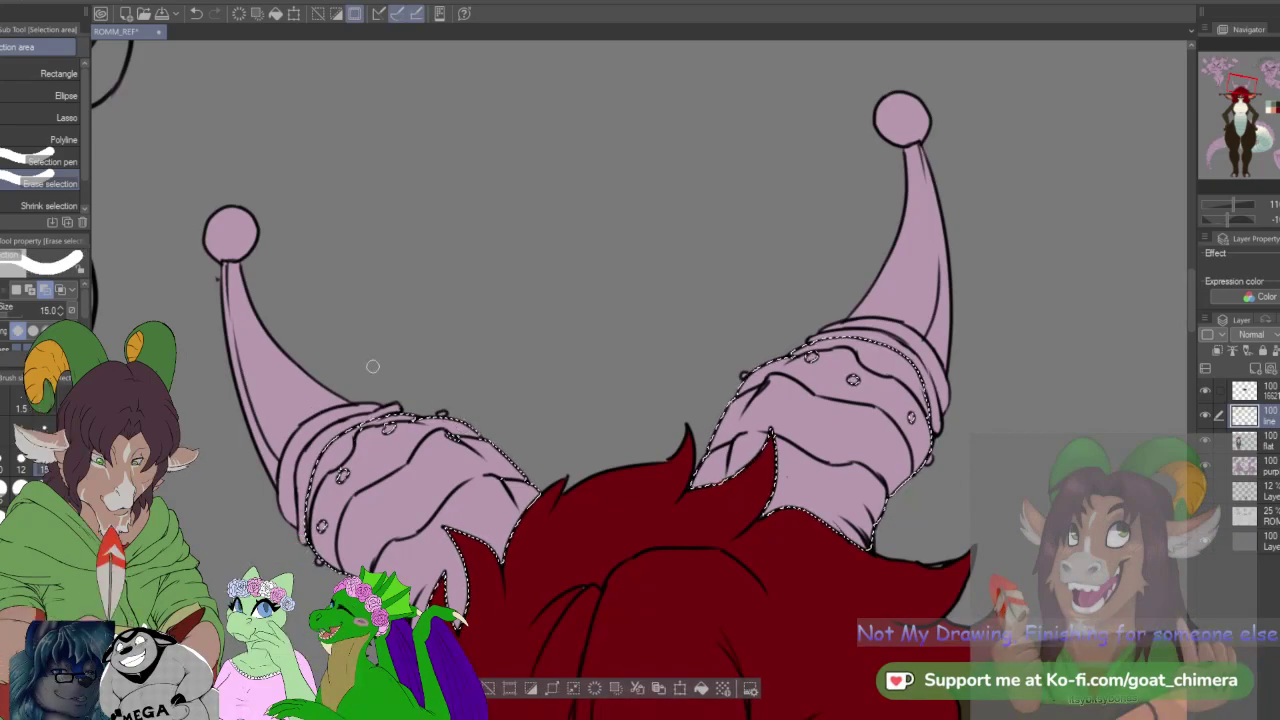
{"action": "key", "text": "comma"}
{"action": "left_click_drag", "start_coordinate": [438, 430], "coordinate": [455, 436]}
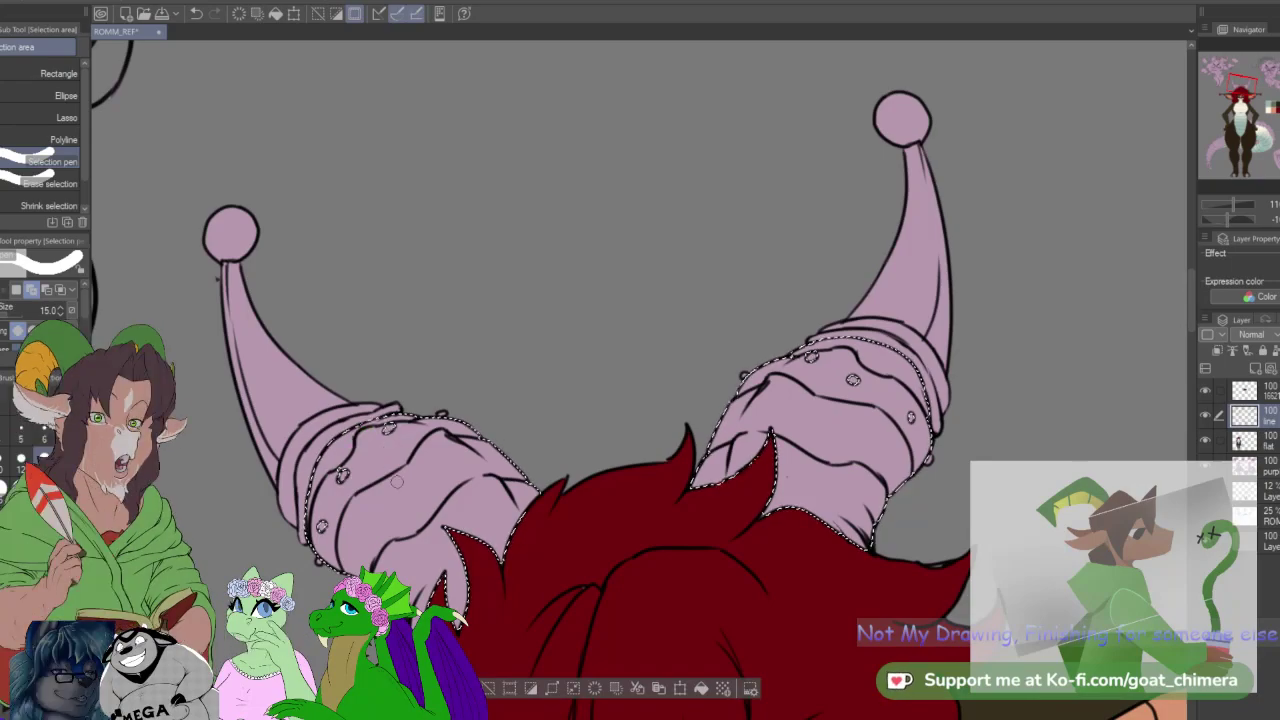
Step: Sample the palette's salmon, fill the selected lower horn sections with it on the flat layer, and deselect
{"action": "scroll", "coordinate": [396, 481], "scroll_direction": "down", "scroll_amount": 5}
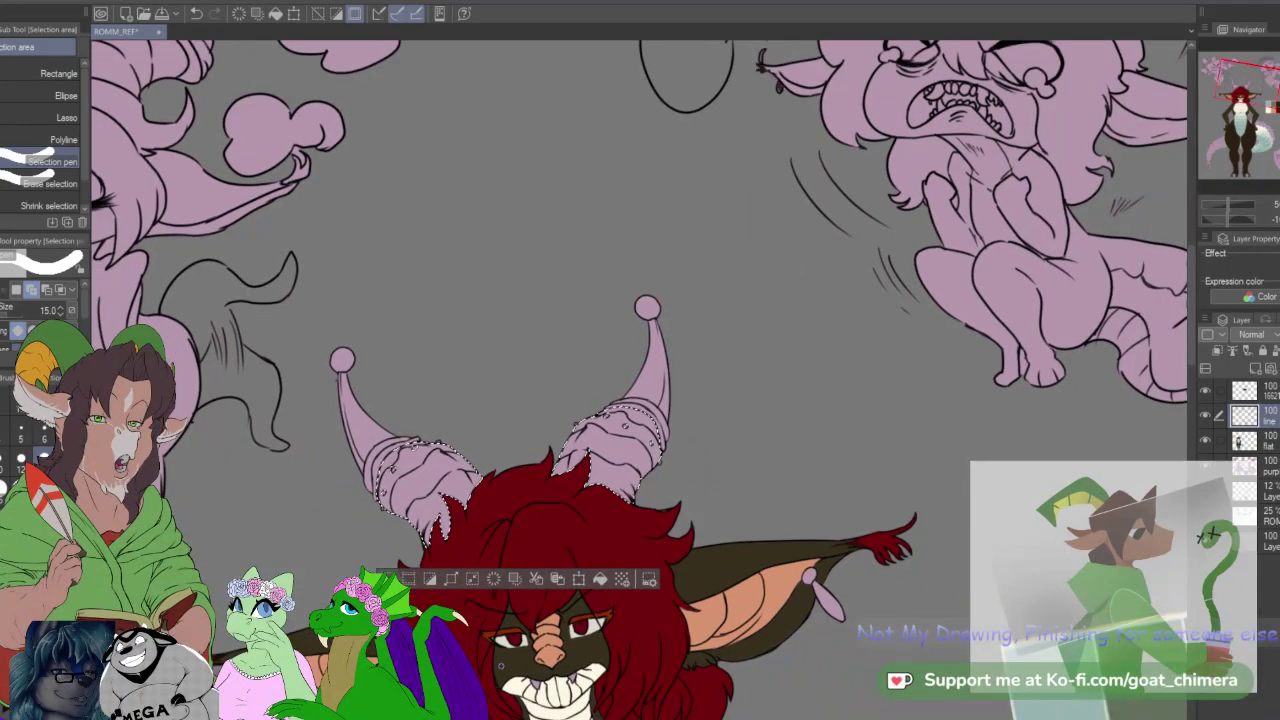
{"action": "scroll", "coordinate": [561, 665], "scroll_direction": "up", "scroll_amount": 2}
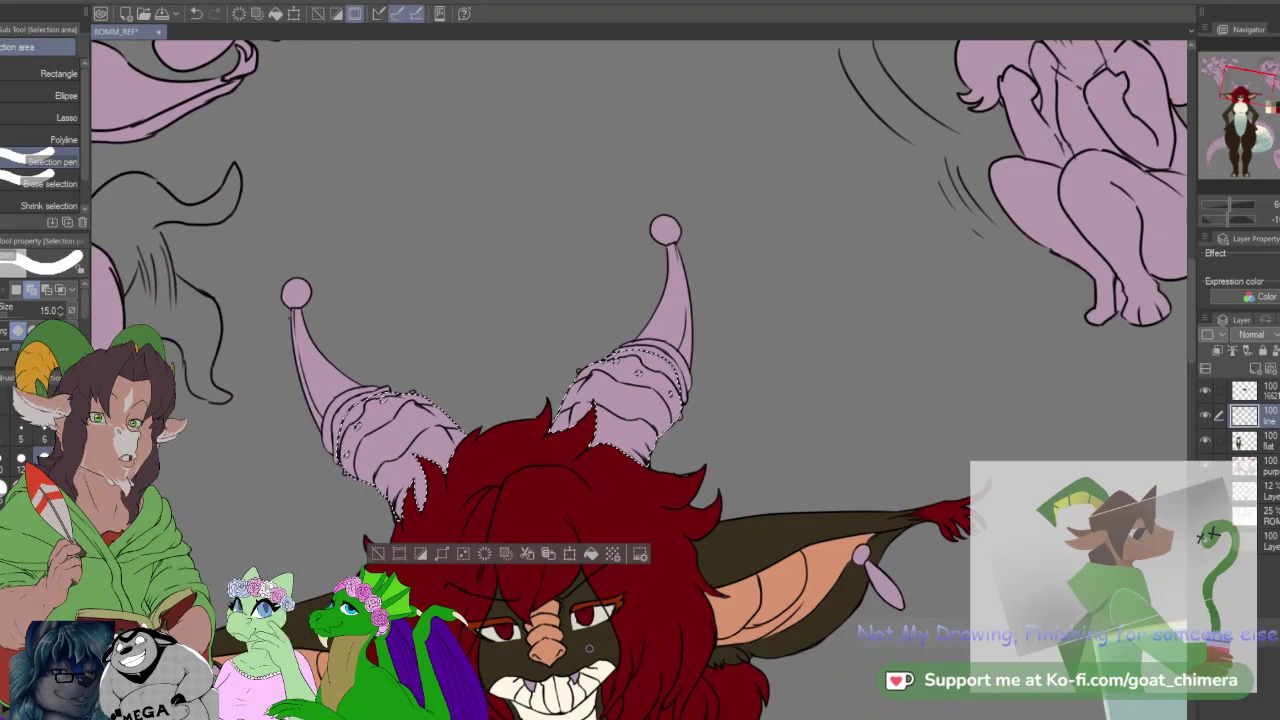
{"action": "key", "text": "i"}
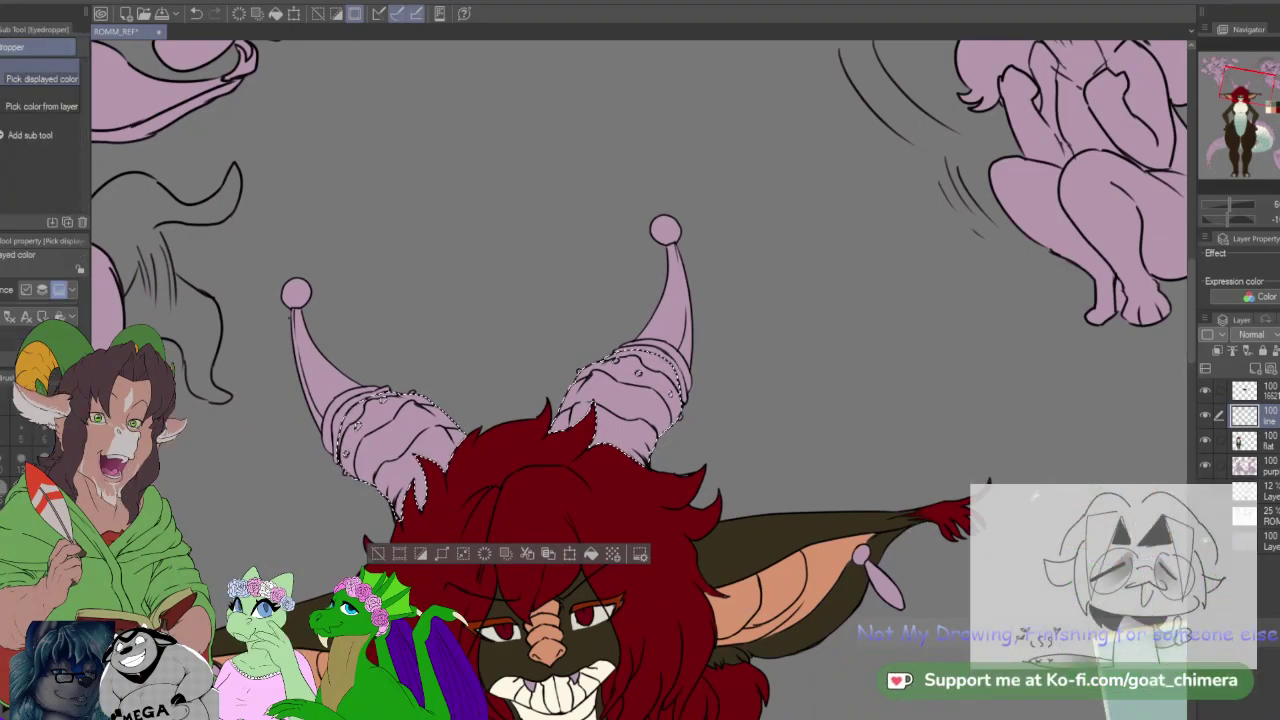
{"action": "scroll", "coordinate": [500, 312], "scroll_direction": "down", "scroll_amount": 1}
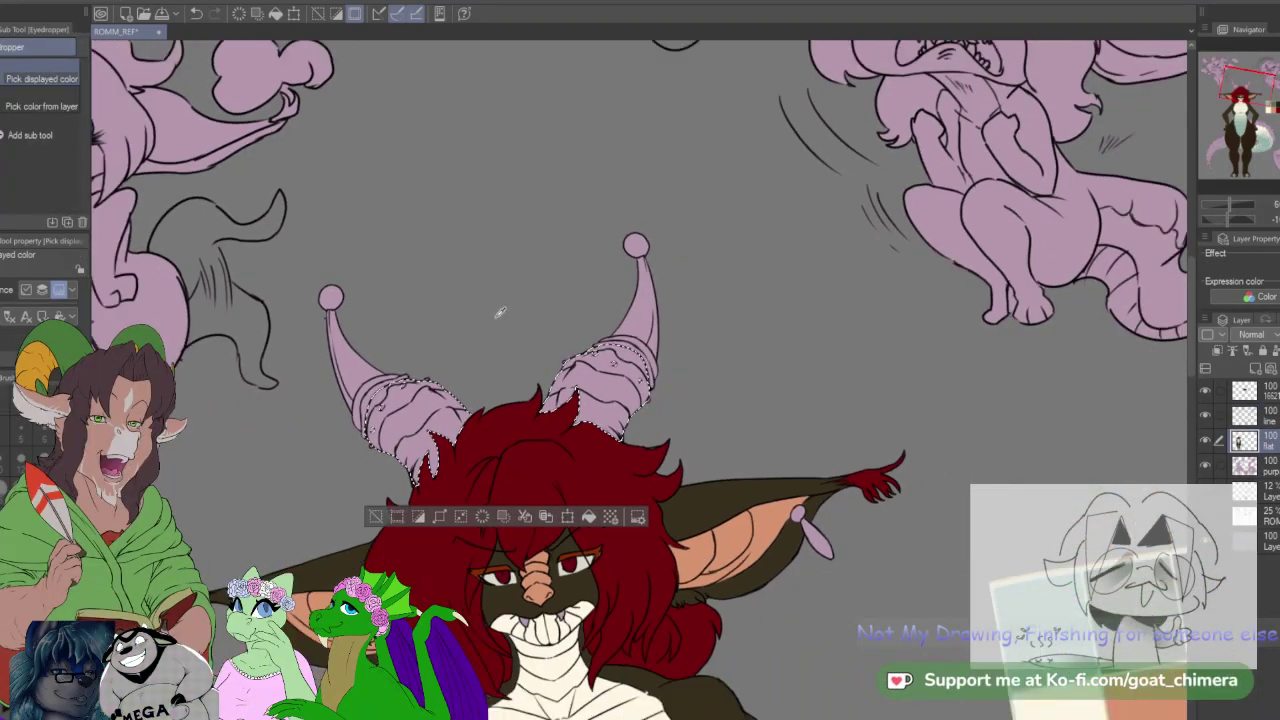
{"action": "scroll", "coordinate": [396, 288], "scroll_direction": "up", "scroll_amount": 3}
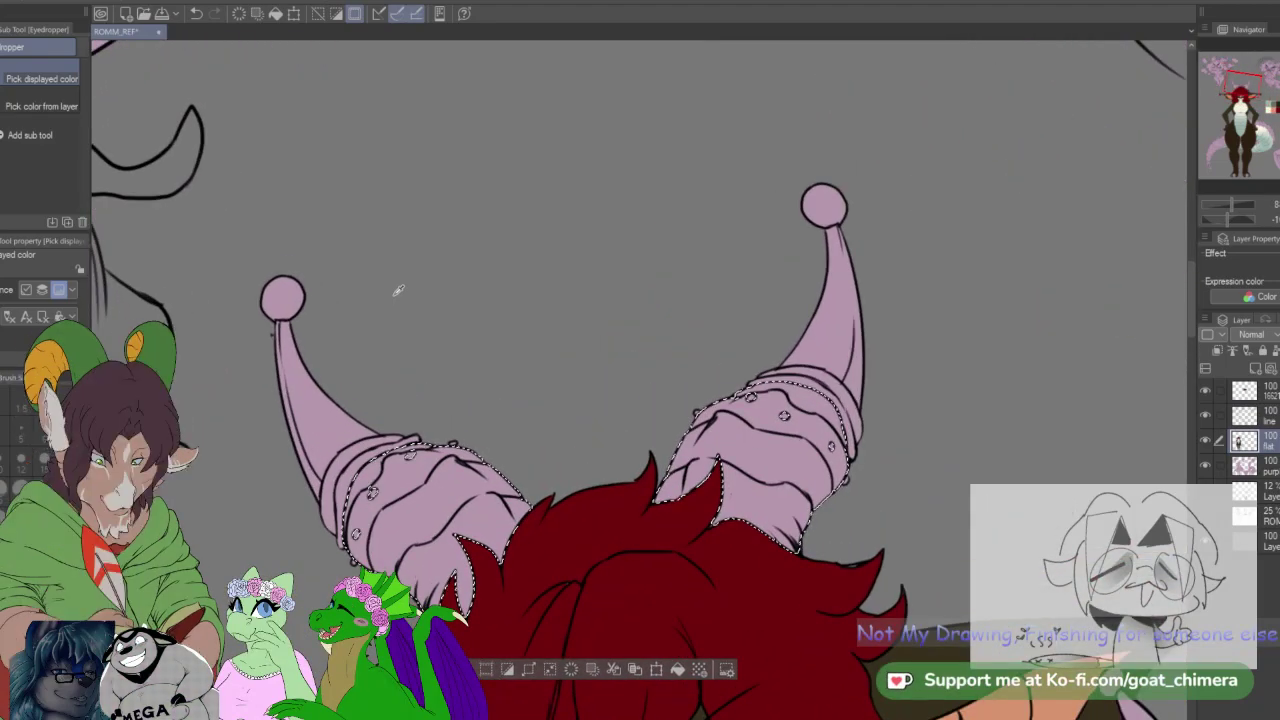
{"action": "key", "text": "alt+BackSpace"}
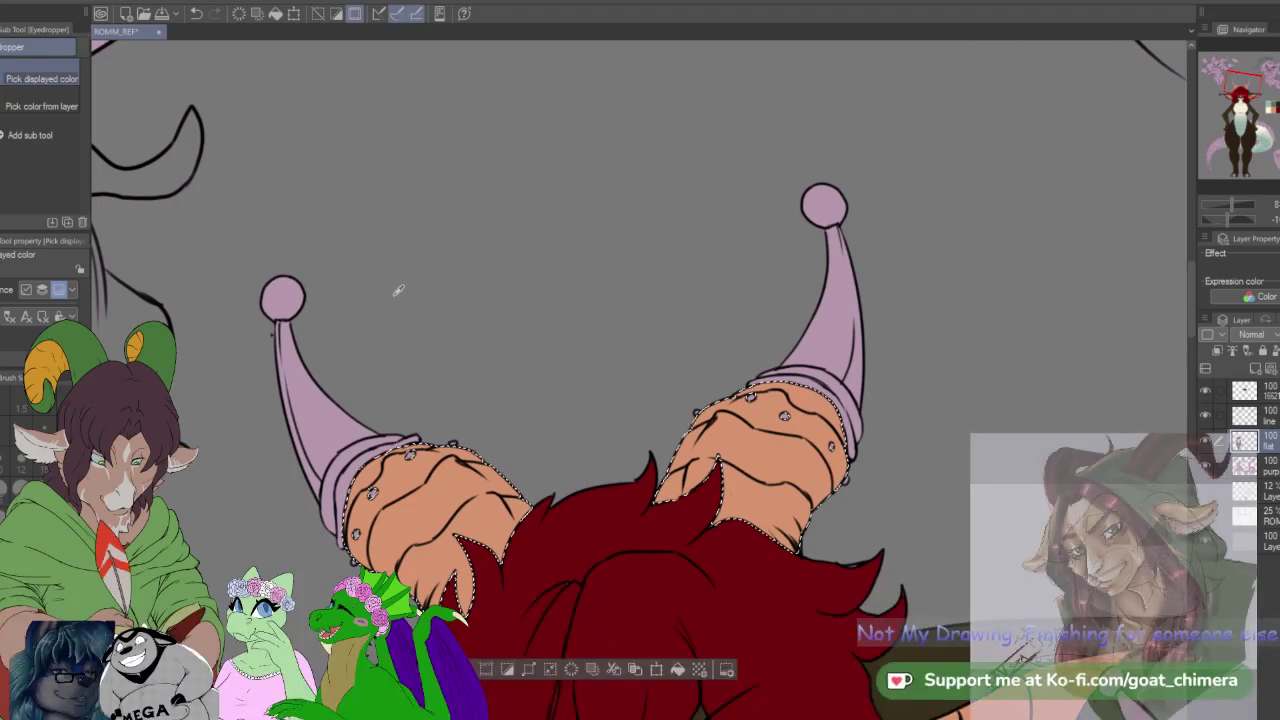
{"action": "key", "text": "ctrl+d"}
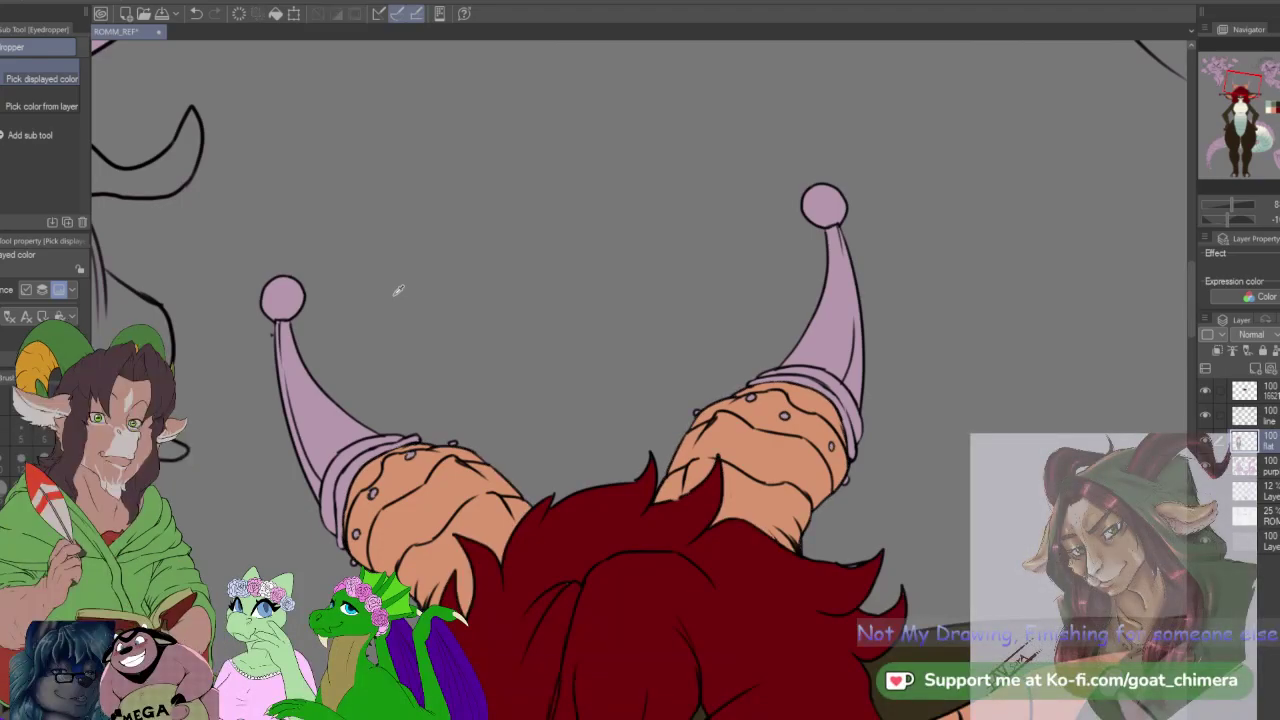
Step: Select the smooth horn caps with their bands and ball tips, plus both dangling earrings, on the line layer with Auto select
{"action": "scroll", "coordinate": [398, 290], "scroll_direction": "down", "scroll_amount": 2}
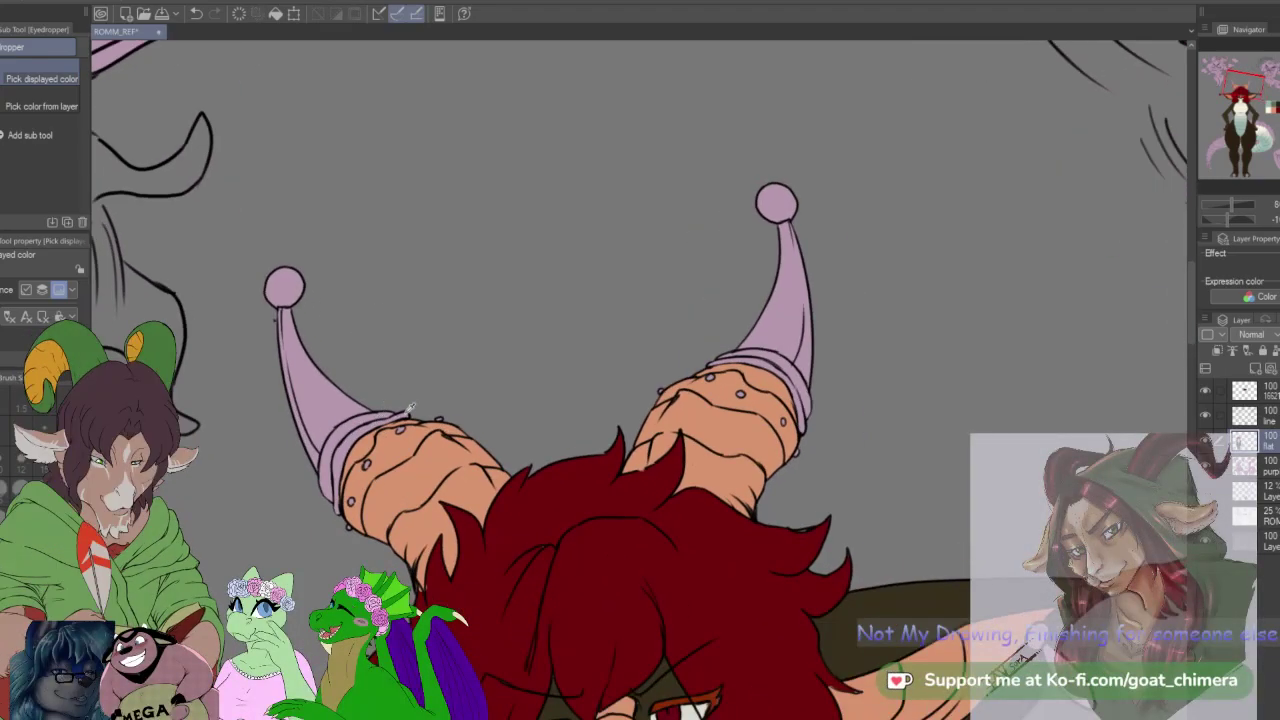
{"action": "scroll", "coordinate": [405, 413], "scroll_direction": "down", "scroll_amount": 3}
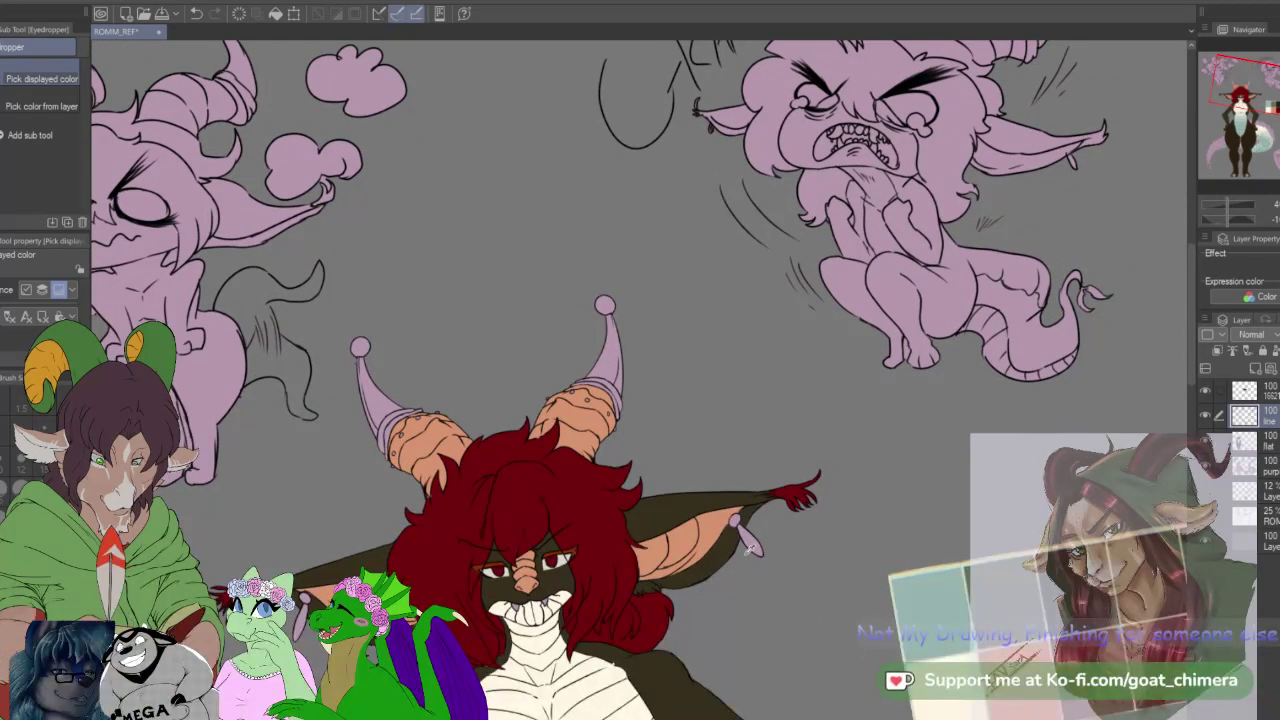
{"action": "scroll", "coordinate": [742, 553], "scroll_direction": "up", "scroll_amount": 1}
{"action": "scroll", "coordinate": [742, 553], "scroll_direction": "up", "scroll_amount": 1}
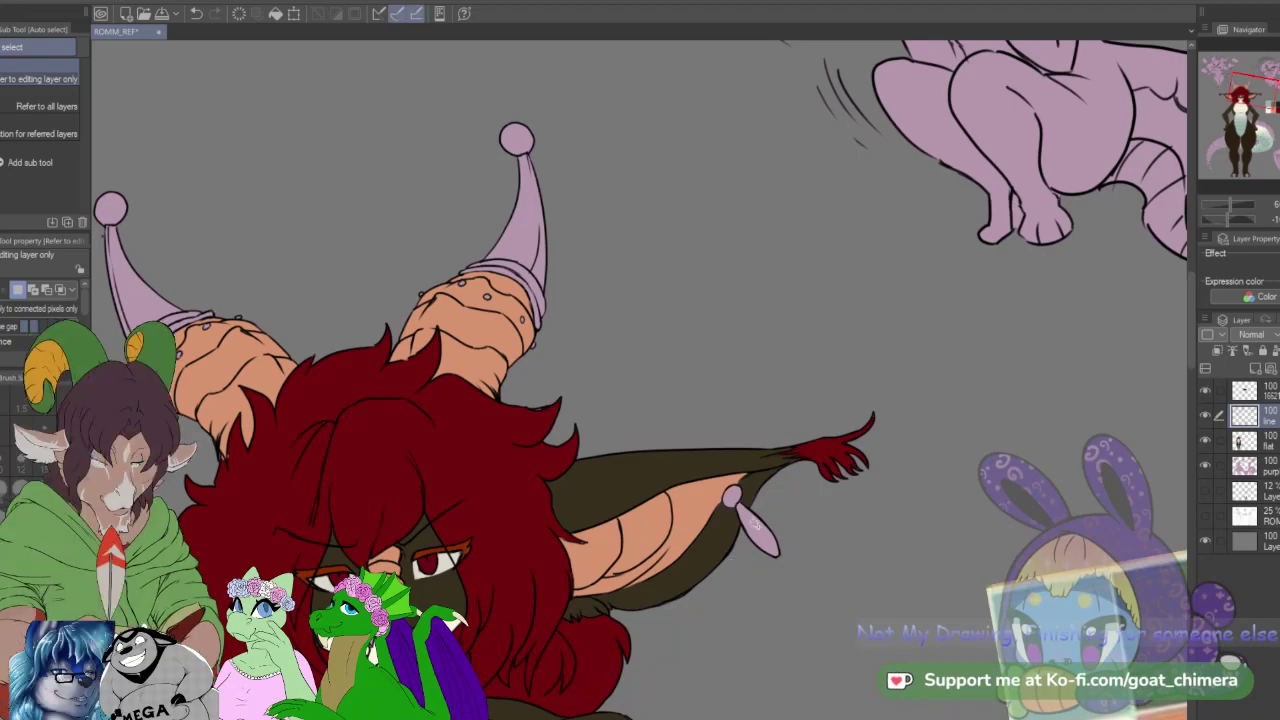
{"action": "key", "text": "w"}
{"action": "left_click", "coordinate": [528, 215]}
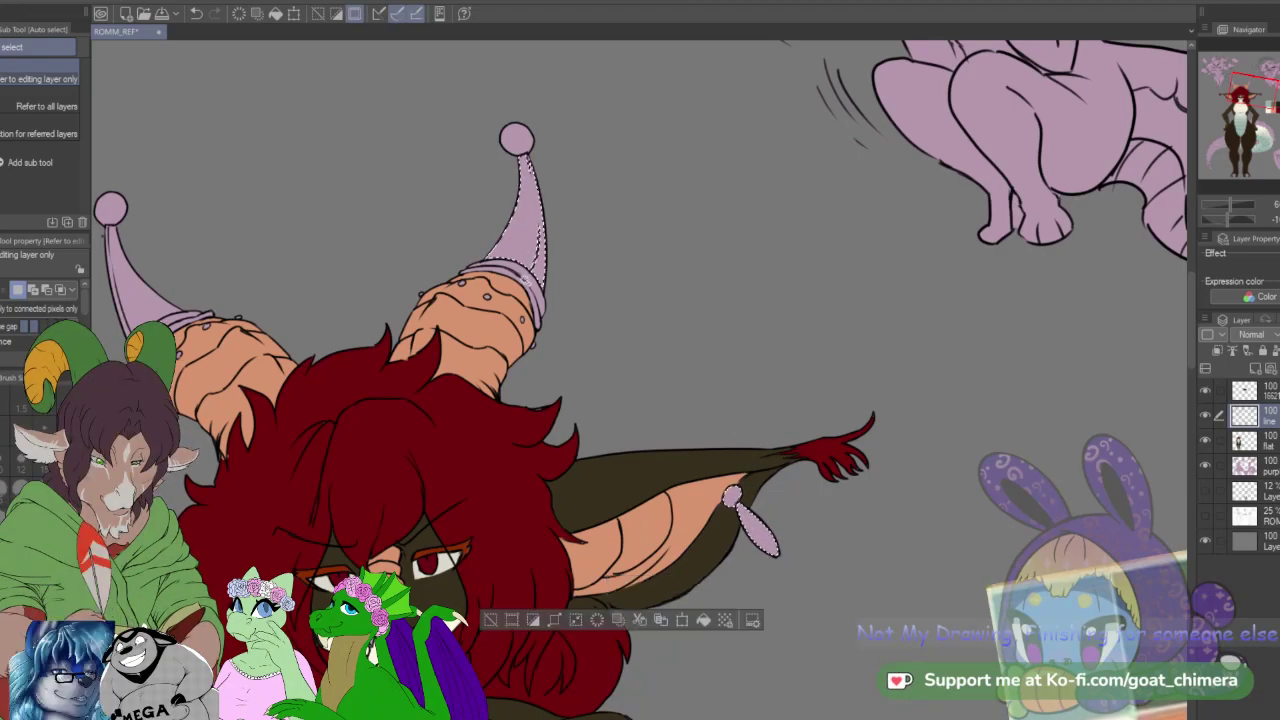
{"action": "left_click", "coordinate": [523, 285], "text": "shift"}
{"action": "left_click", "coordinate": [519, 271], "text": "shift"}
{"action": "left_click", "coordinate": [517, 143], "text": "shift"}
{"action": "left_click_drag", "start_coordinate": [732, 497], "coordinate": [1040, 499]}
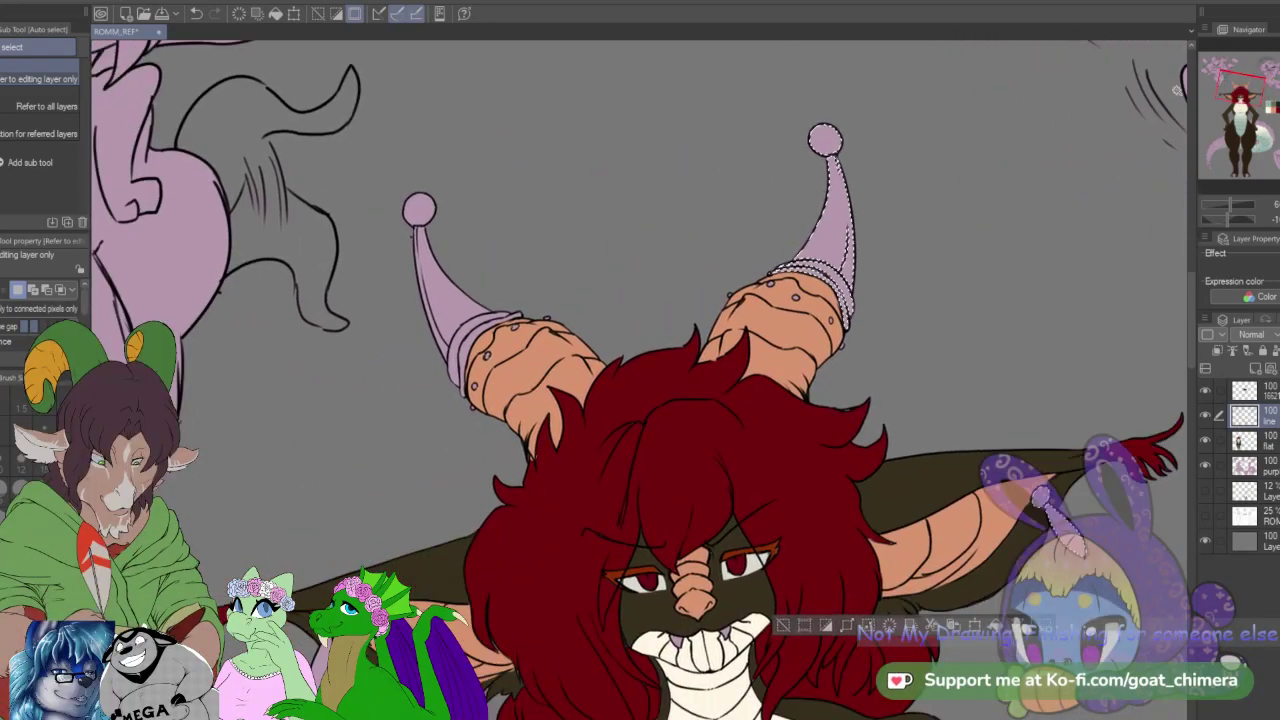
{"action": "left_click", "coordinate": [465, 356], "text": "shift"}
{"action": "left_click", "coordinate": [446, 310], "text": "shift"}
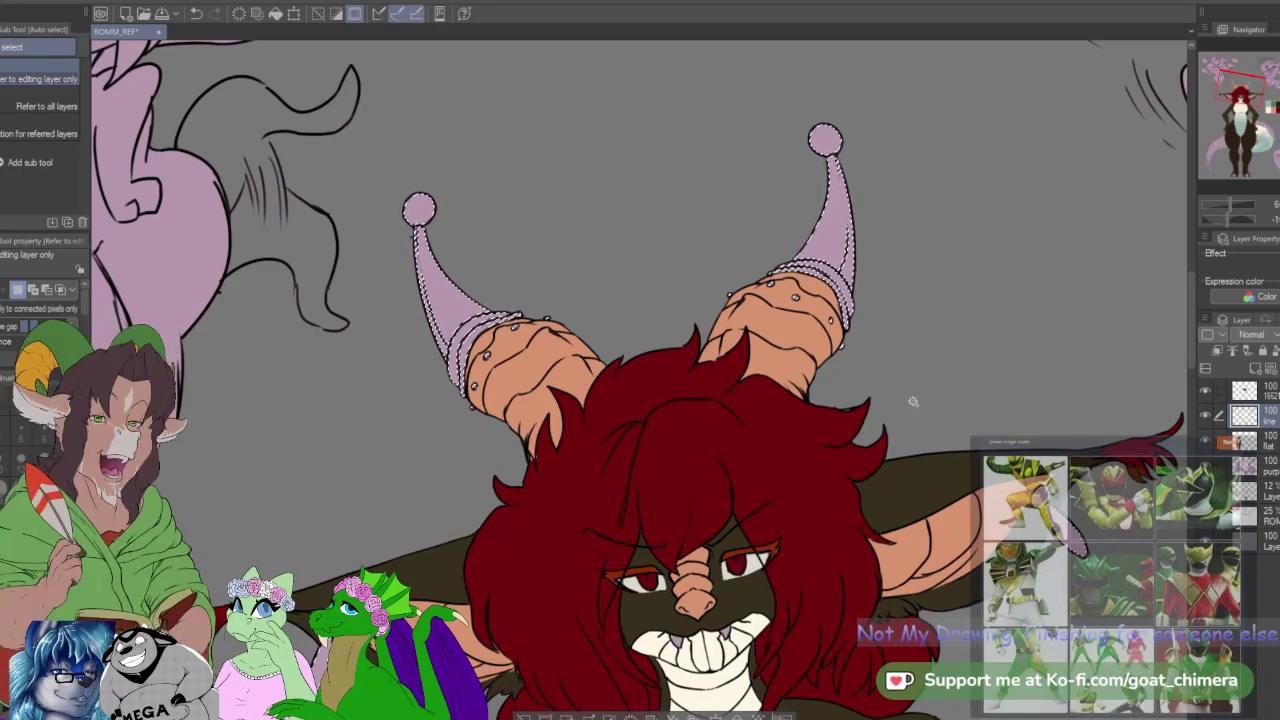
Step: Fill the selected horn caps and earrings with golden yellow on the flat layer, and deselect
{"action": "scroll", "coordinate": [910, 405], "scroll_direction": "down", "scroll_amount": 5}
{"action": "scroll", "coordinate": [980, 408], "scroll_direction": "up", "scroll_amount": 2}
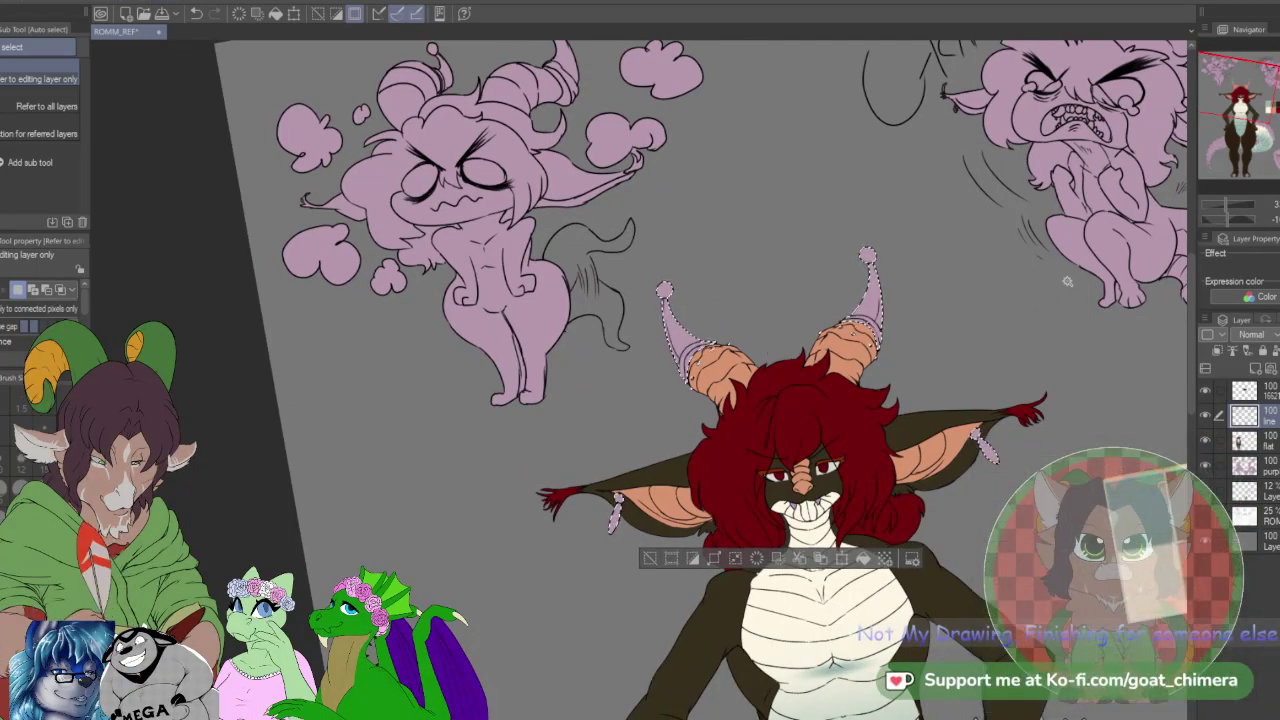
{"action": "left_click_drag", "start_coordinate": [1227, 92], "coordinate": [1246, 88]}
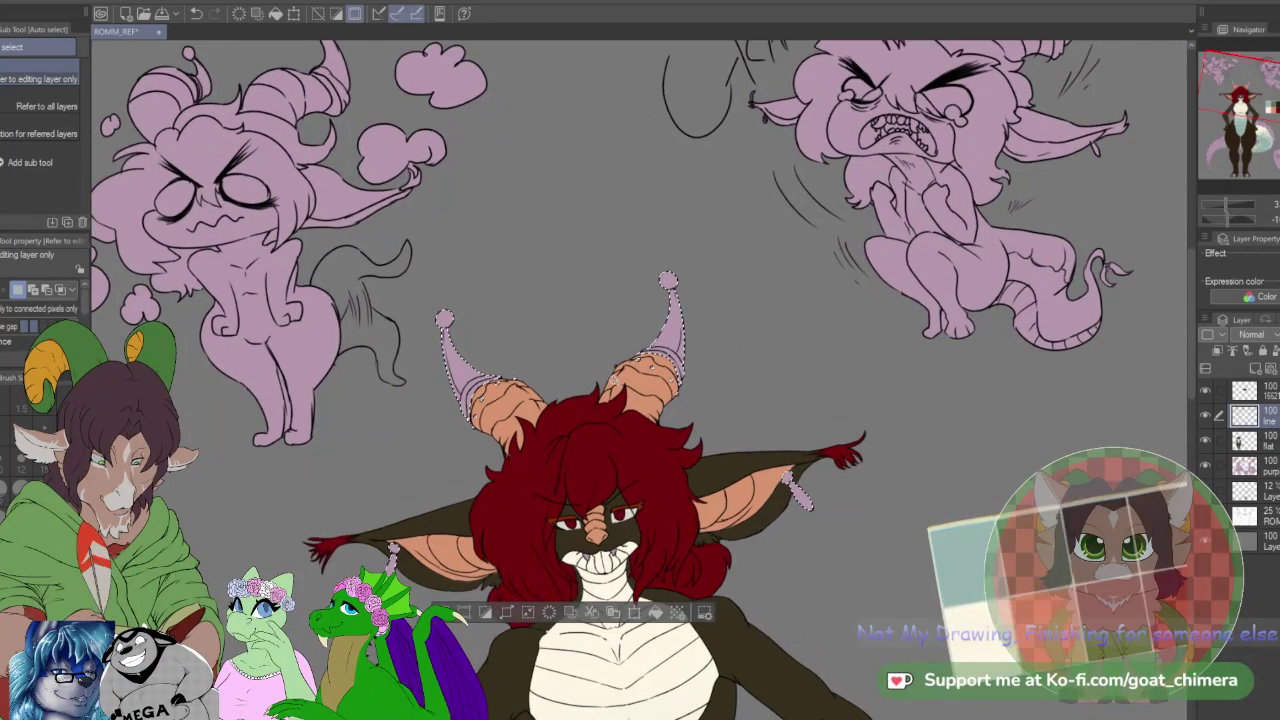
{"action": "scroll", "coordinate": [560, 451], "scroll_direction": "up", "scroll_amount": 1}
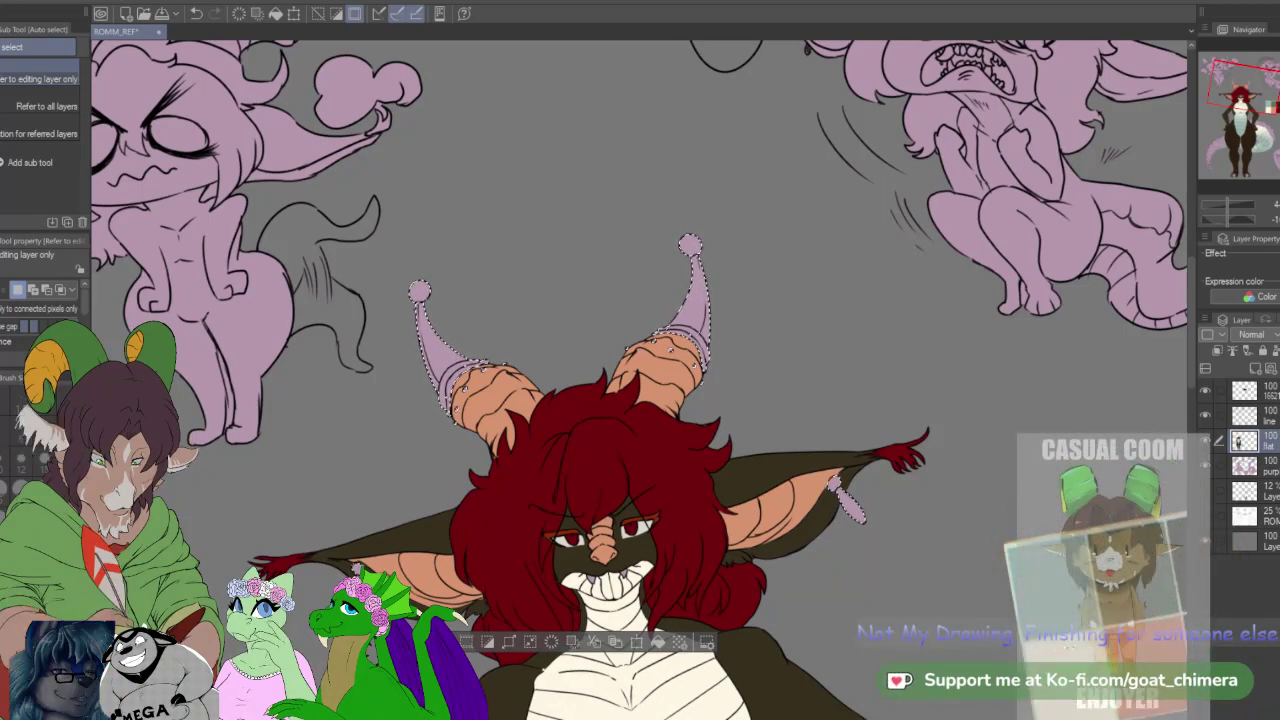
{"action": "key", "text": "alt+Delete"}
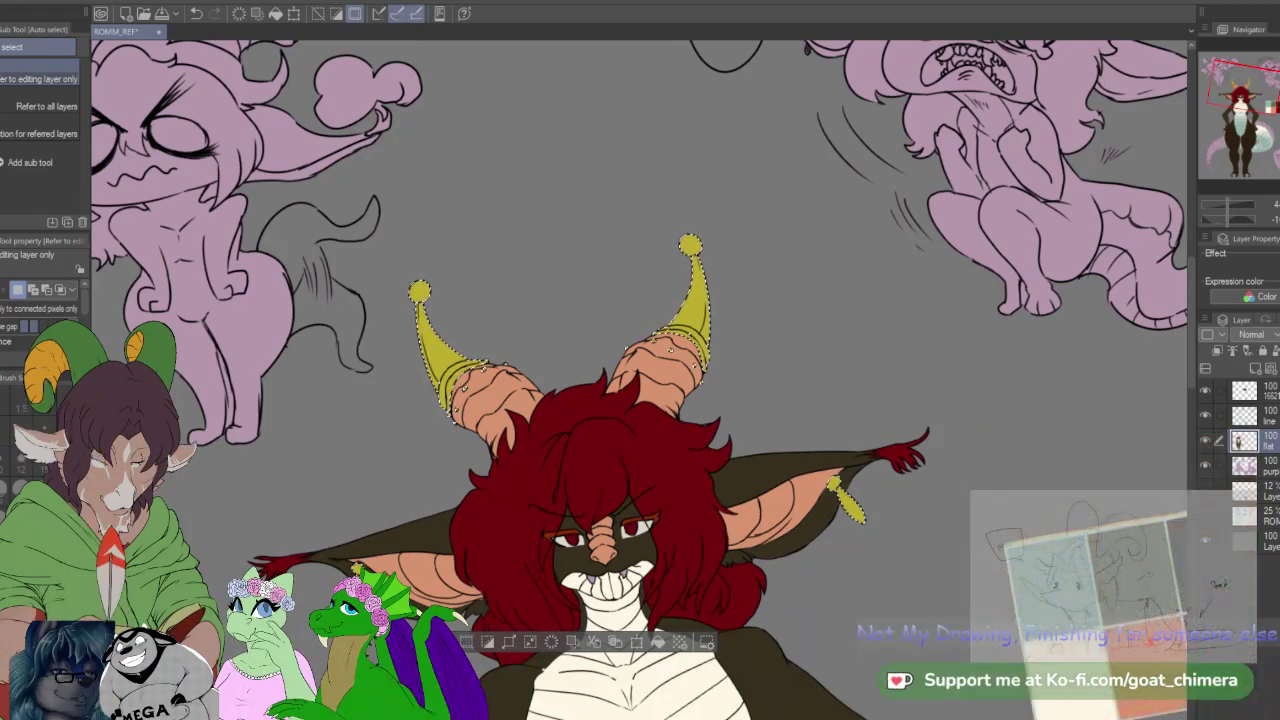
{"action": "key", "text": "ctrl+d"}
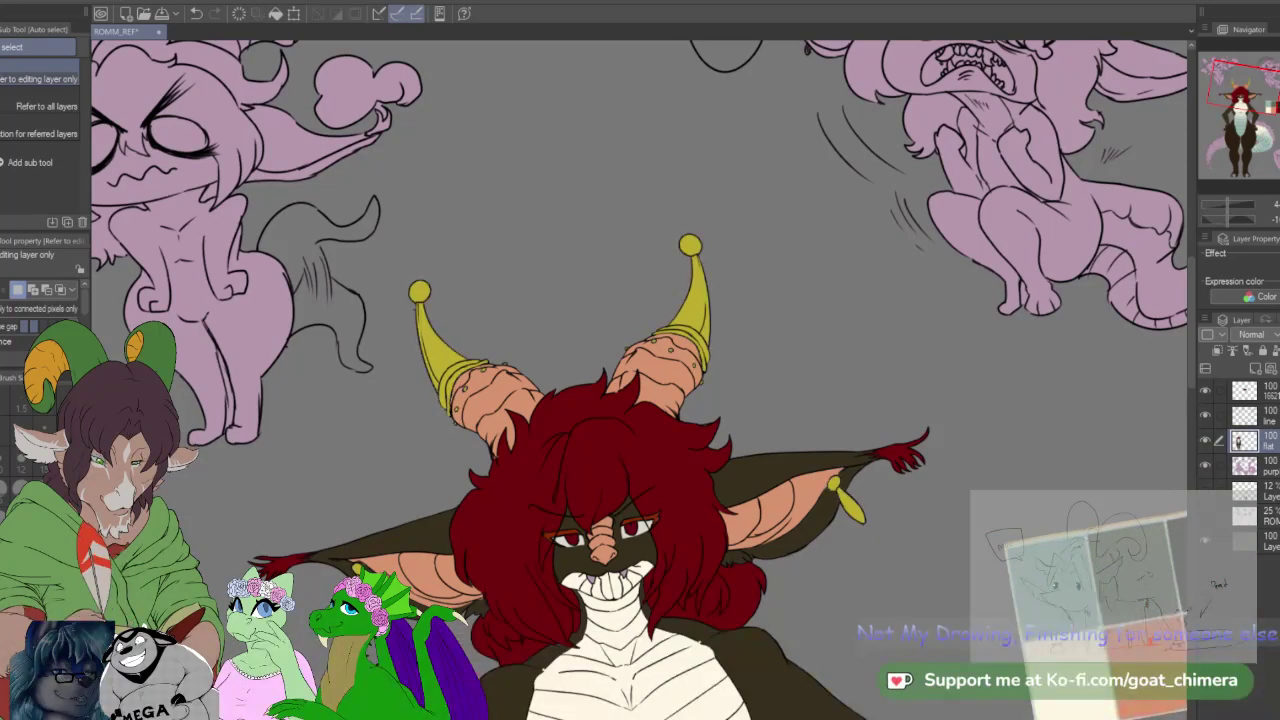
Step: Paint the two purple fangs cream on the flat layer using the K Hard 2 brush at size 6
{"action": "scroll", "coordinate": [743, 508], "scroll_direction": "down", "scroll_amount": 5}
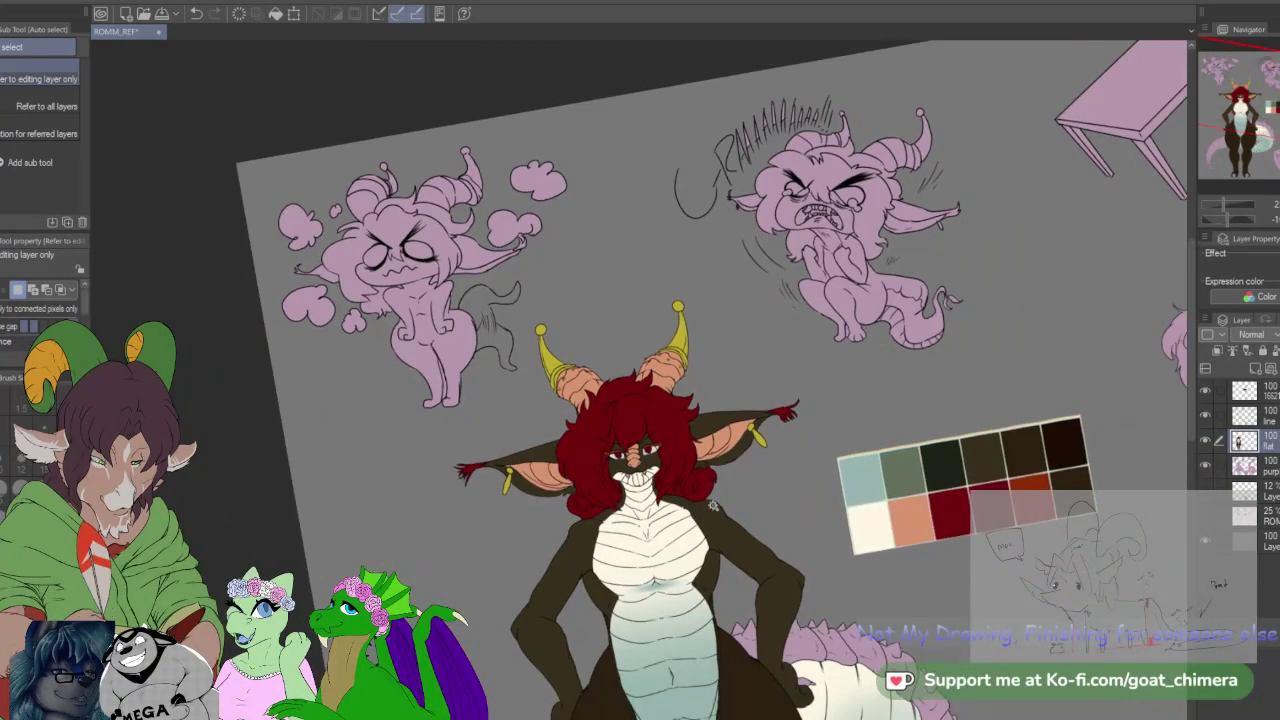
{"action": "scroll", "coordinate": [743, 508], "scroll_direction": "up", "scroll_amount": 5}
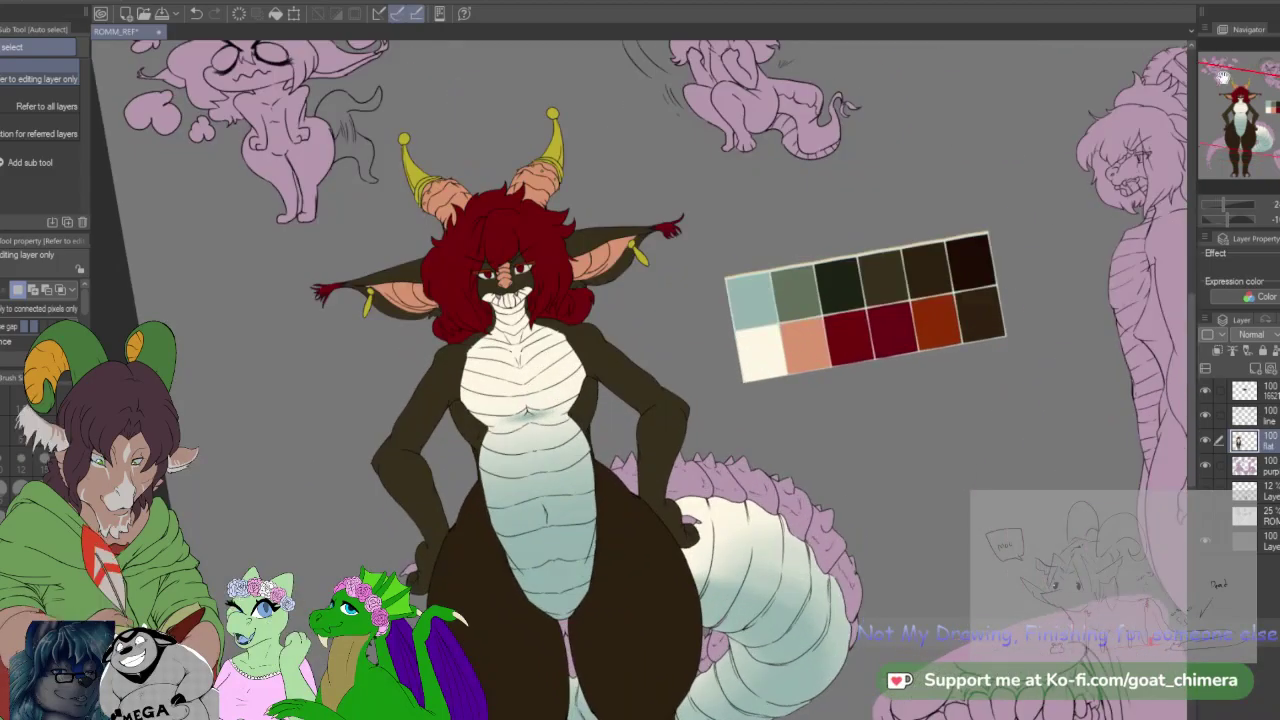
{"action": "mouse_move", "coordinate": [1264, 121]}
{"action": "left_mouse_down"}
{"action": "mouse_move", "coordinate": [1265, 140]}
{"action": "mouse_move", "coordinate": [1278, 126]}
{"action": "left_mouse_up"}
{"action": "left_click_drag", "start_coordinate": [1241, 83], "coordinate": [1212, 120]}
{"action": "scroll", "coordinate": [783, 234], "scroll_direction": "up", "scroll_amount": 2}
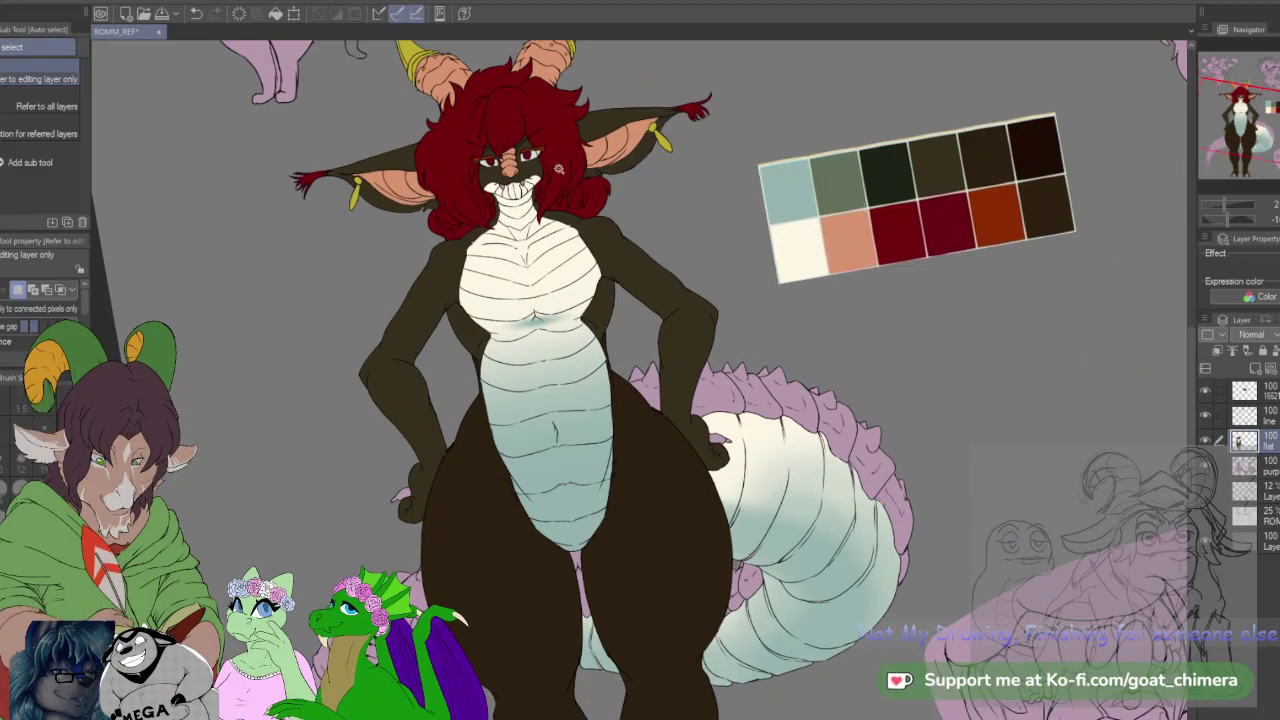
{"action": "scroll", "coordinate": [559, 169], "scroll_direction": "up", "scroll_amount": 5}
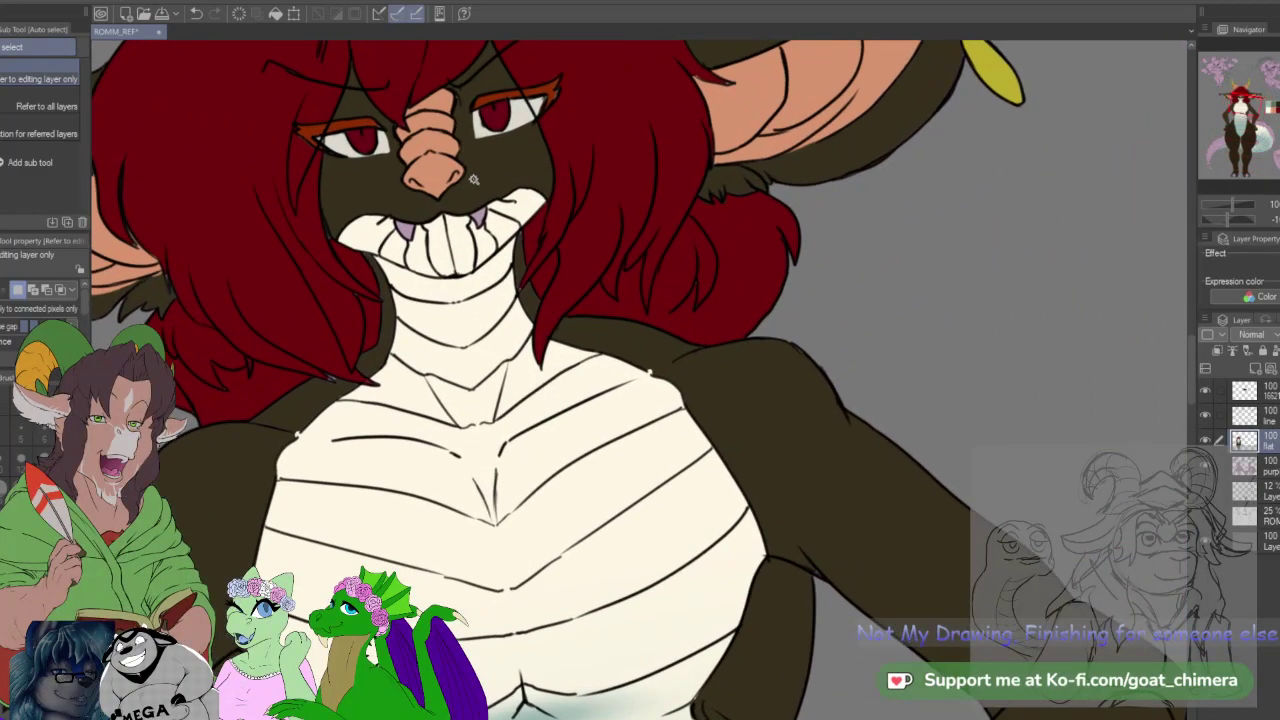
{"action": "scroll", "coordinate": [472, 176], "scroll_direction": "up", "scroll_amount": 2}
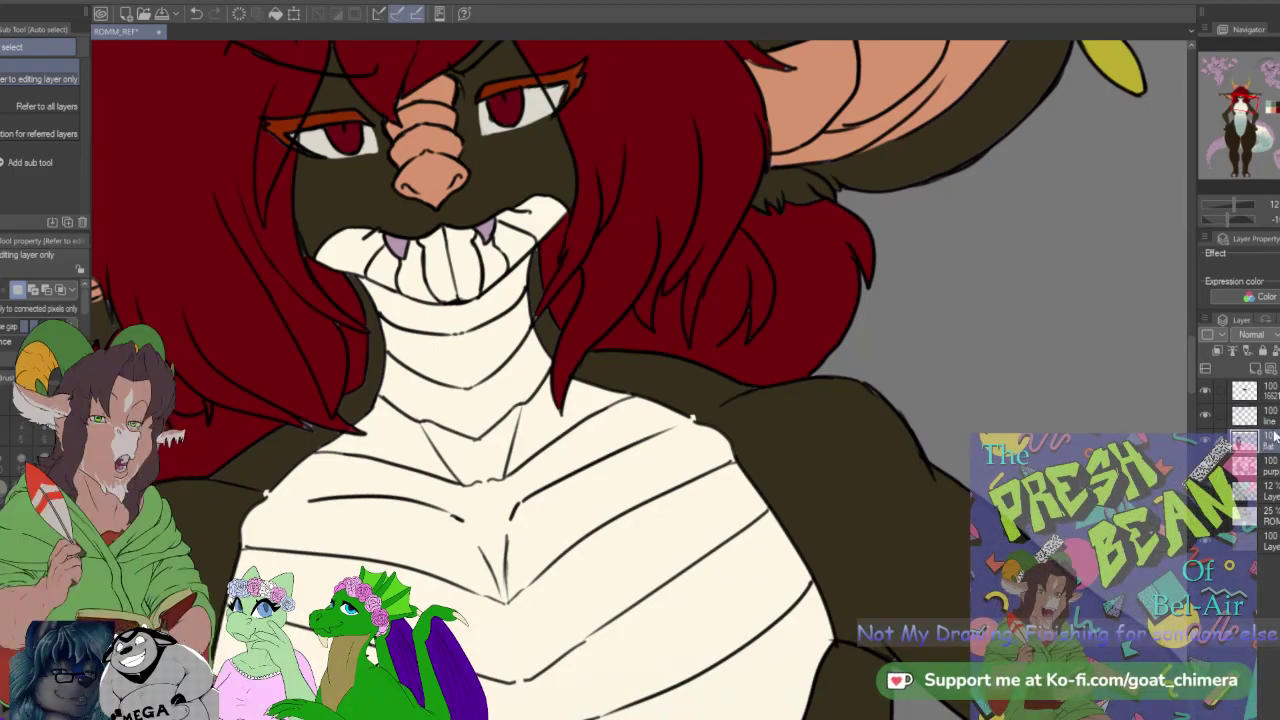
{"action": "key", "text": "b"}
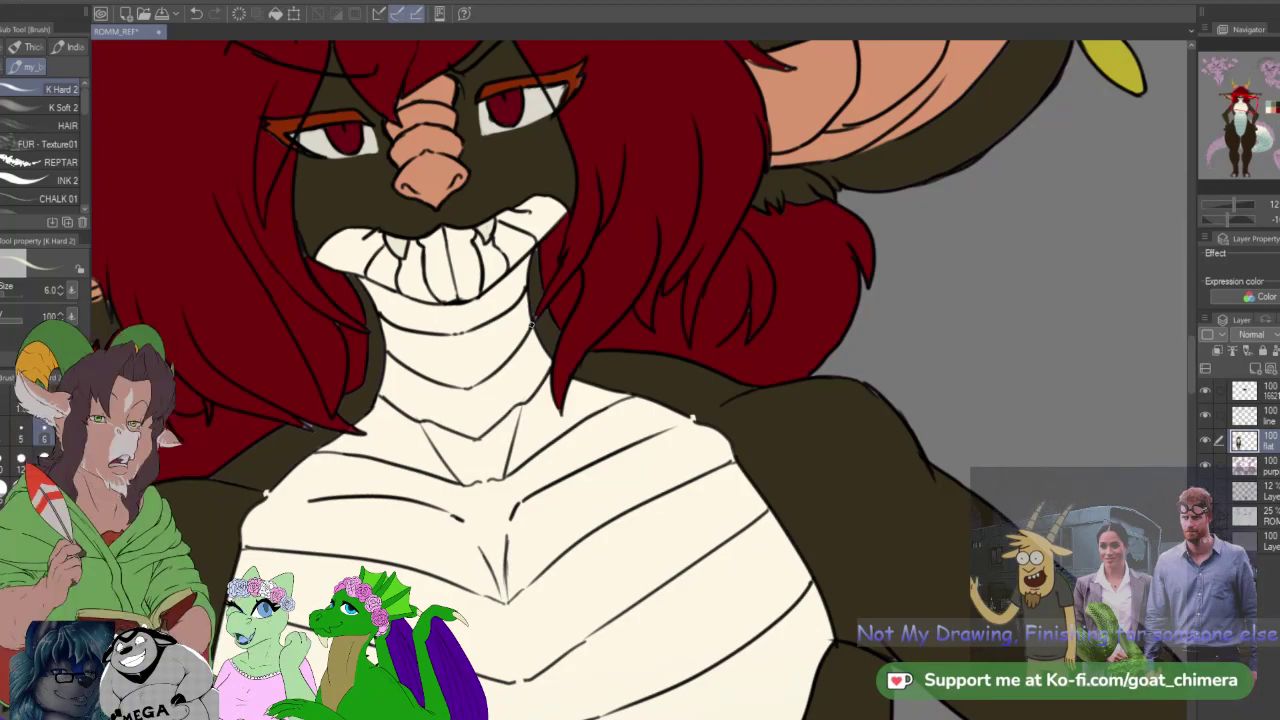
Step: Select the purple claws on both hands on the line layer with Auto select
{"action": "scroll", "coordinate": [529, 324], "scroll_direction": "down", "scroll_amount": 6}
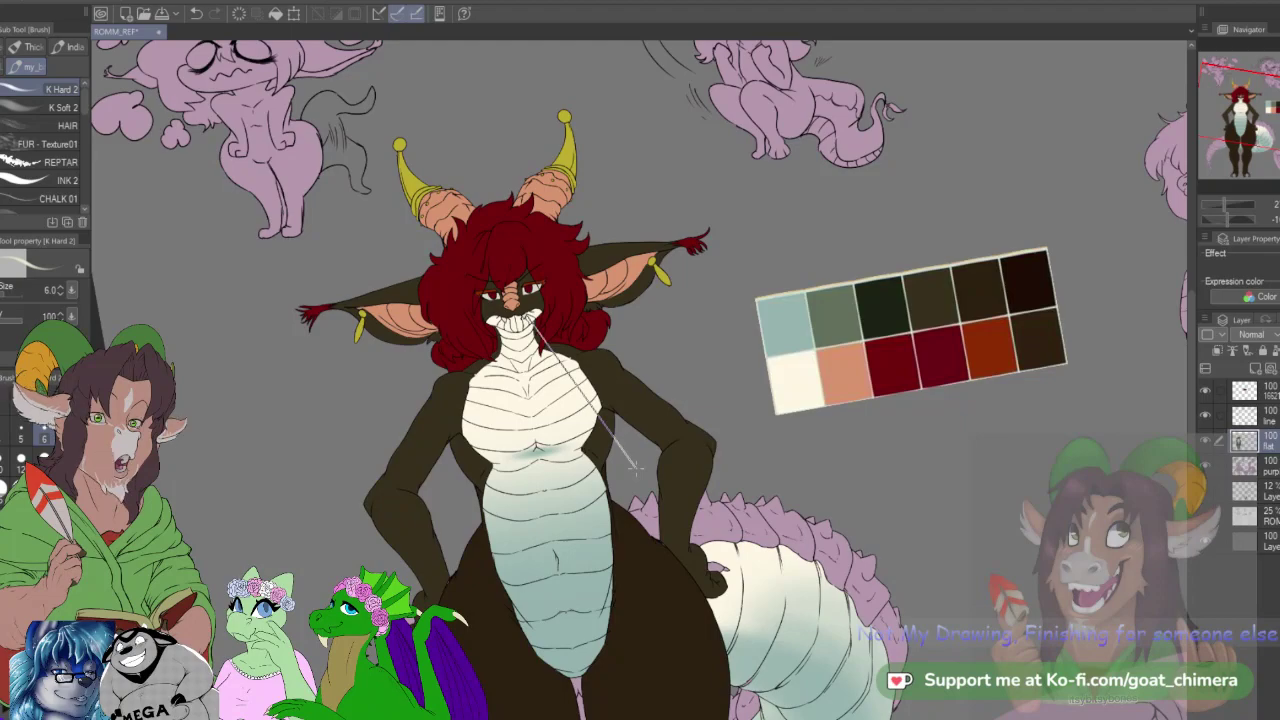
{"action": "scroll", "coordinate": [636, 465], "scroll_direction": "down", "scroll_amount": 5}
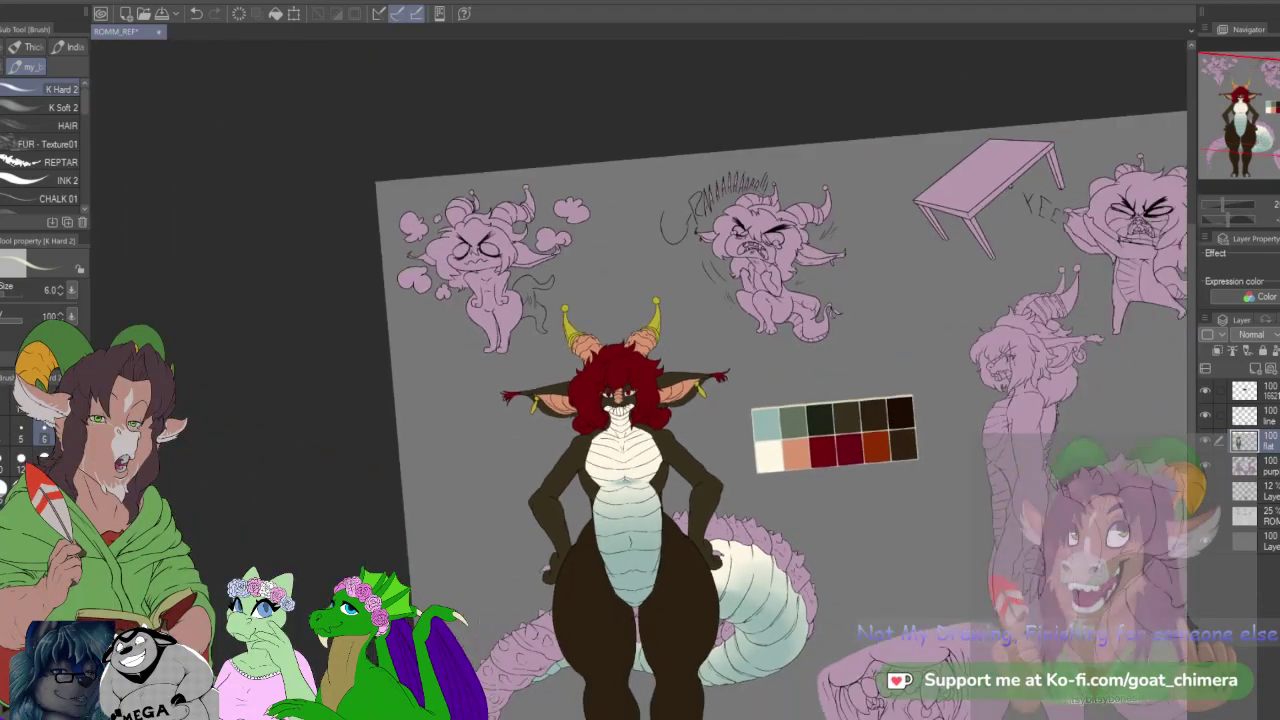
{"action": "scroll", "coordinate": [785, 583], "scroll_direction": "up", "scroll_amount": 4}
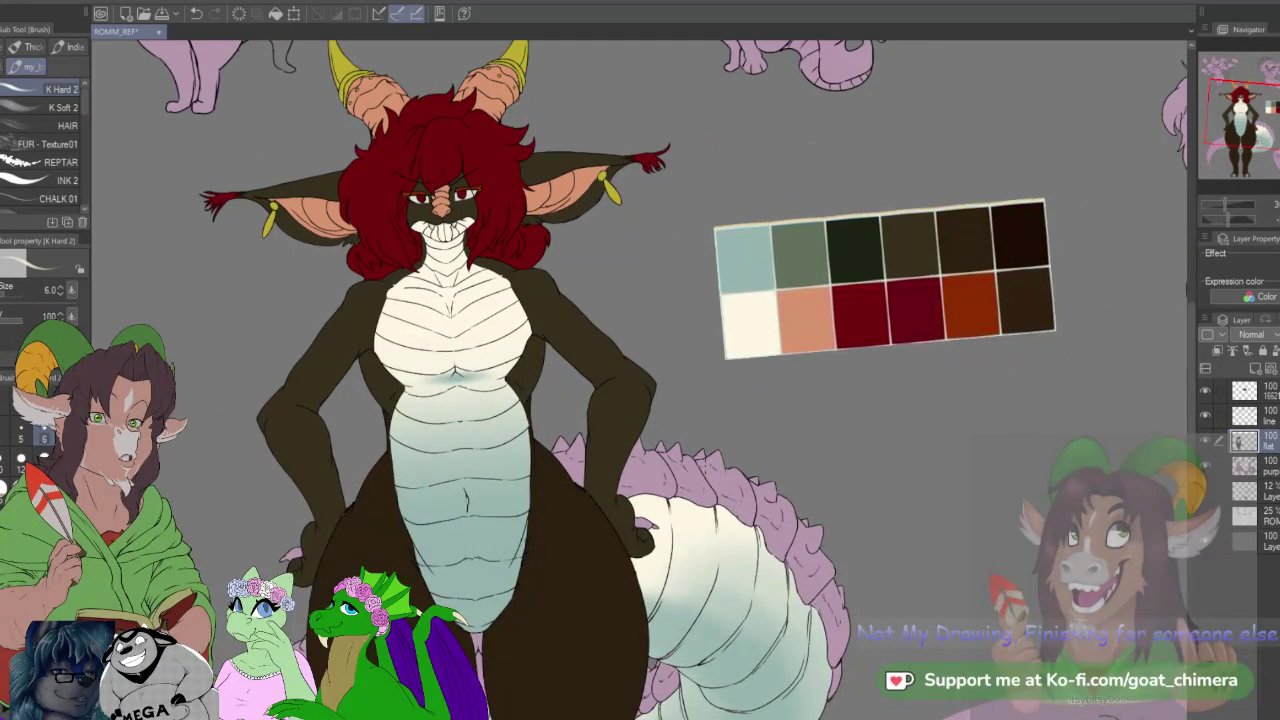
{"action": "scroll", "coordinate": [704, 475], "scroll_direction": "up", "scroll_amount": 2}
{"action": "scroll", "coordinate": [704, 475], "scroll_direction": "down", "scroll_amount": 1}
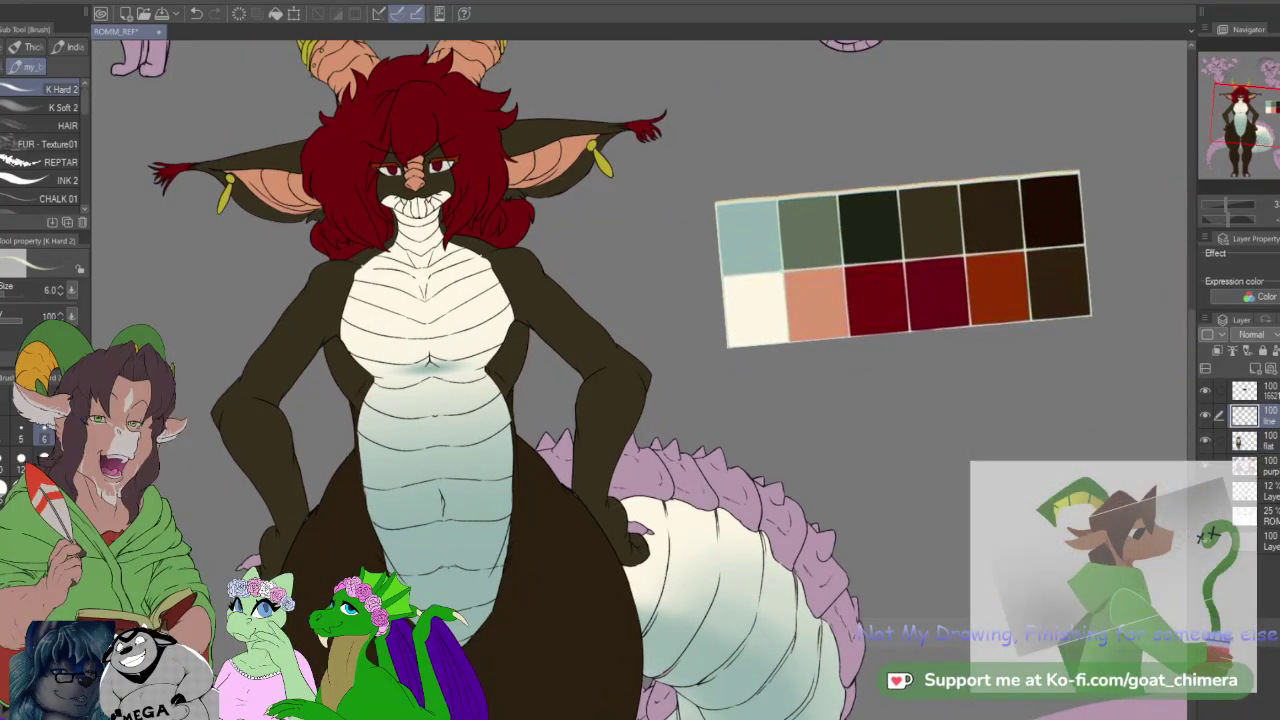
{"action": "scroll", "coordinate": [690, 532], "scroll_direction": "down", "scroll_amount": 2}
{"action": "scroll", "coordinate": [690, 532], "scroll_direction": "up", "scroll_amount": 3}
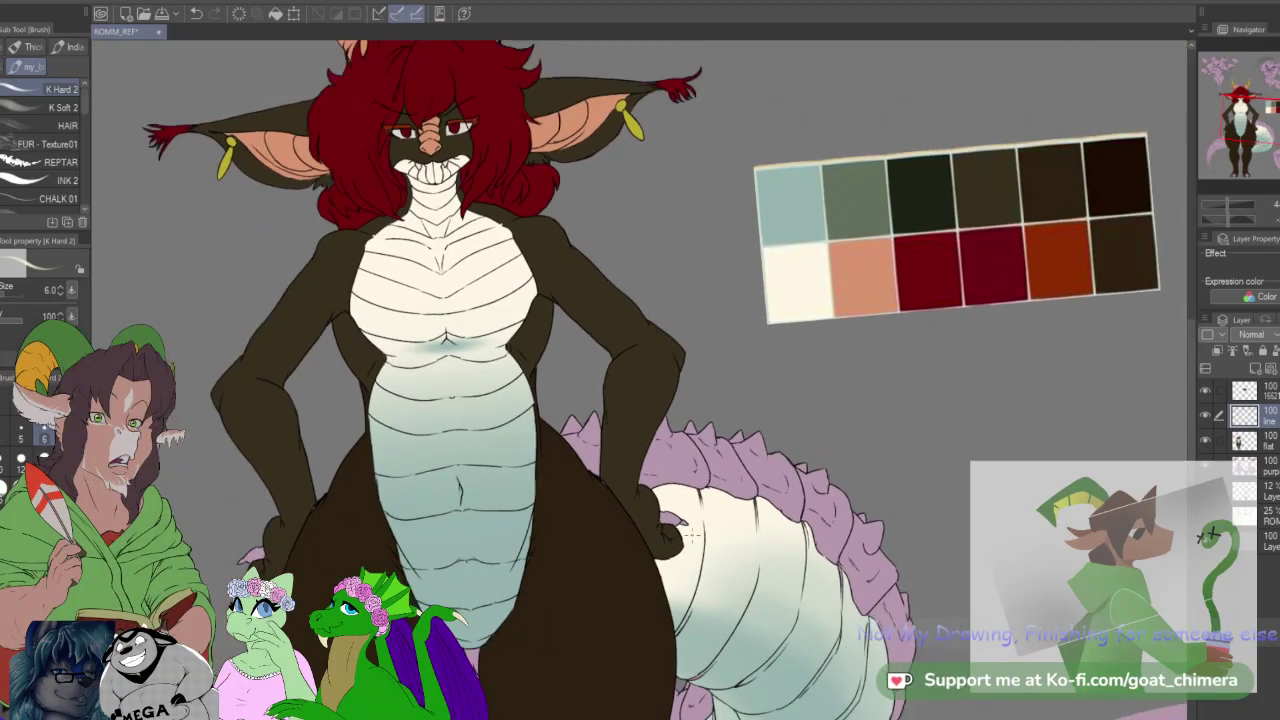
{"action": "scroll", "coordinate": [690, 532], "scroll_direction": "up", "scroll_amount": 1}
{"action": "key", "text": "w"}
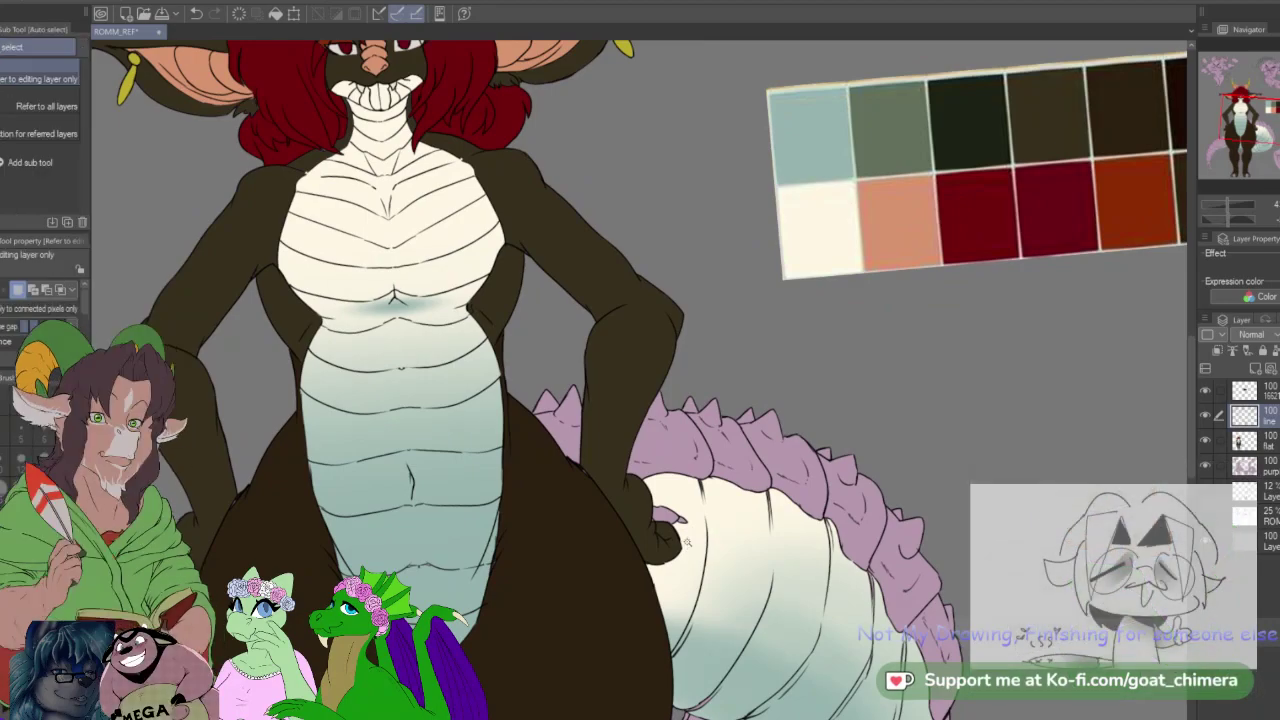
{"action": "left_click", "coordinate": [668, 515]}
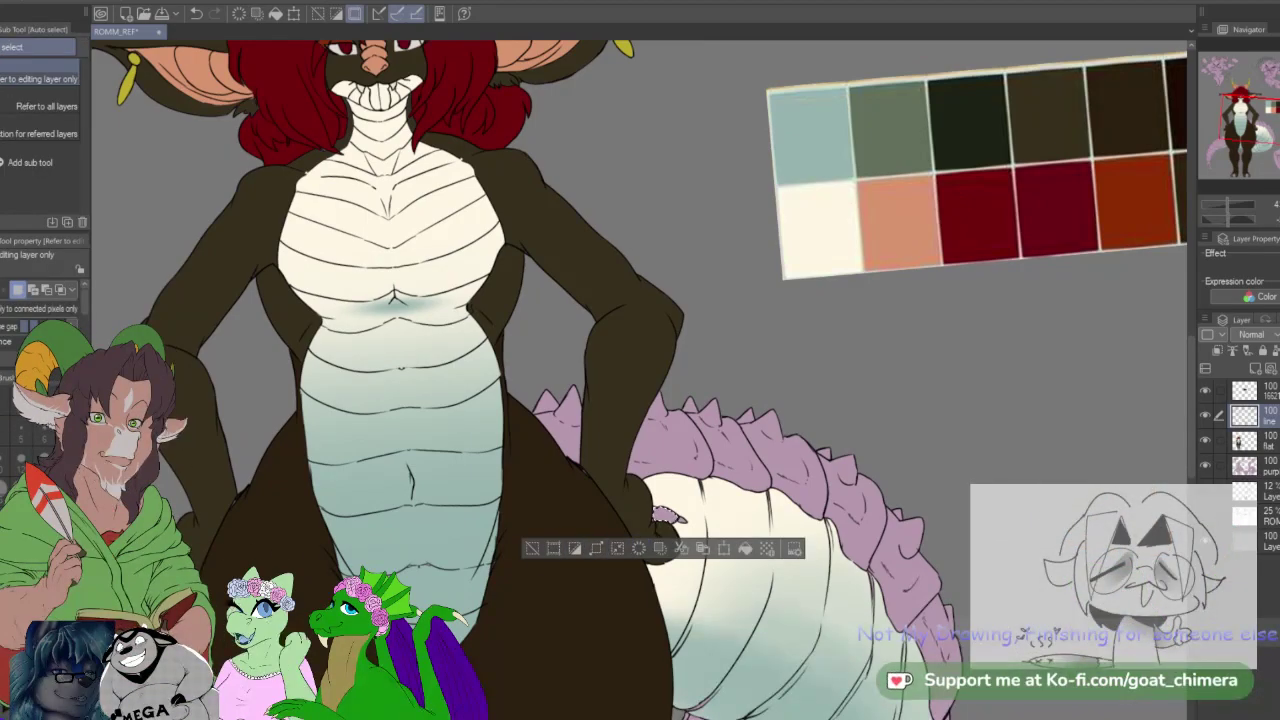
{"action": "left_click", "coordinate": [146, 558], "text": "shift"}
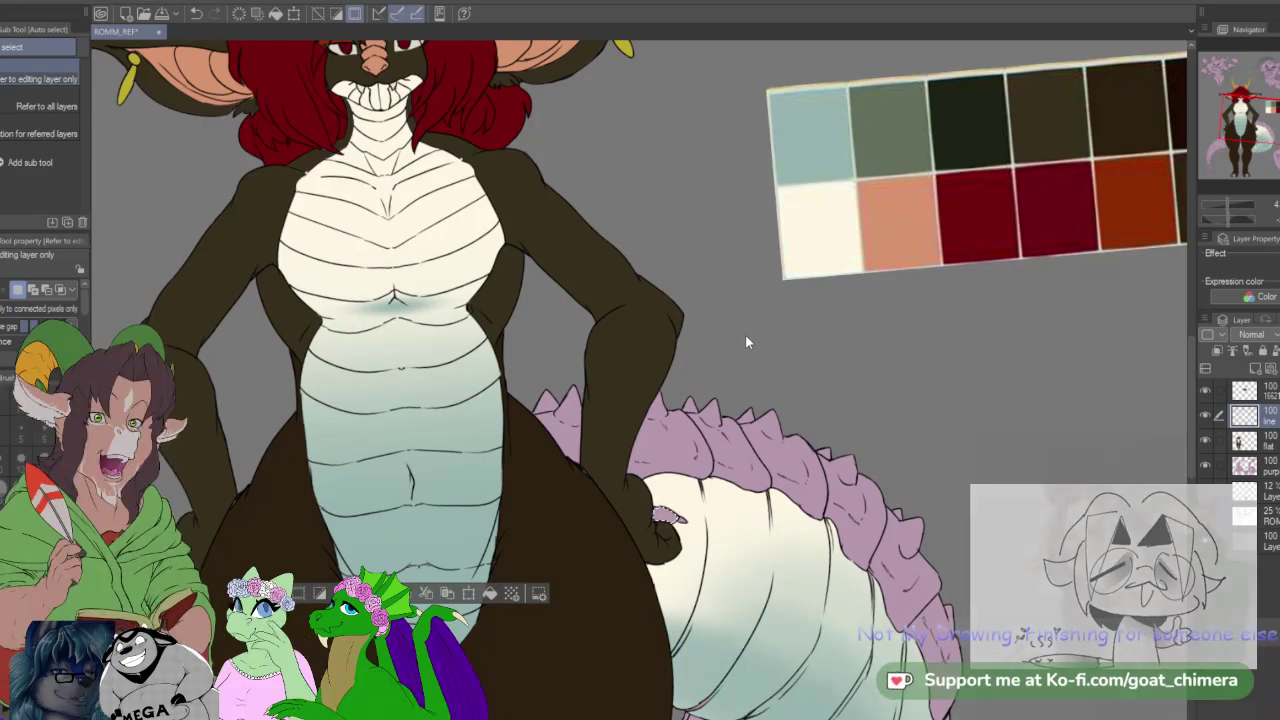
Step: Sample a dark brown from the palette, fill the selected hand claws with it on the flat layer, and deselect
{"action": "left_click", "coordinate": [1245, 440]}
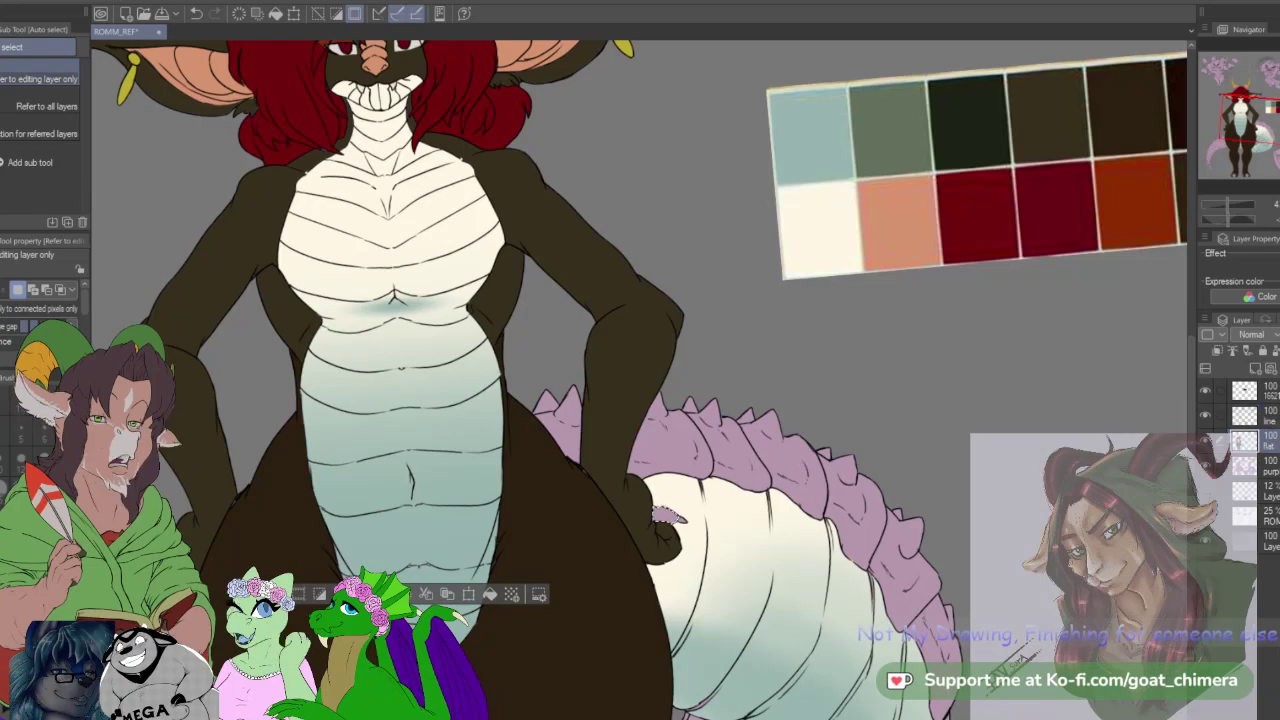
{"action": "scroll", "coordinate": [1029, 229], "scroll_direction": "down", "scroll_amount": 2}
{"action": "scroll", "coordinate": [1123, 160], "scroll_direction": "up", "scroll_amount": 2}
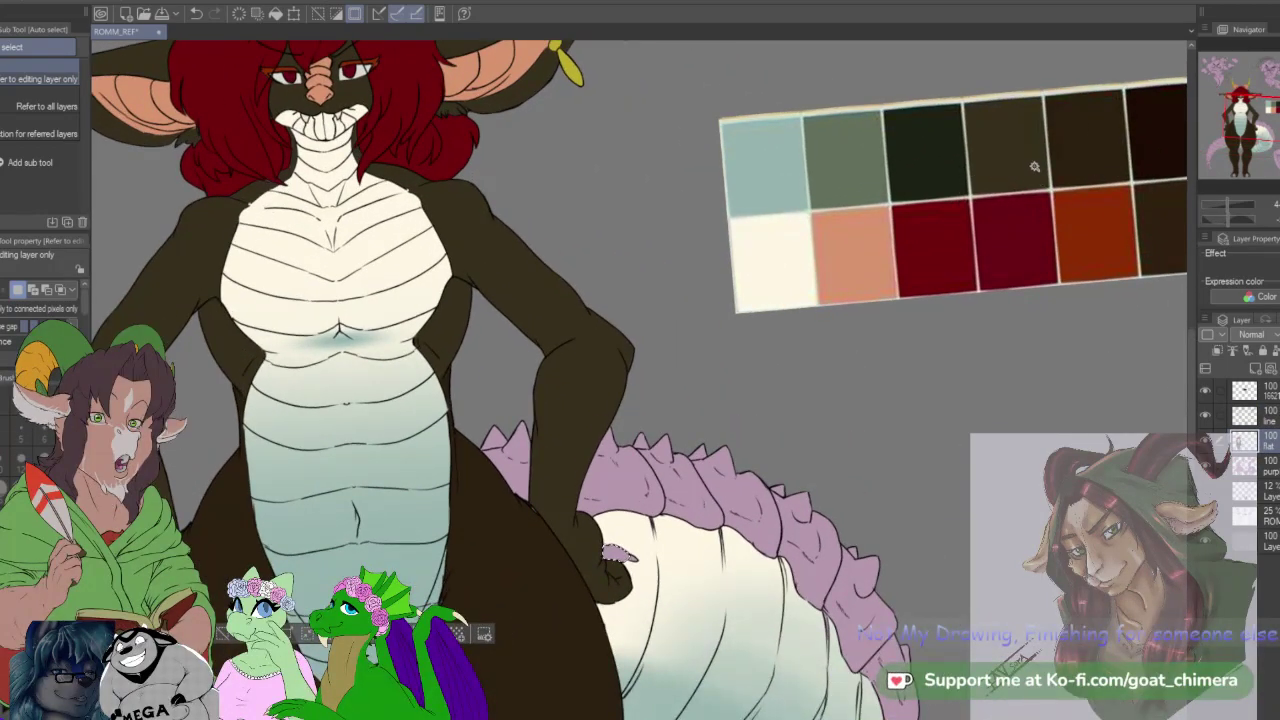
{"action": "key", "text": "i"}
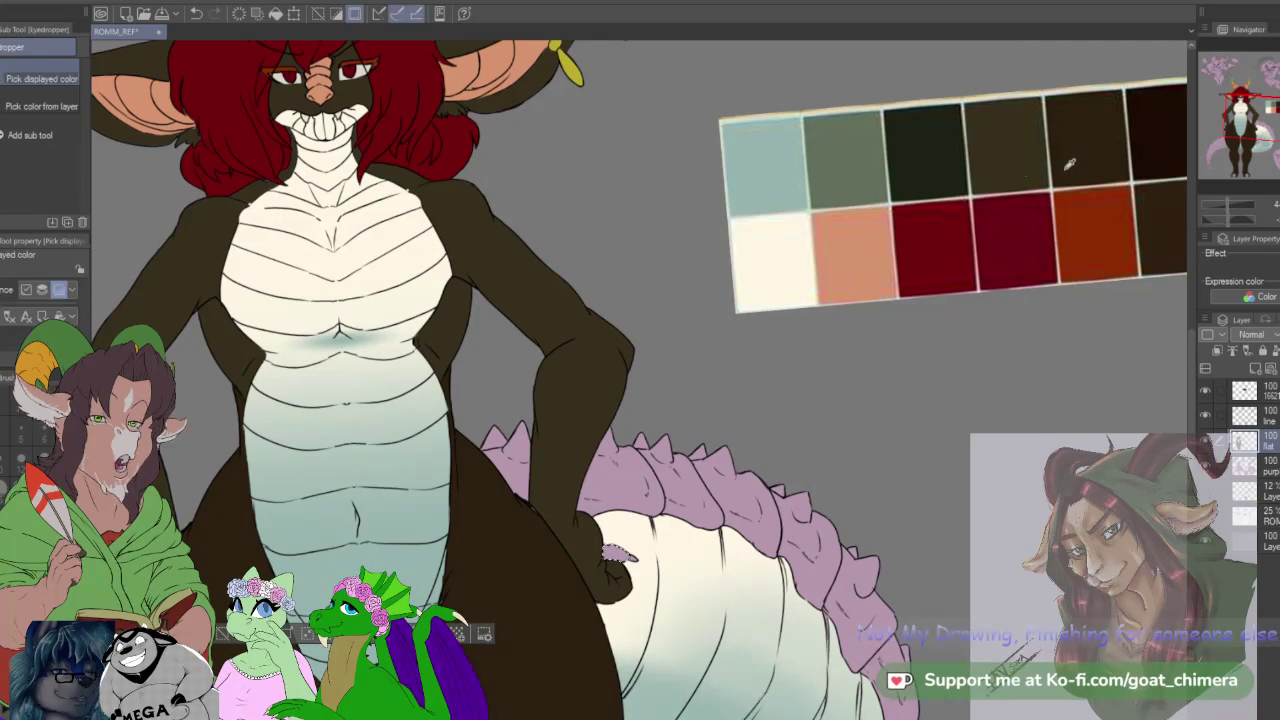
{"action": "scroll", "coordinate": [845, 311], "scroll_direction": "down", "scroll_amount": 2}
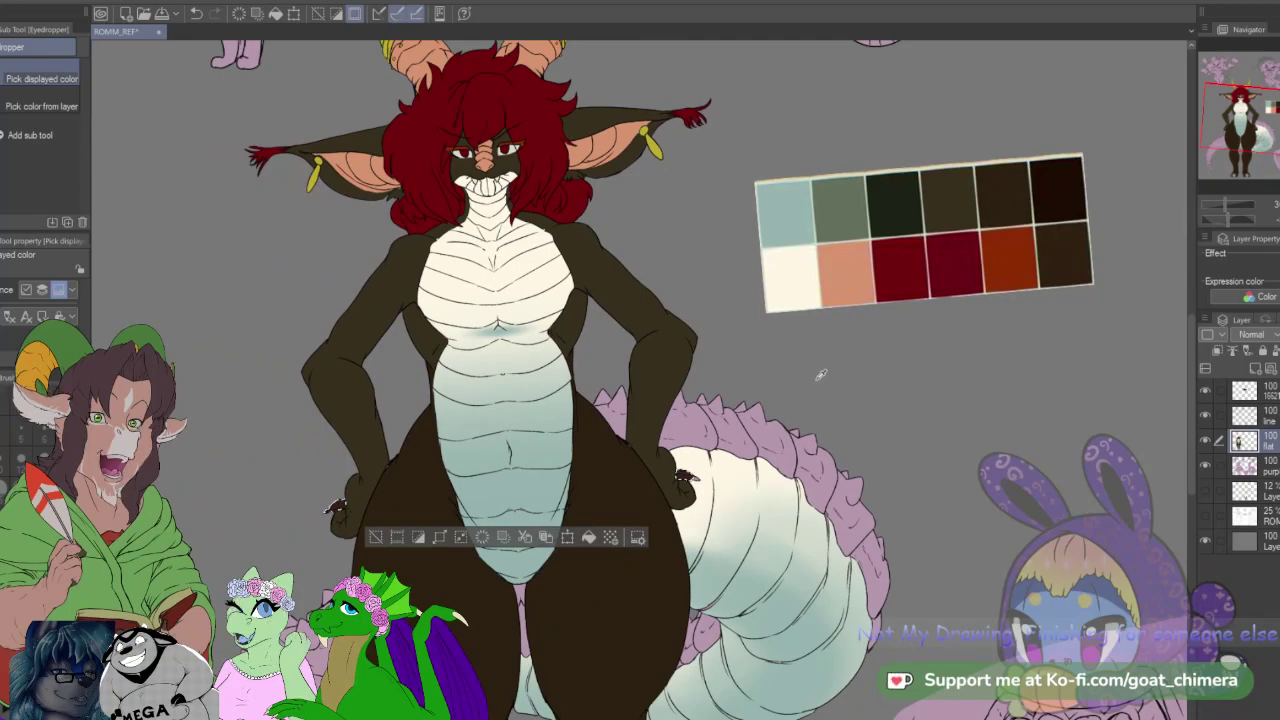
{"action": "key", "text": "ctrl+d"}
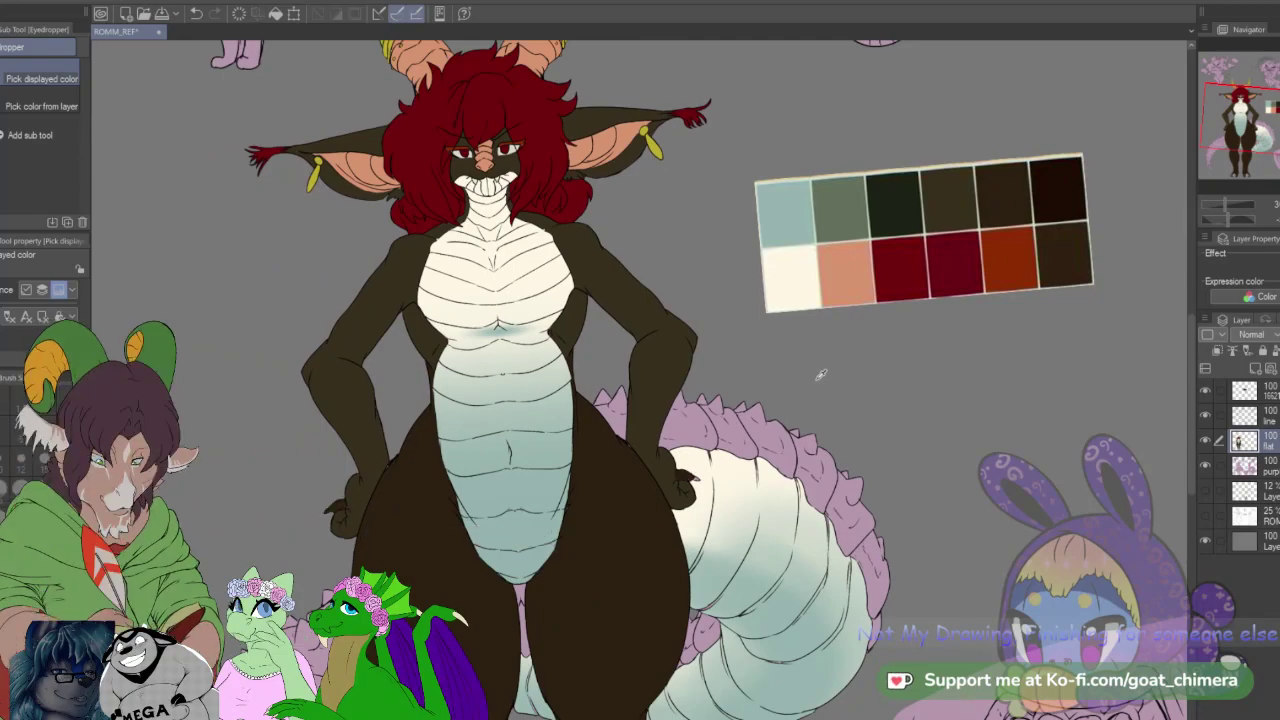
Step: Paint the leftover purple claw tip dark brown on the flat layer using the K Hard 2 brush at size 6
{"action": "scroll", "coordinate": [820, 375], "scroll_direction": "up", "scroll_amount": 3}
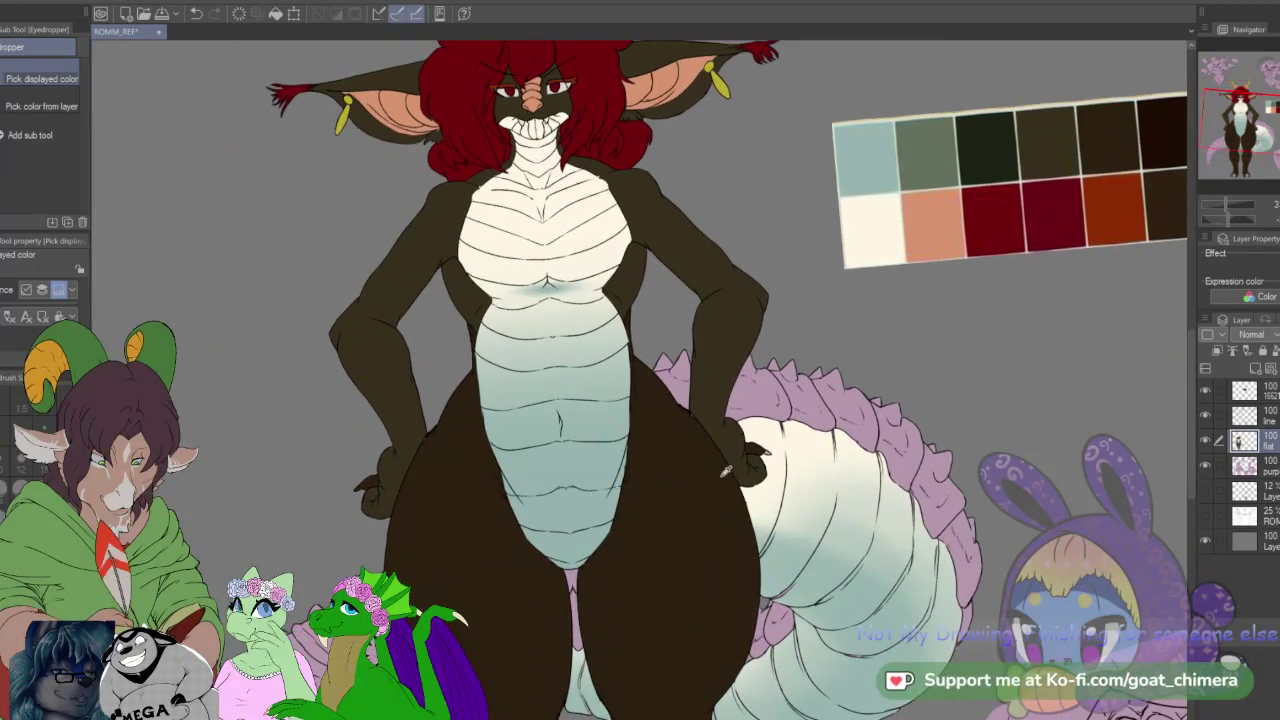
{"action": "scroll", "coordinate": [821, 464], "scroll_direction": "up", "scroll_amount": 3}
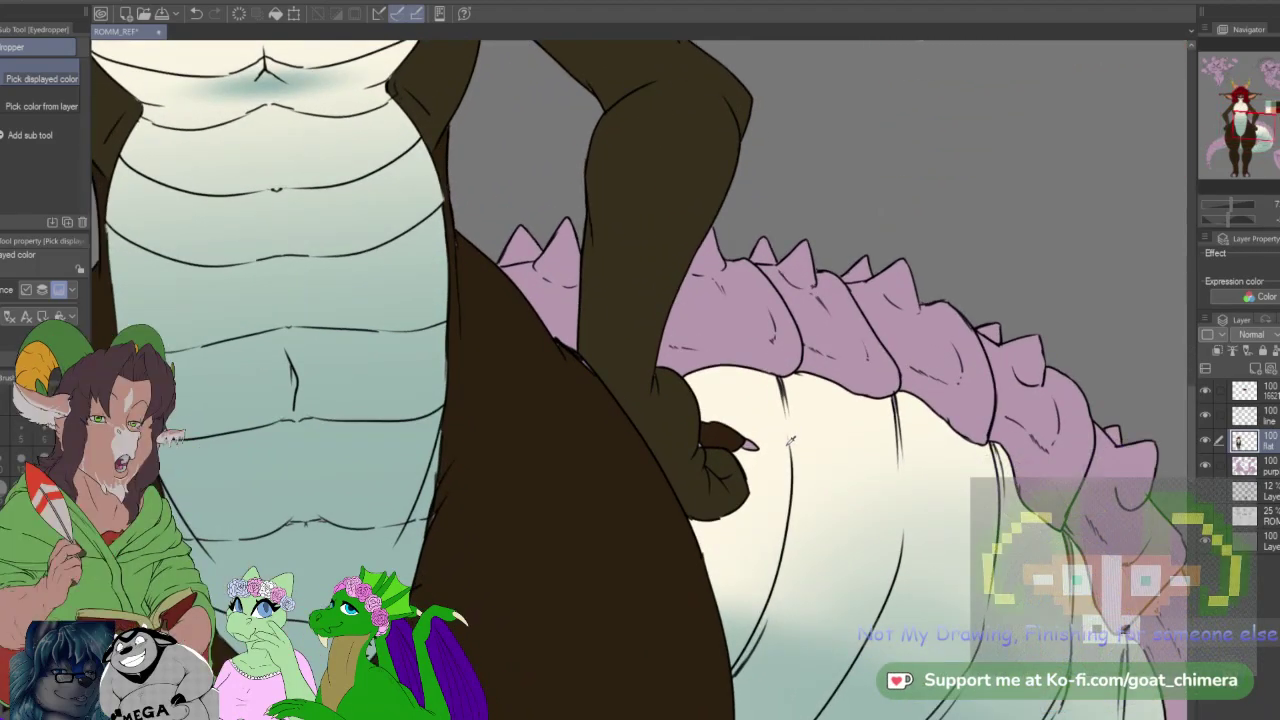
{"action": "key", "text": "b"}
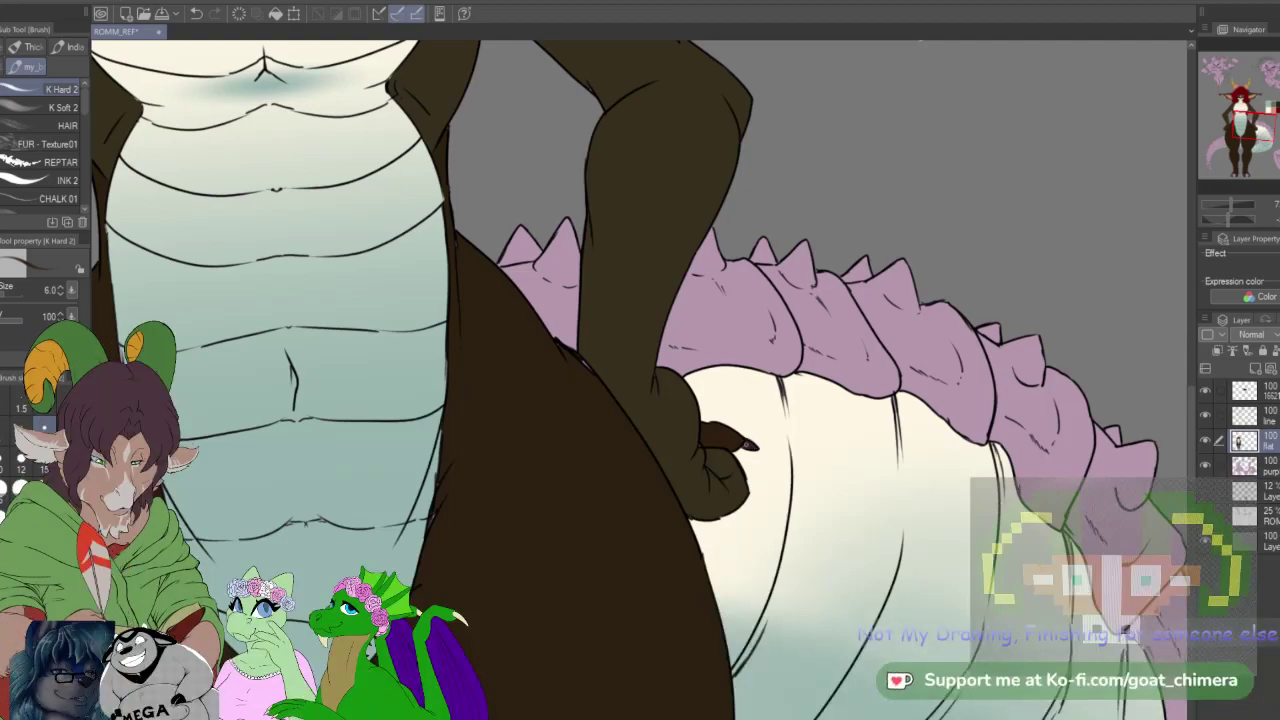
{"action": "mouse_move", "coordinate": [1243, 130]}
{"action": "left_mouse_down"}
{"action": "mouse_move", "coordinate": [1216, 134]}
{"action": "mouse_move", "coordinate": [1262, 122]}
{"action": "mouse_move", "coordinate": [1268, 92]}
{"action": "mouse_move", "coordinate": [1240, 115]}
{"action": "left_mouse_up"}
{"action": "left_click_drag", "start_coordinate": [1237, 128], "coordinate": [1235, 128]}
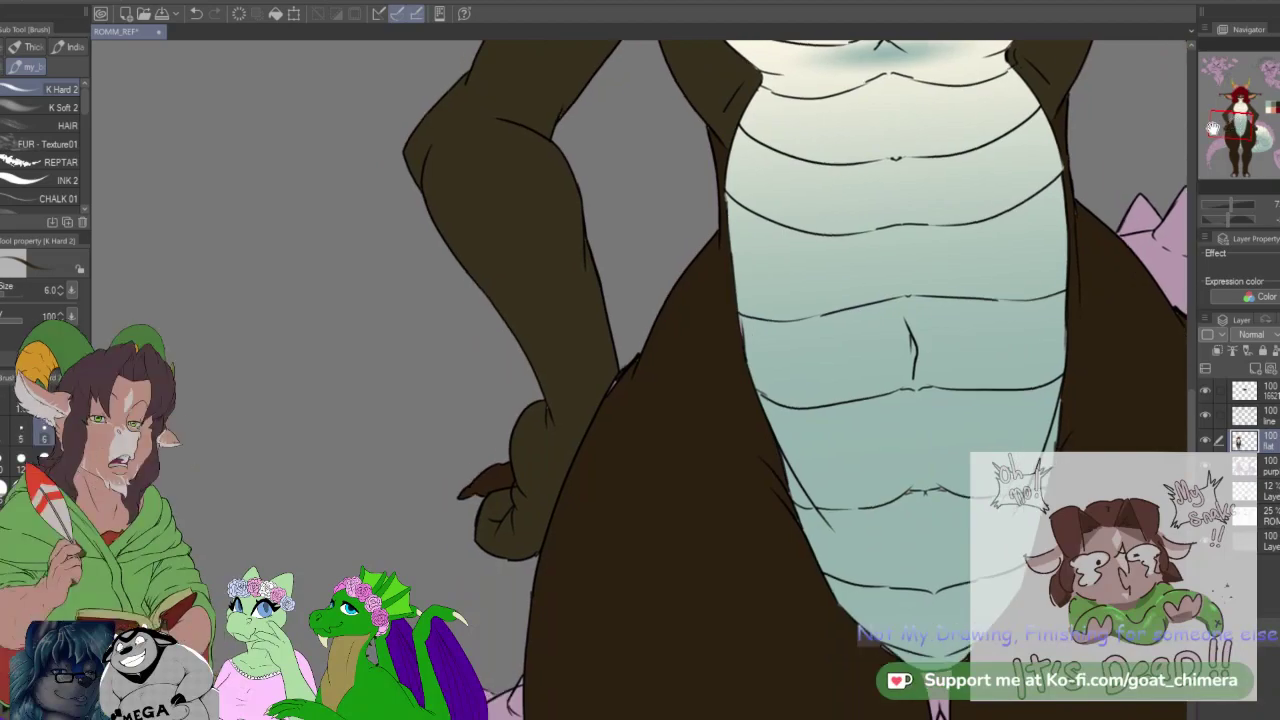
Step: Sample the thigh's dark brown and touch up the uncoloured slivers along the hips and waist using K Hard 2 at size 15
{"action": "key", "text": "i"}
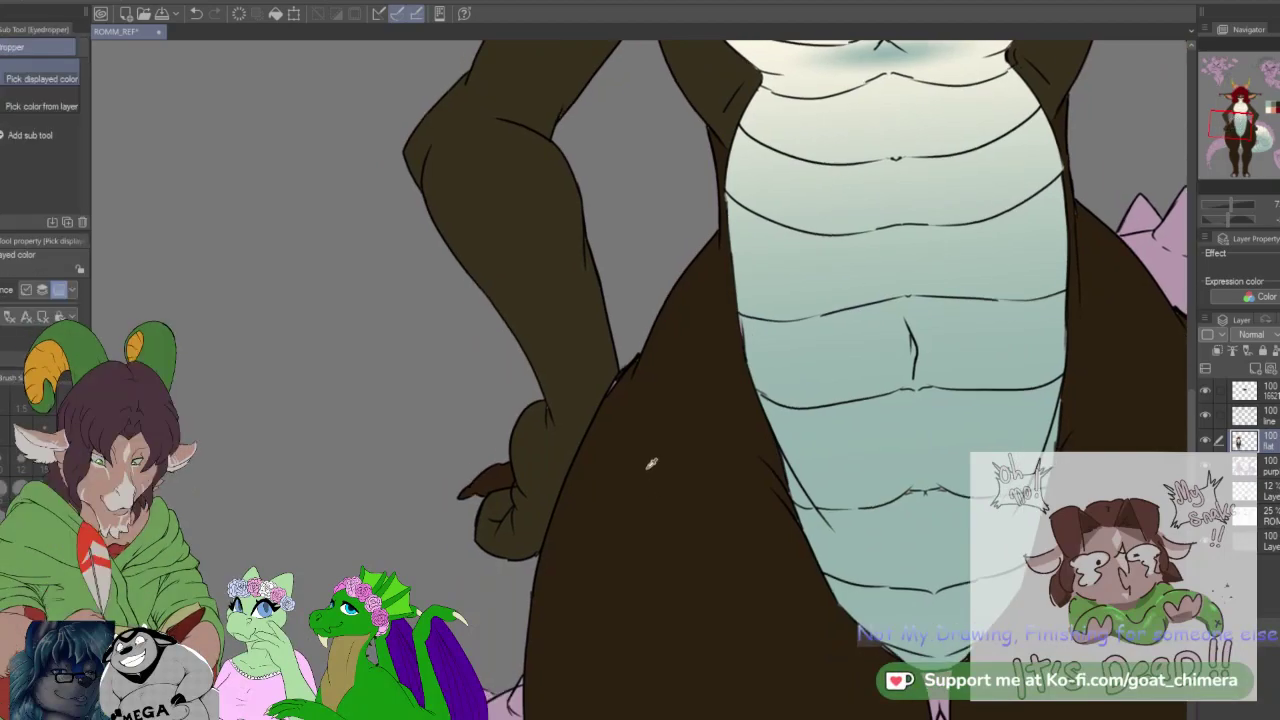
{"action": "key", "text": "b"}
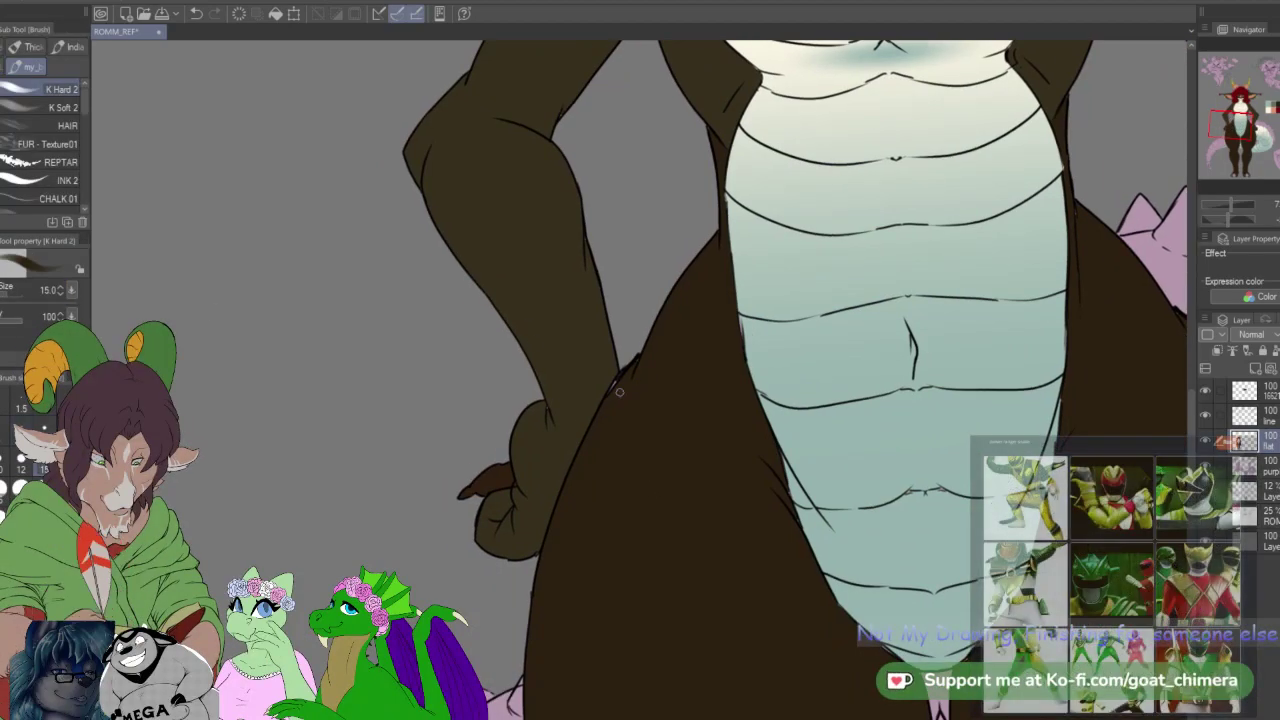
{"action": "left_click_drag", "start_coordinate": [1240, 170], "coordinate": [1232, 118]}
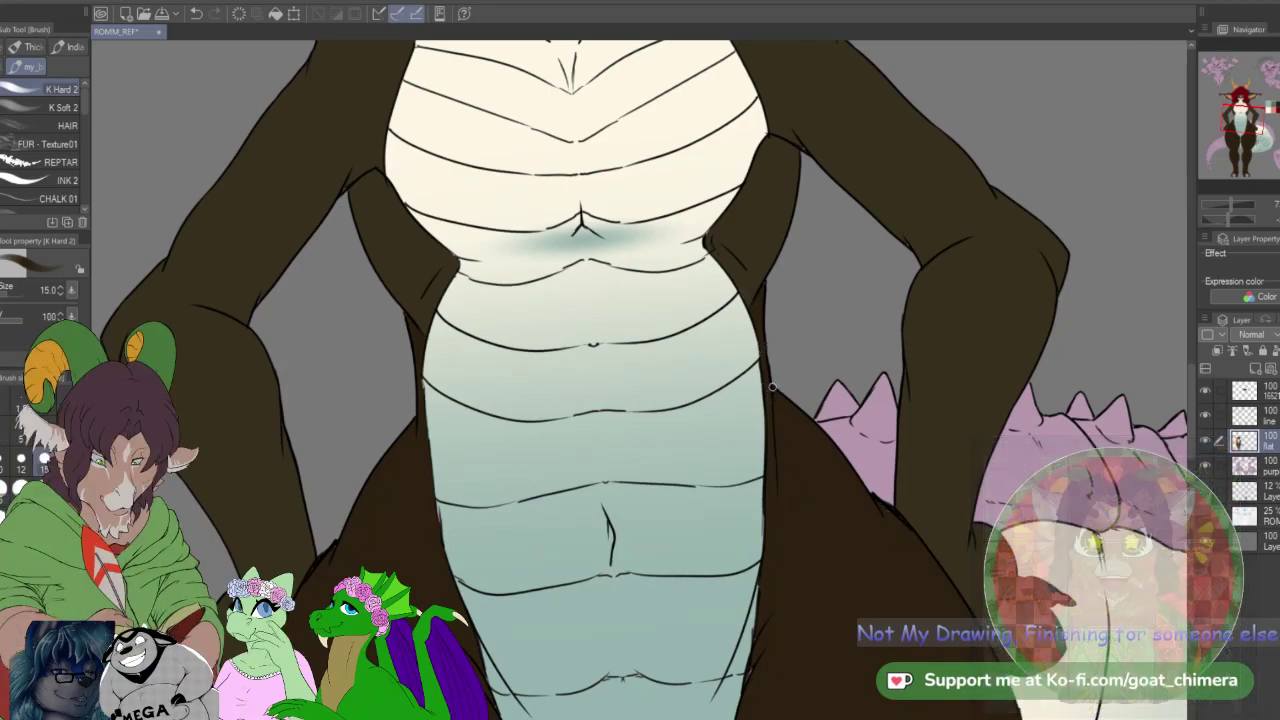
{"action": "scroll", "coordinate": [813, 448], "scroll_direction": "down", "scroll_amount": 5}
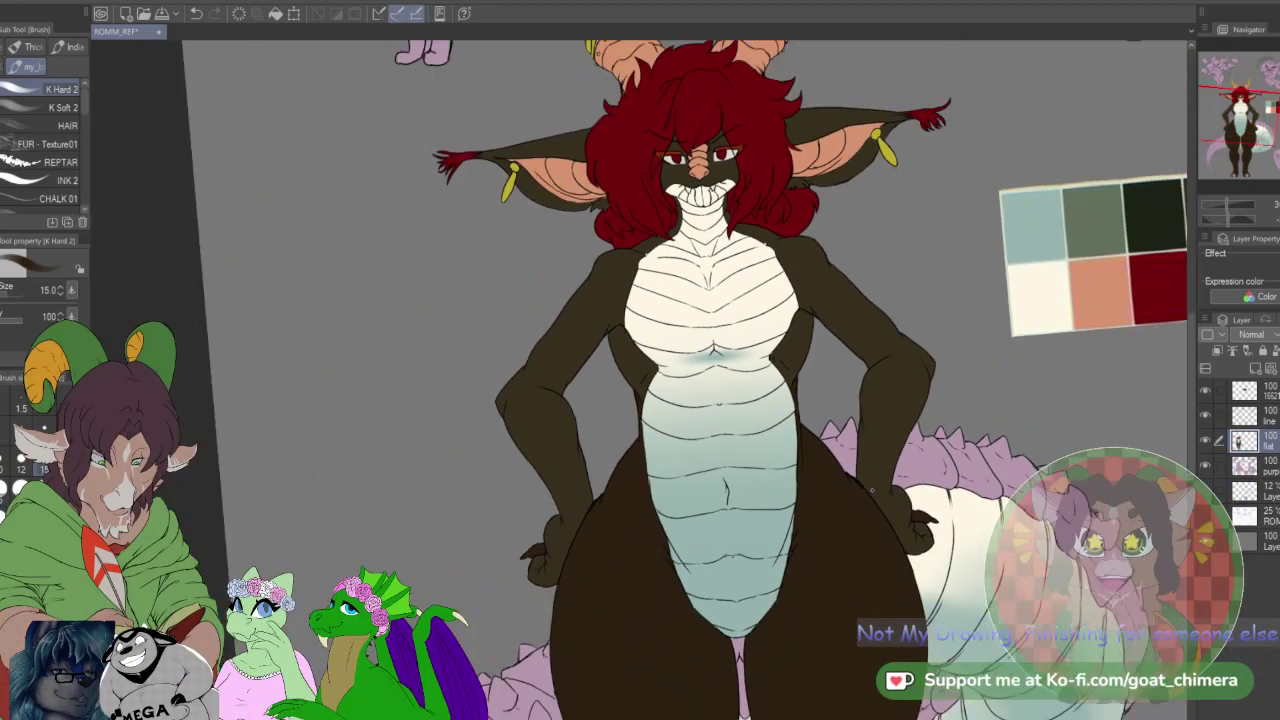
Step: Select the purple spiked back plates along the upper tail, including those behind the arm and hip, on the line layer with Auto select
{"action": "scroll", "coordinate": [975, 600], "scroll_direction": "up", "scroll_amount": 2}
{"action": "scroll", "coordinate": [975, 600], "scroll_direction": "down", "scroll_amount": 6}
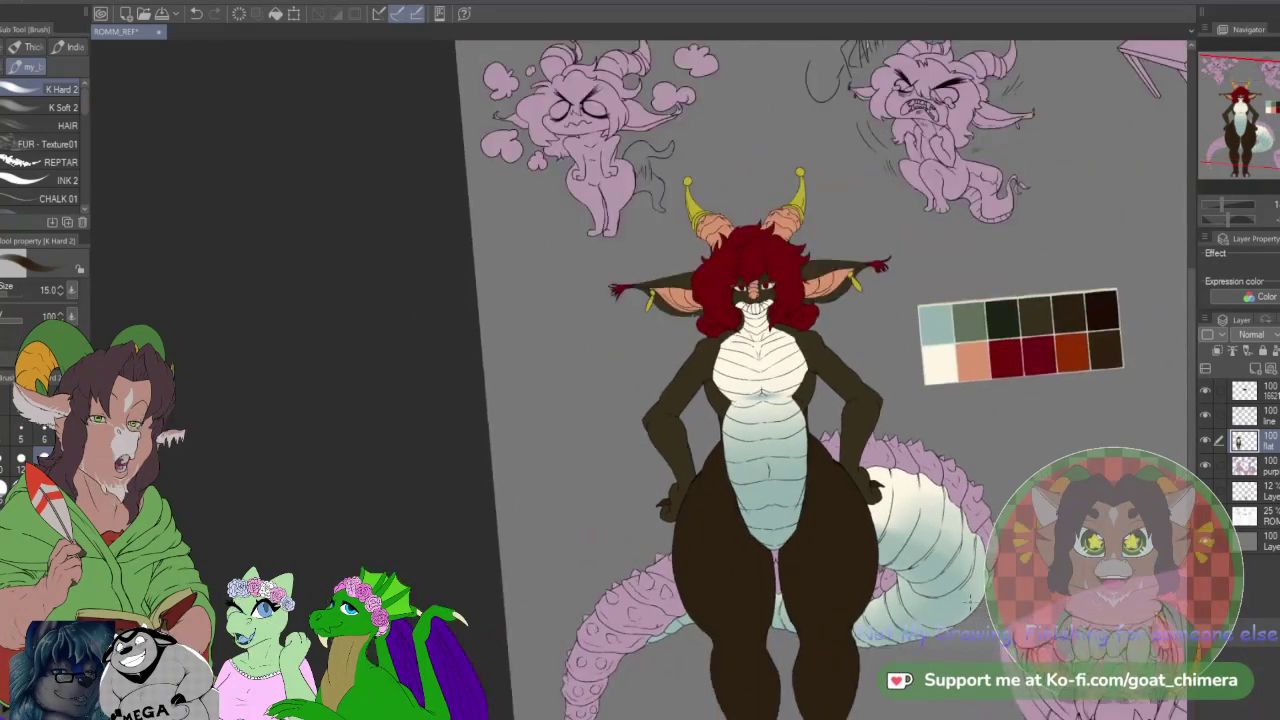
{"action": "scroll", "coordinate": [960, 565], "scroll_direction": "up", "scroll_amount": 8}
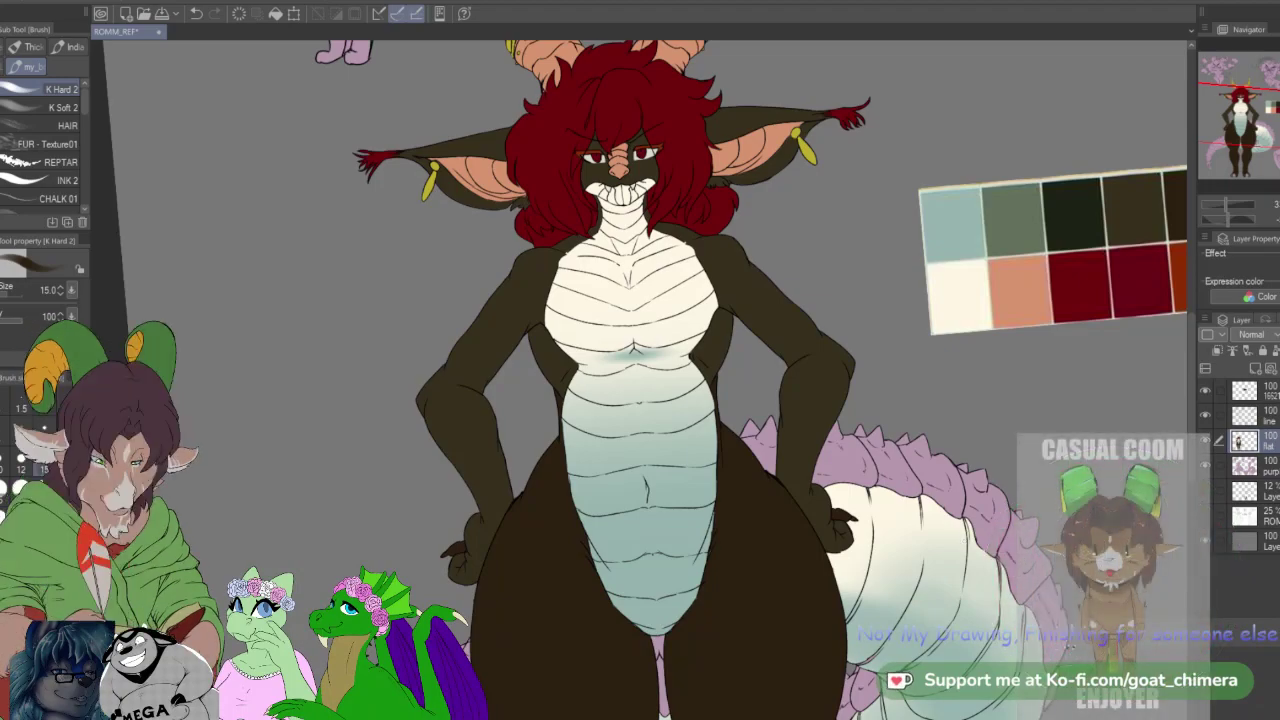
{"action": "key", "text": "alt+]"}
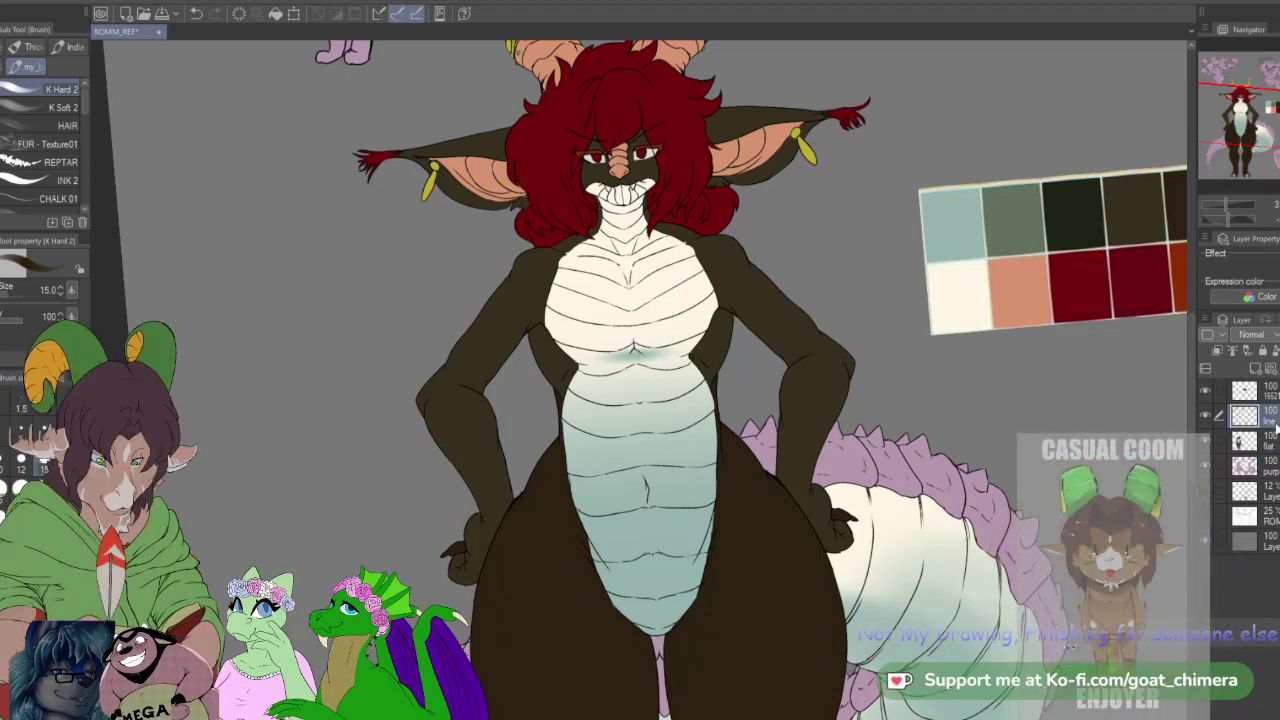
{"action": "key", "text": "w"}
{"action": "left_click", "coordinate": [853, 468]}
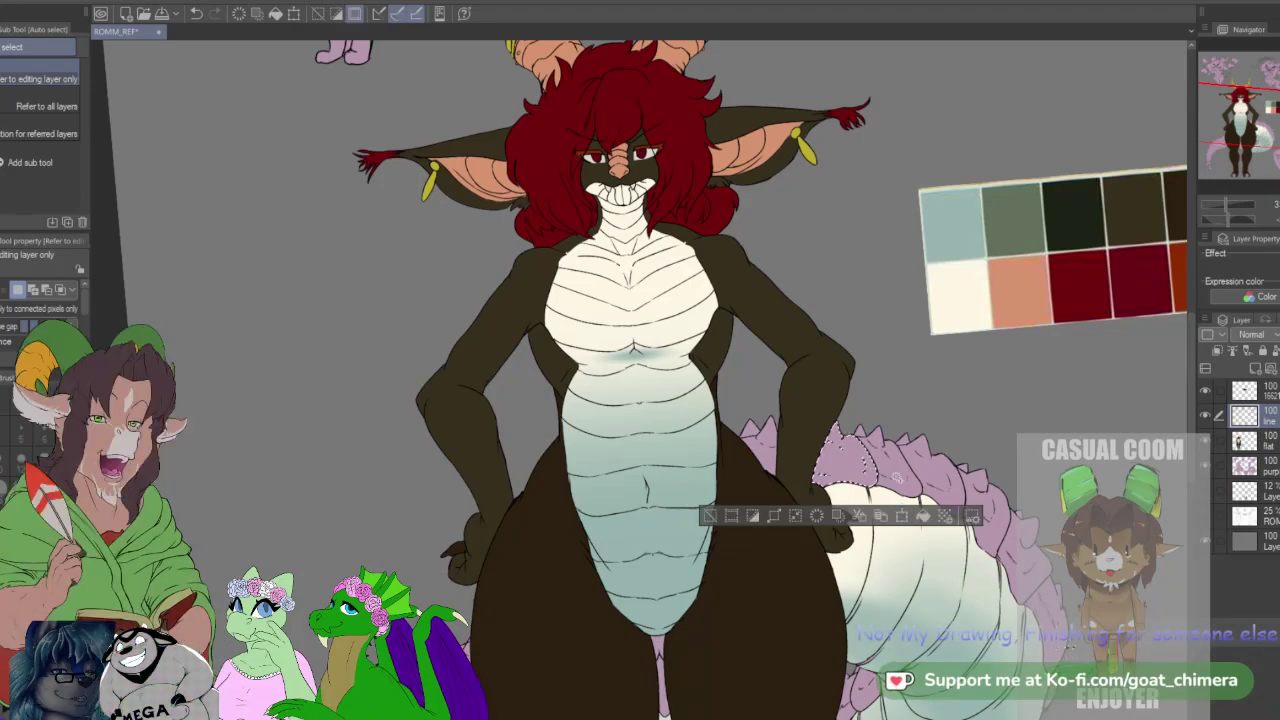
{"action": "left_click", "coordinate": [912, 482], "text": "shift"}
{"action": "left_click", "coordinate": [950, 485], "text": "shift"}
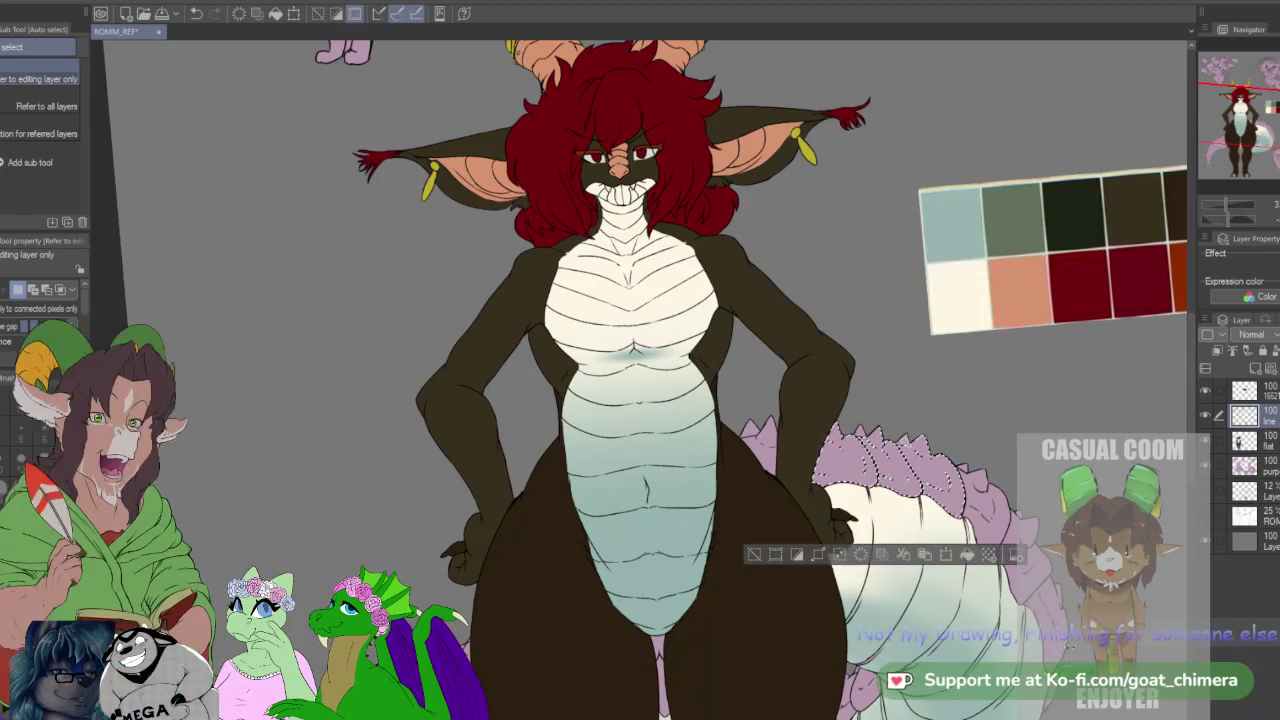
{"action": "left_click", "coordinate": [762, 450], "text": "shift"}
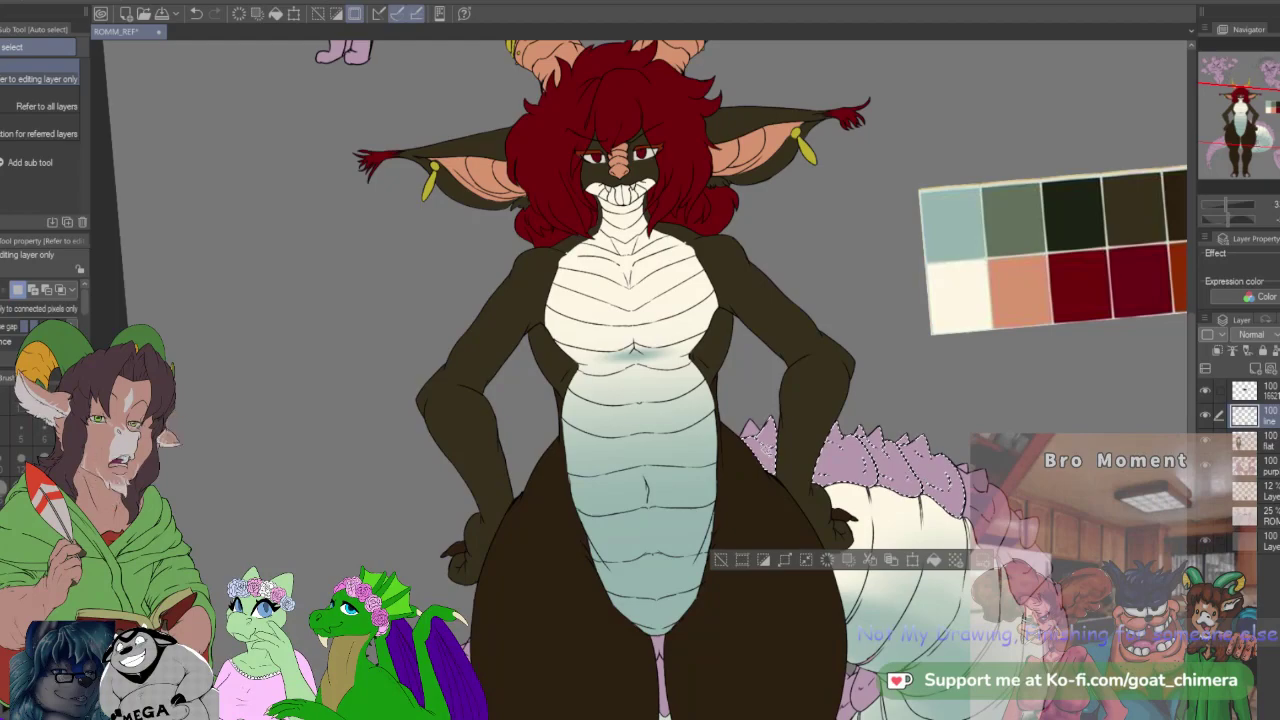
{"action": "left_click", "coordinate": [988, 505], "text": "shift"}
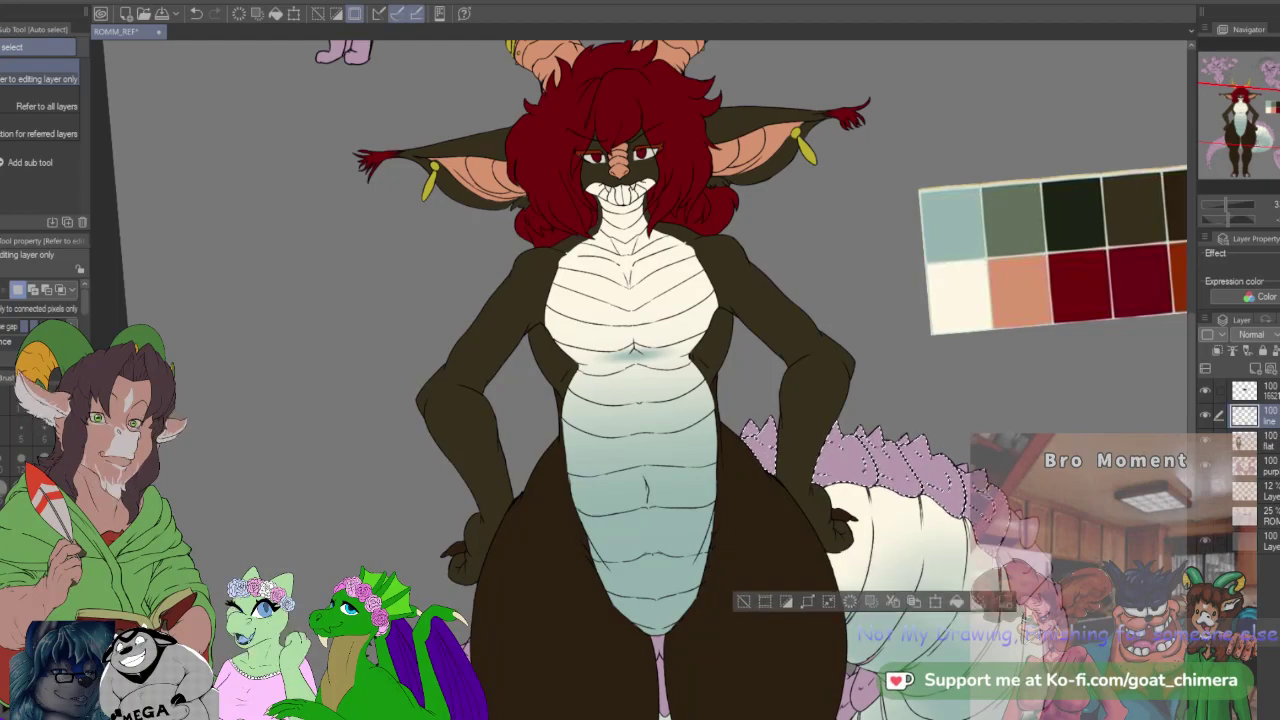
Step: Add the purple plates down the tail's outer curve and the pieces beside and between the thighs to the selection
{"action": "left_click_drag", "start_coordinate": [1186, 396], "coordinate": [1058, 288]}
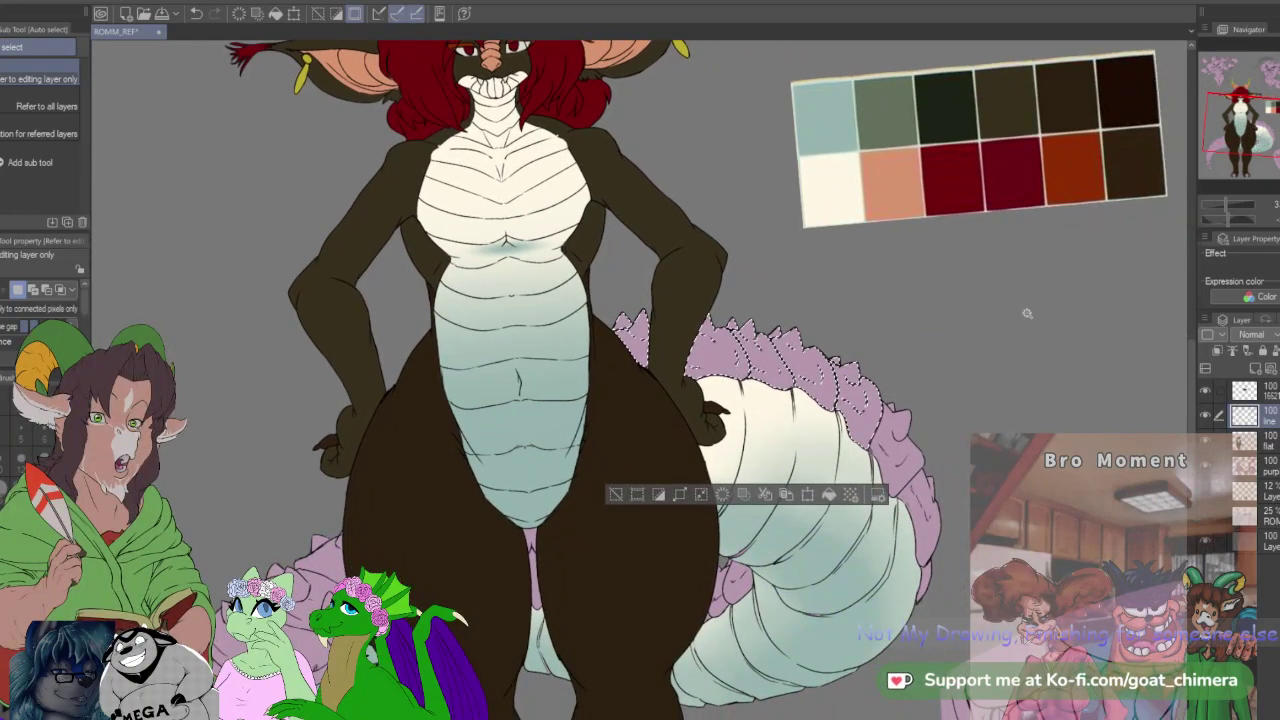
{"action": "left_click", "coordinate": [903, 458], "text": "shift"}
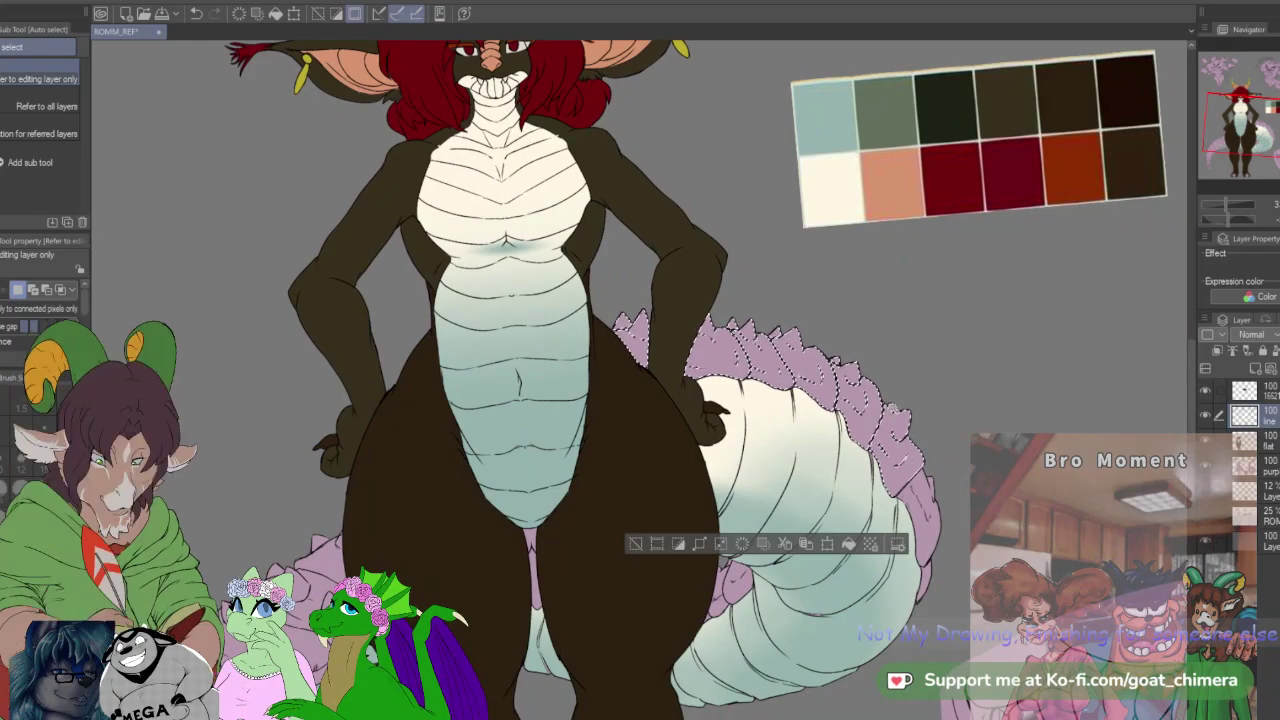
{"action": "left_click", "coordinate": [926, 576], "text": "shift"}
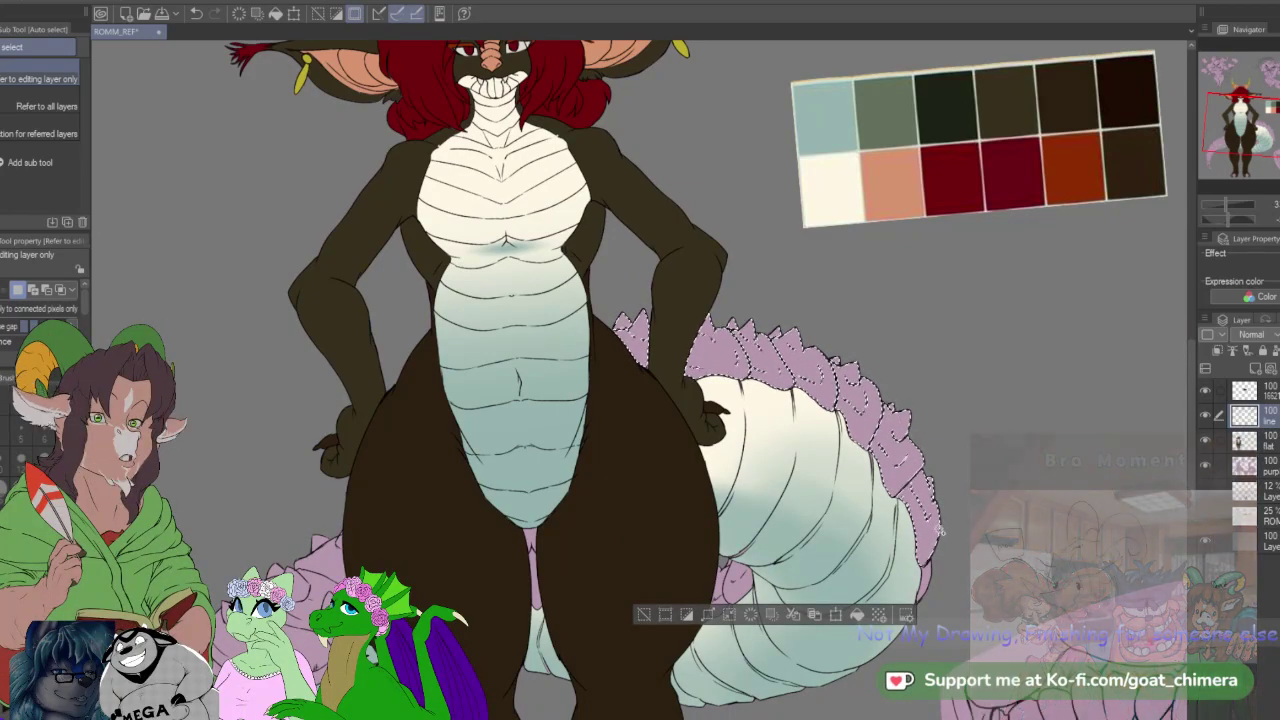
{"action": "left_click", "coordinate": [927, 577], "text": "shift"}
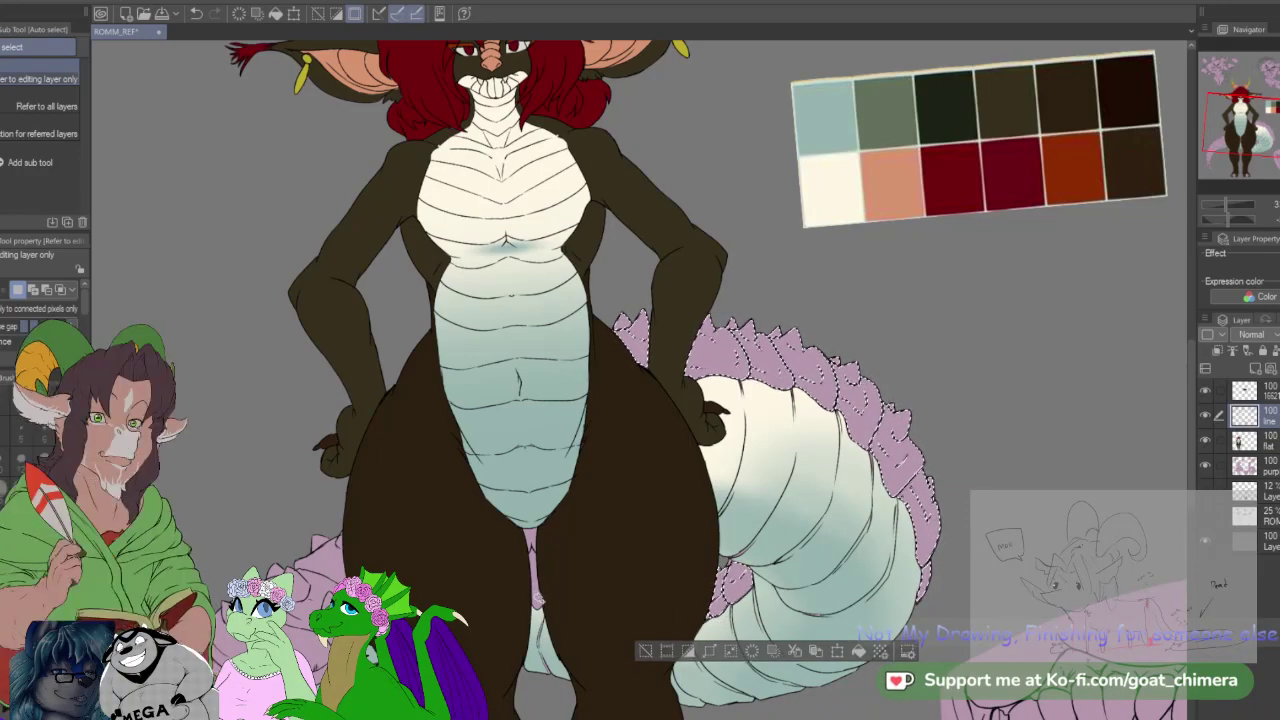
{"action": "left_click", "coordinate": [633, 580], "text": "shift"}
Step: Add the purple plates of the tail's far end, from behind the hip down to just above the tip's tufts, to the selection
{"action": "left_click_drag", "start_coordinate": [476, 560], "coordinate": [809, 417]}
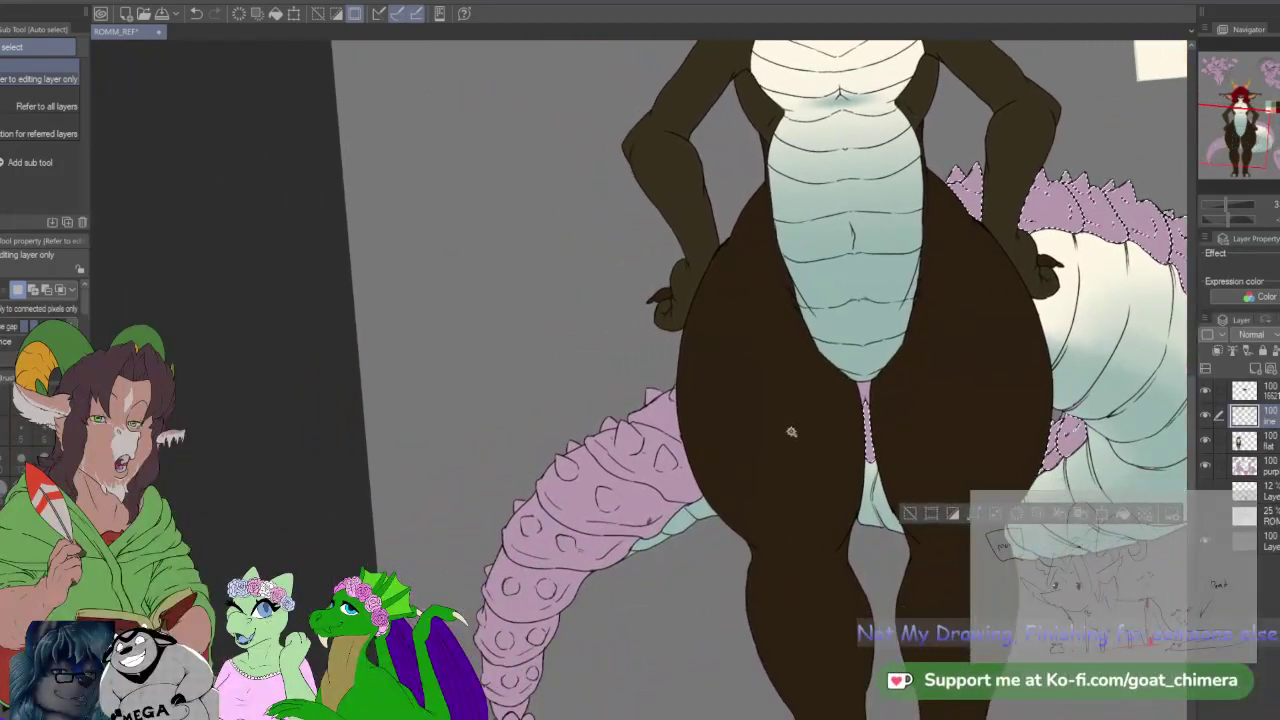
{"action": "left_click", "coordinate": [673, 492], "text": "shift"}
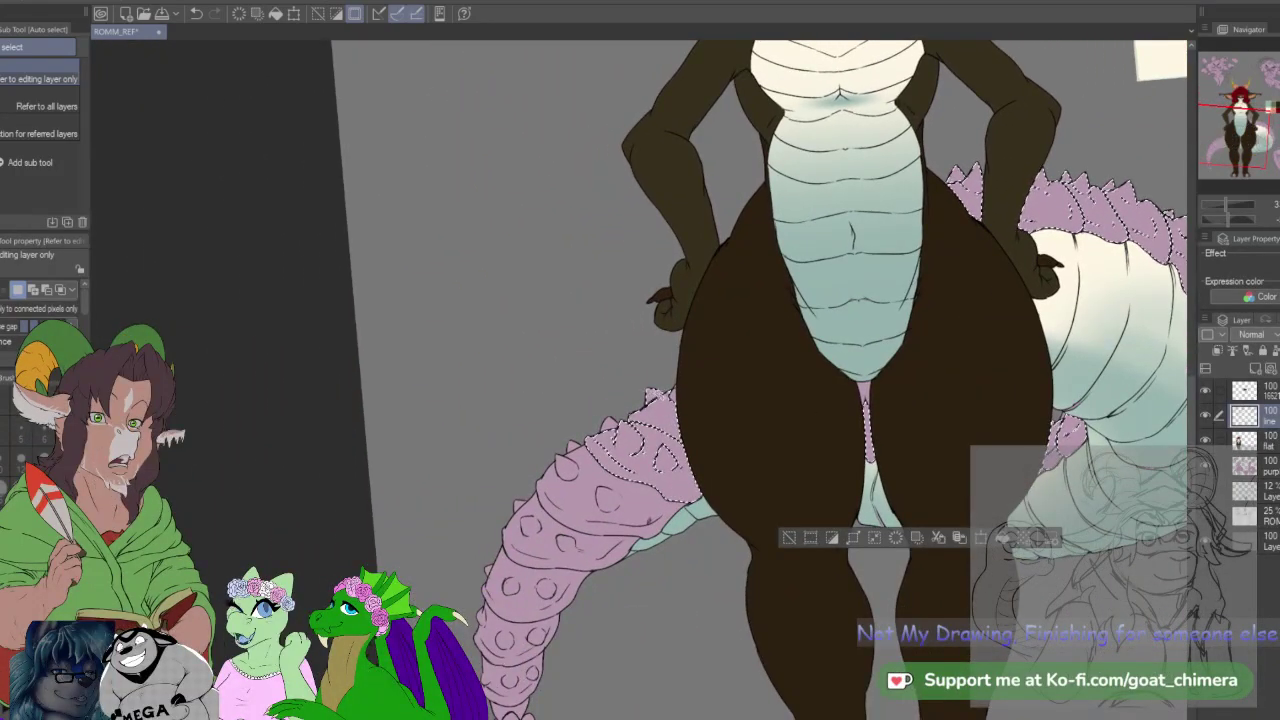
{"action": "left_click", "coordinate": [617, 506], "text": "shift"}
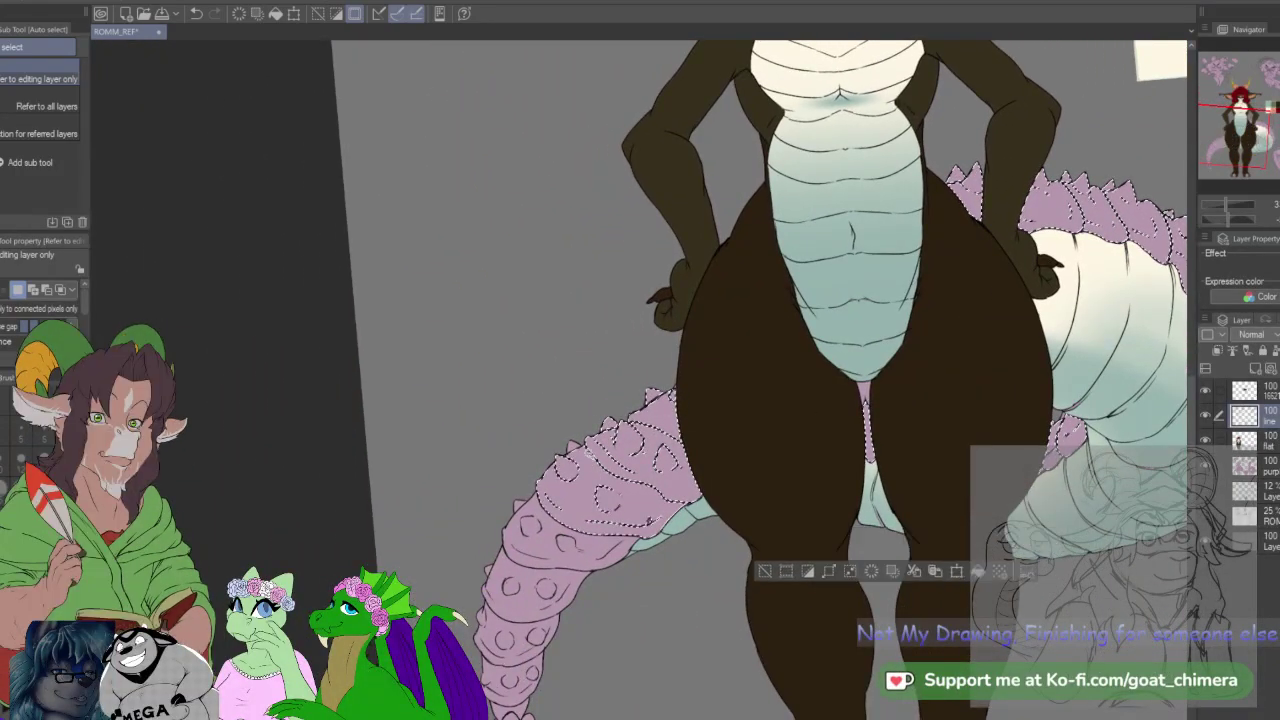
{"action": "left_click", "coordinate": [568, 536], "text": "shift"}
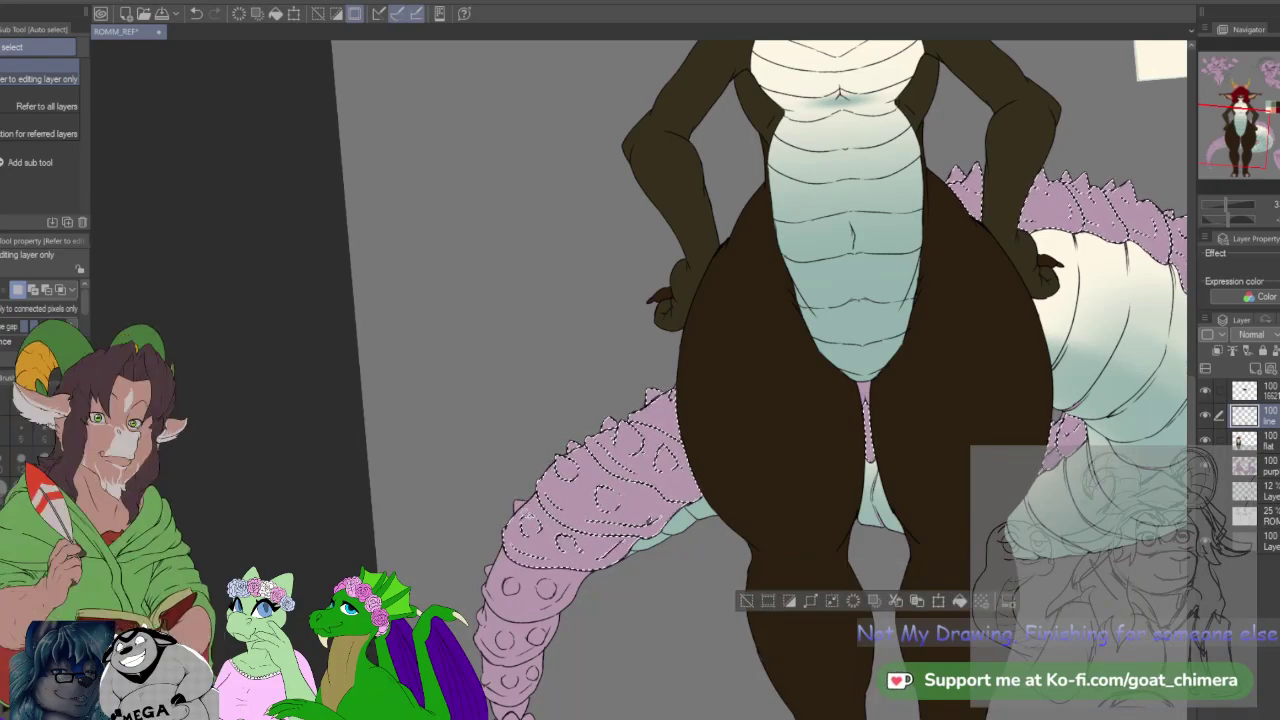
{"action": "left_click", "coordinate": [545, 597], "text": "shift"}
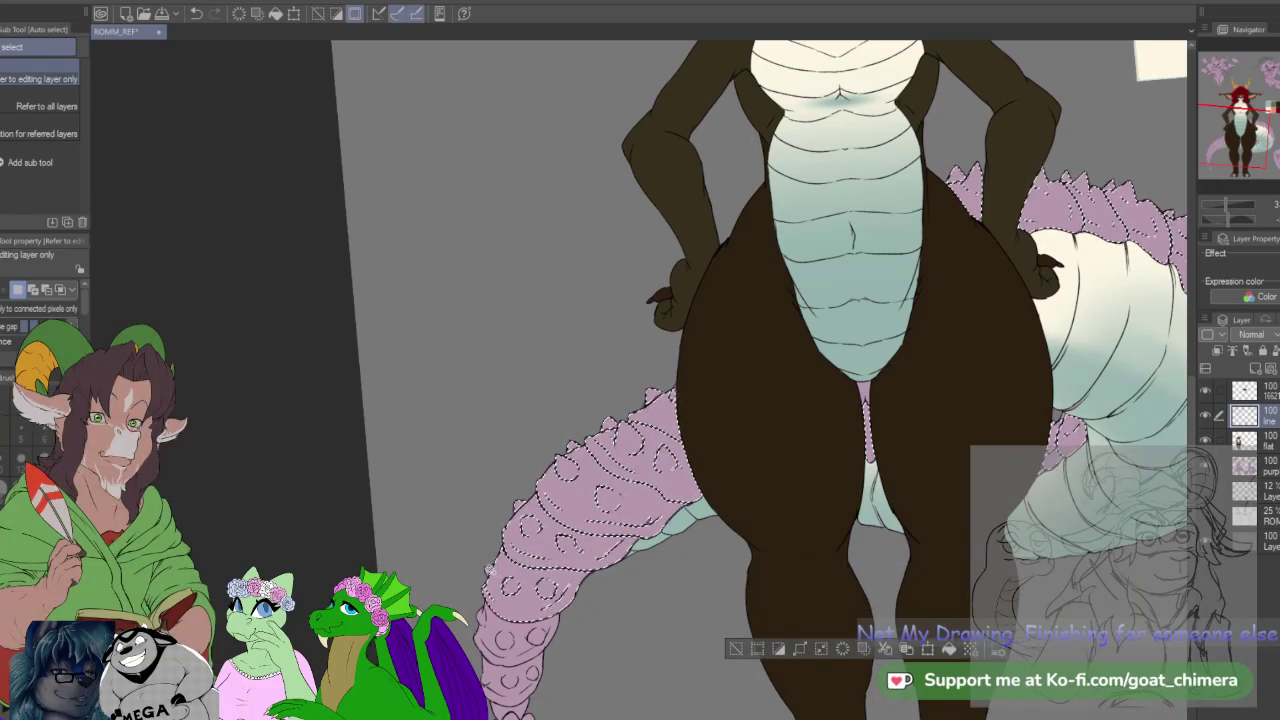
{"action": "left_click", "coordinate": [540, 630], "text": "shift"}
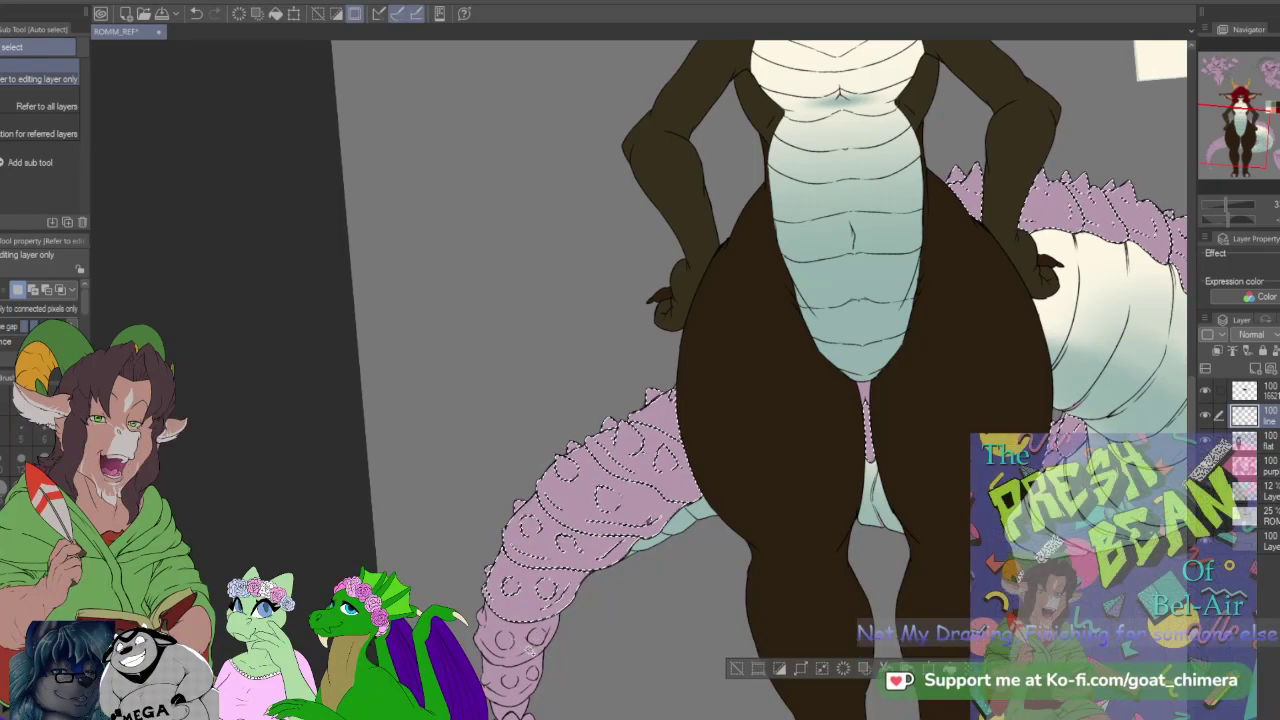
{"action": "left_click", "coordinate": [530, 660], "text": "shift"}
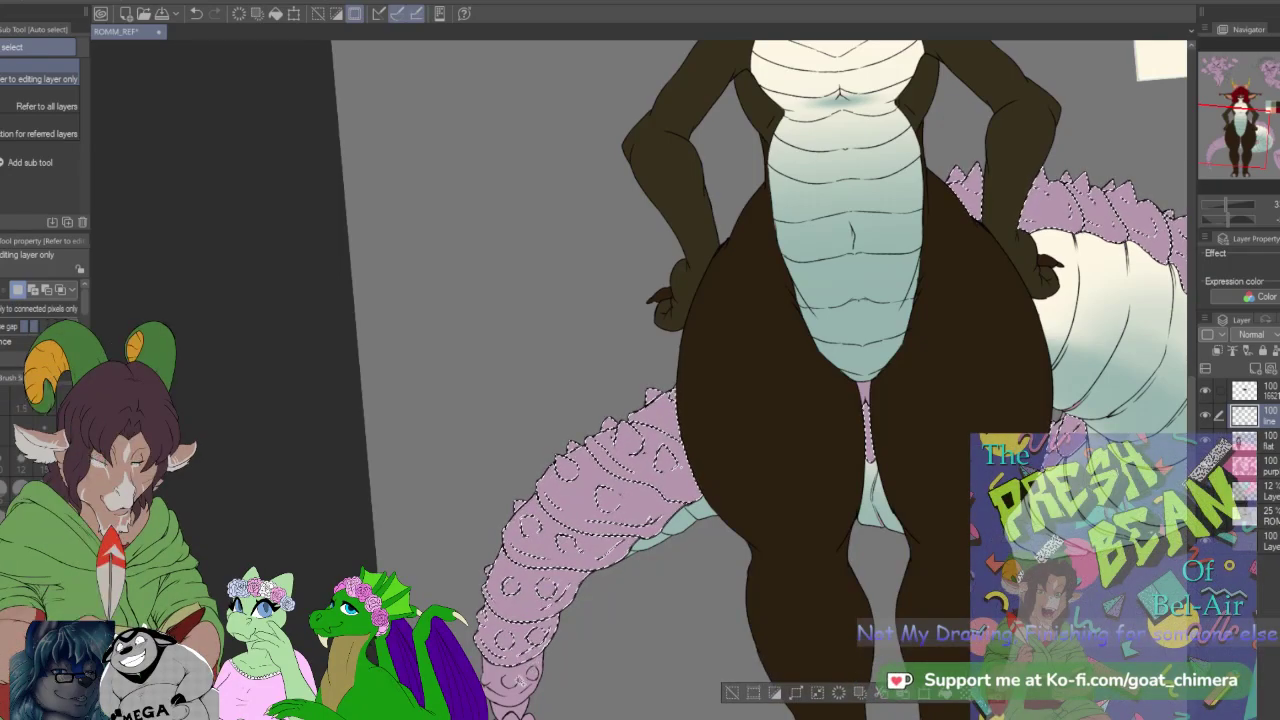
{"action": "left_click", "coordinate": [521, 681], "text": "shift"}
{"action": "left_click", "coordinate": [527, 689], "text": "shift"}
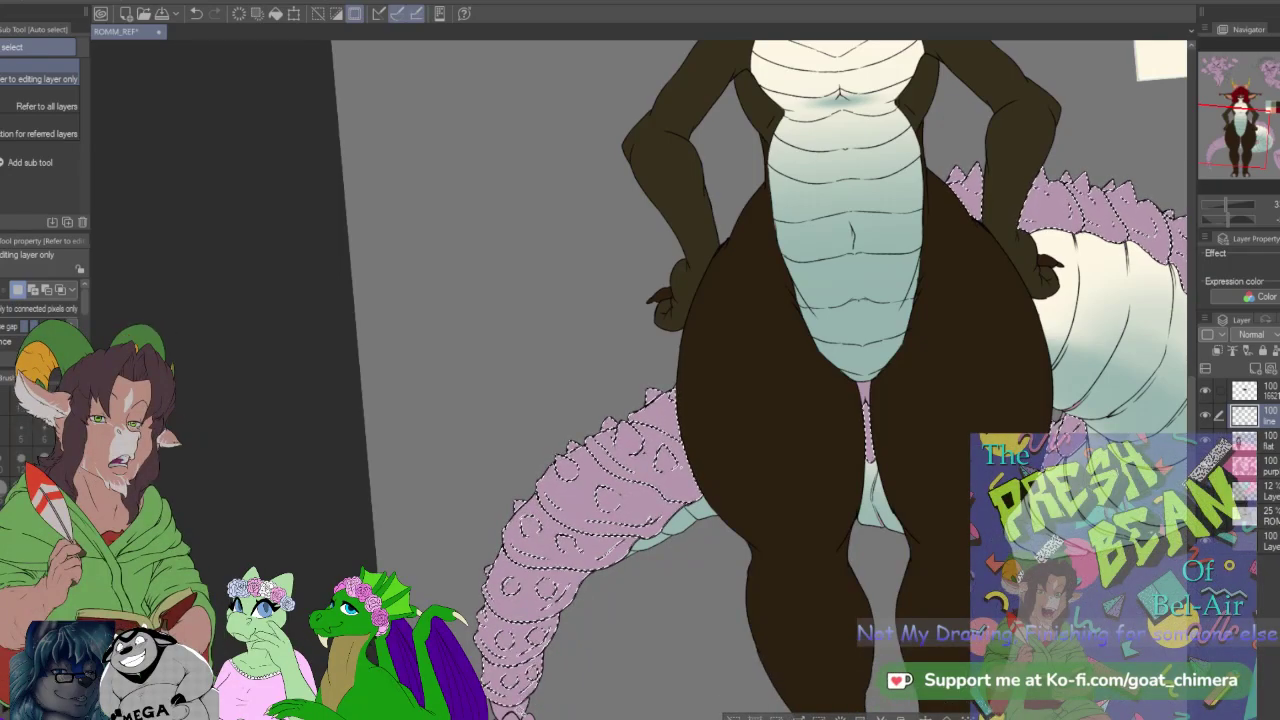
{"action": "left_click_drag", "start_coordinate": [1232, 133], "coordinate": [1225, 147]}
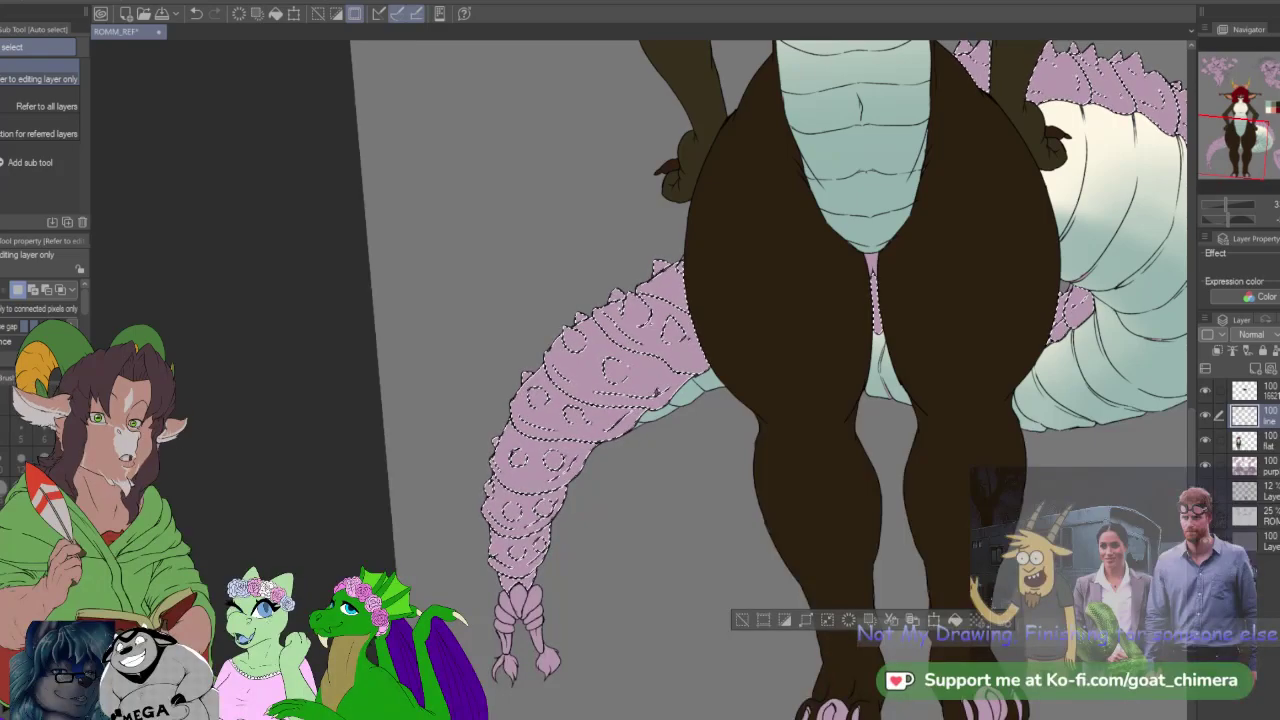
{"action": "scroll", "coordinate": [790, 510], "scroll_direction": "down", "scroll_amount": 1}
{"action": "scroll", "coordinate": [562, 562], "scroll_direction": "up", "scroll_amount": 1}
{"action": "scroll", "coordinate": [520, 606], "scroll_direction": "down", "scroll_amount": 1}
{"action": "scroll", "coordinate": [564, 628], "scroll_direction": "up", "scroll_amount": 3}
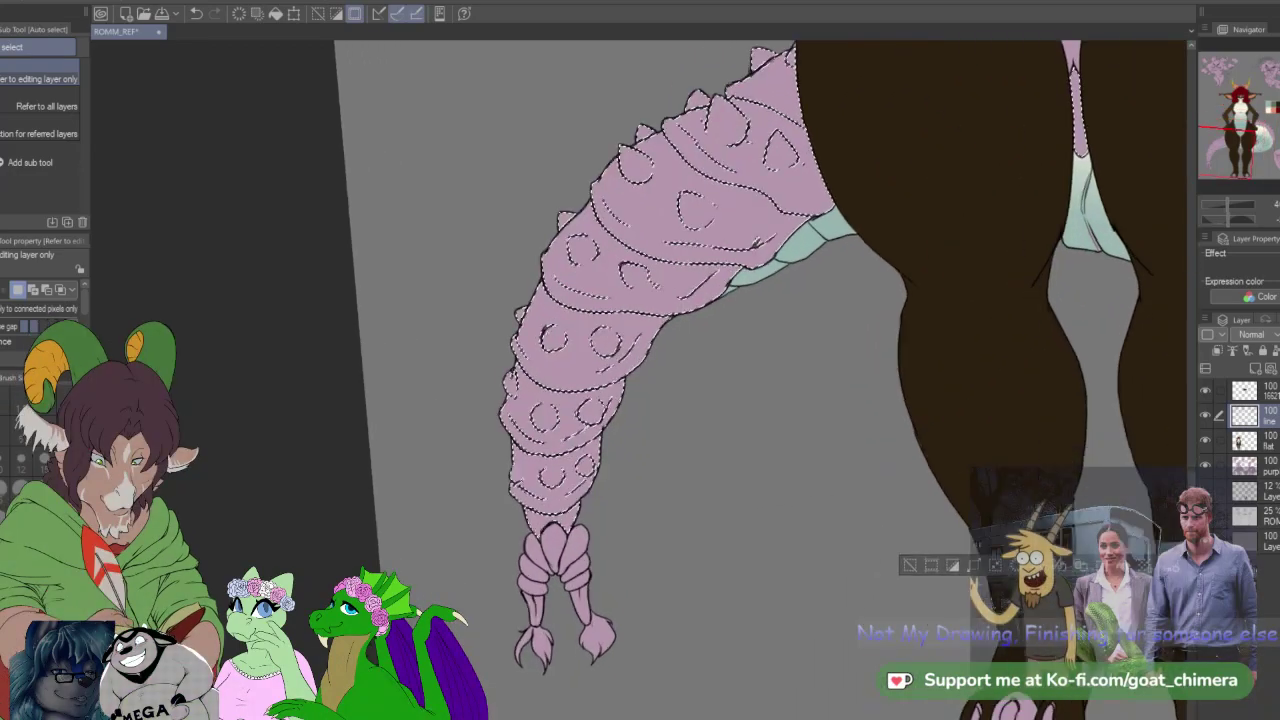
Step: Fill the selected tail plates on the flat layer with the palette's dark green and deselect
{"action": "left_click_drag", "start_coordinate": [1020, 120], "coordinate": [442, 571]}
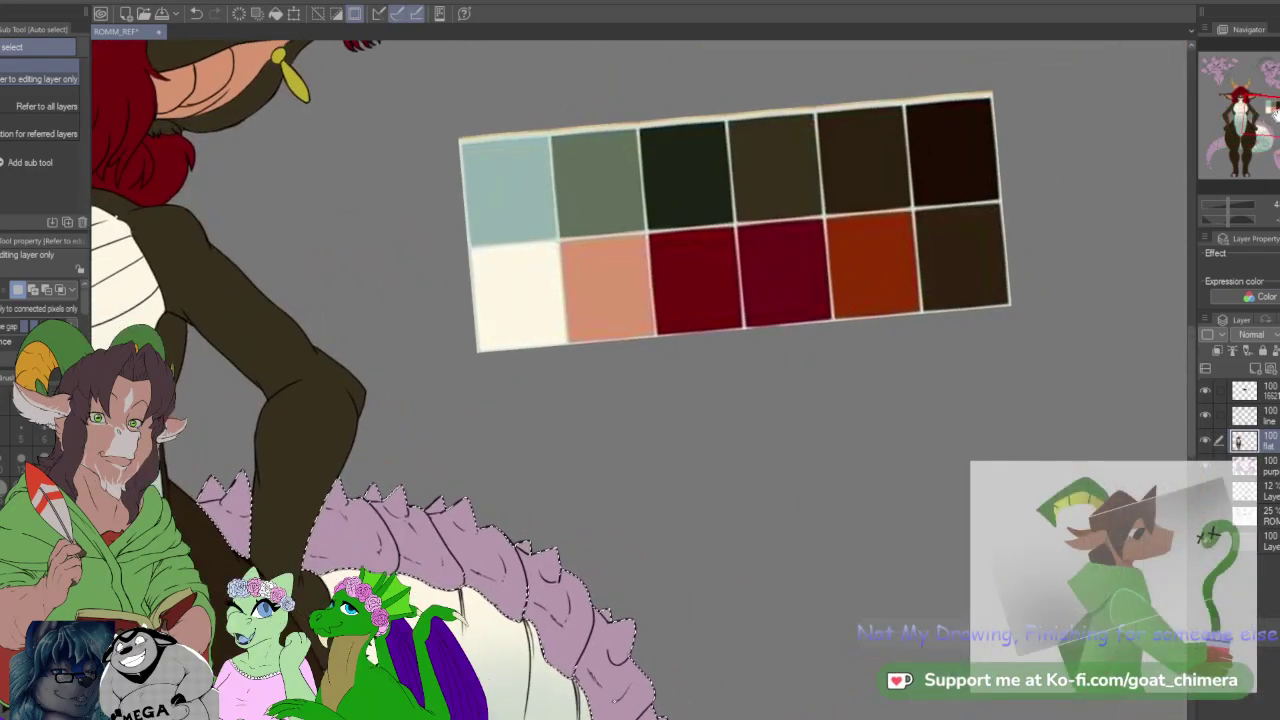
{"action": "left_click_drag", "start_coordinate": [1274, 113], "coordinate": [1272, 106]}
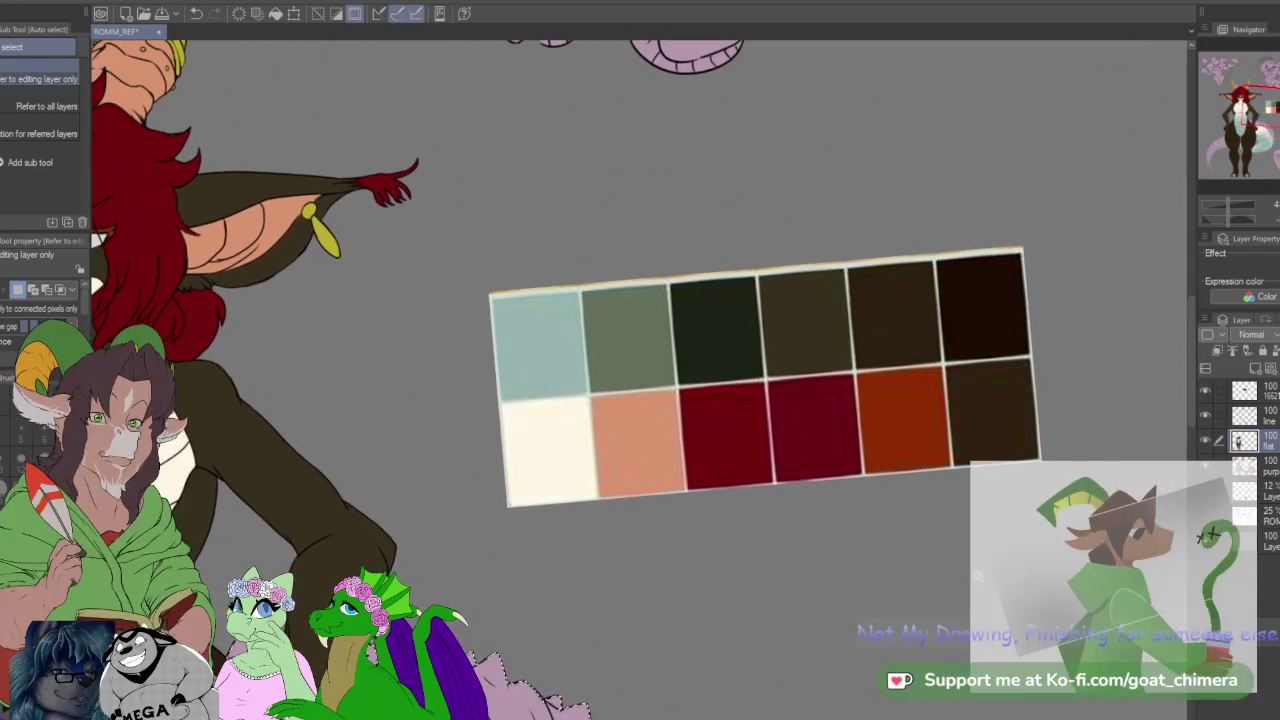
{"action": "key", "text": "i"}
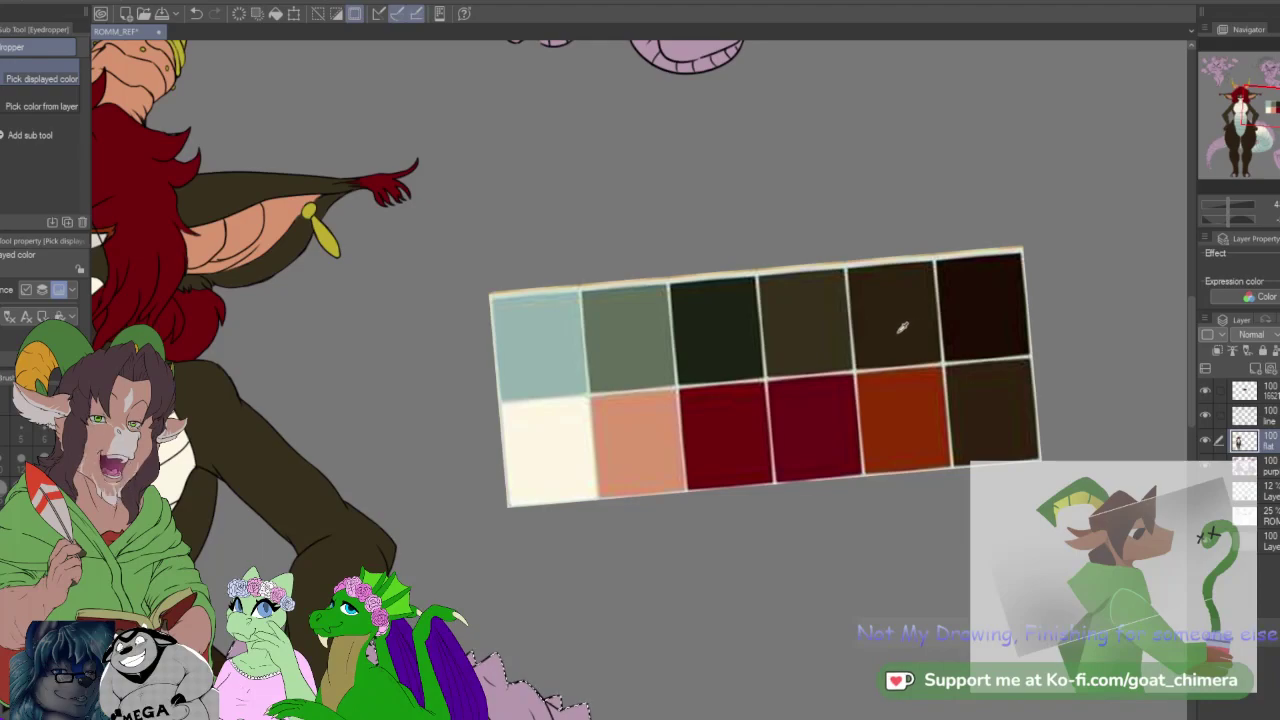
{"action": "left_click_drag", "start_coordinate": [1268, 115], "coordinate": [1238, 115]}
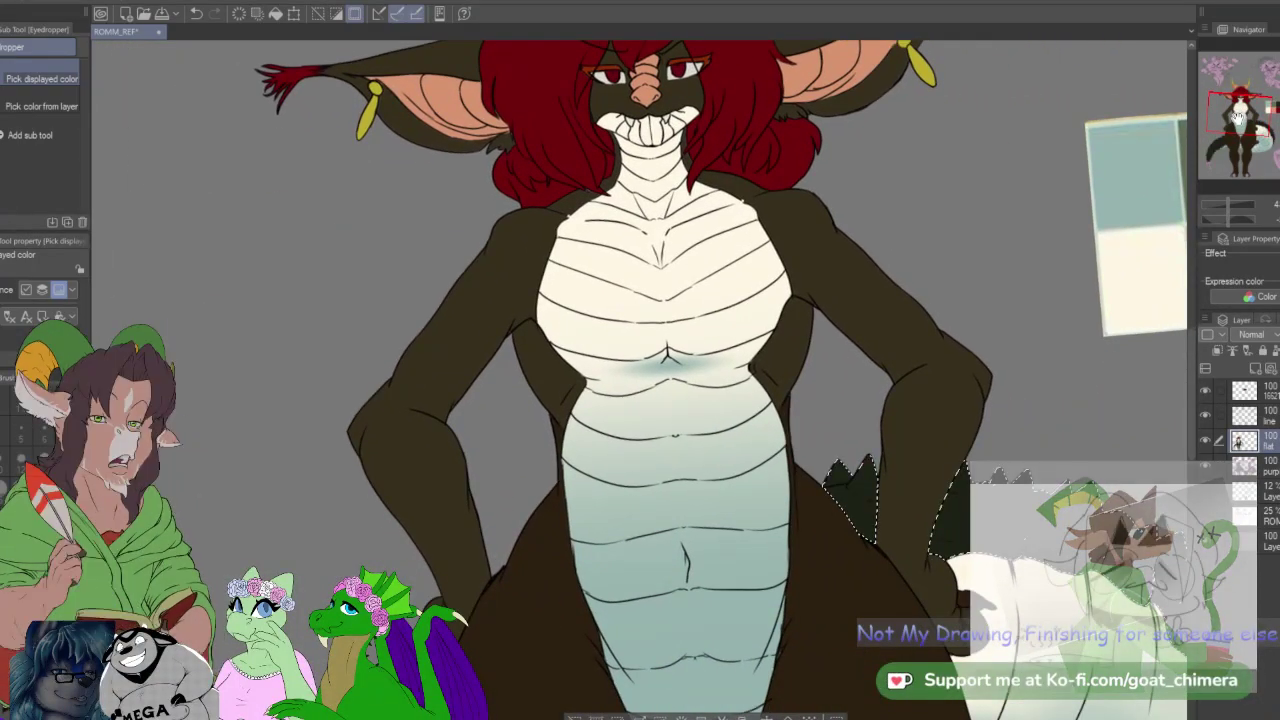
{"action": "key", "text": "ctrl+d"}
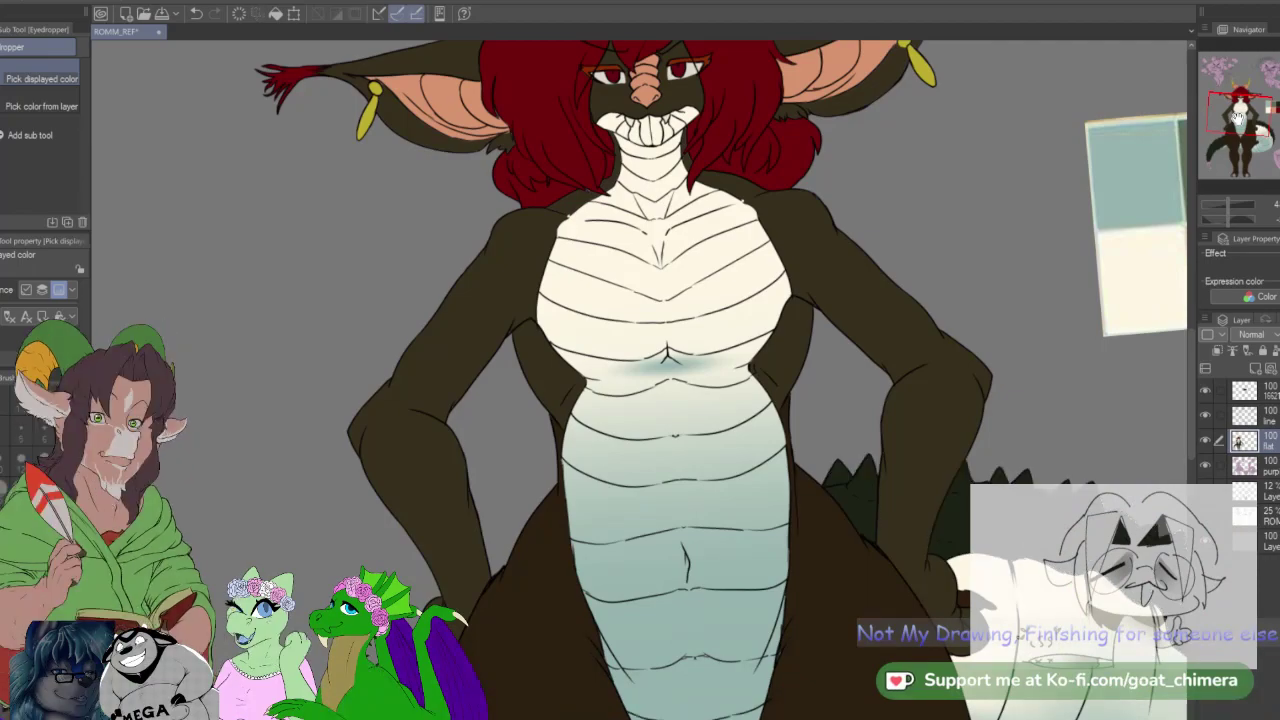
Step: Touch up the dark green along the tail's spiked edge beside the hip using K Hard 2 at size 15
{"action": "scroll", "coordinate": [1031, 468], "scroll_direction": "down", "scroll_amount": 5}
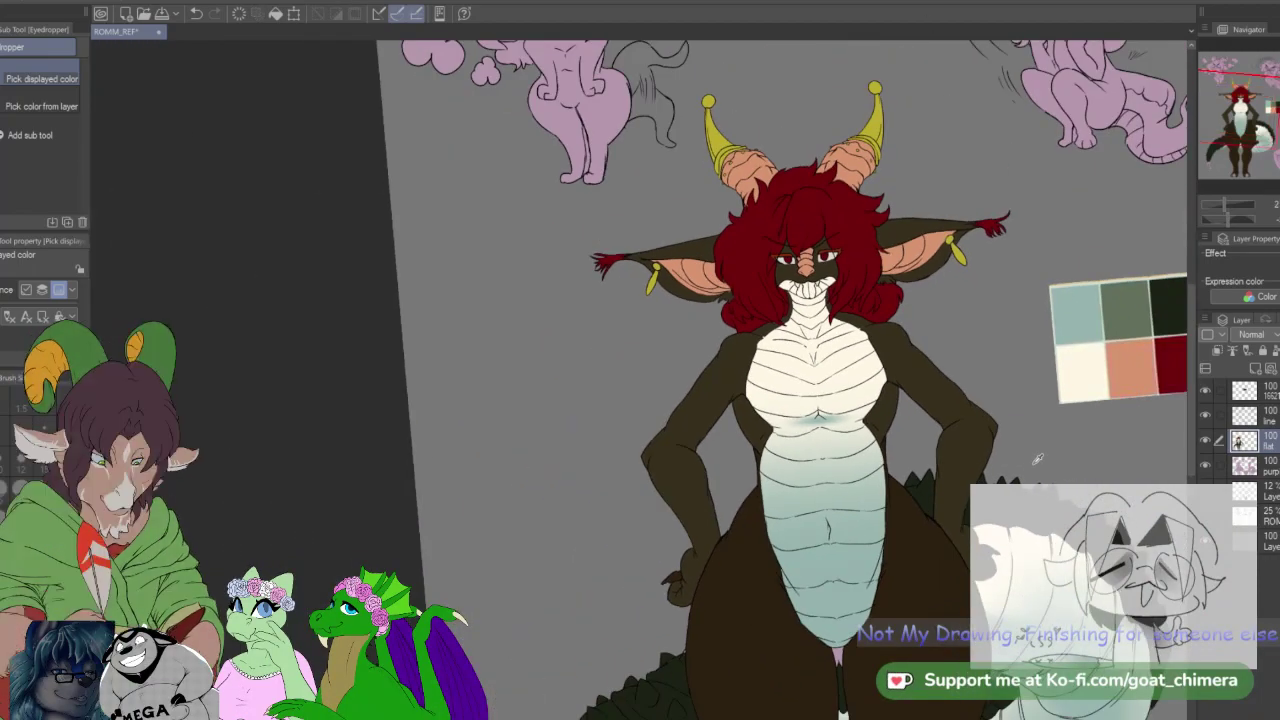
{"action": "scroll", "coordinate": [859, 623], "scroll_direction": "up", "scroll_amount": 6}
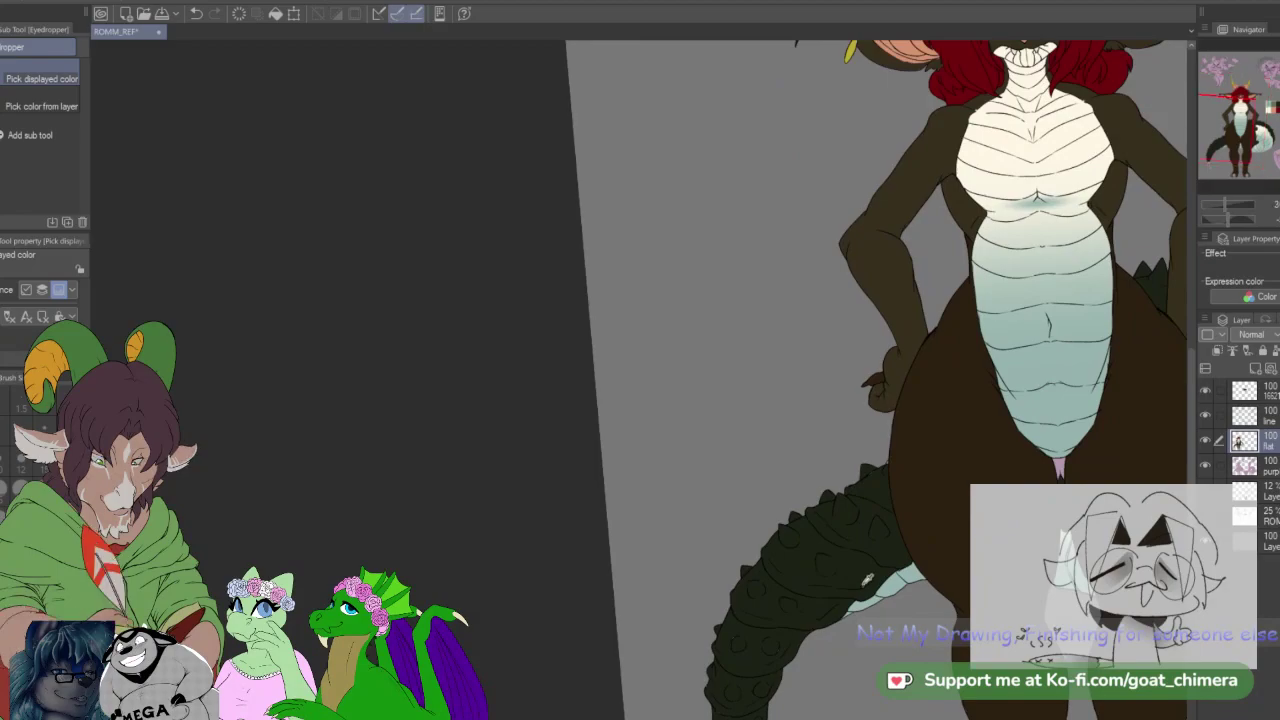
{"action": "key", "text": "b"}
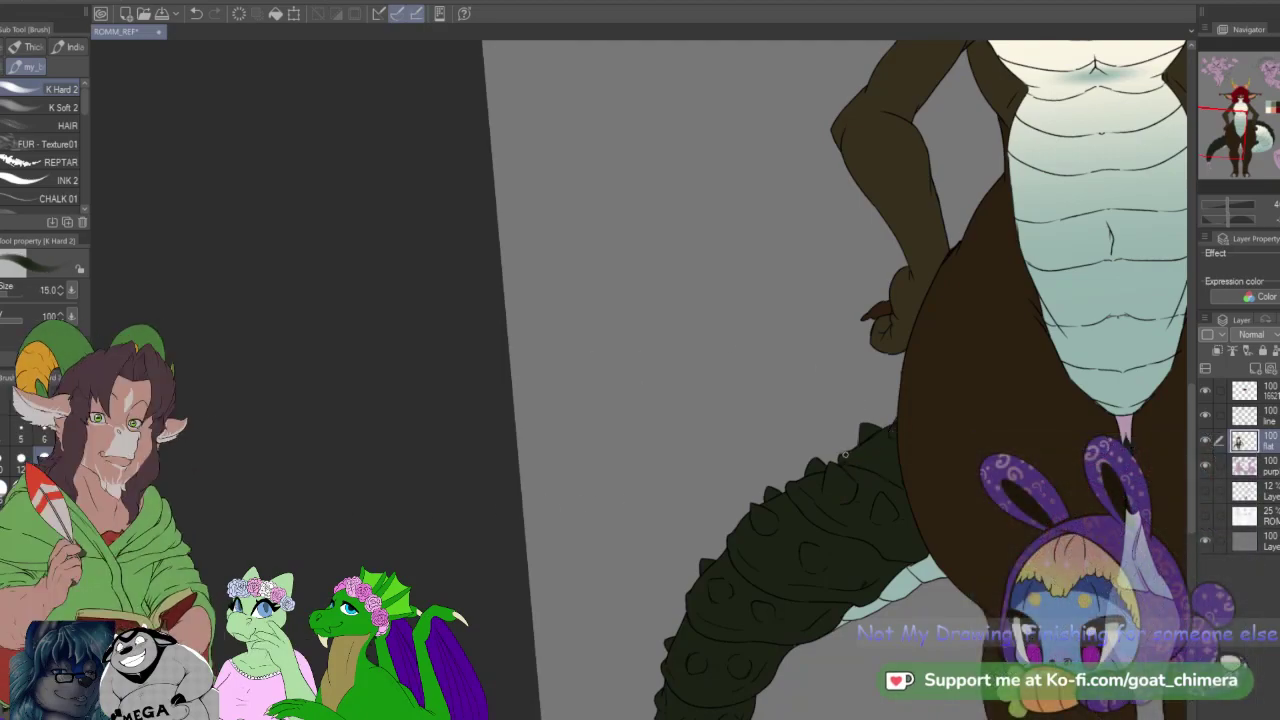
{"action": "left_click_drag", "start_coordinate": [1227, 129], "coordinate": [1255, 132]}
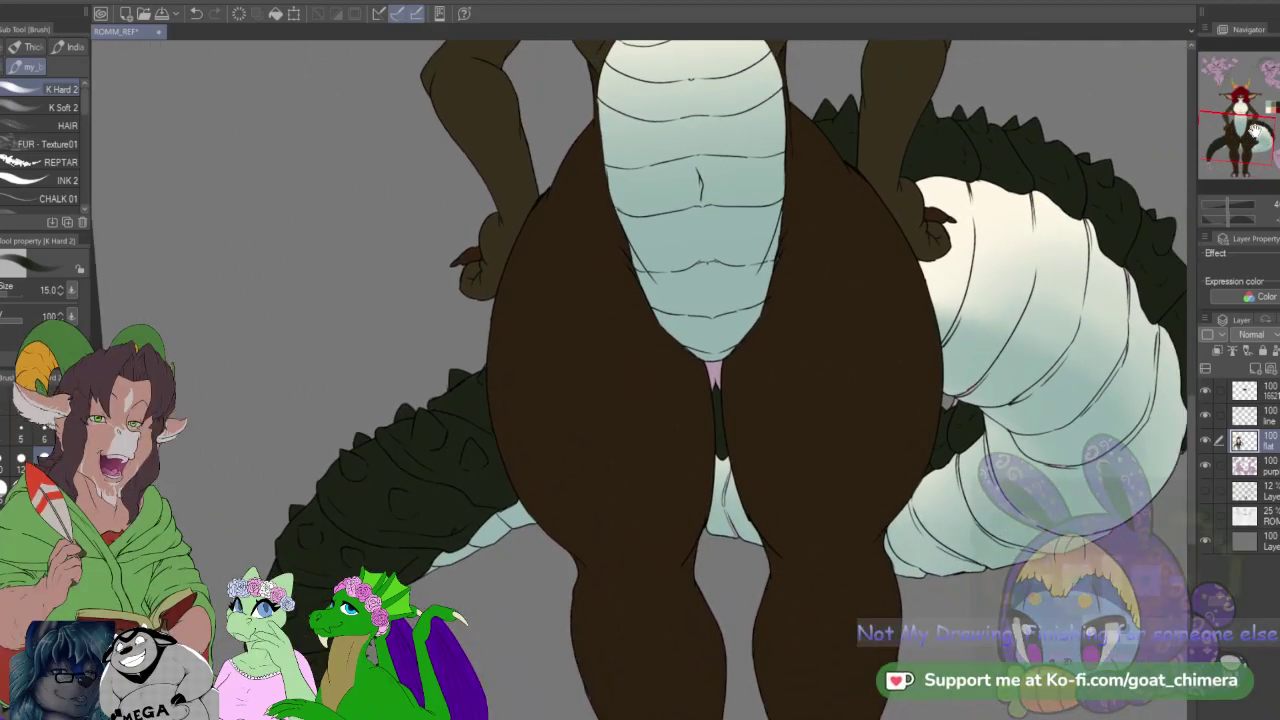
Step: Sample the thigh's dark brown and cover the purple sliver below the belly between the thighs using K Hard 2 at size 40
{"action": "key", "text": "i"}
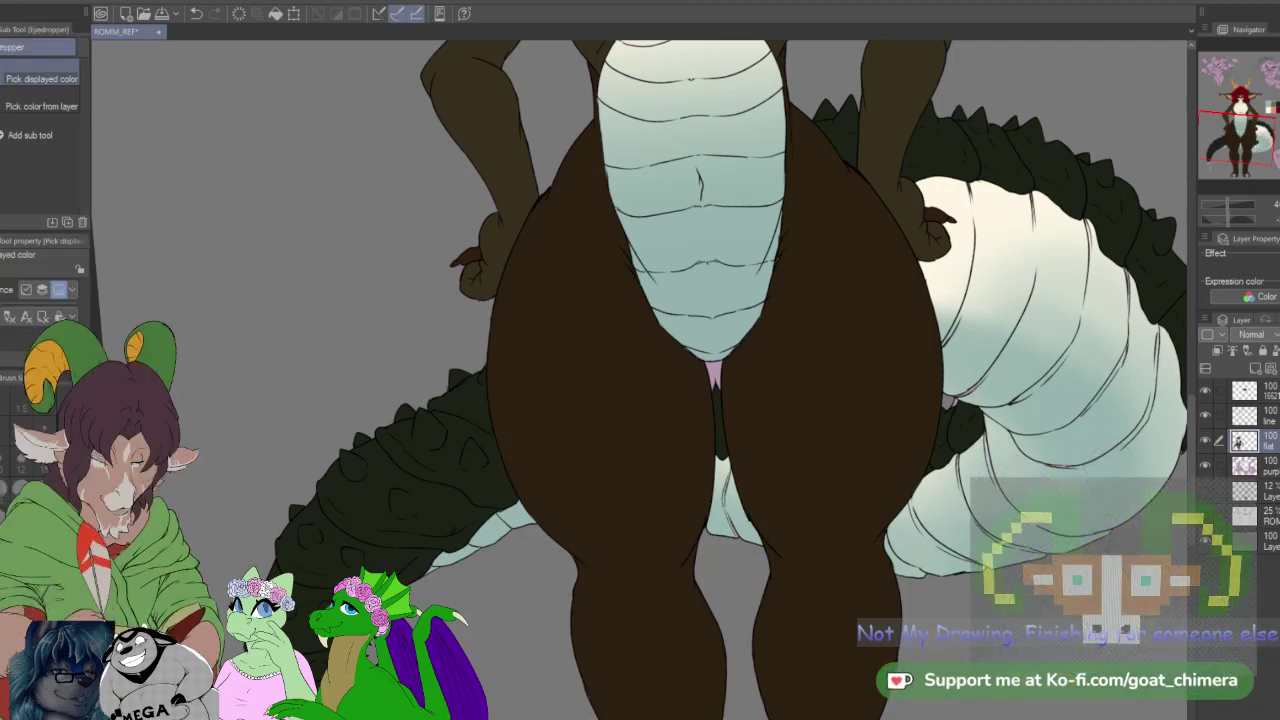
{"action": "key", "text": "b"}
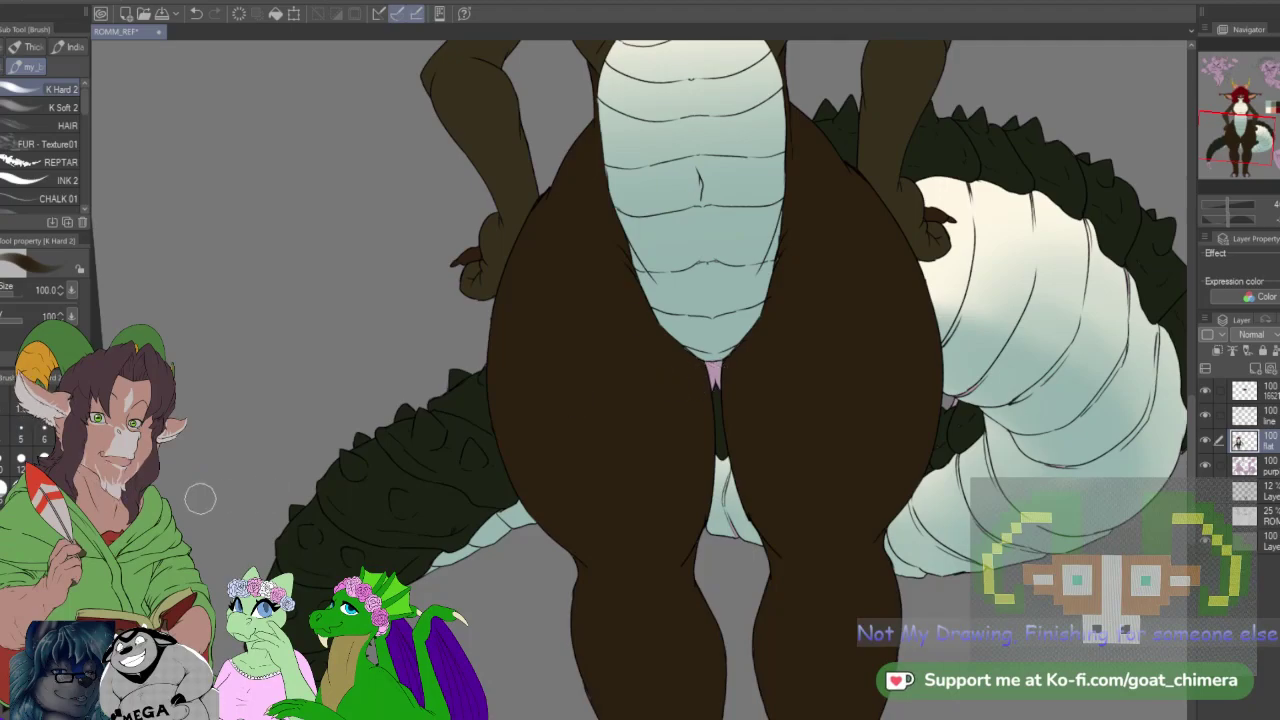
{"action": "key", "text": "["}
{"action": "key", "text": "["}
{"action": "key", "text": "["}
{"action": "key", "text": "["}
{"action": "key", "text": "["}
{"action": "left_click_drag", "start_coordinate": [712, 390], "coordinate": [710, 371]}
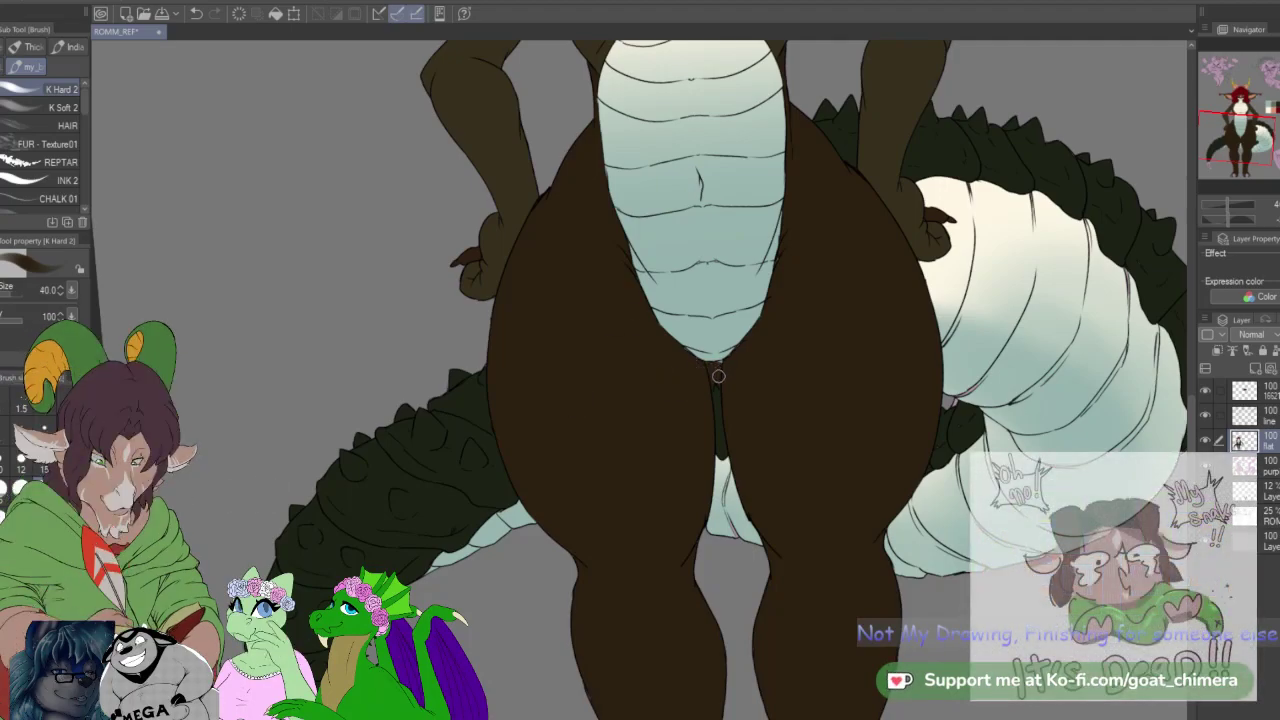
Step: Select both legs and the purple middle toes of both feet on the line layer with Auto select
{"action": "mouse_move", "coordinate": [1222, 160]}
{"action": "left_mouse_down"}
{"action": "mouse_move", "coordinate": [1251, 111]}
{"action": "mouse_move", "coordinate": [1238, 108]}
{"action": "mouse_move", "coordinate": [1262, 112]}
{"action": "mouse_move", "coordinate": [1222, 130]}
{"action": "mouse_move", "coordinate": [1235, 165]}
{"action": "mouse_move", "coordinate": [1238, 105]}
{"action": "mouse_move", "coordinate": [1222, 168]}
{"action": "mouse_move", "coordinate": [1238, 152]}
{"action": "mouse_move", "coordinate": [1222, 165]}
{"action": "left_mouse_up"}
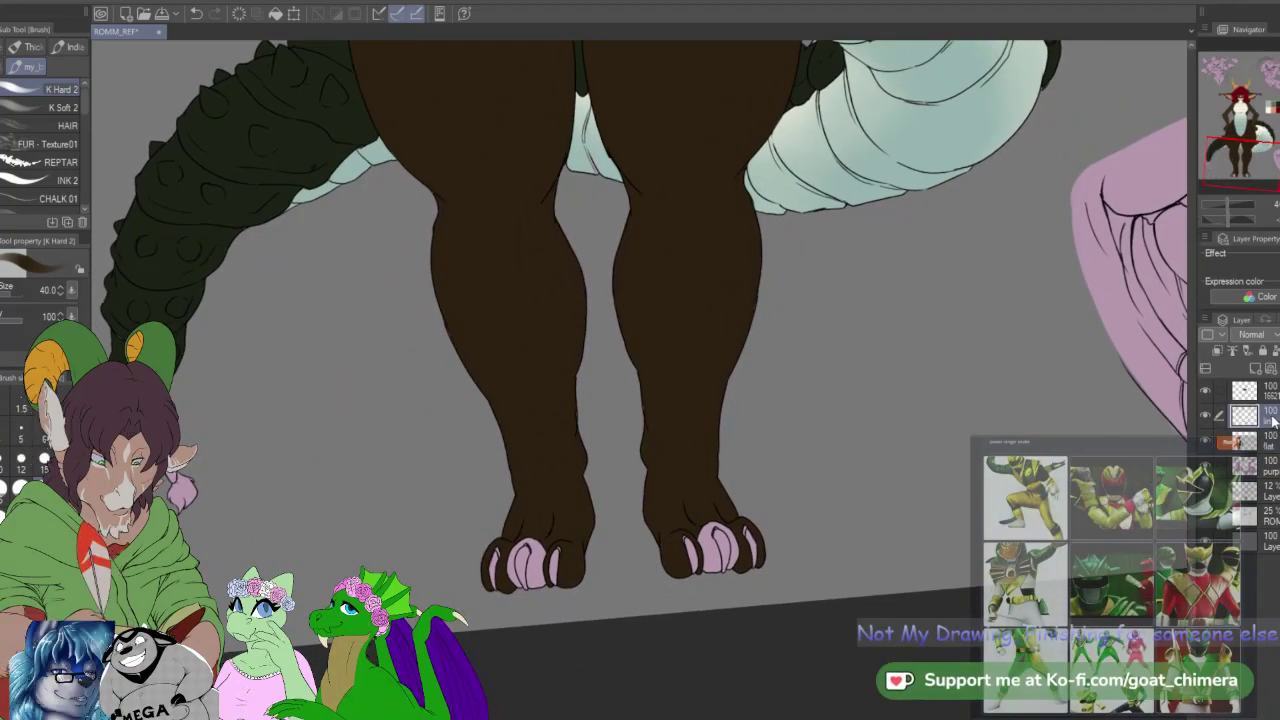
{"action": "key", "text": "w"}
{"action": "left_click", "coordinate": [710, 545]}
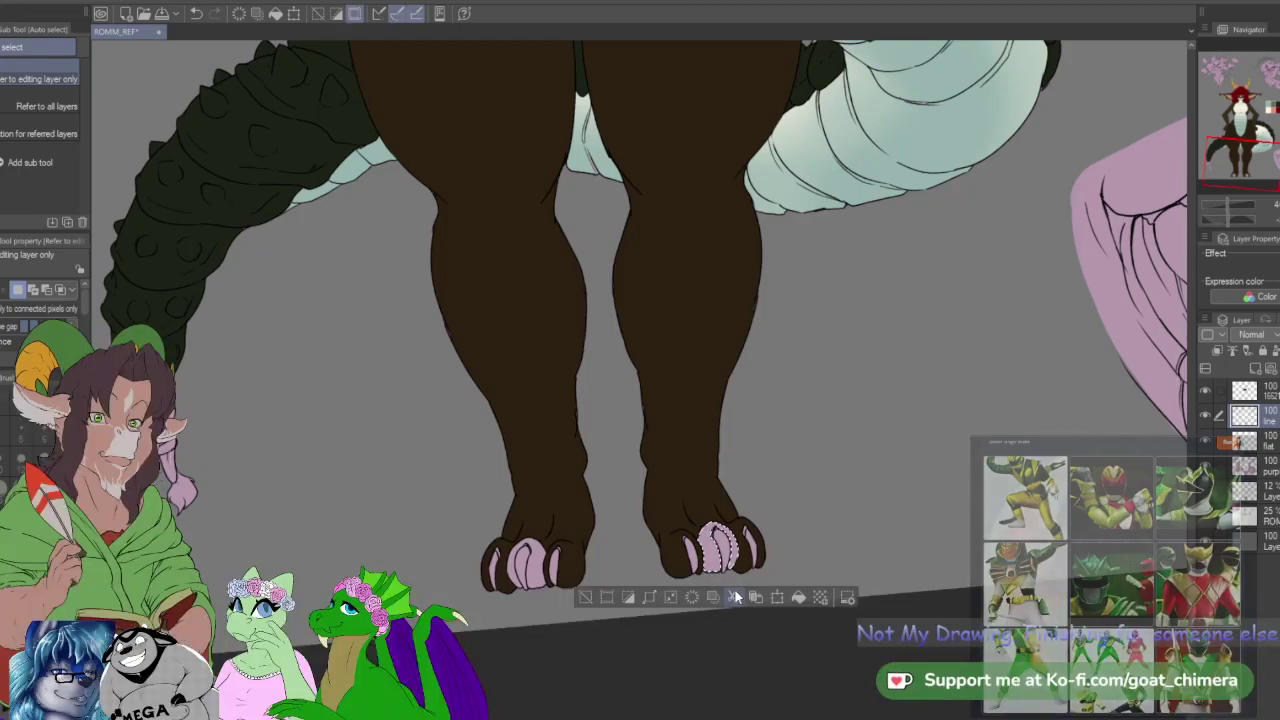
{"action": "left_click", "coordinate": [533, 567], "text": "shift"}
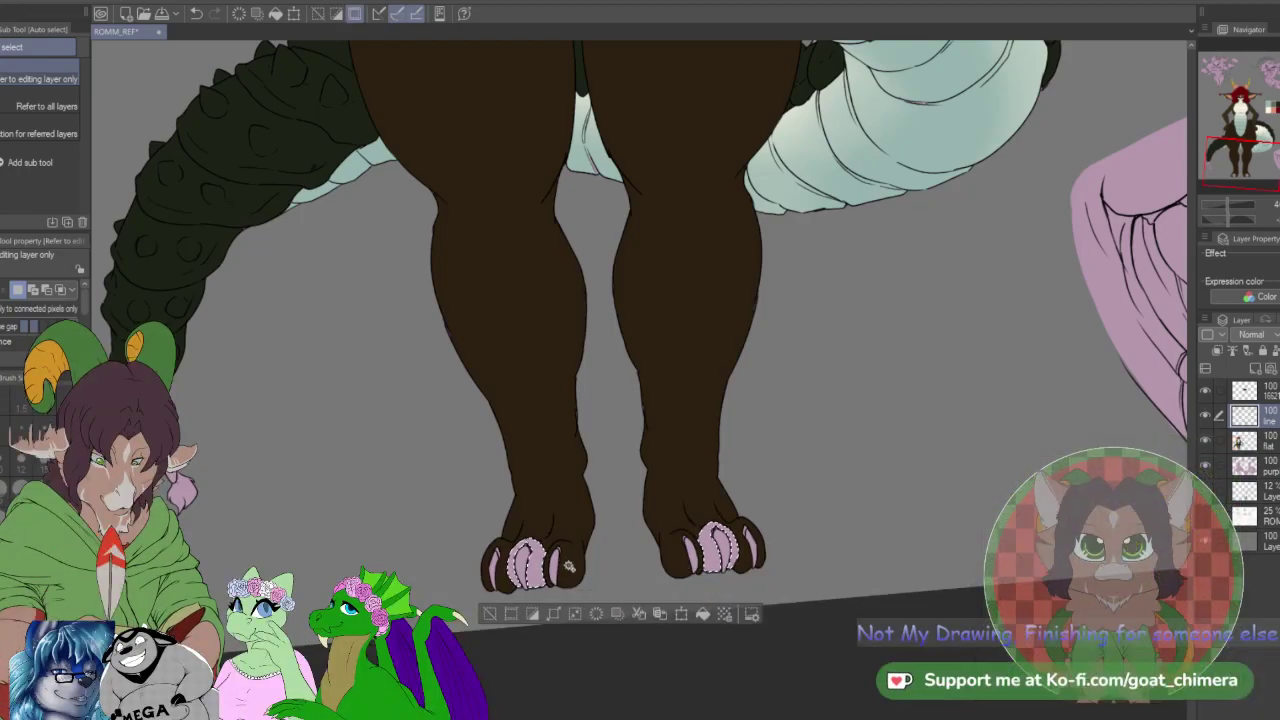
{"action": "left_click", "coordinate": [570, 530], "text": "shift"}
{"action": "left_click", "coordinate": [725, 507], "text": "shift"}
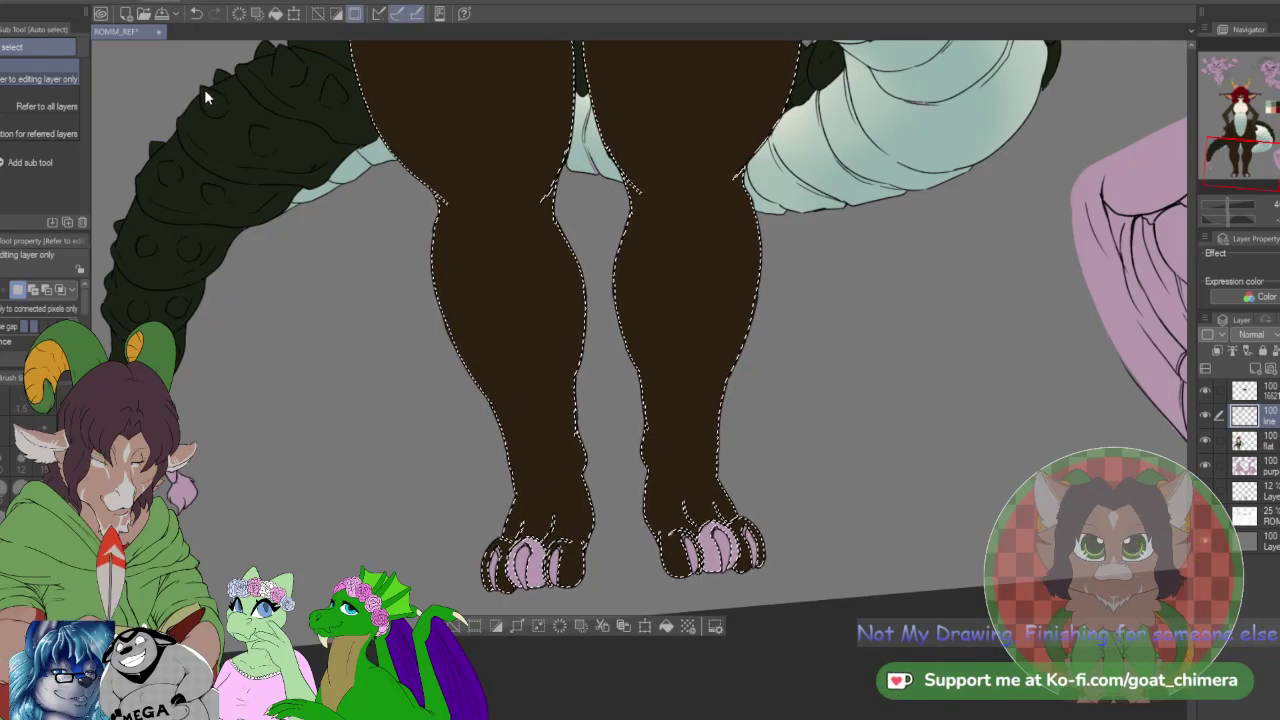
Step: Fill the selected legs and toes on the flat layer with the palette's darkest reddish brown
{"action": "left_click", "coordinate": [1258, 441]}
{"action": "left_click_drag", "start_coordinate": [1236, 164], "coordinate": [1272, 108]}
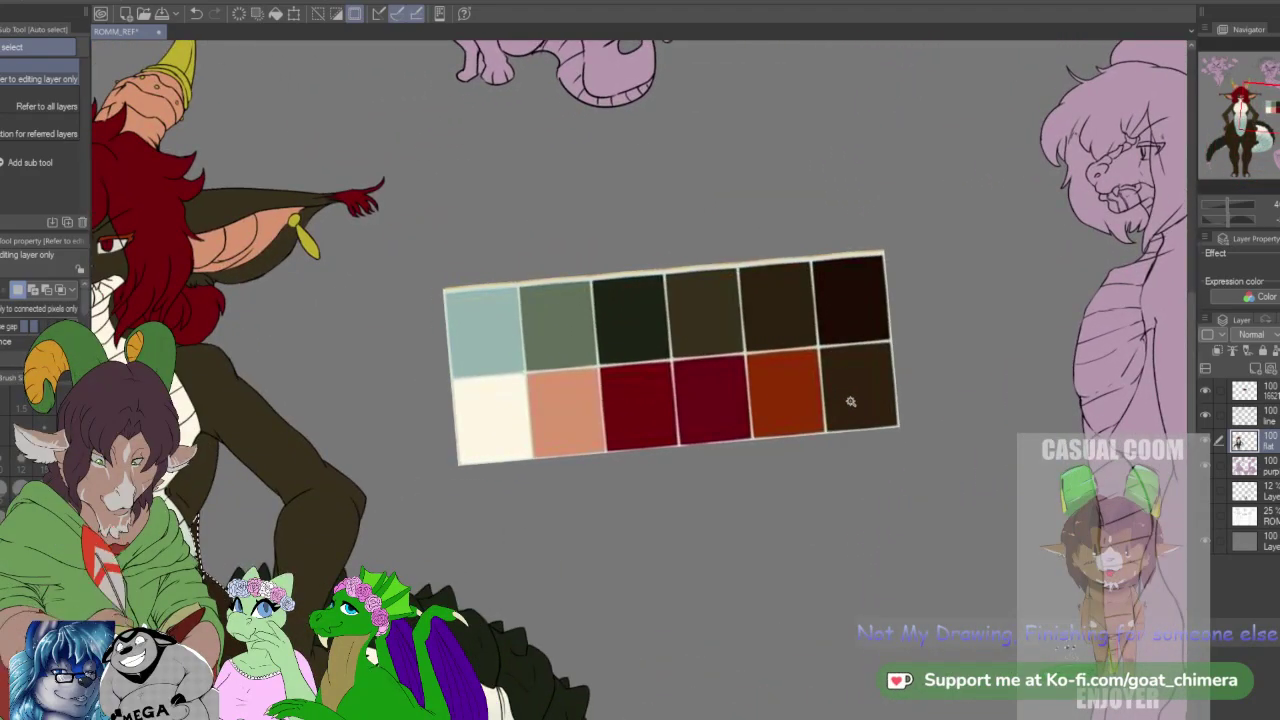
{"action": "key", "text": "i"}
{"action": "left_click_drag", "start_coordinate": [1273, 111], "coordinate": [1239, 166]}
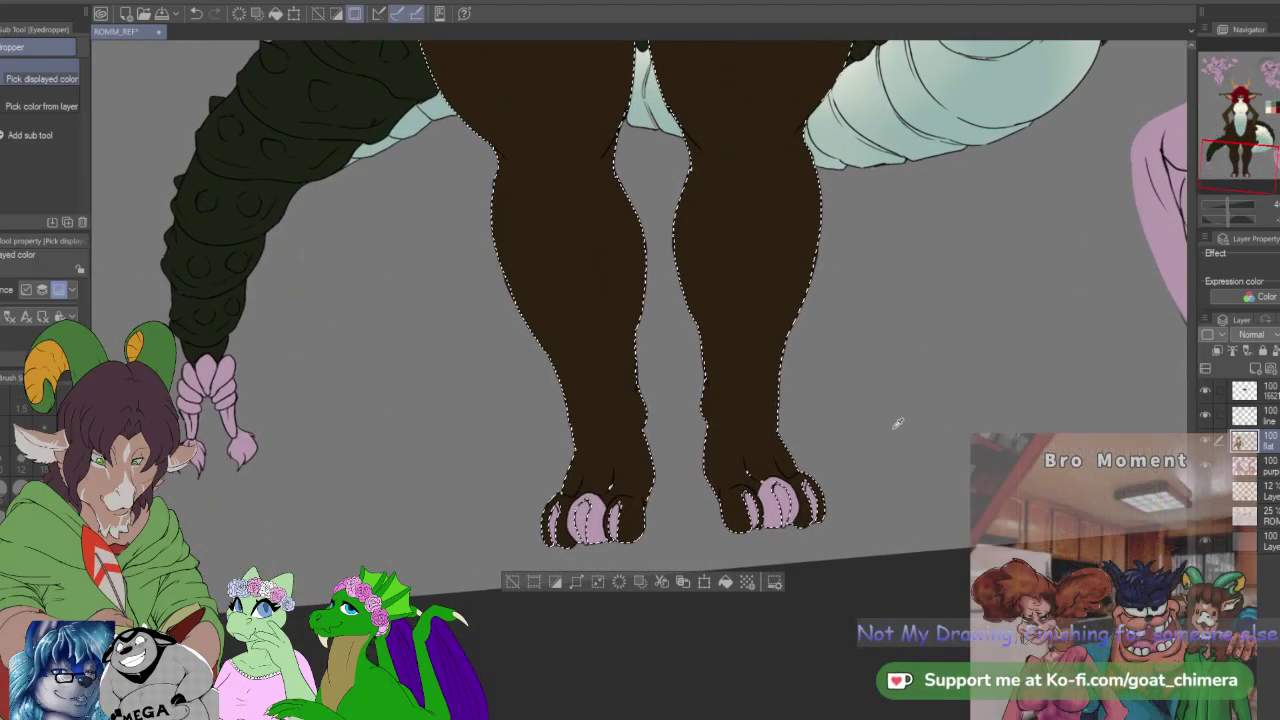
{"action": "key", "text": "alt+Delete"}
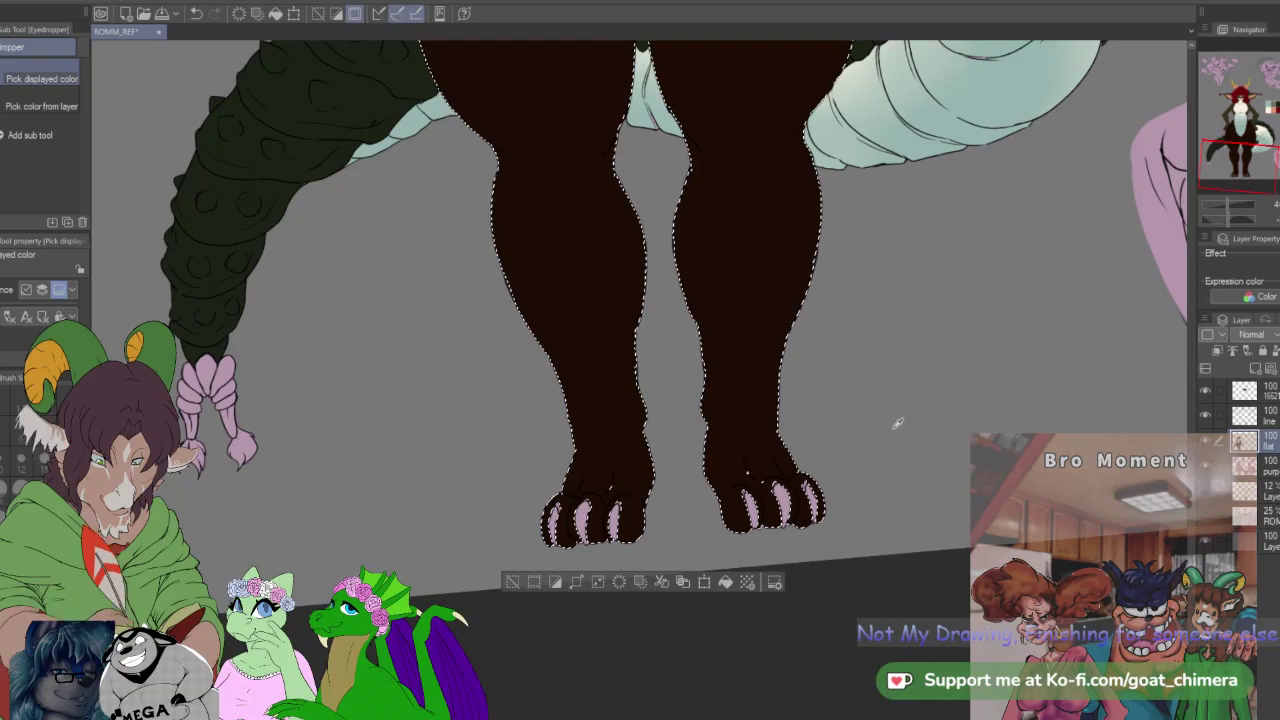
Step: Blend a lighter brown from the palette down the hips and thighs with a foreground-to-transparent gradient, then deselect
{"action": "left_click_drag", "start_coordinate": [1242, 172], "coordinate": [1272, 113]}
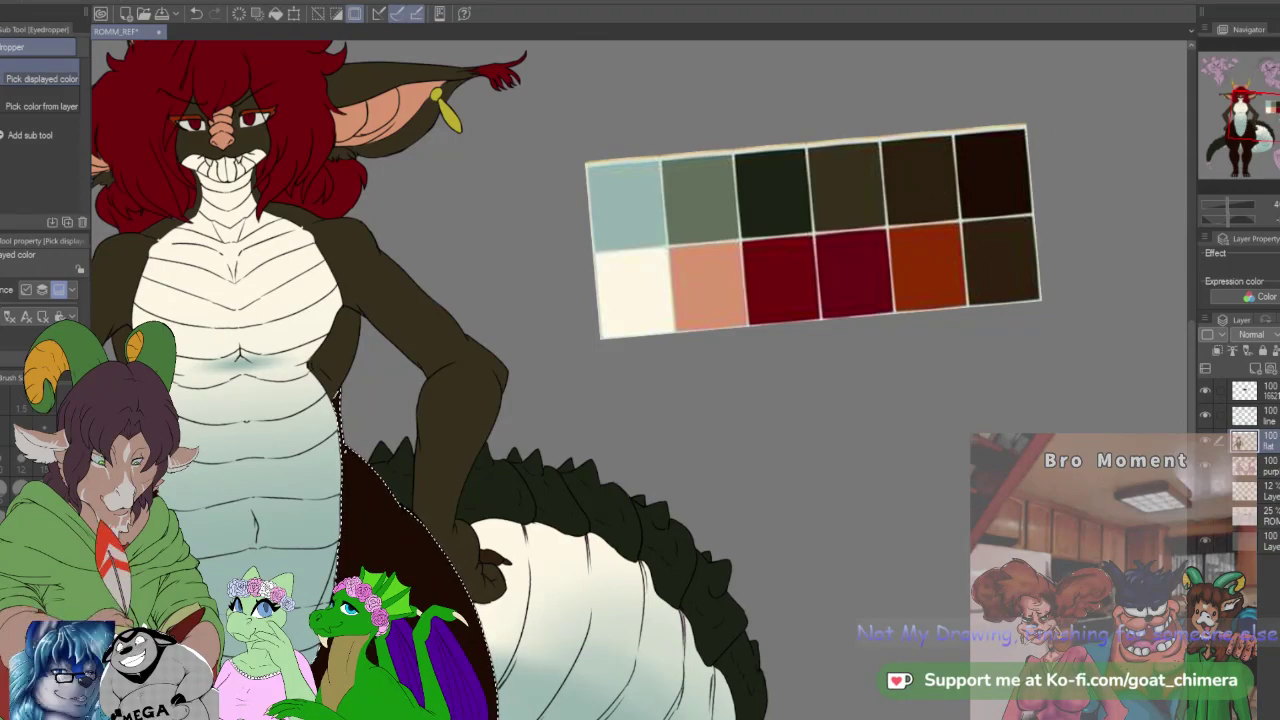
{"action": "left_click_drag", "start_coordinate": [1237, 105], "coordinate": [1208, 136]}
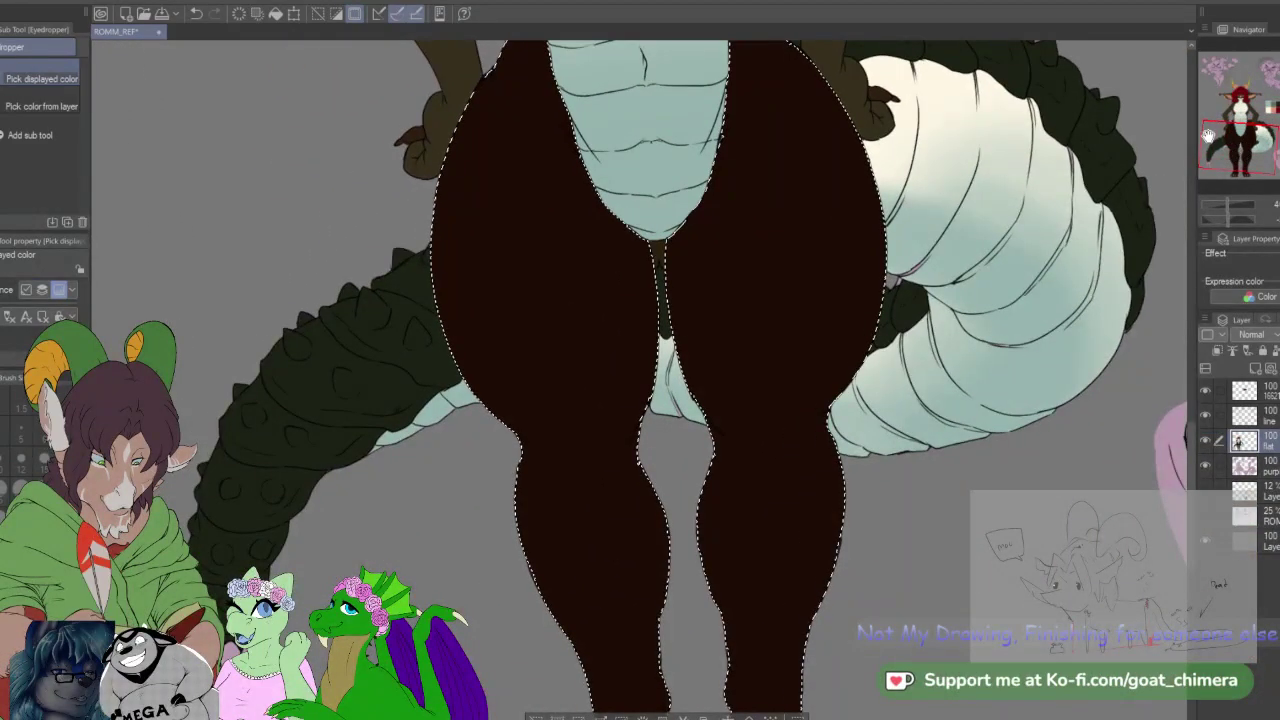
{"action": "mouse_move", "coordinate": [1263, 133]}
{"action": "left_mouse_down"}
{"action": "mouse_move", "coordinate": [1258, 105]}
{"action": "mouse_move", "coordinate": [1219, 130]}
{"action": "mouse_move", "coordinate": [1239, 134]}
{"action": "left_mouse_up"}
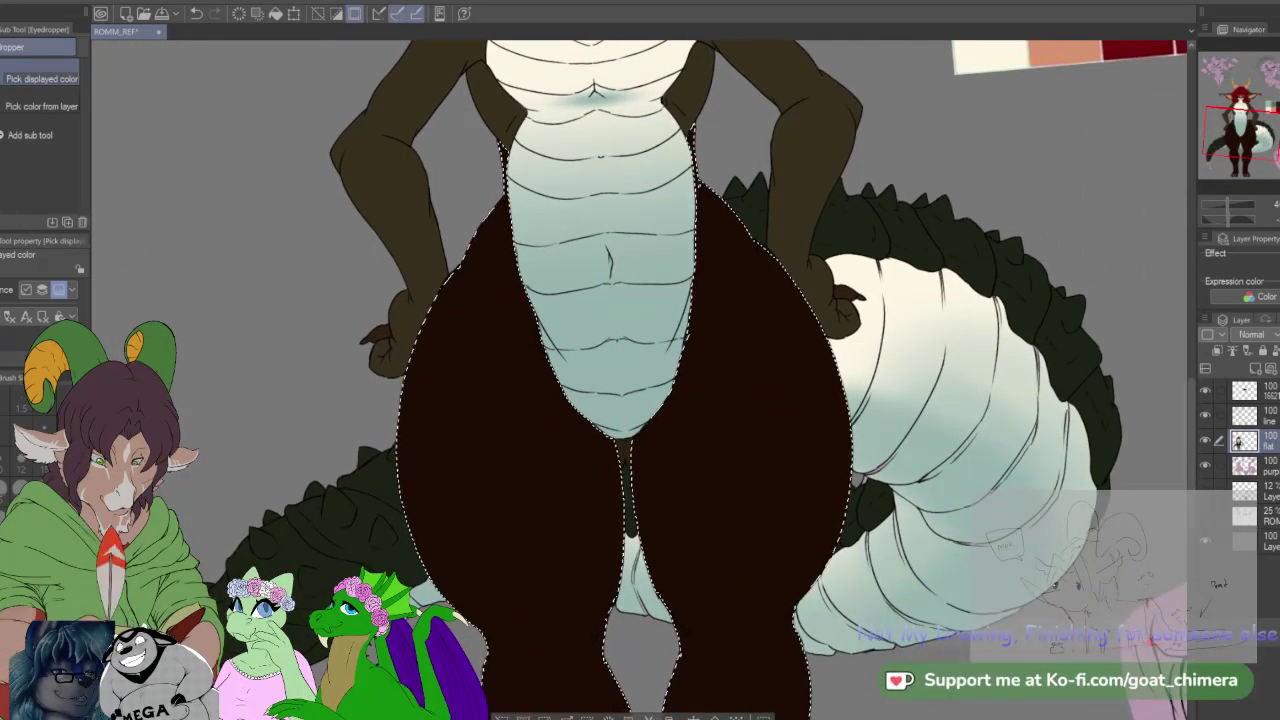
{"action": "key", "text": "g"}
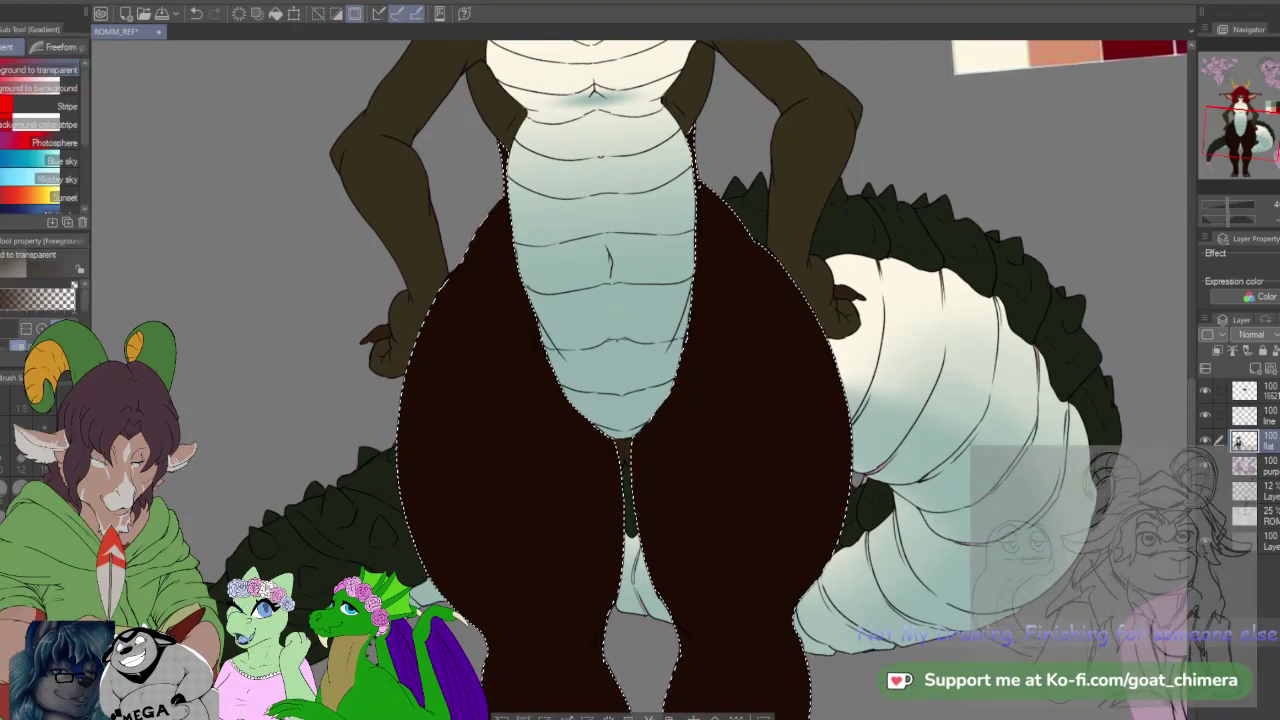
{"action": "left_click_drag", "start_coordinate": [590, 185], "coordinate": [627, 545]}
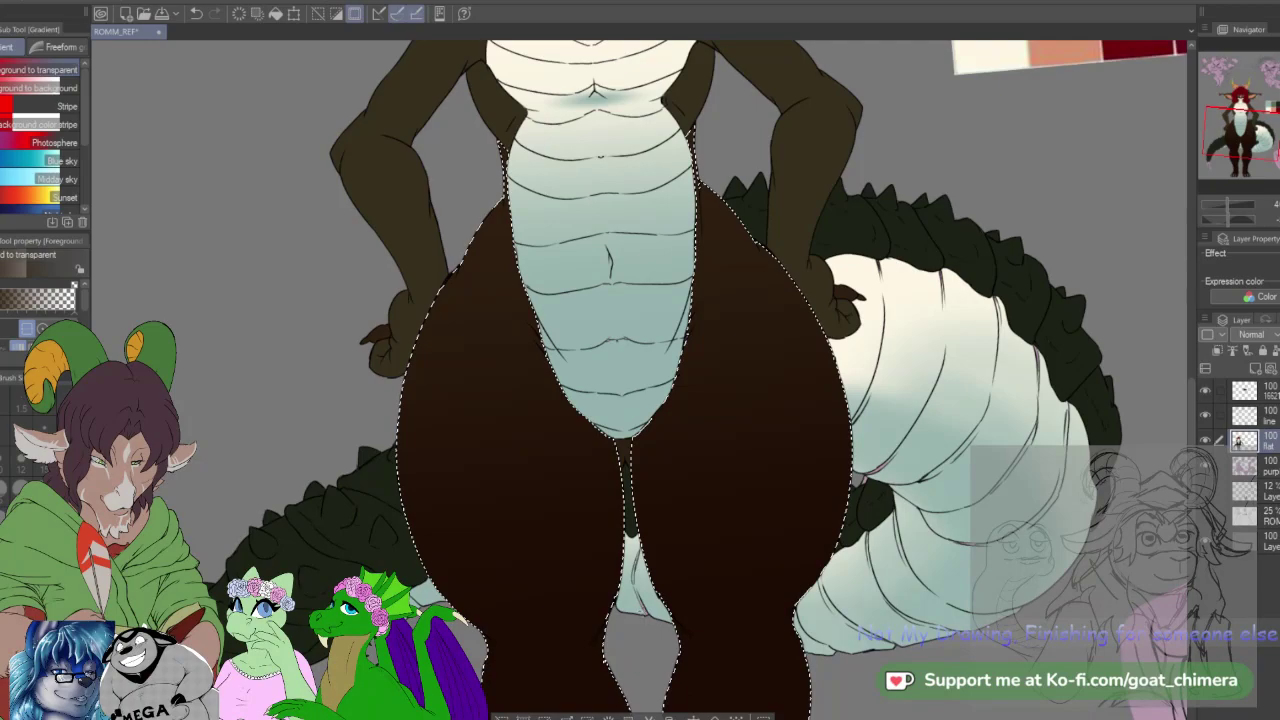
{"action": "left_click_drag", "start_coordinate": [626, 409], "coordinate": [628, 565]}
{"action": "mouse_move", "coordinate": [1228, 133]}
{"action": "left_mouse_down"}
{"action": "mouse_move", "coordinate": [1231, 123]}
{"action": "mouse_move", "coordinate": [1228, 163]}
{"action": "mouse_move", "coordinate": [1238, 115]}
{"action": "left_mouse_up"}
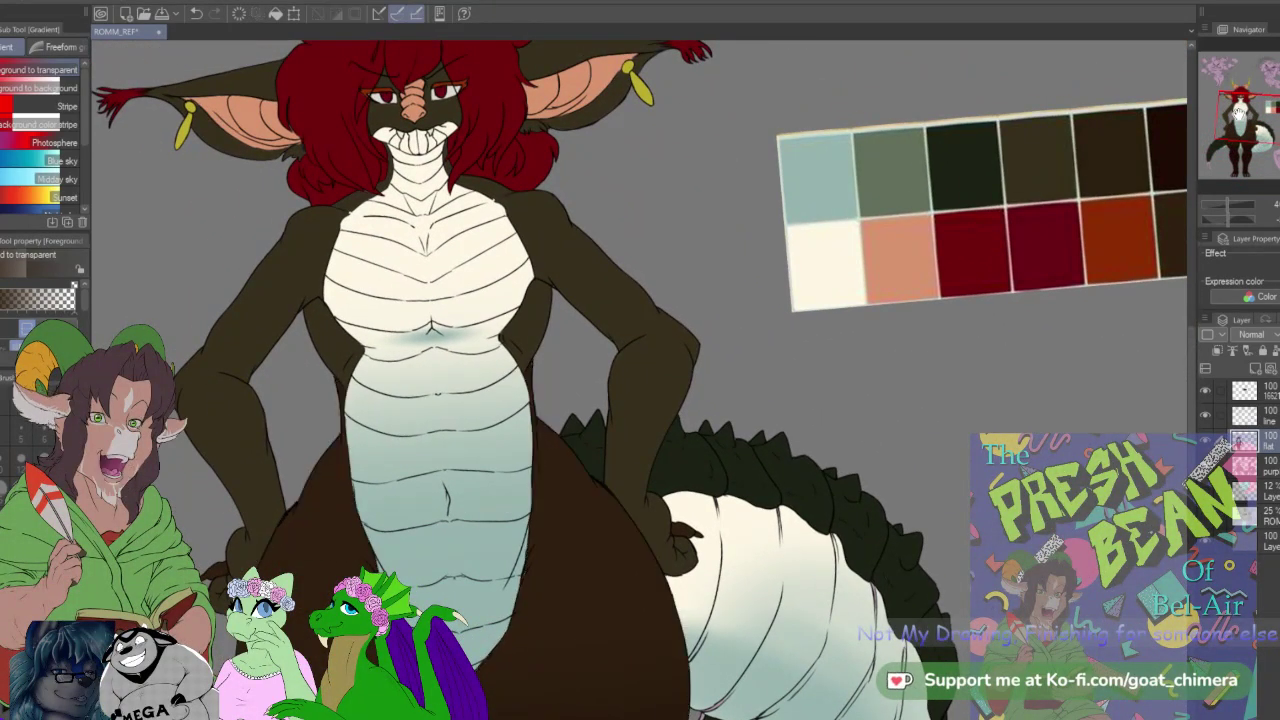
Step: Examine the gradient shading and flat colours across the creature's torso, arms, hips and legs
{"action": "scroll", "coordinate": [625, 343], "scroll_direction": "down", "scroll_amount": 6}
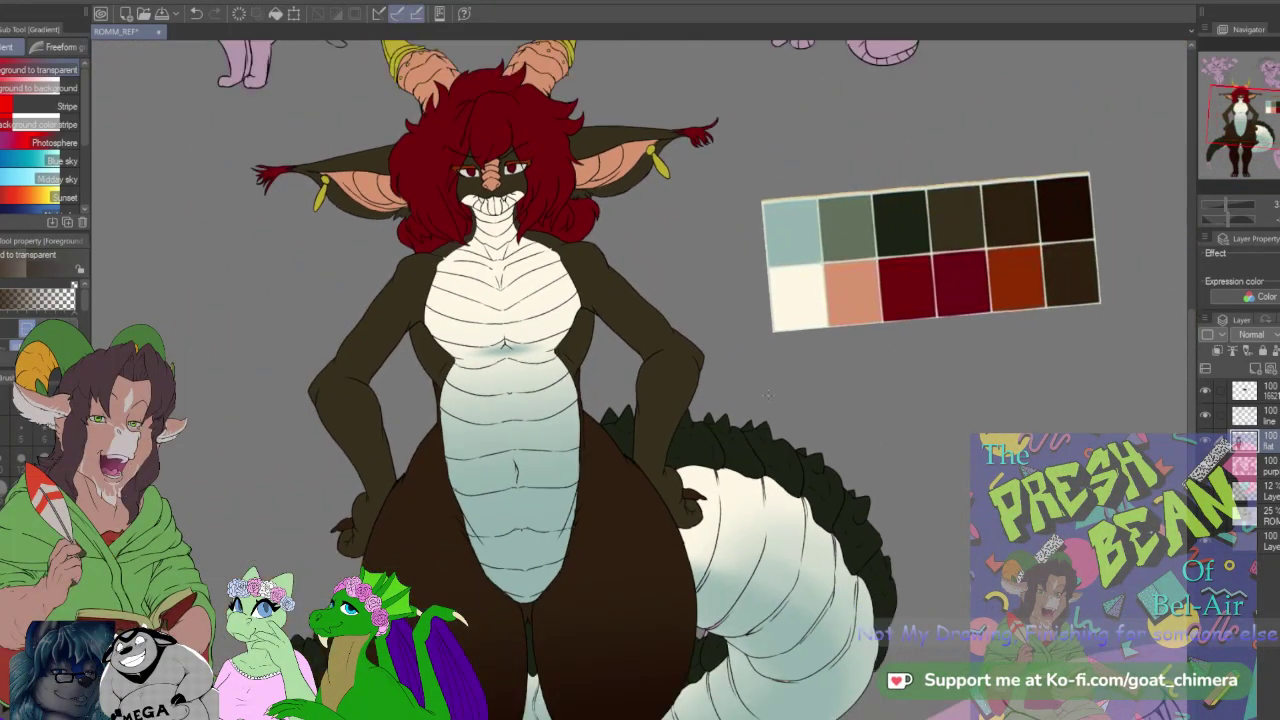
{"action": "scroll", "coordinate": [683, 506], "scroll_direction": "up", "scroll_amount": 3}
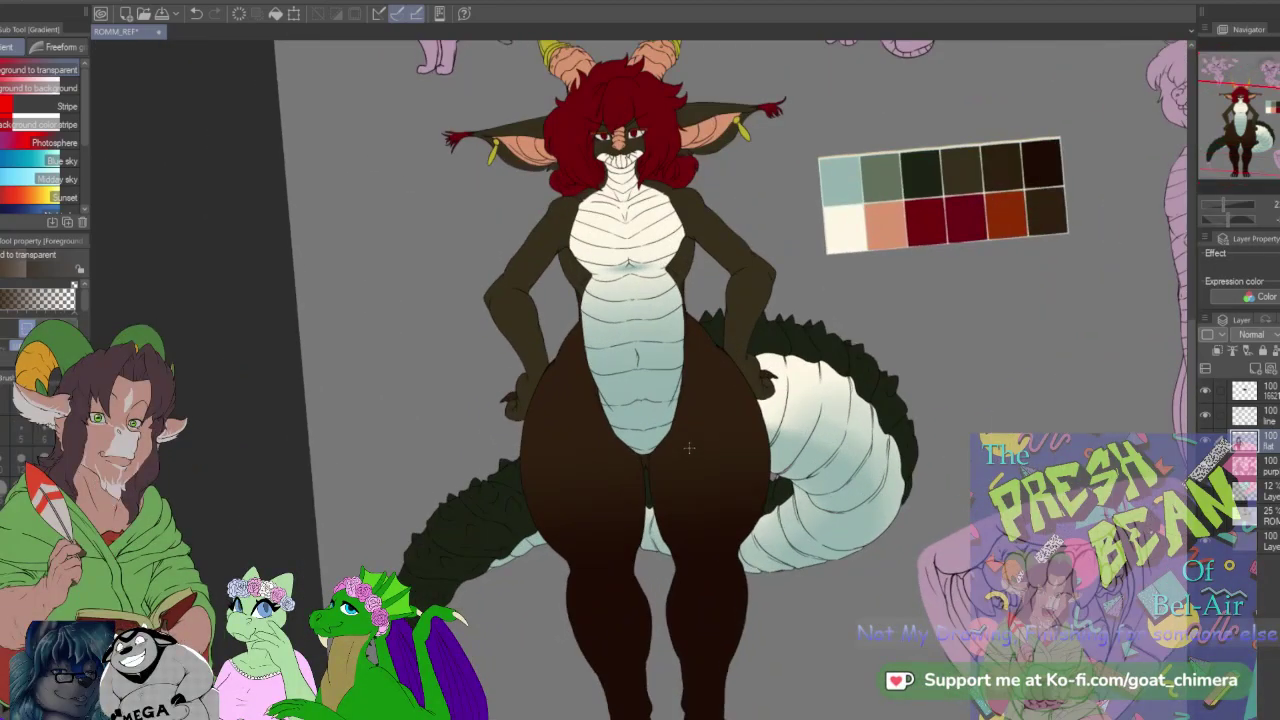
{"action": "scroll", "coordinate": [758, 464], "scroll_direction": "down", "scroll_amount": 3}
{"action": "scroll", "coordinate": [758, 464], "scroll_direction": "up", "scroll_amount": 2}
{"action": "scroll", "coordinate": [757, 463], "scroll_direction": "up", "scroll_amount": 1}
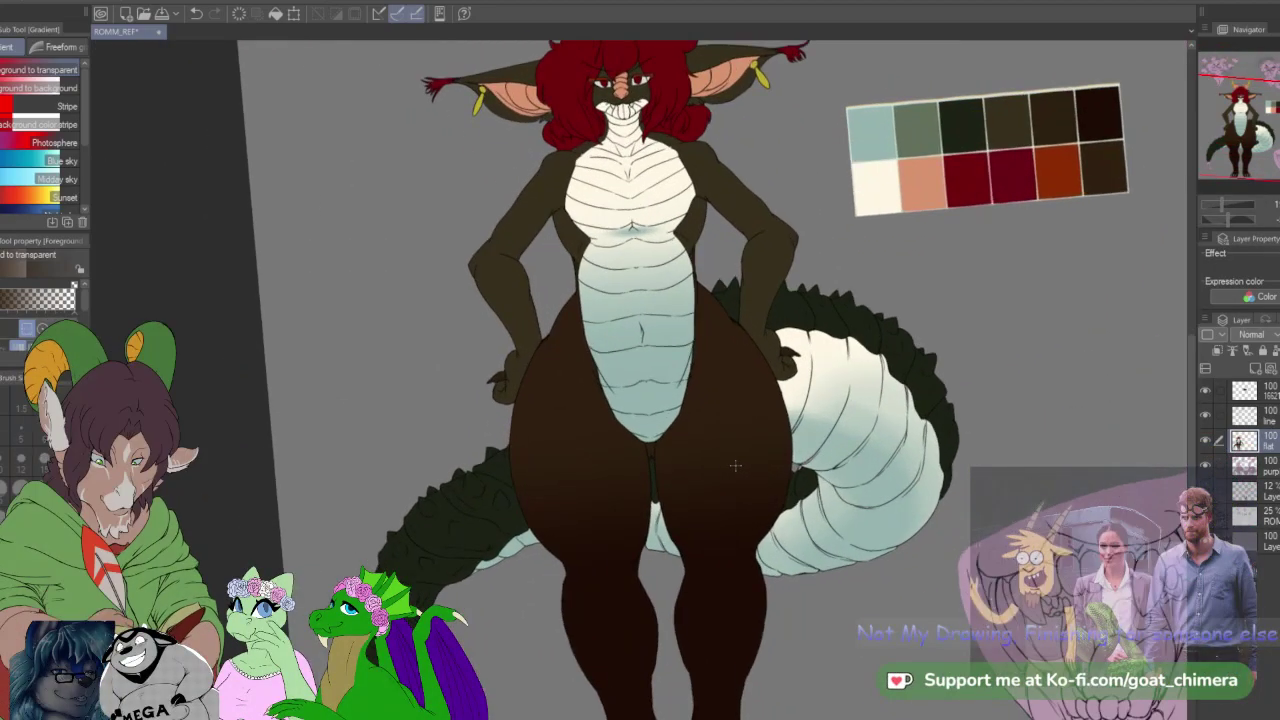
{"action": "scroll", "coordinate": [735, 459], "scroll_direction": "down", "scroll_amount": 1}
{"action": "scroll", "coordinate": [752, 302], "scroll_direction": "up", "scroll_amount": 3}
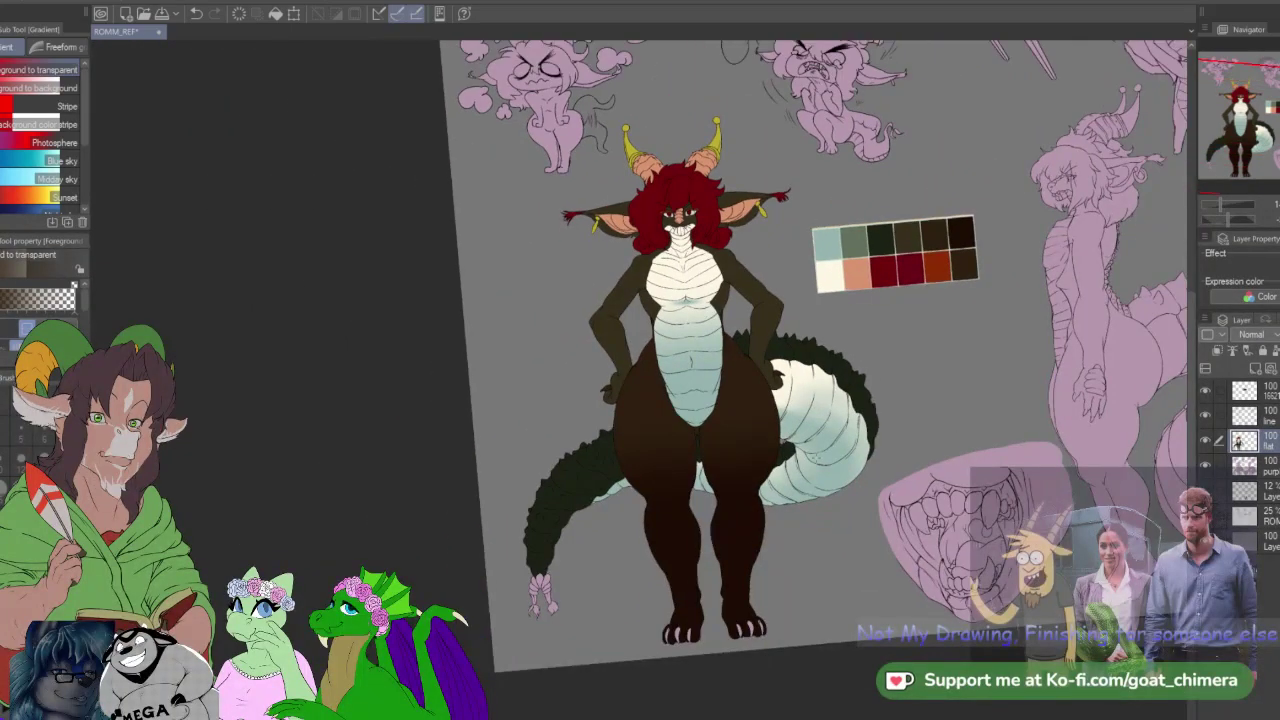
{"action": "scroll", "coordinate": [734, 287], "scroll_direction": "up", "scroll_amount": 5}
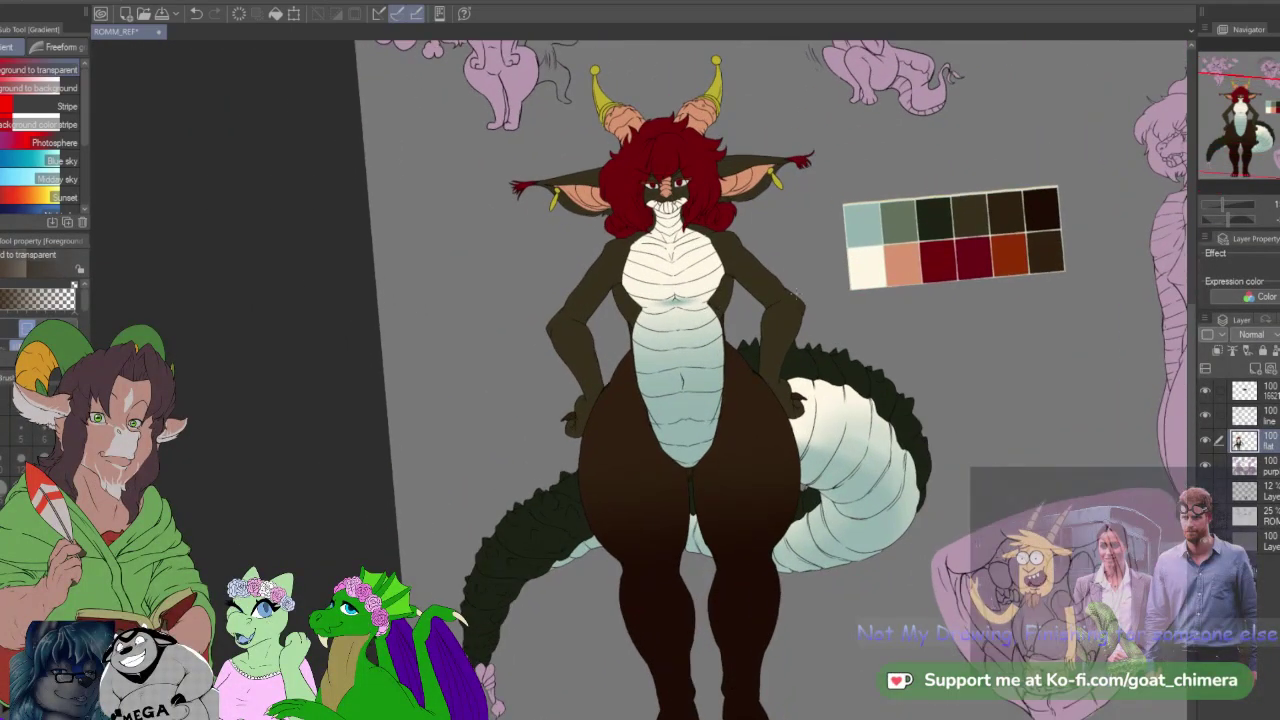
{"action": "scroll", "coordinate": [734, 286], "scroll_direction": "down", "scroll_amount": 3}
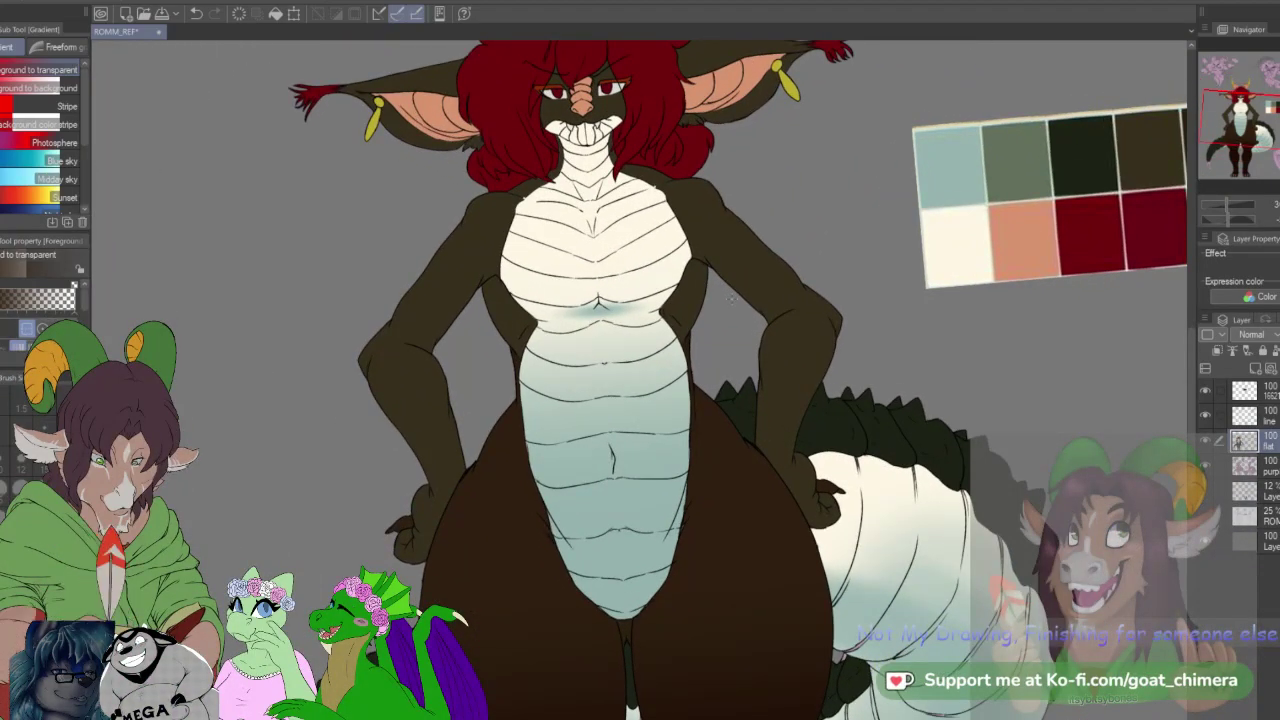
Step: Select both of the creature's arms on the line layer with Auto select
{"action": "key", "text": "w"}
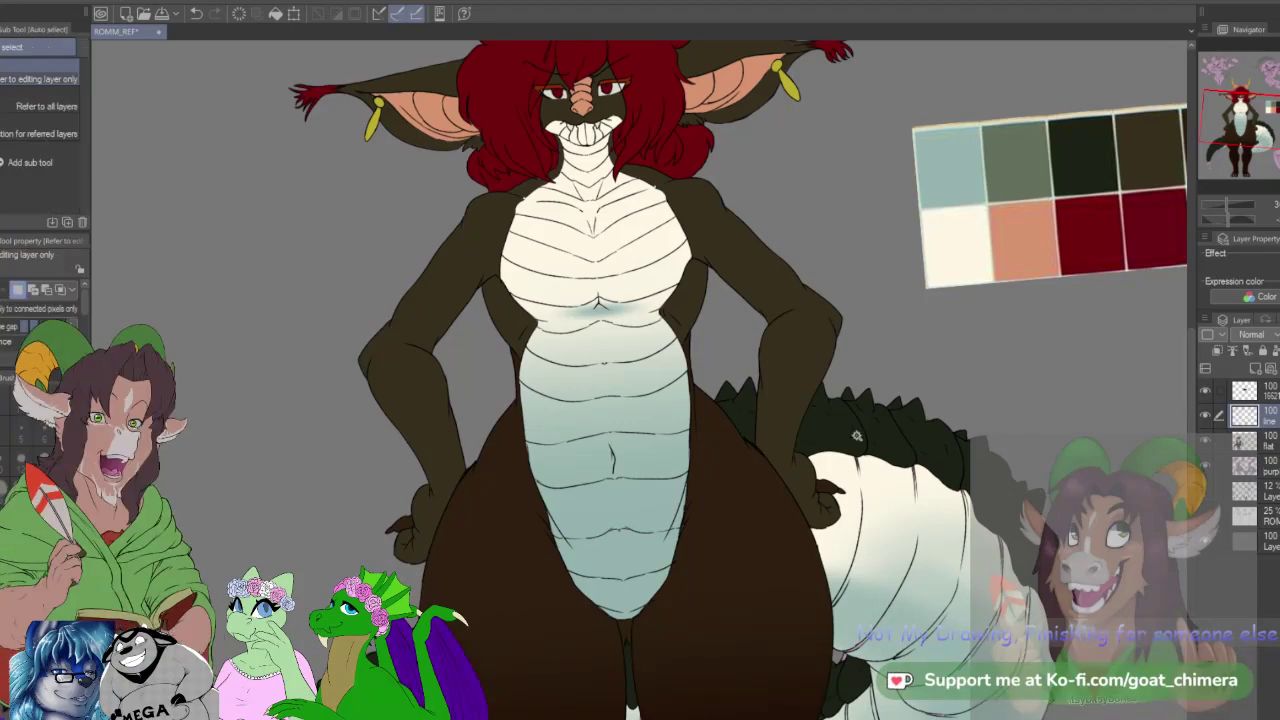
{"action": "left_click", "coordinate": [769, 409]}
{"action": "left_click", "coordinate": [442, 495], "text": "shift"}
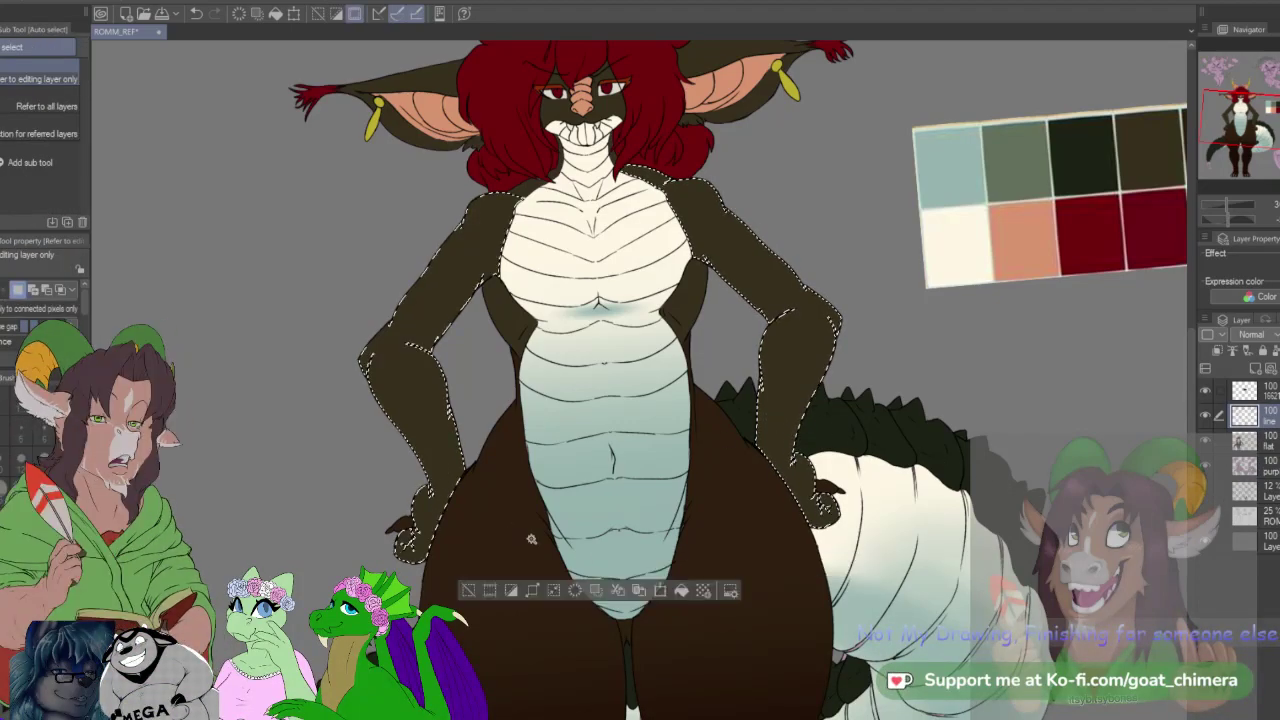
Step: Blend a darker brown from the palette up the hands and forearms on the flat layer with a foreground-to-transparent gradient, then deselect
{"action": "left_click_drag", "start_coordinate": [1230, 142], "coordinate": [1249, 133]}
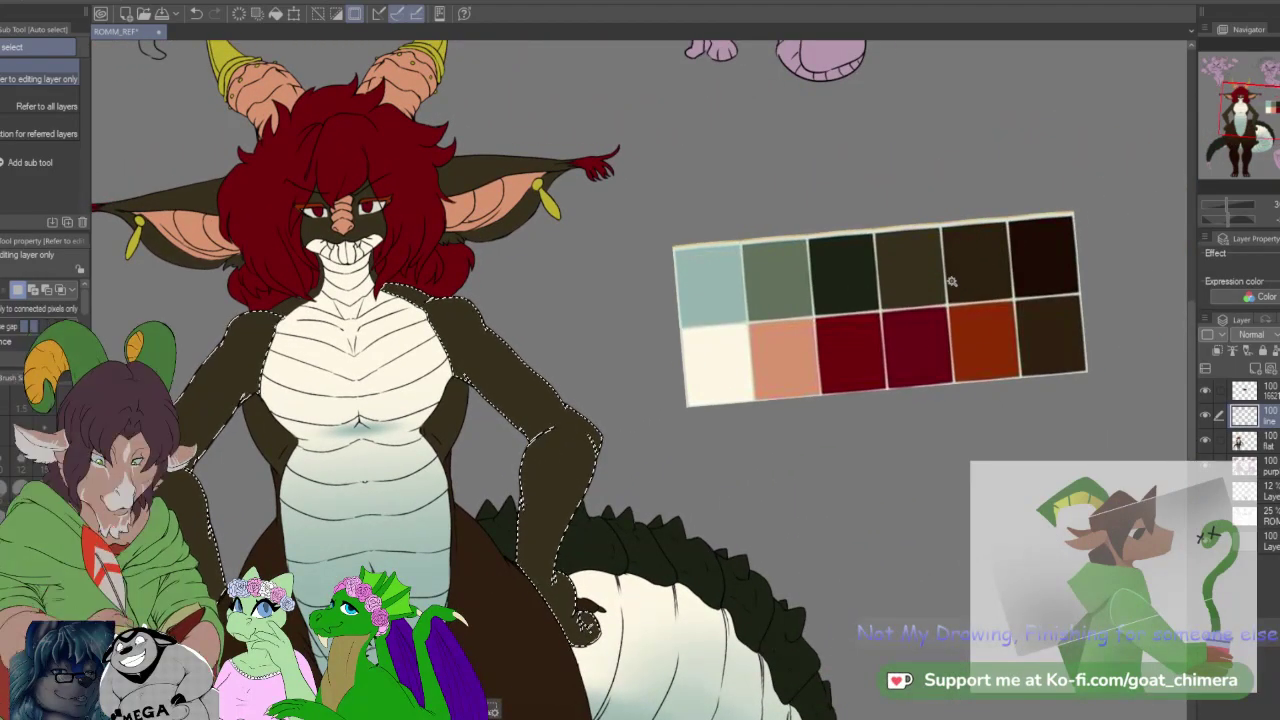
{"action": "key", "text": "i"}
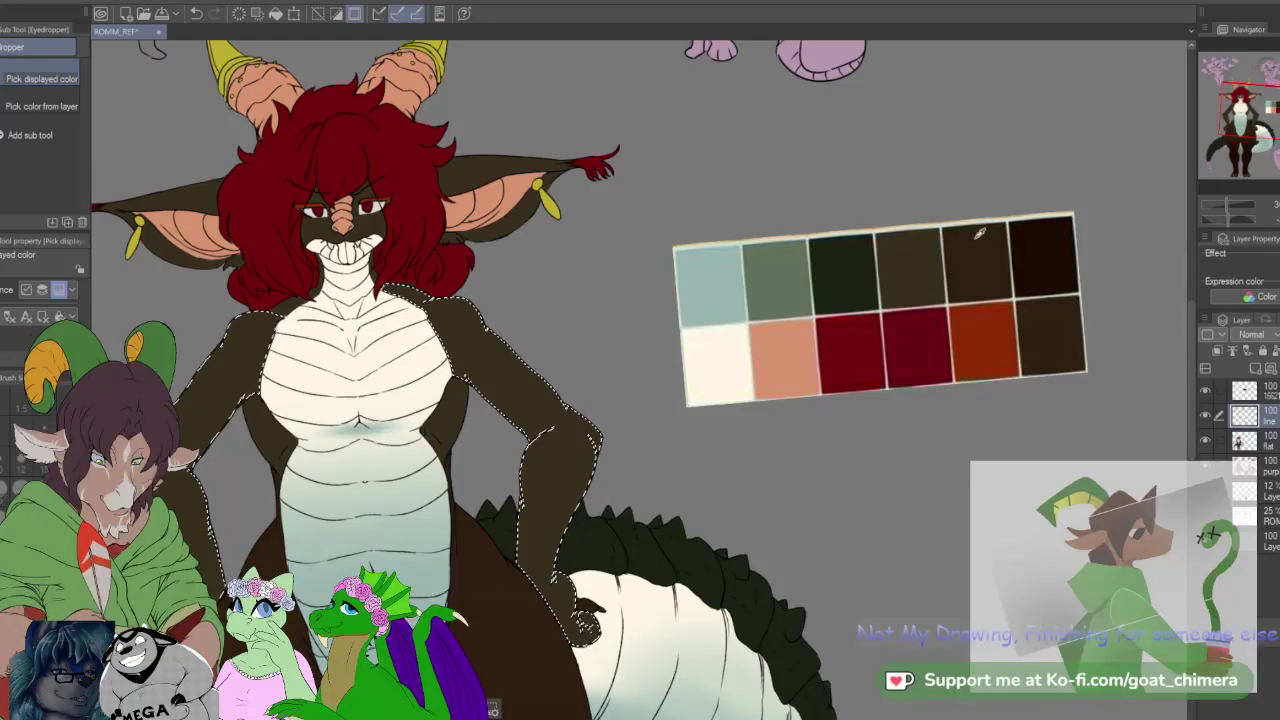
{"action": "left_click_drag", "start_coordinate": [1266, 130], "coordinate": [1240, 143]}
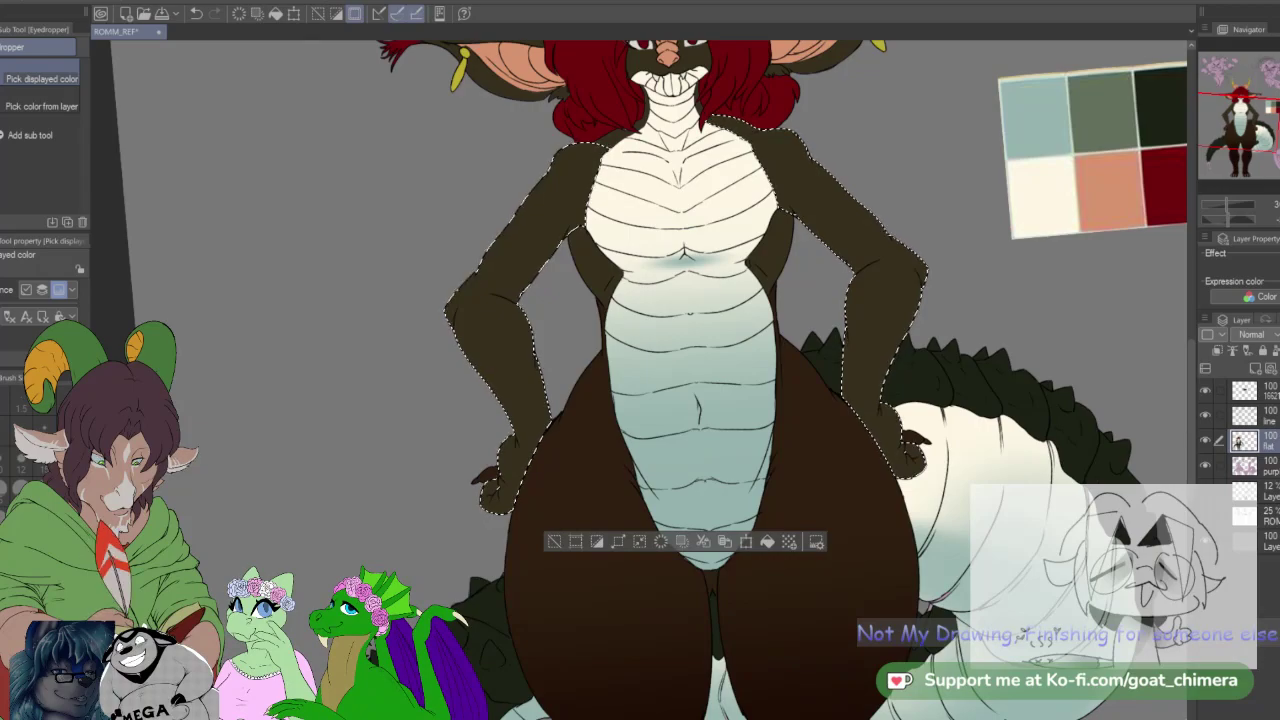
{"action": "key", "text": "g"}
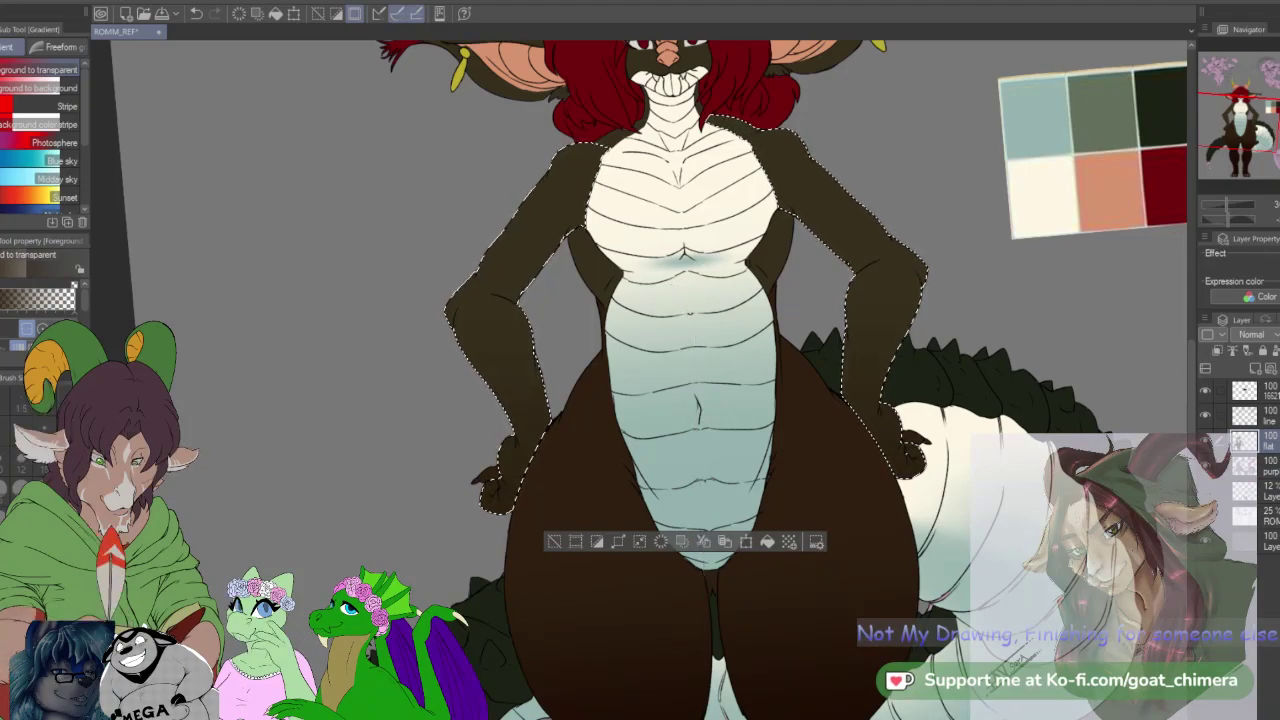
{"action": "key", "text": "ctrl+d"}
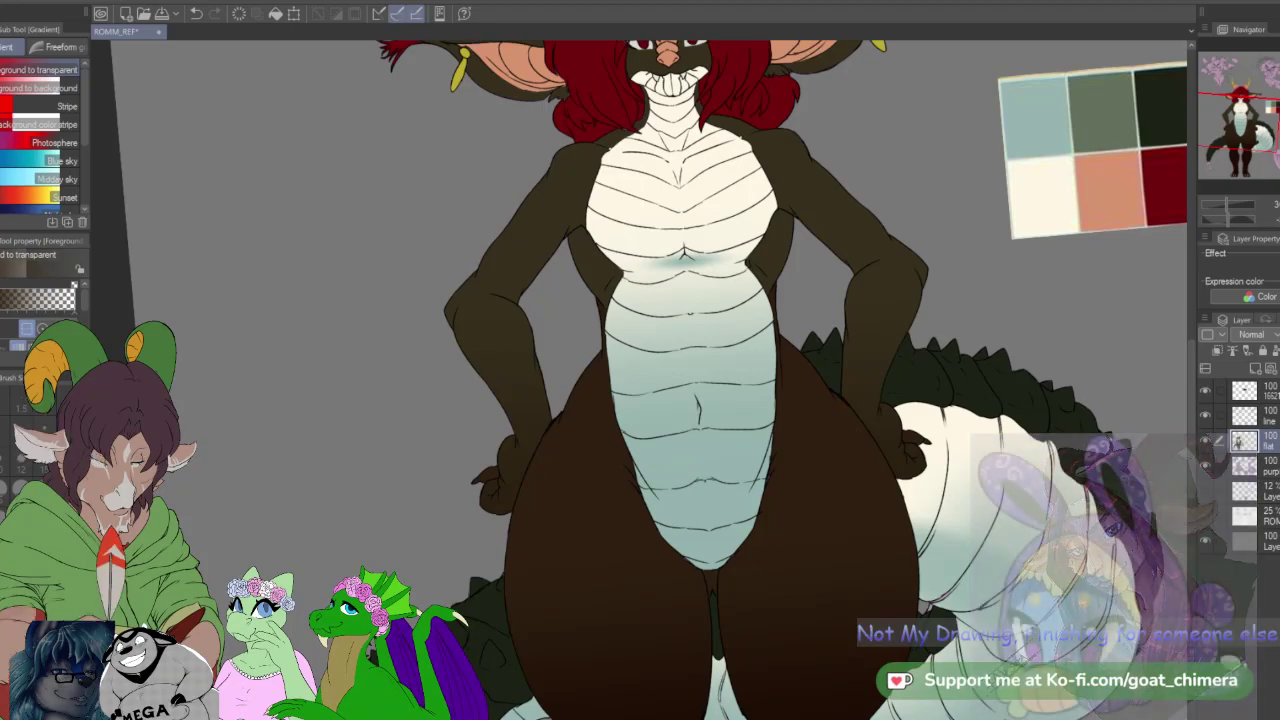
Step: Straighten the rotated canvas view and review the whole reference sheet alongside the coloured figure
{"action": "scroll", "coordinate": [878, 620], "scroll_direction": "down", "scroll_amount": 1}
{"action": "scroll", "coordinate": [877, 618], "scroll_direction": "down", "scroll_amount": 3}
{"action": "scroll", "coordinate": [912, 472], "scroll_direction": "up", "scroll_amount": 1}
{"action": "left_click_drag", "start_coordinate": [1238, 114], "coordinate": [1261, 118]}
{"action": "left_click_drag", "start_coordinate": [1227, 219], "coordinate": [1229, 219]}
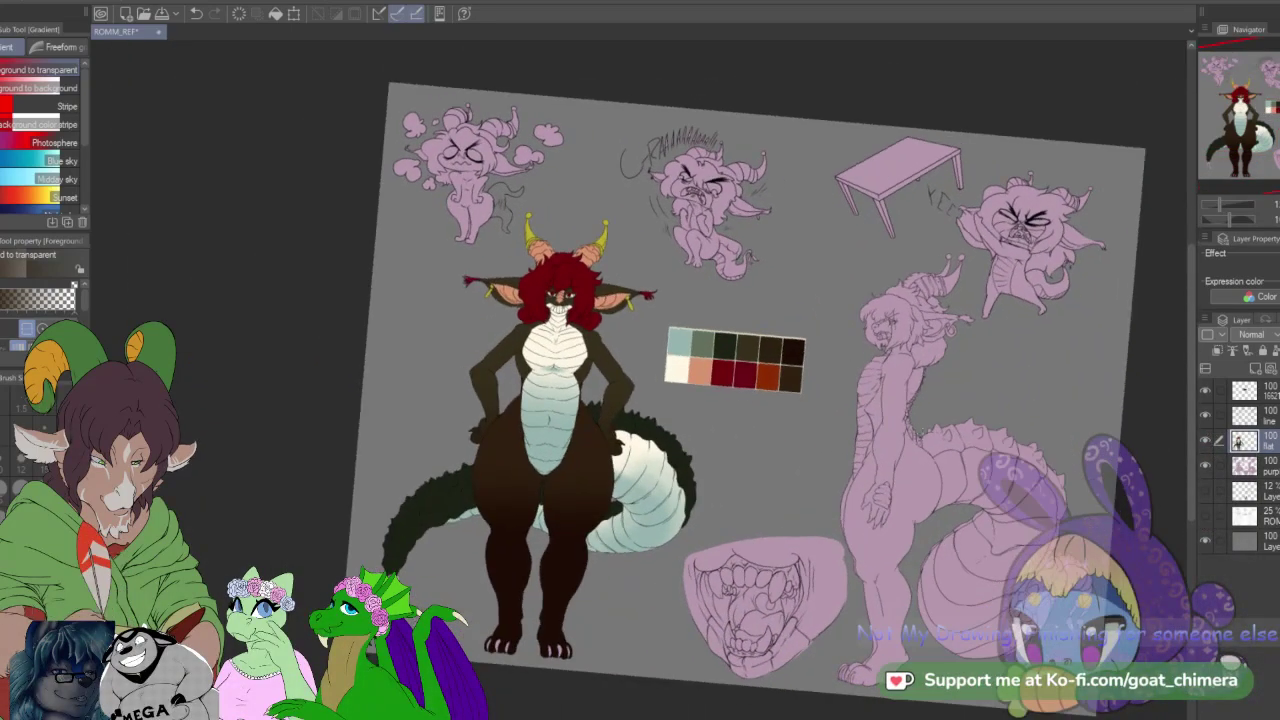
{"action": "key", "text": "minus"}
{"action": "key", "text": "minus"}
{"action": "key", "text": "asciicircum"}
{"action": "scroll", "coordinate": [889, 437], "scroll_direction": "down", "scroll_amount": 2}
{"action": "scroll", "coordinate": [676, 580], "scroll_direction": "up", "scroll_amount": 1}
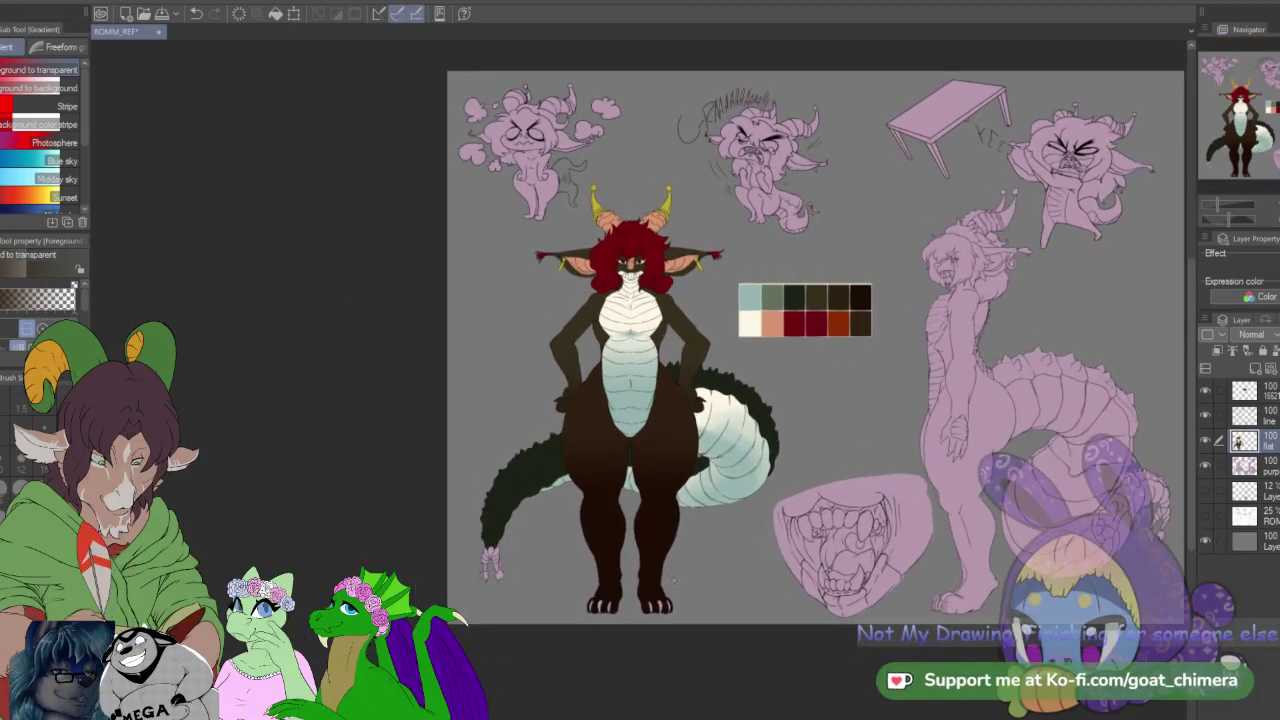
{"action": "scroll", "coordinate": [690, 554], "scroll_direction": "up", "scroll_amount": 2}
{"action": "scroll", "coordinate": [690, 554], "scroll_direction": "down", "scroll_amount": 2}
{"action": "scroll", "coordinate": [690, 554], "scroll_direction": "up", "scroll_amount": 1}
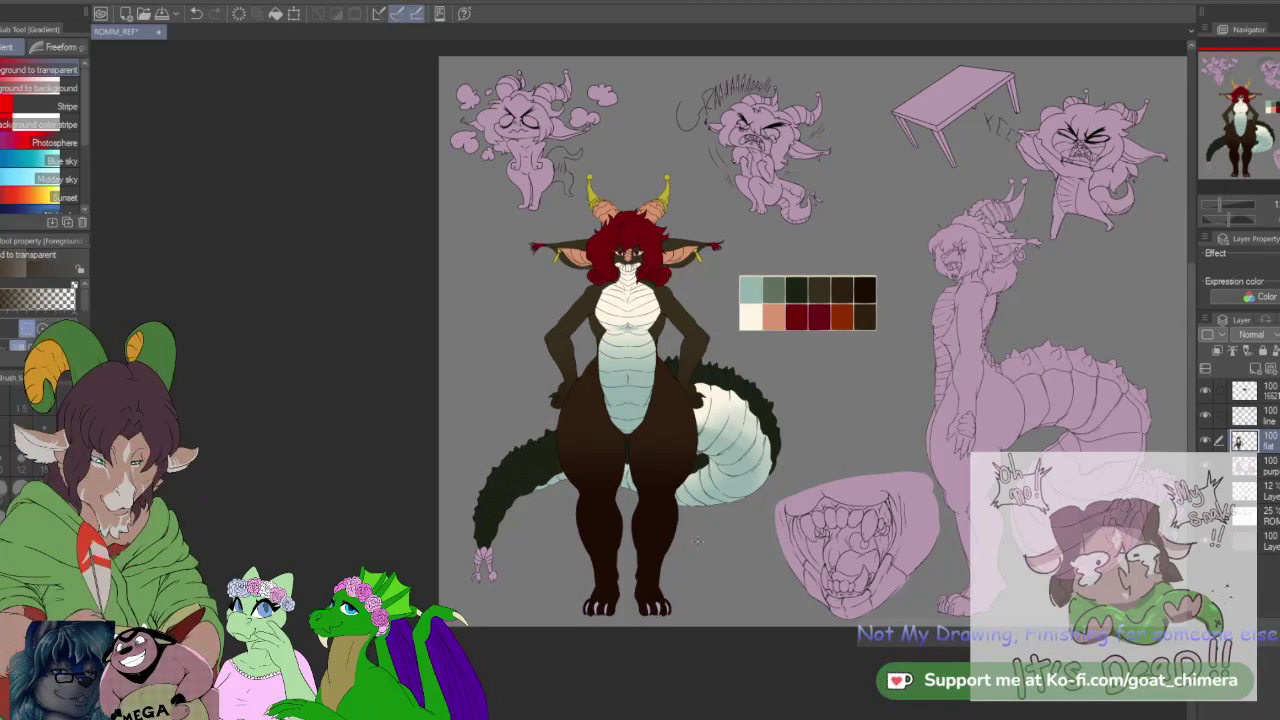
Step: Sample the horn tips' yellow and select the purple segmented bands at the tail tip on the line layer with Auto select
{"action": "scroll", "coordinate": [628, 449], "scroll_direction": "up", "scroll_amount": 4}
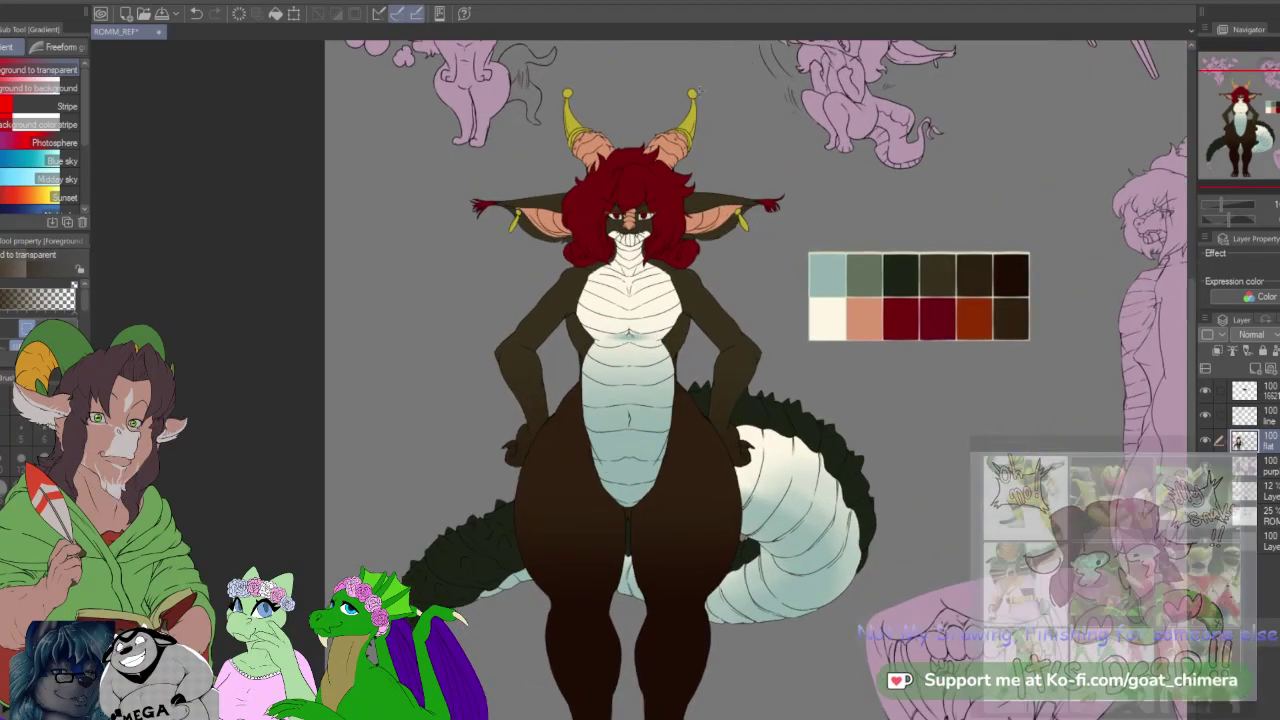
{"action": "scroll", "coordinate": [690, 77], "scroll_direction": "up", "scroll_amount": 4}
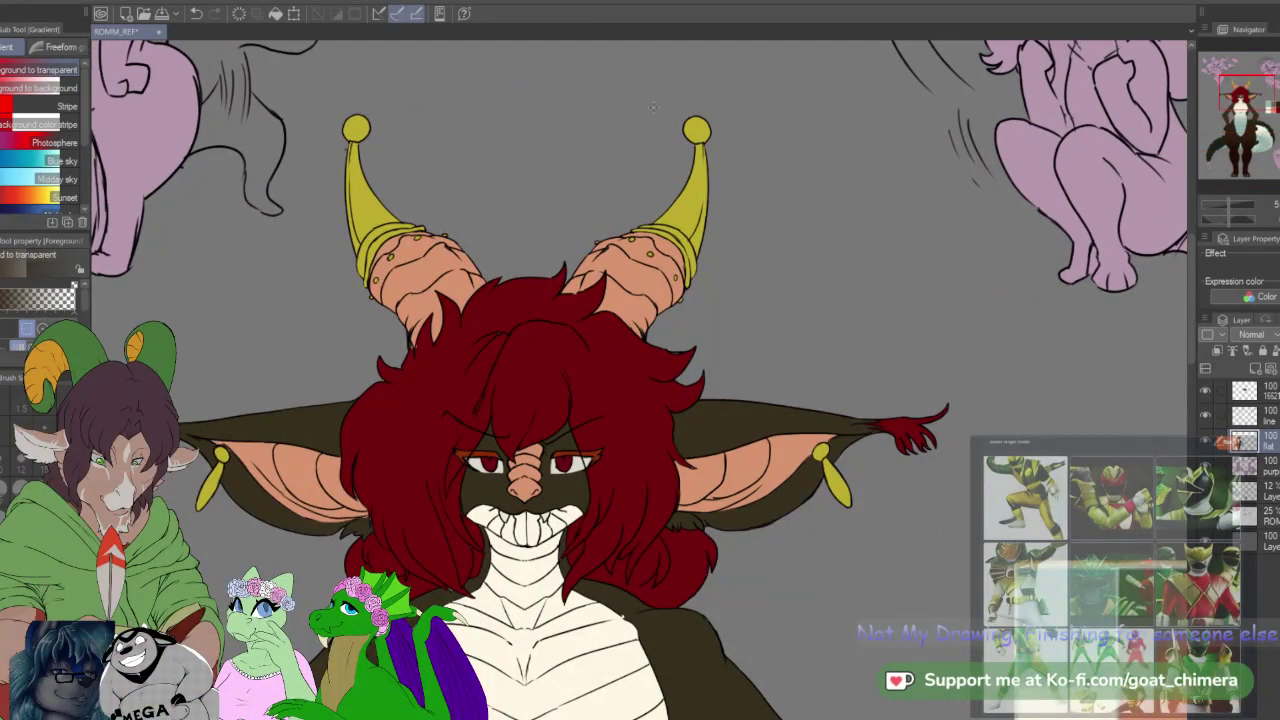
{"action": "key", "text": "i"}
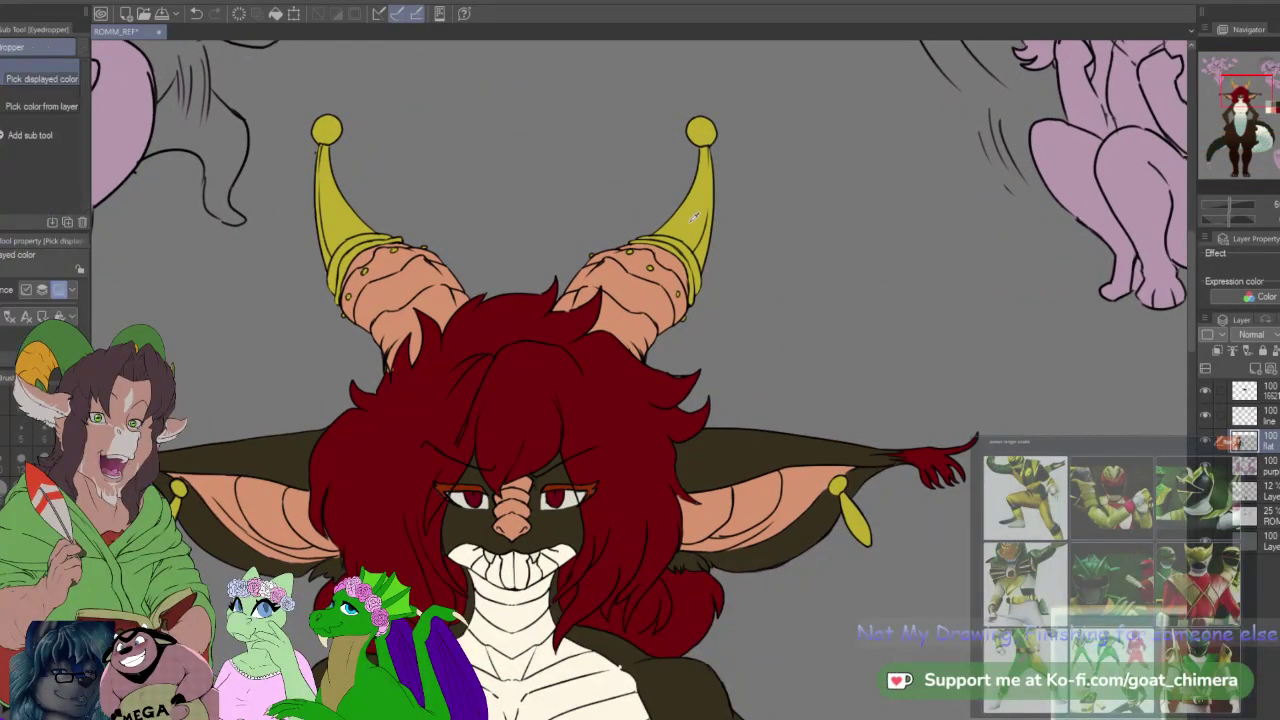
{"action": "left_click_drag", "start_coordinate": [1192, 90], "coordinate": [1222, 162]}
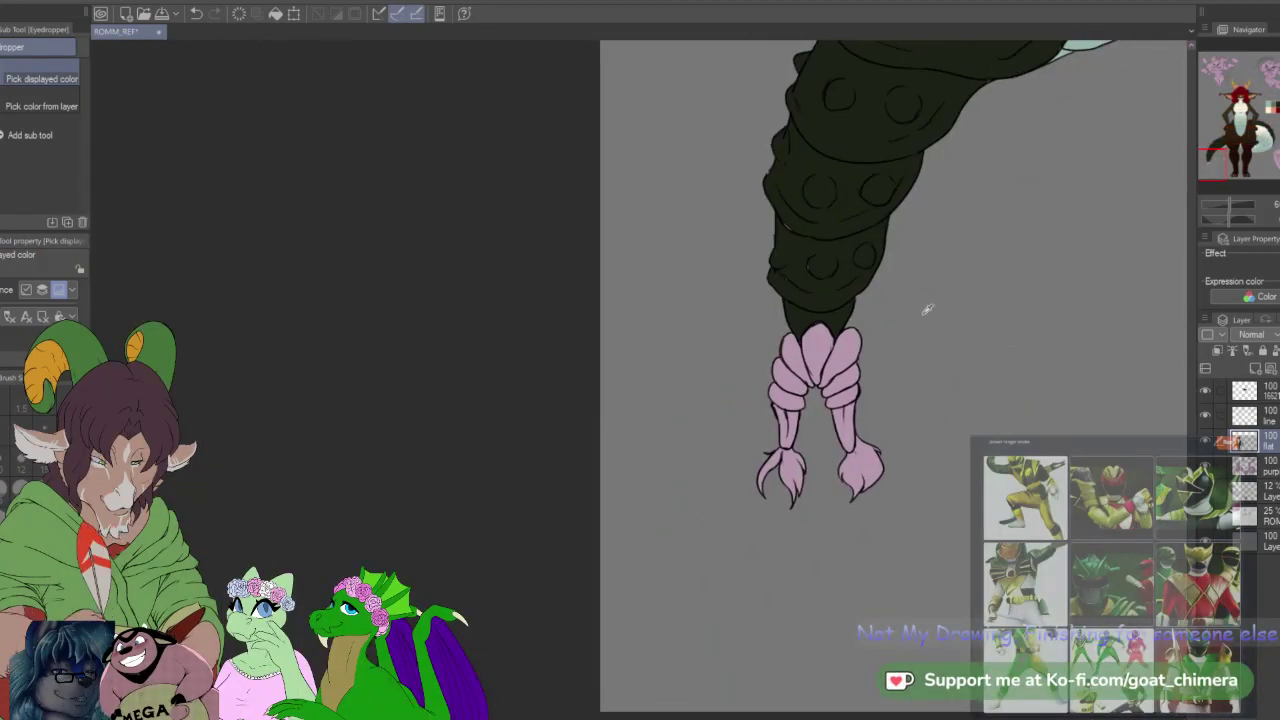
{"action": "scroll", "coordinate": [845, 375], "scroll_direction": "up", "scroll_amount": 1}
{"action": "key", "text": "w"}
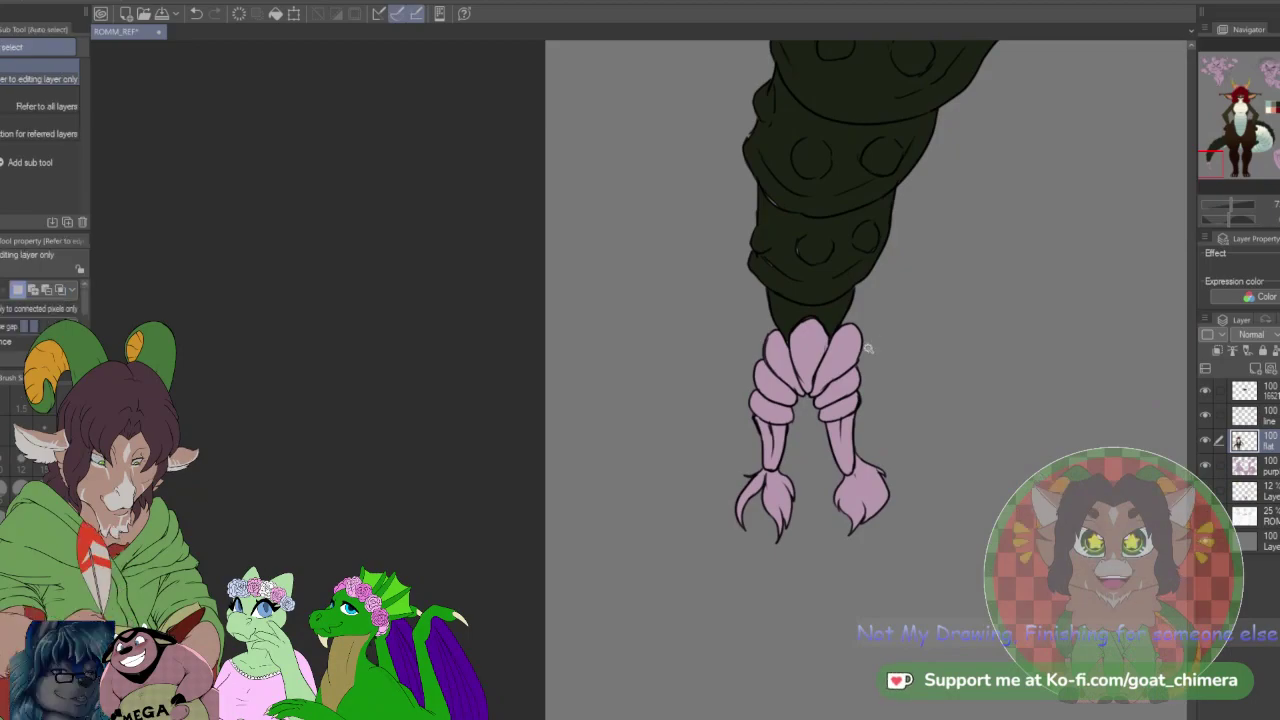
{"action": "left_click", "coordinate": [1272, 416]}
{"action": "left_click", "coordinate": [776, 394]}
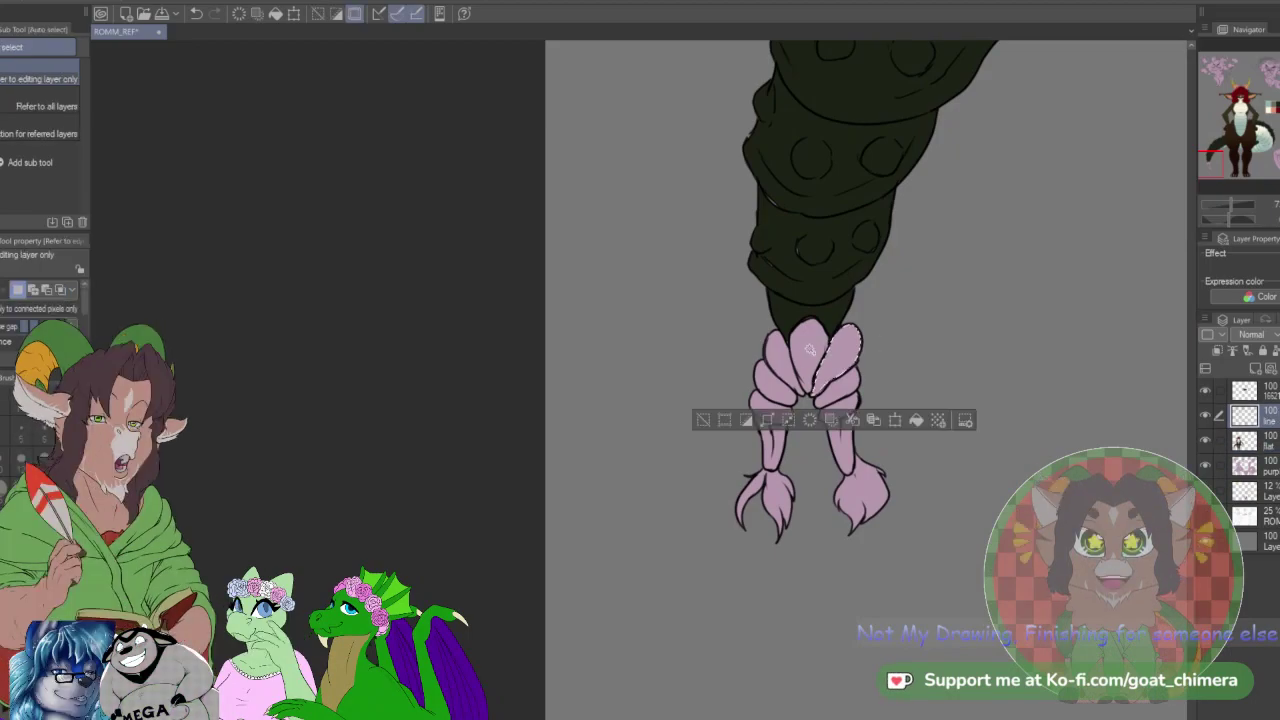
{"action": "left_click", "coordinate": [772, 408], "text": "shift"}
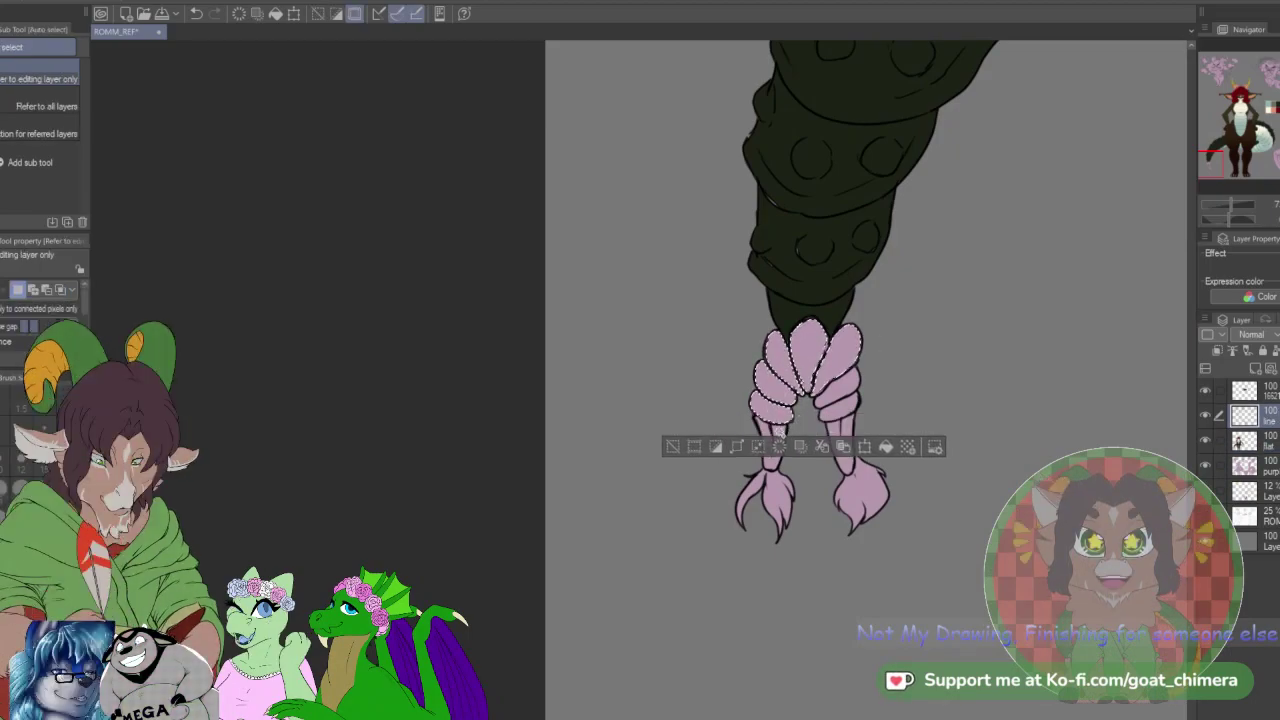
{"action": "left_click", "coordinate": [776, 444], "text": "shift"}
{"action": "left_click", "coordinate": [843, 436], "text": "shift"}
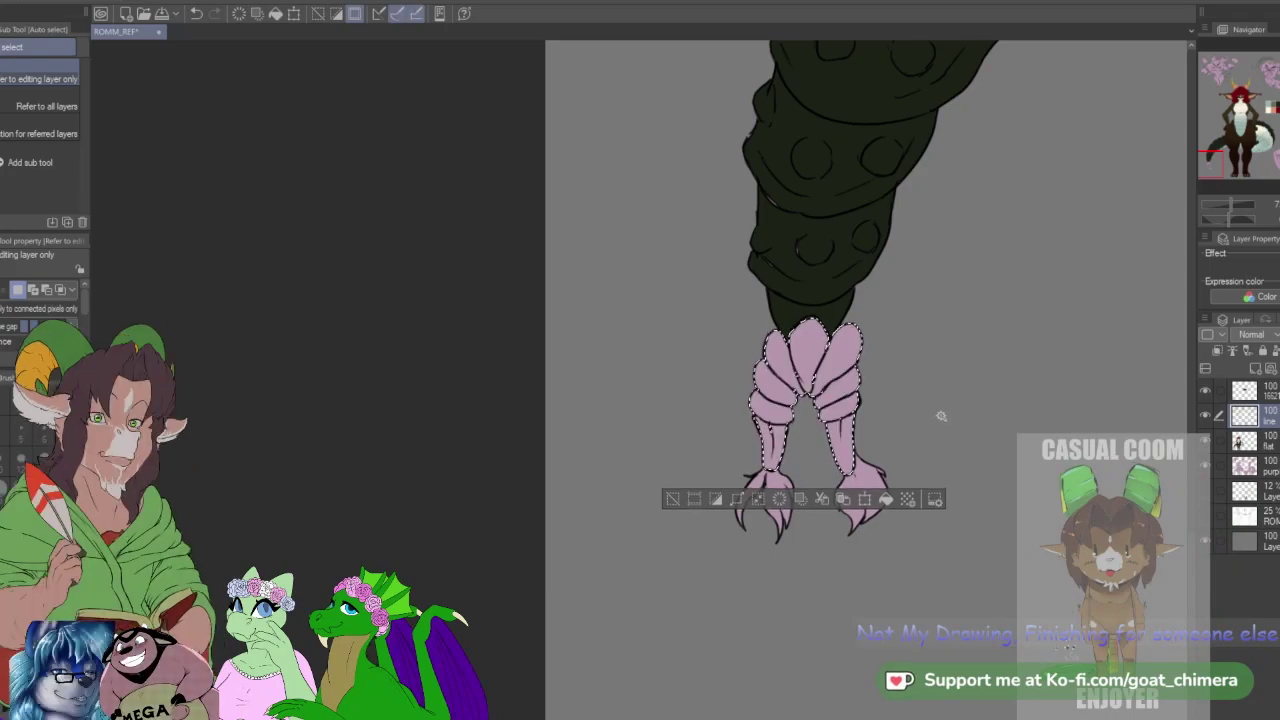
Step: Fill the selected tail-tip bands on the flat layer with the sampled yellow, then deselect
{"action": "left_click", "coordinate": [1265, 440]}
{"action": "key", "text": "alt+Delete"}
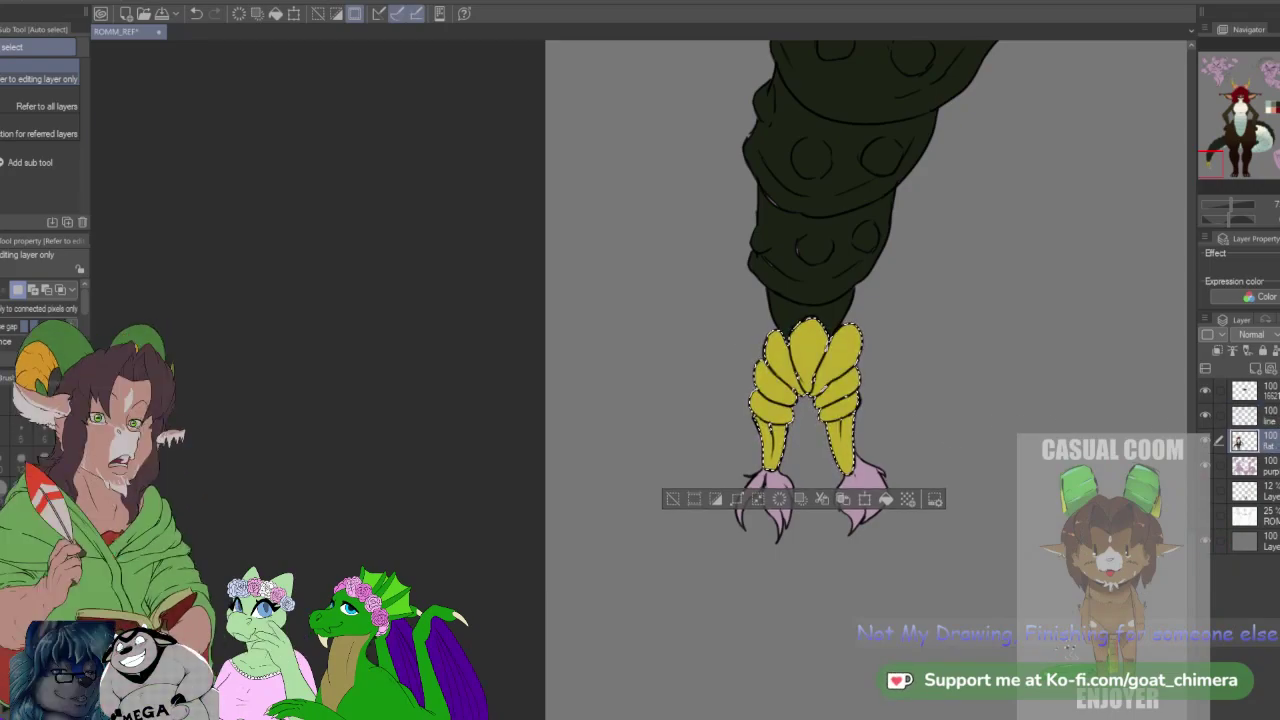
{"action": "key", "text": "ctrl+d"}
Step: Sample the tail's dark green and touch up its lower segments using K Hard 2 at size 40
{"action": "scroll", "coordinate": [869, 424], "scroll_direction": "down", "scroll_amount": 3}
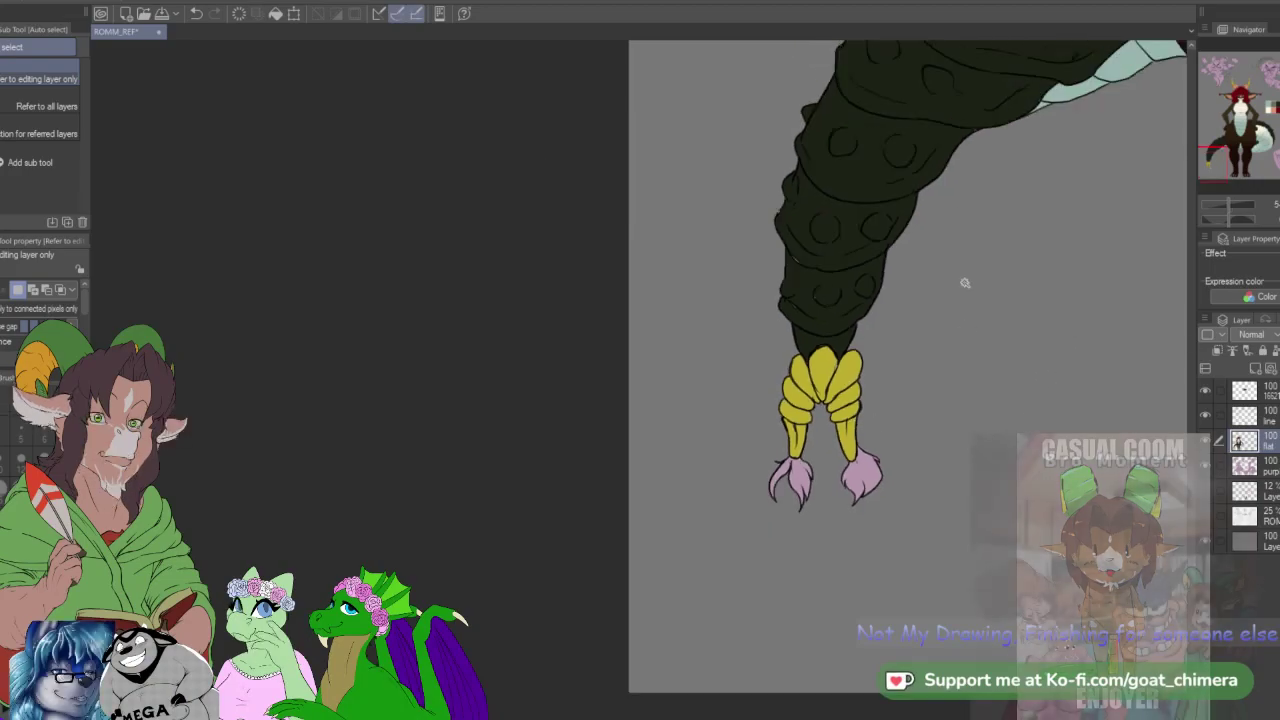
{"action": "scroll", "coordinate": [965, 117], "scroll_direction": "up", "scroll_amount": 2}
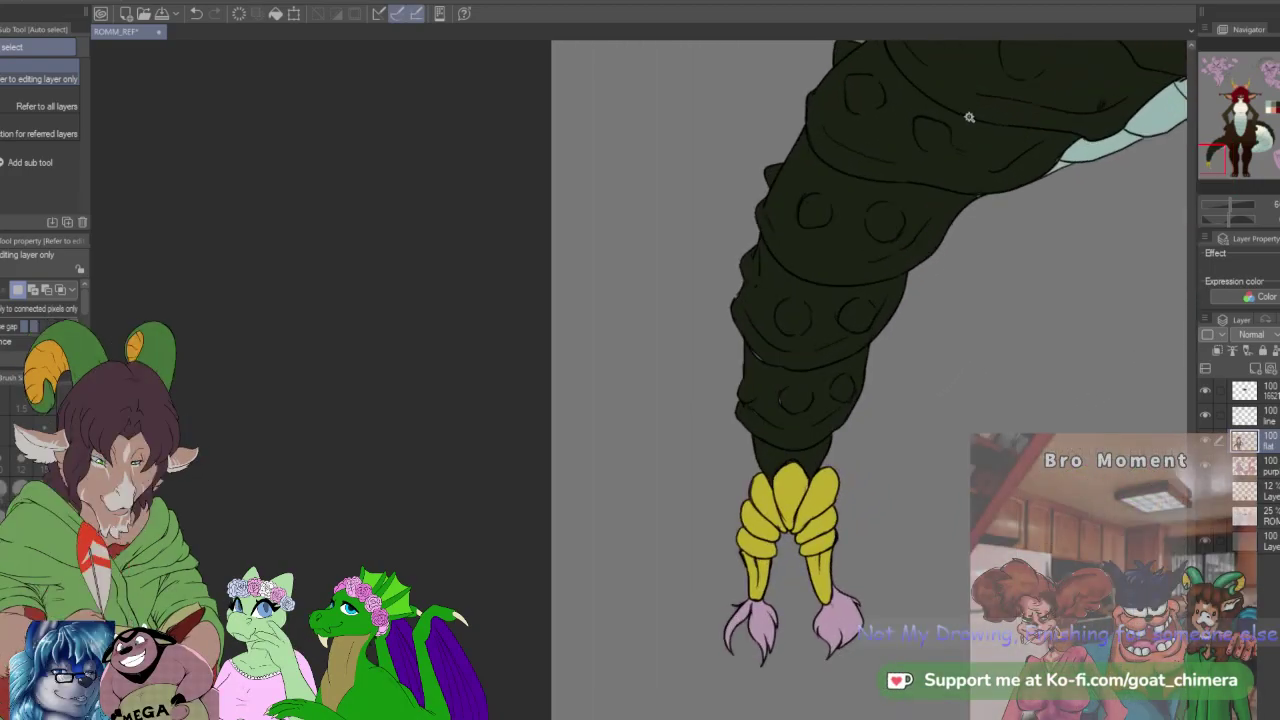
{"action": "key", "text": "i"}
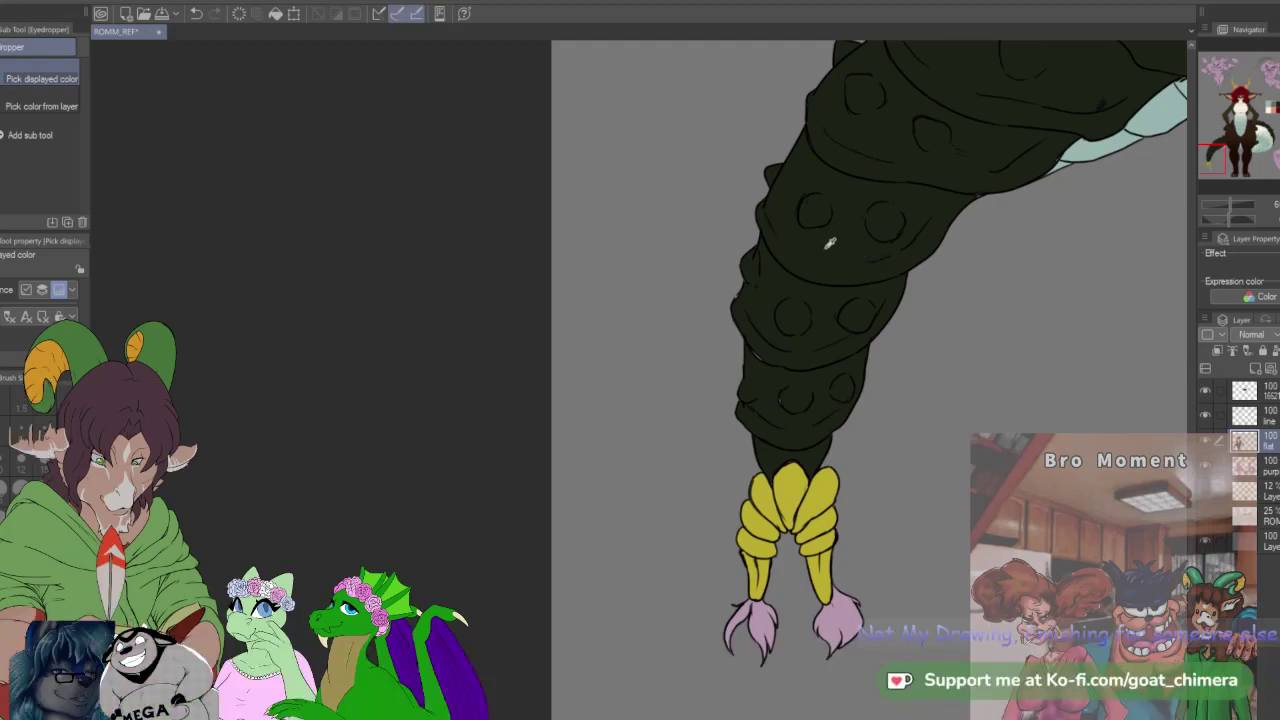
{"action": "key", "text": "b"}
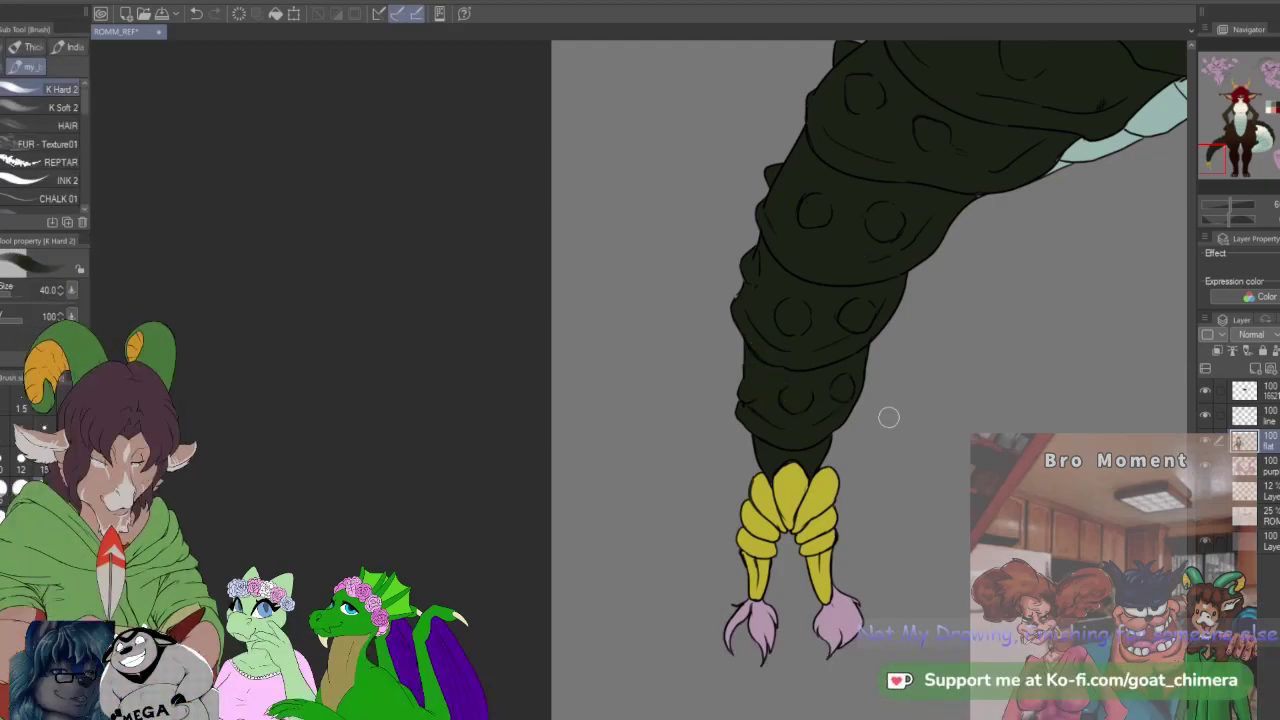
Step: Sample the dark red of the creature's hair as the drawing colour
{"action": "scroll", "coordinate": [889, 417], "scroll_direction": "down", "scroll_amount": 6}
{"action": "scroll", "coordinate": [918, 390], "scroll_direction": "down", "scroll_amount": 1}
{"action": "scroll", "coordinate": [1082, 215], "scroll_direction": "up", "scroll_amount": 1}
{"action": "left_click_drag", "start_coordinate": [1239, 151], "coordinate": [1238, 149]}
{"action": "scroll", "coordinate": [960, 242], "scroll_direction": "up", "scroll_amount": 3}
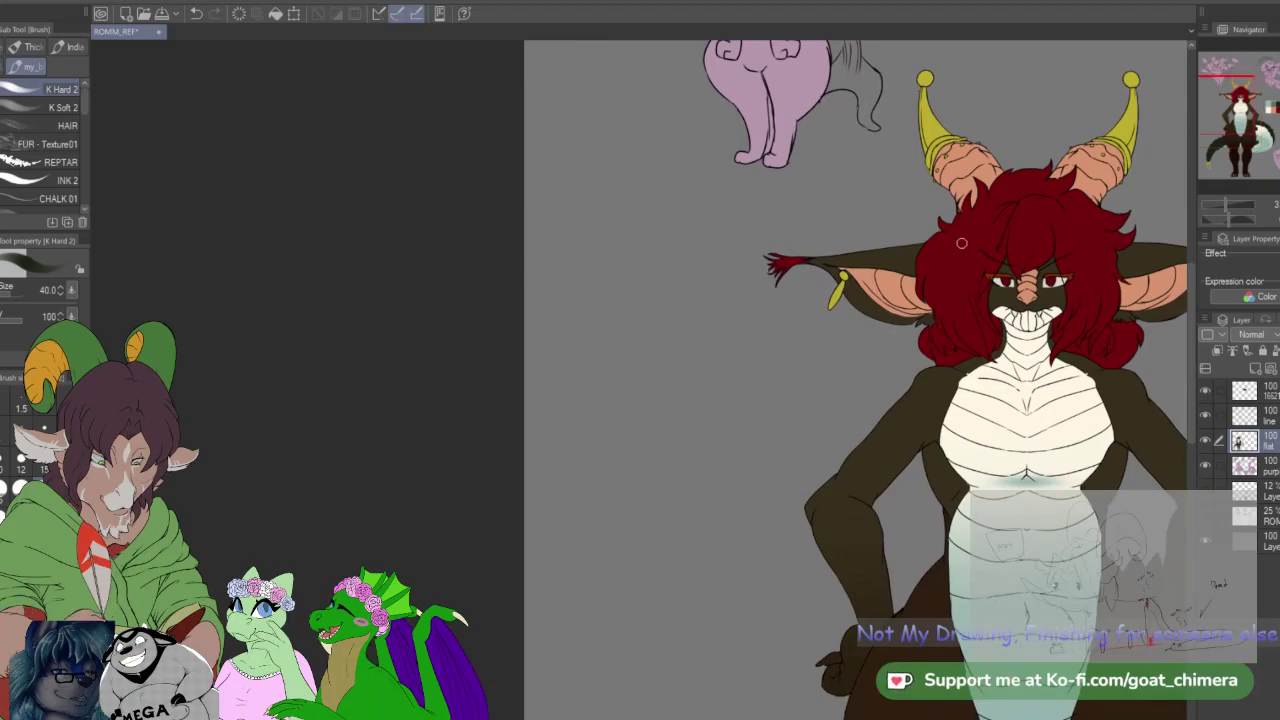
{"action": "key", "text": "i"}
Step: Select the purple tufts at both ends of the tail tip on the line layer with Auto select
{"action": "mouse_move", "coordinate": [1229, 128]}
{"action": "left_mouse_down"}
{"action": "mouse_move", "coordinate": [1222, 178]}
{"action": "mouse_move", "coordinate": [1228, 142]}
{"action": "mouse_move", "coordinate": [1200, 184]}
{"action": "left_mouse_up"}
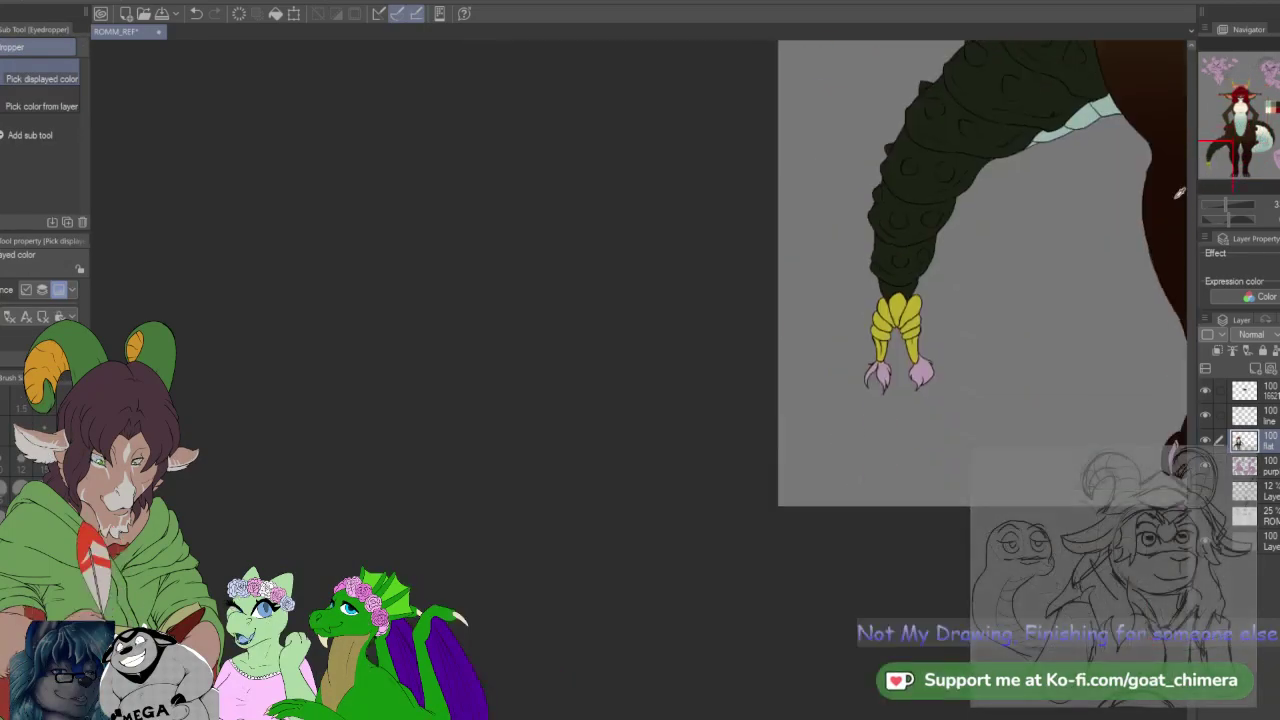
{"action": "scroll", "coordinate": [955, 347], "scroll_direction": "up", "scroll_amount": 4}
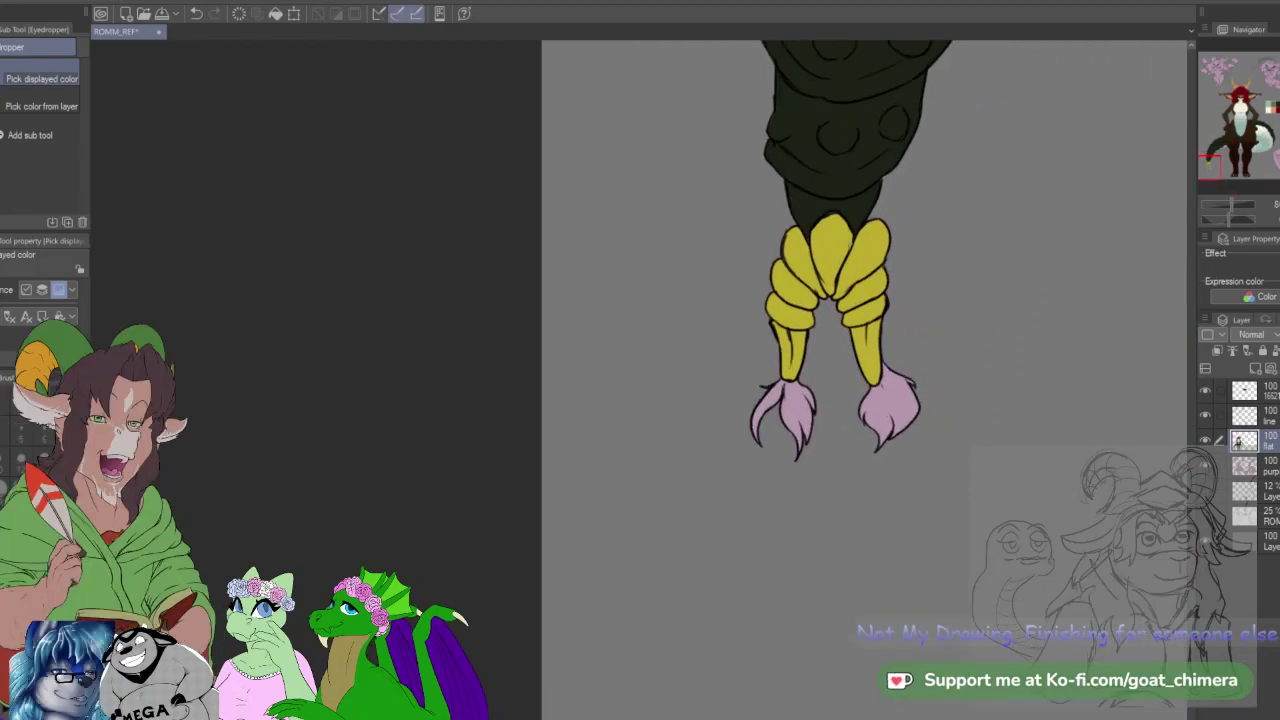
{"action": "left_click", "coordinate": [1262, 415]}
{"action": "key", "text": "w"}
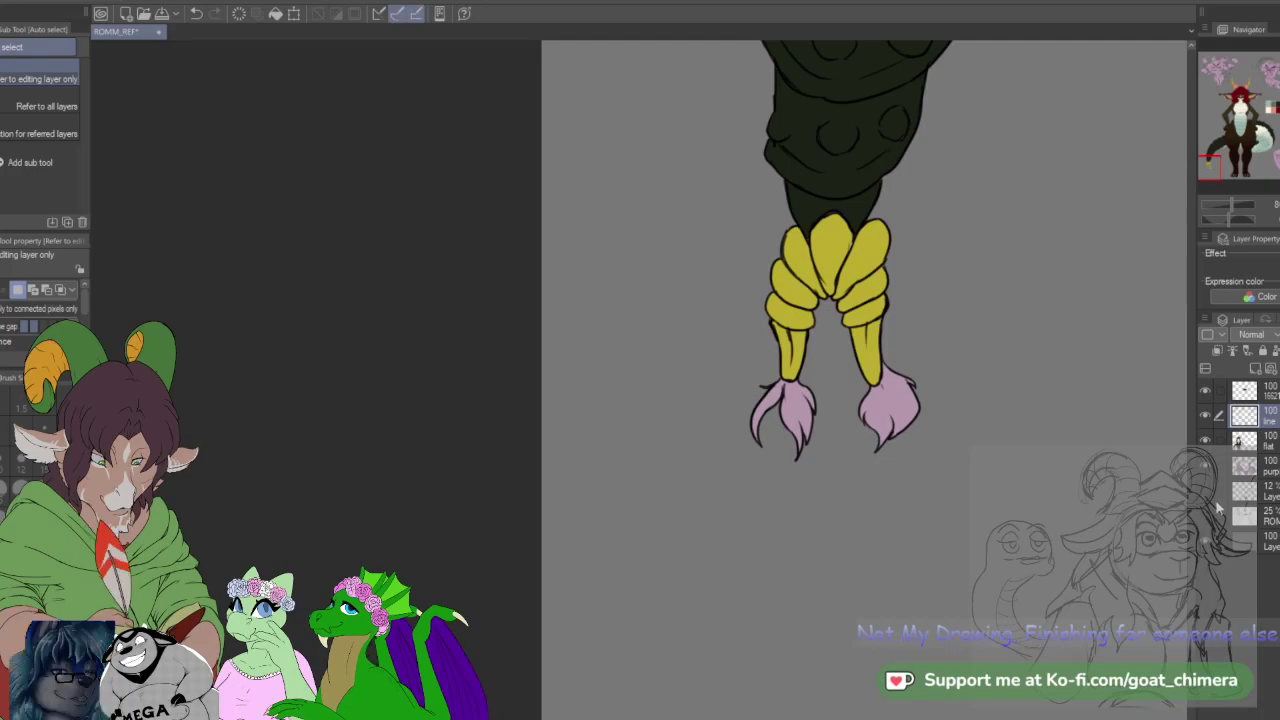
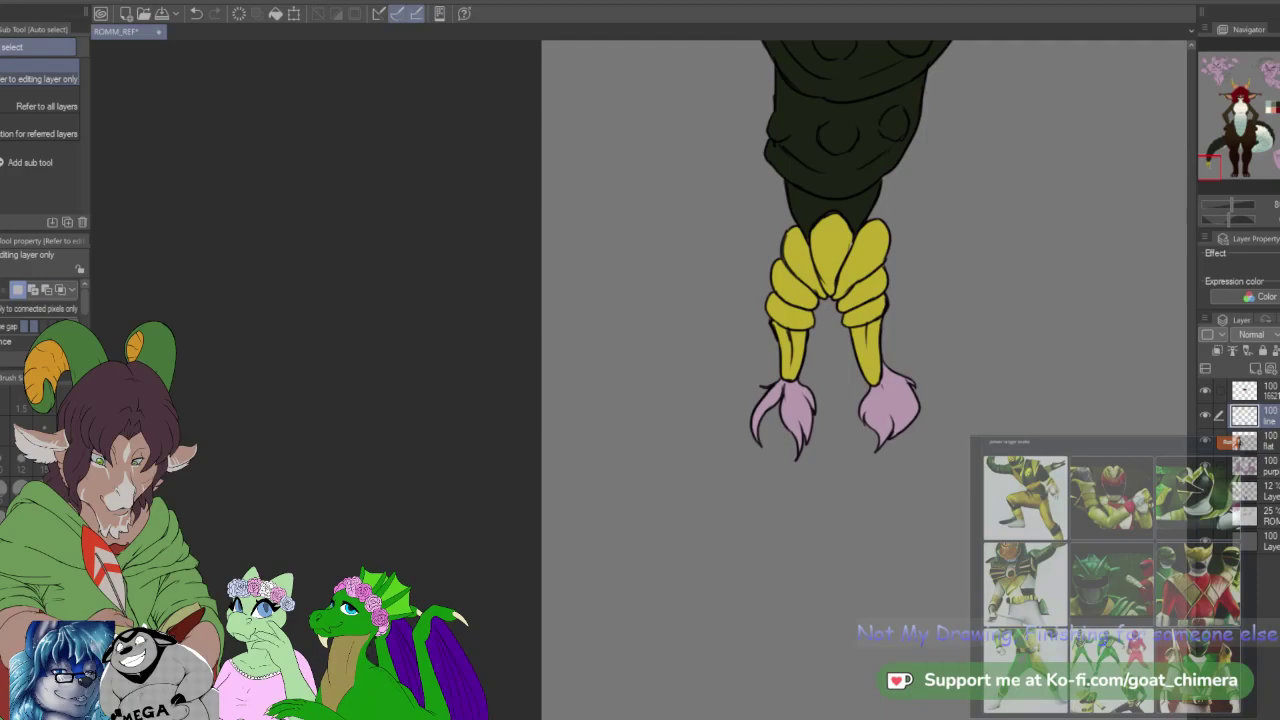
{"action": "scroll", "coordinate": [954, 434], "scroll_direction": "down", "scroll_amount": 1}
{"action": "scroll", "coordinate": [966, 400], "scroll_direction": "up", "scroll_amount": 3}
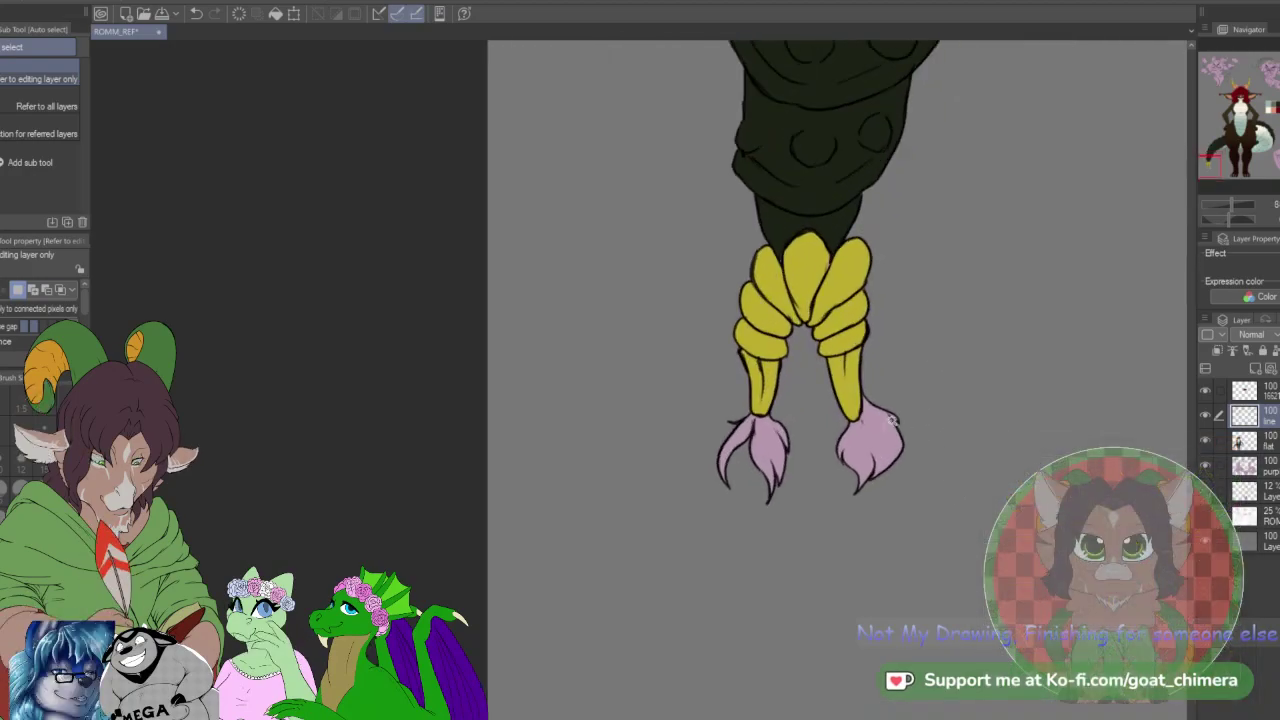
{"action": "left_click", "coordinate": [872, 443]}
{"action": "left_click", "coordinate": [764, 455], "text": "shift"}
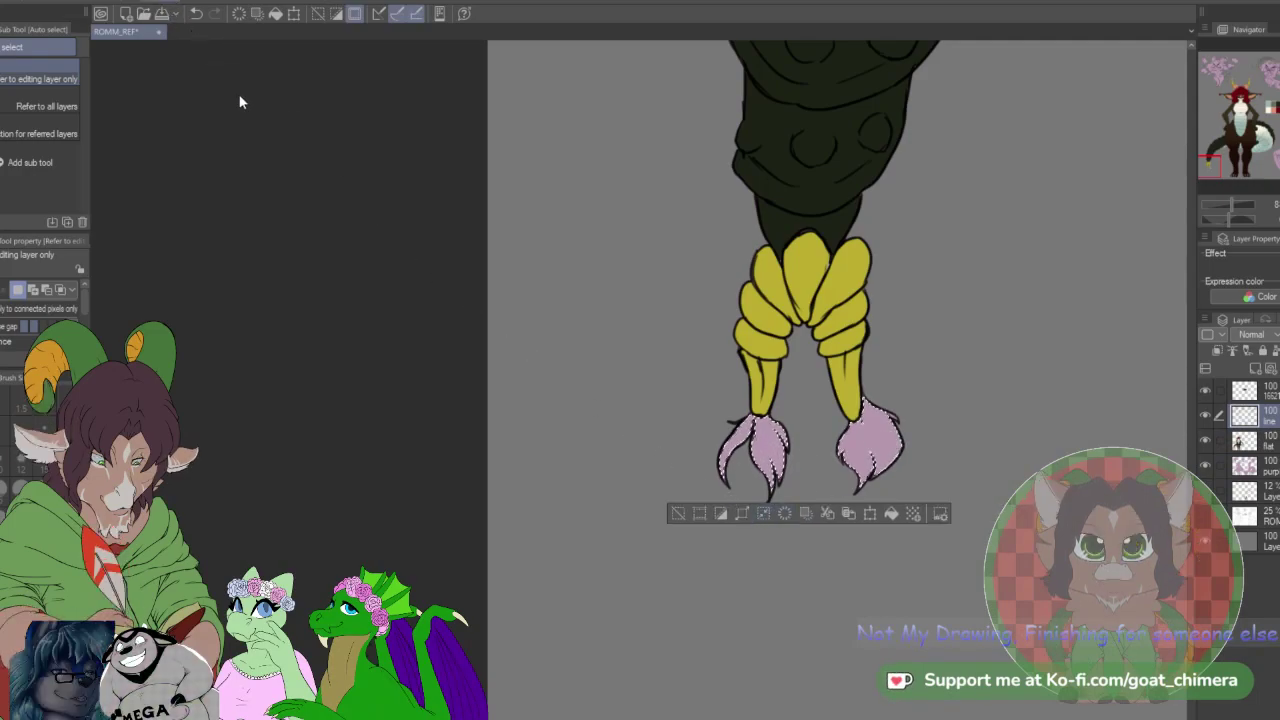
{"action": "left_click", "coordinate": [794, 358]}
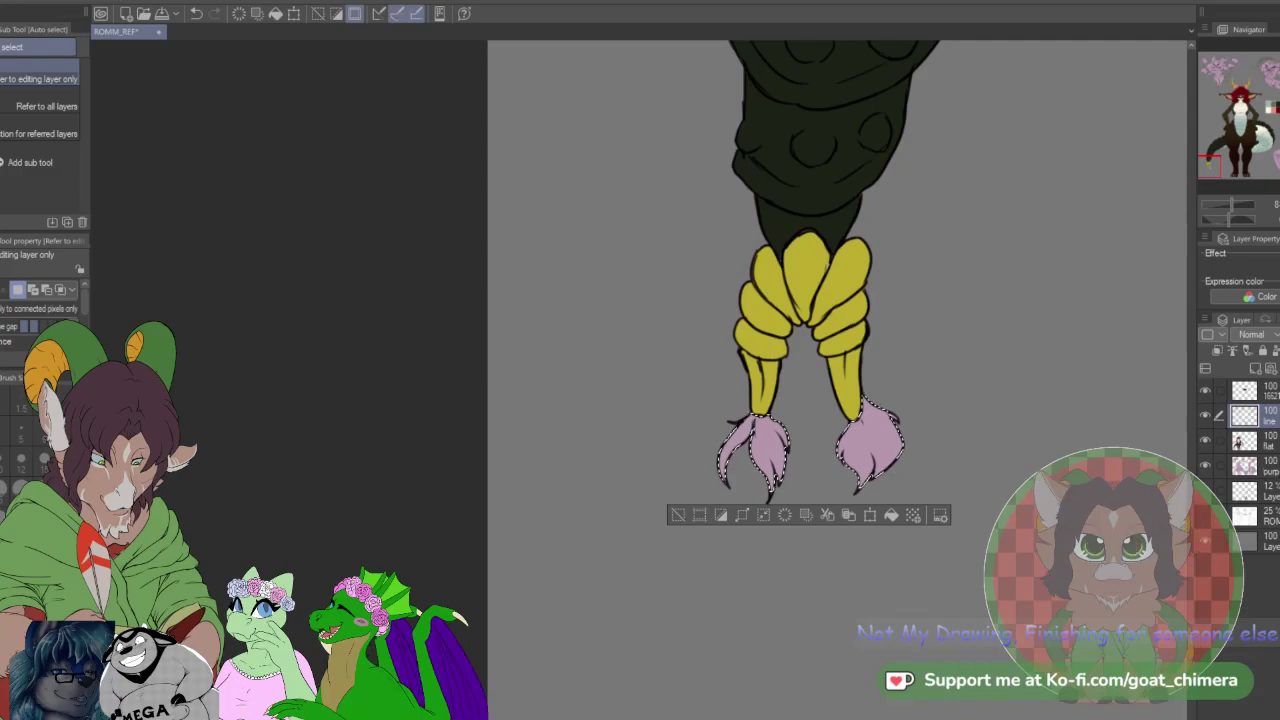
Step: Fill the selected tail-tip tufts on the flat layer with the sampled dark red, then deselect
{"action": "left_click", "coordinate": [1262, 441]}
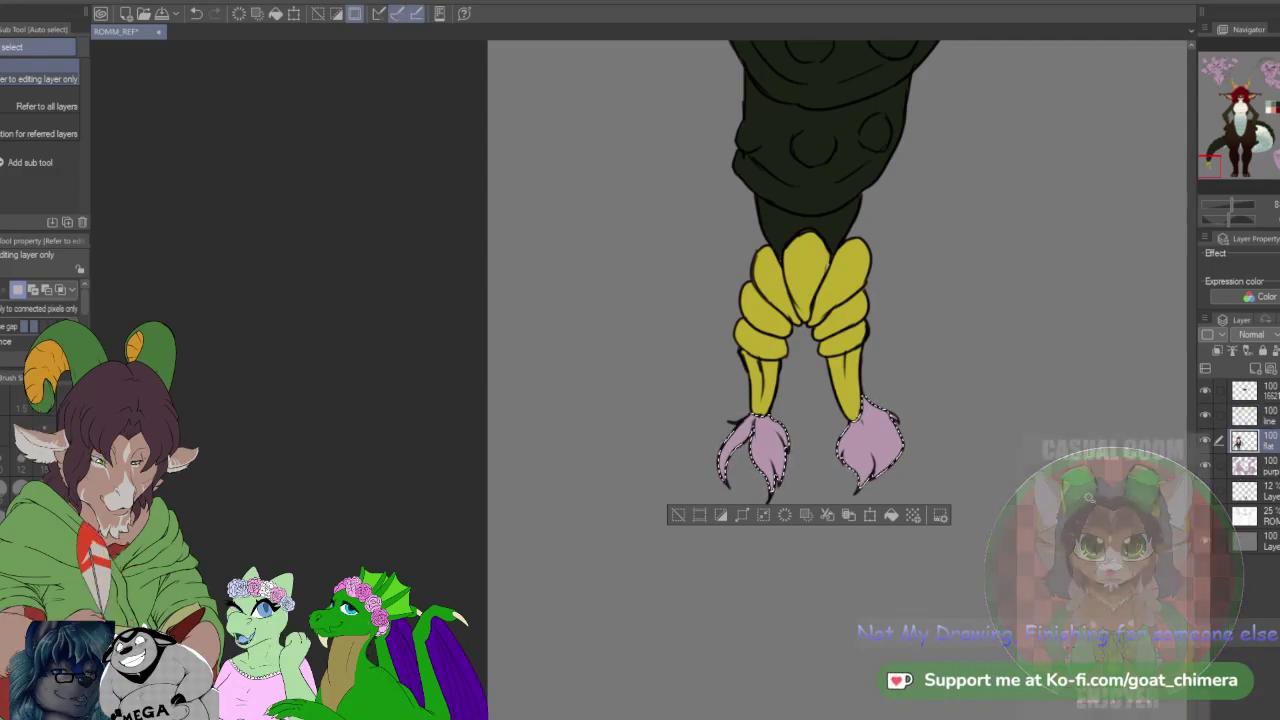
{"action": "key", "text": "alt+Delete"}
{"action": "key", "text": "ctrl+d"}
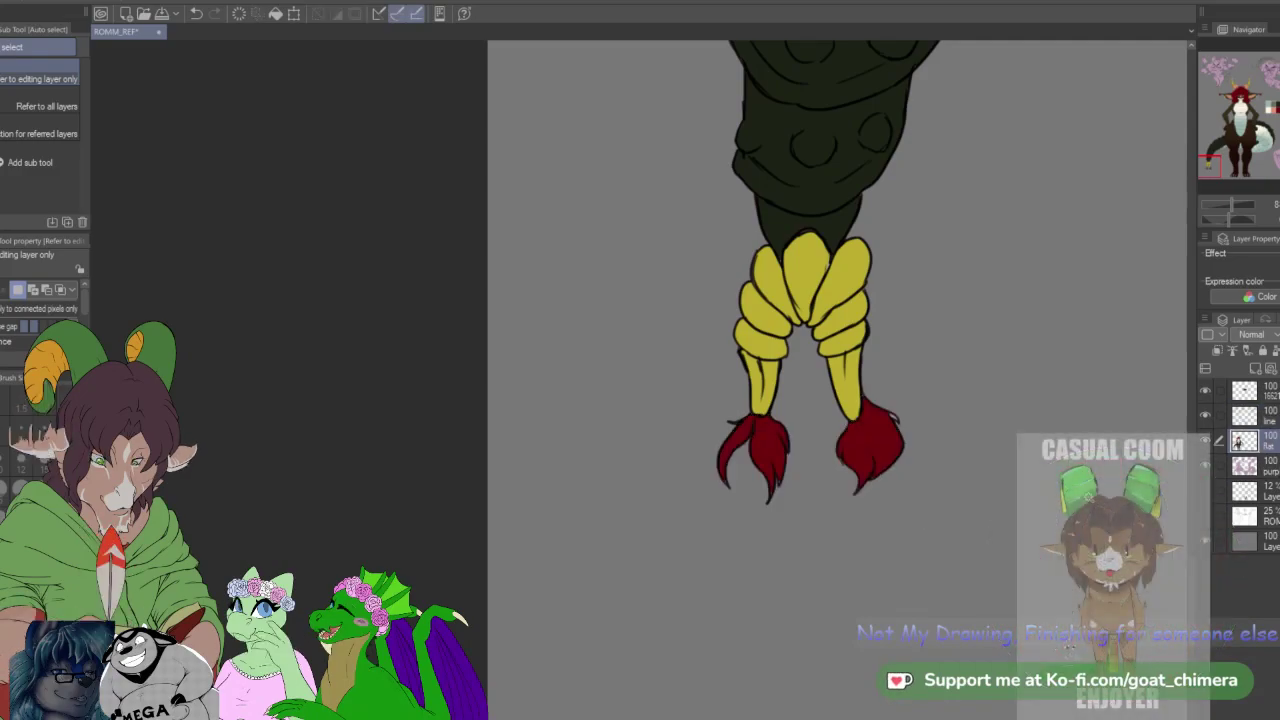
Step: Switch to the K Hard 2 brush and reduce its size to 15
{"action": "key", "text": "b"}
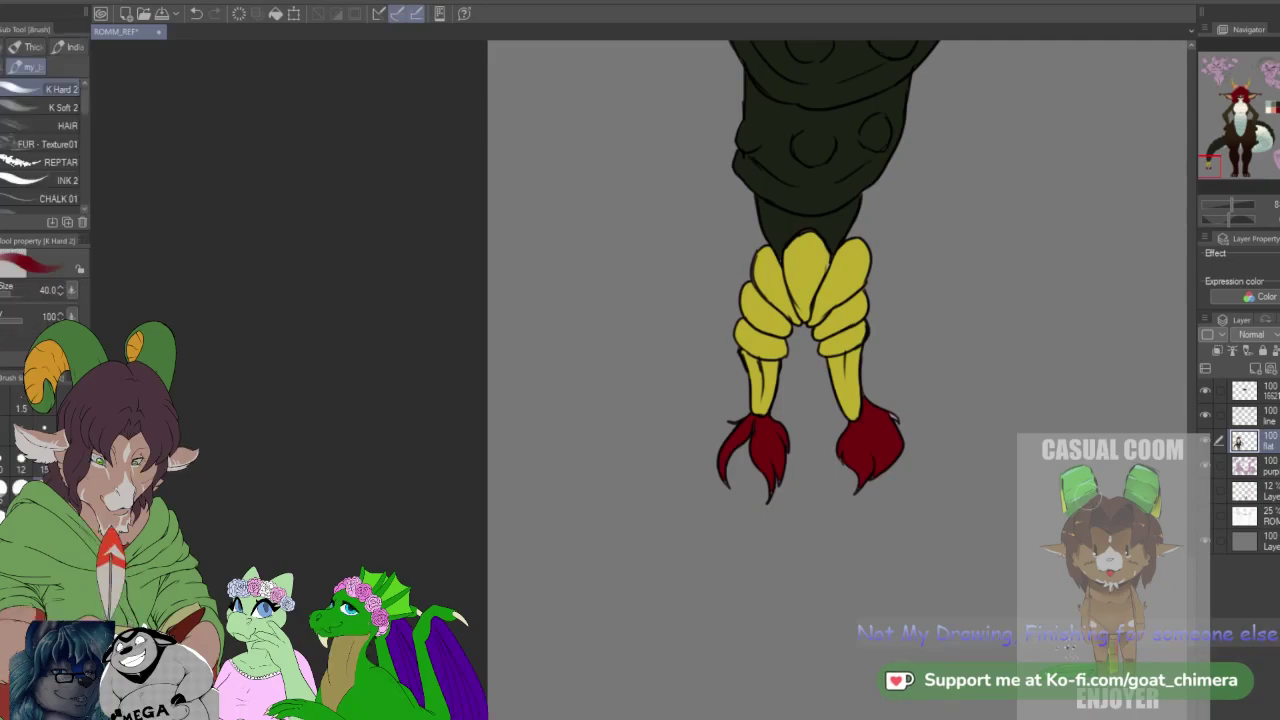
{"action": "key", "text": "bracketleft"}
{"action": "key", "text": "bracketleft"}
{"action": "key", "text": "bracketleft"}
{"action": "key", "text": "bracketleft"}
{"action": "key", "text": "bracketleft"}
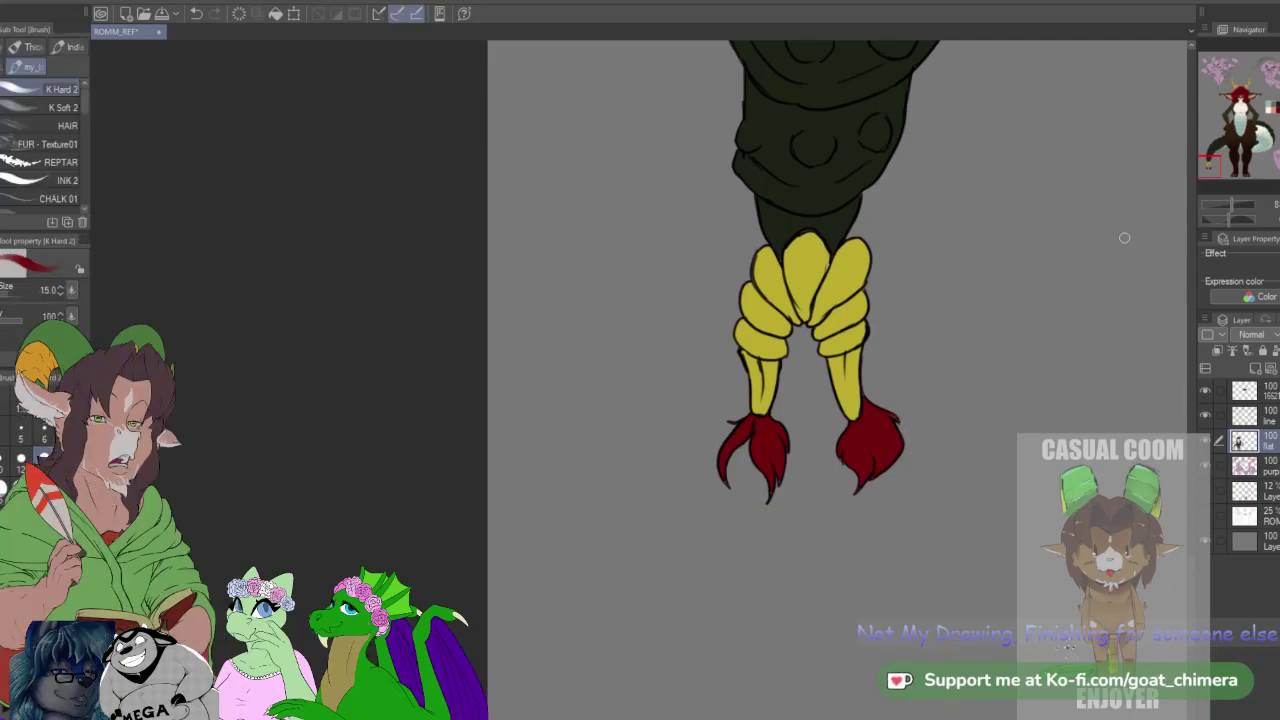
Step: Examine the flat colours on the creature's tail, legs, head and torso for missed spots
{"action": "left_click_drag", "start_coordinate": [1213, 168], "coordinate": [1236, 152]}
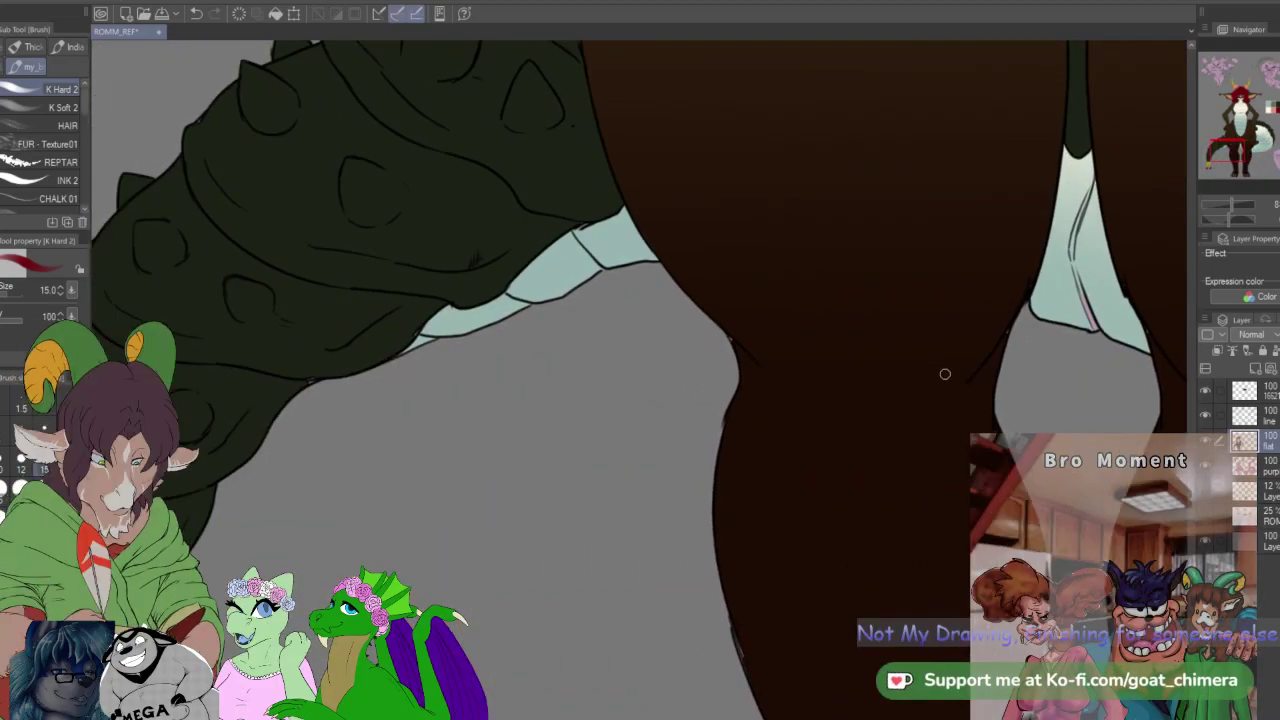
{"action": "scroll", "coordinate": [980, 410], "scroll_direction": "down", "scroll_amount": 5}
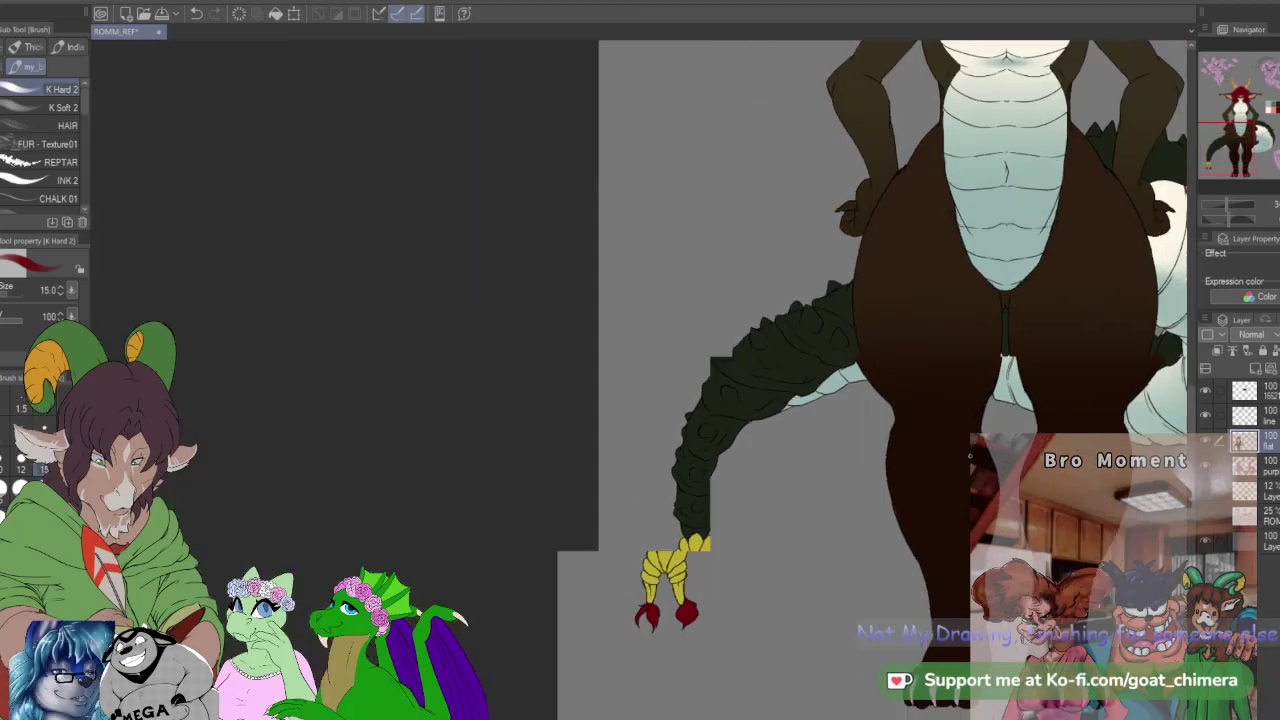
{"action": "left_click_drag", "start_coordinate": [1233, 133], "coordinate": [1256, 103]}
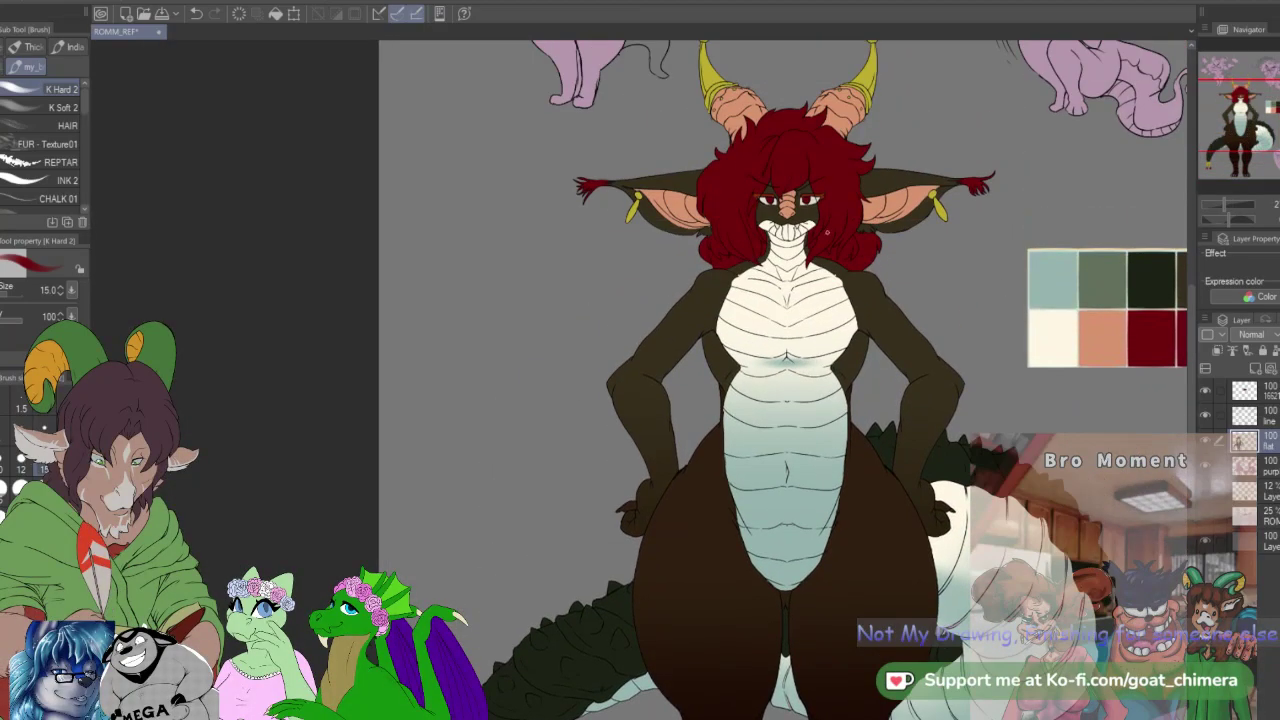
{"action": "scroll", "coordinate": [747, 415], "scroll_direction": "down", "scroll_amount": 4}
{"action": "scroll", "coordinate": [1078, 550], "scroll_direction": "up", "scroll_amount": 3}
{"action": "scroll", "coordinate": [882, 524], "scroll_direction": "up", "scroll_amount": 5}
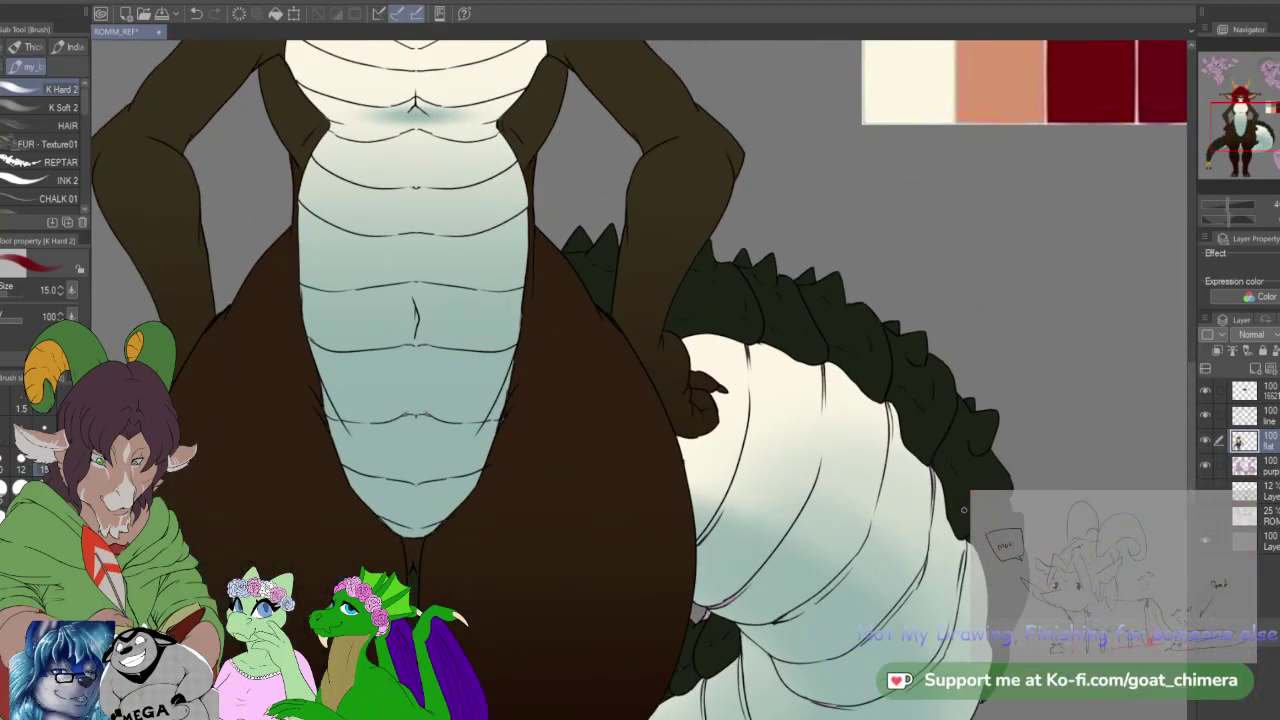
Step: Paint over the purple gap along the tail belly's outer edge using sampled tail colours and the K Hard 2 brush at size 15
{"action": "key", "text": "i"}
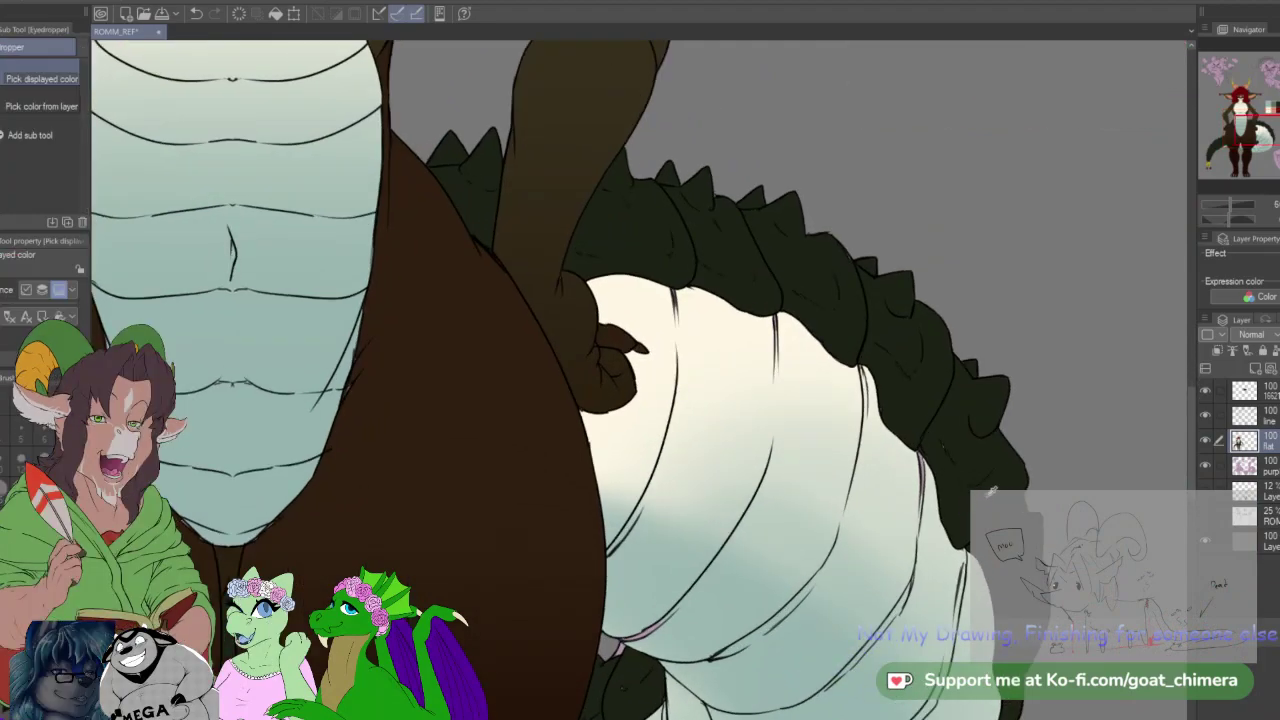
{"action": "key", "text": "b"}
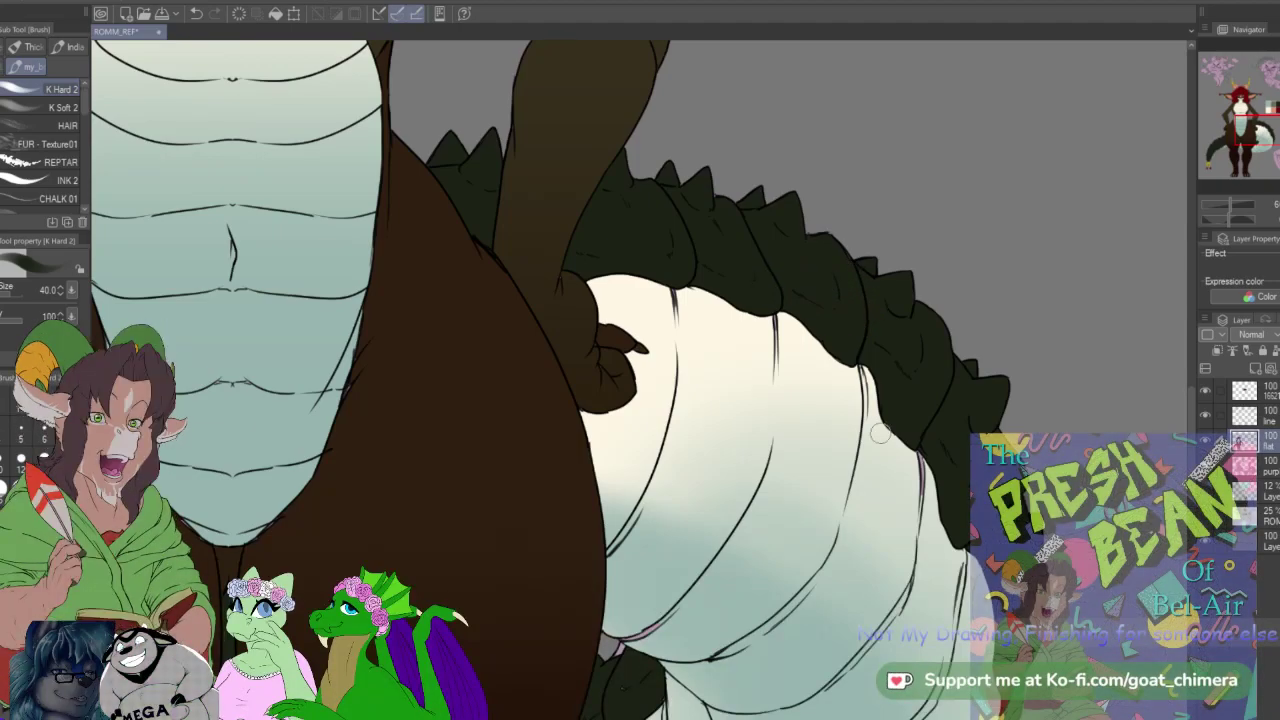
{"action": "key", "text": "i"}
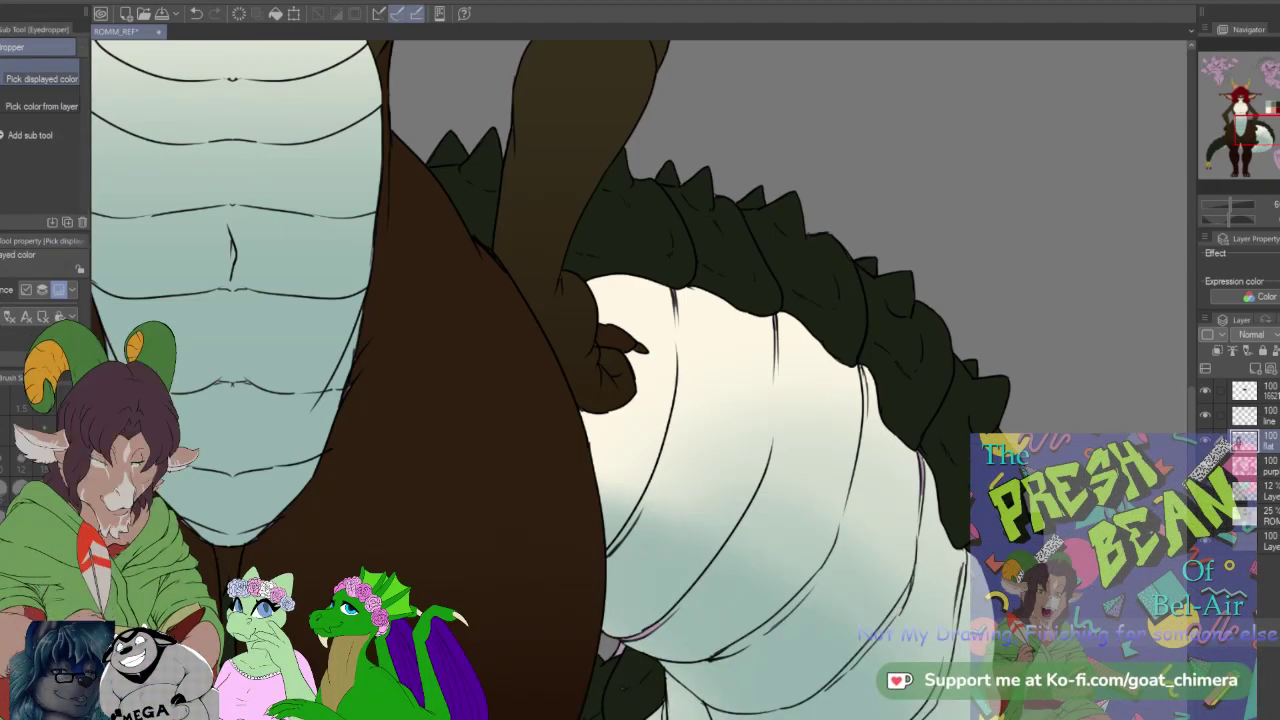
{"action": "key", "text": "b"}
{"action": "key", "text": "bracketleft"}
{"action": "key", "text": "bracketleft"}
{"action": "key", "text": "bracketleft"}
{"action": "key", "text": "bracketleft"}
{"action": "key", "text": "bracketleft"}
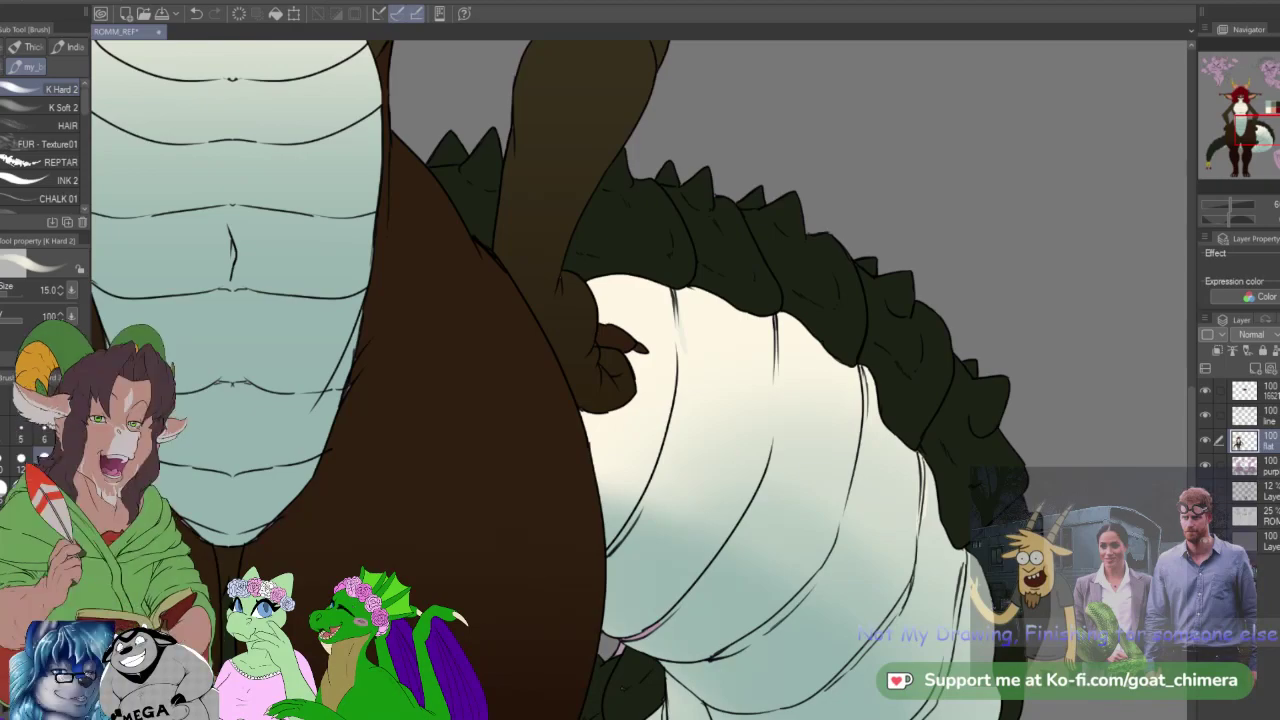
Step: Look over the coloured front-view figure and its palette at different magnifications for areas still lacking colour
{"action": "key", "text": "g"}
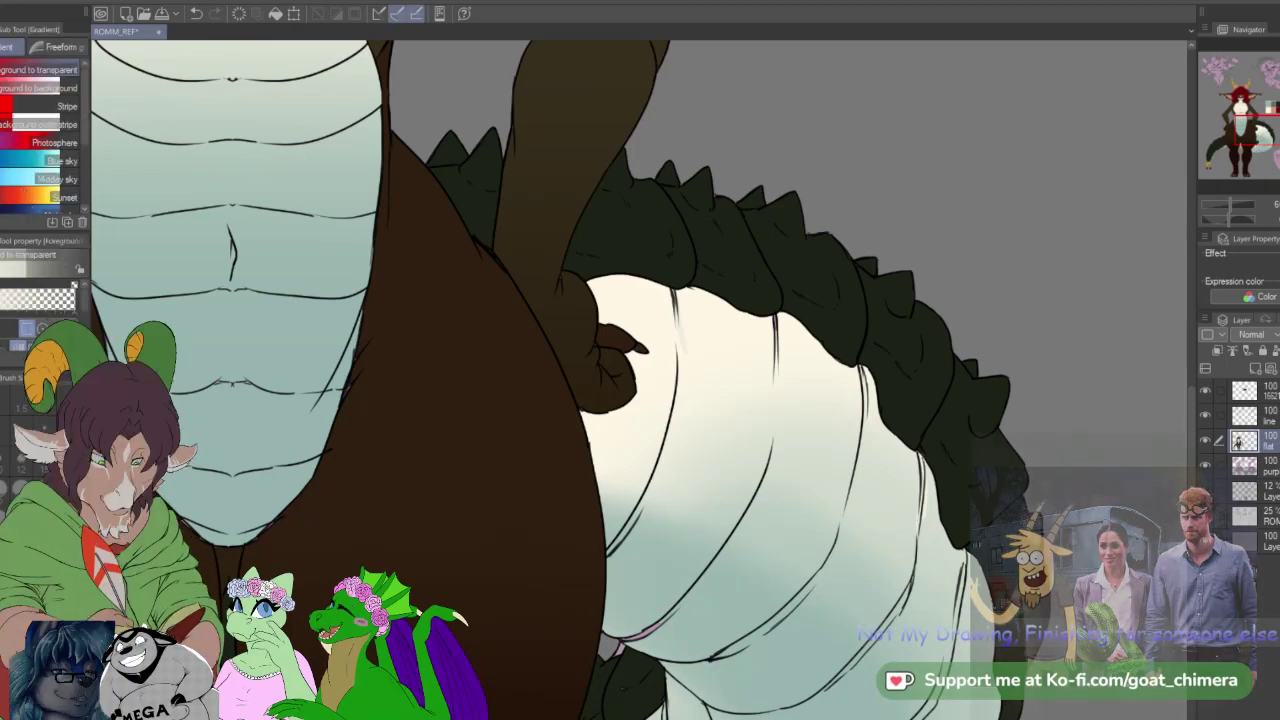
{"action": "key", "text": "g"}
{"action": "key", "text": "j"}
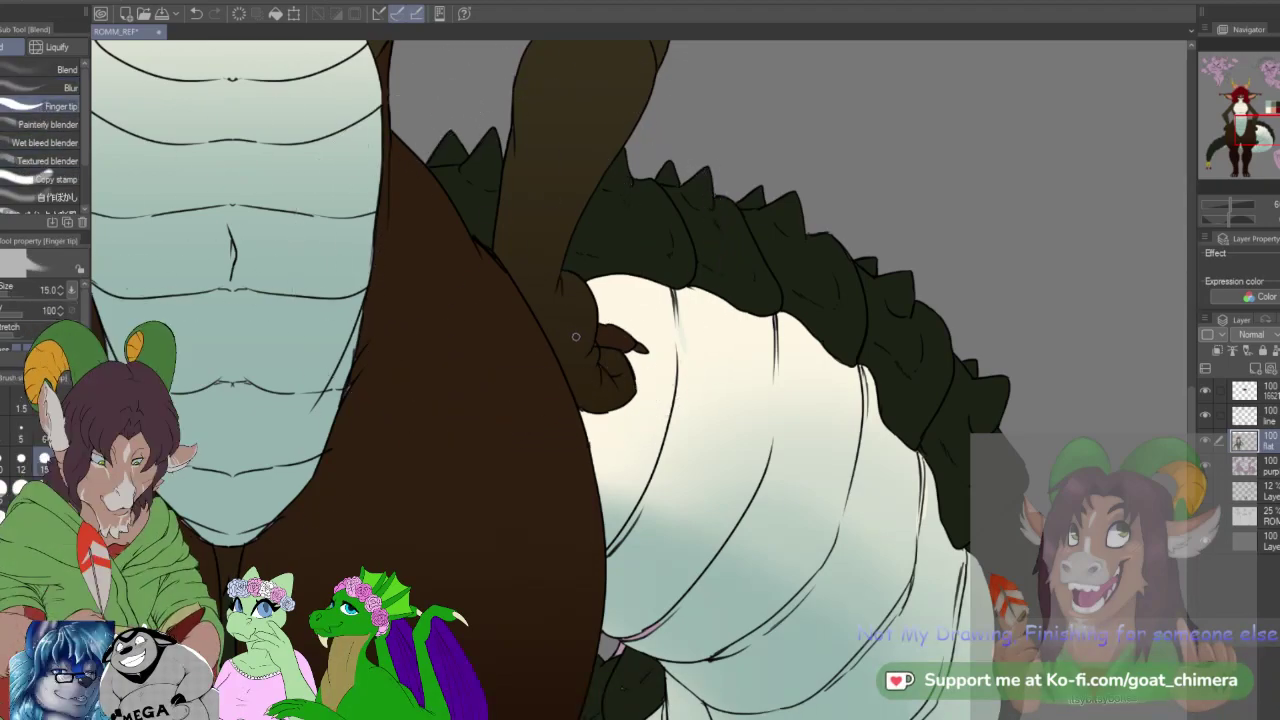
{"action": "scroll", "coordinate": [656, 360], "scroll_direction": "down", "scroll_amount": 5}
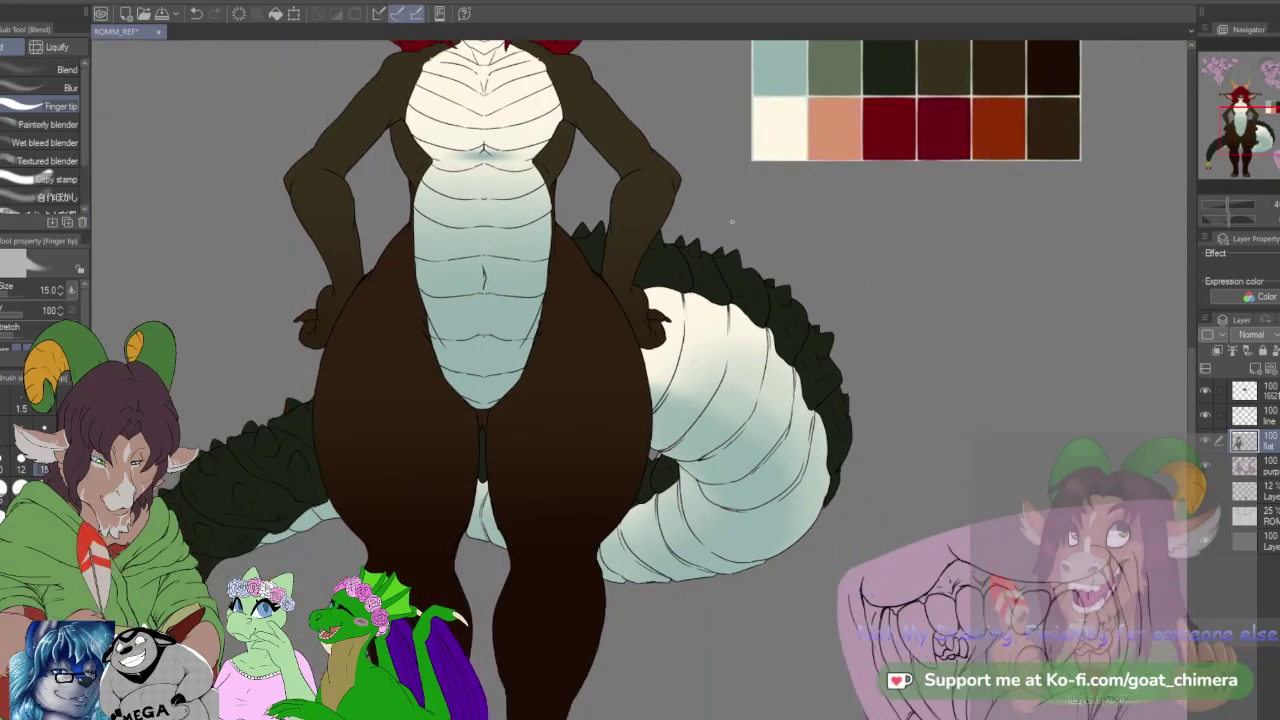
{"action": "scroll", "coordinate": [755, 466], "scroll_direction": "down", "scroll_amount": 3}
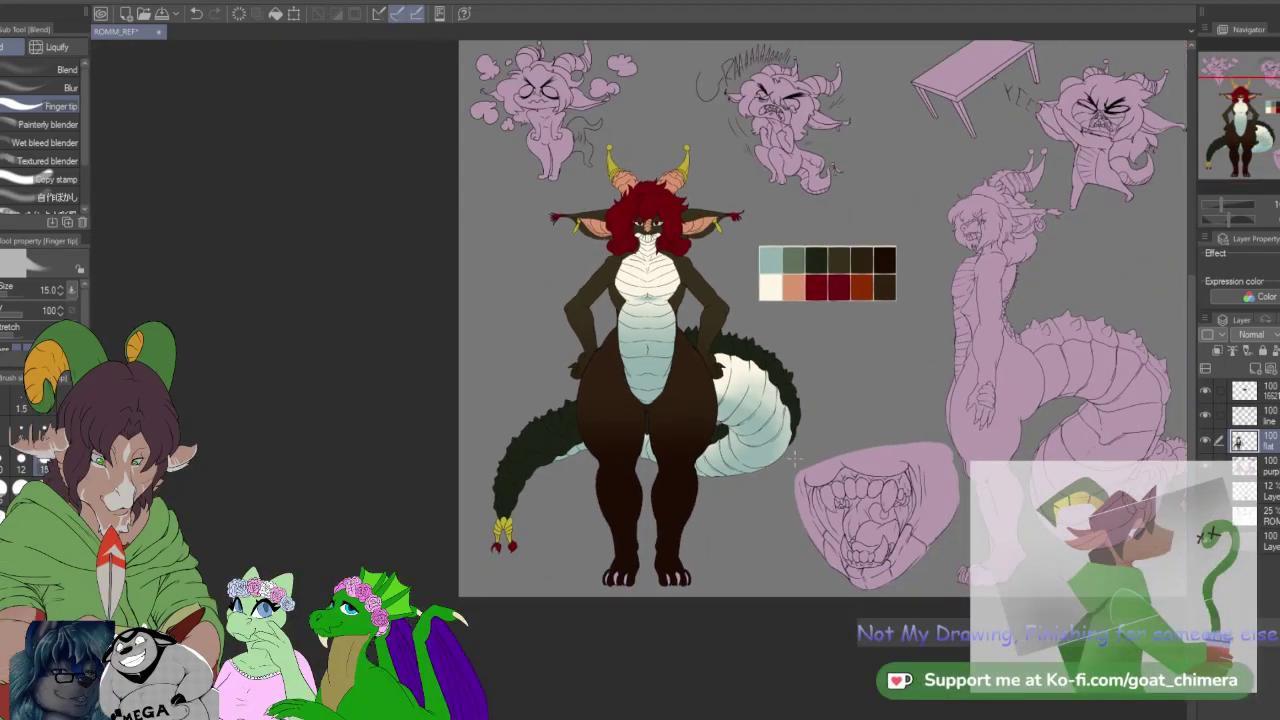
{"action": "scroll", "coordinate": [700, 550], "scroll_direction": "up", "scroll_amount": 4}
{"action": "scroll", "coordinate": [650, 583], "scroll_direction": "down", "scroll_amount": 2}
{"action": "scroll", "coordinate": [747, 541], "scroll_direction": "down", "scroll_amount": 1}
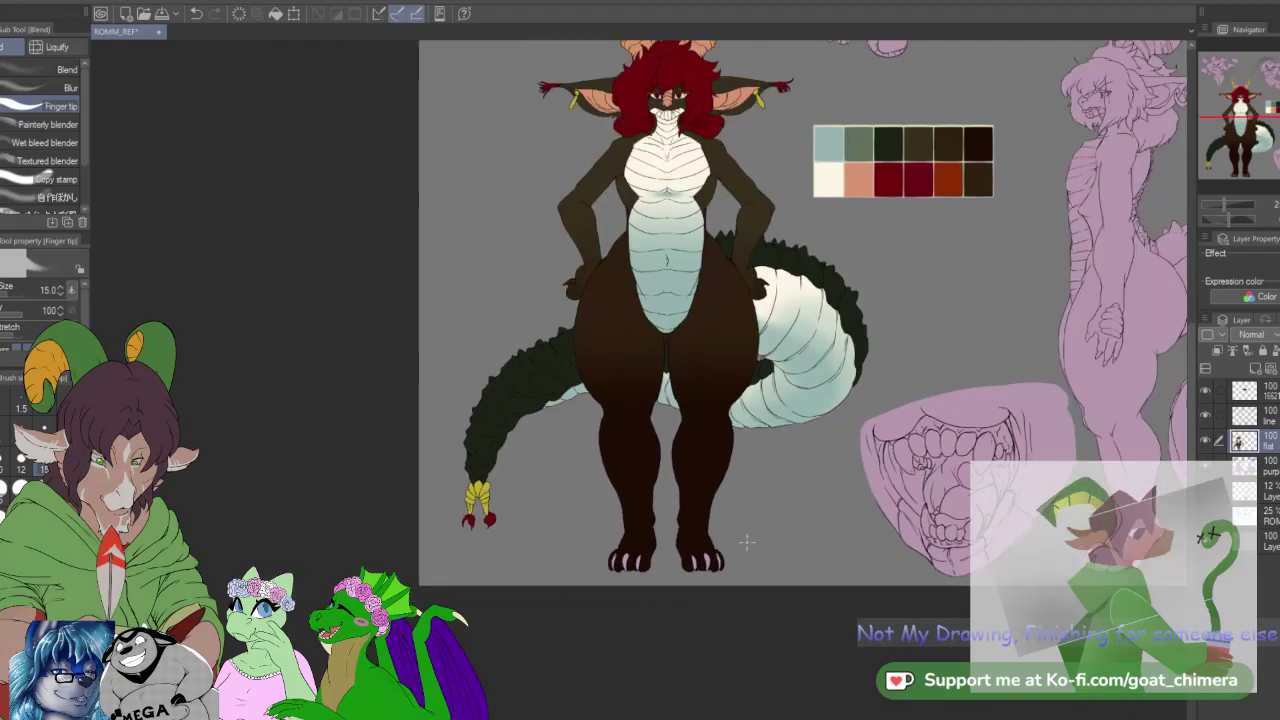
{"action": "scroll", "coordinate": [944, 97], "scroll_direction": "up", "scroll_amount": 2}
{"action": "scroll", "coordinate": [818, 172], "scroll_direction": "up", "scroll_amount": 2}
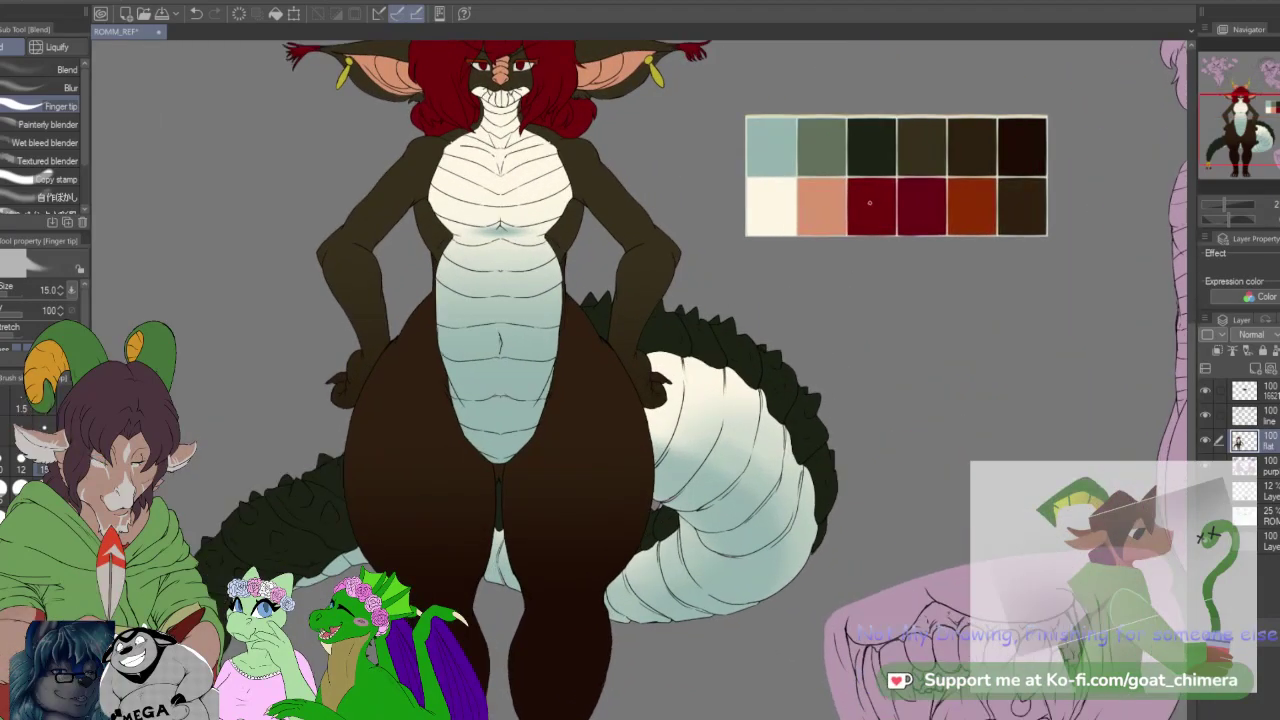
{"action": "scroll", "coordinate": [830, 180], "scroll_direction": "down", "scroll_amount": 1}
{"action": "scroll", "coordinate": [844, 187], "scroll_direction": "up", "scroll_amount": 2}
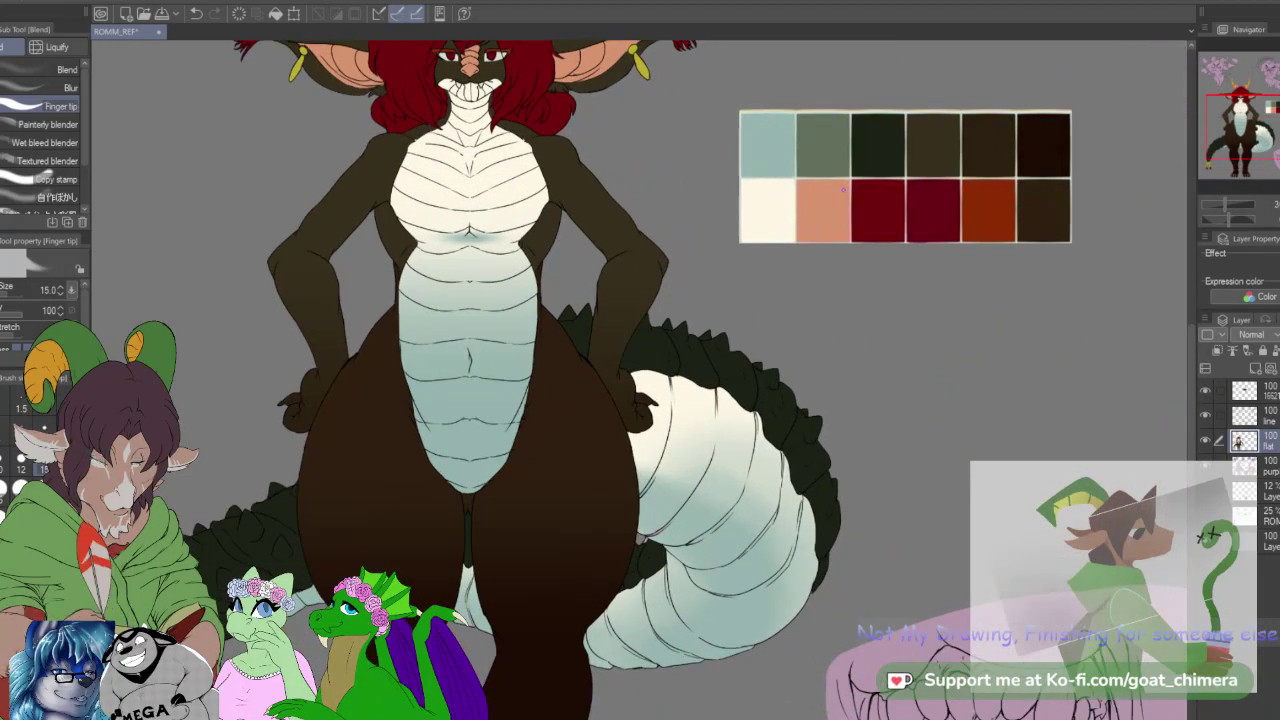
Step: Fill the six toe claws on the flat layer with the salmon palette colour and brush over their leftover purple slivers
{"action": "key", "text": "i"}
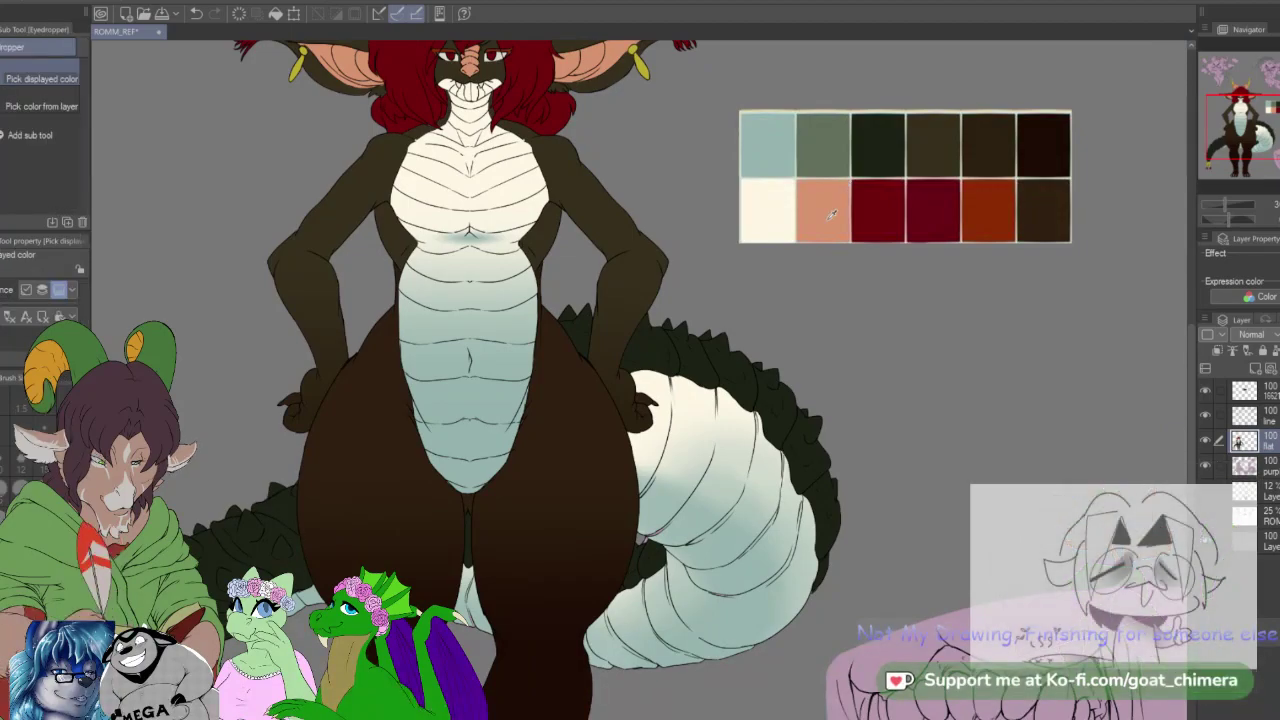
{"action": "left_click_drag", "start_coordinate": [1260, 122], "coordinate": [1223, 168]}
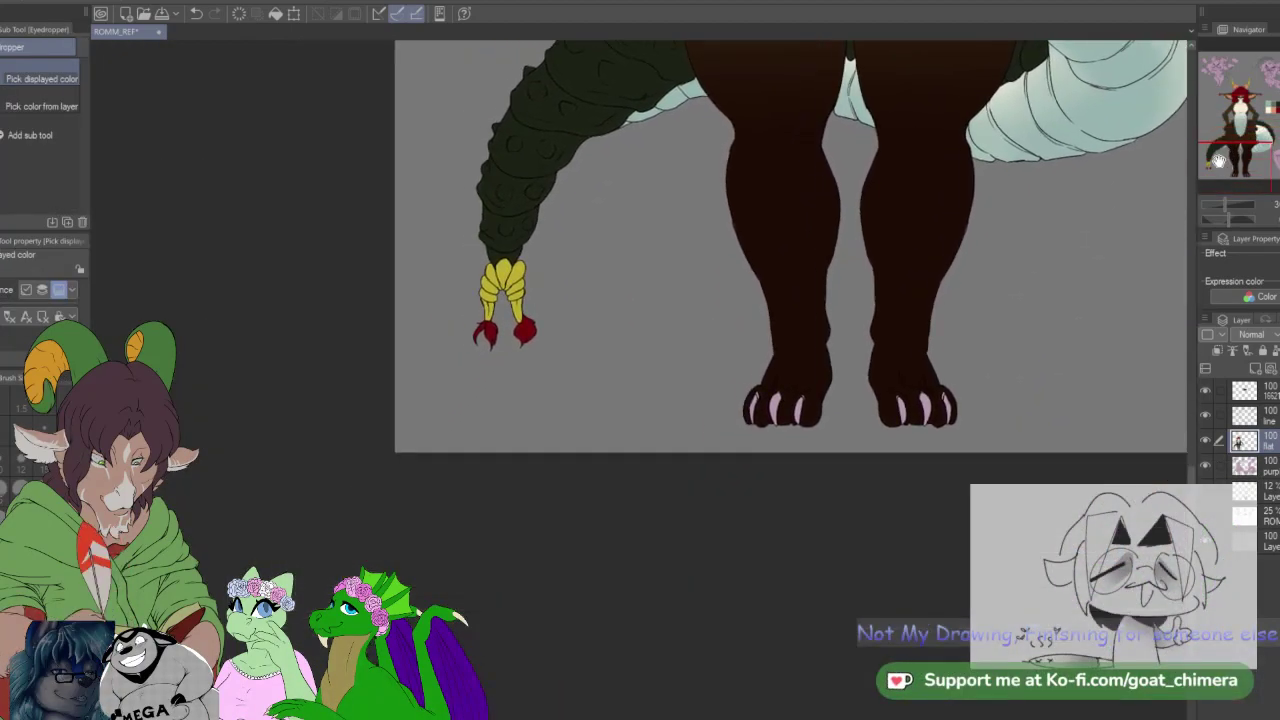
{"action": "scroll", "coordinate": [900, 418], "scroll_direction": "up", "scroll_amount": 5}
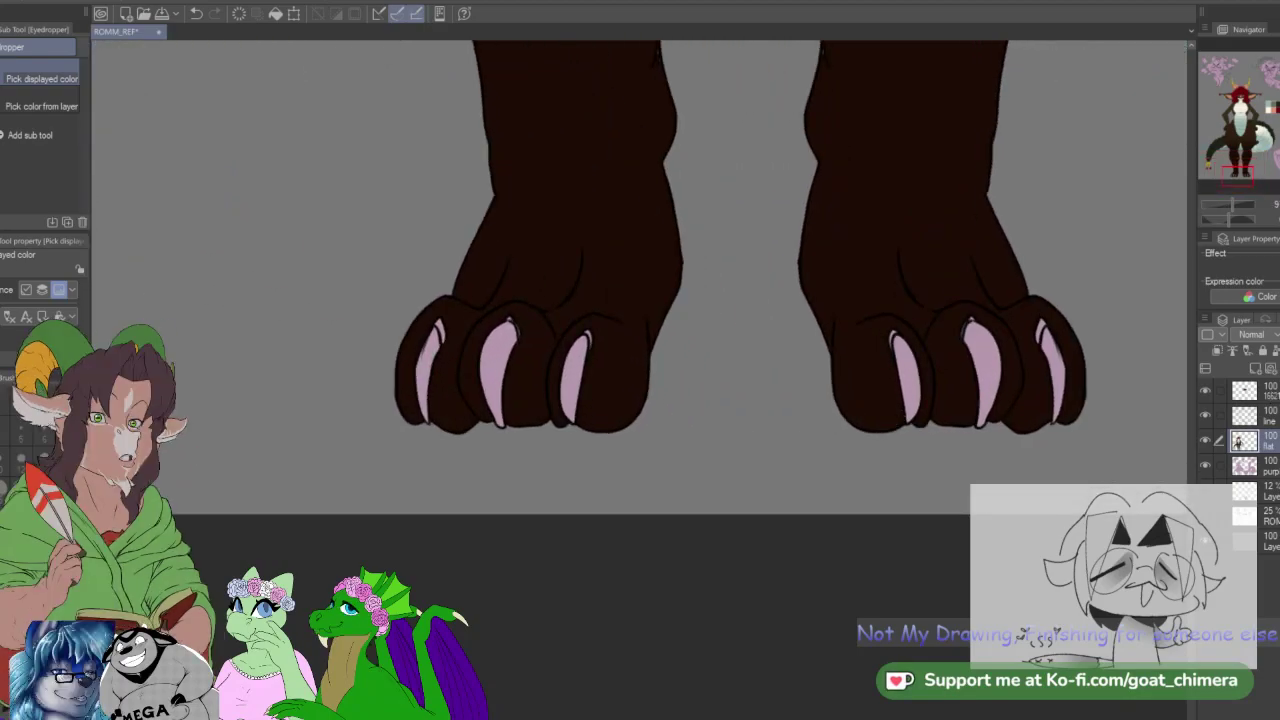
{"action": "left_click", "coordinate": [1268, 416]}
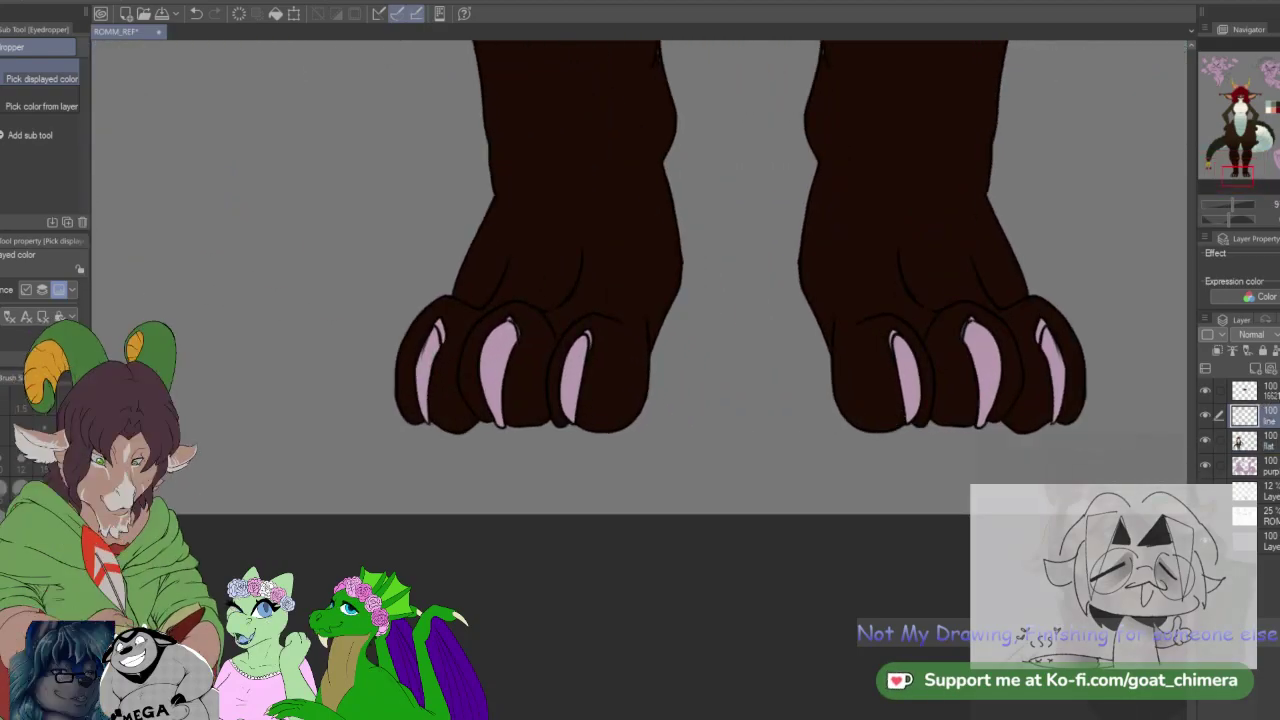
{"action": "key", "text": "w"}
{"action": "left_click", "coordinate": [912, 383]}
{"action": "left_click", "coordinate": [982, 368], "text": "shift"}
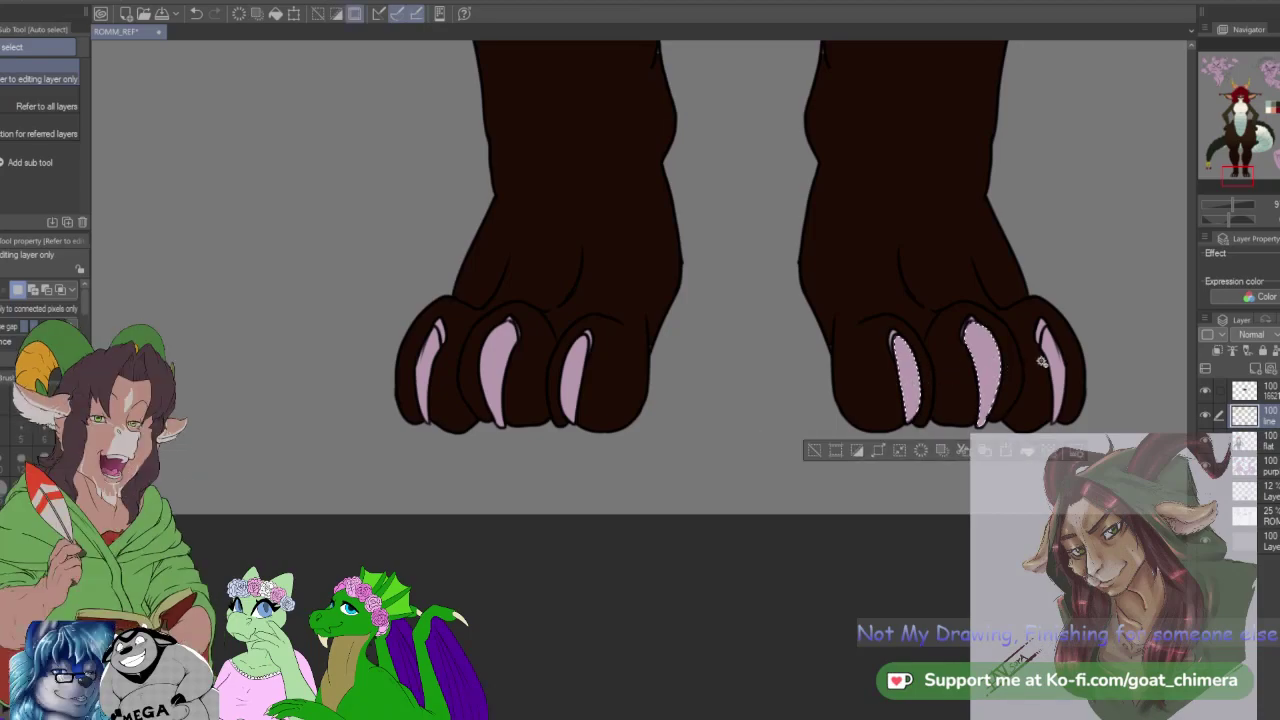
{"action": "left_click", "coordinate": [1054, 360], "text": "shift"}
{"action": "left_click", "coordinate": [567, 385]}
{"action": "left_click", "coordinate": [493, 368]}
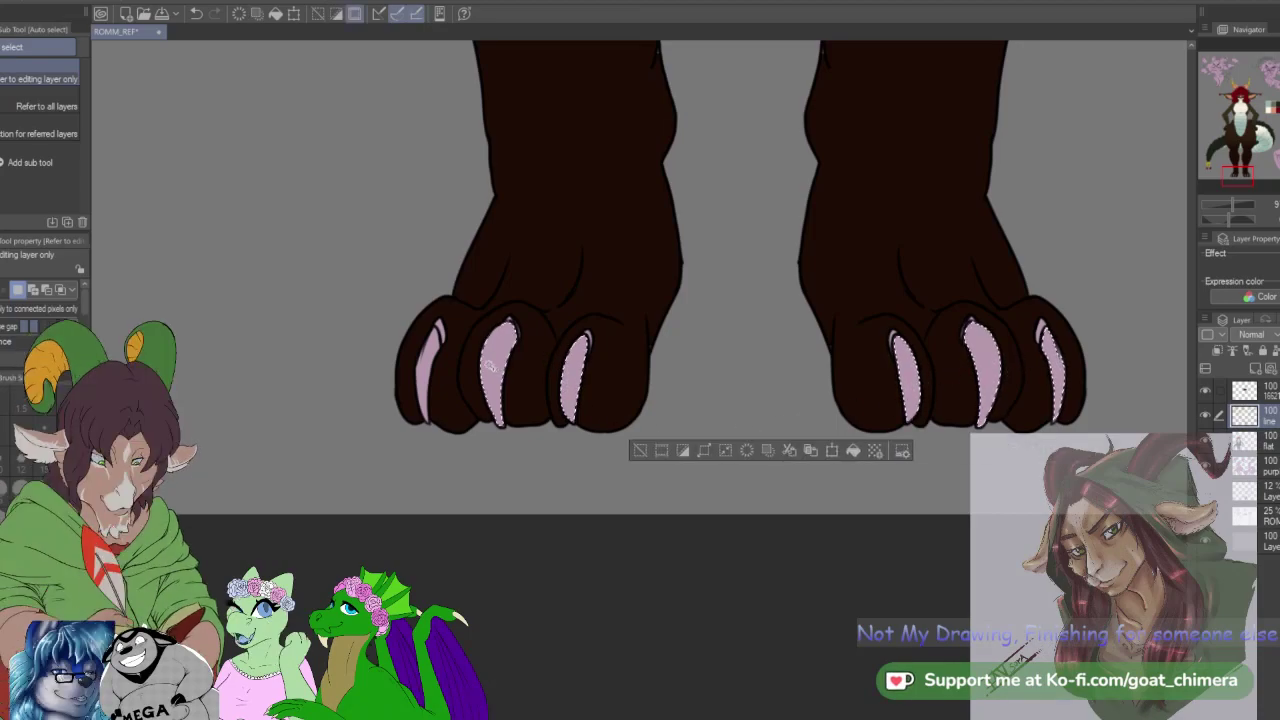
{"action": "left_click", "coordinate": [428, 370]}
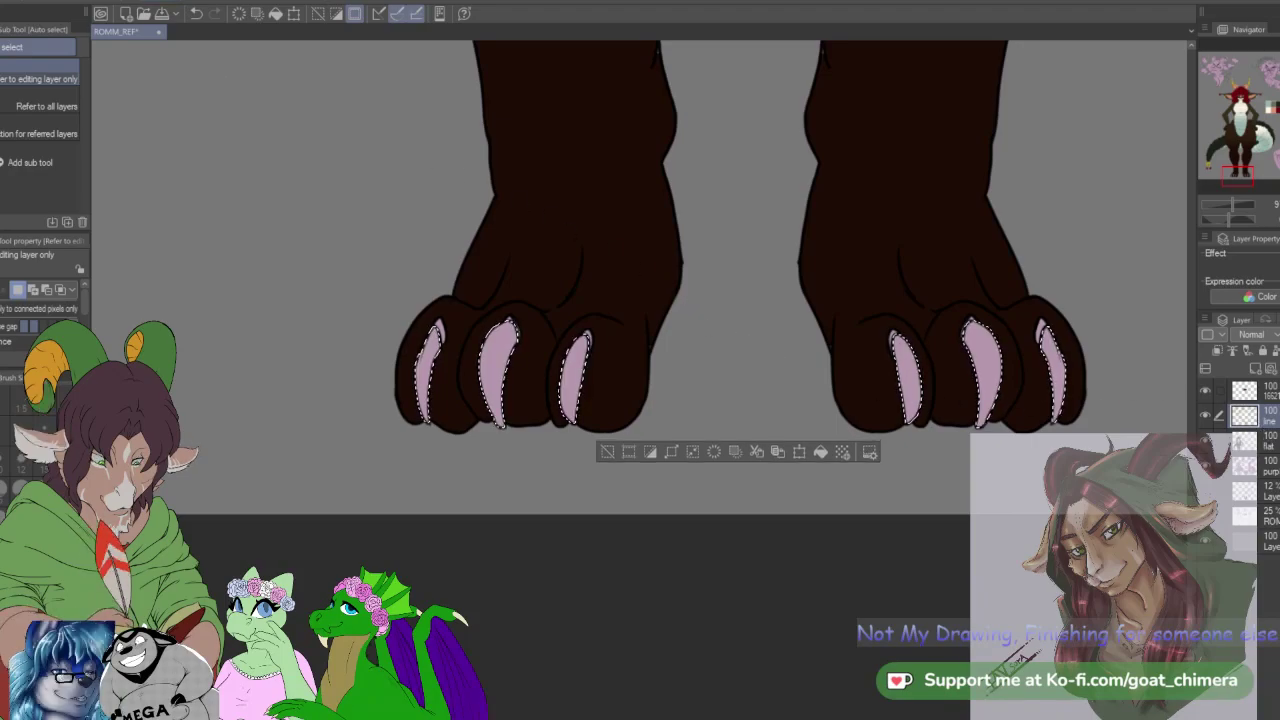
{"action": "left_click", "coordinate": [1262, 441]}
{"action": "key", "text": "alt+Delete"}
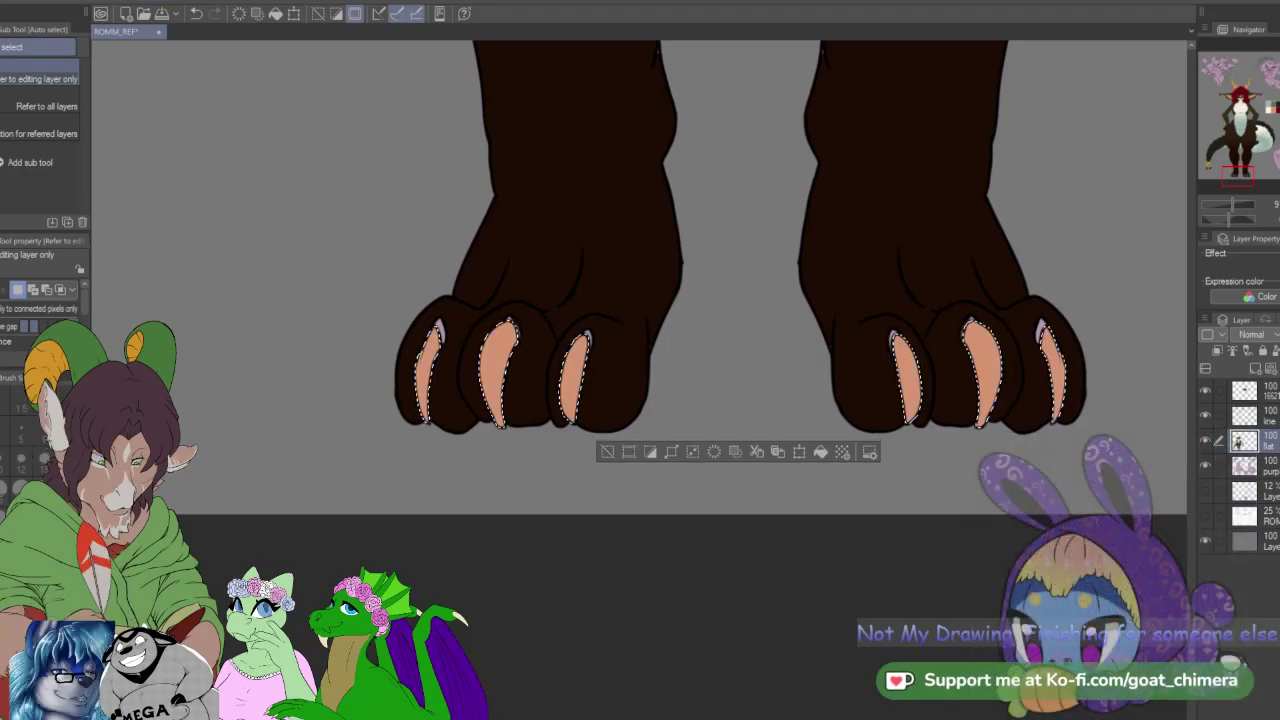
{"action": "key", "text": "ctrl+d"}
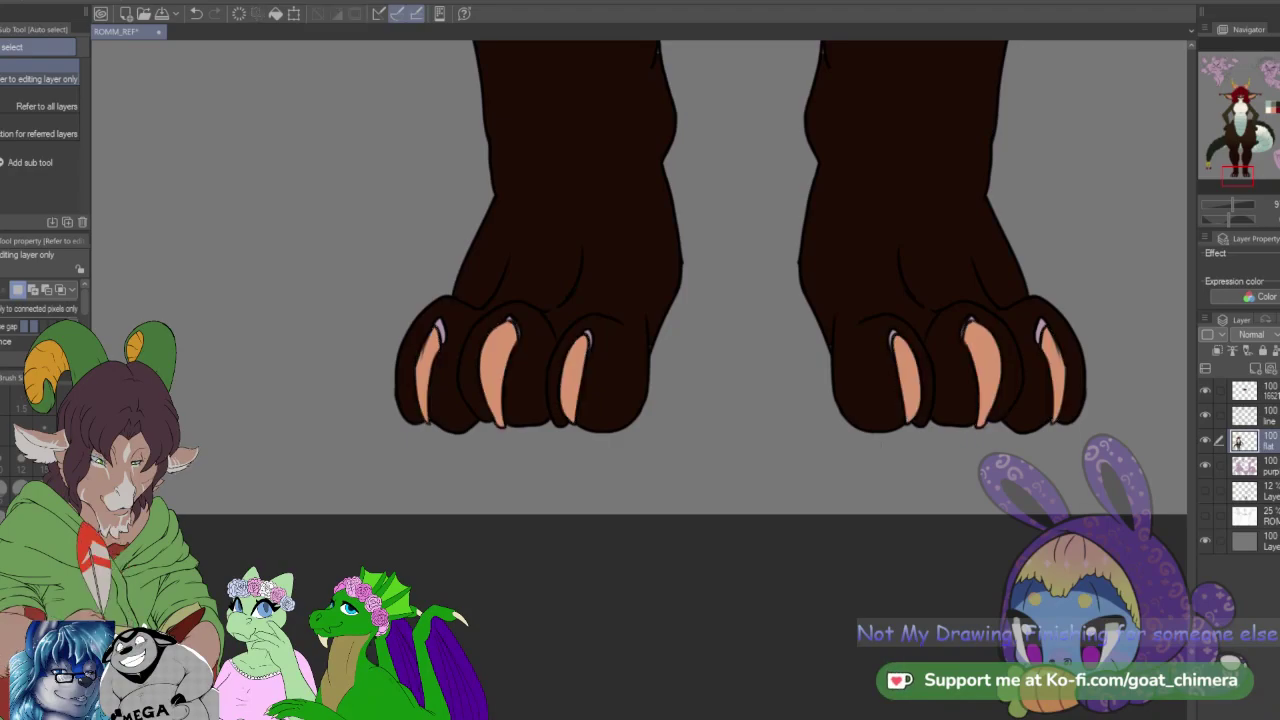
{"action": "key", "text": "b"}
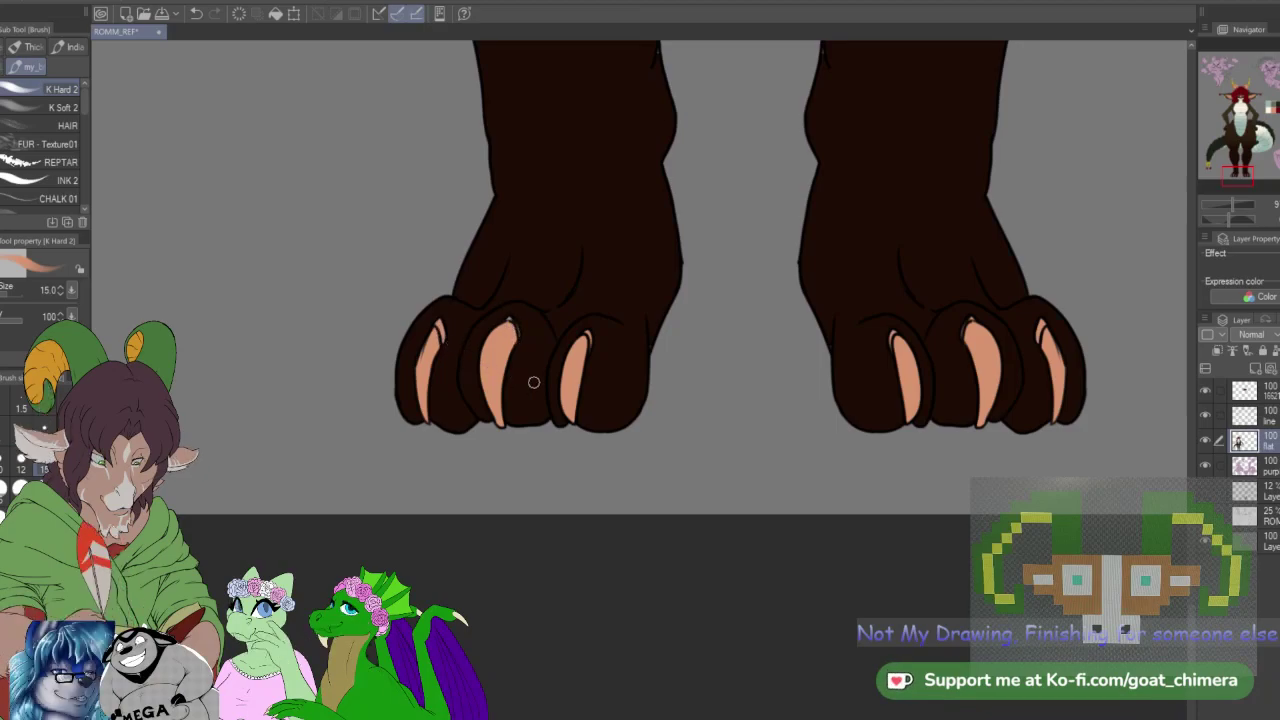
Step: Review the whole reference sheet, comparing the coloured front view with the palette and the uncoloured purple sketches
{"action": "scroll", "coordinate": [680, 500], "scroll_direction": "down", "scroll_amount": 6}
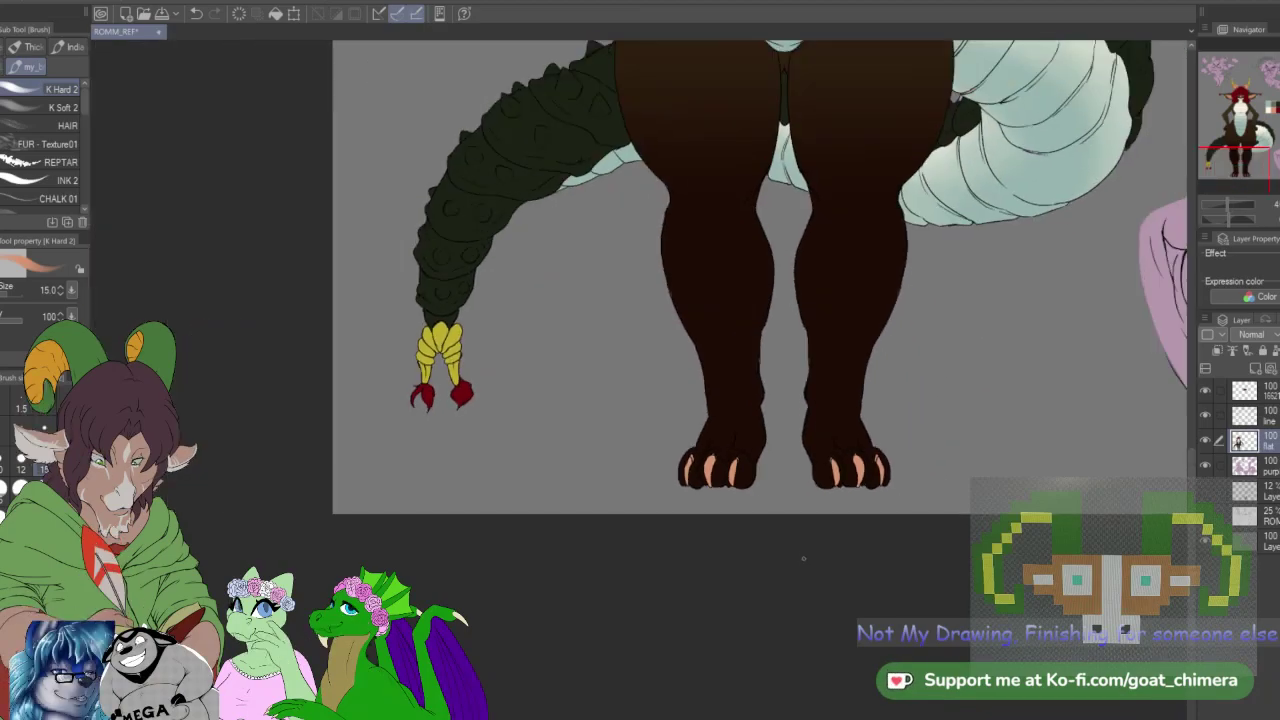
{"action": "scroll", "coordinate": [840, 534], "scroll_direction": "down", "scroll_amount": 3}
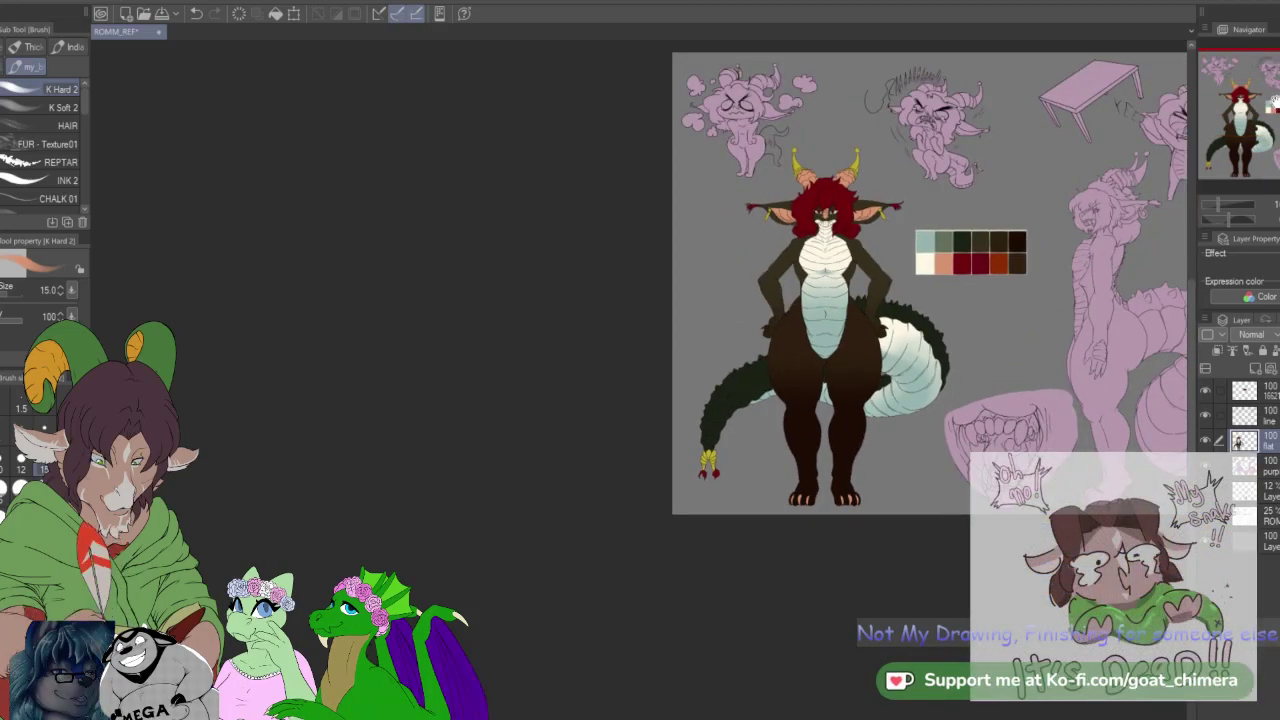
{"action": "left_click_drag", "start_coordinate": [840, 534], "coordinate": [658, 511]}
{"action": "left_click_drag", "start_coordinate": [908, 281], "coordinate": [886, 313]}
{"action": "scroll", "coordinate": [886, 313], "scroll_direction": "up", "scroll_amount": 1}
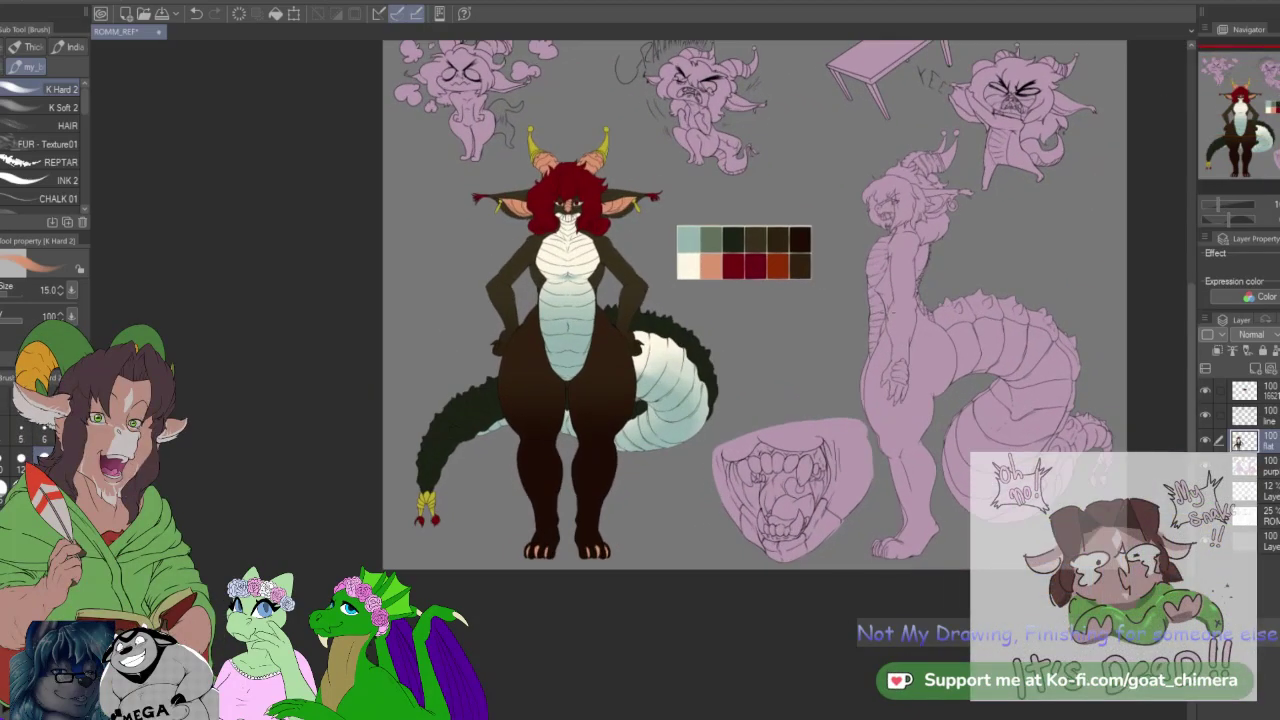
{"action": "scroll", "coordinate": [906, 306], "scroll_direction": "up", "scroll_amount": 2}
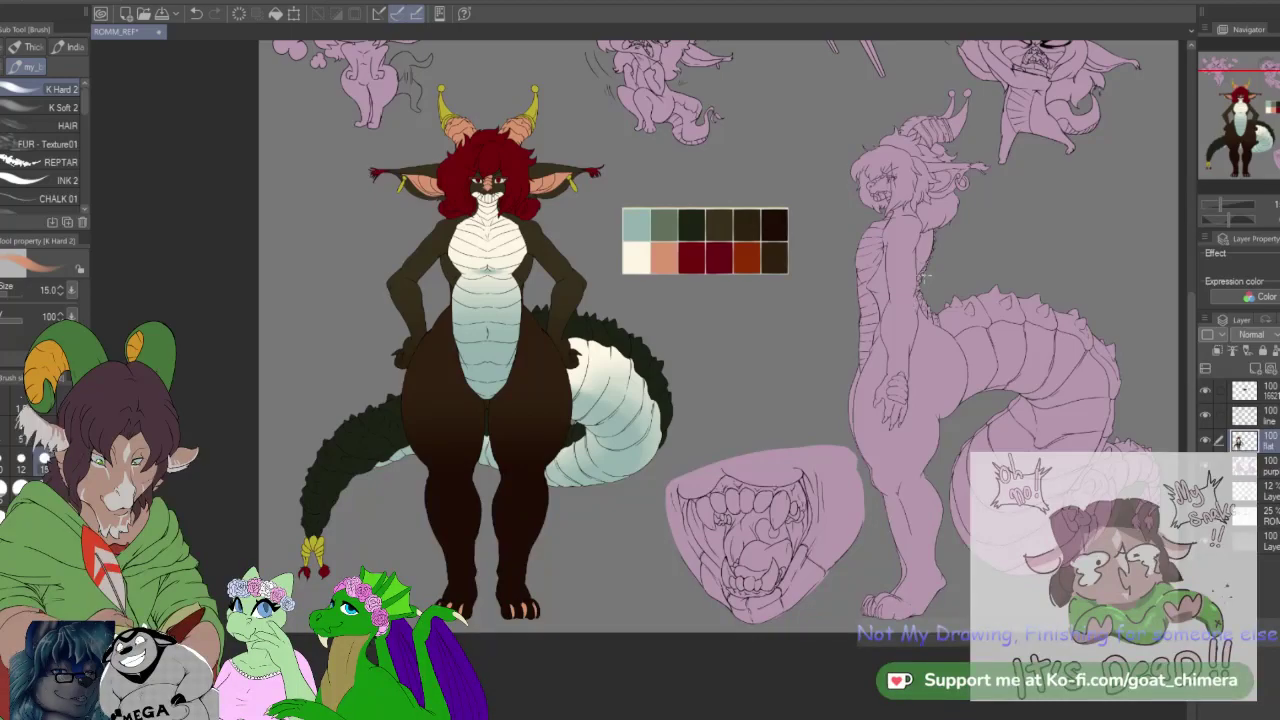
{"action": "scroll", "coordinate": [915, 265], "scroll_direction": "up", "scroll_amount": 3}
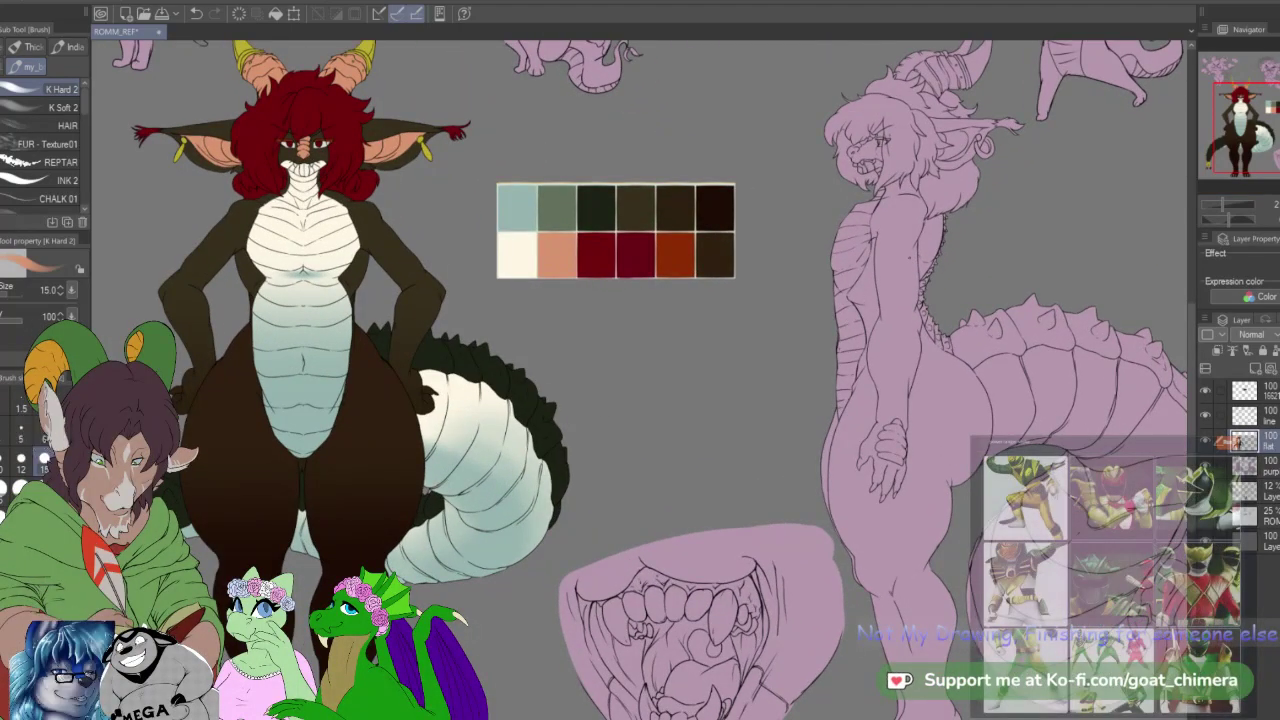
{"action": "left_click_drag", "start_coordinate": [700, 360], "coordinate": [777, 314]}
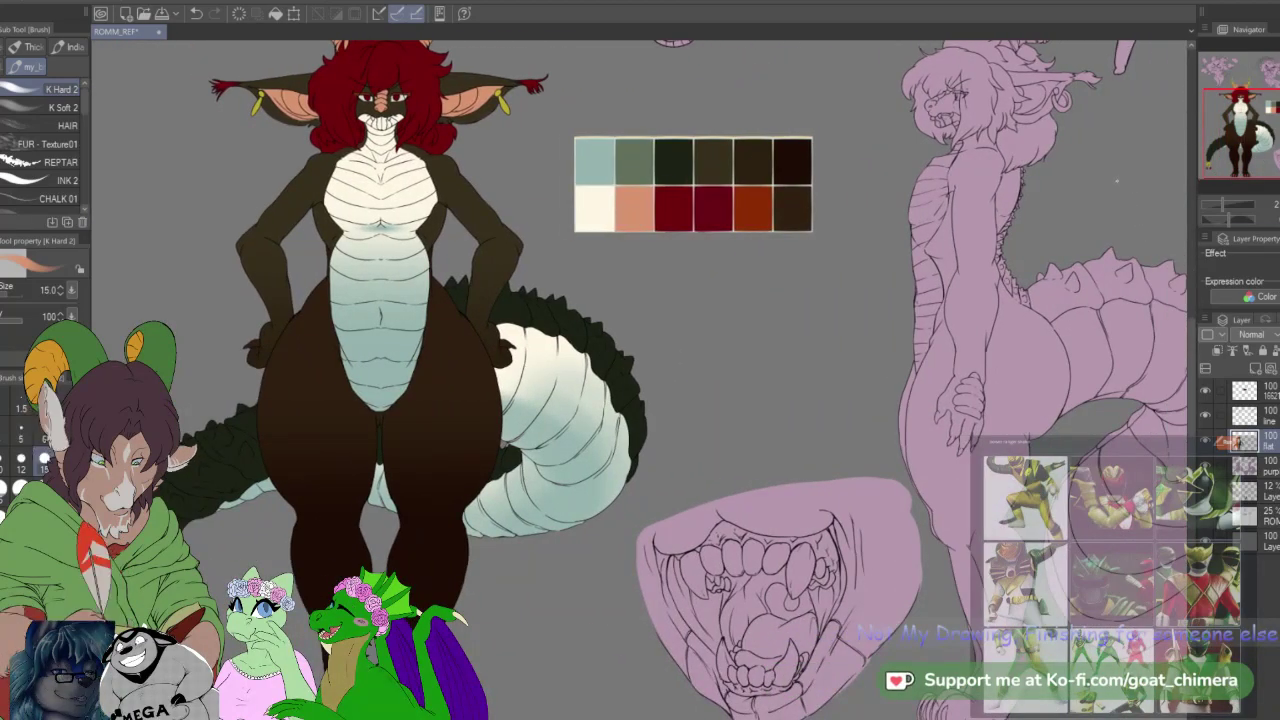
{"action": "scroll", "coordinate": [1128, 116], "scroll_direction": "down", "scroll_amount": 2}
{"action": "scroll", "coordinate": [1127, 115], "scroll_direction": "up", "scroll_amount": 2}
{"action": "scroll", "coordinate": [1127, 115], "scroll_direction": "down", "scroll_amount": 1}
{"action": "scroll", "coordinate": [1127, 115], "scroll_direction": "up", "scroll_amount": 1}
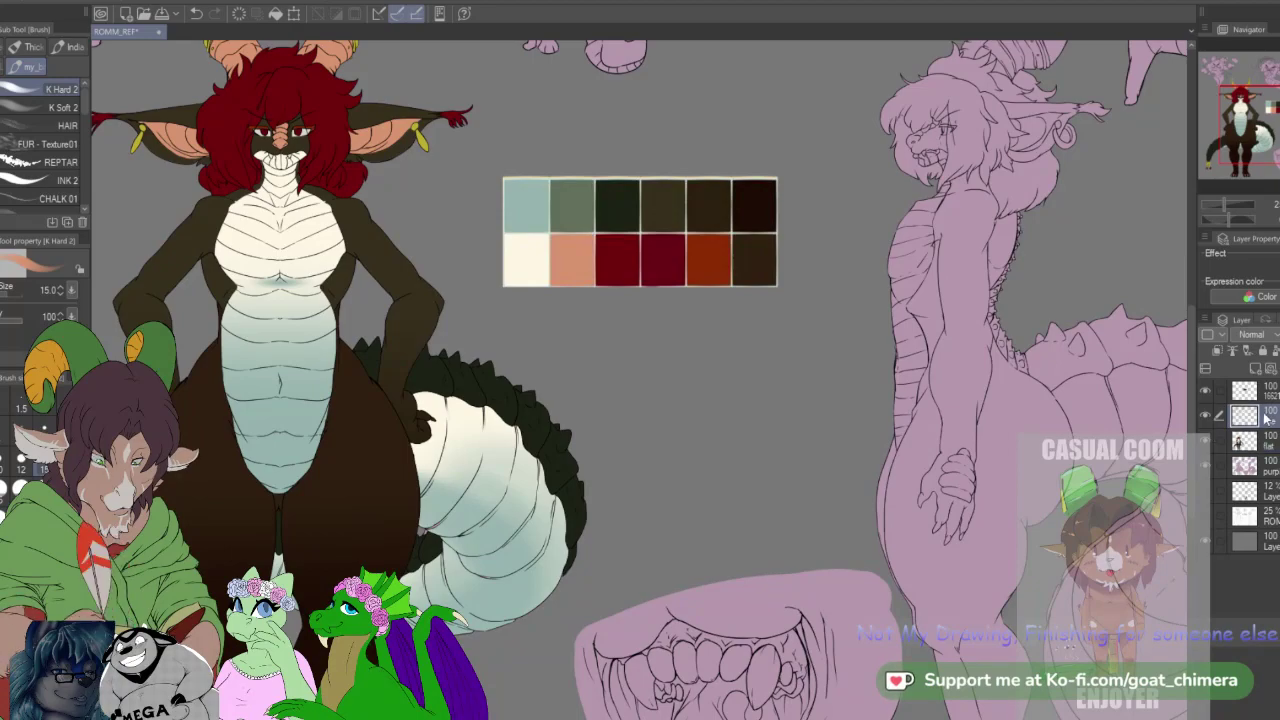
{"action": "scroll", "coordinate": [563, 425], "scroll_direction": "down", "scroll_amount": 2}
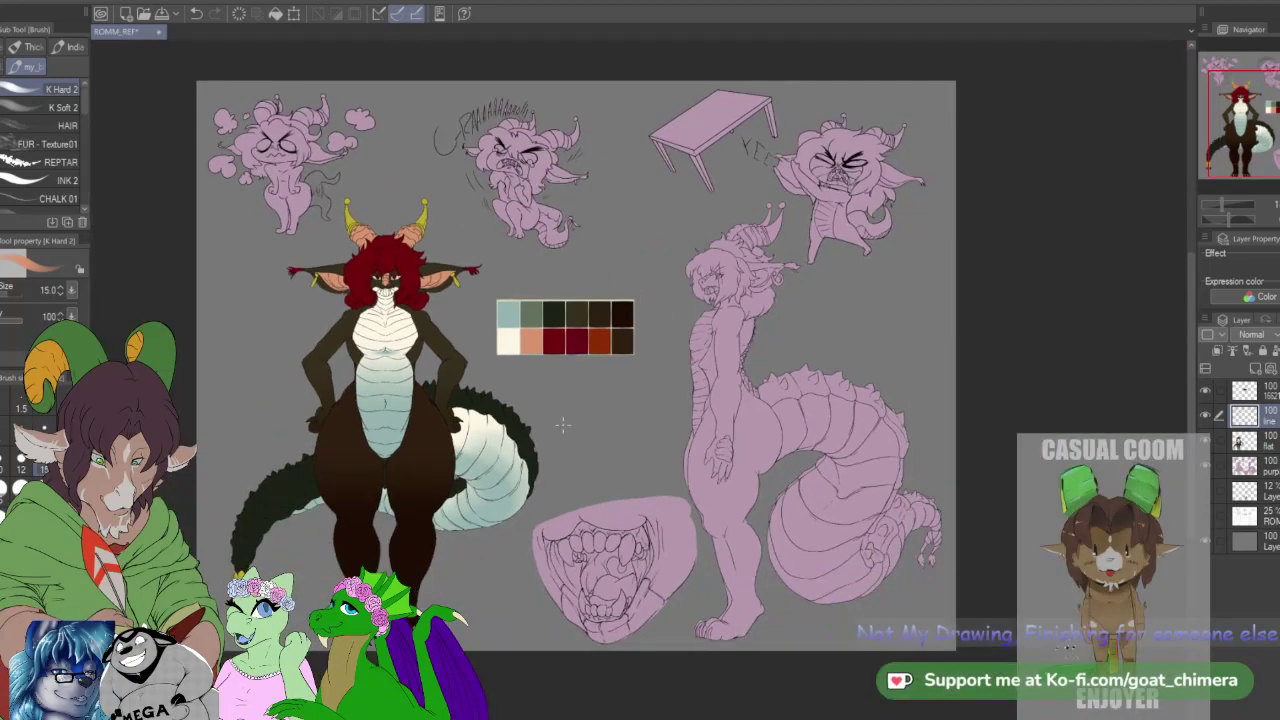
{"action": "scroll", "coordinate": [408, 490], "scroll_direction": "down", "scroll_amount": 1}
{"action": "scroll", "coordinate": [217, 497], "scroll_direction": "up", "scroll_amount": 2}
{"action": "scroll", "coordinate": [189, 500], "scroll_direction": "down", "scroll_amount": 1}
{"action": "scroll", "coordinate": [188, 500], "scroll_direction": "up", "scroll_amount": 3}
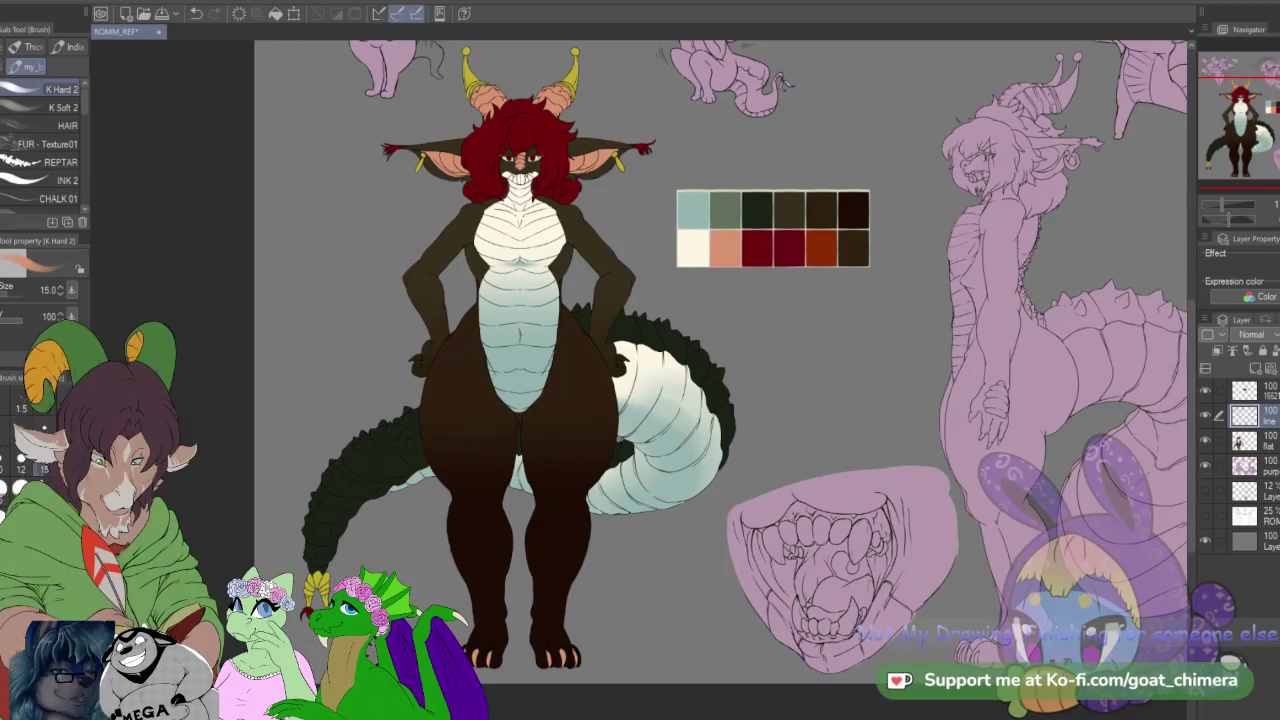
{"action": "scroll", "coordinate": [978, 450], "scroll_direction": "down", "scroll_amount": 2}
{"action": "scroll", "coordinate": [990, 458], "scroll_direction": "up", "scroll_amount": 2}
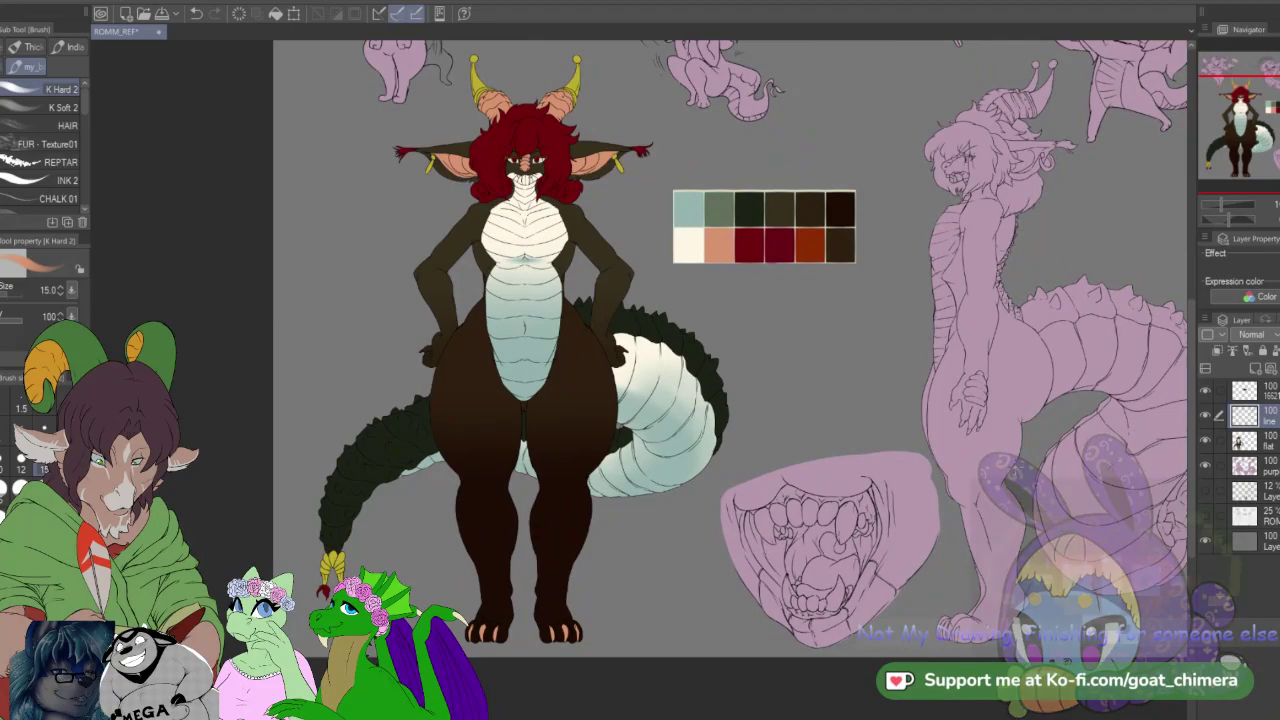
{"action": "scroll", "coordinate": [916, 490], "scroll_direction": "up", "scroll_amount": 2}
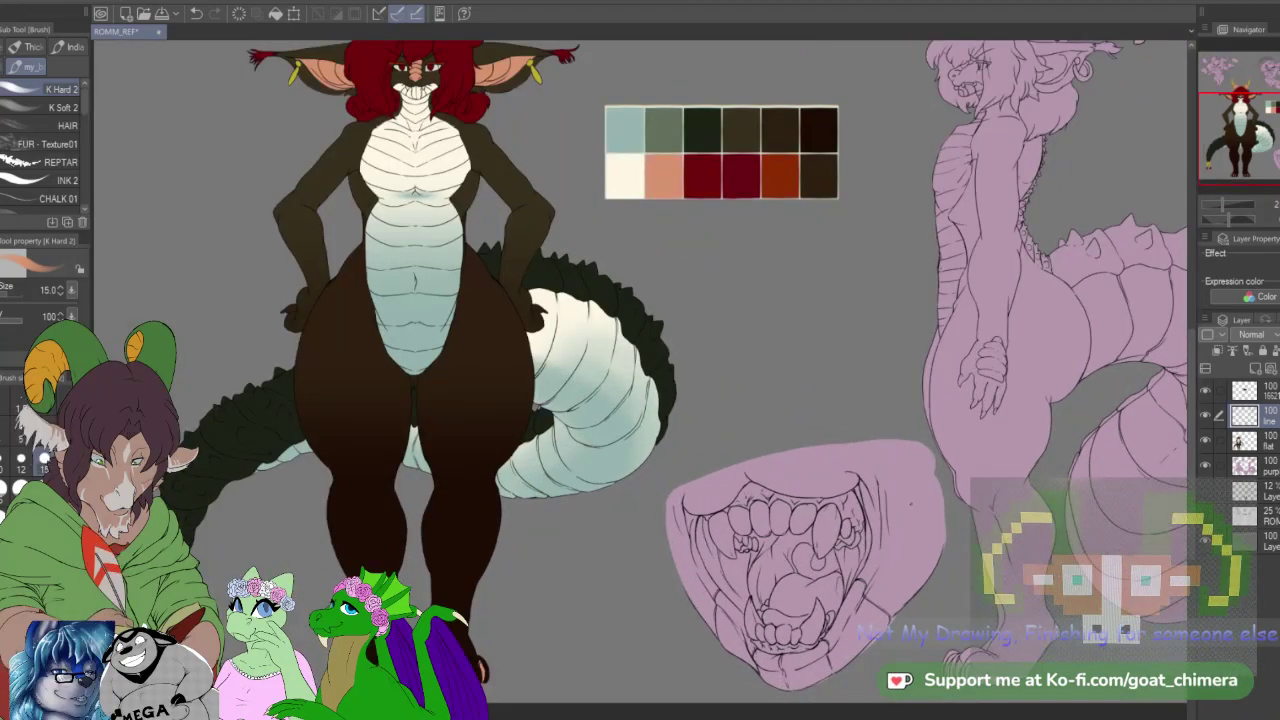
{"action": "scroll", "coordinate": [911, 504], "scroll_direction": "down", "scroll_amount": 2}
{"action": "left_click_drag", "start_coordinate": [1271, 137], "coordinate": [1279, 114]}
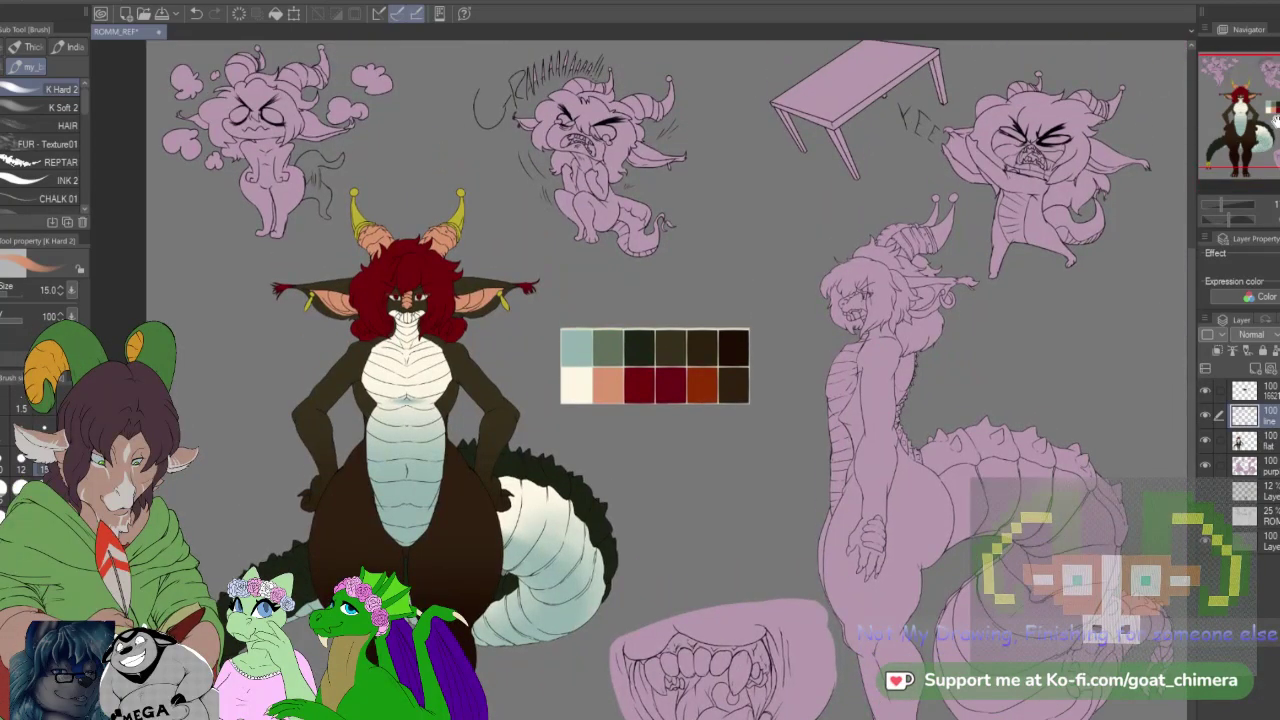
{"action": "scroll", "coordinate": [896, 505], "scroll_direction": "down", "scroll_amount": 2}
{"action": "scroll", "coordinate": [896, 507], "scroll_direction": "up", "scroll_amount": 2}
{"action": "scroll", "coordinate": [897, 506], "scroll_direction": "up", "scroll_amount": 1}
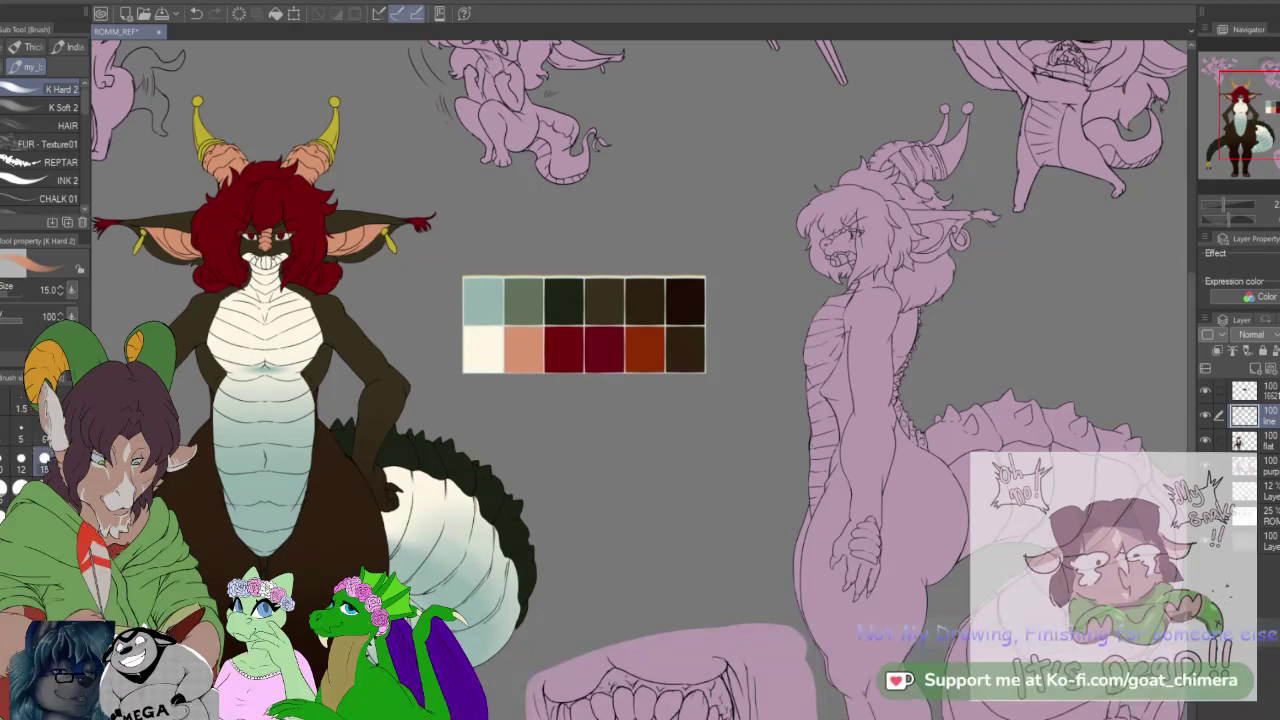
Step: Show the rough sketch layer beneath the line art to compare it with the table-throwing chibi
{"action": "key", "text": "ctrl+Tab"}
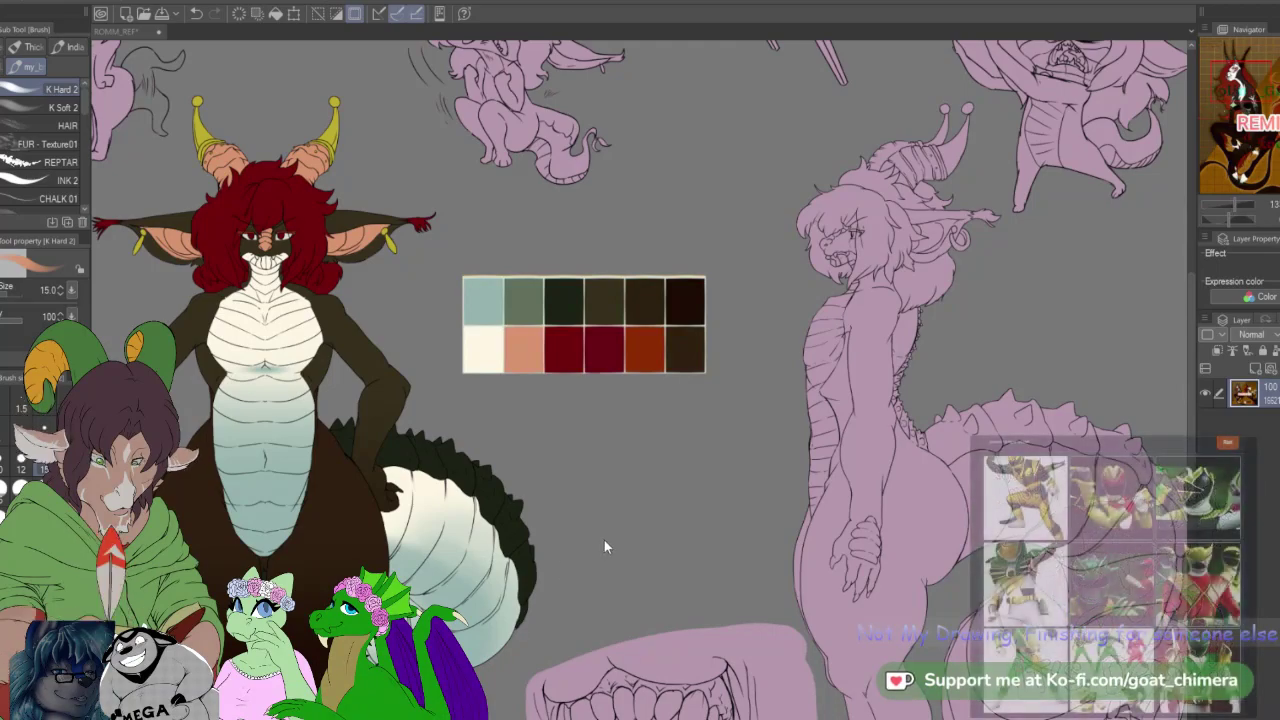
{"action": "scroll", "coordinate": [634, 550], "scroll_direction": "down", "scroll_amount": 2}
{"action": "scroll", "coordinate": [845, 341], "scroll_direction": "up", "scroll_amount": 1}
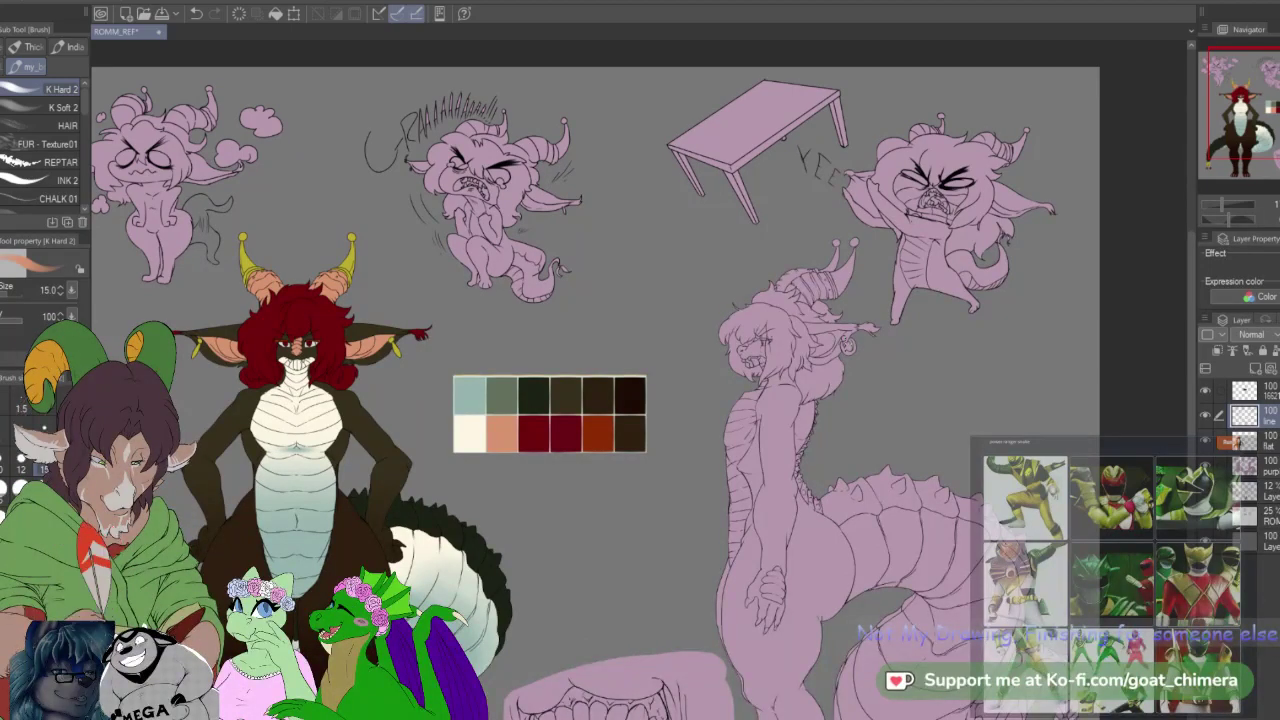
{"action": "left_click_drag", "start_coordinate": [1255, 117], "coordinate": [1257, 104]}
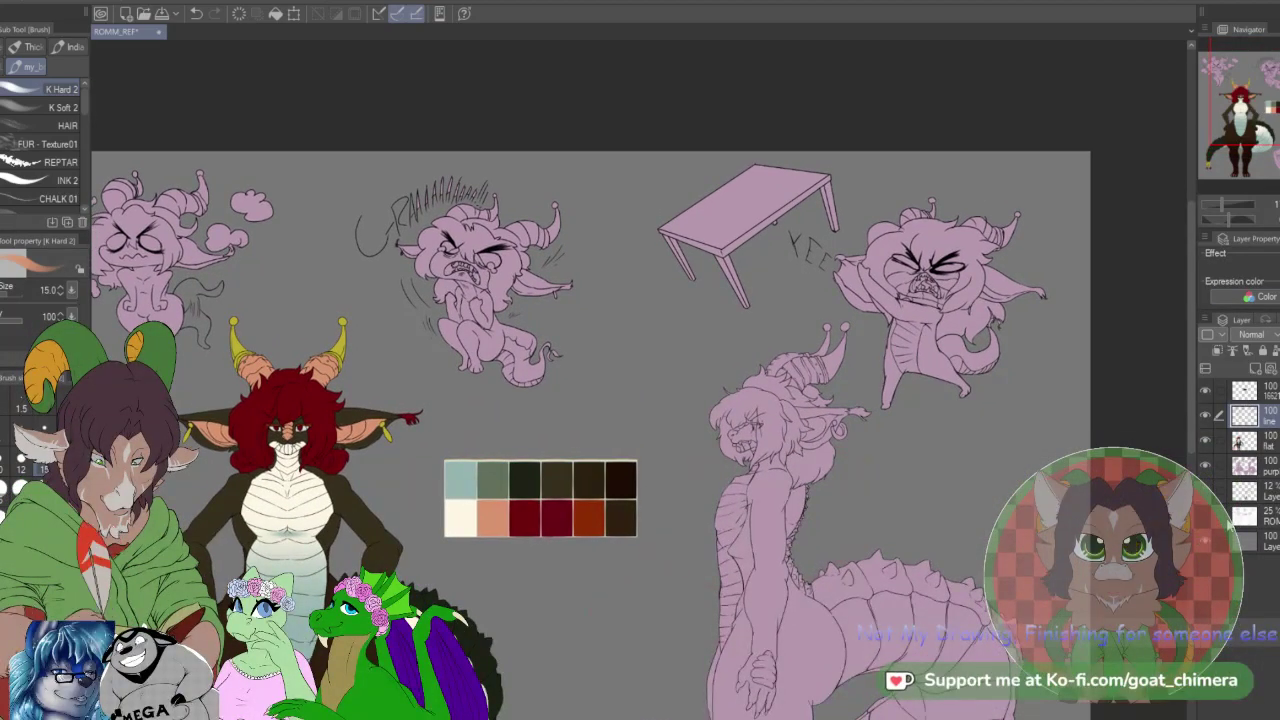
{"action": "left_click", "coordinate": [1206, 516]}
{"action": "scroll", "coordinate": [890, 234], "scroll_direction": "up", "scroll_amount": 3}
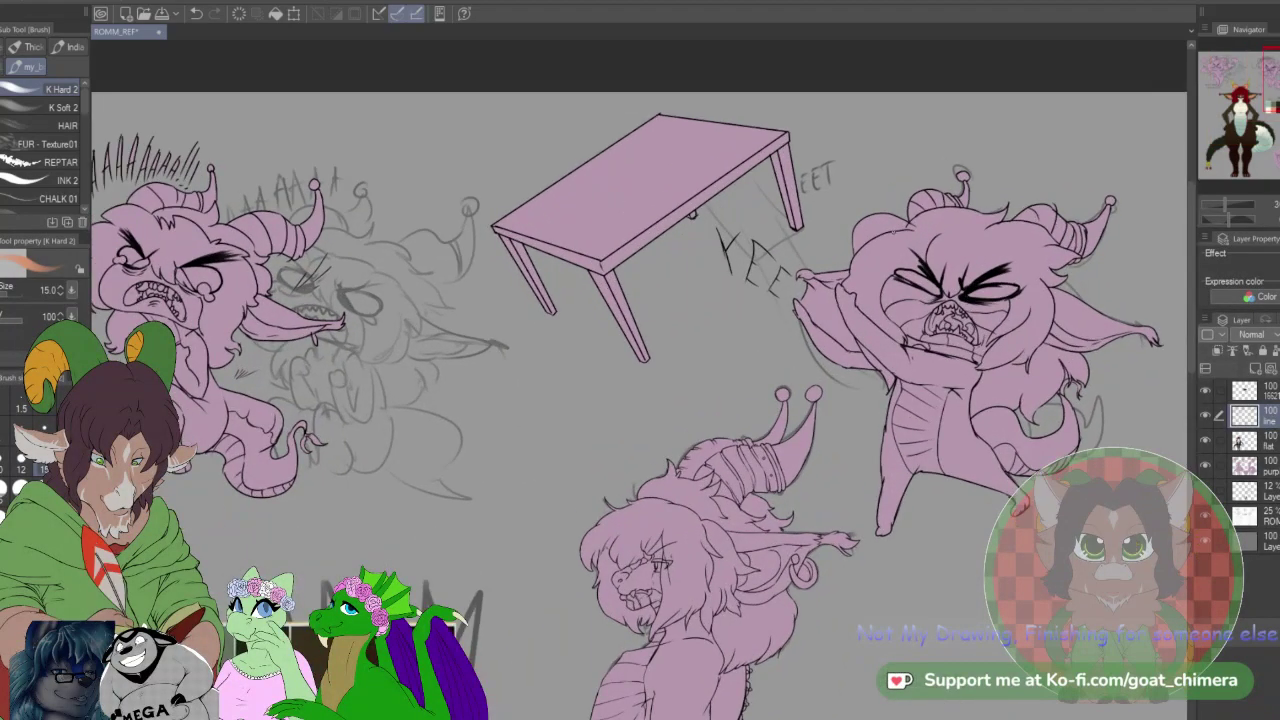
Step: Toggle the purple base layer's visibility to check the table-throwing chibi's fill against its line art
{"action": "left_click", "coordinate": [1206, 465]}
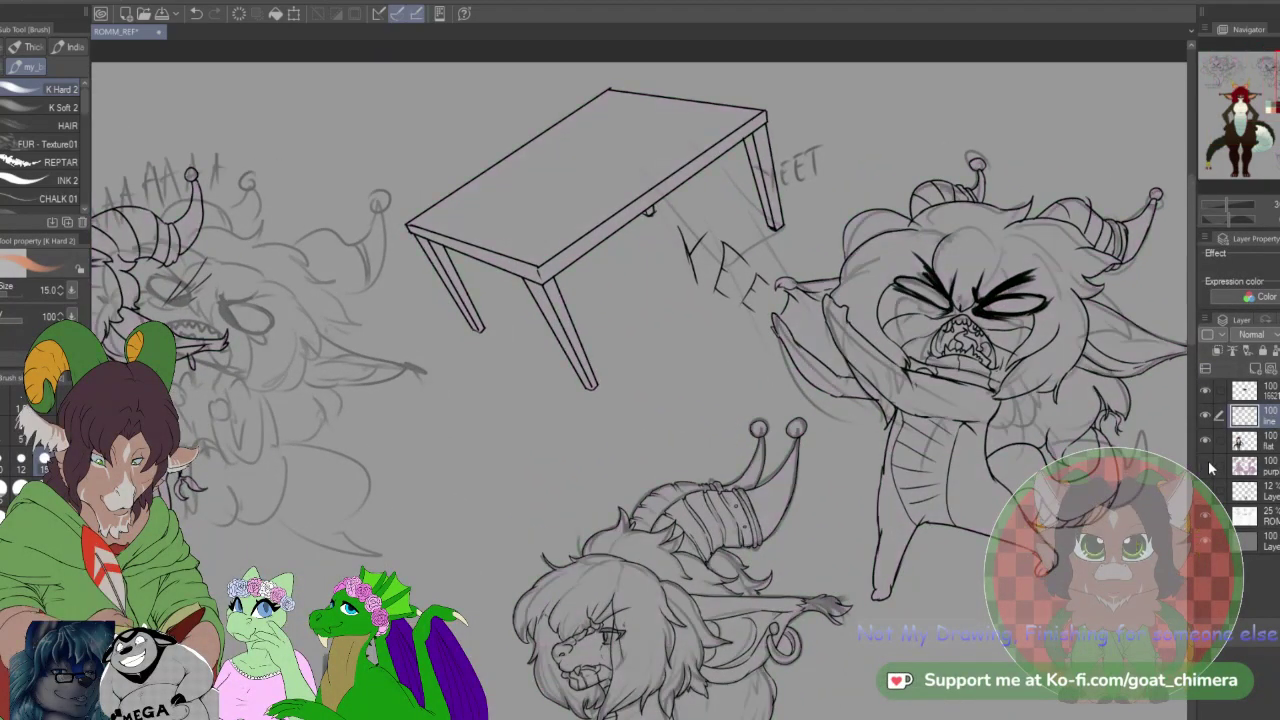
{"action": "left_click", "coordinate": [1206, 466]}
{"action": "left_click", "coordinate": [1207, 467]}
{"action": "left_click", "coordinate": [1207, 467]}
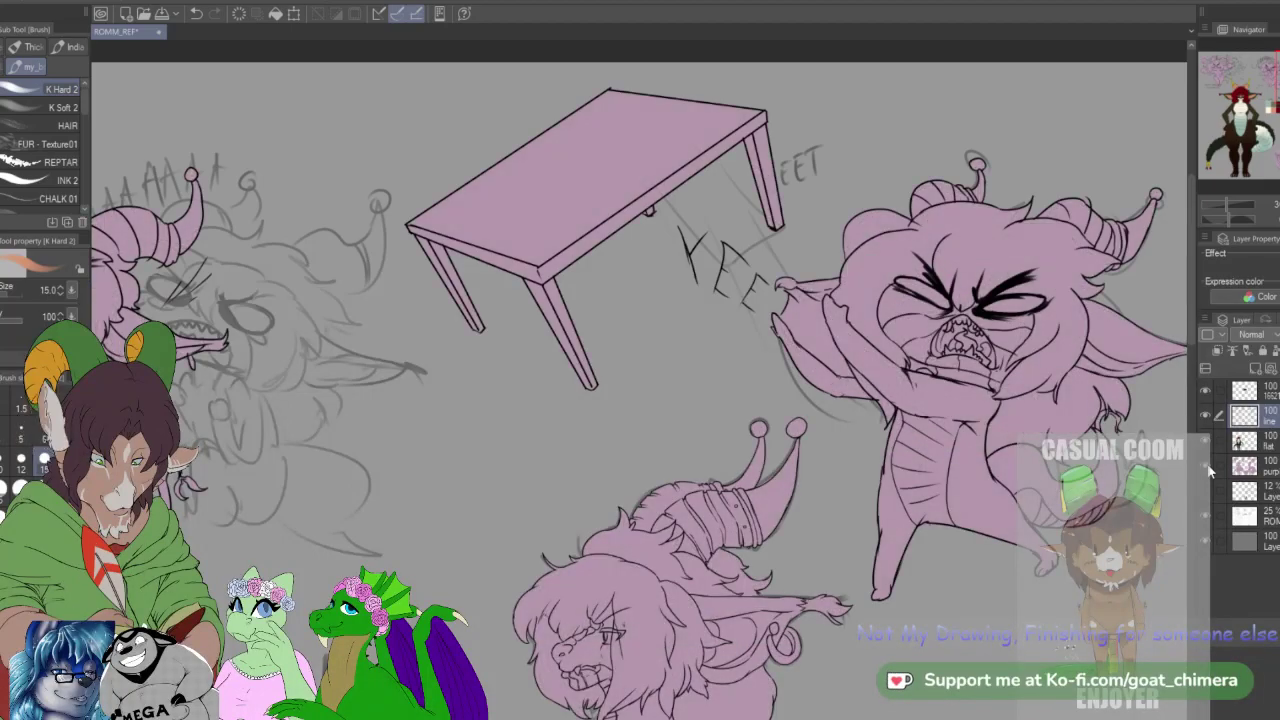
{"action": "left_click", "coordinate": [1207, 467]}
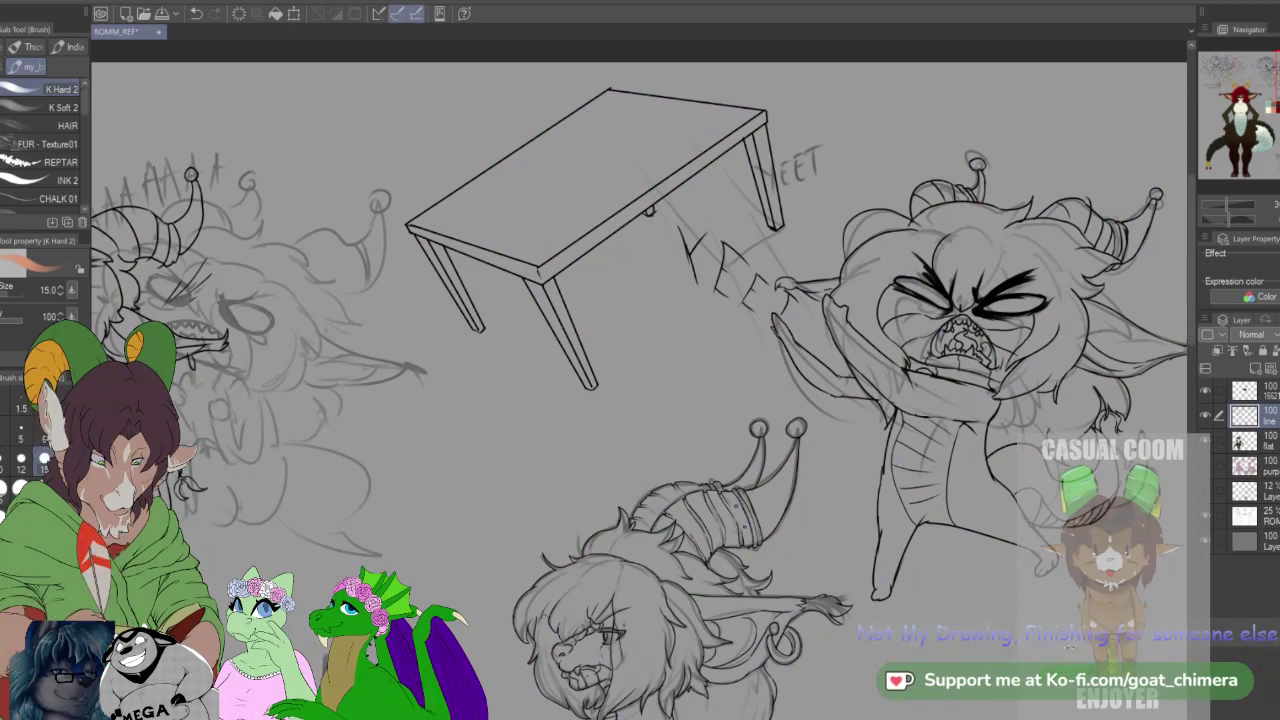
Step: Erase the purple fill between the table-throwing chibi's raised arms on the purple base layer, using the Hard eraser at size 40
{"action": "left_click", "coordinate": [1240, 470]}
{"action": "left_click", "coordinate": [1207, 467]}
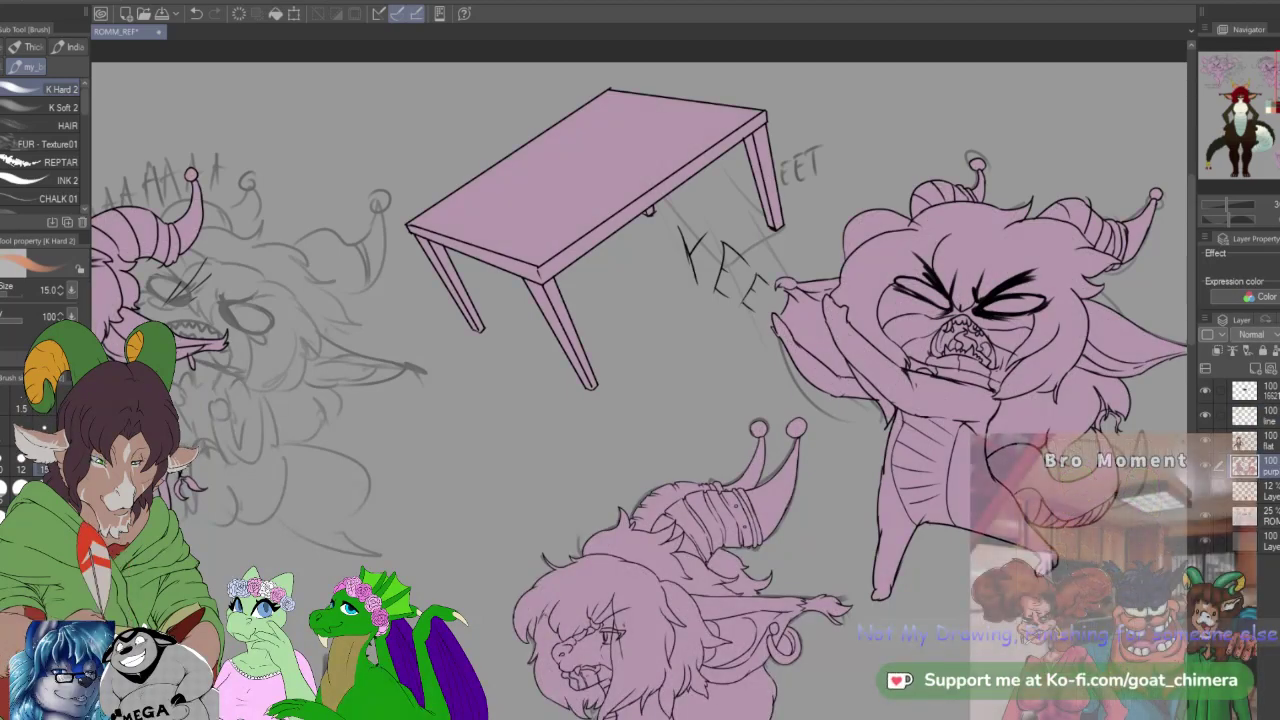
{"action": "key", "text": "e"}
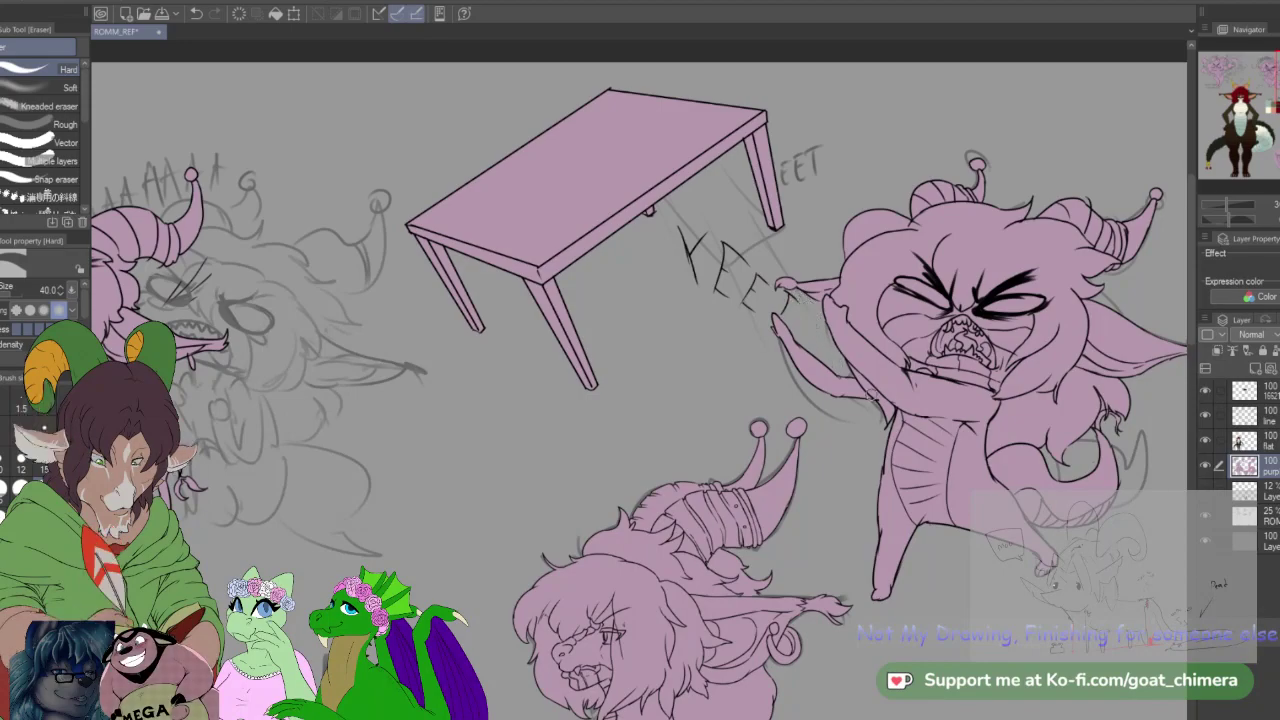
Step: Close the gap in the side view's line beneath the chest on the line layer, using the K Hard 2 brush at size 8
{"action": "scroll", "coordinate": [846, 381], "scroll_direction": "down", "scroll_amount": 5}
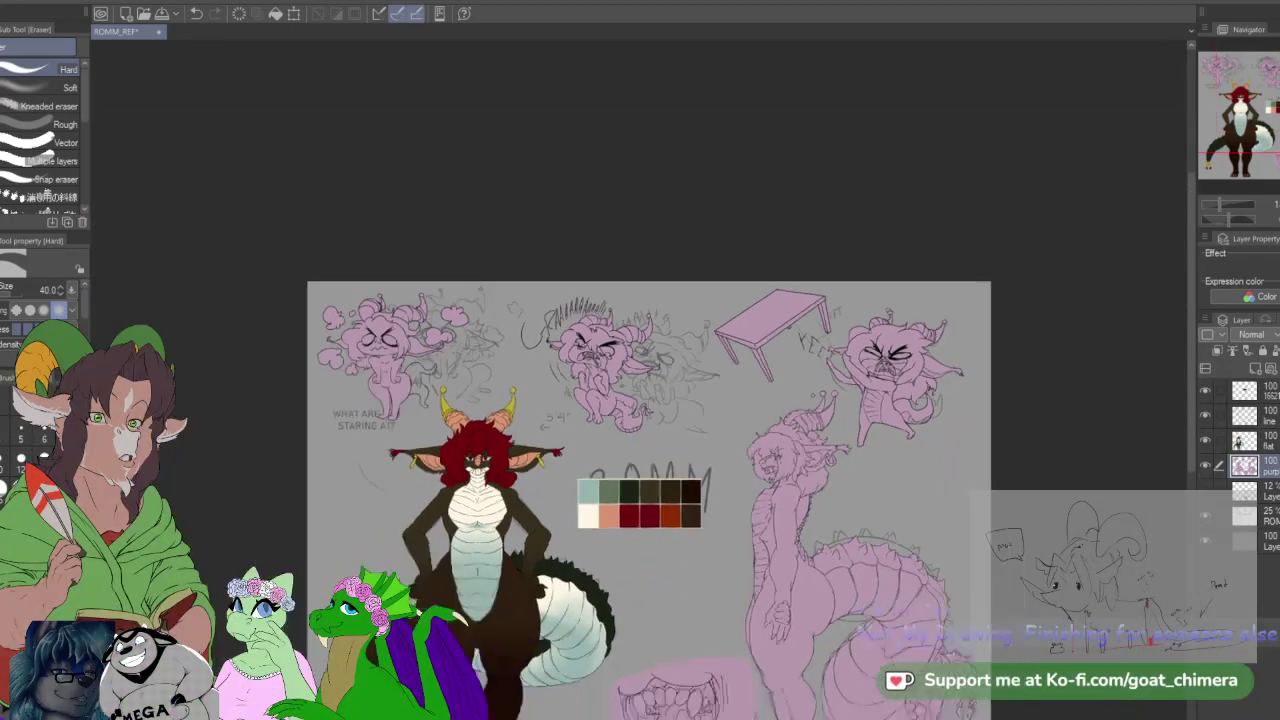
{"action": "scroll", "coordinate": [576, 630], "scroll_direction": "up", "scroll_amount": 5}
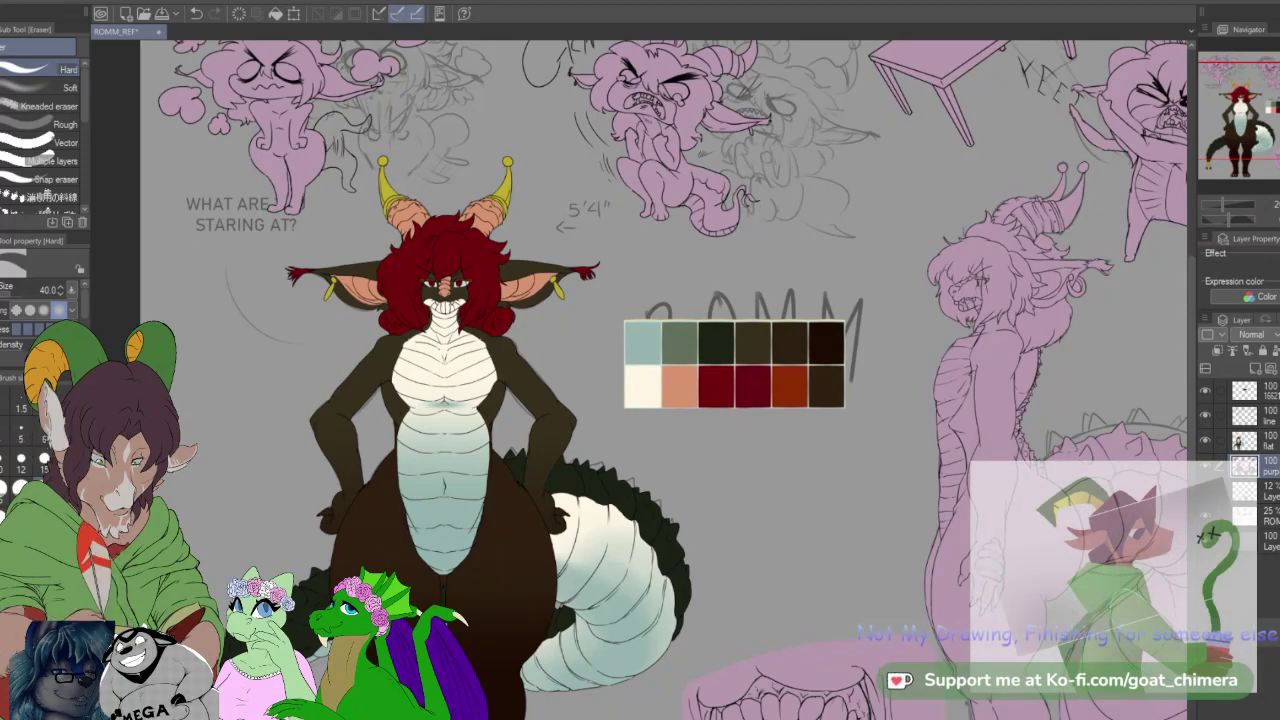
{"action": "scroll", "coordinate": [393, 455], "scroll_direction": "down", "scroll_amount": 2}
{"action": "scroll", "coordinate": [482, 514], "scroll_direction": "up", "scroll_amount": 2}
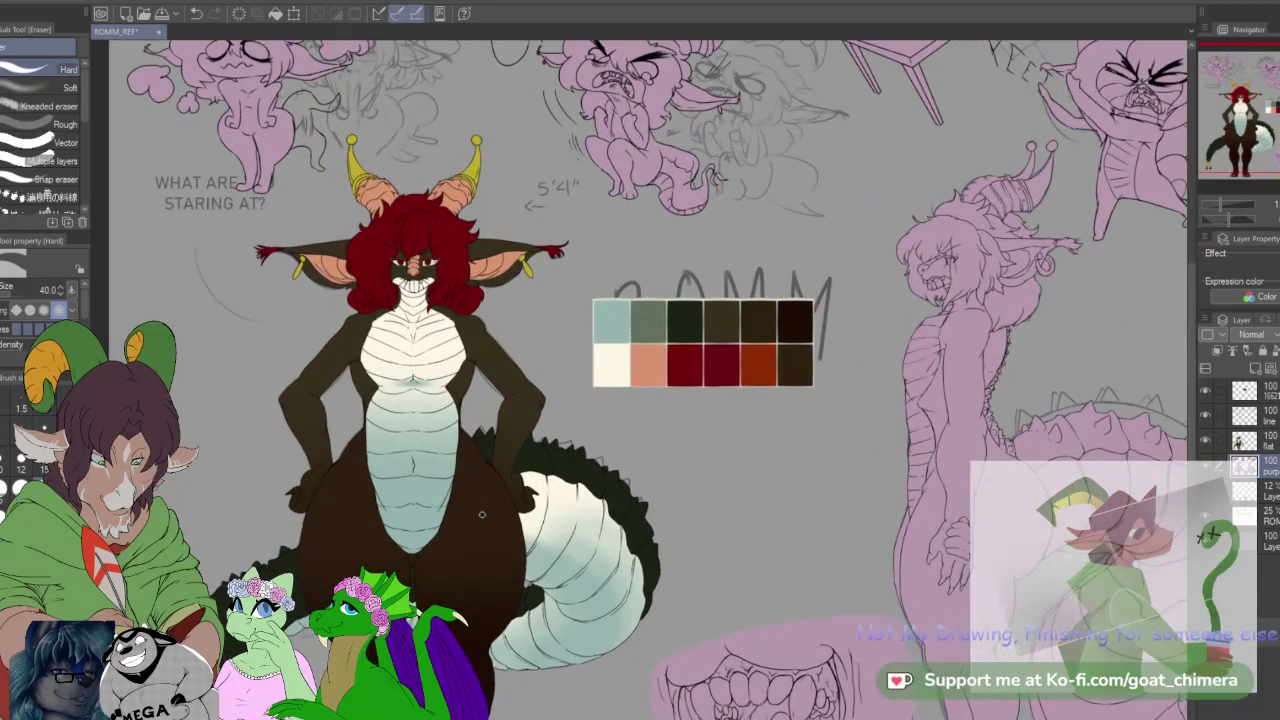
{"action": "left_click_drag", "start_coordinate": [1236, 129], "coordinate": [1253, 134]}
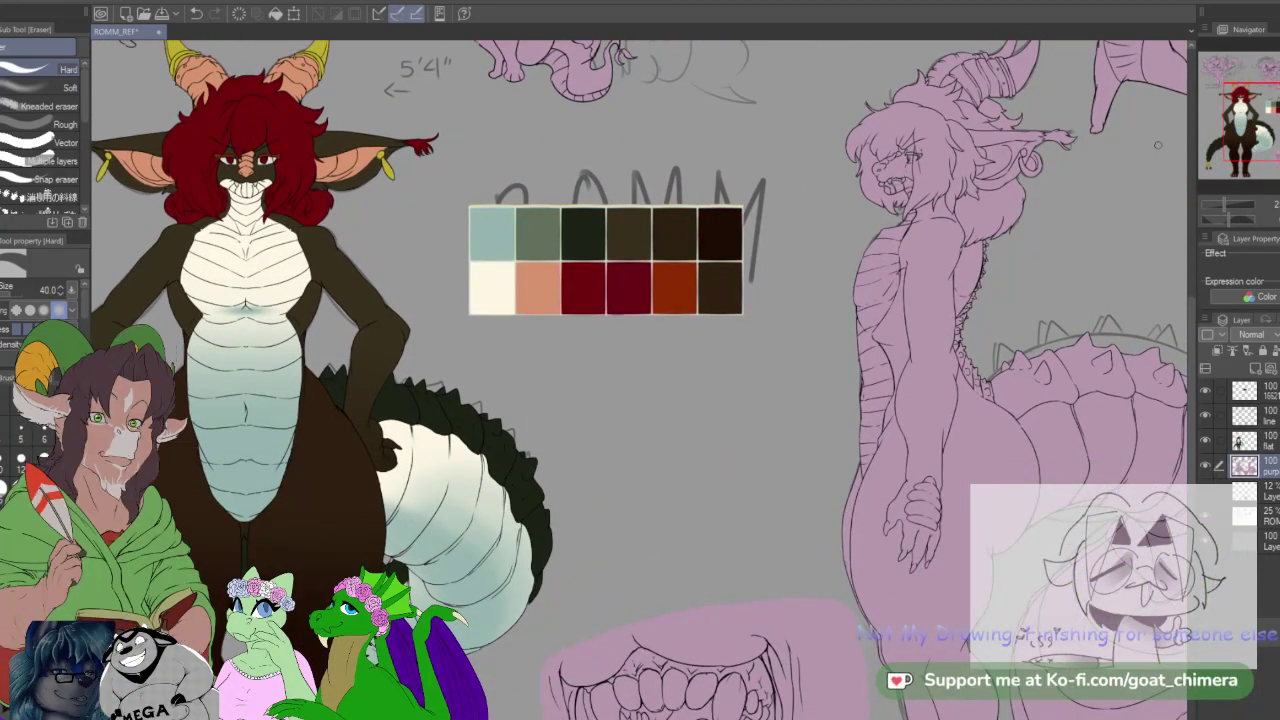
{"action": "scroll", "coordinate": [880, 322], "scroll_direction": "up", "scroll_amount": 4}
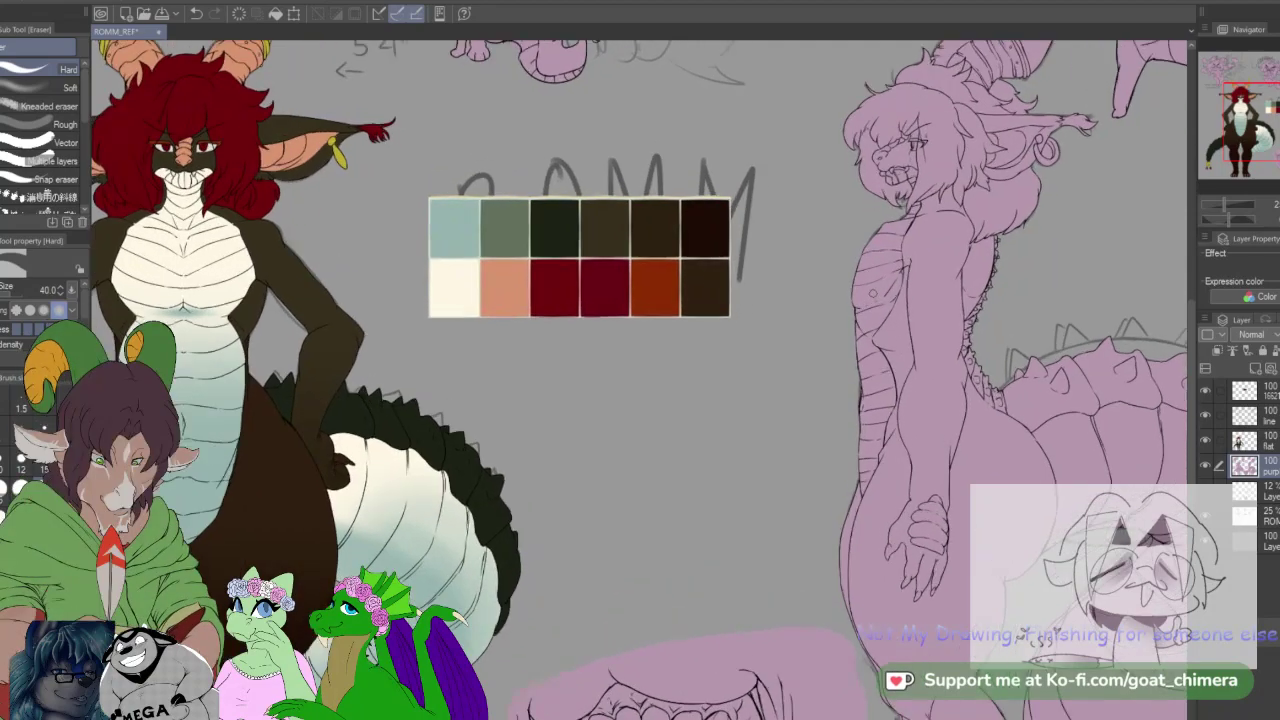
{"action": "scroll", "coordinate": [877, 322], "scroll_direction": "up", "scroll_amount": 3}
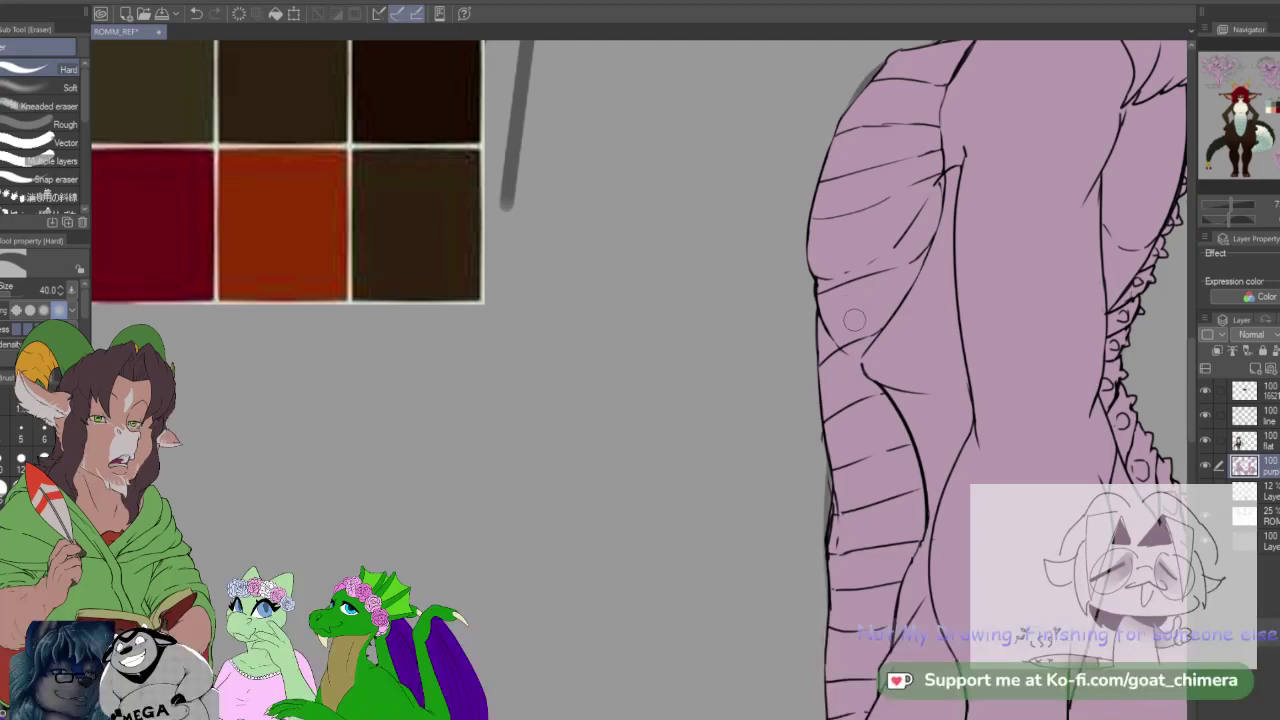
{"action": "key", "text": "b"}
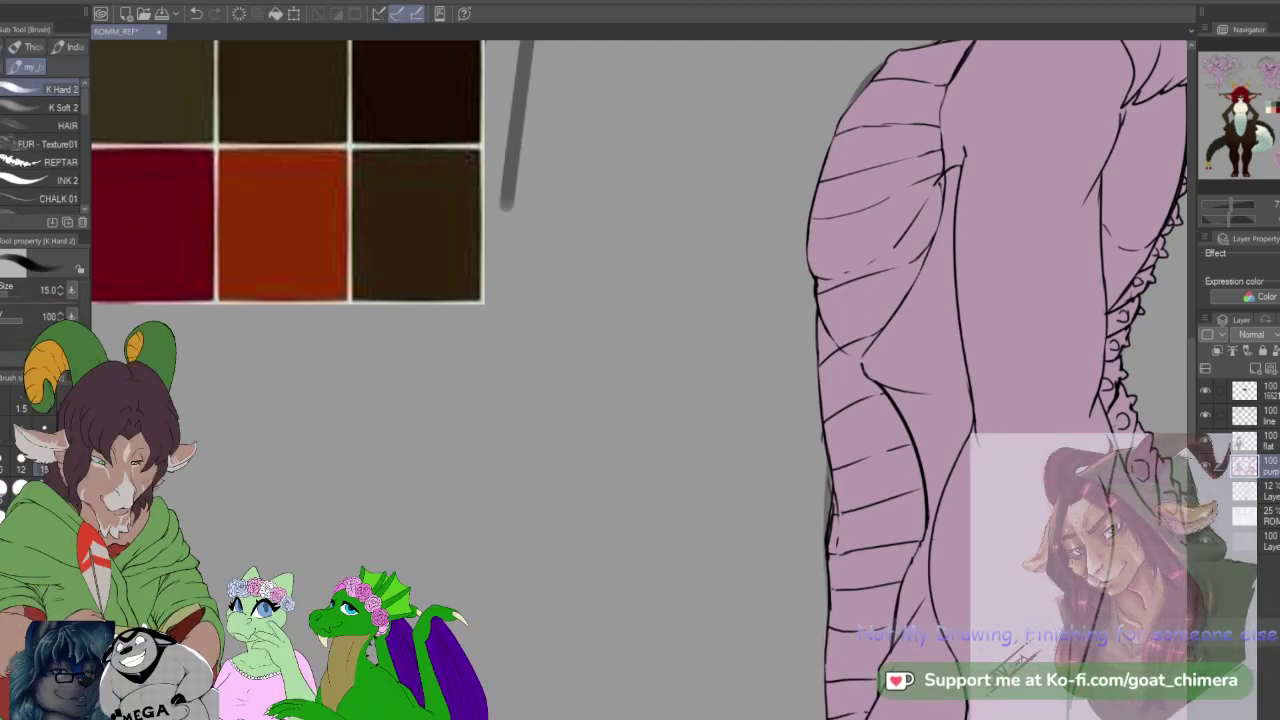
{"action": "left_click", "coordinate": [1250, 414]}
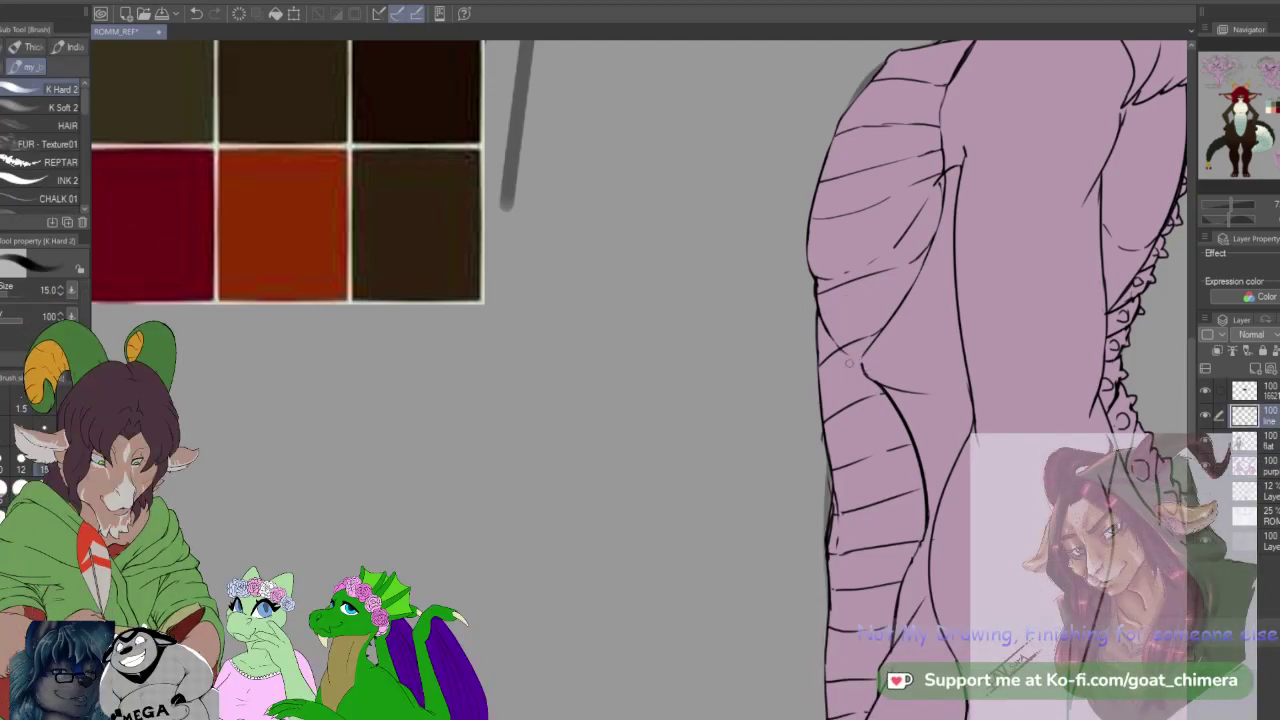
{"action": "key", "text": "bracketleft"}
{"action": "key", "text": "bracketleft"}
{"action": "key", "text": "bracketleft"}
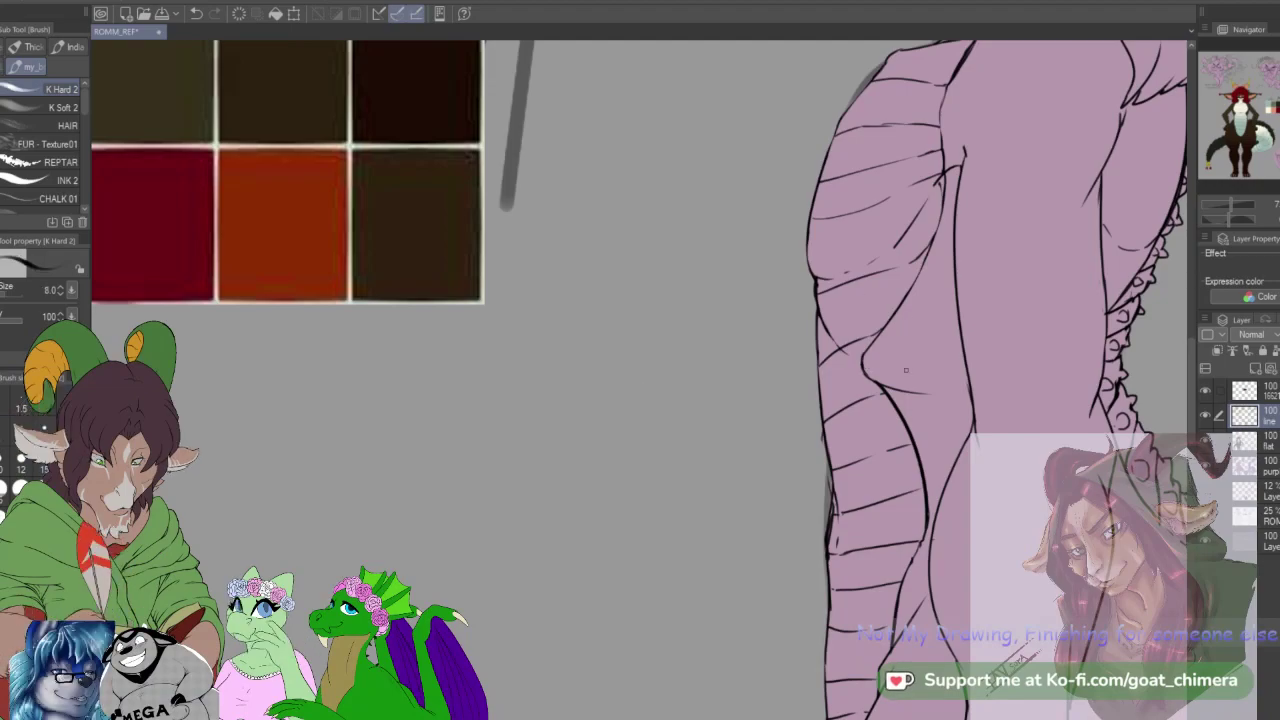
Step: Briefly show the 12% opacity layer over the side view and hide it together with the rough sketch layer
{"action": "scroll", "coordinate": [906, 370], "scroll_direction": "down", "scroll_amount": 6}
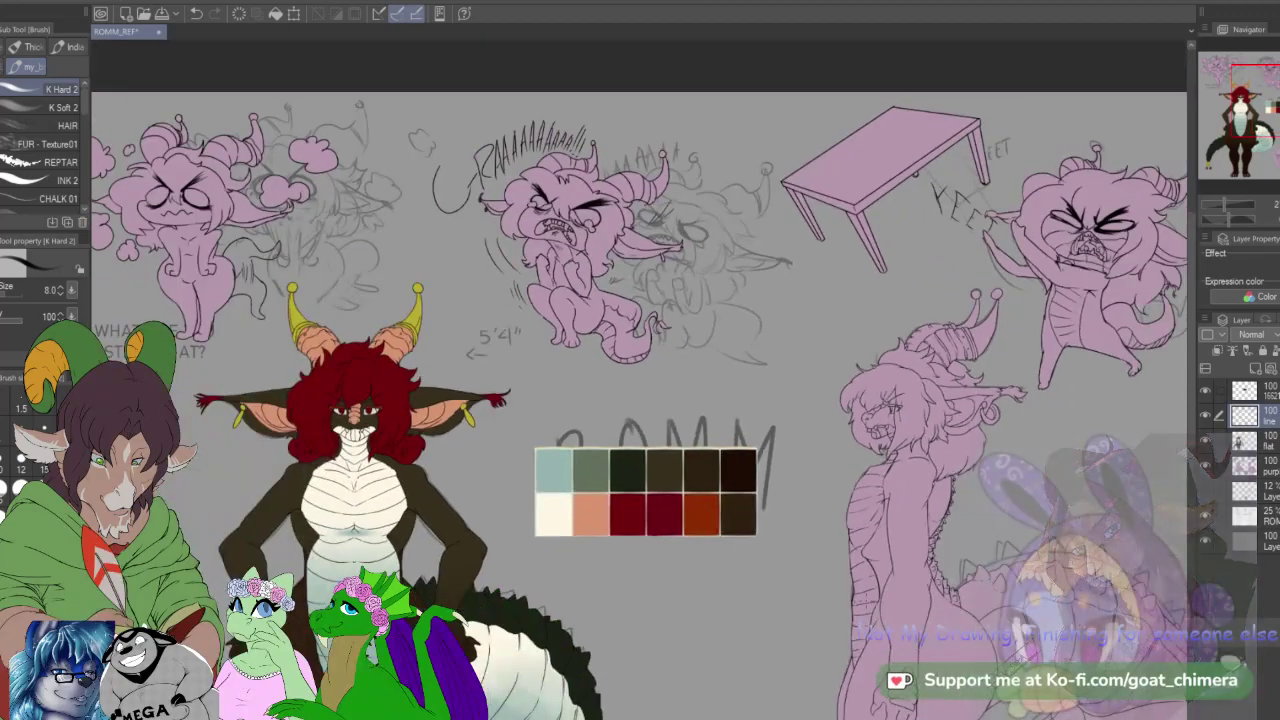
{"action": "scroll", "coordinate": [897, 597], "scroll_direction": "up", "scroll_amount": 2}
{"action": "left_click_drag", "start_coordinate": [1262, 95], "coordinate": [1279, 105]}
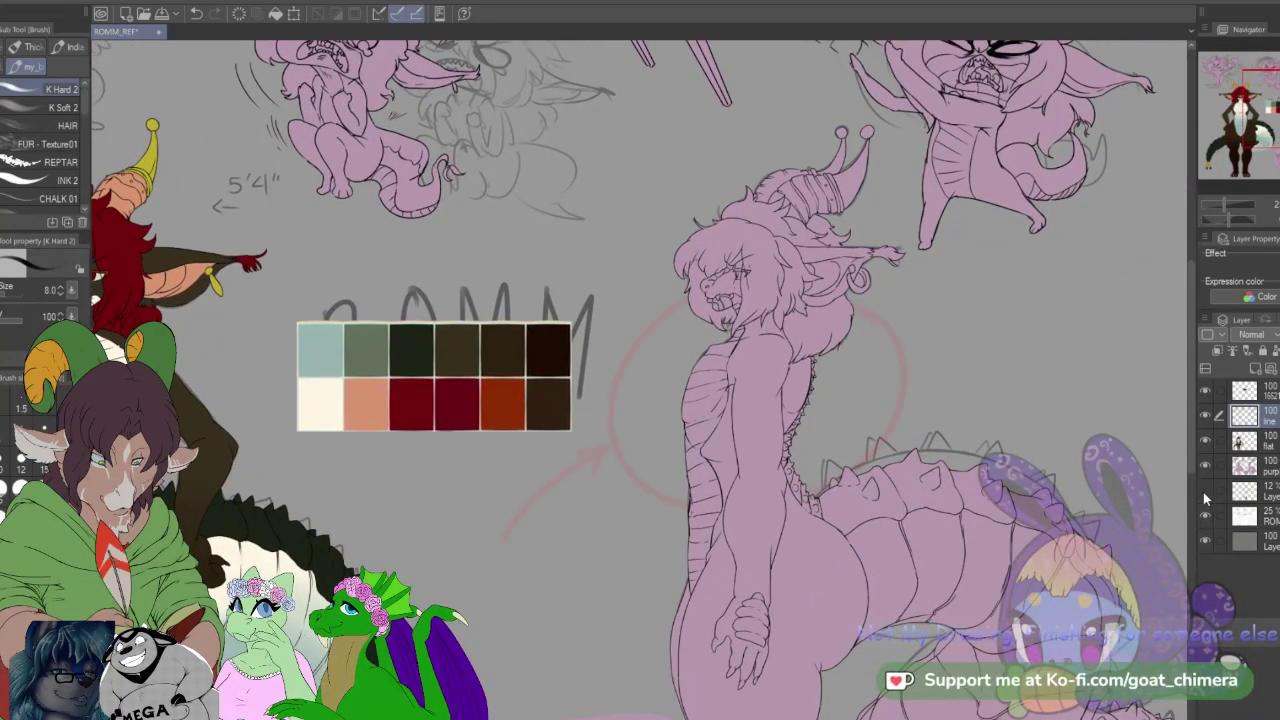
{"action": "key", "text": "ctrl+0"}
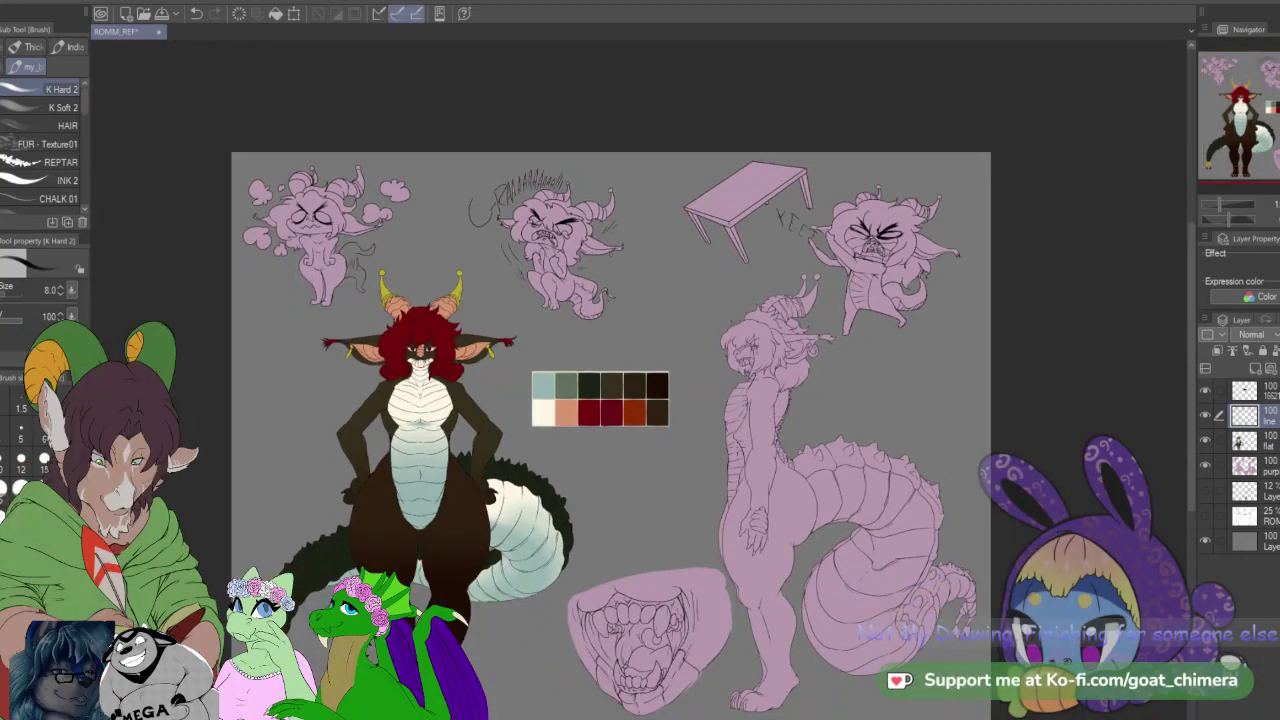
{"action": "scroll", "coordinate": [739, 473], "scroll_direction": "up", "scroll_amount": 5}
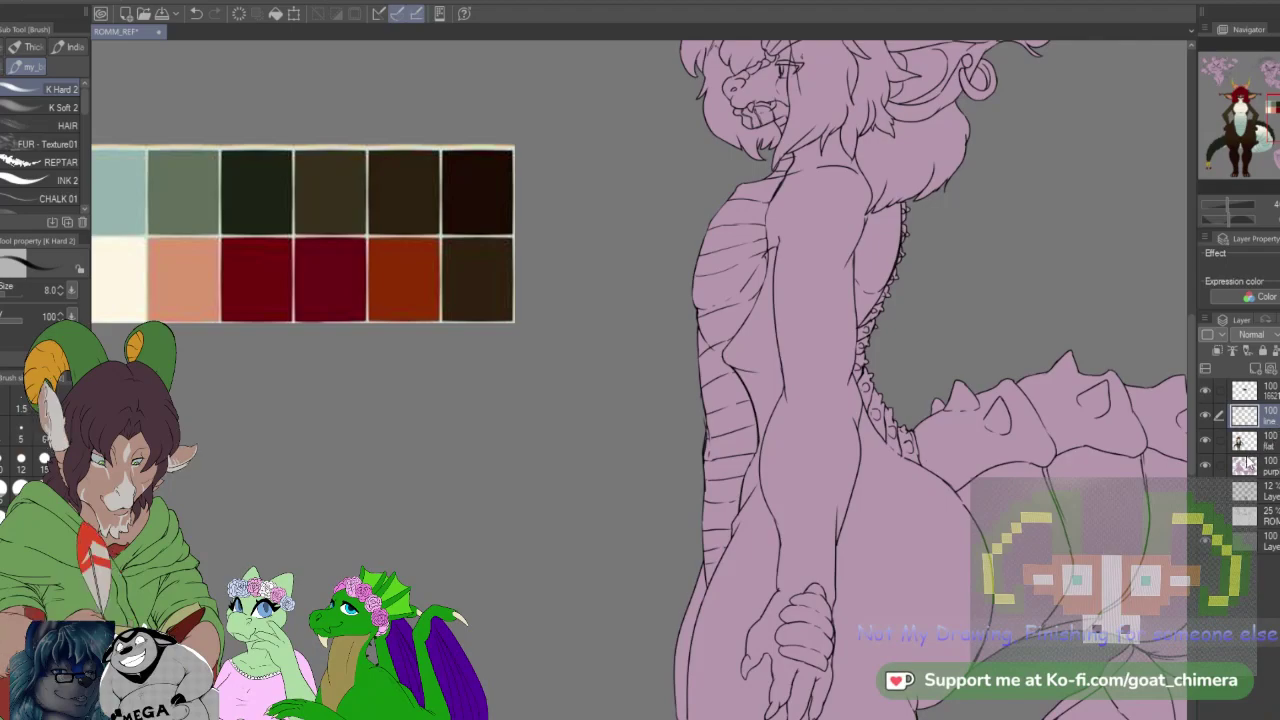
{"action": "key", "text": "w"}
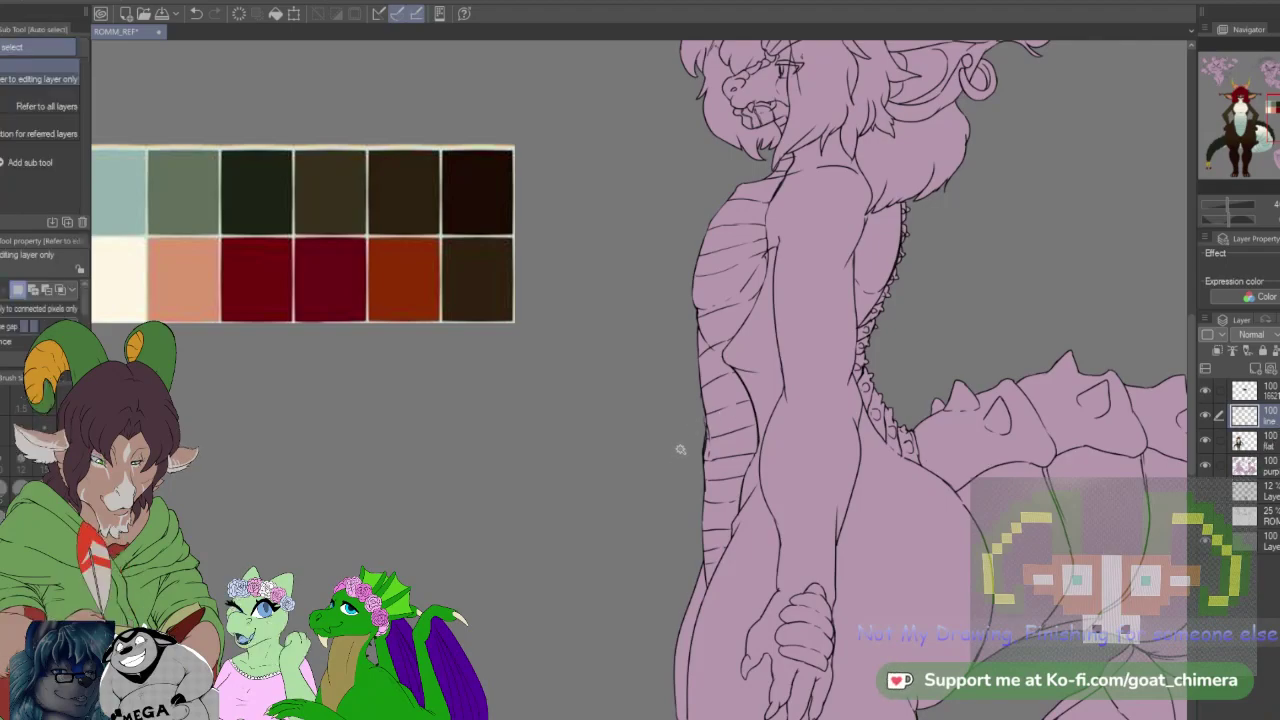
{"action": "key", "text": "e"}
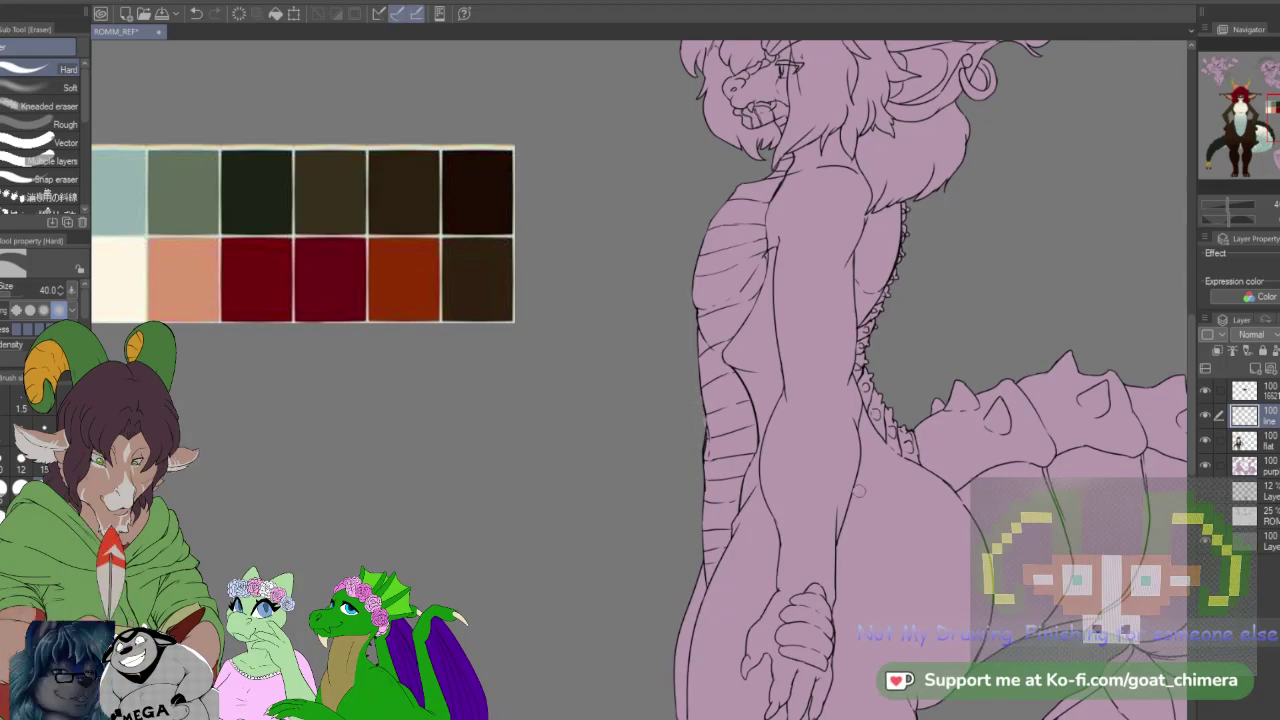
{"action": "left_click", "coordinate": [1274, 467]}
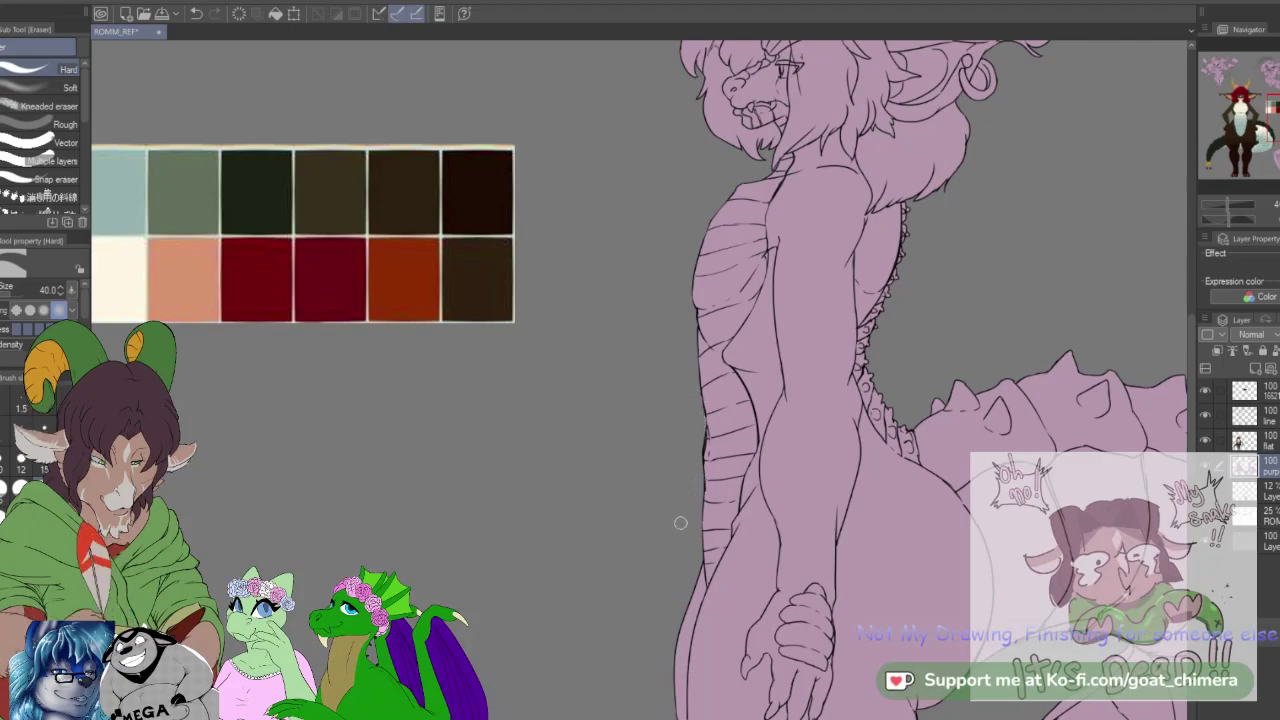
Step: Auto-select the side view's abdomen plates on the line layer, from below the chest down to the groin
{"action": "left_click", "coordinate": [1268, 415]}
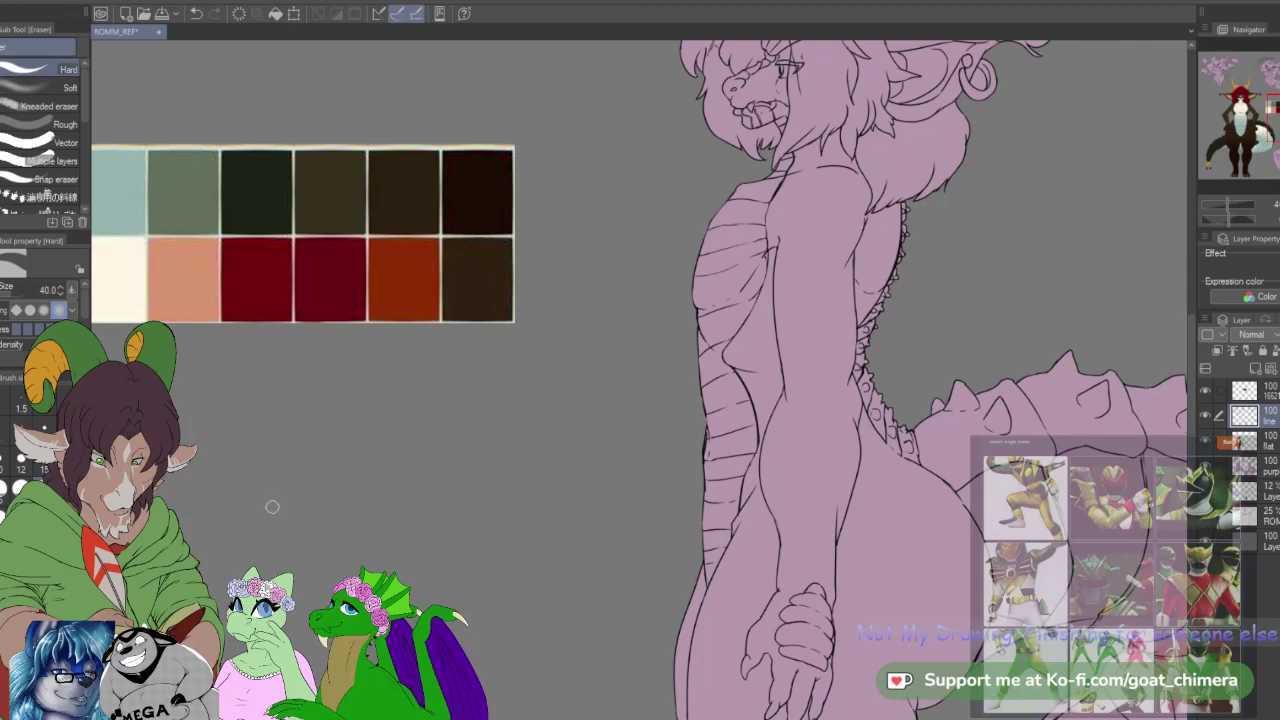
{"action": "scroll", "coordinate": [698, 610], "scroll_direction": "down", "scroll_amount": 1}
{"action": "scroll", "coordinate": [709, 408], "scroll_direction": "up", "scroll_amount": 2}
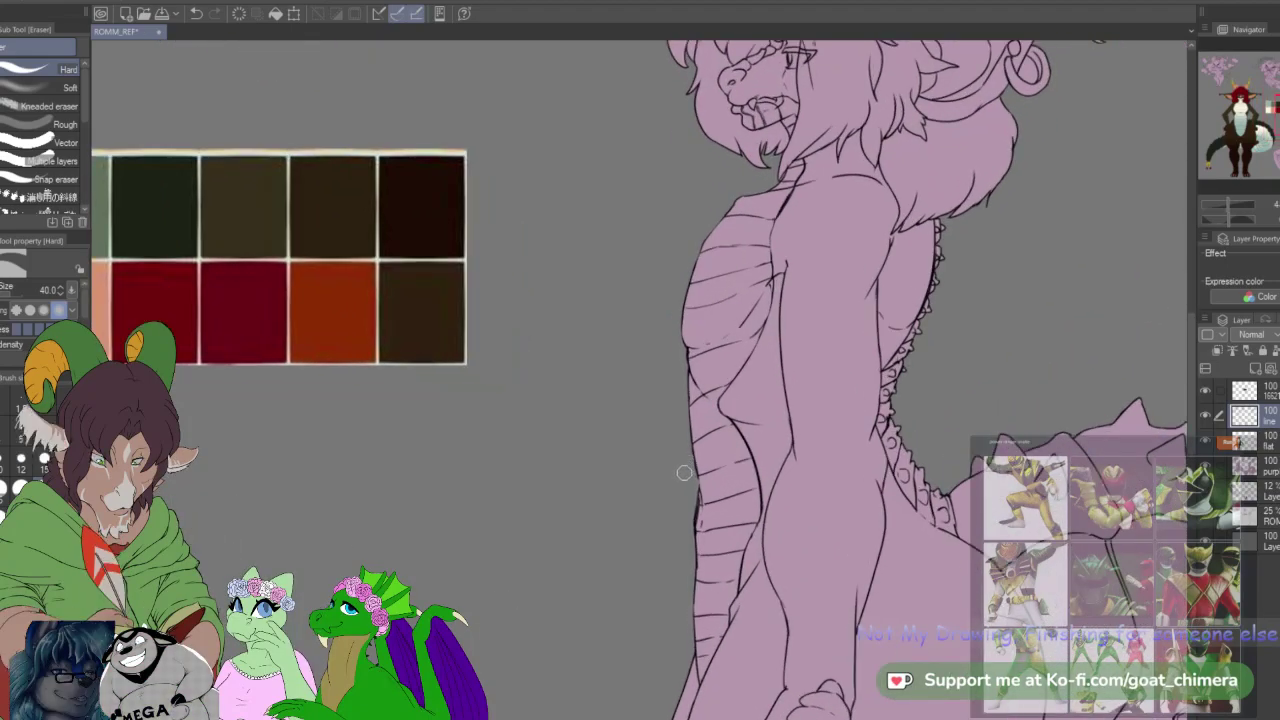
{"action": "key", "text": "w"}
{"action": "left_click", "coordinate": [725, 465]}
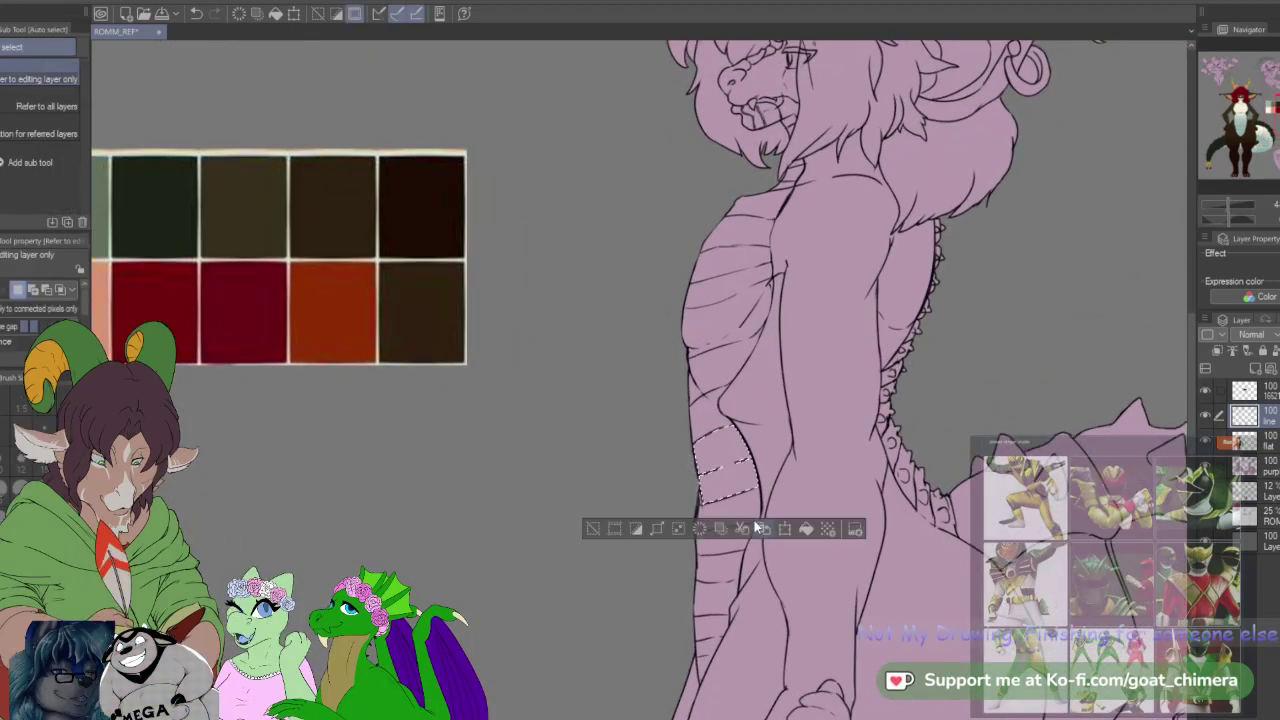
{"action": "left_click", "coordinate": [738, 515], "text": "shift"}
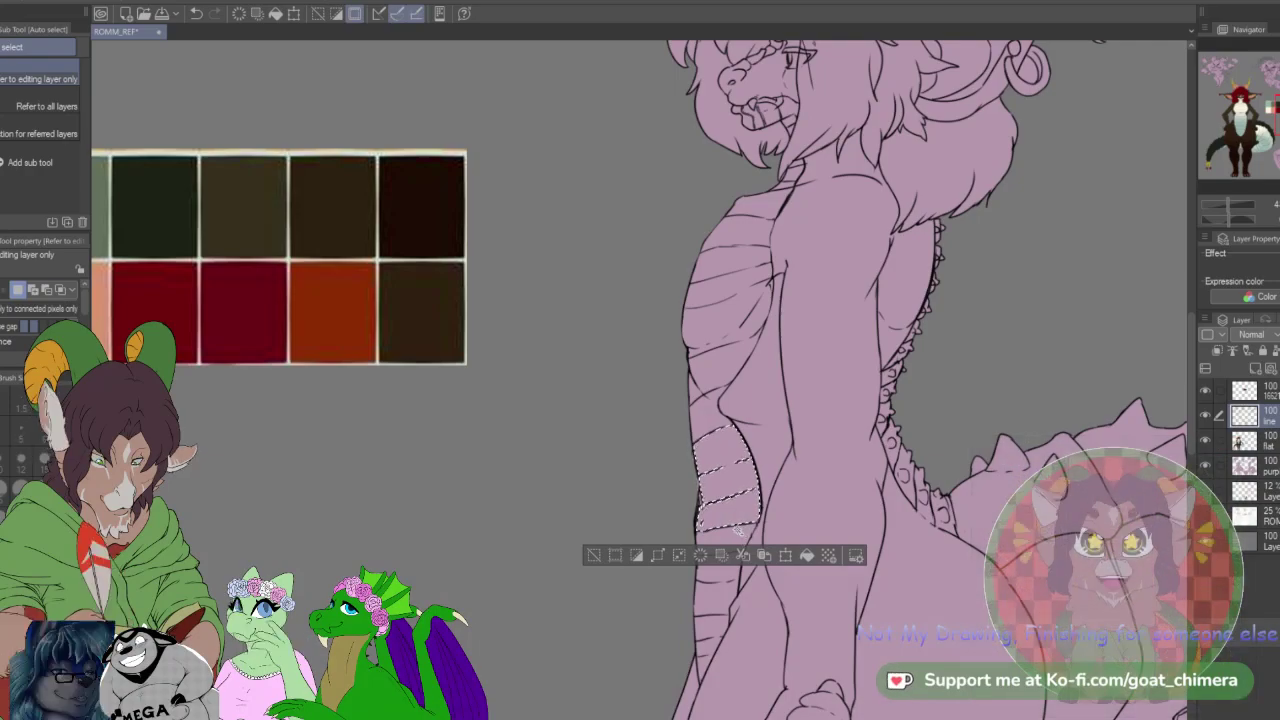
{"action": "left_click", "coordinate": [735, 542], "text": "shift"}
{"action": "left_click", "coordinate": [728, 585], "text": "shift"}
{"action": "left_click", "coordinate": [712, 620], "text": "shift"}
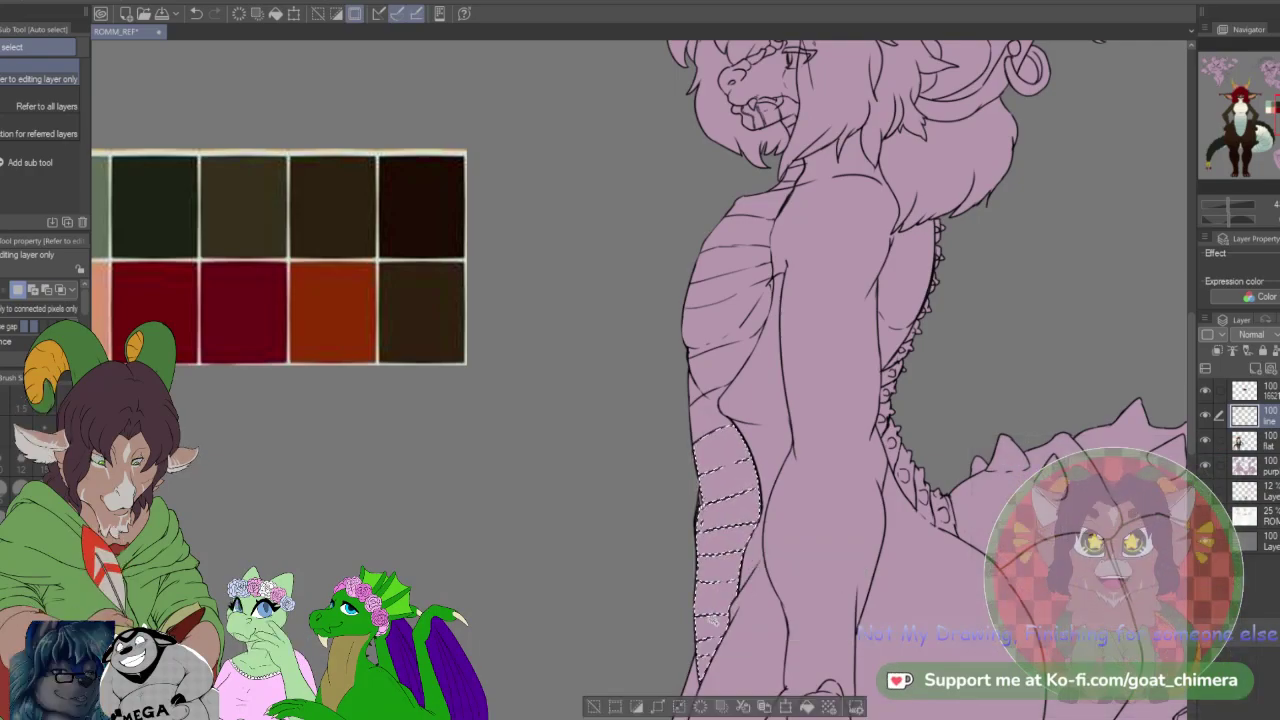
Step: Add the side view's chest and neck plates to the selection
{"action": "left_click", "coordinate": [745, 233]}
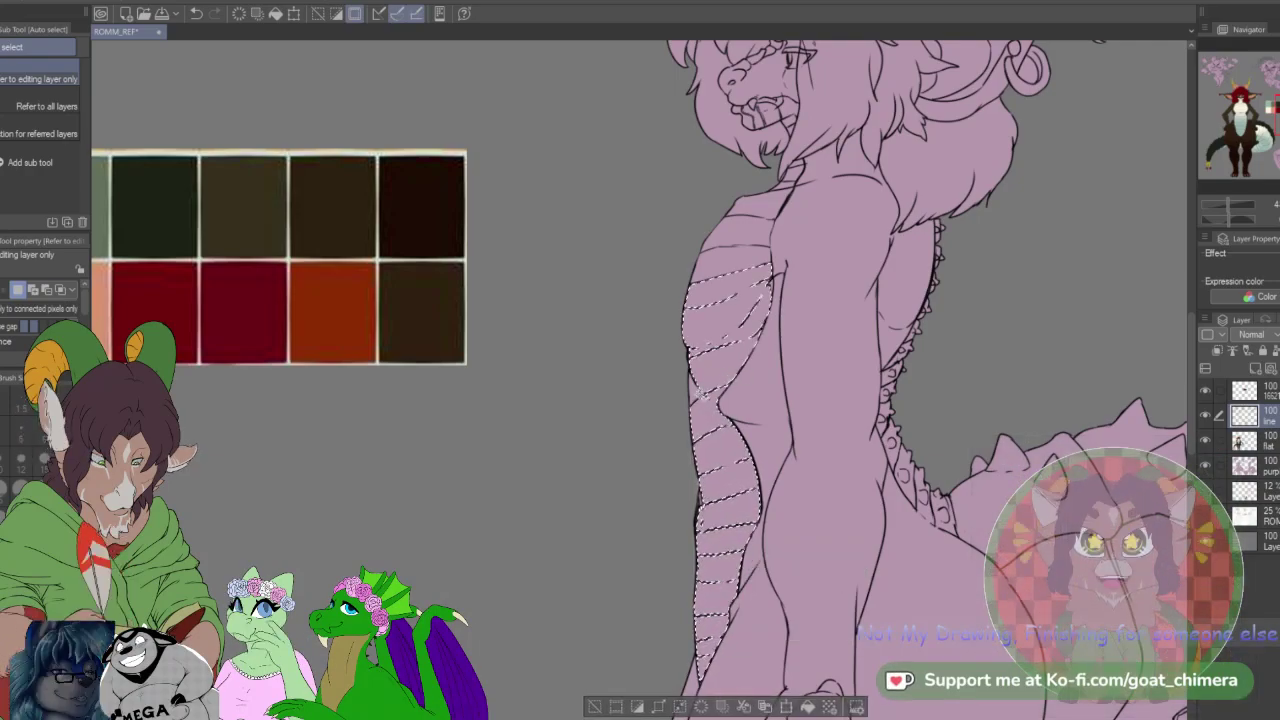
{"action": "left_click", "coordinate": [746, 233], "text": "shift"}
{"action": "left_click", "coordinate": [757, 205], "text": "shift"}
{"action": "left_click", "coordinate": [792, 175], "text": "shift"}
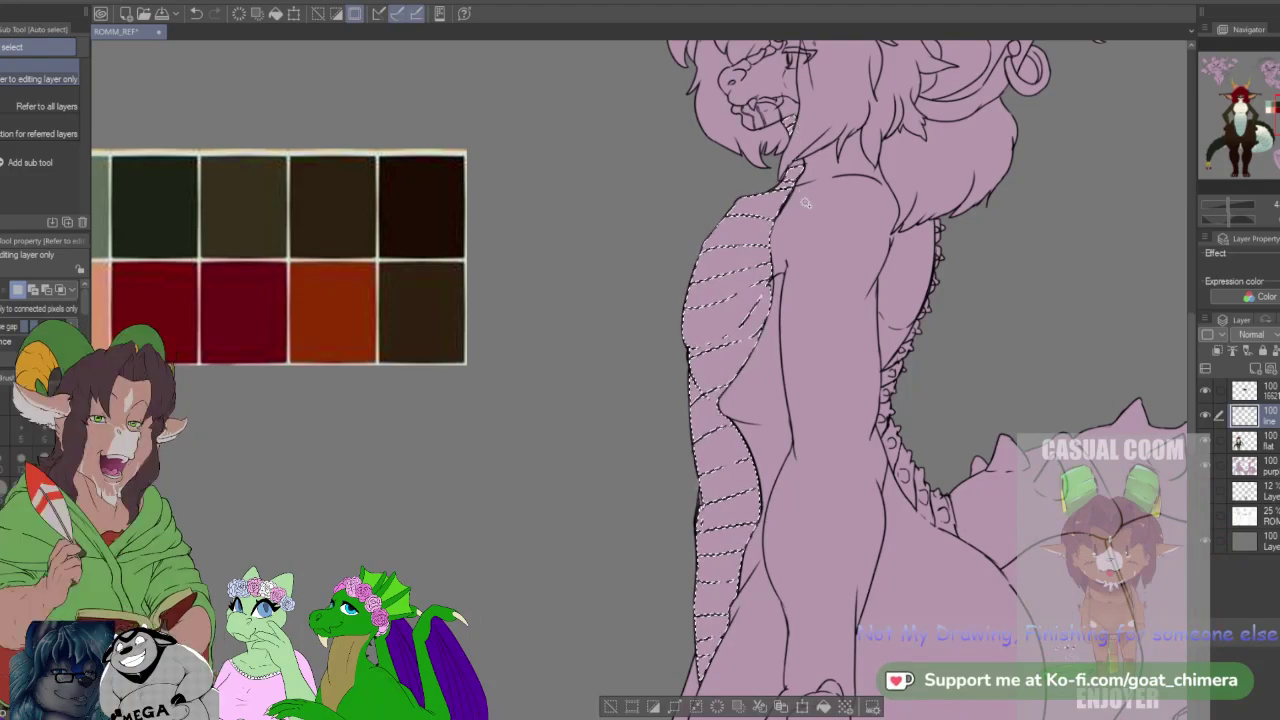
Step: Add the side view's throat and lower jaw plates to the selection, and expand the selection over the lines between the plates
{"action": "scroll", "coordinate": [800, 196], "scroll_direction": "up", "scroll_amount": 4}
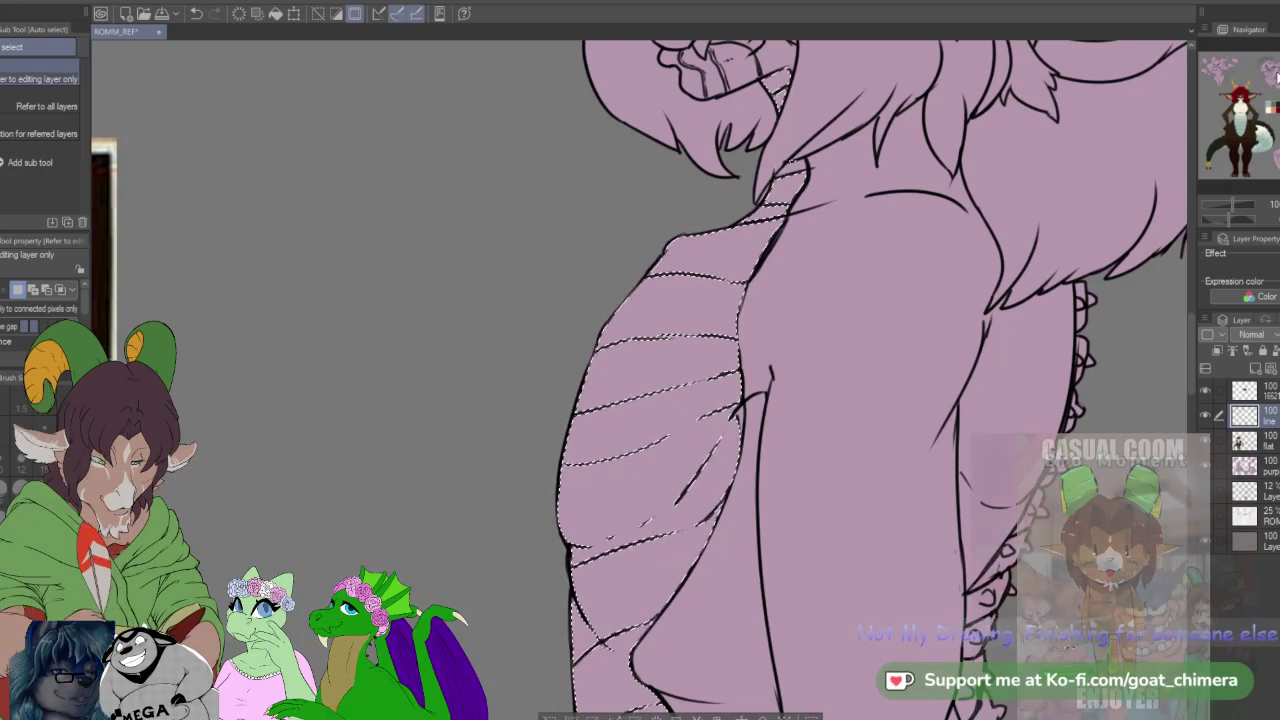
{"action": "left_click_drag", "start_coordinate": [700, 300], "coordinate": [754, 652]}
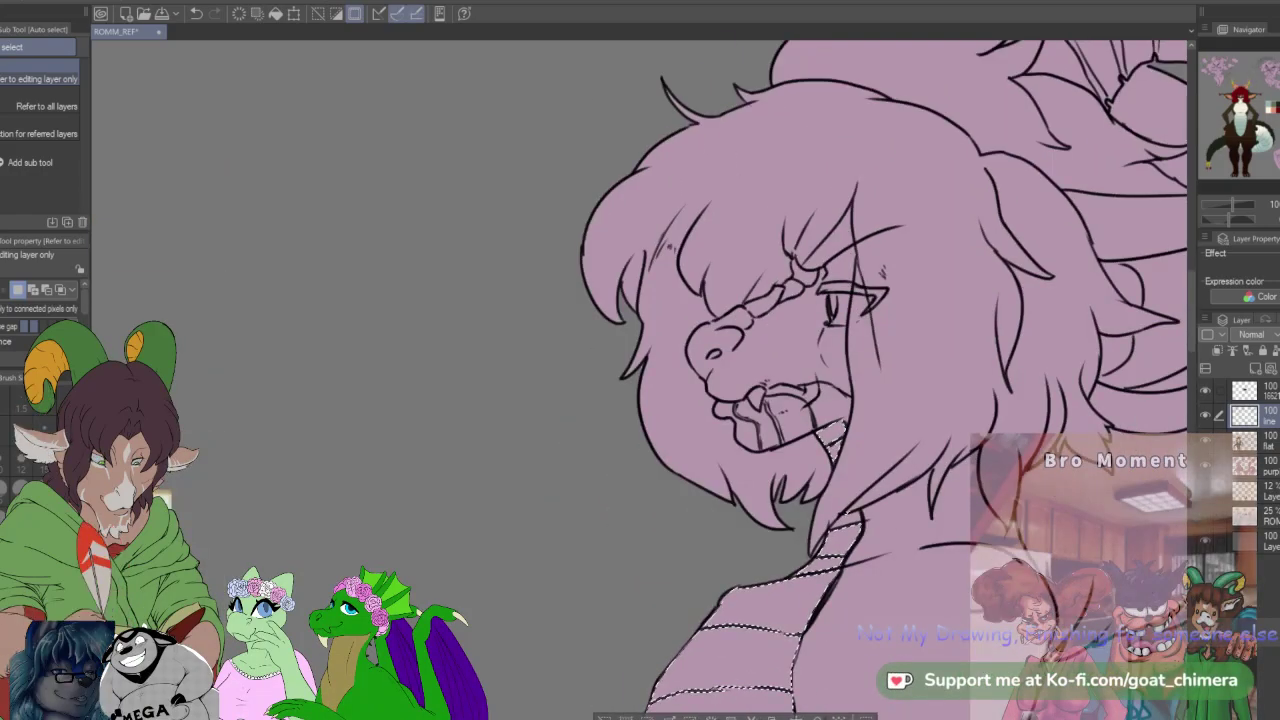
{"action": "left_click", "coordinate": [830, 410], "text": "shift"}
{"action": "left_click", "coordinate": [798, 420], "text": "shift"}
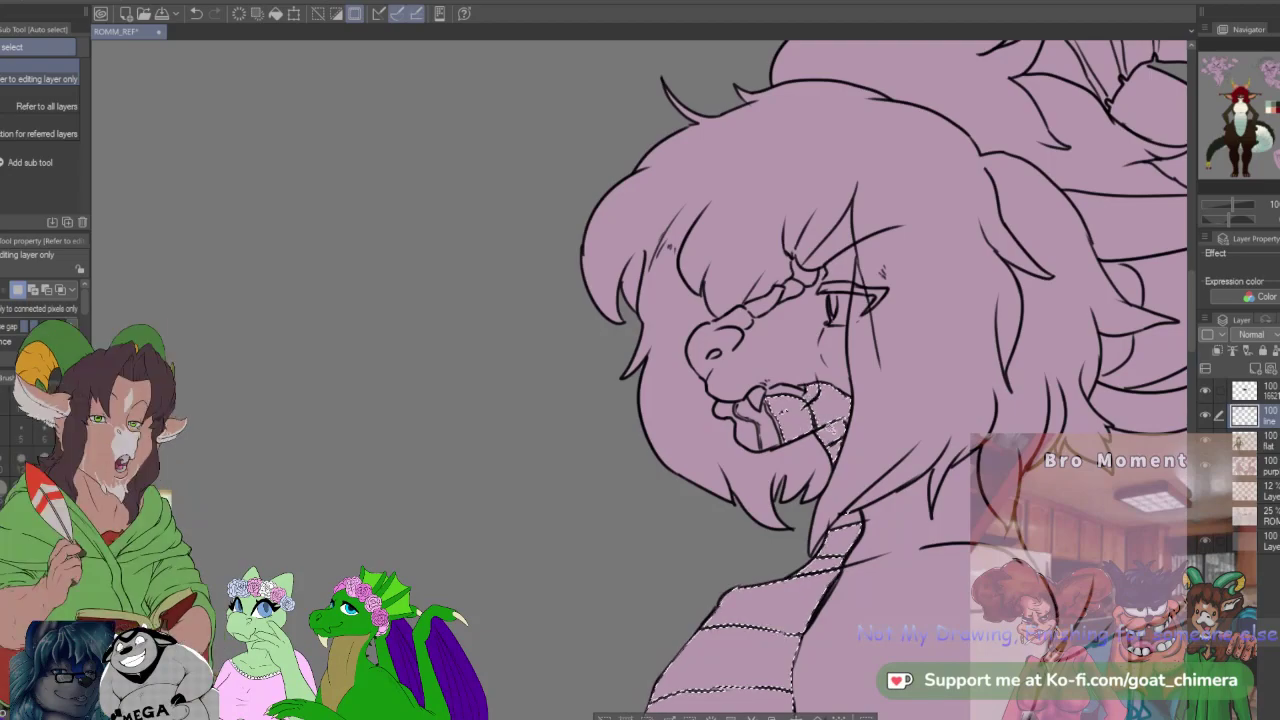
{"action": "left_click", "coordinate": [754, 428], "text": "shift"}
{"action": "left_click", "coordinate": [728, 411], "text": "shift"}
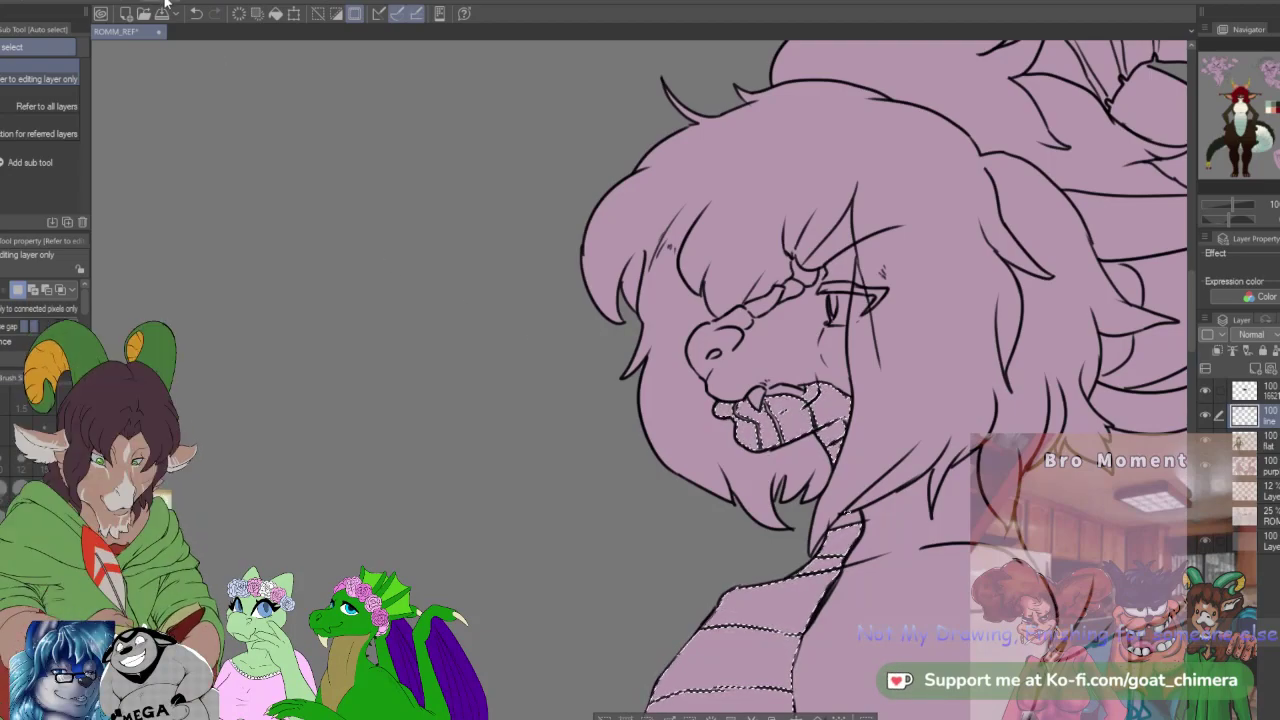
{"action": "left_click", "coordinate": [222, 90]}
{"action": "left_click", "coordinate": [769, 345]}
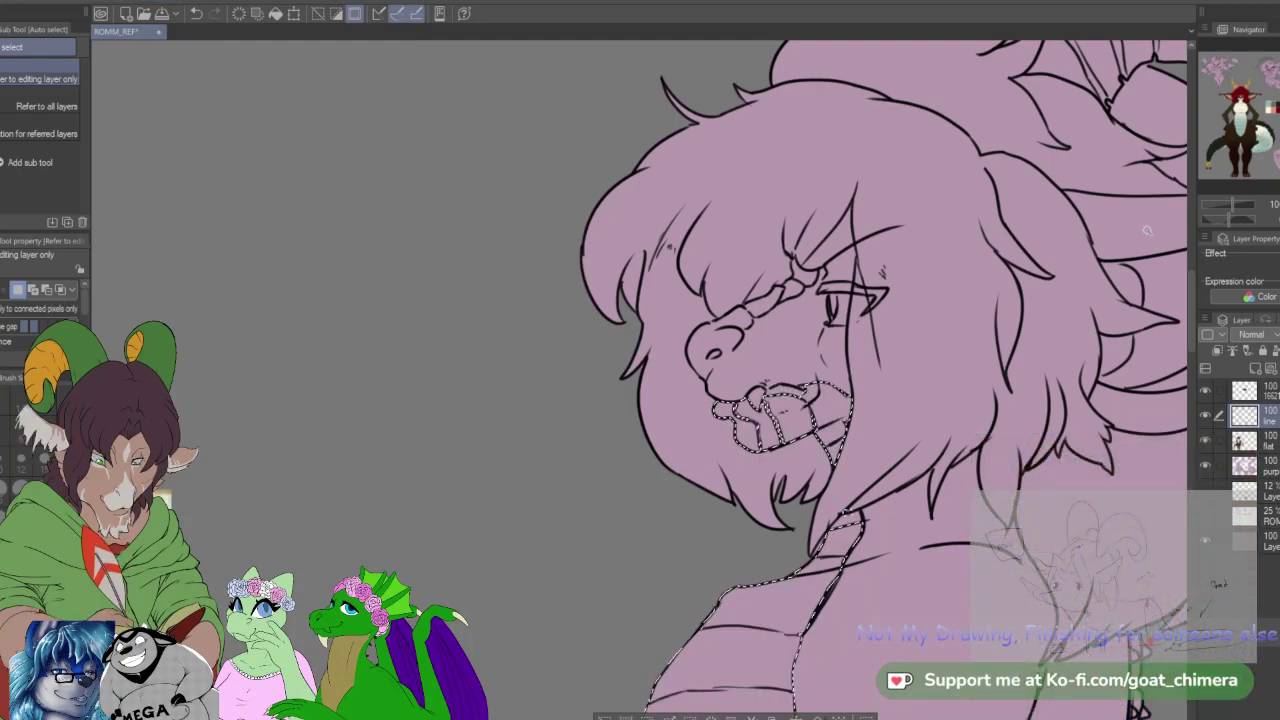
Step: Add the underside plates of the side view's tail to the selection, from the hip along the first arch
{"action": "left_click_drag", "start_coordinate": [700, 550], "coordinate": [700, 166]}
{"action": "left_click_drag", "start_coordinate": [800, 500], "coordinate": [450, 200]}
{"action": "left_click_drag", "start_coordinate": [748, 214], "coordinate": [857, 460]}
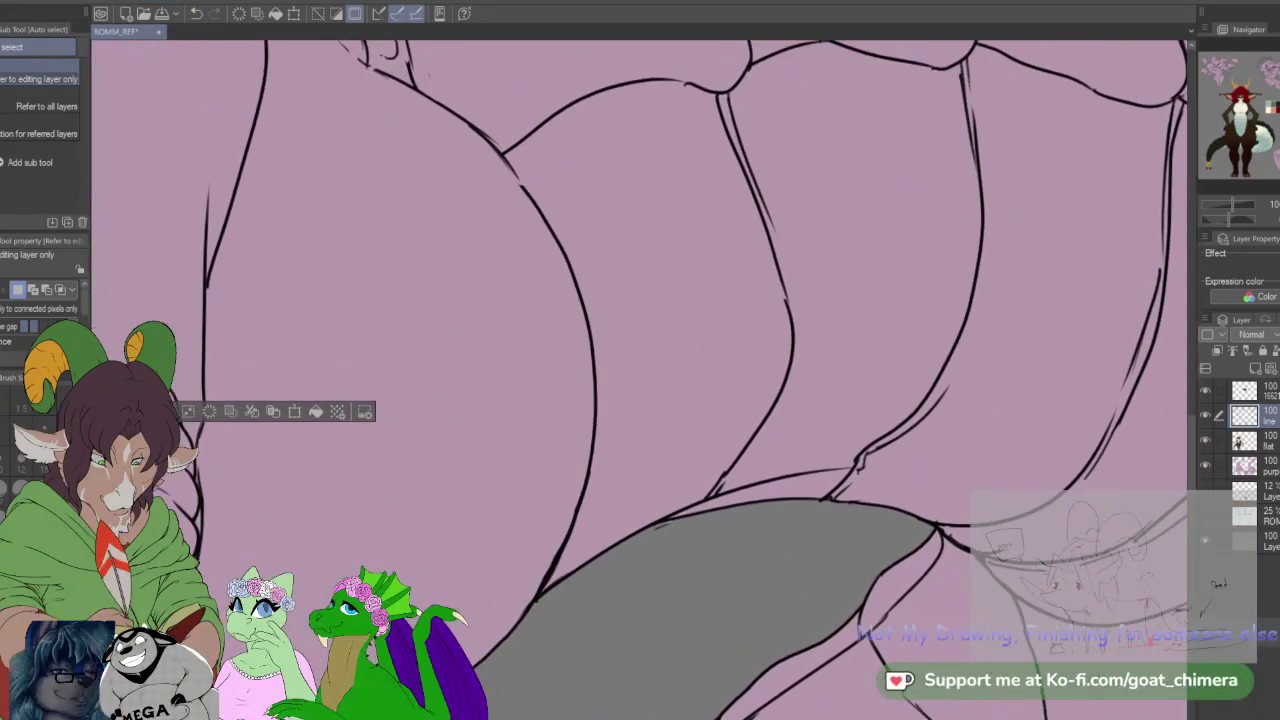
{"action": "left_click", "coordinate": [725, 380], "text": "shift"}
{"action": "left_click", "coordinate": [875, 365], "text": "shift"}
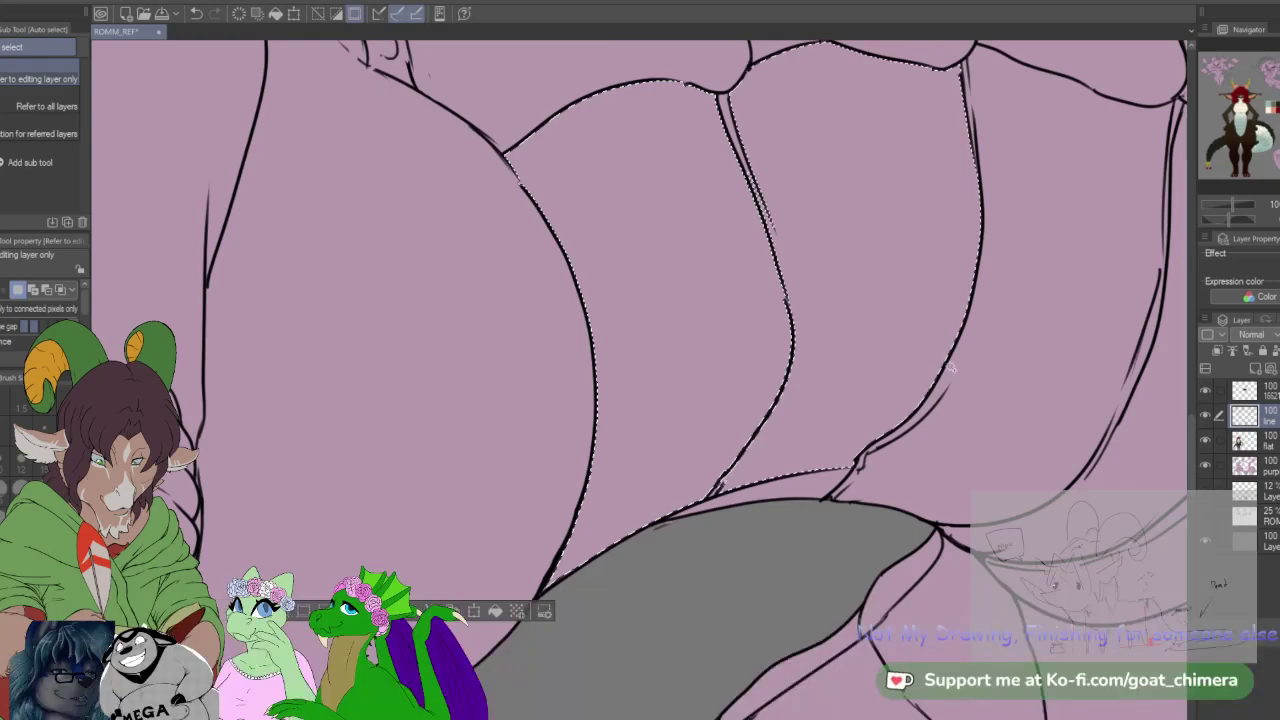
{"action": "left_click", "coordinate": [1003, 417], "text": "shift"}
{"action": "left_click_drag", "start_coordinate": [900, 450], "coordinate": [572, 314]}
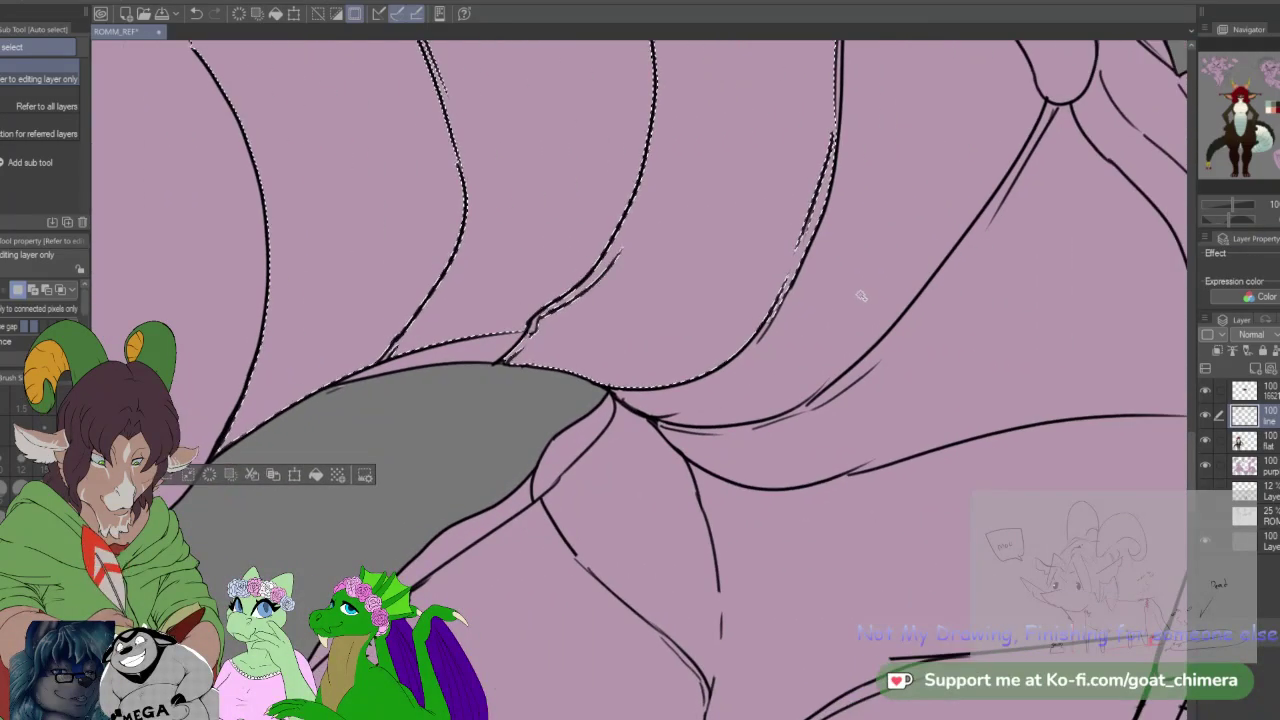
{"action": "left_click", "coordinate": [908, 421], "text": "shift"}
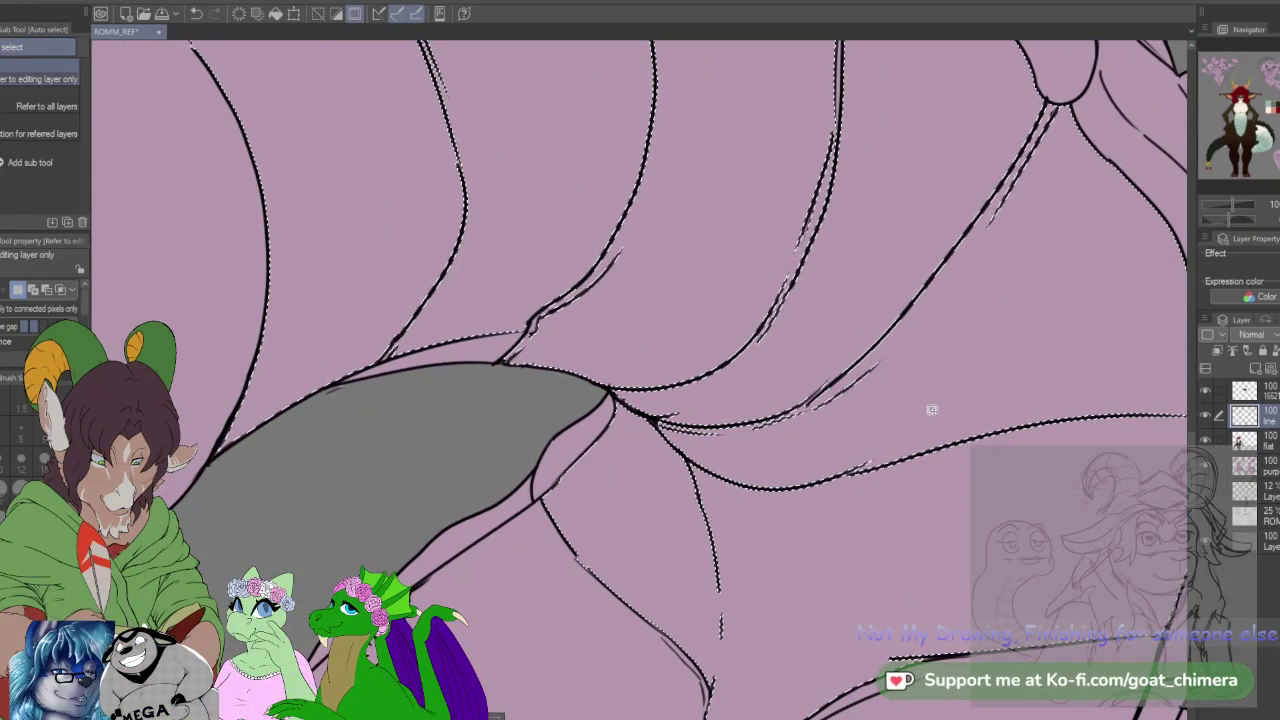
Step: Add the large underside plates in the tail's lower curl to the selection
{"action": "left_click_drag", "start_coordinate": [908, 421], "coordinate": [1100, 228]}
{"action": "left_click_drag", "start_coordinate": [1029, 600], "coordinate": [700, 412]}
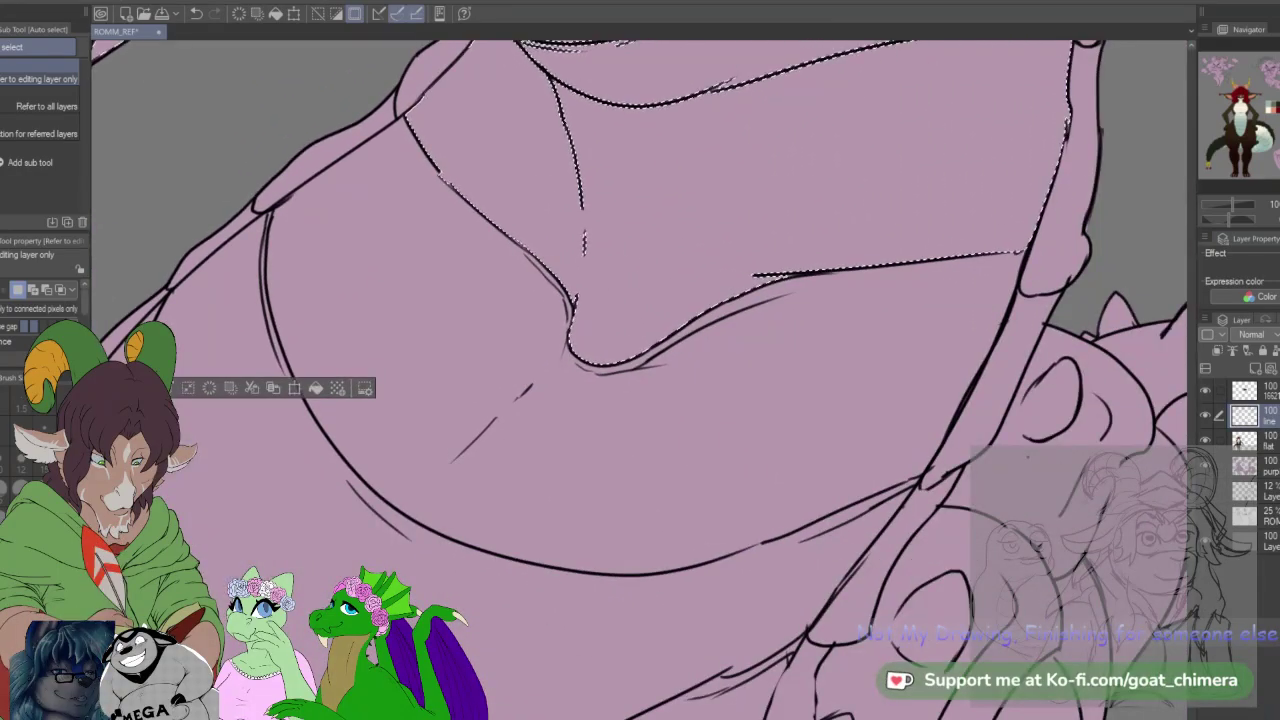
{"action": "left_click", "coordinate": [700, 412], "text": "shift"}
{"action": "left_click", "coordinate": [509, 591], "text": "shift"}
{"action": "left_click_drag", "start_coordinate": [668, 500], "coordinate": [886, 336]}
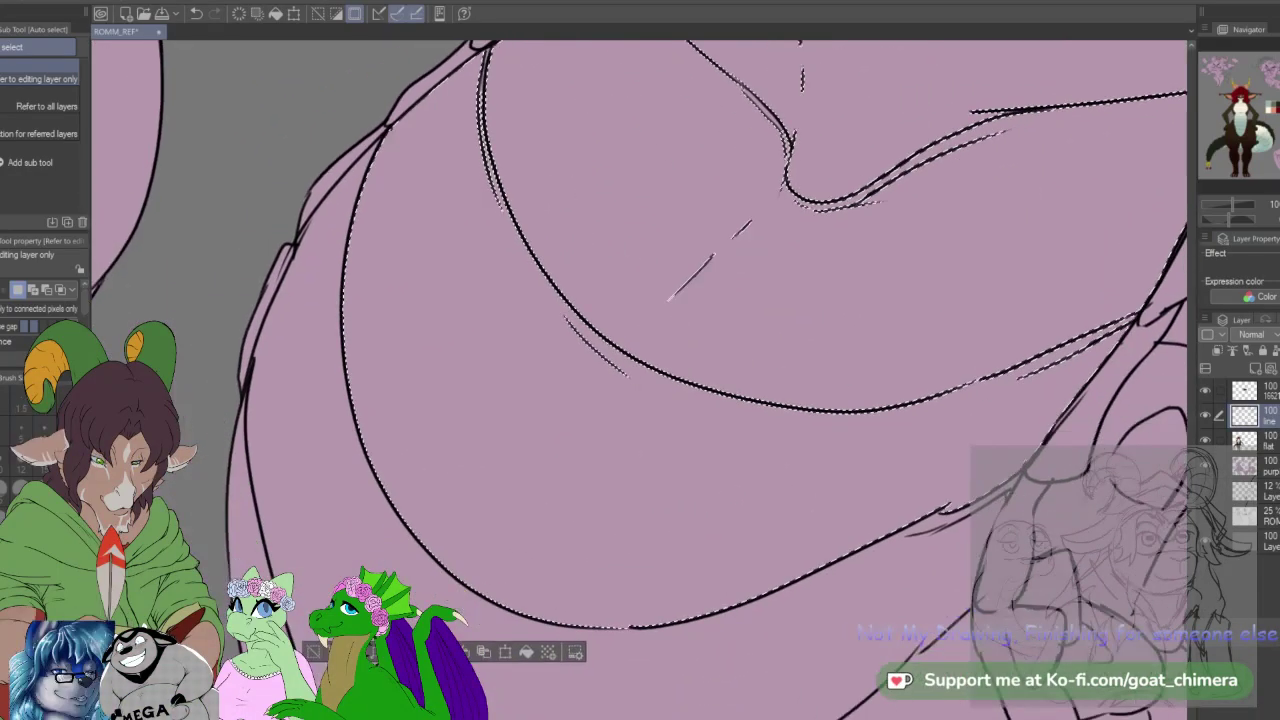
{"action": "left_click_drag", "start_coordinate": [500, 560], "coordinate": [883, 340]}
{"action": "left_click", "coordinate": [820, 500], "text": "shift"}
{"action": "left_click_drag", "start_coordinate": [1124, 680], "coordinate": [826, 543]}
{"action": "left_click", "coordinate": [826, 543], "text": "shift"}
{"action": "left_click", "coordinate": [850, 640], "text": "shift"}
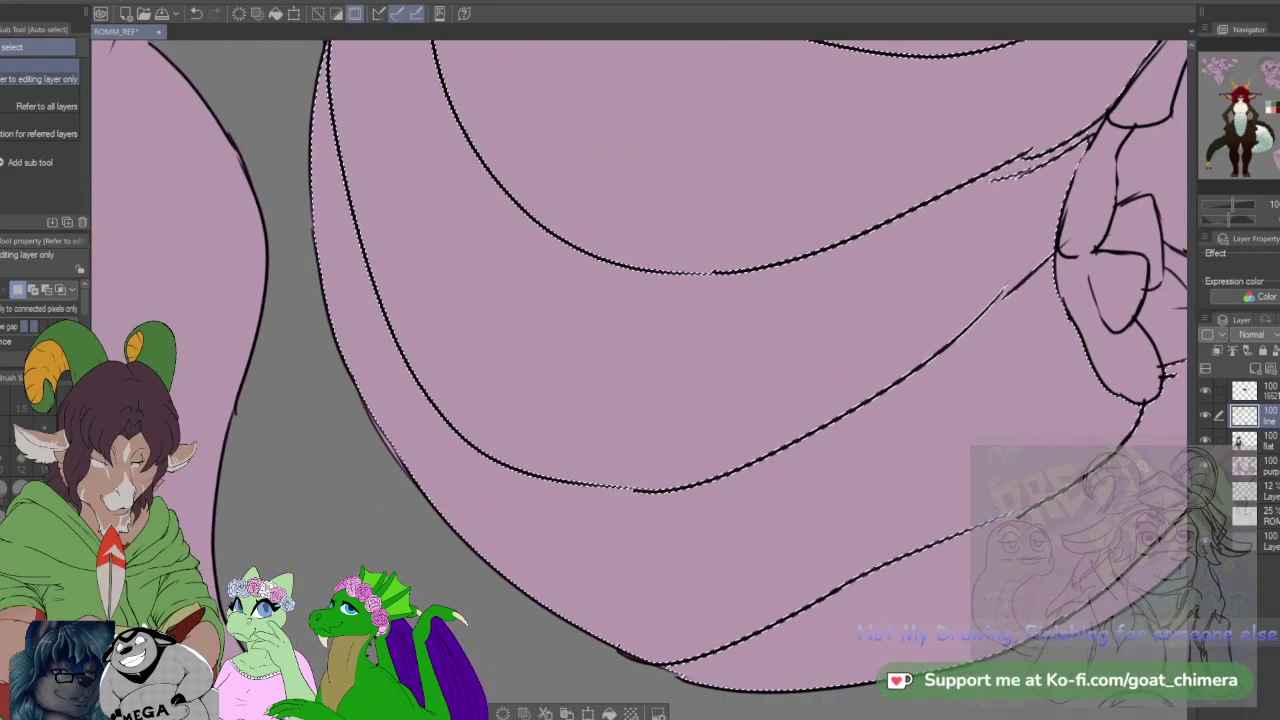
Step: Add the narrow underside plates to the selection where the tail's curl rises behind the spiked scales
{"action": "left_click_drag", "start_coordinate": [1180, 406], "coordinate": [830, 513]}
{"action": "left_click", "coordinate": [900, 513], "text": "shift"}
{"action": "left_click", "coordinate": [962, 414], "text": "shift"}
{"action": "left_click", "coordinate": [1040, 250], "text": "shift"}
{"action": "left_click", "coordinate": [1090, 150], "text": "shift"}
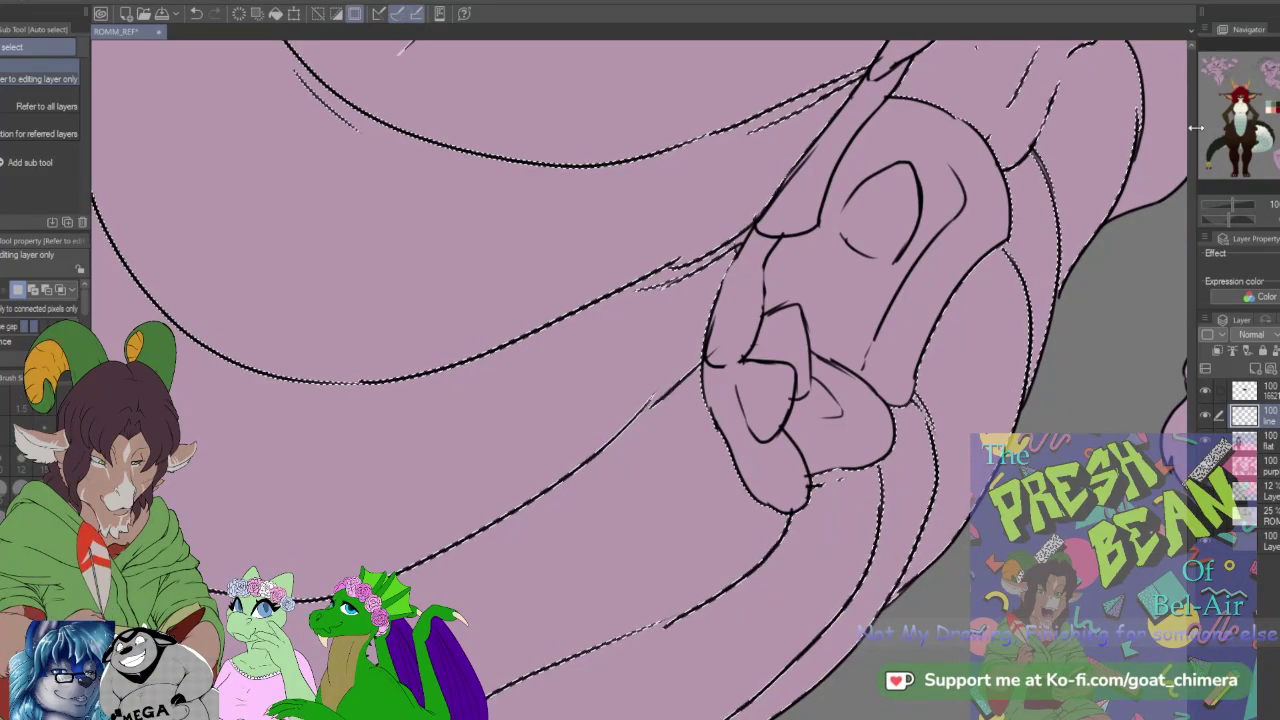
Step: Undo the stray selection of the spiked scales and add the underside plates near the tail's tip
{"action": "left_click_drag", "start_coordinate": [1090, 136], "coordinate": [817, 408]}
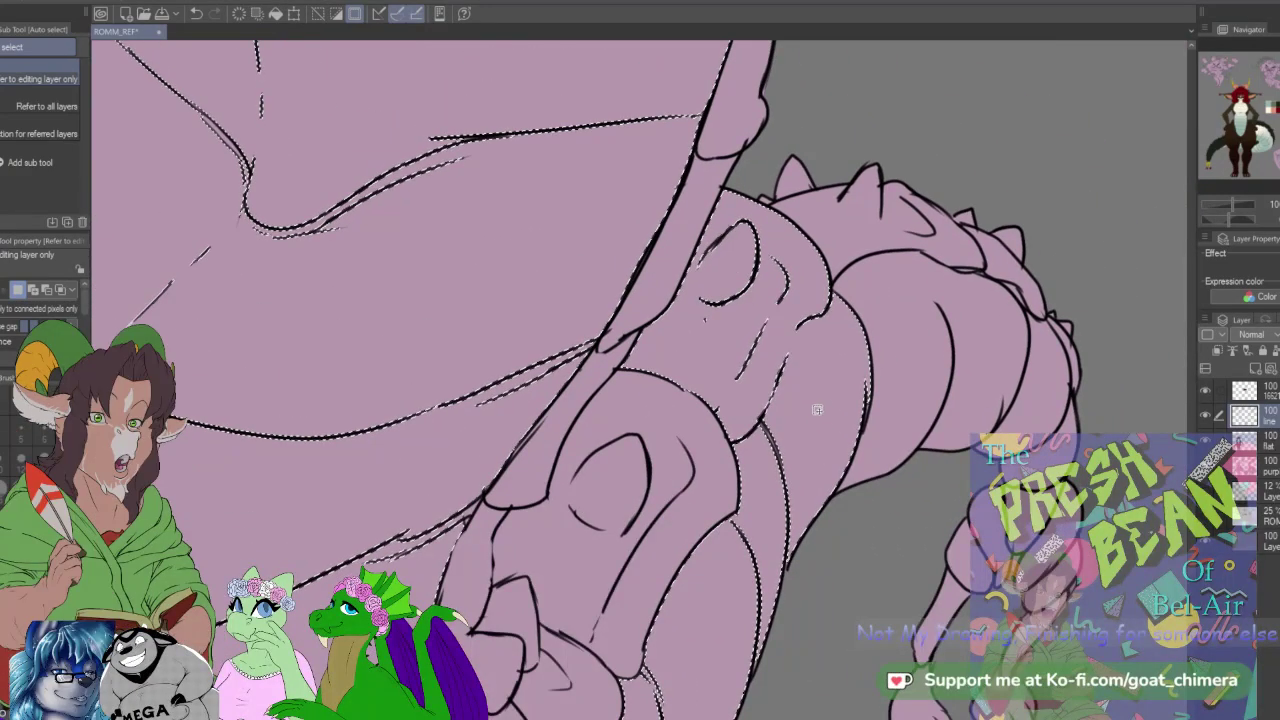
{"action": "key", "text": "ctrl+z"}
{"action": "left_click", "coordinate": [923, 397], "text": "shift"}
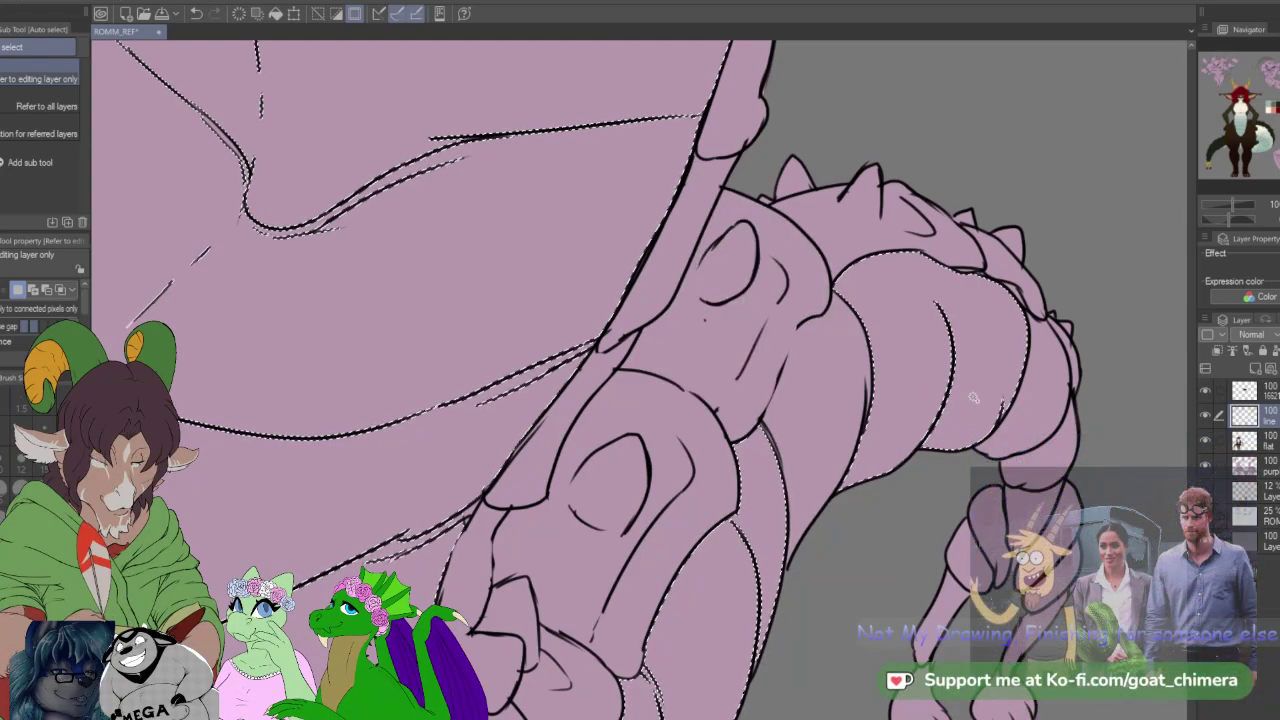
{"action": "left_click", "coordinate": [1028, 420]}
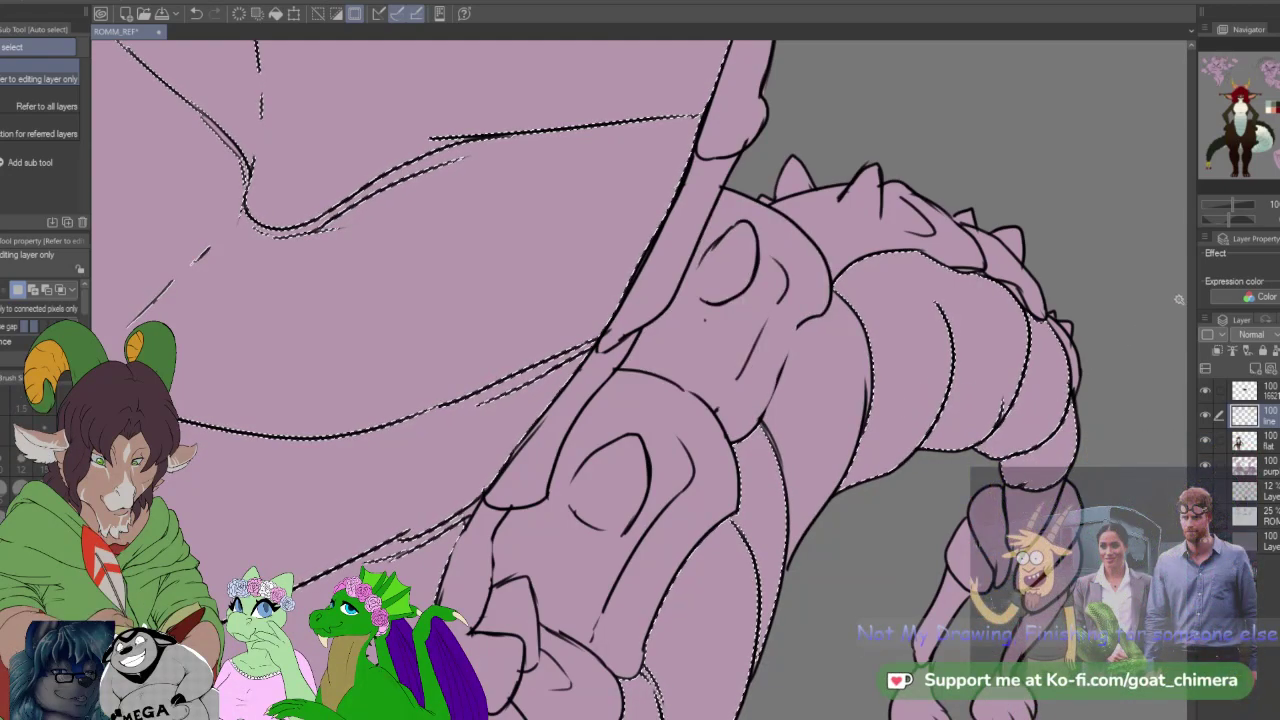
Step: Check the selected plates across the side view, ready the Eyedropper, and make the flat layer active
{"action": "scroll", "coordinate": [990, 445], "scroll_direction": "down", "scroll_amount": 2}
{"action": "scroll", "coordinate": [993, 452], "scroll_direction": "down", "scroll_amount": 3}
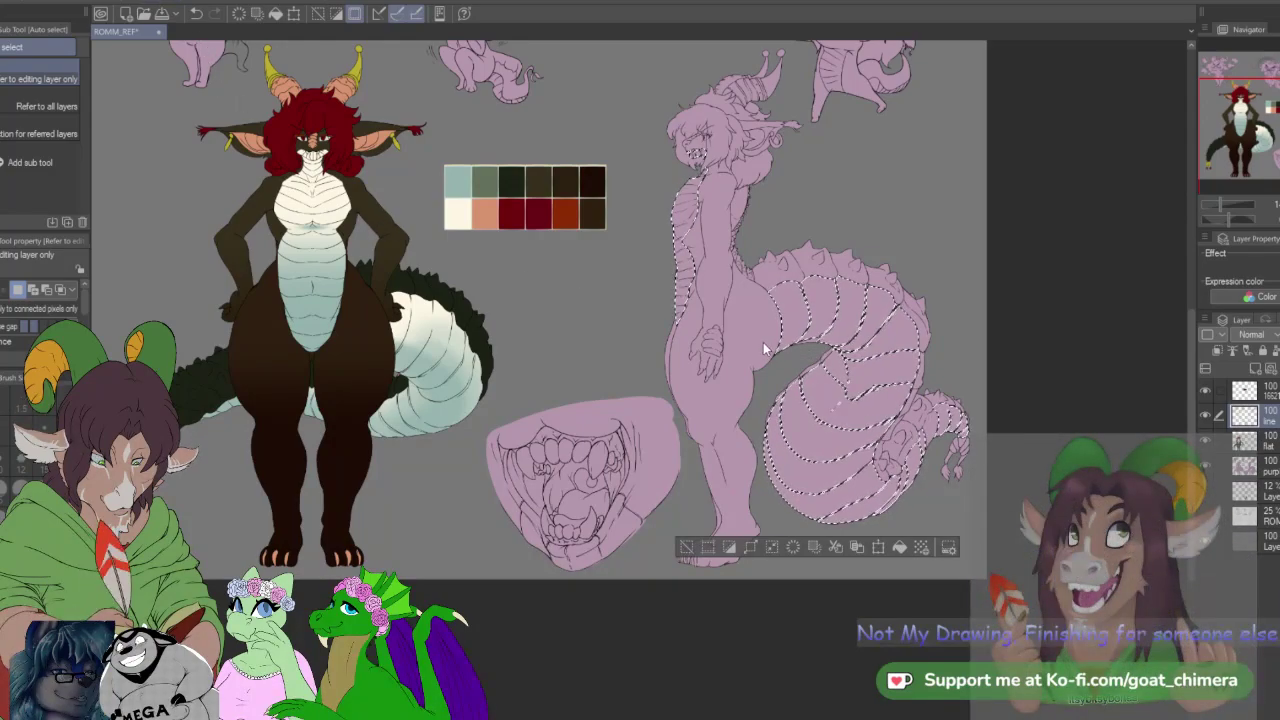
{"action": "scroll", "coordinate": [697, 170], "scroll_direction": "up", "scroll_amount": 4}
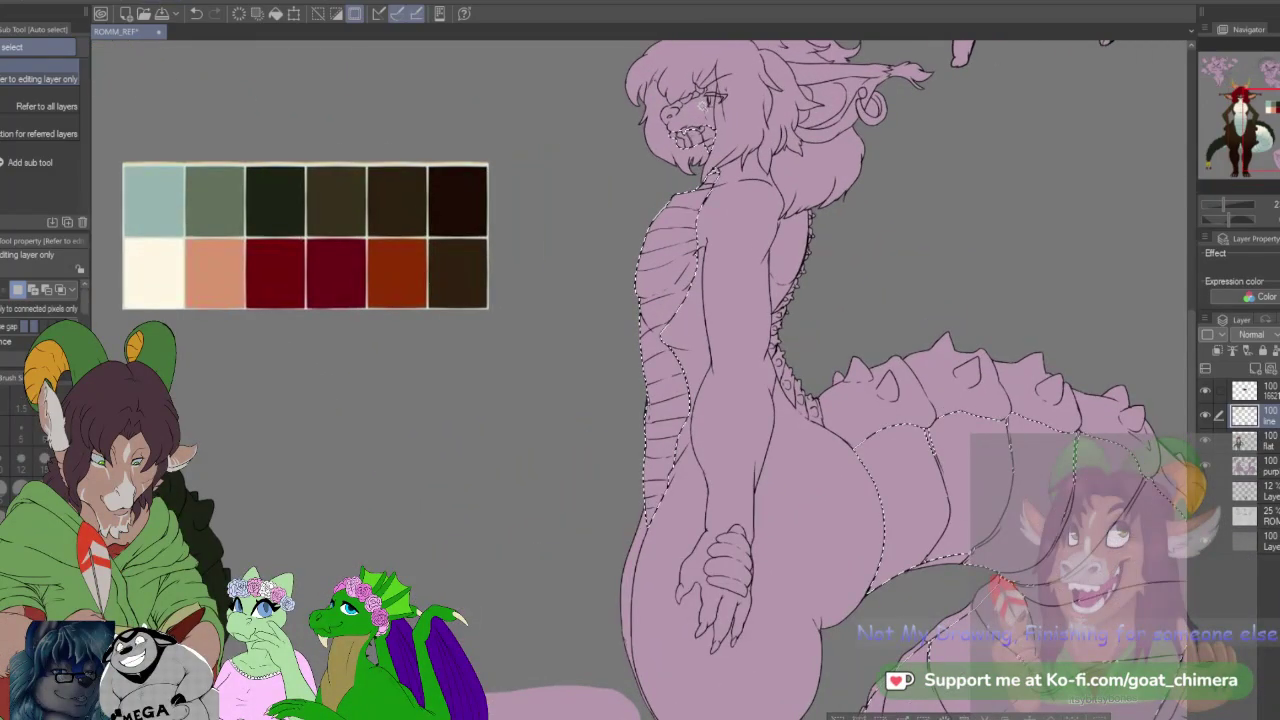
{"action": "scroll", "coordinate": [715, 105], "scroll_direction": "up", "scroll_amount": 1}
{"action": "scroll", "coordinate": [715, 105], "scroll_direction": "down", "scroll_amount": 3}
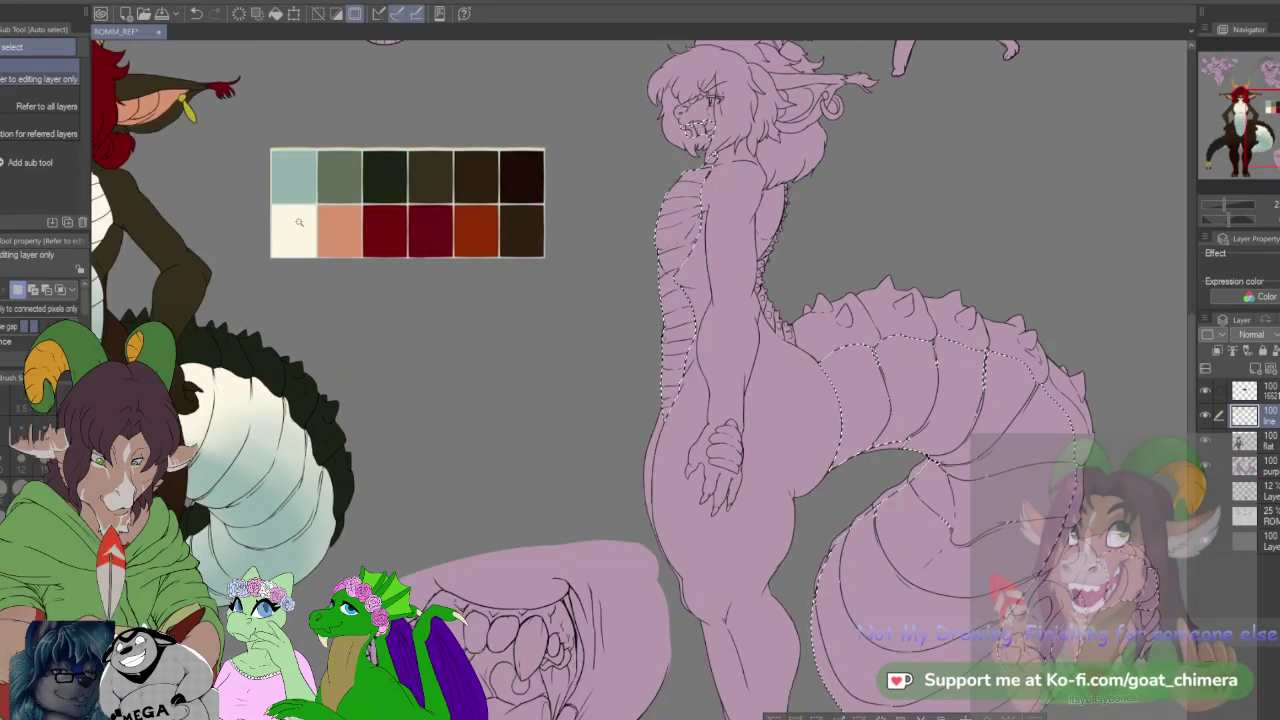
{"action": "key", "text": "i"}
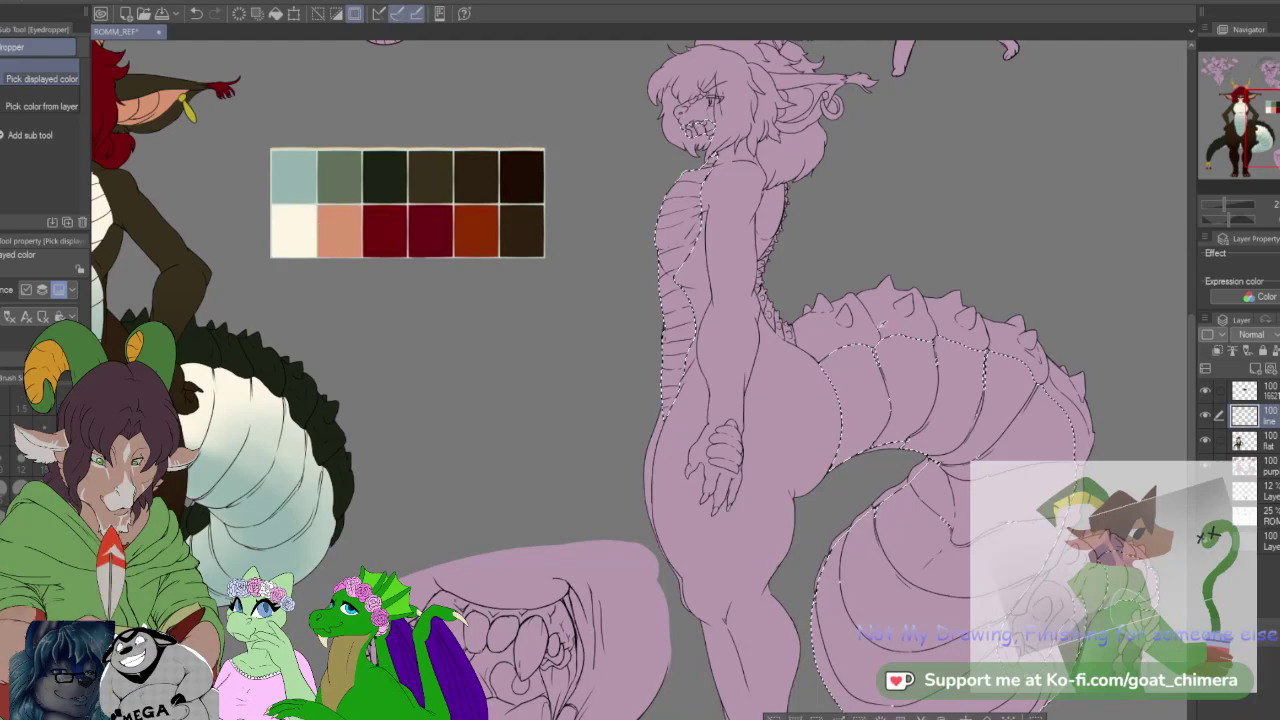
{"action": "left_click", "coordinate": [1244, 440]}
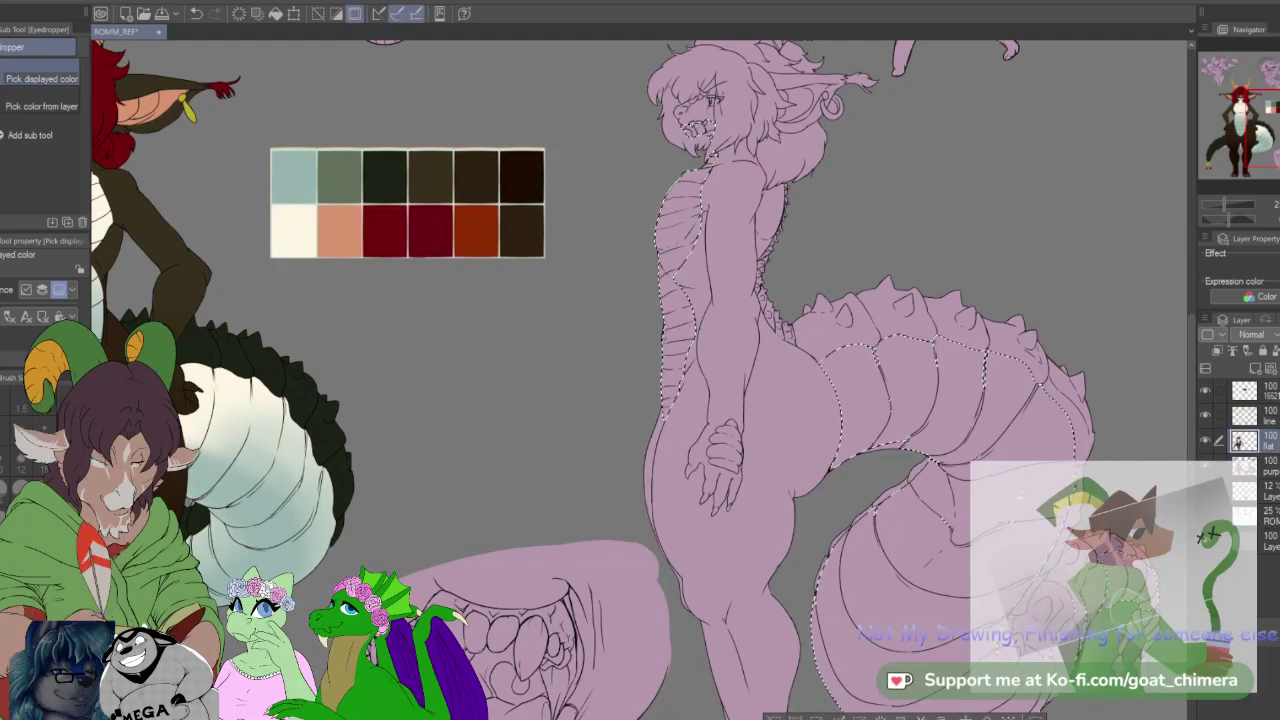
Step: Fill the gaps in the selection on the plates before the tail's tip with the Selection pen at size 15
{"action": "scroll", "coordinate": [815, 529], "scroll_direction": "up", "scroll_amount": 5}
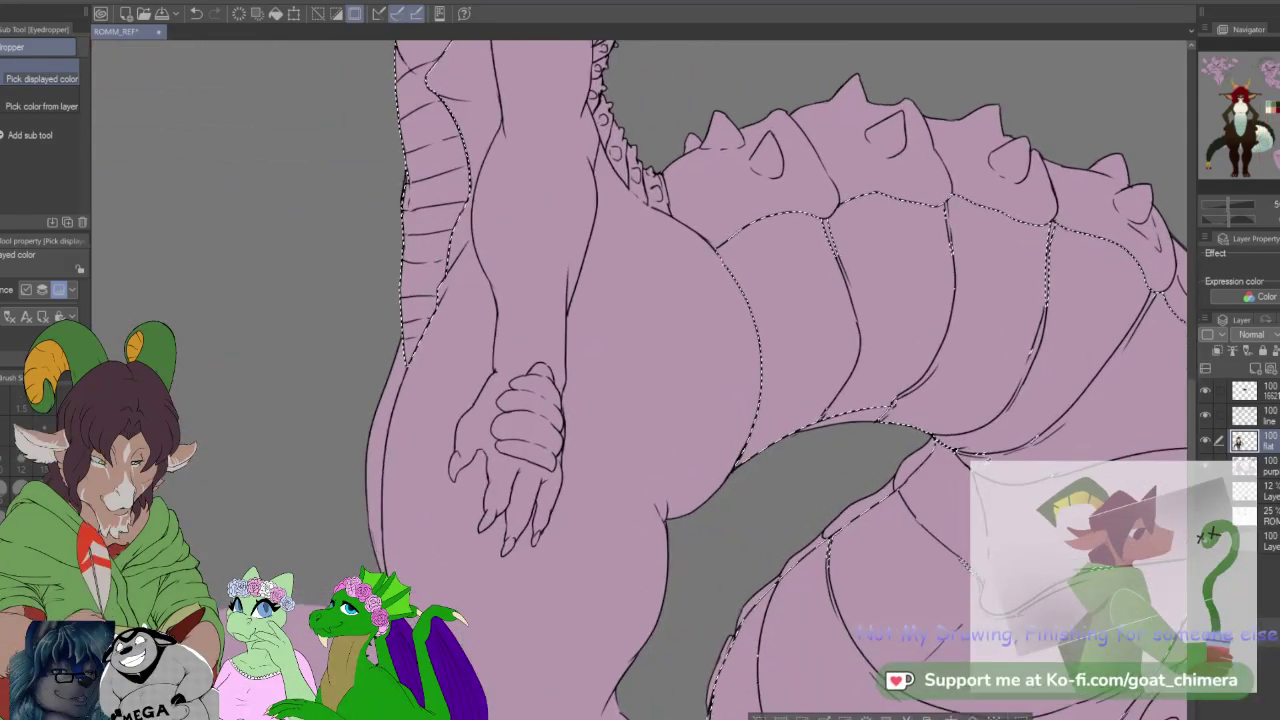
{"action": "key", "text": "m"}
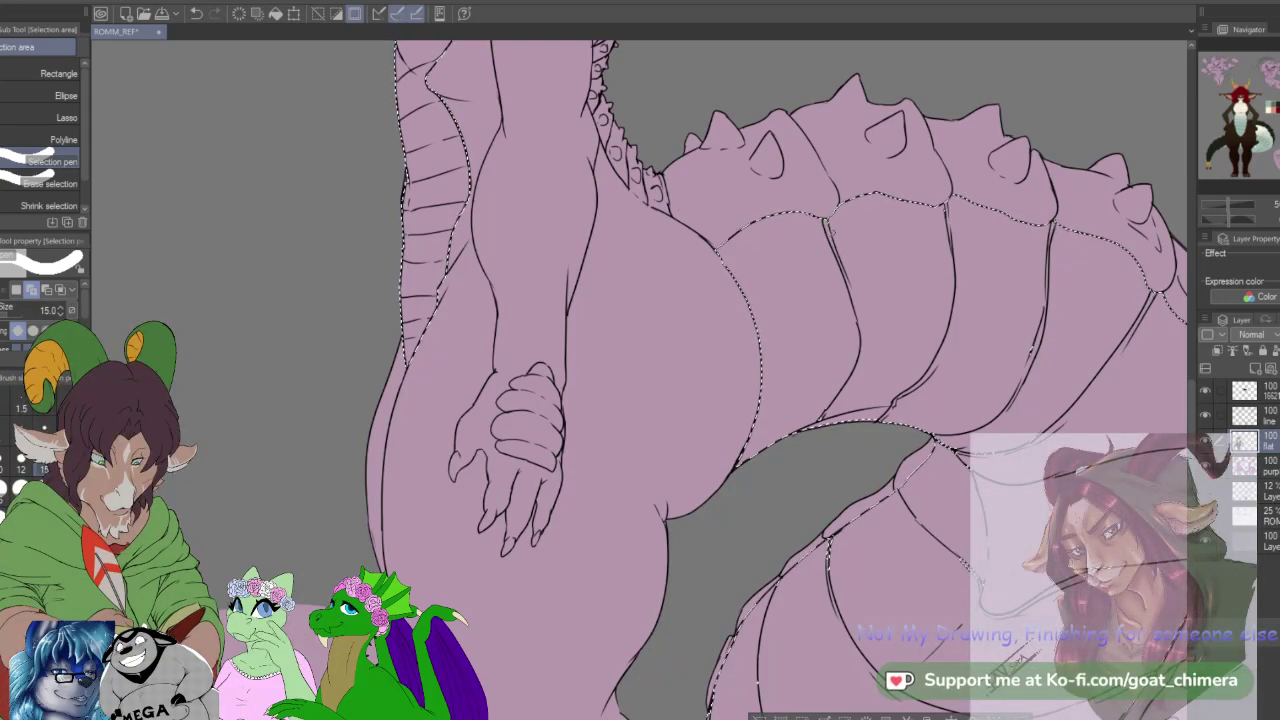
{"action": "left_click_drag", "start_coordinate": [834, 235], "coordinate": [440, 221]}
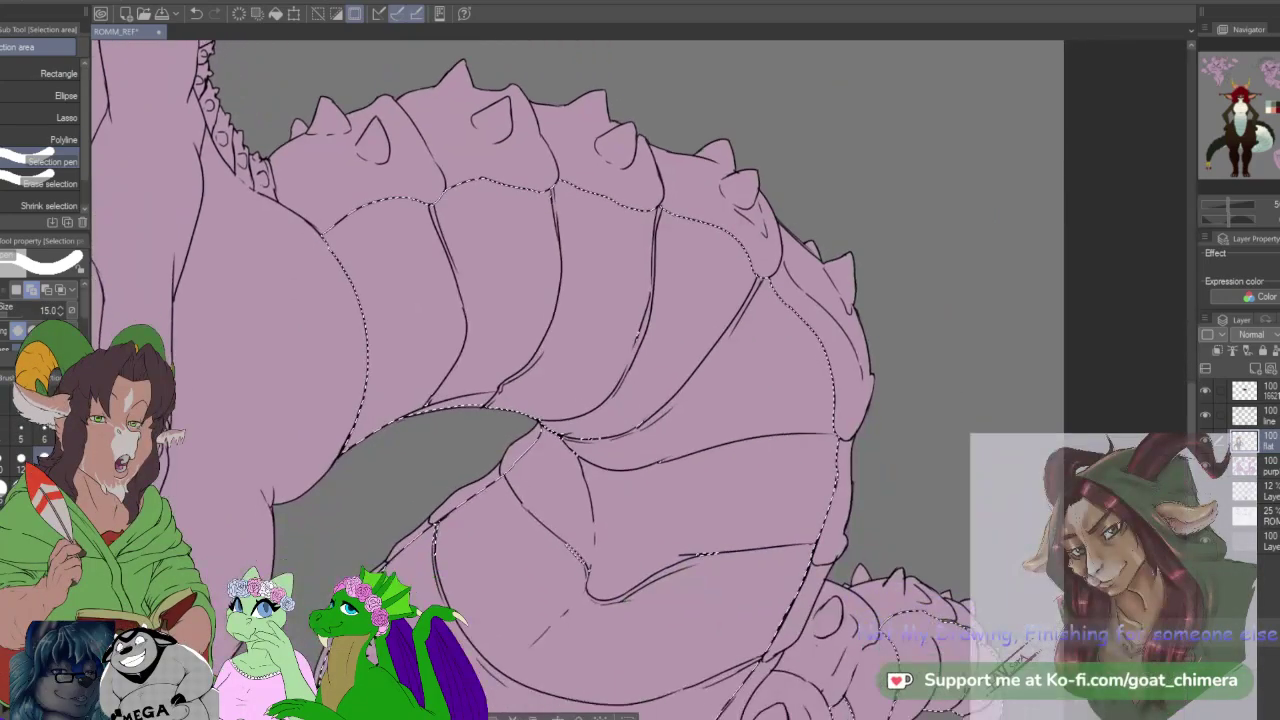
{"action": "scroll", "coordinate": [640, 380], "scroll_direction": "down", "scroll_amount": 5}
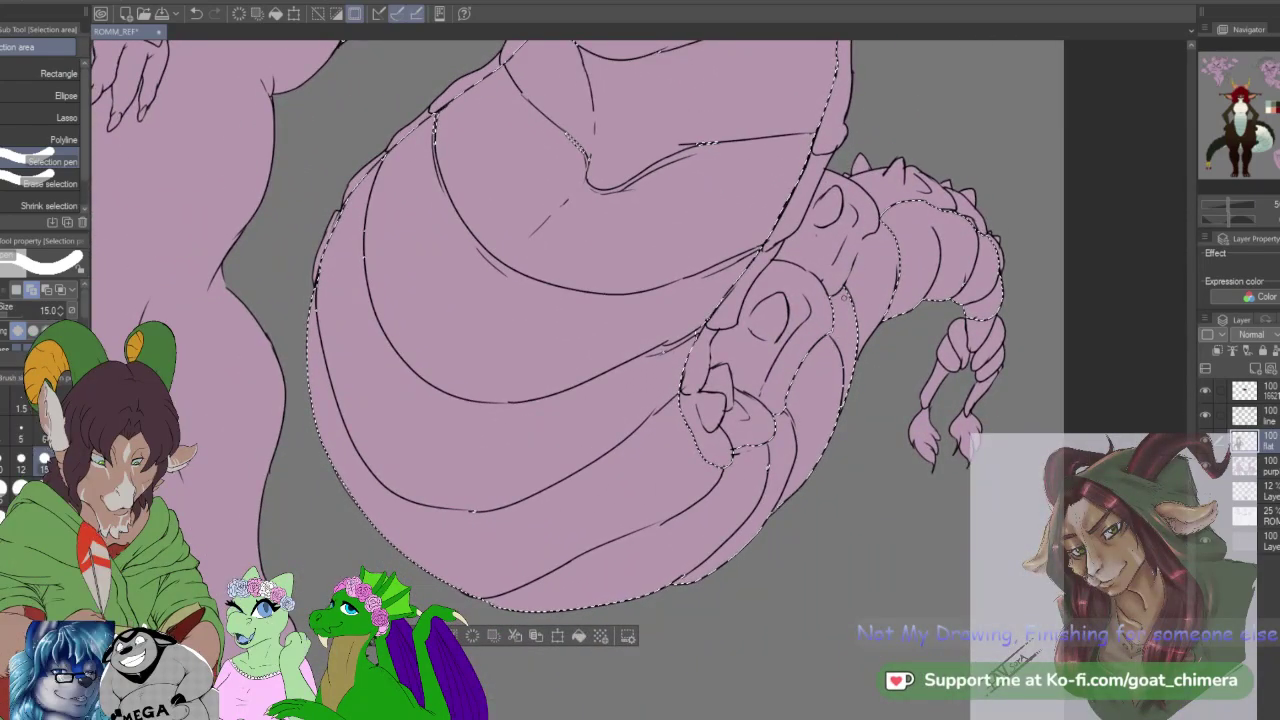
{"action": "left_click_drag", "start_coordinate": [862, 248], "coordinate": [854, 274]}
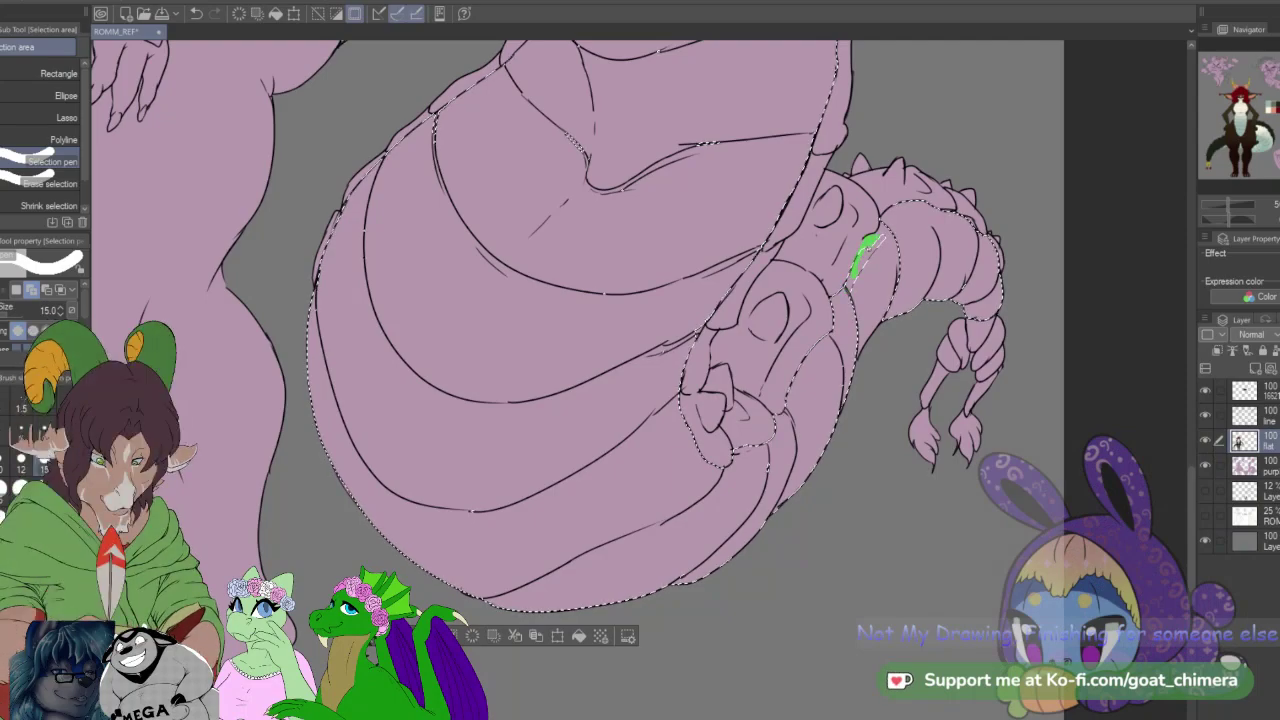
{"action": "left_click_drag", "start_coordinate": [882, 224], "coordinate": [888, 220]}
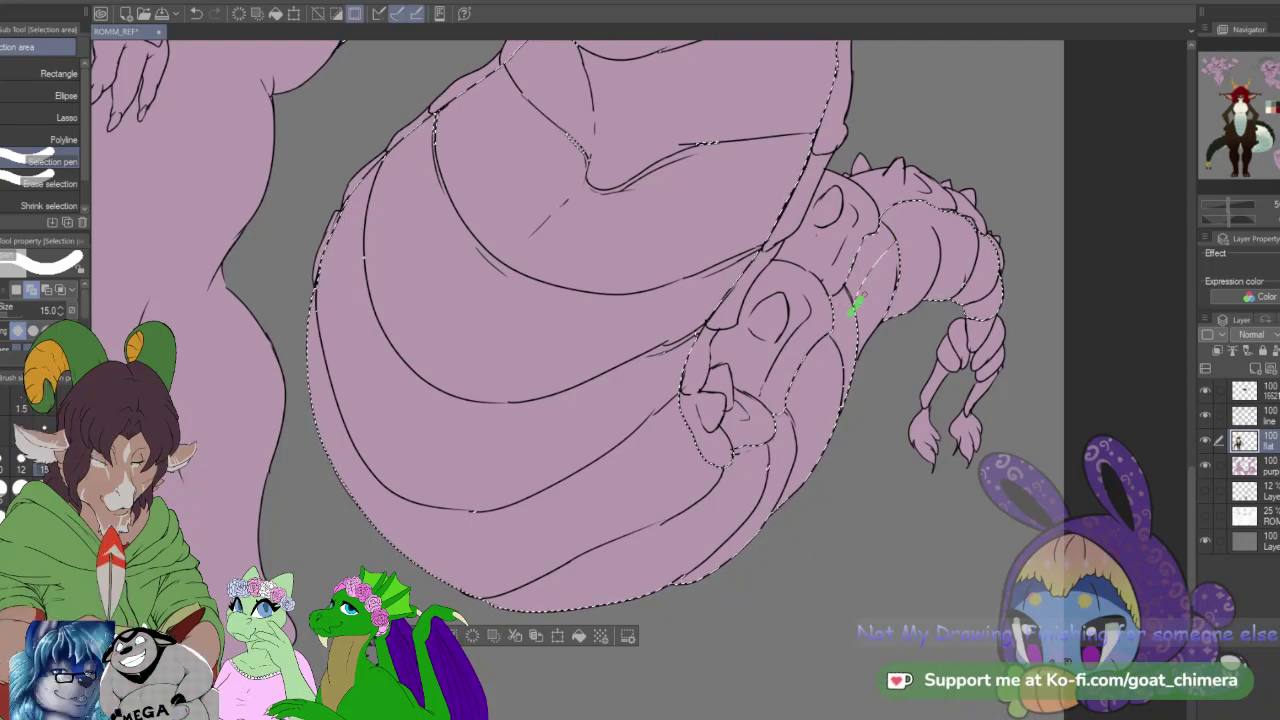
{"action": "left_click_drag", "start_coordinate": [897, 241], "coordinate": [893, 275]}
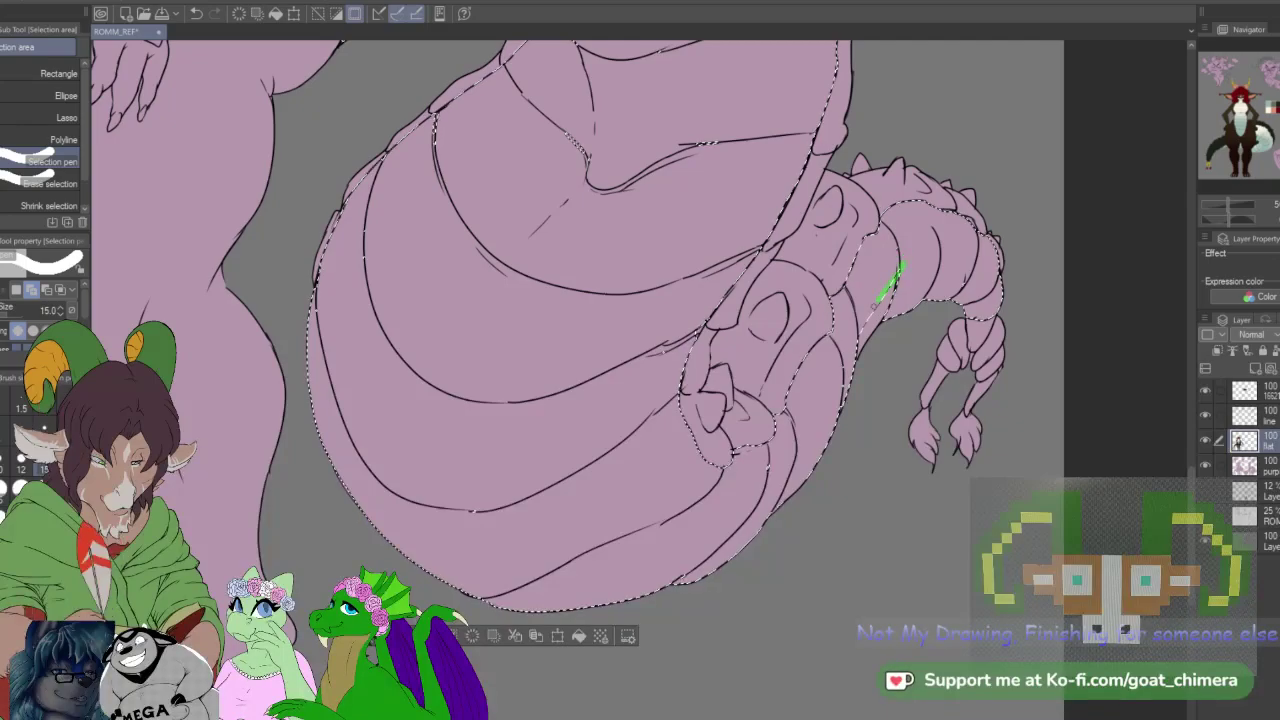
{"action": "left_click_drag", "start_coordinate": [868, 330], "coordinate": [862, 338]}
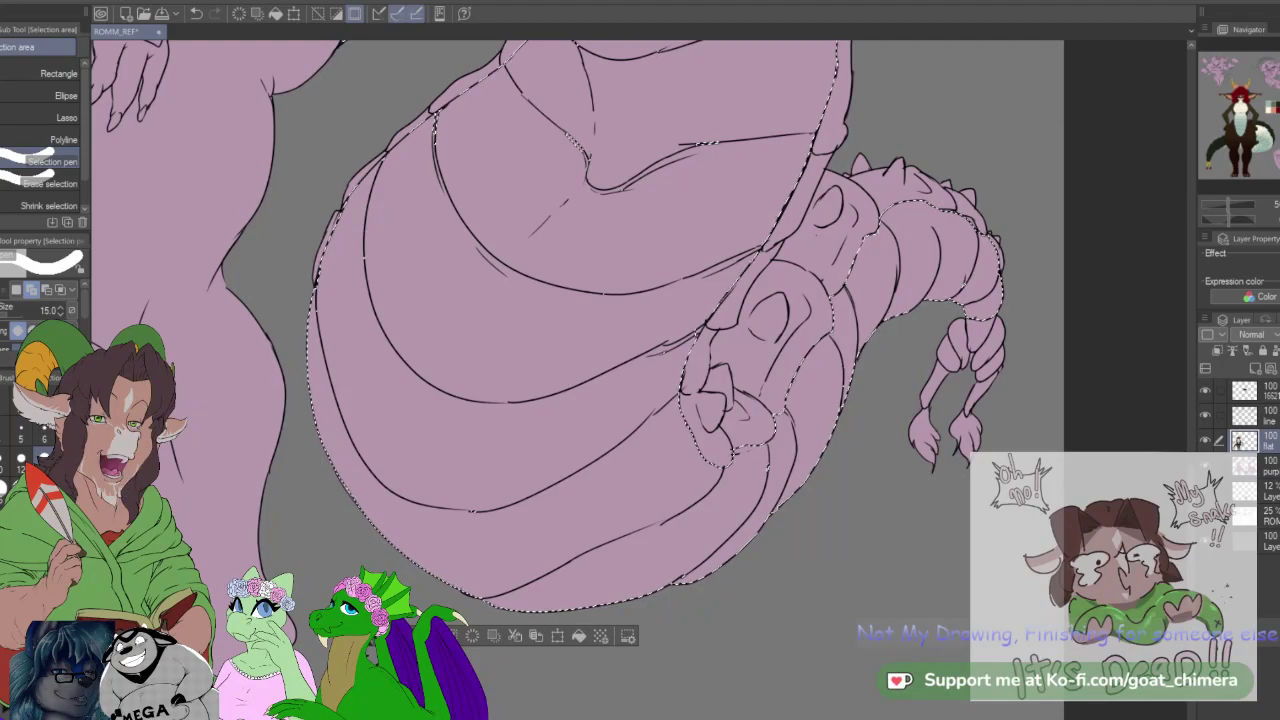
Step: Switch to the Goats Game Idea canvas with the K Hard 2 brush and look over its roguelike notes and grid sketch
{"action": "key", "text": "ctrl+Tab"}
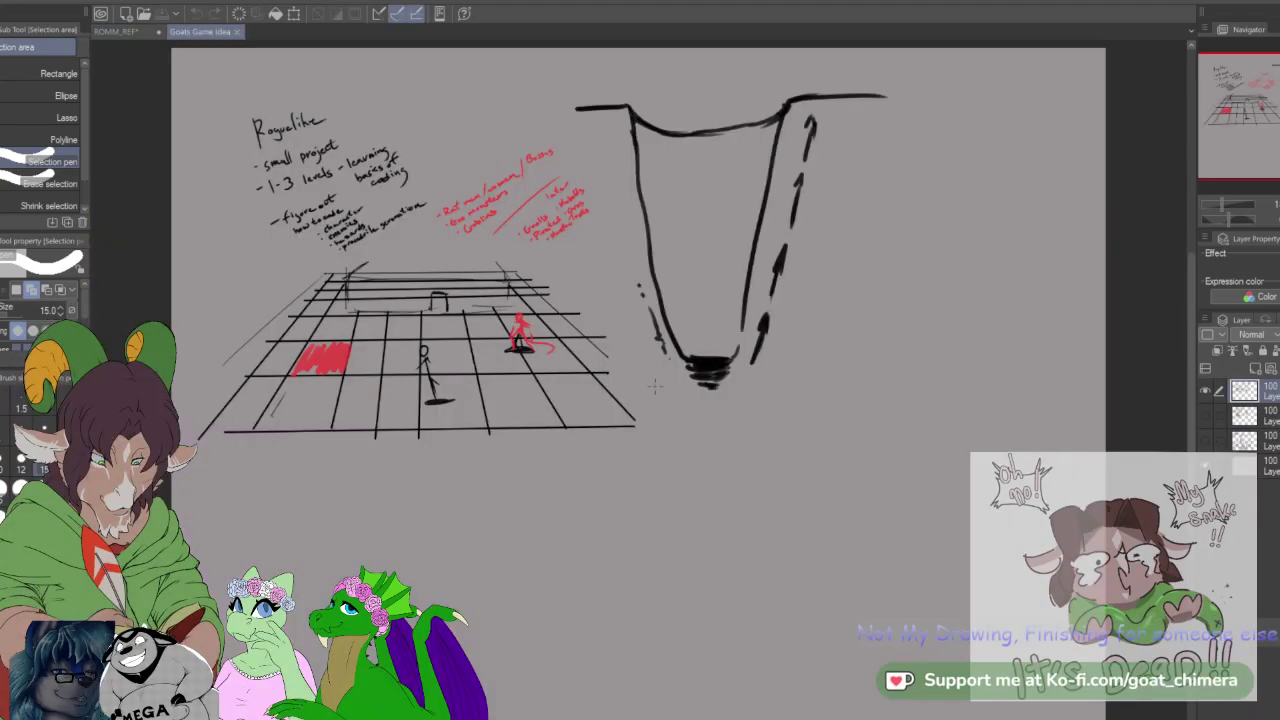
{"action": "scroll", "coordinate": [886, 374], "scroll_direction": "down", "scroll_amount": 1}
{"action": "scroll", "coordinate": [604, 431], "scroll_direction": "up", "scroll_amount": 2}
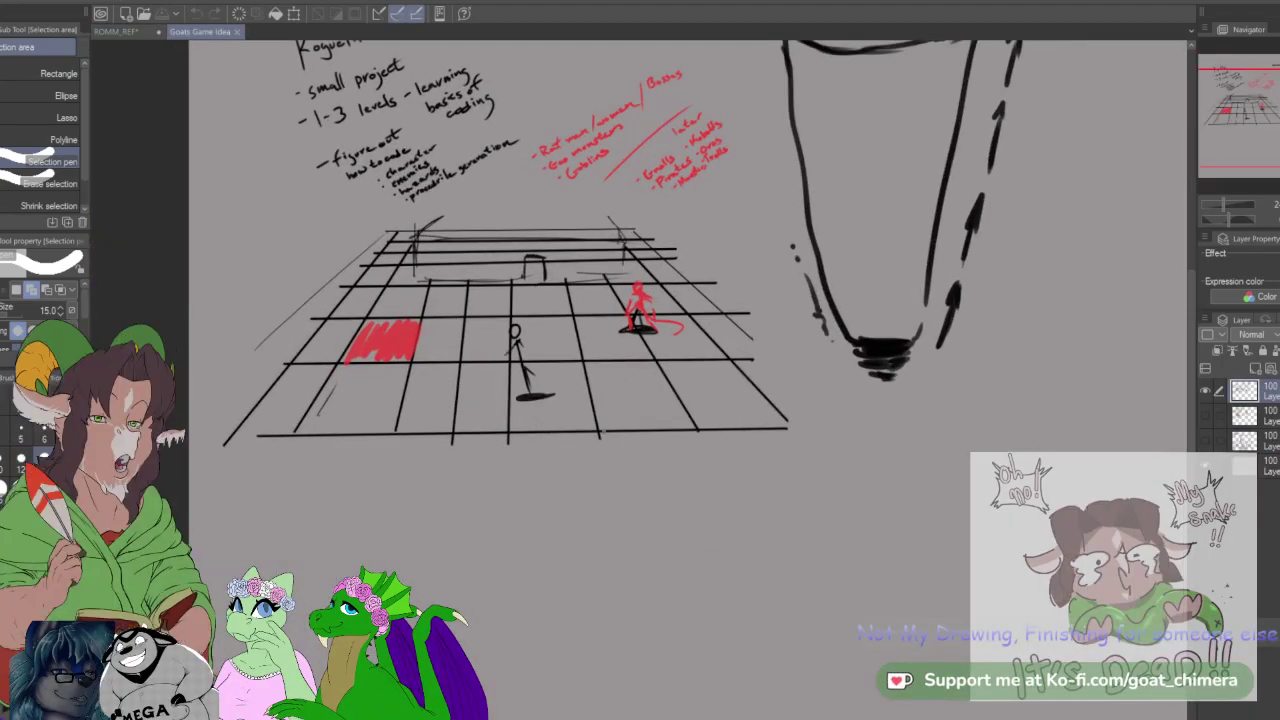
{"action": "key", "text": "b"}
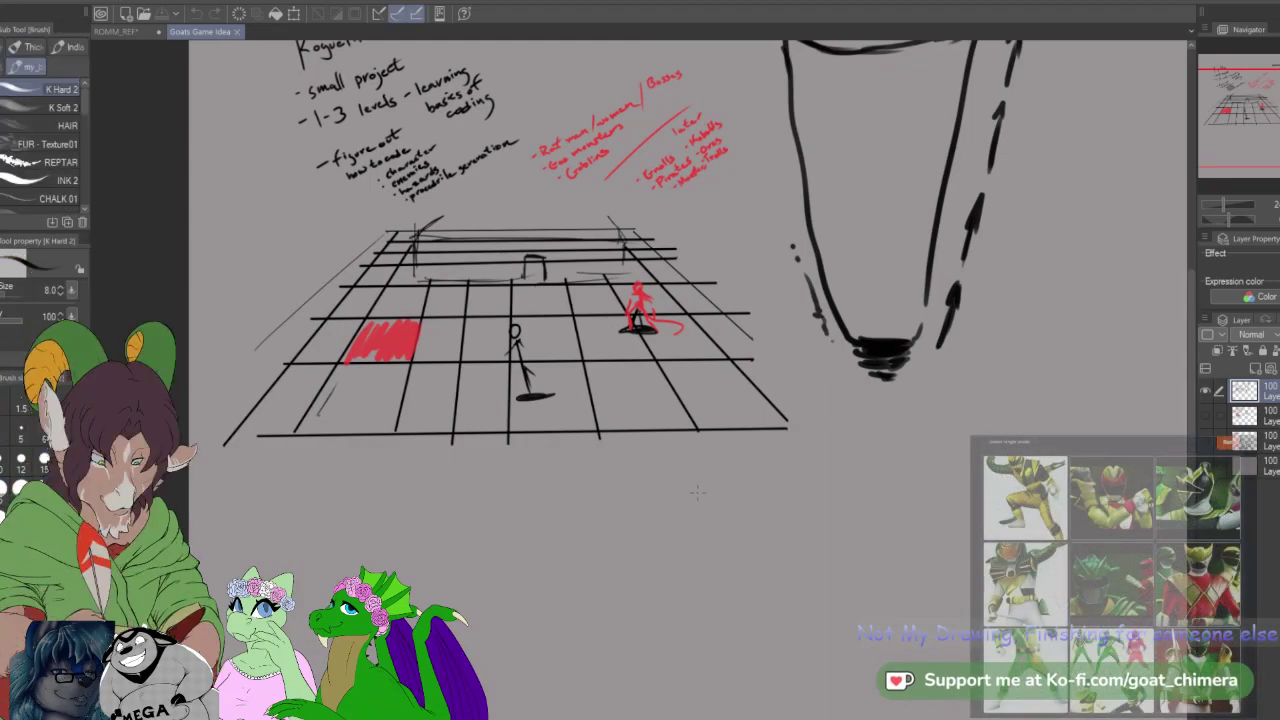
{"action": "mouse_move", "coordinate": [1250, 127]}
{"action": "left_mouse_down"}
{"action": "mouse_move", "coordinate": [1253, 103]}
{"action": "mouse_move", "coordinate": [1212, 99]}
{"action": "left_mouse_up"}
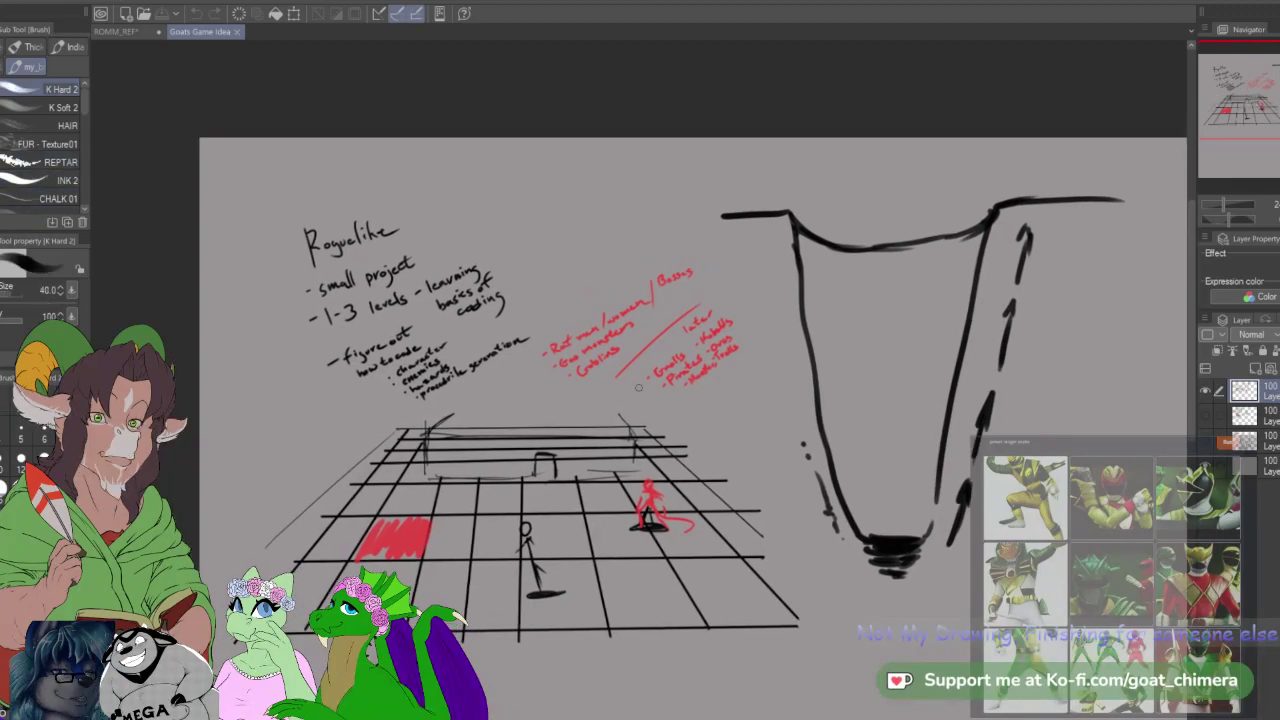
{"action": "scroll", "coordinate": [763, 442], "scroll_direction": "down", "scroll_amount": 3}
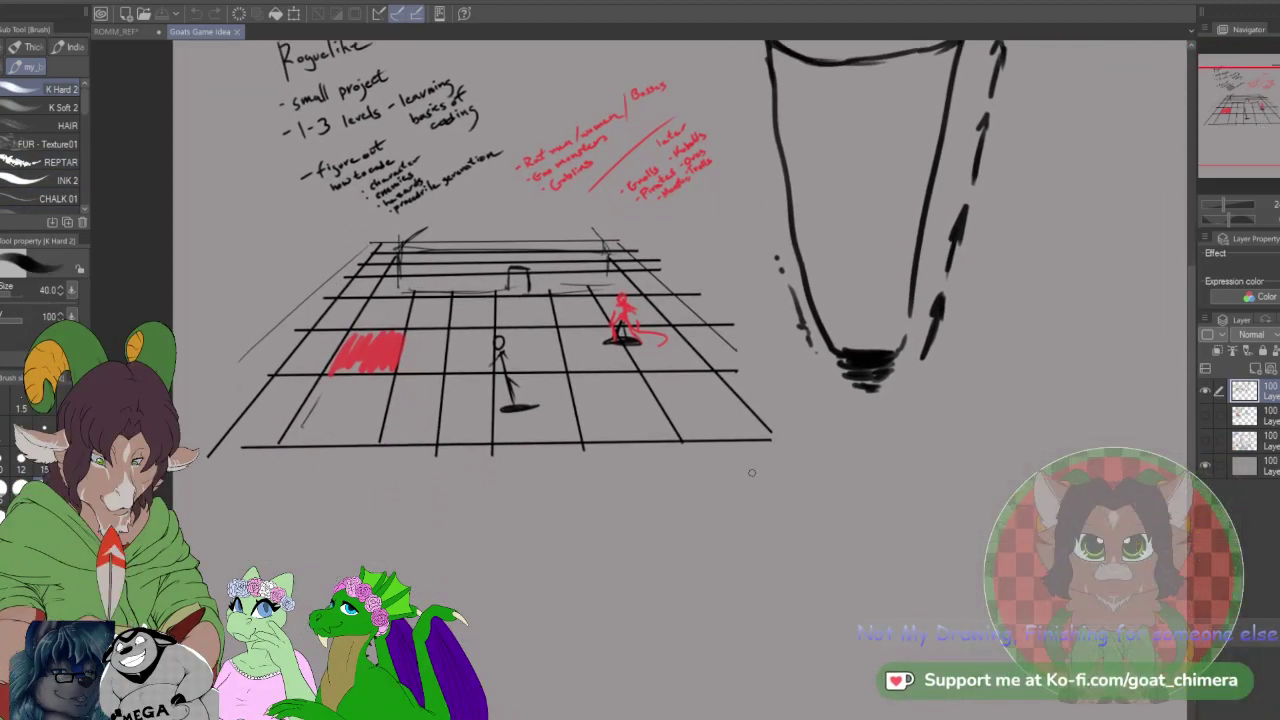
Step: Make a test stroke below the grid sketch, set the K Hard 2 brush to size 17, and undo the stroke
{"action": "left_click_drag", "start_coordinate": [758, 465], "coordinate": [746, 470]}
{"action": "left_click", "coordinate": [6, 462]}
{"action": "key", "text": "bracketright"}
{"action": "key", "text": "bracketright"}
{"action": "key", "text": "bracketright"}
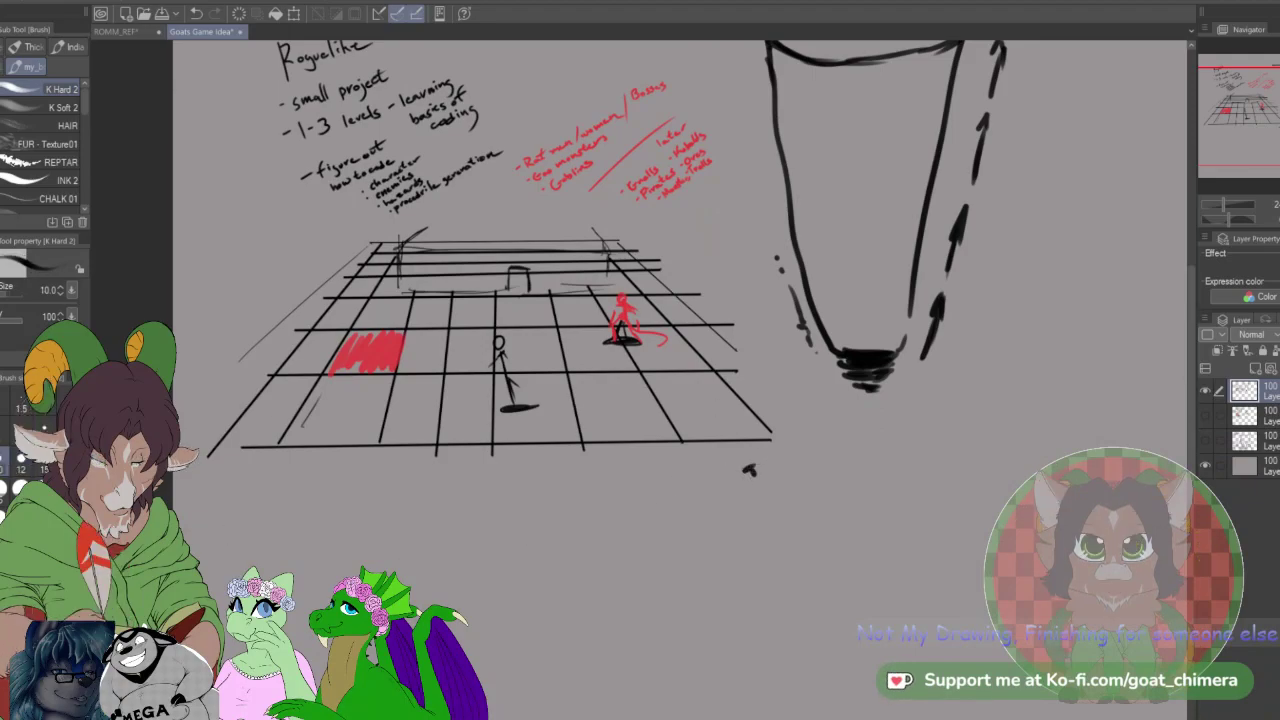
{"action": "key", "text": "ctrl+z"}
Step: Handwrite the note "If throwable bones, have skelemen act like pickup item" in black below the grid sketch
{"action": "left_click_drag", "start_coordinate": [744, 468], "coordinate": [760, 463]}
{"action": "left_click_drag", "start_coordinate": [752, 466], "coordinate": [754, 478]}
{"action": "left_click_drag", "start_coordinate": [745, 481], "coordinate": [821, 446]}
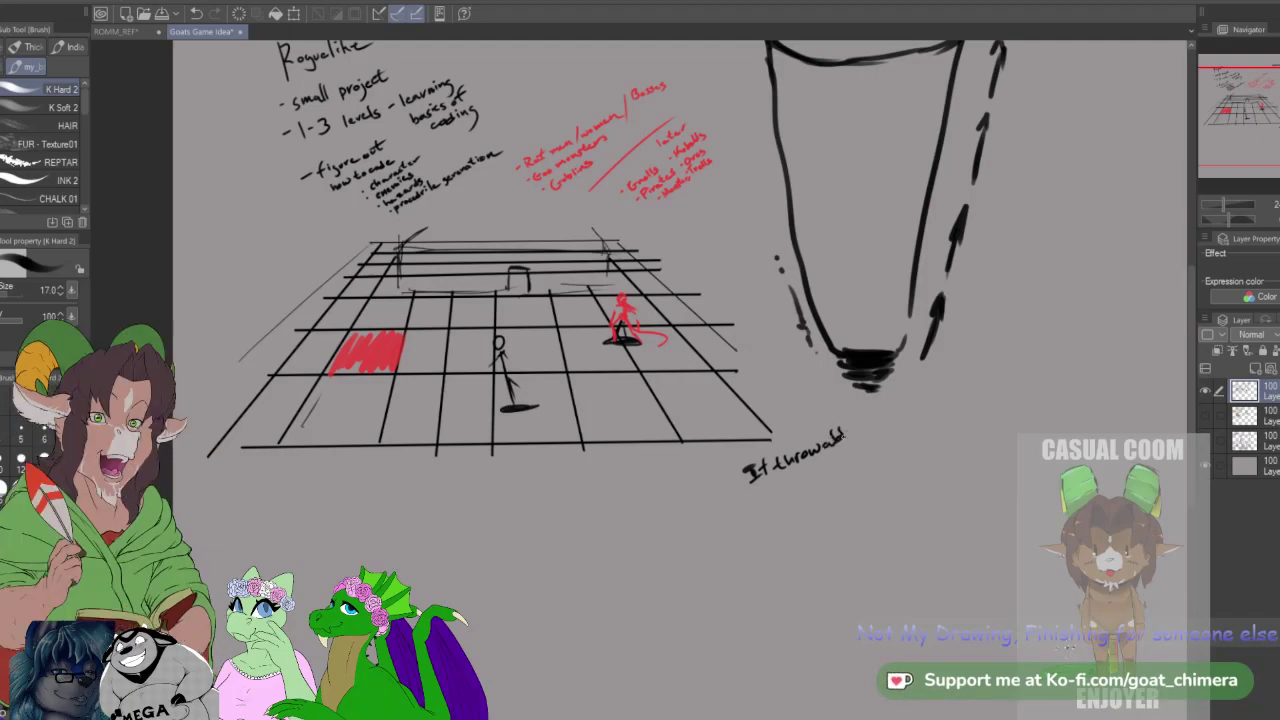
{"action": "mouse_move", "coordinate": [766, 486]}
{"action": "left_mouse_down"}
{"action": "mouse_move", "coordinate": [772, 498]}
{"action": "mouse_move", "coordinate": [812, 487]}
{"action": "mouse_move", "coordinate": [846, 456]}
{"action": "mouse_move", "coordinate": [913, 430]}
{"action": "left_mouse_up"}
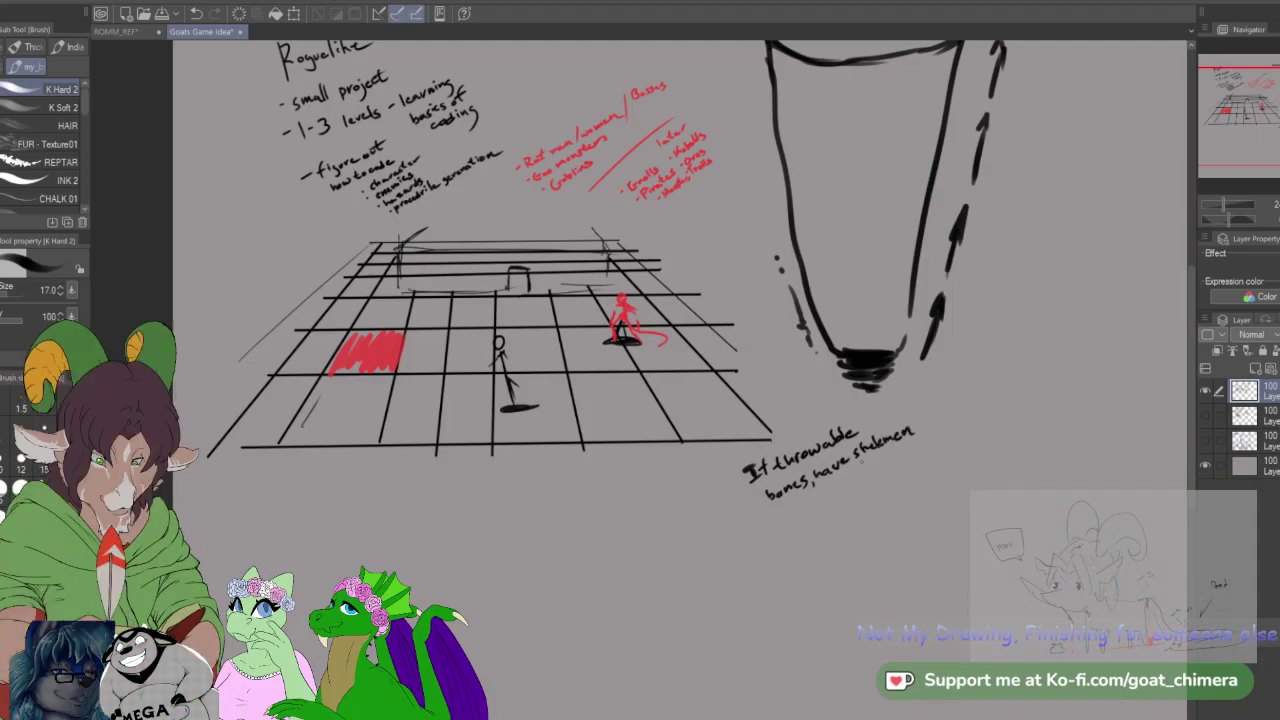
{"action": "left_click_drag", "start_coordinate": [781, 509], "coordinate": [864, 478]}
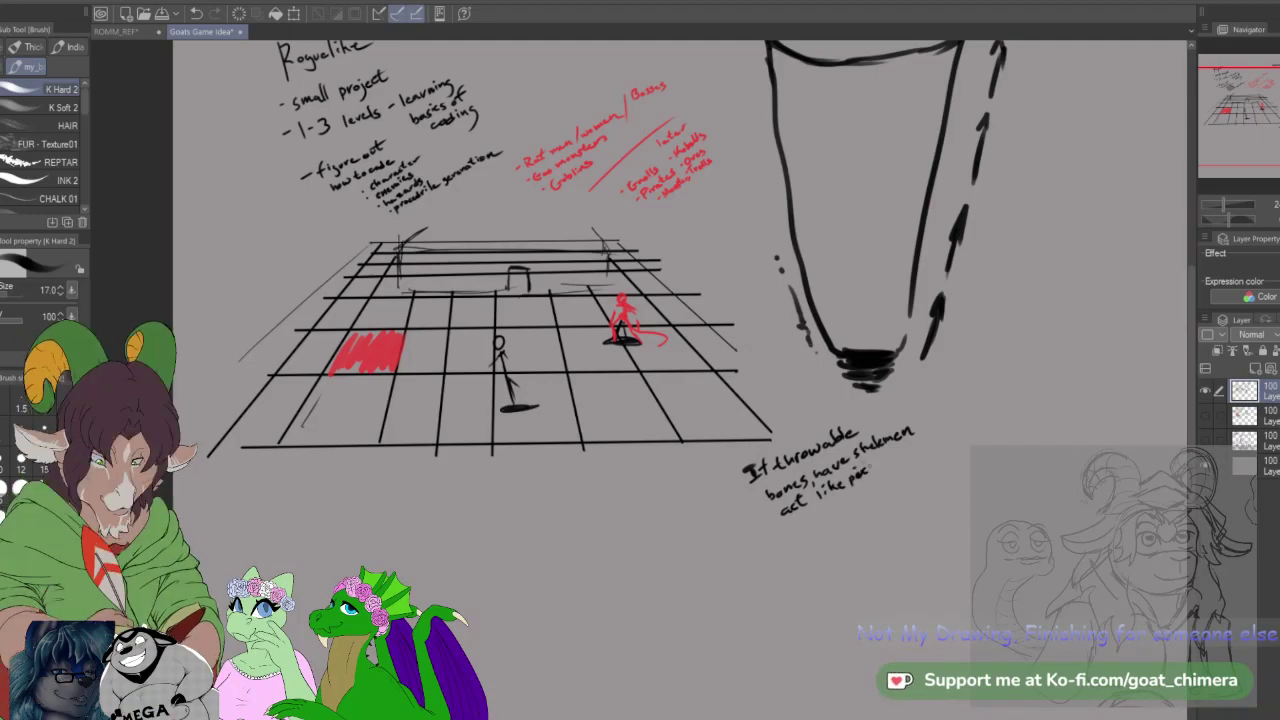
{"action": "left_click_drag", "start_coordinate": [884, 459], "coordinate": [890, 466]}
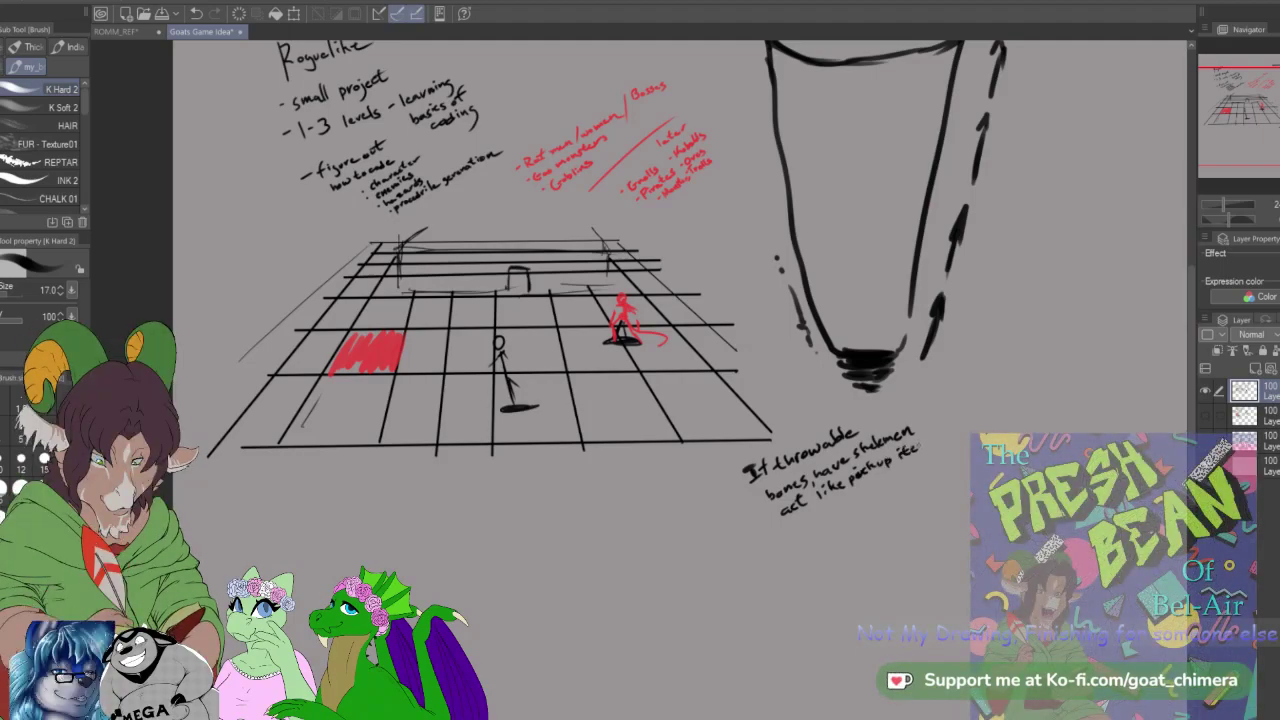
{"action": "left_click_drag", "start_coordinate": [923, 440], "coordinate": [935, 448]}
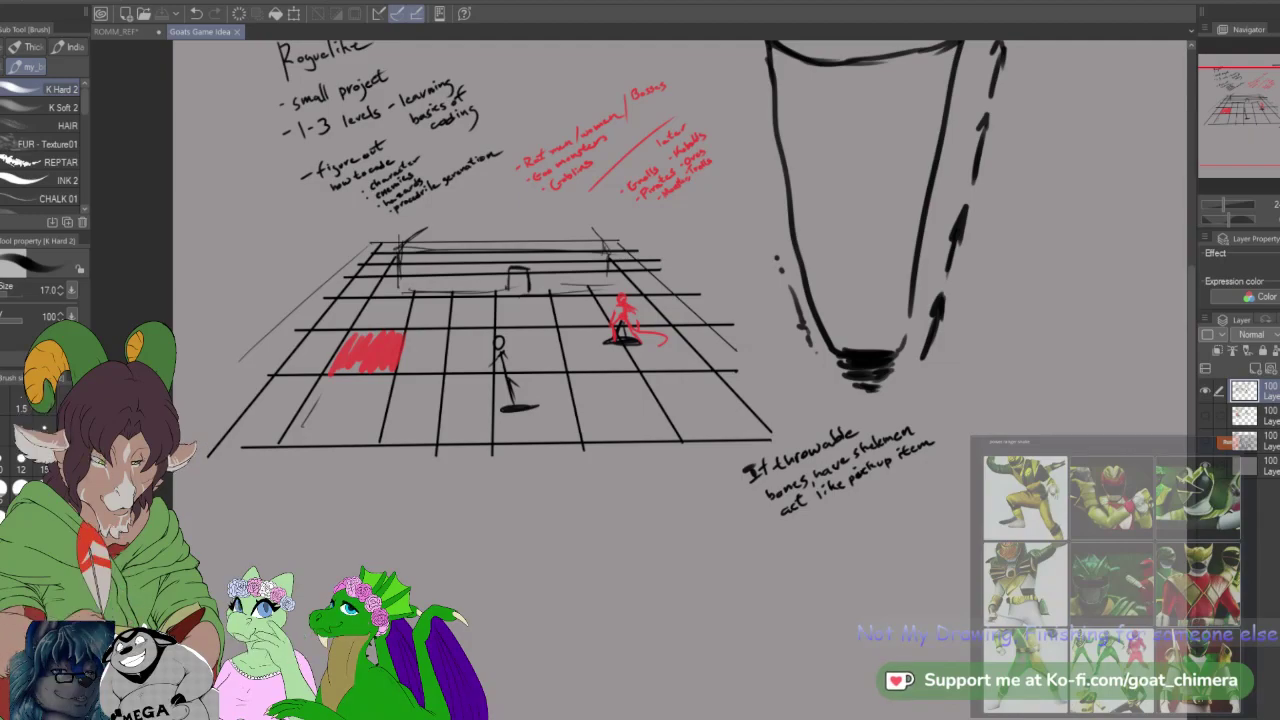
Step: Return to the ROMM_REF canvas, fill the side view's selected belly and tail plates with the palette's cream colour, and deselect
{"action": "left_click", "coordinate": [132, 33]}
{"action": "scroll", "coordinate": [717, 438], "scroll_direction": "down", "scroll_amount": 3}
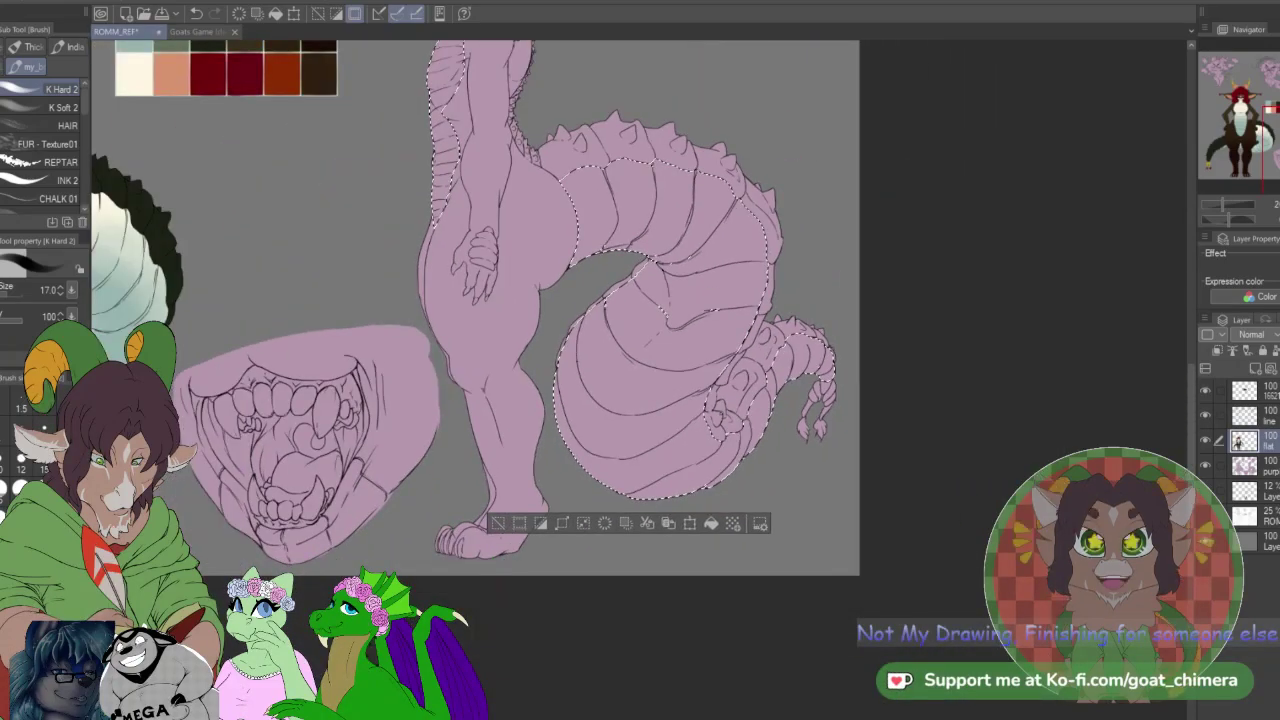
{"action": "left_click_drag", "start_coordinate": [1262, 132], "coordinate": [1248, 134]}
{"action": "scroll", "coordinate": [355, 139], "scroll_direction": "up", "scroll_amount": 2}
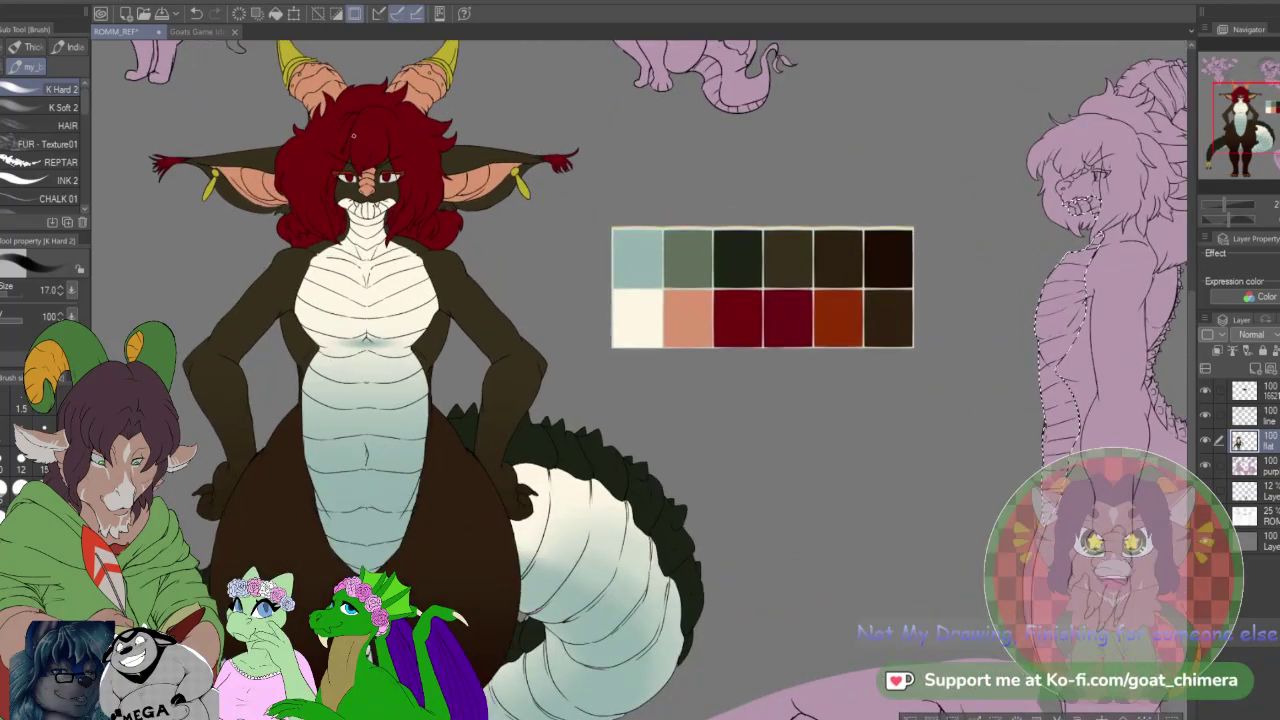
{"action": "scroll", "coordinate": [634, 178], "scroll_direction": "down", "scroll_amount": 2}
{"action": "scroll", "coordinate": [640, 177], "scroll_direction": "up", "scroll_amount": 1}
{"action": "scroll", "coordinate": [640, 177], "scroll_direction": "up", "scroll_amount": 2}
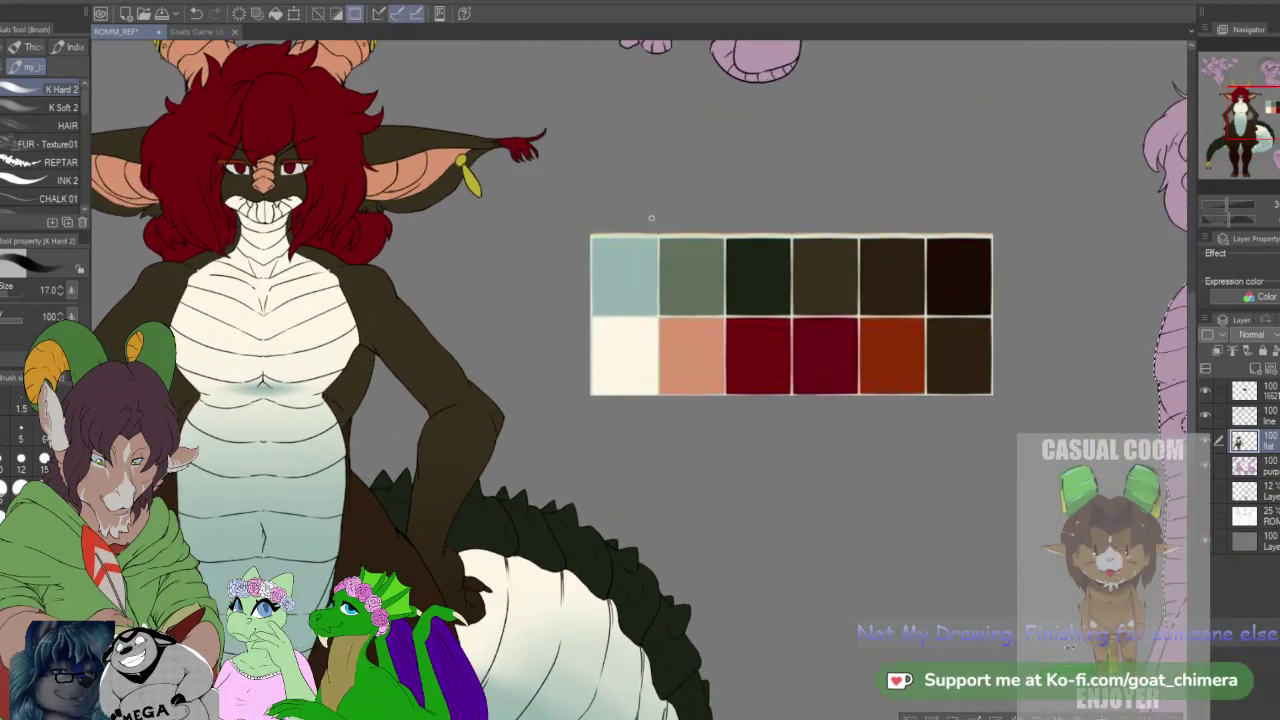
{"action": "key", "text": "i"}
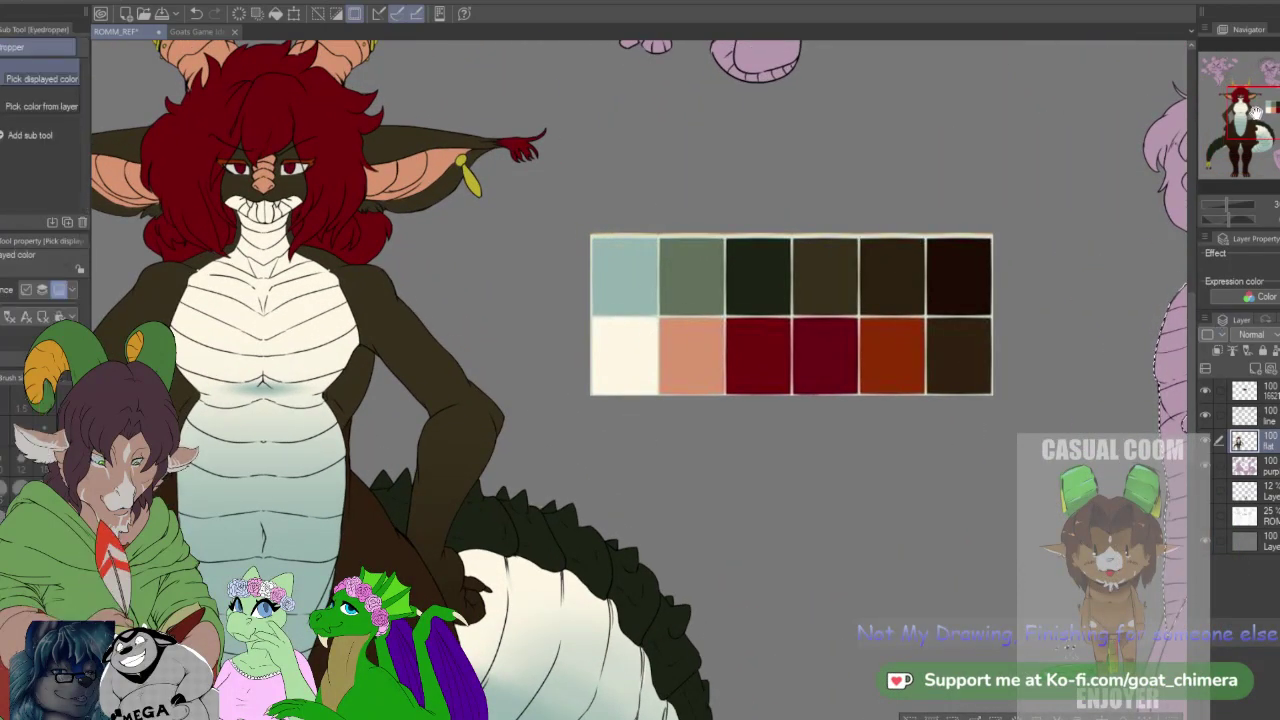
{"action": "key", "text": "alt+Delete"}
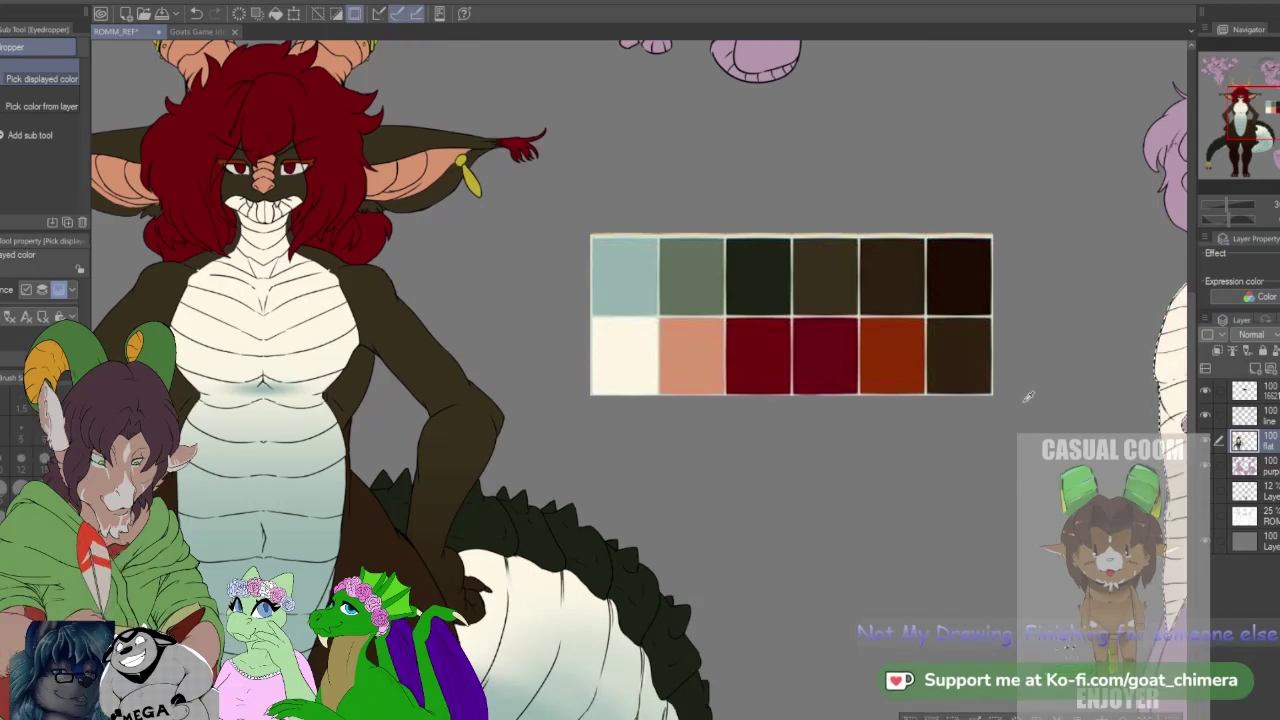
{"action": "key", "text": "ctrl+d"}
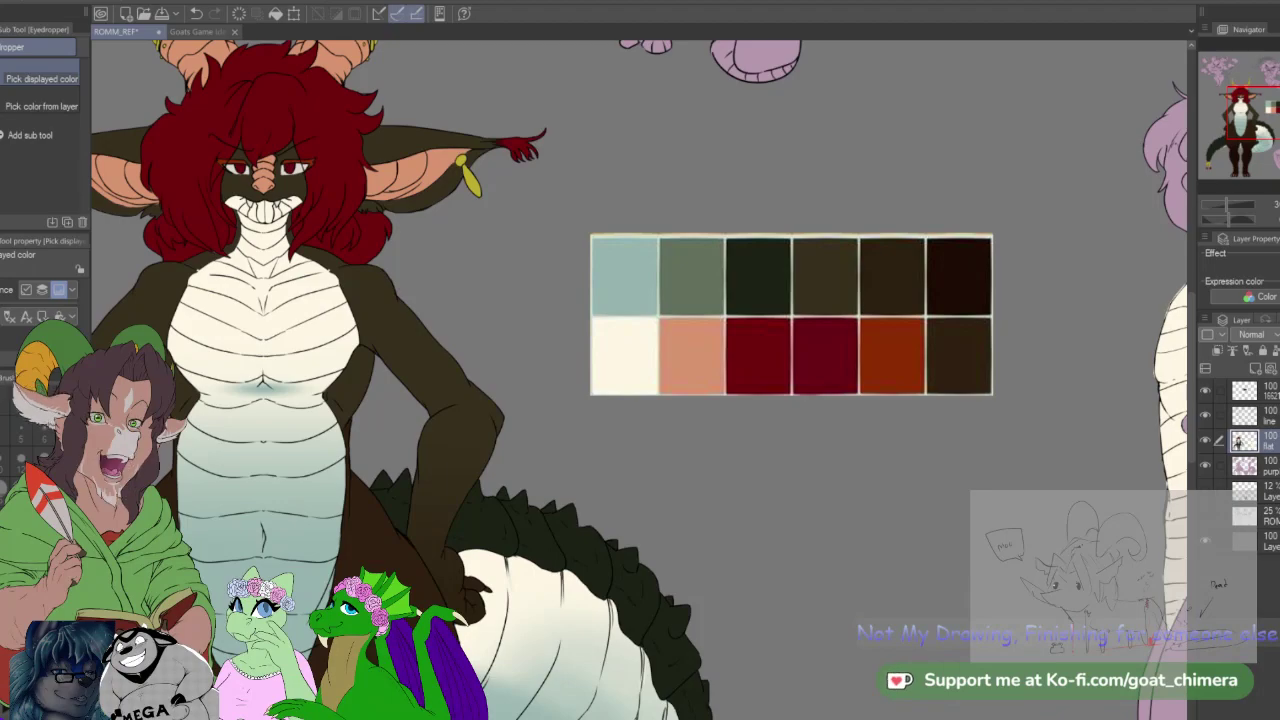
Step: Auto-select the dark green spiked tail areas of the front view, including the parts between the legs and beside the hip
{"action": "scroll", "coordinate": [766, 620], "scroll_direction": "down", "scroll_amount": 4}
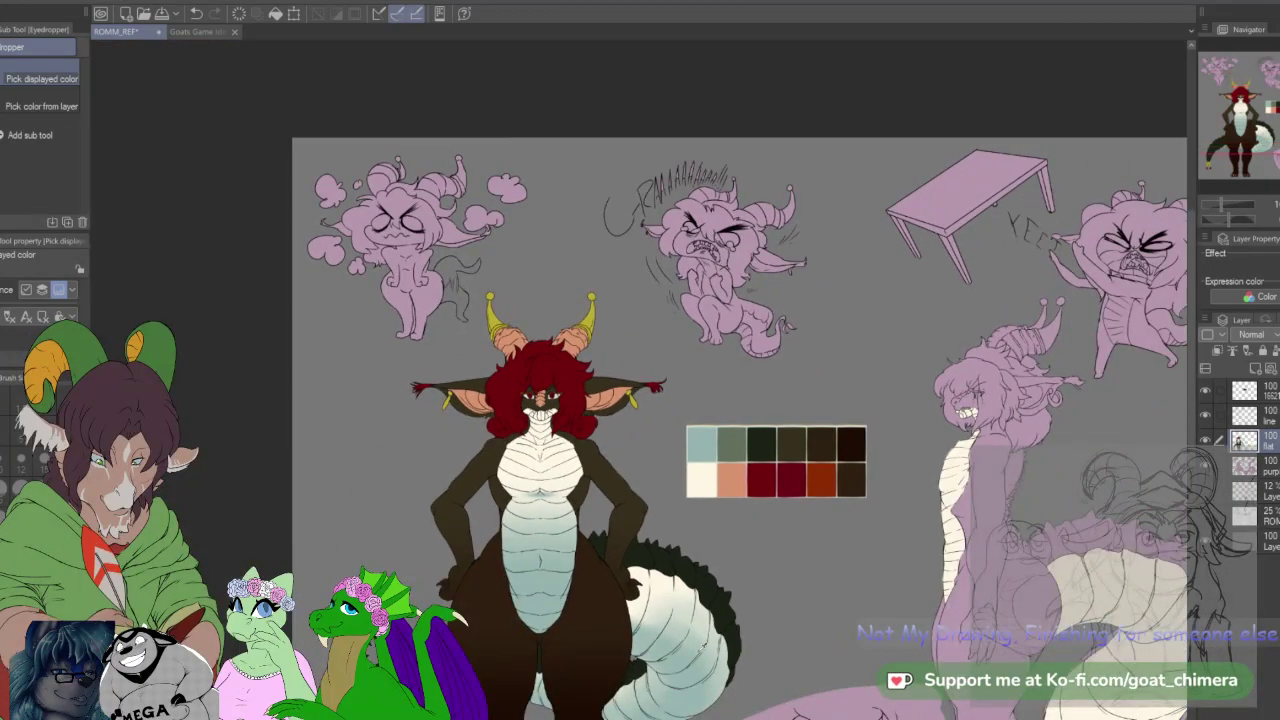
{"action": "scroll", "coordinate": [692, 656], "scroll_direction": "up", "scroll_amount": 2}
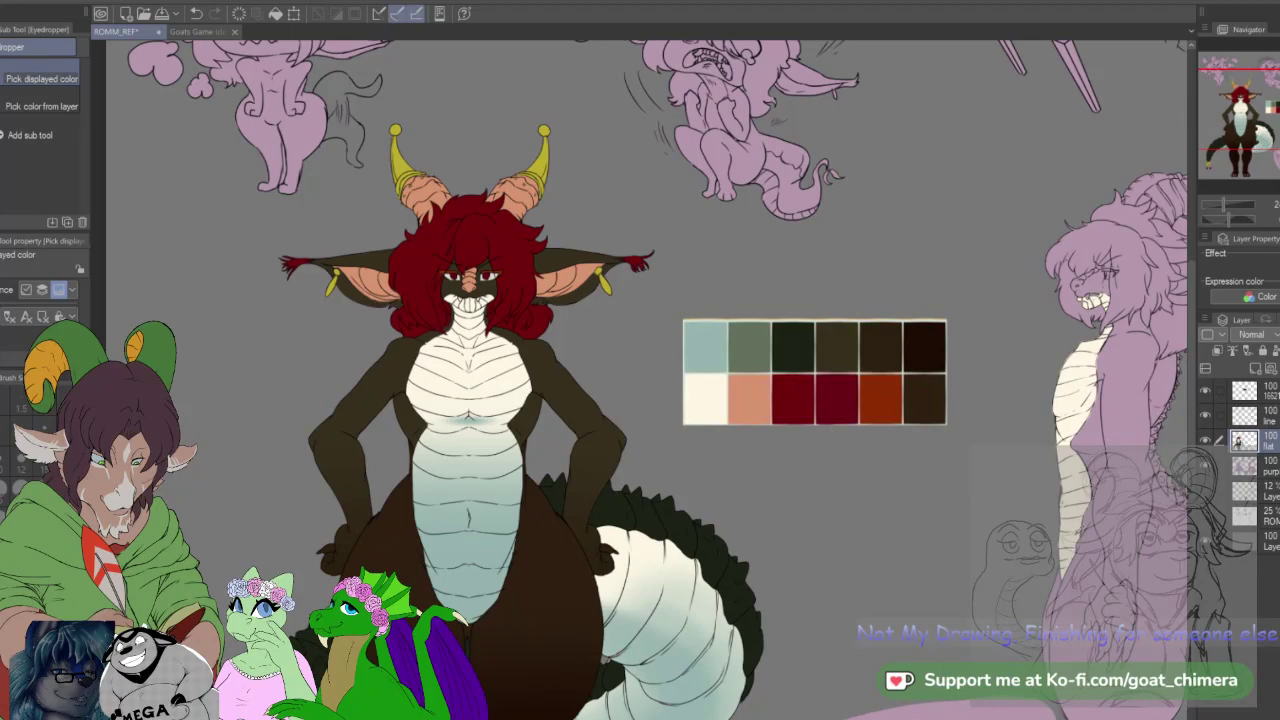
{"action": "key", "text": "w"}
{"action": "left_click", "coordinate": [553, 487]}
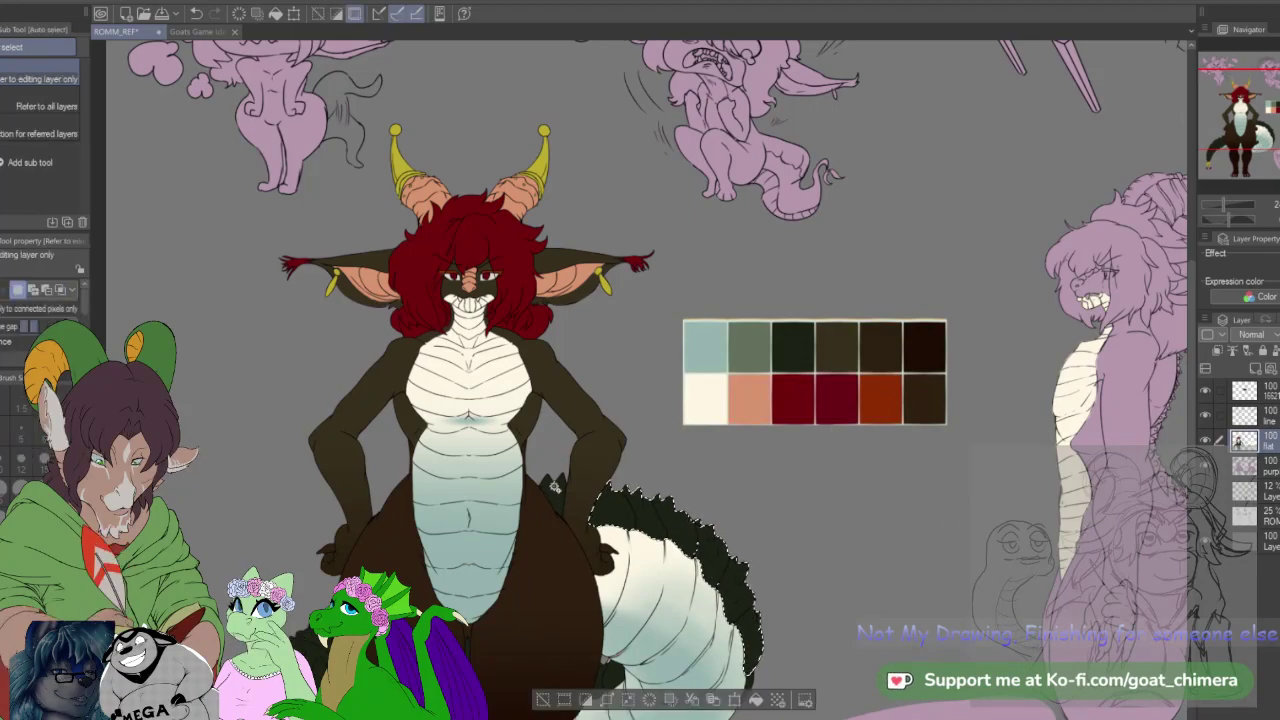
{"action": "left_click", "coordinate": [554, 487], "text": "shift"}
{"action": "left_click_drag", "start_coordinate": [1260, 126], "coordinate": [1250, 148]}
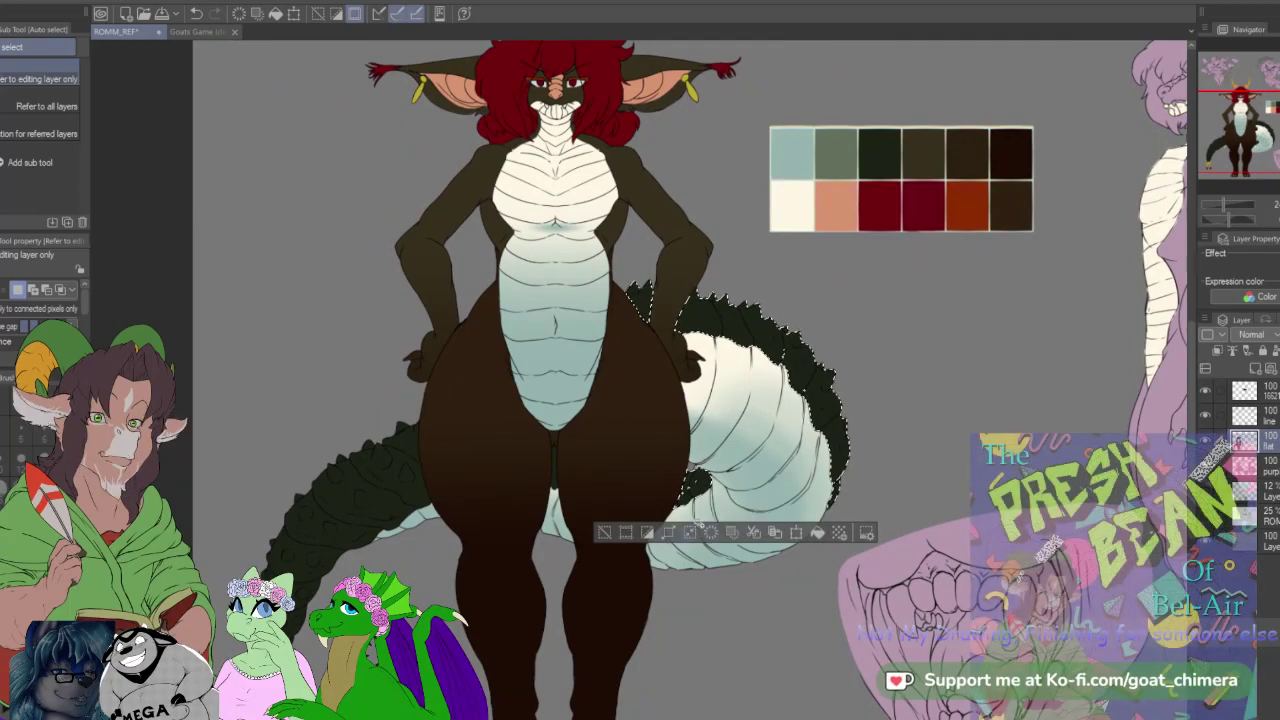
{"action": "left_click", "coordinate": [555, 480], "text": "shift"}
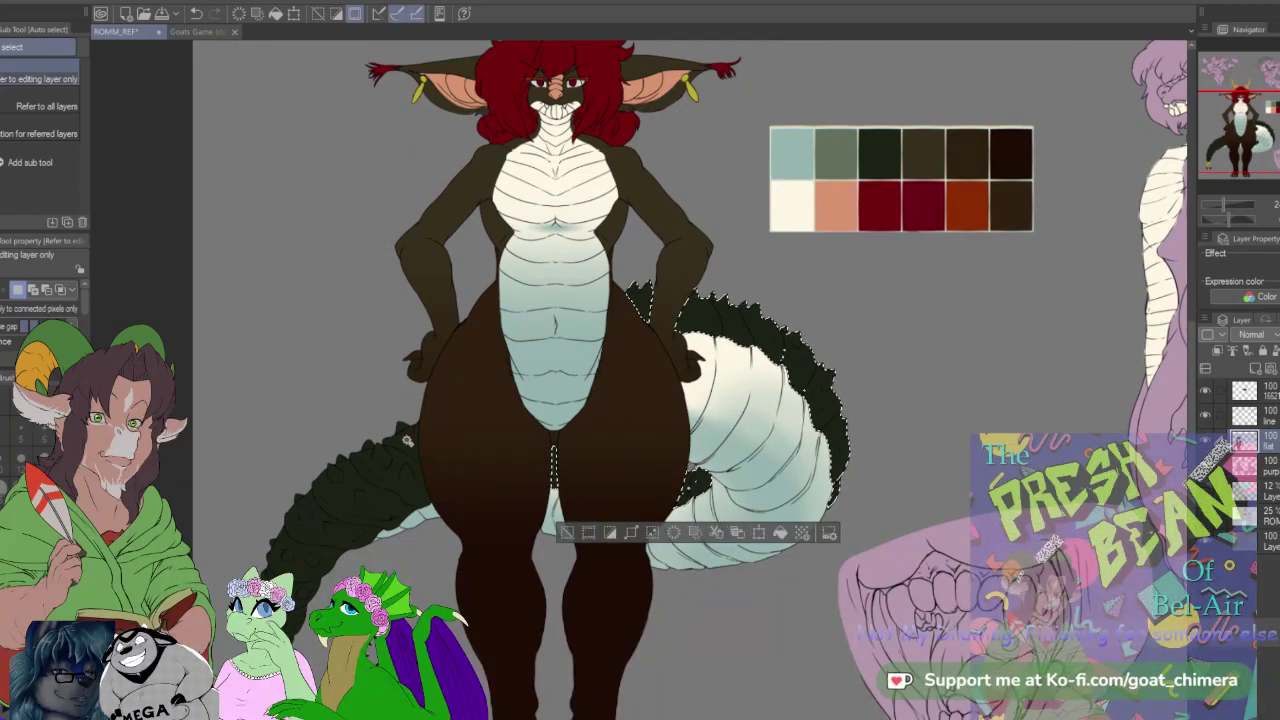
{"action": "left_click", "coordinate": [409, 445], "text": "shift"}
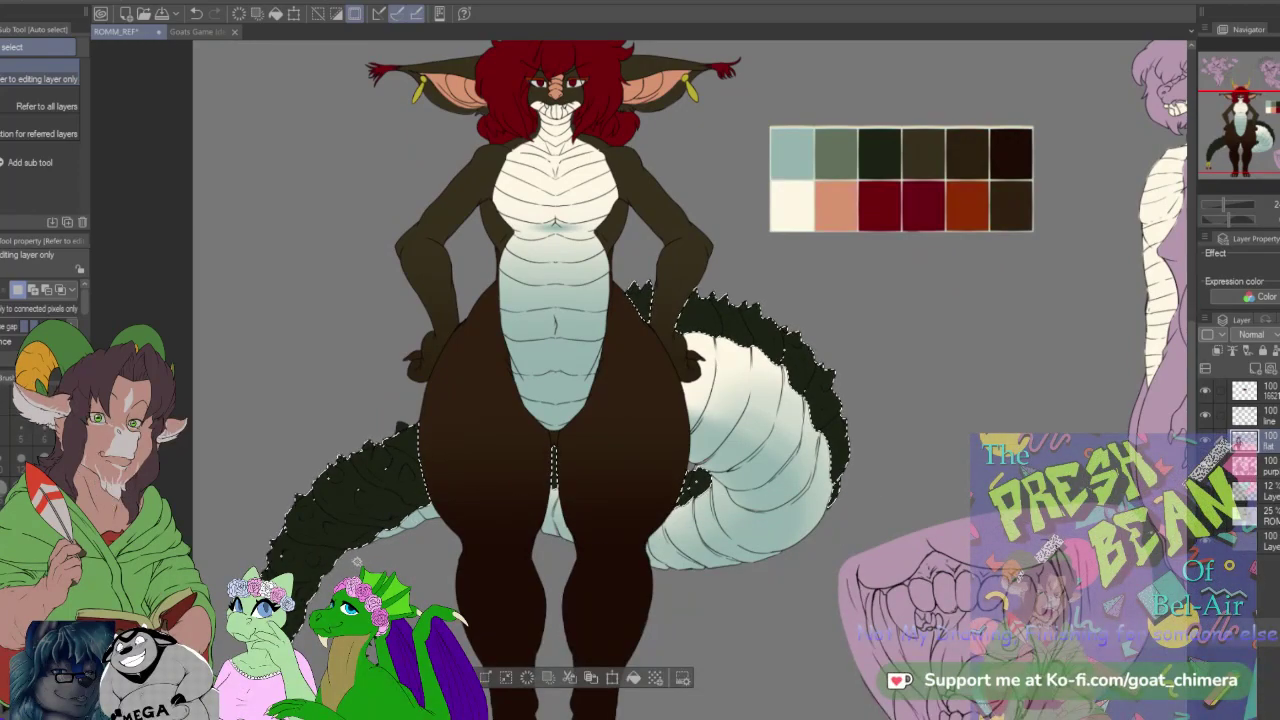
Step: Recolour the front view's selected spiked tail areas with the salmon colour of the horns
{"action": "scroll", "coordinate": [357, 563], "scroll_direction": "down", "scroll_amount": 4}
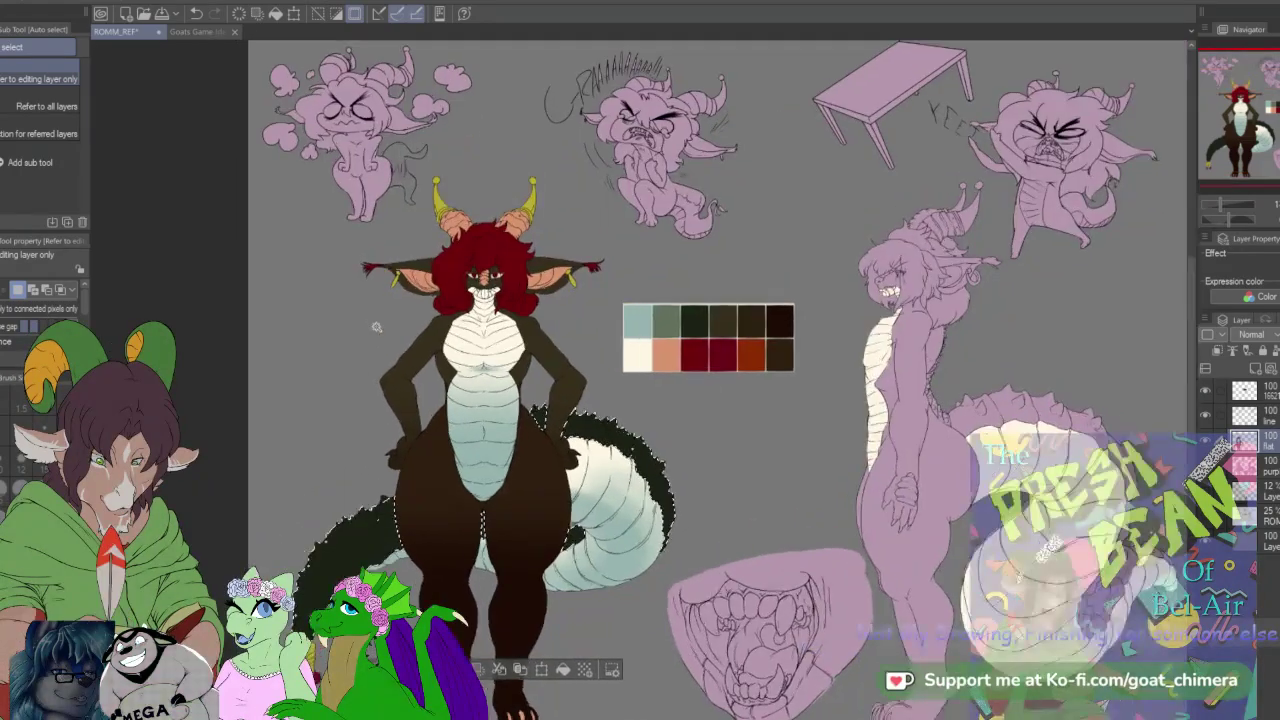
{"action": "scroll", "coordinate": [376, 325], "scroll_direction": "up", "scroll_amount": 2}
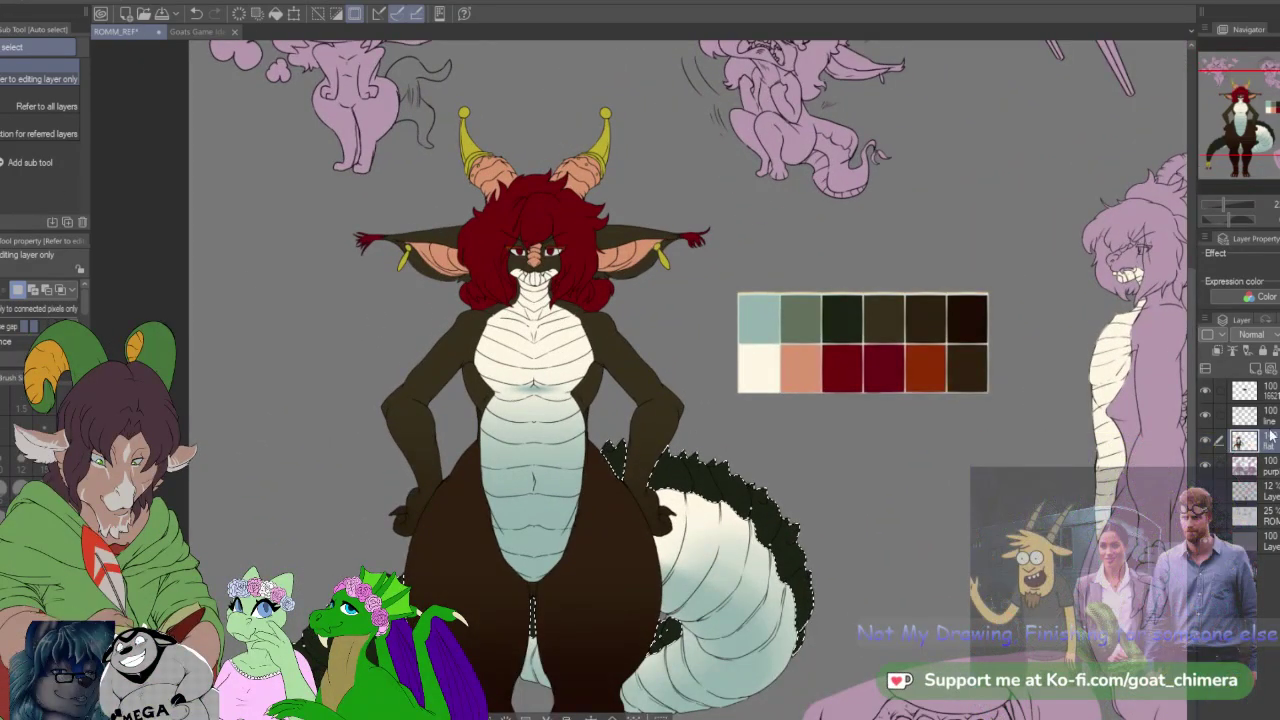
{"action": "scroll", "coordinate": [552, 180], "scroll_direction": "up", "scroll_amount": 2}
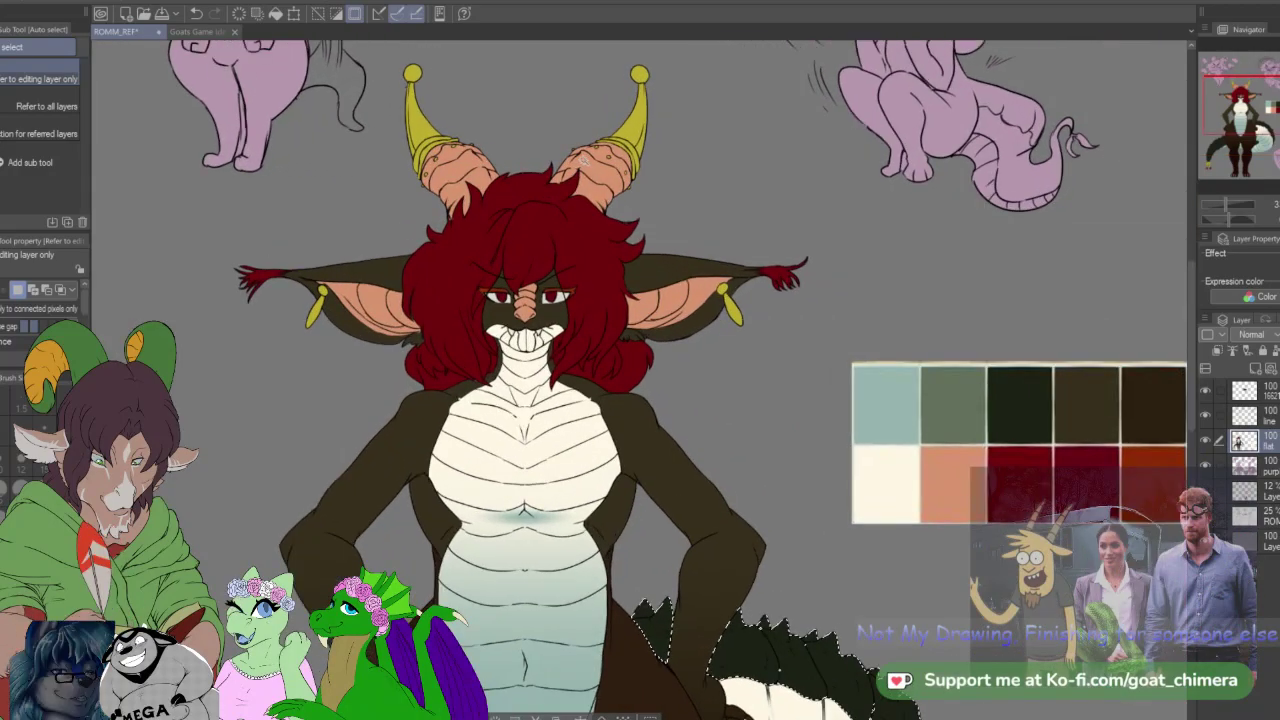
{"action": "key", "text": "i"}
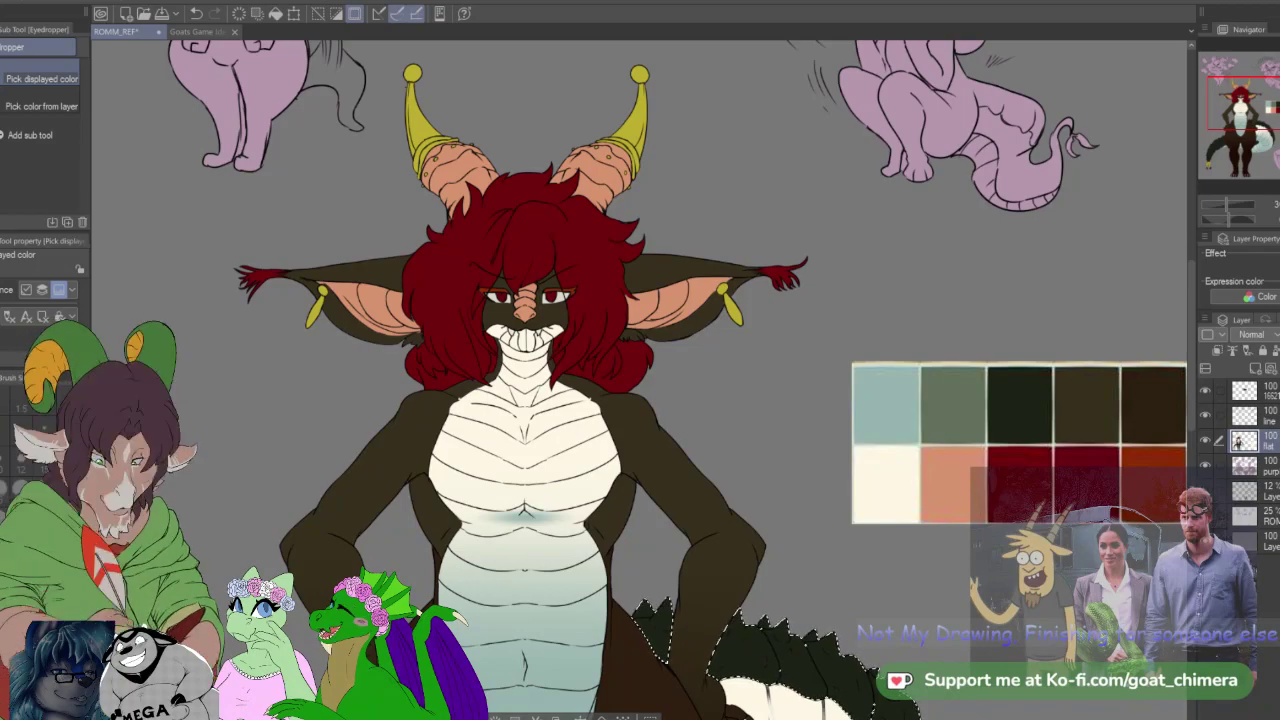
{"action": "scroll", "coordinate": [817, 318], "scroll_direction": "down", "scroll_amount": 3}
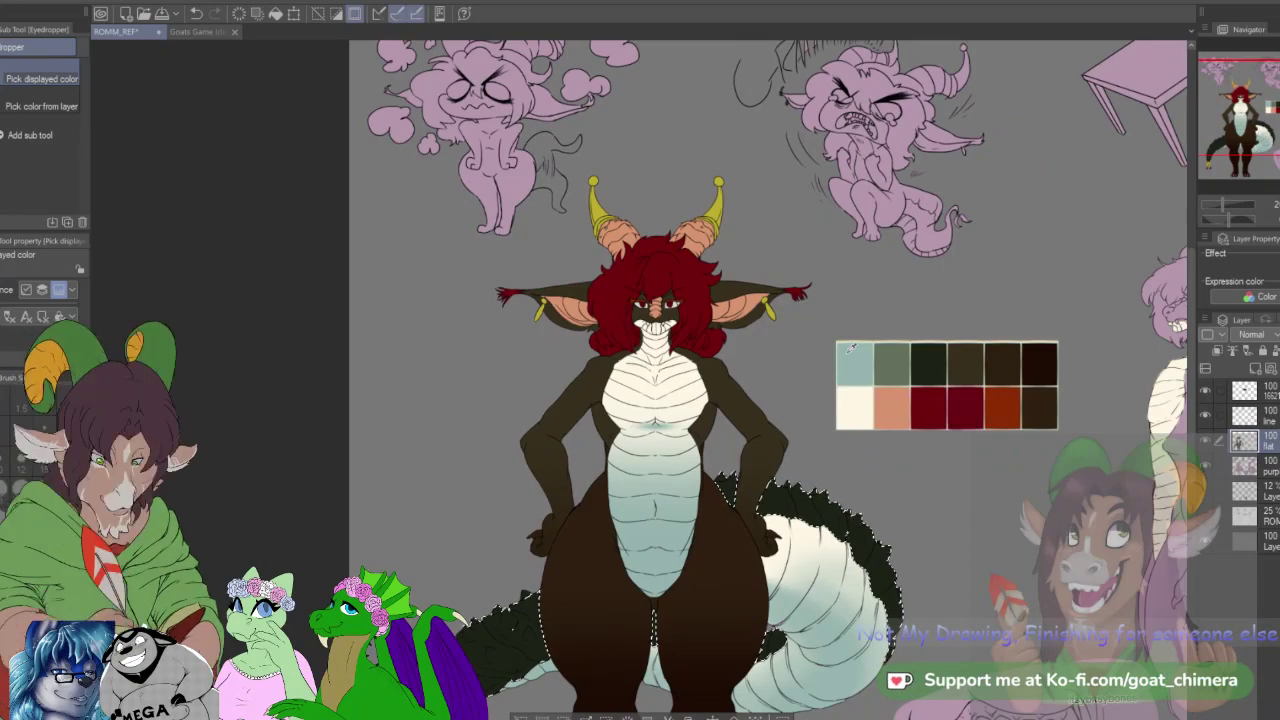
{"action": "key", "text": "ctrl+z"}
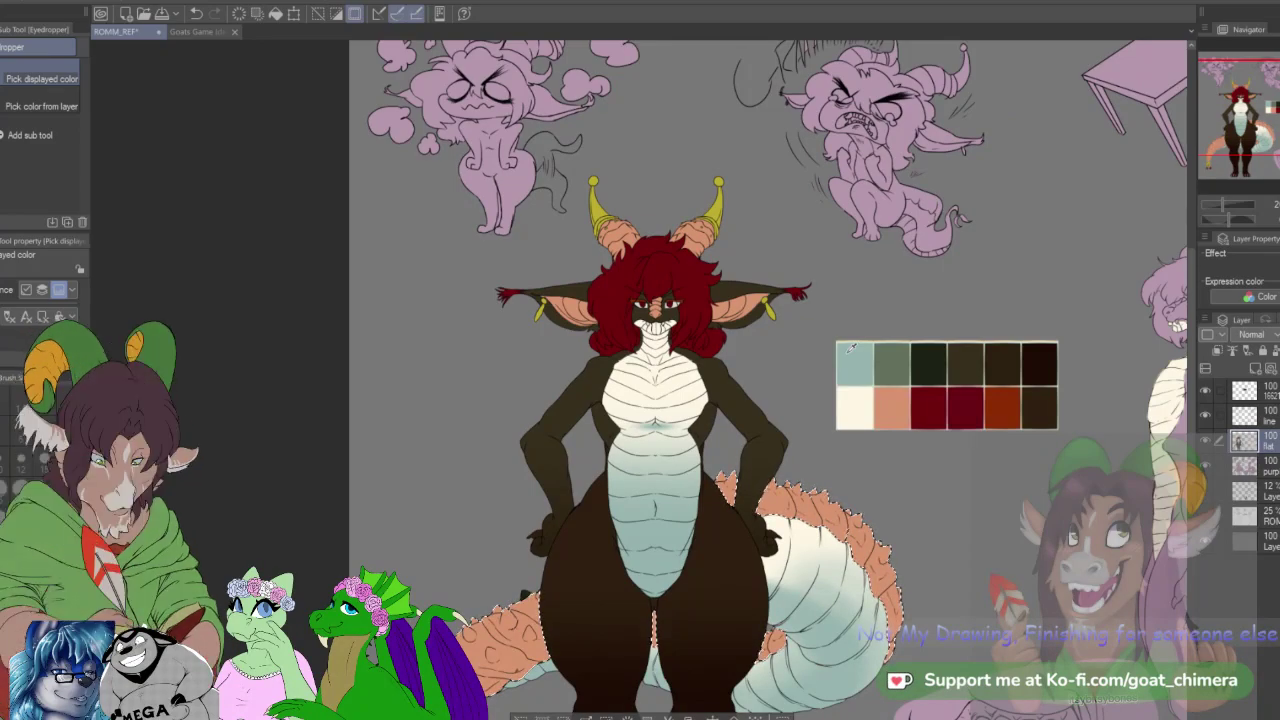
Step: Paint the leftover dark green spike beside the front view's hip salmon with the K Hard 2 brush
{"action": "scroll", "coordinate": [852, 346], "scroll_direction": "down", "scroll_amount": 4}
{"action": "scroll", "coordinate": [743, 444], "scroll_direction": "up", "scroll_amount": 6}
{"action": "scroll", "coordinate": [743, 444], "scroll_direction": "up", "scroll_amount": 8}
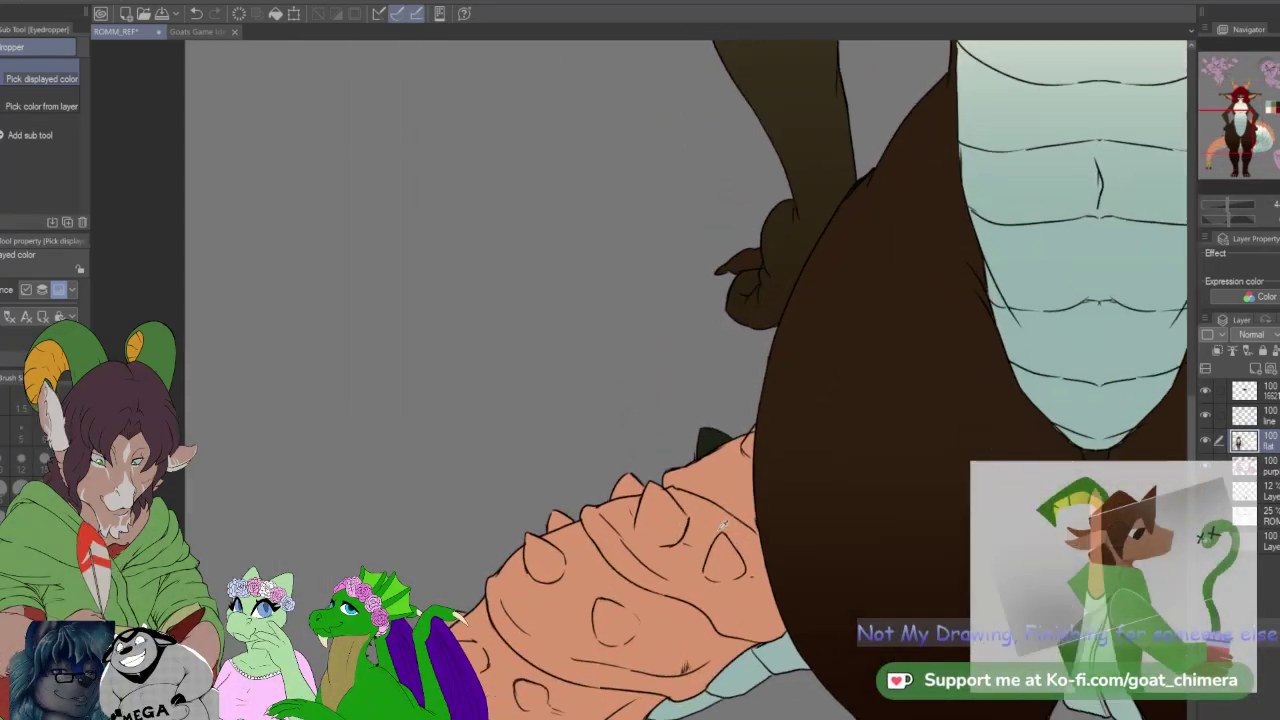
{"action": "scroll", "coordinate": [722, 424], "scroll_direction": "up", "scroll_amount": 2}
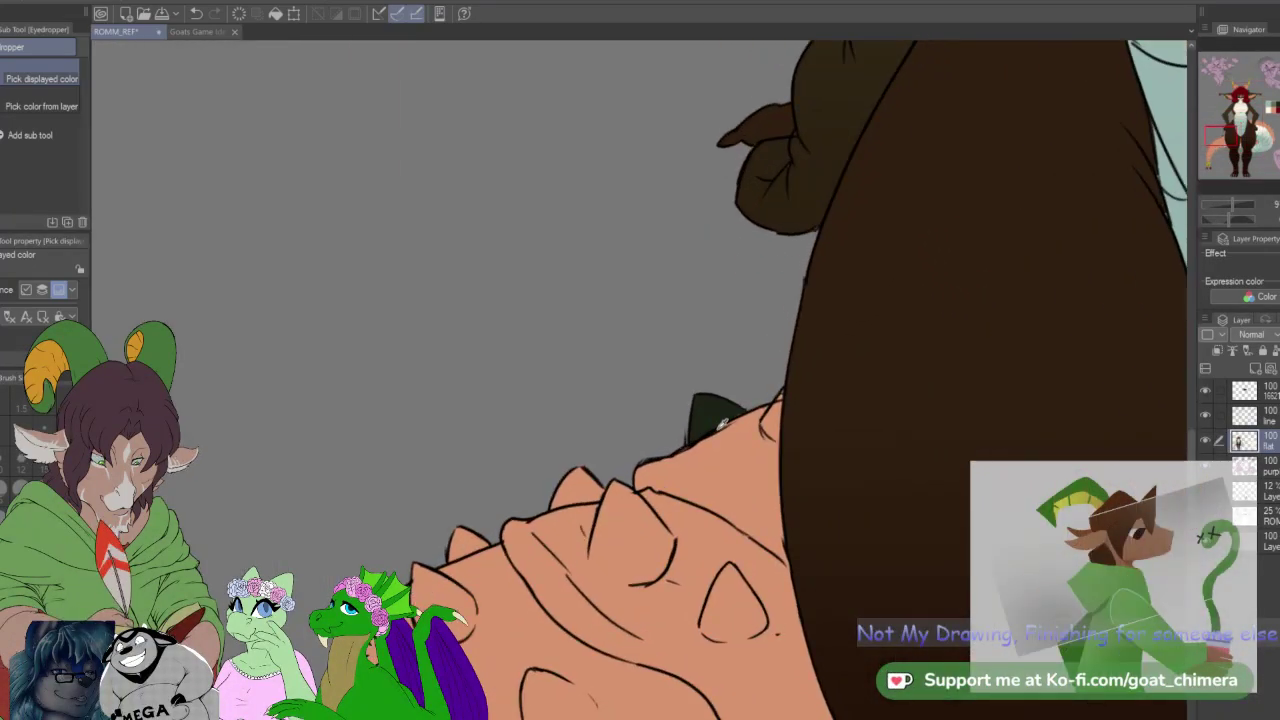
{"action": "key", "text": "b"}
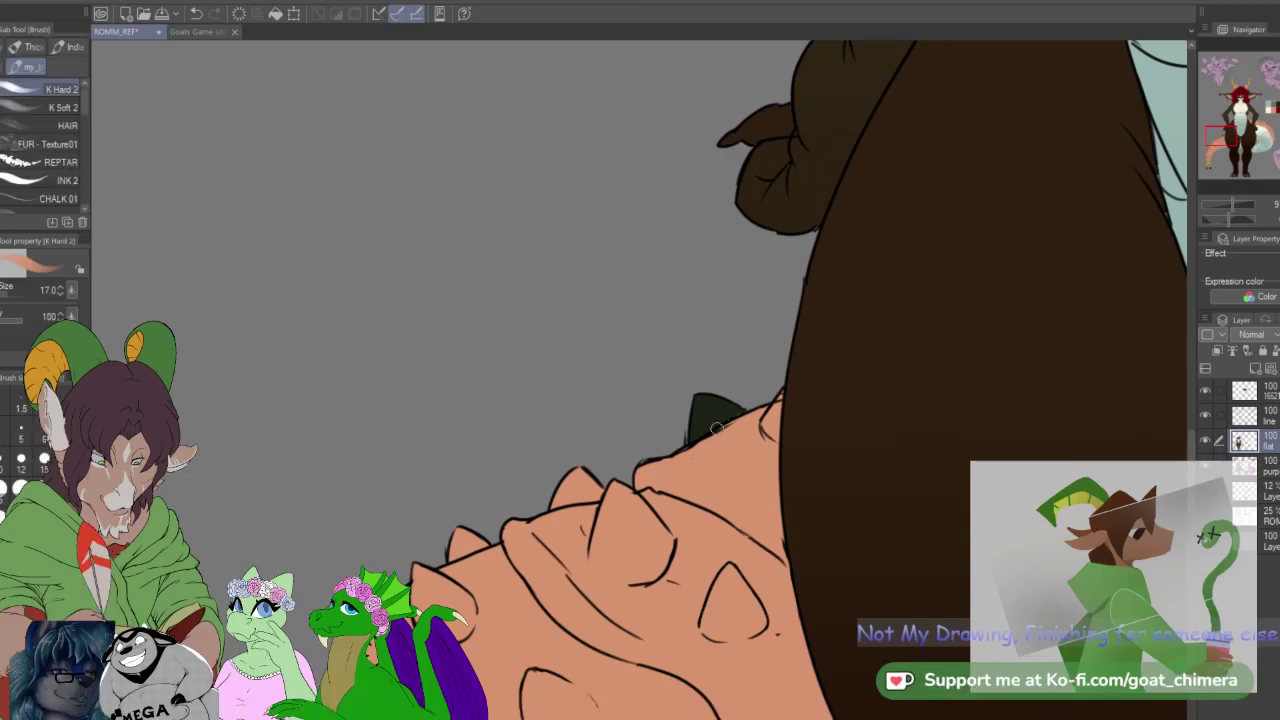
{"action": "mouse_move", "coordinate": [710, 446]}
{"action": "left_mouse_down"}
{"action": "mouse_move", "coordinate": [701, 401]}
{"action": "mouse_move", "coordinate": [732, 420]}
{"action": "mouse_move", "coordinate": [701, 402]}
{"action": "left_mouse_up"}
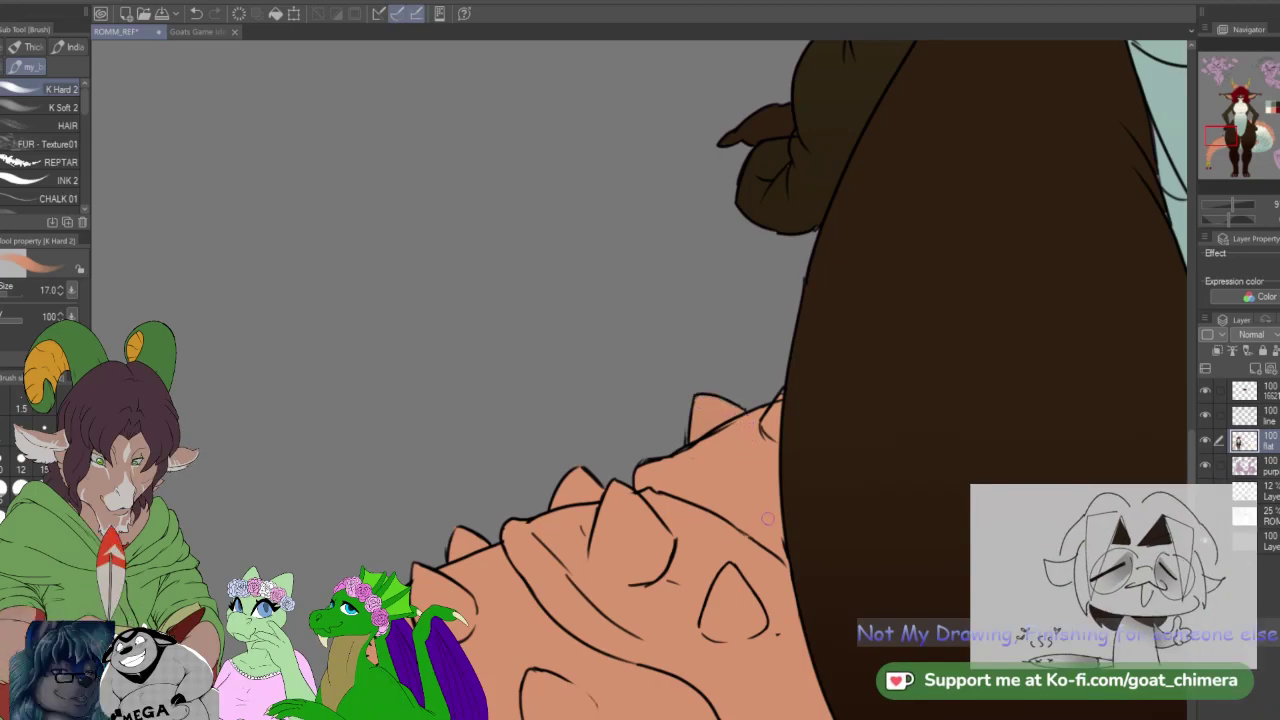
Step: Check the salmon tail against the rest of the front view and the palette, and make the line layer active
{"action": "scroll", "coordinate": [767, 518], "scroll_direction": "down", "scroll_amount": 5}
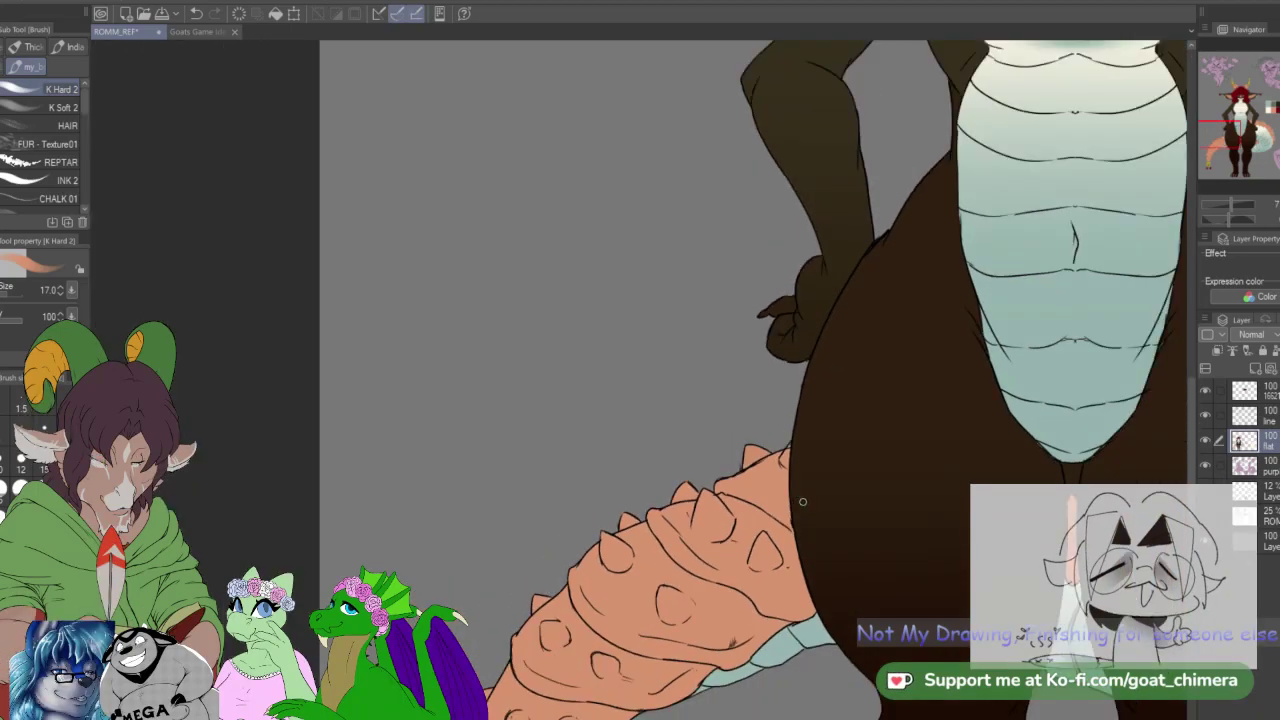
{"action": "scroll", "coordinate": [716, 176], "scroll_direction": "down", "scroll_amount": 4}
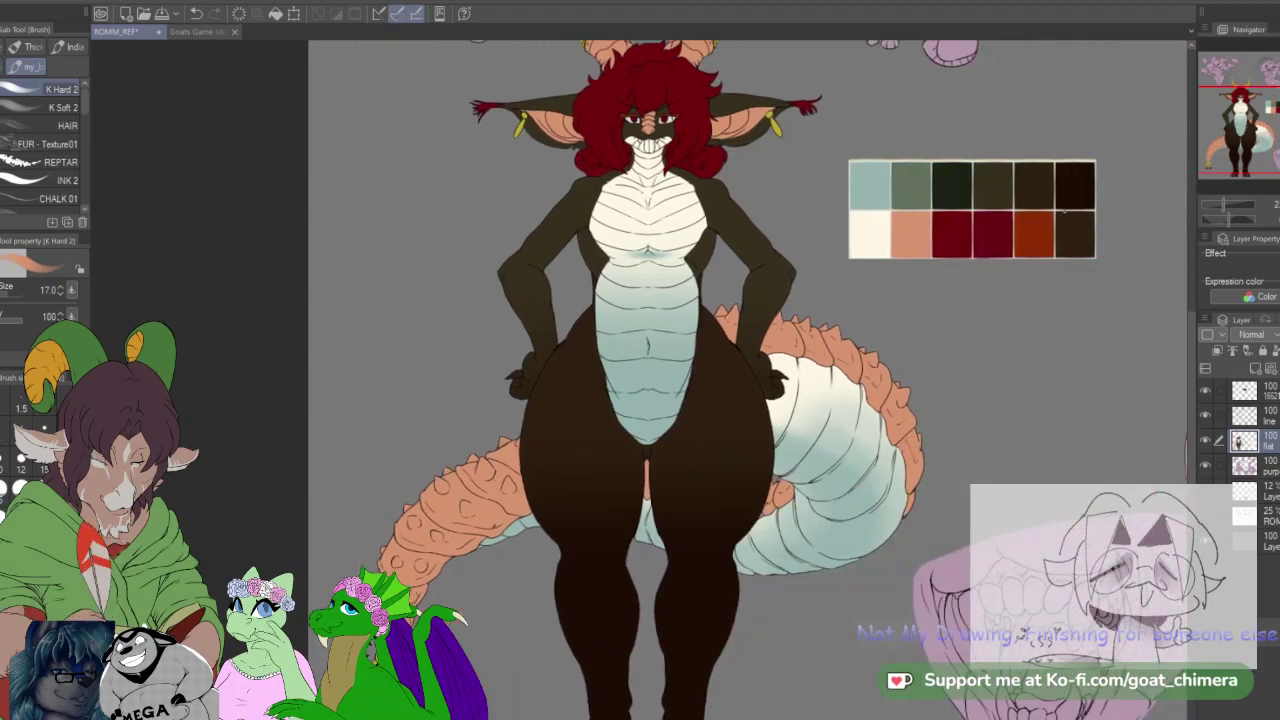
{"action": "scroll", "coordinate": [714, 220], "scroll_direction": "up", "scroll_amount": 1}
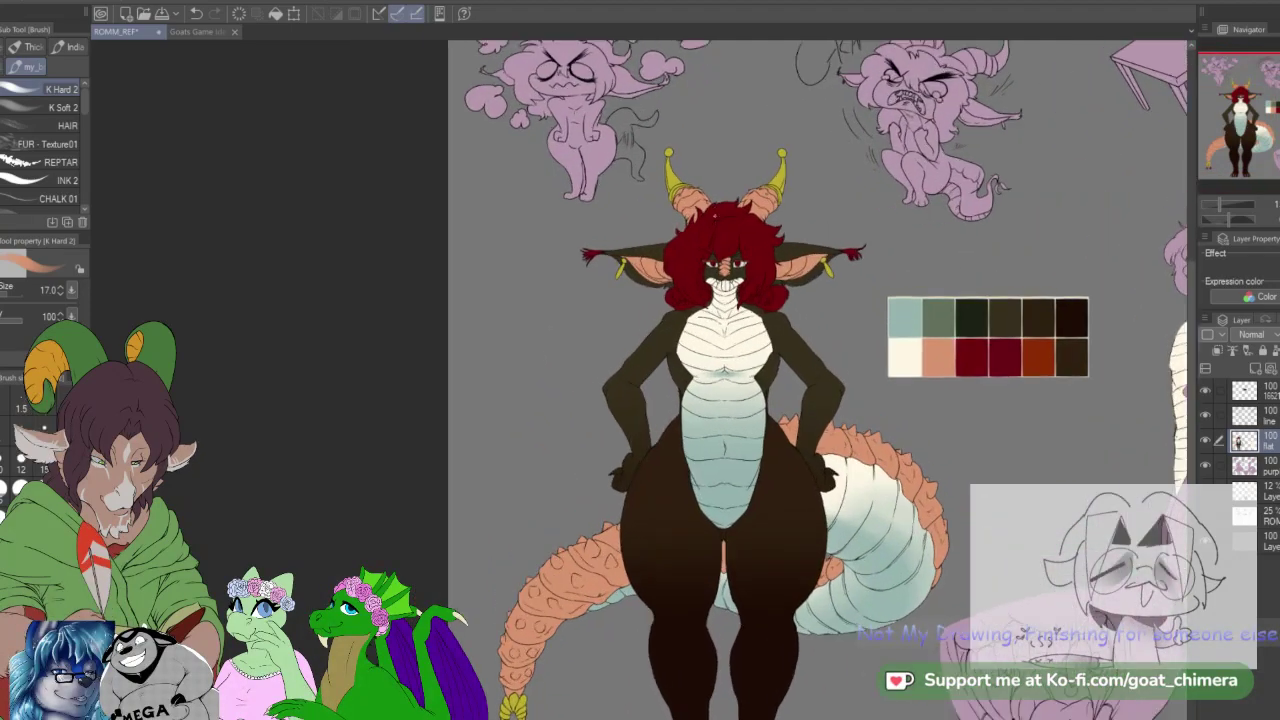
{"action": "scroll", "coordinate": [711, 214], "scroll_direction": "down", "scroll_amount": 1}
{"action": "scroll", "coordinate": [706, 445], "scroll_direction": "up", "scroll_amount": 1}
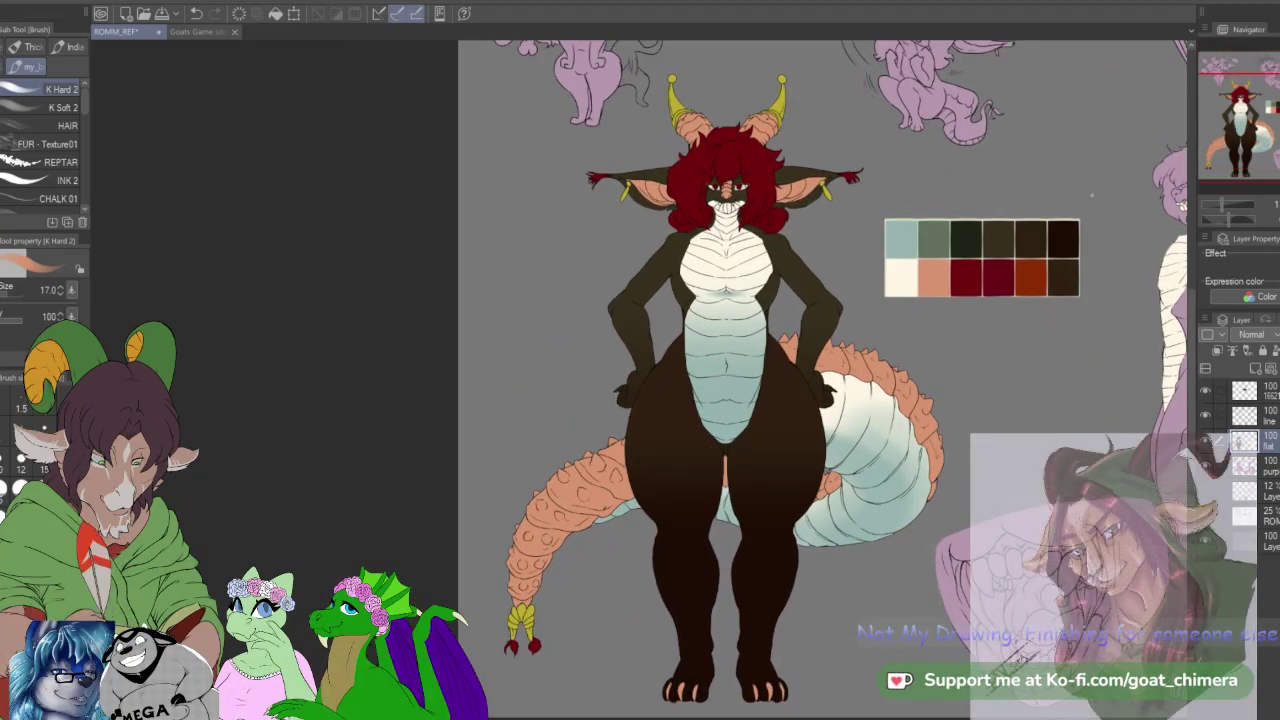
{"action": "scroll", "coordinate": [972, 270], "scroll_direction": "up", "scroll_amount": 1}
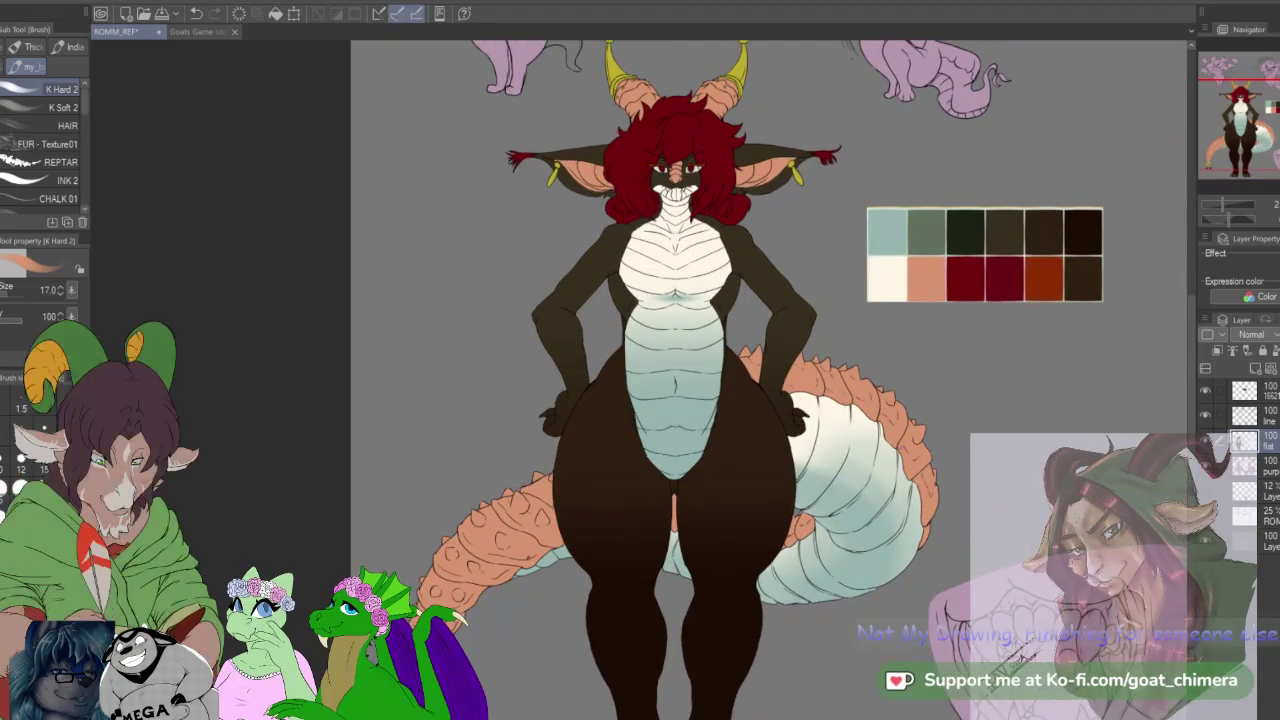
{"action": "scroll", "coordinate": [771, 514], "scroll_direction": "down", "scroll_amount": 1}
{"action": "scroll", "coordinate": [725, 665], "scroll_direction": "up", "scroll_amount": 1}
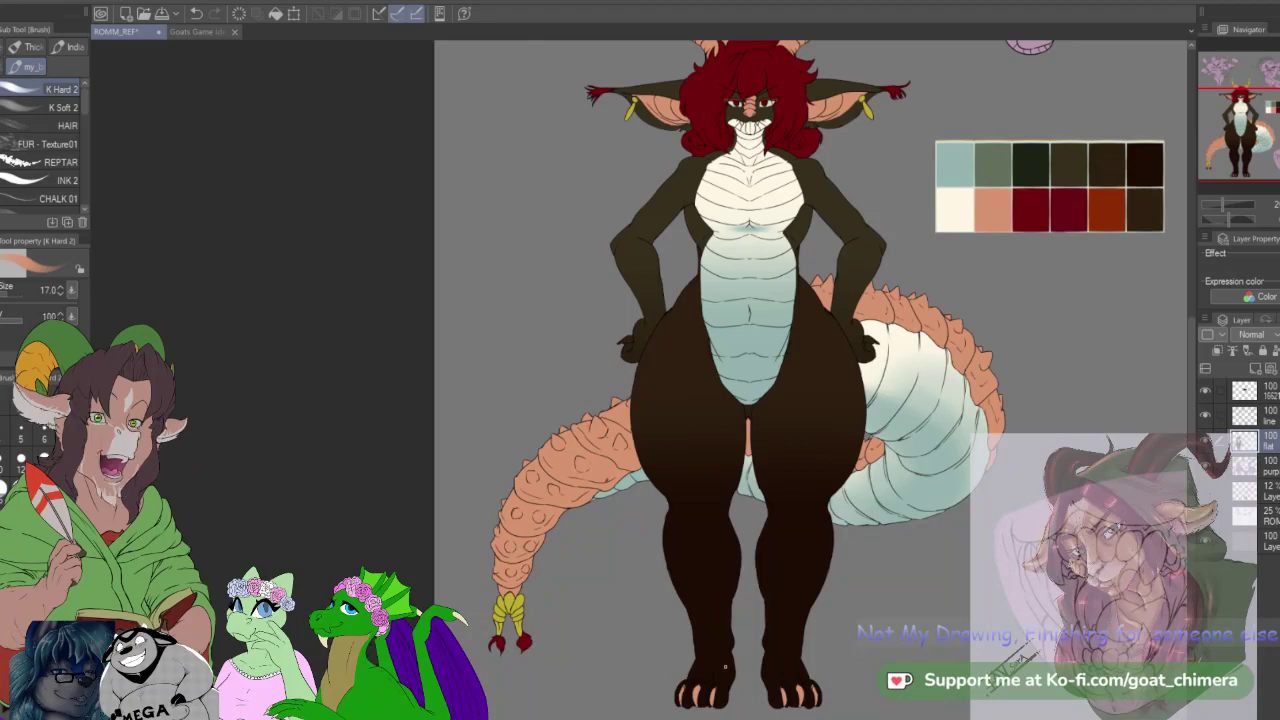
{"action": "left_click", "coordinate": [1268, 415]}
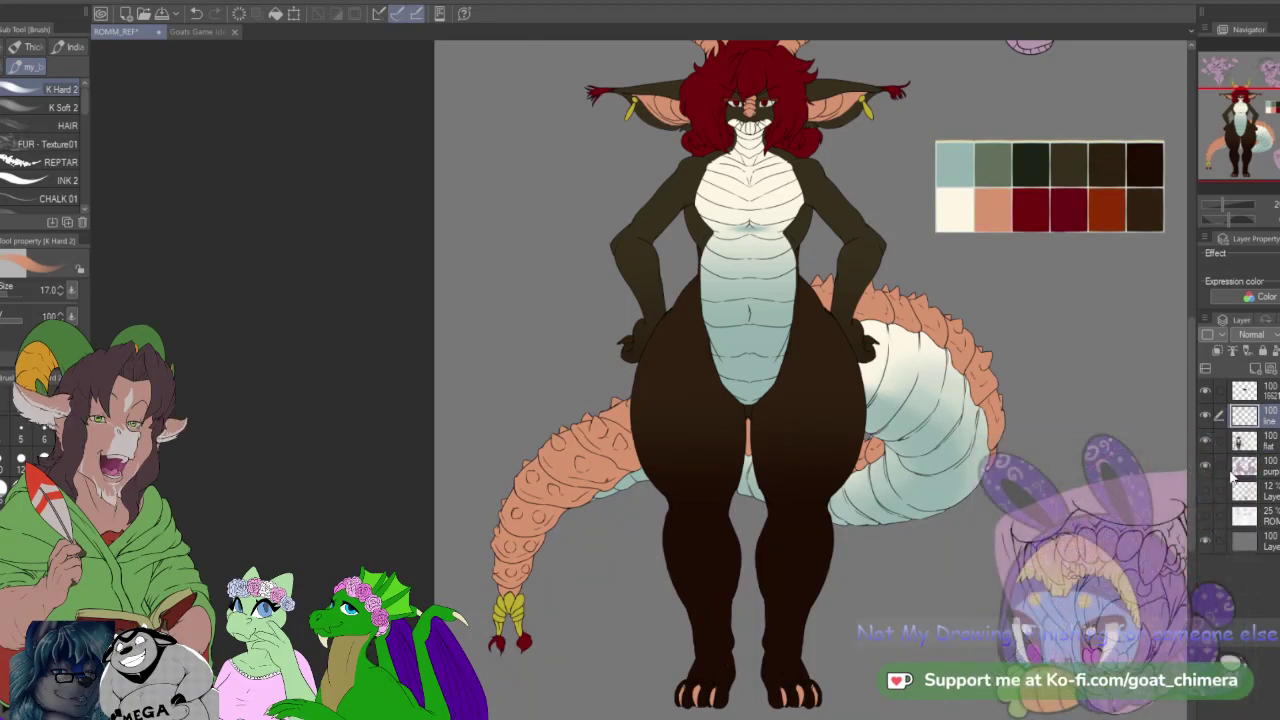
Step: Auto-select both dark brown legs of the front view from the line layer and make the flat layer active
{"action": "key", "text": "w"}
{"action": "left_click", "coordinate": [719, 665]}
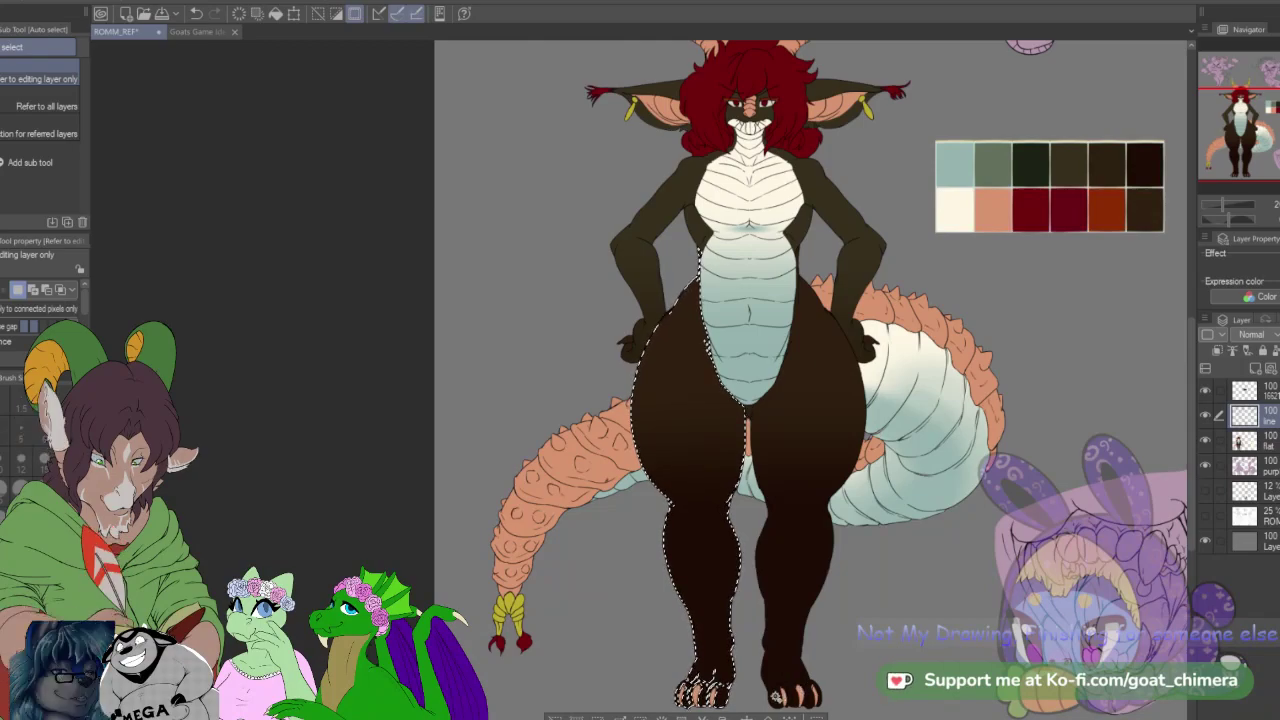
{"action": "left_click", "coordinate": [776, 690], "text": "shift"}
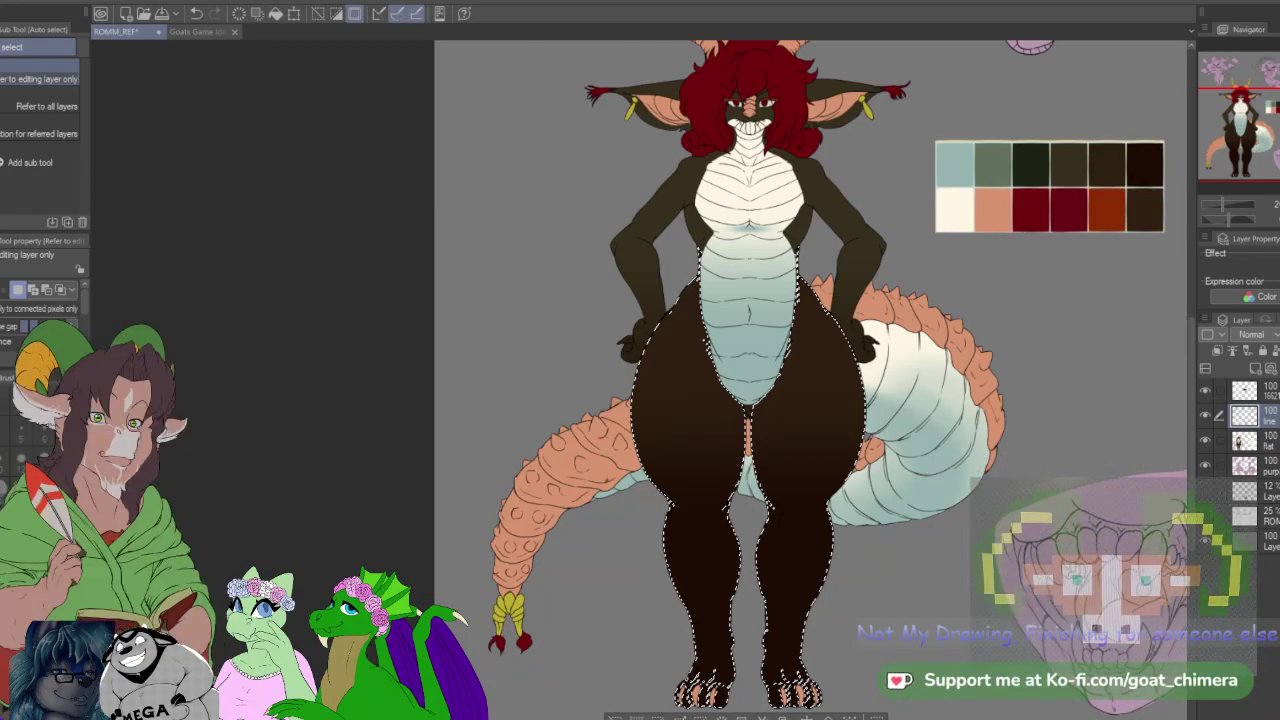
{"action": "left_click", "coordinate": [1030, 208]}
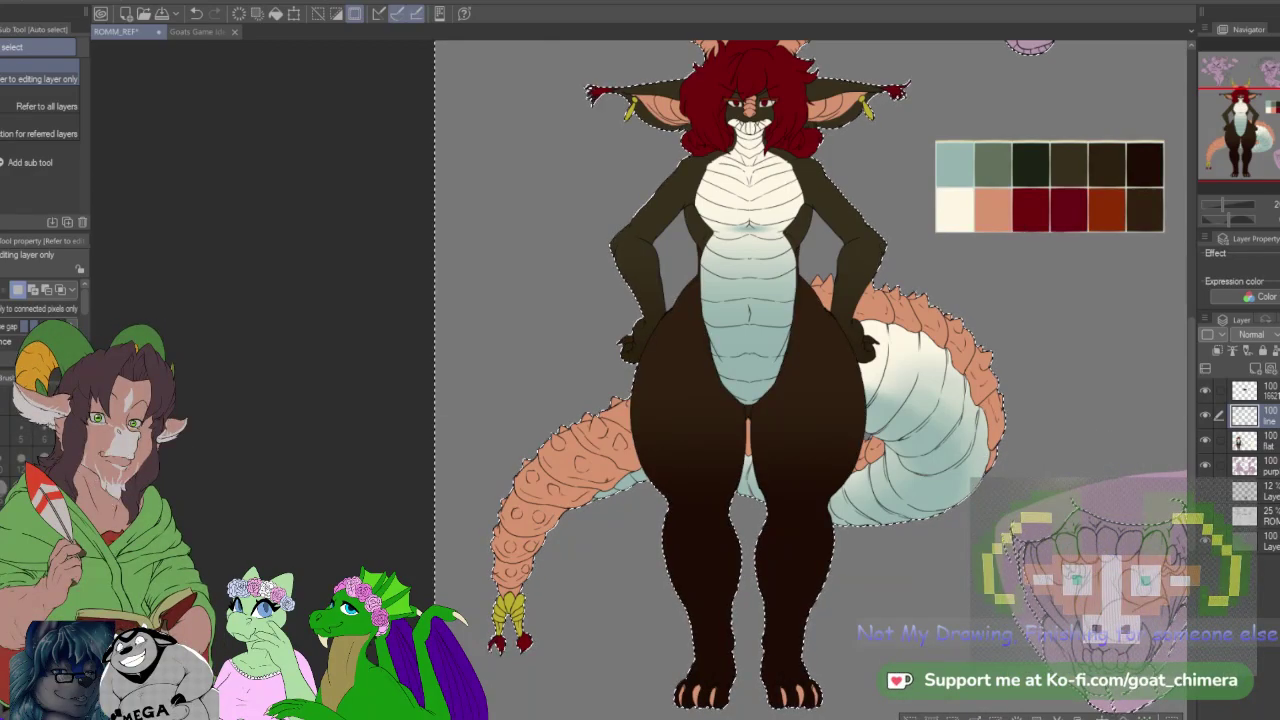
{"action": "left_click", "coordinate": [1256, 440]}
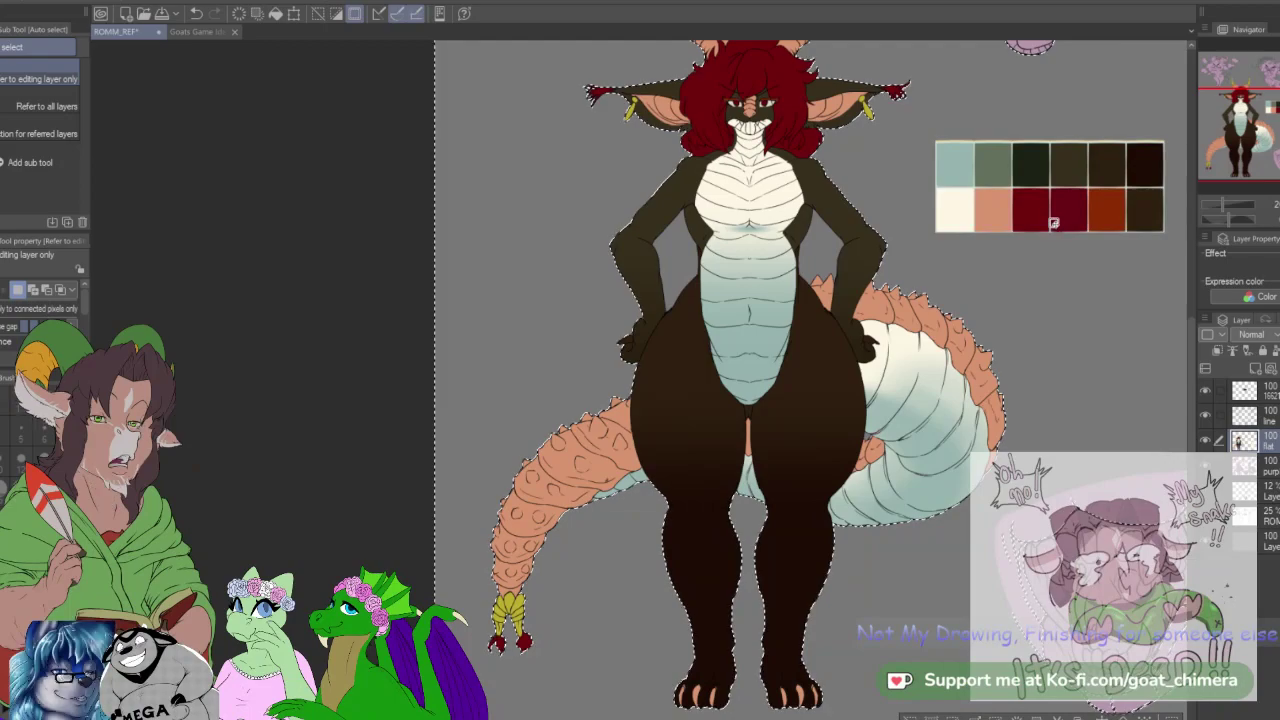
Step: Try a dark red foreground-to-transparent gradient rising from the feet, and undo it together with the stray background selection
{"action": "key", "text": "i"}
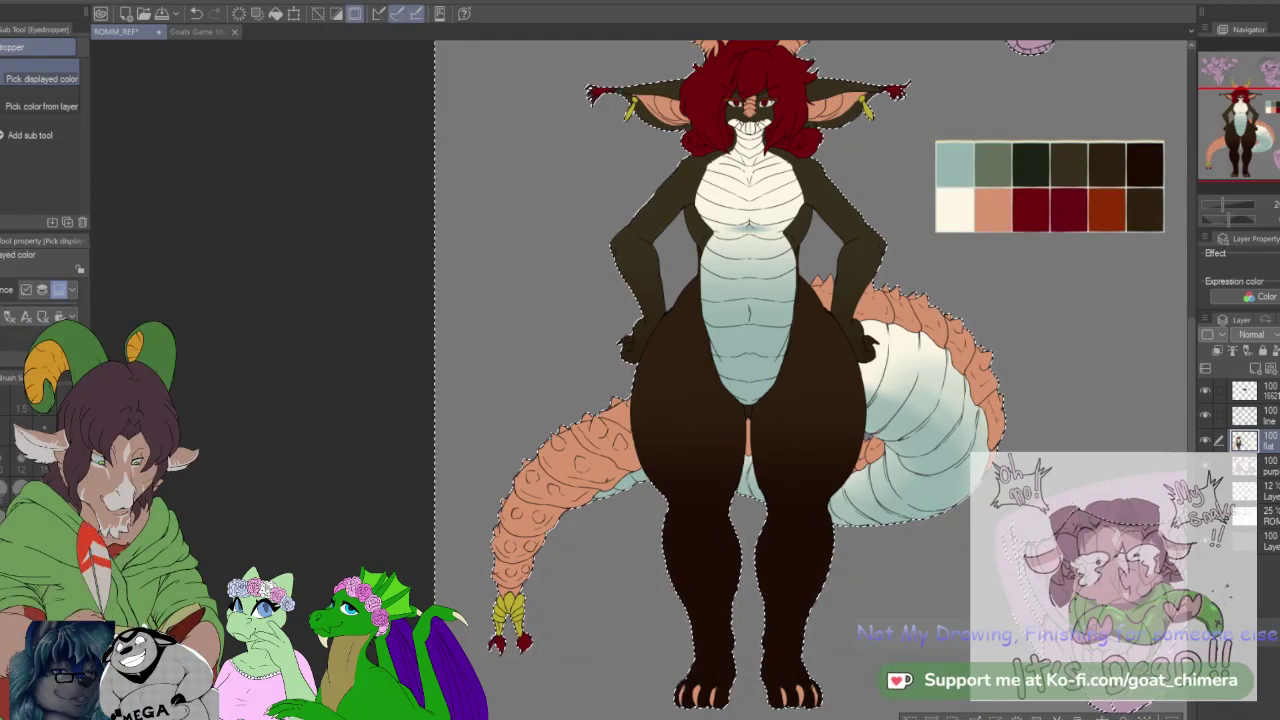
{"action": "key", "text": "g"}
{"action": "key", "text": "g"}
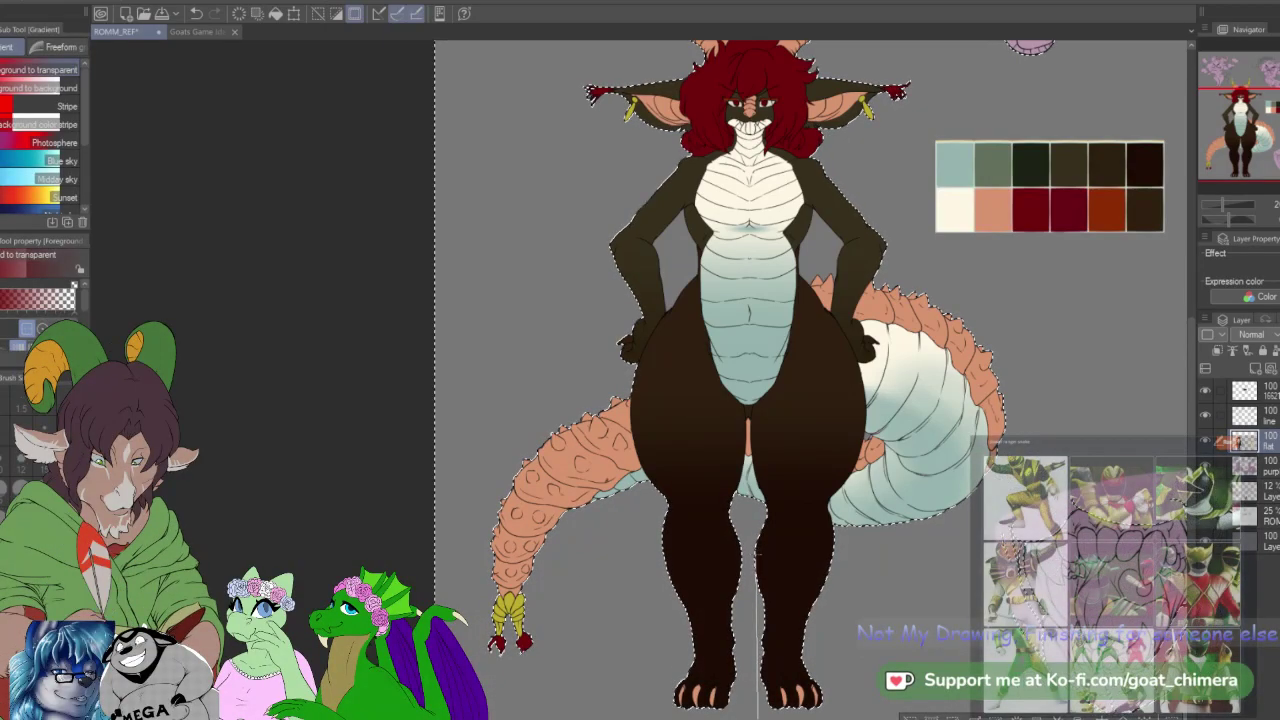
{"action": "left_click_drag", "start_coordinate": [757, 548], "coordinate": [757, 553]}
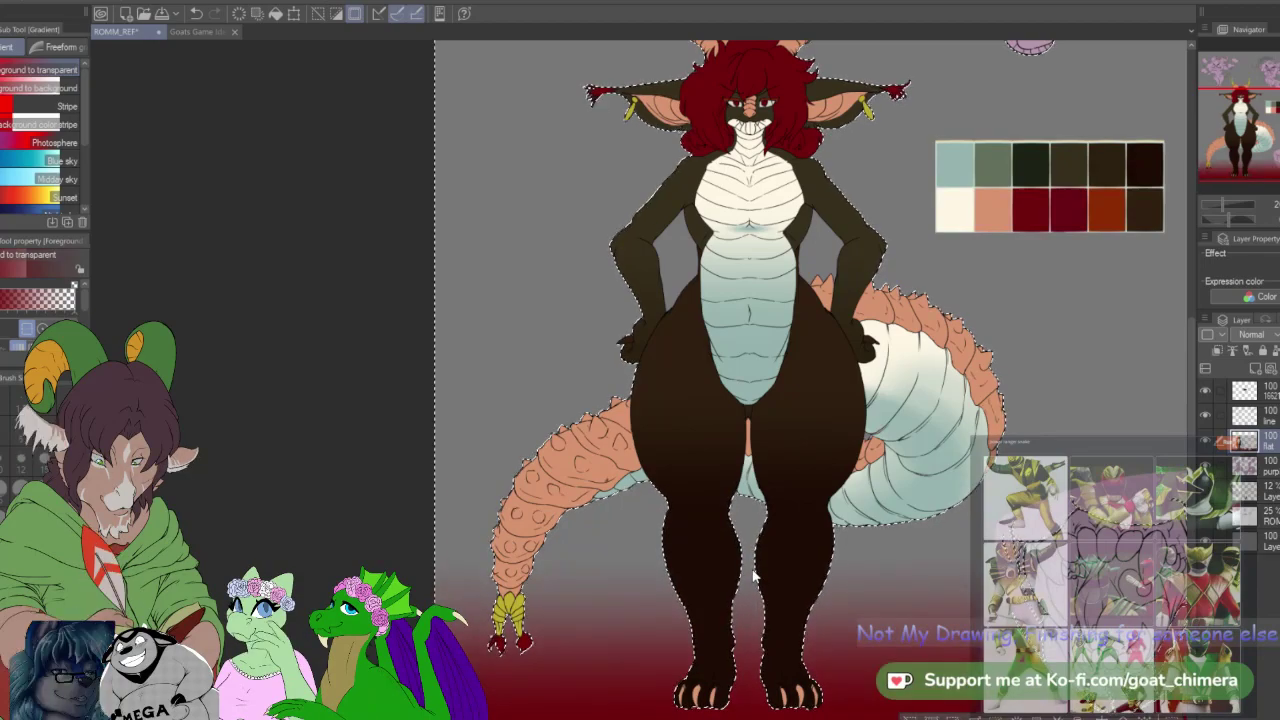
{"action": "key", "text": "ctrl+z"}
{"action": "key", "text": "ctrl+z"}
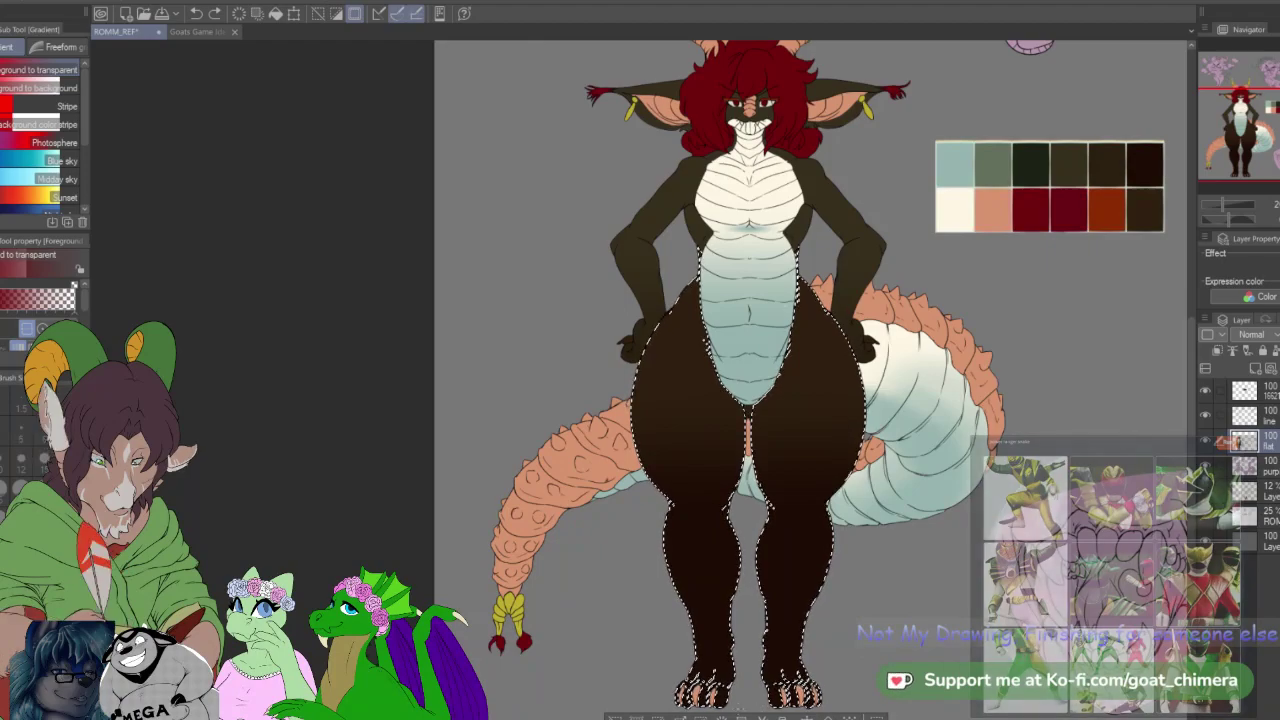
{"action": "left_click_drag", "start_coordinate": [749, 563], "coordinate": [749, 543]}
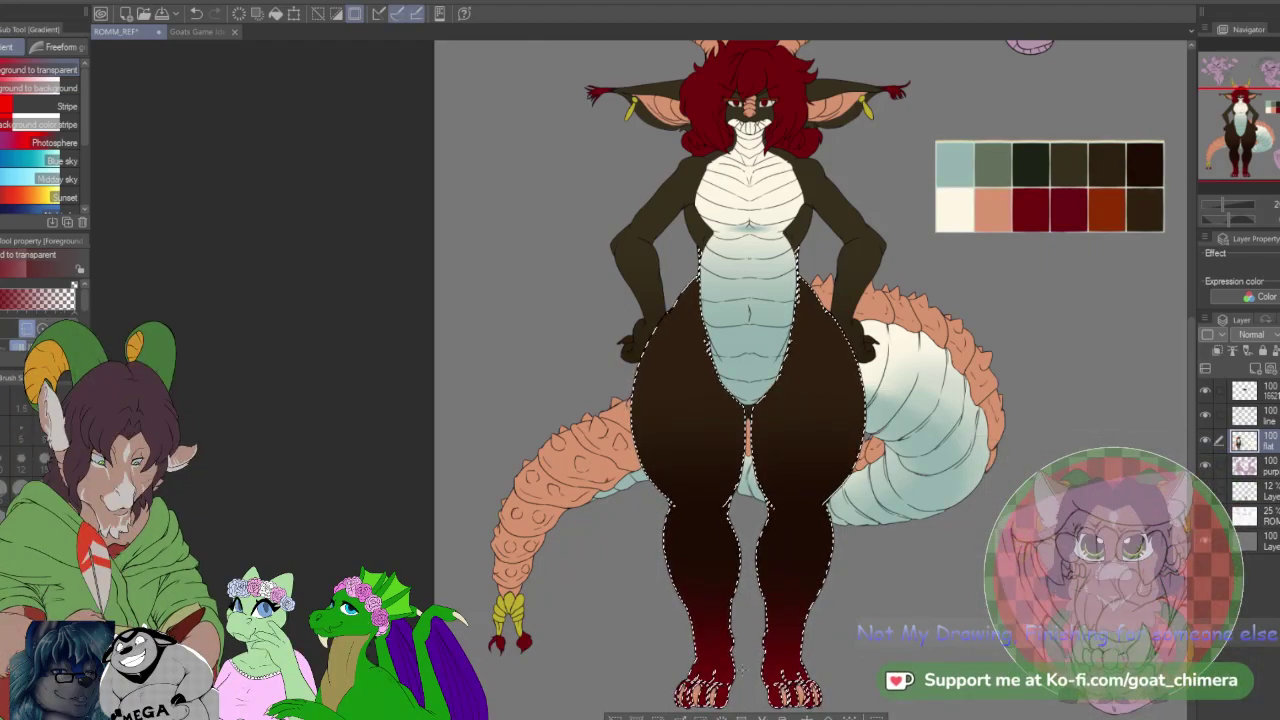
{"action": "key", "text": "ctrl+z"}
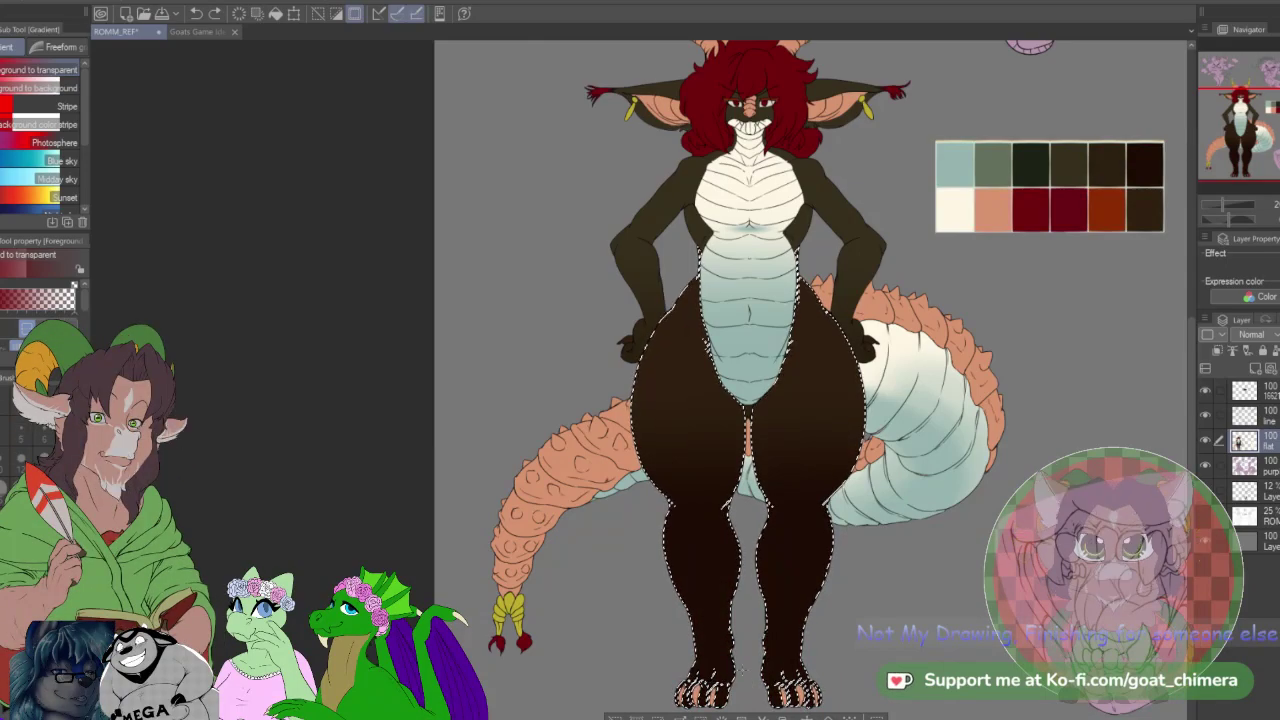
Step: Fade the selected legs into the palette's crimson from the feet up to the lower legs with a foreground-to-transparent gradient, and deselect
{"action": "key", "text": "i"}
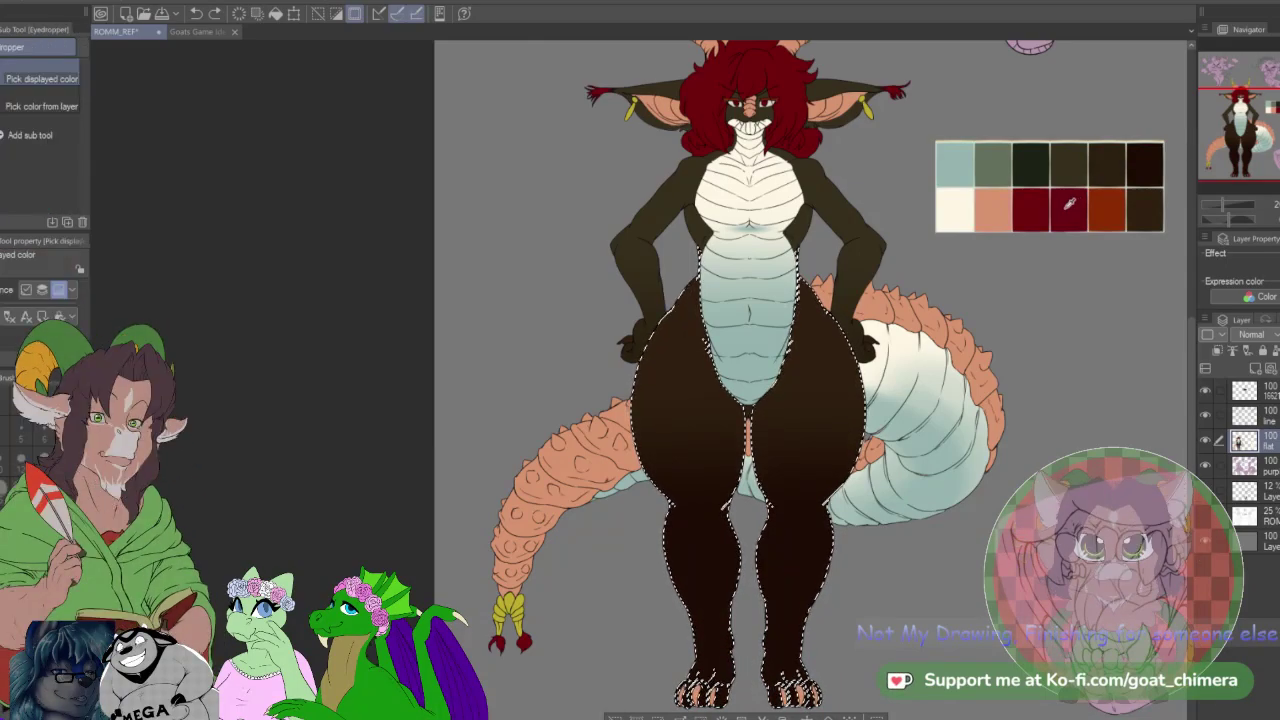
{"action": "key", "text": "g"}
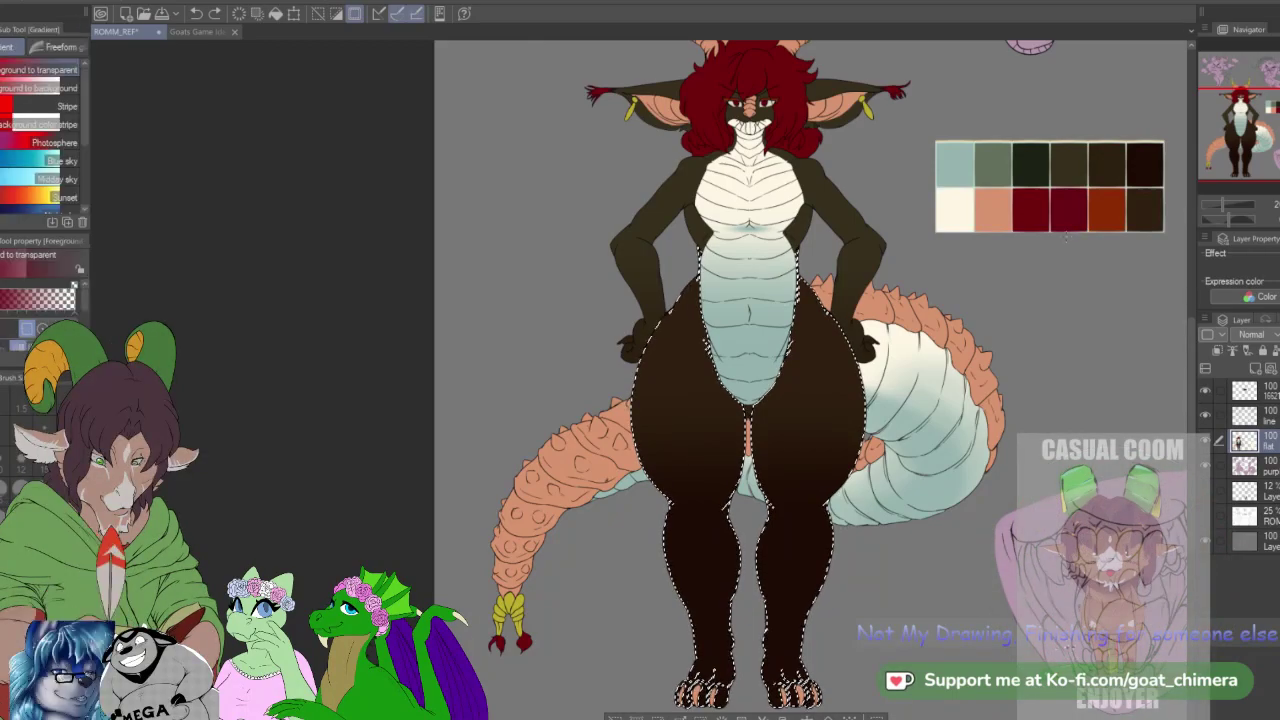
{"action": "left_click_drag", "start_coordinate": [751, 704], "coordinate": [748, 547]}
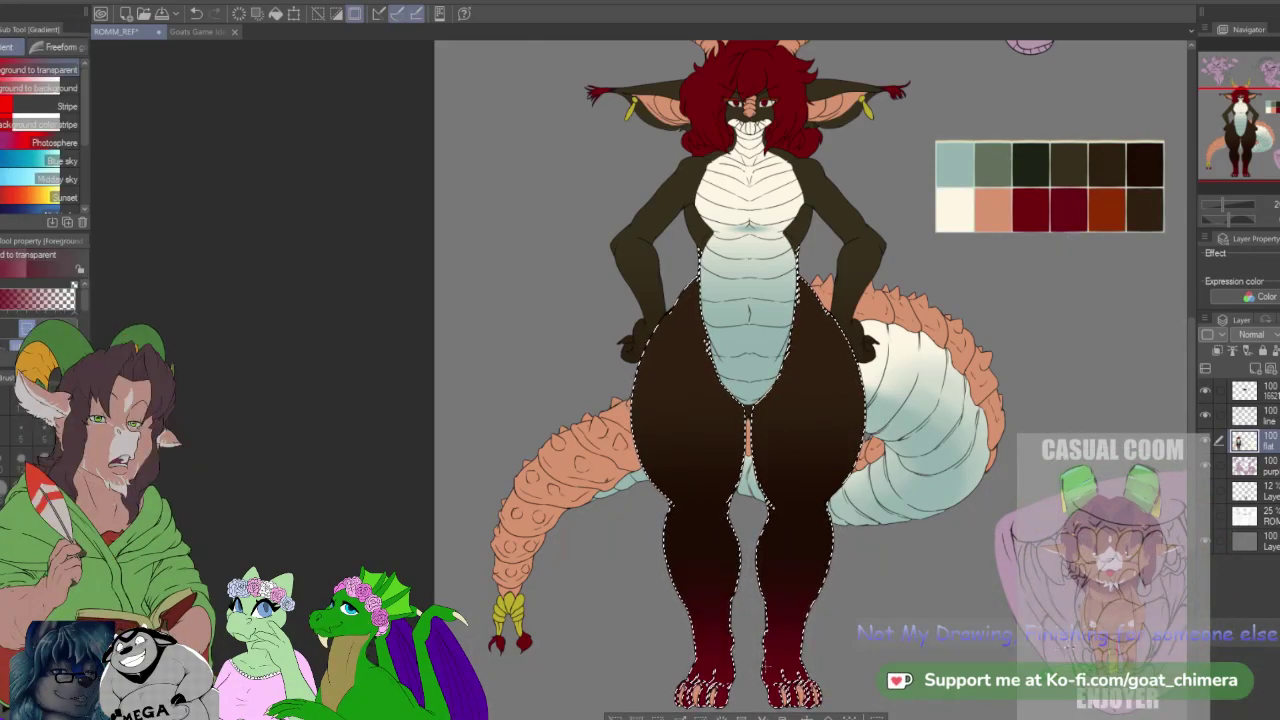
{"action": "key", "text": "ctrl+d"}
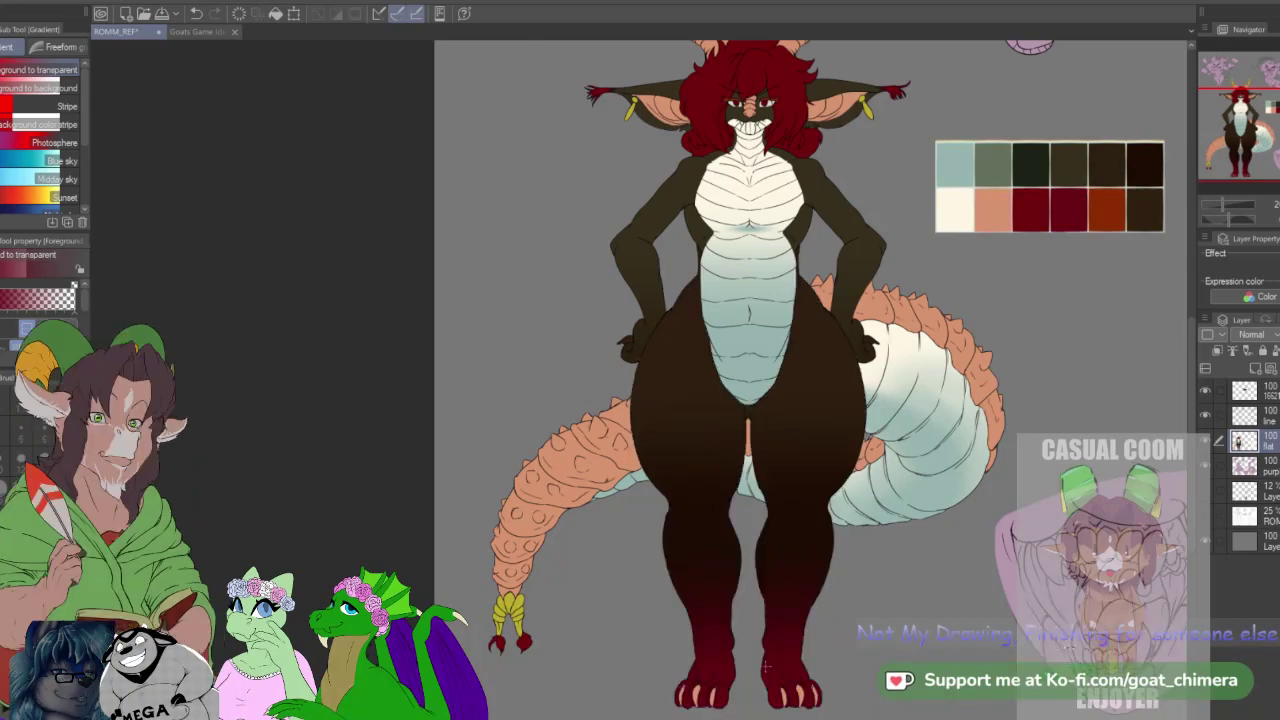
Step: Auto-select both of the front view's arms, including the hands, from the line layer
{"action": "scroll", "coordinate": [766, 666], "scroll_direction": "down", "scroll_amount": 2}
{"action": "scroll", "coordinate": [752, 370], "scroll_direction": "up", "scroll_amount": 3}
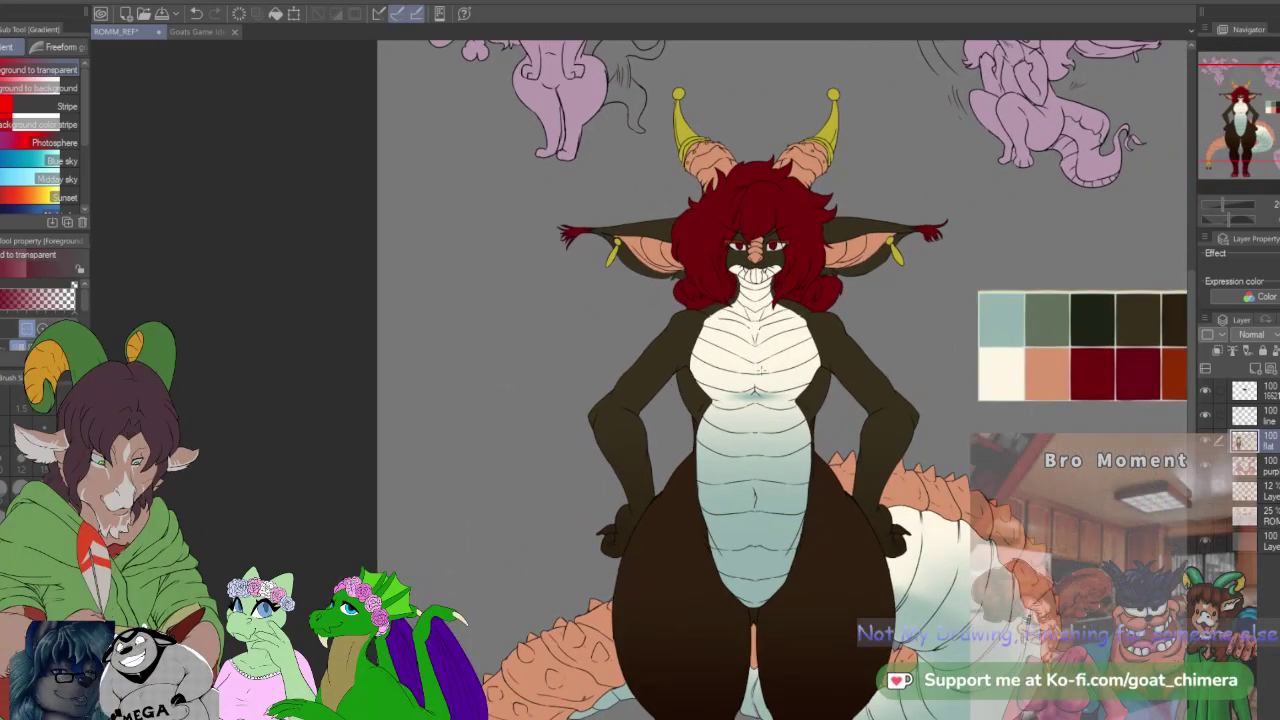
{"action": "left_click", "coordinate": [1250, 415]}
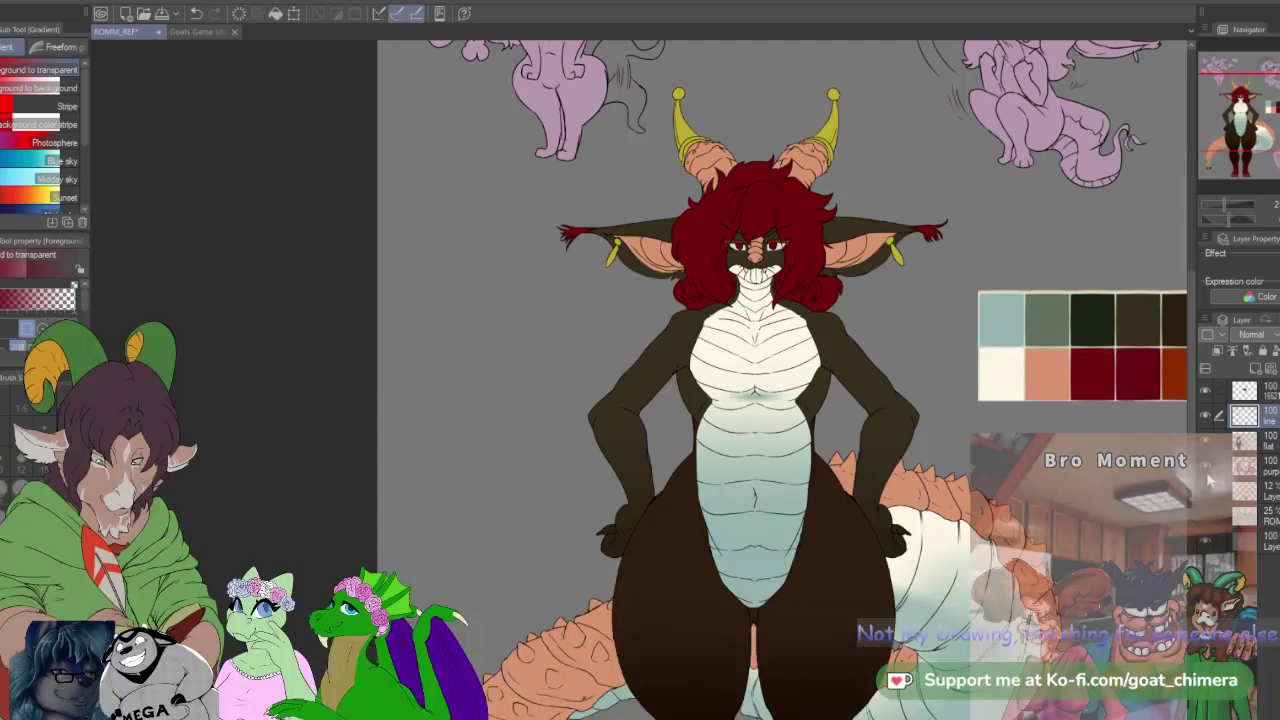
{"action": "key", "text": "w"}
{"action": "left_click", "coordinate": [876, 469]}
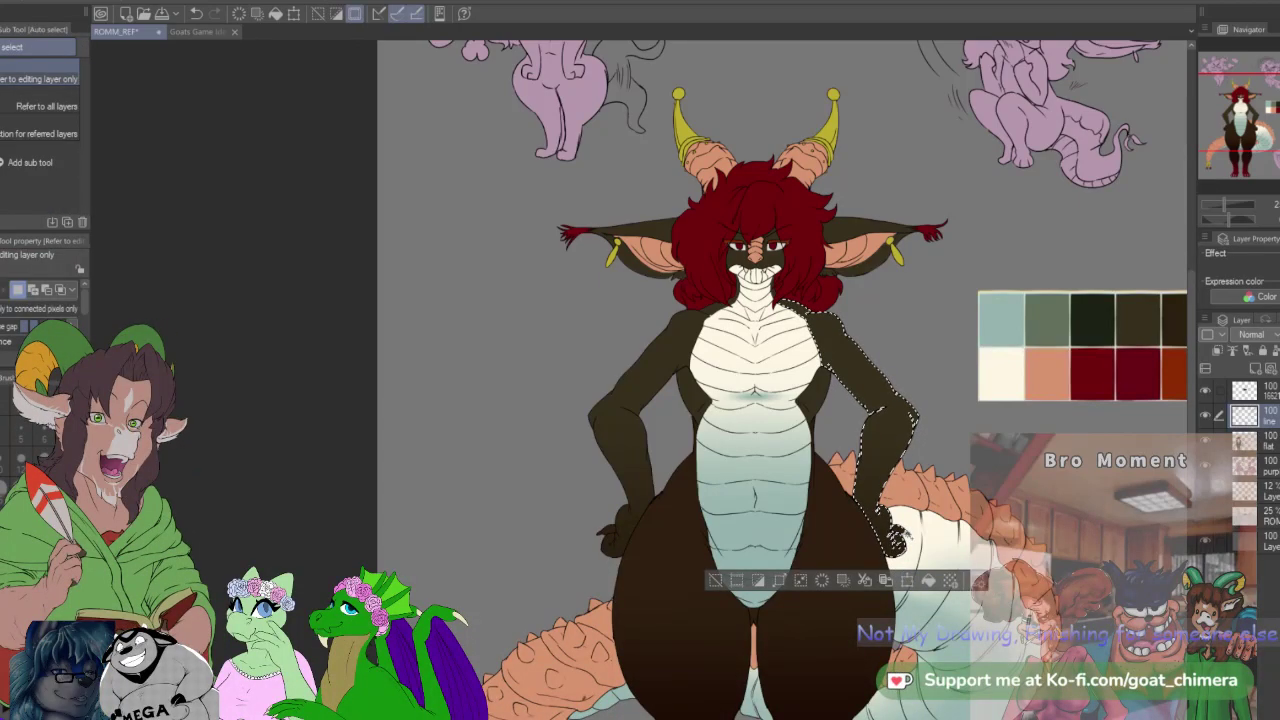
{"action": "left_click", "coordinate": [625, 528], "text": "shift"}
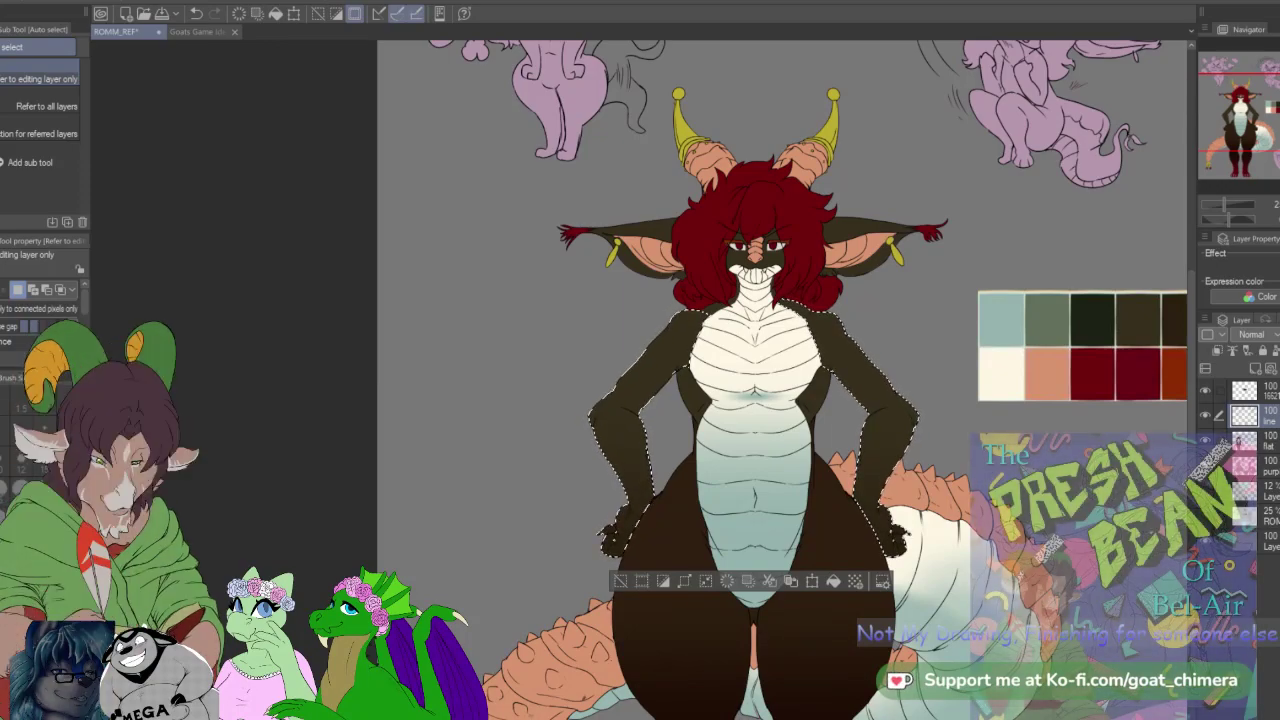
Step: Apply the crimson gradient to the selected arms on the flat layer, fading from the hands up into the forearms, and deselect
{"action": "scroll", "coordinate": [805, 604], "scroll_direction": "down", "scroll_amount": 1}
{"action": "scroll", "coordinate": [775, 630], "scroll_direction": "up", "scroll_amount": 2}
{"action": "scroll", "coordinate": [797, 617], "scroll_direction": "down", "scroll_amount": 1}
{"action": "scroll", "coordinate": [797, 616], "scroll_direction": "up", "scroll_amount": 1}
{"action": "scroll", "coordinate": [770, 470], "scroll_direction": "up", "scroll_amount": 1}
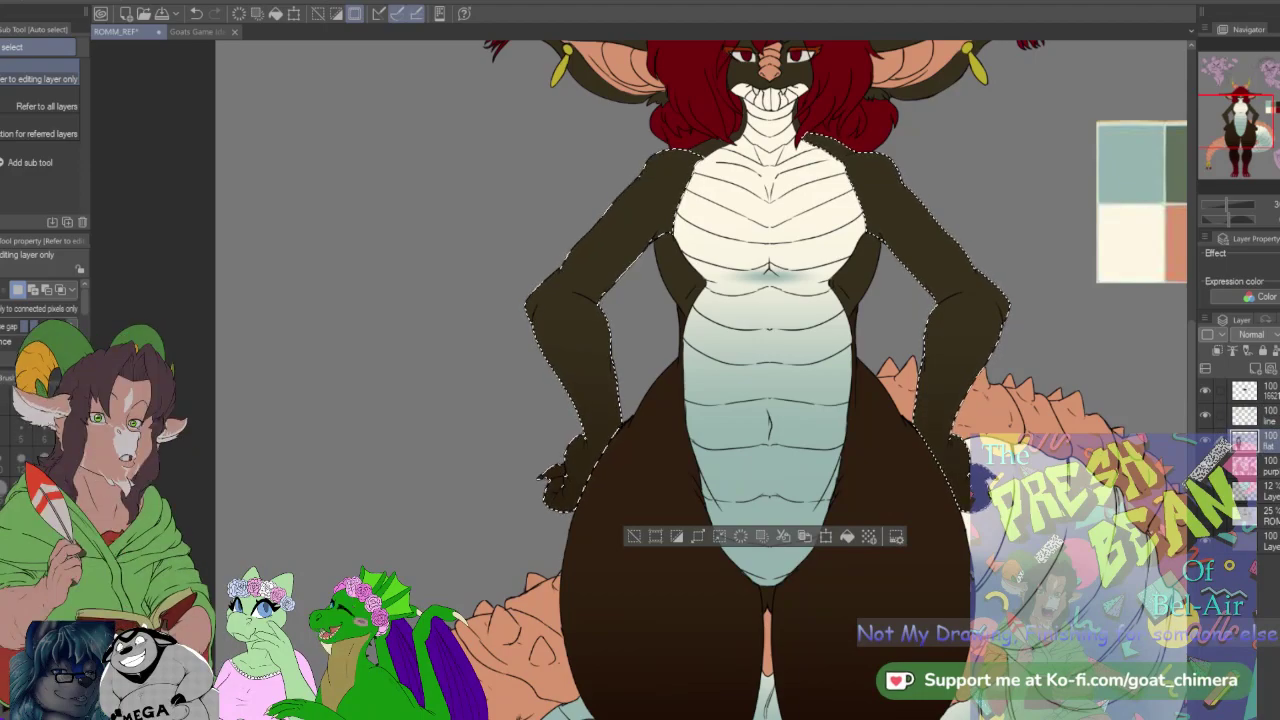
{"action": "key", "text": "g"}
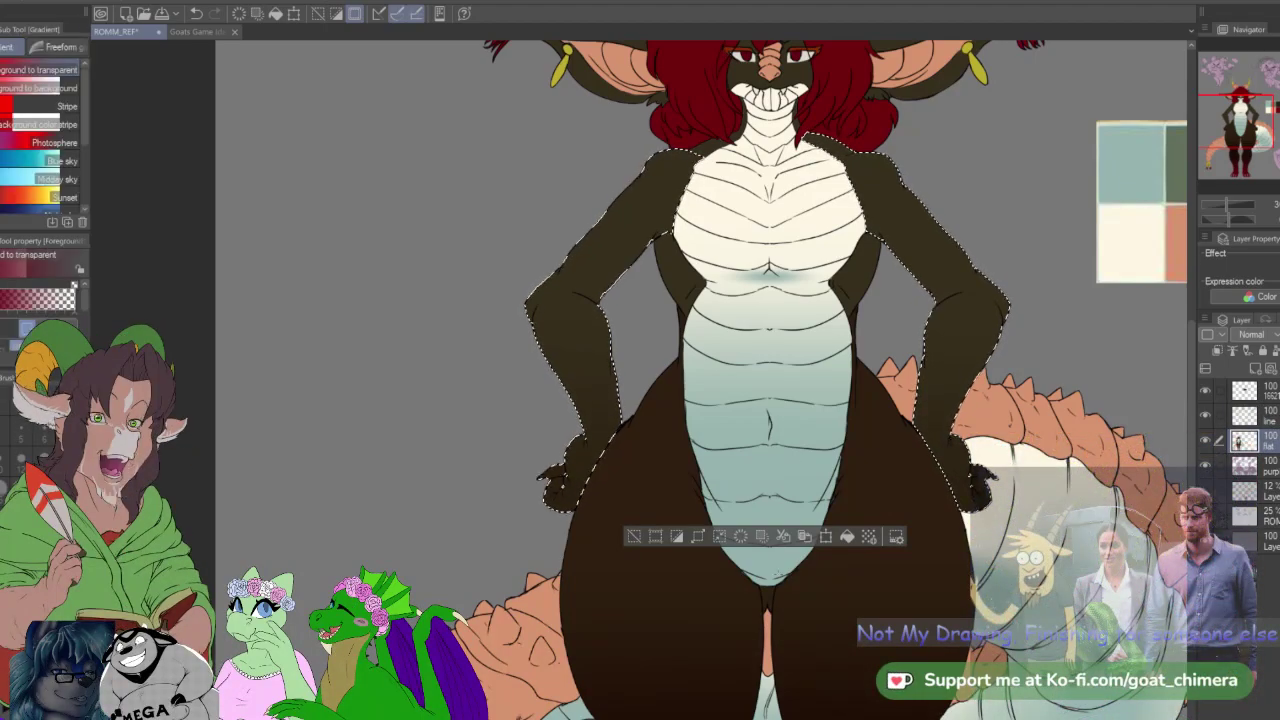
{"action": "left_click_drag", "start_coordinate": [770, 598], "coordinate": [770, 374]}
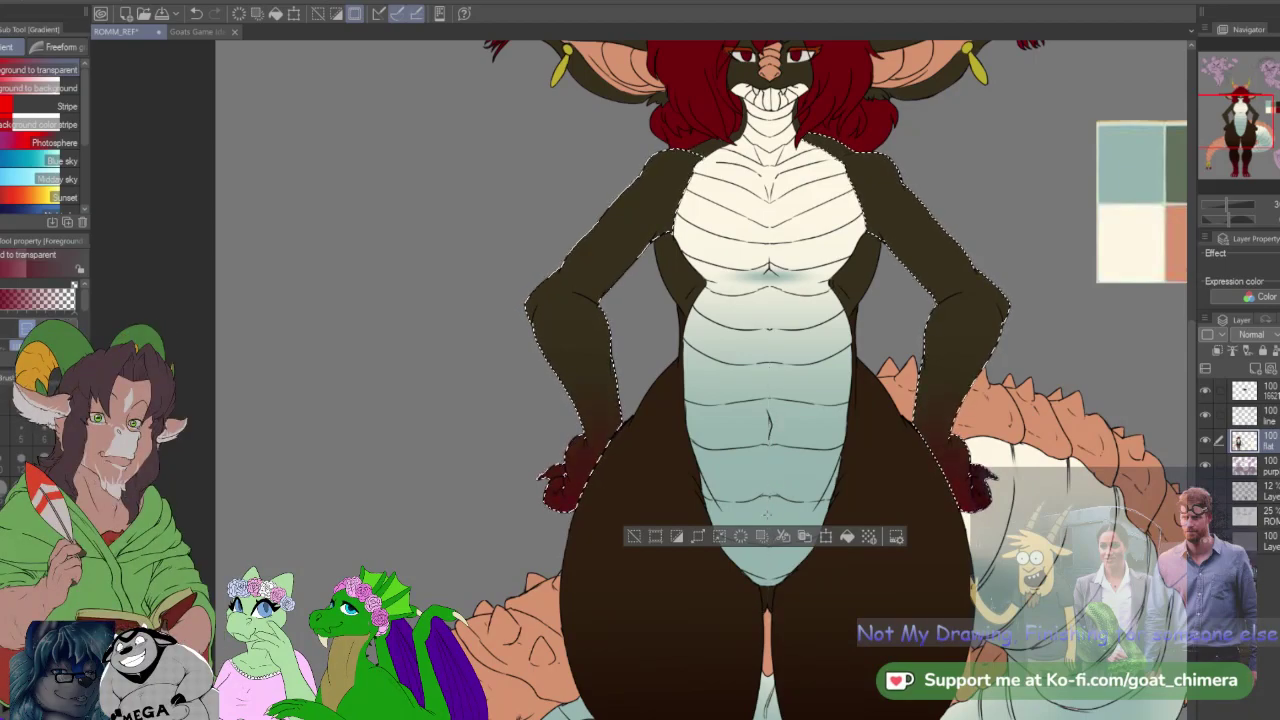
{"action": "scroll", "coordinate": [770, 552], "scroll_direction": "down", "scroll_amount": 3}
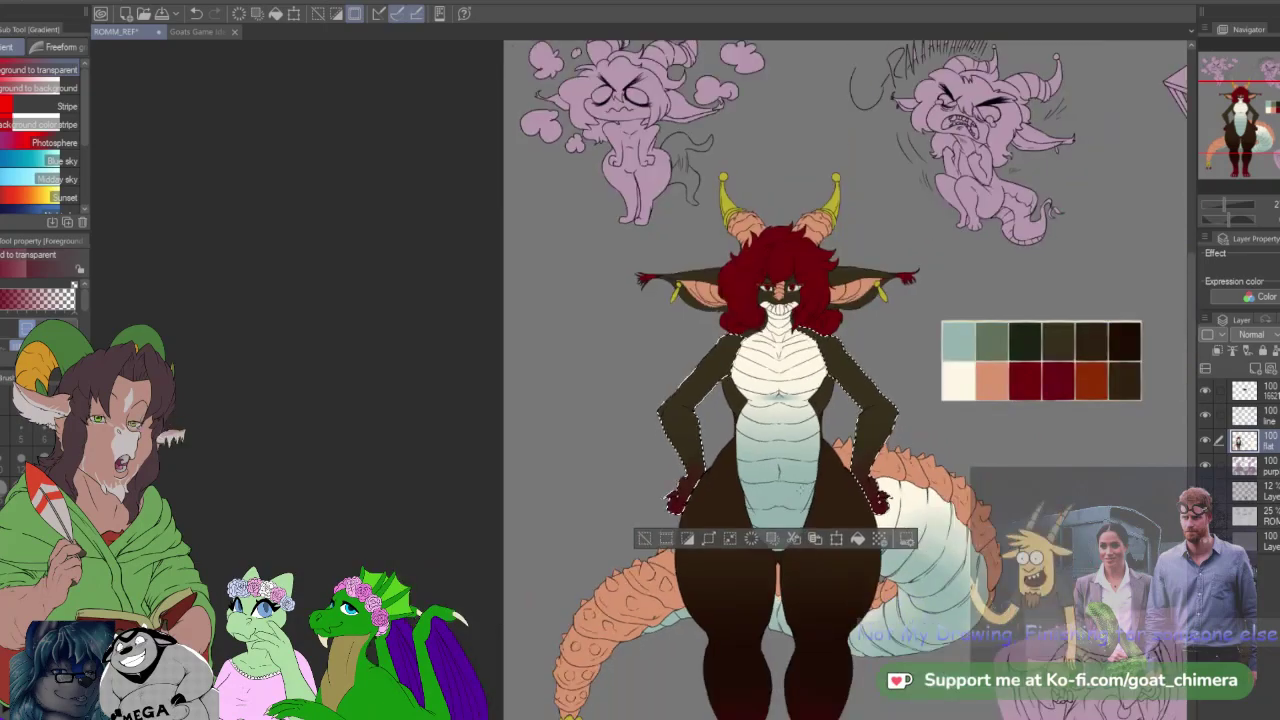
{"action": "scroll", "coordinate": [790, 500], "scroll_direction": "down", "scroll_amount": 2}
{"action": "scroll", "coordinate": [800, 470], "scroll_direction": "up", "scroll_amount": 4}
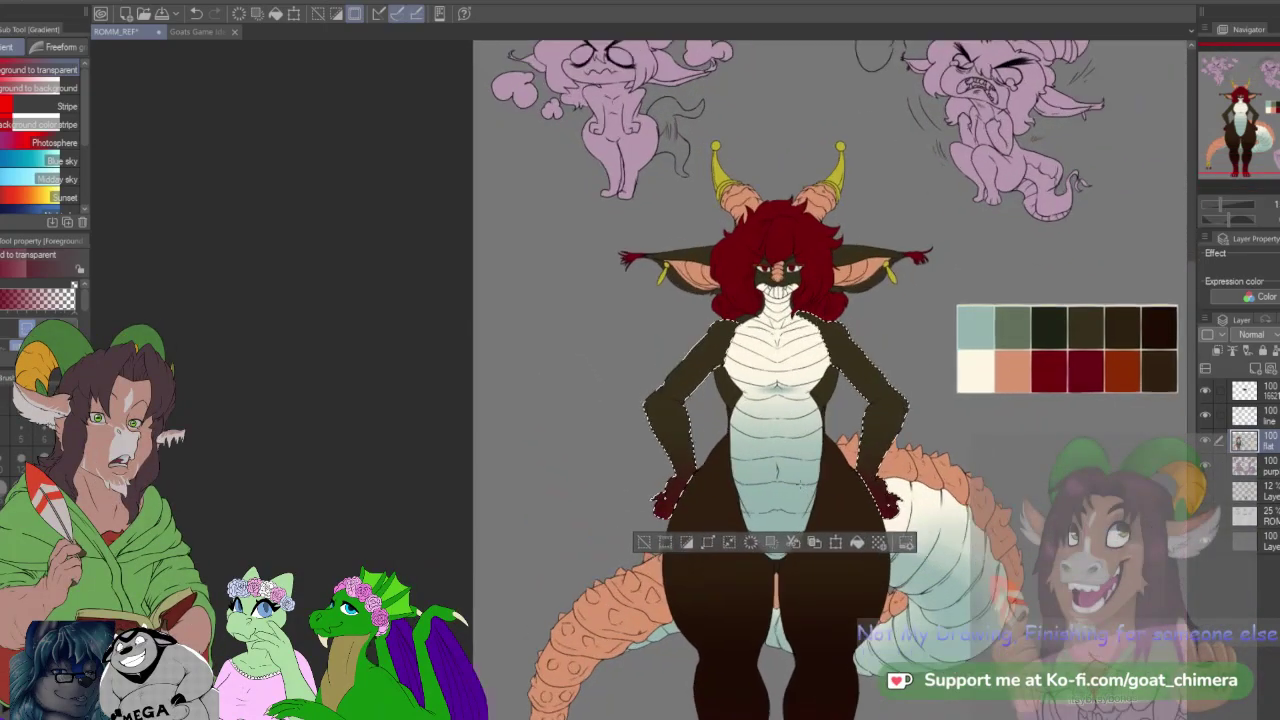
{"action": "scroll", "coordinate": [775, 380], "scroll_direction": "up", "scroll_amount": 1}
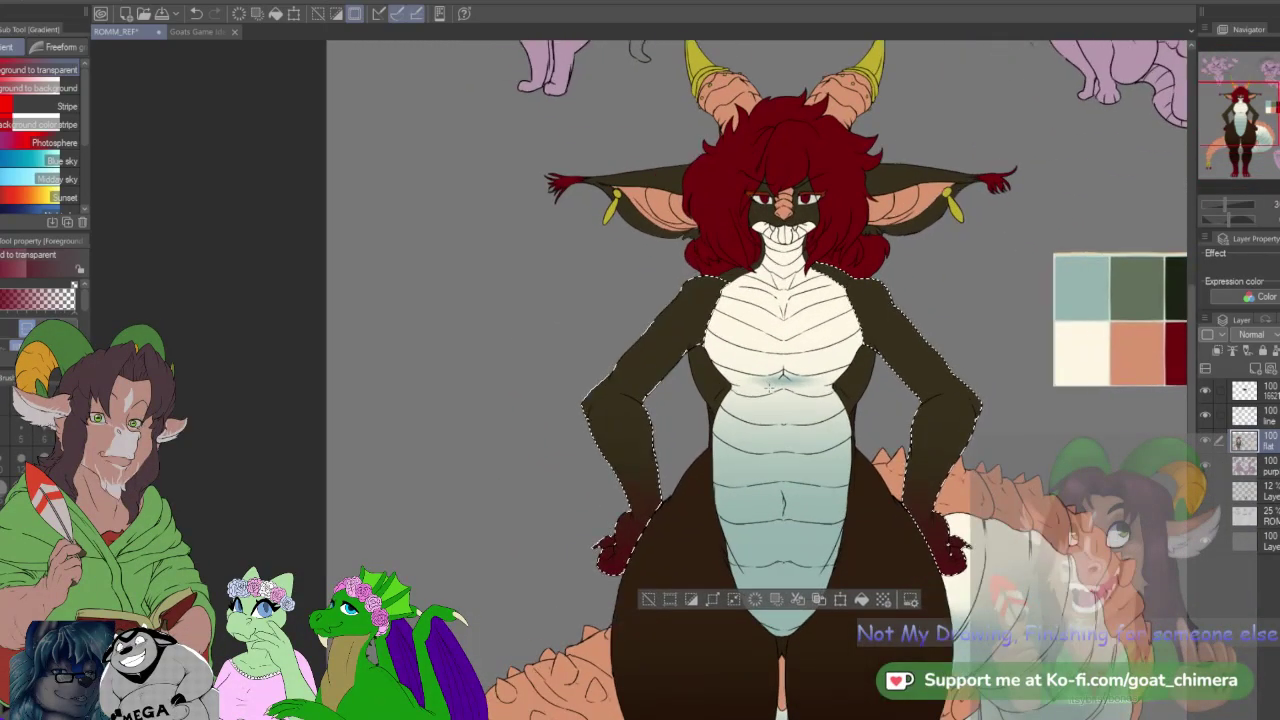
{"action": "scroll", "coordinate": [780, 380], "scroll_direction": "up", "scroll_amount": 1}
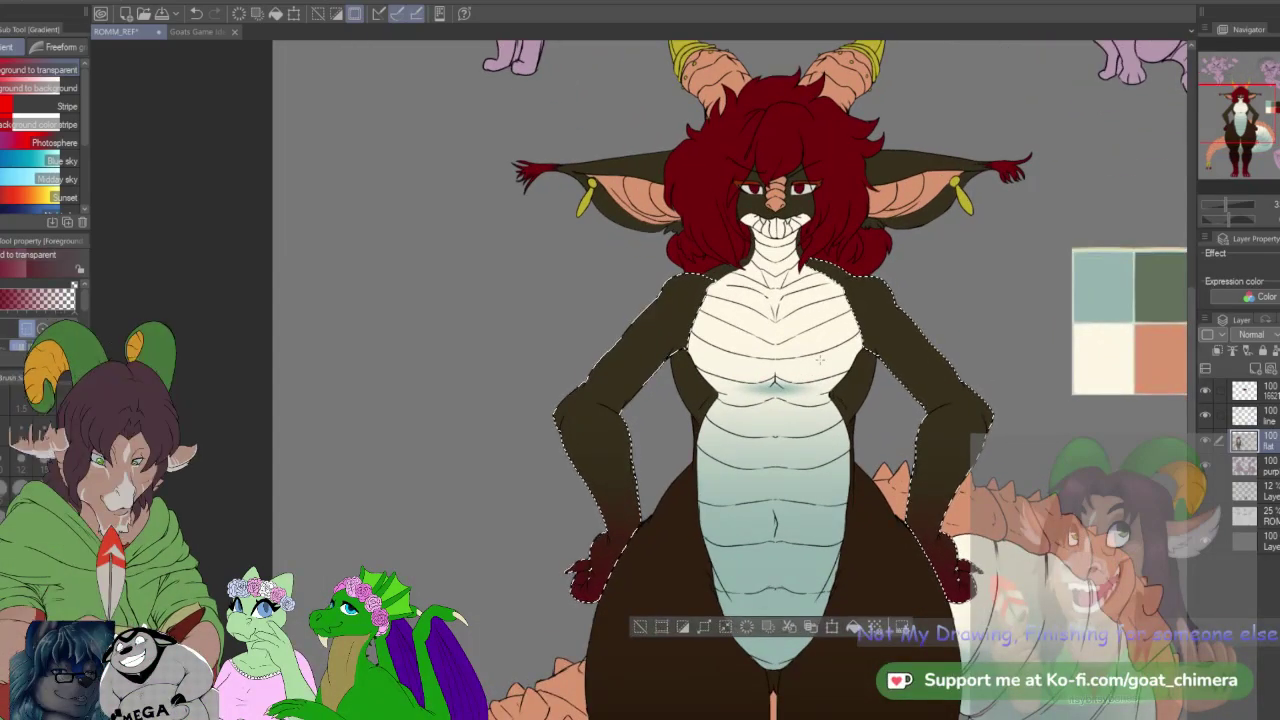
{"action": "key", "text": "ctrl+d"}
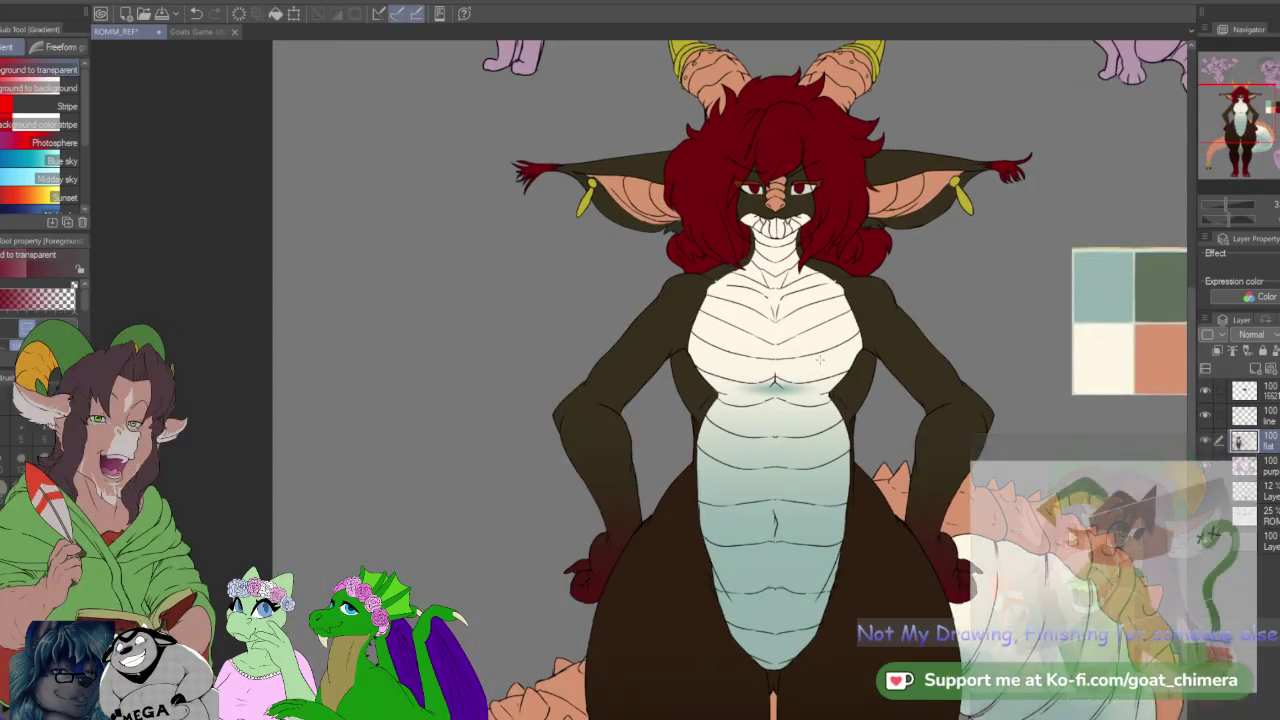
Step: Examine the front view's crimson hands and feet against the palette and the rest of the reference sheet
{"action": "scroll", "coordinate": [820, 362], "scroll_direction": "down", "scroll_amount": 2}
{"action": "scroll", "coordinate": [812, 400], "scroll_direction": "down", "scroll_amount": 2}
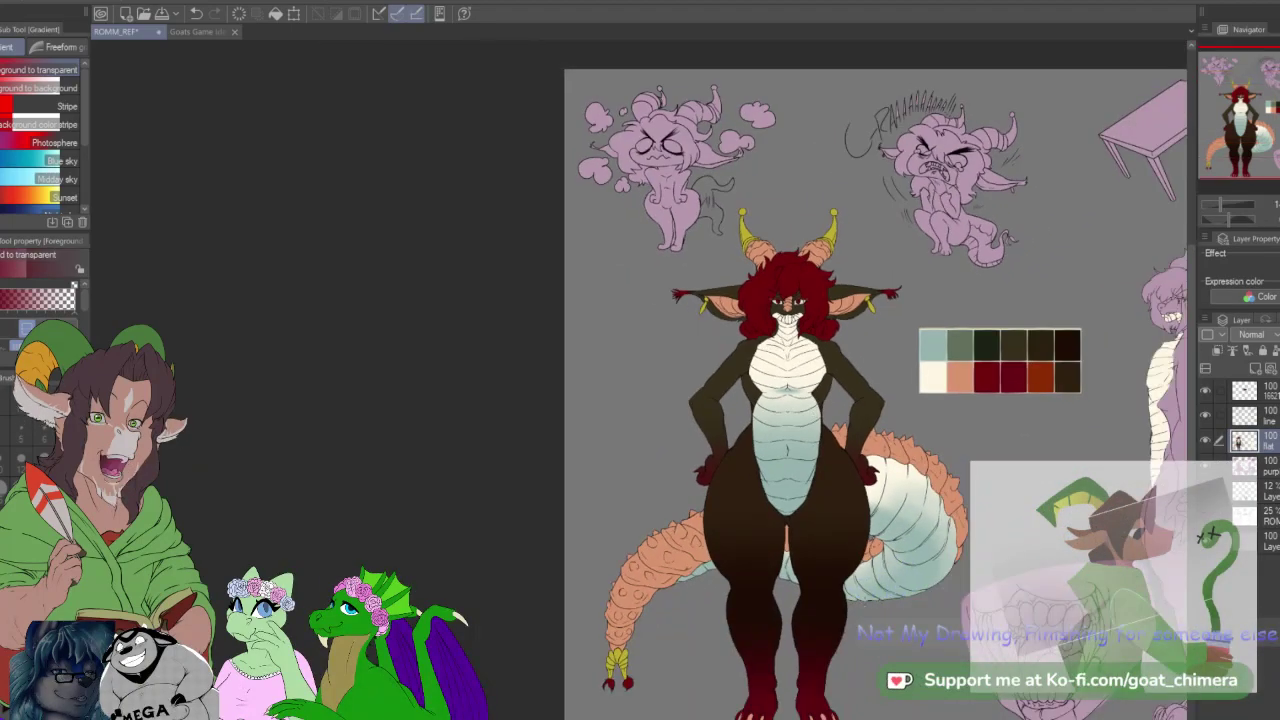
{"action": "scroll", "coordinate": [858, 604], "scroll_direction": "down", "scroll_amount": 2}
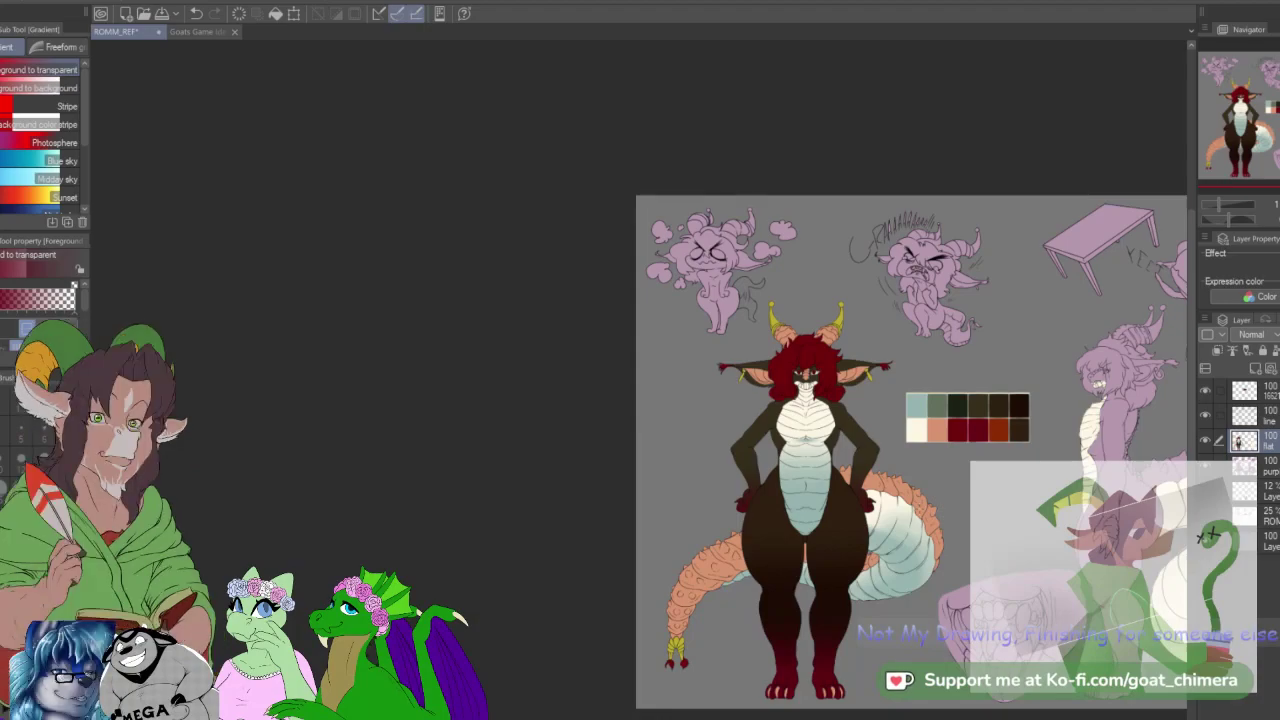
{"action": "scroll", "coordinate": [904, 452], "scroll_direction": "right", "scroll_amount": 1}
{"action": "left_click_drag", "start_coordinate": [893, 619], "coordinate": [812, 621]}
{"action": "scroll", "coordinate": [812, 621], "scroll_direction": "down", "scroll_amount": 1}
{"action": "scroll", "coordinate": [720, 462], "scroll_direction": "up", "scroll_amount": 2}
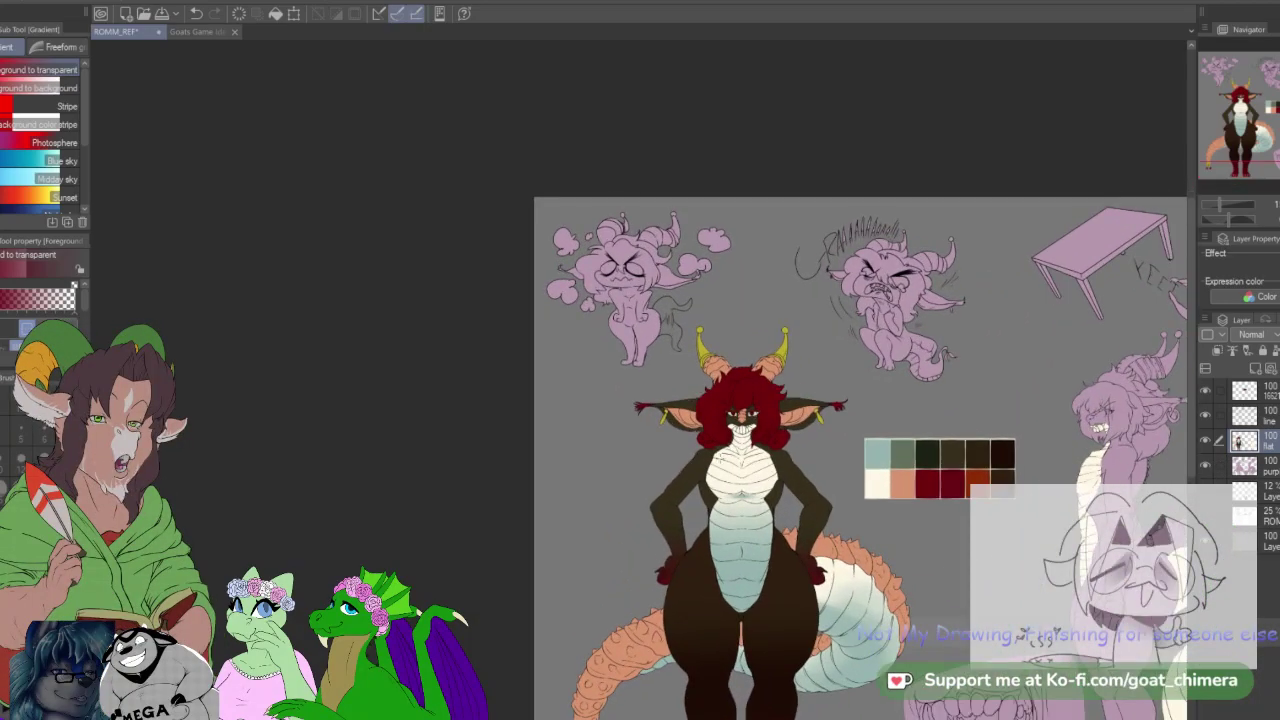
{"action": "scroll", "coordinate": [865, 450], "scroll_direction": "down", "scroll_amount": 2}
{"action": "left_click_drag", "start_coordinate": [780, 460], "coordinate": [750, 356]}
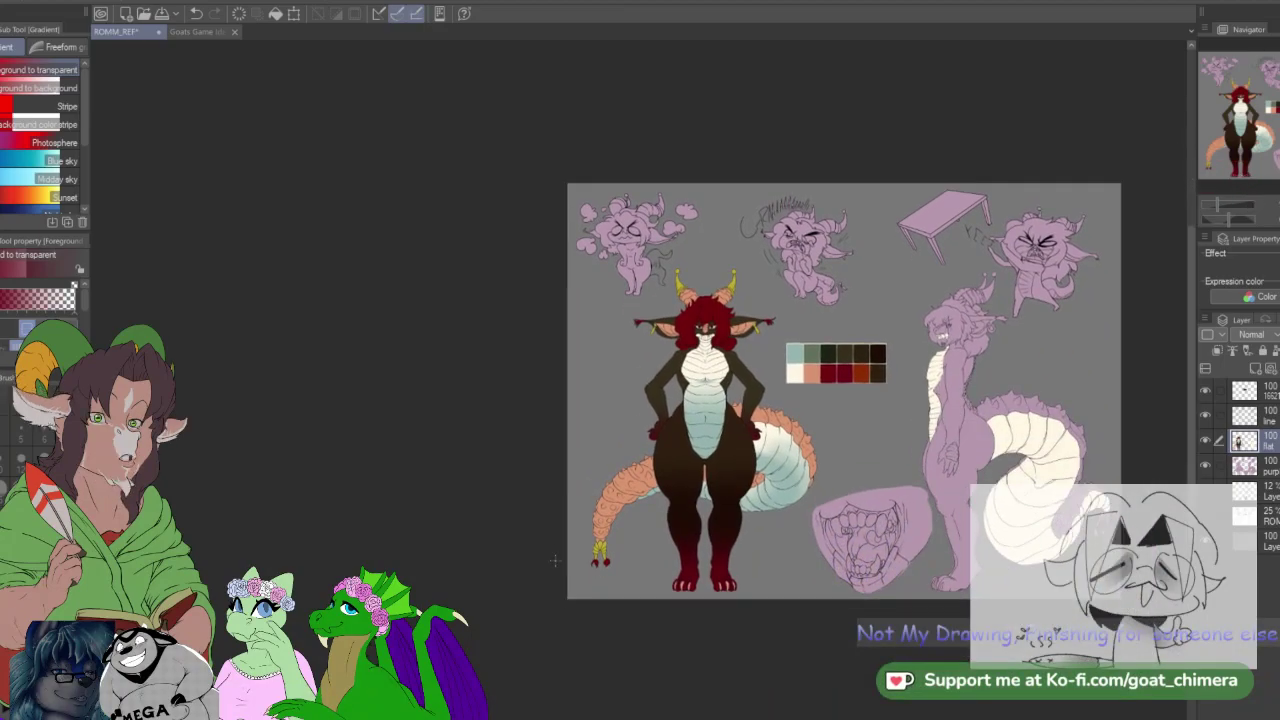
{"action": "scroll", "coordinate": [750, 356], "scroll_direction": "up", "scroll_amount": 2}
{"action": "scroll", "coordinate": [661, 523], "scroll_direction": "down", "scroll_amount": 1}
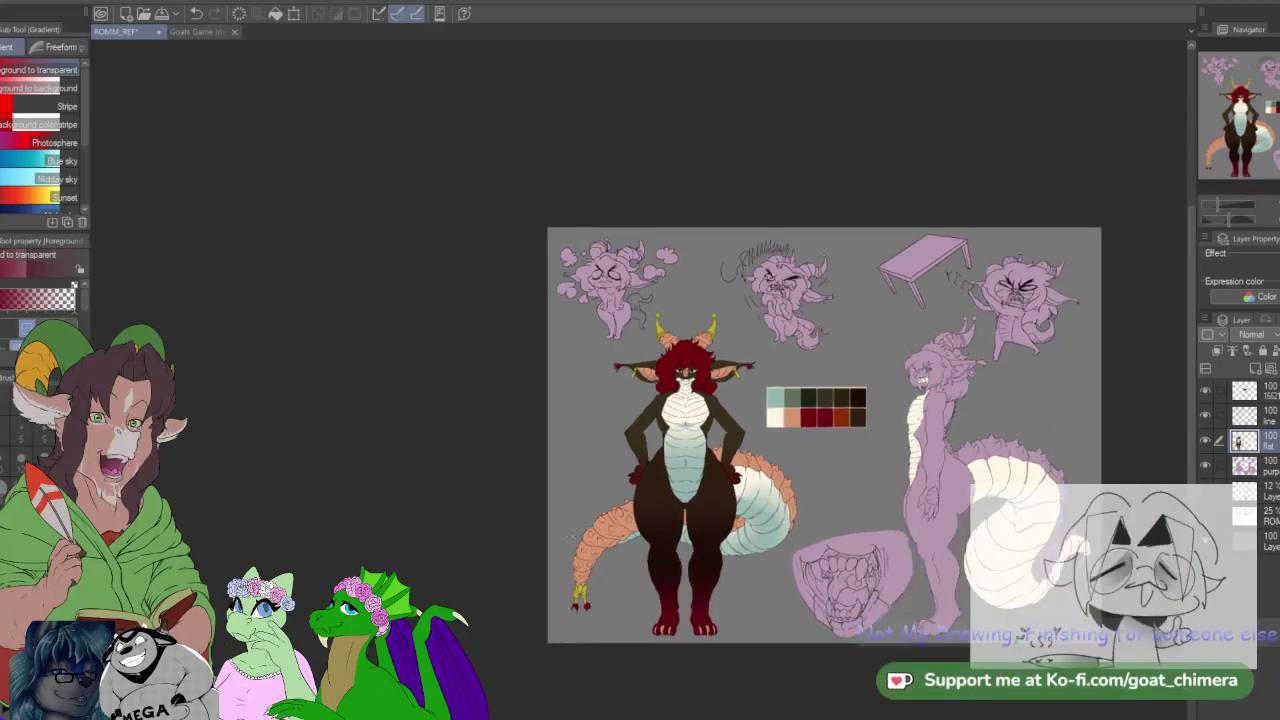
Step: Hide the purple base colour layer to leave the angry chibi above the palette as bare line art
{"action": "scroll", "coordinate": [600, 518], "scroll_direction": "up", "scroll_amount": 2}
{"action": "scroll", "coordinate": [553, 513], "scroll_direction": "up", "scroll_amount": 1}
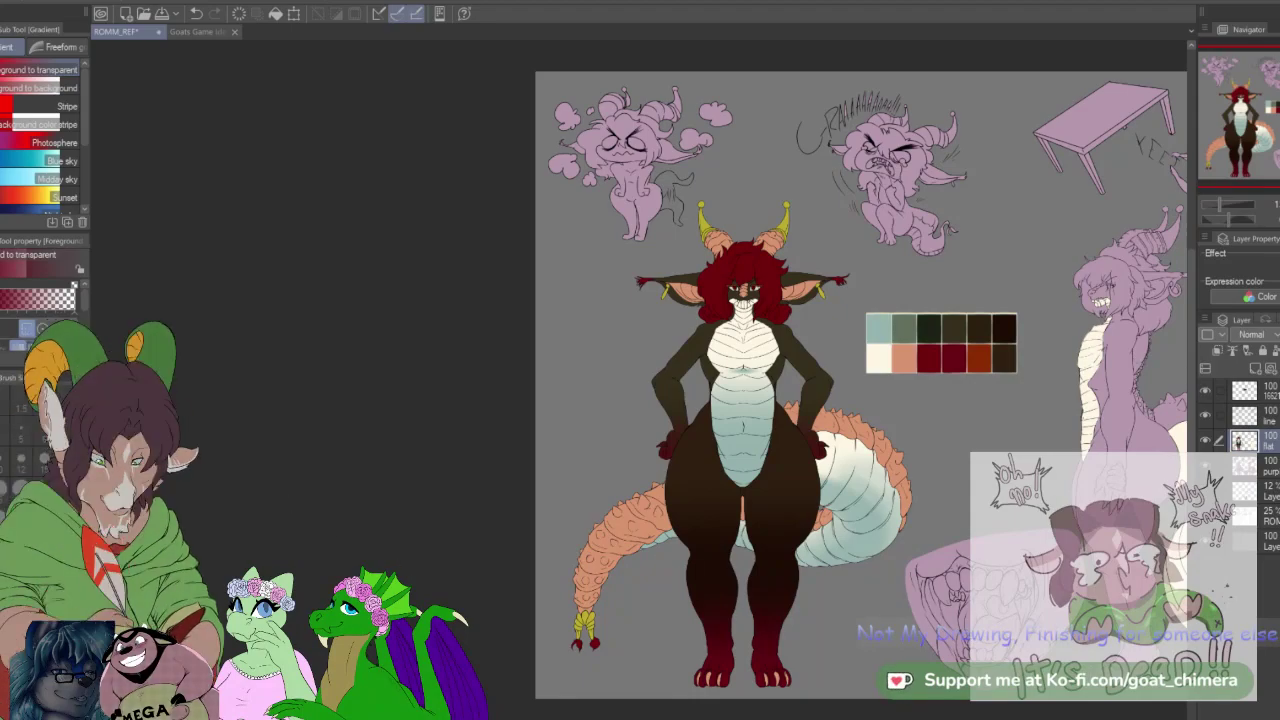
{"action": "scroll", "coordinate": [935, 48], "scroll_direction": "up", "scroll_amount": 1}
{"action": "scroll", "coordinate": [870, 100], "scroll_direction": "up", "scroll_amount": 2}
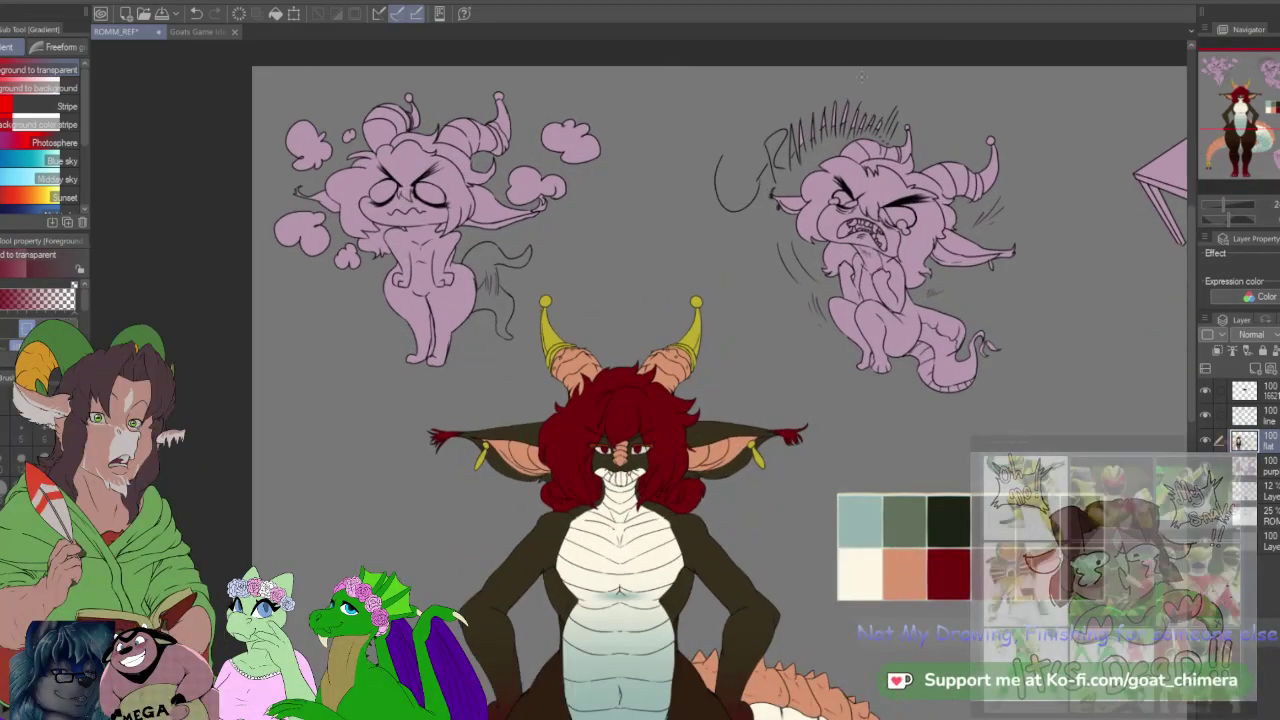
{"action": "scroll", "coordinate": [914, 215], "scroll_direction": "up", "scroll_amount": 2}
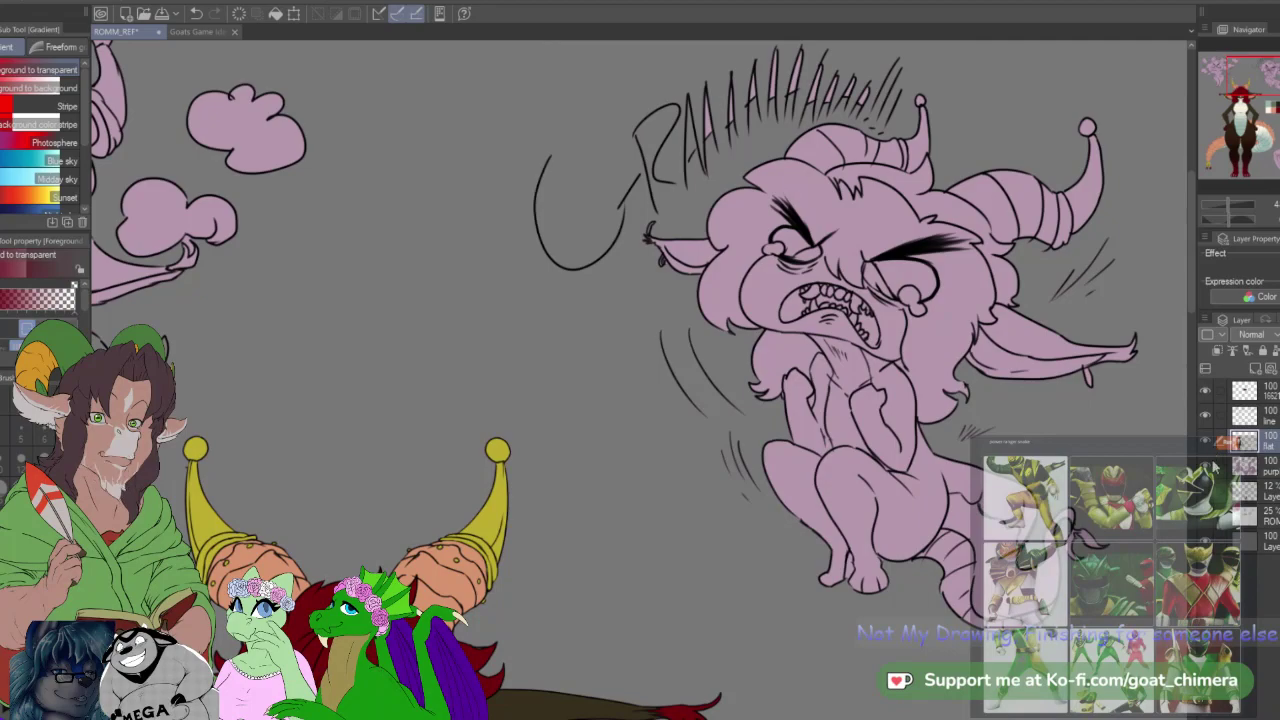
{"action": "left_click", "coordinate": [1205, 466]}
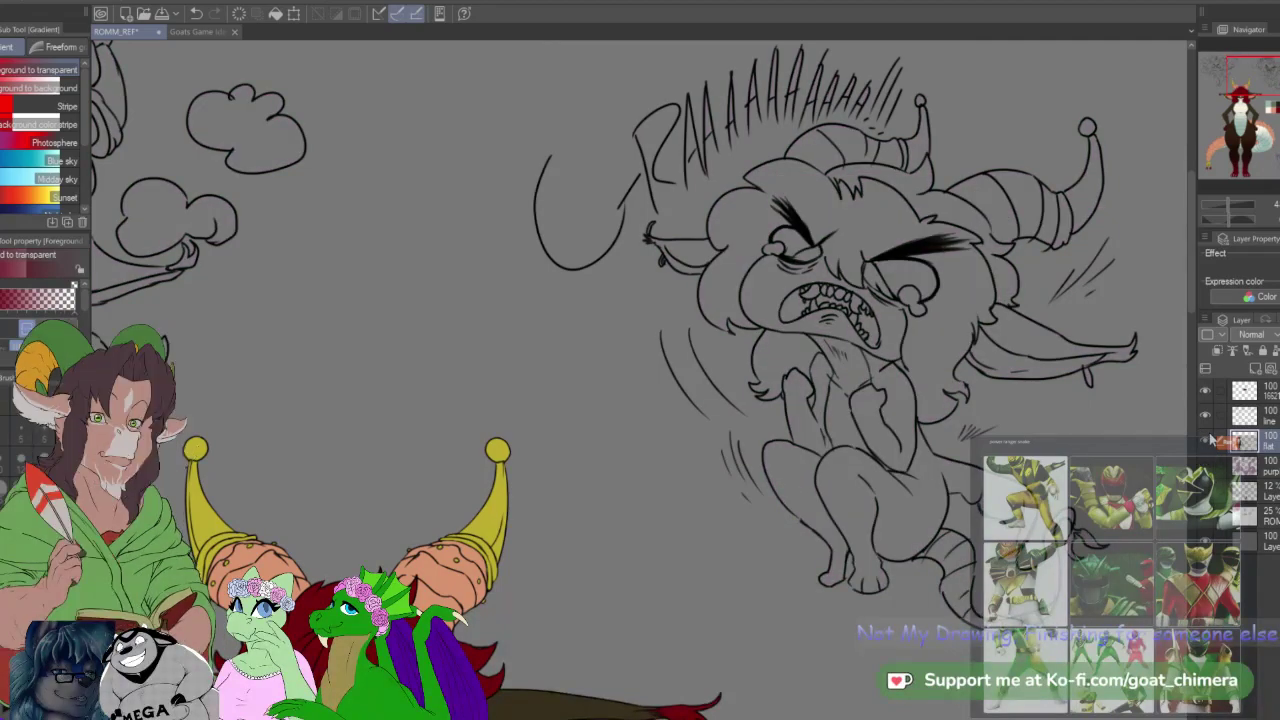
Step: Hide the line layer and show the rough sketch layer to examine the angry chibi's original sketch
{"action": "left_click", "coordinate": [1205, 415]}
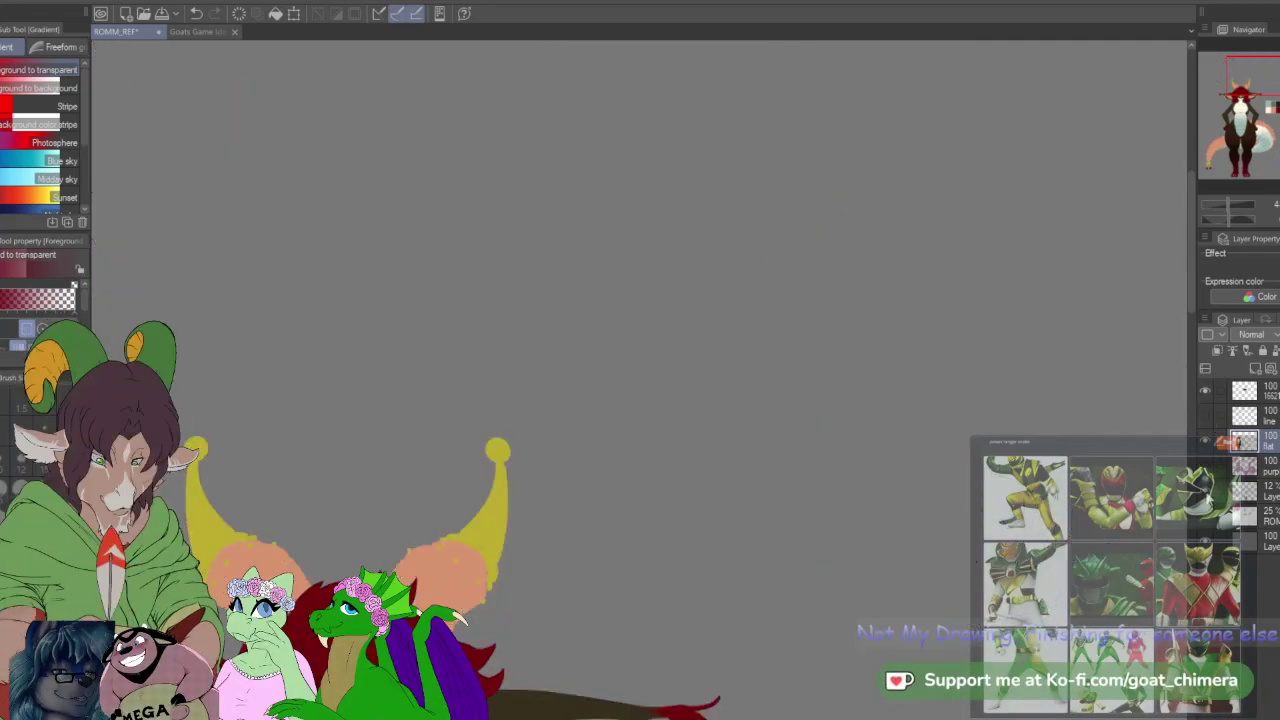
{"action": "left_click", "coordinate": [1205, 515]}
{"action": "left_click_drag", "start_coordinate": [1105, 363], "coordinate": [682, 321]}
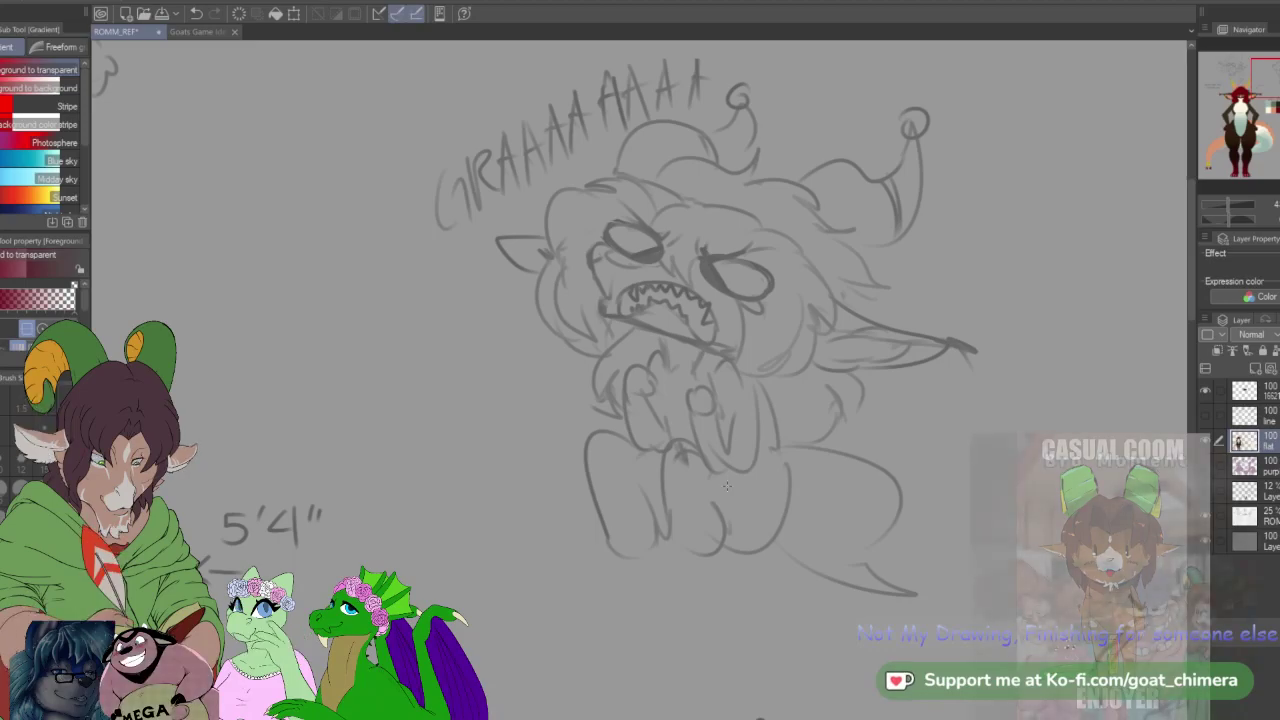
{"action": "scroll", "coordinate": [727, 486], "scroll_direction": "down", "scroll_amount": 1}
{"action": "scroll", "coordinate": [727, 486], "scroll_direction": "down", "scroll_amount": 2}
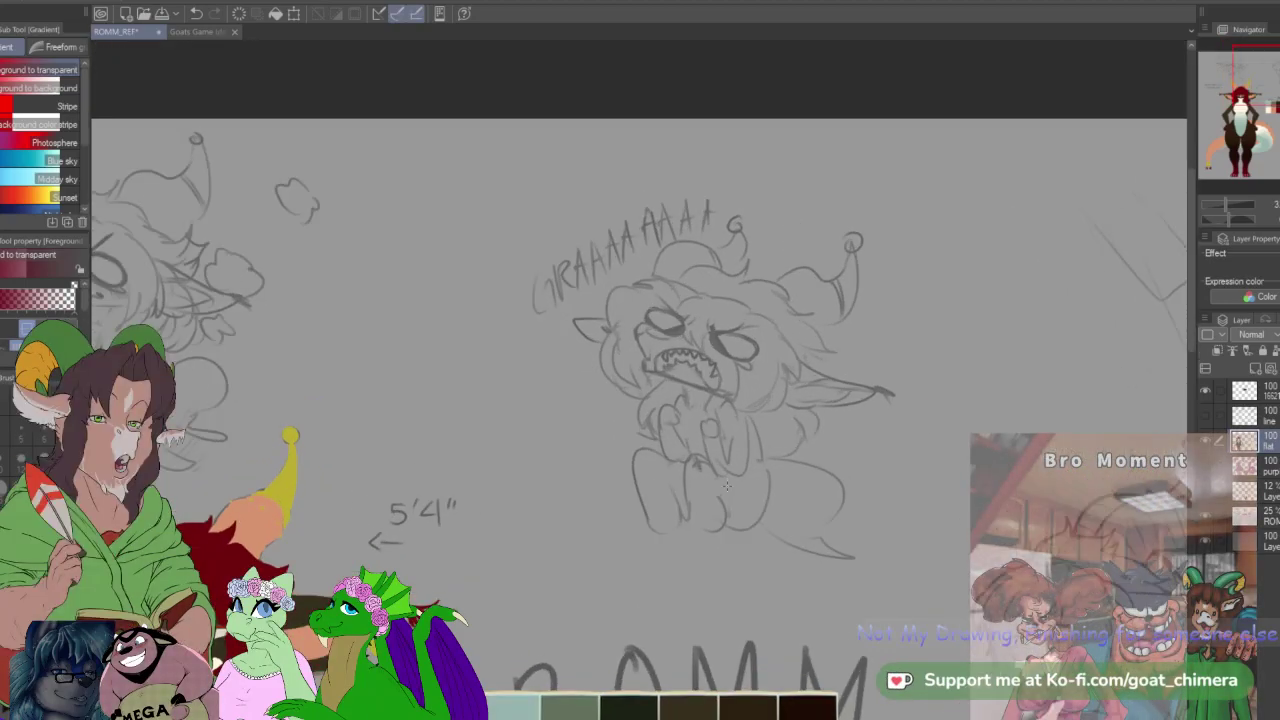
{"action": "scroll", "coordinate": [731, 485], "scroll_direction": "up", "scroll_amount": 1}
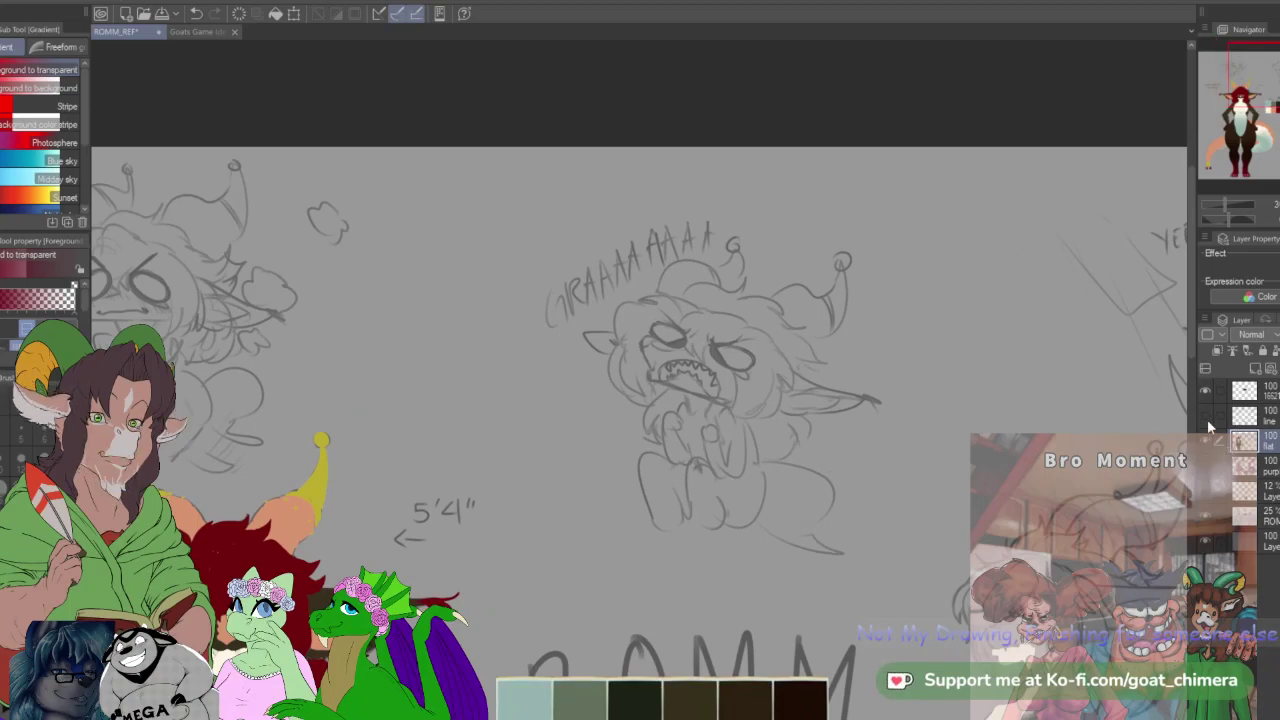
Step: Show the line and purple base layers again and hide the rough sketch layer
{"action": "left_click", "coordinate": [1208, 432]}
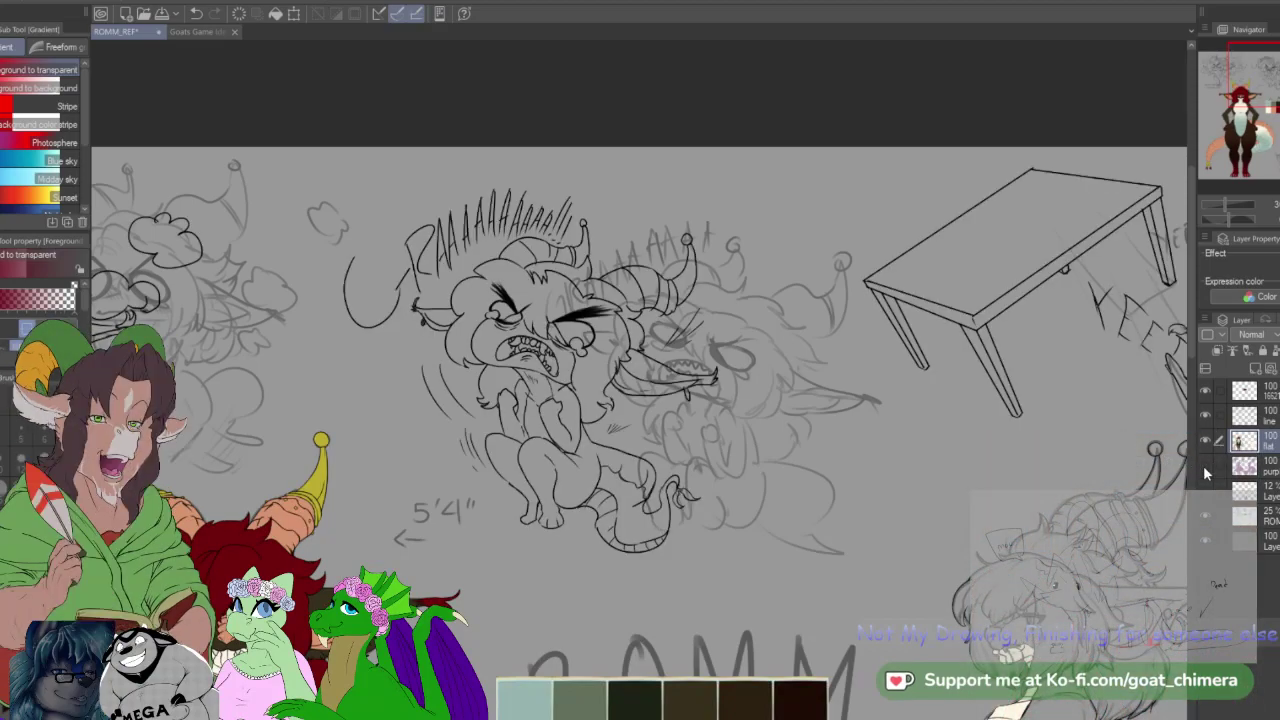
{"action": "left_click", "coordinate": [1205, 465]}
{"action": "left_click", "coordinate": [1205, 516]}
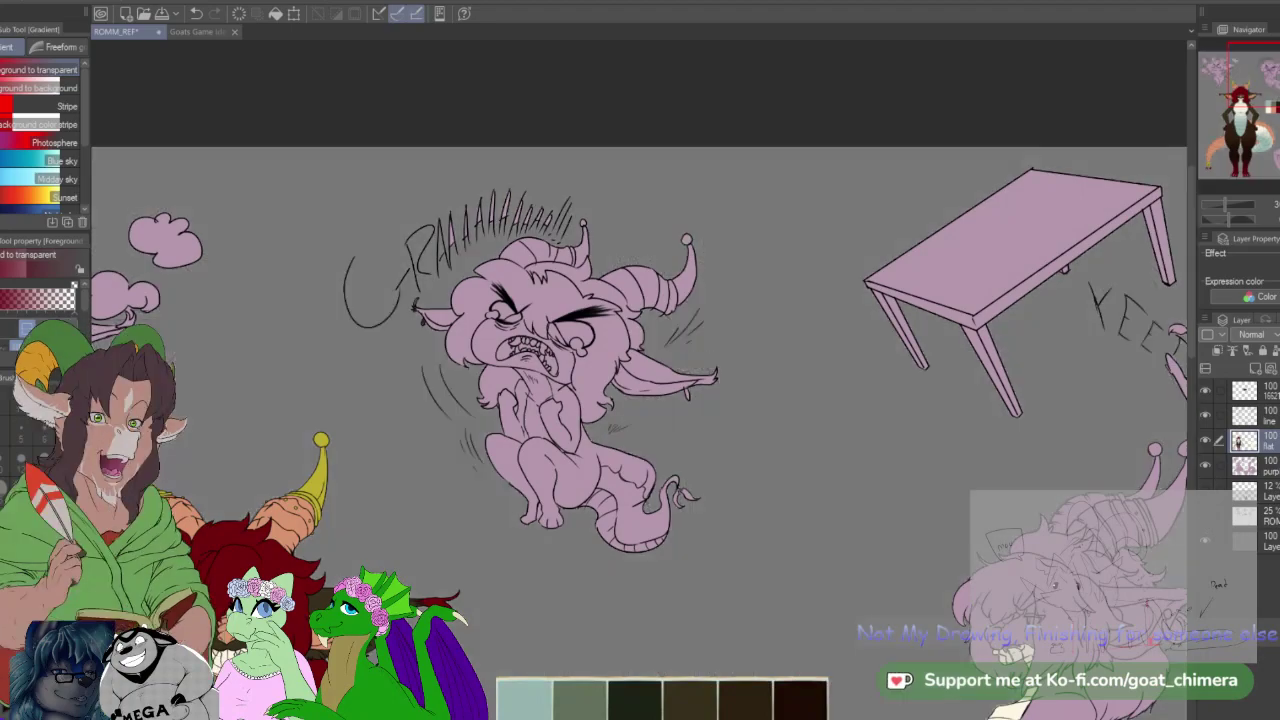
Step: Erase the purple fill from inside the scream lettering above the angry chibi on the purple layer
{"action": "scroll", "coordinate": [1036, 501], "scroll_direction": "down", "scroll_amount": 2}
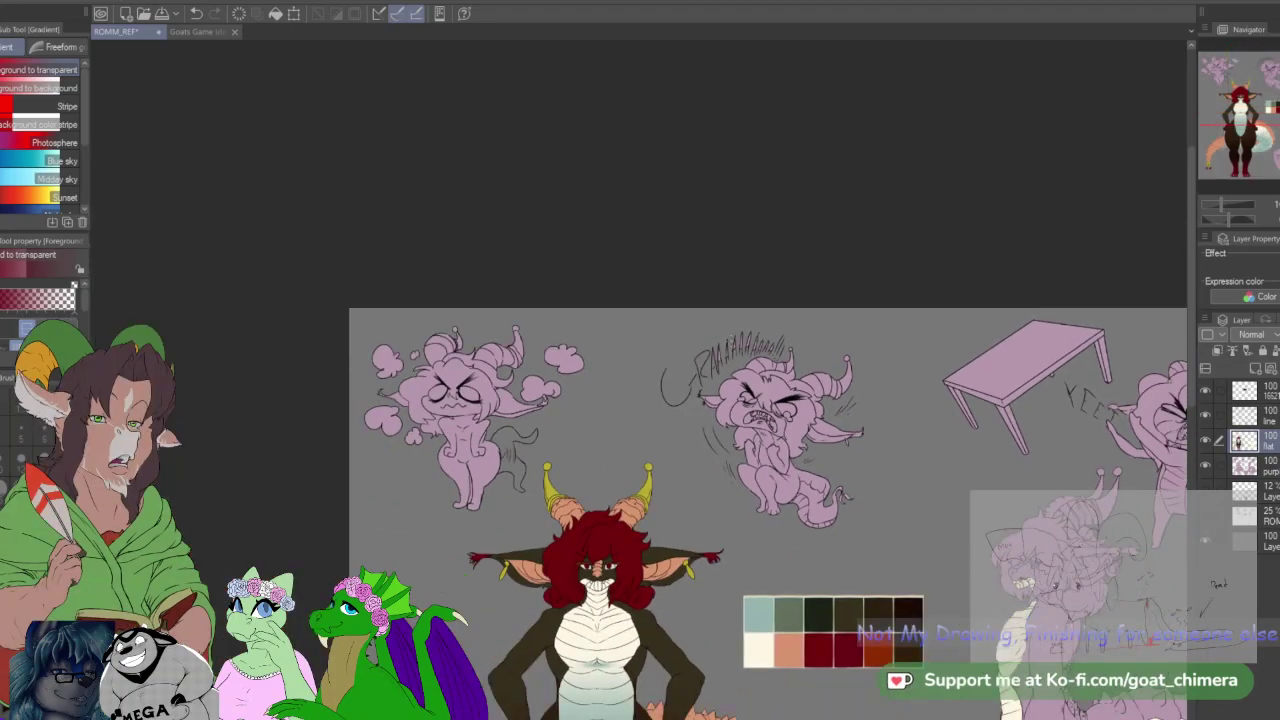
{"action": "scroll", "coordinate": [731, 342], "scroll_direction": "up", "scroll_amount": 2}
{"action": "scroll", "coordinate": [731, 342], "scroll_direction": "down", "scroll_amount": 1}
{"action": "scroll", "coordinate": [731, 342], "scroll_direction": "up", "scroll_amount": 1}
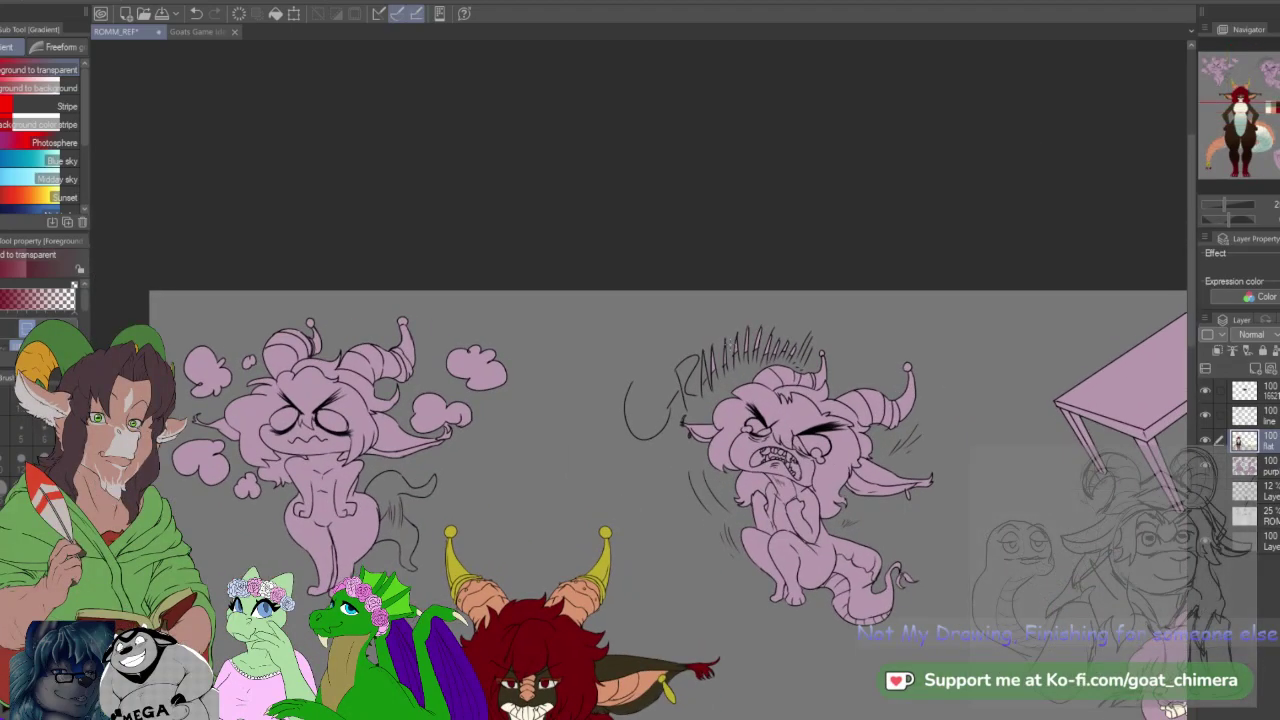
{"action": "scroll", "coordinate": [735, 340], "scroll_direction": "up", "scroll_amount": 2}
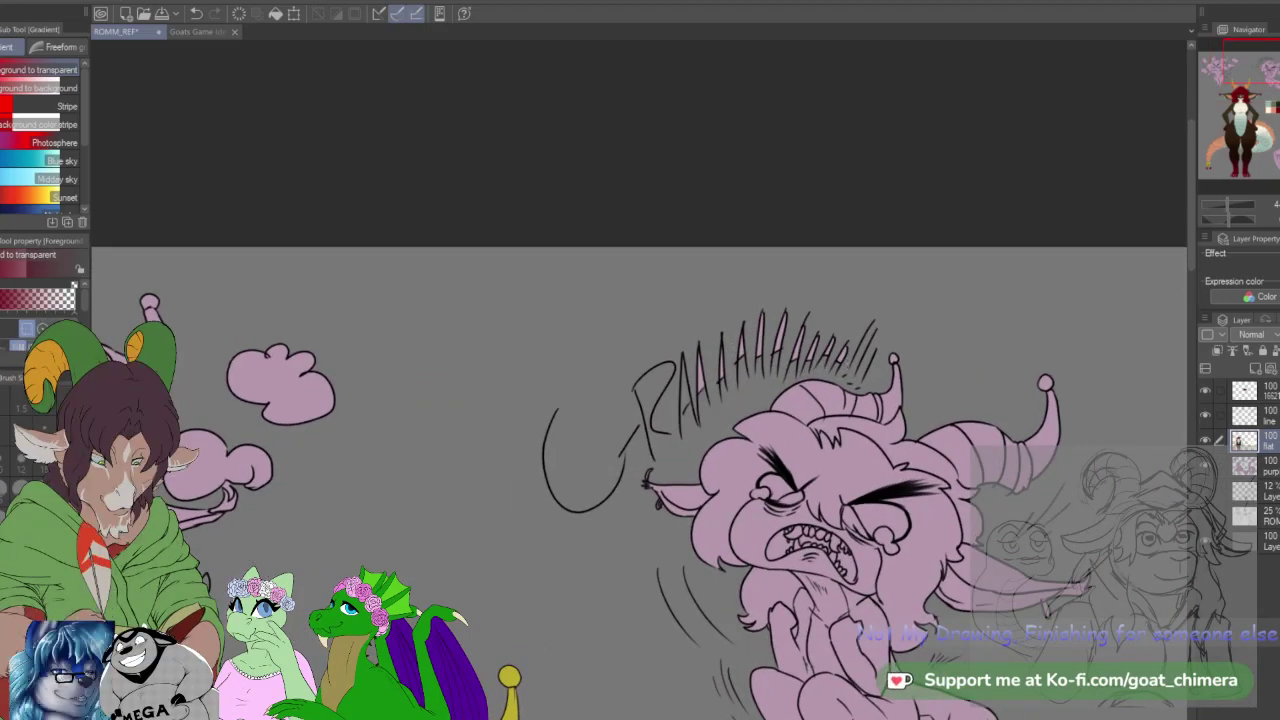
{"action": "left_click", "coordinate": [1262, 466]}
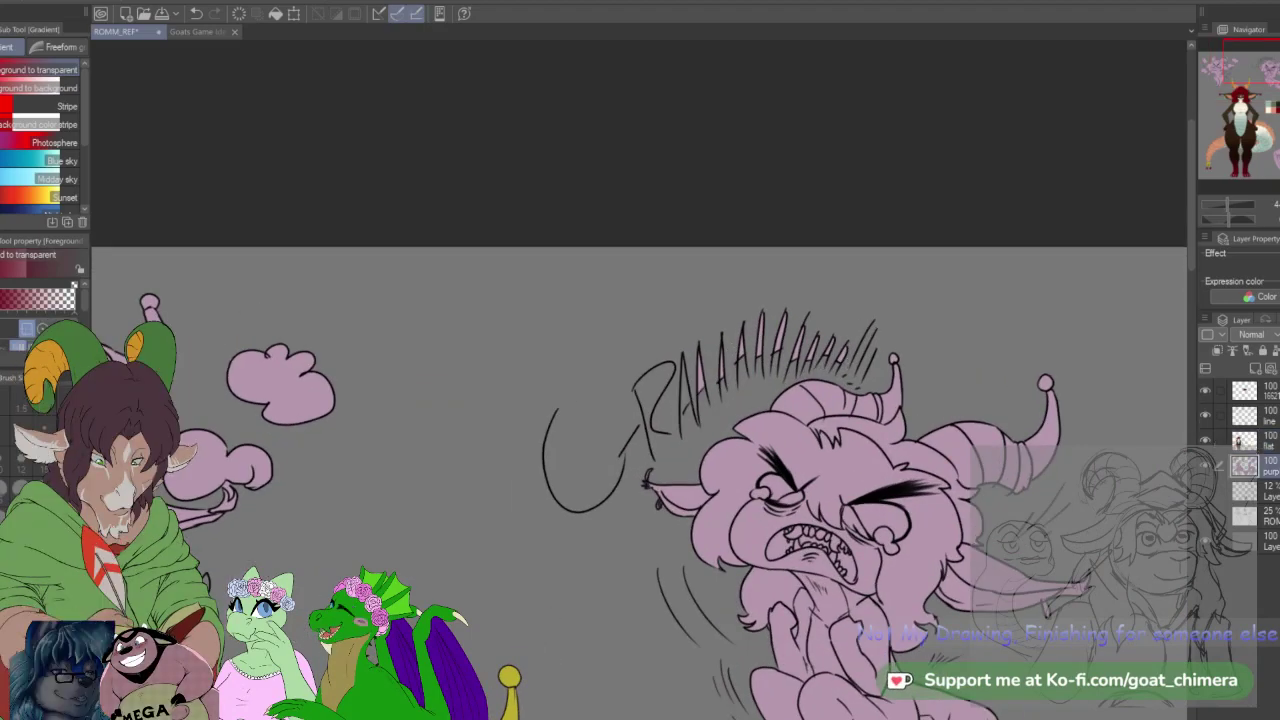
{"action": "key", "text": "e"}
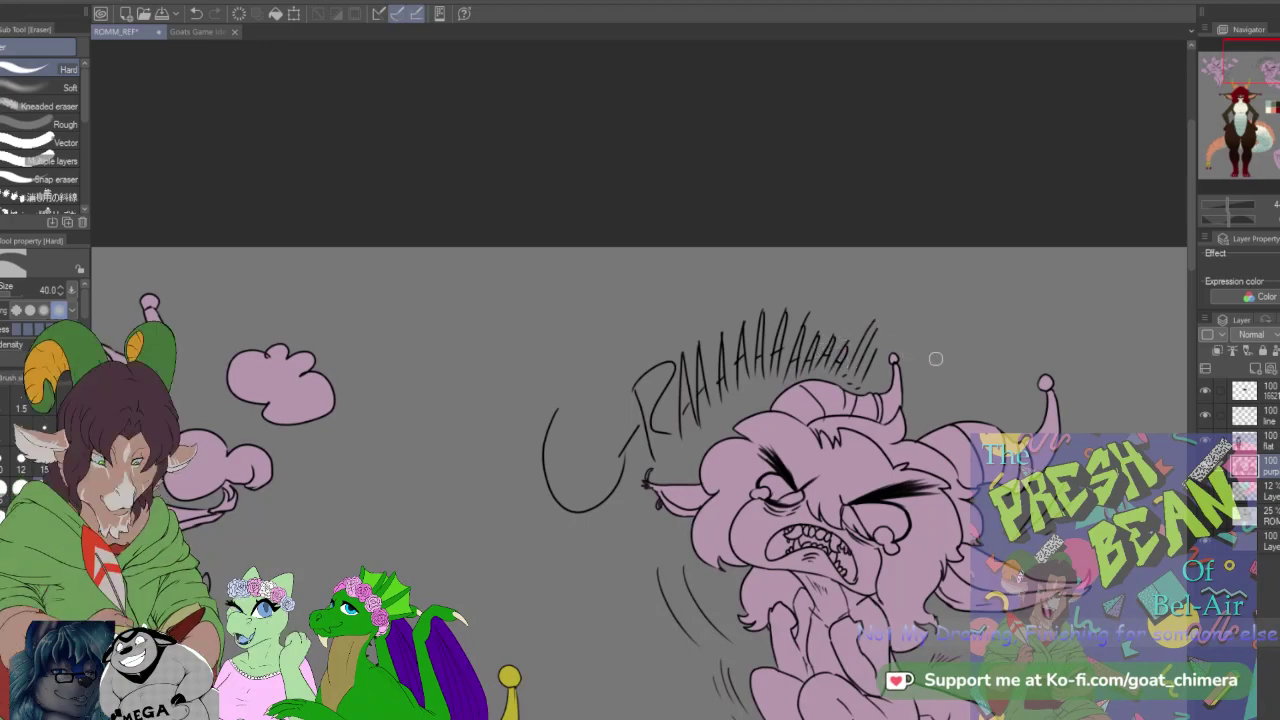
Step: Sample the palette's pale teal and touch up the front view's mouth on the flat layer with the K Hard 2 brush
{"action": "scroll", "coordinate": [936, 360], "scroll_direction": "down", "scroll_amount": 4}
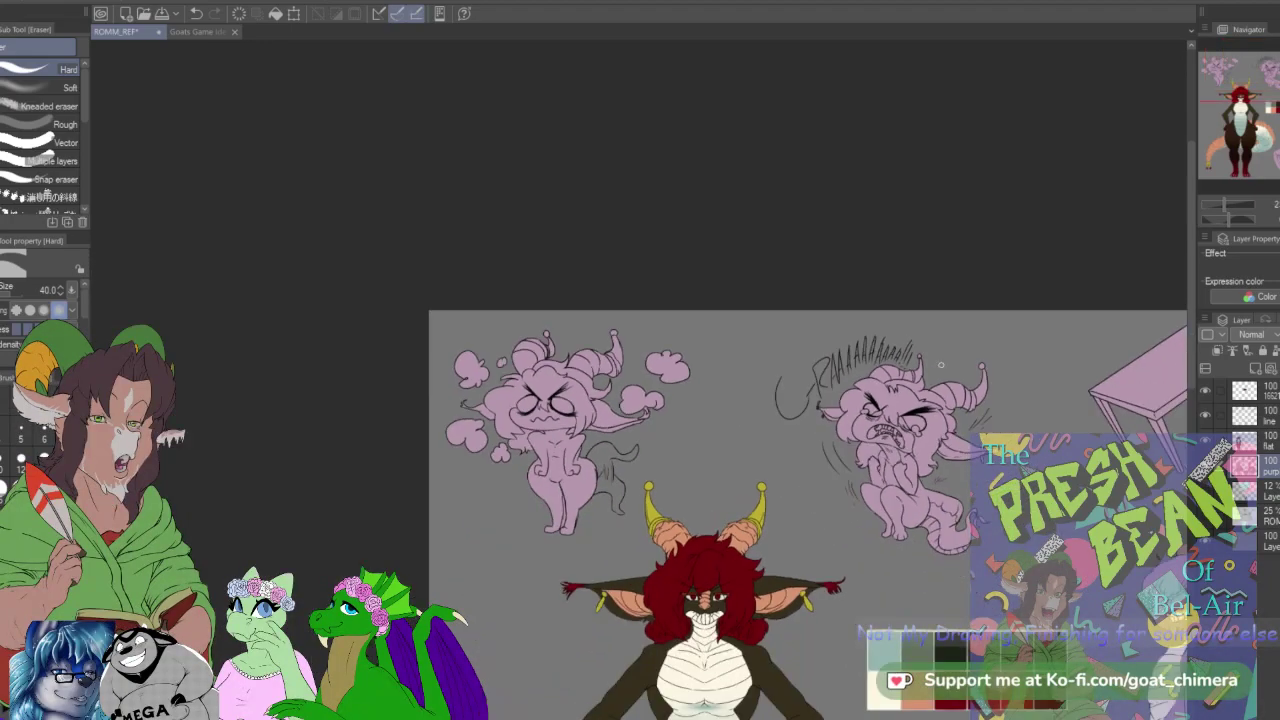
{"action": "scroll", "coordinate": [940, 365], "scroll_direction": "down", "scroll_amount": 2}
{"action": "scroll", "coordinate": [940, 365], "scroll_direction": "up", "scroll_amount": 2}
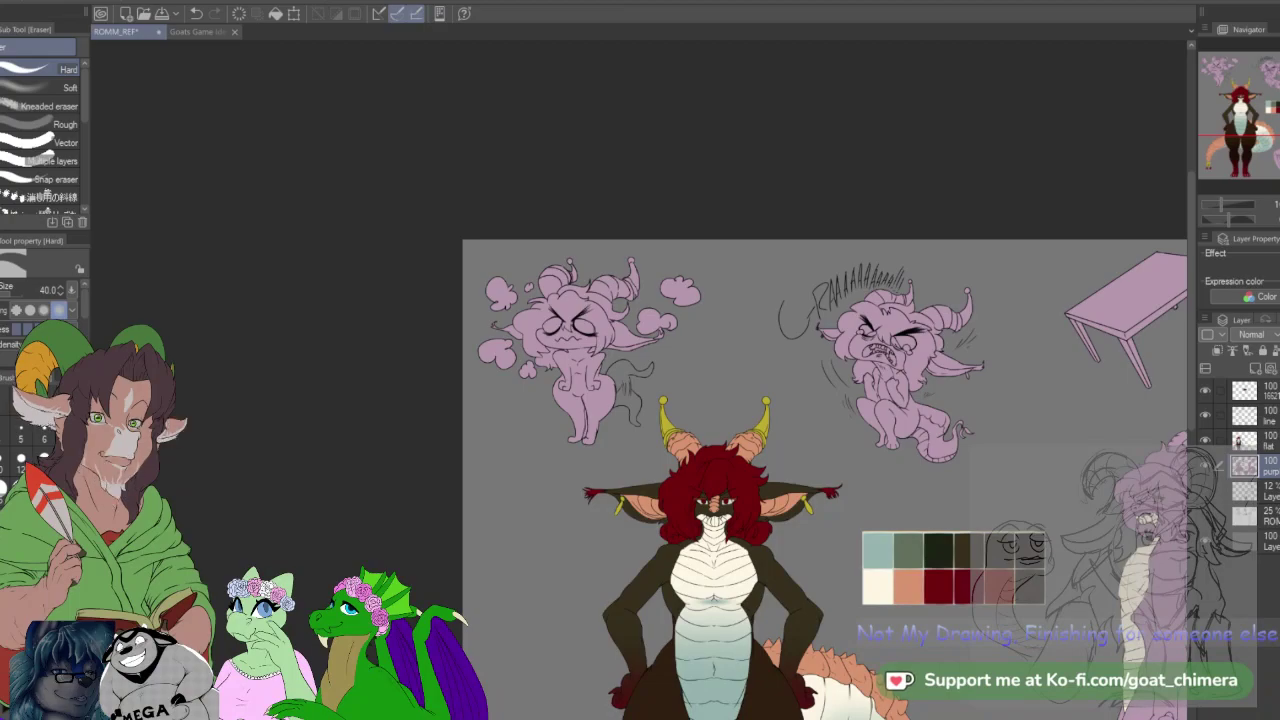
{"action": "scroll", "coordinate": [576, 369], "scroll_direction": "down", "scroll_amount": 5}
{"action": "scroll", "coordinate": [734, 508], "scroll_direction": "up", "scroll_amount": 4}
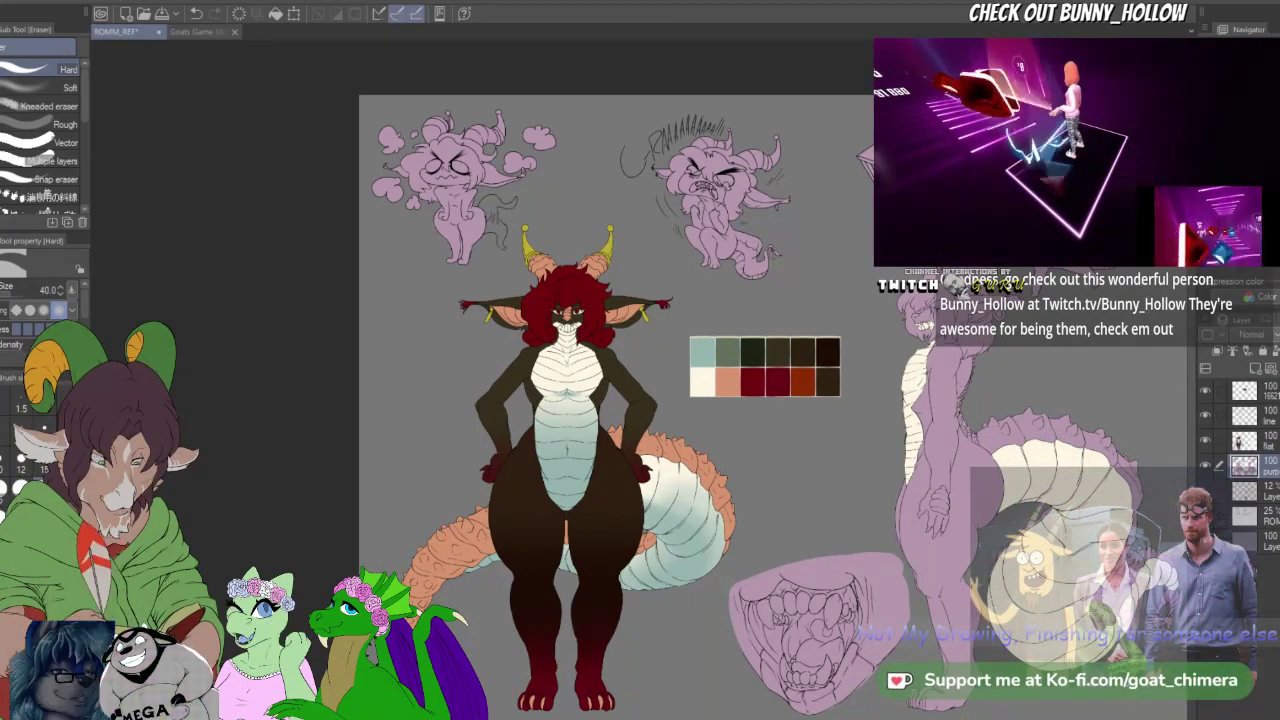
{"action": "scroll", "coordinate": [567, 304], "scroll_direction": "up", "scroll_amount": 5}
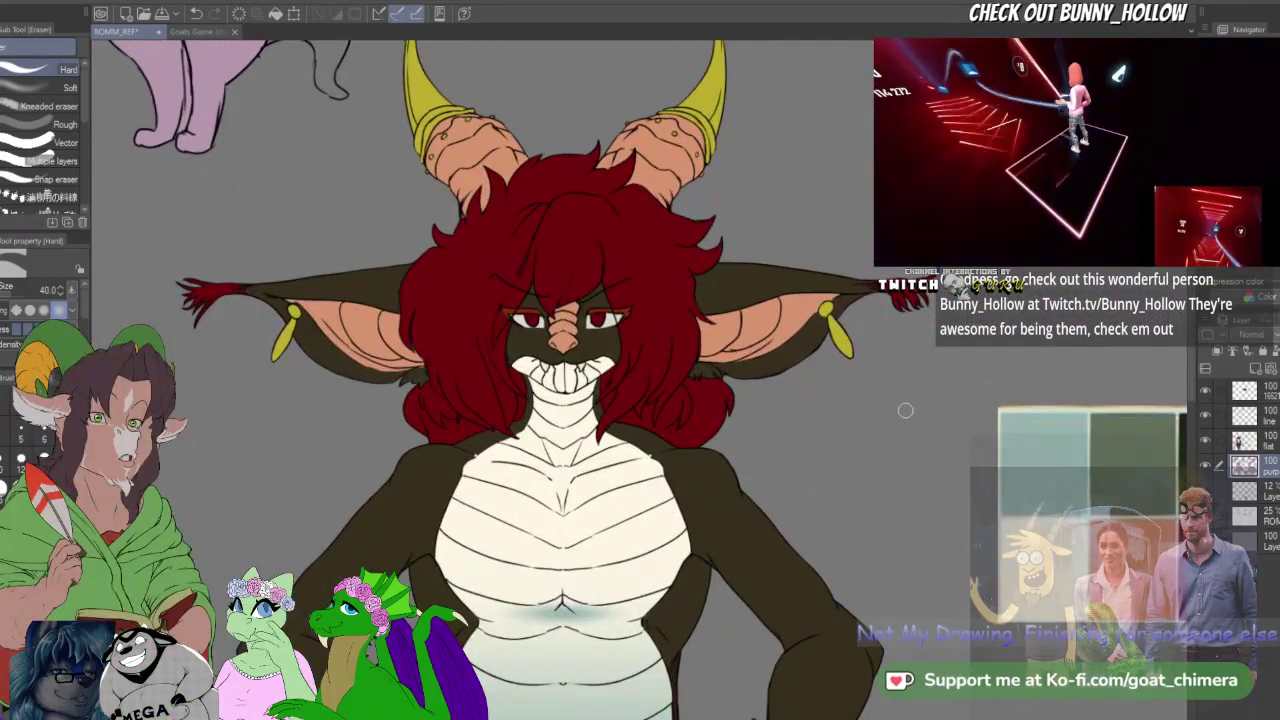
{"action": "key", "text": "i"}
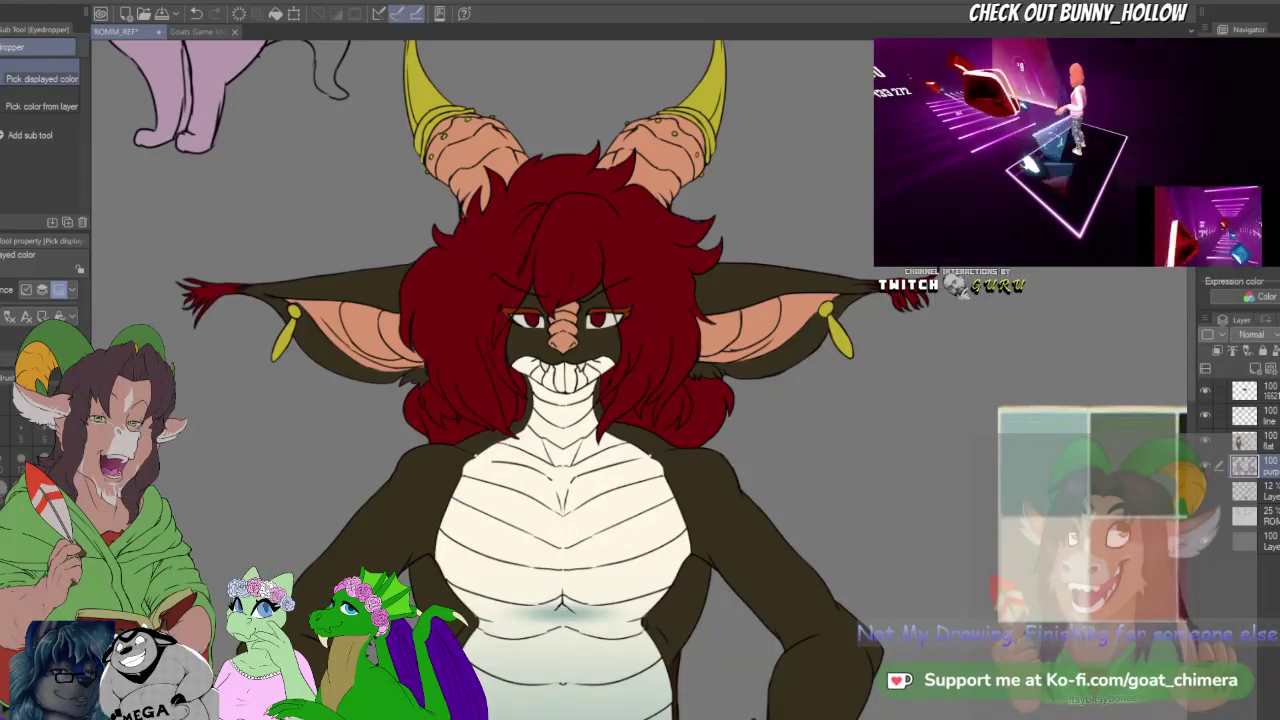
{"action": "key", "text": "b"}
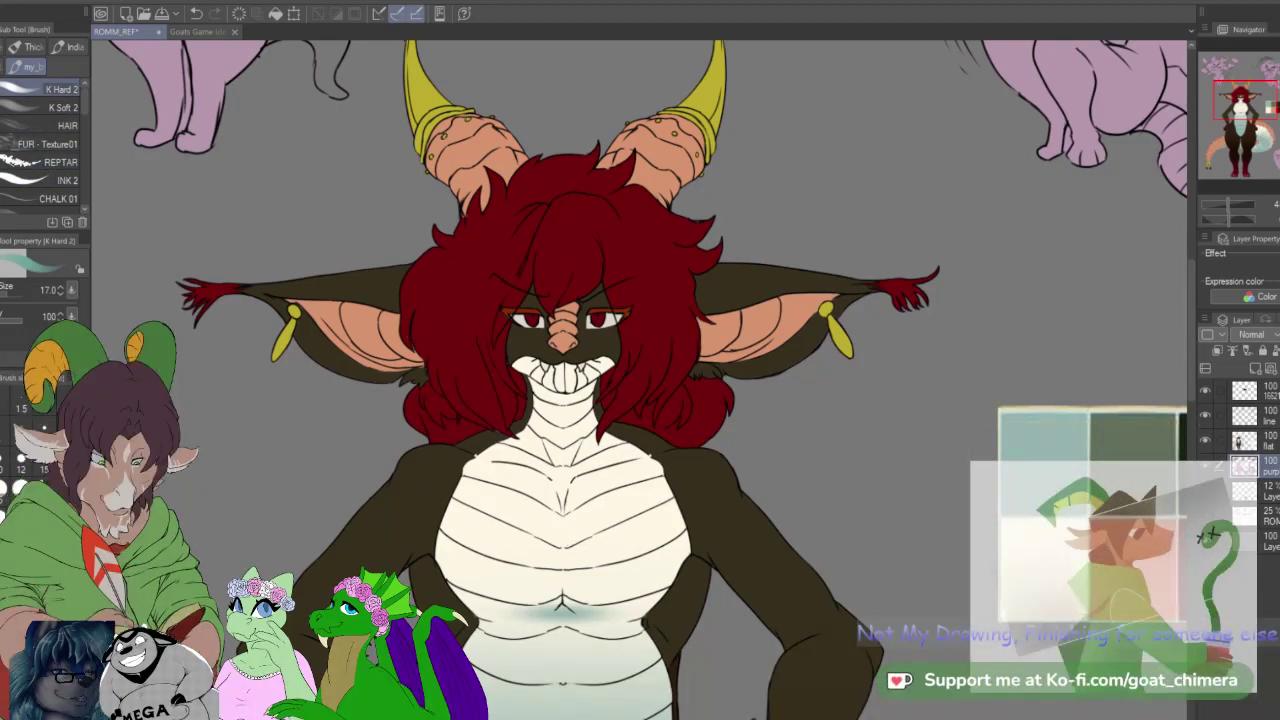
{"action": "left_click", "coordinate": [1255, 441]}
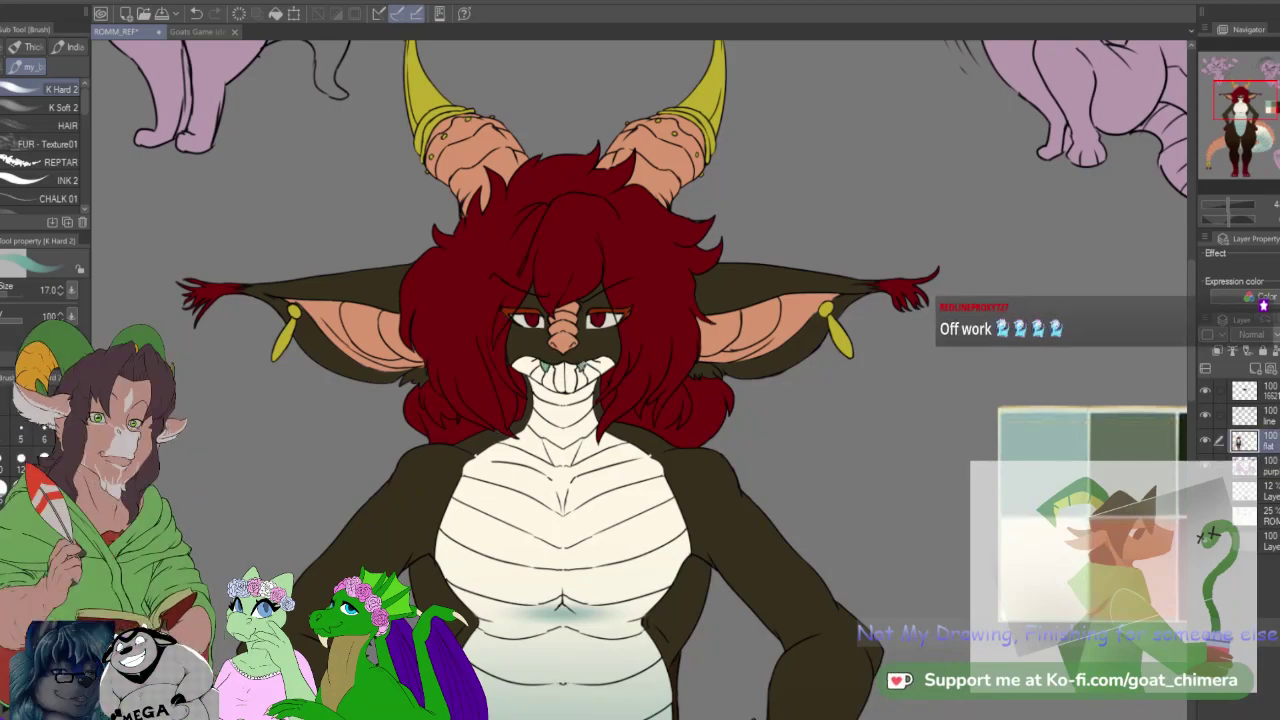
Step: Auto-select the side view's body, legs and hips from the line layer
{"action": "left_click_drag", "start_coordinate": [1256, 108], "coordinate": [1210, 128]}
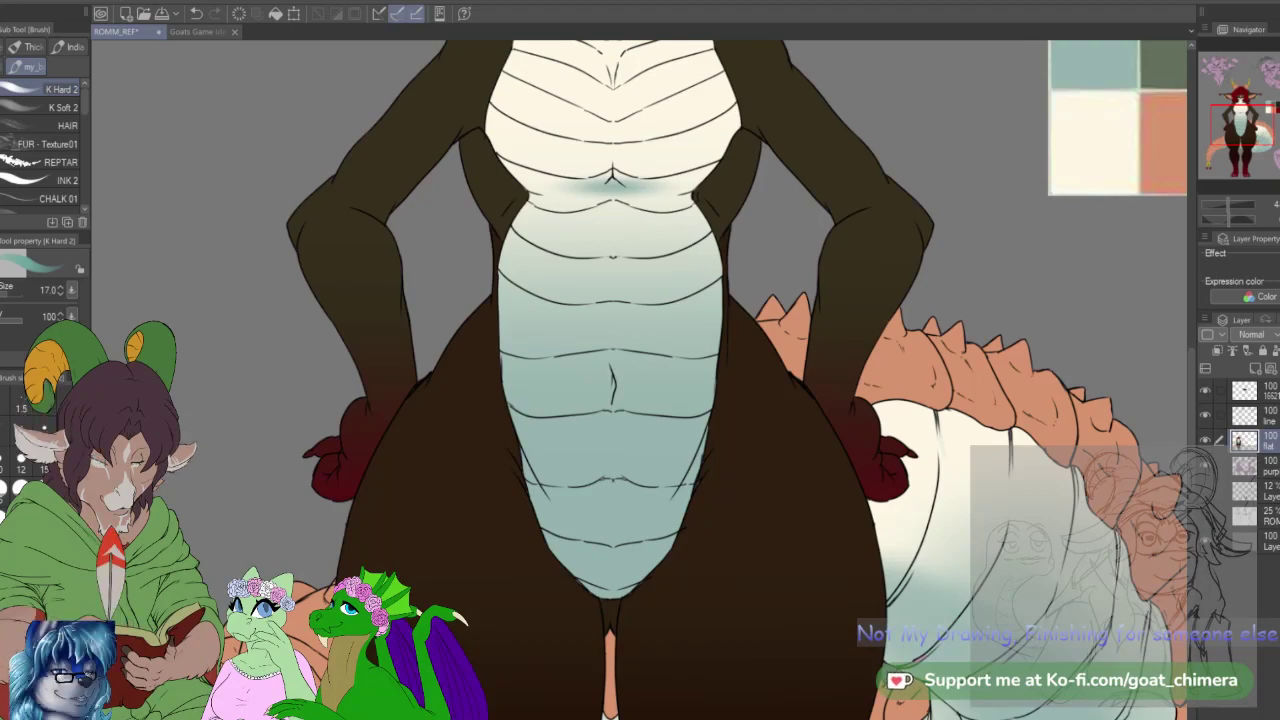
{"action": "scroll", "coordinate": [700, 430], "scroll_direction": "down", "scroll_amount": 5}
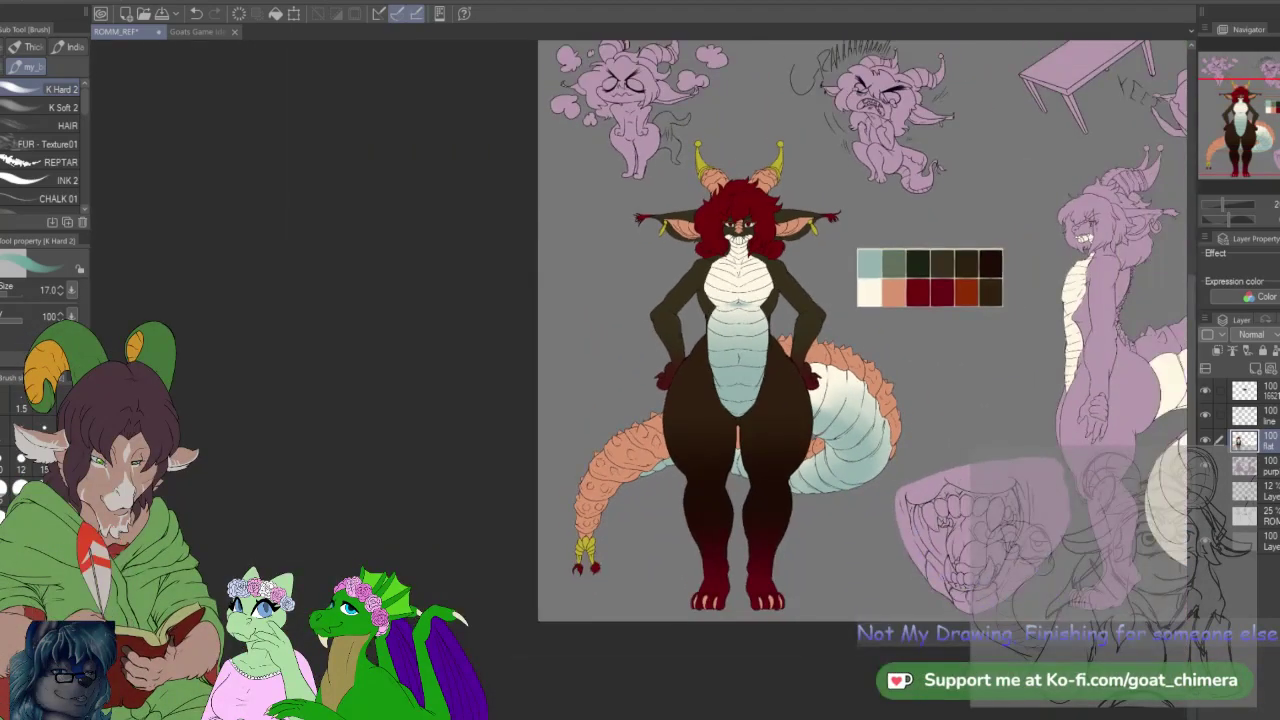
{"action": "left_click_drag", "start_coordinate": [1150, 349], "coordinate": [945, 355]}
{"action": "scroll", "coordinate": [1049, 355], "scroll_direction": "down", "scroll_amount": 1}
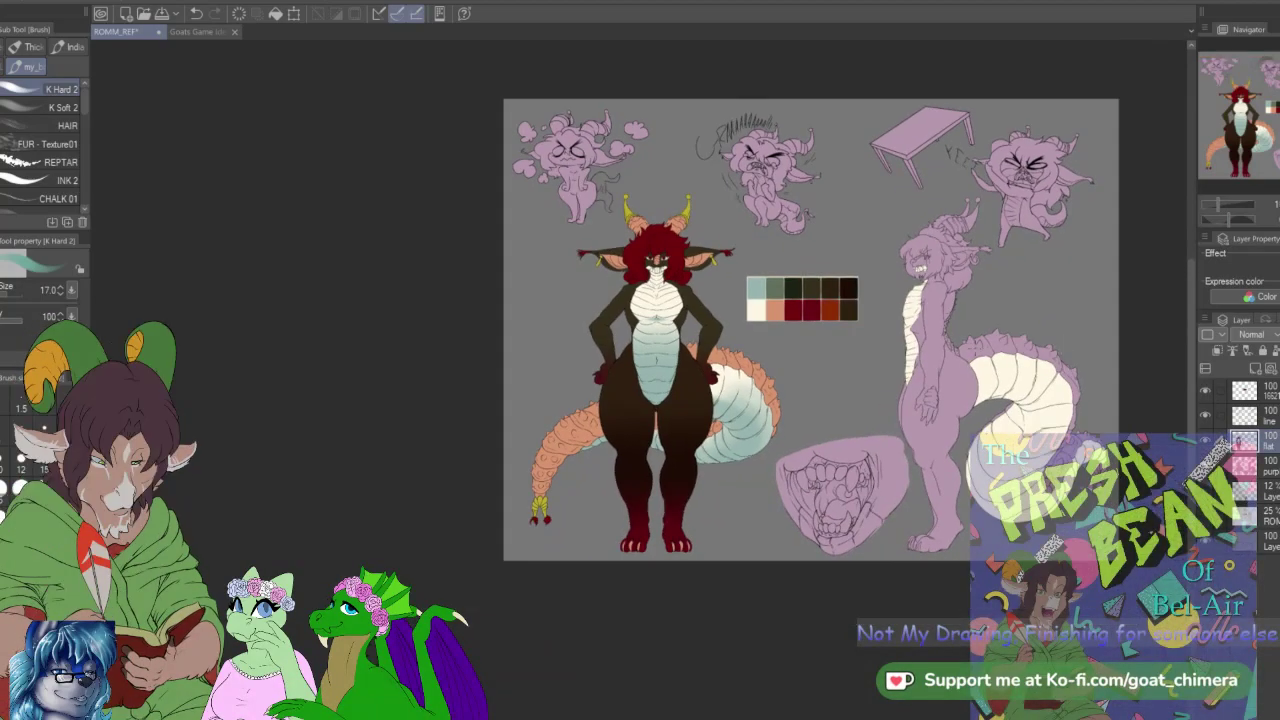
{"action": "scroll", "coordinate": [650, 370], "scroll_direction": "up", "scroll_amount": 4}
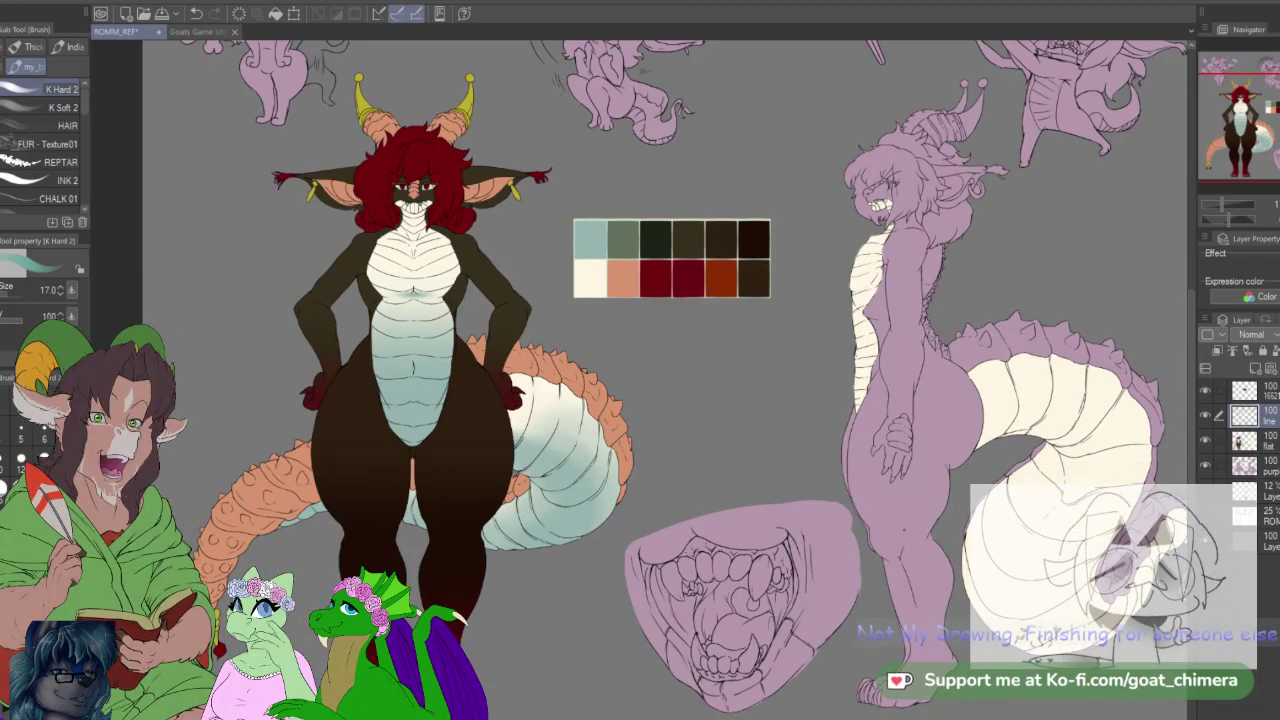
{"action": "key", "text": "w"}
{"action": "left_click", "coordinate": [925, 565]}
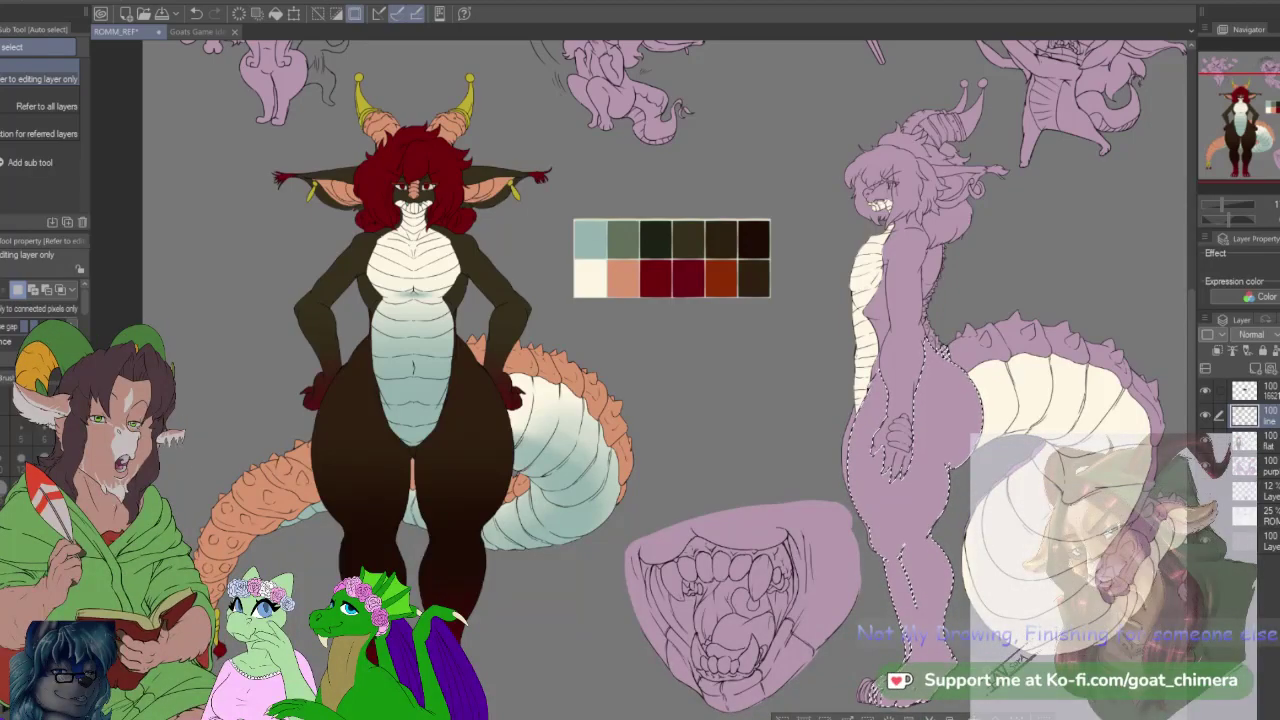
{"action": "scroll", "coordinate": [860, 422], "scroll_direction": "up", "scroll_amount": 2}
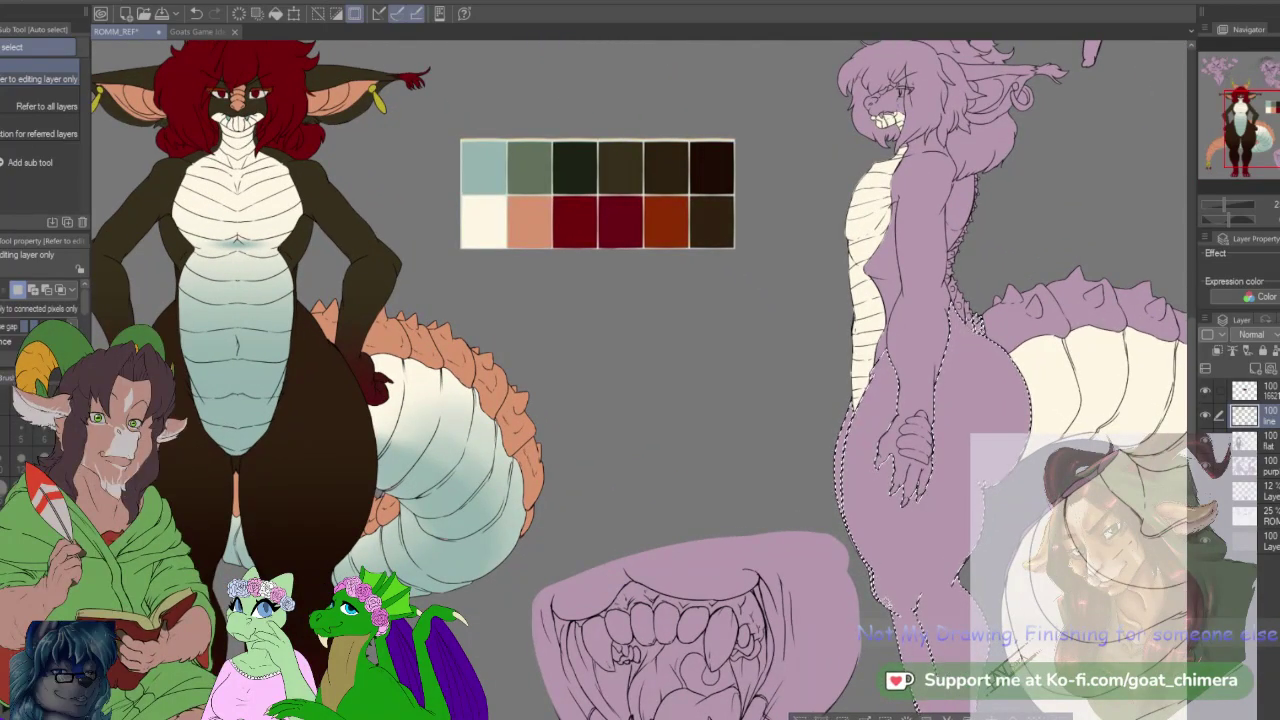
Step: Set the Erase selection brush to size 100 and trim the side view's body selection at the chest
{"action": "left_click_drag", "start_coordinate": [1275, 130], "coordinate": [1261, 125]}
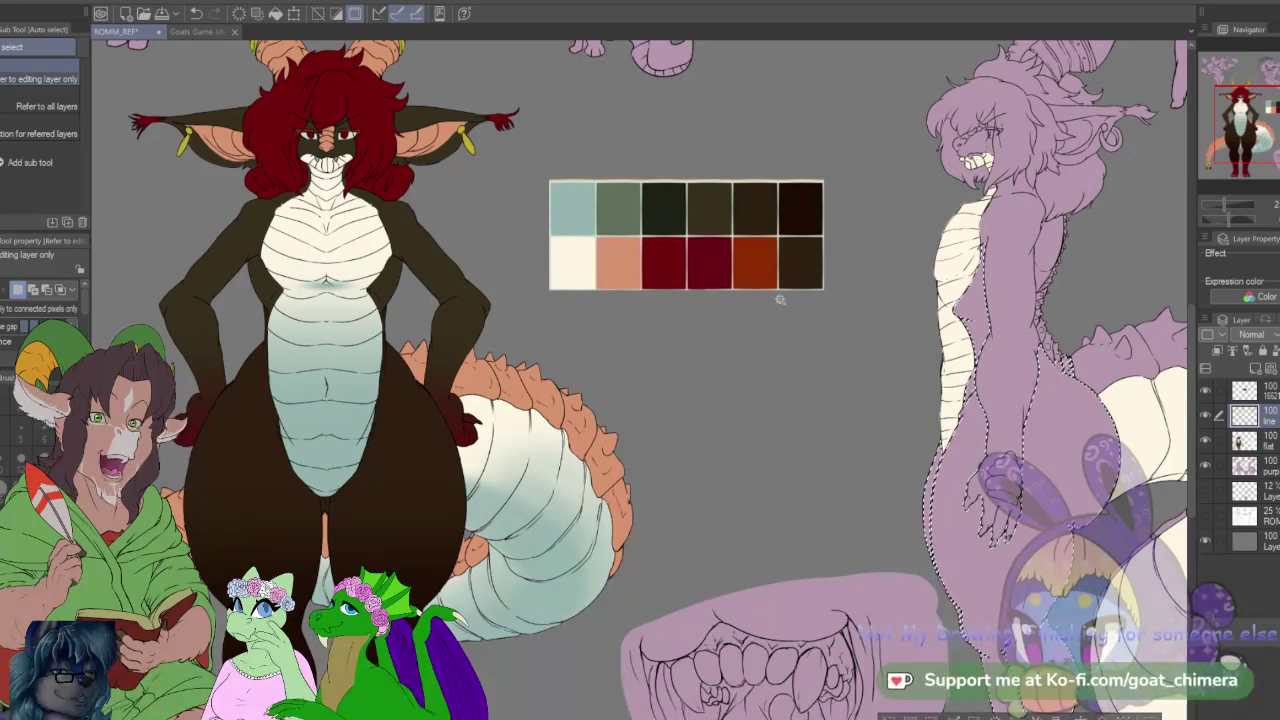
{"action": "key", "text": "m"}
{"action": "left_click", "coordinate": [37, 176]}
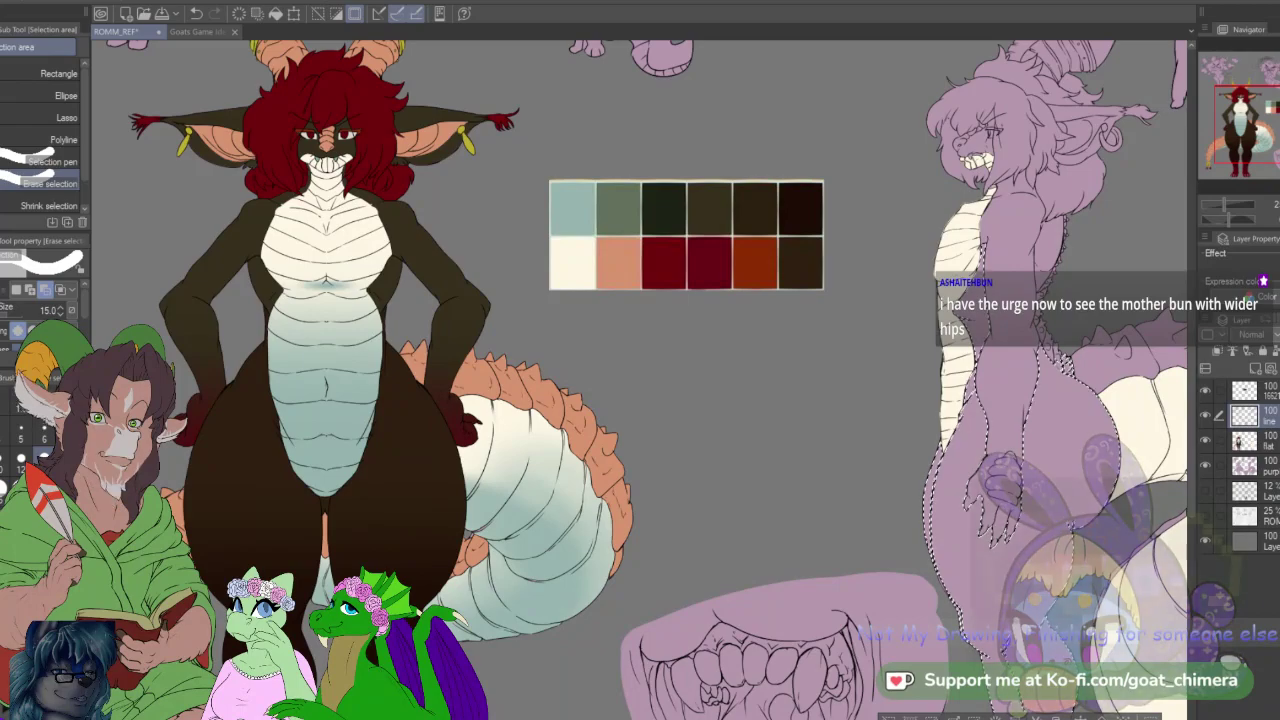
{"action": "key", "text": "bracketright"}
{"action": "key", "text": "bracketright"}
{"action": "key", "text": "bracketright"}
{"action": "key", "text": "bracketright"}
{"action": "key", "text": "bracketright"}
{"action": "key", "text": "bracketright"}
{"action": "key", "text": "bracketright"}
{"action": "key", "text": "bracketright"}
{"action": "key", "text": "bracketright"}
{"action": "key", "text": "bracketright"}
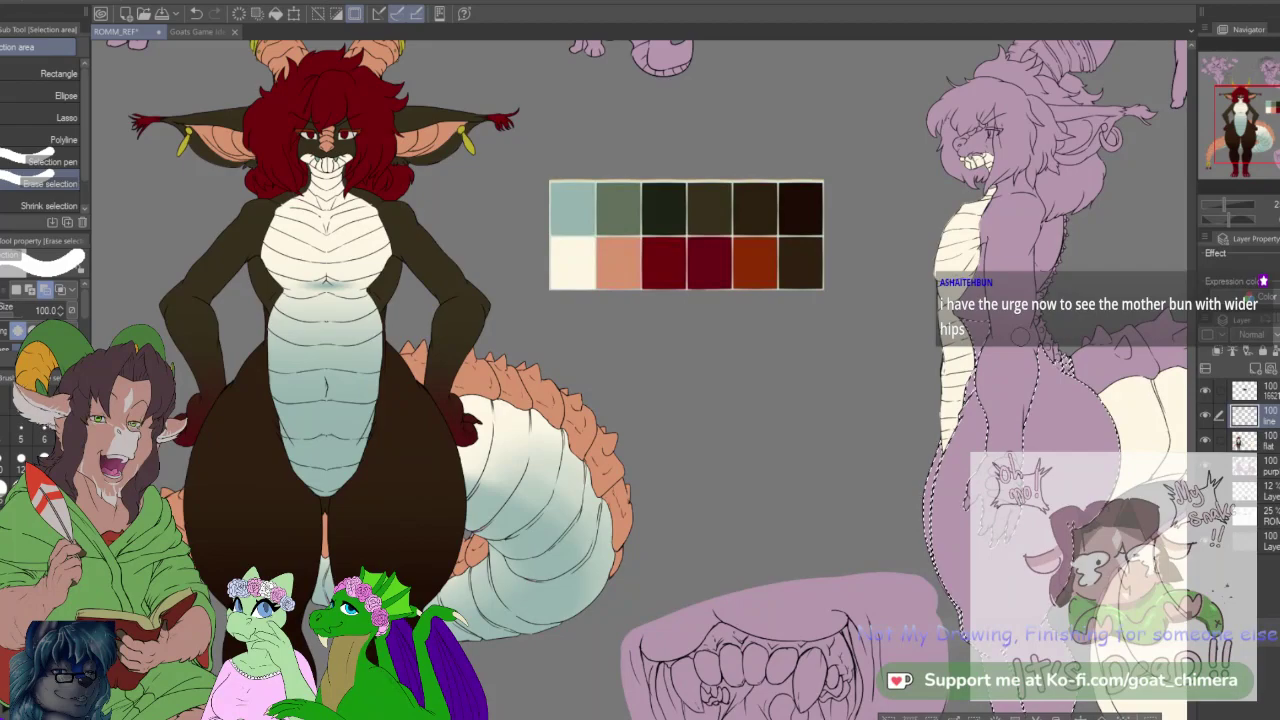
{"action": "scroll", "coordinate": [1020, 336], "scroll_direction": "down", "scroll_amount": 3}
{"action": "scroll", "coordinate": [1160, 540], "scroll_direction": "up", "scroll_amount": 3}
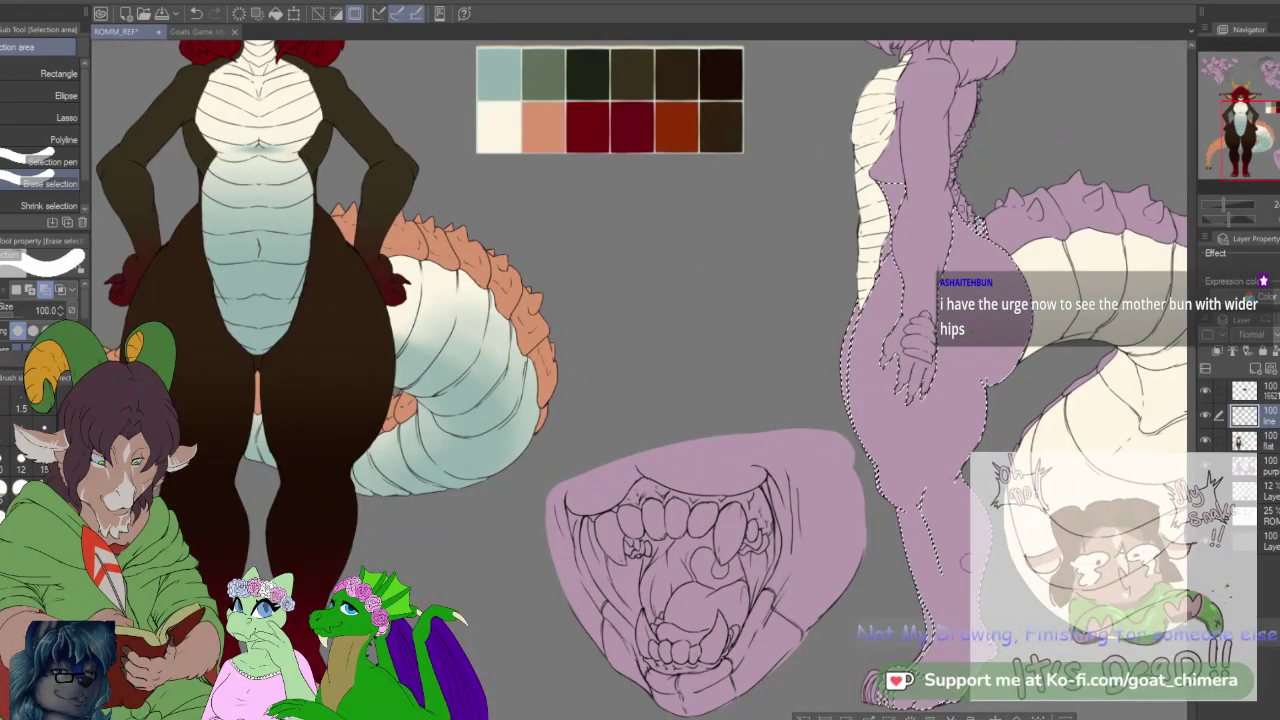
Step: Add the unselected inner leg lines below the side view's knee to the body selection with the Selection pen at size 100
{"action": "scroll", "coordinate": [945, 570], "scroll_direction": "up", "scroll_amount": 1}
{"action": "scroll", "coordinate": [900, 610], "scroll_direction": "down", "scroll_amount": 1}
{"action": "scroll", "coordinate": [640, 400], "scroll_direction": "up", "scroll_amount": 1}
{"action": "scroll", "coordinate": [690, 450], "scroll_direction": "up", "scroll_amount": 2}
{"action": "scroll", "coordinate": [1082, 644], "scroll_direction": "up", "scroll_amount": 2}
{"action": "left_click", "coordinate": [40, 161]}
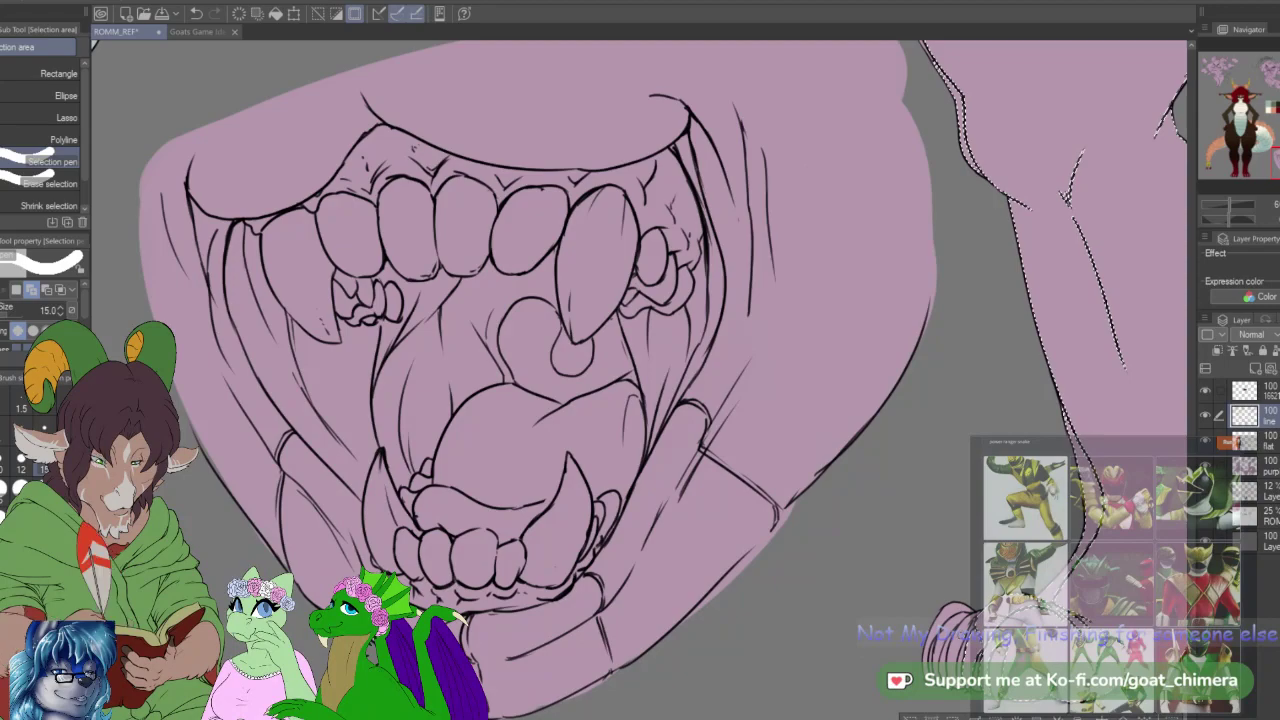
{"action": "key", "text": "w"}
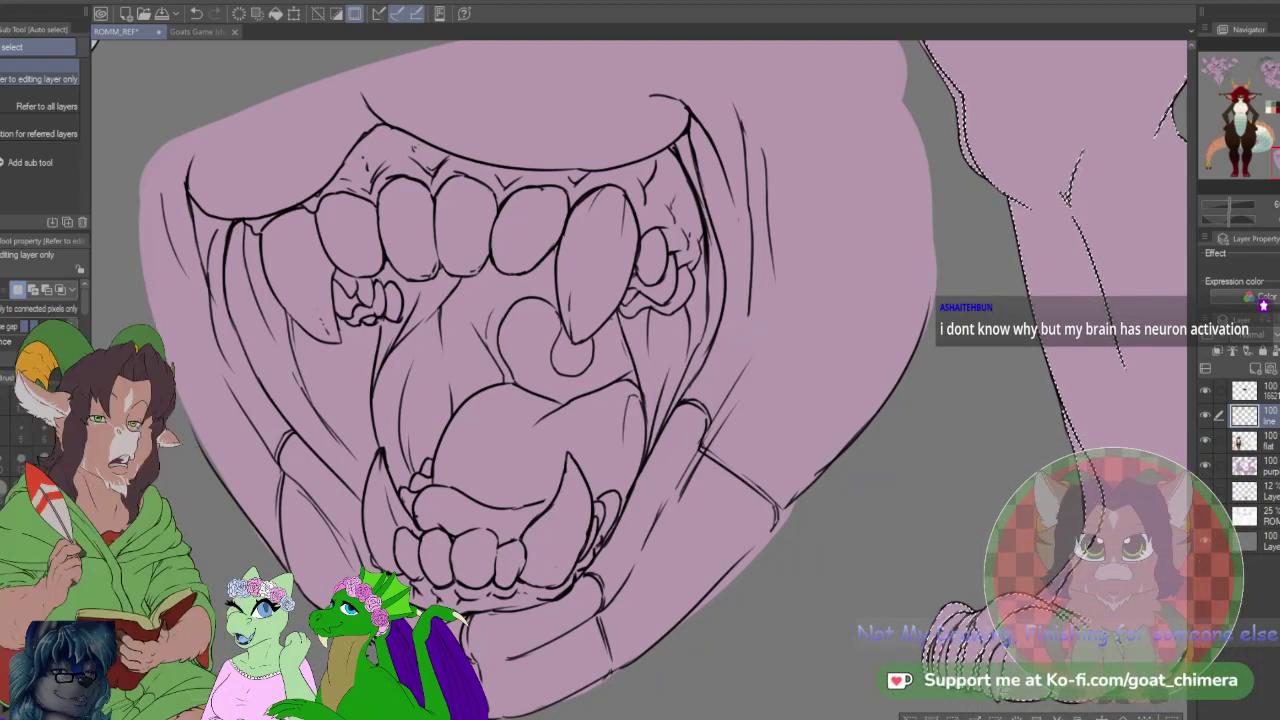
{"action": "scroll", "coordinate": [966, 357], "scroll_direction": "down", "scroll_amount": 6}
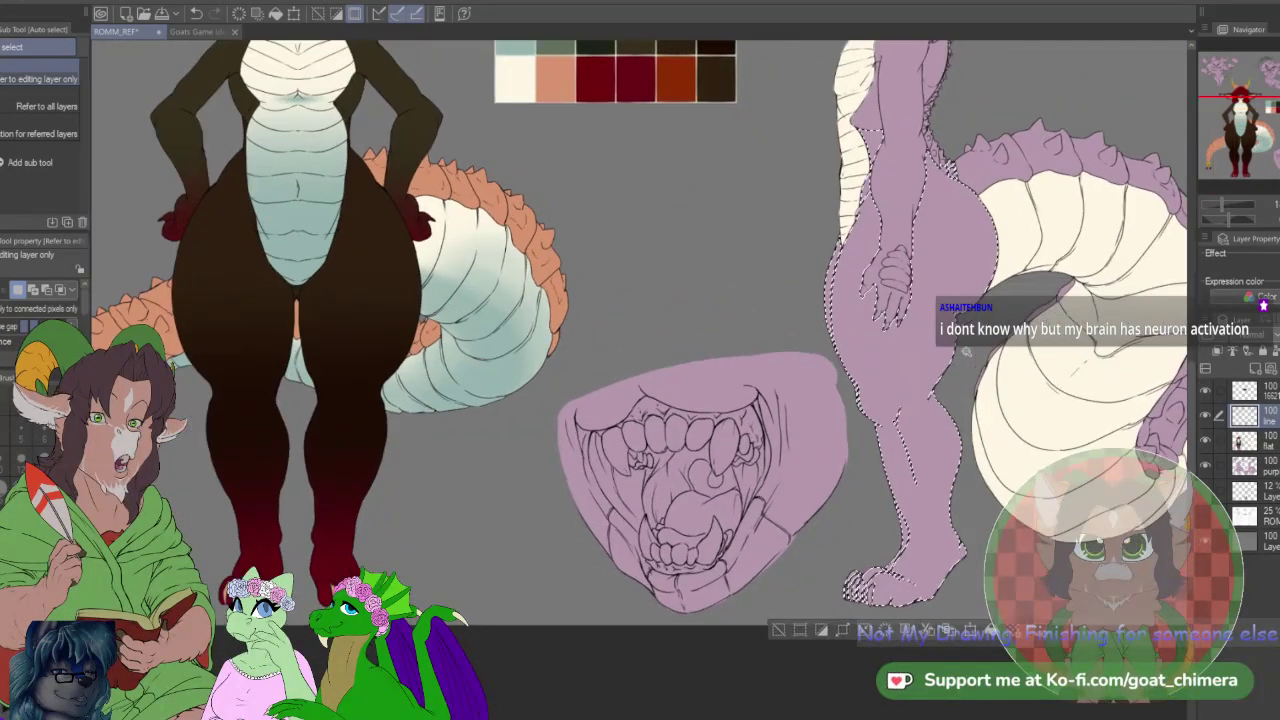
{"action": "scroll", "coordinate": [966, 357], "scroll_direction": "up", "scroll_amount": 1}
{"action": "scroll", "coordinate": [968, 440], "scroll_direction": "up", "scroll_amount": 2}
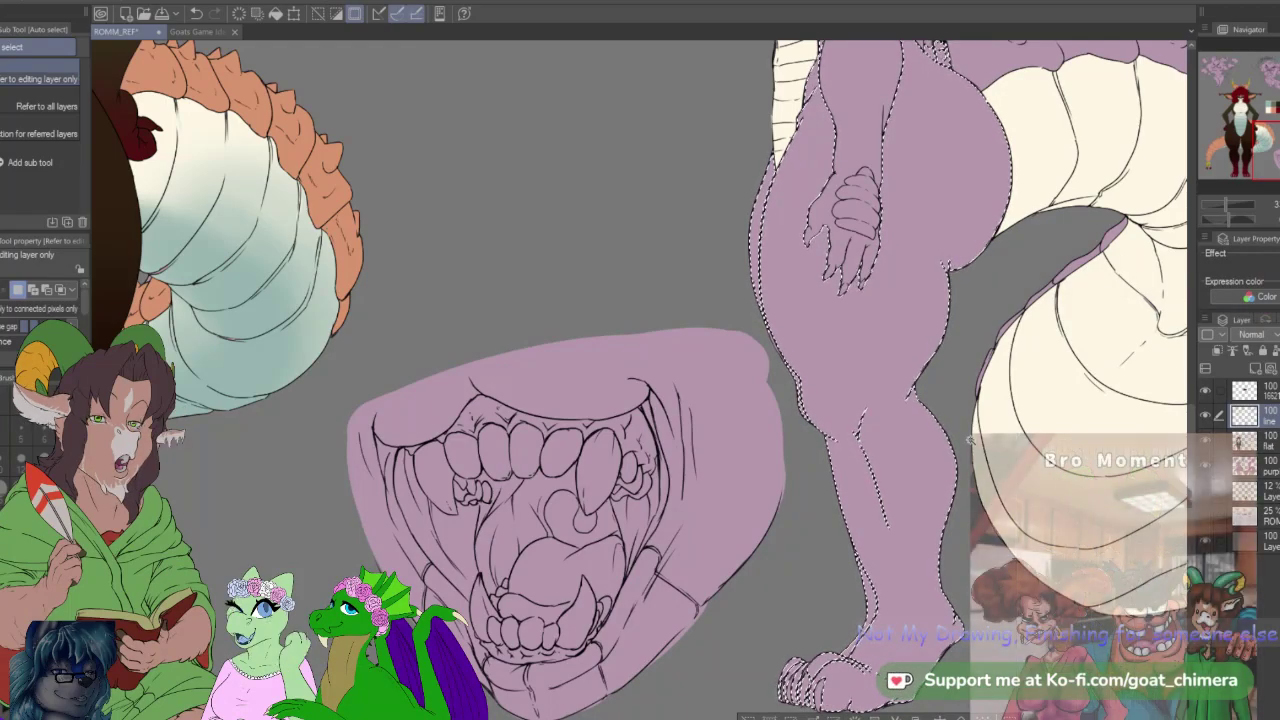
{"action": "key", "text": "m"}
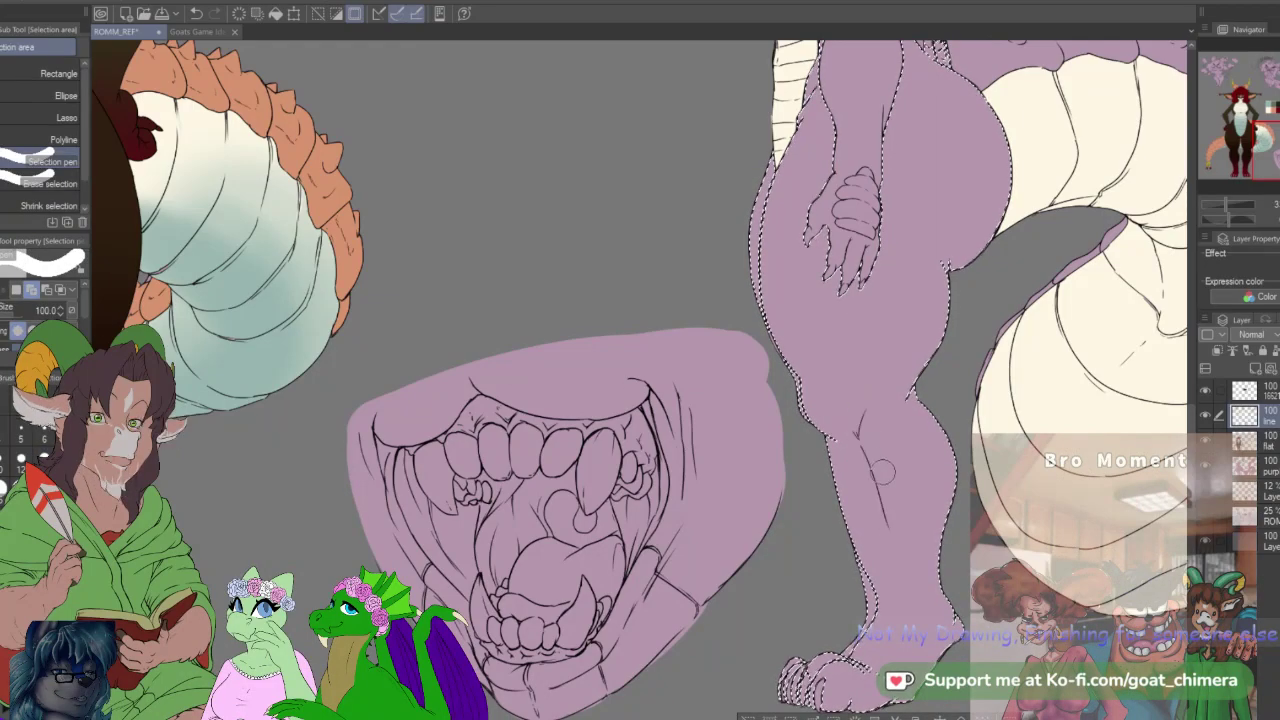
Step: Fill the selection gaps along the side view's buttock crease and front thigh line, using the Selection pen at size 40 for the thigh
{"action": "left_click_drag", "start_coordinate": [1271, 128], "coordinate": [1222, 118]}
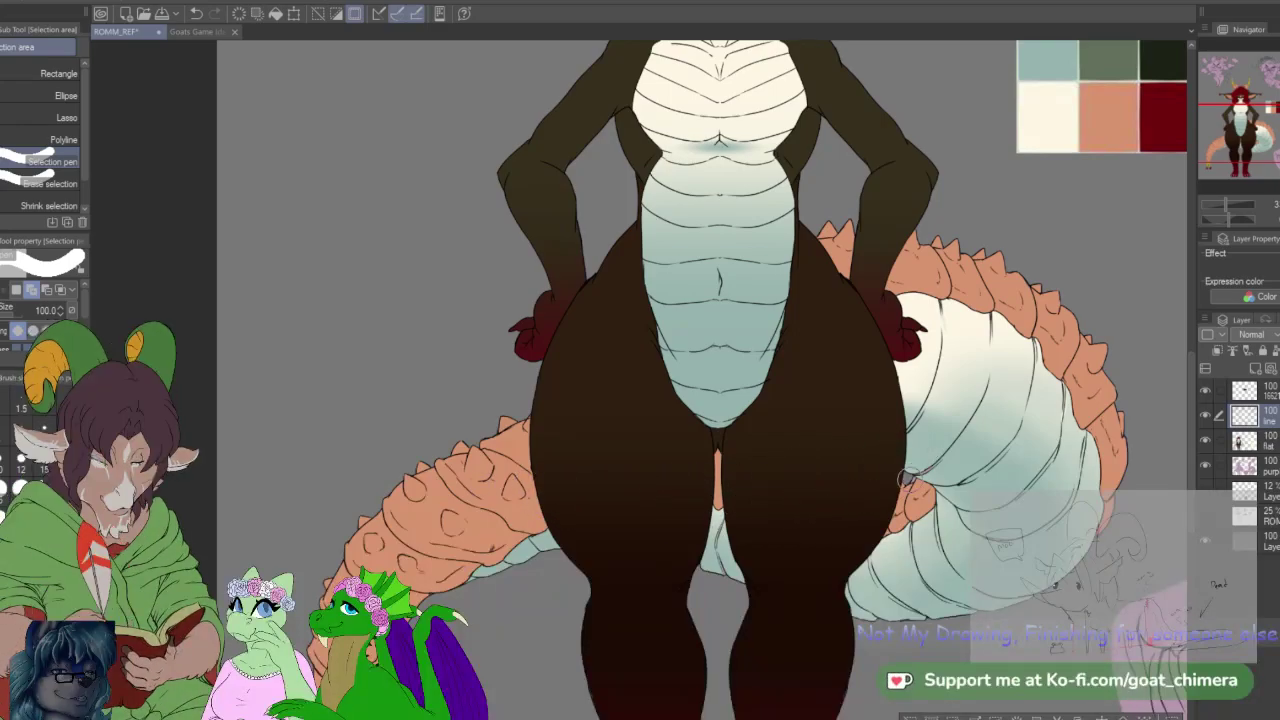
{"action": "left_click_drag", "start_coordinate": [1215, 130], "coordinate": [1277, 131]}
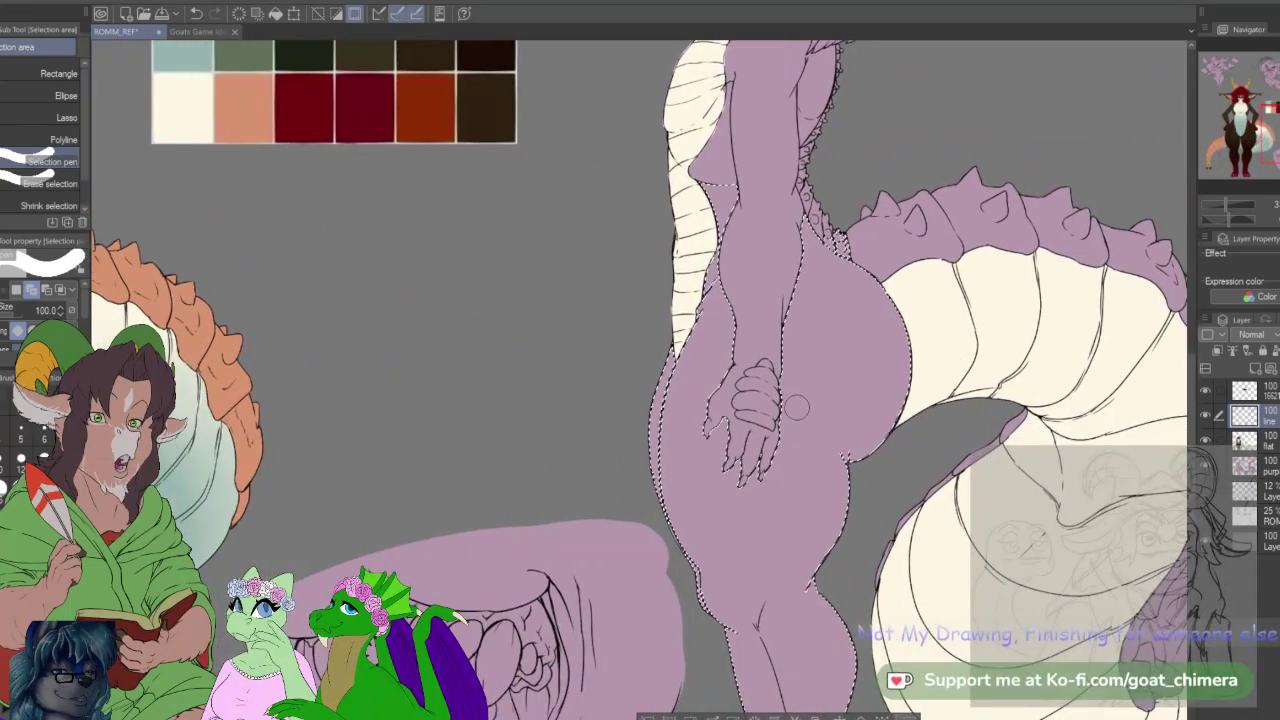
{"action": "left_click_drag", "start_coordinate": [836, 454], "coordinate": [842, 451]}
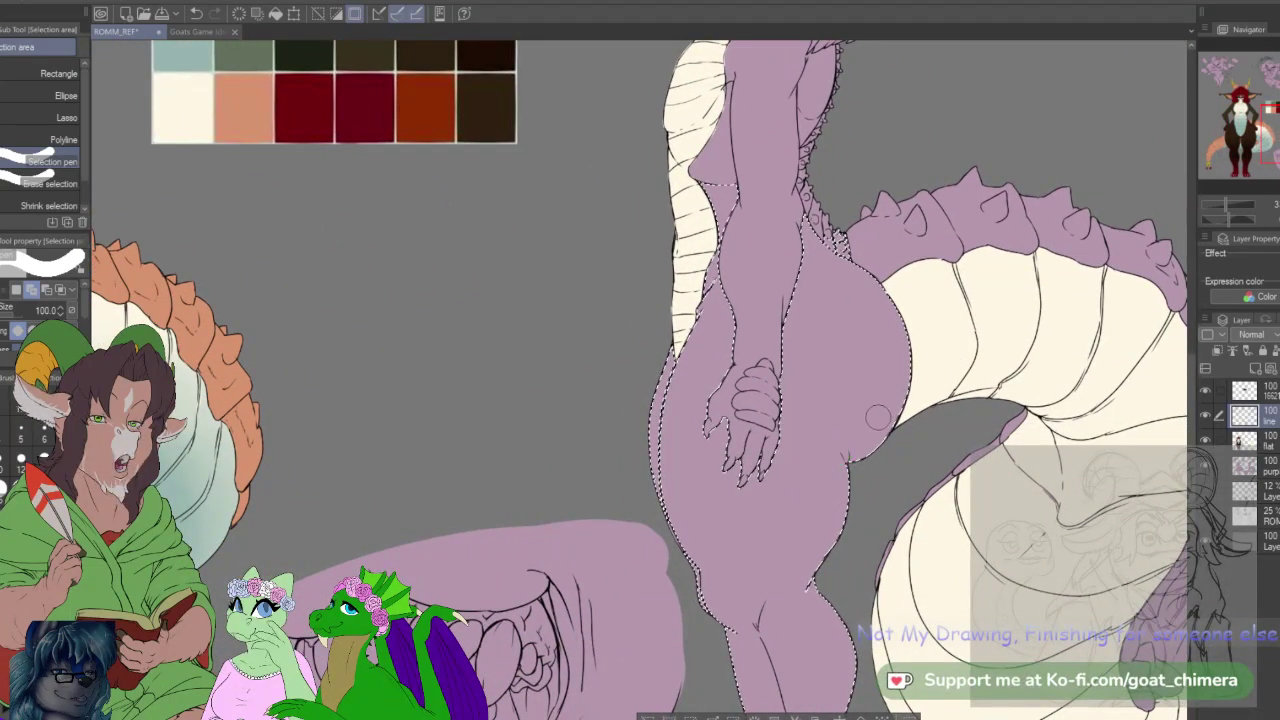
{"action": "left_click_drag", "start_coordinate": [1021, 188], "coordinate": [1094, 296]}
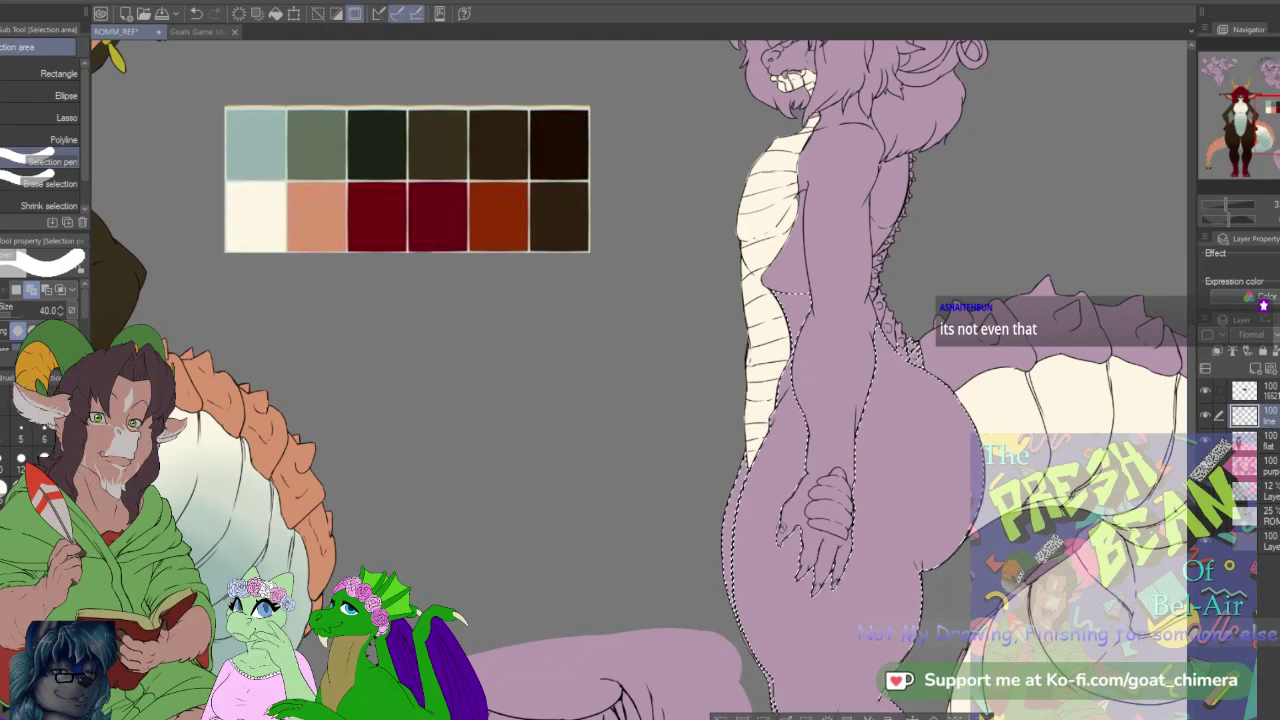
{"action": "scroll", "coordinate": [769, 553], "scroll_direction": "down", "scroll_amount": 1}
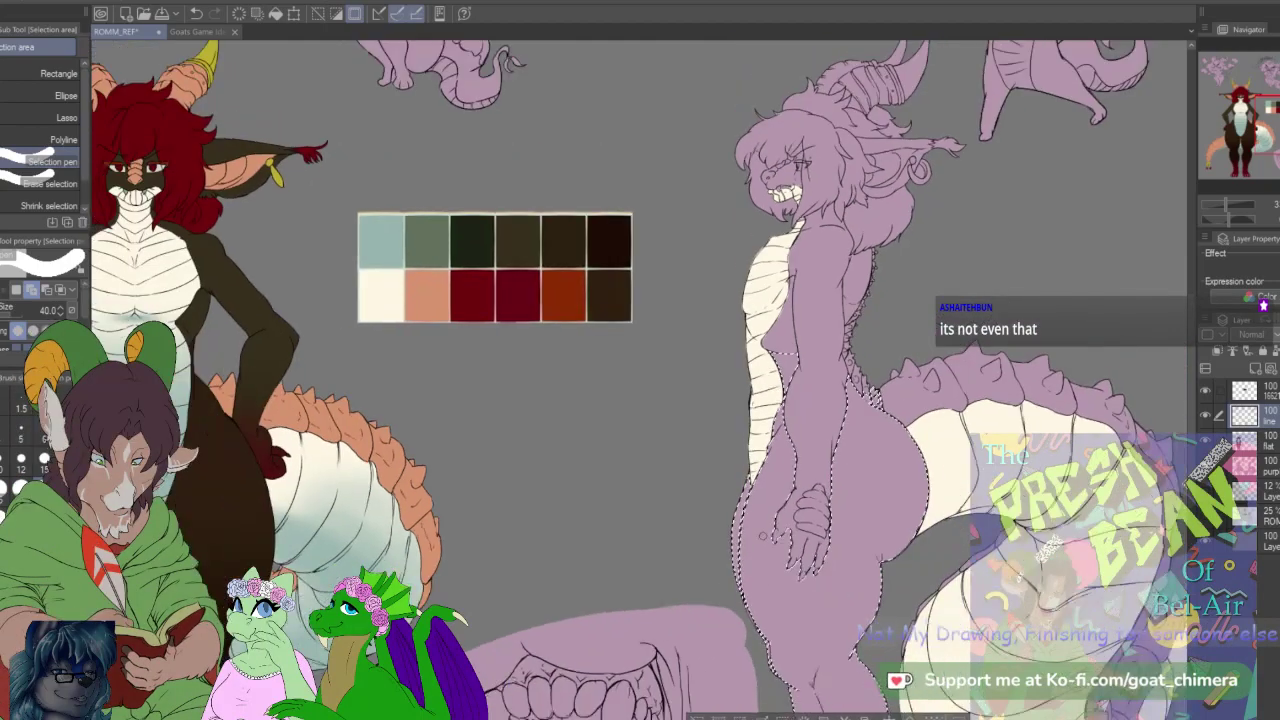
{"action": "scroll", "coordinate": [815, 654], "scroll_direction": "up", "scroll_amount": 2}
{"action": "scroll", "coordinate": [815, 654], "scroll_direction": "up", "scroll_amount": 2}
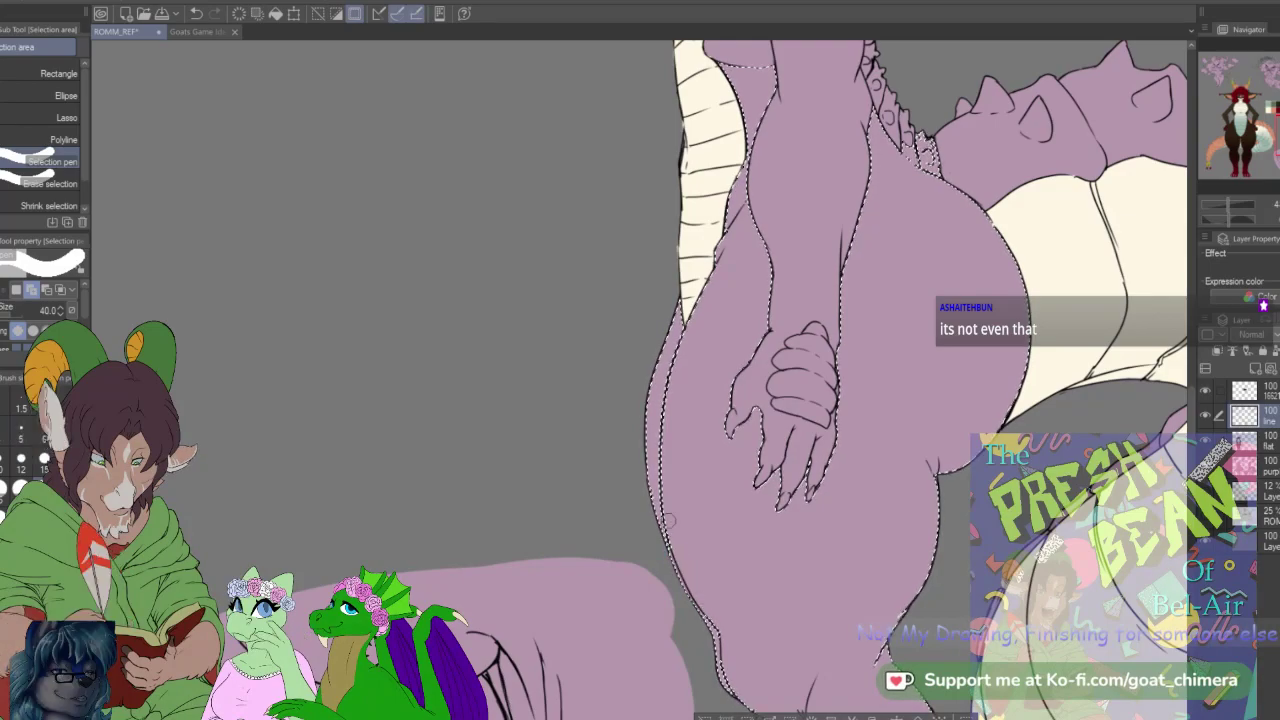
{"action": "left_click_drag", "start_coordinate": [662, 484], "coordinate": [672, 364]}
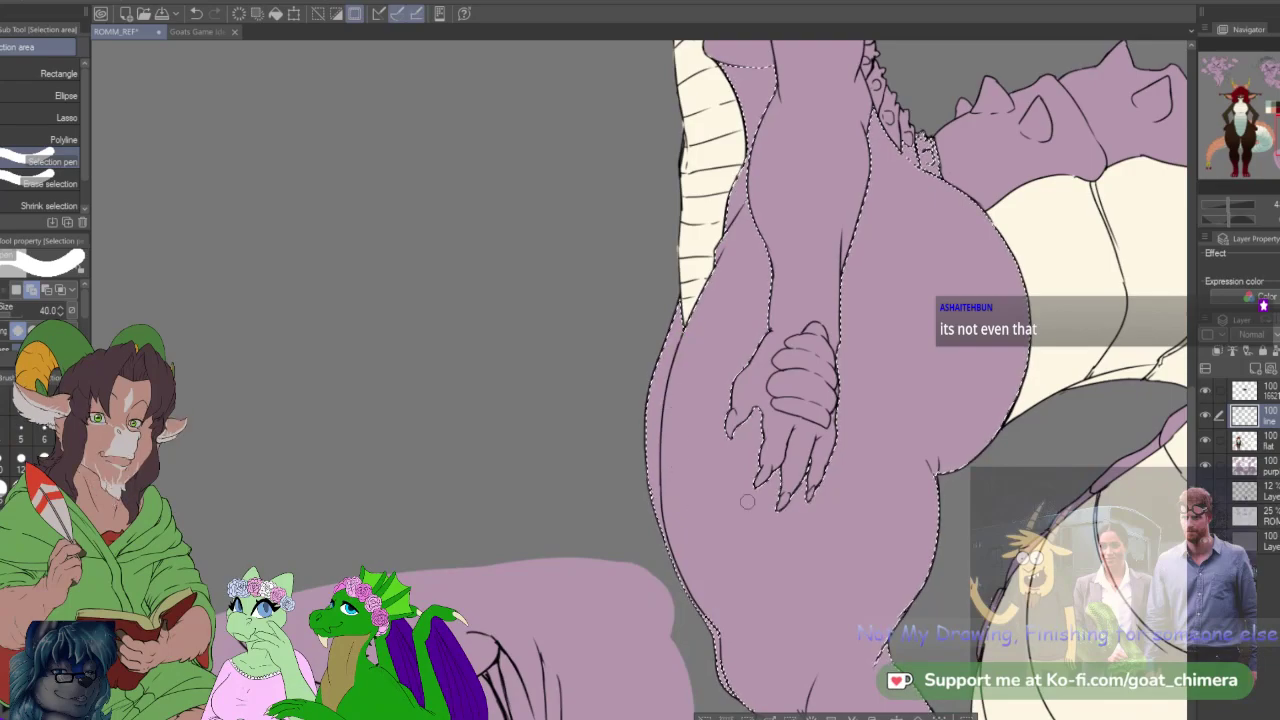
{"action": "scroll", "coordinate": [747, 501], "scroll_direction": "down", "scroll_amount": 6}
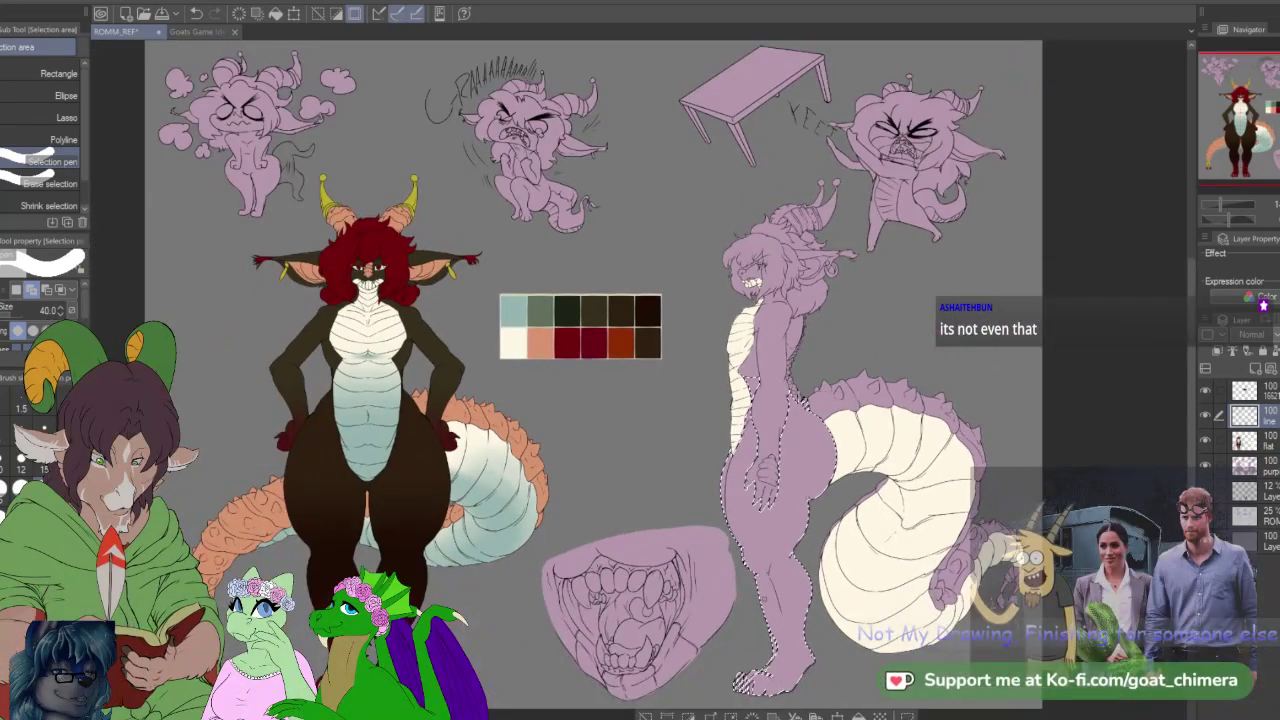
Step: Add the missed line areas along the side view's sole and toes to the selection with the Selection pen
{"action": "scroll", "coordinate": [783, 693], "scroll_direction": "up", "scroll_amount": 6}
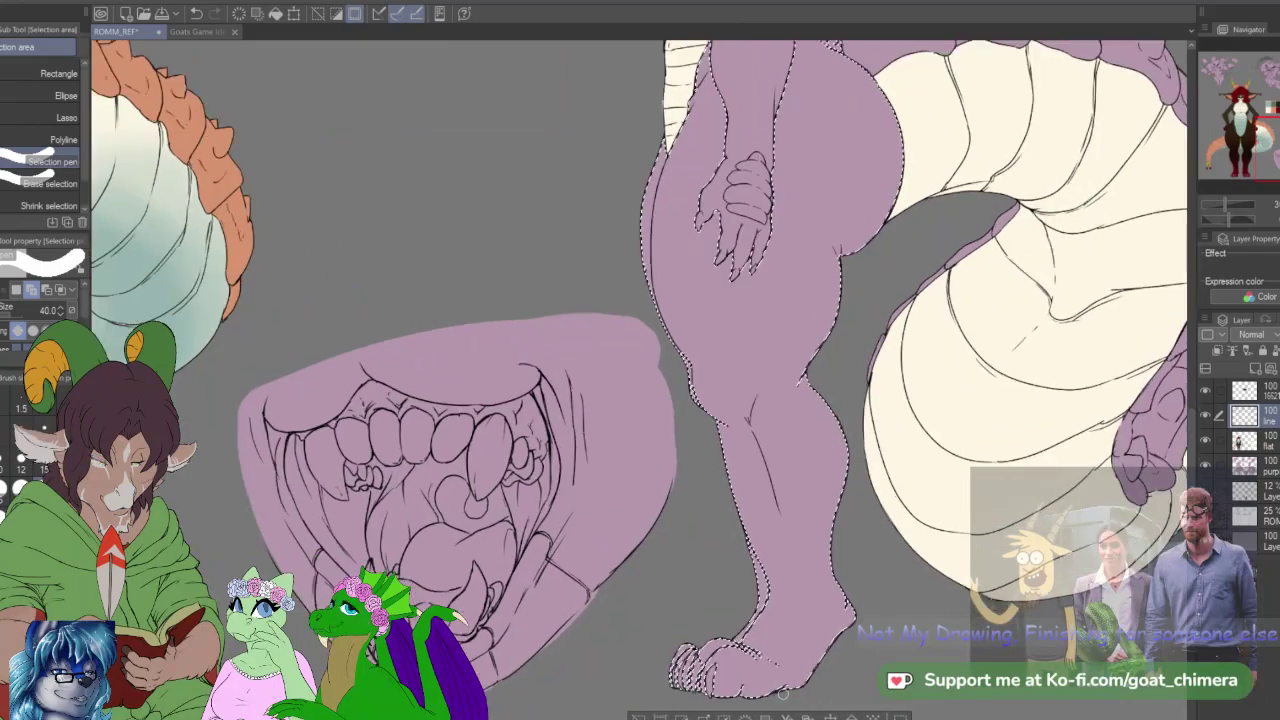
{"action": "scroll", "coordinate": [783, 693], "scroll_direction": "up", "scroll_amount": 2}
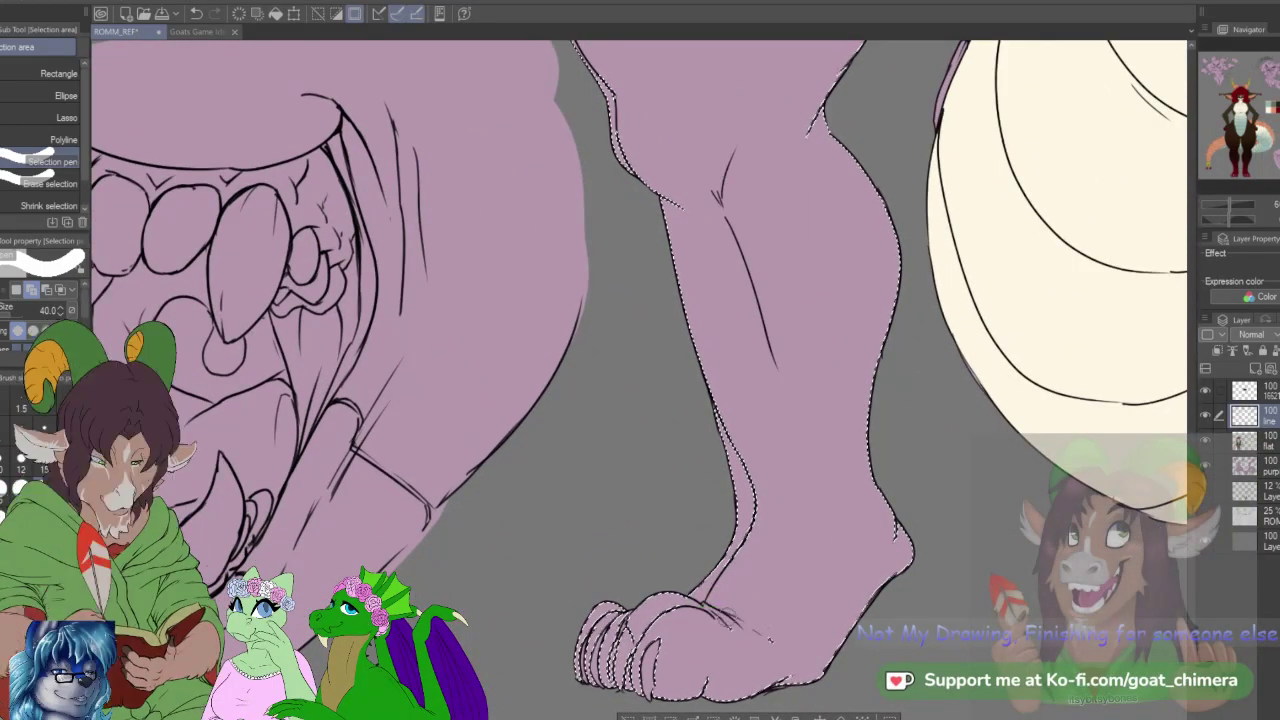
{"action": "mouse_move", "coordinate": [783, 666]}
{"action": "left_mouse_down"}
{"action": "mouse_move", "coordinate": [777, 679]}
{"action": "mouse_move", "coordinate": [804, 670]}
{"action": "left_mouse_up"}
{"action": "left_click_drag", "start_coordinate": [699, 678], "coordinate": [711, 683]}
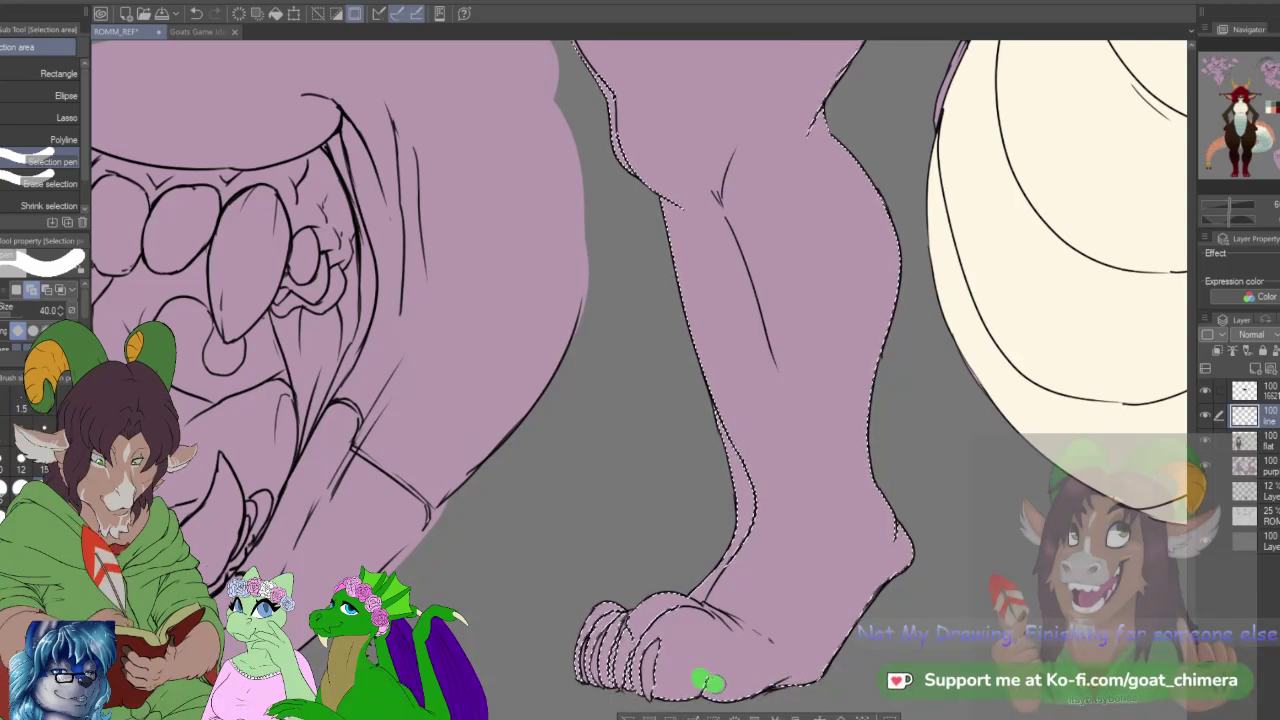
{"action": "mouse_move", "coordinate": [652, 622]}
{"action": "left_mouse_down"}
{"action": "mouse_move", "coordinate": [688, 610]}
{"action": "mouse_move", "coordinate": [640, 632]}
{"action": "left_mouse_up"}
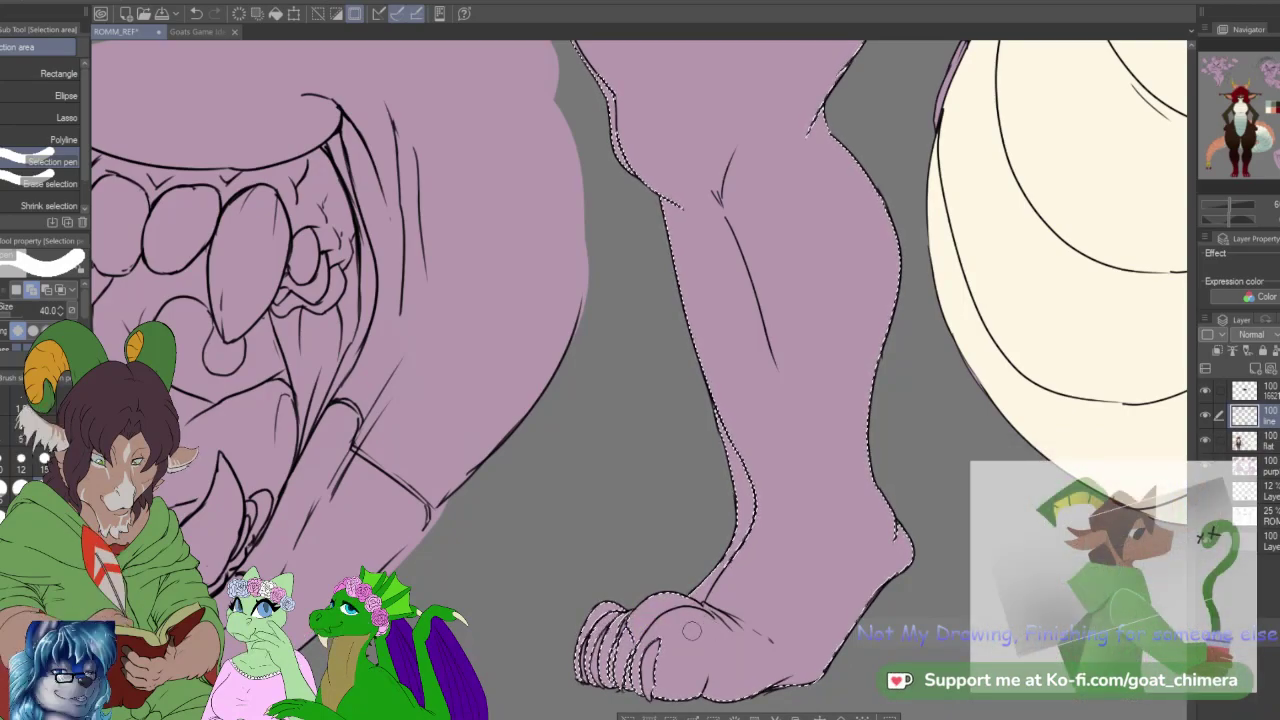
{"action": "scroll", "coordinate": [691, 630], "scroll_direction": "down", "scroll_amount": 10}
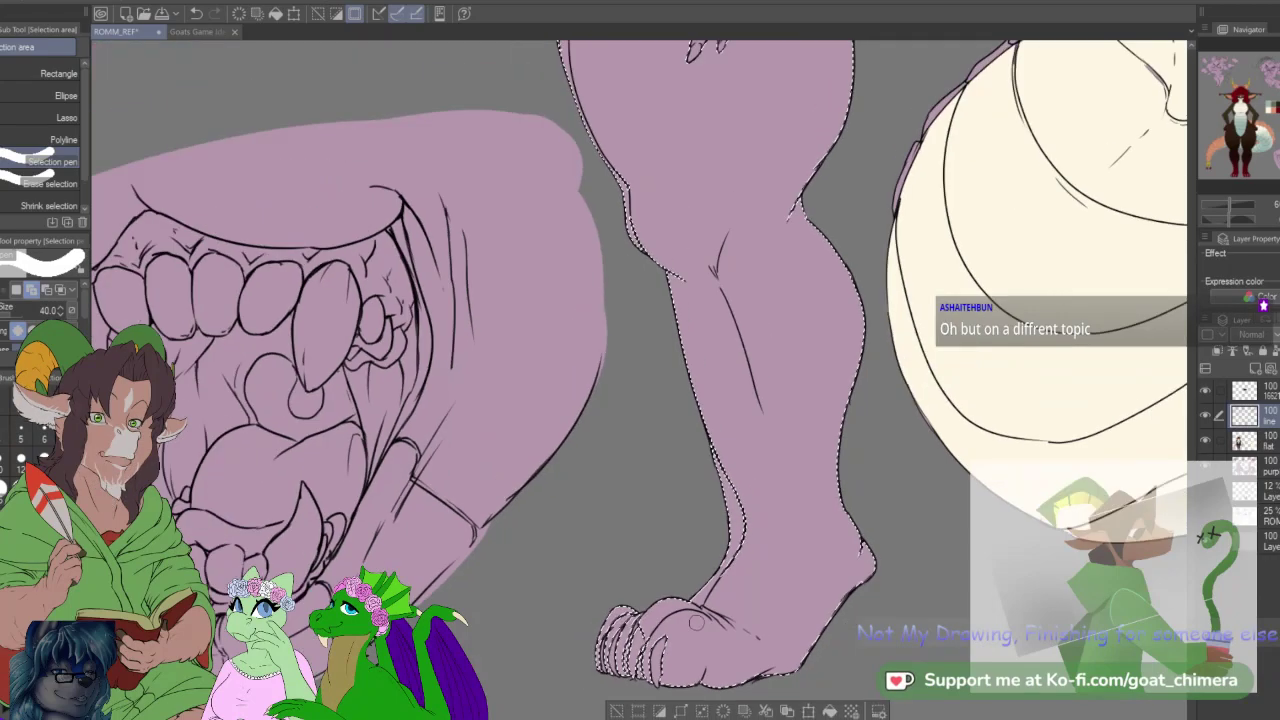
{"action": "scroll", "coordinate": [692, 489], "scroll_direction": "down", "scroll_amount": 2}
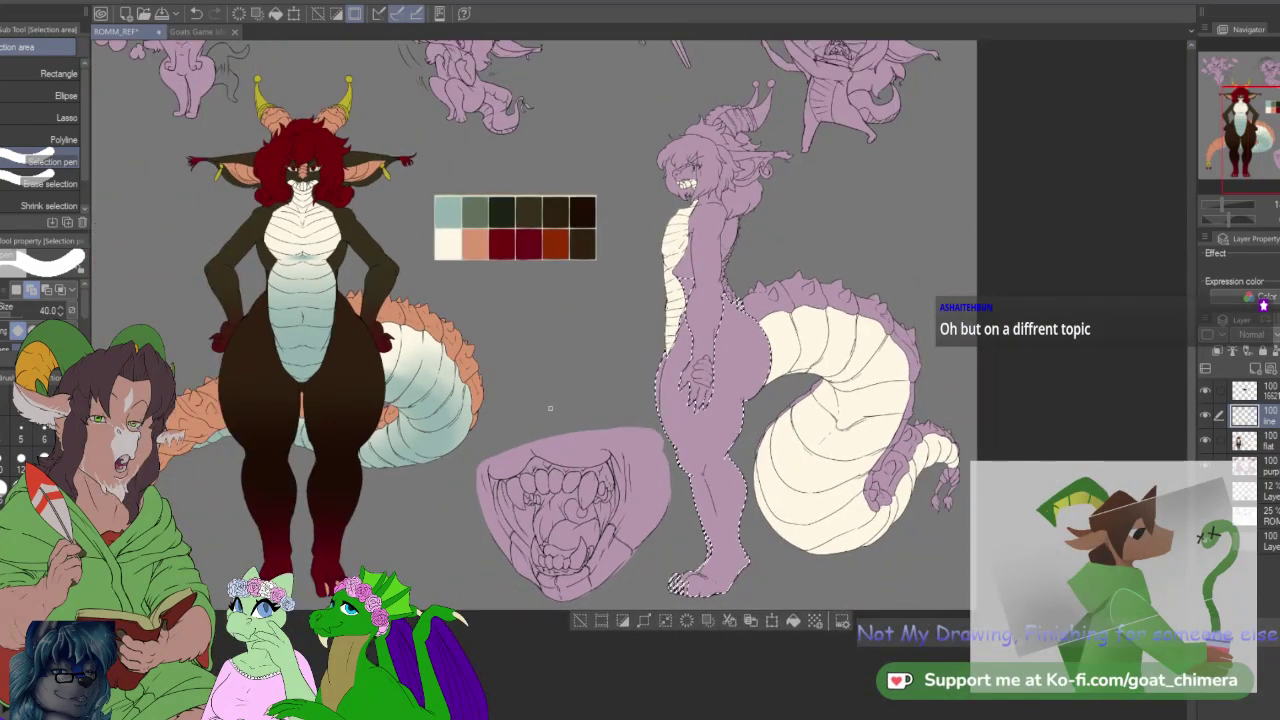
Step: Sample the front view's dark brown body colour and fill the side view's selected body and leg on the flat layer
{"action": "scroll", "coordinate": [258, 210], "scroll_direction": "up", "scroll_amount": 2}
{"action": "scroll", "coordinate": [298, 216], "scroll_direction": "up", "scroll_amount": 3}
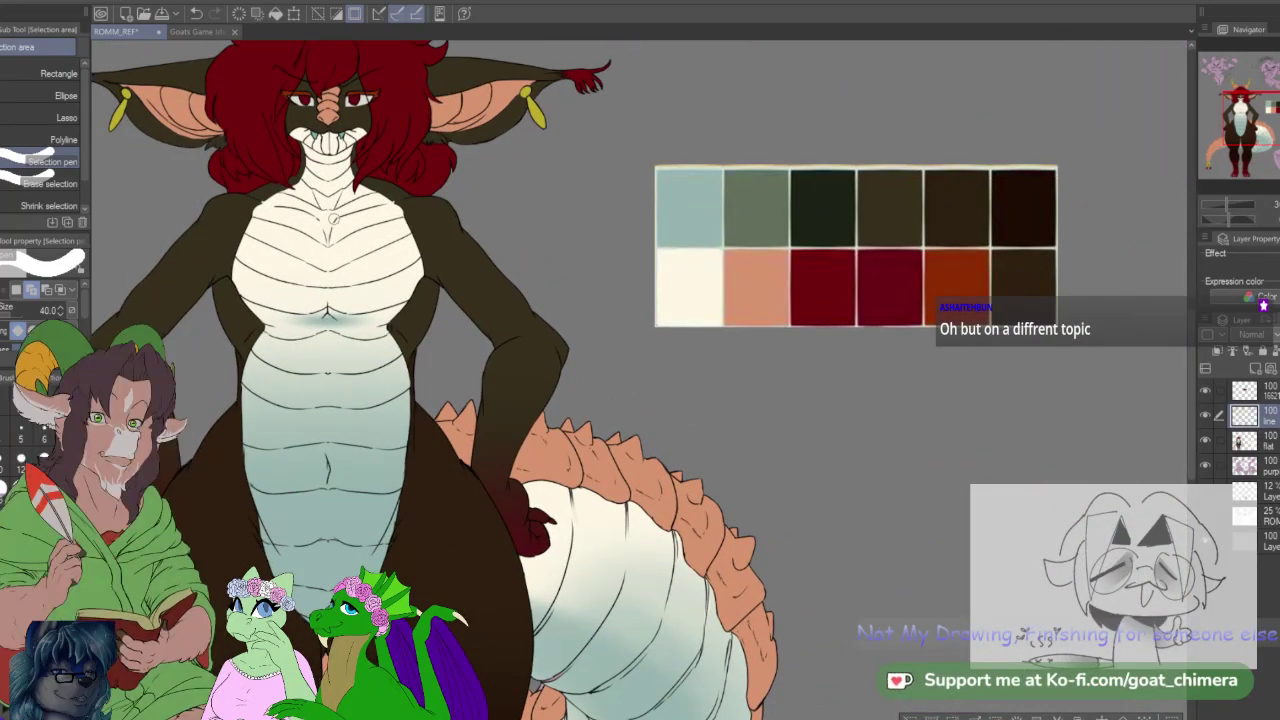
{"action": "key", "text": "i"}
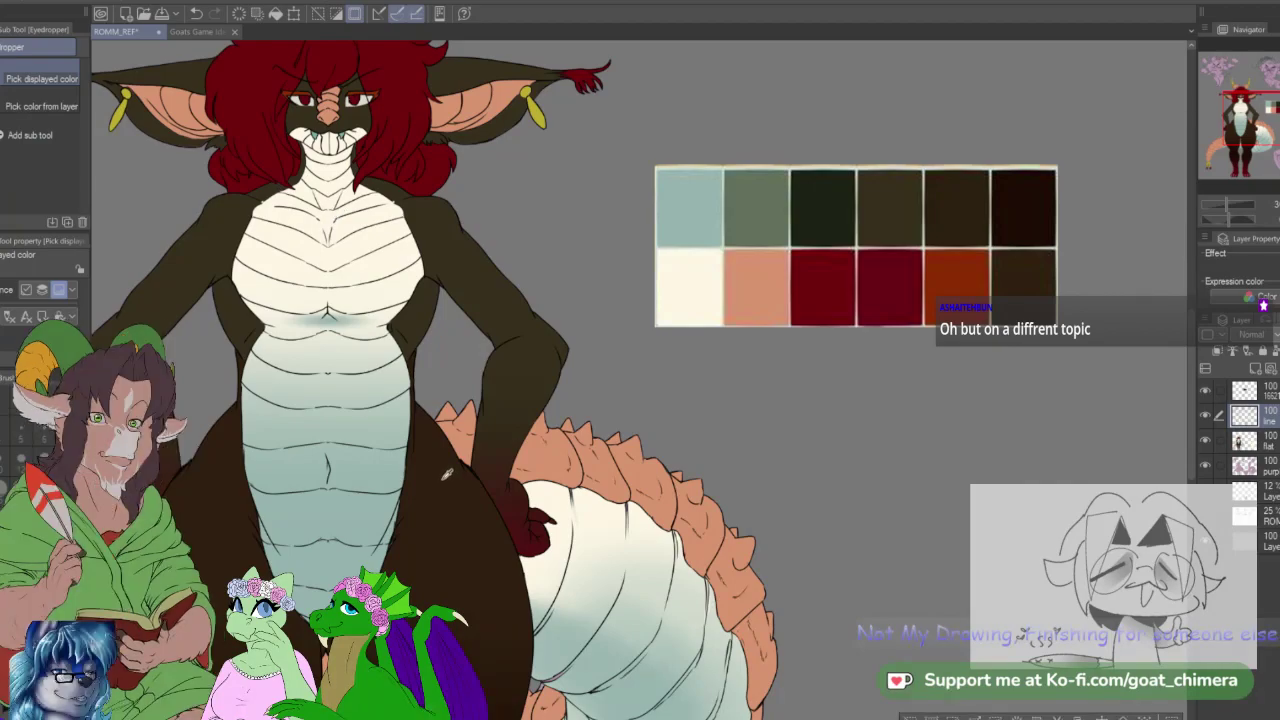
{"action": "mouse_move", "coordinate": [1274, 124]}
{"action": "left_mouse_down"}
{"action": "mouse_move", "coordinate": [1260, 144]}
{"action": "mouse_move", "coordinate": [1279, 148]}
{"action": "mouse_move", "coordinate": [1248, 152]}
{"action": "left_mouse_up"}
{"action": "left_click_drag", "start_coordinate": [1276, 132], "coordinate": [1259, 122]}
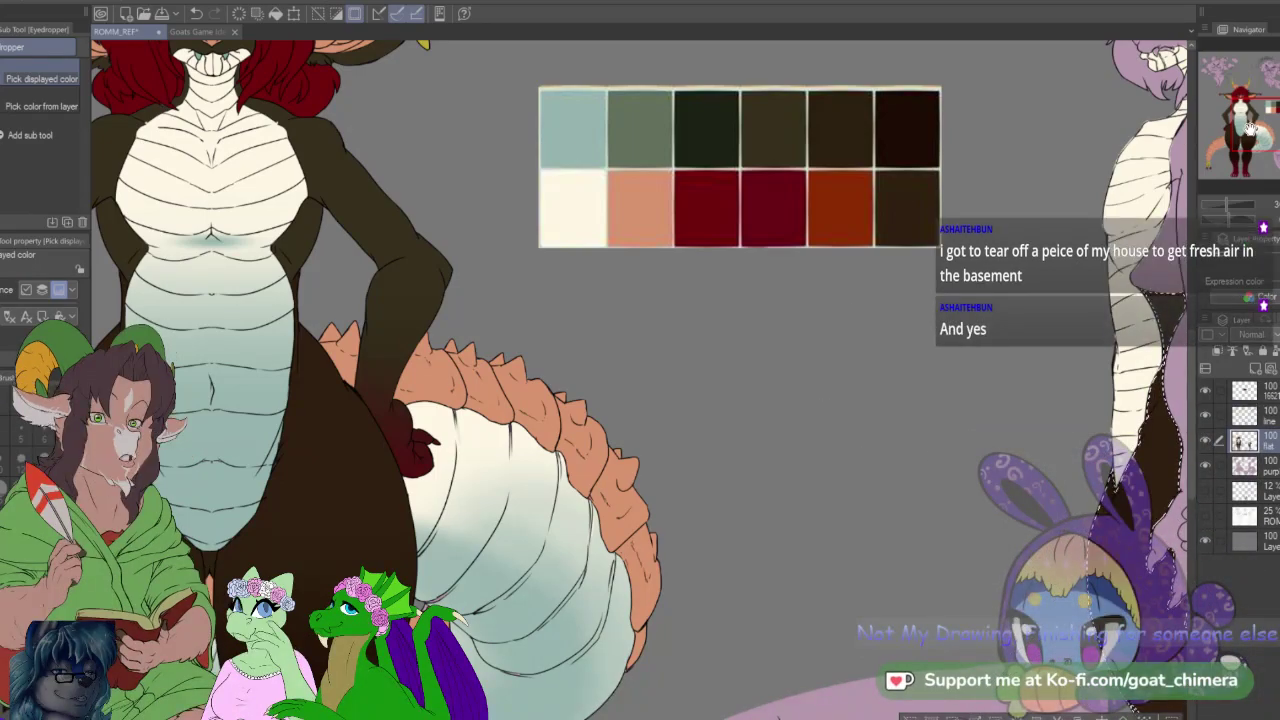
Step: Shade the side view's leg with a near-black foreground-to-transparent gradient running from below the foot up to the hip
{"action": "mouse_move", "coordinate": [1000, 560]}
{"action": "left_mouse_down"}
{"action": "mouse_move", "coordinate": [737, 419]}
{"action": "mouse_move", "coordinate": [700, 162]}
{"action": "mouse_move", "coordinate": [920, 600]}
{"action": "mouse_move", "coordinate": [980, 592]}
{"action": "left_mouse_up"}
{"action": "mouse_move", "coordinate": [1268, 138]}
{"action": "left_mouse_down"}
{"action": "mouse_move", "coordinate": [1279, 171]}
{"action": "mouse_move", "coordinate": [1275, 153]}
{"action": "left_mouse_up"}
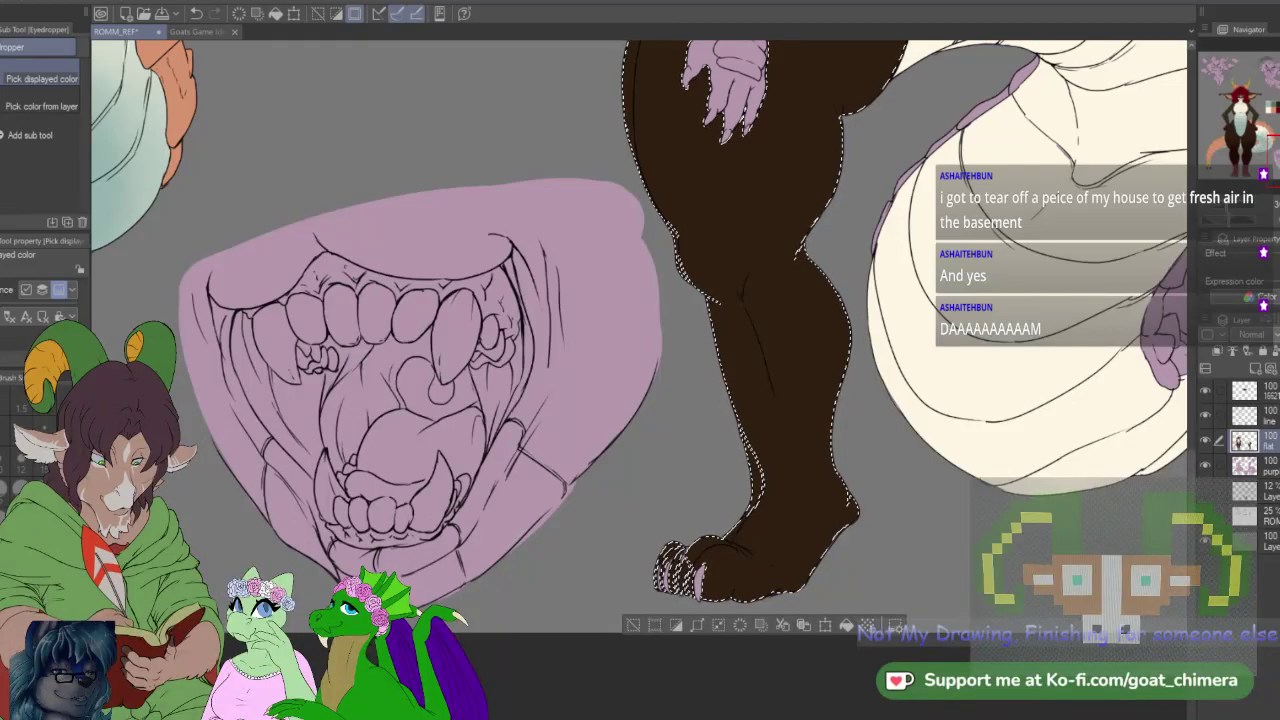
{"action": "key", "text": "g"}
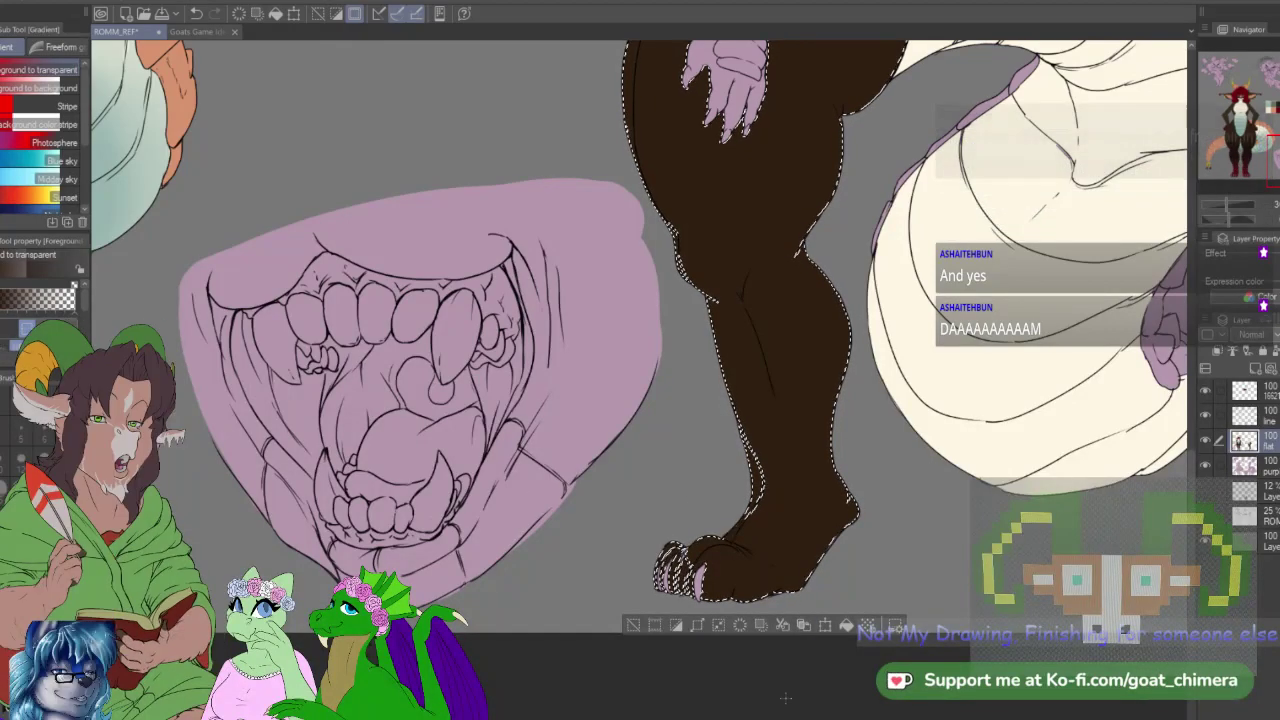
{"action": "left_click_drag", "start_coordinate": [752, 700], "coordinate": [745, 140]}
{"action": "left_click_drag", "start_coordinate": [779, 700], "coordinate": [780, 357]}
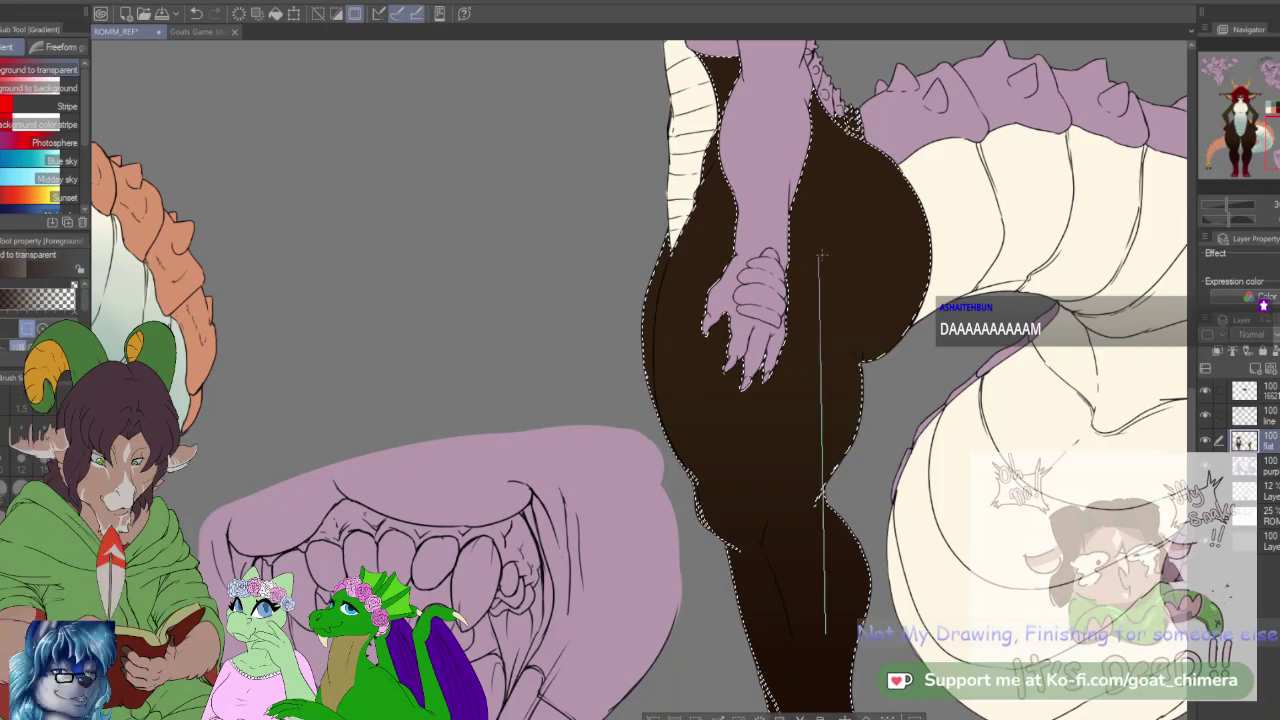
Step: Sample the dark red, apply it as a foreground-to-transparent gradient from the side view's foot up the leg, and clear the selection
{"action": "left_click_drag", "start_coordinate": [600, 438], "coordinate": [471, 379]}
{"action": "mouse_move", "coordinate": [1279, 141]}
{"action": "left_mouse_down"}
{"action": "mouse_move", "coordinate": [1279, 157]}
{"action": "mouse_move", "coordinate": [1249, 154]}
{"action": "mouse_move", "coordinate": [1276, 117]}
{"action": "left_mouse_up"}
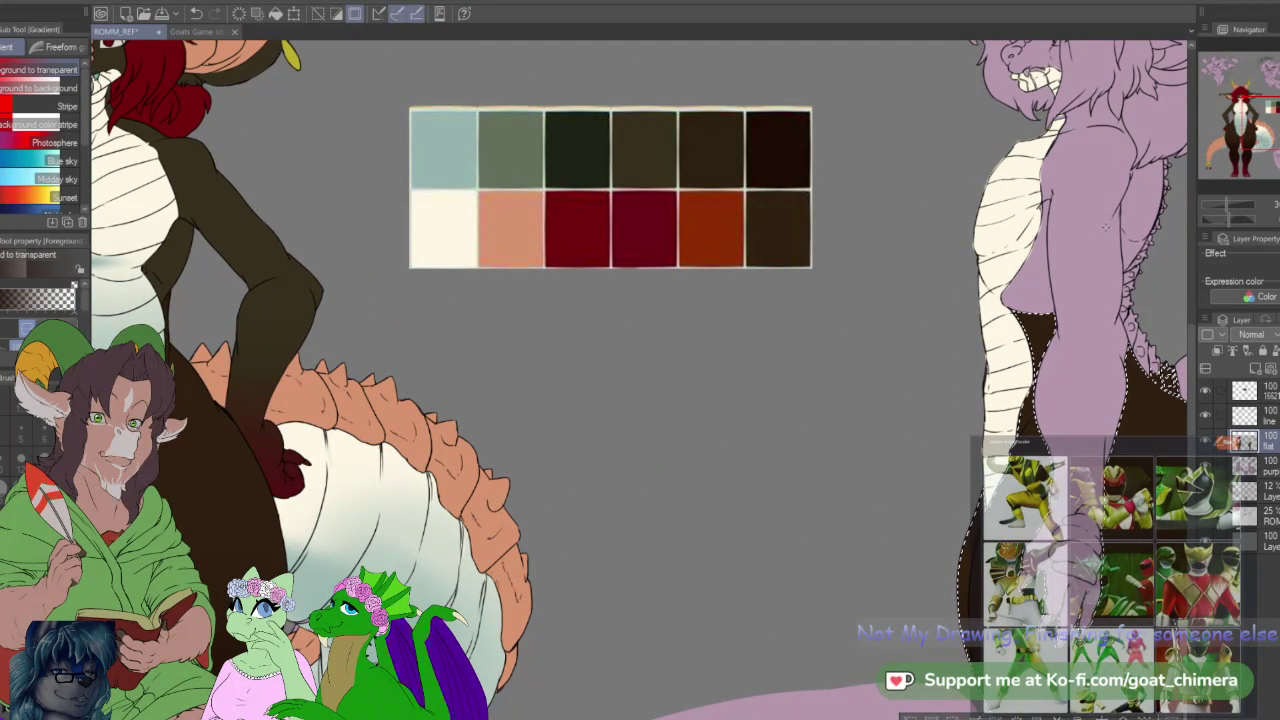
{"action": "key", "text": "i"}
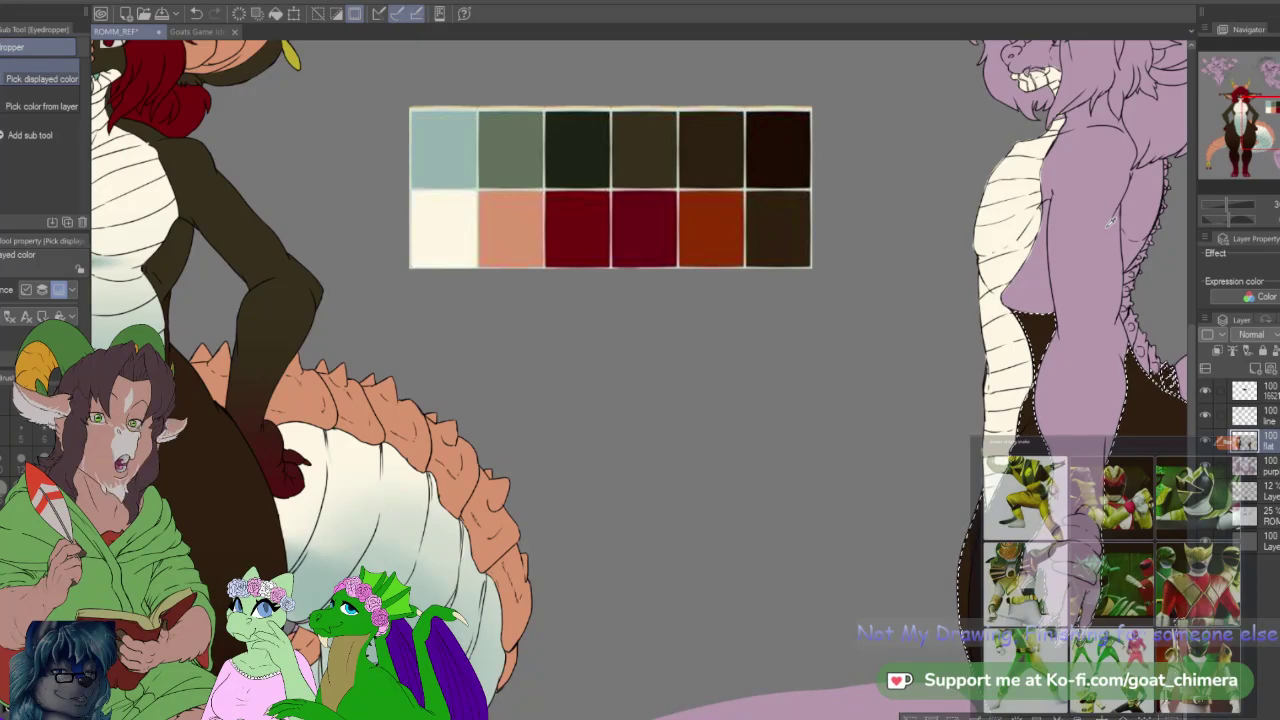
{"action": "left_click_drag", "start_coordinate": [1270, 123], "coordinate": [1279, 145]}
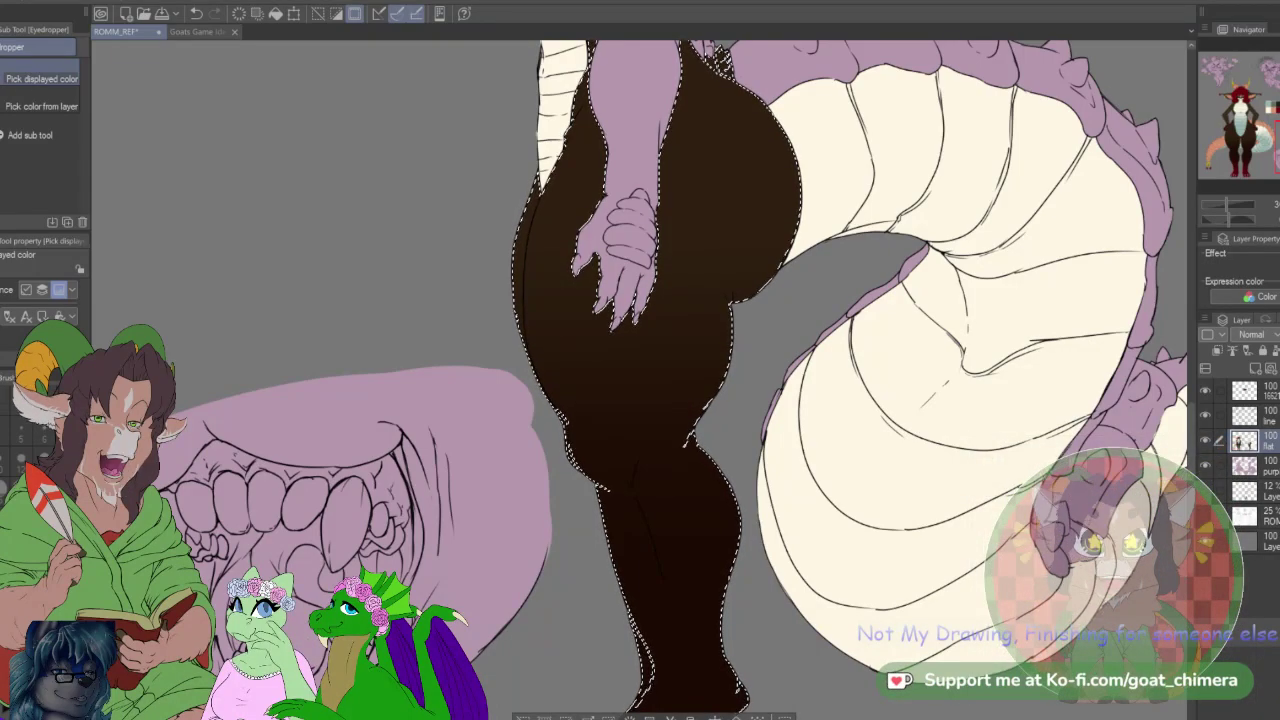
{"action": "mouse_move", "coordinate": [652, 719]}
{"action": "left_mouse_down"}
{"action": "mouse_move", "coordinate": [752, 711]}
{"action": "mouse_move", "coordinate": [712, 619]}
{"action": "left_mouse_up"}
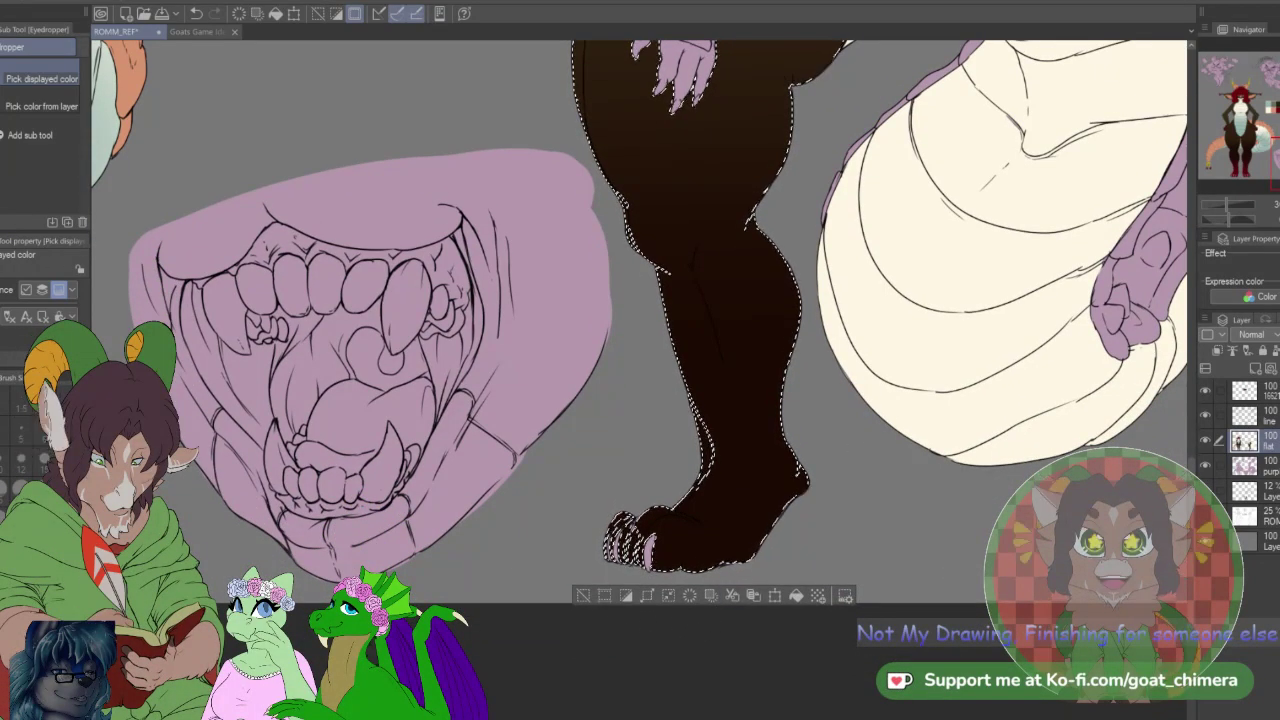
{"action": "key", "text": "g"}
{"action": "mouse_move", "coordinate": [705, 680]}
{"action": "left_mouse_down"}
{"action": "mouse_move", "coordinate": [745, 380]}
{"action": "mouse_move", "coordinate": [702, 175]}
{"action": "left_mouse_up"}
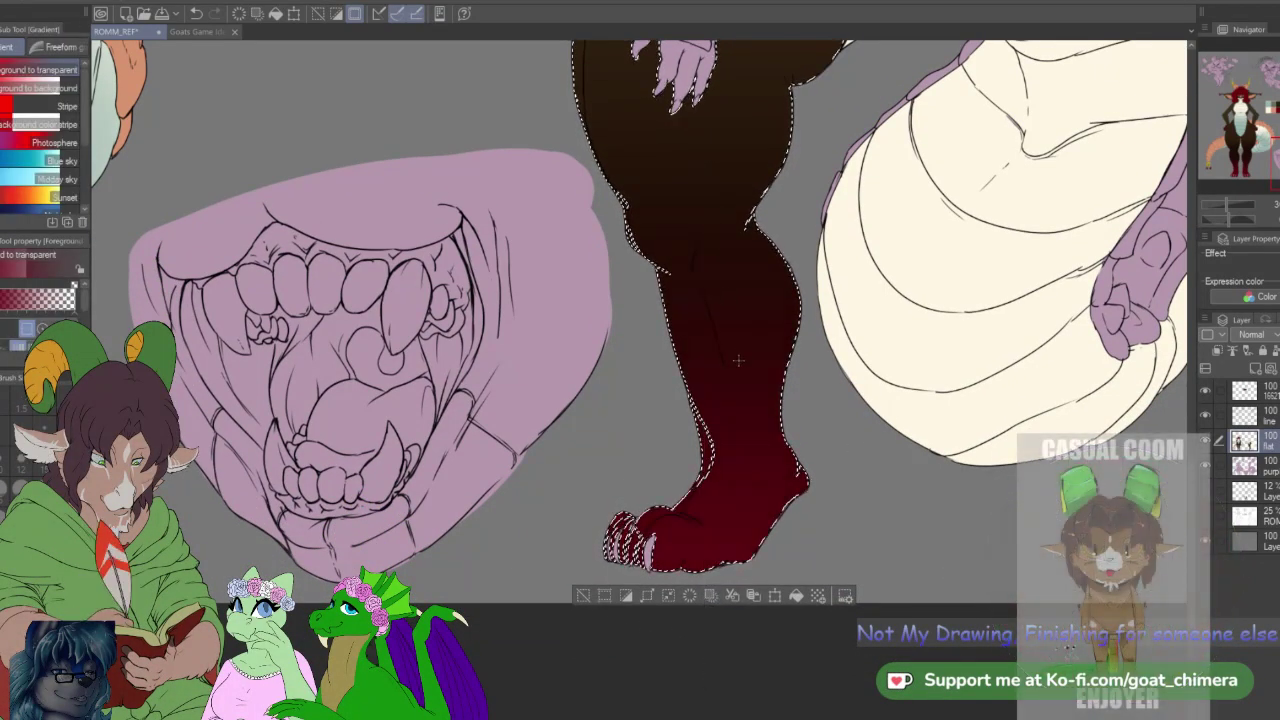
{"action": "left_click_drag", "start_coordinate": [1240, 153], "coordinate": [1278, 121]}
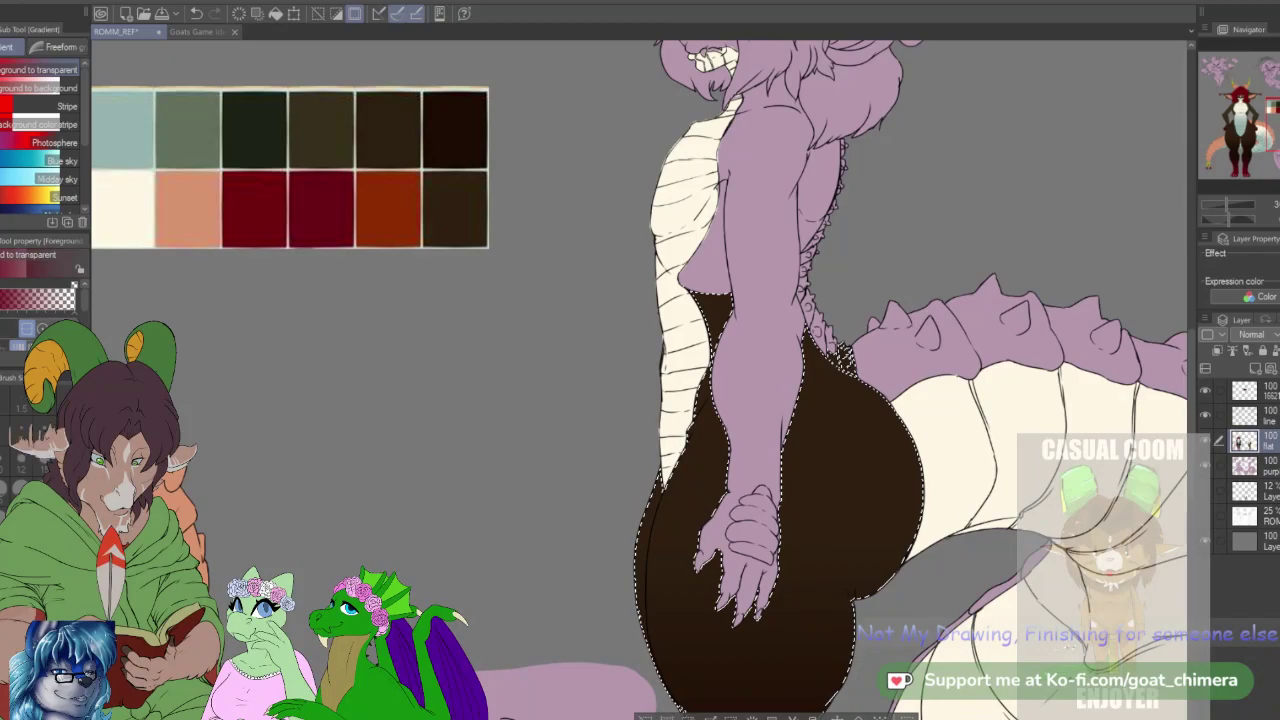
{"action": "key", "text": "ctrl+d"}
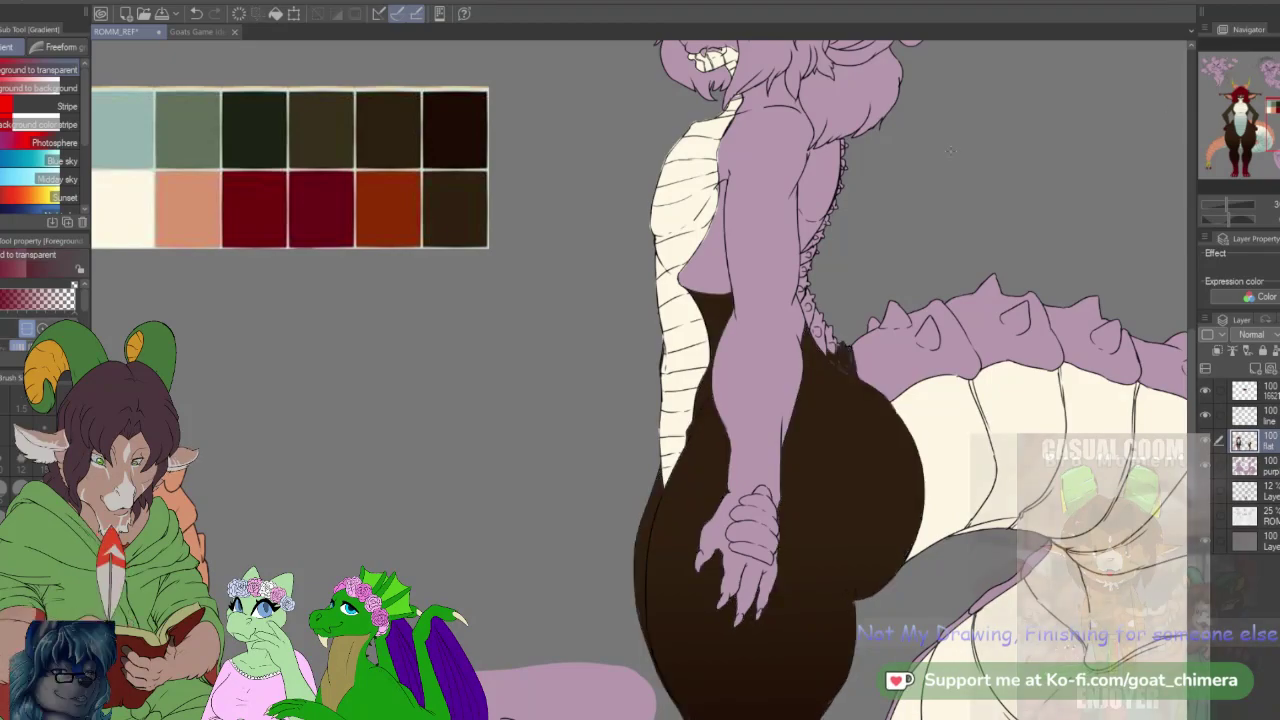
Step: On the line layer, close the outline gap at the side view's tail base with the K Hard 2 brush at size 8
{"action": "scroll", "coordinate": [1002, 130], "scroll_direction": "down", "scroll_amount": 3}
{"action": "scroll", "coordinate": [965, 42], "scroll_direction": "up", "scroll_amount": 1}
{"action": "scroll", "coordinate": [1093, 332], "scroll_direction": "up", "scroll_amount": 5}
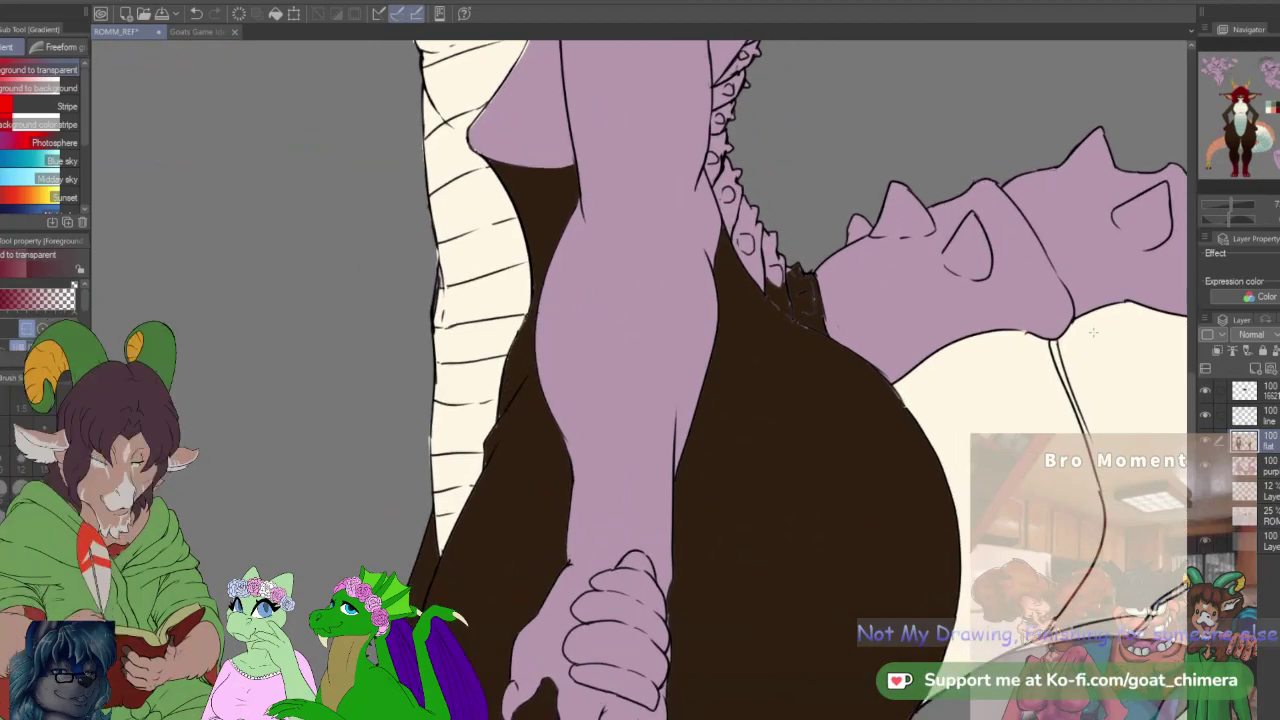
{"action": "left_click", "coordinate": [1262, 415]}
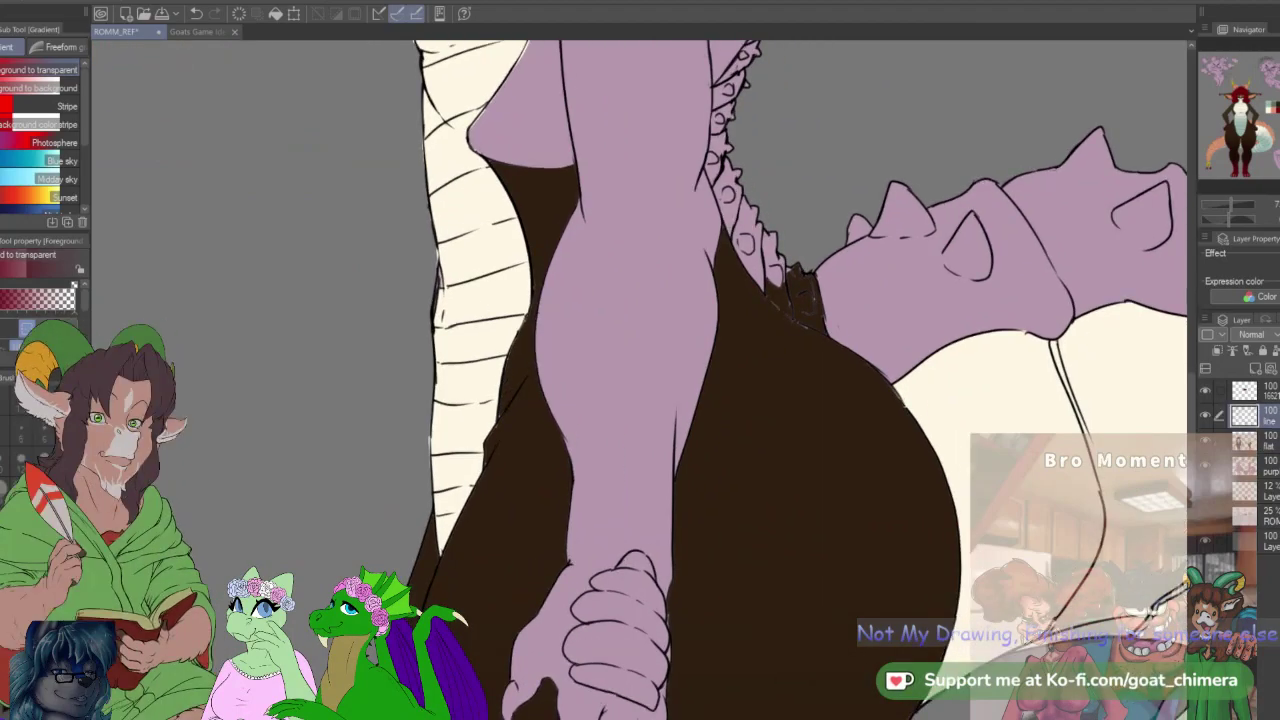
{"action": "key", "text": "b"}
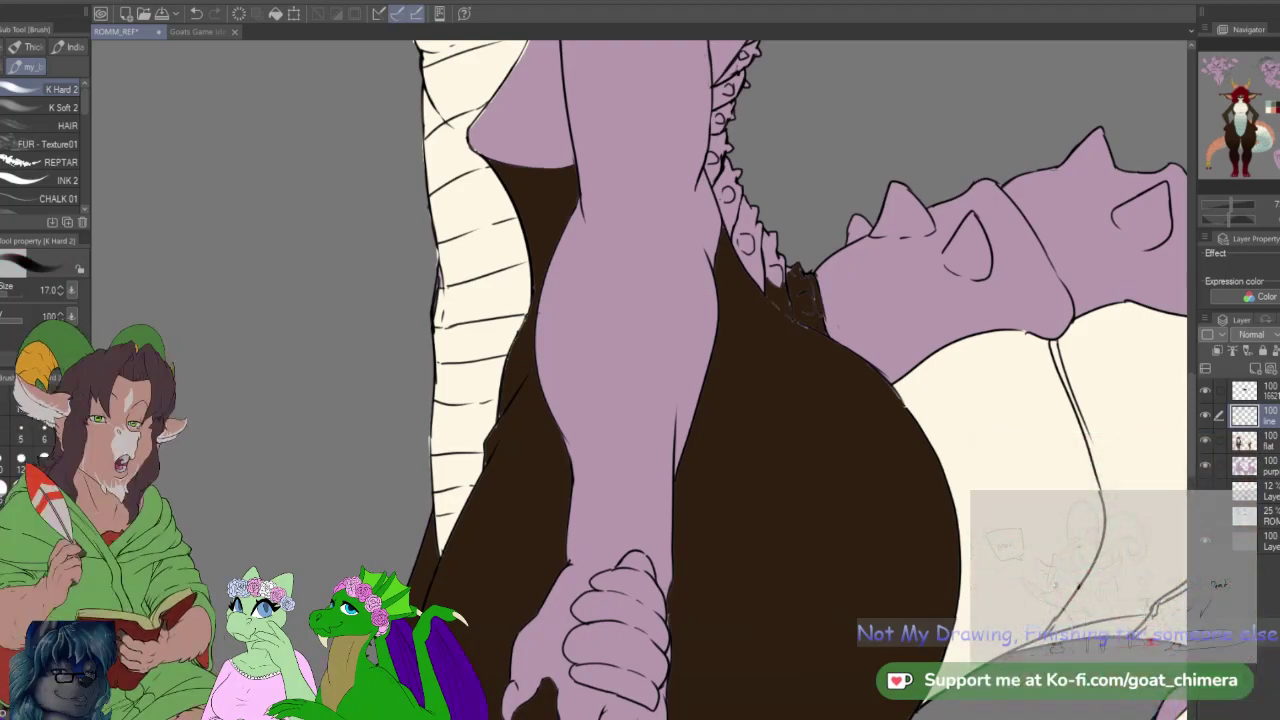
{"action": "key", "text": "bracketright"}
{"action": "key", "text": "bracketright"}
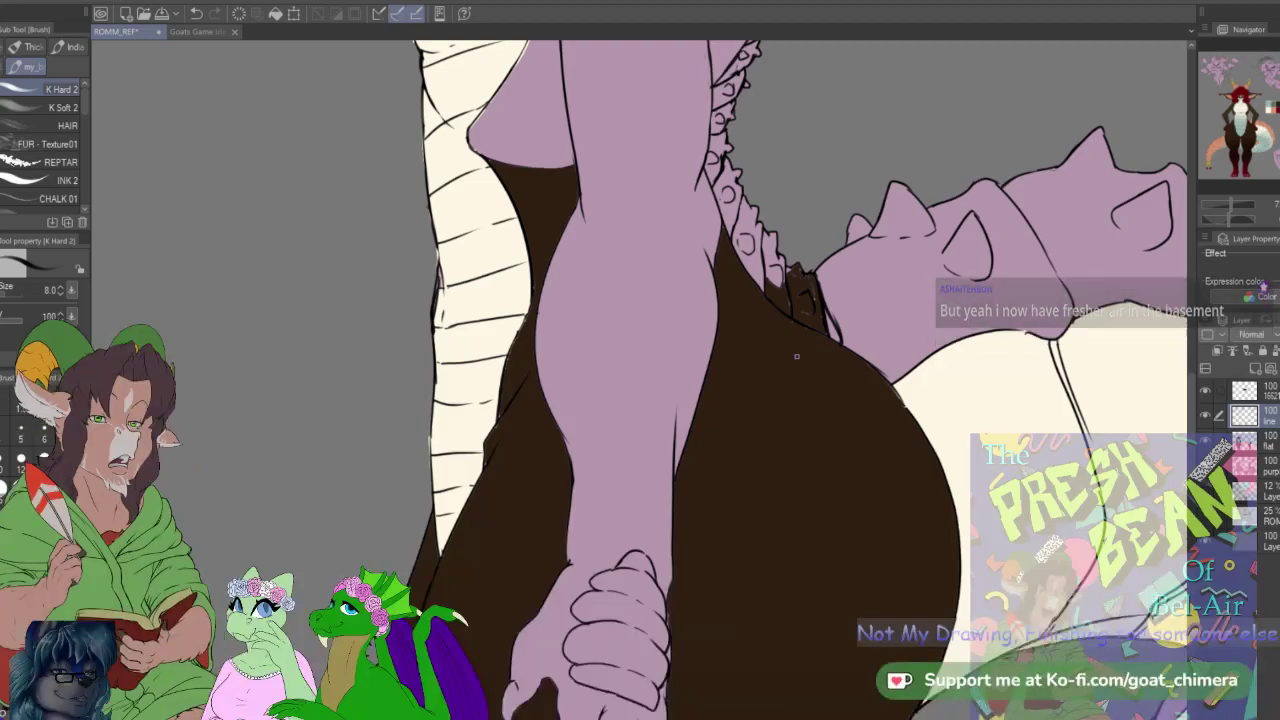
Step: Auto-select the ridge scales at the side view's tail base and up along the back, referring to the editing layer only
{"action": "key", "text": "w"}
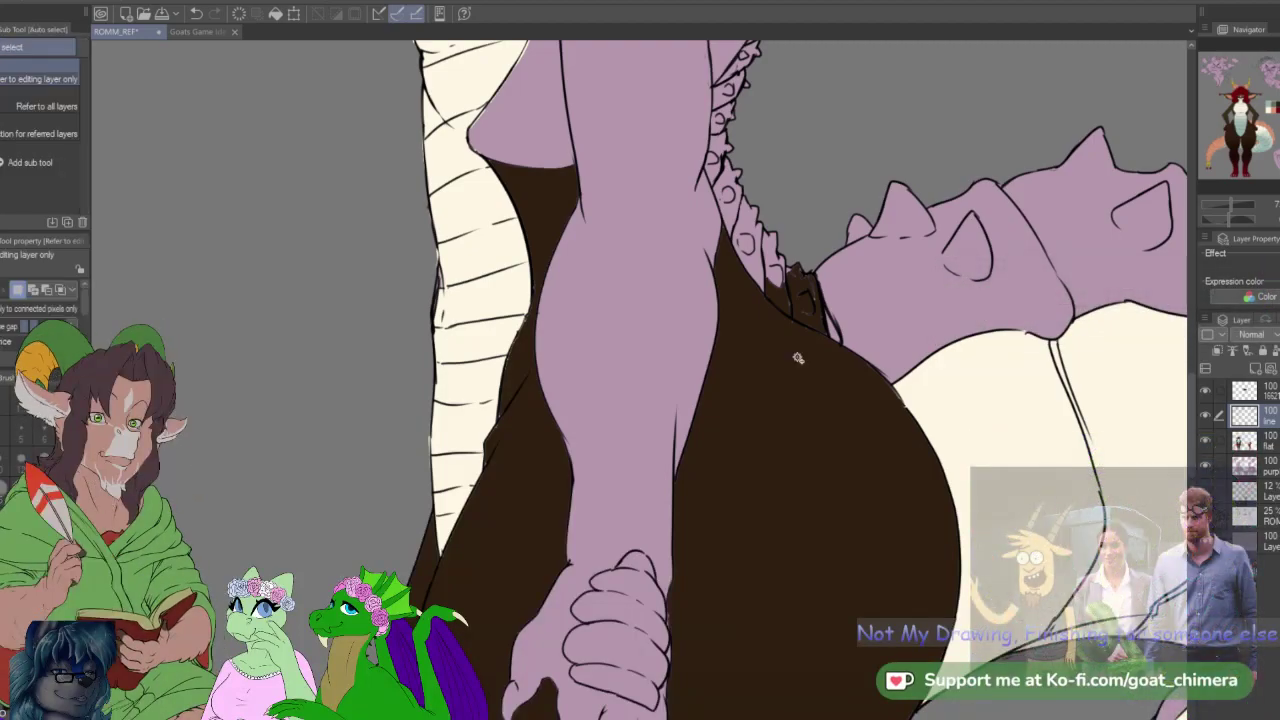
{"action": "left_click", "coordinate": [817, 321]}
{"action": "left_click", "coordinate": [787, 292], "text": "shift"}
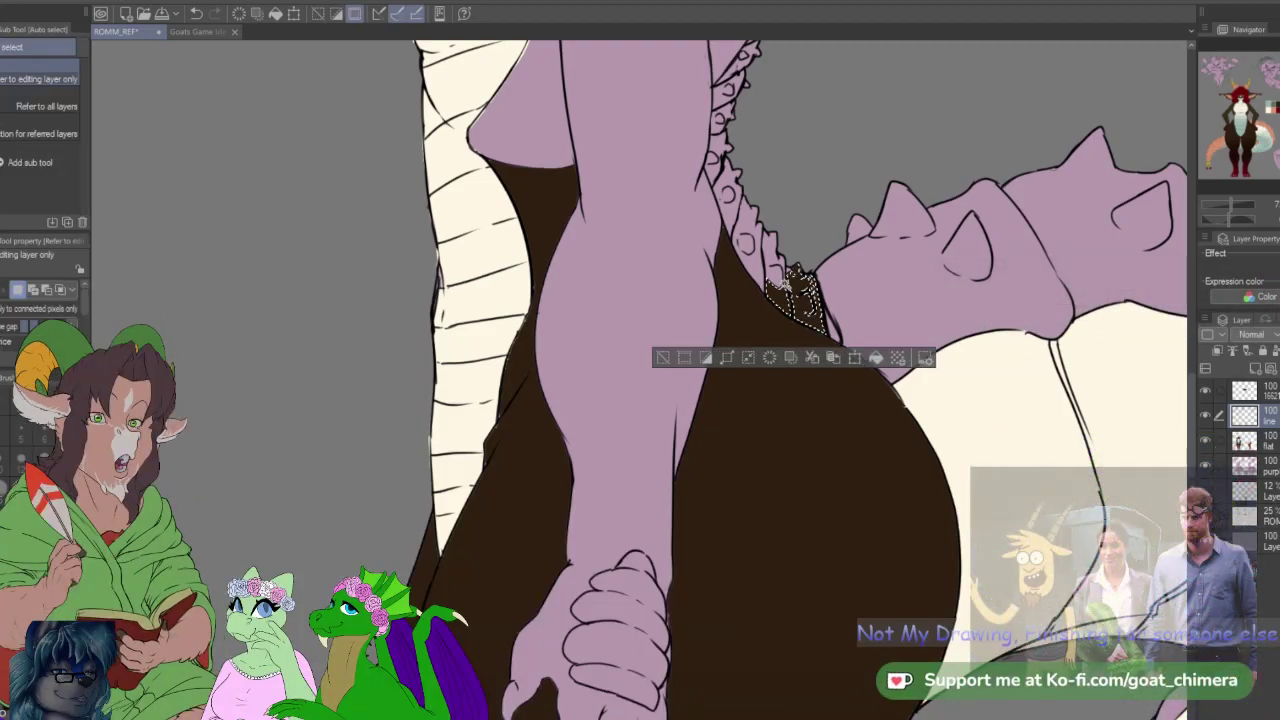
{"action": "left_click", "coordinate": [757, 262], "text": "shift"}
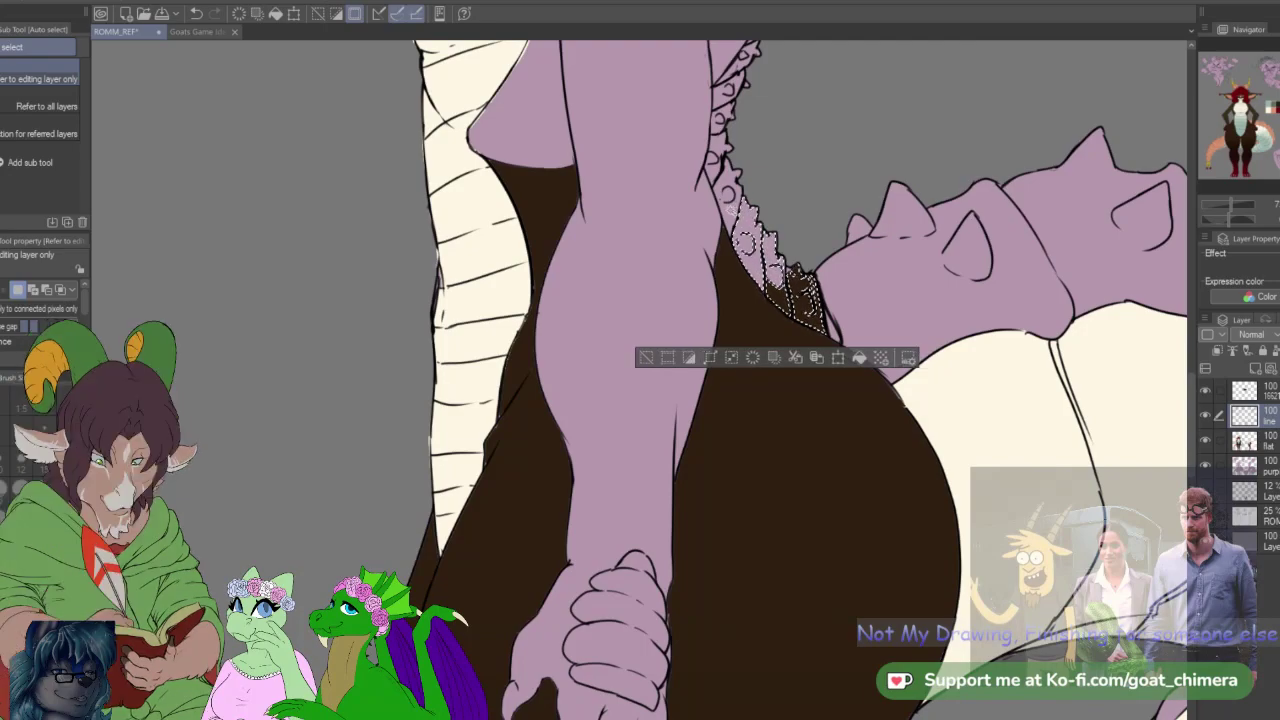
{"action": "left_click", "coordinate": [716, 172], "text": "shift"}
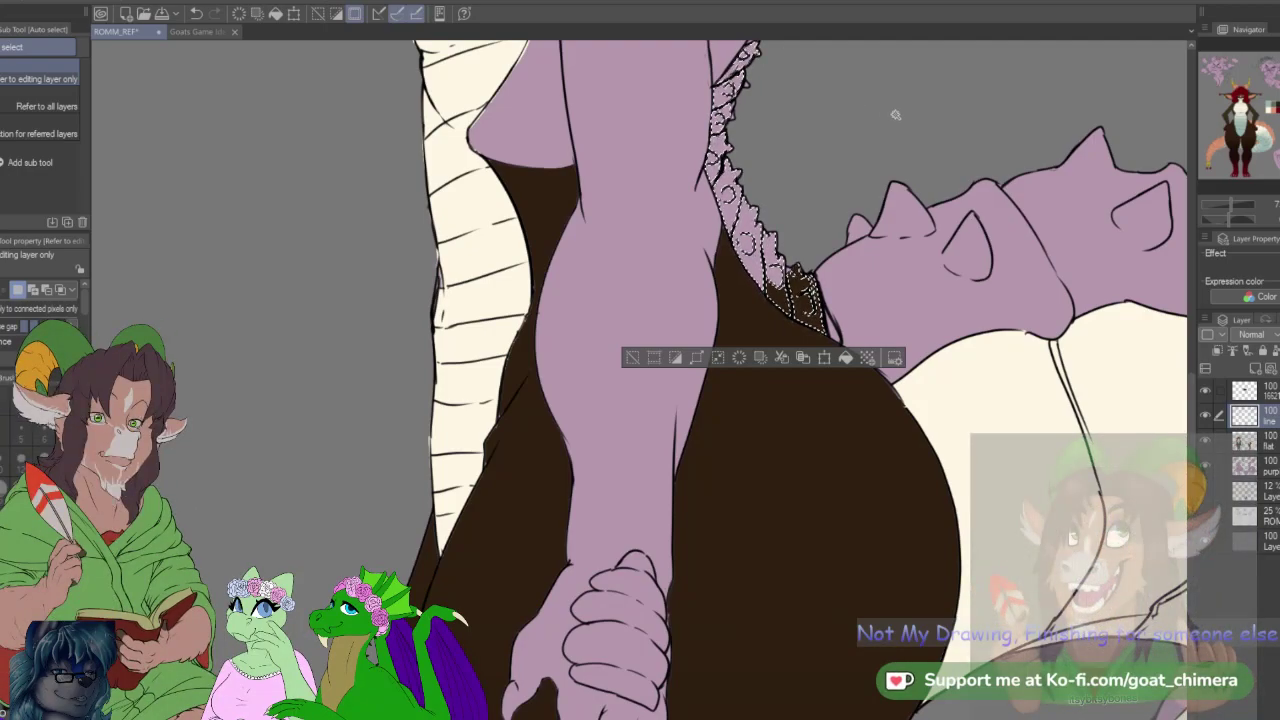
{"action": "left_click_drag", "start_coordinate": [887, 114], "coordinate": [867, 508]}
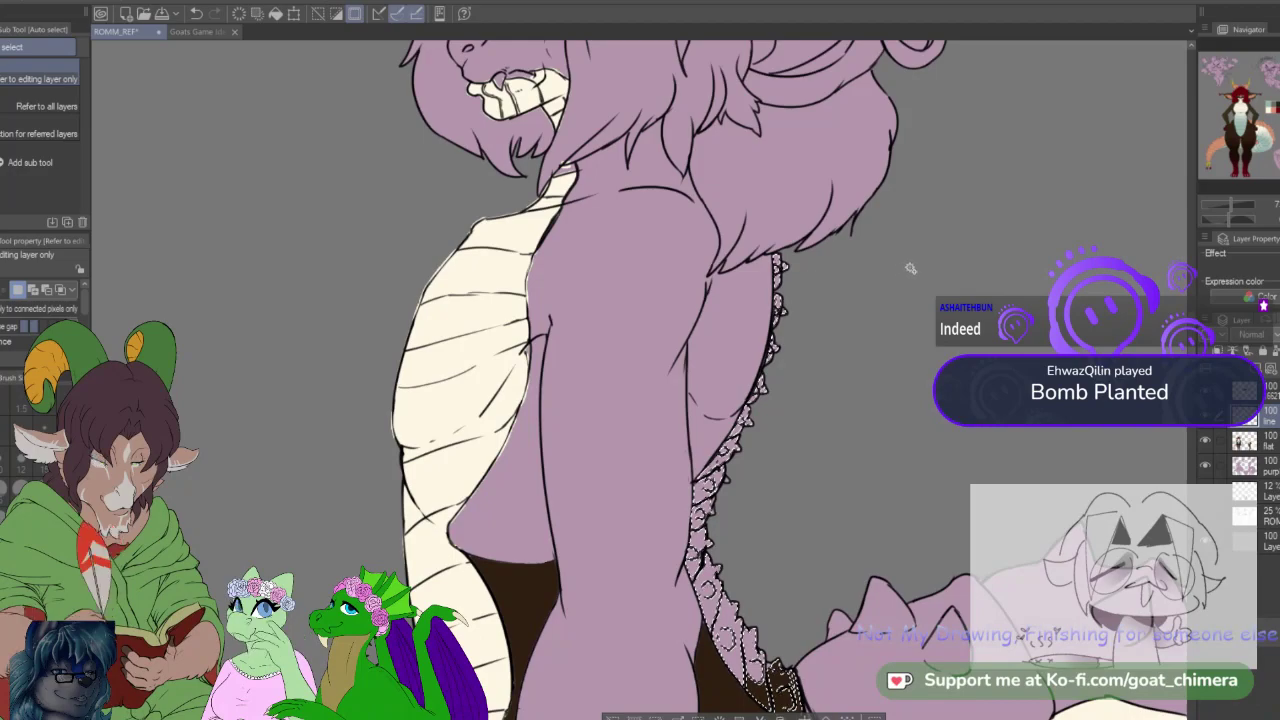
{"action": "left_click_drag", "start_coordinate": [866, 525], "coordinate": [845, 263]}
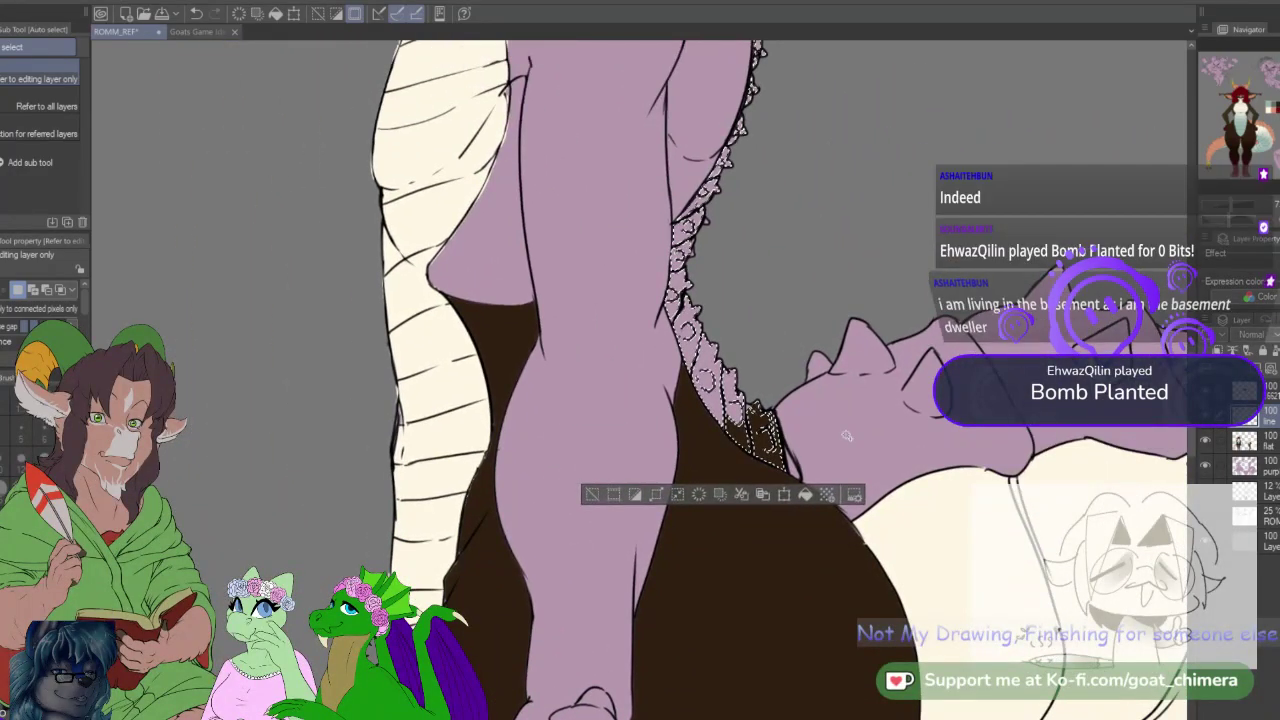
Step: Add the upper tail's spiked plates to the selection and paint in the missed line areas with the Selection pen
{"action": "left_click", "coordinate": [900, 388], "text": "shift"}
{"action": "left_click", "coordinate": [1070, 400], "text": "shift"}
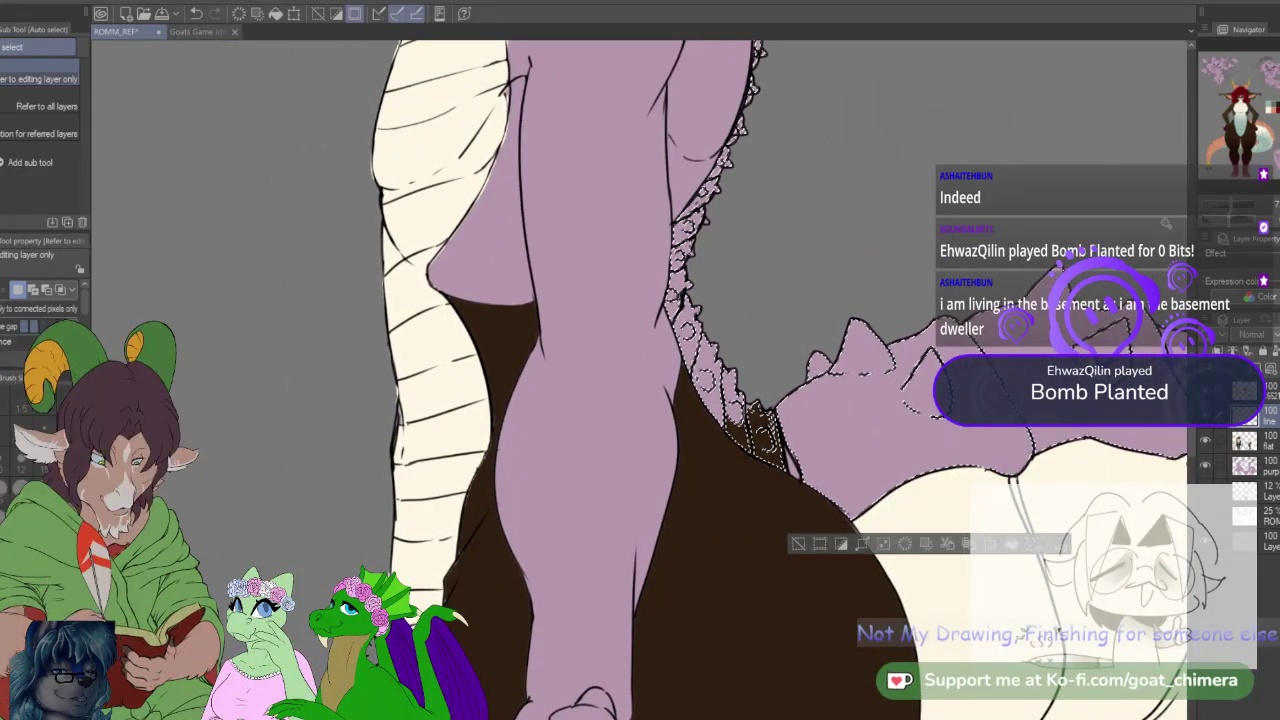
{"action": "left_click_drag", "start_coordinate": [1070, 400], "coordinate": [534, 222]}
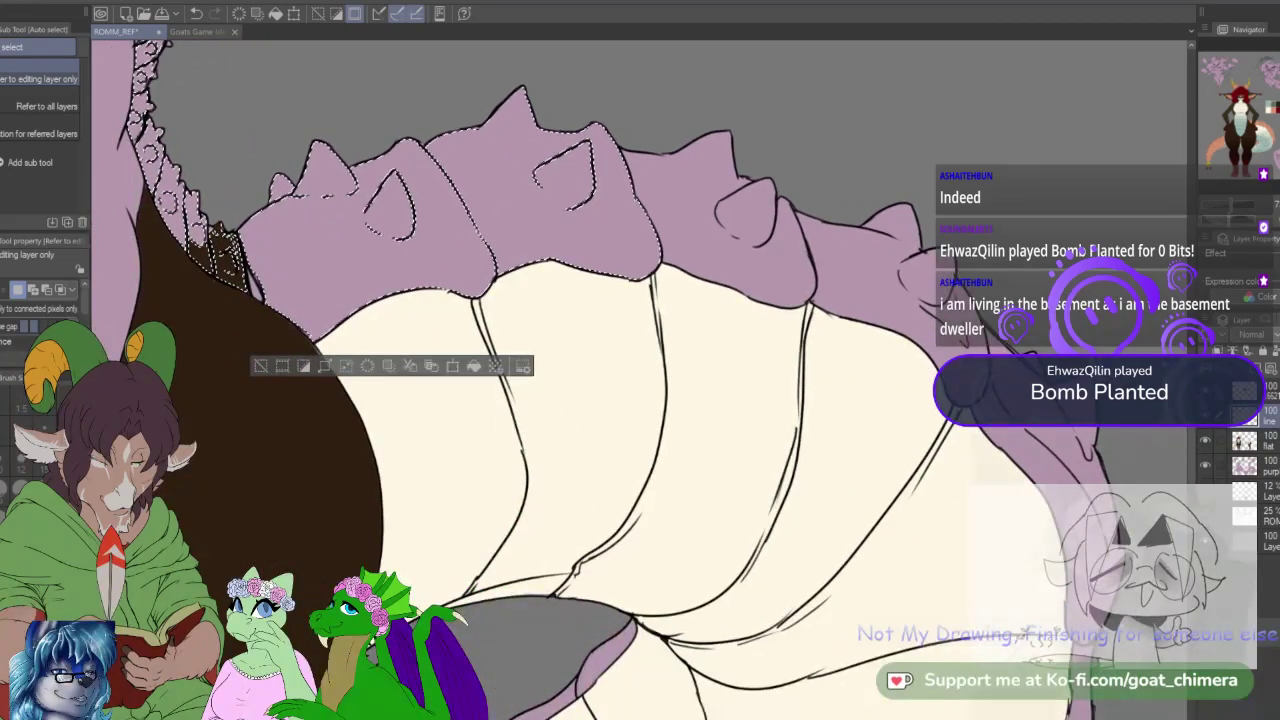
{"action": "left_click", "coordinate": [748, 262], "text": "shift"}
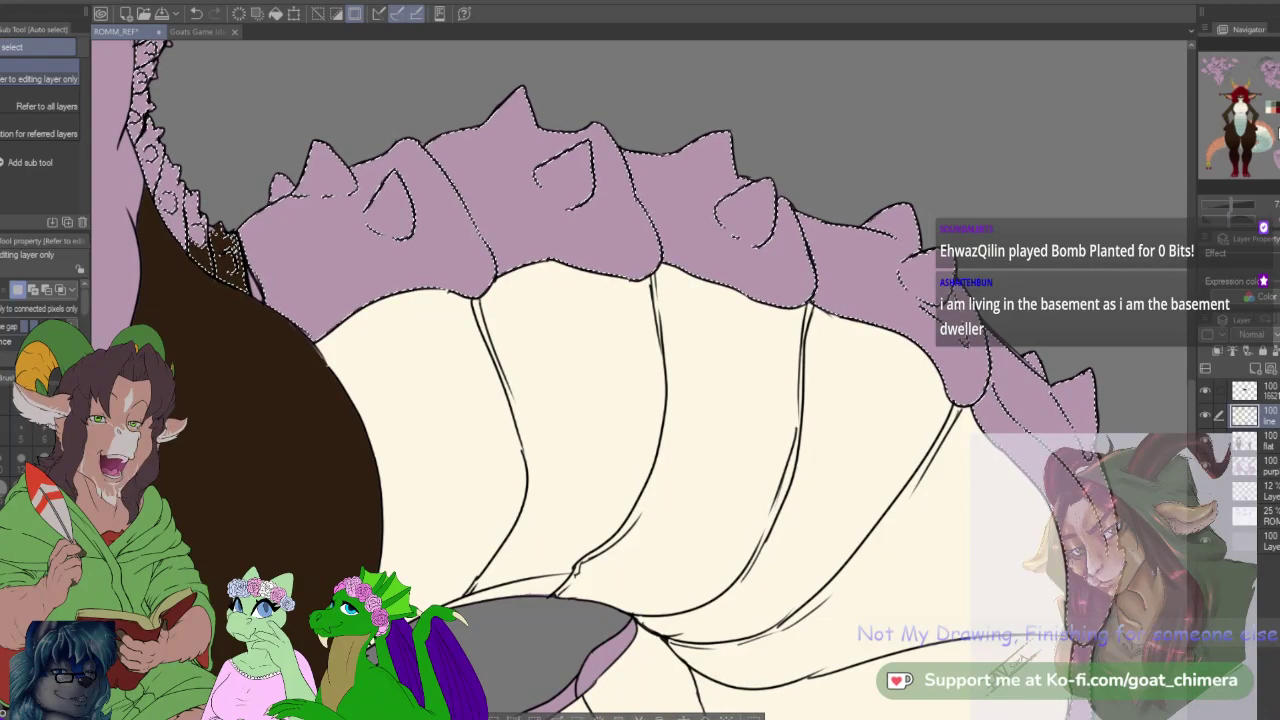
{"action": "key", "text": "m"}
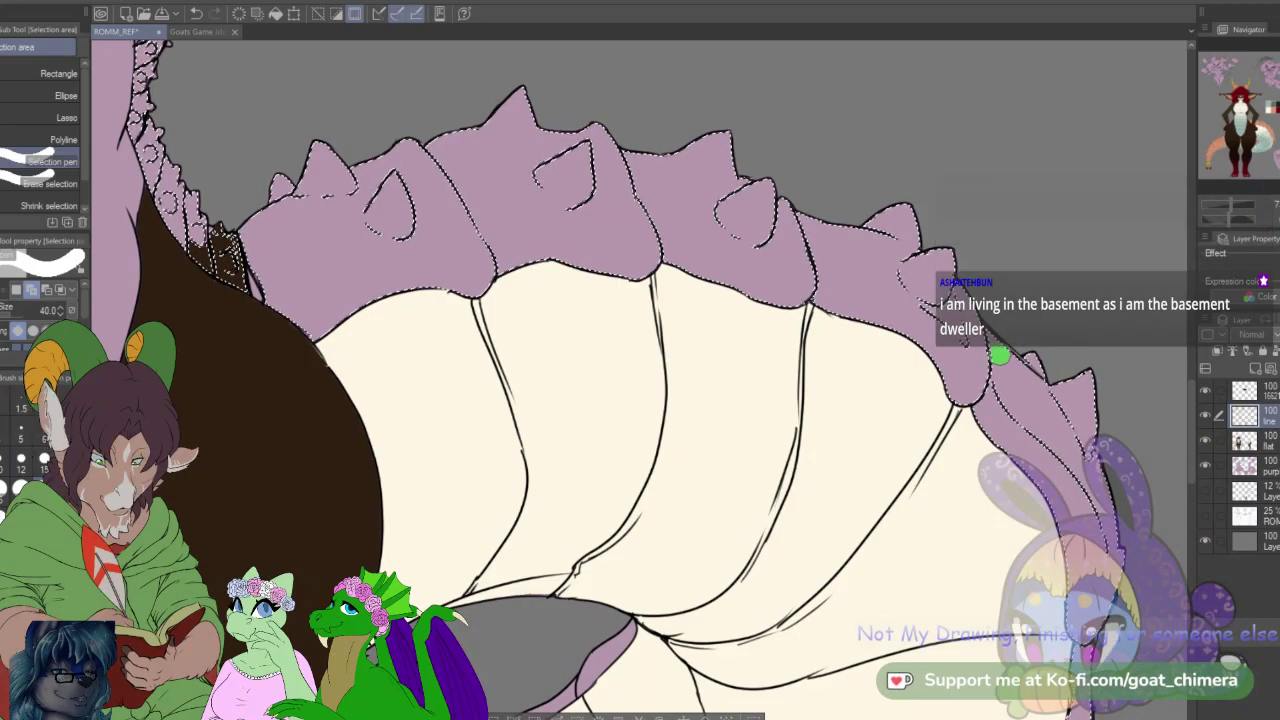
{"action": "left_click", "coordinate": [978, 333]}
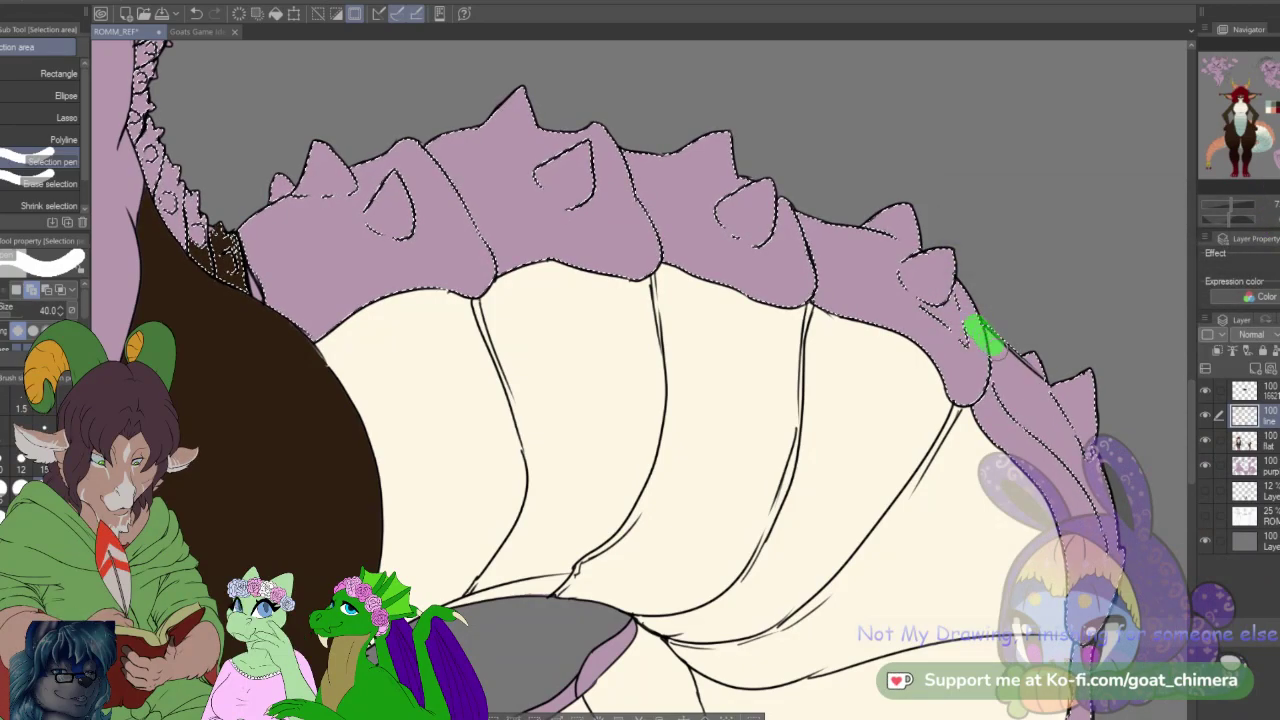
{"action": "mouse_move", "coordinate": [760, 660]}
{"action": "left_mouse_down"}
{"action": "mouse_move", "coordinate": [602, 67]}
{"action": "mouse_move", "coordinate": [662, 127]}
{"action": "left_mouse_up"}
{"action": "left_click_drag", "start_coordinate": [1000, 260], "coordinate": [1020, 280]}
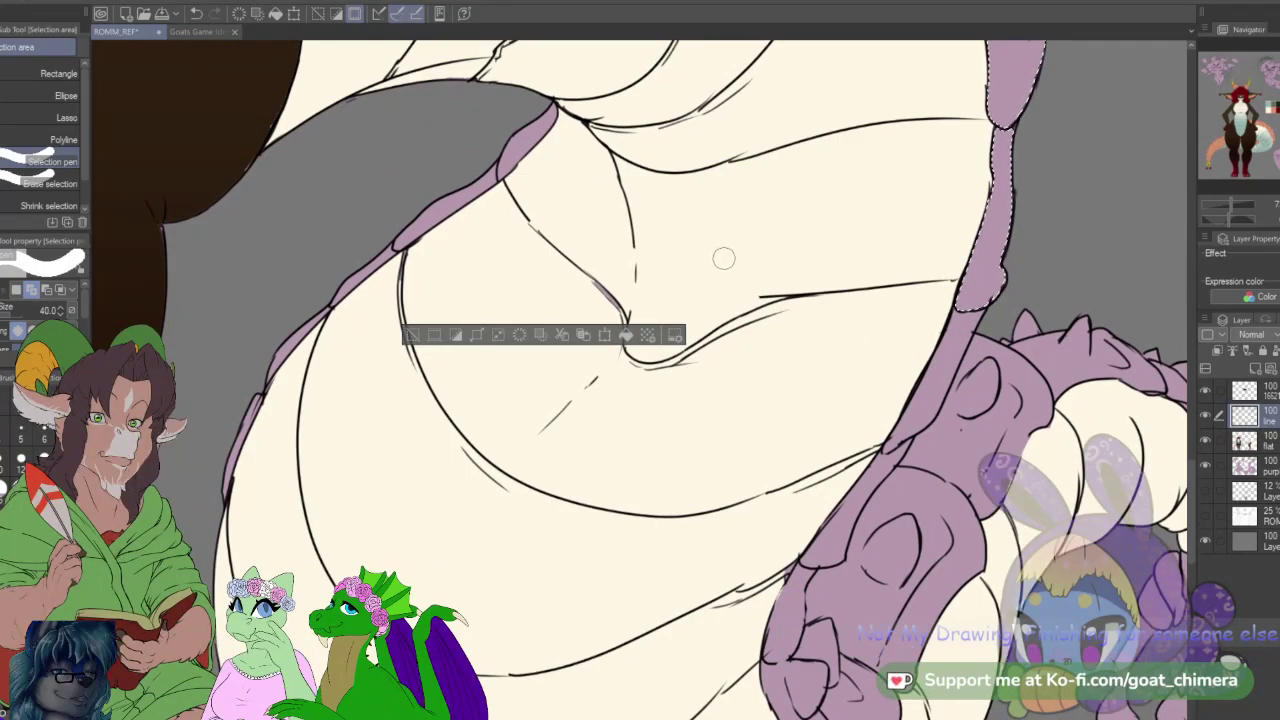
Step: Add the scale strips along the tail coil's inner edge and the plates on its lower outer side to the selection with Auto select
{"action": "key", "text": "w"}
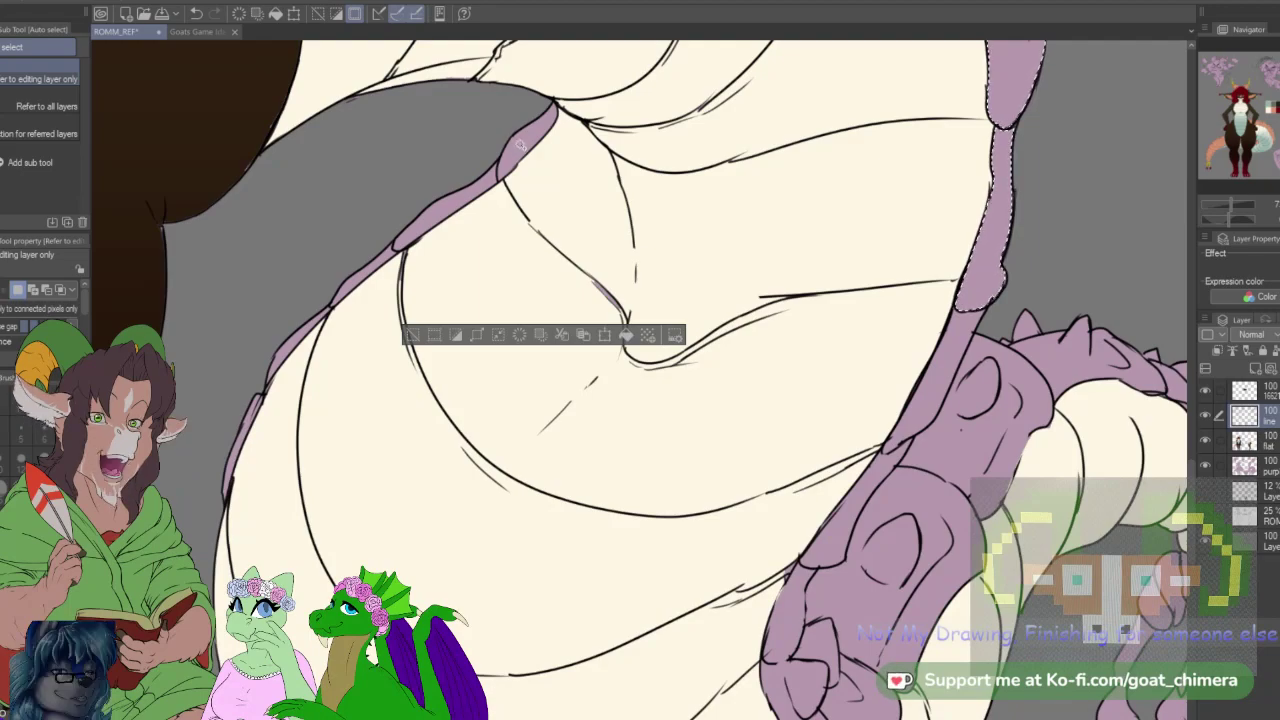
{"action": "left_click", "coordinate": [366, 277], "text": "shift"}
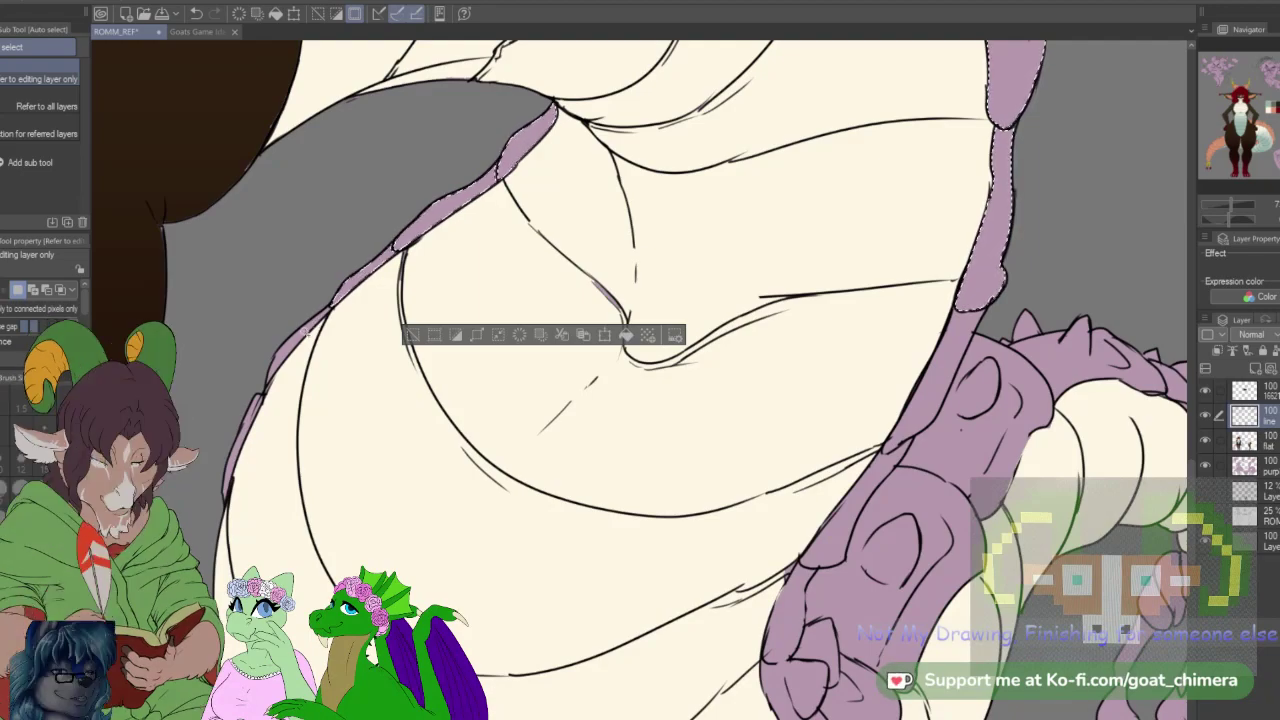
{"action": "left_click", "coordinate": [300, 341], "text": "shift"}
{"action": "left_click", "coordinate": [247, 428]}
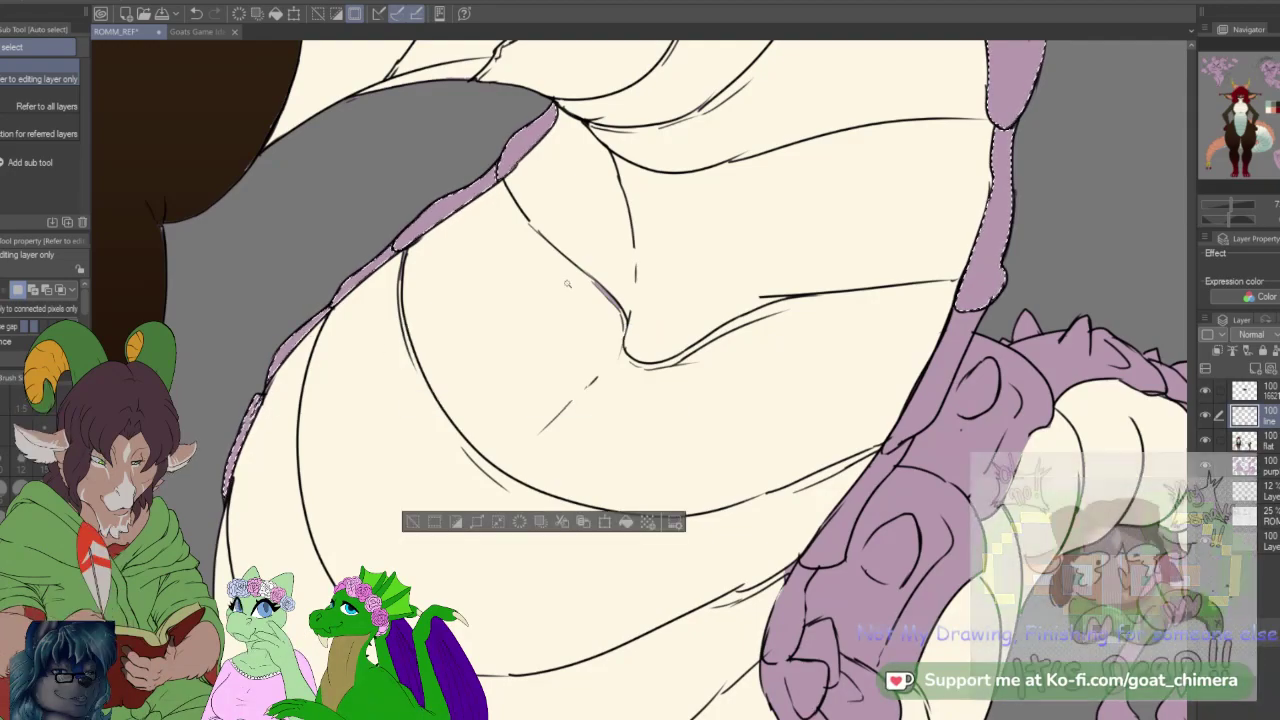
{"action": "left_click", "coordinate": [868, 478]}
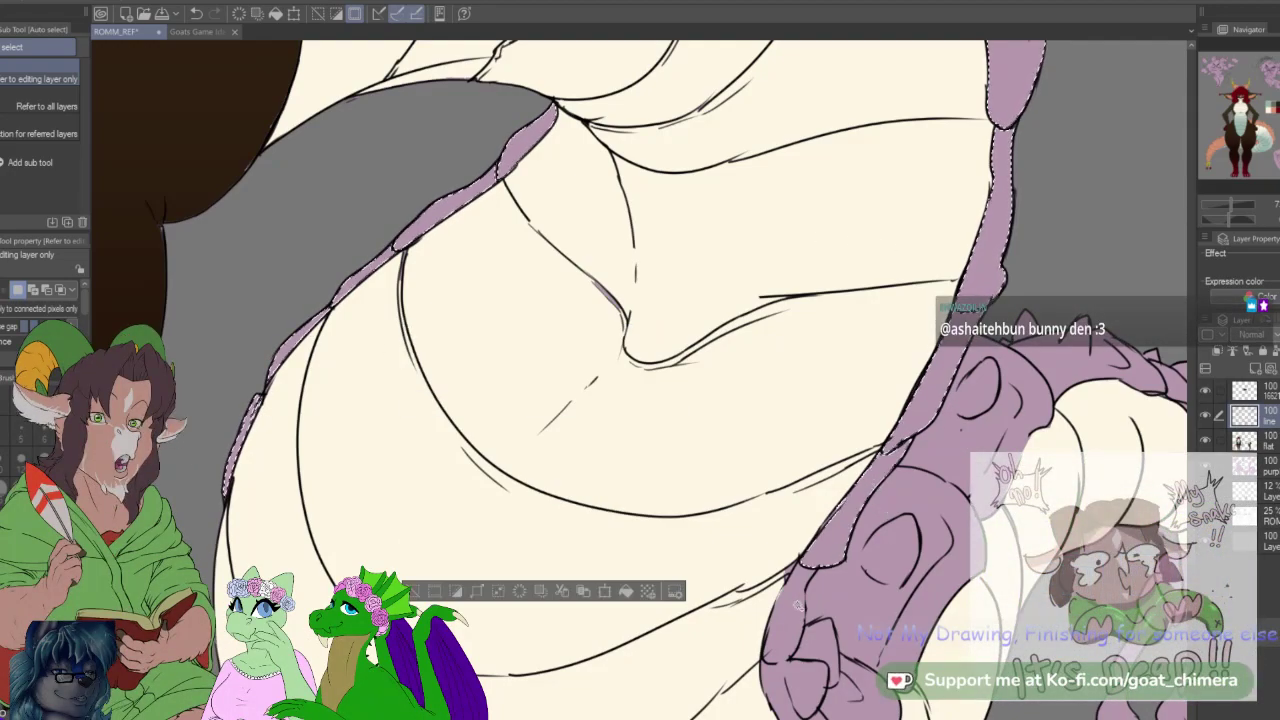
{"action": "left_click", "coordinate": [805, 680]}
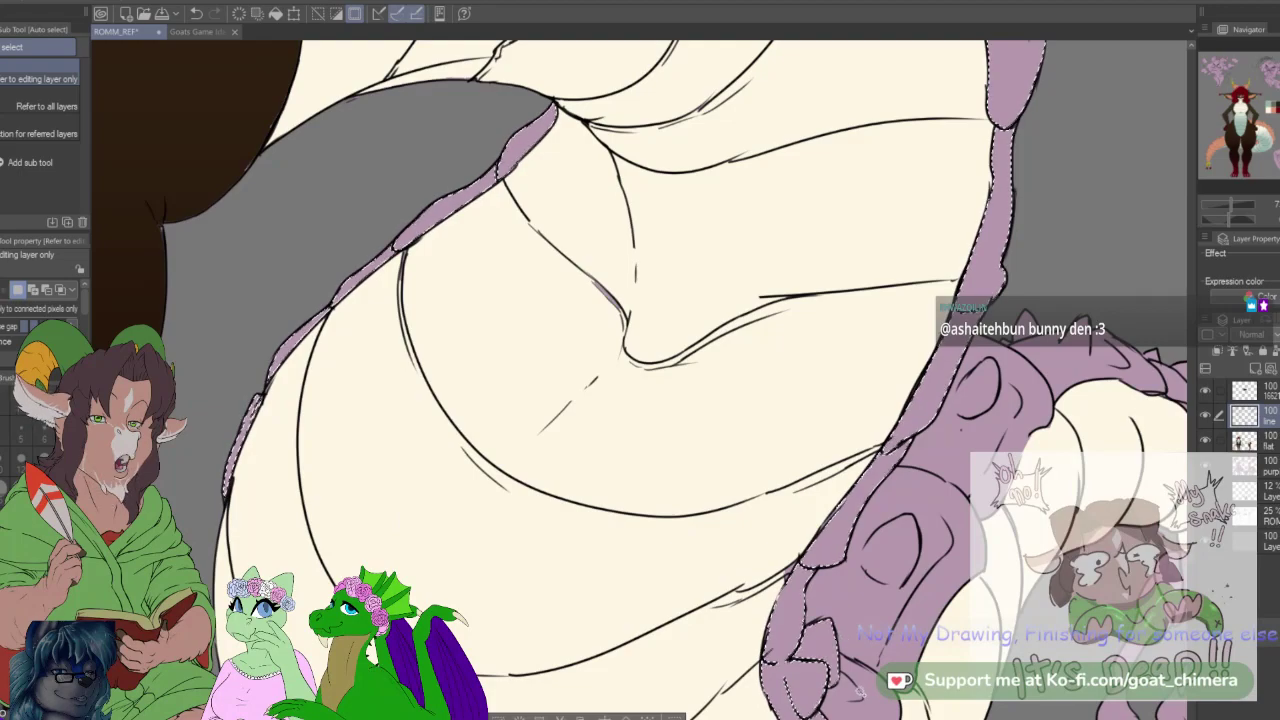
{"action": "left_click", "coordinate": [879, 620], "text": "shift"}
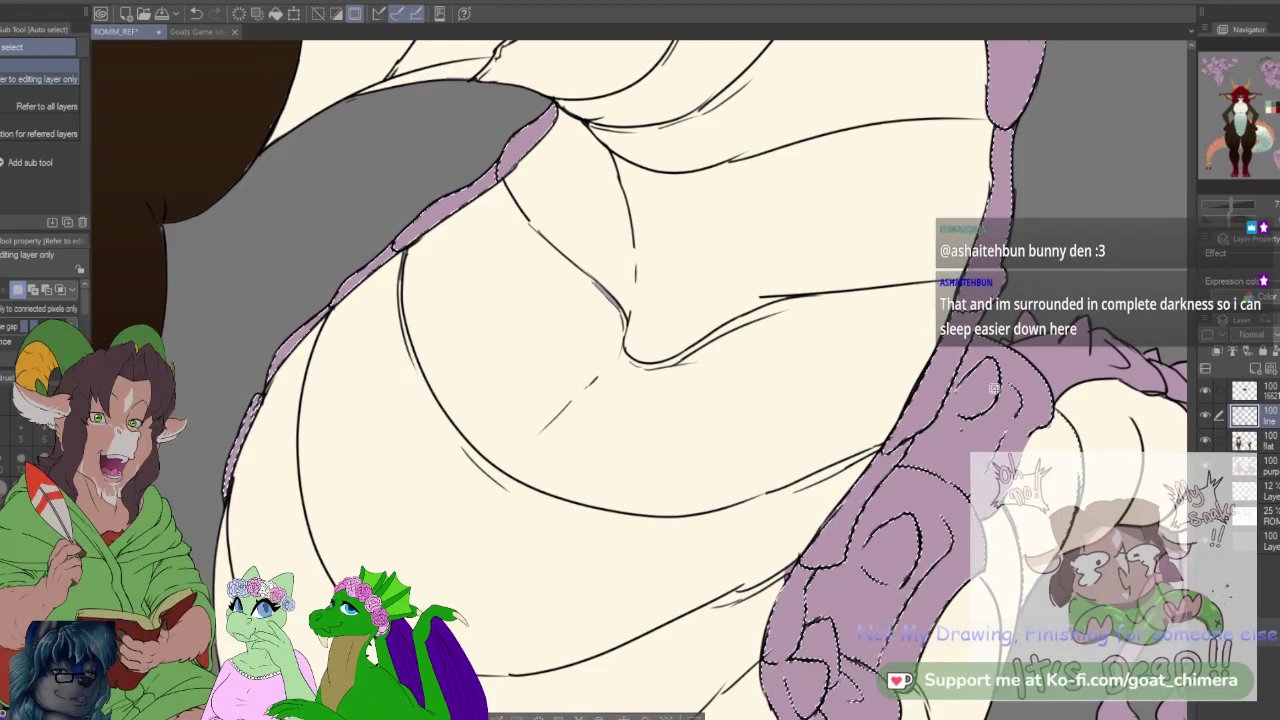
Step: Clean up the selection beside the lower tail plates with Erase selection and add the spiked plates leading to the tail tip
{"action": "left_click", "coordinate": [2, 126]}
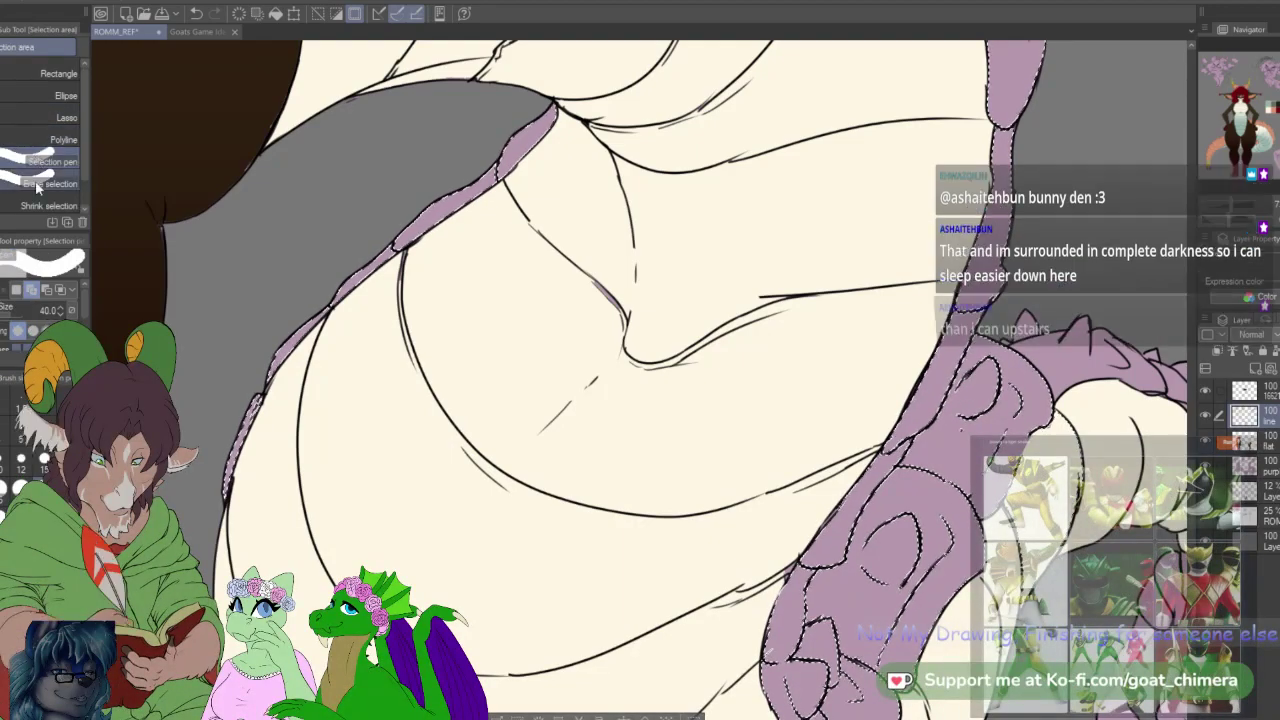
{"action": "left_click", "coordinate": [40, 183]}
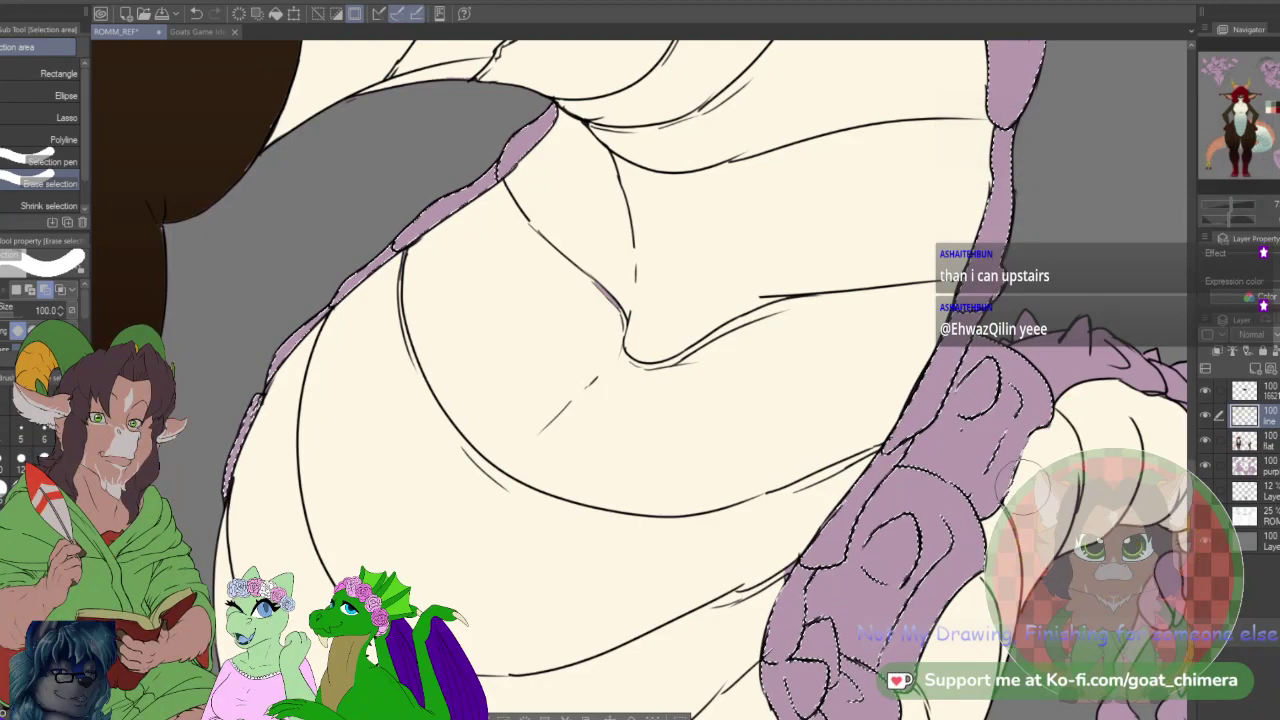
{"action": "key", "text": "w"}
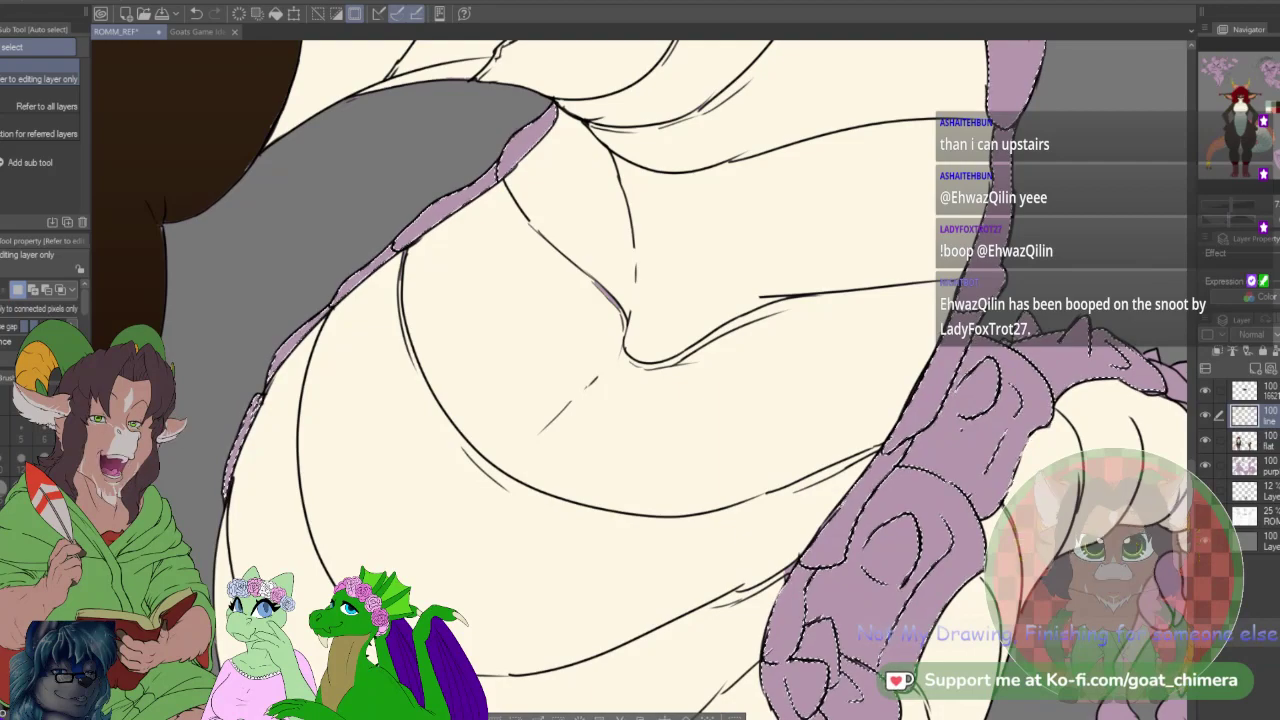
{"action": "left_click_drag", "start_coordinate": [1175, 390], "coordinate": [785, 290]}
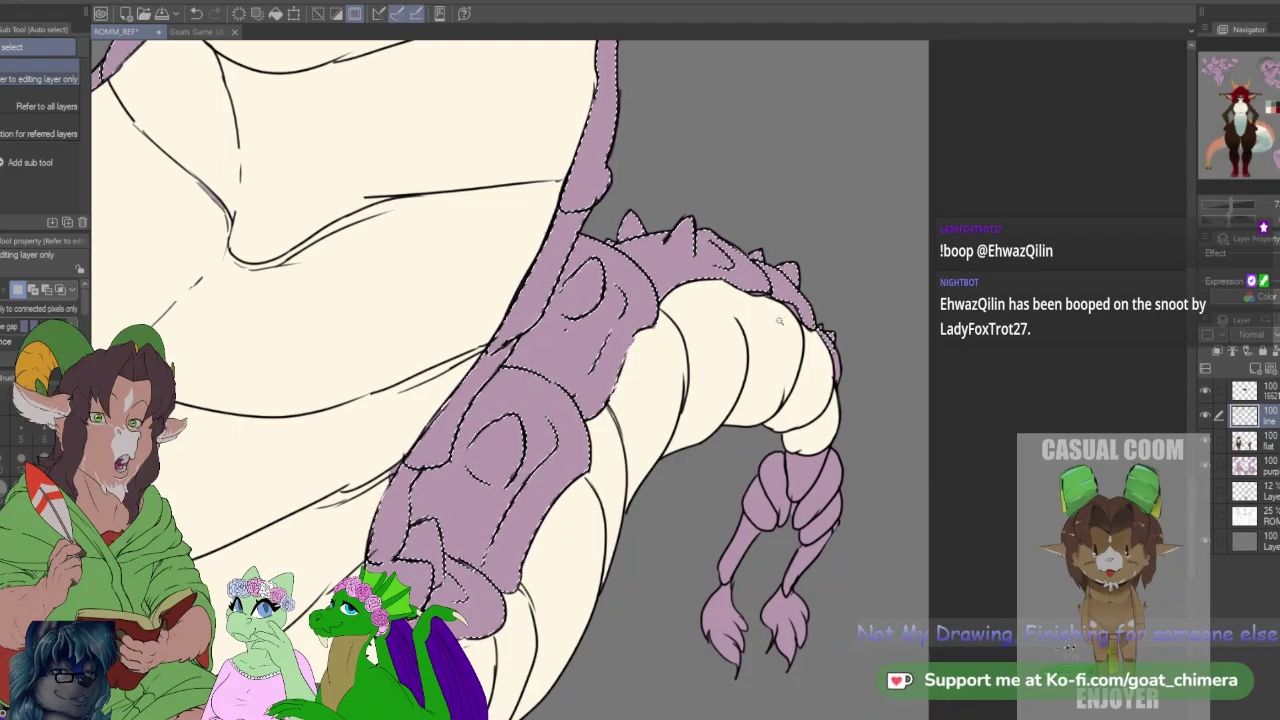
Step: Add the missed edge areas of the small plates near the tail tip to the selection with the Selection pen at size 15
{"action": "key", "text": "m"}
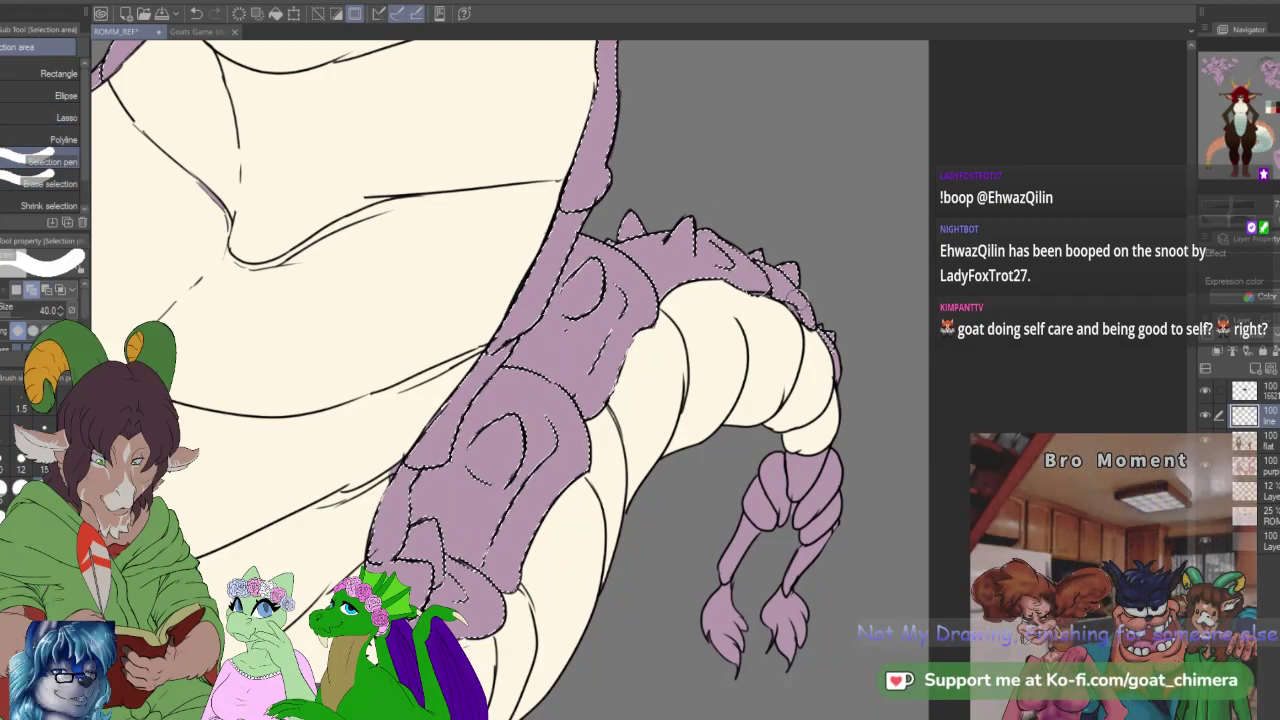
{"action": "key", "text": "bracketleft"}
{"action": "key", "text": "bracketleft"}
{"action": "key", "text": "bracketleft"}
{"action": "key", "text": "bracketleft"}
{"action": "key", "text": "bracketleft"}
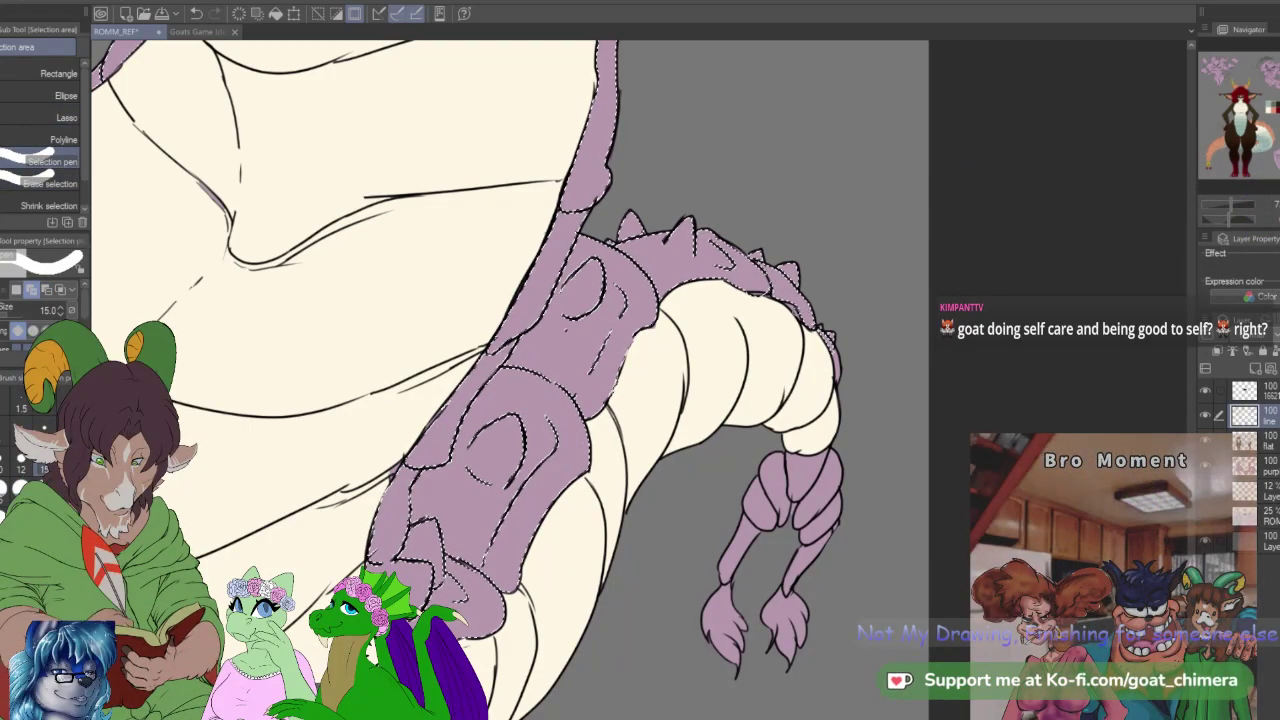
{"action": "left_click_drag", "start_coordinate": [766, 294], "coordinate": [797, 305]}
{"action": "left_click", "coordinate": [789, 298]}
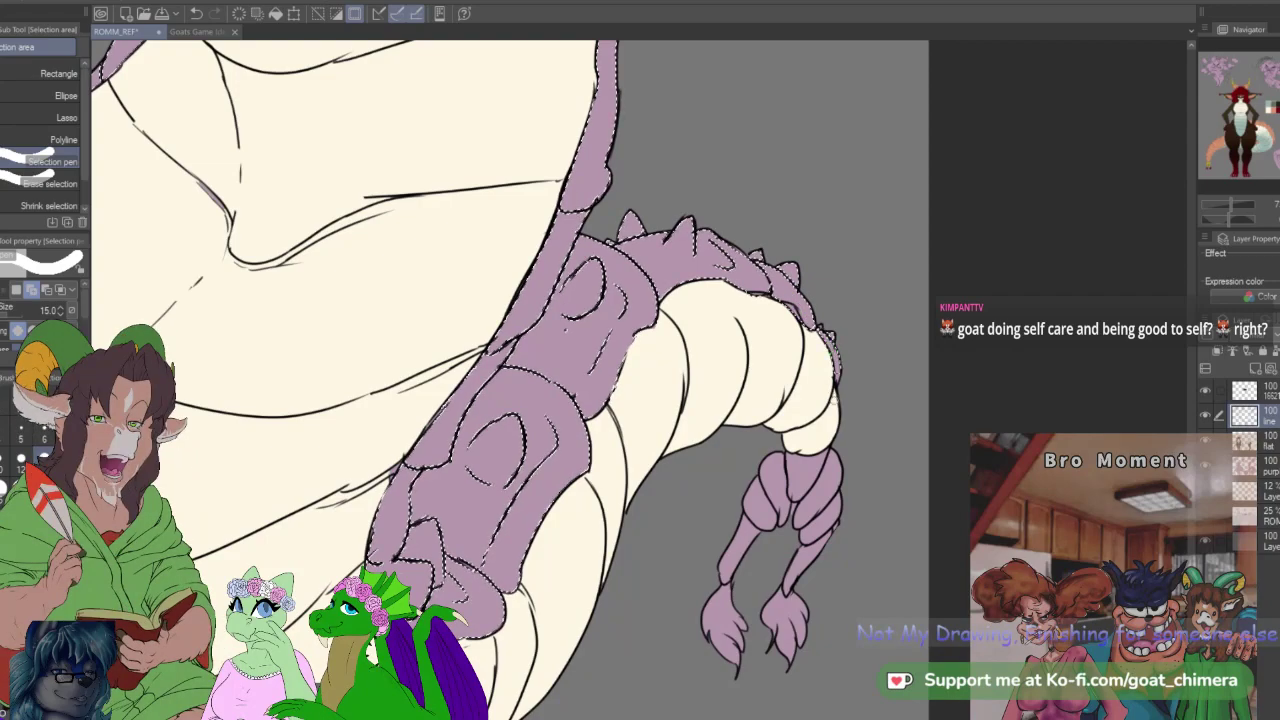
{"action": "left_click_drag", "start_coordinate": [836, 376], "coordinate": [836, 378]}
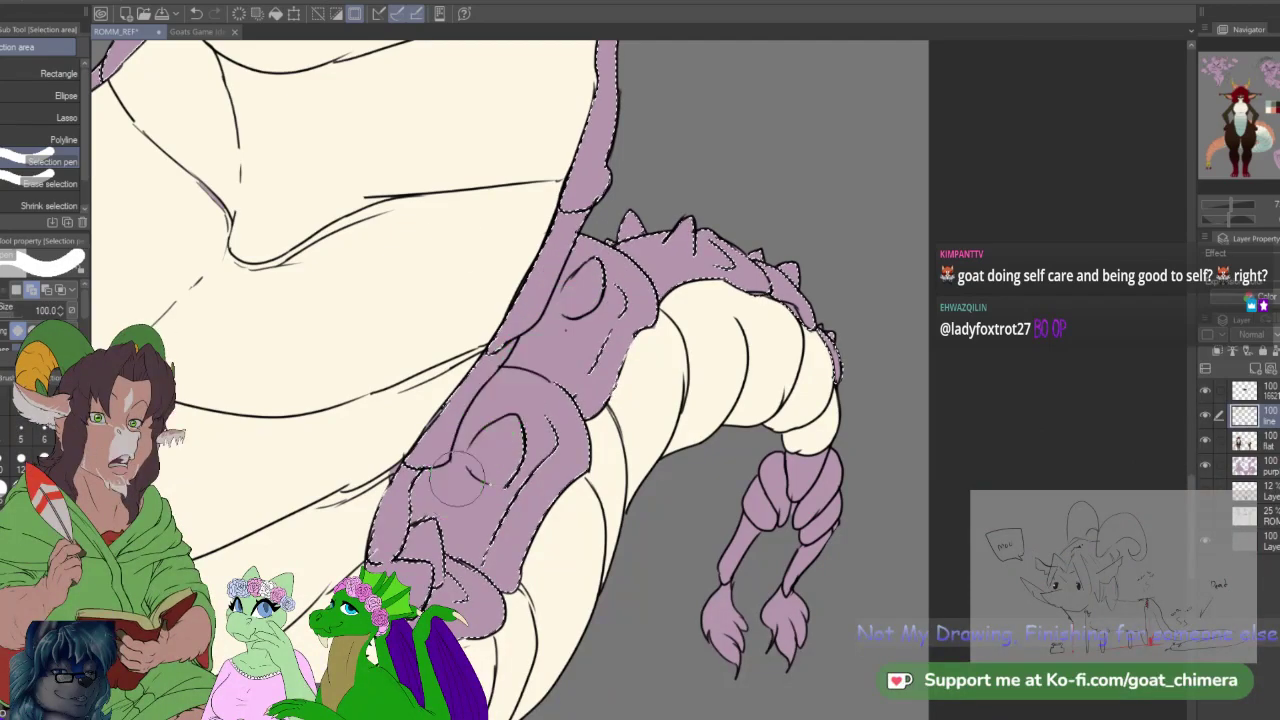
Step: Fill the unselected line details inside the lower tail's large plates with the Selection pen at size 100
{"action": "mouse_move", "coordinate": [474, 408]}
{"action": "left_mouse_down"}
{"action": "mouse_move", "coordinate": [417, 538]}
{"action": "mouse_move", "coordinate": [465, 586]}
{"action": "mouse_move", "coordinate": [434, 600]}
{"action": "left_mouse_up"}
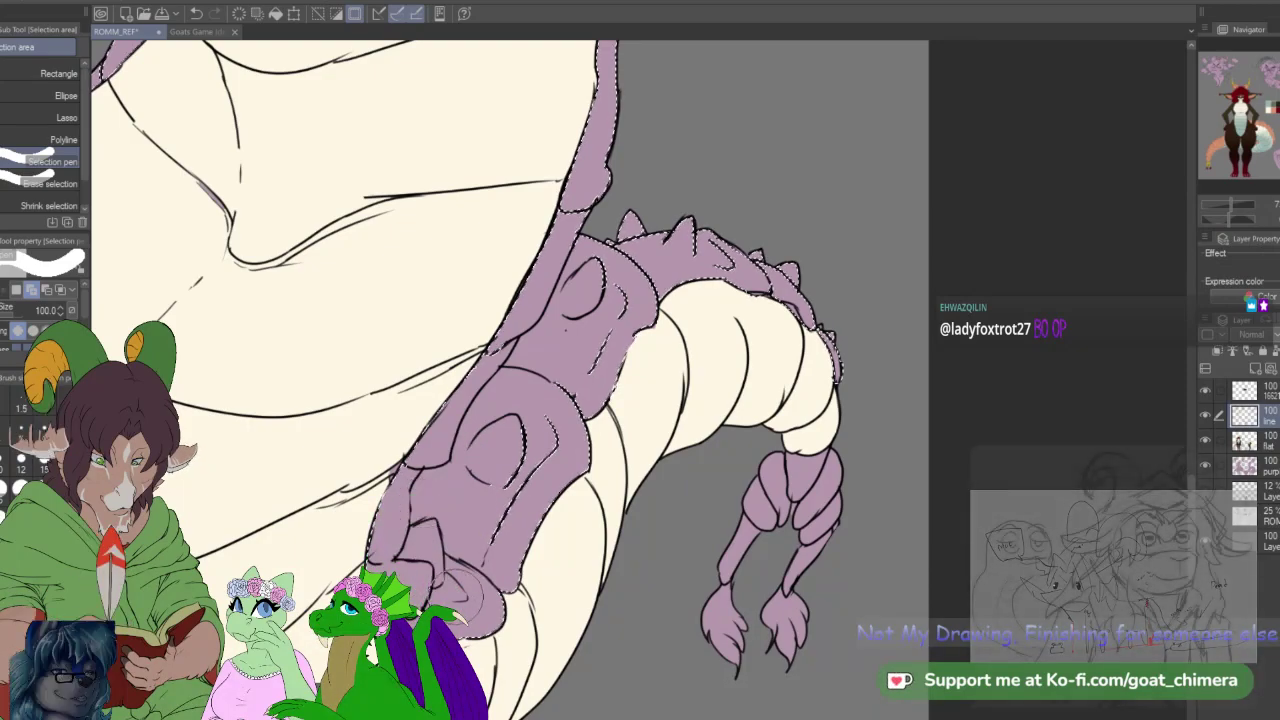
{"action": "left_click_drag", "start_coordinate": [562, 394], "coordinate": [586, 350]}
{"action": "left_click_drag", "start_coordinate": [612, 296], "coordinate": [602, 280]}
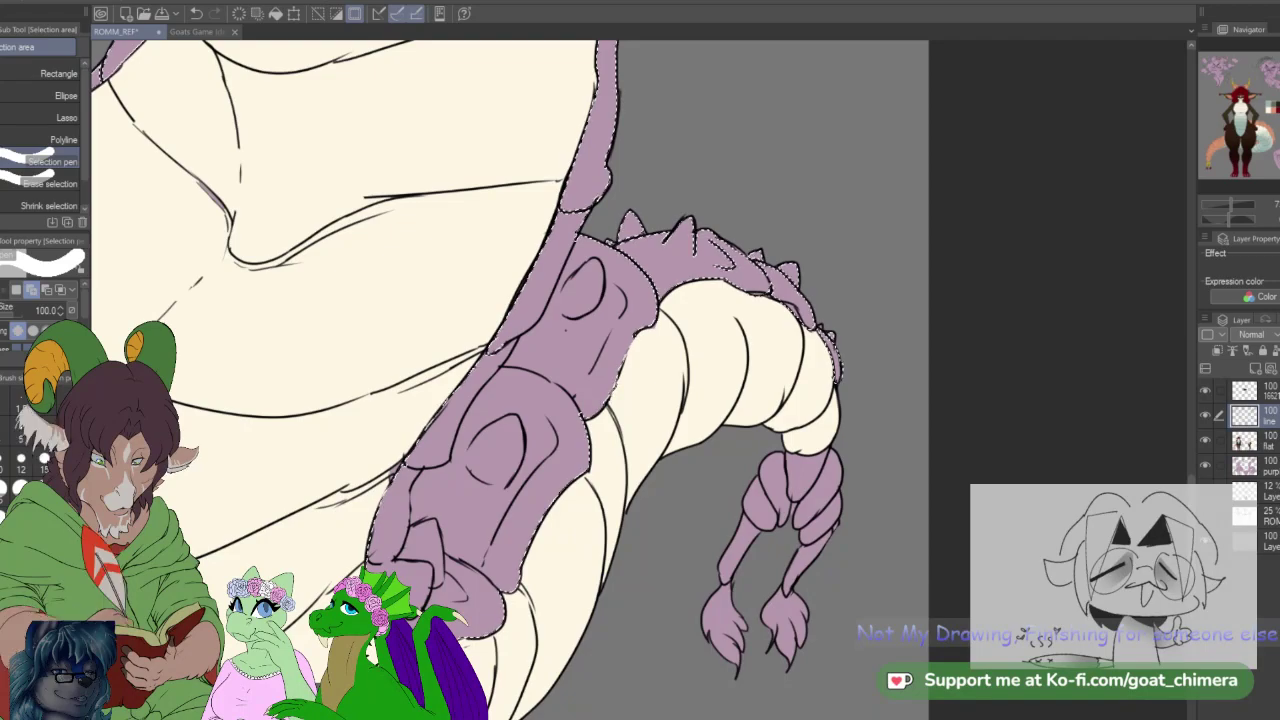
{"action": "scroll", "coordinate": [785, 468], "scroll_direction": "down", "scroll_amount": 6}
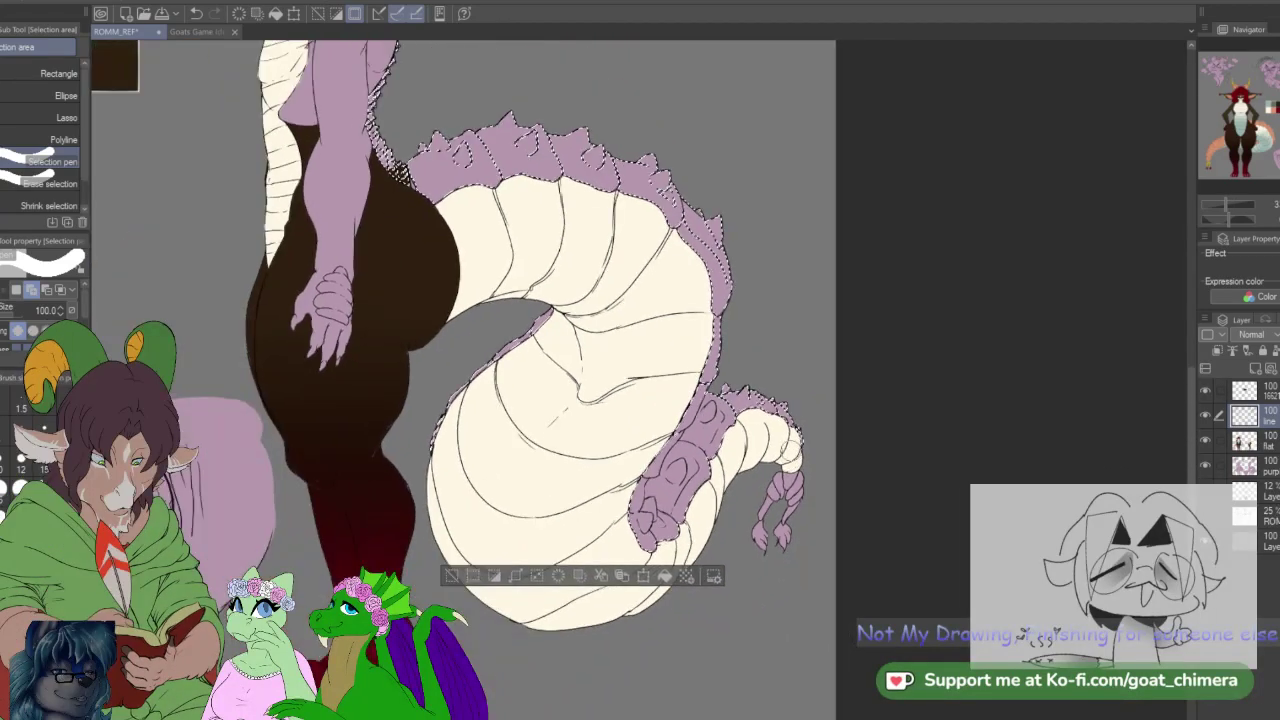
{"action": "scroll", "coordinate": [727, 410], "scroll_direction": "down", "scroll_amount": 5}
{"action": "scroll", "coordinate": [717, 431], "scroll_direction": "up", "scroll_amount": 1}
{"action": "scroll", "coordinate": [470, 340], "scroll_direction": "up", "scroll_amount": 2}
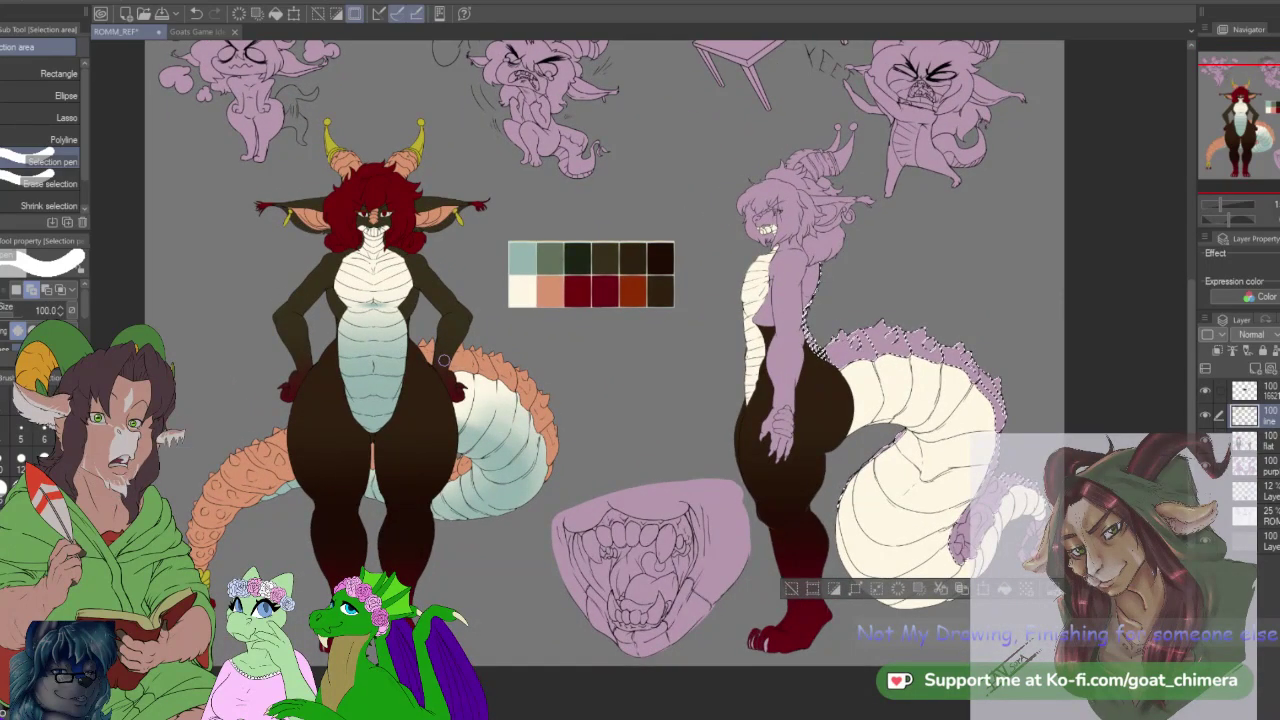
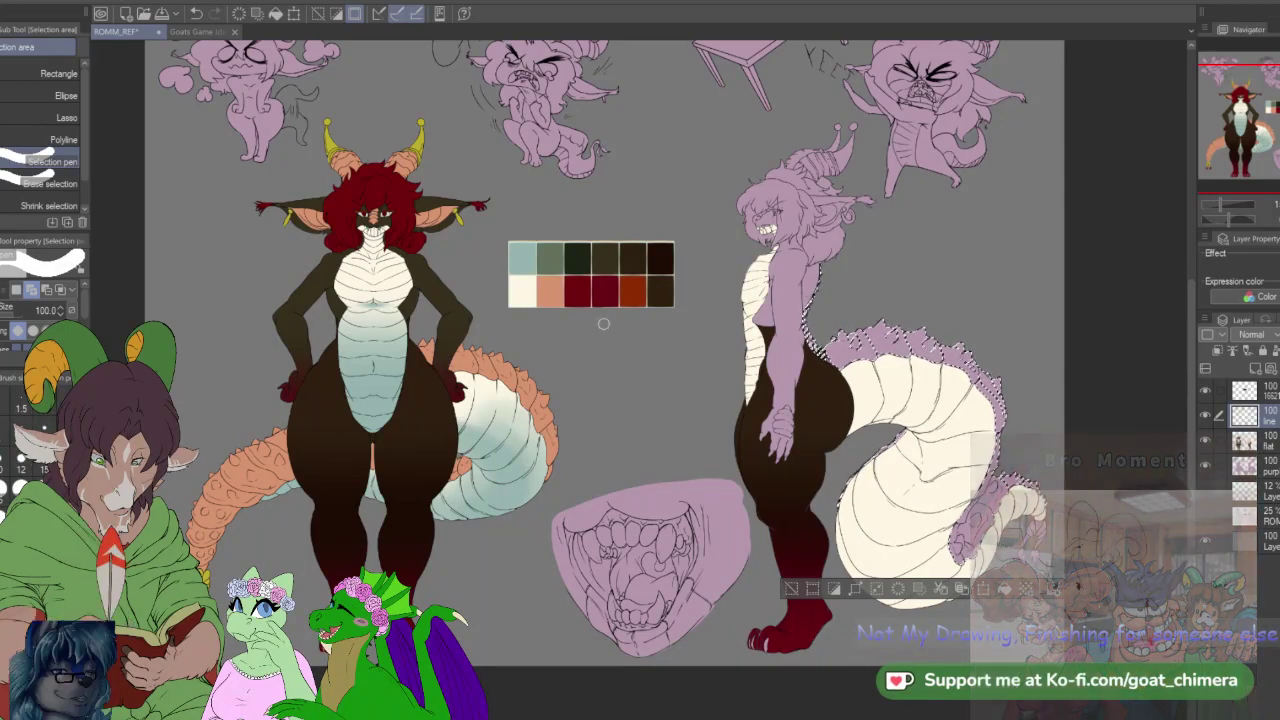
Step: Fill the unselected line details inside the spiked plates along the upper tail with the Selection pen at size 100
{"action": "scroll", "coordinate": [1020, 480], "scroll_direction": "down", "scroll_amount": 3}
{"action": "scroll", "coordinate": [1048, 518], "scroll_direction": "up", "scroll_amount": 2}
{"action": "scroll", "coordinate": [1020, 498], "scroll_direction": "up", "scroll_amount": 3}
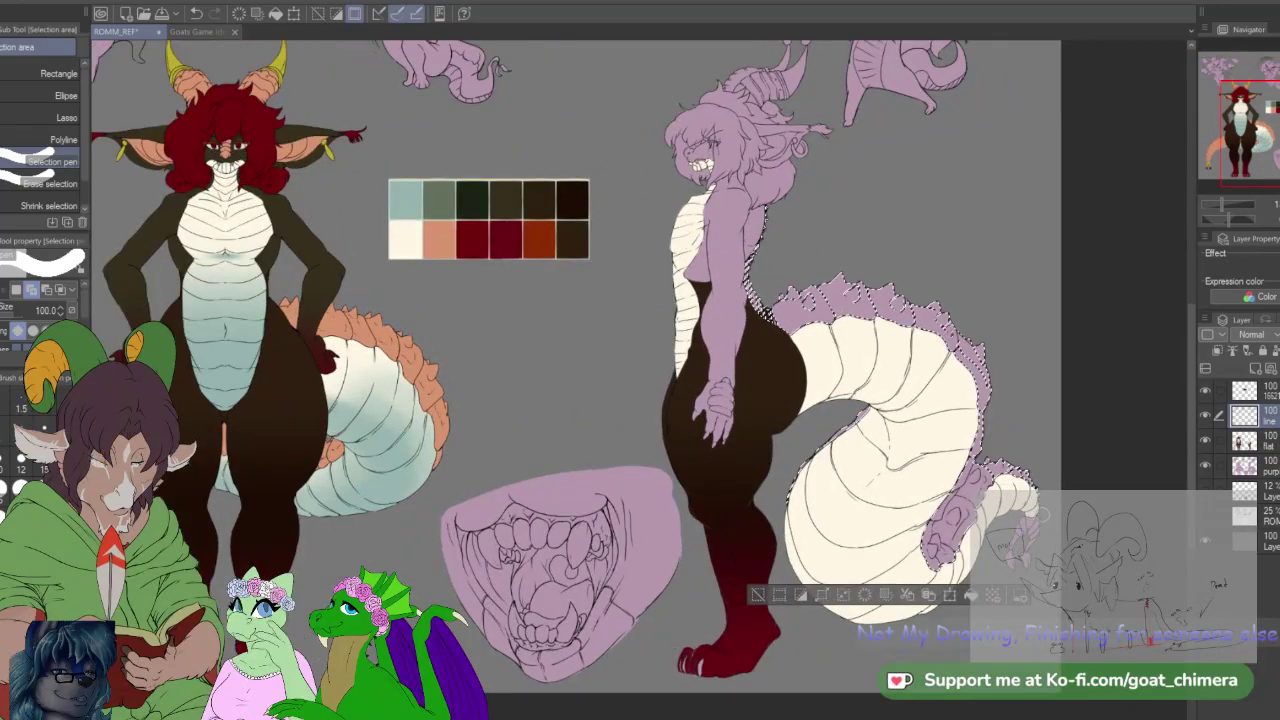
{"action": "scroll", "coordinate": [1020, 498], "scroll_direction": "down", "scroll_amount": 2}
{"action": "scroll", "coordinate": [903, 323], "scroll_direction": "up", "scroll_amount": 5}
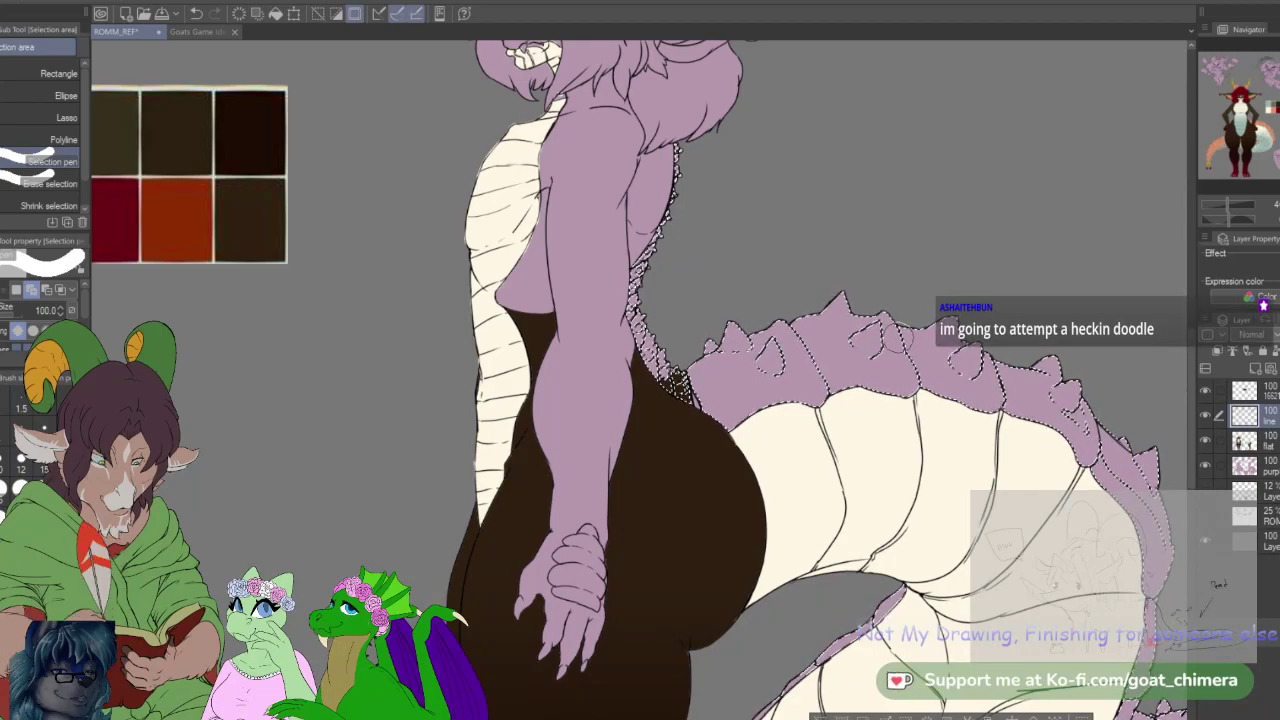
{"action": "mouse_move", "coordinate": [791, 326]}
{"action": "left_mouse_down"}
{"action": "mouse_move", "coordinate": [766, 354]}
{"action": "mouse_move", "coordinate": [970, 362]}
{"action": "left_mouse_up"}
Step: Fill the selected back scales and tail plates on the flat layer with the salmon sampled from the front view's tail, and deselect
{"action": "left_click", "coordinate": [1262, 441]}
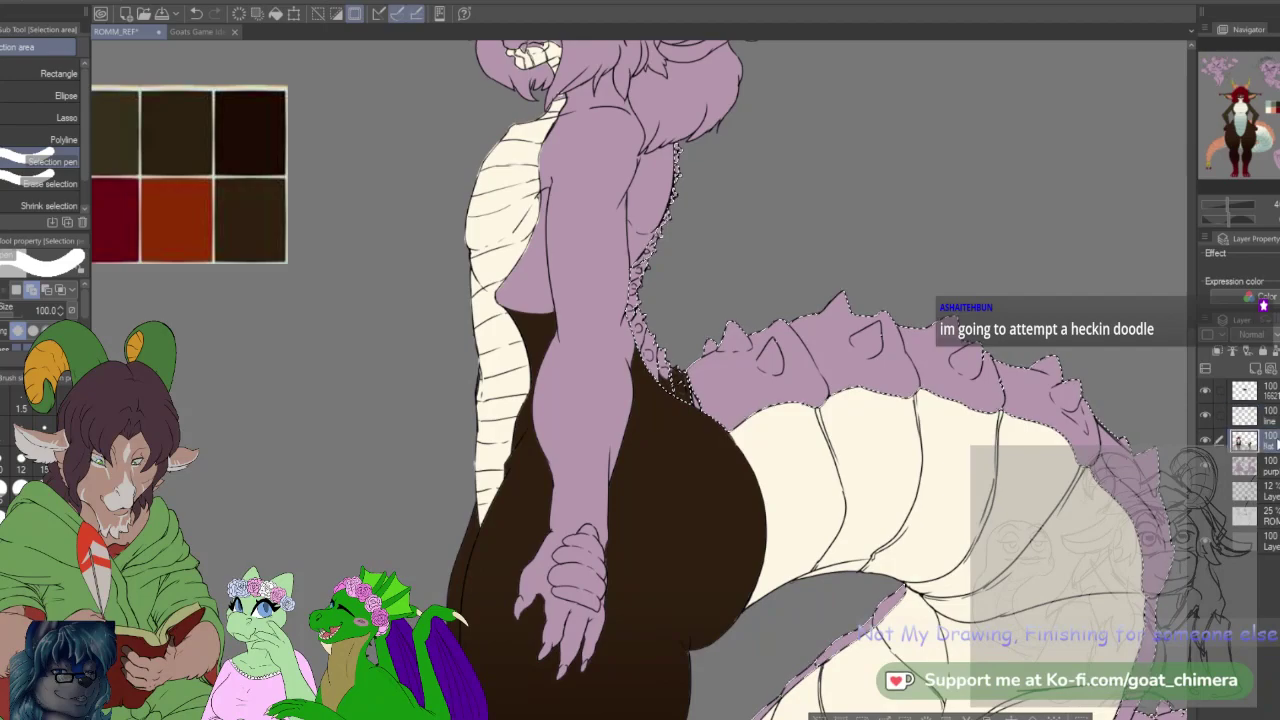
{"action": "left_click_drag", "start_coordinate": [1279, 142], "coordinate": [1236, 147]}
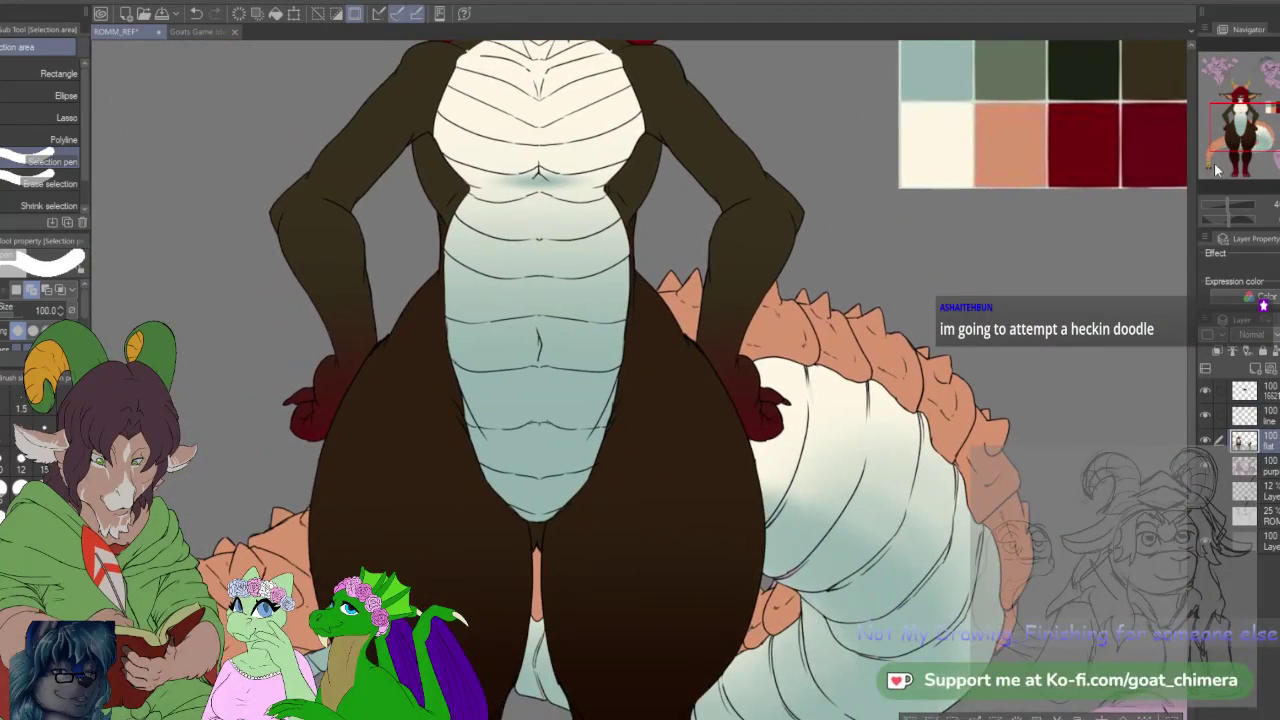
{"action": "key", "text": "i"}
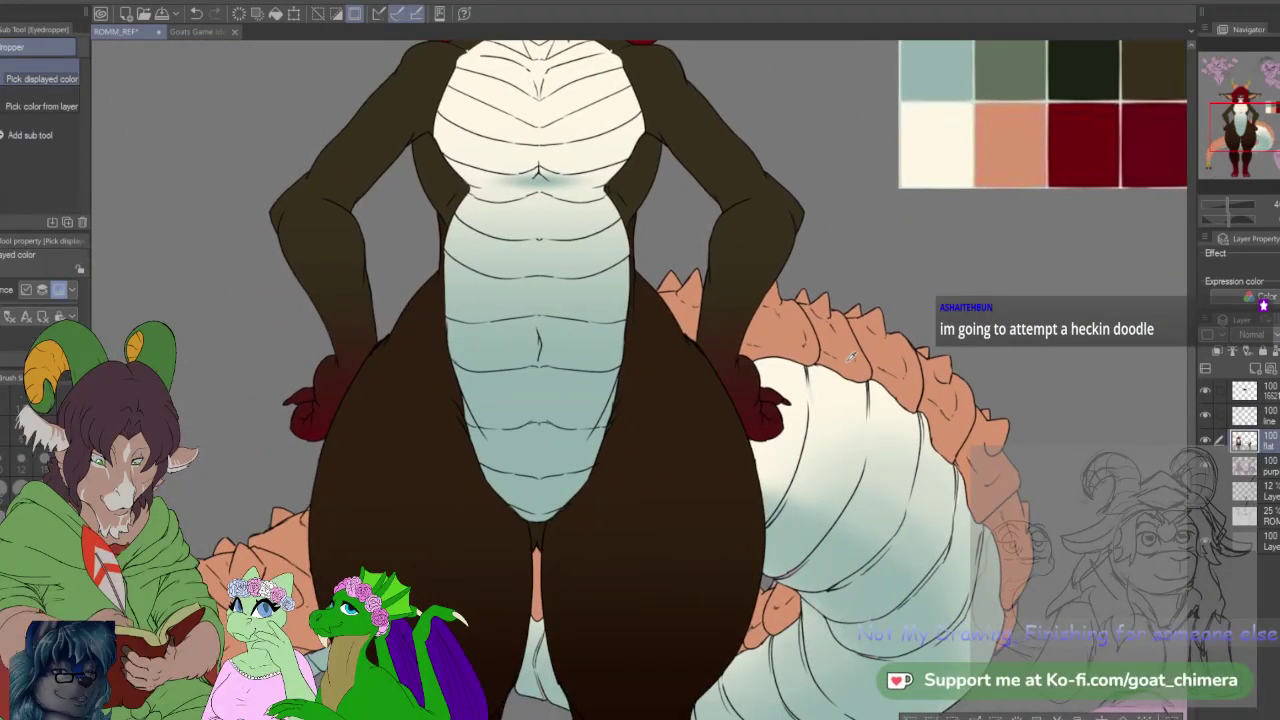
{"action": "left_click_drag", "start_coordinate": [1216, 170], "coordinate": [1218, 169]}
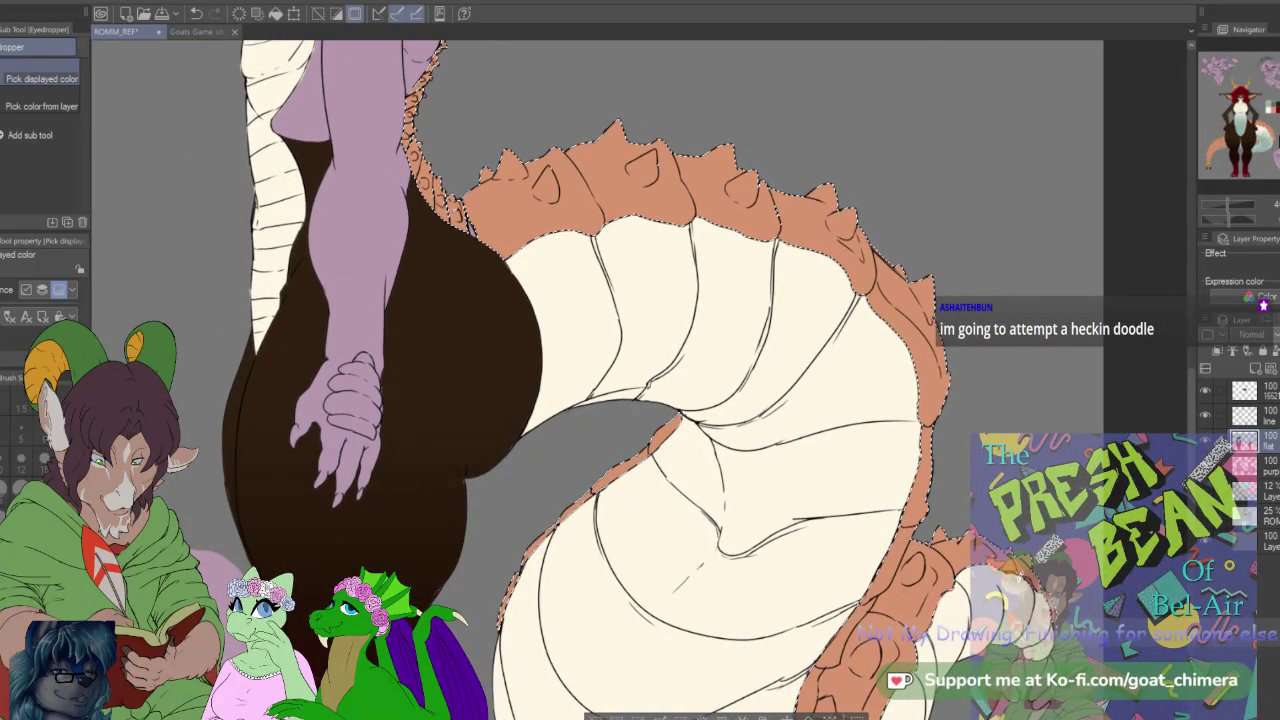
{"action": "key", "text": "ctrl+d"}
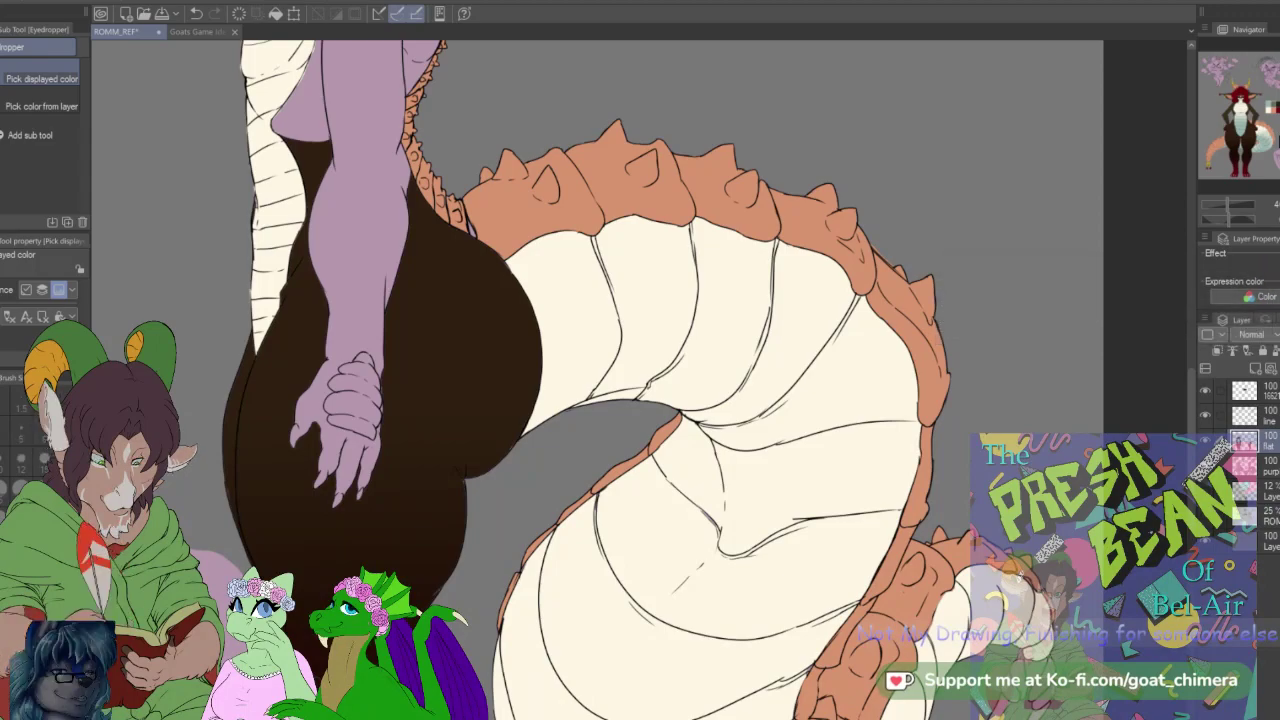
Step: Touch up the flat colours where the back scales meet the hip with the K Hard 2 brush, using colours sampled from the drawing
{"action": "key", "text": "b"}
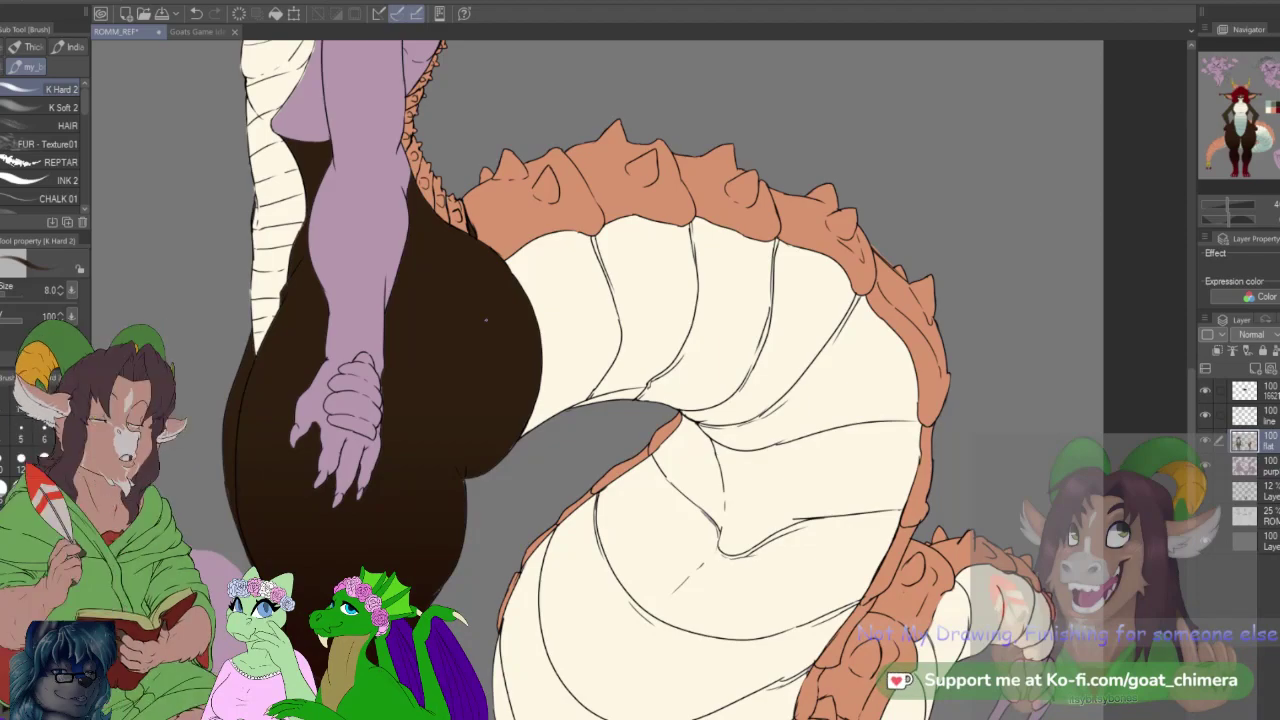
{"action": "key", "text": "i"}
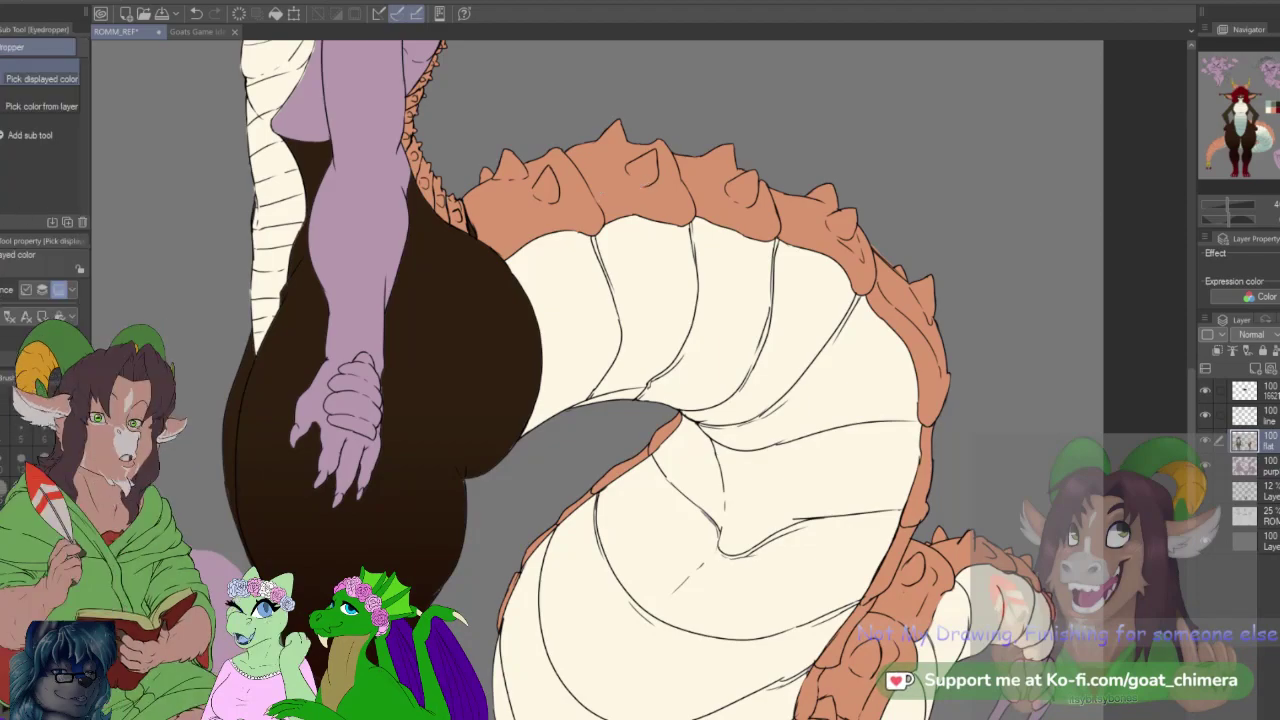
{"action": "key", "text": "b"}
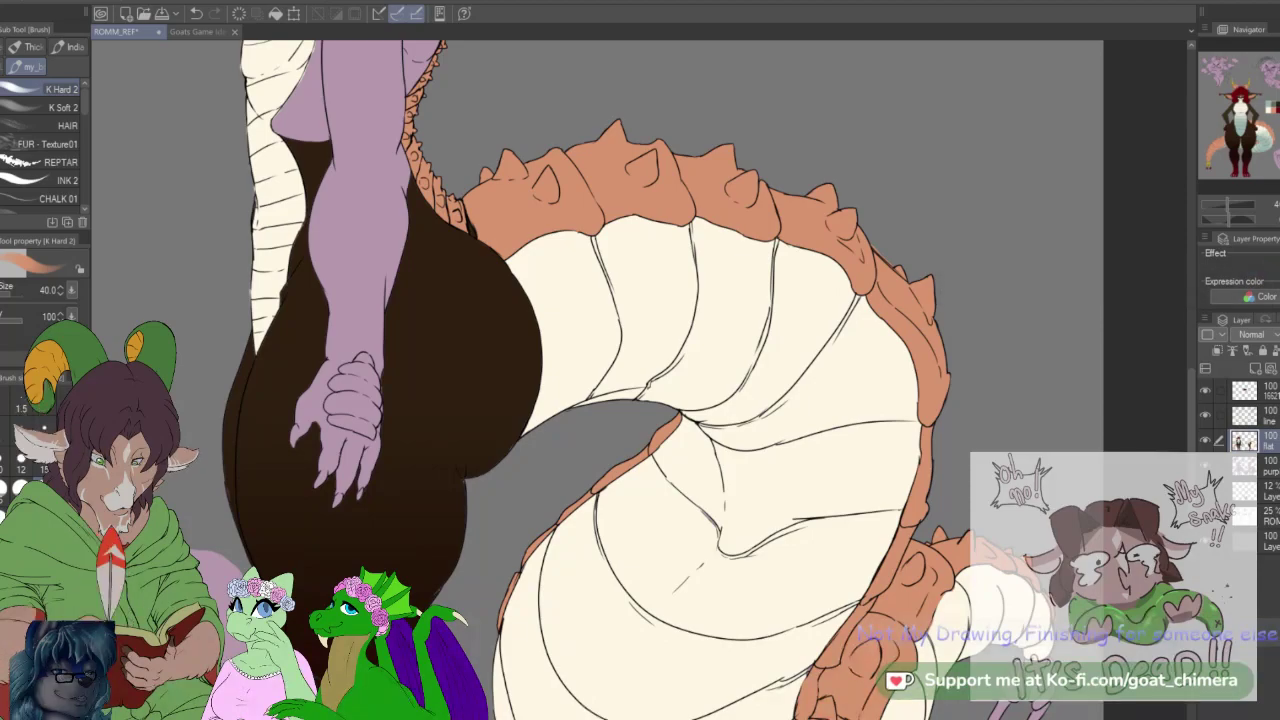
{"action": "scroll", "coordinate": [930, 470], "scroll_direction": "down", "scroll_amount": 4}
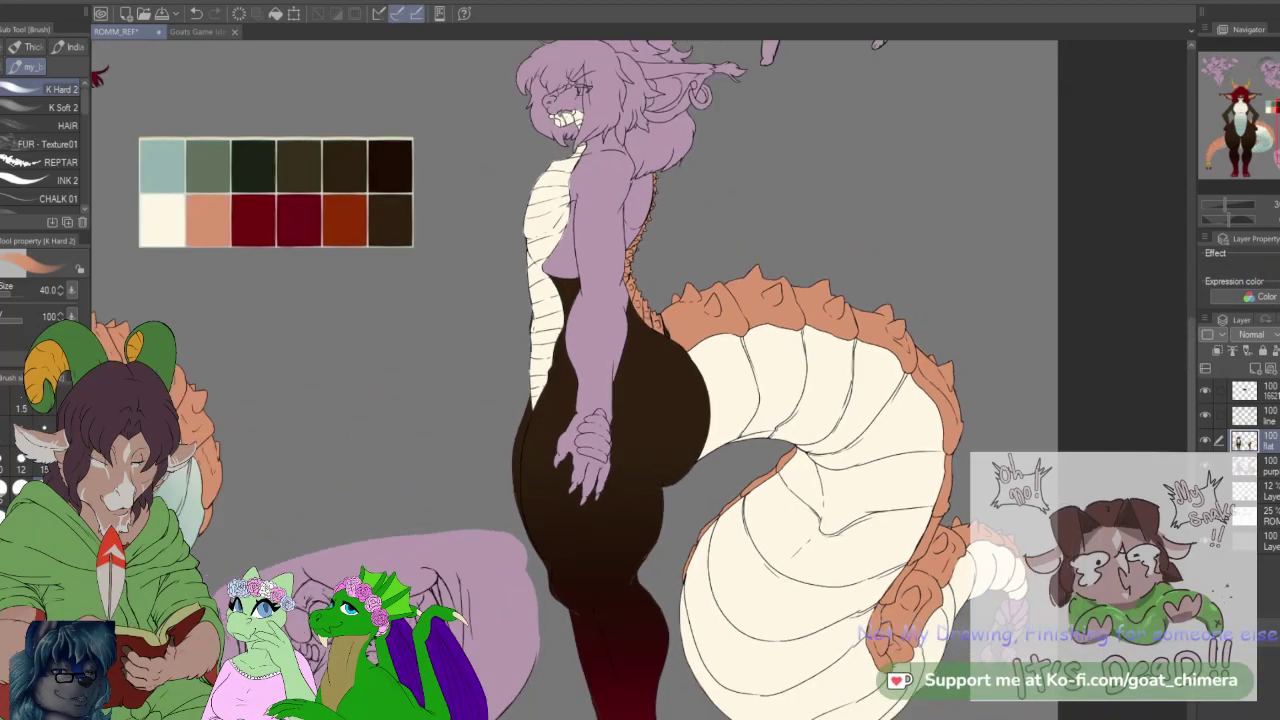
{"action": "scroll", "coordinate": [900, 370], "scroll_direction": "up", "scroll_amount": 3}
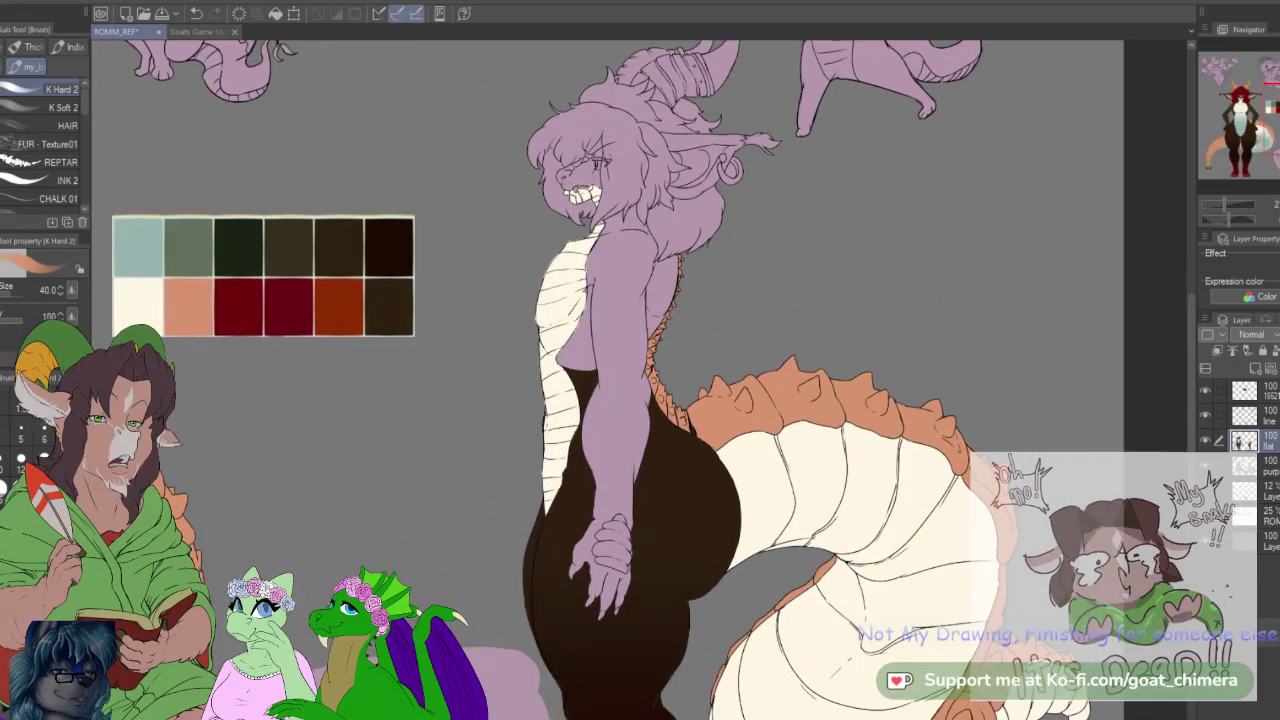
Step: Sample the dark brown of the front view's shoulder with the Eyedropper
{"action": "scroll", "coordinate": [935, 381], "scroll_direction": "down", "scroll_amount": 2}
{"action": "scroll", "coordinate": [645, 225], "scroll_direction": "up", "scroll_amount": 2}
{"action": "scroll", "coordinate": [695, 360], "scroll_direction": "down", "scroll_amount": 2}
{"action": "scroll", "coordinate": [175, 317], "scroll_direction": "up", "scroll_amount": 3}
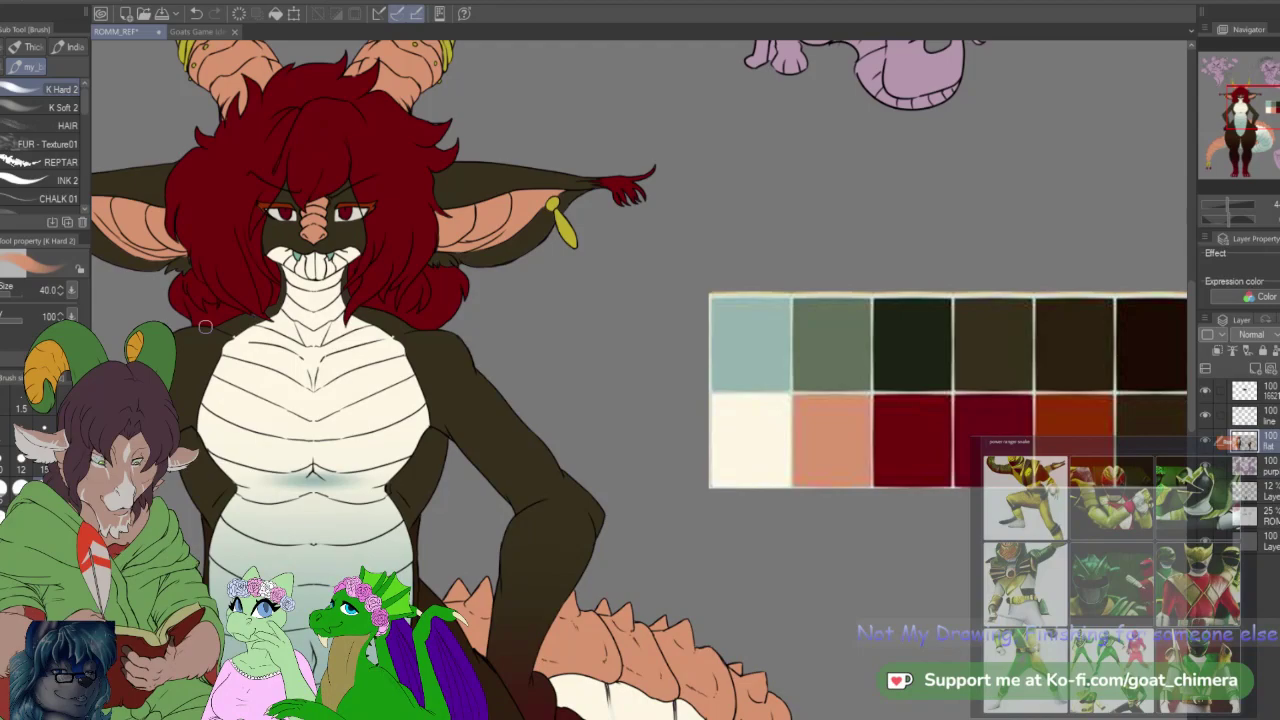
{"action": "scroll", "coordinate": [206, 327], "scroll_direction": "up", "scroll_amount": 2}
{"action": "key", "text": "i"}
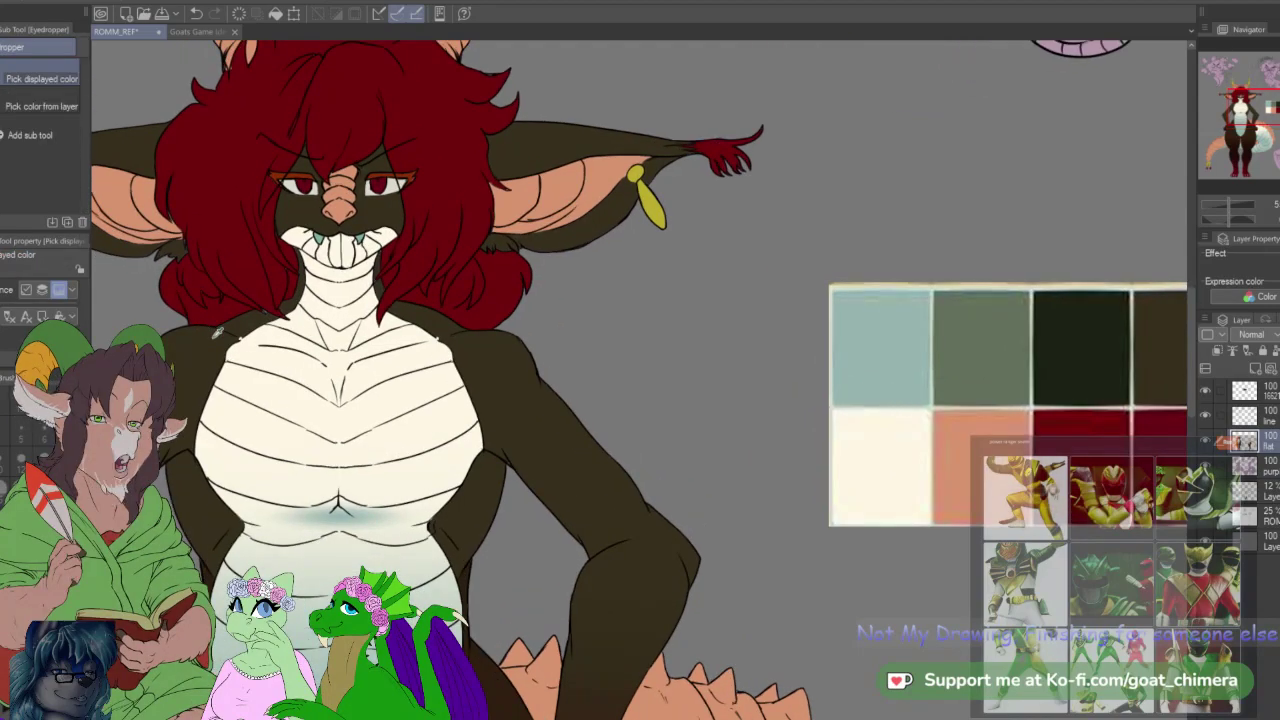
Step: Select the side view's arm, upper torso and muzzle on the line layer with Auto select
{"action": "scroll", "coordinate": [448, 405], "scroll_direction": "down", "scroll_amount": 5}
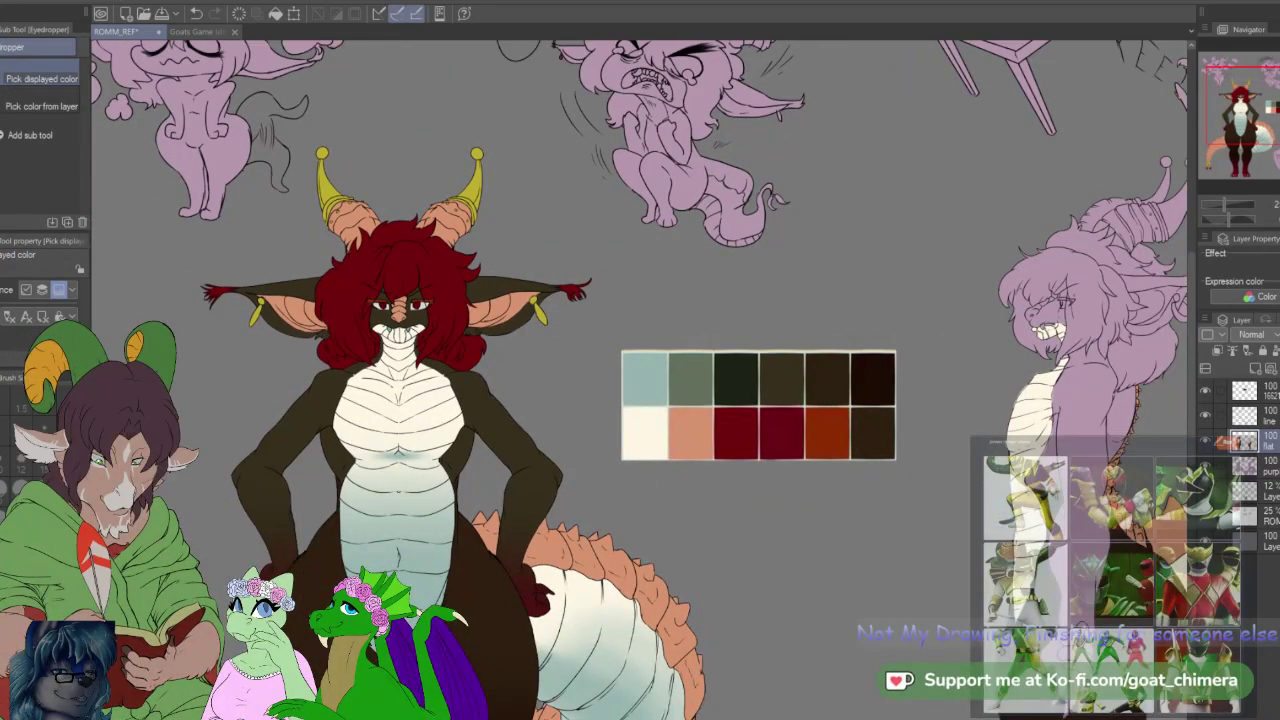
{"action": "left_click_drag", "start_coordinate": [640, 380], "coordinate": [394, 421]}
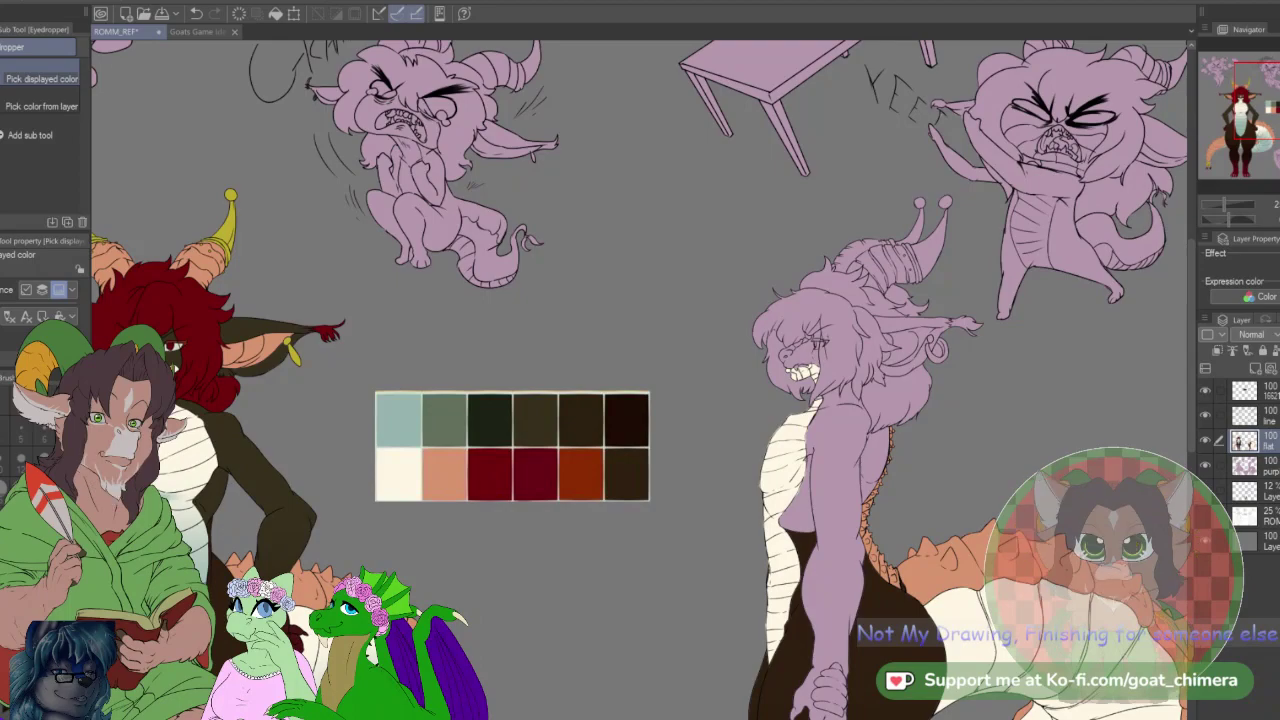
{"action": "scroll", "coordinate": [1060, 410], "scroll_direction": "down", "scroll_amount": 3}
{"action": "scroll", "coordinate": [1060, 410], "scroll_direction": "up", "scroll_amount": 2}
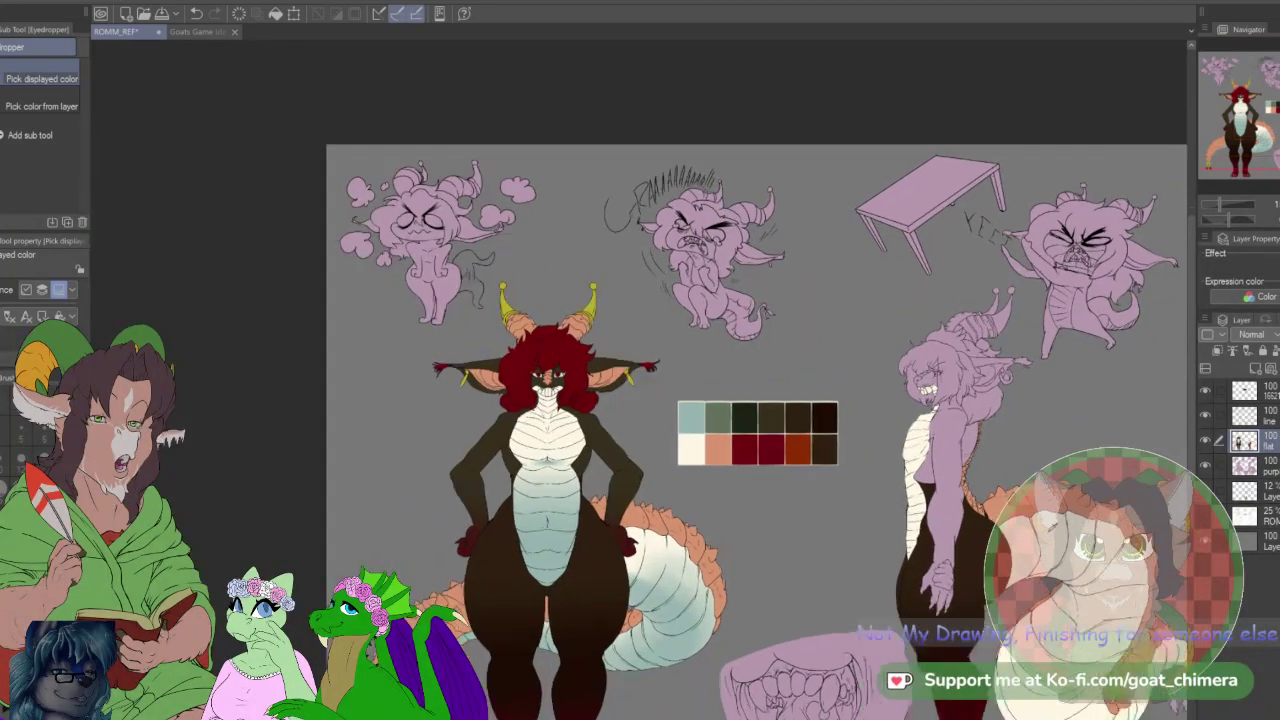
{"action": "left_click", "coordinate": [1255, 415]}
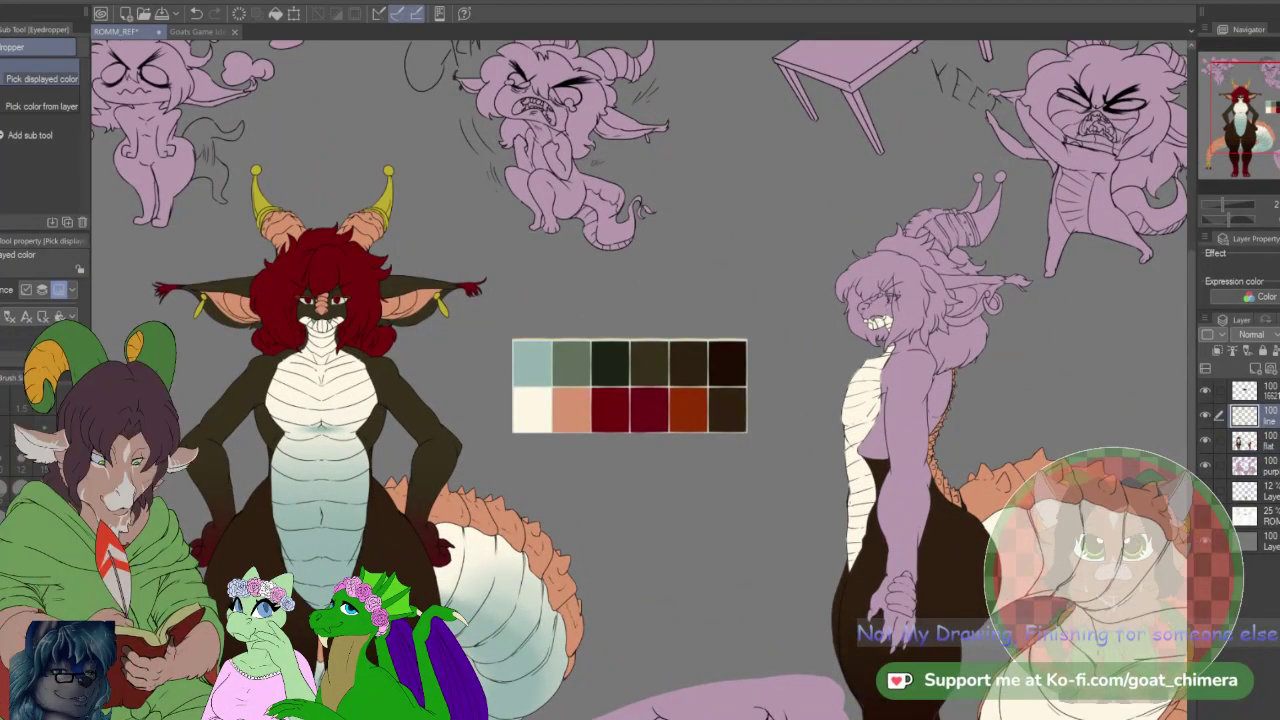
{"action": "key", "text": "w"}
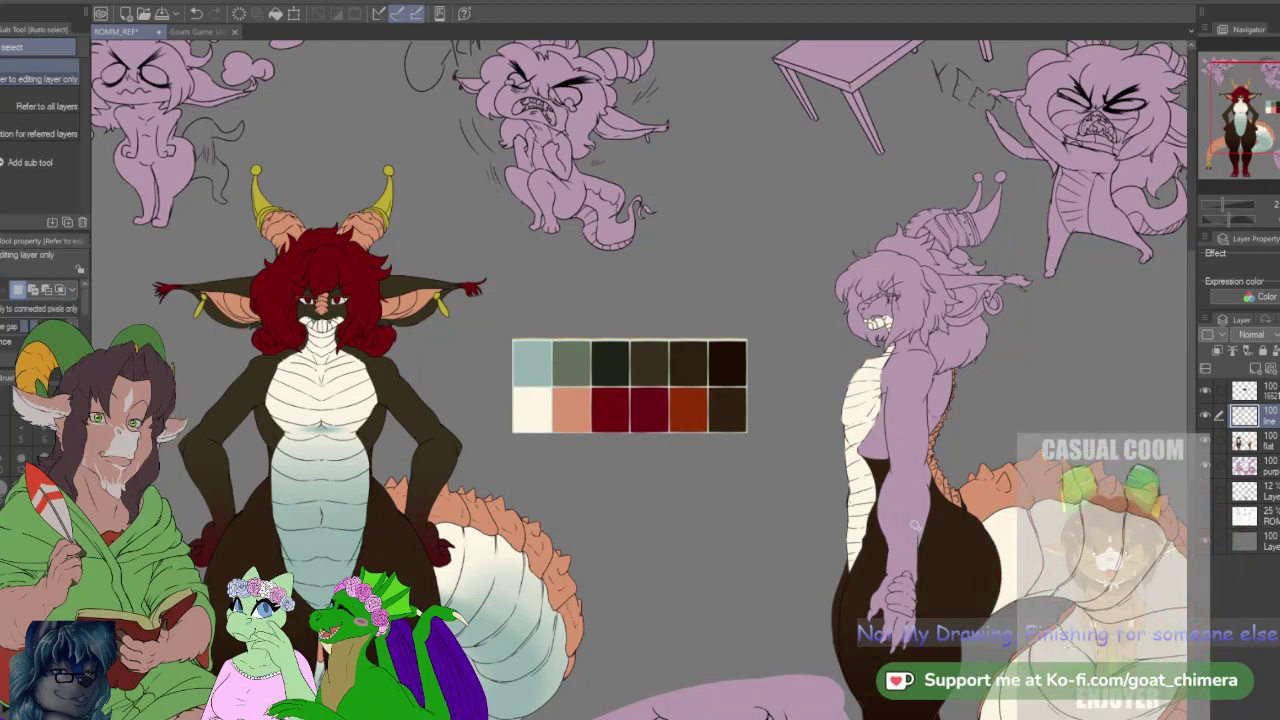
{"action": "left_click", "coordinate": [913, 525]}
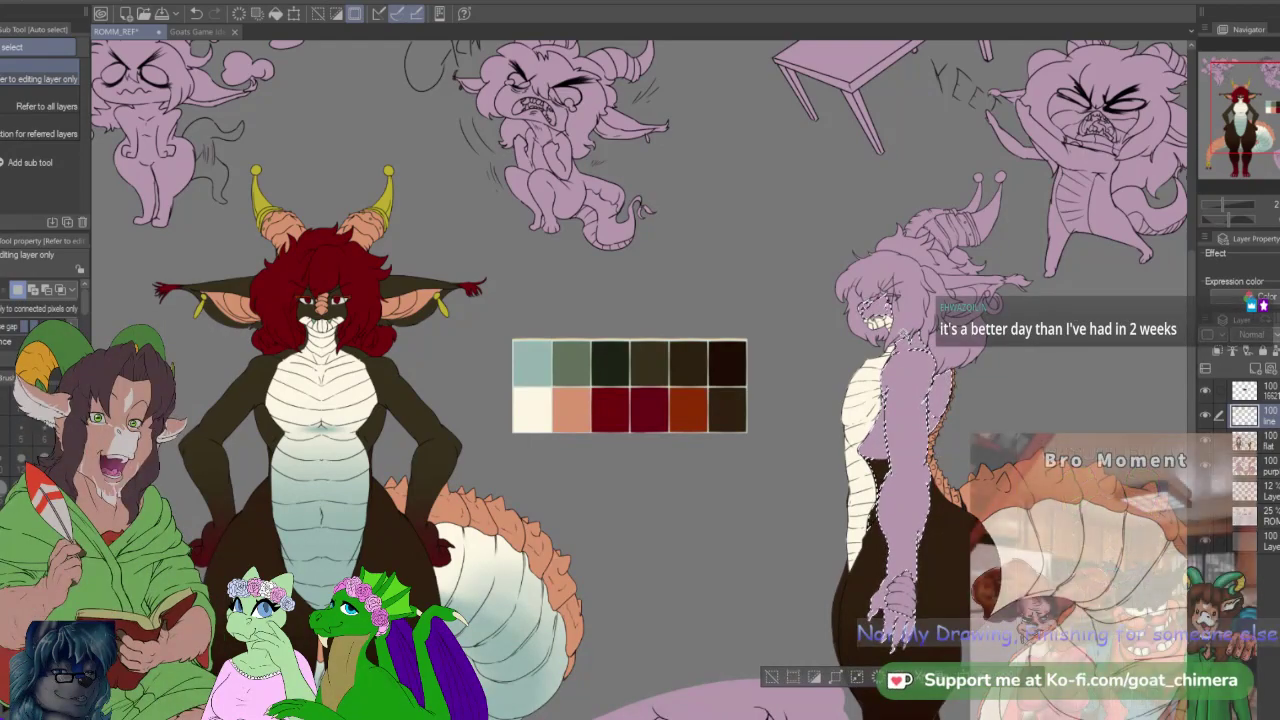
Step: Clean up the selection at the waist beneath the chest with Erase selection at size 30
{"action": "scroll", "coordinate": [903, 335], "scroll_direction": "down", "scroll_amount": 2}
{"action": "scroll", "coordinate": [837, 303], "scroll_direction": "up", "scroll_amount": 5}
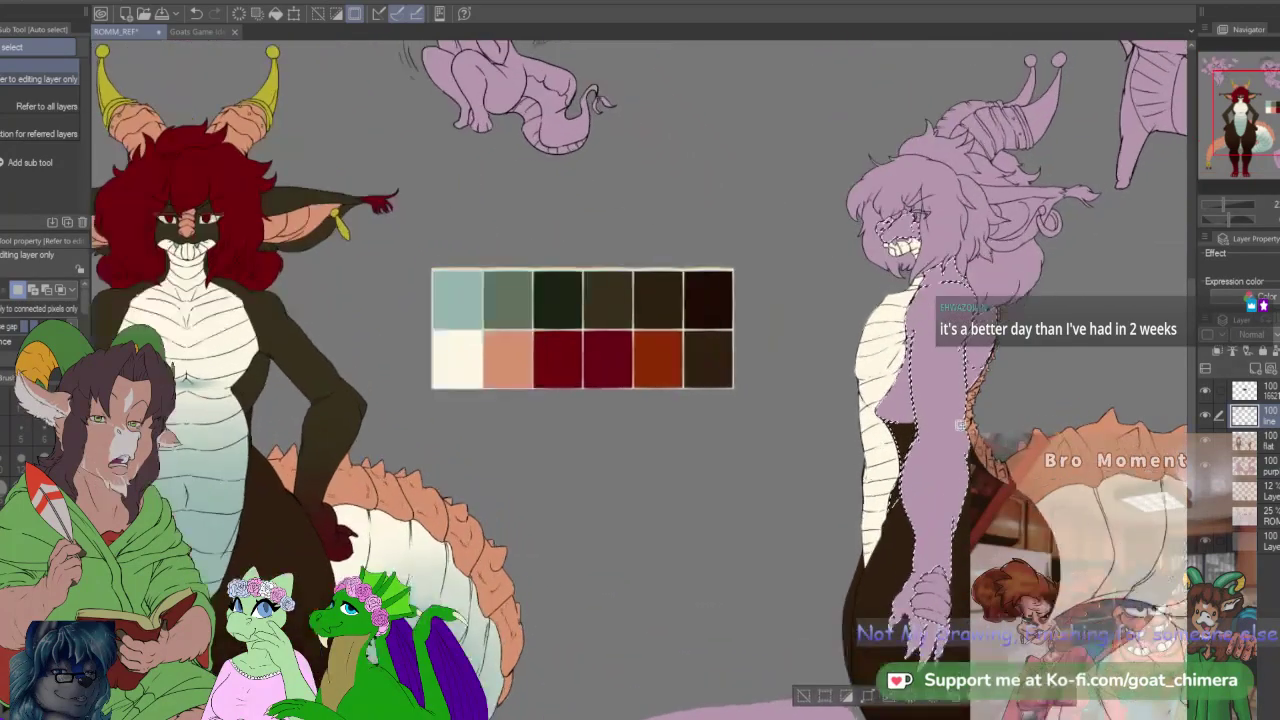
{"action": "key", "text": "m"}
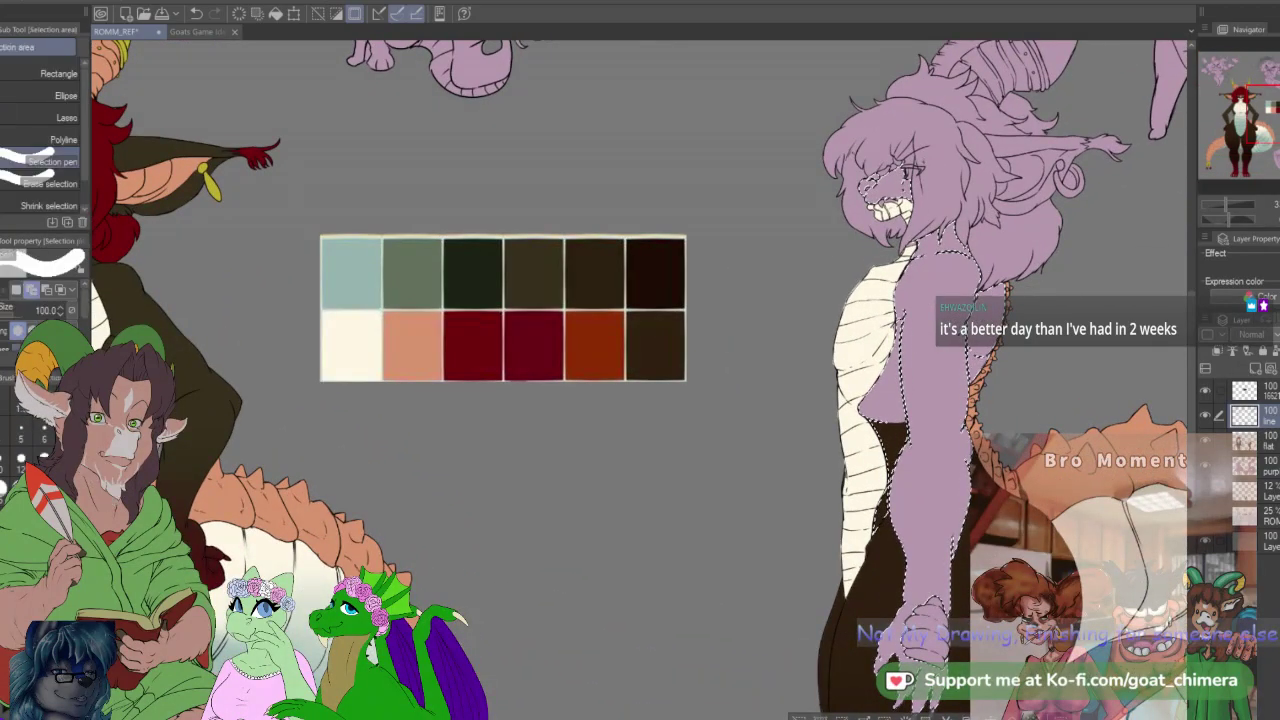
{"action": "left_click", "coordinate": [44, 183]}
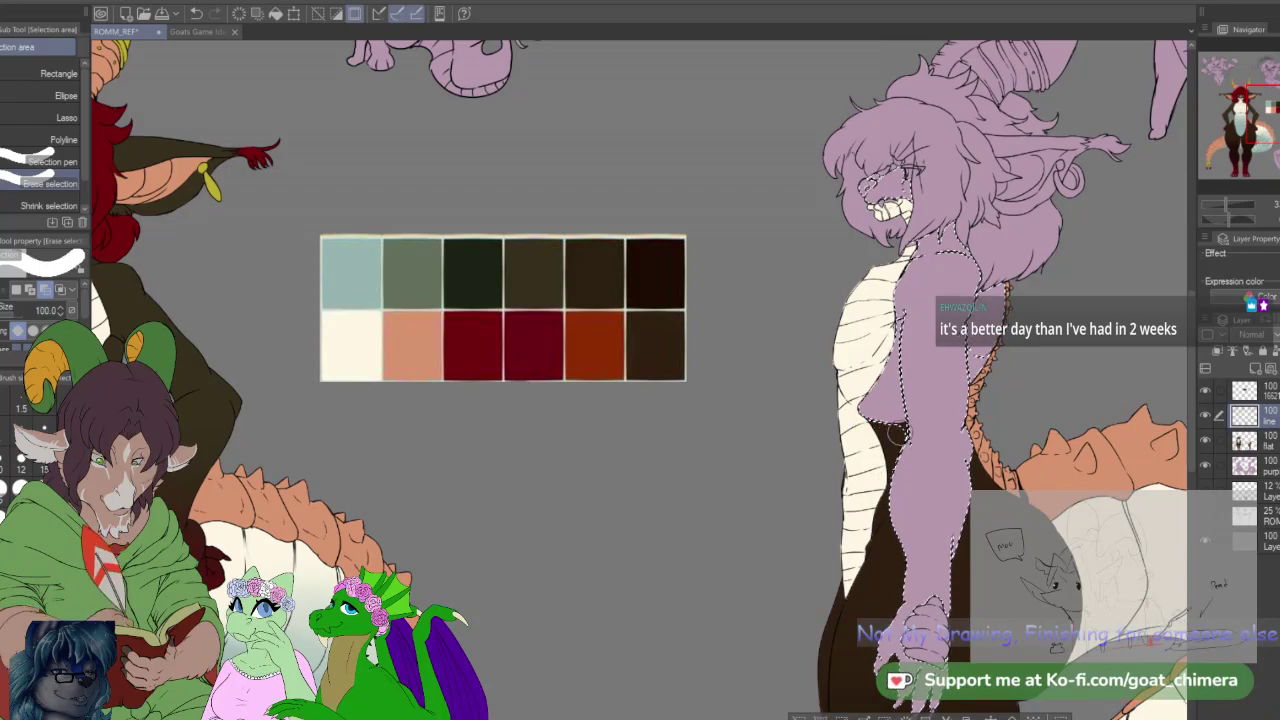
{"action": "key", "text": "bracketleft"}
{"action": "key", "text": "bracketleft"}
{"action": "key", "text": "bracketleft"}
{"action": "key", "text": "bracketleft"}
{"action": "key", "text": "bracketleft"}
{"action": "key", "text": "bracketleft"}
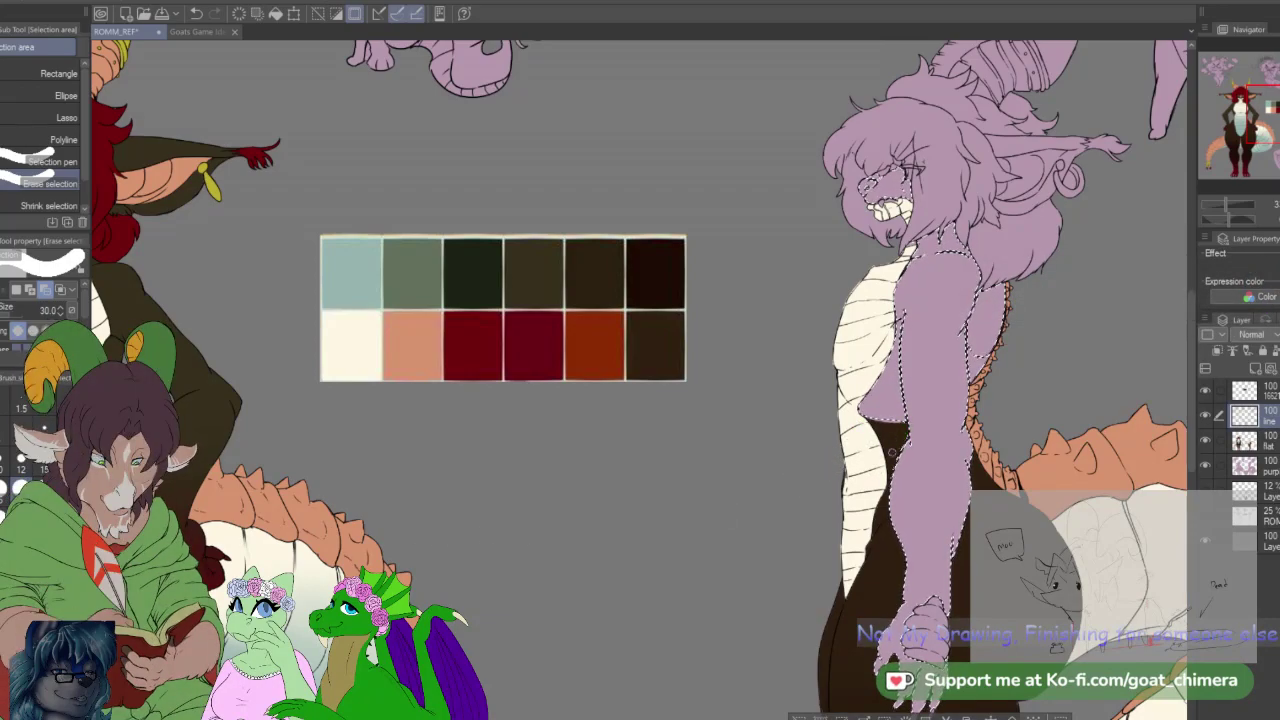
Step: Add the line gaps between arm and torso, on the back and in the muzzle to the selection with the Selection pen at size 40
{"action": "left_click", "coordinate": [42, 164]}
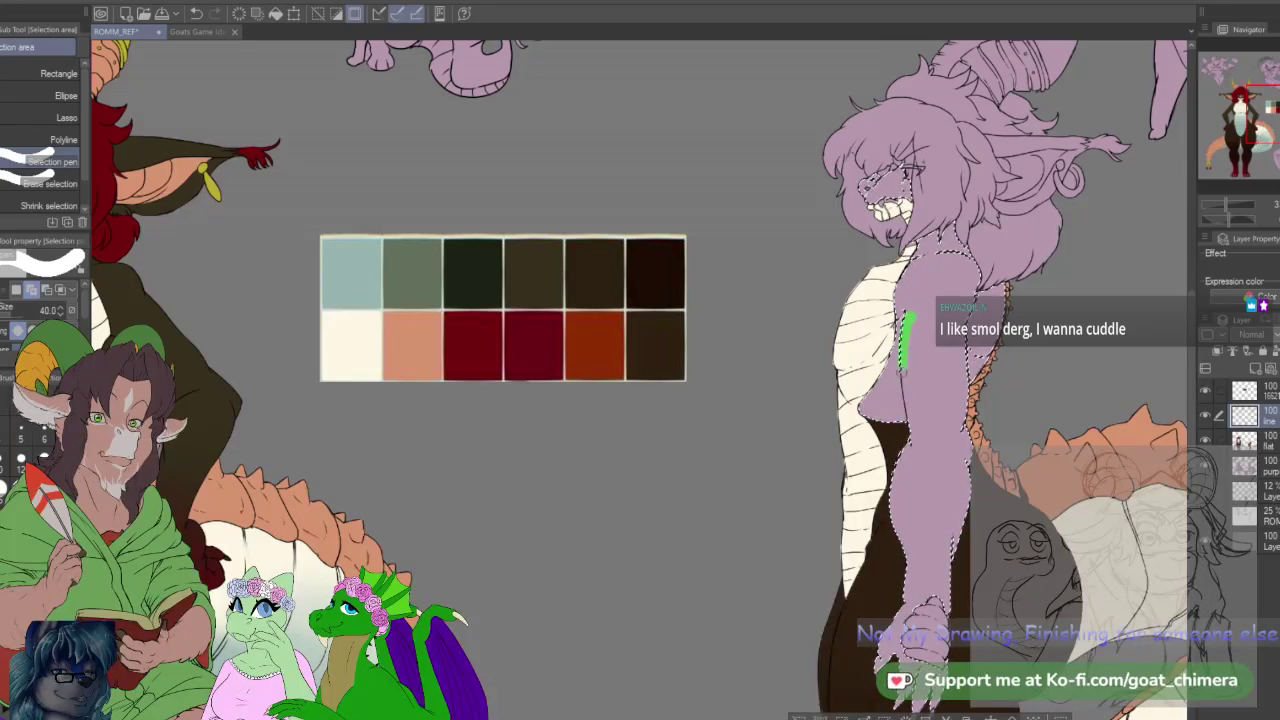
{"action": "left_click_drag", "start_coordinate": [904, 354], "coordinate": [902, 358]}
{"action": "left_click_drag", "start_coordinate": [907, 309], "coordinate": [907, 310]}
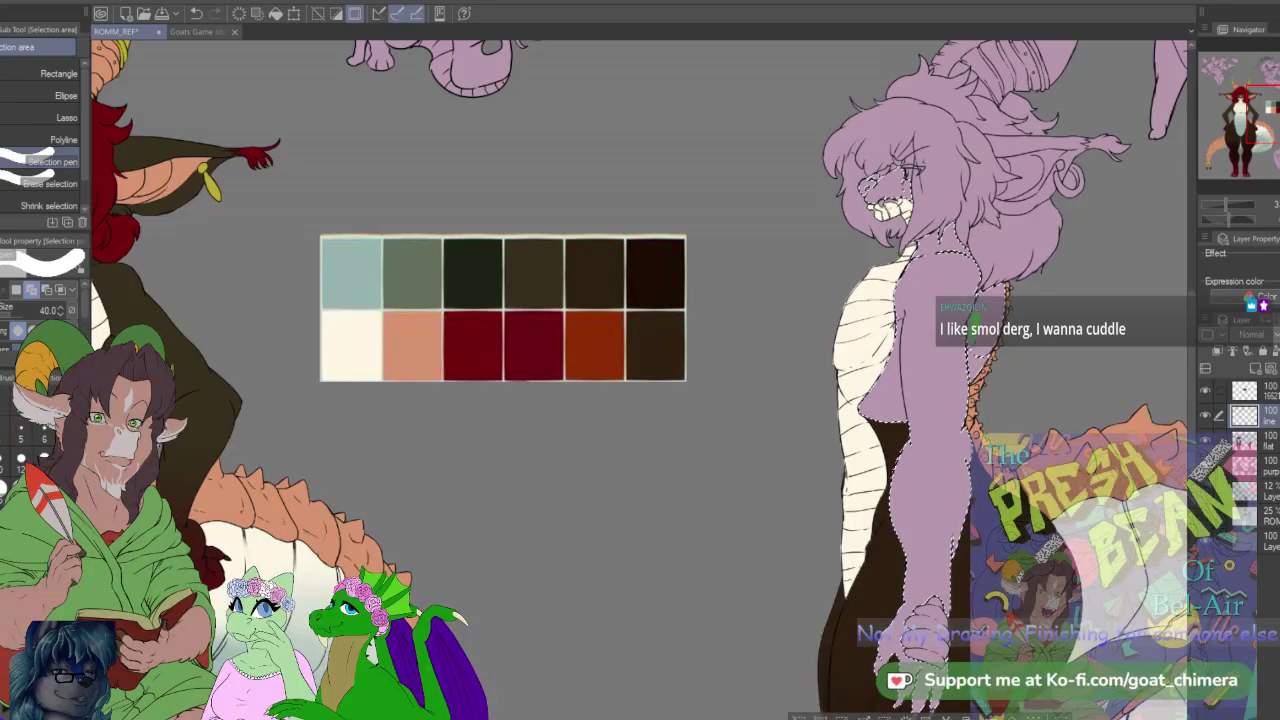
{"action": "left_click_drag", "start_coordinate": [985, 350], "coordinate": [967, 384]}
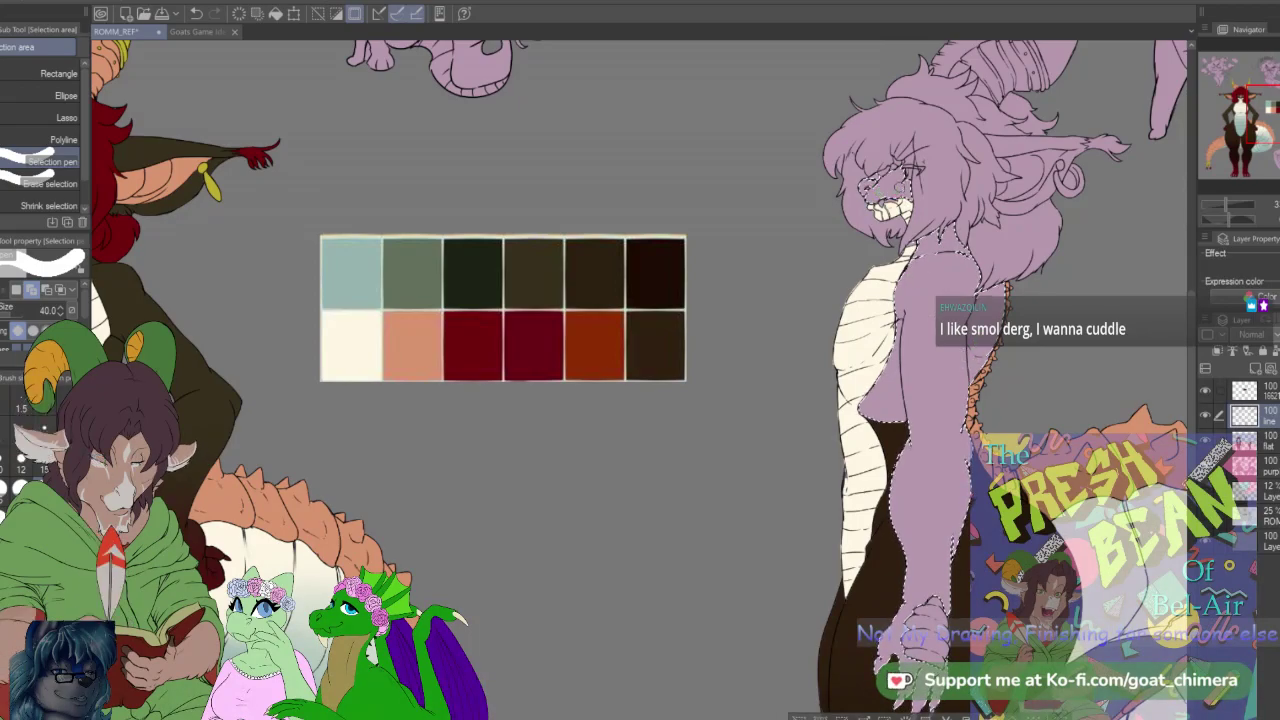
{"action": "left_click_drag", "start_coordinate": [894, 188], "coordinate": [899, 190]}
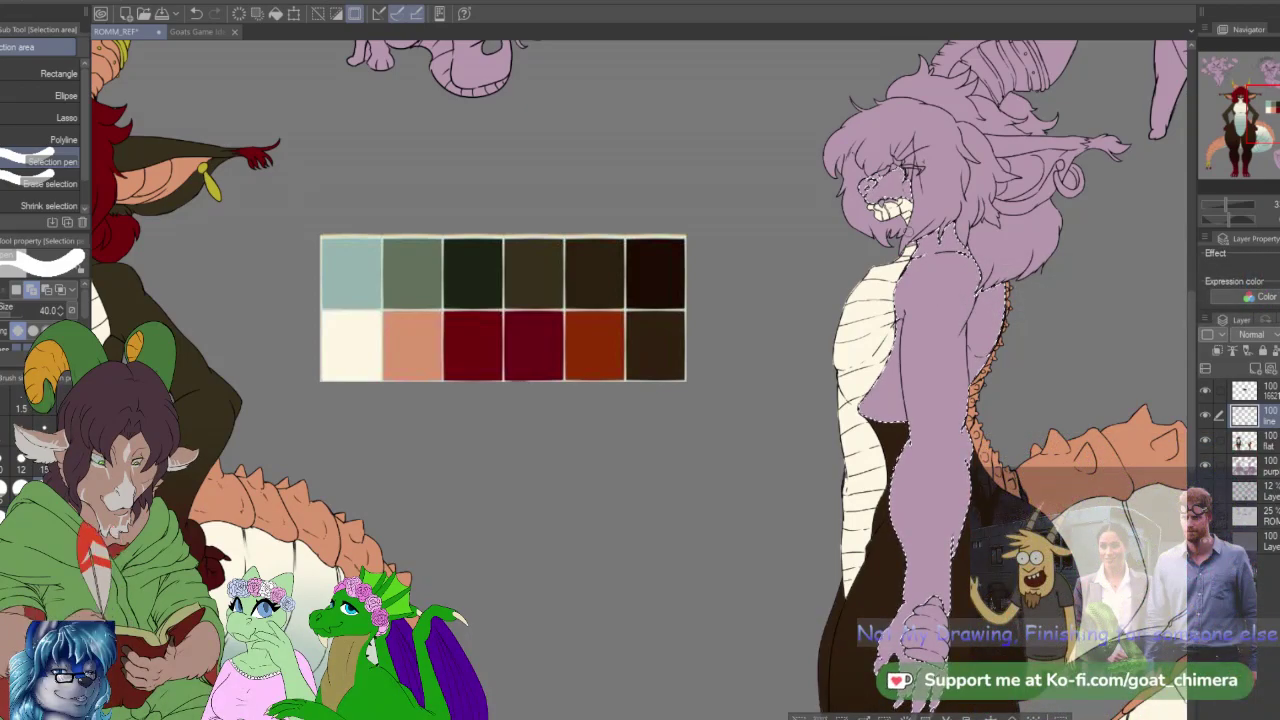
Step: Remove the nose tip and nostril of the side view from the selection with Erase selection, finishing the edges at size 15
{"action": "scroll", "coordinate": [966, 161], "scroll_direction": "up", "scroll_amount": 3}
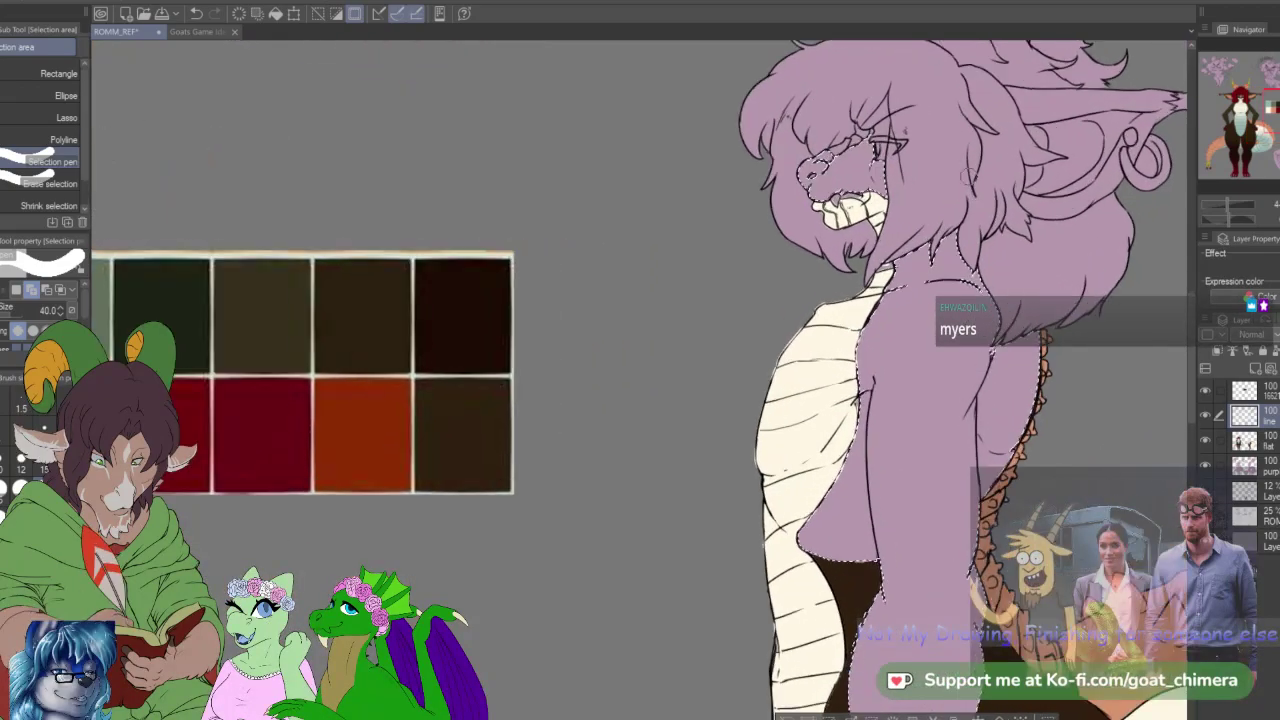
{"action": "scroll", "coordinate": [947, 170], "scroll_direction": "down", "scroll_amount": 2}
{"action": "scroll", "coordinate": [911, 70], "scroll_direction": "up", "scroll_amount": 3}
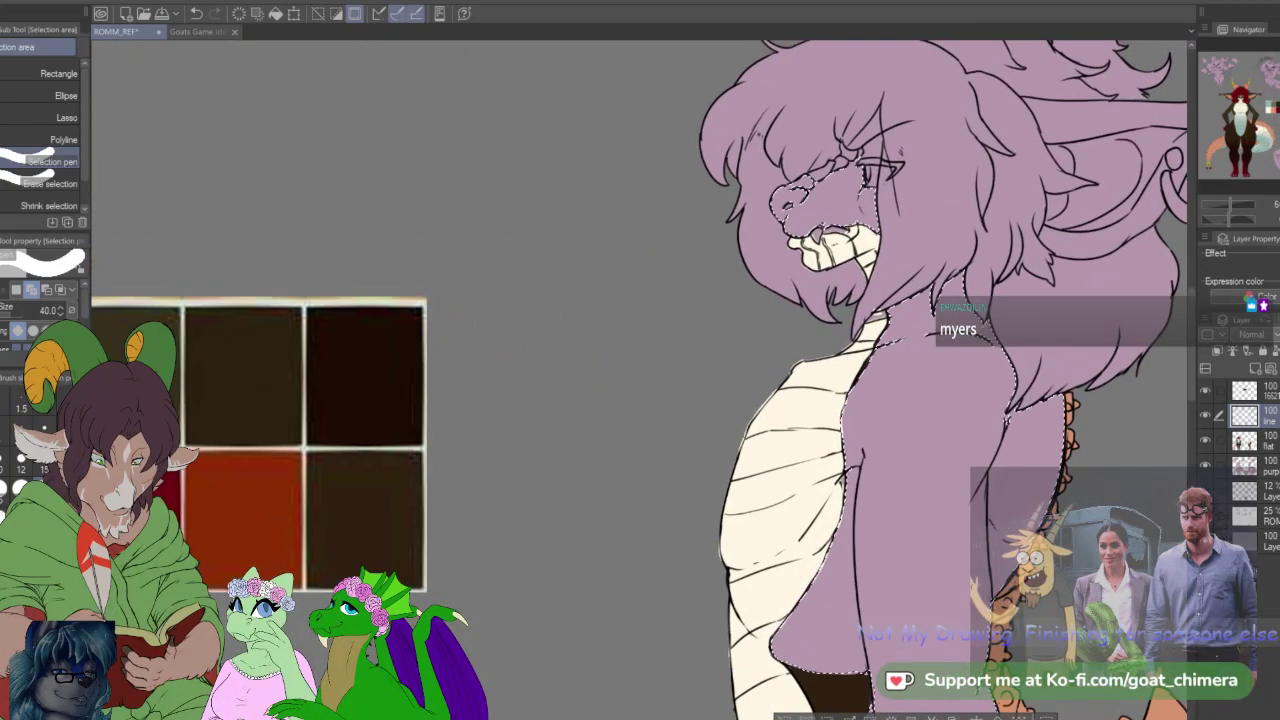
{"action": "scroll", "coordinate": [839, 92], "scroll_direction": "up", "scroll_amount": 3}
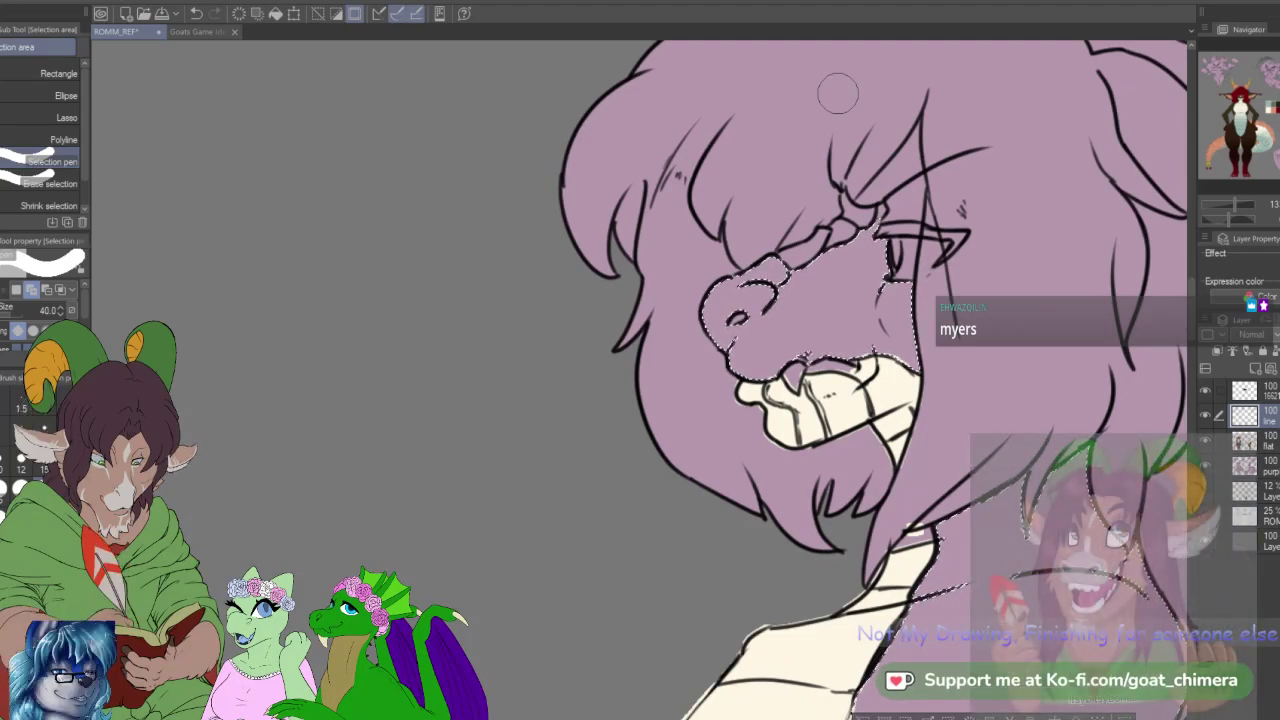
{"action": "left_click", "coordinate": [43, 184]}
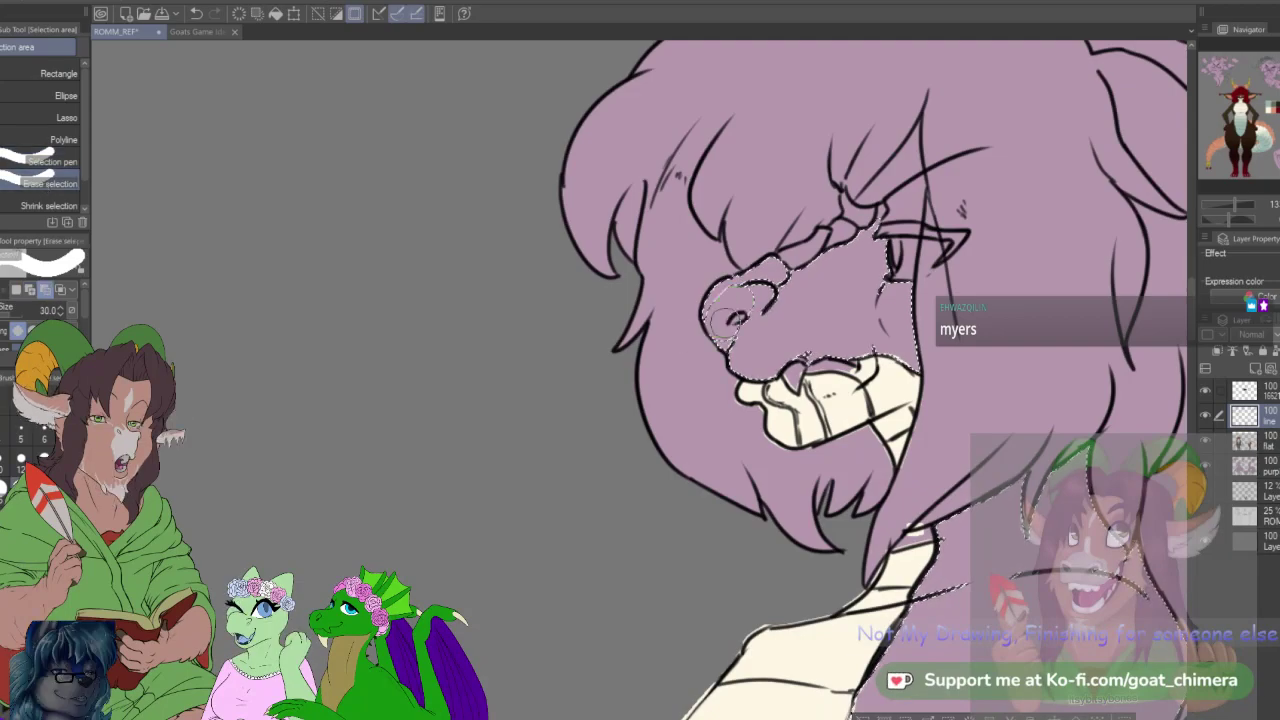
{"action": "mouse_move", "coordinate": [735, 312]}
{"action": "left_mouse_down"}
{"action": "mouse_move", "coordinate": [718, 302]}
{"action": "mouse_move", "coordinate": [777, 264]}
{"action": "mouse_move", "coordinate": [730, 330]}
{"action": "left_mouse_up"}
{"action": "left_click", "coordinate": [43, 468]}
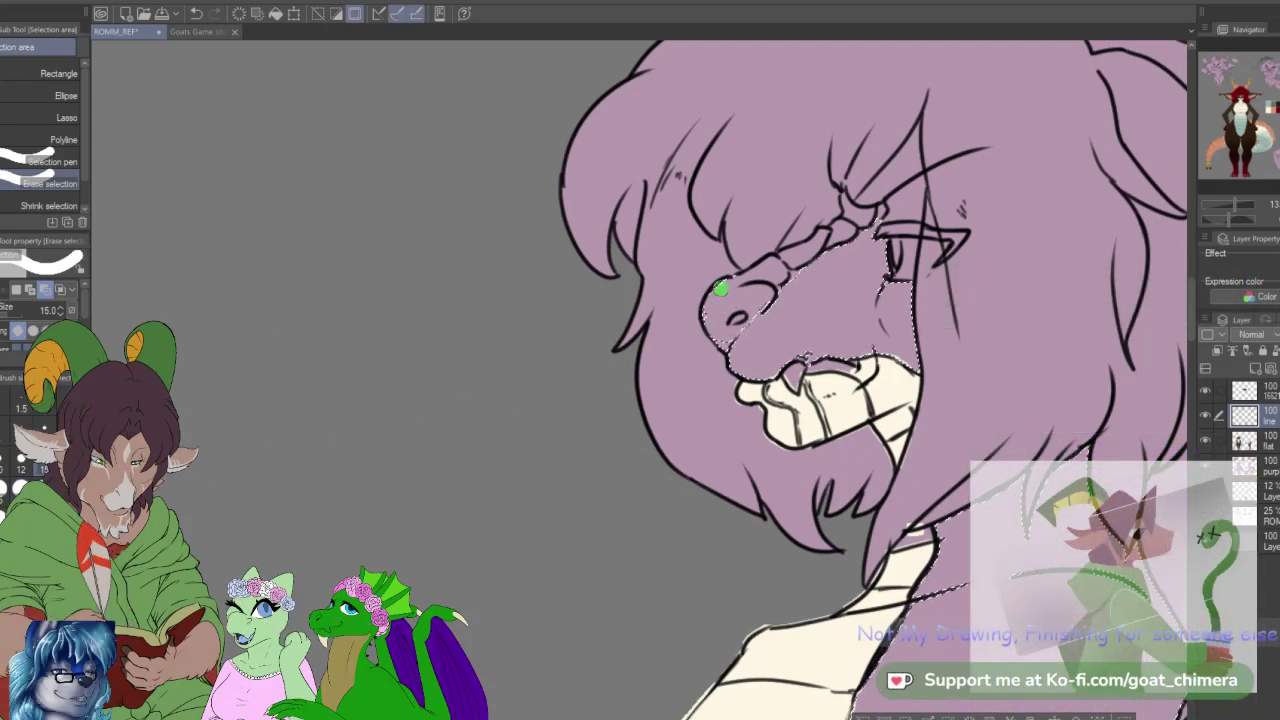
{"action": "left_click_drag", "start_coordinate": [721, 340], "coordinate": [764, 304]}
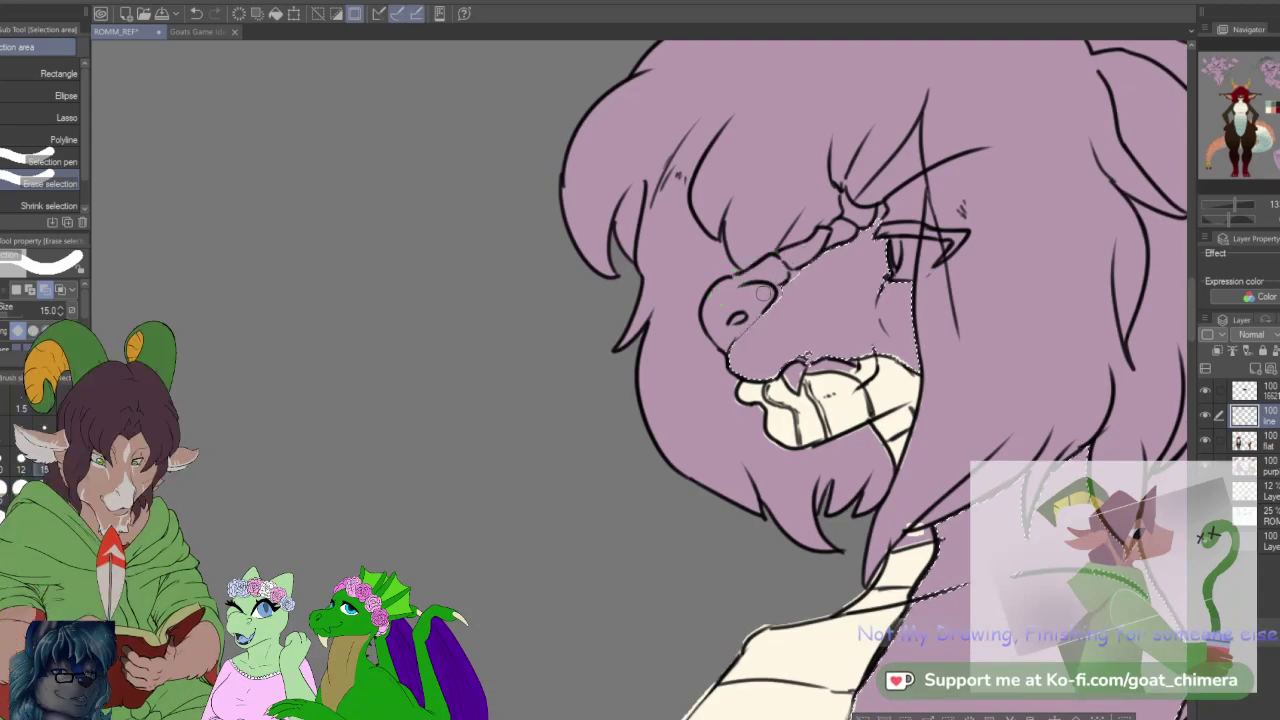
{"action": "left_click", "coordinate": [40, 162]}
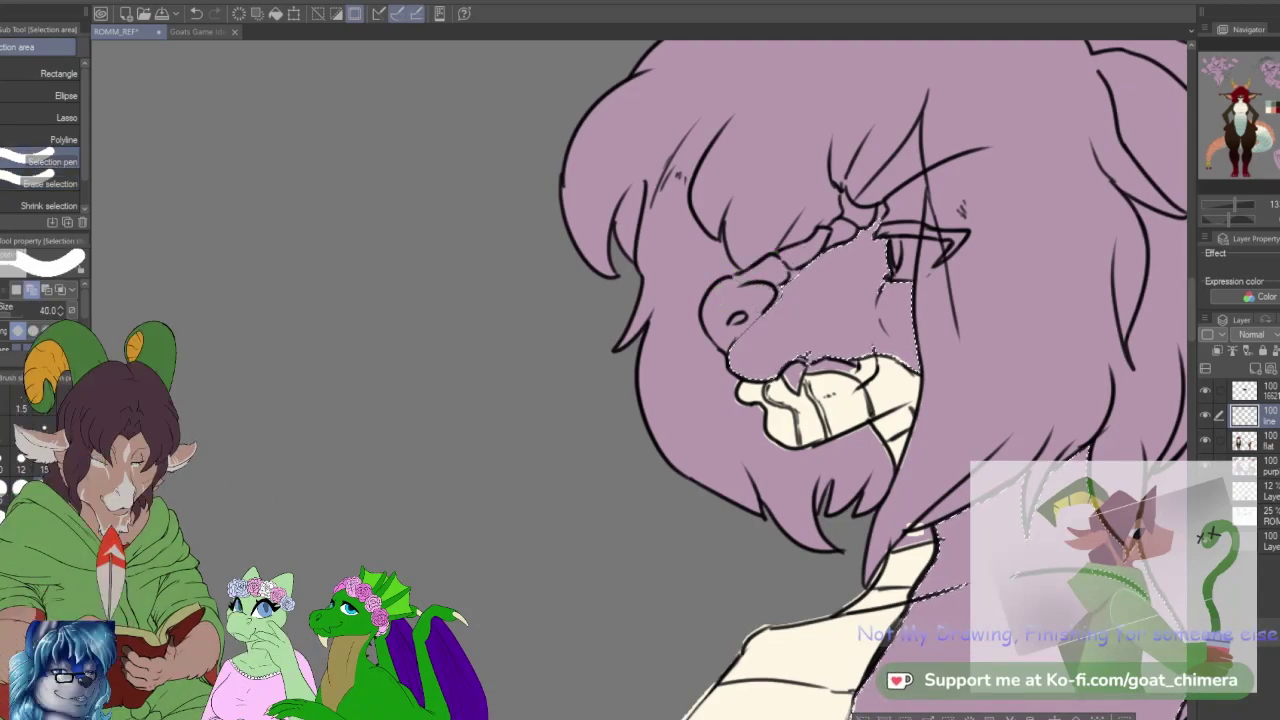
Step: Add the muzzle's upper edge and the gap between brow and hair to the selection with the Selection pen at size 10
{"action": "left_click", "coordinate": [6, 460]}
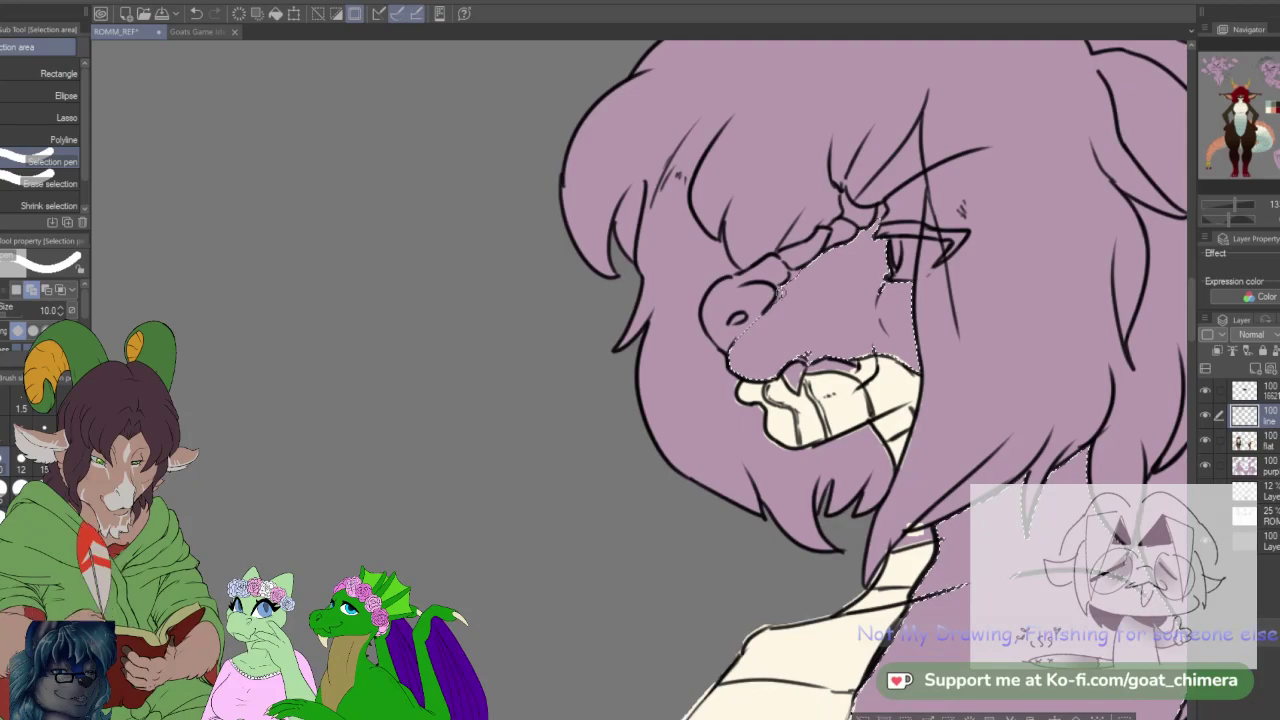
{"action": "mouse_move", "coordinate": [776, 294]}
{"action": "left_mouse_down"}
{"action": "mouse_move", "coordinate": [865, 240]}
{"action": "mouse_move", "coordinate": [878, 267]}
{"action": "mouse_move", "coordinate": [901, 204]}
{"action": "mouse_move", "coordinate": [863, 201]}
{"action": "mouse_move", "coordinate": [887, 184]}
{"action": "mouse_move", "coordinate": [862, 199]}
{"action": "mouse_move", "coordinate": [911, 129]}
{"action": "mouse_move", "coordinate": [869, 196]}
{"action": "mouse_move", "coordinate": [902, 164]}
{"action": "mouse_move", "coordinate": [879, 197]}
{"action": "left_mouse_up"}
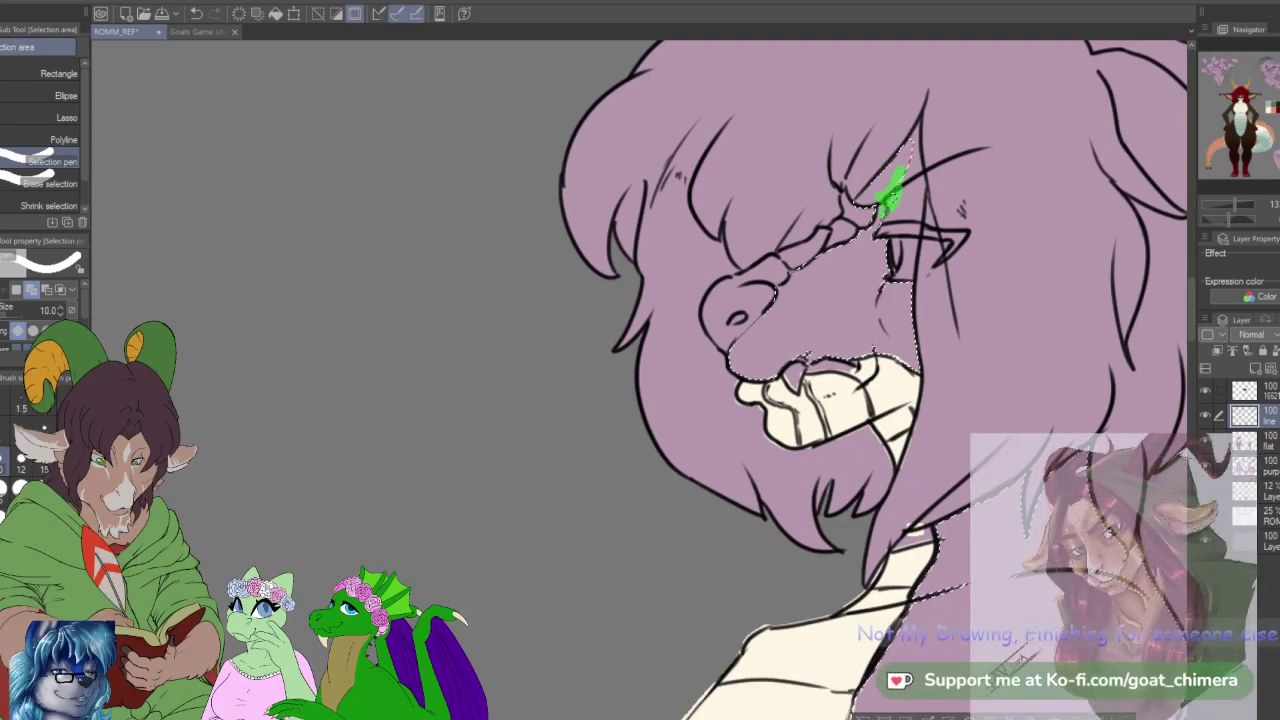
{"action": "left_click", "coordinate": [880, 218]}
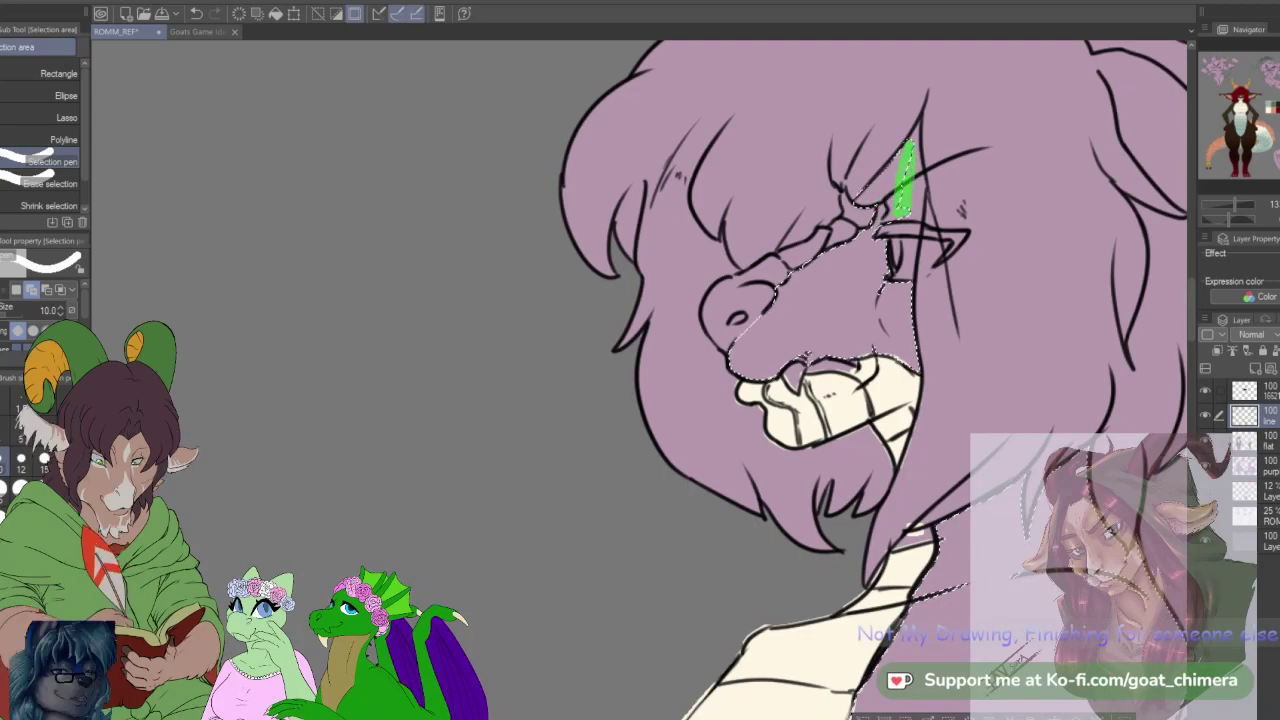
{"action": "mouse_move", "coordinate": [903, 208]}
{"action": "left_mouse_down"}
{"action": "mouse_move", "coordinate": [893, 216]}
{"action": "mouse_move", "coordinate": [920, 218]}
{"action": "mouse_move", "coordinate": [913, 142]}
{"action": "left_mouse_up"}
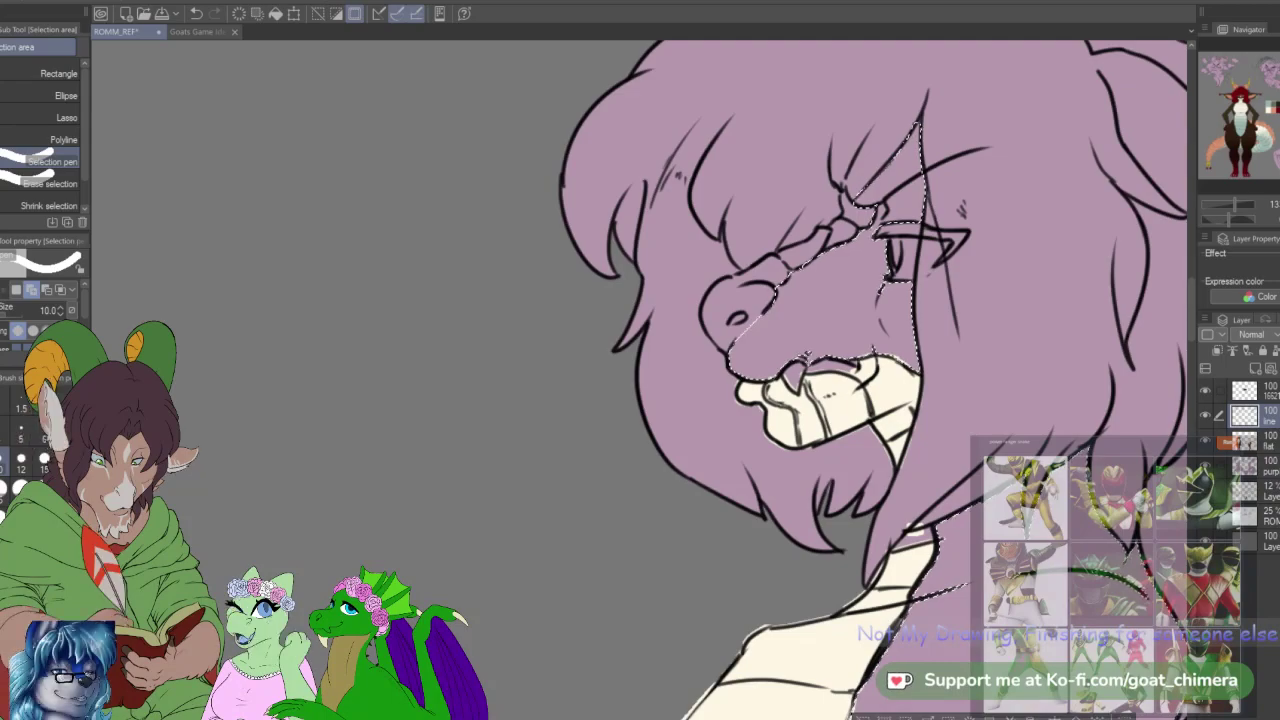
Step: Fill the selected arm, upper torso and face with dark olive brown on the flat layer and clear the selection
{"action": "scroll", "coordinate": [379, 267], "scroll_direction": "down", "scroll_amount": 3}
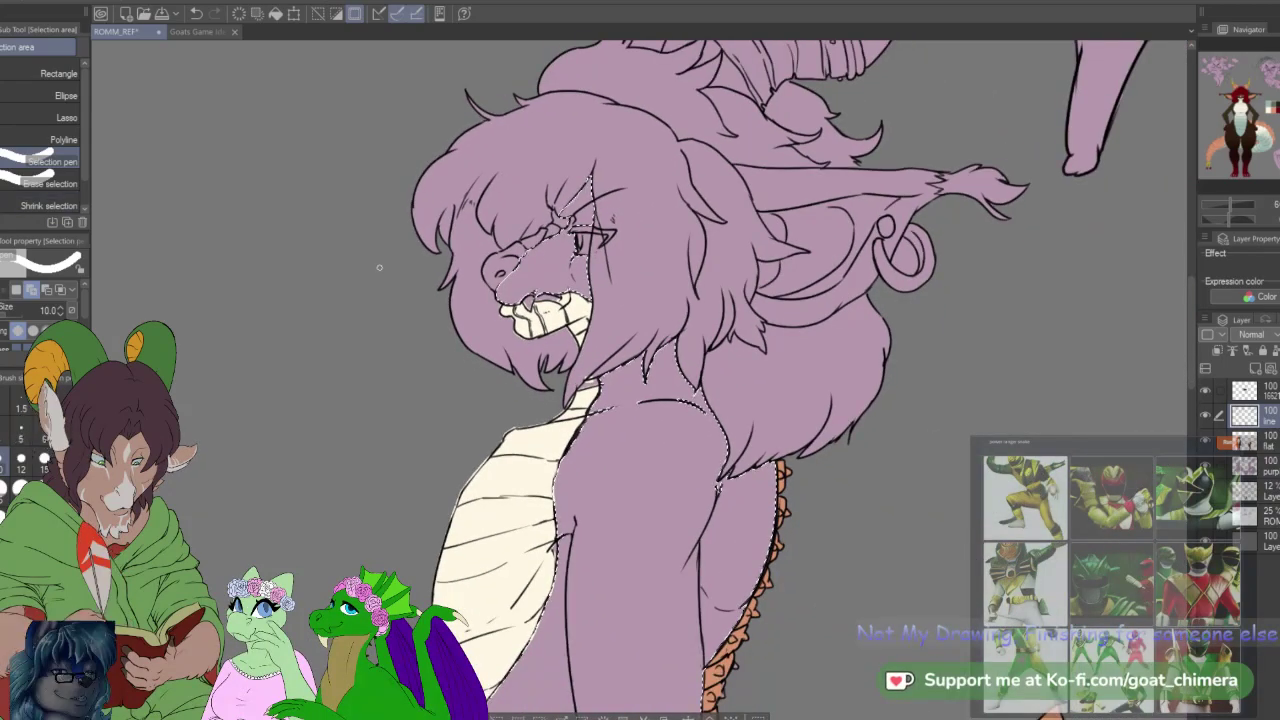
{"action": "left_click", "coordinate": [1258, 466]}
{"action": "left_click", "coordinate": [1258, 441]}
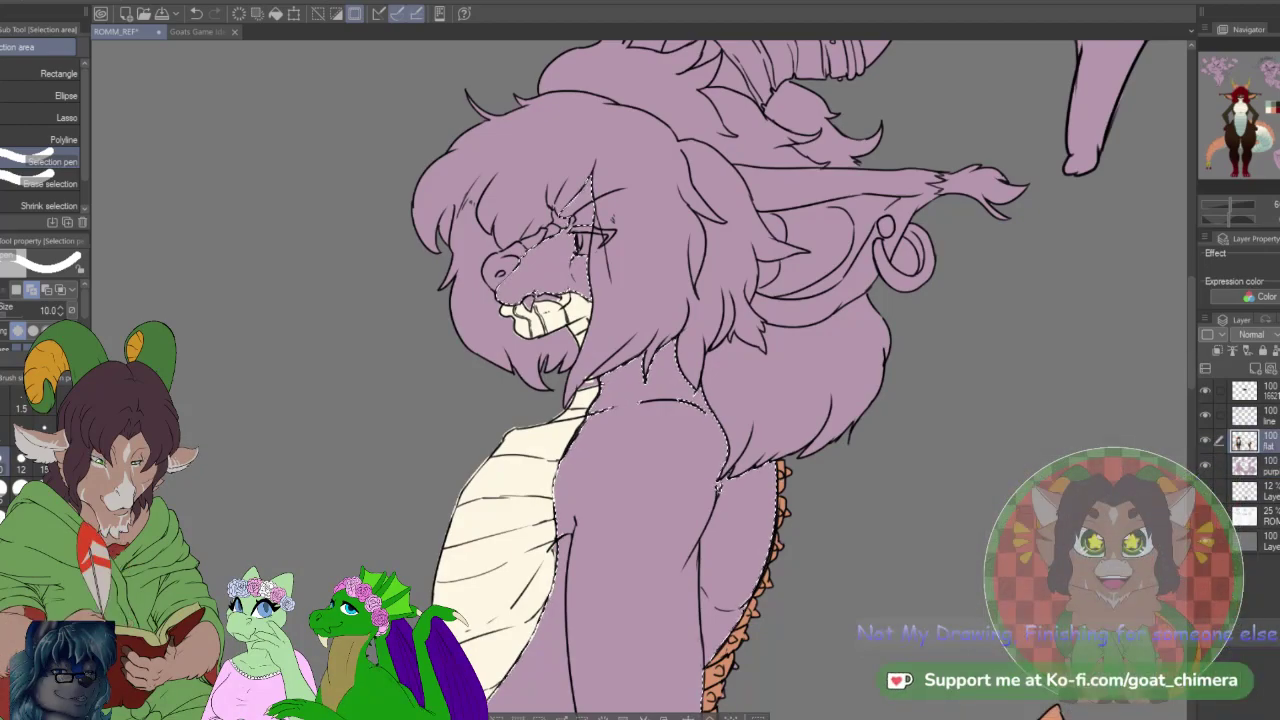
{"action": "key", "text": "alt+BackSpace"}
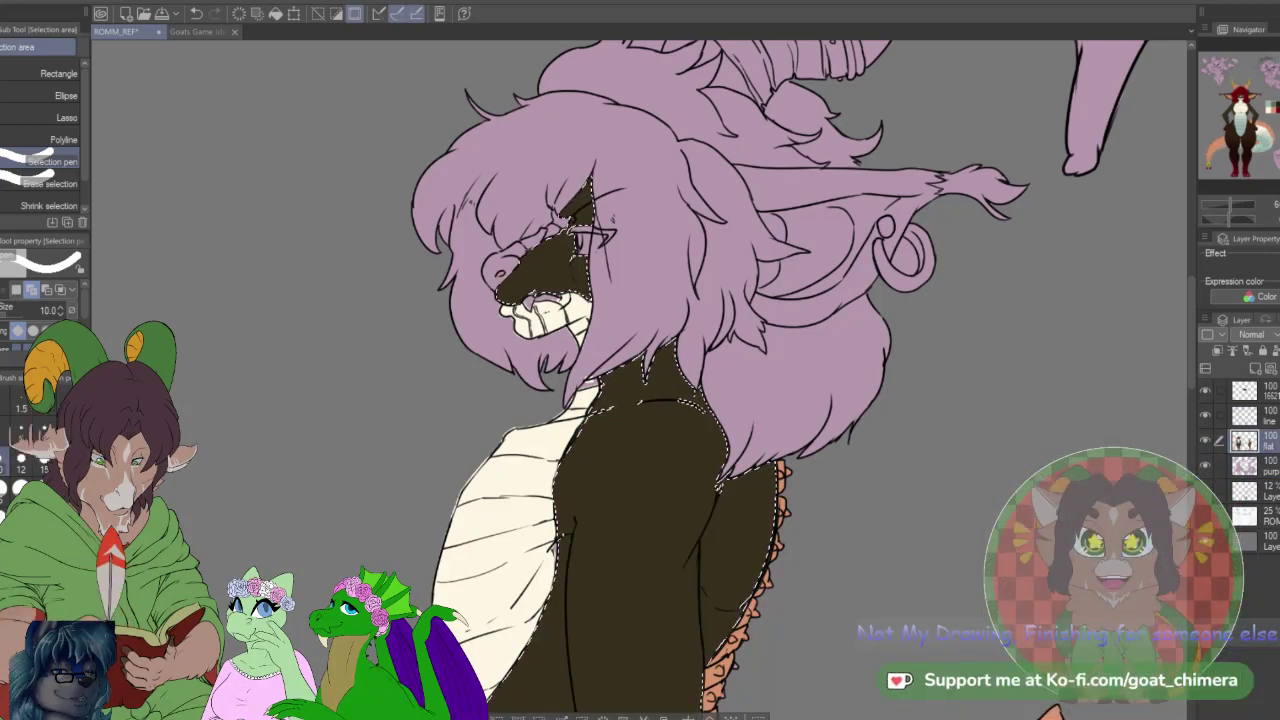
{"action": "scroll", "coordinate": [813, 620], "scroll_direction": "down", "scroll_amount": 1}
{"action": "scroll", "coordinate": [767, 520], "scroll_direction": "down", "scroll_amount": 5}
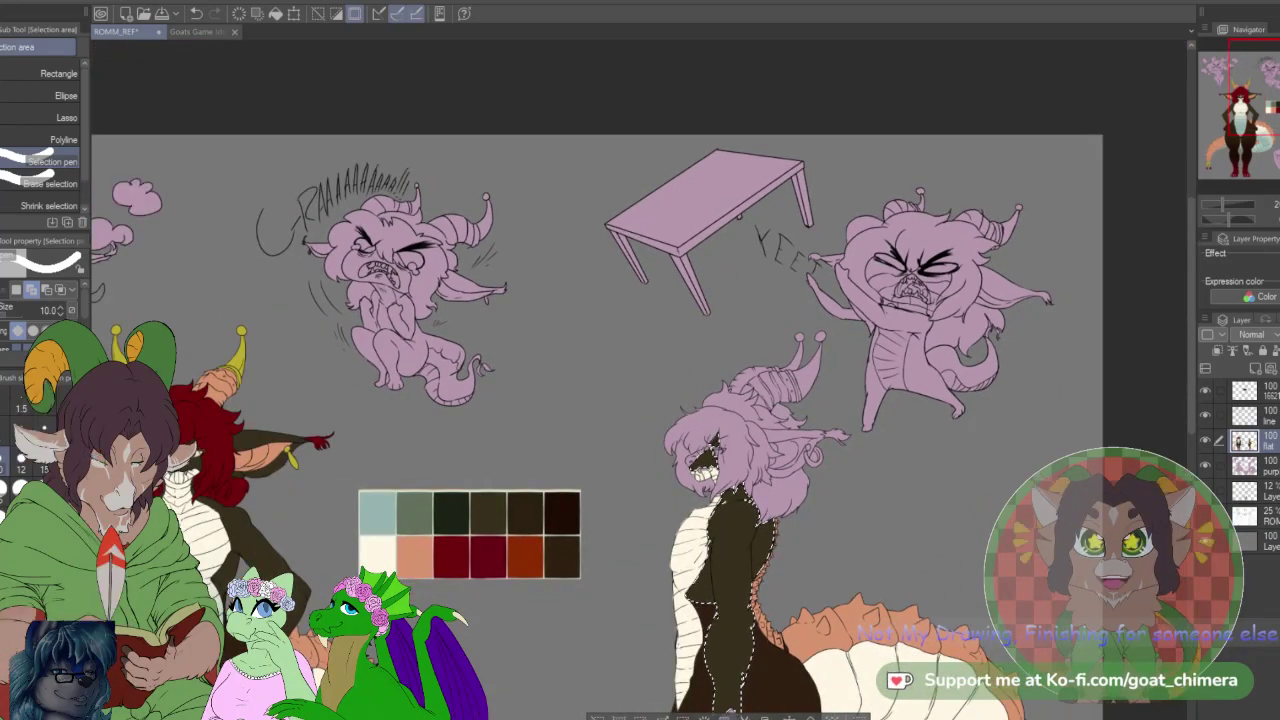
{"action": "scroll", "coordinate": [208, 480], "scroll_direction": "up", "scroll_amount": 1}
{"action": "scroll", "coordinate": [454, 585], "scroll_direction": "down", "scroll_amount": 2}
{"action": "scroll", "coordinate": [607, 550], "scroll_direction": "up", "scroll_amount": 1}
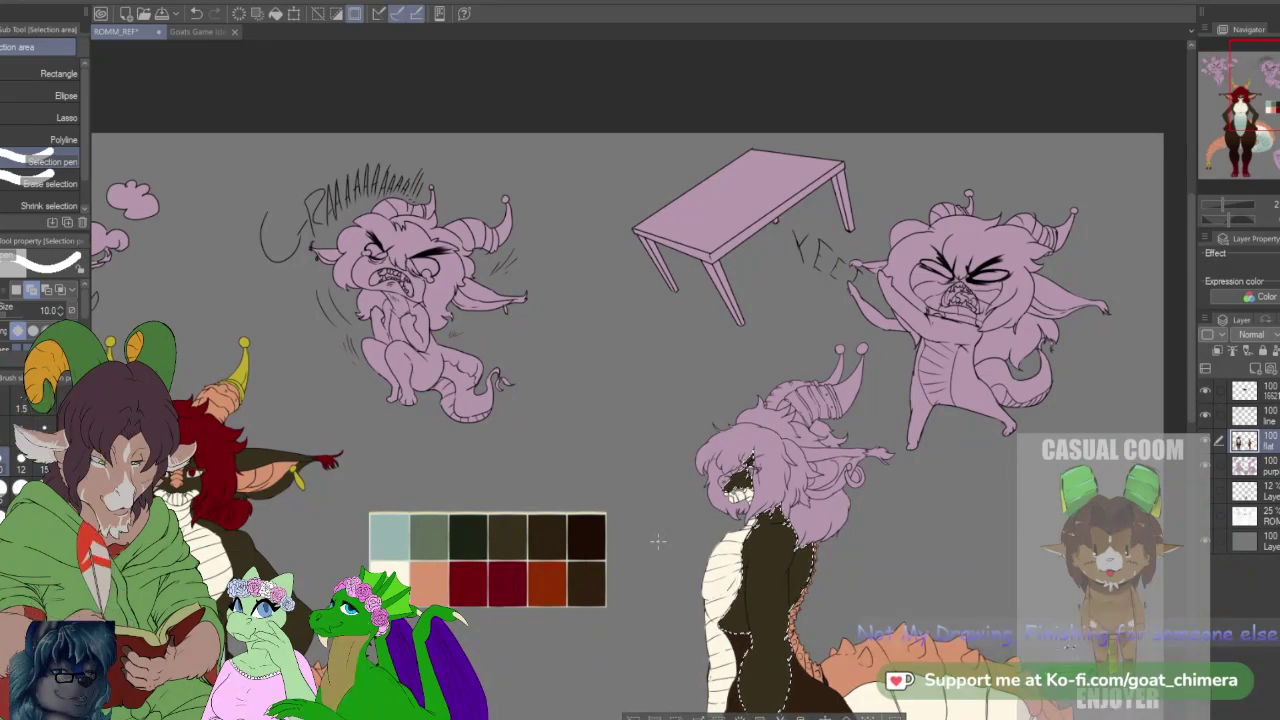
{"action": "key", "text": "ctrl+d"}
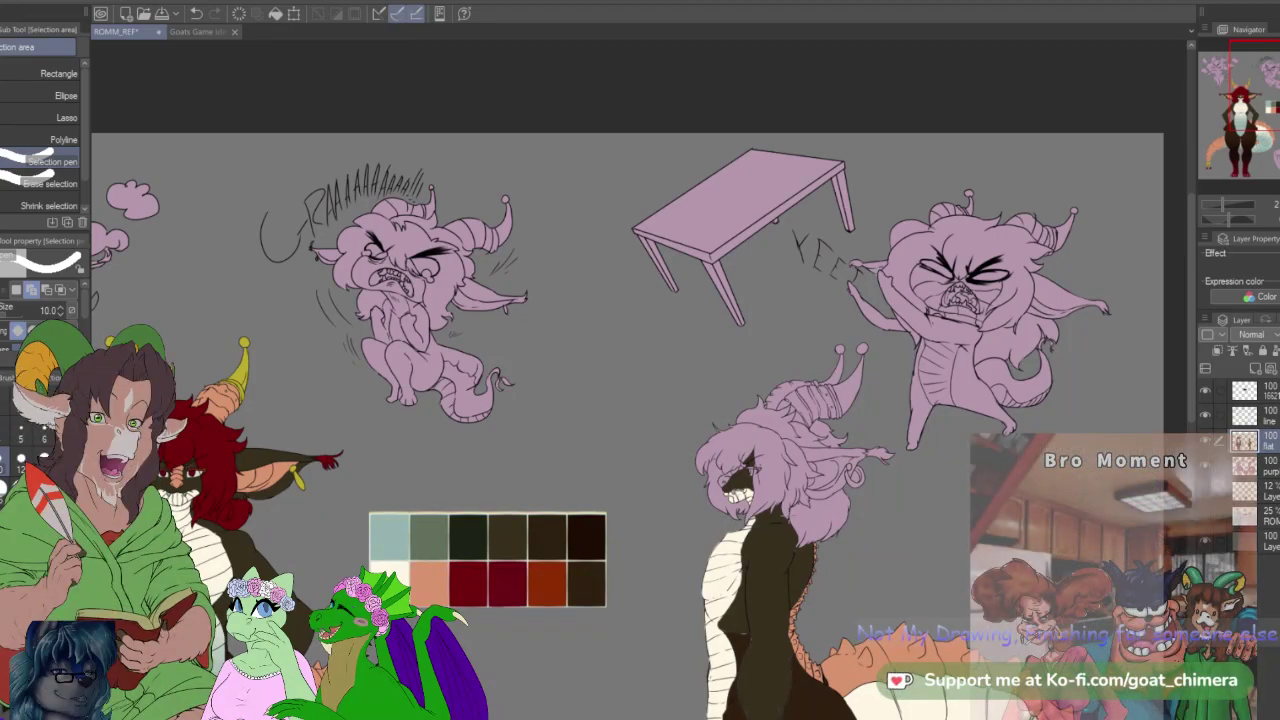
Step: Select the side view's arm and hand around the wrist scales on the line layer with Auto select and the Selection pen
{"action": "scroll", "coordinate": [895, 486], "scroll_direction": "down", "scroll_amount": 2}
{"action": "scroll", "coordinate": [830, 700], "scroll_direction": "up", "scroll_amount": 2}
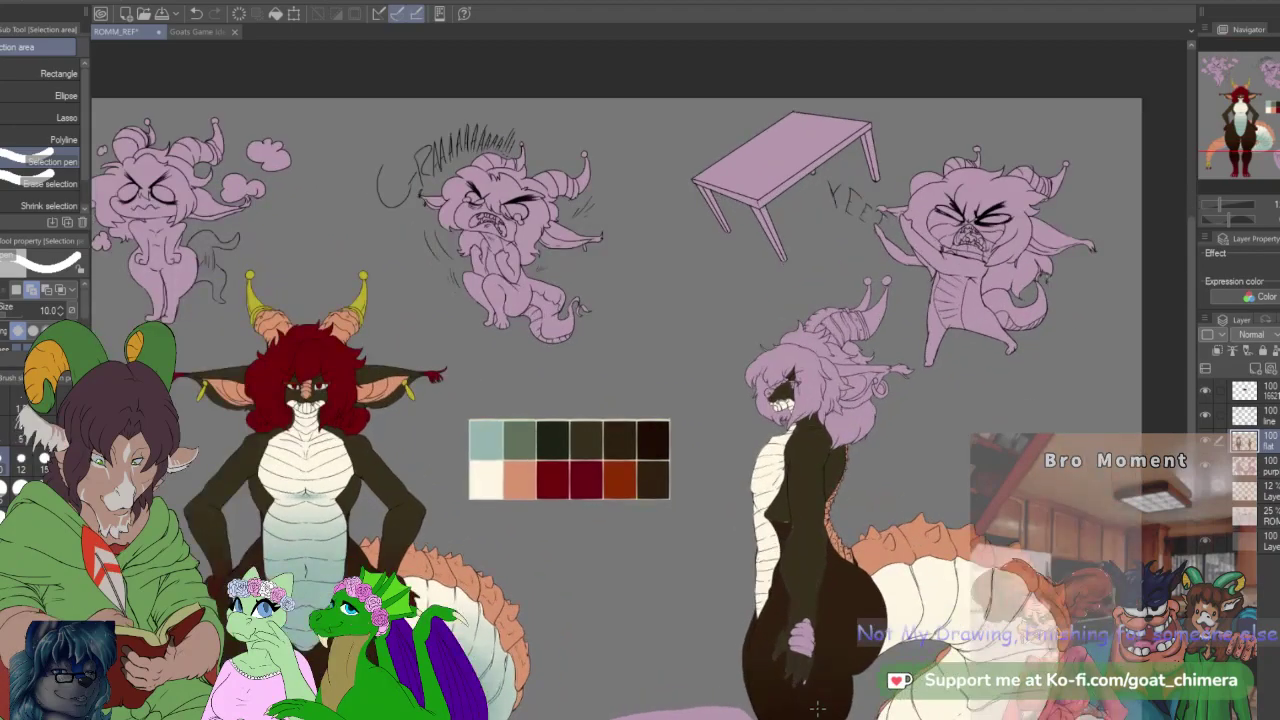
{"action": "scroll", "coordinate": [808, 680], "scroll_direction": "up", "scroll_amount": 5}
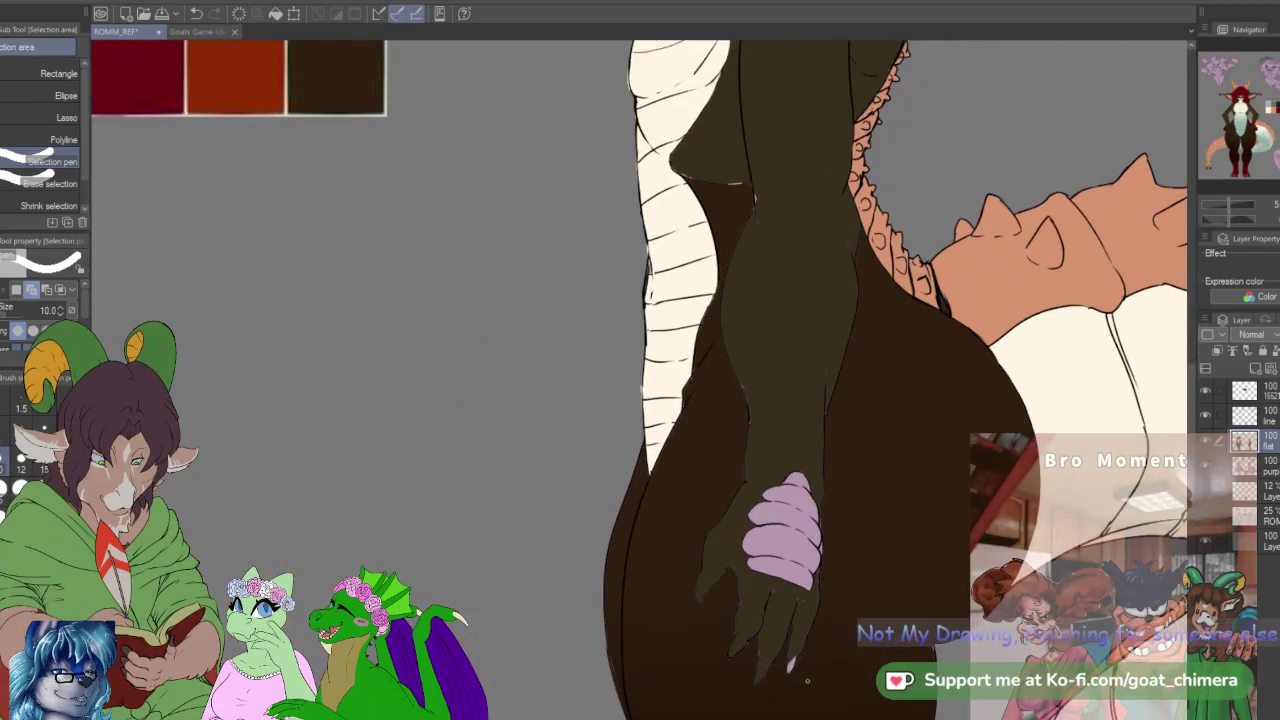
{"action": "scroll", "coordinate": [807, 679], "scroll_direction": "up", "scroll_amount": 2}
{"action": "scroll", "coordinate": [810, 676], "scroll_direction": "down", "scroll_amount": 2}
{"action": "scroll", "coordinate": [815, 670], "scroll_direction": "up", "scroll_amount": 4}
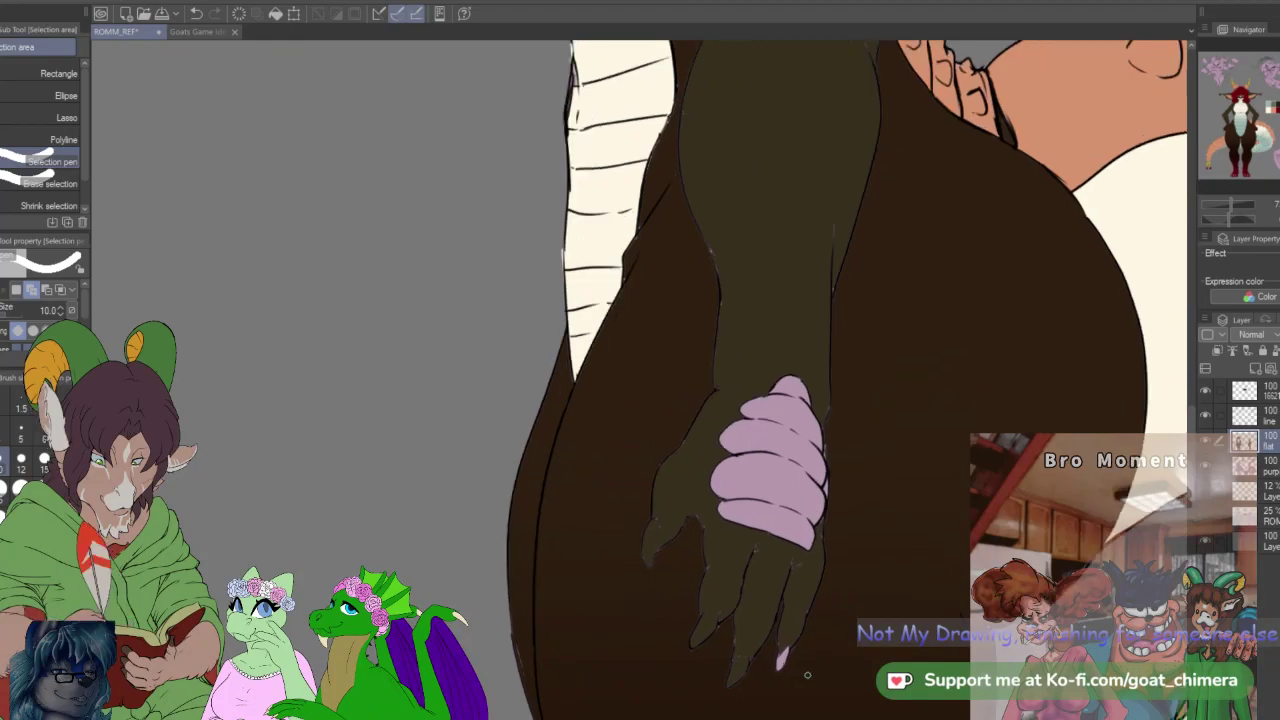
{"action": "left_click", "coordinate": [1262, 416]}
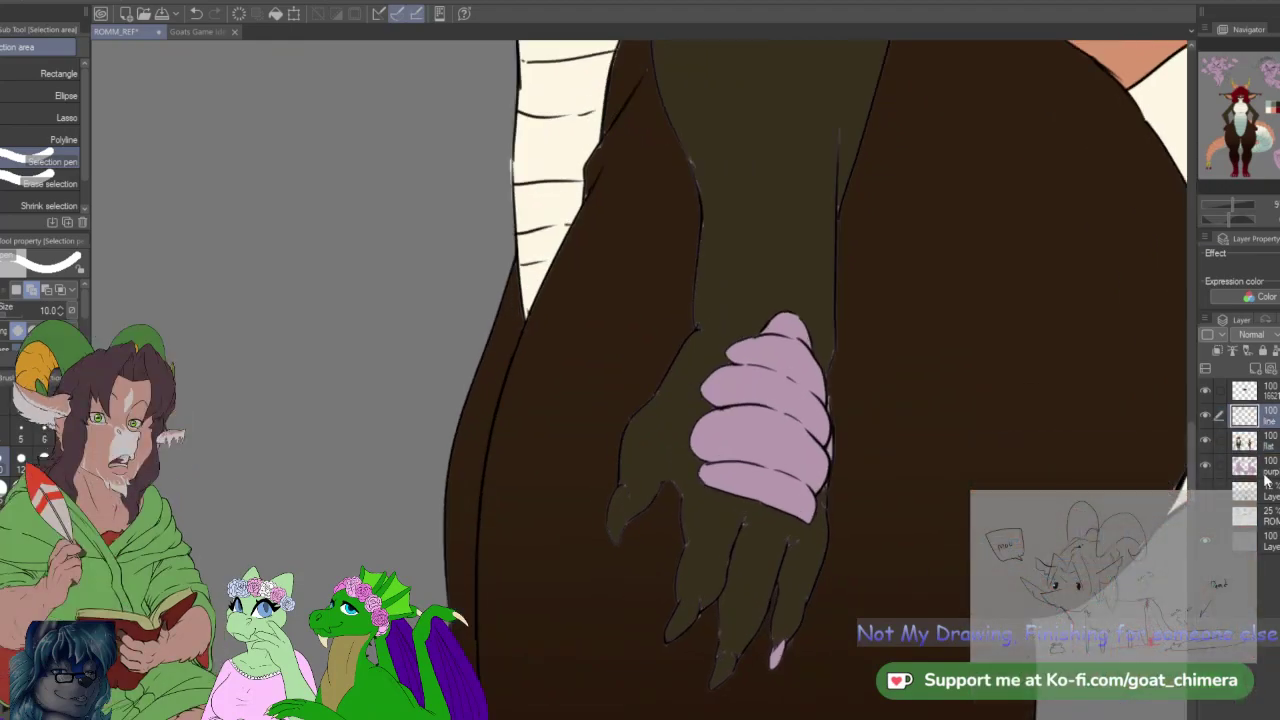
{"action": "key", "text": "w"}
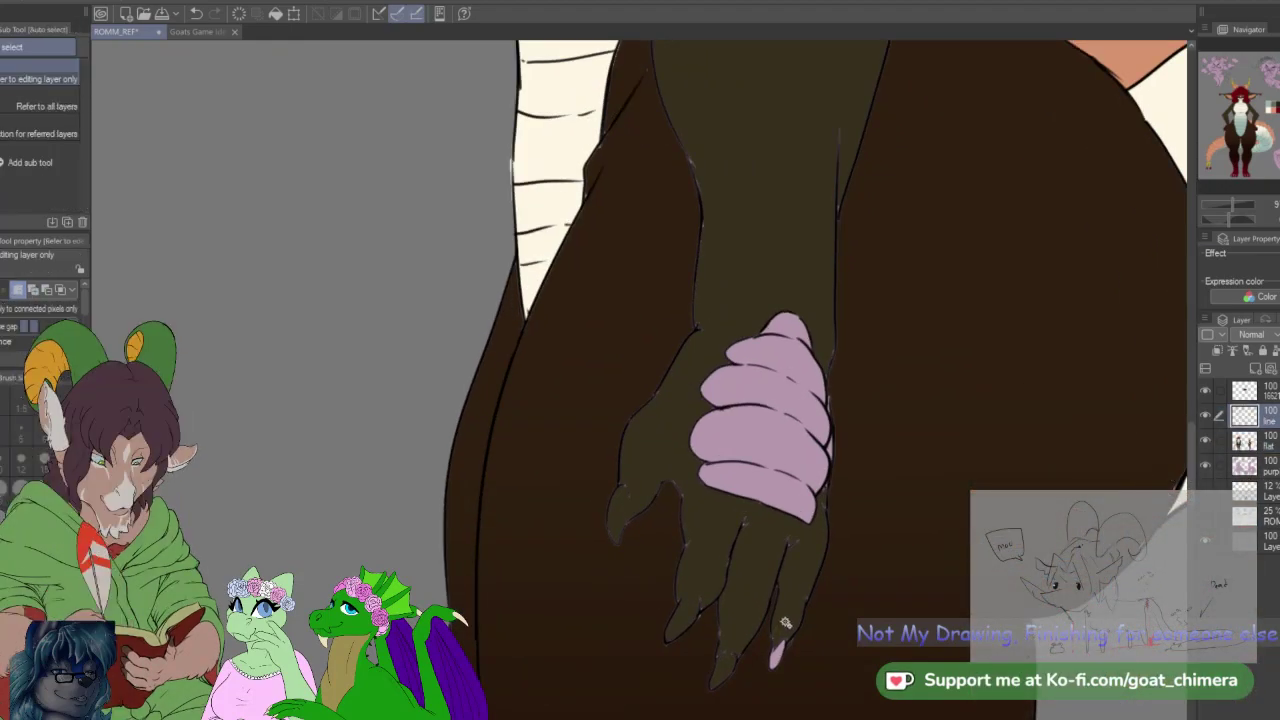
{"action": "left_click", "coordinate": [800, 652]}
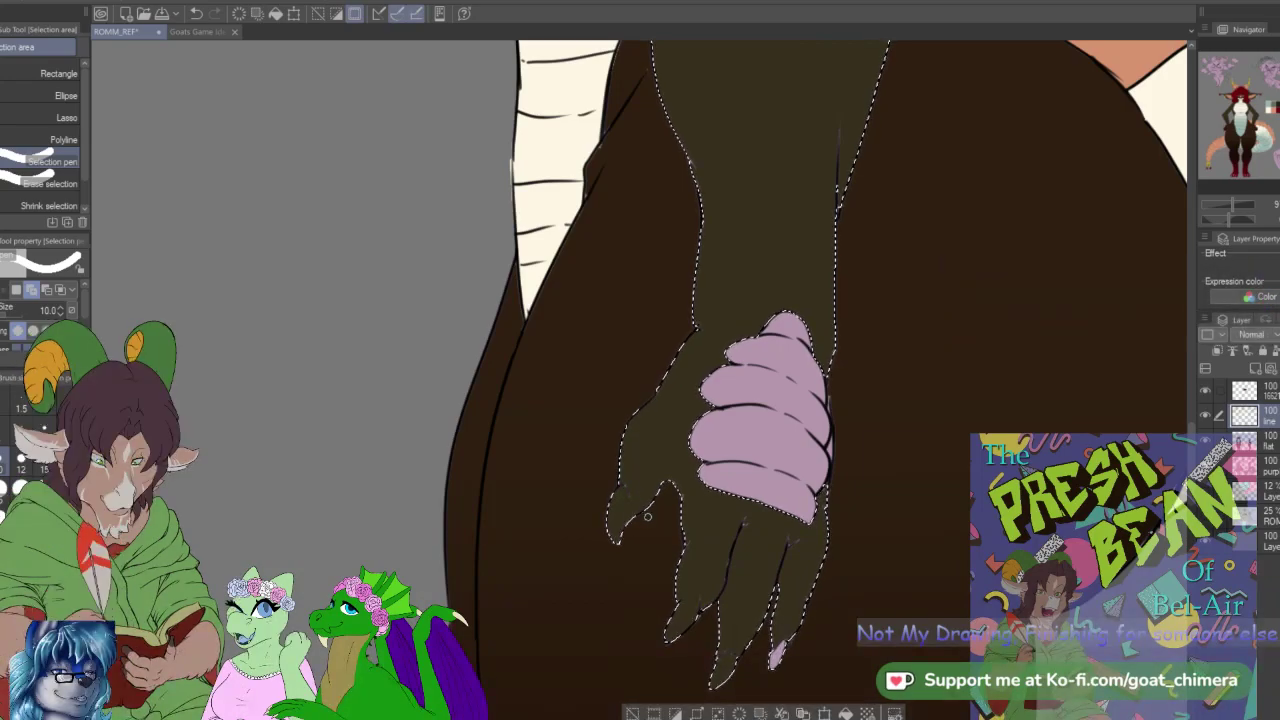
Step: Make the flat layer active, check the front view's hand colours and pick the dark red from the palette swatches
{"action": "scroll", "coordinate": [490, 257], "scroll_direction": "down", "scroll_amount": 3}
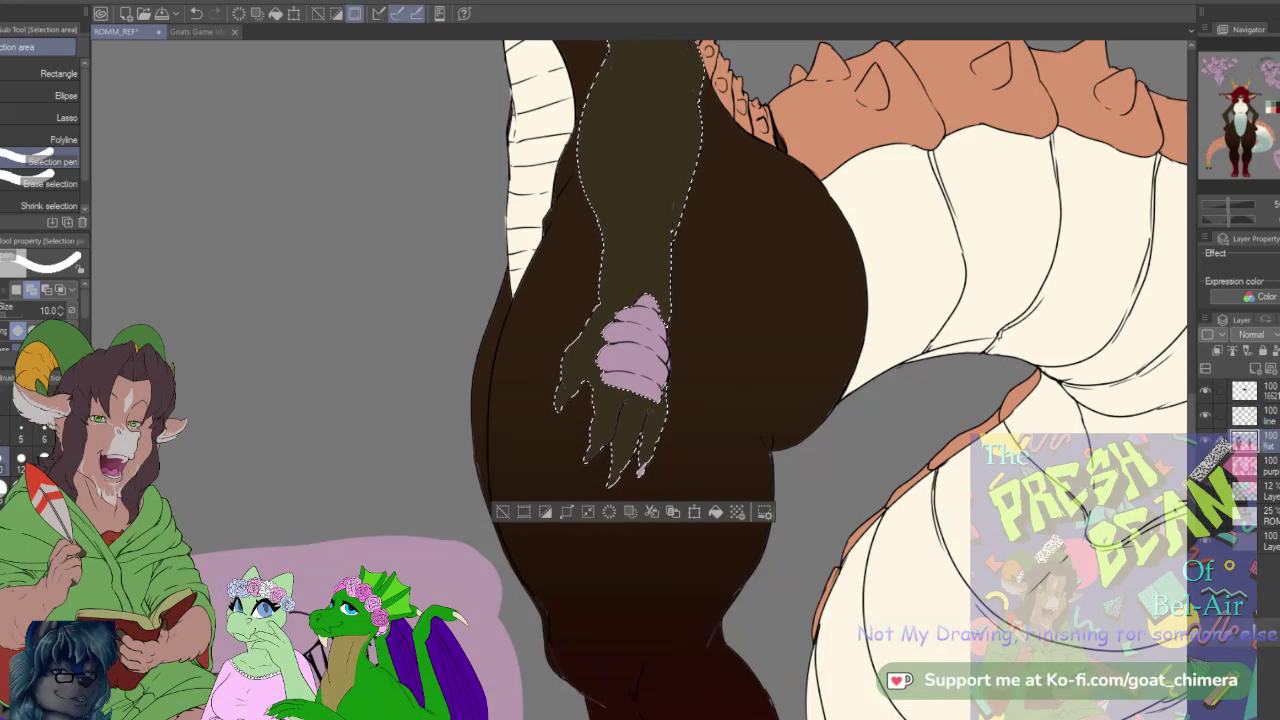
{"action": "left_click_drag", "start_coordinate": [150, 330], "coordinate": [1170, 414]}
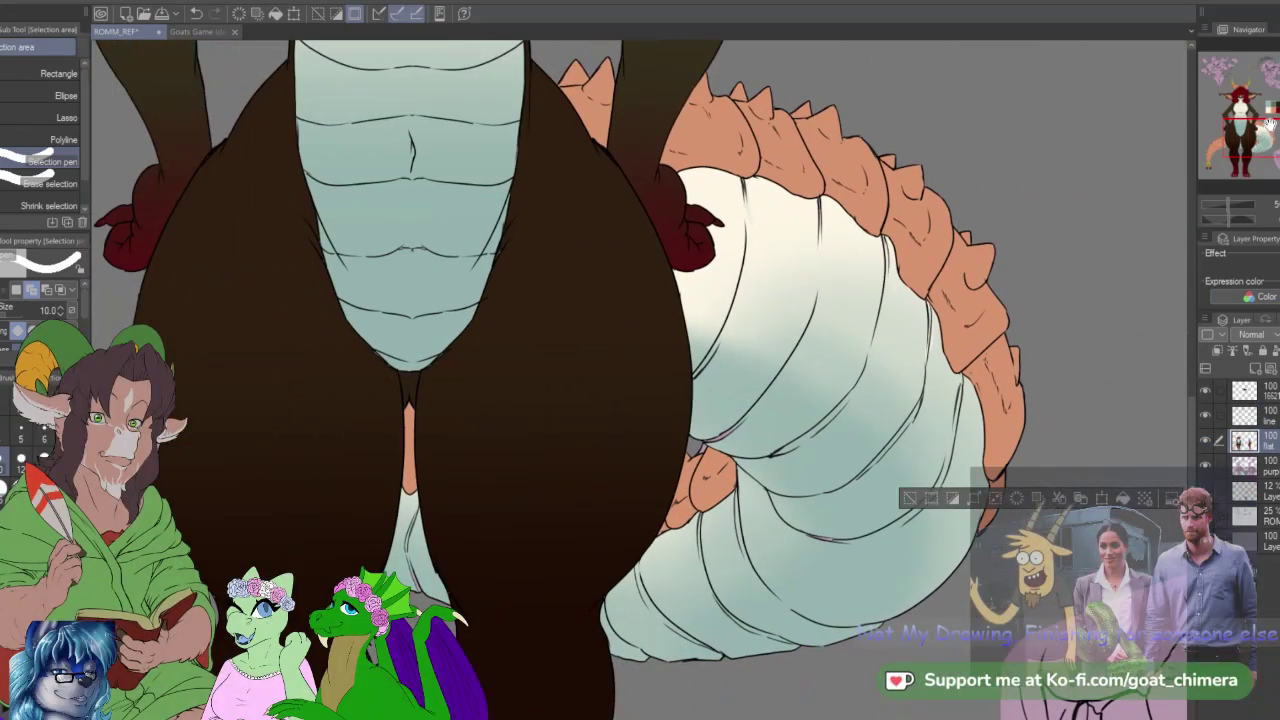
{"action": "left_click_drag", "start_coordinate": [1000, 640], "coordinate": [280, 80]}
{"action": "left_click_drag", "start_coordinate": [640, 200], "coordinate": [709, 569]}
{"action": "left_click_drag", "start_coordinate": [520, 100], "coordinate": [800, 660]}
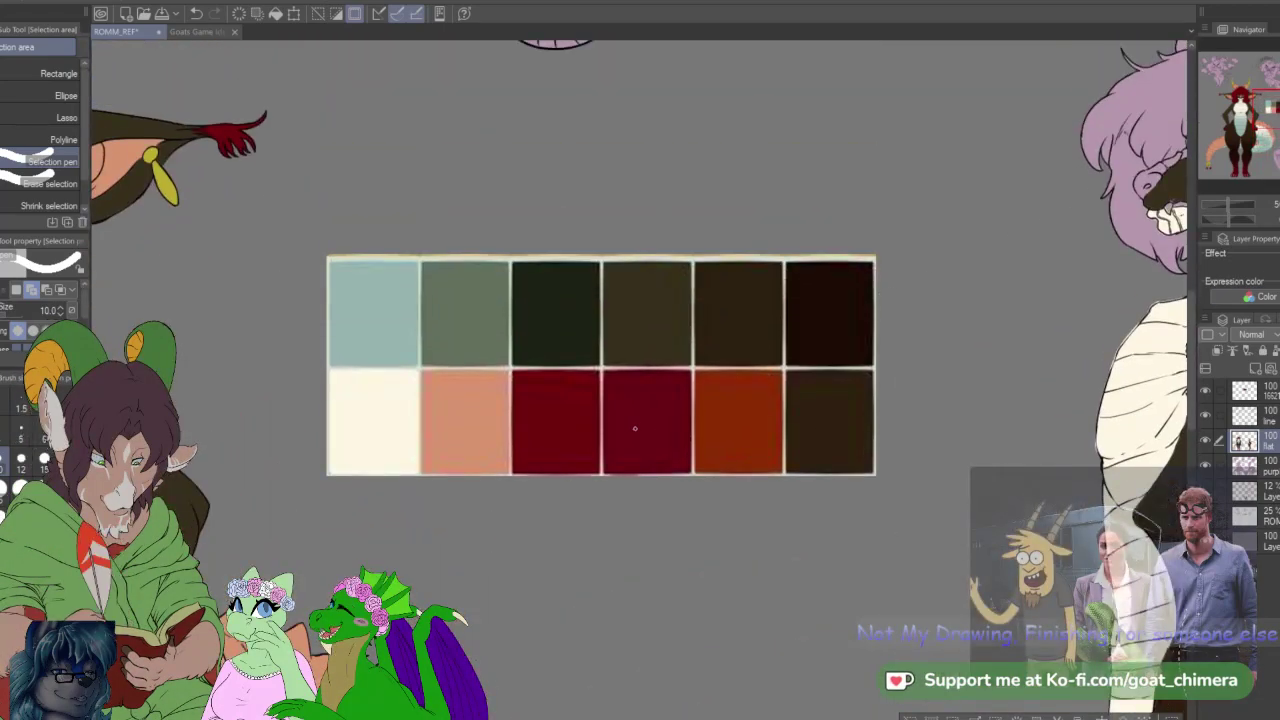
{"action": "key", "text": "i"}
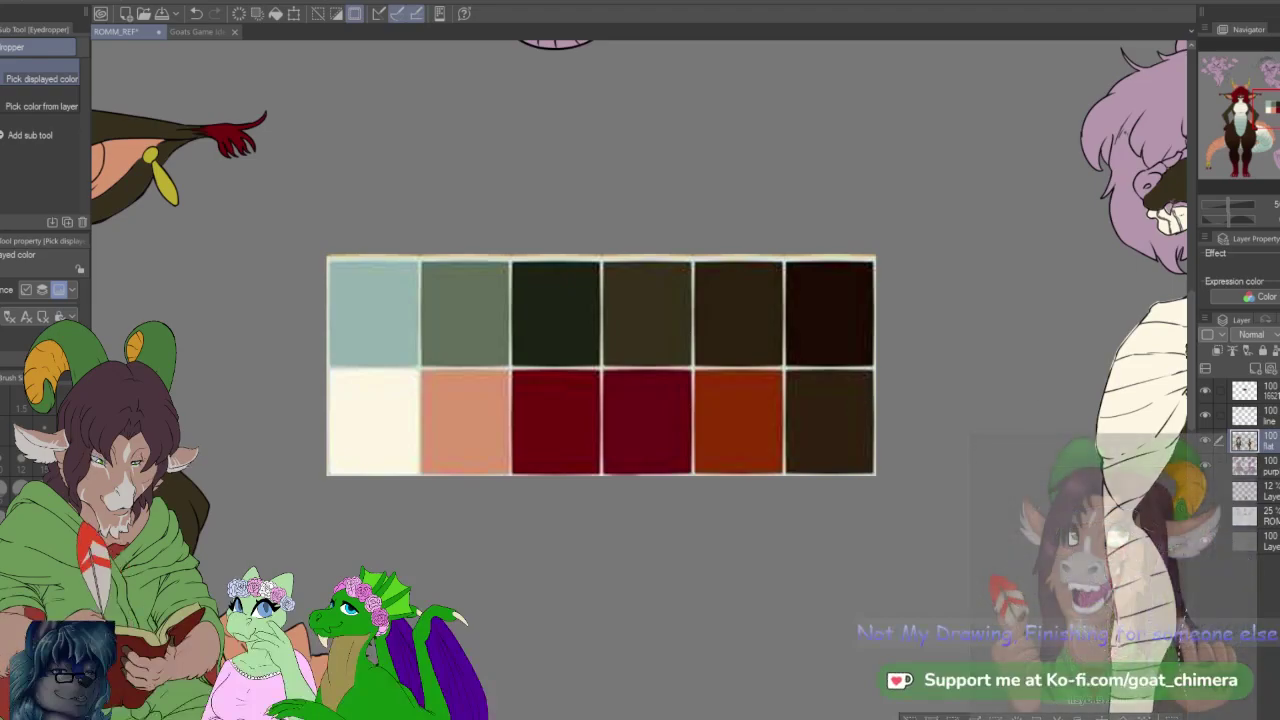
{"action": "left_click_drag", "start_coordinate": [1000, 660], "coordinate": [568, 100]}
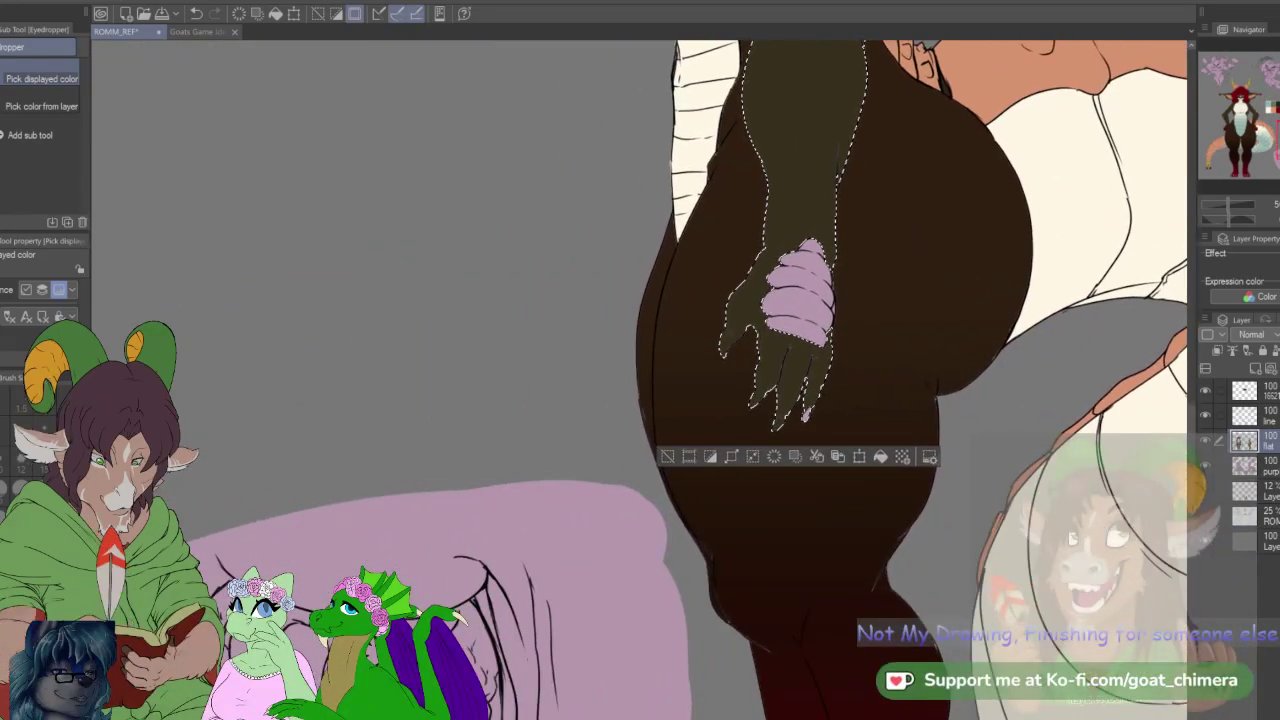
Step: Apply a dark red foreground-to-transparent gradient from below the fingertips up the side view's forearm
{"action": "key", "text": "g"}
{"action": "left_click_drag", "start_coordinate": [810, 496], "coordinate": [747, 105]}
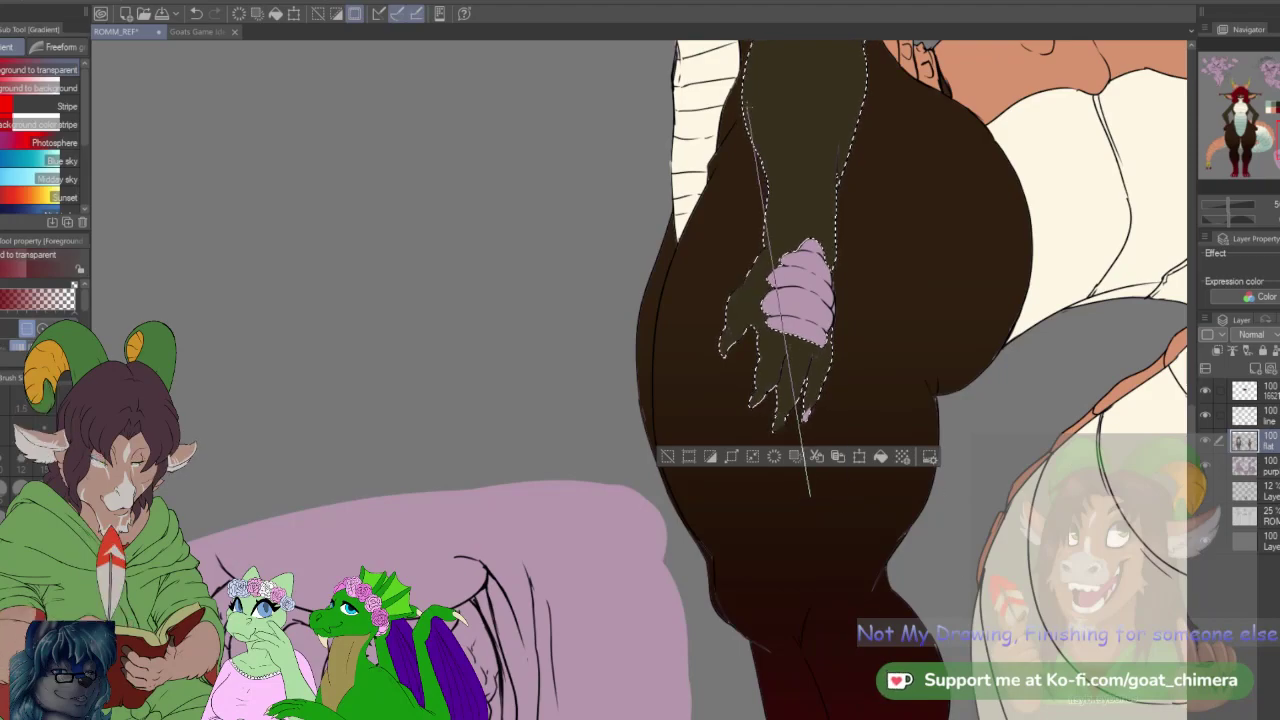
{"action": "left_click_drag", "start_coordinate": [430, 350], "coordinate": [100, 313]}
{"action": "left_click_drag", "start_coordinate": [488, 293], "coordinate": [874, 363]}
{"action": "scroll", "coordinate": [928, 370], "scroll_direction": "down", "scroll_amount": 1}
{"action": "scroll", "coordinate": [928, 370], "scroll_direction": "down", "scroll_amount": 2}
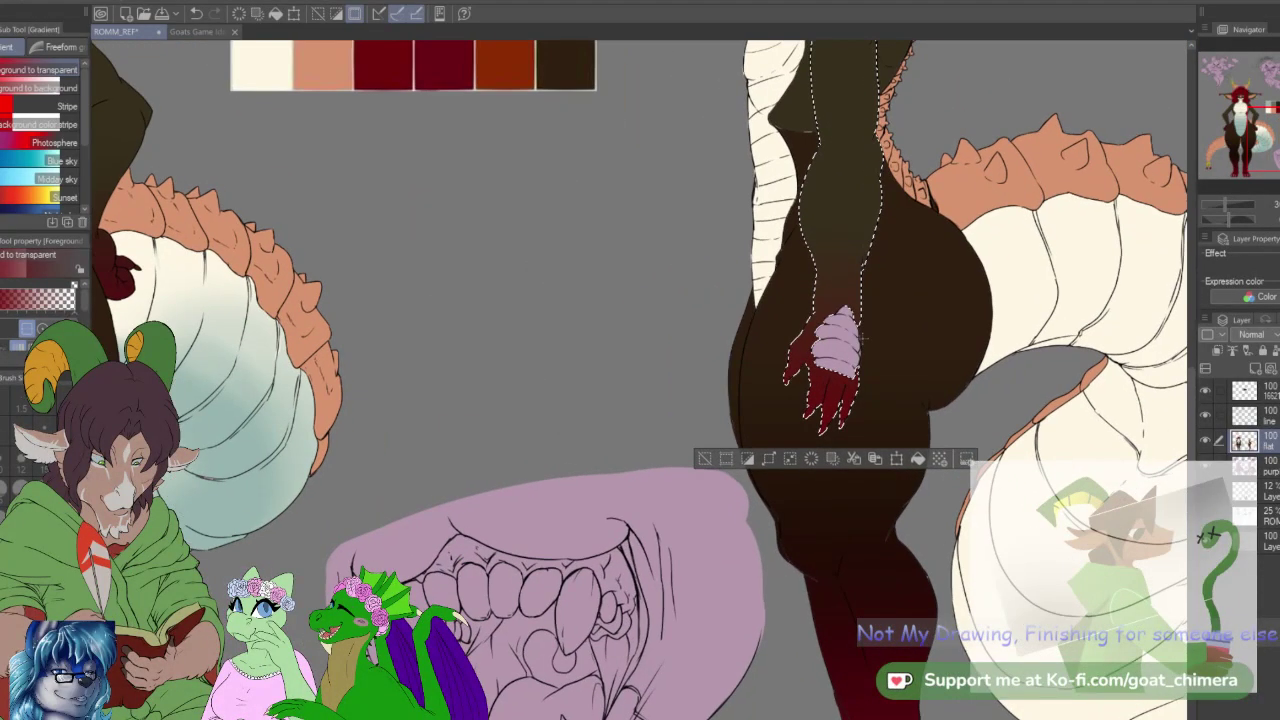
{"action": "scroll", "coordinate": [872, 341], "scroll_direction": "up", "scroll_amount": 3}
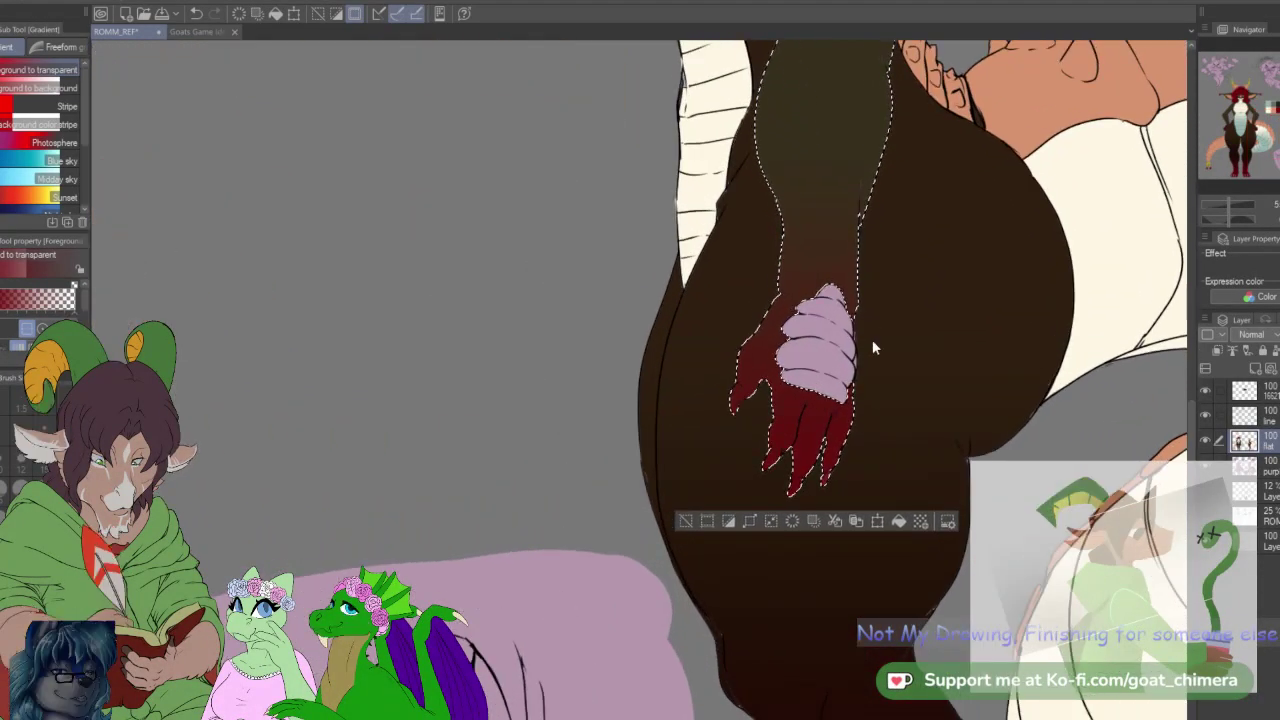
Step: Apply a second short dark red gradient over the fingers on the flat layer, undo the solid arm fill and deselect
{"action": "key", "text": "w"}
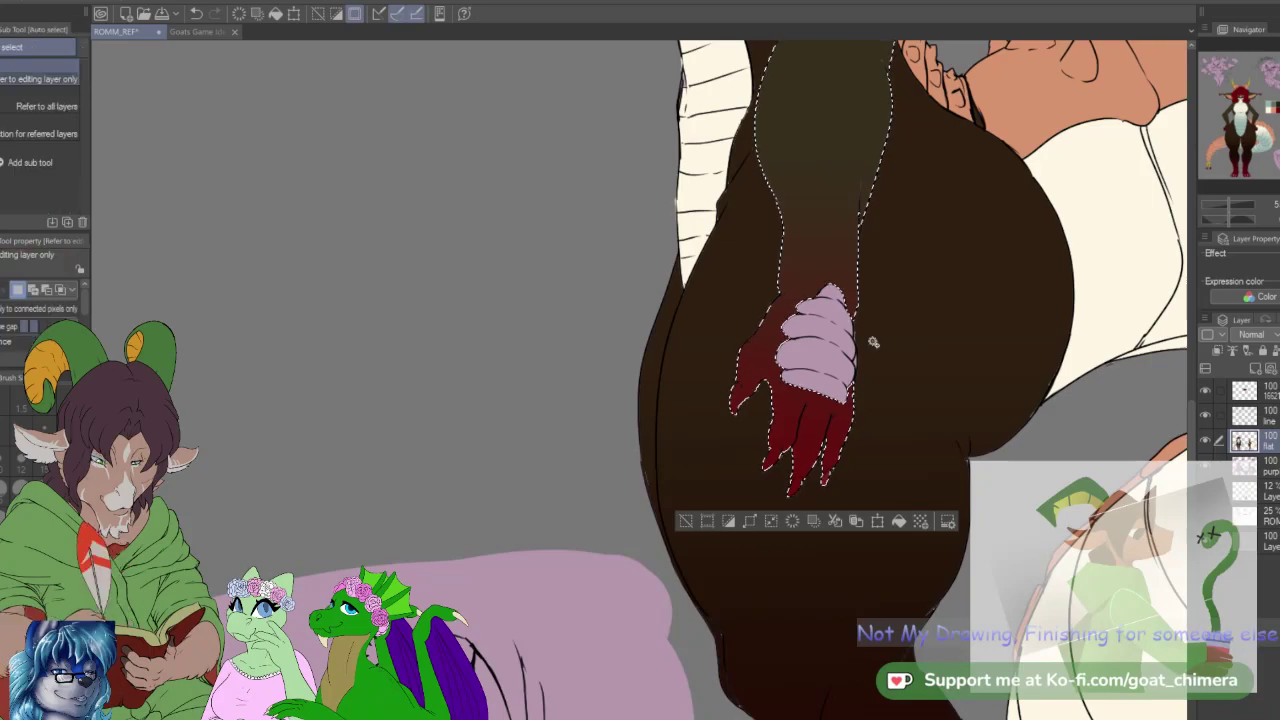
{"action": "left_click", "coordinate": [1258, 415]}
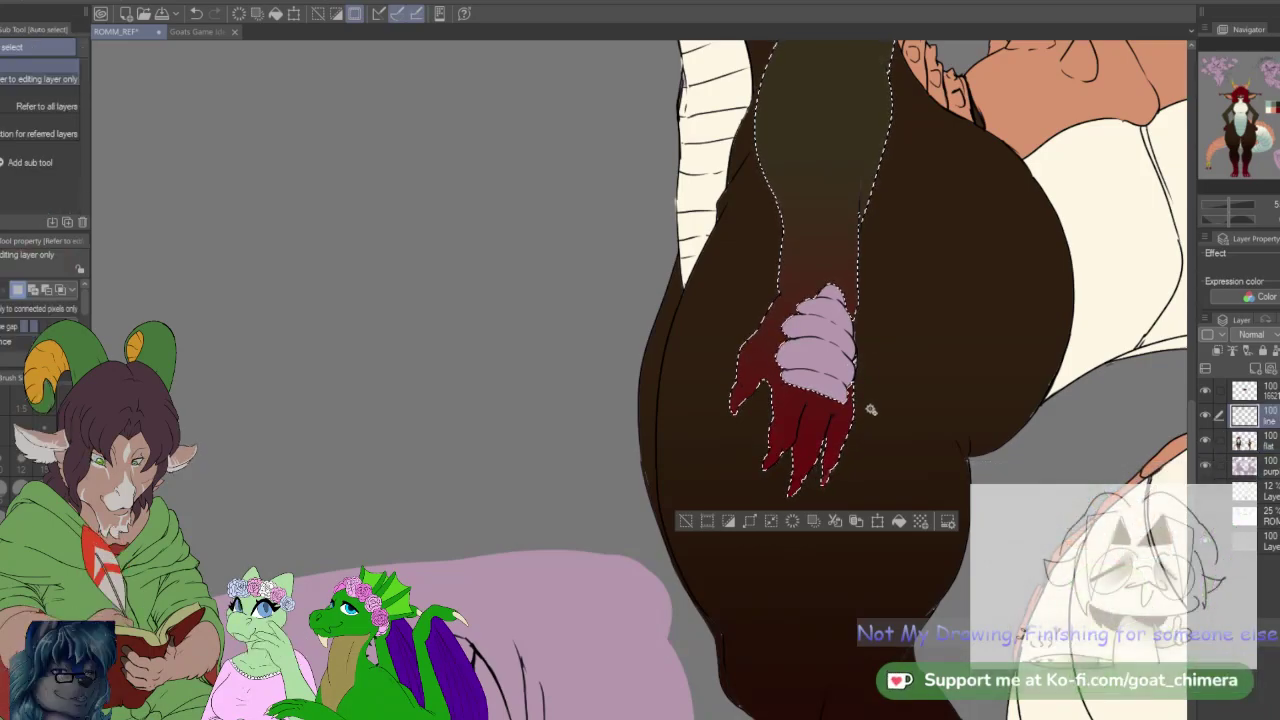
{"action": "key", "text": "m"}
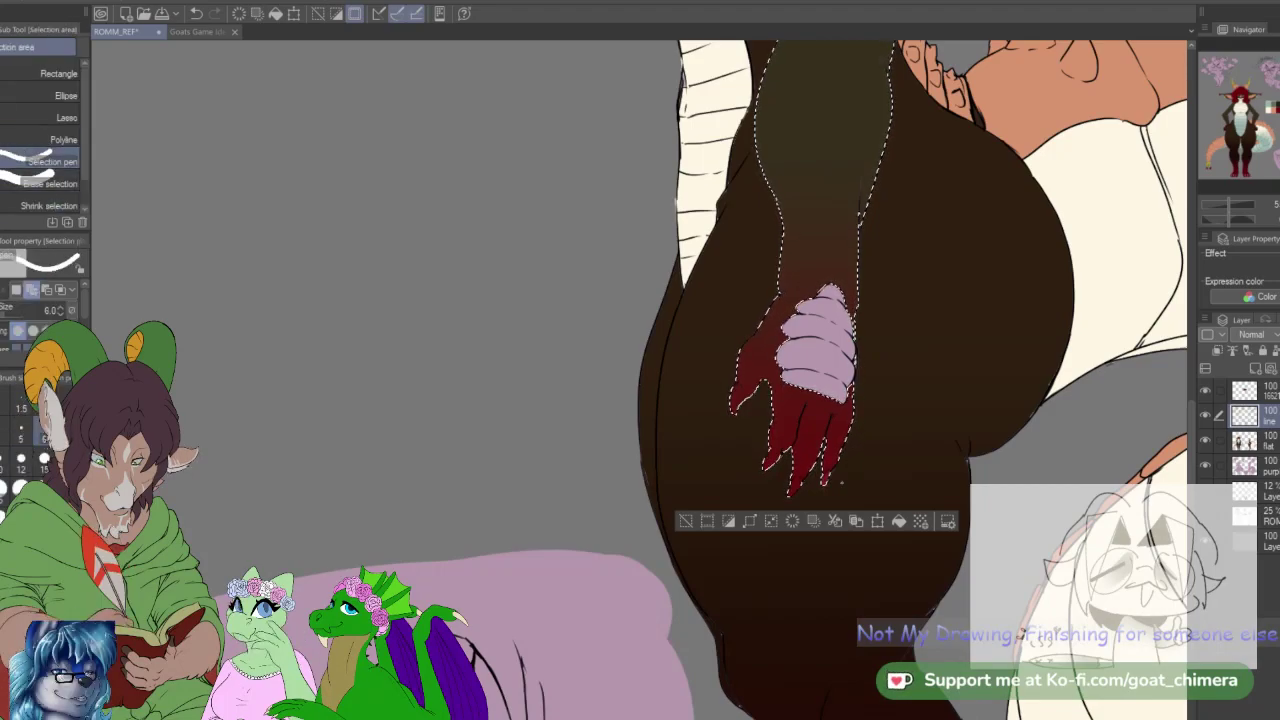
{"action": "left_click", "coordinate": [1268, 448]}
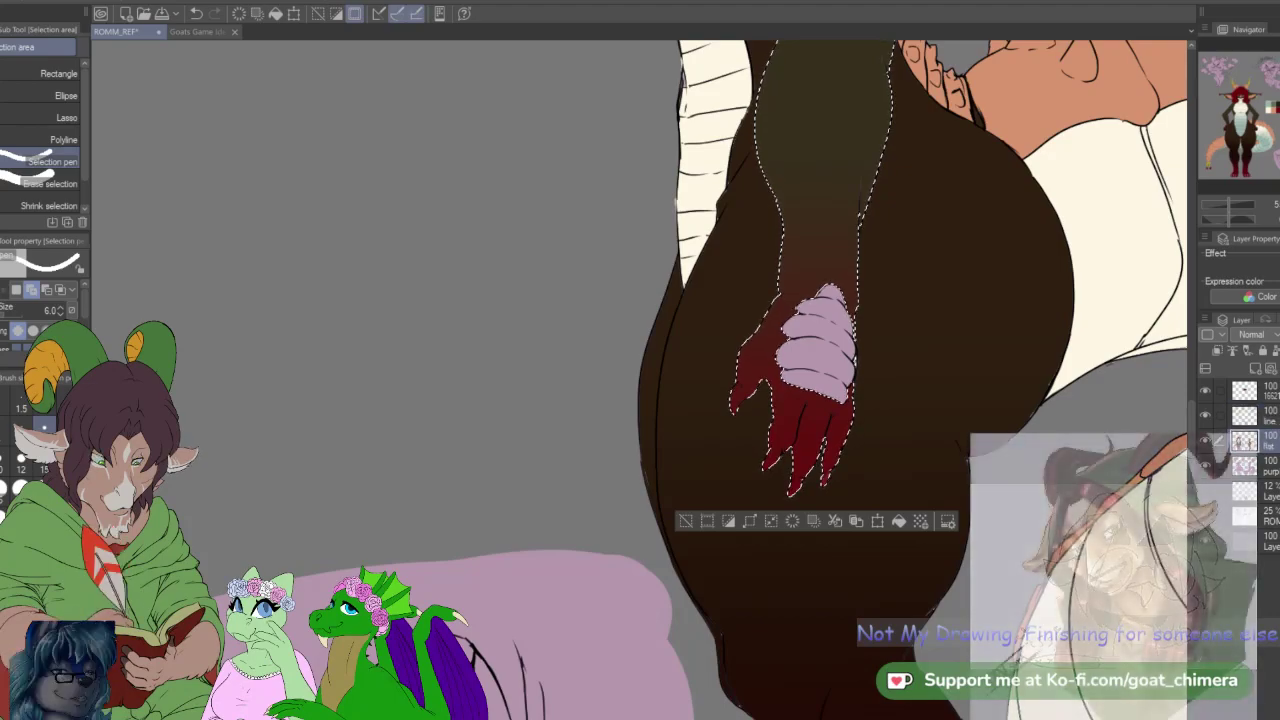
{"action": "key", "text": "g"}
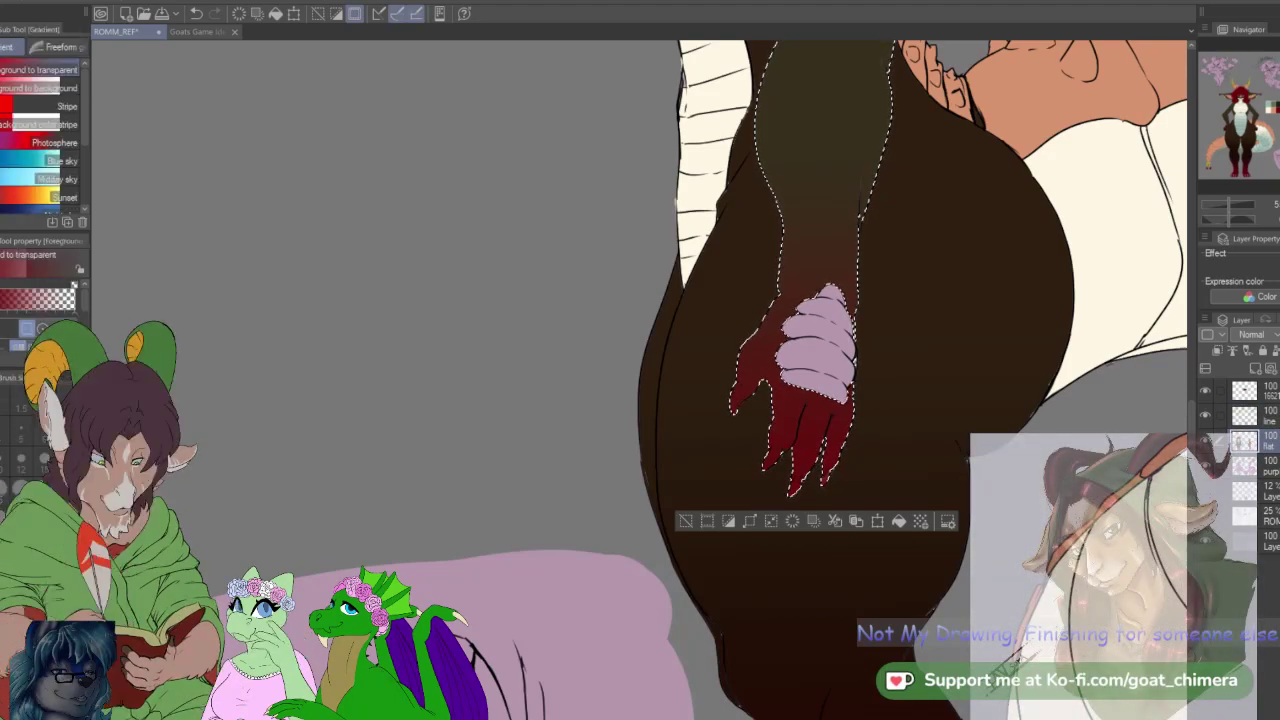
{"action": "left_click_drag", "start_coordinate": [812, 559], "coordinate": [822, 422]}
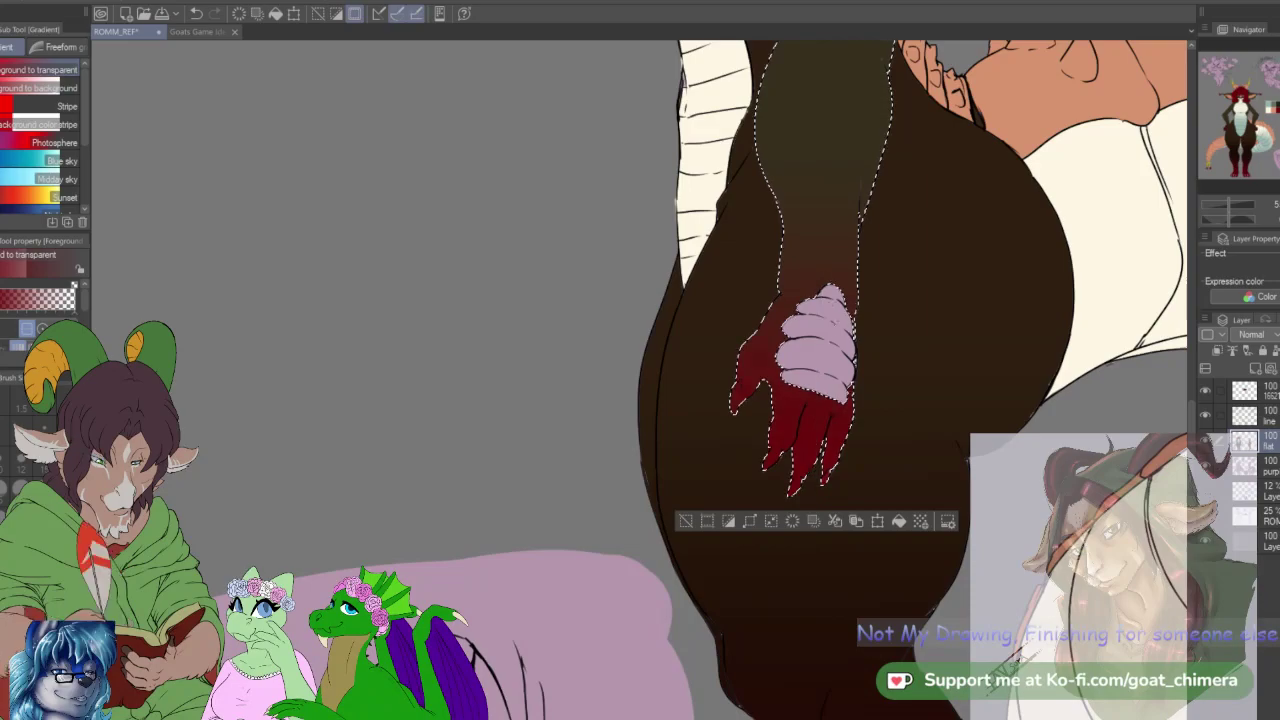
{"action": "key", "text": "alt+Delete"}
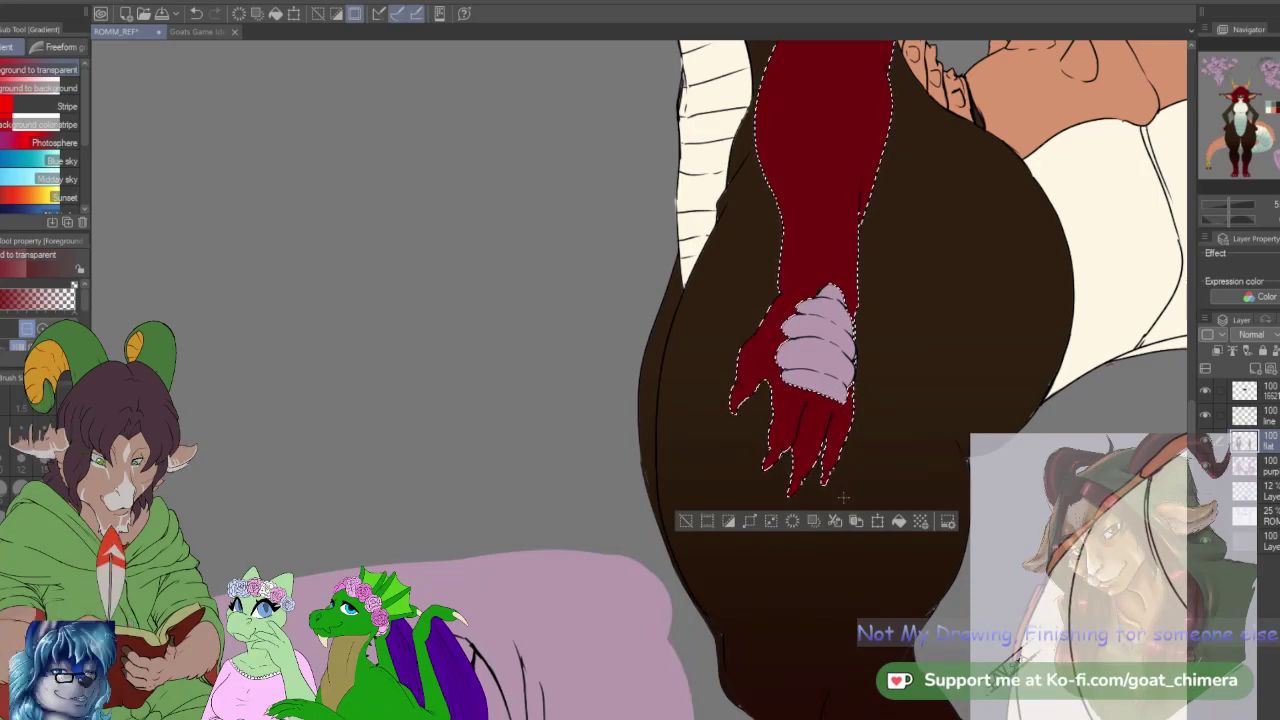
{"action": "key", "text": "ctrl+z"}
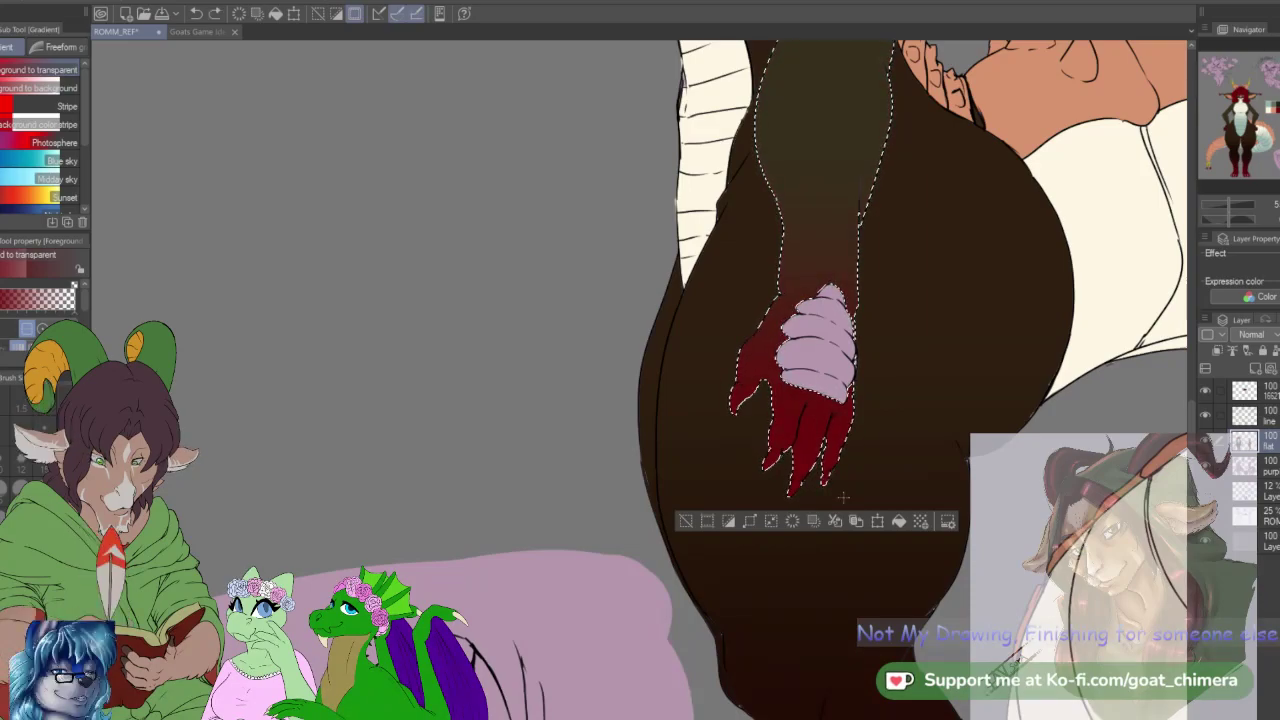
{"action": "key", "text": "ctrl+d"}
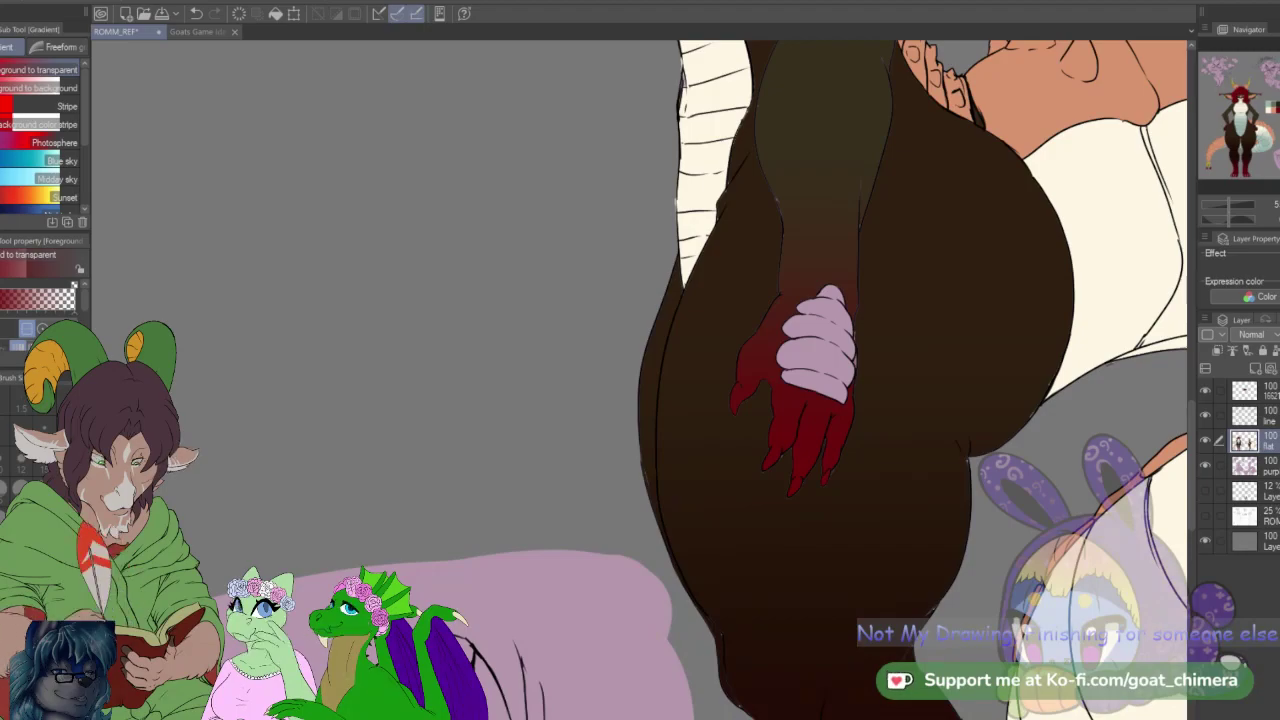
Step: Switch to the K Hard 2 brush and set its size to 15
{"action": "key", "text": "j"}
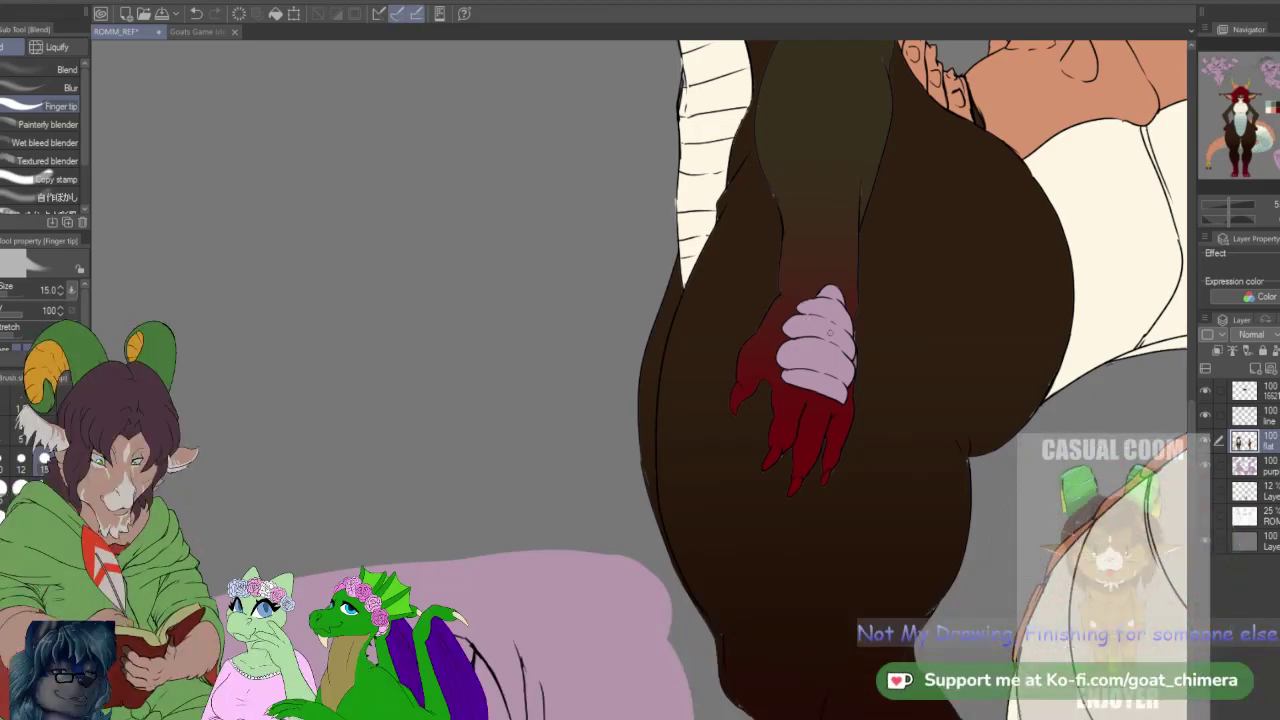
{"action": "key", "text": "b"}
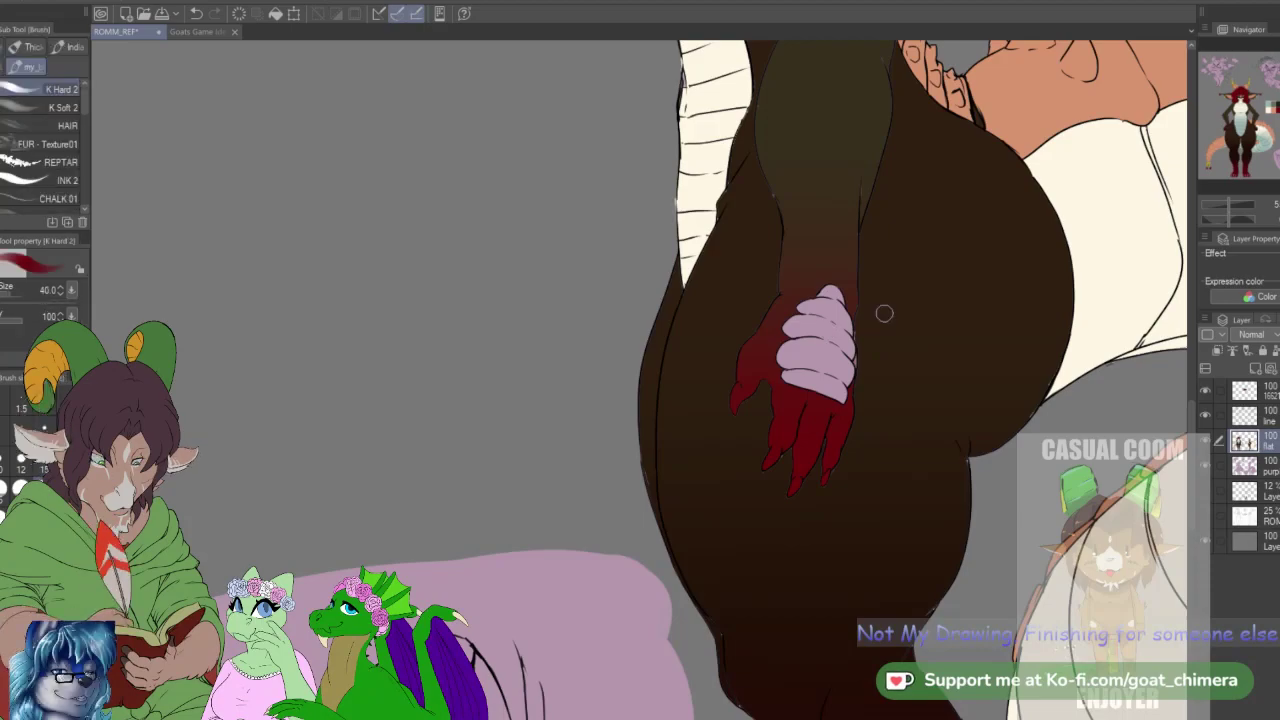
{"action": "left_click", "coordinate": [44, 468]}
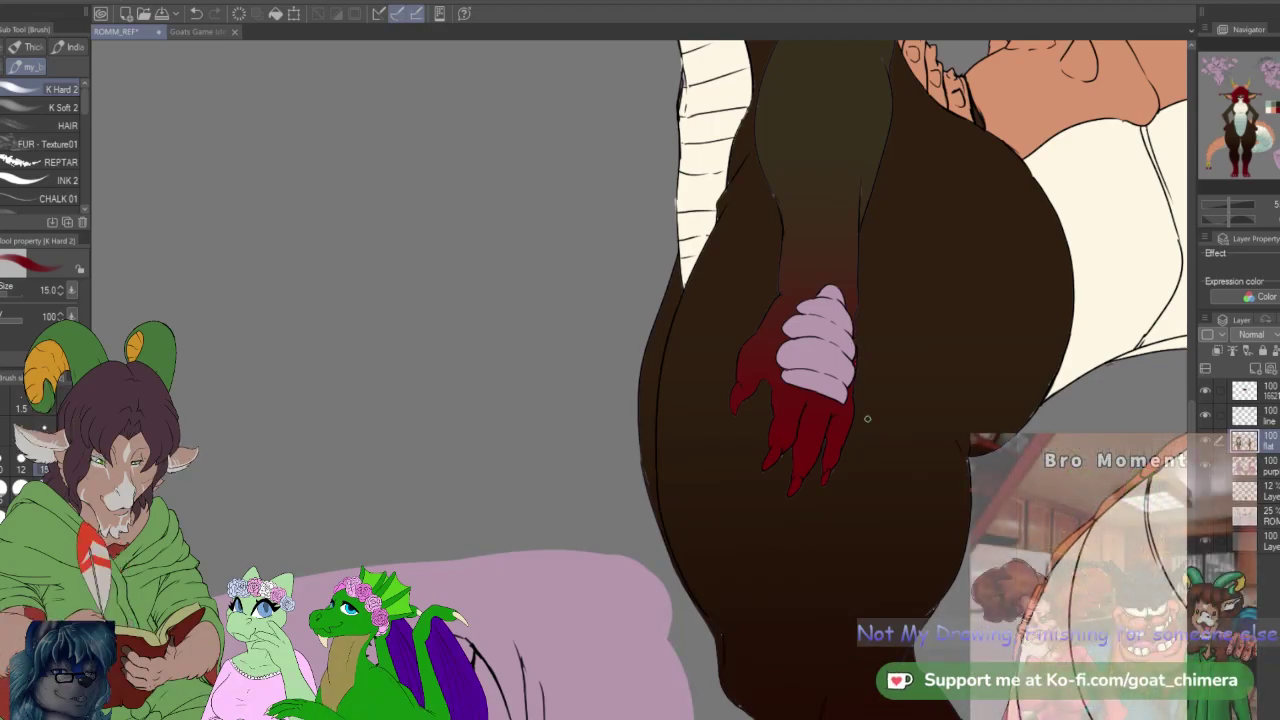
Step: Sample the salmon scale colour from the artwork with the Eyedropper for the side view's wrist scales
{"action": "scroll", "coordinate": [867, 418], "scroll_direction": "down", "scroll_amount": 5}
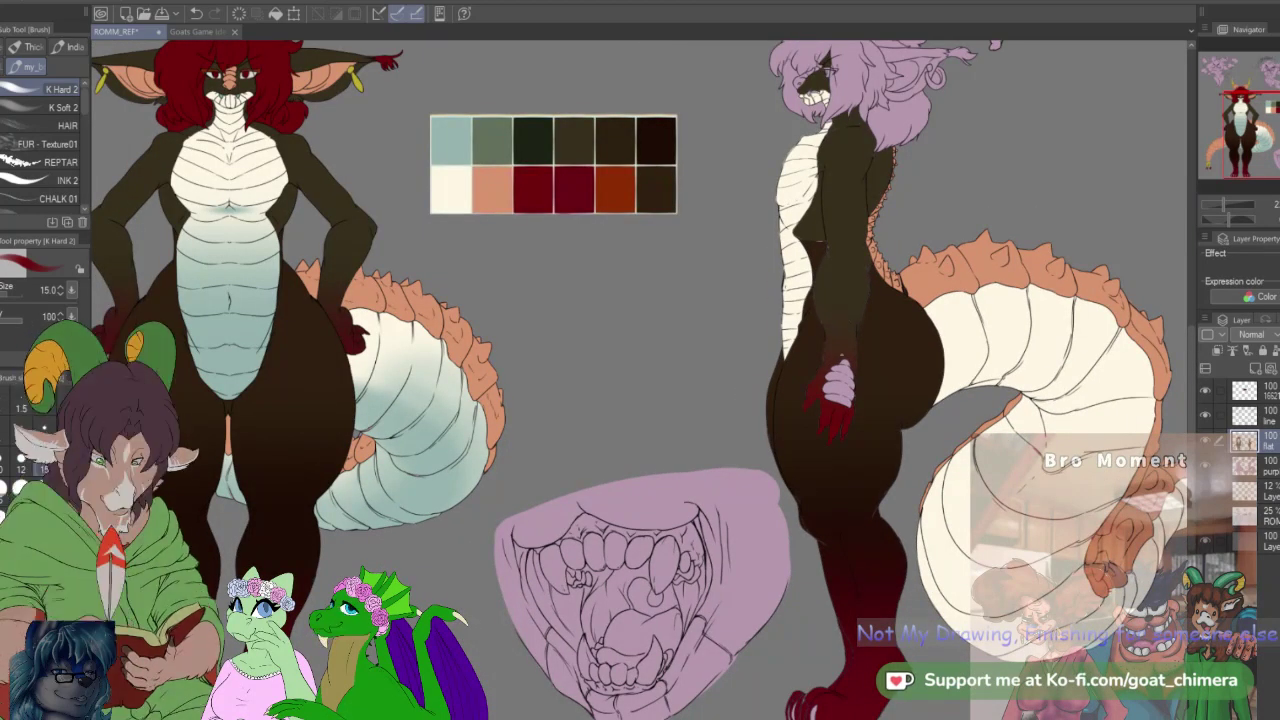
{"action": "scroll", "coordinate": [960, 285], "scroll_direction": "up", "scroll_amount": 3}
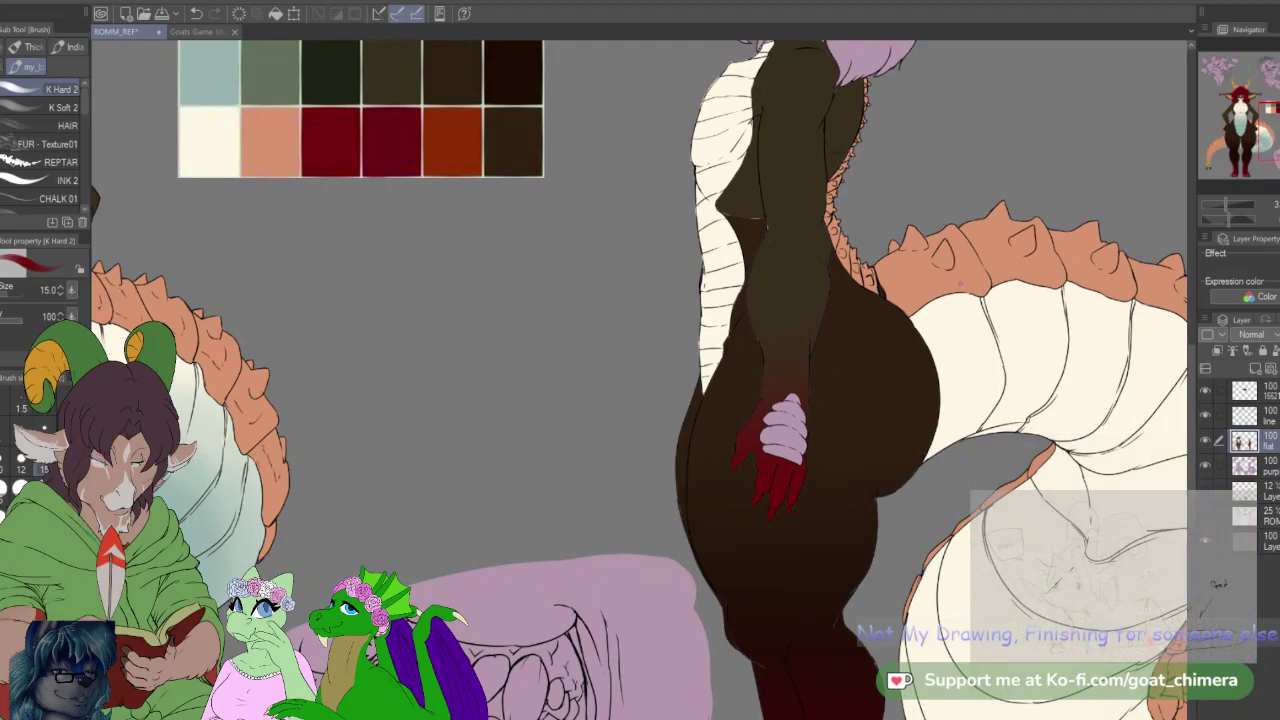
{"action": "key", "text": "i"}
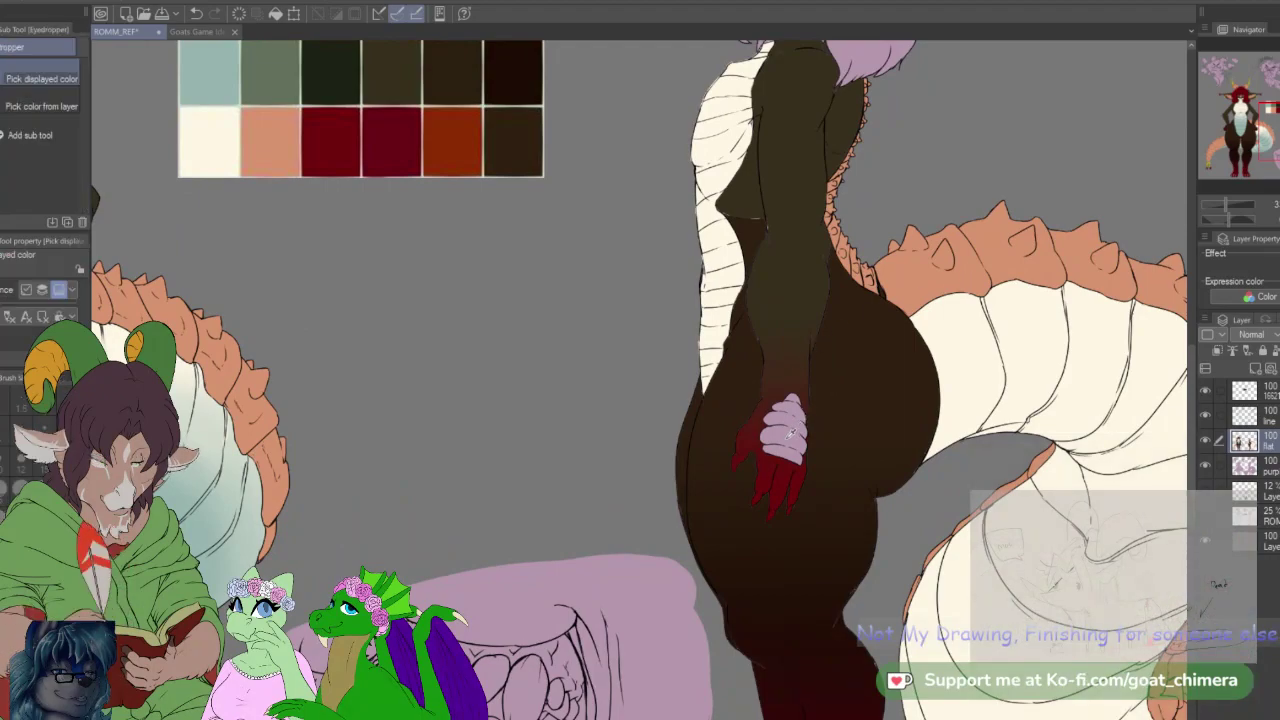
{"action": "scroll", "coordinate": [789, 432], "scroll_direction": "up", "scroll_amount": 3}
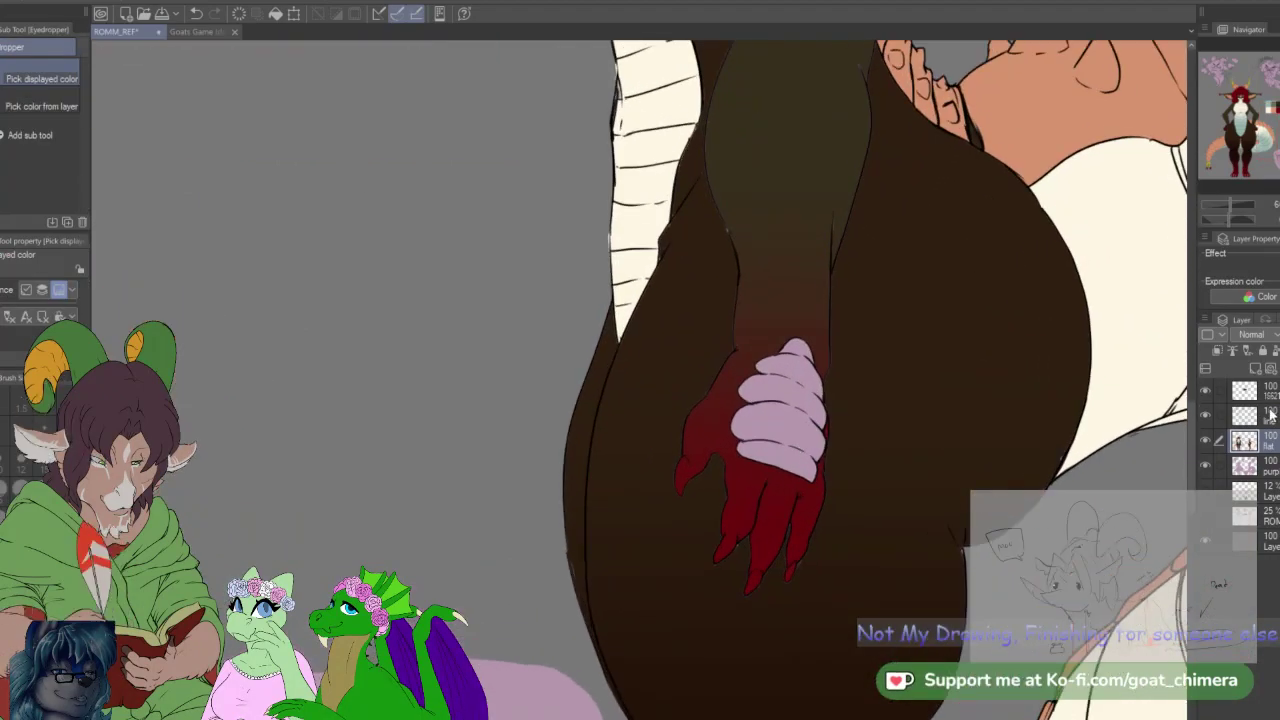
Step: Auto-select the side view's wrist scales on the line layer, fill them with salmon on the flat layer and deselect
{"action": "left_click", "coordinate": [1268, 415]}
{"action": "key", "text": "w"}
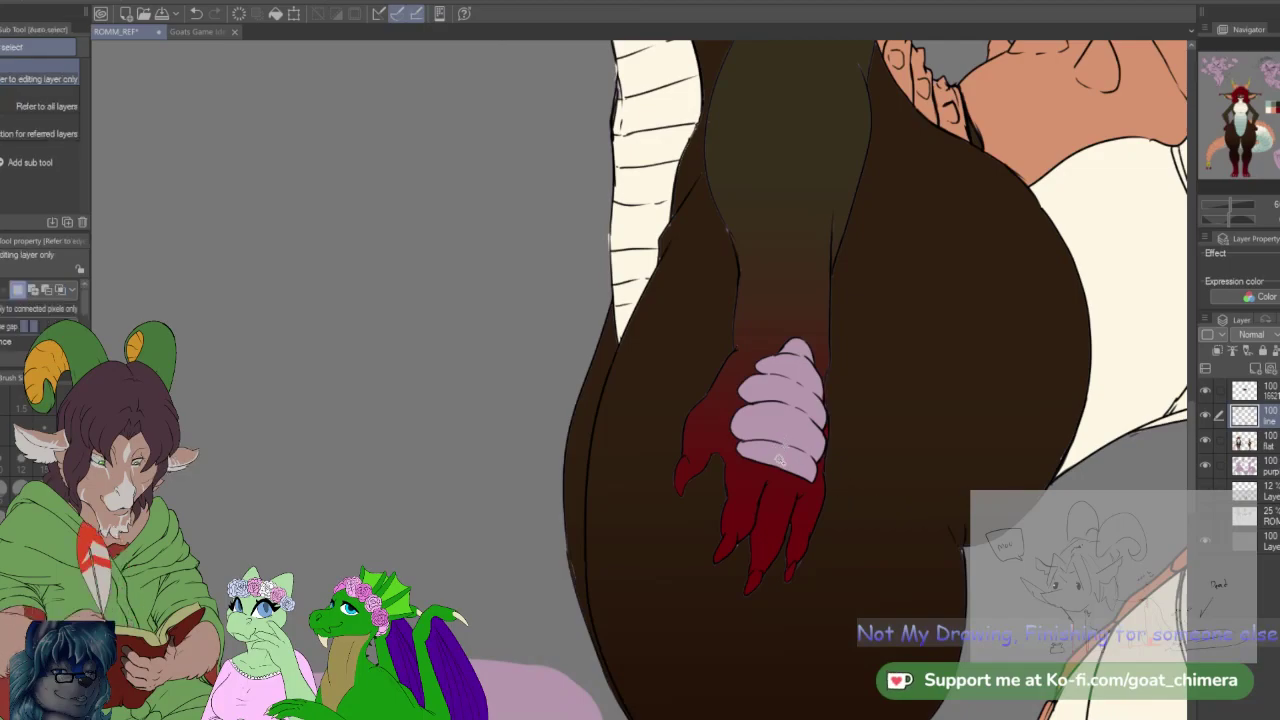
{"action": "left_click", "coordinate": [783, 455]}
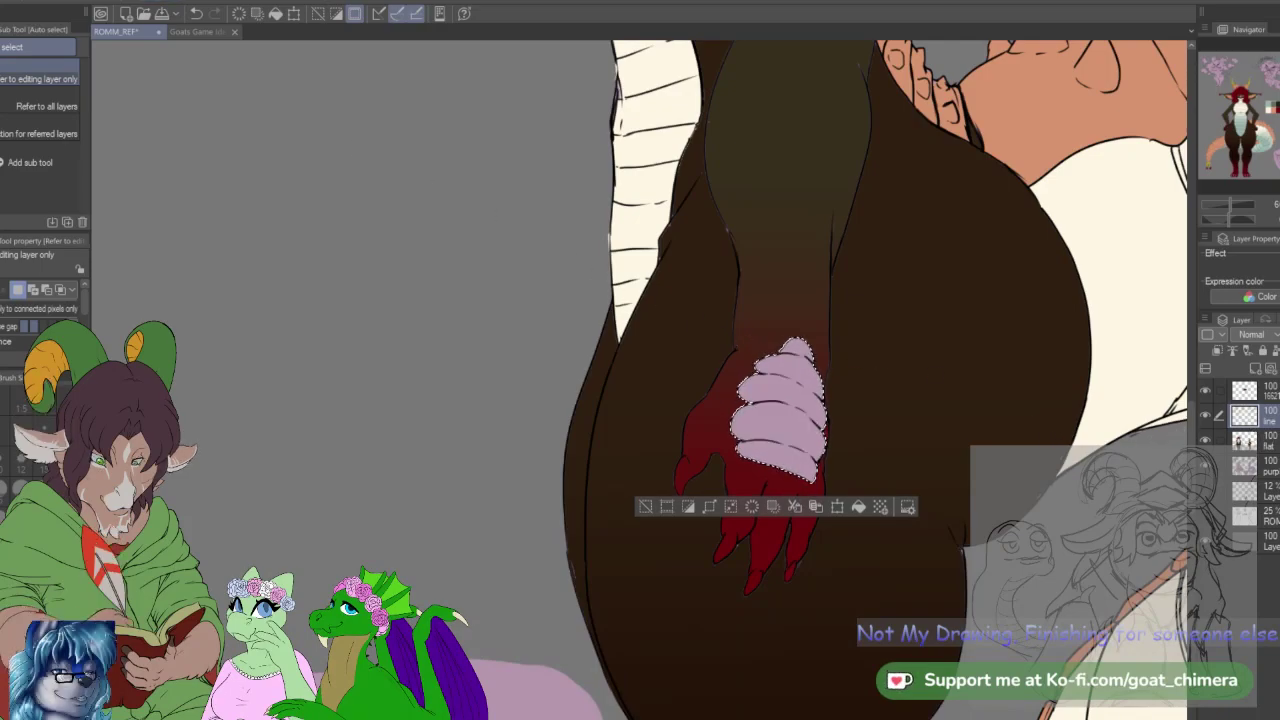
{"action": "left_click", "coordinate": [1245, 437]}
{"action": "key", "text": "alt+Delete"}
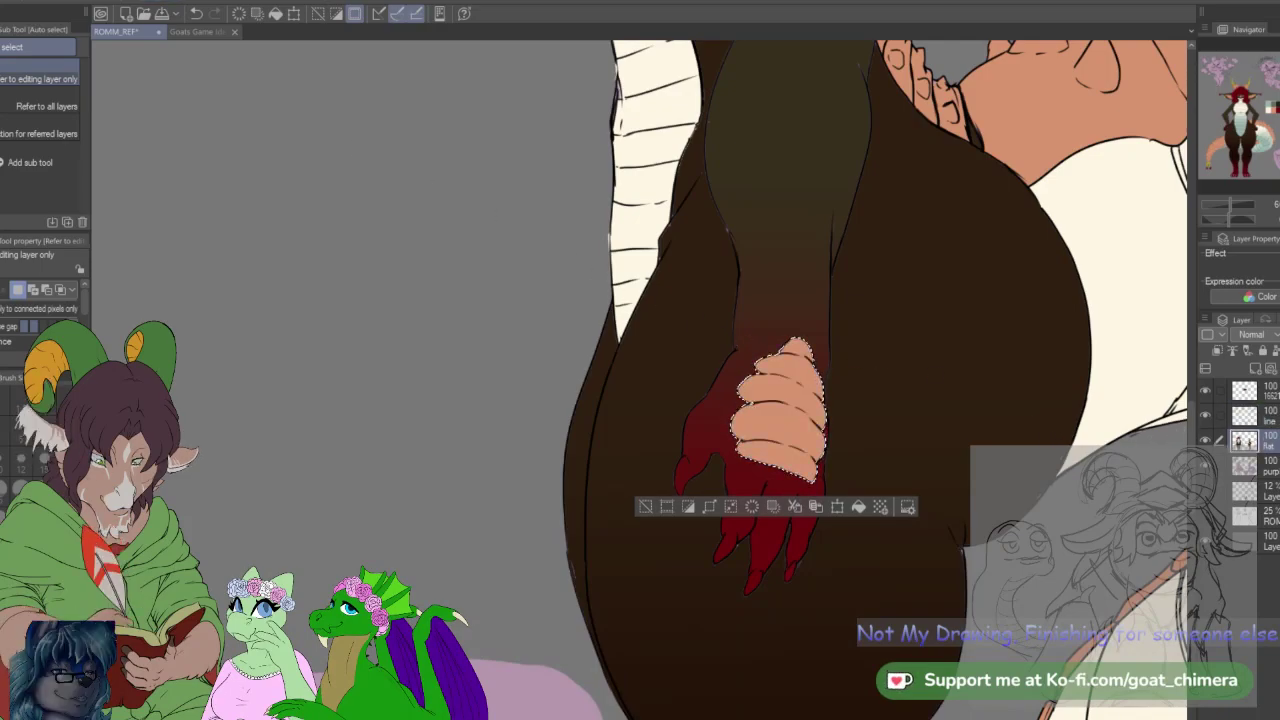
{"action": "key", "text": "ctrl+d"}
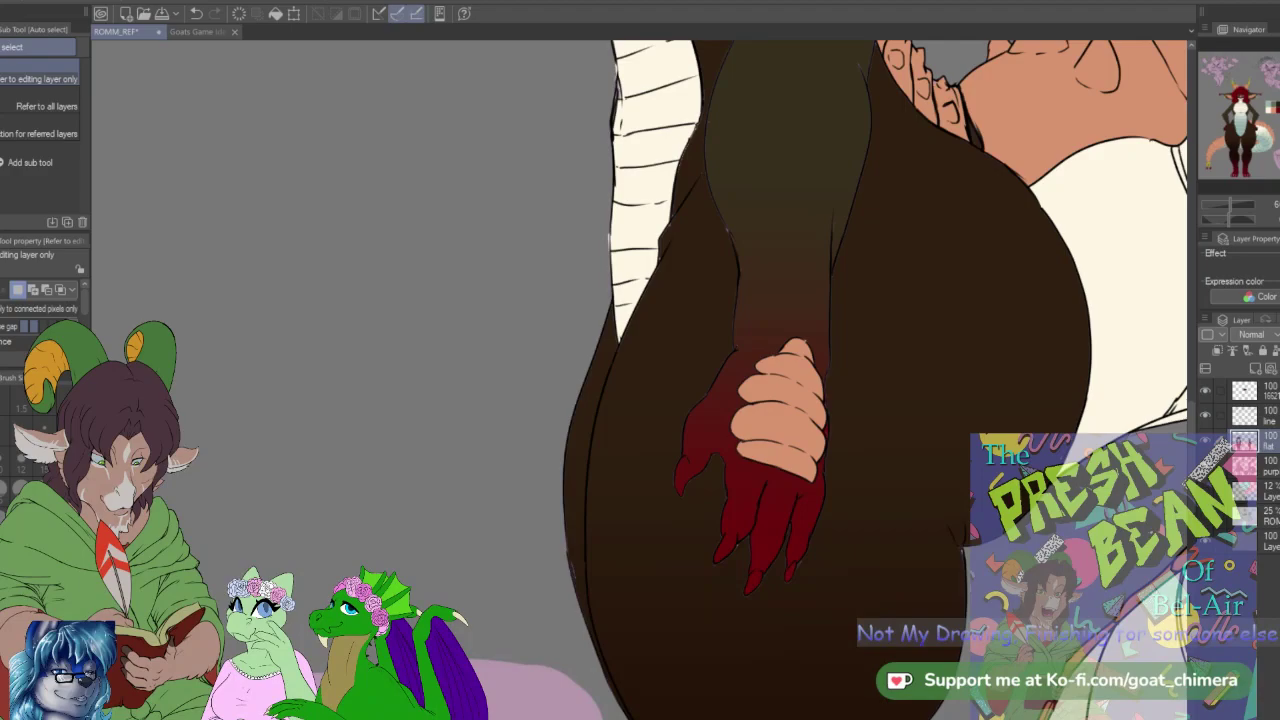
Step: Try the Finger tip blender at size 40 beside the side view's forearm and return its size to 15
{"action": "key", "text": "g"}
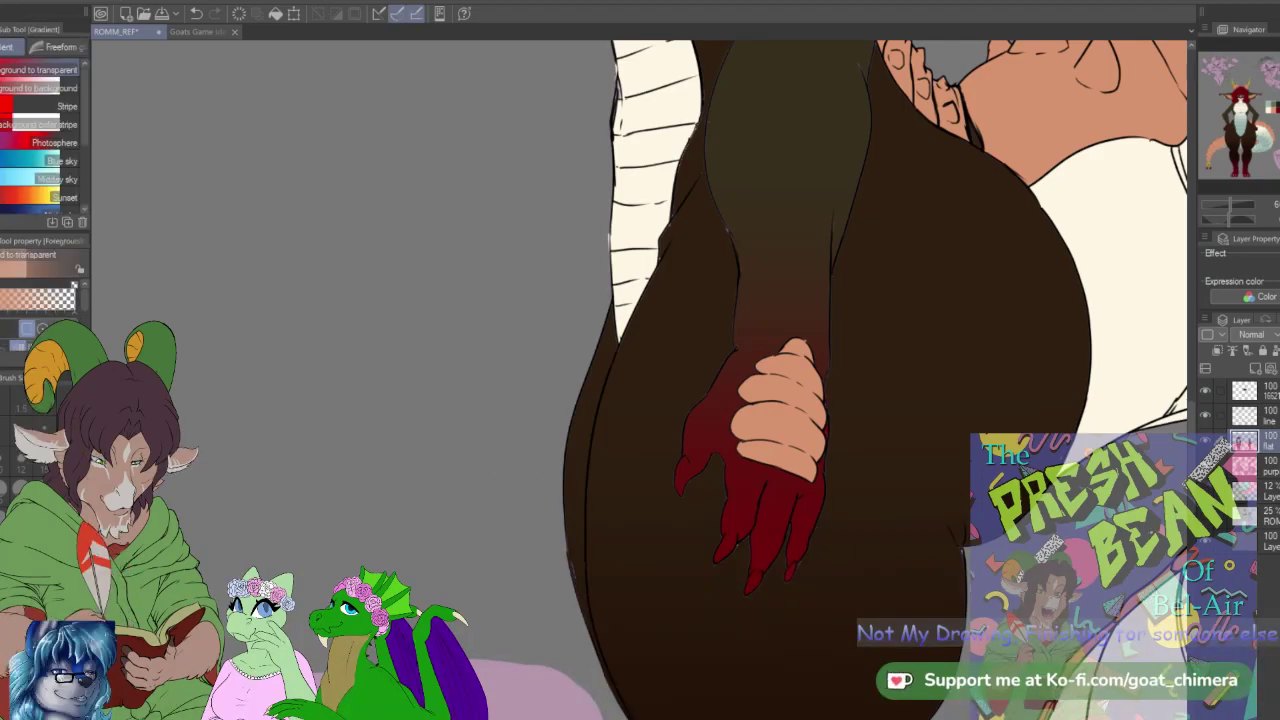
{"action": "key", "text": "j"}
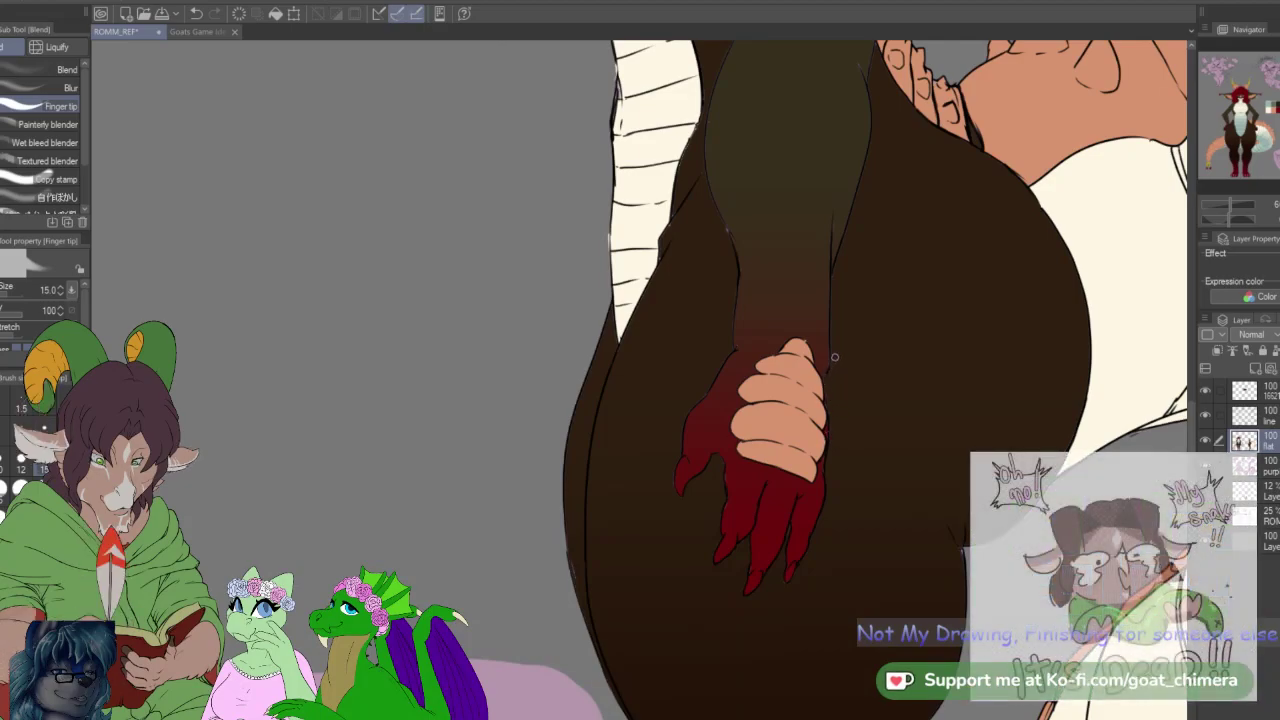
{"action": "key", "text": "bracketright"}
{"action": "key", "text": "bracketright"}
{"action": "key", "text": "bracketright"}
{"action": "key", "text": "bracketright"}
{"action": "key", "text": "bracketright"}
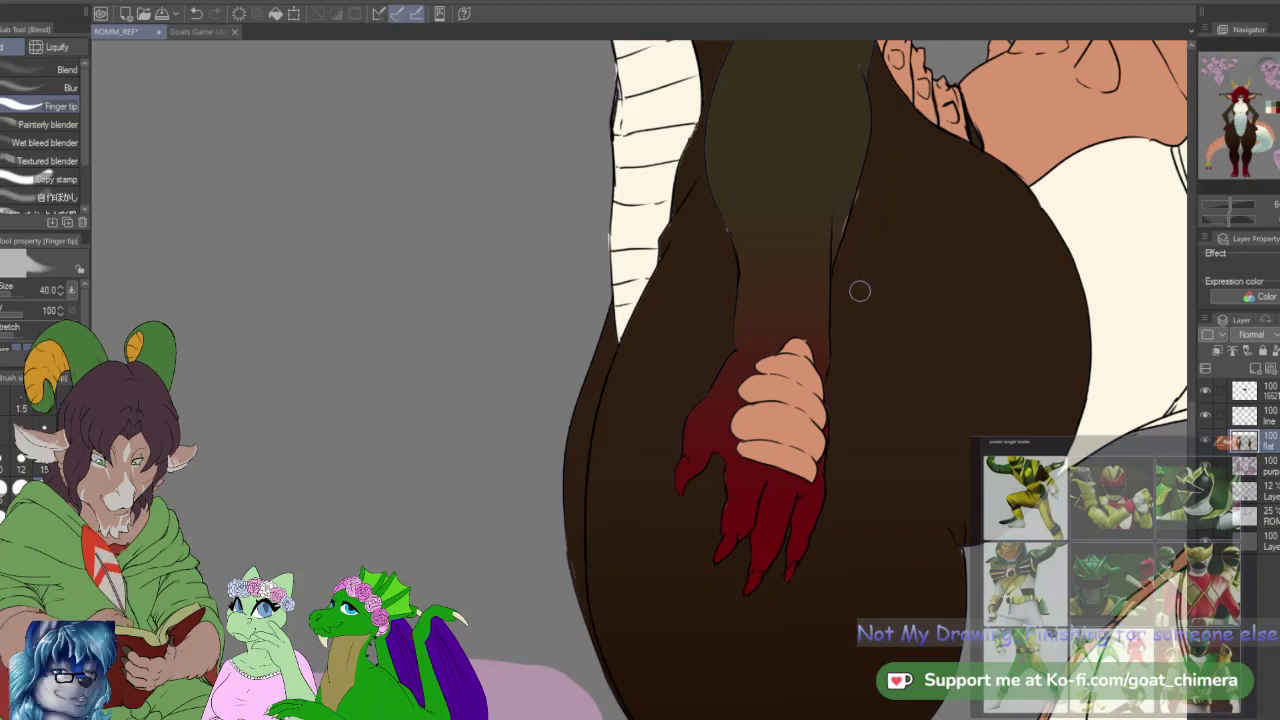
{"action": "left_click", "coordinate": [43, 462]}
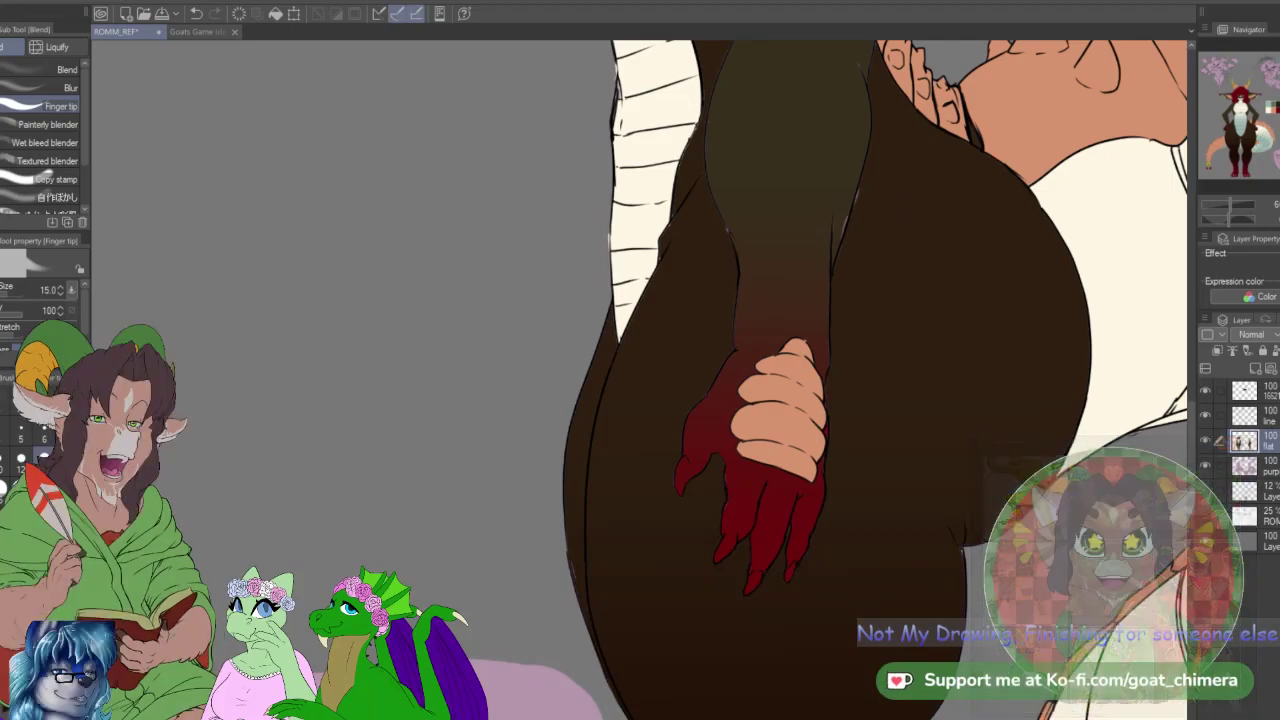
{"action": "key", "text": "g"}
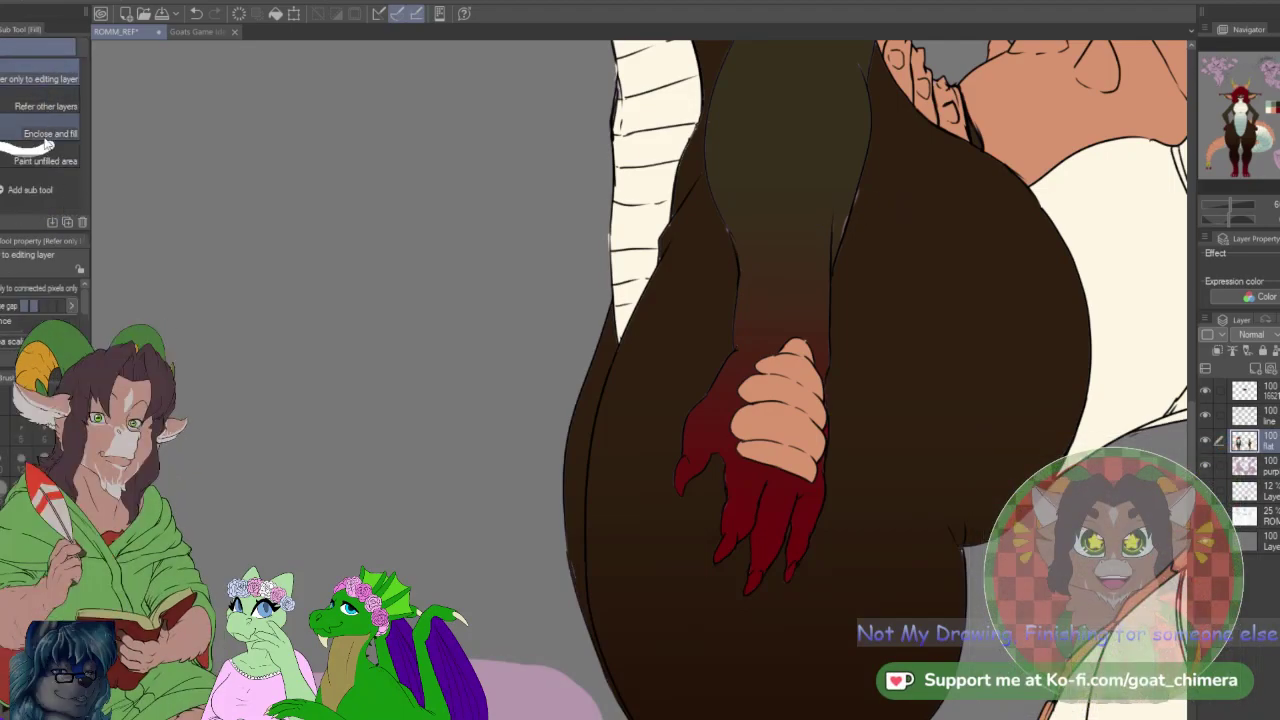
{"action": "key", "text": "g"}
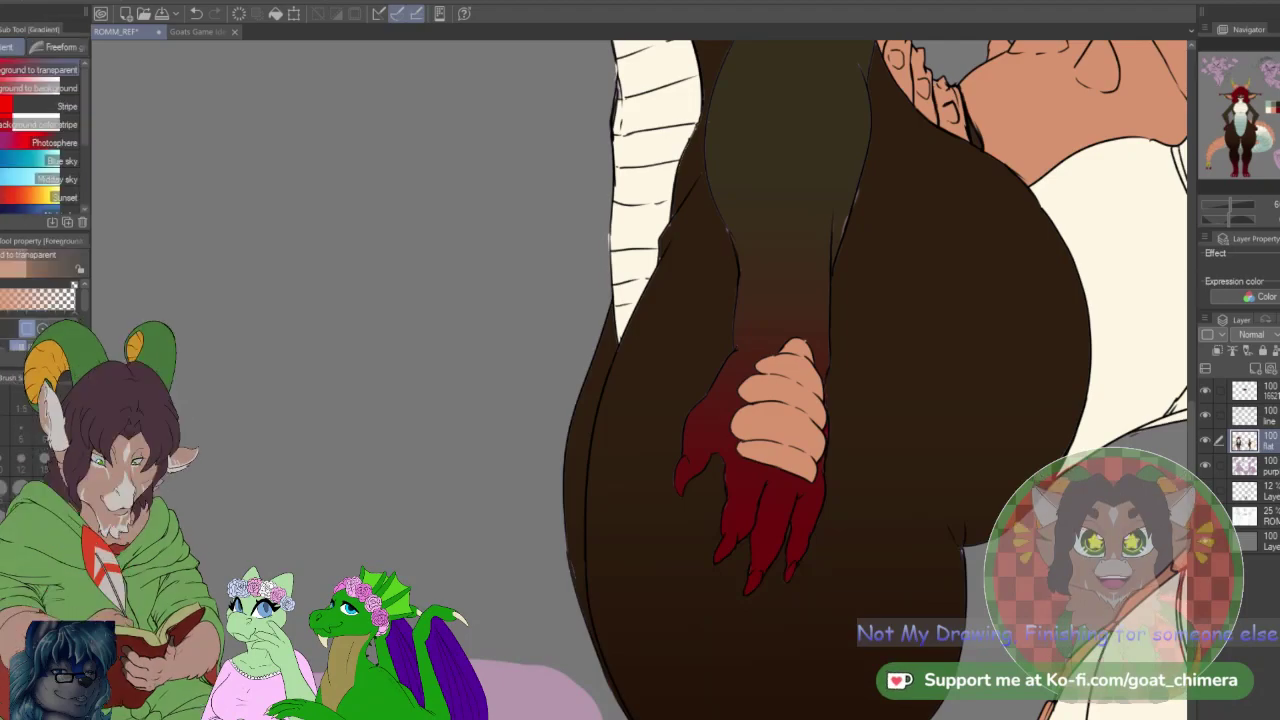
{"action": "key", "text": "b"}
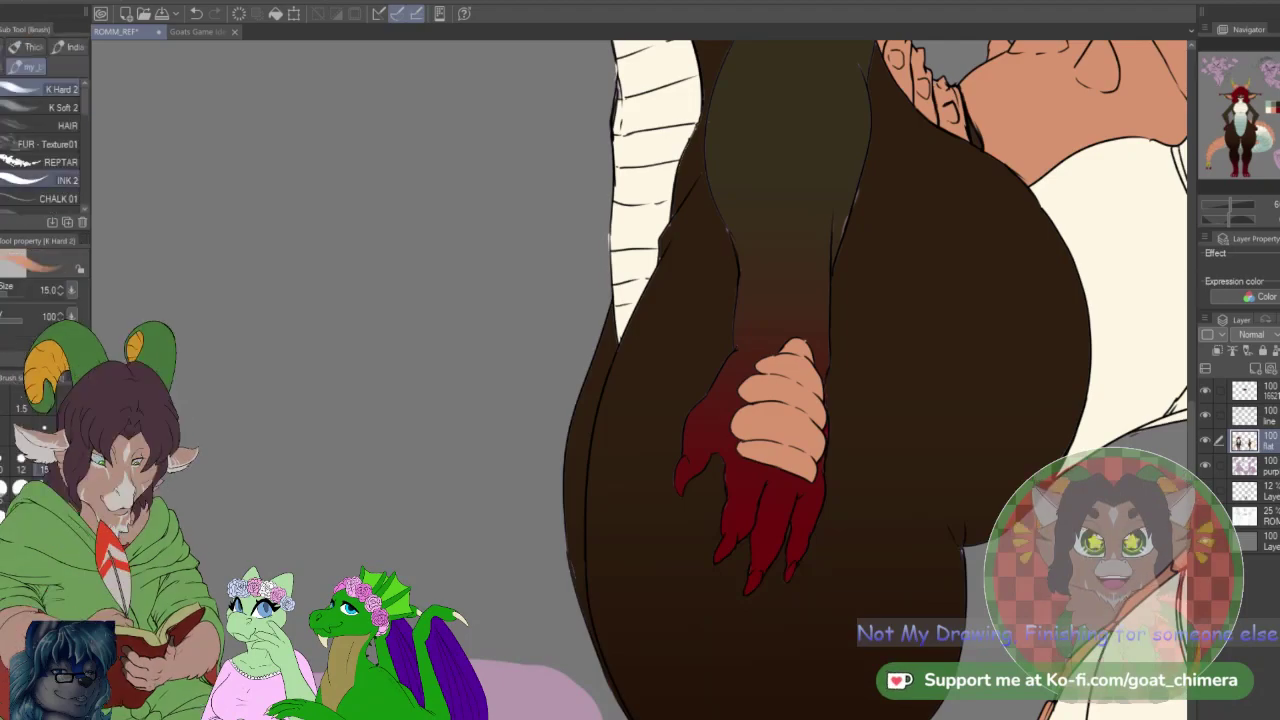
{"action": "left_click_drag", "start_coordinate": [87, 101], "coordinate": [88, 157]}
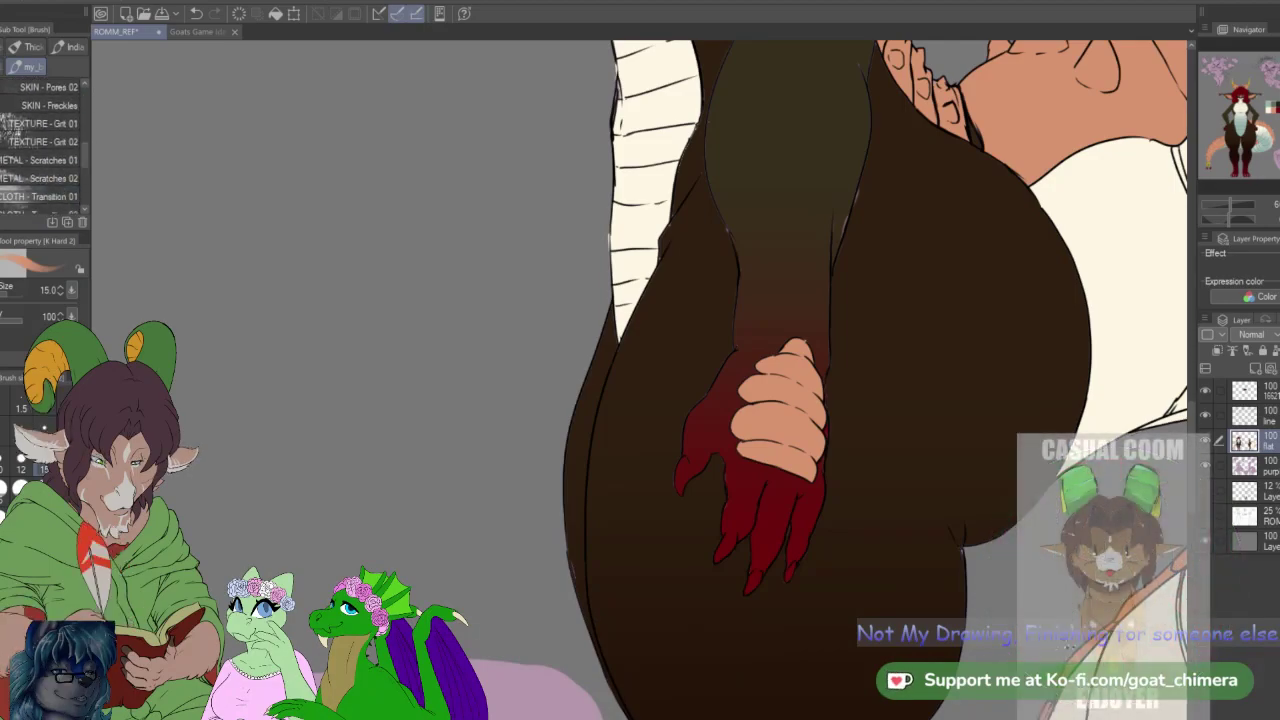
{"action": "key", "text": "t"}
{"action": "key", "text": "t"}
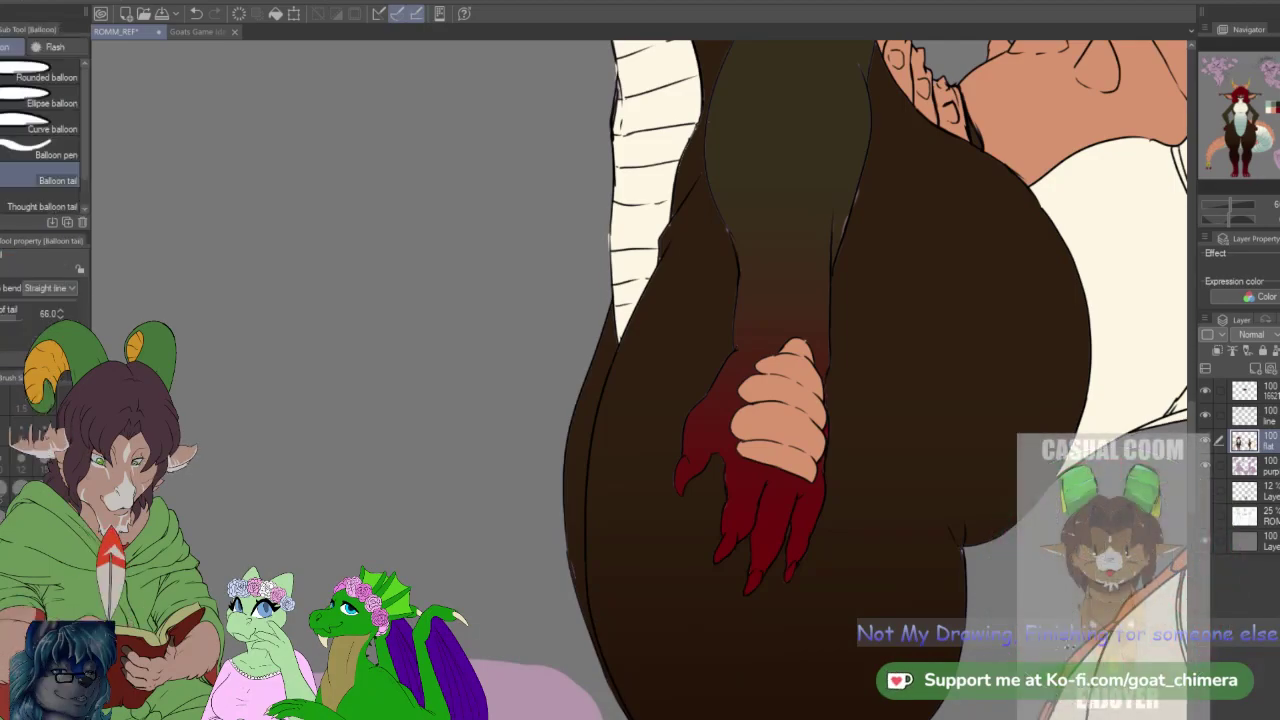
{"action": "key", "text": "y"}
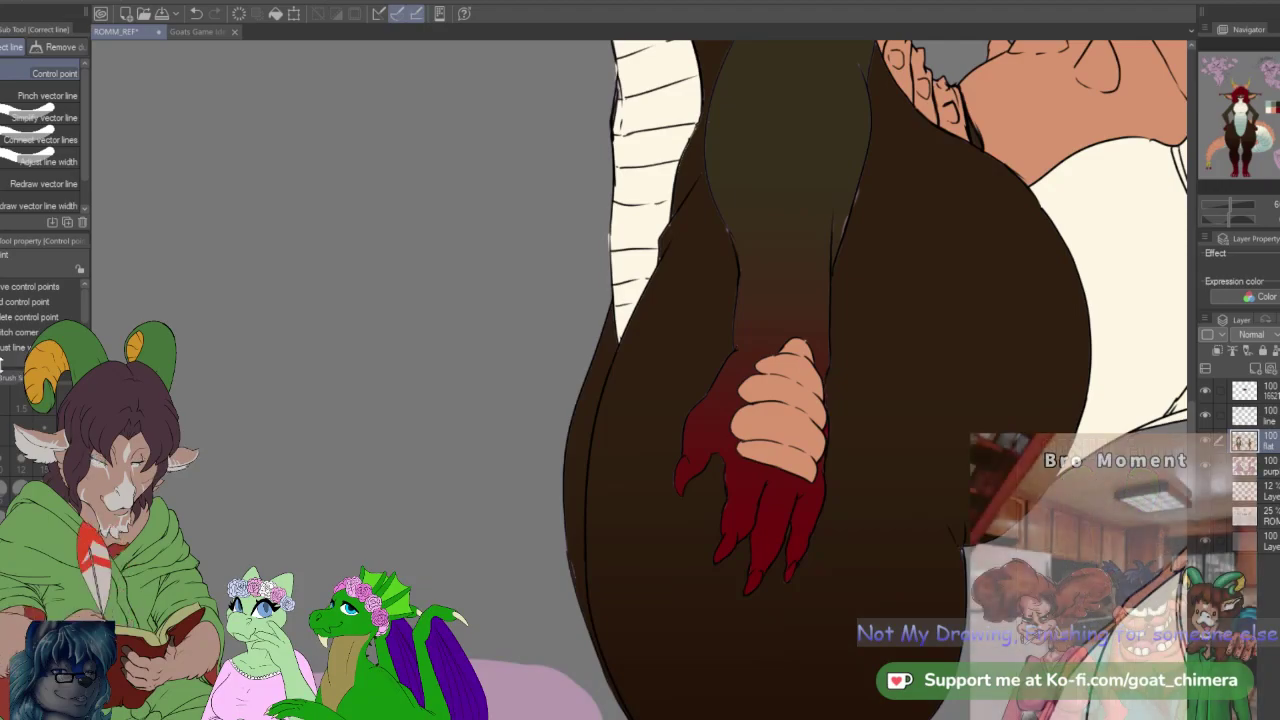
{"action": "key", "text": "b"}
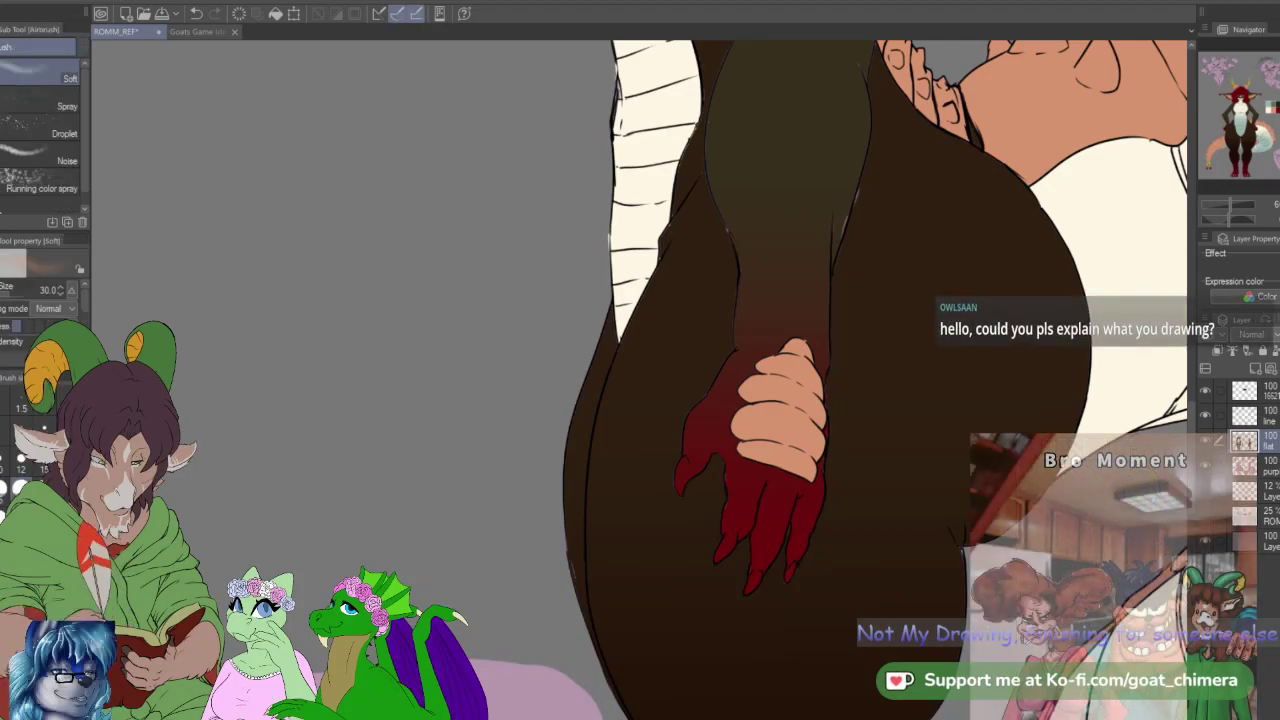
{"action": "key", "text": "b"}
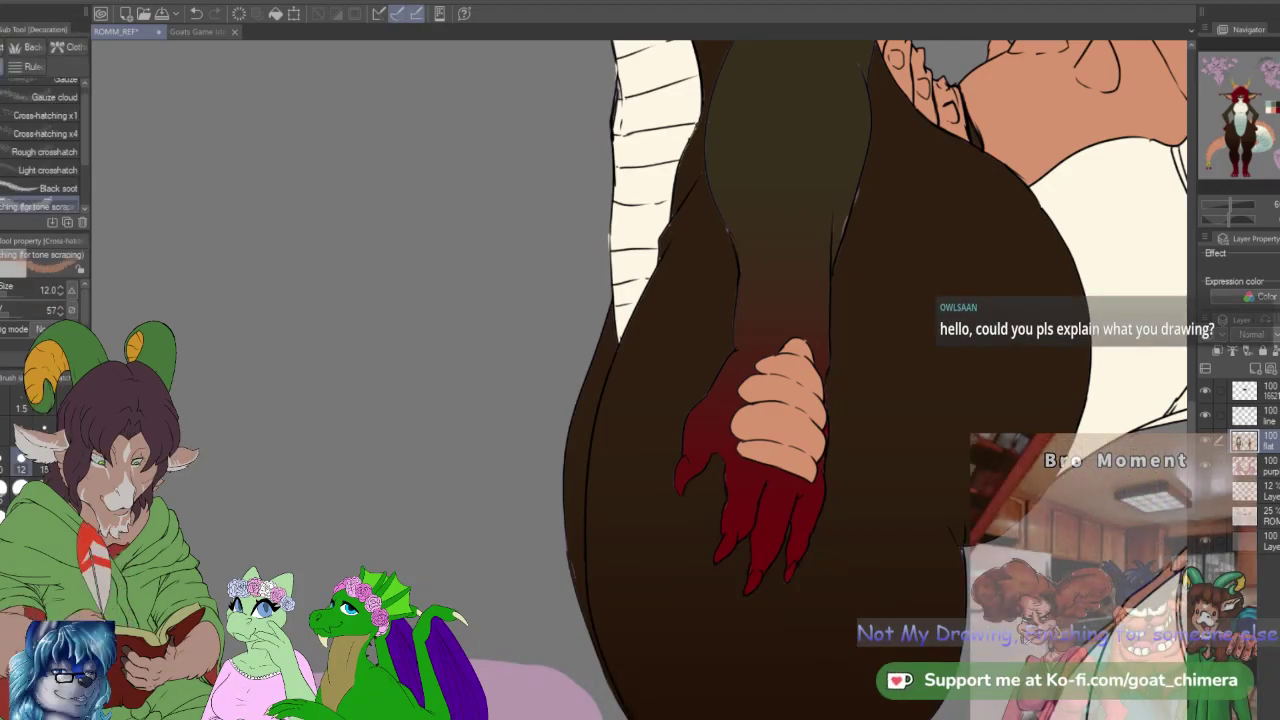
{"action": "key", "text": "b"}
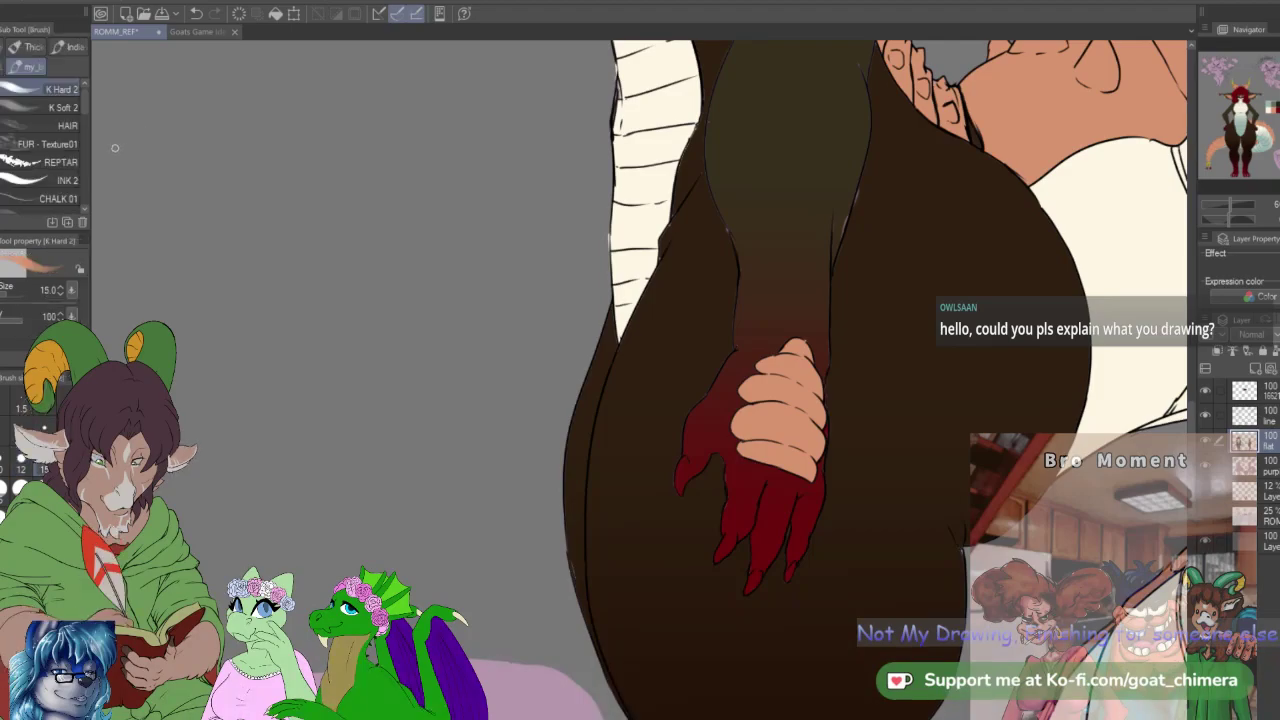
{"action": "key", "text": "j"}
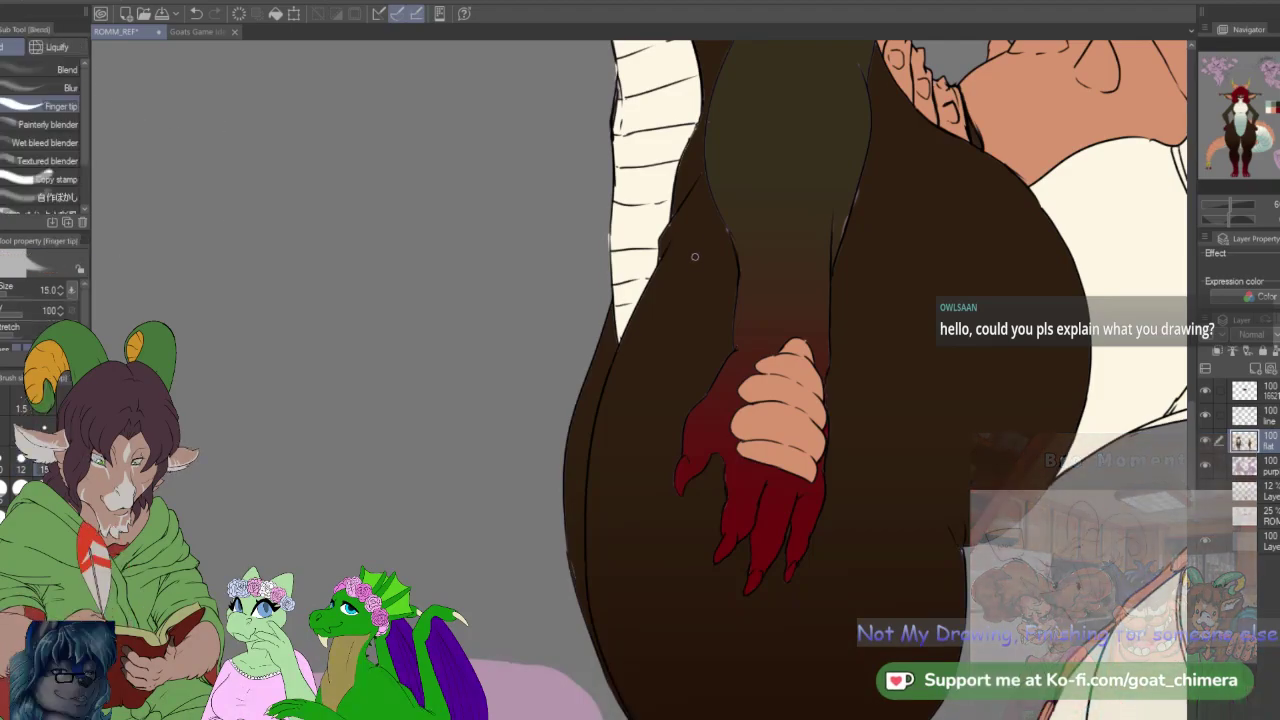
{"action": "scroll", "coordinate": [81, 140], "scroll_direction": "down", "scroll_amount": 3}
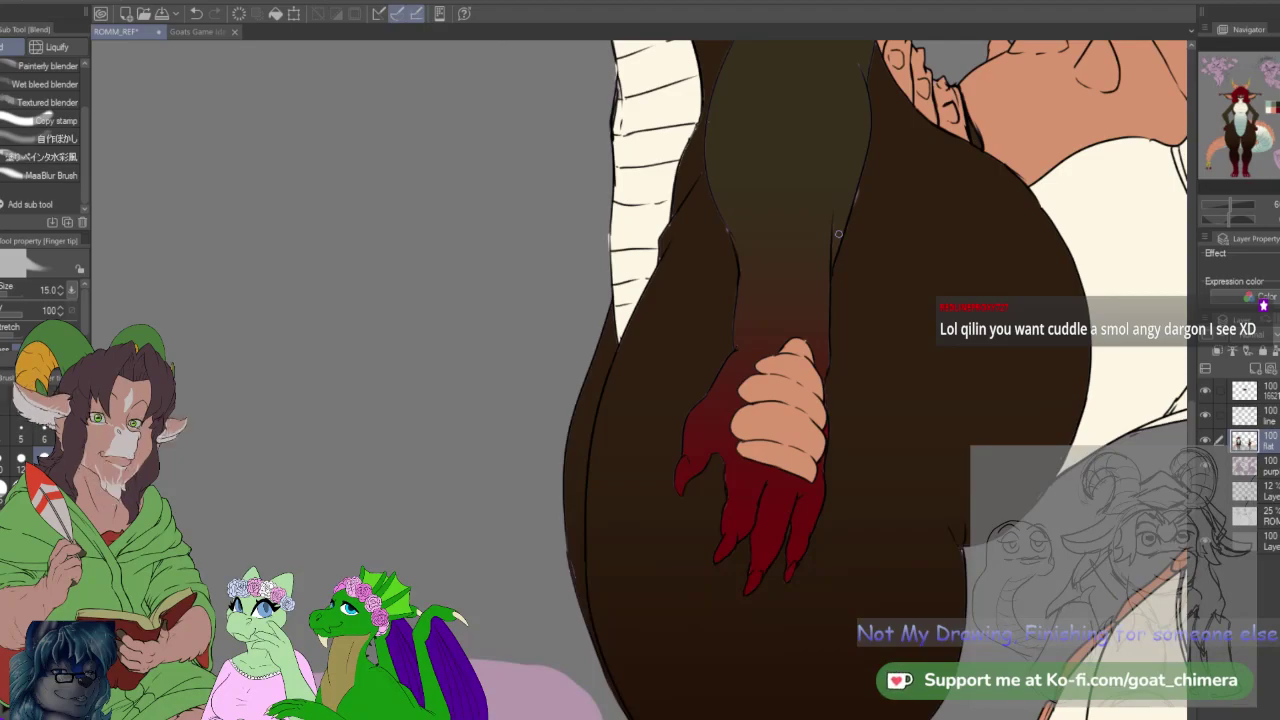
Step: Examine the whole sheet and the front view's flat colours against the palette swatches
{"action": "scroll", "coordinate": [839, 234], "scroll_direction": "down", "scroll_amount": 5}
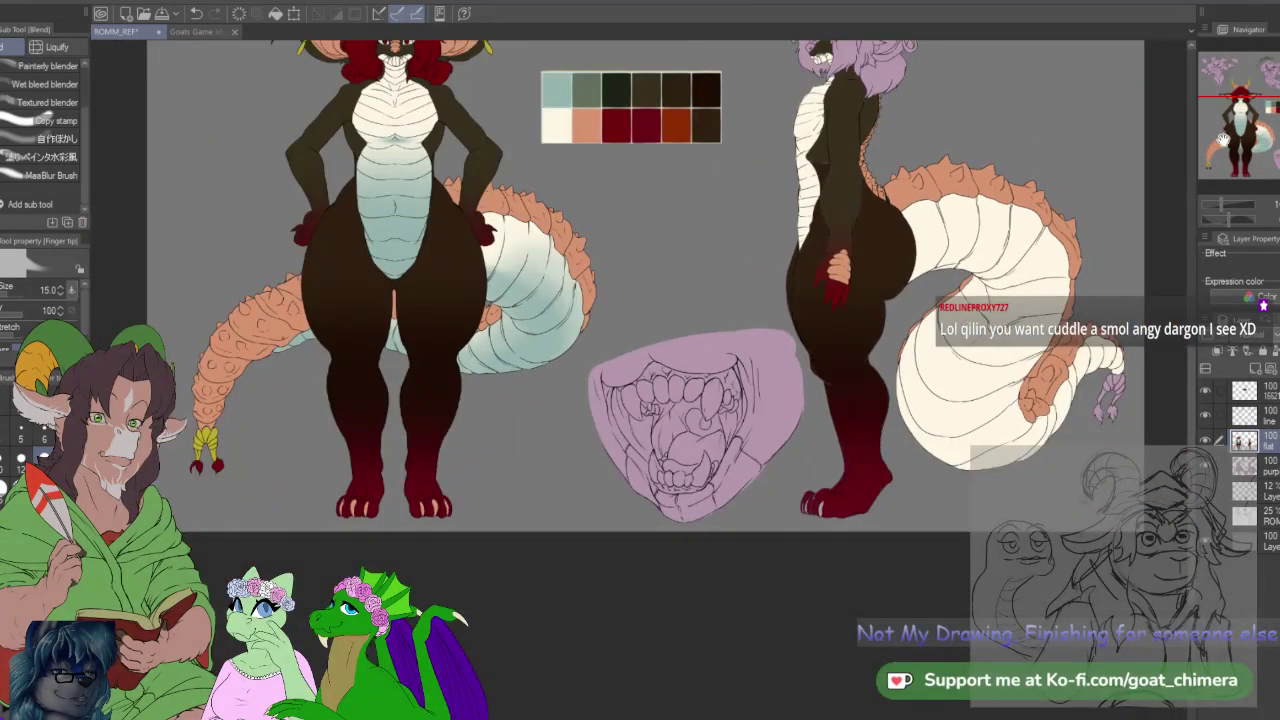
{"action": "left_click_drag", "start_coordinate": [541, 145], "coordinate": [794, 343]}
{"action": "scroll", "coordinate": [794, 343], "scroll_direction": "down", "scroll_amount": 2}
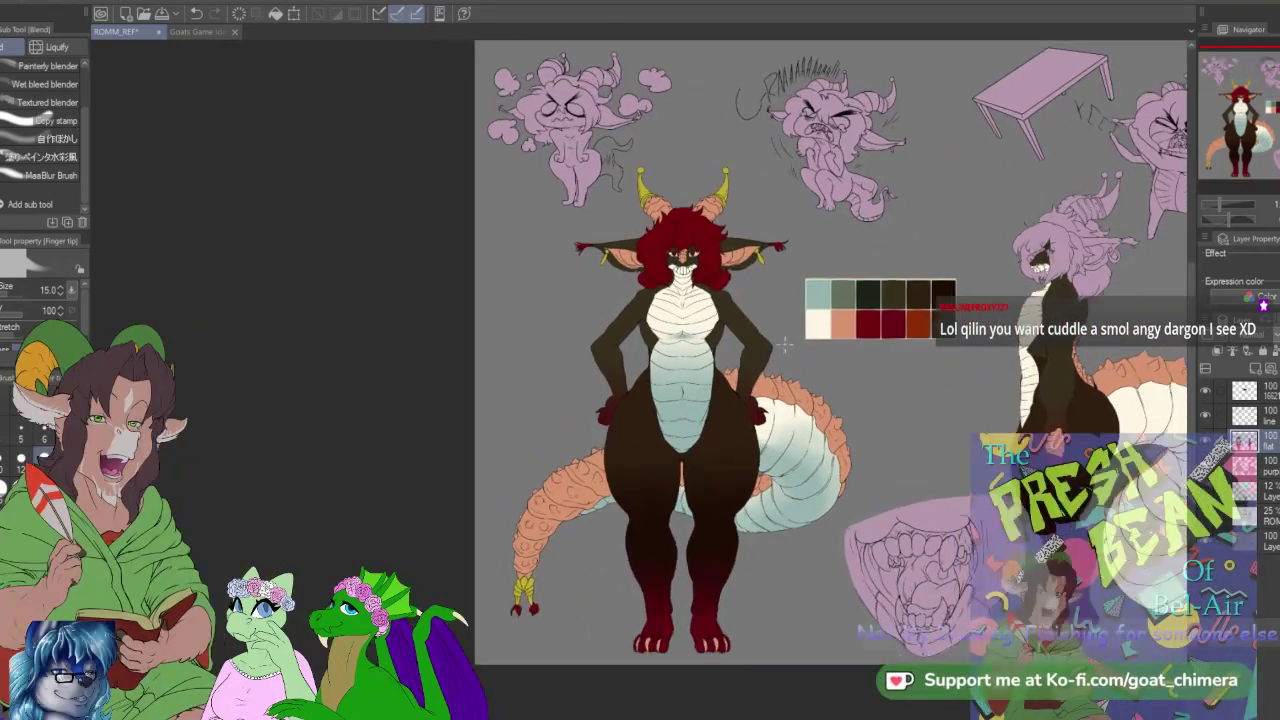
{"action": "scroll", "coordinate": [794, 343], "scroll_direction": "up", "scroll_amount": 4}
{"action": "scroll", "coordinate": [794, 343], "scroll_direction": "down", "scroll_amount": 2}
{"action": "scroll", "coordinate": [796, 330], "scroll_direction": "up", "scroll_amount": 2}
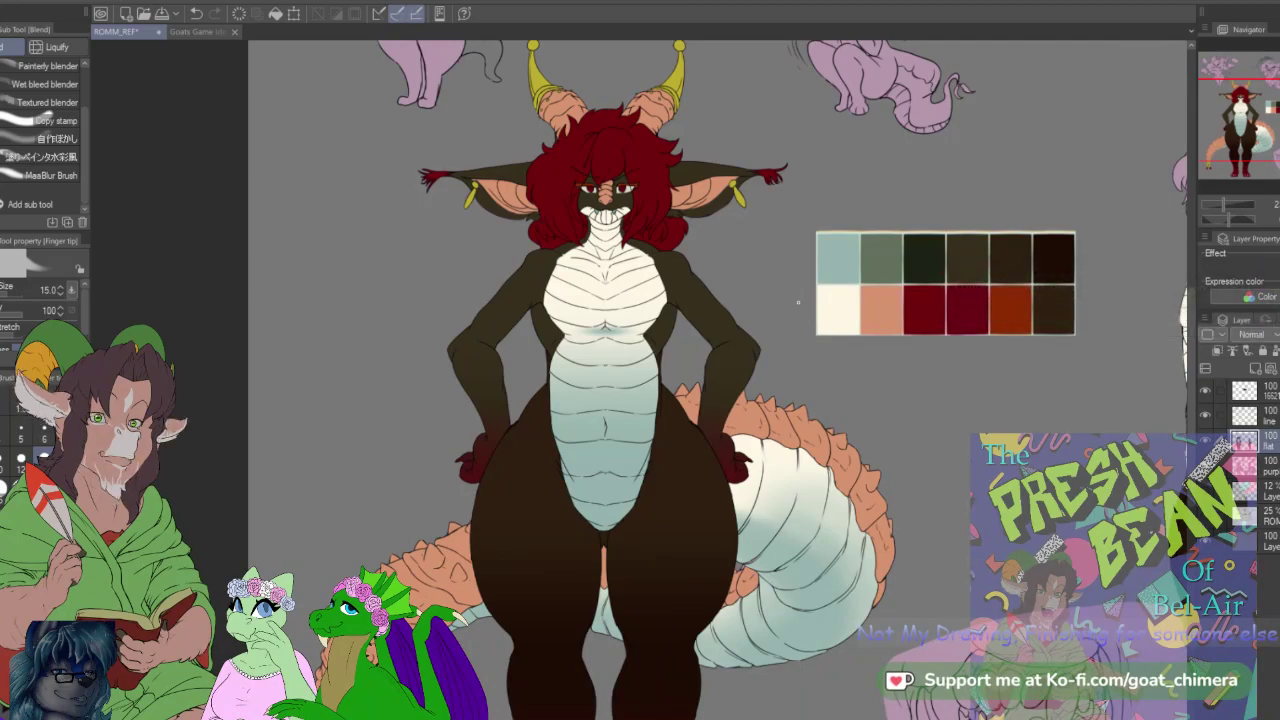
{"action": "scroll", "coordinate": [798, 302], "scroll_direction": "down", "scroll_amount": 2}
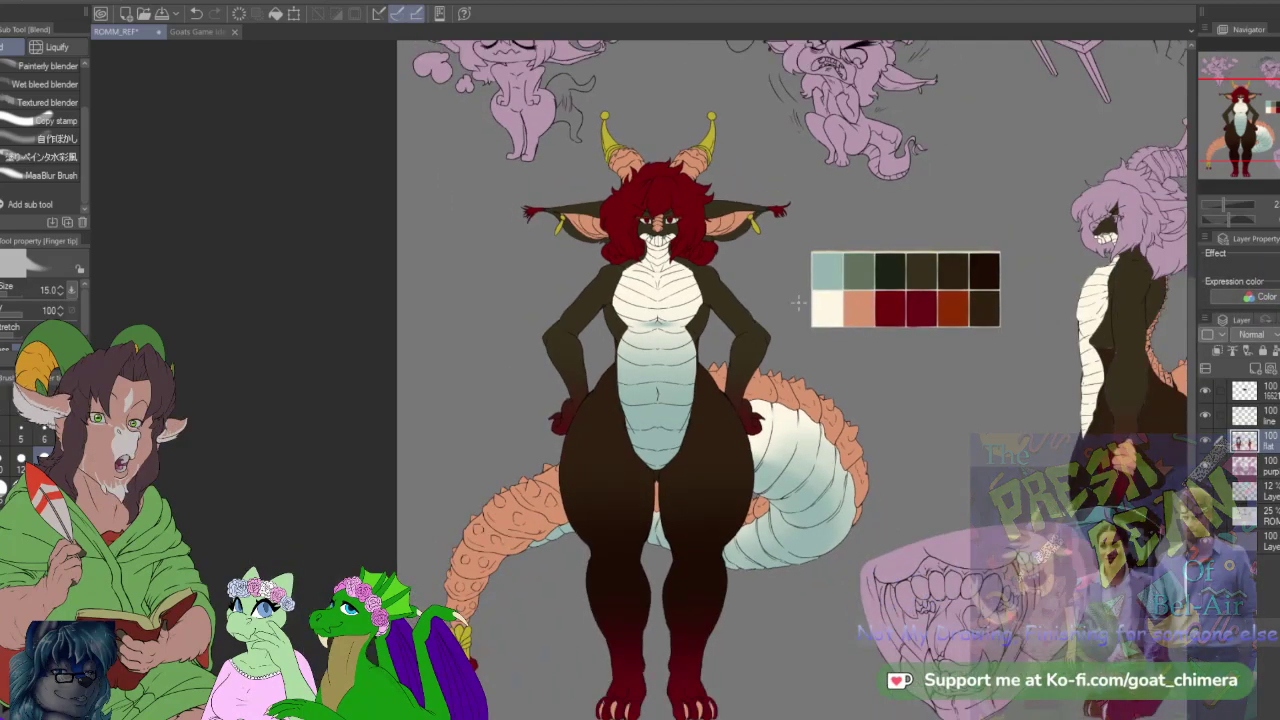
{"action": "scroll", "coordinate": [798, 301], "scroll_direction": "up", "scroll_amount": 2}
{"action": "scroll", "coordinate": [798, 301], "scroll_direction": "down", "scroll_amount": 1}
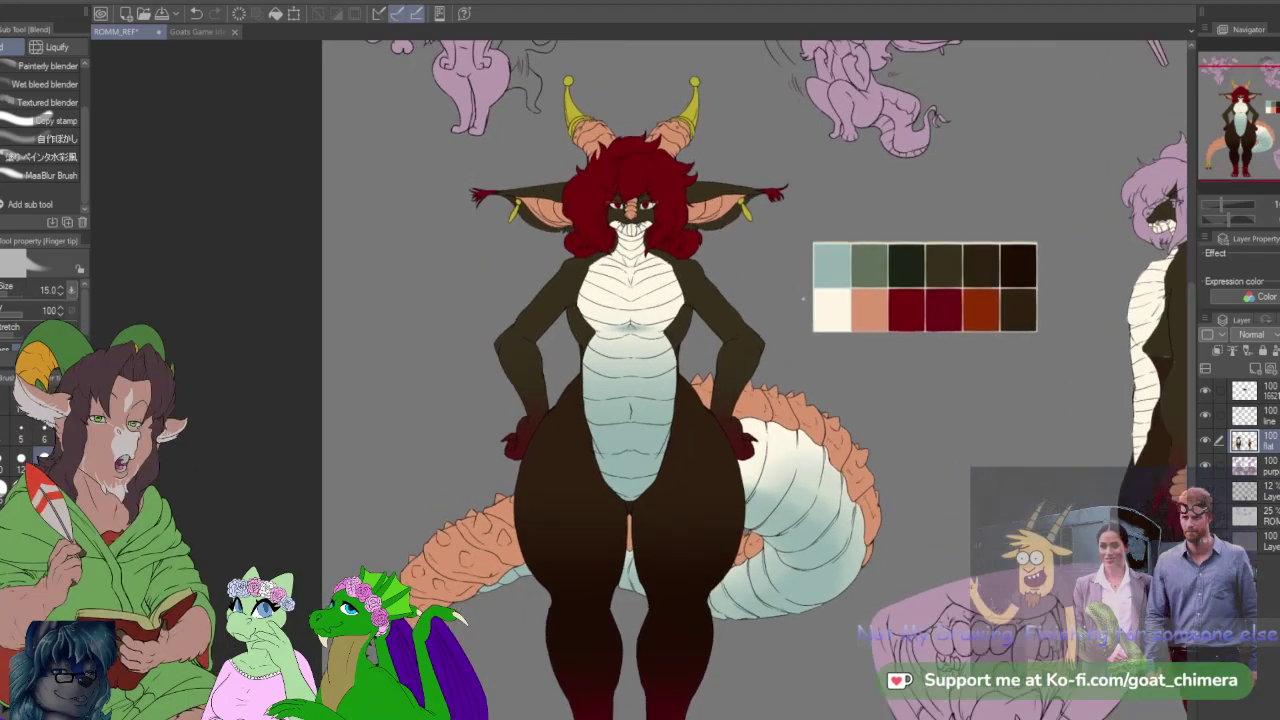
{"action": "scroll", "coordinate": [800, 300], "scroll_direction": "up", "scroll_amount": 2}
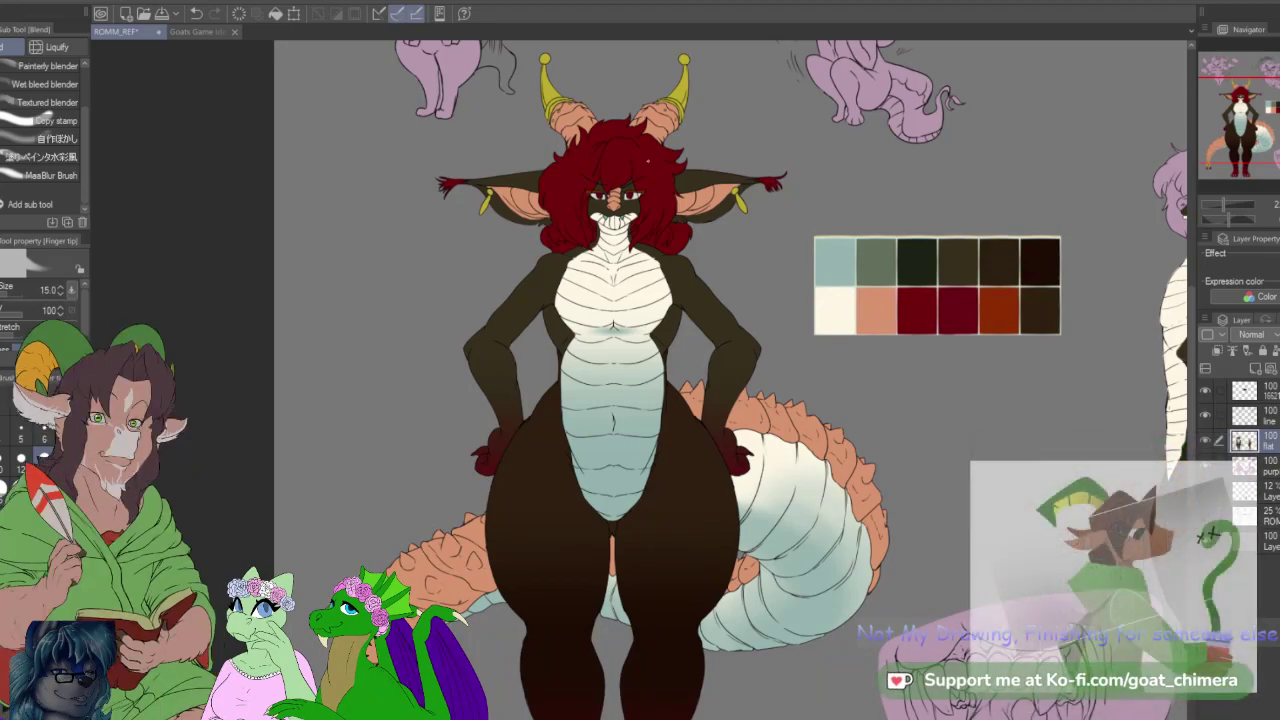
{"action": "scroll", "coordinate": [650, 166], "scroll_direction": "up", "scroll_amount": 1}
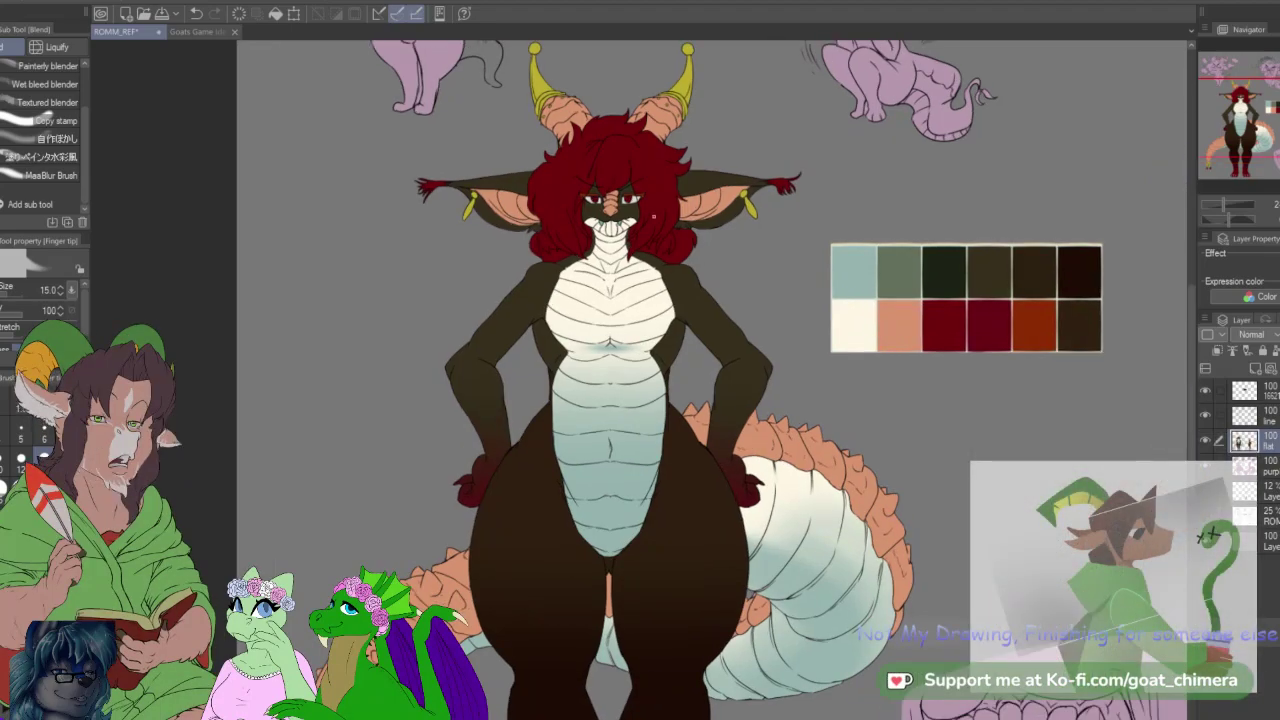
Step: Toggle the flat layer's visibility off and on to check the front view's colouring, keeping the layer shown
{"action": "left_click", "coordinate": [1206, 442]}
{"action": "left_click", "coordinate": [1207, 446]}
{"action": "left_click", "coordinate": [1207, 446]}
{"action": "left_click", "coordinate": [1207, 446]}
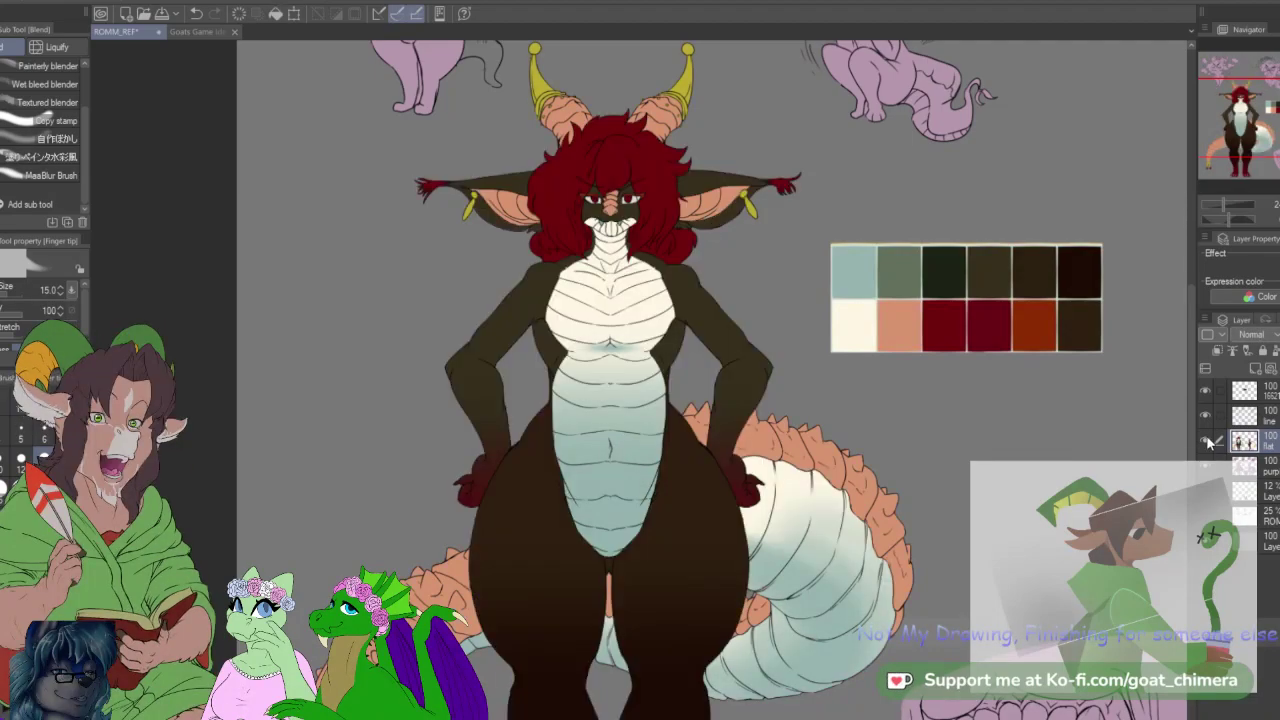
{"action": "scroll", "coordinate": [794, 432], "scroll_direction": "down", "scroll_amount": 3}
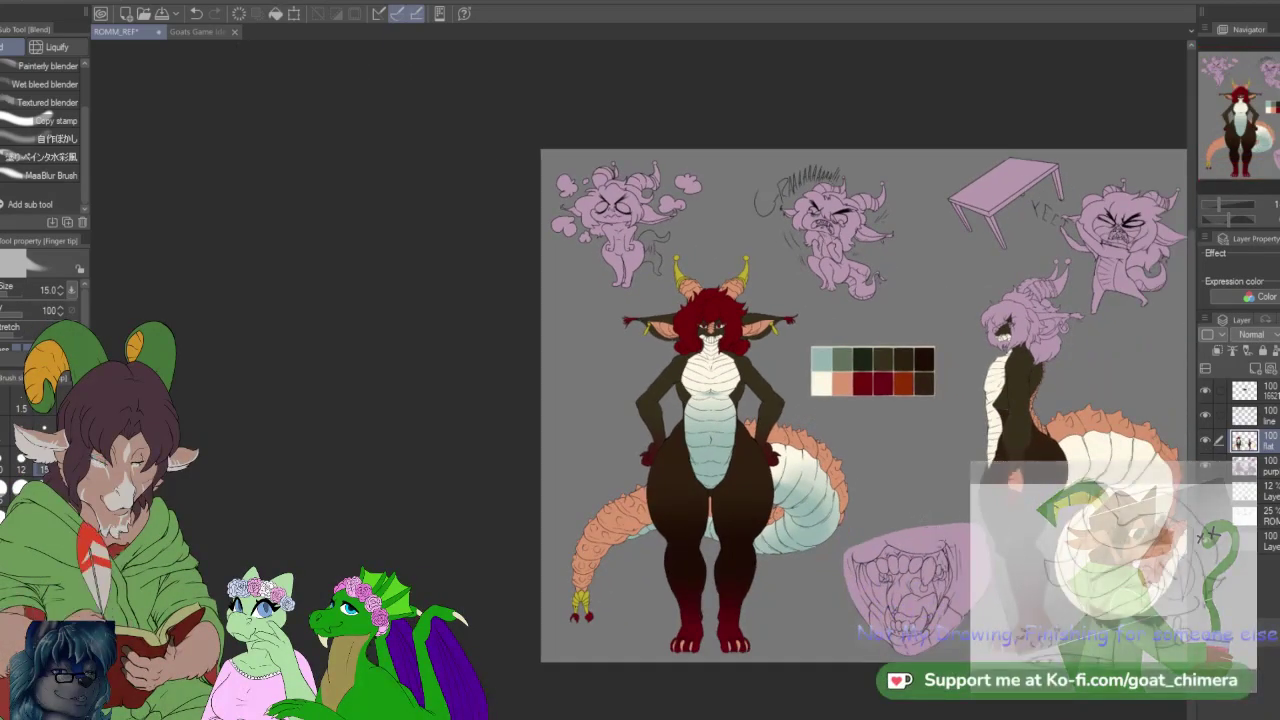
Step: Compare the side view's flat colours with the front view and the palette swatches, both across the whole sheet and closer up
{"action": "scroll", "coordinate": [992, 635], "scroll_direction": "up", "scroll_amount": 1}
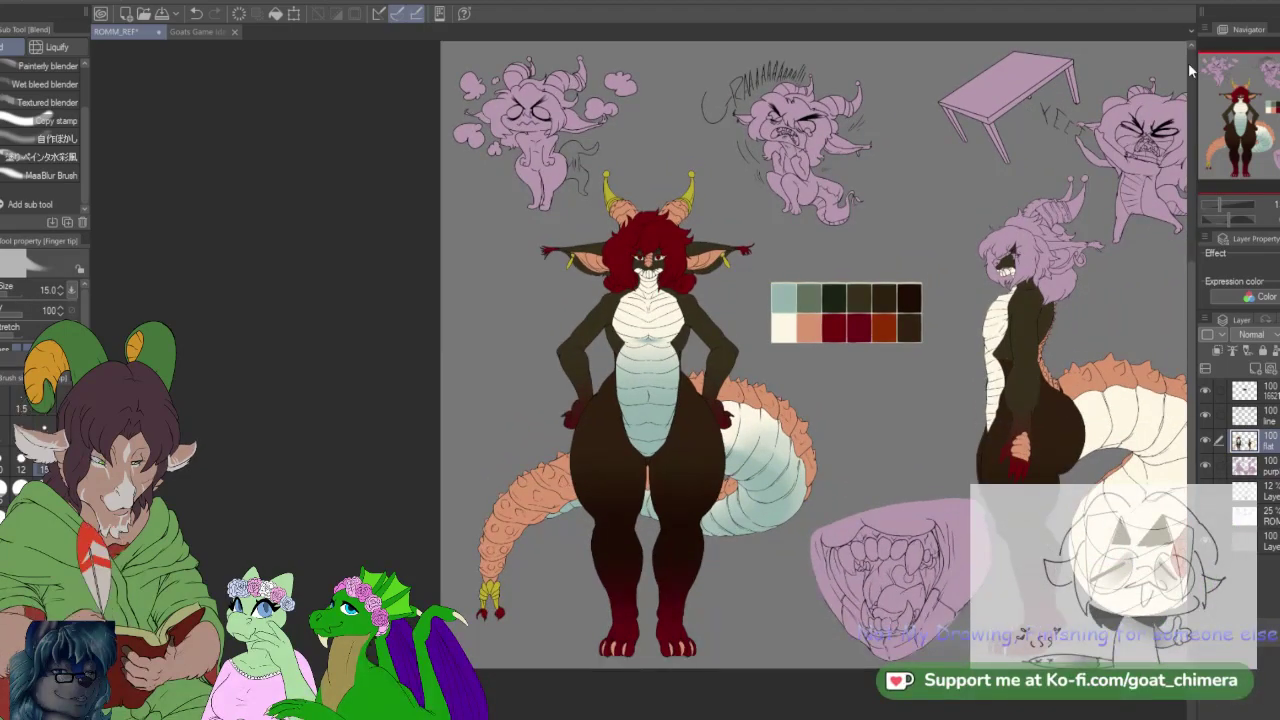
{"action": "left_click_drag", "start_coordinate": [992, 635], "coordinate": [898, 568]}
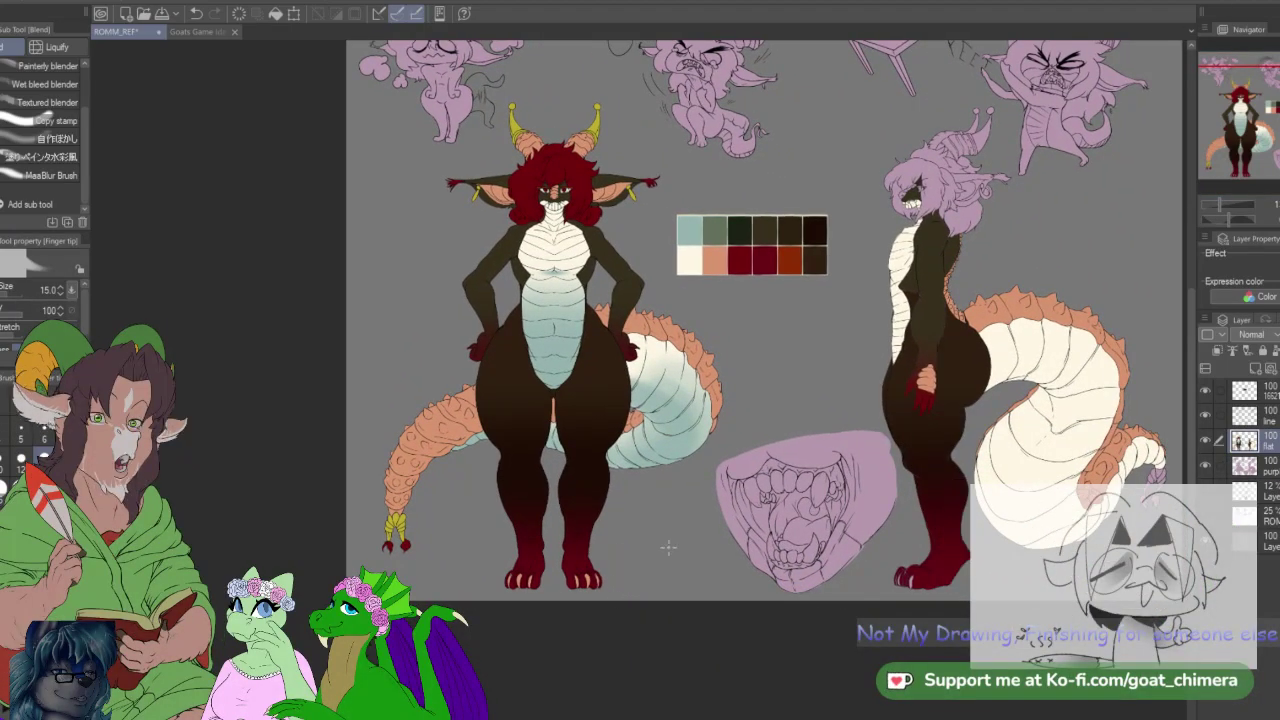
{"action": "scroll", "coordinate": [668, 547], "scroll_direction": "up", "scroll_amount": 1}
{"action": "scroll", "coordinate": [832, 632], "scroll_direction": "down", "scroll_amount": 1}
{"action": "mouse_move", "coordinate": [1256, 143]}
{"action": "left_mouse_down"}
{"action": "mouse_move", "coordinate": [1279, 134]}
{"action": "mouse_move", "coordinate": [1264, 141]}
{"action": "left_mouse_up"}
{"action": "scroll", "coordinate": [890, 618], "scroll_direction": "down", "scroll_amount": 1}
{"action": "scroll", "coordinate": [888, 615], "scroll_direction": "up", "scroll_amount": 2}
{"action": "scroll", "coordinate": [886, 612], "scroll_direction": "down", "scroll_amount": 1}
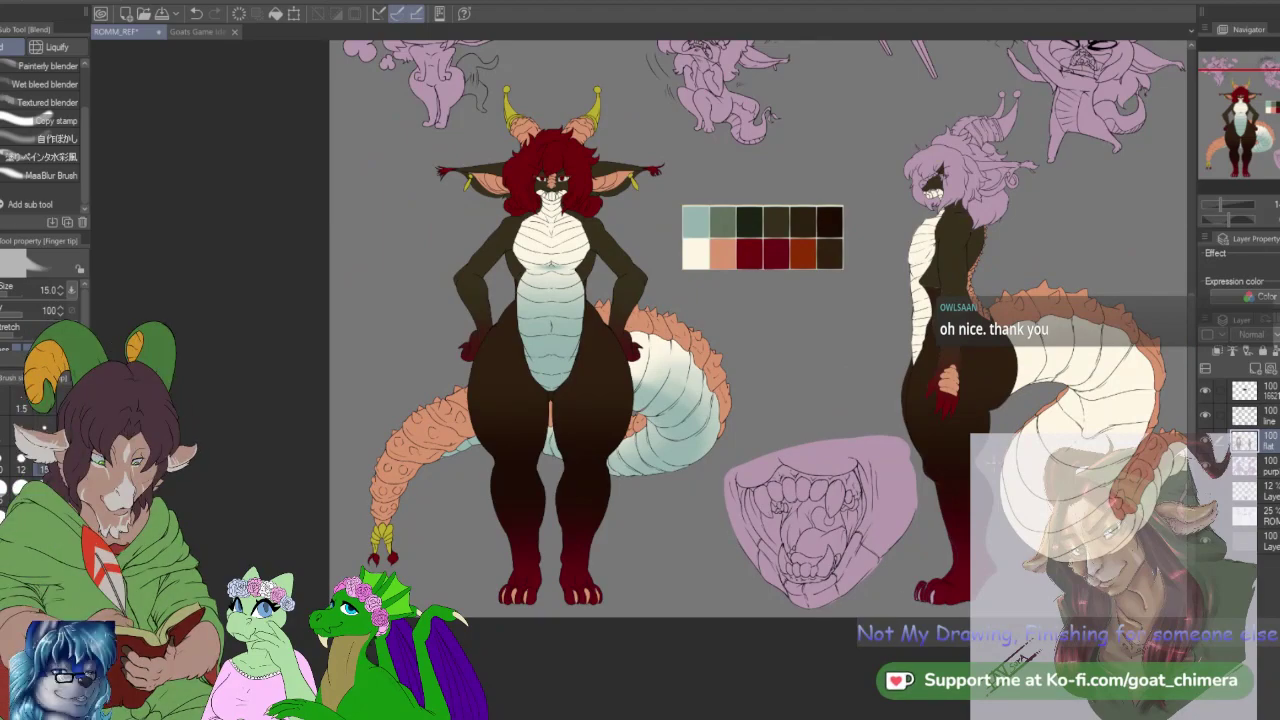
{"action": "scroll", "coordinate": [469, 528], "scroll_direction": "down", "scroll_amount": 2}
{"action": "scroll", "coordinate": [638, 405], "scroll_direction": "up", "scroll_amount": 1}
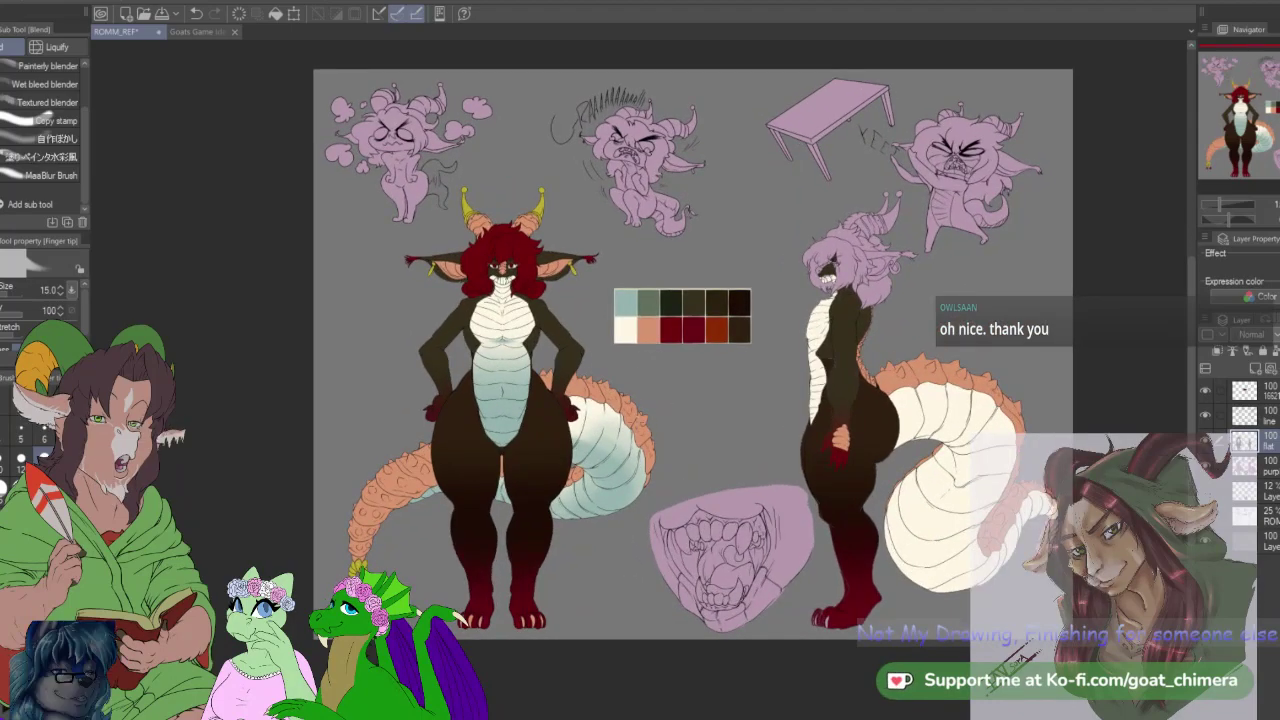
{"action": "scroll", "coordinate": [680, 412], "scroll_direction": "up", "scroll_amount": 1}
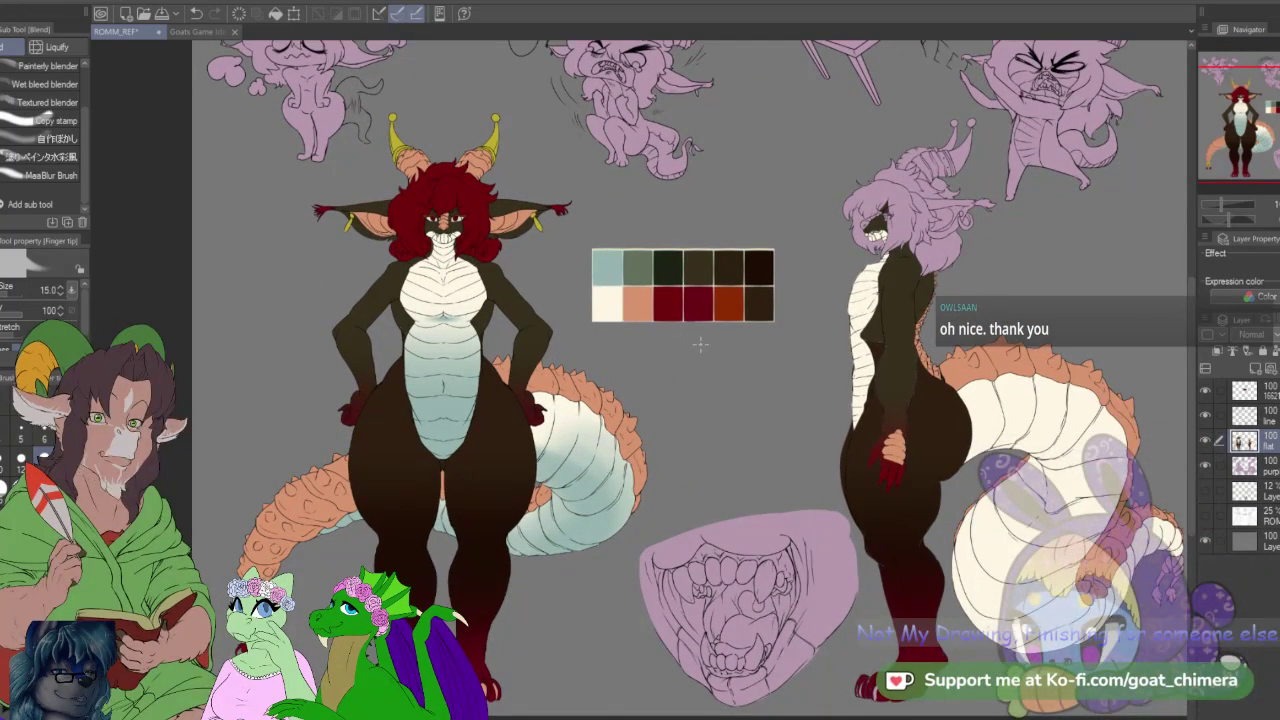
{"action": "scroll", "coordinate": [700, 344], "scroll_direction": "down", "scroll_amount": 1}
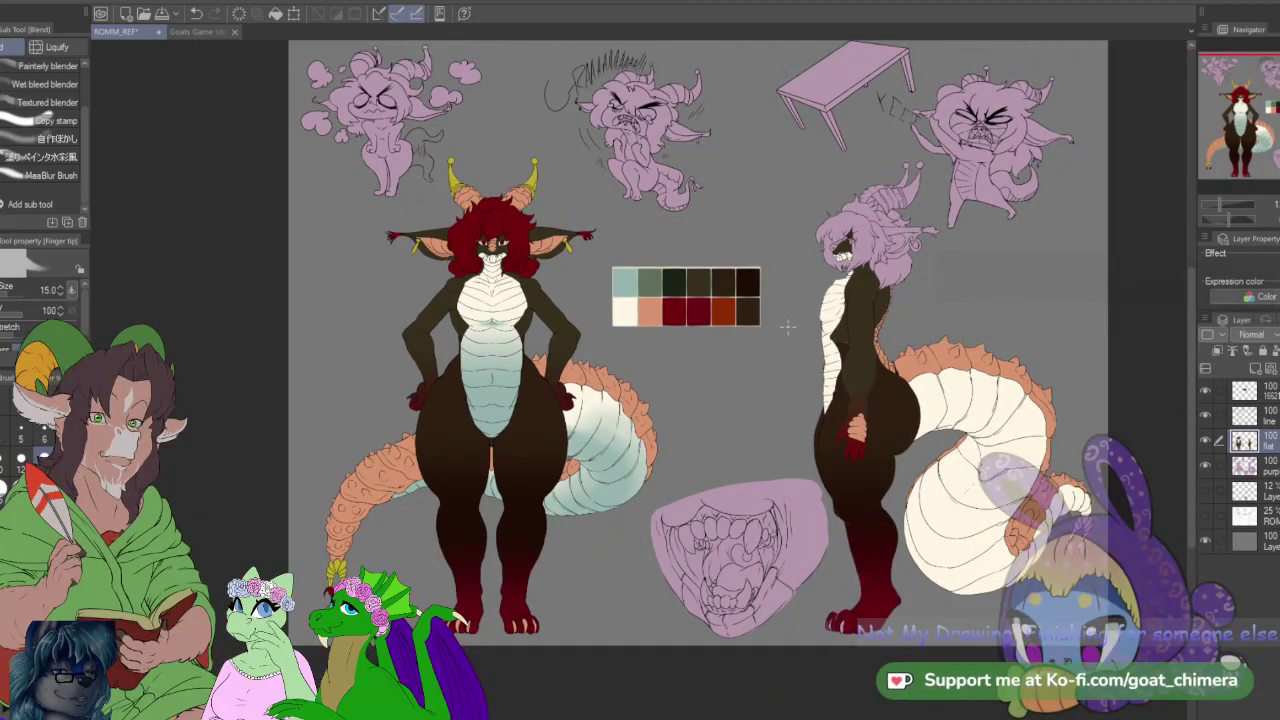
{"action": "scroll", "coordinate": [597, 317], "scroll_direction": "up", "scroll_amount": 2}
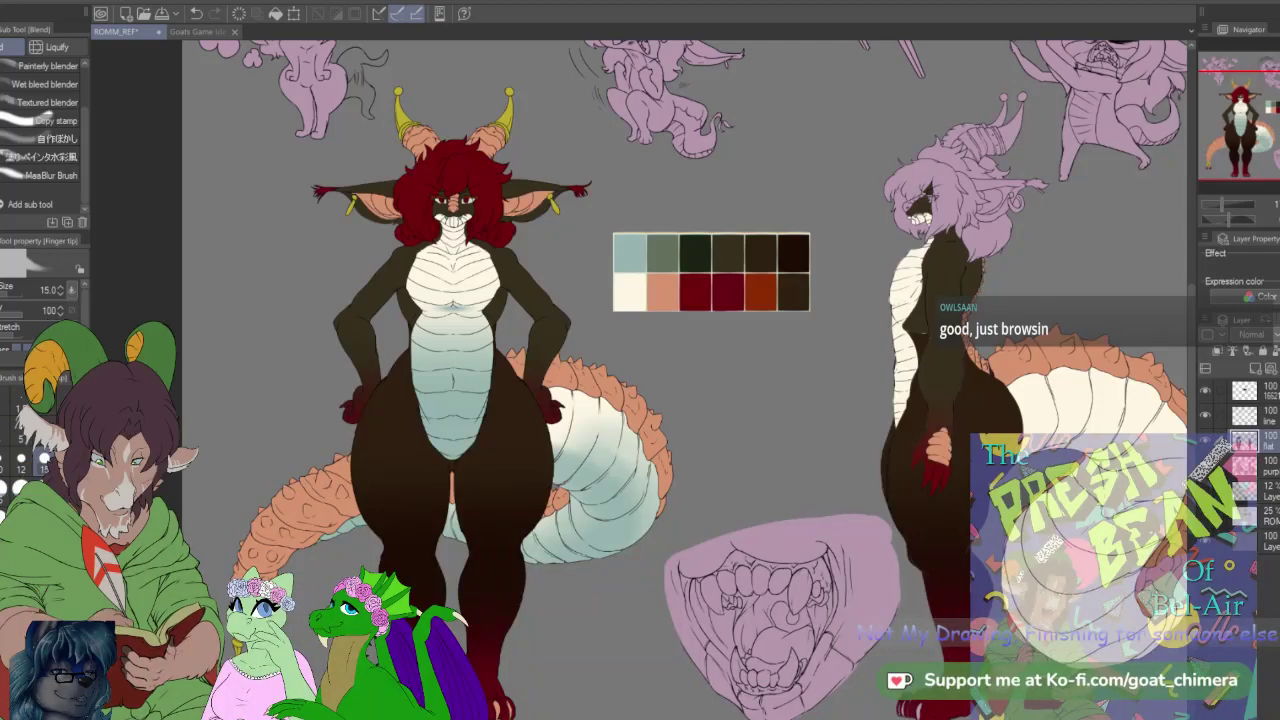
{"action": "scroll", "coordinate": [714, 494], "scroll_direction": "down", "scroll_amount": 3}
{"action": "scroll", "coordinate": [880, 520], "scroll_direction": "up", "scroll_amount": 3}
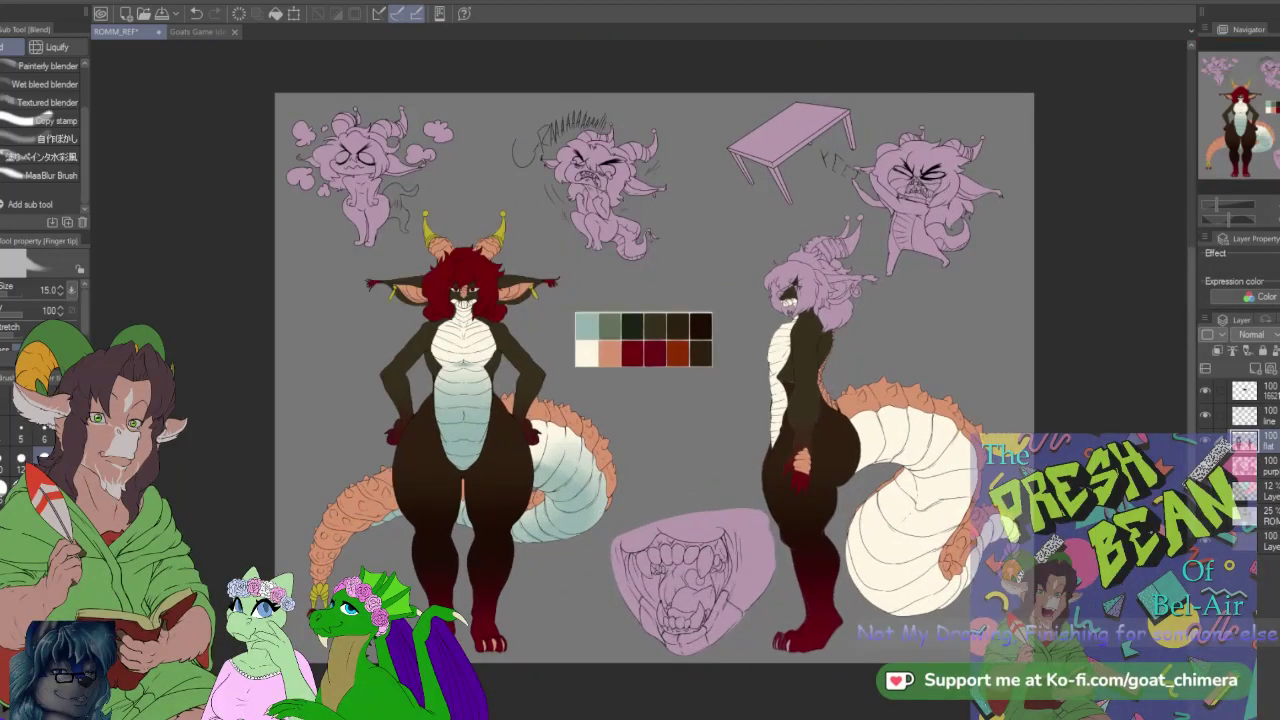
{"action": "scroll", "coordinate": [743, 516], "scroll_direction": "down", "scroll_amount": 2}
{"action": "scroll", "coordinate": [705, 510], "scroll_direction": "up", "scroll_amount": 3}
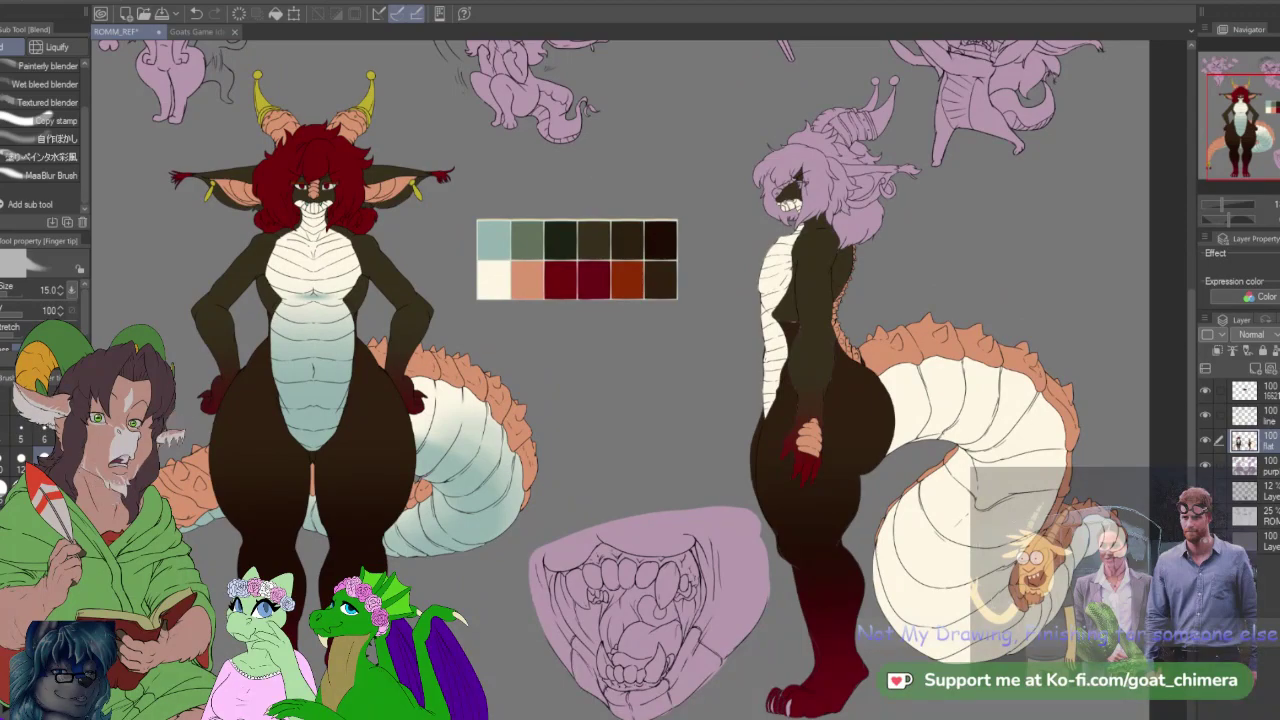
Step: Set the Finger tip blender to size 100 and smudge the flat colour along the side view's lower leg
{"action": "scroll", "coordinate": [789, 705], "scroll_direction": "up", "scroll_amount": 3}
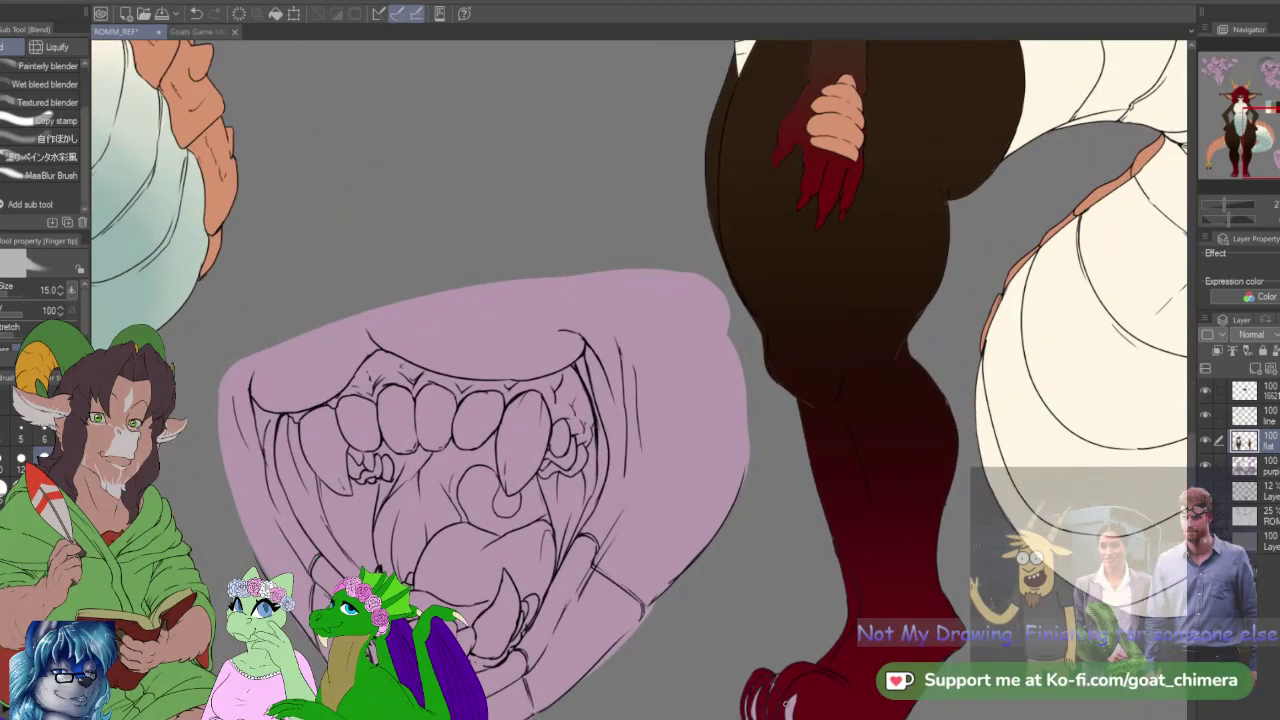
{"action": "scroll", "coordinate": [808, 695], "scroll_direction": "up", "scroll_amount": 2}
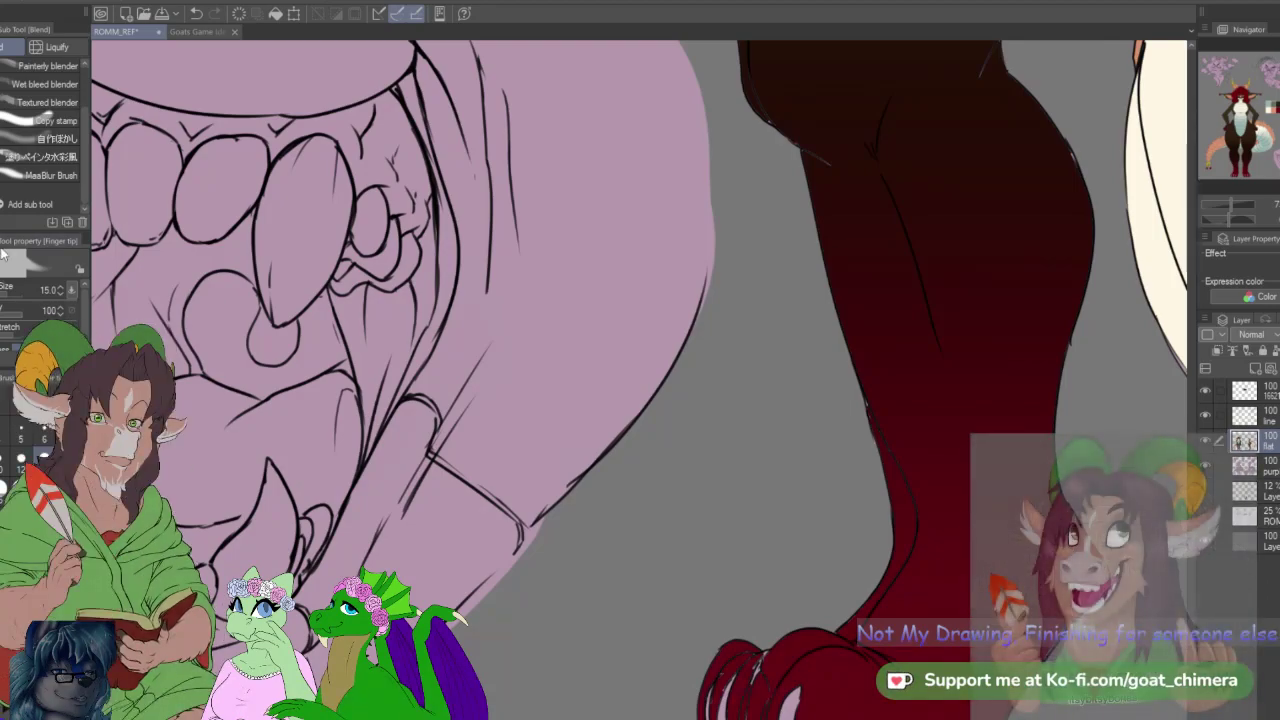
{"action": "key", "text": "]"}
{"action": "key", "text": "]"}
{"action": "key", "text": "]"}
{"action": "key", "text": "]"}
{"action": "key", "text": "]"}
{"action": "key", "text": "]"}
{"action": "key", "text": "]"}
{"action": "key", "text": "]"}
{"action": "key", "text": "]"}
{"action": "key", "text": "]"}
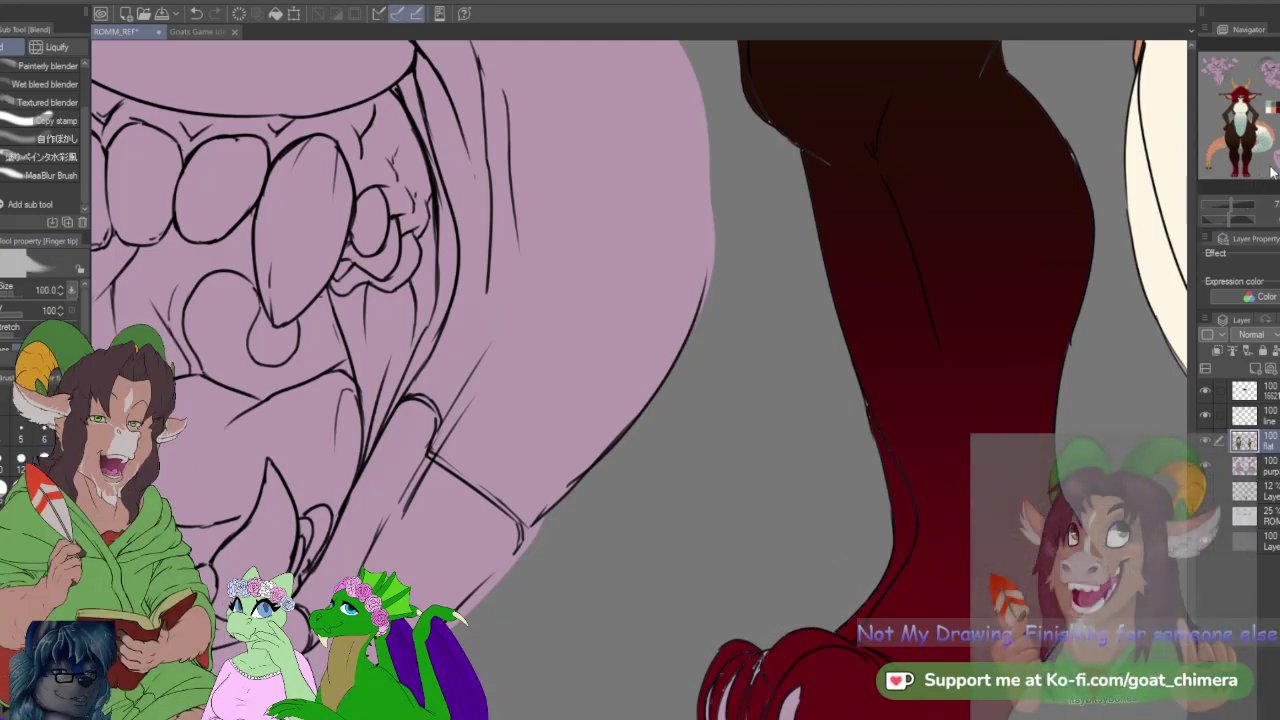
{"action": "left_click_drag", "start_coordinate": [1031, 427], "coordinate": [1092, 269]}
{"action": "left_click_drag", "start_coordinate": [840, 330], "coordinate": [640, 389]}
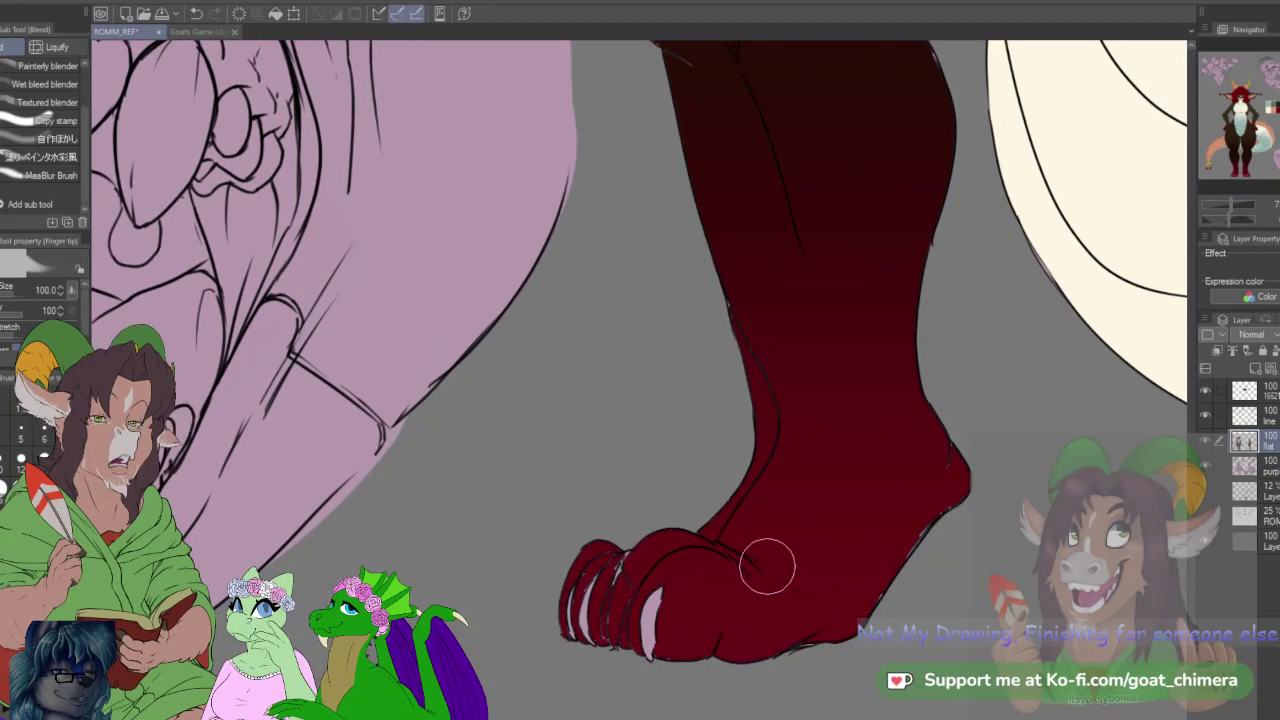
Step: Paint the lavender slivers on the side view's smaller toes dark red with the K Hard 2 brush
{"action": "key", "text": "b"}
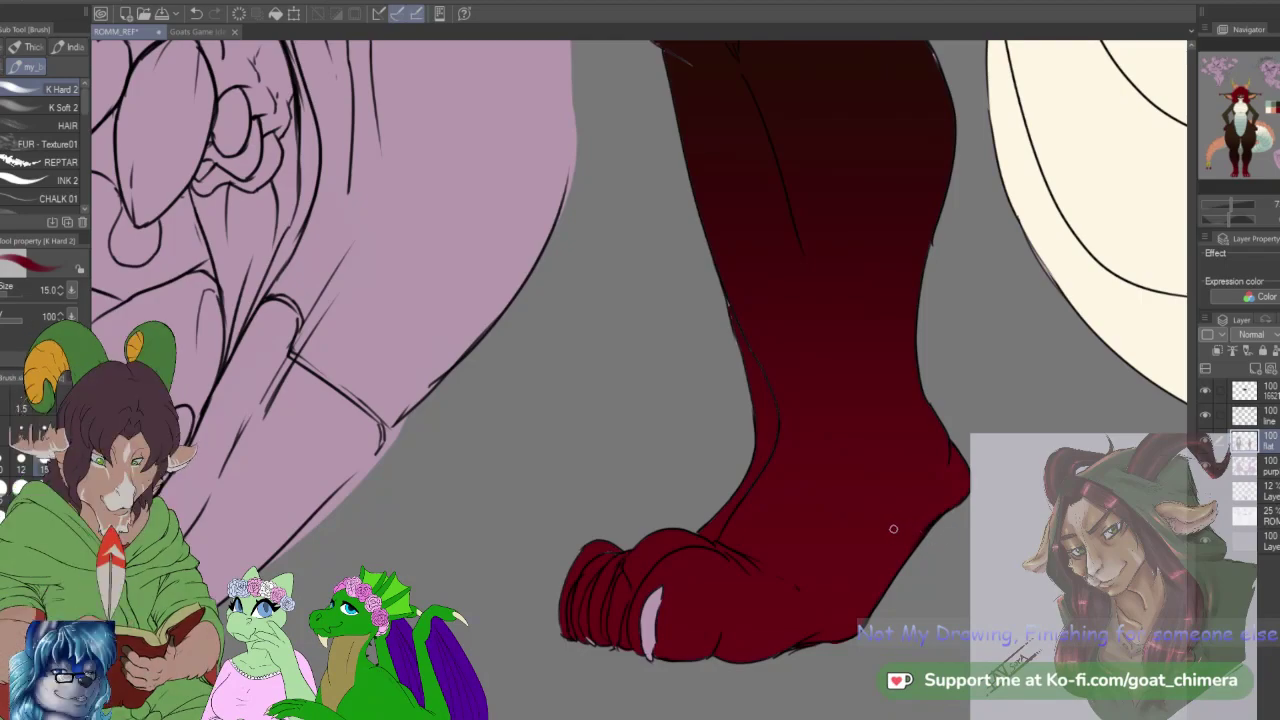
{"action": "key", "text": "g"}
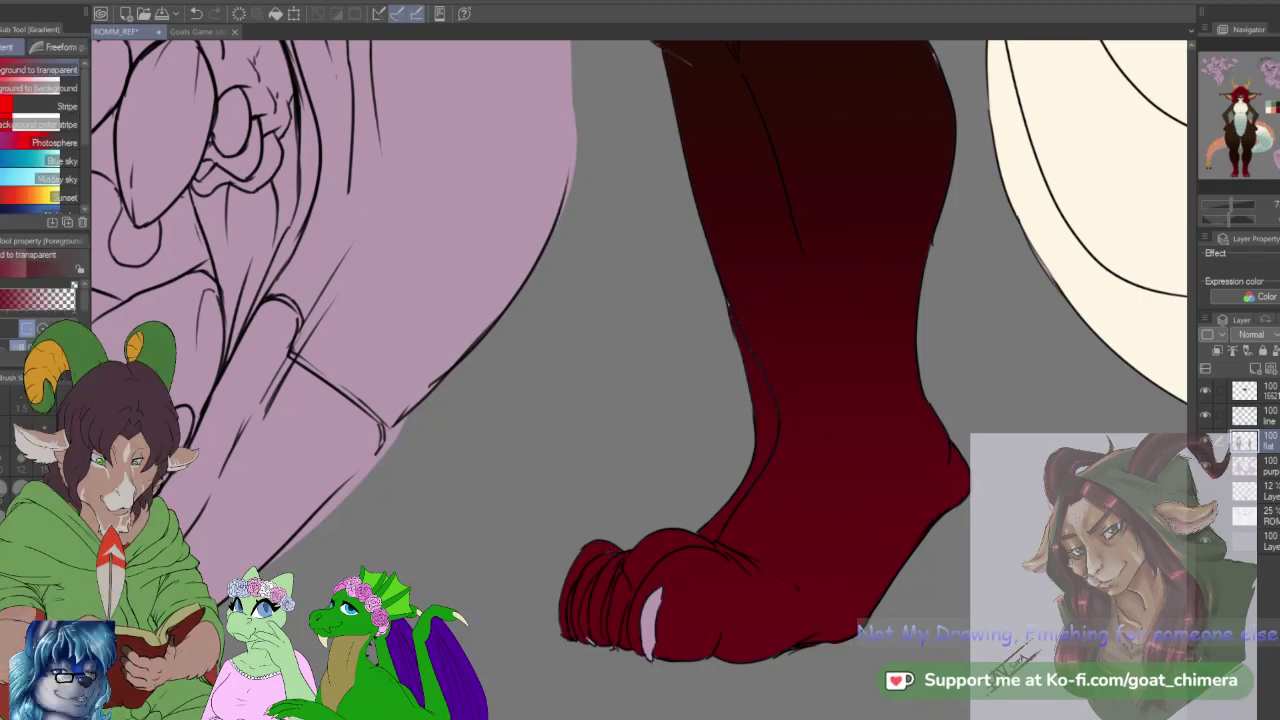
{"action": "key", "text": "j"}
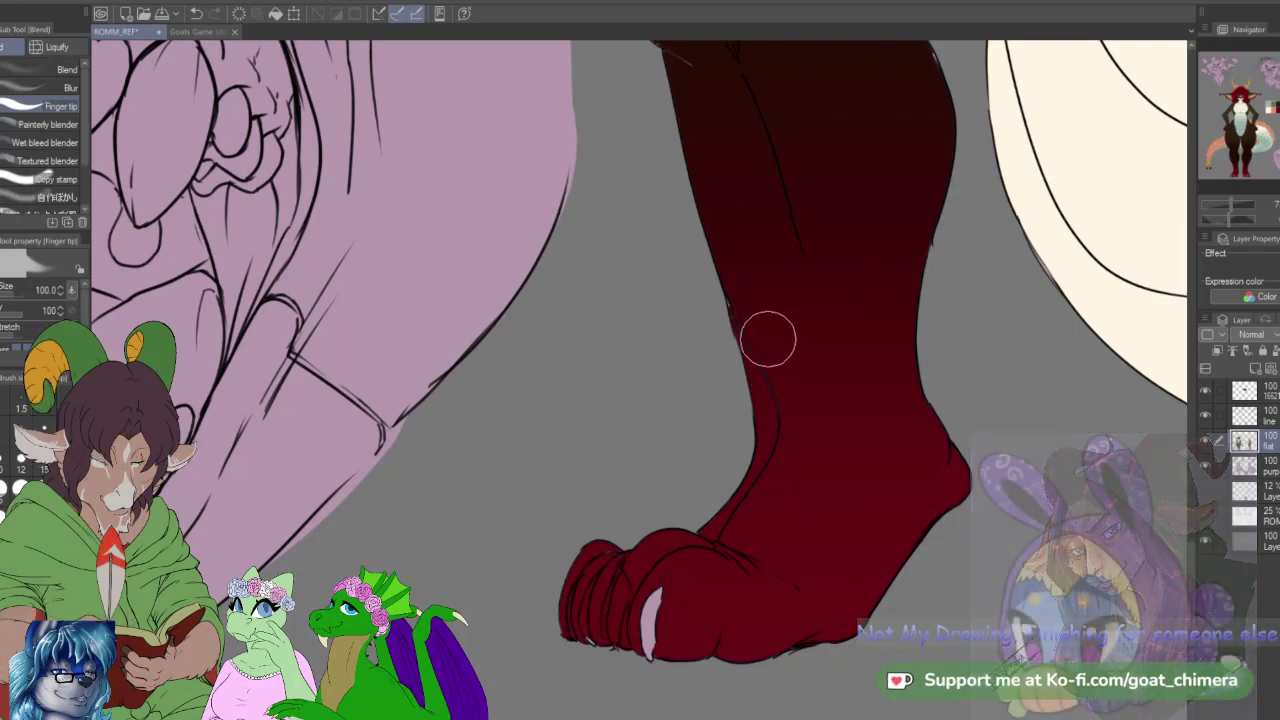
Step: Smudge the flat colour out to the line art along the side view's shin and heel with the Finger tip blender at size 25
{"action": "left_click_drag", "start_coordinate": [780, 393], "coordinate": [746, 323]}
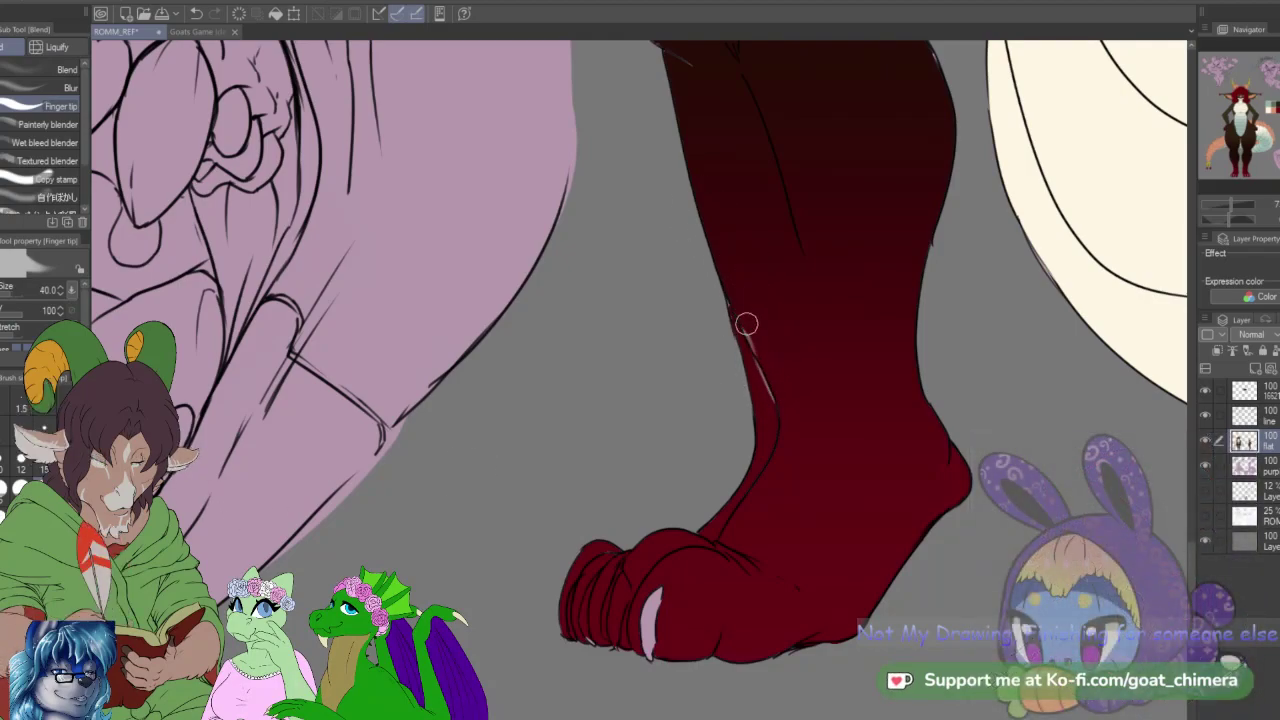
{"action": "mouse_move", "coordinate": [783, 392]}
{"action": "left_mouse_down"}
{"action": "mouse_move", "coordinate": [739, 292]}
{"action": "mouse_move", "coordinate": [782, 406]}
{"action": "mouse_move", "coordinate": [739, 288]}
{"action": "mouse_move", "coordinate": [759, 370]}
{"action": "mouse_move", "coordinate": [739, 293]}
{"action": "mouse_move", "coordinate": [751, 348]}
{"action": "mouse_move", "coordinate": [741, 327]}
{"action": "mouse_move", "coordinate": [729, 273]}
{"action": "mouse_move", "coordinate": [749, 344]}
{"action": "mouse_move", "coordinate": [728, 253]}
{"action": "mouse_move", "coordinate": [799, 432]}
{"action": "mouse_move", "coordinate": [784, 446]}
{"action": "mouse_move", "coordinate": [745, 337]}
{"action": "mouse_move", "coordinate": [777, 420]}
{"action": "mouse_move", "coordinate": [771, 450]}
{"action": "mouse_move", "coordinate": [786, 418]}
{"action": "mouse_move", "coordinate": [780, 468]}
{"action": "mouse_move", "coordinate": [792, 457]}
{"action": "mouse_move", "coordinate": [779, 444]}
{"action": "mouse_move", "coordinate": [780, 464]}
{"action": "mouse_move", "coordinate": [779, 445]}
{"action": "mouse_move", "coordinate": [792, 444]}
{"action": "mouse_move", "coordinate": [769, 416]}
{"action": "mouse_move", "coordinate": [770, 429]}
{"action": "mouse_move", "coordinate": [762, 390]}
{"action": "mouse_move", "coordinate": [774, 404]}
{"action": "mouse_move", "coordinate": [754, 375]}
{"action": "mouse_move", "coordinate": [774, 418]}
{"action": "mouse_move", "coordinate": [788, 403]}
{"action": "mouse_move", "coordinate": [774, 384]}
{"action": "mouse_move", "coordinate": [786, 433]}
{"action": "mouse_move", "coordinate": [746, 368]}
{"action": "left_mouse_up"}
{"action": "left_click", "coordinate": [6, 490]}
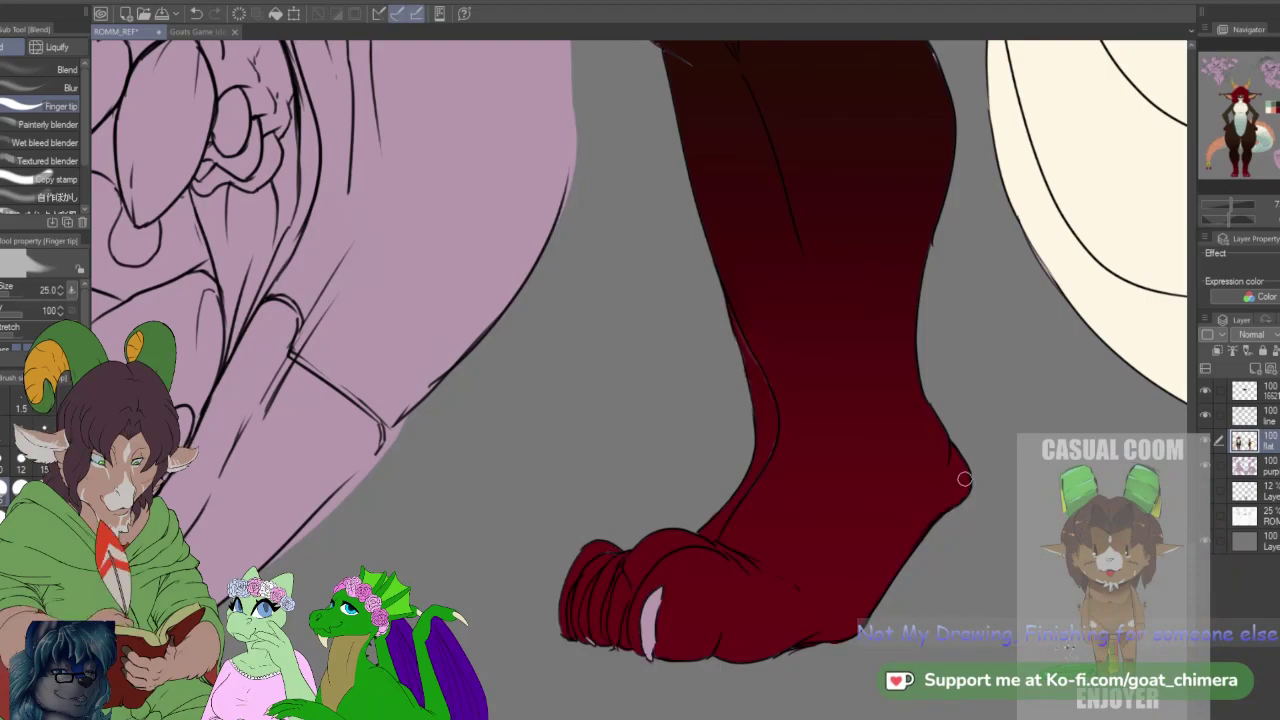
{"action": "left_click_drag", "start_coordinate": [620, 140], "coordinate": [960, 640]}
{"action": "left_click_drag", "start_coordinate": [960, 200], "coordinate": [686, 630]}
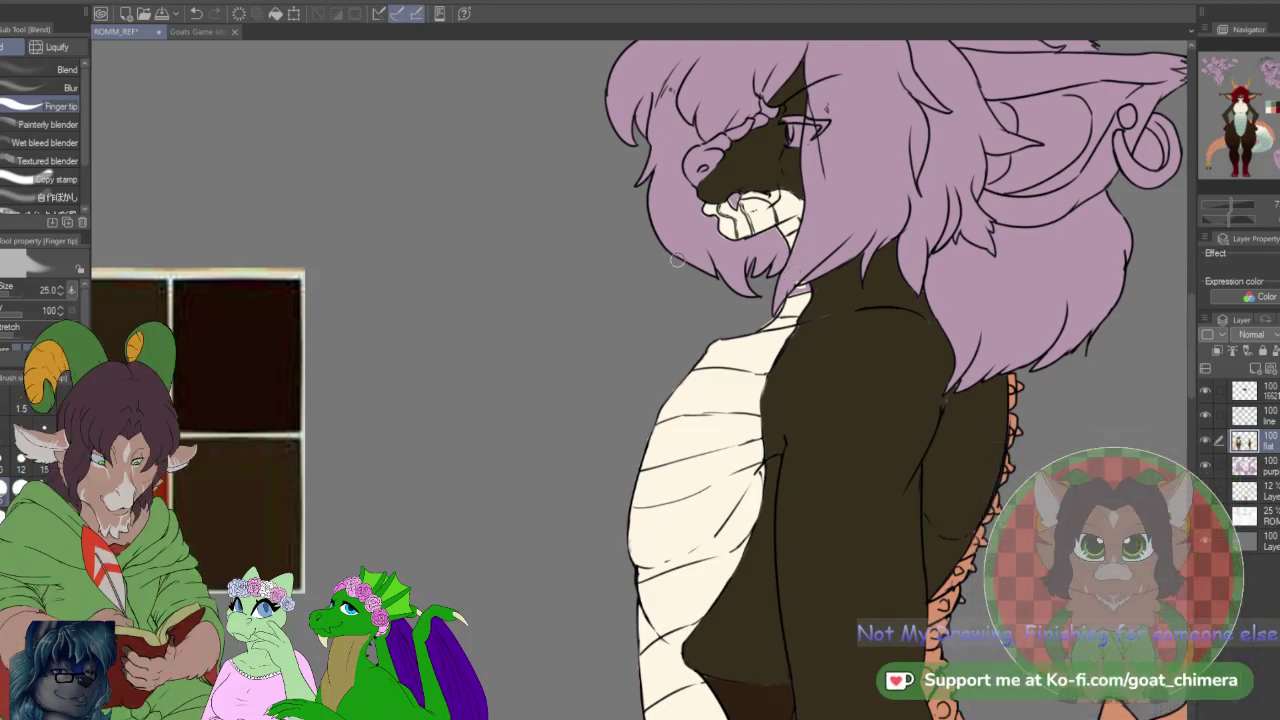
Step: Check the side view's flat colours against the front view and the palette
{"action": "scroll", "coordinate": [720, 100], "scroll_direction": "down", "scroll_amount": 3}
{"action": "scroll", "coordinate": [797, 404], "scroll_direction": "up", "scroll_amount": 3}
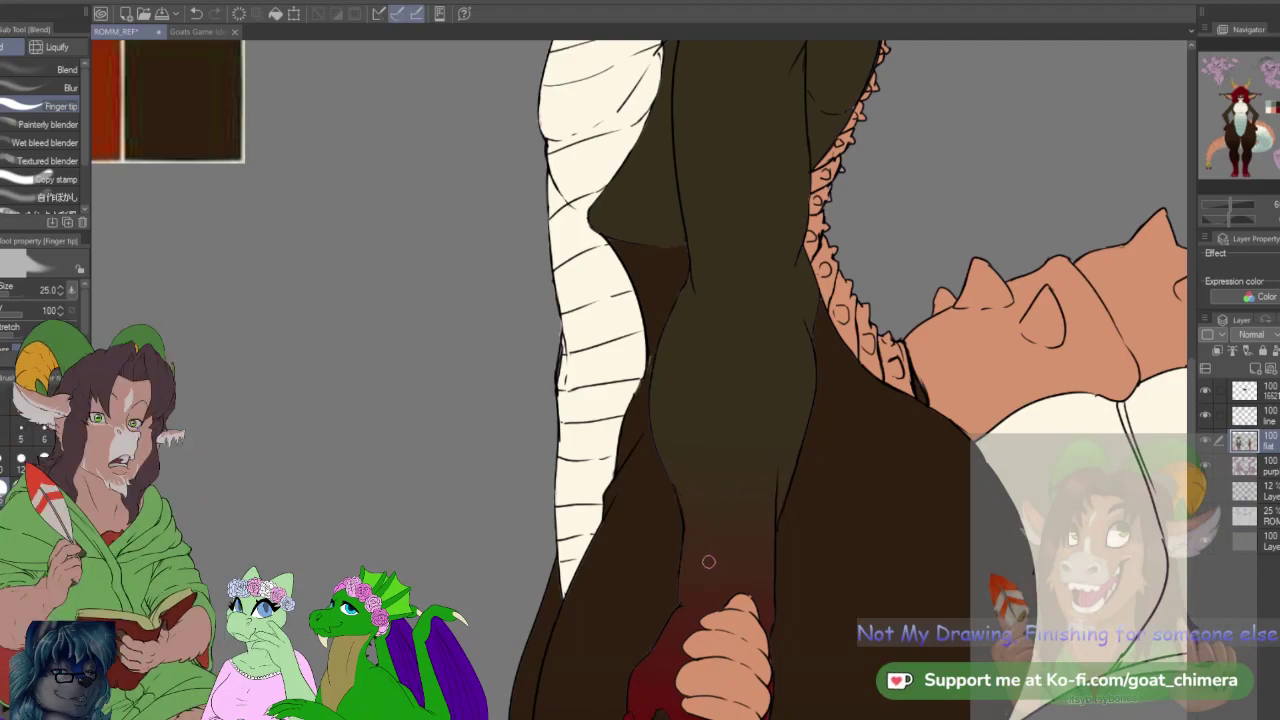
{"action": "scroll", "coordinate": [741, 421], "scroll_direction": "down", "scroll_amount": 2}
{"action": "scroll", "coordinate": [741, 421], "scroll_direction": "down", "scroll_amount": 4}
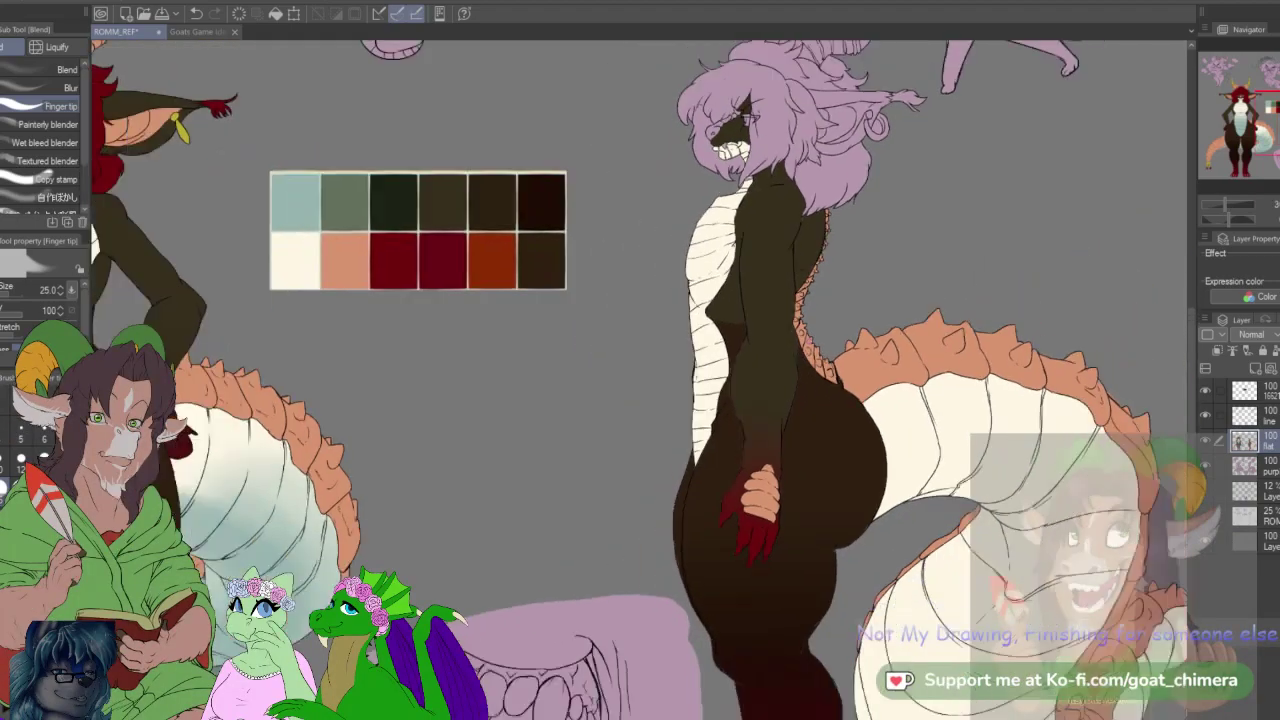
{"action": "scroll", "coordinate": [733, 184], "scroll_direction": "up", "scroll_amount": 3}
{"action": "scroll", "coordinate": [732, 184], "scroll_direction": "down", "scroll_amount": 2}
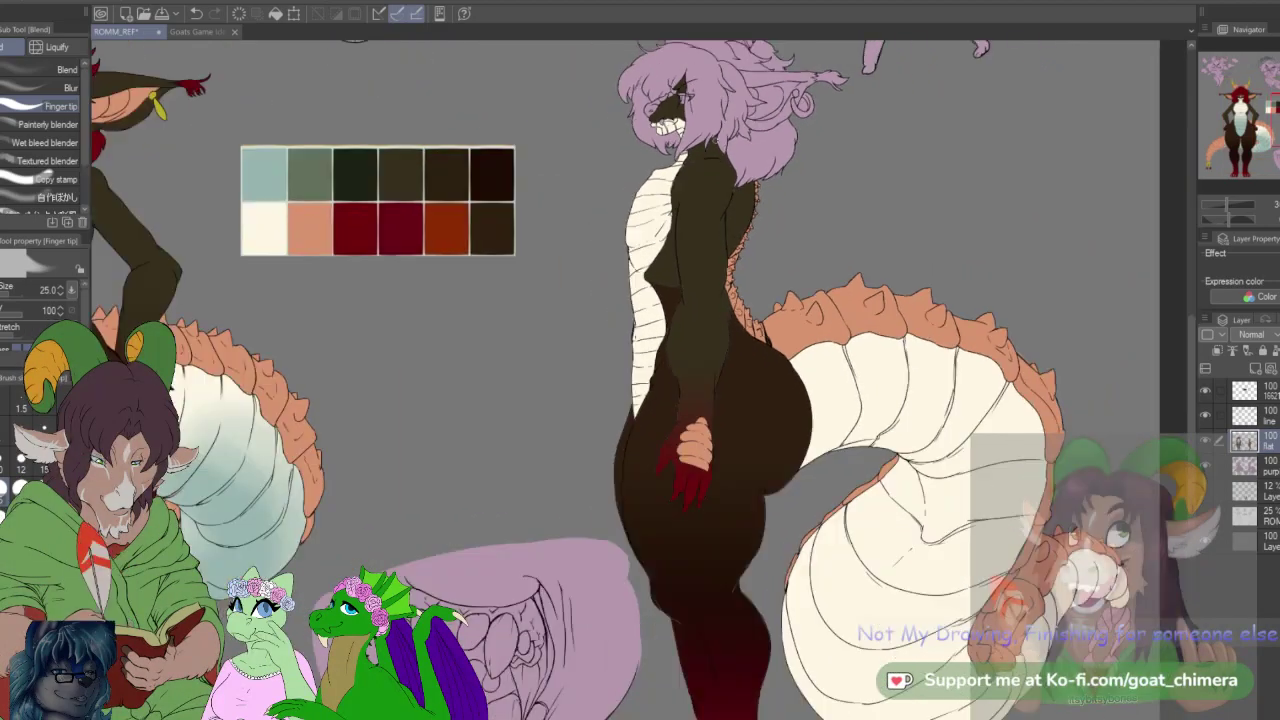
{"action": "scroll", "coordinate": [738, 189], "scroll_direction": "down", "scroll_amount": 1}
{"action": "scroll", "coordinate": [744, 194], "scroll_direction": "up", "scroll_amount": 2}
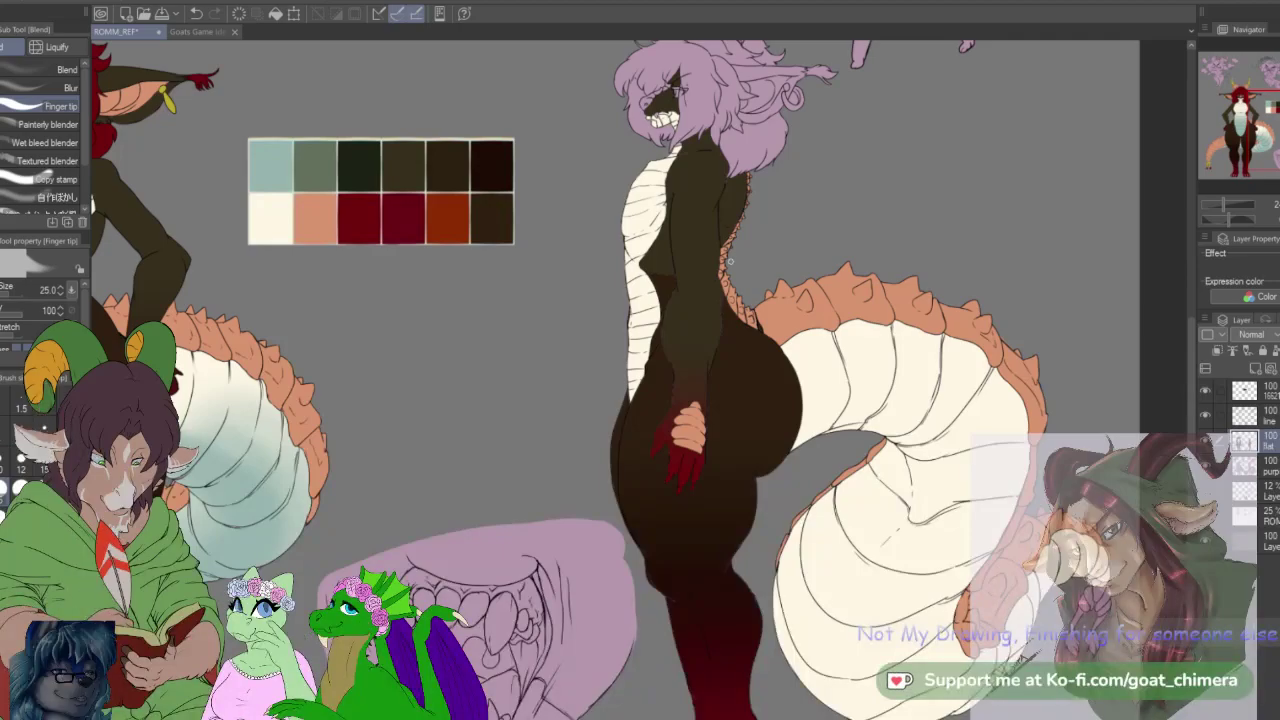
{"action": "scroll", "coordinate": [730, 261], "scroll_direction": "down", "scroll_amount": 2}
{"action": "scroll", "coordinate": [712, 244], "scroll_direction": "up", "scroll_amount": 2}
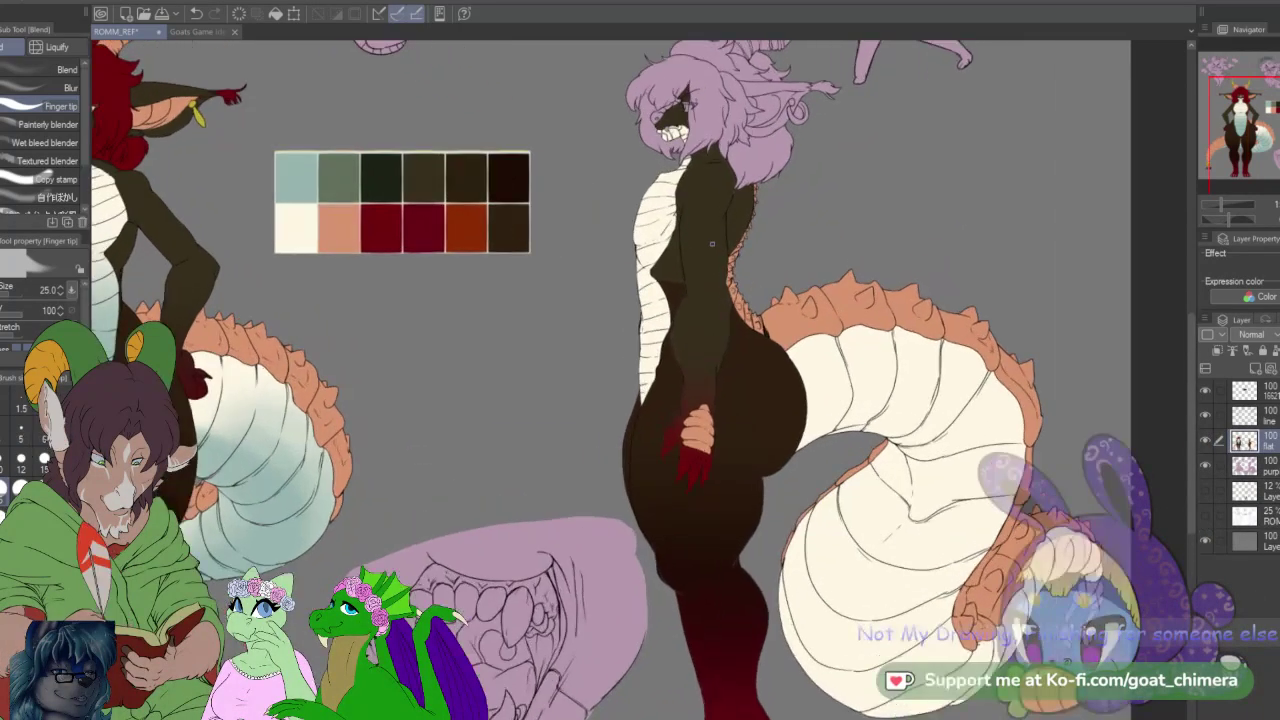
{"action": "scroll", "coordinate": [712, 243], "scroll_direction": "up", "scroll_amount": 1}
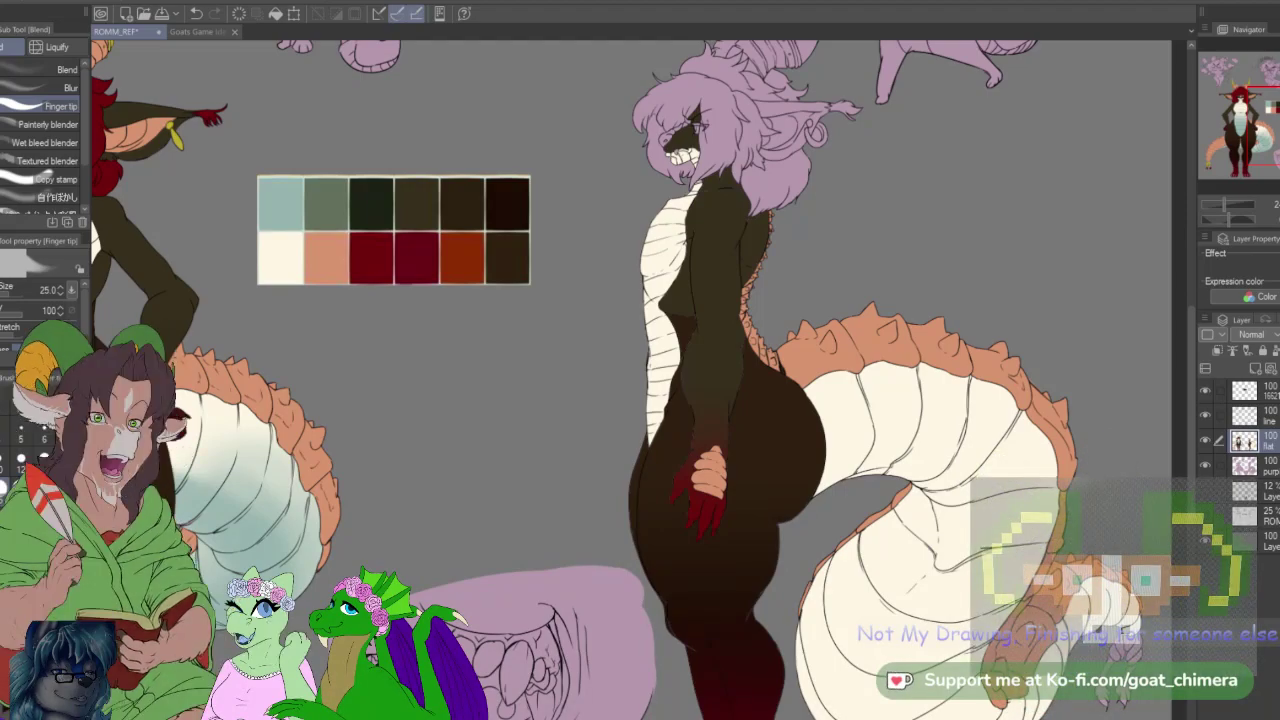
{"action": "scroll", "coordinate": [752, 530], "scroll_direction": "down", "scroll_amount": 4}
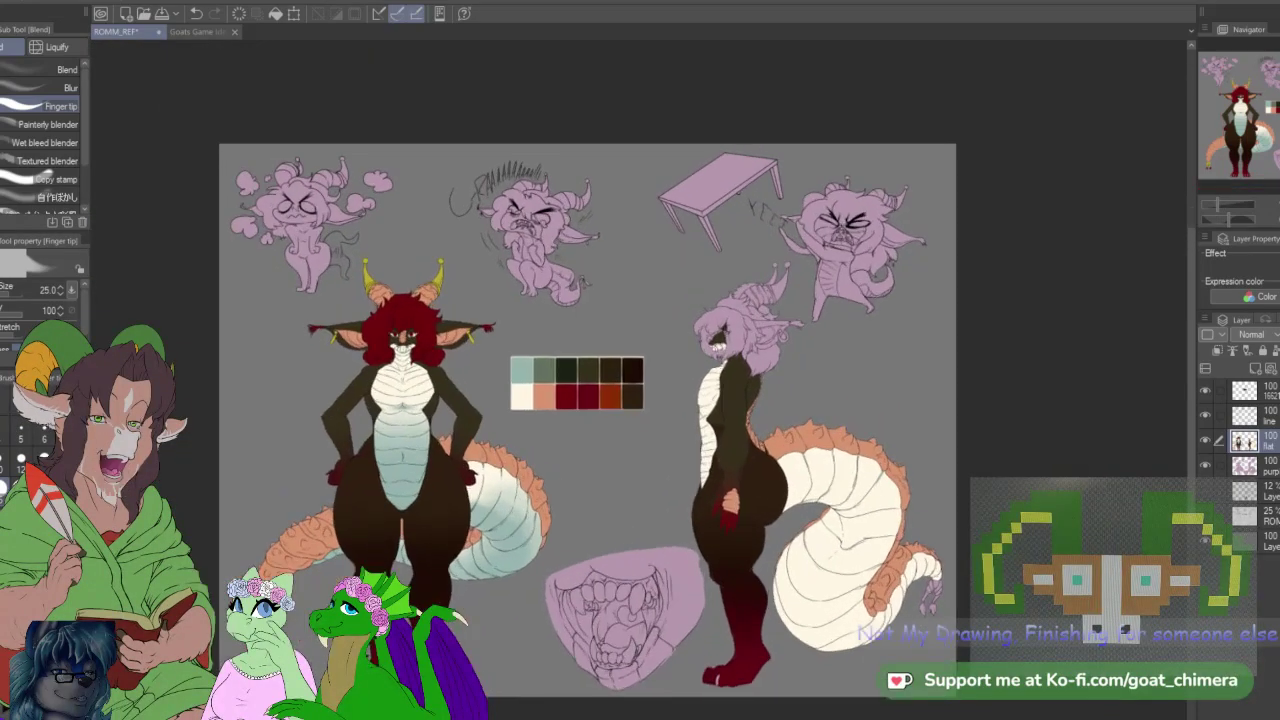
{"action": "scroll", "coordinate": [677, 475], "scroll_direction": "up", "scroll_amount": 2}
{"action": "scroll", "coordinate": [677, 475], "scroll_direction": "down", "scroll_amount": 1}
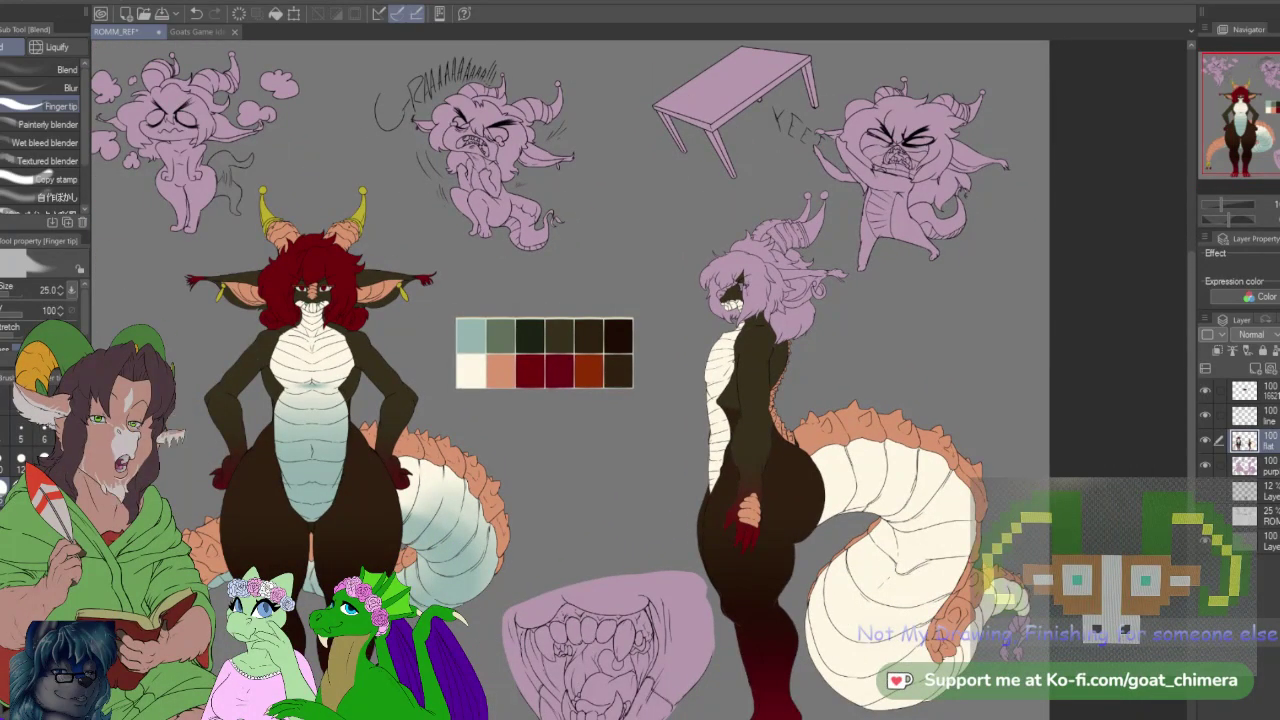
Step: Select the side view's cream belly and fade its lower part into the palette's light blue with a foreground-to-transparent gradient
{"action": "scroll", "coordinate": [714, 442], "scroll_direction": "up", "scroll_amount": 3}
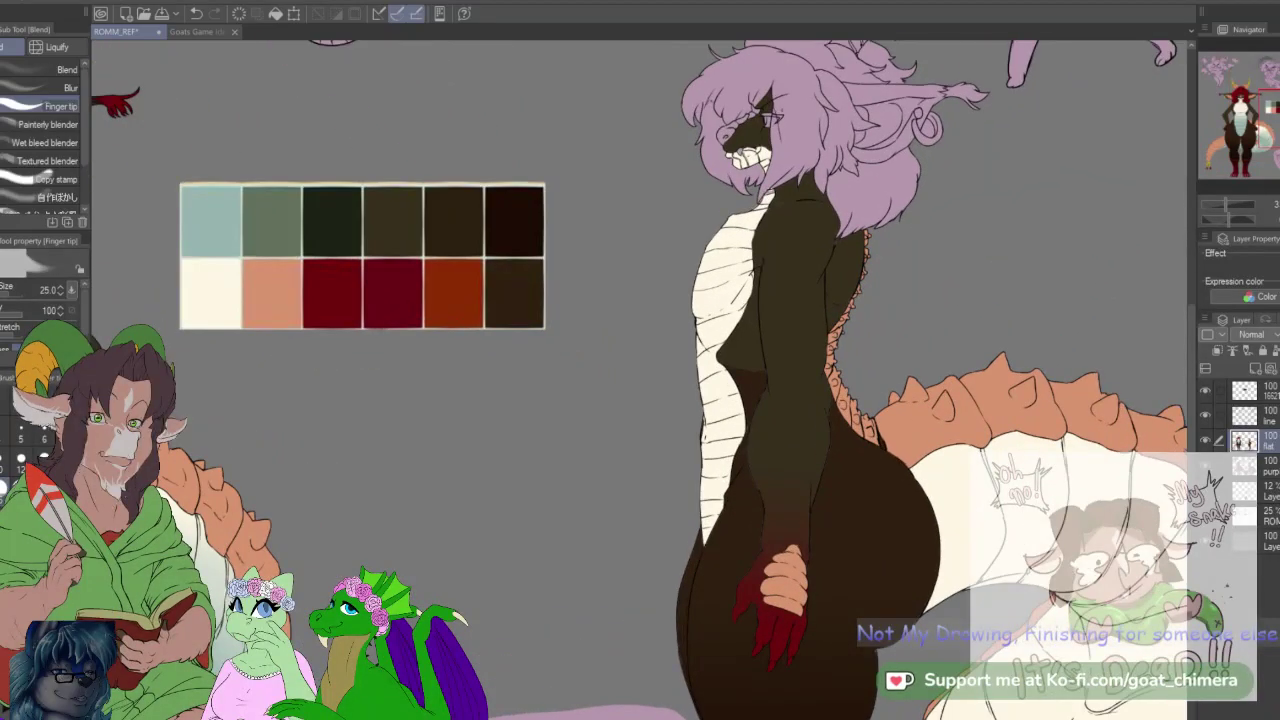
{"action": "key", "text": "w"}
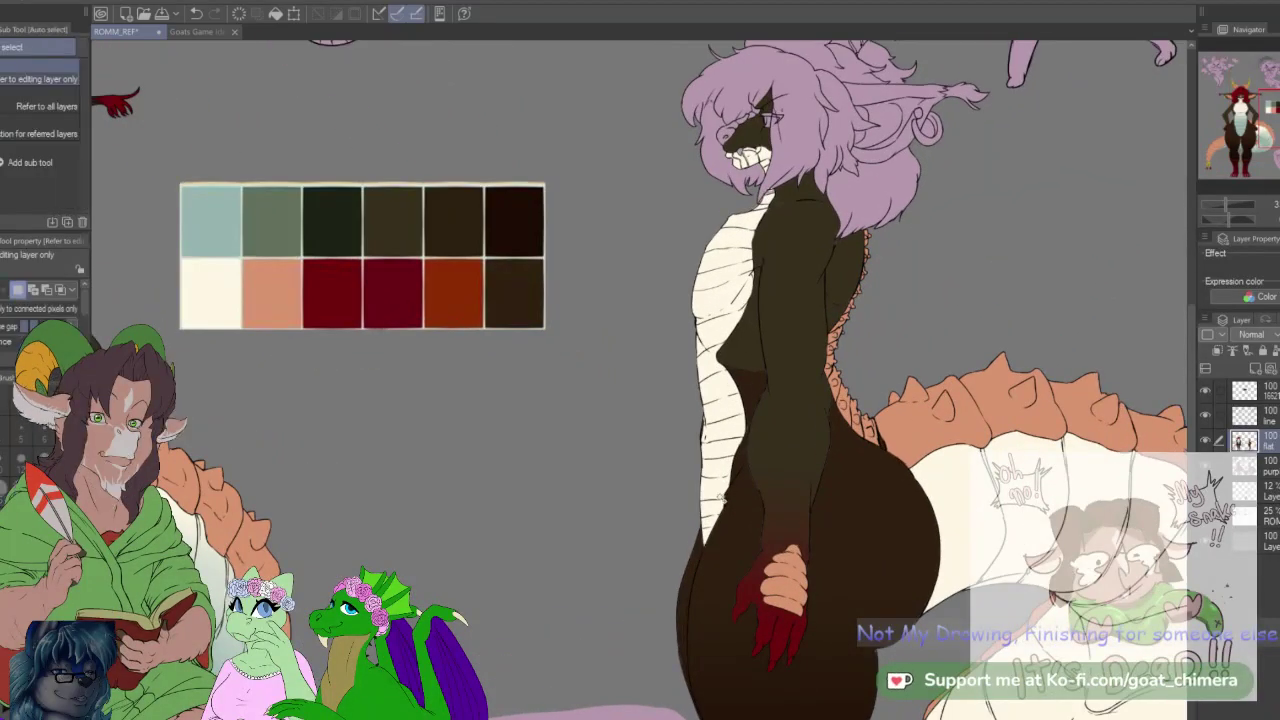
{"action": "left_click", "coordinate": [716, 490]}
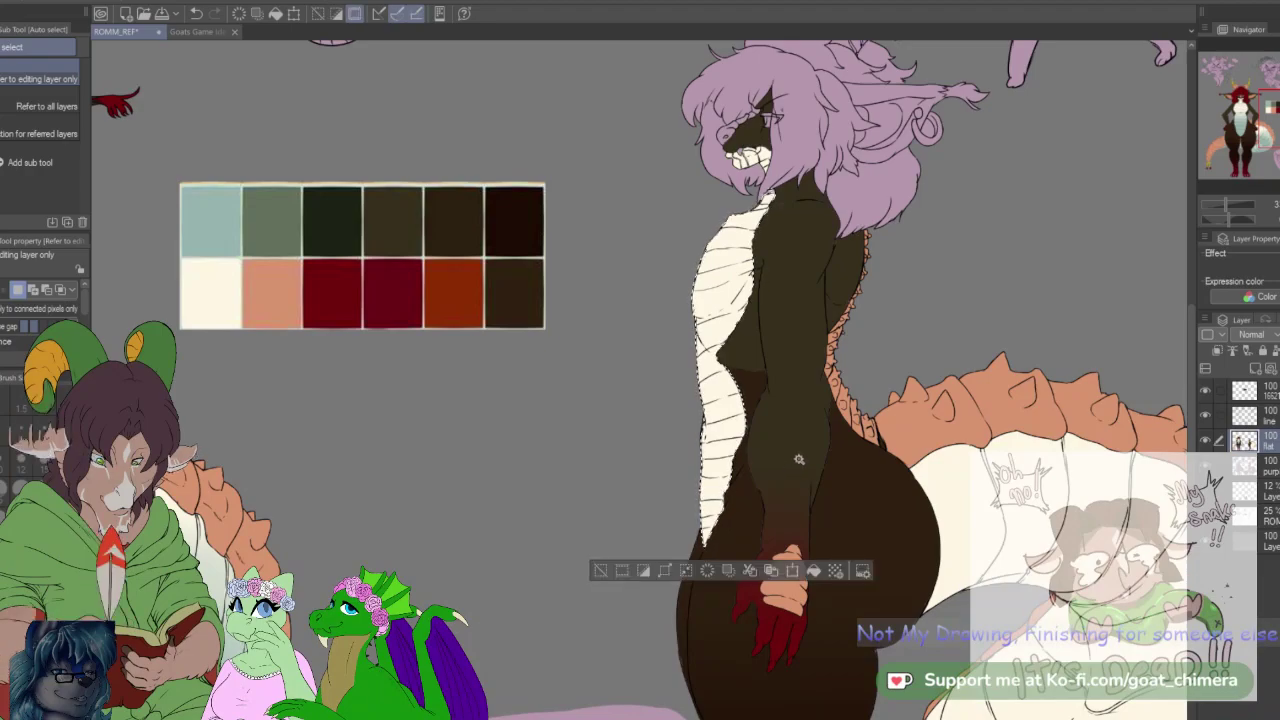
{"action": "left_click", "coordinate": [1276, 110]}
{"action": "left_click_drag", "start_coordinate": [1276, 110], "coordinate": [1254, 119]}
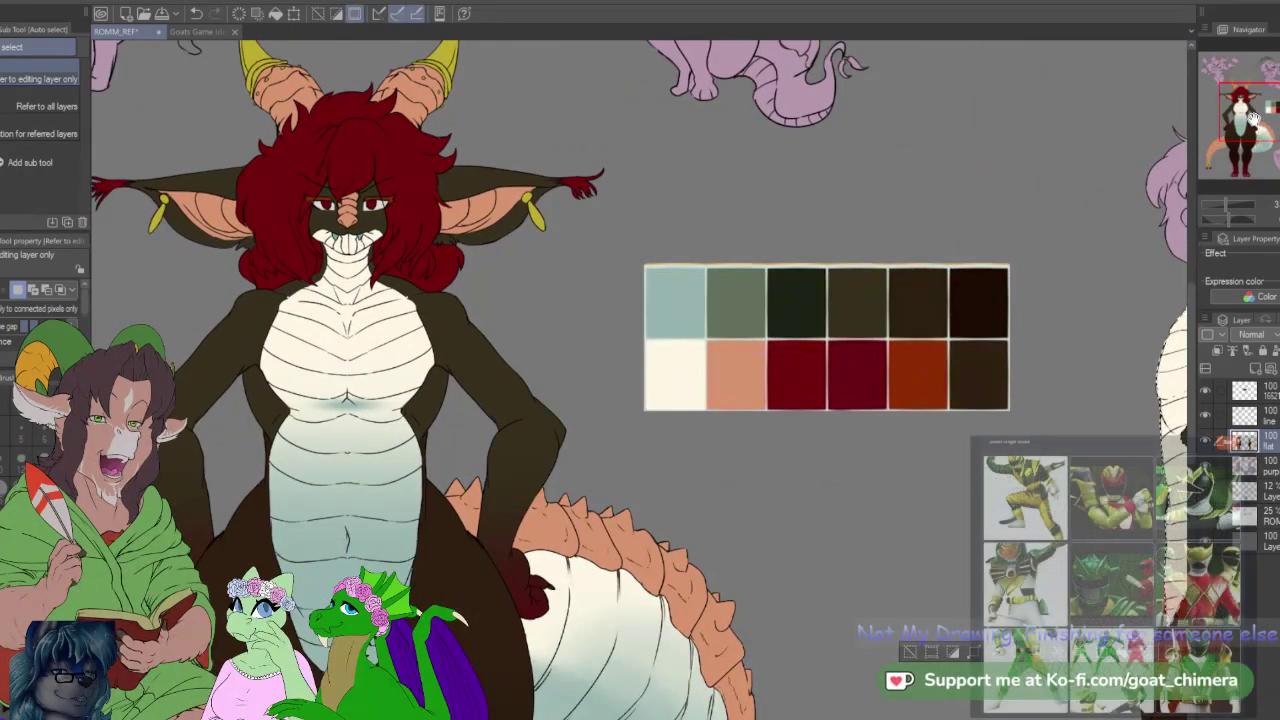
{"action": "key", "text": "i"}
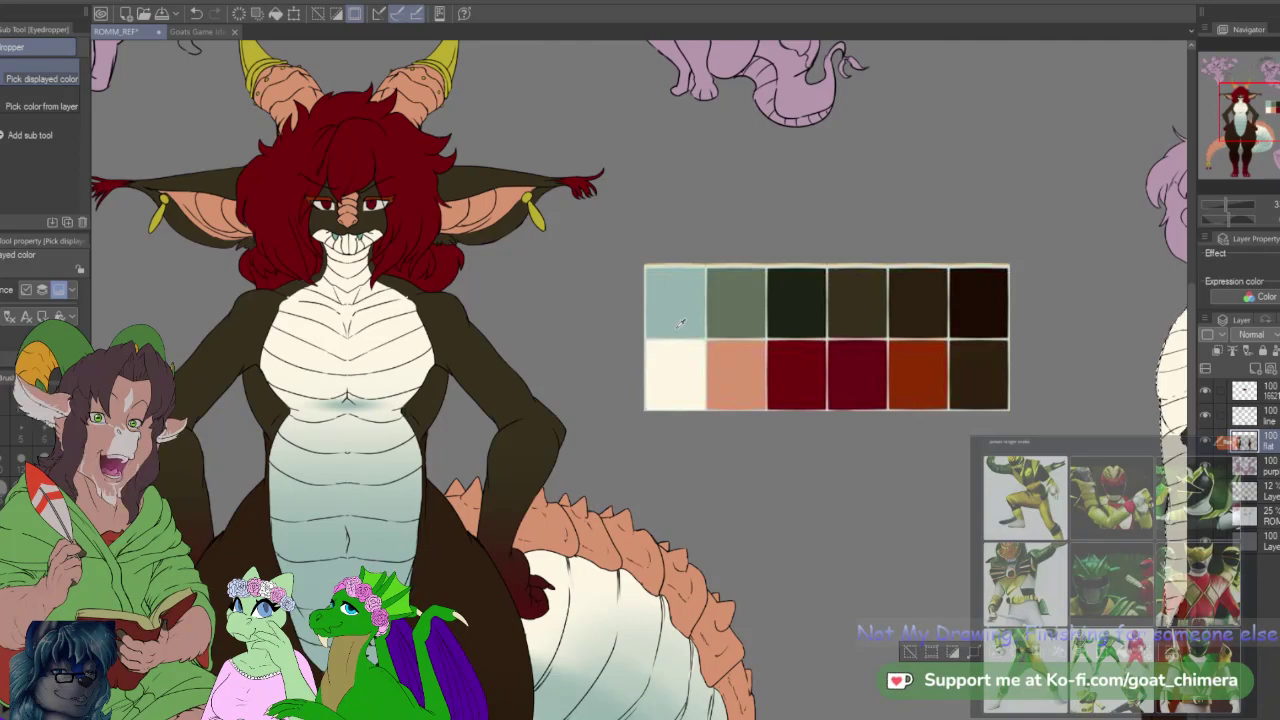
{"action": "left_click_drag", "start_coordinate": [929, 215], "coordinate": [466, 142]}
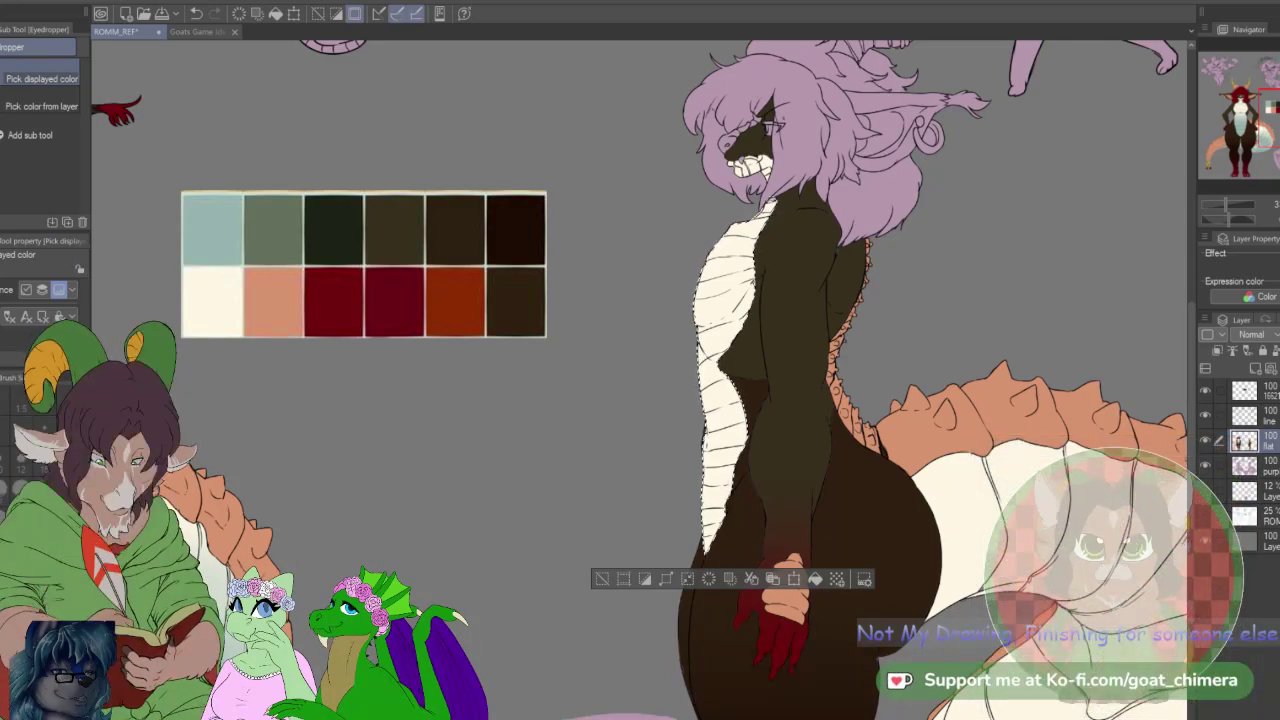
{"action": "key", "text": "g"}
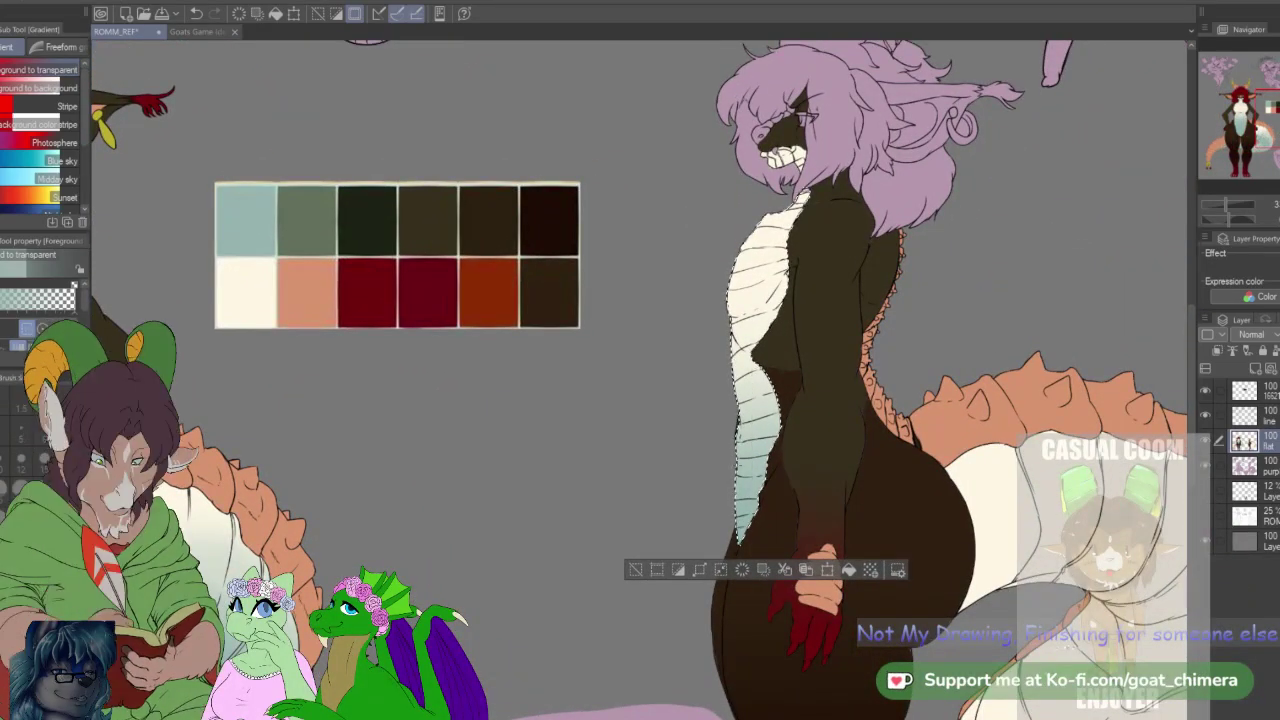
{"action": "key", "text": "ctrl+d"}
Step: Select the side view's cream tail underside and shade its middle light blue with the K Soft 2 brush at sizes 700 and 250
{"action": "scroll", "coordinate": [850, 506], "scroll_direction": "down", "scroll_amount": 3}
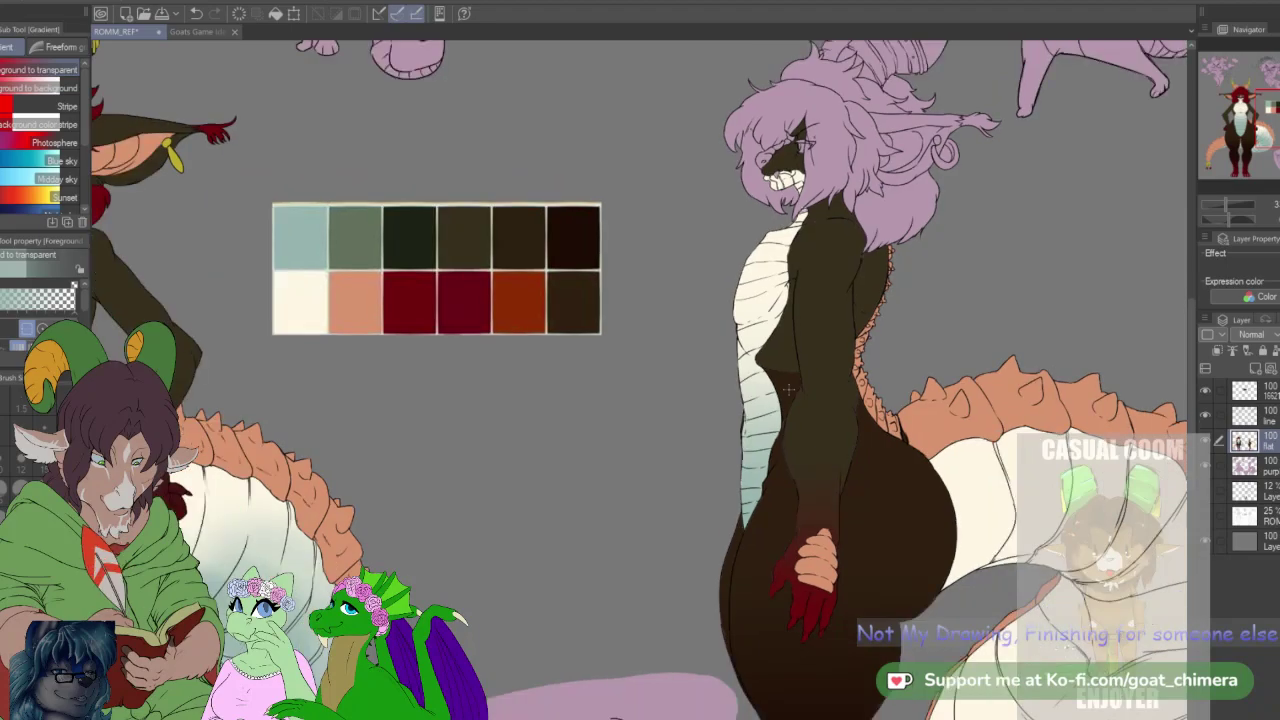
{"action": "scroll", "coordinate": [1002, 561], "scroll_direction": "up", "scroll_amount": 3}
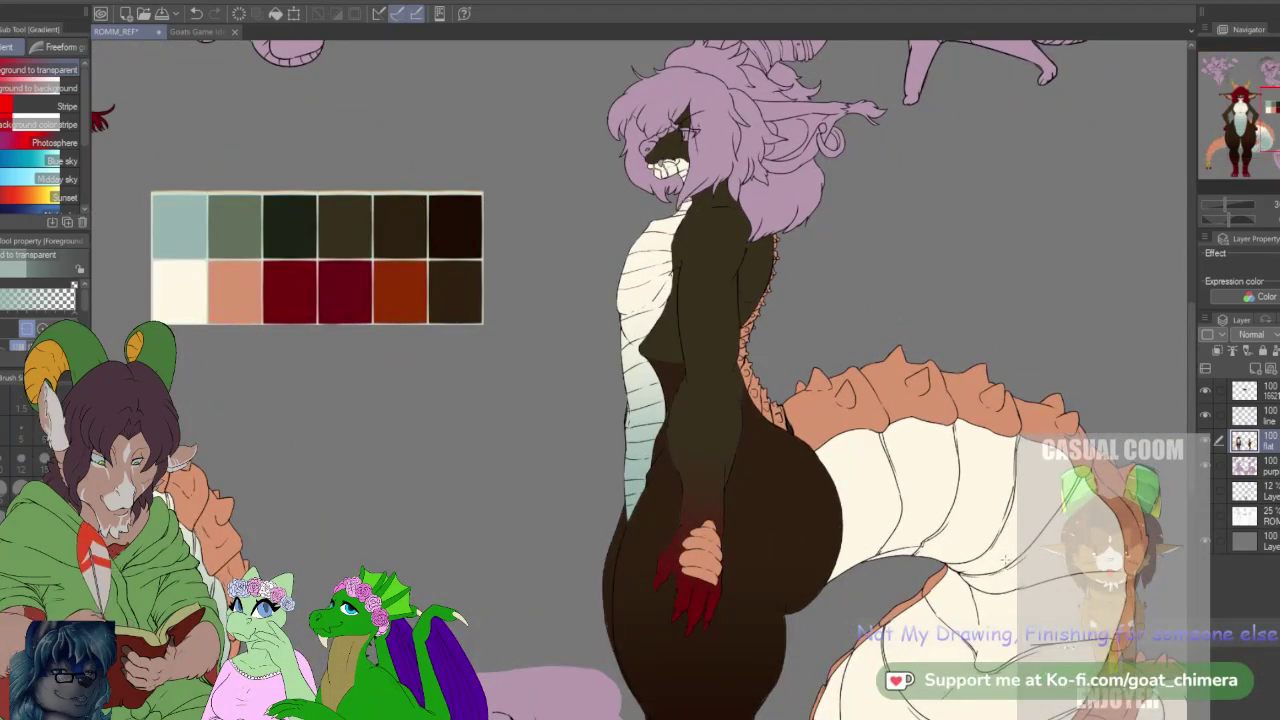
{"action": "key", "text": "w"}
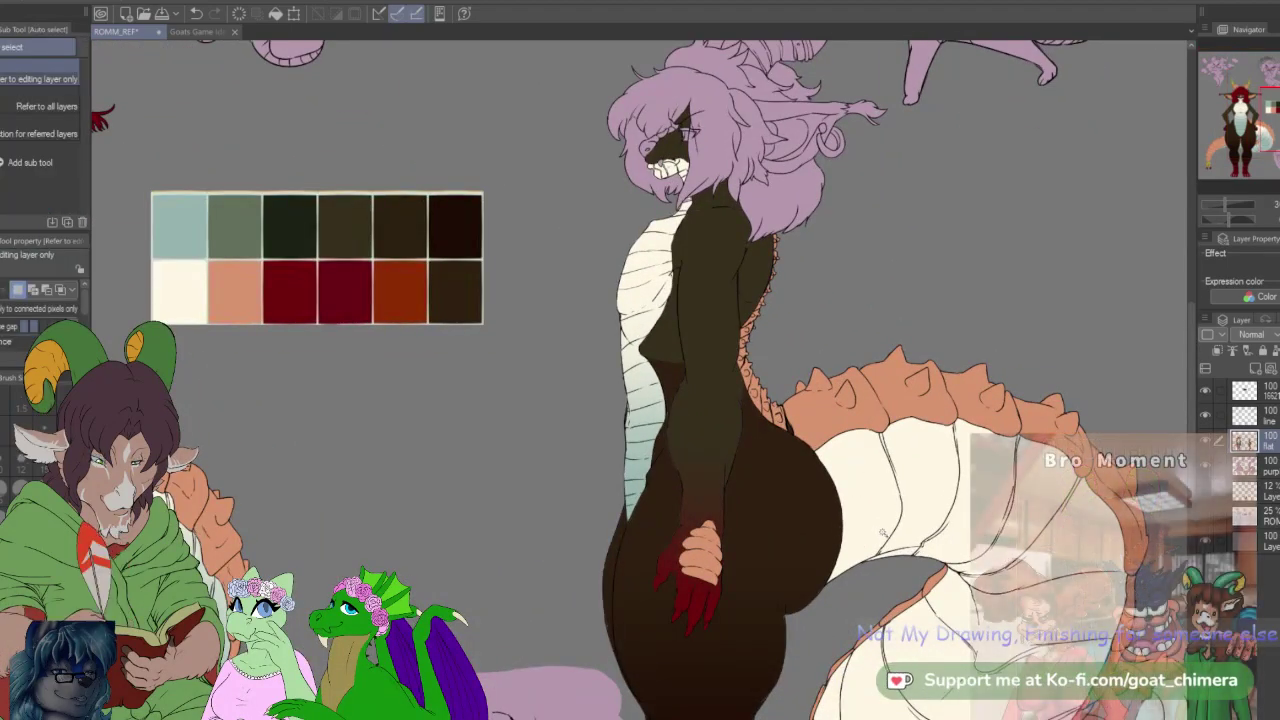
{"action": "scroll", "coordinate": [885, 520], "scroll_direction": "down", "scroll_amount": 5}
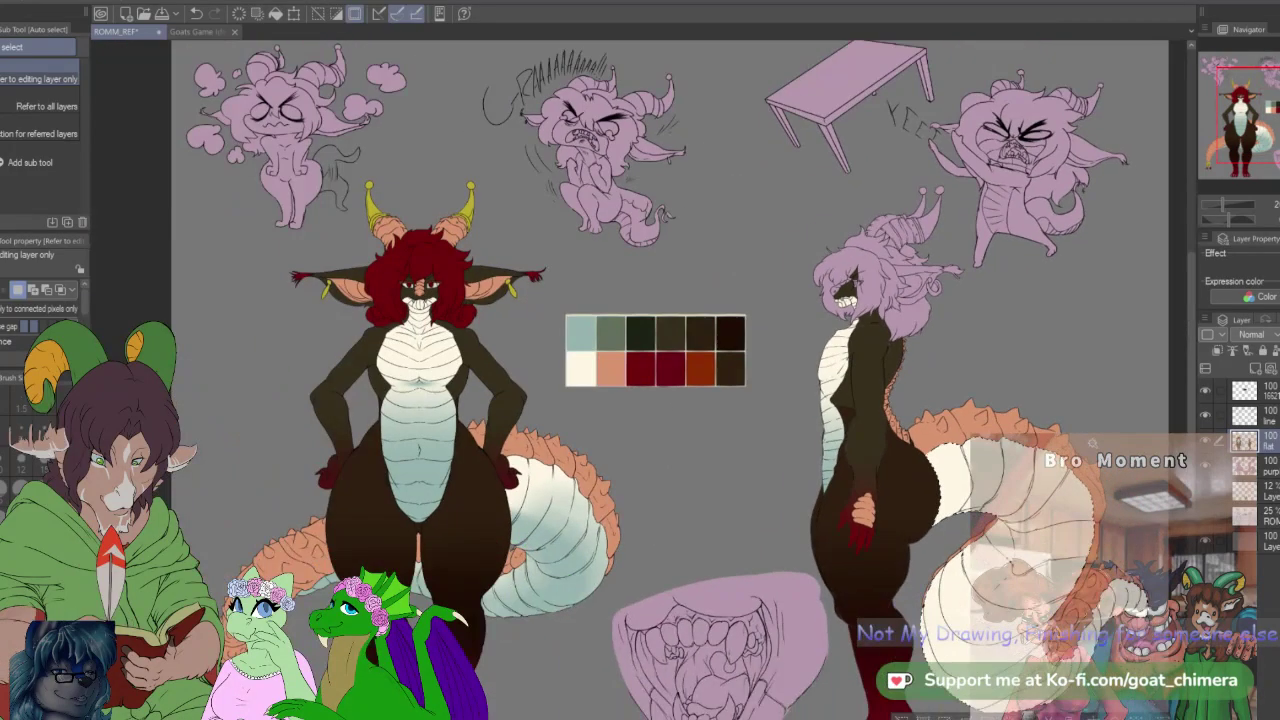
{"action": "scroll", "coordinate": [1100, 600], "scroll_direction": "up", "scroll_amount": 4}
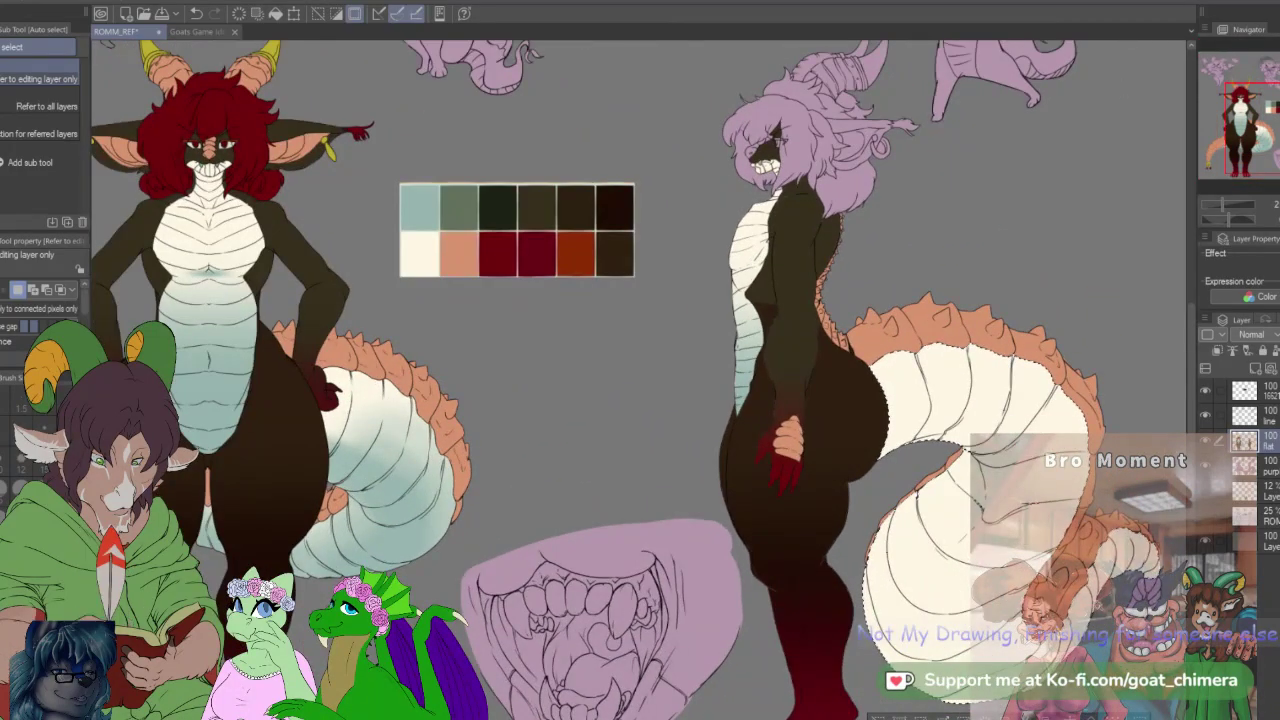
{"action": "key", "text": "b"}
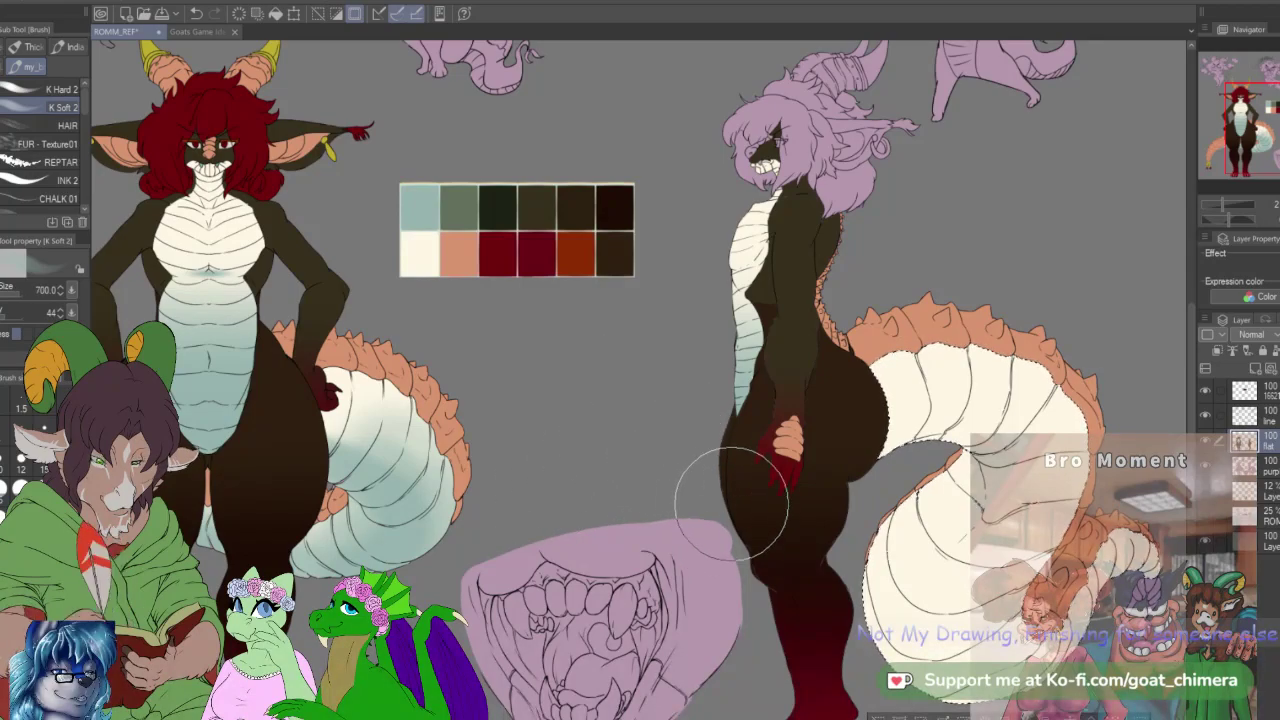
{"action": "mouse_move", "coordinate": [943, 465]}
{"action": "left_mouse_down"}
{"action": "mouse_move", "coordinate": [926, 429]}
{"action": "mouse_move", "coordinate": [996, 487]}
{"action": "mouse_move", "coordinate": [940, 642]}
{"action": "mouse_move", "coordinate": [994, 620]}
{"action": "left_mouse_up"}
{"action": "left_click_drag", "start_coordinate": [1268, 134], "coordinate": [1279, 144]}
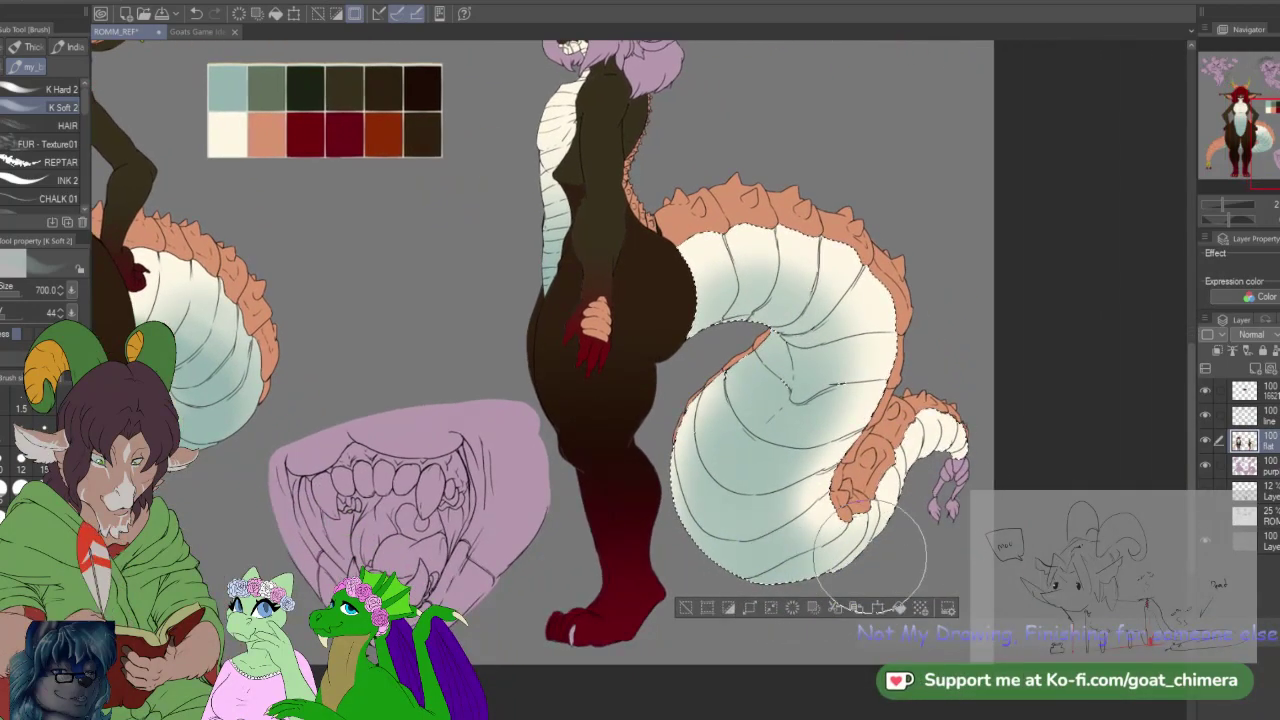
{"action": "left_click", "coordinate": [44, 530]}
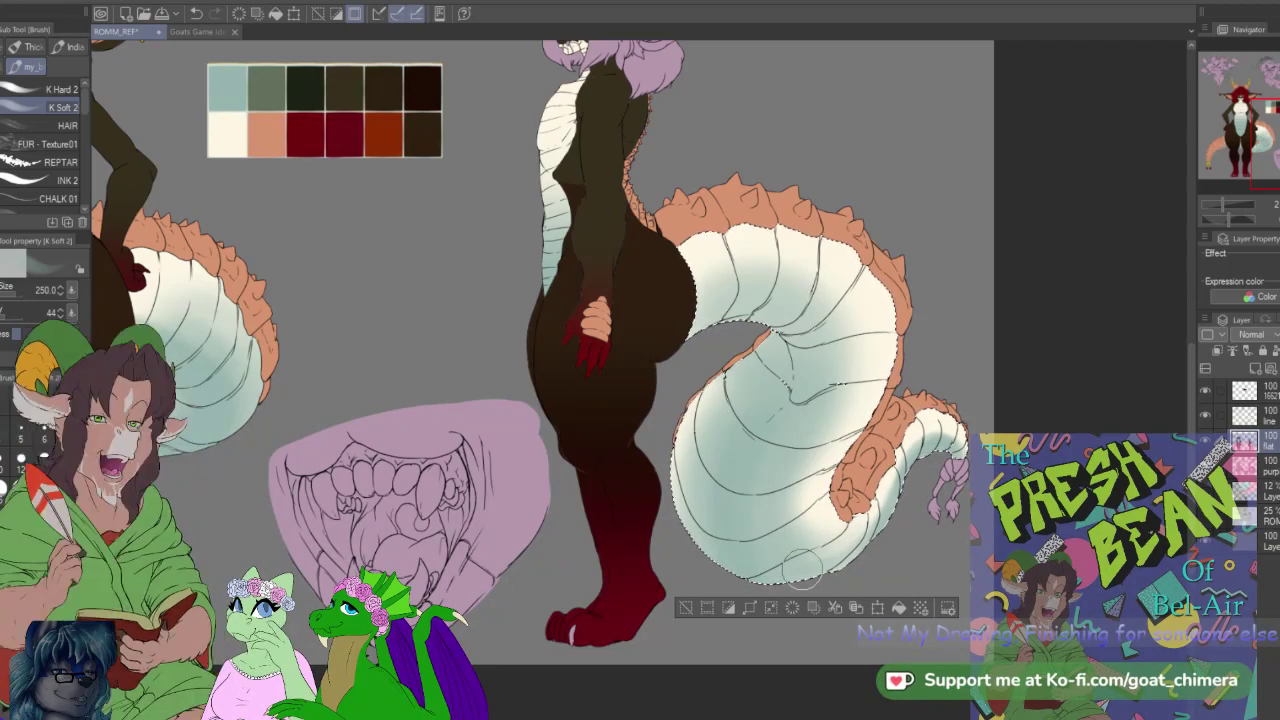
Step: Clear the tail selection and make the line layer active
{"action": "scroll", "coordinate": [704, 286], "scroll_direction": "down", "scroll_amount": 5}
{"action": "scroll", "coordinate": [704, 286], "scroll_direction": "up", "scroll_amount": 5}
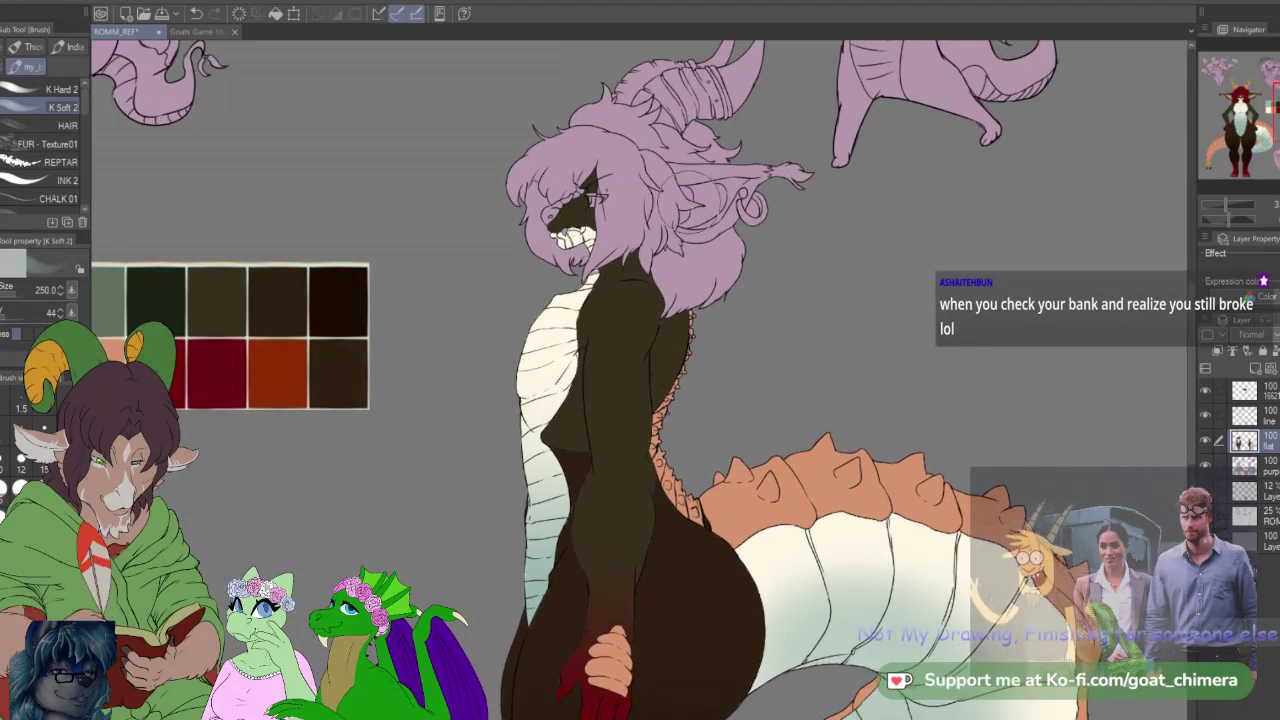
{"action": "left_click", "coordinate": [1262, 416]}
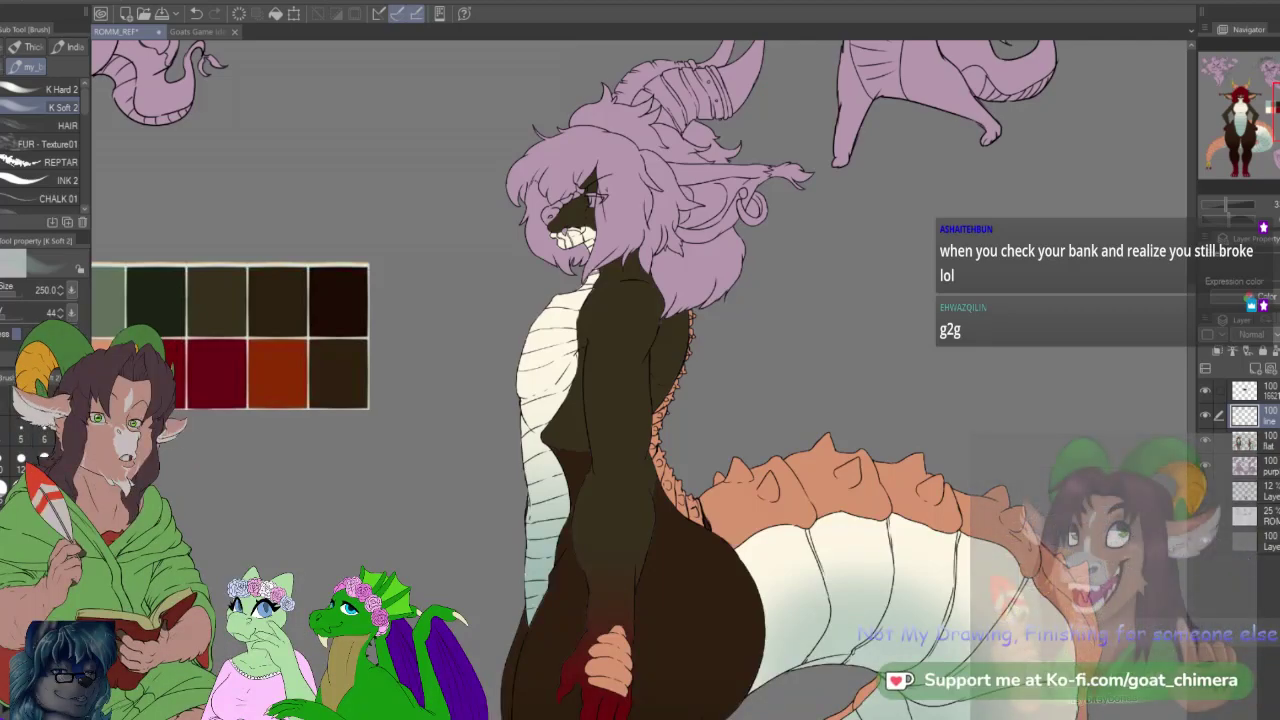
Step: Select the side view's hair area from the line layer and fill it on the flat layer with the front view's dark red hair colour
{"action": "left_click_drag", "start_coordinate": [768, 708], "coordinate": [615, 242]}
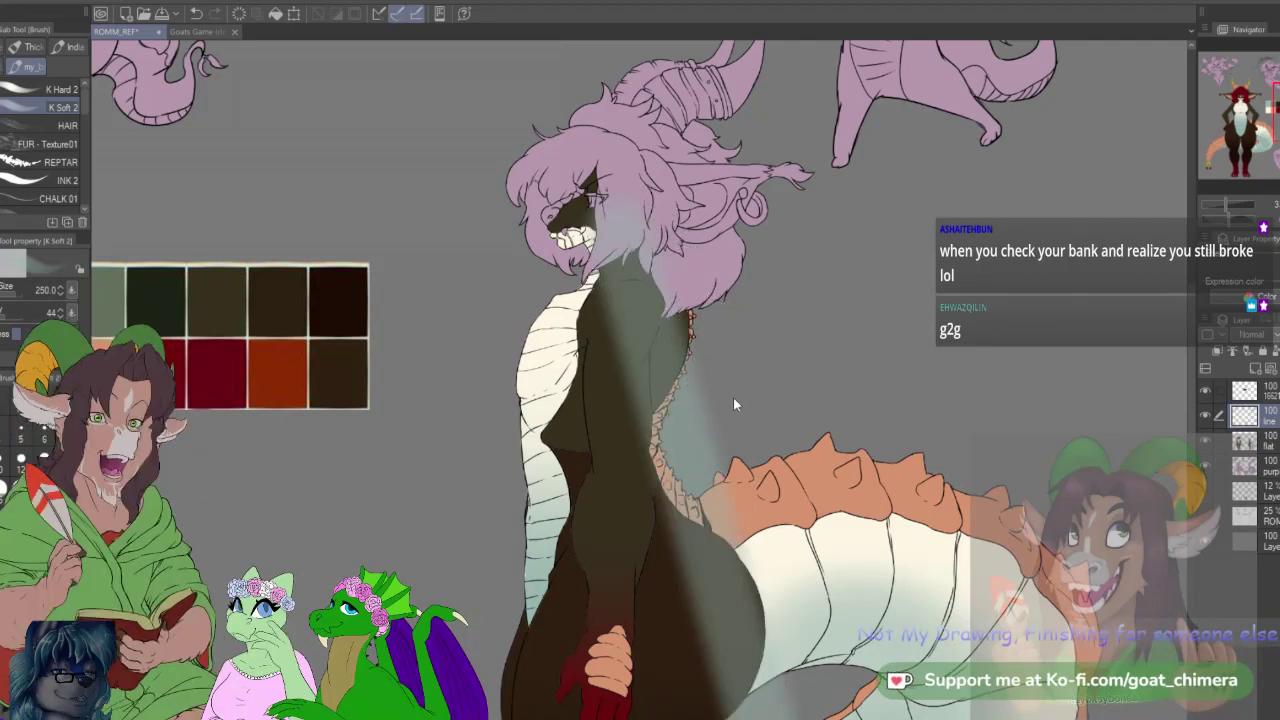
{"action": "key", "text": "ctrl+z"}
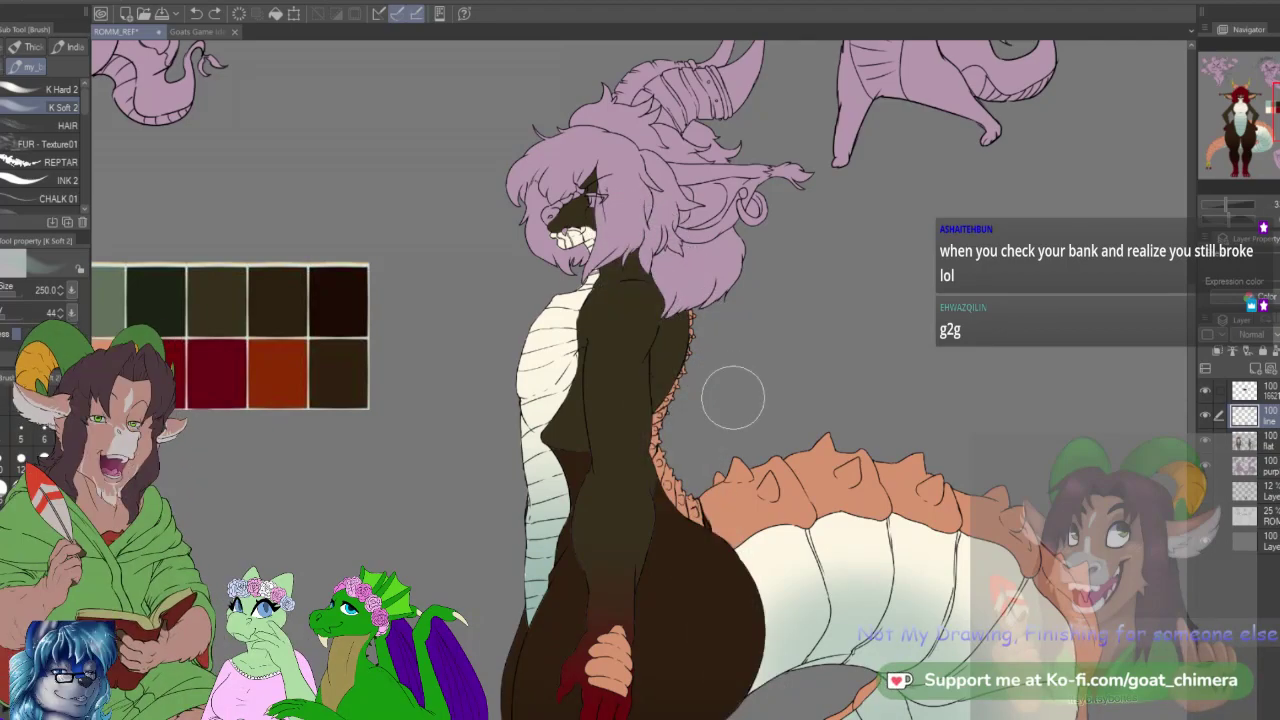
{"action": "key", "text": "w"}
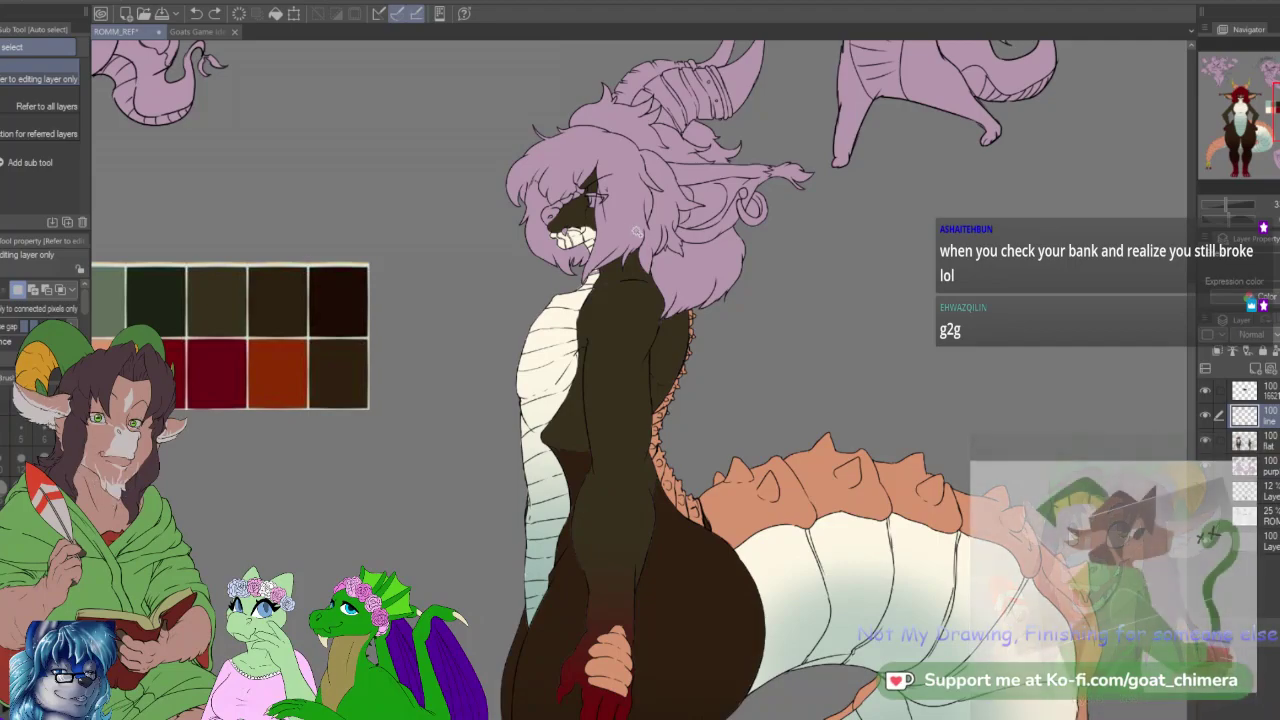
{"action": "left_click", "coordinate": [713, 262]}
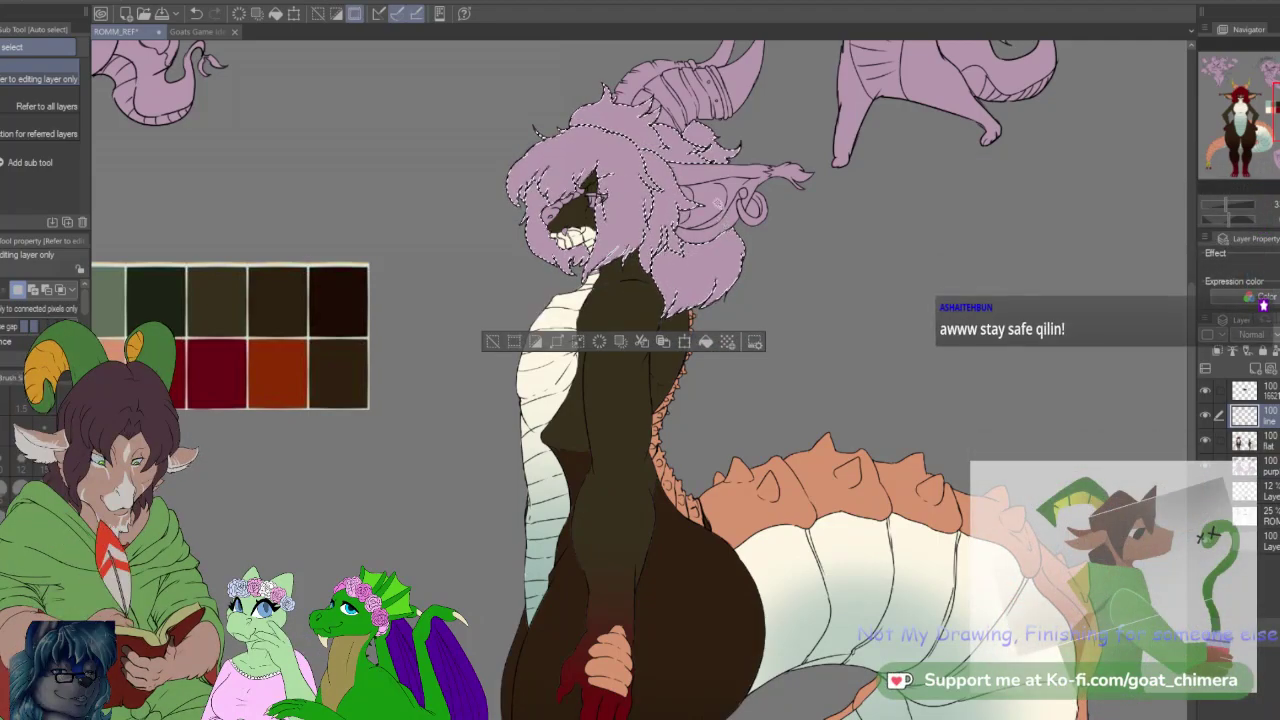
{"action": "left_click_drag", "start_coordinate": [1263, 111], "coordinate": [1239, 101]}
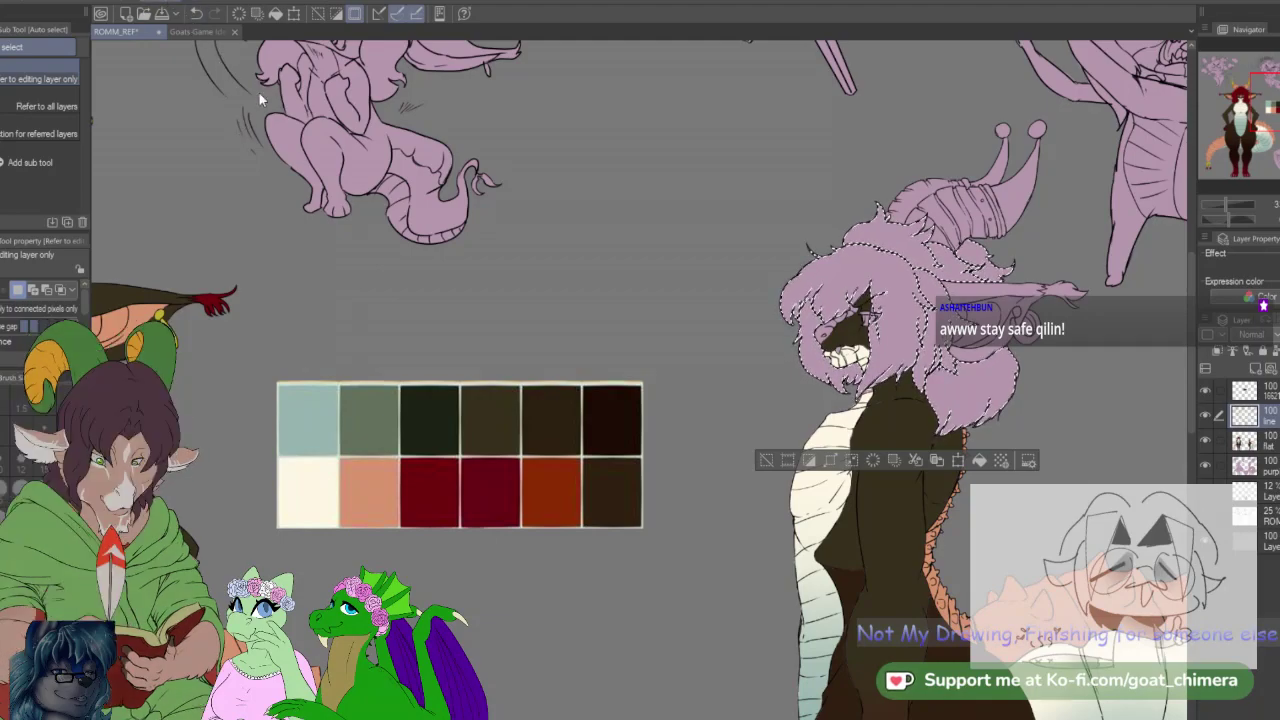
{"action": "left_click_drag", "start_coordinate": [130, 143], "coordinate": [729, 80]}
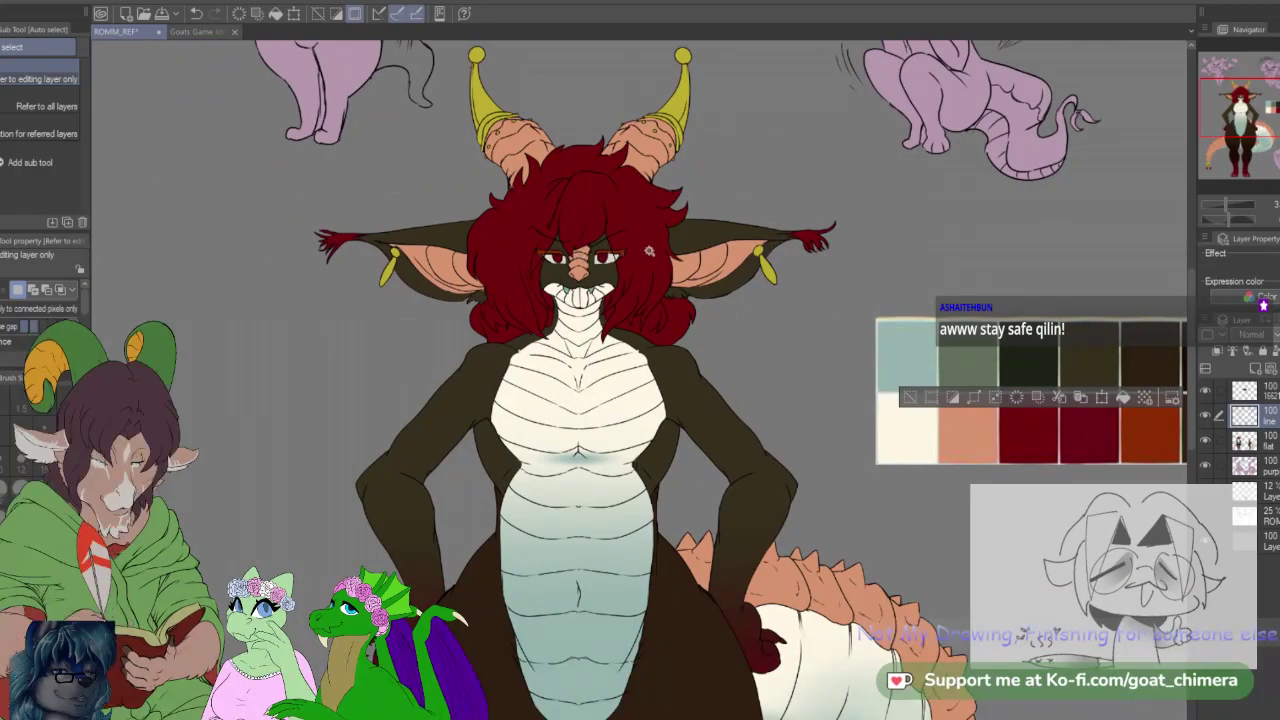
{"action": "key", "text": "i"}
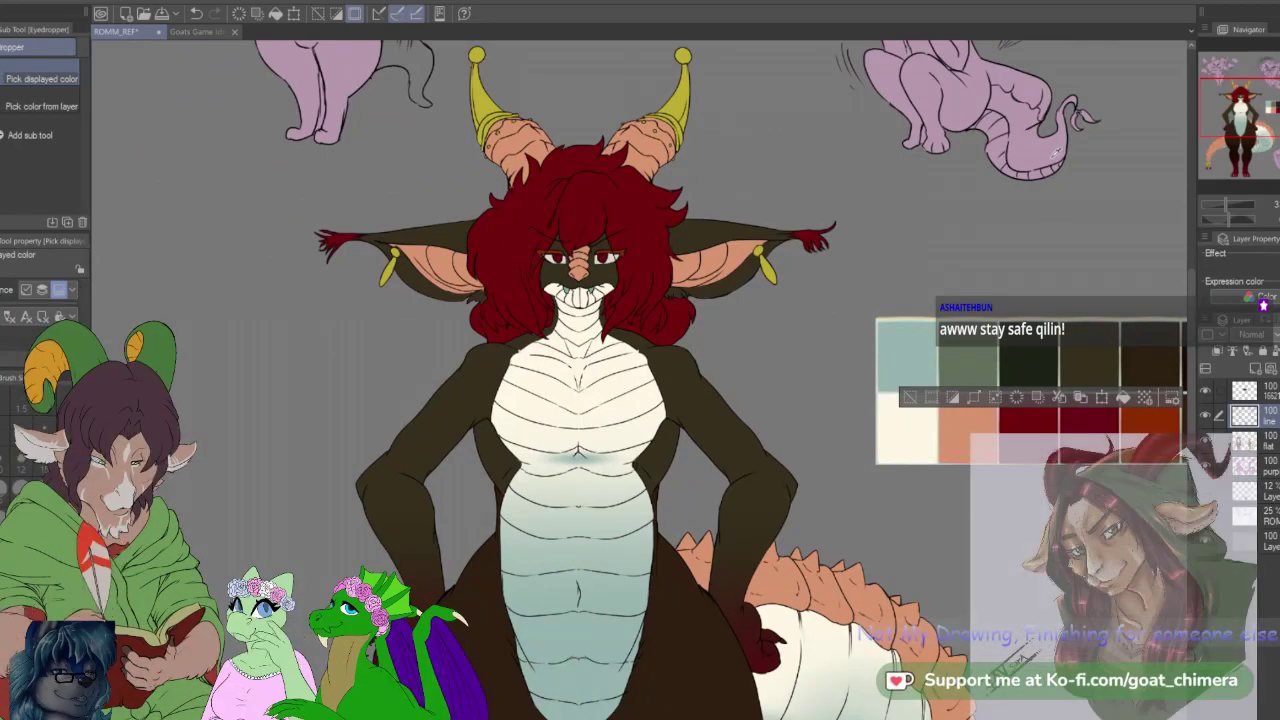
{"action": "scroll", "coordinate": [640, 380], "scroll_direction": "right", "scroll_amount": 6}
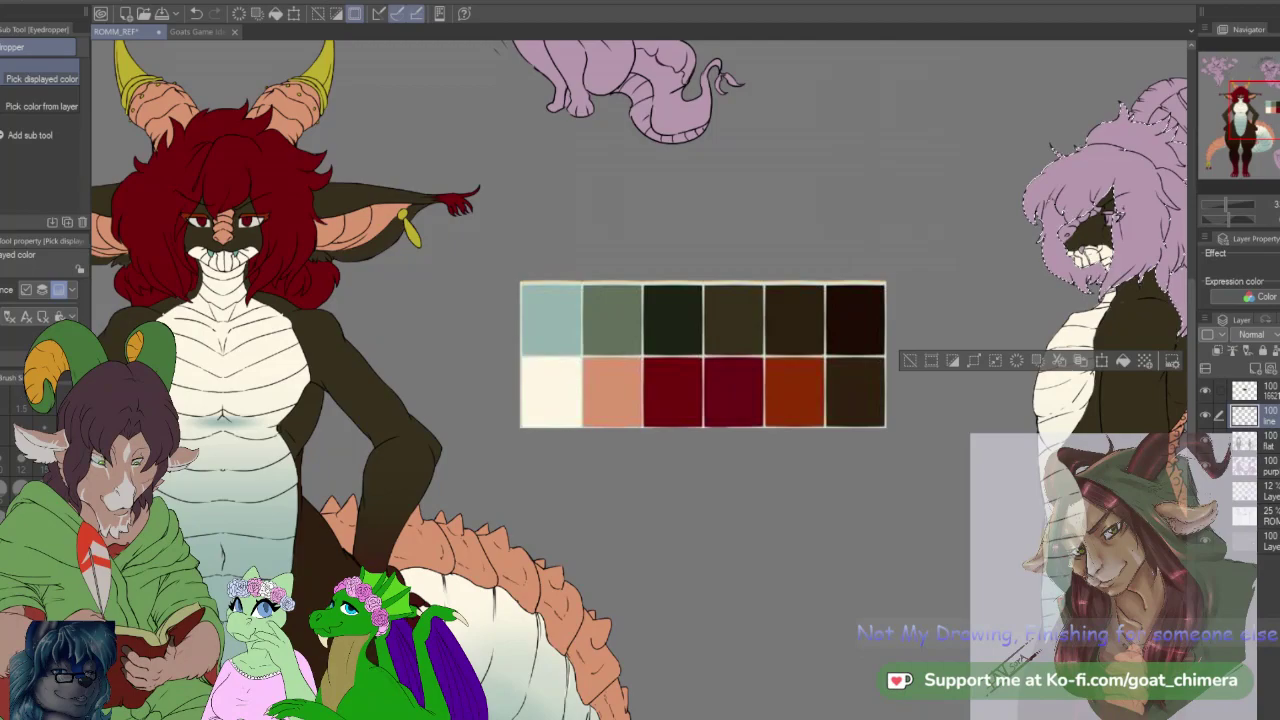
{"action": "left_click", "coordinate": [1262, 441]}
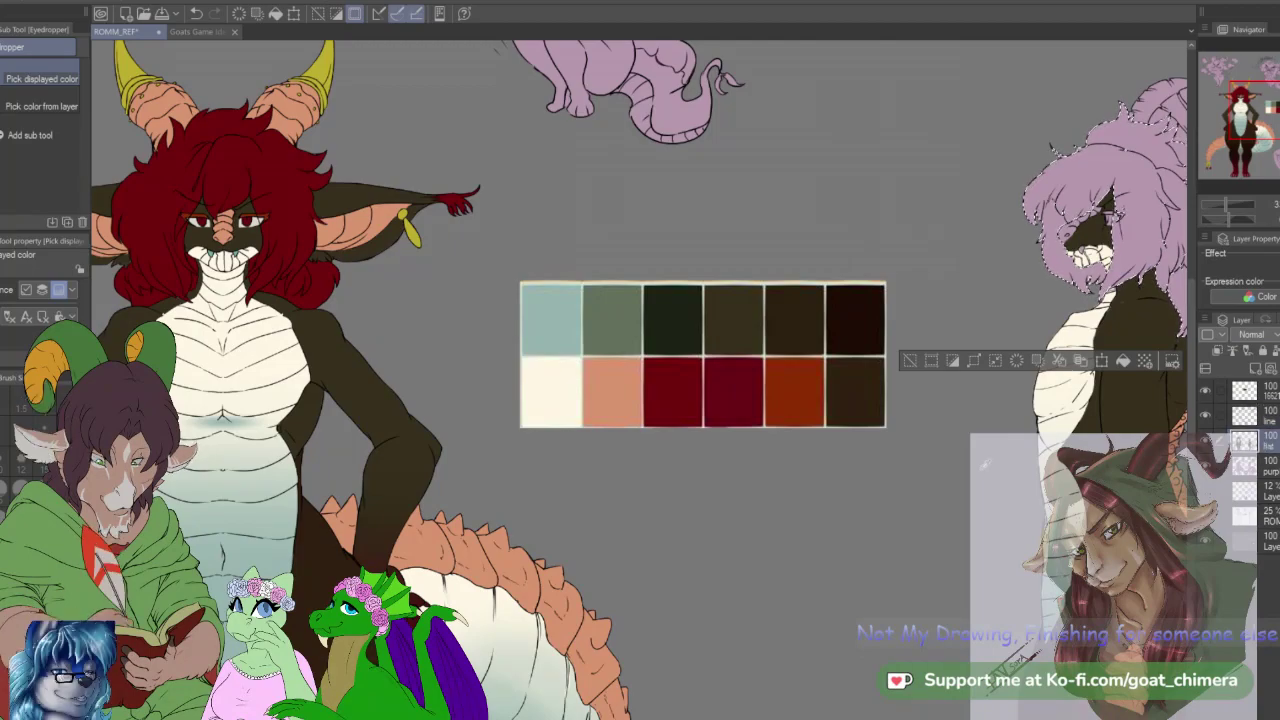
{"action": "key", "text": "alt+BackSpace"}
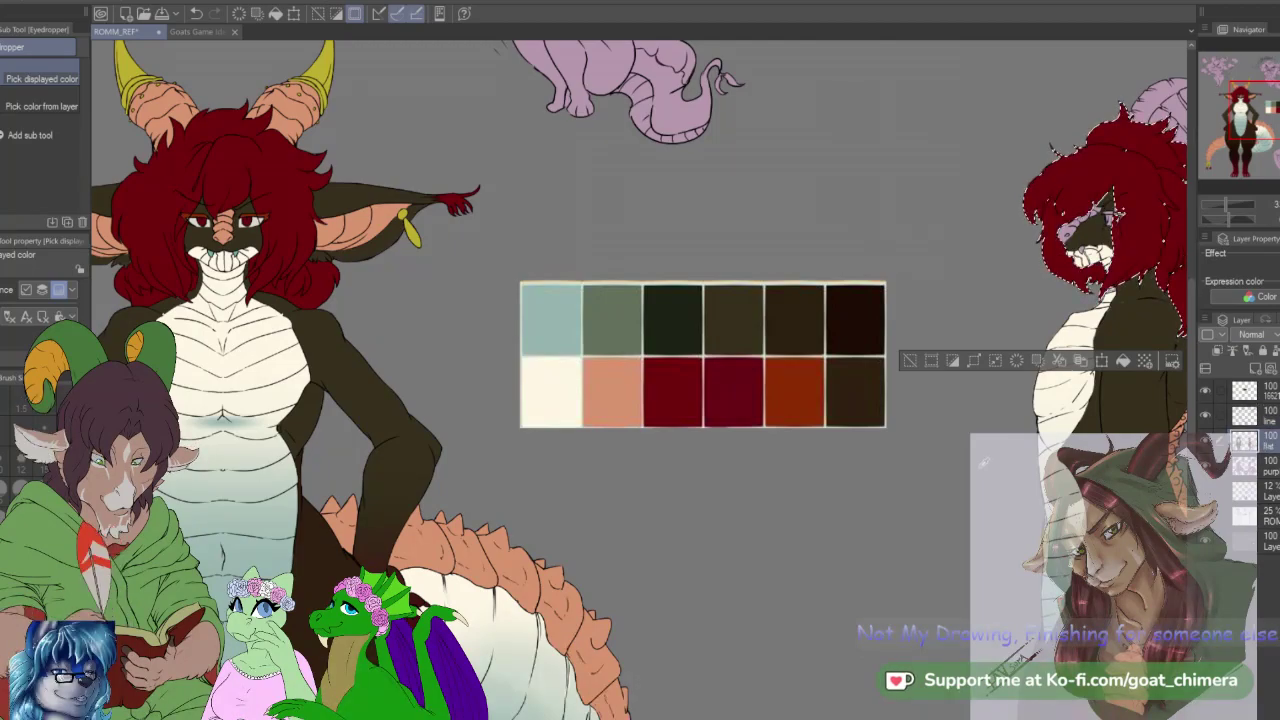
{"action": "key", "text": "o"}
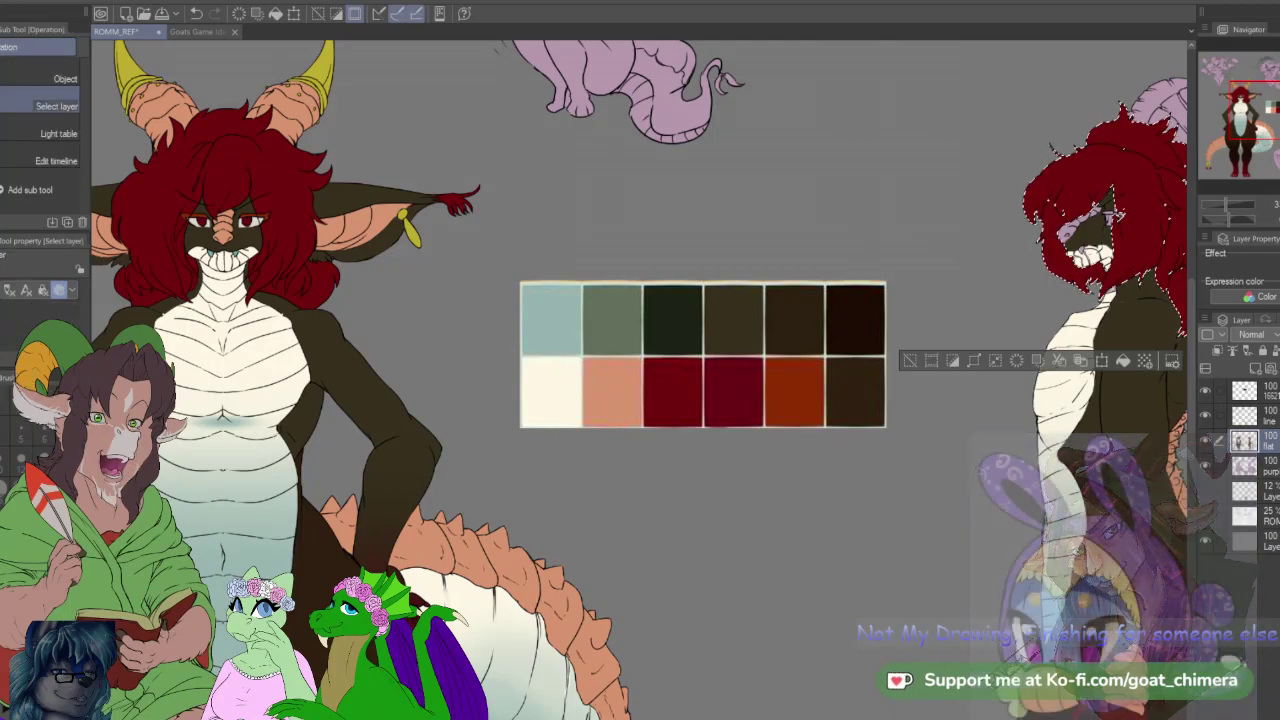
{"action": "key", "text": "ctrl+d"}
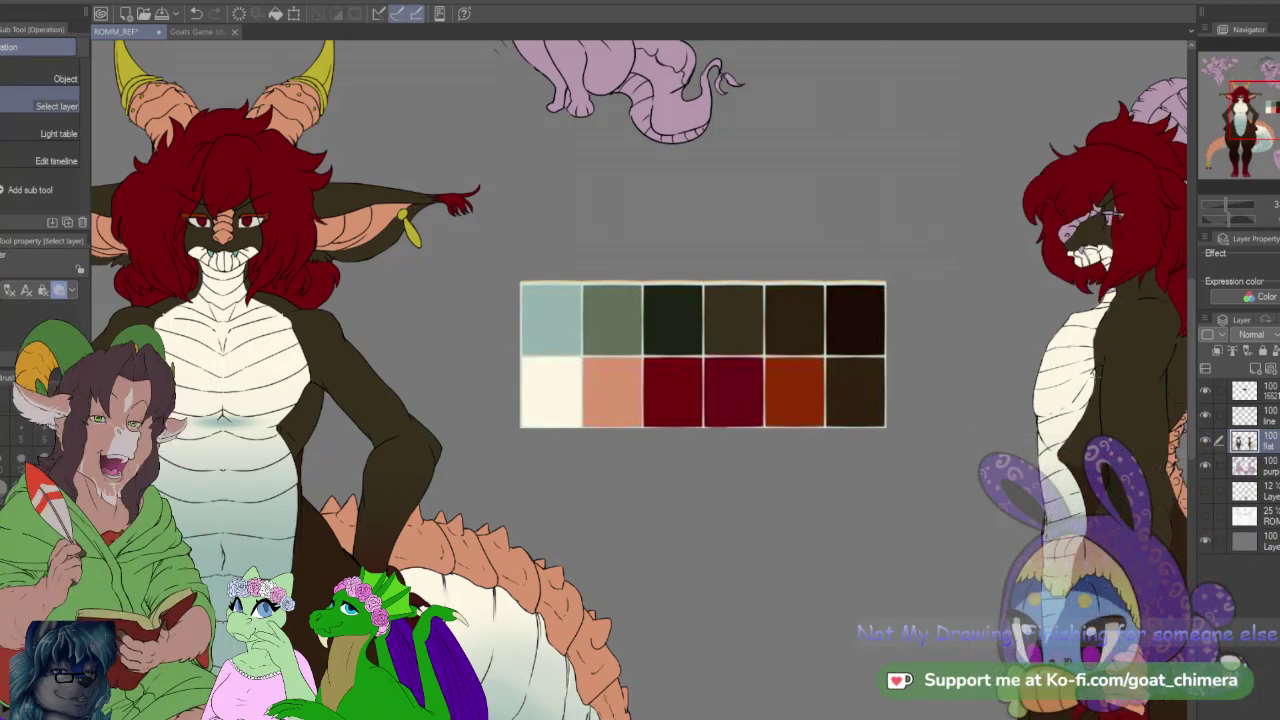
Step: Touch up the side view's hair edges in the same dark red with the K Hard 2 brush at size 15
{"action": "left_click_drag", "start_coordinate": [1110, 230], "coordinate": [390, 520]}
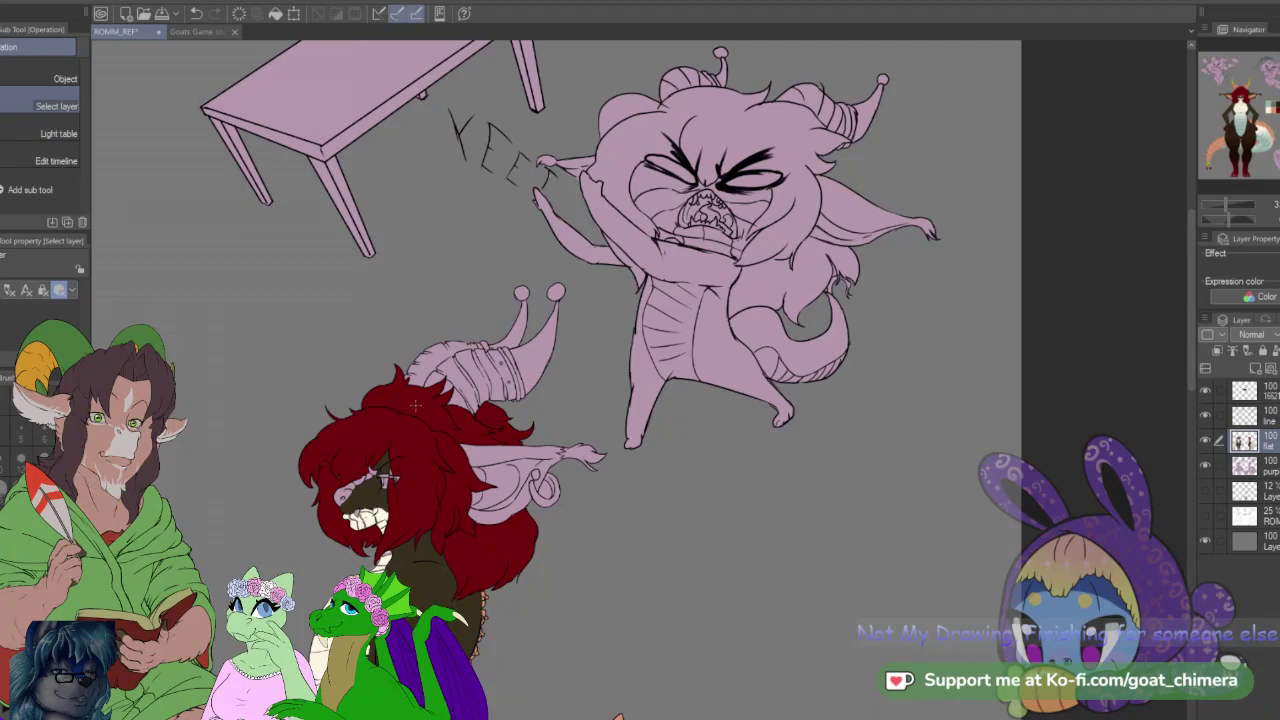
{"action": "scroll", "coordinate": [420, 413], "scroll_direction": "up", "scroll_amount": 3}
{"action": "scroll", "coordinate": [400, 430], "scroll_direction": "down", "scroll_amount": 3}
{"action": "scroll", "coordinate": [330, 480], "scroll_direction": "up", "scroll_amount": 4}
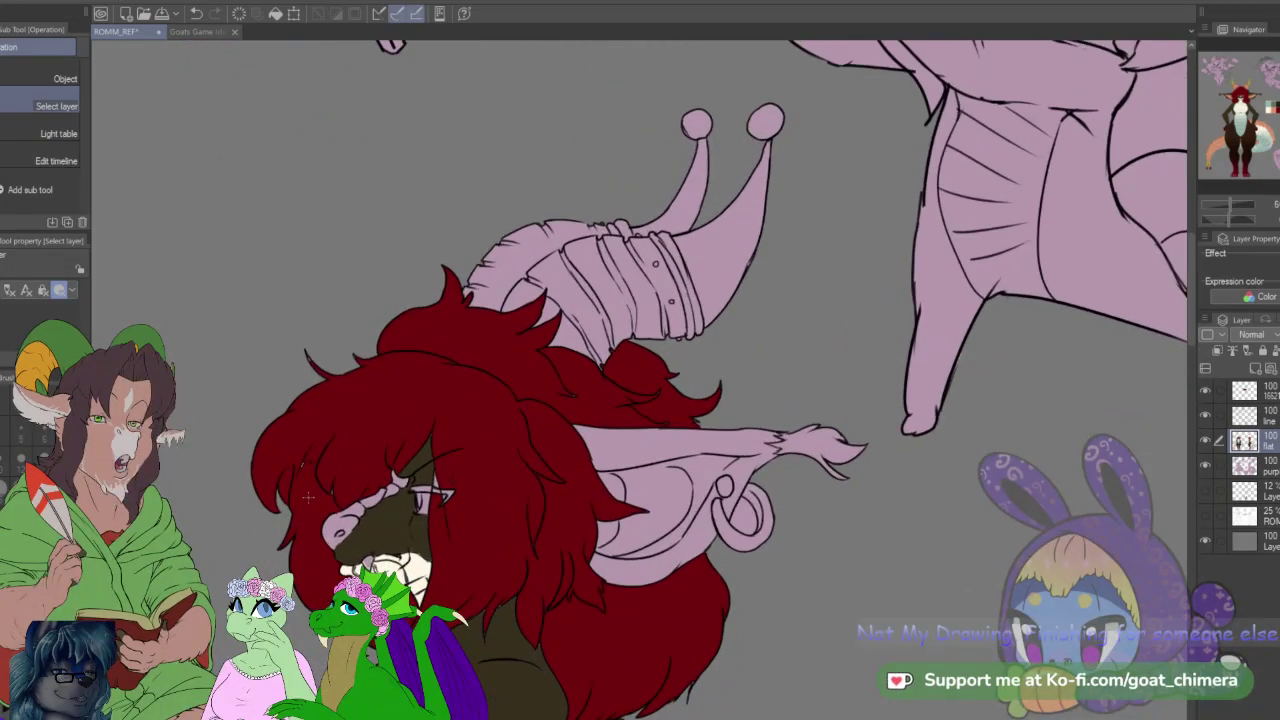
{"action": "key", "text": "b"}
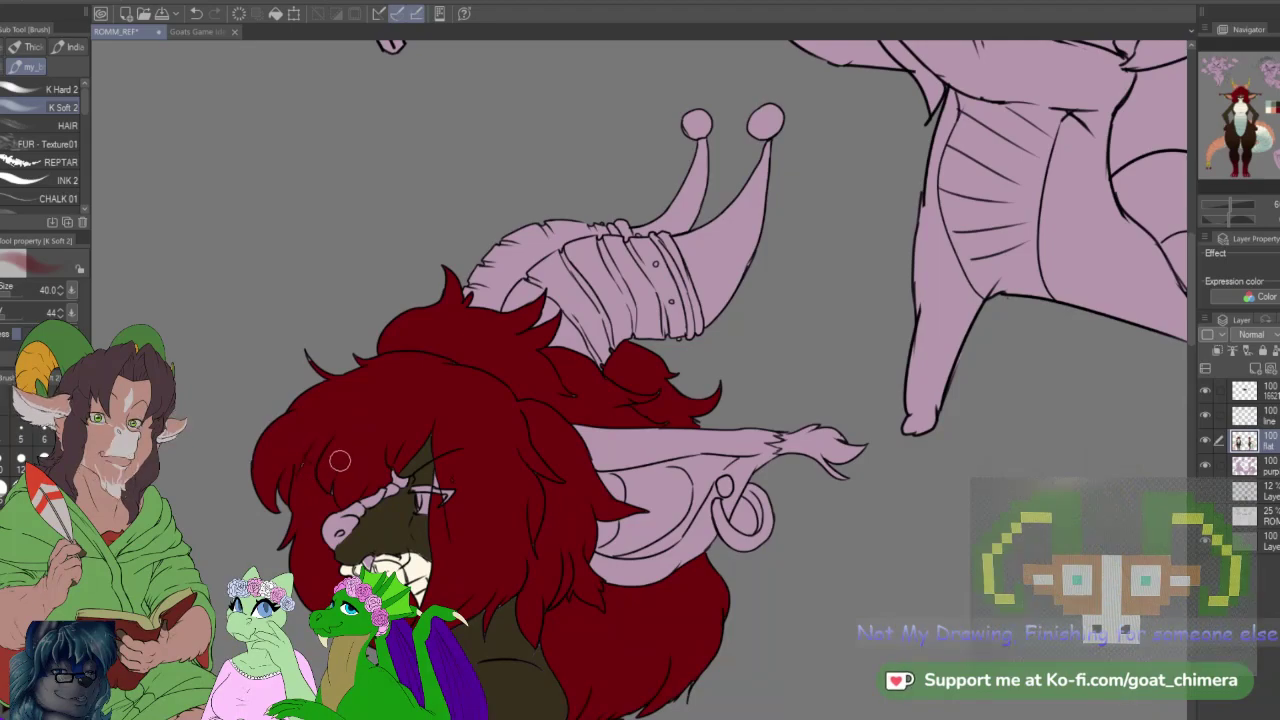
{"action": "left_click", "coordinate": [40, 89]}
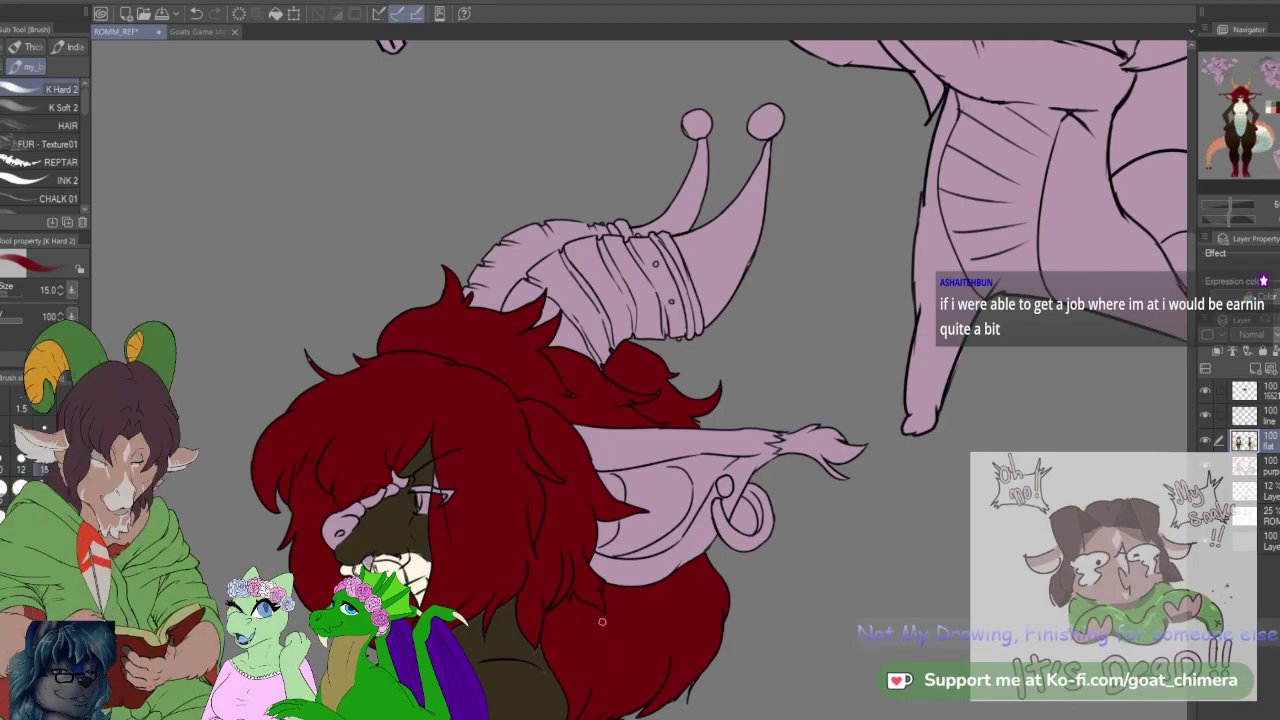
Step: Clean up the side view's neck and chest edges with sampled cream and dark brown, using K Hard 2 at size 15 and a size 6 hard eraser
{"action": "left_click_drag", "start_coordinate": [584, 556], "coordinate": [946, 391]}
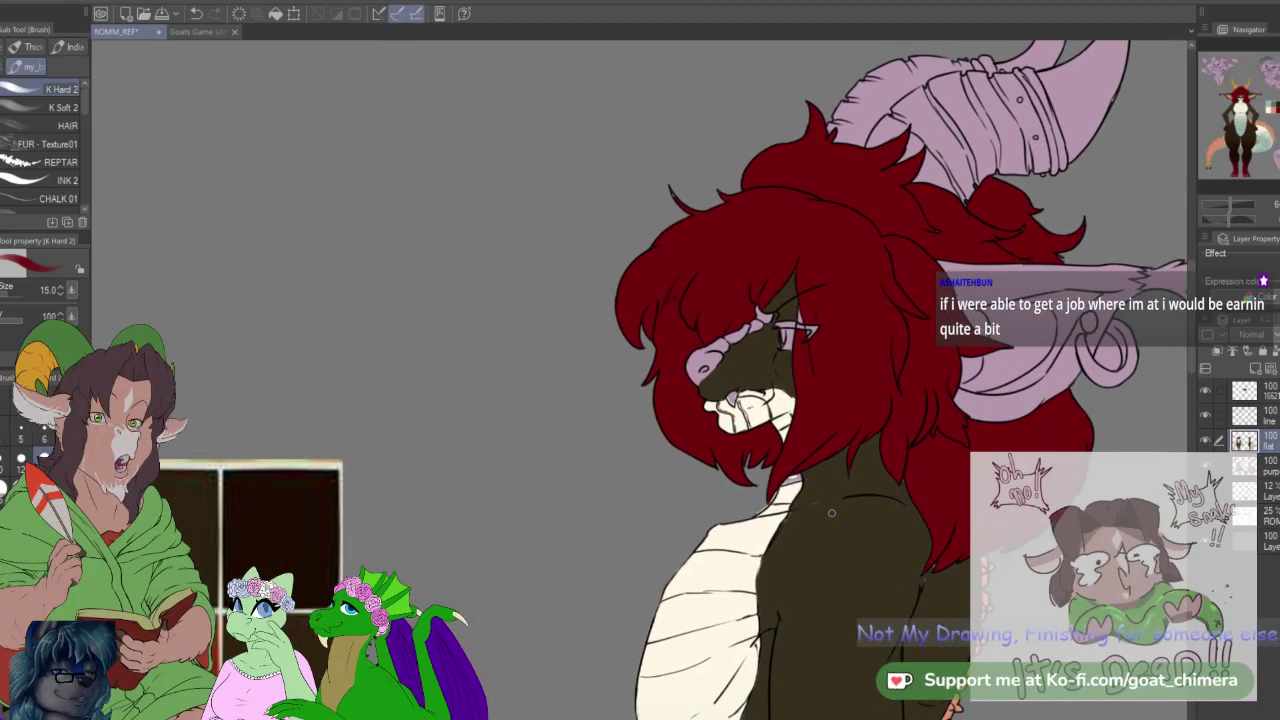
{"action": "key", "text": "i"}
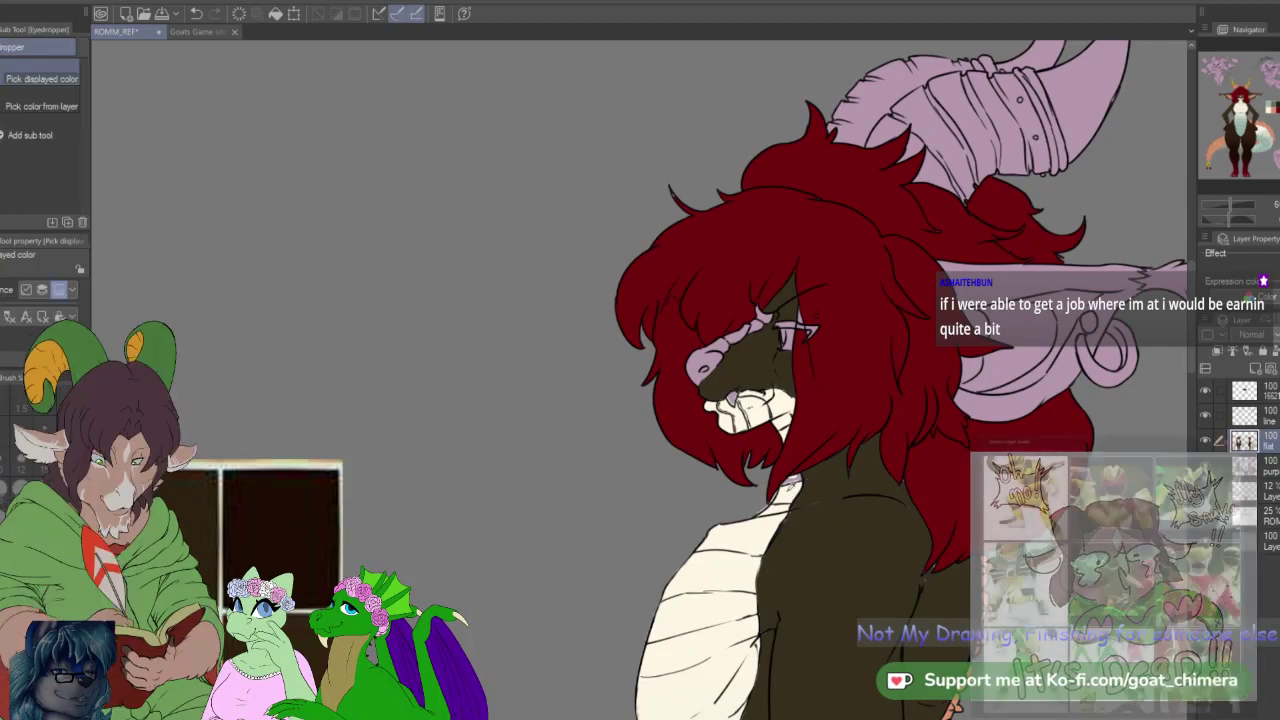
{"action": "key", "text": "b"}
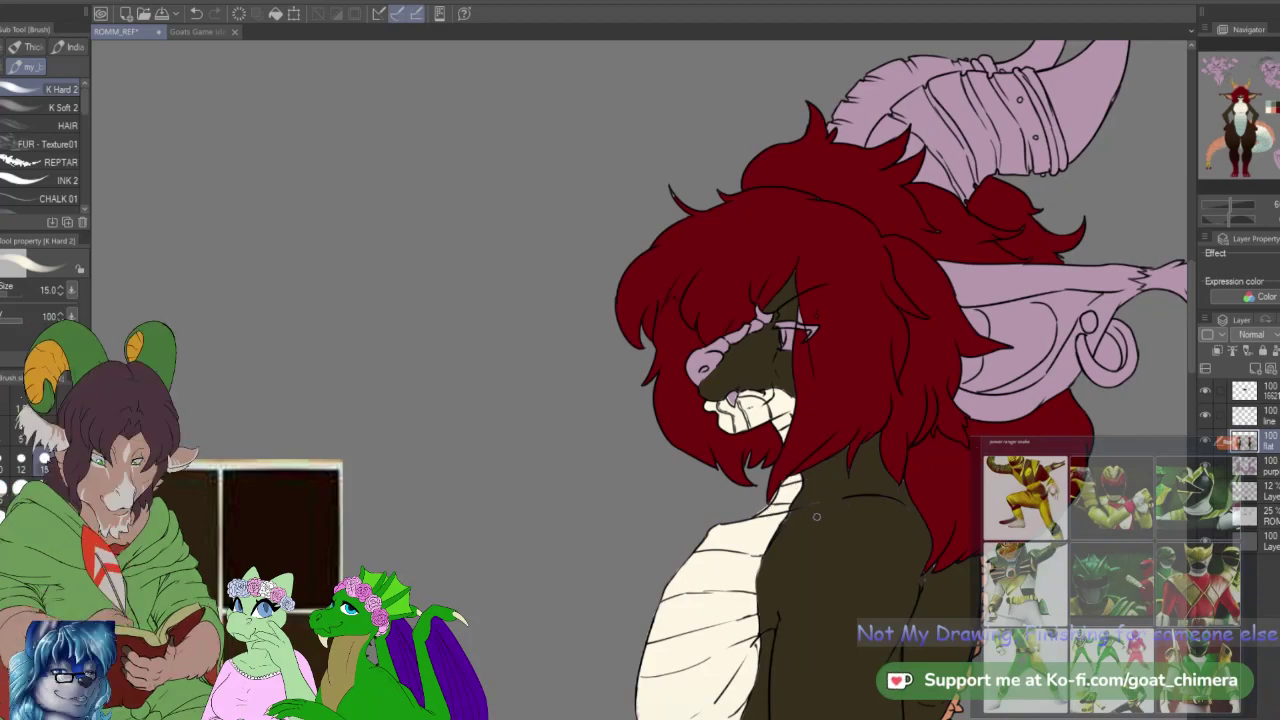
{"action": "key", "text": "e"}
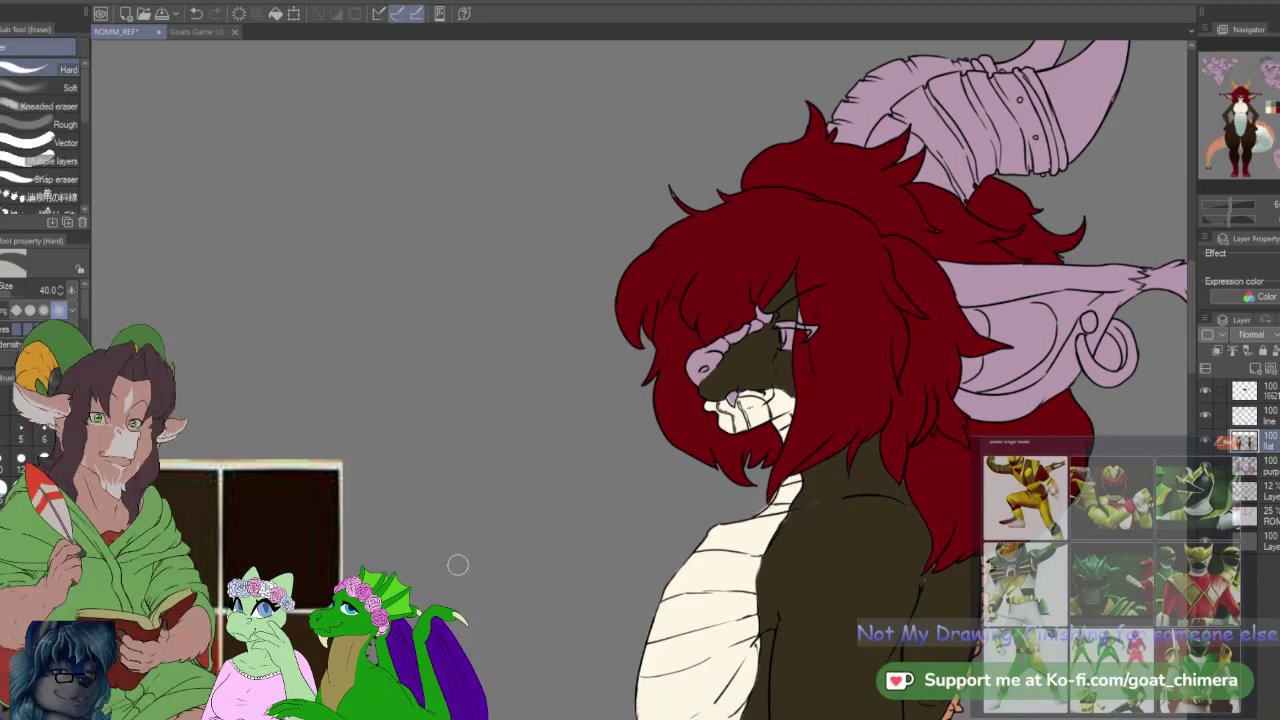
{"action": "left_click", "coordinate": [44, 434]}
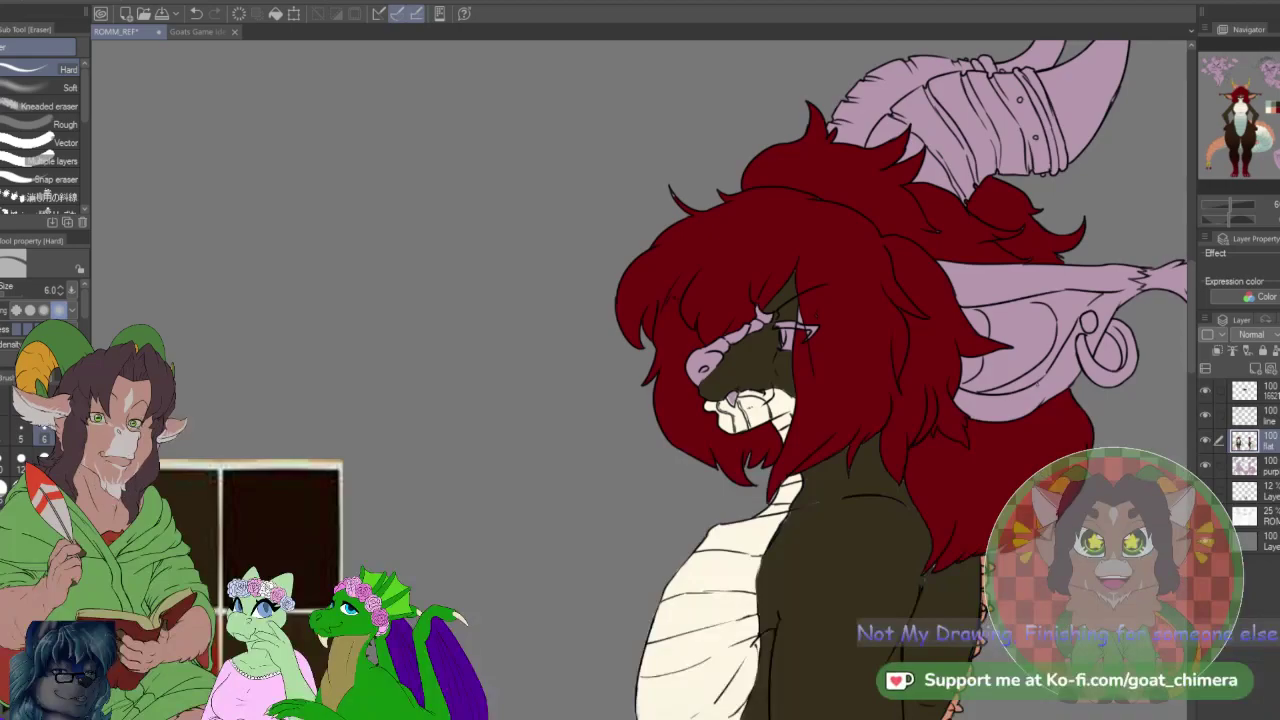
{"action": "left_click_drag", "start_coordinate": [1030, 386], "coordinate": [958, 332]}
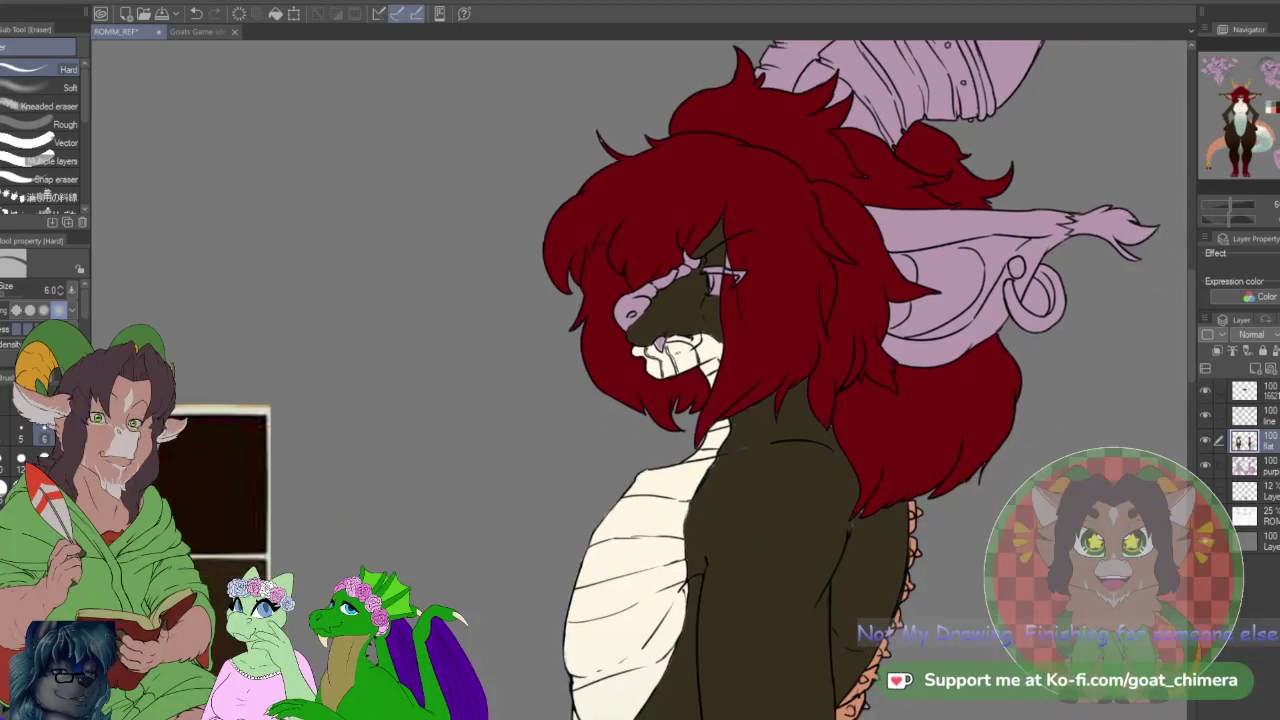
{"action": "key", "text": "i"}
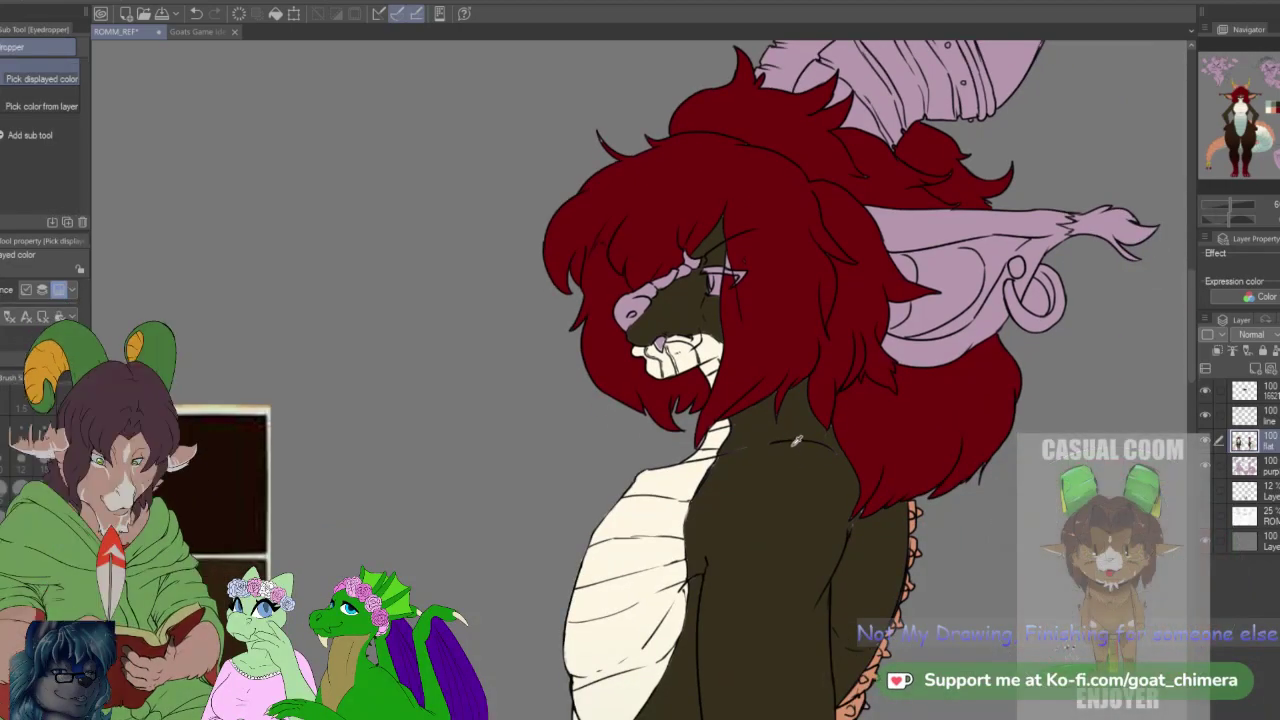
{"action": "key", "text": "b"}
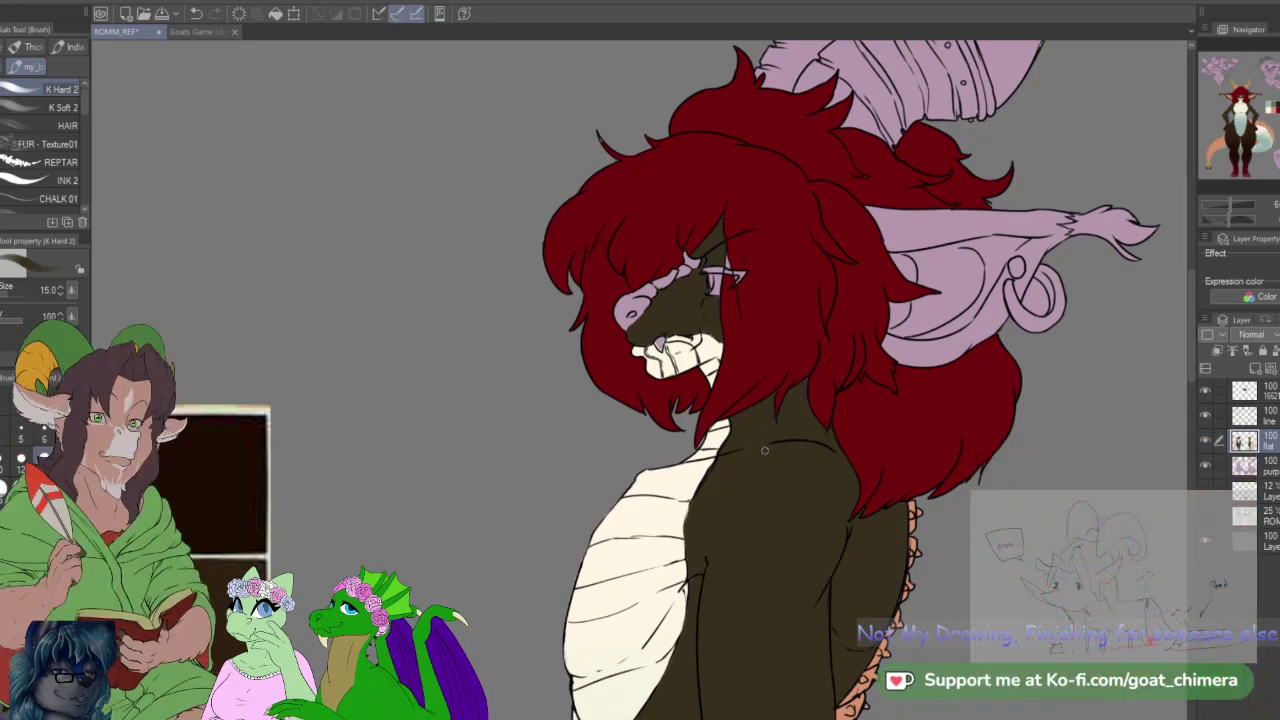
Step: Paint the side view's eyelid in the front view's orange eyelid colour with K Hard 2 at sizes 15 and 10
{"action": "mouse_move", "coordinate": [1279, 99]}
{"action": "left_mouse_down"}
{"action": "mouse_move", "coordinate": [1259, 103]}
{"action": "mouse_move", "coordinate": [1259, 88]}
{"action": "left_mouse_up"}
{"action": "key", "text": "i"}
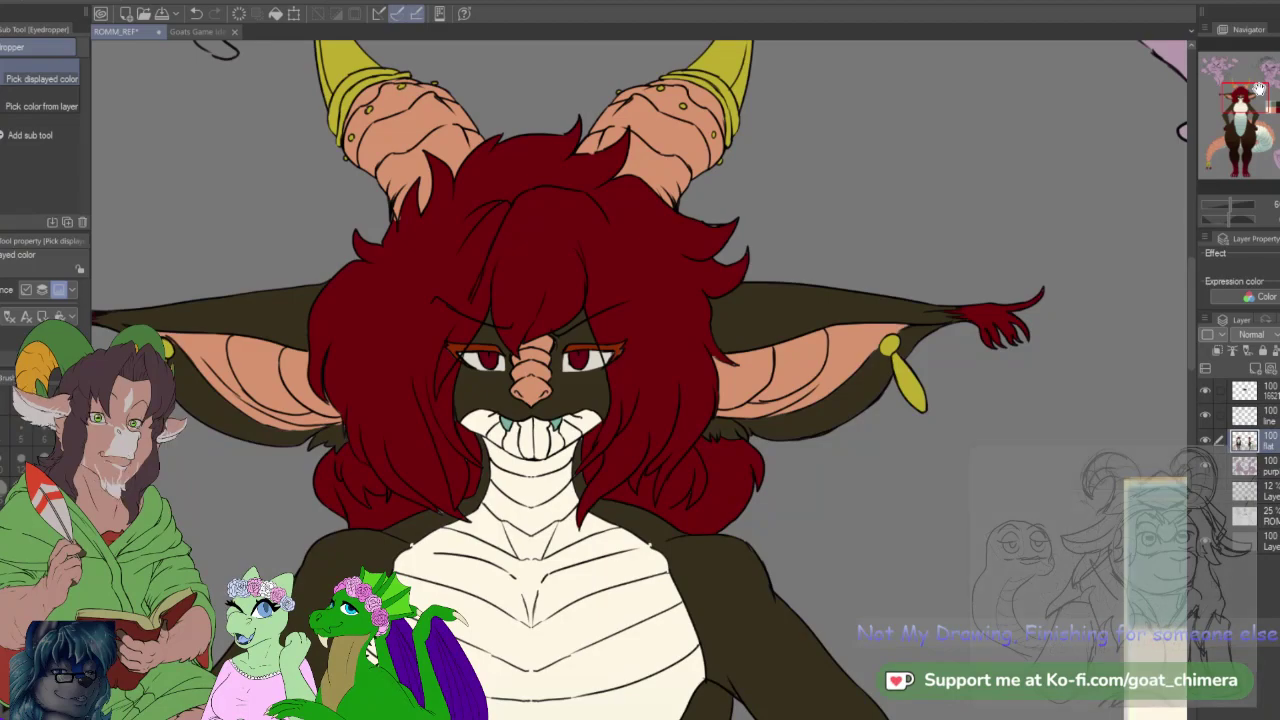
{"action": "left_click_drag", "start_coordinate": [1234, 92], "coordinate": [1279, 97]}
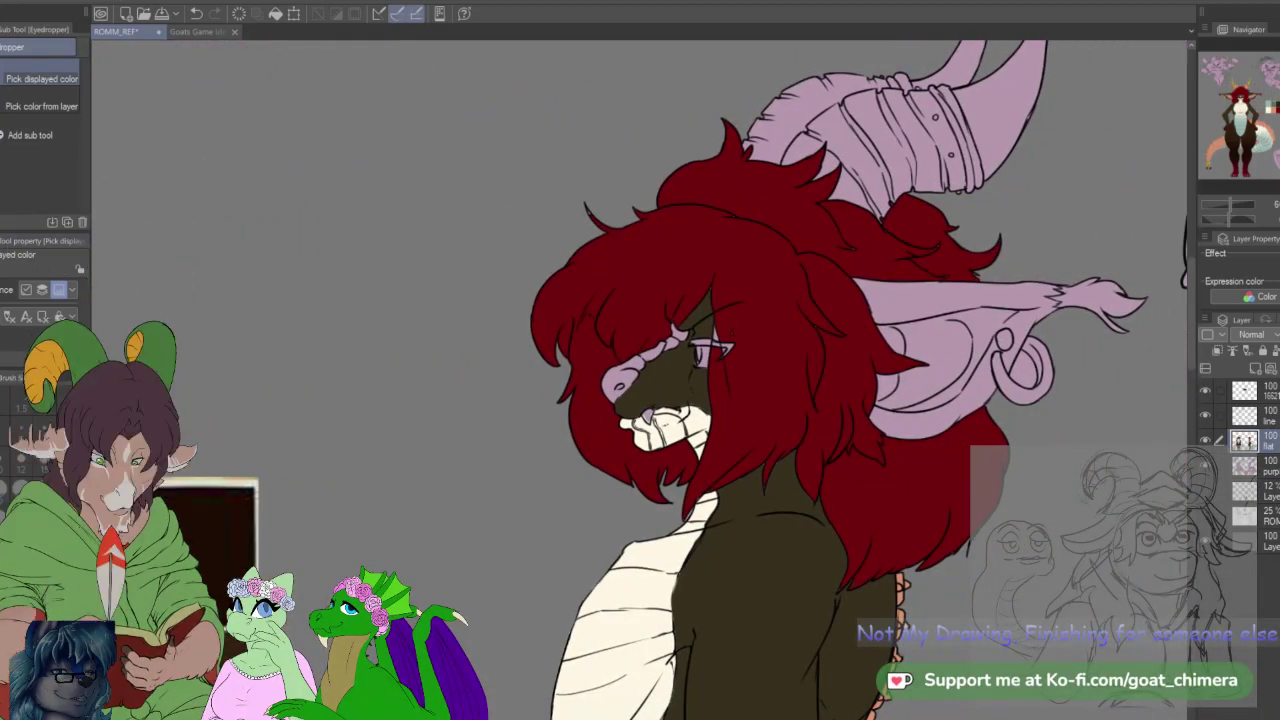
{"action": "key", "text": "b"}
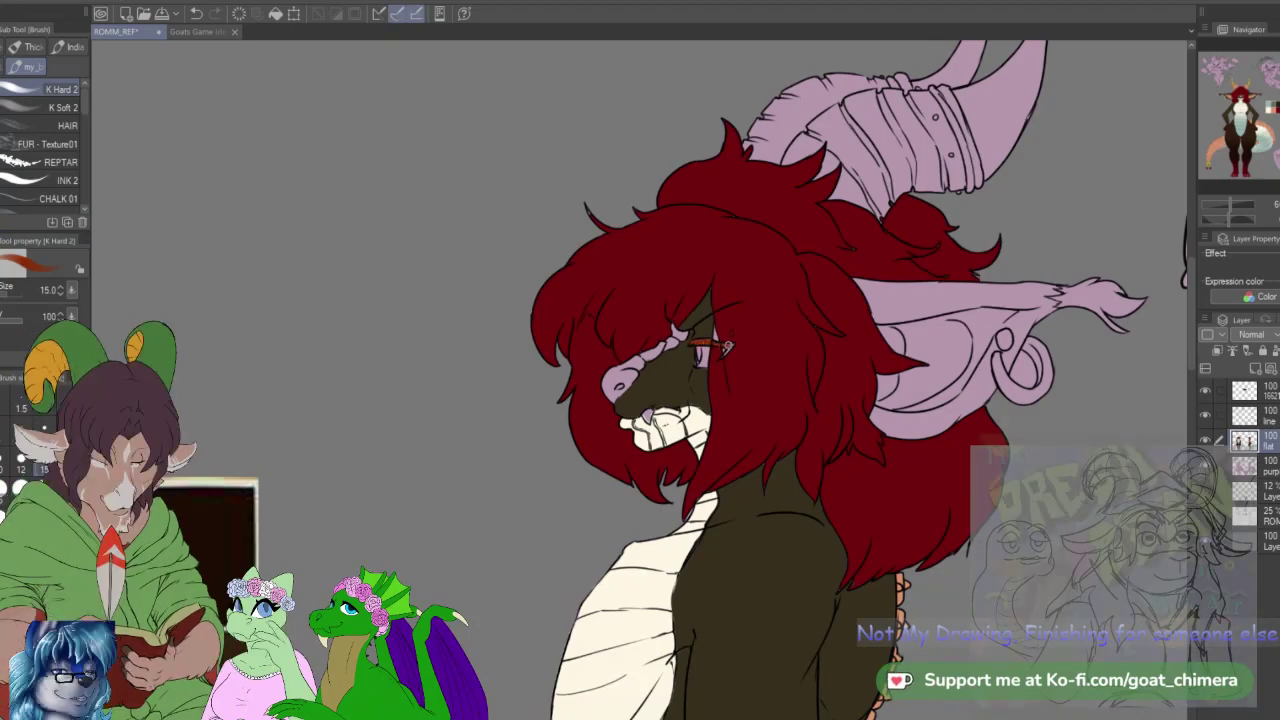
{"action": "key", "text": "bracketleft"}
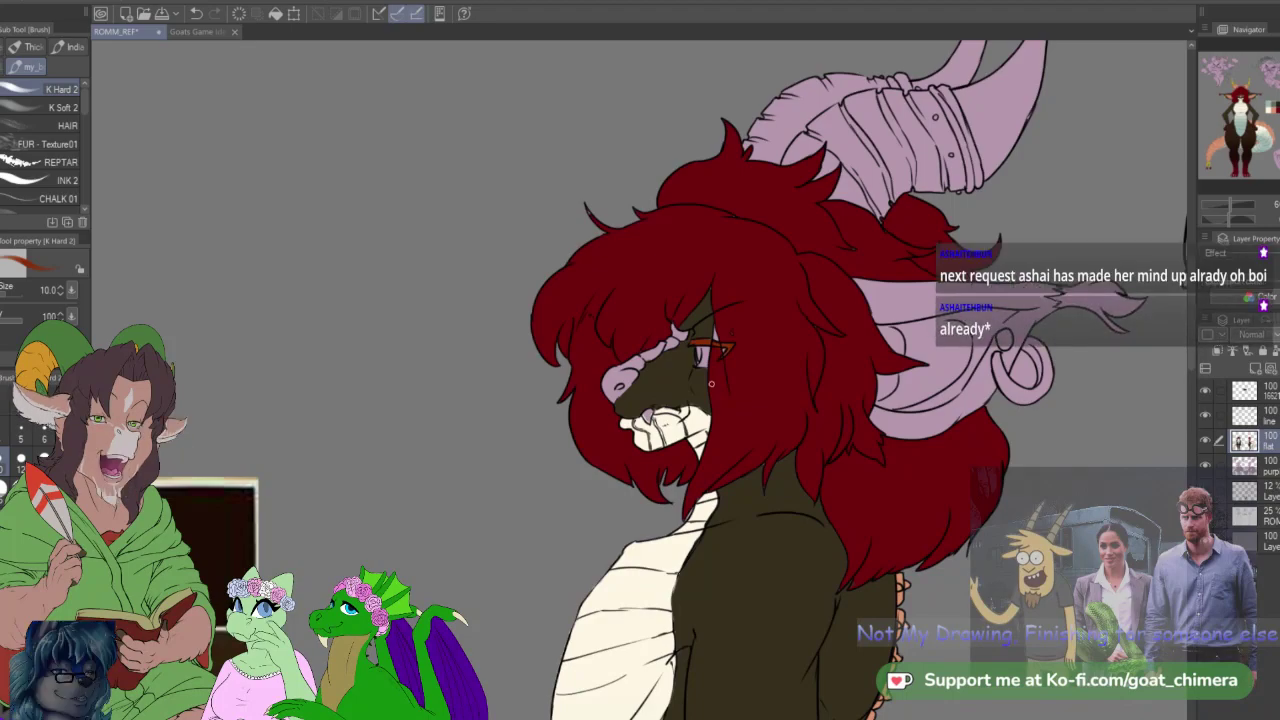
Step: Sample the side view's dark red hair colour and tidy the hair around the eye with K Hard 2 at size 10
{"action": "scroll", "coordinate": [711, 383], "scroll_direction": "down", "scroll_amount": 2}
{"action": "scroll", "coordinate": [705, 387], "scroll_direction": "up", "scroll_amount": 4}
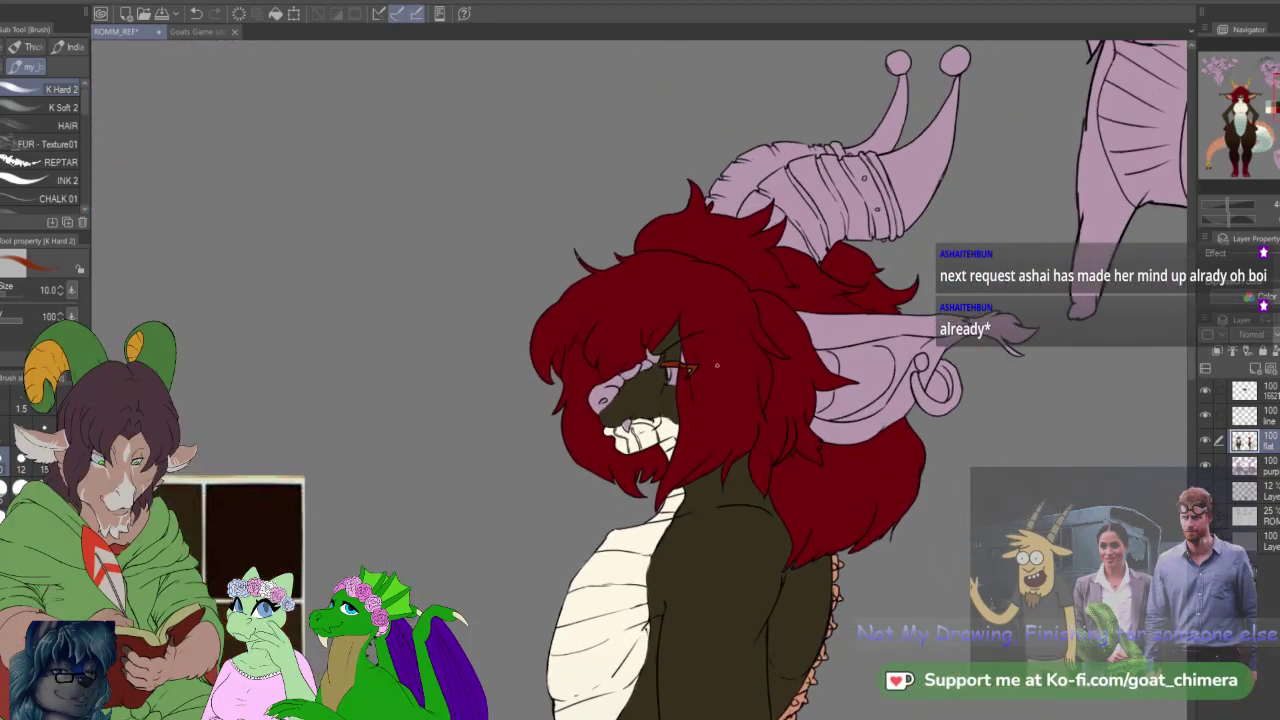
{"action": "key", "text": "i"}
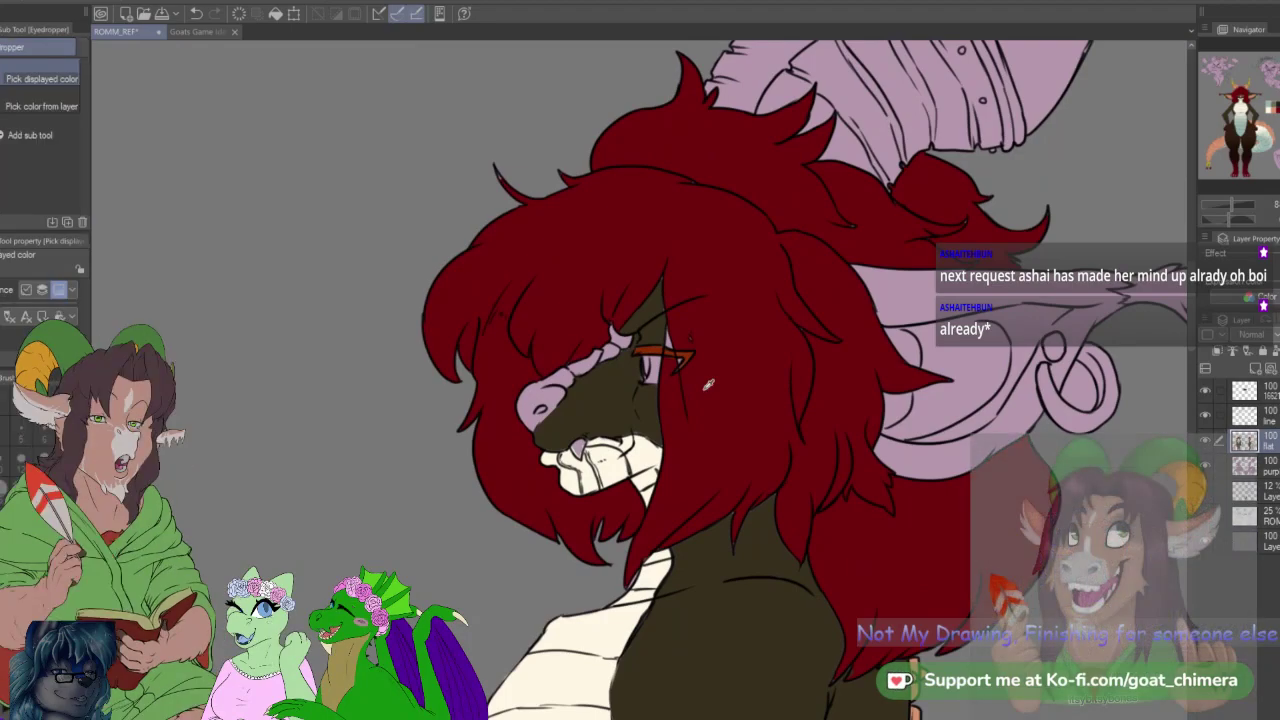
{"action": "left_click", "coordinate": [725, 379]}
{"action": "key", "text": "b"}
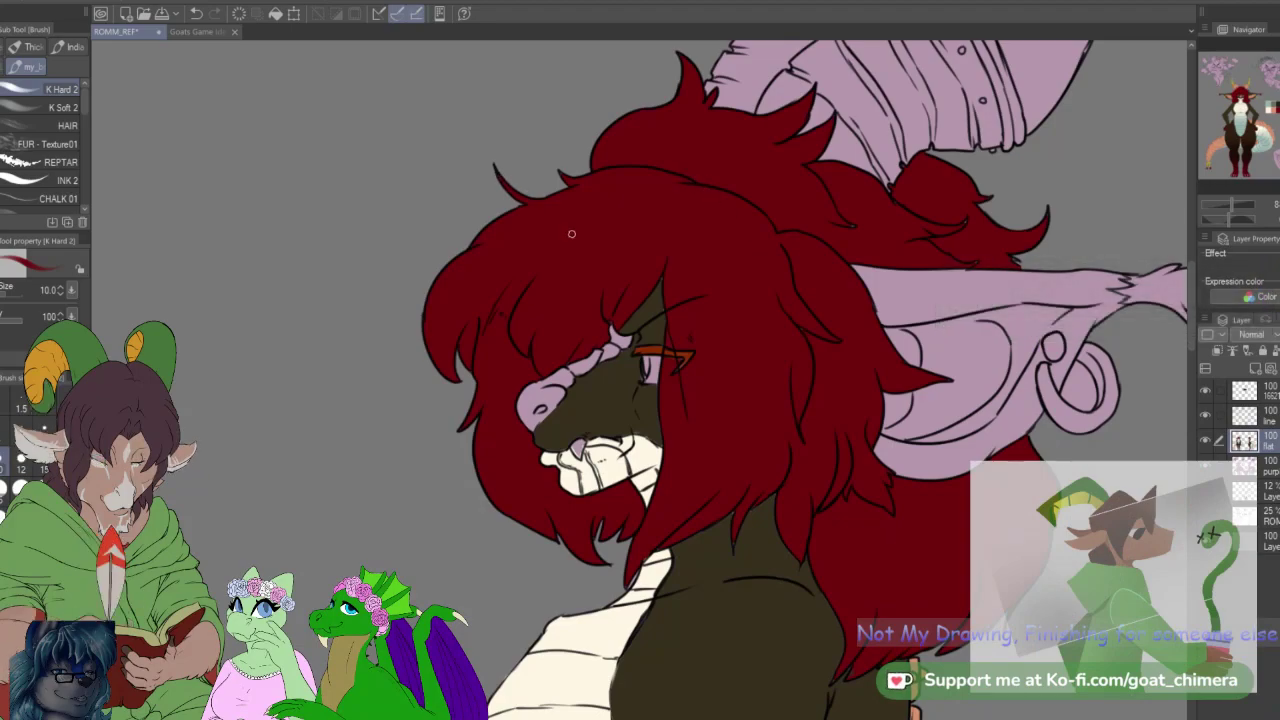
Step: Sample the front view's eye white and paint the white of the side view's eye with K Hard 2 at size 10
{"action": "left_click_drag", "start_coordinate": [620, 458], "coordinate": [865, 339]}
{"action": "left_click_drag", "start_coordinate": [1278, 100], "coordinate": [1245, 97]}
{"action": "key", "text": "i"}
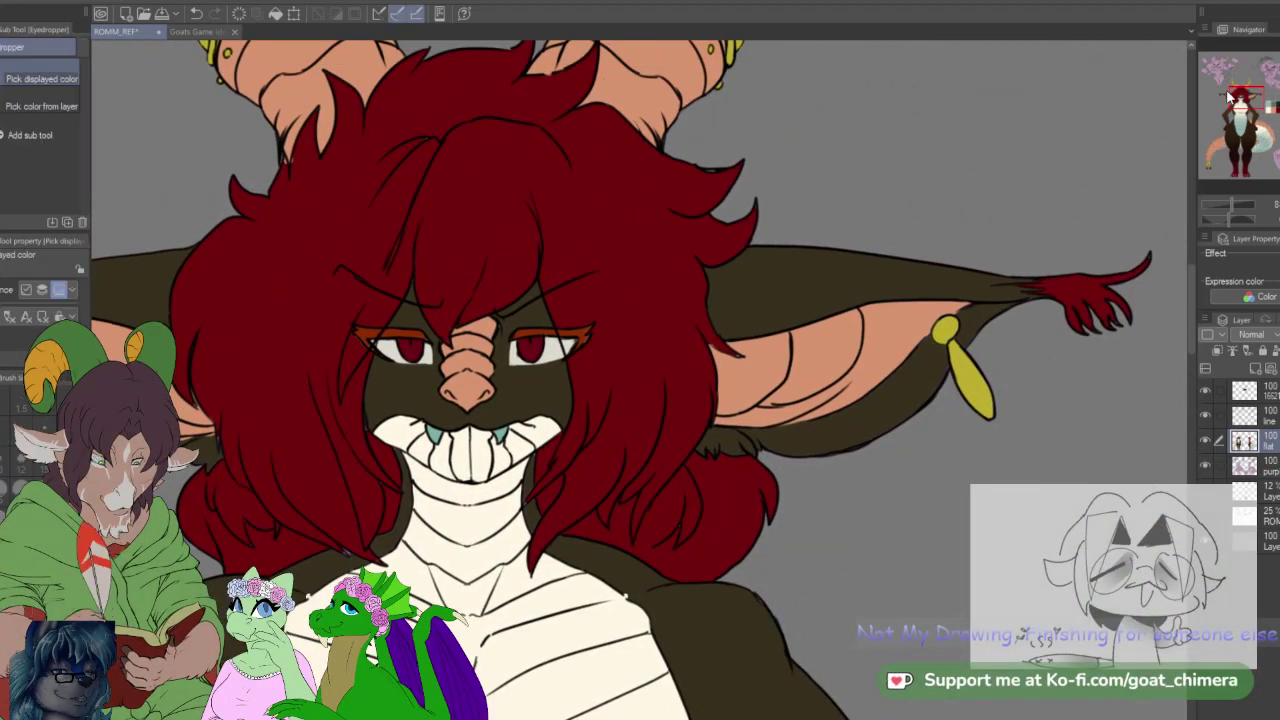
{"action": "left_click_drag", "start_coordinate": [1256, 104], "coordinate": [1277, 95]}
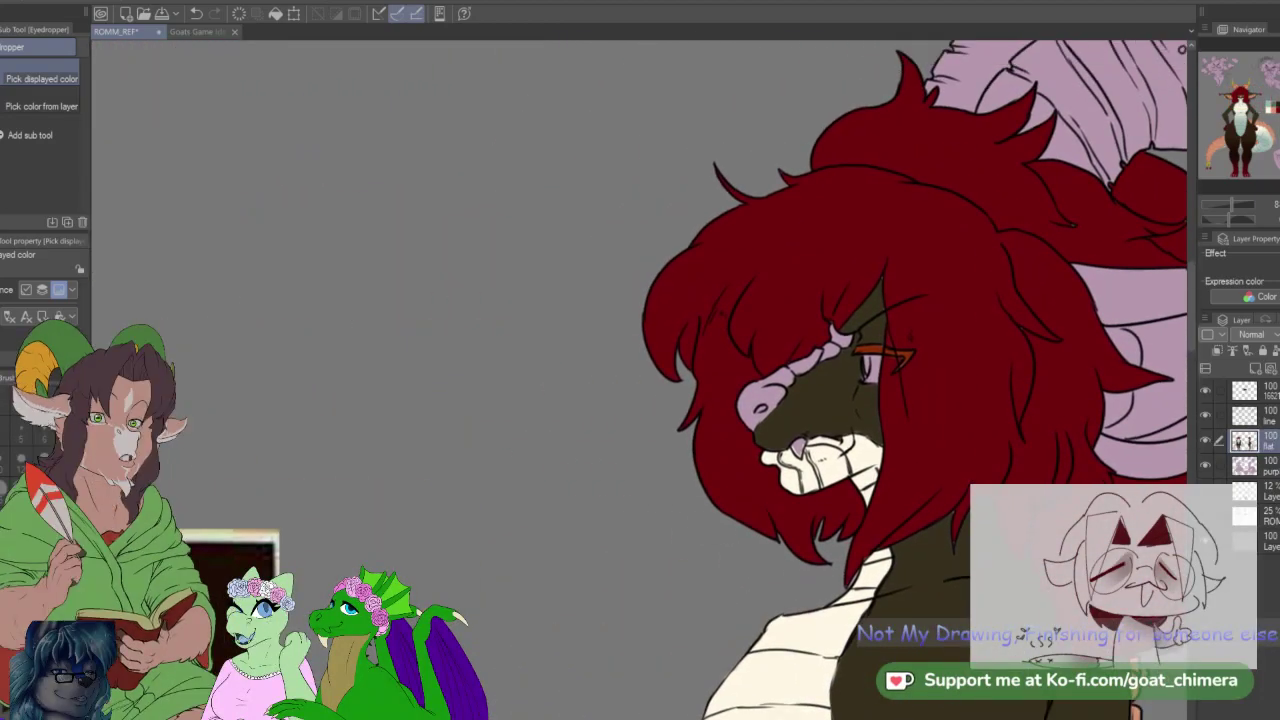
{"action": "key", "text": "b"}
{"action": "left_click_drag", "start_coordinate": [868, 379], "coordinate": [896, 362]}
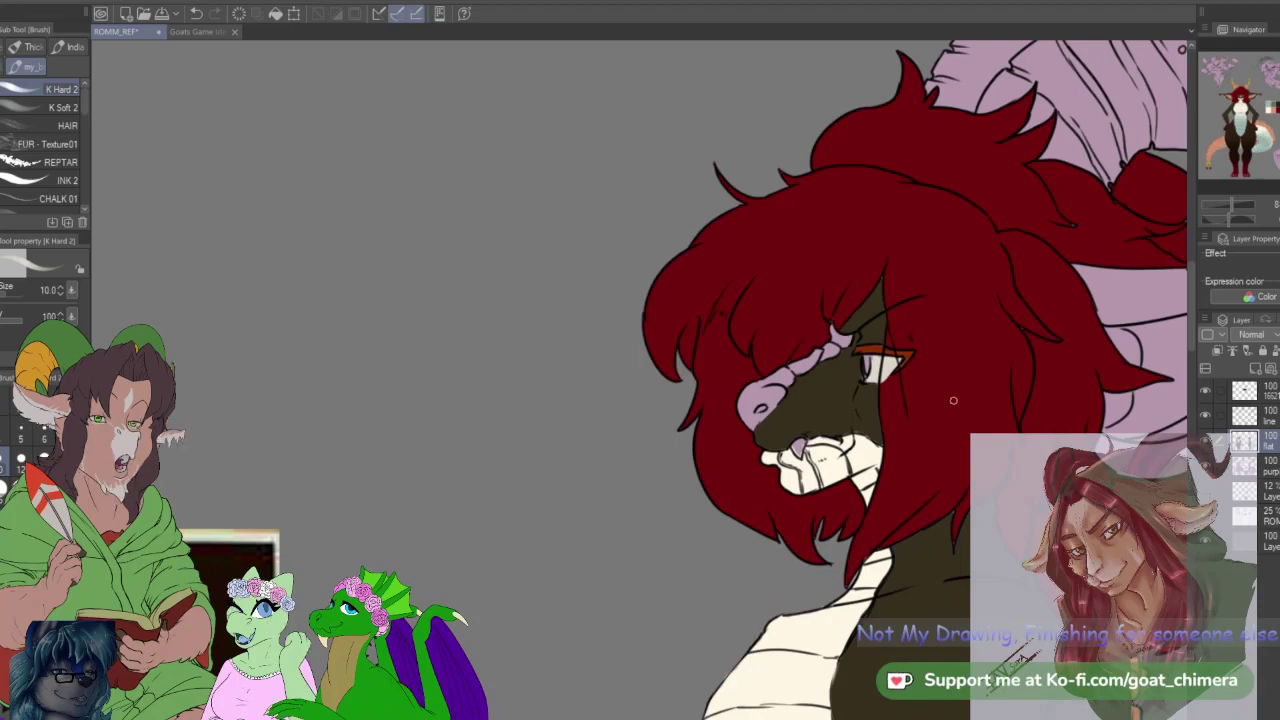
{"action": "scroll", "coordinate": [953, 400], "scroll_direction": "down", "scroll_amount": 6}
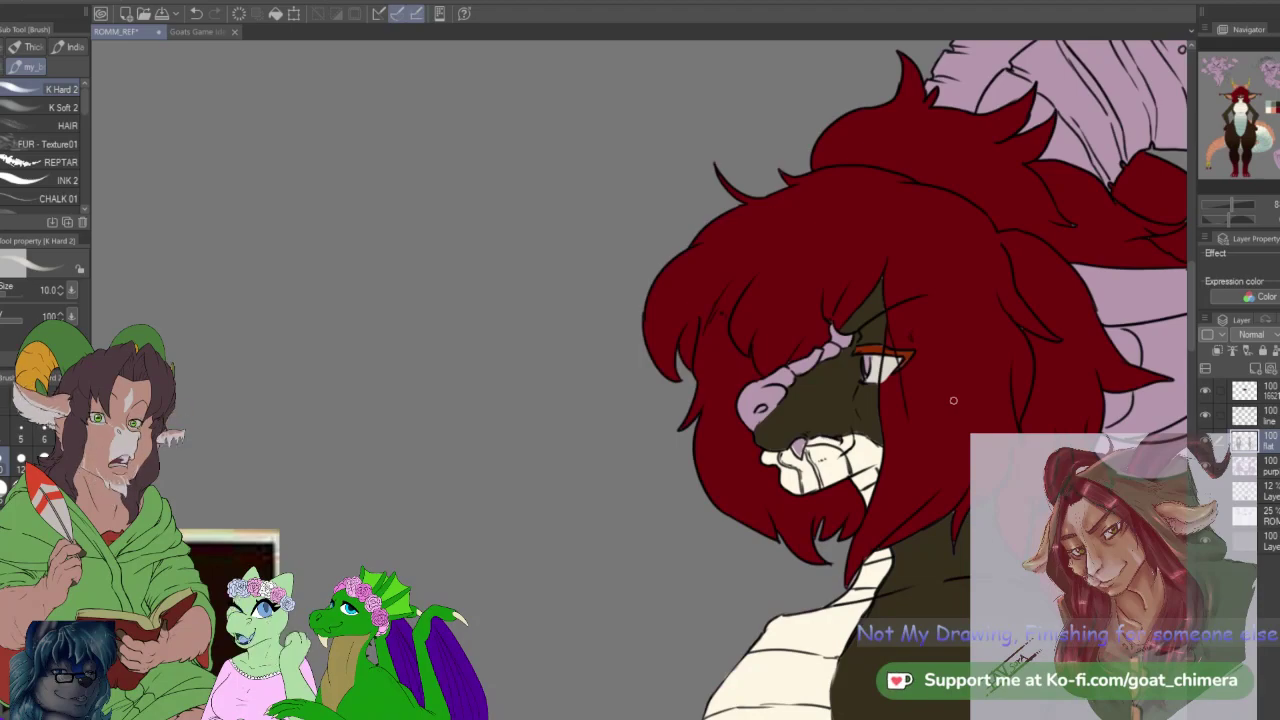
Step: Sample the front view's peach nose colour and paint the side view's nose and snout ridge with K Hard 2 at size 15
{"action": "scroll", "coordinate": [280, 400], "scroll_direction": "up", "scroll_amount": 6}
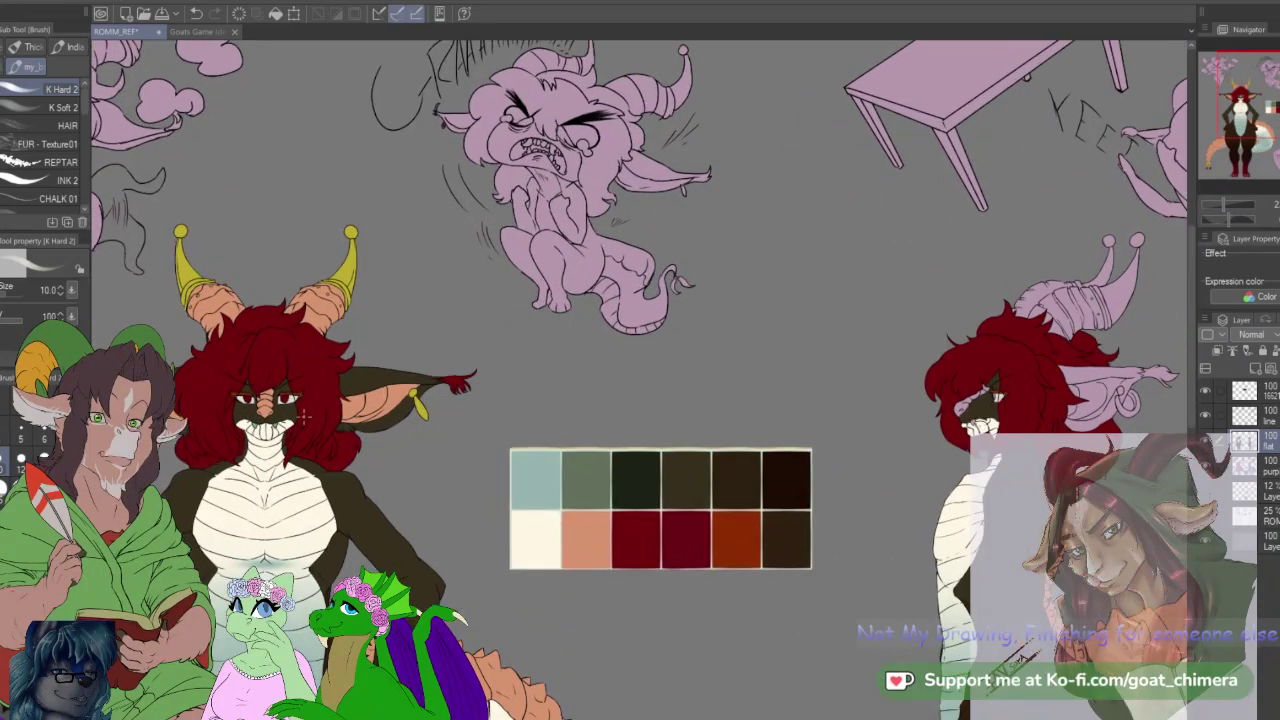
{"action": "scroll", "coordinate": [262, 405], "scroll_direction": "up", "scroll_amount": 1}
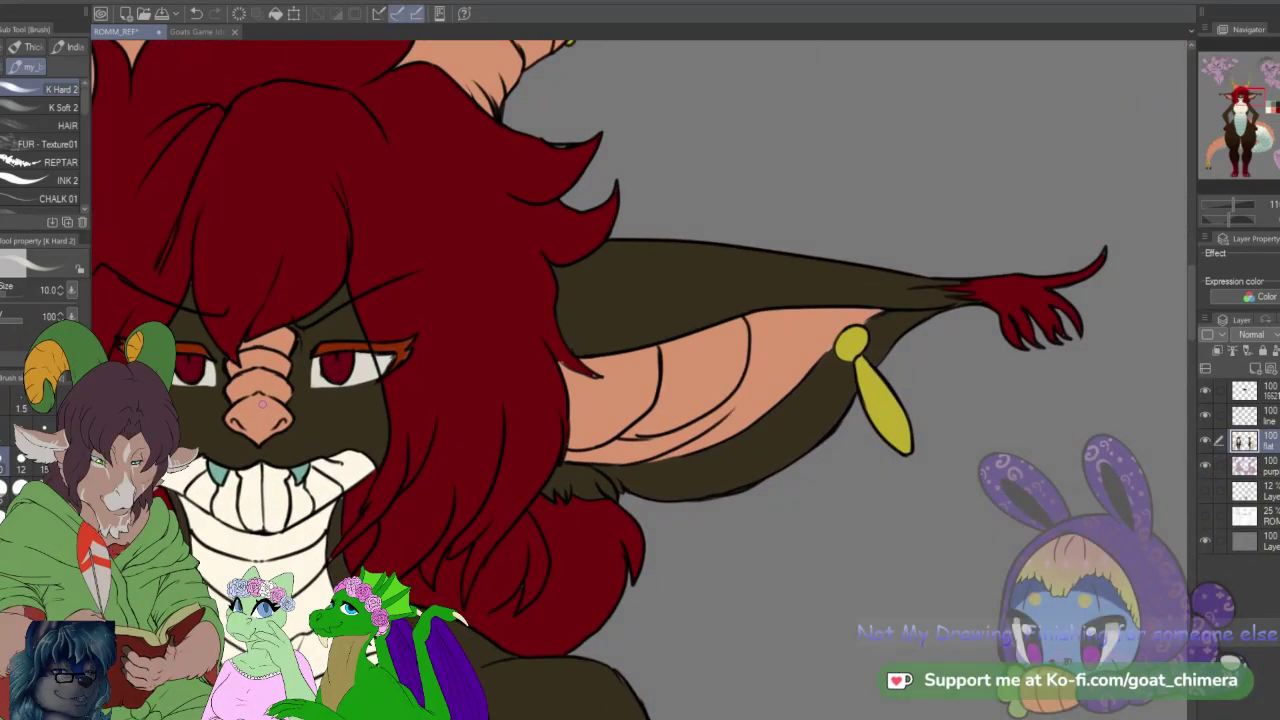
{"action": "key", "text": "i"}
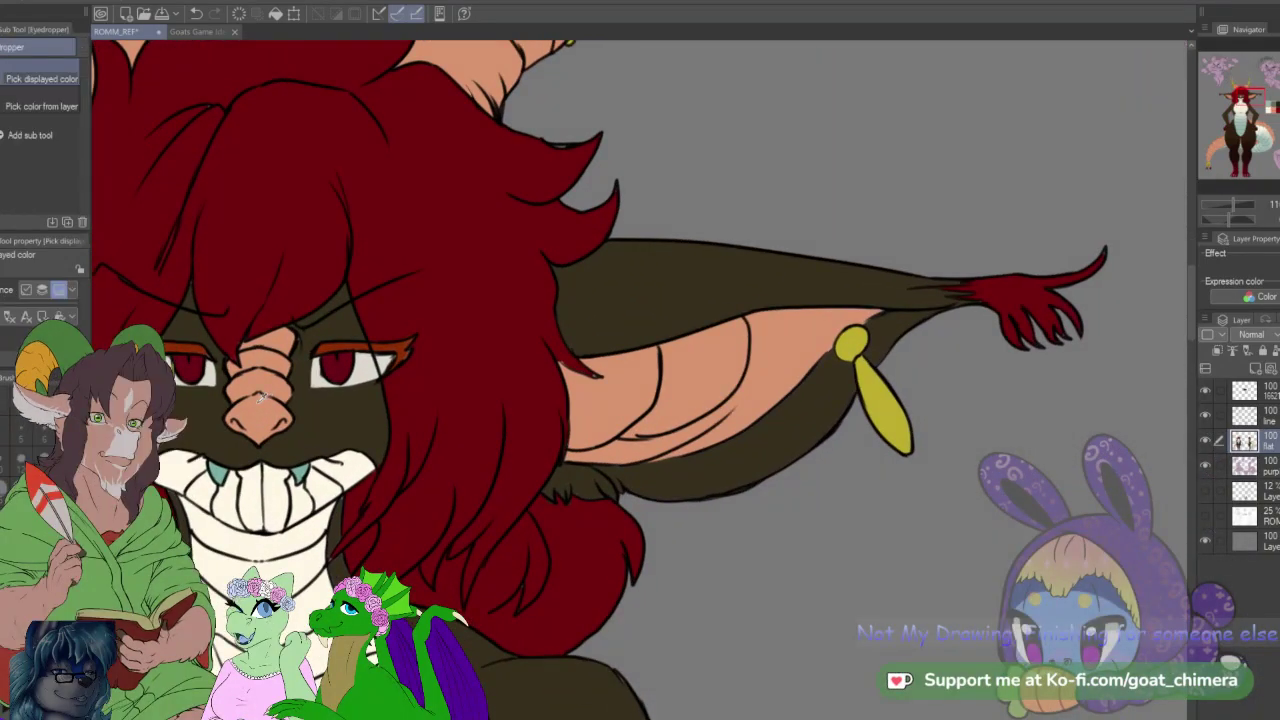
{"action": "left_click_drag", "start_coordinate": [1268, 119], "coordinate": [1279, 94]}
{"action": "key", "text": "b"}
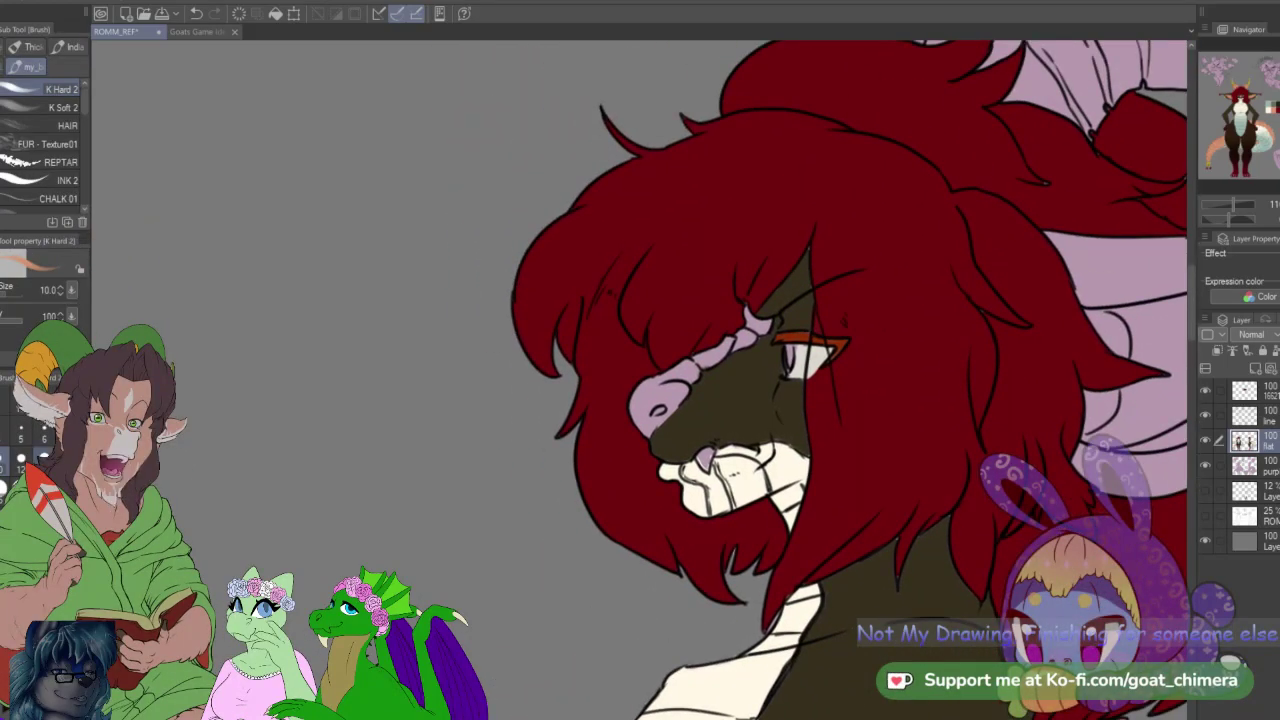
{"action": "mouse_move", "coordinate": [638, 394]}
{"action": "left_mouse_down"}
{"action": "mouse_move", "coordinate": [647, 423]}
{"action": "mouse_move", "coordinate": [658, 387]}
{"action": "mouse_move", "coordinate": [652, 420]}
{"action": "mouse_move", "coordinate": [665, 397]}
{"action": "mouse_move", "coordinate": [653, 423]}
{"action": "mouse_move", "coordinate": [680, 393]}
{"action": "mouse_move", "coordinate": [657, 415]}
{"action": "mouse_move", "coordinate": [669, 379]}
{"action": "mouse_move", "coordinate": [652, 387]}
{"action": "mouse_move", "coordinate": [692, 365]}
{"action": "mouse_move", "coordinate": [672, 389]}
{"action": "mouse_move", "coordinate": [697, 370]}
{"action": "left_mouse_up"}
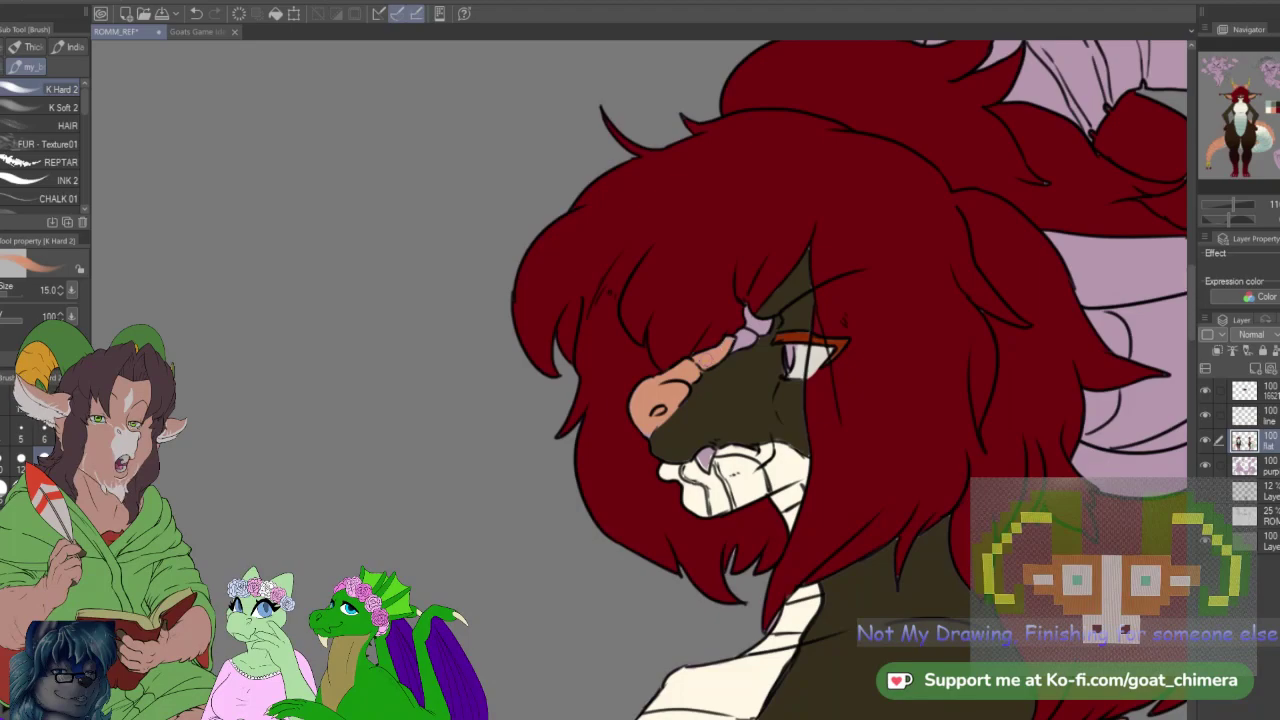
{"action": "left_click_drag", "start_coordinate": [746, 336], "coordinate": [758, 322]}
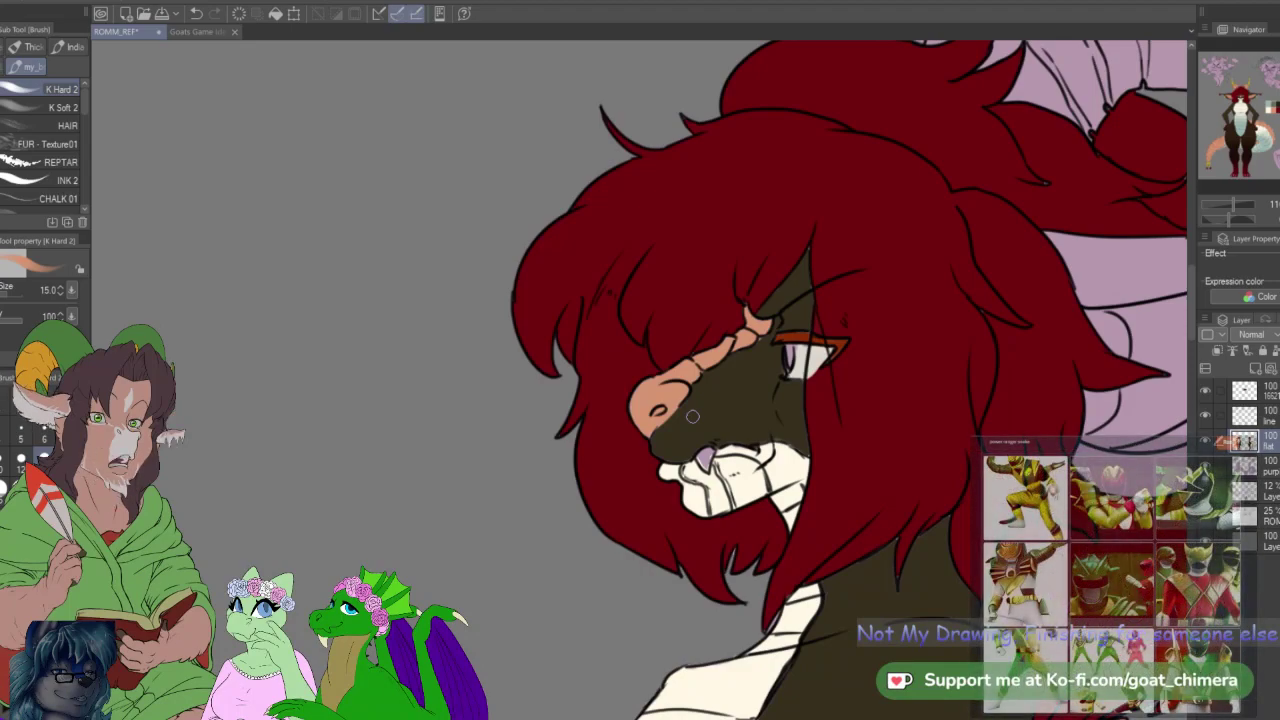
Step: Sample the front view's crimson iris colour and paint the iris of the side view's eye with K Hard 2
{"action": "scroll", "coordinate": [692, 416], "scroll_direction": "down", "scroll_amount": 6}
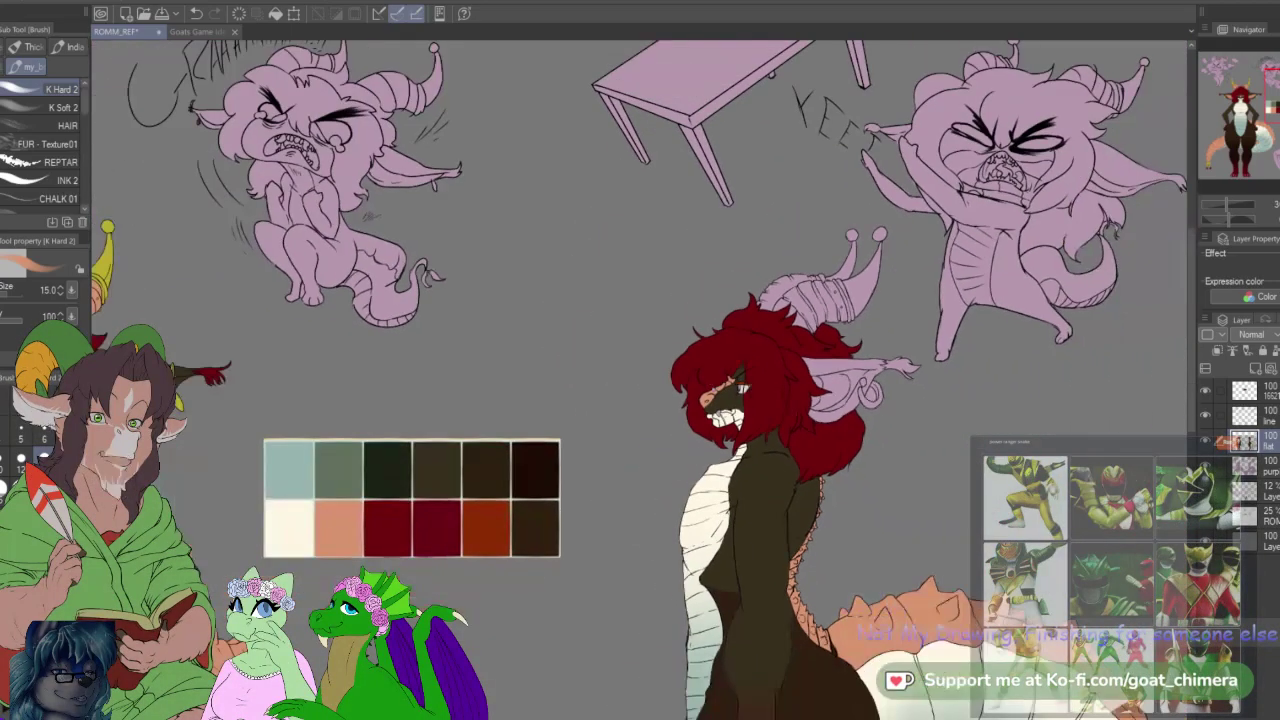
{"action": "scroll", "coordinate": [390, 369], "scroll_direction": "down", "scroll_amount": 3}
{"action": "scroll", "coordinate": [100, 368], "scroll_direction": "up", "scroll_amount": 6}
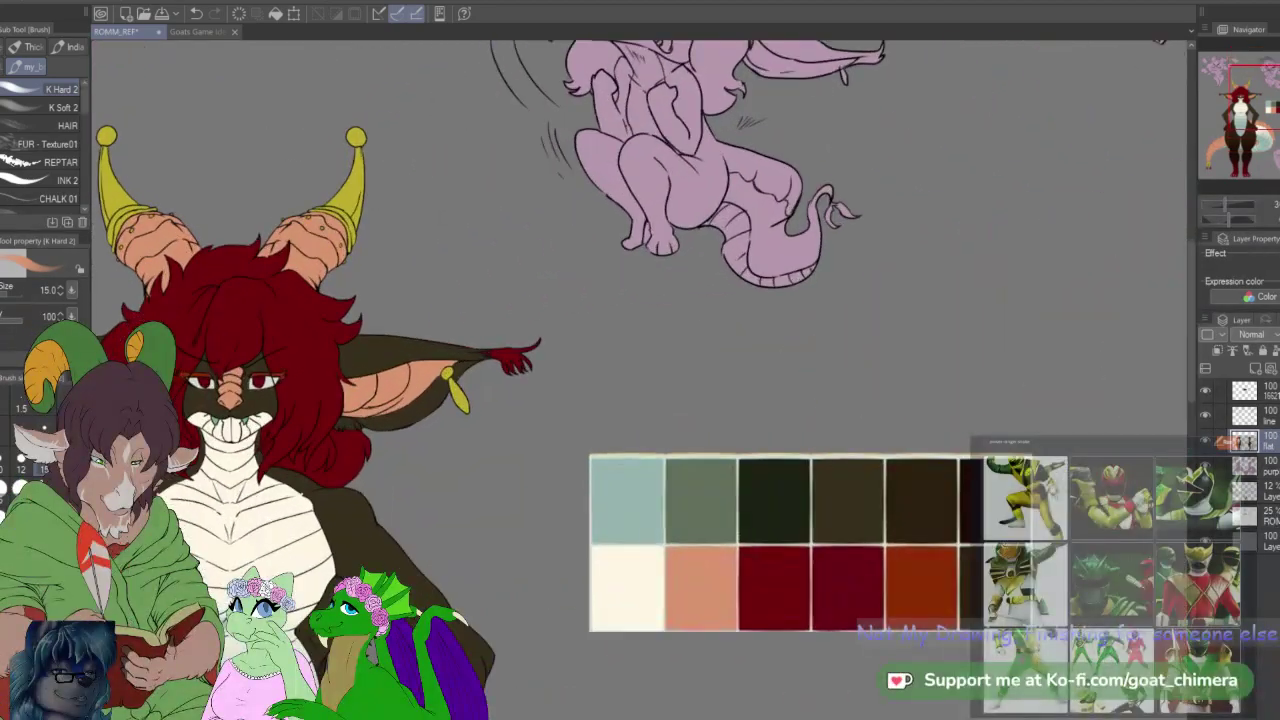
{"action": "key", "text": "i"}
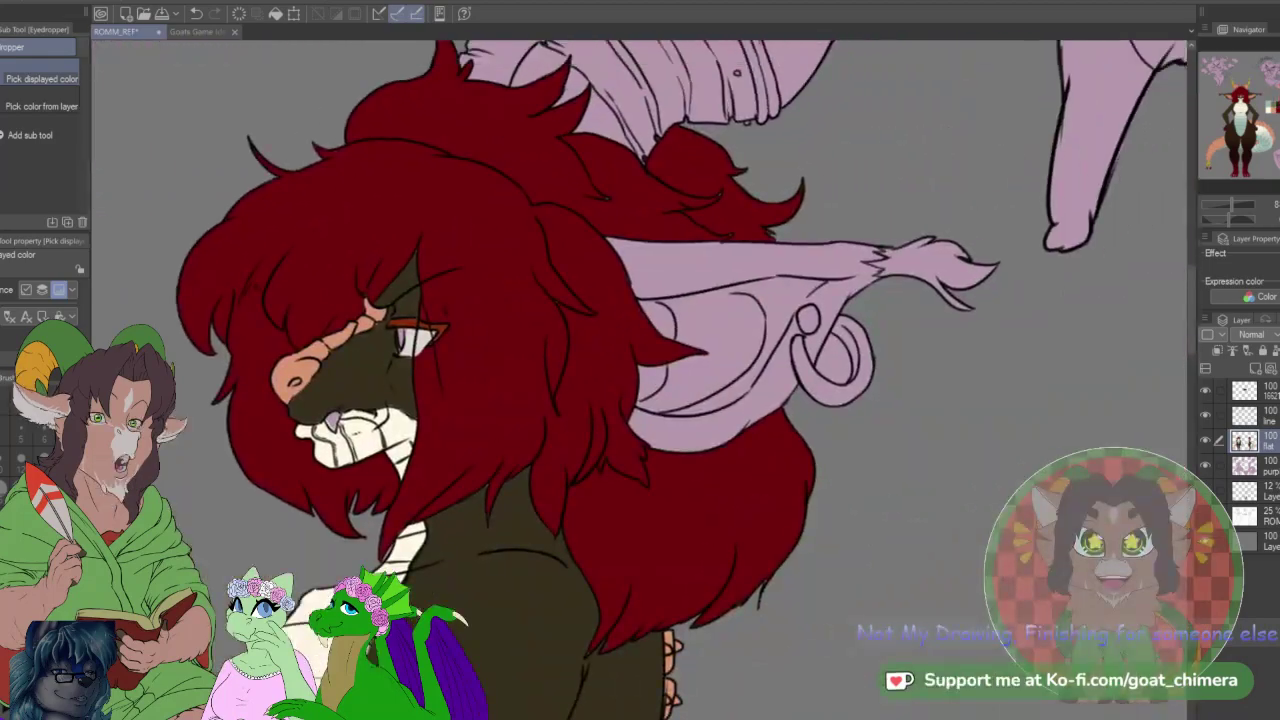
{"action": "left_click_drag", "start_coordinate": [408, 330], "coordinate": [698, 378]}
{"action": "key", "text": "b"}
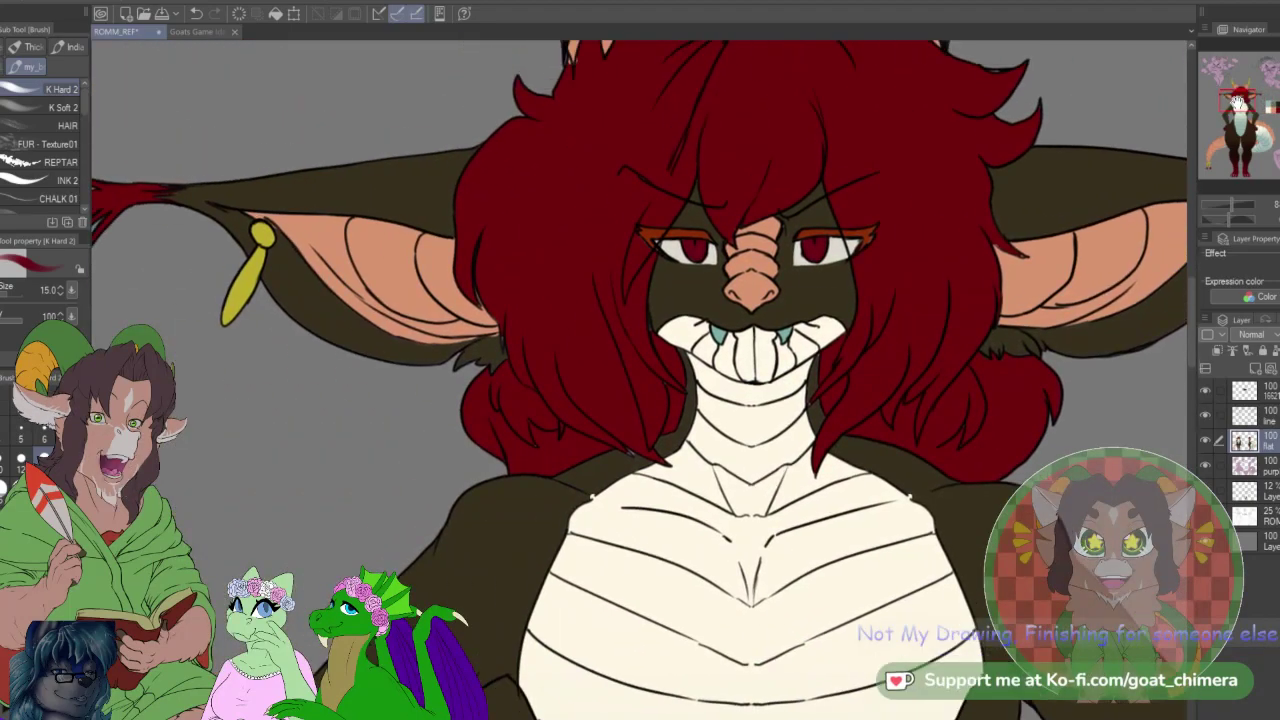
Step: Sample the front view's teal fang colour and paint the side view's fang with K Hard 2 at size 15
{"action": "key", "text": "i"}
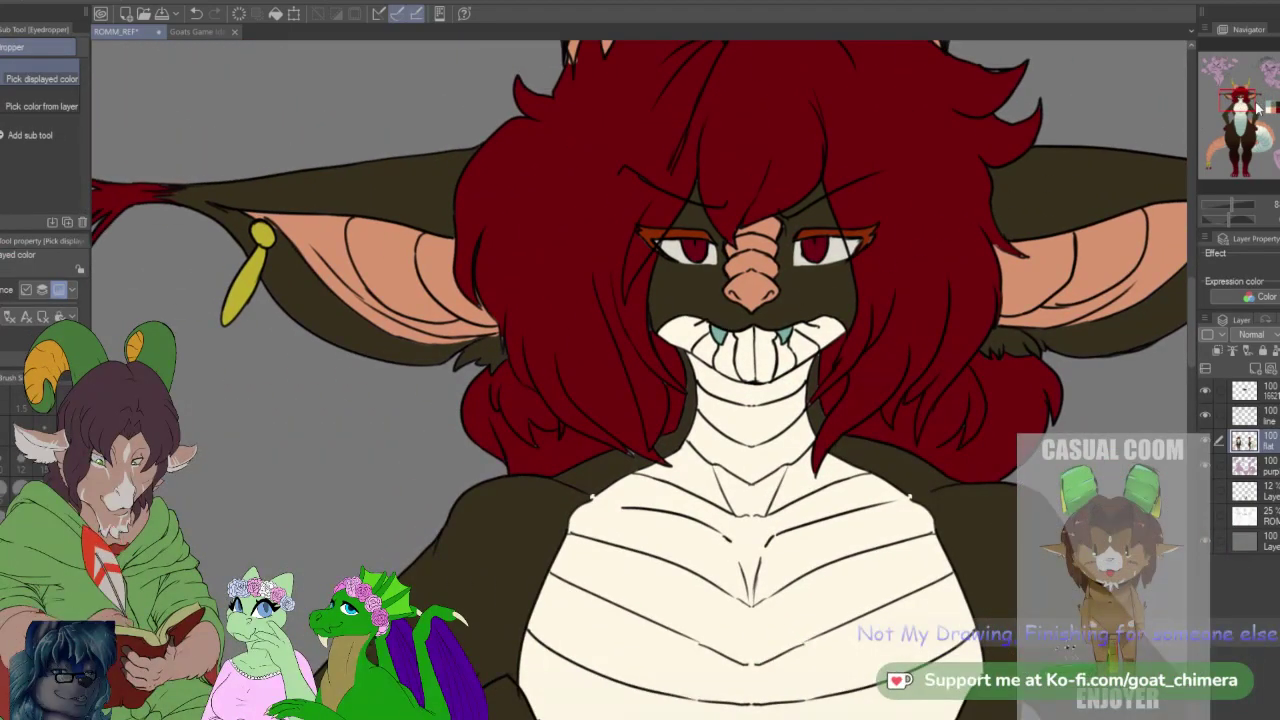
{"action": "left_click", "coordinate": [1267, 103]}
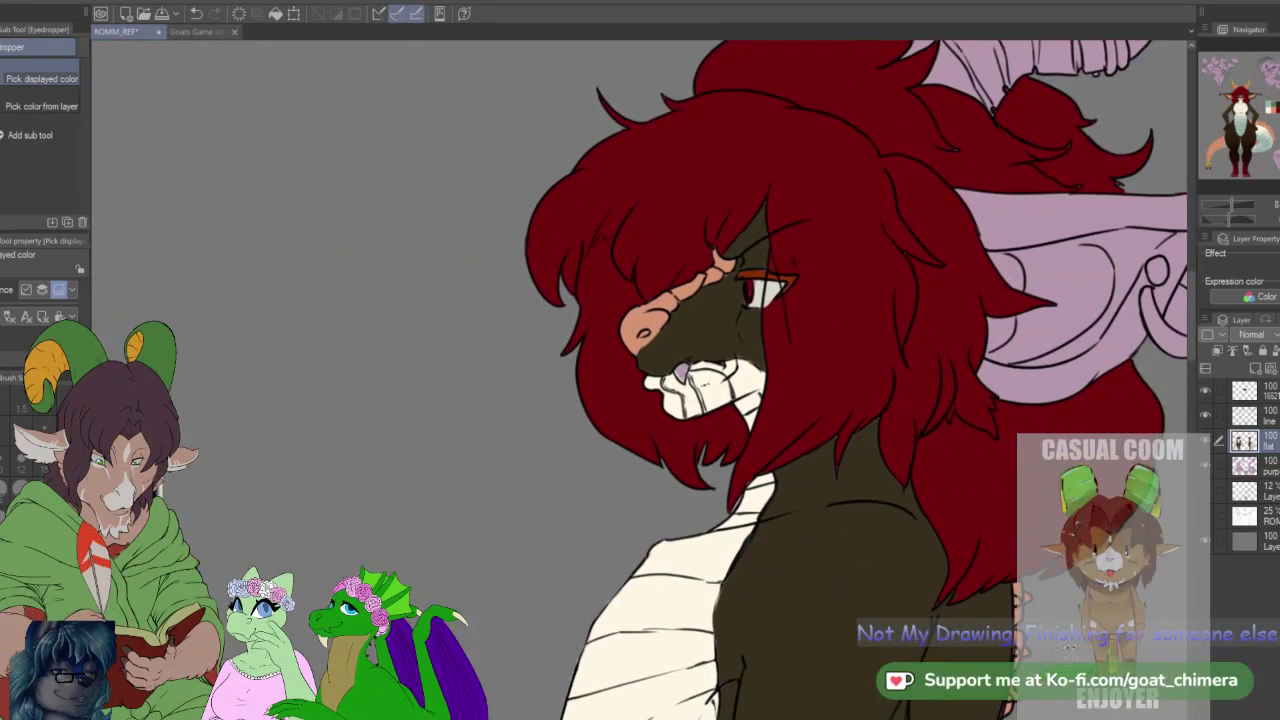
{"action": "key", "text": "b"}
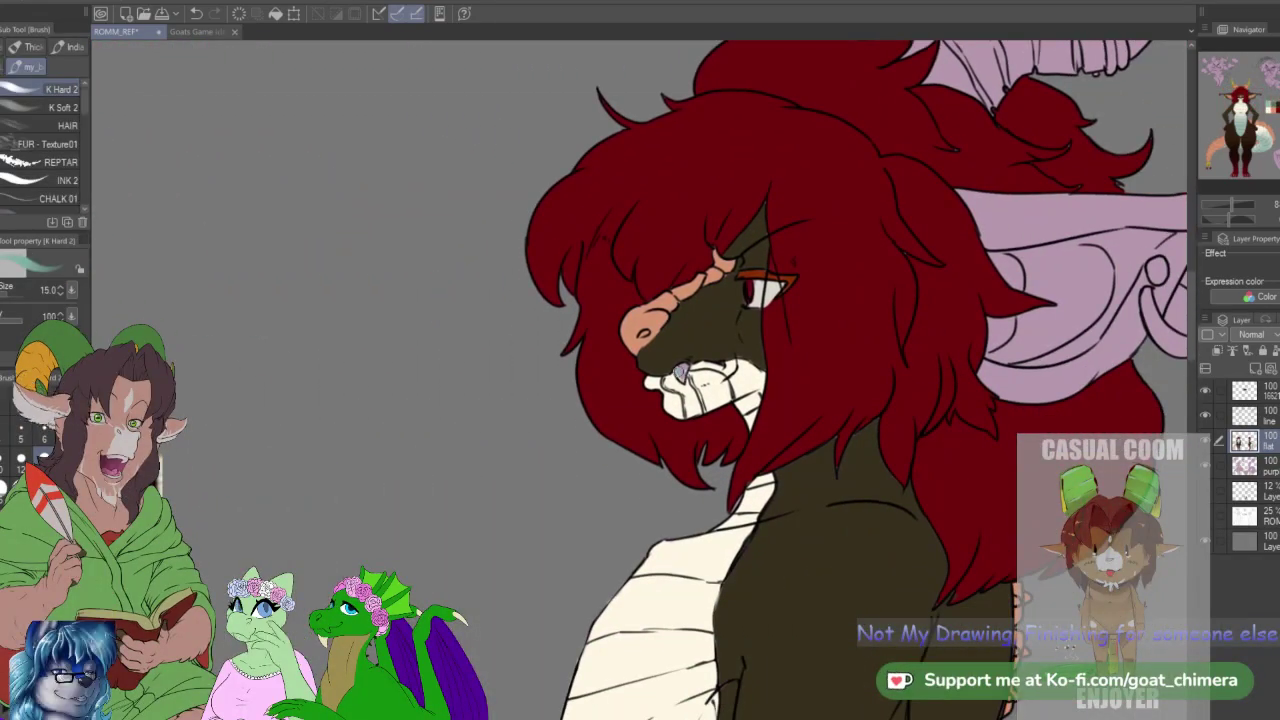
{"action": "left_click_drag", "start_coordinate": [682, 372], "coordinate": [684, 376]}
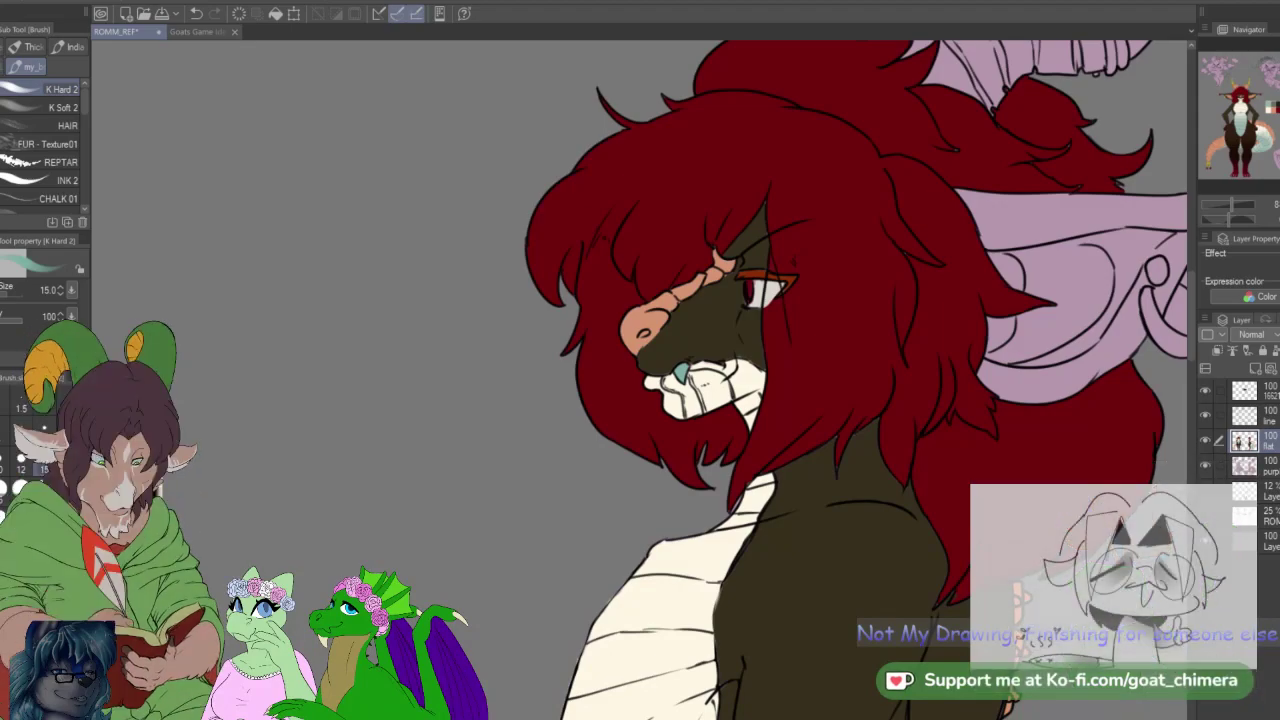
Step: Auto-select the side view's ear areas on the line layer and fill them with dark brown on the flat layer
{"action": "scroll", "coordinate": [911, 509], "scroll_direction": "down", "scroll_amount": 3}
{"action": "scroll", "coordinate": [1015, 408], "scroll_direction": "up", "scroll_amount": 3}
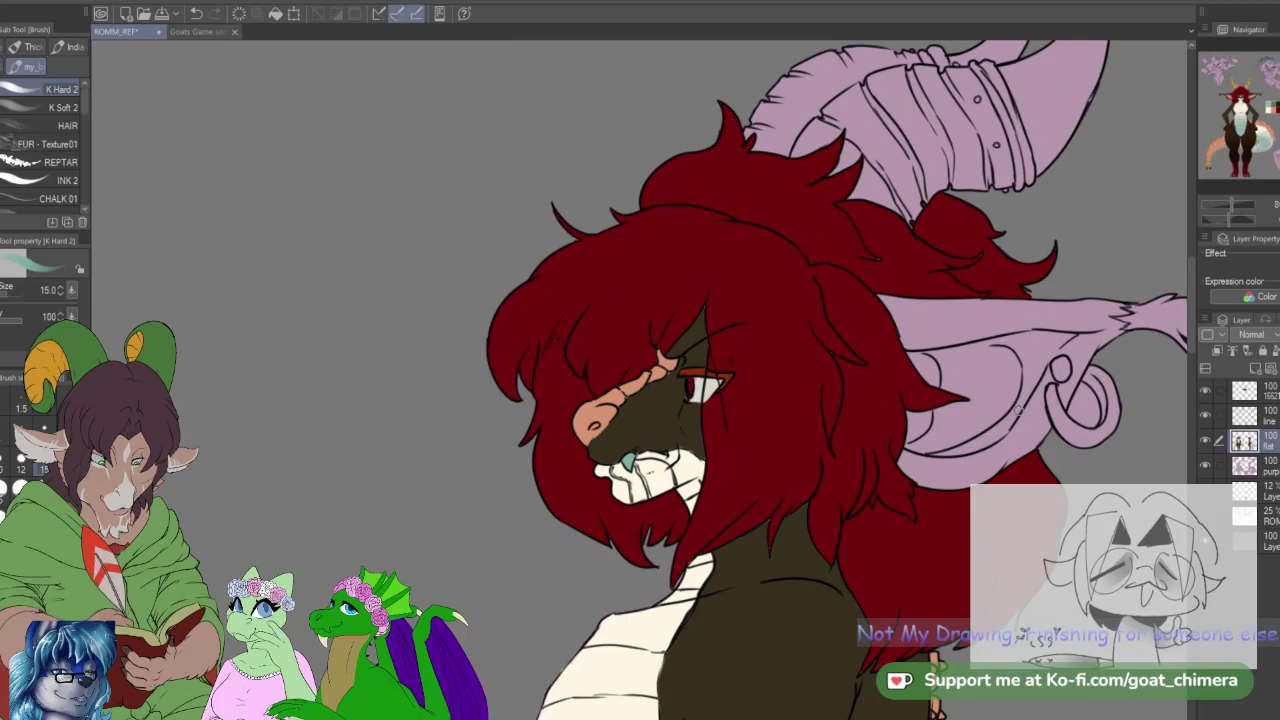
{"action": "left_click", "coordinate": [1244, 416]}
{"action": "key", "text": "w"}
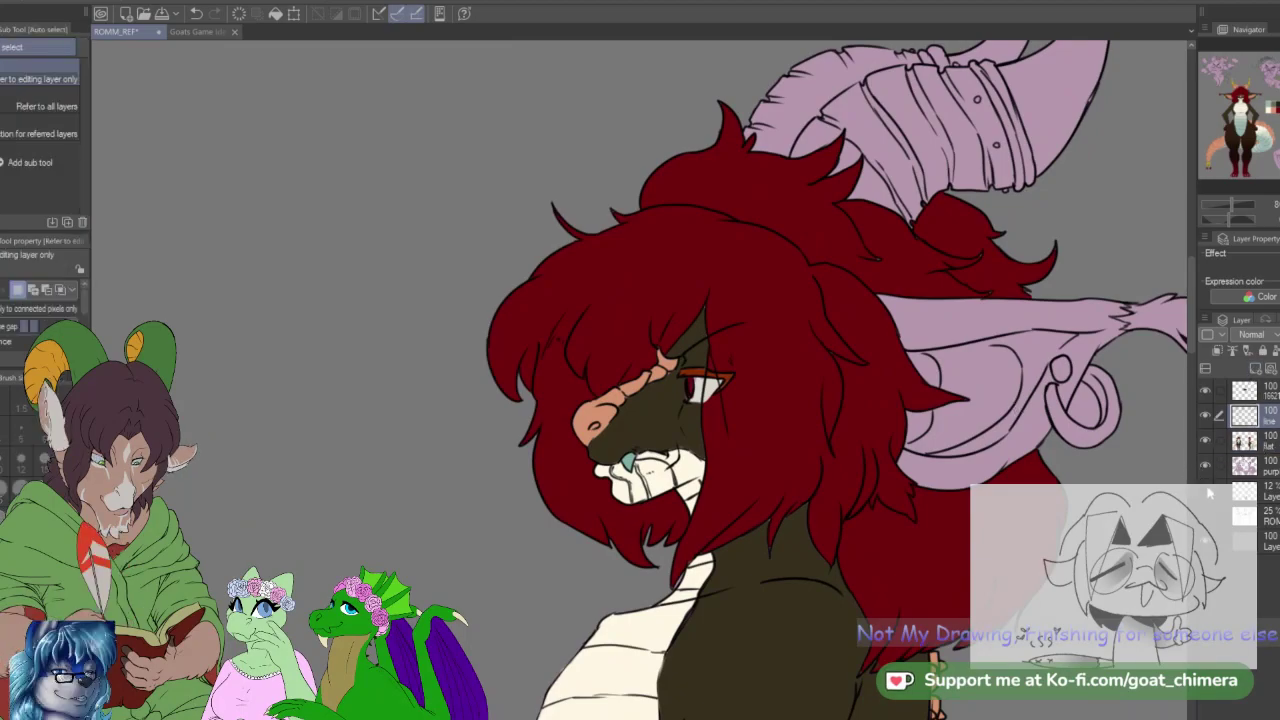
{"action": "left_click", "coordinate": [1080, 475], "text": "shift"}
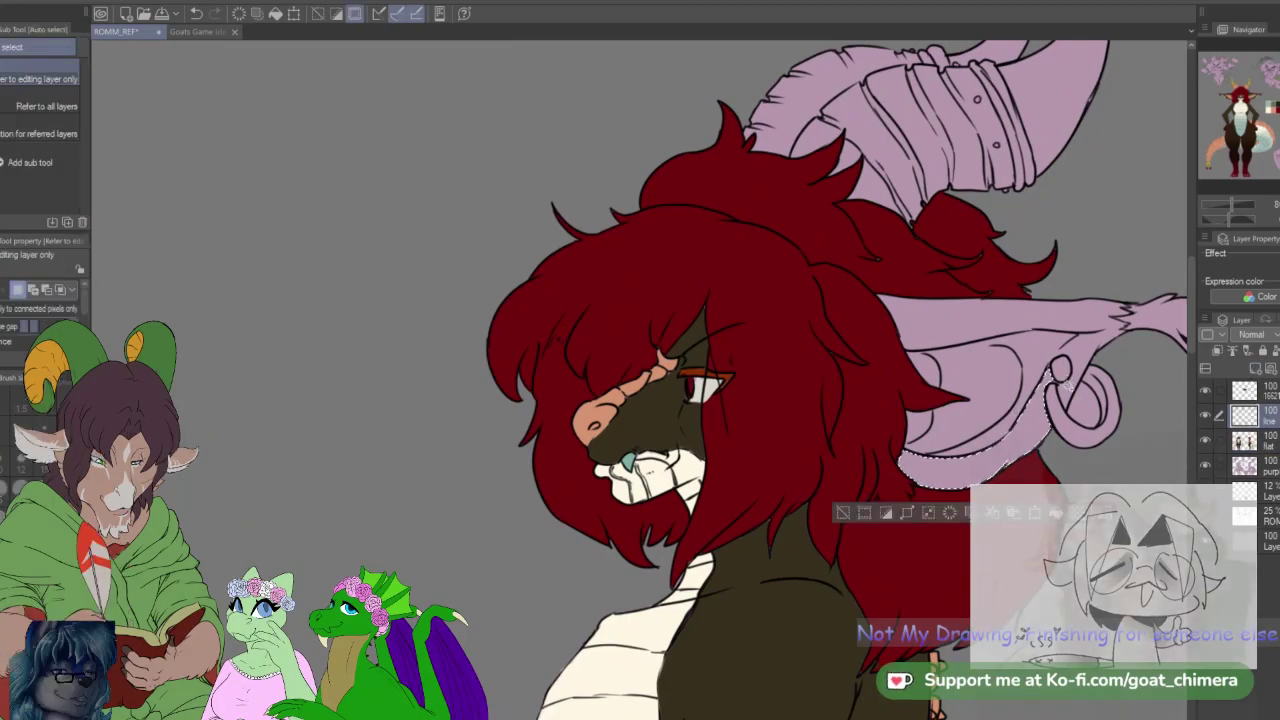
{"action": "key", "text": "ctrl+z"}
{"action": "left_click", "coordinate": [1020, 350], "text": "shift"}
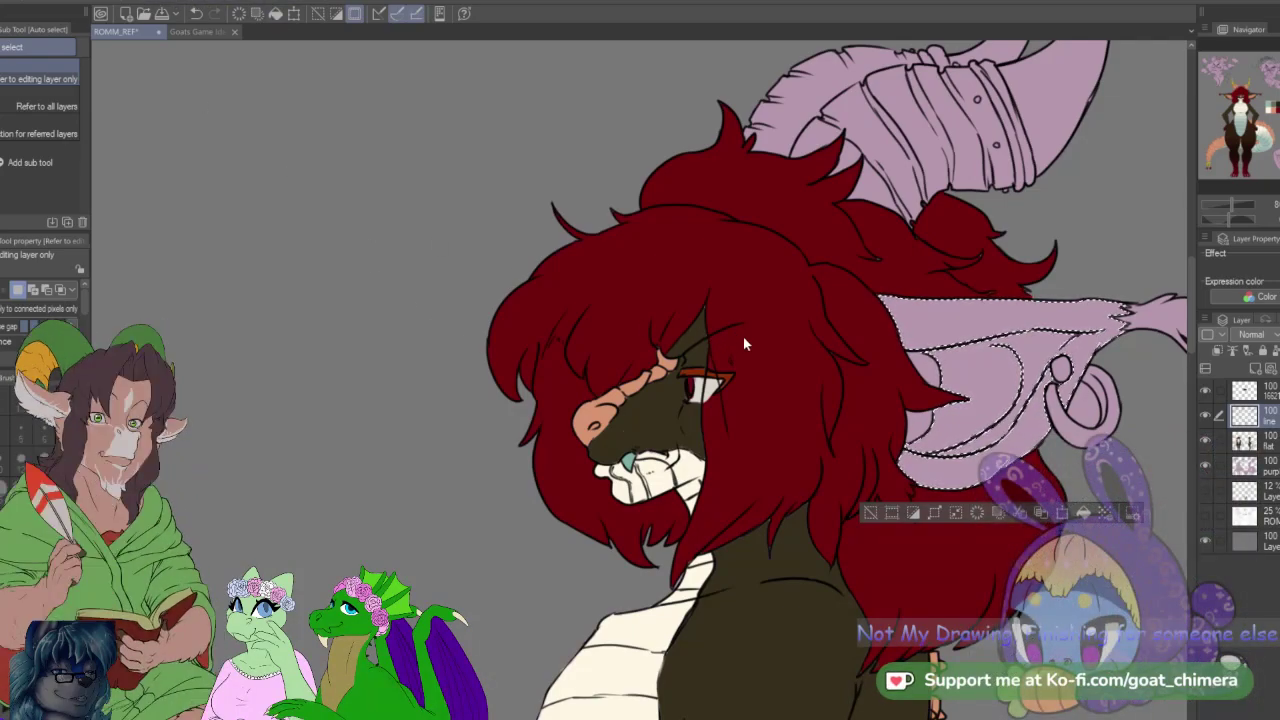
{"action": "left_click", "coordinate": [1258, 441]}
{"action": "key", "text": "i"}
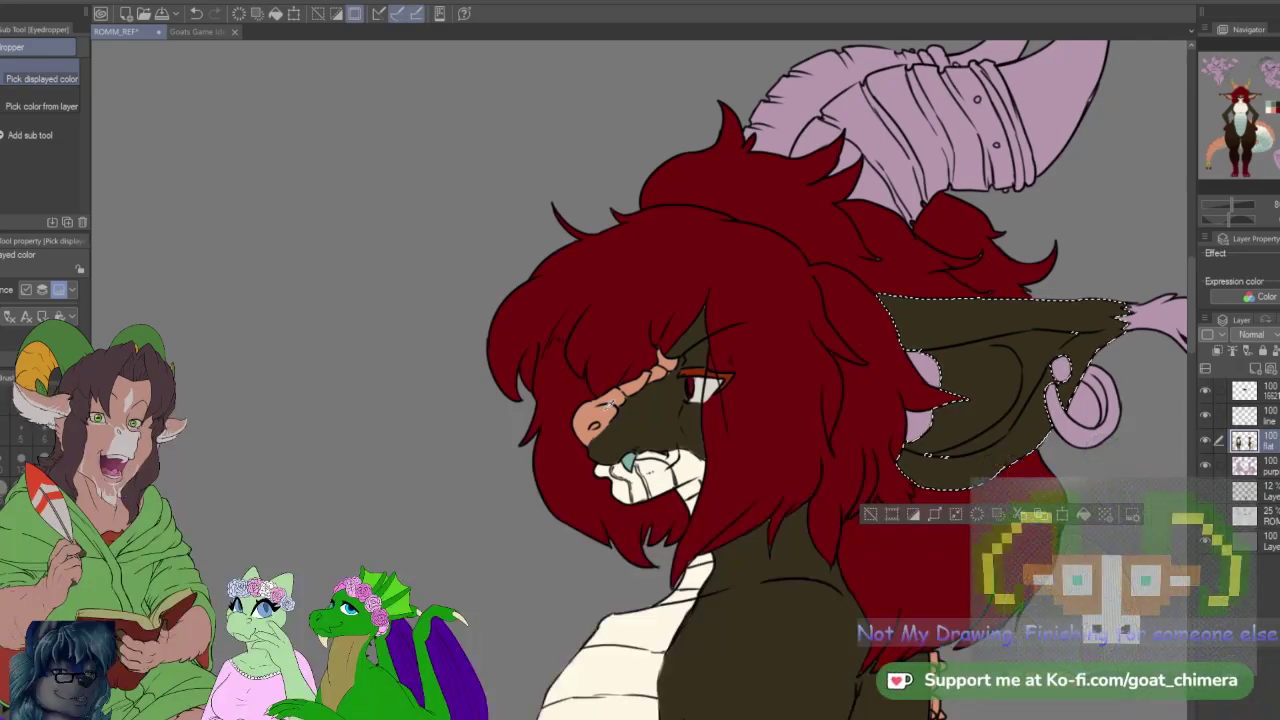
Step: Paint the side view's inner ear in the nose's peach colour with K Hard 2 at sizes 40 and 15, and clear the selection
{"action": "key", "text": "b"}
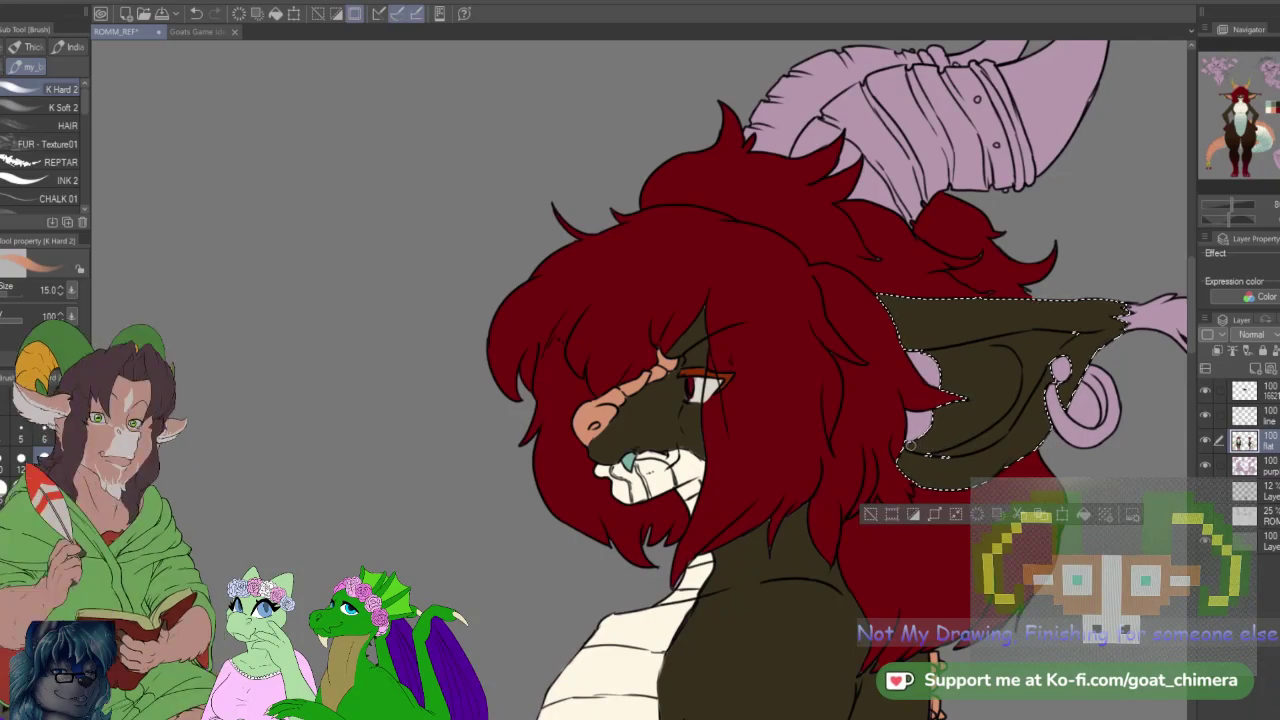
{"action": "key", "text": "bracketright"}
{"action": "key", "text": "bracketright"}
{"action": "key", "text": "bracketright"}
{"action": "key", "text": "bracketright"}
{"action": "key", "text": "bracketright"}
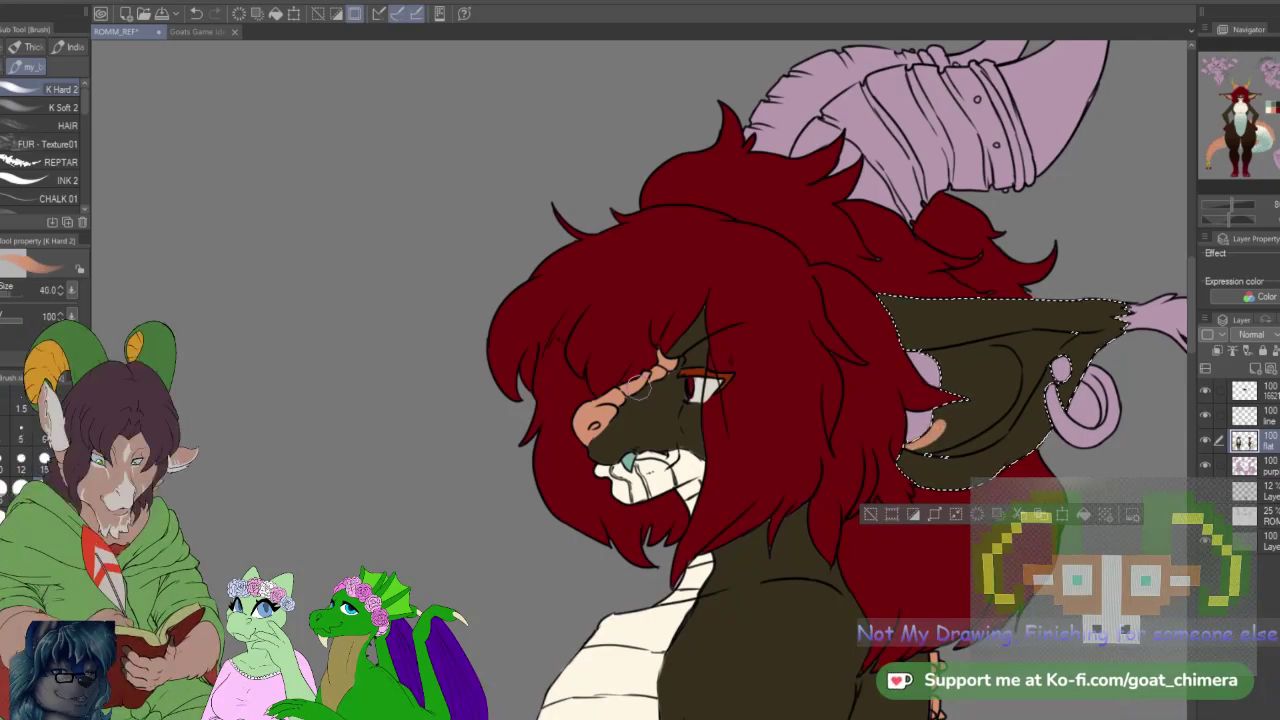
{"action": "mouse_move", "coordinate": [950, 437]}
{"action": "left_mouse_down"}
{"action": "mouse_move", "coordinate": [985, 399]}
{"action": "mouse_move", "coordinate": [951, 402]}
{"action": "mouse_move", "coordinate": [953, 387]}
{"action": "mouse_move", "coordinate": [991, 371]}
{"action": "mouse_move", "coordinate": [917, 369]}
{"action": "mouse_move", "coordinate": [978, 362]}
{"action": "mouse_move", "coordinate": [922, 354]}
{"action": "mouse_move", "coordinate": [1027, 346]}
{"action": "left_mouse_up"}
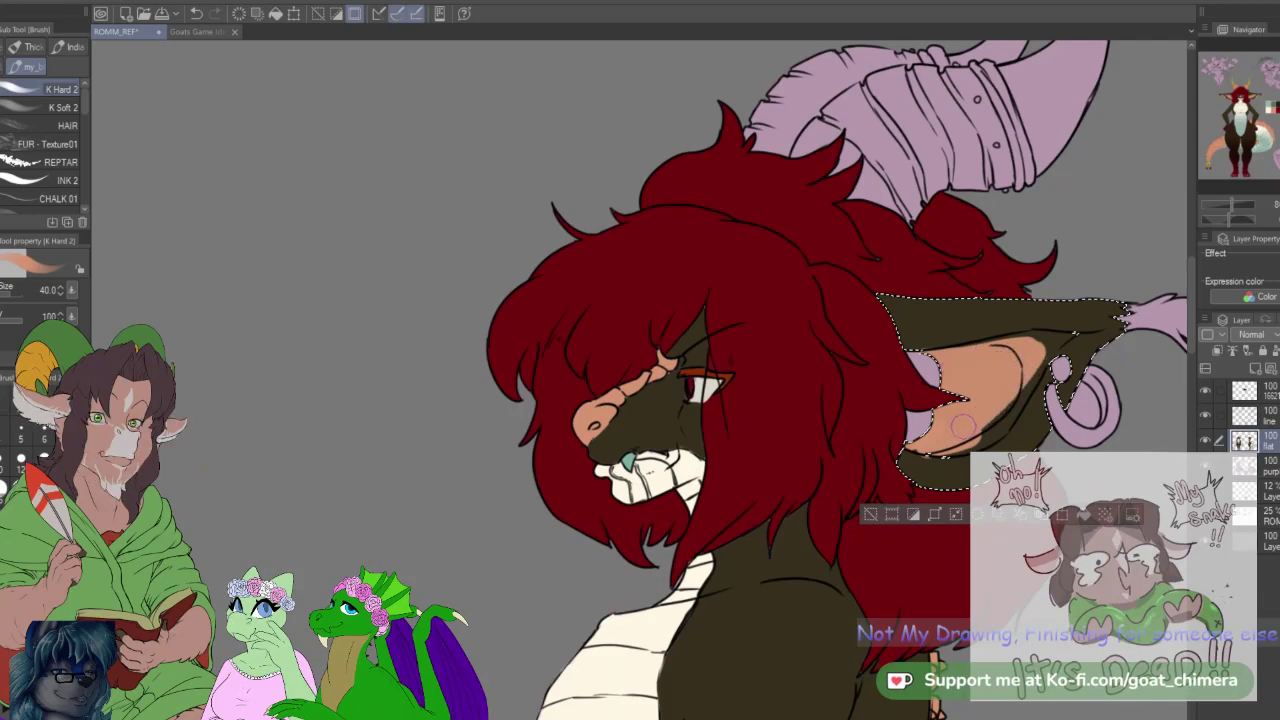
{"action": "mouse_move", "coordinate": [1022, 378]}
{"action": "left_mouse_down"}
{"action": "mouse_move", "coordinate": [983, 423]}
{"action": "mouse_move", "coordinate": [942, 441]}
{"action": "mouse_move", "coordinate": [997, 416]}
{"action": "mouse_move", "coordinate": [977, 426]}
{"action": "mouse_move", "coordinate": [1046, 346]}
{"action": "left_mouse_up"}
{"action": "left_click", "coordinate": [44, 462]}
{"action": "left_click_drag", "start_coordinate": [1003, 349], "coordinate": [1054, 338]}
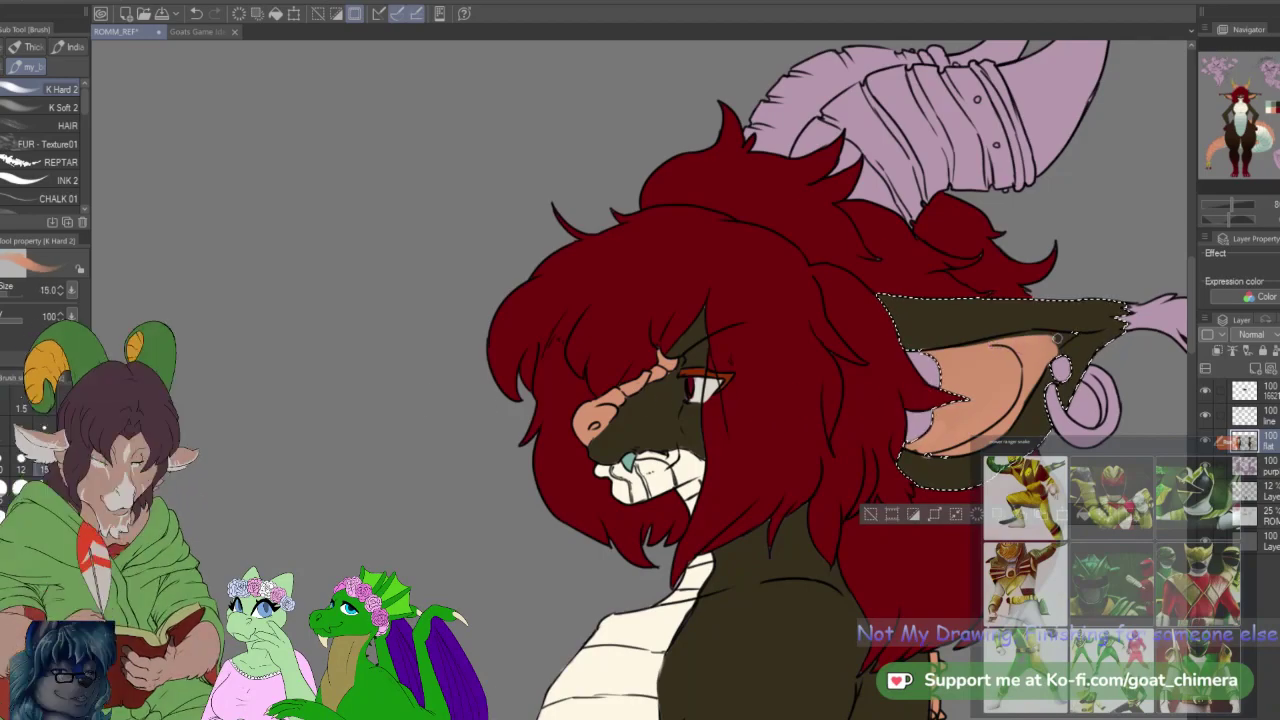
{"action": "left_click_drag", "start_coordinate": [969, 353], "coordinate": [1064, 333]}
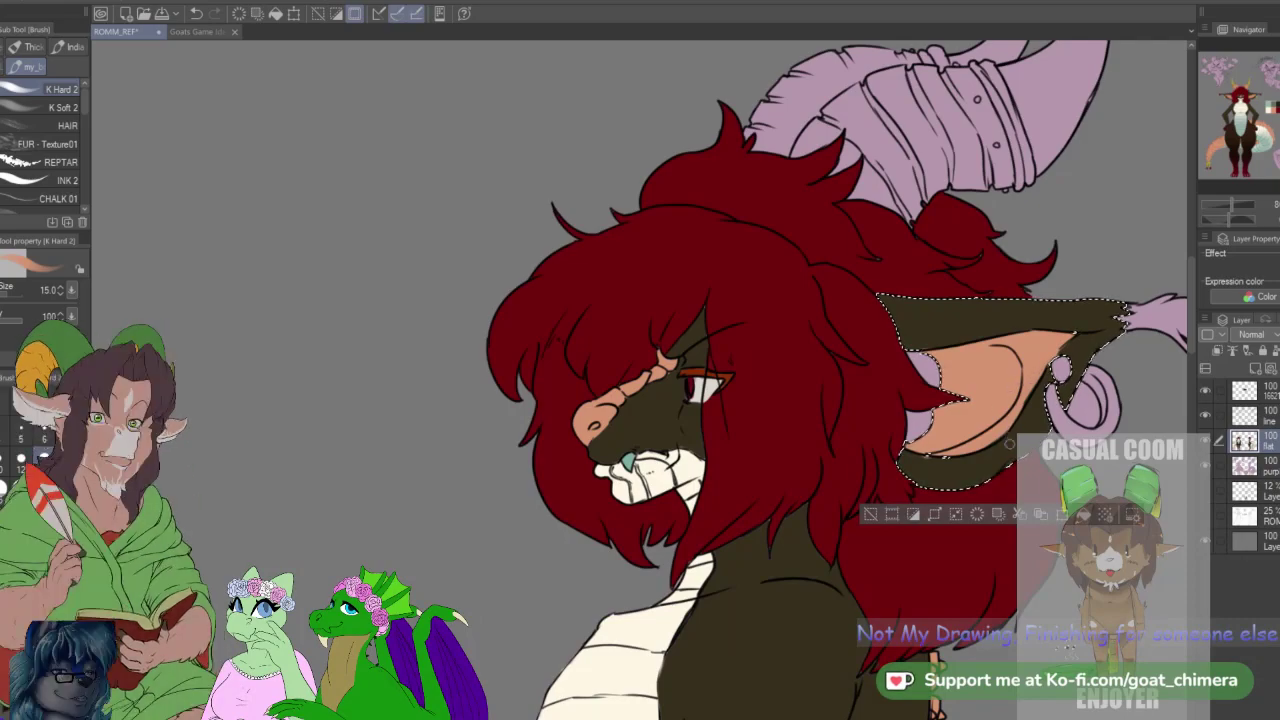
{"action": "key", "text": "ctrl+d"}
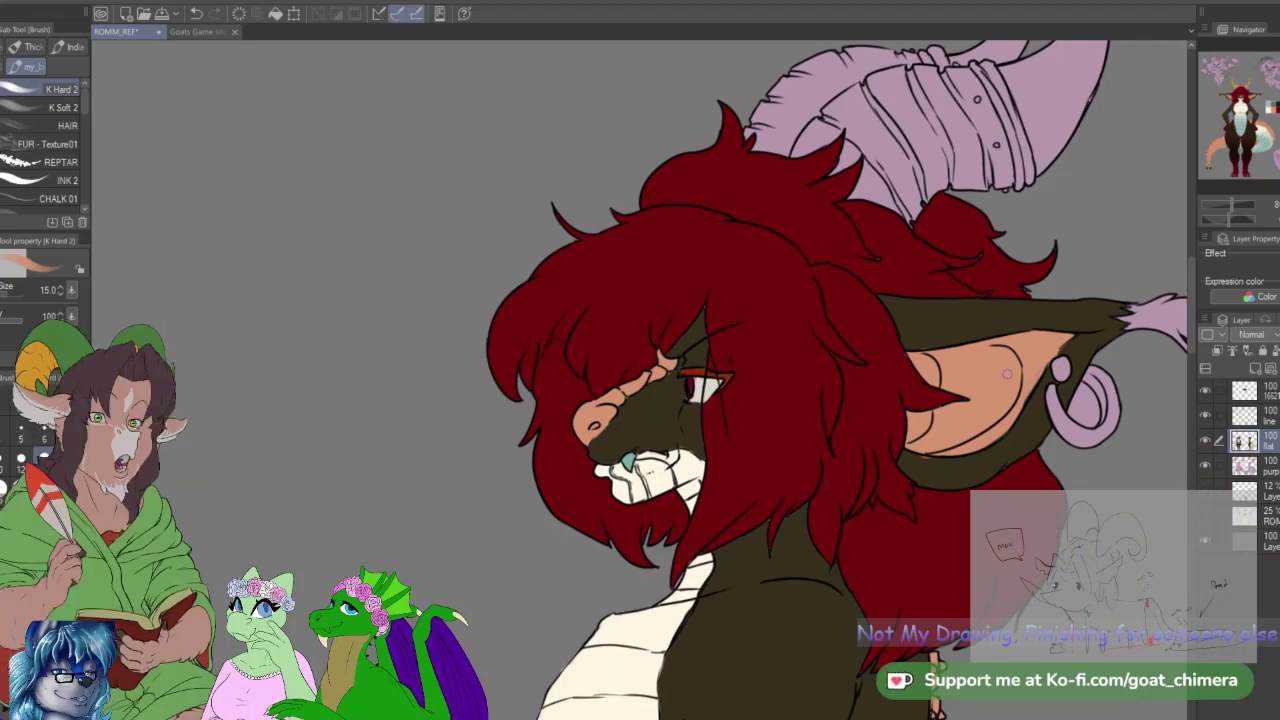
Step: Erase the purple base inside the side view's hoop earring with the Hard eraser at size 15
{"action": "left_click", "coordinate": [1244, 465]}
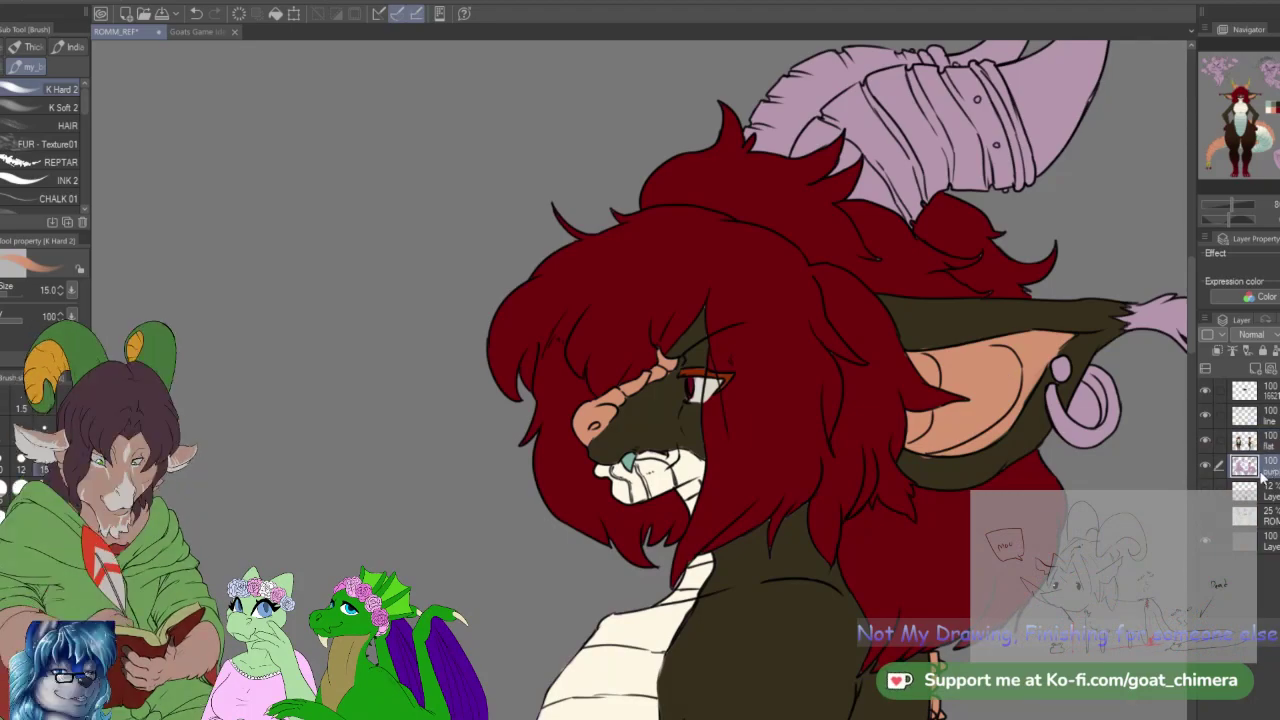
{"action": "key", "text": "e"}
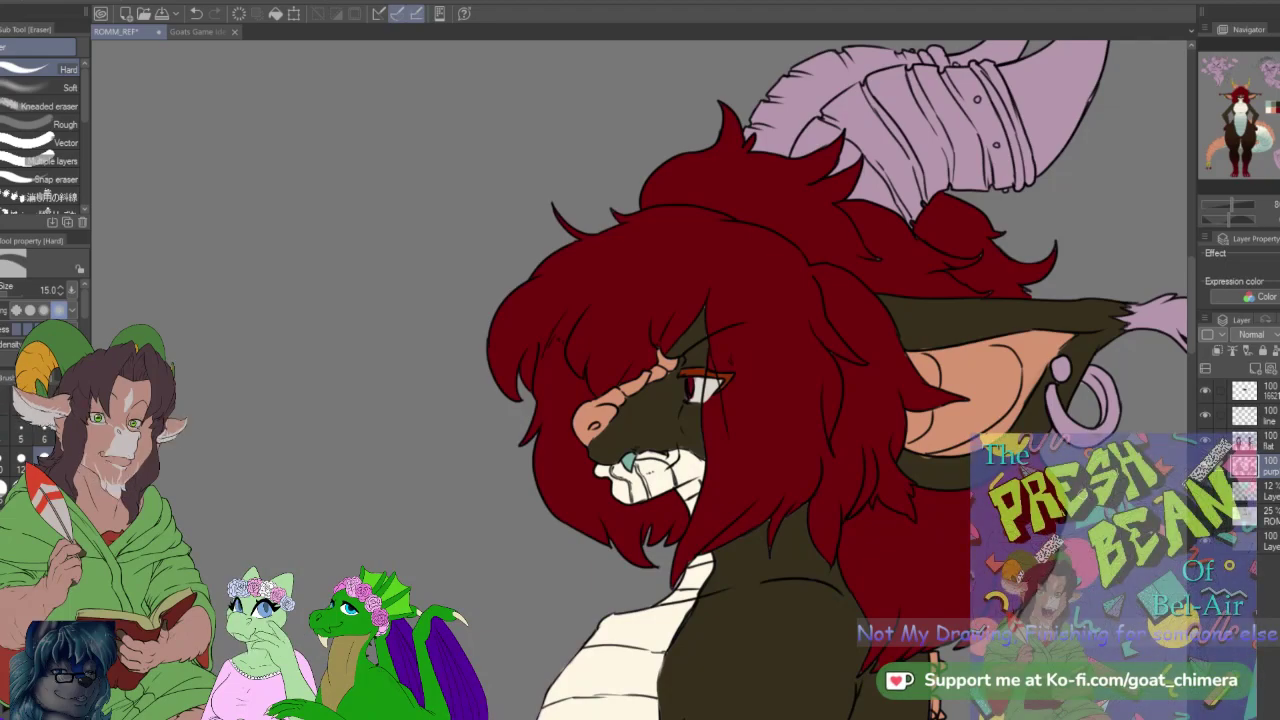
Step: Sample the dark red hair colour and start painting the side view's ear tuft on the flat layer with K Hard 2 at size 15
{"action": "key", "text": "i"}
{"action": "mouse_move", "coordinate": [760, 380]}
{"action": "left_mouse_down"}
{"action": "mouse_move", "coordinate": [582, 342]}
{"action": "mouse_move", "coordinate": [497, 467]}
{"action": "mouse_move", "coordinate": [518, 468]}
{"action": "left_mouse_up"}
{"action": "key", "text": "b"}
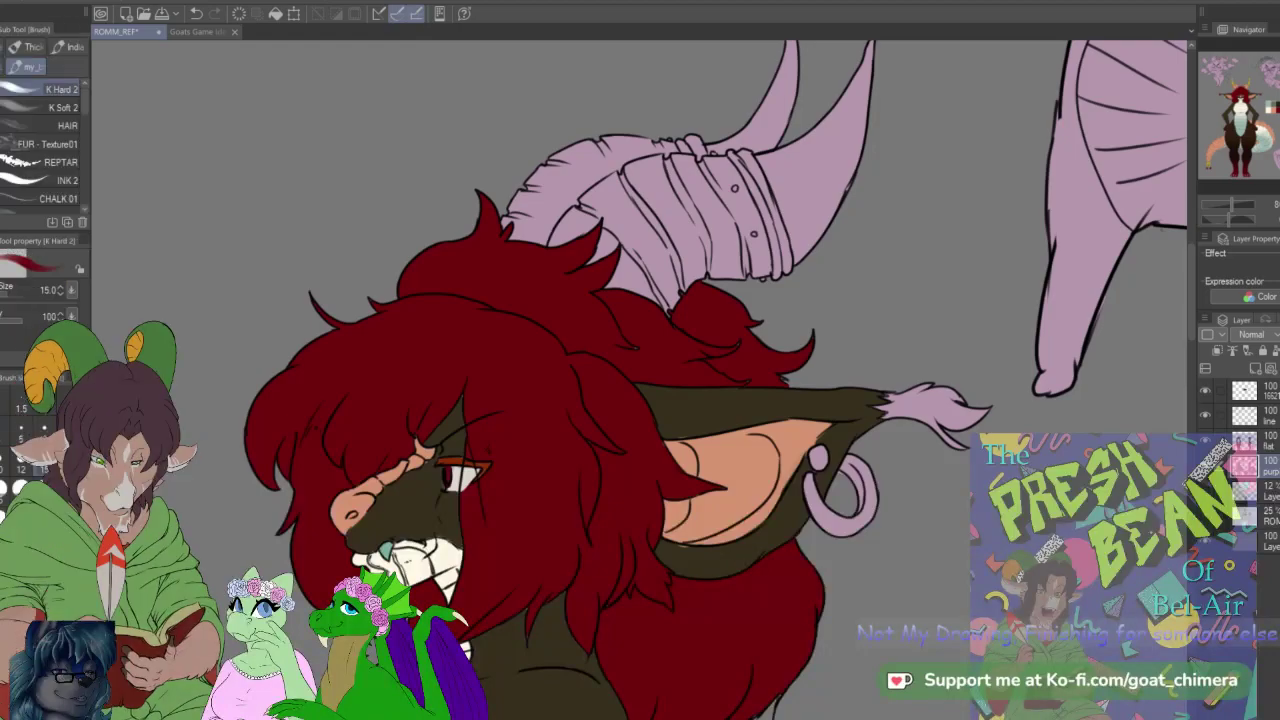
{"action": "key", "text": "shift"}
{"action": "left_click_drag", "start_coordinate": [935, 405], "coordinate": [672, 696], "text": "shift"}
{"action": "key", "text": "alt+]"}
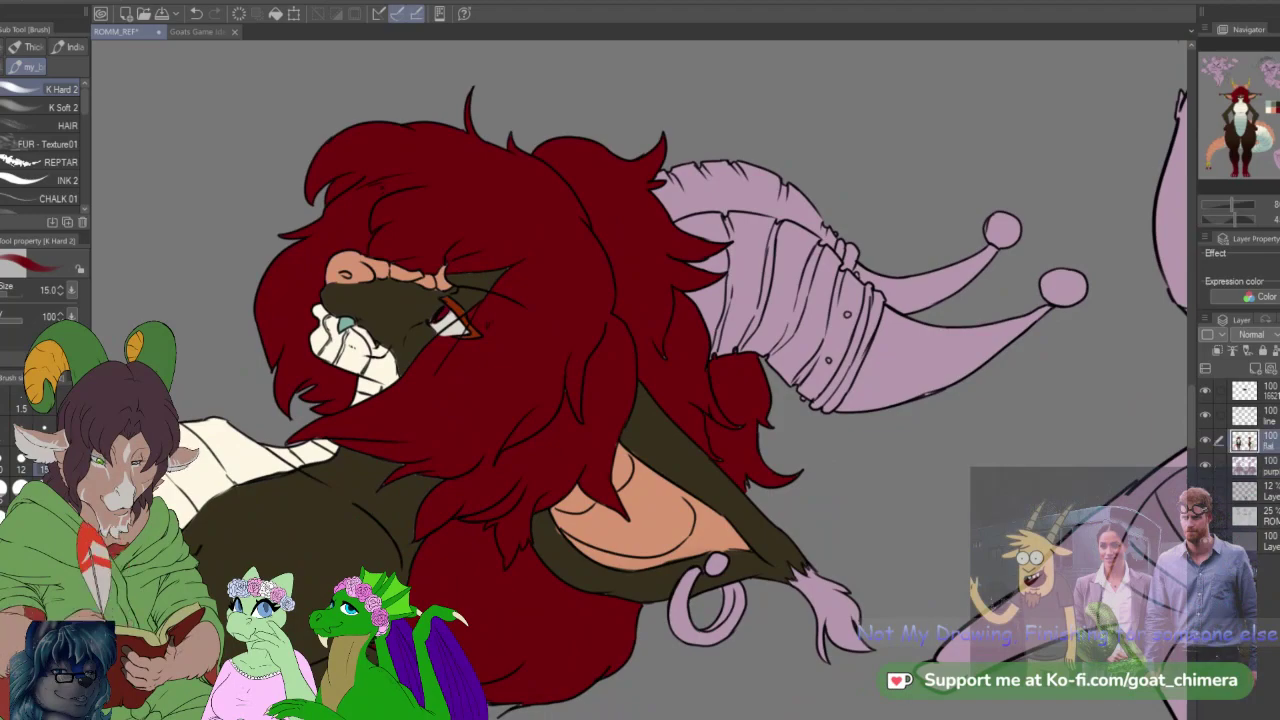
{"action": "left_click_drag", "start_coordinate": [800, 582], "coordinate": [826, 620]}
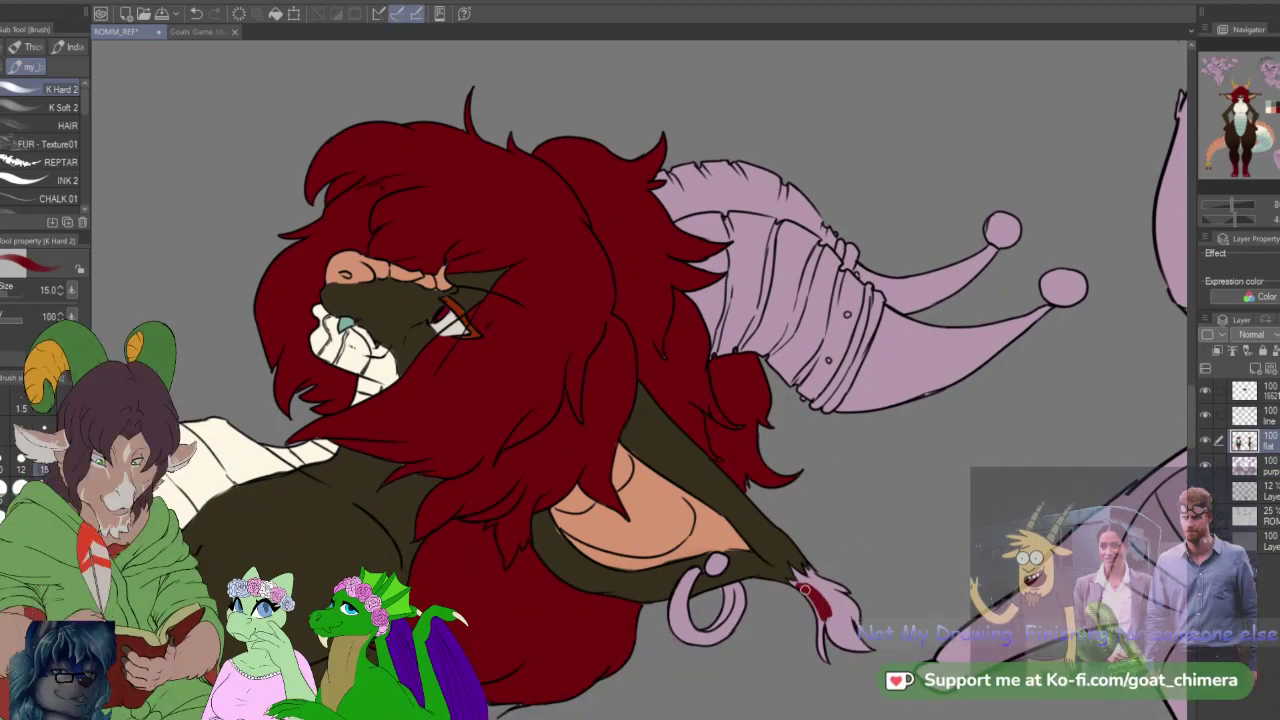
Step: Auto-select the ear tuft on the line layer, fill it with dark red on the flat layer, and clear the selection
{"action": "key", "text": "alt+]"}
{"action": "key", "text": "w"}
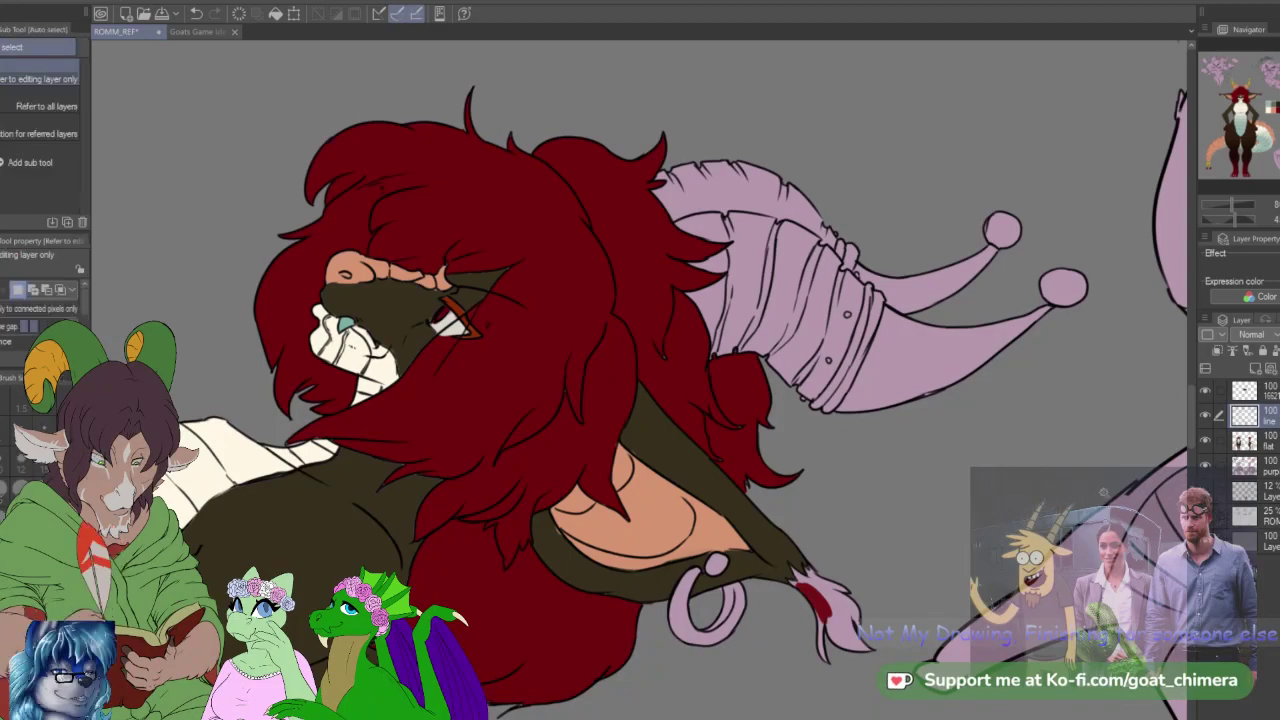
{"action": "left_click", "coordinate": [840, 610]}
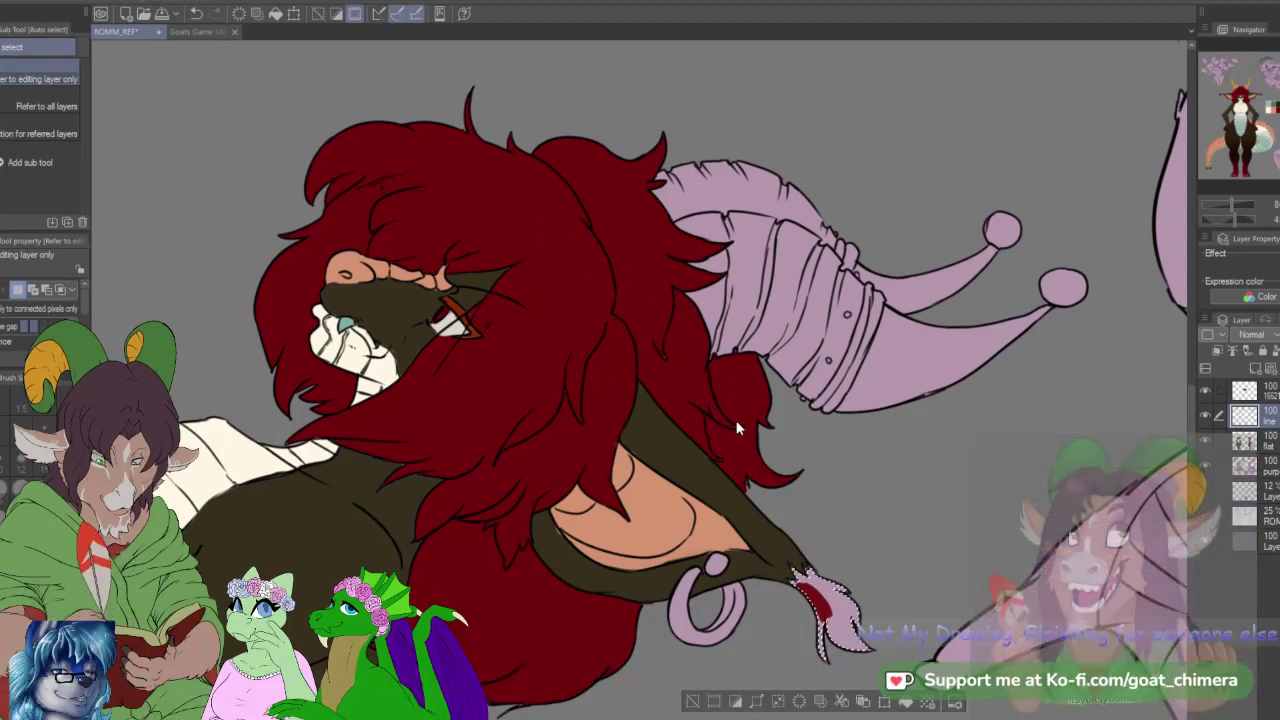
{"action": "key", "text": "alt+["}
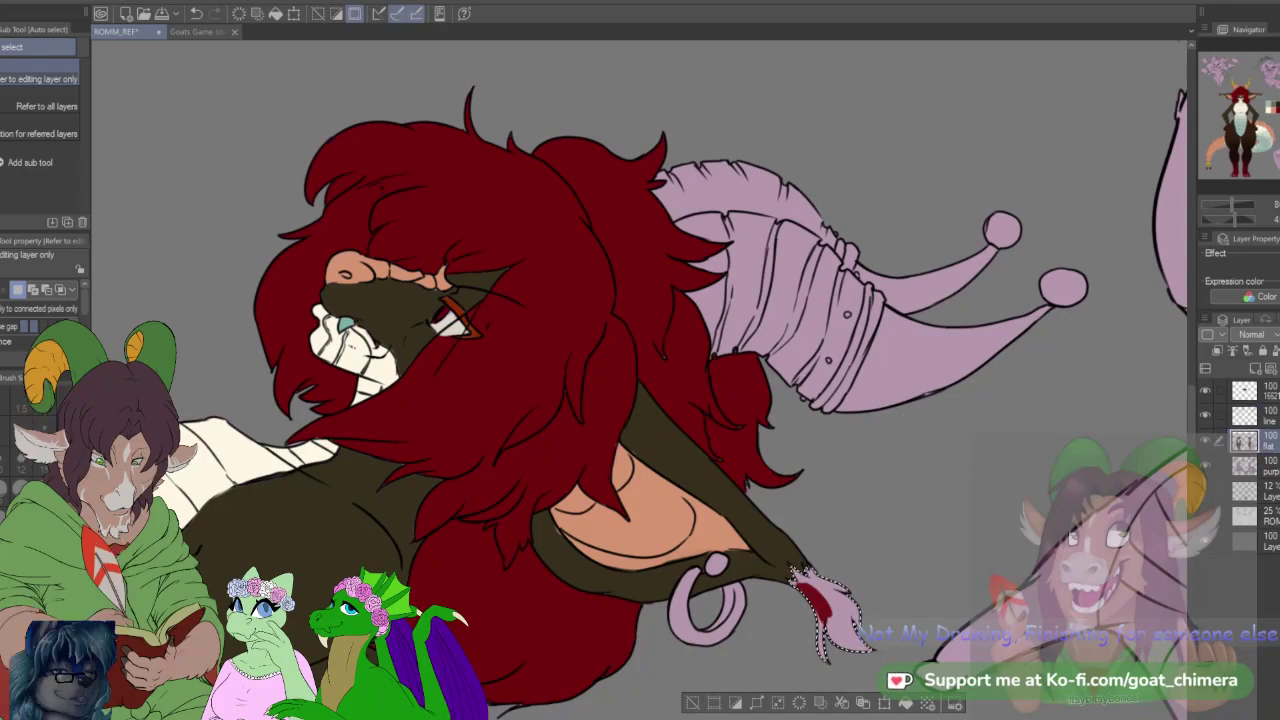
{"action": "key", "text": "alt+Delete"}
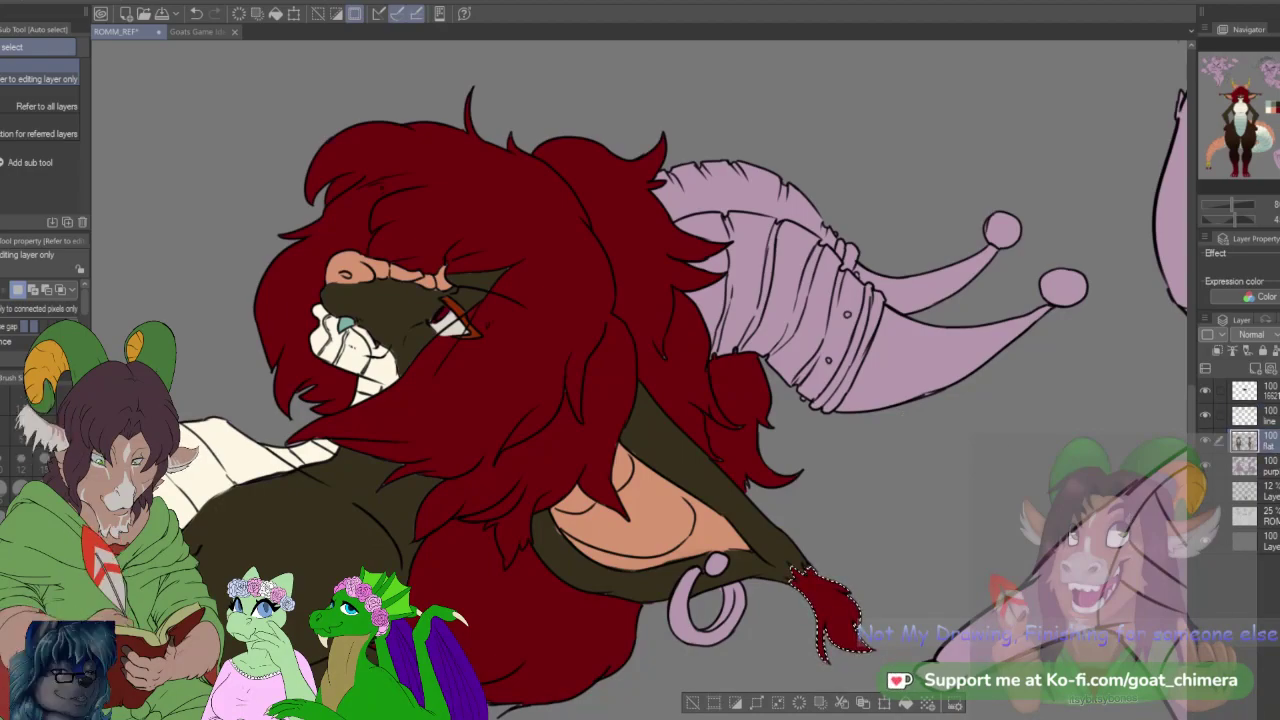
{"action": "key", "text": "ctrl+d"}
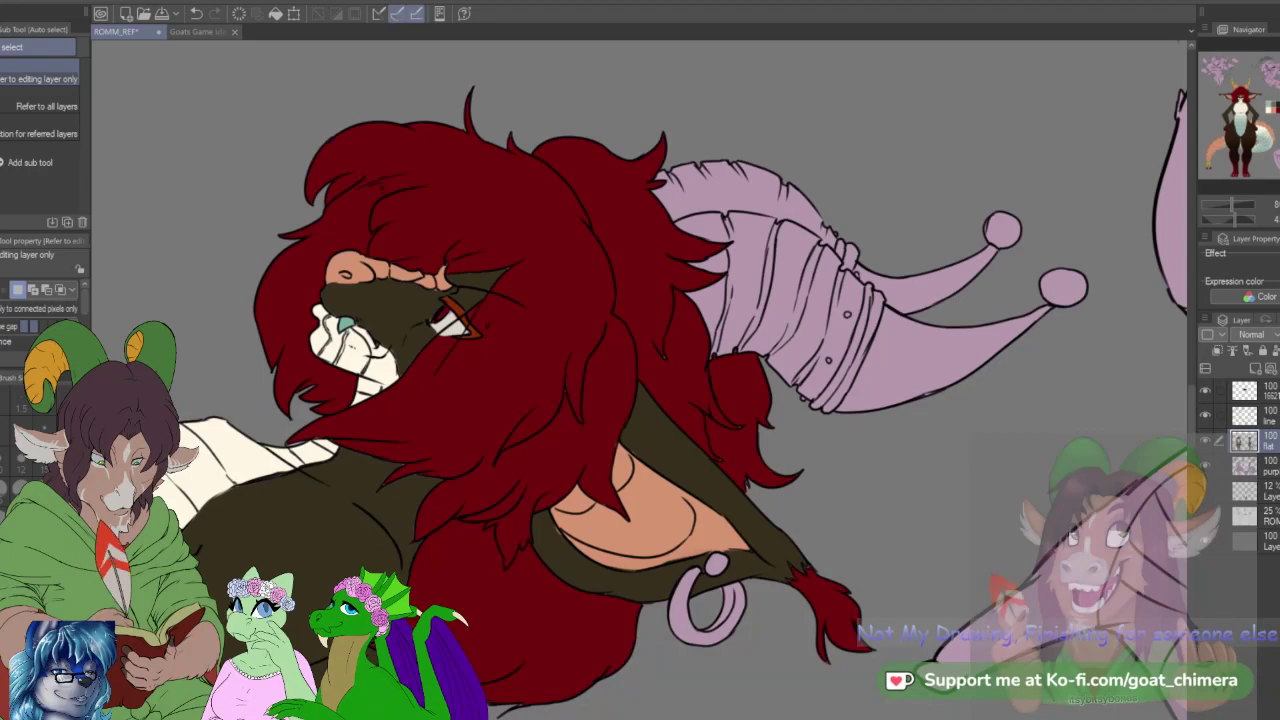
Step: Auto-select the ribbed base sections of both side-view horns on the line layer
{"action": "key", "text": "b"}
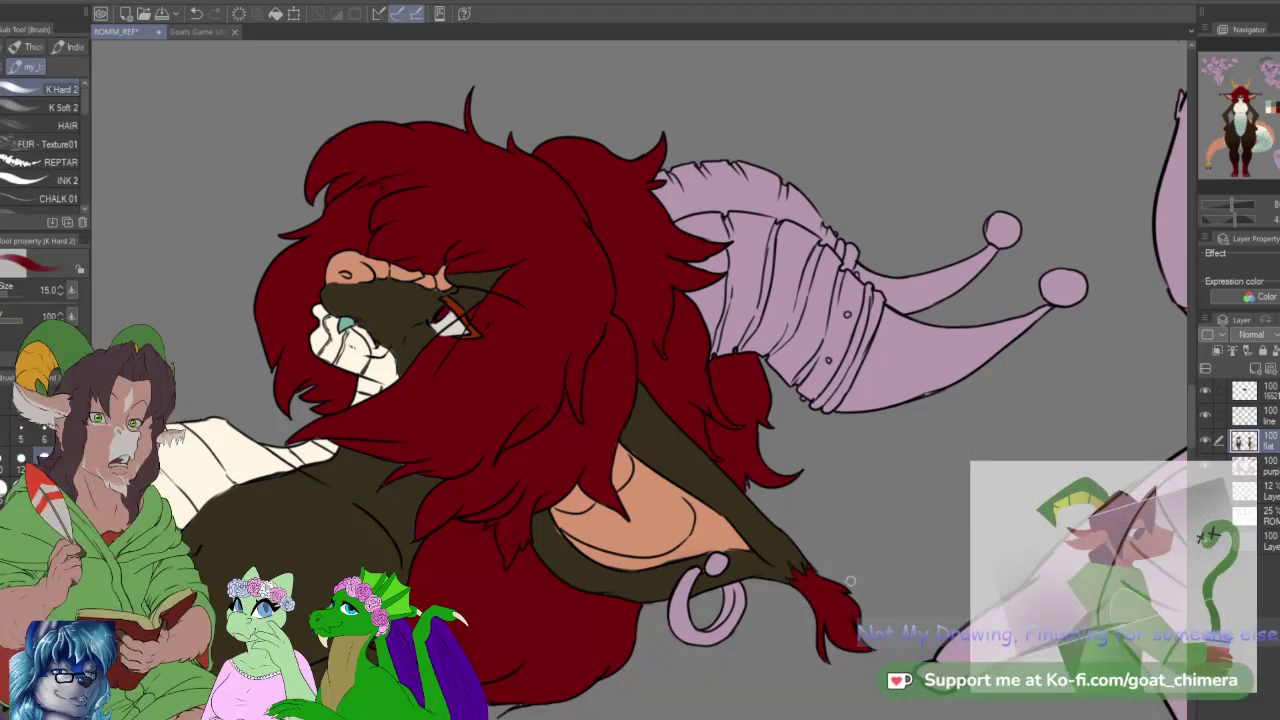
{"action": "key", "text": "minus"}
{"action": "key", "text": "minus"}
{"action": "key", "text": "minus"}
{"action": "key", "text": "minus"}
{"action": "key", "text": "minus"}
{"action": "key", "text": "minus"}
{"action": "key", "text": "minus"}
{"action": "key", "text": "minus"}
{"action": "key", "text": "minus"}
{"action": "key", "text": "minus"}
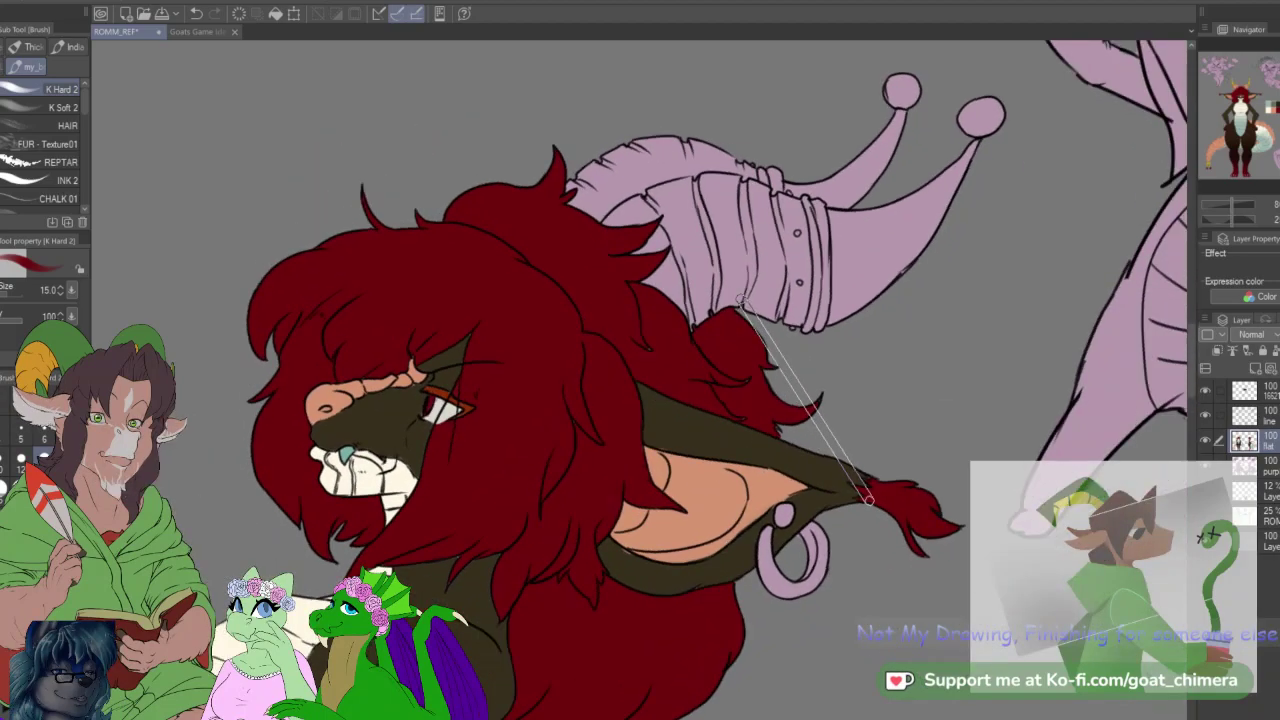
{"action": "scroll", "coordinate": [768, 286], "scroll_direction": "down", "scroll_amount": 2}
{"action": "scroll", "coordinate": [768, 286], "scroll_direction": "up", "scroll_amount": 1}
{"action": "scroll", "coordinate": [768, 286], "scroll_direction": "down", "scroll_amount": 1}
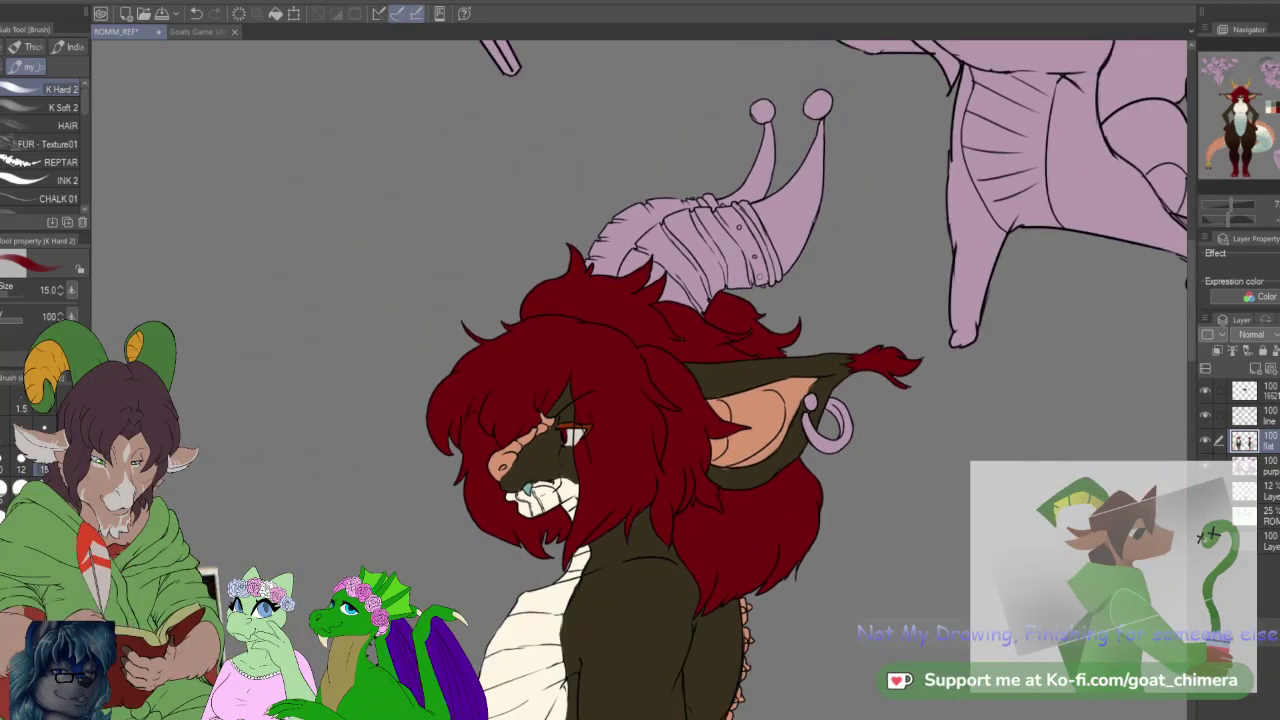
{"action": "scroll", "coordinate": [762, 279], "scroll_direction": "up", "scroll_amount": 1}
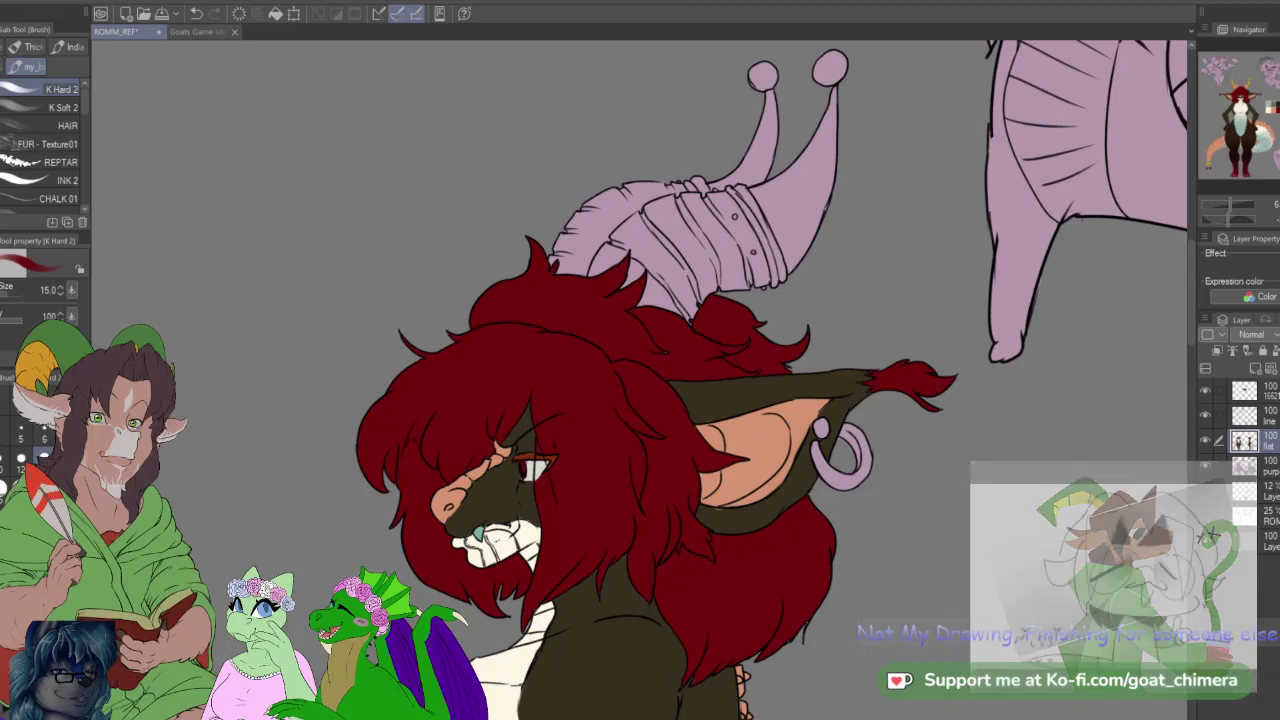
{"action": "left_click", "coordinate": [1256, 415]}
{"action": "left_click_drag", "start_coordinate": [1245, 110], "coordinate": [1279, 92]}
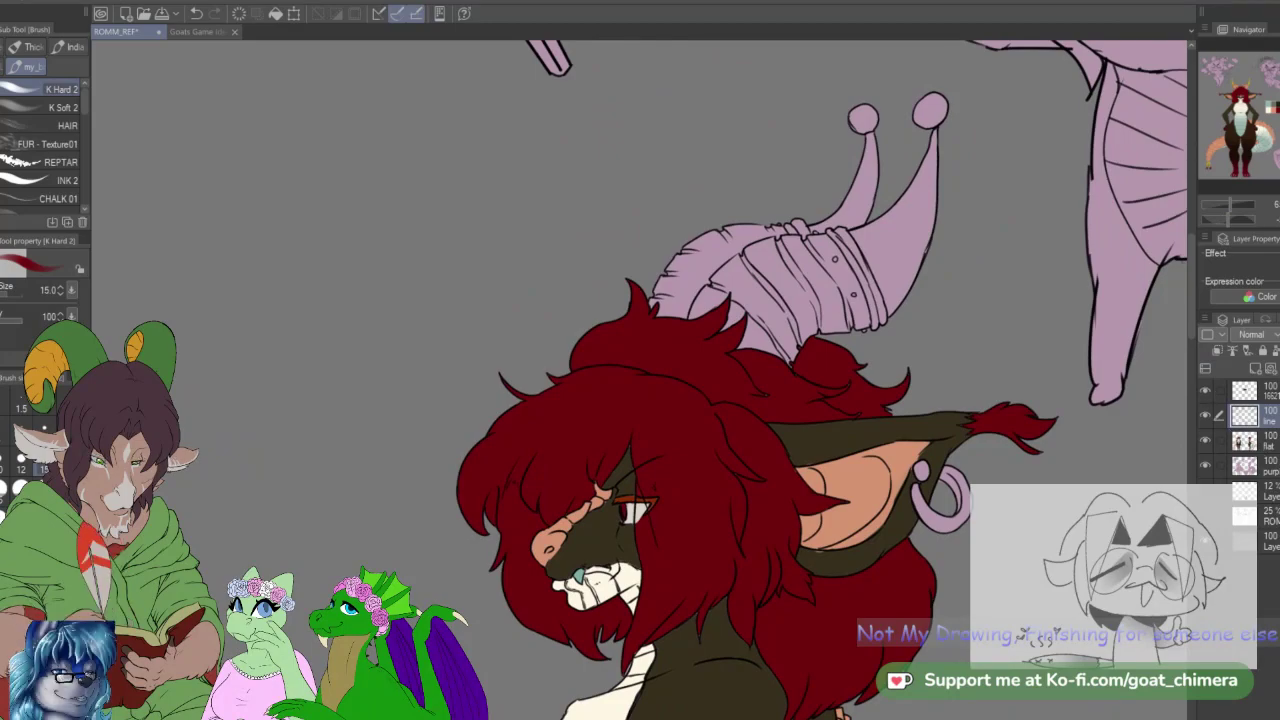
{"action": "key", "text": "w"}
{"action": "left_click", "coordinate": [772, 310]}
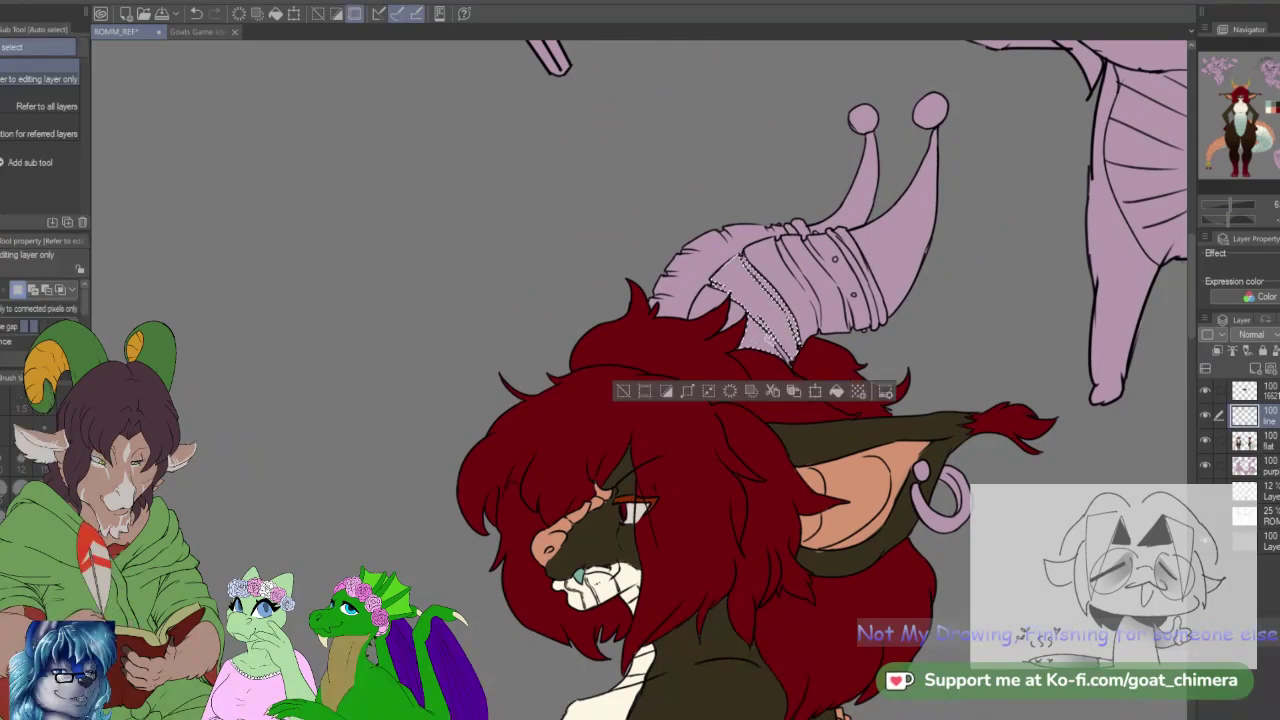
{"action": "left_click", "coordinate": [705, 301], "text": "shift"}
{"action": "left_click", "coordinate": [784, 286], "text": "shift"}
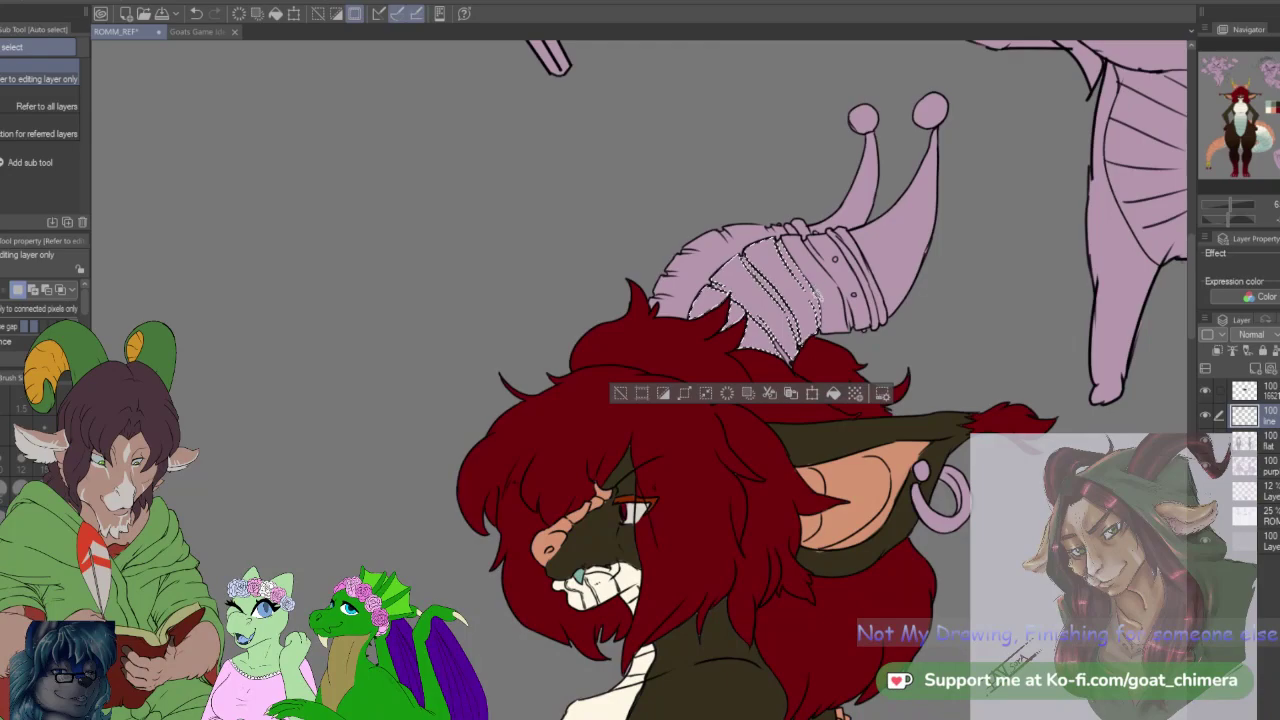
{"action": "left_click", "coordinate": [817, 282], "text": "shift"}
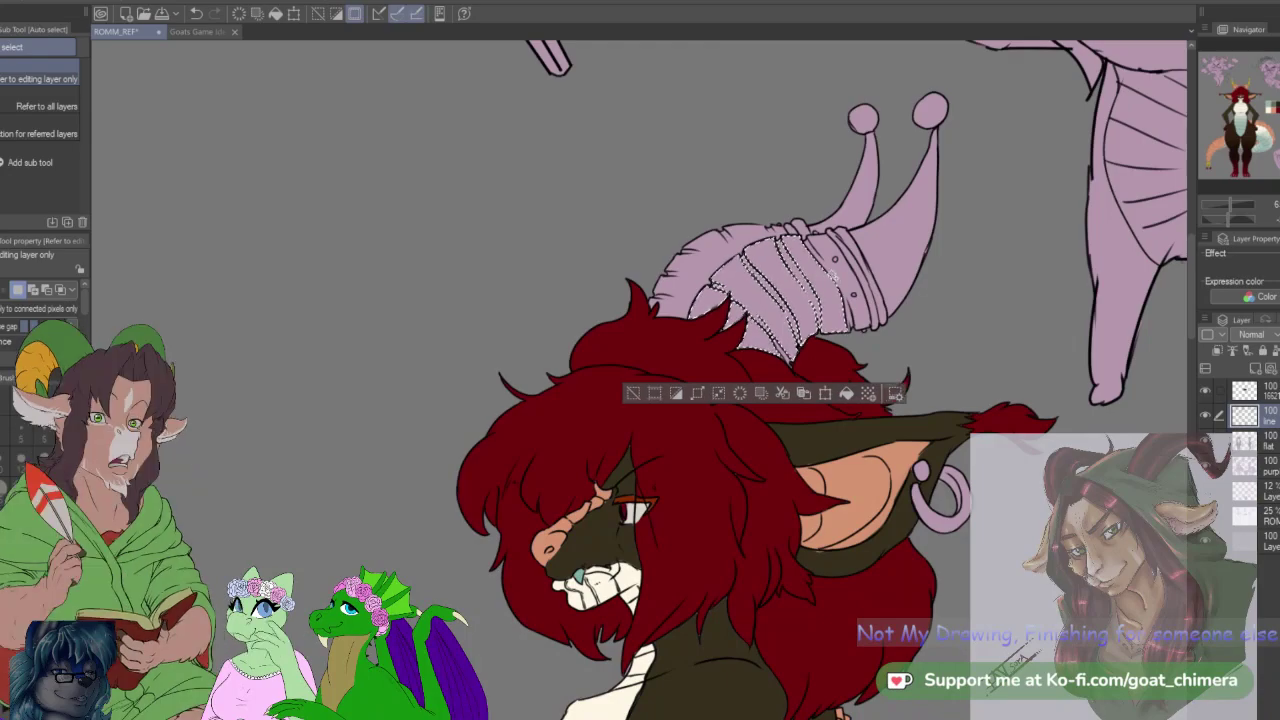
{"action": "left_click", "coordinate": [697, 271], "text": "shift"}
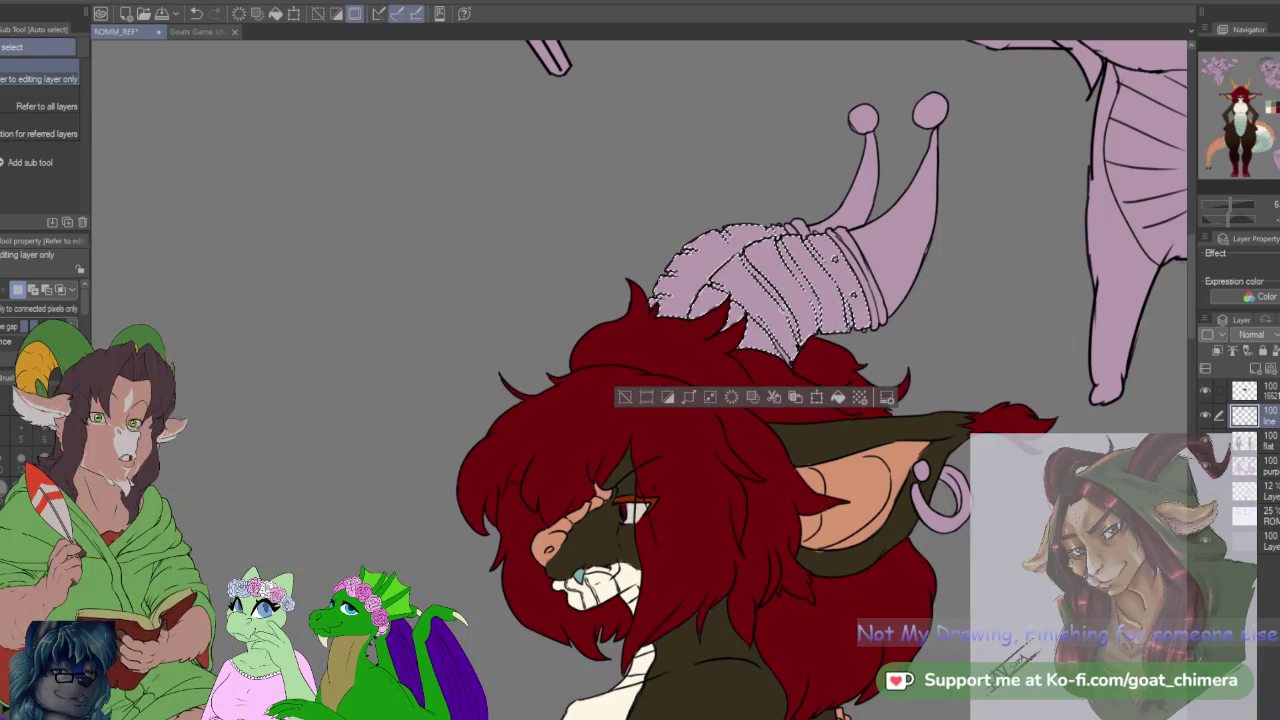
{"action": "scroll", "coordinate": [805, 448], "scroll_direction": "down", "scroll_amount": 6}
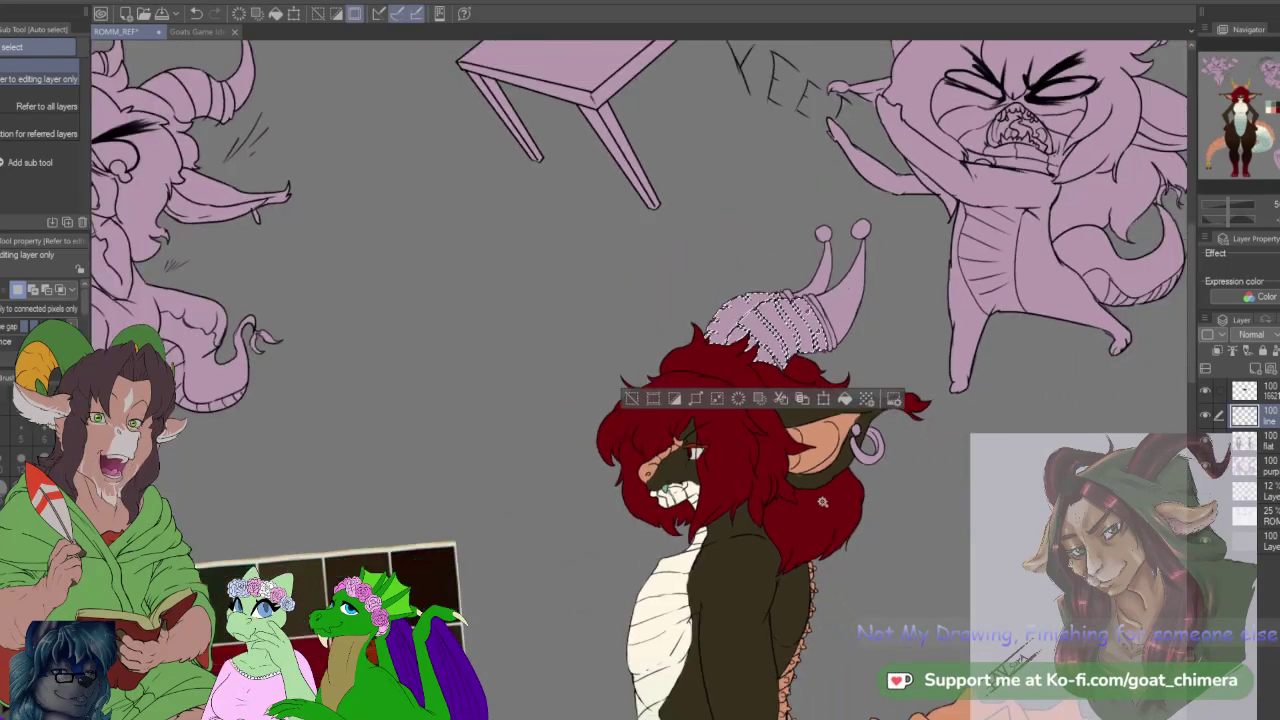
{"action": "scroll", "coordinate": [805, 448], "scroll_direction": "up", "scroll_amount": 6}
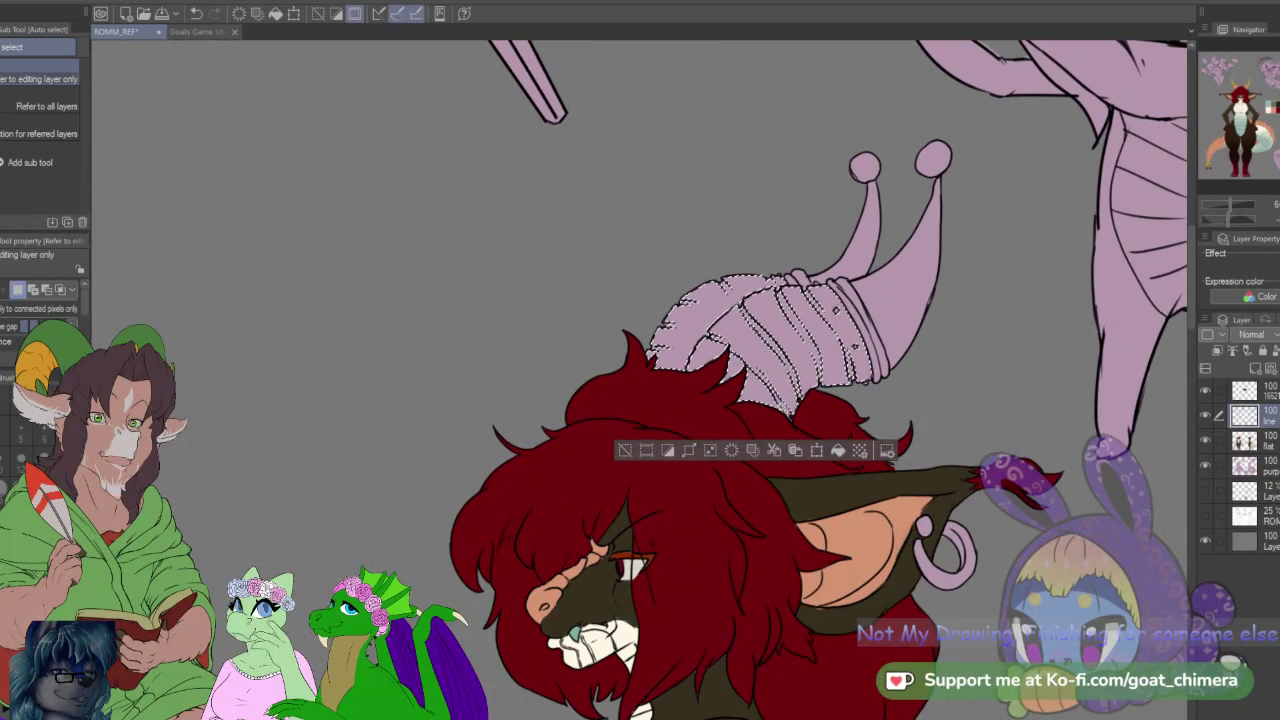
{"action": "left_click", "coordinate": [790, 412], "text": "shift"}
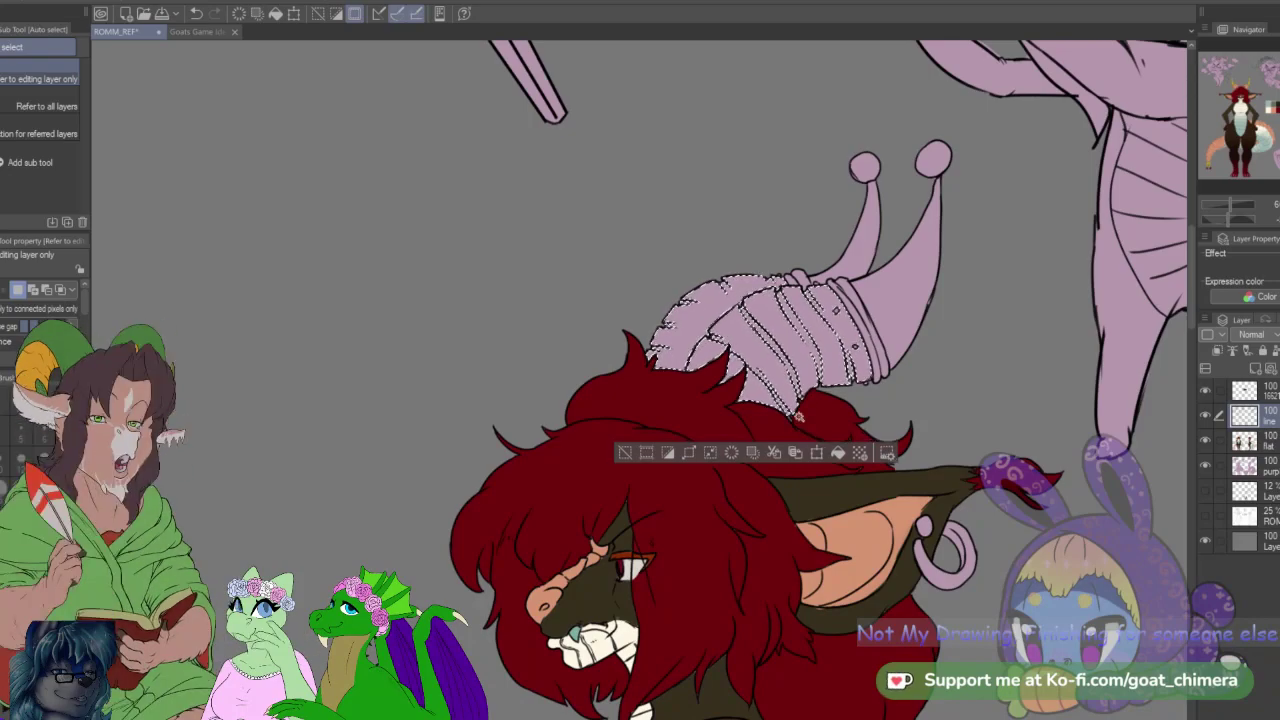
Step: Fill the selected horn sections with the peach colour on the flat layer and clear the selection
{"action": "scroll", "coordinate": [798, 417], "scroll_direction": "down", "scroll_amount": 5}
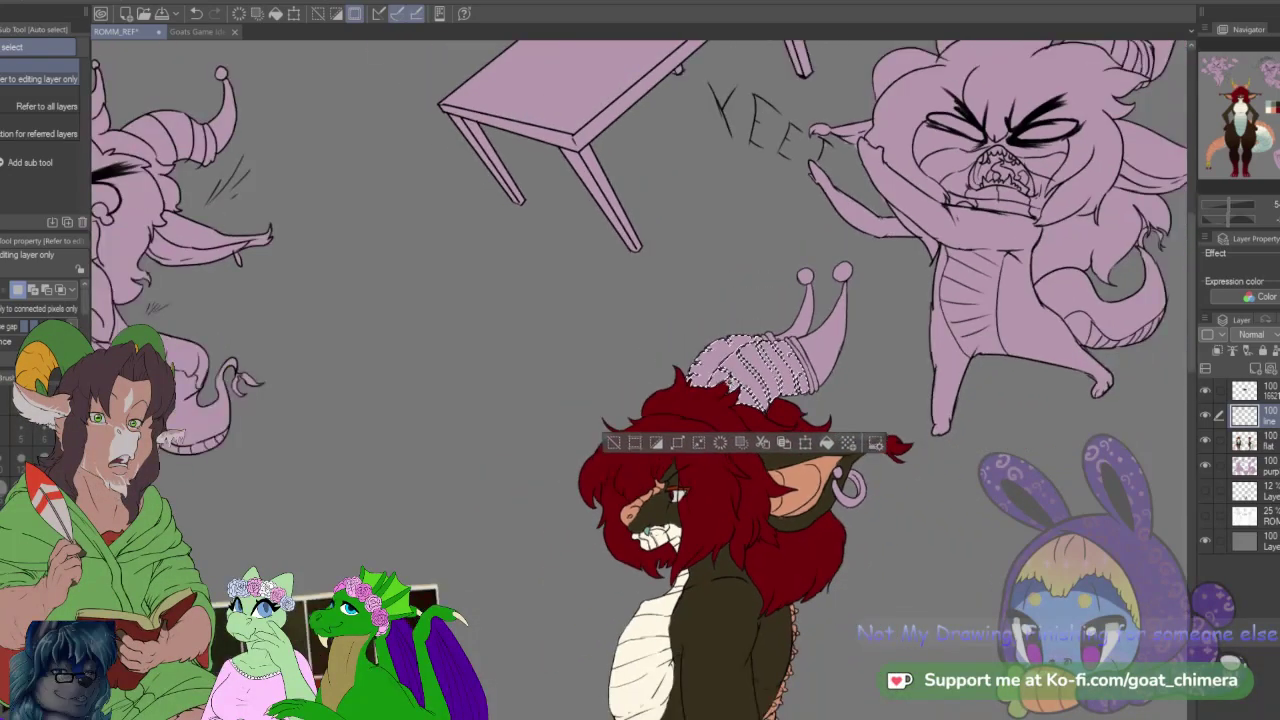
{"action": "scroll", "coordinate": [738, 315], "scroll_direction": "down", "scroll_amount": 3}
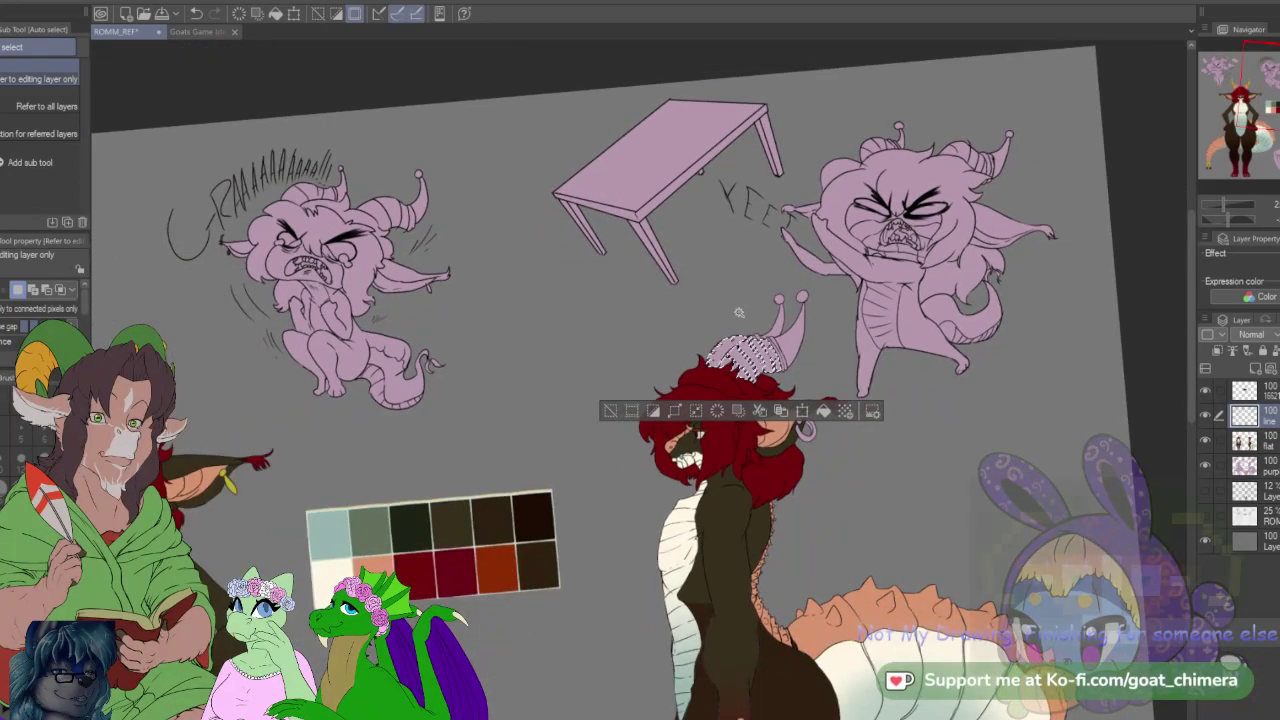
{"action": "scroll", "coordinate": [739, 313], "scroll_direction": "up", "scroll_amount": 2}
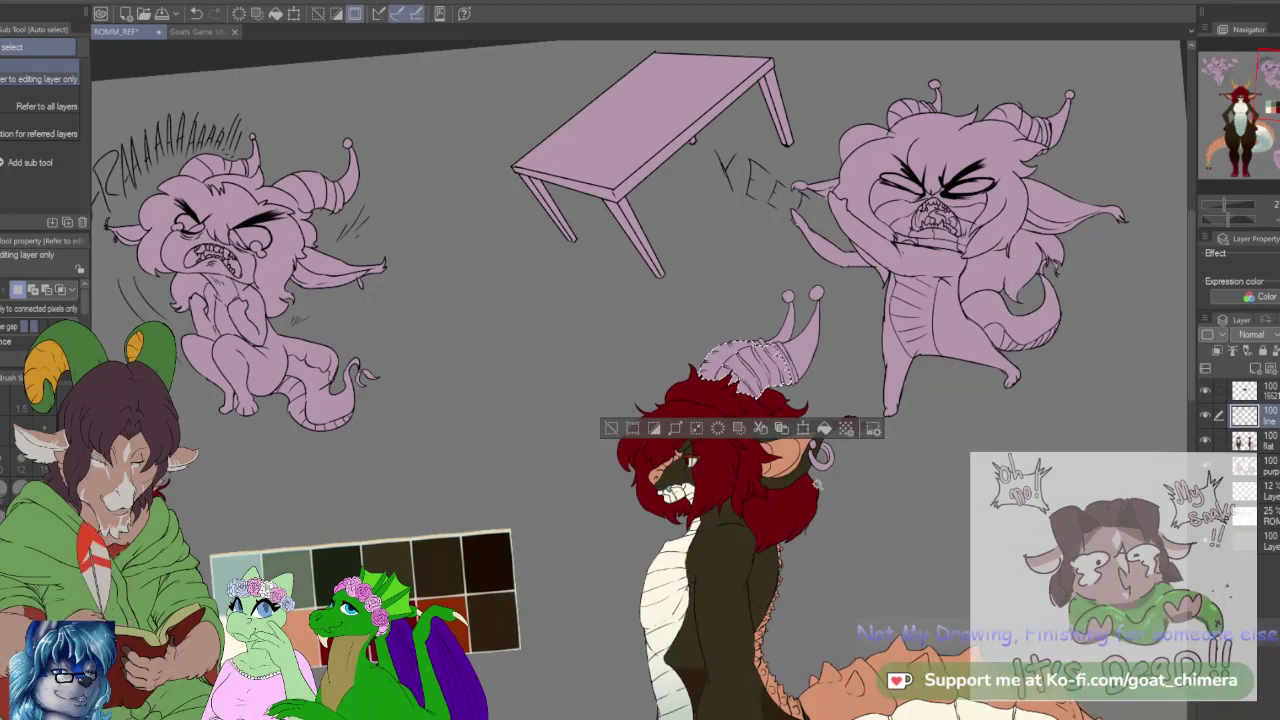
{"action": "key", "text": "i"}
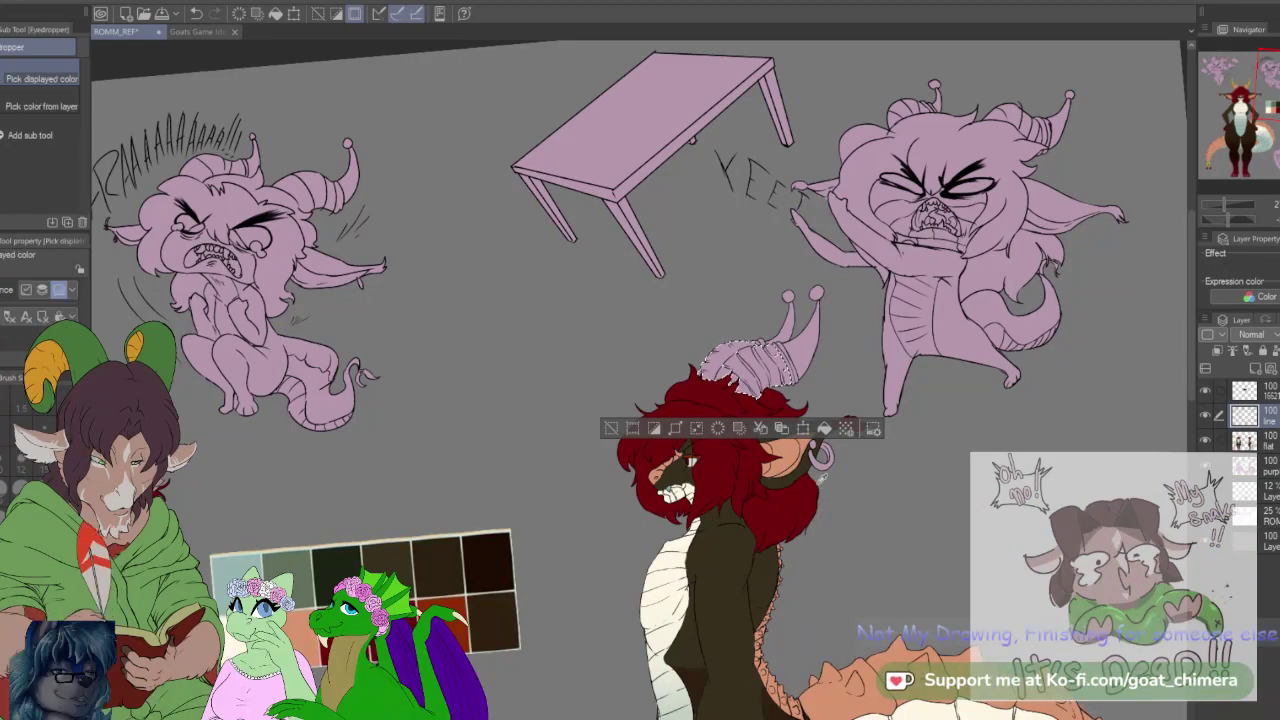
{"action": "left_click", "coordinate": [1224, 438]}
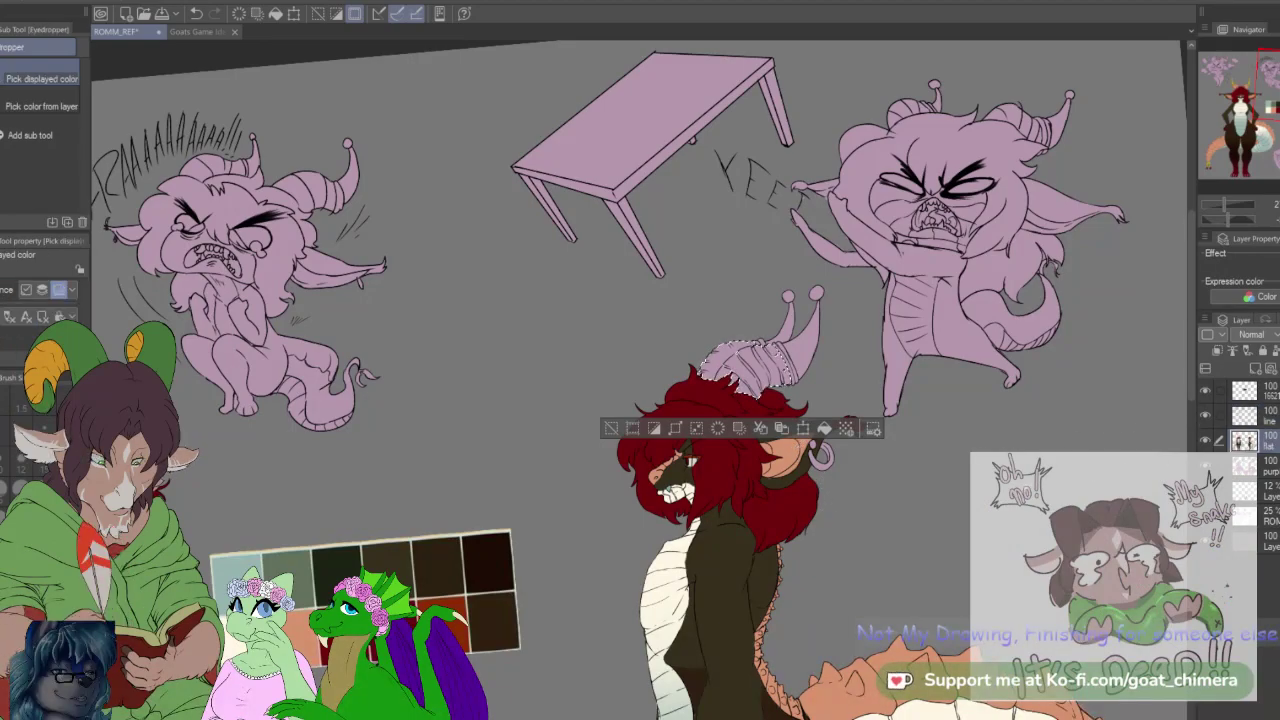
{"action": "key", "text": "alt+Delete"}
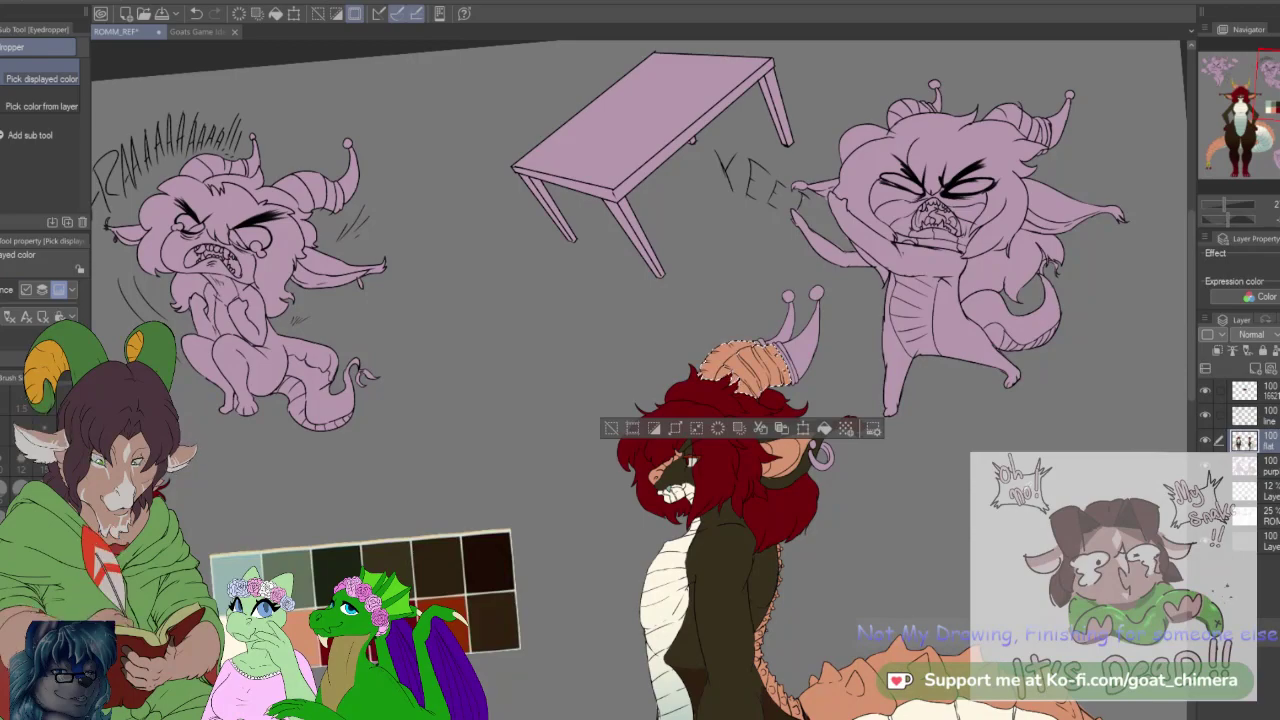
{"action": "key", "text": "ctrl+d"}
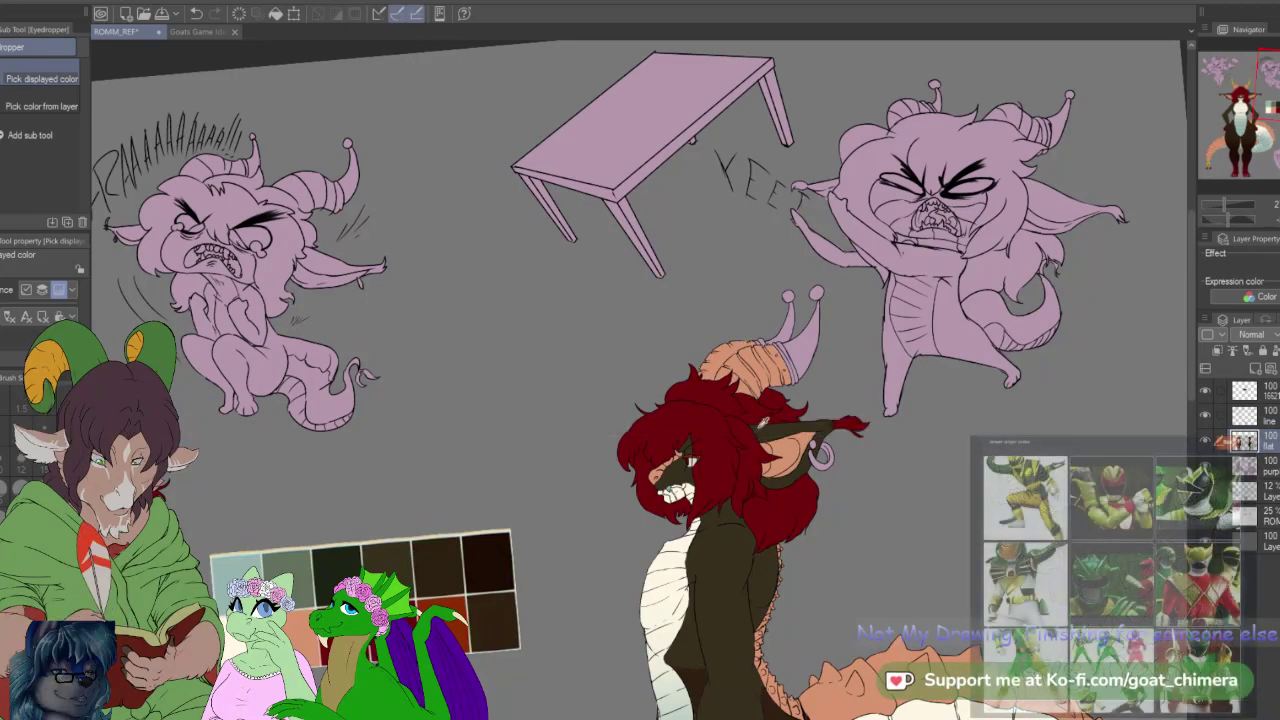
Step: Auto-select the side view's horn tips, end balls and bands together with the hoop earring on the line layer
{"action": "scroll", "coordinate": [790, 391], "scroll_direction": "up", "scroll_amount": 3}
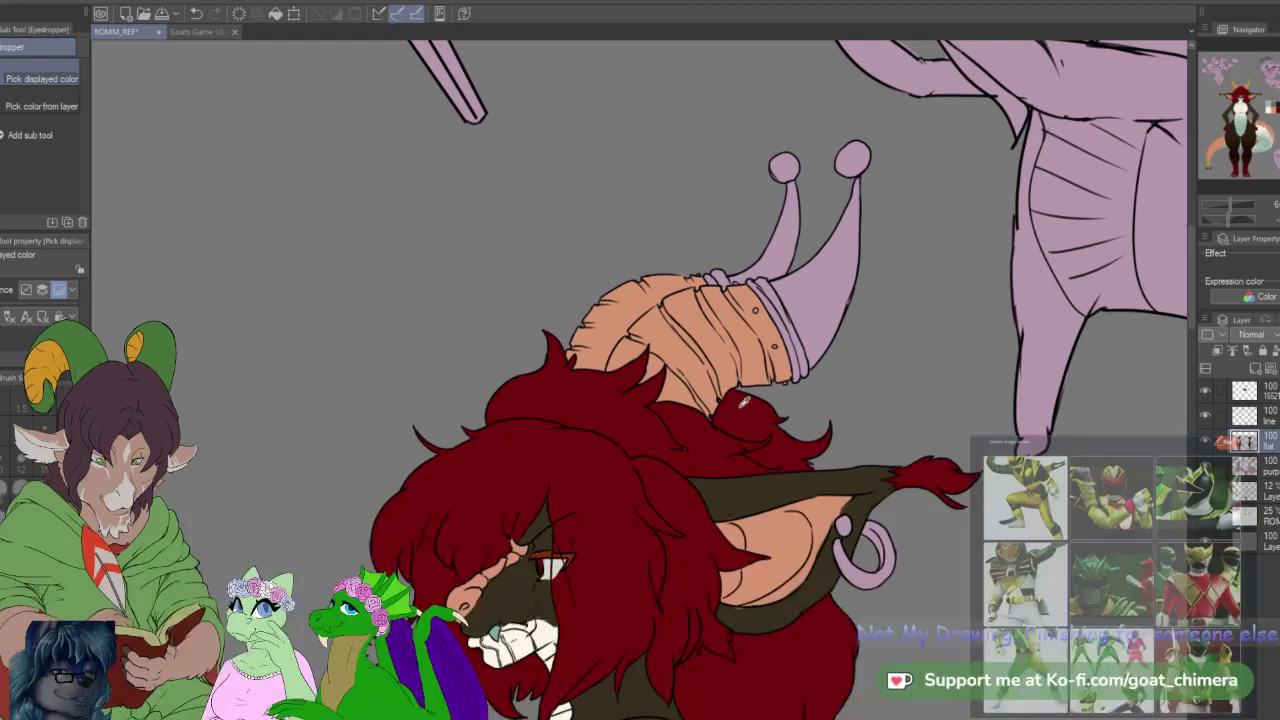
{"action": "key", "text": "w"}
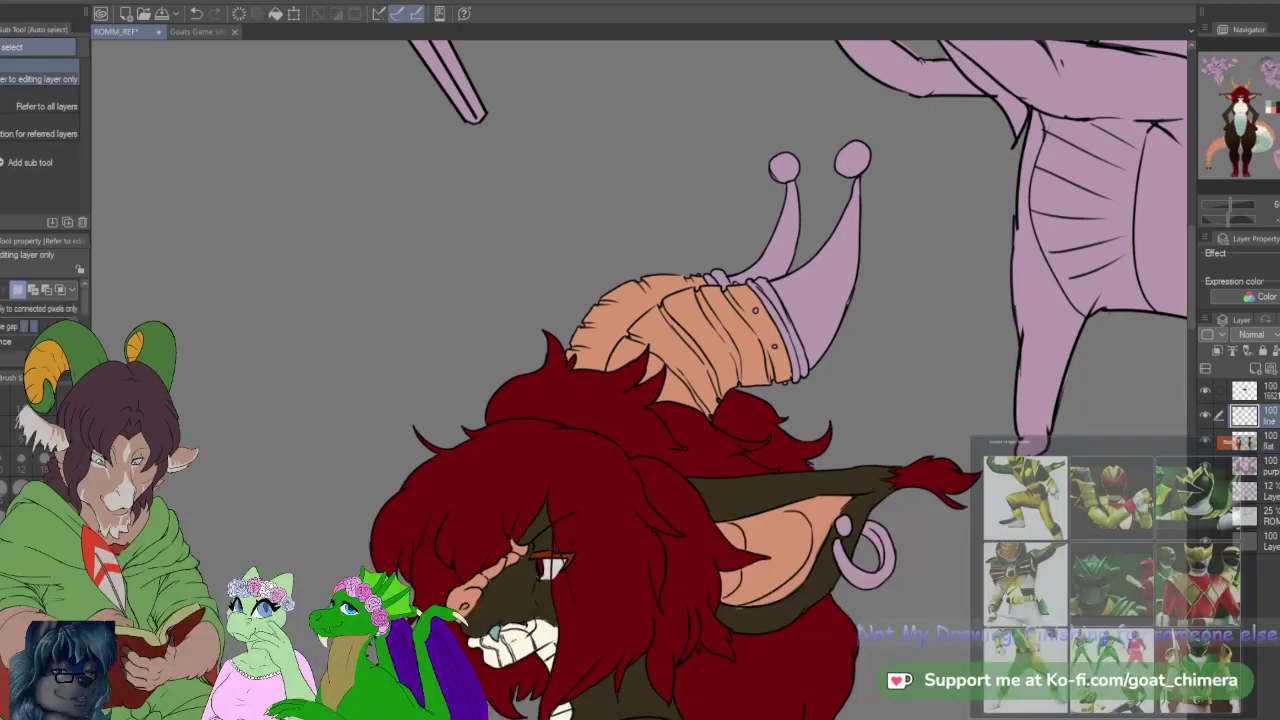
{"action": "left_click", "coordinate": [785, 300]}
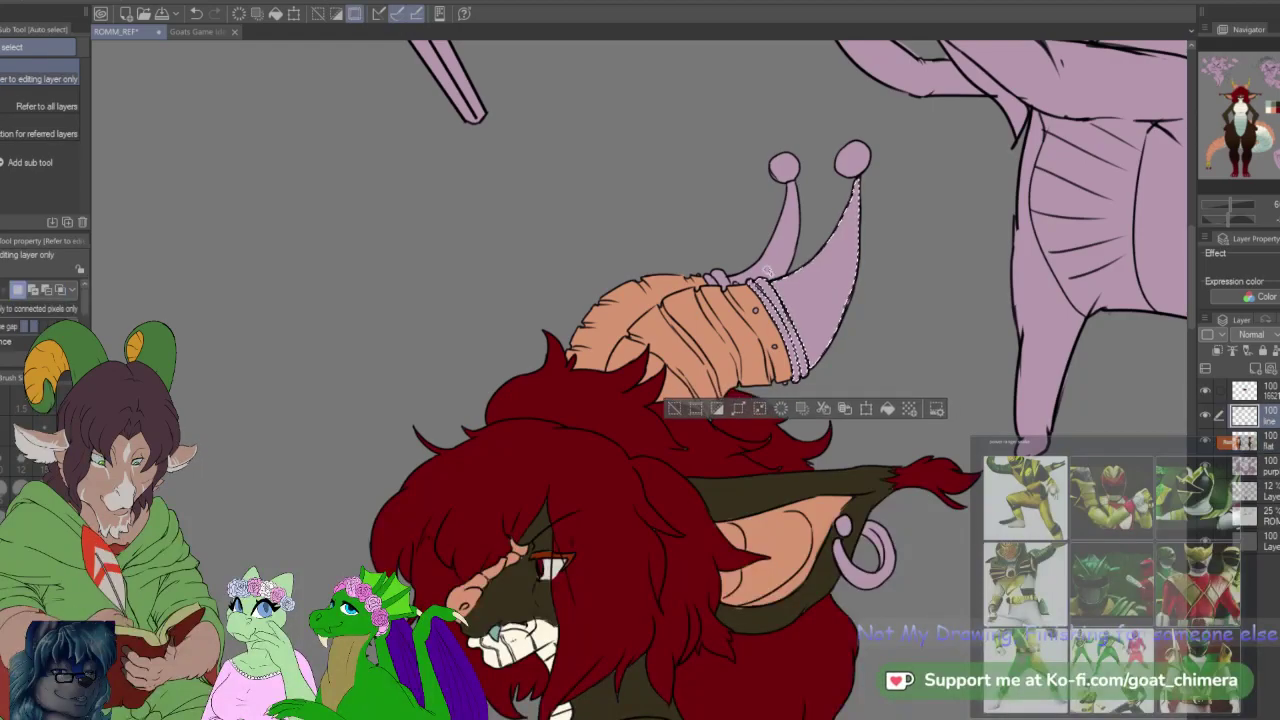
{"action": "left_click", "coordinate": [768, 268], "text": "shift"}
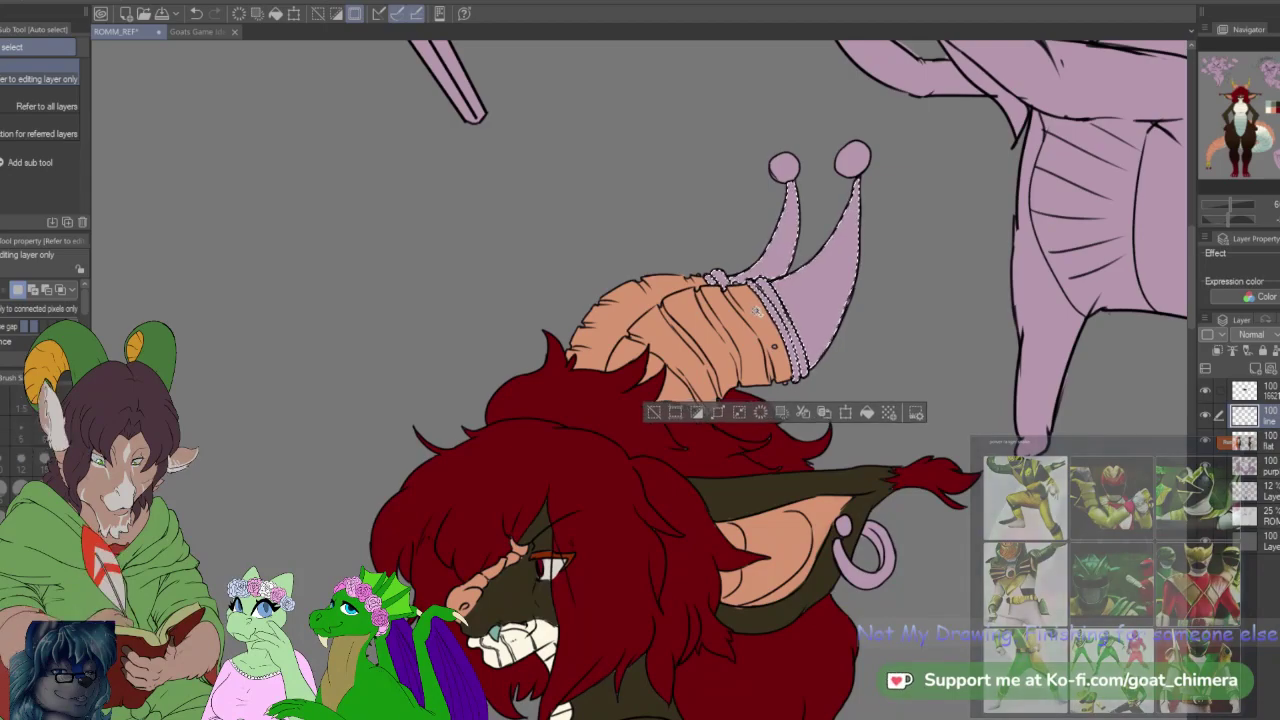
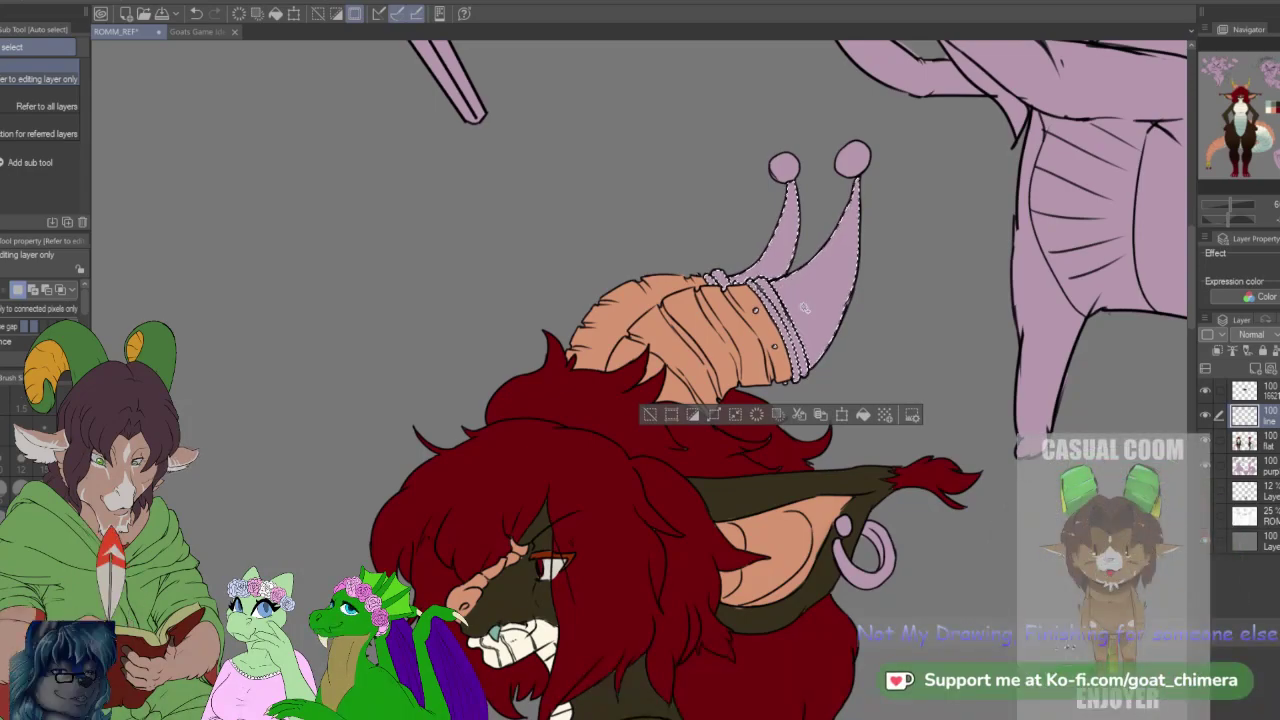
{"action": "left_click", "coordinate": [842, 167], "text": "shift"}
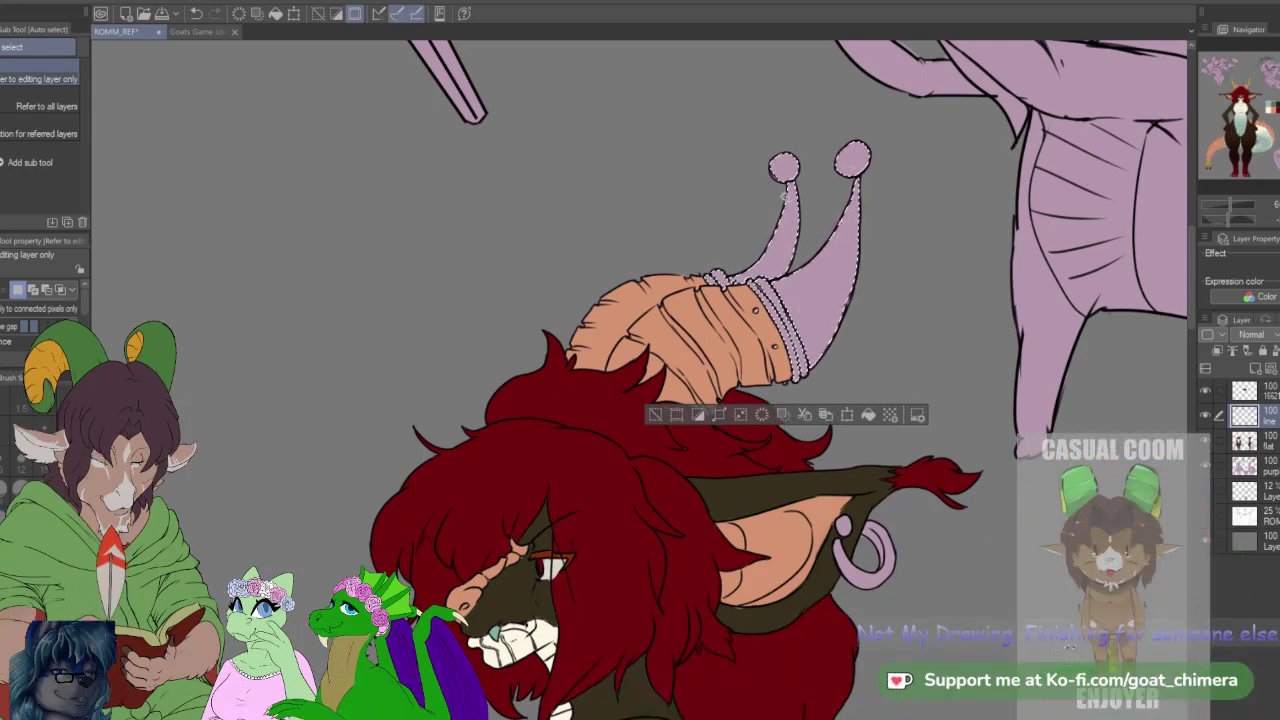
{"action": "key", "text": "m"}
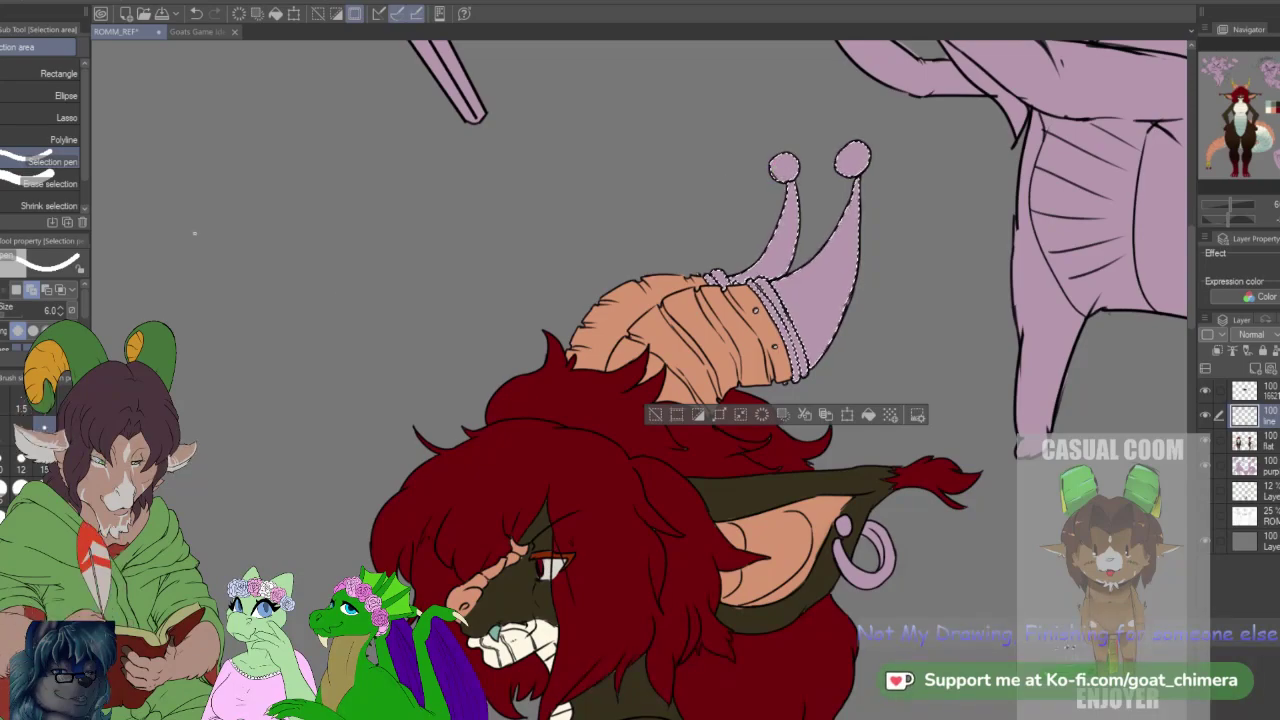
{"action": "key", "text": "w"}
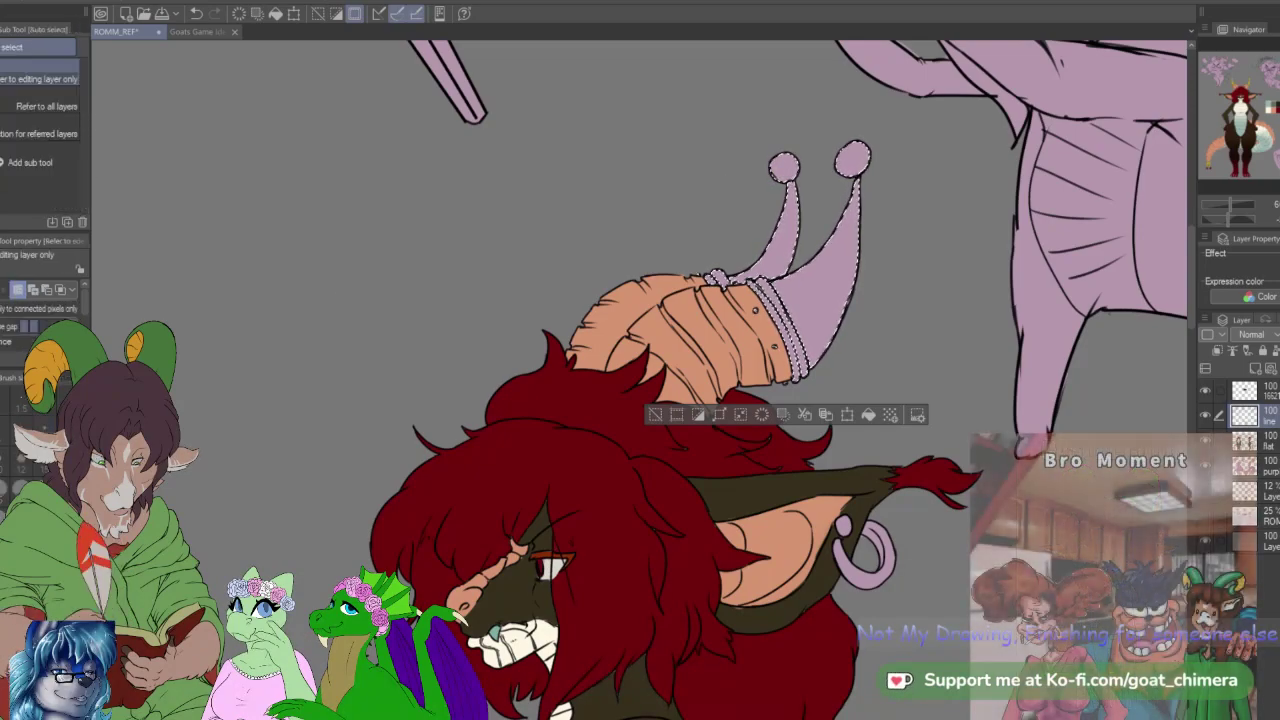
{"action": "left_click_drag", "start_coordinate": [700, 560], "coordinate": [540, 355]}
{"action": "left_click", "coordinate": [685, 368], "text": "shift"}
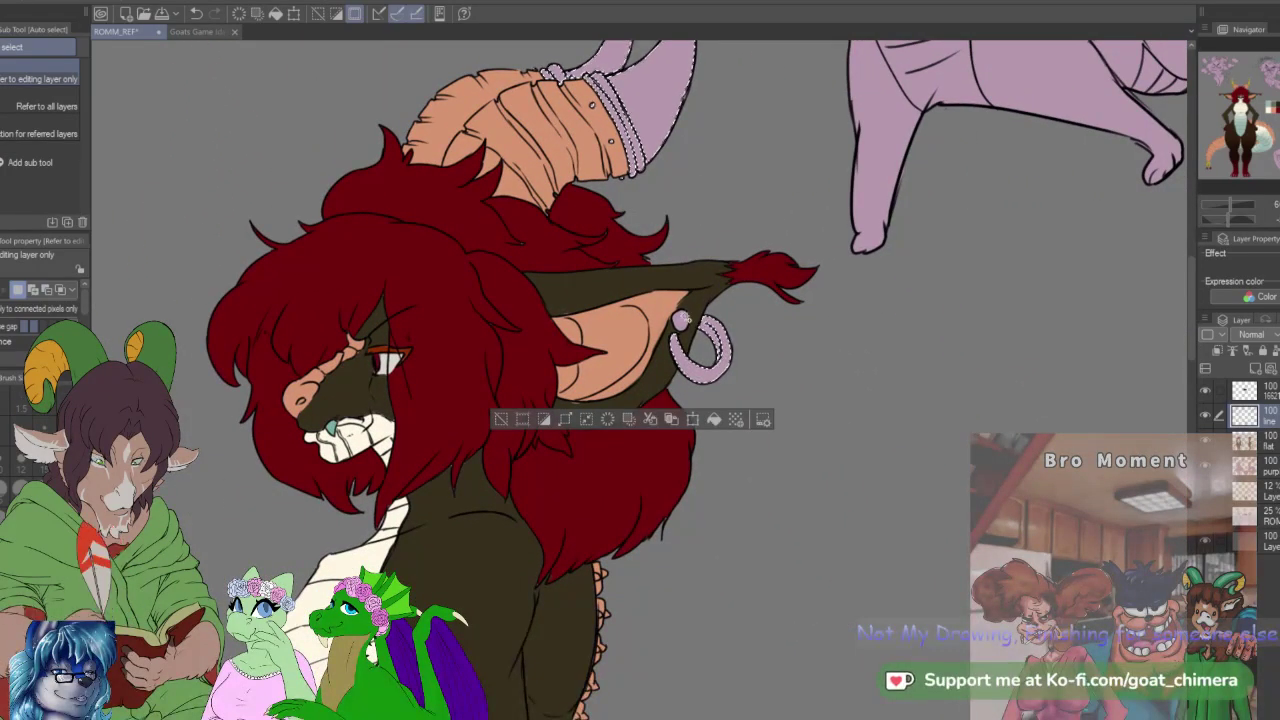
Step: Sample the front view earring's yellow, fill the selected horn tips and hoop earring on the flat layer, and clear the selection
{"action": "left_click_drag", "start_coordinate": [662, 600], "coordinate": [442, 164]}
{"action": "left_click_drag", "start_coordinate": [500, 500], "coordinate": [763, 272]}
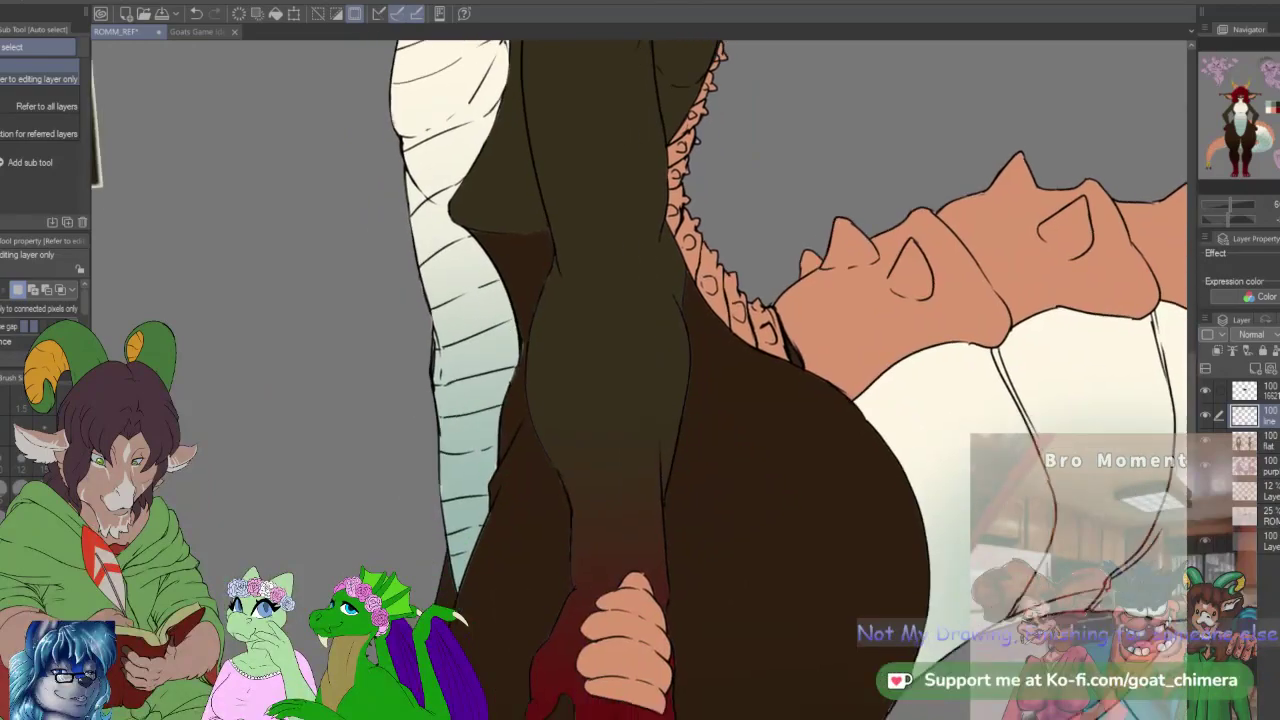
{"action": "left_click_drag", "start_coordinate": [640, 520], "coordinate": [640, 206]}
{"action": "left_click_drag", "start_coordinate": [700, 650], "coordinate": [500, 100]}
{"action": "left_click_drag", "start_coordinate": [640, 450], "coordinate": [536, 318]}
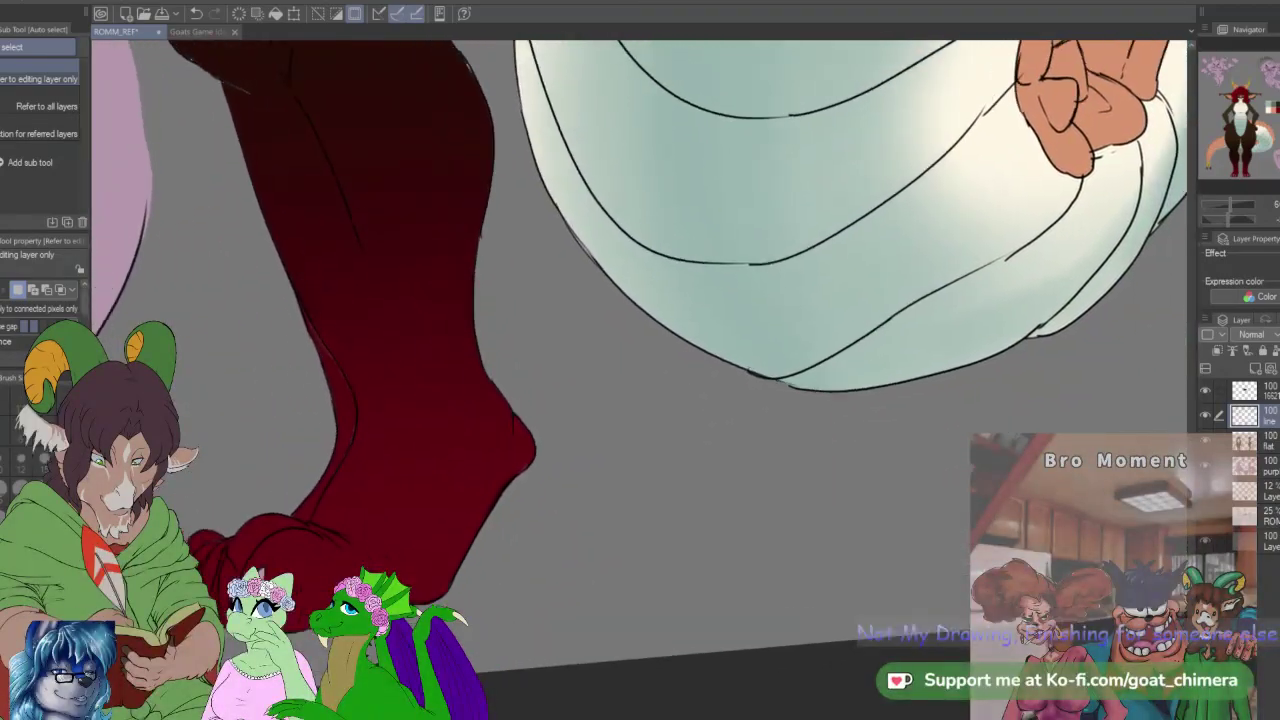
{"action": "left_click_drag", "start_coordinate": [480, 120], "coordinate": [760, 650]}
{"action": "left_click_drag", "start_coordinate": [700, 180], "coordinate": [550, 635]}
{"action": "left_click_drag", "start_coordinate": [989, 127], "coordinate": [1026, 124]}
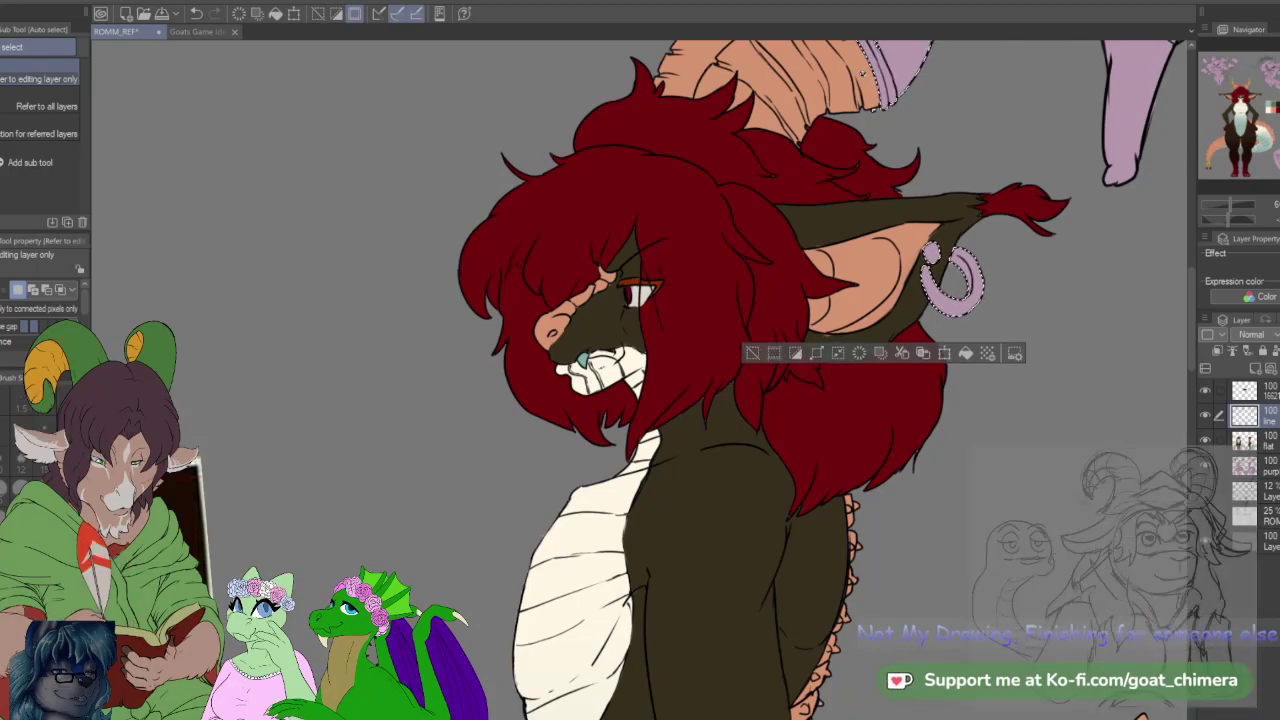
{"action": "left_click_drag", "start_coordinate": [1274, 100], "coordinate": [1248, 100]}
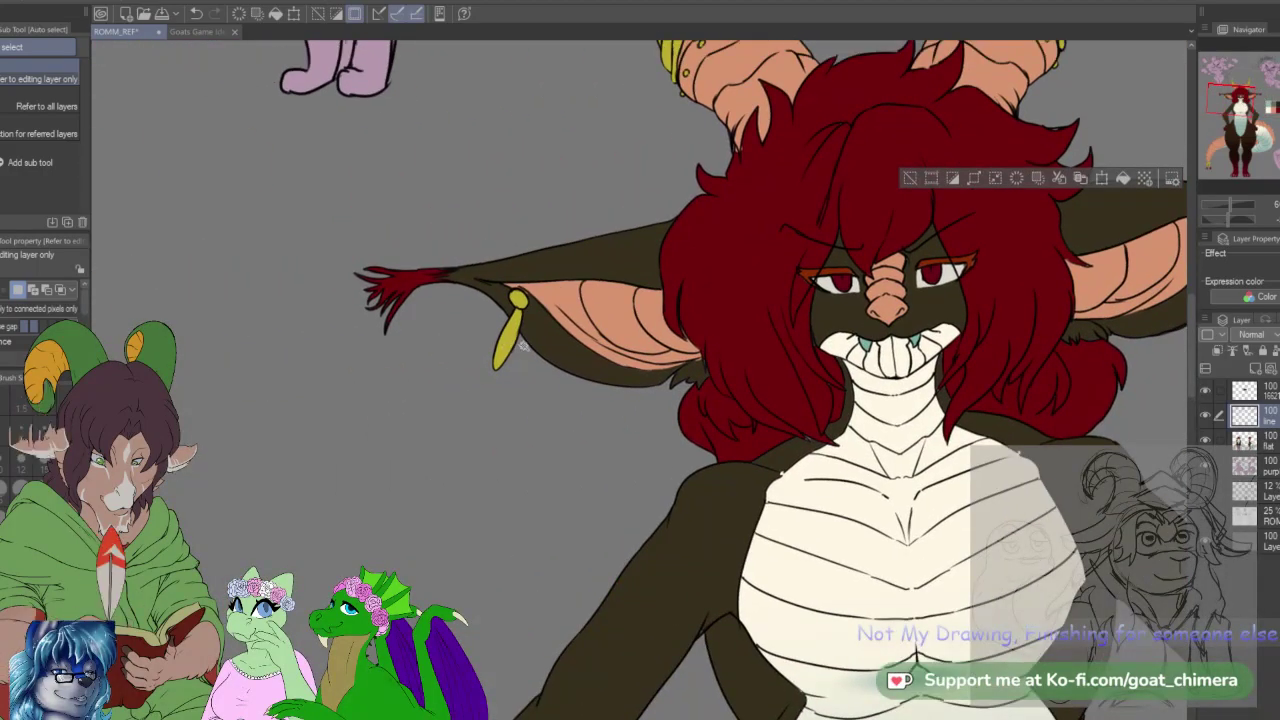
{"action": "key", "text": "i"}
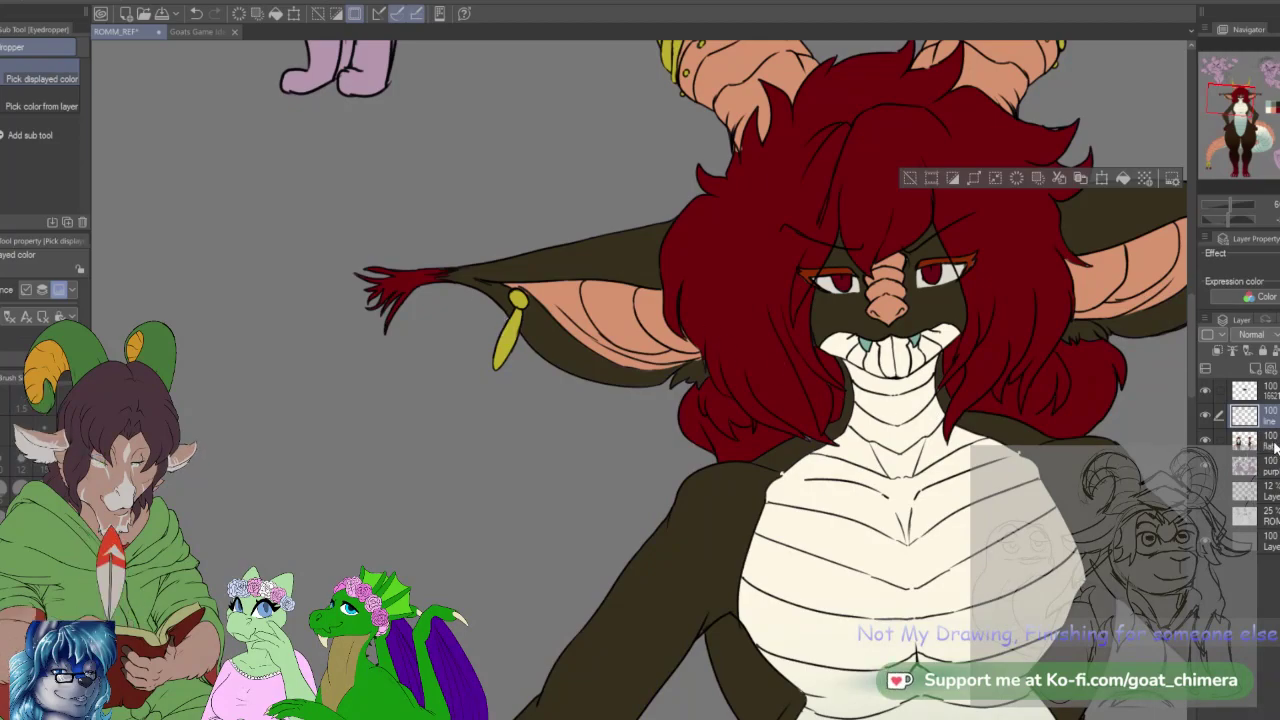
{"action": "left_click", "coordinate": [1272, 440]}
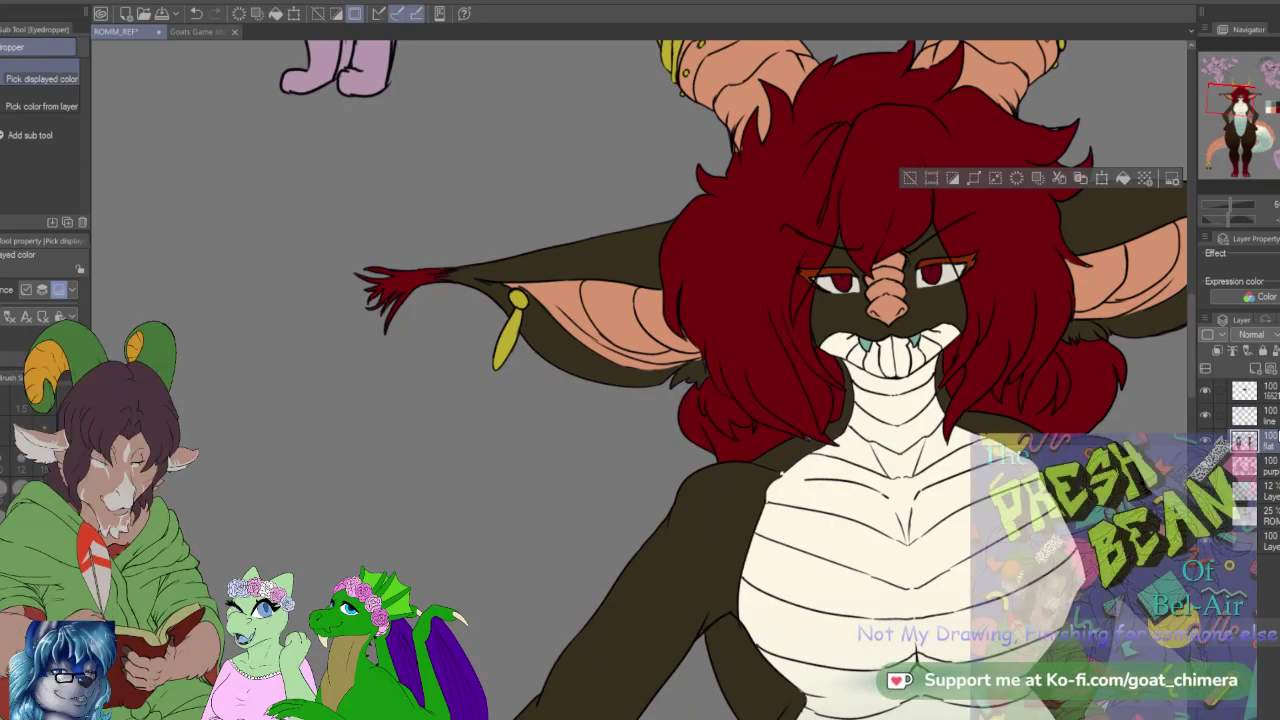
{"action": "key", "text": "ctrl+d"}
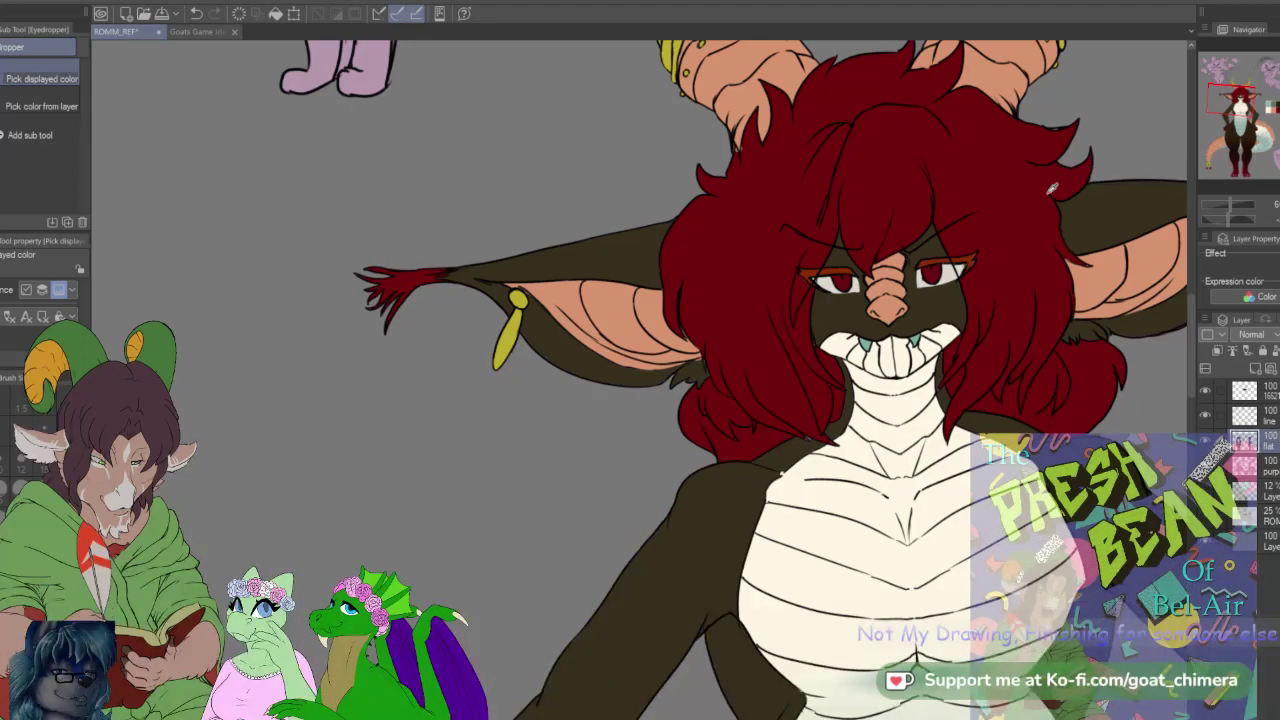
Step: Paint the claws of the side view's foot peach on the flat layer with the K Hard 2 brush at size 15
{"action": "scroll", "coordinate": [890, 613], "scroll_direction": "down", "scroll_amount": 4}
{"action": "left_click_drag", "start_coordinate": [1273, 130], "coordinate": [1279, 116]}
{"action": "scroll", "coordinate": [760, 480], "scroll_direction": "down", "scroll_amount": 3}
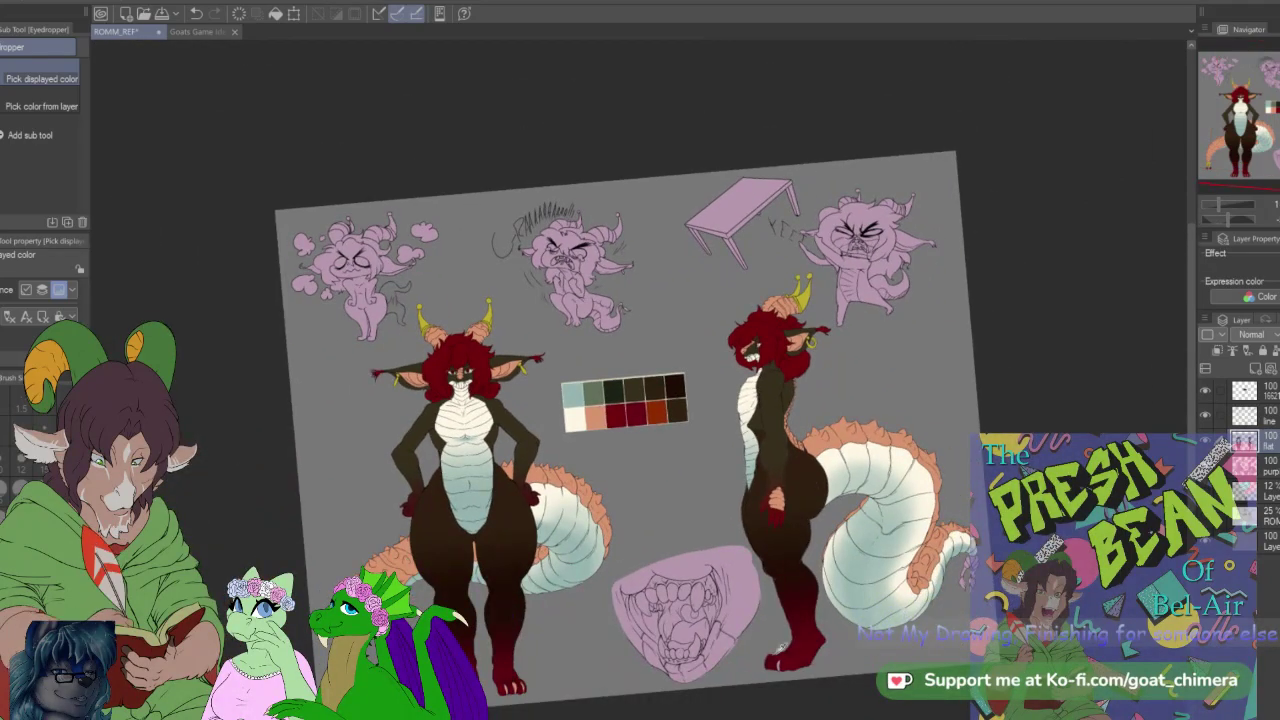
{"action": "scroll", "coordinate": [778, 645], "scroll_direction": "up", "scroll_amount": 5}
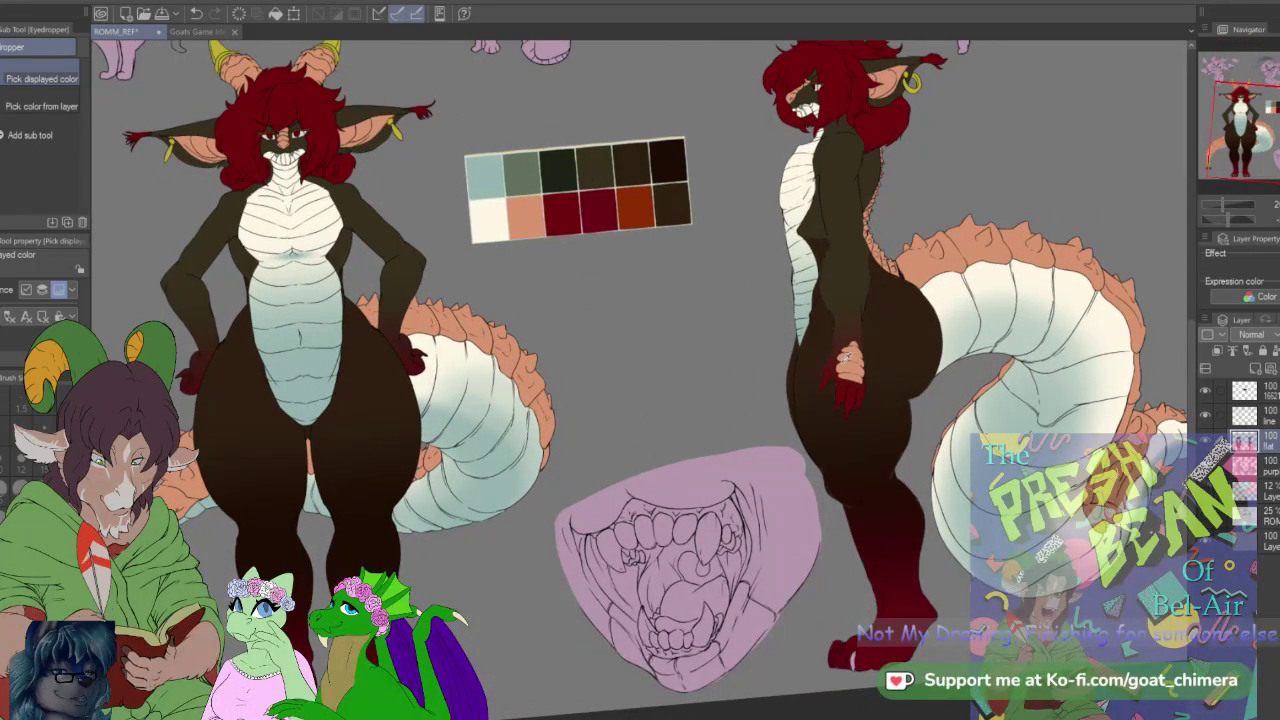
{"action": "scroll", "coordinate": [866, 664], "scroll_direction": "down", "scroll_amount": 4}
{"action": "scroll", "coordinate": [866, 664], "scroll_direction": "up", "scroll_amount": 5}
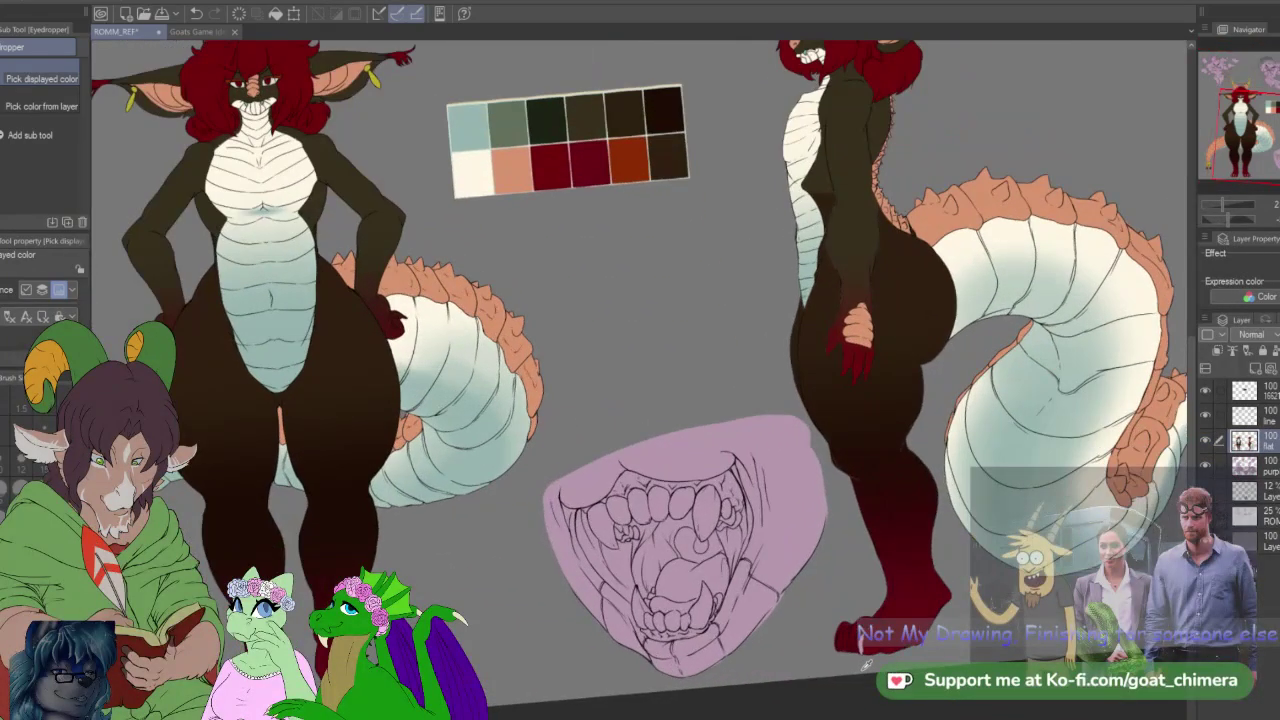
{"action": "scroll", "coordinate": [866, 664], "scroll_direction": "up", "scroll_amount": 6}
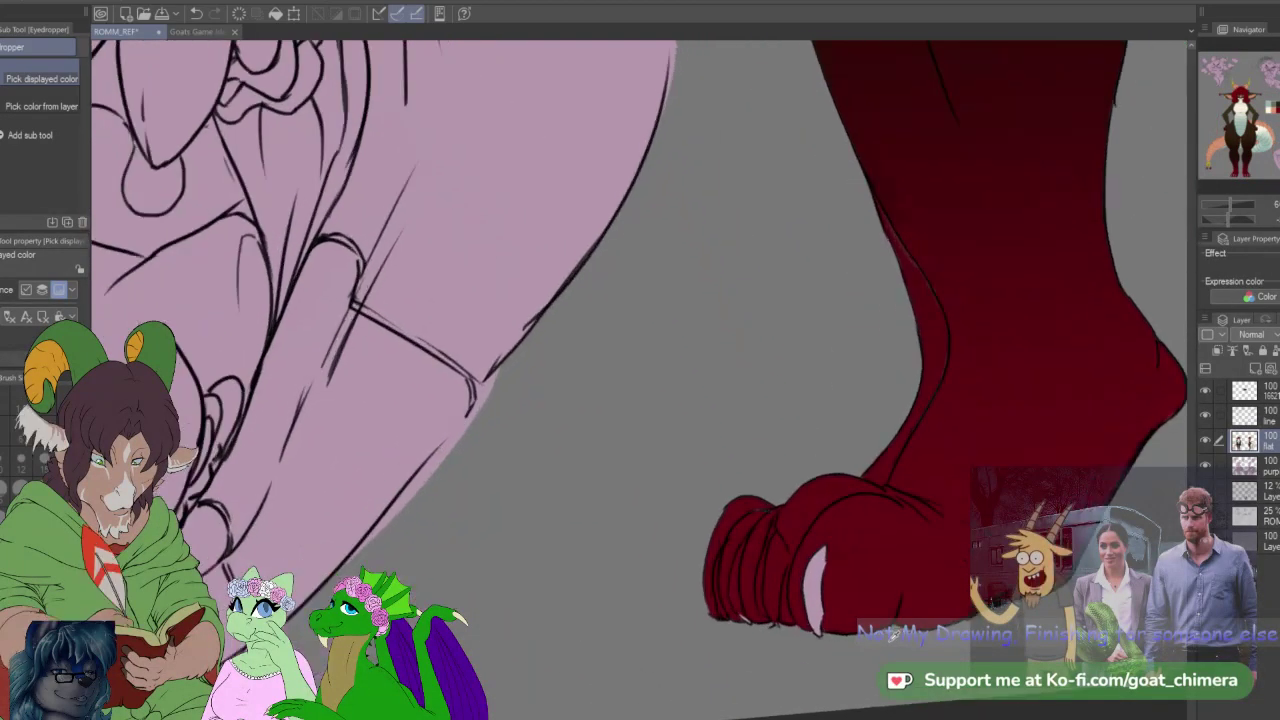
{"action": "scroll", "coordinate": [893, 632], "scroll_direction": "up", "scroll_amount": 2}
{"action": "key", "text": "b"}
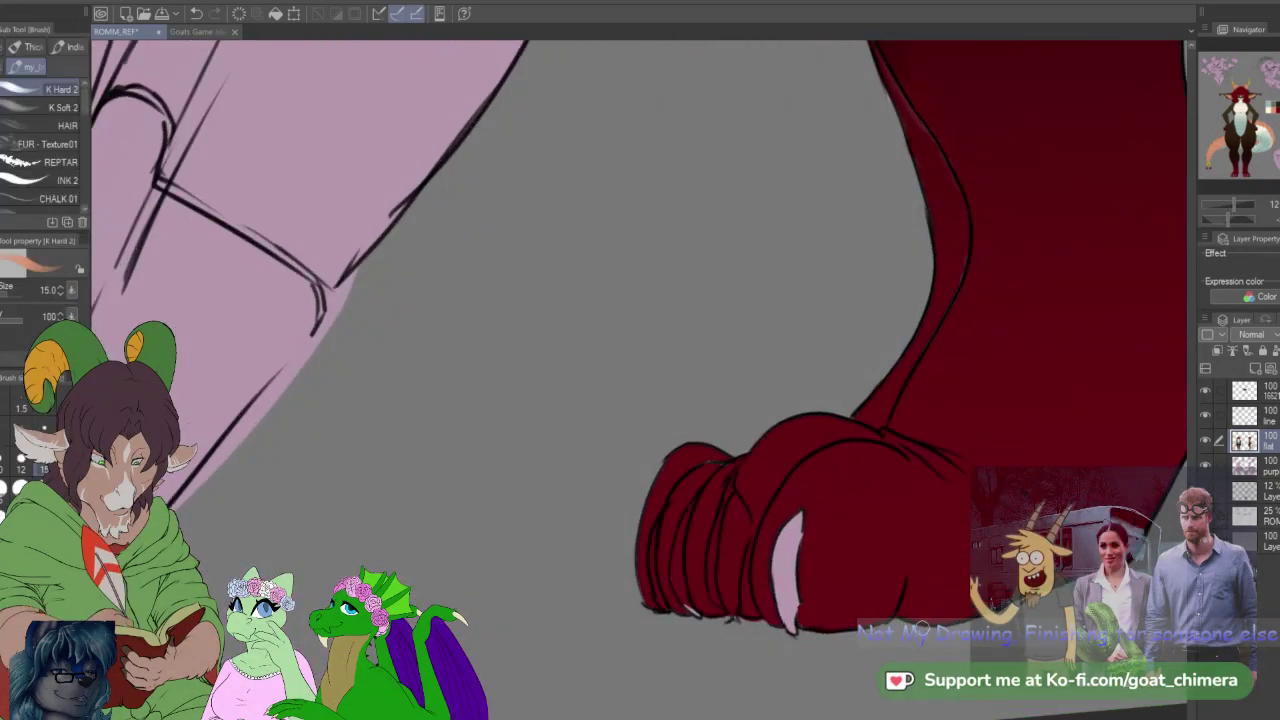
{"action": "mouse_move", "coordinate": [778, 570]}
{"action": "left_mouse_down"}
{"action": "mouse_move", "coordinate": [787, 627]}
{"action": "mouse_move", "coordinate": [793, 518]}
{"action": "mouse_move", "coordinate": [777, 558]}
{"action": "mouse_move", "coordinate": [799, 516]}
{"action": "mouse_move", "coordinate": [728, 529]}
{"action": "mouse_move", "coordinate": [733, 616]}
{"action": "mouse_move", "coordinate": [738, 512]}
{"action": "mouse_move", "coordinate": [725, 549]}
{"action": "left_mouse_up"}
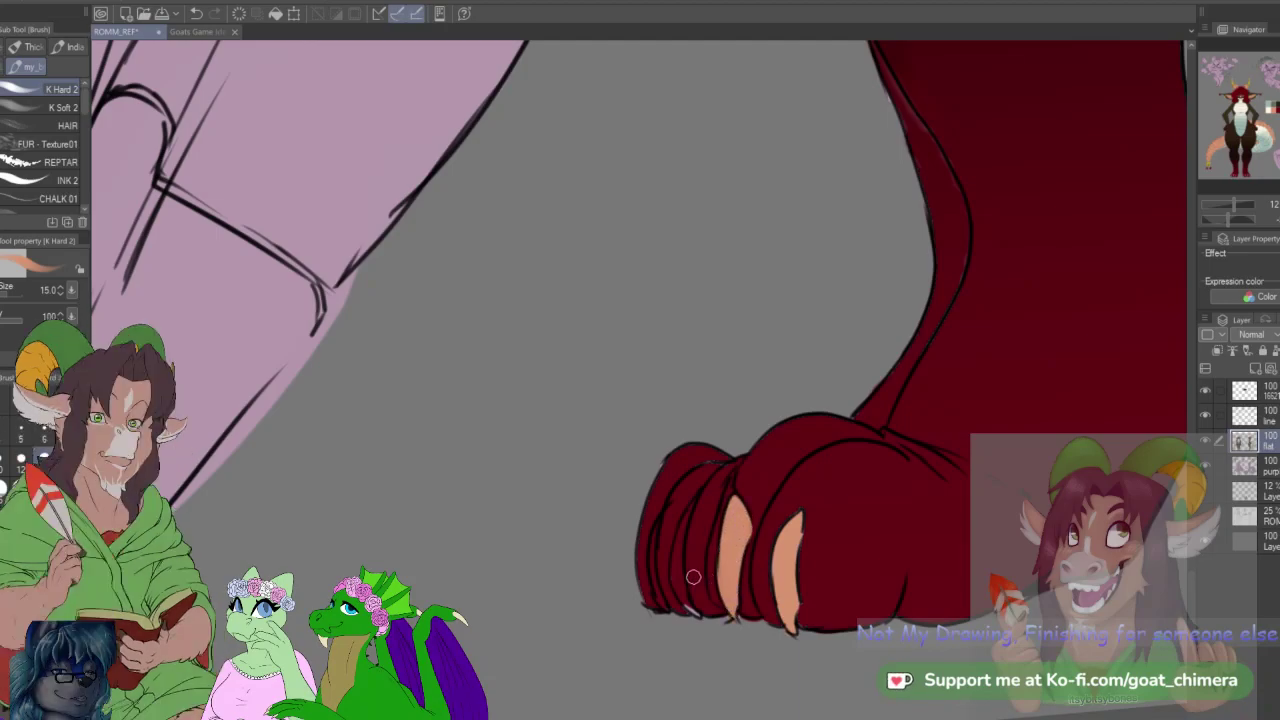
{"action": "left_click_drag", "start_coordinate": [688, 605], "coordinate": [679, 554]}
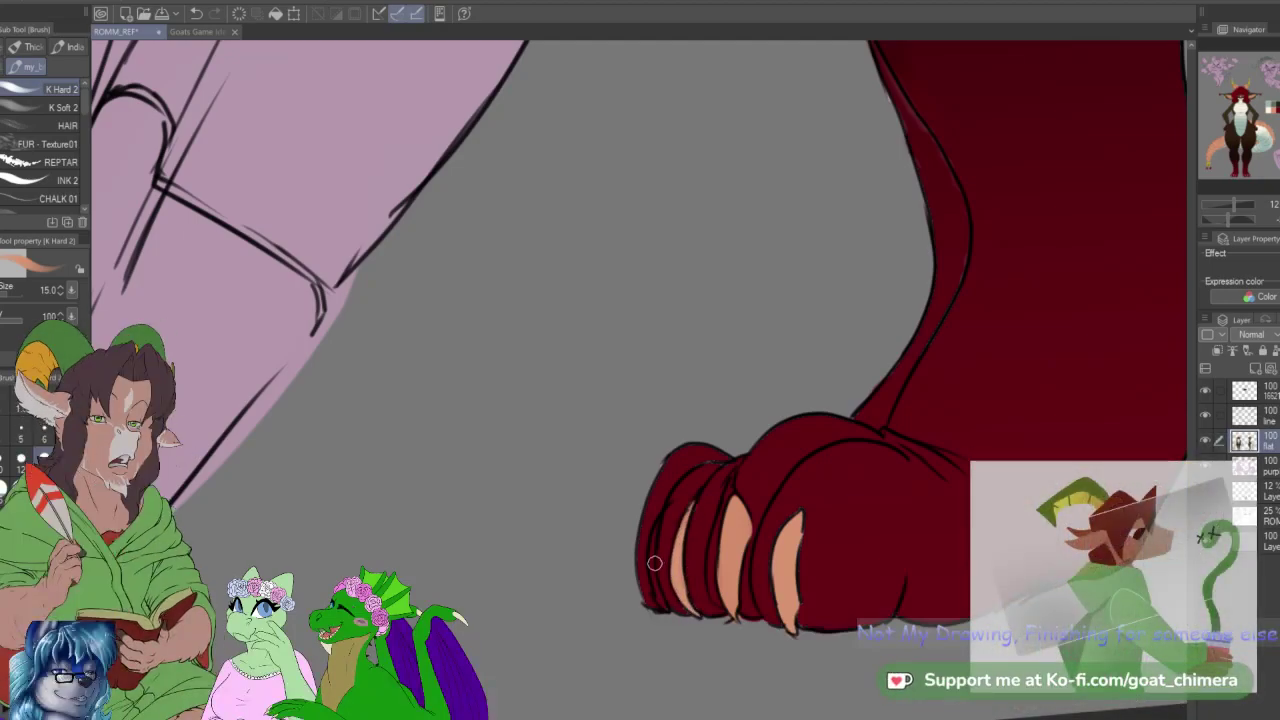
{"action": "left_click_drag", "start_coordinate": [652, 554], "coordinate": [665, 605]}
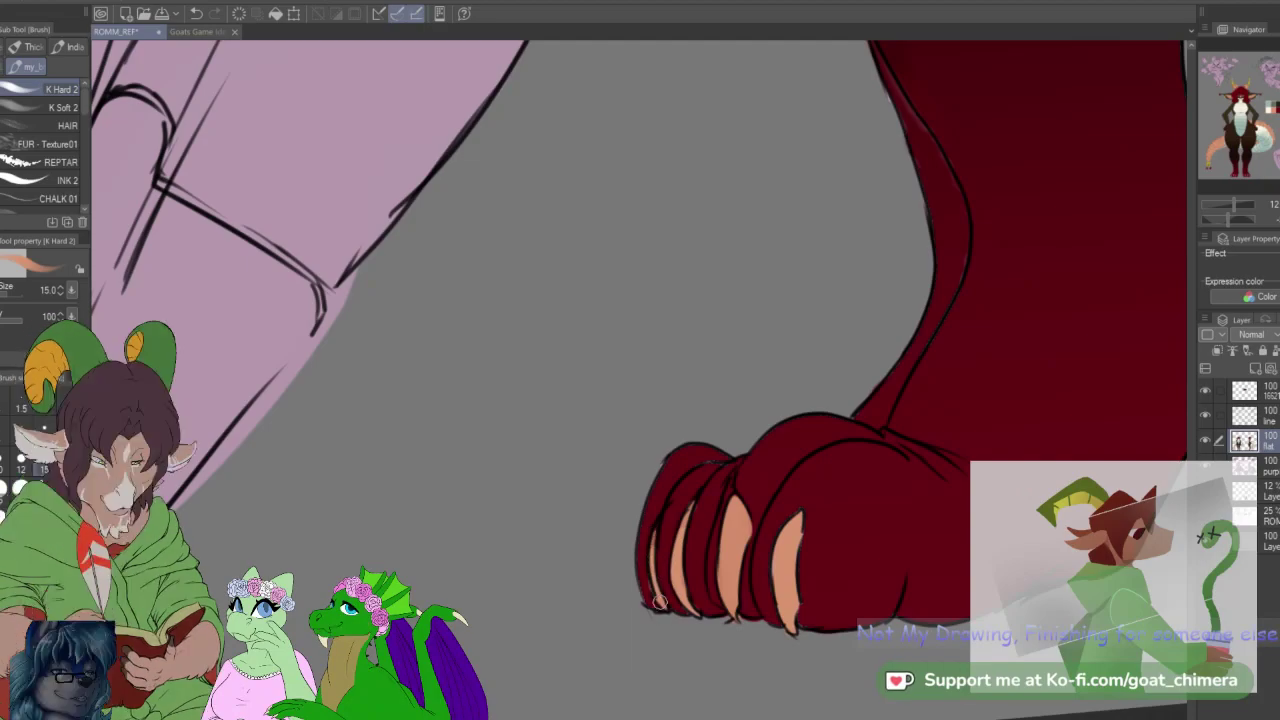
Step: Sample the yellow from the tail tip in the front view
{"action": "scroll", "coordinate": [707, 648], "scroll_direction": "down", "scroll_amount": 6}
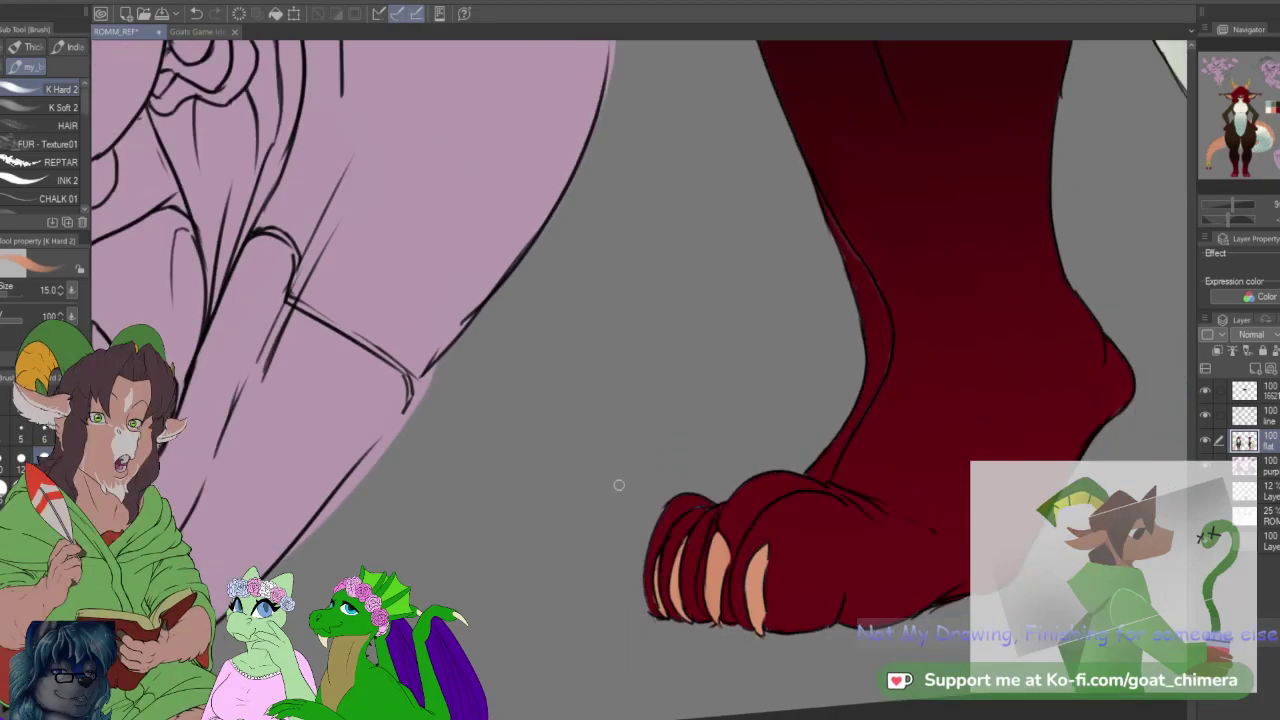
{"action": "scroll", "coordinate": [749, 444], "scroll_direction": "down", "scroll_amount": 3}
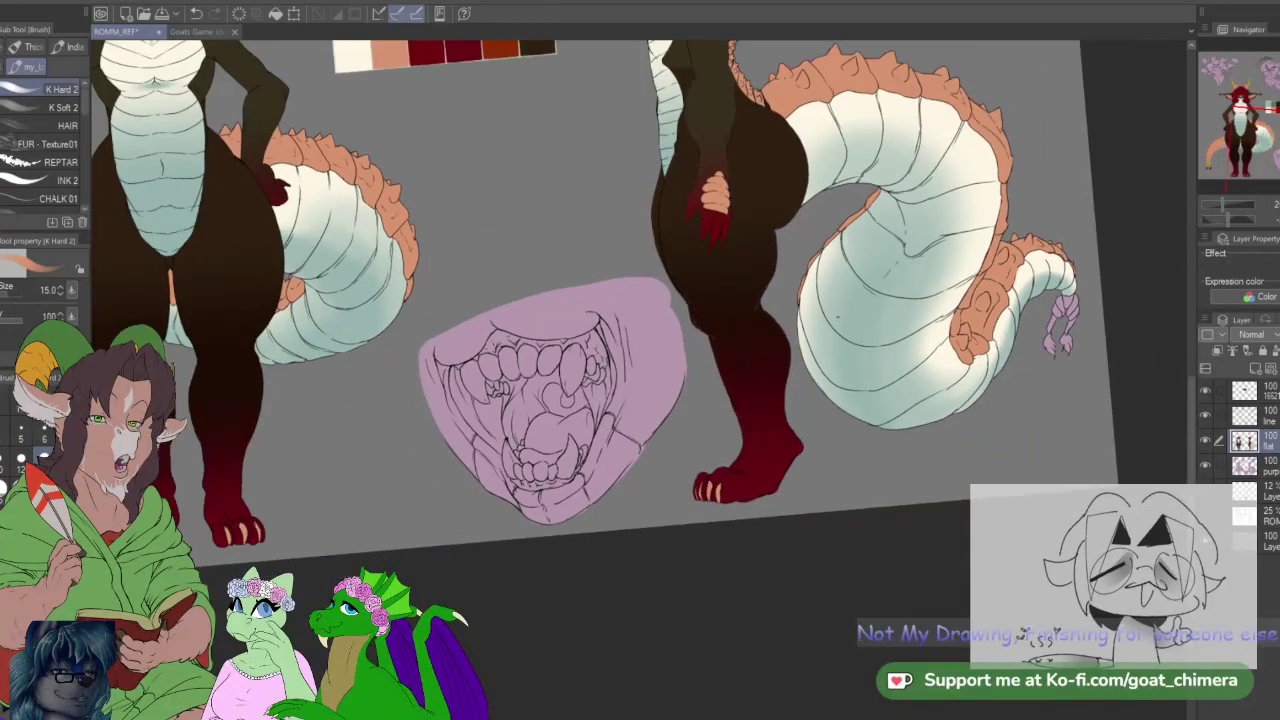
{"action": "scroll", "coordinate": [846, 322], "scroll_direction": "up", "scroll_amount": 3}
{"action": "scroll", "coordinate": [846, 322], "scroll_direction": "down", "scroll_amount": 2}
{"action": "scroll", "coordinate": [293, 369], "scroll_direction": "down", "scroll_amount": 3}
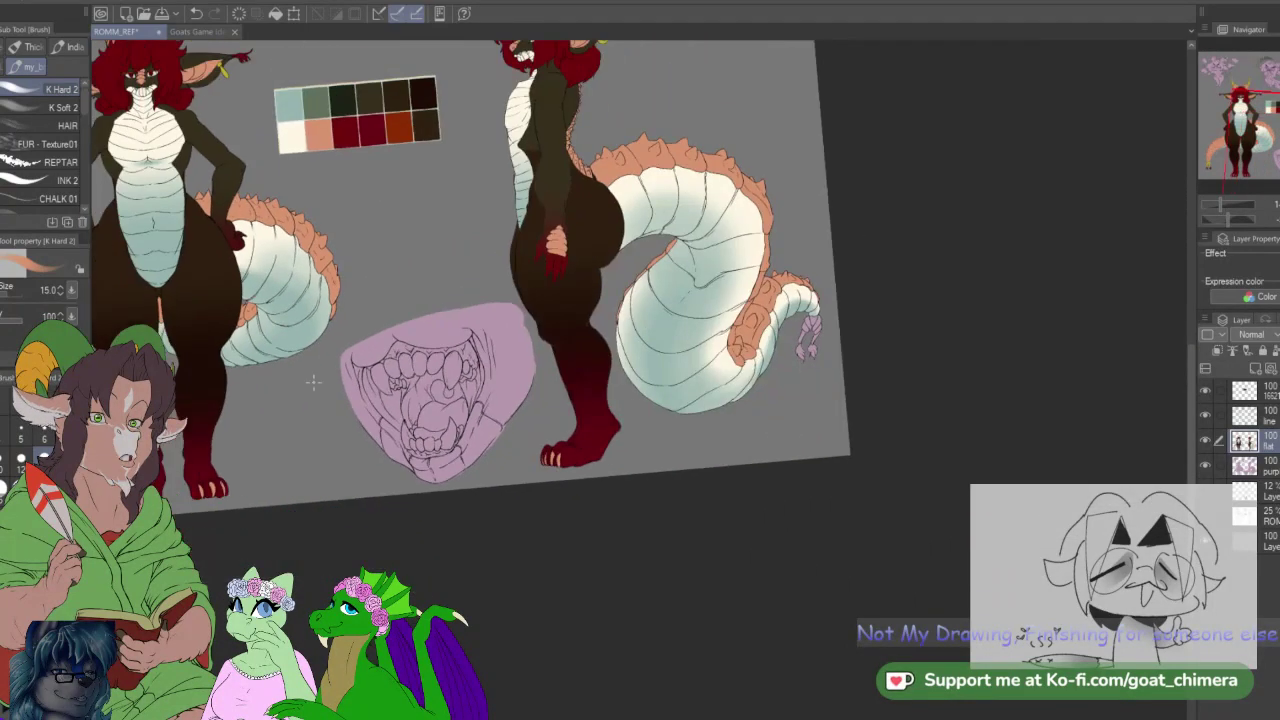
{"action": "scroll", "coordinate": [293, 369], "scroll_direction": "up", "scroll_amount": 2}
{"action": "left_click_drag", "start_coordinate": [293, 369], "coordinate": [659, 336]}
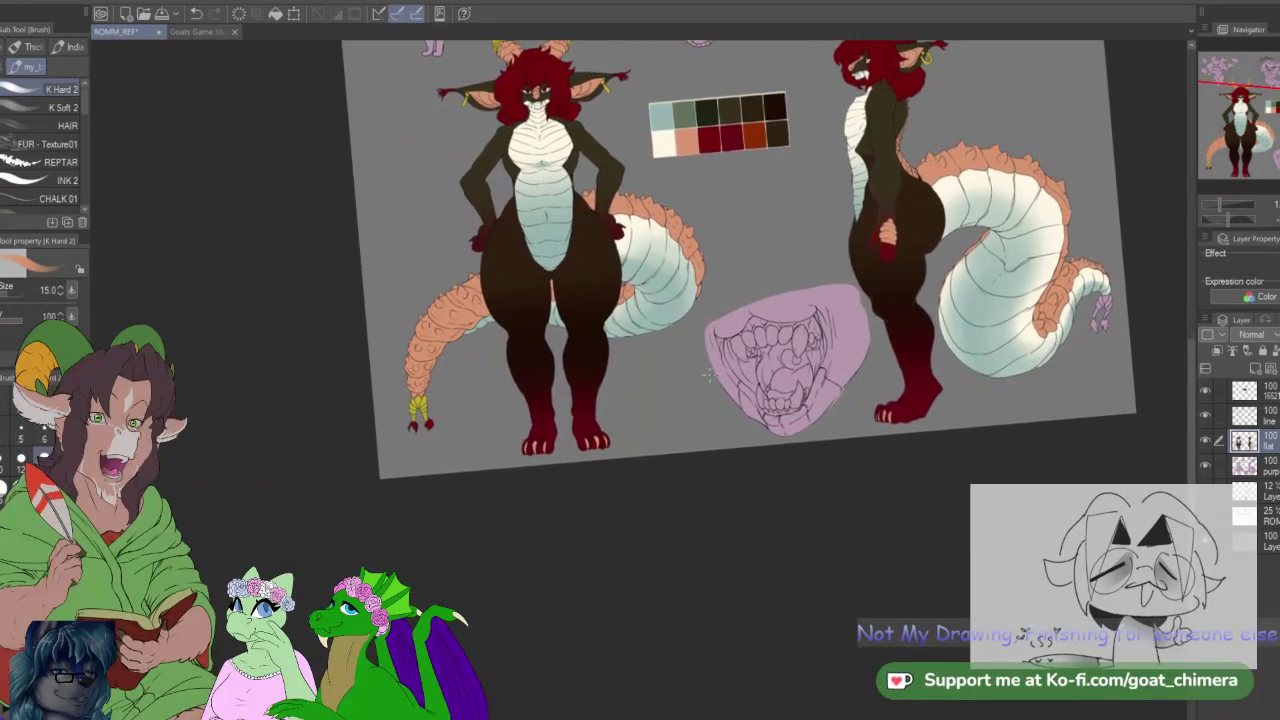
{"action": "scroll", "coordinate": [411, 326], "scroll_direction": "up", "scroll_amount": 3}
{"action": "scroll", "coordinate": [410, 343], "scroll_direction": "up", "scroll_amount": 1}
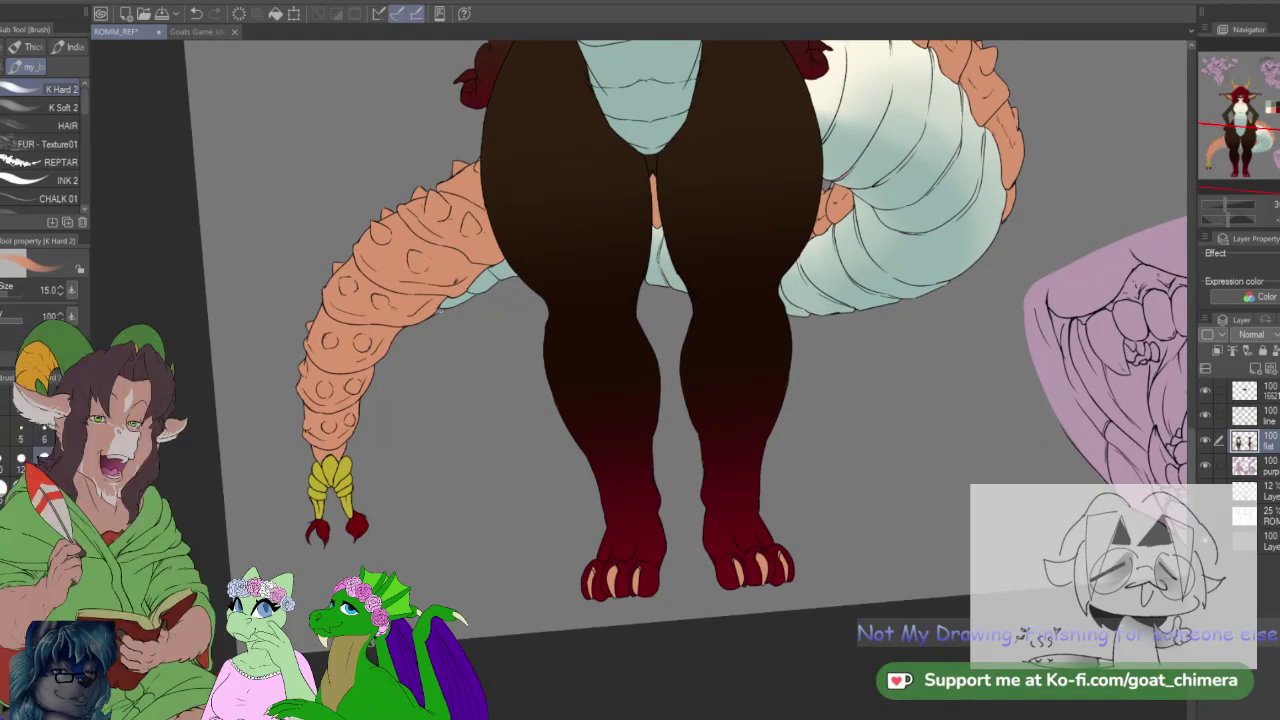
{"action": "scroll", "coordinate": [323, 535], "scroll_direction": "up", "scroll_amount": 2}
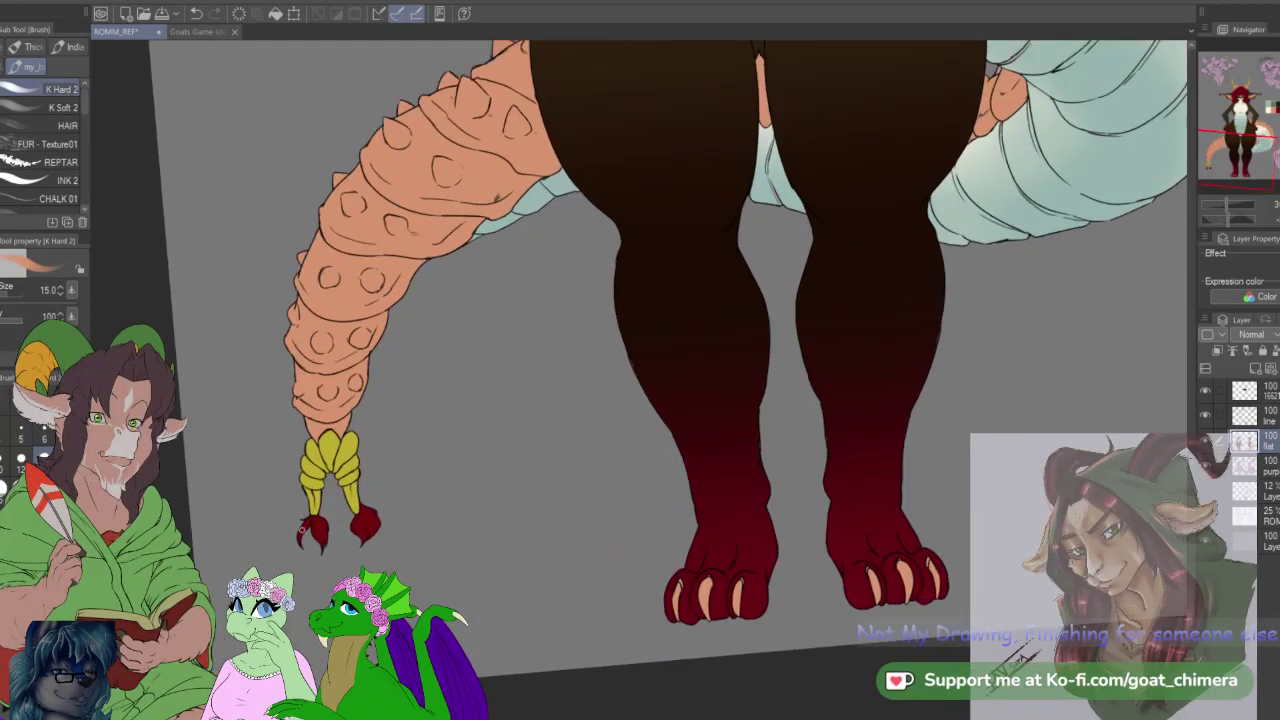
{"action": "scroll", "coordinate": [323, 535], "scroll_direction": "up", "scroll_amount": 1}
{"action": "key", "text": "i"}
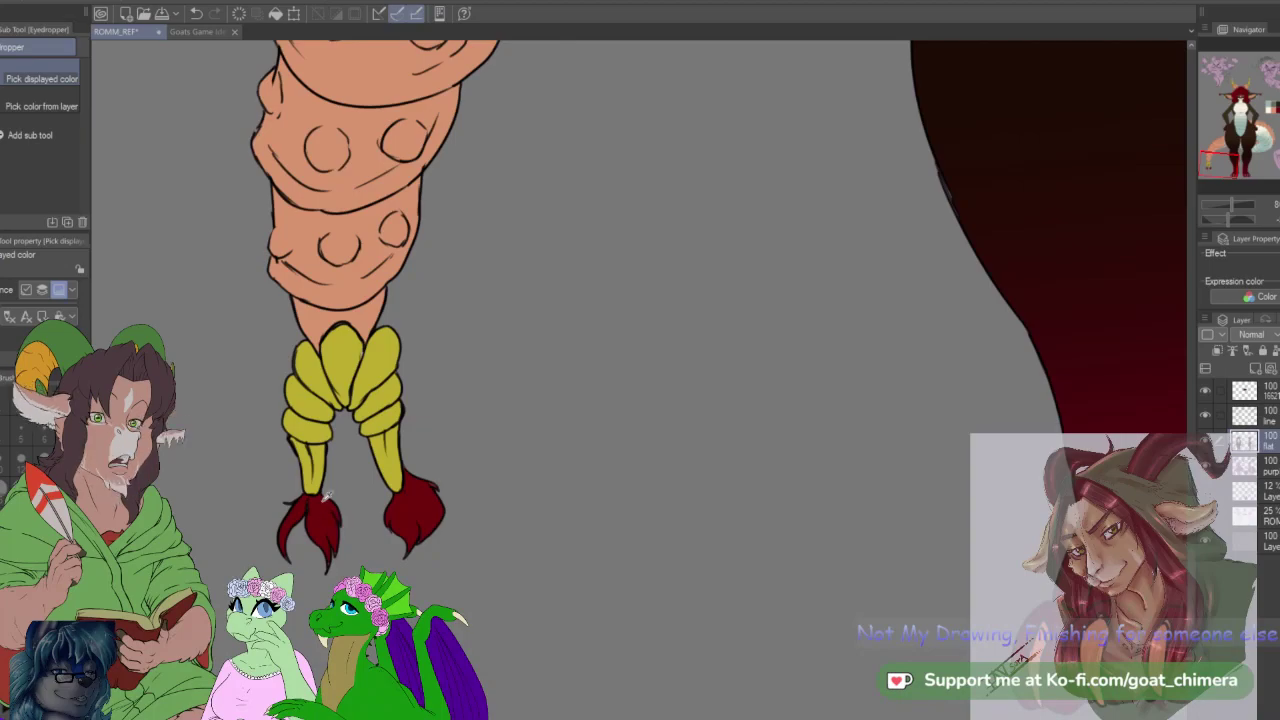
Step: Auto-select the side view's banded tail-tip segments on the line layer, fill them with yellow on the flat layer, and clear the selection
{"action": "scroll", "coordinate": [429, 371], "scroll_direction": "down", "scroll_amount": 4}
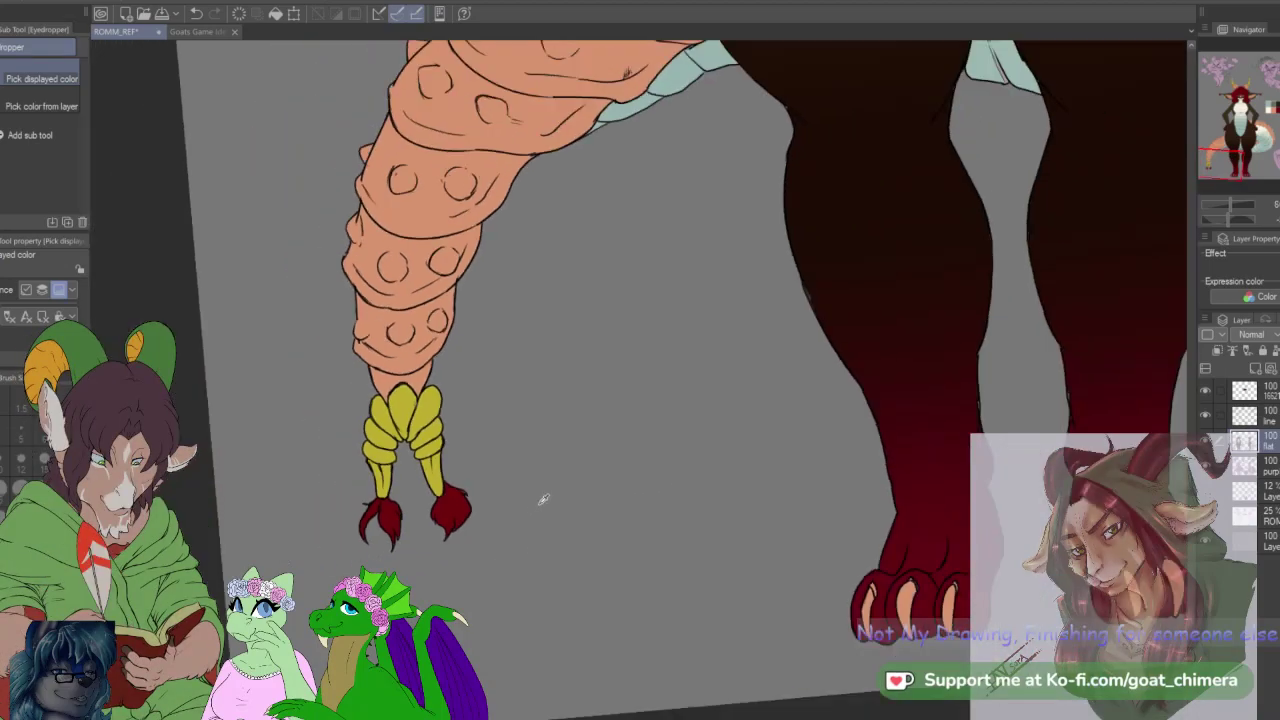
{"action": "left_click_drag", "start_coordinate": [1245, 145], "coordinate": [1279, 135]}
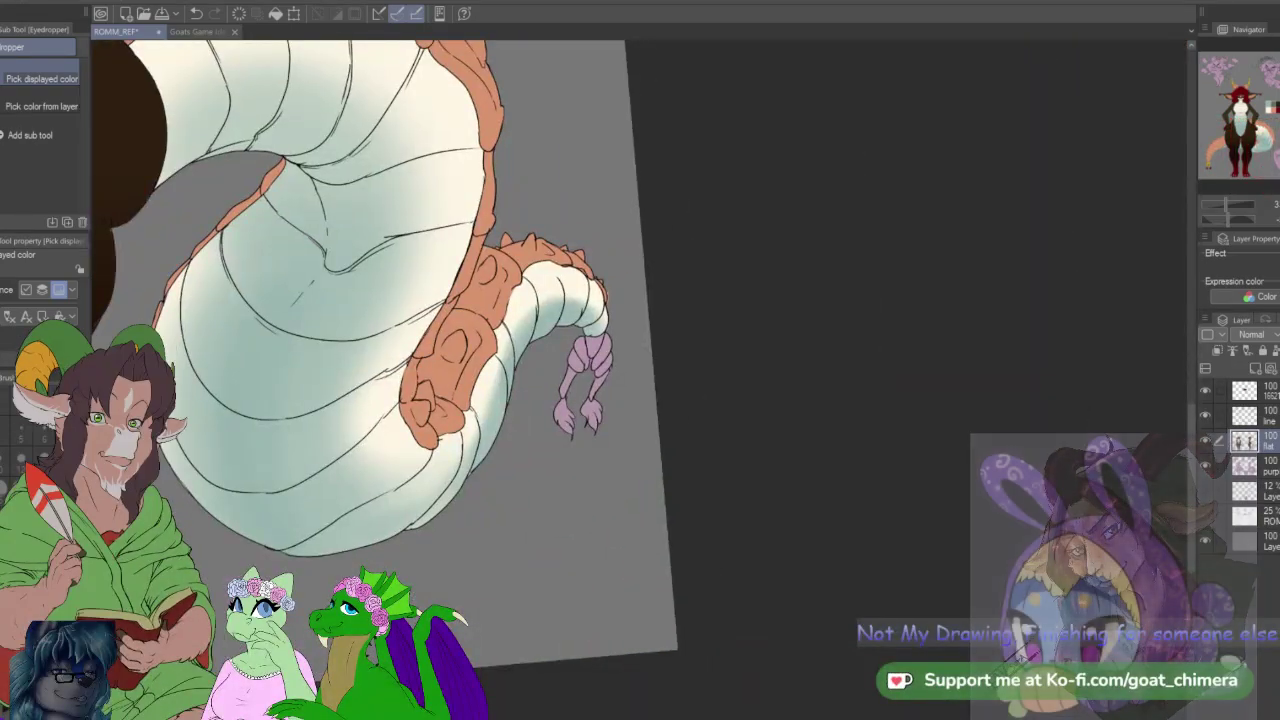
{"action": "scroll", "coordinate": [634, 354], "scroll_direction": "up", "scroll_amount": 1}
{"action": "scroll", "coordinate": [600, 355], "scroll_direction": "up", "scroll_amount": 3}
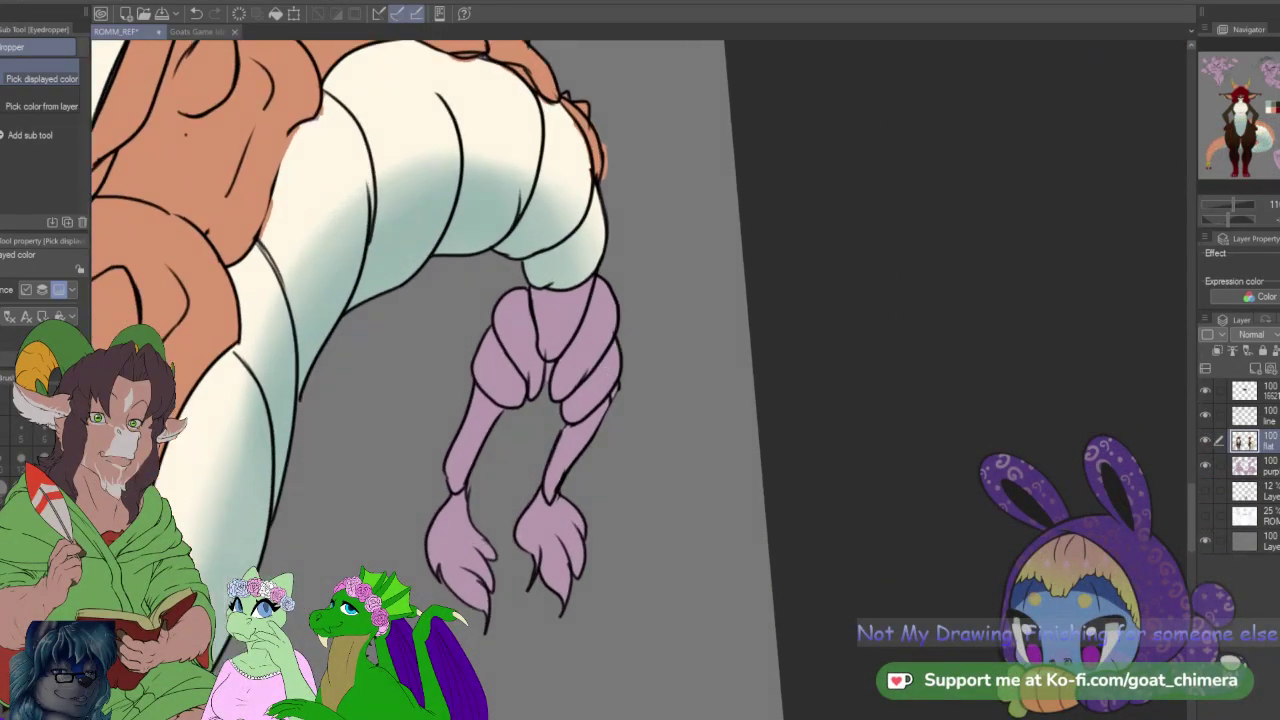
{"action": "left_click", "coordinate": [1262, 415]}
{"action": "key", "text": "w"}
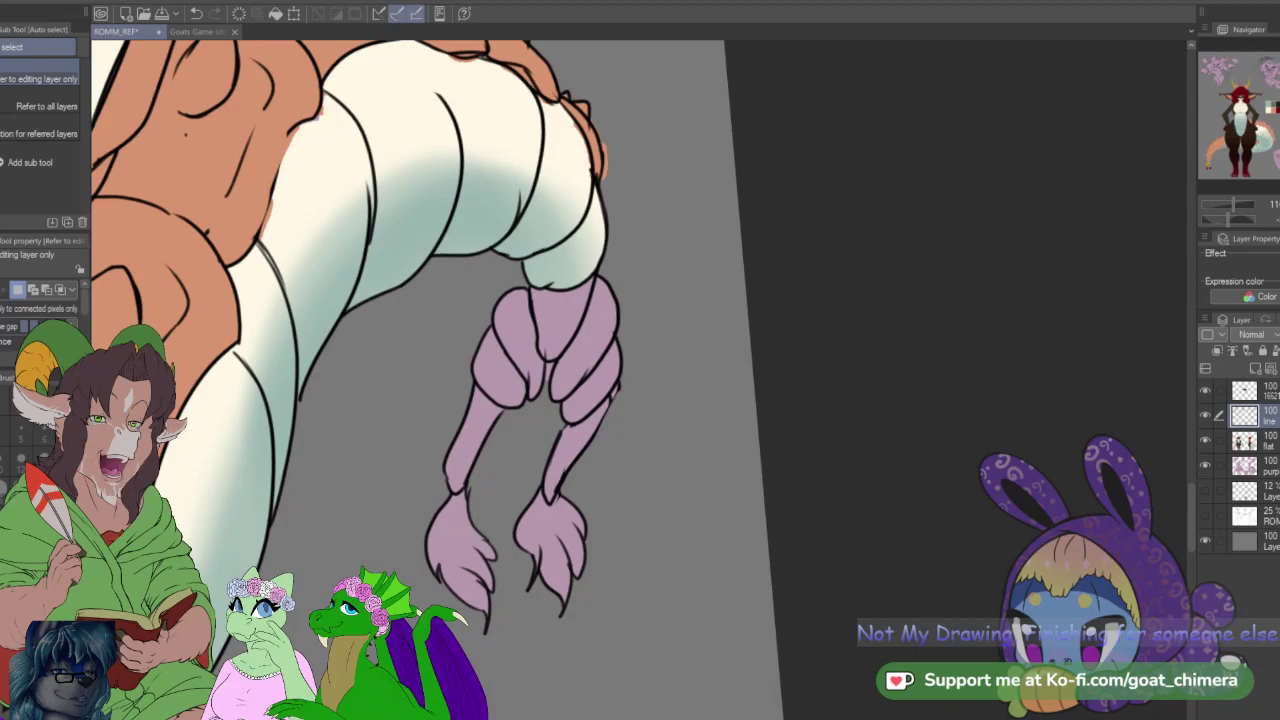
{"action": "left_click", "coordinate": [511, 388]}
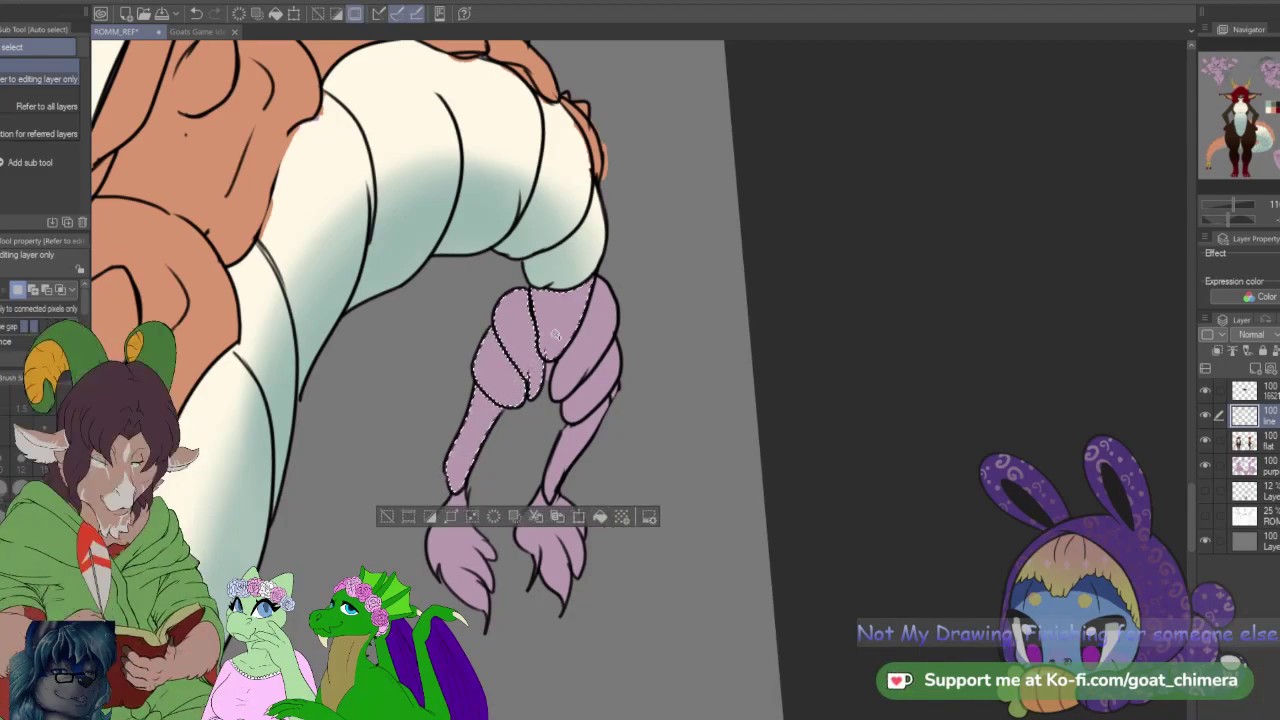
{"action": "left_click", "coordinate": [520, 350], "text": "shift"}
{"action": "left_click", "coordinate": [573, 452], "text": "shift"}
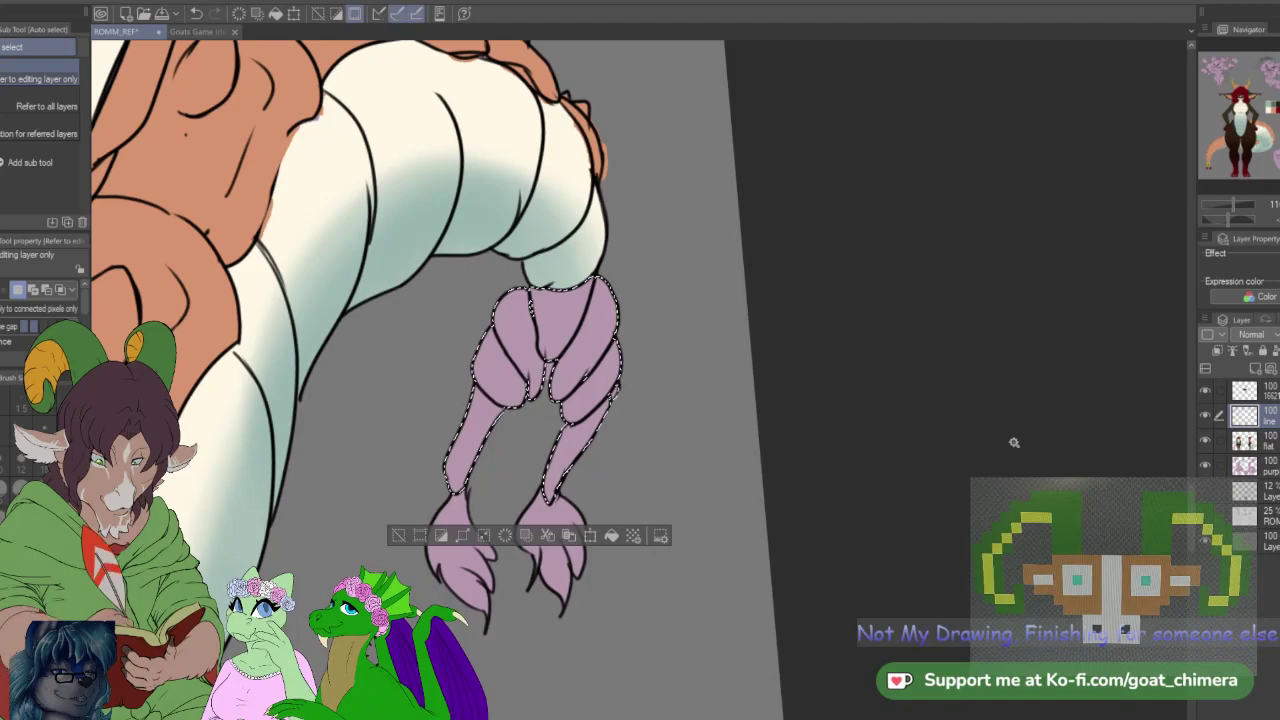
{"action": "left_click", "coordinate": [1256, 440]}
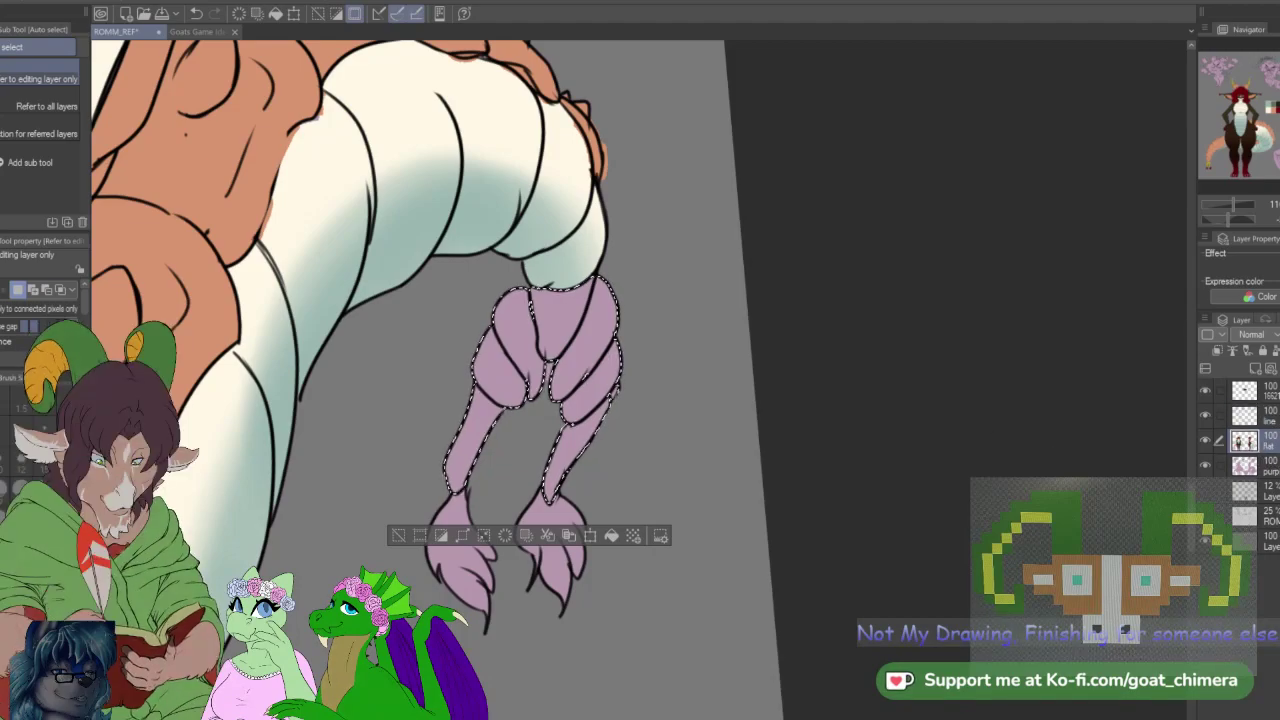
{"action": "key", "text": "alt+Delete"}
{"action": "key", "text": "ctrl+d"}
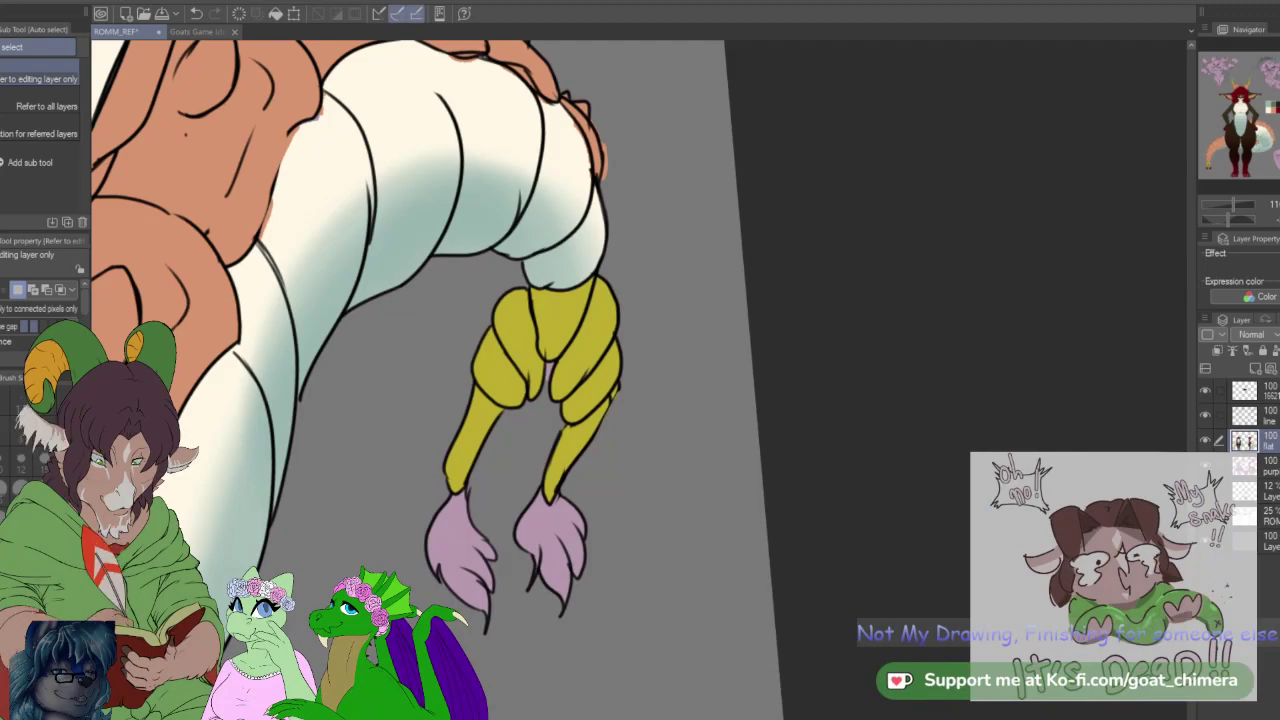
Step: Auto-select both tufts at the side view's tail end on the line layer, fill them dark red on the flat layer, and deselect
{"action": "left_click", "coordinate": [1256, 415]}
{"action": "left_click", "coordinate": [461, 543]}
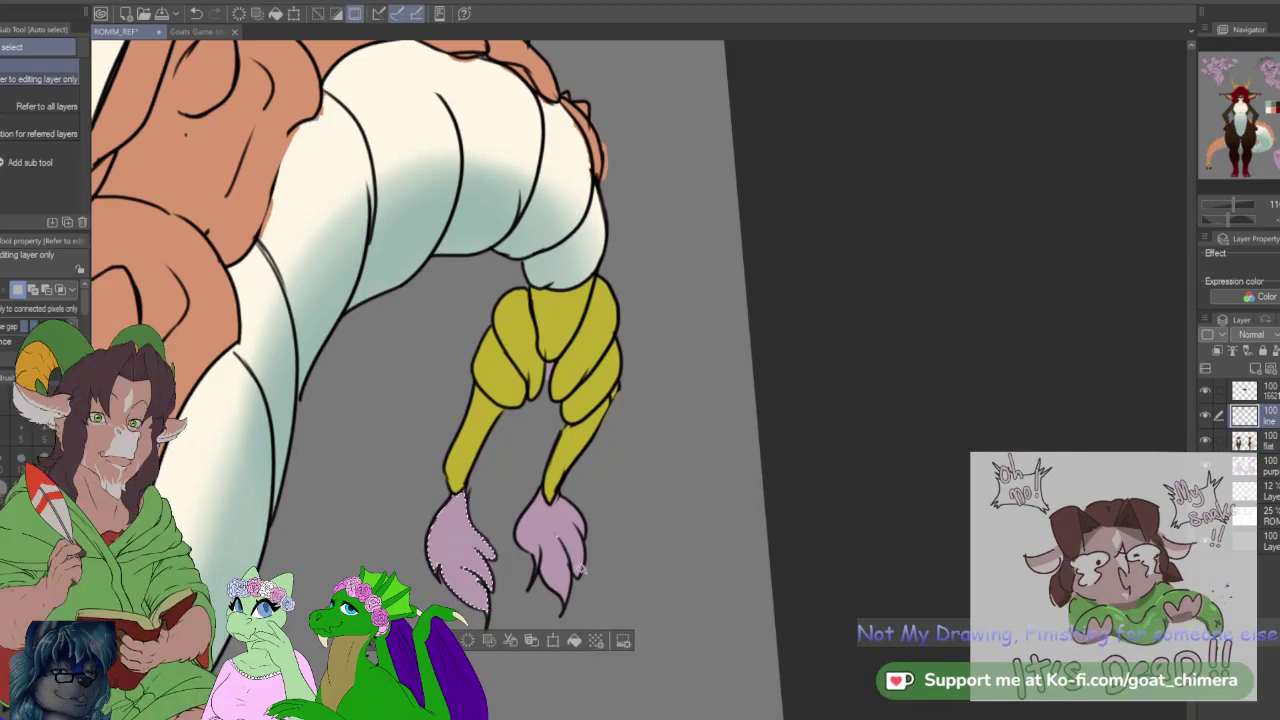
{"action": "left_click", "coordinate": [548, 553], "text": "shift"}
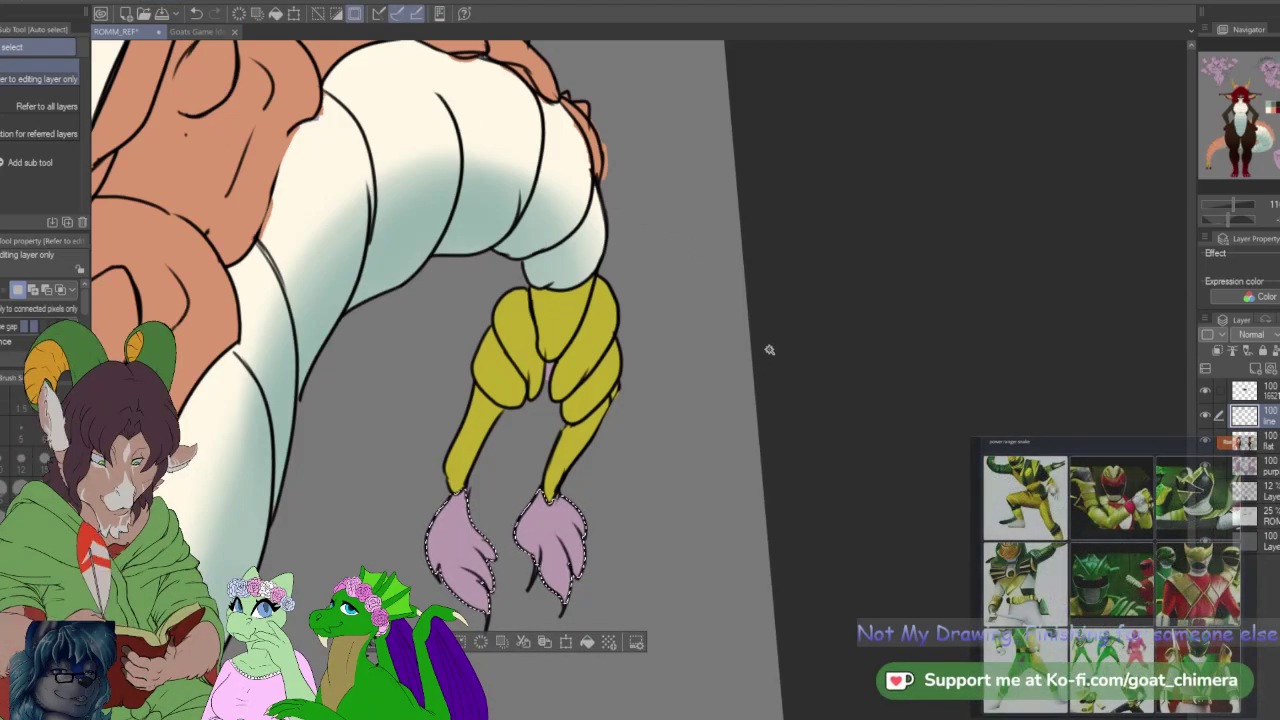
{"action": "left_click", "coordinate": [1244, 441]}
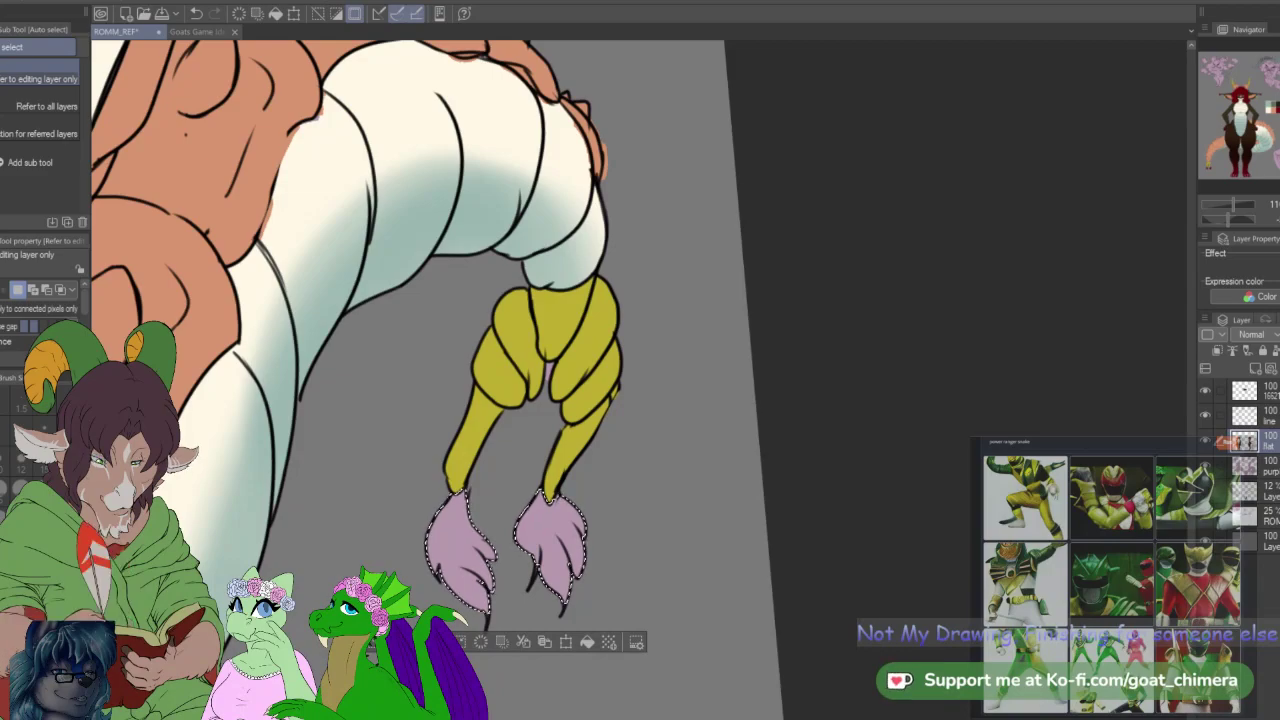
{"action": "key", "text": "alt+Delete"}
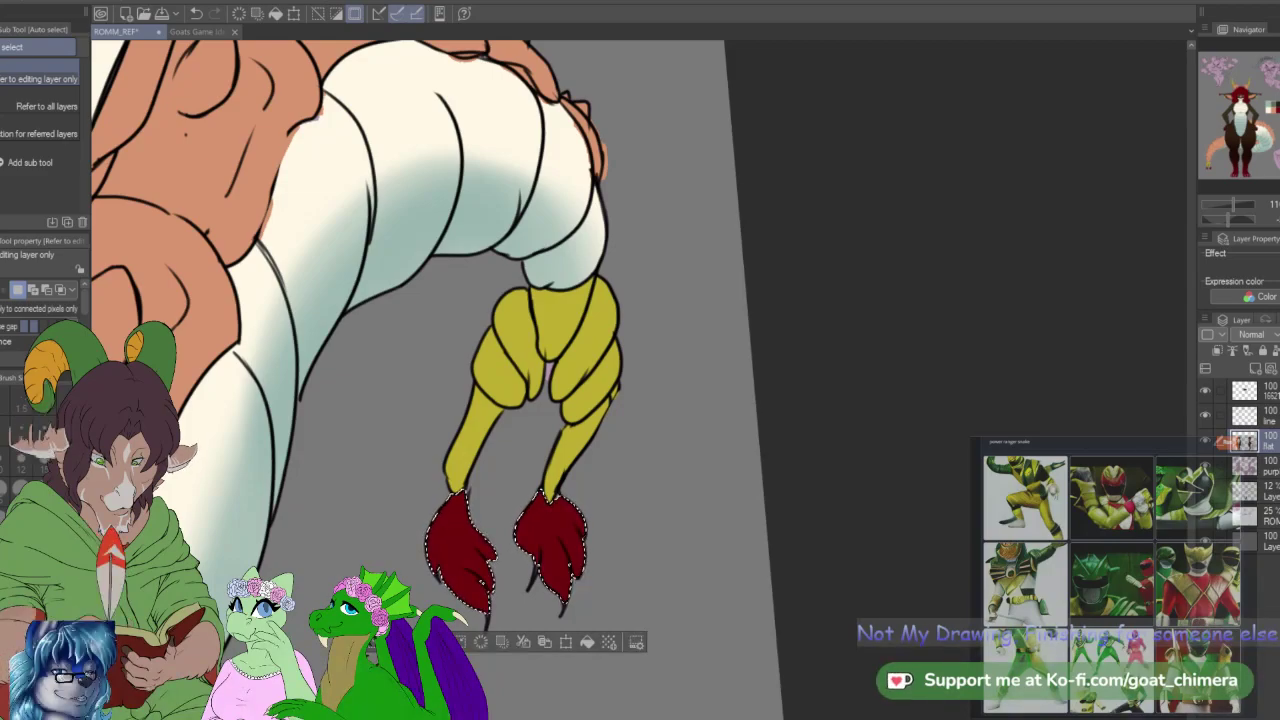
{"action": "key", "text": "ctrl+d"}
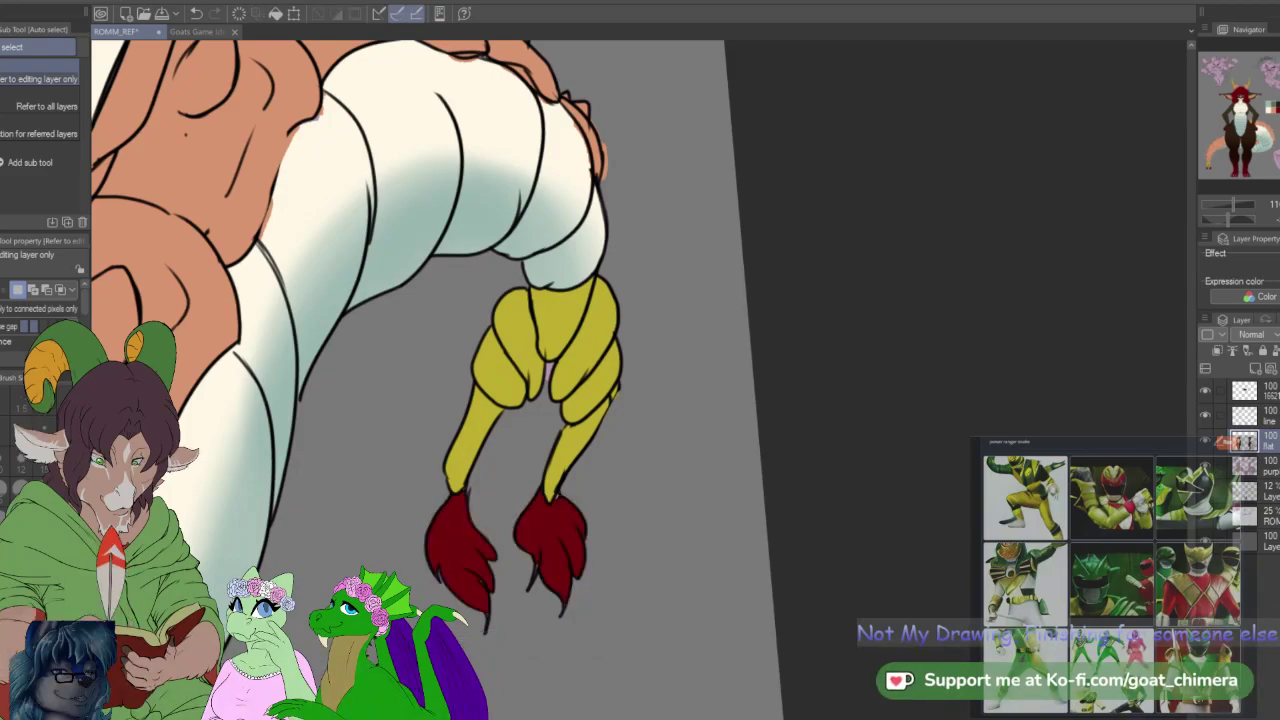
Step: Erase the leftover purple patch between the yellow tail-tip segments on the purple layer with the Hard eraser at size 15
{"action": "key", "text": "b"}
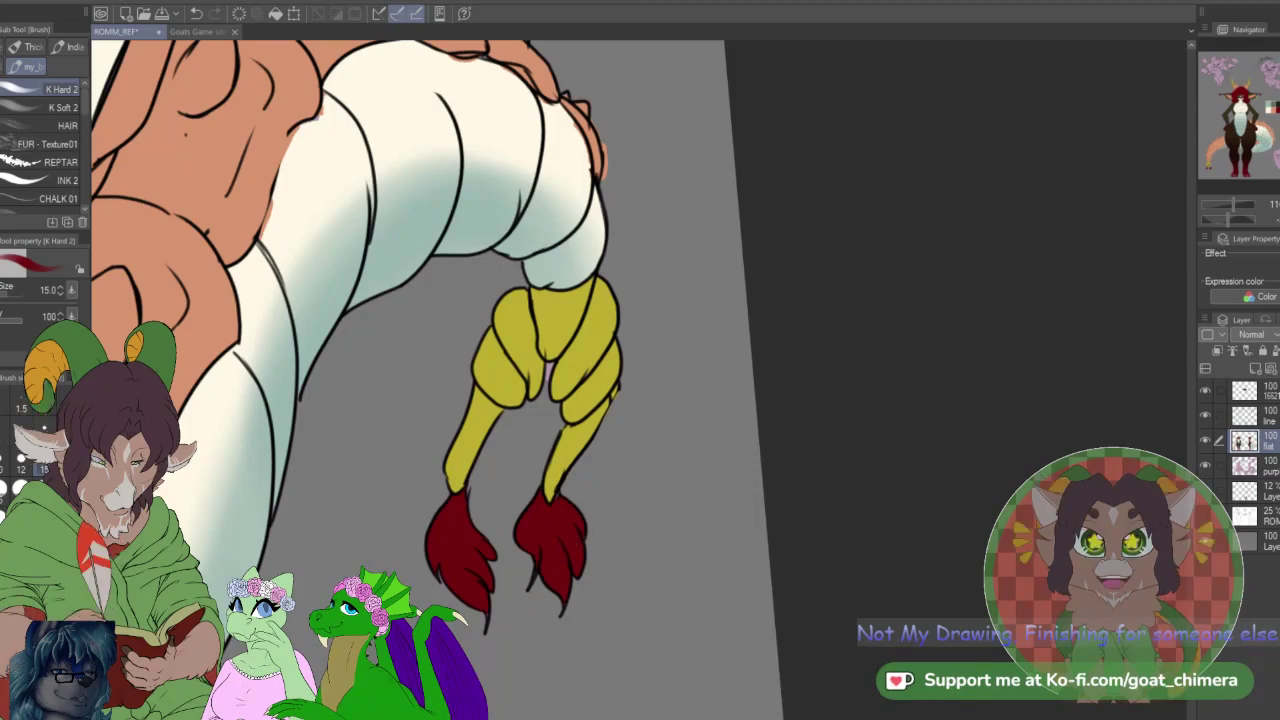
{"action": "left_click", "coordinate": [1256, 465]}
{"action": "key", "text": "e"}
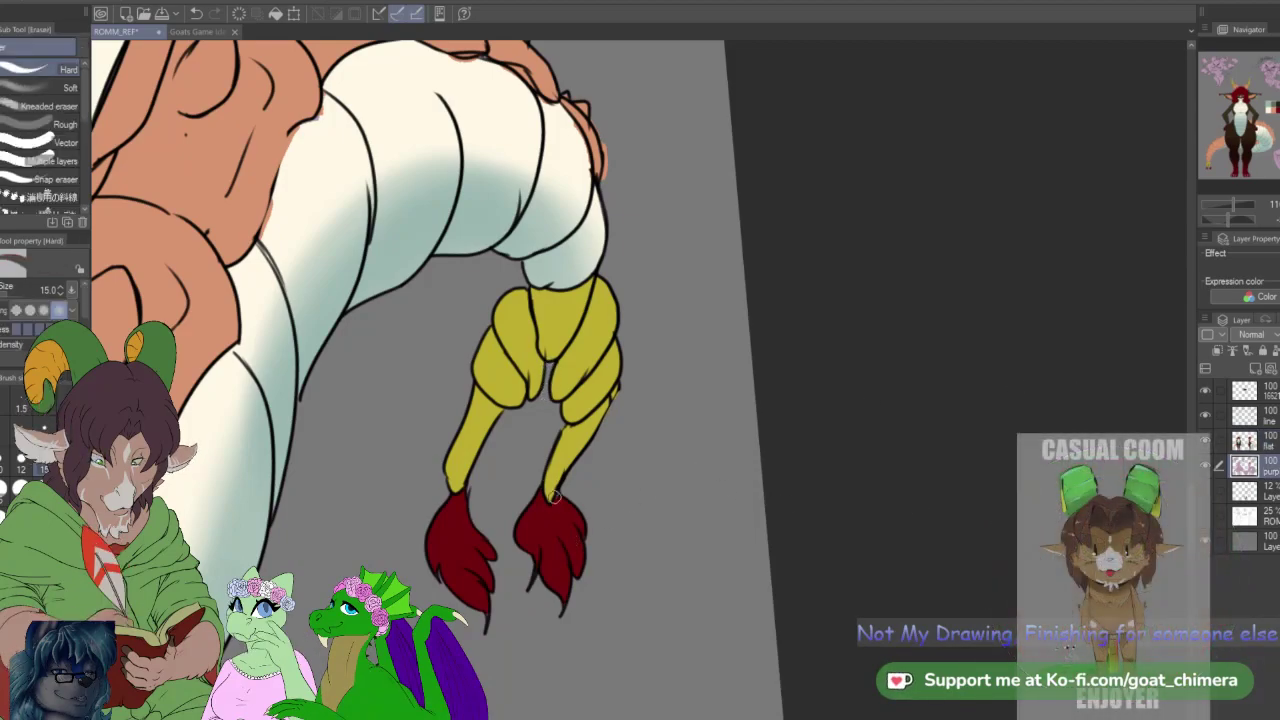
{"action": "scroll", "coordinate": [556, 503], "scroll_direction": "down", "scroll_amount": 8}
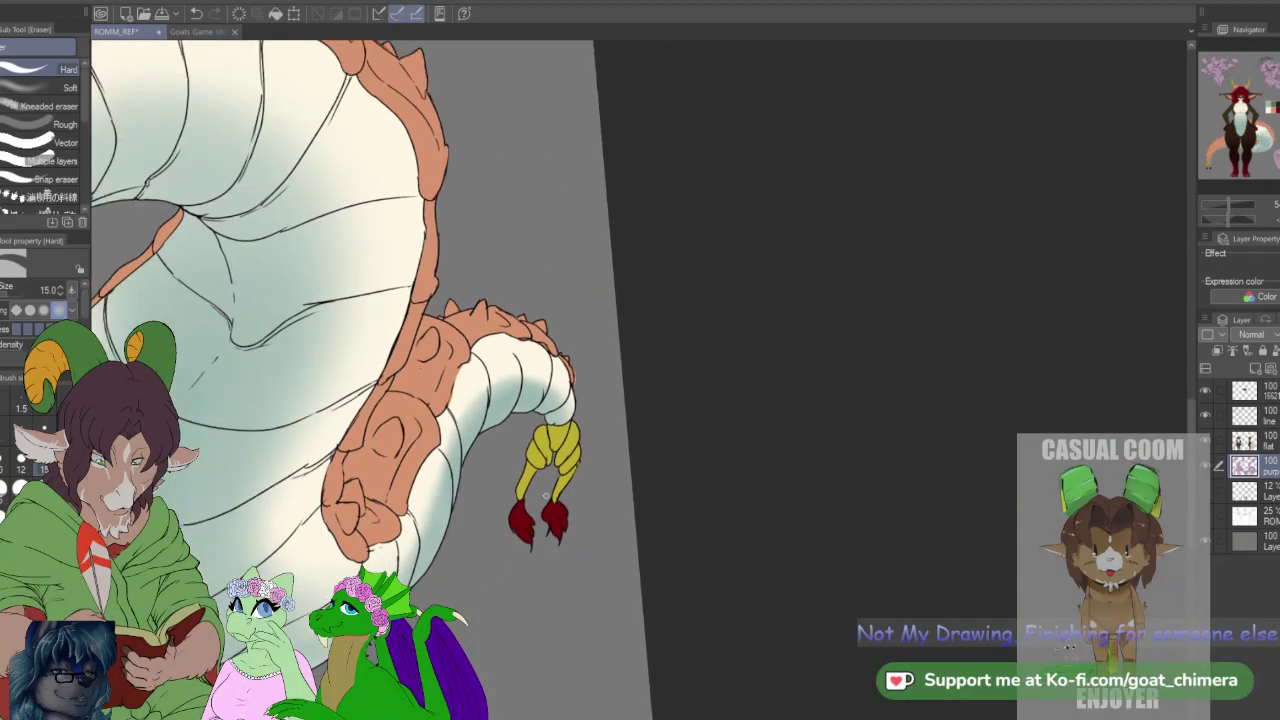
{"action": "scroll", "coordinate": [545, 485], "scroll_direction": "down", "scroll_amount": 2}
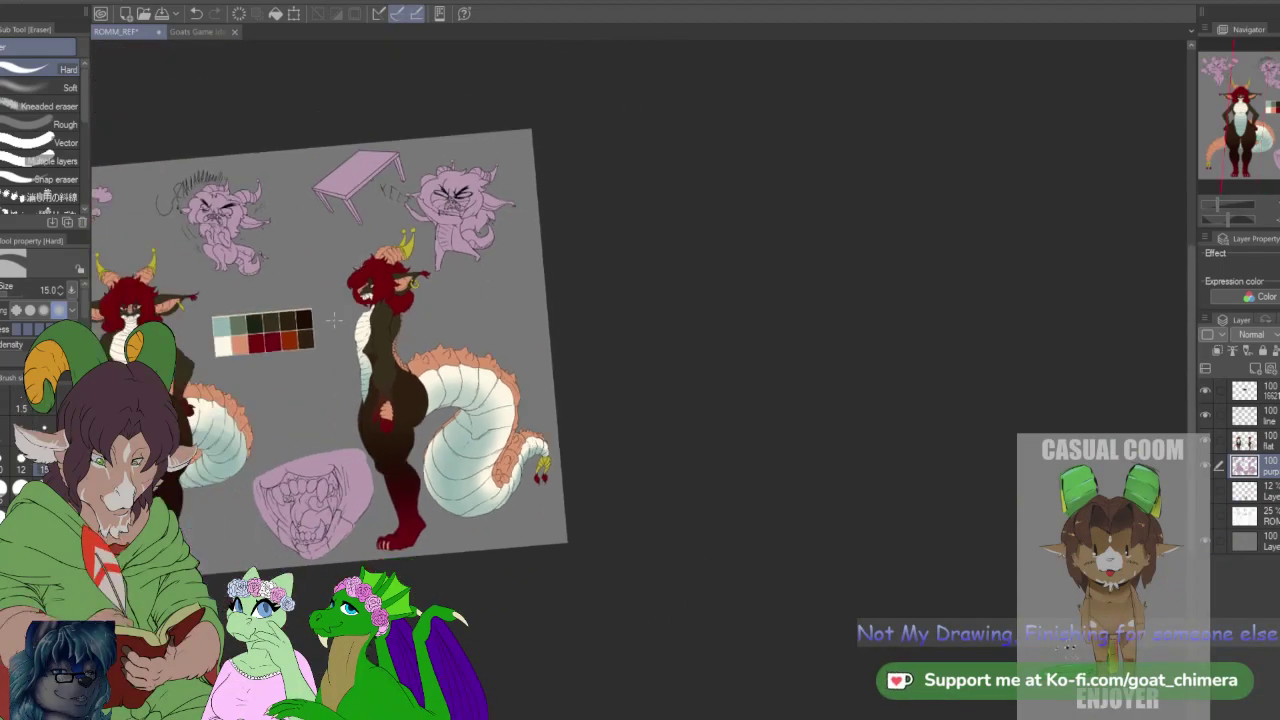
{"action": "scroll", "coordinate": [329, 312], "scroll_direction": "down", "scroll_amount": 1}
{"action": "scroll", "coordinate": [266, 436], "scroll_direction": "up", "scroll_amount": 8}
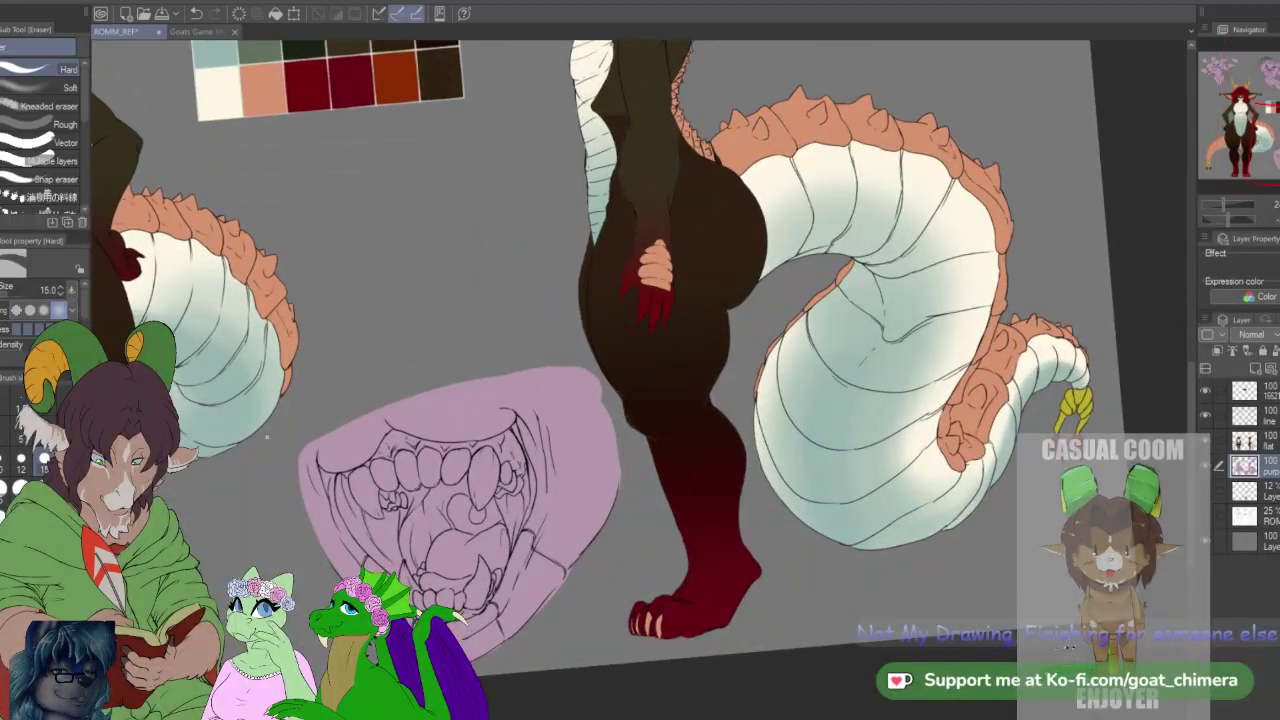
{"action": "scroll", "coordinate": [268, 434], "scroll_direction": "down", "scroll_amount": 2}
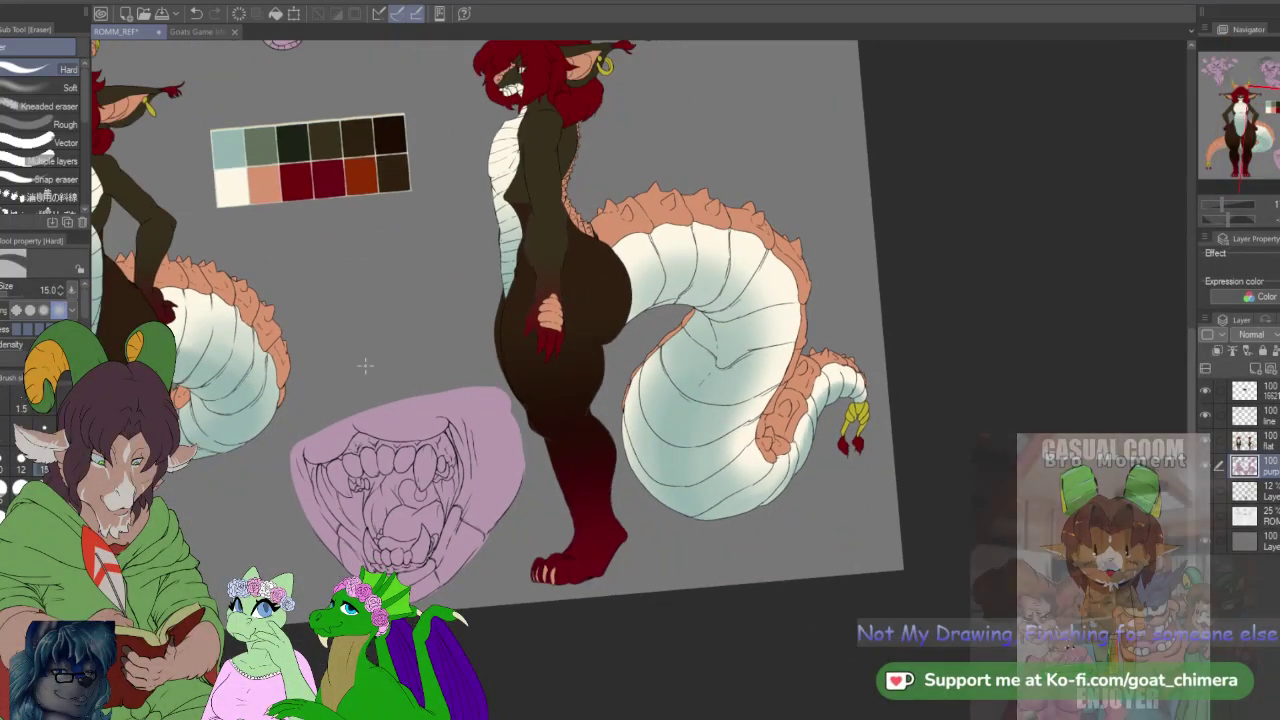
{"action": "mouse_move", "coordinate": [582, 331]}
{"action": "left_mouse_down"}
{"action": "mouse_move", "coordinate": [912, 322]}
{"action": "mouse_move", "coordinate": [857, 423]}
{"action": "left_mouse_up"}
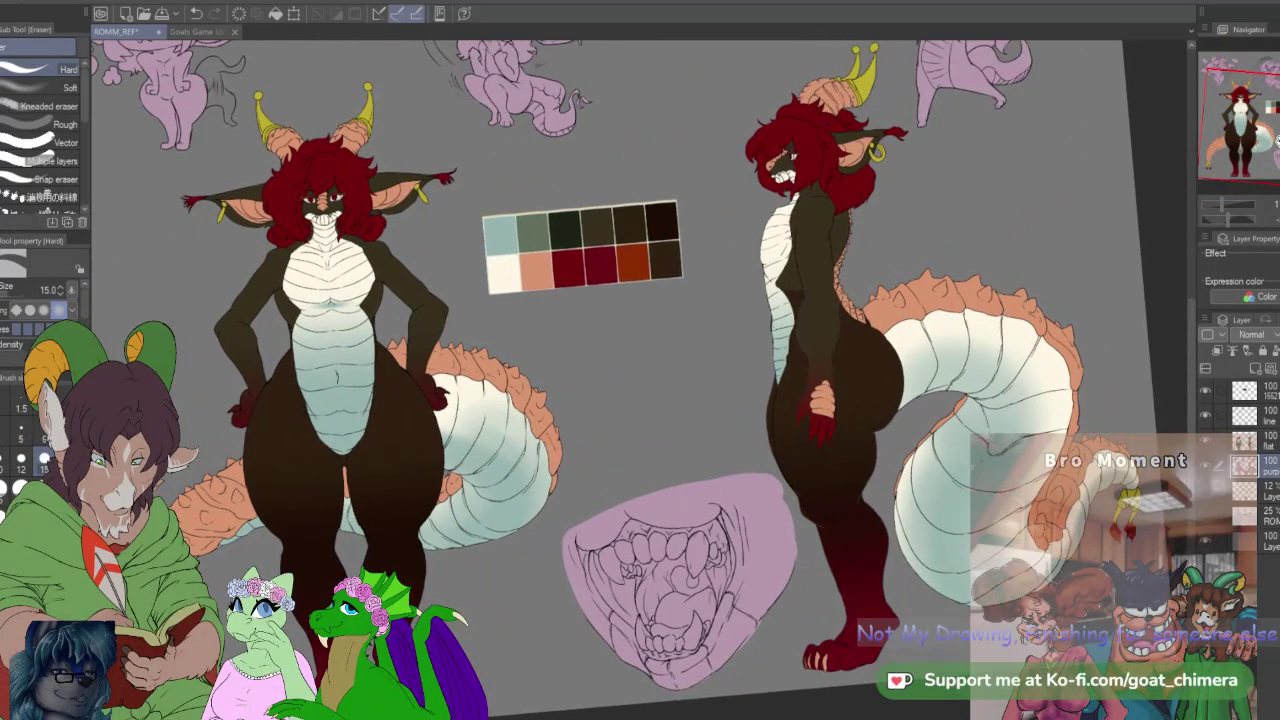
{"action": "scroll", "coordinate": [857, 423], "scroll_direction": "down", "scroll_amount": 2}
{"action": "scroll", "coordinate": [951, 385], "scroll_direction": "up", "scroll_amount": 1}
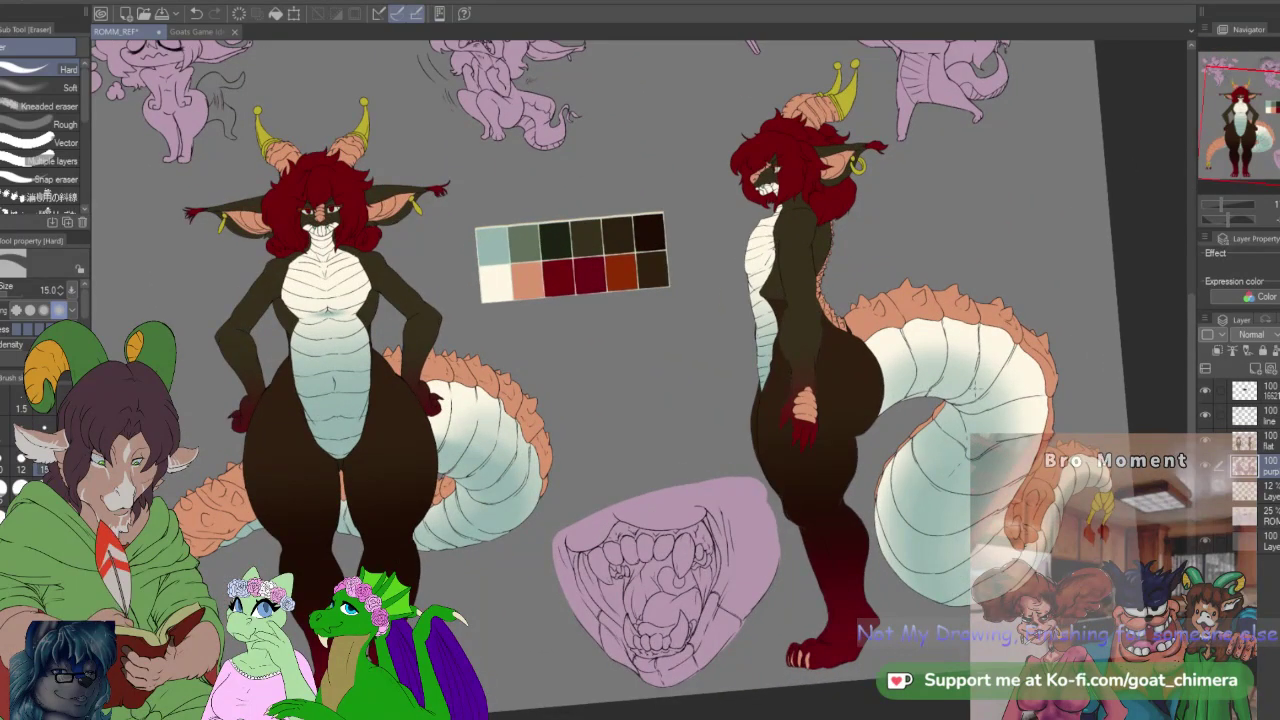
{"action": "scroll", "coordinate": [660, 560], "scroll_direction": "down", "scroll_amount": 2}
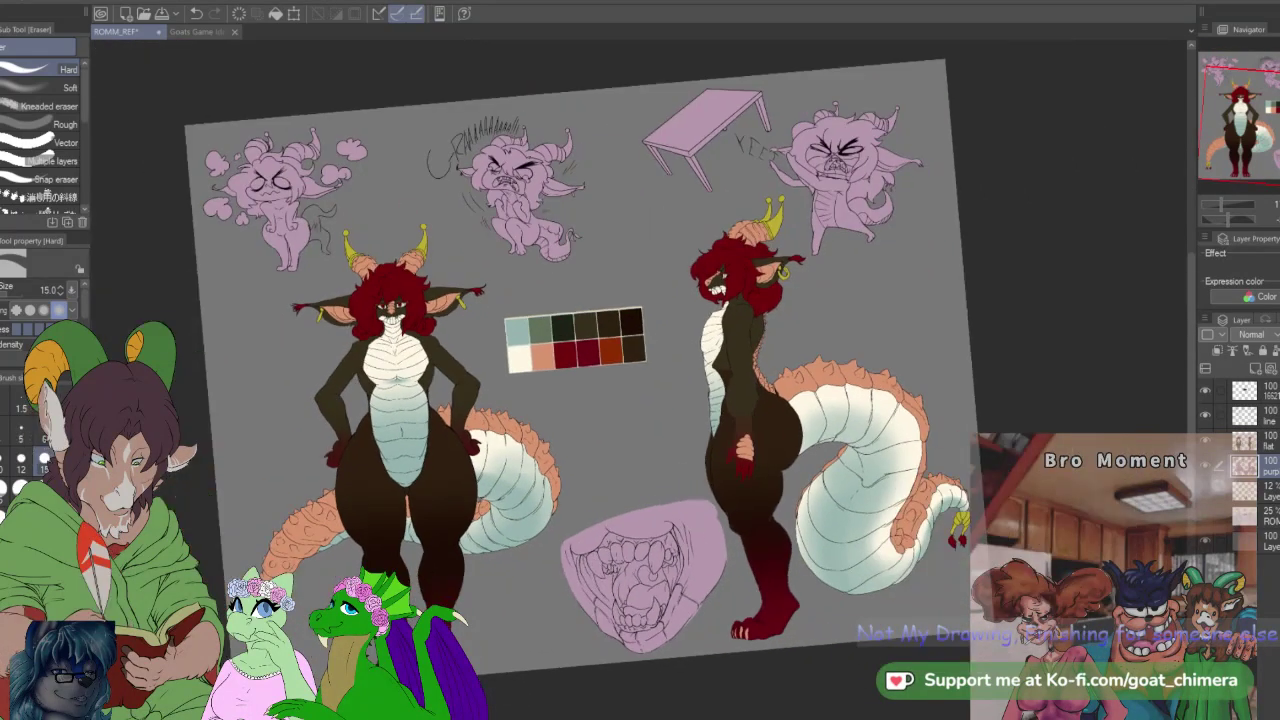
{"action": "scroll", "coordinate": [660, 560], "scroll_direction": "up", "scroll_amount": 4}
{"action": "scroll", "coordinate": [640, 640], "scroll_direction": "up", "scroll_amount": 1}
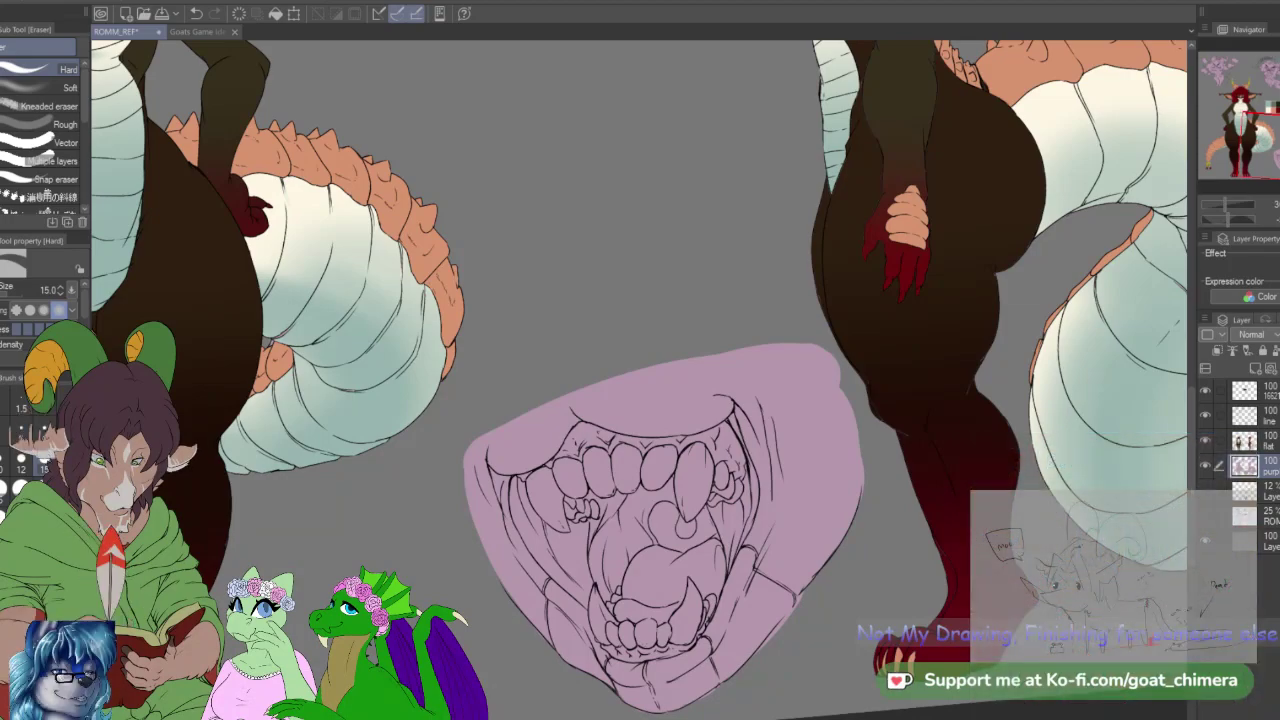
{"action": "key", "text": "w"}
{"action": "left_click", "coordinate": [790, 548]}
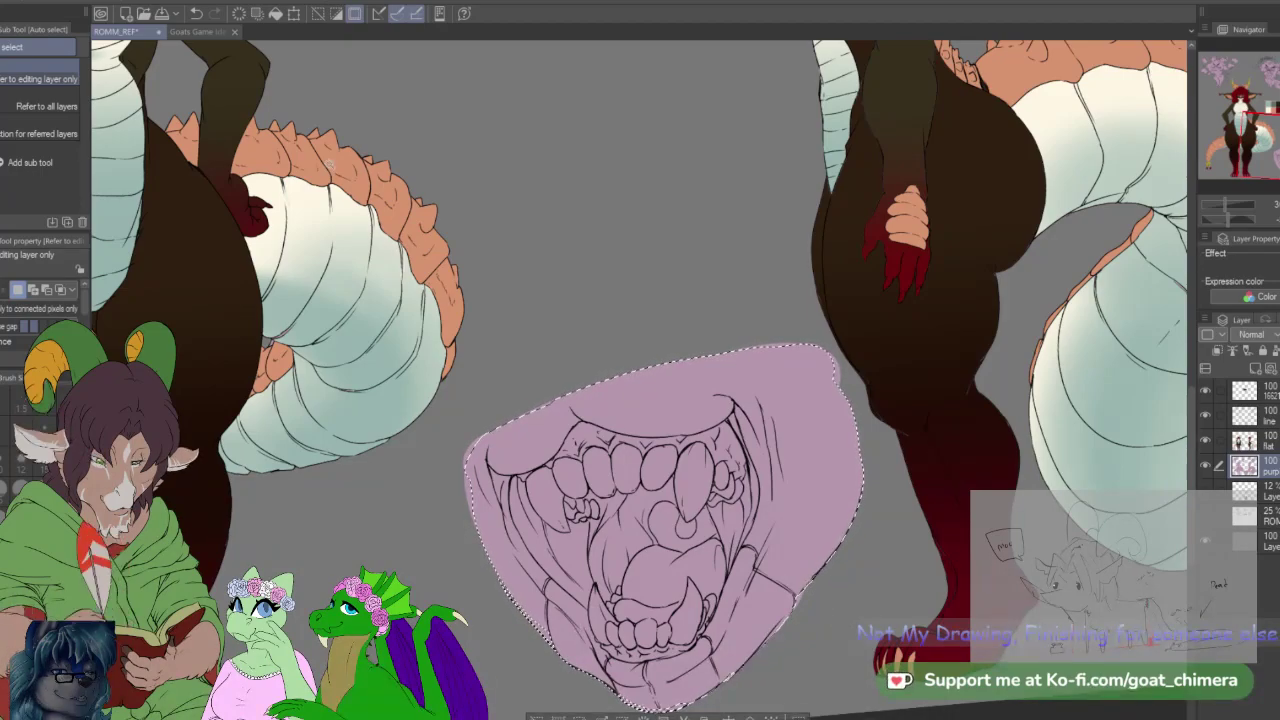
{"action": "left_click", "coordinate": [198, 14]}
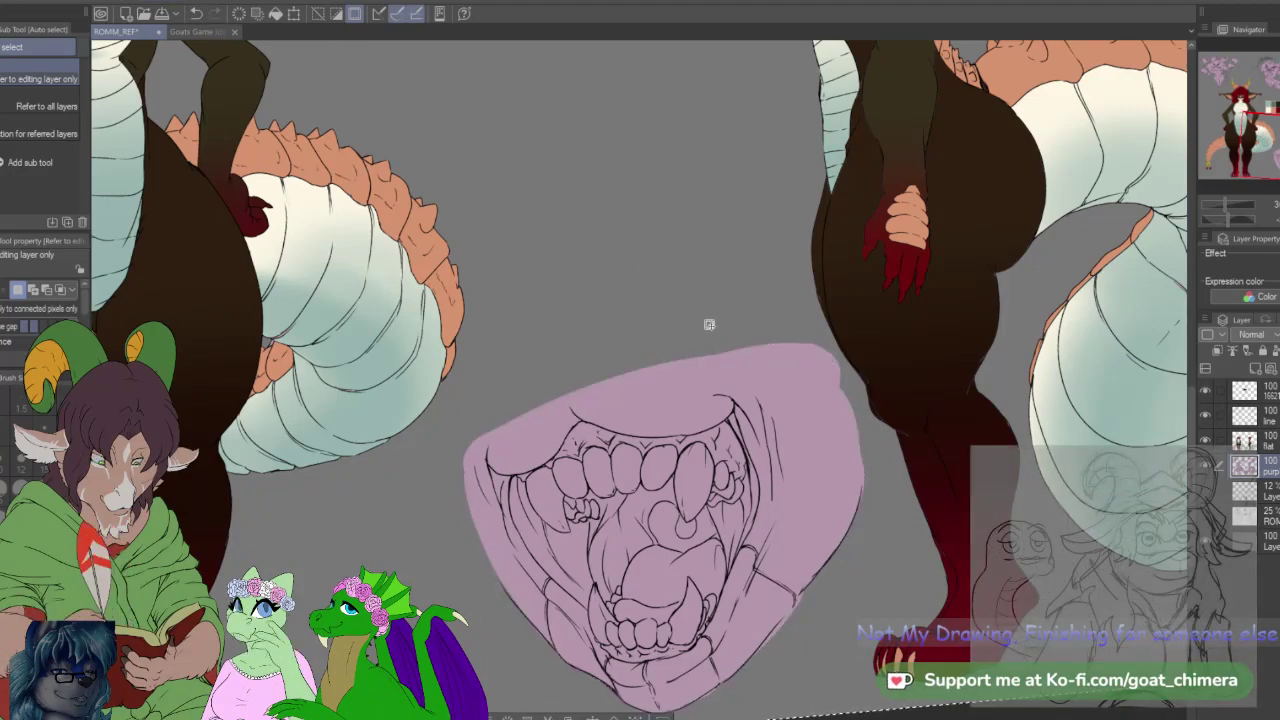
{"action": "key", "text": "ctrl+d"}
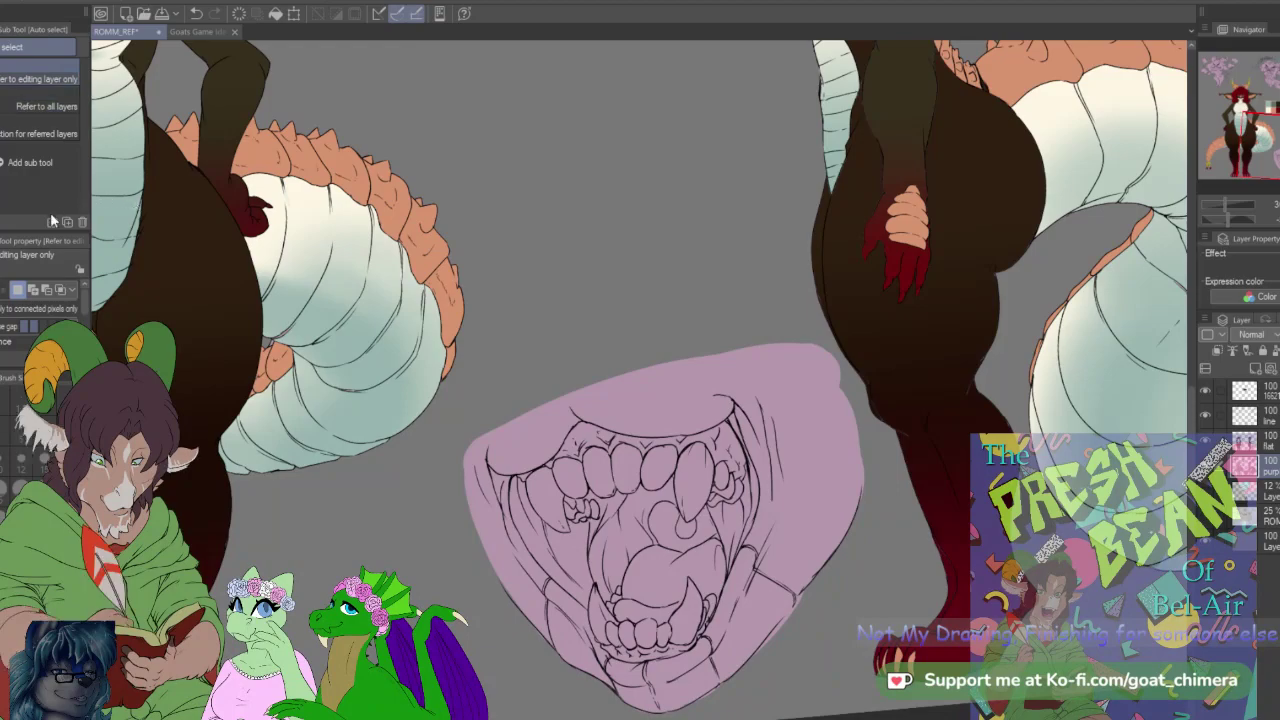
Step: Set the Auto select tolerance to 46.3 and select the open-mouth close-up's silhouette on the purple layer
{"action": "scroll", "coordinate": [86, 314], "scroll_direction": "down", "scroll_amount": 1}
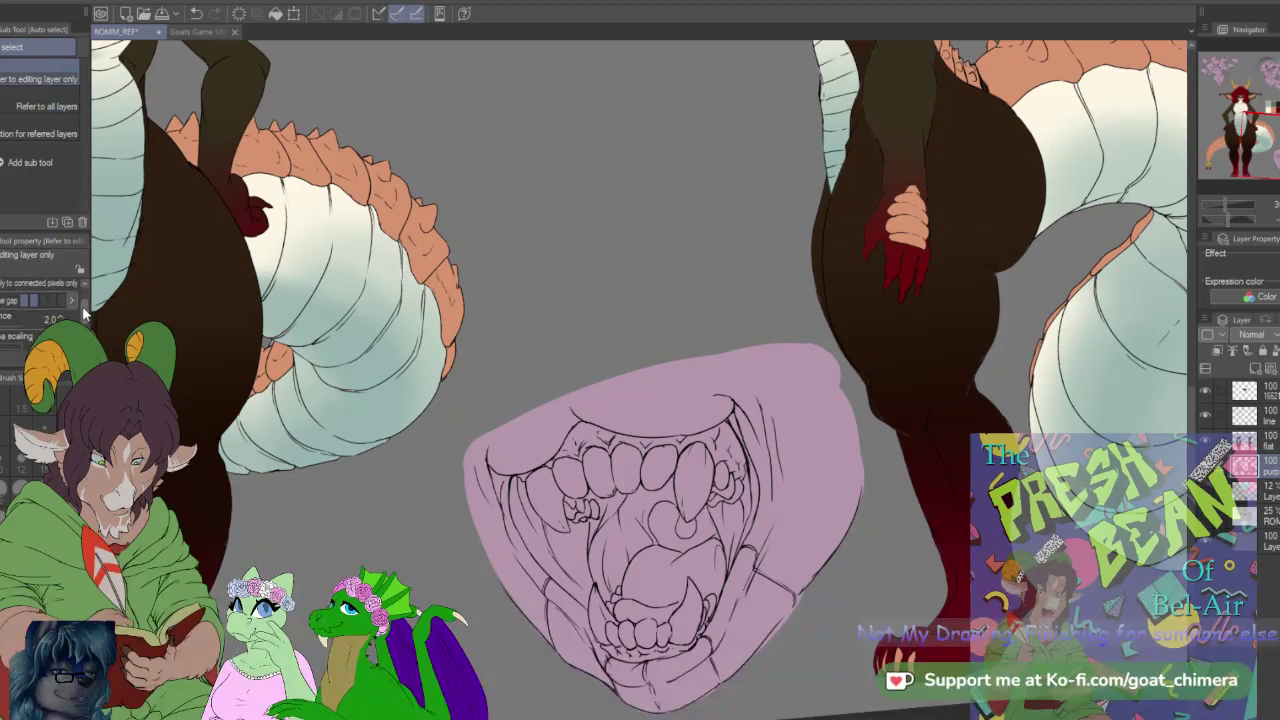
{"action": "left_click", "coordinate": [7, 326]}
{"action": "scroll", "coordinate": [86, 318], "scroll_direction": "down", "scroll_amount": 2}
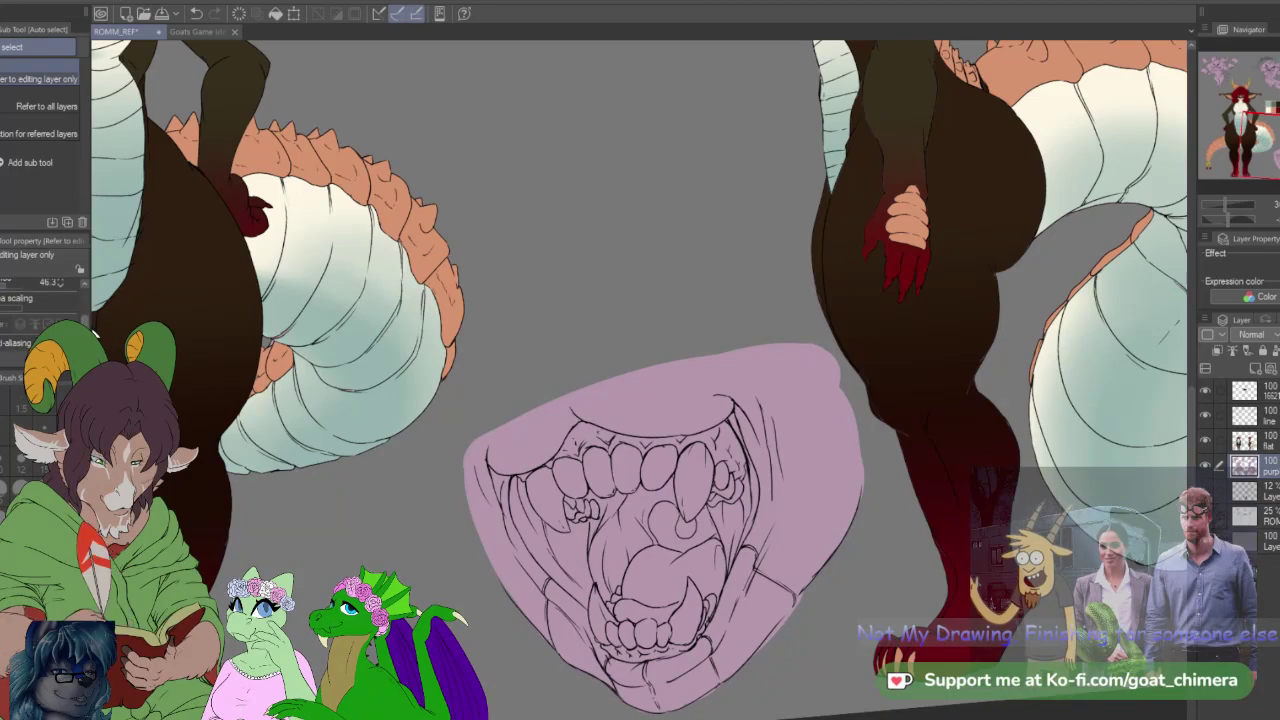
{"action": "left_click", "coordinate": [670, 428]}
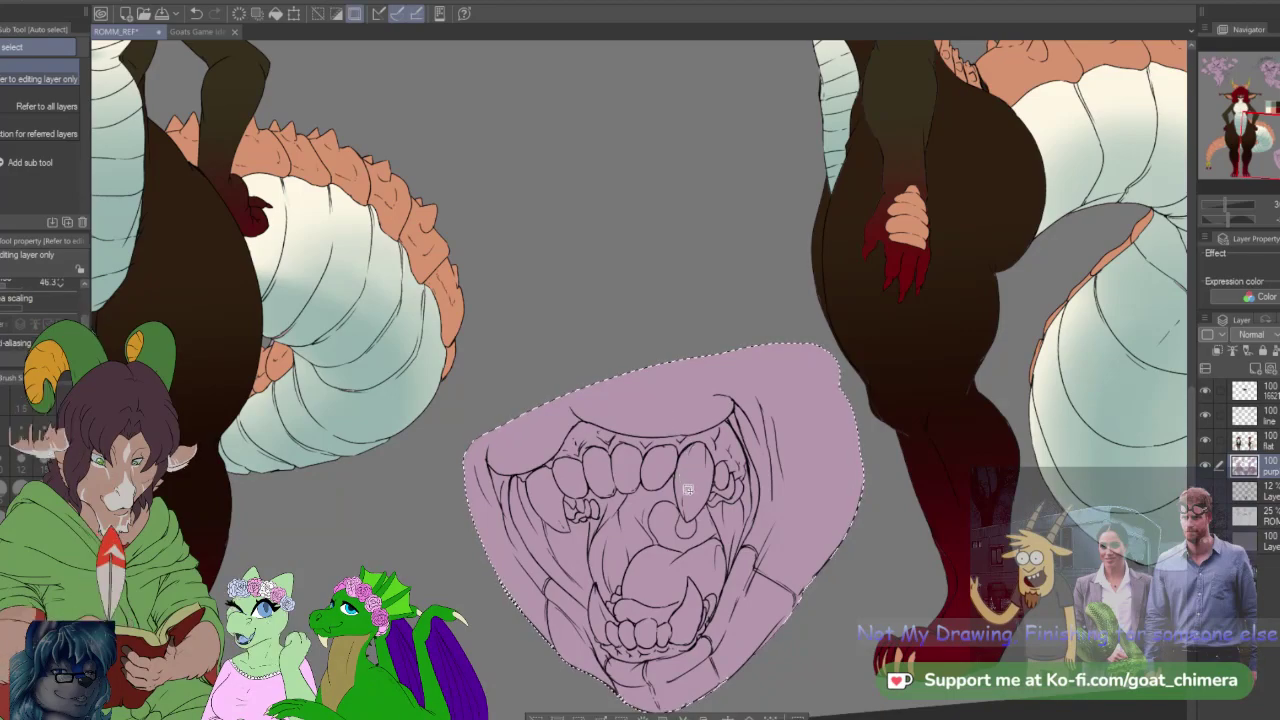
Step: Sample the cream colour and fill the selected open-mouth silhouette with it on the flat layer
{"action": "scroll", "coordinate": [679, 468], "scroll_direction": "down", "scroll_amount": 2}
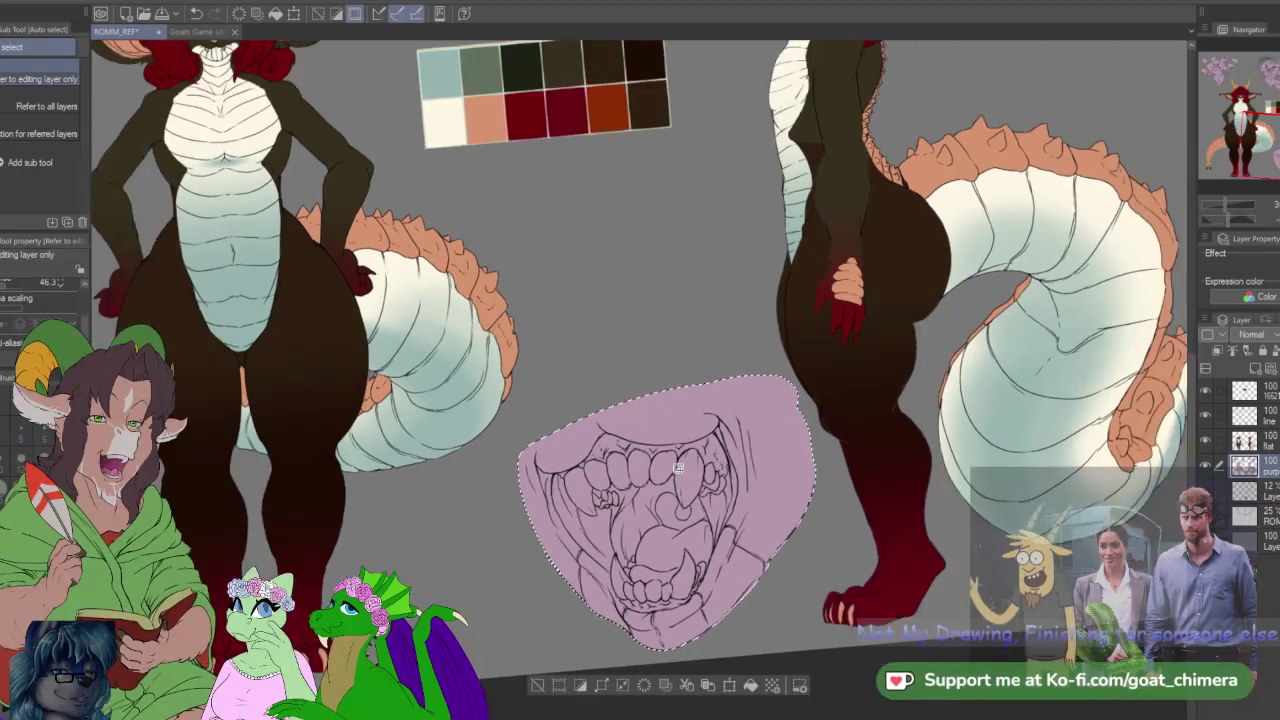
{"action": "scroll", "coordinate": [680, 469], "scroll_direction": "up", "scroll_amount": 1}
{"action": "scroll", "coordinate": [743, 470], "scroll_direction": "up", "scroll_amount": 1}
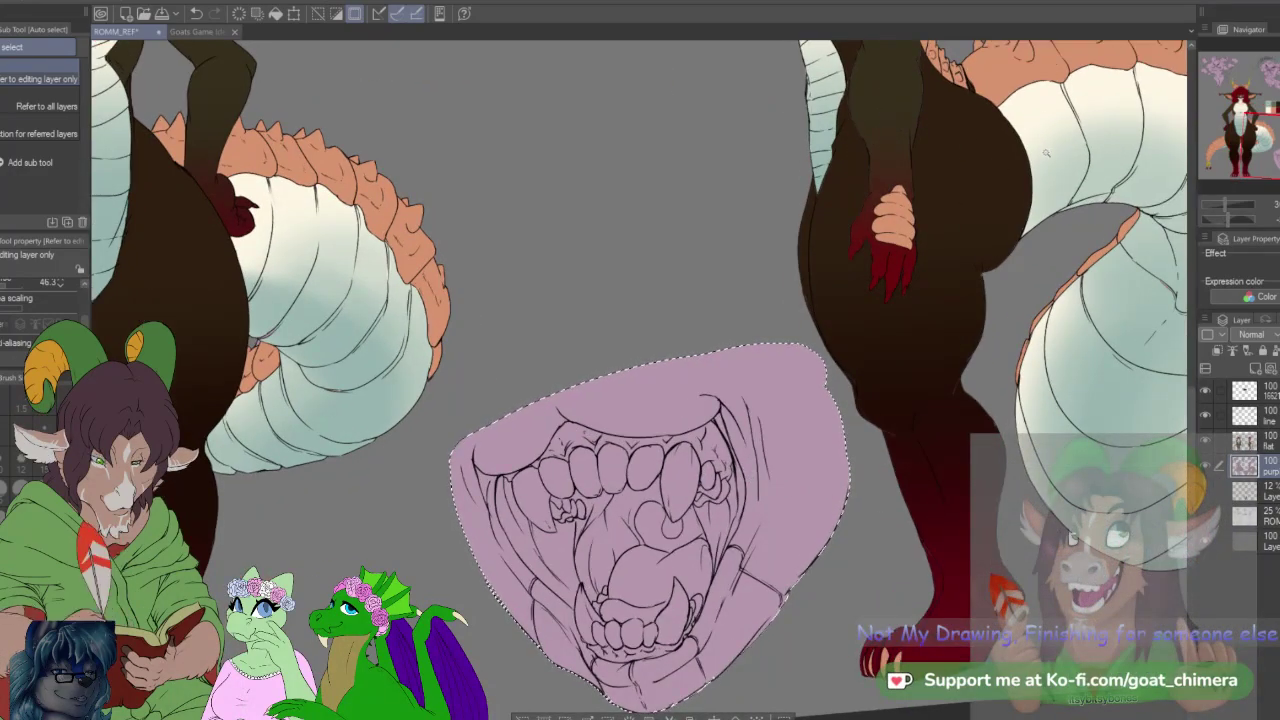
{"action": "scroll", "coordinate": [1005, 147], "scroll_direction": "down", "scroll_amount": 2}
{"action": "left_click_drag", "start_coordinate": [1262, 136], "coordinate": [1247, 98]}
{"action": "scroll", "coordinate": [535, 355], "scroll_direction": "up", "scroll_amount": 3}
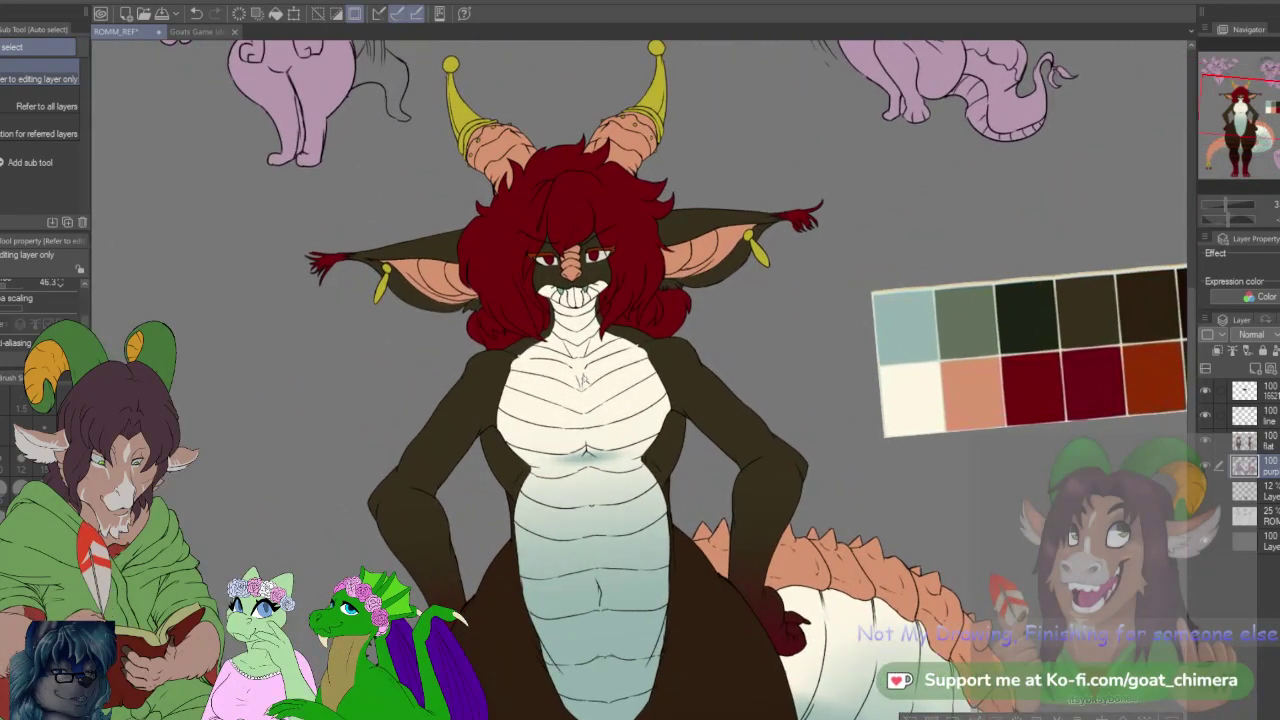
{"action": "key", "text": "i"}
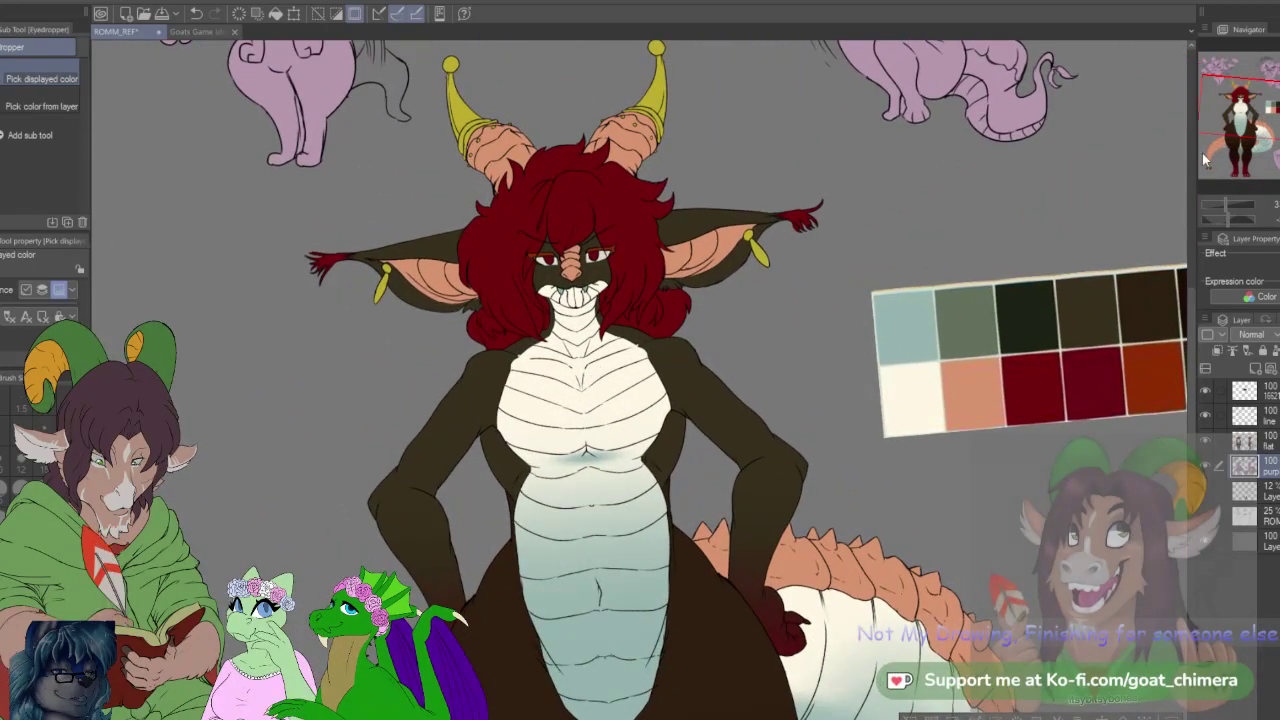
{"action": "left_click_drag", "start_coordinate": [1240, 125], "coordinate": [1275, 151]}
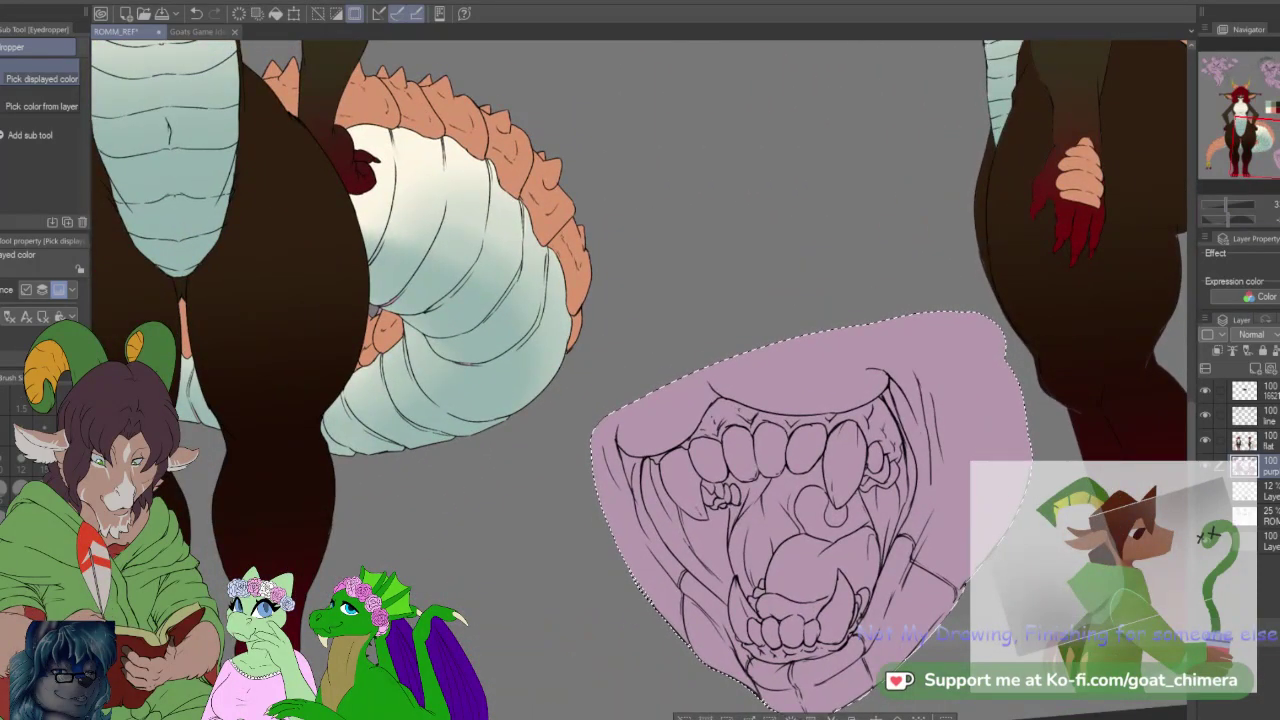
{"action": "left_click", "coordinate": [1262, 440]}
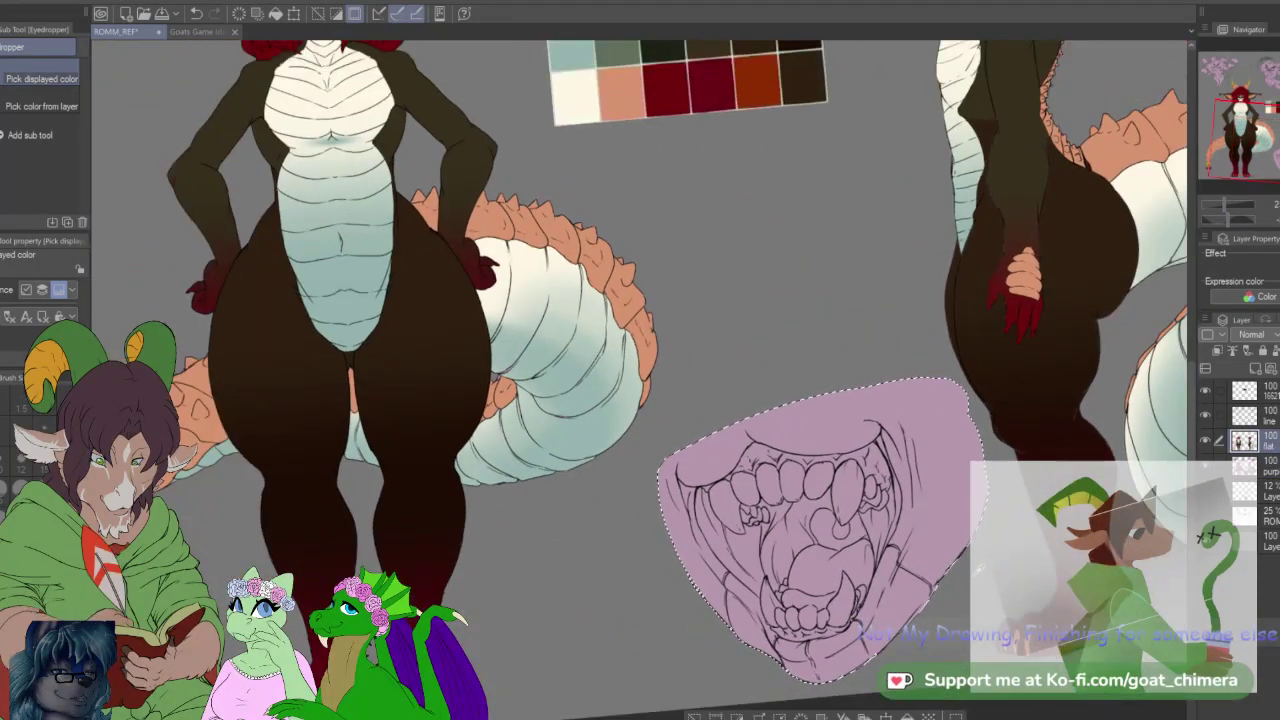
{"action": "key", "text": "alt+Delete"}
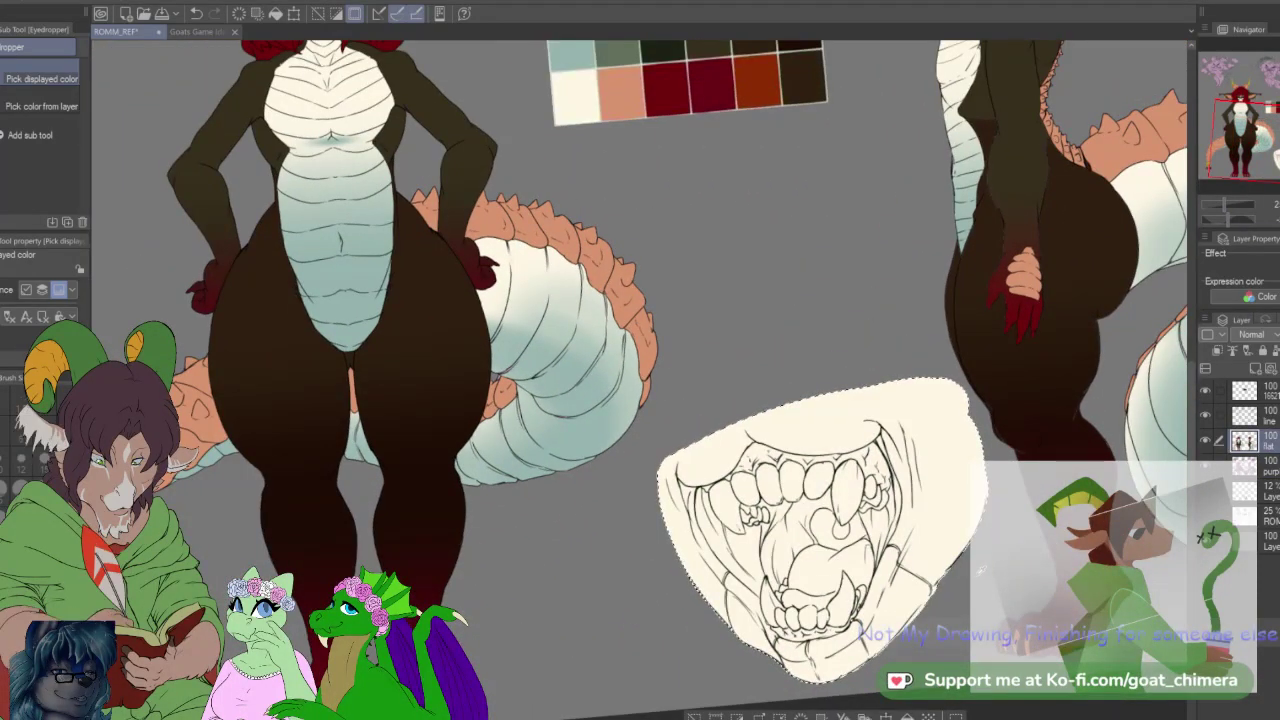
Step: Sample the dark olive-brown and paint the muzzle's left upper lip and top edge with the K Hard 2 brush at size 100
{"action": "left_click_drag", "start_coordinate": [1246, 152], "coordinate": [1213, 103]}
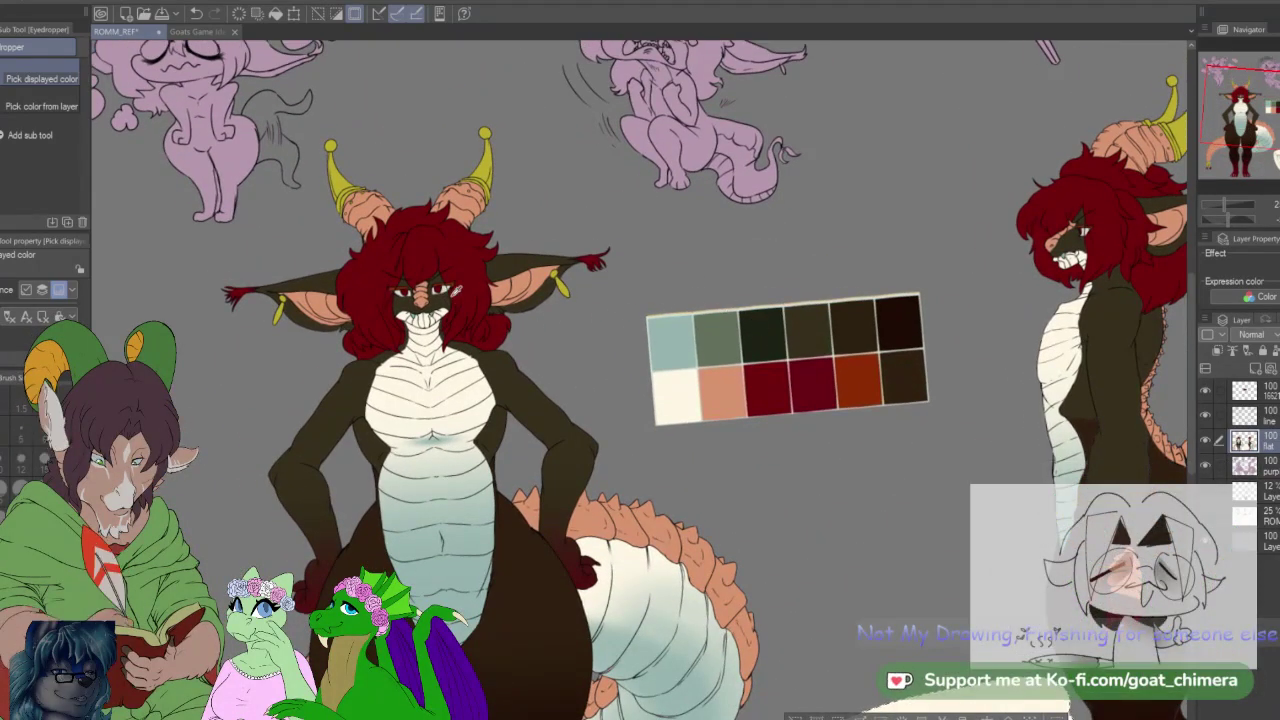
{"action": "mouse_move", "coordinate": [1272, 113]}
{"action": "left_mouse_down"}
{"action": "mouse_move", "coordinate": [1275, 150]}
{"action": "mouse_move", "coordinate": [1258, 101]}
{"action": "mouse_move", "coordinate": [1278, 113]}
{"action": "left_mouse_up"}
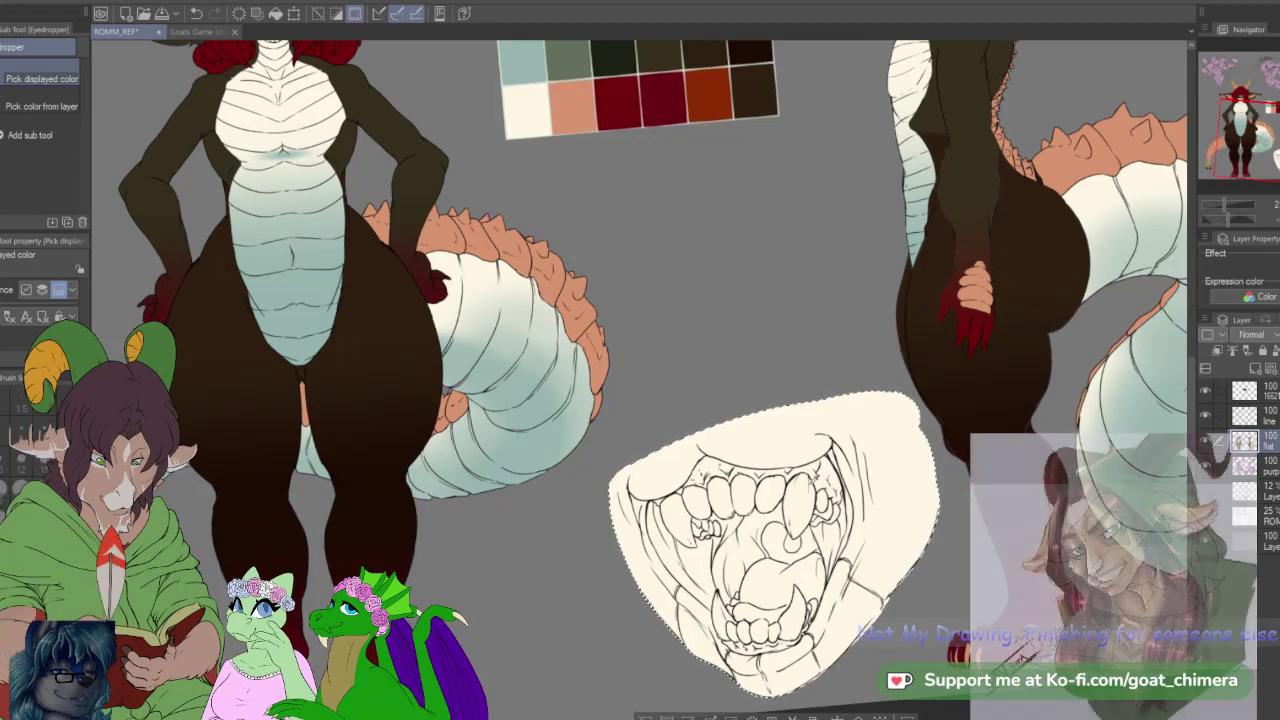
{"action": "key", "text": "b"}
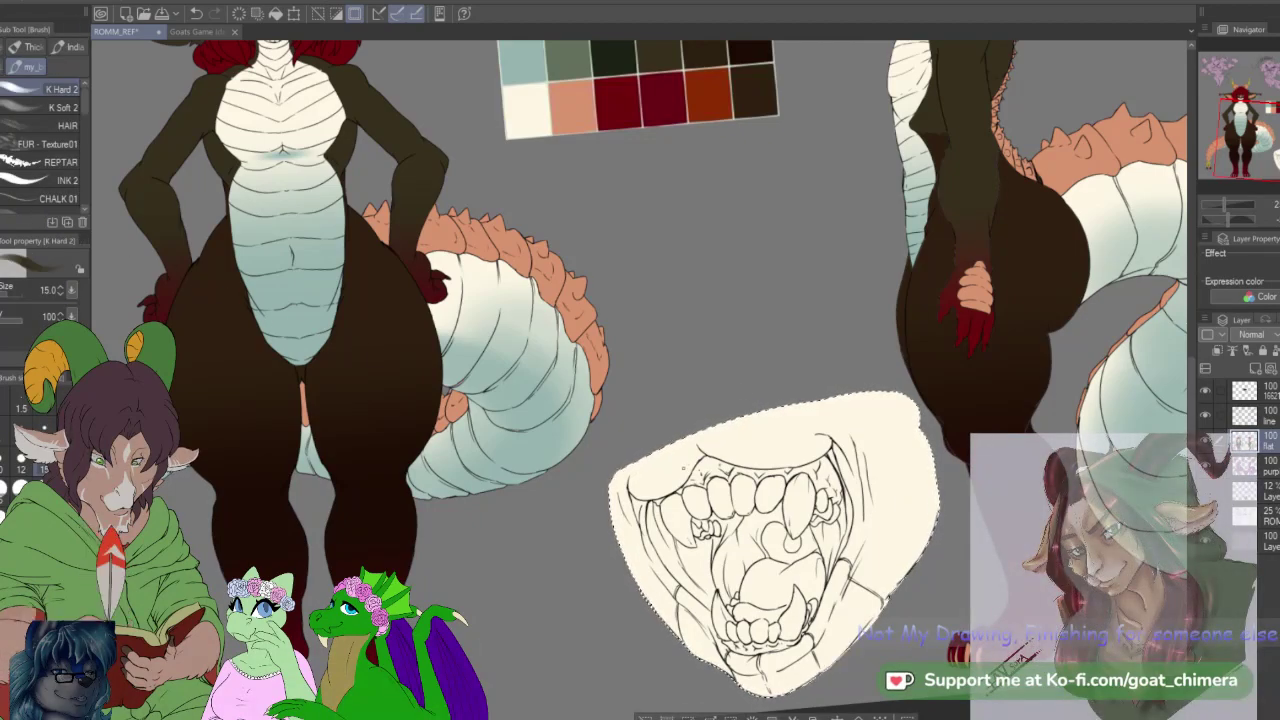
{"action": "key", "text": "]"}
{"action": "key", "text": "]"}
{"action": "key", "text": "]"}
{"action": "key", "text": "]"}
{"action": "key", "text": "]"}
{"action": "key", "text": "]"}
{"action": "key", "text": "]"}
{"action": "key", "text": "]"}
{"action": "key", "text": "]"}
{"action": "key", "text": "]"}
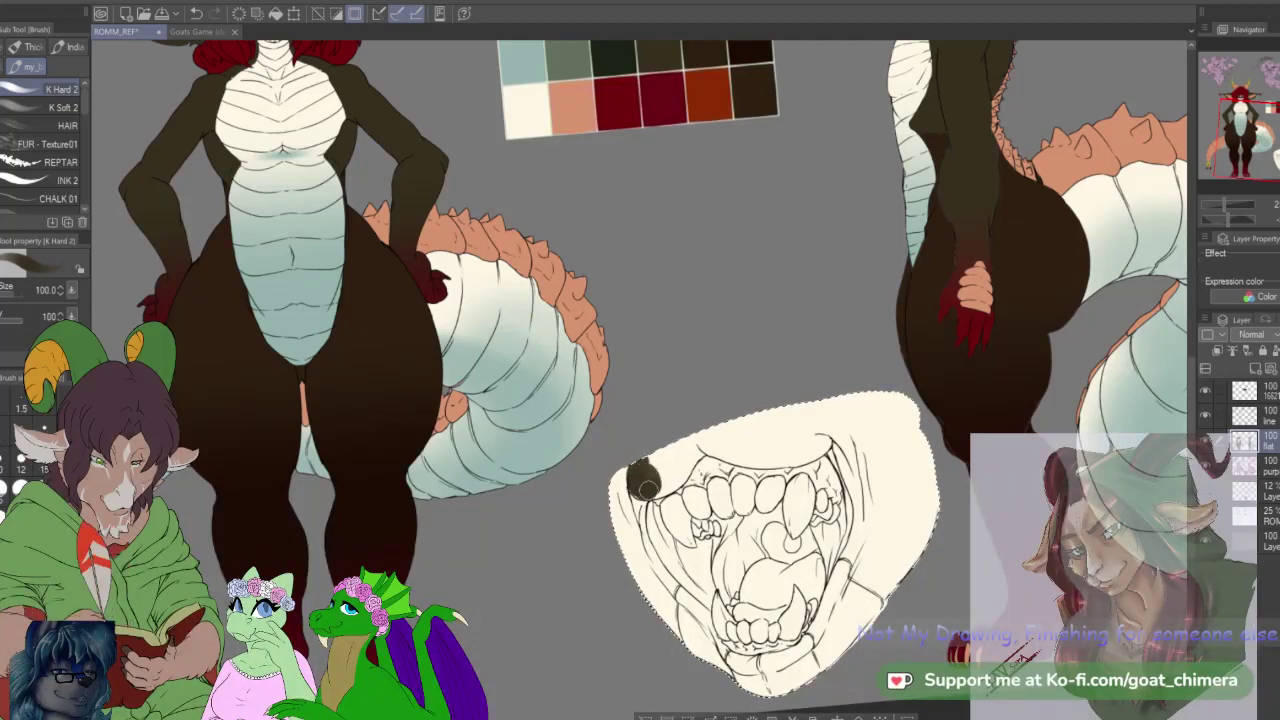
{"action": "left_click_drag", "start_coordinate": [641, 482], "coordinate": [640, 458]}
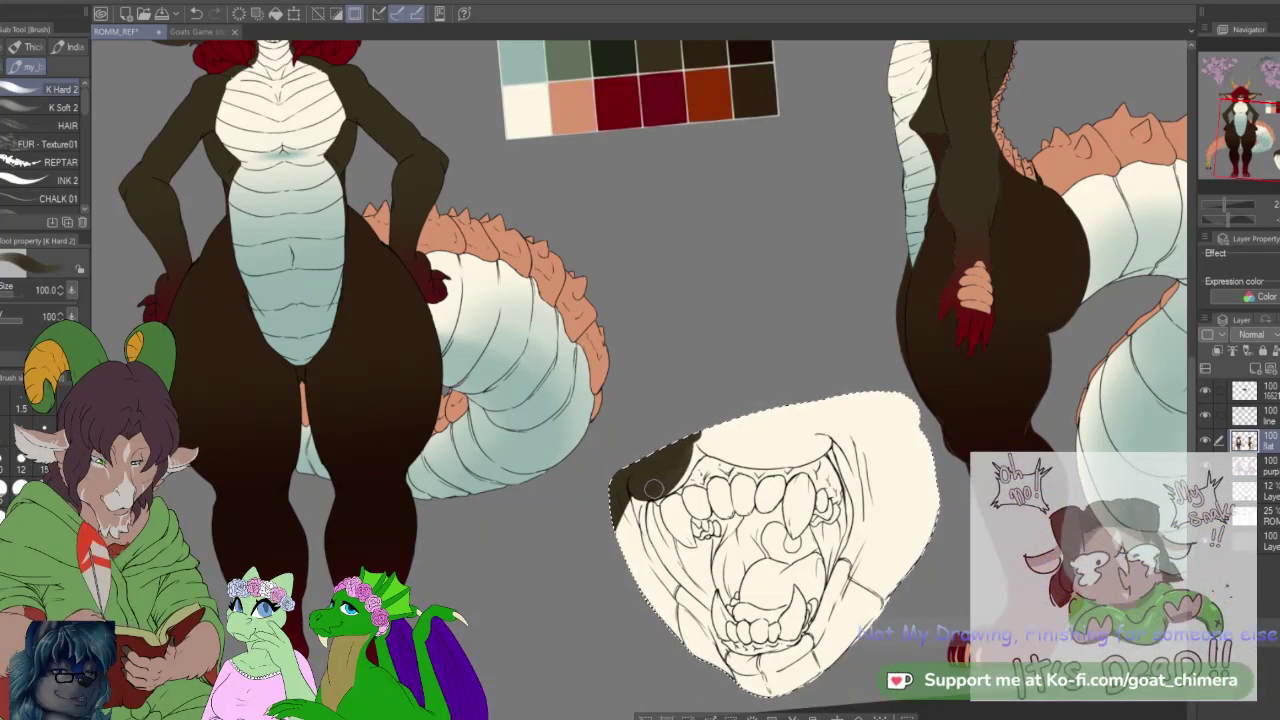
{"action": "mouse_move", "coordinate": [673, 470]}
{"action": "left_mouse_down"}
{"action": "mouse_move", "coordinate": [716, 408]}
{"action": "mouse_move", "coordinate": [699, 434]}
{"action": "mouse_move", "coordinate": [800, 408]}
{"action": "left_mouse_up"}
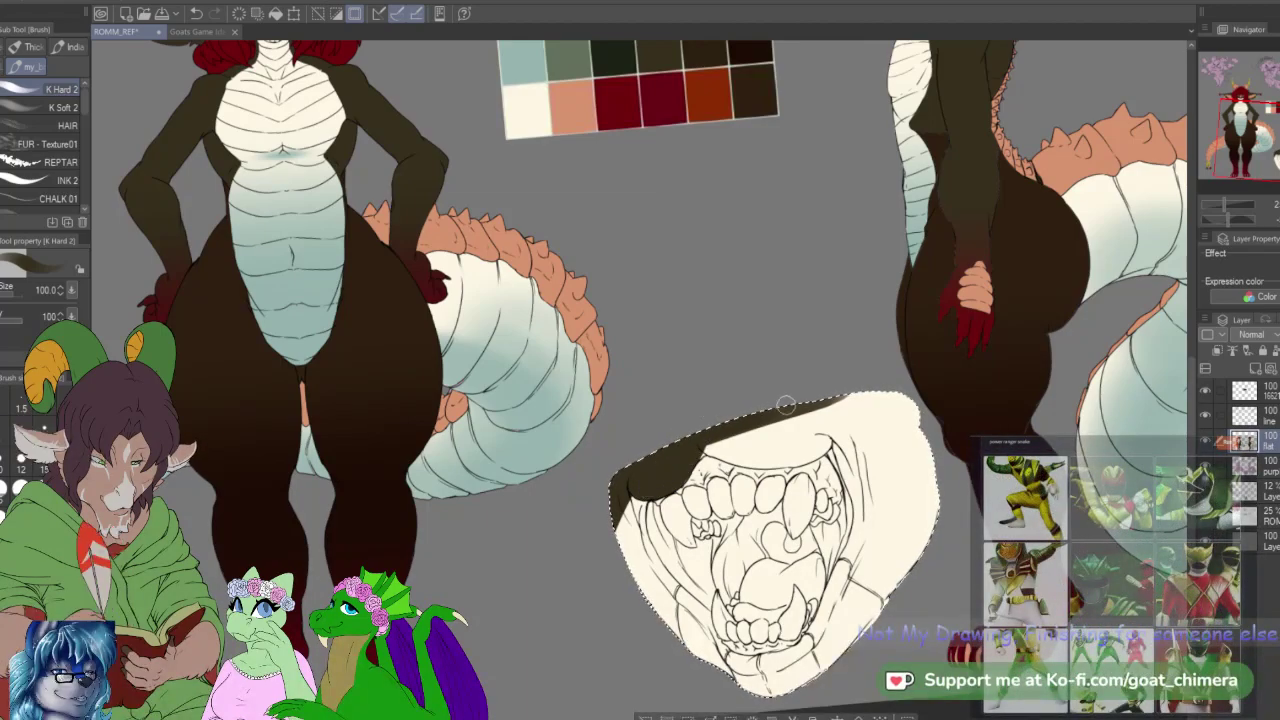
Step: Paint the rest of the upper lip and the muzzle's right upper corner in dark olive-brown, and clear the selection
{"action": "scroll", "coordinate": [770, 442], "scroll_direction": "up", "scroll_amount": 3}
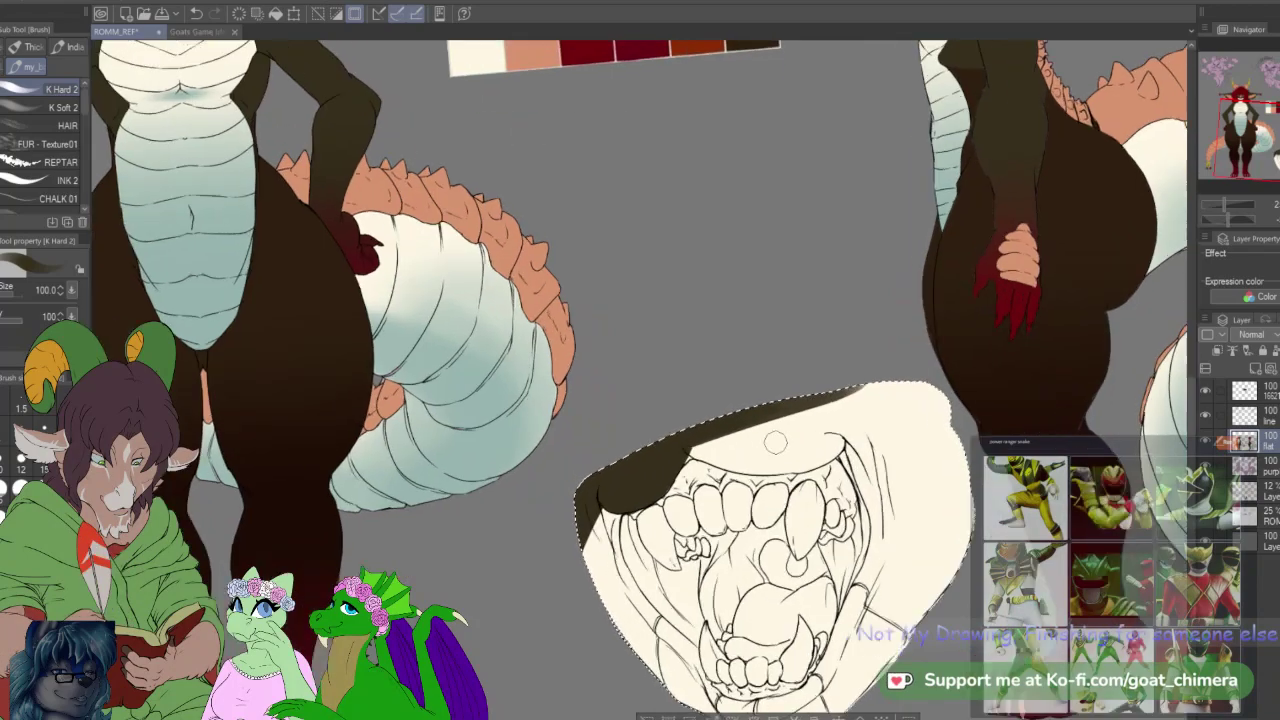
{"action": "key", "text": "shift+6"}
{"action": "key", "text": "shift+6"}
{"action": "key", "text": "shift+6"}
{"action": "key", "text": "shift+6"}
{"action": "key", "text": "shift+6"}
{"action": "key", "text": "shift+6"}
{"action": "key", "text": "shift+6"}
{"action": "key", "text": "shift+6"}
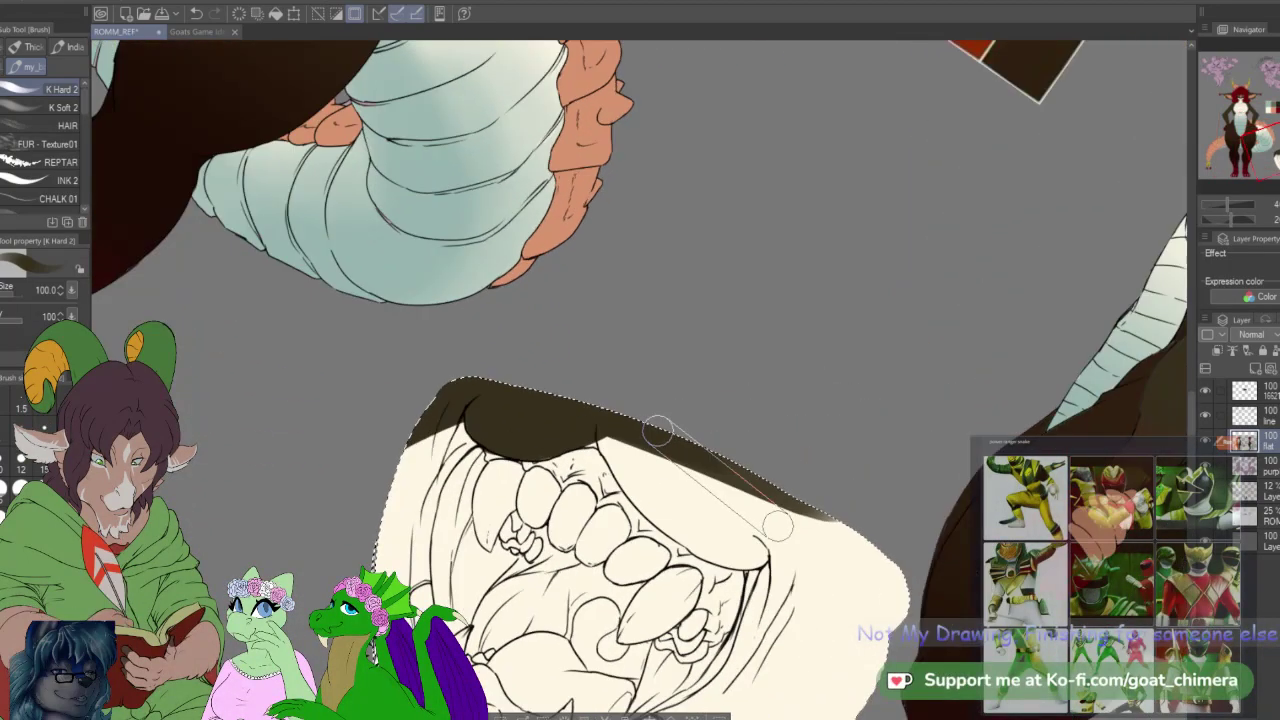
{"action": "mouse_move", "coordinate": [597, 420]}
{"action": "left_mouse_down"}
{"action": "mouse_move", "coordinate": [625, 465]}
{"action": "mouse_move", "coordinate": [601, 406]}
{"action": "mouse_move", "coordinate": [660, 542]}
{"action": "mouse_move", "coordinate": [599, 405]}
{"action": "mouse_move", "coordinate": [663, 552]}
{"action": "mouse_move", "coordinate": [602, 411]}
{"action": "mouse_move", "coordinate": [657, 541]}
{"action": "mouse_move", "coordinate": [617, 444]}
{"action": "mouse_move", "coordinate": [619, 495]}
{"action": "mouse_move", "coordinate": [644, 506]}
{"action": "mouse_move", "coordinate": [612, 467]}
{"action": "mouse_move", "coordinate": [672, 560]}
{"action": "left_mouse_up"}
{"action": "mouse_move", "coordinate": [609, 449]}
{"action": "left_mouse_down"}
{"action": "mouse_move", "coordinate": [697, 580]}
{"action": "mouse_move", "coordinate": [611, 458]}
{"action": "mouse_move", "coordinate": [707, 584]}
{"action": "mouse_move", "coordinate": [660, 522]}
{"action": "mouse_move", "coordinate": [630, 511]}
{"action": "mouse_move", "coordinate": [707, 572]}
{"action": "mouse_move", "coordinate": [613, 416]}
{"action": "mouse_move", "coordinate": [707, 573]}
{"action": "mouse_move", "coordinate": [622, 435]}
{"action": "mouse_move", "coordinate": [711, 558]}
{"action": "mouse_move", "coordinate": [632, 448]}
{"action": "mouse_move", "coordinate": [730, 567]}
{"action": "mouse_move", "coordinate": [634, 437]}
{"action": "mouse_move", "coordinate": [778, 584]}
{"action": "mouse_move", "coordinate": [642, 419]}
{"action": "mouse_move", "coordinate": [650, 467]}
{"action": "mouse_move", "coordinate": [728, 558]}
{"action": "mouse_move", "coordinate": [633, 435]}
{"action": "mouse_move", "coordinate": [759, 604]}
{"action": "left_mouse_up"}
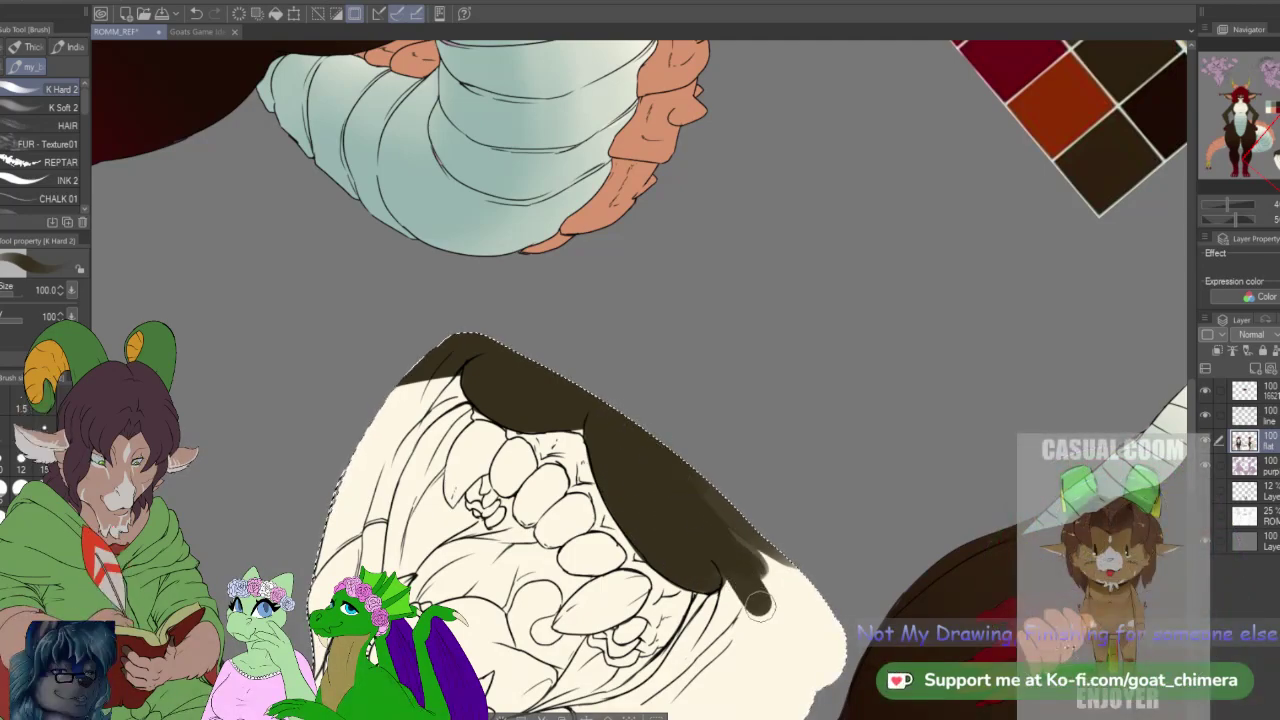
{"action": "left_click_drag", "start_coordinate": [1258, 140], "coordinate": [1264, 153]}
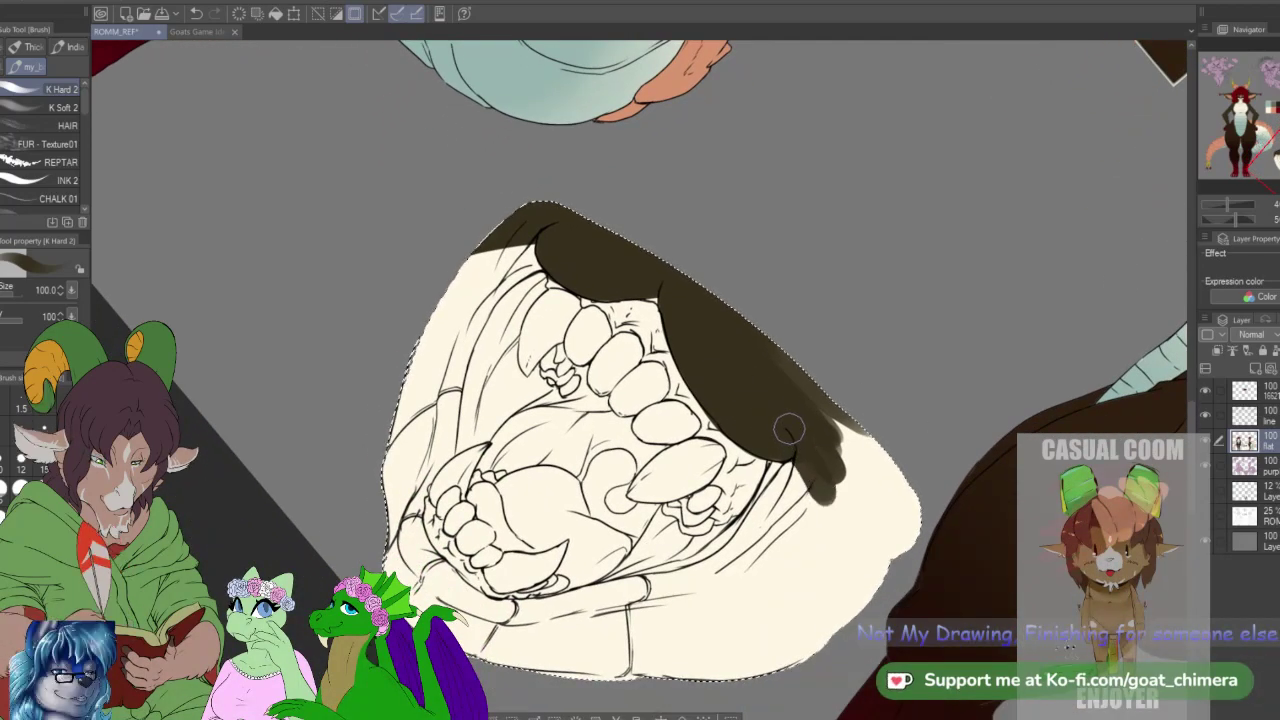
{"action": "mouse_move", "coordinate": [791, 432]}
{"action": "left_mouse_down"}
{"action": "mouse_move", "coordinate": [866, 607]}
{"action": "mouse_move", "coordinate": [816, 426]}
{"action": "mouse_move", "coordinate": [876, 602]}
{"action": "mouse_move", "coordinate": [817, 395]}
{"action": "mouse_move", "coordinate": [879, 562]}
{"action": "mouse_move", "coordinate": [855, 427]}
{"action": "mouse_move", "coordinate": [897, 470]}
{"action": "left_mouse_up"}
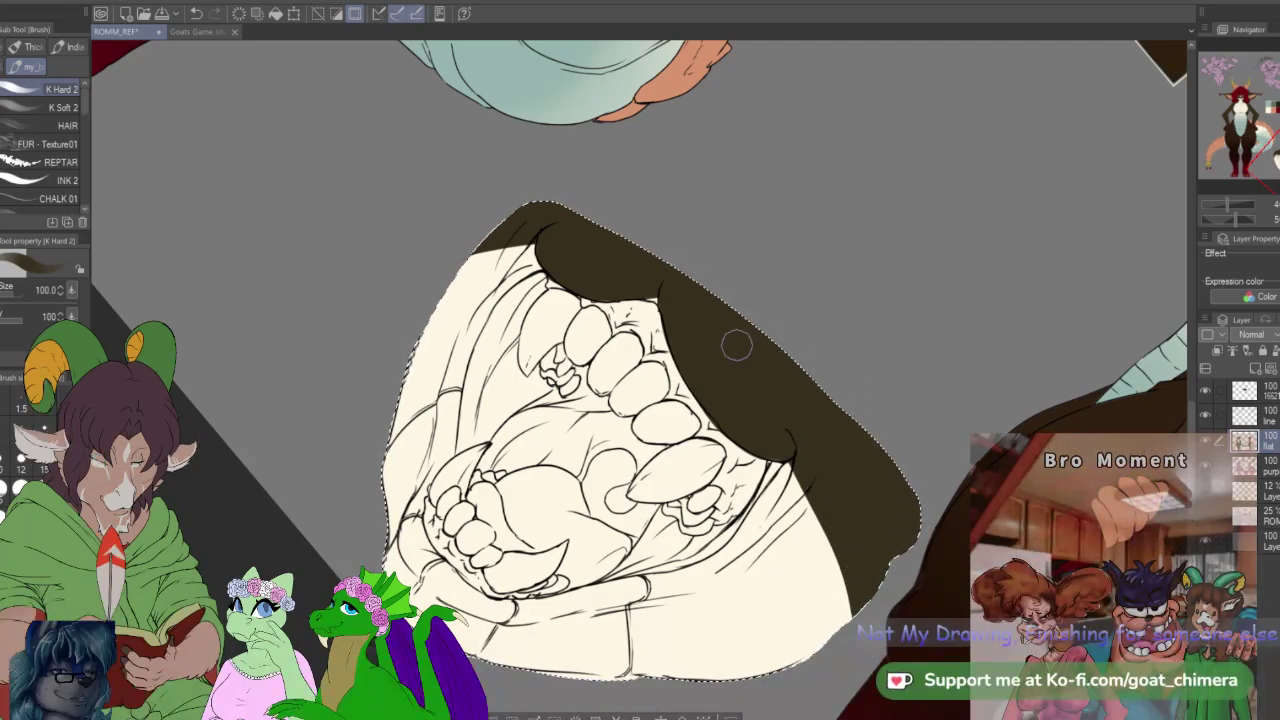
{"action": "key", "text": "minus"}
{"action": "key", "text": "minus"}
{"action": "key", "text": "minus"}
{"action": "key", "text": "minus"}
{"action": "key", "text": "minus"}
{"action": "key", "text": "minus"}
{"action": "key", "text": "minus"}
{"action": "key", "text": "minus"}
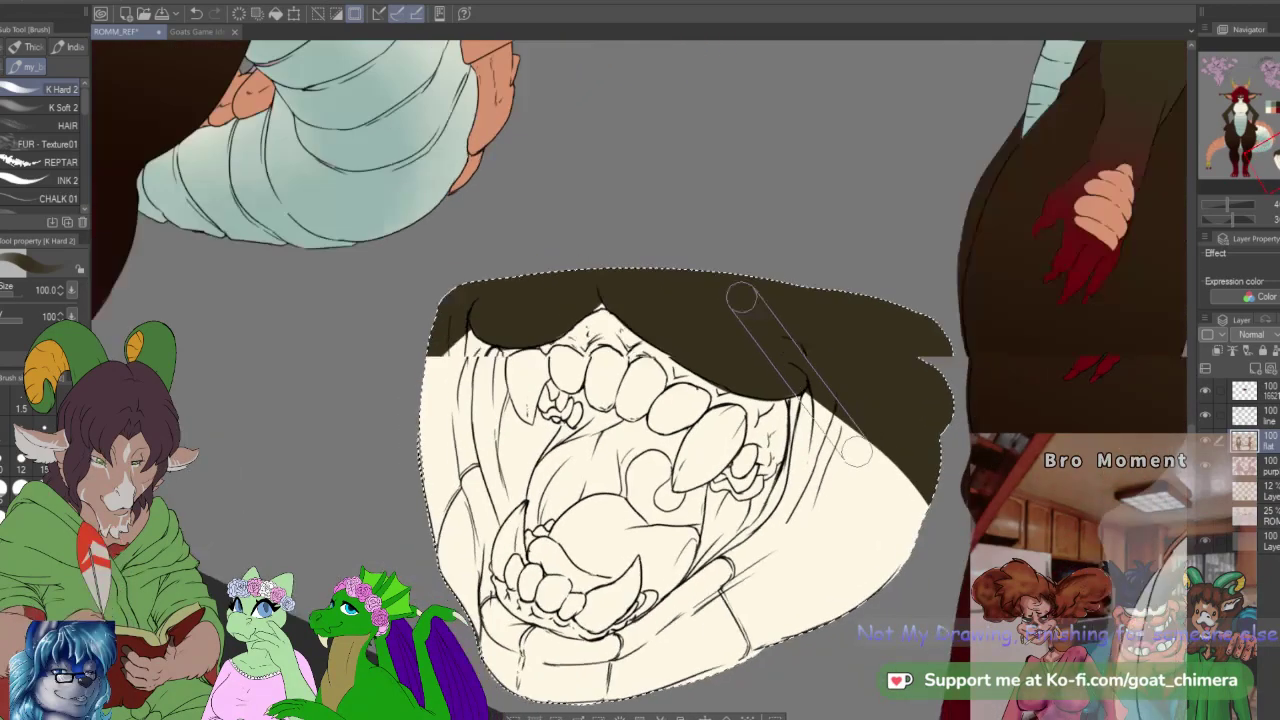
{"action": "scroll", "coordinate": [883, 437], "scroll_direction": "down", "scroll_amount": 3}
{"action": "scroll", "coordinate": [692, 329], "scroll_direction": "up", "scroll_amount": 1}
{"action": "scroll", "coordinate": [691, 329], "scroll_direction": "down", "scroll_amount": 3}
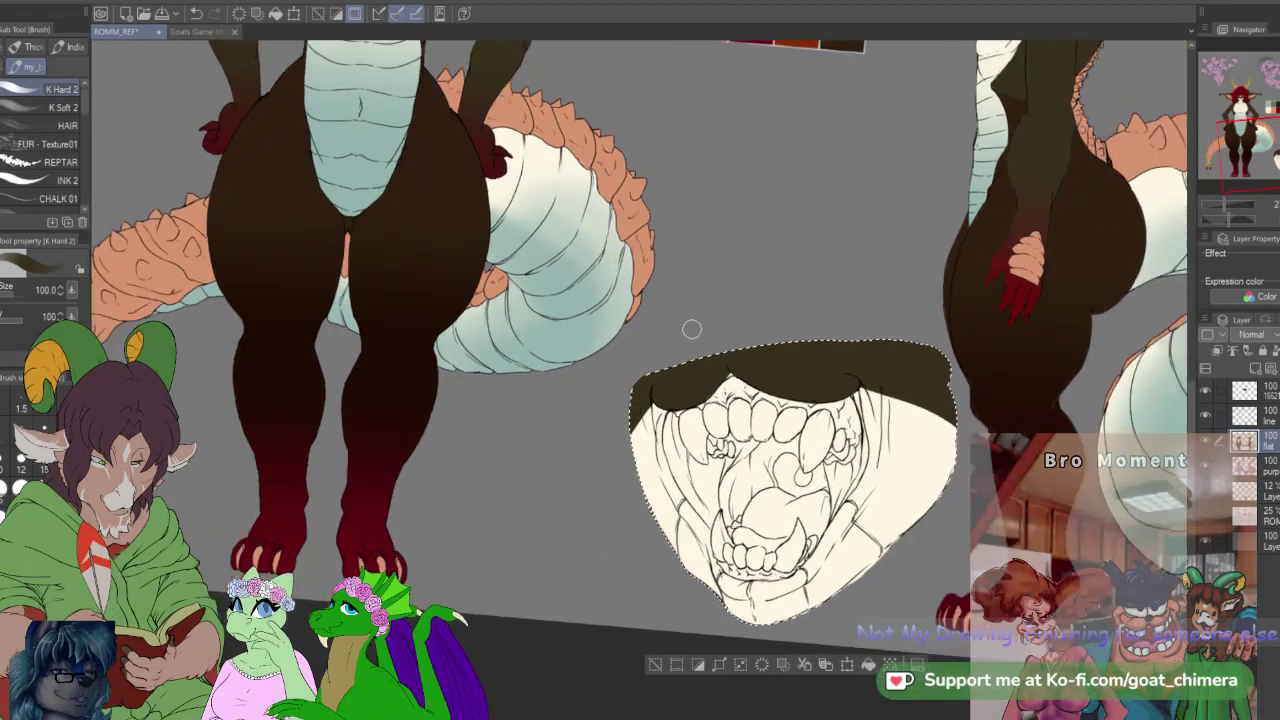
{"action": "scroll", "coordinate": [754, 354], "scroll_direction": "up", "scroll_amount": 4}
{"action": "scroll", "coordinate": [758, 354], "scroll_direction": "up", "scroll_amount": 1}
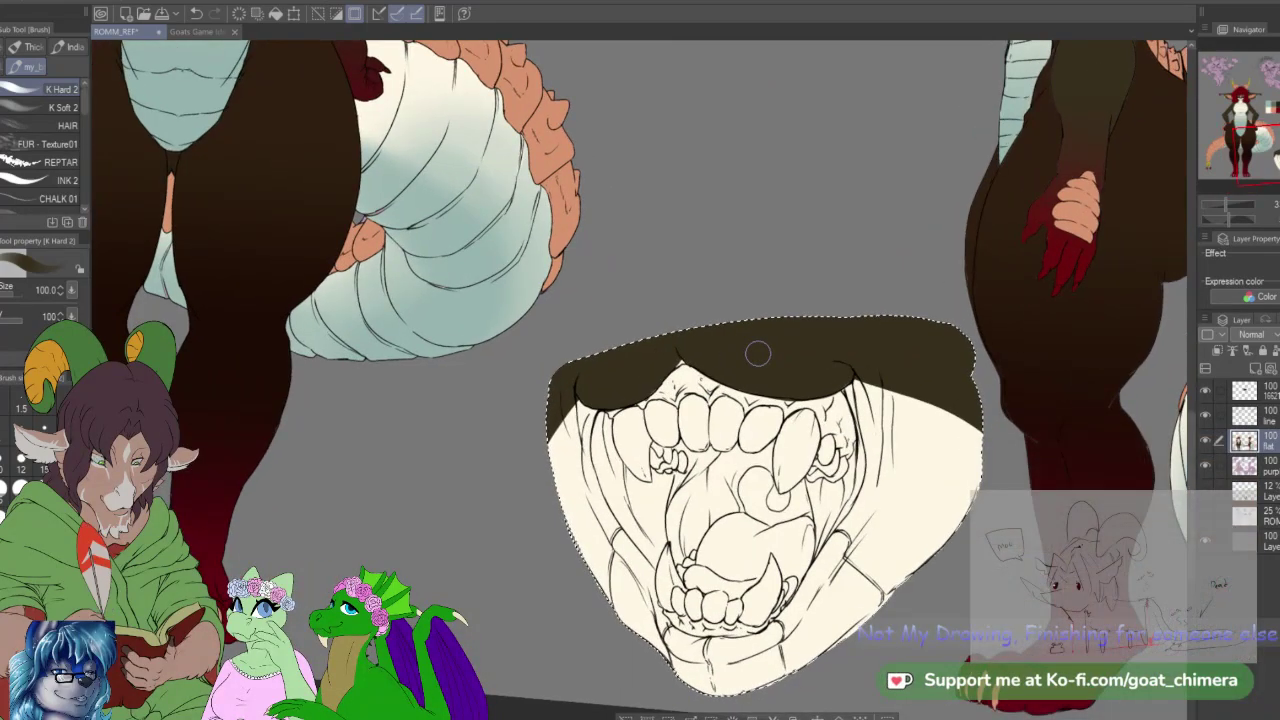
{"action": "key", "text": "ctrl+d"}
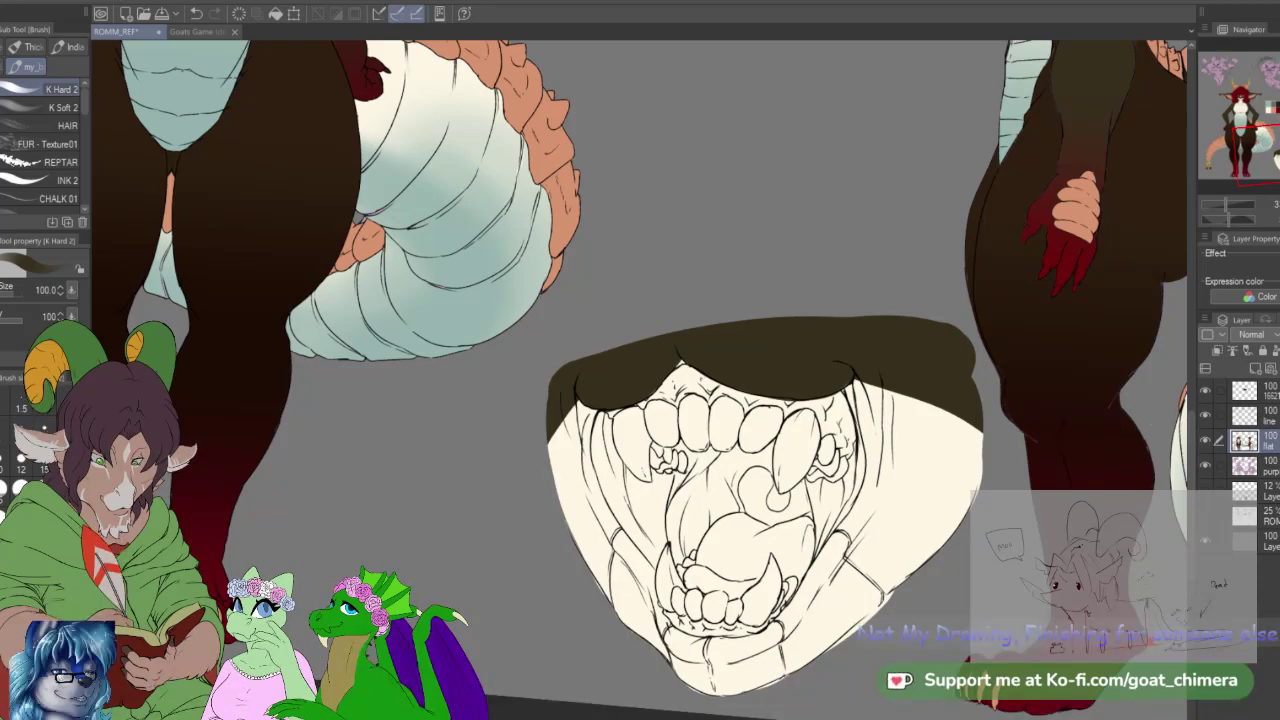
Step: Select the upper front teeth and large fangs of the open-mouth close-up on the line layer with Auto select
{"action": "key", "text": "w"}
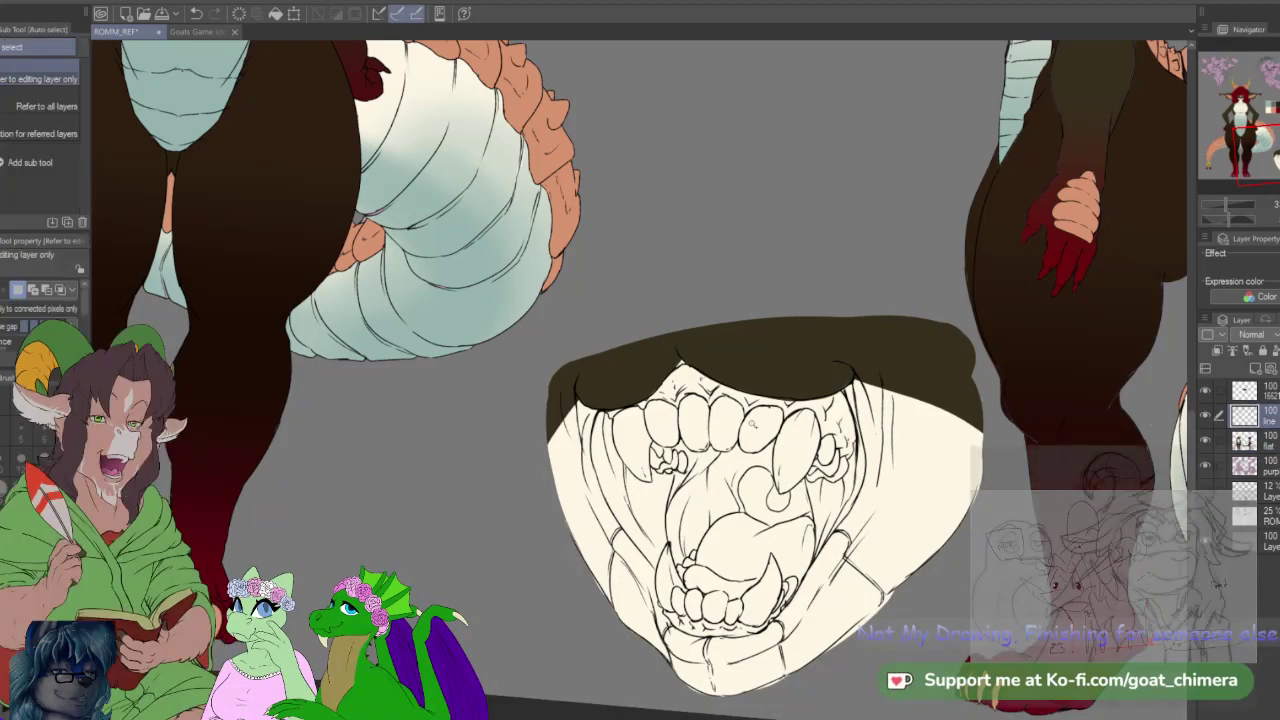
{"action": "left_click", "coordinate": [722, 425], "text": "shift"}
{"action": "left_click", "coordinate": [693, 425], "text": "shift"}
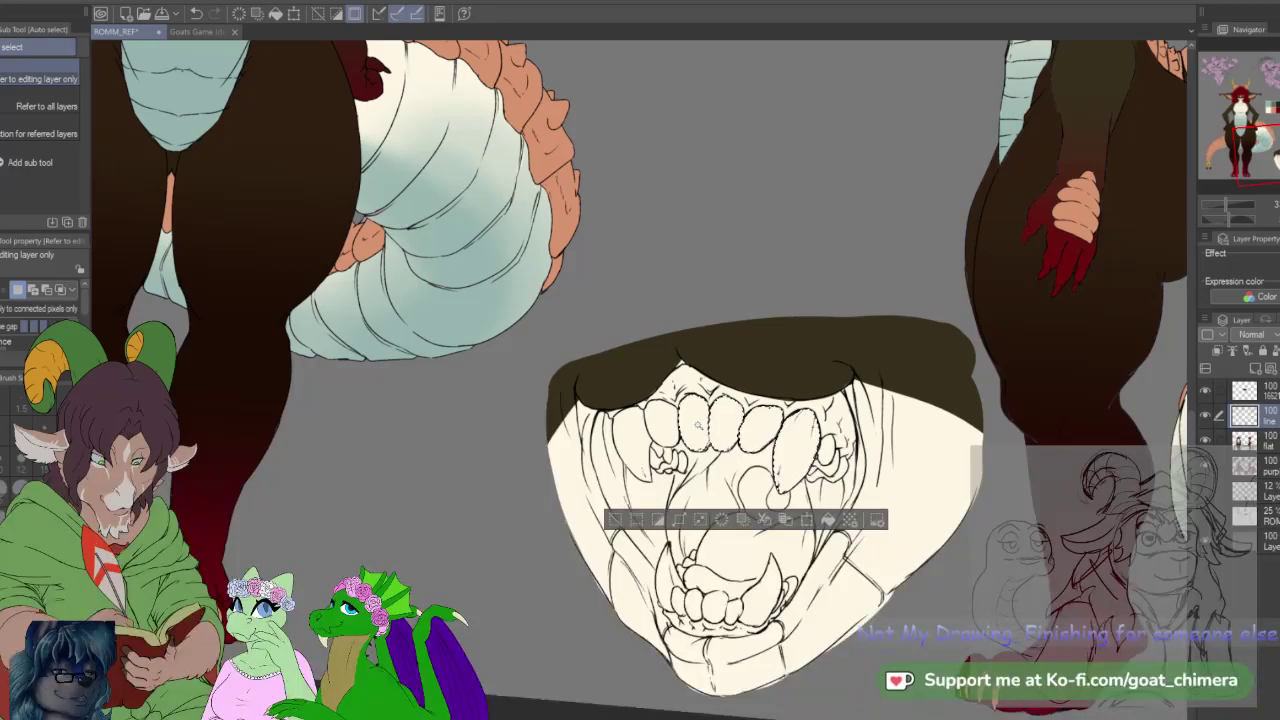
{"action": "left_click", "coordinate": [661, 423], "text": "shift"}
{"action": "left_click", "coordinate": [630, 440], "text": "shift"}
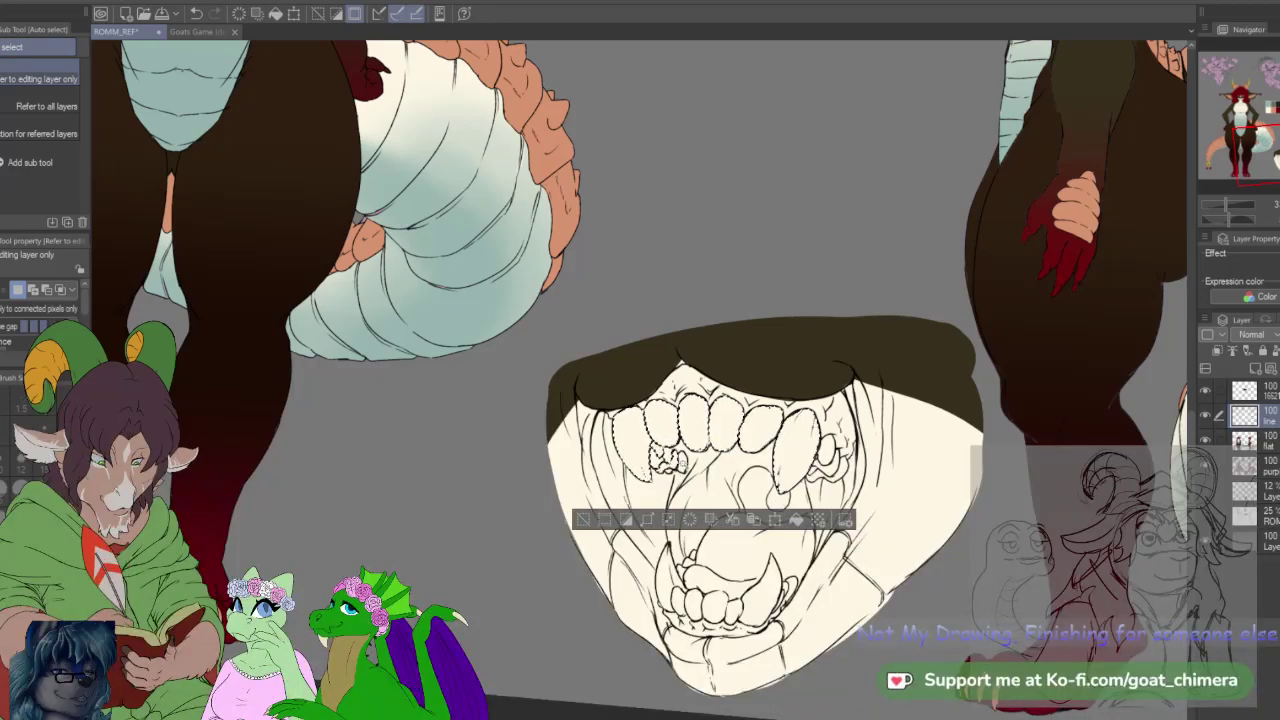
Step: Add the lower fangs, lower teeth and small upper back teeth of the close-up to the selection
{"action": "left_click", "coordinate": [688, 606], "text": "shift"}
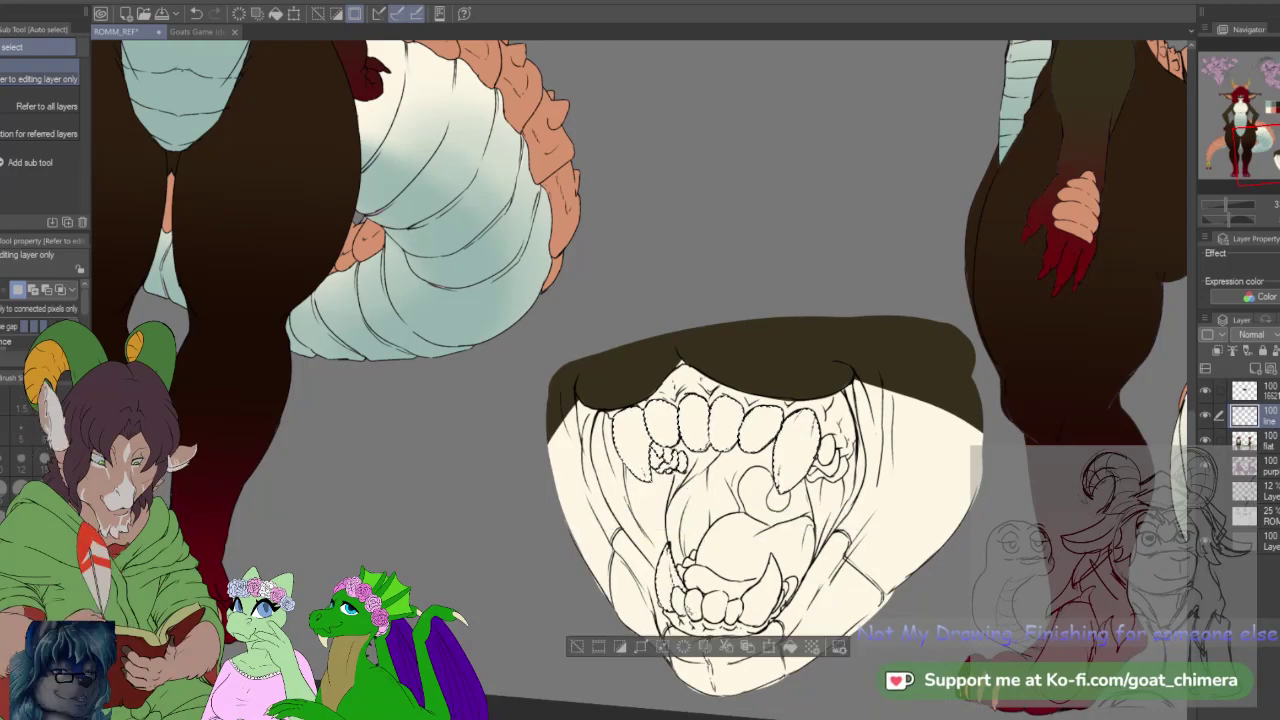
{"action": "left_click", "coordinate": [698, 611], "text": "shift"}
{"action": "left_click", "coordinate": [717, 612], "text": "shift"}
{"action": "left_click", "coordinate": [748, 572]}
{"action": "left_click", "coordinate": [747, 573]}
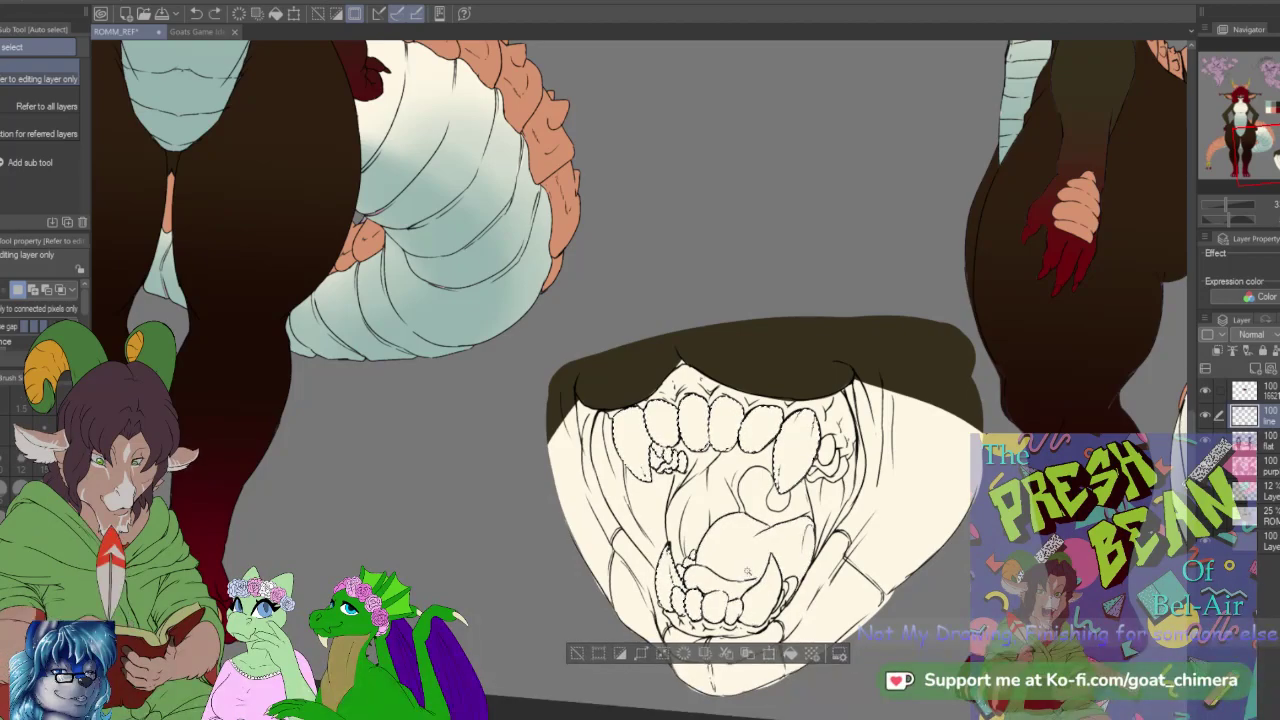
{"action": "left_click", "coordinate": [747, 571], "text": "shift"}
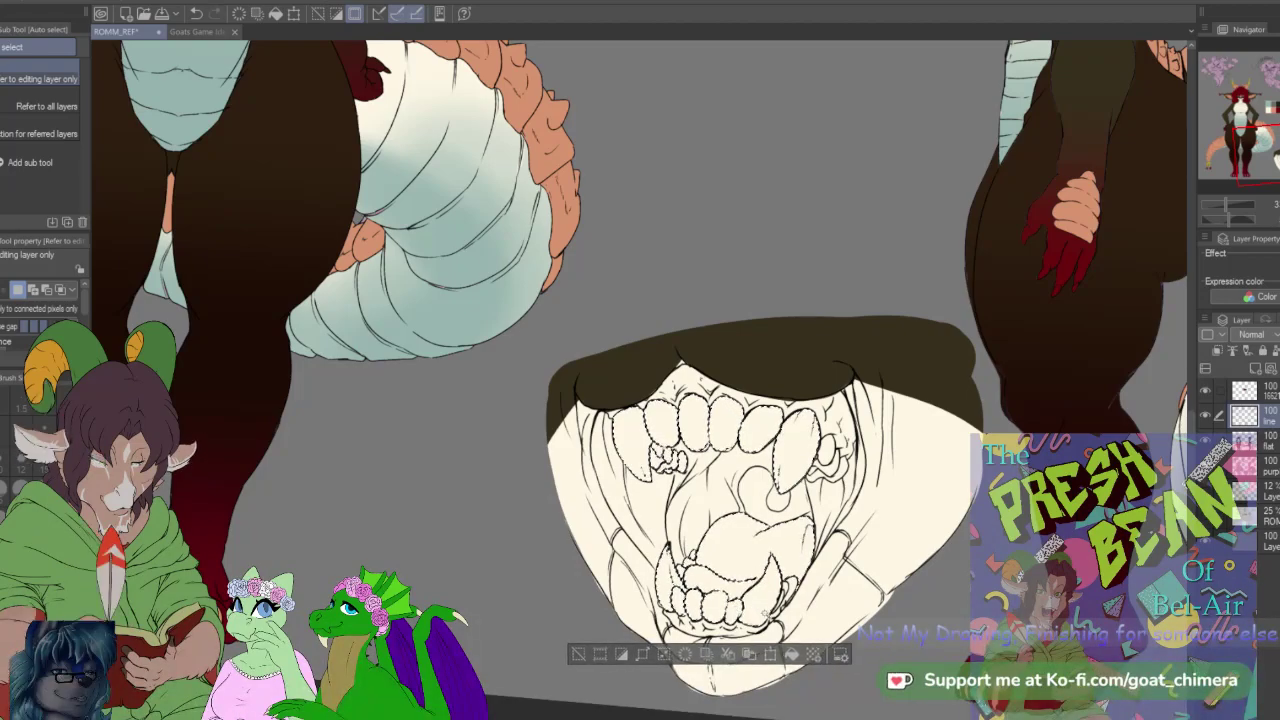
{"action": "key", "text": "ctrl+z"}
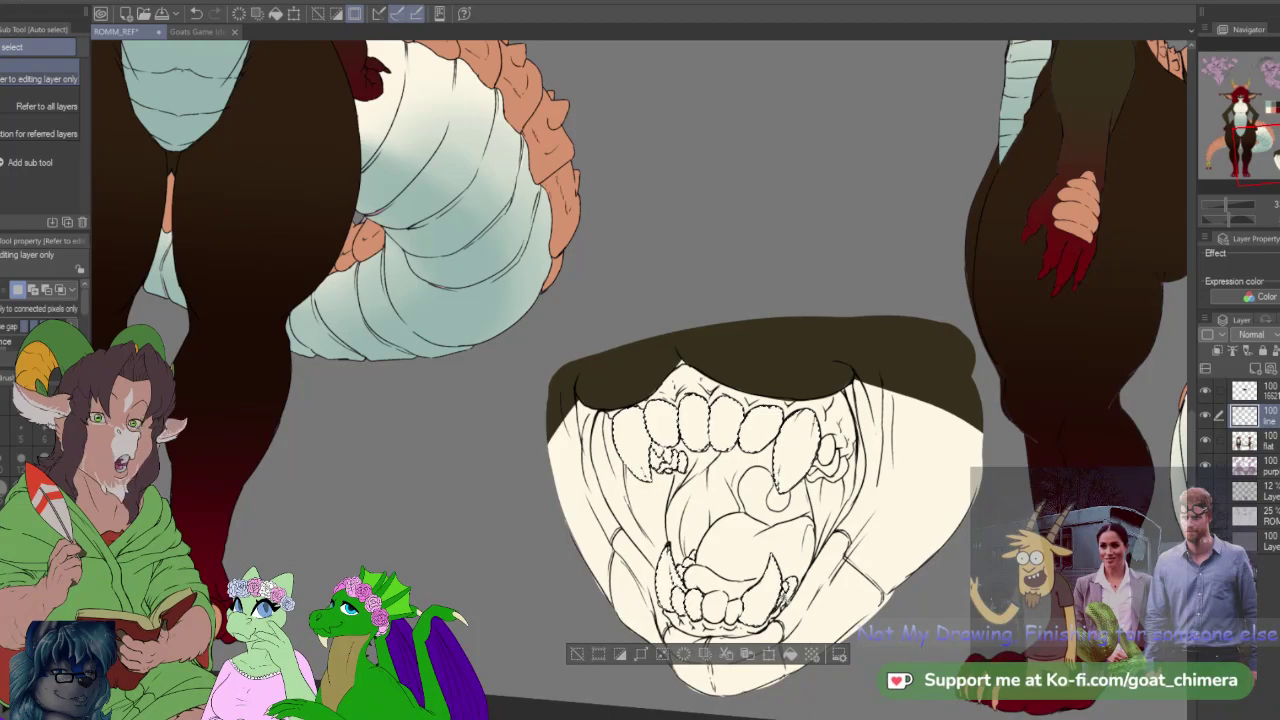
{"action": "left_click", "coordinate": [826, 448], "text": "shift"}
{"action": "left_click", "coordinate": [831, 467], "text": "shift"}
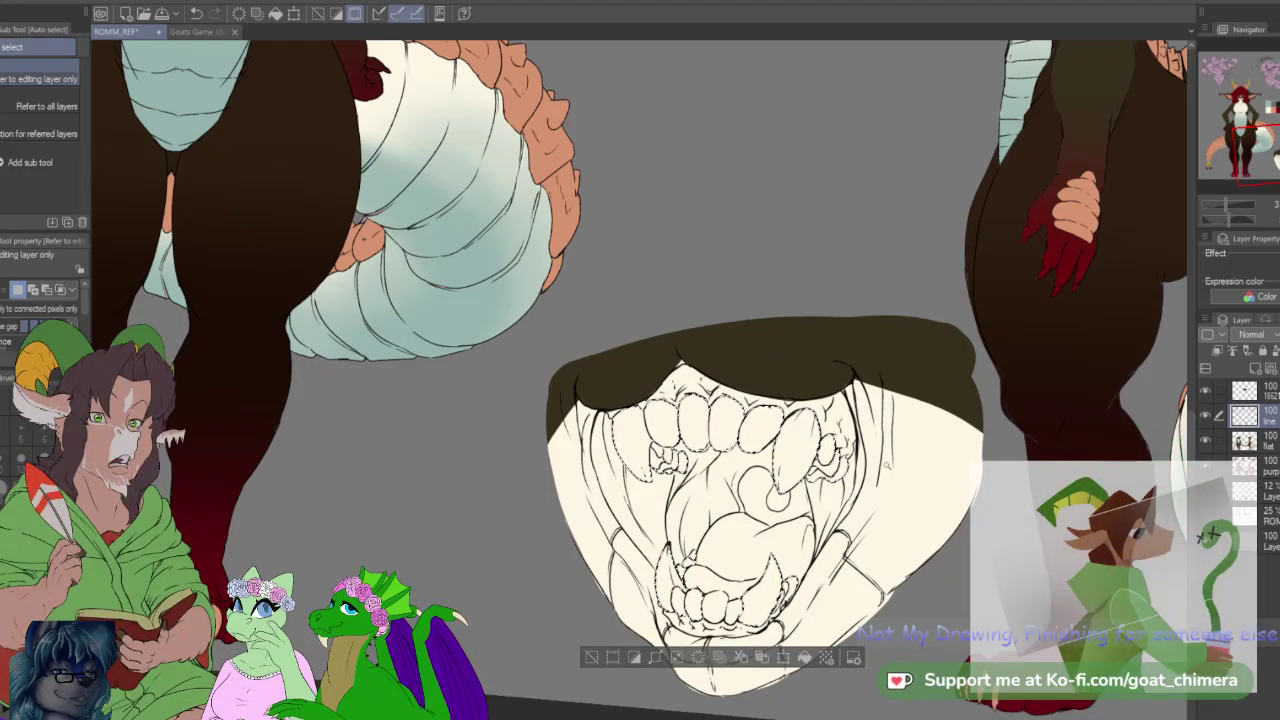
Step: Sample teal from the front view, fill the selected teeth with it on the flat layer, and clear the selection
{"action": "left_click_drag", "start_coordinate": [1255, 150], "coordinate": [1239, 105]}
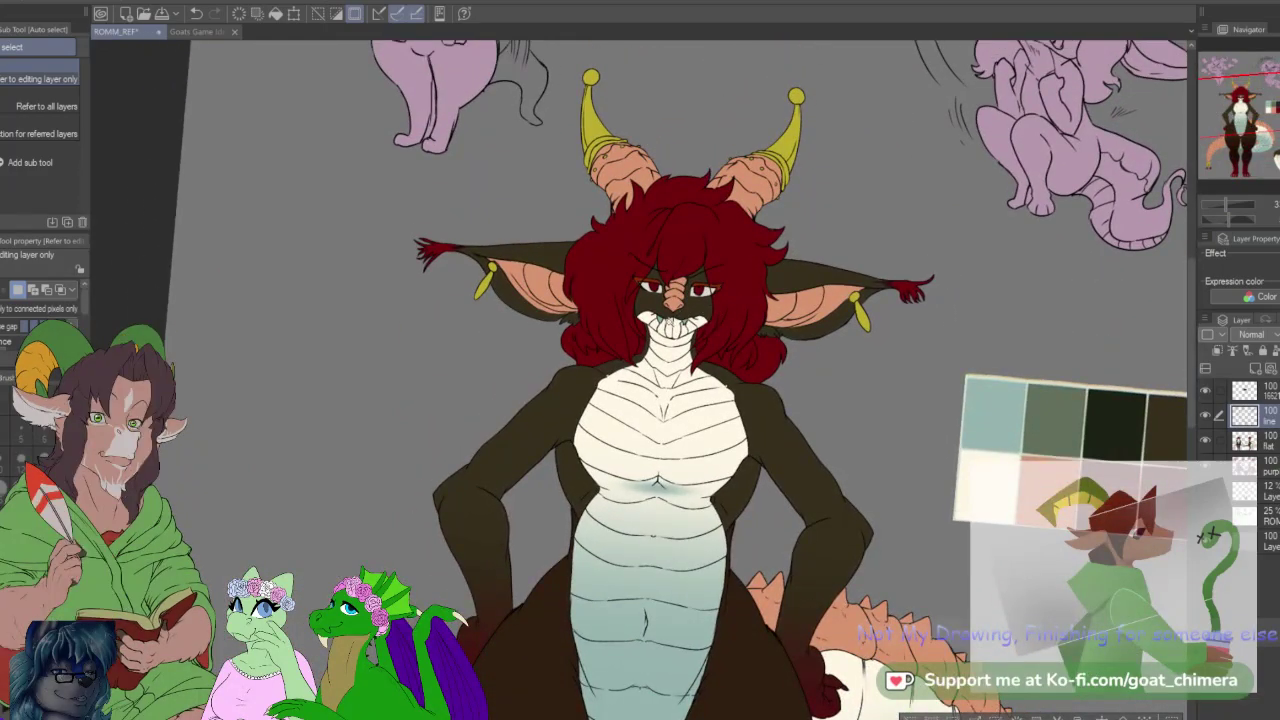
{"action": "key", "text": "i"}
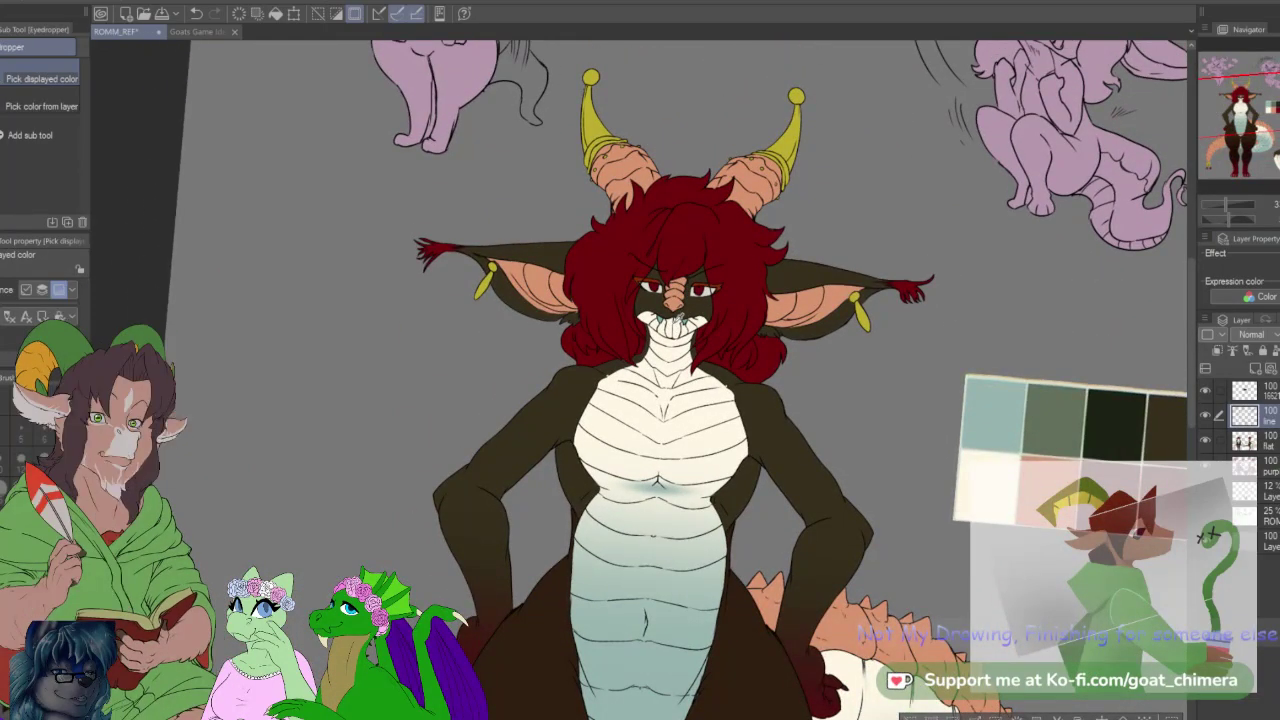
{"action": "left_click_drag", "start_coordinate": [1239, 120], "coordinate": [1279, 160]}
{"action": "left_click", "coordinate": [1266, 441]}
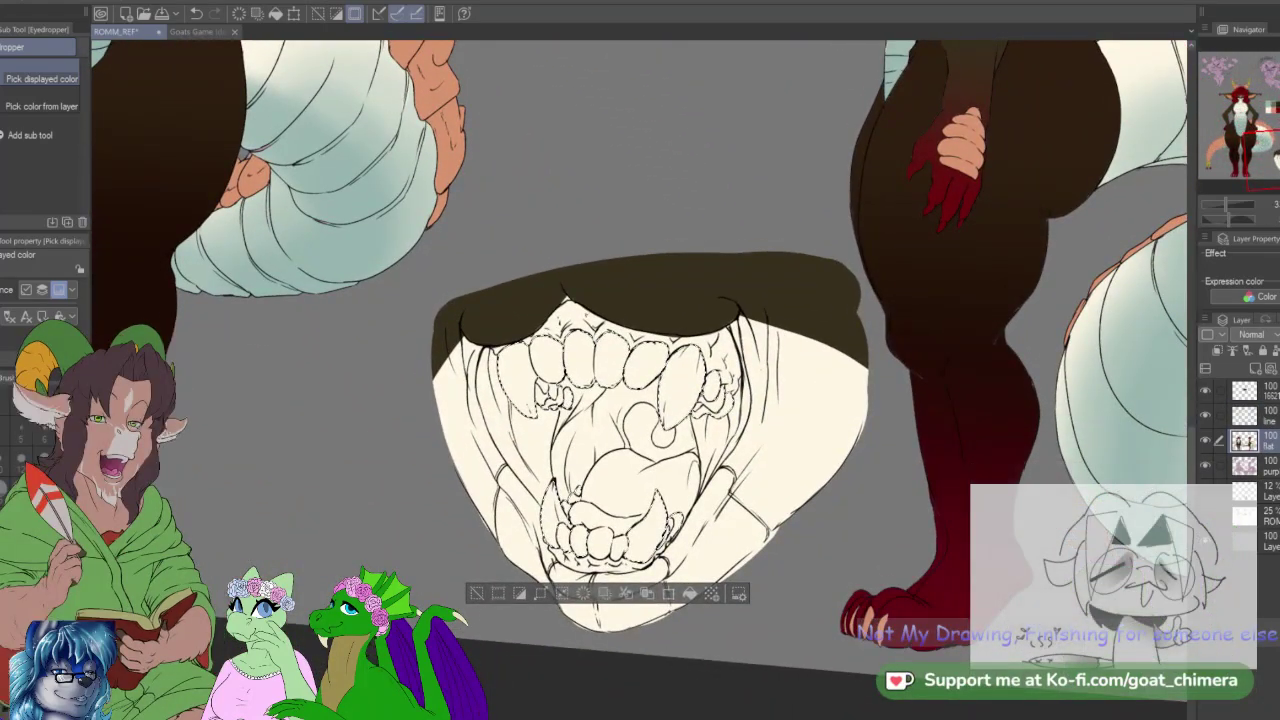
{"action": "key", "text": "alt+BackSpace"}
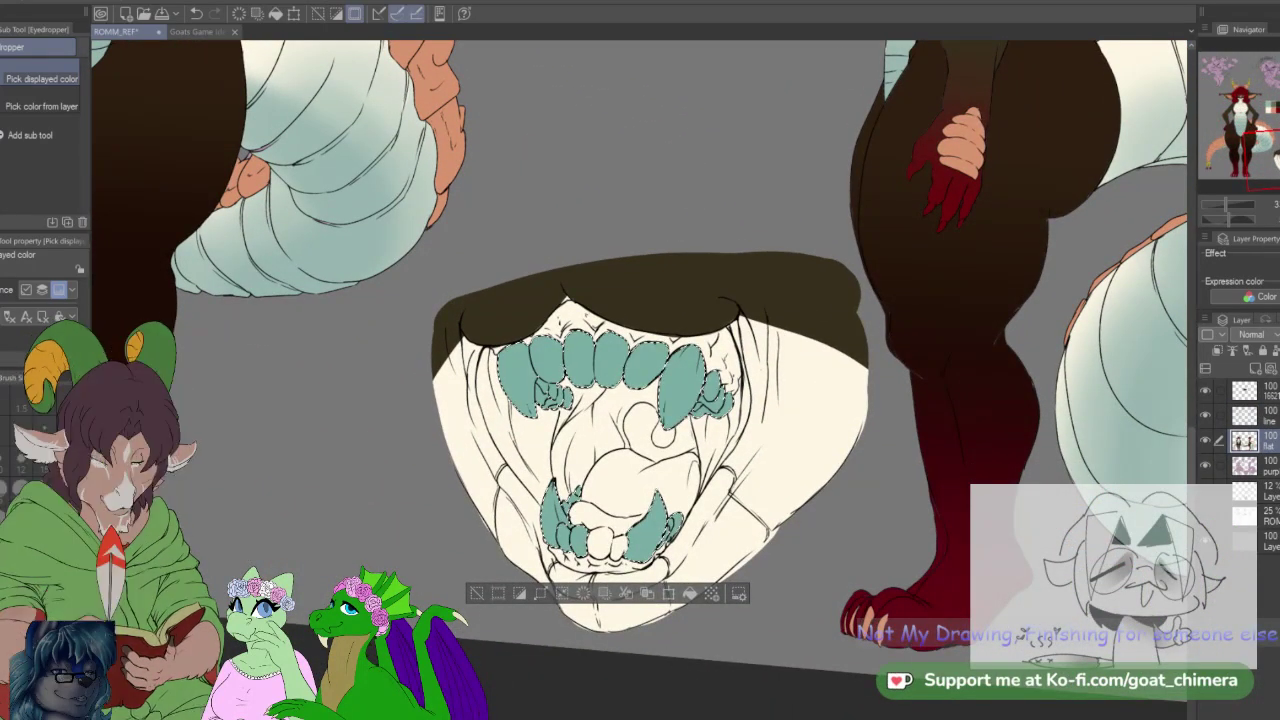
{"action": "key", "text": "ctrl+d"}
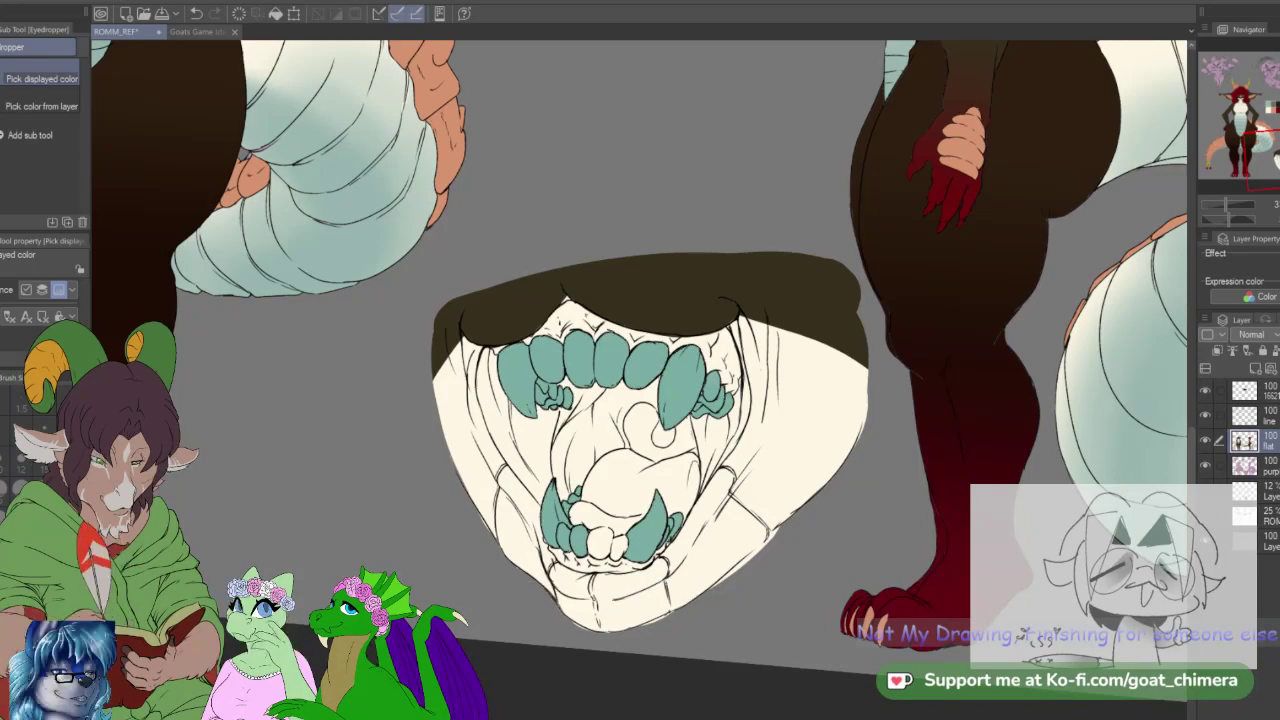
Step: Switch to the line layer and set the K Hard 2 brush to size 8 for work on the lower front teeth
{"action": "scroll", "coordinate": [812, 535], "scroll_direction": "down", "scroll_amount": 2}
{"action": "scroll", "coordinate": [700, 570], "scroll_direction": "up", "scroll_amount": 3}
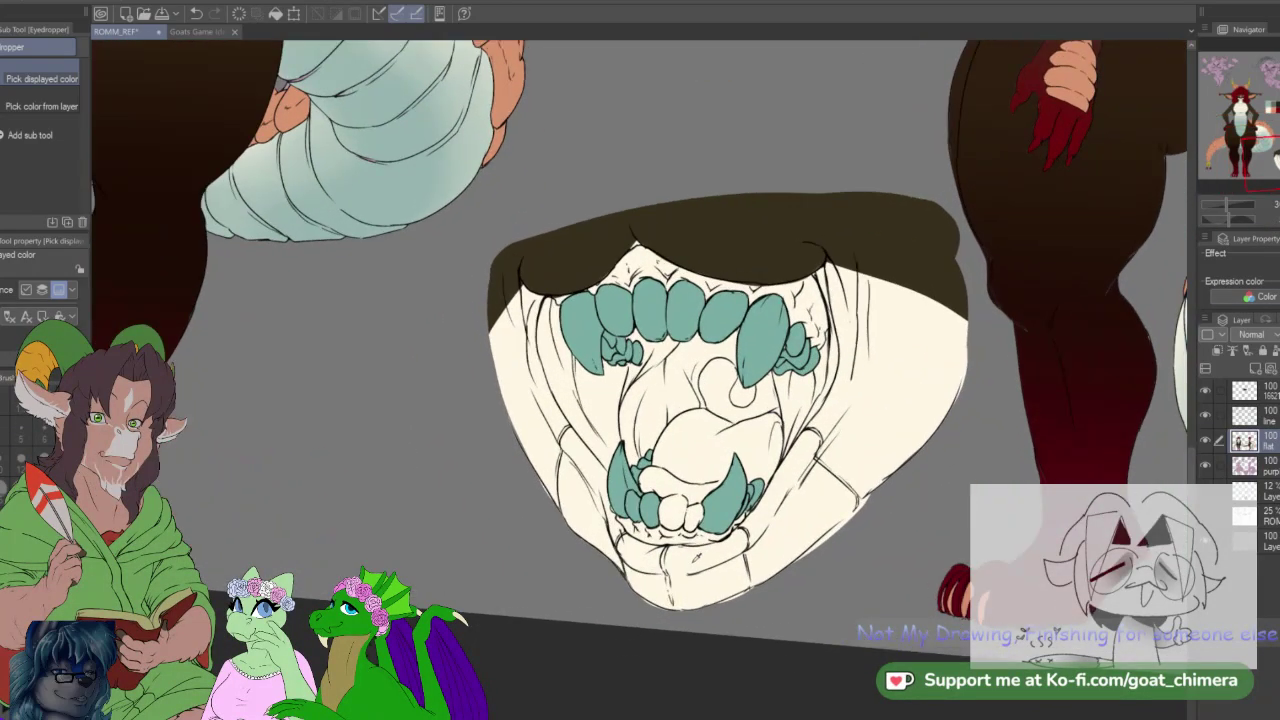
{"action": "scroll", "coordinate": [640, 380], "scroll_direction": "up", "scroll_amount": 3}
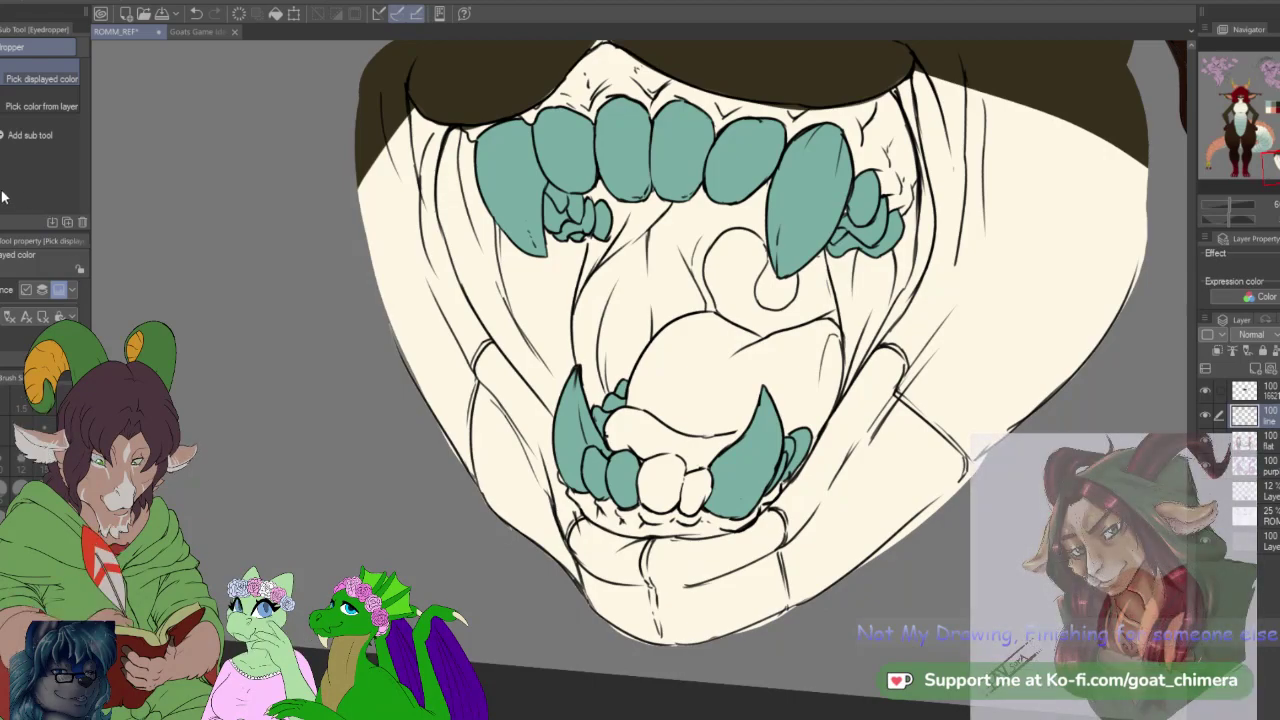
{"action": "key", "text": "b"}
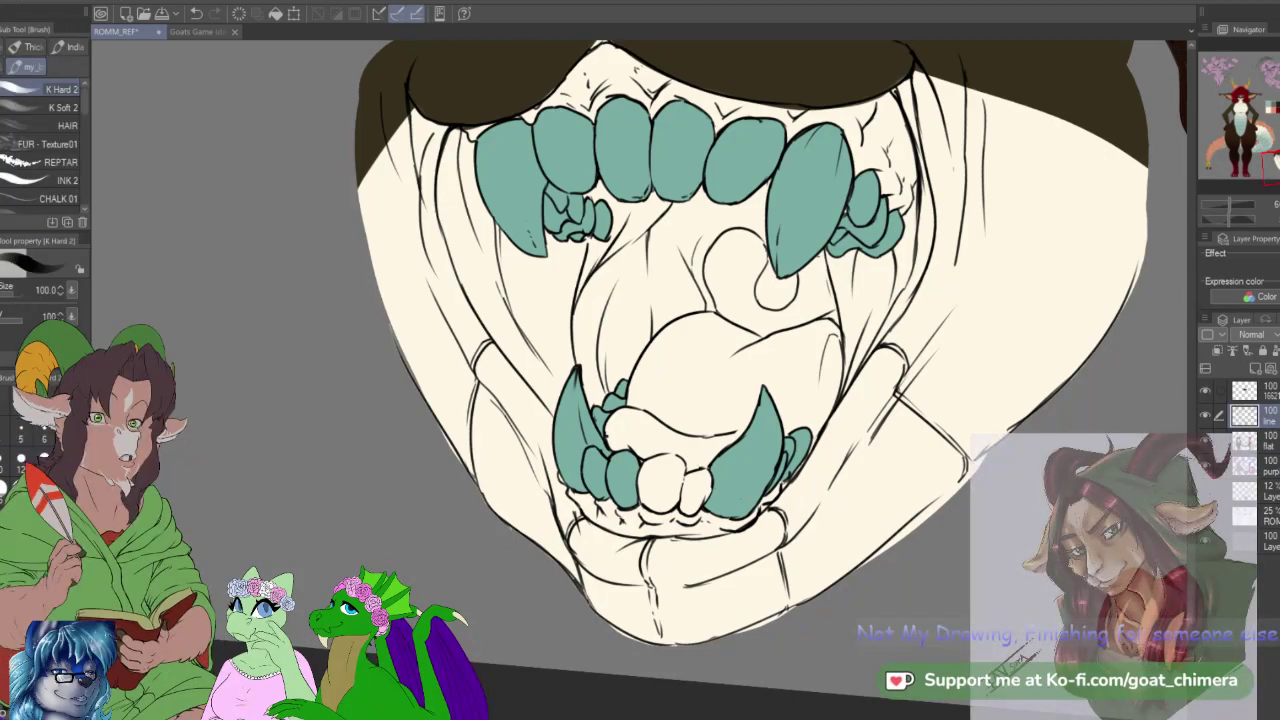
{"action": "key", "text": "bracketleft"}
{"action": "key", "text": "bracketleft"}
{"action": "key", "text": "bracketleft"}
{"action": "key", "text": "bracketleft"}
{"action": "key", "text": "bracketleft"}
{"action": "key", "text": "bracketleft"}
{"action": "key", "text": "bracketleft"}
{"action": "key", "text": "bracketleft"}
{"action": "key", "text": "bracketleft"}
{"action": "key", "text": "bracketleft"}
{"action": "key", "text": "bracketleft"}
{"action": "key", "text": "bracketleft"}
{"action": "key", "text": "bracketleft"}
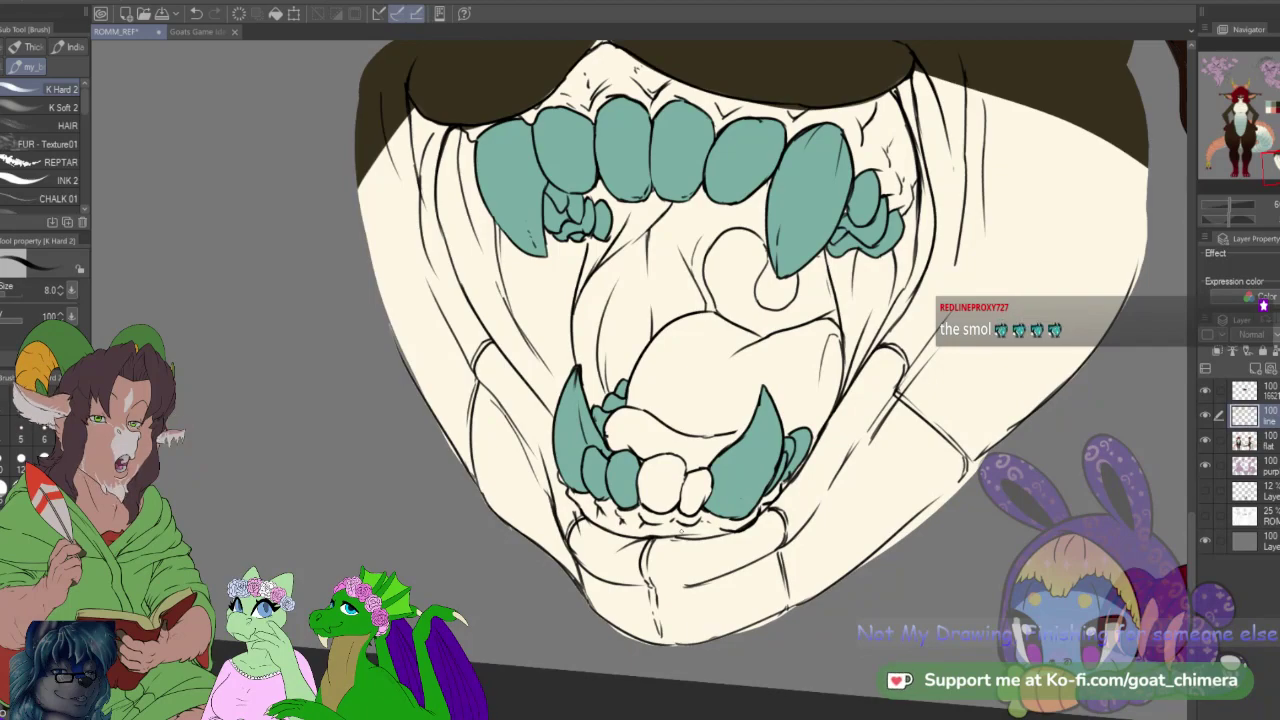
Step: Select the two uncoloured lower front teeth on the line layer, fill them with teal on the flat layer, and clear the selection
{"action": "key", "text": "w"}
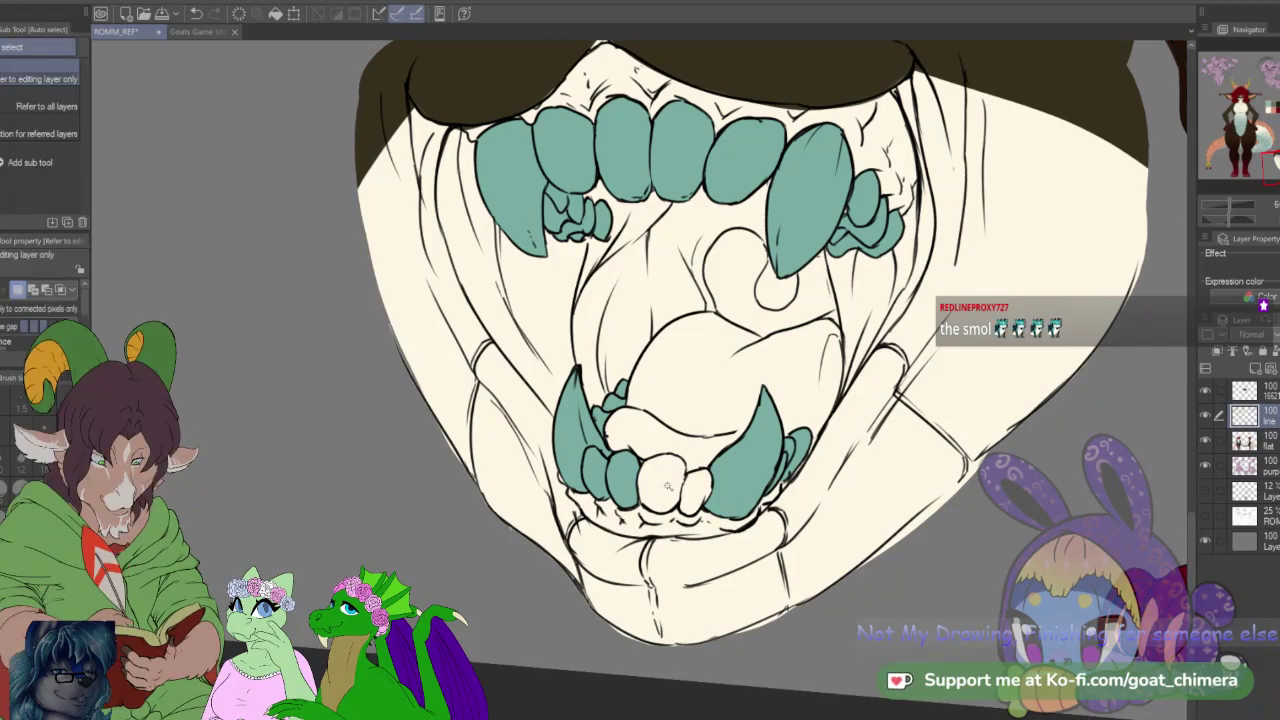
{"action": "left_click", "coordinate": [670, 487]}
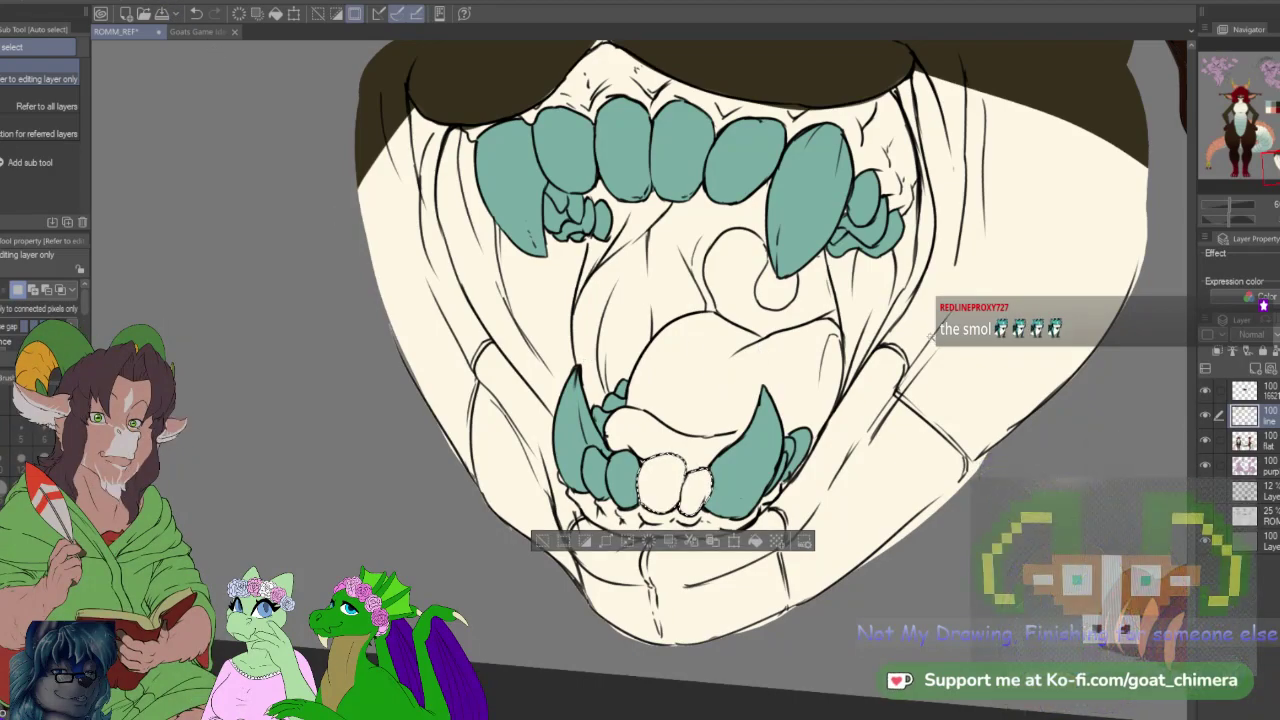
{"action": "left_click", "coordinate": [1243, 443]}
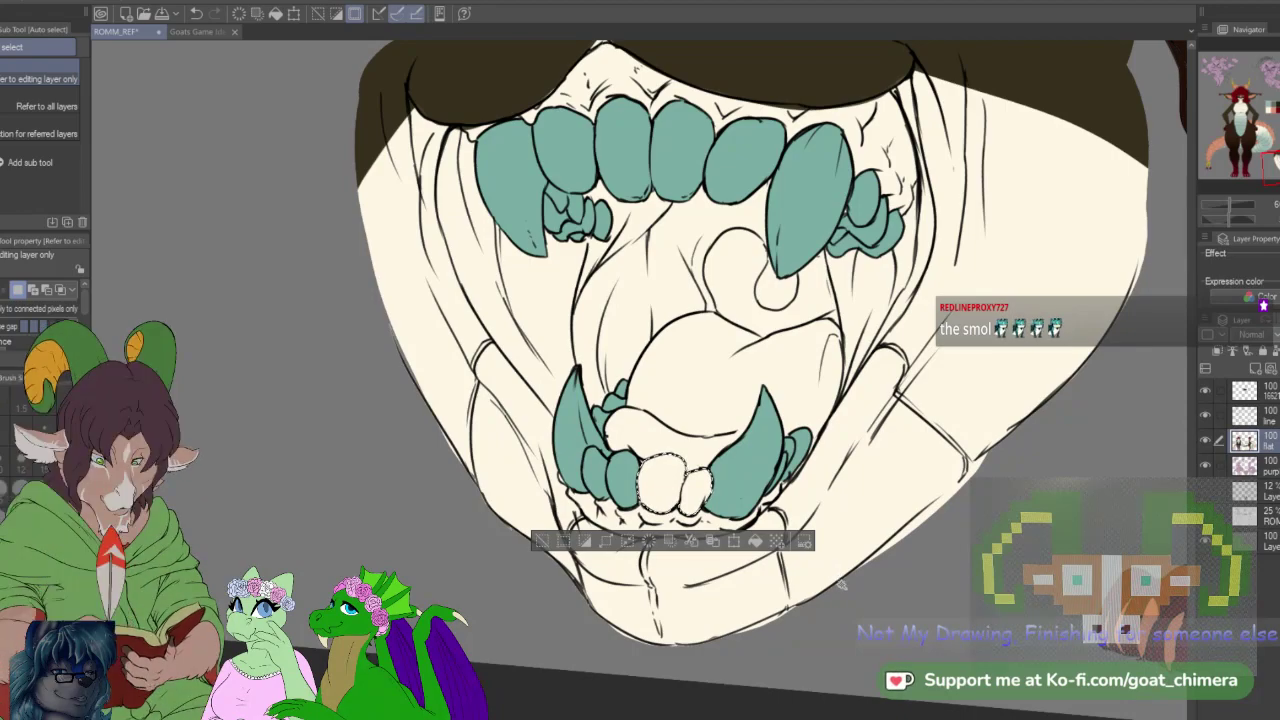
{"action": "key", "text": "alt+BackSpace"}
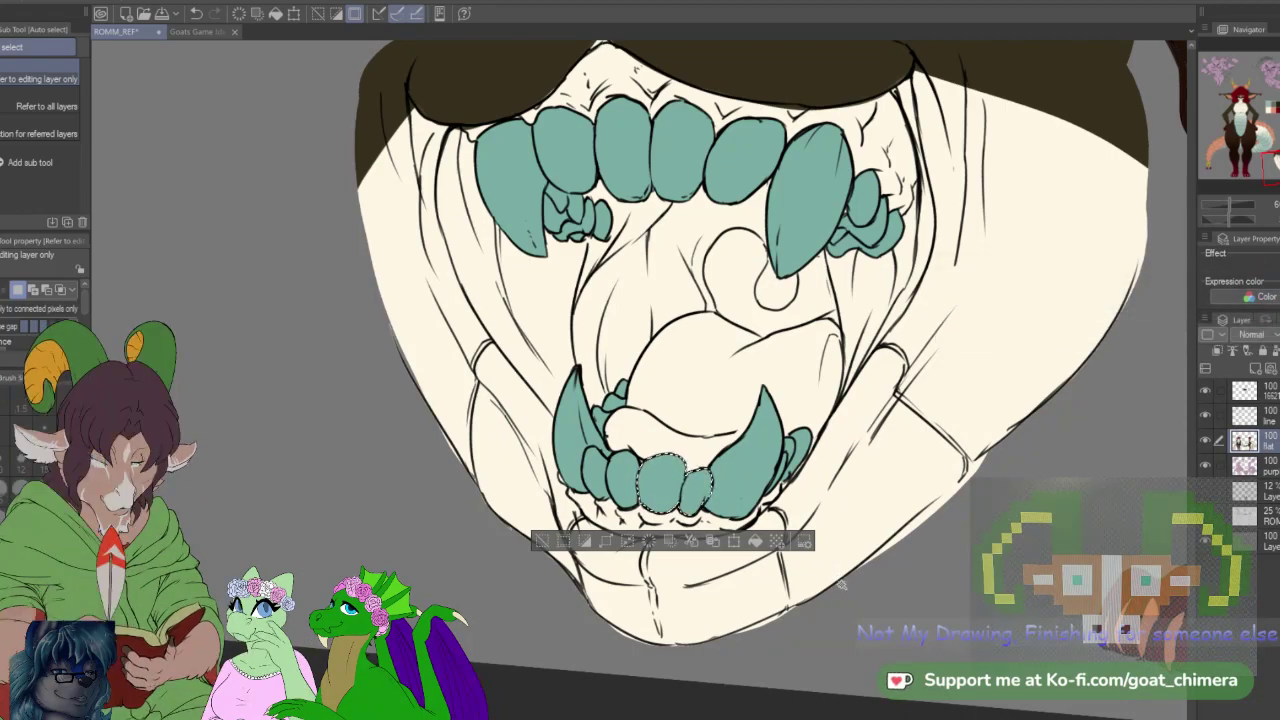
{"action": "key", "text": "ctrl+d"}
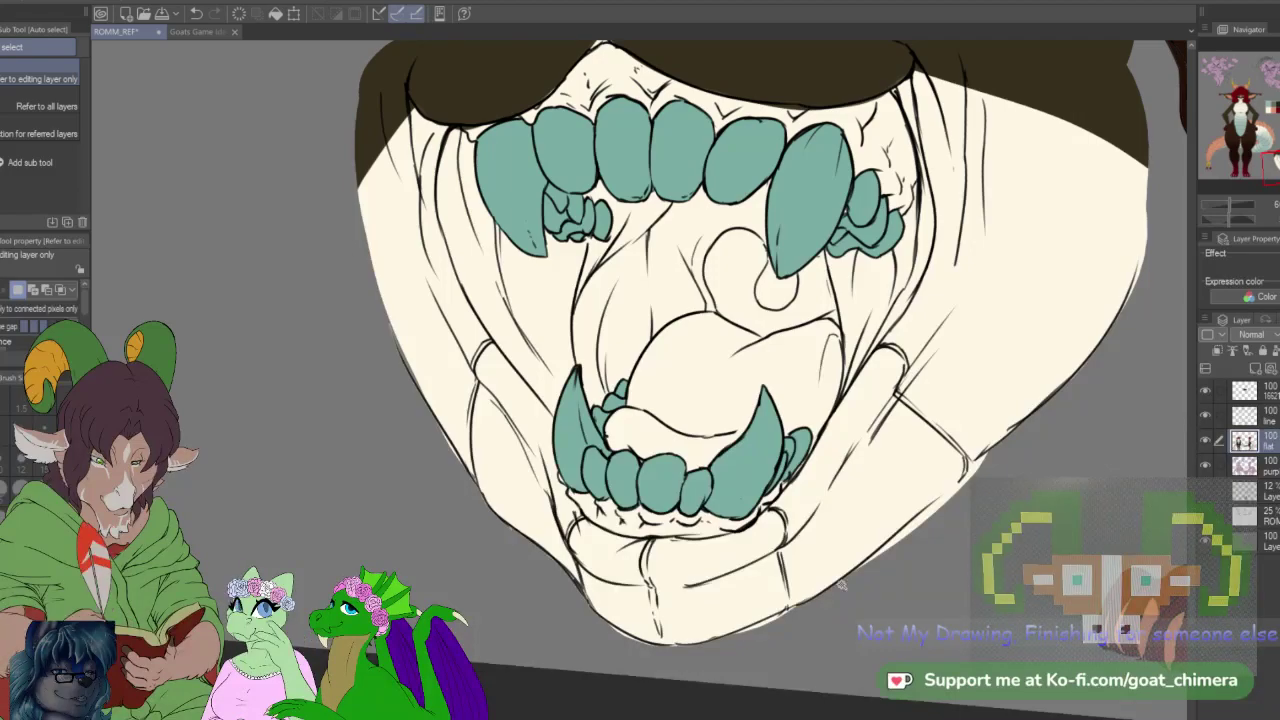
Step: Select the close-up's tongue, throat, inner cheeks and upper and lower gums on the line layer with Auto select
{"action": "left_click", "coordinate": [1268, 416]}
{"action": "left_click", "coordinate": [658, 418]}
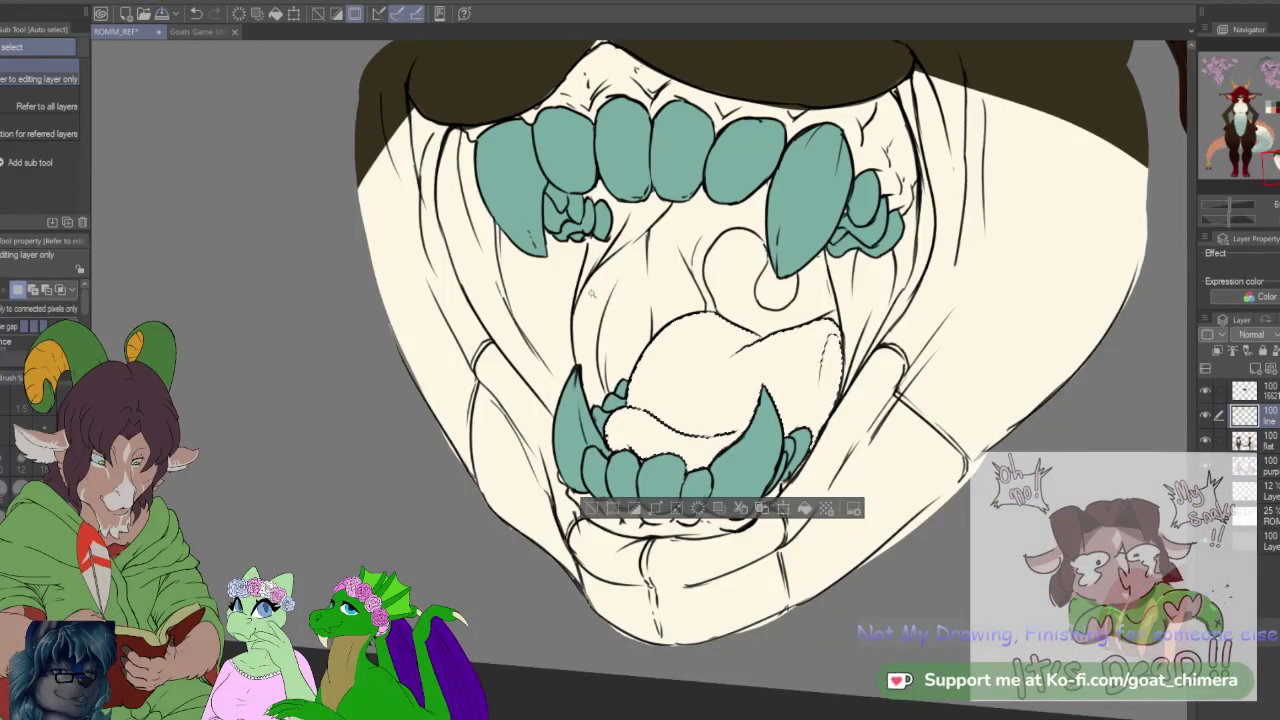
{"action": "left_click", "coordinate": [568, 350], "text": "shift"}
{"action": "left_click", "coordinate": [622, 359], "text": "shift"}
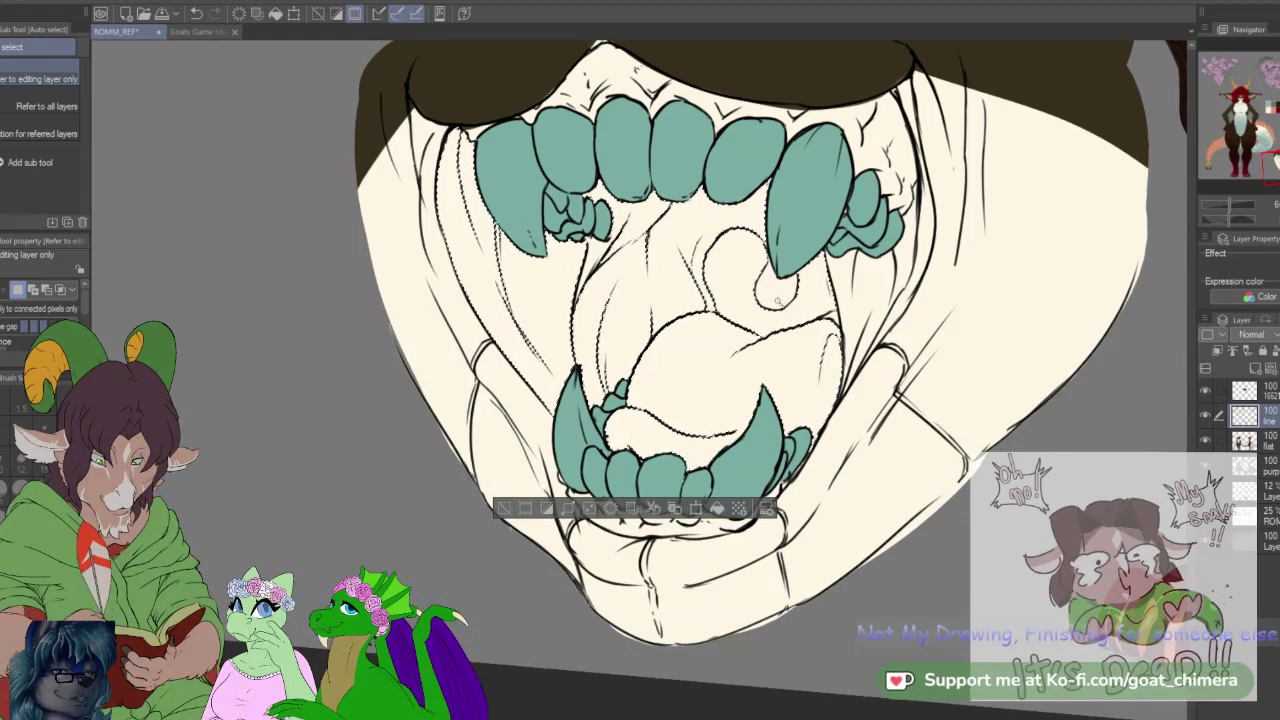
{"action": "left_click", "coordinate": [896, 290], "text": "shift"}
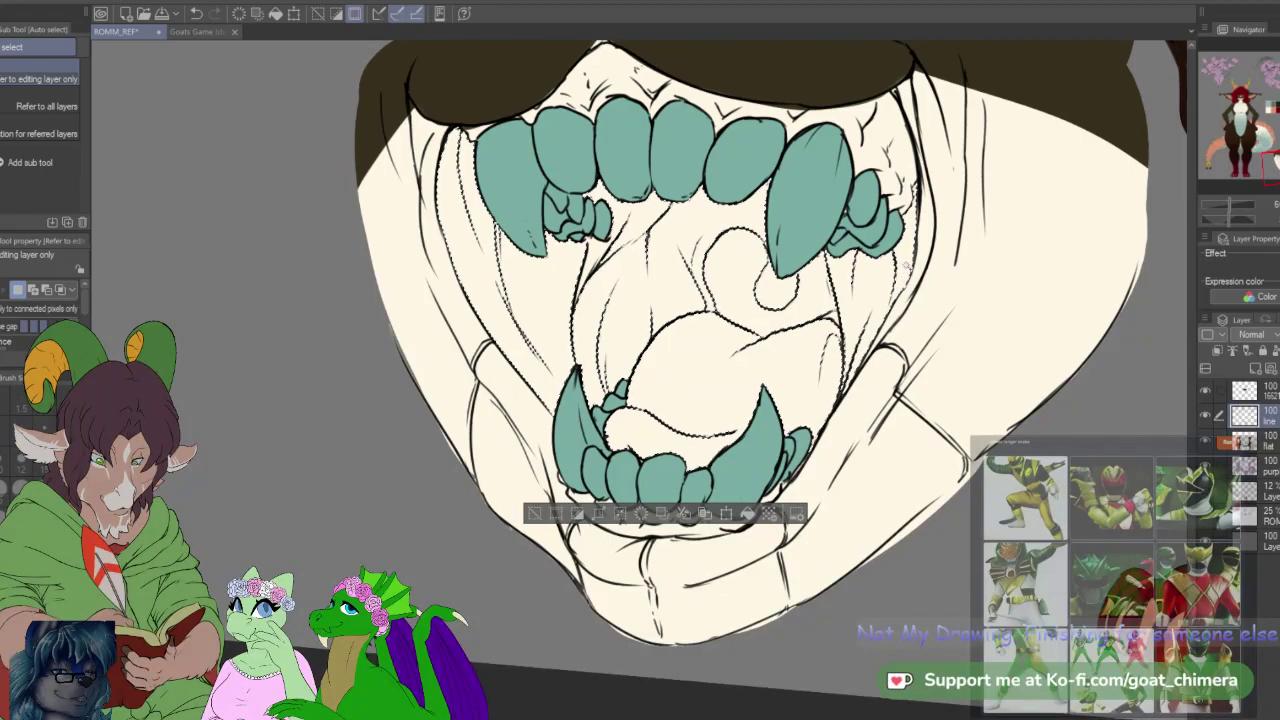
{"action": "left_click", "coordinate": [897, 309], "text": "shift"}
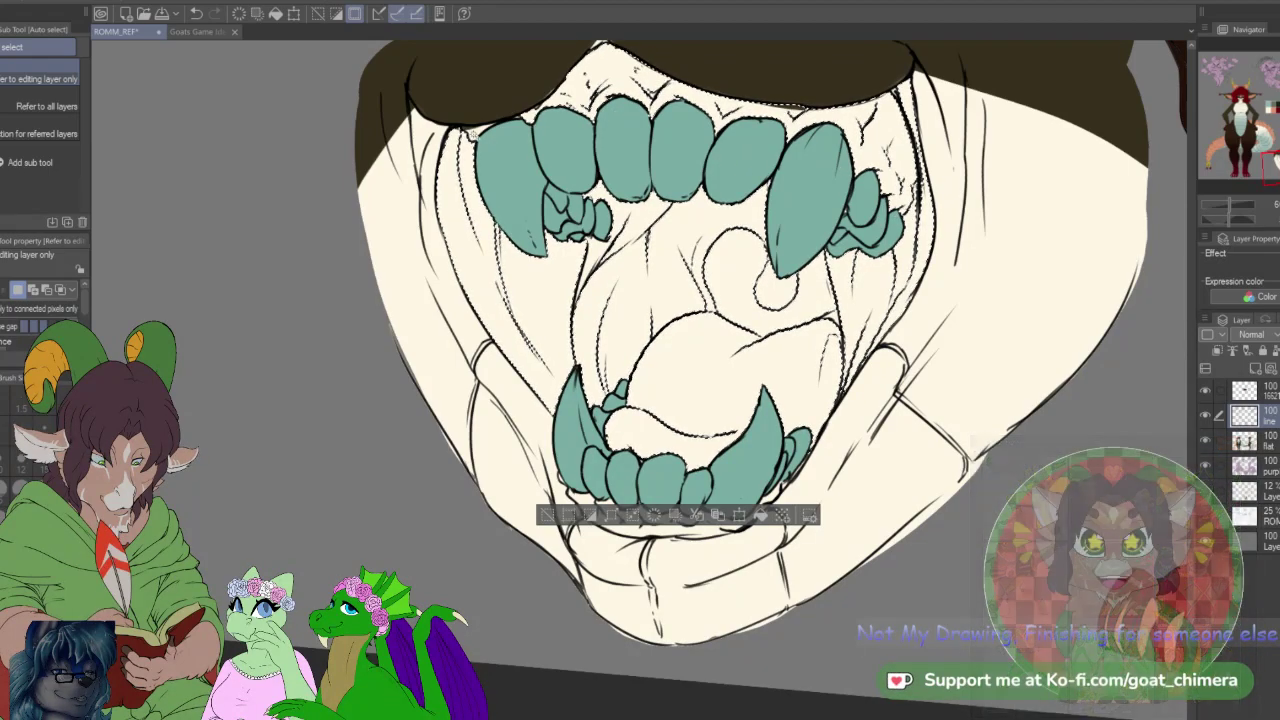
{"action": "left_click", "coordinate": [617, 520], "text": "shift"}
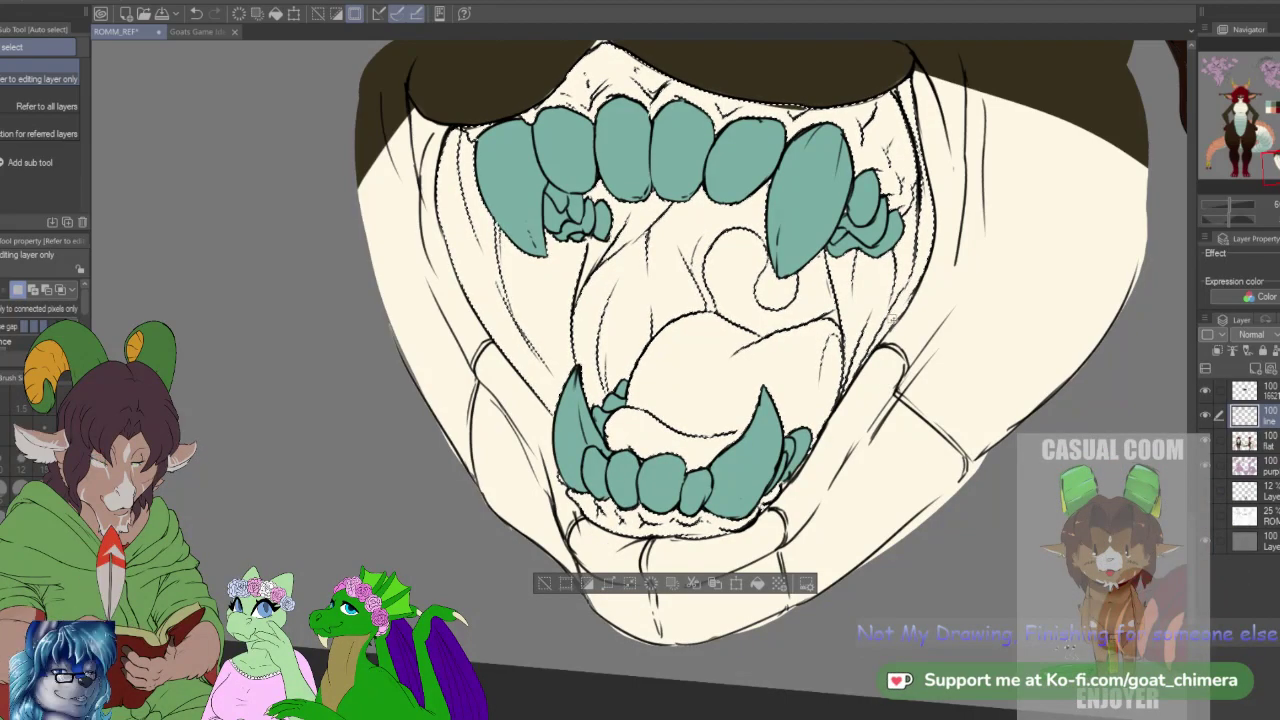
Step: Fill the selected mouth interior of the close-up with teal on the flat layer
{"action": "scroll", "coordinate": [876, 323], "scroll_direction": "down", "scroll_amount": 6}
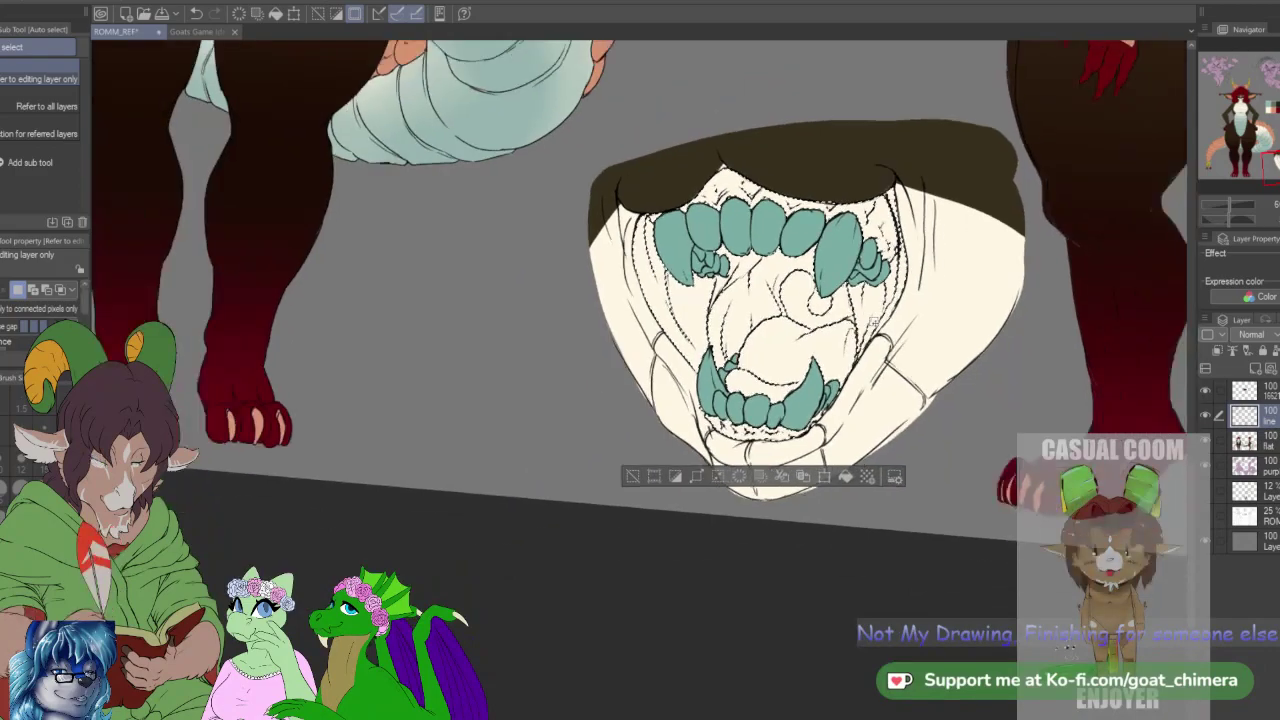
{"action": "left_click_drag", "start_coordinate": [876, 323], "coordinate": [860, 545]}
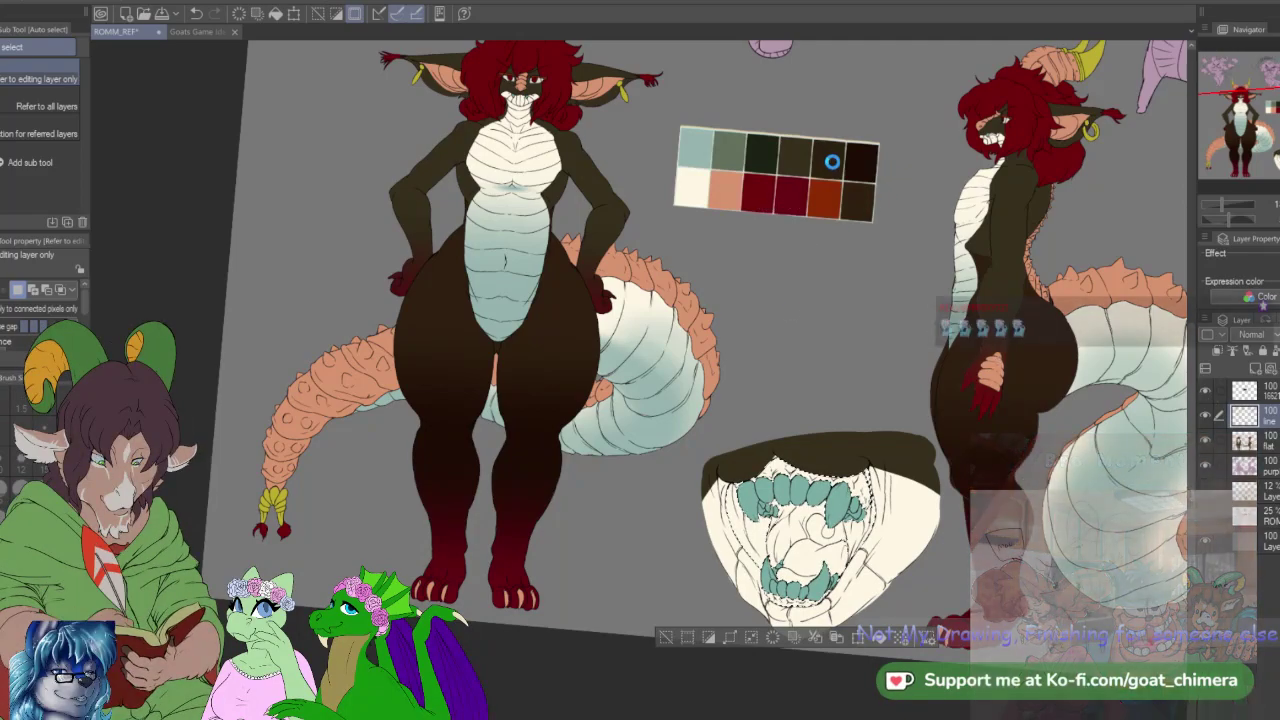
{"action": "left_click", "coordinate": [794, 360]}
{"action": "scroll", "coordinate": [794, 363], "scroll_direction": "down", "scroll_amount": 2}
{"action": "scroll", "coordinate": [830, 420], "scroll_direction": "up", "scroll_amount": 2}
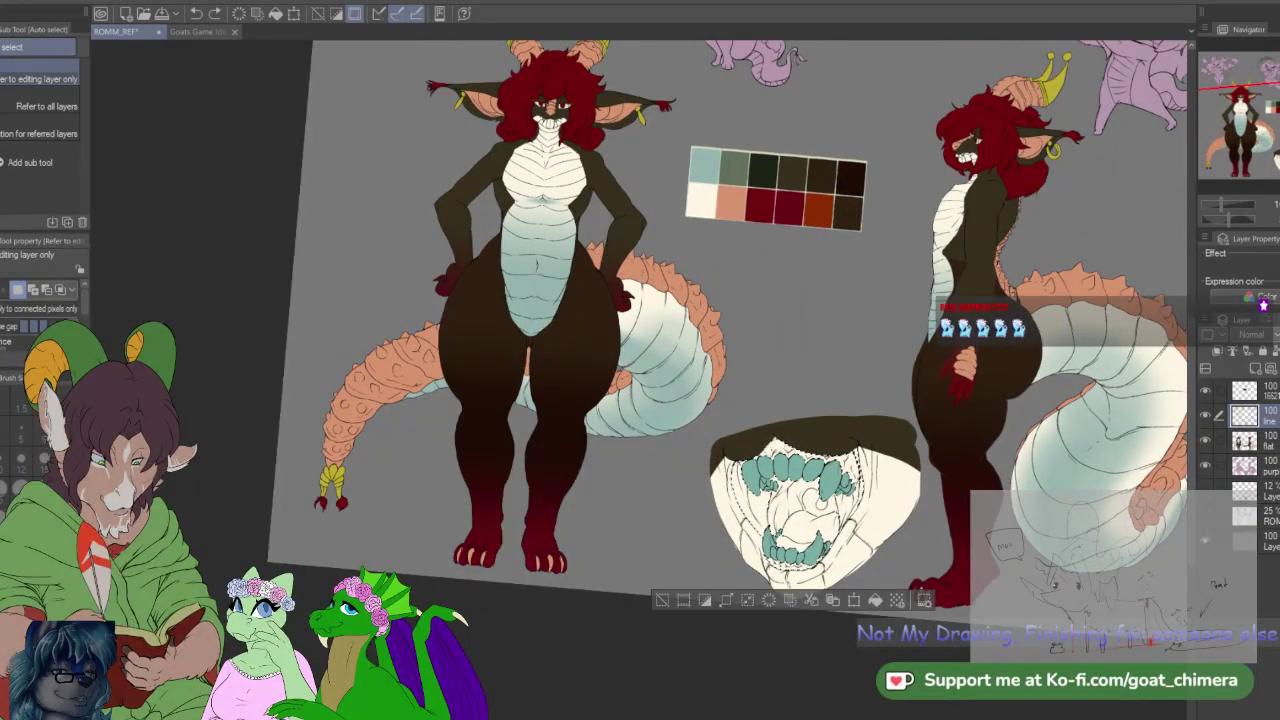
{"action": "left_click", "coordinate": [1262, 441]}
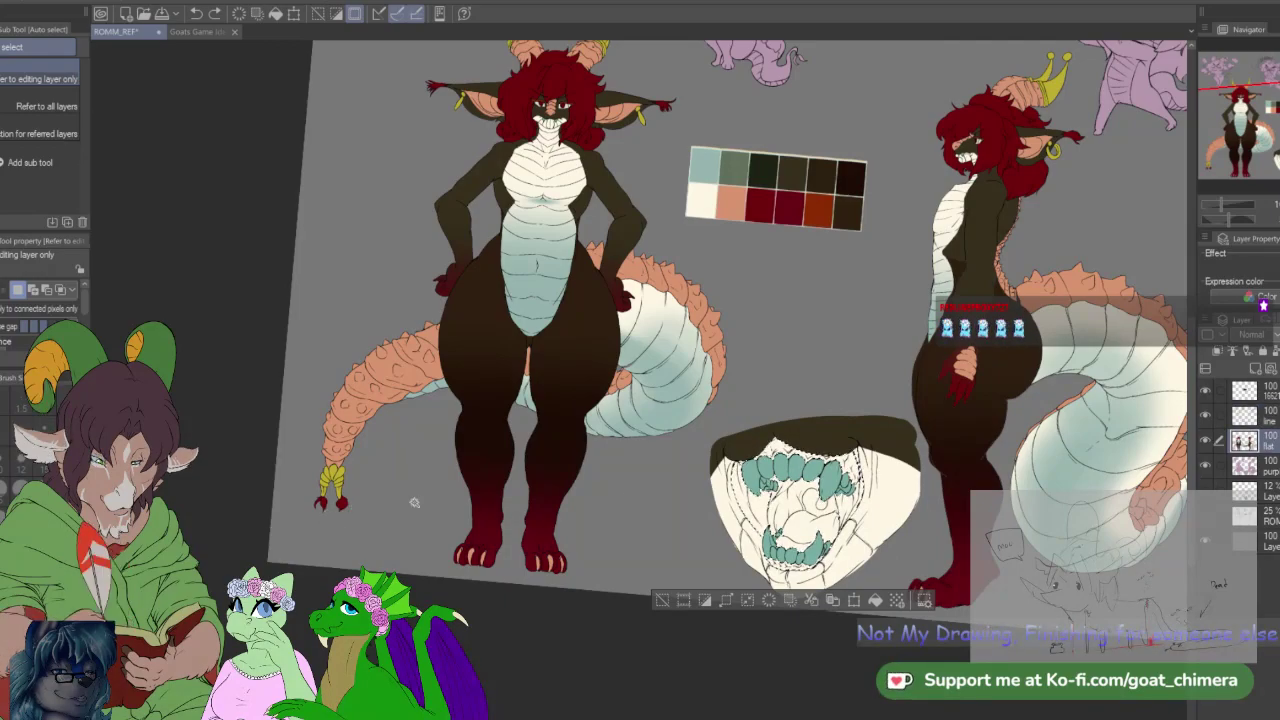
{"action": "key", "text": "alt+Delete"}
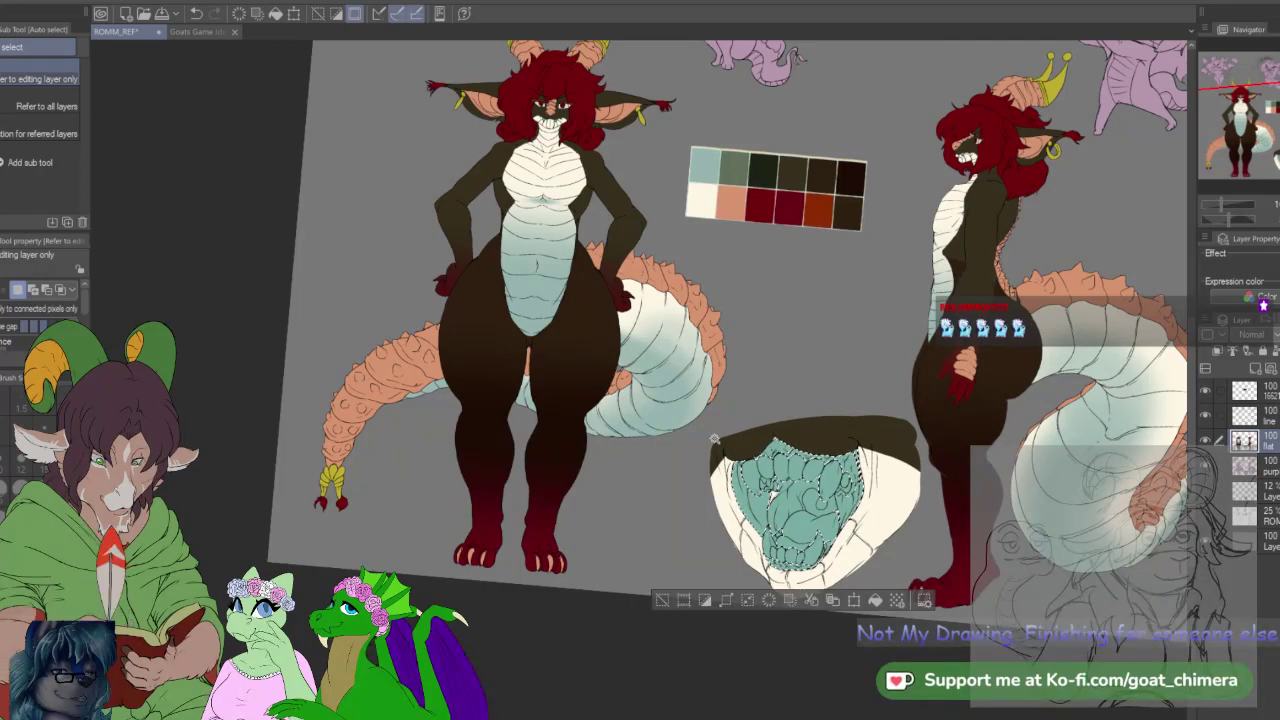
Step: Set the Selection pen size to 40 and paint the missed spots into the close-up's mouth interior selection
{"action": "key", "text": "m"}
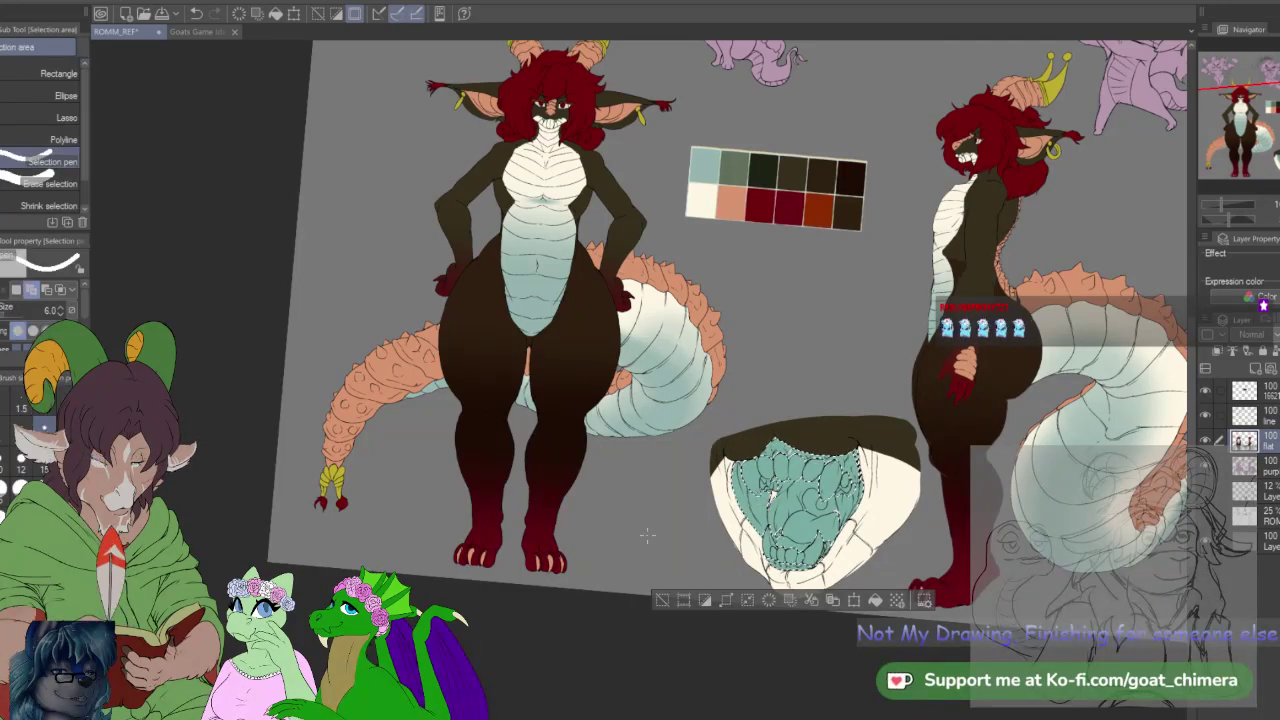
{"action": "key", "text": "]"}
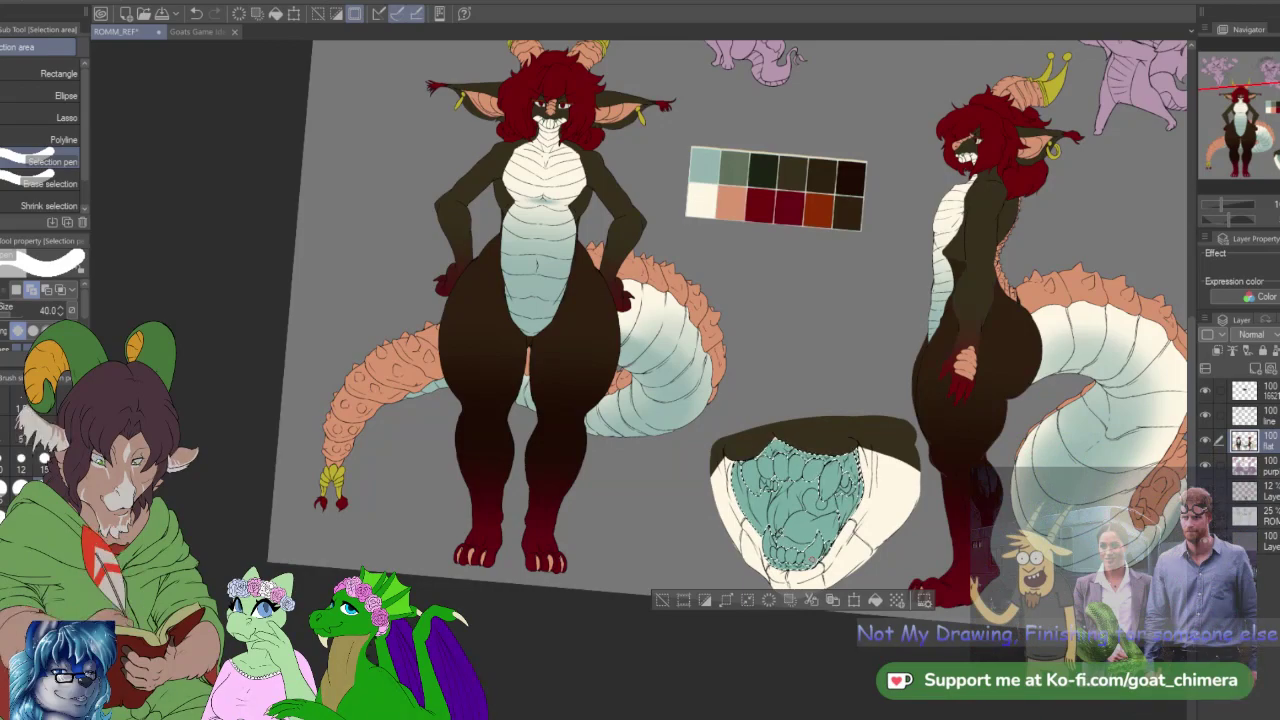
Step: Fill the selected mouth interior with dark red from the palette and add an elliptical orange gradient in the throat
{"action": "key", "text": "i"}
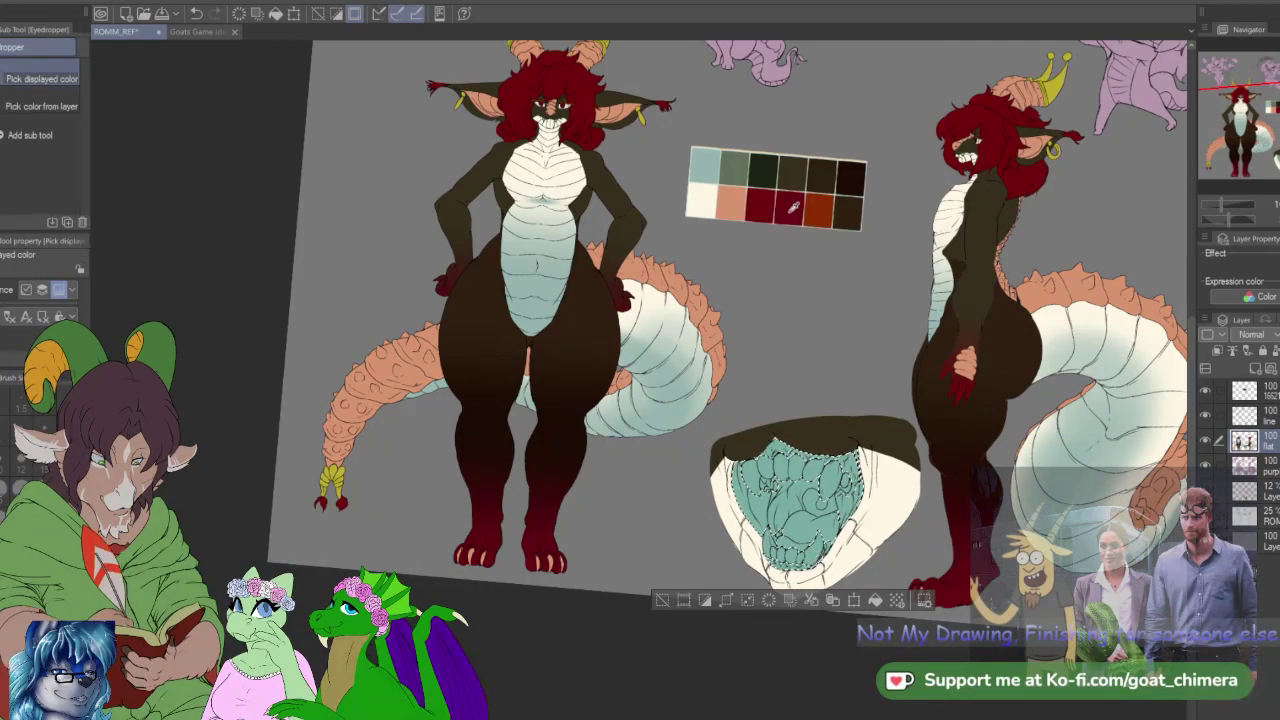
{"action": "key", "text": "alt+BackSpace"}
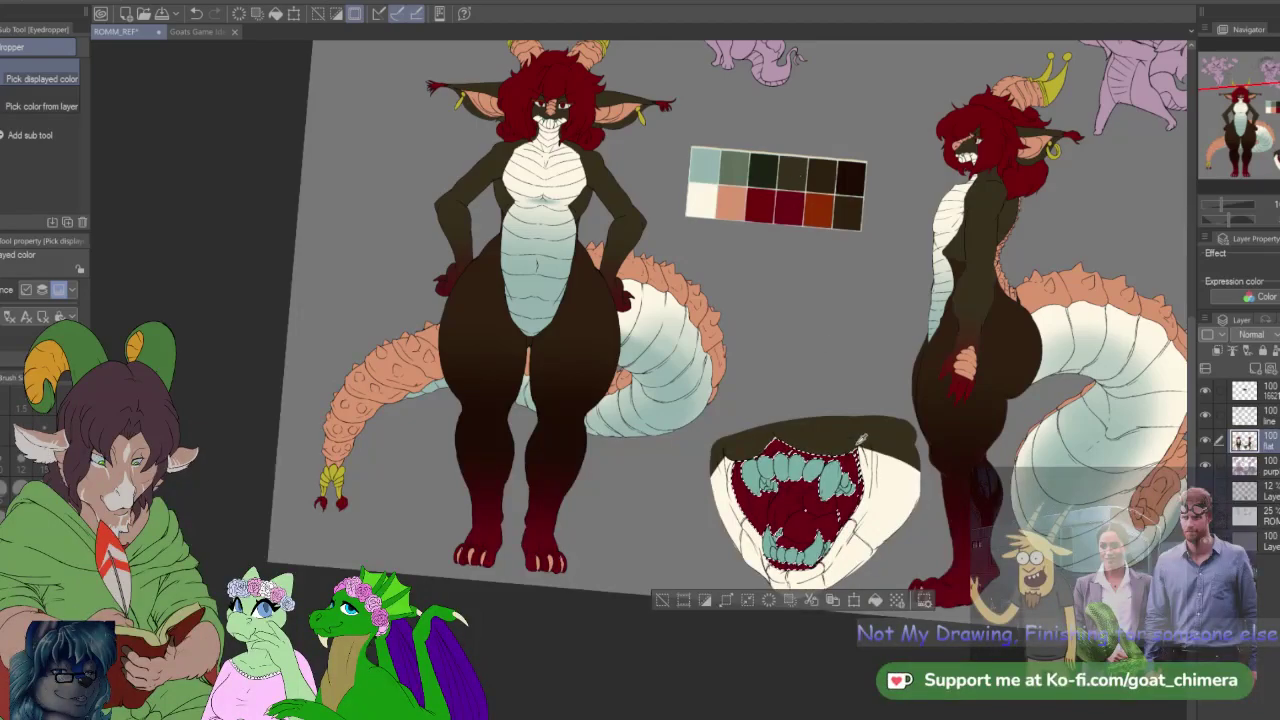
{"action": "scroll", "coordinate": [861, 440], "scroll_direction": "up", "scroll_amount": 2}
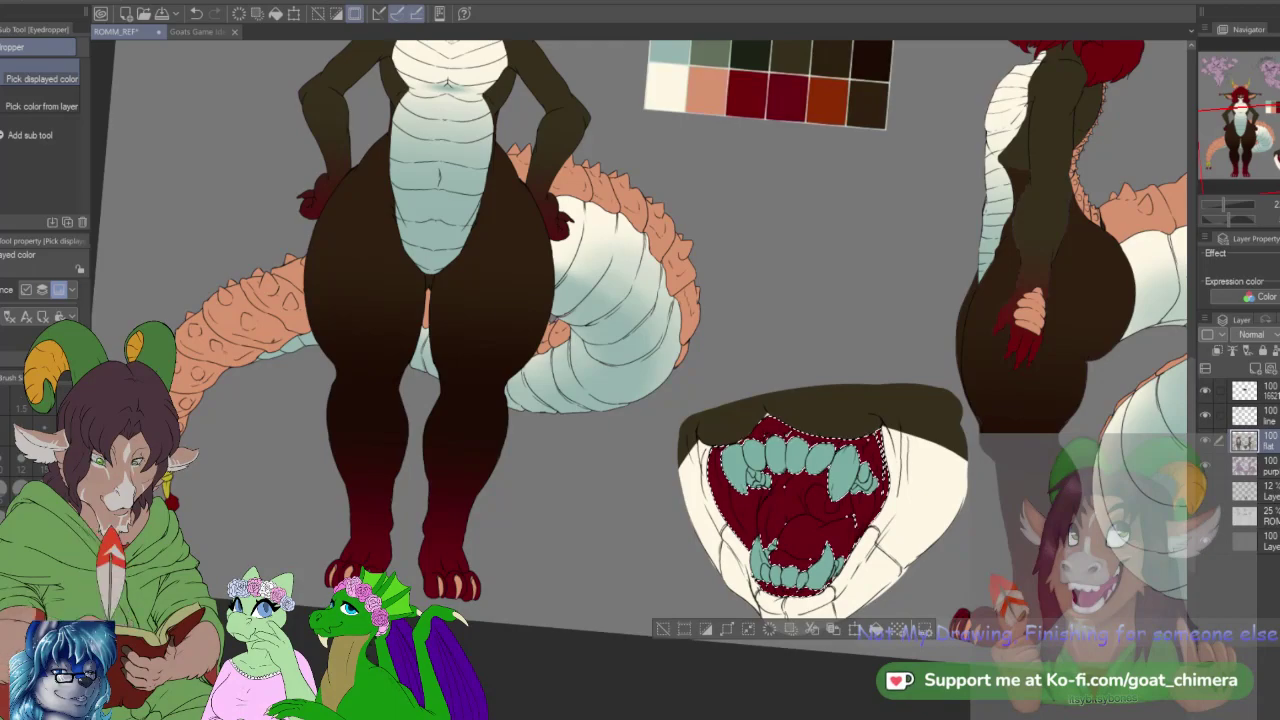
{"action": "key", "text": "g"}
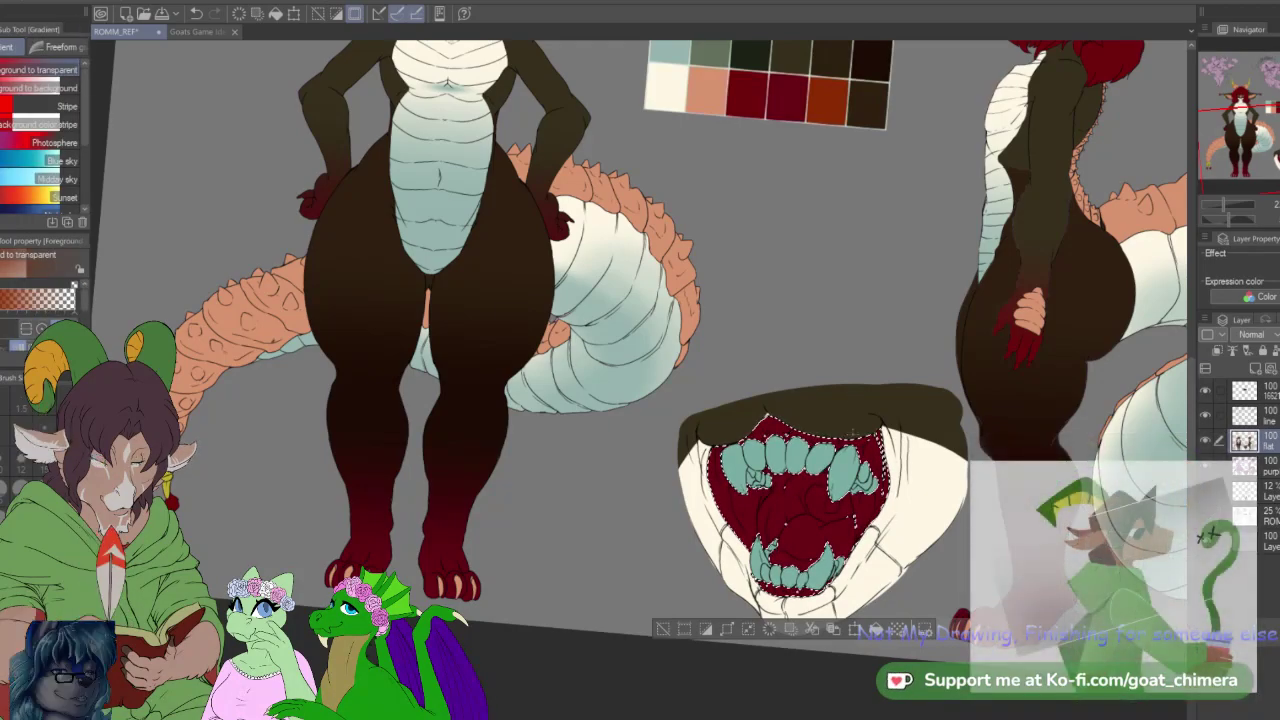
{"action": "left_click_drag", "start_coordinate": [824, 519], "coordinate": [771, 547]}
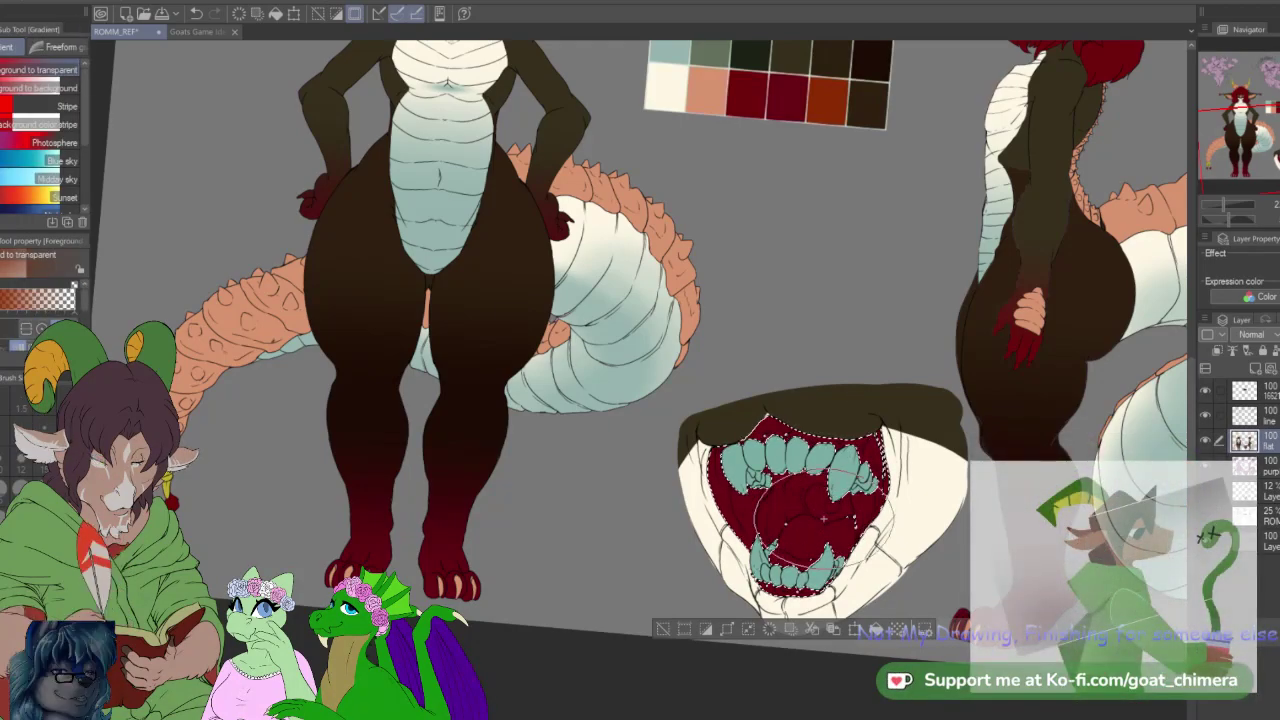
{"action": "left_click", "coordinate": [824, 519]}
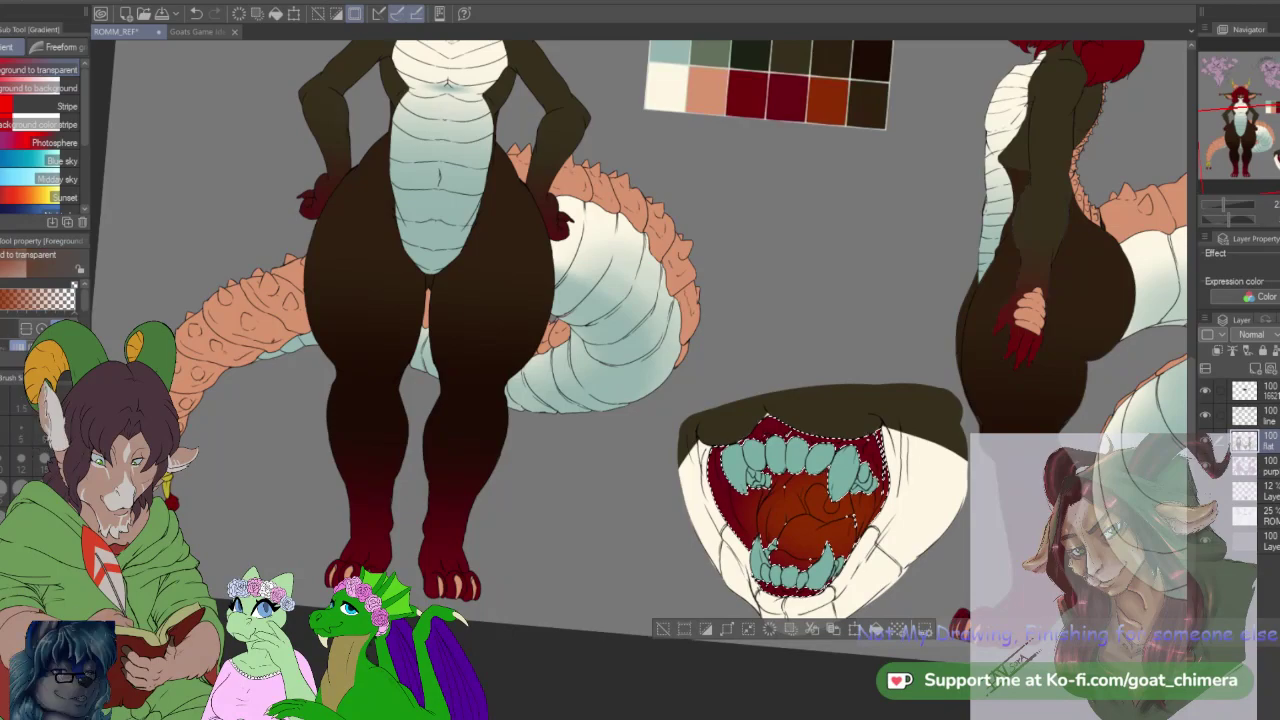
Step: Add a pale teal palette gradient in the throat, then fill the whole selected mouth interior with that pale teal
{"action": "left_click_drag", "start_coordinate": [1245, 147], "coordinate": [1241, 125]}
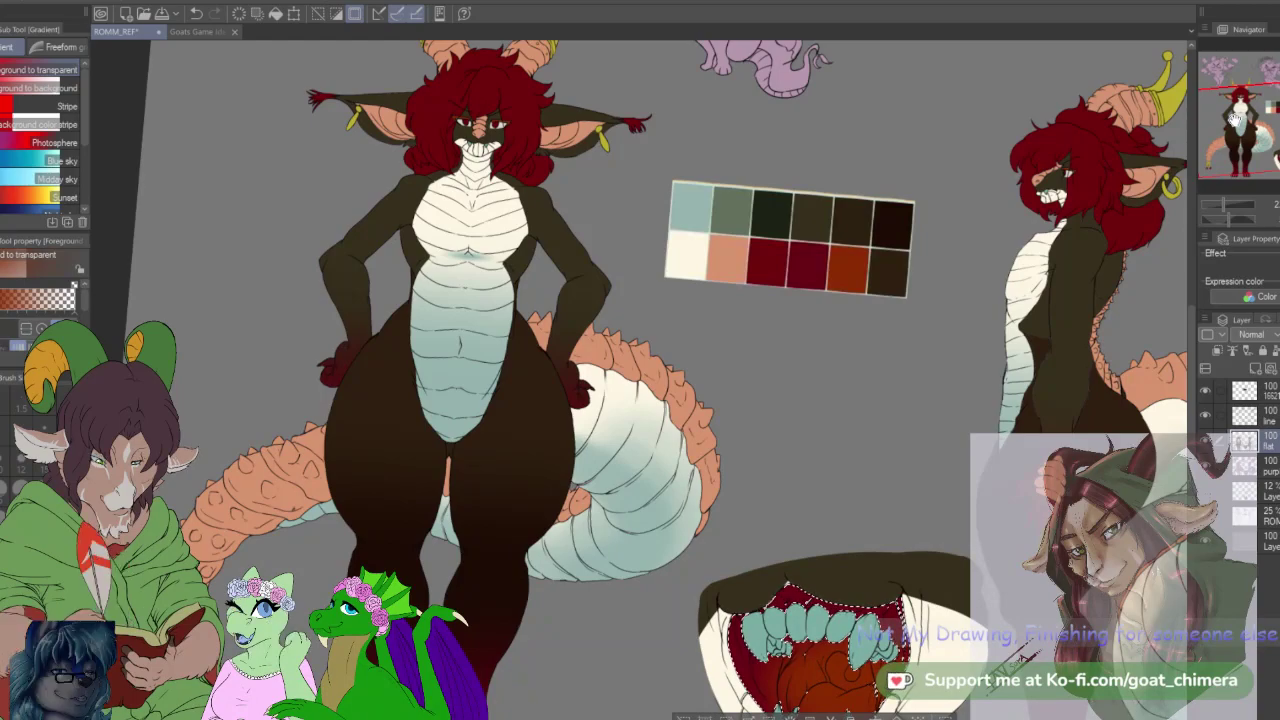
{"action": "key", "text": "i"}
{"action": "left_click_drag", "start_coordinate": [1249, 103], "coordinate": [1265, 136]}
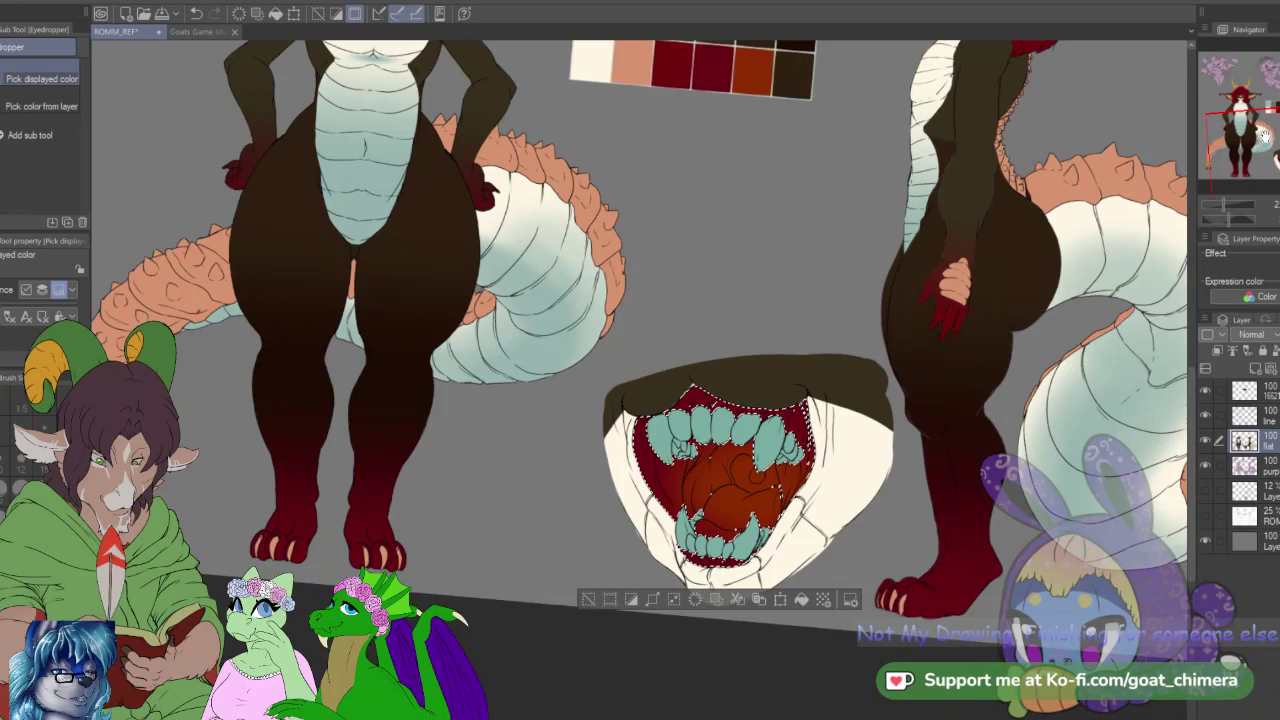
{"action": "key", "text": "g"}
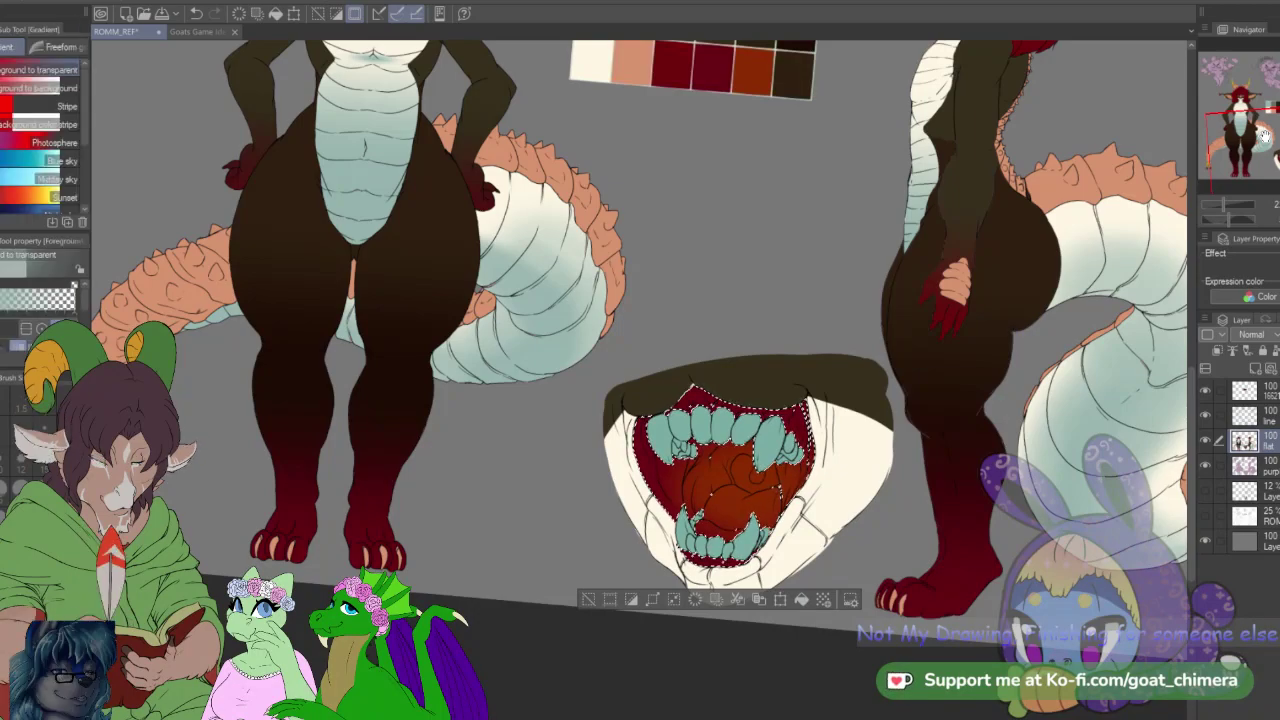
{"action": "left_click_drag", "start_coordinate": [755, 484], "coordinate": [655, 530]}
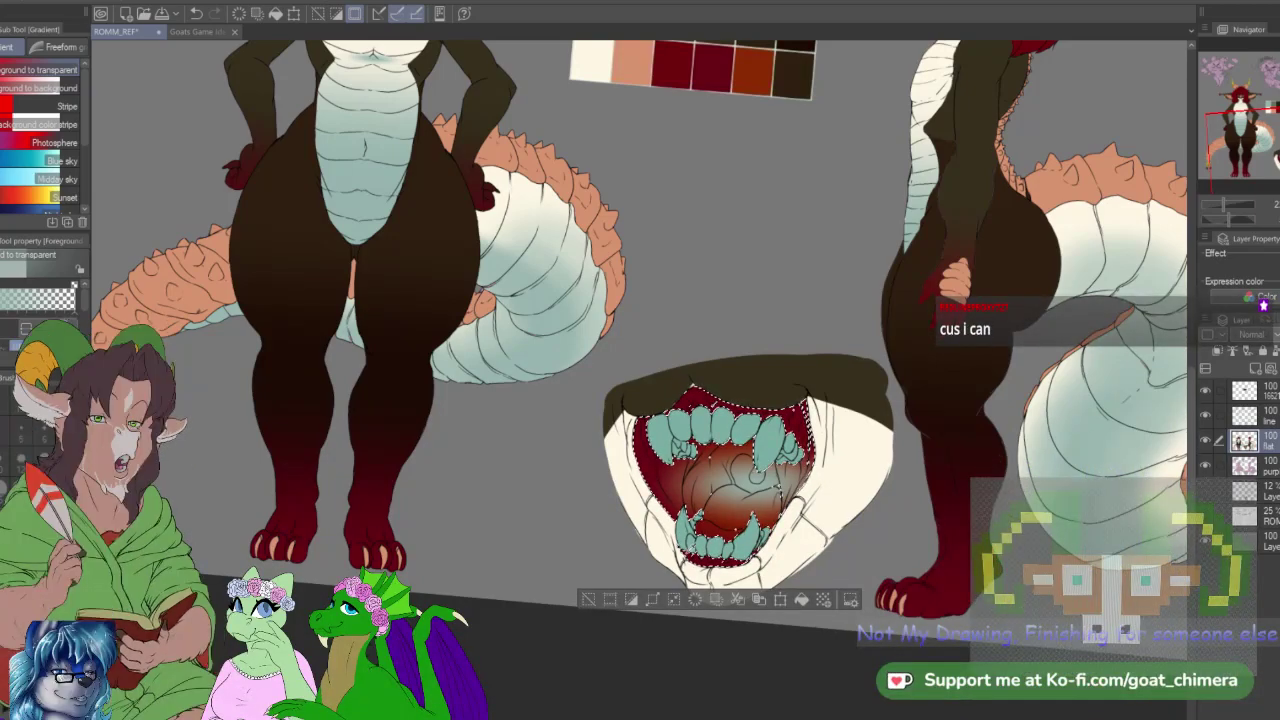
{"action": "key", "text": "alt+Delete"}
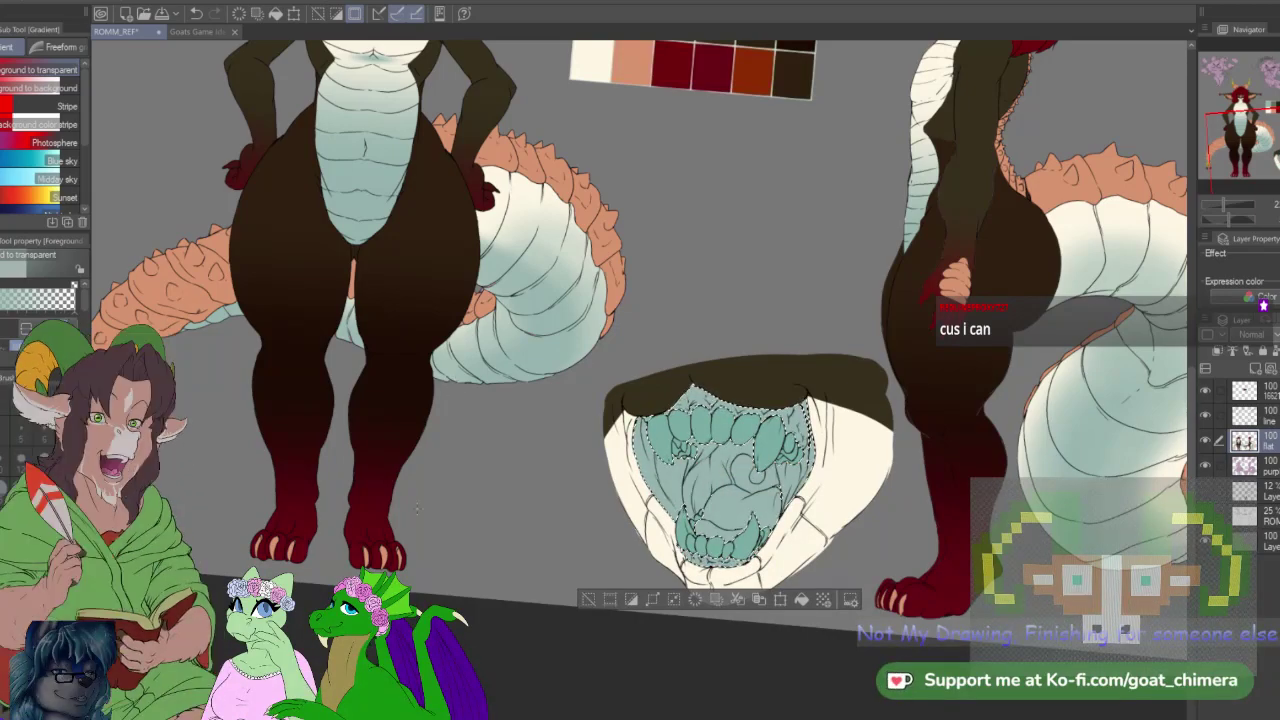
Step: Pick the darkest green from the palette and shade the throat with a foreground-to-transparent gradient
{"action": "left_click_drag", "start_coordinate": [1267, 144], "coordinate": [1267, 115]}
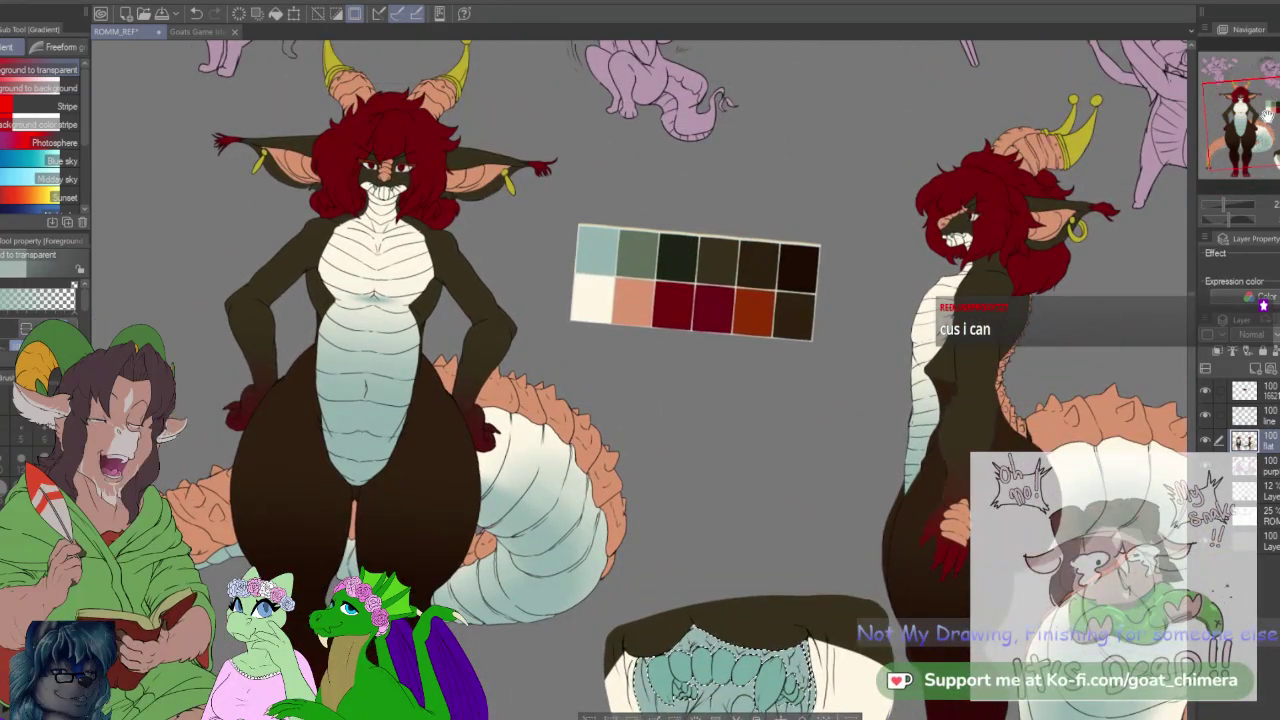
{"action": "key", "text": "i"}
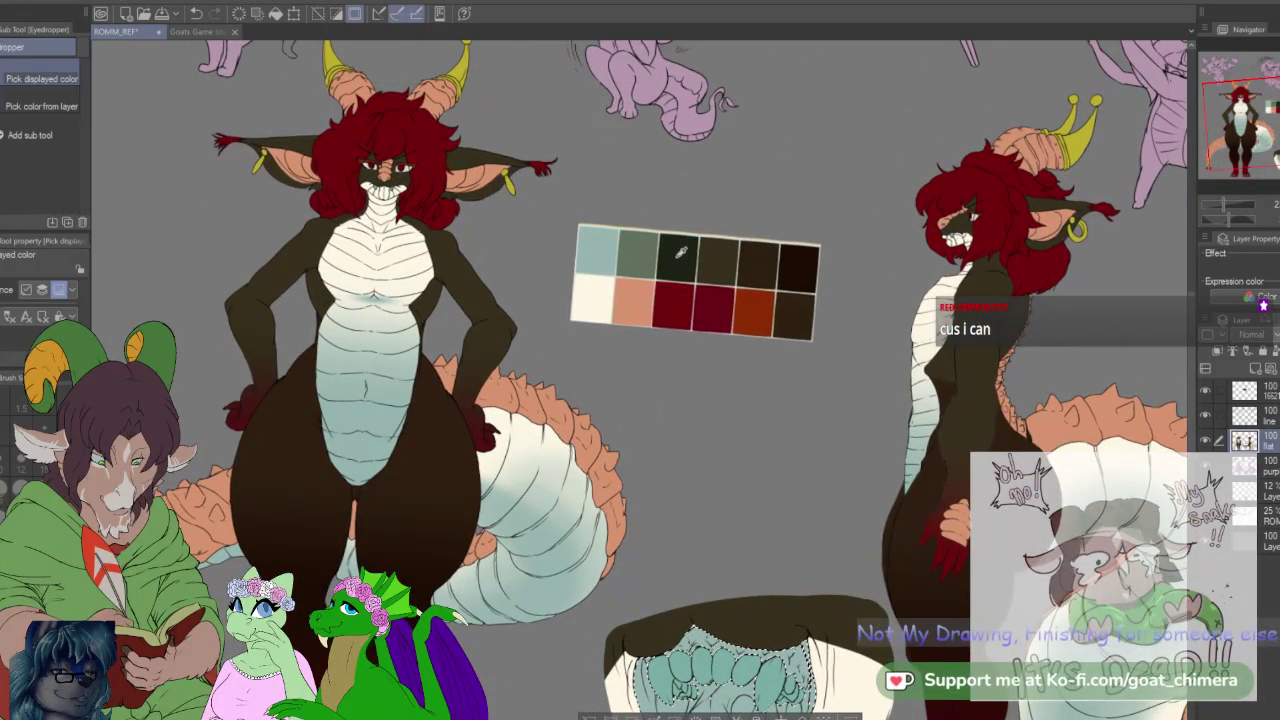
{"action": "left_click_drag", "start_coordinate": [1262, 154], "coordinate": [1266, 126]}
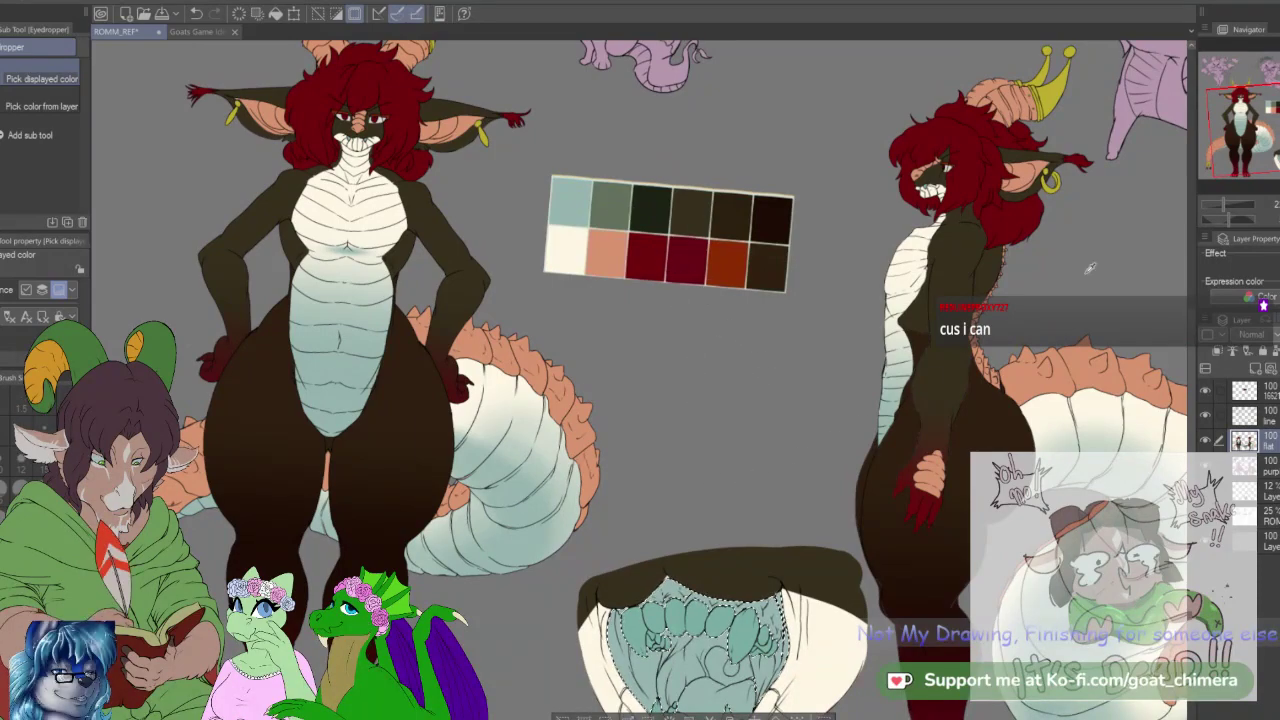
{"action": "scroll", "coordinate": [800, 523], "scroll_direction": "down", "scroll_amount": 3}
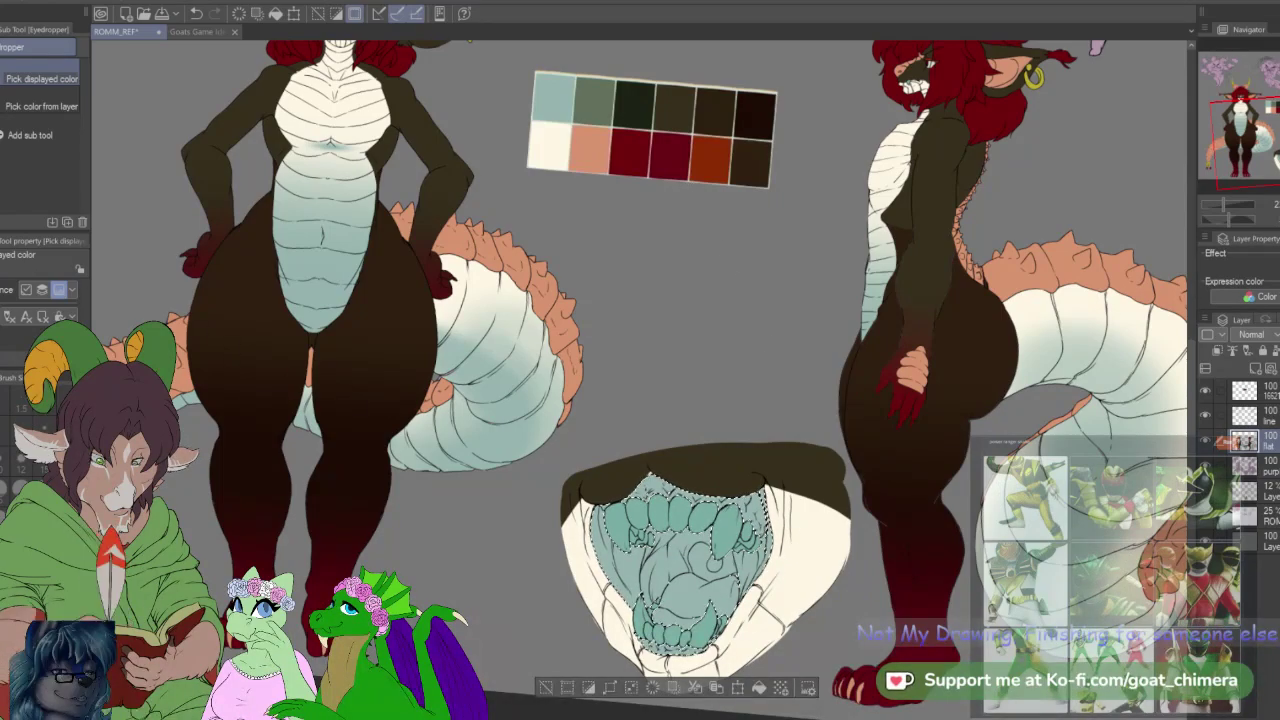
{"action": "key", "text": "g"}
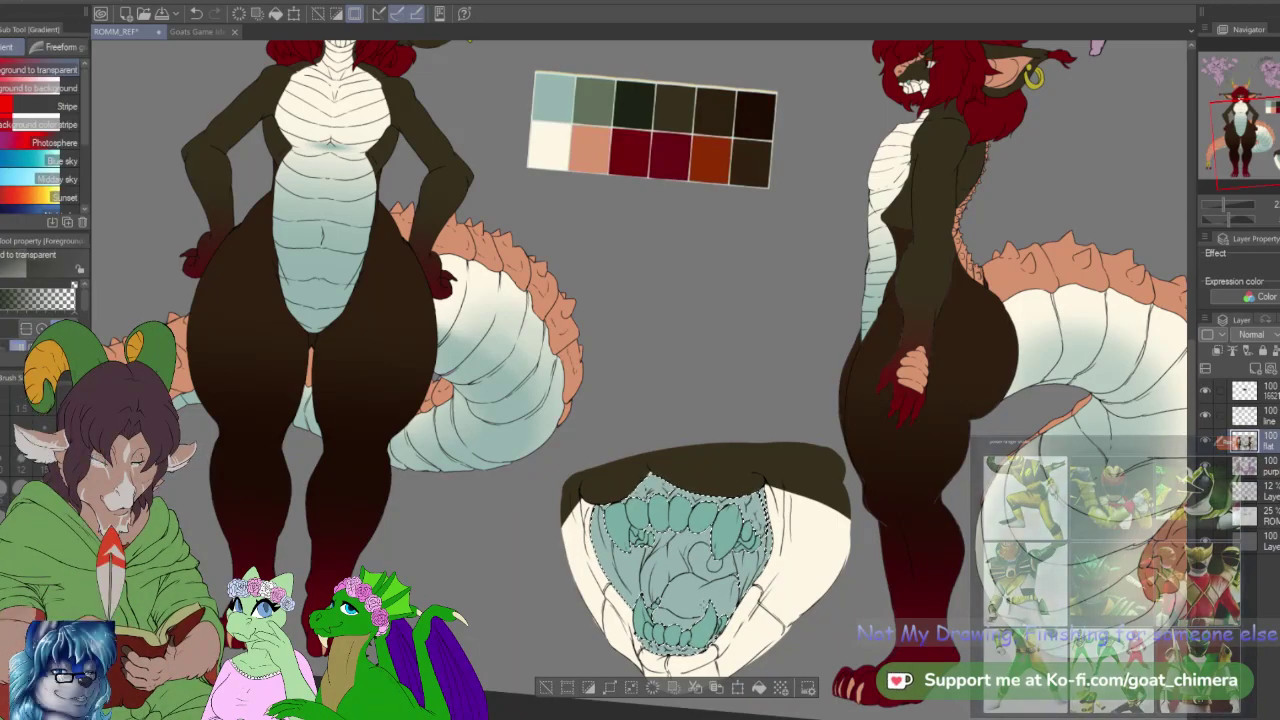
{"action": "left_click", "coordinate": [617, 627]}
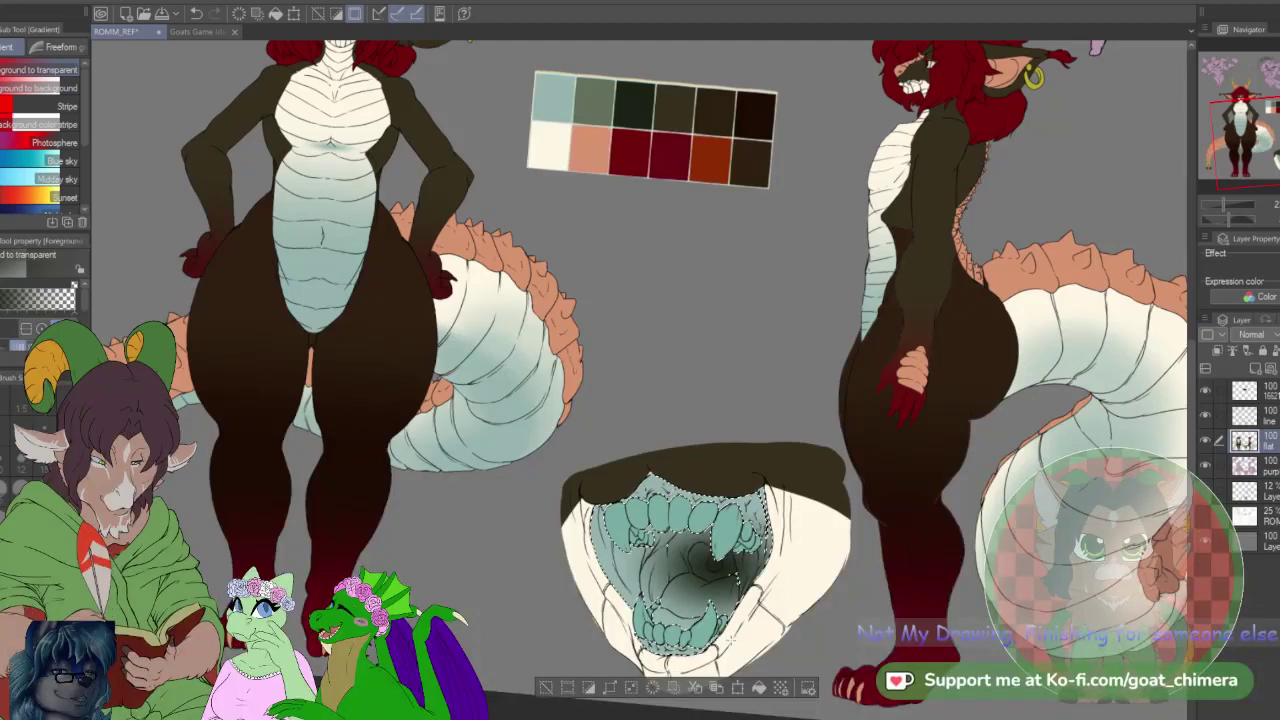
Step: Change the gradient shape, shade the right inner cheek dark green, and fill the selected mouth interior with solid dark green
{"action": "left_click", "coordinate": [27, 329]}
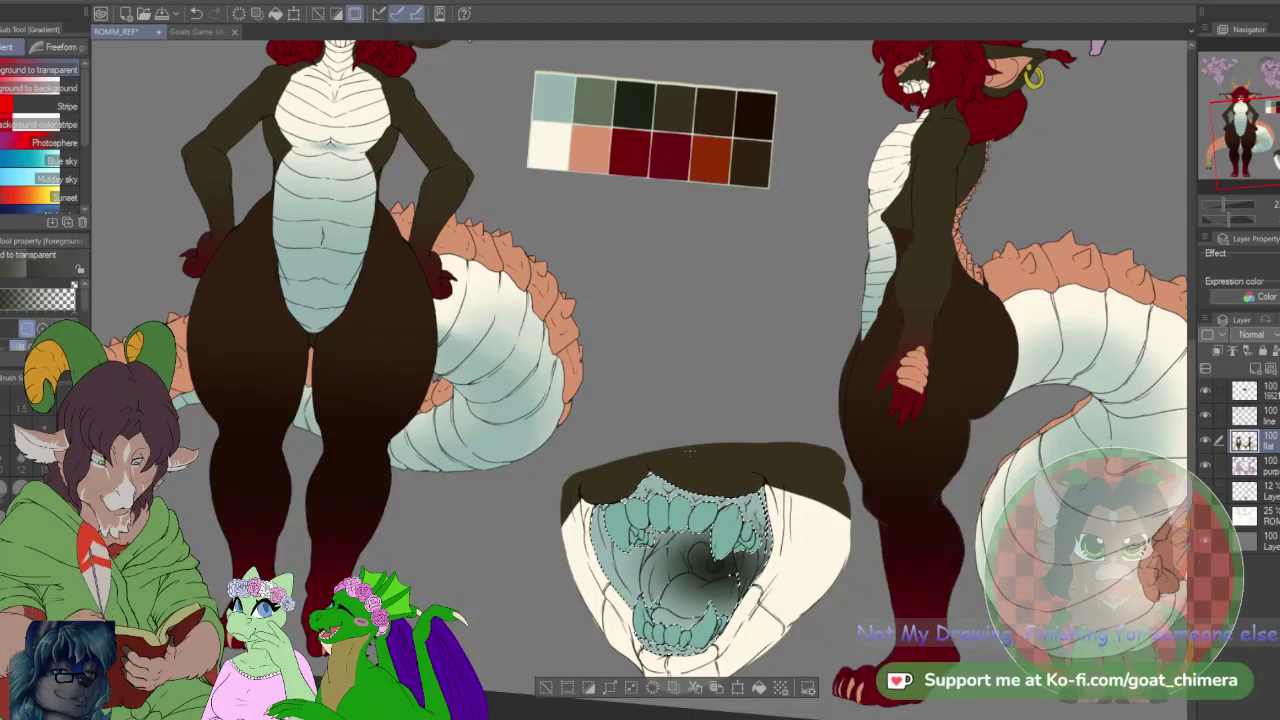
{"action": "left_click_drag", "start_coordinate": [781, 545], "coordinate": [700, 560]}
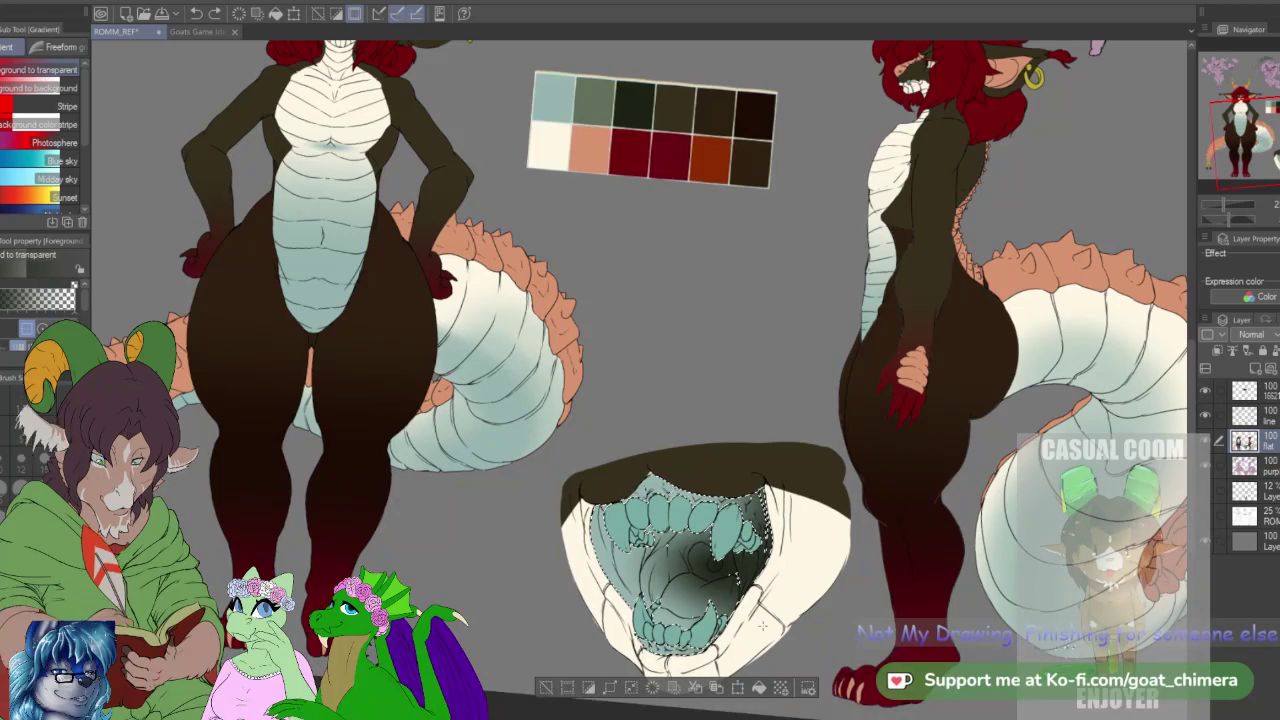
{"action": "scroll", "coordinate": [711, 590], "scroll_direction": "down", "scroll_amount": 2}
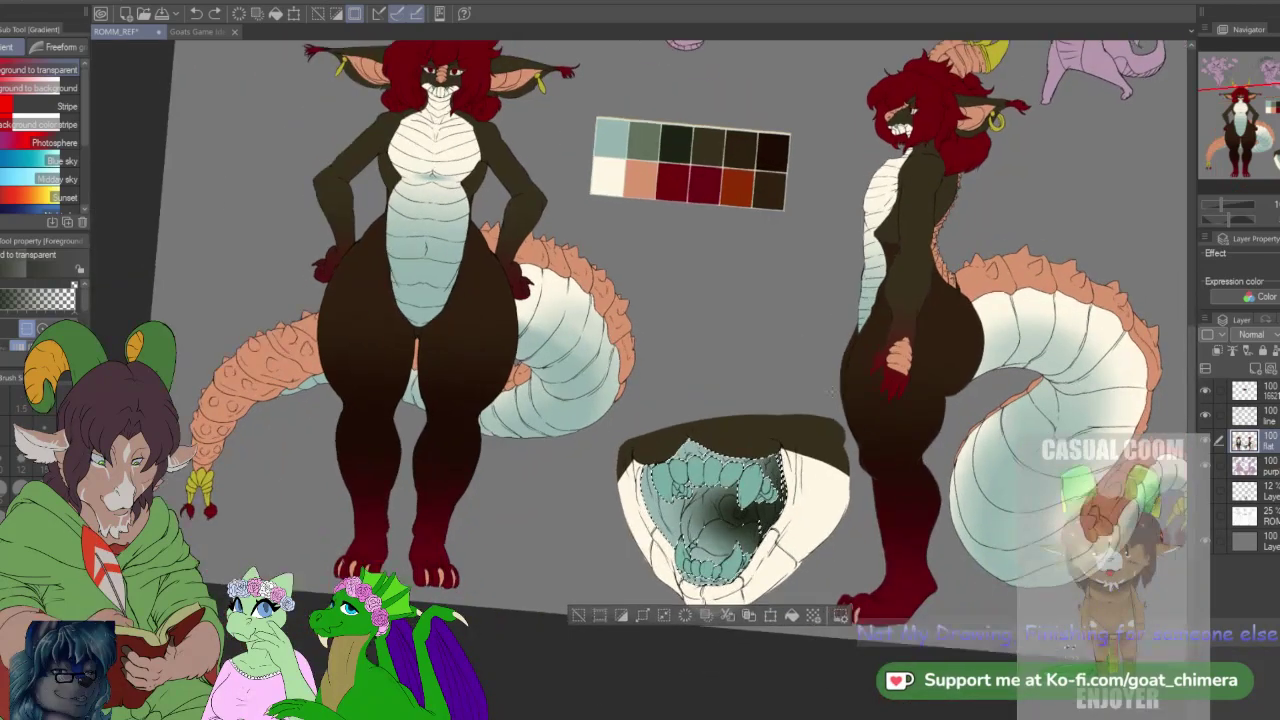
{"action": "scroll", "coordinate": [711, 590], "scroll_direction": "up", "scroll_amount": 5}
{"action": "scroll", "coordinate": [710, 560], "scroll_direction": "up", "scroll_amount": 1}
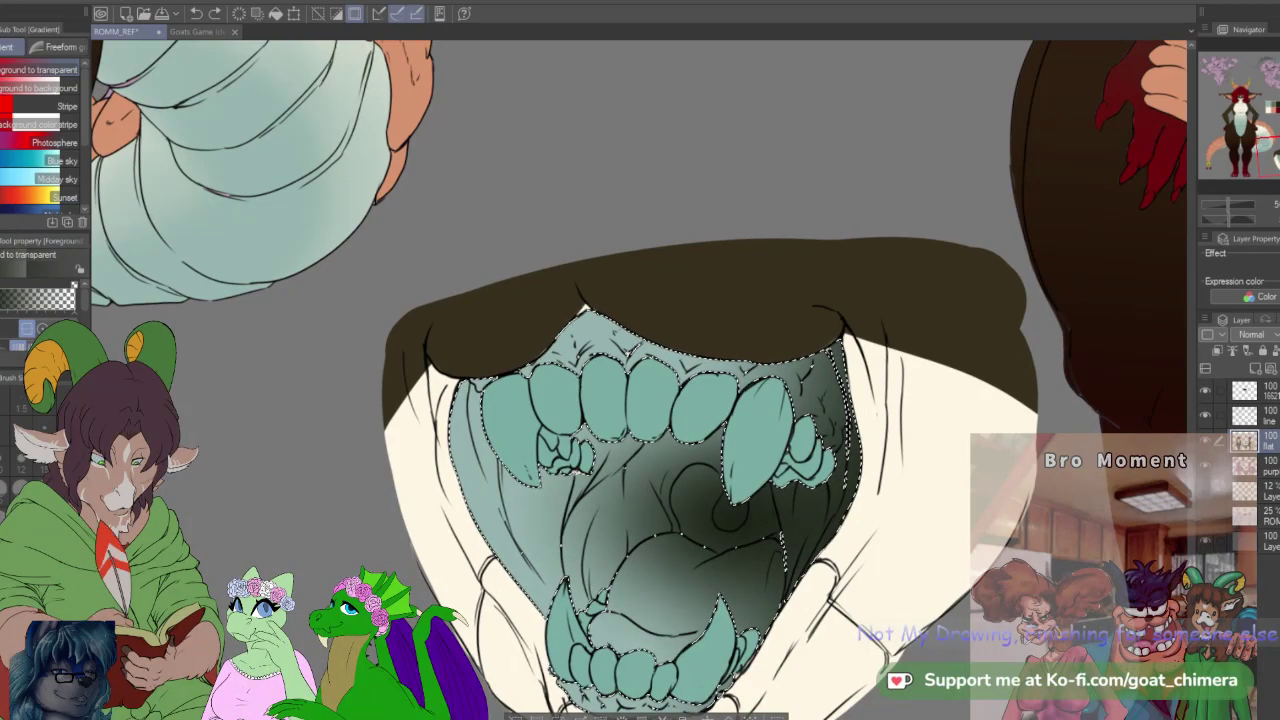
{"action": "key", "text": "m"}
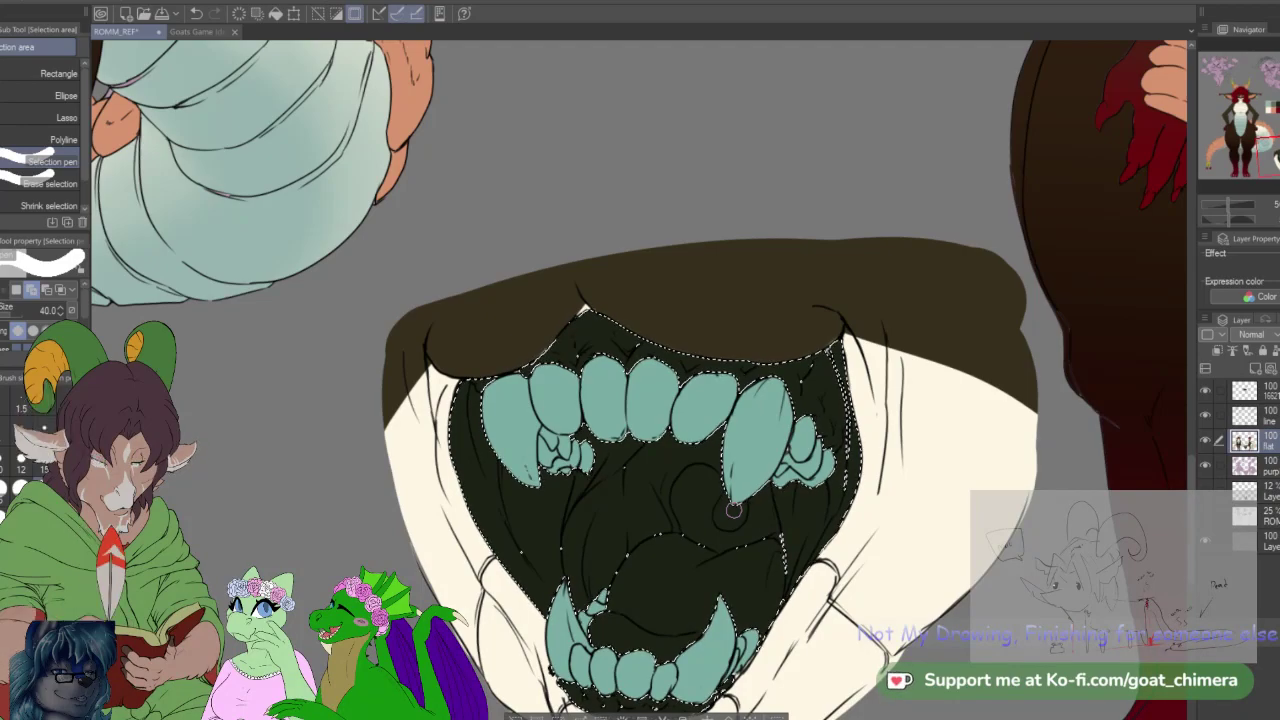
Step: Shade the gums and inner cheeks inward from their edges with pale teal palette gradients, then clear the selection
{"action": "left_click_drag", "start_coordinate": [1243, 130], "coordinate": [1258, 110]}
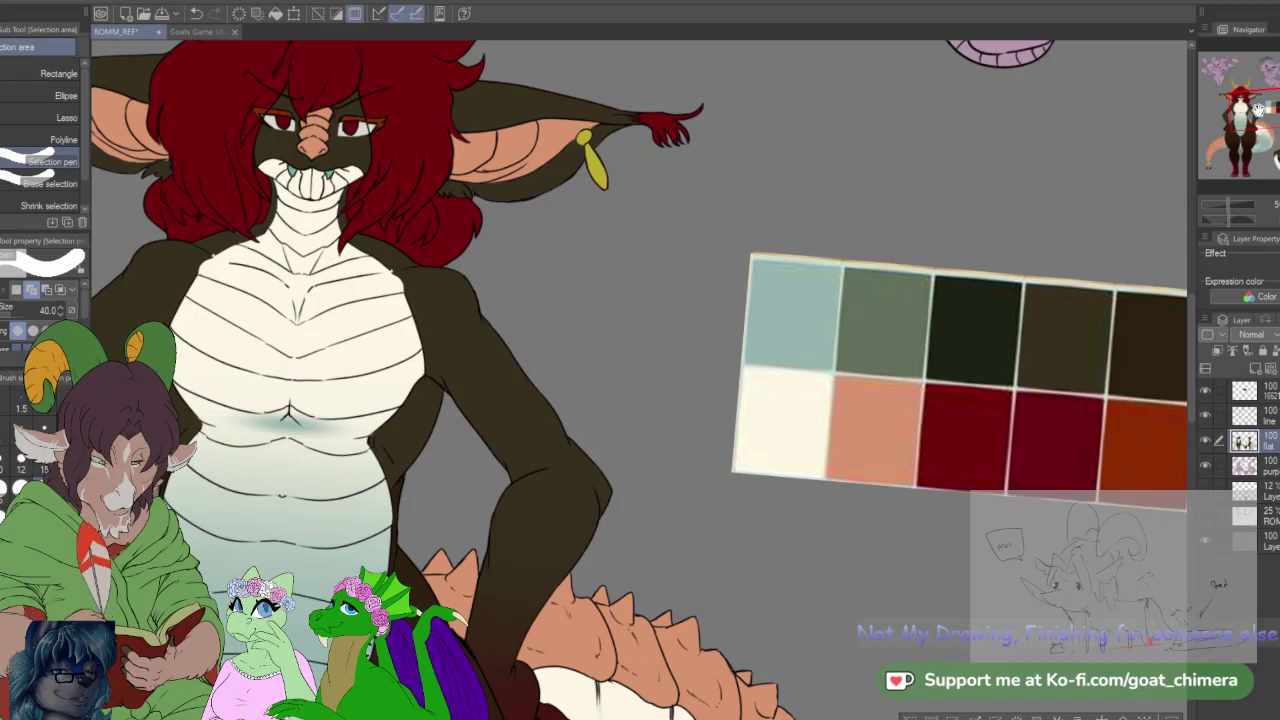
{"action": "key", "text": "i"}
{"action": "left_click_drag", "start_coordinate": [1256, 124], "coordinate": [1273, 172]}
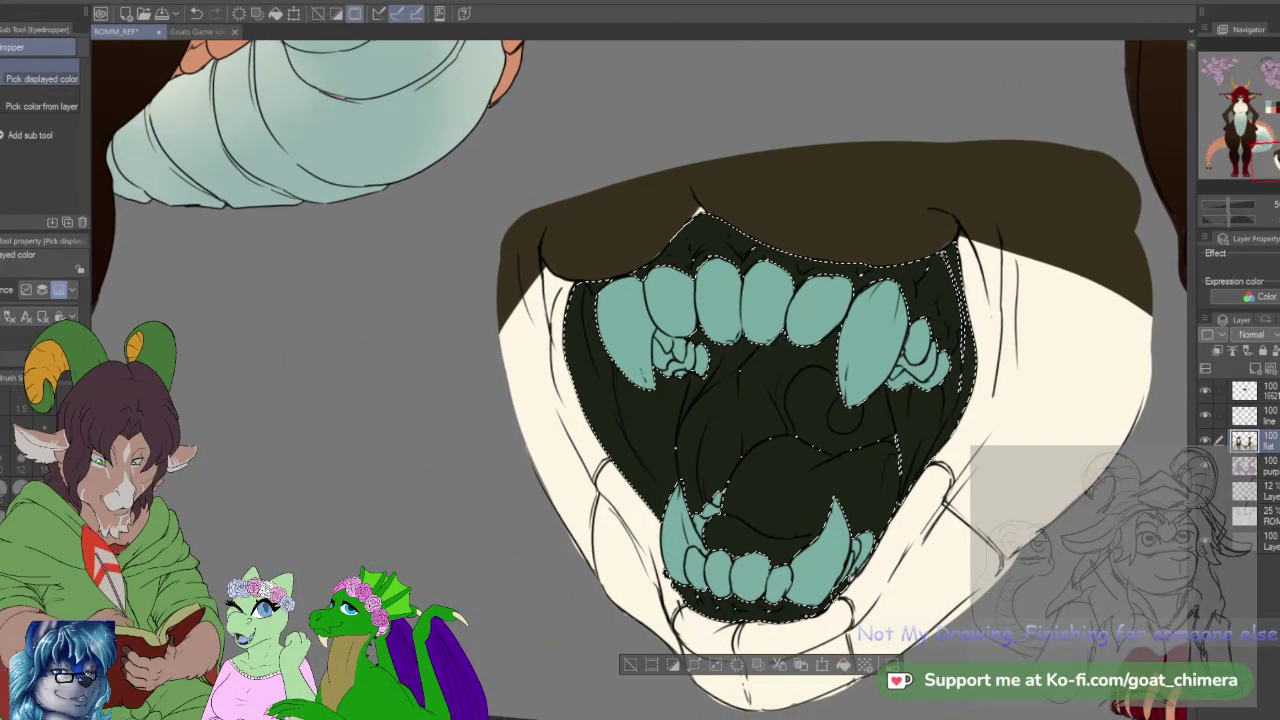
{"action": "key", "text": "g"}
{"action": "left_click_drag", "start_coordinate": [718, 550], "coordinate": [780, 457]}
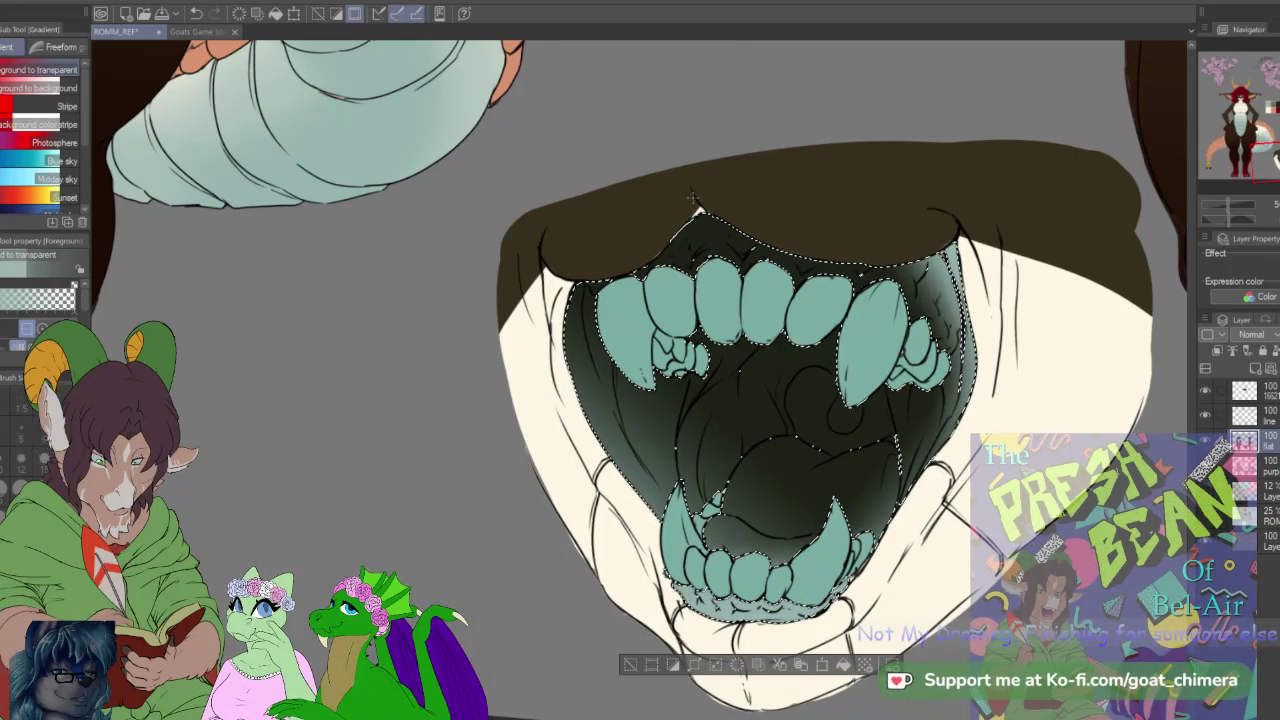
{"action": "left_click_drag", "start_coordinate": [814, 214], "coordinate": [762, 288]}
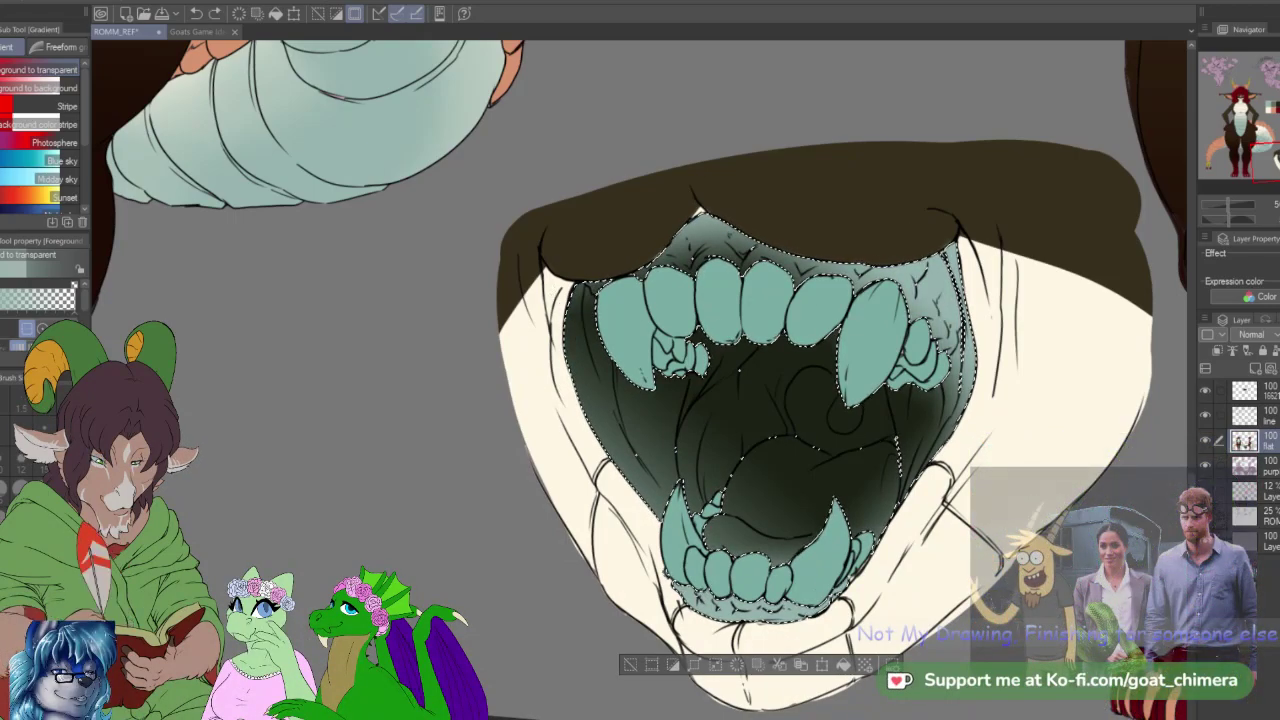
{"action": "left_click_drag", "start_coordinate": [466, 420], "coordinate": [710, 402]}
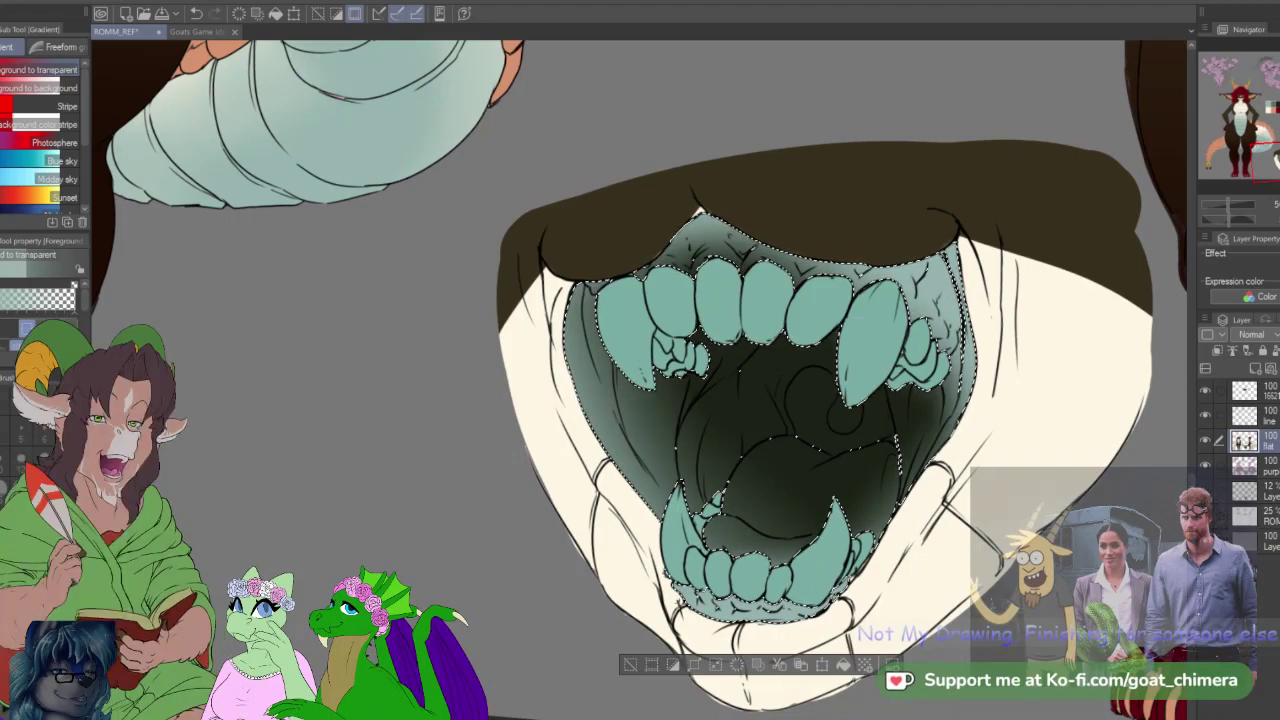
{"action": "key", "text": "ctrl+d"}
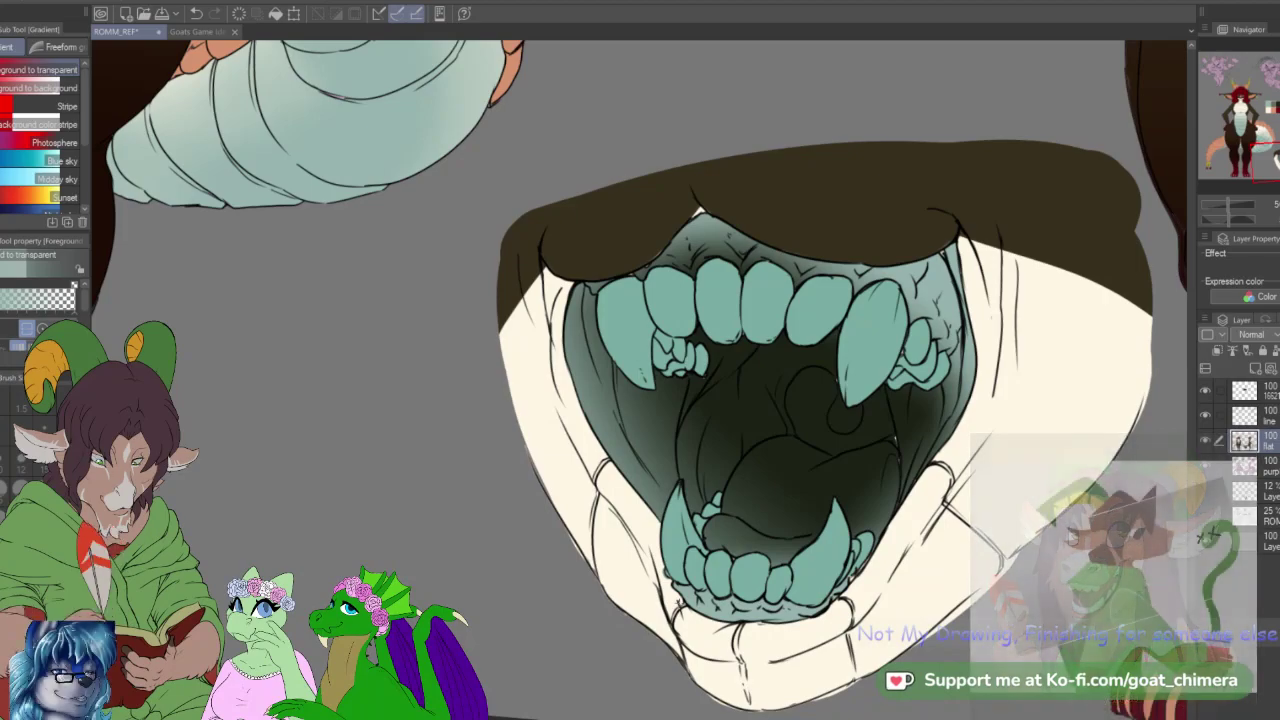
Step: Paint over the small gaps at the upper lip's peak and beside the tongue with sampled colours, using the size 8 K Hard 2 brush
{"action": "key", "text": "i"}
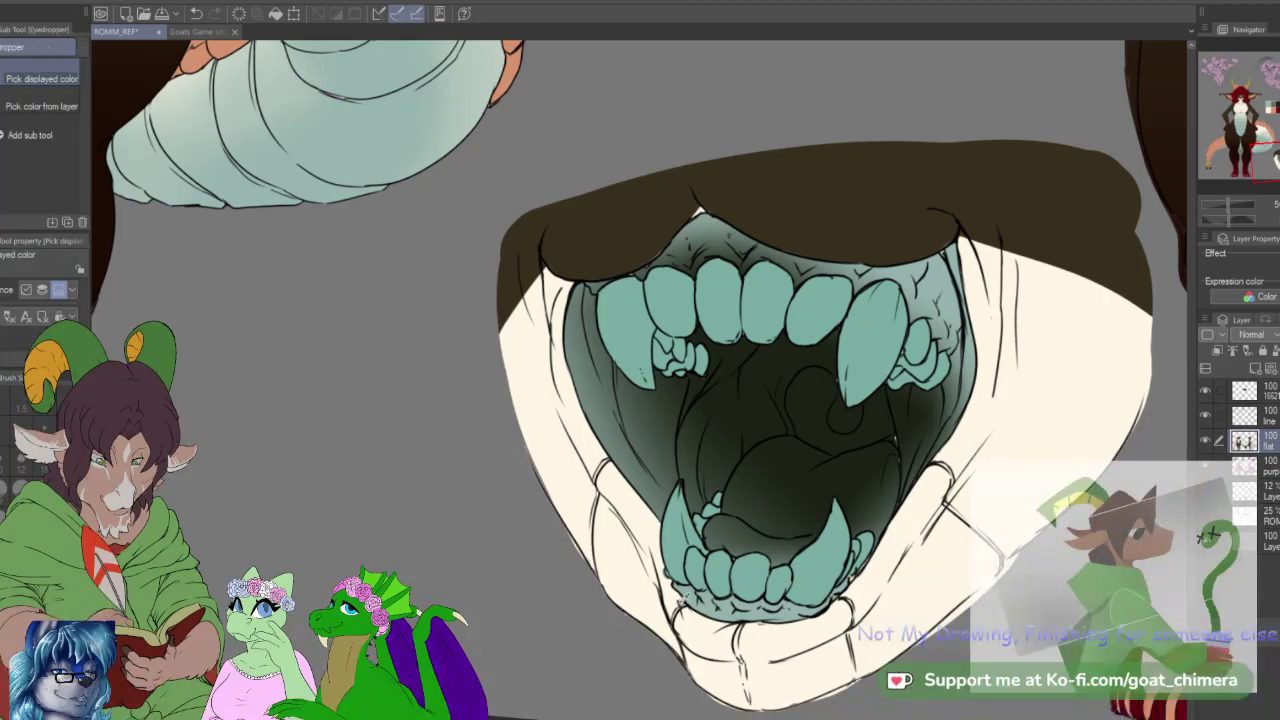
{"action": "key", "text": "b"}
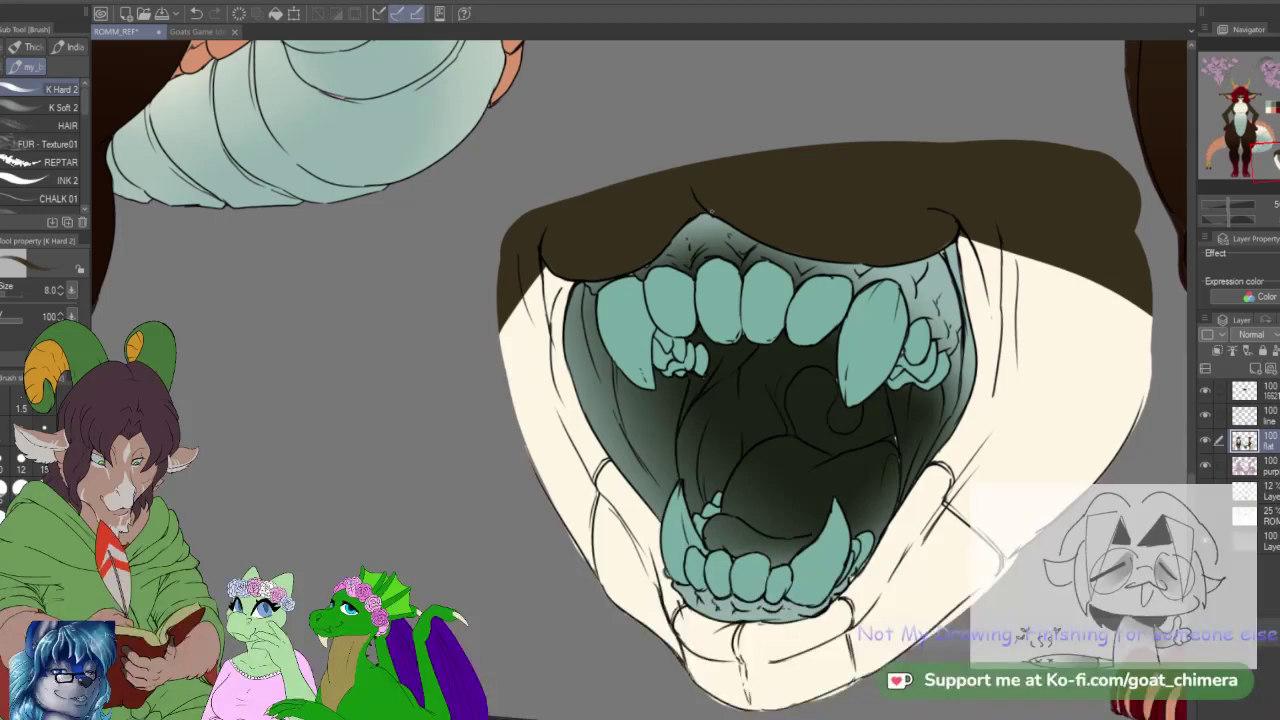
{"action": "key", "text": "i"}
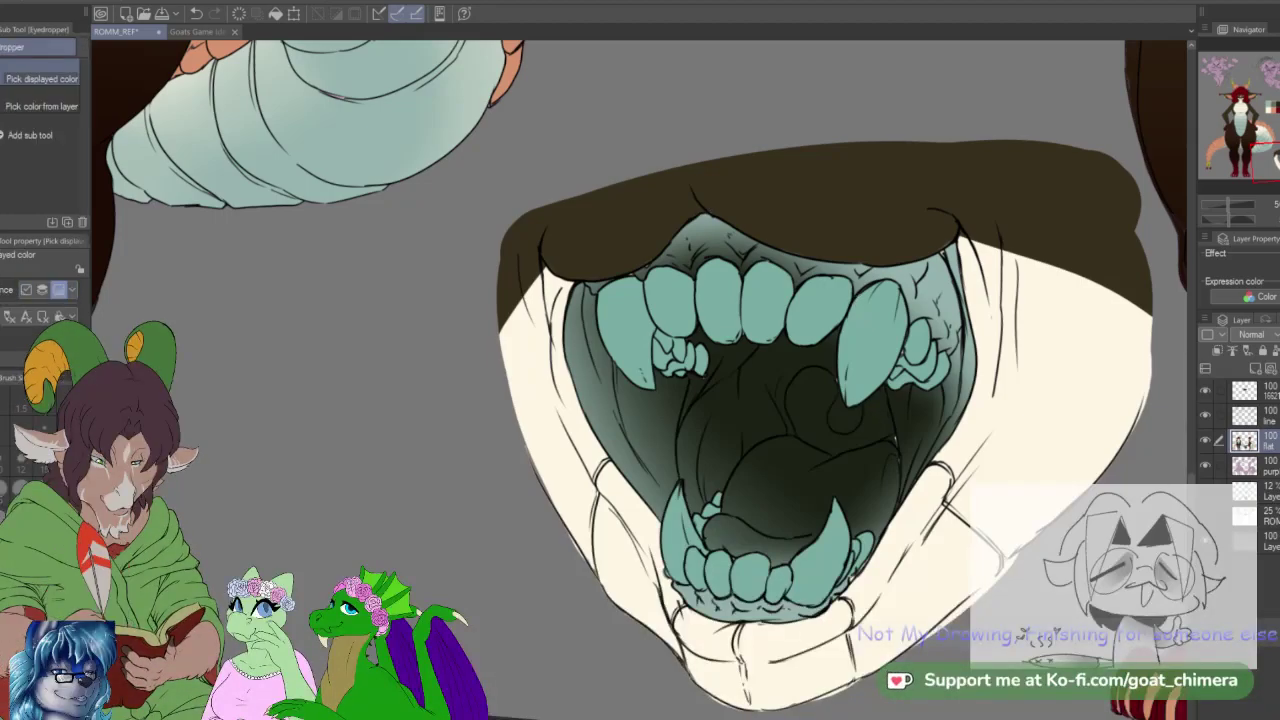
{"action": "key", "text": "b"}
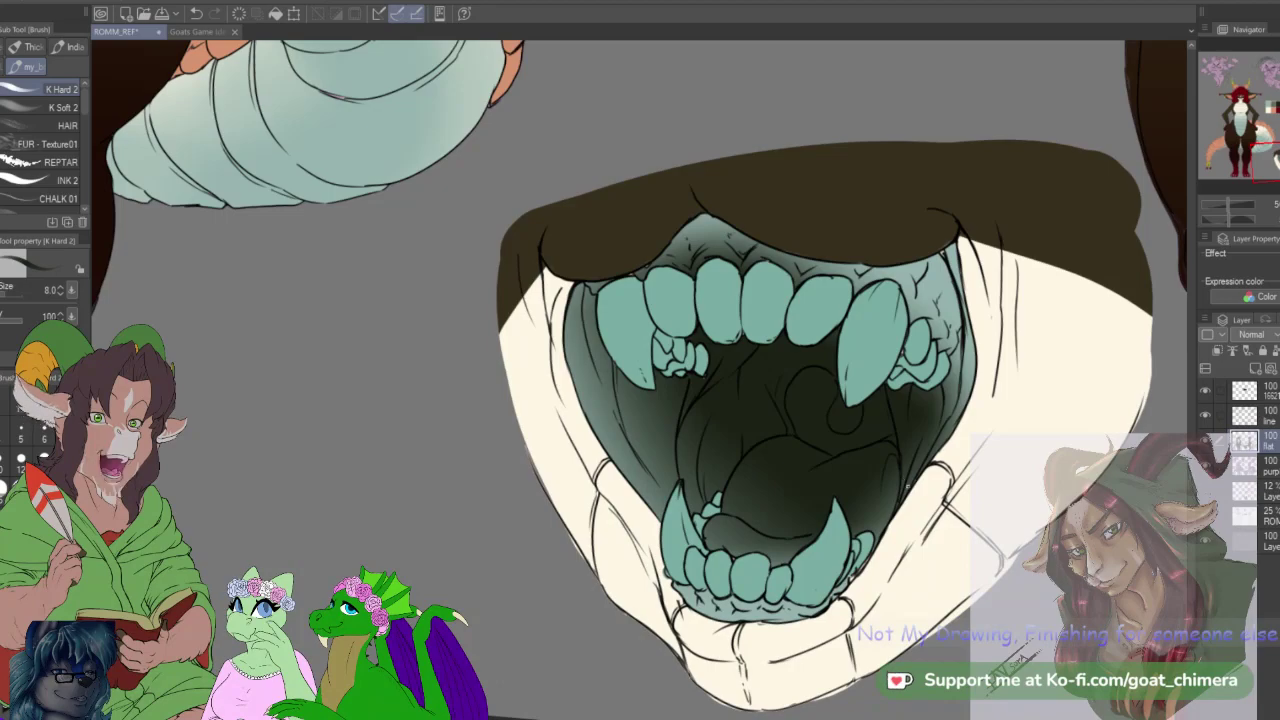
{"action": "scroll", "coordinate": [748, 460], "scroll_direction": "down", "scroll_amount": 3}
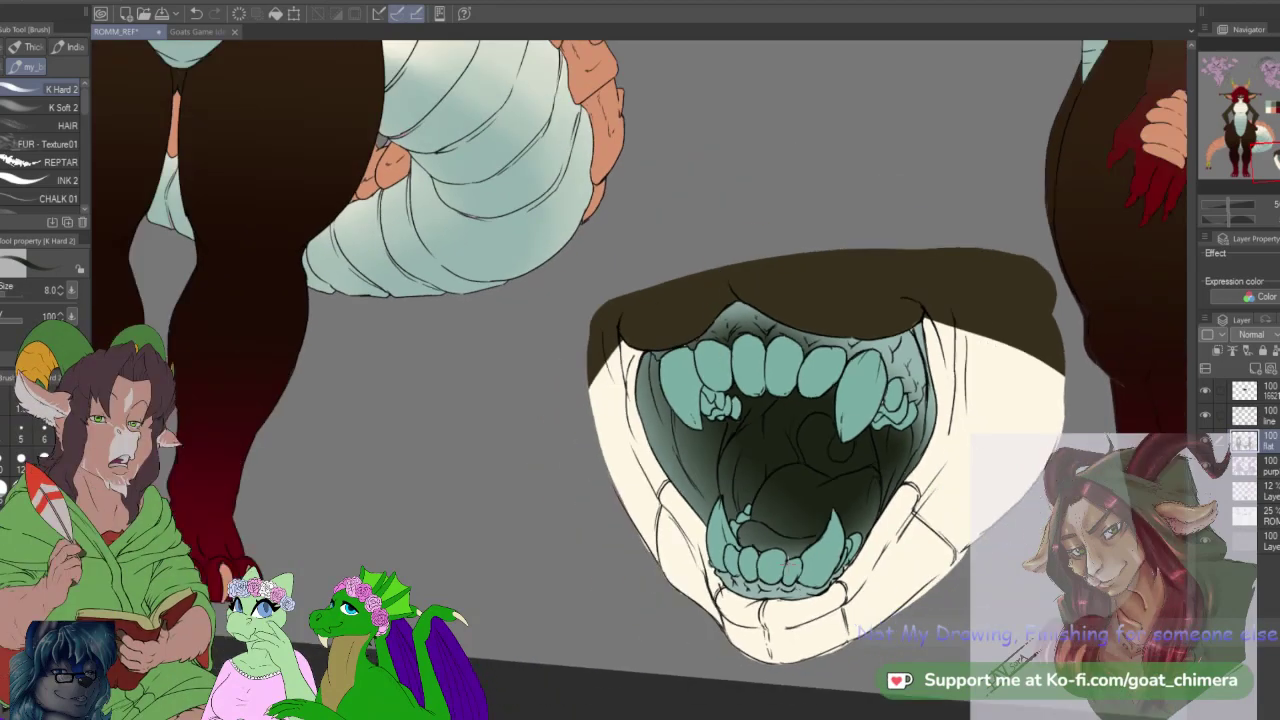
Step: Examine the shading inside the open mouth at several magnifications
{"action": "scroll", "coordinate": [745, 457], "scroll_direction": "up", "scroll_amount": 4}
{"action": "scroll", "coordinate": [745, 457], "scroll_direction": "down", "scroll_amount": 1}
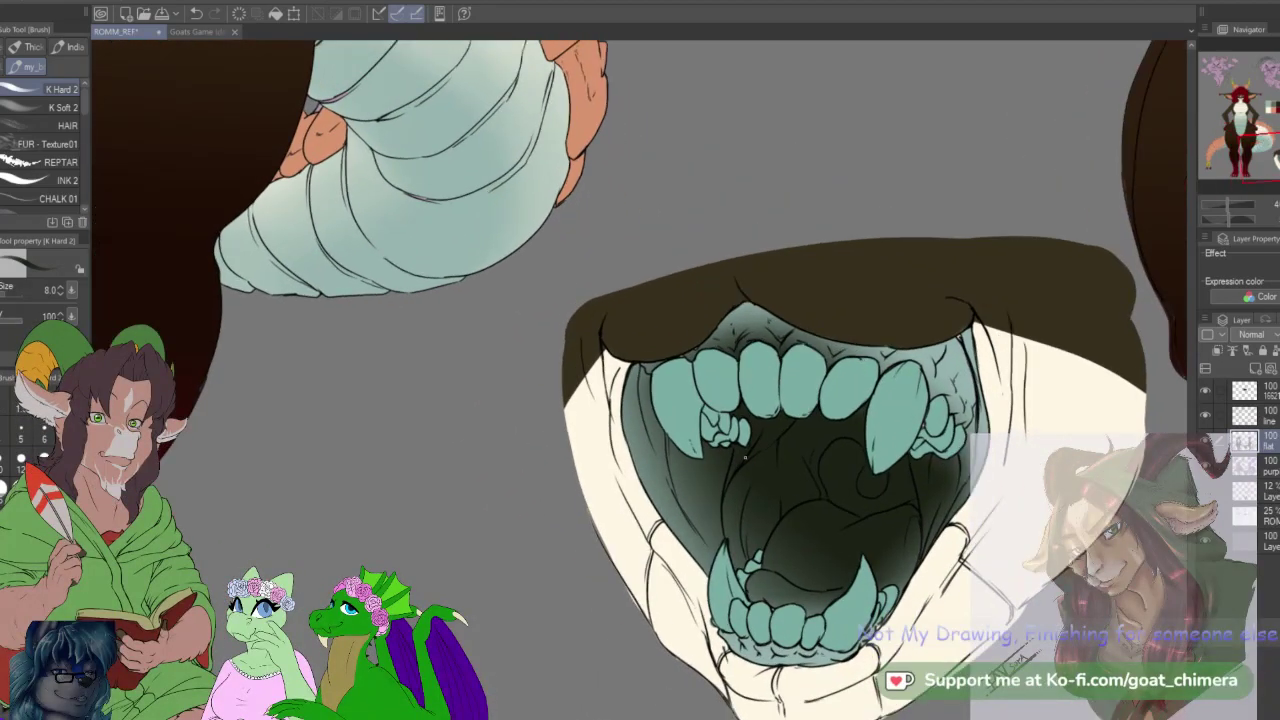
{"action": "scroll", "coordinate": [760, 457], "scroll_direction": "up", "scroll_amount": 2}
{"action": "scroll", "coordinate": [800, 456], "scroll_direction": "down", "scroll_amount": 4}
{"action": "scroll", "coordinate": [829, 455], "scroll_direction": "up", "scroll_amount": 5}
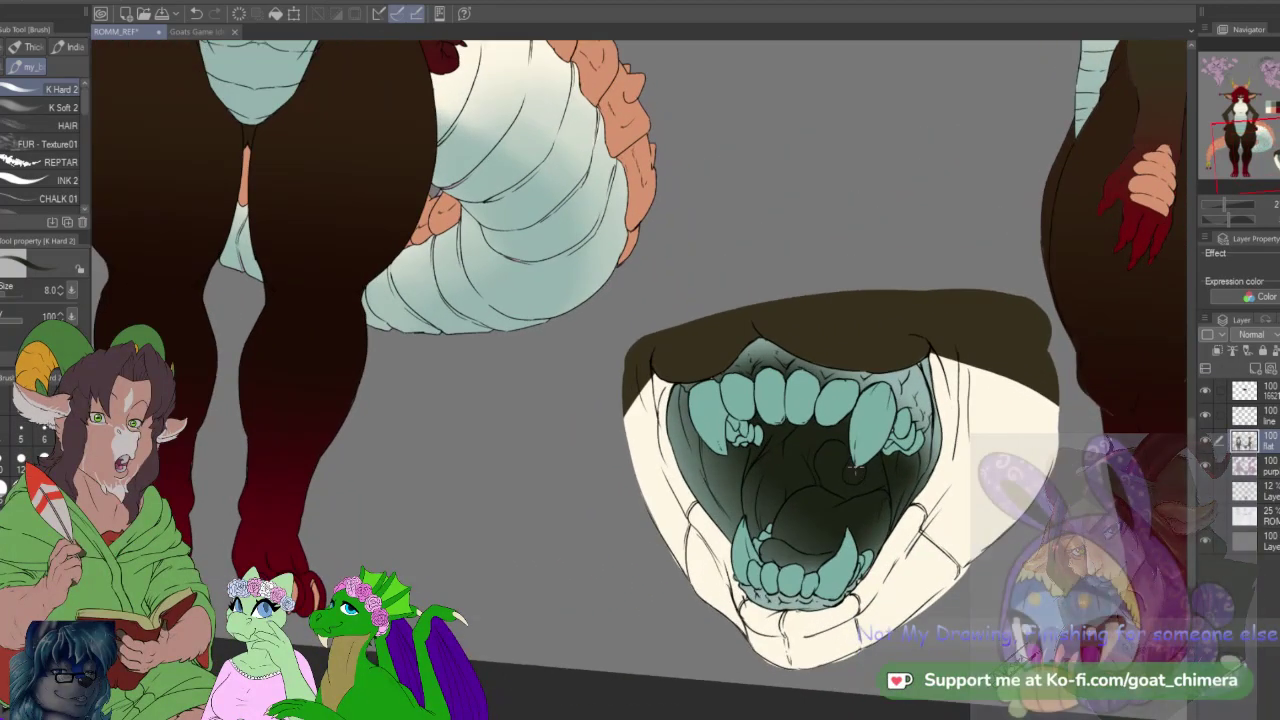
{"action": "scroll", "coordinate": [867, 467], "scroll_direction": "down", "scroll_amount": 4}
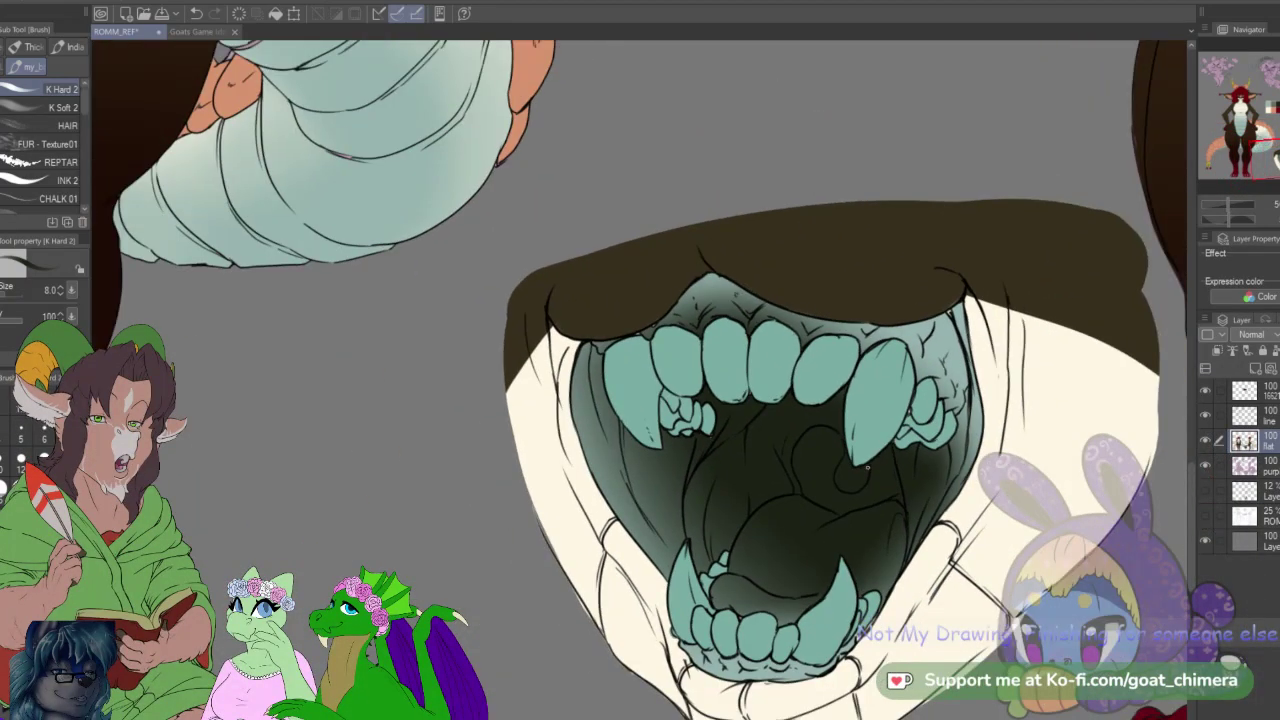
{"action": "scroll", "coordinate": [822, 454], "scroll_direction": "up", "scroll_amount": 2}
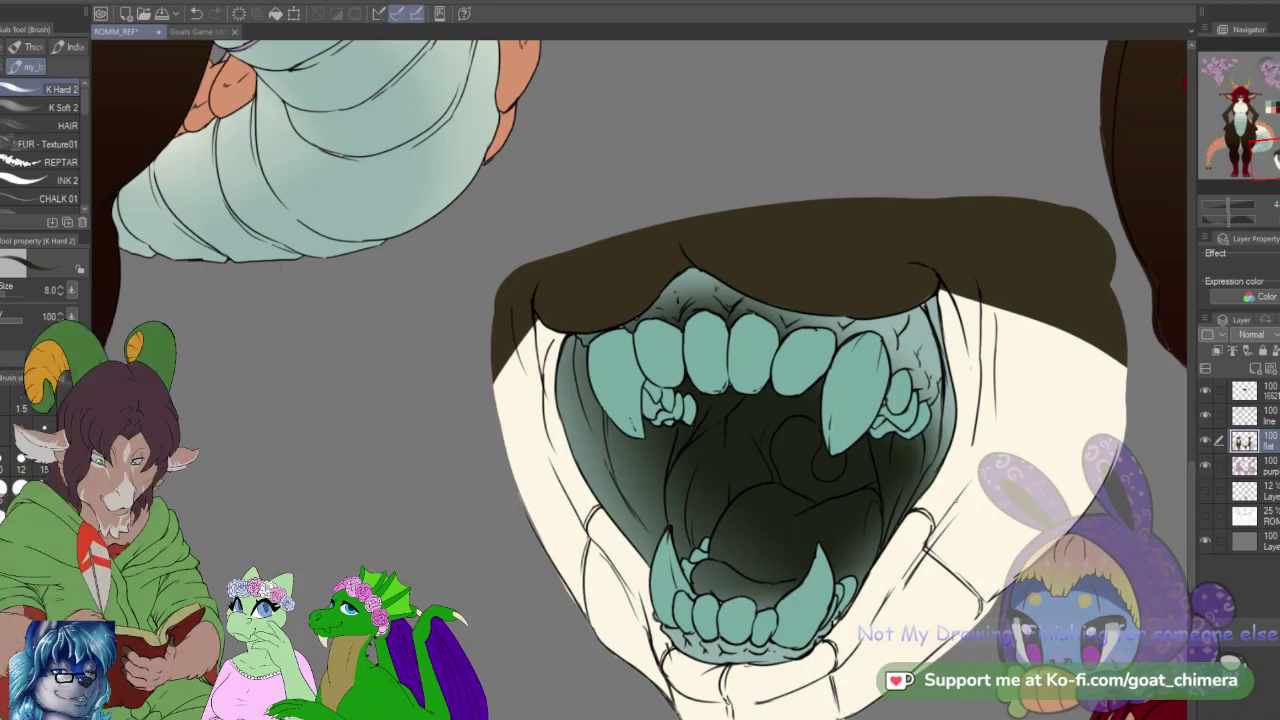
{"action": "scroll", "coordinate": [830, 455], "scroll_direction": "down", "scroll_amount": 2}
{"action": "scroll", "coordinate": [830, 455], "scroll_direction": "up", "scroll_amount": 3}
{"action": "scroll", "coordinate": [948, 402], "scroll_direction": "down", "scroll_amount": 2}
Step: Auto-select the right part of the upper gum and refine the selection's edge along the inner cheek with the selection pen and Erase selection
{"action": "scroll", "coordinate": [948, 402], "scroll_direction": "up", "scroll_amount": 3}
{"action": "scroll", "coordinate": [948, 402], "scroll_direction": "up", "scroll_amount": 1}
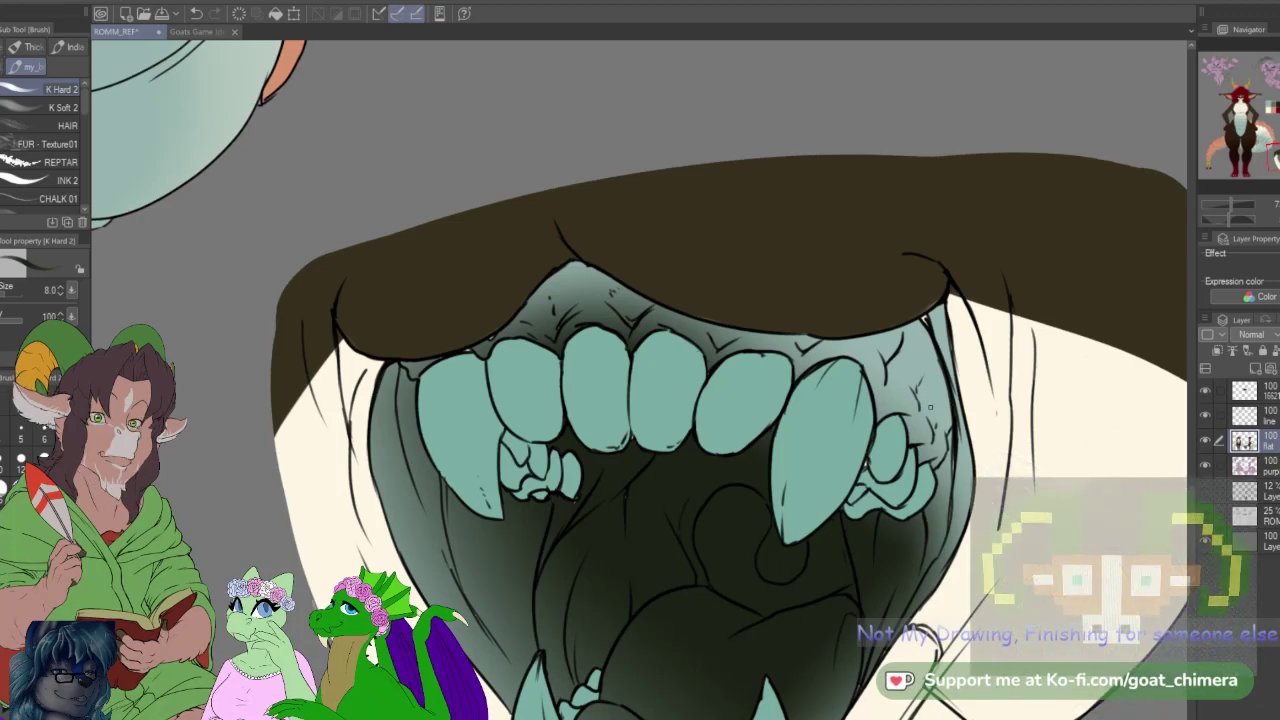
{"action": "key", "text": "w"}
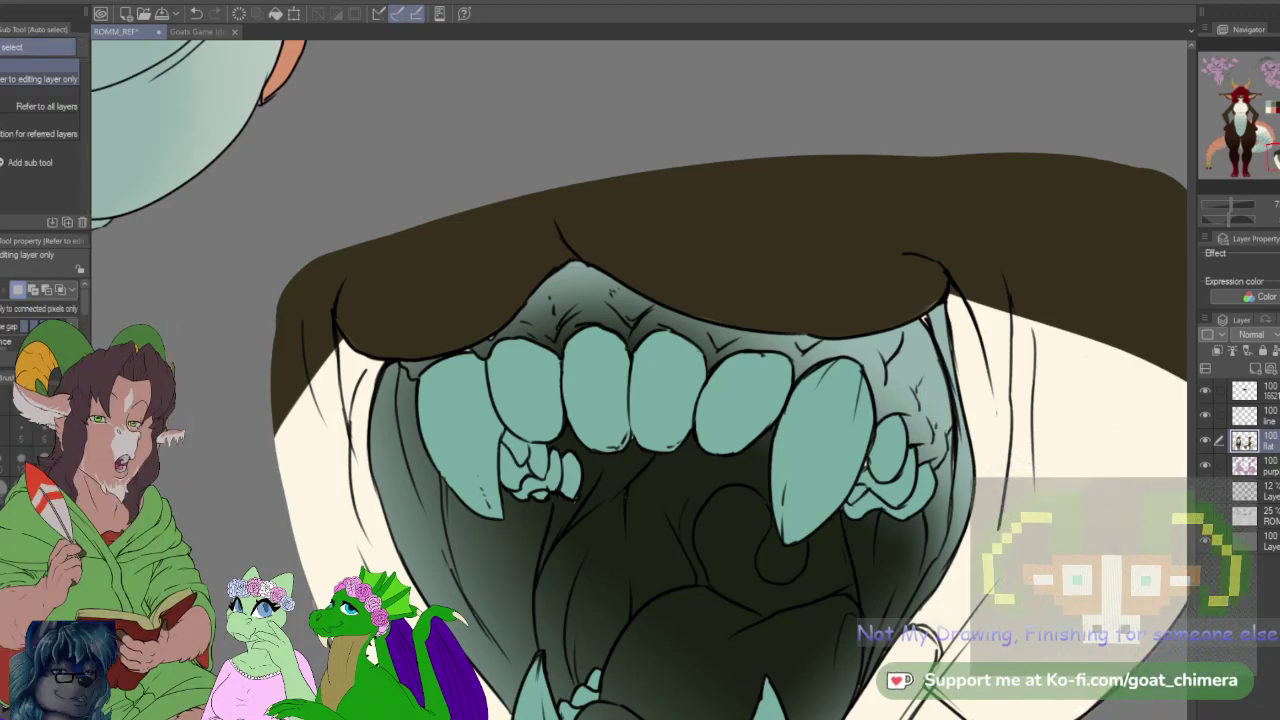
{"action": "left_click", "coordinate": [940, 412]}
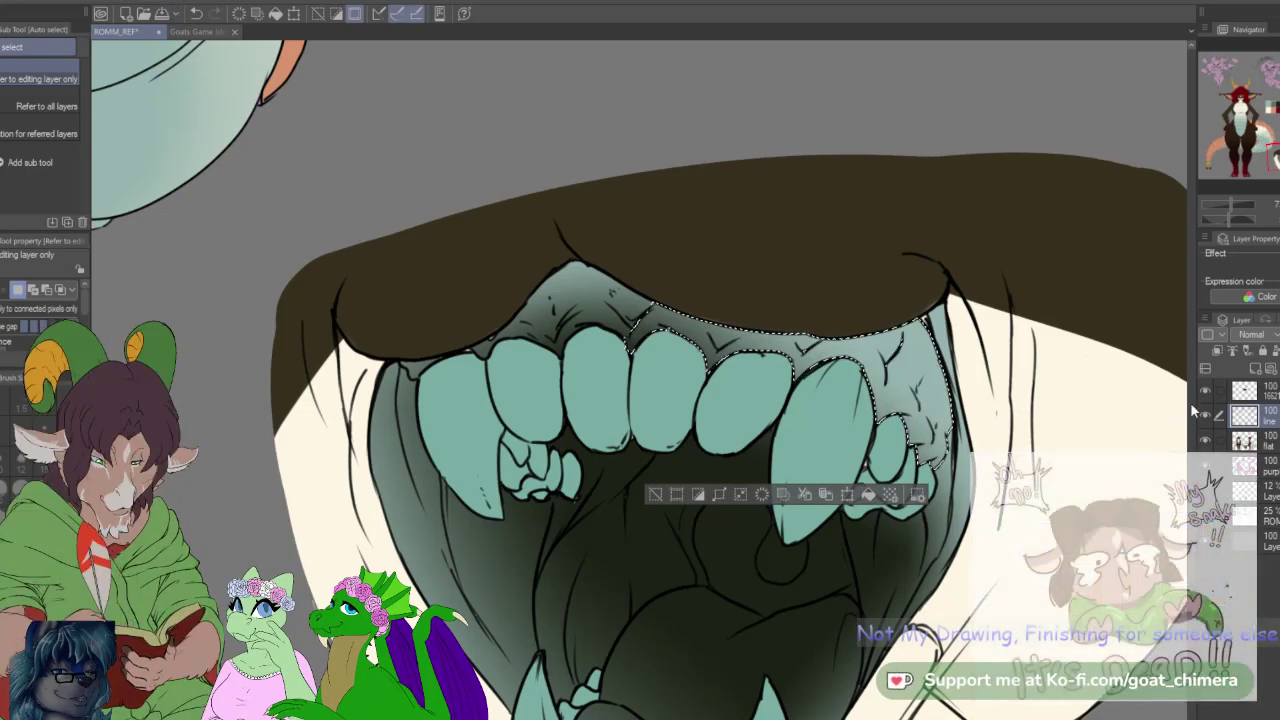
{"action": "left_click", "coordinate": [1255, 440]}
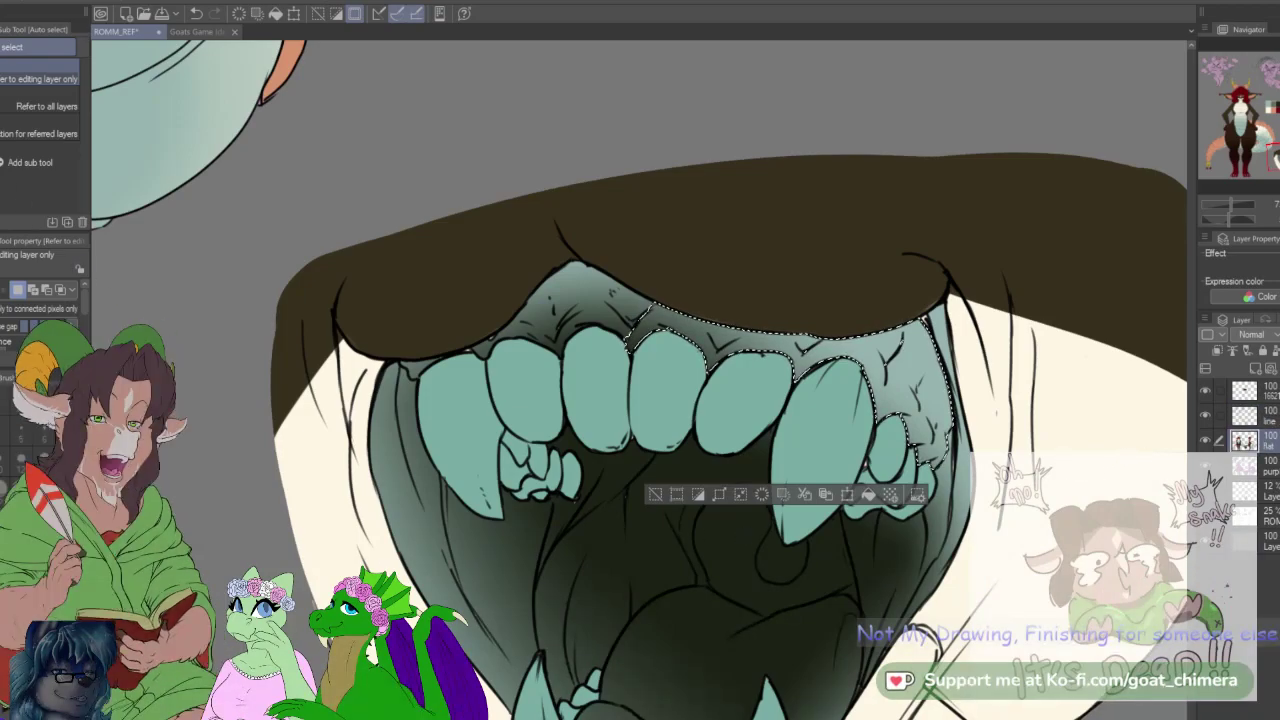
{"action": "key", "text": "m"}
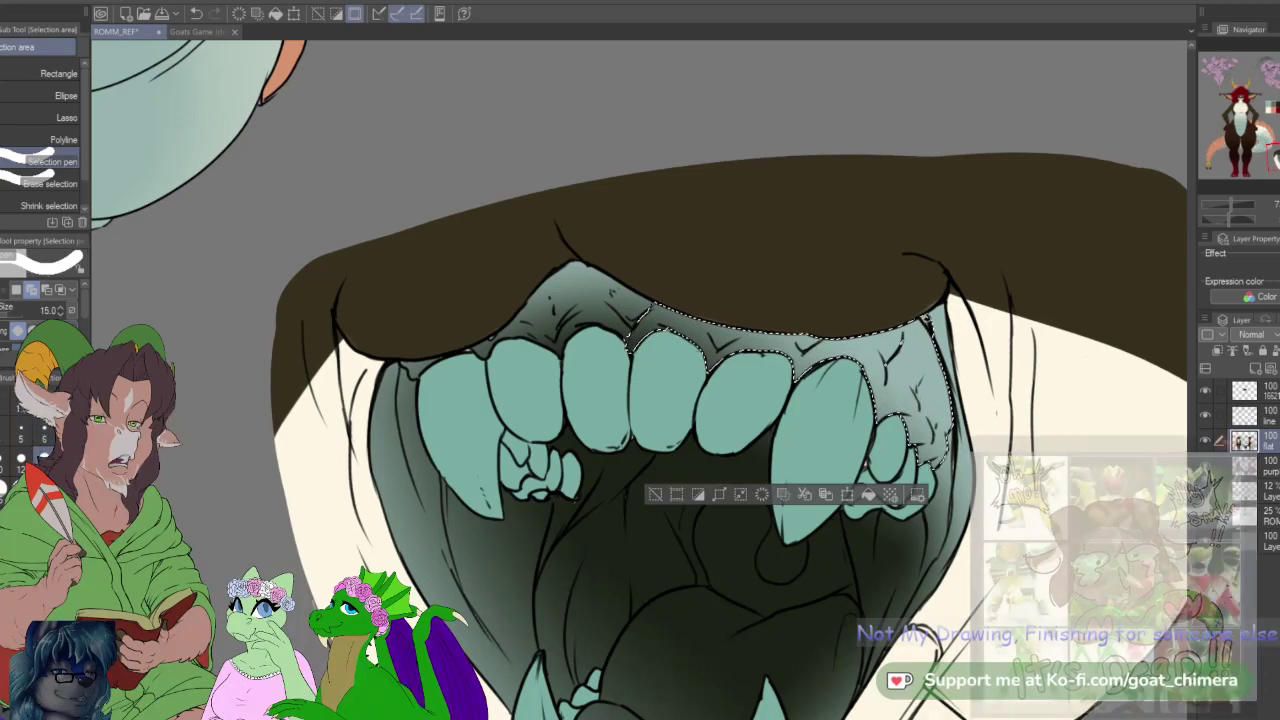
{"action": "mouse_move", "coordinate": [938, 408]}
{"action": "left_mouse_down"}
{"action": "mouse_move", "coordinate": [953, 472]}
{"action": "mouse_move", "coordinate": [946, 520]}
{"action": "left_mouse_up"}
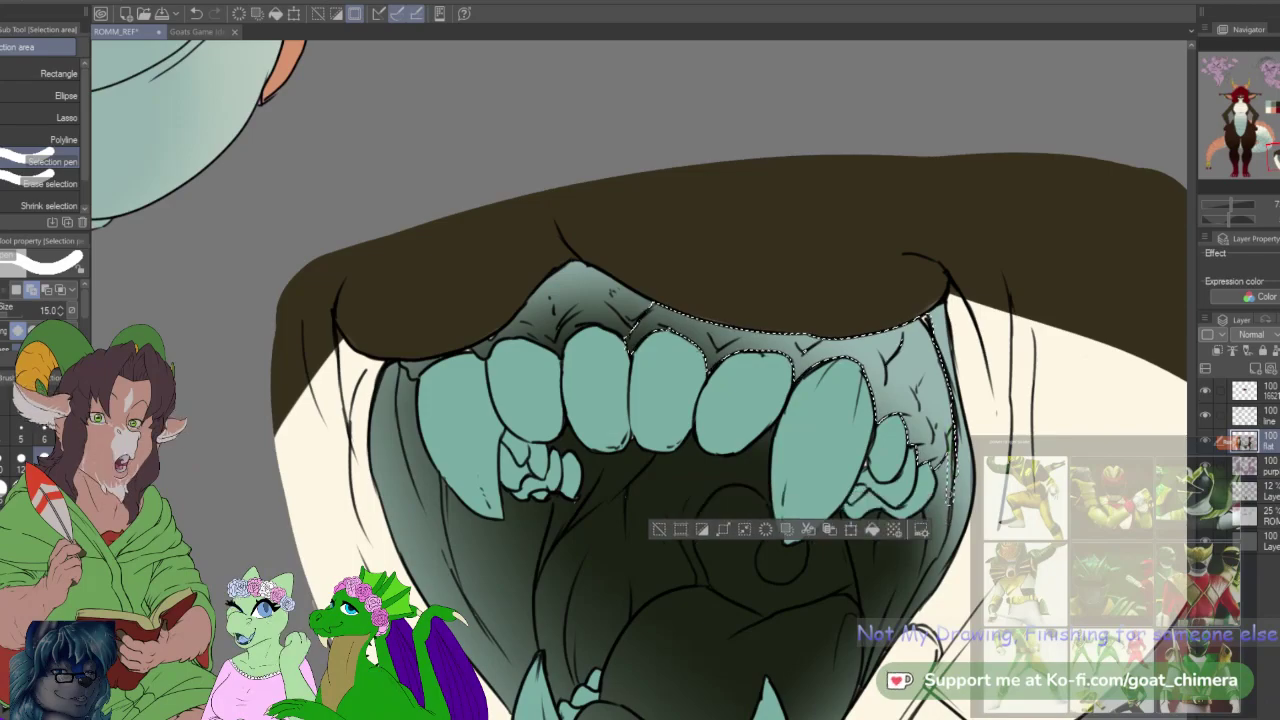
{"action": "left_click", "coordinate": [40, 186]}
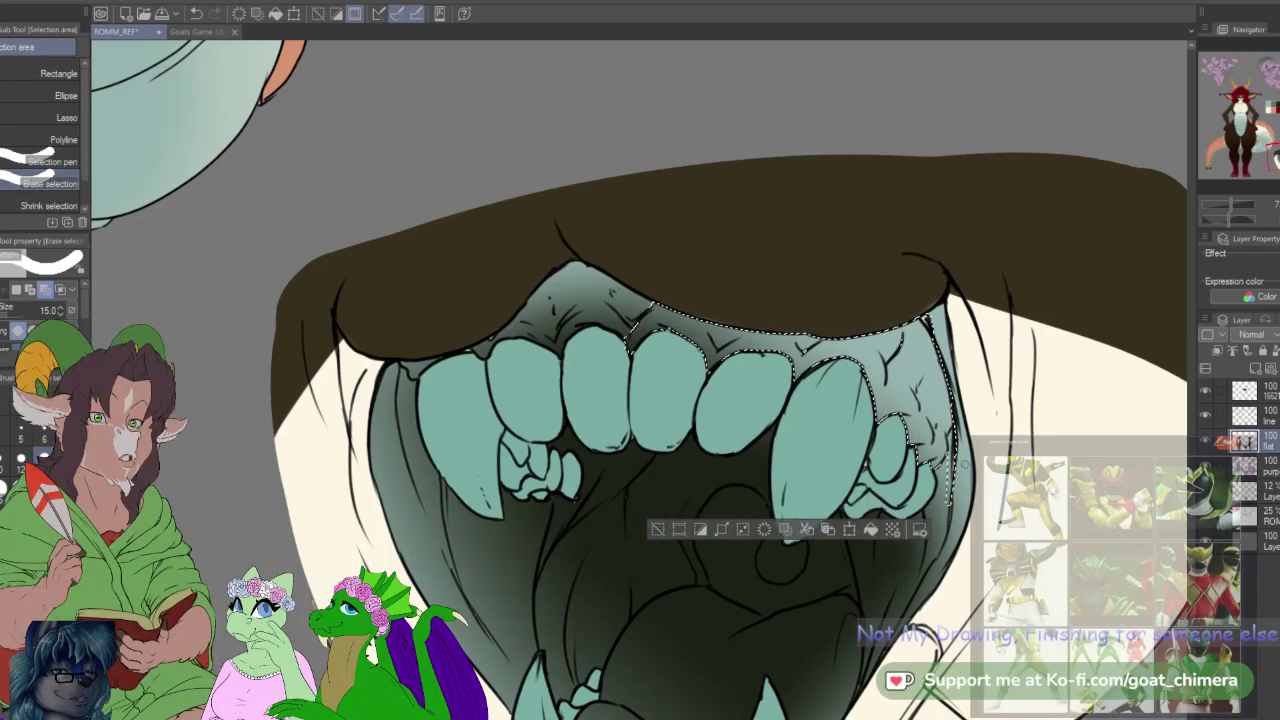
Step: Shade the selected gum darker on the flat layer with the foreground-to-transparent gradient, then clear the selection
{"action": "left_click", "coordinate": [1255, 466]}
{"action": "left_click", "coordinate": [1255, 415]}
{"action": "left_click", "coordinate": [1255, 440]}
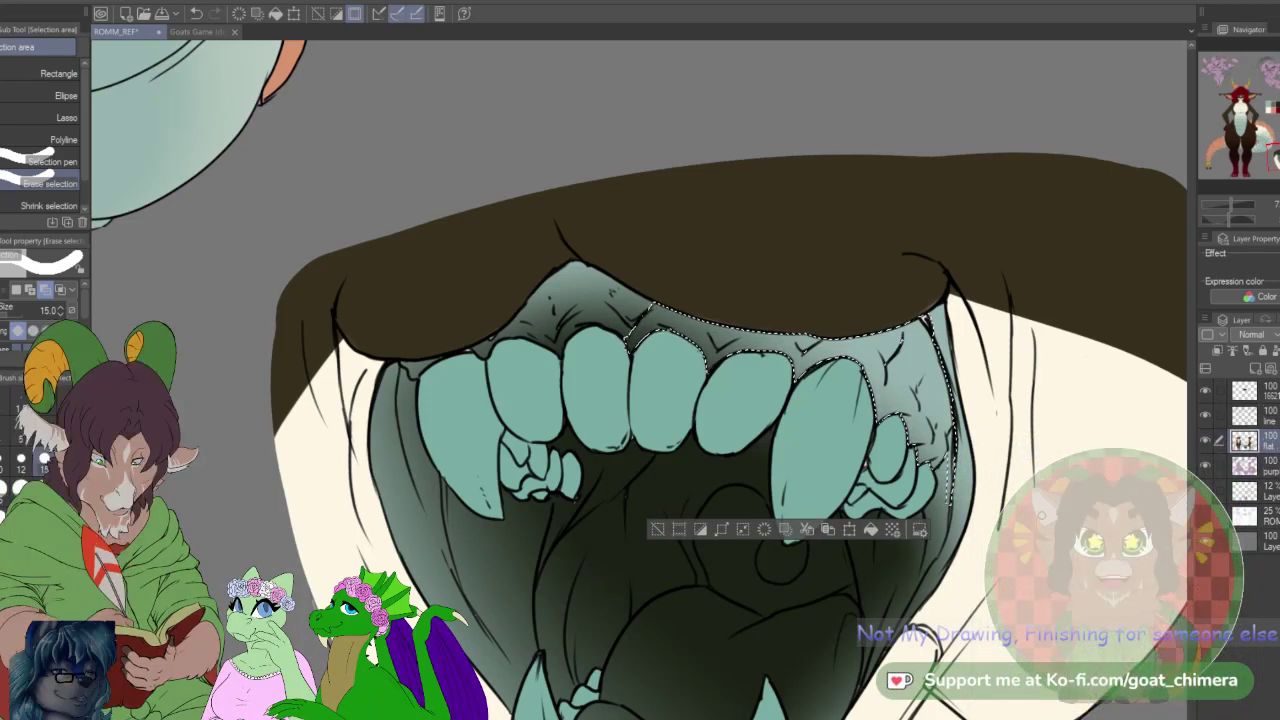
{"action": "key", "text": "g"}
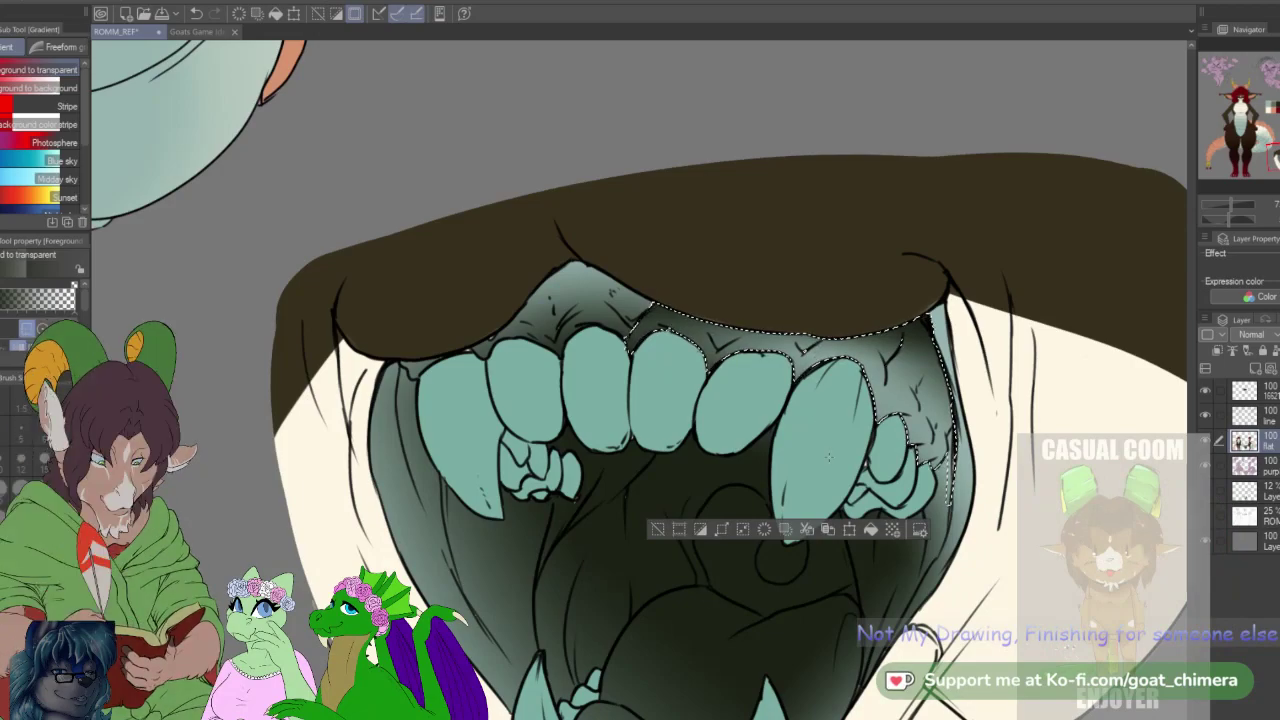
{"action": "key", "text": "ctrl+d"}
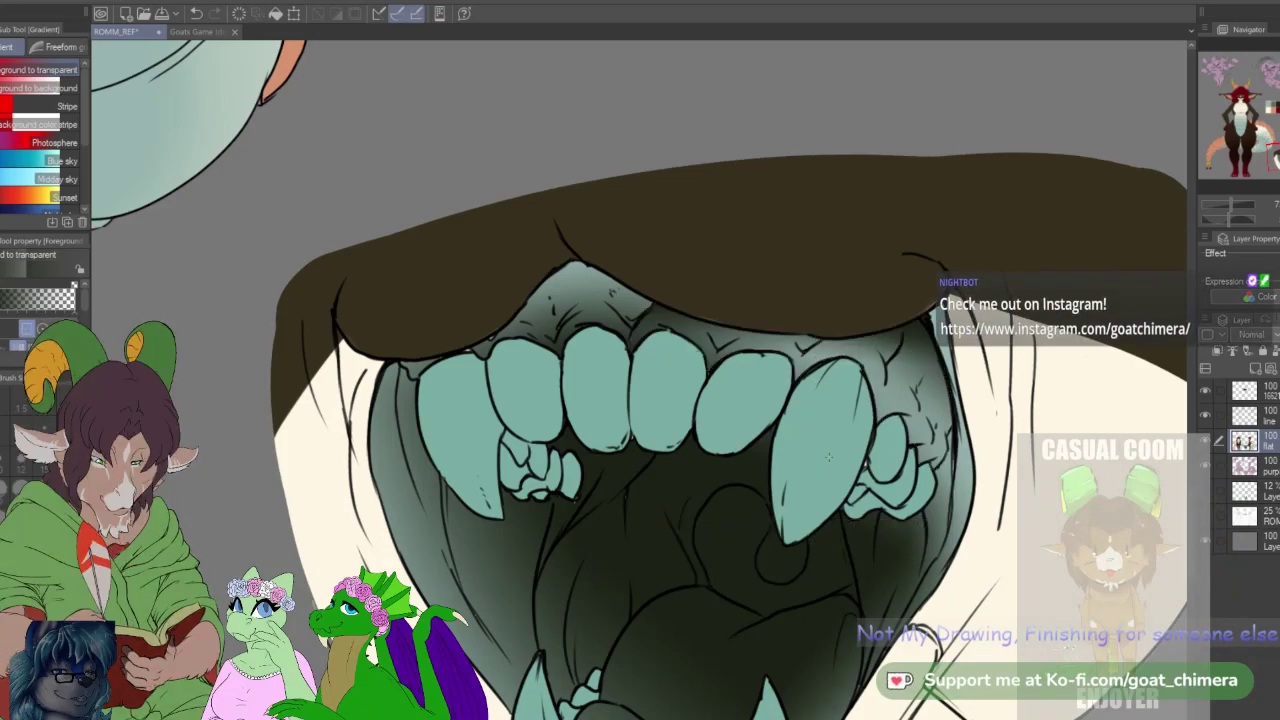
Step: Review the mouth close-up, both full-body views and the purple chibi sketches across the whole reference sheet
{"action": "scroll", "coordinate": [828, 457], "scroll_direction": "down", "scroll_amount": 5}
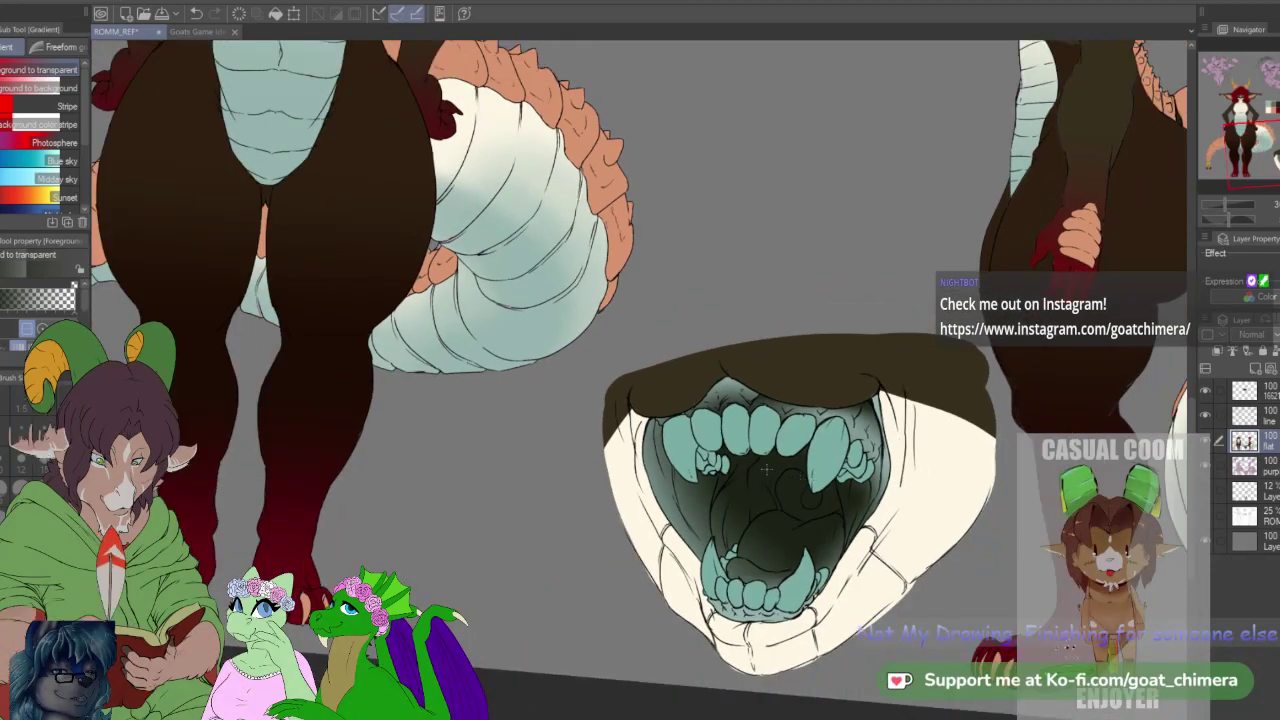
{"action": "scroll", "coordinate": [768, 471], "scroll_direction": "up", "scroll_amount": 3}
{"action": "scroll", "coordinate": [768, 471], "scroll_direction": "down", "scroll_amount": 2}
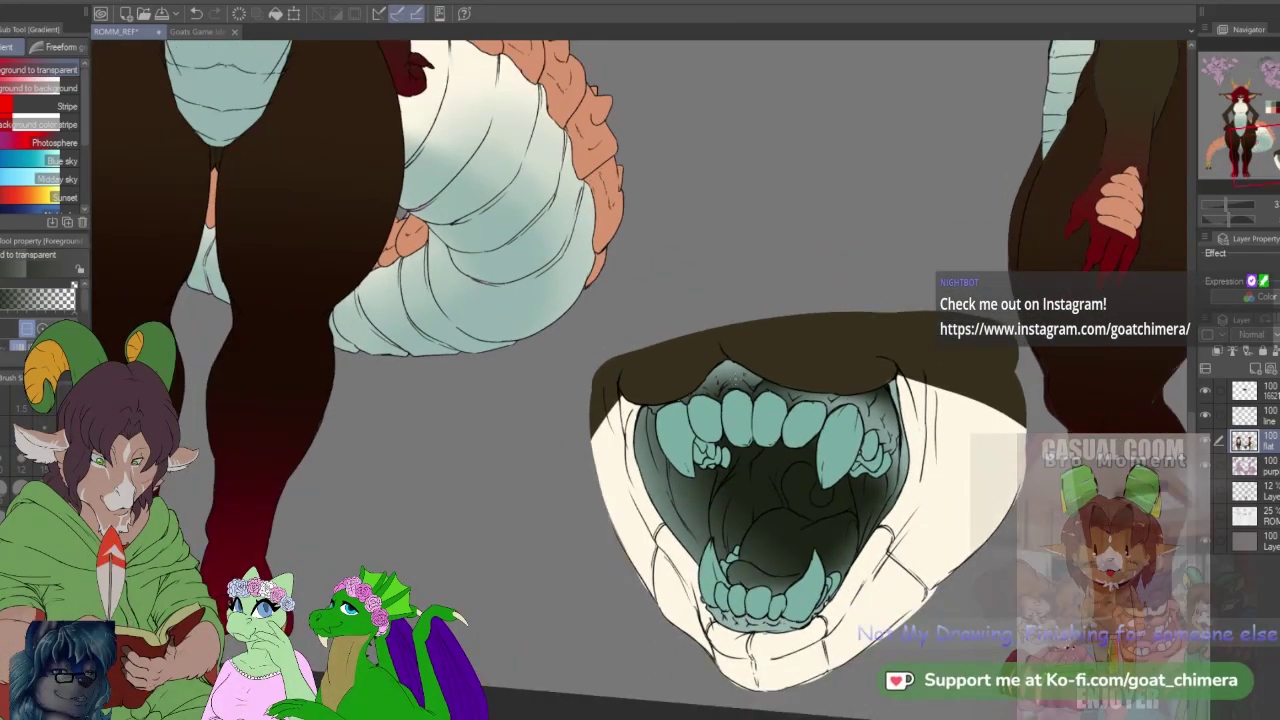
{"action": "scroll", "coordinate": [760, 510], "scroll_direction": "down", "scroll_amount": 2}
{"action": "scroll", "coordinate": [760, 518], "scroll_direction": "up", "scroll_amount": 2}
{"action": "scroll", "coordinate": [800, 470], "scroll_direction": "down", "scroll_amount": 5}
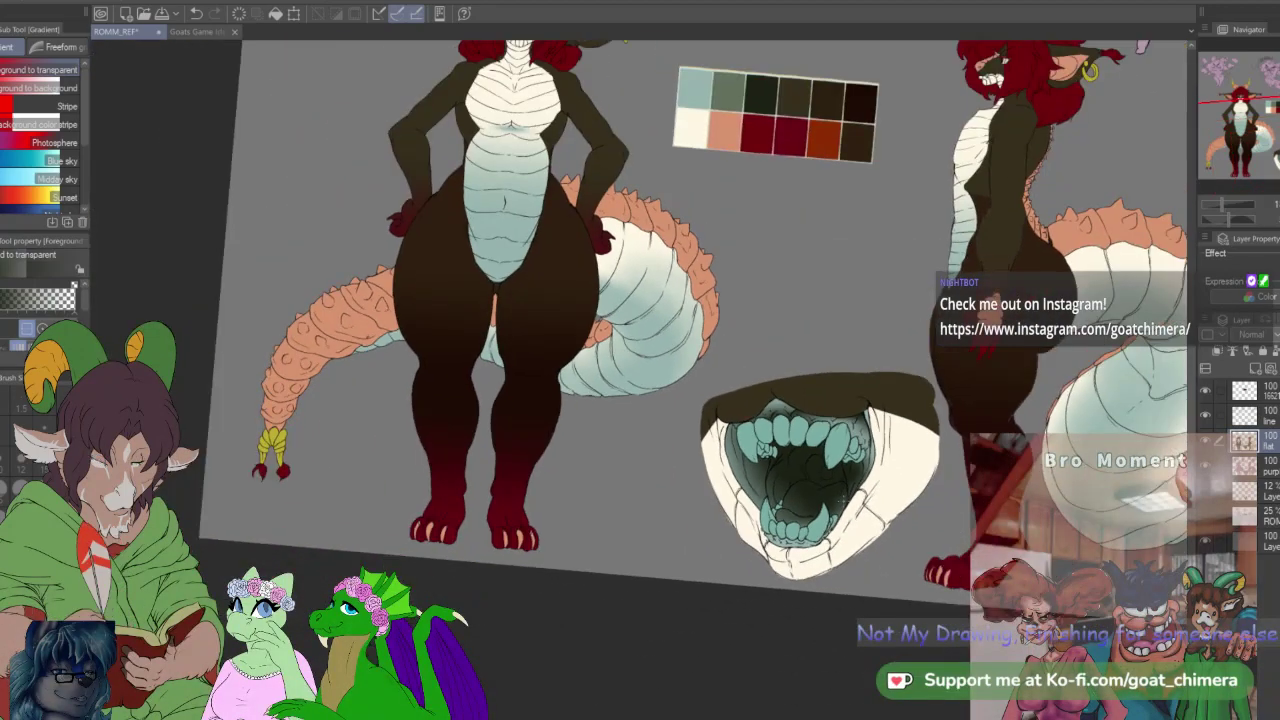
{"action": "left_click_drag", "start_coordinate": [914, 211], "coordinate": [763, 245]}
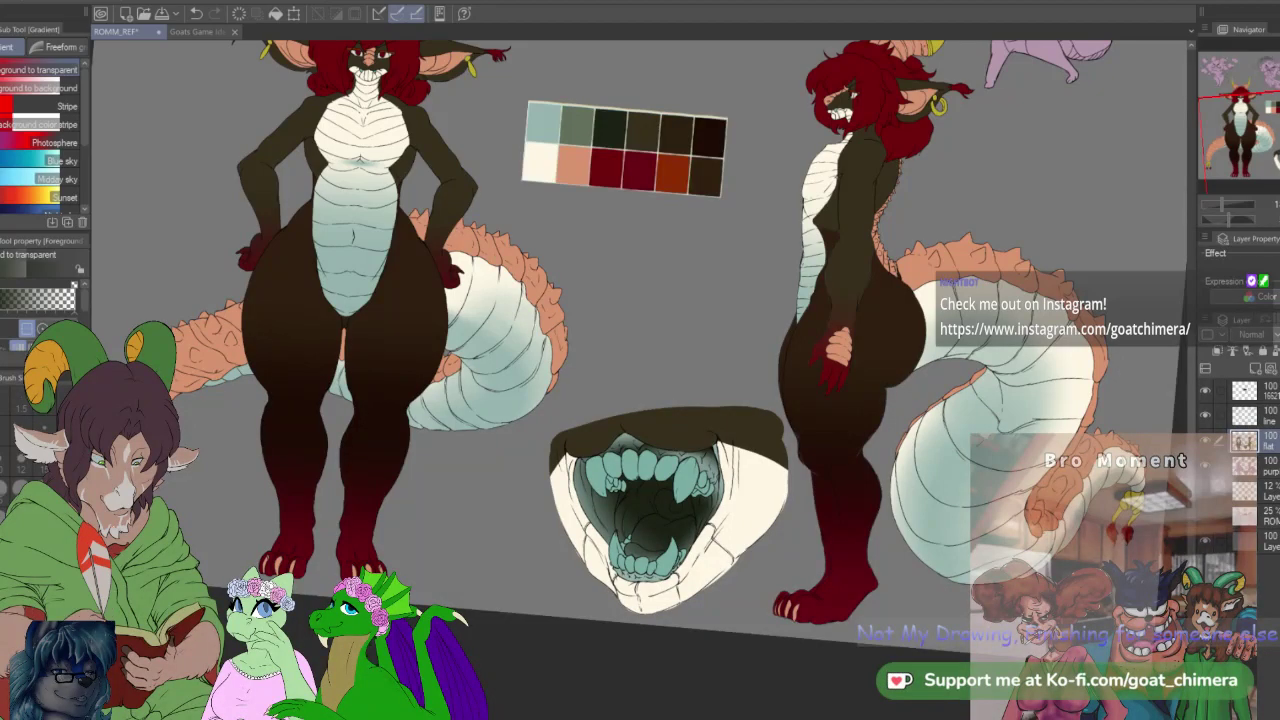
{"action": "left_click_drag", "start_coordinate": [1278, 131], "coordinate": [1274, 81]}
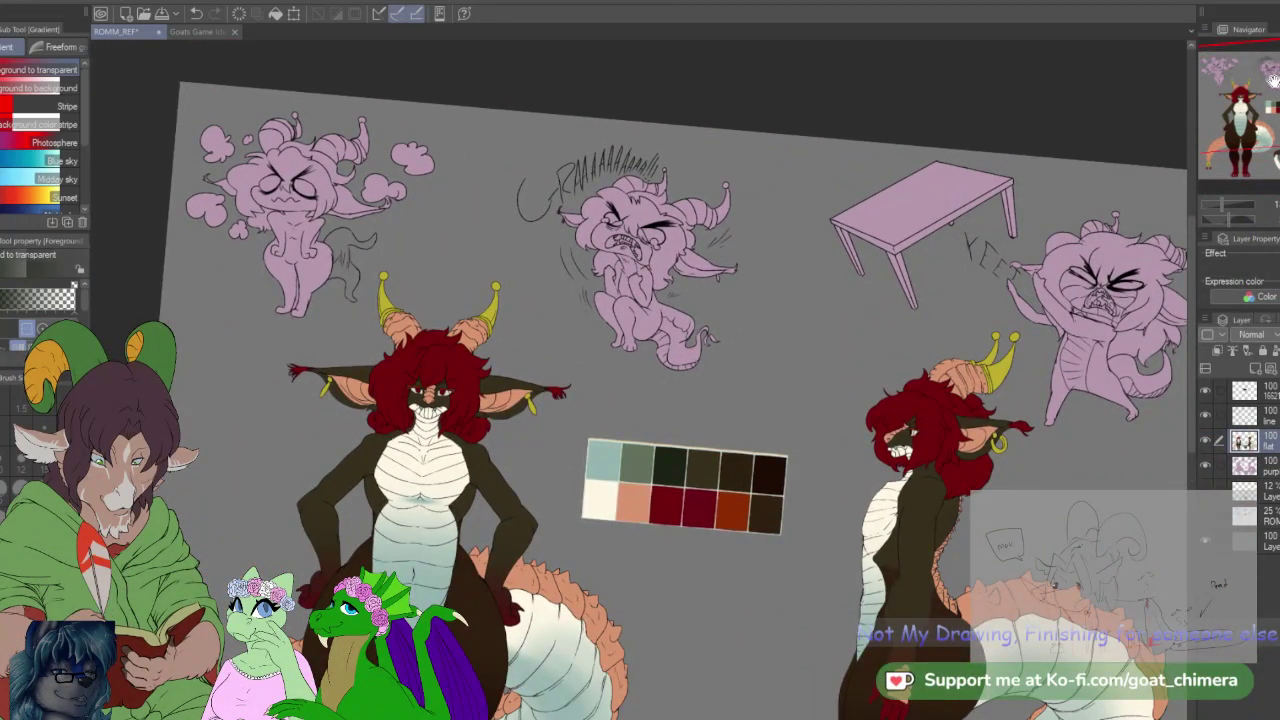
{"action": "scroll", "coordinate": [640, 380], "scroll_direction": "down", "scroll_amount": 1}
{"action": "scroll", "coordinate": [640, 380], "scroll_direction": "up", "scroll_amount": 4}
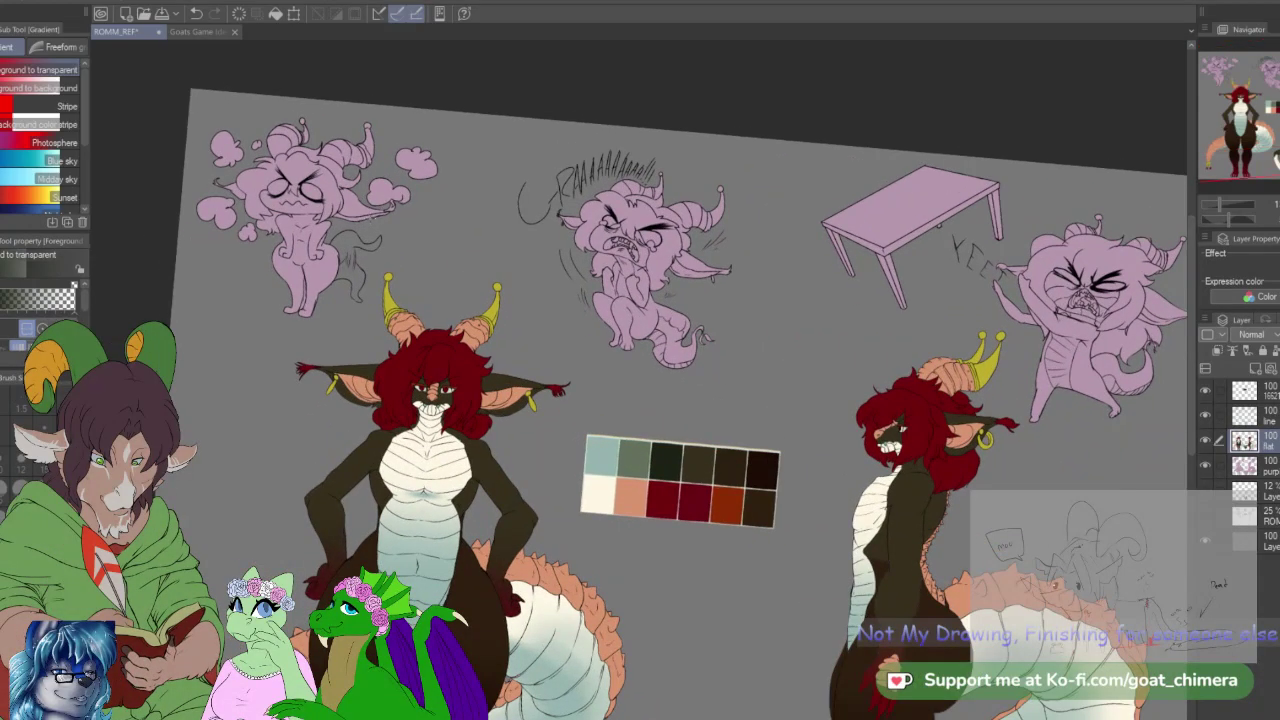
{"action": "scroll", "coordinate": [640, 380], "scroll_direction": "down", "scroll_amount": 3}
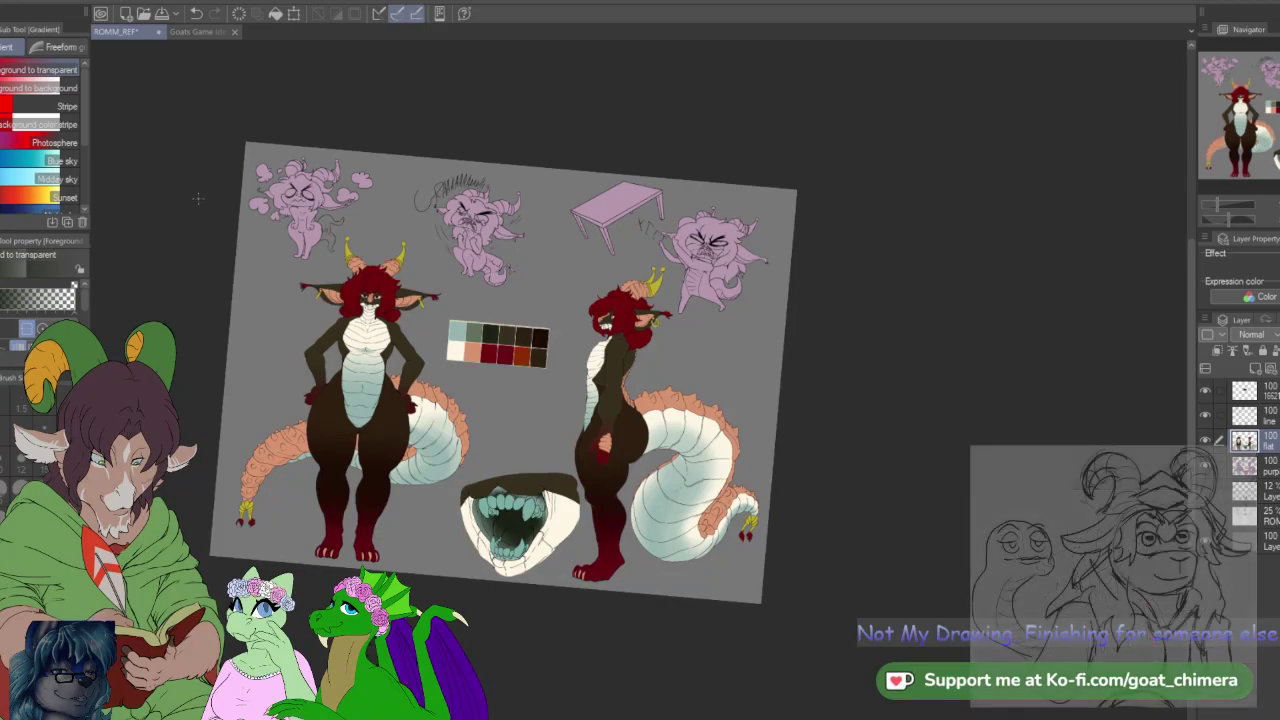
Step: Outline the belly plate on the leftmost purple chibi's torso on the line layer with the size 8 K Hard 2 brush
{"action": "scroll", "coordinate": [245, 200], "scroll_direction": "up", "scroll_amount": 1}
{"action": "scroll", "coordinate": [245, 187], "scroll_direction": "up", "scroll_amount": 4}
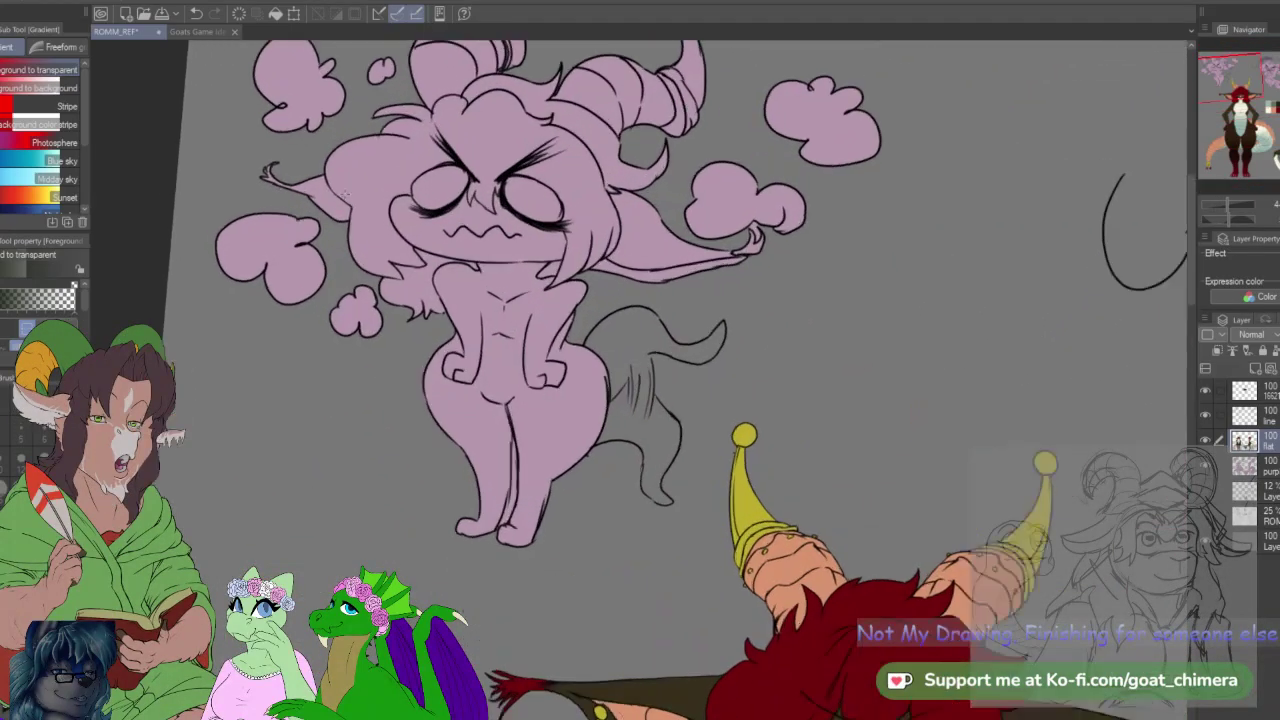
{"action": "left_click", "coordinate": [1276, 420]}
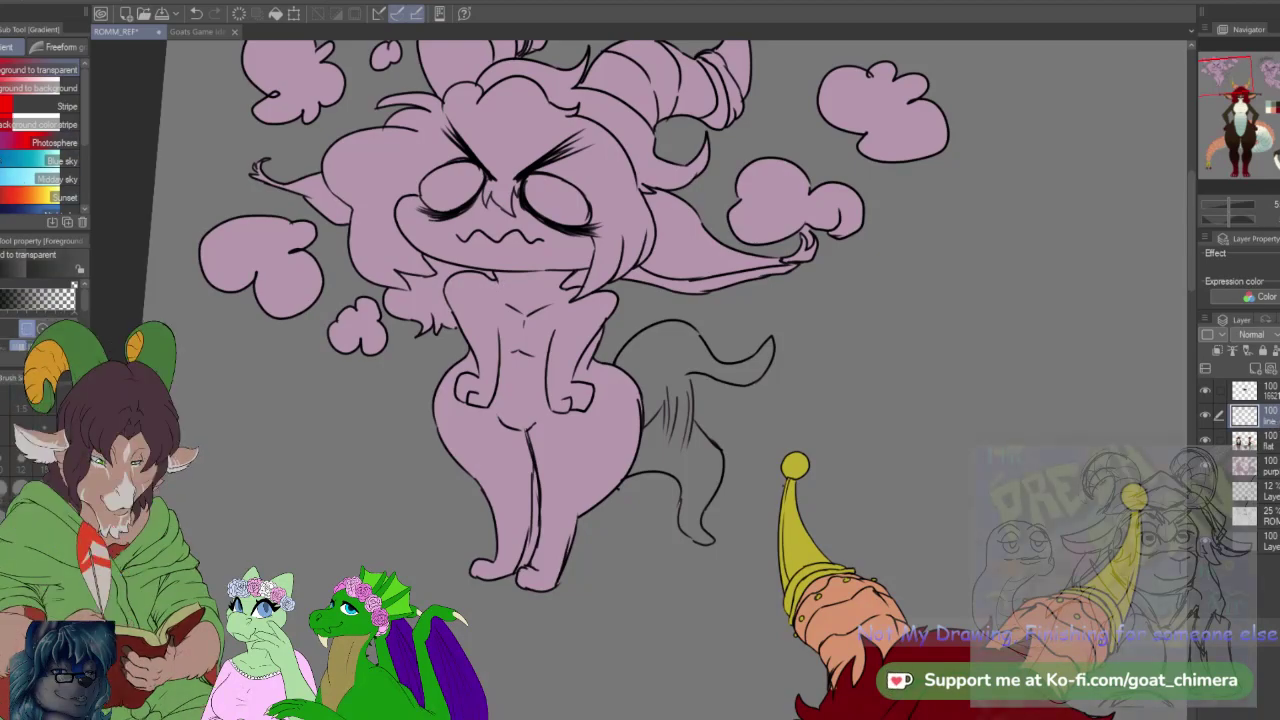
{"action": "key", "text": "b"}
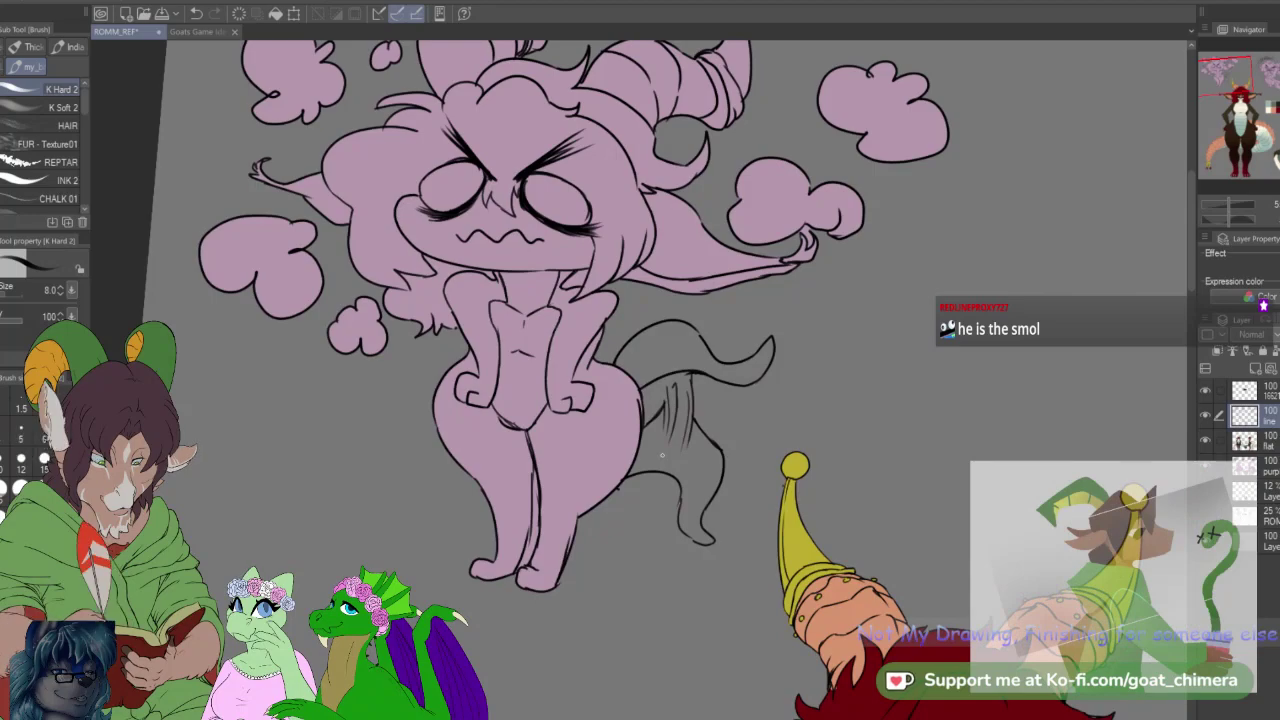
Step: Check the leftmost chibi's torso linework at several magnifications
{"action": "scroll", "coordinate": [661, 455], "scroll_direction": "down", "scroll_amount": 3}
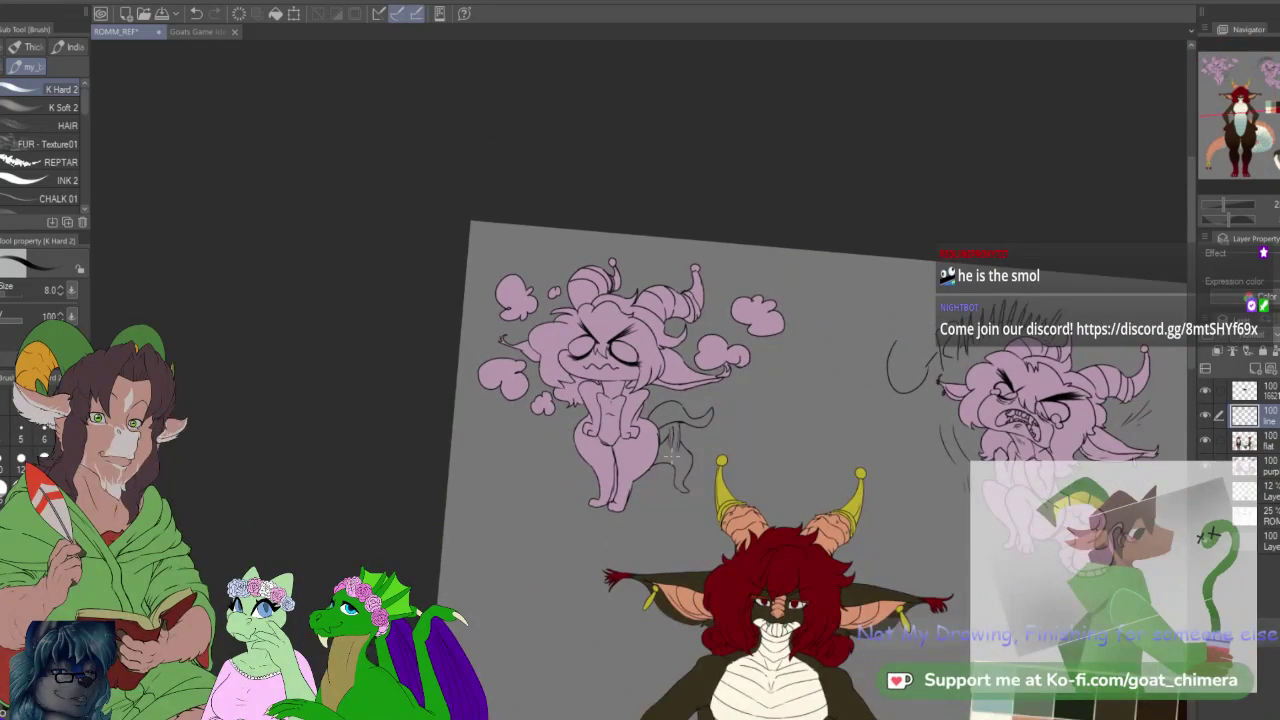
{"action": "scroll", "coordinate": [672, 456], "scroll_direction": "up", "scroll_amount": 1}
{"action": "scroll", "coordinate": [672, 456], "scroll_direction": "down", "scroll_amount": 2}
{"action": "scroll", "coordinate": [705, 360], "scroll_direction": "up", "scroll_amount": 1}
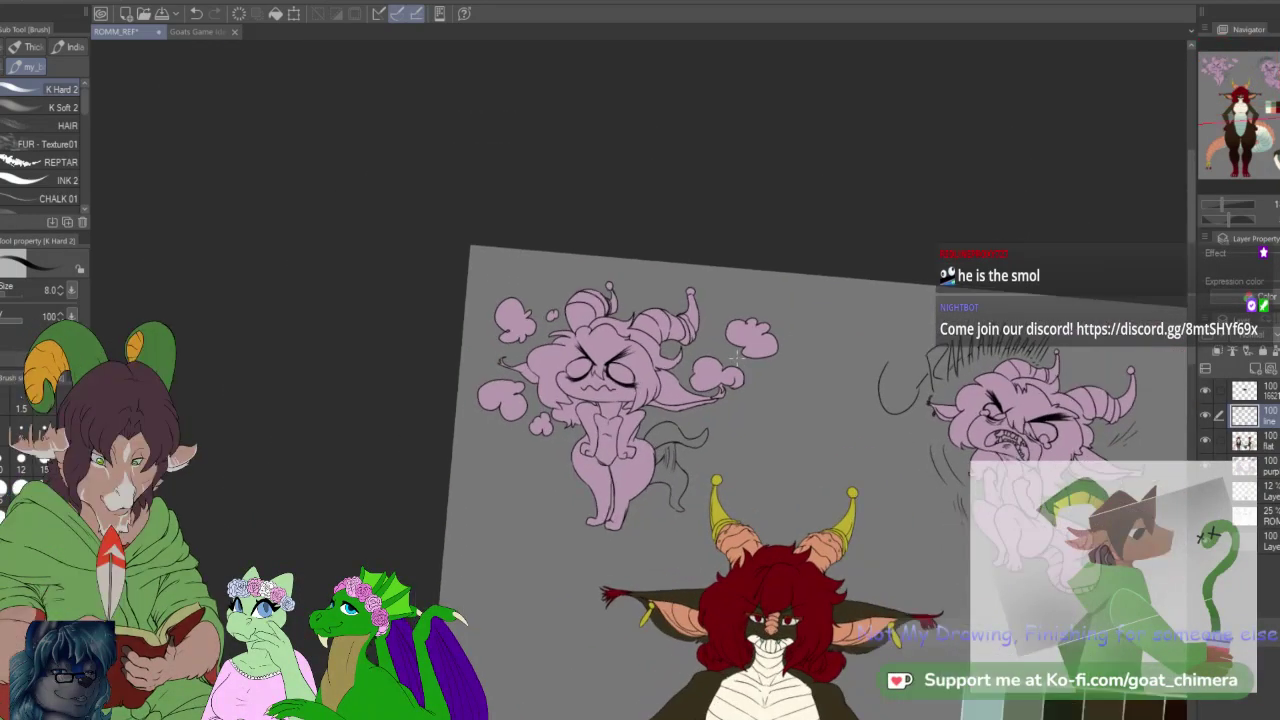
{"action": "scroll", "coordinate": [737, 358], "scroll_direction": "down", "scroll_amount": 3}
{"action": "scroll", "coordinate": [815, 410], "scroll_direction": "up", "scroll_amount": 3}
{"action": "scroll", "coordinate": [533, 407], "scroll_direction": "up", "scroll_amount": 1}
{"action": "scroll", "coordinate": [508, 375], "scroll_direction": "up", "scroll_amount": 2}
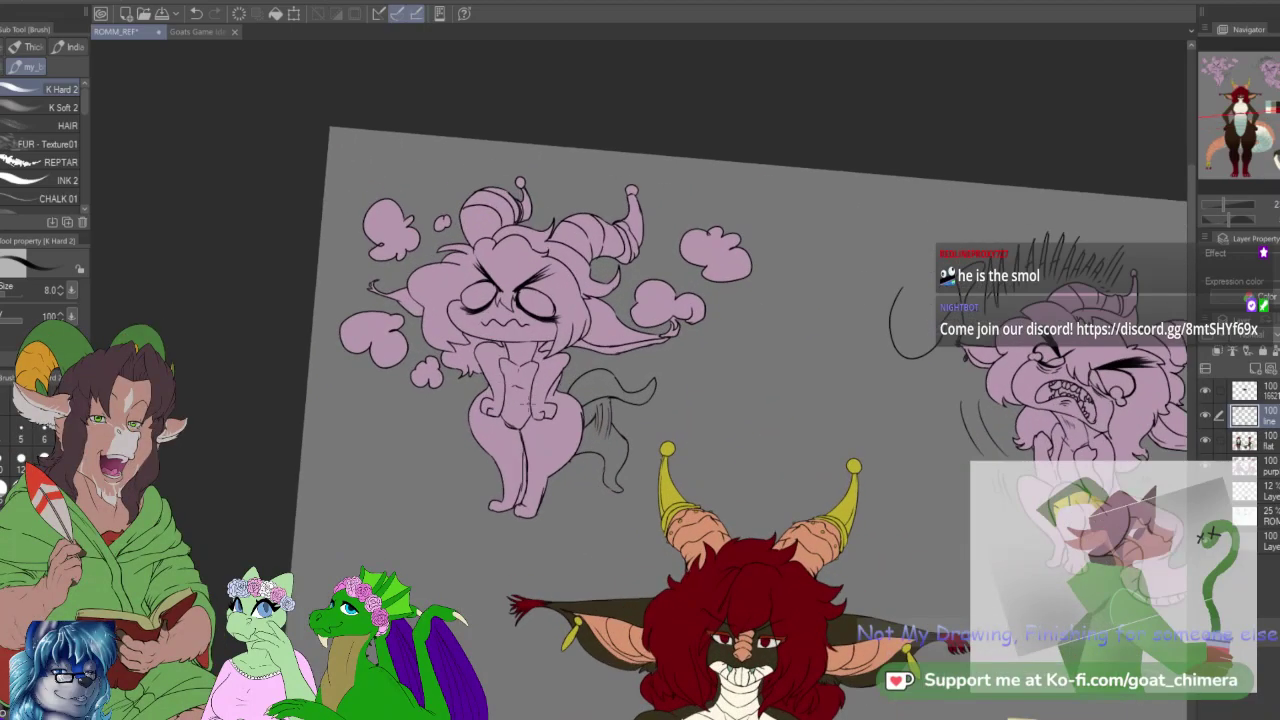
Step: Draw horizontal ridge lines across the leftmost chibi's neck and belly plate
{"action": "scroll", "coordinate": [508, 375], "scroll_direction": "down", "scroll_amount": 2}
{"action": "scroll", "coordinate": [512, 375], "scroll_direction": "up", "scroll_amount": 3}
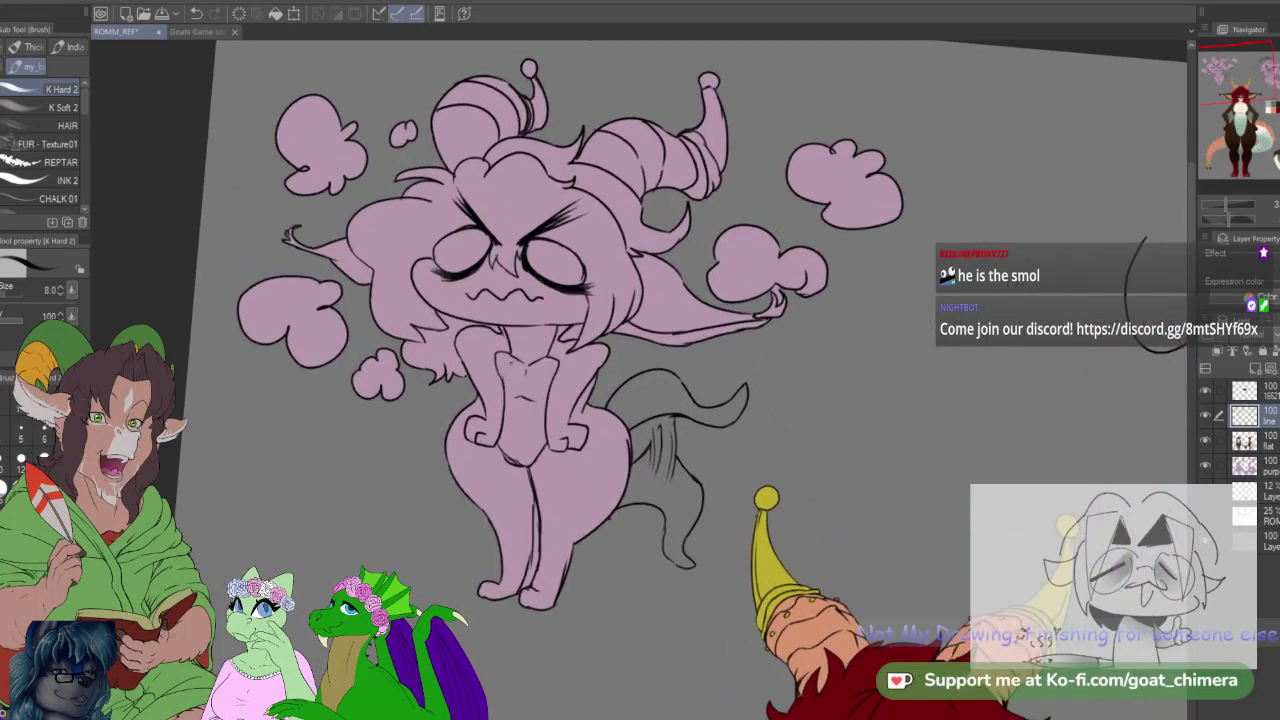
{"action": "scroll", "coordinate": [511, 363], "scroll_direction": "up", "scroll_amount": 2}
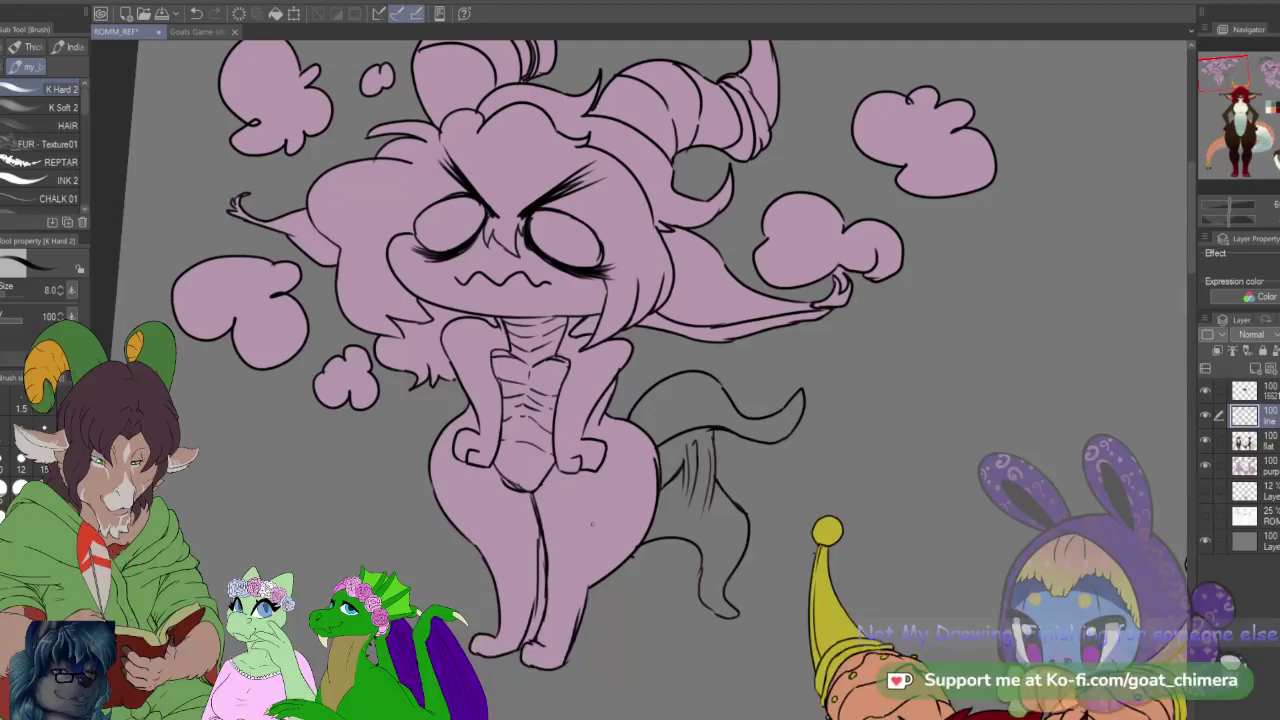
{"action": "scroll", "coordinate": [592, 524], "scroll_direction": "down", "scroll_amount": 5}
{"action": "scroll", "coordinate": [627, 468], "scroll_direction": "up", "scroll_amount": 5}
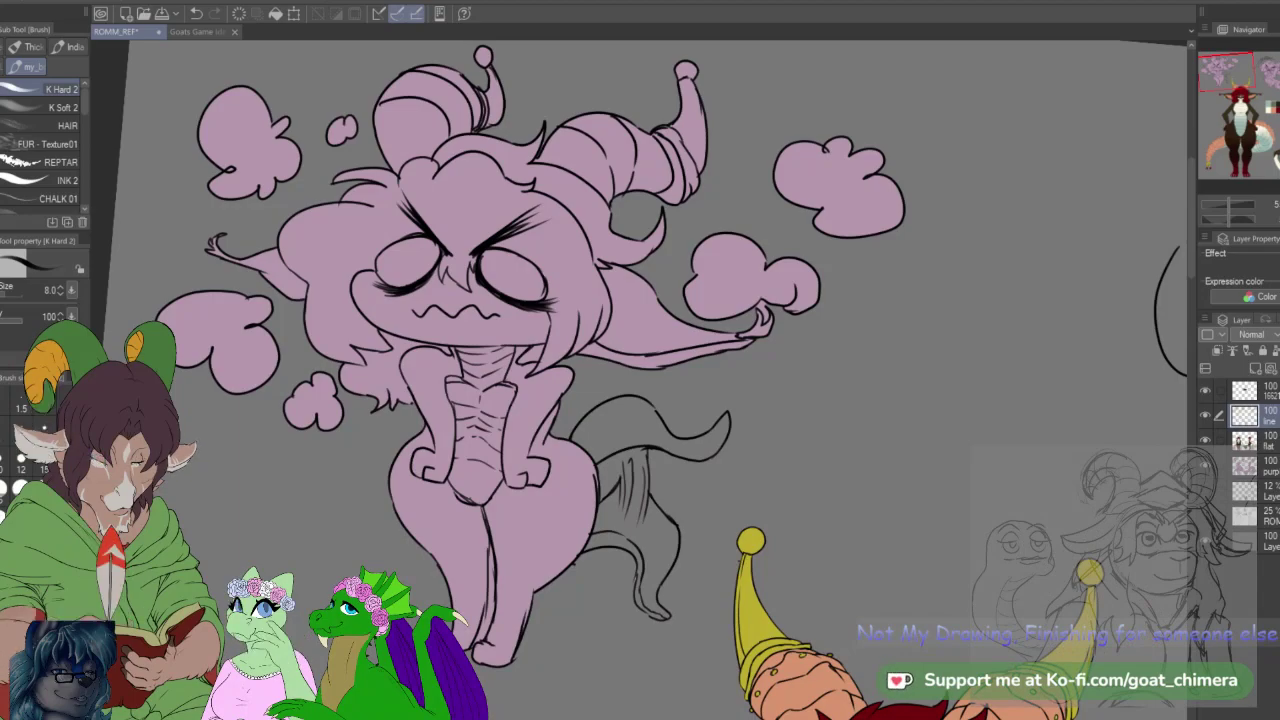
Step: Draw the ridged neck and belly plate lines on the screaming middle chibi's torso
{"action": "scroll", "coordinate": [879, 469], "scroll_direction": "down", "scroll_amount": 3}
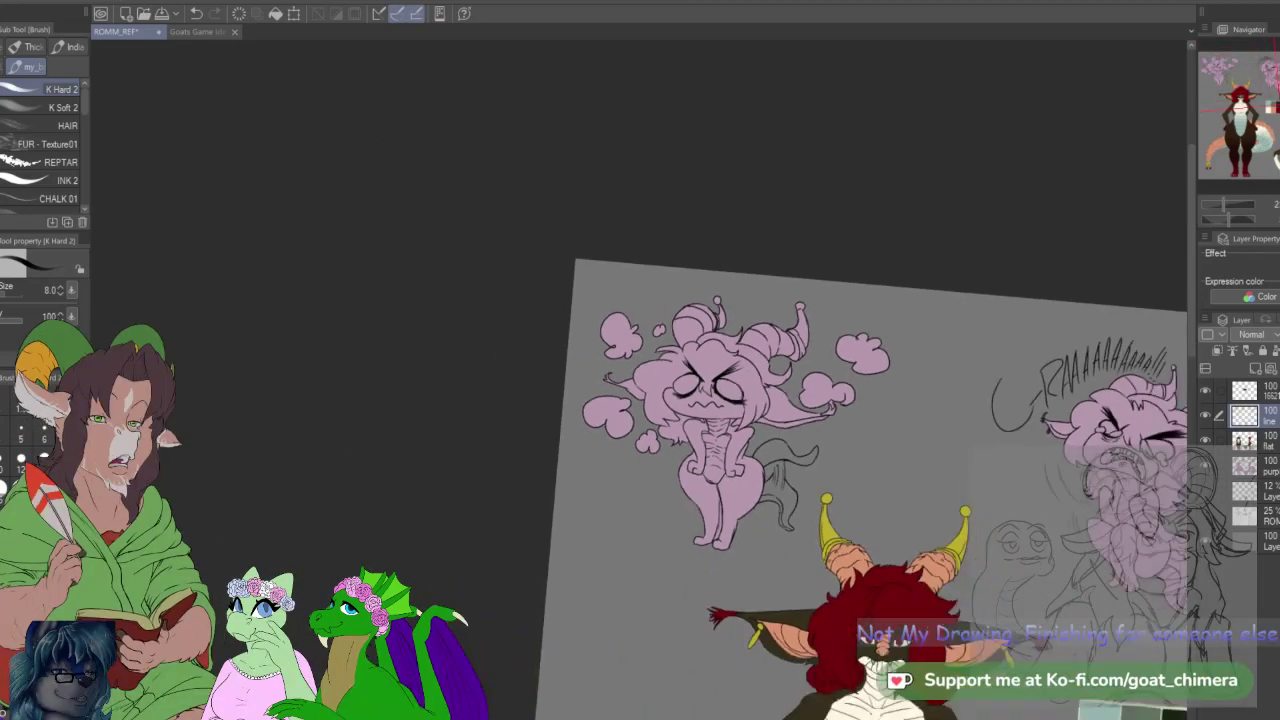
{"action": "left_click_drag", "start_coordinate": [879, 469], "coordinate": [503, 491]}
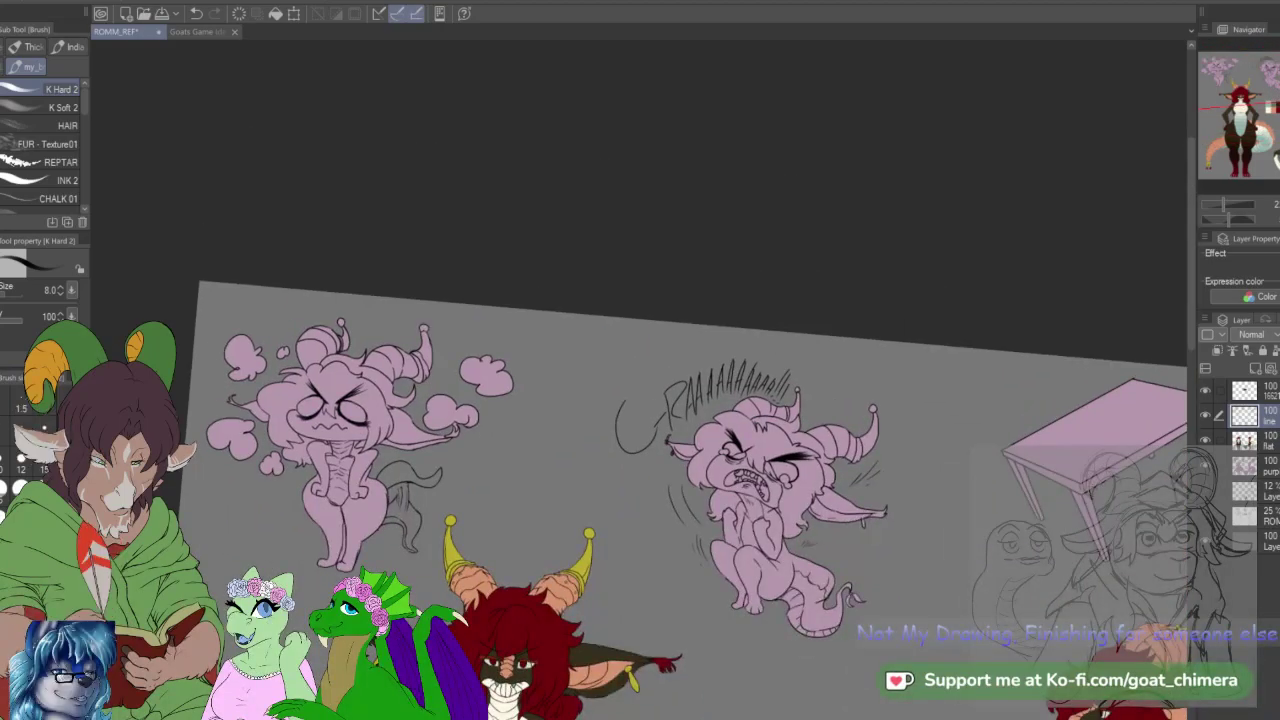
{"action": "scroll", "coordinate": [763, 491], "scroll_direction": "up", "scroll_amount": 5}
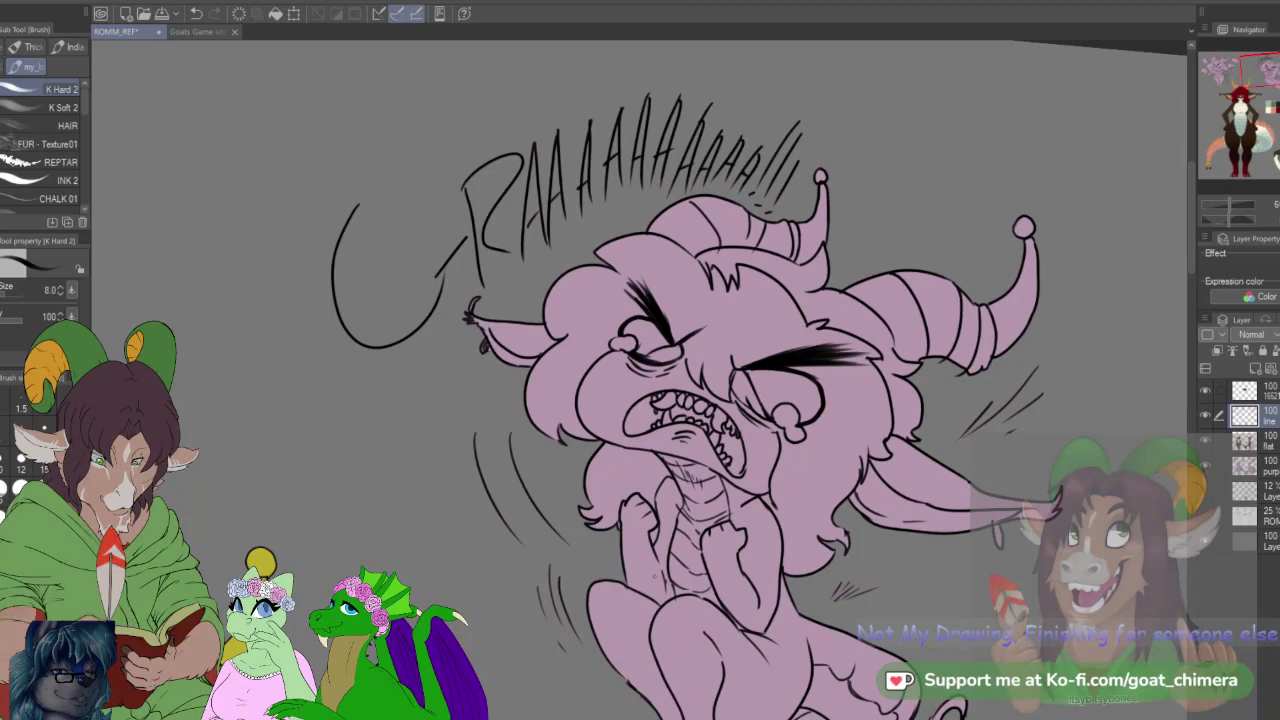
{"action": "scroll", "coordinate": [695, 535], "scroll_direction": "down", "scroll_amount": 3}
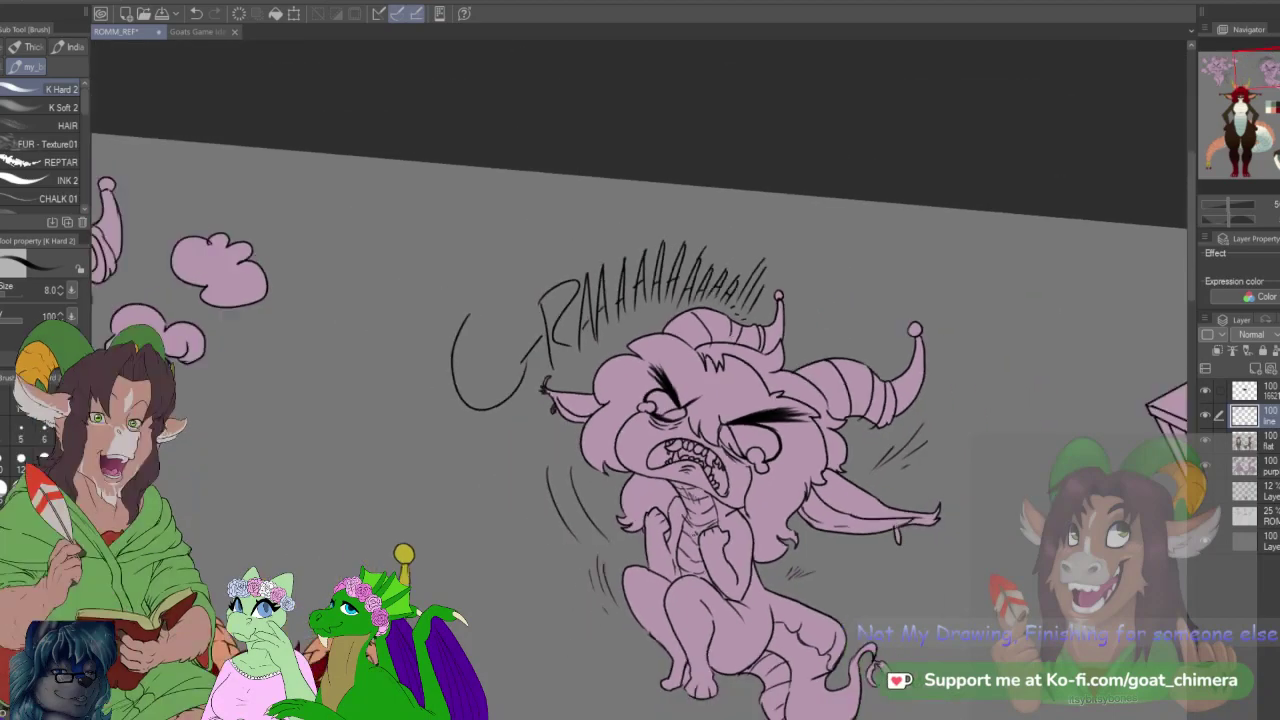
{"action": "scroll", "coordinate": [825, 563], "scroll_direction": "down", "scroll_amount": 1}
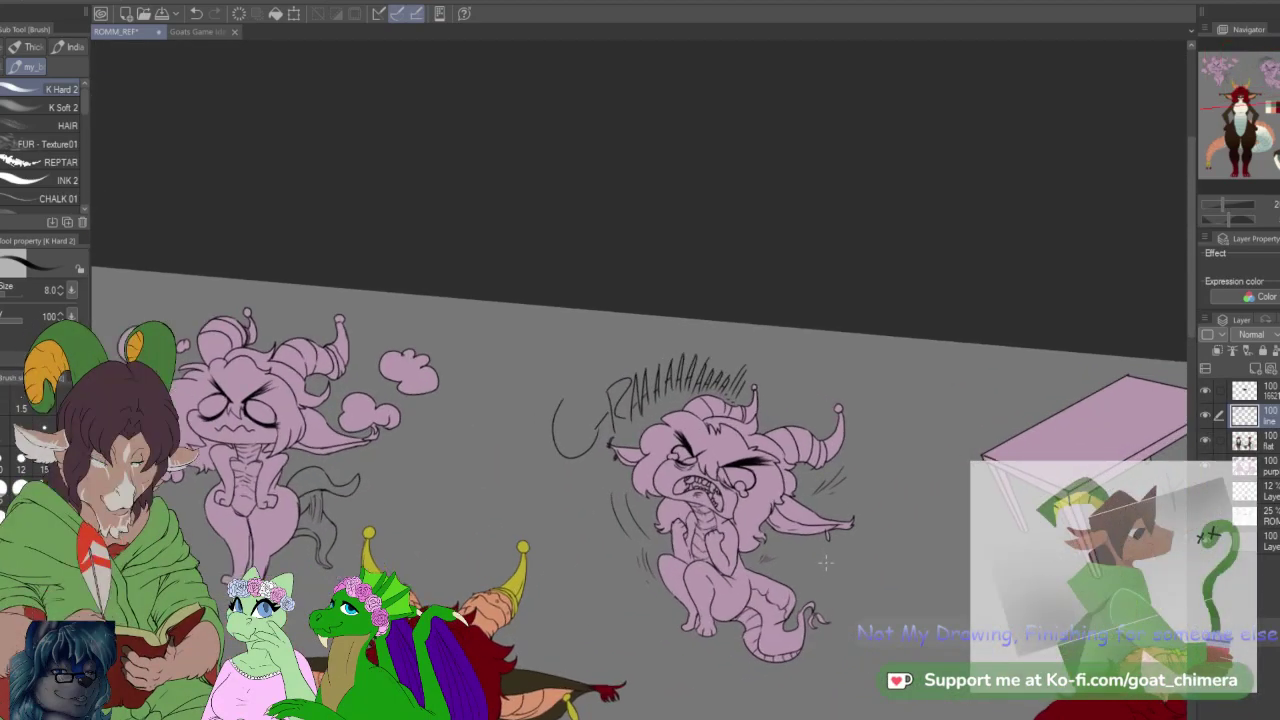
Step: Select both eyes of the leftmost purple chibi on the line layer with Auto select, referring to the editing layer only
{"action": "scroll", "coordinate": [826, 563], "scroll_direction": "down", "scroll_amount": 2}
{"action": "left_click_drag", "start_coordinate": [826, 563], "coordinate": [441, 143]}
{"action": "mouse_move", "coordinate": [1279, 138]}
{"action": "left_mouse_down"}
{"action": "mouse_move", "coordinate": [1263, 153]}
{"action": "mouse_move", "coordinate": [1222, 78]}
{"action": "left_mouse_up"}
{"action": "scroll", "coordinate": [622, 432], "scroll_direction": "up", "scroll_amount": 2}
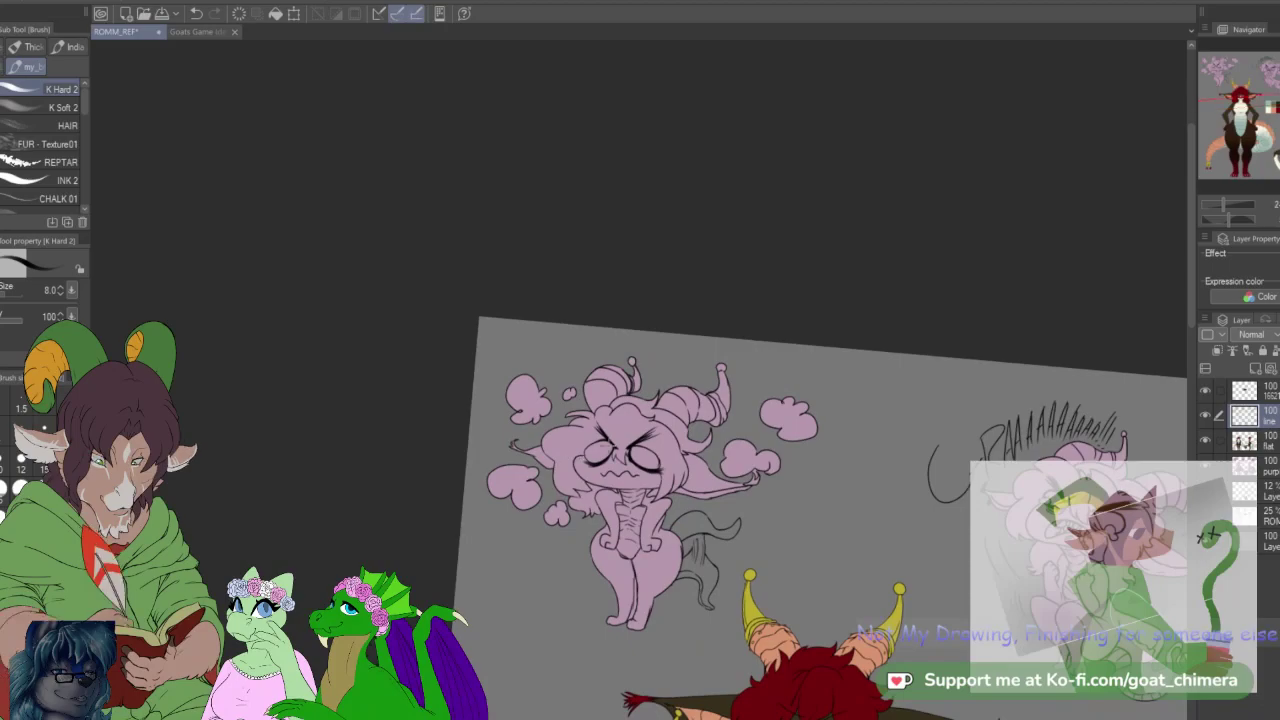
{"action": "scroll", "coordinate": [622, 432], "scroll_direction": "down", "scroll_amount": 2}
{"action": "scroll", "coordinate": [622, 432], "scroll_direction": "up", "scroll_amount": 3}
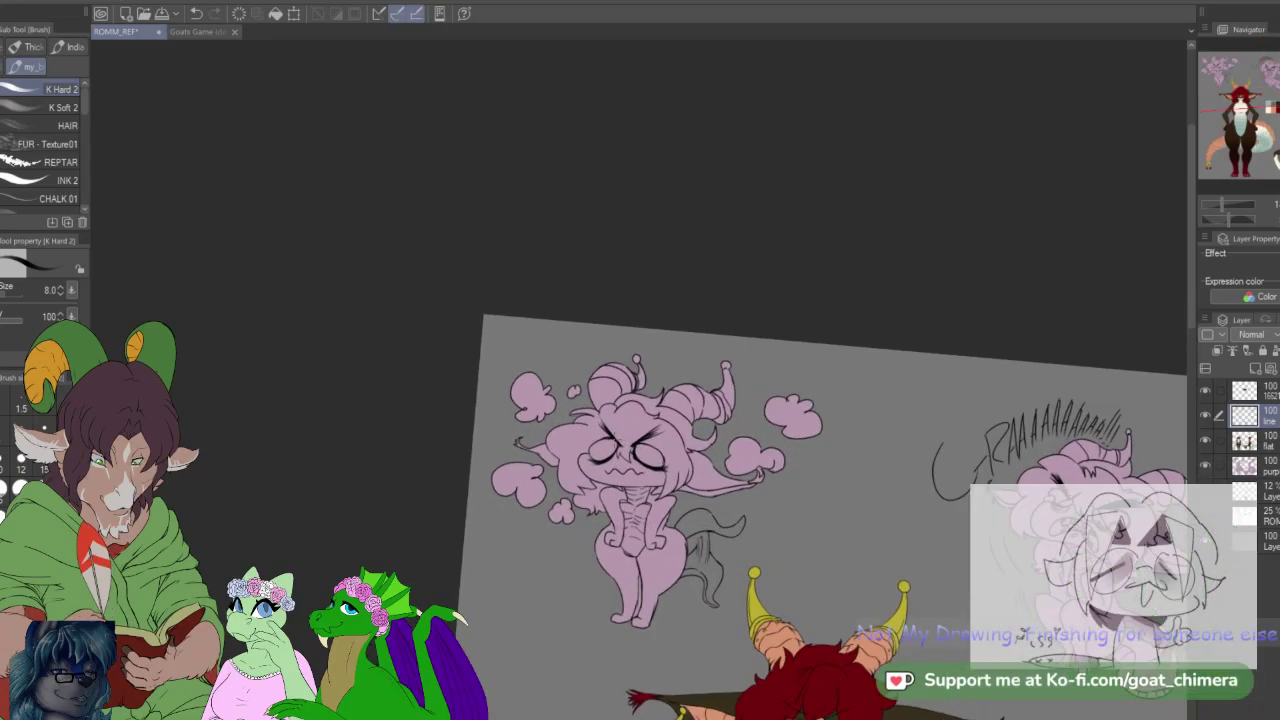
{"action": "scroll", "coordinate": [602, 447], "scroll_direction": "up", "scroll_amount": 1}
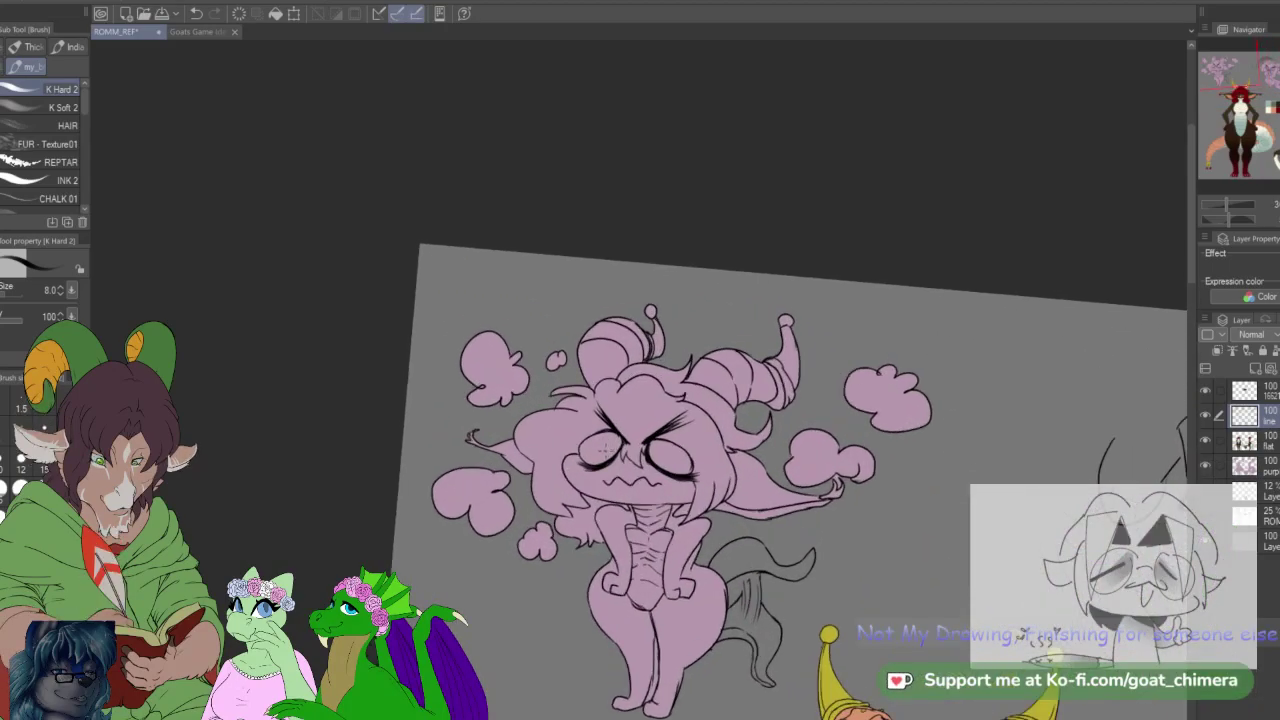
{"action": "key", "text": "w"}
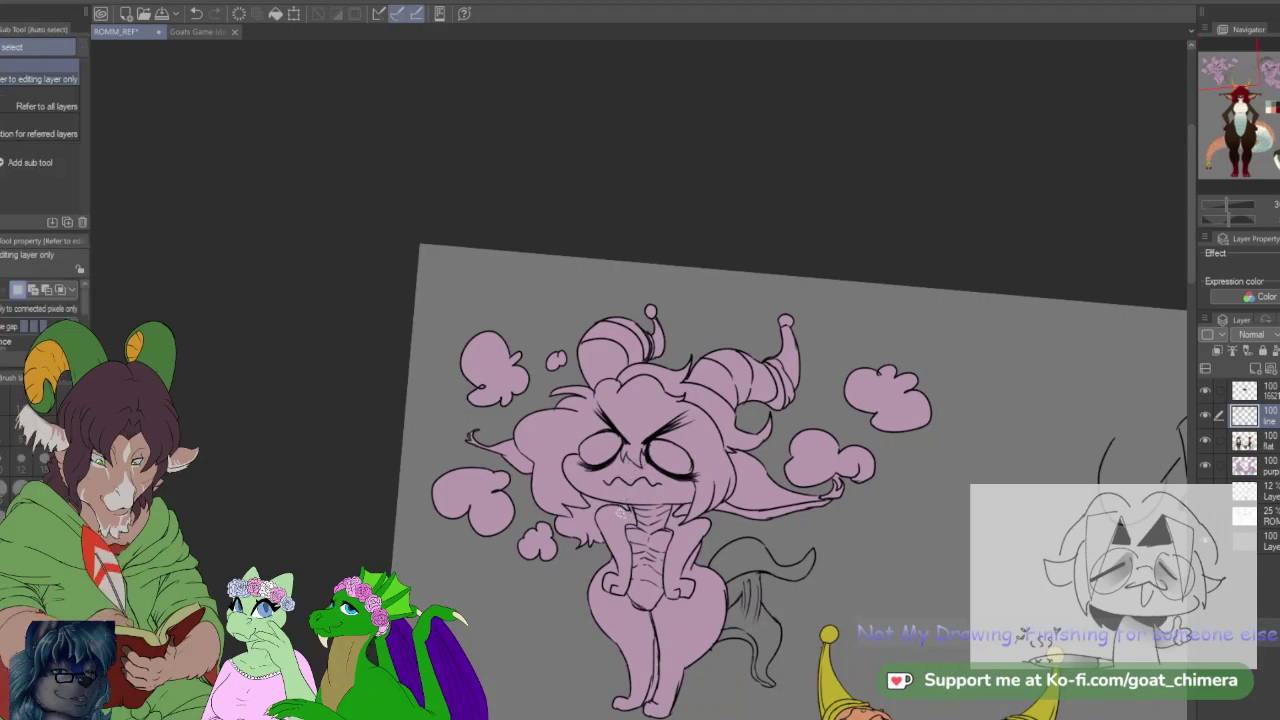
{"action": "left_click", "coordinate": [598, 450]}
{"action": "left_click", "coordinate": [670, 456], "text": "shift"}
Step: Add the eyes of the screaming middle chibi and the table-throwing chibi to the selection
{"action": "mouse_move", "coordinate": [1239, 80]}
{"action": "left_mouse_down"}
{"action": "mouse_move", "coordinate": [1275, 99]}
{"action": "mouse_move", "coordinate": [1278, 85]}
{"action": "left_mouse_up"}
{"action": "left_click", "coordinate": [743, 298], "text": "shift"}
{"action": "left_click", "coordinate": [822, 331], "text": "shift"}
{"action": "left_click", "coordinate": [935, 283], "text": "shift"}
{"action": "left_click", "coordinate": [859, 265], "text": "shift"}
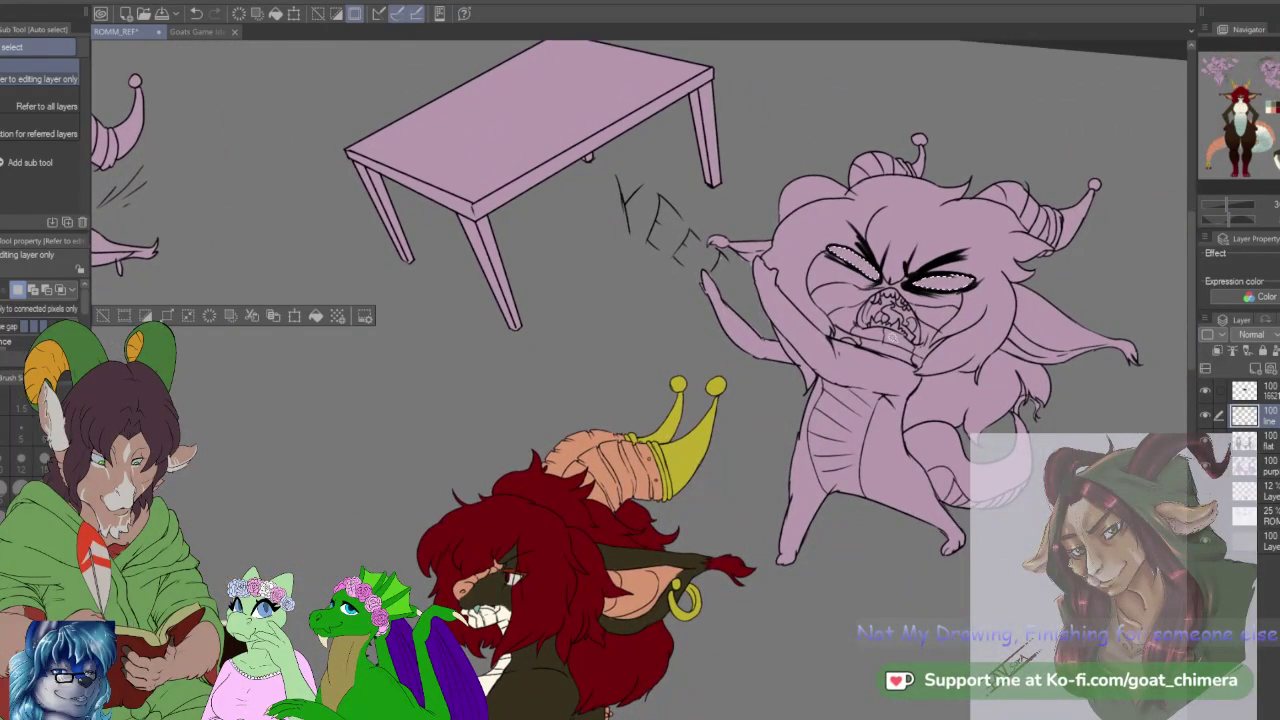
Step: Fill the selected chibi eyes on the flat layer with the eye-white colour sampled from the front-view character, and clear the selection
{"action": "scroll", "coordinate": [764, 440], "scroll_direction": "down", "scroll_amount": 3}
{"action": "scroll", "coordinate": [722, 485], "scroll_direction": "down", "scroll_amount": 3}
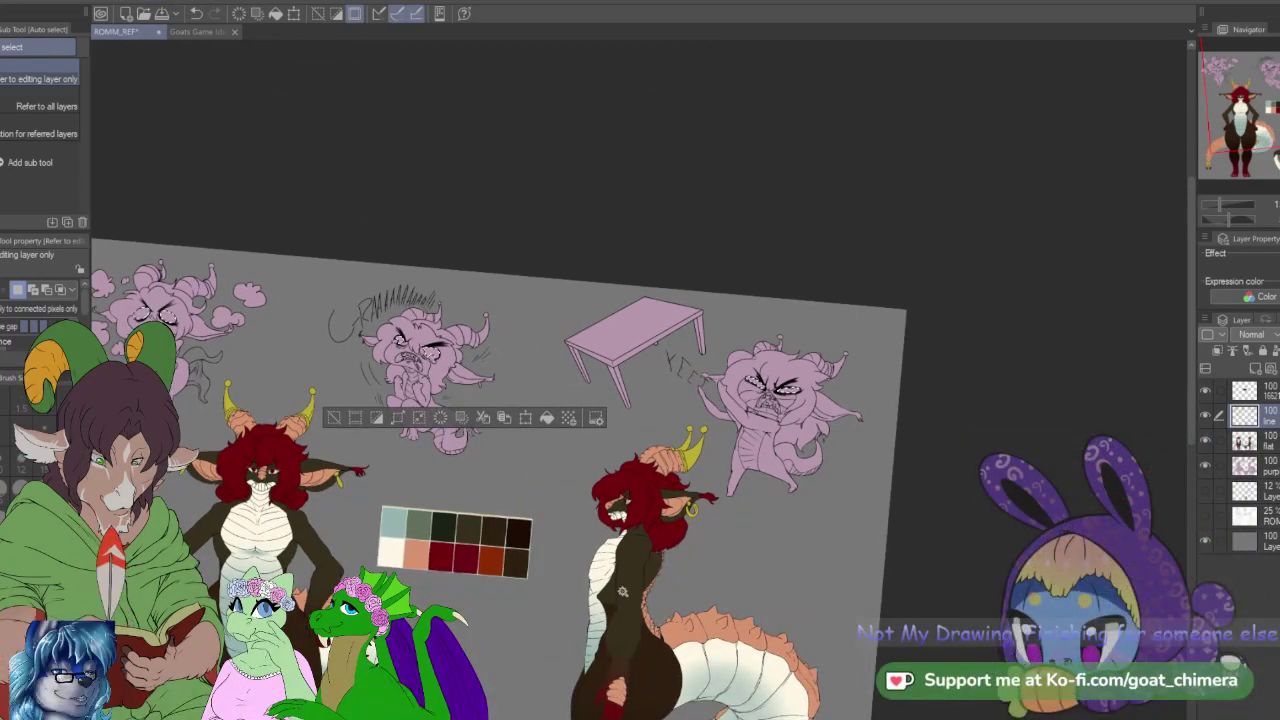
{"action": "scroll", "coordinate": [249, 470], "scroll_direction": "up", "scroll_amount": 6}
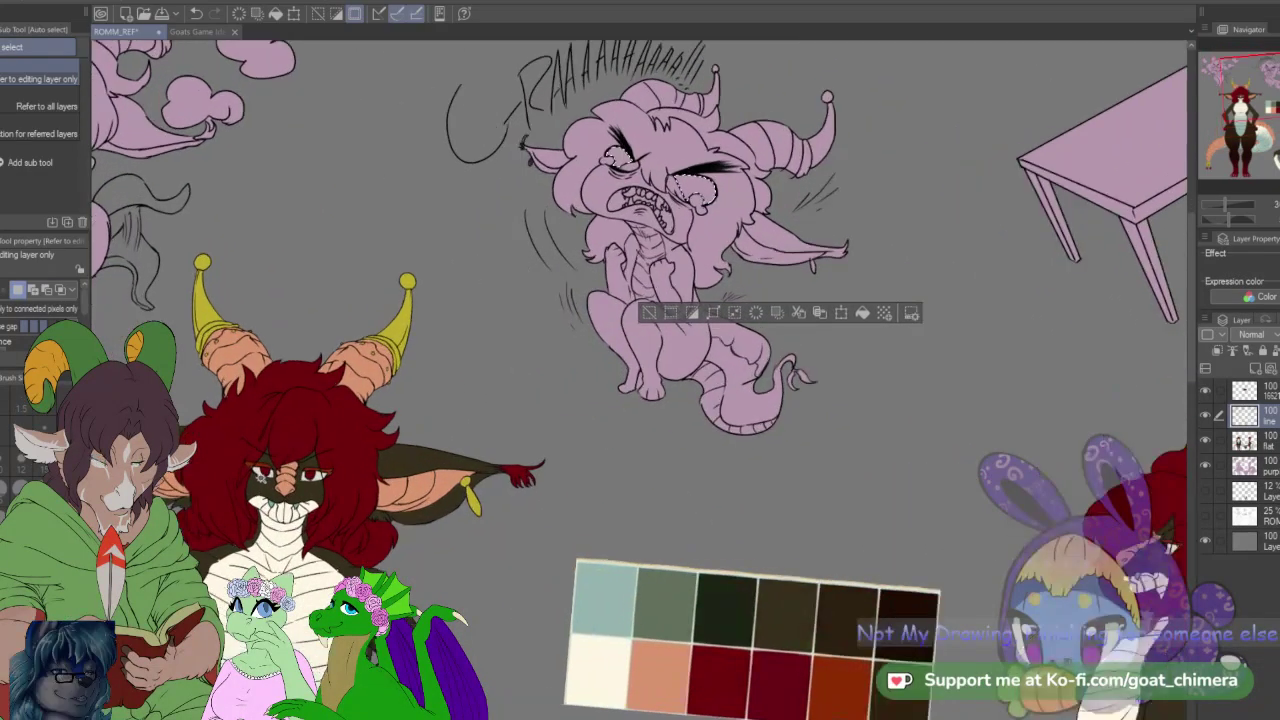
{"action": "scroll", "coordinate": [250, 472], "scroll_direction": "up", "scroll_amount": 5}
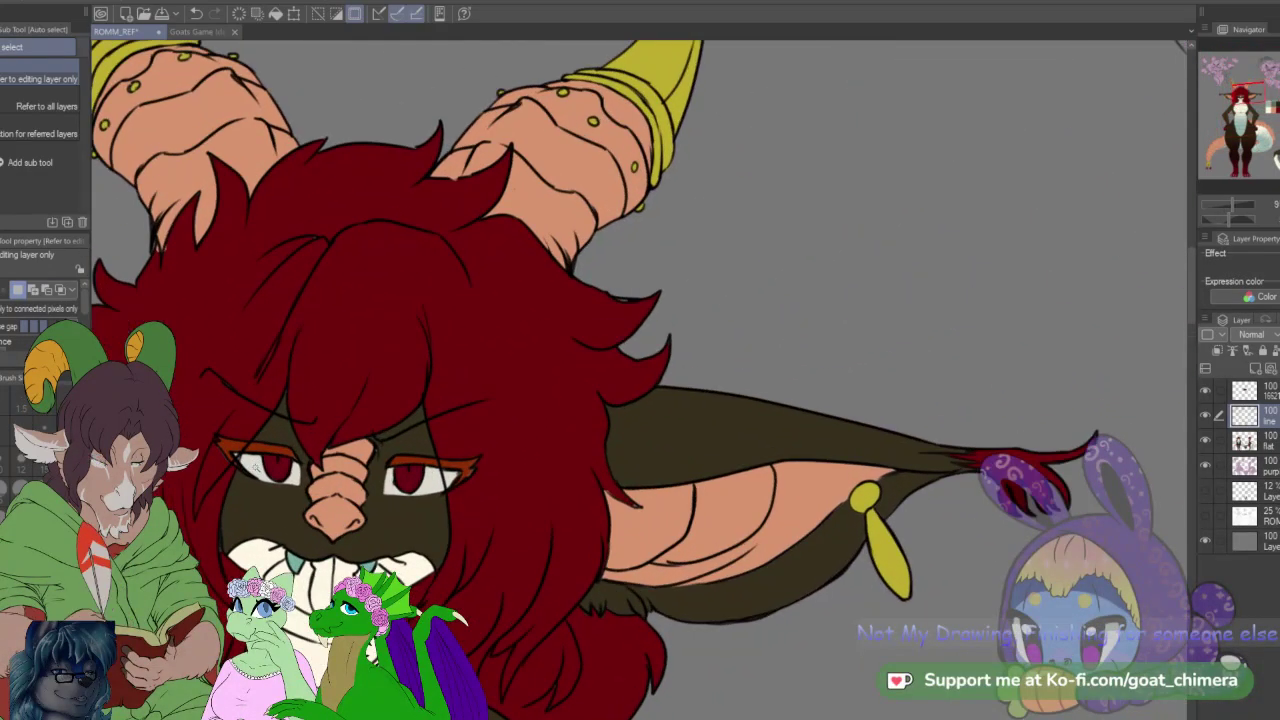
{"action": "key", "text": "i"}
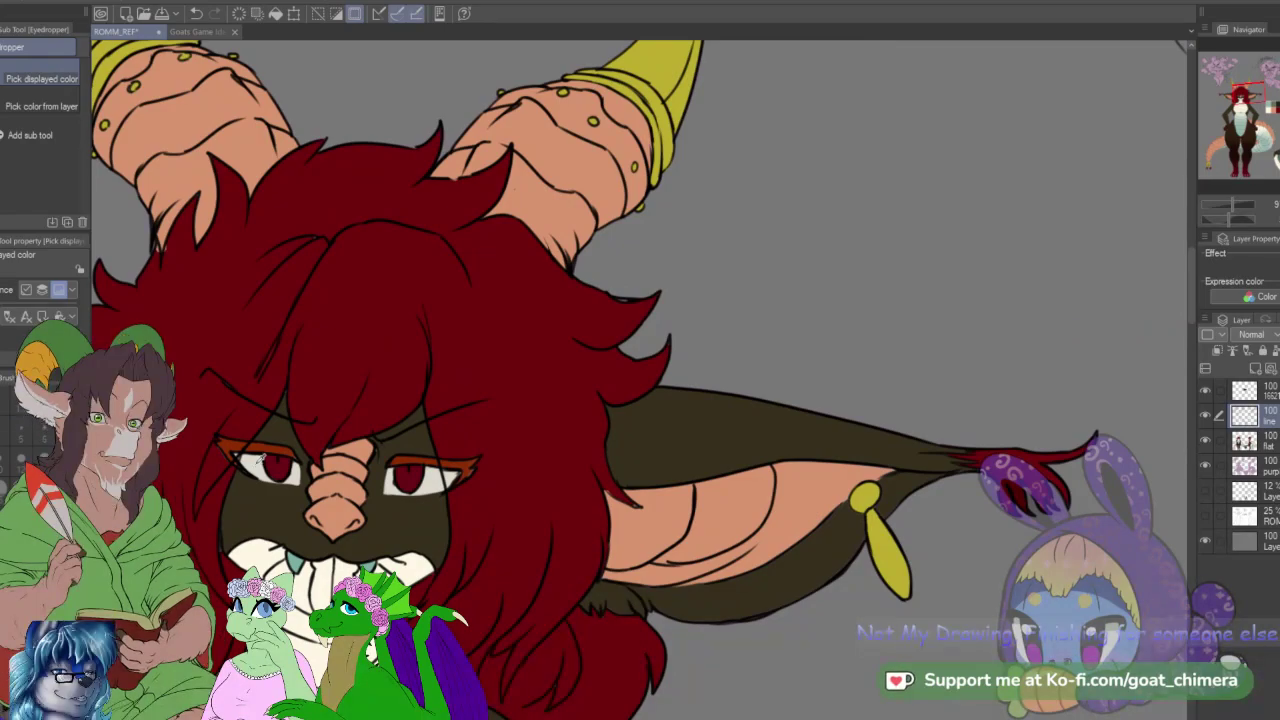
{"action": "scroll", "coordinate": [350, 490], "scroll_direction": "down", "scroll_amount": 1}
{"action": "scroll", "coordinate": [357, 489], "scroll_direction": "down", "scroll_amount": 4}
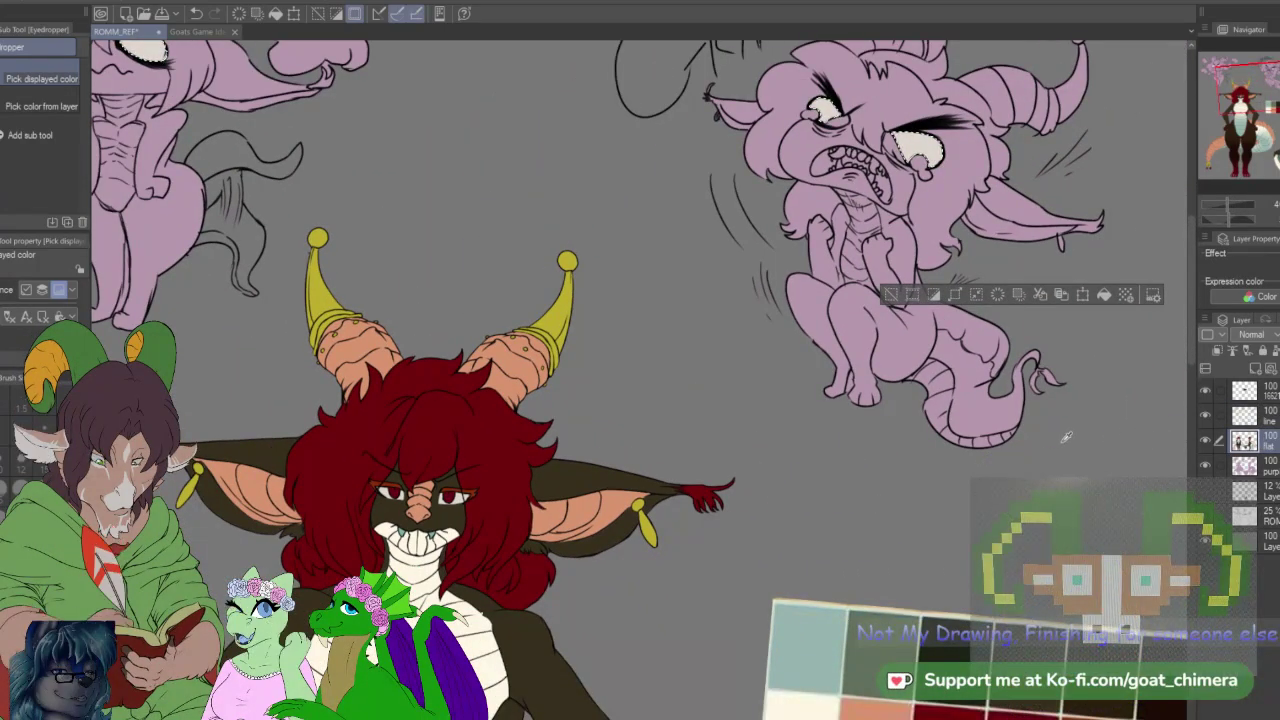
{"action": "key", "text": "ctrl+d"}
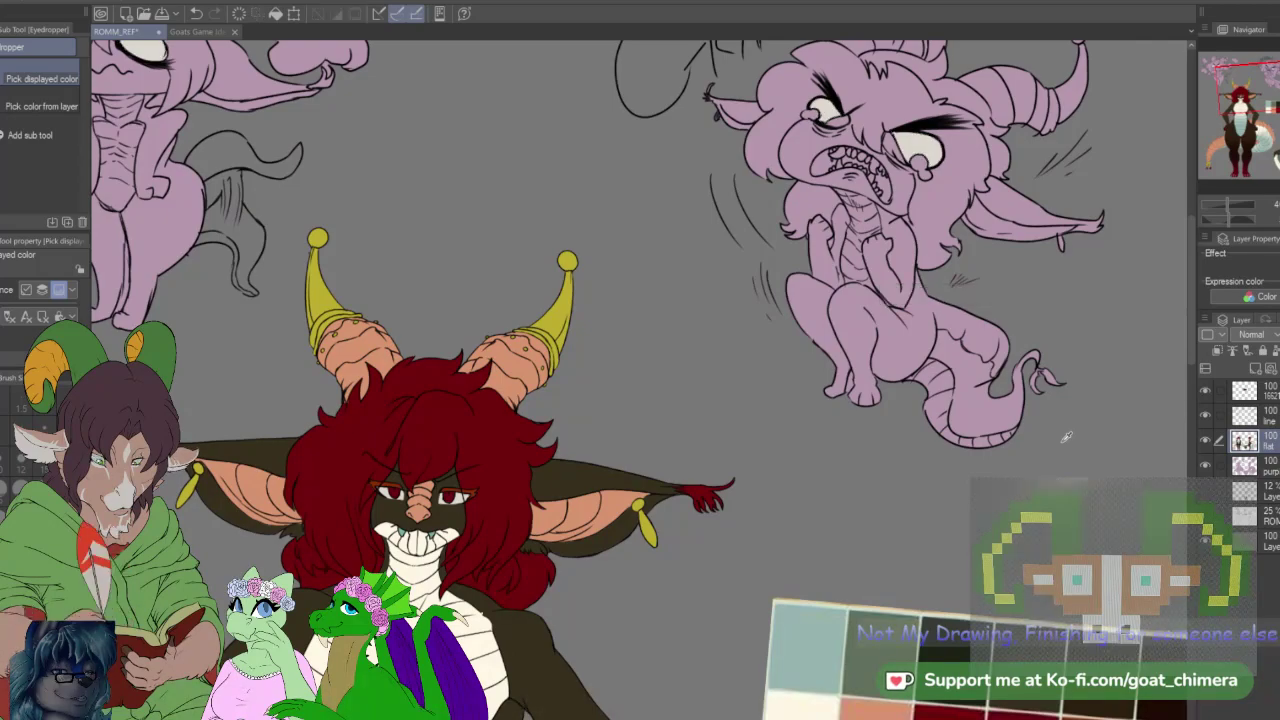
Step: Select the leftmost chibi's hair areas on the line layer with Auto select
{"action": "scroll", "coordinate": [700, 355], "scroll_direction": "down", "scroll_amount": 3}
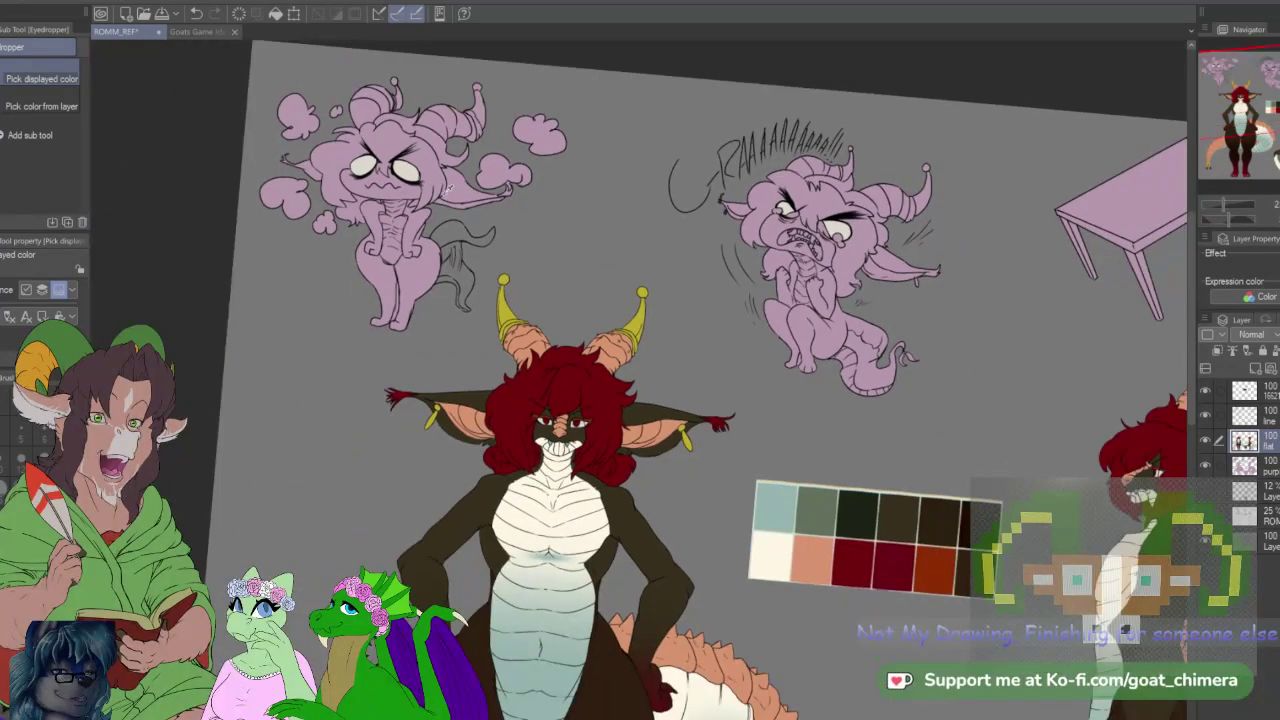
{"action": "scroll", "coordinate": [540, 285], "scroll_direction": "up", "scroll_amount": 1}
{"action": "mouse_move", "coordinate": [900, 330]}
{"action": "left_mouse_down"}
{"action": "mouse_move", "coordinate": [531, 362]}
{"action": "mouse_move", "coordinate": [428, 242]}
{"action": "mouse_move", "coordinate": [300, 234]}
{"action": "mouse_move", "coordinate": [869, 271]}
{"action": "left_mouse_up"}
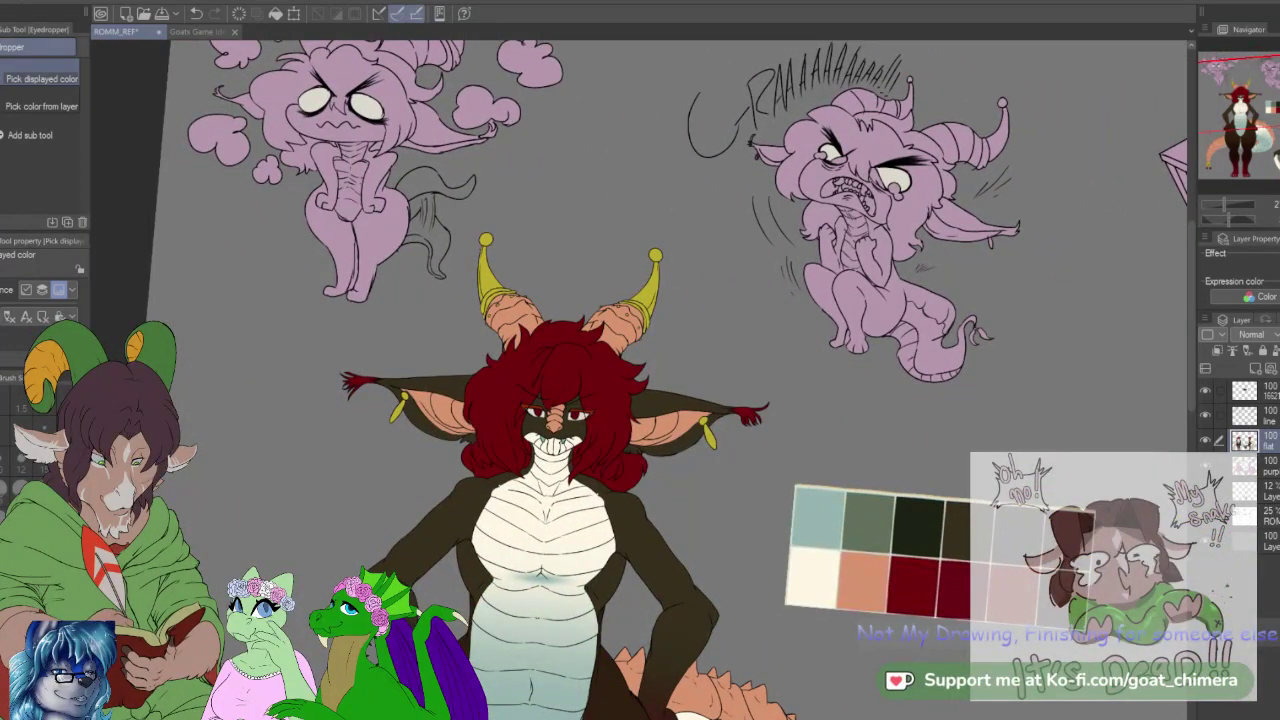
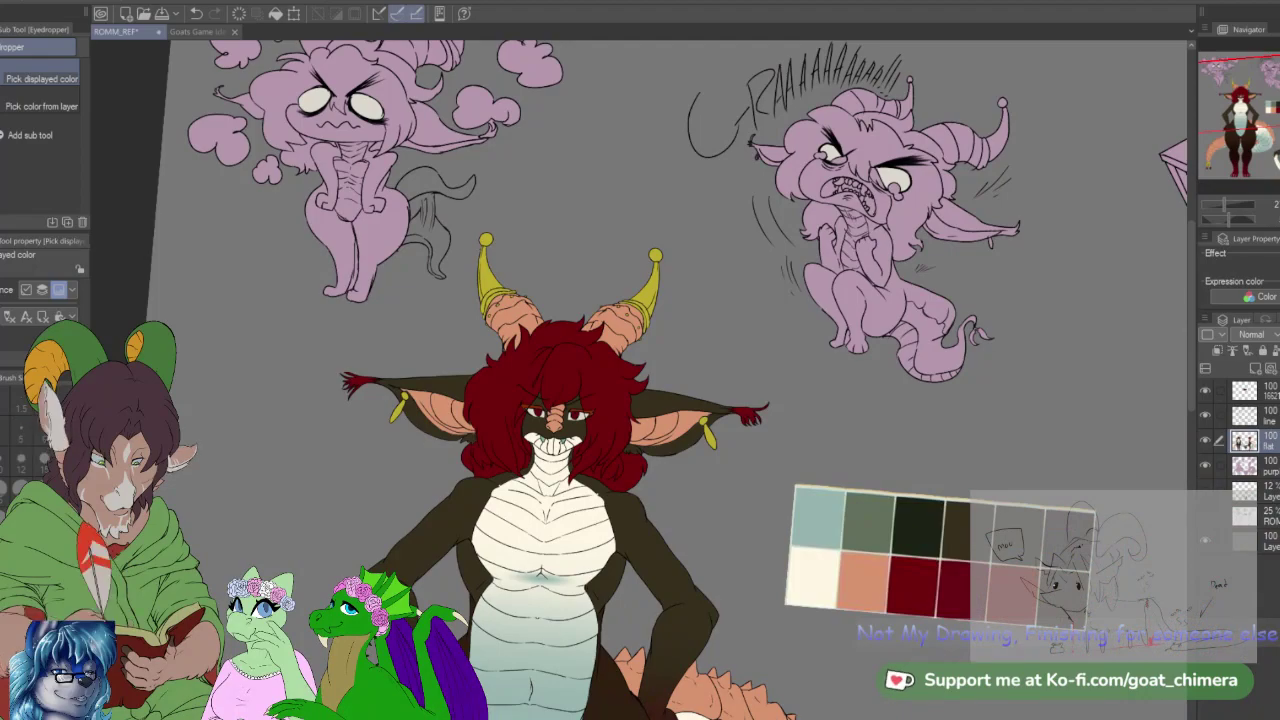
{"action": "scroll", "coordinate": [720, 650], "scroll_direction": "down", "scroll_amount": 1}
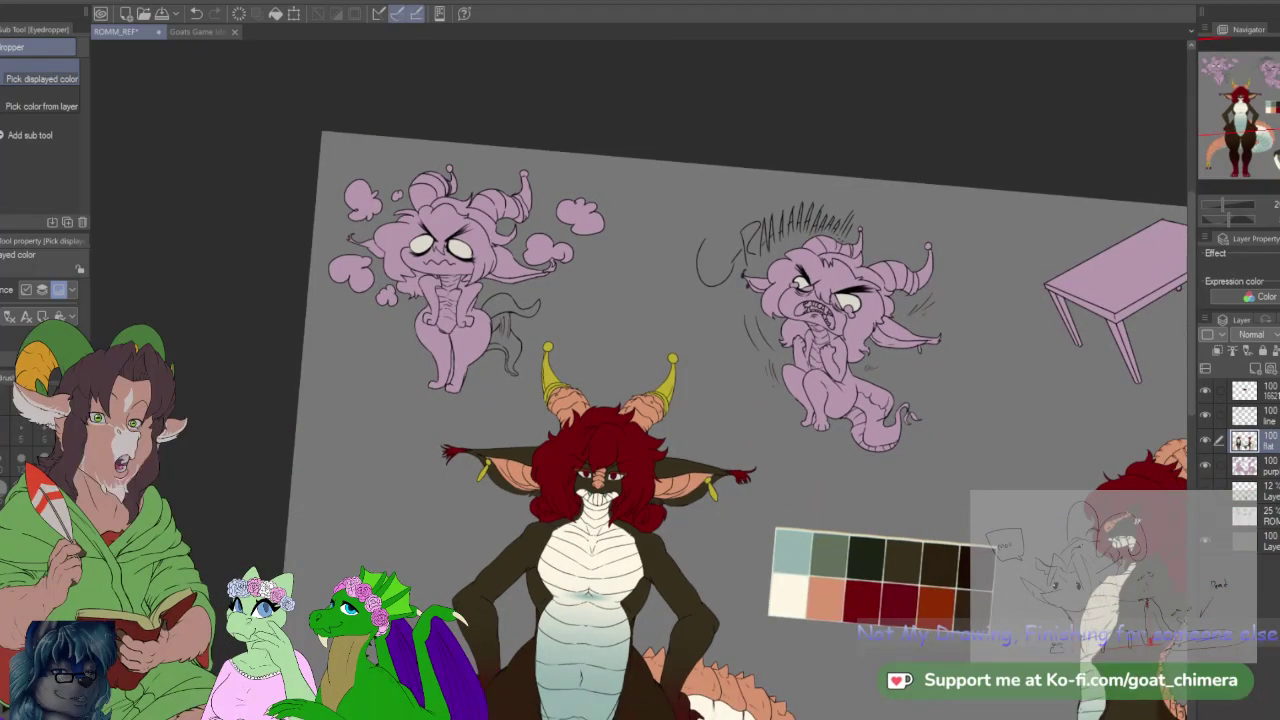
{"action": "scroll", "coordinate": [440, 215], "scroll_direction": "up", "scroll_amount": 4}
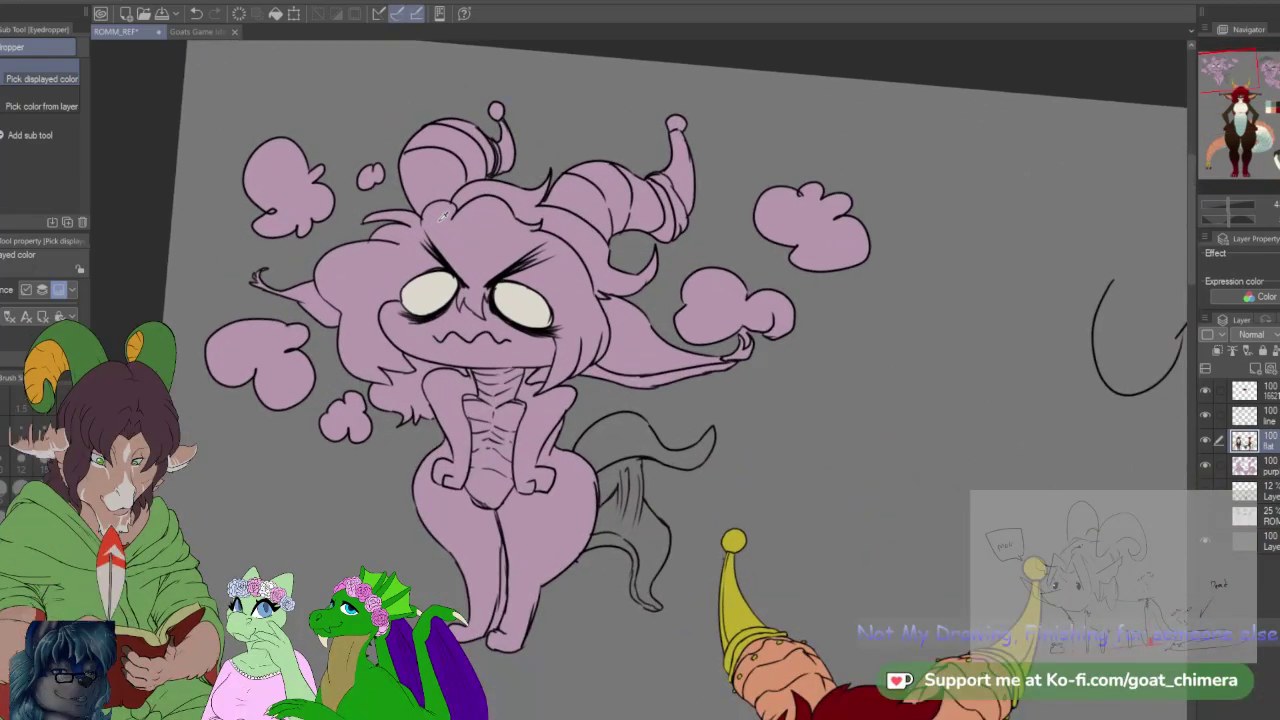
{"action": "left_click", "coordinate": [1262, 418]}
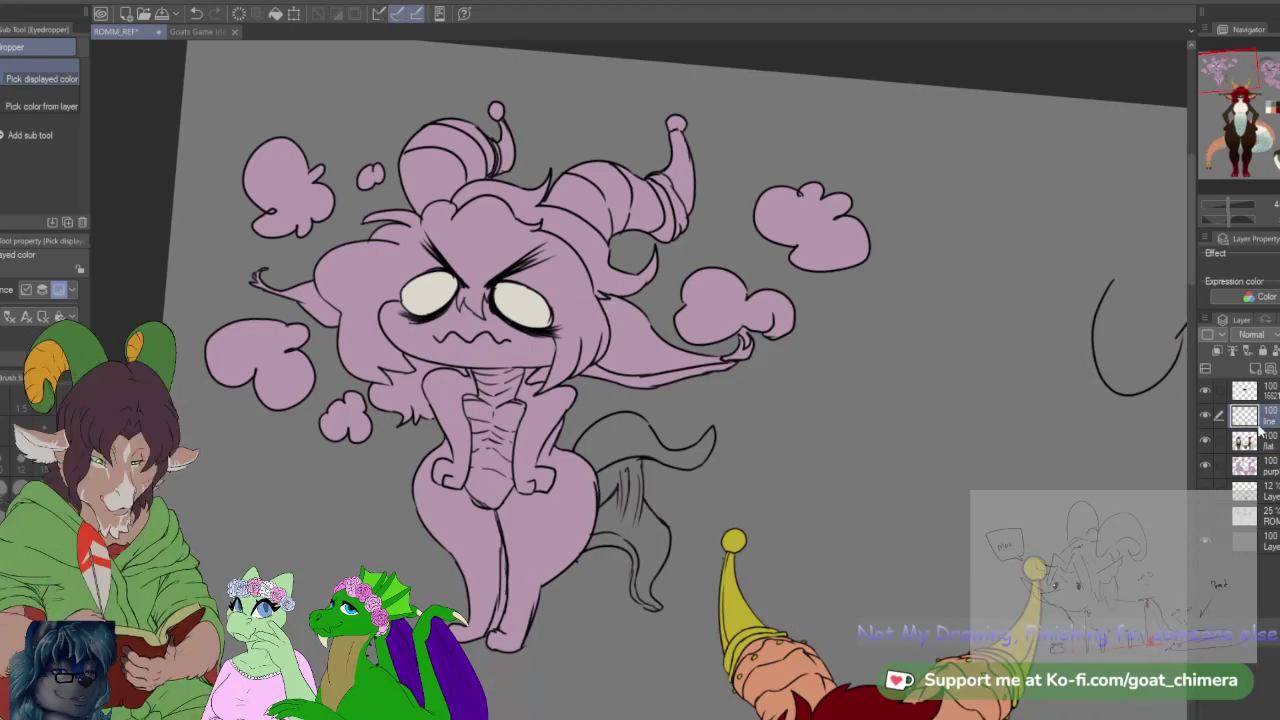
{"action": "key", "text": "w"}
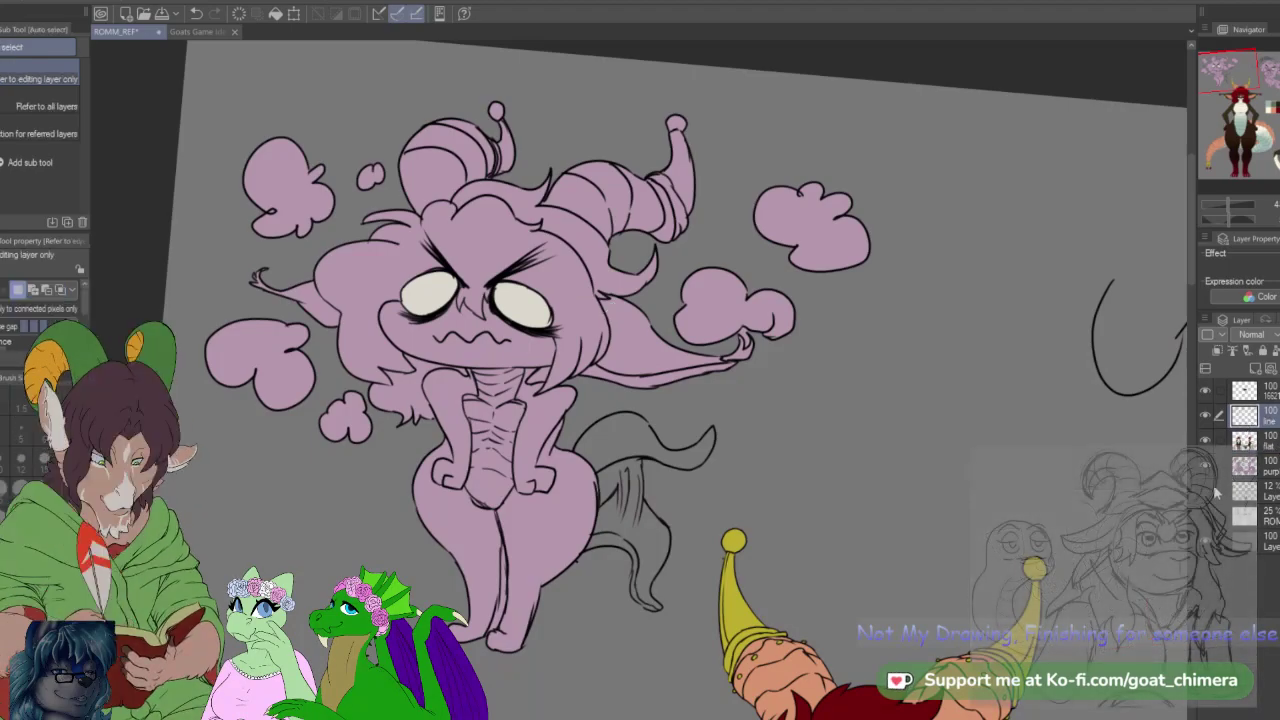
{"action": "left_click", "coordinate": [600, 315]}
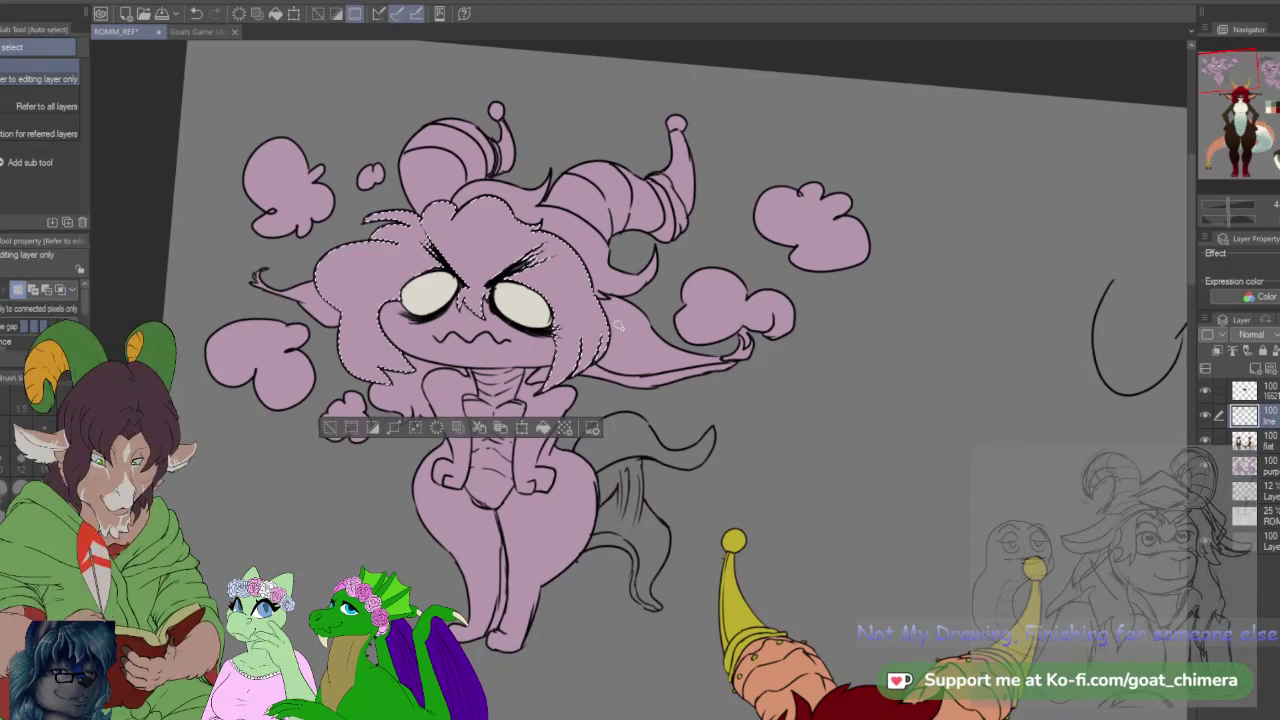
{"action": "left_click", "coordinate": [400, 390], "text": "shift"}
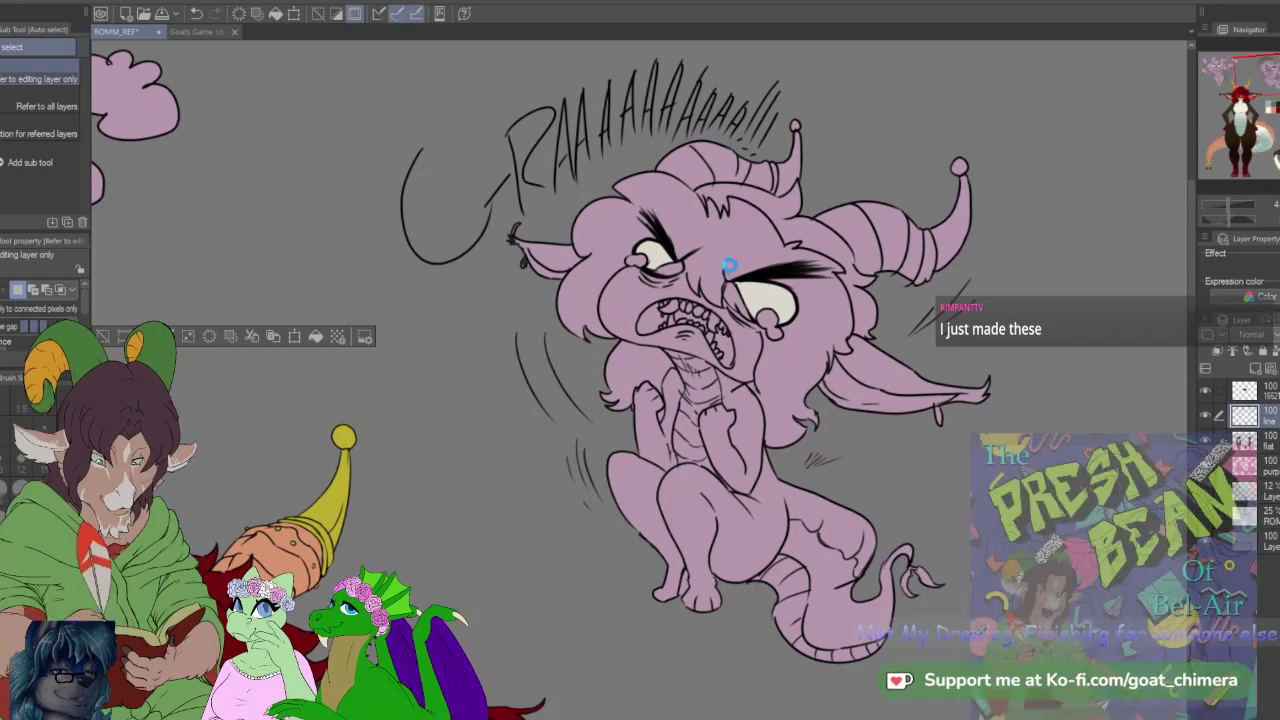
{"action": "left_click", "coordinate": [730, 266]}
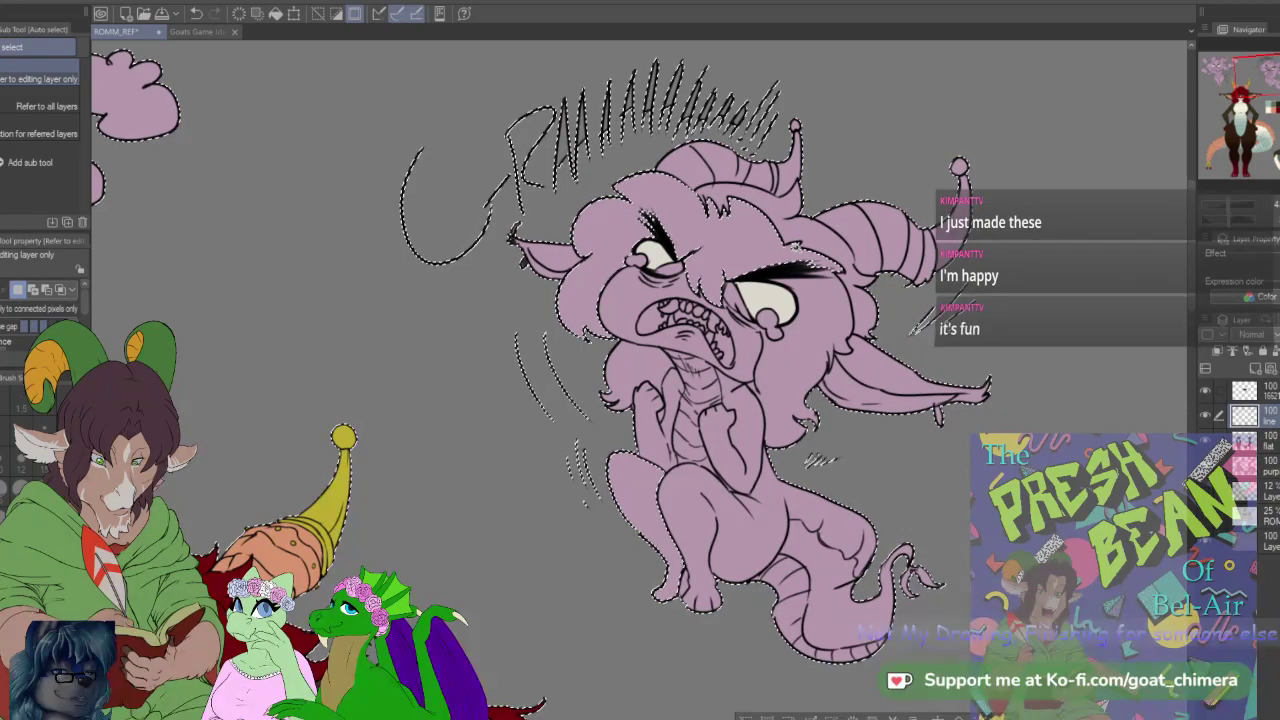
{"action": "key", "text": "ctrl+d"}
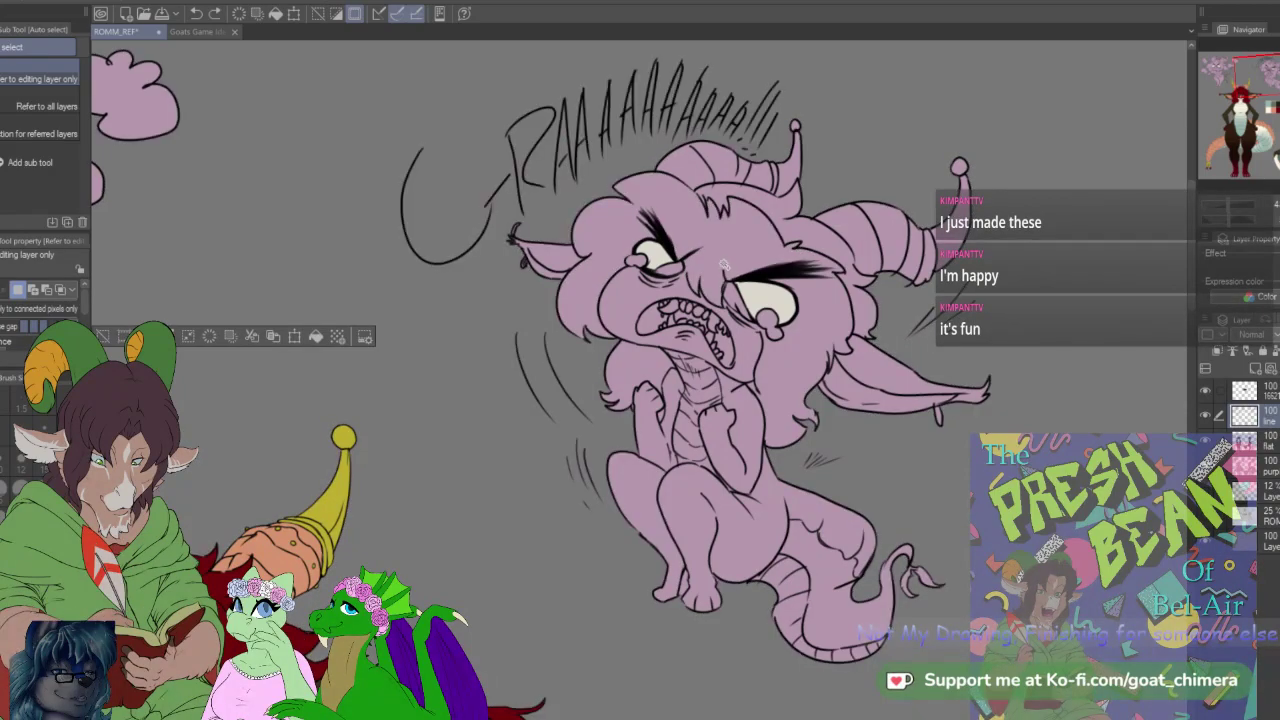
{"action": "left_click", "coordinate": [812, 307]}
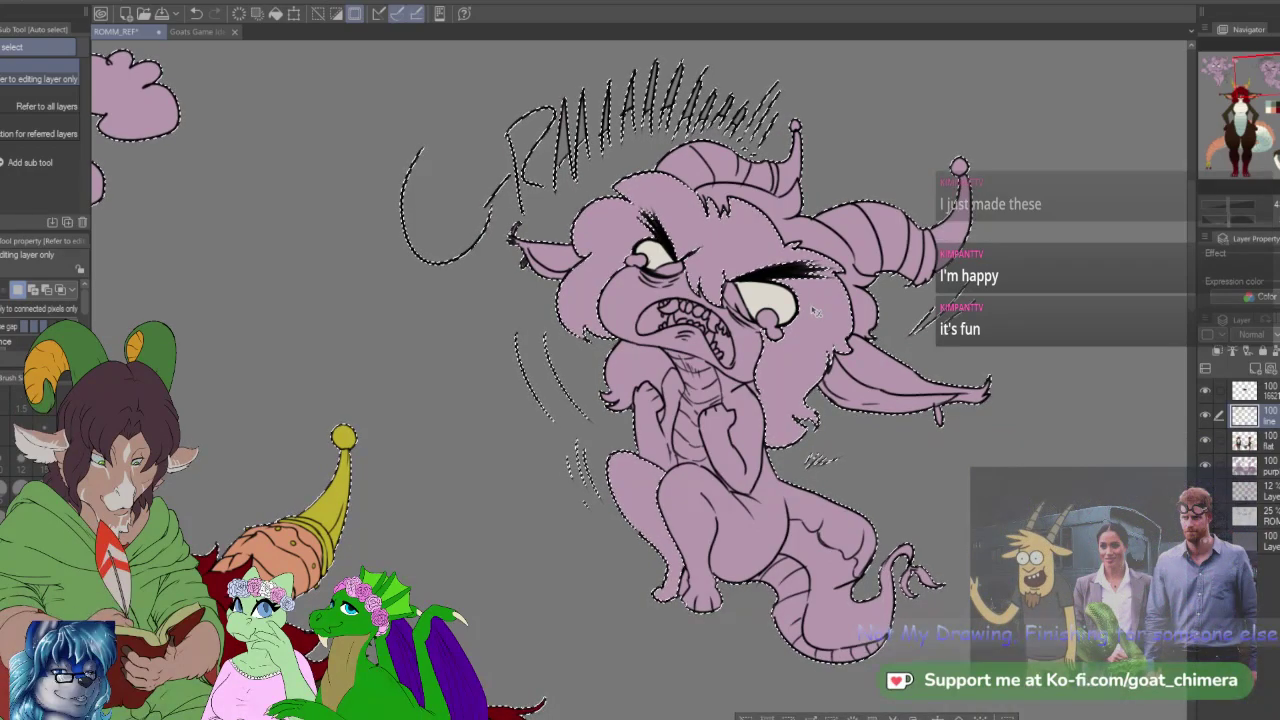
{"action": "key", "text": "ctrl+d"}
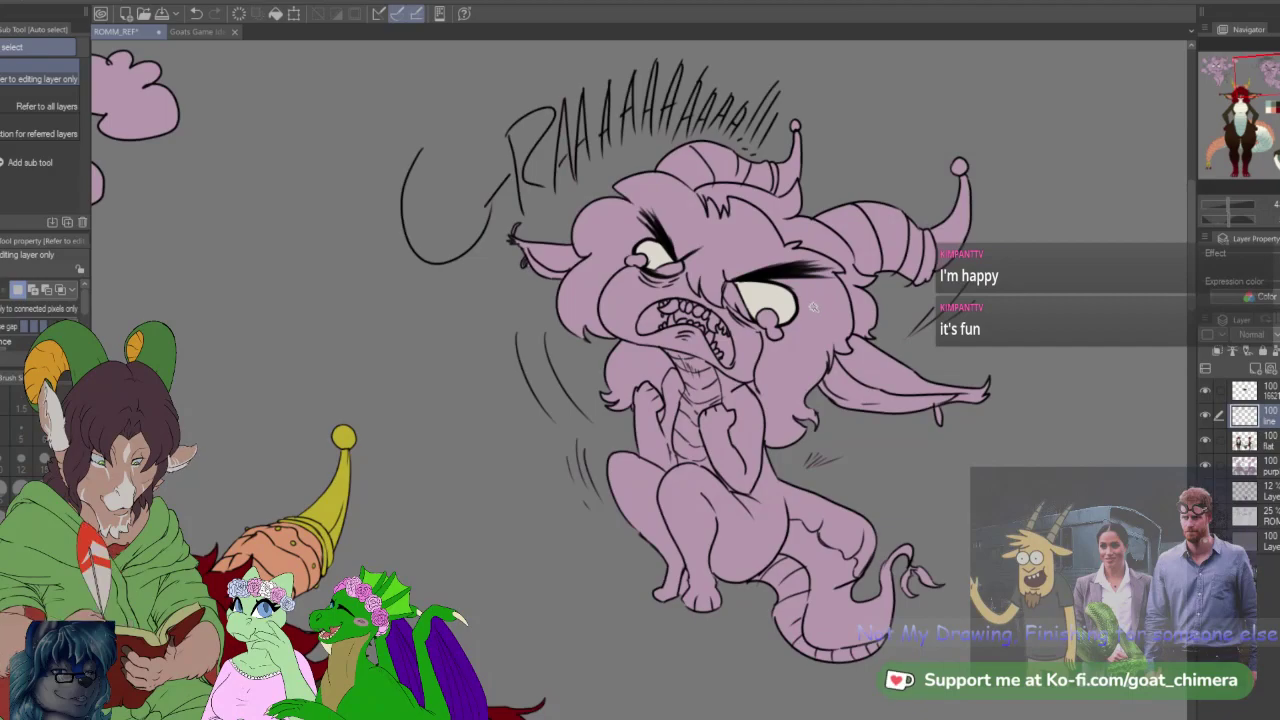
Step: Toggle the line layer's visibility to inspect the linework and try to select the screaming middle chibi's side hair and upper hair
{"action": "scroll", "coordinate": [812, 307], "scroll_direction": "up", "scroll_amount": 3}
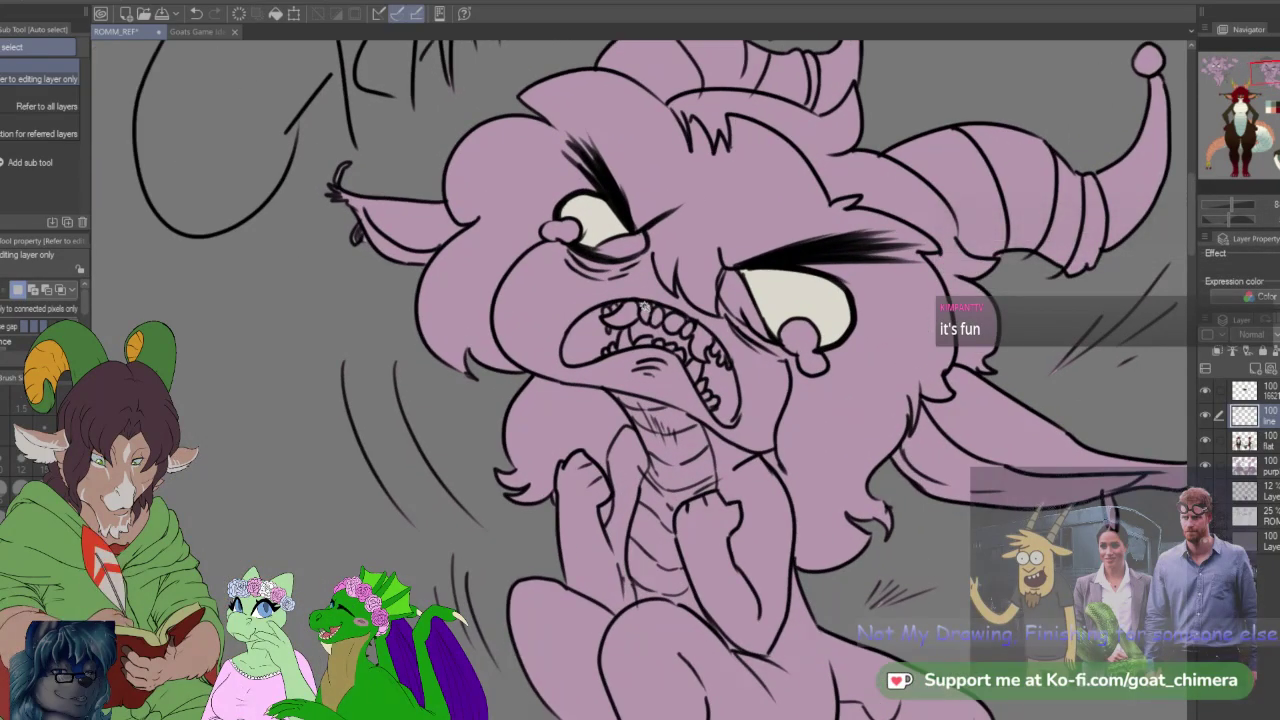
{"action": "left_click", "coordinate": [1206, 415]}
{"action": "left_click", "coordinate": [1206, 415]}
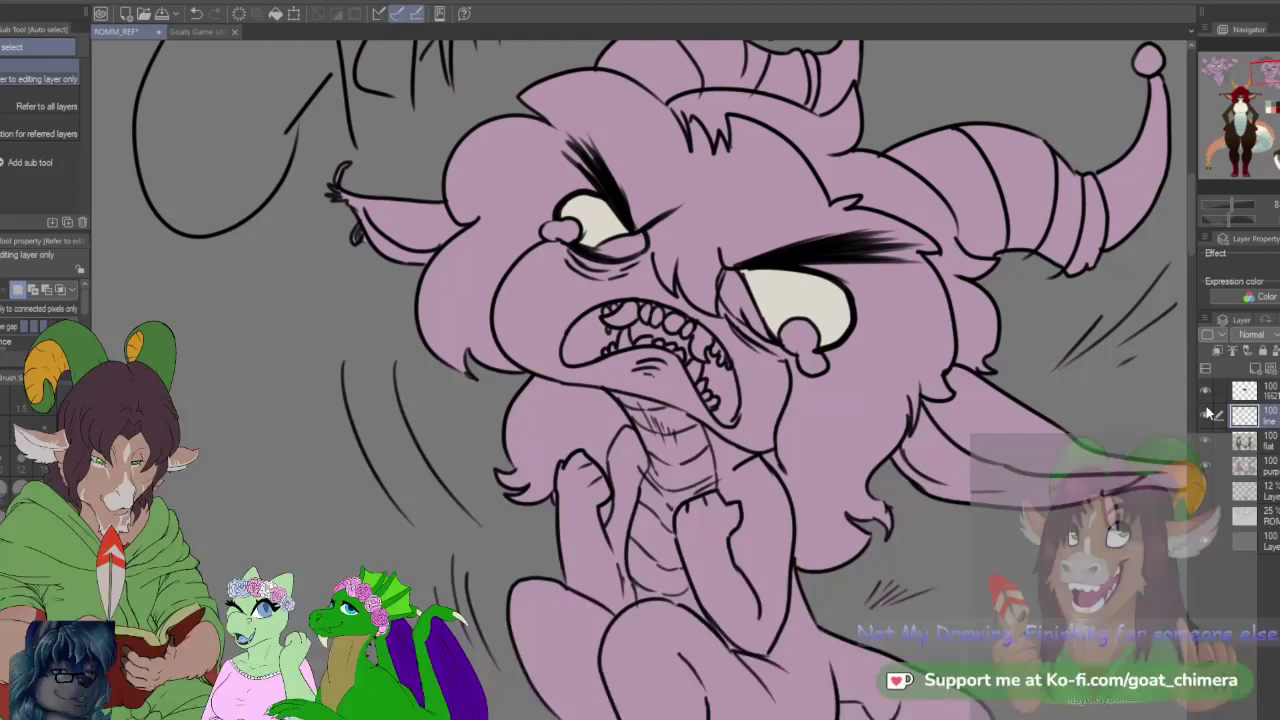
{"action": "left_click", "coordinate": [902, 357]}
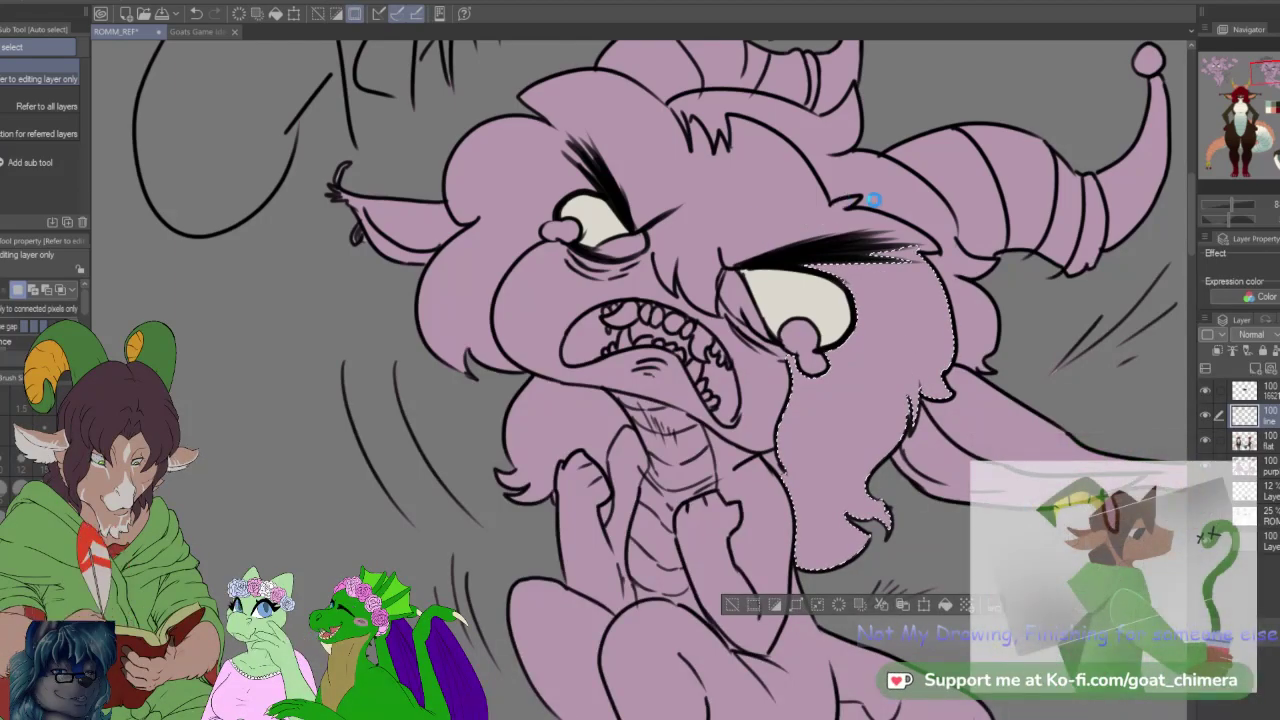
{"action": "left_click", "coordinate": [1020, 330]}
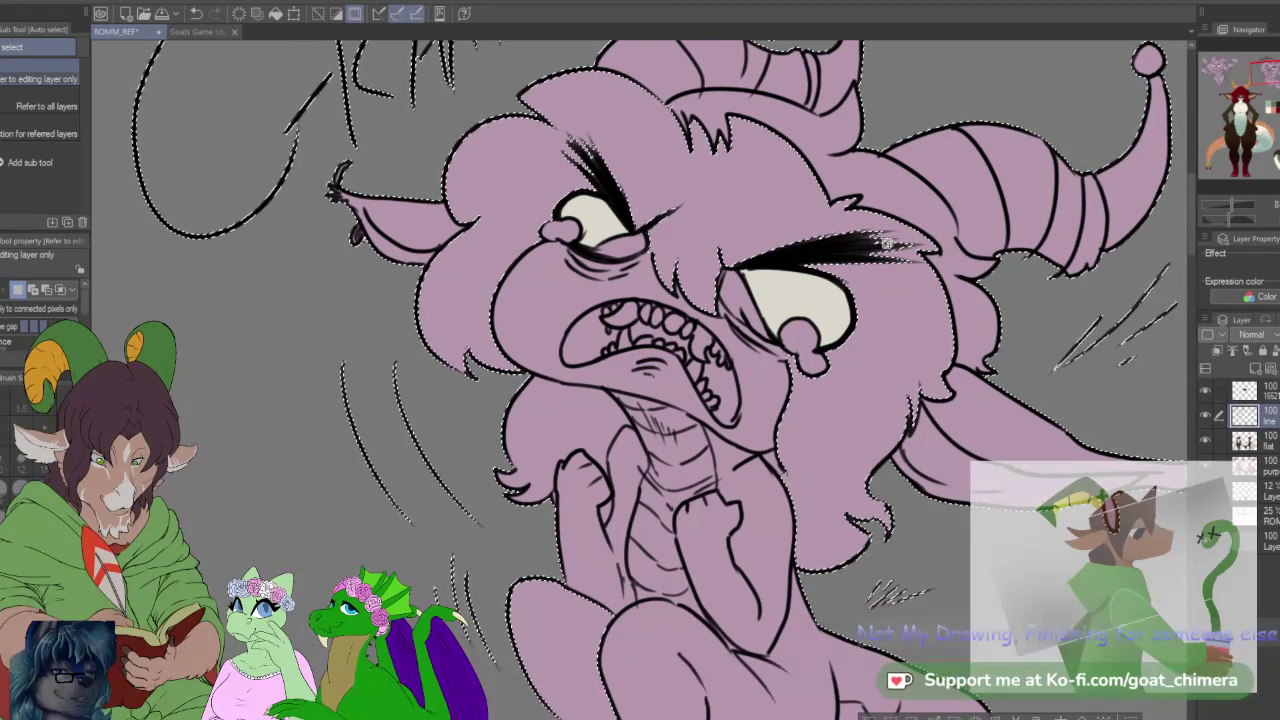
{"action": "key", "text": "ctrl+d"}
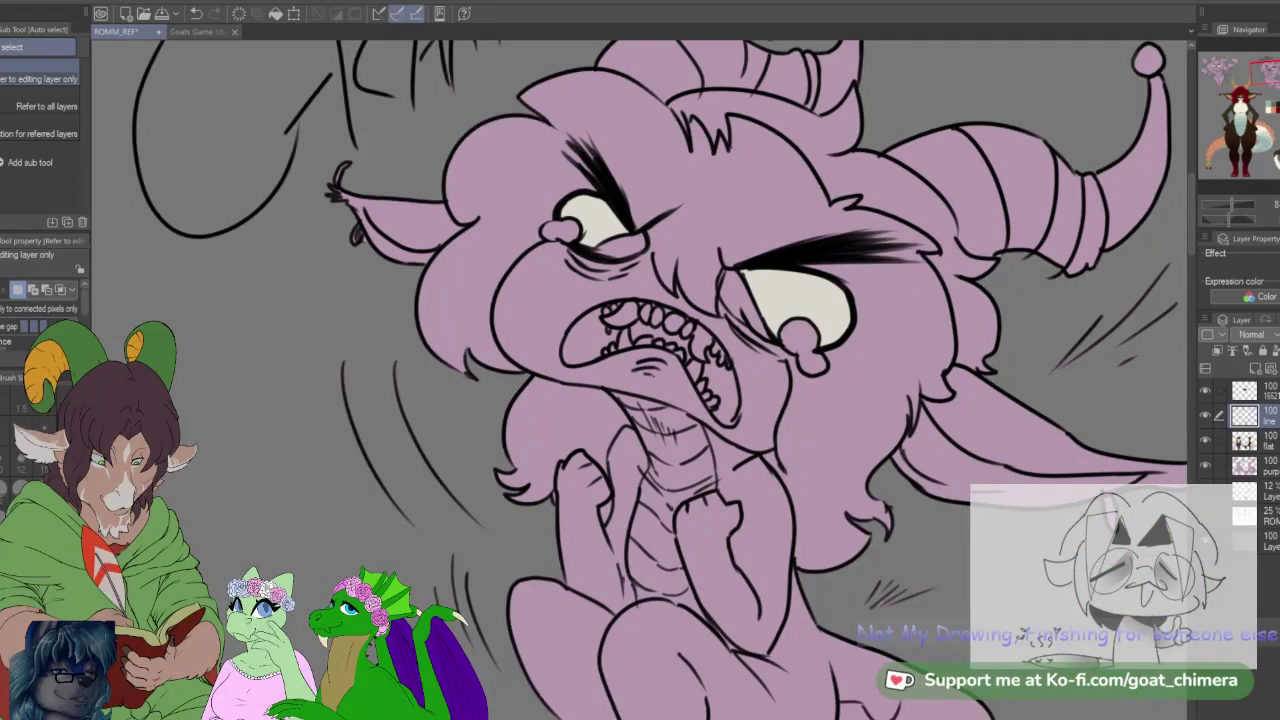
Step: Try to select all hair sections of the screaming middle chibi, including the lock beside the raised fist, and clear the selection
{"action": "key", "text": "b"}
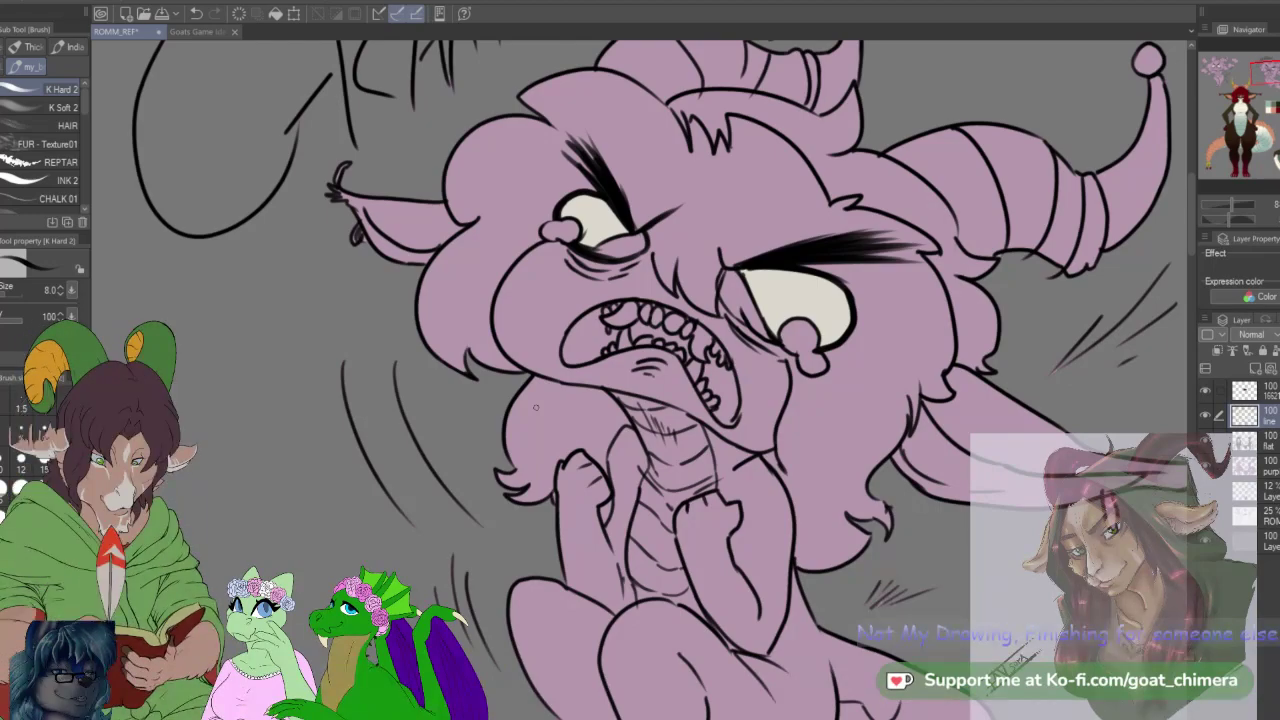
{"action": "key", "text": "w"}
{"action": "left_click", "coordinate": [537, 409]}
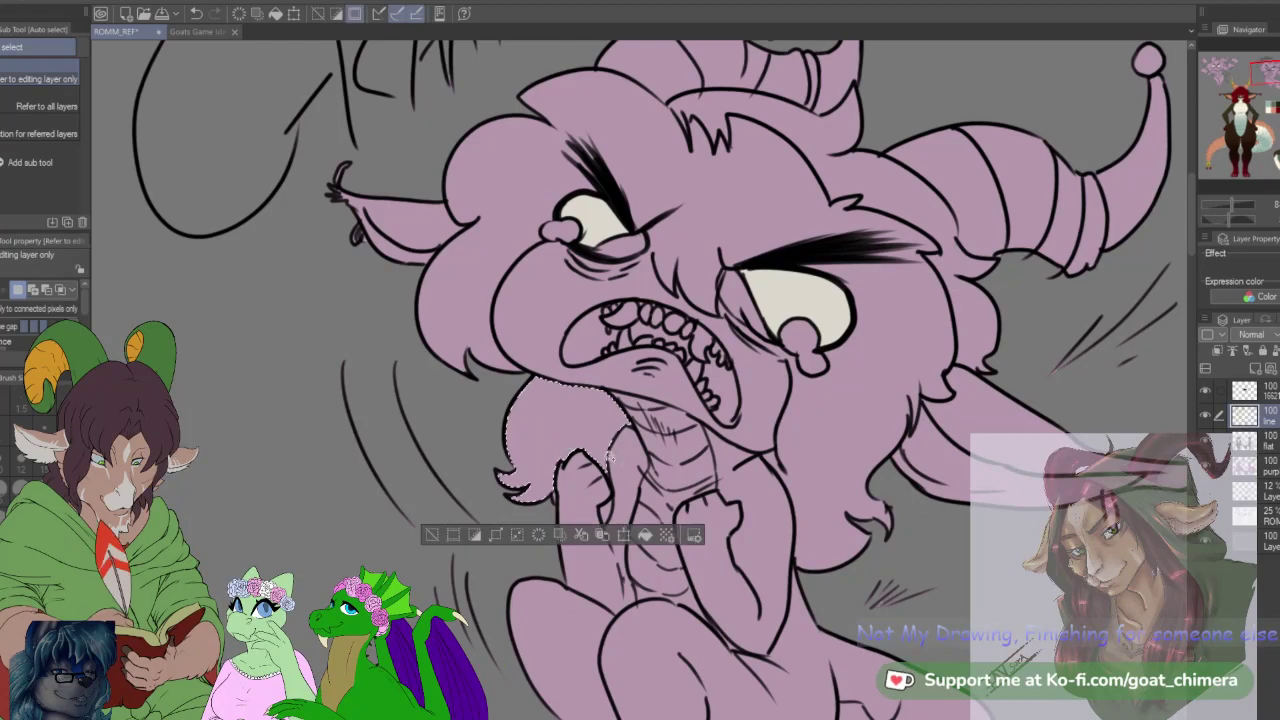
{"action": "left_click", "coordinate": [812, 476], "text": "shift"}
{"action": "left_click", "coordinate": [795, 200], "text": "shift"}
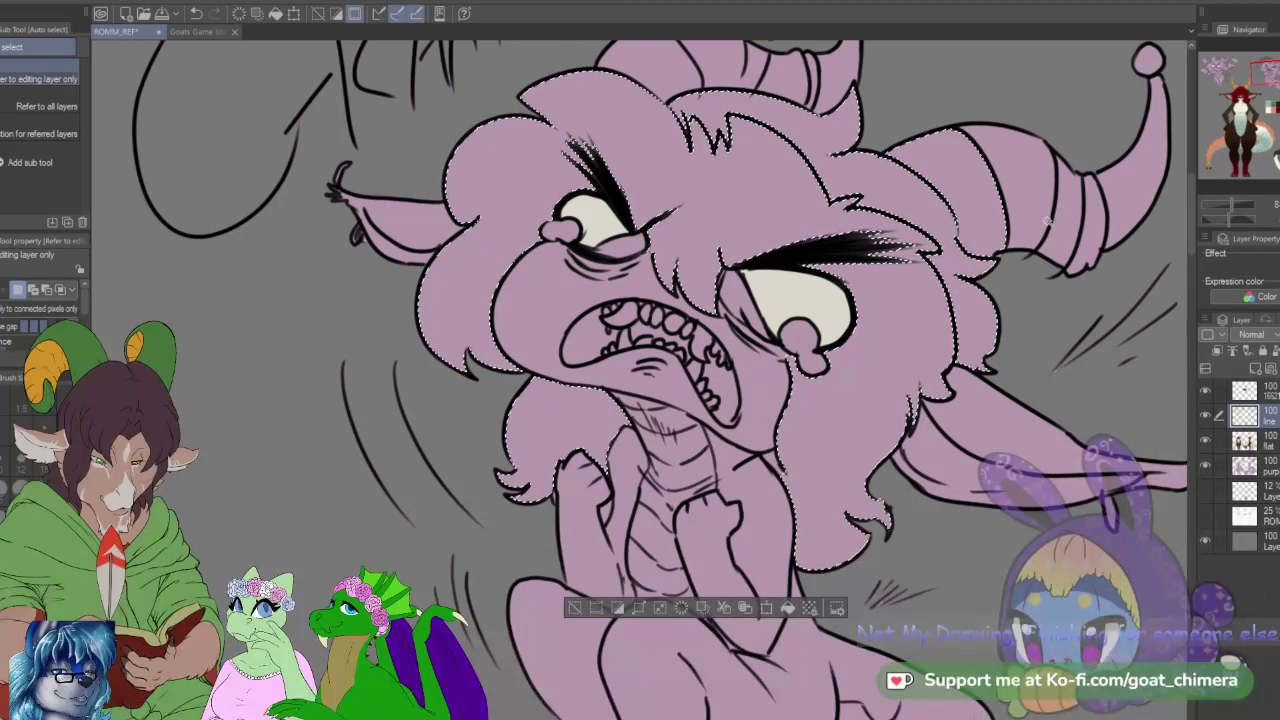
{"action": "key", "text": "ctrl+d"}
Step: Select the screaming middle chibi's hair sections on the line layer with Auto select, including the small tuft beneath the far horn
{"action": "key", "text": "b"}
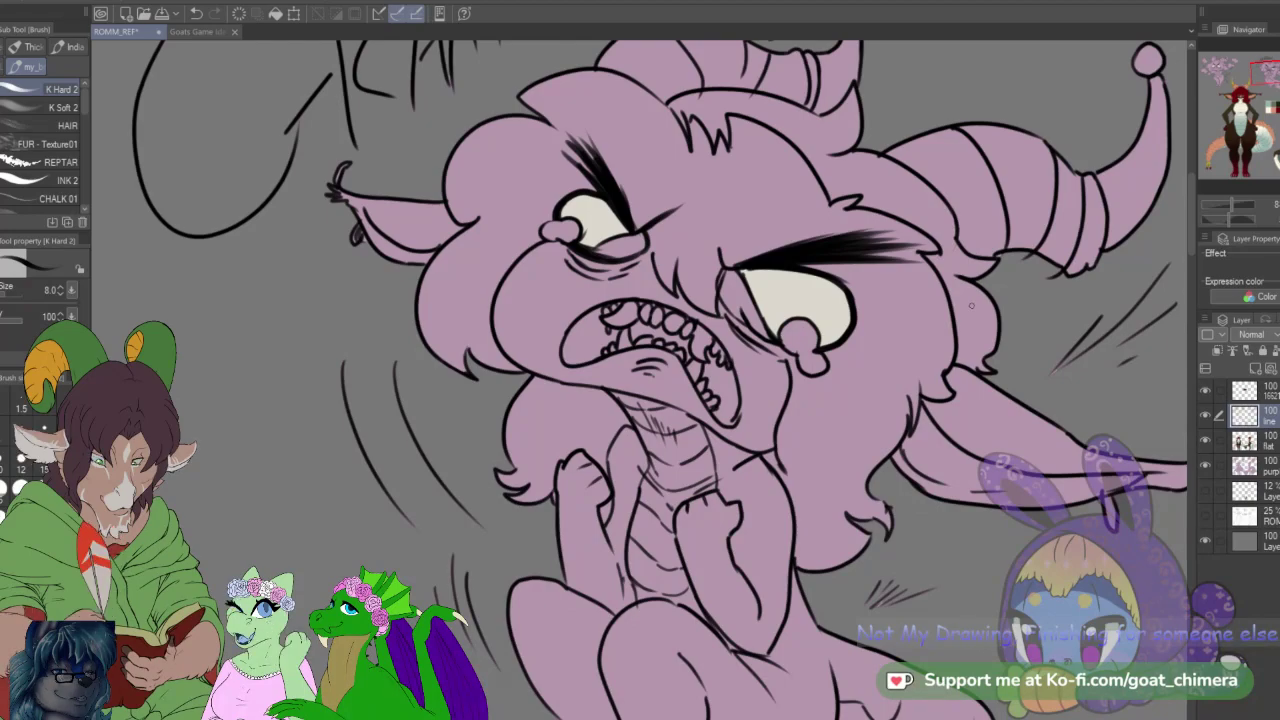
{"action": "key", "text": "w"}
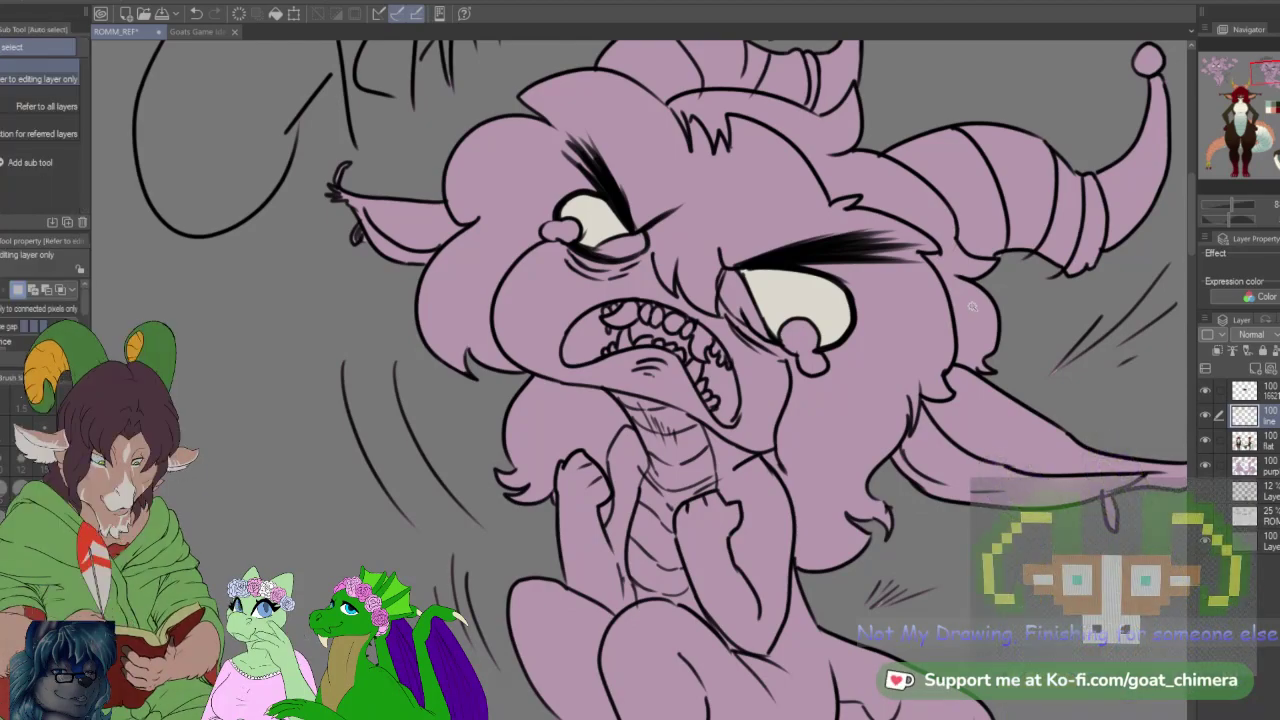
{"action": "left_click", "coordinate": [869, 400]}
{"action": "left_click", "coordinate": [712, 240], "text": "shift"}
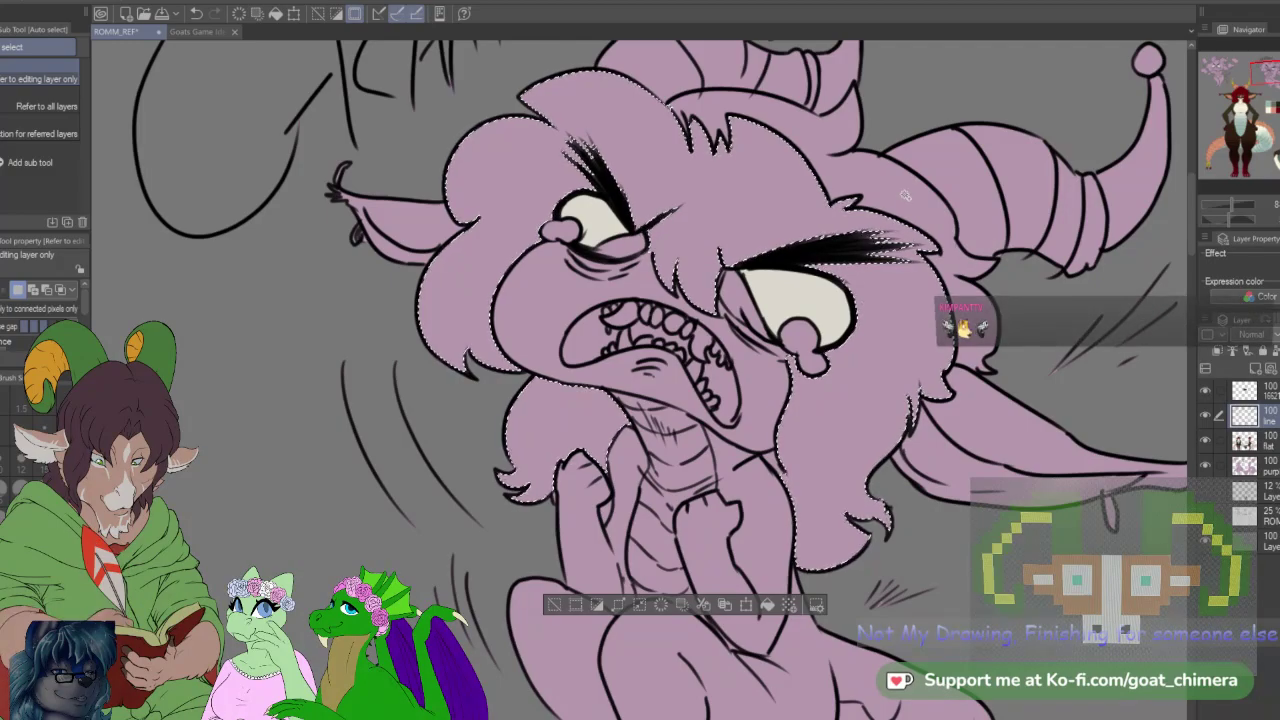
{"action": "left_click", "coordinate": [1010, 262], "text": "shift"}
Step: Add the table-throwing chibi's hair to the selection
{"action": "left_click_drag", "start_coordinate": [1274, 73], "coordinate": [1223, 68]}
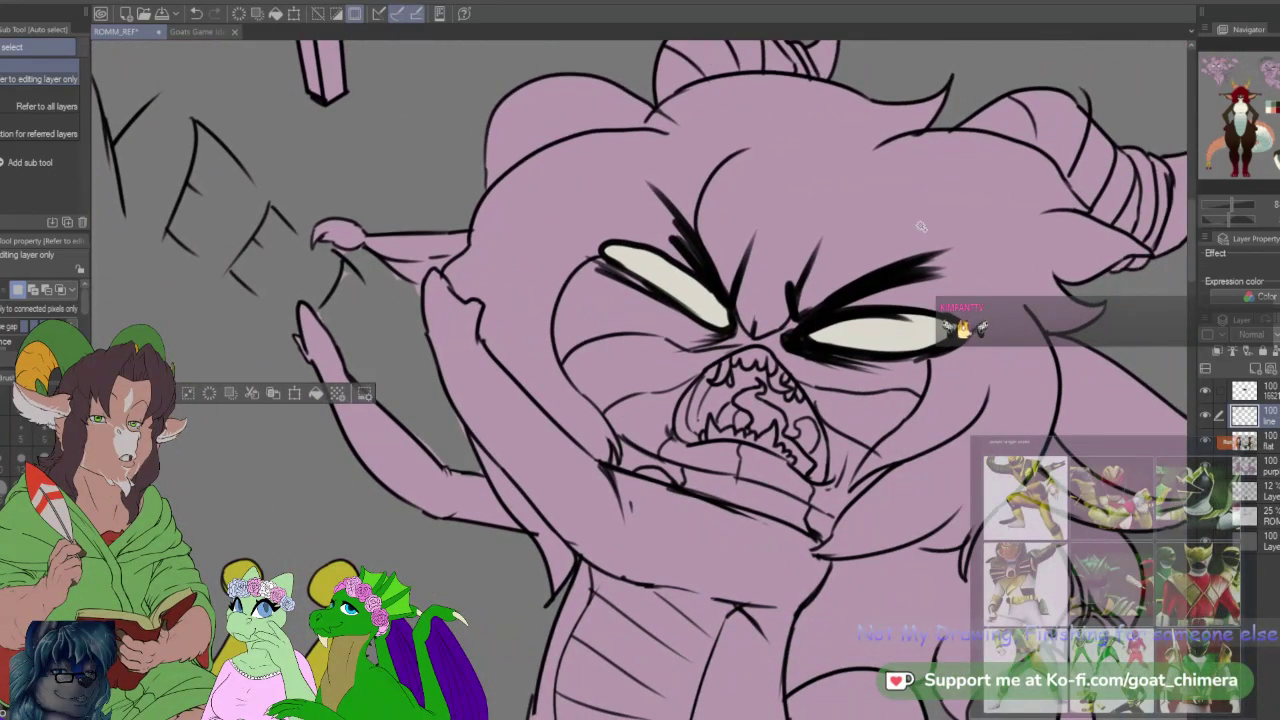
{"action": "left_click", "coordinate": [921, 227]}
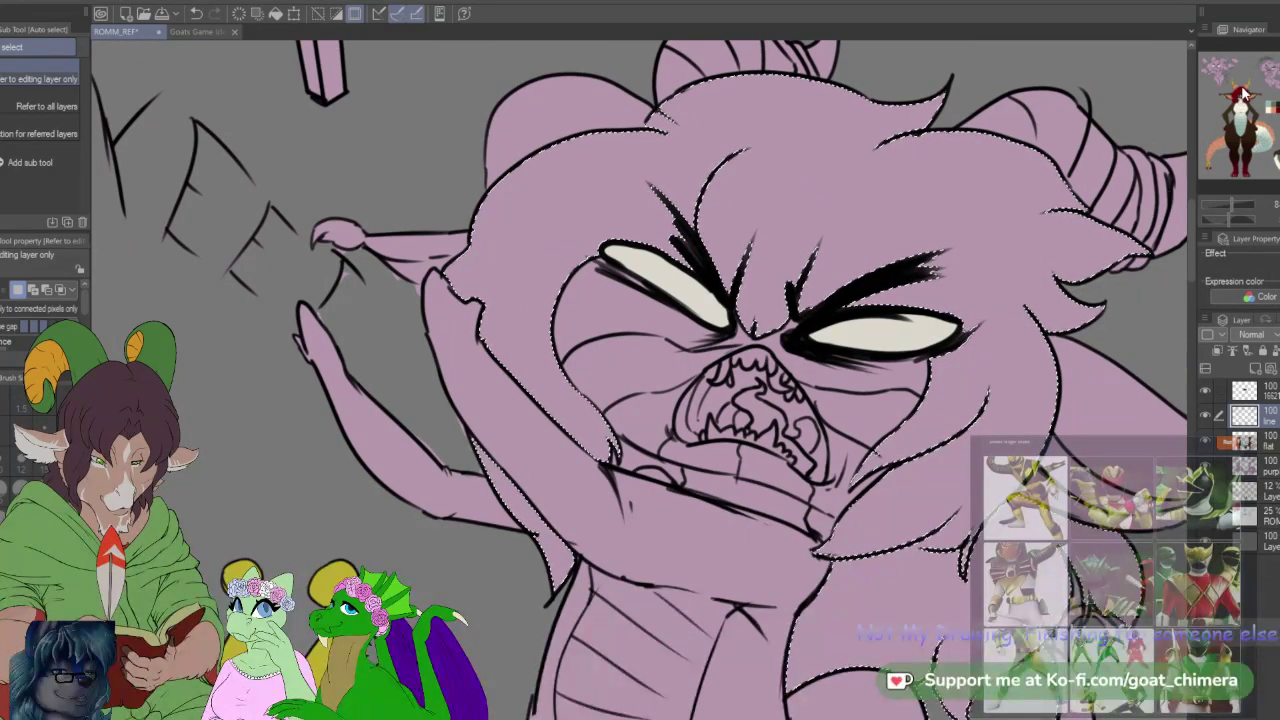
{"action": "scroll", "coordinate": [1016, 557], "scroll_direction": "down", "scroll_amount": 2}
{"action": "scroll", "coordinate": [905, 455], "scroll_direction": "down", "scroll_amount": 3}
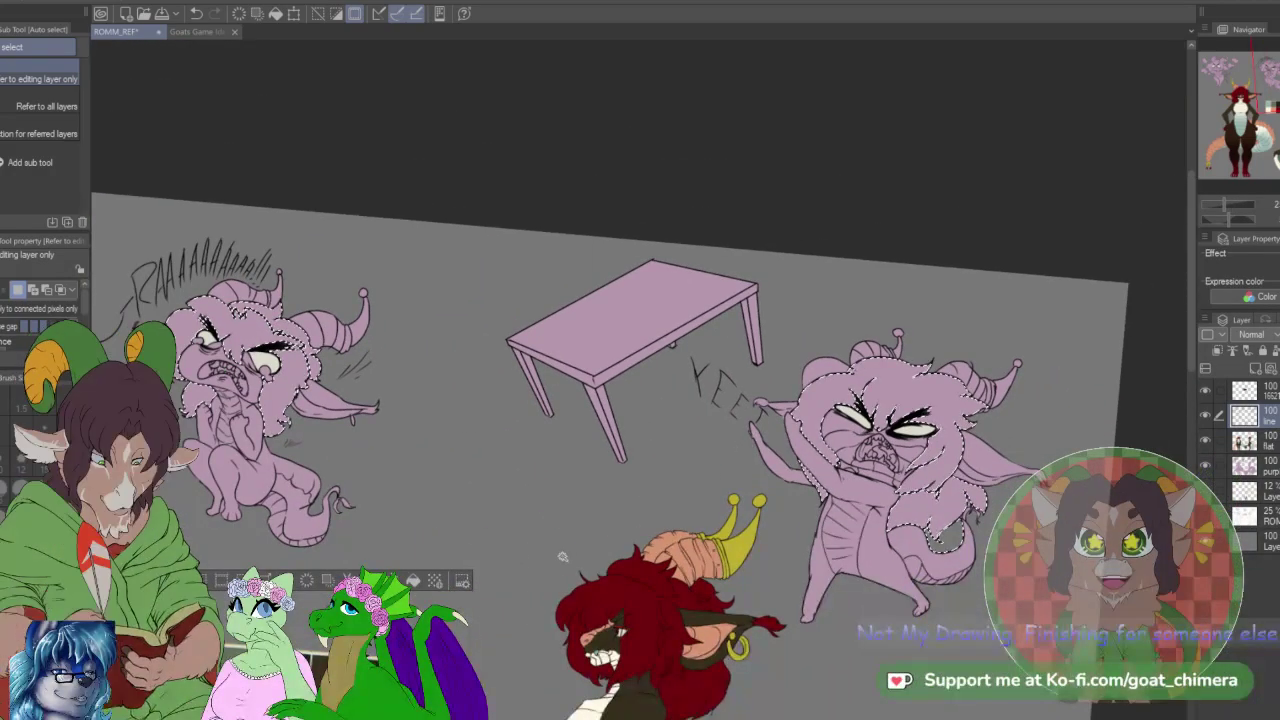
Step: Switch to the flat layer and sample the dark red hair colour from the front-view character
{"action": "left_click_drag", "start_coordinate": [300, 400], "coordinate": [1128, 446]}
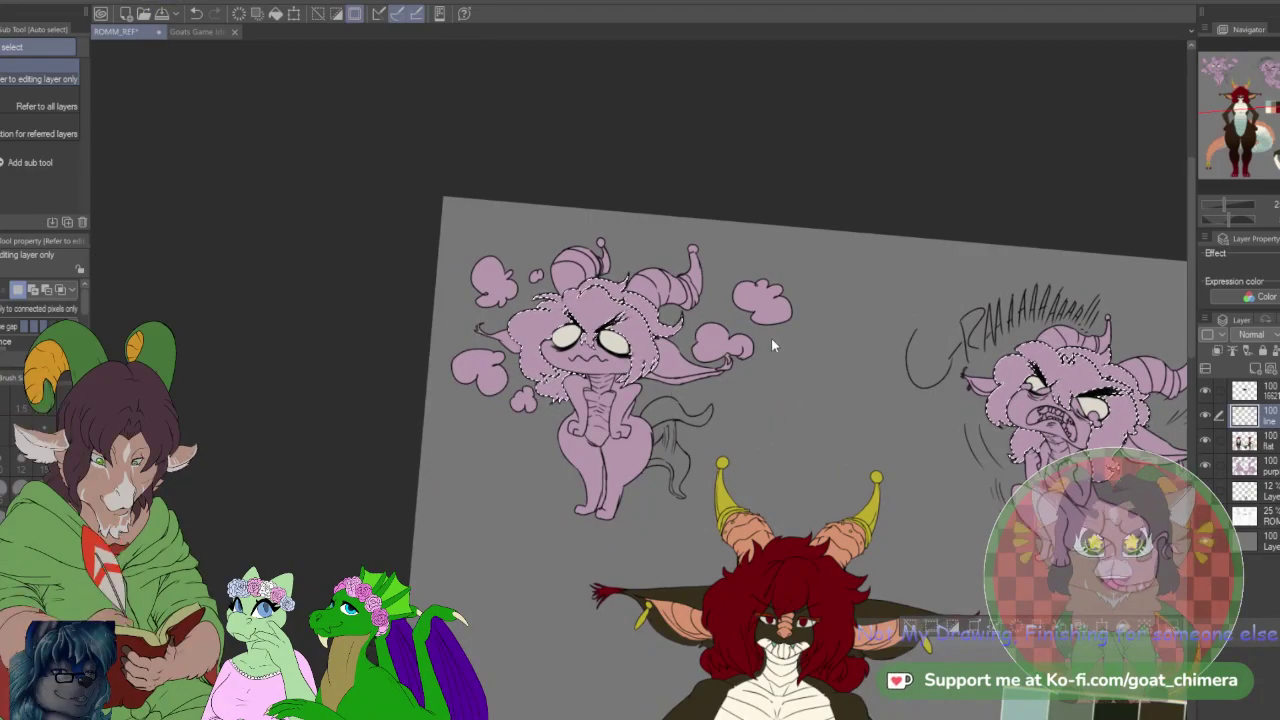
{"action": "scroll", "coordinate": [806, 629], "scroll_direction": "up", "scroll_amount": 3}
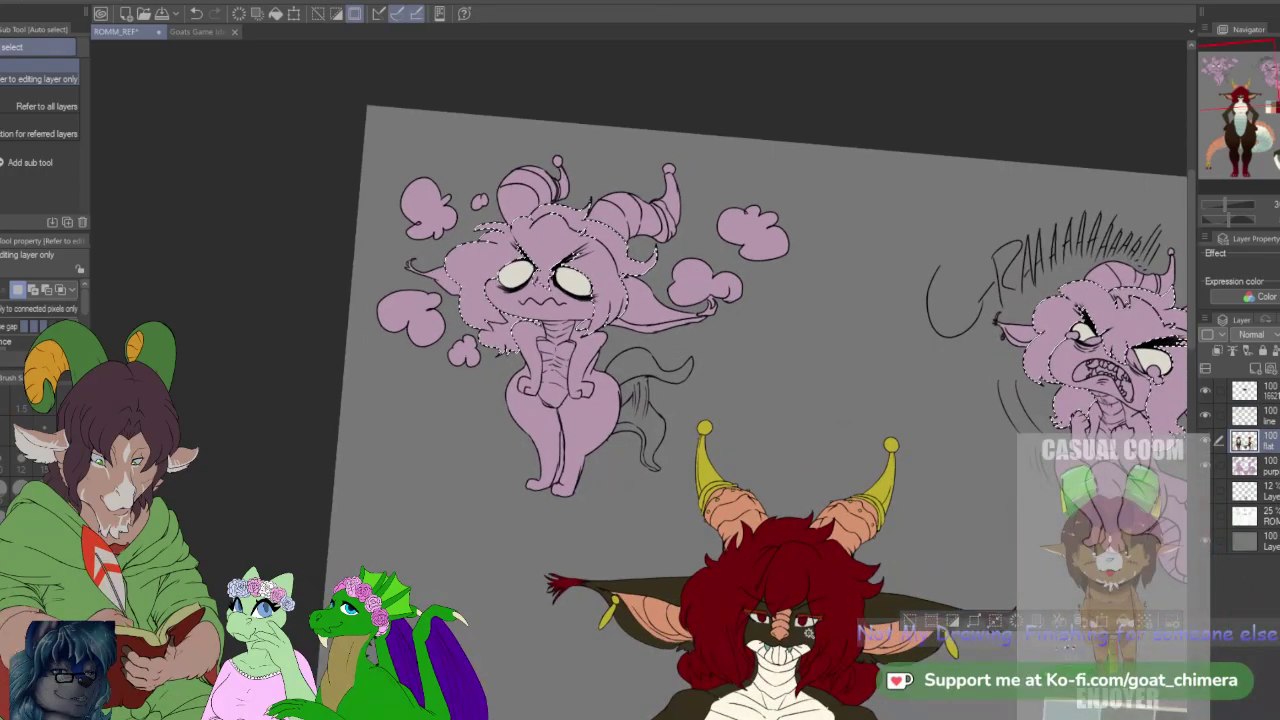
{"action": "key", "text": "i"}
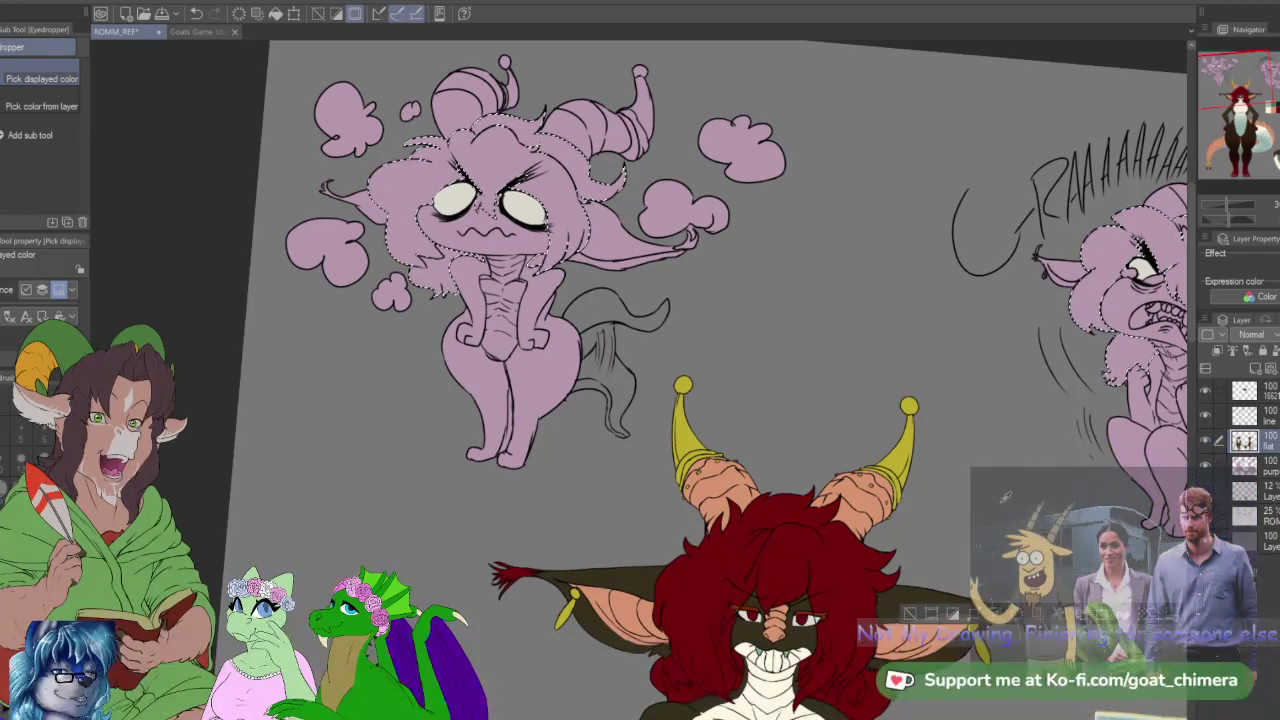
Step: Remove the empty gap between the table-throwing chibi's hair and curled tail from the selection using Erase selection at sizes 40 and 15
{"action": "scroll", "coordinate": [1006, 497], "scroll_direction": "down", "scroll_amount": 3}
{"action": "scroll", "coordinate": [881, 281], "scroll_direction": "up", "scroll_amount": 2}
{"action": "left_click_drag", "start_coordinate": [1121, 434], "coordinate": [518, 434]}
{"action": "left_click_drag", "start_coordinate": [1000, 520], "coordinate": [576, 385]}
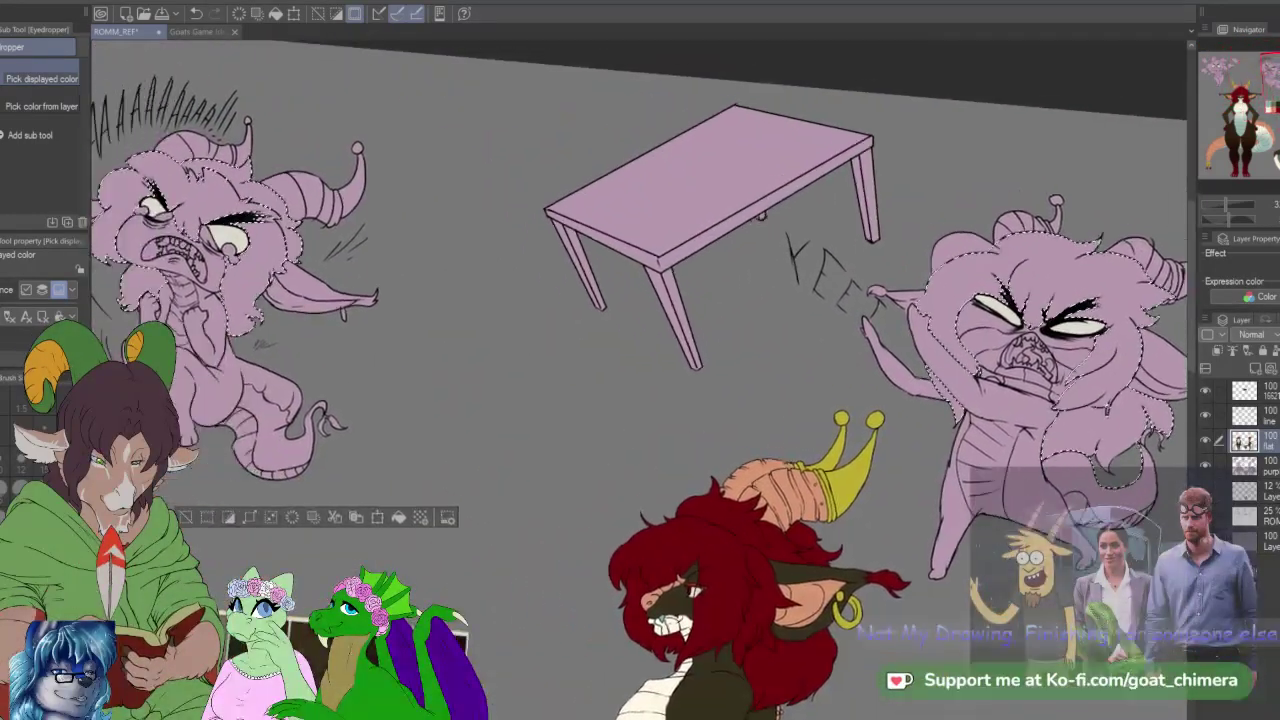
{"action": "left_click_drag", "start_coordinate": [971, 570], "coordinate": [848, 489]}
{"action": "scroll", "coordinate": [991, 374], "scroll_direction": "up", "scroll_amount": 3}
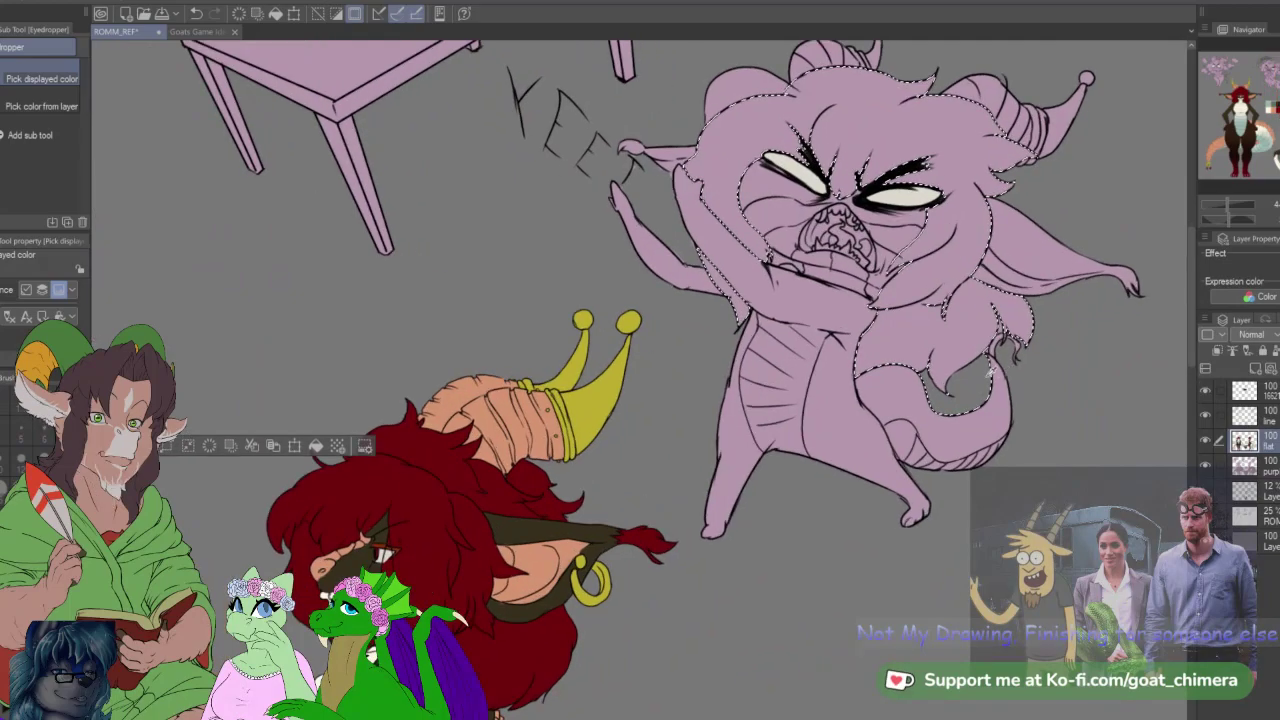
{"action": "scroll", "coordinate": [997, 364], "scroll_direction": "up", "scroll_amount": 4}
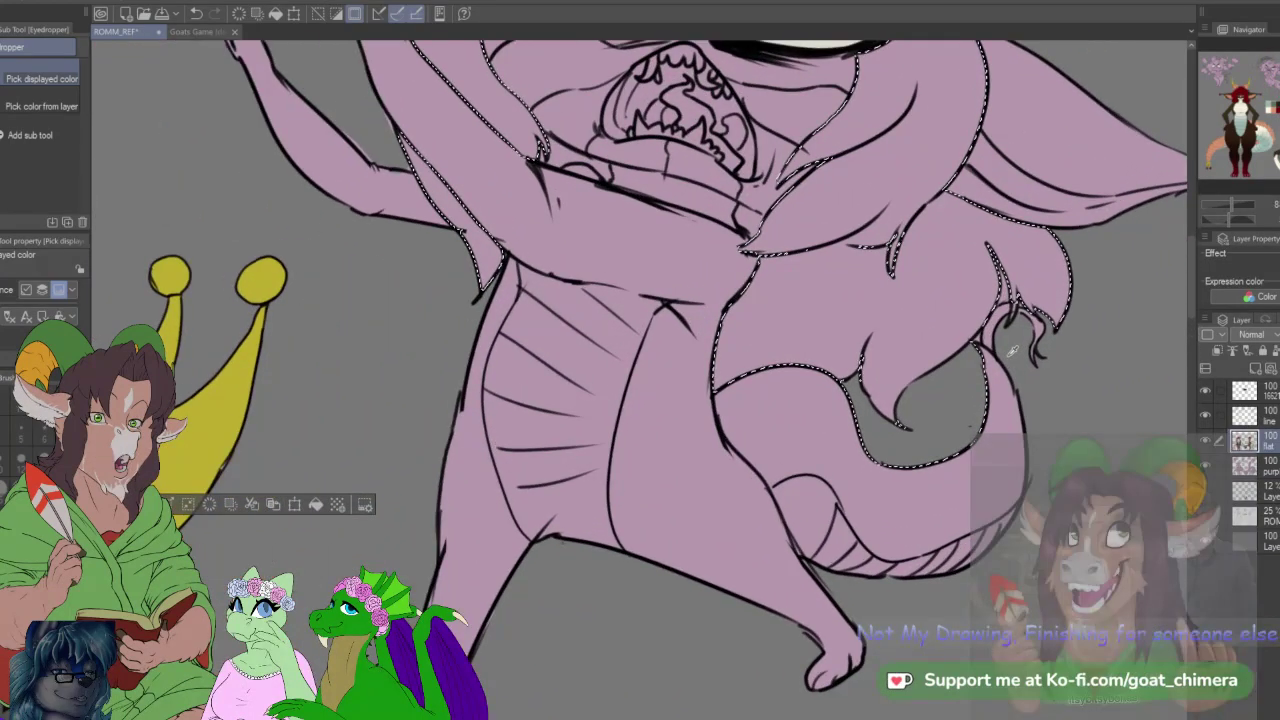
{"action": "key", "text": "m"}
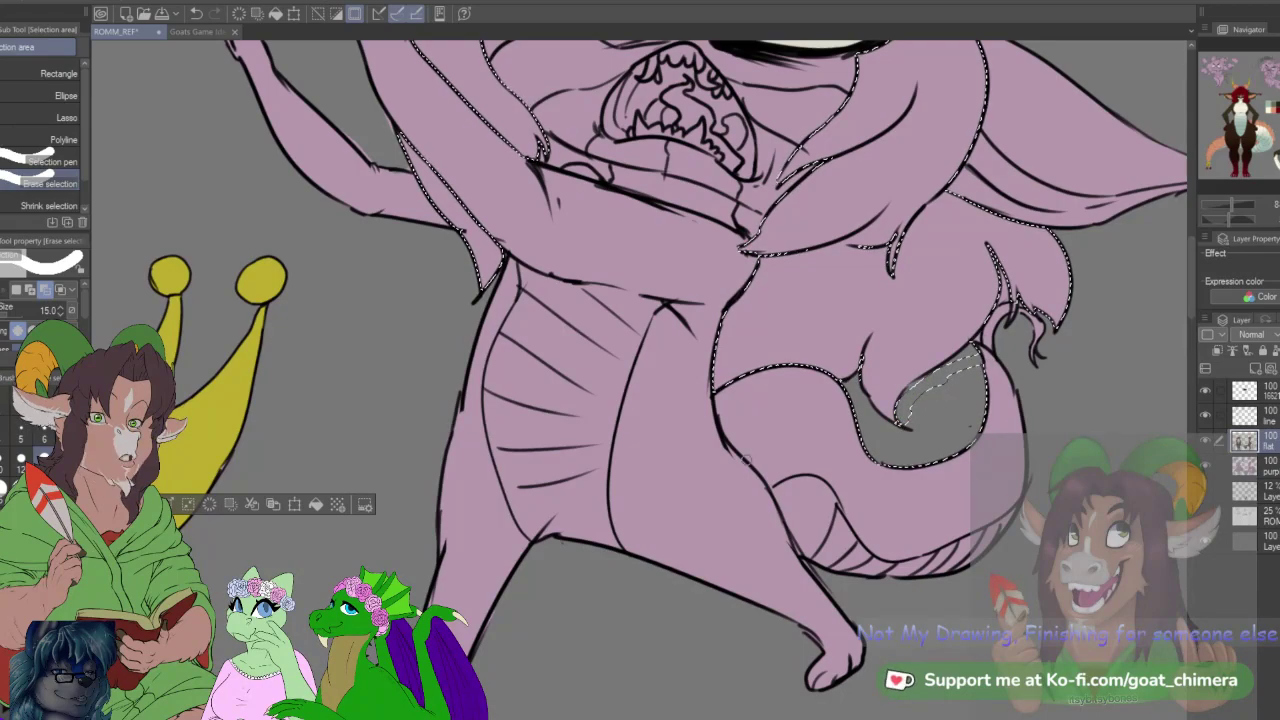
{"action": "left_click", "coordinate": [44, 488]}
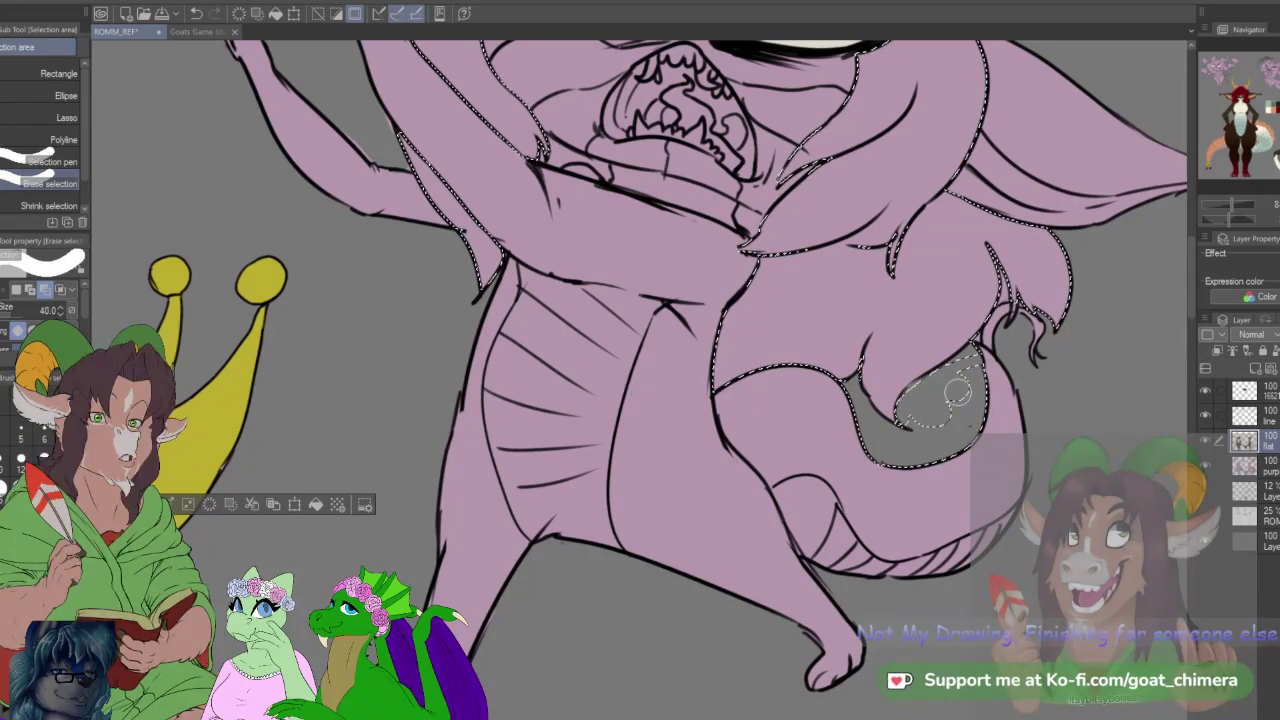
{"action": "mouse_move", "coordinate": [925, 408]}
{"action": "left_mouse_down"}
{"action": "mouse_move", "coordinate": [956, 414]}
{"action": "mouse_move", "coordinate": [938, 446]}
{"action": "mouse_move", "coordinate": [968, 385]}
{"action": "left_mouse_up"}
{"action": "mouse_move", "coordinate": [965, 430]}
{"action": "left_mouse_down"}
{"action": "mouse_move", "coordinate": [950, 459]}
{"action": "mouse_move", "coordinate": [870, 454]}
{"action": "left_mouse_up"}
{"action": "left_click_drag", "start_coordinate": [866, 438], "coordinate": [894, 445]}
{"action": "left_click", "coordinate": [883, 449]}
{"action": "left_click_drag", "start_coordinate": [849, 396], "coordinate": [878, 432]}
{"action": "left_click", "coordinate": [43, 462]}
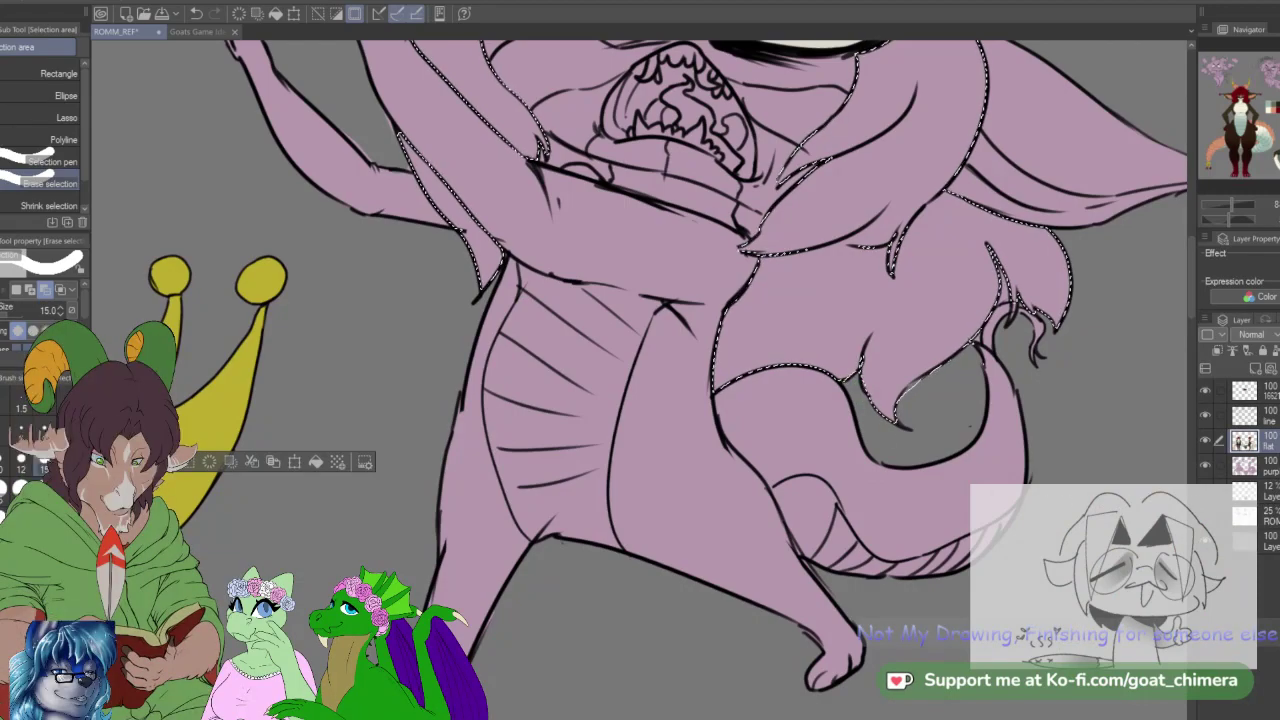
Step: Fill the selected chibi hair with the sampled dark red and clear the selection
{"action": "key", "text": "alt+BackSpace"}
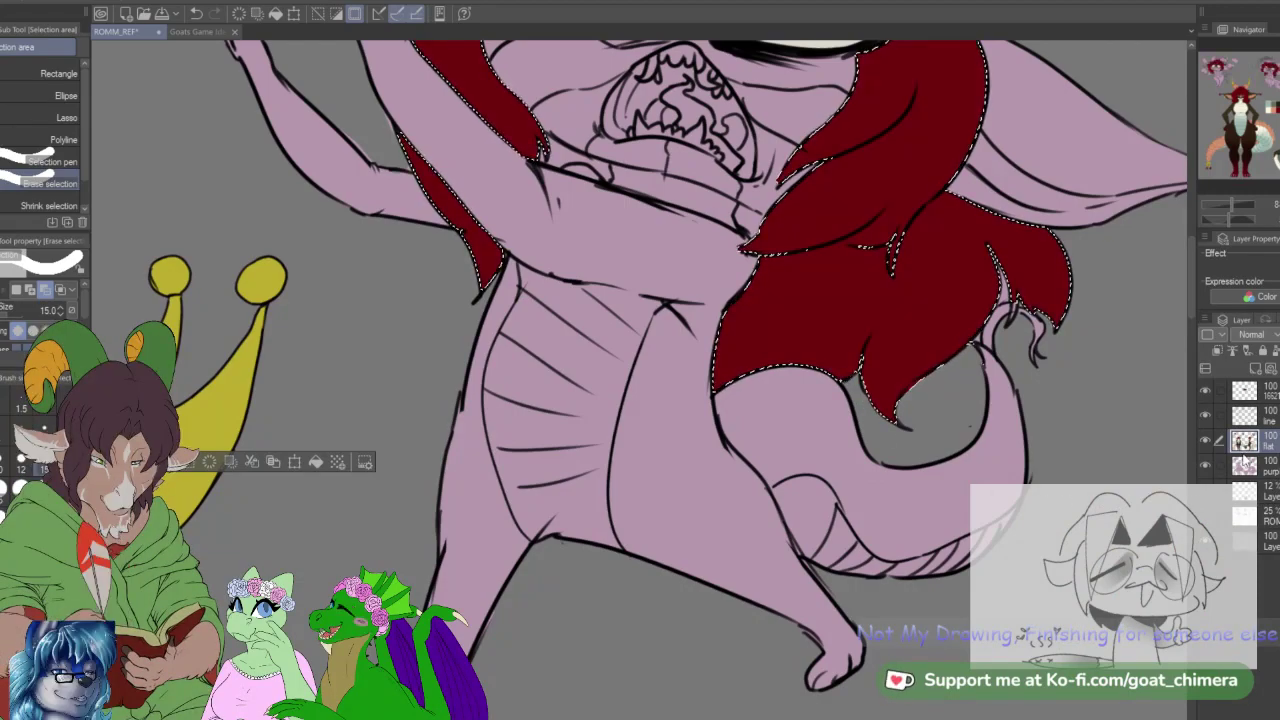
{"action": "key", "text": "ctrl+d"}
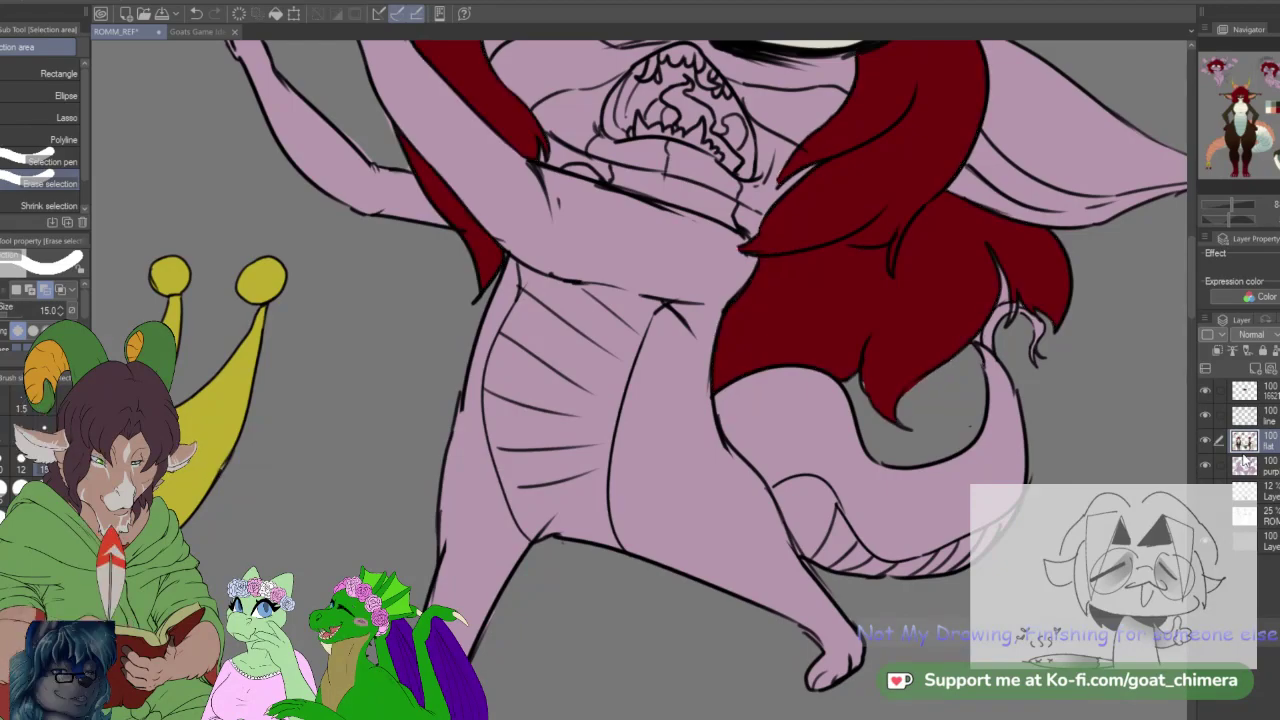
{"action": "scroll", "coordinate": [929, 455], "scroll_direction": "down", "scroll_amount": 4}
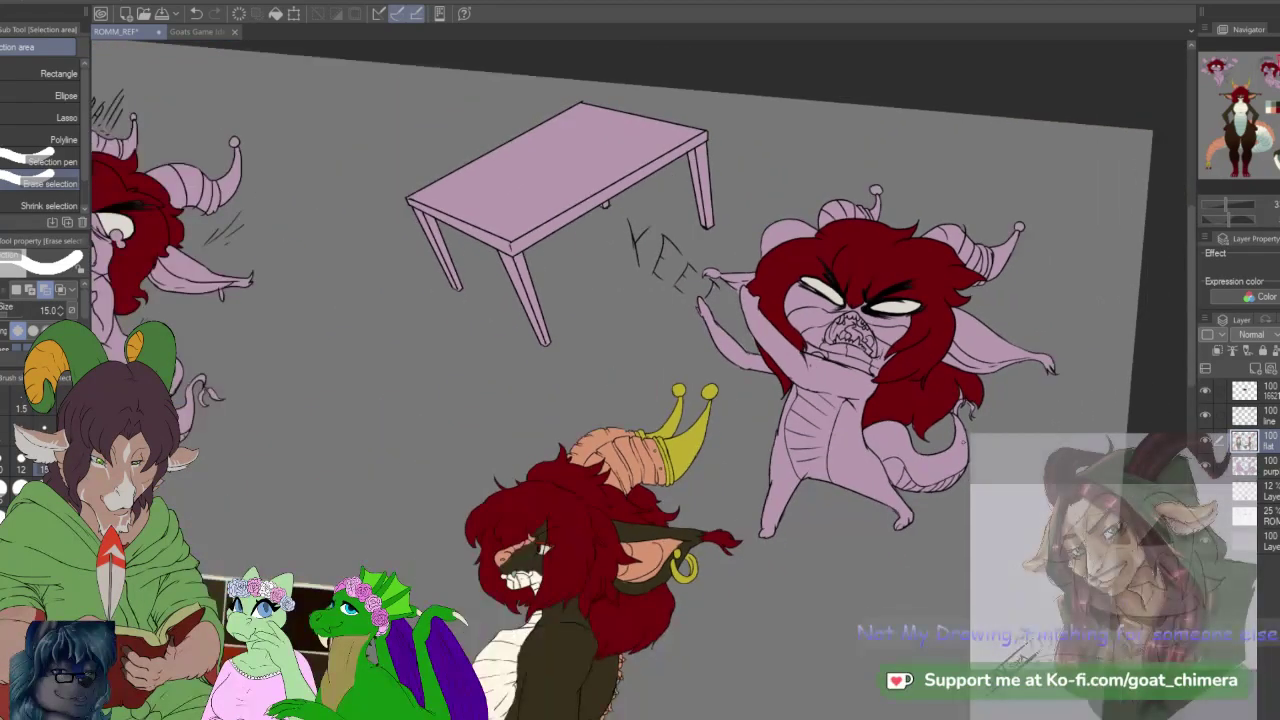
Step: Draw dividing lines from the leftmost chibi's mouth down its chin on the line layer with the K Hard 2 brush at size 8
{"action": "scroll", "coordinate": [249, 300], "scroll_direction": "up", "scroll_amount": 1}
{"action": "scroll", "coordinate": [548, 268], "scroll_direction": "up", "scroll_amount": 4}
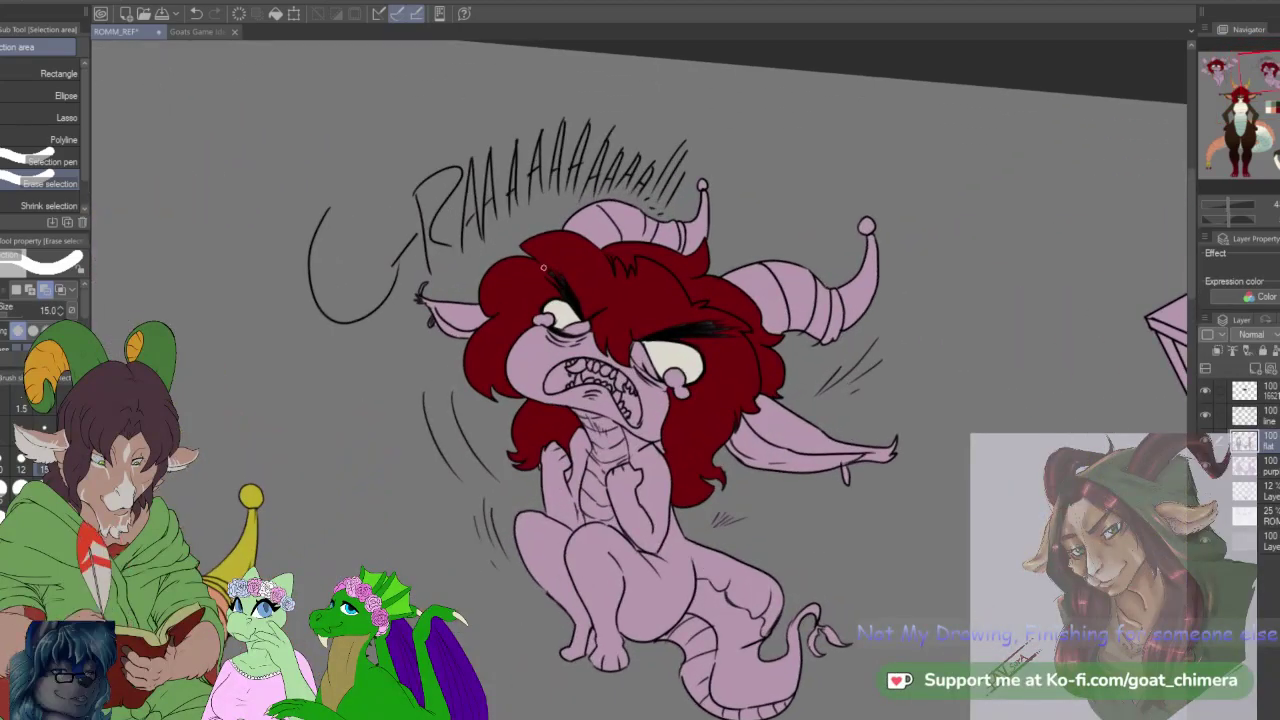
{"action": "left_click", "coordinate": [1270, 418]}
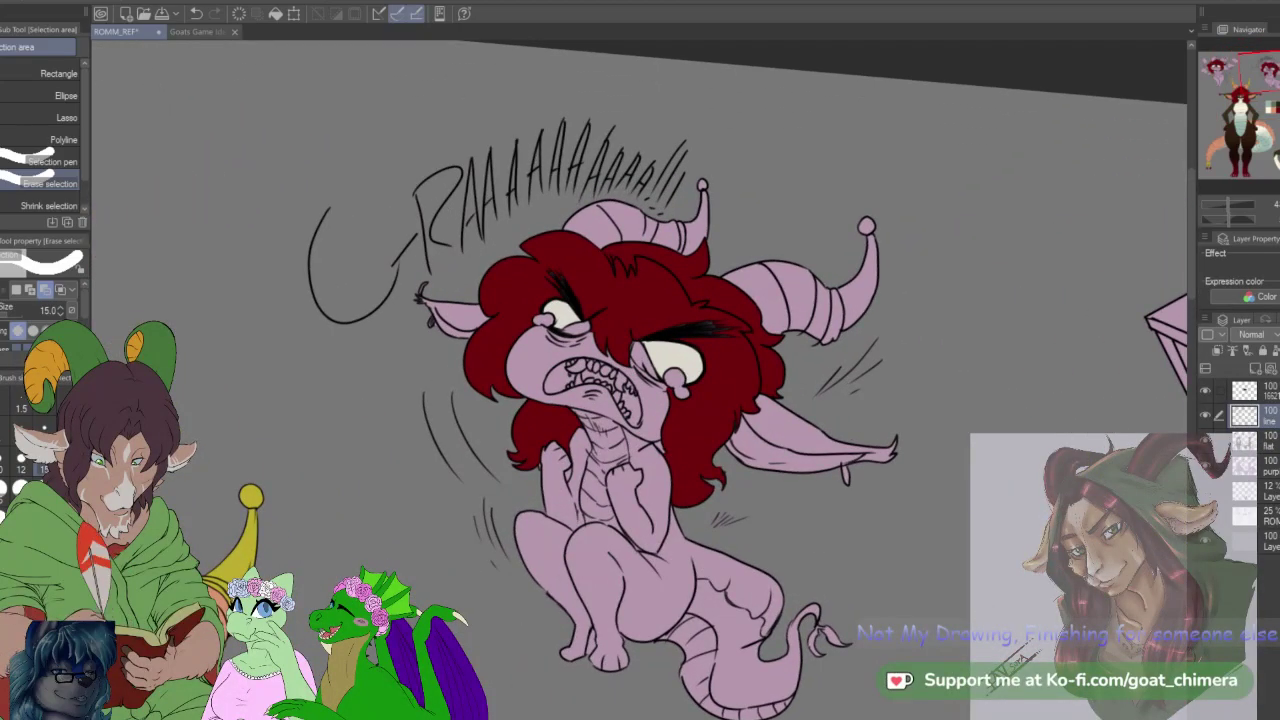
{"action": "left_click_drag", "start_coordinate": [1268, 80], "coordinate": [1253, 83]}
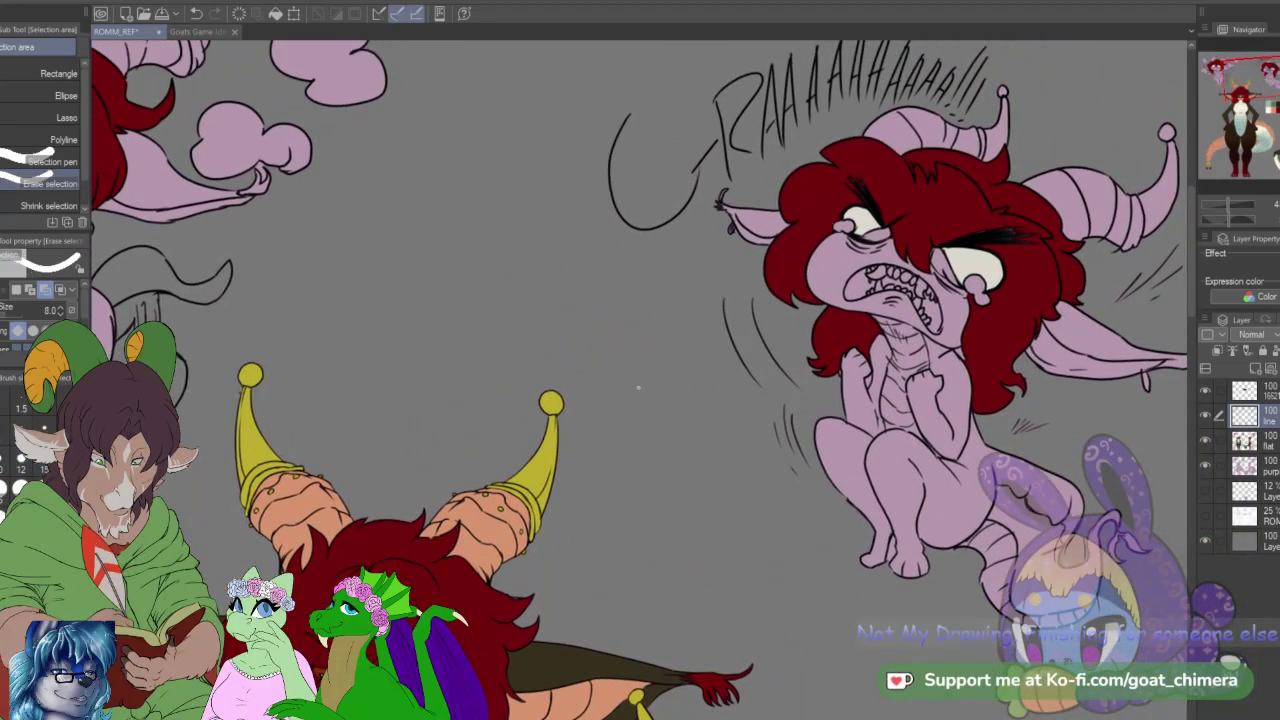
{"action": "key", "text": "b"}
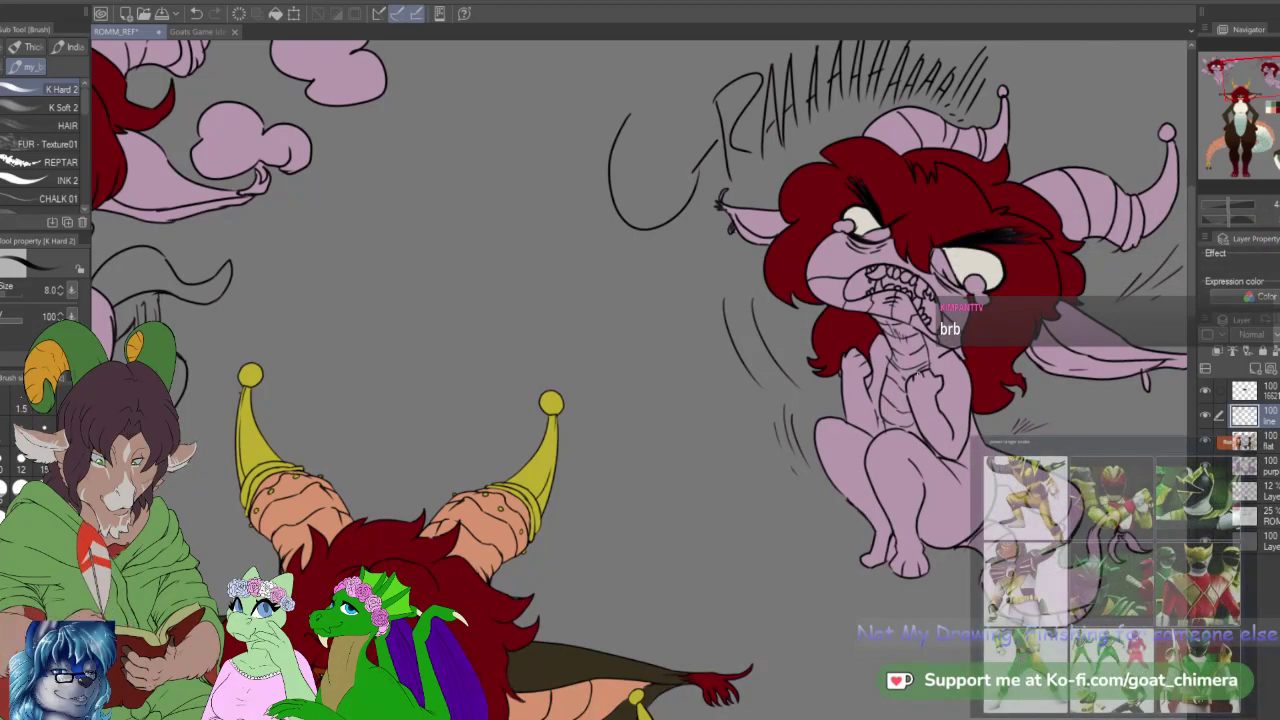
{"action": "scroll", "coordinate": [940, 385], "scroll_direction": "down", "scroll_amount": 3}
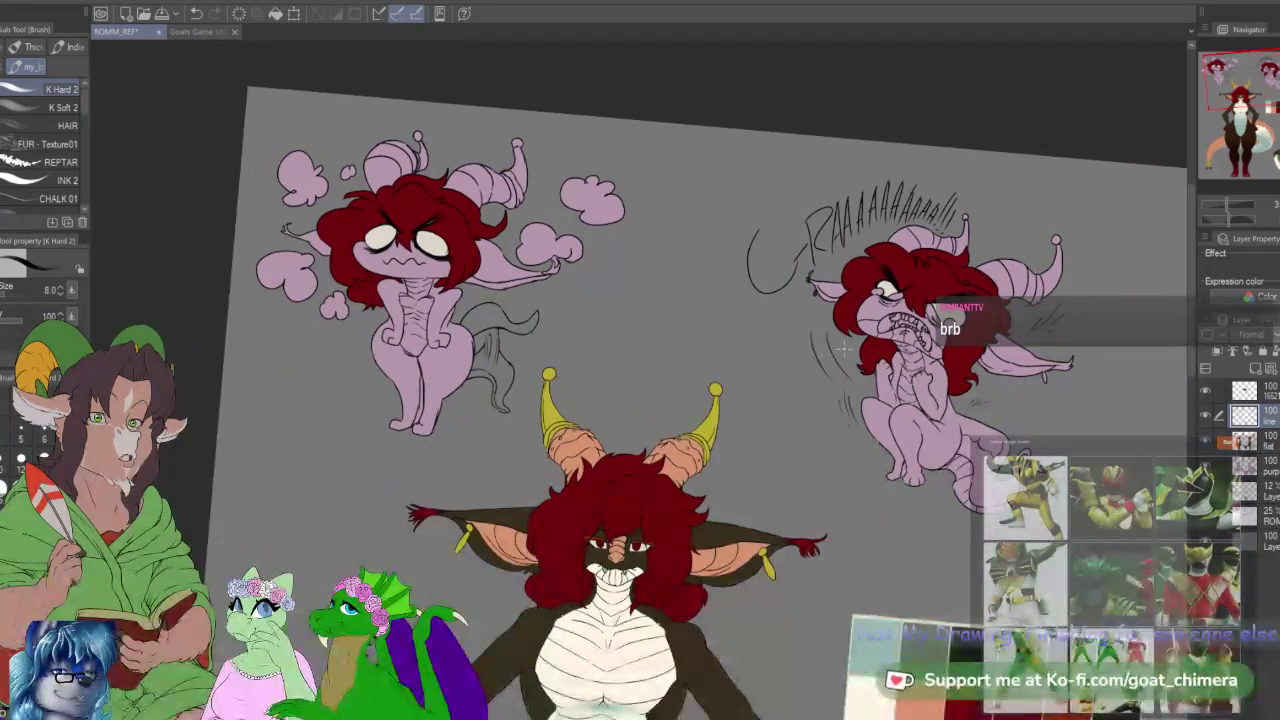
{"action": "scroll", "coordinate": [367, 214], "scroll_direction": "up", "scroll_amount": 1}
{"action": "scroll", "coordinate": [367, 213], "scroll_direction": "up", "scroll_amount": 3}
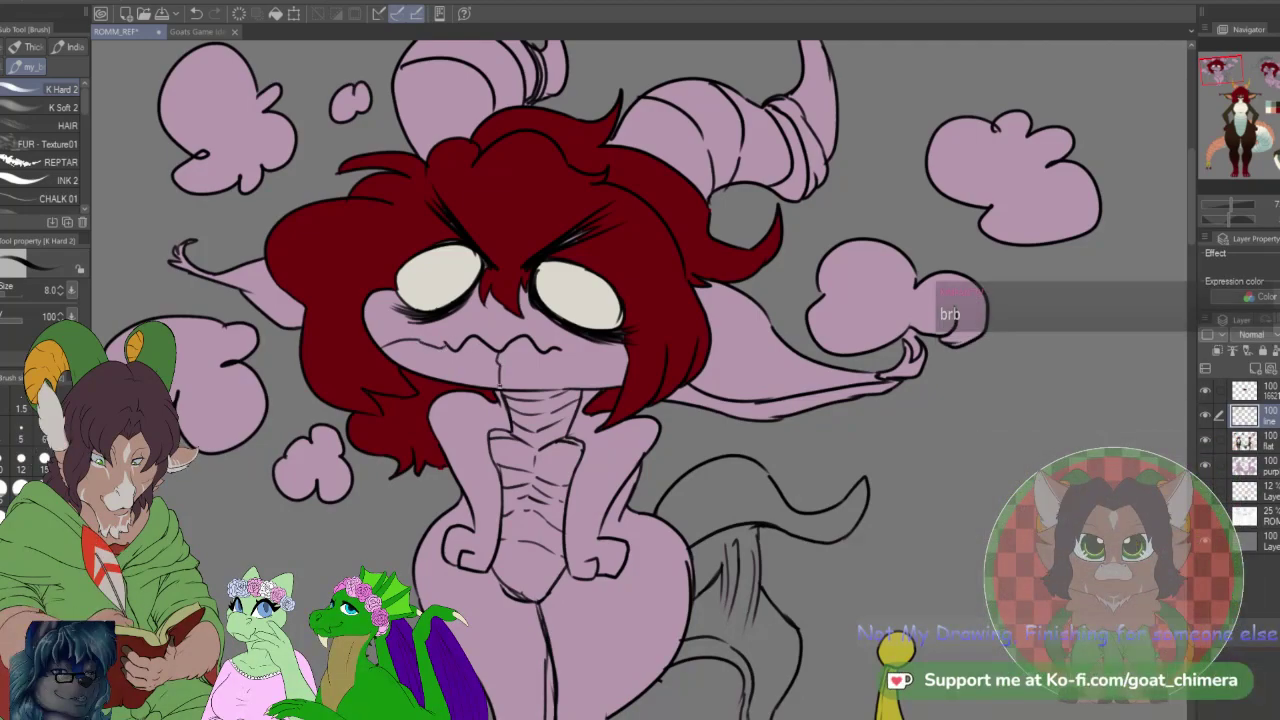
{"action": "left_click_drag", "start_coordinate": [477, 349], "coordinate": [465, 385]}
{"action": "mouse_move", "coordinate": [523, 349]}
{"action": "left_mouse_down"}
{"action": "mouse_move", "coordinate": [536, 387]}
{"action": "mouse_move", "coordinate": [594, 362]}
{"action": "left_mouse_up"}
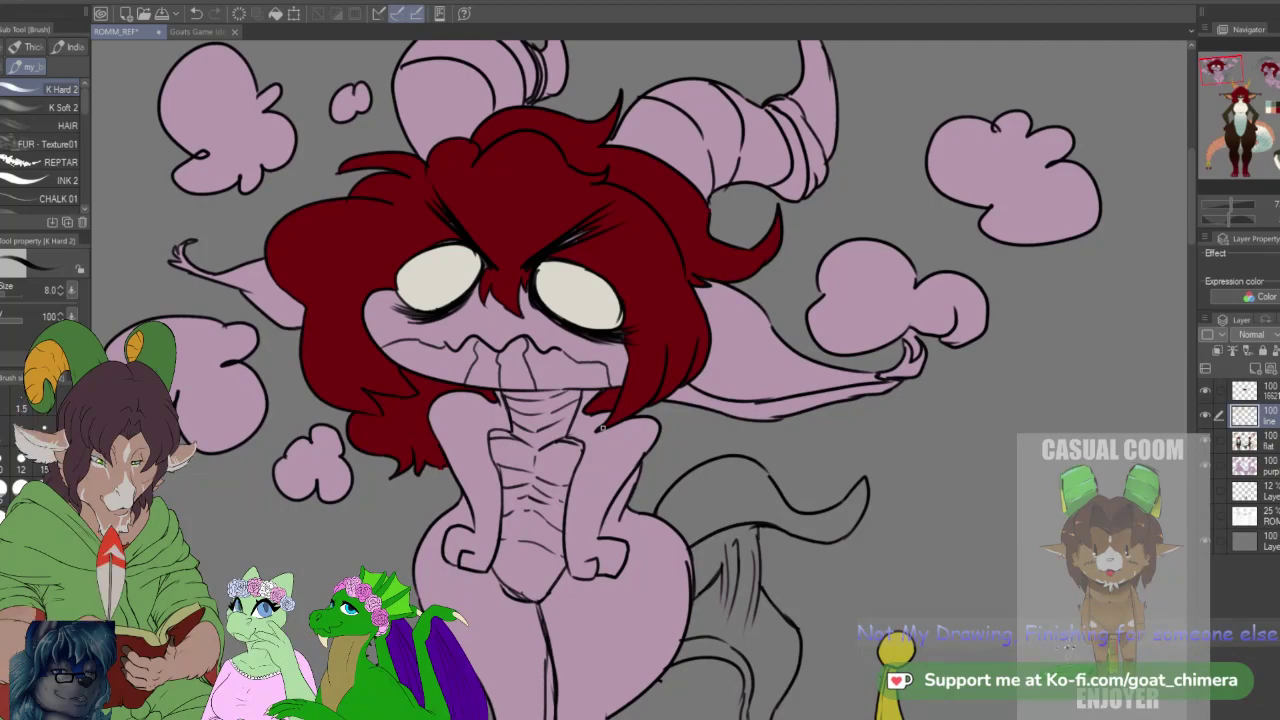
Step: Select the leftmost chibi's chin, neck and belly plates on the line layer with Auto select
{"action": "scroll", "coordinate": [601, 427], "scroll_direction": "down", "scroll_amount": 3}
{"action": "scroll", "coordinate": [668, 473], "scroll_direction": "down", "scroll_amount": 1}
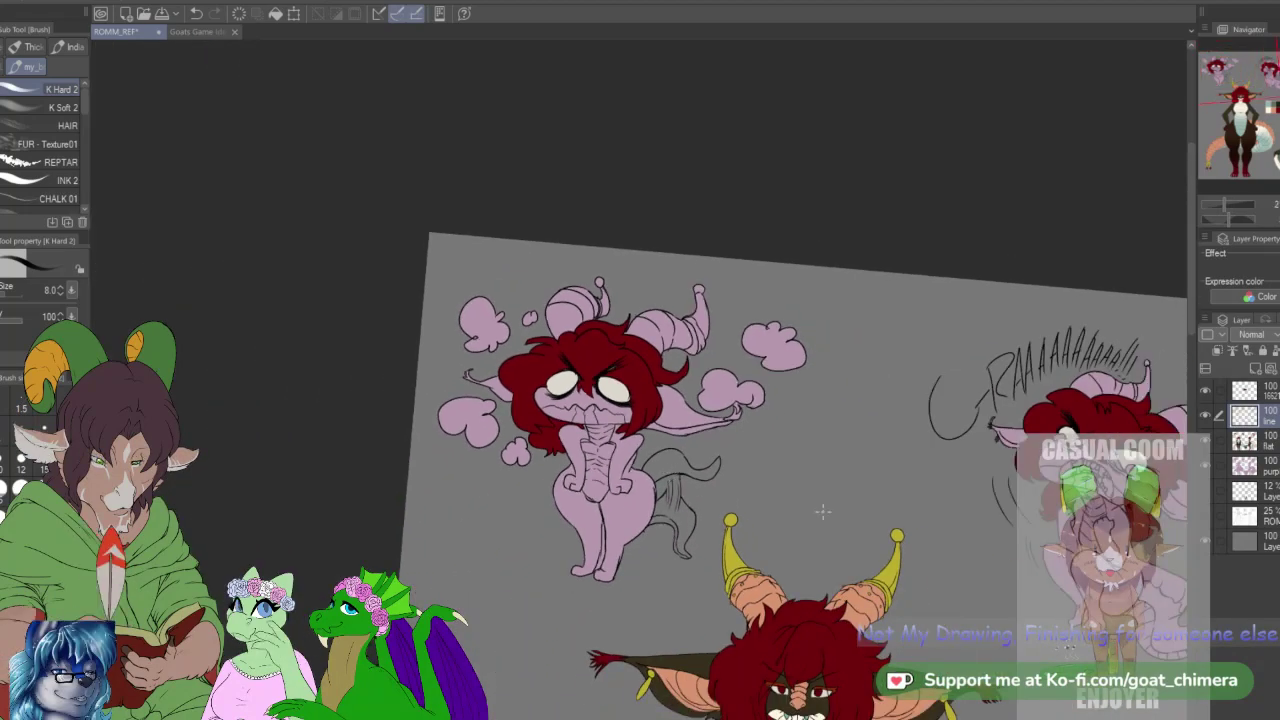
{"action": "scroll", "coordinate": [1114, 510], "scroll_direction": "up", "scroll_amount": 2}
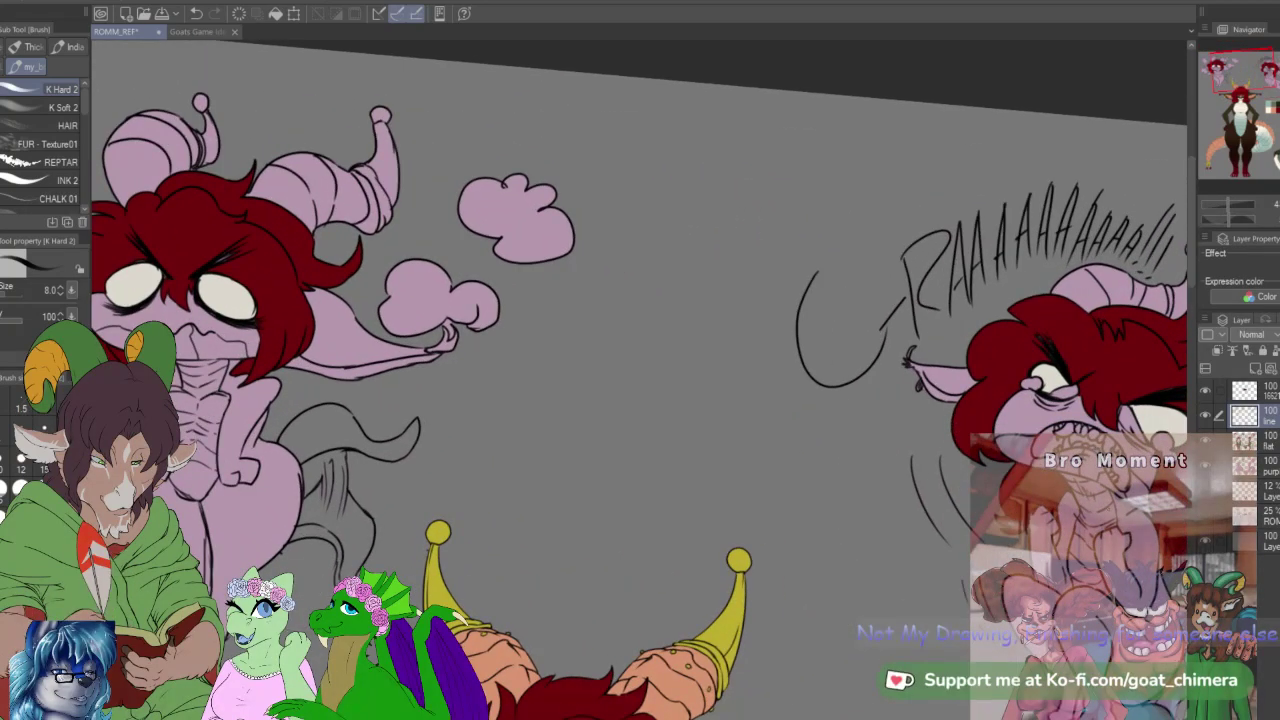
{"action": "key", "text": "w"}
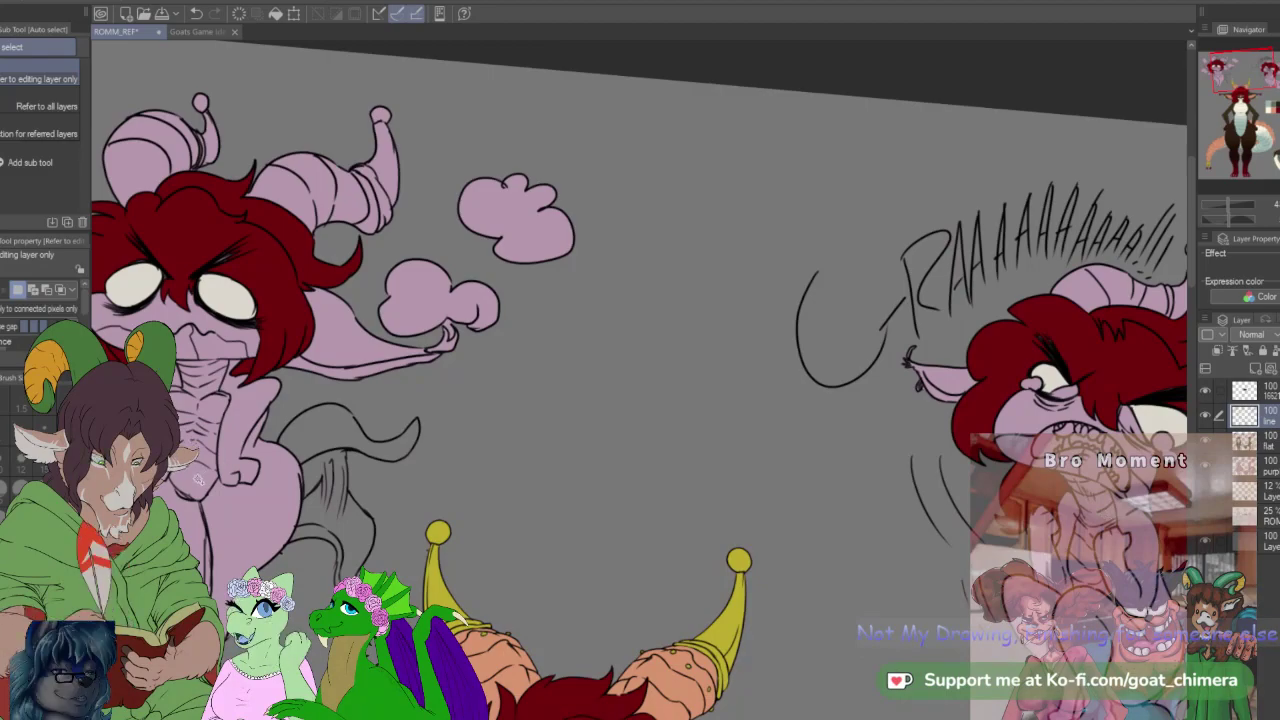
{"action": "left_click", "coordinate": [200, 430]}
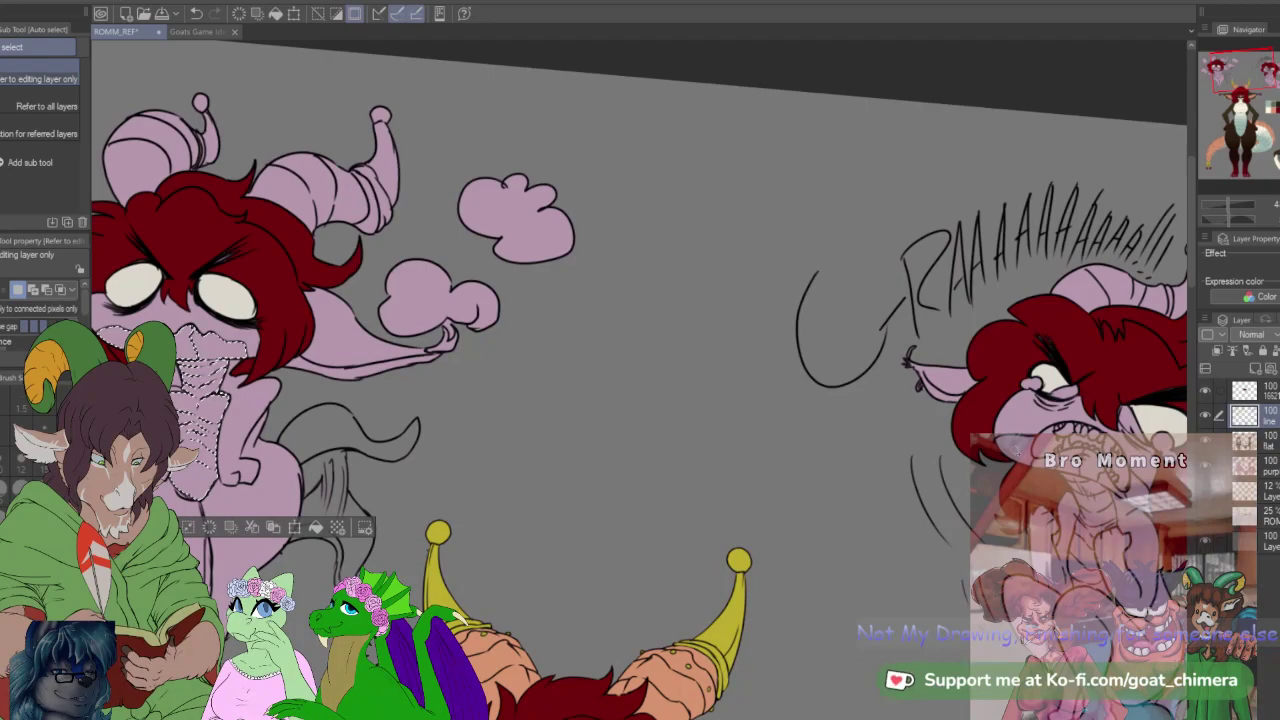
Step: Add the screaming middle chibi's throat and belly plates to the selection
{"action": "left_click", "coordinate": [1018, 450], "text": "shift"}
{"action": "left_click", "coordinate": [1054, 466], "text": "shift"}
{"action": "left_click", "coordinate": [1077, 471], "text": "shift"}
{"action": "left_click", "coordinate": [1096, 476], "text": "shift"}
{"action": "left_click", "coordinate": [1112, 483], "text": "shift"}
{"action": "left_click", "coordinate": [1134, 493], "text": "shift"}
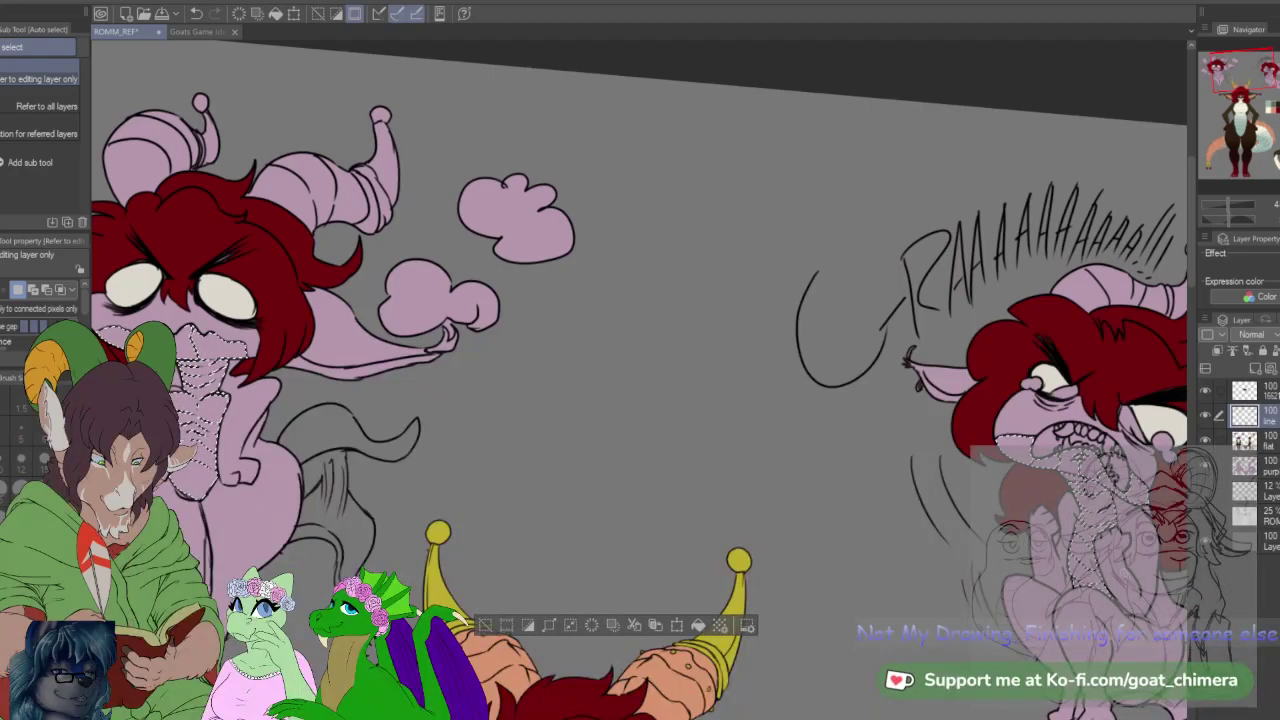
Step: Try to add the table-throwing chibi's belly and muzzle areas to the selection, undoing each attempt
{"action": "left_click_drag", "start_coordinate": [1045, 380], "coordinate": [230, 220]}
{"action": "scroll", "coordinate": [640, 380], "scroll_direction": "right", "scroll_amount": 10}
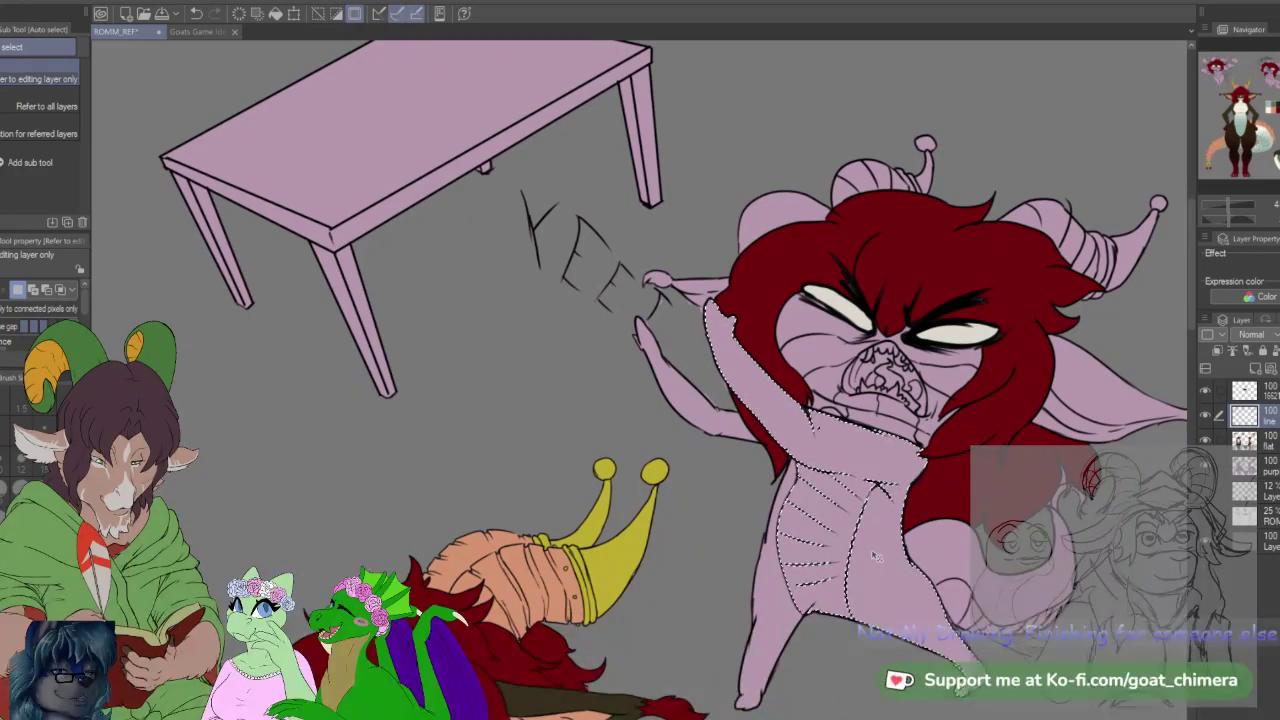
{"action": "key", "text": "ctrl+d"}
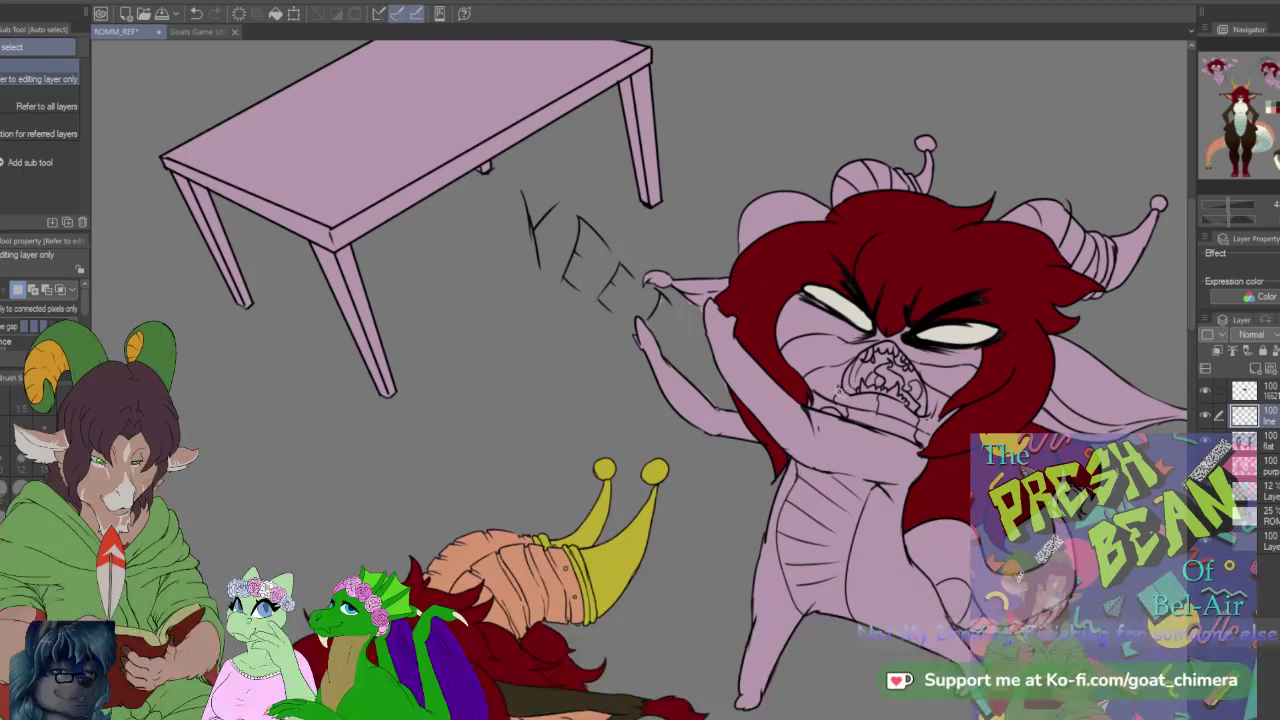
{"action": "mouse_move", "coordinate": [1257, 86]}
{"action": "left_mouse_down"}
{"action": "mouse_move", "coordinate": [1235, 80]}
{"action": "mouse_move", "coordinate": [1276, 79]}
{"action": "left_mouse_up"}
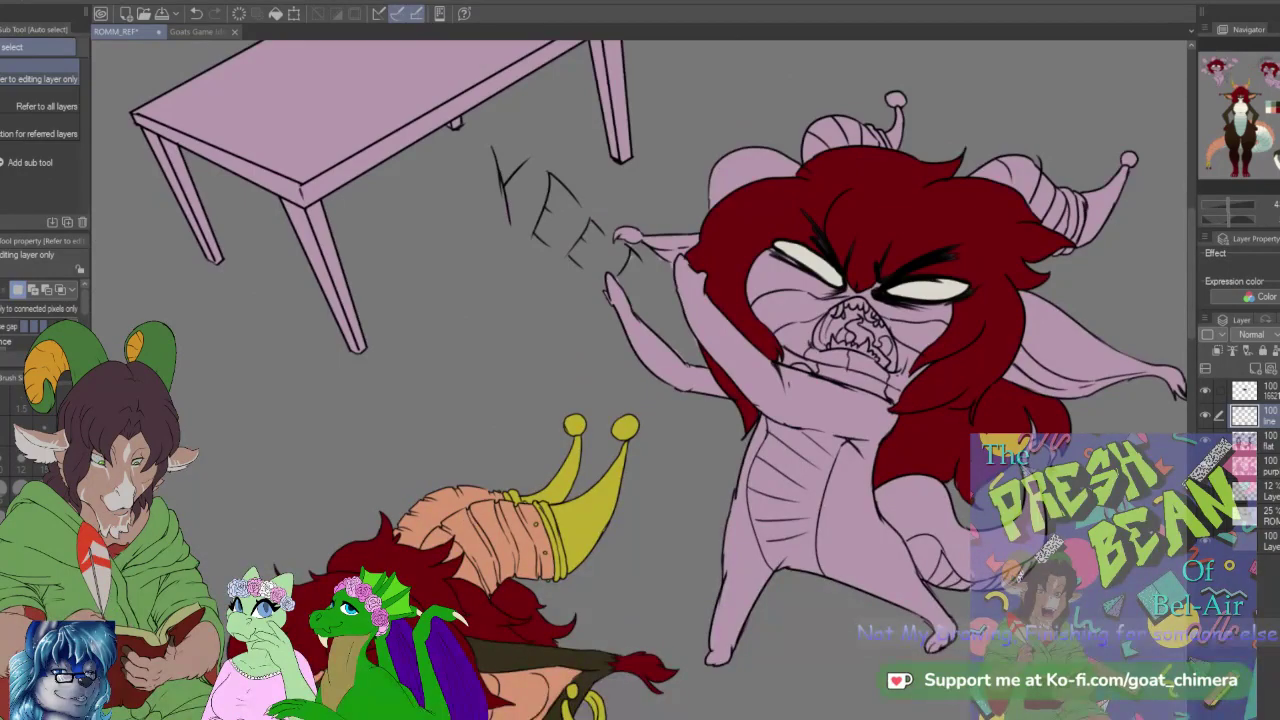
{"action": "left_click", "coordinate": [830, 410]}
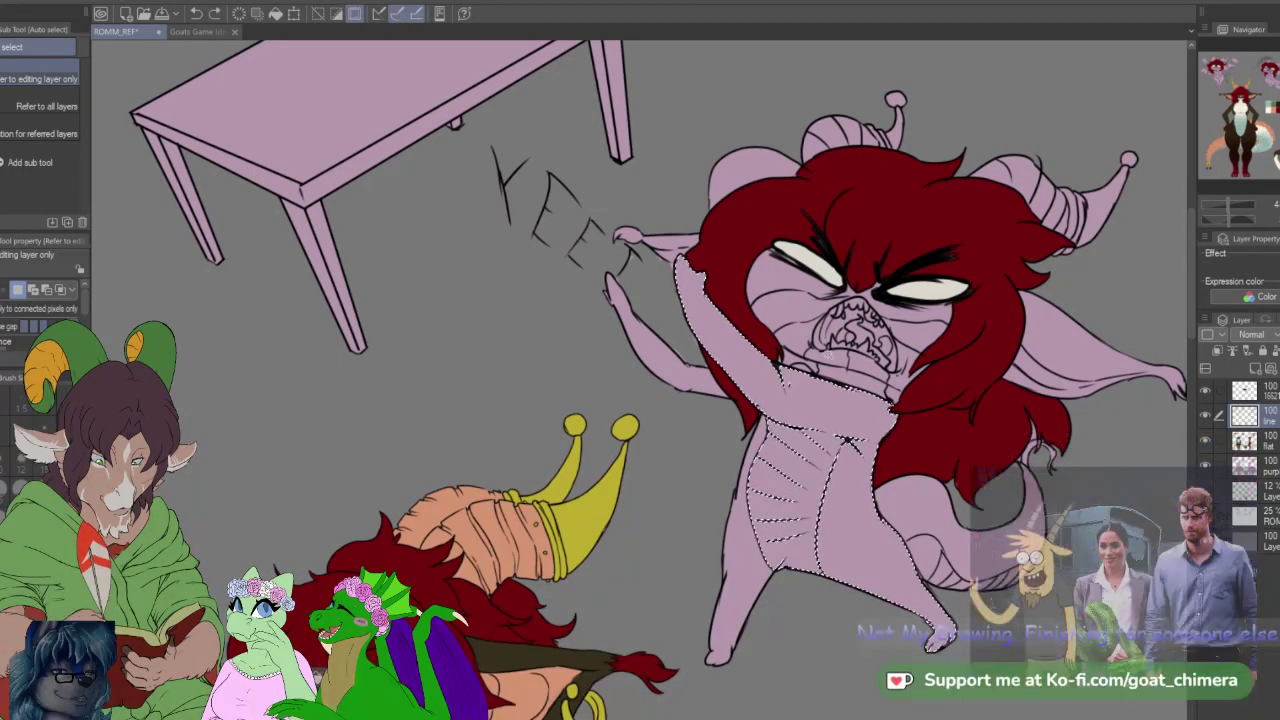
{"action": "left_click", "coordinate": [880, 410]}
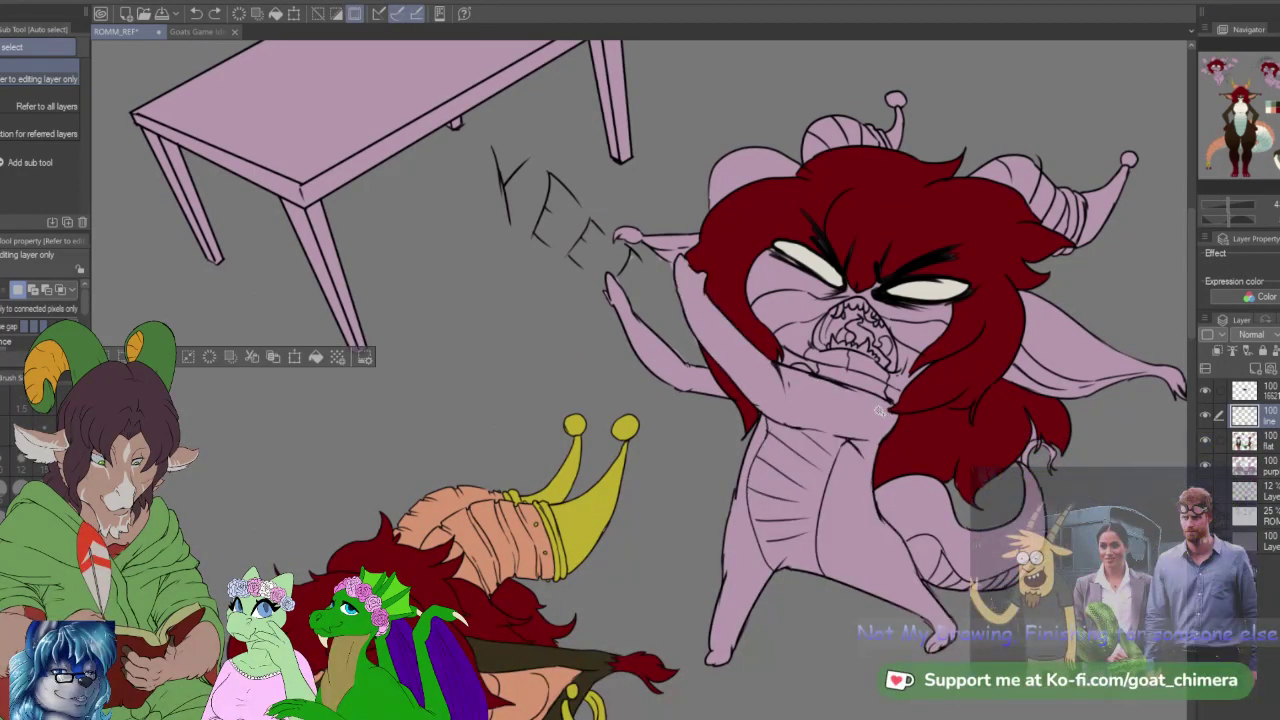
{"action": "left_click", "coordinate": [797, 342]}
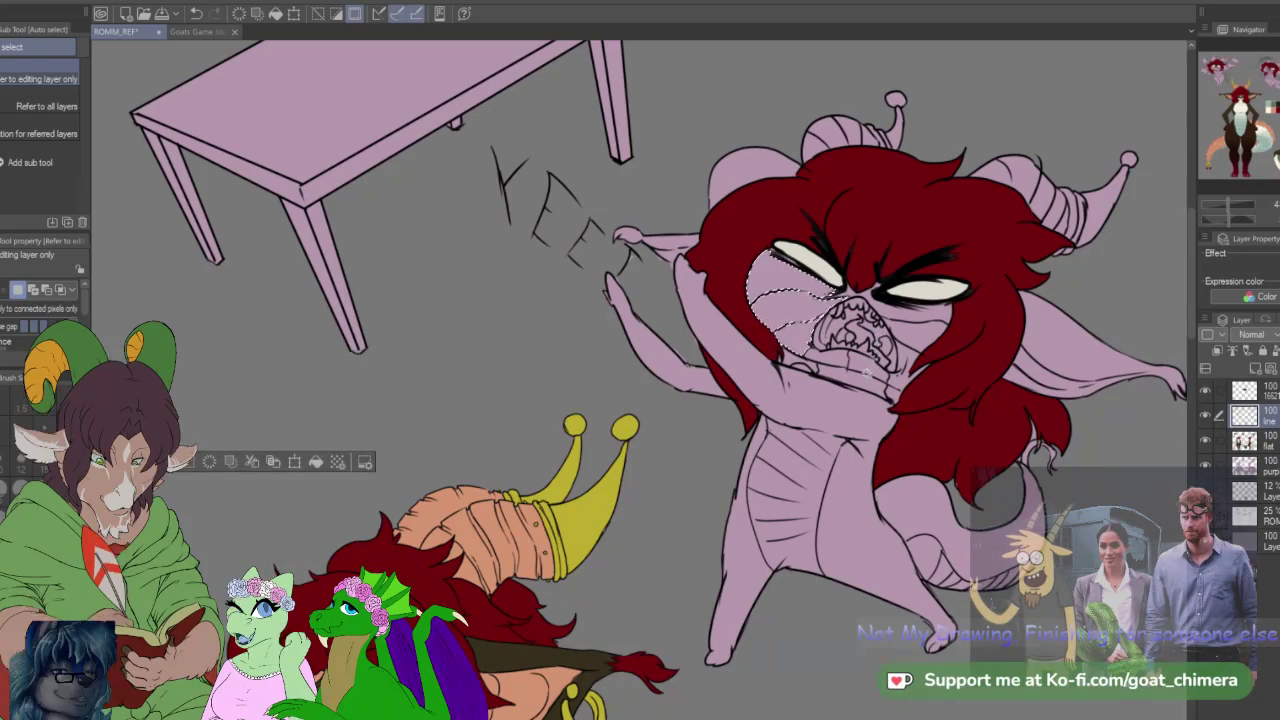
{"action": "key", "text": "ctrl+d"}
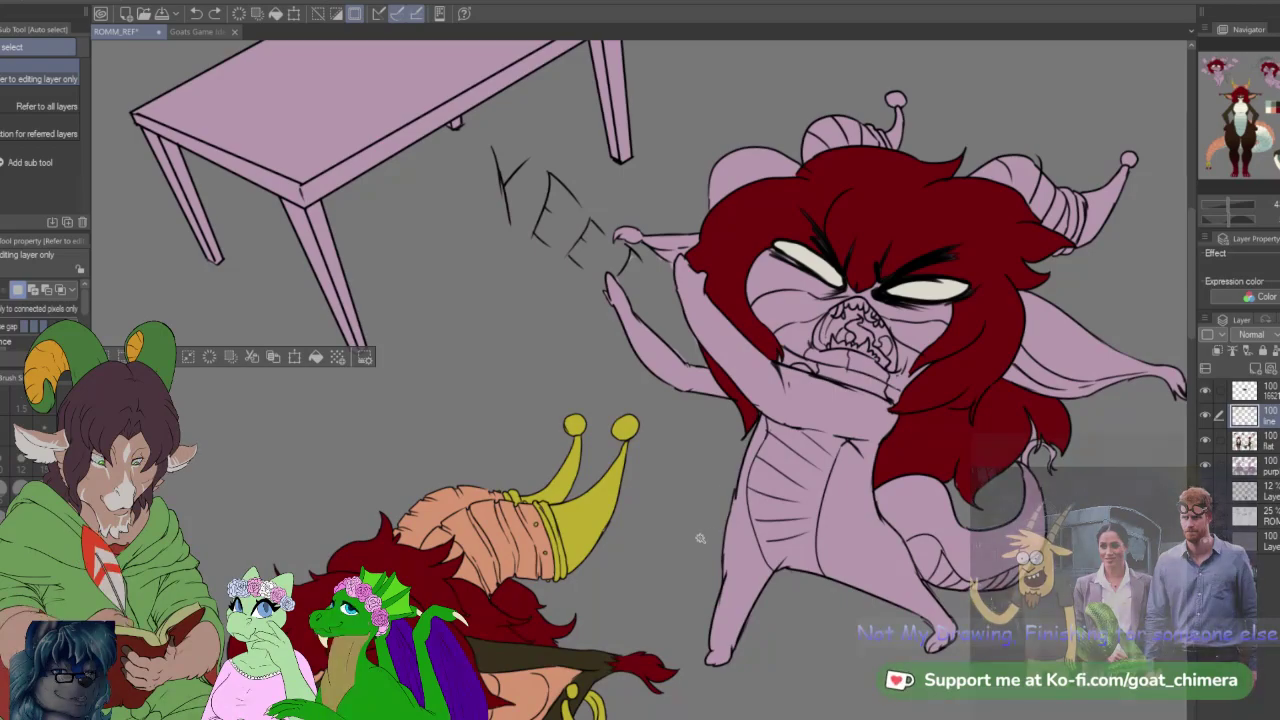
{"action": "scroll", "coordinate": [709, 520], "scroll_direction": "down", "scroll_amount": 3}
{"action": "scroll", "coordinate": [709, 520], "scroll_direction": "up", "scroll_amount": 1}
{"action": "scroll", "coordinate": [640, 380], "scroll_direction": "up", "scroll_amount": 1}
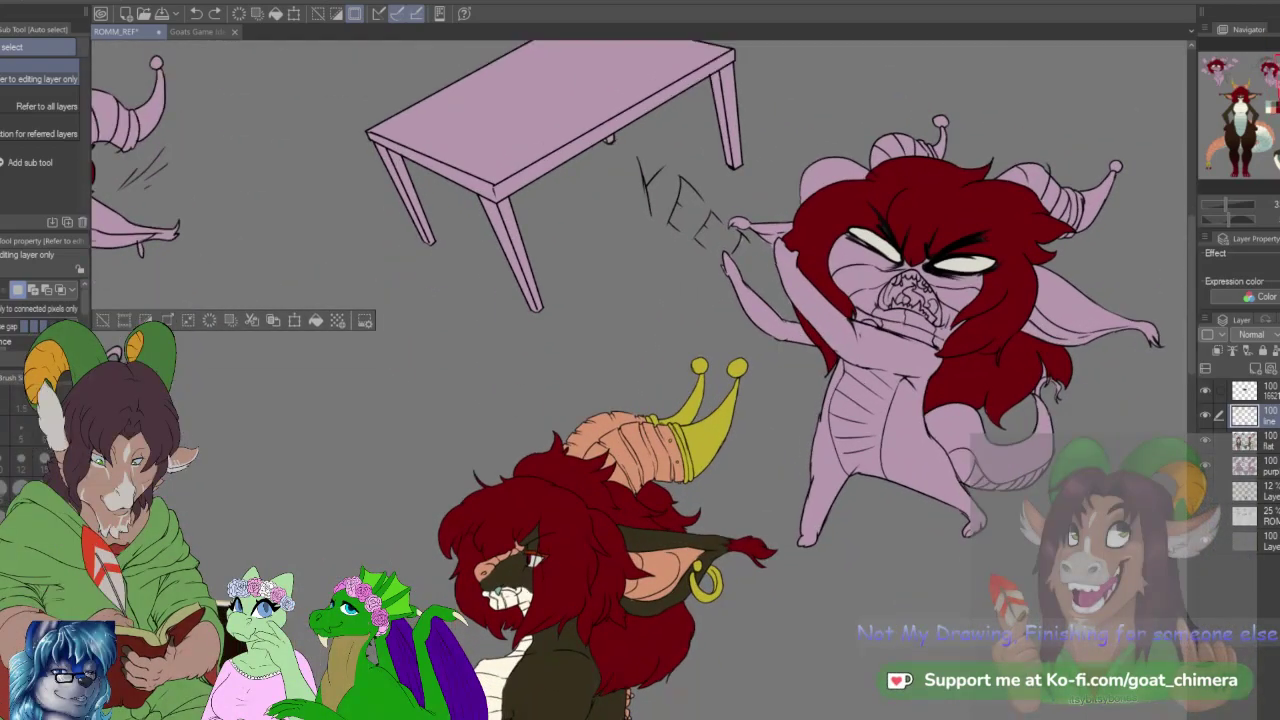
Step: Fill the selected muzzles, throats and bellies of the standing and crouching purple chibi figures with sampled cream on the flat layer
{"action": "key", "text": "i"}
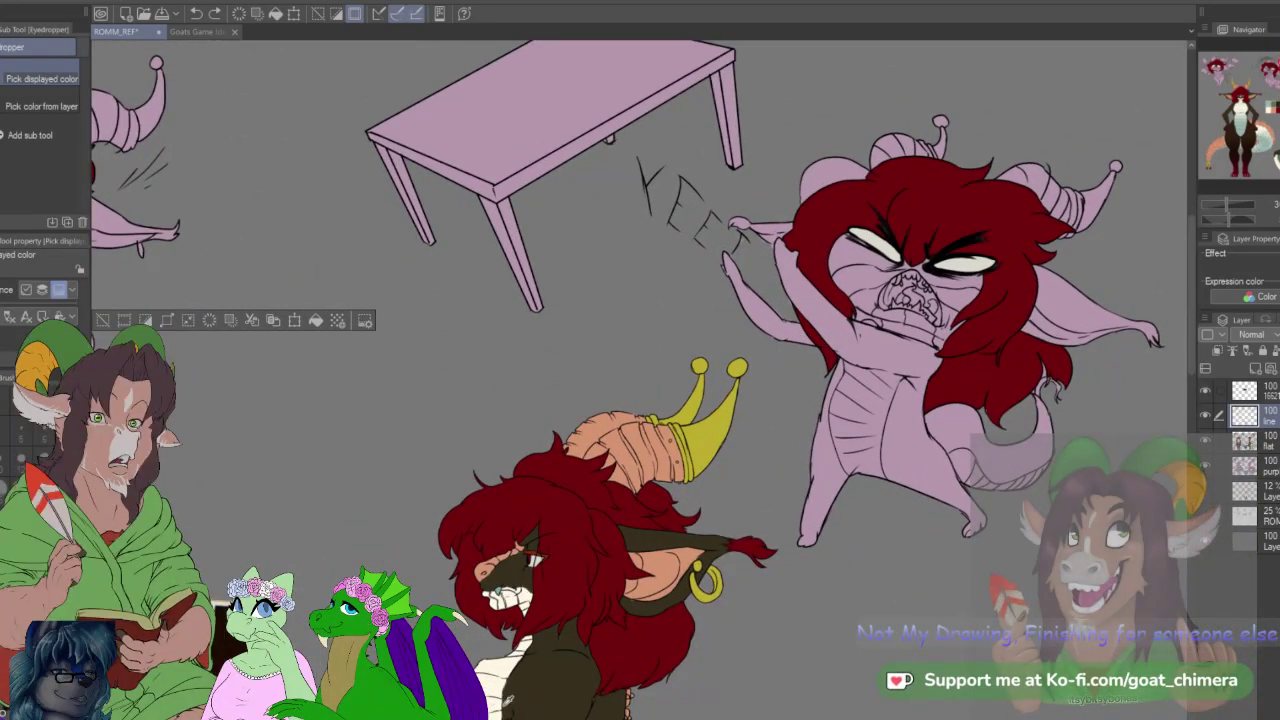
{"action": "left_click_drag", "start_coordinate": [1266, 84], "coordinate": [1241, 78]}
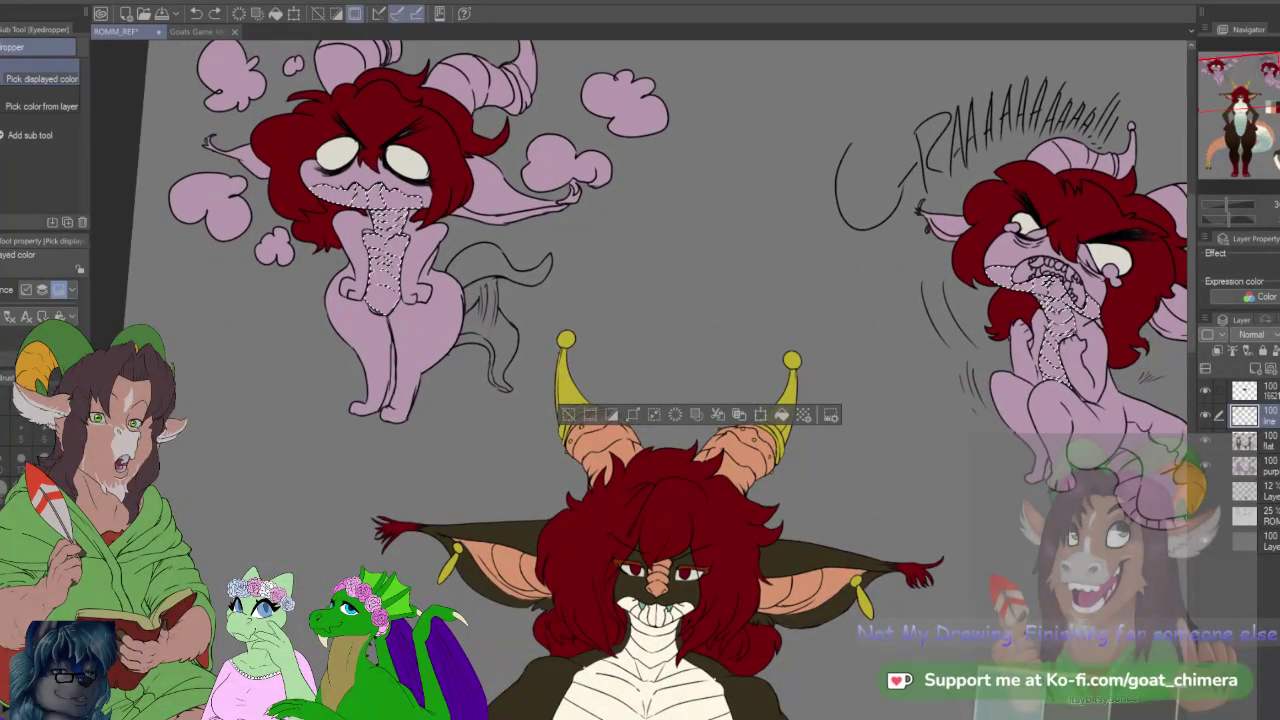
{"action": "left_click", "coordinate": [1262, 441]}
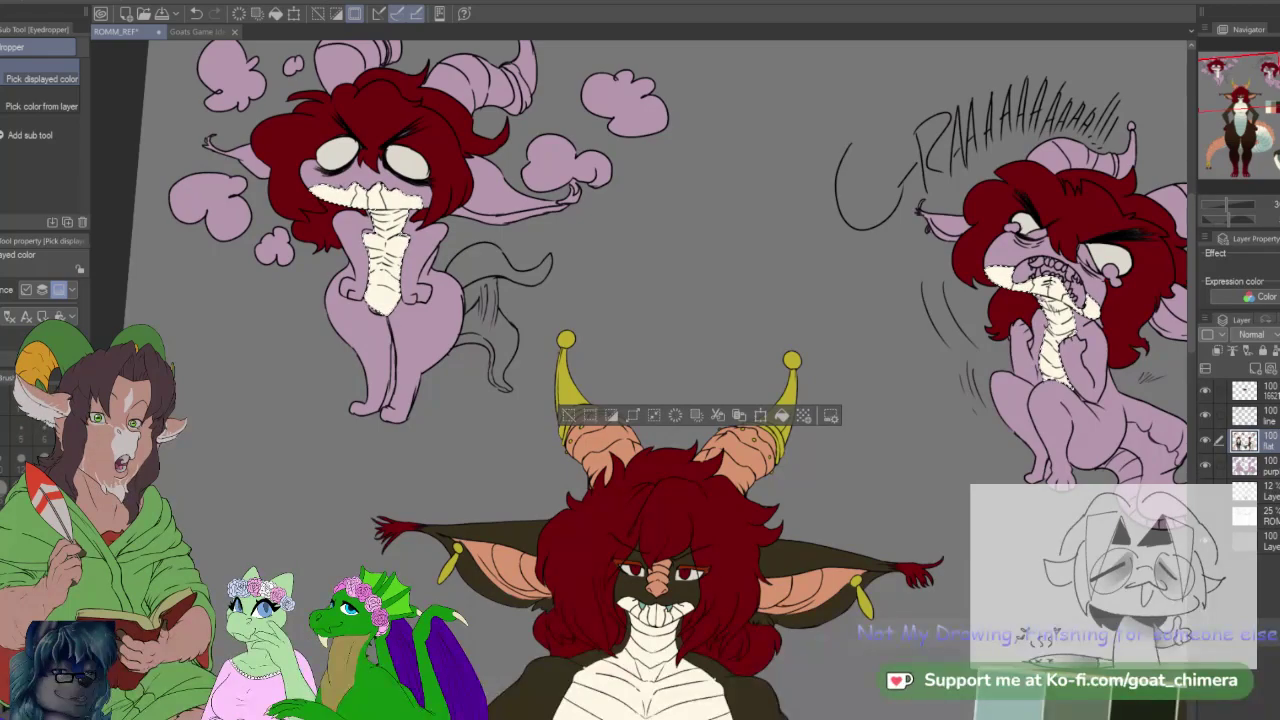
Step: Shade the lower bellies of the standing and crouching chibi figures with a light teal foreground-to-transparent gradient and clear the selection
{"action": "key", "text": "g"}
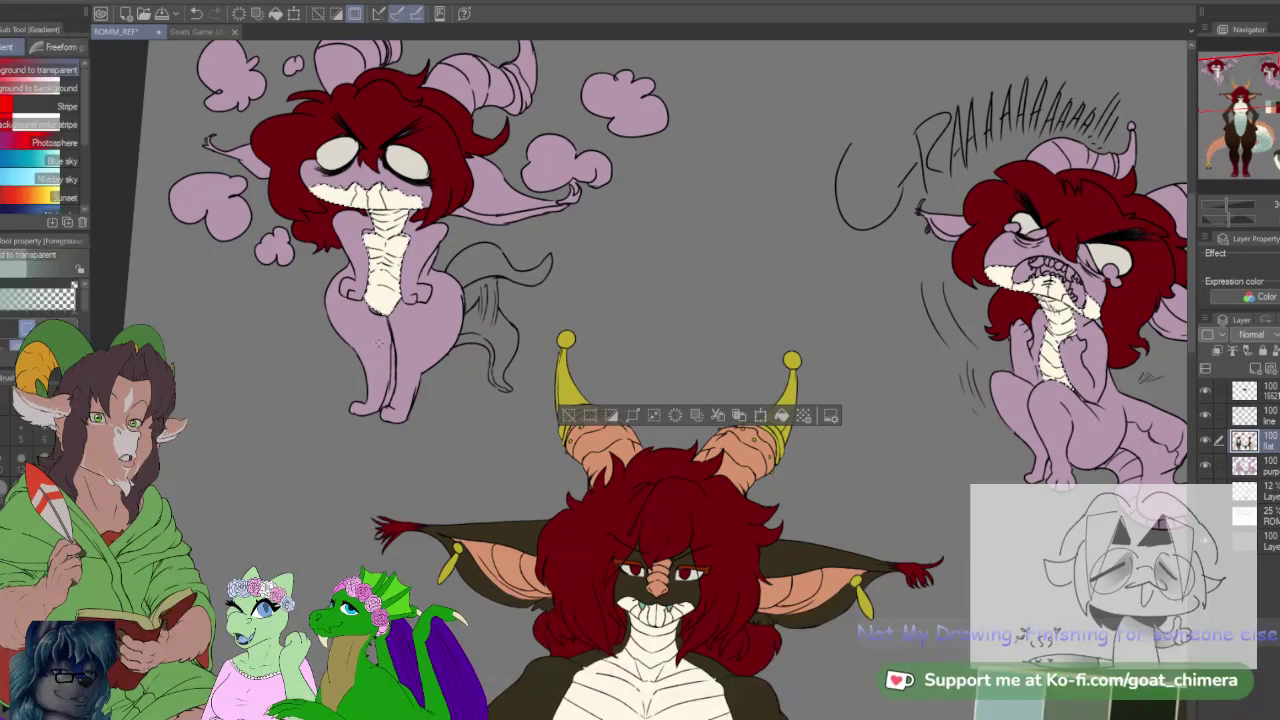
{"action": "left_click_drag", "start_coordinate": [385, 354], "coordinate": [385, 275]}
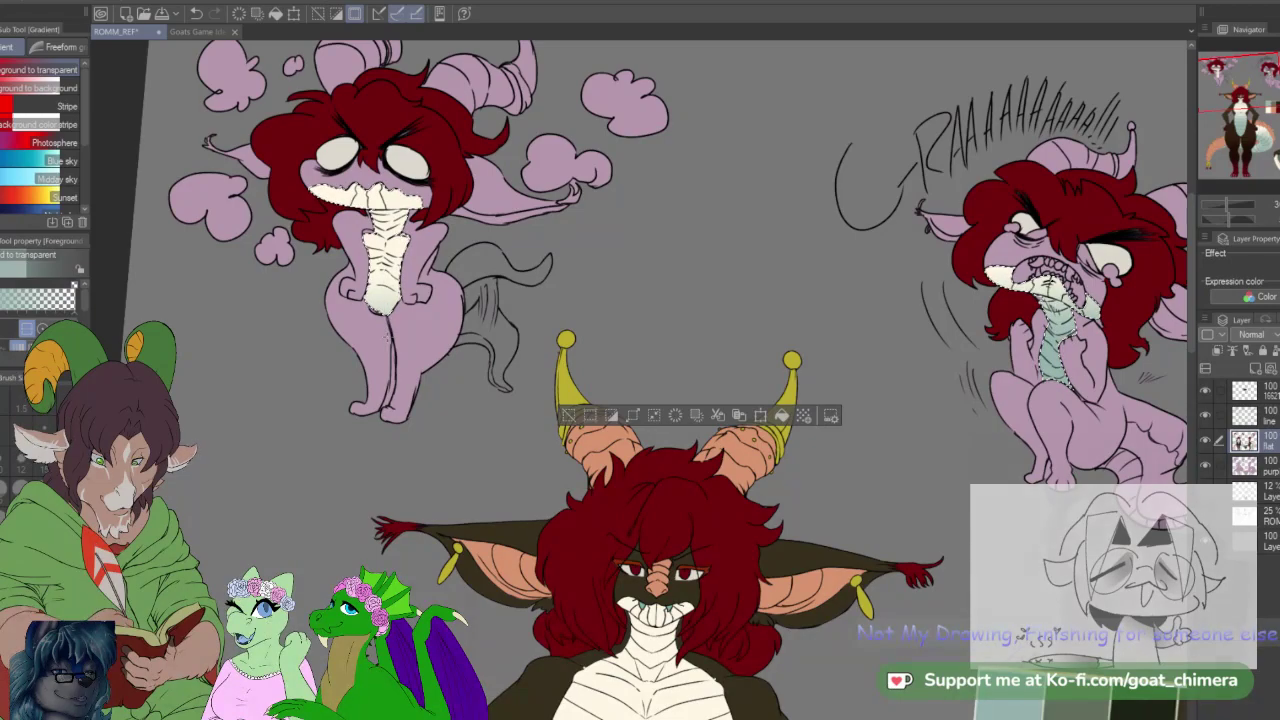
{"action": "key", "text": "ctrl+z"}
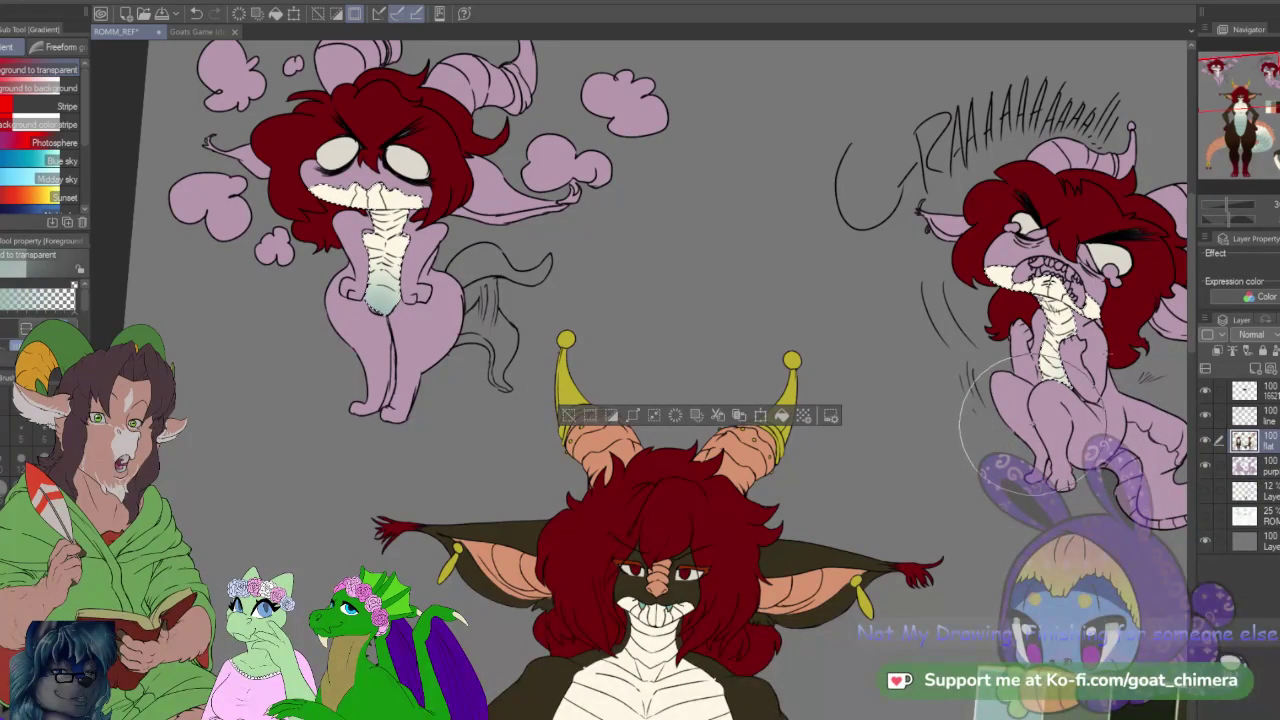
{"action": "left_click_drag", "start_coordinate": [1000, 400], "coordinate": [355, 313]}
{"action": "left_click_drag", "start_coordinate": [1100, 500], "coordinate": [207, 110]}
{"action": "left_click_drag", "start_coordinate": [640, 150], "coordinate": [1018, 517]}
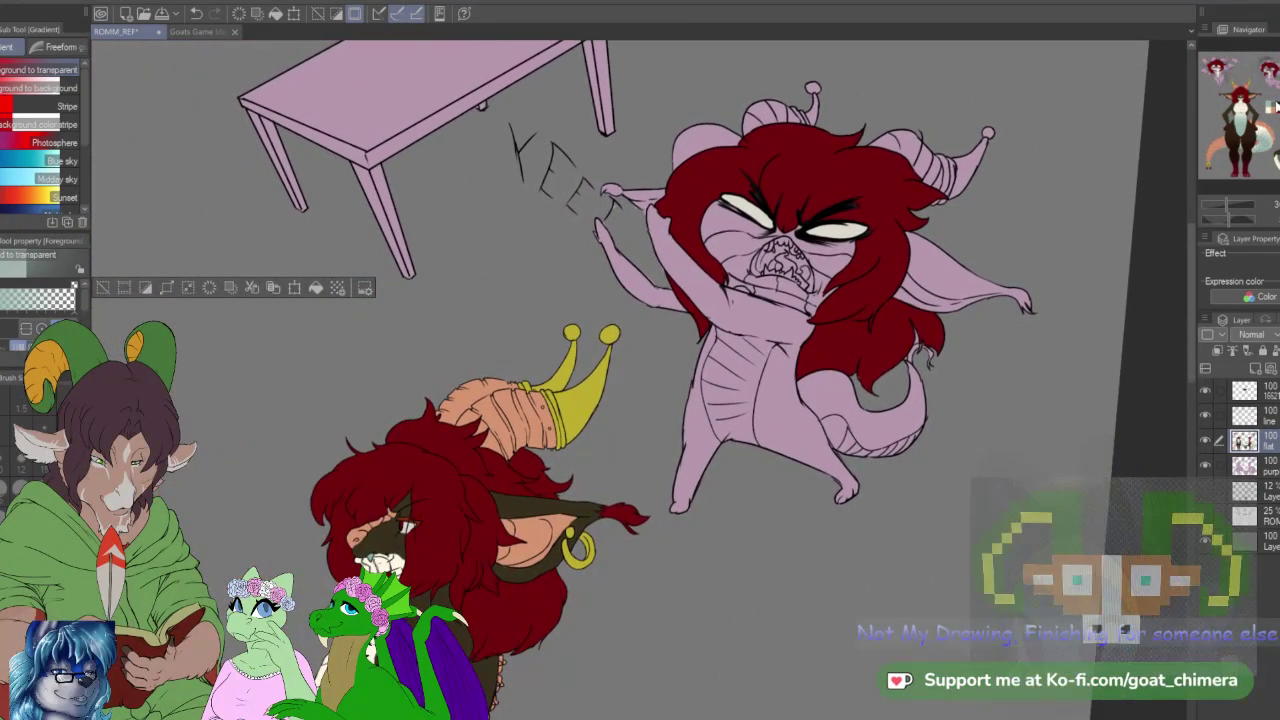
{"action": "key", "text": "ctrl+d"}
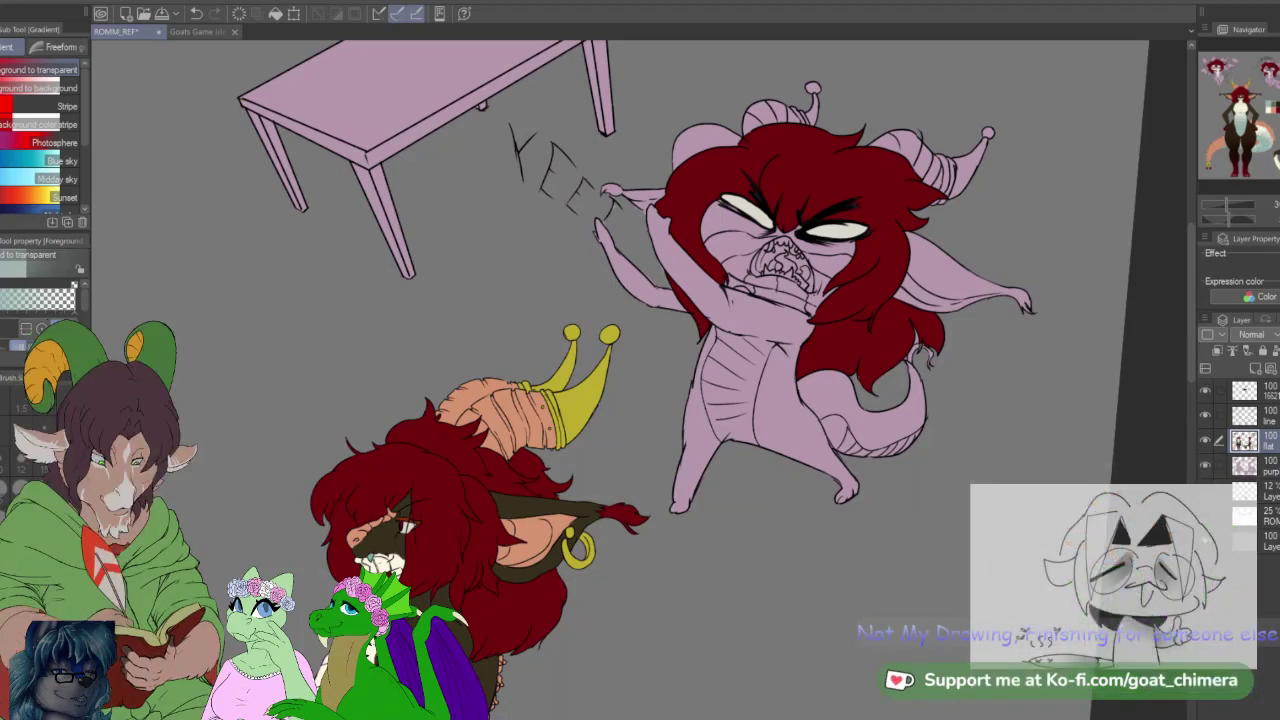
Step: Paint the uncolored hair gaps beside the table-throwing figure's neck in sampled dark red on the flat layer, using a size 15 brush
{"action": "scroll", "coordinate": [765, 368], "scroll_direction": "up", "scroll_amount": 2}
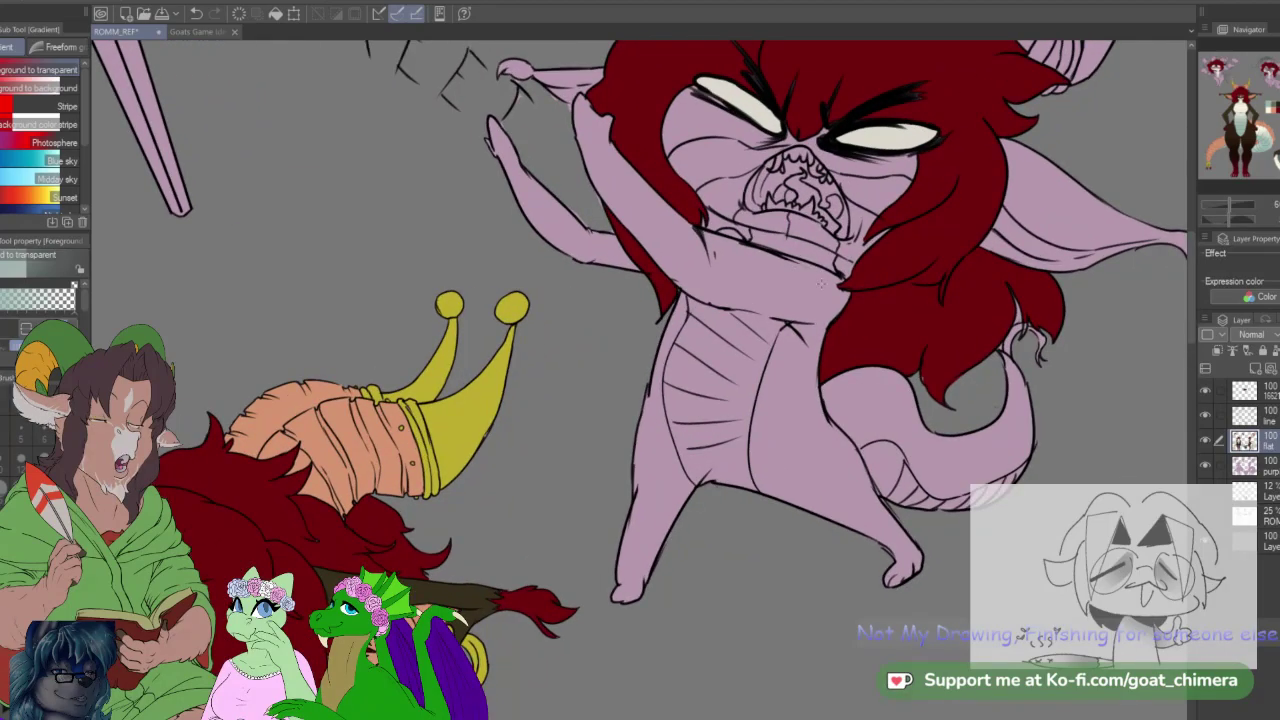
{"action": "left_click", "coordinate": [1262, 465]}
{"action": "left_click", "coordinate": [1262, 415]}
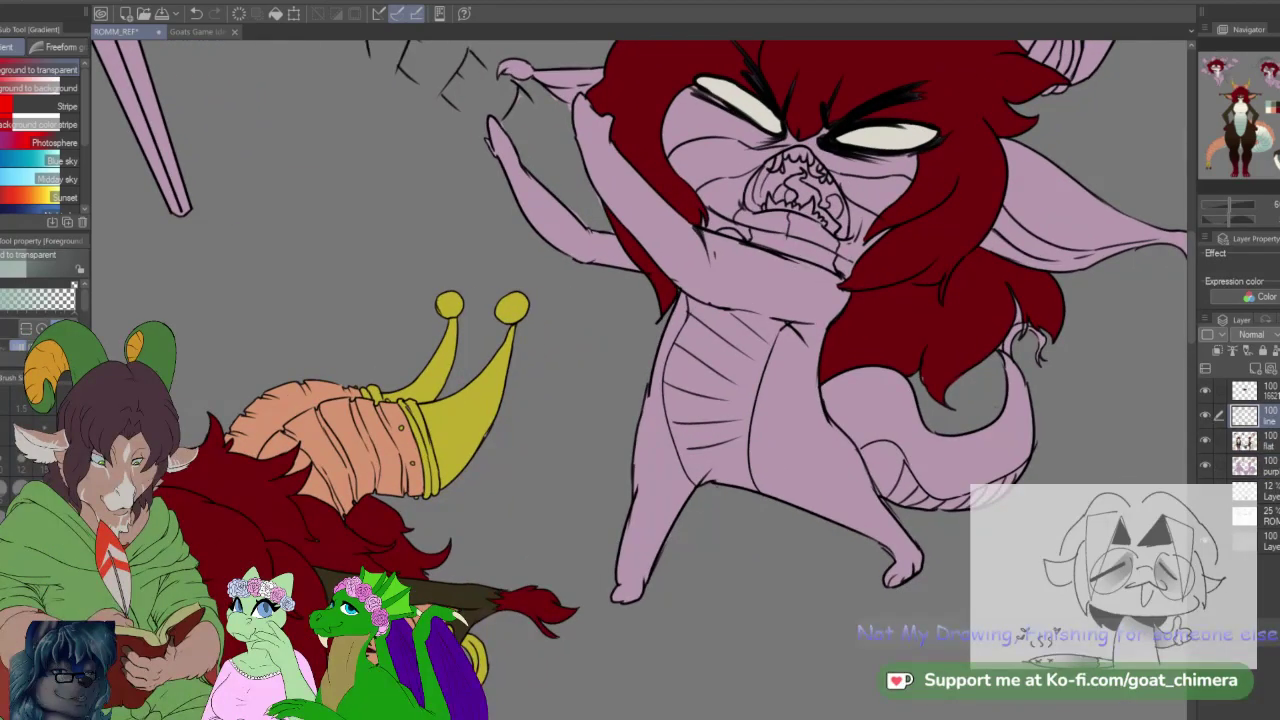
{"action": "key", "text": "b"}
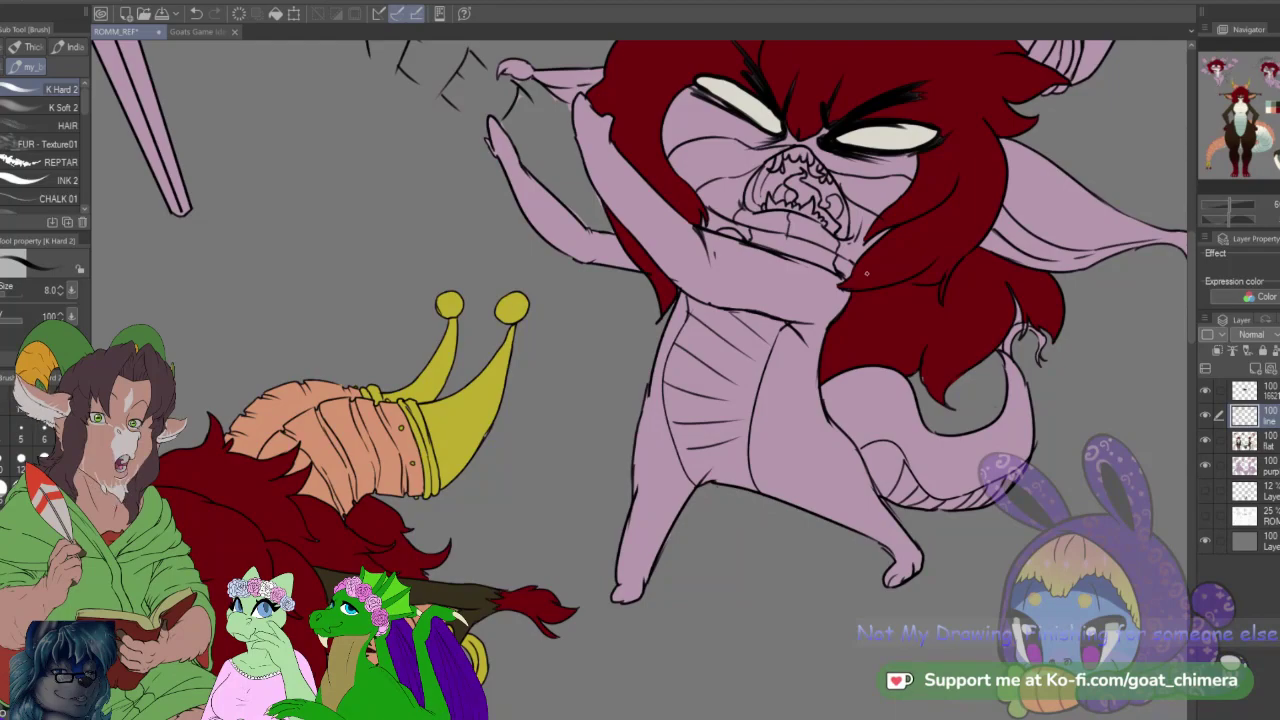
{"action": "left_click", "coordinate": [1263, 443]}
{"action": "key", "text": "i"}
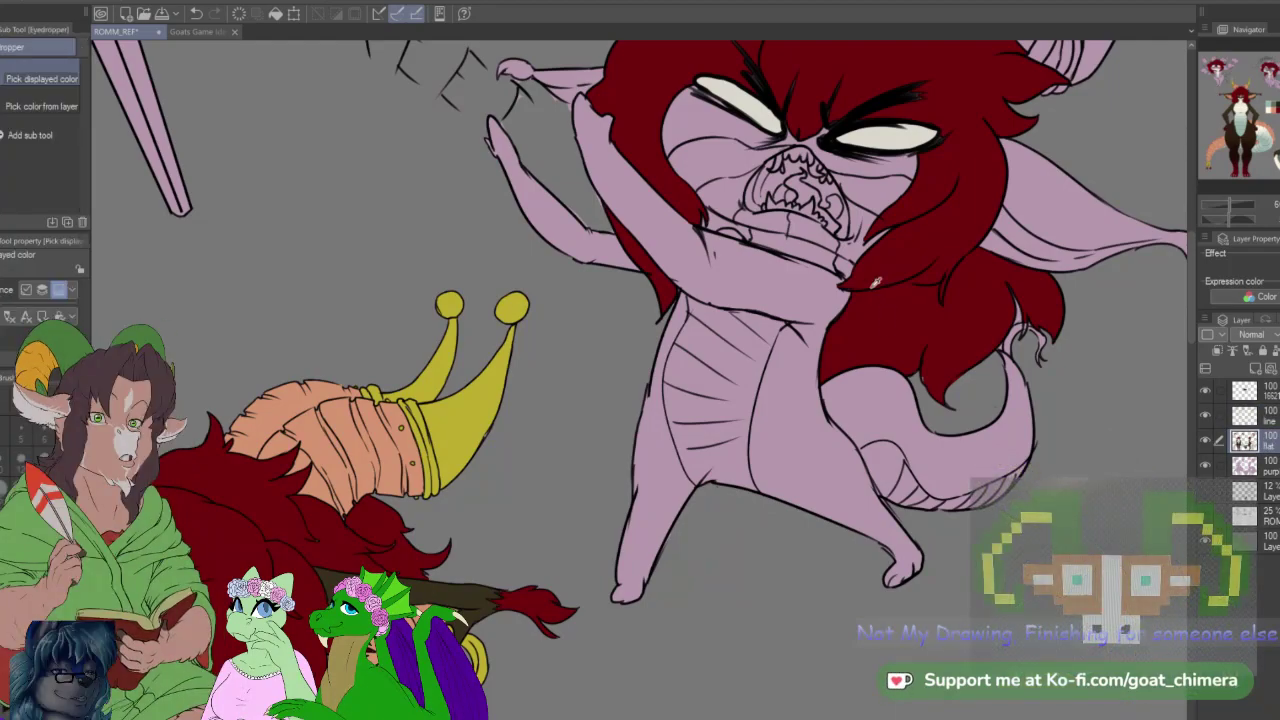
{"action": "key", "text": "b"}
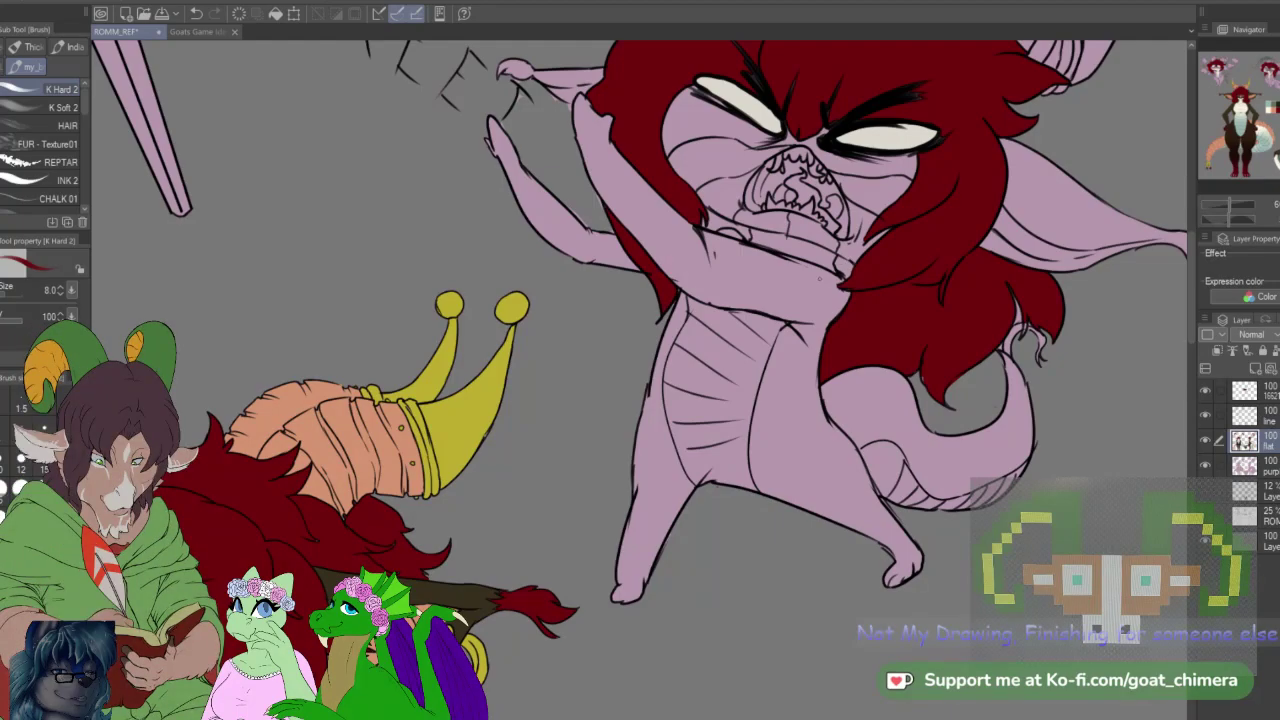
{"action": "key", "text": "bracketright"}
{"action": "key", "text": "bracketright"}
{"action": "key", "text": "bracketright"}
{"action": "key", "text": "bracketright"}
{"action": "key", "text": "bracketright"}
{"action": "key", "text": "bracketright"}
{"action": "key", "text": "bracketright"}
{"action": "key", "text": "bracketright"}
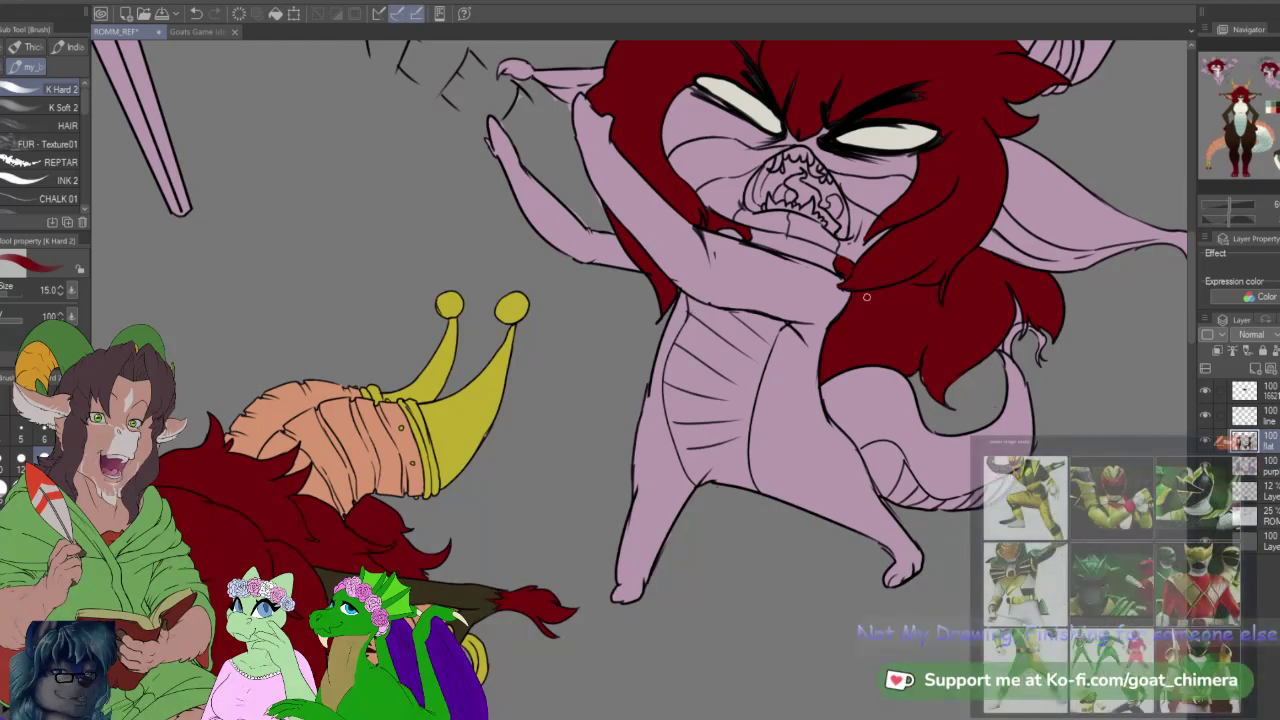
Step: Complete the table-throwing figure's neck lines on the line layer and auto-select its belly, neck and lower-face areas
{"action": "left_click", "coordinate": [1255, 420]}
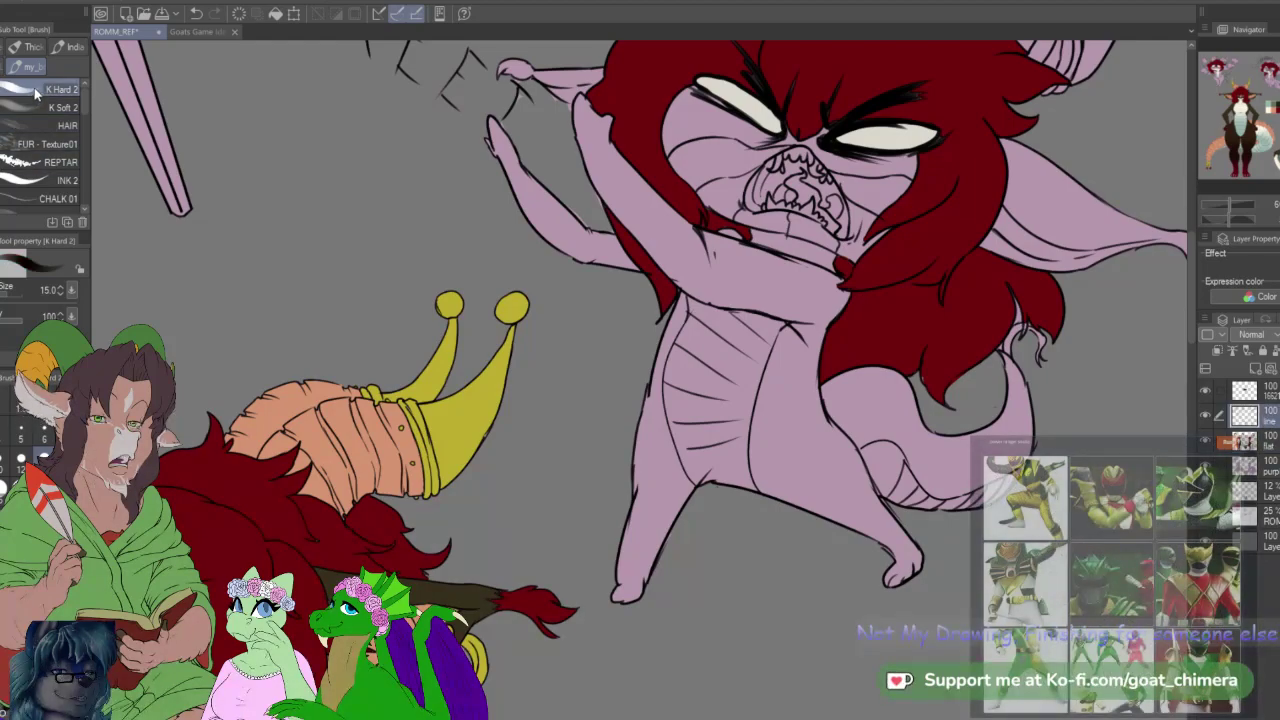
{"action": "left_click", "coordinate": [2, 458]}
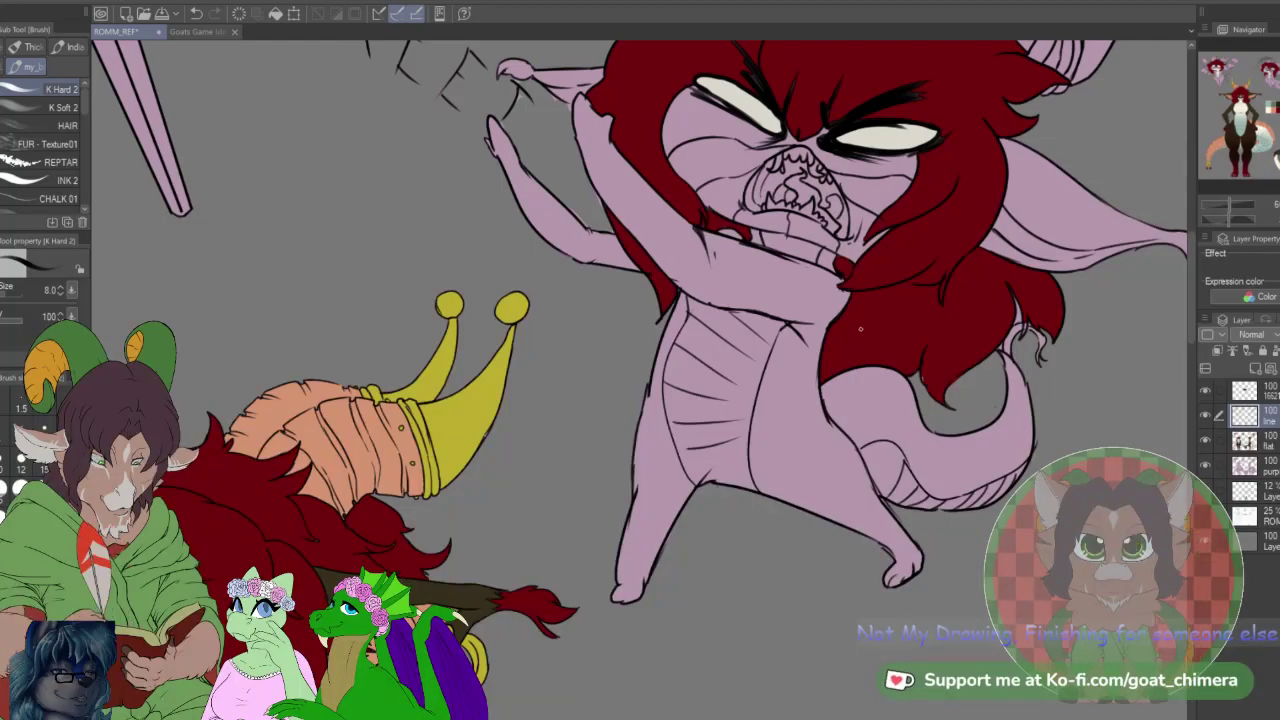
{"action": "key", "text": "w"}
{"action": "left_click", "coordinate": [748, 384]}
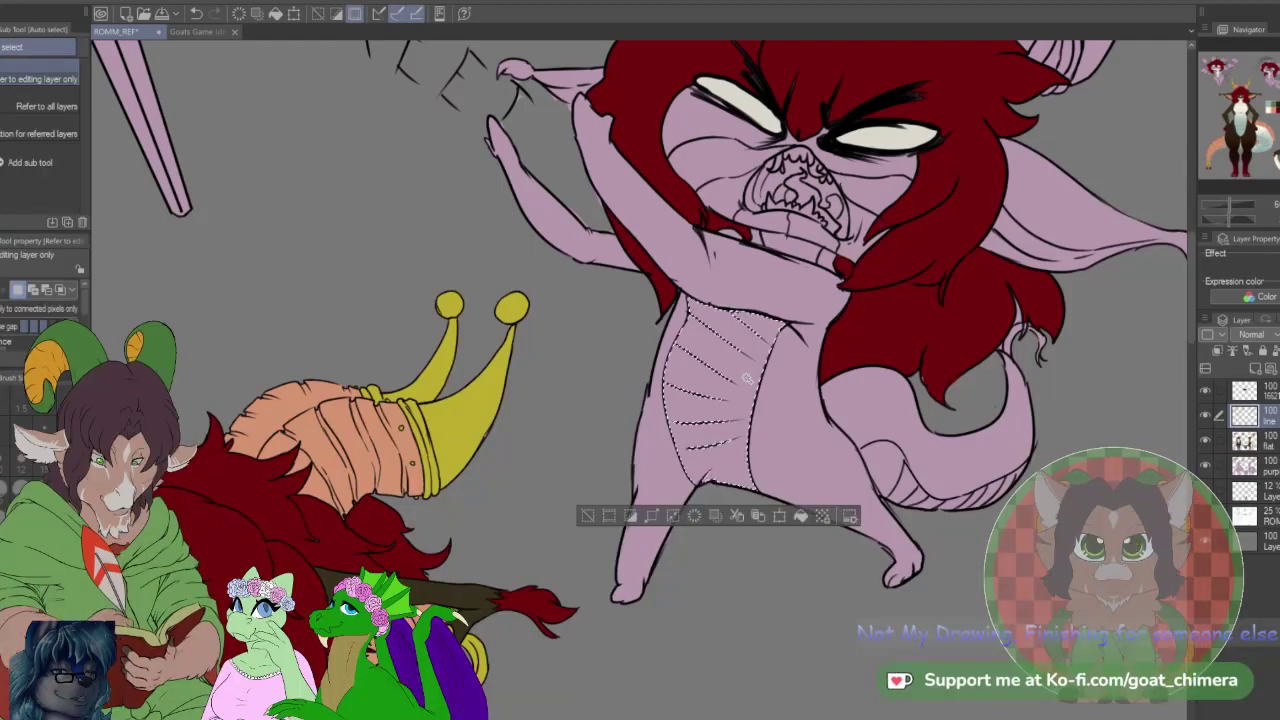
{"action": "left_click", "coordinate": [720, 172], "text": "shift"}
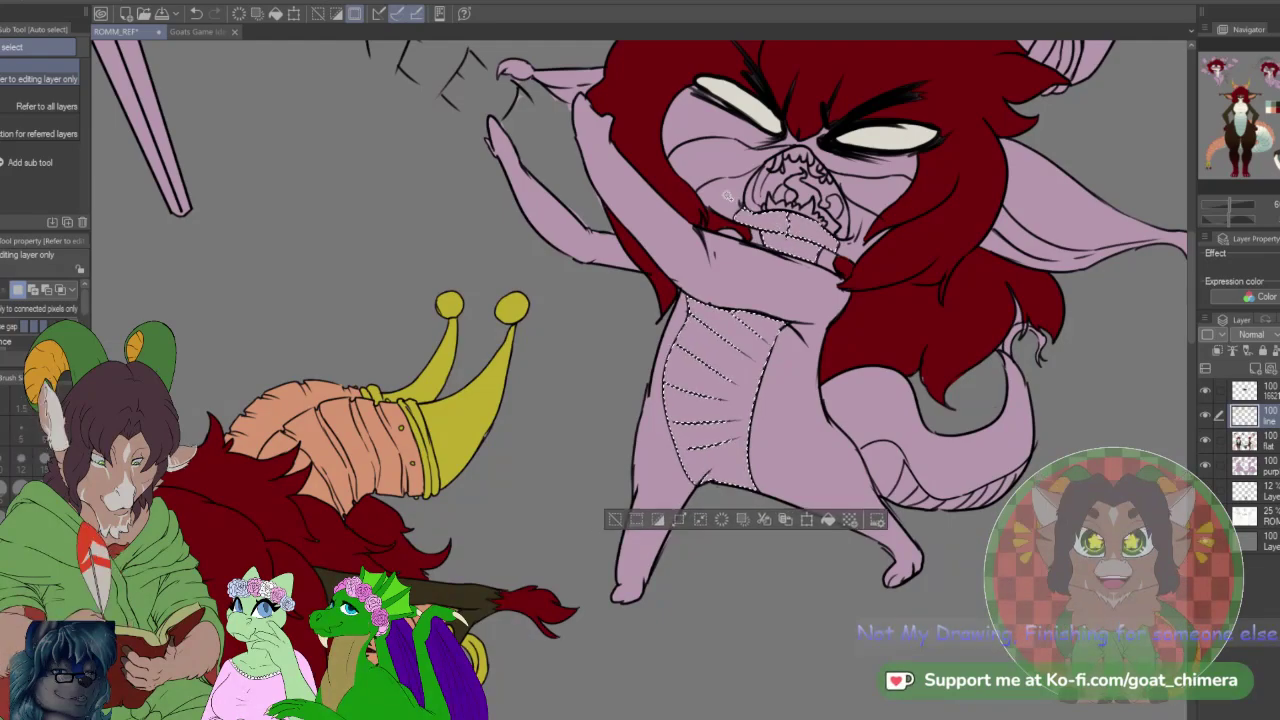
{"action": "left_click", "coordinate": [858, 236], "text": "shift"}
{"action": "left_click", "coordinate": [886, 203], "text": "shift"}
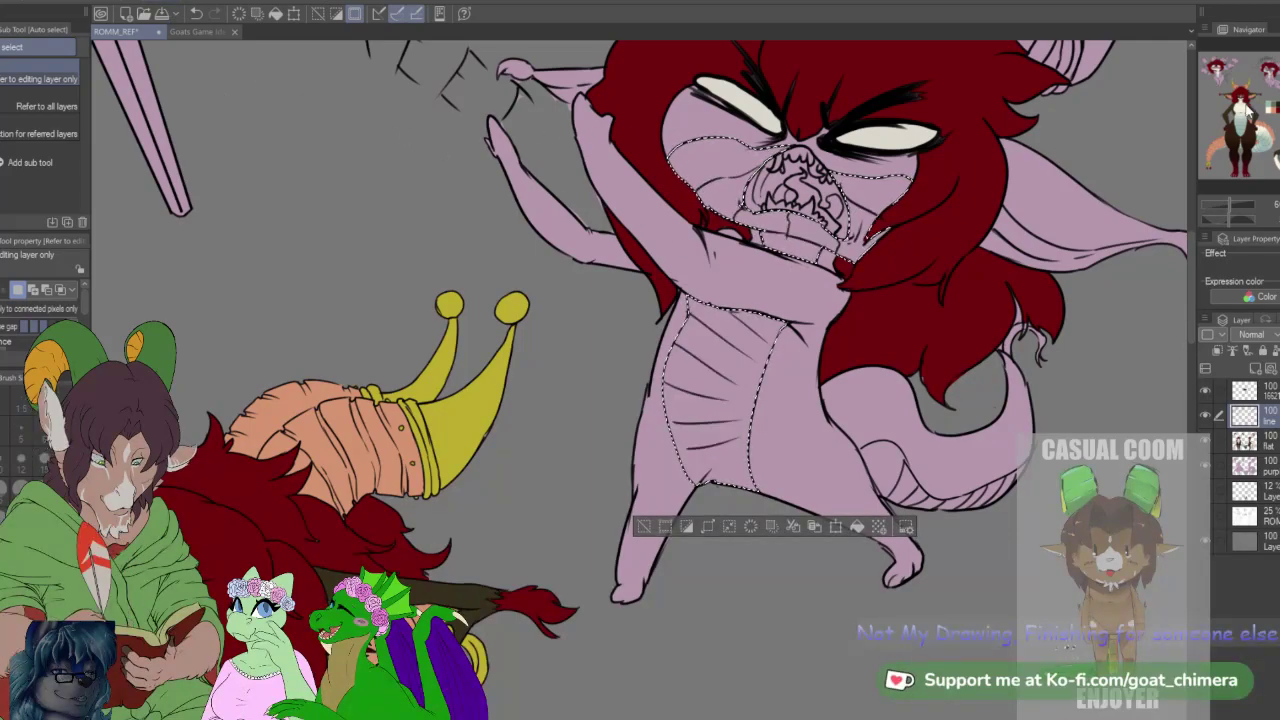
Step: Sample the cream from the crouching figure and fill the table thrower's selected belly, neck and cheeks on the flat layer
{"action": "mouse_move", "coordinate": [1228, 82]}
{"action": "left_mouse_down"}
{"action": "mouse_move", "coordinate": [1266, 76]}
{"action": "mouse_move", "coordinate": [1245, 80]}
{"action": "left_mouse_up"}
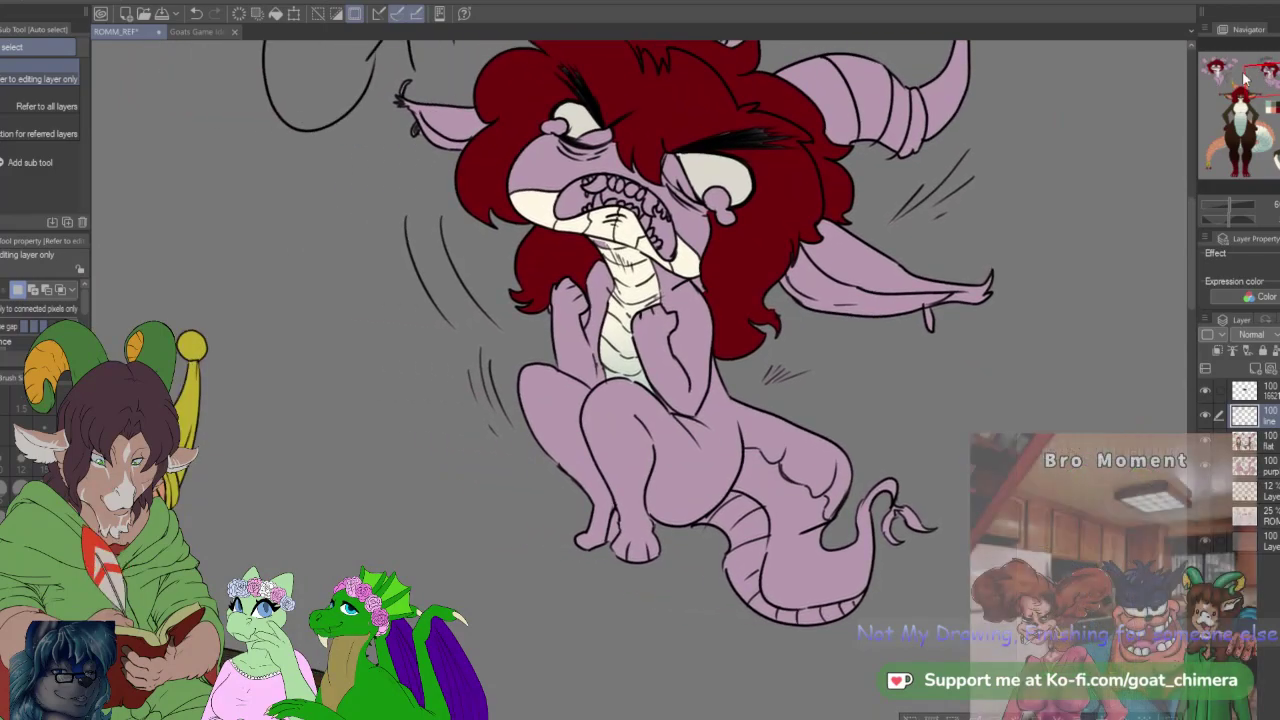
{"action": "key", "text": "i"}
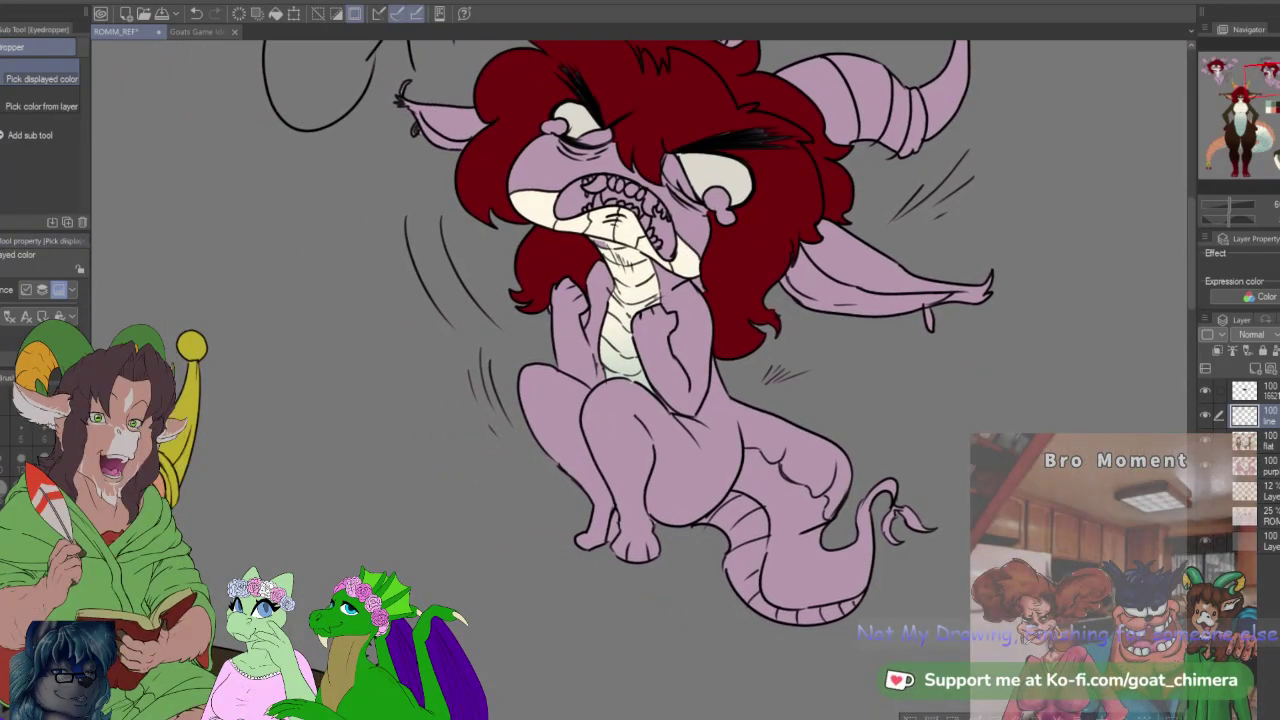
{"action": "key", "text": "b"}
{"action": "left_click_drag", "start_coordinate": [1262, 75], "coordinate": [1258, 81]}
{"action": "left_click", "coordinate": [1262, 441]}
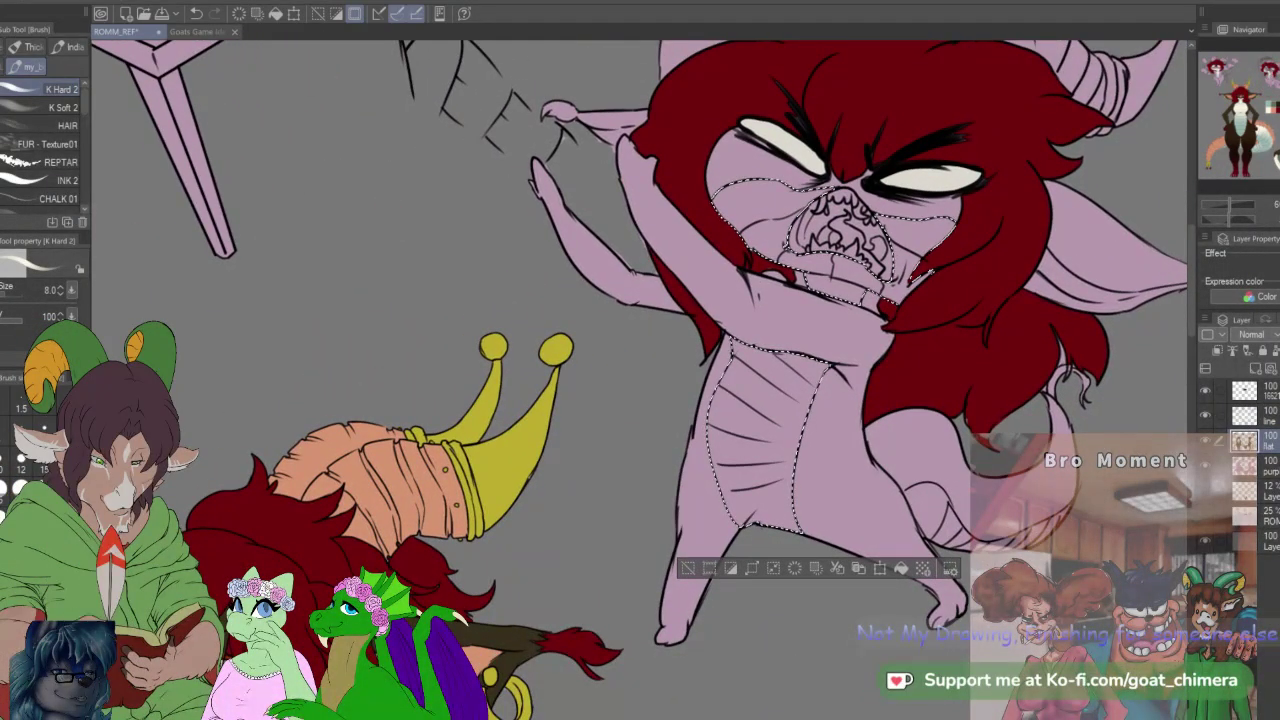
{"action": "key", "text": "alt+Delete"}
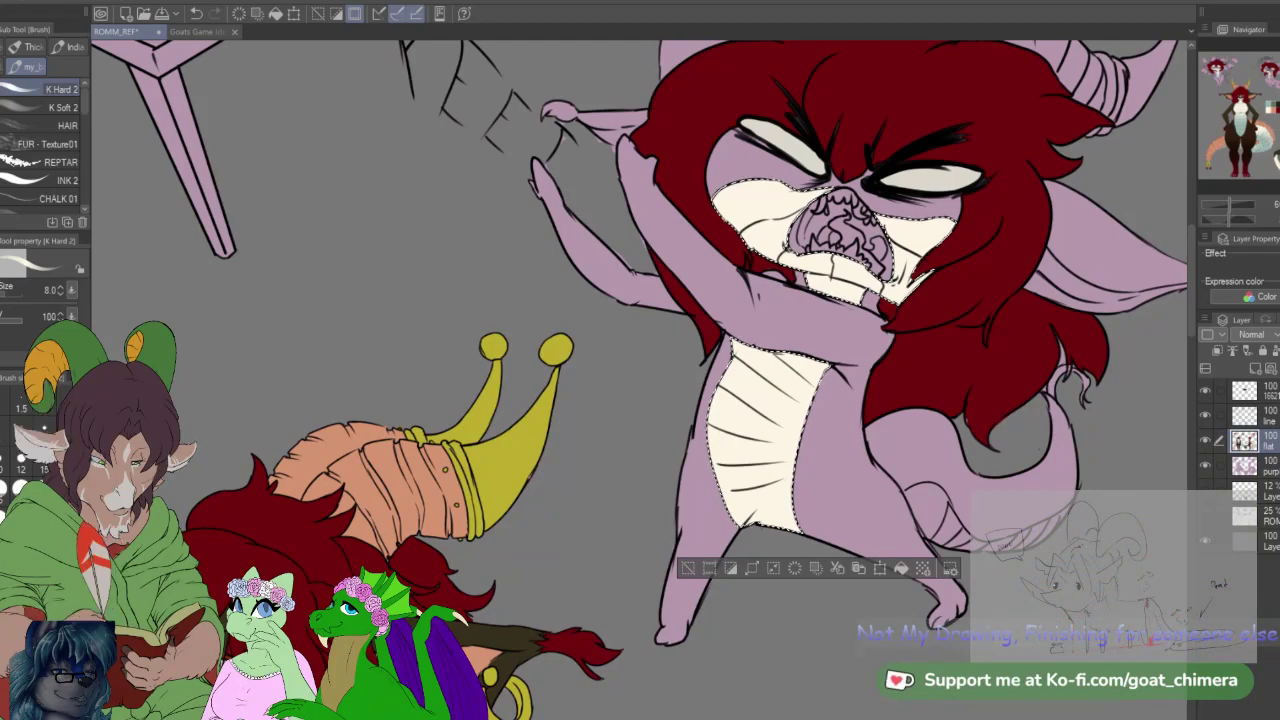
Step: Sample the light teal palette swatch and apply a foreground-to-transparent gradient upward over the table thrower's selected belly
{"action": "scroll", "coordinate": [531, 505], "scroll_direction": "down", "scroll_amount": 4}
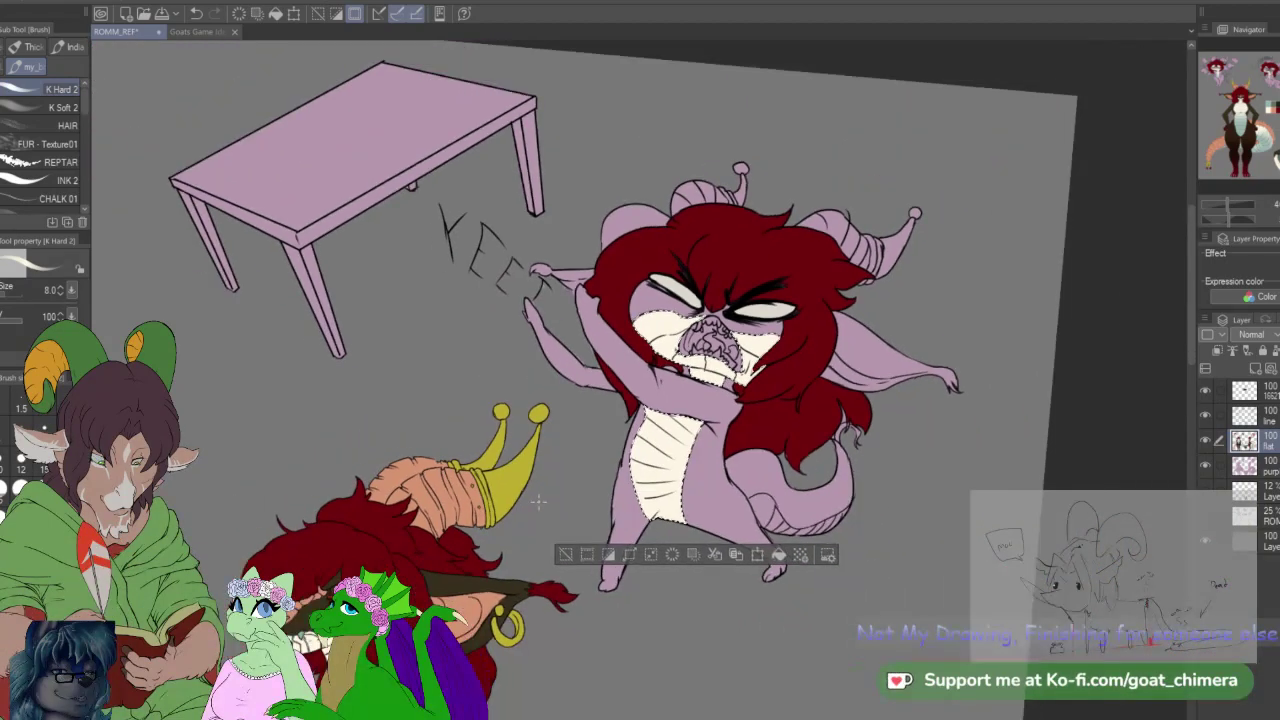
{"action": "scroll", "coordinate": [516, 423], "scroll_direction": "down", "scroll_amount": 1}
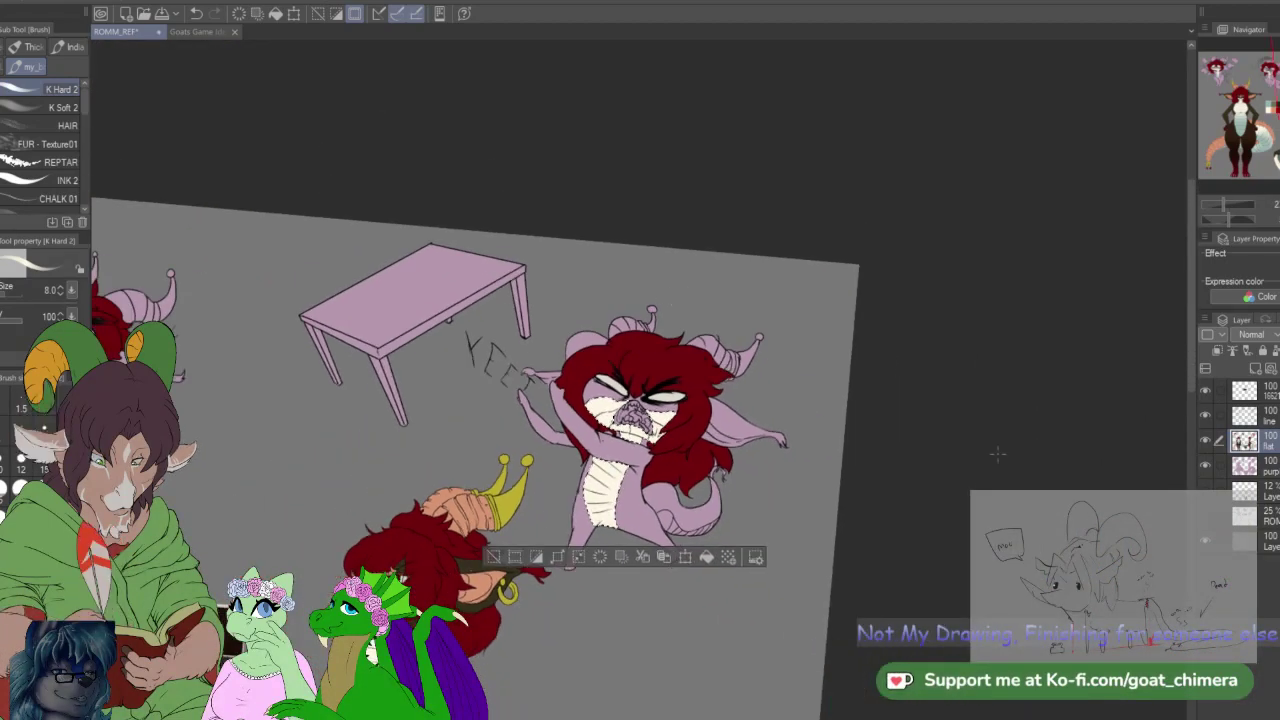
{"action": "mouse_move", "coordinate": [275, 360]}
{"action": "left_mouse_down"}
{"action": "mouse_move", "coordinate": [725, 318]}
{"action": "mouse_move", "coordinate": [1180, 205]}
{"action": "left_mouse_up"}
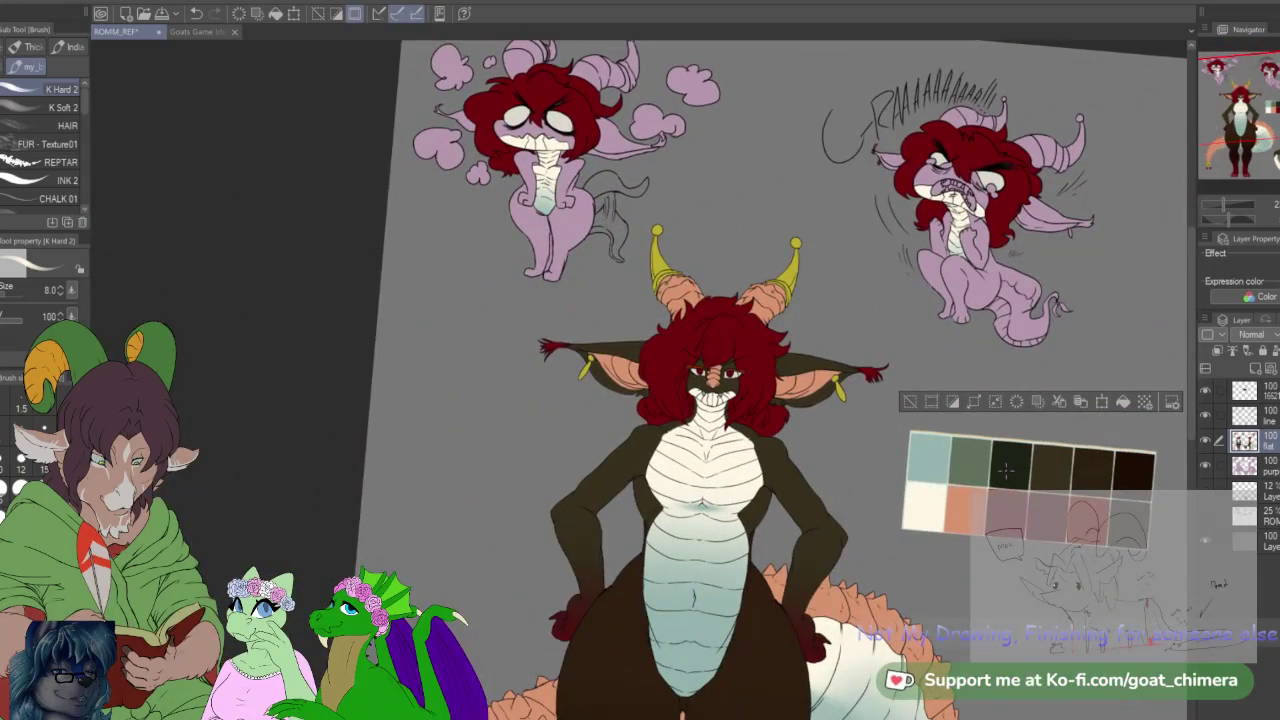
{"action": "scroll", "coordinate": [950, 490], "scroll_direction": "up", "scroll_amount": 2}
{"action": "key", "text": "alt"}
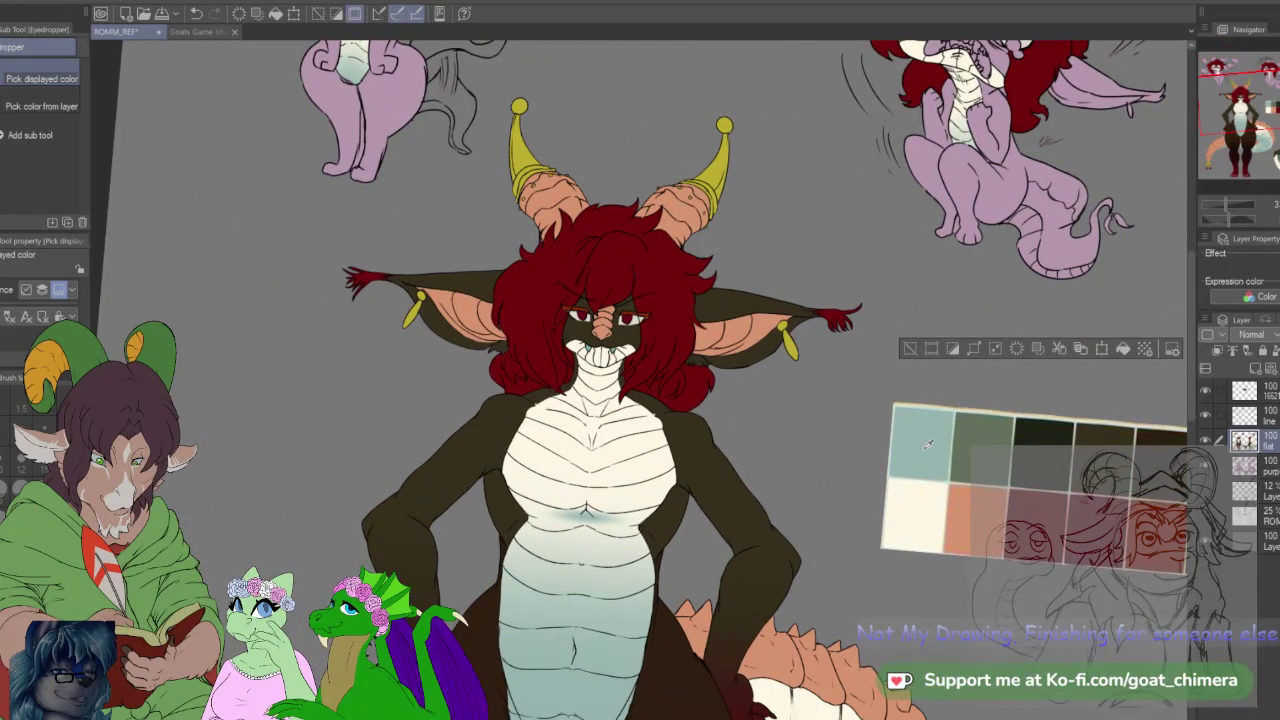
{"action": "left_click_drag", "start_coordinate": [1247, 120], "coordinate": [1279, 110]}
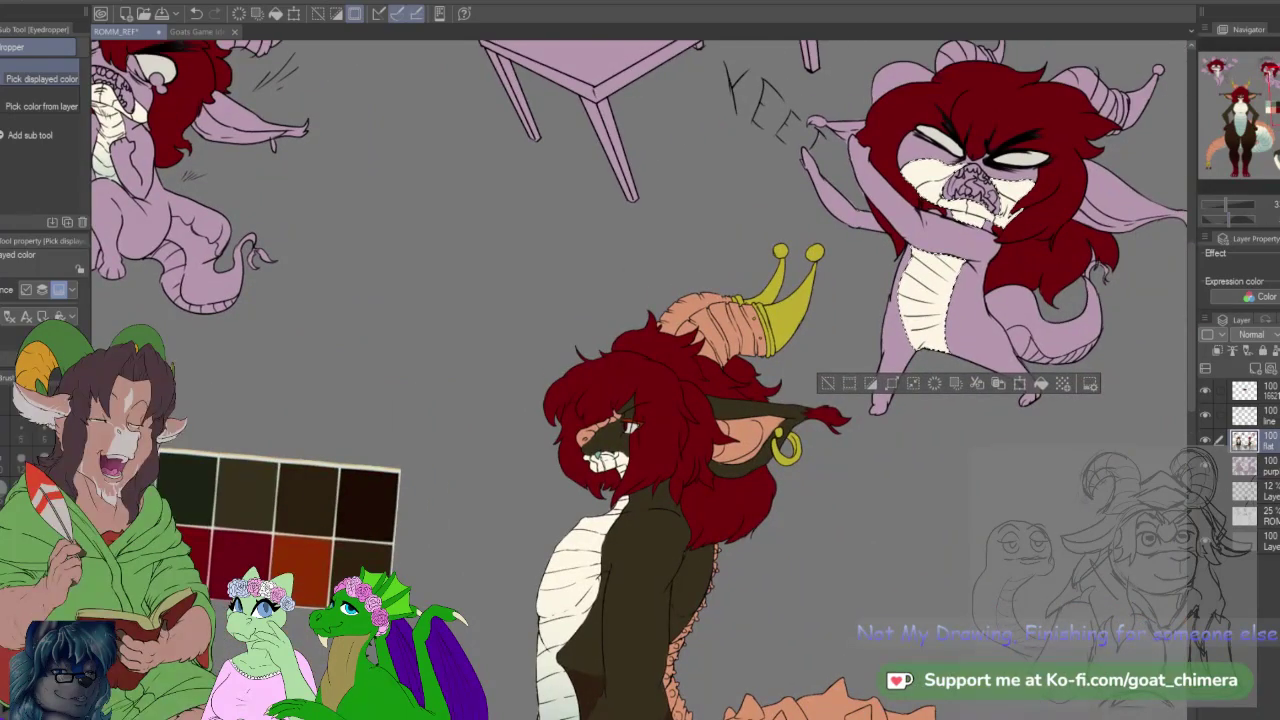
{"action": "scroll", "coordinate": [1153, 268], "scroll_direction": "down", "scroll_amount": 1}
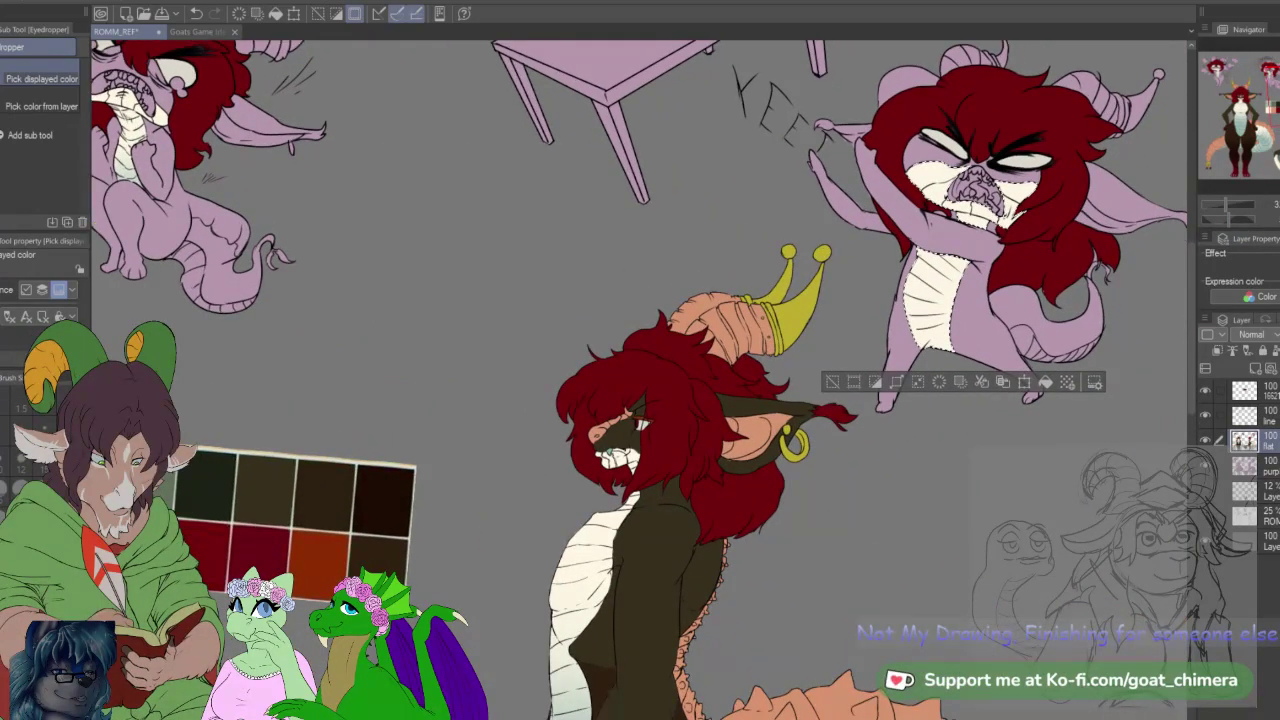
{"action": "left_click_drag", "start_coordinate": [1277, 79], "coordinate": [1249, 92]}
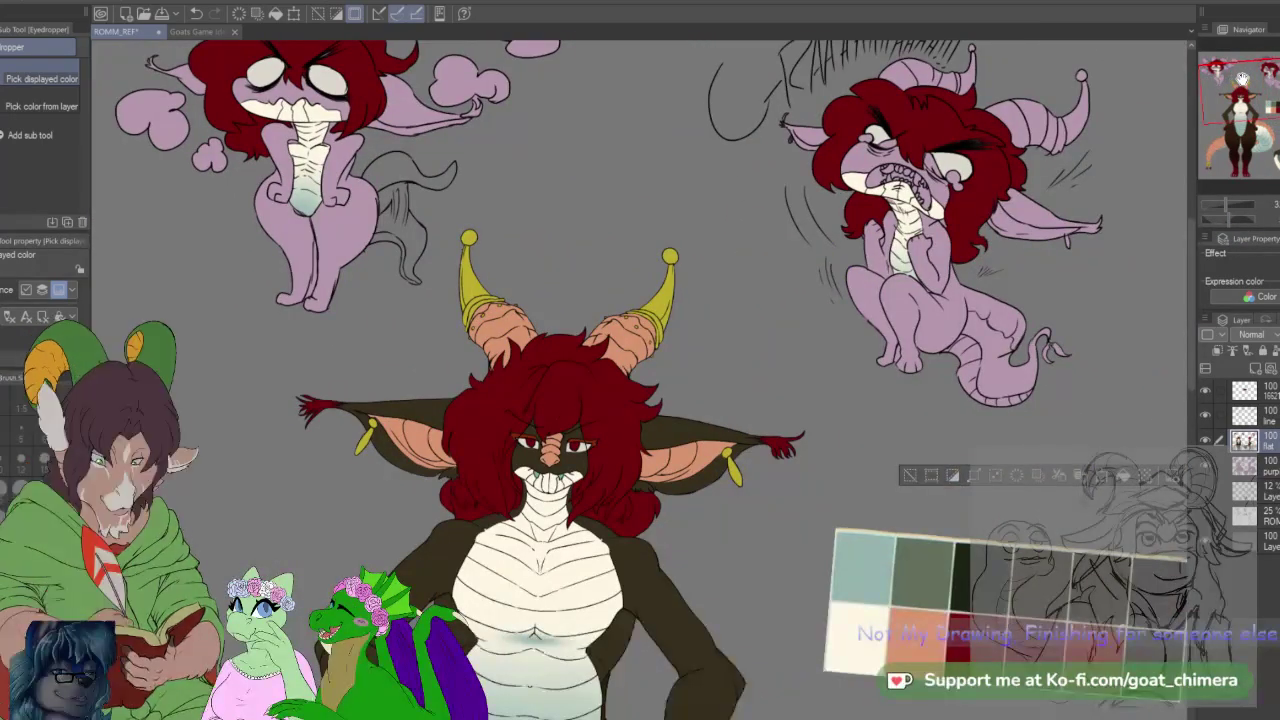
{"action": "scroll", "coordinate": [1002, 355], "scroll_direction": "up", "scroll_amount": 1}
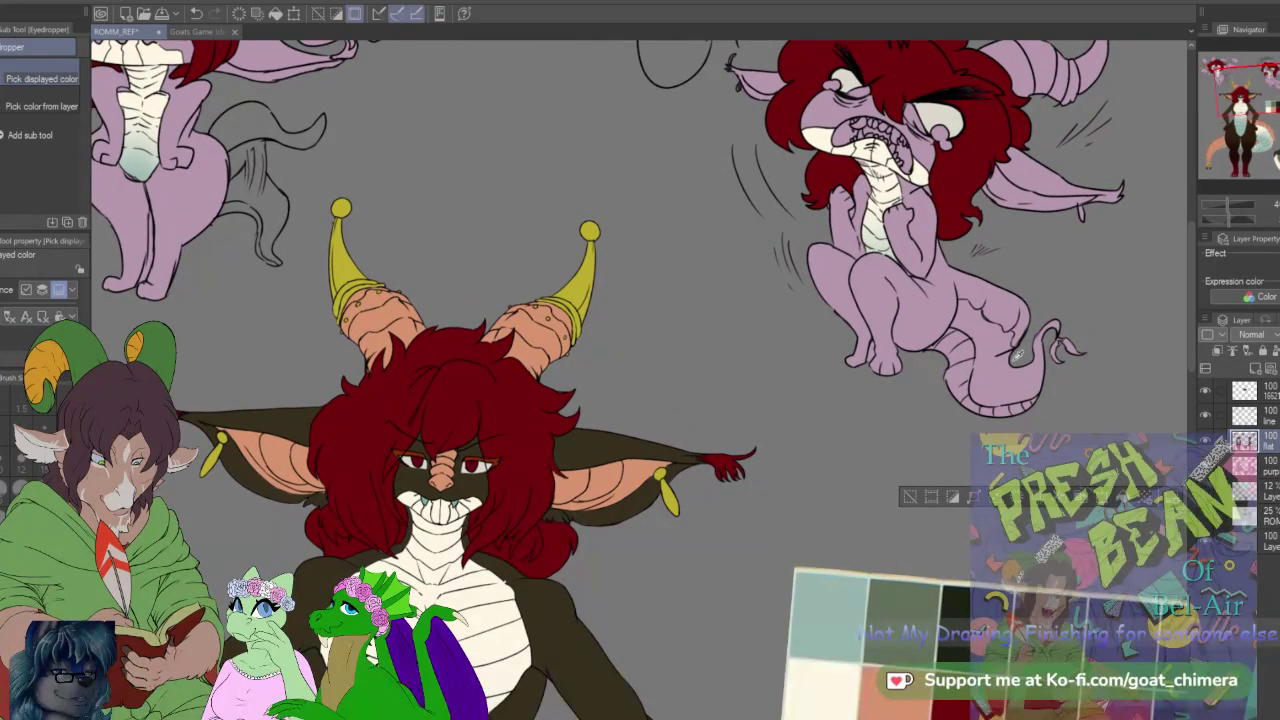
{"action": "left_click_drag", "start_coordinate": [1249, 97], "coordinate": [1279, 100]}
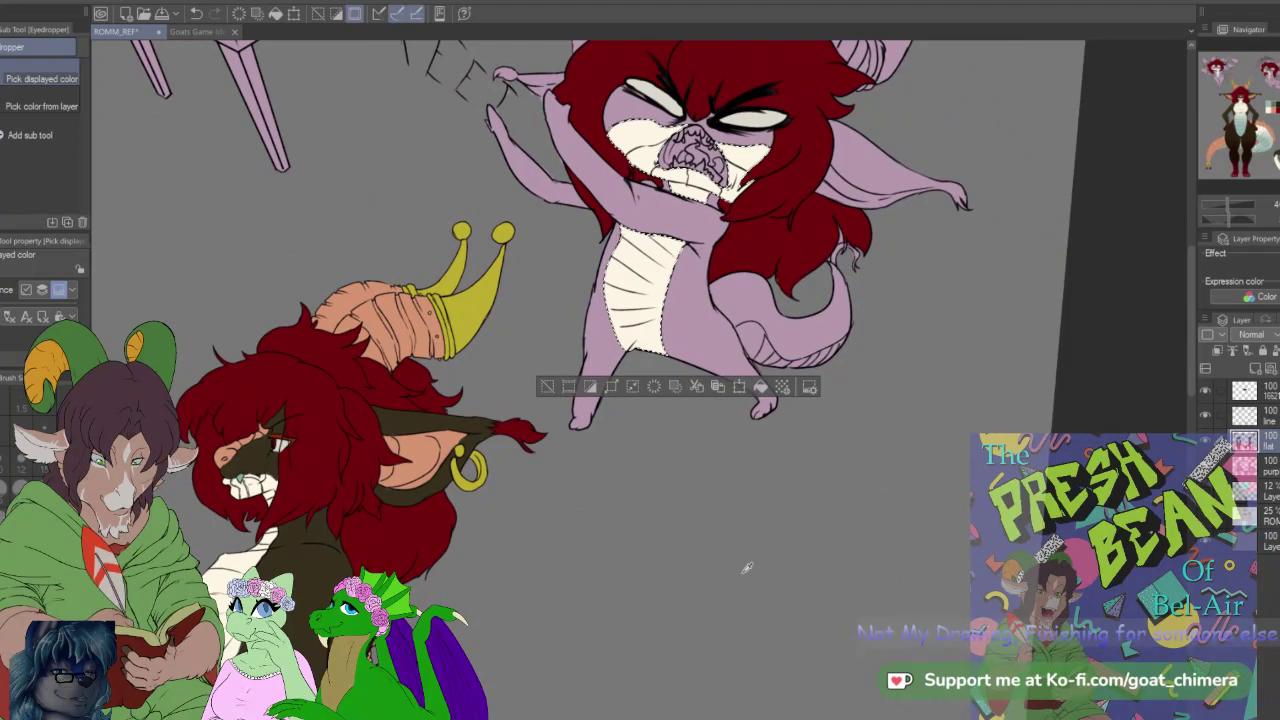
{"action": "key", "text": "g"}
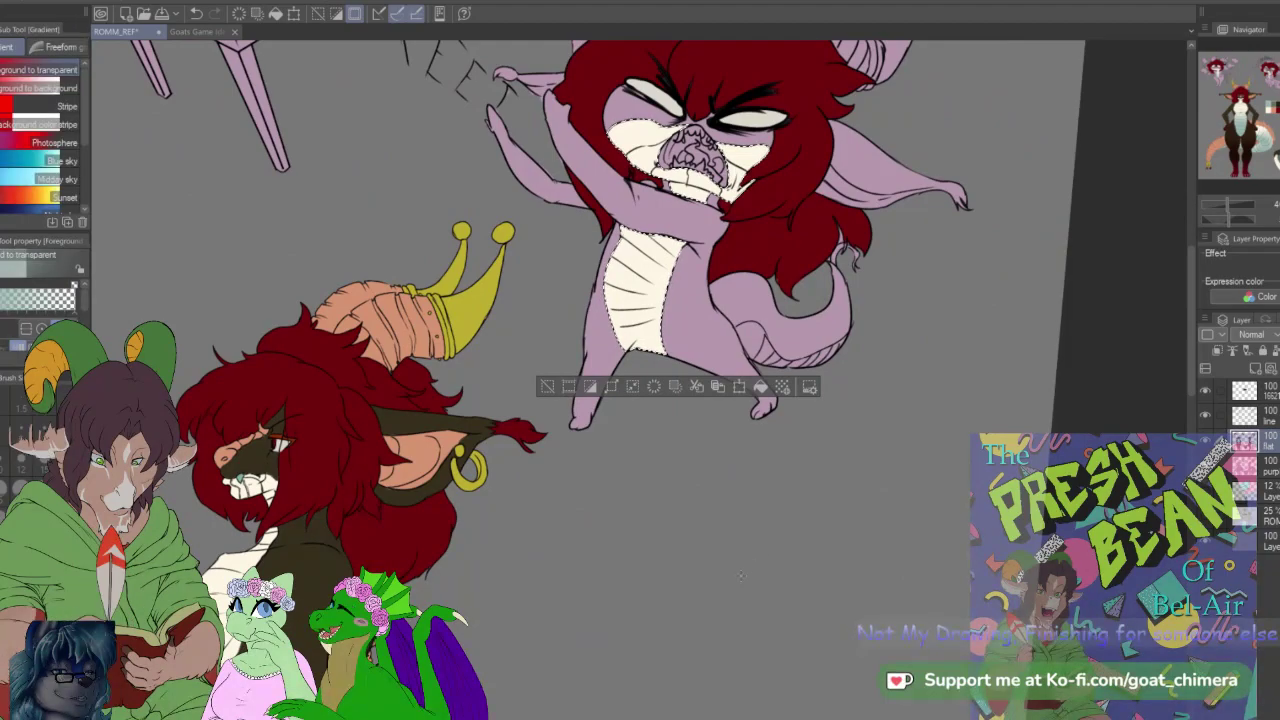
{"action": "left_click_drag", "start_coordinate": [649, 439], "coordinate": [725, 219]}
{"action": "left_click_drag", "start_coordinate": [674, 472], "coordinate": [583, 230]}
Step: Sample the cream color and paint the segmented underside of the crouching figure's tail on the flat layer
{"action": "left_click_drag", "start_coordinate": [1279, 118], "coordinate": [1276, 86]}
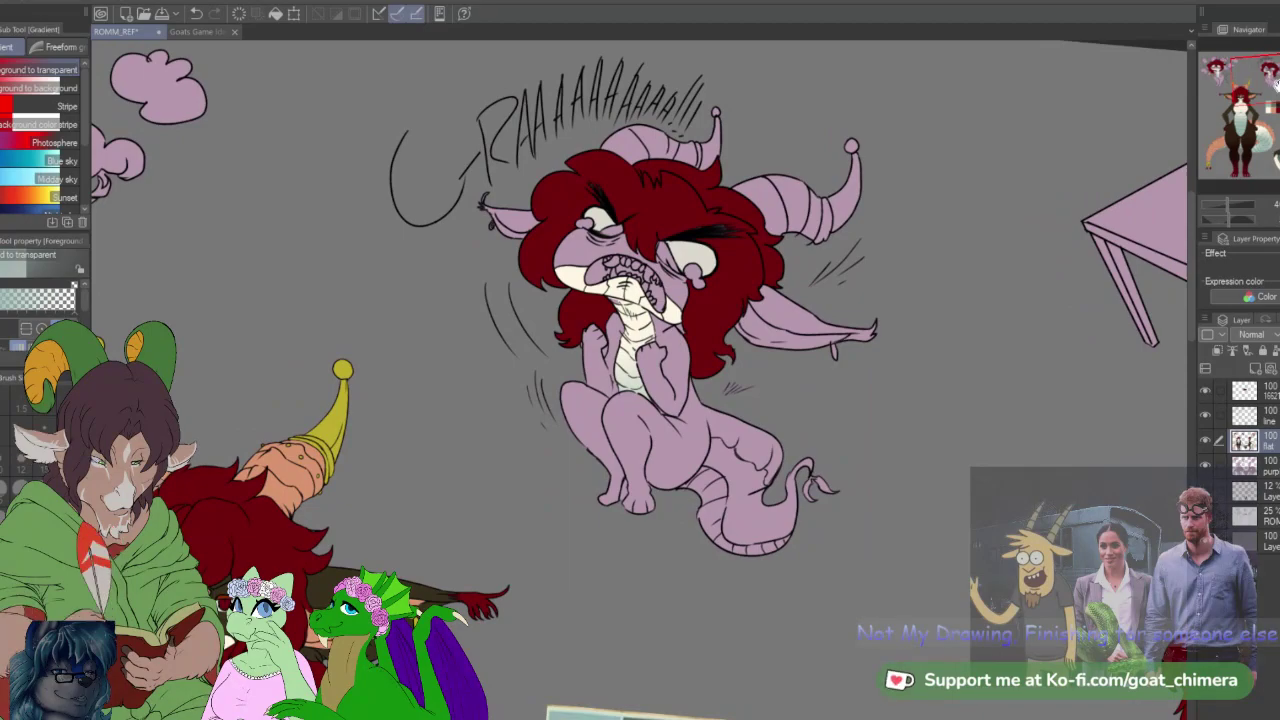
{"action": "key", "text": "b"}
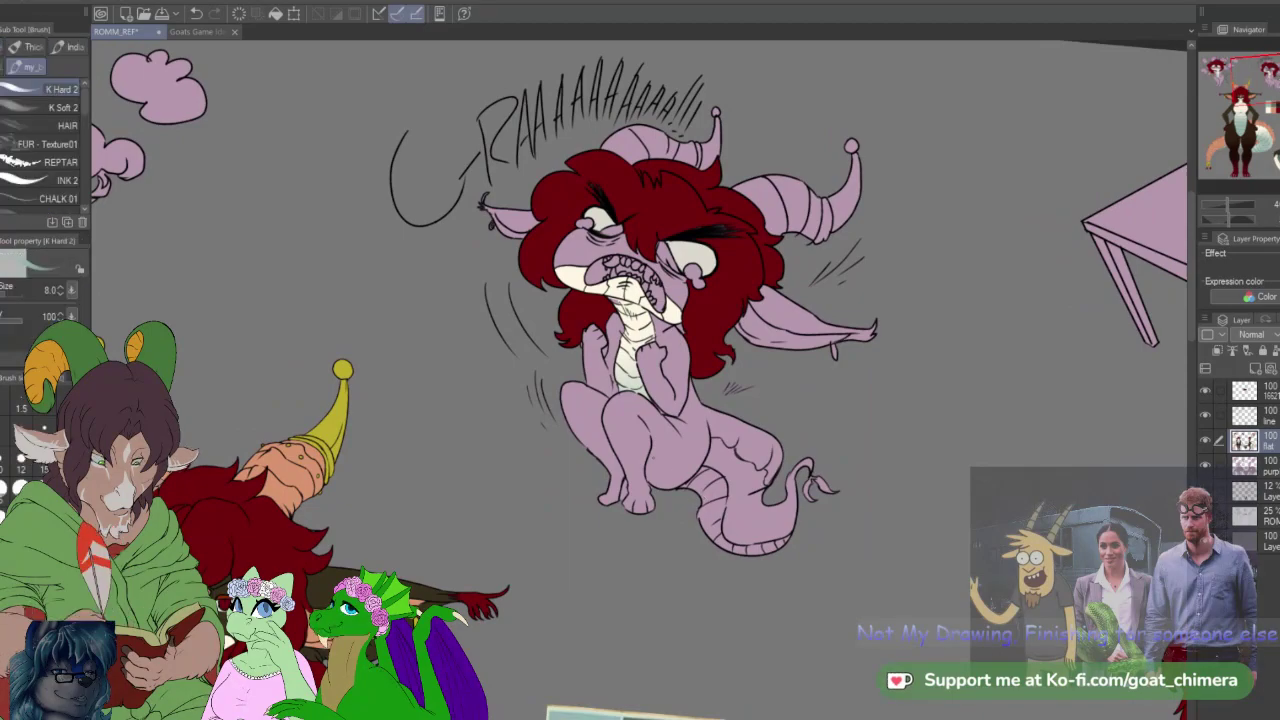
{"action": "key", "text": "i"}
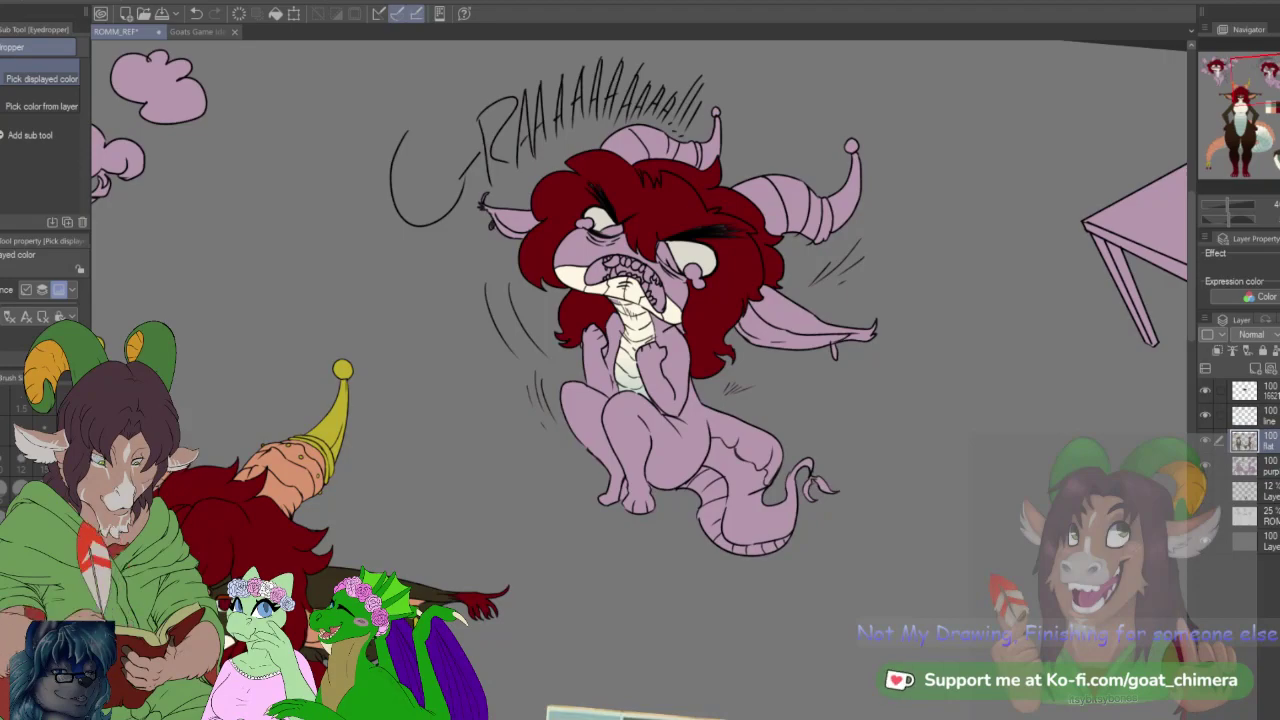
{"action": "key", "text": "b"}
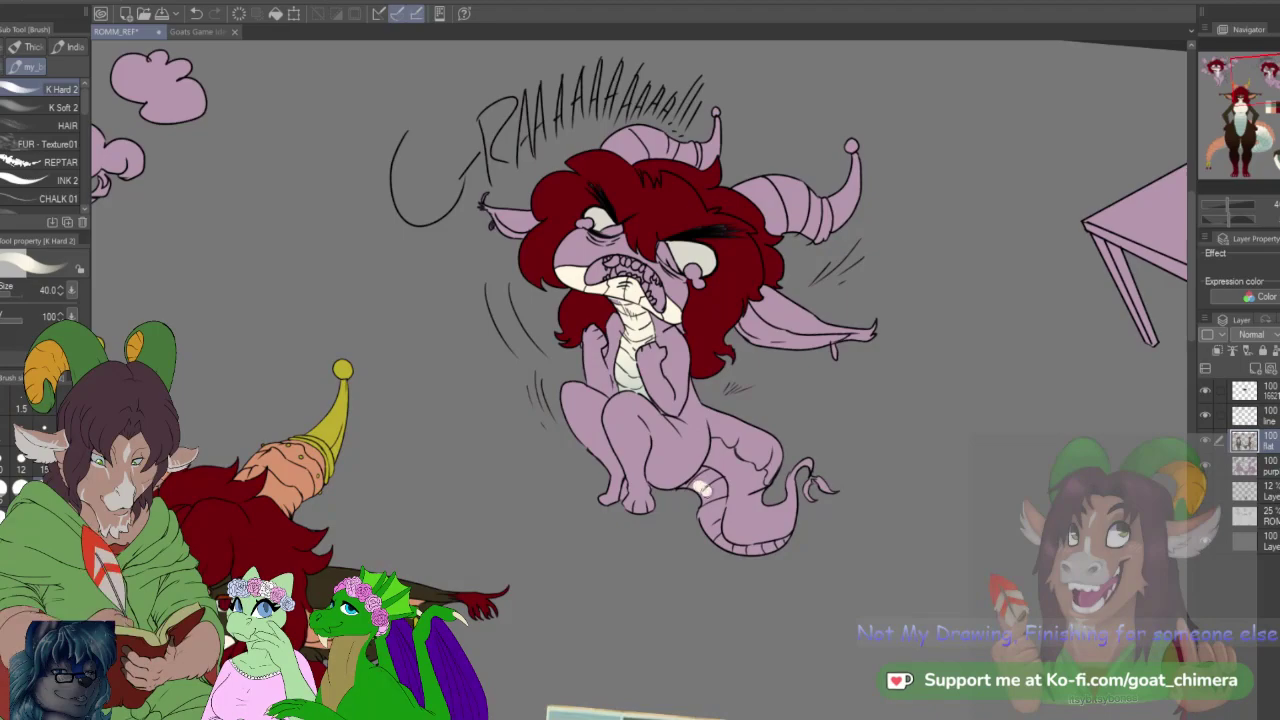
{"action": "mouse_move", "coordinate": [701, 487]}
{"action": "left_mouse_down"}
{"action": "mouse_move", "coordinate": [716, 510]}
{"action": "mouse_move", "coordinate": [709, 480]}
{"action": "left_mouse_up"}
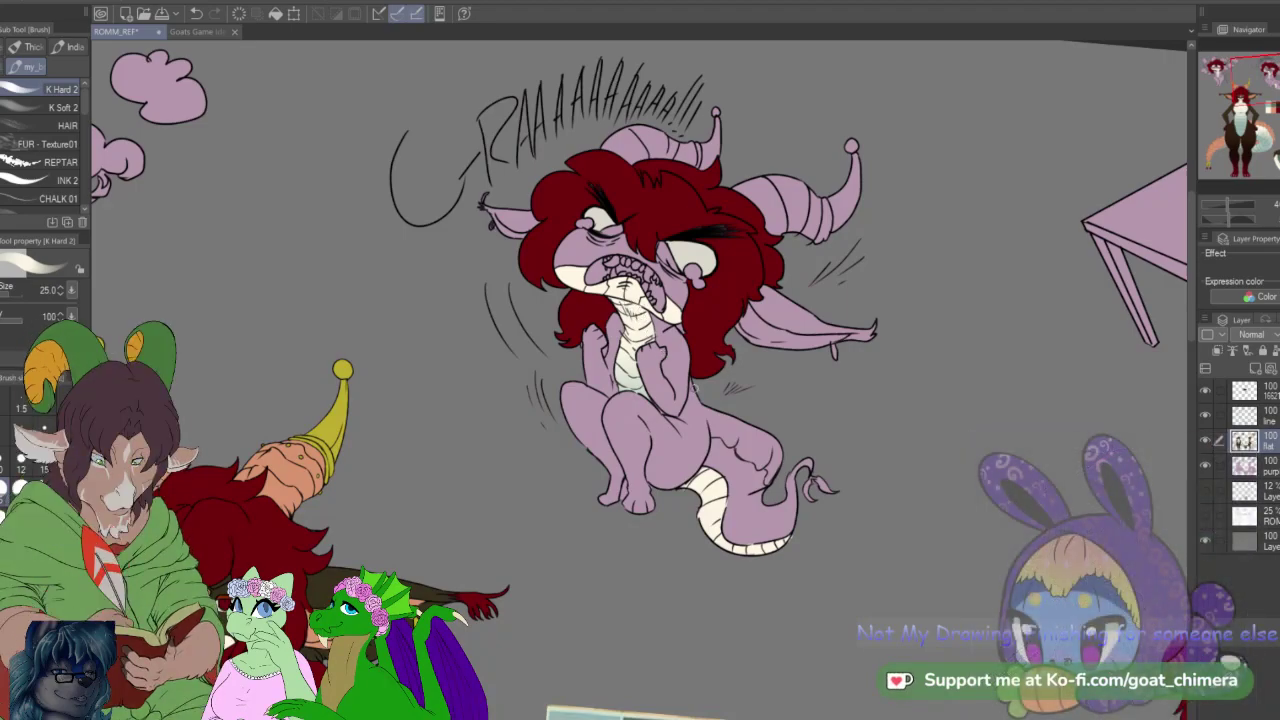
Step: Paint the undersides of both tail sections cream on the smoke-puffing figure, using a size 25 brush
{"action": "scroll", "coordinate": [694, 389], "scroll_direction": "down", "scroll_amount": 3}
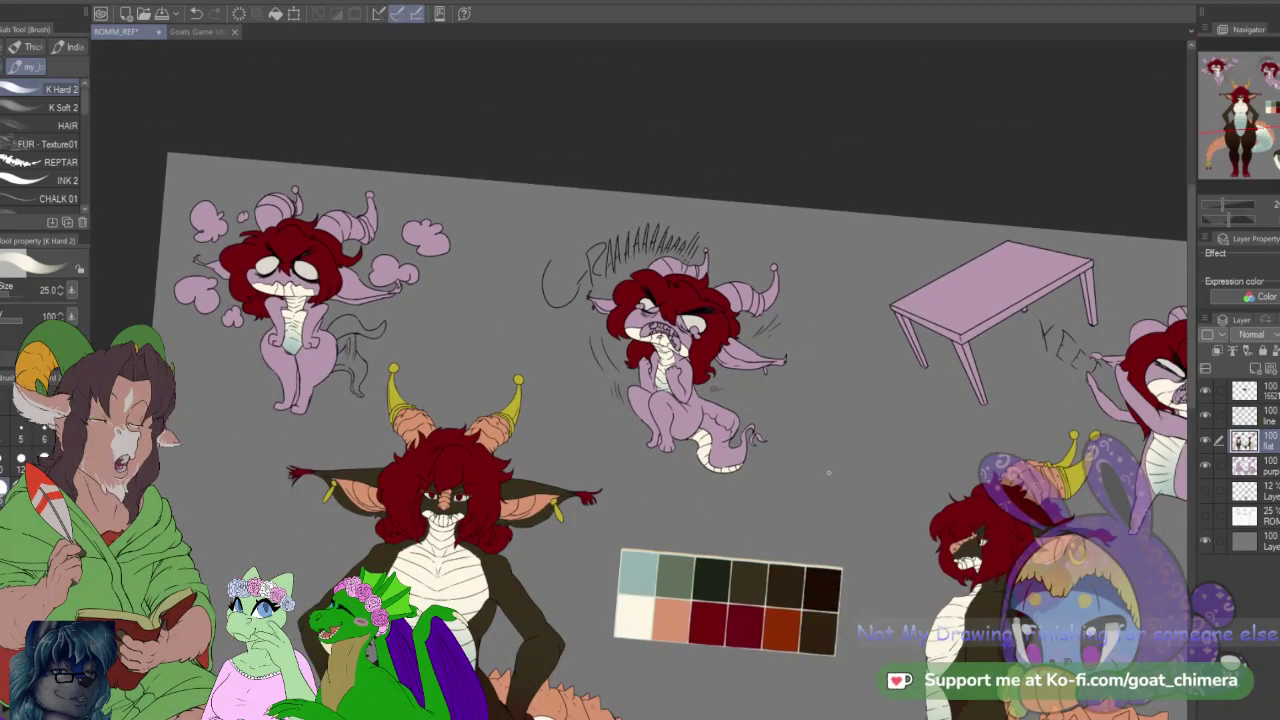
{"action": "scroll", "coordinate": [355, 360], "scroll_direction": "up", "scroll_amount": 5}
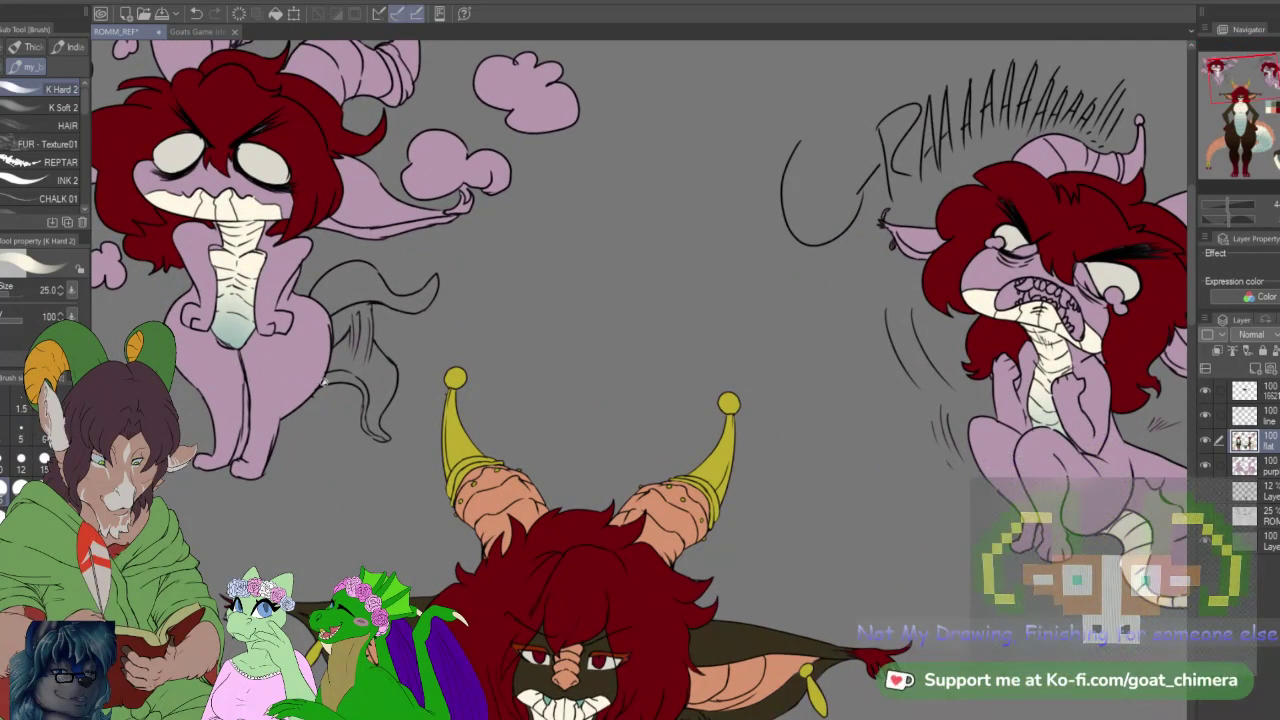
{"action": "mouse_move", "coordinate": [329, 378]}
{"action": "left_mouse_down"}
{"action": "mouse_move", "coordinate": [355, 377]}
{"action": "mouse_move", "coordinate": [342, 379]}
{"action": "mouse_move", "coordinate": [378, 438]}
{"action": "left_mouse_up"}
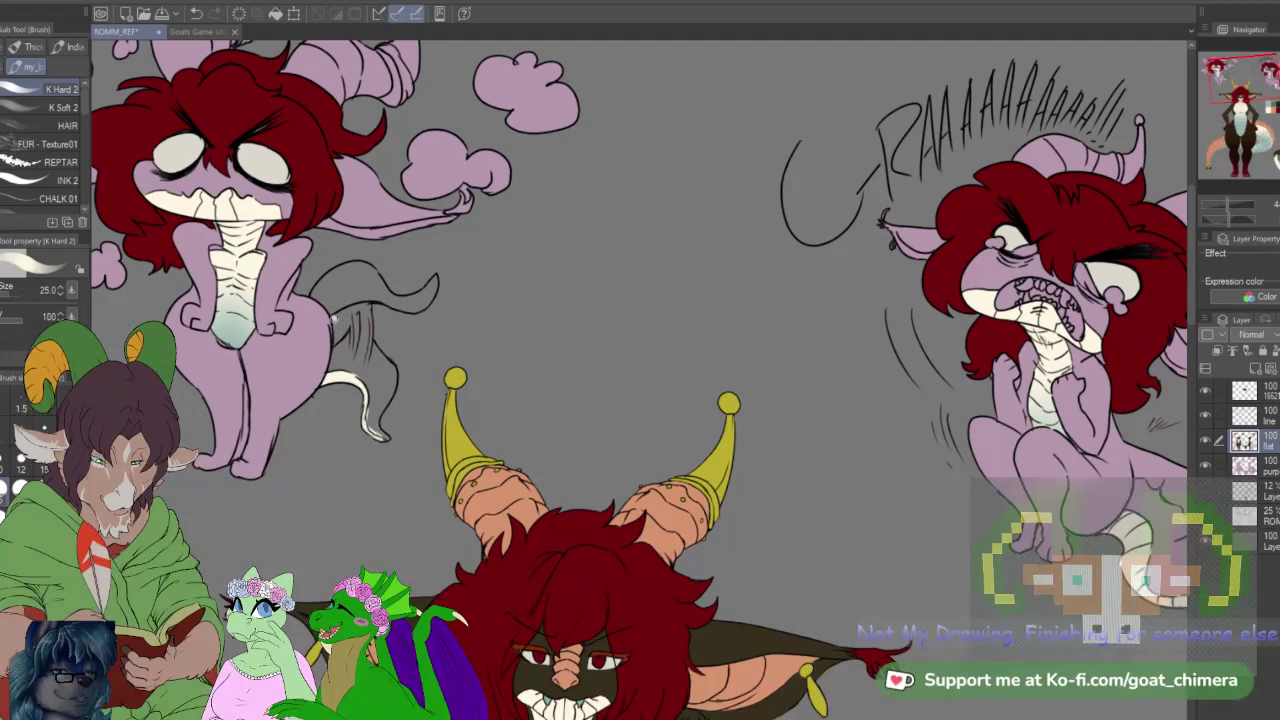
{"action": "left_click_drag", "start_coordinate": [336, 330], "coordinate": [362, 310]}
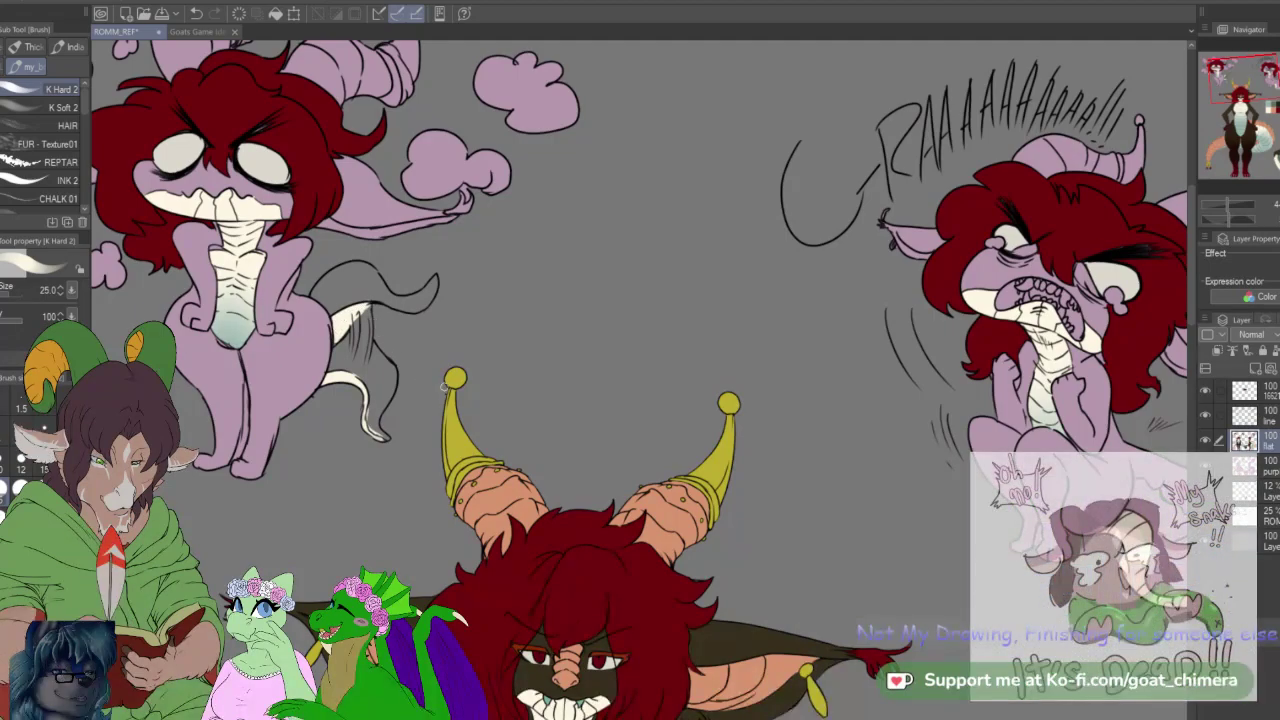
Step: Sample the salmon orange from the main character's tail and paint the thick upper part of the crouching figure's tail on the flat layer
{"action": "scroll", "coordinate": [446, 385], "scroll_direction": "down", "scroll_amount": 2}
{"action": "scroll", "coordinate": [445, 385], "scroll_direction": "down", "scroll_amount": 1}
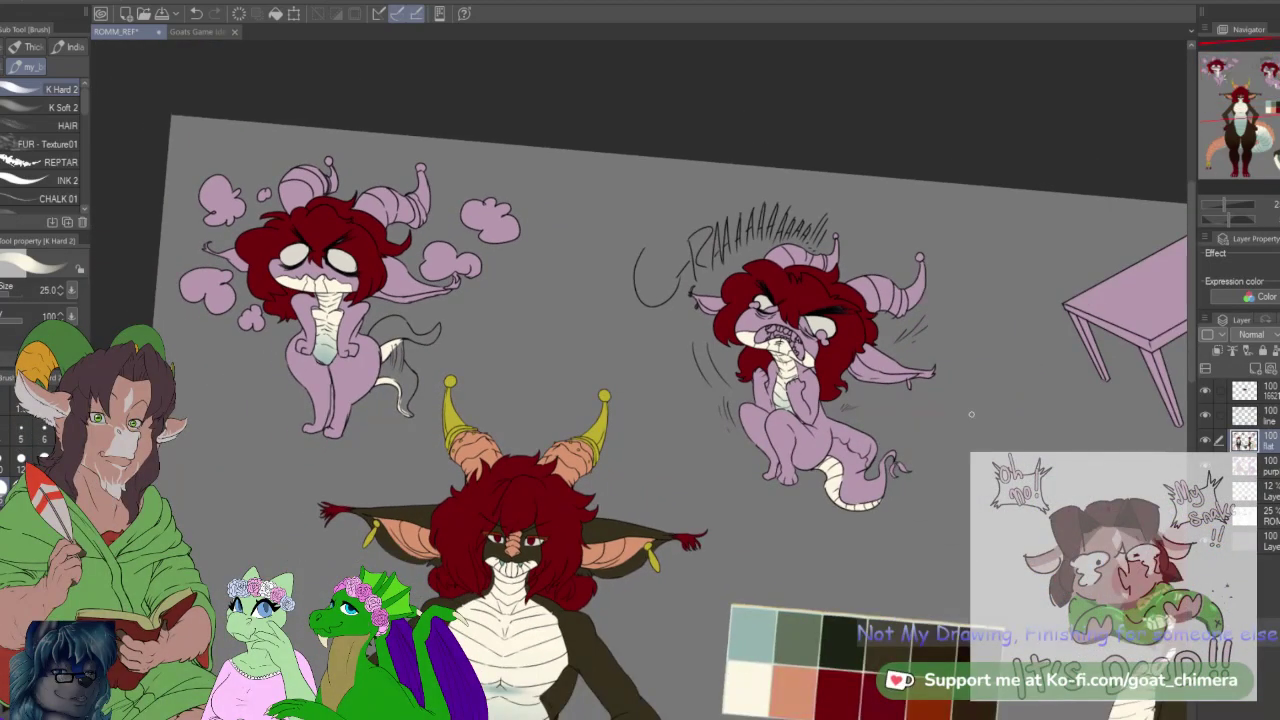
{"action": "scroll", "coordinate": [975, 414], "scroll_direction": "up", "scroll_amount": 1}
{"action": "scroll", "coordinate": [964, 416], "scroll_direction": "down", "scroll_amount": 2}
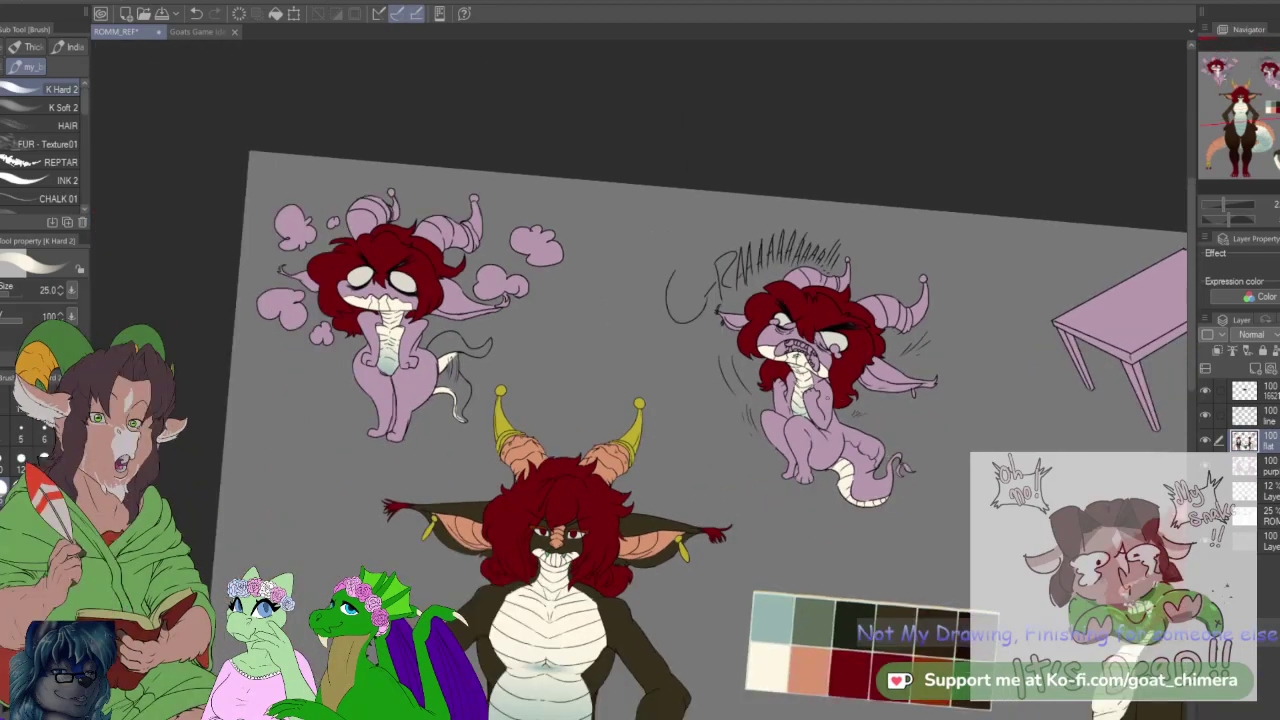
{"action": "scroll", "coordinate": [962, 416], "scroll_direction": "down", "scroll_amount": 1}
{"action": "left_click_drag", "start_coordinate": [700, 500], "coordinate": [618, 268]}
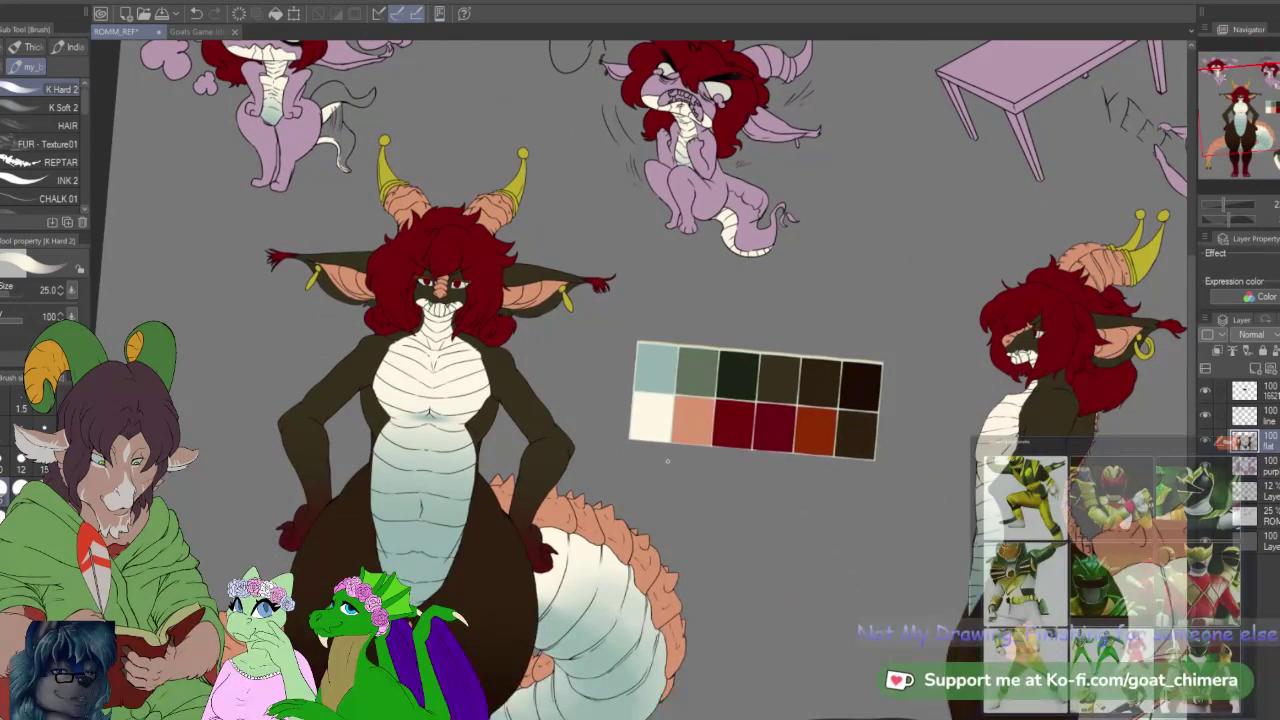
{"action": "scroll", "coordinate": [600, 502], "scroll_direction": "up", "scroll_amount": 3}
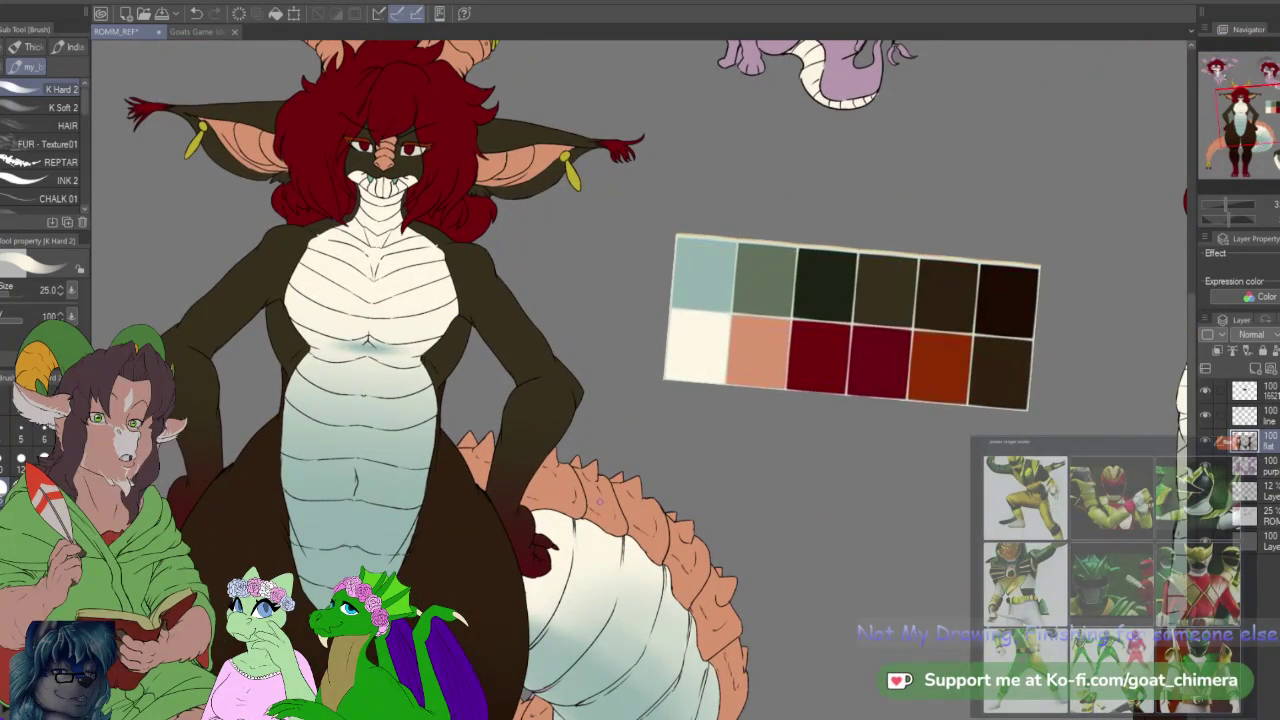
{"action": "key", "text": "i"}
{"action": "left_click_drag", "start_coordinate": [1262, 116], "coordinate": [1254, 91]}
{"action": "scroll", "coordinate": [1150, 149], "scroll_direction": "up", "scroll_amount": 1}
{"action": "scroll", "coordinate": [1140, 155], "scroll_direction": "down", "scroll_amount": 1}
{"action": "scroll", "coordinate": [1025, 280], "scroll_direction": "up", "scroll_amount": 1}
{"action": "scroll", "coordinate": [1015, 296], "scroll_direction": "down", "scroll_amount": 1}
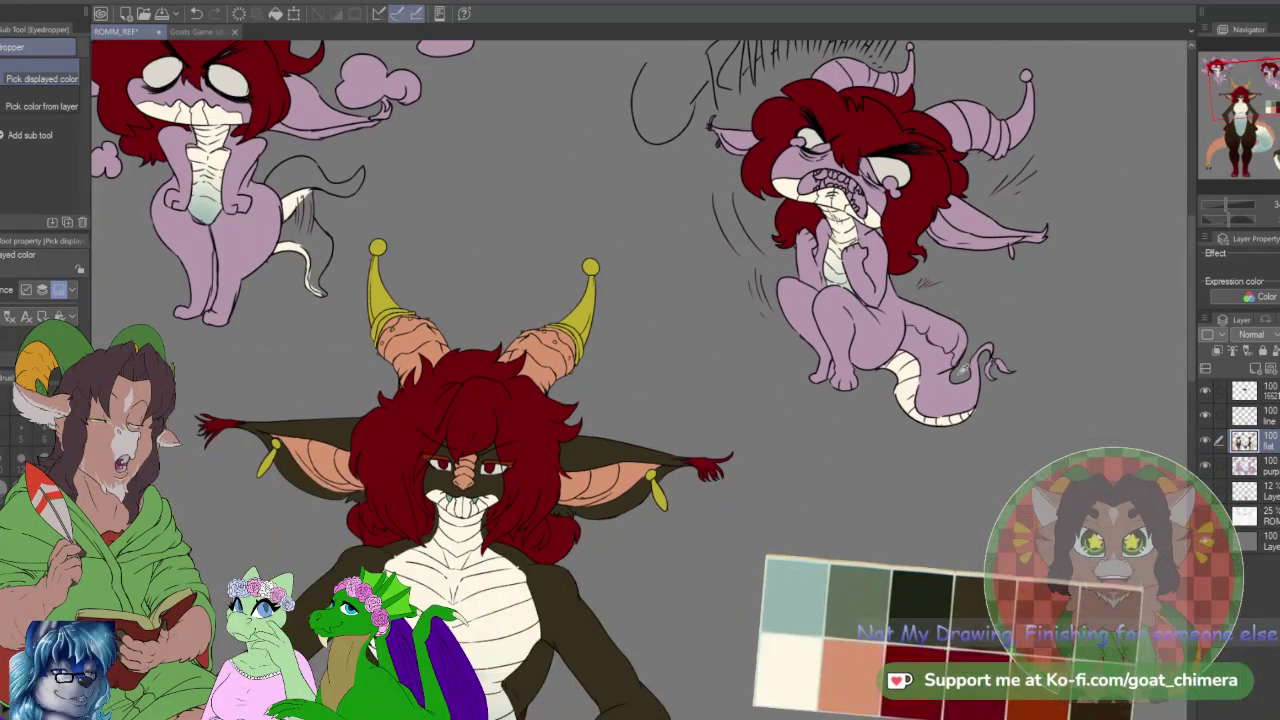
{"action": "scroll", "coordinate": [960, 370], "scroll_direction": "up", "scroll_amount": 1}
{"action": "scroll", "coordinate": [962, 370], "scroll_direction": "up", "scroll_amount": 2}
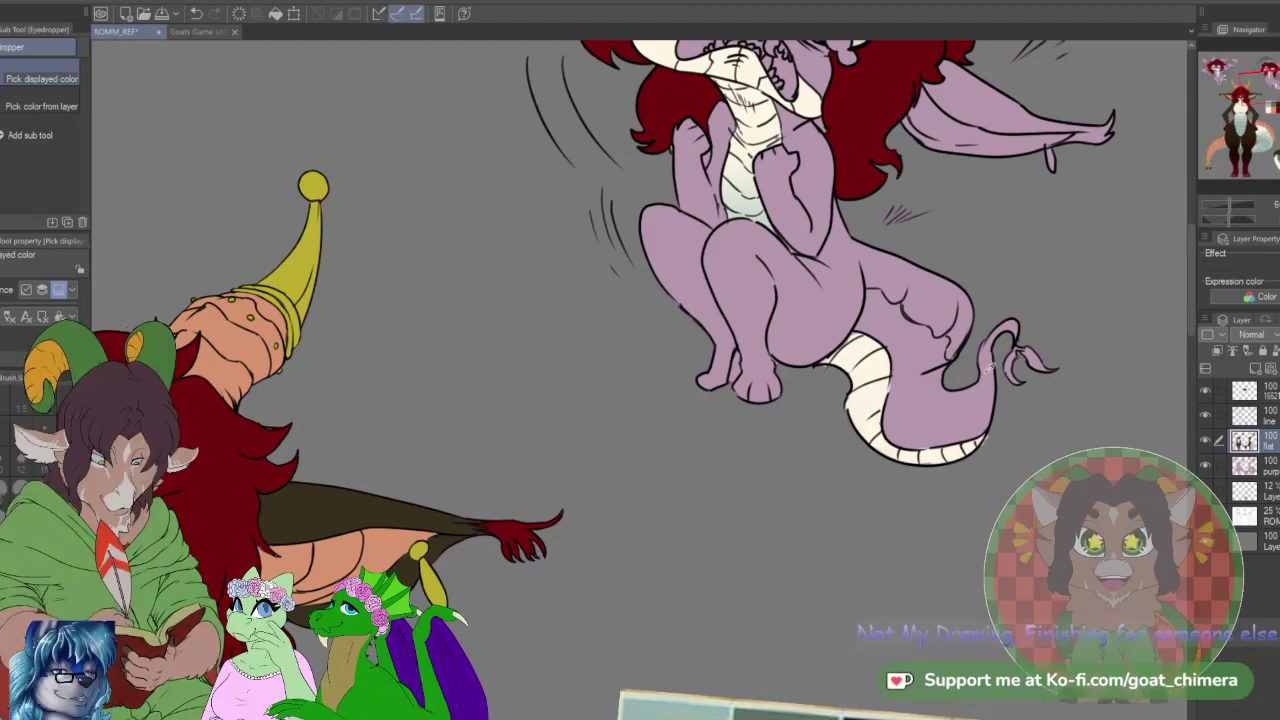
{"action": "key", "text": "b"}
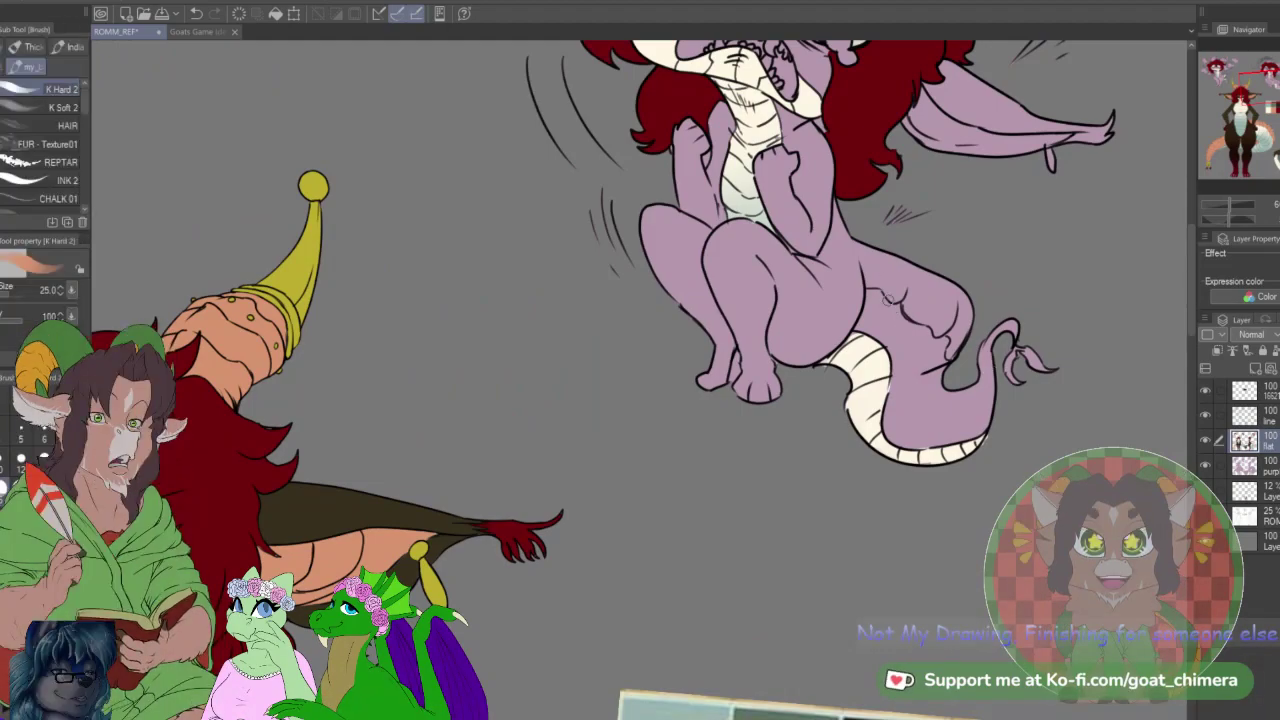
{"action": "mouse_move", "coordinate": [878, 266]}
{"action": "left_mouse_down"}
{"action": "mouse_move", "coordinate": [864, 324]}
{"action": "mouse_move", "coordinate": [897, 345]}
{"action": "mouse_move", "coordinate": [886, 296]}
{"action": "mouse_move", "coordinate": [903, 382]}
{"action": "left_mouse_up"}
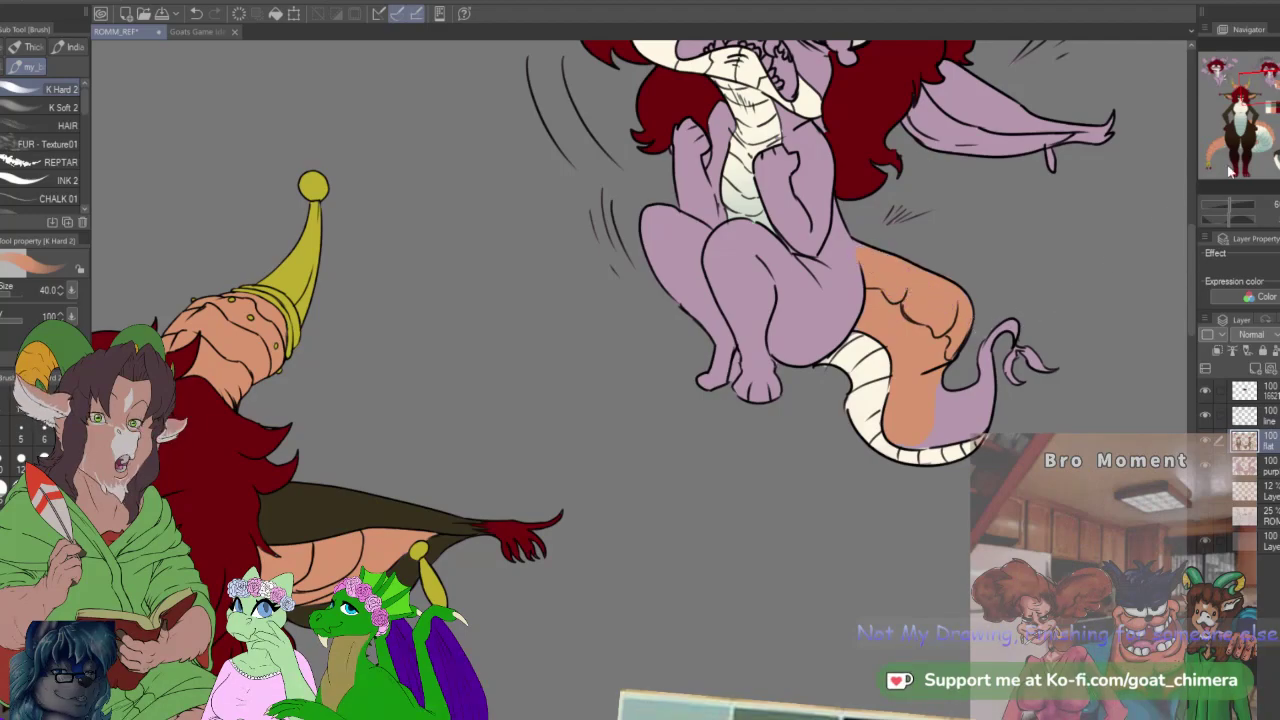
Step: Paint the rest of the crouching figure's tail salmon orange up to the tuft, reducing the brush to size 15 for the thin end
{"action": "left_click_drag", "start_coordinate": [1268, 98], "coordinate": [1278, 101]}
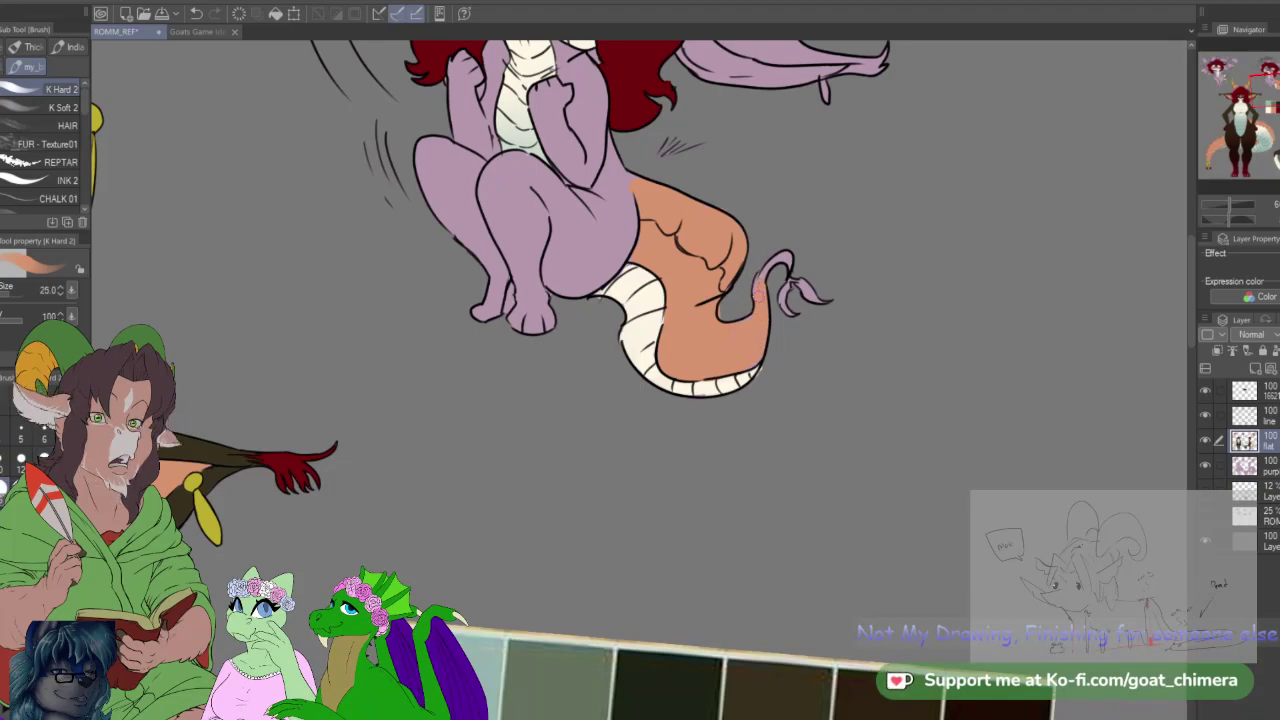
{"action": "key", "text": "bracketleft"}
{"action": "key", "text": "bracketleft"}
{"action": "key", "text": "bracketleft"}
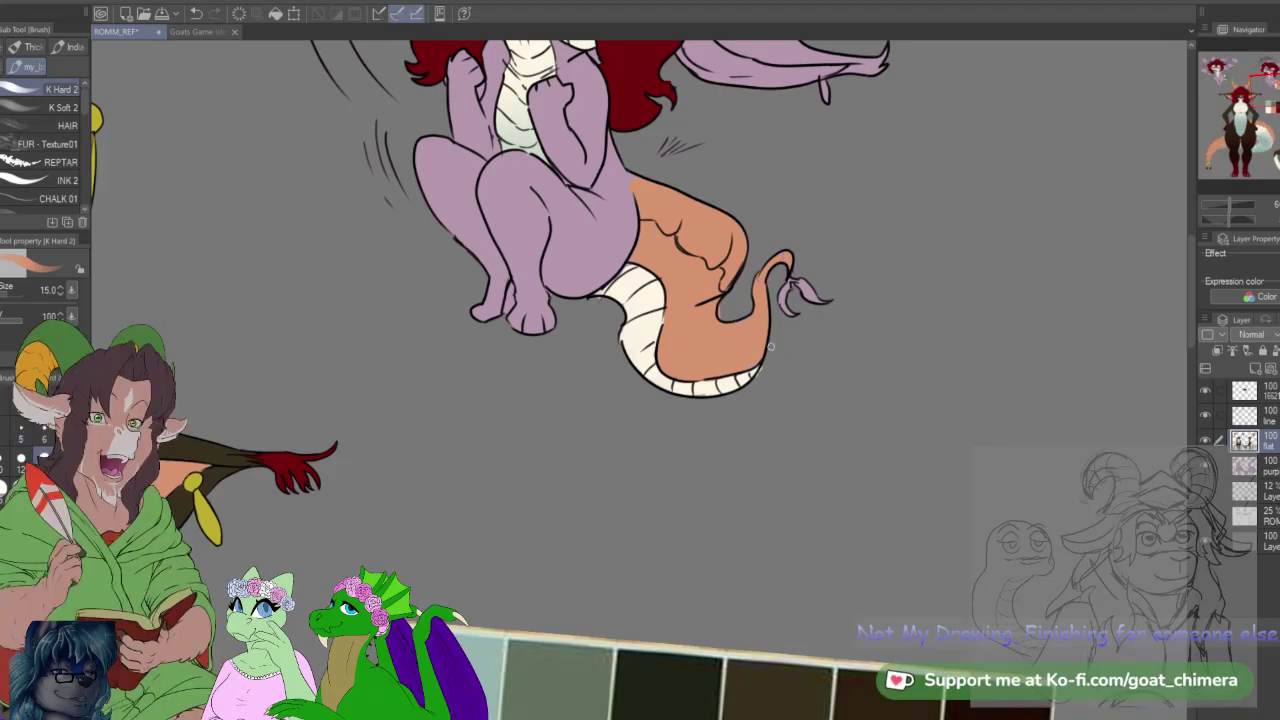
{"action": "key", "text": "e"}
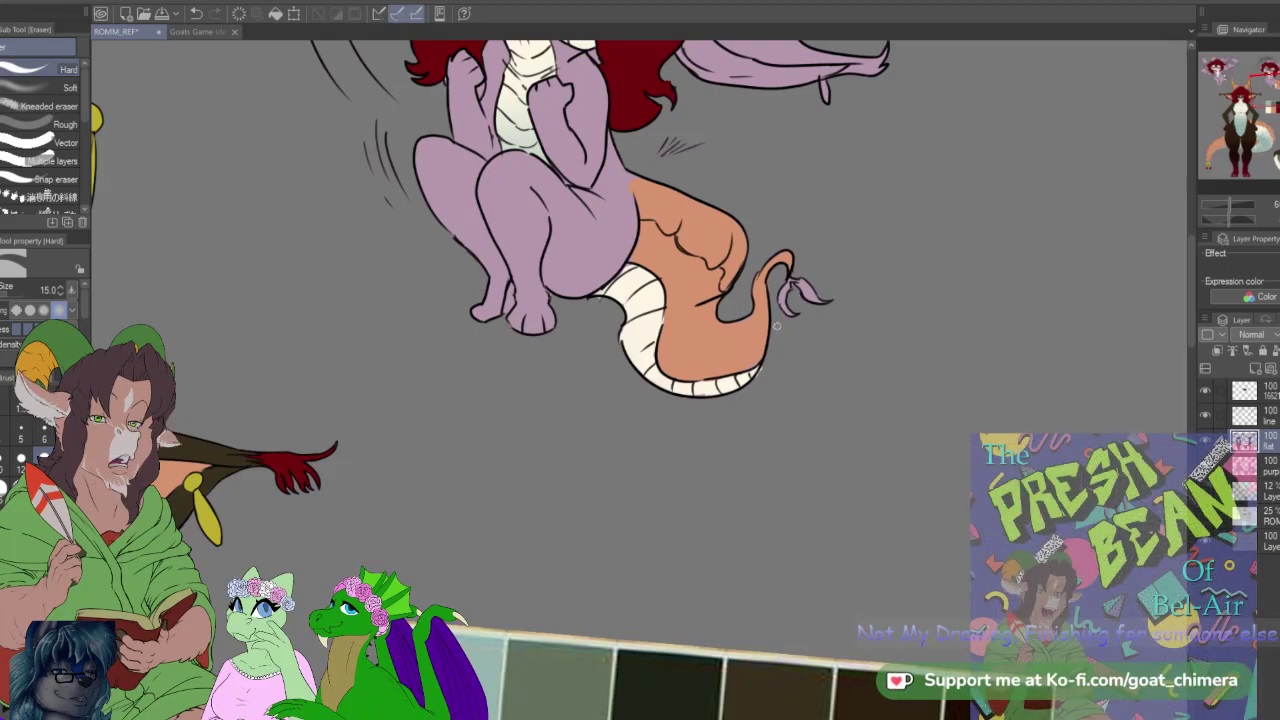
{"action": "left_click_drag", "start_coordinate": [1262, 118], "coordinate": [1248, 74]}
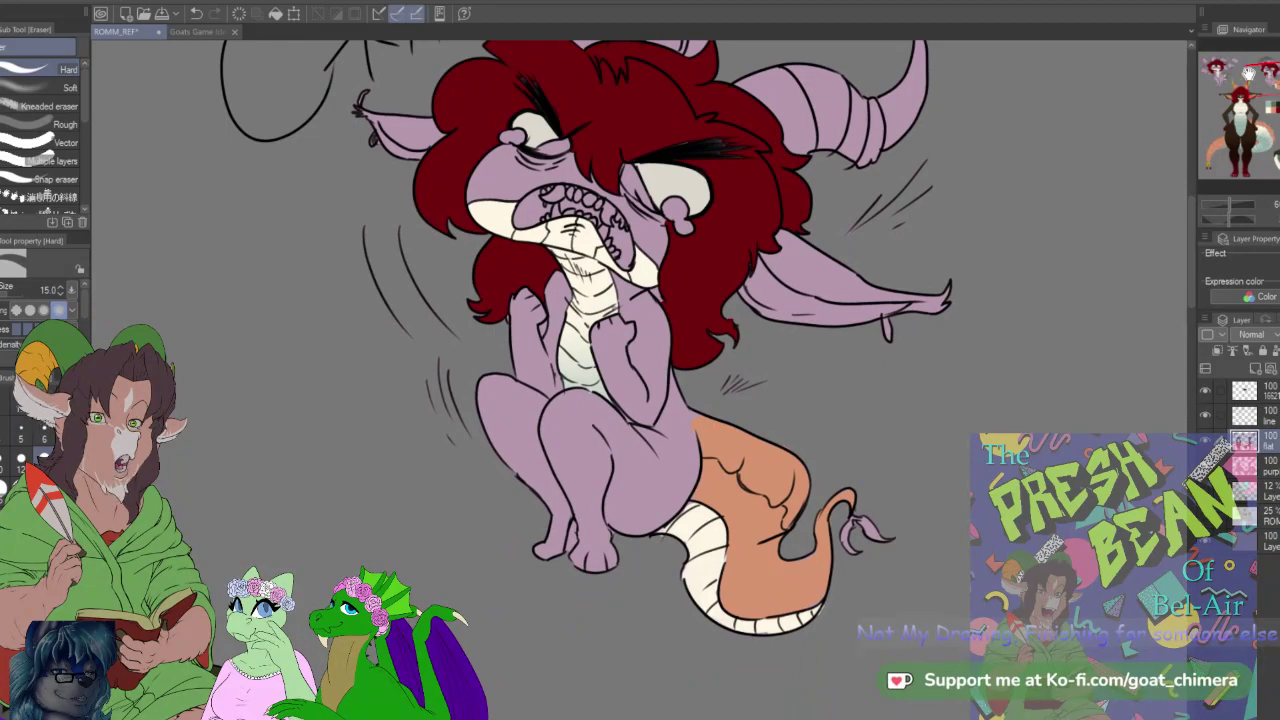
{"action": "key", "text": "b"}
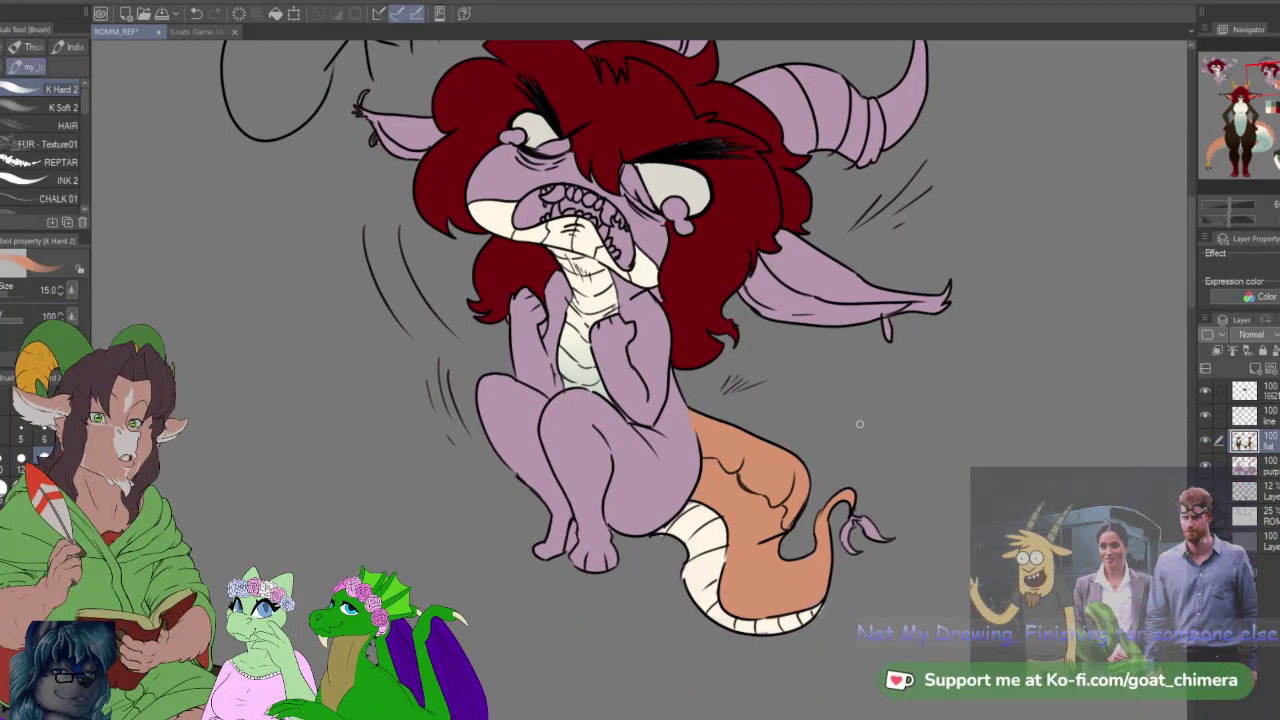
Step: Paint the upper curved tail section of the smoke-puffing figure salmon orange with a size 40 brush
{"action": "scroll", "coordinate": [906, 501], "scroll_direction": "down", "scroll_amount": 4}
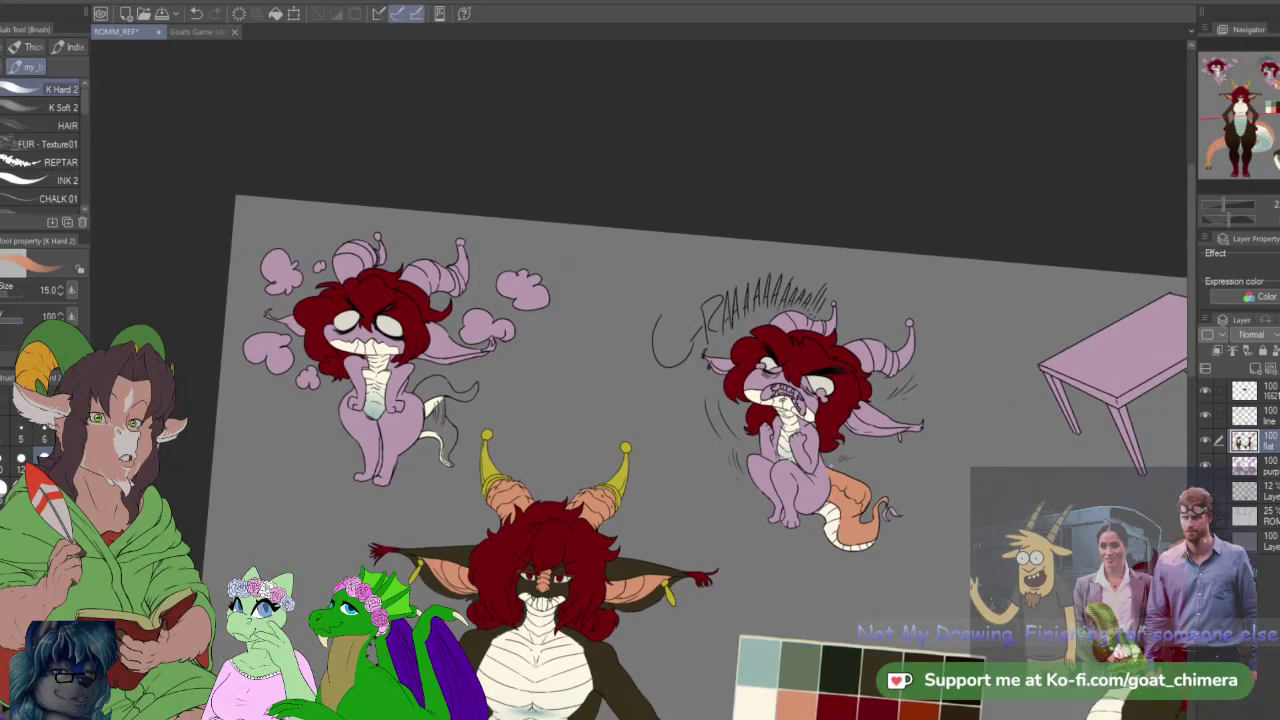
{"action": "scroll", "coordinate": [415, 450], "scroll_direction": "down", "scroll_amount": 3}
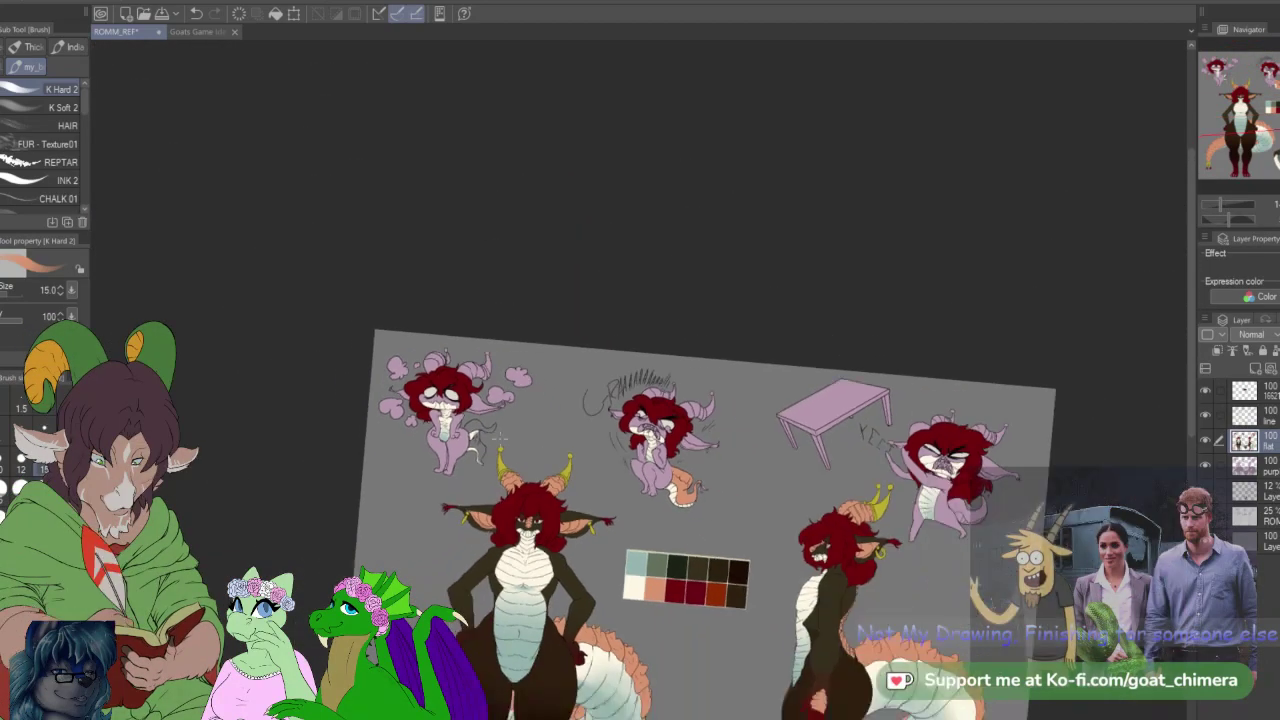
{"action": "scroll", "coordinate": [430, 450], "scroll_direction": "up", "scroll_amount": 4}
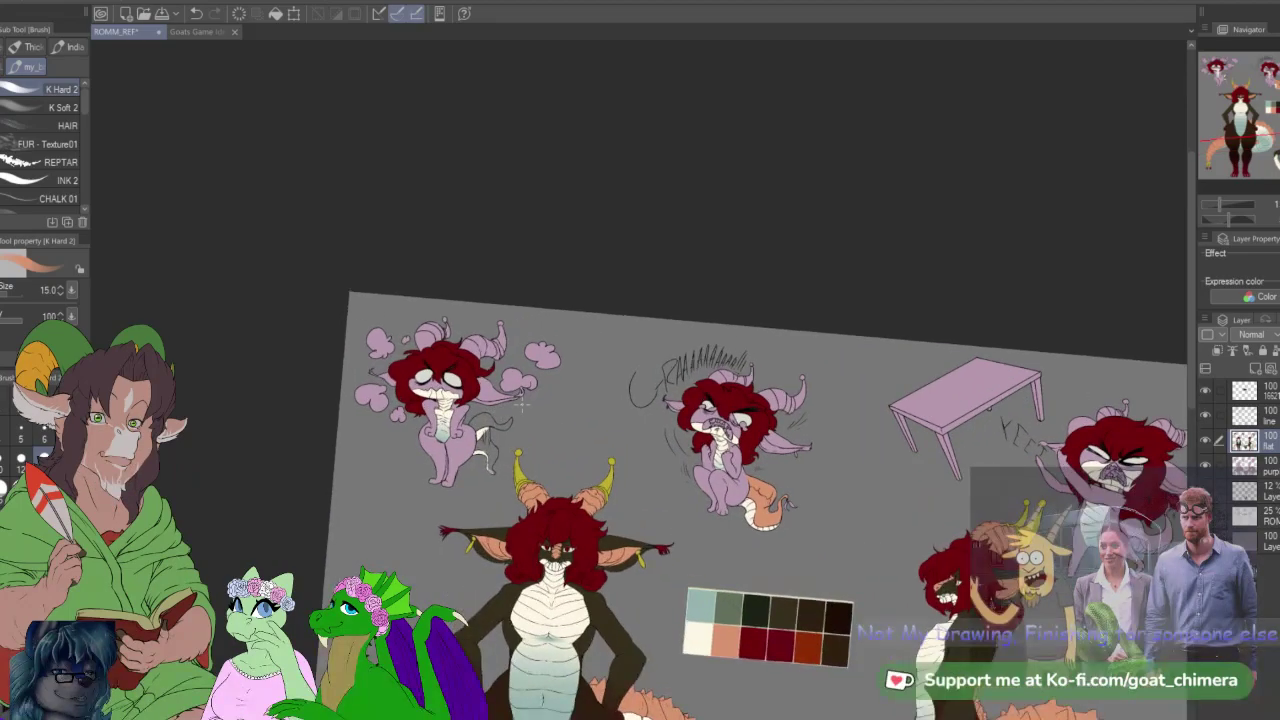
{"action": "scroll", "coordinate": [525, 425], "scroll_direction": "up", "scroll_amount": 4}
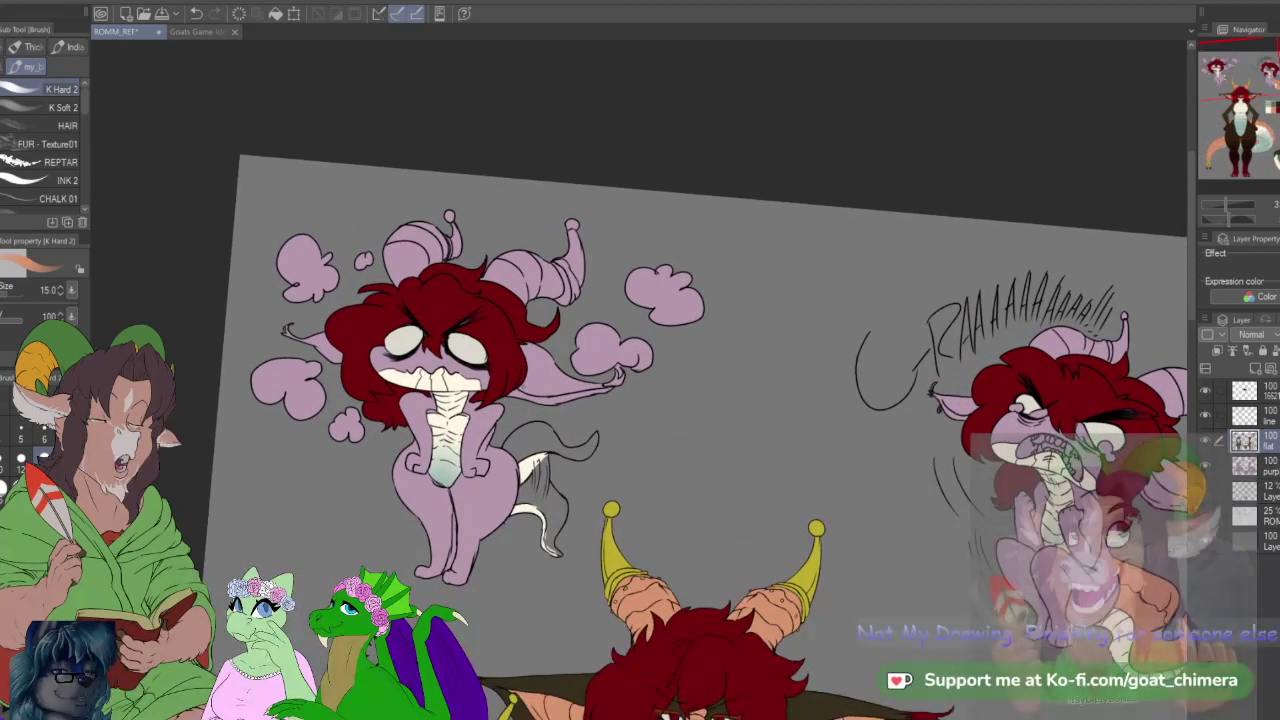
{"action": "key", "text": "bracketright"}
{"action": "key", "text": "bracketright"}
{"action": "key", "text": "bracketright"}
{"action": "key", "text": "bracketright"}
{"action": "key", "text": "bracketright"}
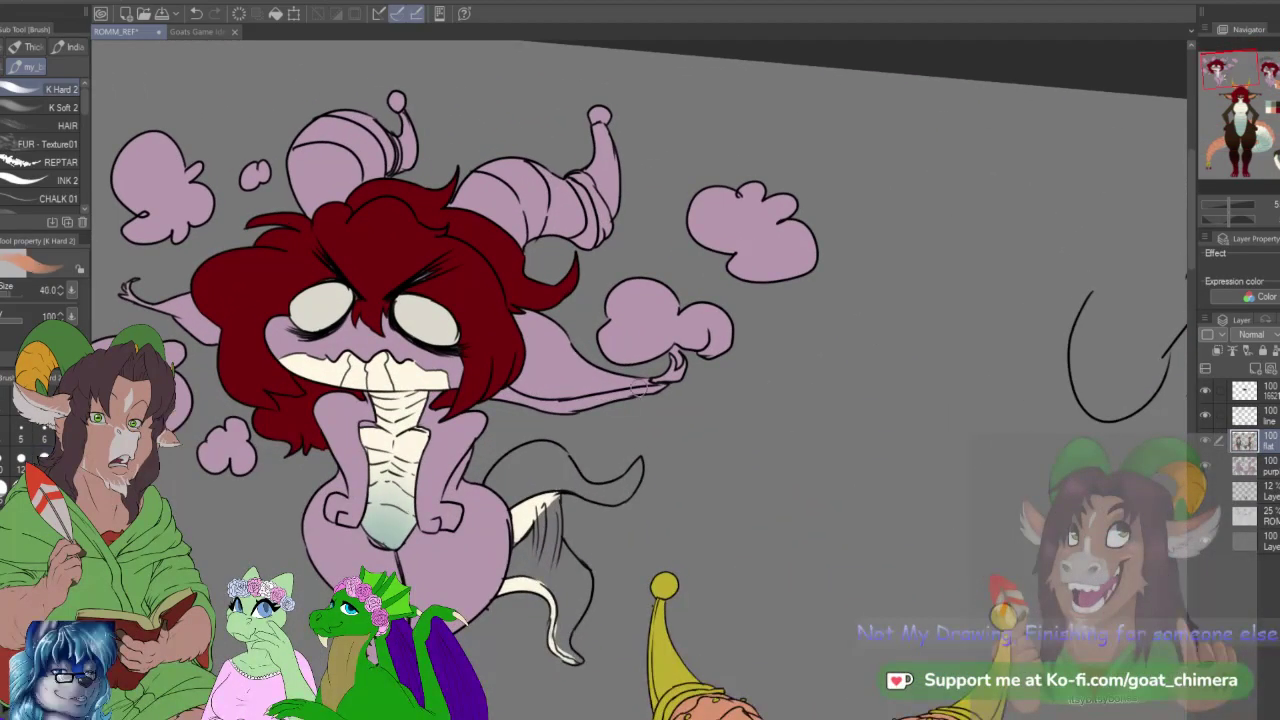
{"action": "mouse_move", "coordinate": [492, 482]}
{"action": "left_mouse_down"}
{"action": "mouse_move", "coordinate": [528, 453]}
{"action": "mouse_move", "coordinate": [496, 477]}
{"action": "mouse_move", "coordinate": [510, 489]}
{"action": "mouse_move", "coordinate": [529, 459]}
{"action": "mouse_move", "coordinate": [511, 482]}
{"action": "mouse_move", "coordinate": [544, 472]}
{"action": "mouse_move", "coordinate": [519, 490]}
{"action": "mouse_move", "coordinate": [556, 479]}
{"action": "mouse_move", "coordinate": [512, 492]}
{"action": "mouse_move", "coordinate": [556, 479]}
{"action": "mouse_move", "coordinate": [516, 489]}
{"action": "mouse_move", "coordinate": [559, 474]}
{"action": "mouse_move", "coordinate": [548, 452]}
{"action": "mouse_move", "coordinate": [572, 477]}
{"action": "mouse_move", "coordinate": [521, 473]}
{"action": "left_mouse_up"}
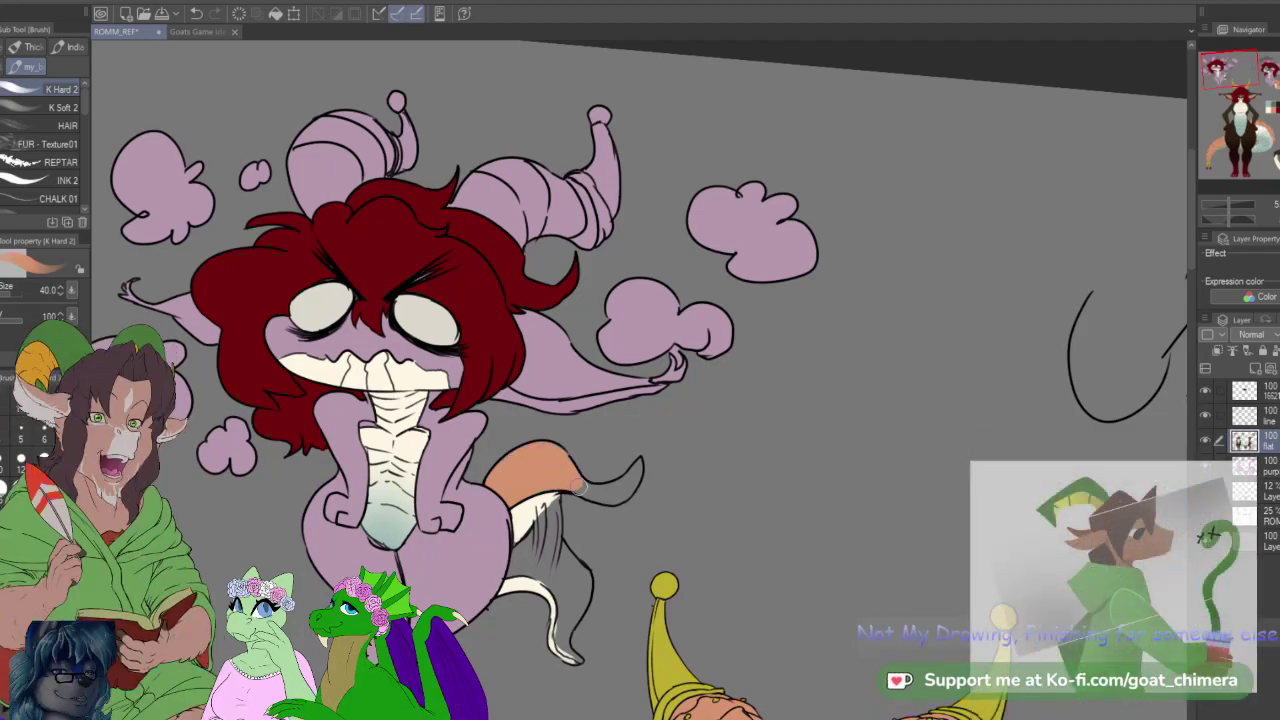
{"action": "mouse_move", "coordinate": [578, 482]}
{"action": "left_mouse_down"}
{"action": "mouse_move", "coordinate": [625, 494]}
{"action": "mouse_move", "coordinate": [589, 489]}
{"action": "mouse_move", "coordinate": [613, 491]}
{"action": "mouse_move", "coordinate": [618, 479]}
{"action": "mouse_move", "coordinate": [602, 490]}
{"action": "mouse_move", "coordinate": [633, 467]}
{"action": "mouse_move", "coordinate": [609, 492]}
{"action": "mouse_move", "coordinate": [636, 468]}
{"action": "left_mouse_up"}
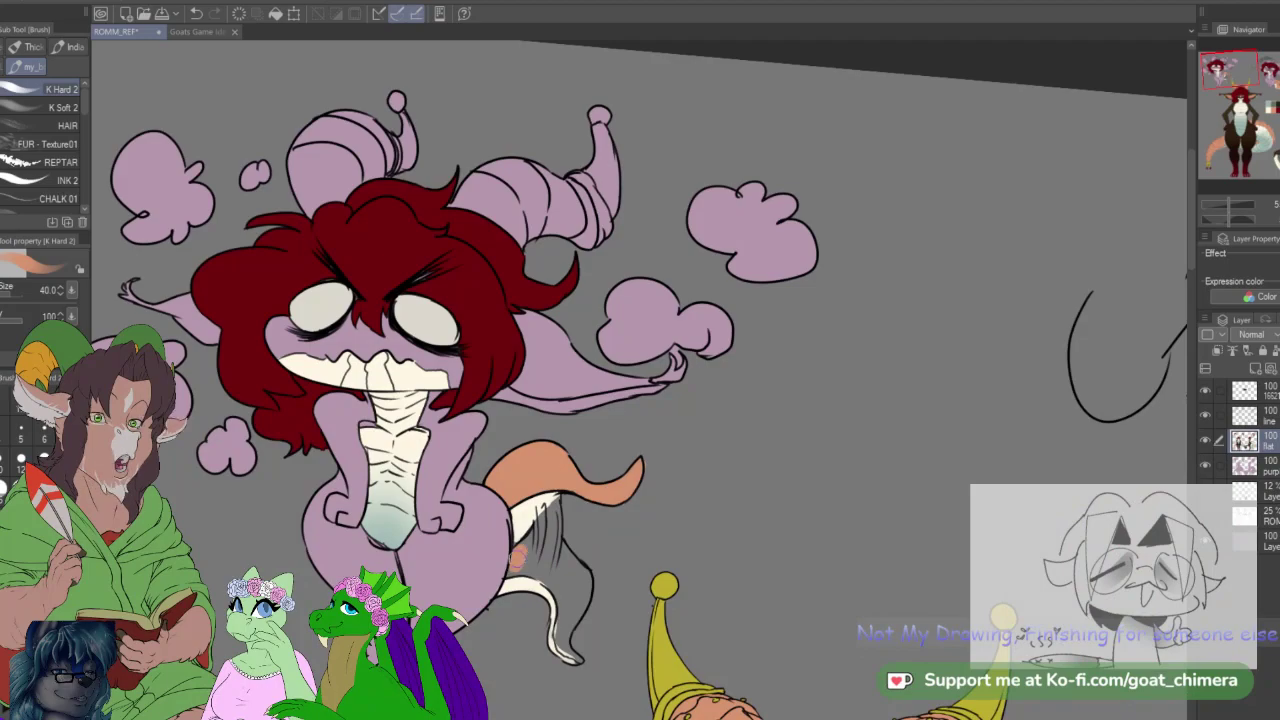
Step: Fill the lower tail section of the smoke-puffing figure with salmon orange down to its tip
{"action": "mouse_move", "coordinate": [530, 562]}
{"action": "left_mouse_down"}
{"action": "mouse_move", "coordinate": [566, 600]}
{"action": "mouse_move", "coordinate": [582, 592]}
{"action": "left_mouse_up"}
{"action": "mouse_move", "coordinate": [540, 542]}
{"action": "left_mouse_down"}
{"action": "mouse_move", "coordinate": [521, 550]}
{"action": "mouse_move", "coordinate": [552, 537]}
{"action": "left_mouse_up"}
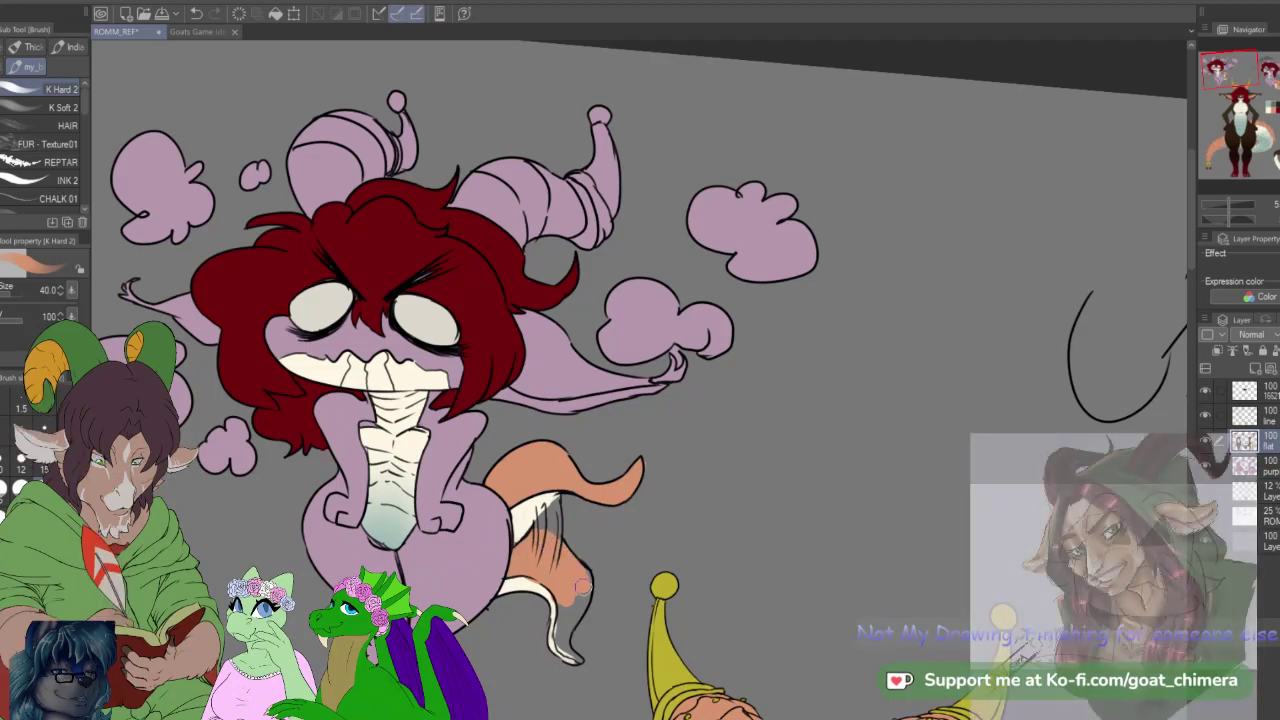
{"action": "left_click_drag", "start_coordinate": [564, 615], "coordinate": [566, 648]}
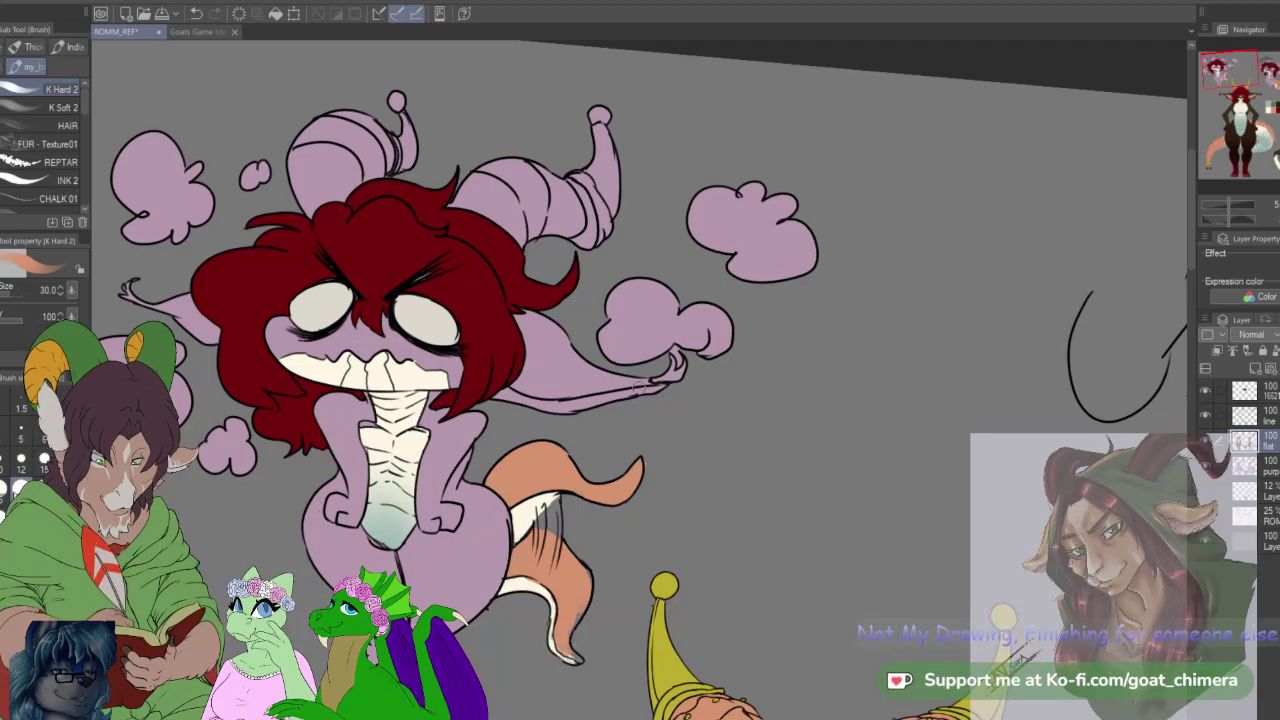
Step: Paint light cream streaks between the smoke-puffing figure's two tail sections with a size 30 brush
{"action": "key", "text": "bracketleft"}
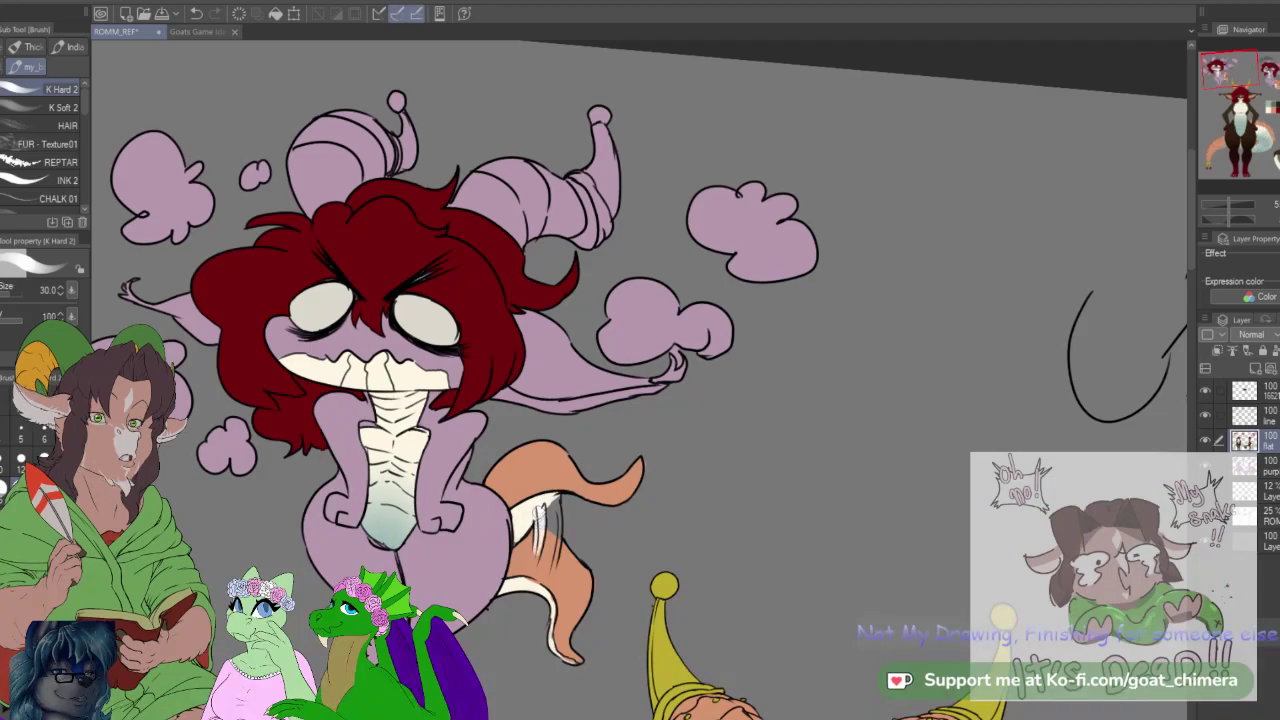
{"action": "left_click_drag", "start_coordinate": [559, 498], "coordinate": [553, 563]}
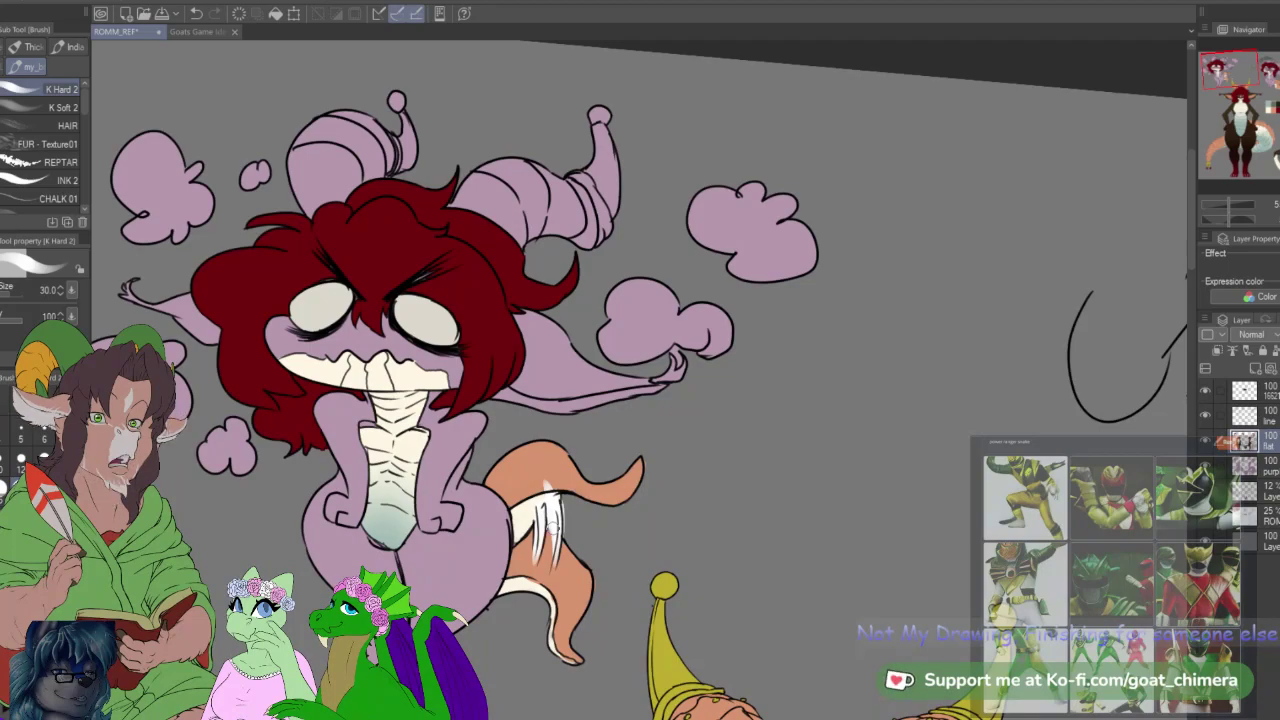
{"action": "scroll", "coordinate": [541, 500], "scroll_direction": "down", "scroll_amount": 4}
{"action": "scroll", "coordinate": [406, 550], "scroll_direction": "up", "scroll_amount": 3}
{"action": "scroll", "coordinate": [406, 550], "scroll_direction": "down", "scroll_amount": 2}
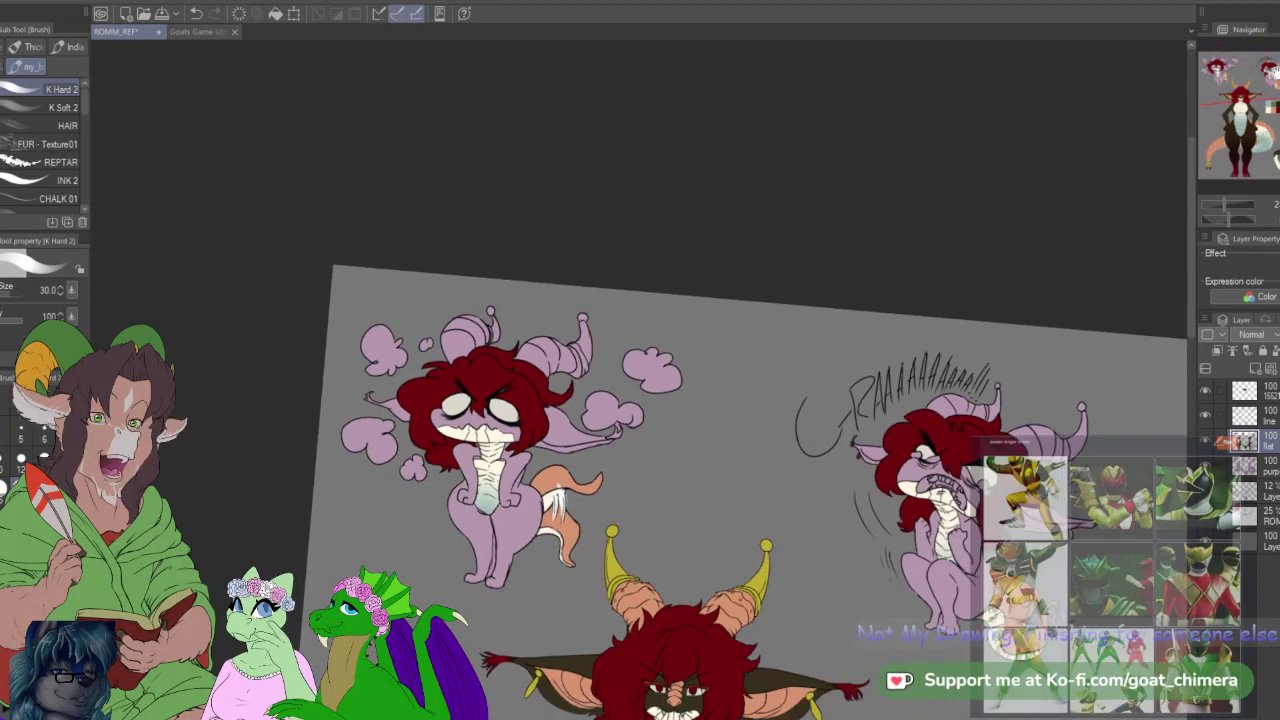
{"action": "scroll", "coordinate": [390, 540], "scroll_direction": "up", "scroll_amount": 1}
{"action": "scroll", "coordinate": [485, 544], "scroll_direction": "down", "scroll_amount": 1}
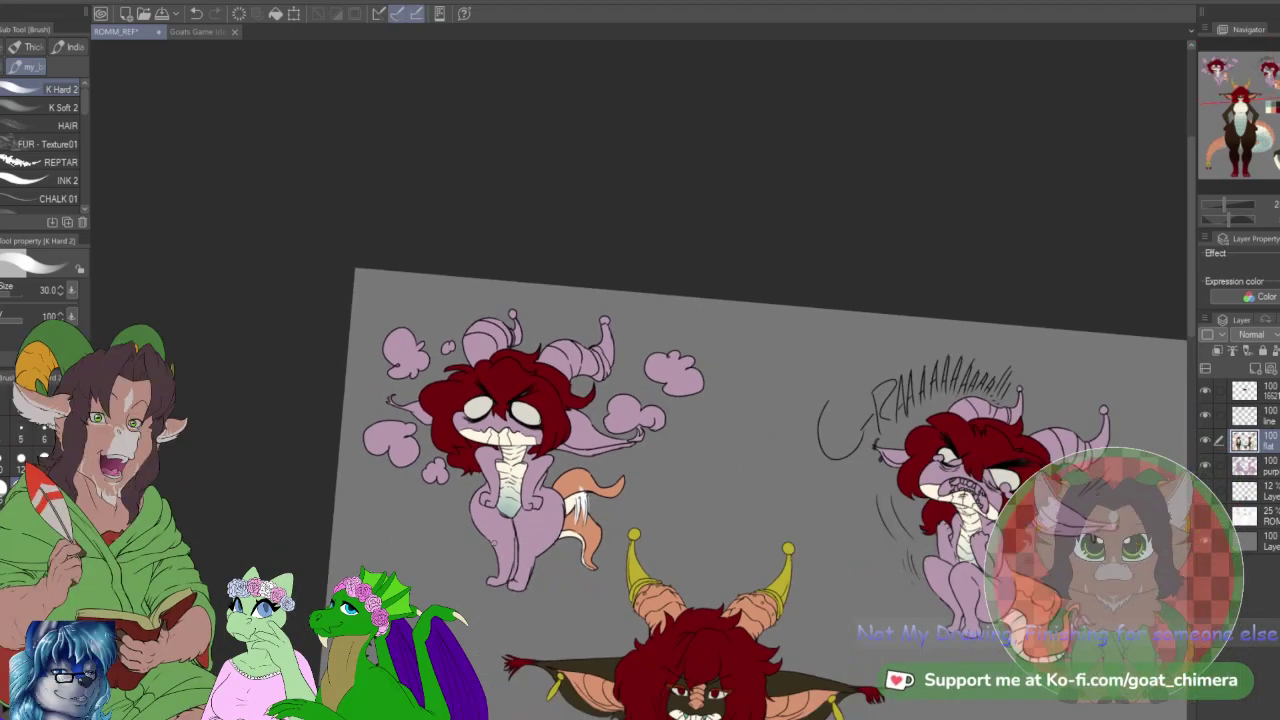
Step: Clear the purple fill from the narrow gap between the smoke-puffing figure's legs on the purple layer and drop the selection
{"action": "left_click_drag", "start_coordinate": [494, 543], "coordinate": [559, 582]}
{"action": "scroll", "coordinate": [600, 636], "scroll_direction": "down", "scroll_amount": 1}
{"action": "scroll", "coordinate": [572, 621], "scroll_direction": "up", "scroll_amount": 1}
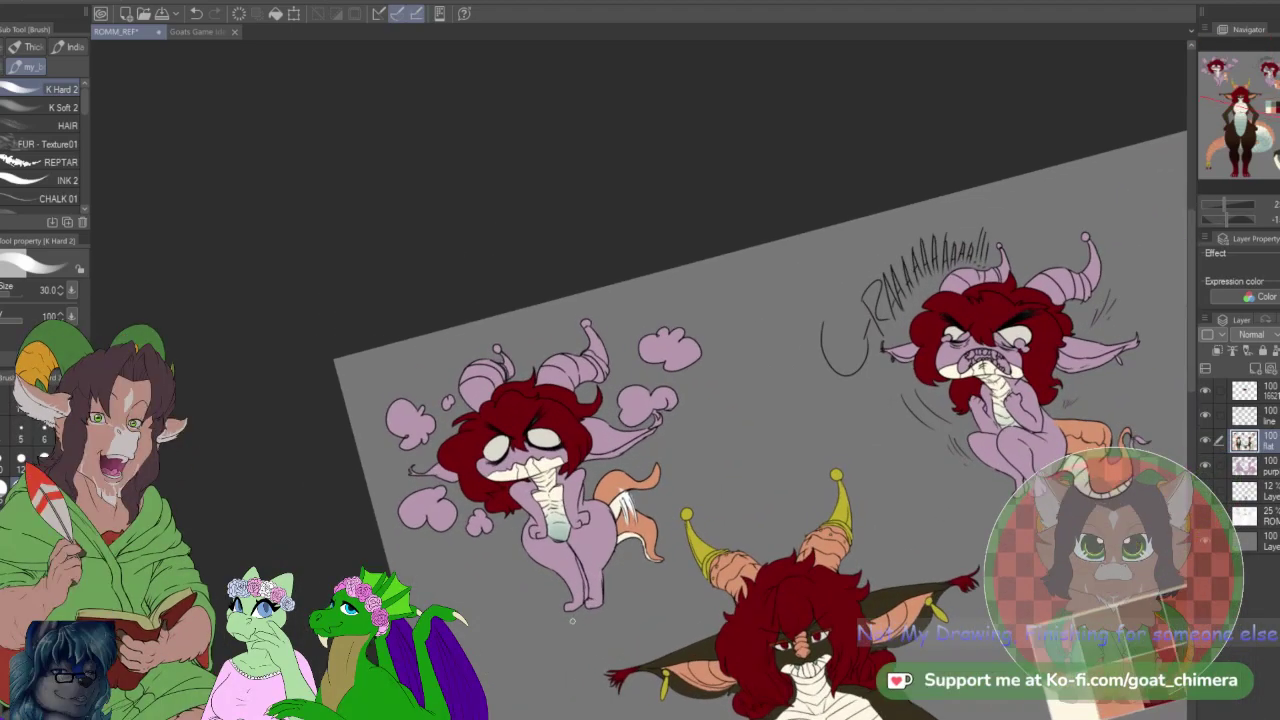
{"action": "scroll", "coordinate": [572, 621], "scroll_direction": "up", "scroll_amount": 5}
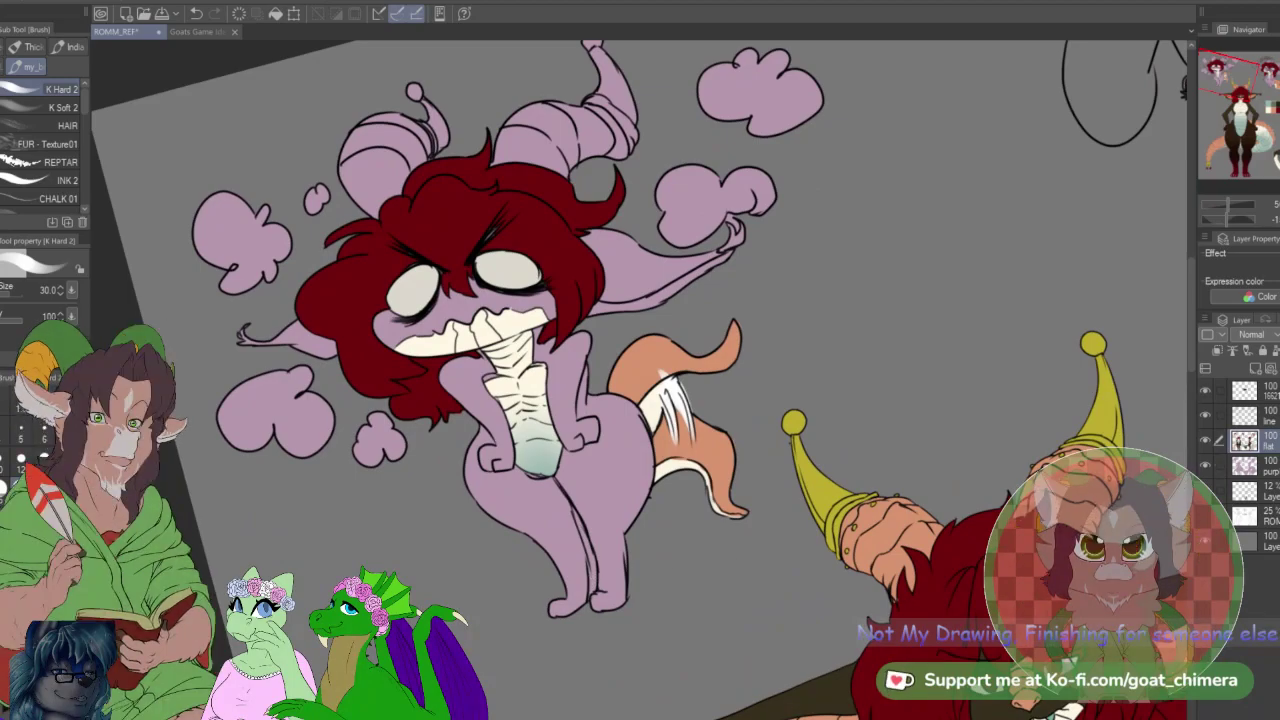
{"action": "key", "text": "alt+]"}
{"action": "key", "text": "w"}
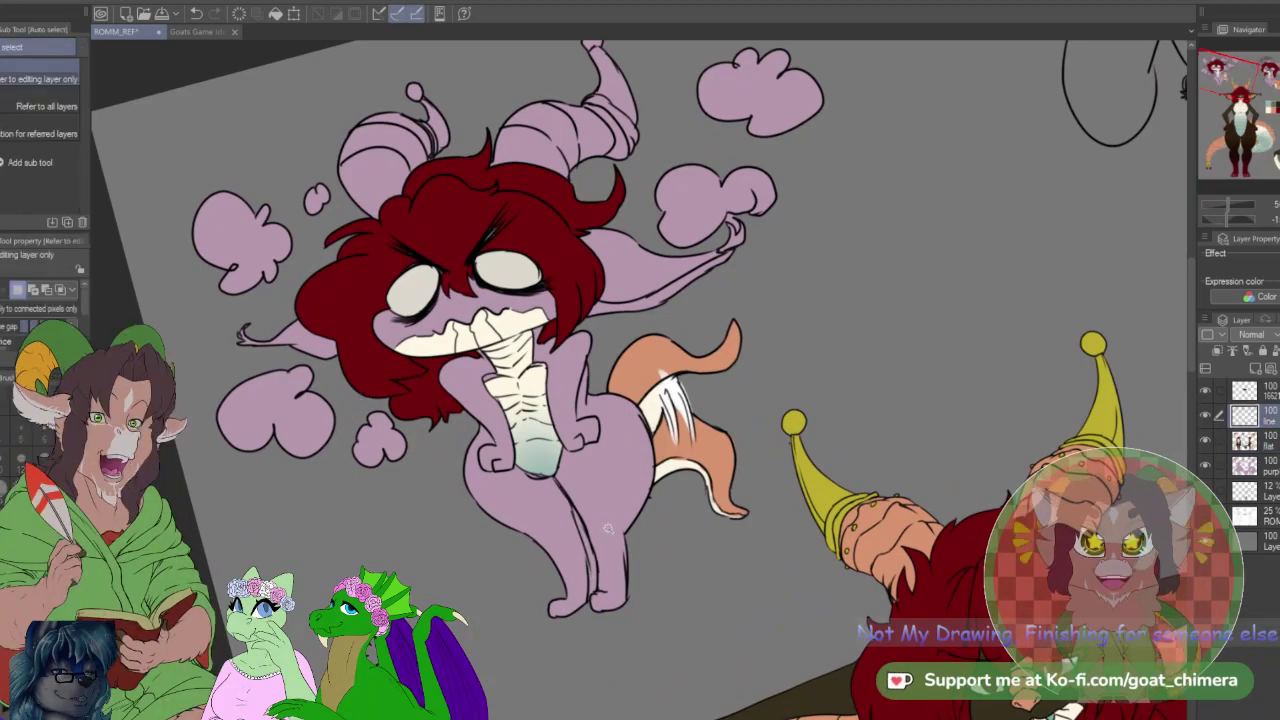
{"action": "left_click", "coordinate": [590, 578]}
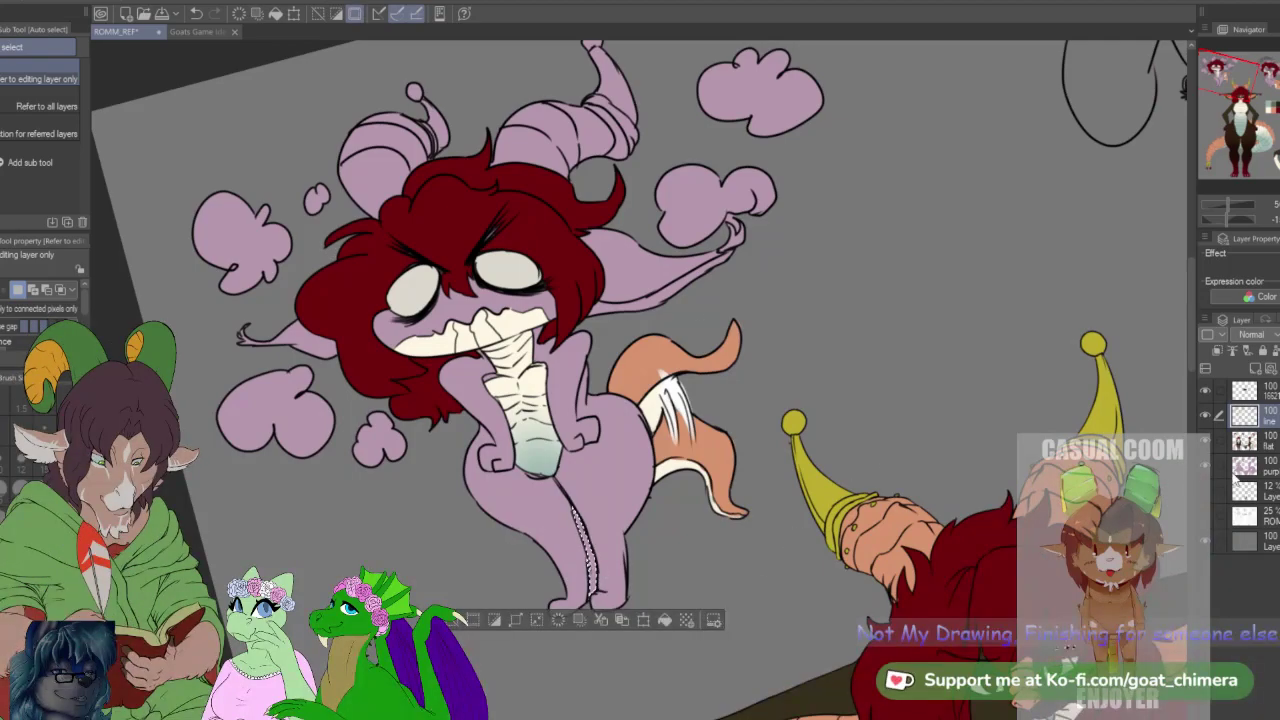
{"action": "left_click", "coordinate": [1242, 466]}
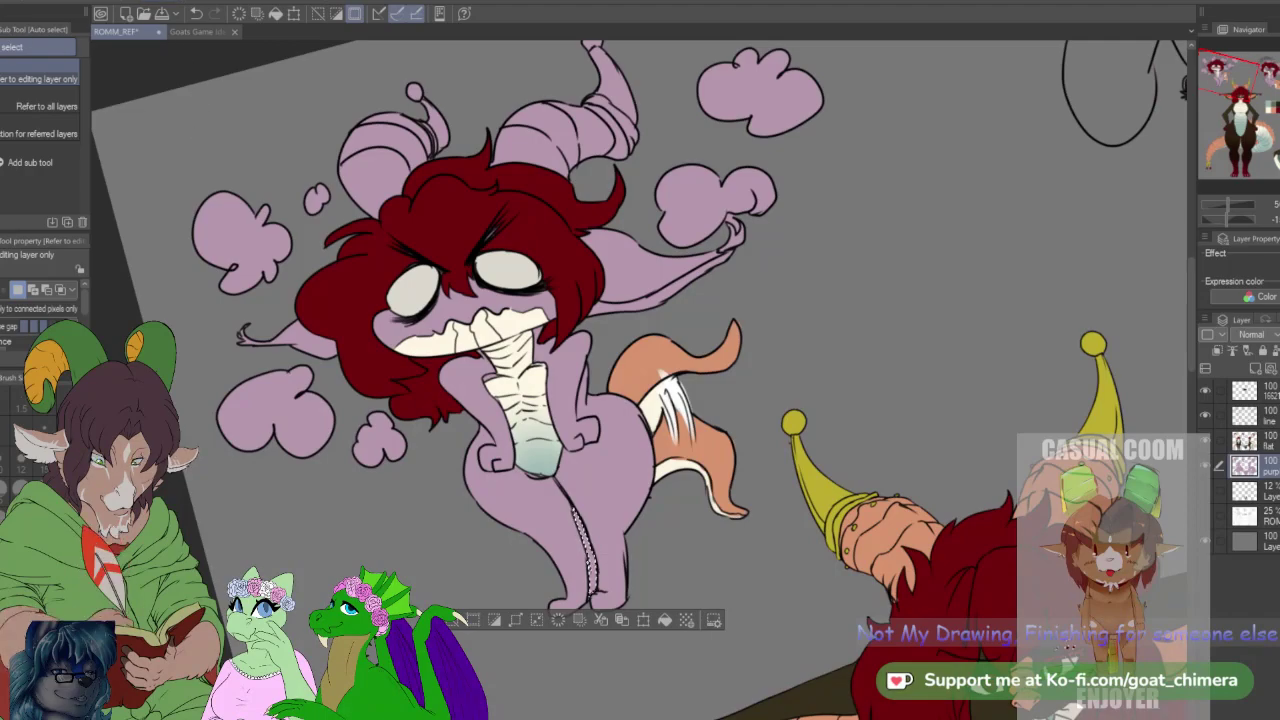
{"action": "scroll", "coordinate": [560, 565], "scroll_direction": "up", "scroll_amount": 2}
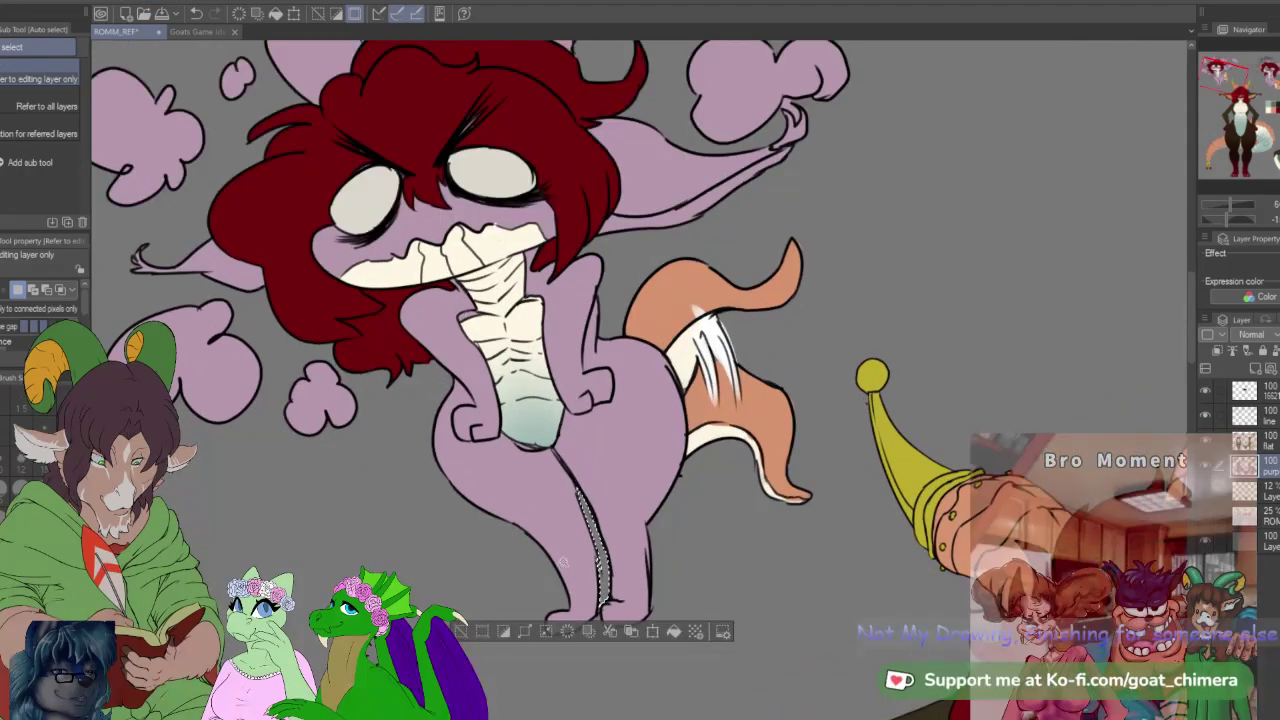
{"action": "key", "text": "ctrl+d"}
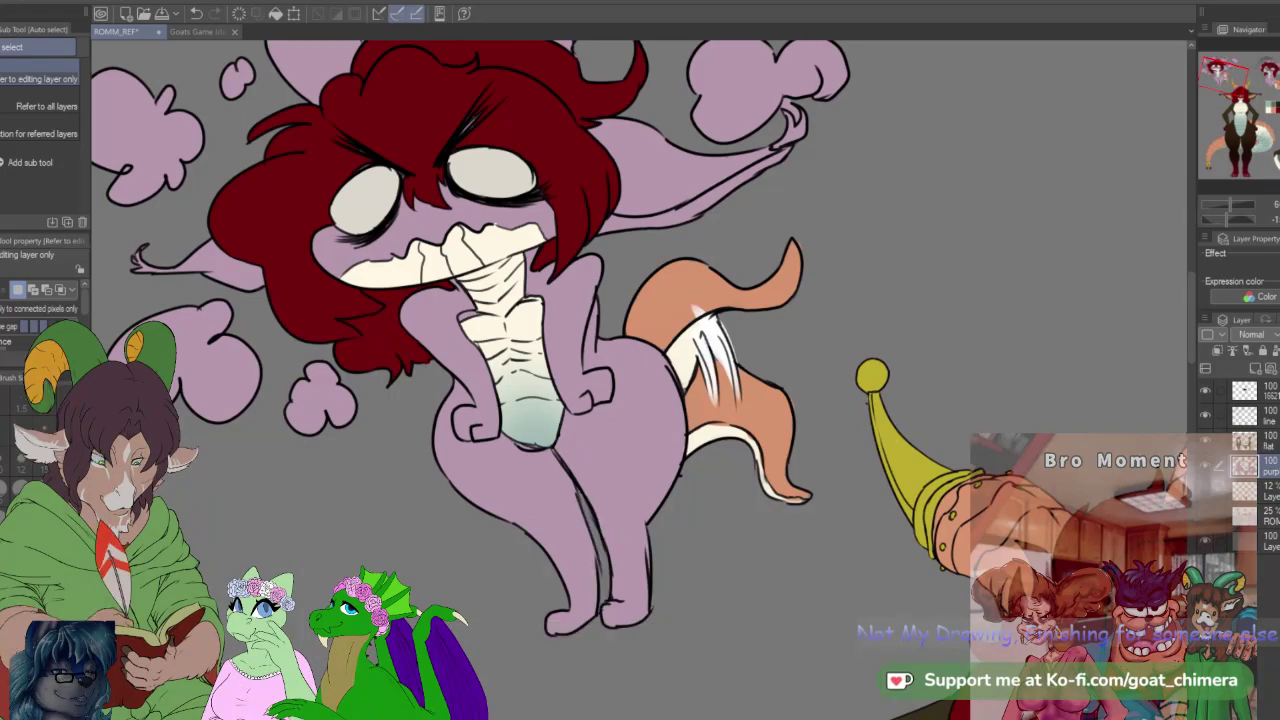
Step: Select the smoke-puffing figure's hips and legs from the line art and fill them on the flat layer with the main character's dark brown
{"action": "key", "text": "alt+]"}
{"action": "key", "text": "alt+]"}
{"action": "left_click", "coordinate": [531, 509]}
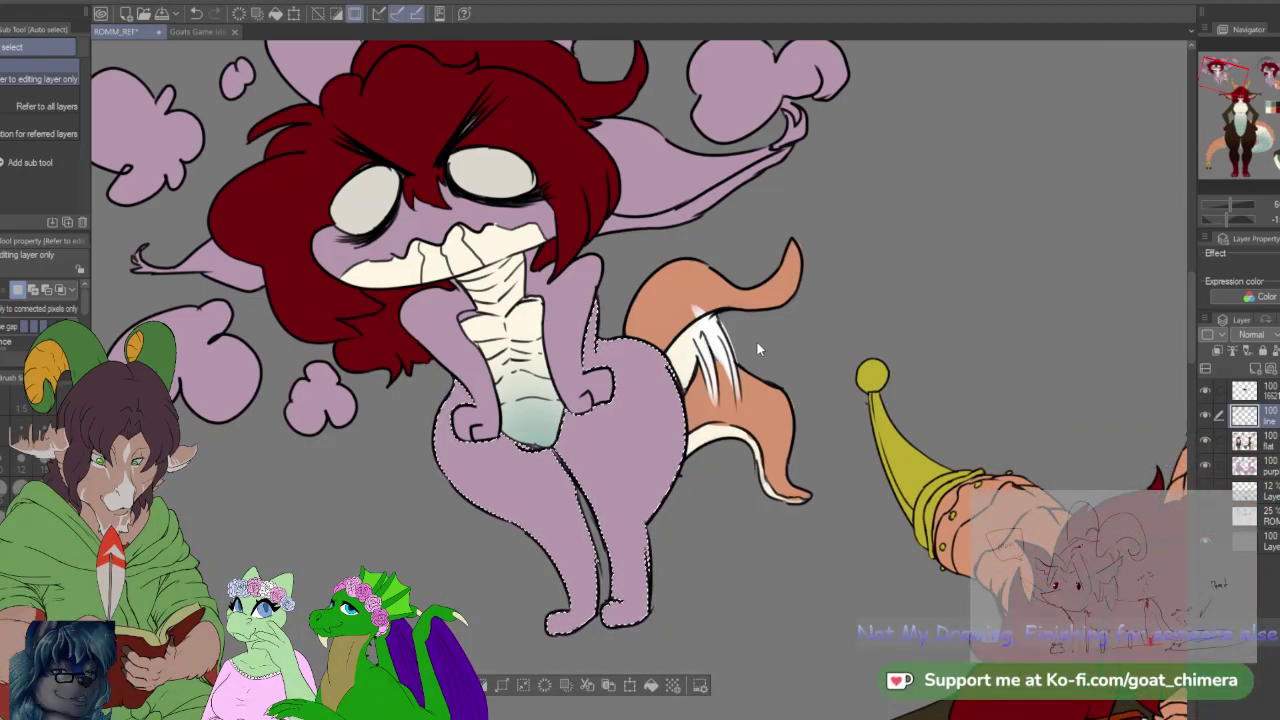
{"action": "left_click_drag", "start_coordinate": [1224, 85], "coordinate": [1243, 118]}
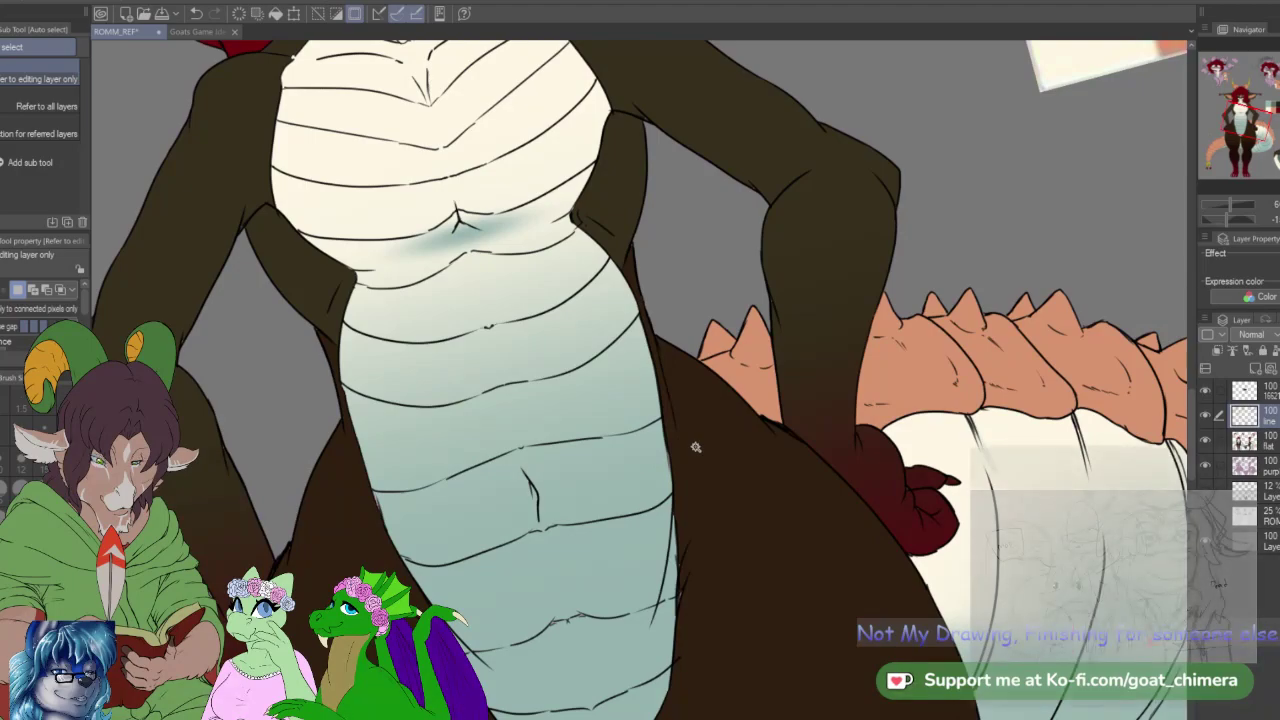
{"action": "key", "text": "i"}
{"action": "left_click_drag", "start_coordinate": [1252, 126], "coordinate": [1222, 81]}
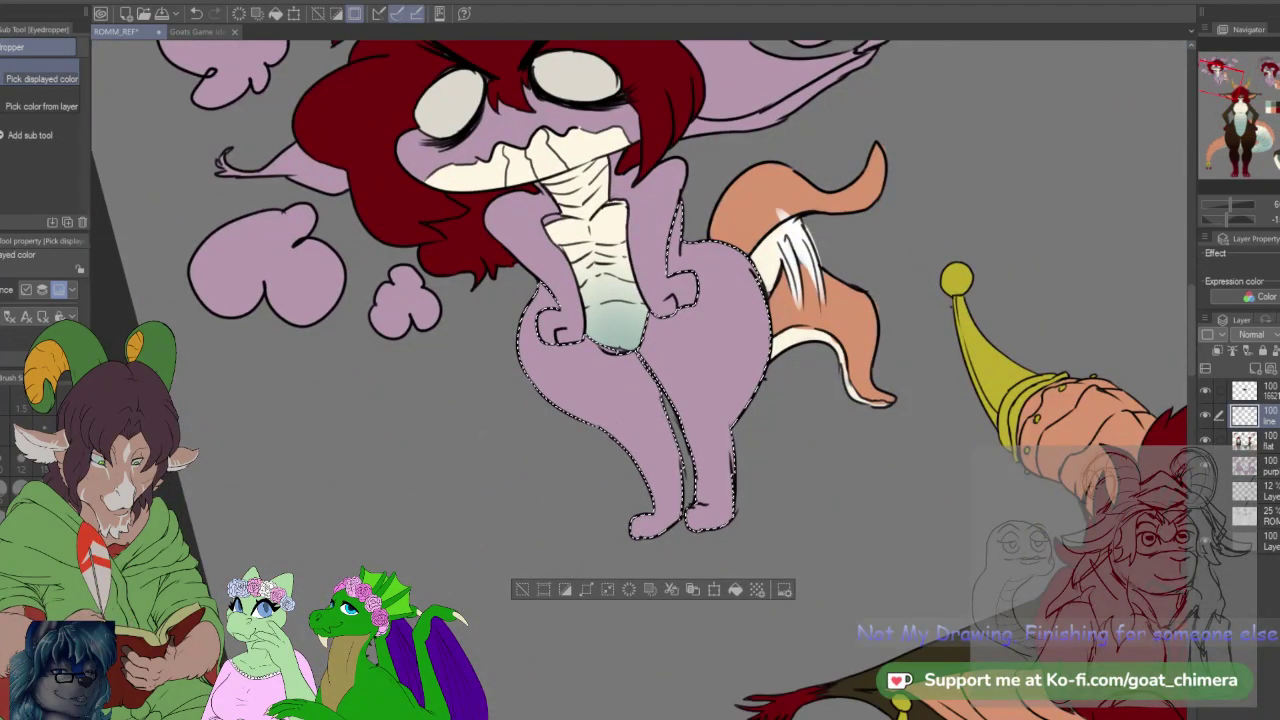
{"action": "left_click", "coordinate": [1262, 440]}
{"action": "key", "text": "alt+Delete"}
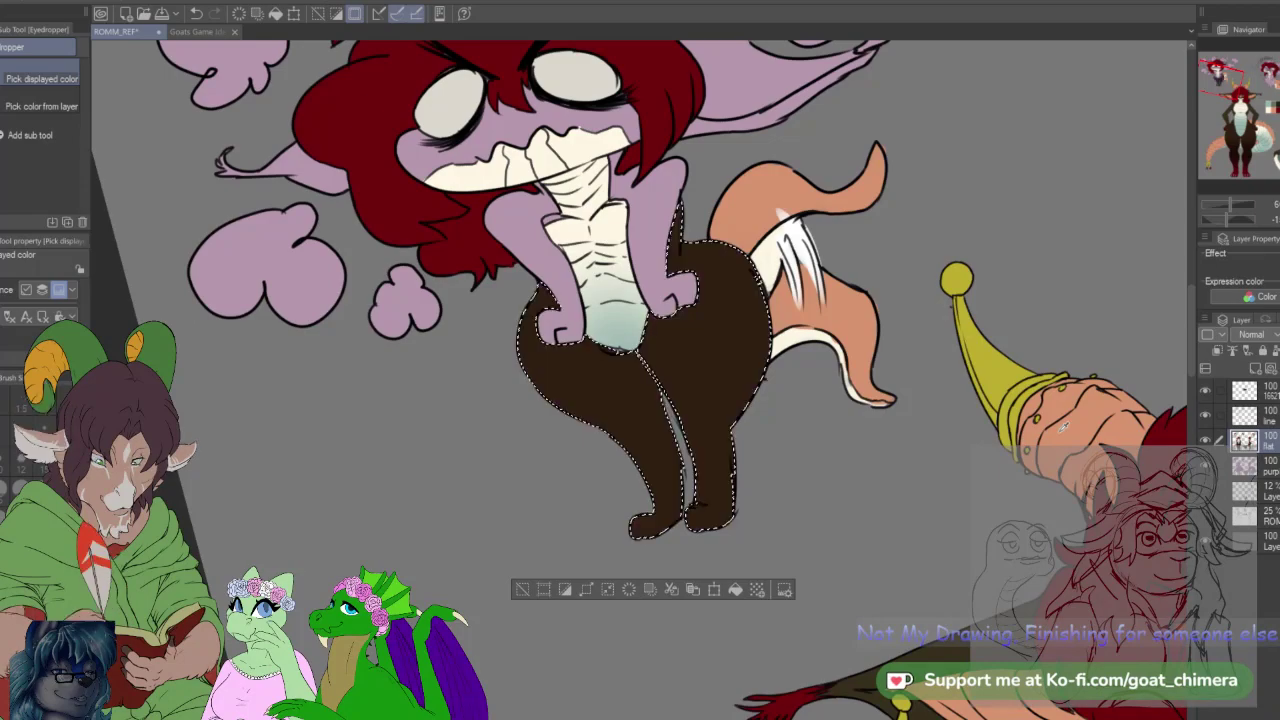
Step: Sample the near-black brown from the main character's legs and fade it up the smoke-puffing figure's legs with a foreground-to-transparent gradient
{"action": "scroll", "coordinate": [1015, 382], "scroll_direction": "down", "scroll_amount": 3}
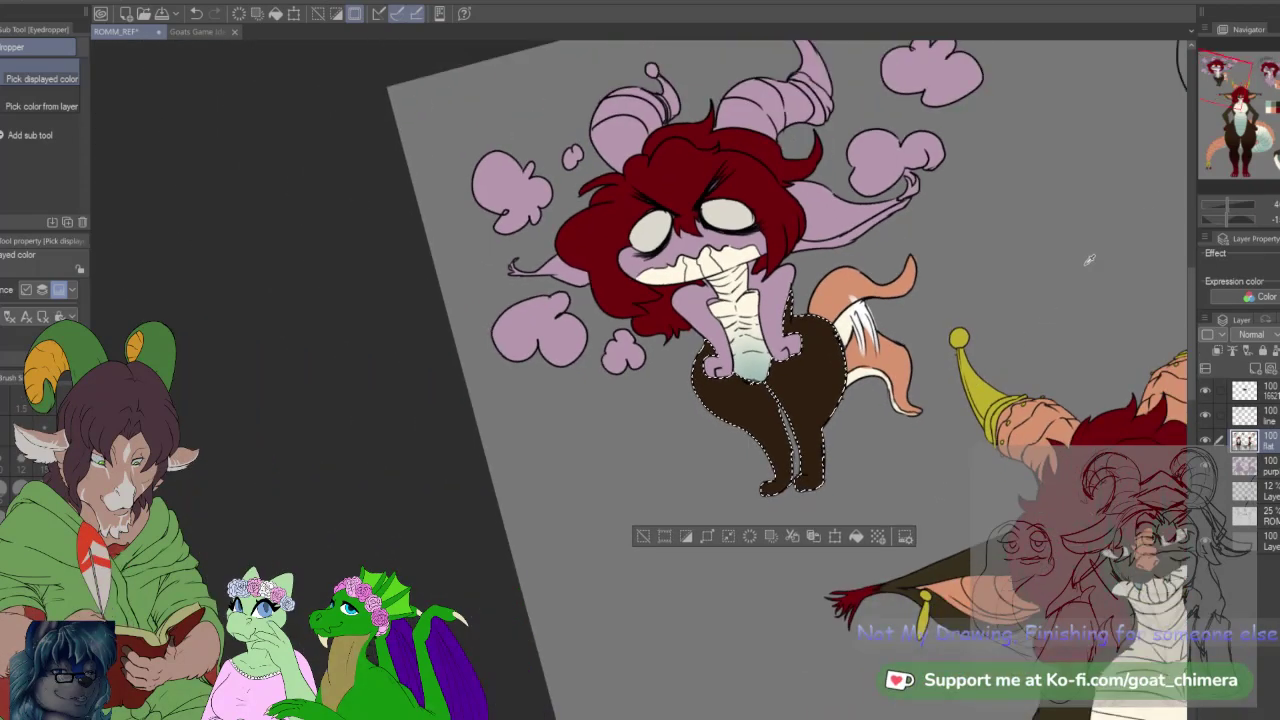
{"action": "left_click_drag", "start_coordinate": [1254, 106], "coordinate": [1253, 160]}
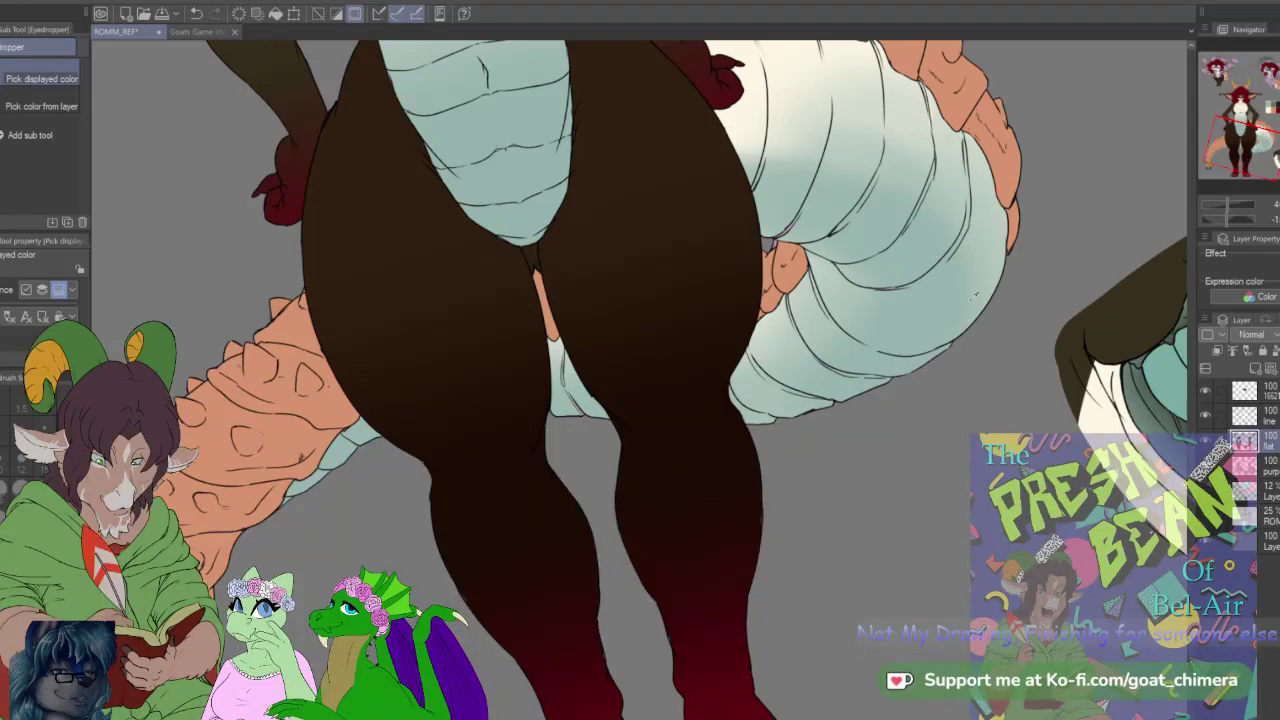
{"action": "left_click_drag", "start_coordinate": [1246, 143], "coordinate": [1214, 75]}
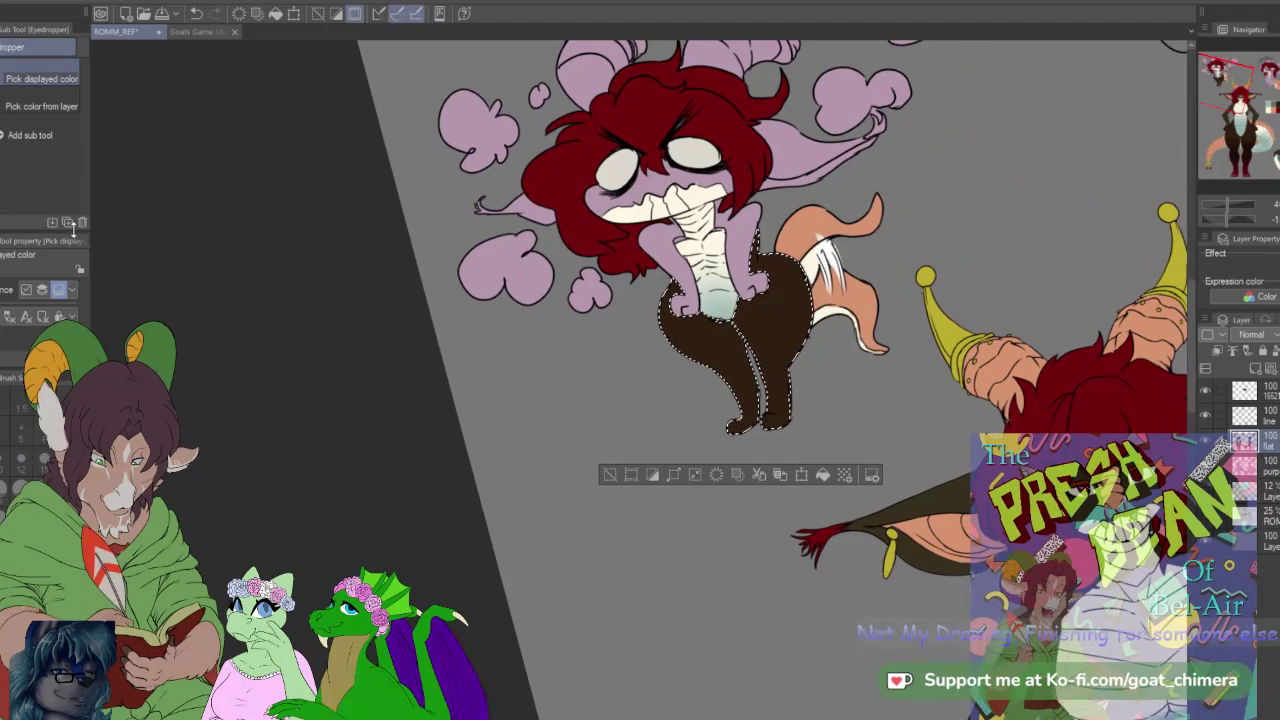
{"action": "key", "text": "g"}
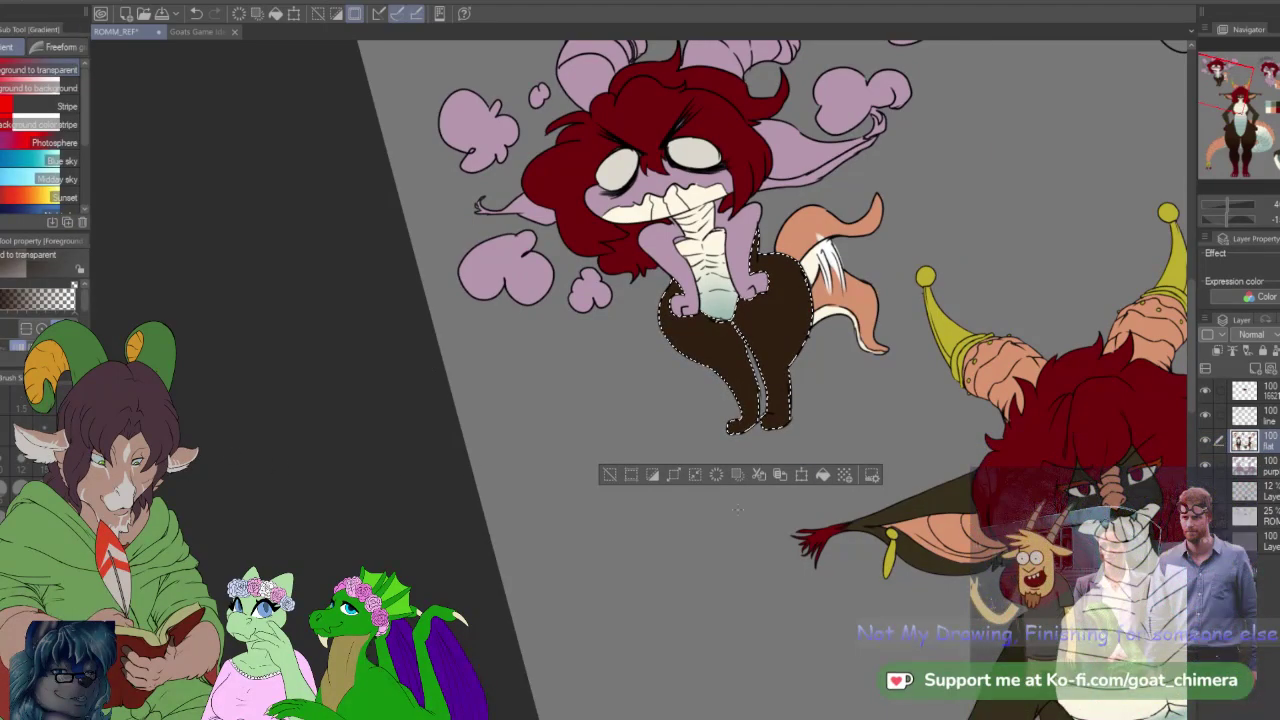
{"action": "left_click_drag", "start_coordinate": [794, 522], "coordinate": [650, 277]}
{"action": "left_click_drag", "start_coordinate": [935, 521], "coordinate": [935, 521]}
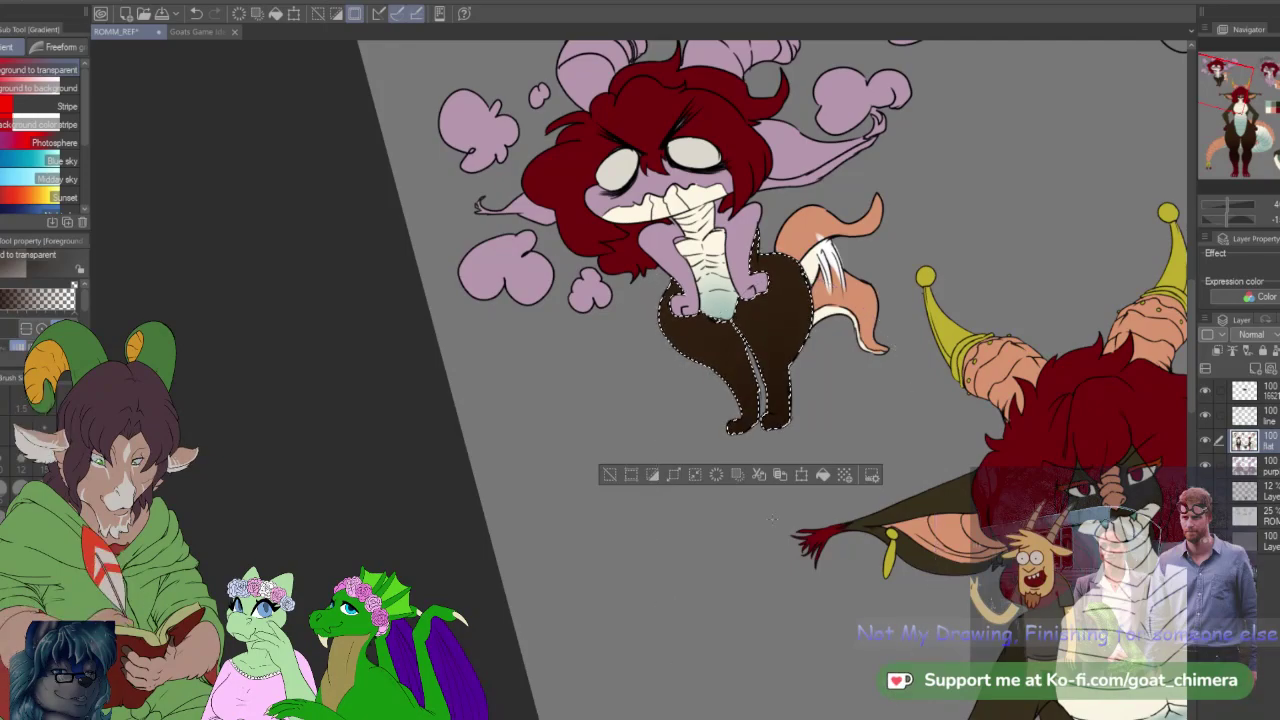
{"action": "left_click_drag", "start_coordinate": [810, 517], "coordinate": [668, 290]}
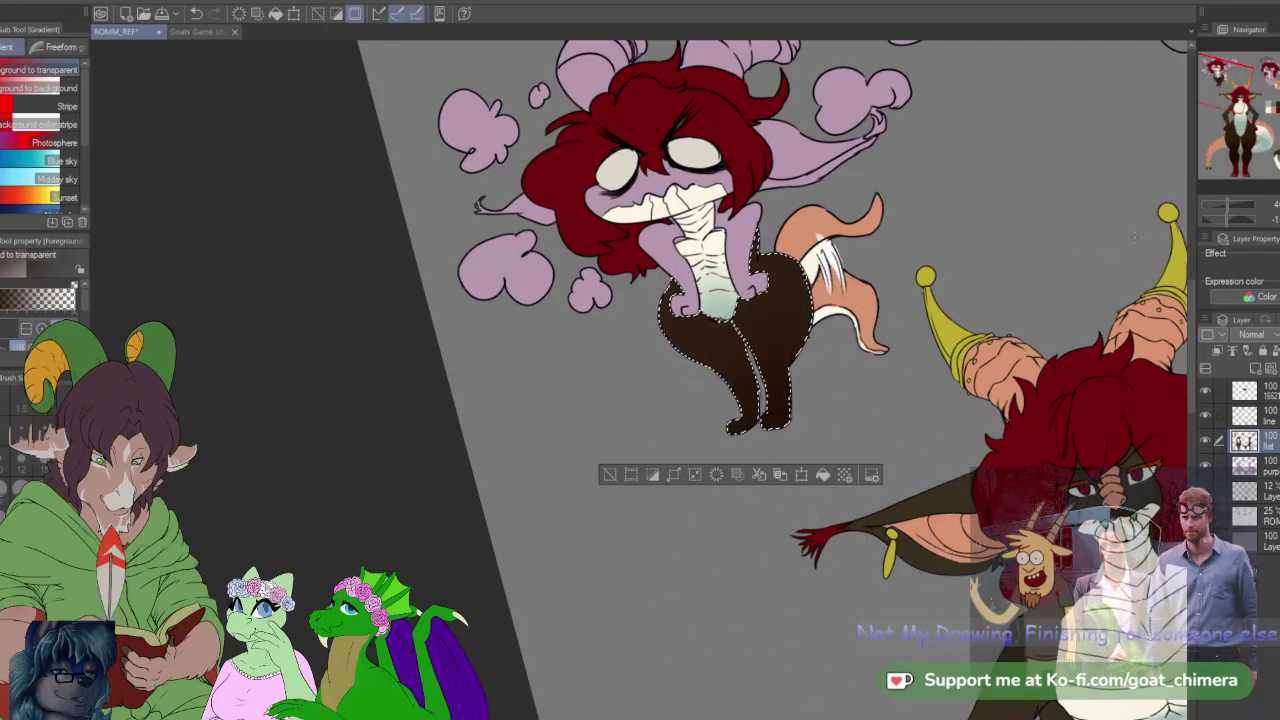
Step: Add a dark red foreground-to-transparent gradient rising from the smoke-puffing figure's feet, and drop the leg selection
{"action": "left_click_drag", "start_coordinate": [1000, 420], "coordinate": [682, 572]}
{"action": "scroll", "coordinate": [728, 565], "scroll_direction": "down", "scroll_amount": 2}
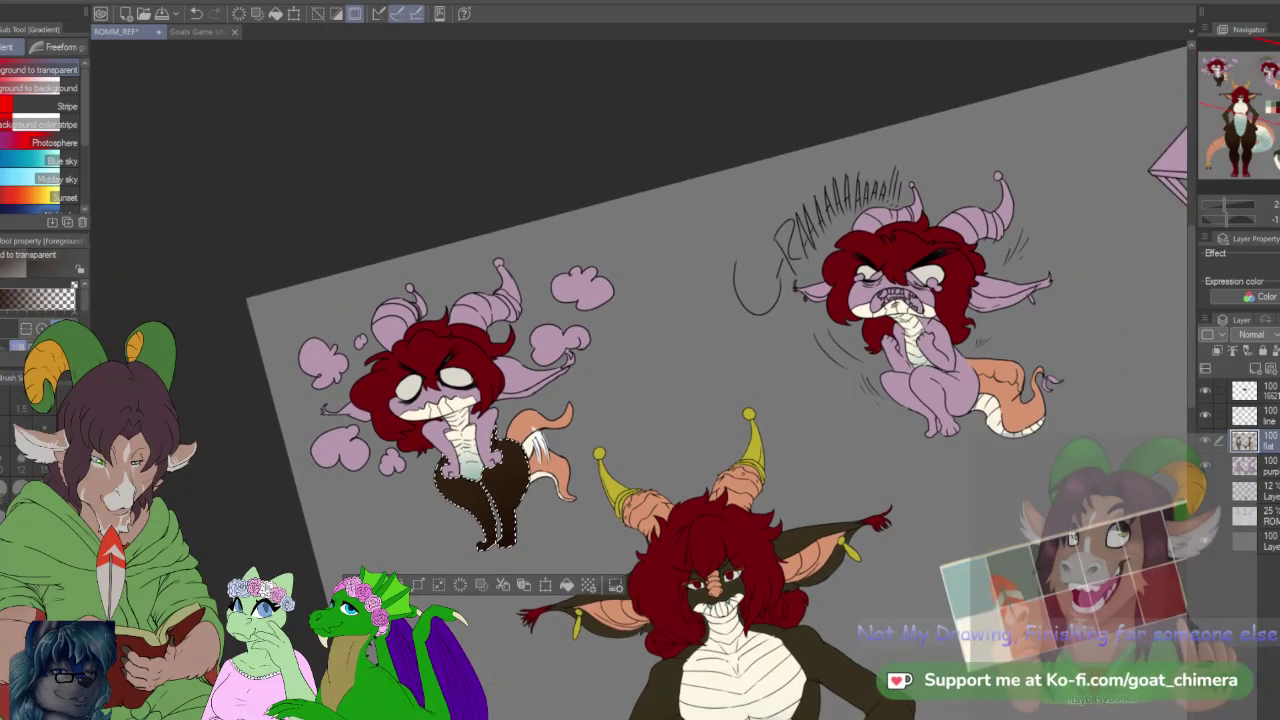
{"action": "key", "text": "i"}
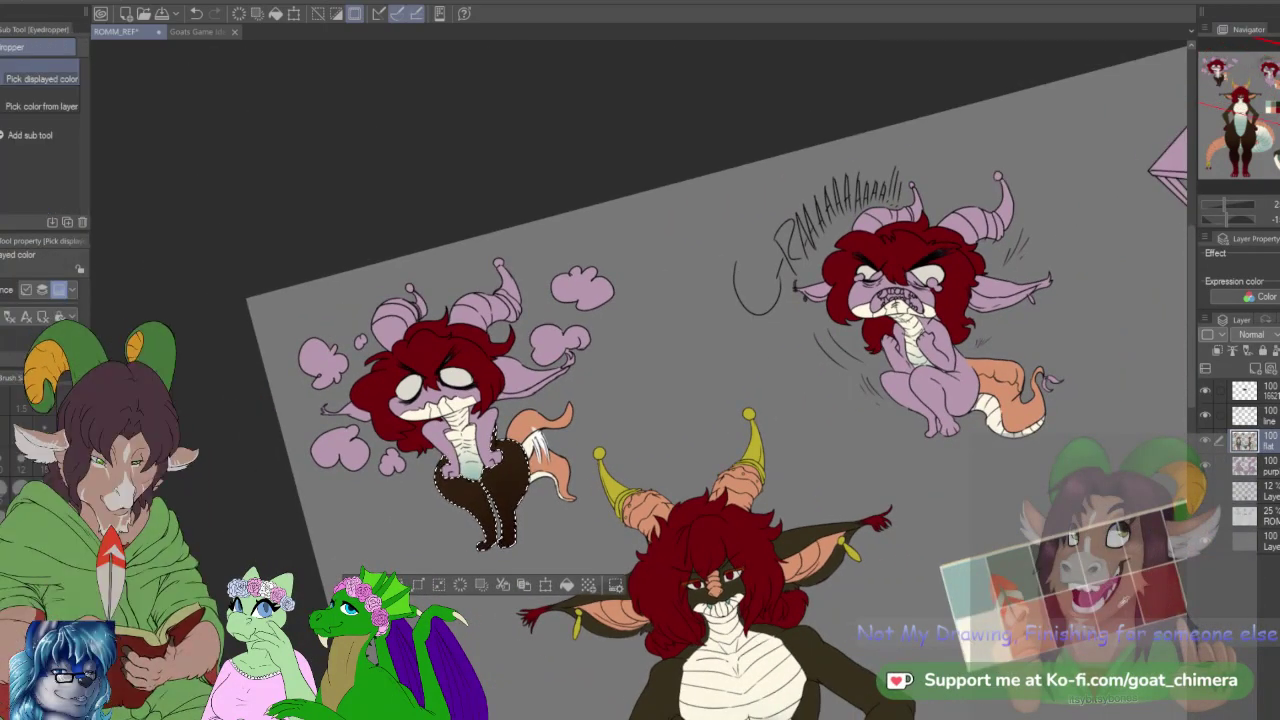
{"action": "scroll", "coordinate": [520, 580], "scroll_direction": "up", "scroll_amount": 3}
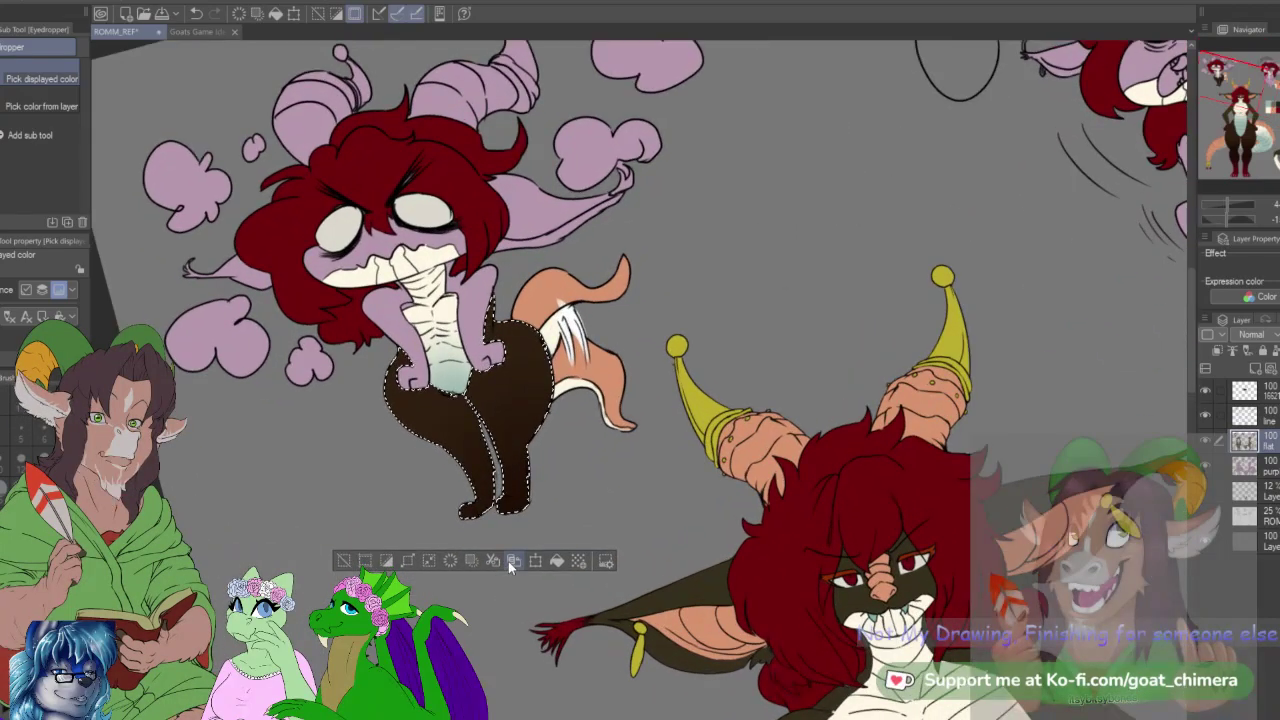
{"action": "scroll", "coordinate": [505, 585], "scroll_direction": "up", "scroll_amount": 1}
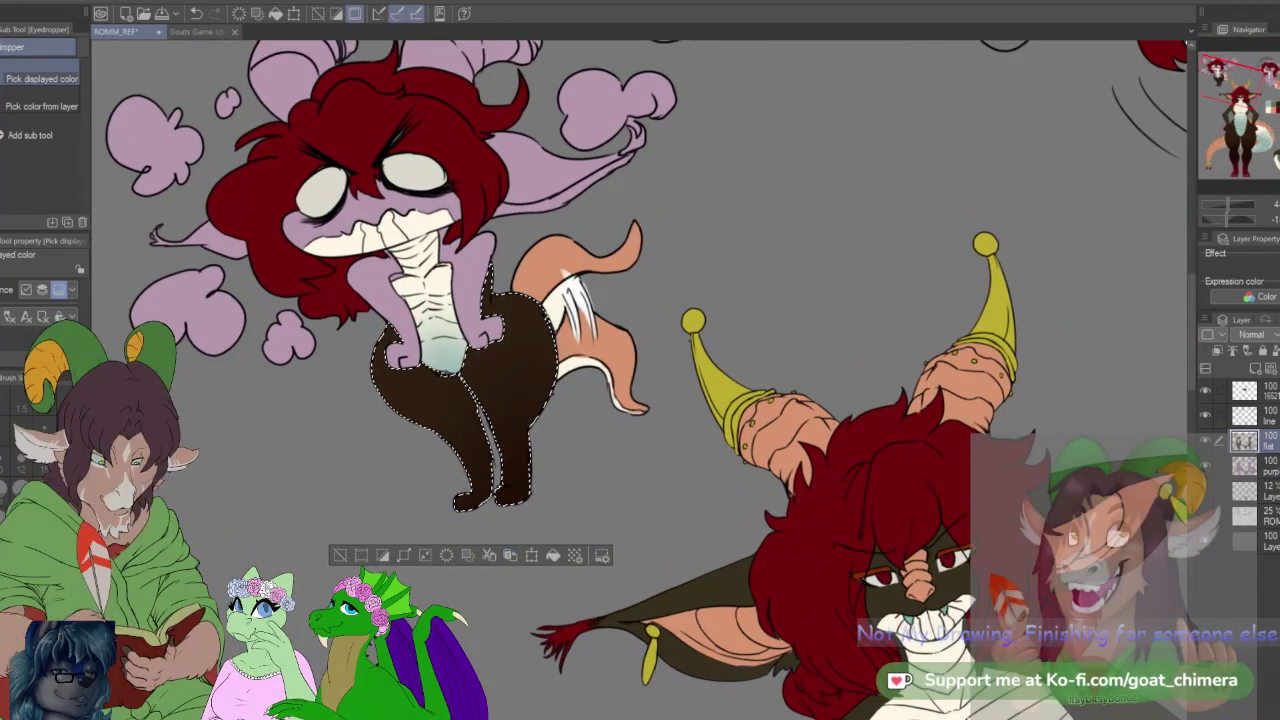
{"action": "key", "text": "g"}
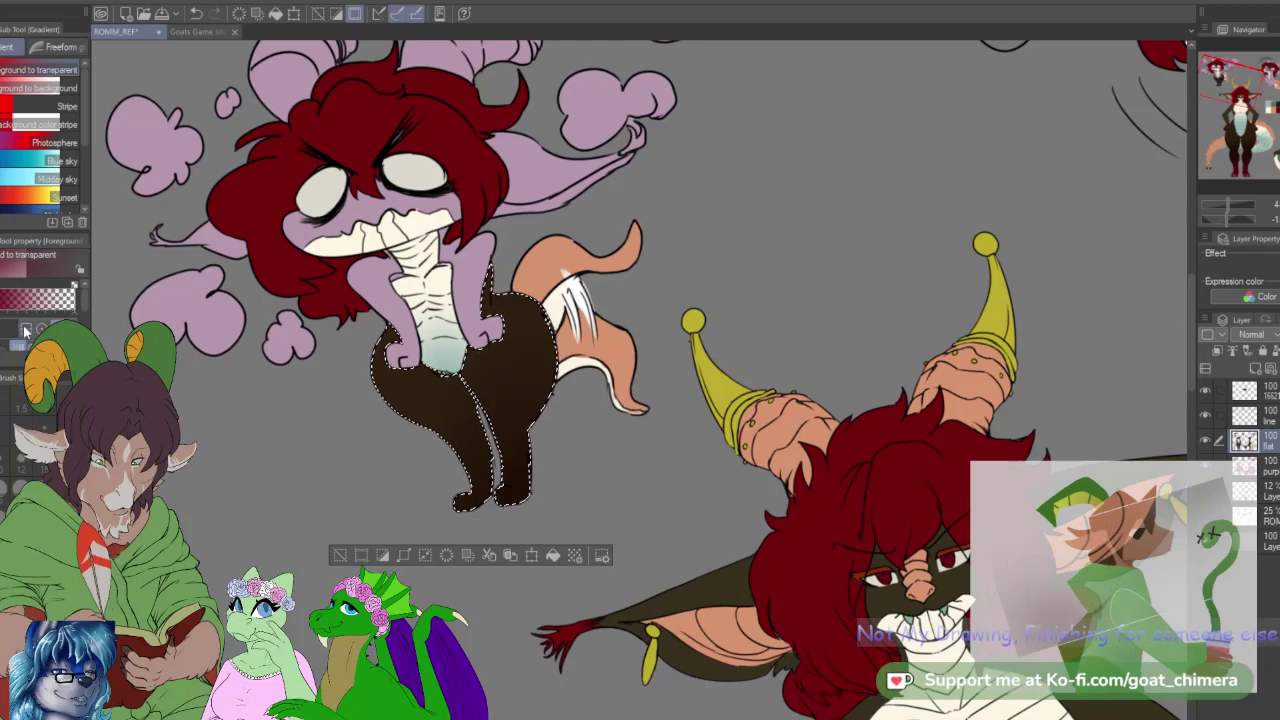
{"action": "left_click_drag", "start_coordinate": [512, 604], "coordinate": [472, 428]}
{"action": "left_click_drag", "start_coordinate": [481, 385], "coordinate": [489, 600]}
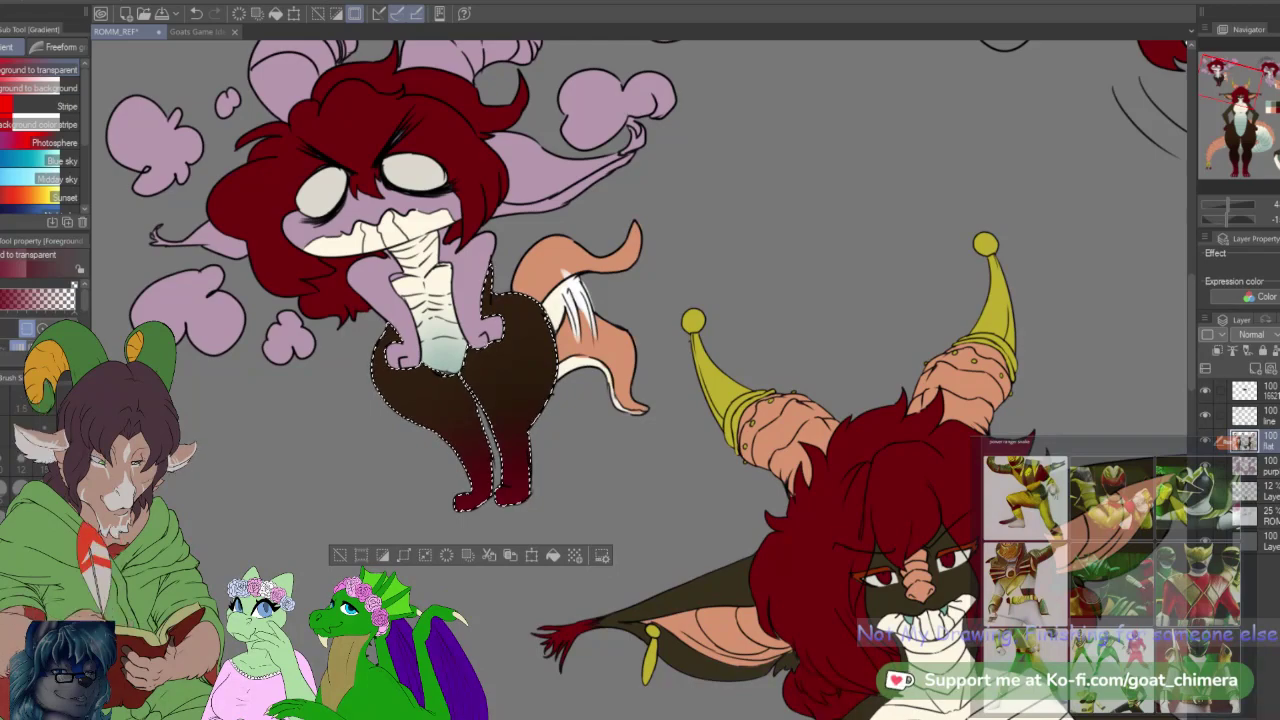
{"action": "scroll", "coordinate": [564, 454], "scroll_direction": "down", "scroll_amount": 3}
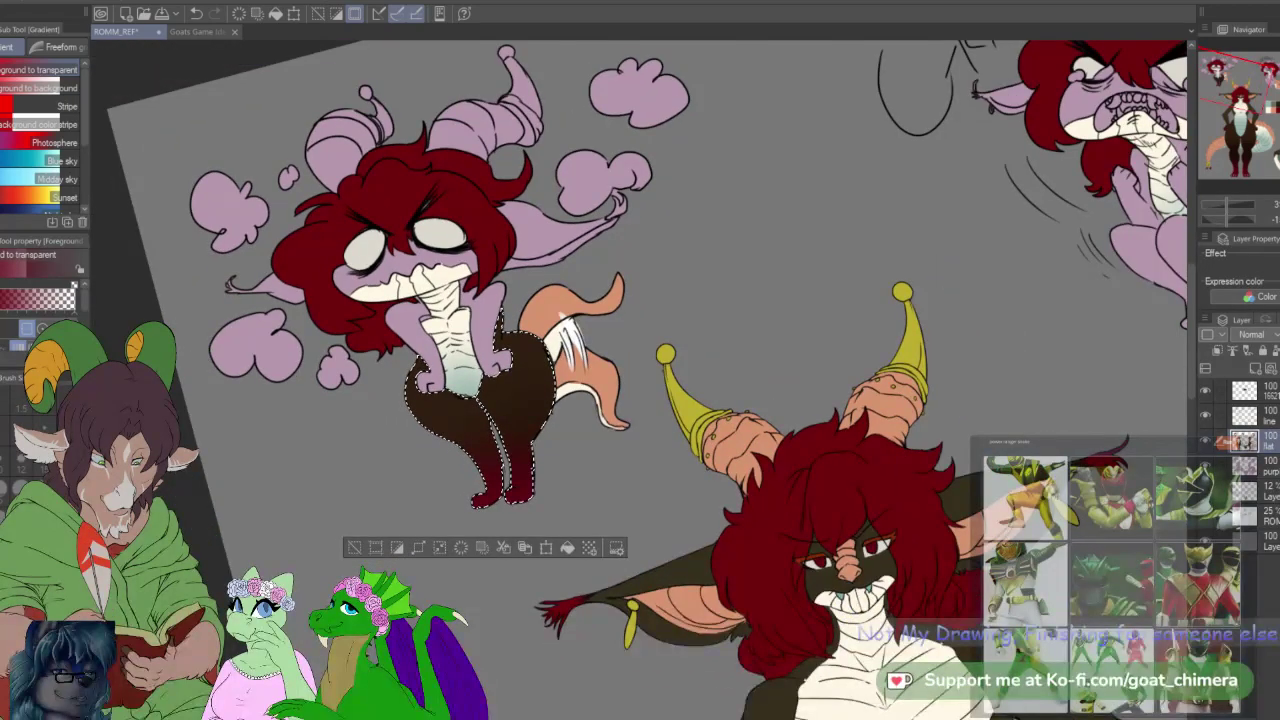
{"action": "scroll", "coordinate": [700, 360], "scroll_direction": "up", "scroll_amount": 1}
{"action": "scroll", "coordinate": [651, 391], "scroll_direction": "up", "scroll_amount": 2}
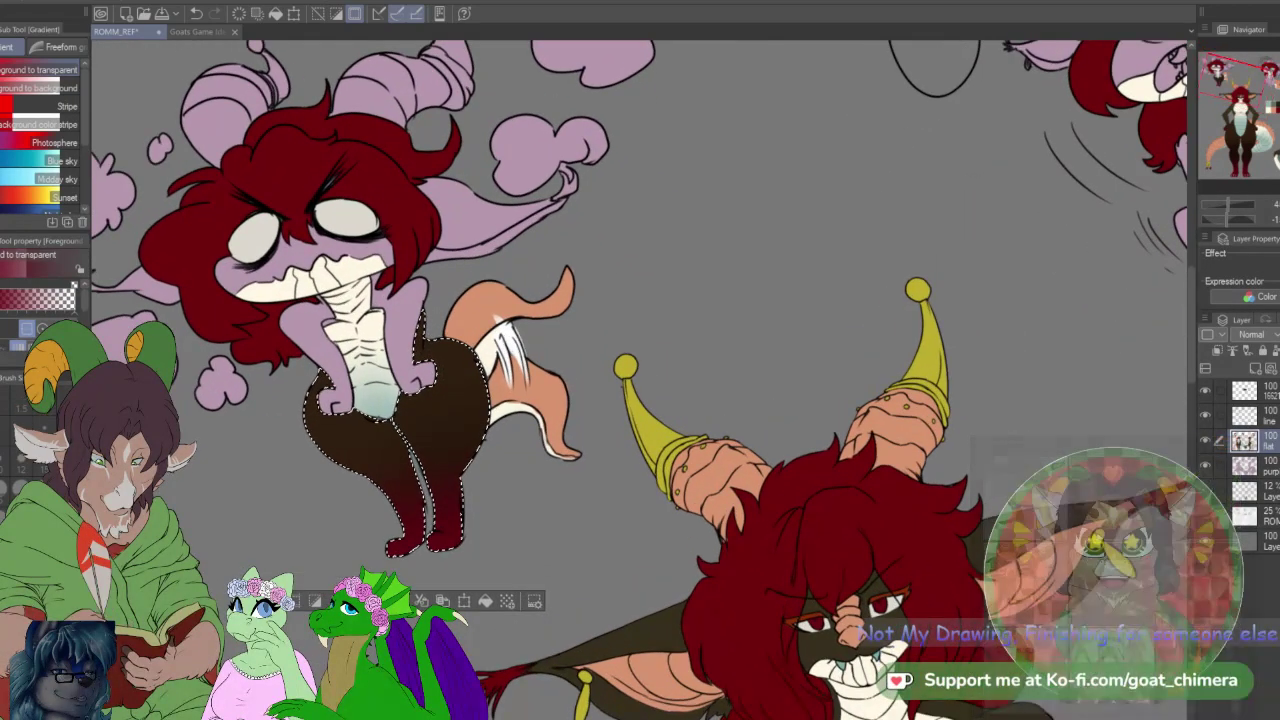
{"action": "key", "text": "asciicircum"}
{"action": "key", "text": "asciicircum"}
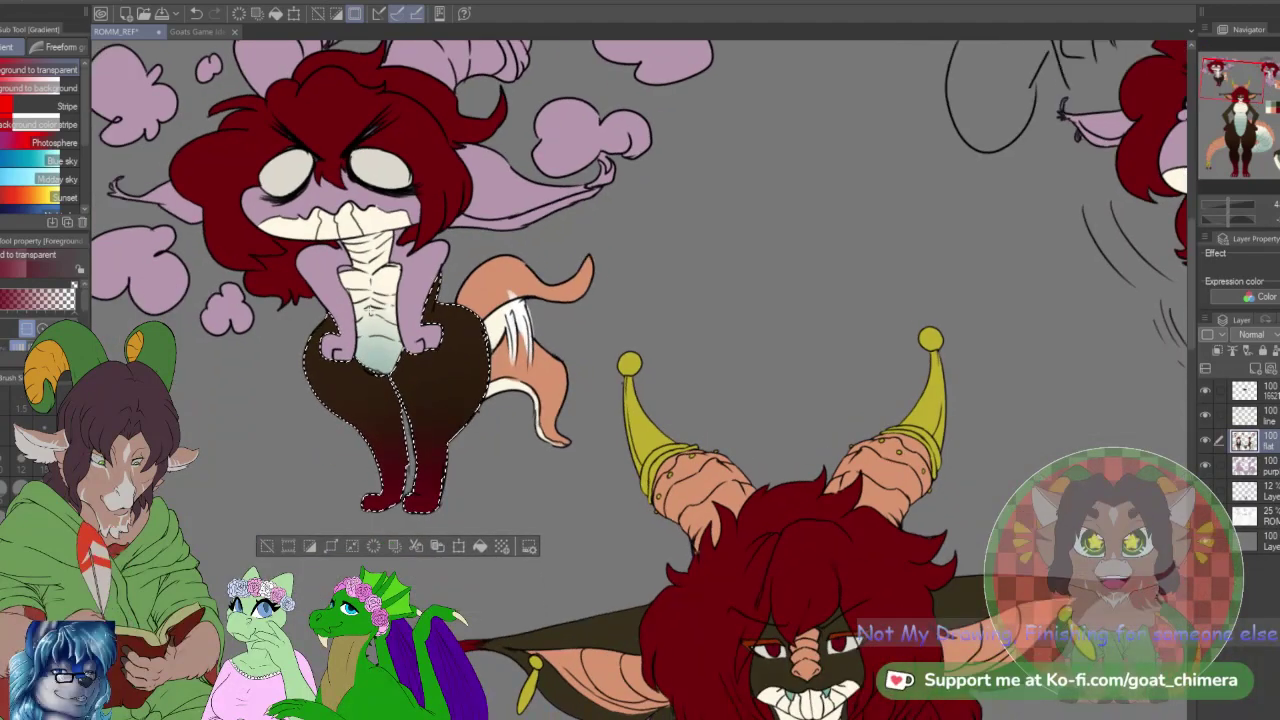
{"action": "scroll", "coordinate": [355, 289], "scroll_direction": "down", "scroll_amount": 1}
{"action": "scroll", "coordinate": [355, 289], "scroll_direction": "up", "scroll_amount": 3}
{"action": "key", "text": "ctrl+d"}
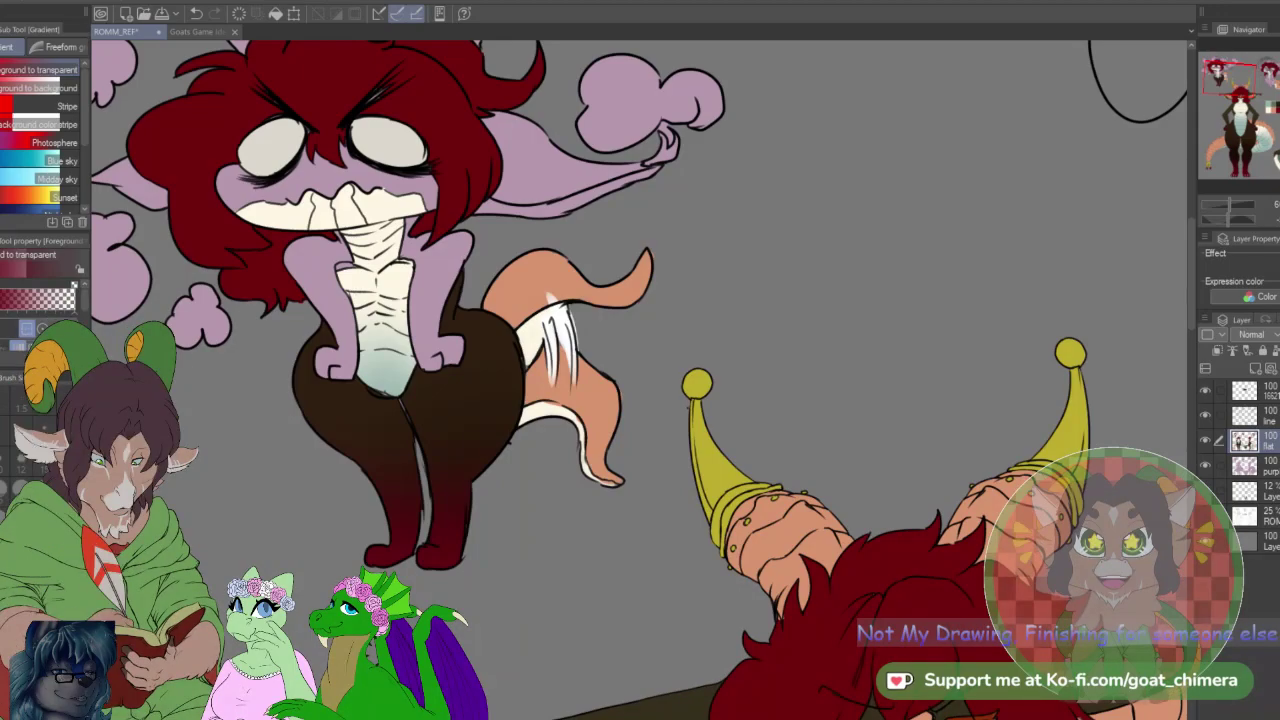
Step: Select both of the smoke-puffing figure's arms from the line layer and sample the main character's dark olive brown
{"action": "left_click", "coordinate": [1262, 415]}
{"action": "key", "text": "w"}
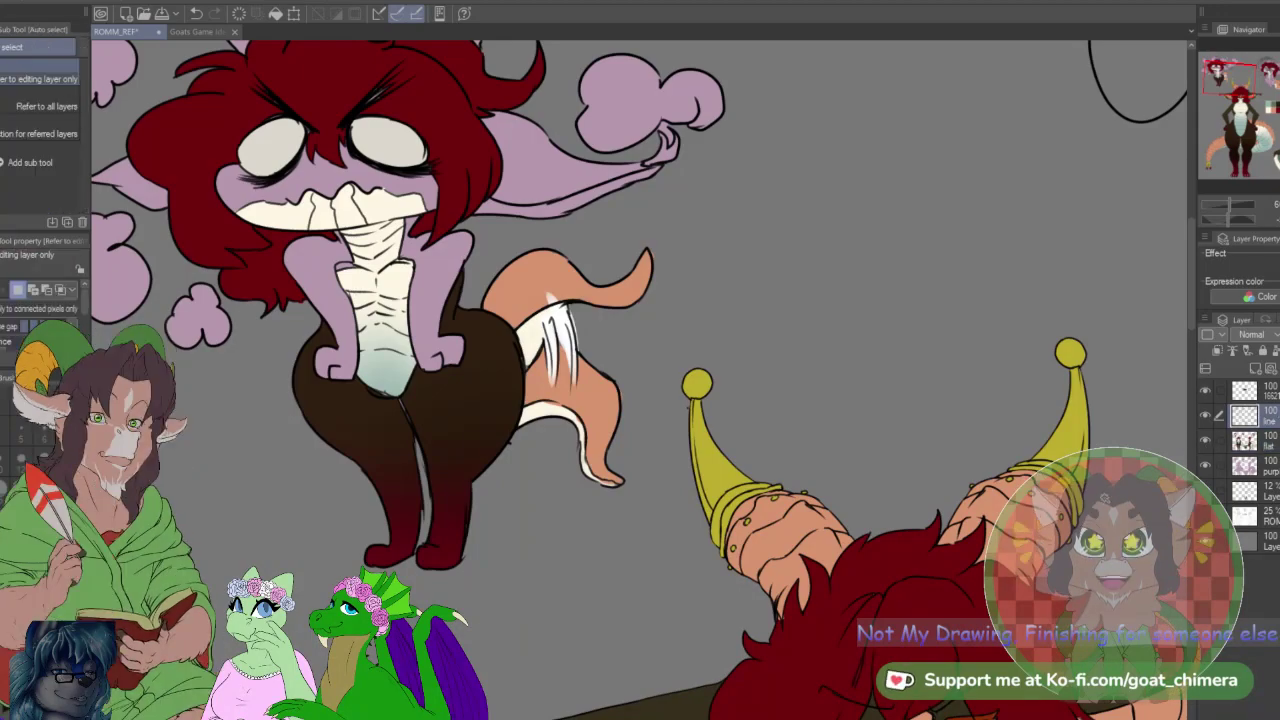
{"action": "left_click", "coordinate": [428, 318]}
{"action": "left_click", "coordinate": [338, 318], "text": "shift"}
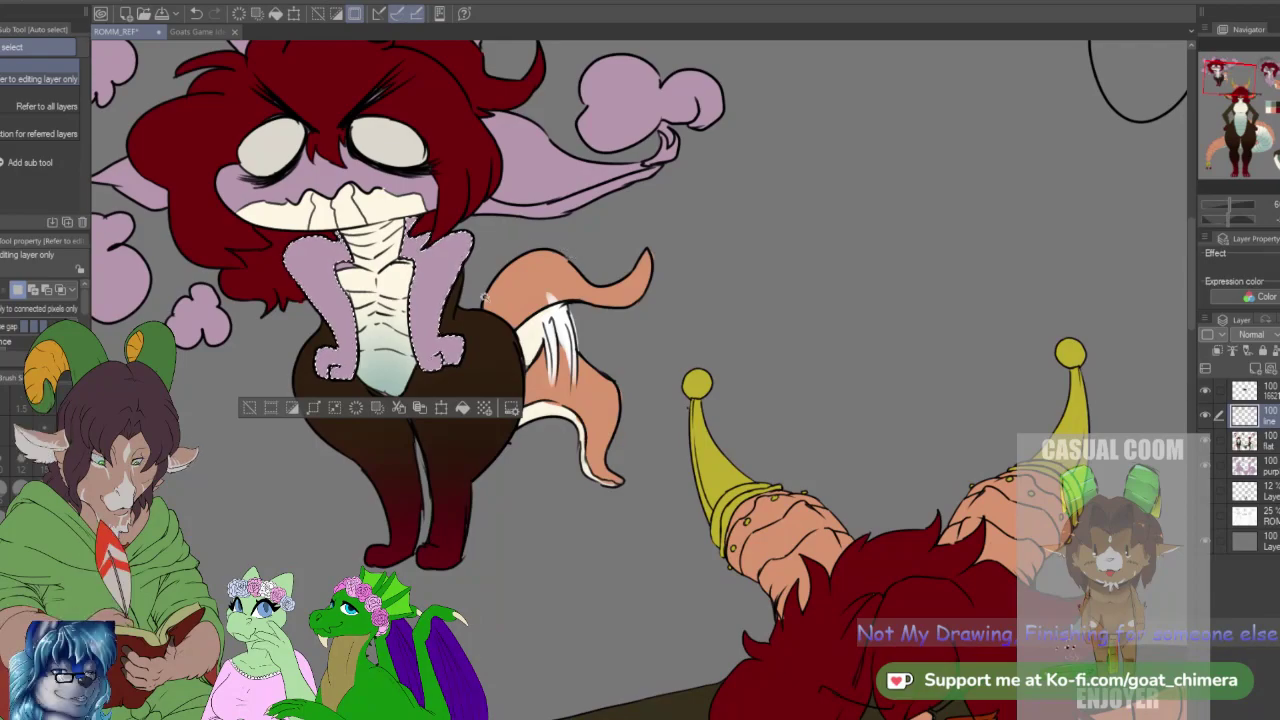
{"action": "left_click_drag", "start_coordinate": [1240, 79], "coordinate": [1242, 98]}
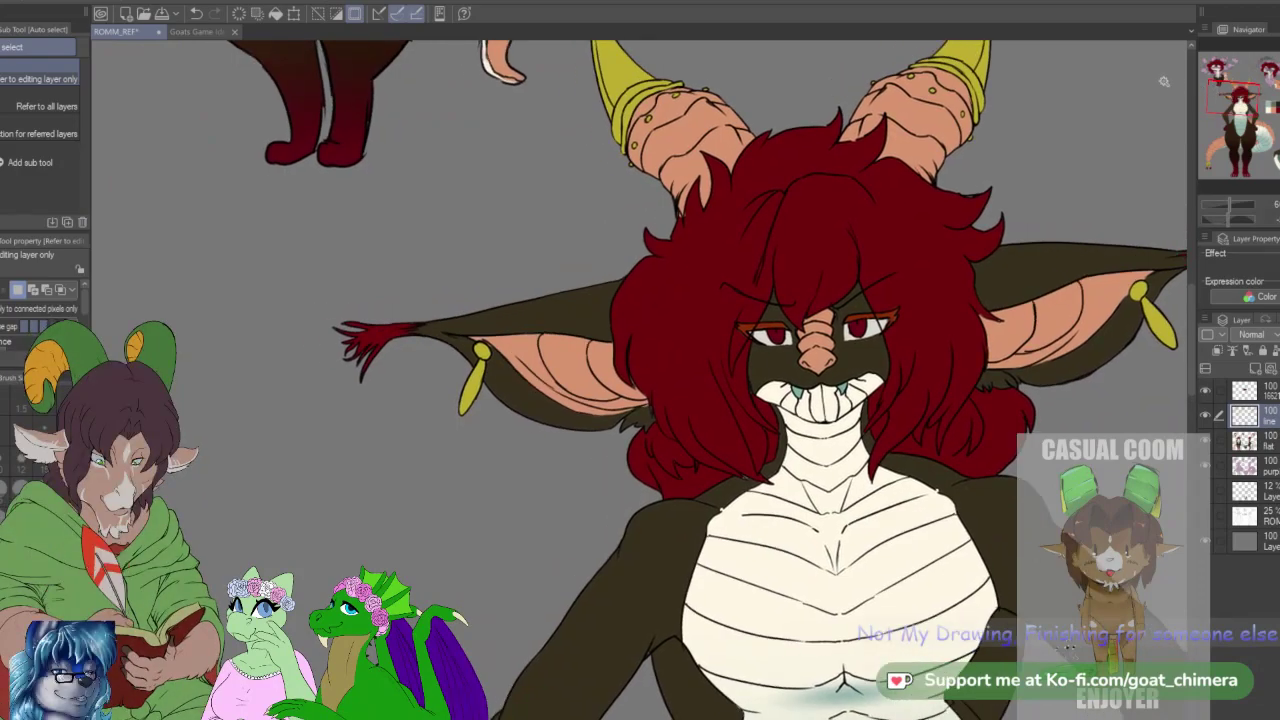
{"action": "key", "text": "i"}
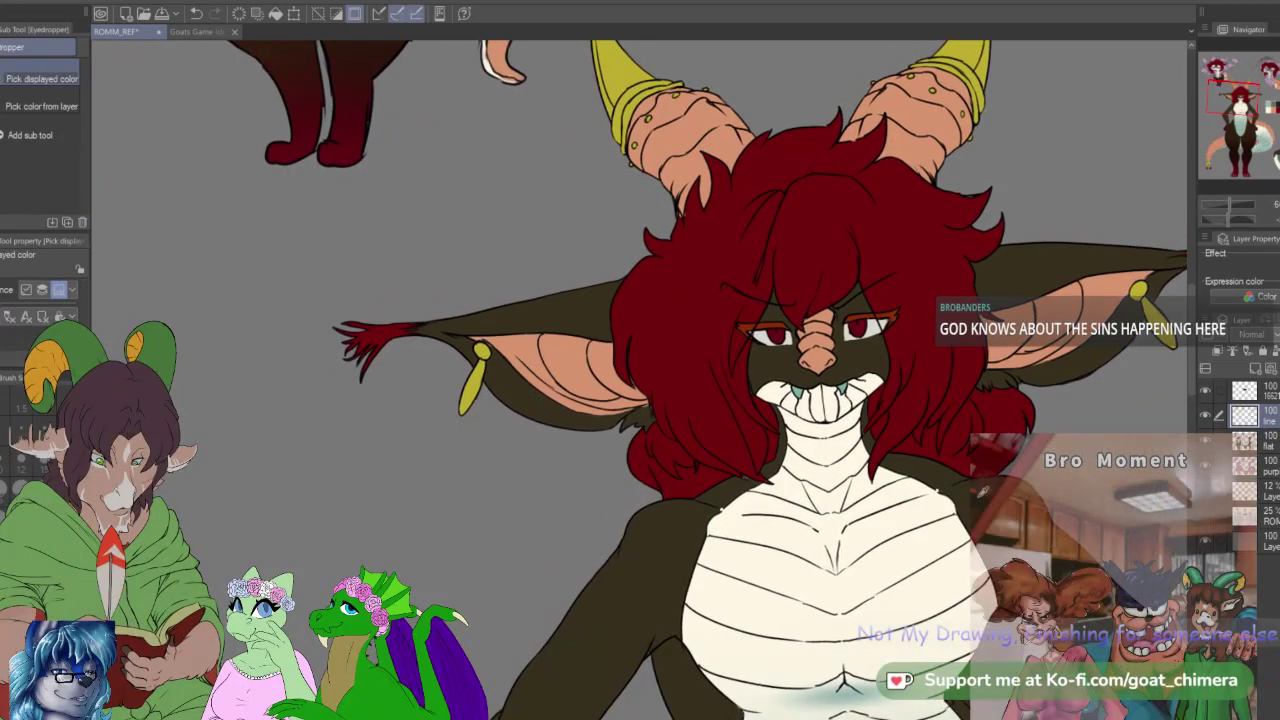
{"action": "left_click_drag", "start_coordinate": [1234, 100], "coordinate": [1207, 70]}
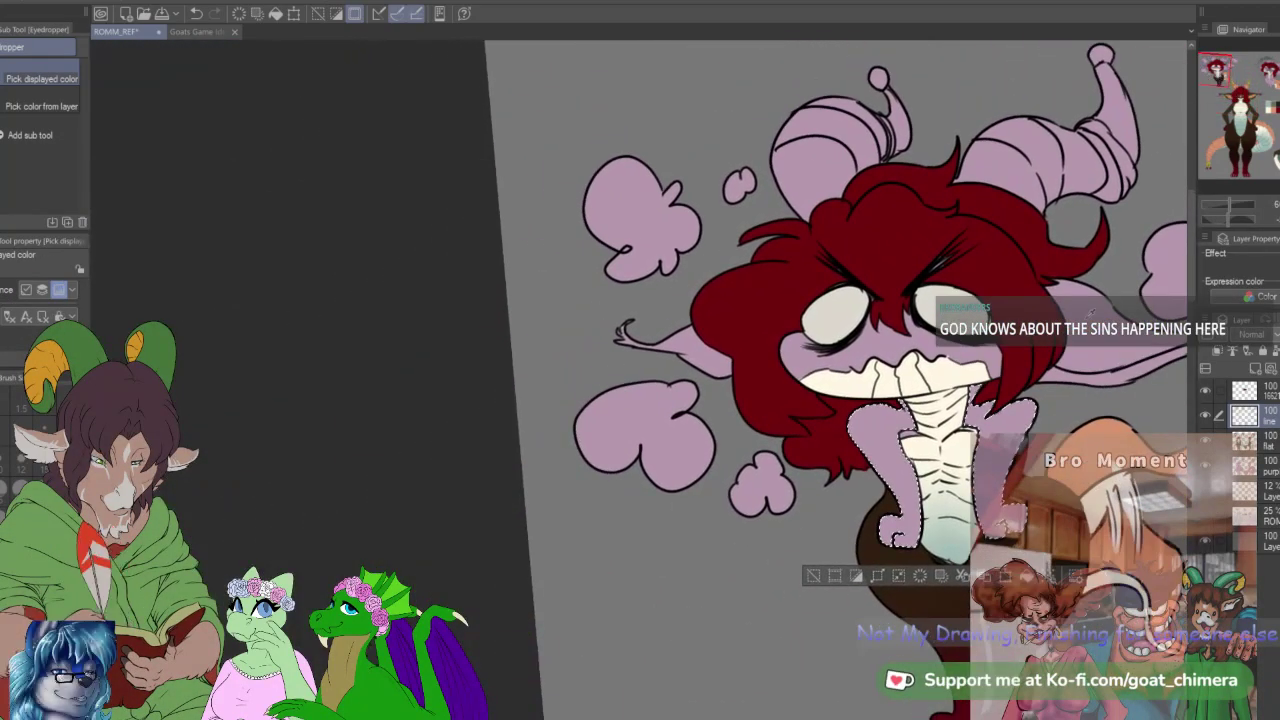
Step: Add the smoke-puffing figure's face and both ears to the arm selection from the line layer and fill it all dark olive brown on the flat layer
{"action": "key", "text": "w"}
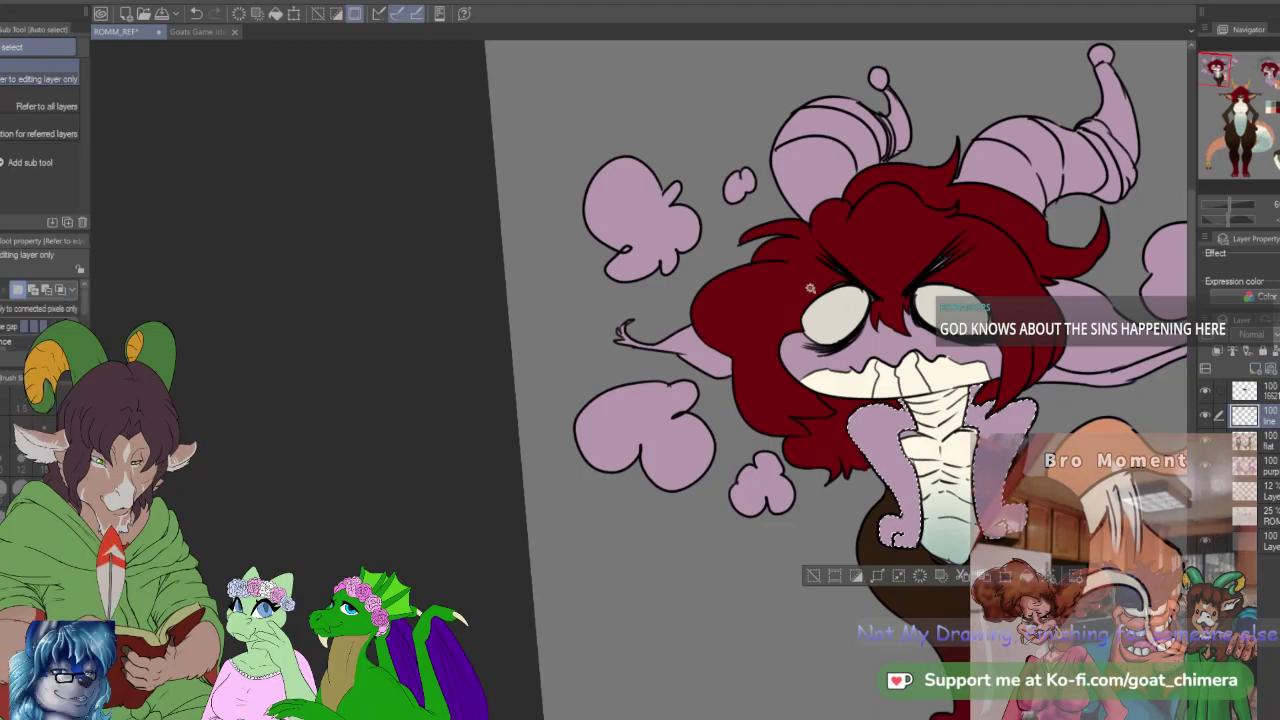
{"action": "left_click", "coordinate": [868, 348], "text": "shift"}
{"action": "left_click", "coordinate": [1092, 330], "text": "shift"}
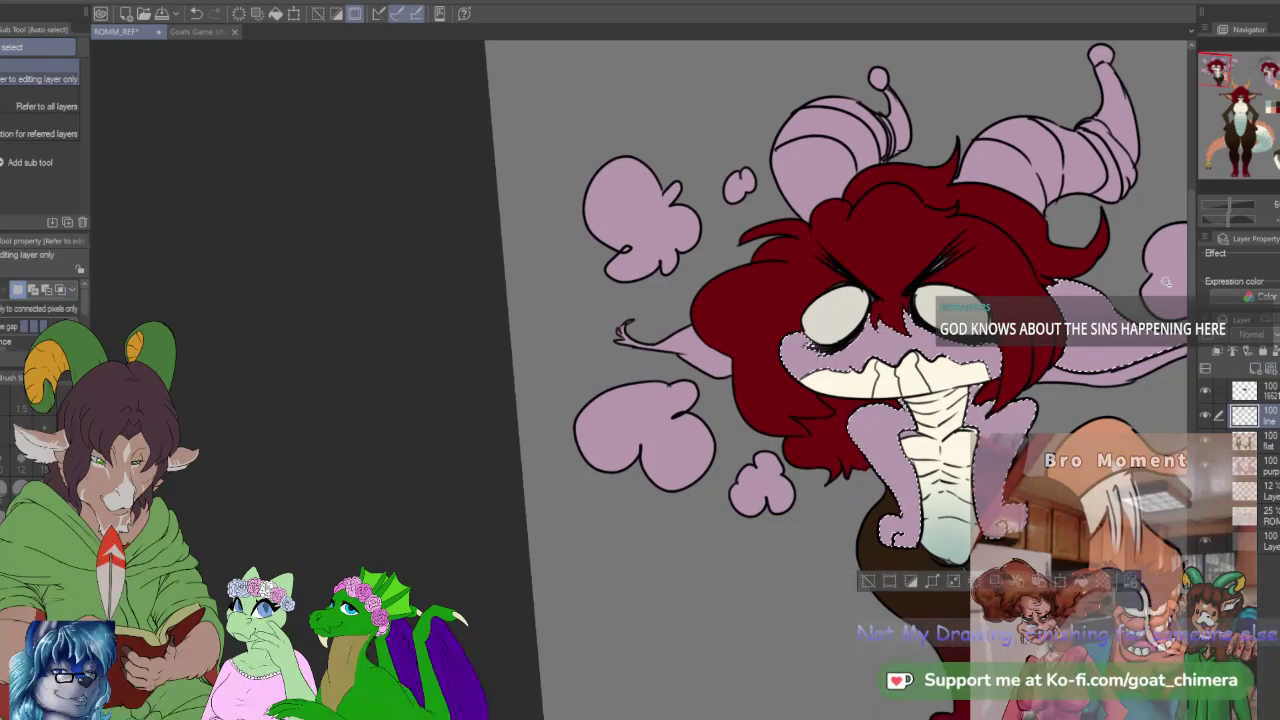
{"action": "left_click_drag", "start_coordinate": [1232, 116], "coordinate": [1216, 68]}
{"action": "left_click", "coordinate": [1117, 366], "text": "shift"}
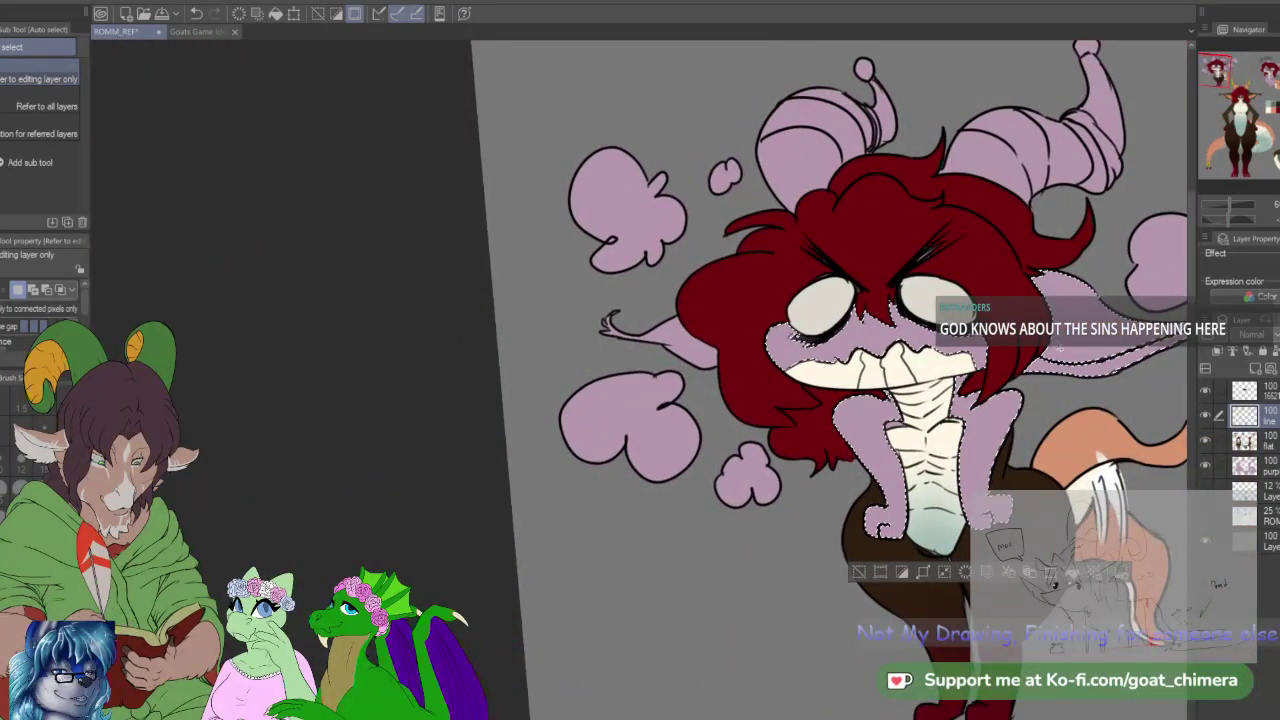
{"action": "left_click", "coordinate": [685, 341], "text": "shift"}
{"action": "left_click_drag", "start_coordinate": [1218, 68], "coordinate": [1226, 71]}
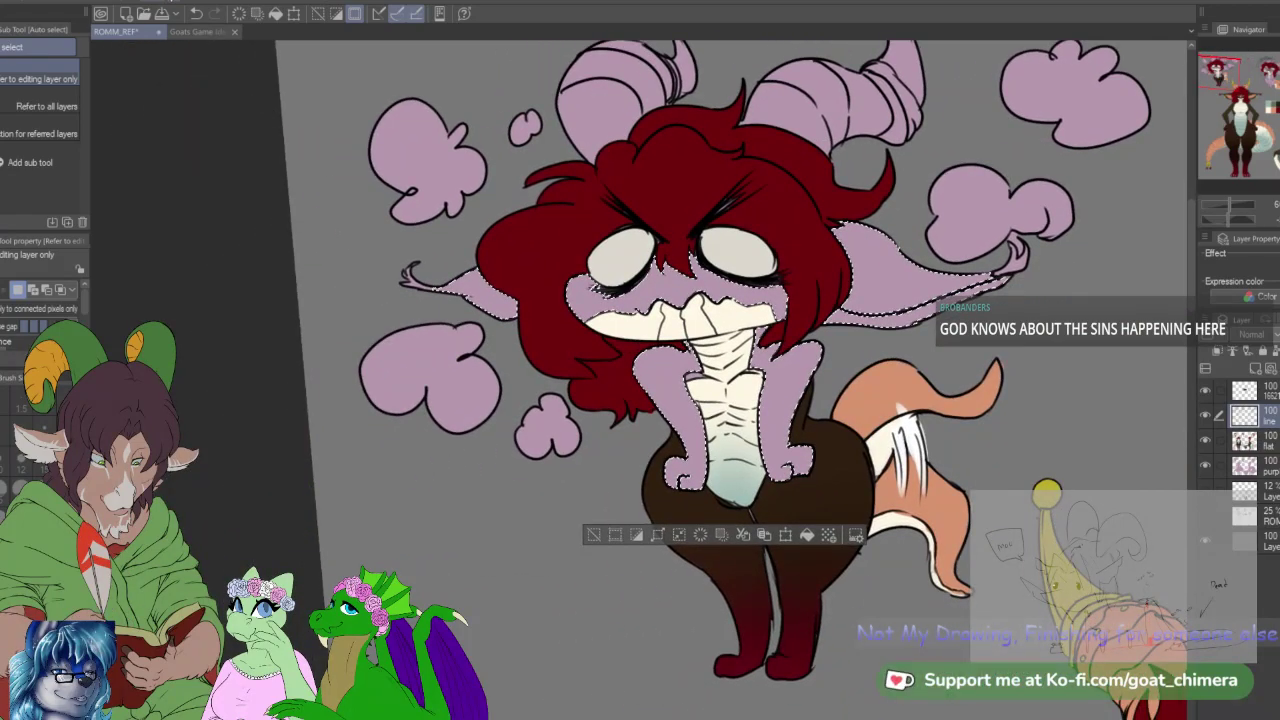
{"action": "left_click", "coordinate": [771, 346], "text": "shift"}
{"action": "left_click", "coordinate": [1262, 440]}
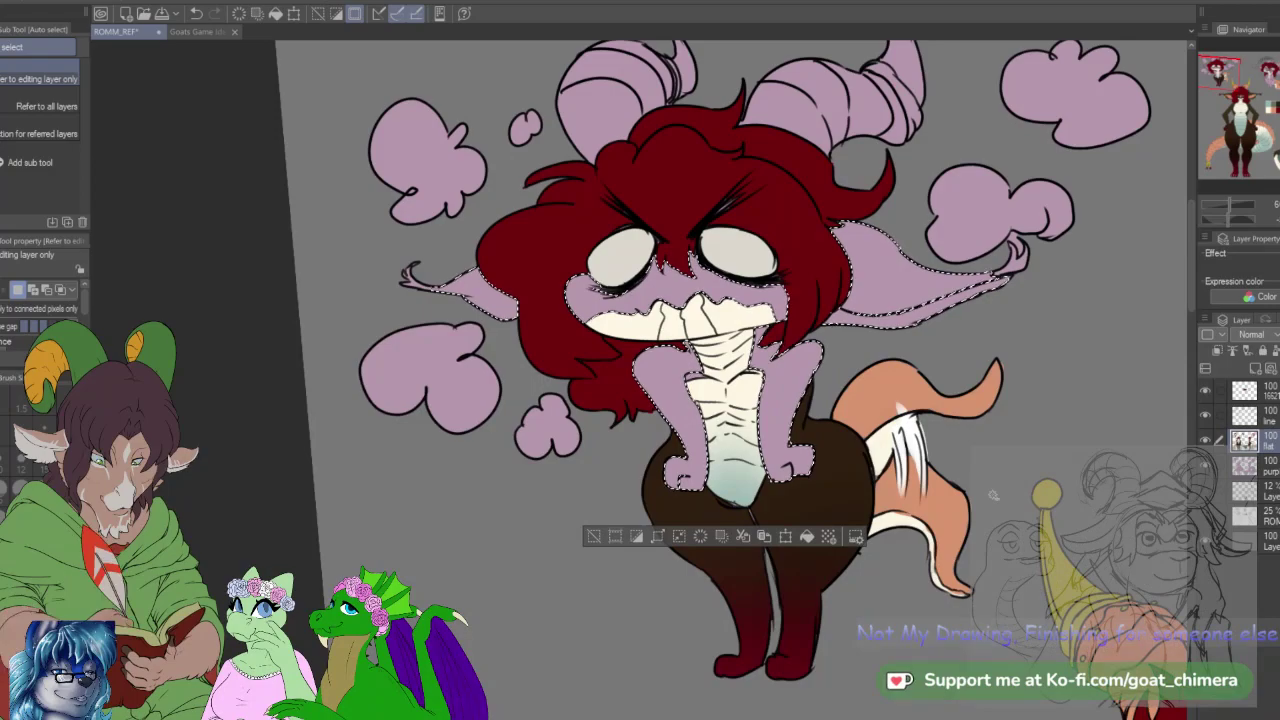
{"action": "key", "text": "alt+BackSpace"}
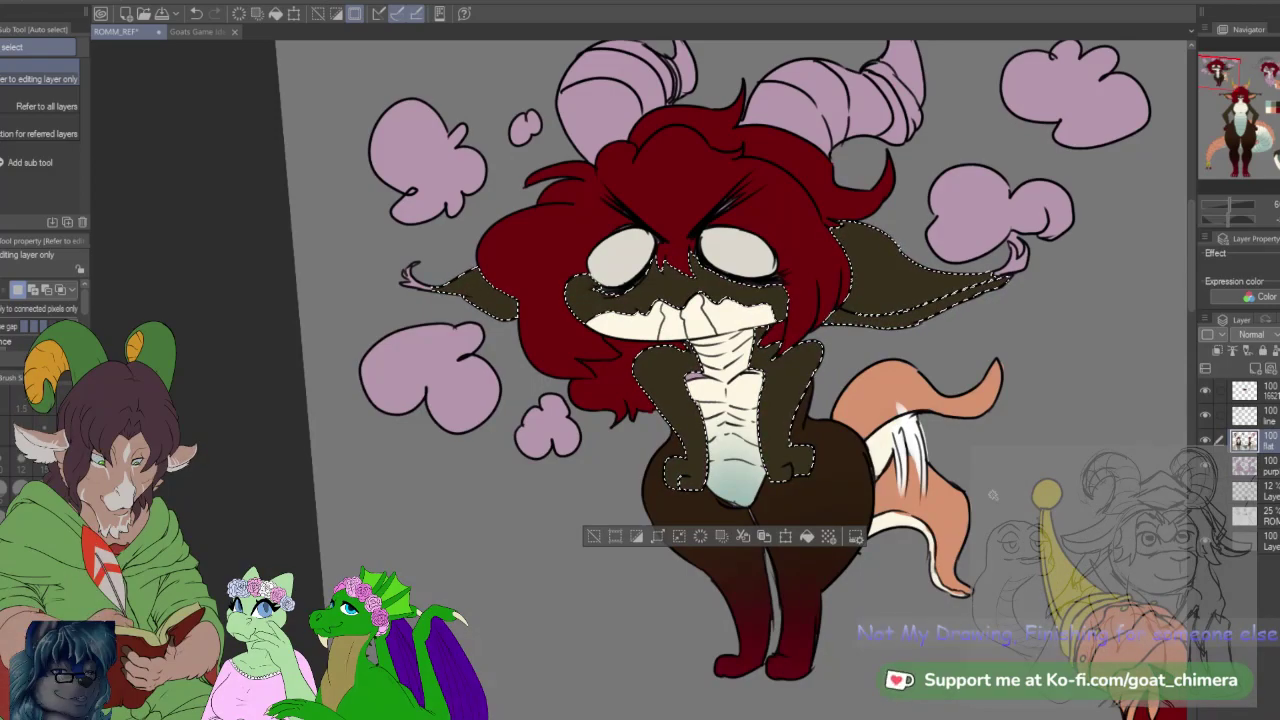
Step: Fade dark red up from the smoke-puffing figure's hands with a foreground-to-transparent gradient, and drop the selection
{"action": "left_click_drag", "start_coordinate": [1233, 76], "coordinate": [1279, 110]}
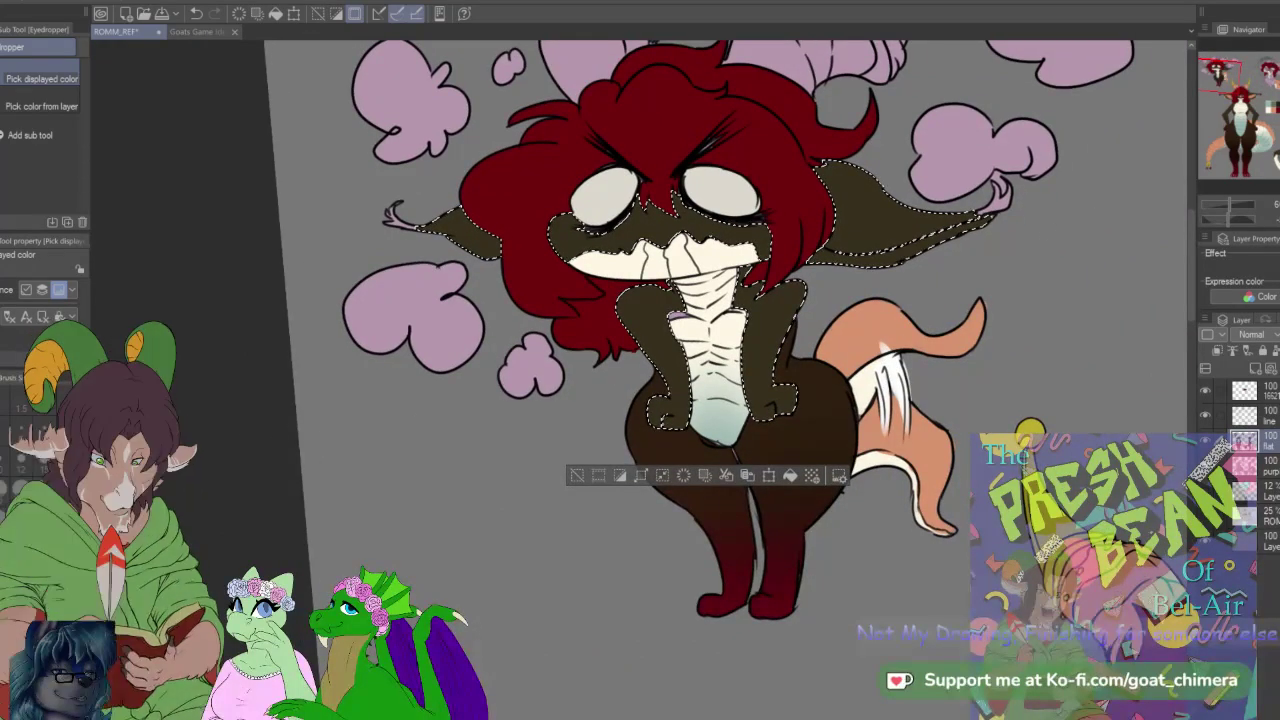
{"action": "key", "text": "g"}
{"action": "left_click_drag", "start_coordinate": [727, 342], "coordinate": [732, 338]}
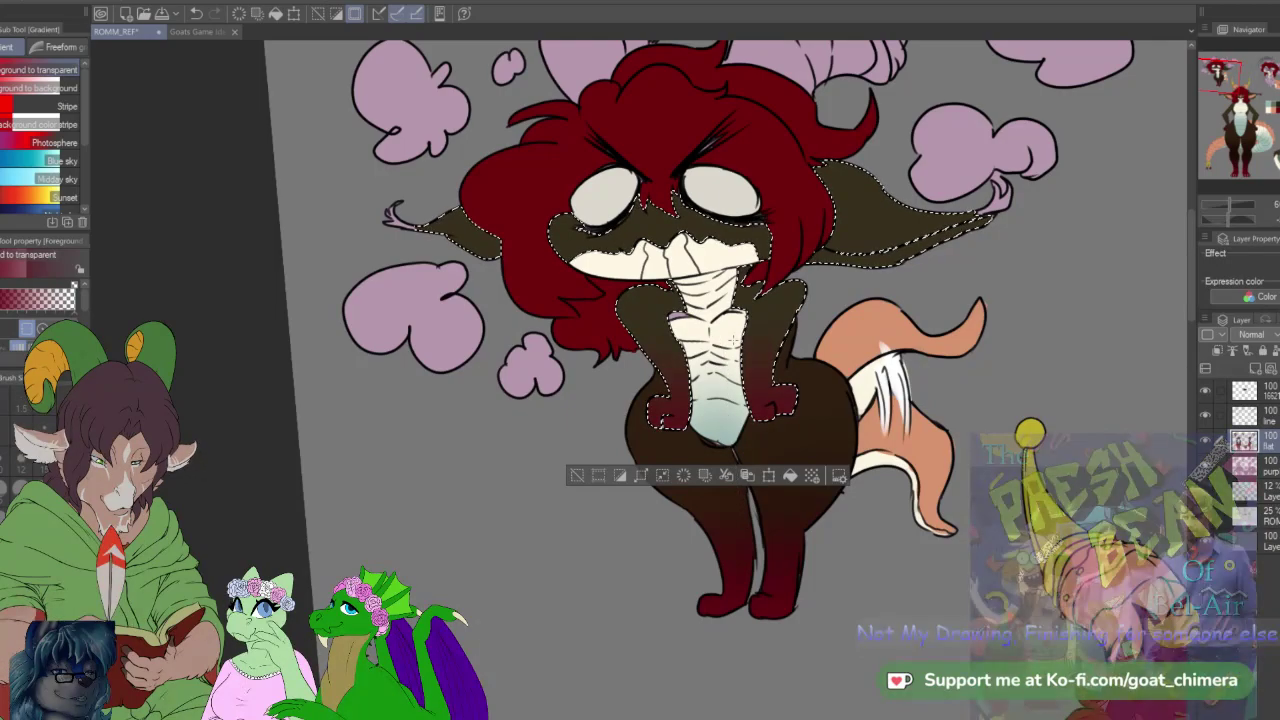
{"action": "key", "text": "ctrl+d"}
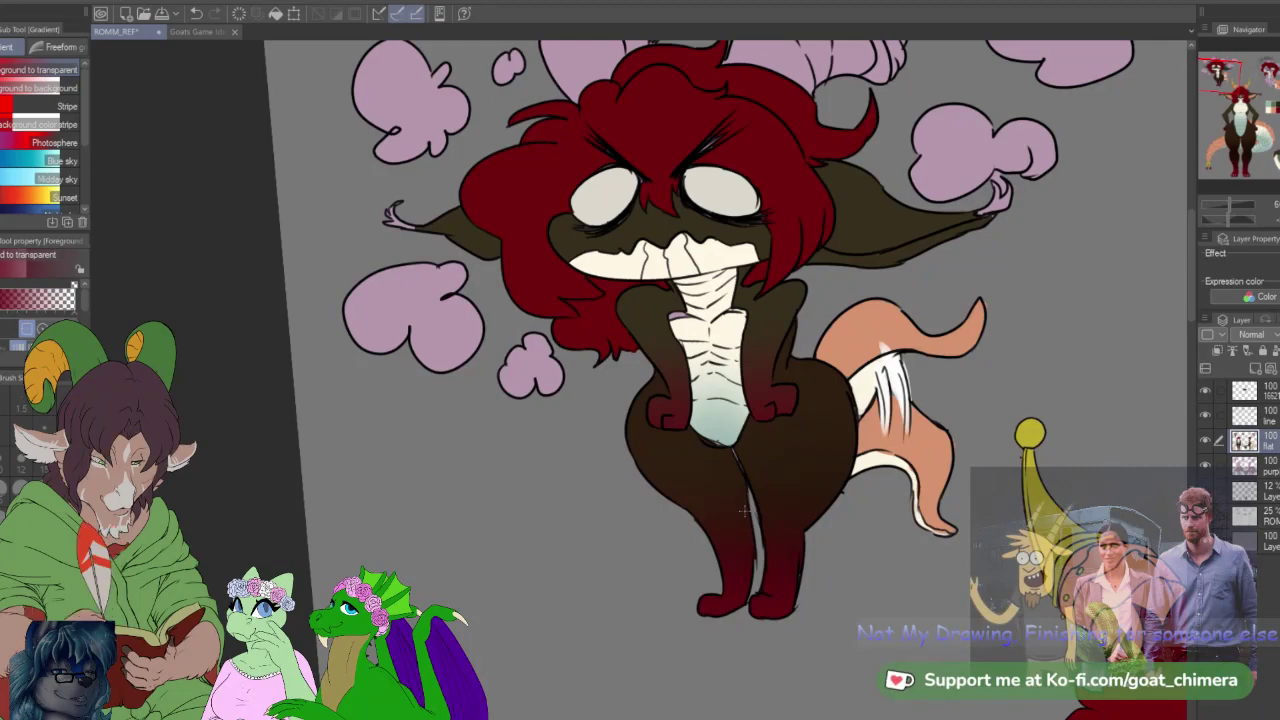
Step: Paint the tufts on both of the smoke-puffing figure's ear tips dark red with the K Hard 2 brush at size 12
{"action": "key", "text": "i"}
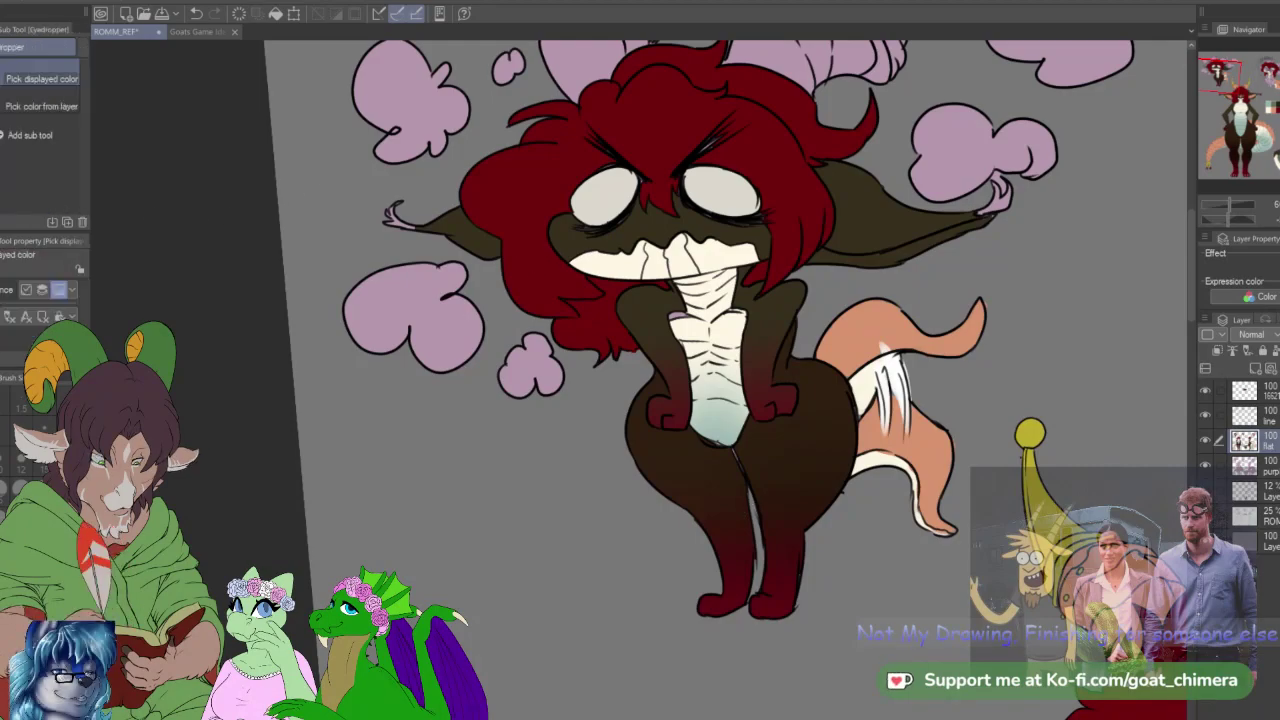
{"action": "key", "text": "b"}
{"action": "left_click", "coordinate": [21, 461]}
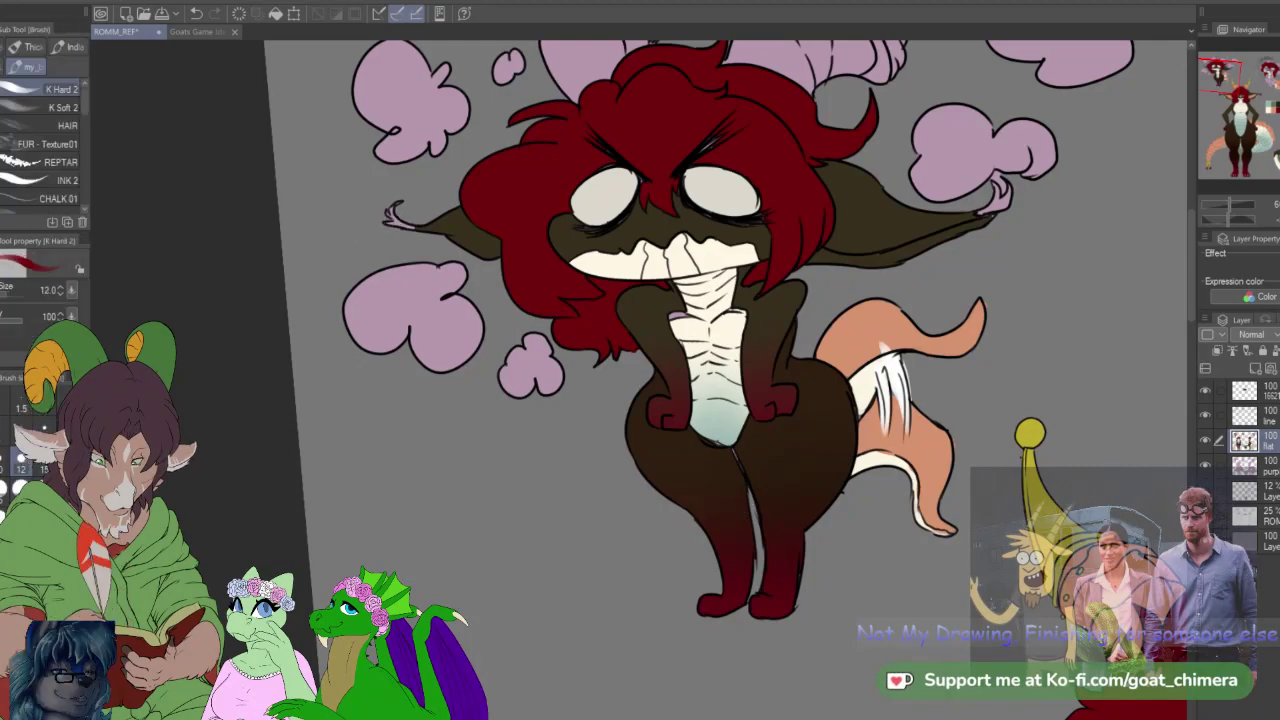
{"action": "left_click_drag", "start_coordinate": [387, 220], "coordinate": [398, 224]}
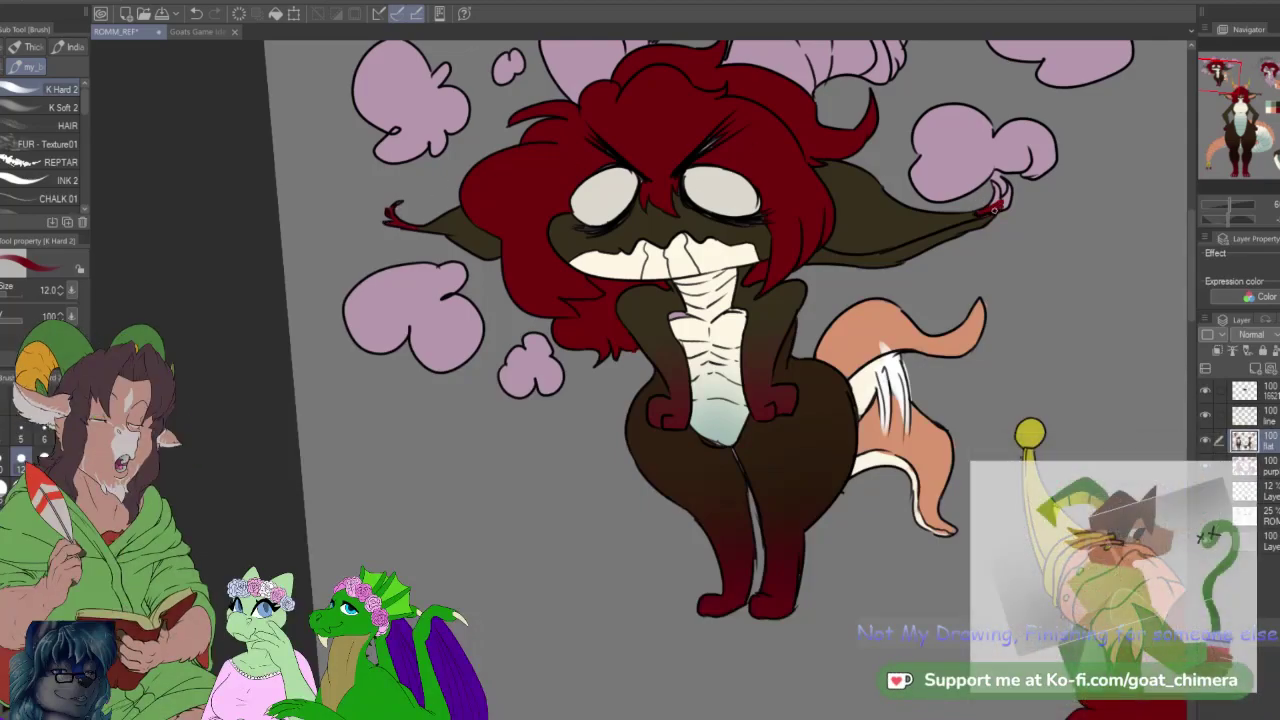
{"action": "left_click_drag", "start_coordinate": [991, 208], "coordinate": [994, 184]}
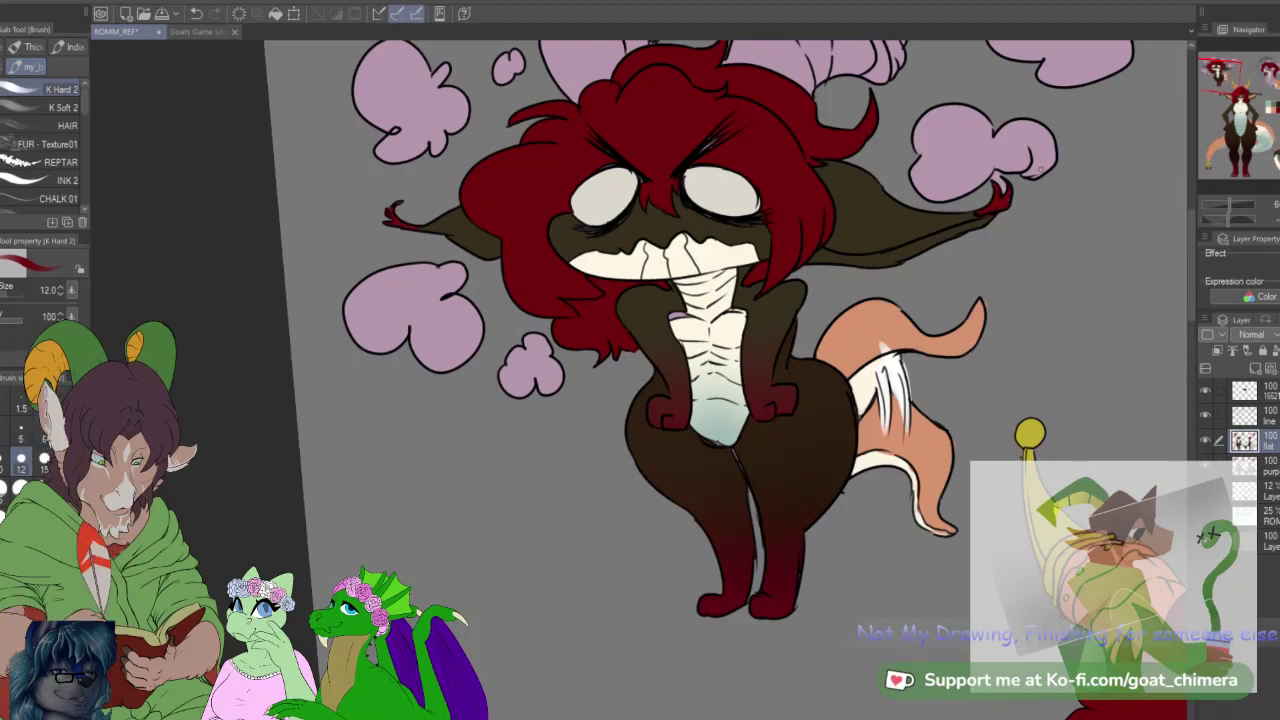
Step: Set the K Hard 2 brush to size 40 and sample the cream color from the smoke-puffing figure's mouth
{"action": "left_click_drag", "start_coordinate": [1236, 92], "coordinate": [1237, 80]}
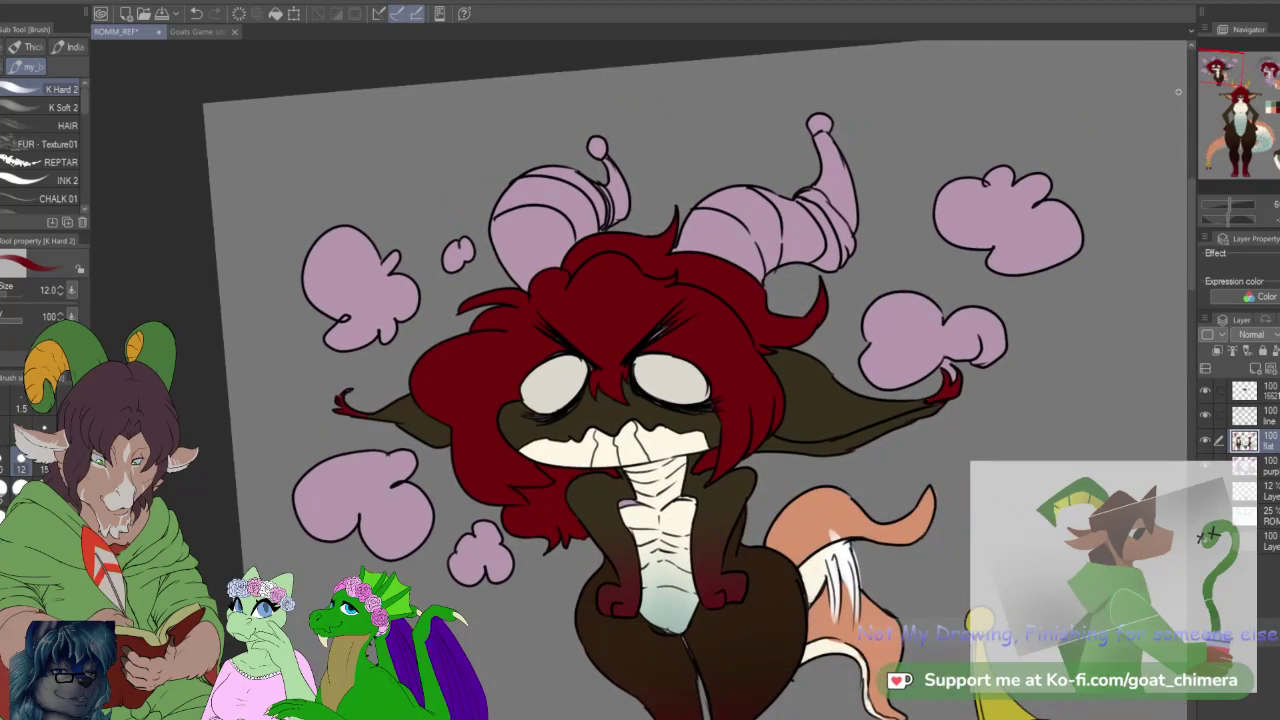
{"action": "scroll", "coordinate": [1006, 120], "scroll_direction": "down", "scroll_amount": 2}
{"action": "scroll", "coordinate": [849, 591], "scroll_direction": "up", "scroll_amount": 1}
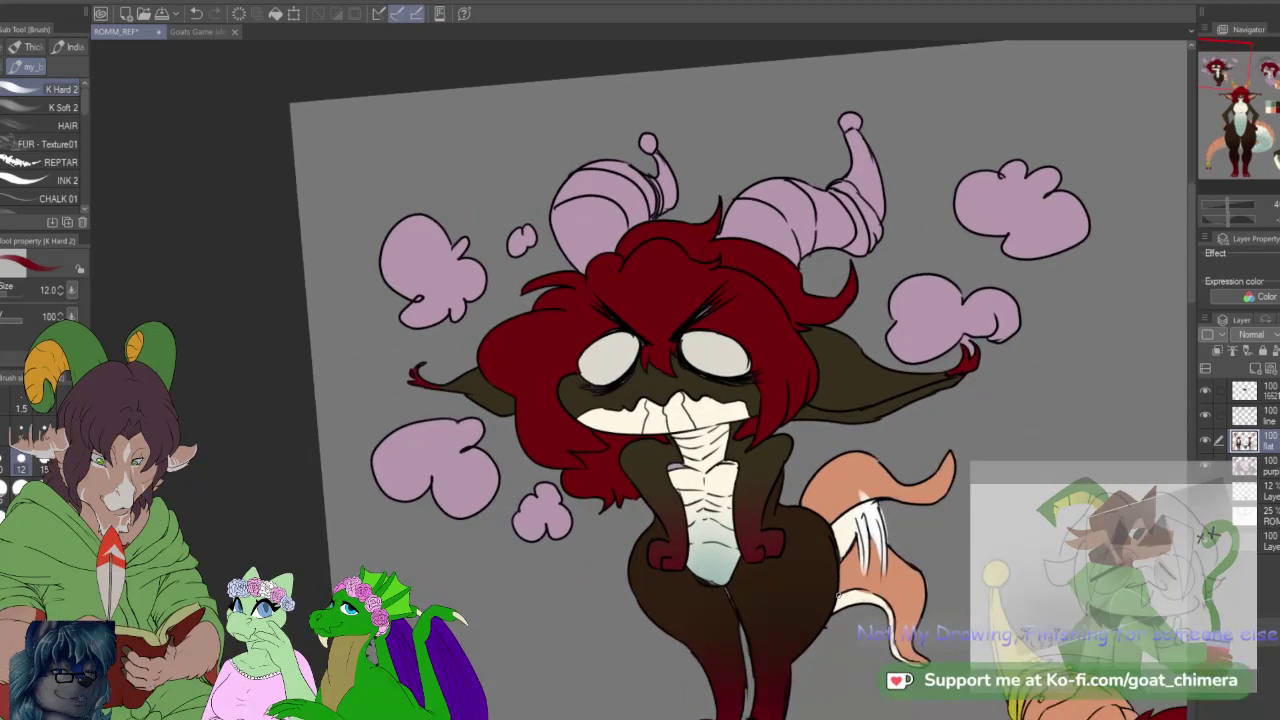
{"action": "left_click", "coordinate": [44, 490]}
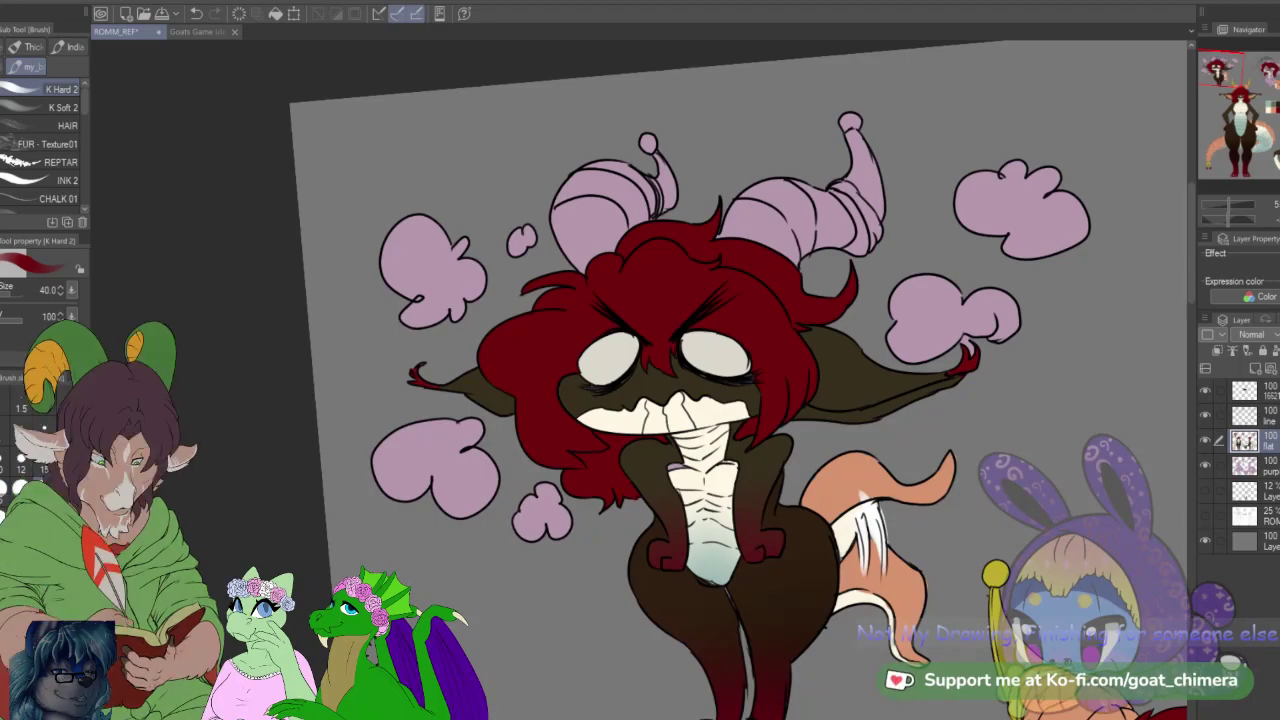
{"action": "scroll", "coordinate": [630, 440], "scroll_direction": "down", "scroll_amount": 4}
{"action": "scroll", "coordinate": [634, 340], "scroll_direction": "up", "scroll_amount": 3}
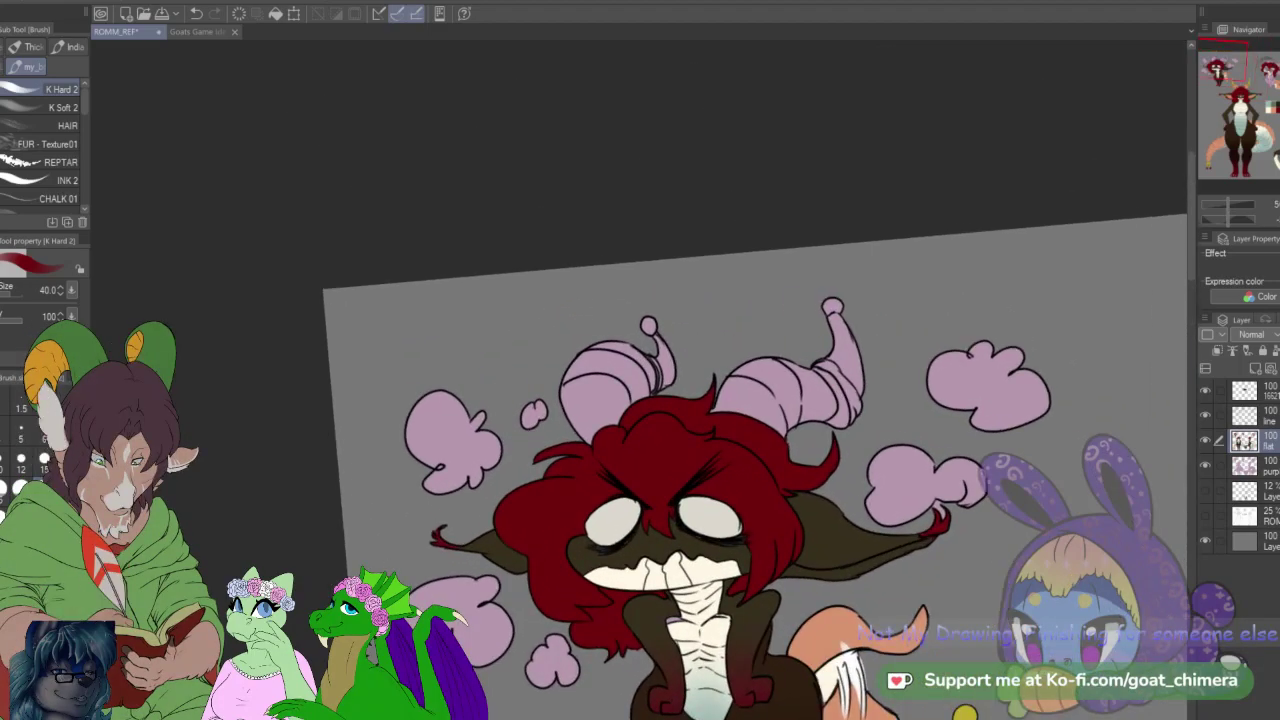
{"action": "scroll", "coordinate": [647, 486], "scroll_direction": "down", "scroll_amount": 2}
{"action": "scroll", "coordinate": [668, 560], "scroll_direction": "up", "scroll_amount": 3}
{"action": "scroll", "coordinate": [694, 563], "scroll_direction": "down", "scroll_amount": 2}
{"action": "scroll", "coordinate": [692, 530], "scroll_direction": "up", "scroll_amount": 2}
{"action": "key", "text": "i"}
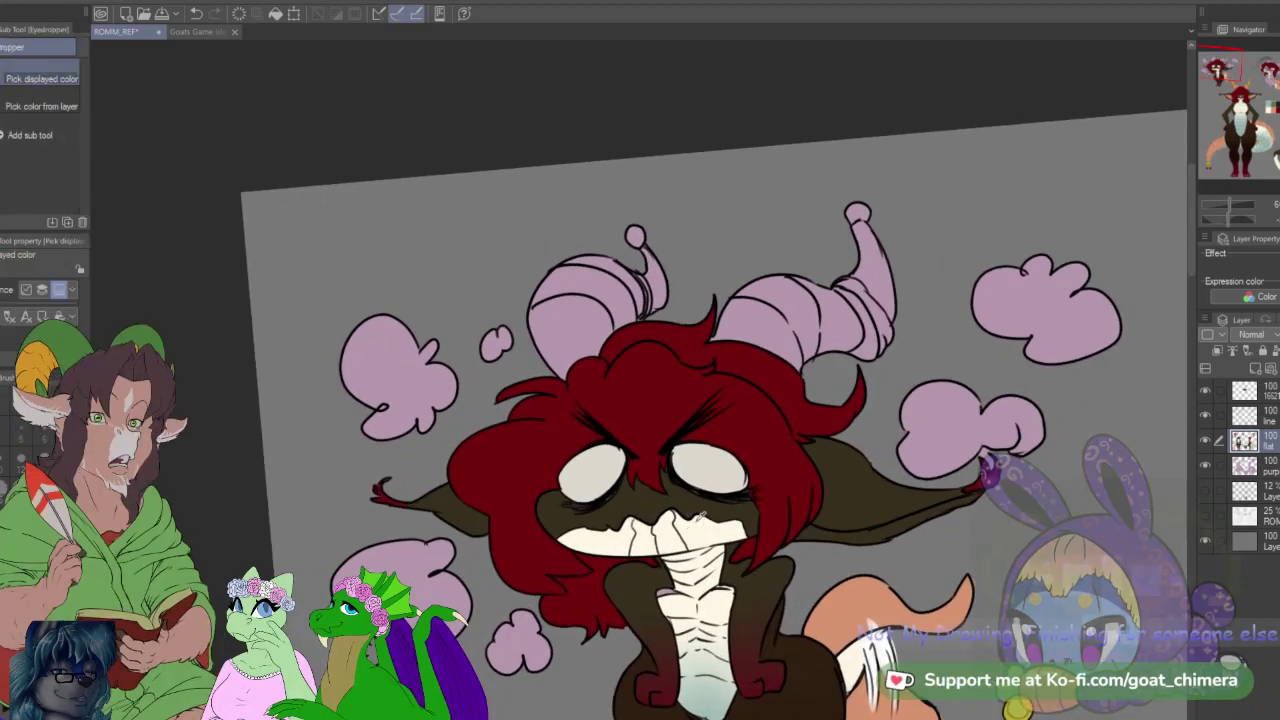
{"action": "key", "text": "b"}
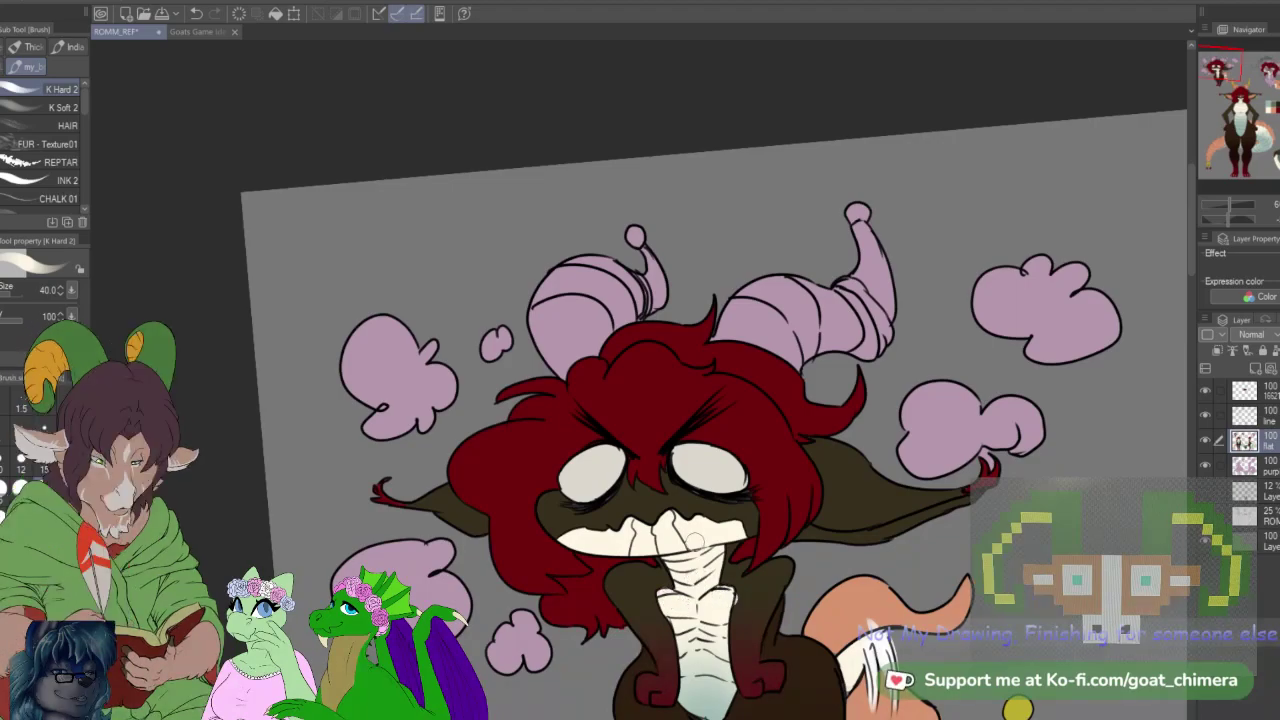
{"action": "scroll", "coordinate": [732, 597], "scroll_direction": "down", "scroll_amount": 4}
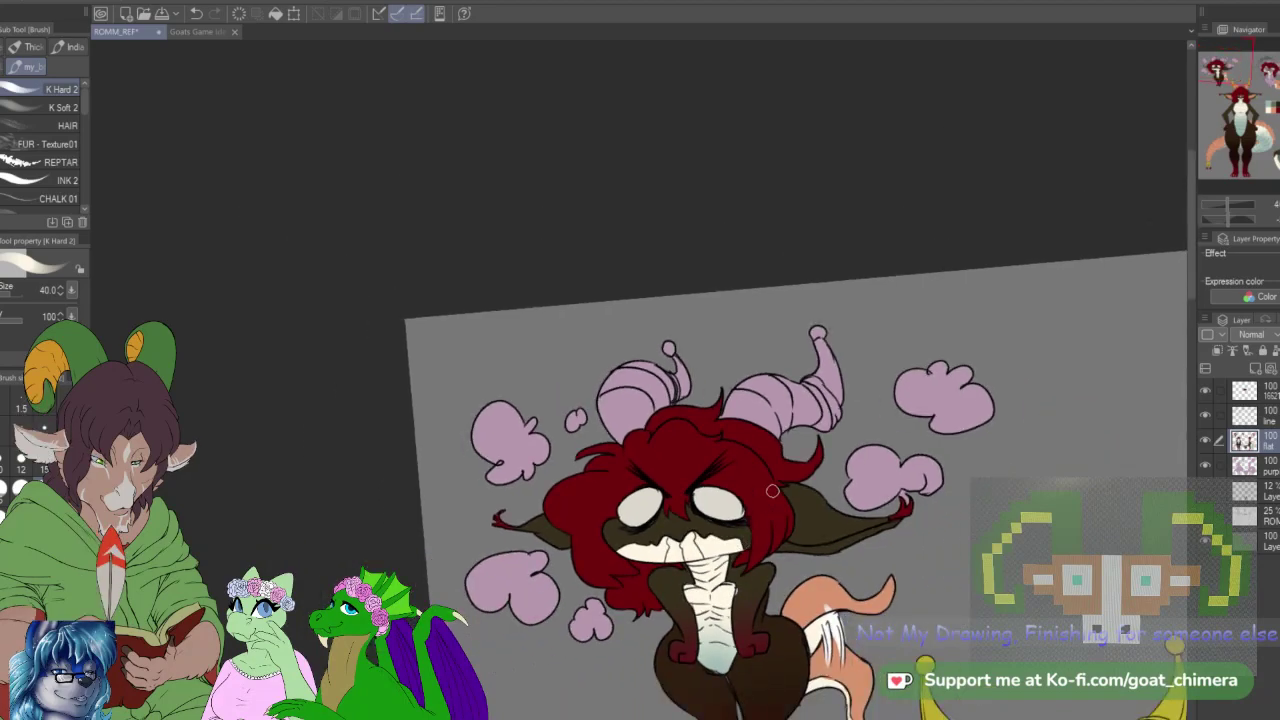
{"action": "scroll", "coordinate": [815, 552], "scroll_direction": "up", "scroll_amount": 3}
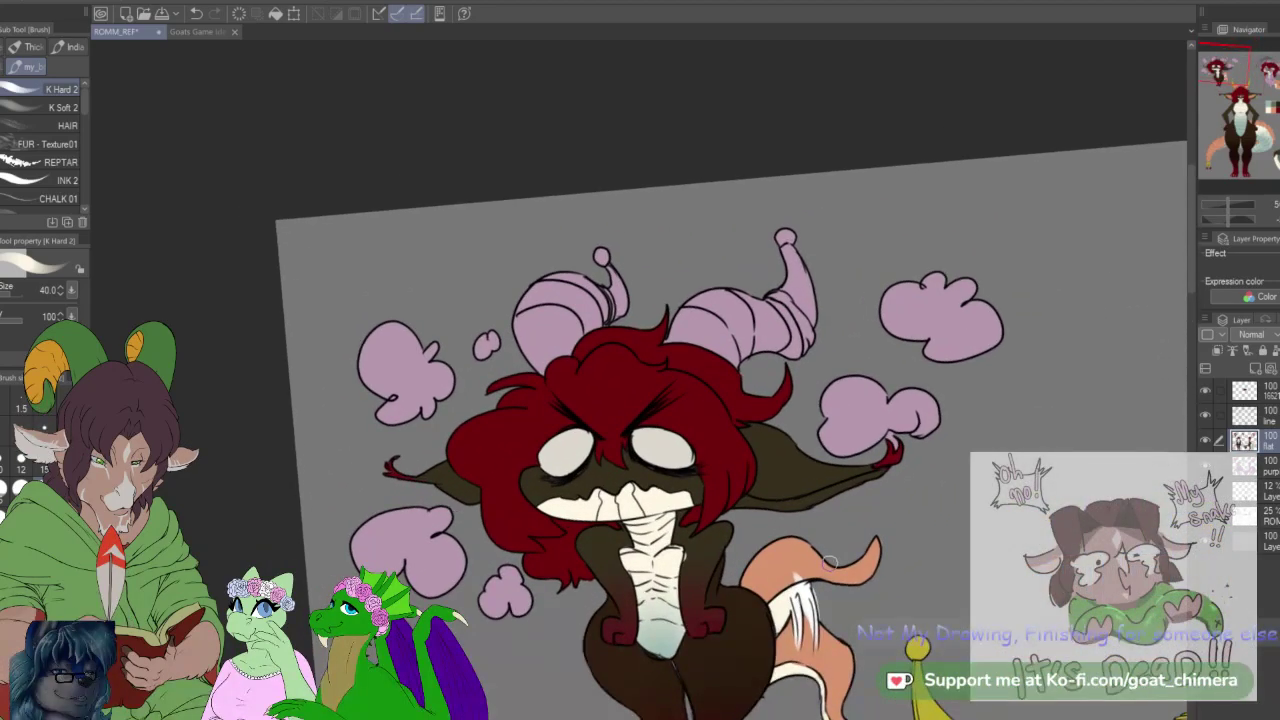
Step: Sample the tail's orange, select the ringed parts of both the smoke-puffing figure's horns from the line layer, fill them on the flat layer, and deselect
{"action": "key", "text": "i"}
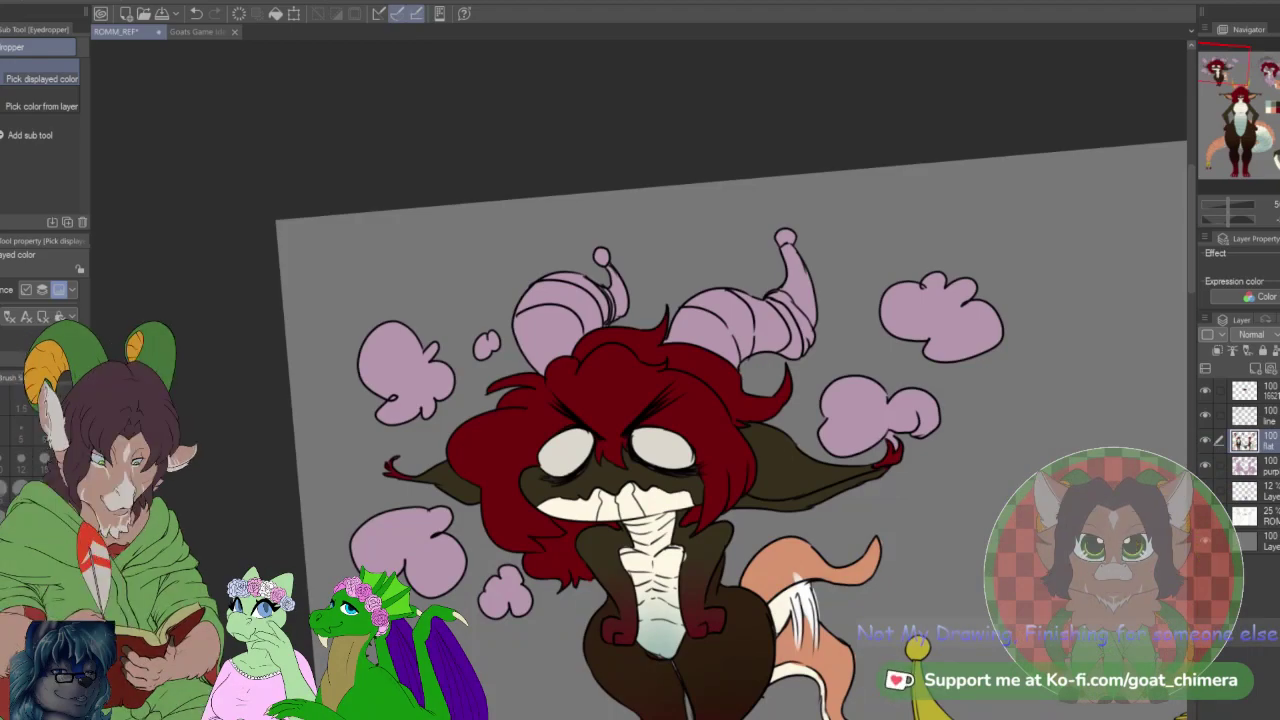
{"action": "scroll", "coordinate": [571, 305], "scroll_direction": "down", "scroll_amount": 2}
{"action": "scroll", "coordinate": [572, 302], "scroll_direction": "up", "scroll_amount": 2}
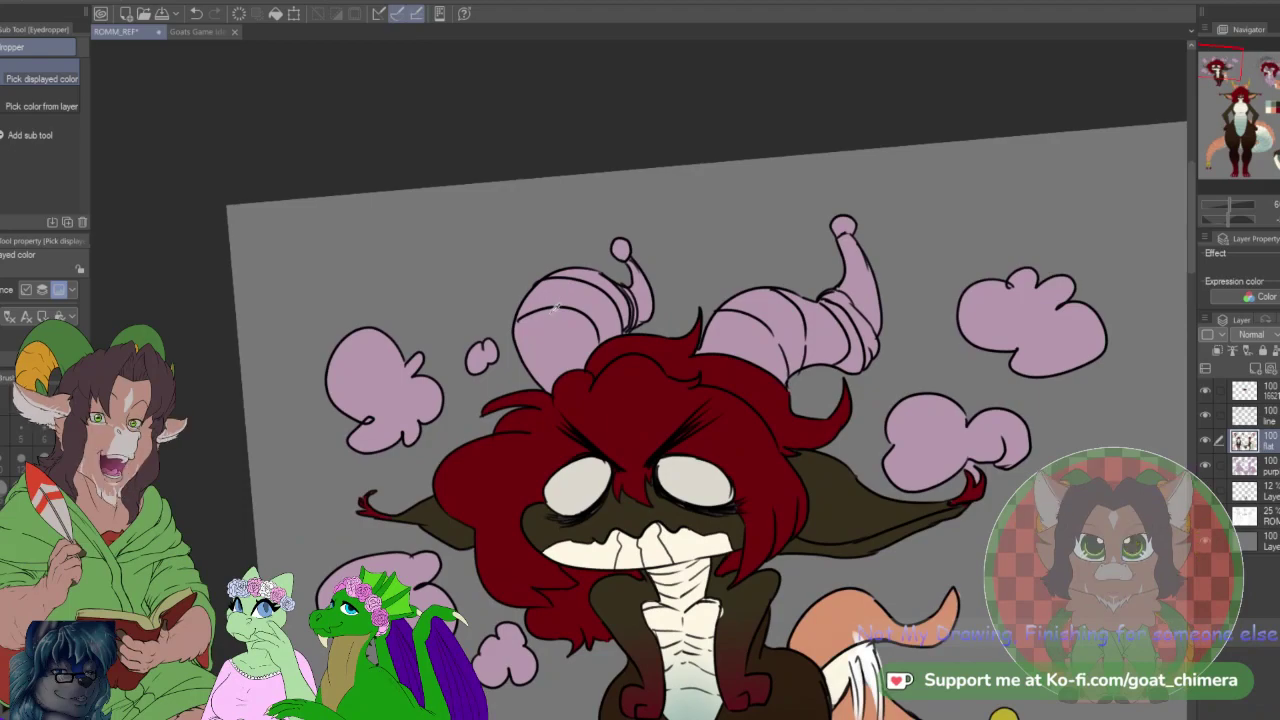
{"action": "left_click", "coordinate": [1262, 415]}
{"action": "key", "text": "w"}
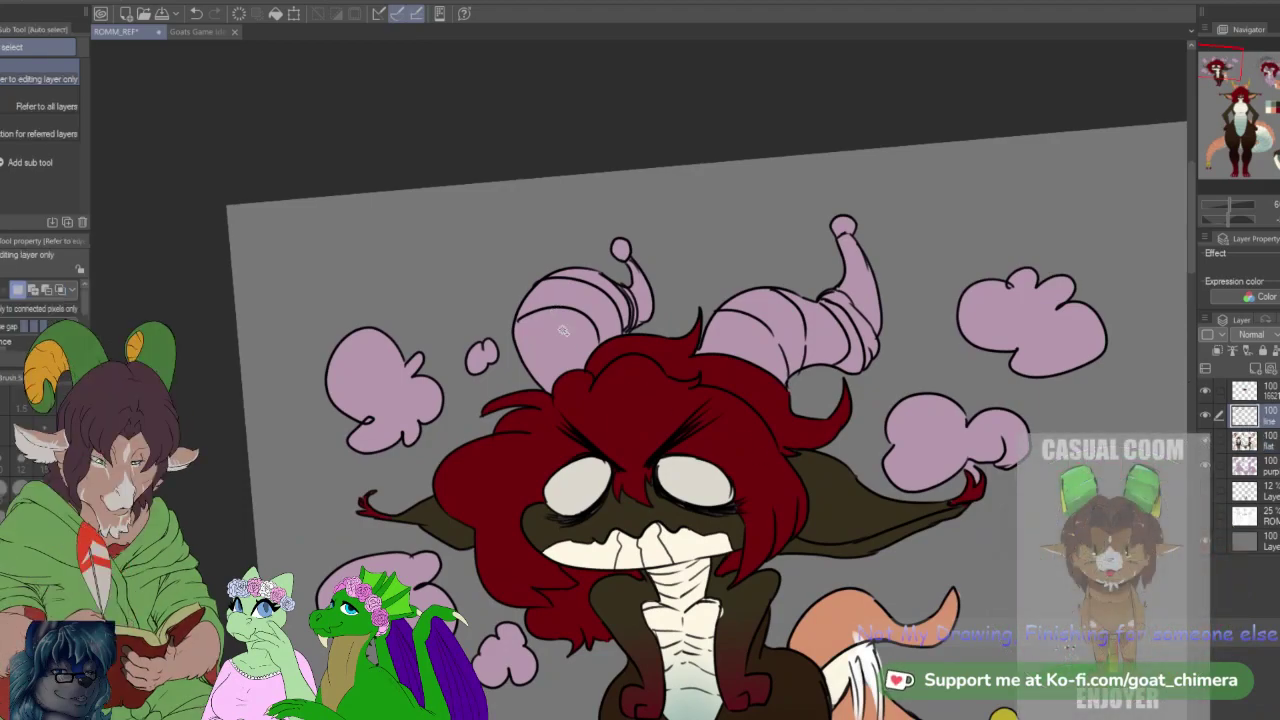
{"action": "left_click", "coordinate": [563, 330]}
{"action": "left_click", "coordinate": [748, 347], "text": "shift"}
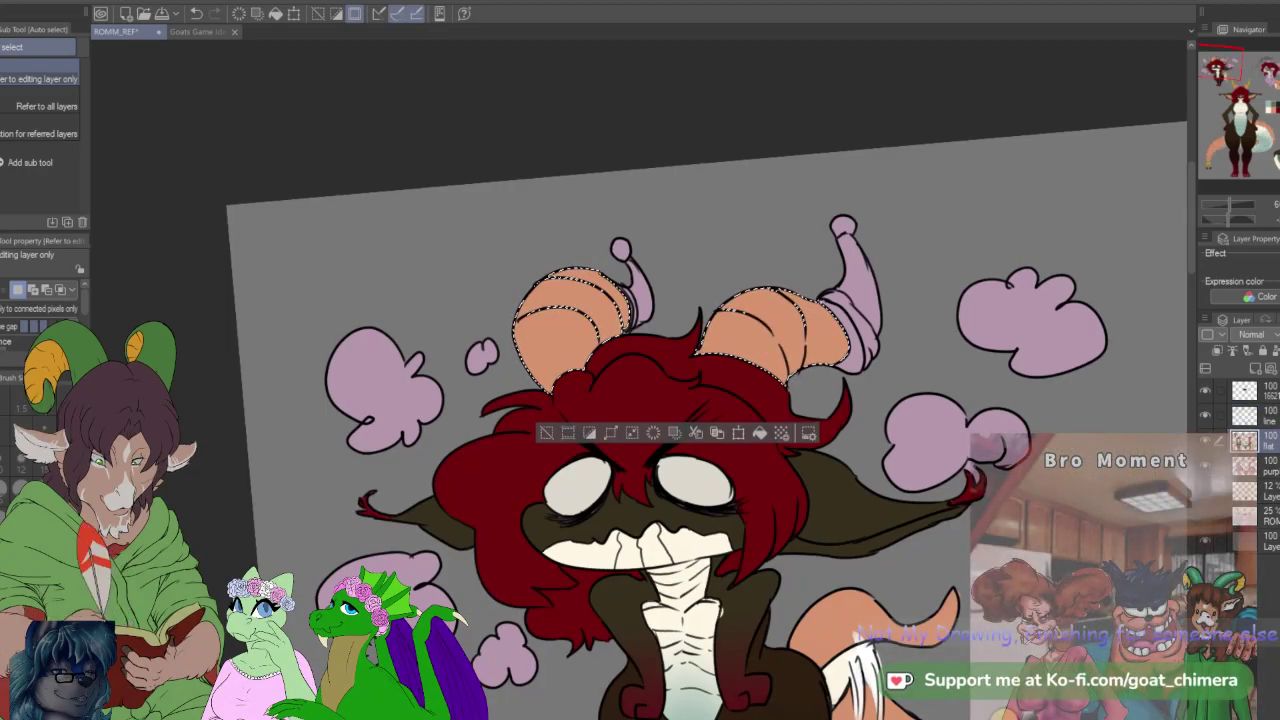
{"action": "key", "text": "ctrl+d"}
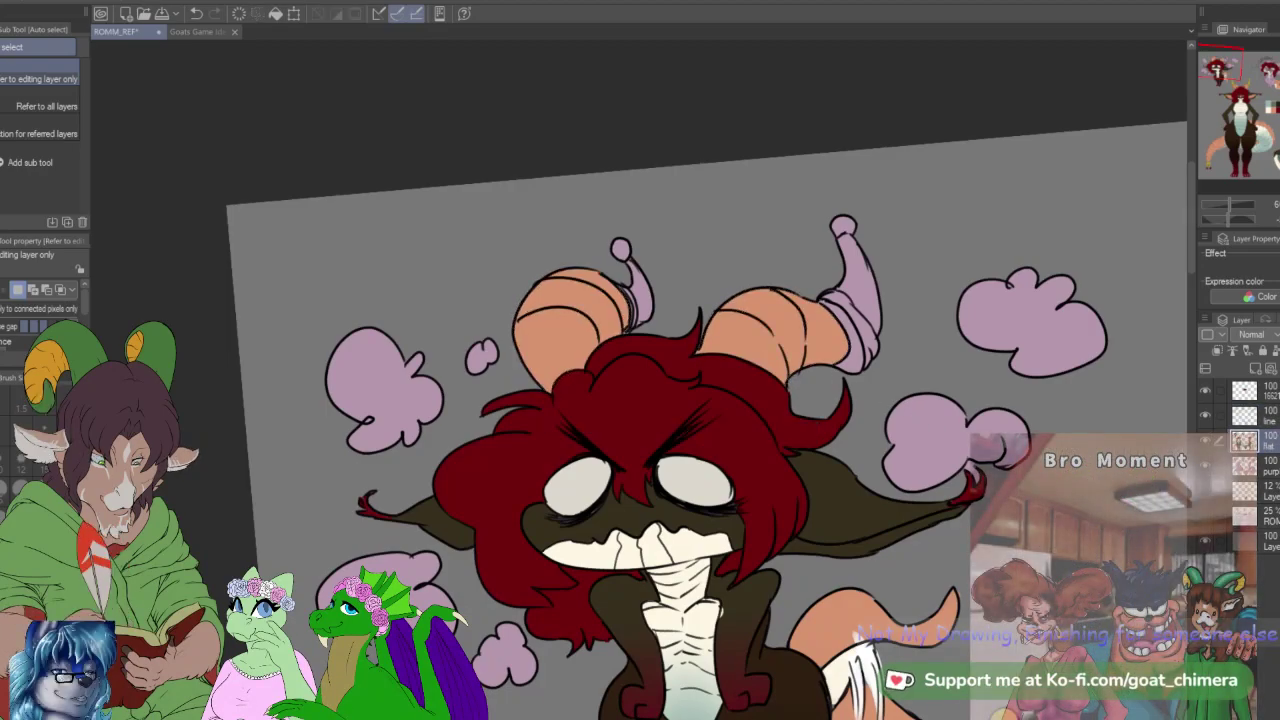
Step: Sample the smoke-puffing figure's dark olive brown as the color for the size 40 K Hard 2 brush
{"action": "scroll", "coordinate": [733, 536], "scroll_direction": "down", "scroll_amount": 1}
{"action": "scroll", "coordinate": [669, 536], "scroll_direction": "up", "scroll_amount": 2}
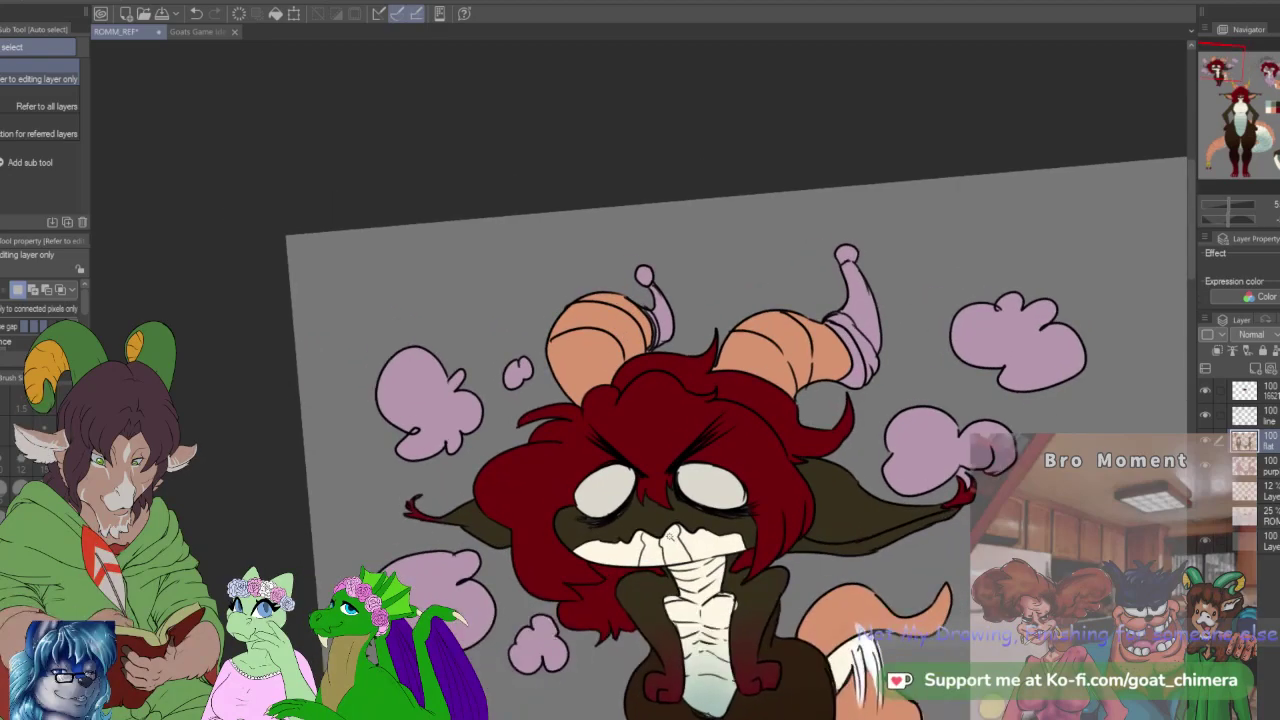
{"action": "key", "text": "i"}
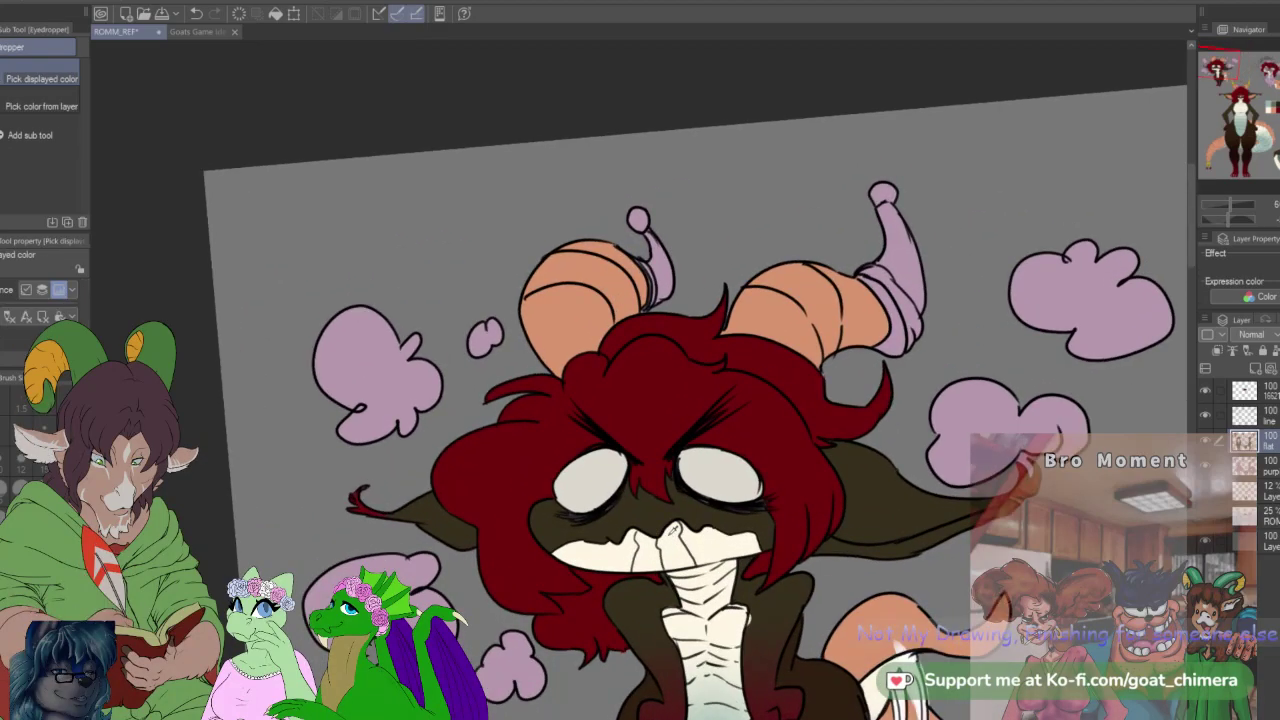
{"action": "key", "text": "b"}
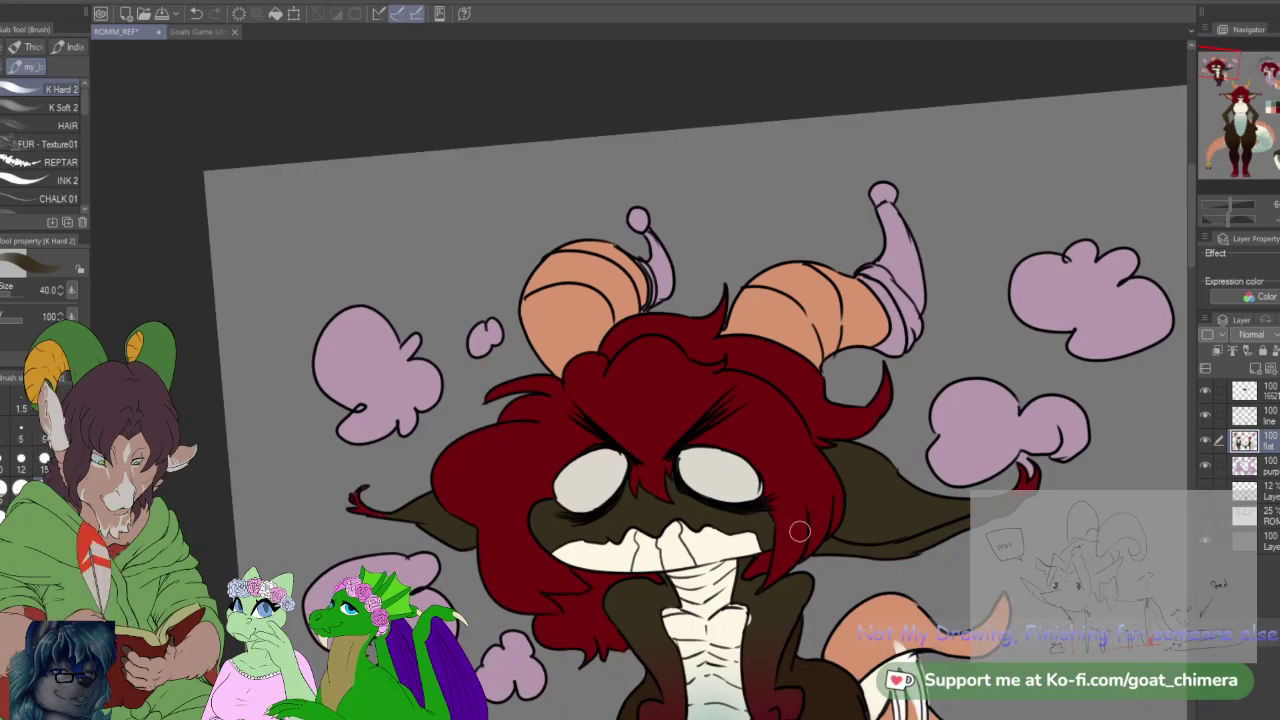
Step: Sample the yellow of the main character's horn caps and paint the base of the smoke-puffing figure's left horn cap at brush size 15
{"action": "scroll", "coordinate": [800, 531], "scroll_direction": "down", "scroll_amount": 5}
{"action": "scroll", "coordinate": [815, 335], "scroll_direction": "up", "scroll_amount": 1}
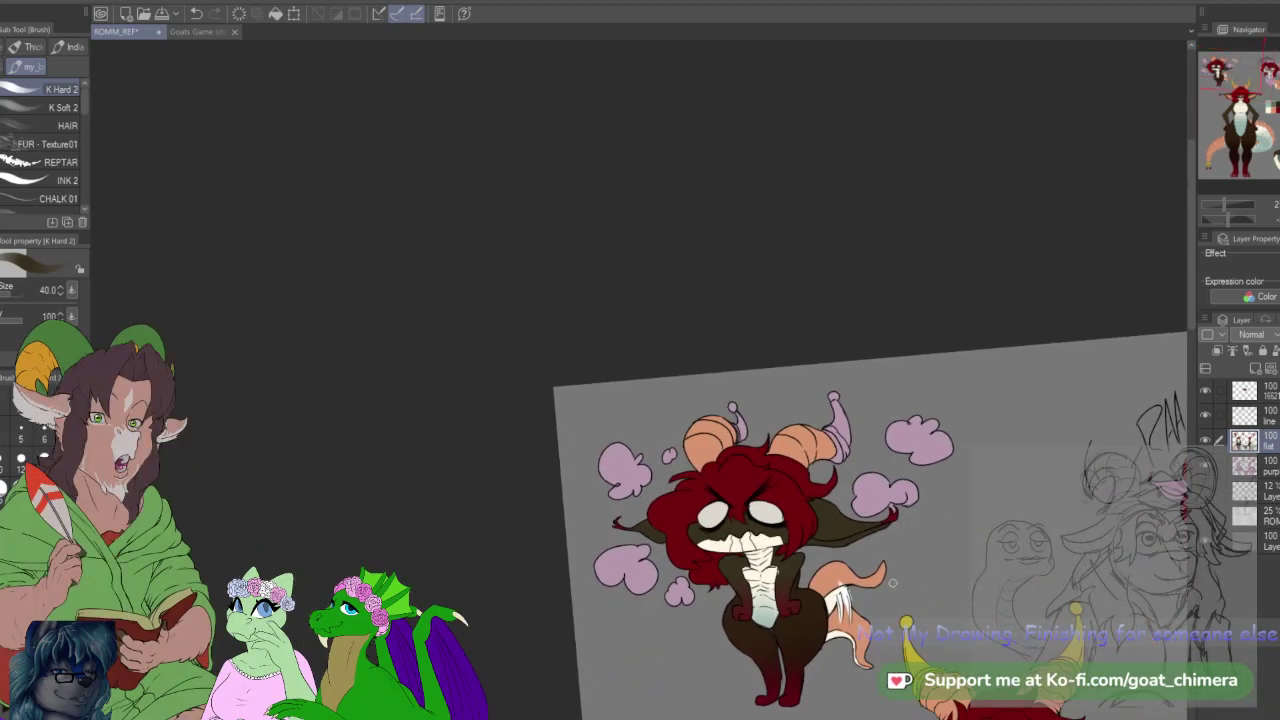
{"action": "left_click_drag", "start_coordinate": [880, 634], "coordinate": [718, 342]}
{"action": "scroll", "coordinate": [717, 341], "scroll_direction": "up", "scroll_amount": 2}
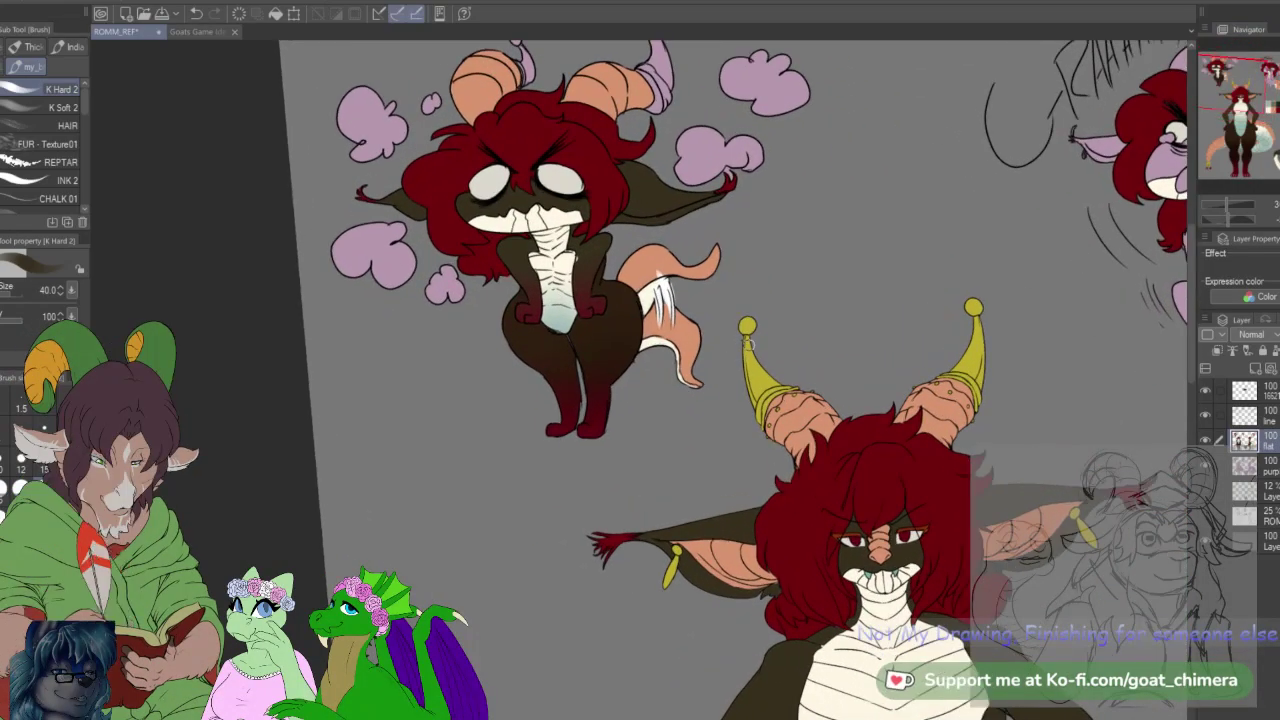
{"action": "key", "text": "i"}
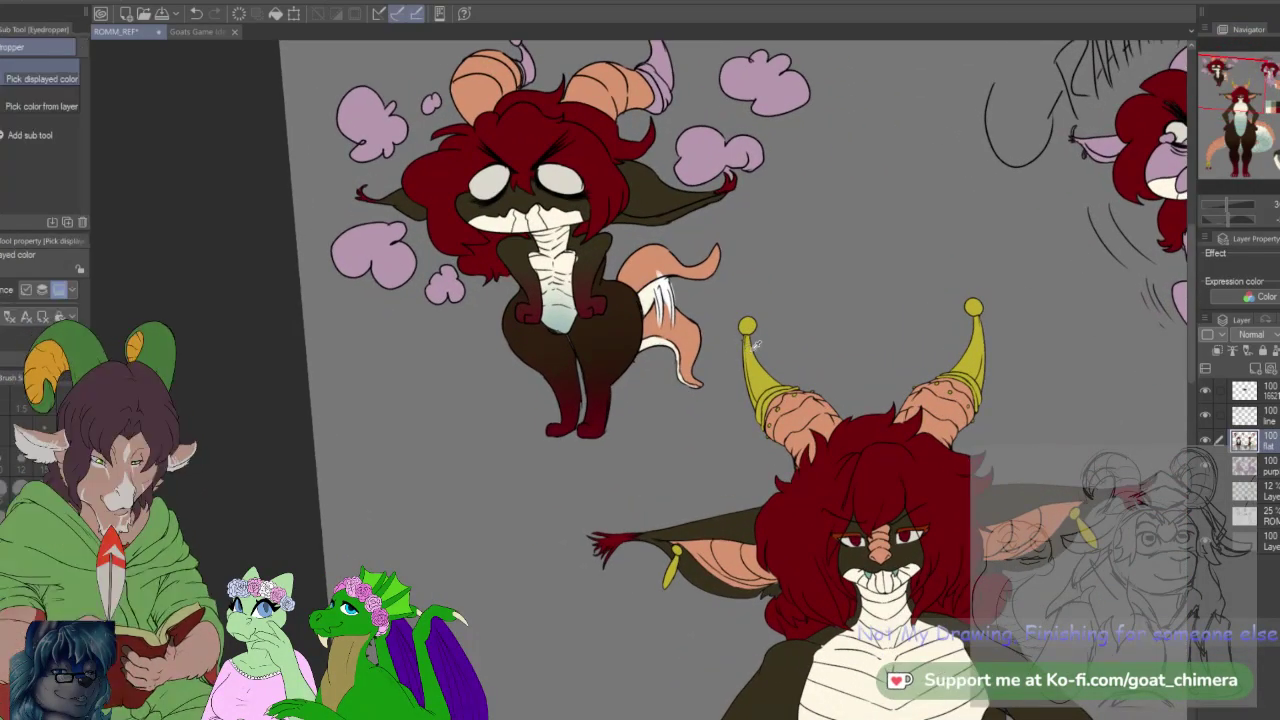
{"action": "left_click_drag", "start_coordinate": [1250, 86], "coordinate": [1240, 64]}
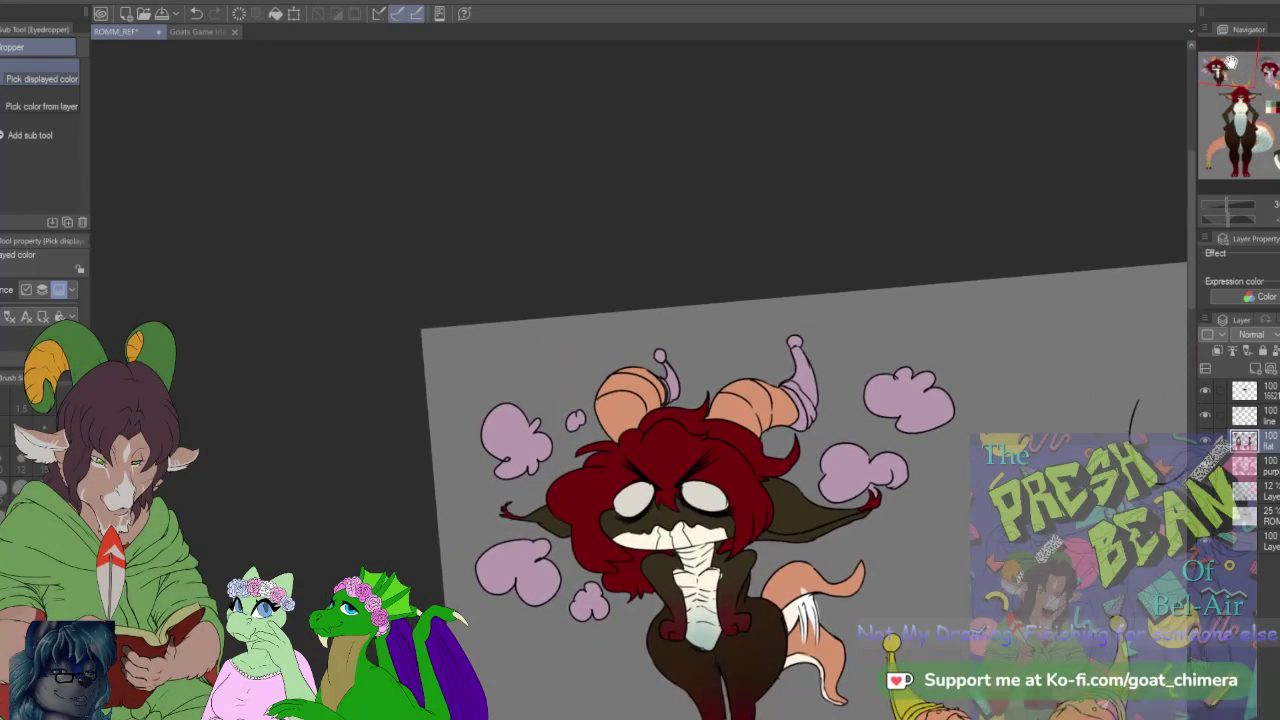
{"action": "key", "text": "b"}
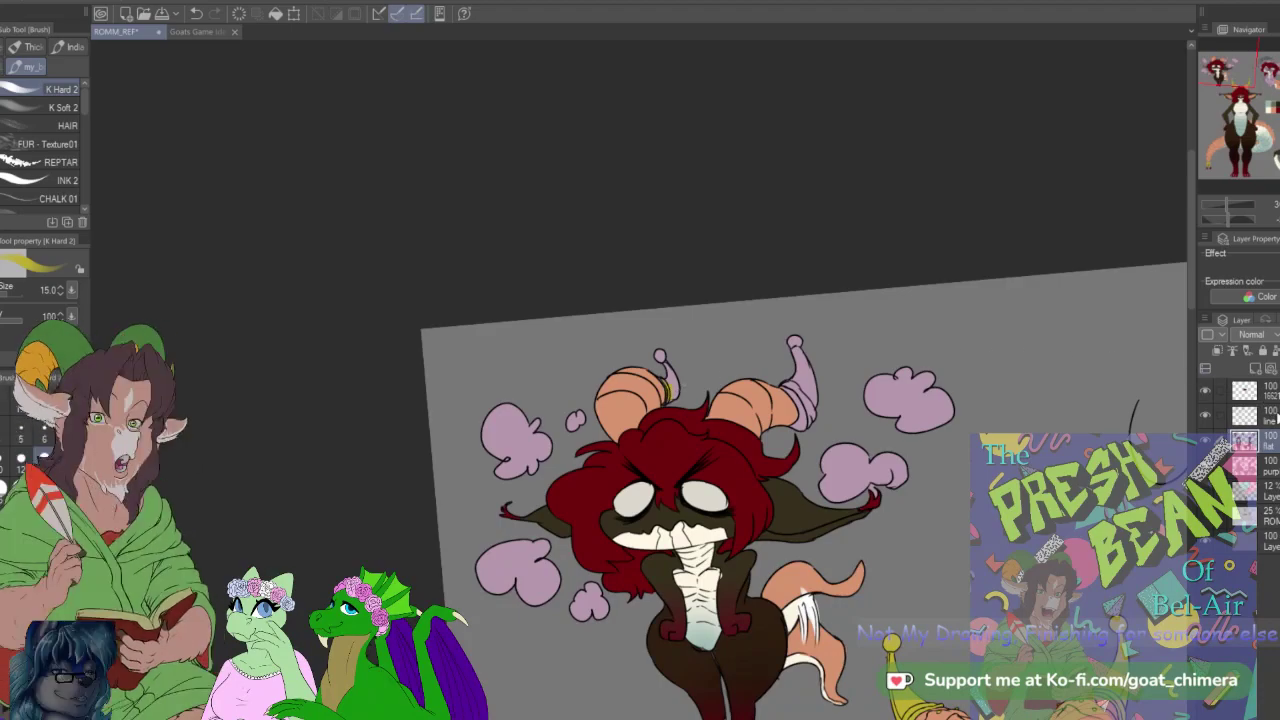
Step: Select the rest of both the smoke-puffing figure's horn caps from the line layer, fill them yellow on the flat layer, and deselect
{"action": "left_click", "coordinate": [1256, 416]}
{"action": "key", "text": "w"}
{"action": "left_click", "coordinate": [668, 382]}
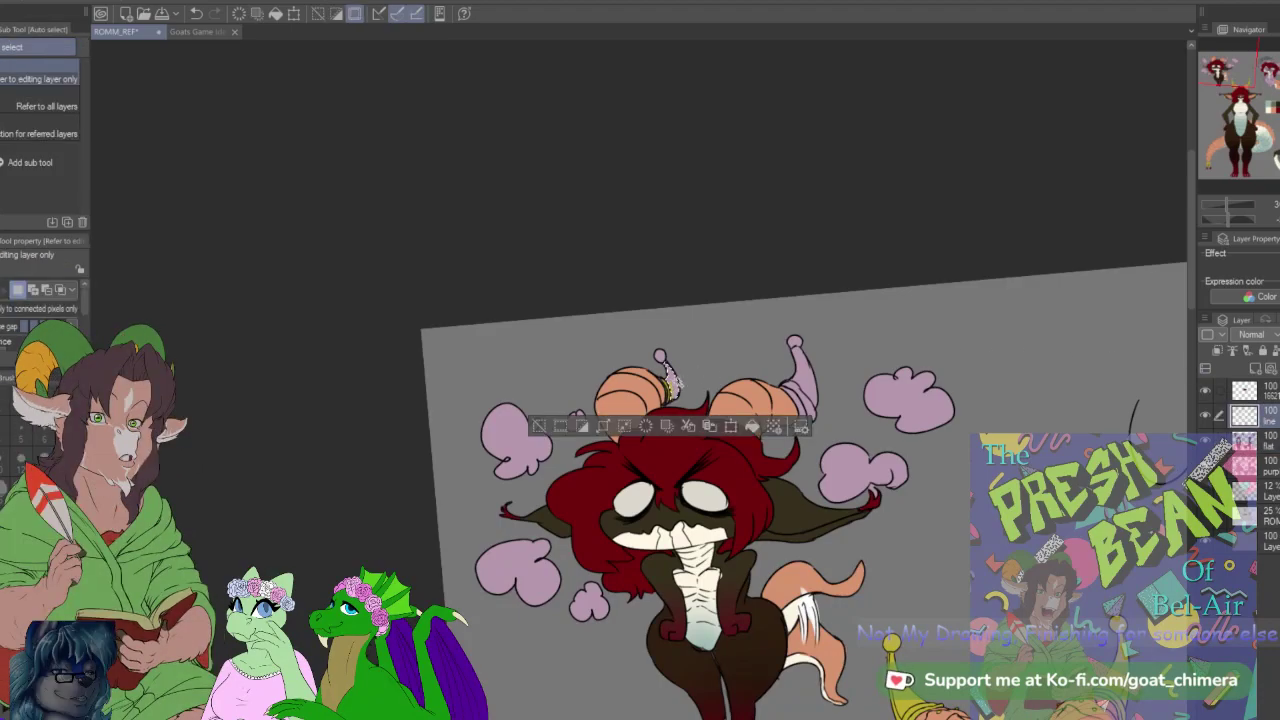
{"action": "left_click", "coordinate": [660, 356], "text": "shift"}
{"action": "left_click", "coordinate": [805, 400], "text": "shift"}
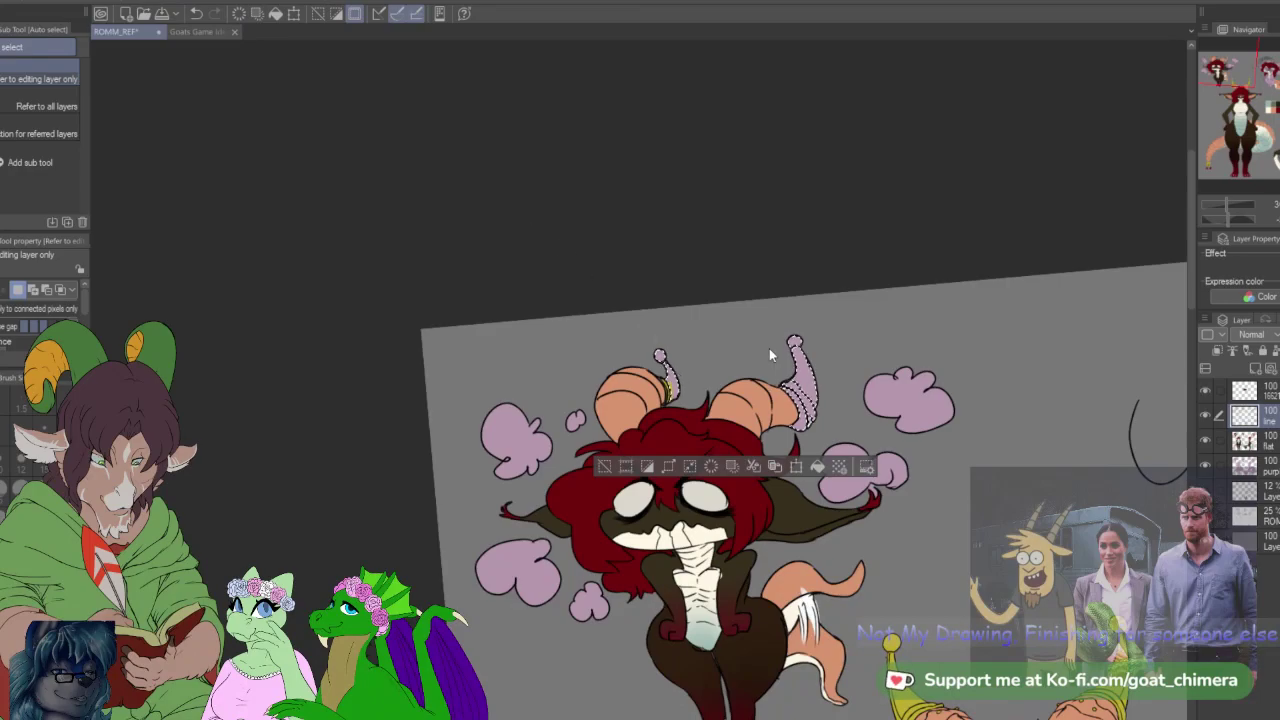
{"action": "left_click", "coordinate": [1250, 440]}
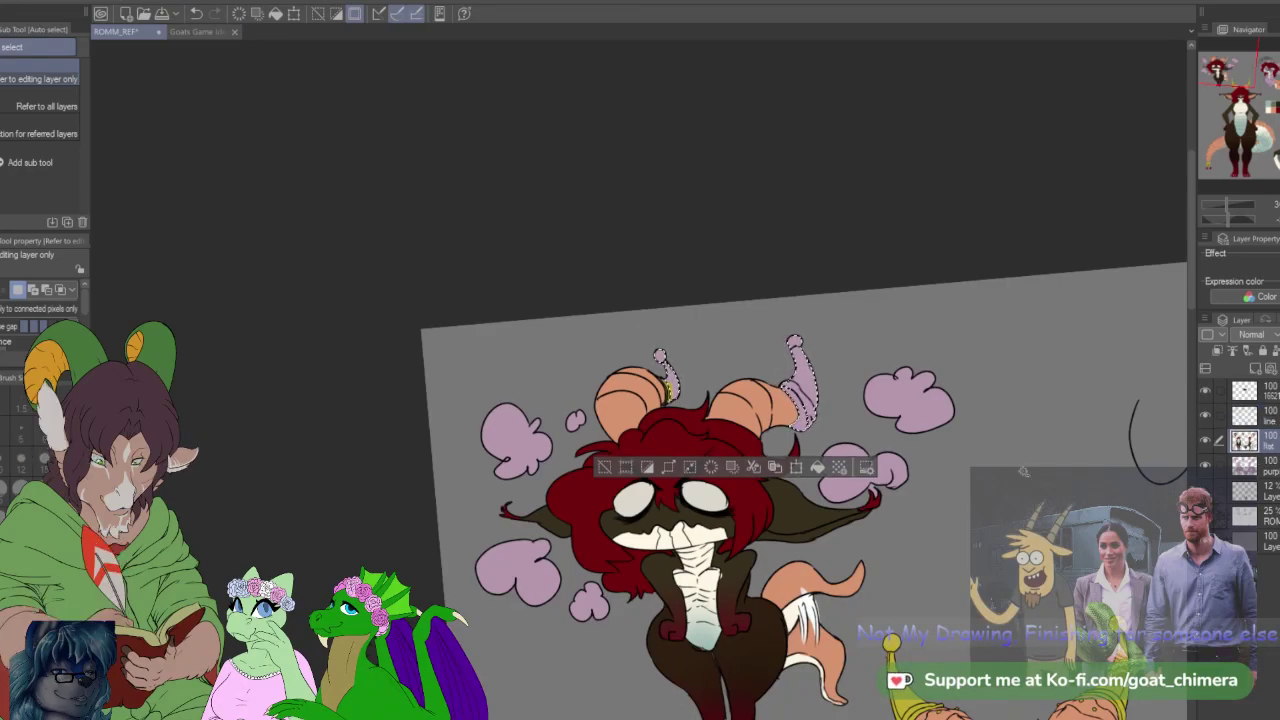
{"action": "key", "text": "alt+Delete"}
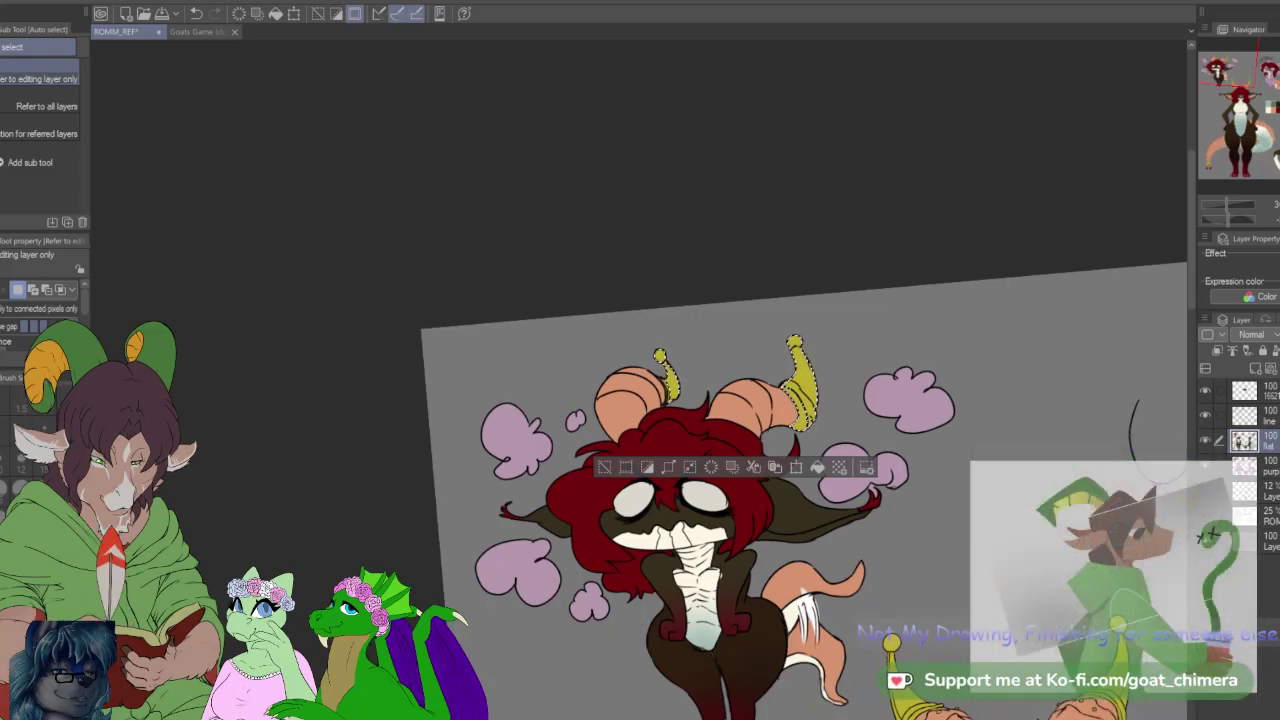
{"action": "scroll", "coordinate": [680, 458], "scroll_direction": "down", "scroll_amount": 2}
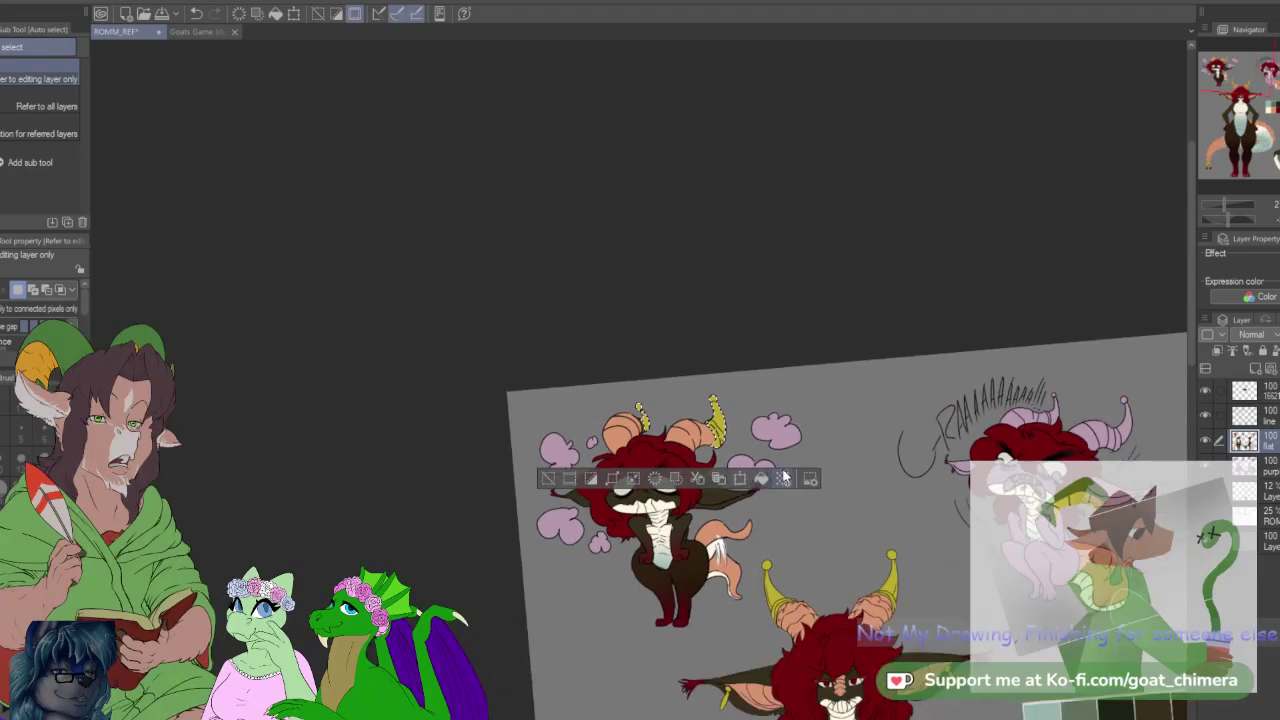
{"action": "scroll", "coordinate": [800, 588], "scroll_direction": "down", "scroll_amount": 2}
{"action": "left_click_drag", "start_coordinate": [810, 560], "coordinate": [745, 324]}
{"action": "scroll", "coordinate": [846, 606], "scroll_direction": "up", "scroll_amount": 3}
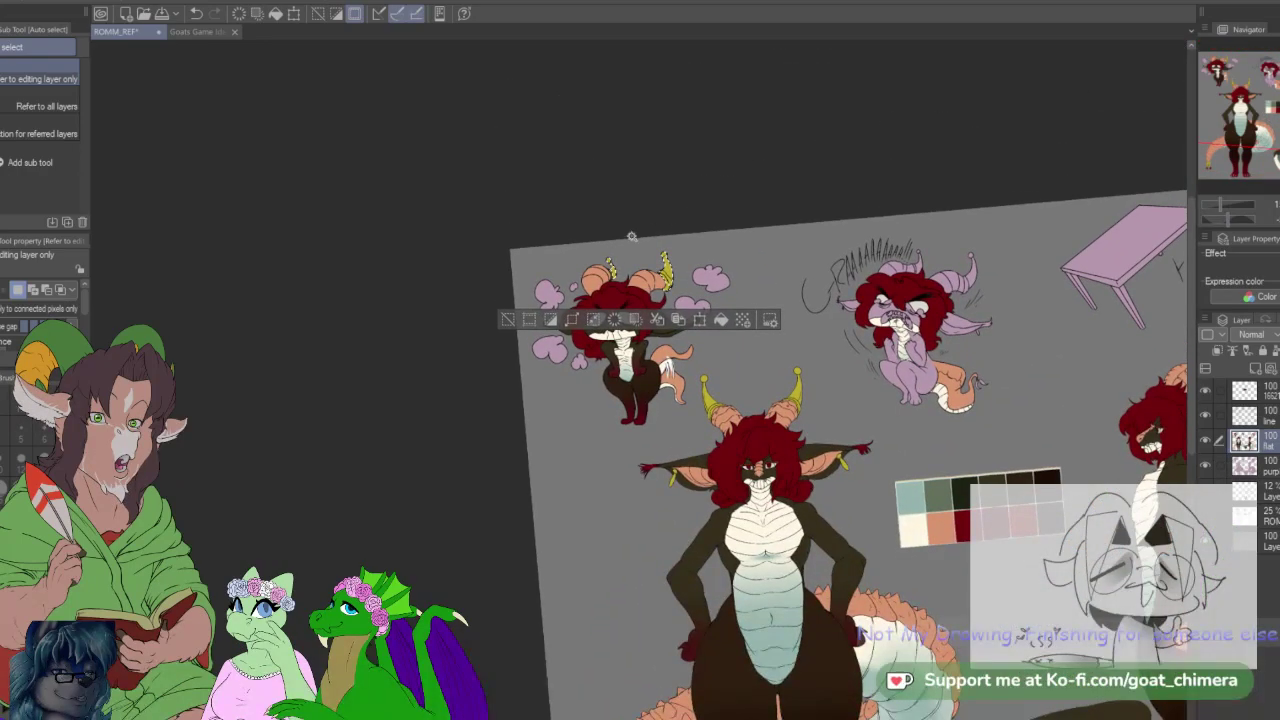
{"action": "scroll", "coordinate": [650, 289], "scroll_direction": "up", "scroll_amount": 4}
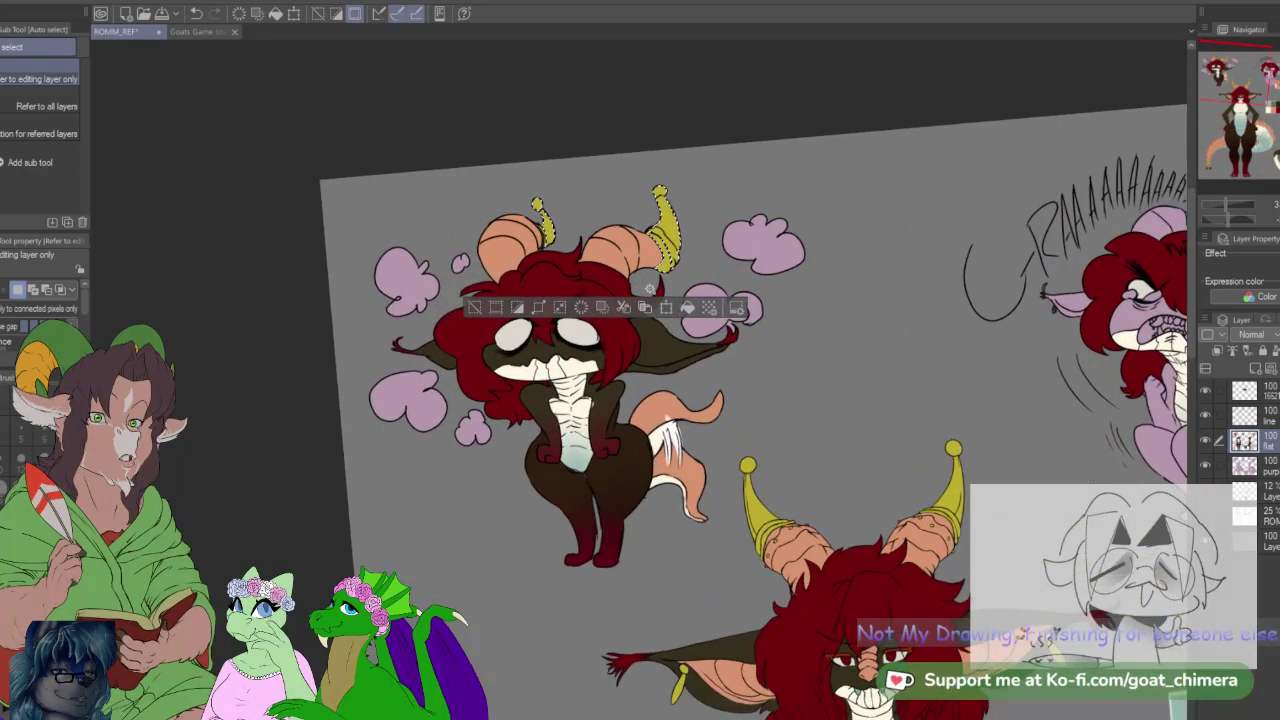
{"action": "key", "text": "ctrl+d"}
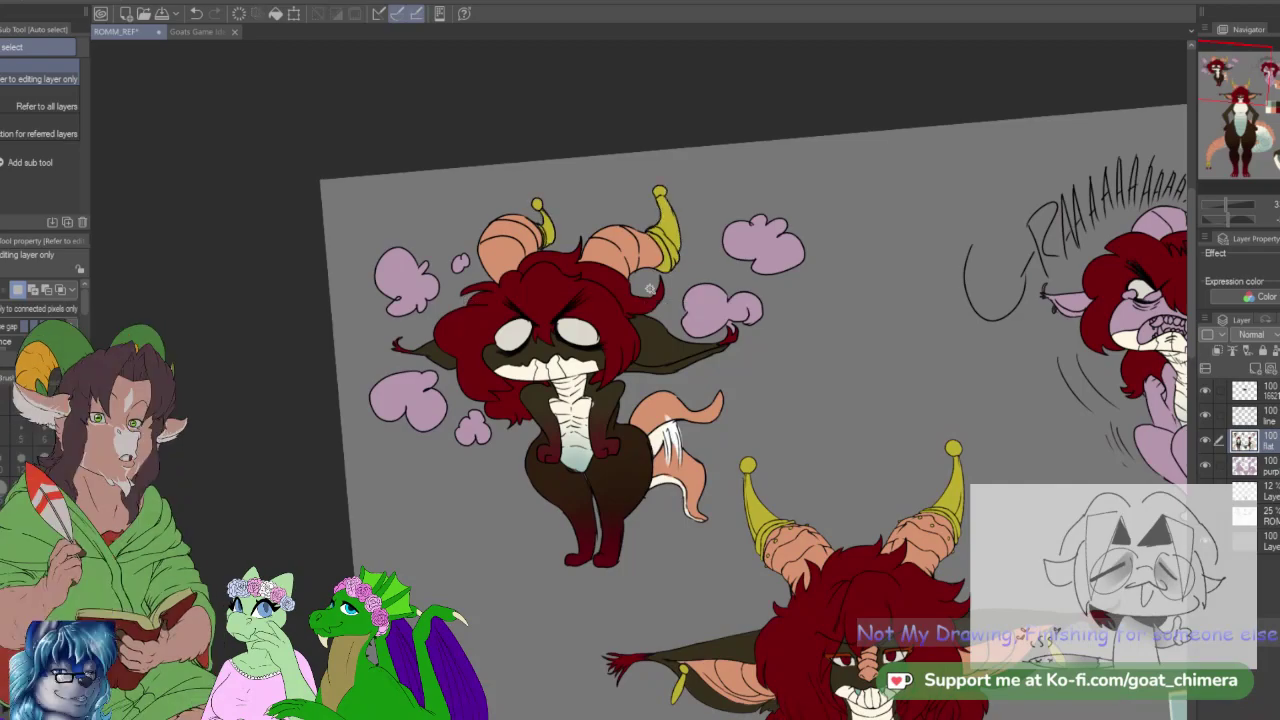
Step: Select all six smoke puffs around the figure from the line layer, fill them pale peach on the flat layer, and deselect
{"action": "scroll", "coordinate": [650, 289], "scroll_direction": "down", "scroll_amount": 3}
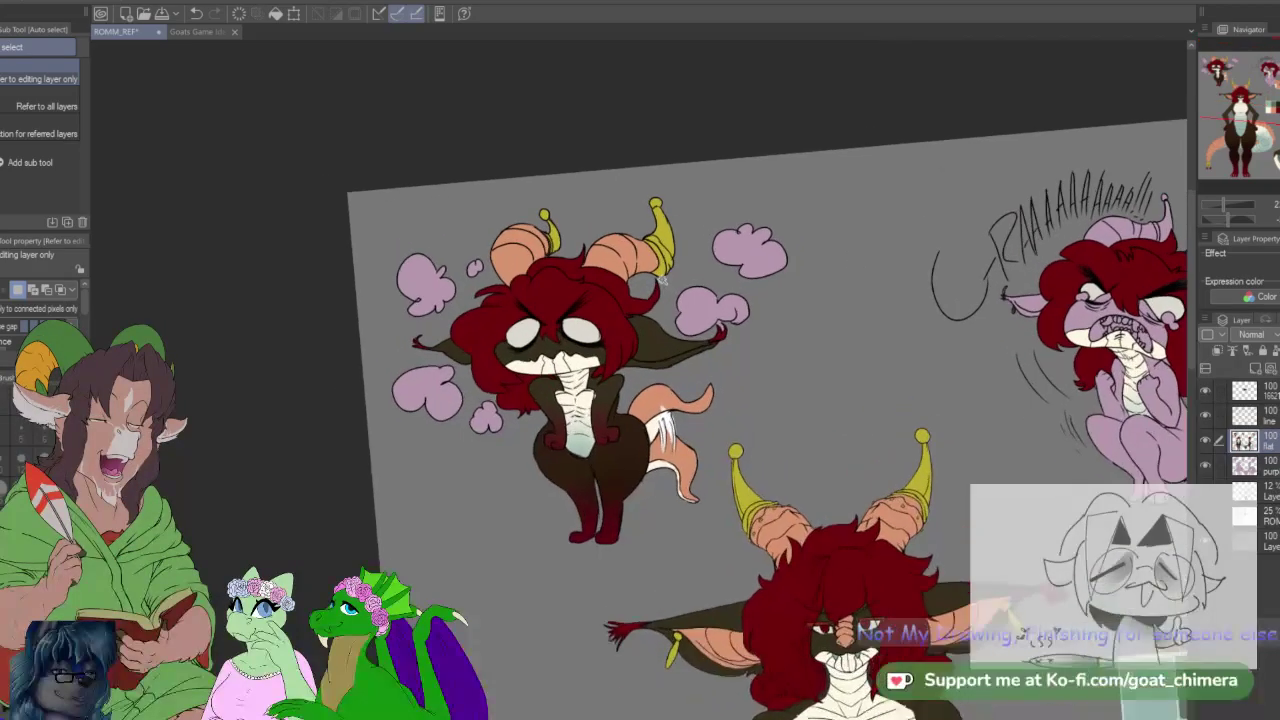
{"action": "scroll", "coordinate": [672, 244], "scroll_direction": "up", "scroll_amount": 4}
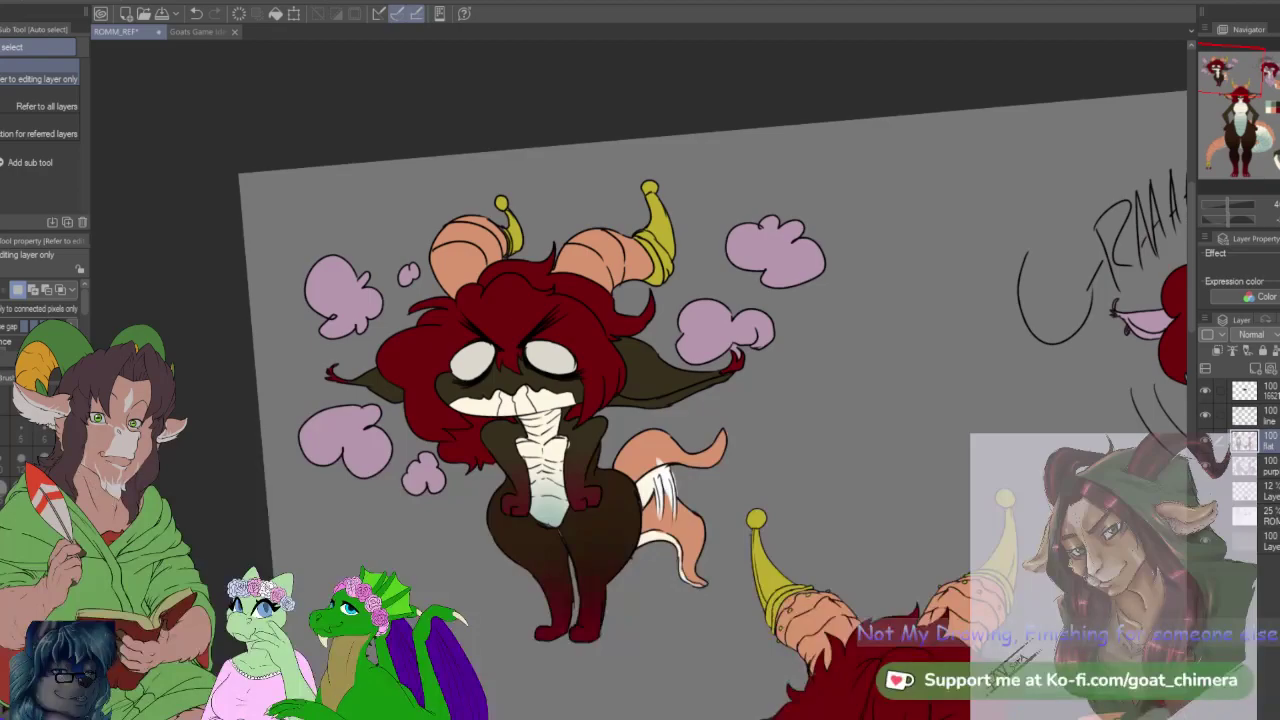
{"action": "left_click", "coordinate": [1262, 415]}
{"action": "left_click", "coordinate": [711, 343]}
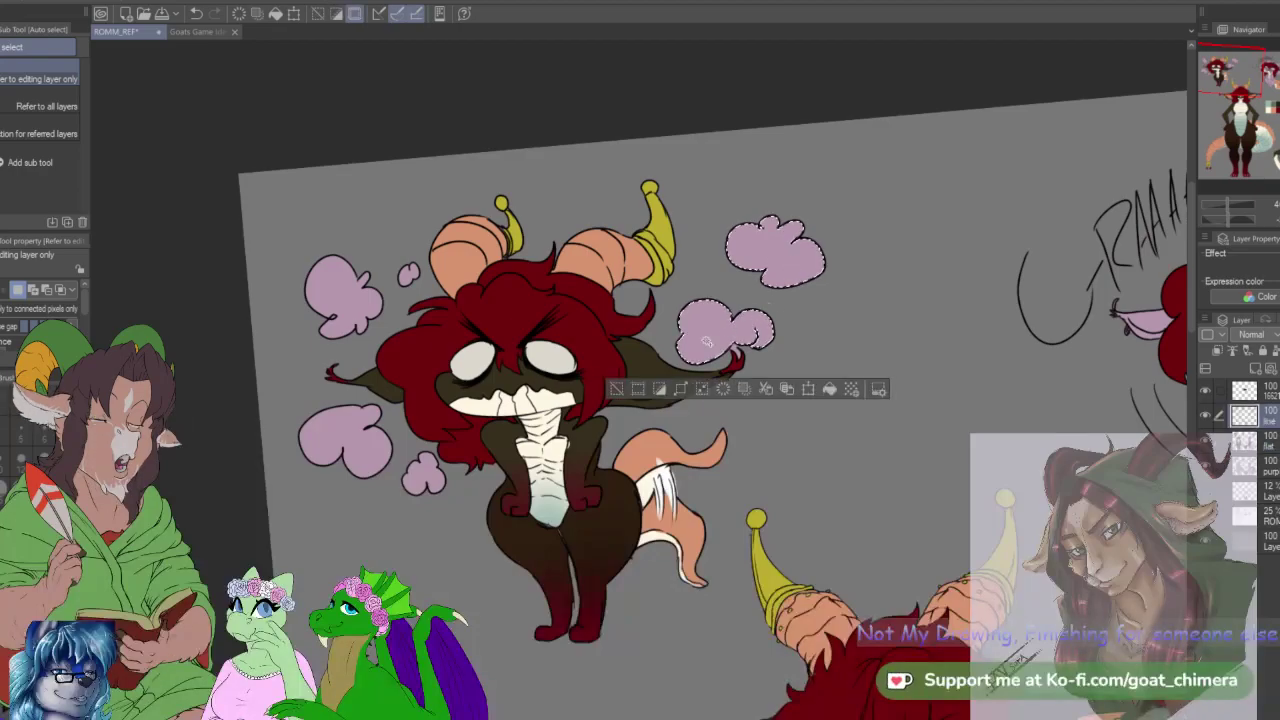
{"action": "left_click", "coordinate": [369, 441], "text": "shift"}
{"action": "left_click", "coordinate": [424, 477], "text": "shift"}
{"action": "left_click", "coordinate": [345, 300], "text": "shift"}
{"action": "left_click", "coordinate": [408, 276], "text": "shift"}
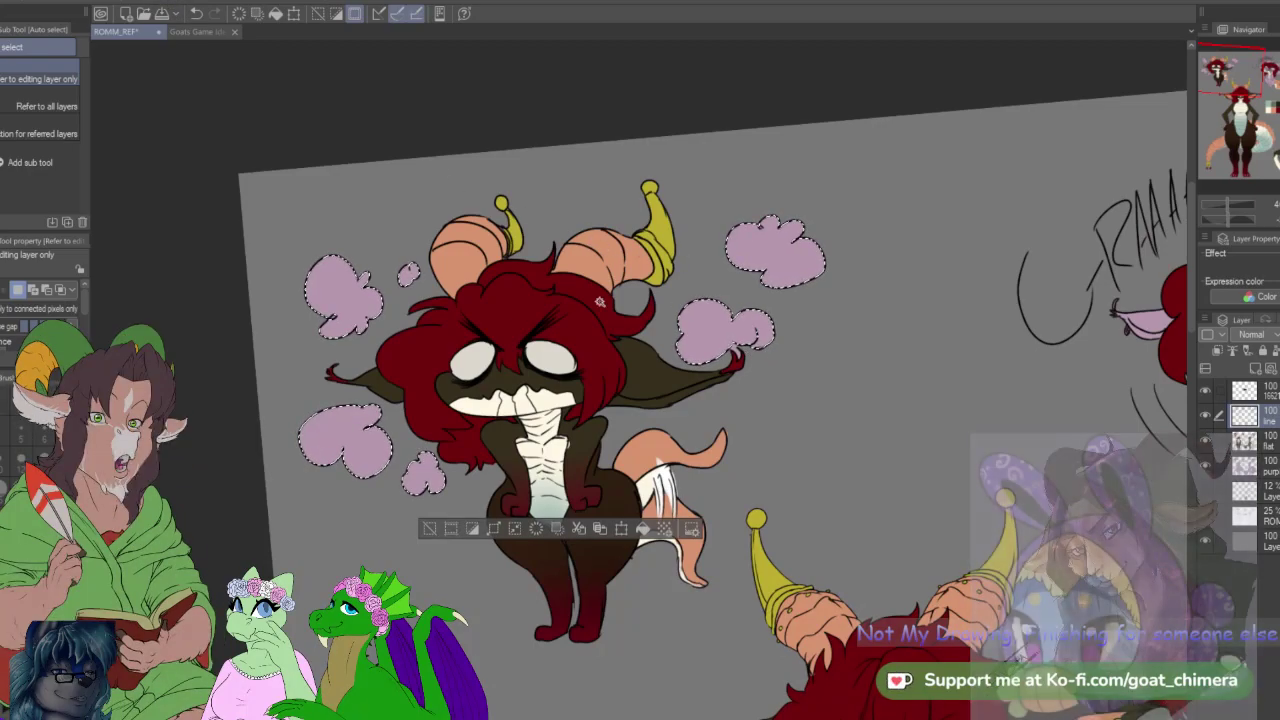
{"action": "key", "text": "m"}
{"action": "left_click", "coordinate": [52, 161]}
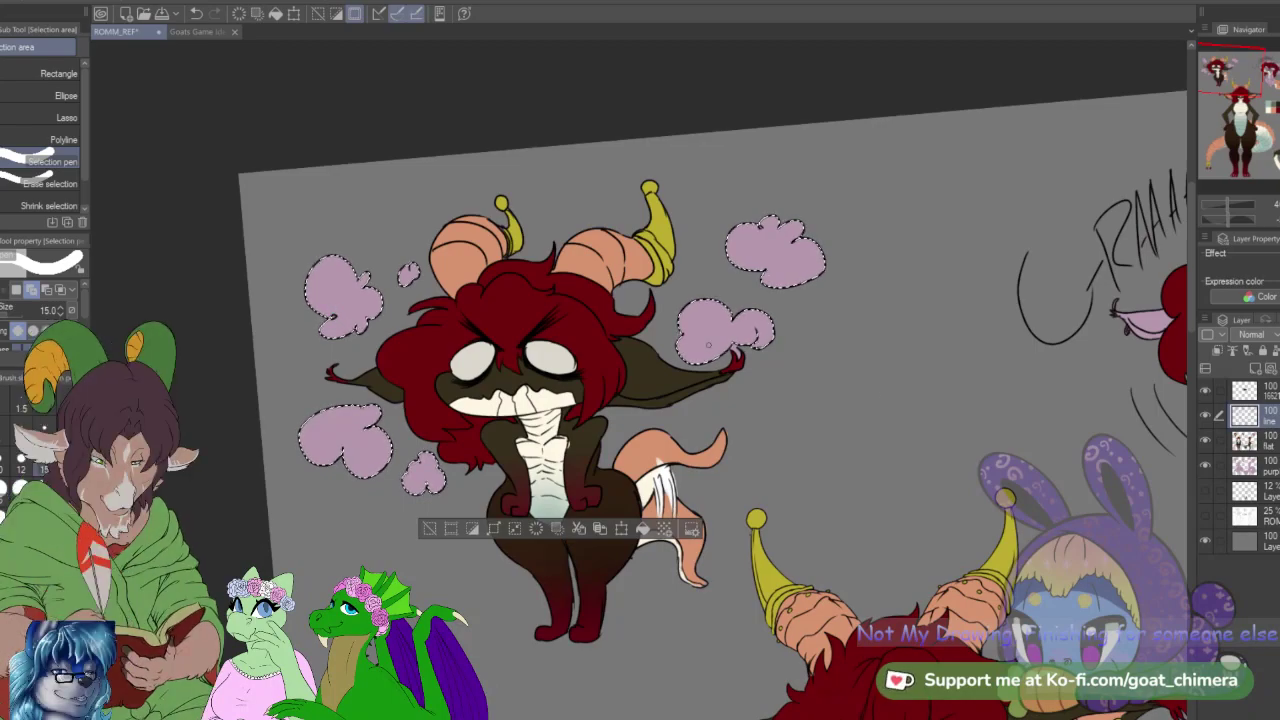
{"action": "left_click", "coordinate": [1270, 440]}
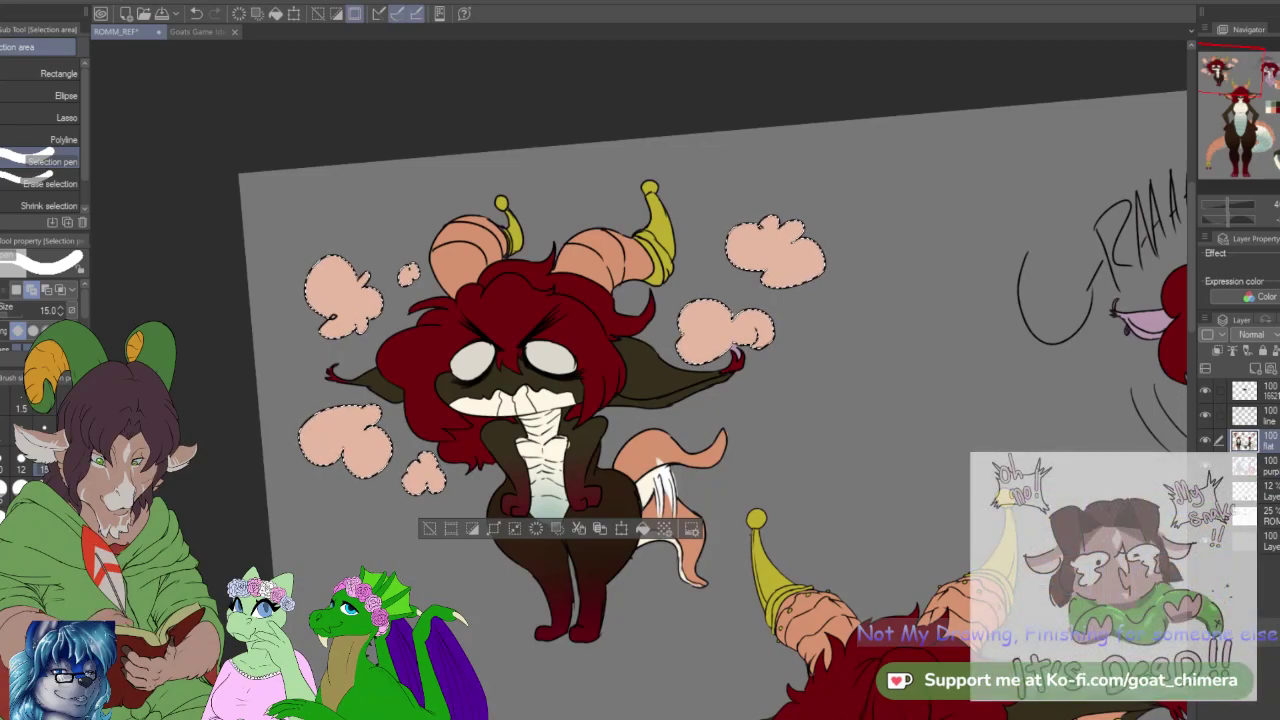
{"action": "key", "text": "ctrl+d"}
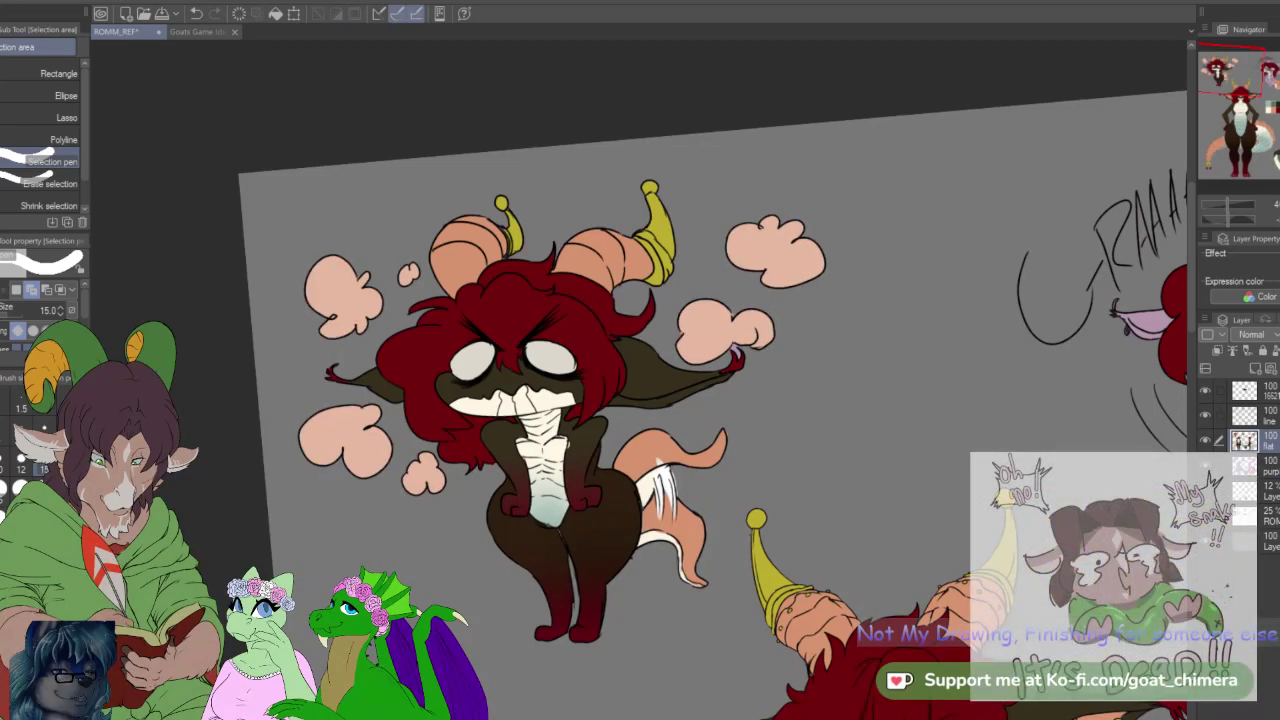
Step: Add a new layer above the line layer and hatch red blush lines under the smoke-puffing figure's eyes with K Hard 2 at size 15
{"action": "left_click", "coordinate": [1257, 370]}
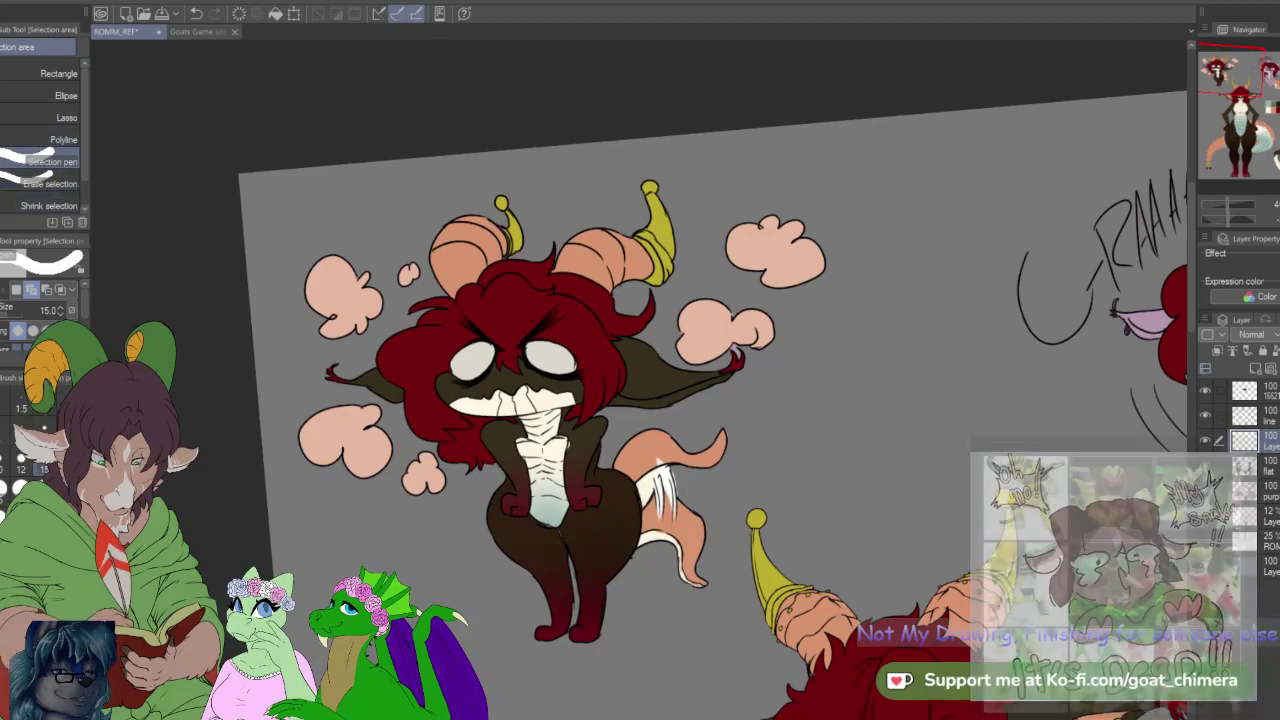
{"action": "key", "text": "b"}
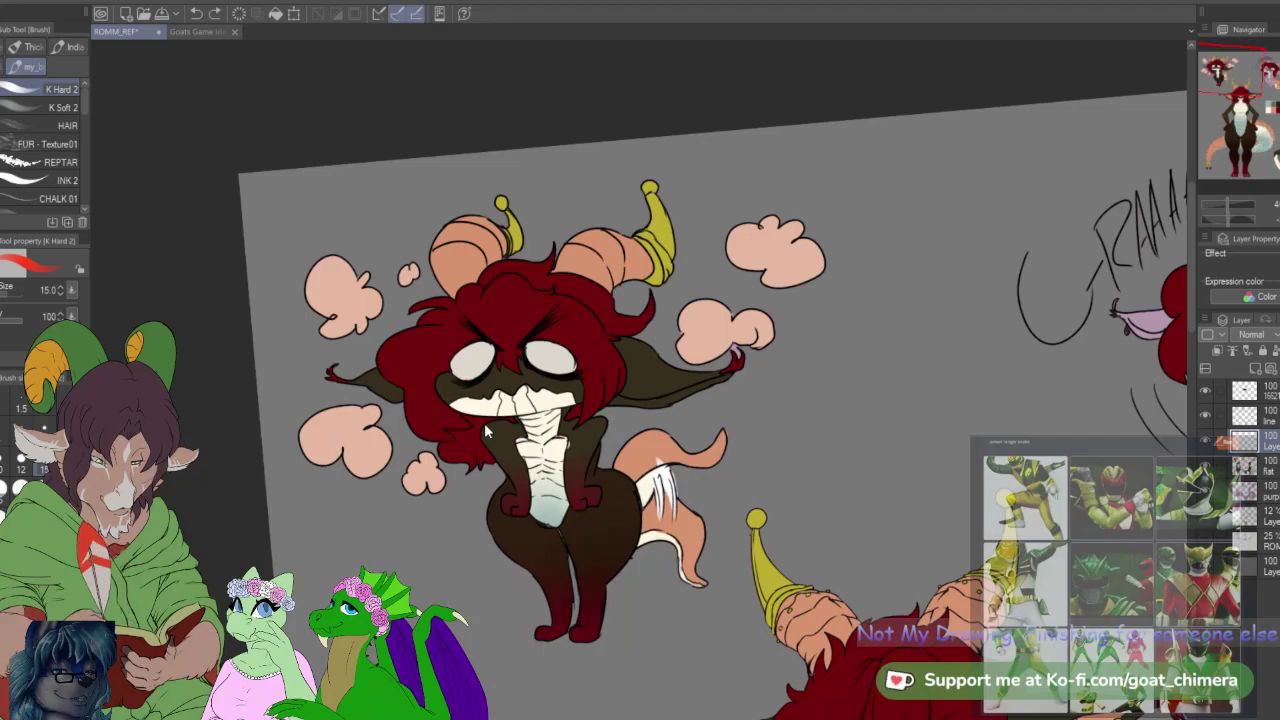
{"action": "left_click_drag", "start_coordinate": [1262, 440], "coordinate": [1262, 406]}
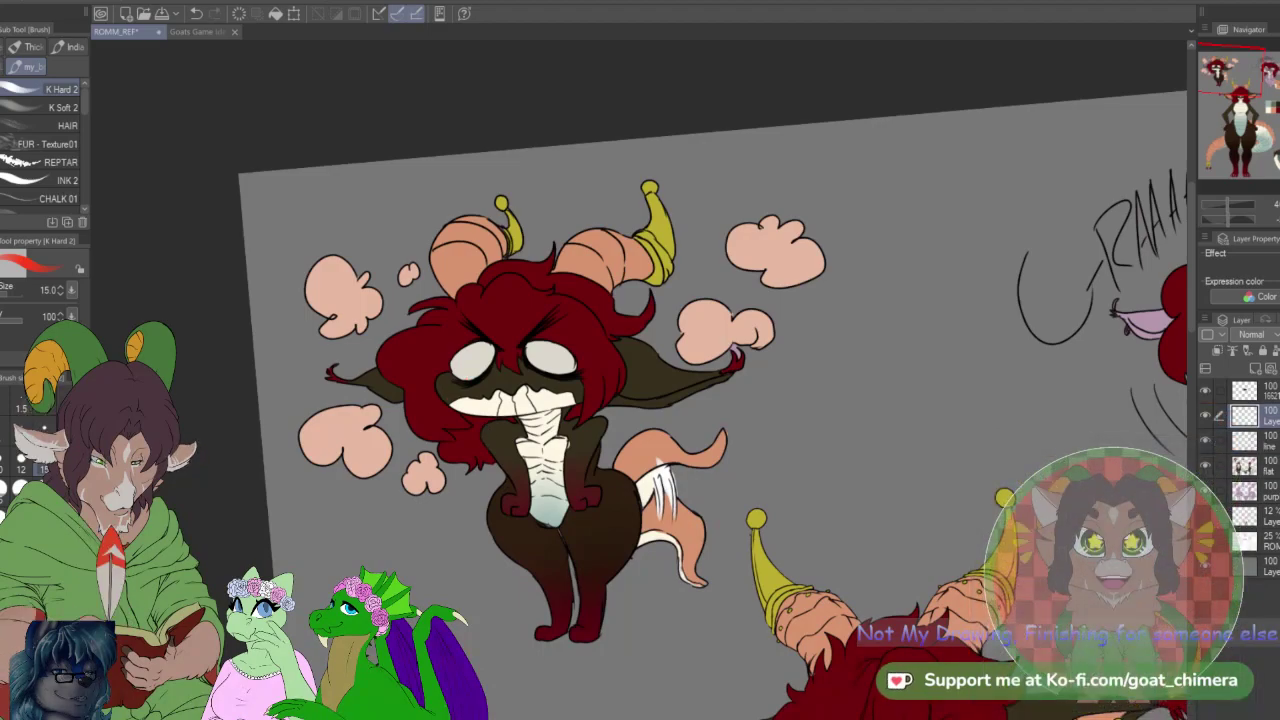
{"action": "mouse_move", "coordinate": [452, 398]}
{"action": "left_mouse_down"}
{"action": "mouse_move", "coordinate": [462, 376]}
{"action": "mouse_move", "coordinate": [458, 395]}
{"action": "mouse_move", "coordinate": [488, 383]}
{"action": "mouse_move", "coordinate": [446, 389]}
{"action": "left_mouse_up"}
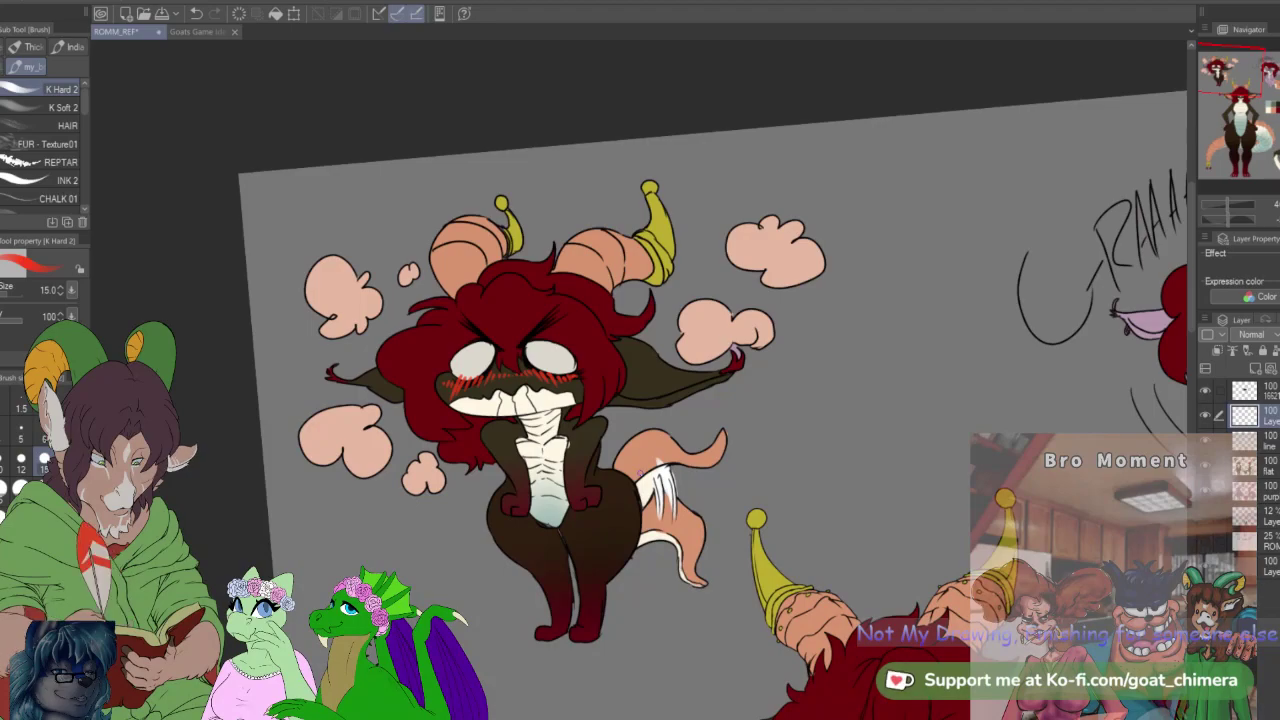
Step: Soften the smoke-puffing figure's blush with red and pink shading on both cheeks using the K Soft 2 brush at size 100
{"action": "left_click", "coordinate": [32, 107]}
{"action": "left_click", "coordinate": [45, 558]}
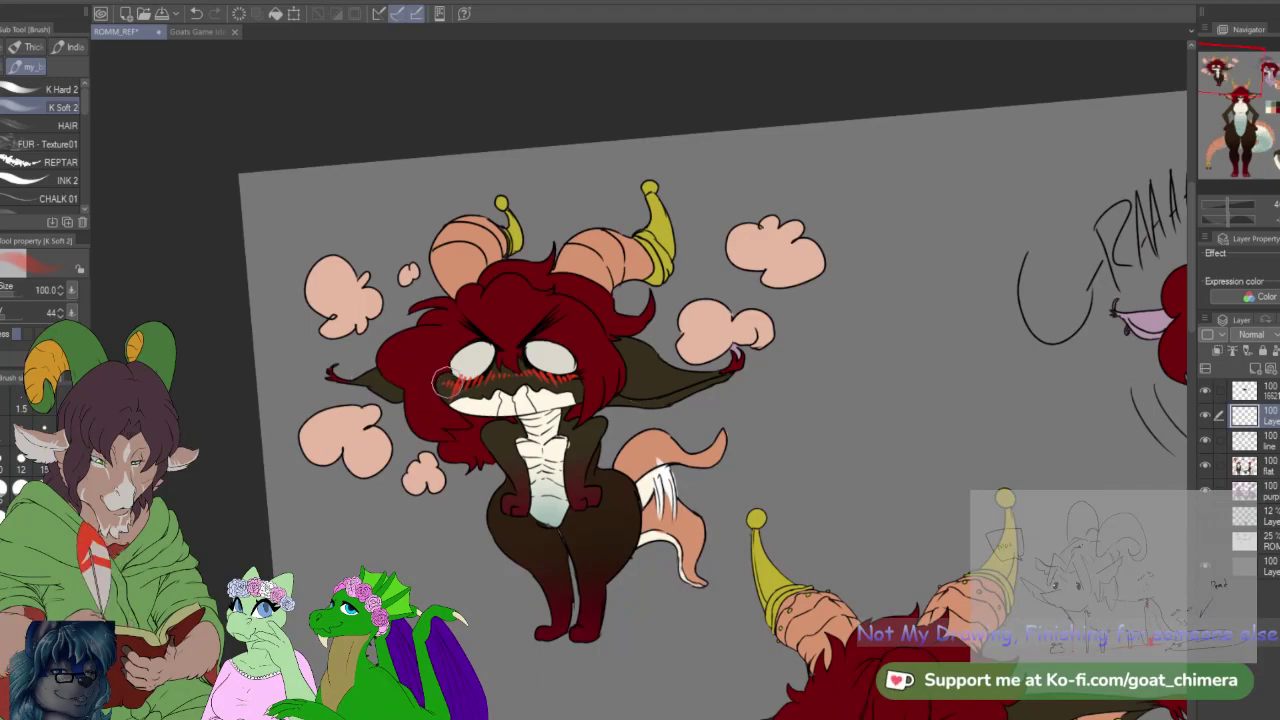
{"action": "left_click_drag", "start_coordinate": [446, 382], "coordinate": [455, 390]}
{"action": "left_click_drag", "start_coordinate": [575, 376], "coordinate": [563, 380]}
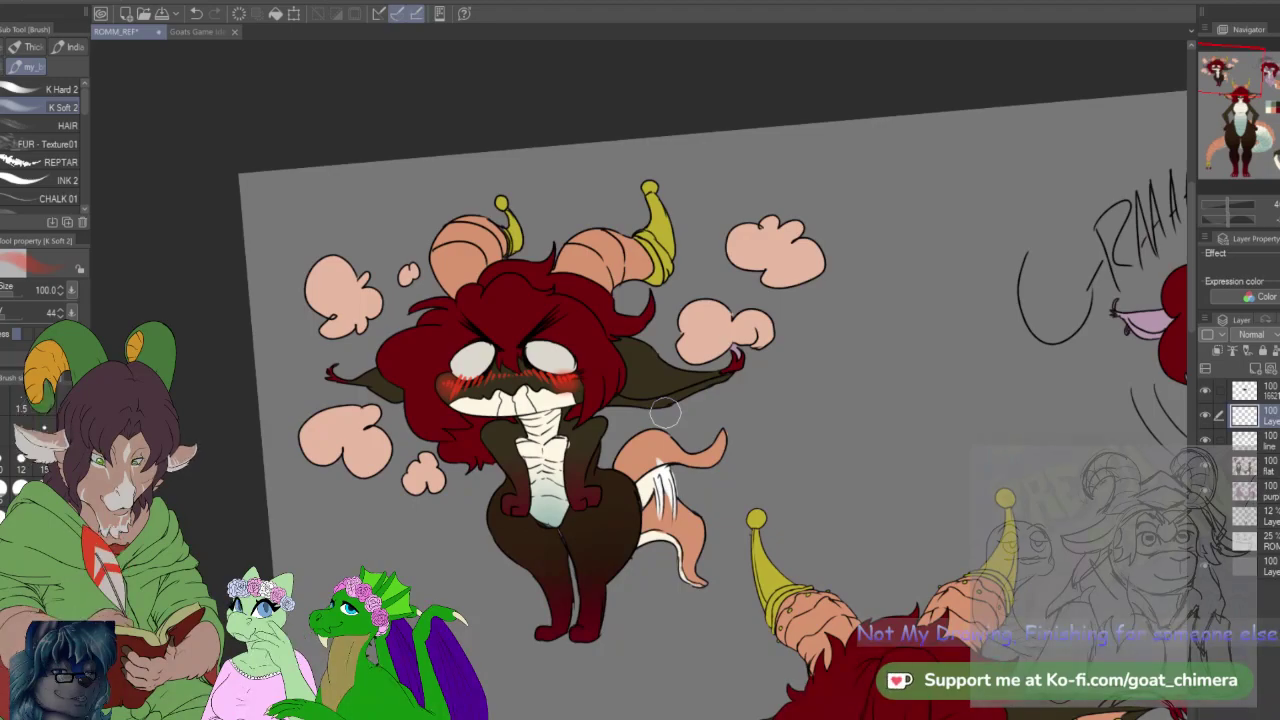
{"action": "scroll", "coordinate": [665, 413], "scroll_direction": "down", "scroll_amount": 1}
{"action": "scroll", "coordinate": [560, 310], "scroll_direction": "up", "scroll_amount": 2}
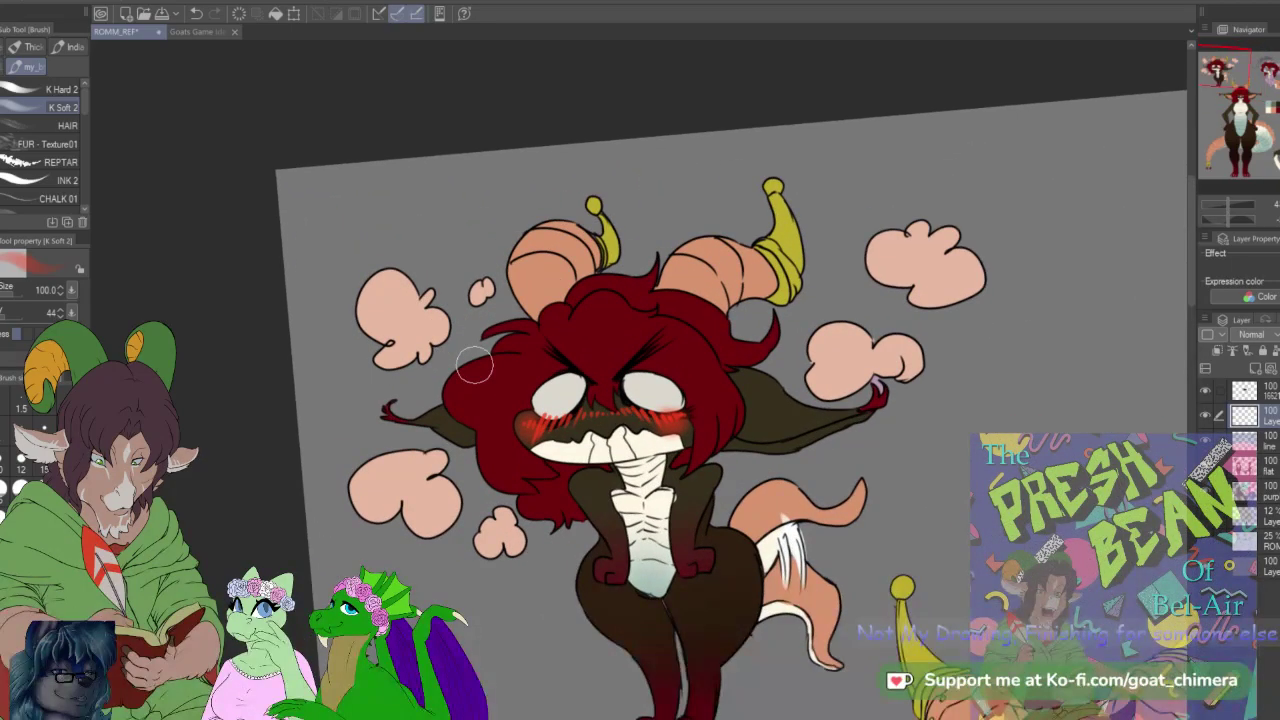
{"action": "scroll", "coordinate": [475, 365], "scroll_direction": "up", "scroll_amount": 1}
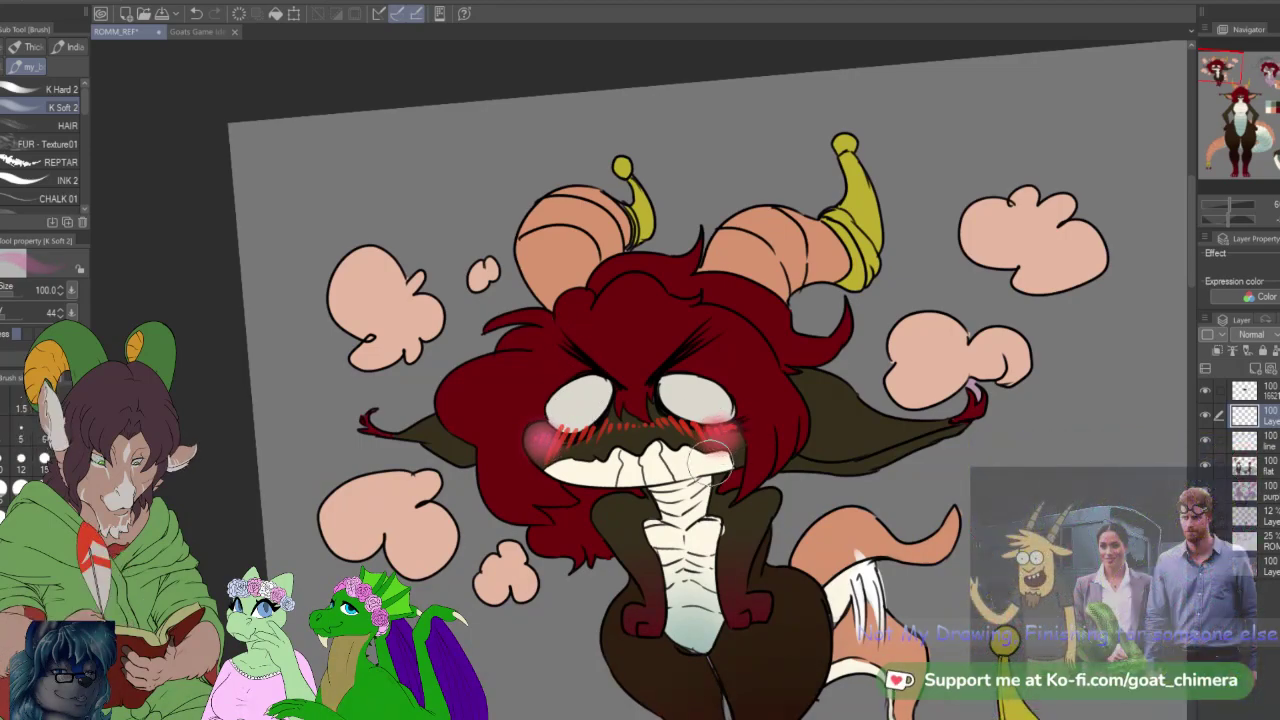
{"action": "scroll", "coordinate": [712, 455], "scroll_direction": "down", "scroll_amount": 3}
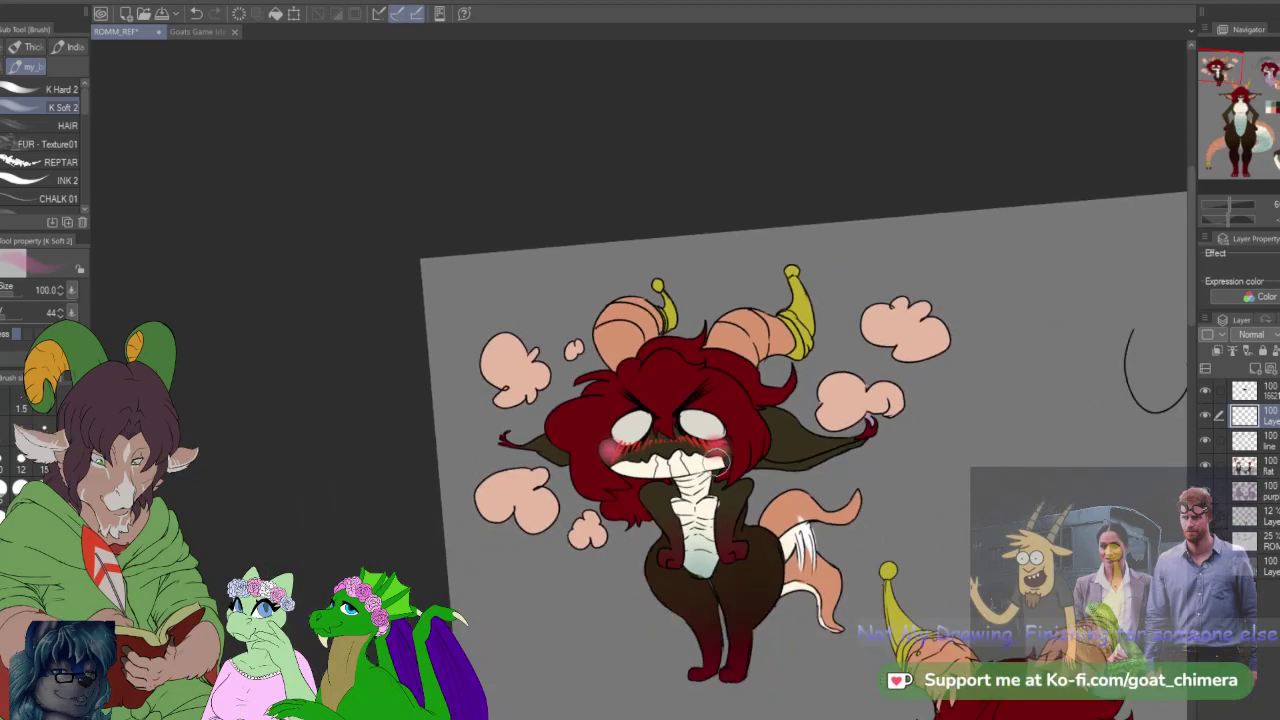
{"action": "scroll", "coordinate": [923, 440], "scroll_direction": "up", "scroll_amount": 1}
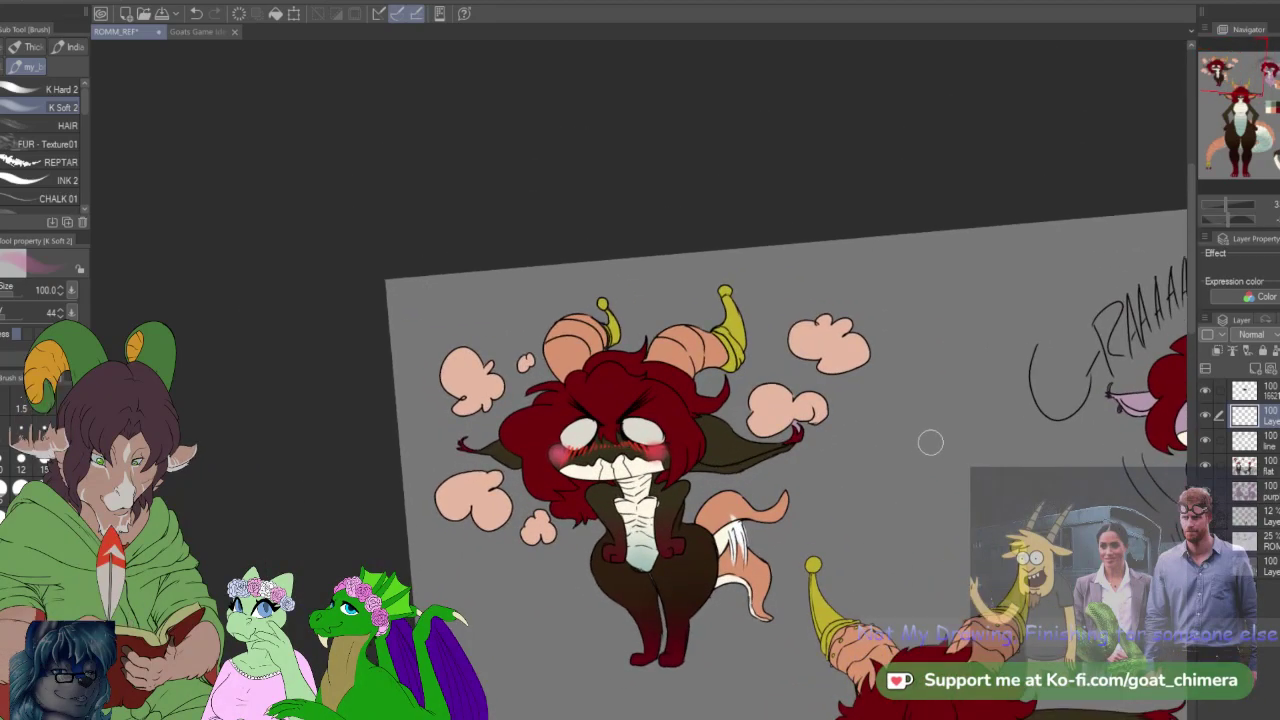
Step: Select the crouching figure's arms, face and ears from the line layer, fill them dark brown on the flat layer, and touch up gaps with K Hard 2
{"action": "left_click_drag", "start_coordinate": [1236, 55], "coordinate": [1267, 58]}
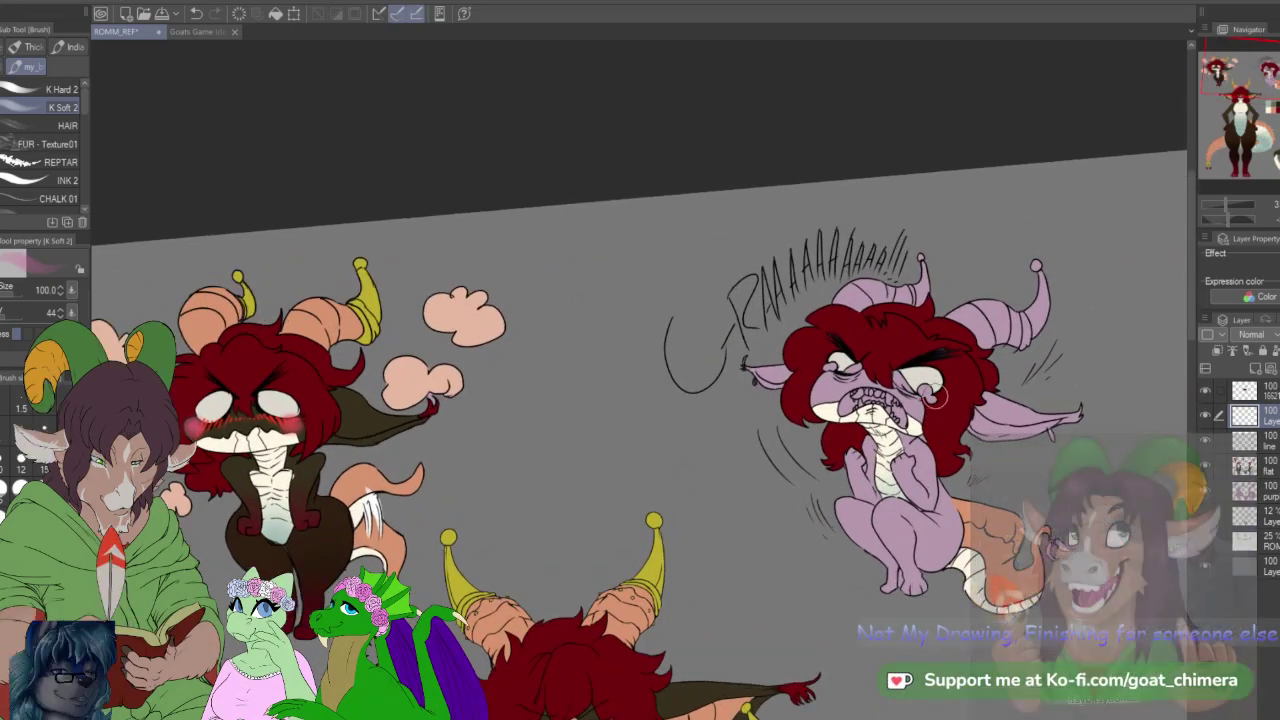
{"action": "scroll", "coordinate": [937, 390], "scroll_direction": "up", "scroll_amount": 1}
{"action": "scroll", "coordinate": [940, 388], "scroll_direction": "down", "scroll_amount": 2}
{"action": "scroll", "coordinate": [940, 390], "scroll_direction": "up", "scroll_amount": 3}
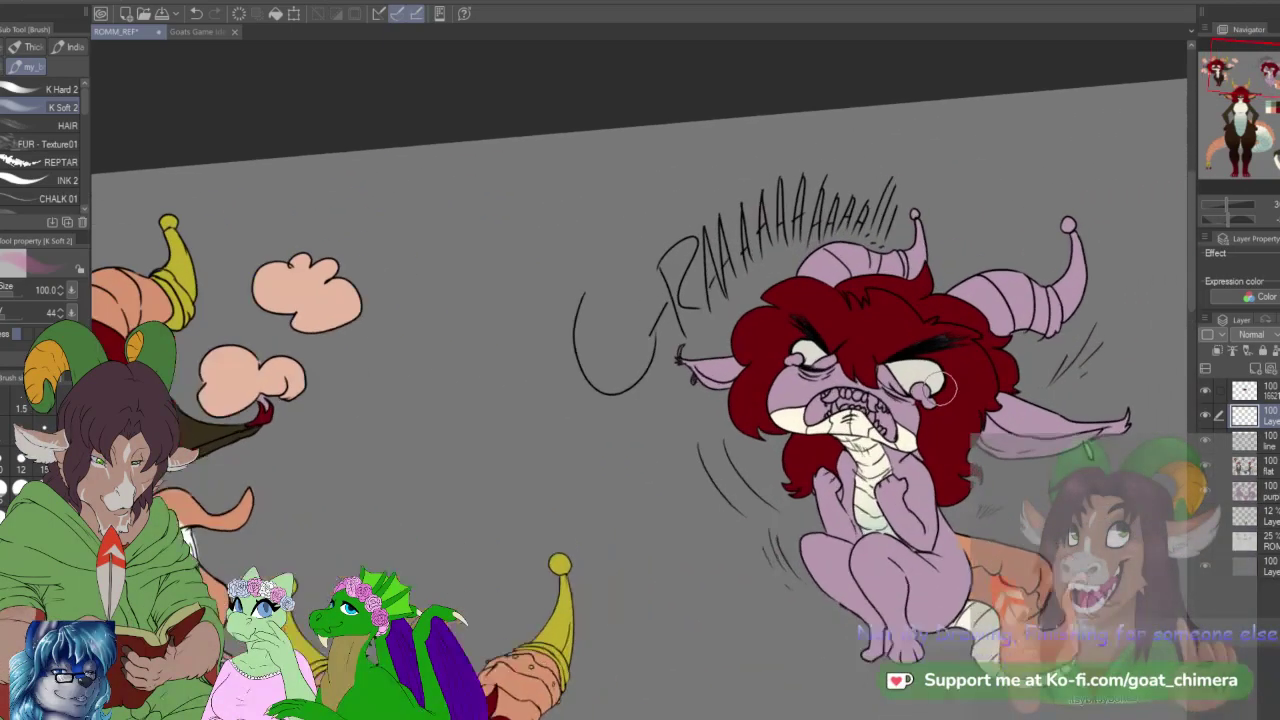
{"action": "scroll", "coordinate": [943, 401], "scroll_direction": "down", "scroll_amount": 1}
{"action": "scroll", "coordinate": [943, 401], "scroll_direction": "up", "scroll_amount": 1}
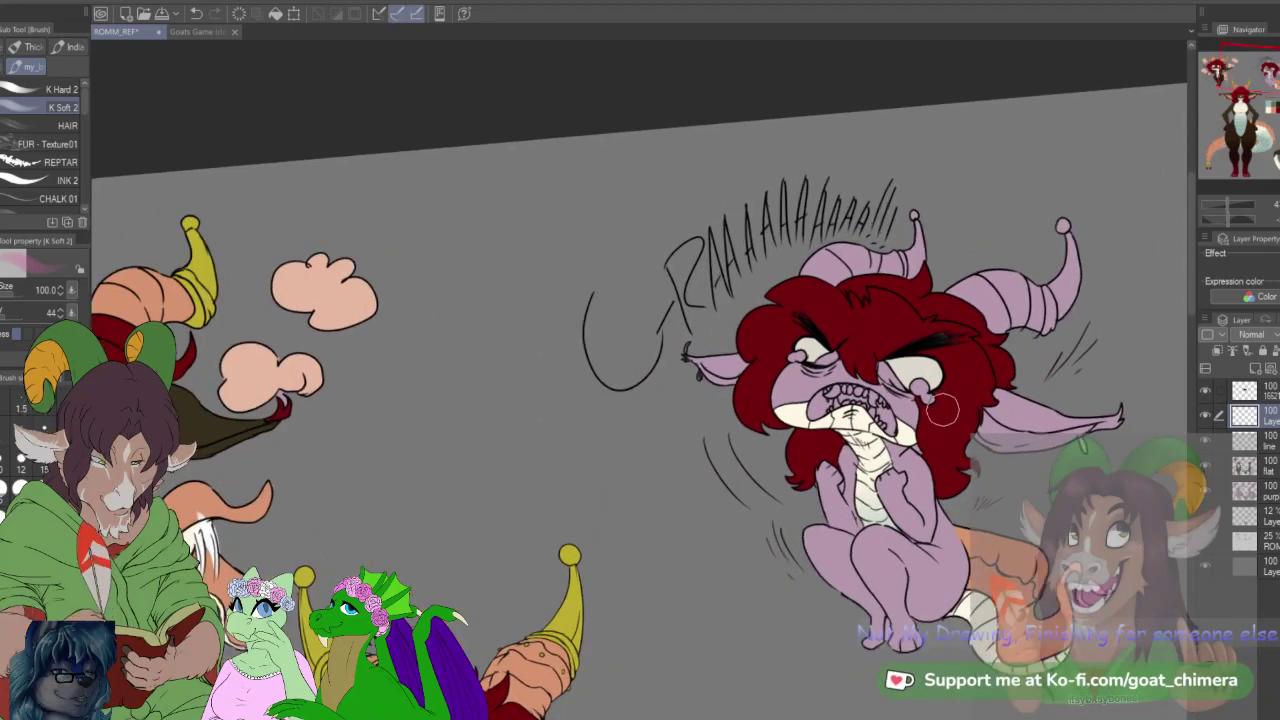
{"action": "key", "text": "alt+["}
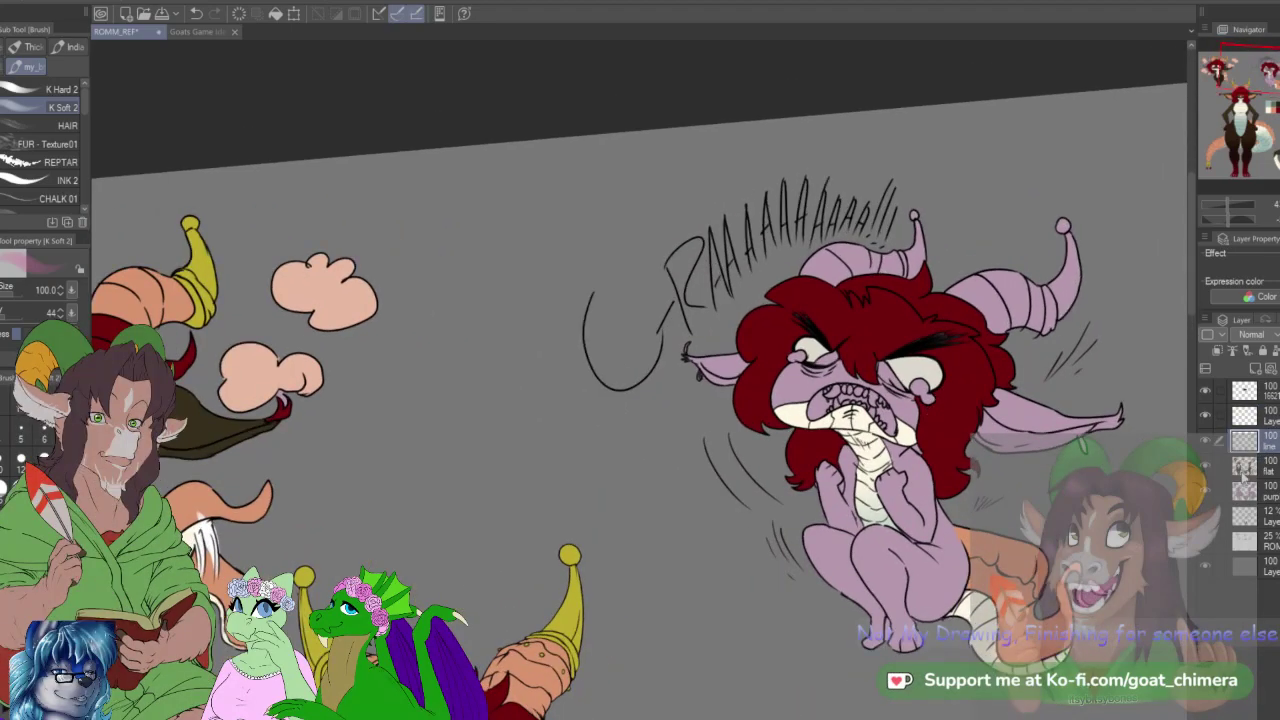
{"action": "key", "text": "w"}
{"action": "left_click", "coordinate": [906, 494]}
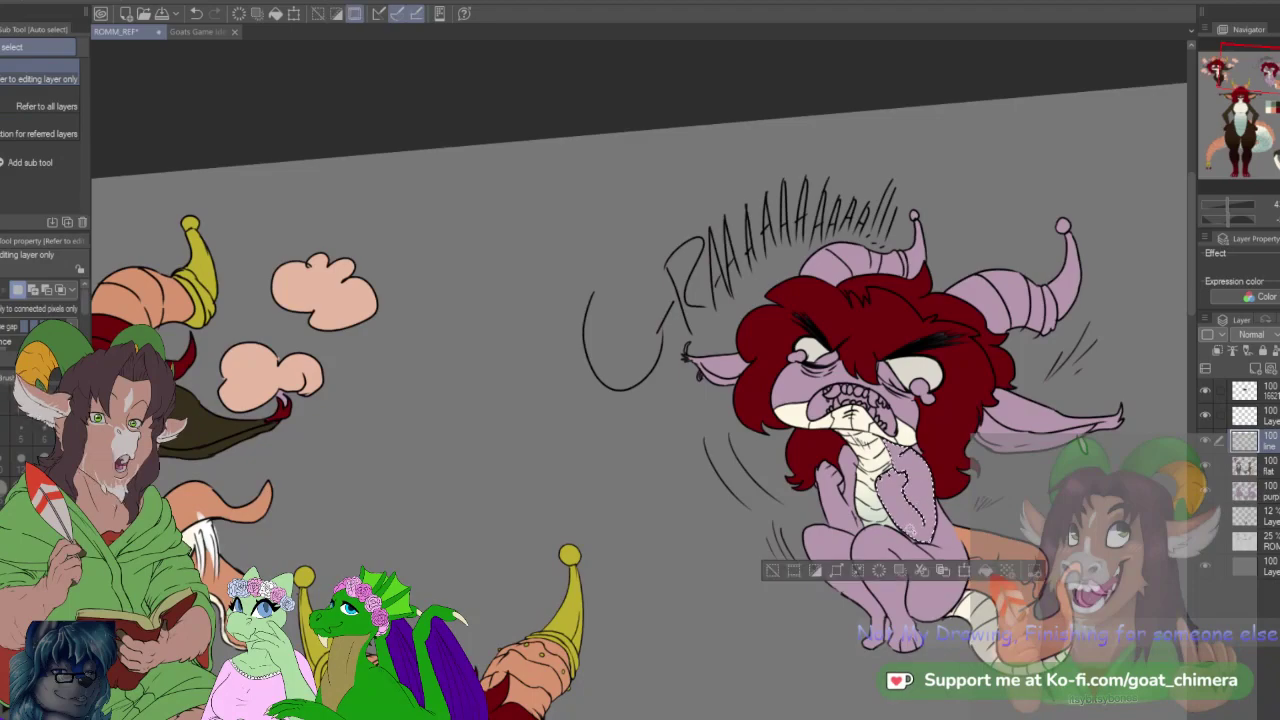
{"action": "left_click", "coordinate": [846, 496], "text": "shift"}
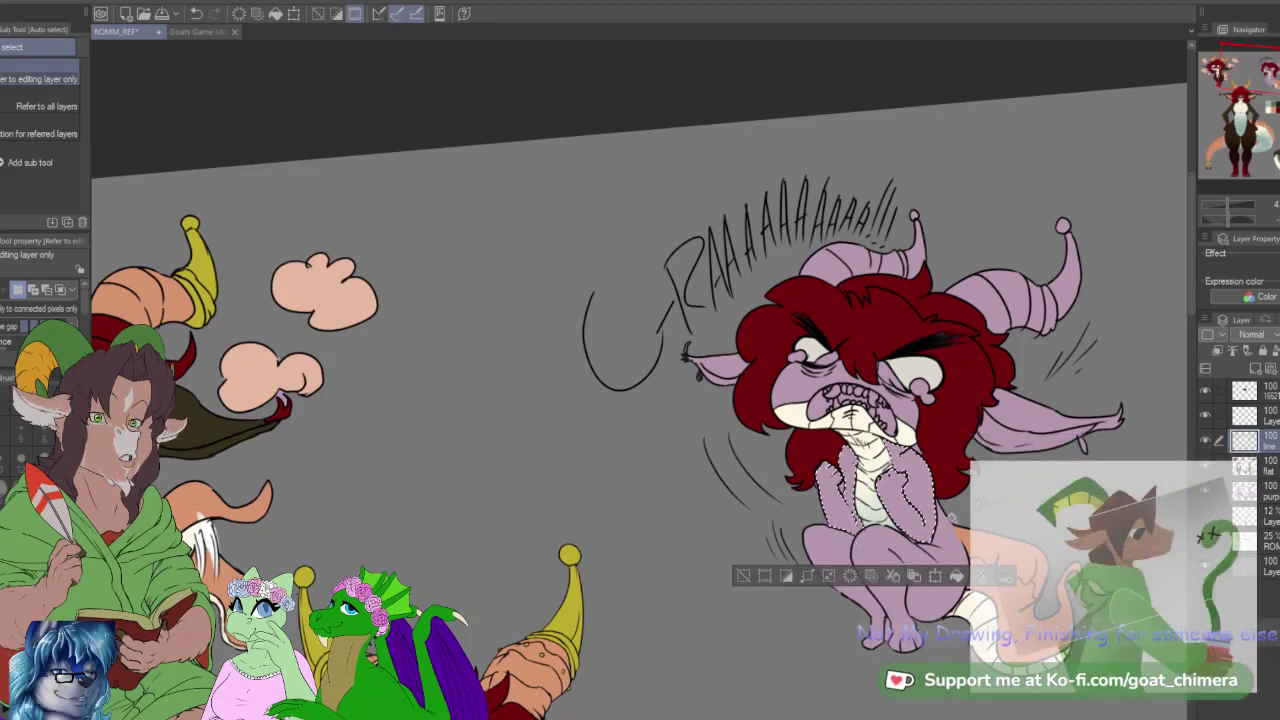
{"action": "left_click", "coordinate": [910, 405], "text": "shift"}
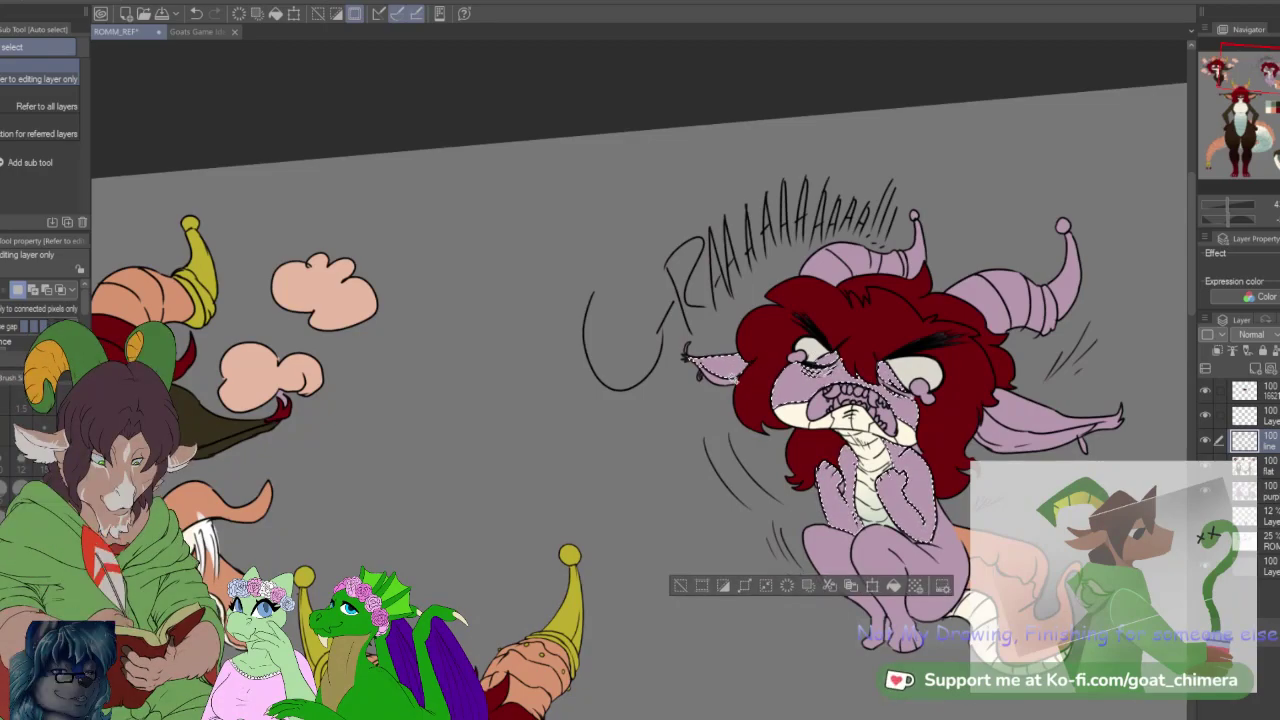
{"action": "left_click", "coordinate": [720, 370], "text": "shift"}
{"action": "left_click", "coordinate": [1025, 435], "text": "shift"}
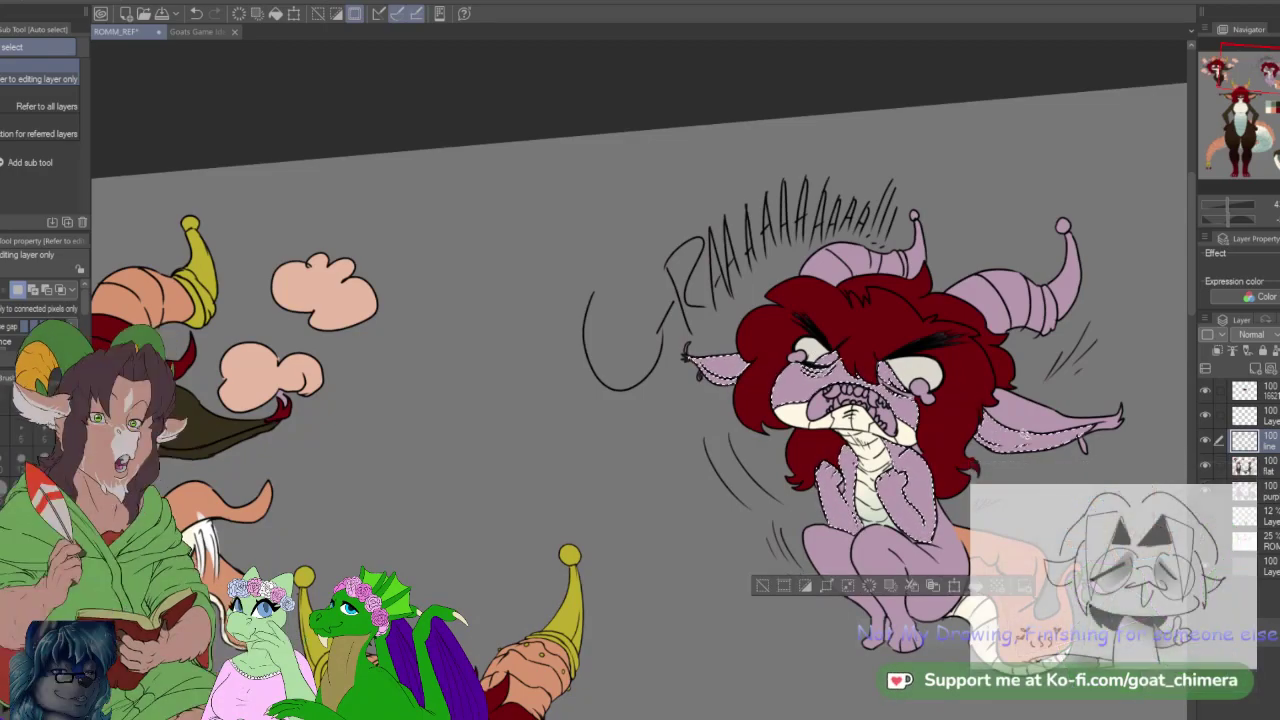
{"action": "left_click", "coordinate": [1029, 424], "text": "shift"}
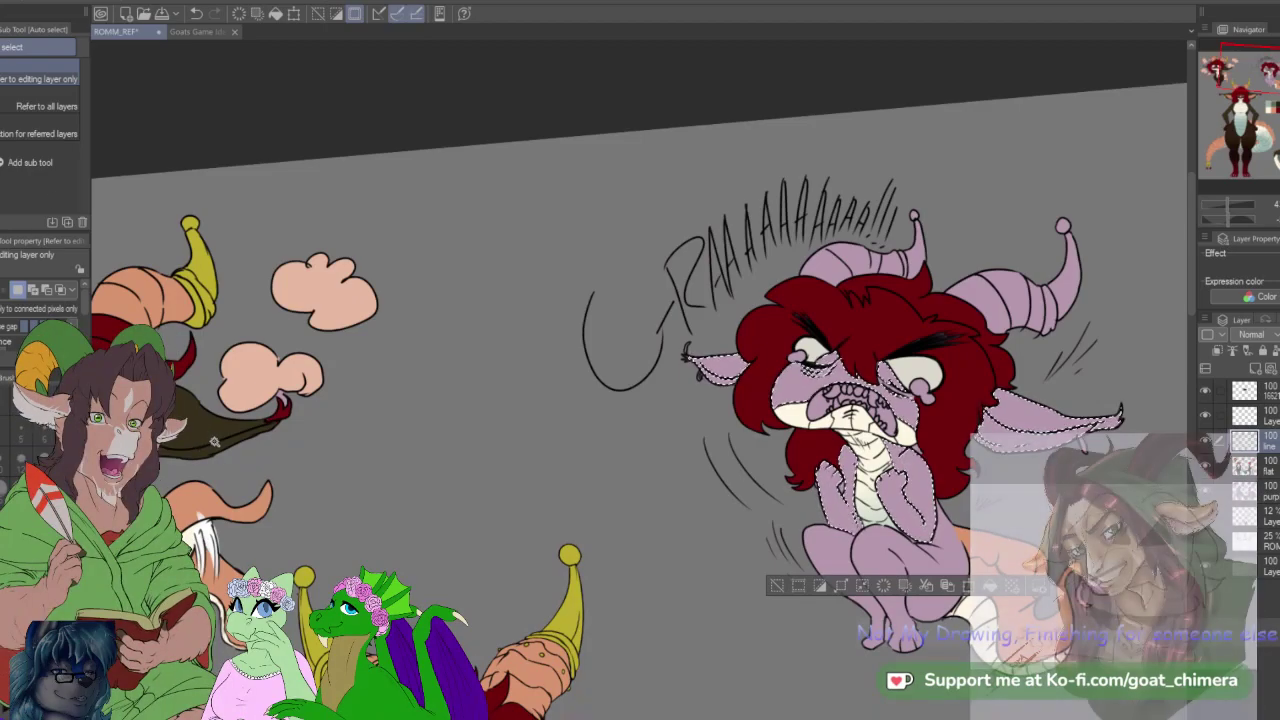
{"action": "key", "text": "i"}
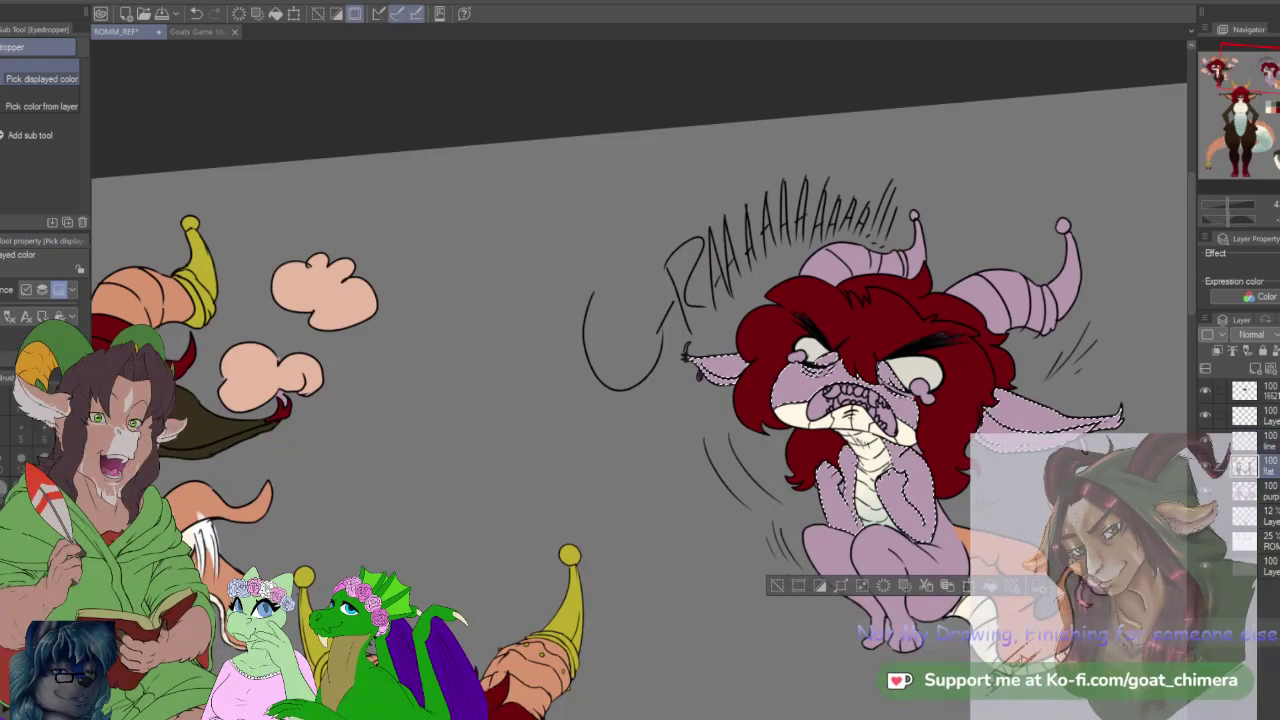
{"action": "key", "text": "alt+Delete"}
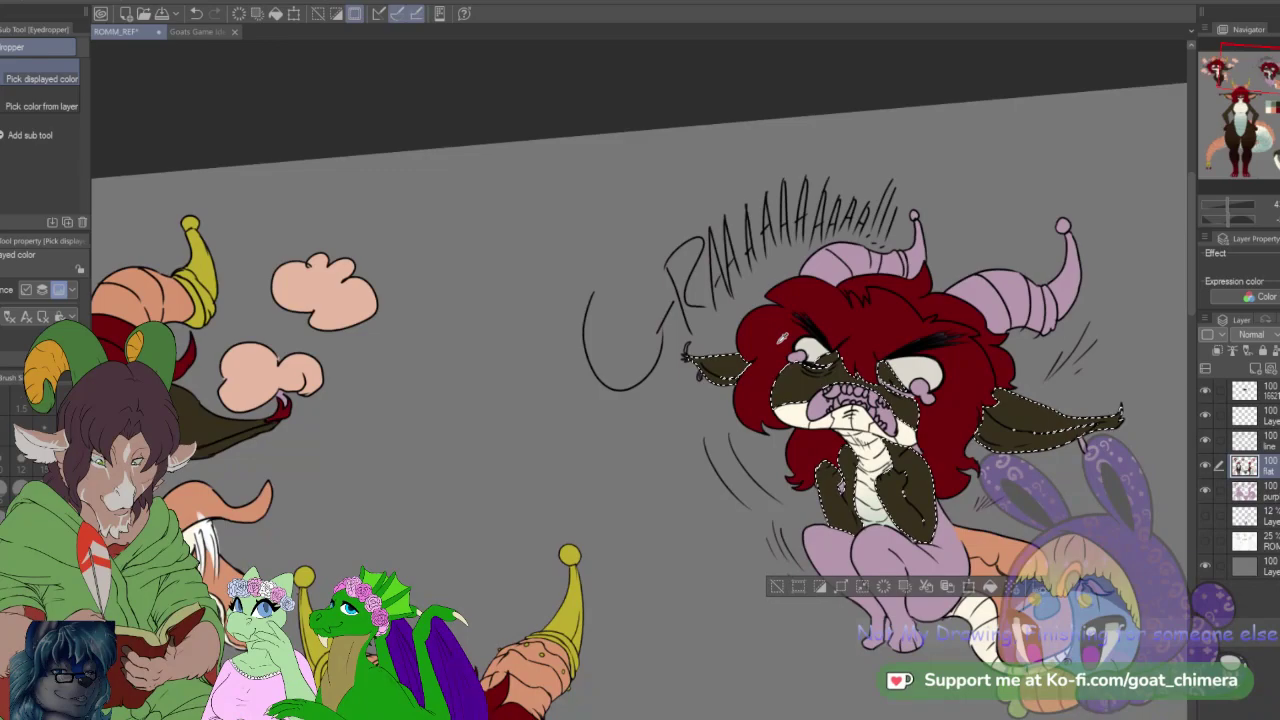
{"action": "key", "text": "ctrl+d"}
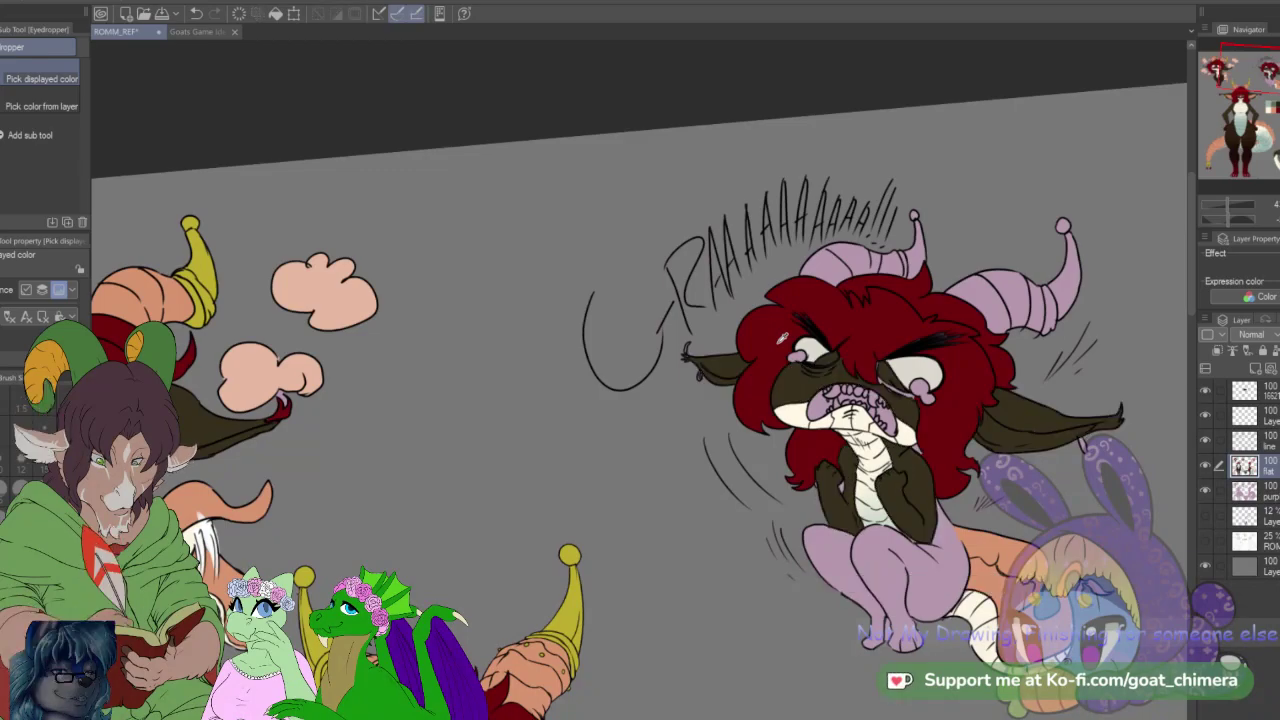
{"action": "key", "text": "b"}
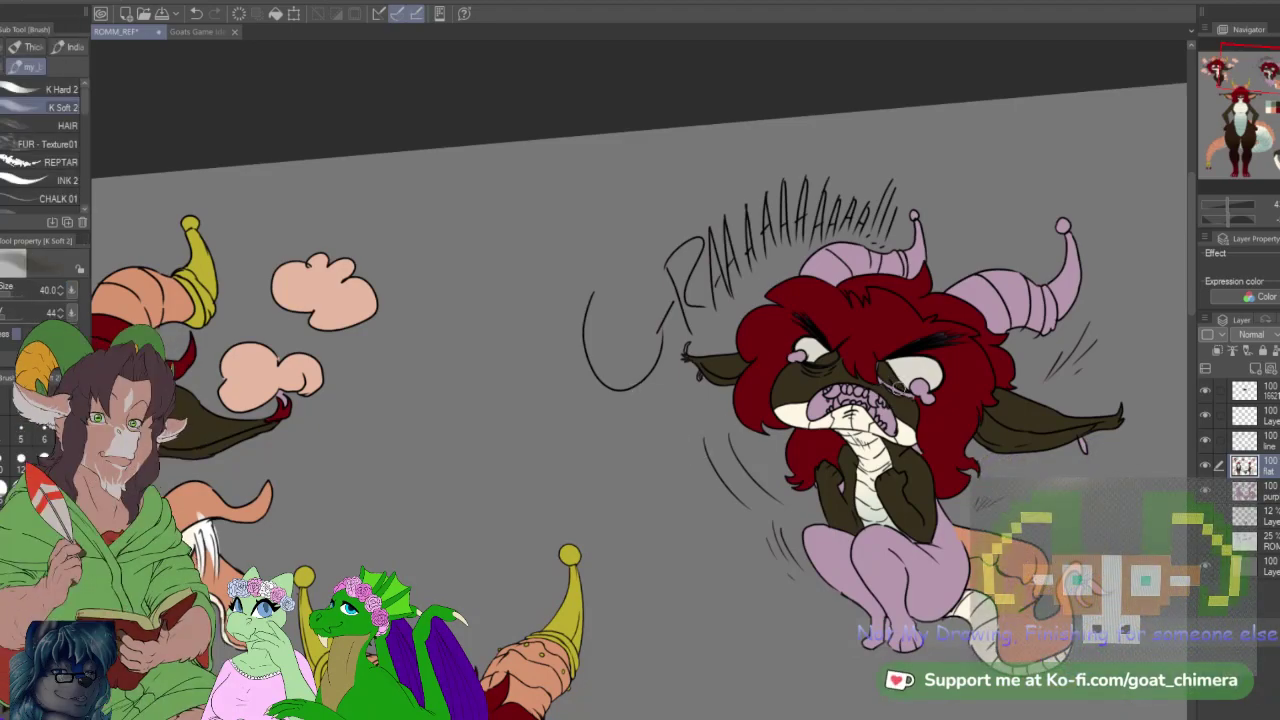
{"action": "left_click", "coordinate": [44, 89]}
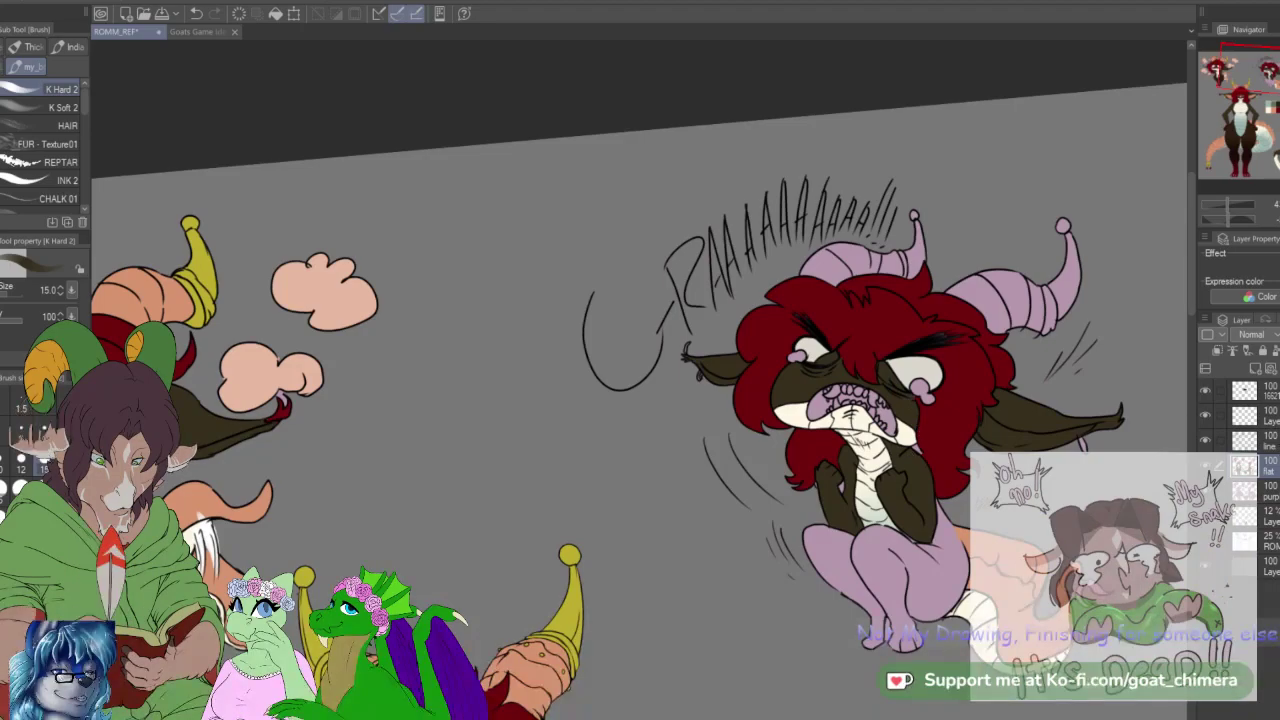
Step: Select both of the crouching figure's arms from the line layer and shade the hands dark red on the flat layer with foreground-to-transparent gradients
{"action": "left_click", "coordinate": [1262, 440]}
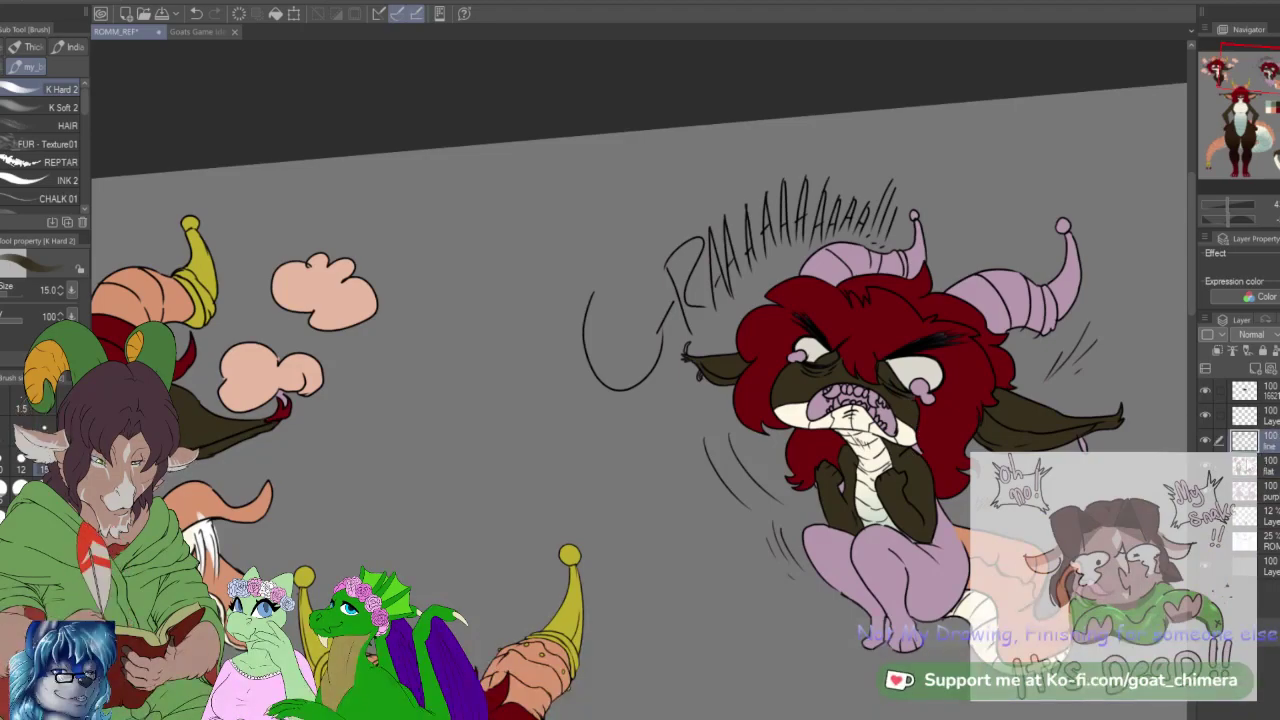
{"action": "key", "text": "w"}
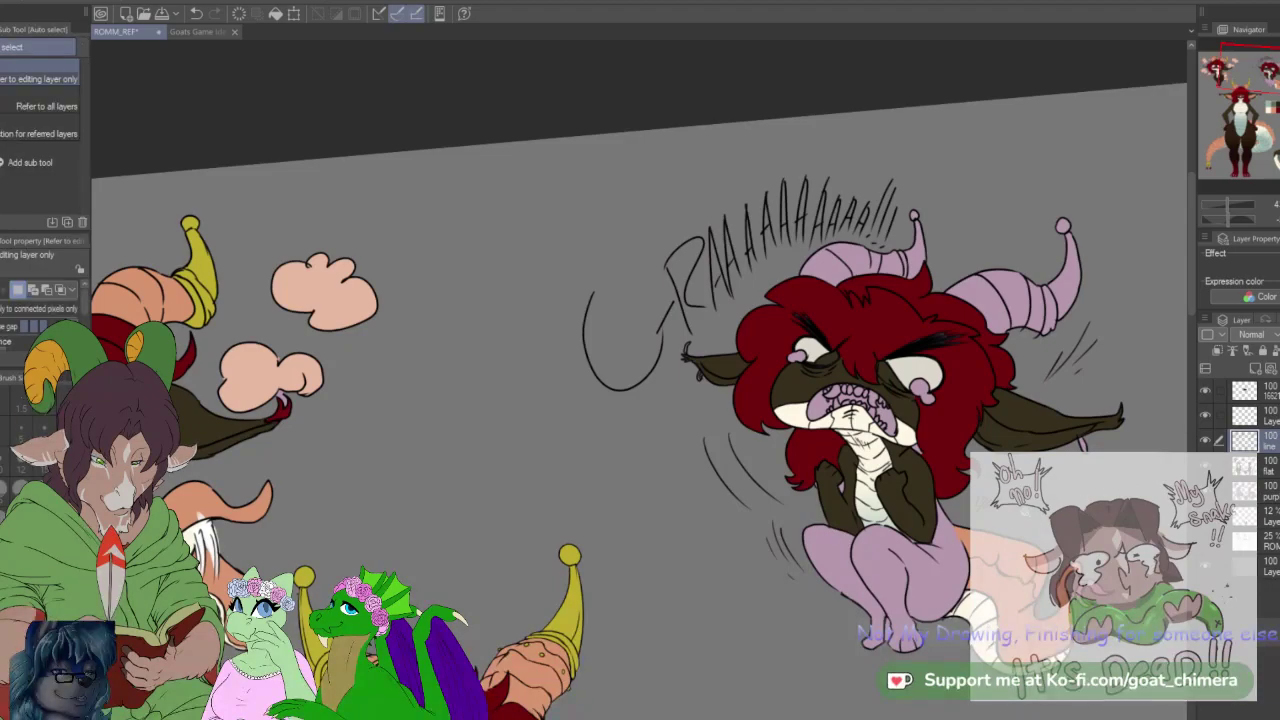
{"action": "left_click", "coordinate": [908, 500]}
{"action": "left_click", "coordinate": [830, 492], "text": "shift"}
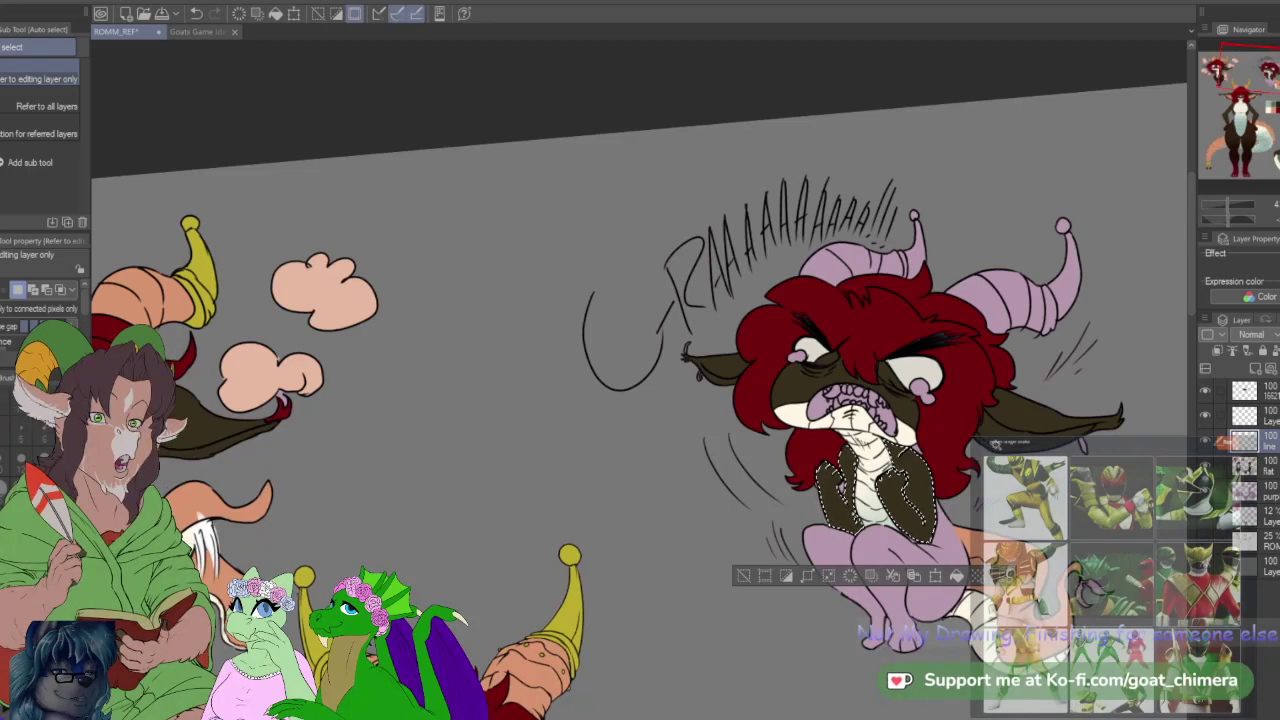
{"action": "key", "text": "i"}
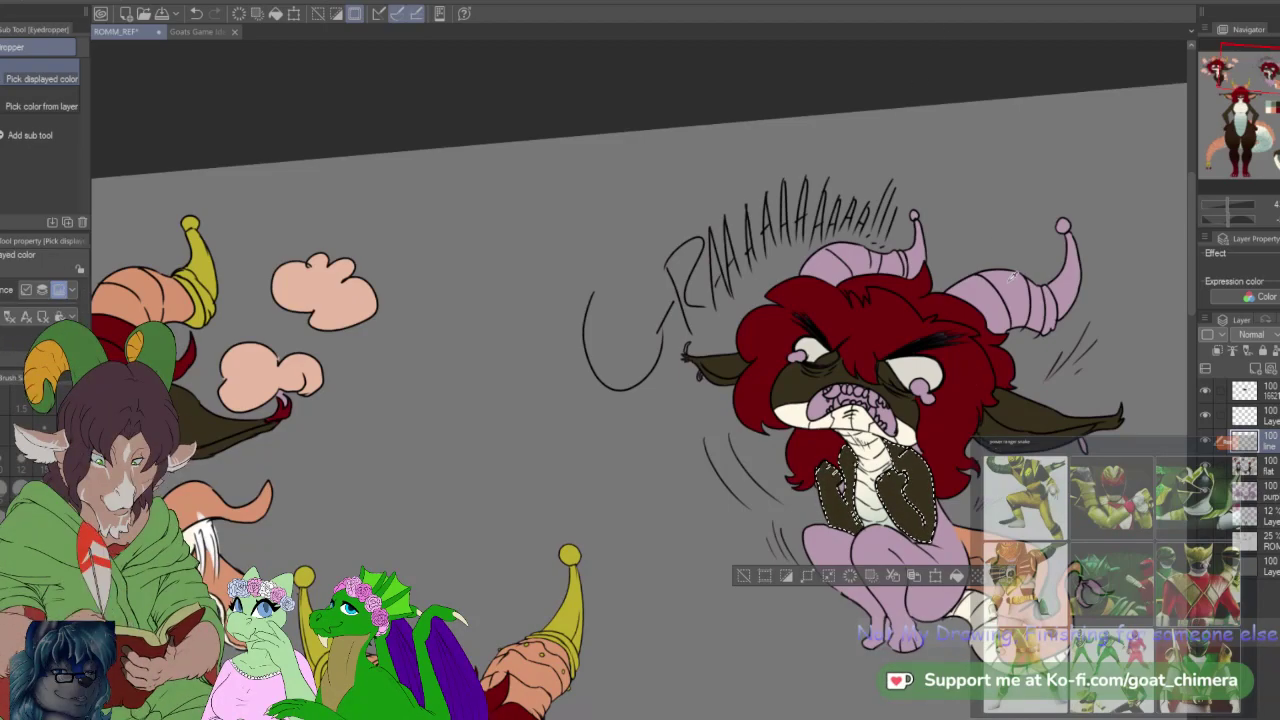
{"action": "scroll", "coordinate": [1083, 343], "scroll_direction": "down", "scroll_amount": 4}
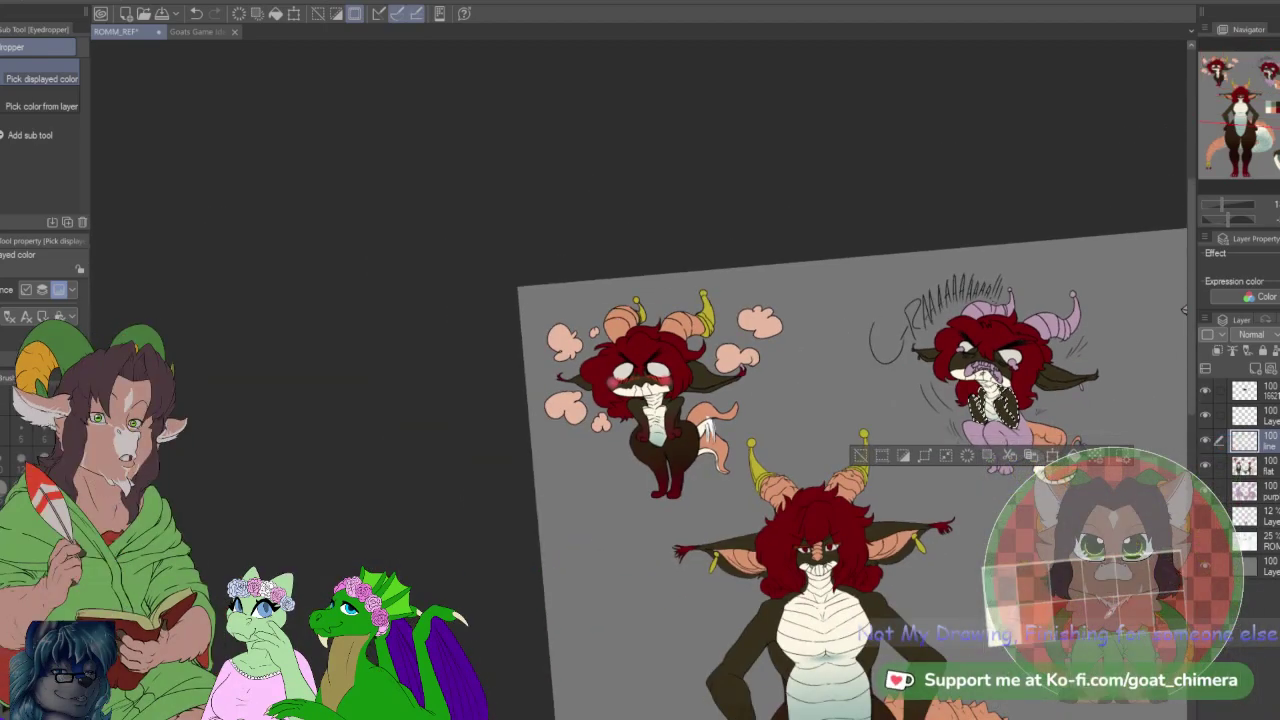
{"action": "scroll", "coordinate": [1060, 400], "scroll_direction": "up", "scroll_amount": 5}
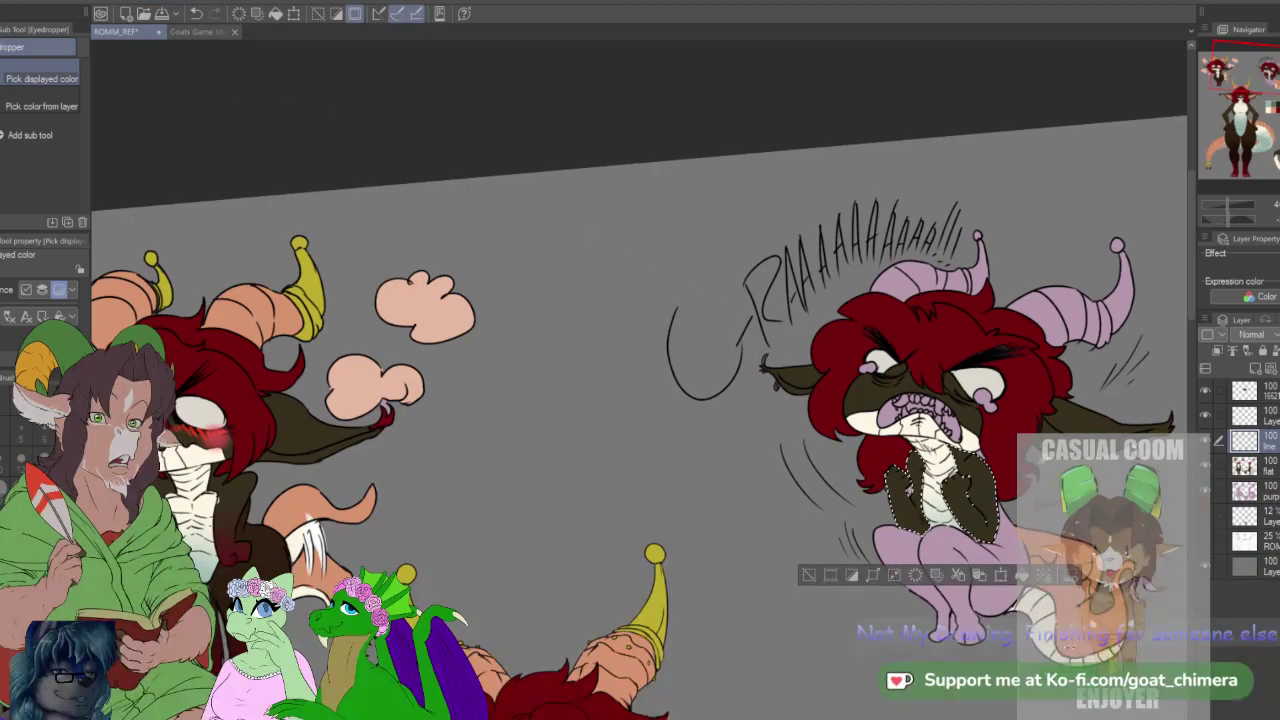
{"action": "scroll", "coordinate": [1076, 507], "scroll_direction": "up", "scroll_amount": 3}
{"action": "left_click", "coordinate": [1255, 466]}
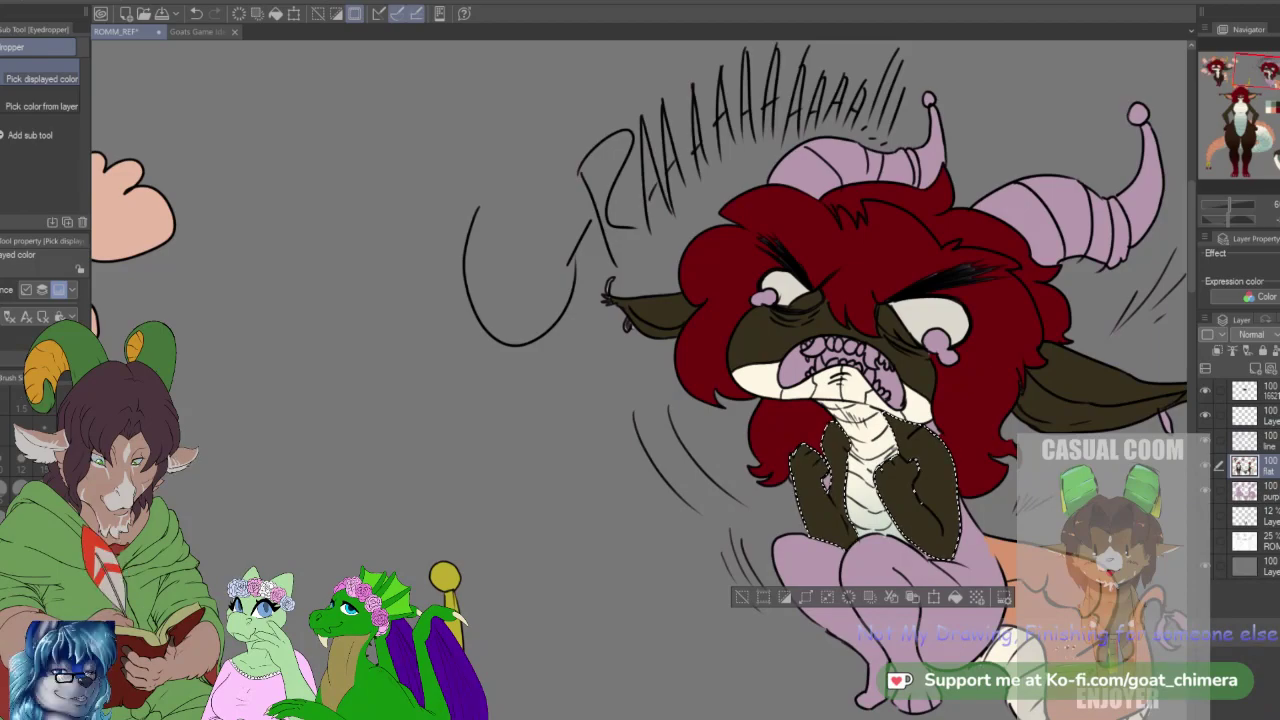
{"action": "key", "text": "g"}
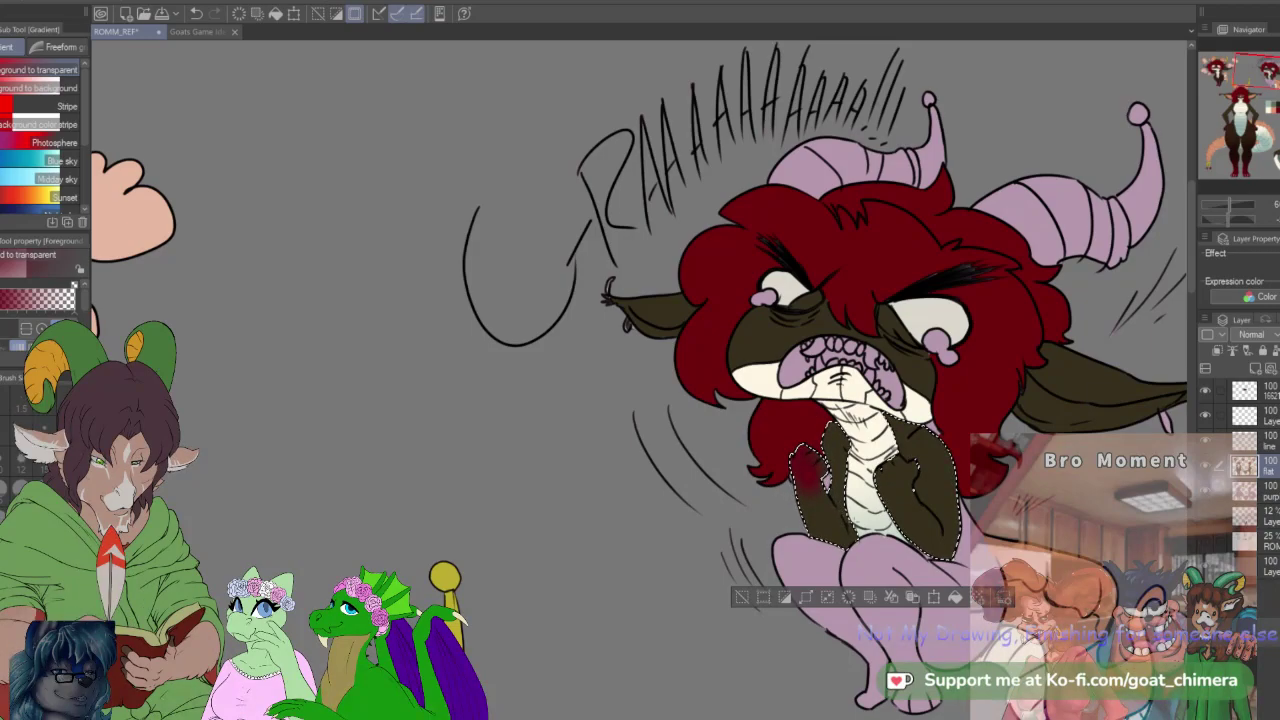
{"action": "left_click_drag", "start_coordinate": [885, 465], "coordinate": [912, 506]}
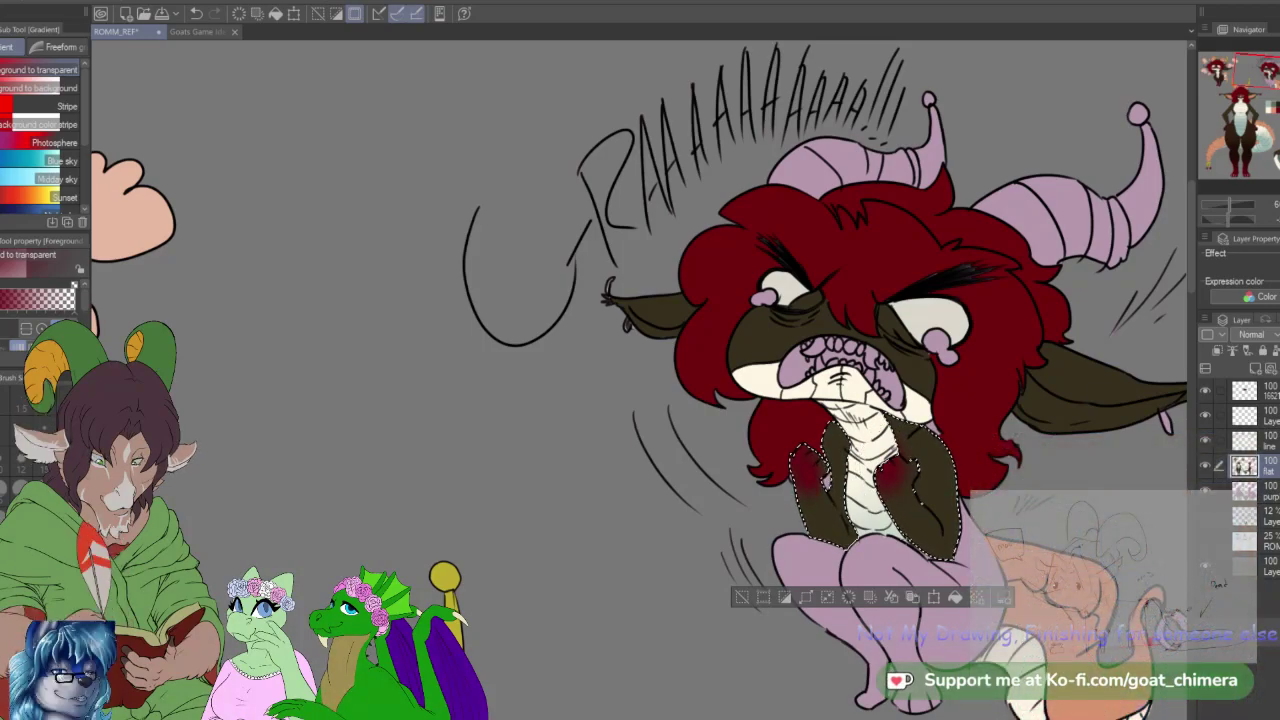
Step: Soften the dark red transitions on the crouching figure's arms with the Blur tool at size 40 and deselect
{"action": "key", "text": "j"}
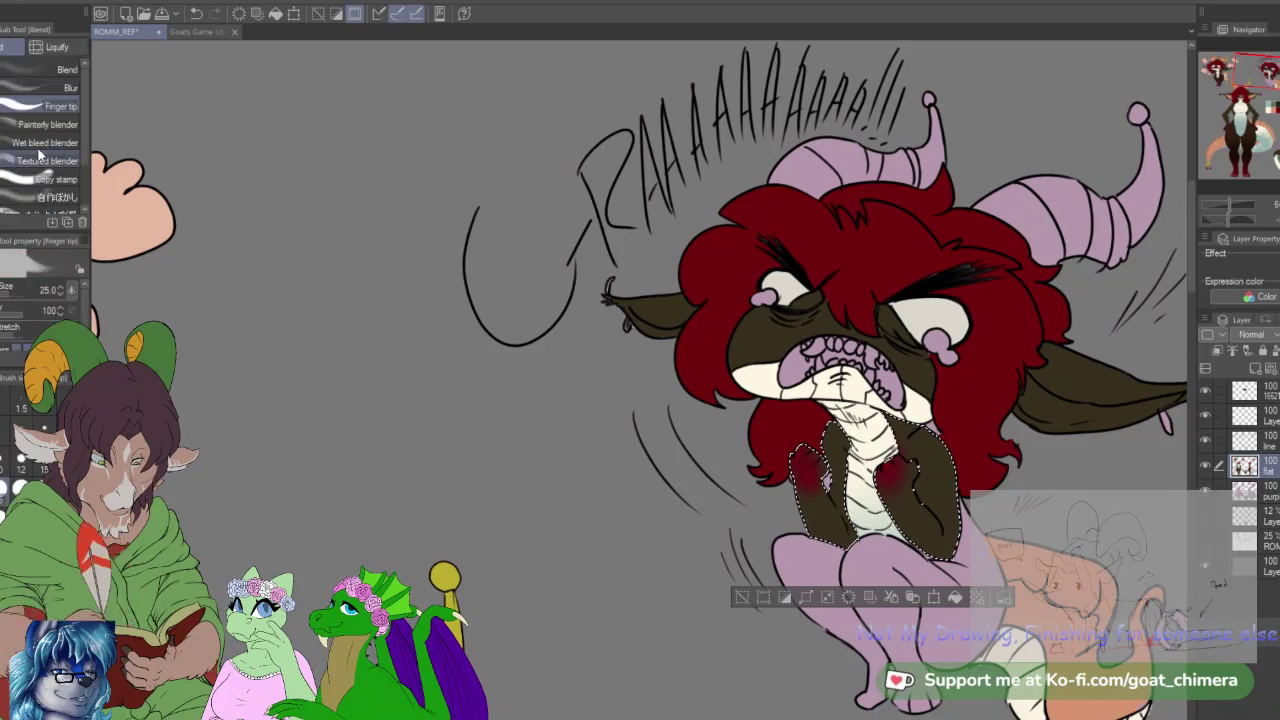
{"action": "left_click", "coordinate": [49, 87]}
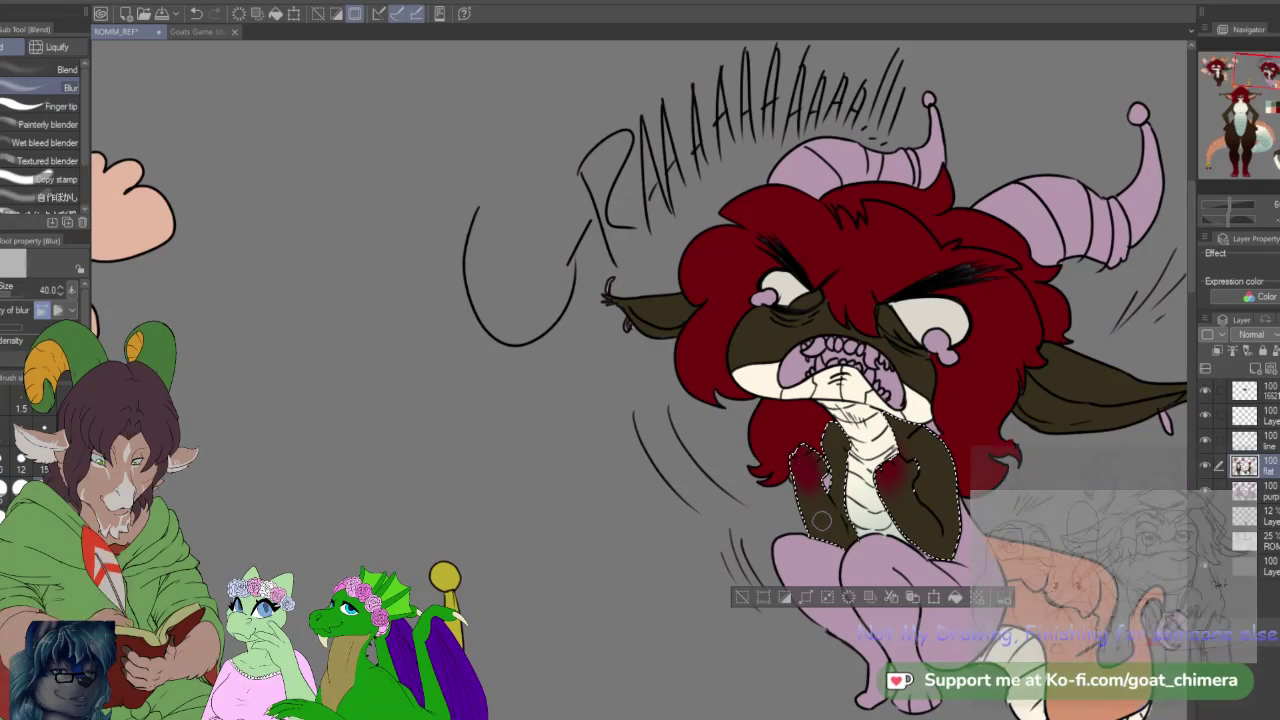
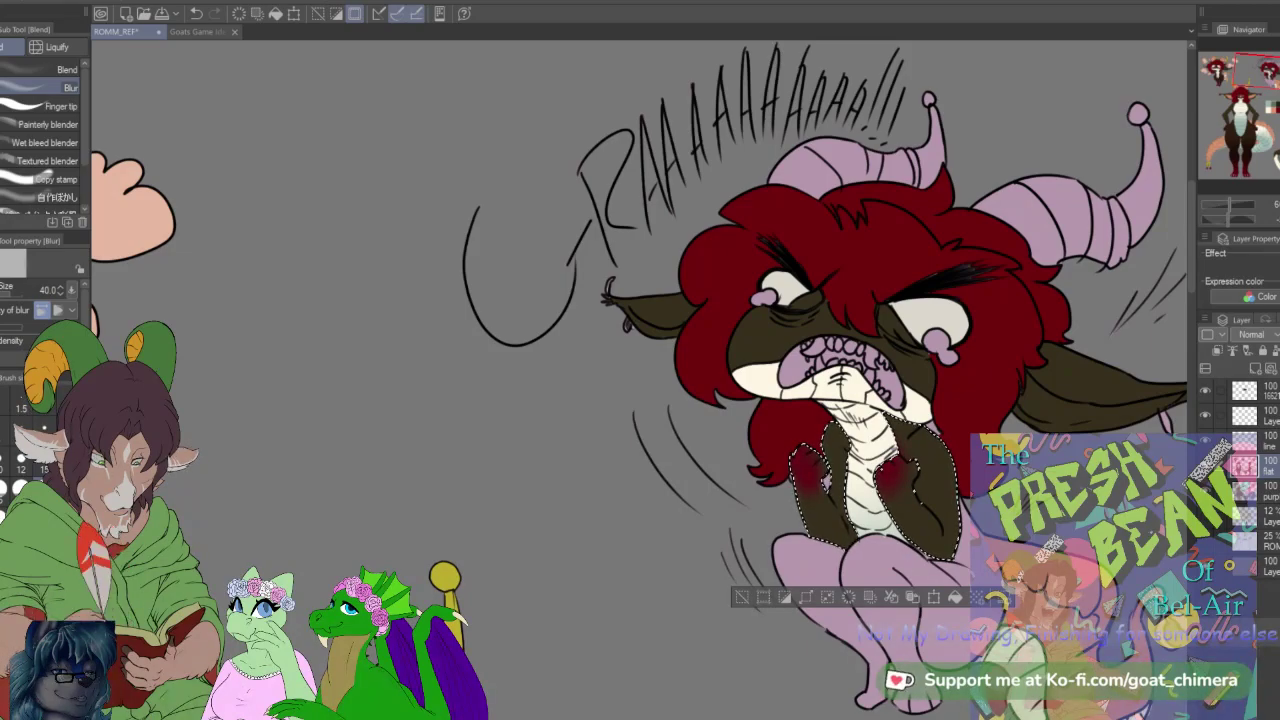
{"action": "scroll", "coordinate": [966, 515], "scroll_direction": "down", "scroll_amount": 3}
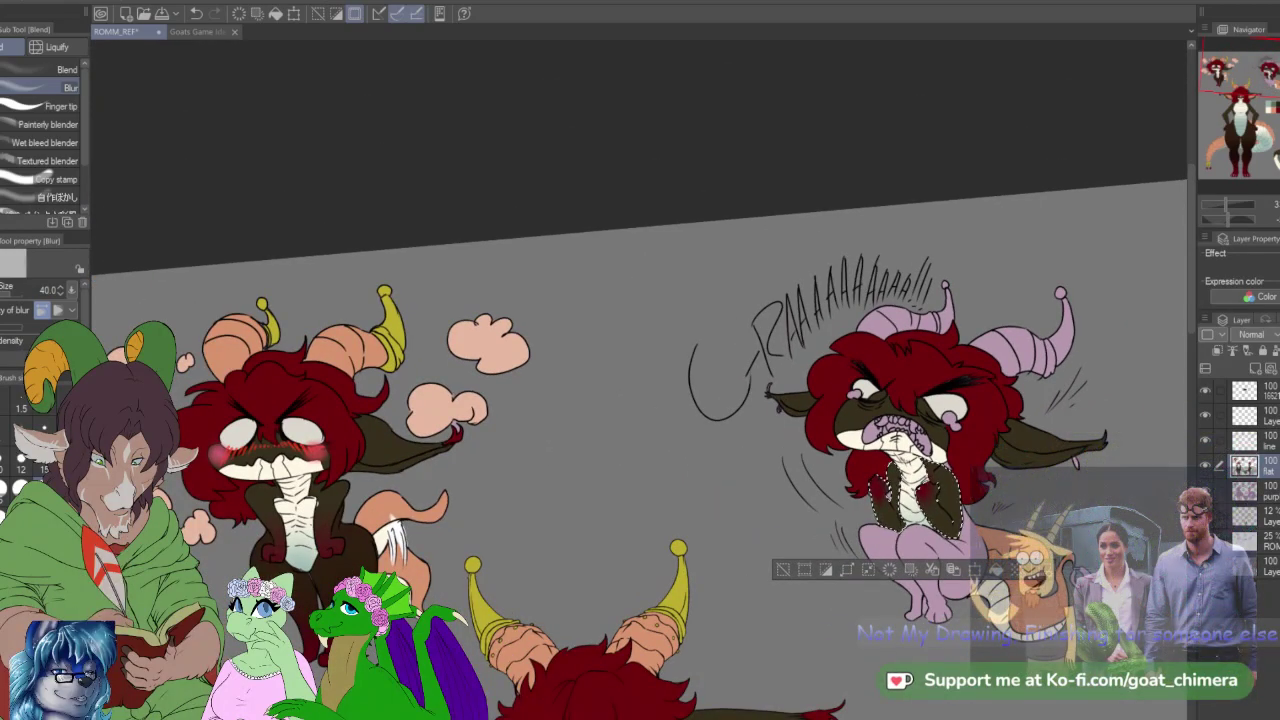
{"action": "scroll", "coordinate": [1138, 415], "scroll_direction": "up", "scroll_amount": 3}
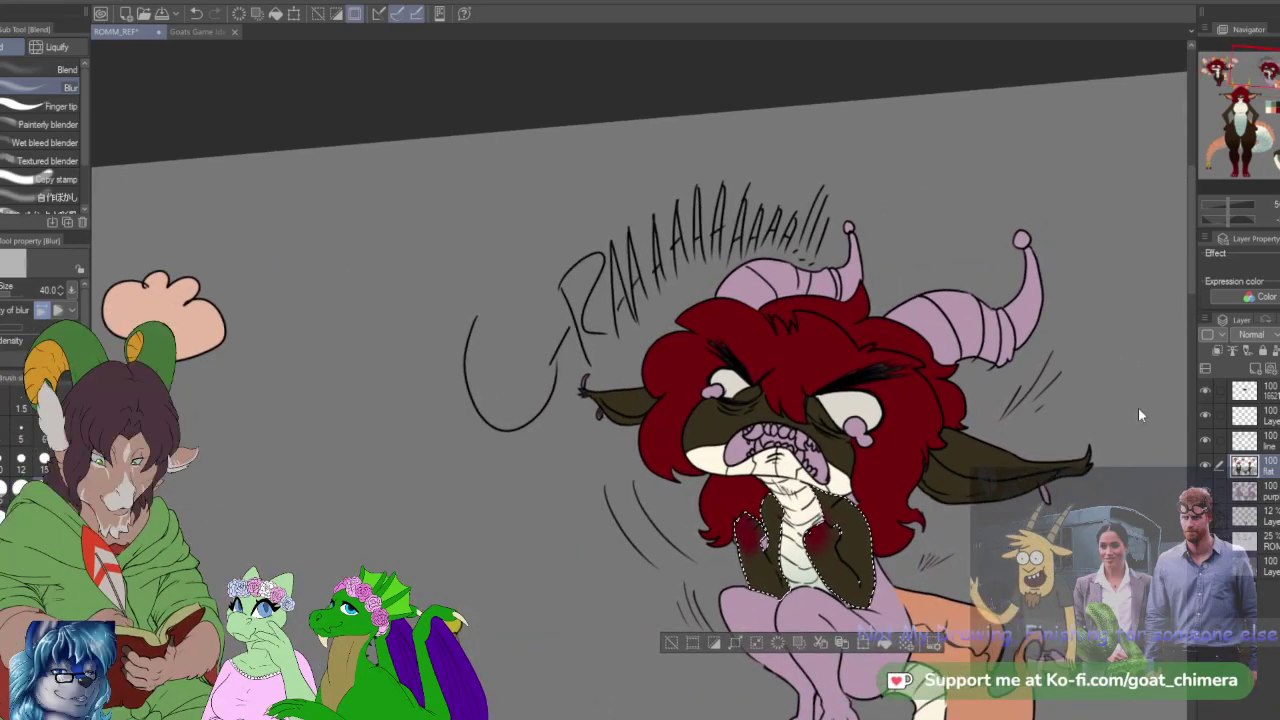
{"action": "key", "text": "ctrl+d"}
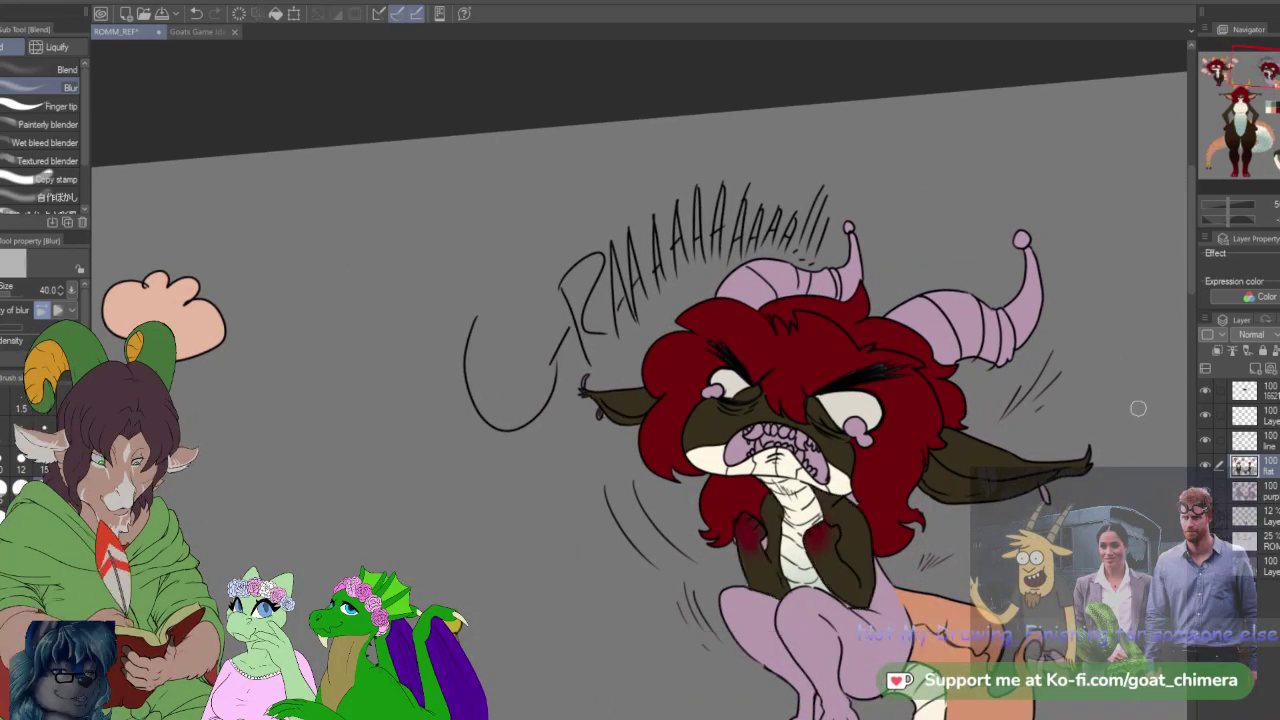
Step: Sample the dark red and touch up the edges of the crouching figure's hands with K Hard 2 at size 15
{"action": "scroll", "coordinate": [1138, 408], "scroll_direction": "down", "scroll_amount": 1}
{"action": "scroll", "coordinate": [854, 566], "scroll_direction": "up", "scroll_amount": 2}
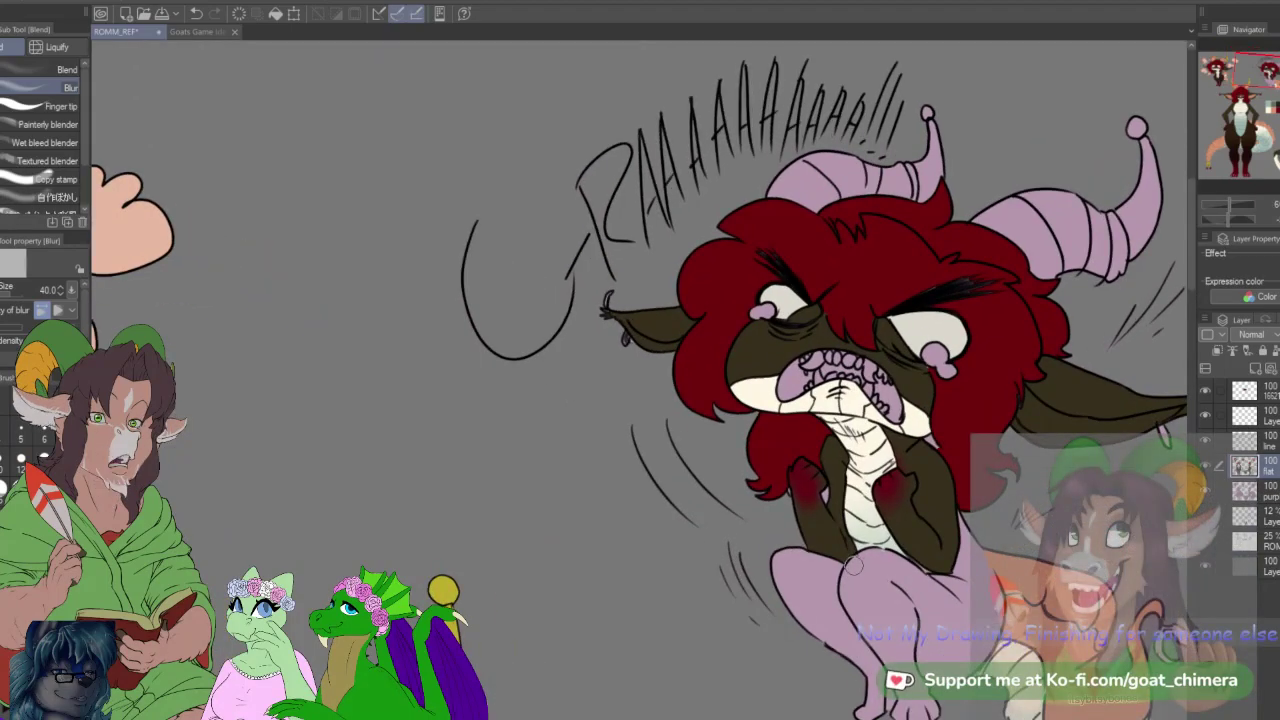
{"action": "key", "text": "i"}
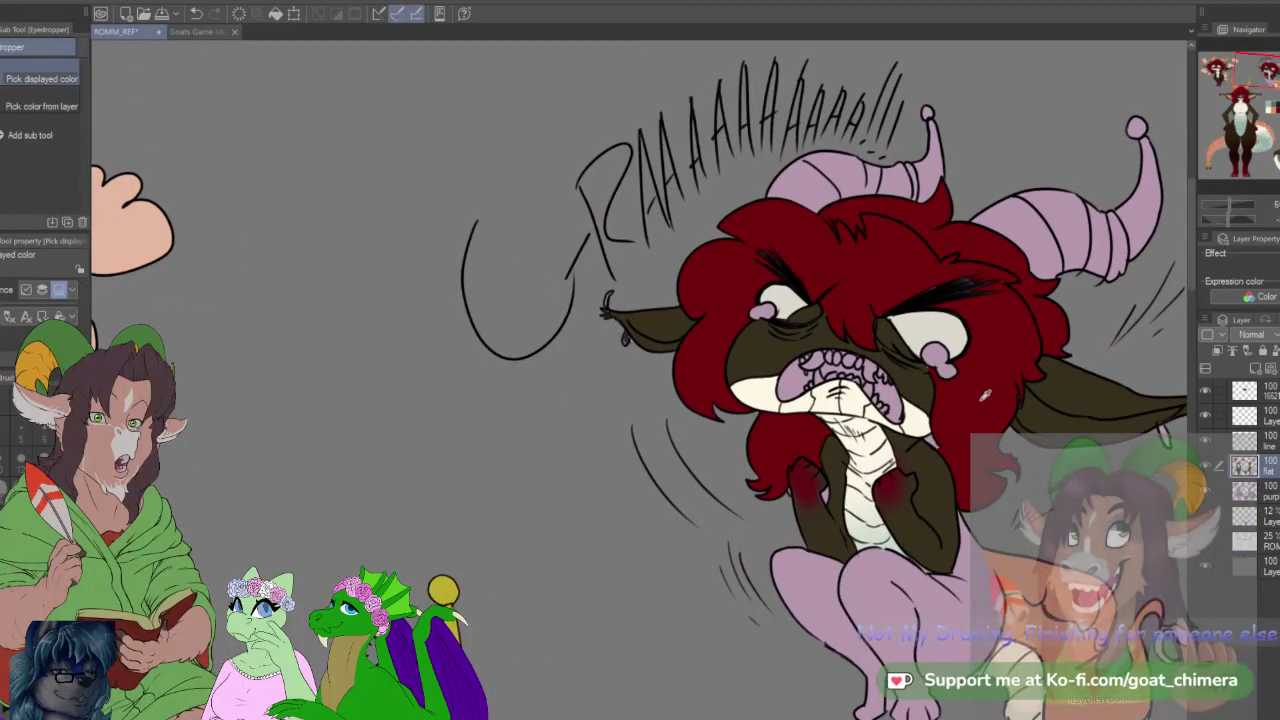
{"action": "key", "text": "b"}
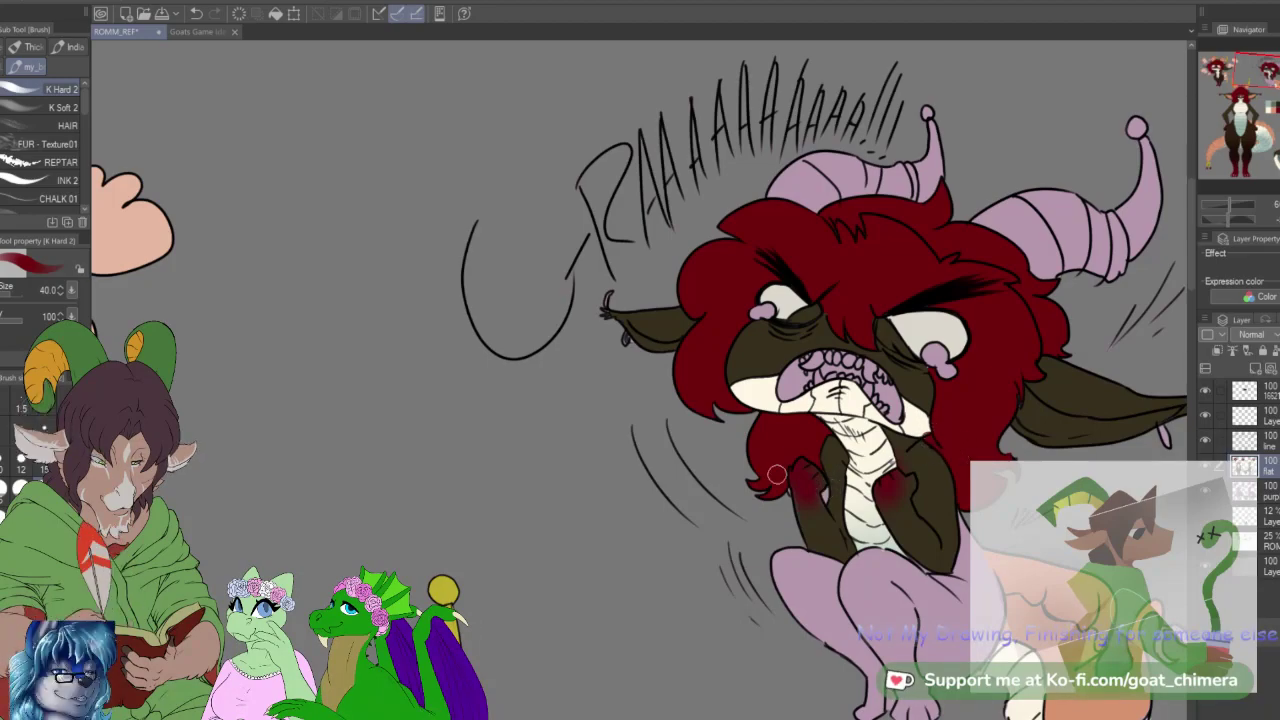
{"action": "left_click", "coordinate": [44, 424]}
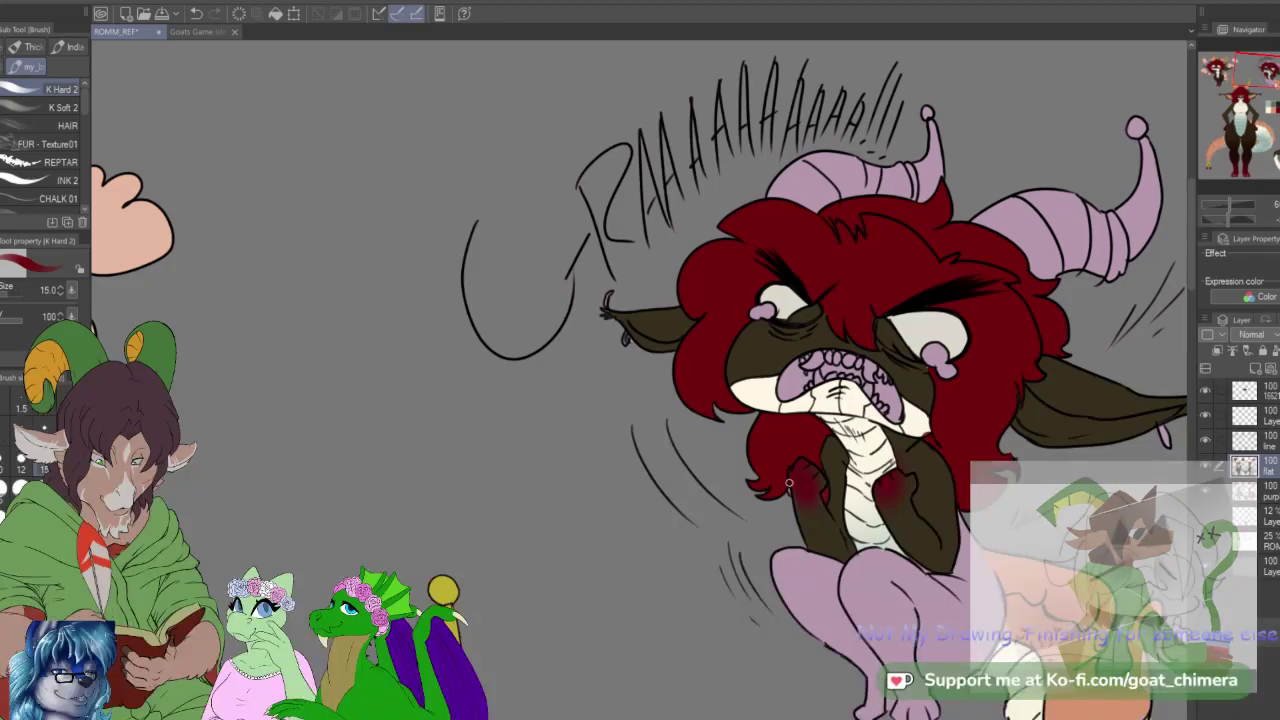
Step: Try to select both of the crouching figure's legs from the line layer with Auto select
{"action": "mouse_move", "coordinate": [1246, 82]}
{"action": "left_mouse_down"}
{"action": "mouse_move", "coordinate": [1257, 82]}
{"action": "mouse_move", "coordinate": [1248, 96]}
{"action": "left_mouse_up"}
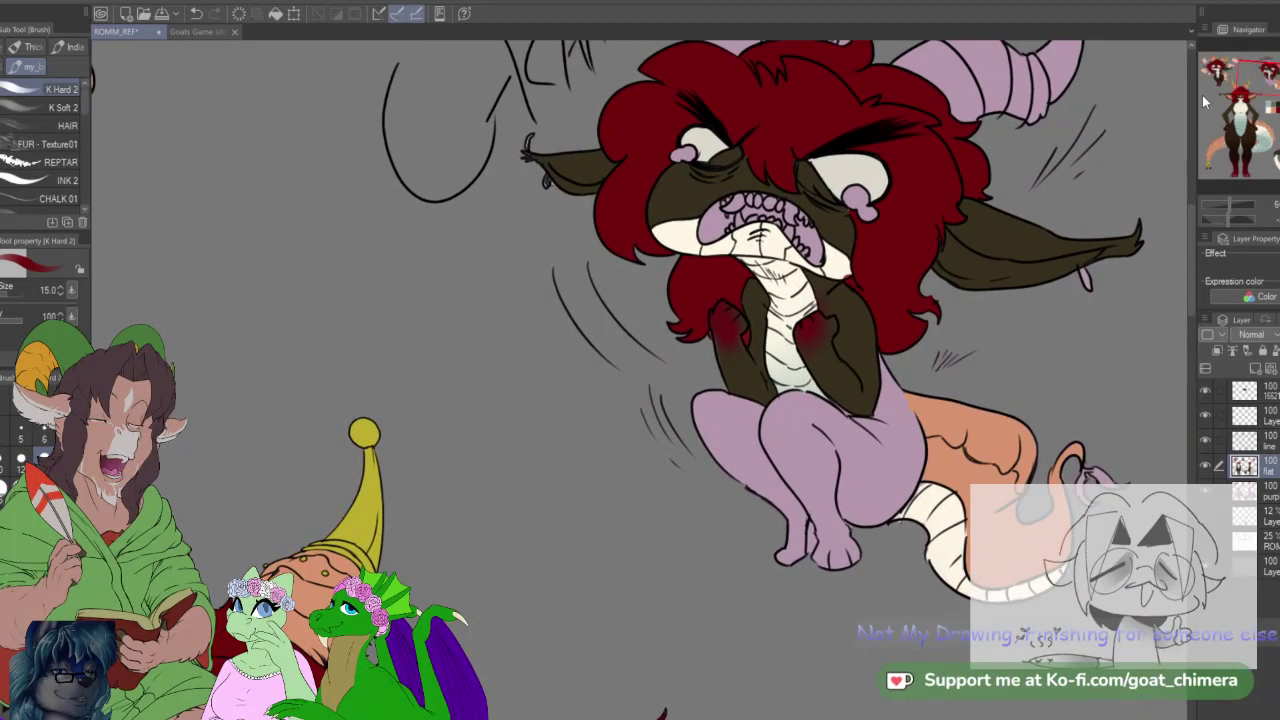
{"action": "left_click", "coordinate": [1268, 440]}
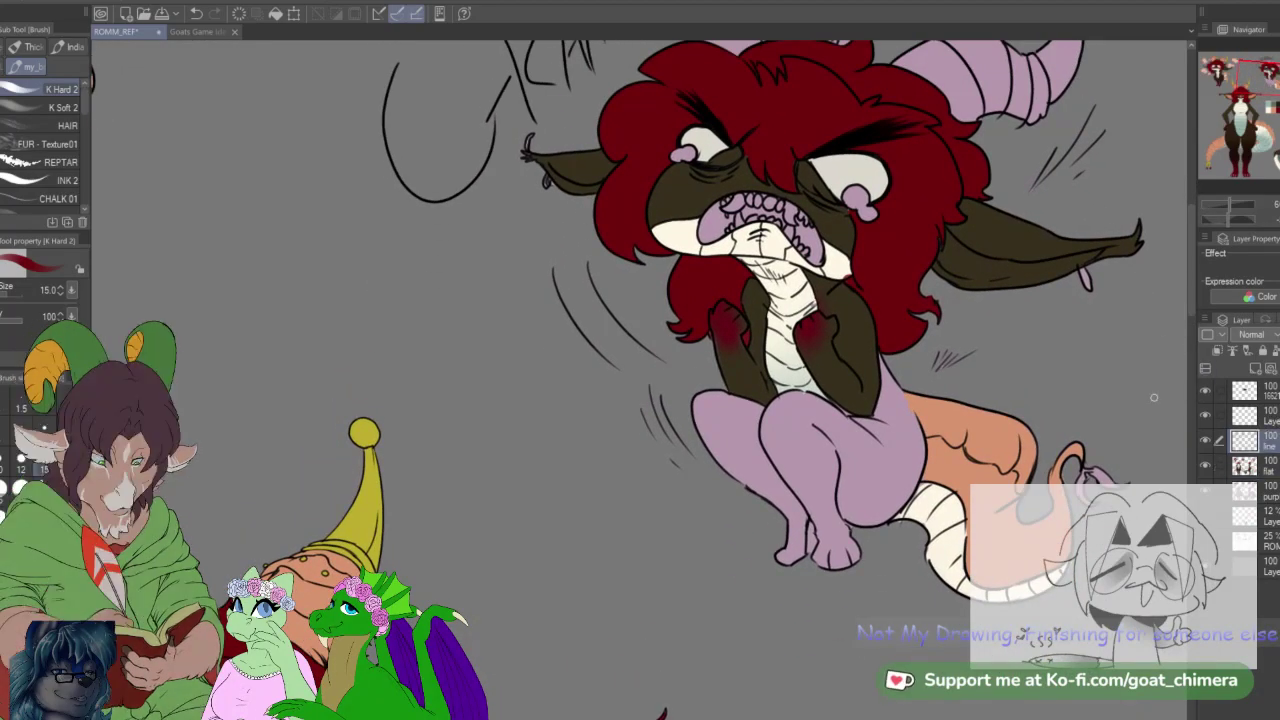
{"action": "key", "text": "x"}
{"action": "left_click", "coordinate": [44, 440]}
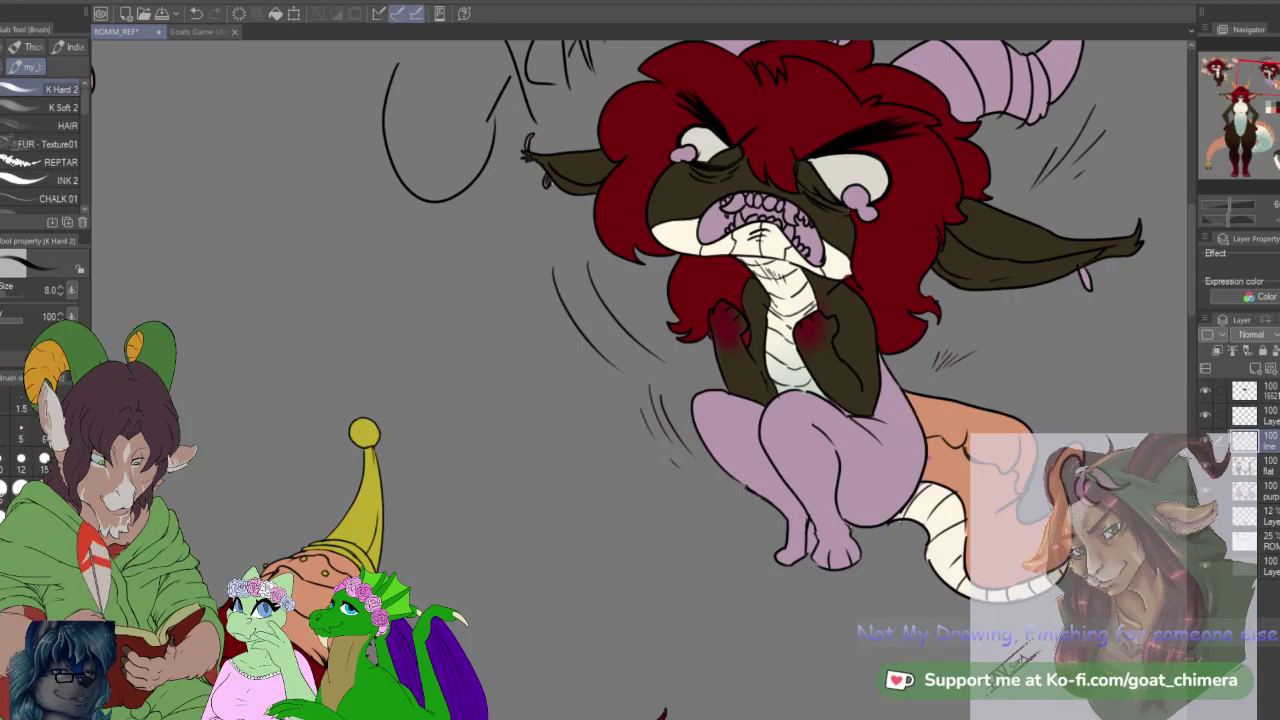
{"action": "key", "text": "w"}
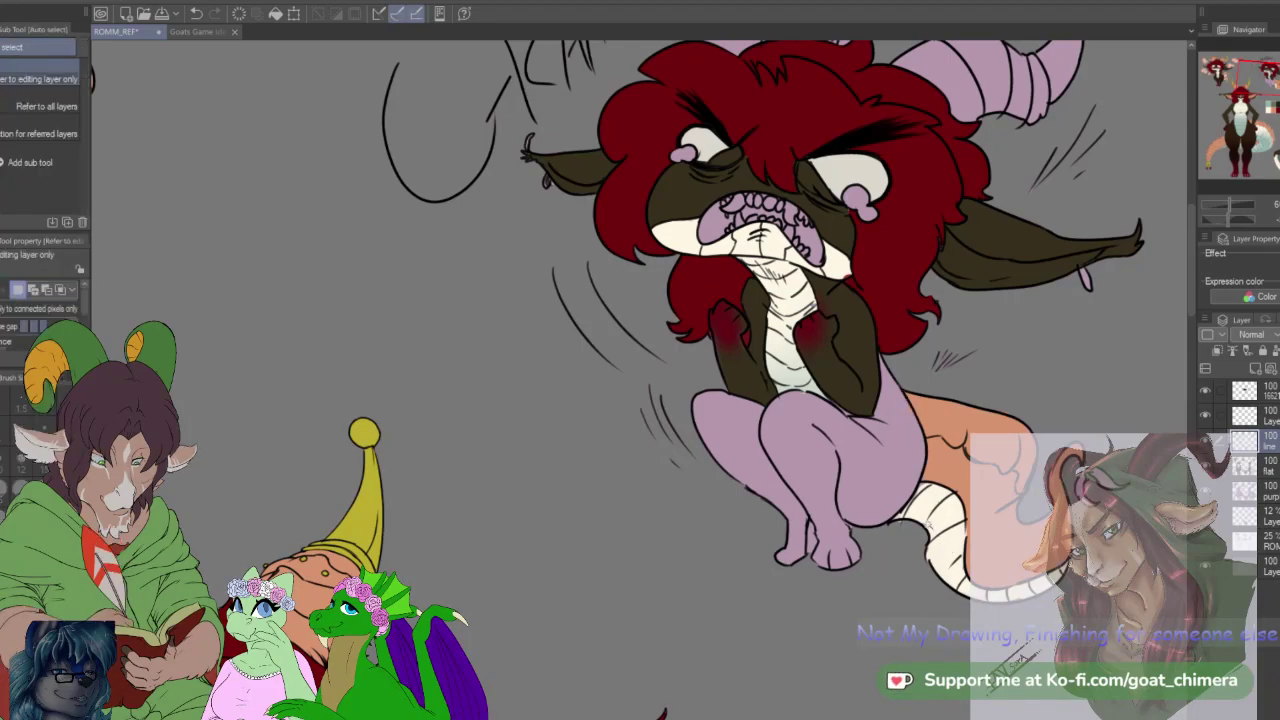
{"action": "left_click", "coordinate": [871, 471]}
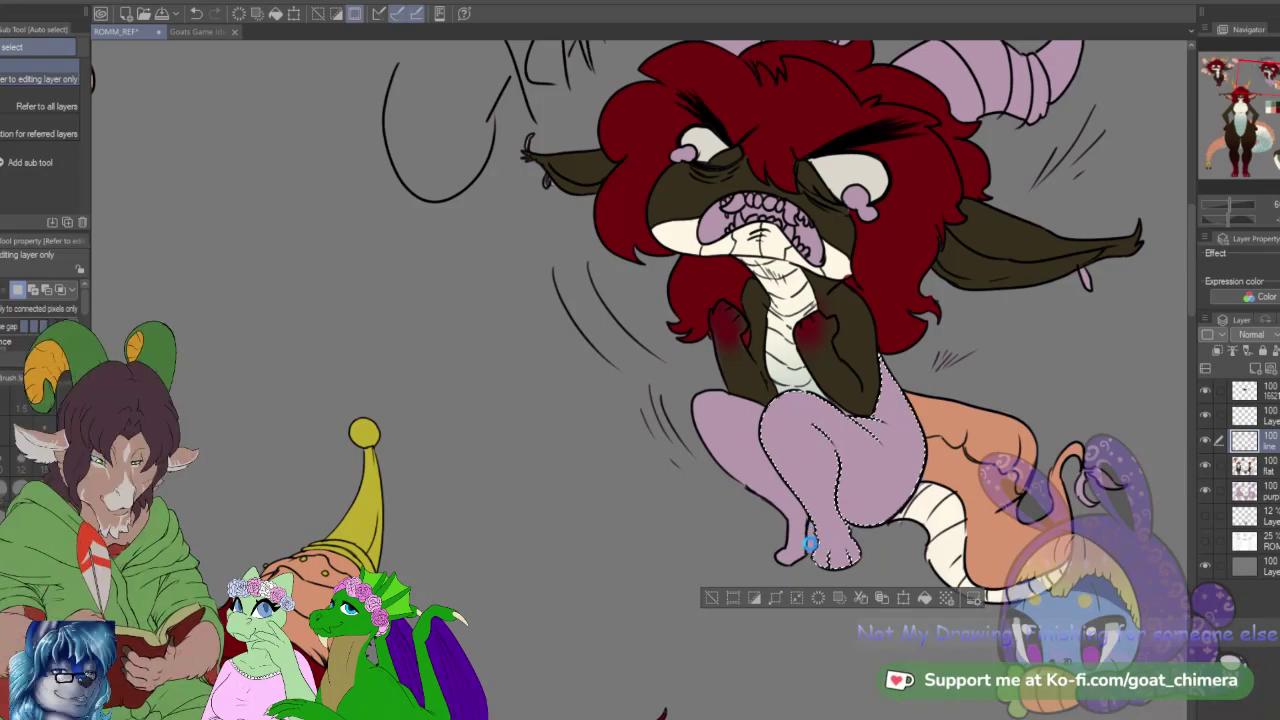
{"action": "left_click", "coordinate": [800, 507]}
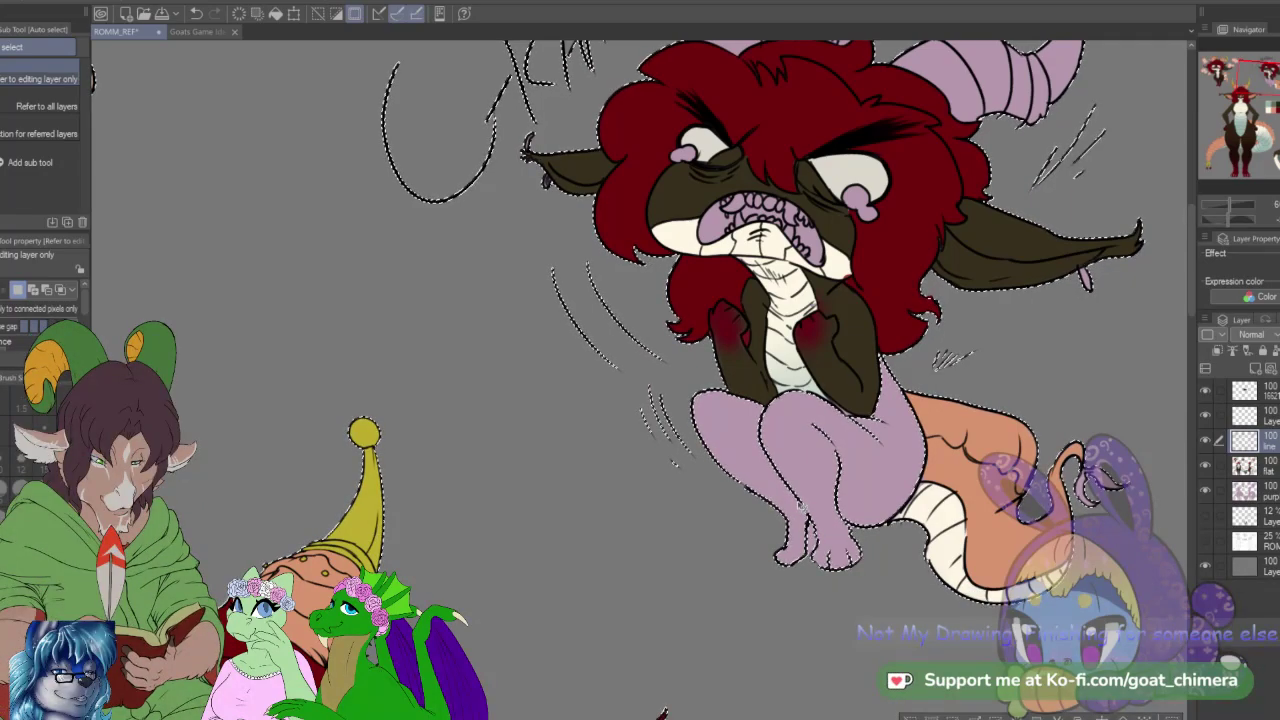
{"action": "key", "text": "ctrl+z"}
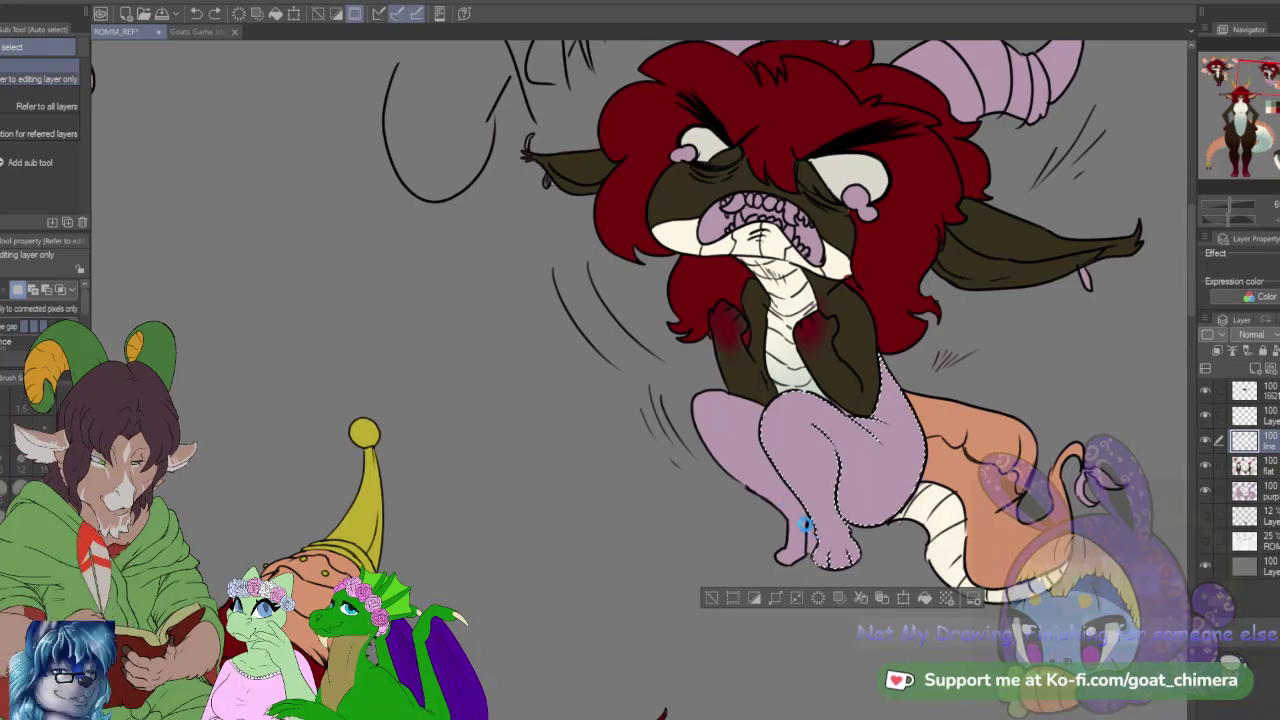
{"action": "left_click", "coordinate": [805, 524]}
{"action": "key", "text": "ctrl+z"}
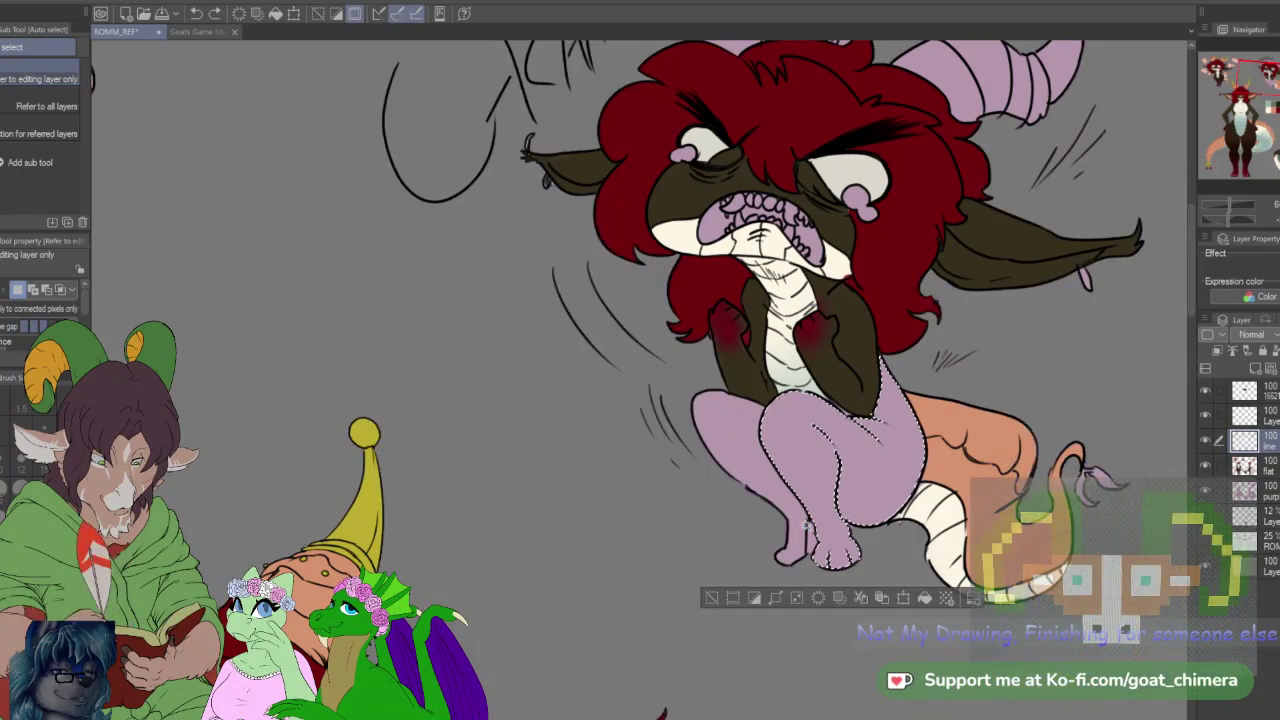
{"action": "key", "text": "ctrl+shift+a"}
Step: Select the crouching figure's hips, both legs and feet from the line layer
{"action": "key", "text": "b"}
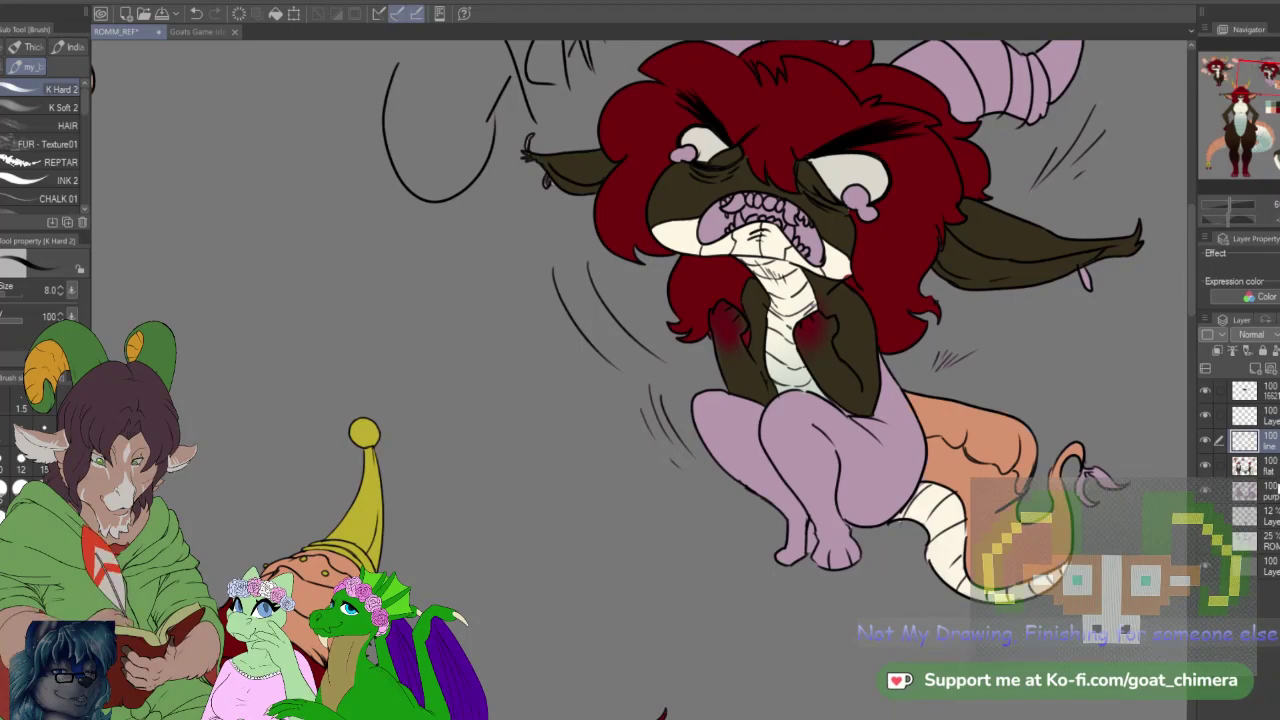
{"action": "left_click", "coordinate": [1213, 488]}
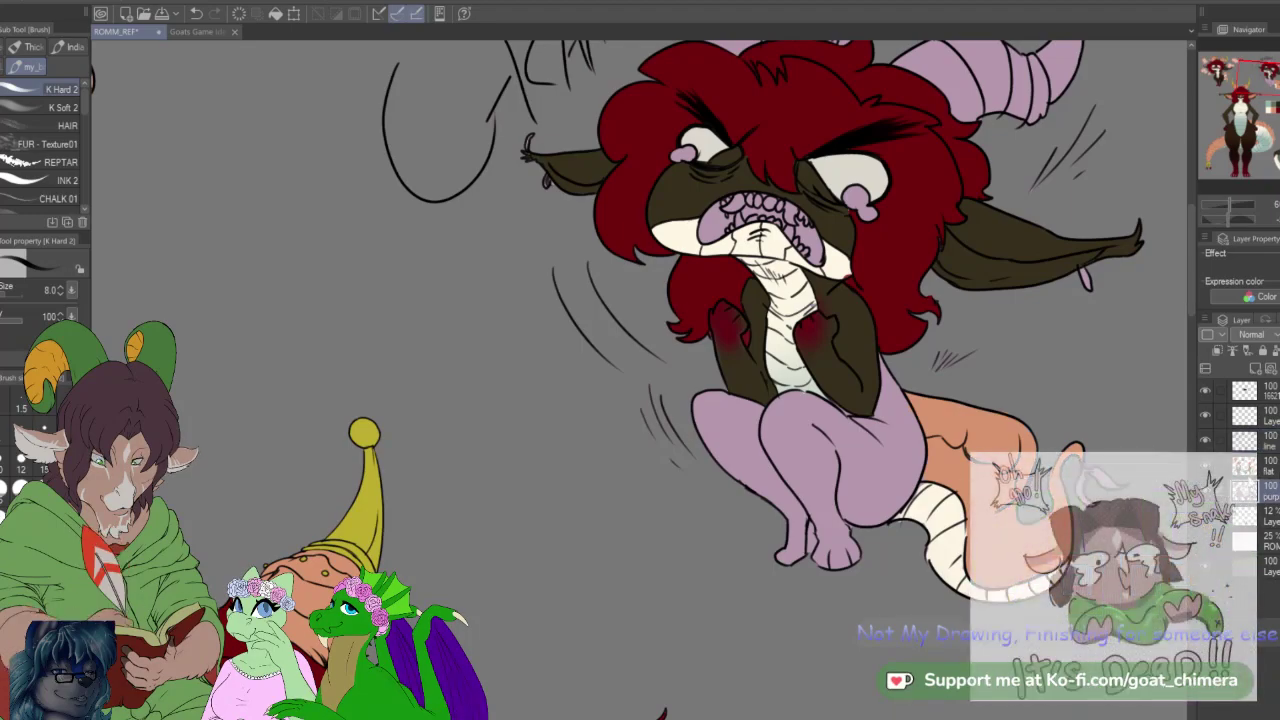
{"action": "key", "text": "e"}
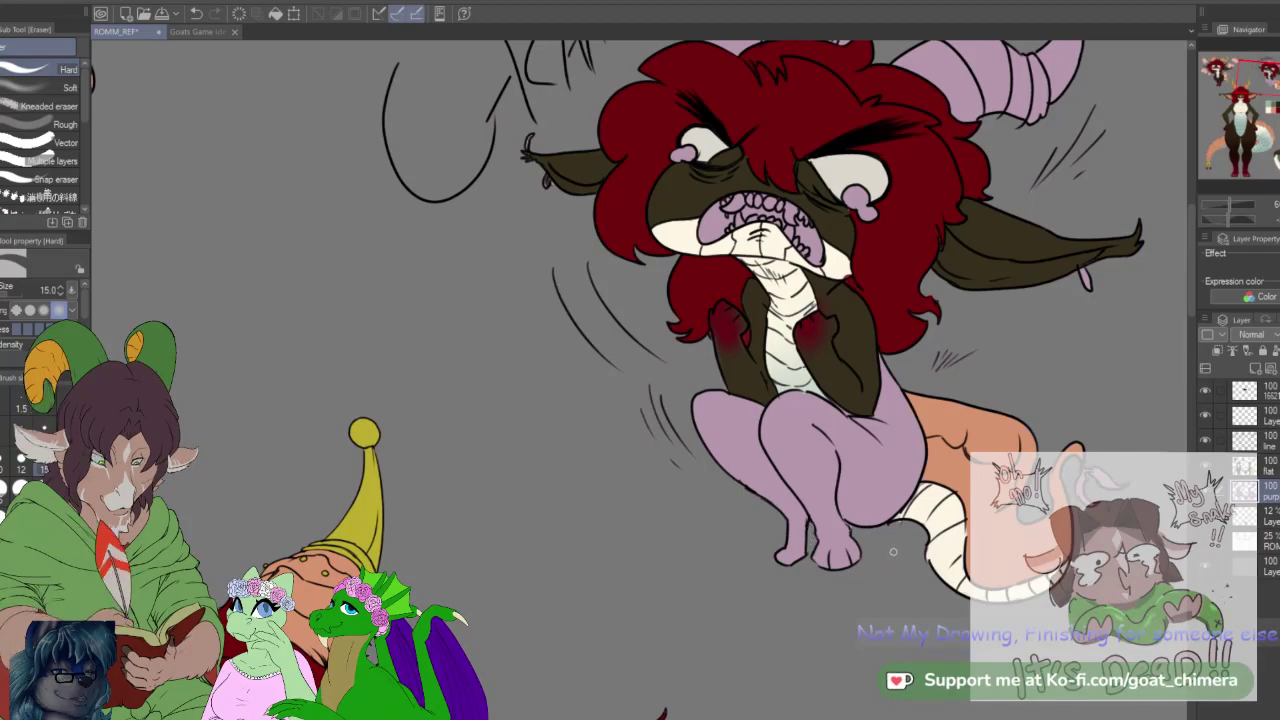
{"action": "left_click", "coordinate": [1262, 440]}
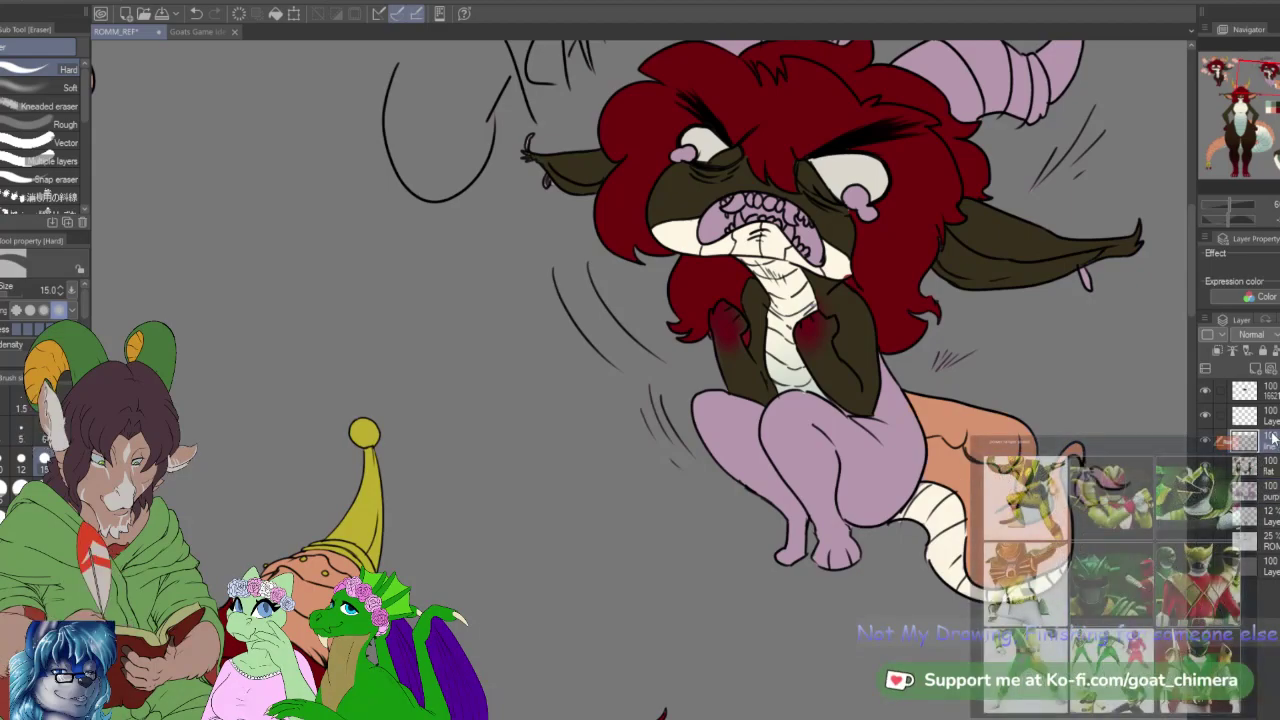
{"action": "key", "text": "w"}
{"action": "left_click", "coordinate": [894, 481]}
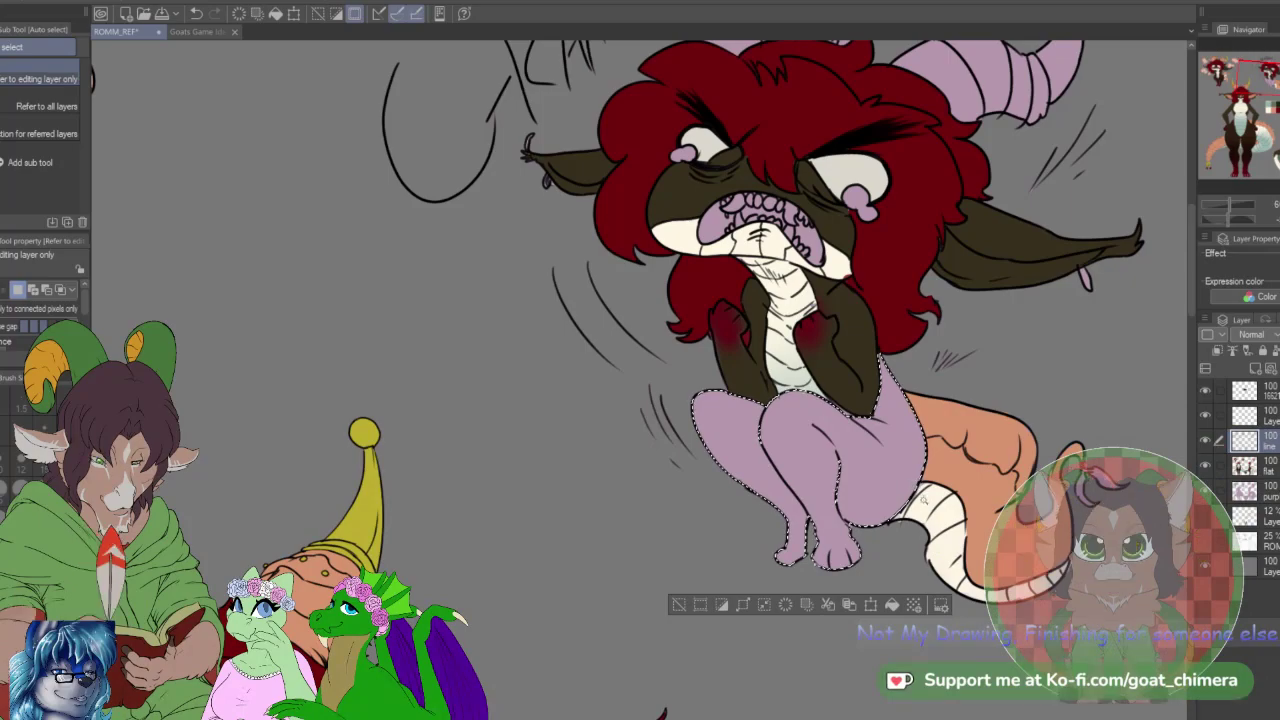
Step: Sample the deep brown from the main character's thighs and fill the crouching figure's selected legs on the flat layer
{"action": "left_click_drag", "start_coordinate": [1250, 152], "coordinate": [1255, 137]}
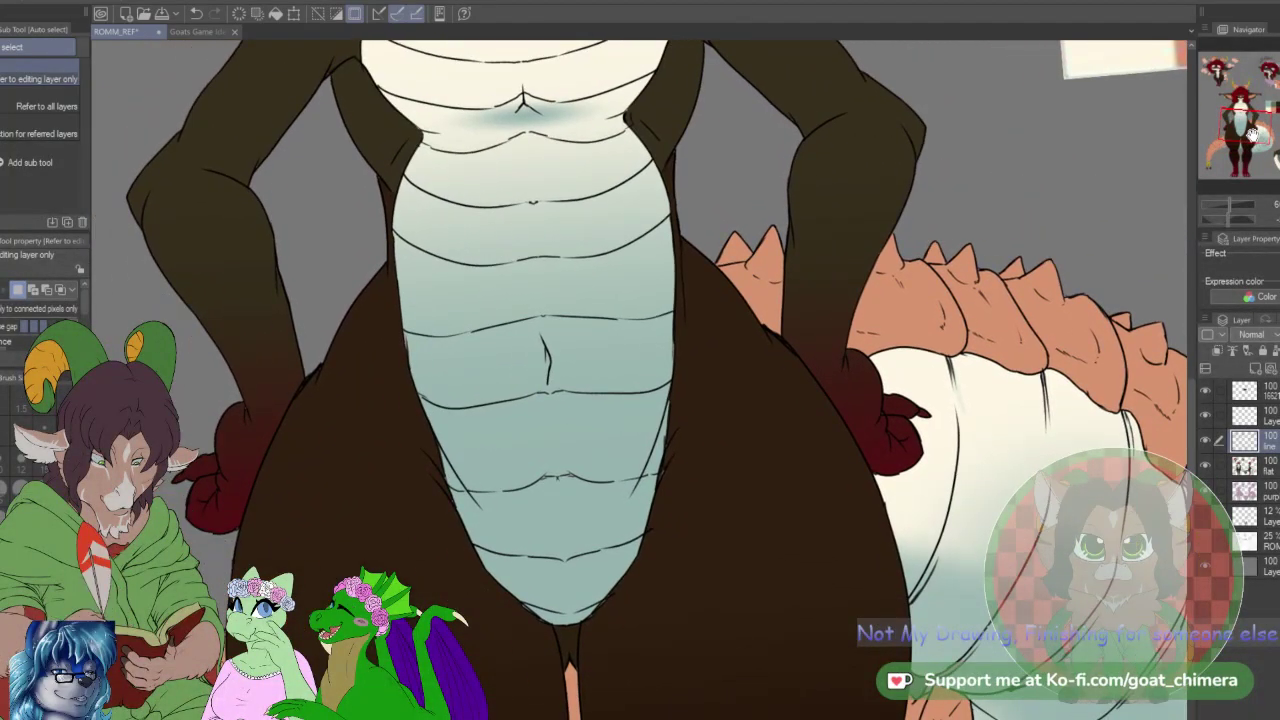
{"action": "key", "text": "i"}
{"action": "scroll", "coordinate": [640, 380], "scroll_direction": "down", "scroll_amount": 5}
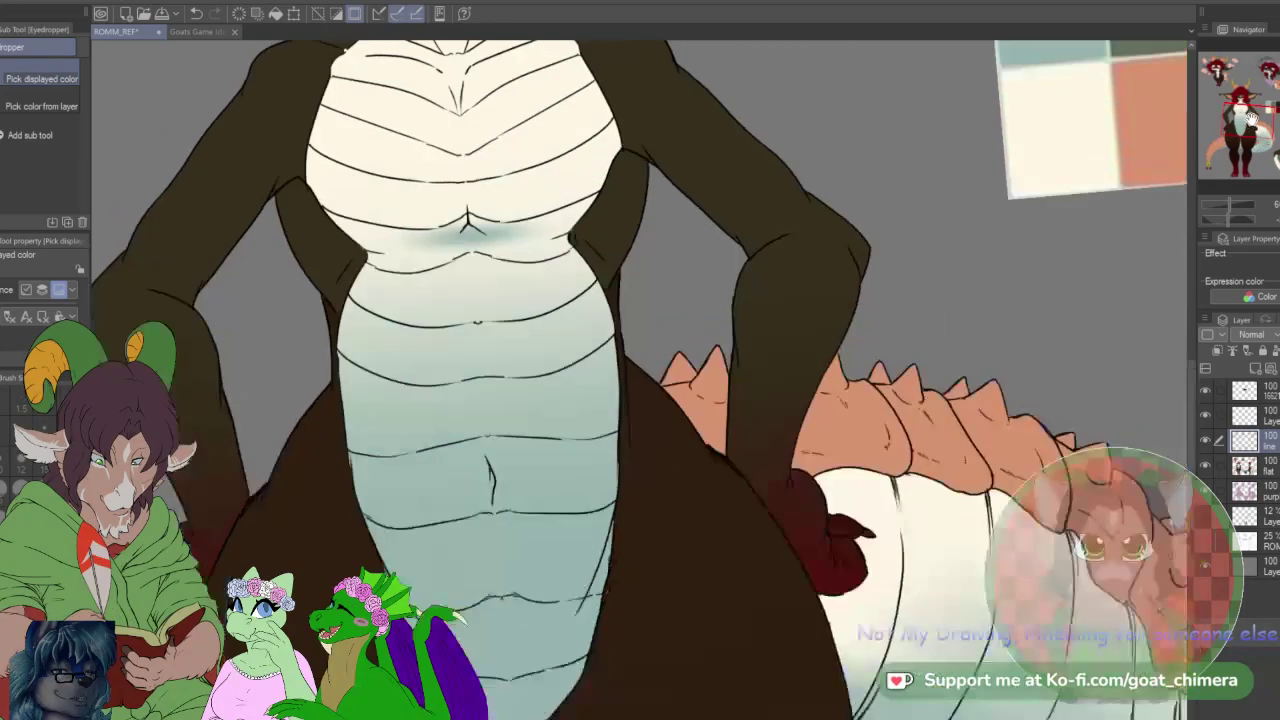
{"action": "left_click", "coordinate": [1262, 466]}
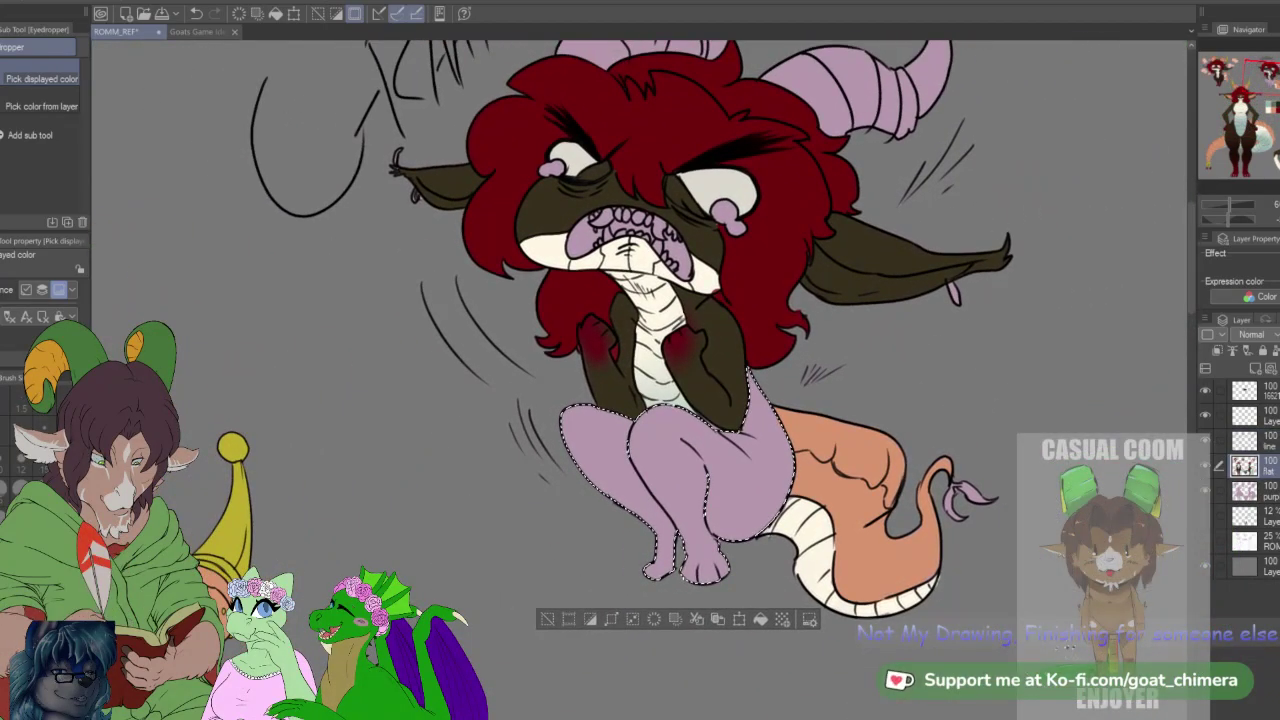
{"action": "key", "text": "alt+BackSpace"}
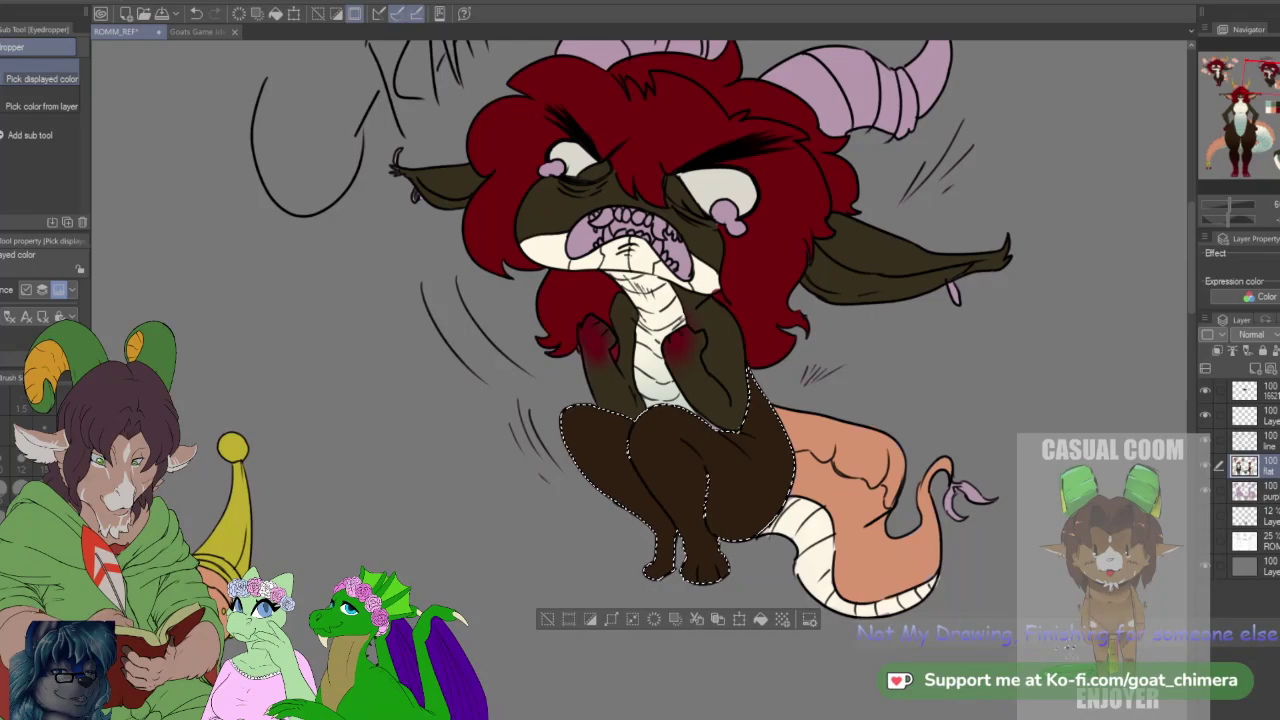
Step: Shade the crouching figure's legs with a darker brown using K Soft 2 at size 250
{"action": "mouse_move", "coordinate": [1255, 86]}
{"action": "left_mouse_down"}
{"action": "mouse_move", "coordinate": [1238, 155]}
{"action": "mouse_move", "coordinate": [1265, 80]}
{"action": "left_mouse_up"}
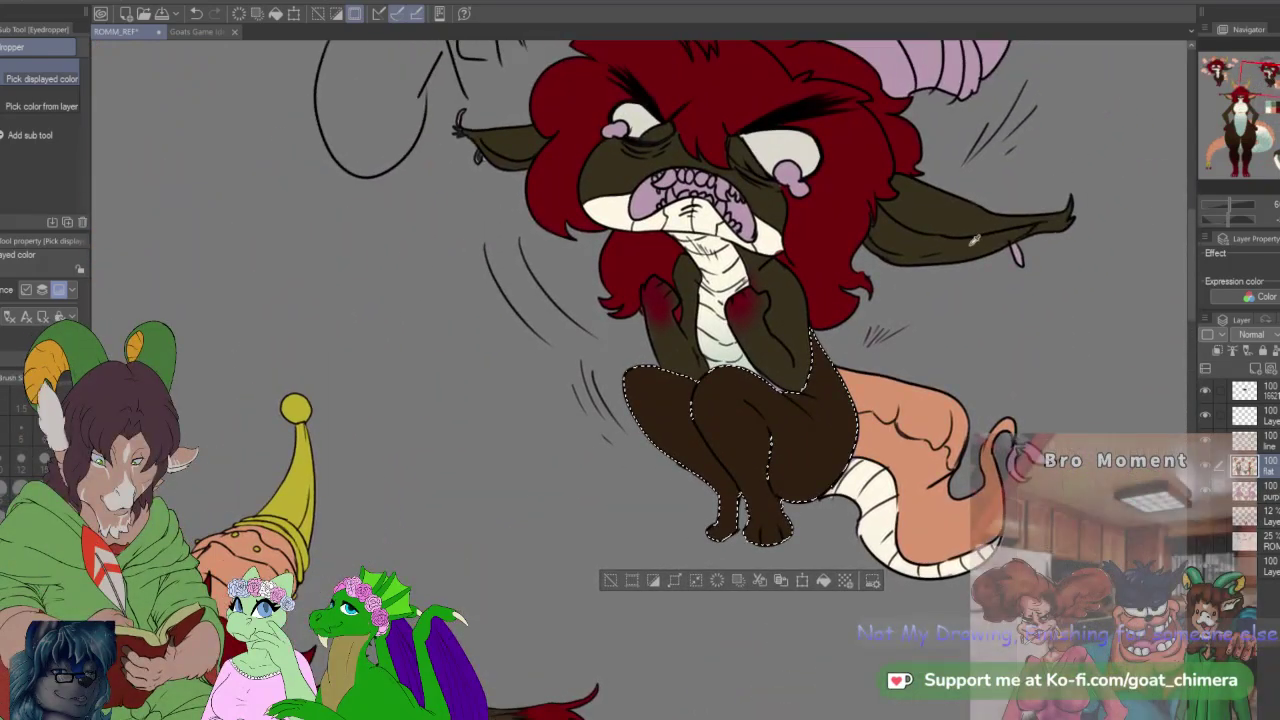
{"action": "key", "text": "b"}
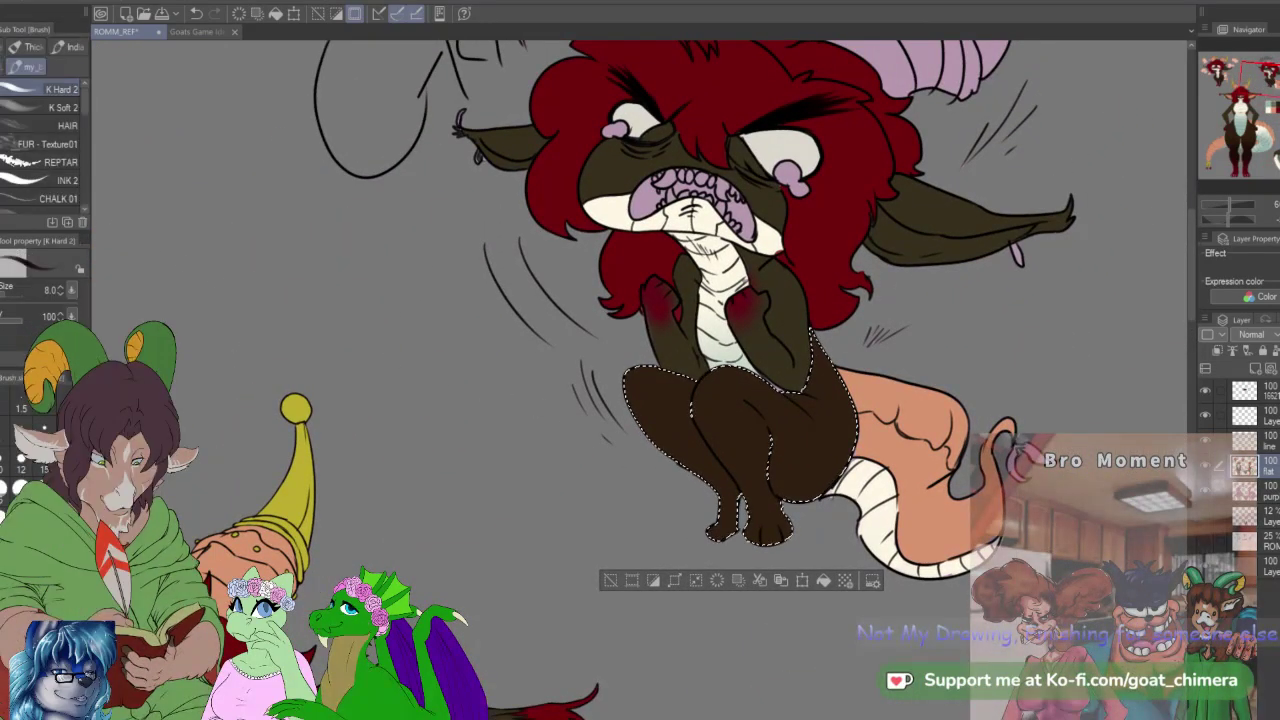
{"action": "left_click_drag", "start_coordinate": [719, 398], "coordinate": [741, 450]}
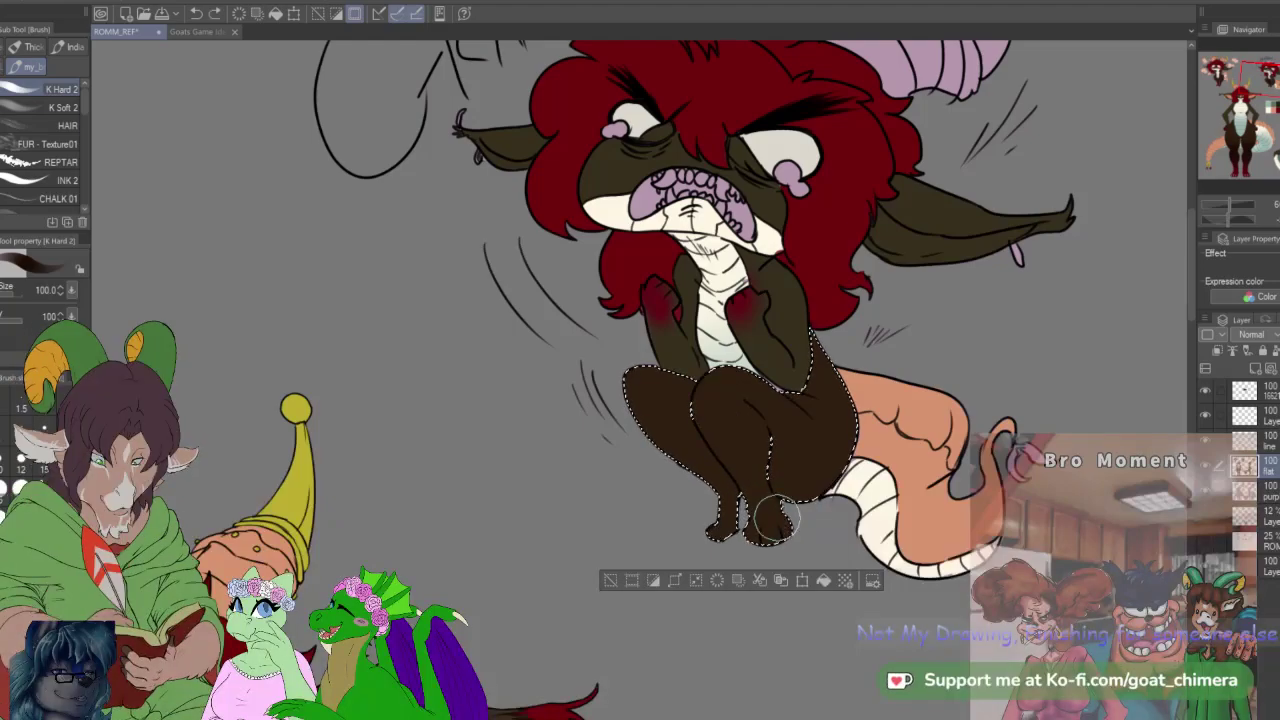
{"action": "left_click", "coordinate": [60, 107]}
{"action": "left_click", "coordinate": [44, 560]}
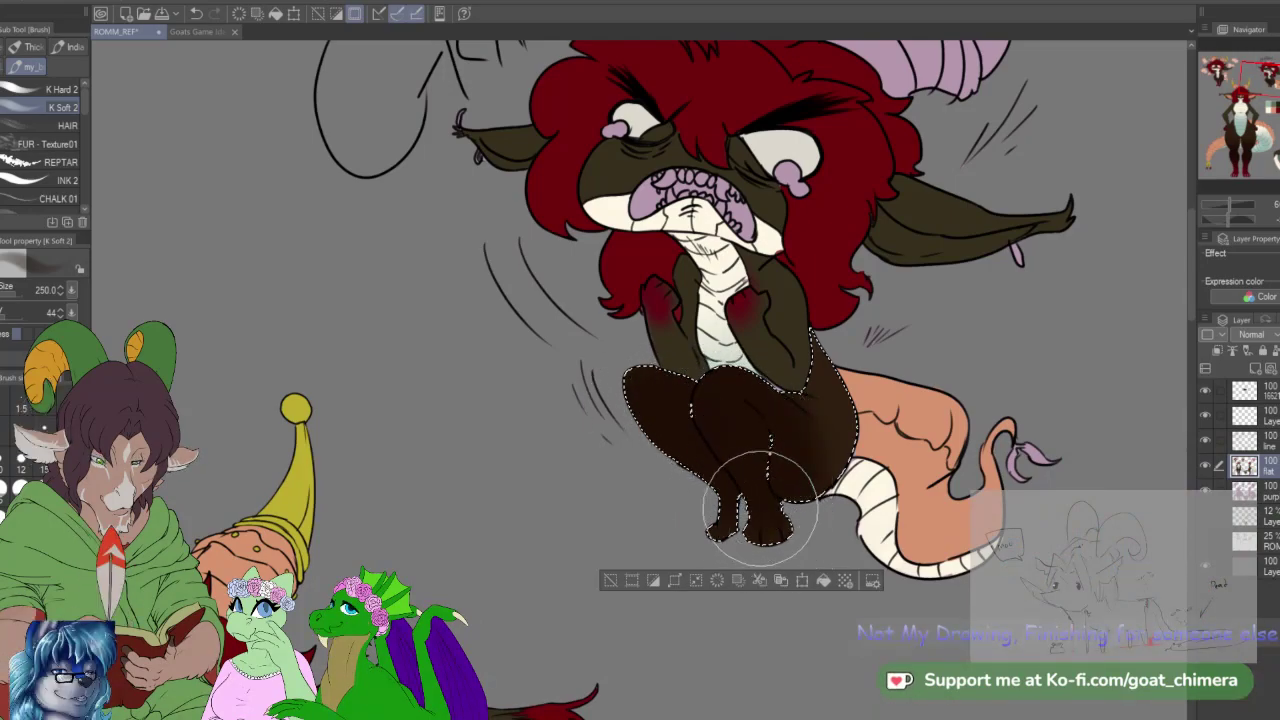
Step: Sample the dark red from the palette, shade the crouching figure's feet and ankles with K Soft 2 at size 250, and deselect
{"action": "left_click_drag", "start_coordinate": [1246, 122], "coordinate": [1272, 108]}
{"action": "key", "text": "i"}
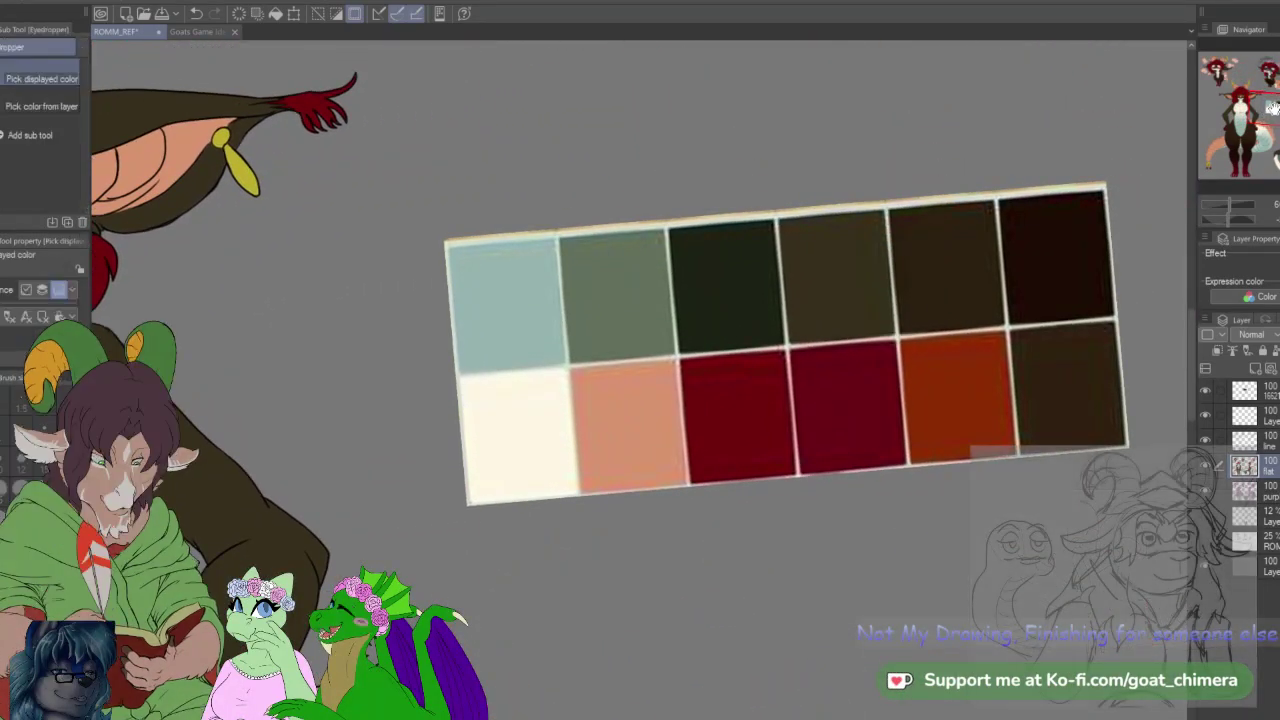
{"action": "left_click_drag", "start_coordinate": [1275, 114], "coordinate": [1266, 85]}
{"action": "key", "text": "b"}
{"action": "left_click_drag", "start_coordinate": [771, 514], "coordinate": [713, 522]}
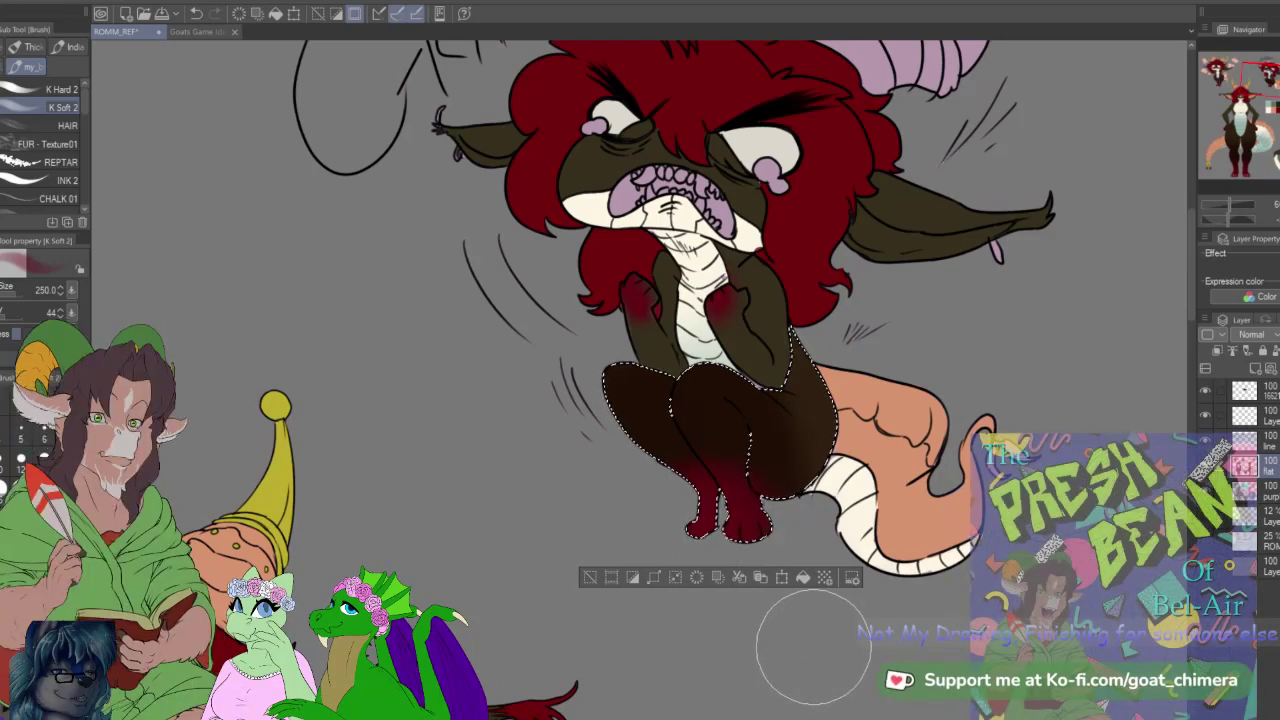
{"action": "scroll", "coordinate": [814, 647], "scroll_direction": "down", "scroll_amount": 2}
{"action": "key", "text": "ctrl+d"}
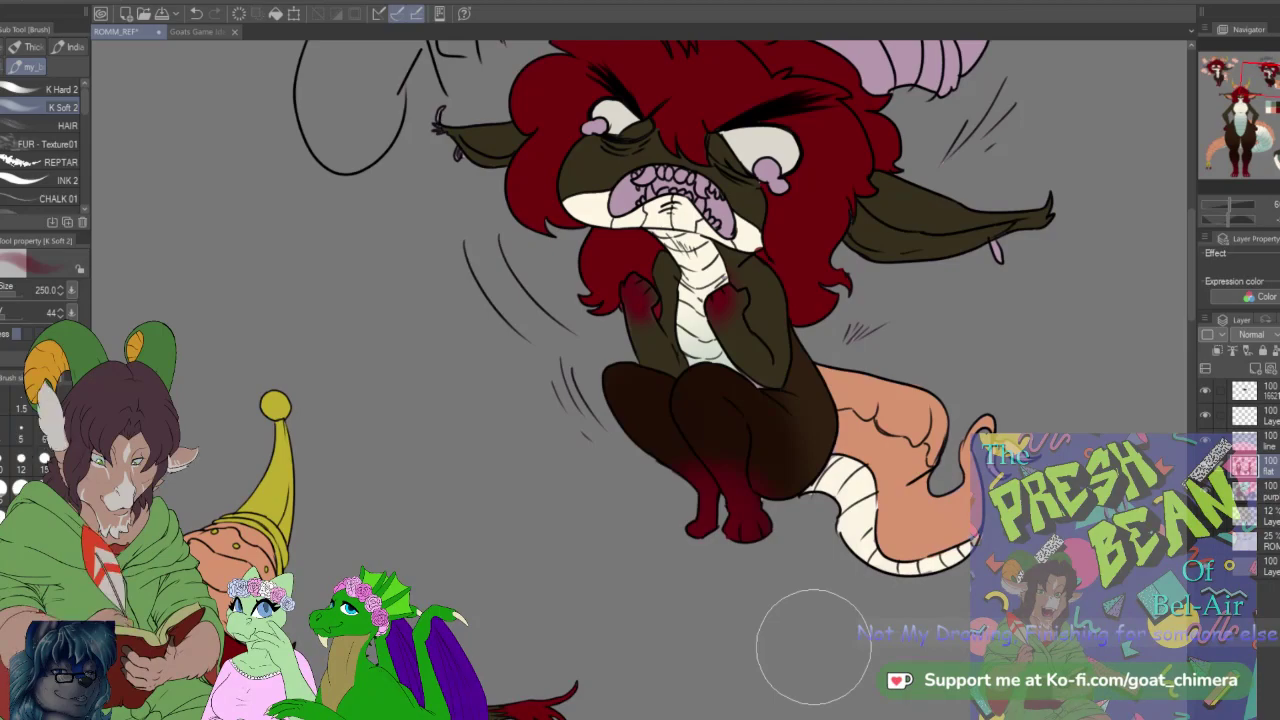
Step: Sample the teal of the teeth in the open-mouth close-up for coloring the crouching figure
{"action": "scroll", "coordinate": [812, 648], "scroll_direction": "up", "scroll_amount": 1}
{"action": "scroll", "coordinate": [812, 646], "scroll_direction": "down", "scroll_amount": 4}
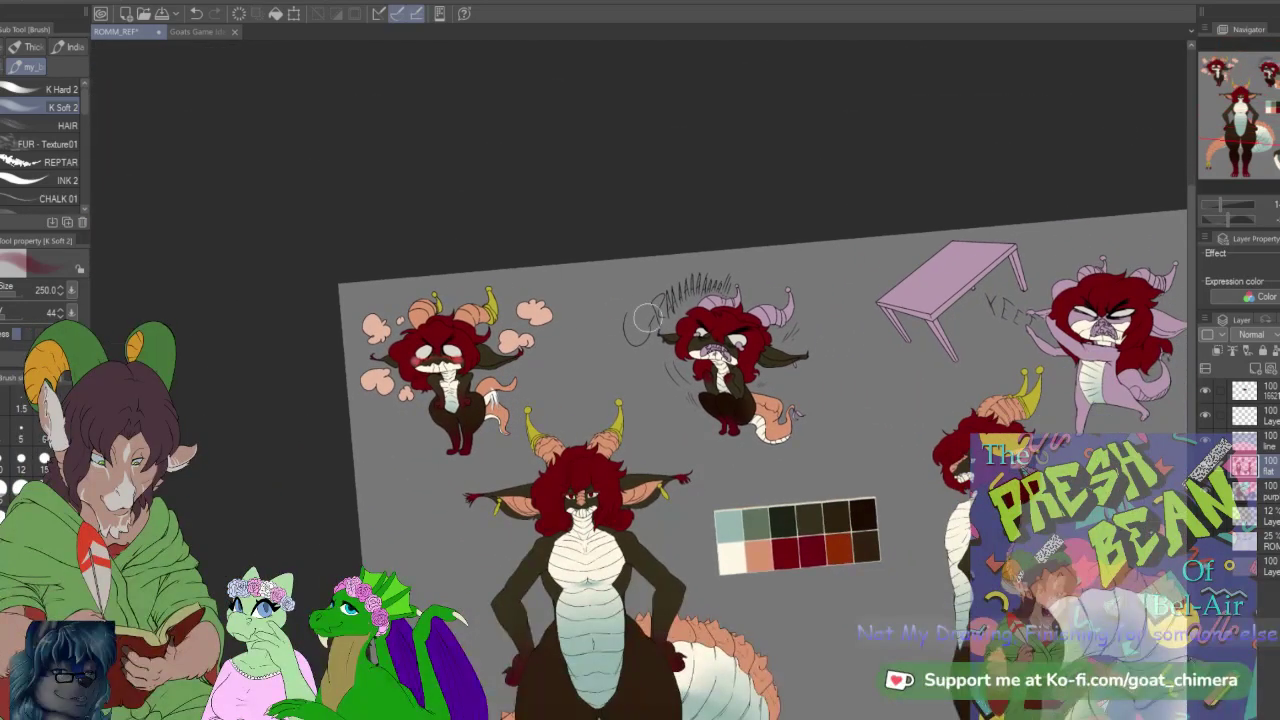
{"action": "scroll", "coordinate": [740, 350], "scroll_direction": "up", "scroll_amount": 3}
{"action": "scroll", "coordinate": [743, 350], "scroll_direction": "down", "scroll_amount": 6}
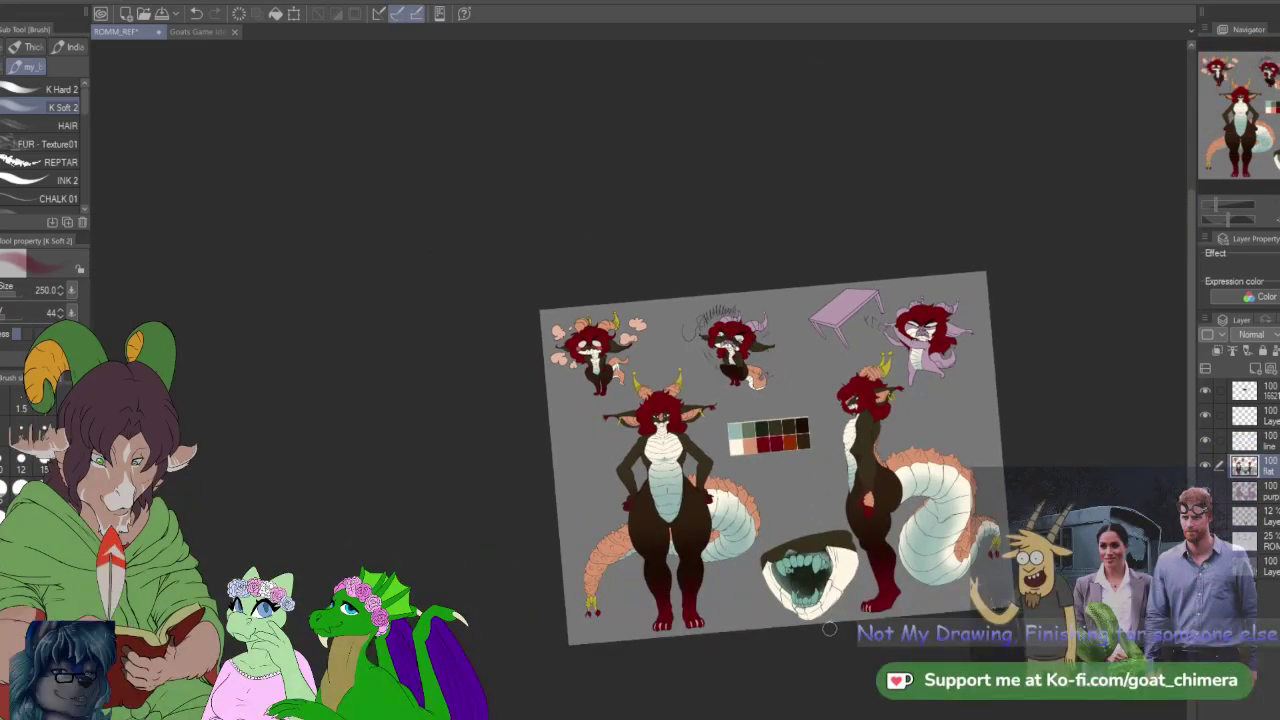
{"action": "scroll", "coordinate": [810, 565], "scroll_direction": "up", "scroll_amount": 5}
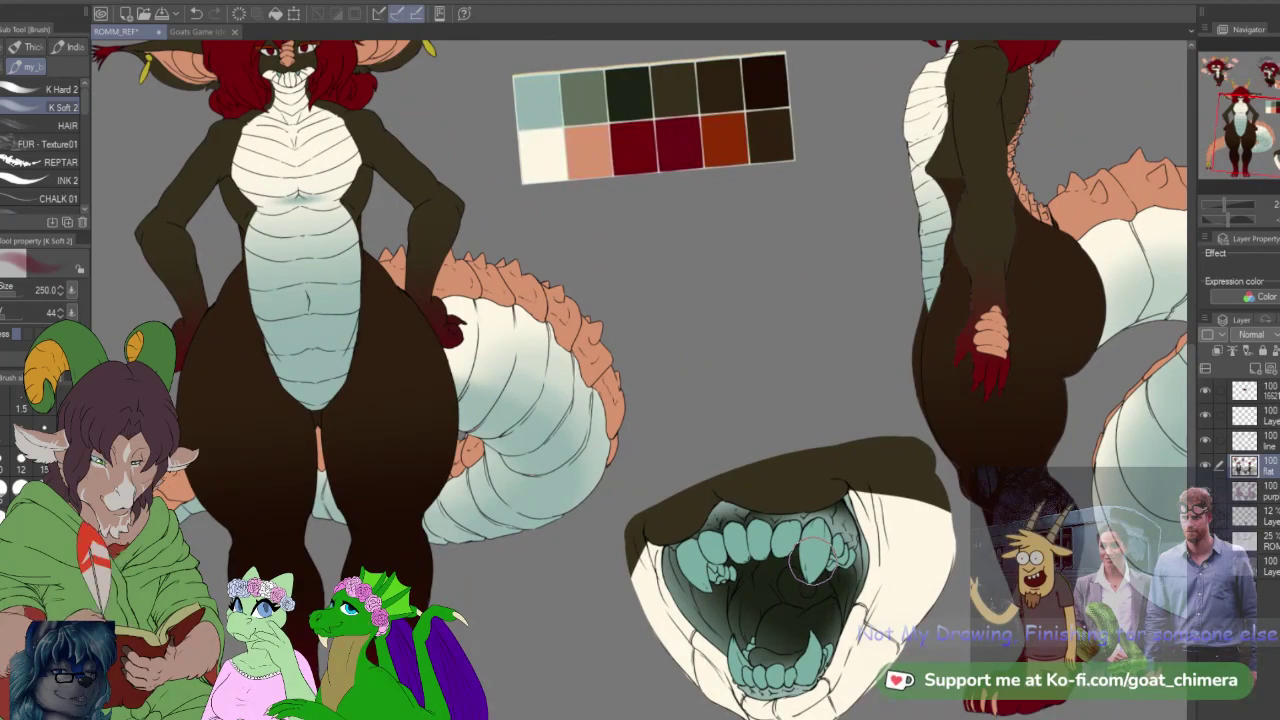
{"action": "key", "text": "i"}
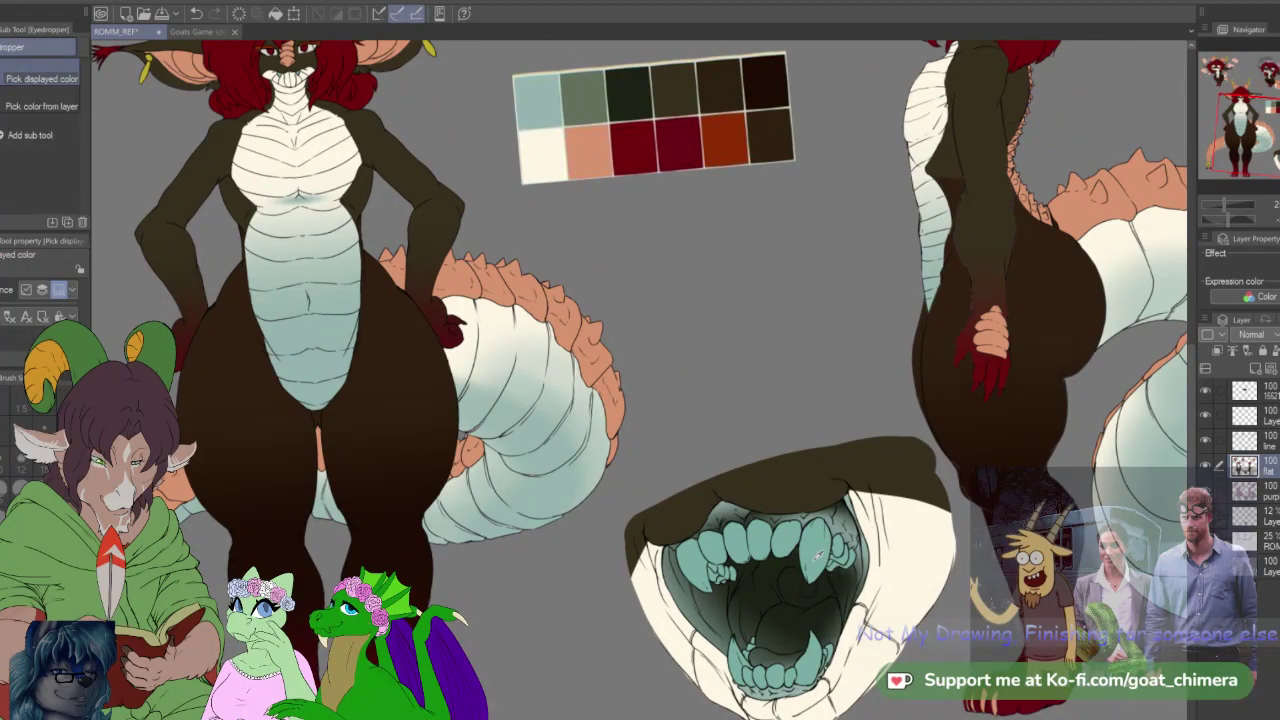
{"action": "scroll", "coordinate": [818, 553], "scroll_direction": "down", "scroll_amount": 5}
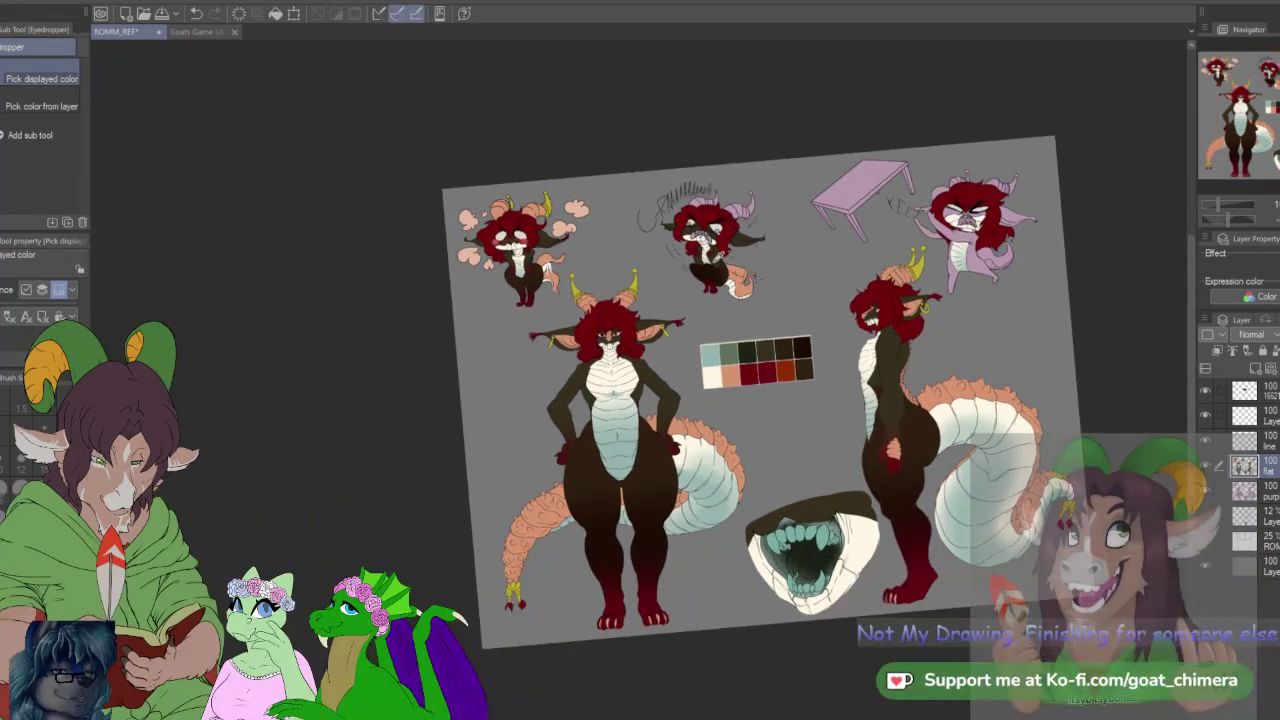
{"action": "scroll", "coordinate": [718, 207], "scroll_direction": "up", "scroll_amount": 5}
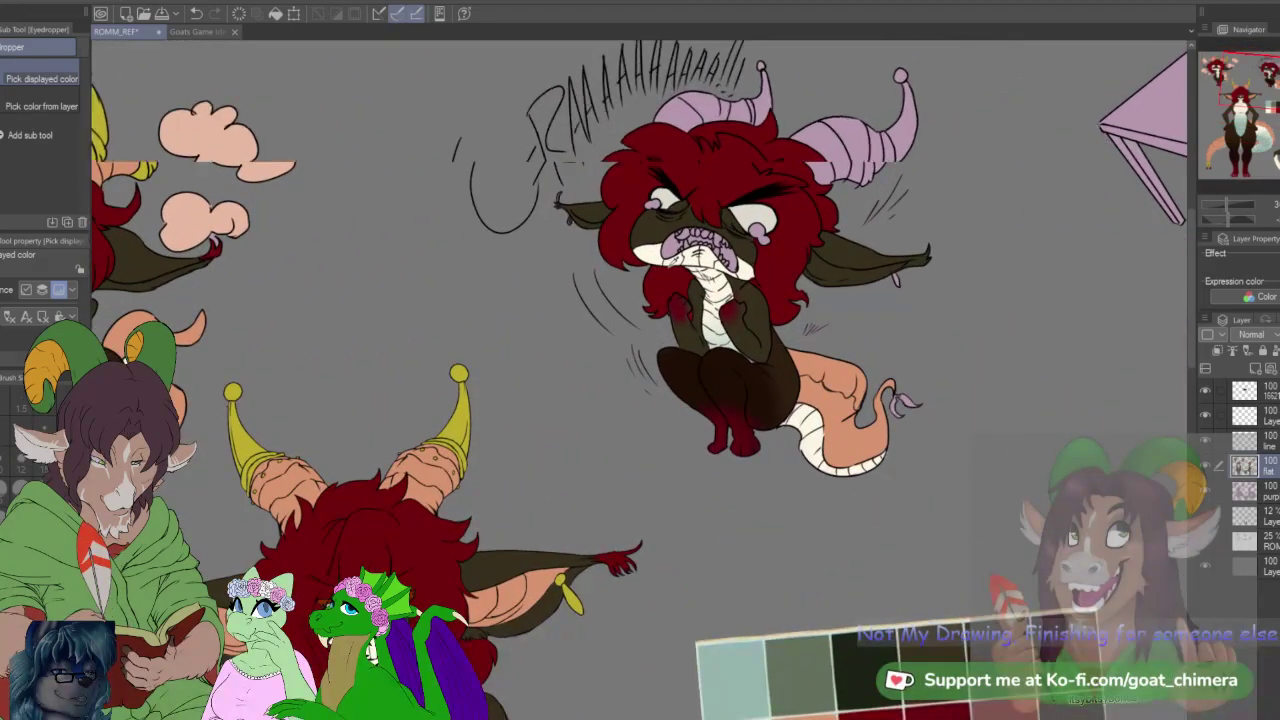
{"action": "scroll", "coordinate": [672, 272], "scroll_direction": "up", "scroll_amount": 3}
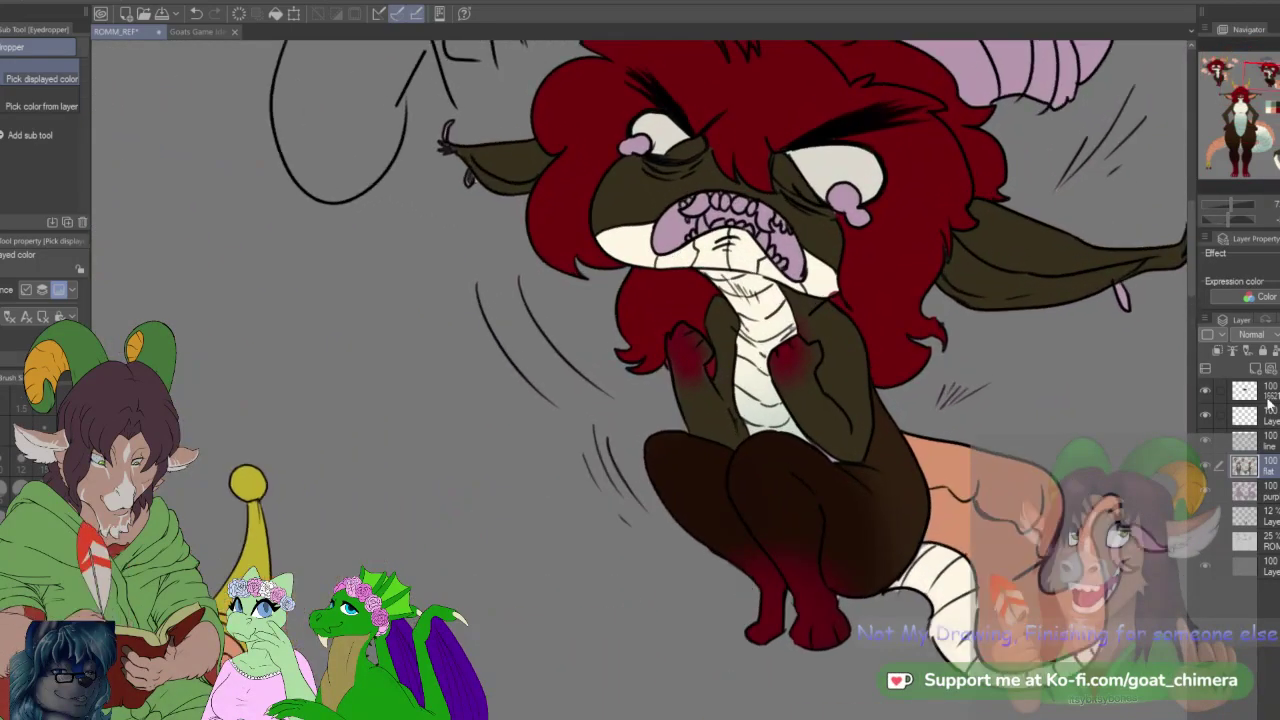
Step: Paint the crouching figure's teeth teal on the flat layer with K Hard 2 at size 40
{"action": "left_click", "coordinate": [1276, 420]}
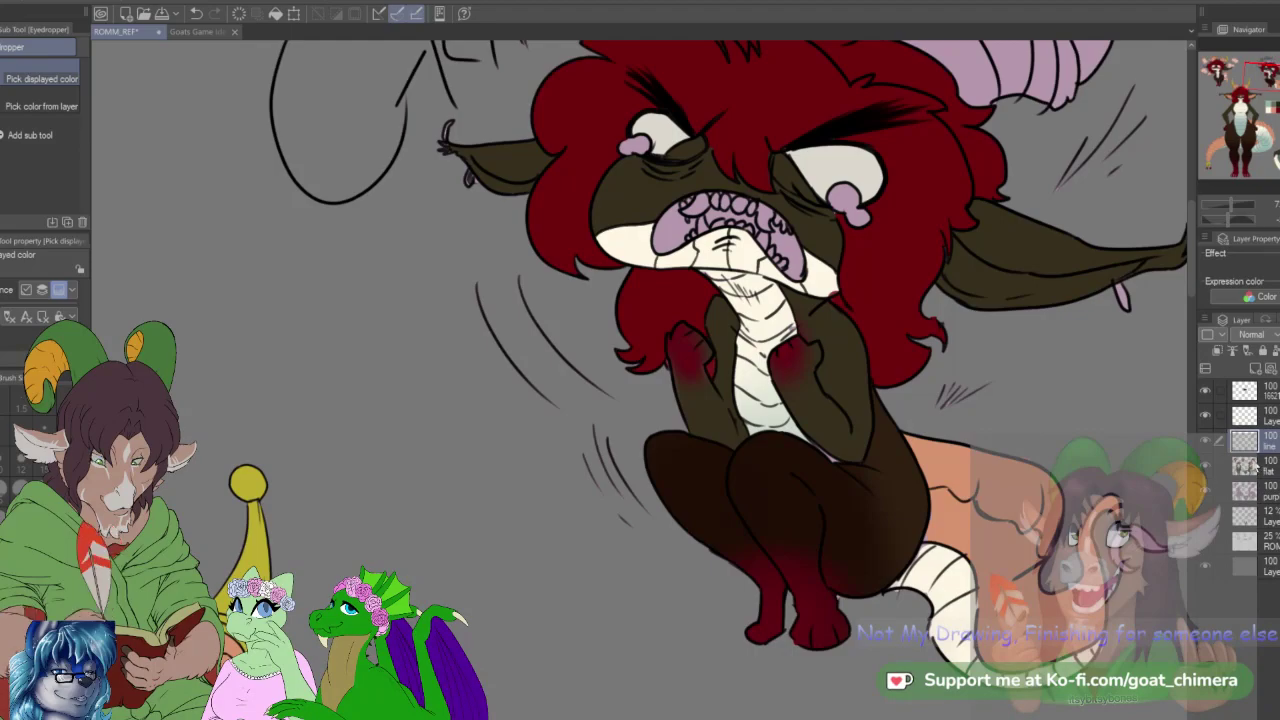
{"action": "key", "text": "w"}
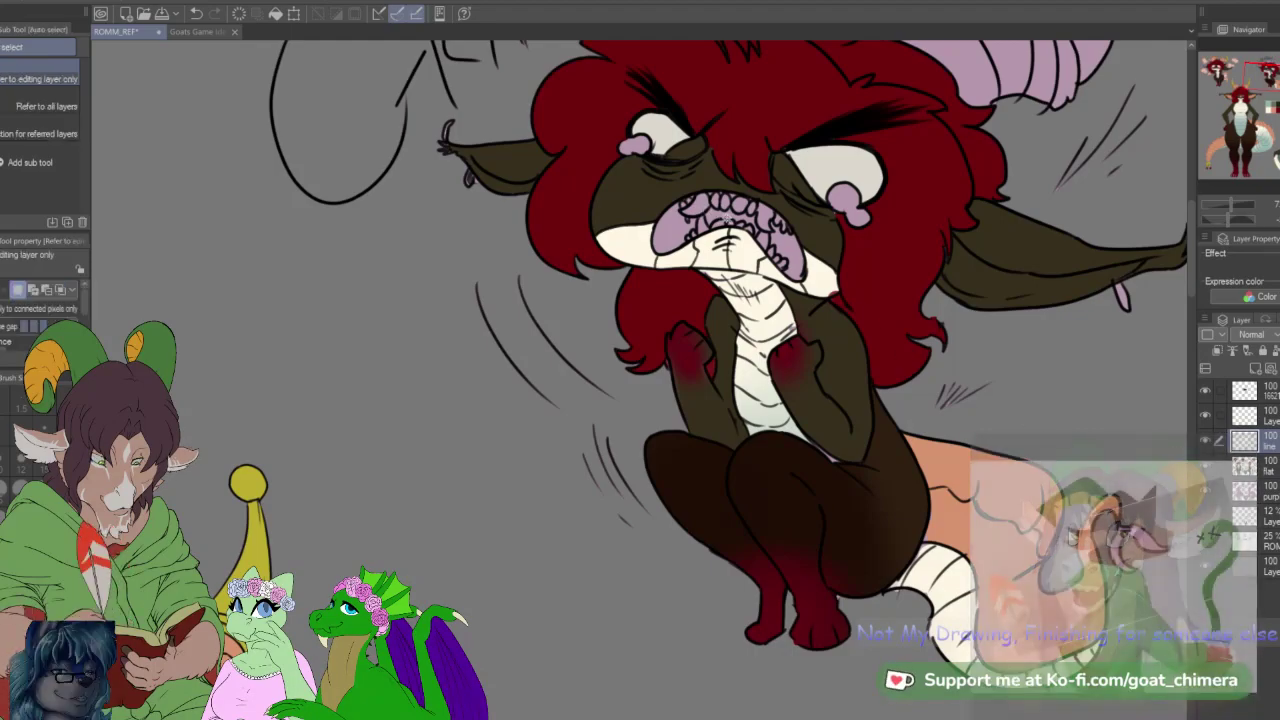
{"action": "key", "text": "b"}
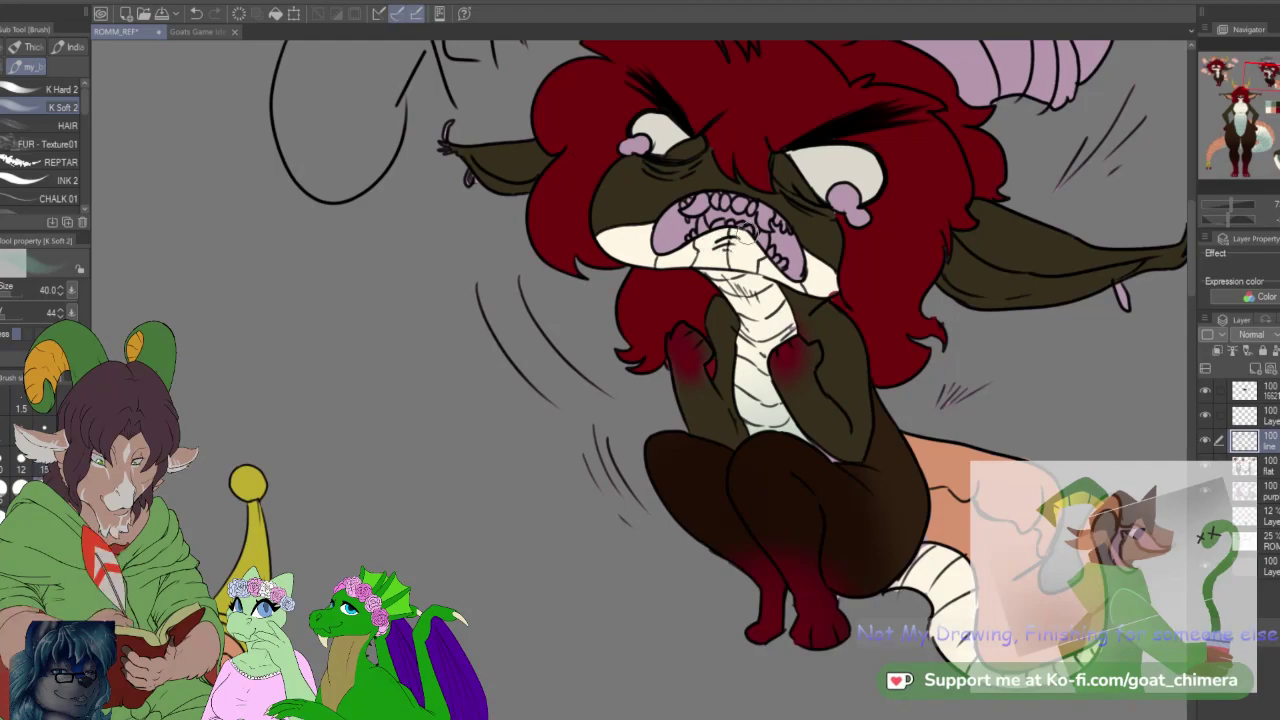
{"action": "left_click", "coordinate": [1245, 466]}
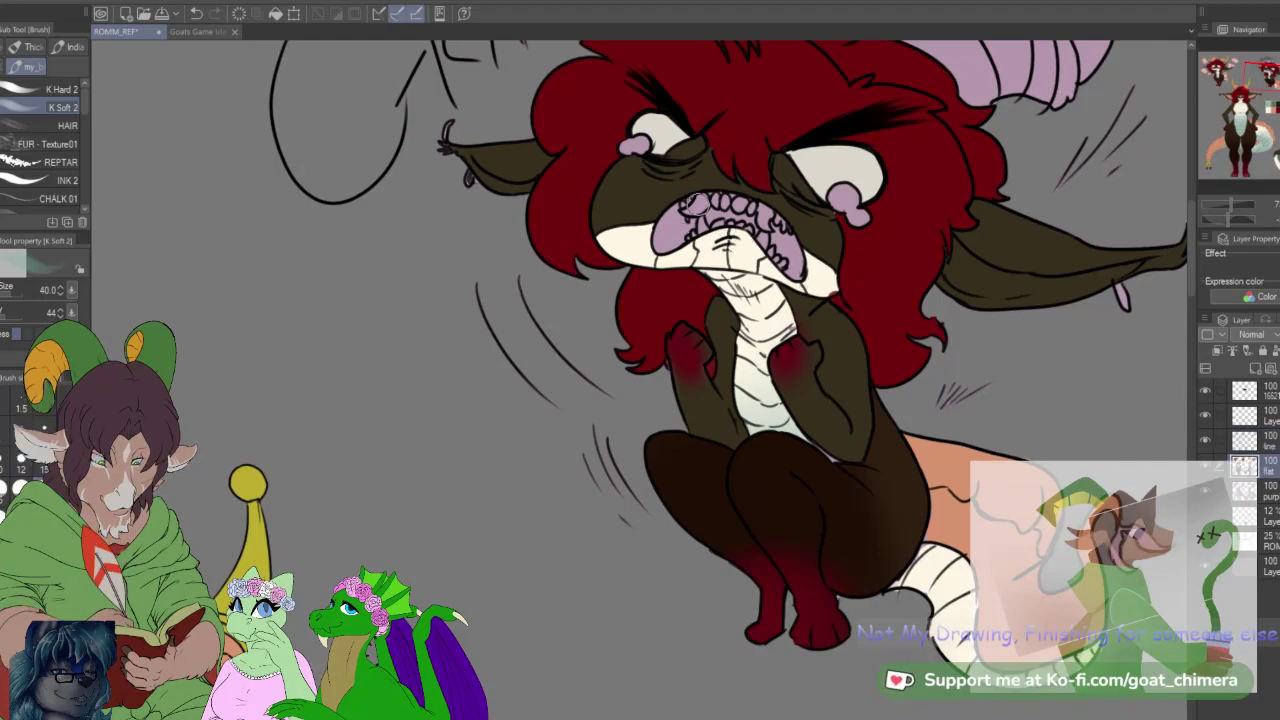
{"action": "left_click", "coordinate": [58, 89]}
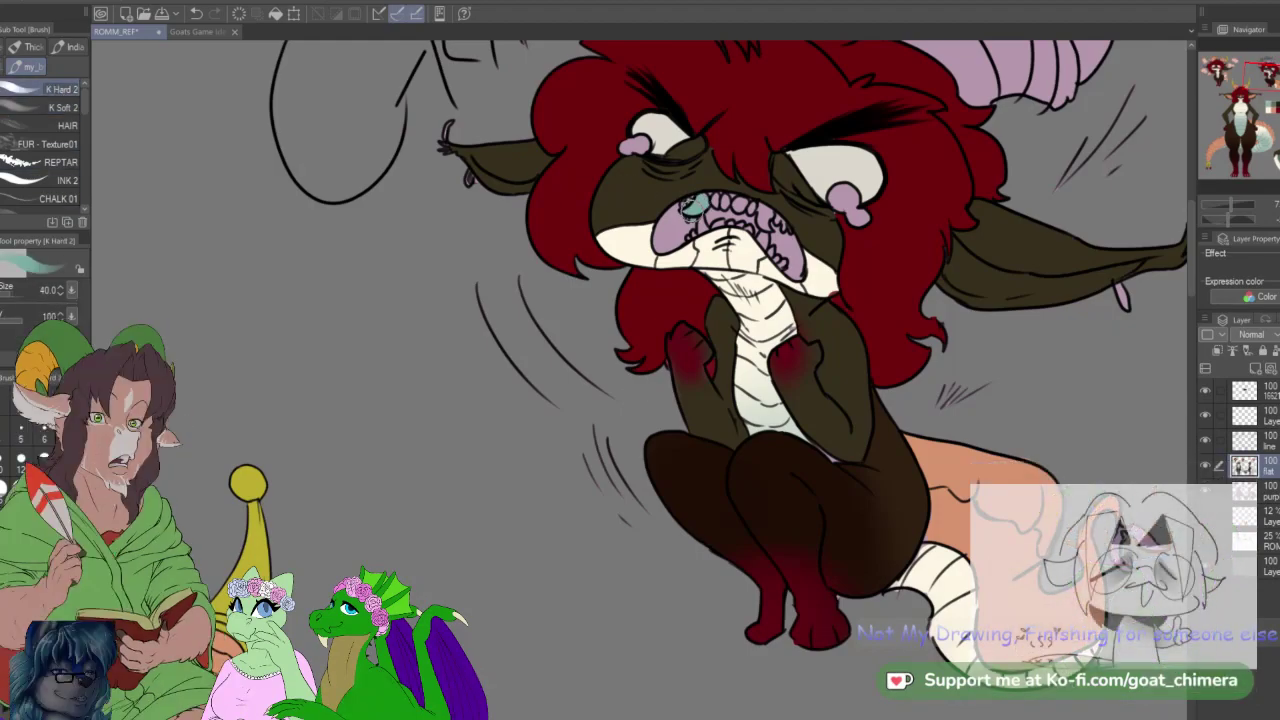
{"action": "mouse_move", "coordinate": [692, 207]}
{"action": "left_mouse_down"}
{"action": "mouse_move", "coordinate": [742, 213]}
{"action": "mouse_move", "coordinate": [717, 203]}
{"action": "mouse_move", "coordinate": [694, 226]}
{"action": "mouse_move", "coordinate": [746, 214]}
{"action": "mouse_move", "coordinate": [731, 215]}
{"action": "mouse_move", "coordinate": [776, 258]}
{"action": "mouse_move", "coordinate": [750, 210]}
{"action": "mouse_move", "coordinate": [781, 227]}
{"action": "left_mouse_up"}
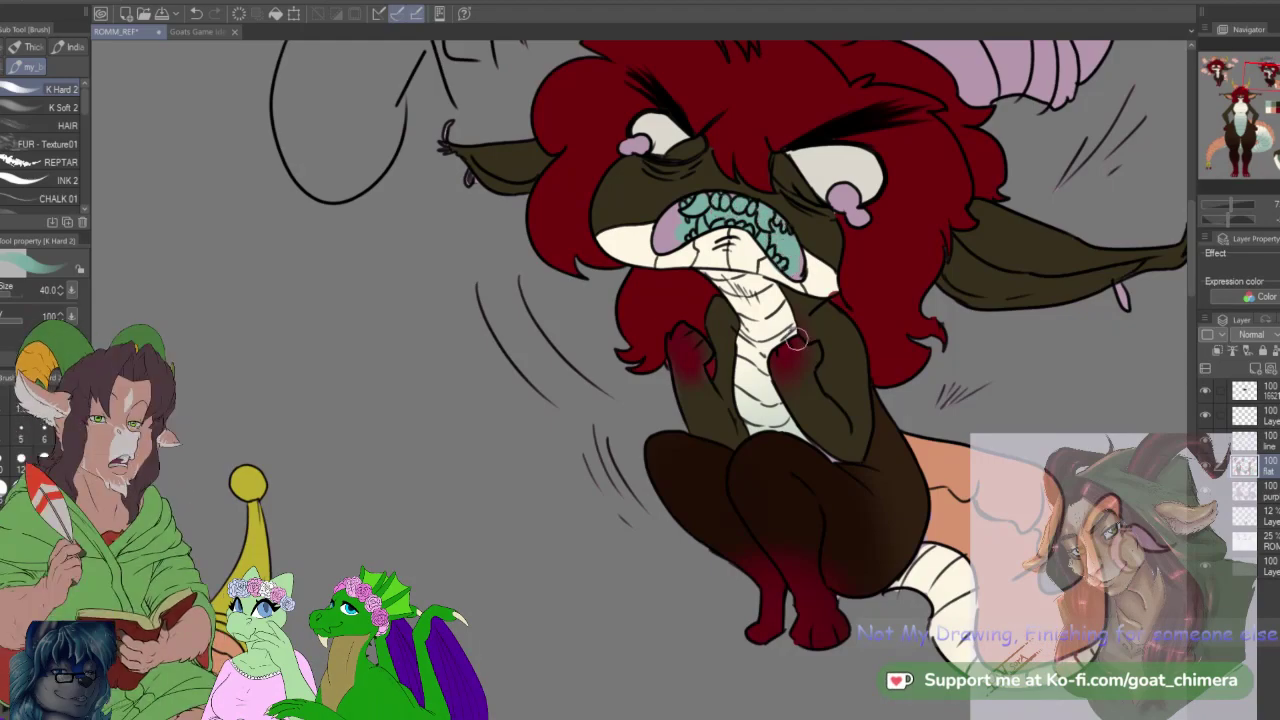
Step: Sample the dark green from the close-up's mouth interior and paint the crouching figure's mouth cavity beside the teeth with K Hard 2
{"action": "scroll", "coordinate": [795, 340], "scroll_direction": "down", "scroll_amount": 5}
{"action": "scroll", "coordinate": [825, 370], "scroll_direction": "down", "scroll_amount": 5}
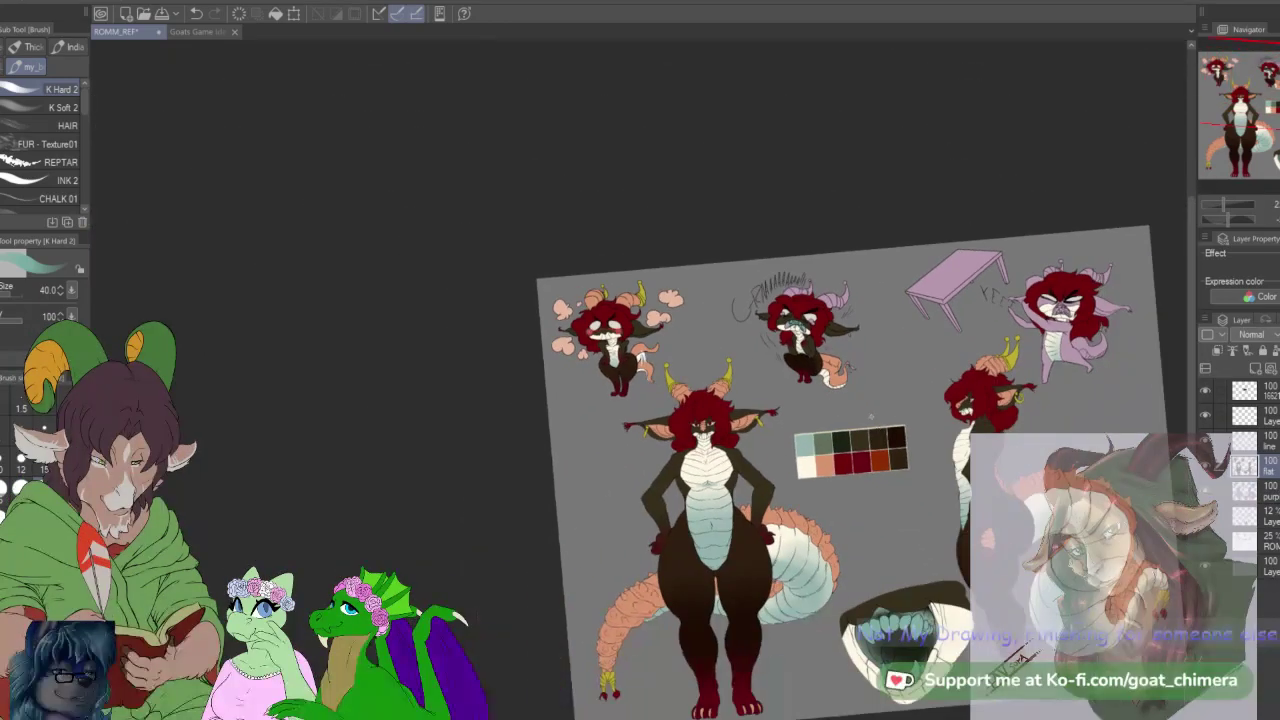
{"action": "scroll", "coordinate": [929, 630], "scroll_direction": "up", "scroll_amount": 3}
{"action": "scroll", "coordinate": [900, 560], "scroll_direction": "up", "scroll_amount": 4}
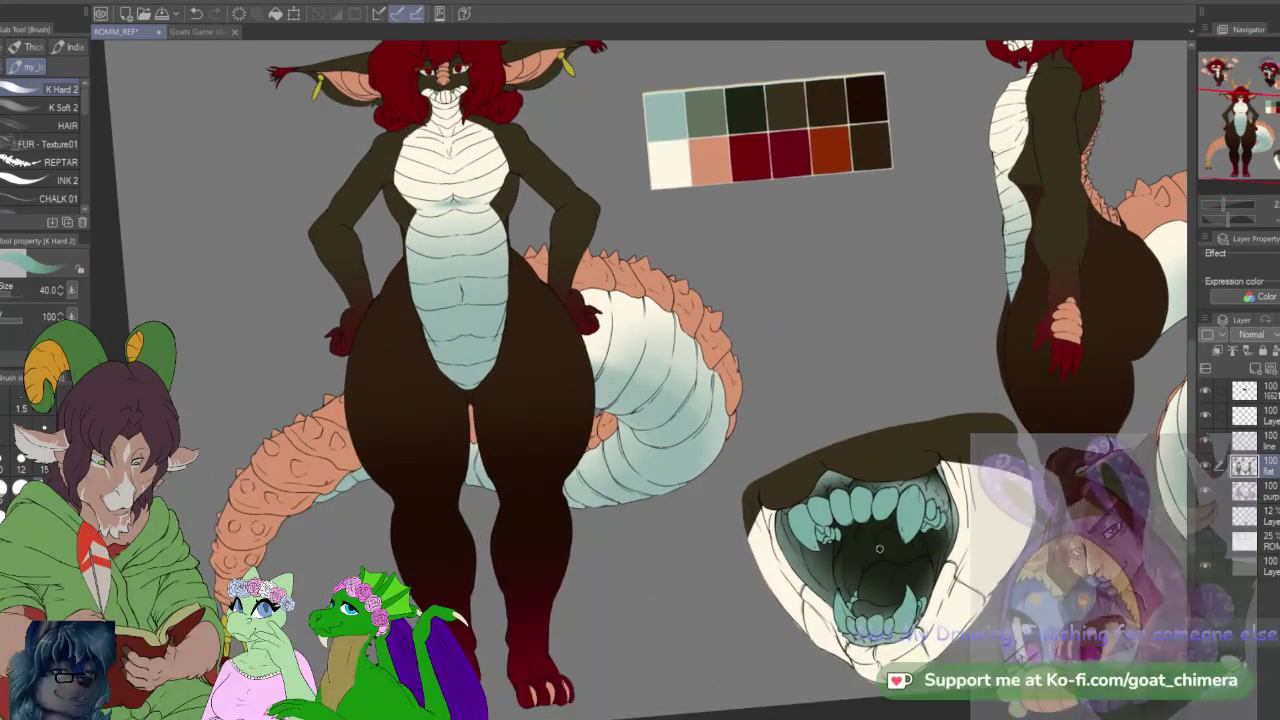
{"action": "key", "text": "i"}
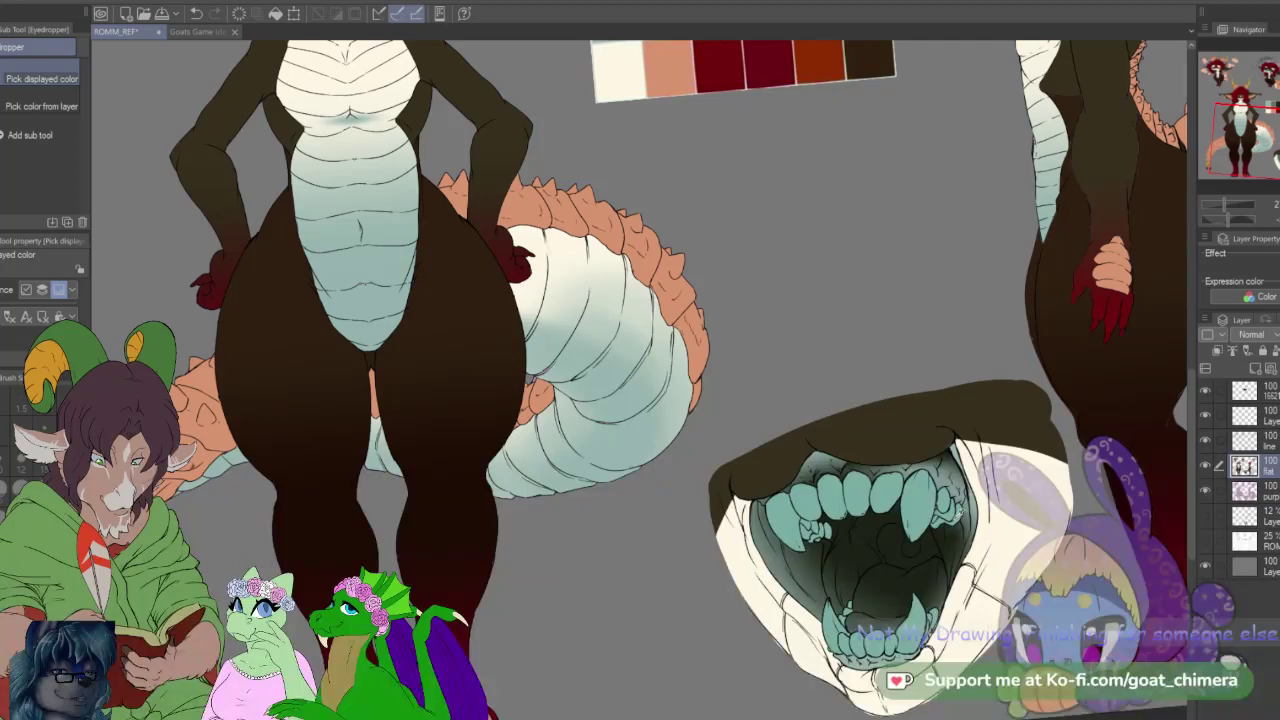
{"action": "left_click_drag", "start_coordinate": [1249, 134], "coordinate": [1228, 42]}
{"action": "scroll", "coordinate": [903, 603], "scroll_direction": "up", "scroll_amount": 7}
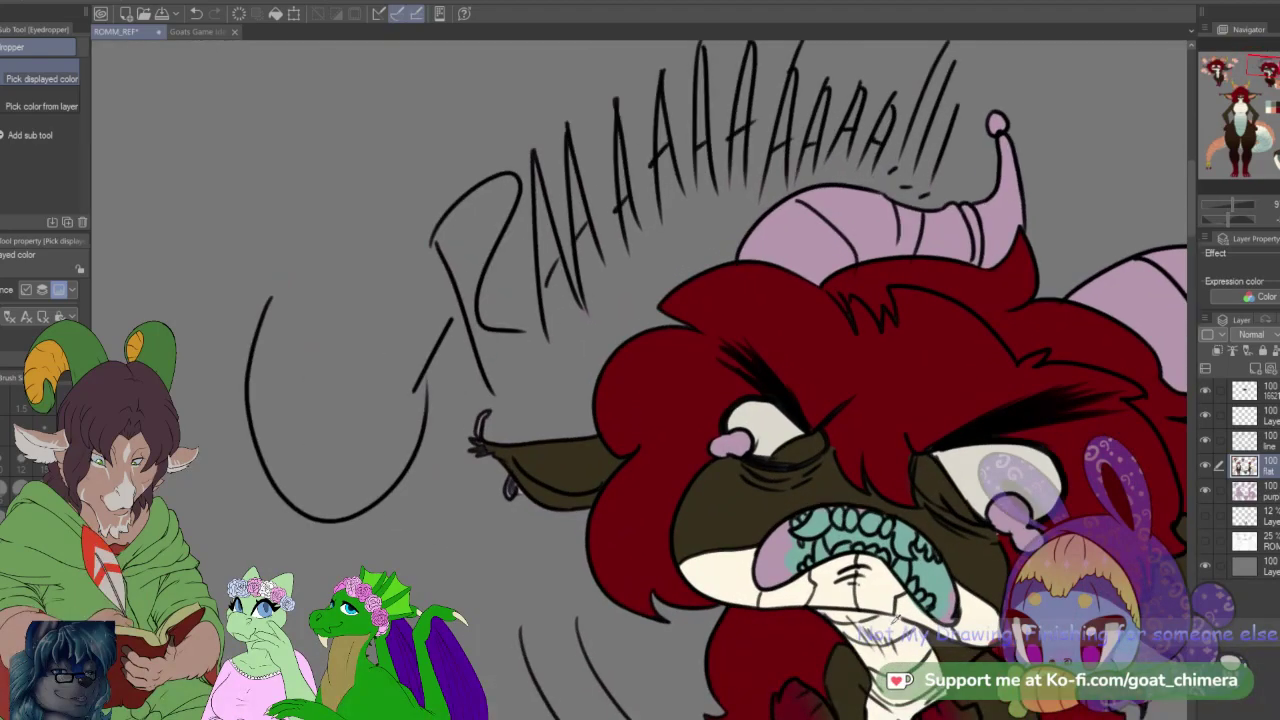
{"action": "key", "text": "b"}
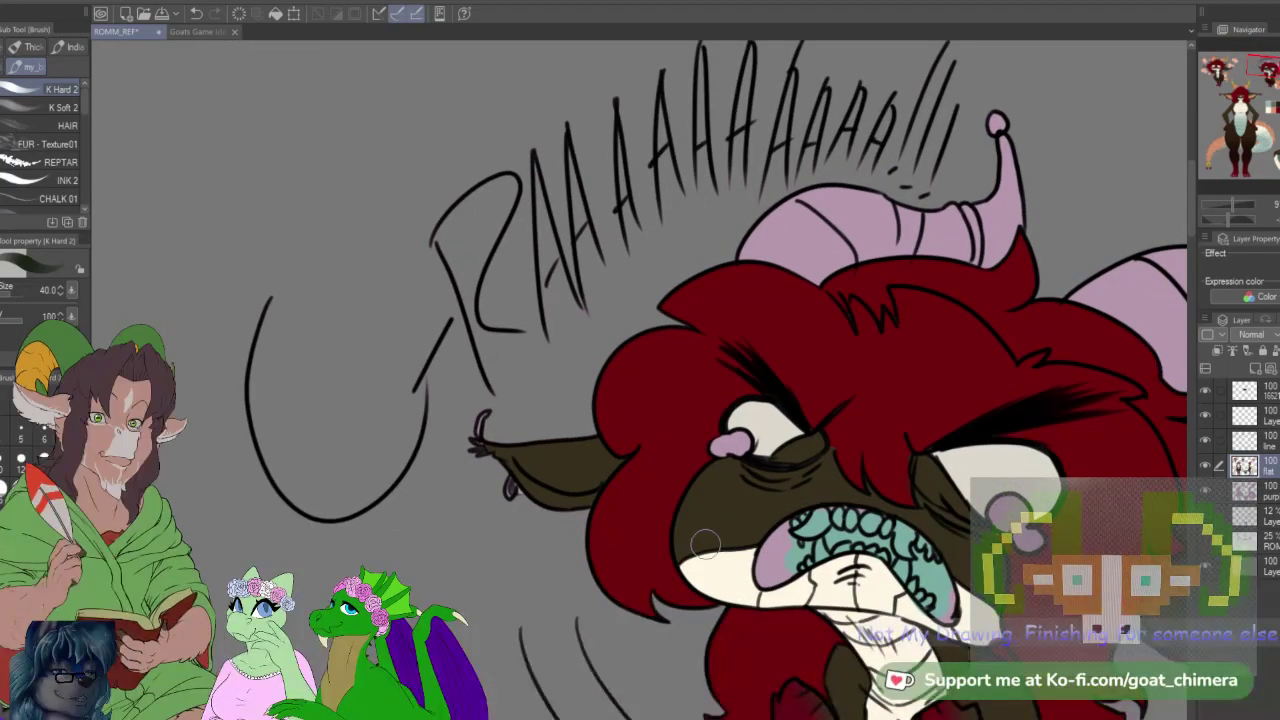
{"action": "mouse_move", "coordinate": [781, 531]}
{"action": "left_mouse_down"}
{"action": "mouse_move", "coordinate": [762, 575]}
{"action": "mouse_move", "coordinate": [783, 545]}
{"action": "left_mouse_up"}
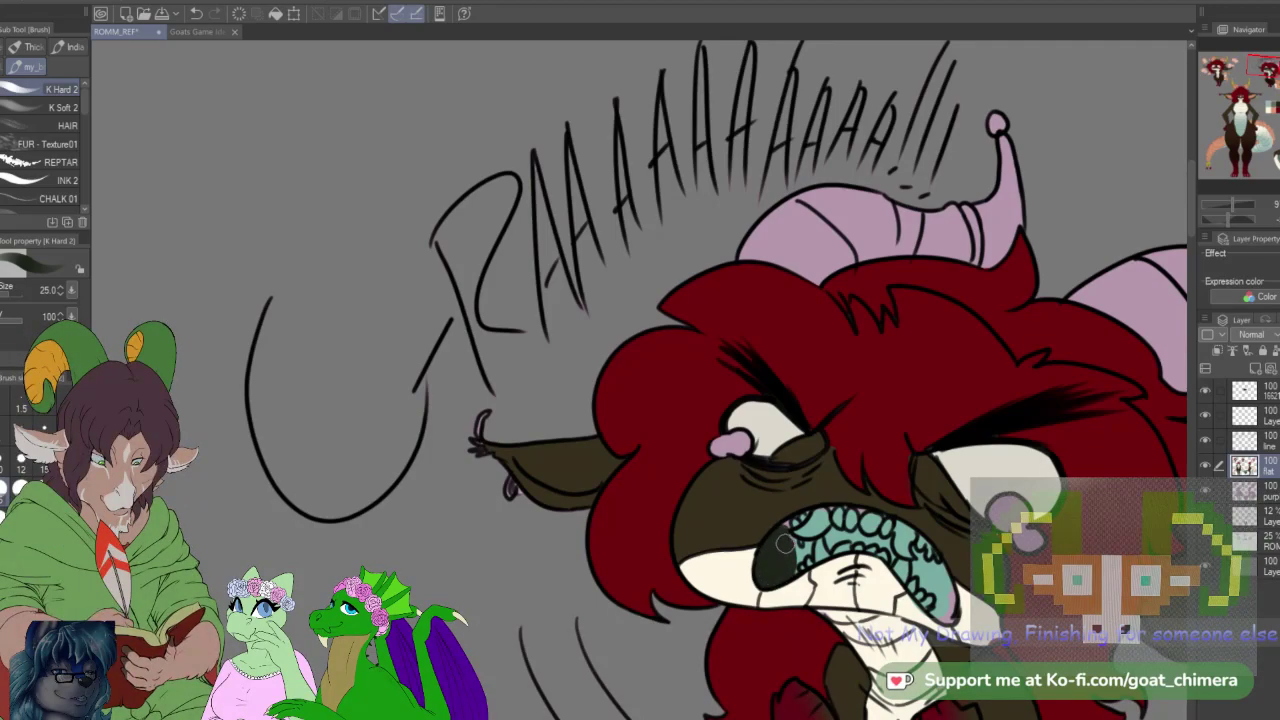
{"action": "key", "text": "bracketright"}
{"action": "key", "text": "bracketright"}
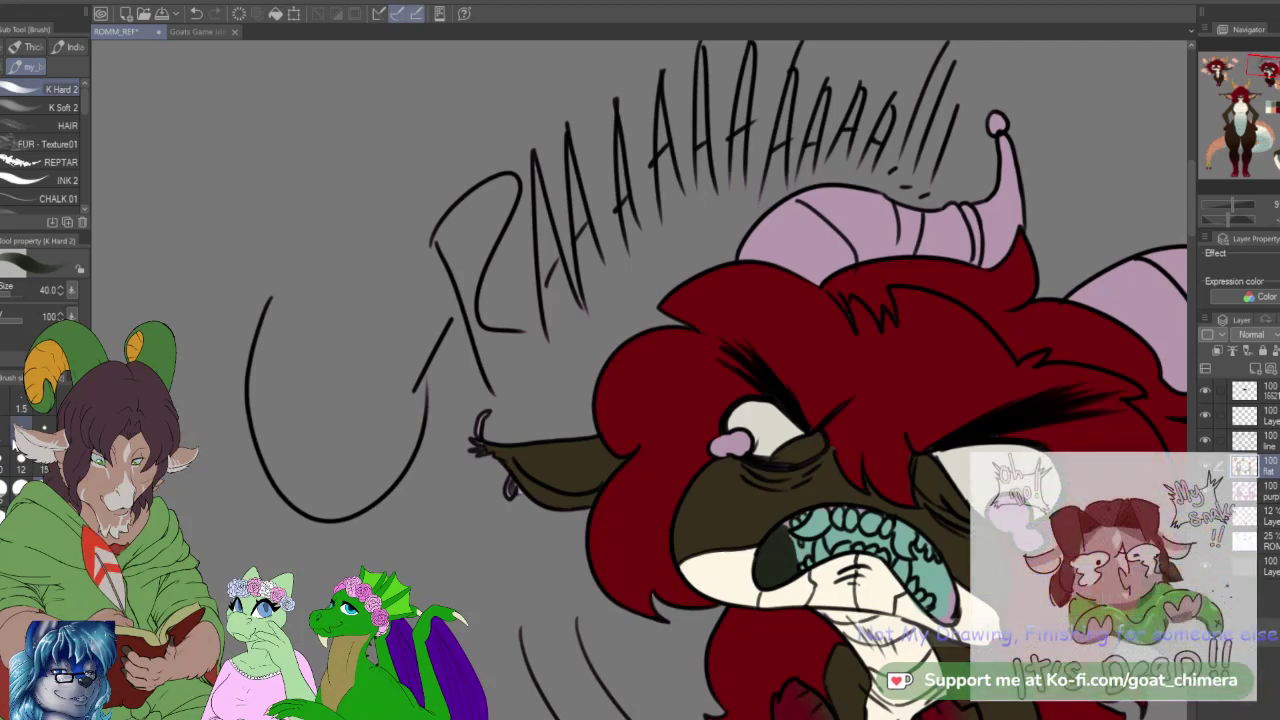
{"action": "left_click", "coordinate": [44, 428]}
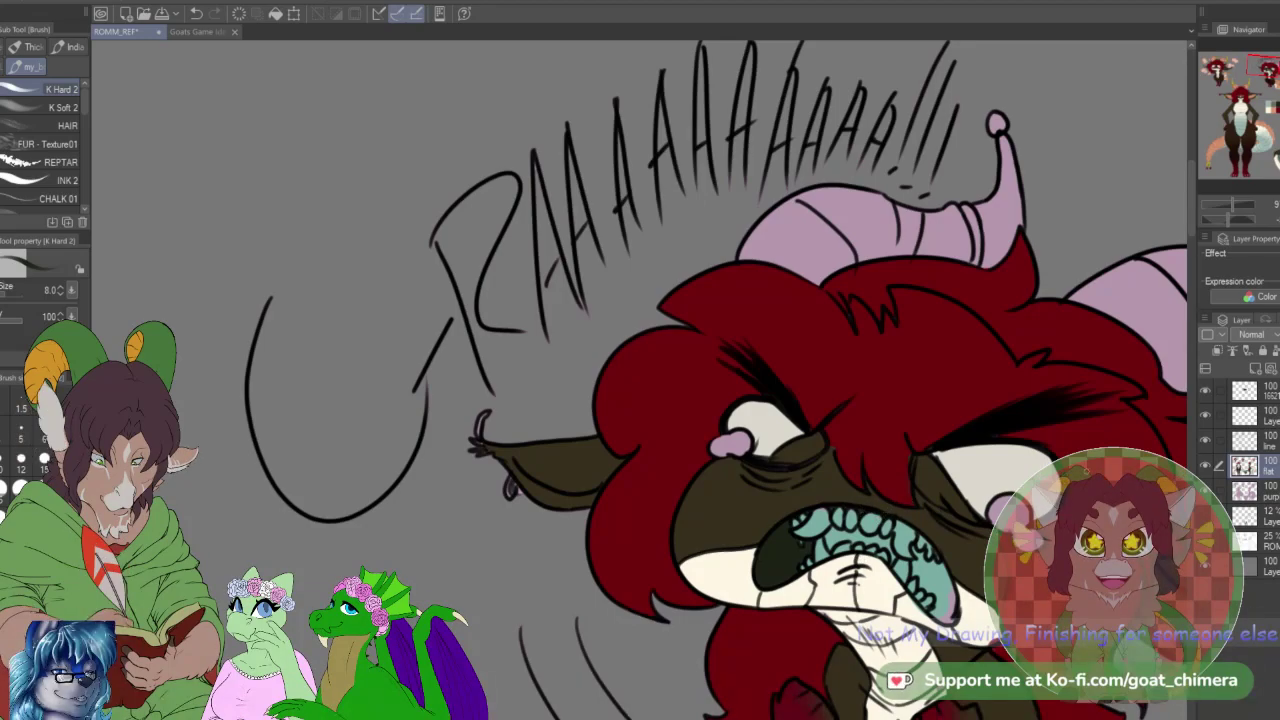
Step: Select the gaps between the crouching figure's teeth from the line layer, fill them dark green on the flat layer, and deselect
{"action": "left_click", "coordinate": [1258, 440]}
{"action": "key", "text": "w"}
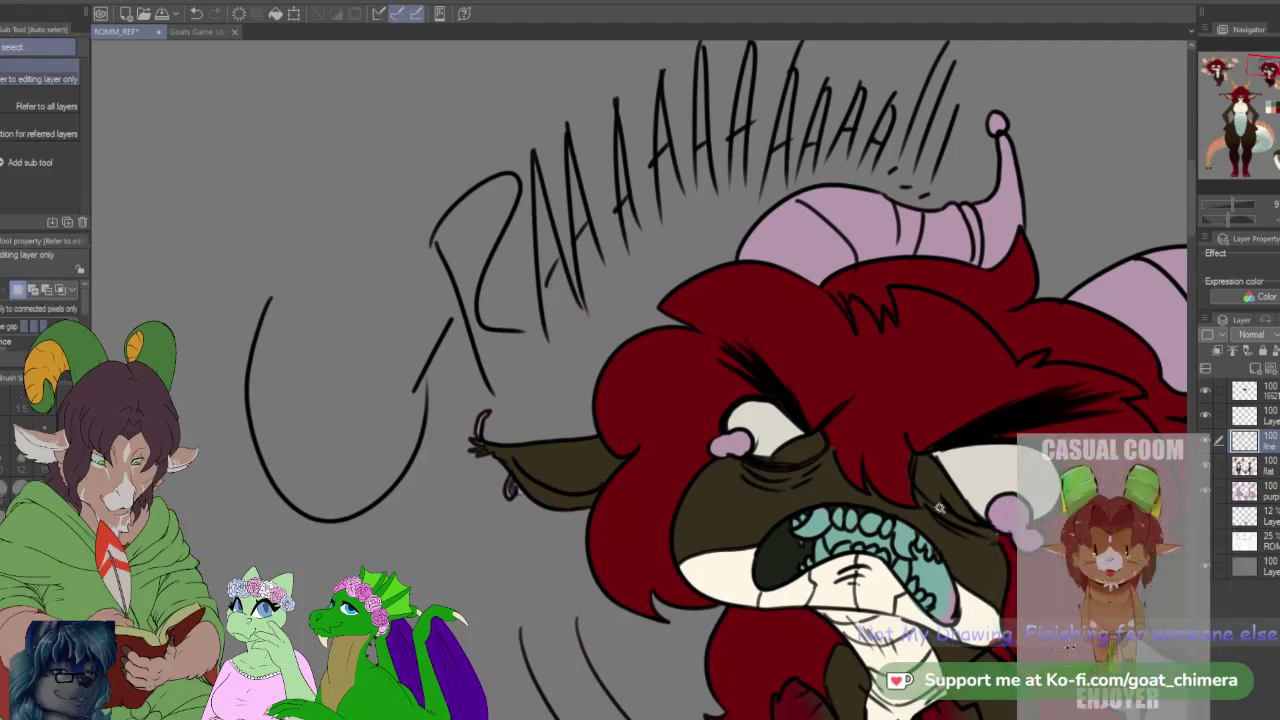
{"action": "left_click", "coordinate": [874, 547]}
{"action": "left_click", "coordinate": [887, 556], "text": "shift"}
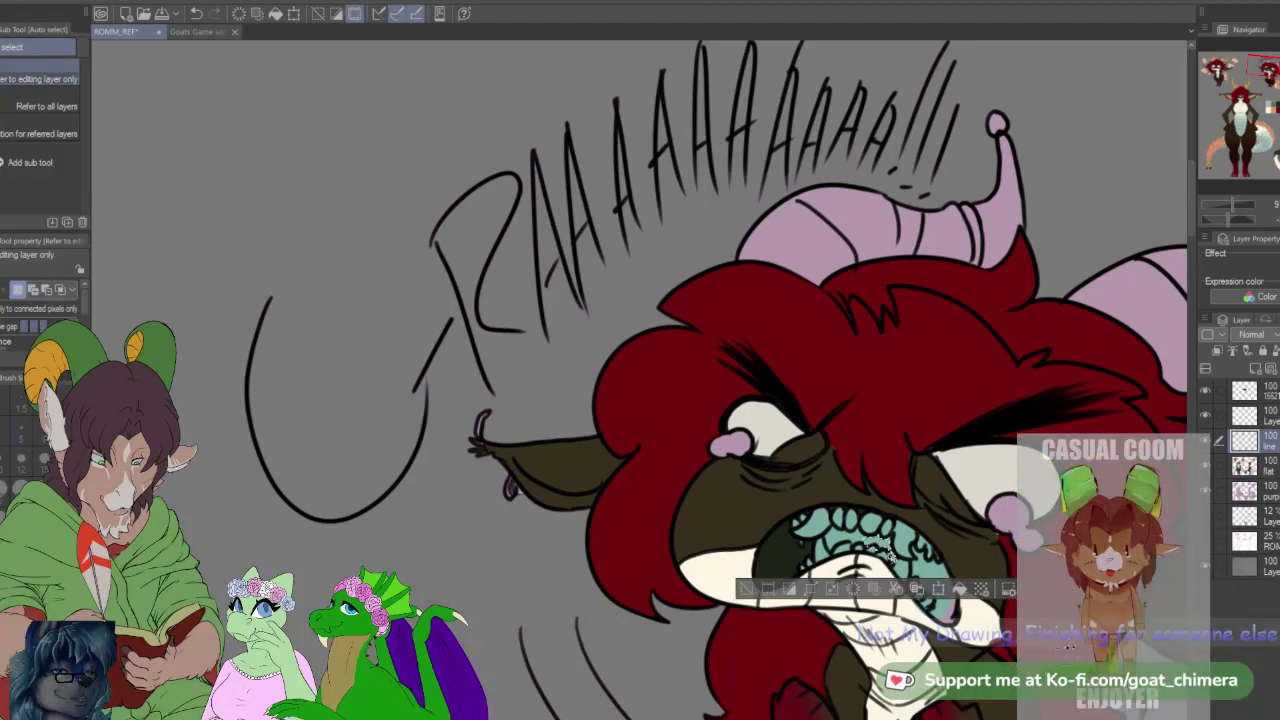
{"action": "left_click", "coordinate": [847, 540], "text": "shift"}
{"action": "left_click", "coordinate": [945, 577], "text": "shift"}
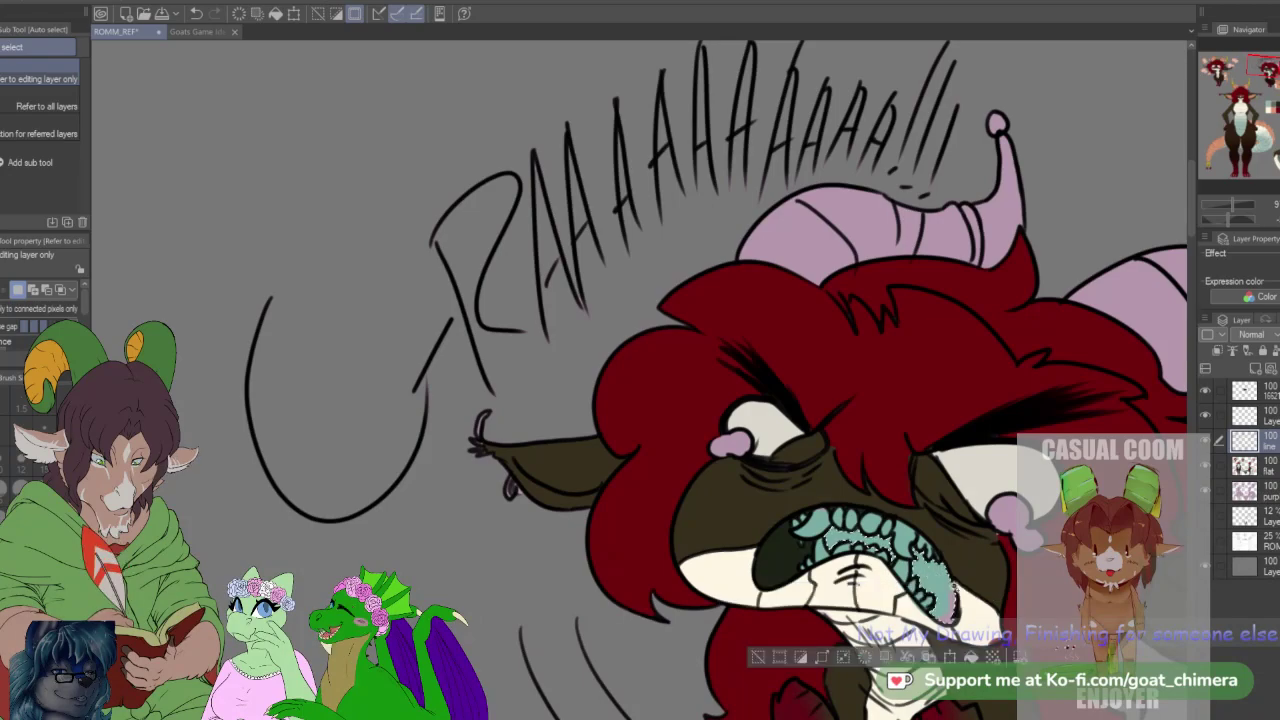
{"action": "key", "text": "alt+["}
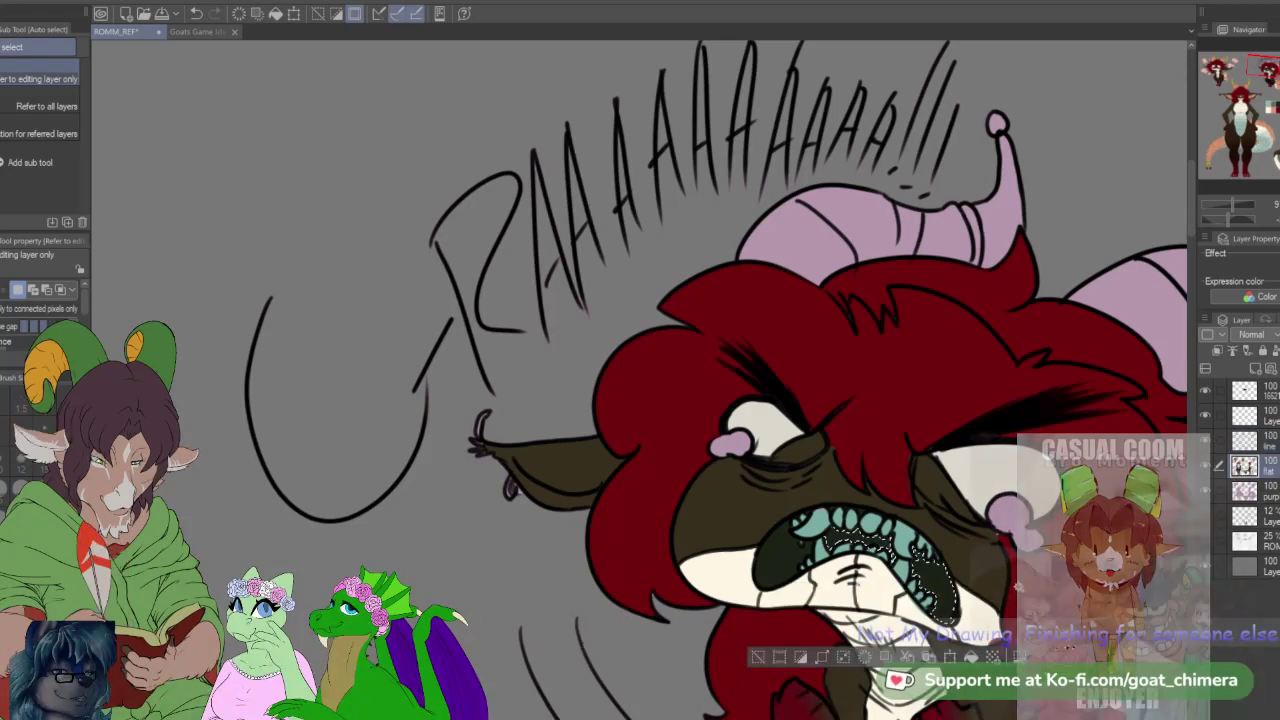
{"action": "key", "text": "ctrl+d"}
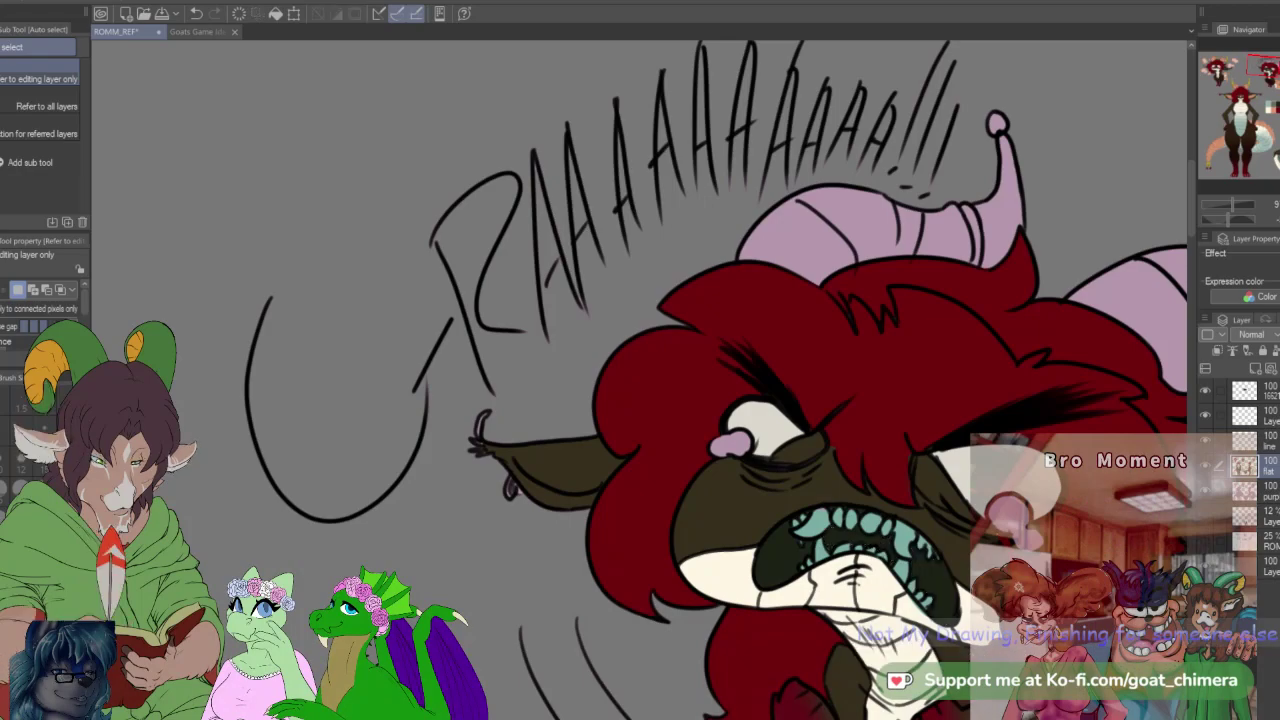
Step: Paint the tears at both of the crouching figure's eyes bright cyan with K Hard 2 at size 40
{"action": "scroll", "coordinate": [992, 533], "scroll_direction": "down", "scroll_amount": 2}
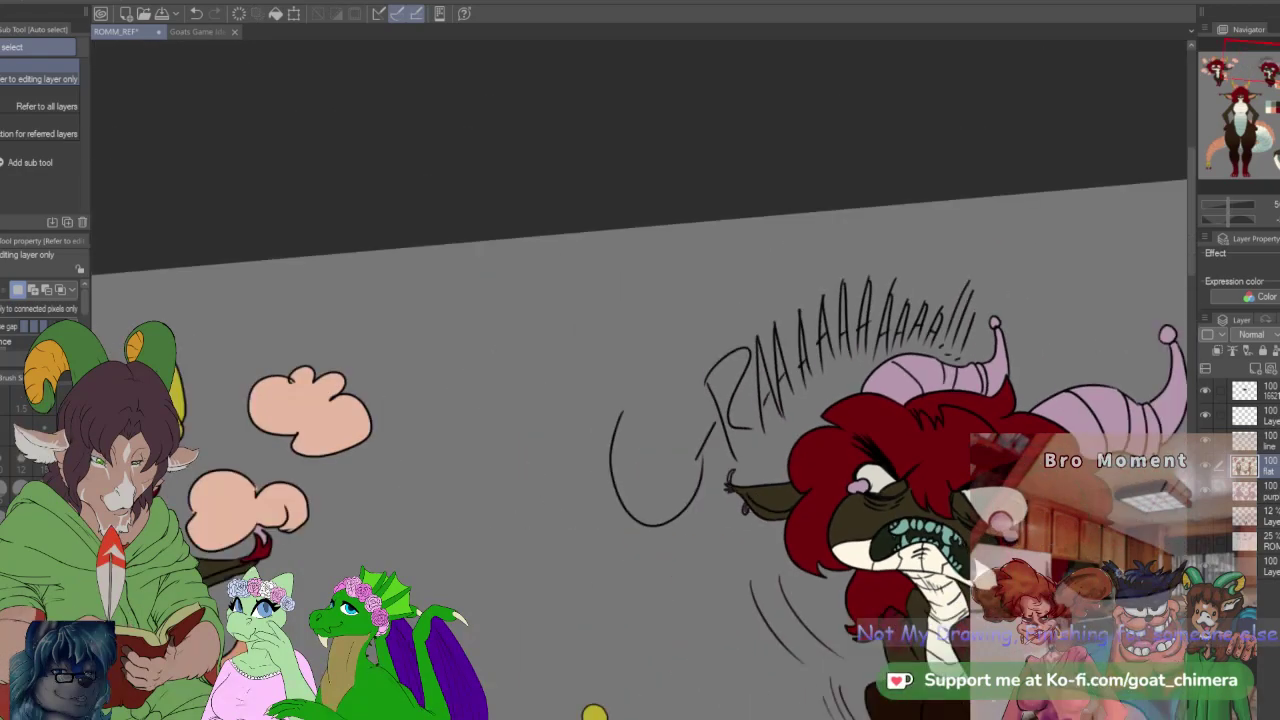
{"action": "left_click_drag", "start_coordinate": [1257, 79], "coordinate": [1266, 92]}
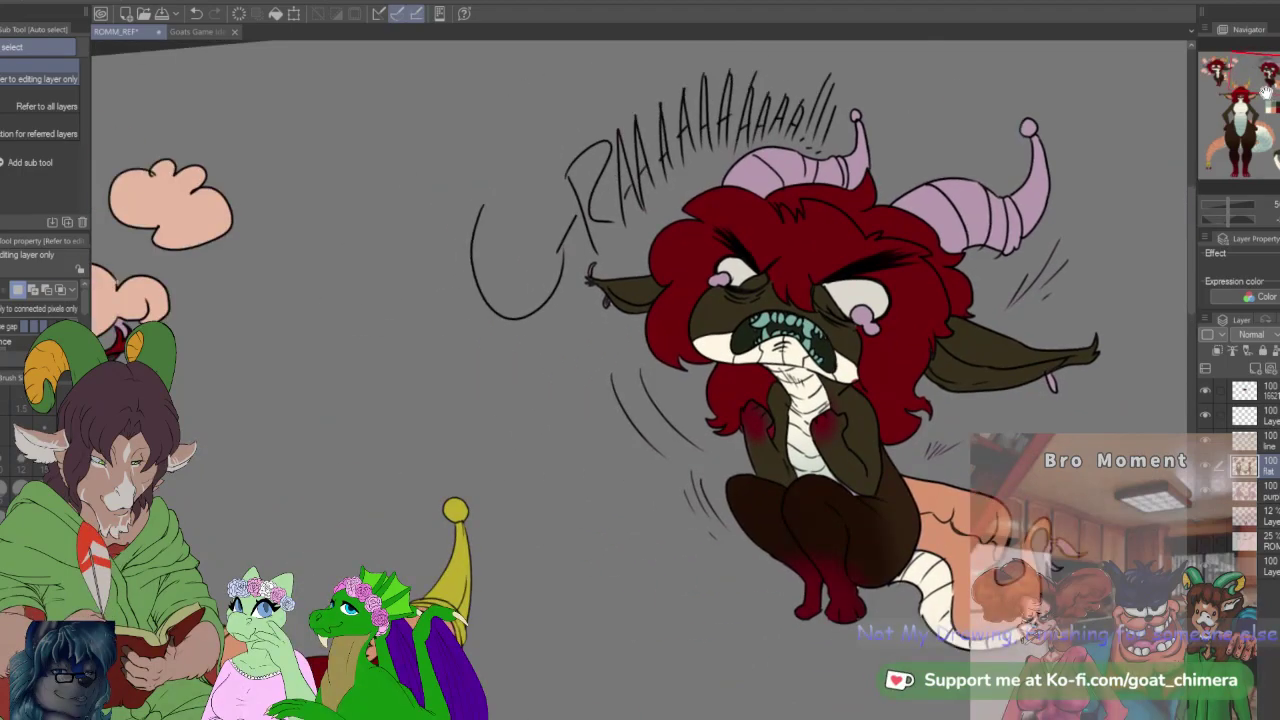
{"action": "scroll", "coordinate": [755, 296], "scroll_direction": "up", "scroll_amount": 3}
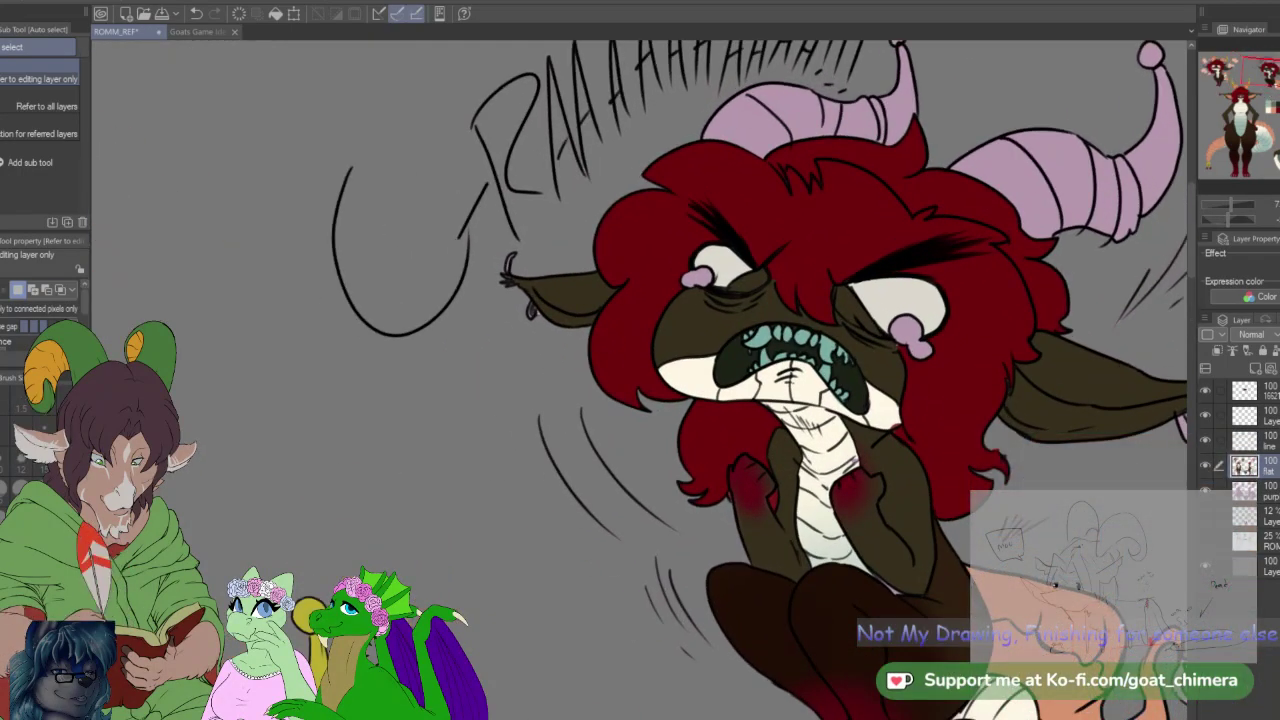
{"action": "key", "text": "b"}
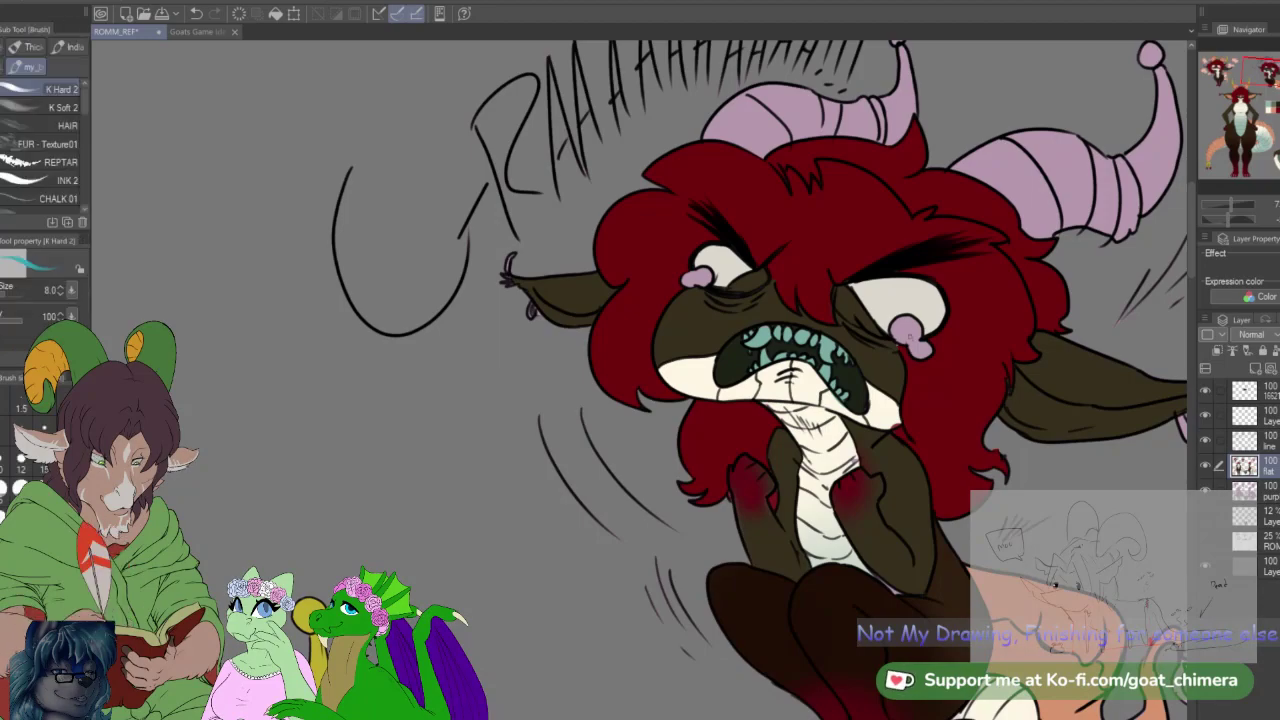
{"action": "key", "text": "bracketright"}
{"action": "key", "text": "bracketright"}
{"action": "key", "text": "bracketright"}
{"action": "key", "text": "bracketright"}
{"action": "key", "text": "bracketright"}
{"action": "key", "text": "bracketright"}
{"action": "key", "text": "bracketright"}
{"action": "key", "text": "bracketright"}
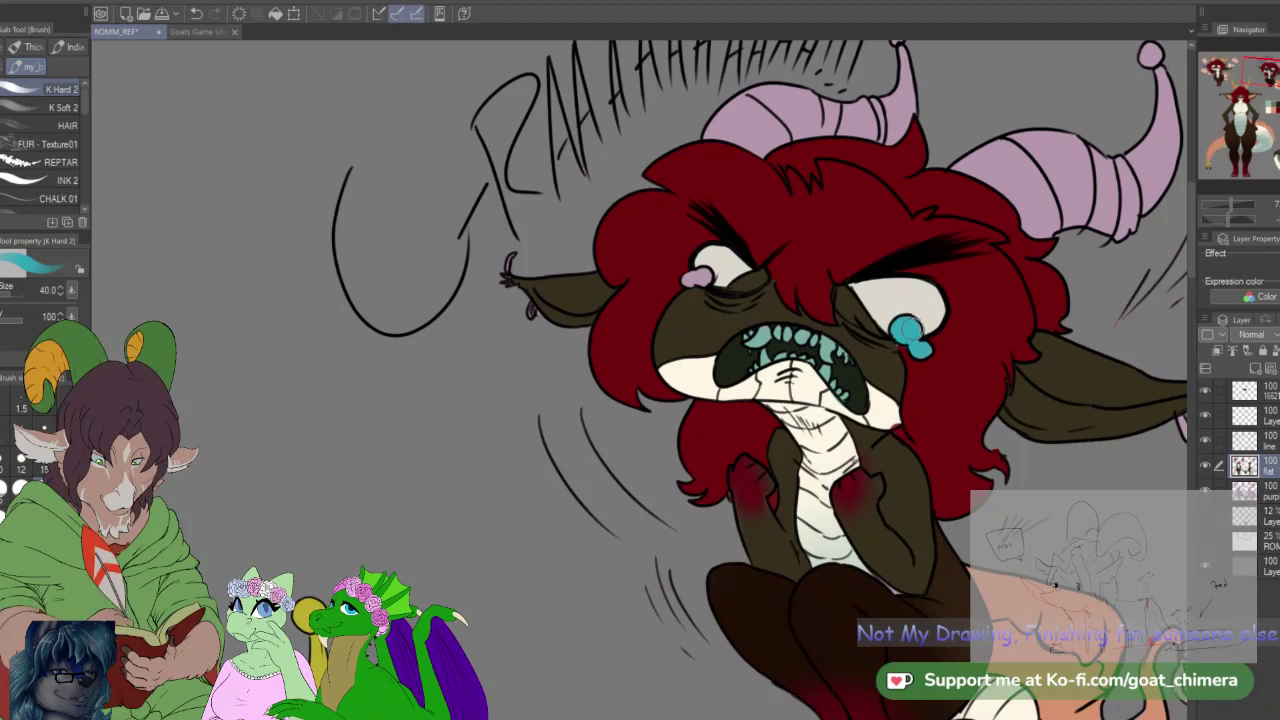
{"action": "left_click", "coordinate": [695, 278]}
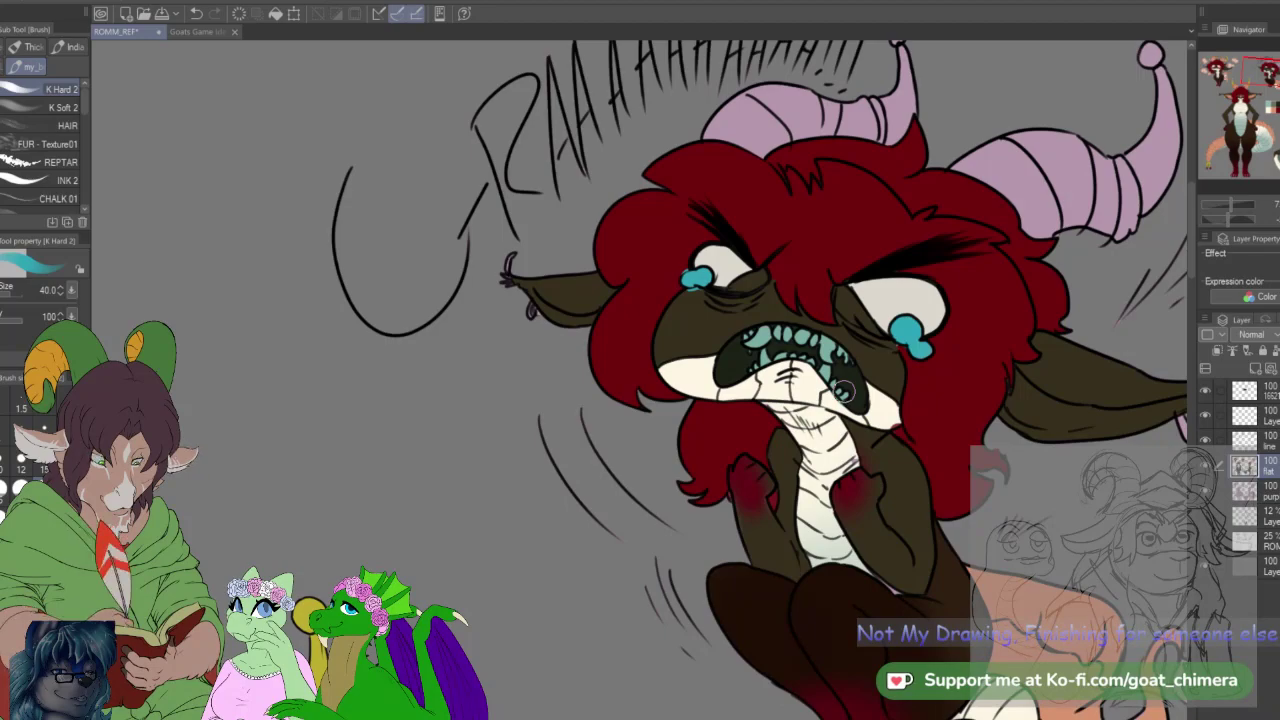
Step: Sample the horn-tip yellow and paint the band on the crouching figure's larger horn with K Hard 2, refining it at size 15
{"action": "key", "text": "i"}
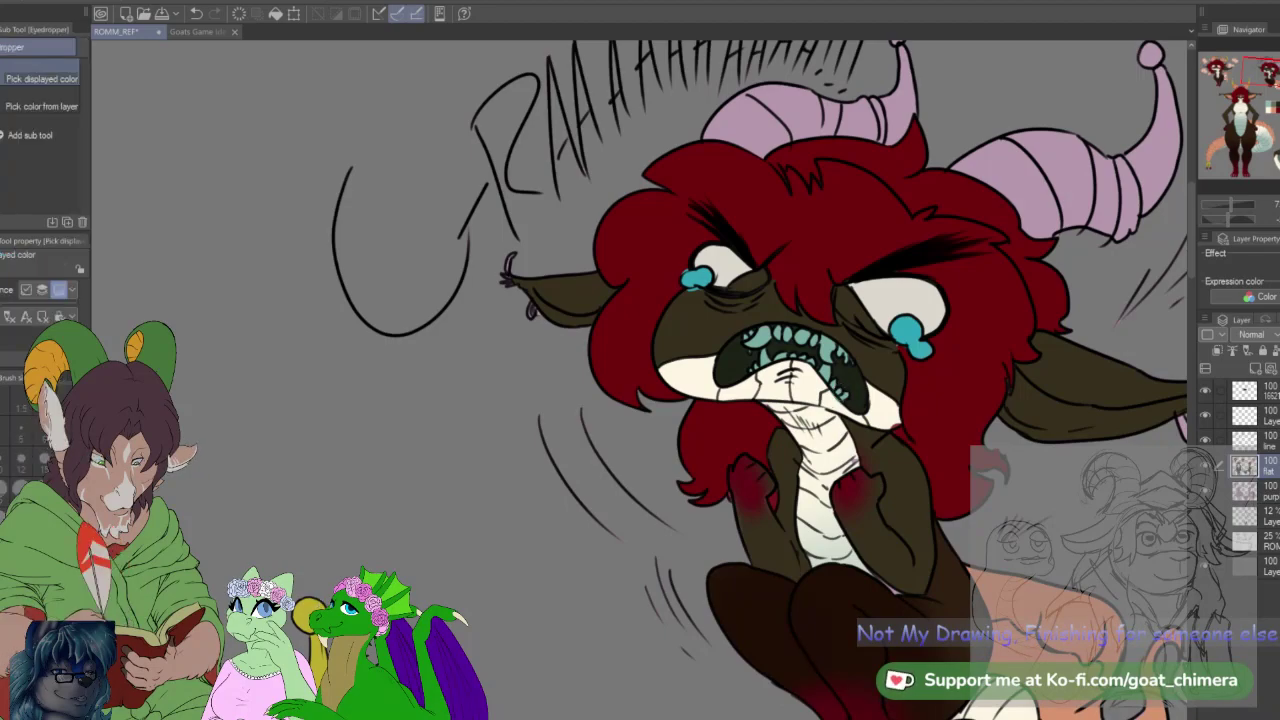
{"action": "key", "text": "b"}
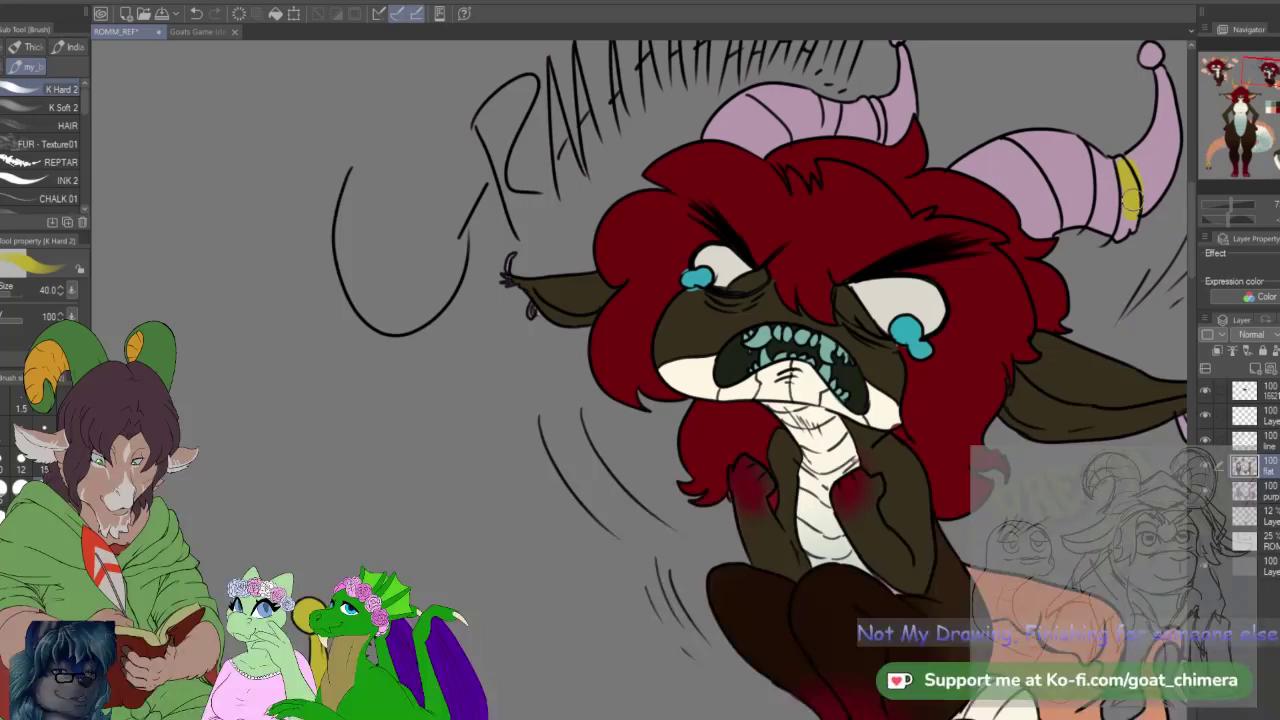
{"action": "left_click", "coordinate": [44, 462]}
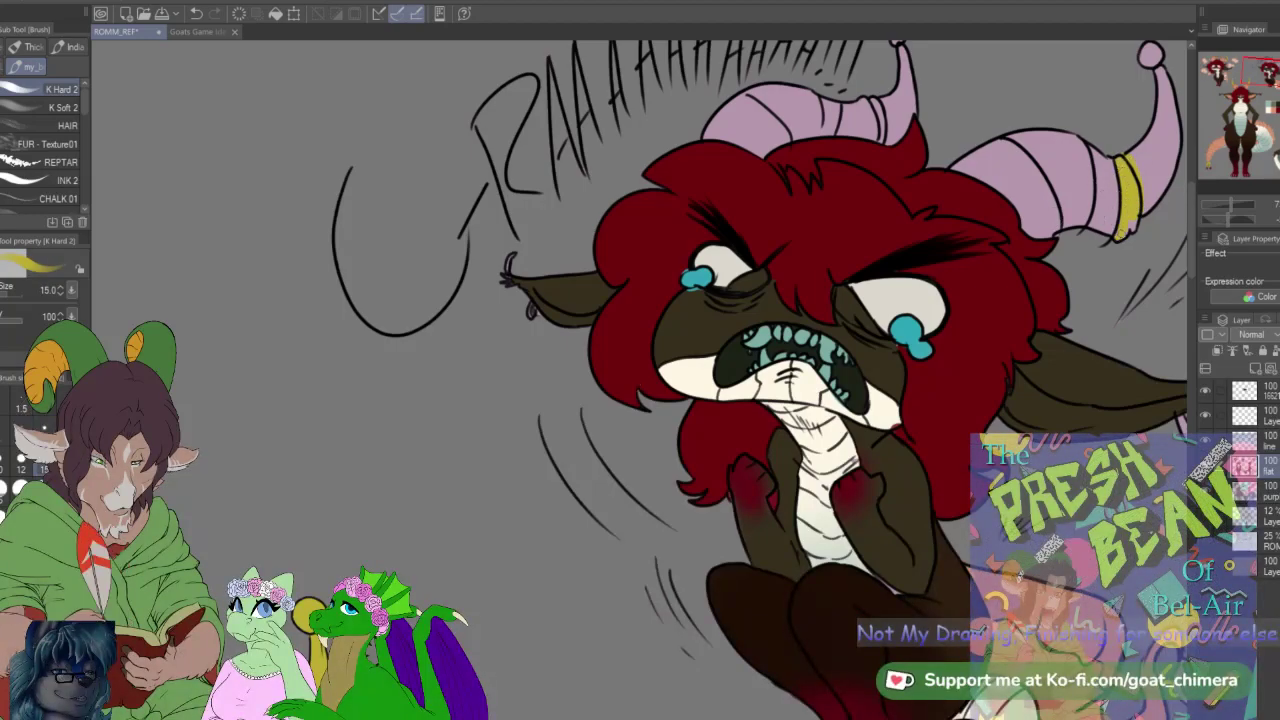
Step: Select the crouching figure's horn tips from the line layer, fill them yellow on the flat layer, and deselect
{"action": "left_click", "coordinate": [1246, 441]}
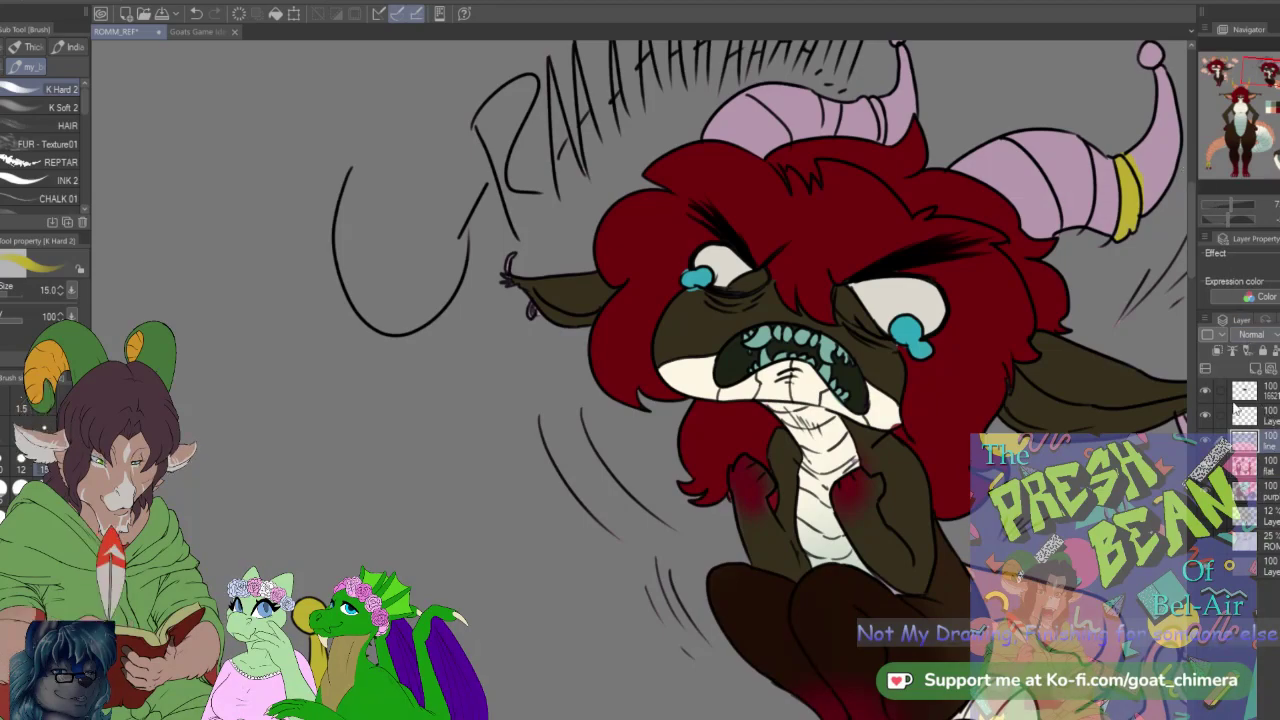
{"action": "key", "text": "w"}
{"action": "left_click", "coordinate": [1157, 170]}
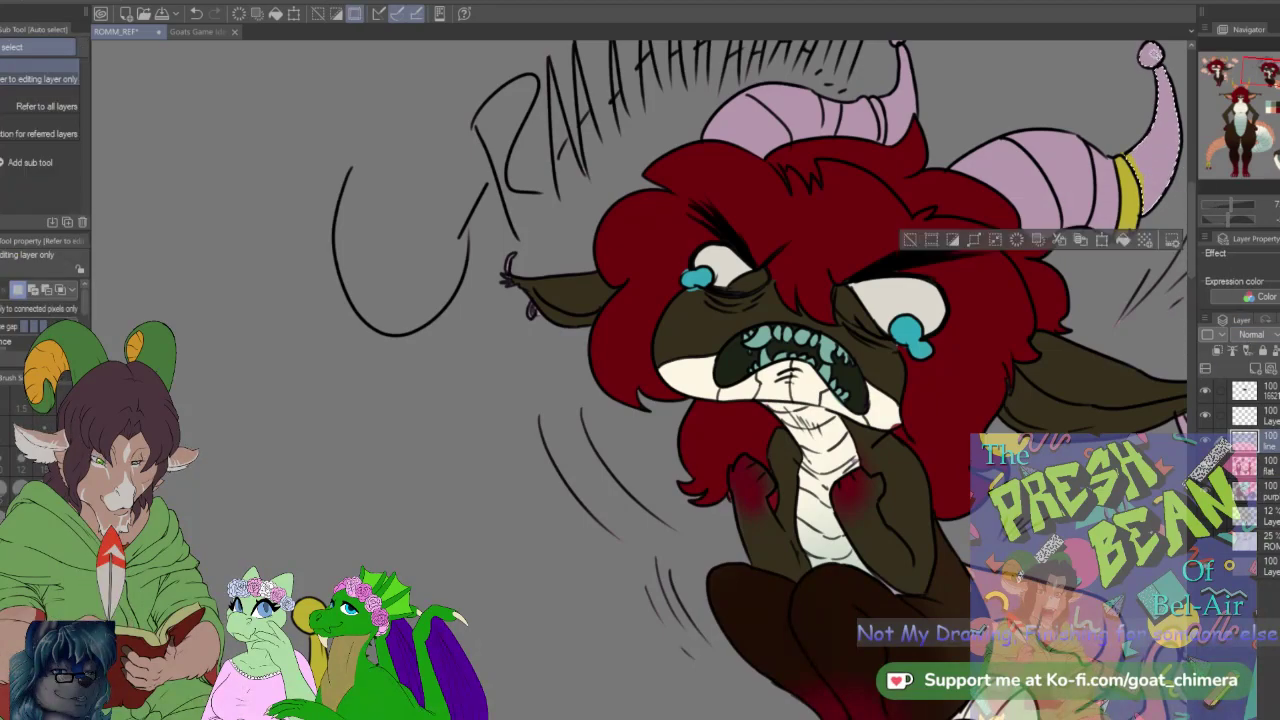
{"action": "left_click", "coordinate": [898, 110], "text": "shift"}
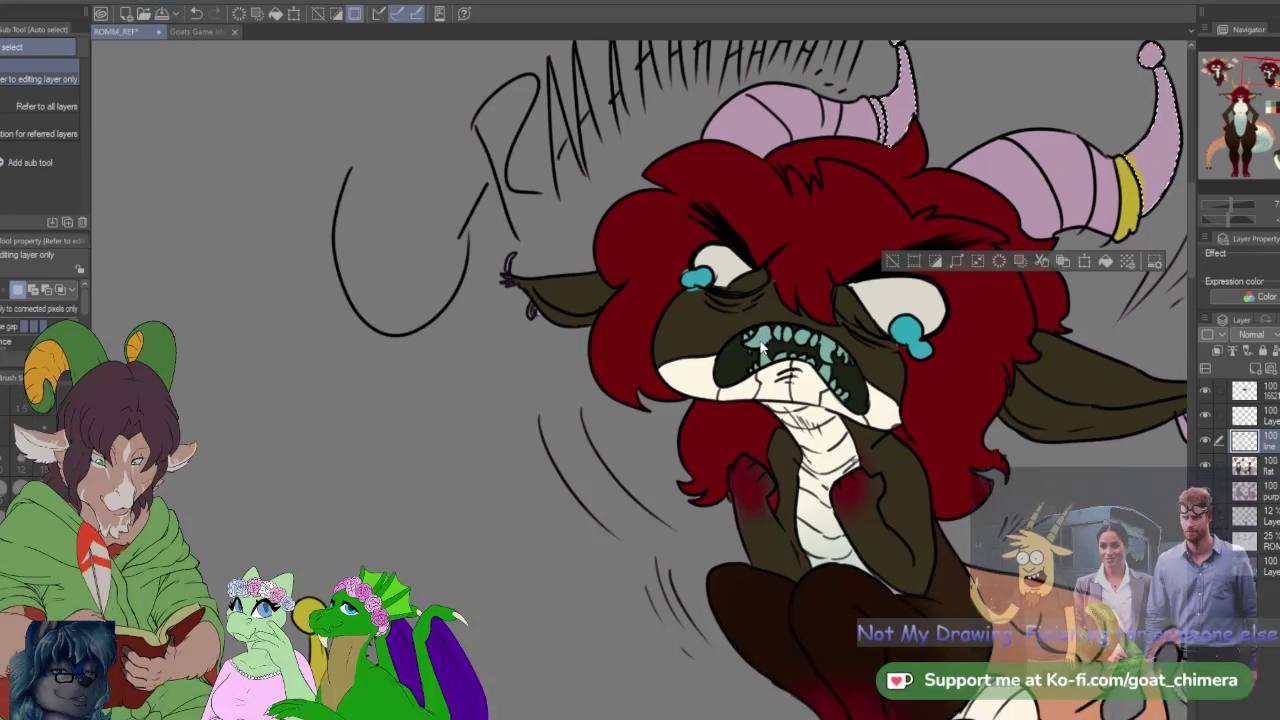
{"action": "left_click", "coordinate": [1262, 466]}
{"action": "key", "text": "alt+Delete"}
{"action": "key", "text": "ctrl+d"}
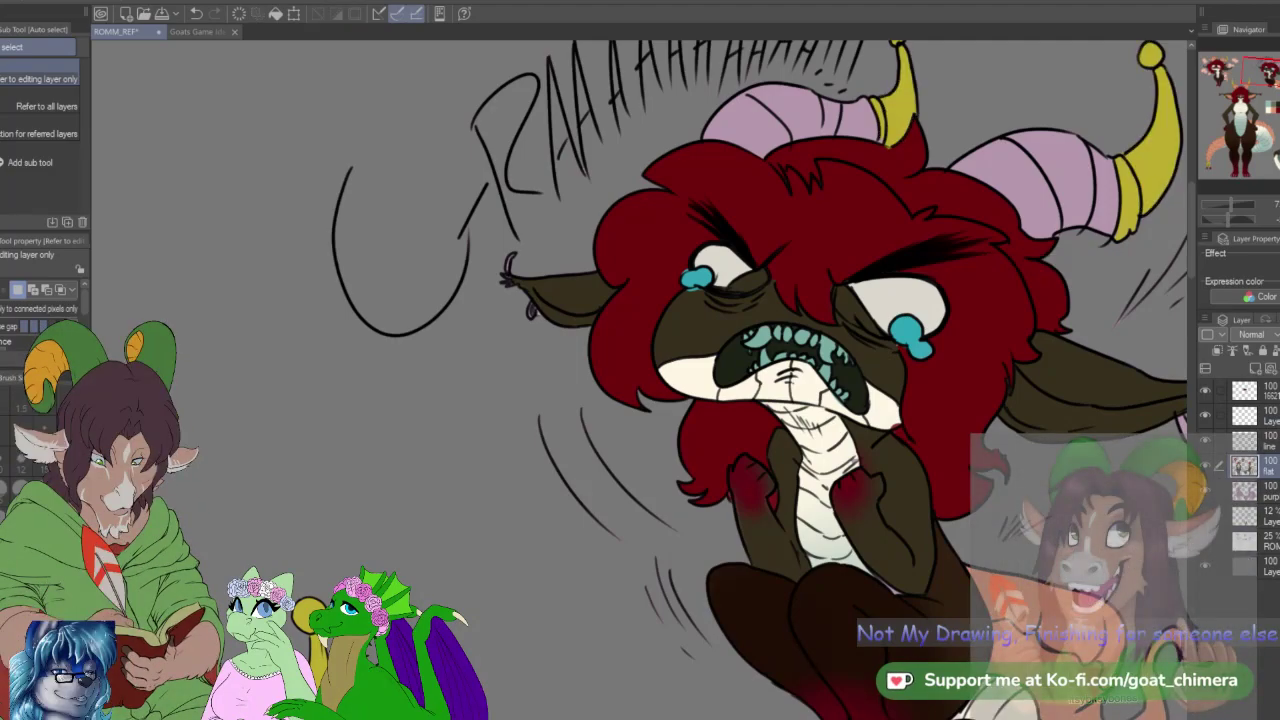
Step: Sample the salmon color, select both horns' ringed base segments from the line layer, fill them on the flat layer, and deselect
{"action": "key", "text": "i"}
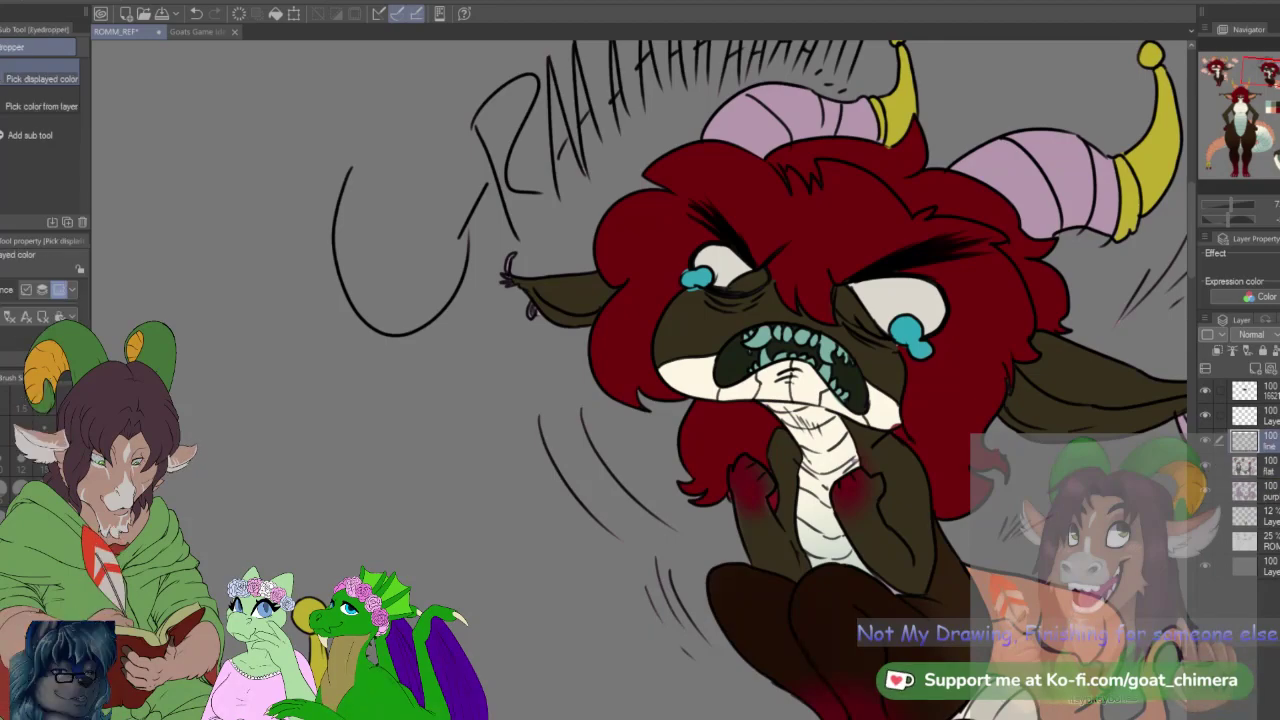
{"action": "left_click", "coordinate": [1262, 441]}
{"action": "key", "text": "w"}
{"action": "left_click", "coordinate": [1030, 193]}
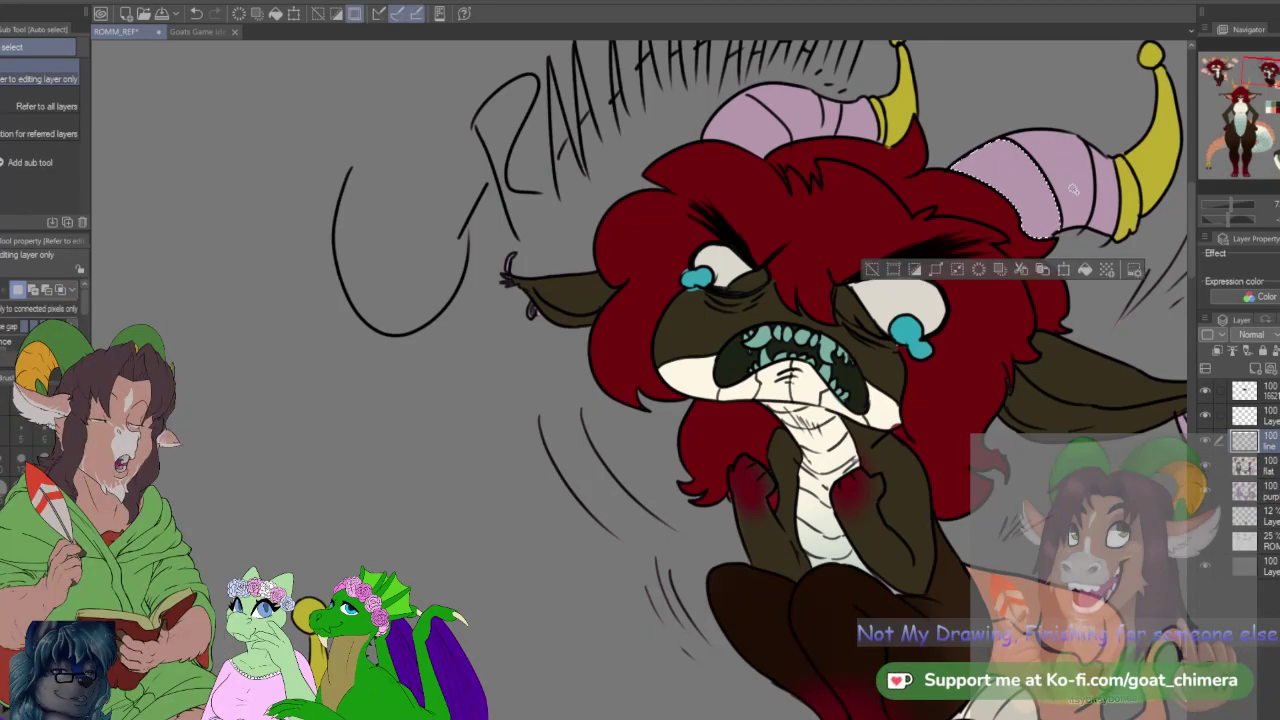
{"action": "left_click", "coordinate": [799, 122], "text": "shift"}
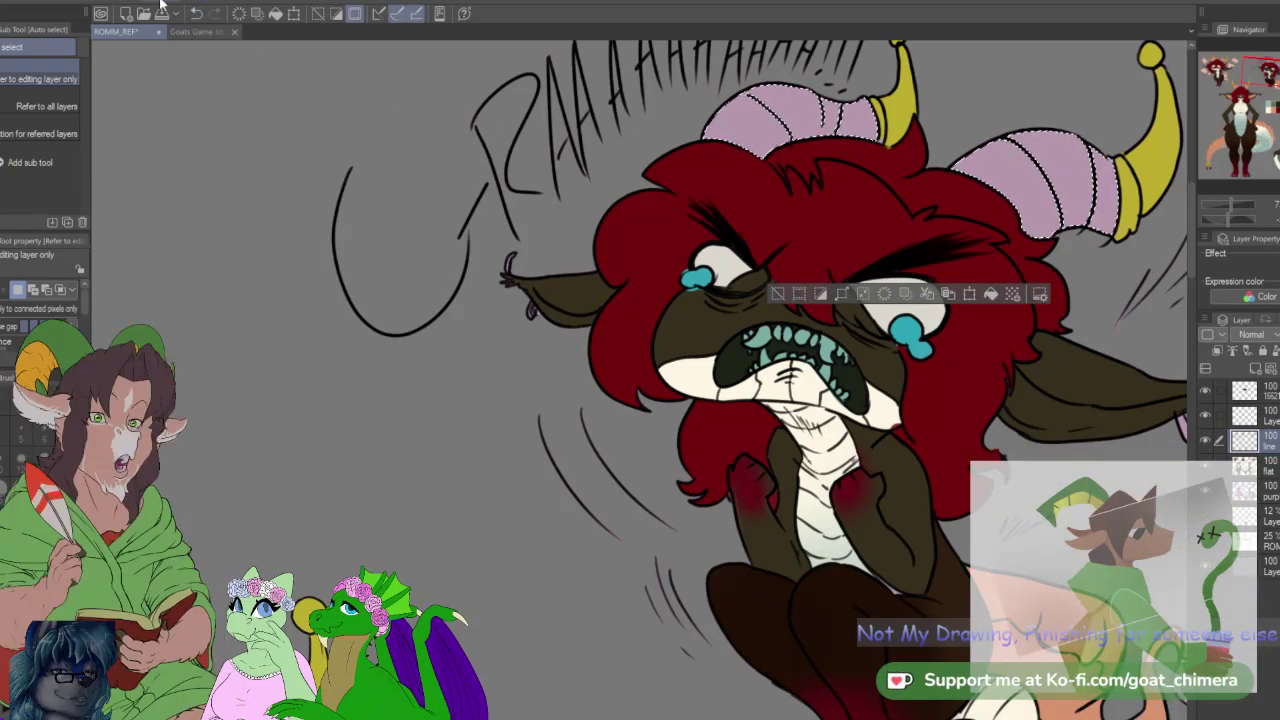
{"action": "left_click", "coordinate": [828, 320]}
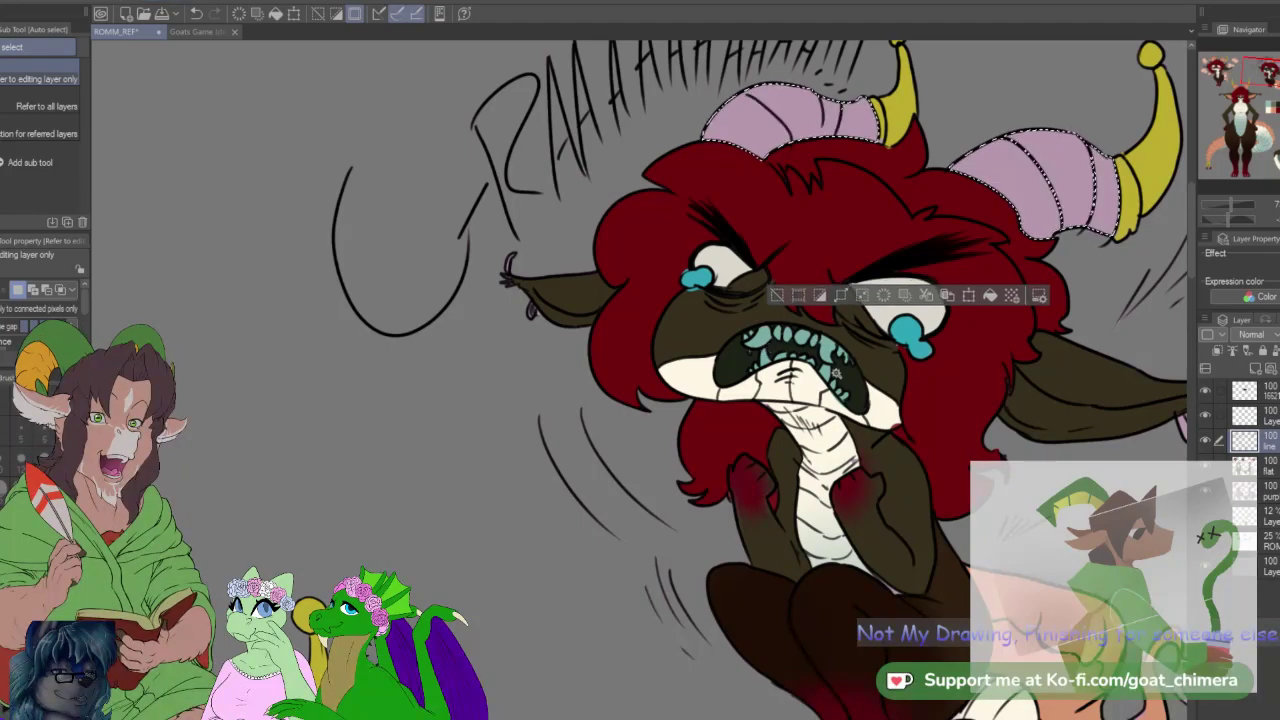
{"action": "left_click", "coordinate": [1262, 467]}
{"action": "key", "text": "alt+Delete"}
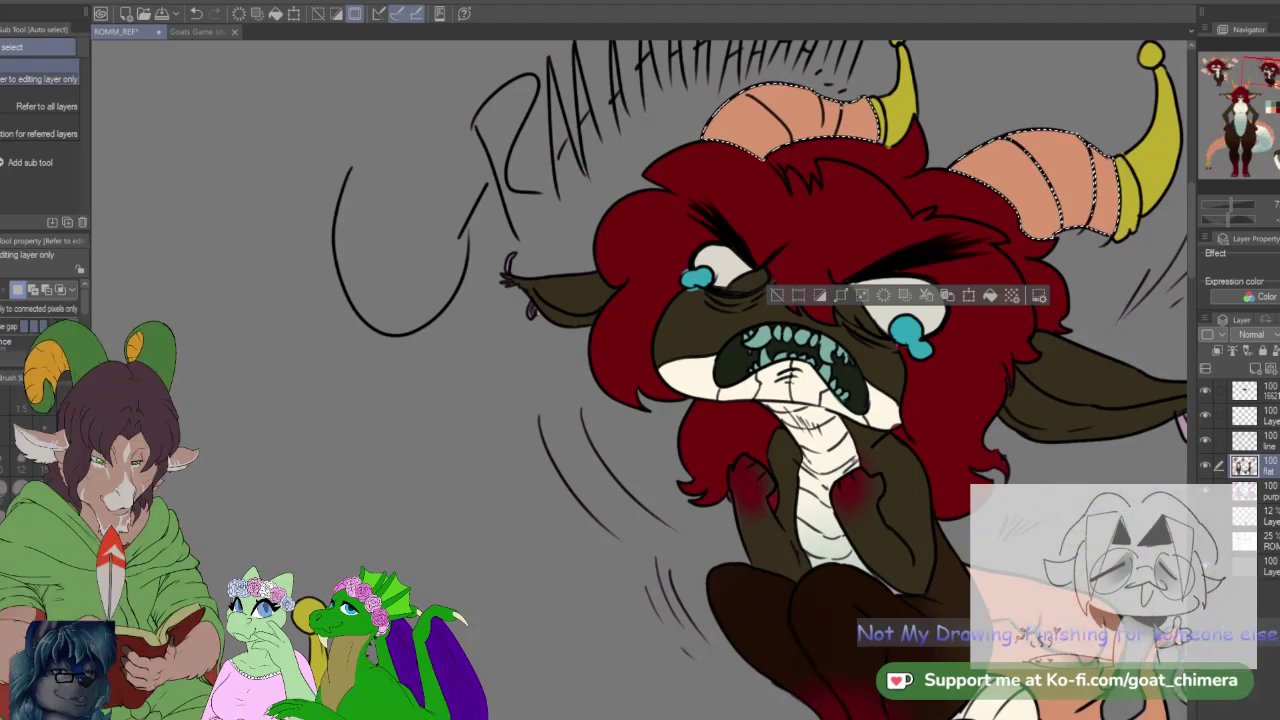
{"action": "key", "text": "ctrl+d"}
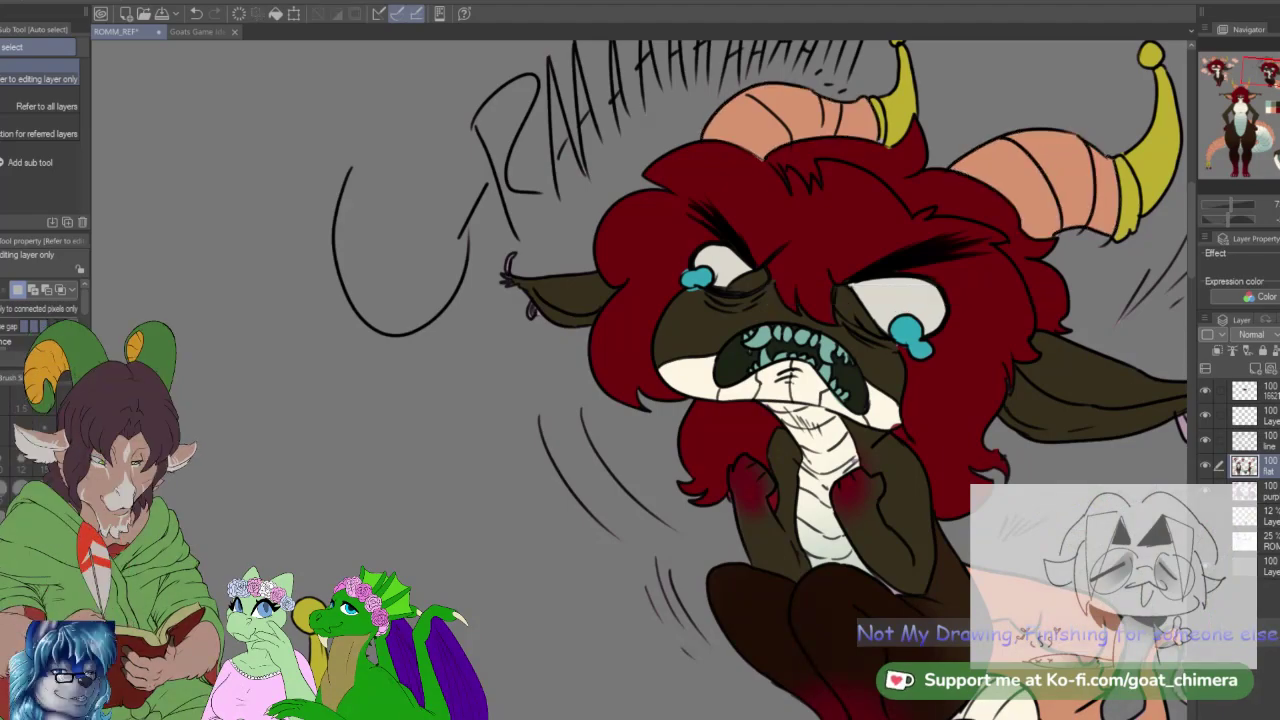
Step: Sample the dark red and paint the tufts at both of the crouching figure's ear tips with K Hard 2 at size 15
{"action": "key", "text": "i"}
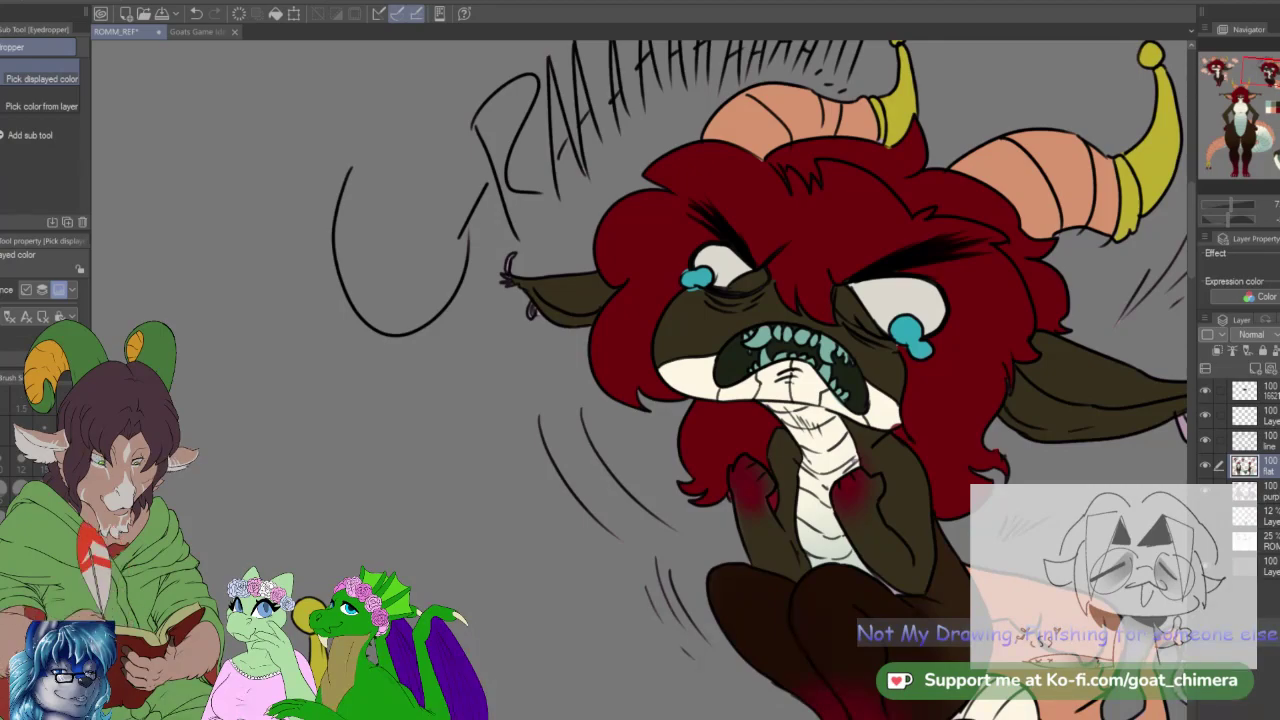
{"action": "key", "text": "b"}
{"action": "key", "text": "bracketleft"}
{"action": "key", "text": "bracketleft"}
{"action": "key", "text": "bracketleft"}
{"action": "key", "text": "bracketleft"}
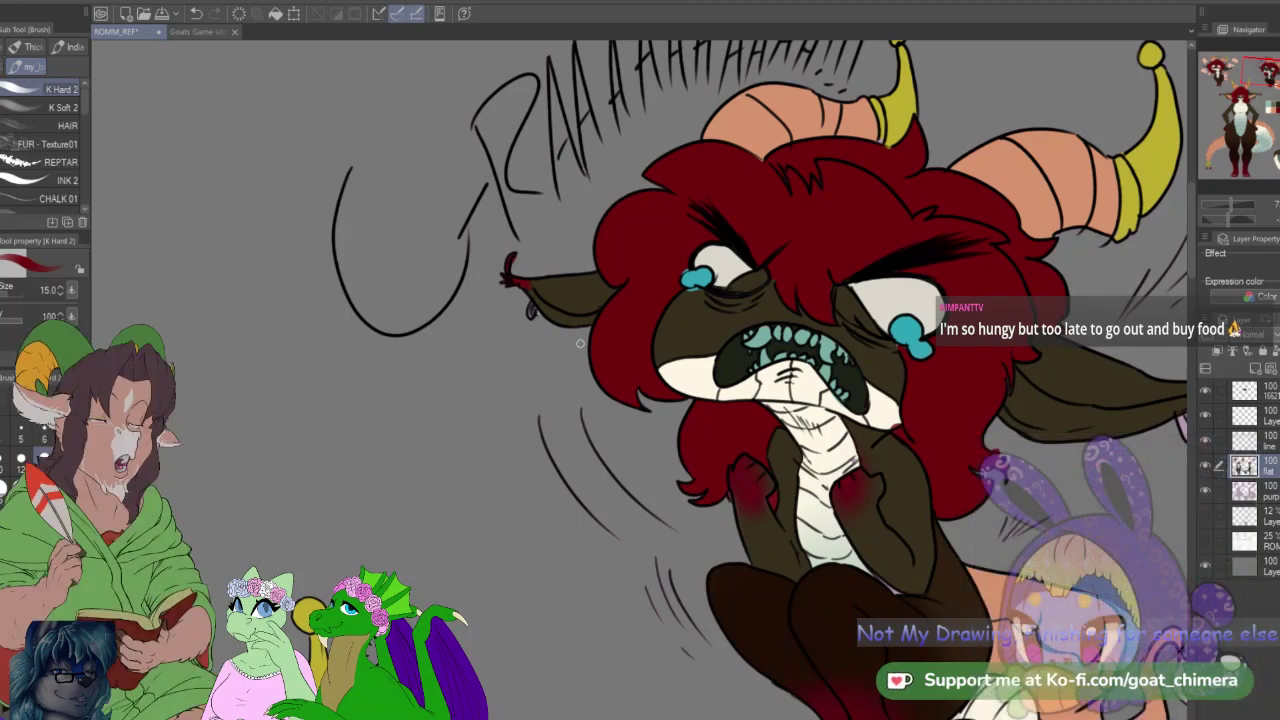
{"action": "left_click_drag", "start_coordinate": [1267, 84], "coordinate": [1276, 87]}
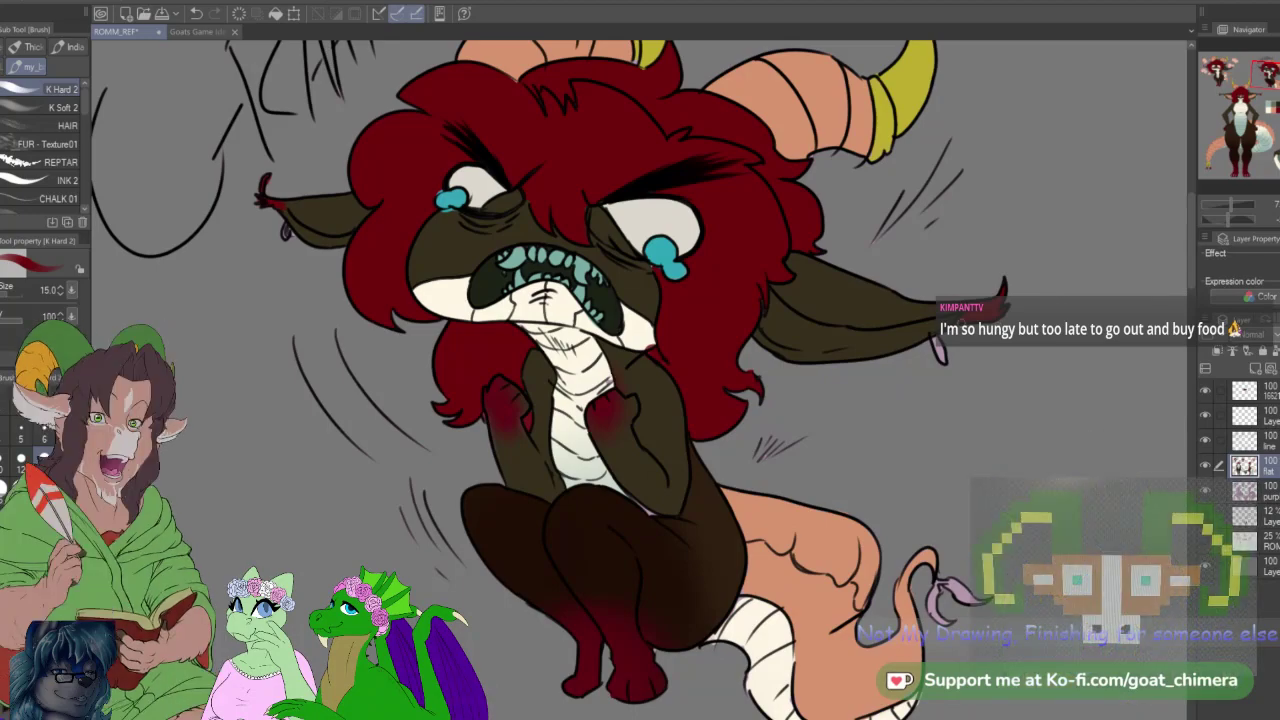
Step: Sample the yellow and paint the earrings on both of the crouching figure's ears with K Hard 2 at size 15
{"action": "key", "text": "alt"}
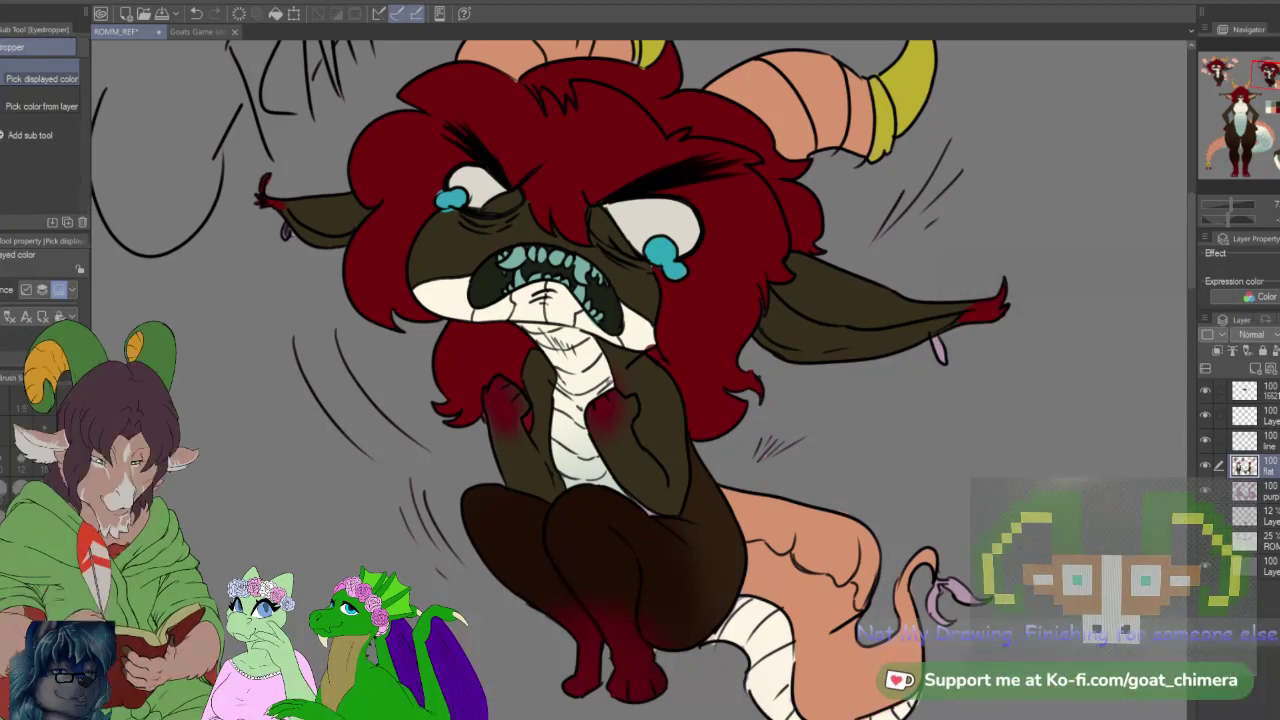
{"action": "left_click_drag", "start_coordinate": [933, 338], "coordinate": [940, 356]}
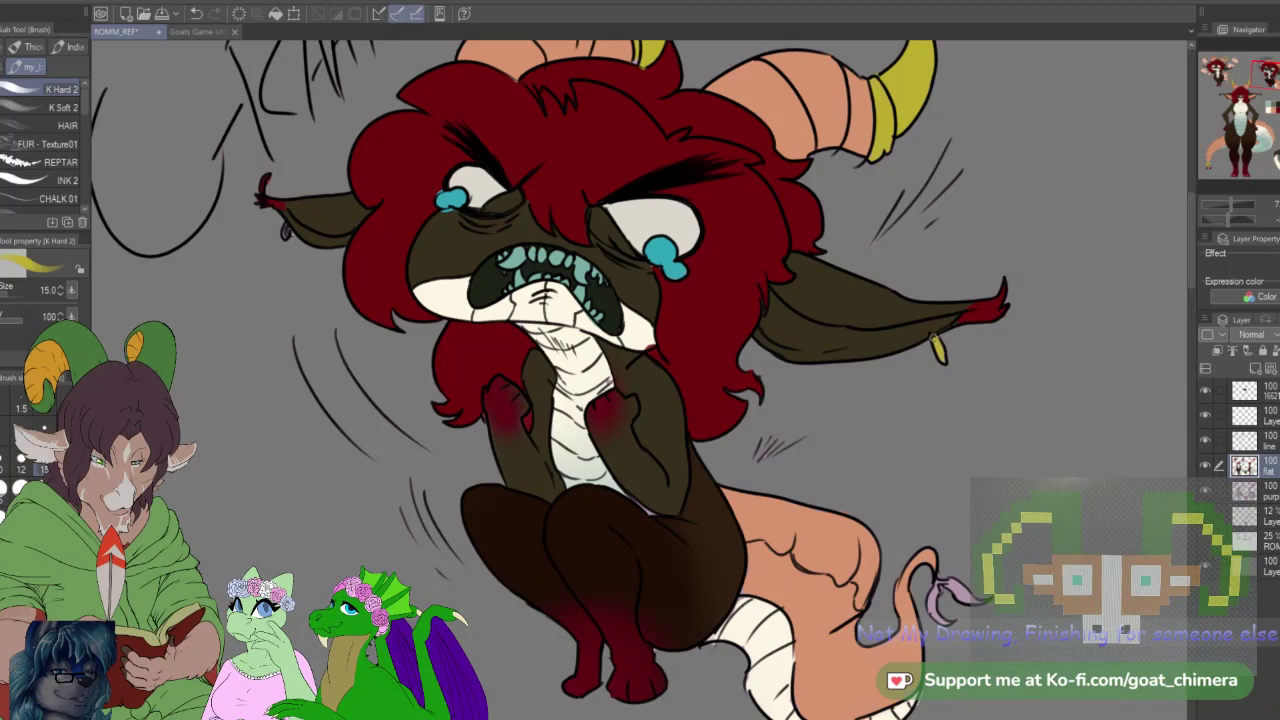
{"action": "left_click_drag", "start_coordinate": [640, 360], "coordinate": [752, 508]}
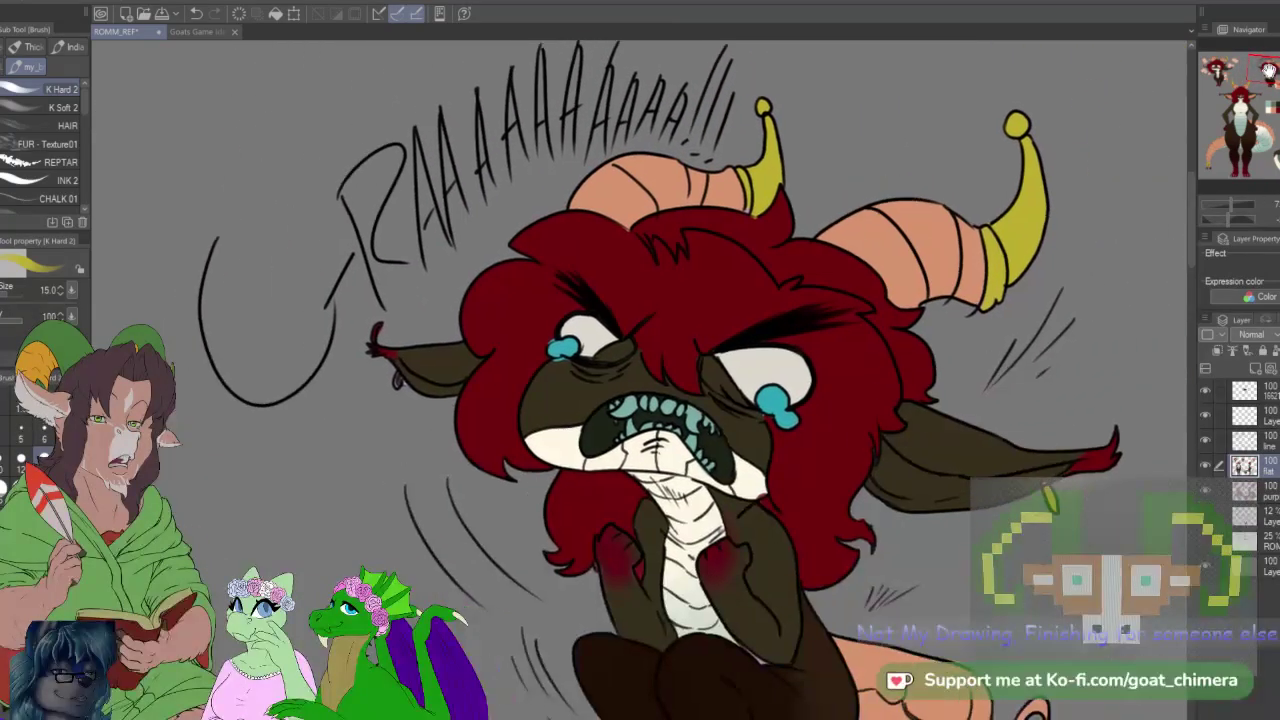
{"action": "left_click_drag", "start_coordinate": [403, 381], "coordinate": [396, 385]}
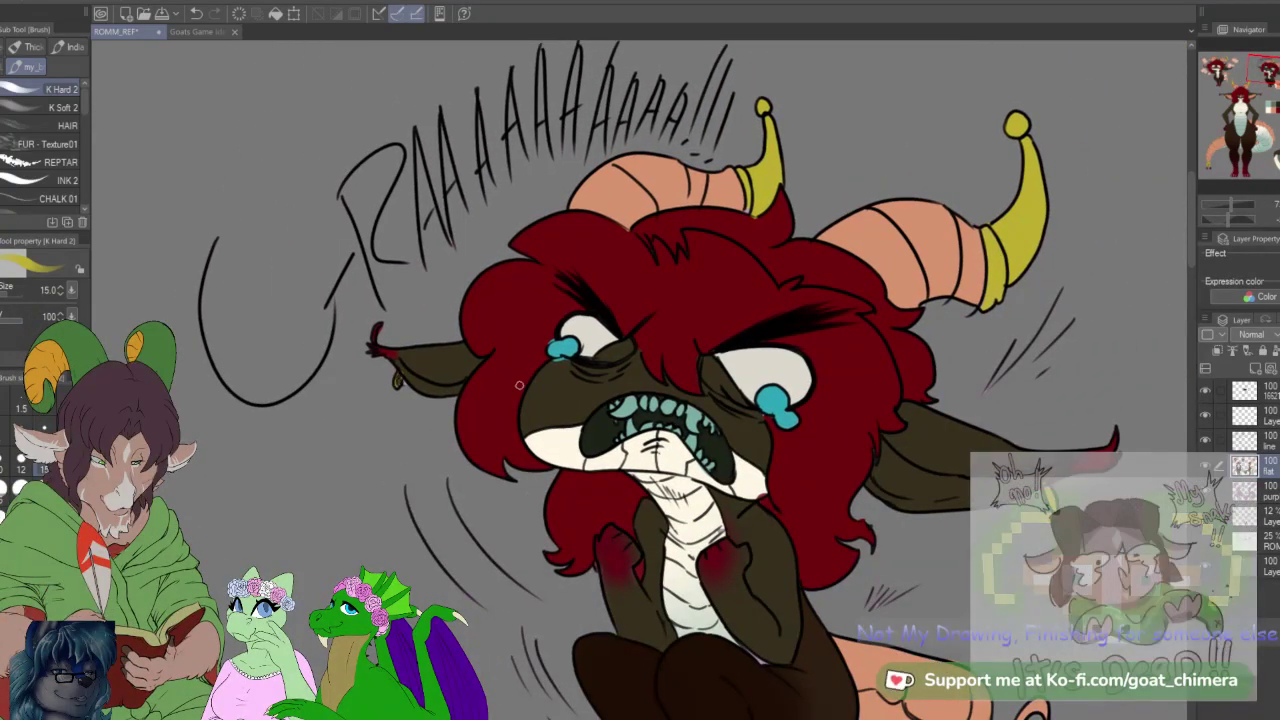
Step: Sample the dark red from the ear tuft and paint the crouching figure's tail tuft with K Hard 2 at size 15
{"action": "scroll", "coordinate": [519, 385], "scroll_direction": "down", "scroll_amount": 8}
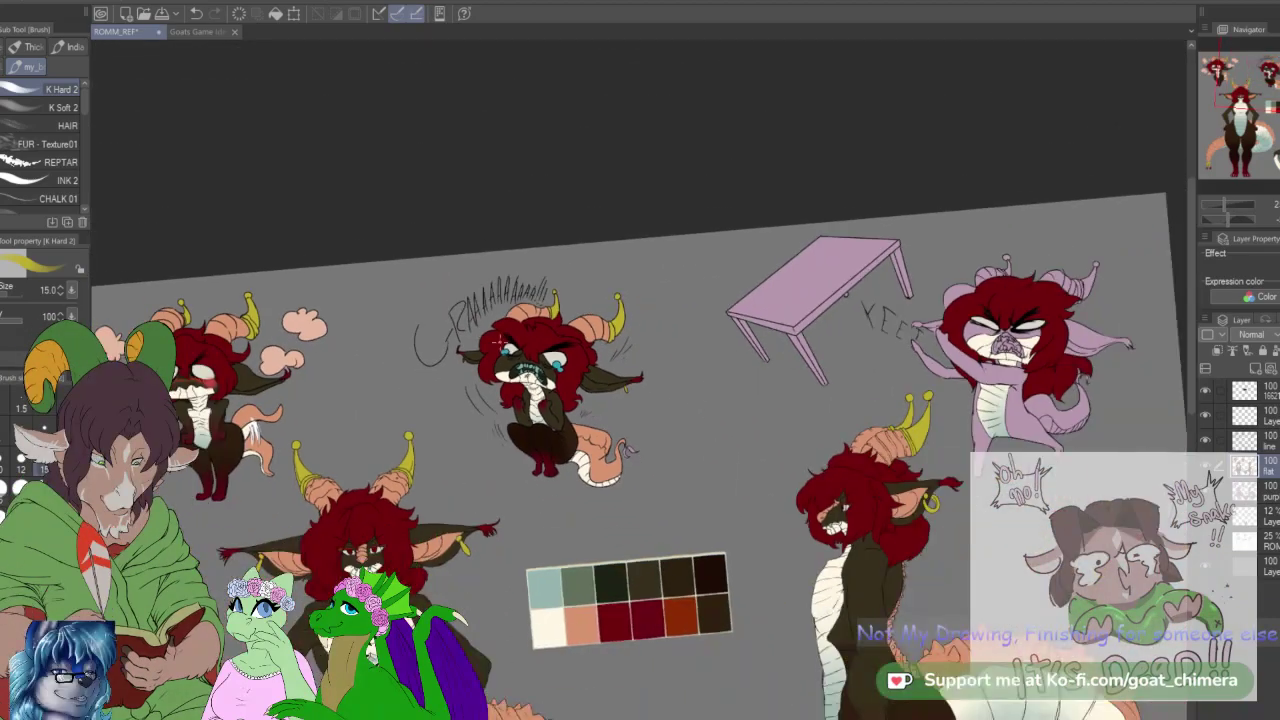
{"action": "scroll", "coordinate": [593, 385], "scroll_direction": "up", "scroll_amount": 3}
{"action": "scroll", "coordinate": [596, 470], "scroll_direction": "down", "scroll_amount": 1}
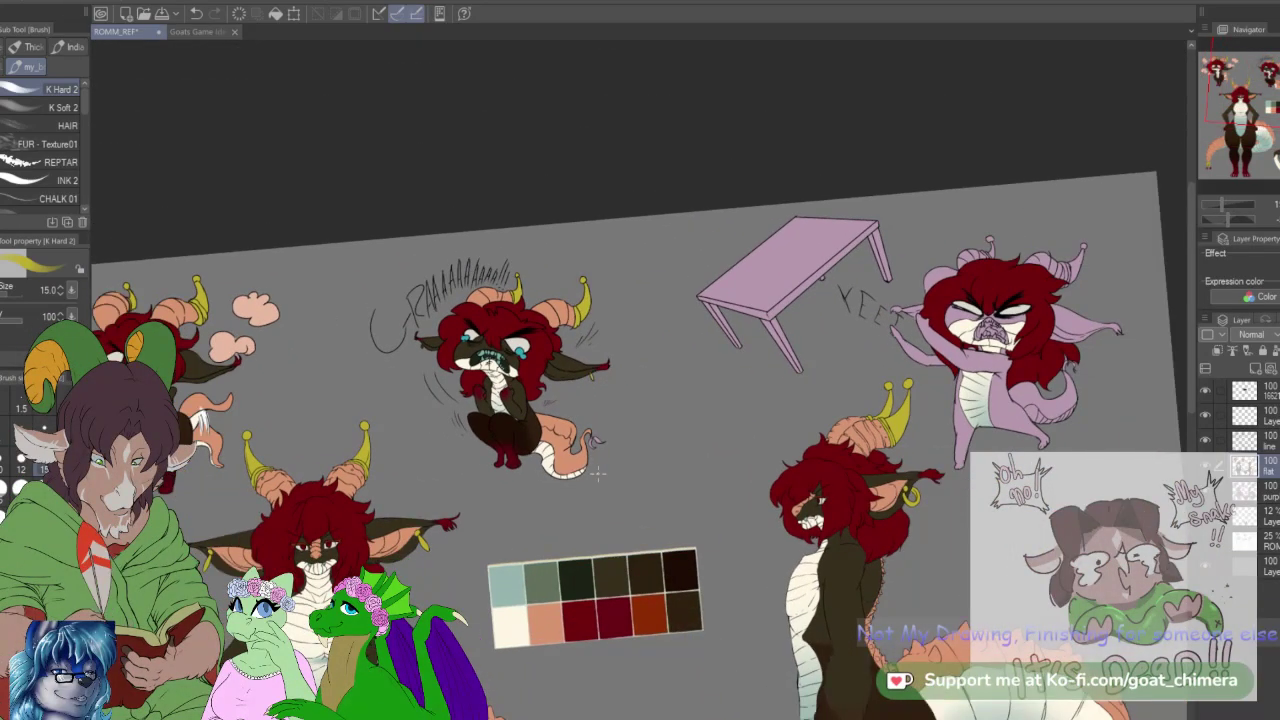
{"action": "scroll", "coordinate": [596, 470], "scroll_direction": "up", "scroll_amount": 2}
{"action": "scroll", "coordinate": [596, 470], "scroll_direction": "down", "scroll_amount": 2}
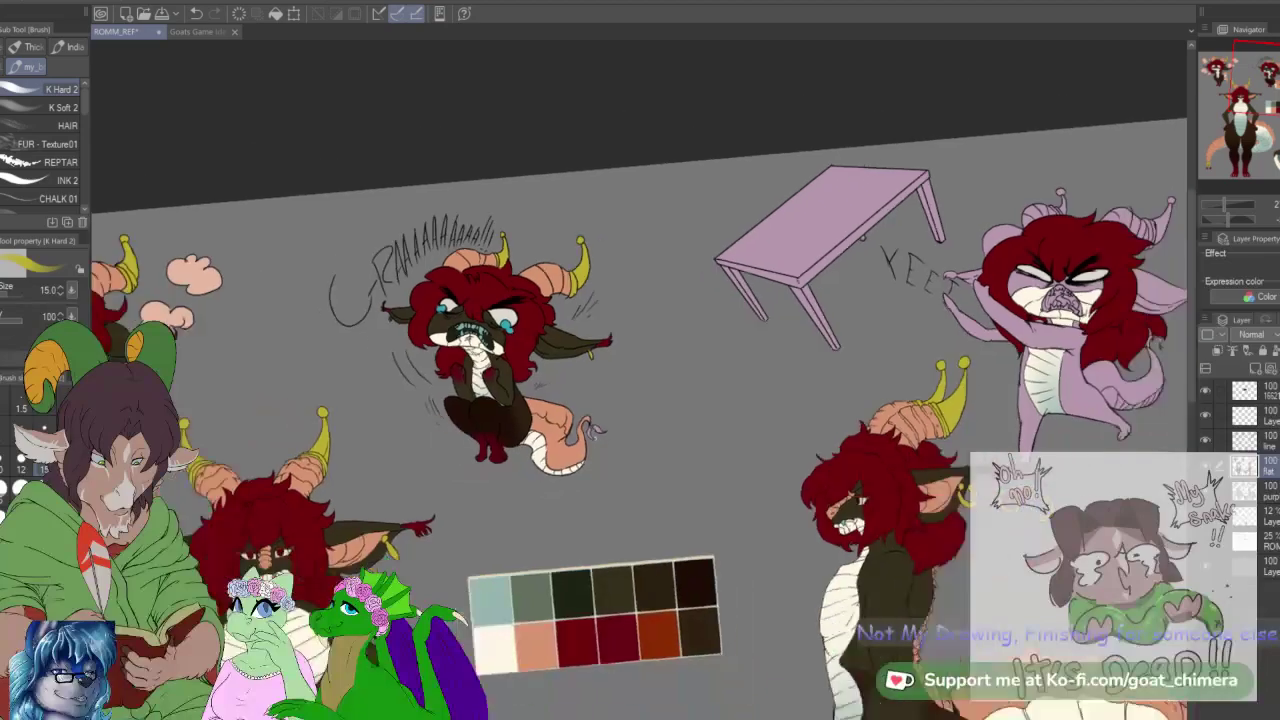
{"action": "scroll", "coordinate": [596, 470], "scroll_direction": "up", "scroll_amount": 2}
{"action": "scroll", "coordinate": [595, 427], "scroll_direction": "up", "scroll_amount": 2}
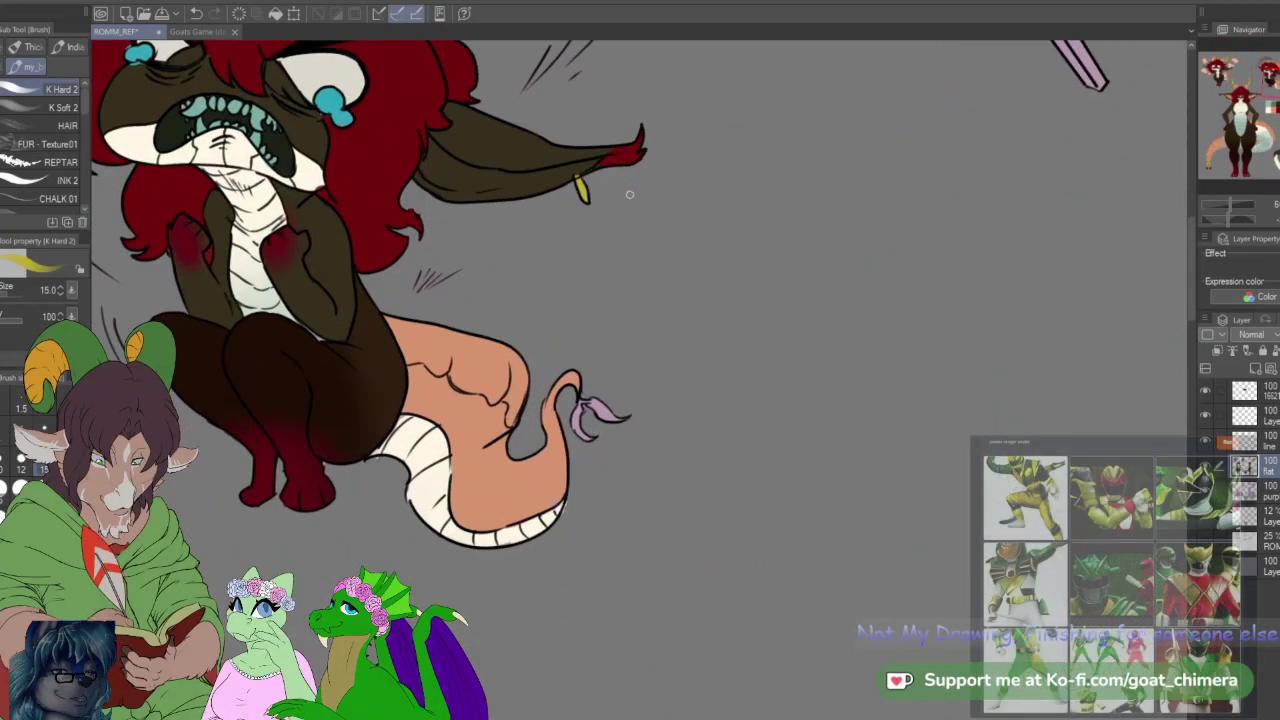
{"action": "key", "text": "i"}
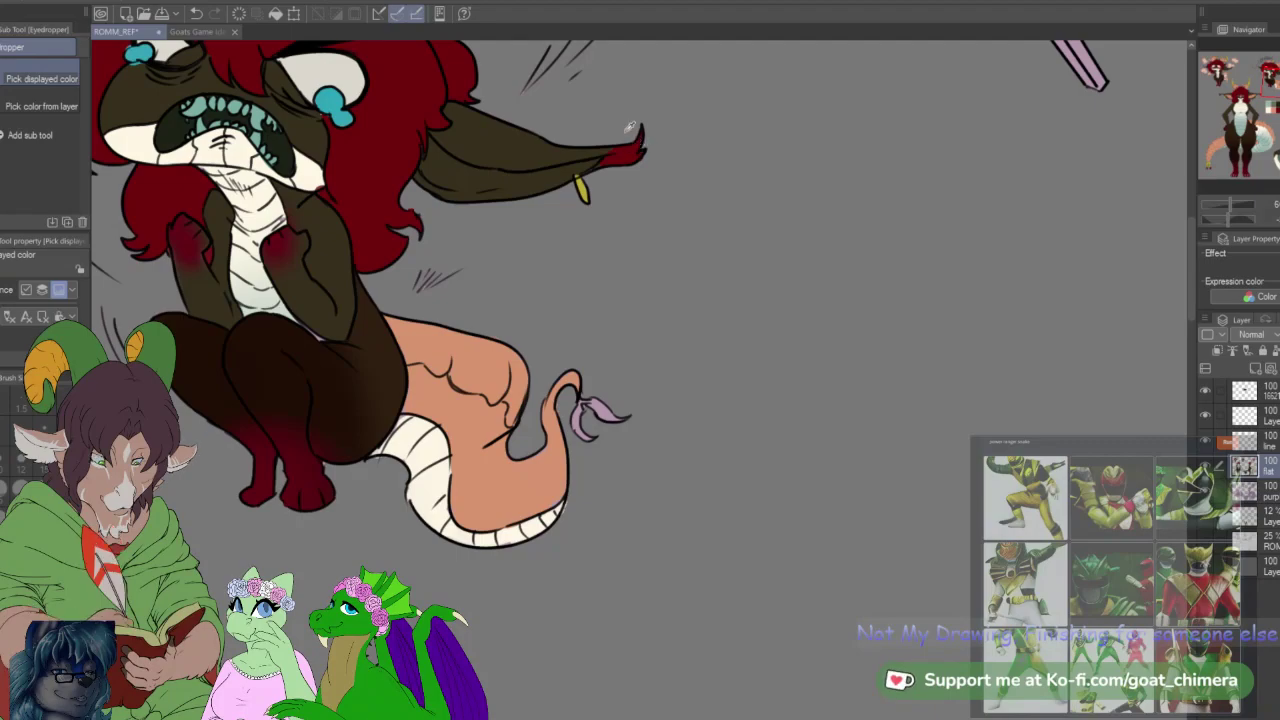
{"action": "key", "text": "b"}
{"action": "mouse_move", "coordinate": [573, 418]}
{"action": "left_mouse_down"}
{"action": "mouse_move", "coordinate": [594, 405]}
{"action": "mouse_move", "coordinate": [616, 414]}
{"action": "left_mouse_up"}
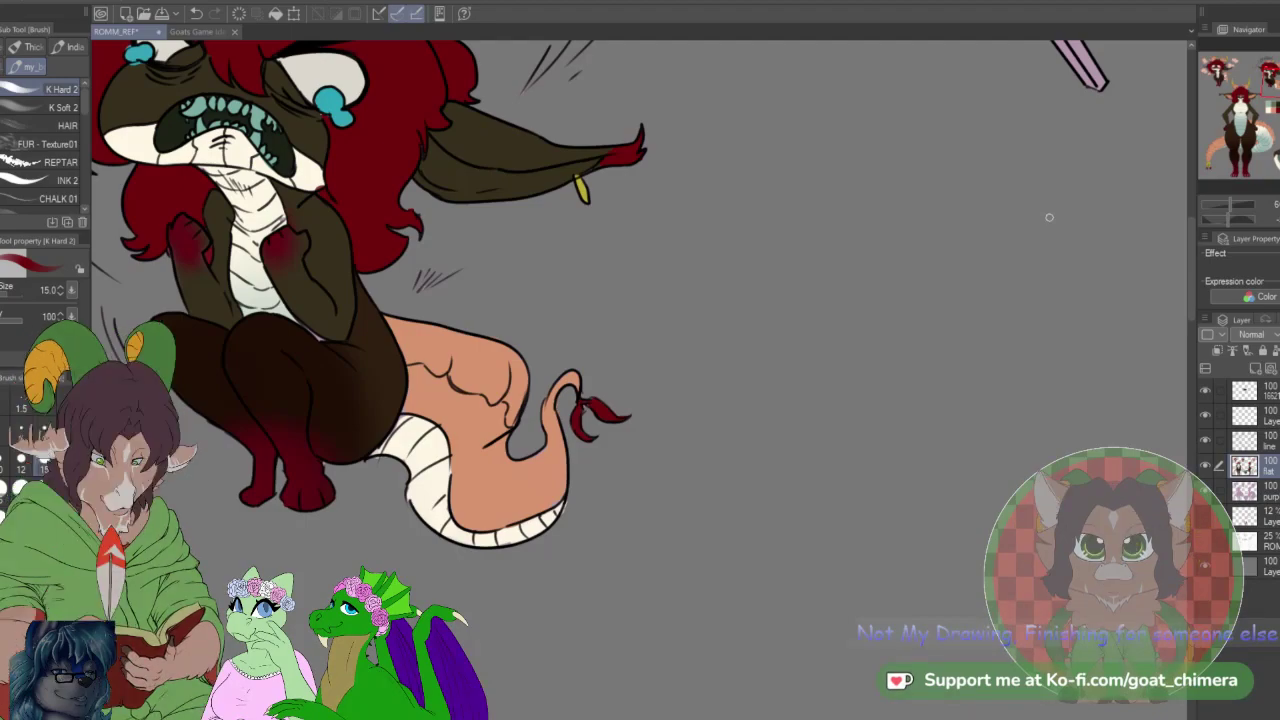
Step: Sample the earring's yellow and paint the upper part of the crouching figure's tail tuft with K Hard 2 at size 15
{"action": "key", "text": "i"}
{"action": "left_click", "coordinate": [583, 178]}
{"action": "key", "text": "b"}
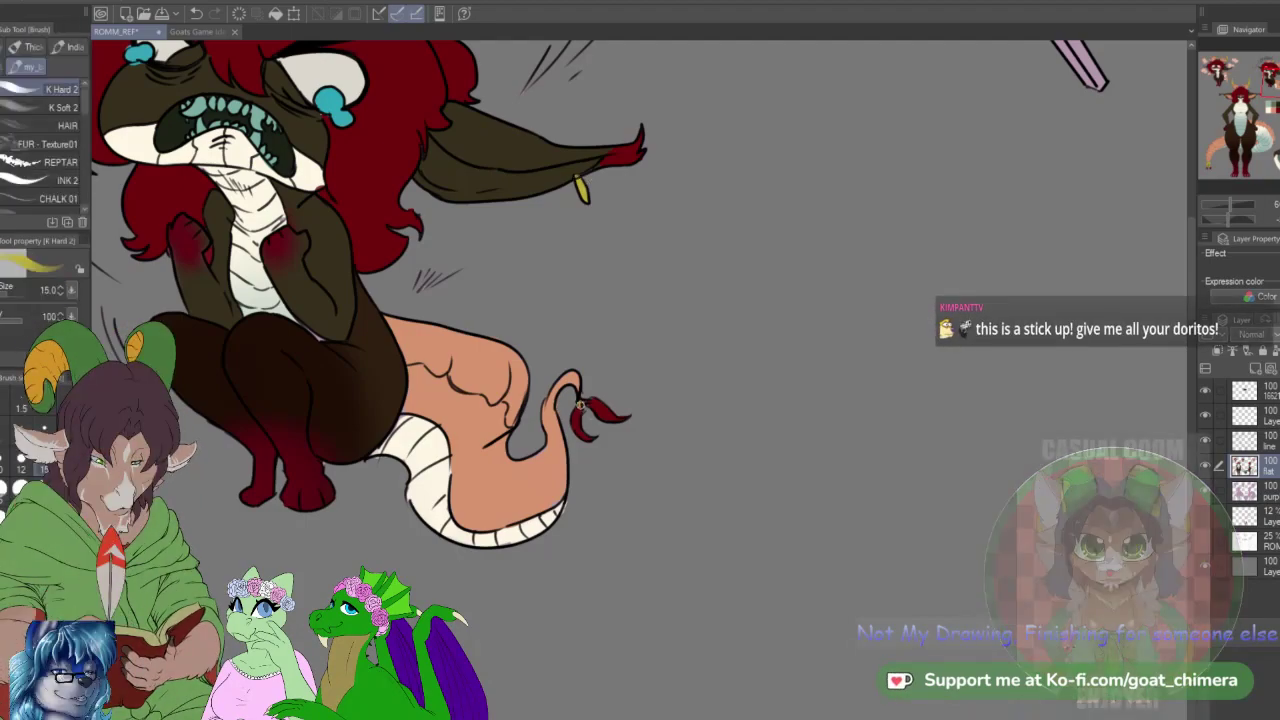
{"action": "left_click_drag", "start_coordinate": [578, 404], "coordinate": [600, 405]}
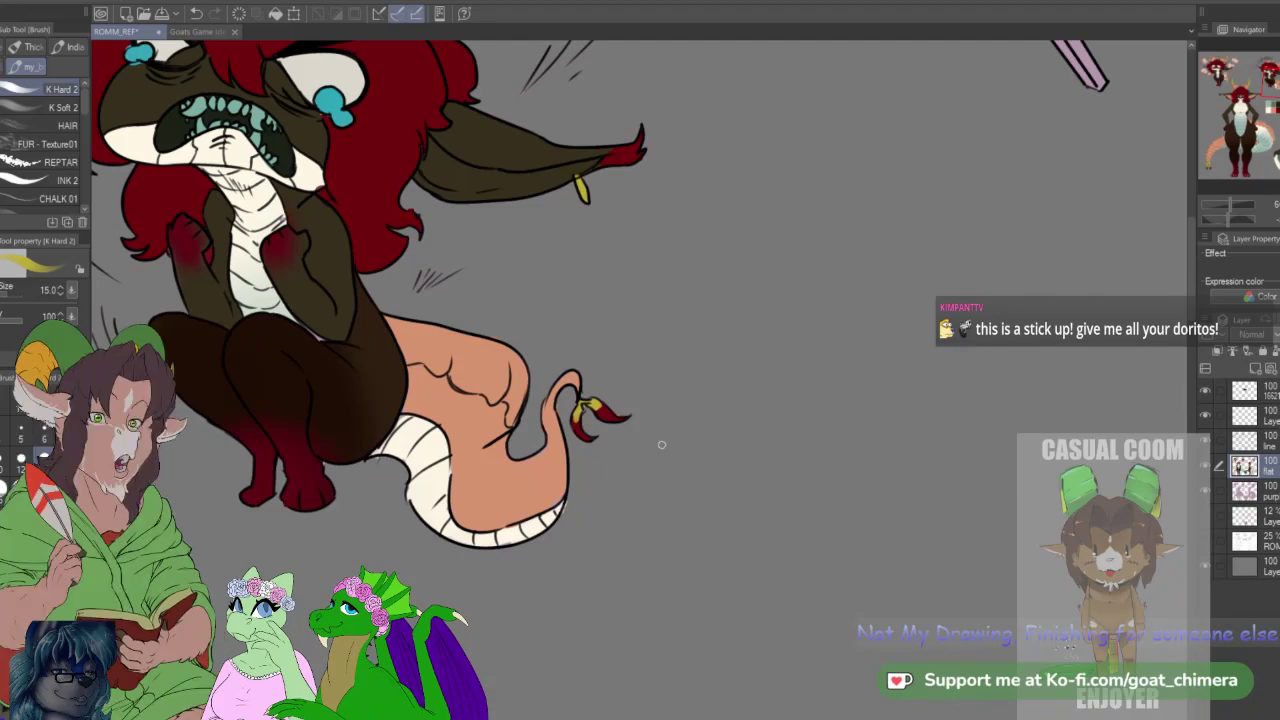
Step: On the line layer, draw the table-throwing figure's hip line with K Hard 2 at size 8
{"action": "scroll", "coordinate": [661, 444], "scroll_direction": "down", "scroll_amount": 5}
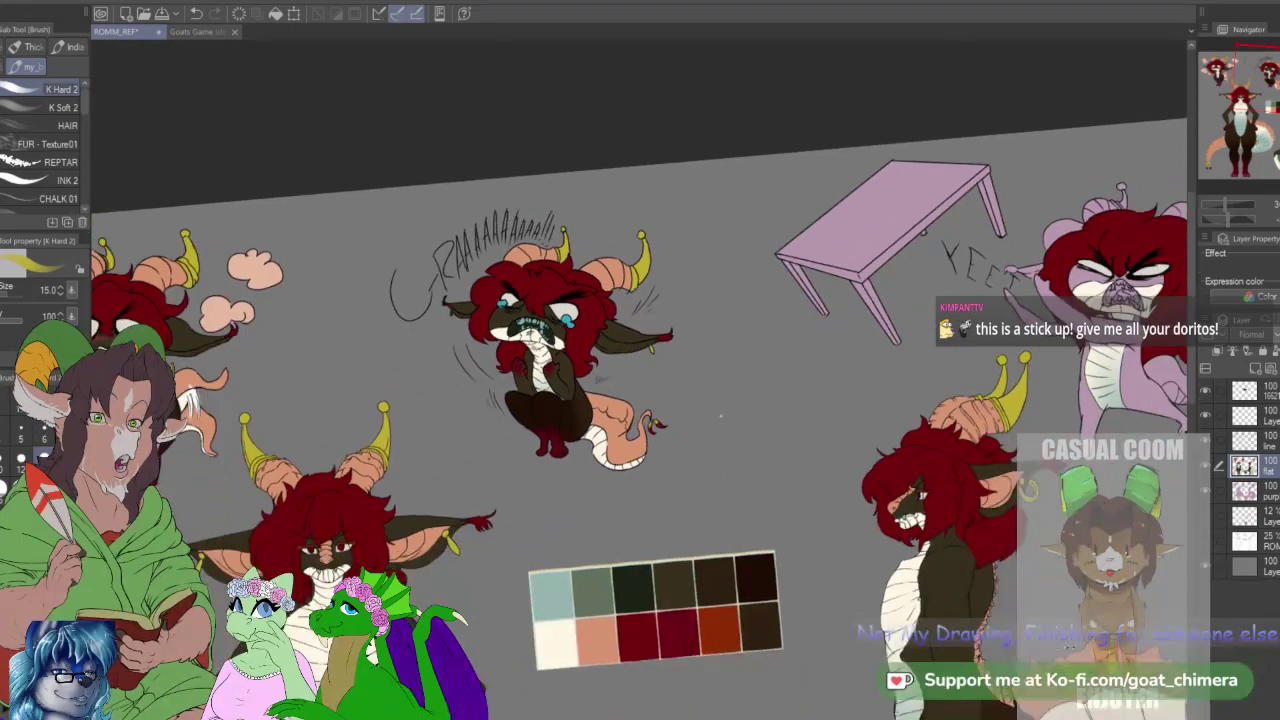
{"action": "scroll", "coordinate": [766, 386], "scroll_direction": "down", "scroll_amount": 2}
{"action": "scroll", "coordinate": [780, 384], "scroll_direction": "up", "scroll_amount": 2}
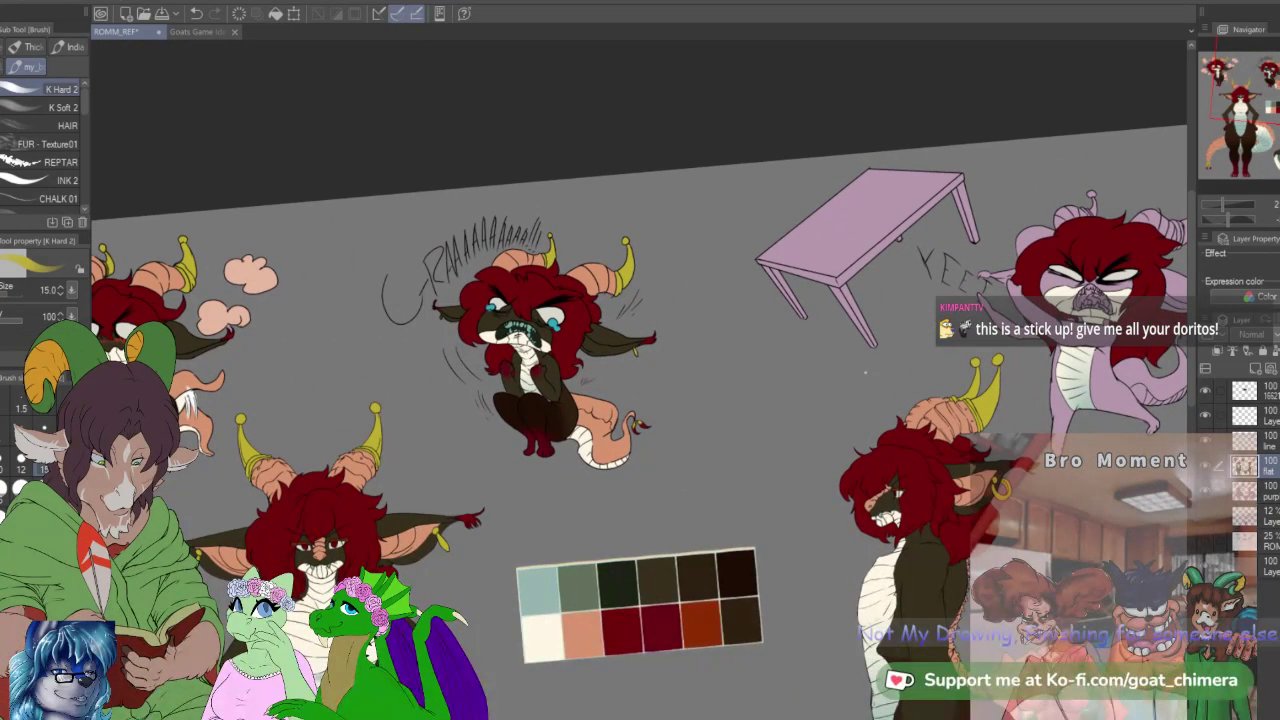
{"action": "scroll", "coordinate": [865, 372], "scroll_direction": "down", "scroll_amount": 1}
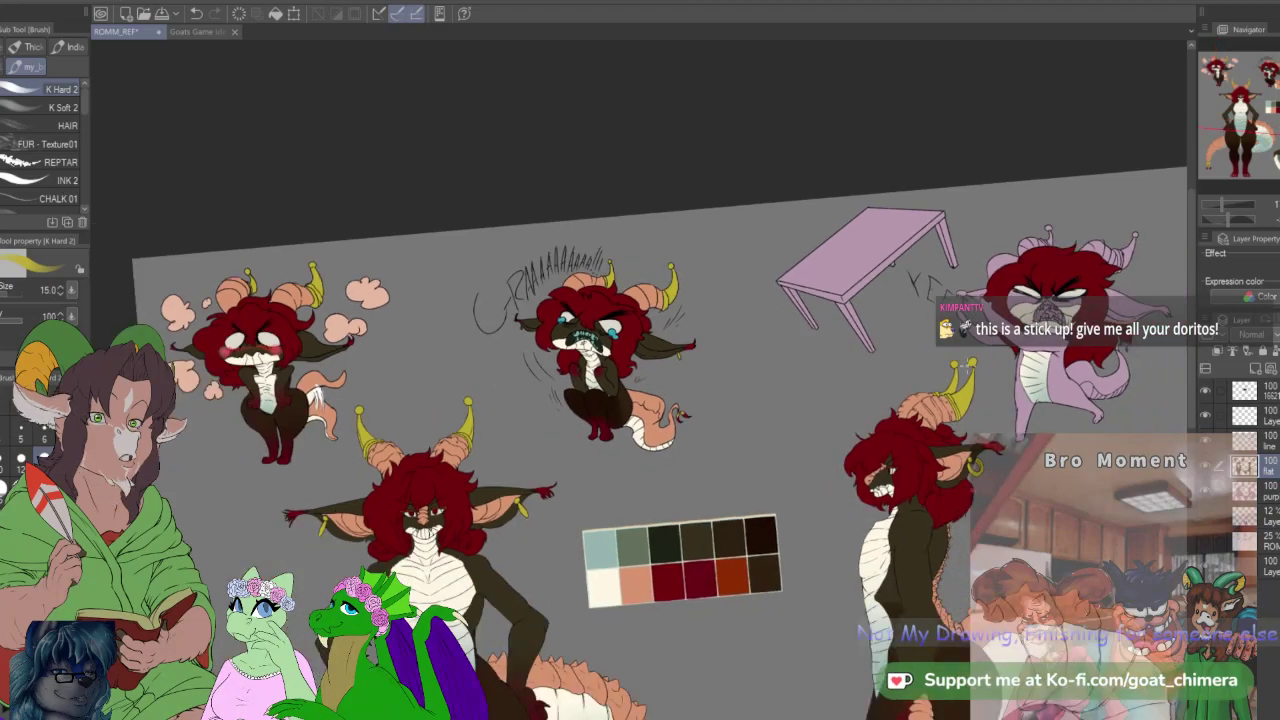
{"action": "scroll", "coordinate": [1090, 370], "scroll_direction": "up", "scroll_amount": 1}
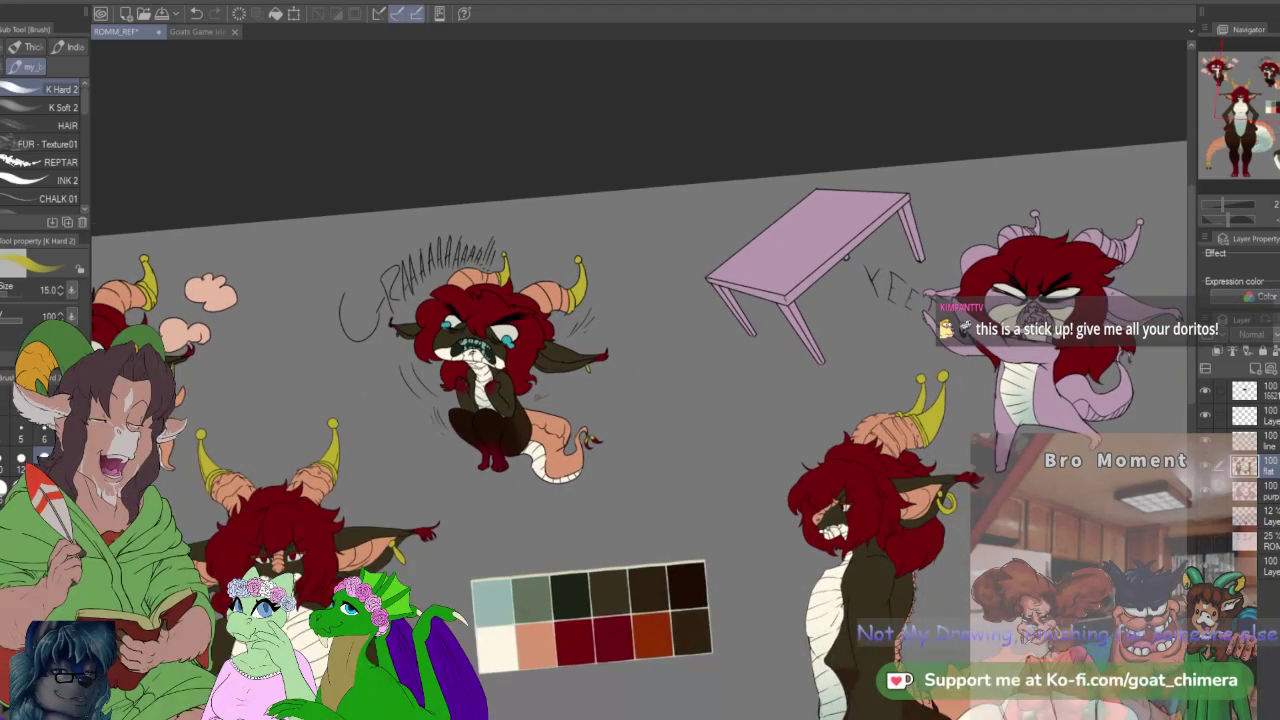
{"action": "scroll", "coordinate": [1095, 312], "scroll_direction": "down", "scroll_amount": 1}
{"action": "scroll", "coordinate": [1095, 312], "scroll_direction": "up", "scroll_amount": 2}
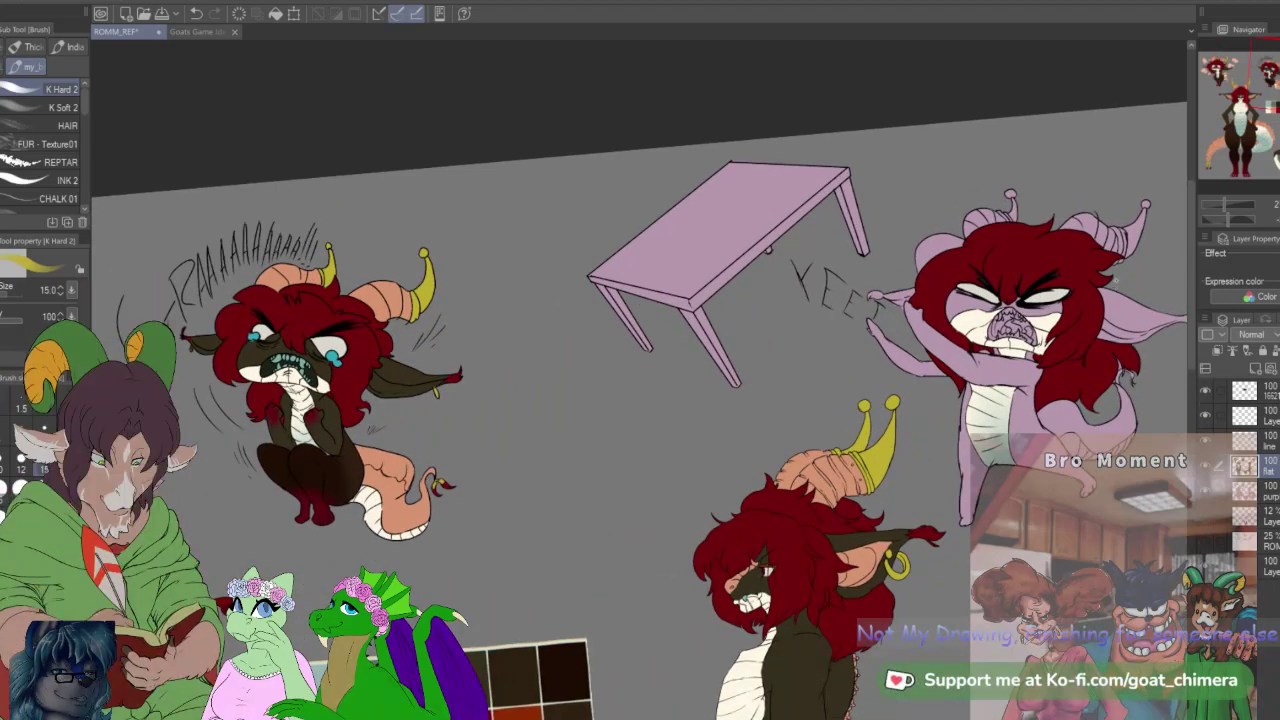
{"action": "scroll", "coordinate": [1110, 300], "scroll_direction": "down", "scroll_amount": 1}
{"action": "scroll", "coordinate": [1110, 300], "scroll_direction": "up", "scroll_amount": 1}
{"action": "scroll", "coordinate": [1190, 425], "scroll_direction": "up", "scroll_amount": 3}
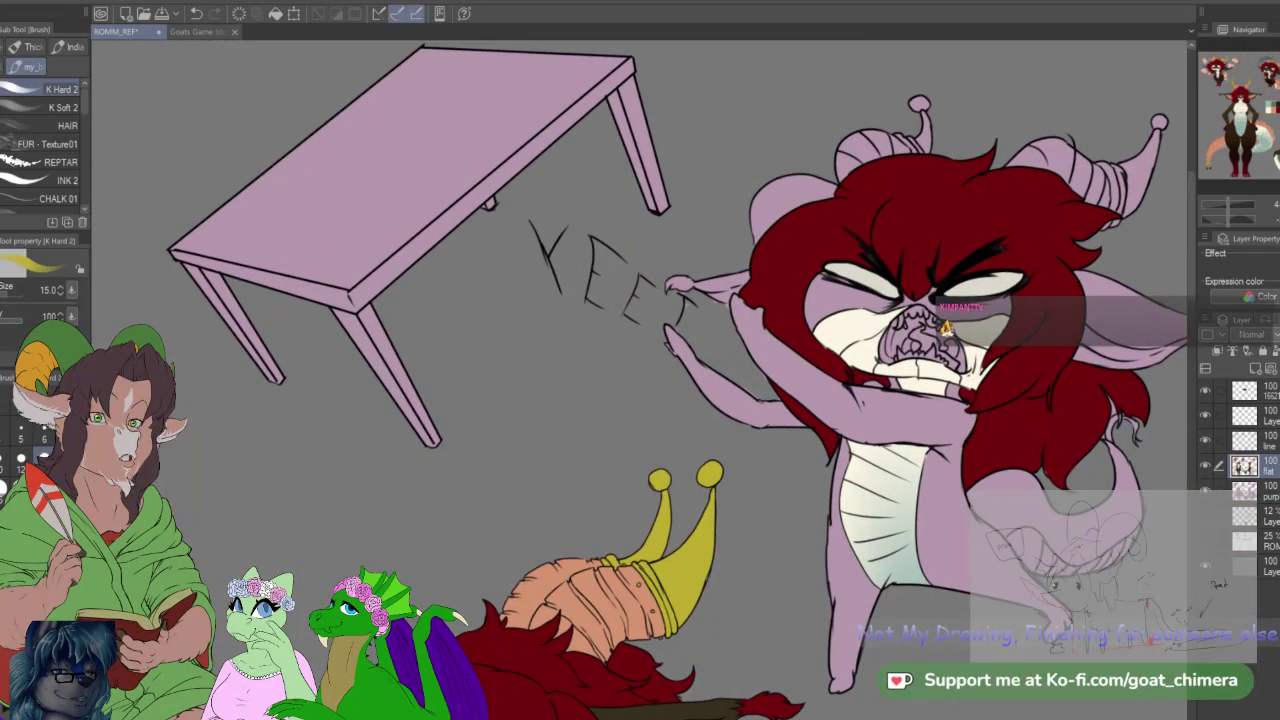
{"action": "left_click", "coordinate": [1262, 441]}
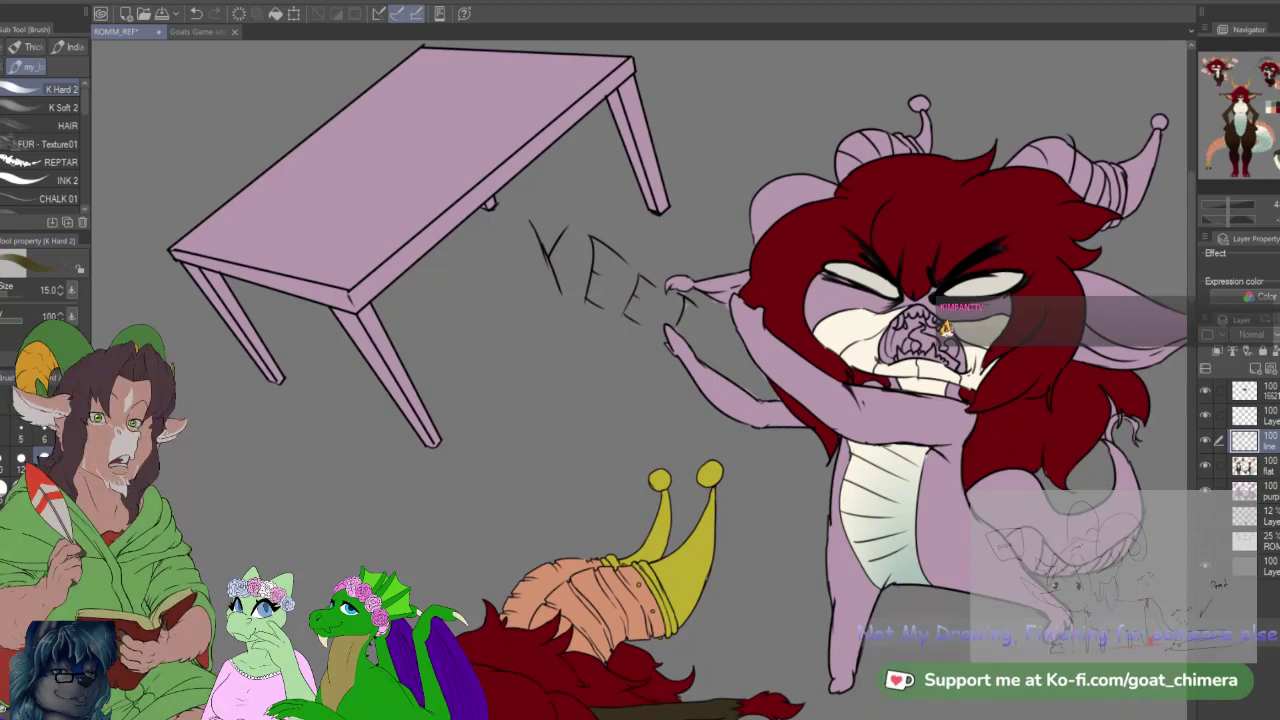
{"action": "scroll", "coordinate": [300, 486], "scroll_direction": "down", "scroll_amount": 1}
{"action": "scroll", "coordinate": [817, 479], "scroll_direction": "up", "scroll_amount": 1}
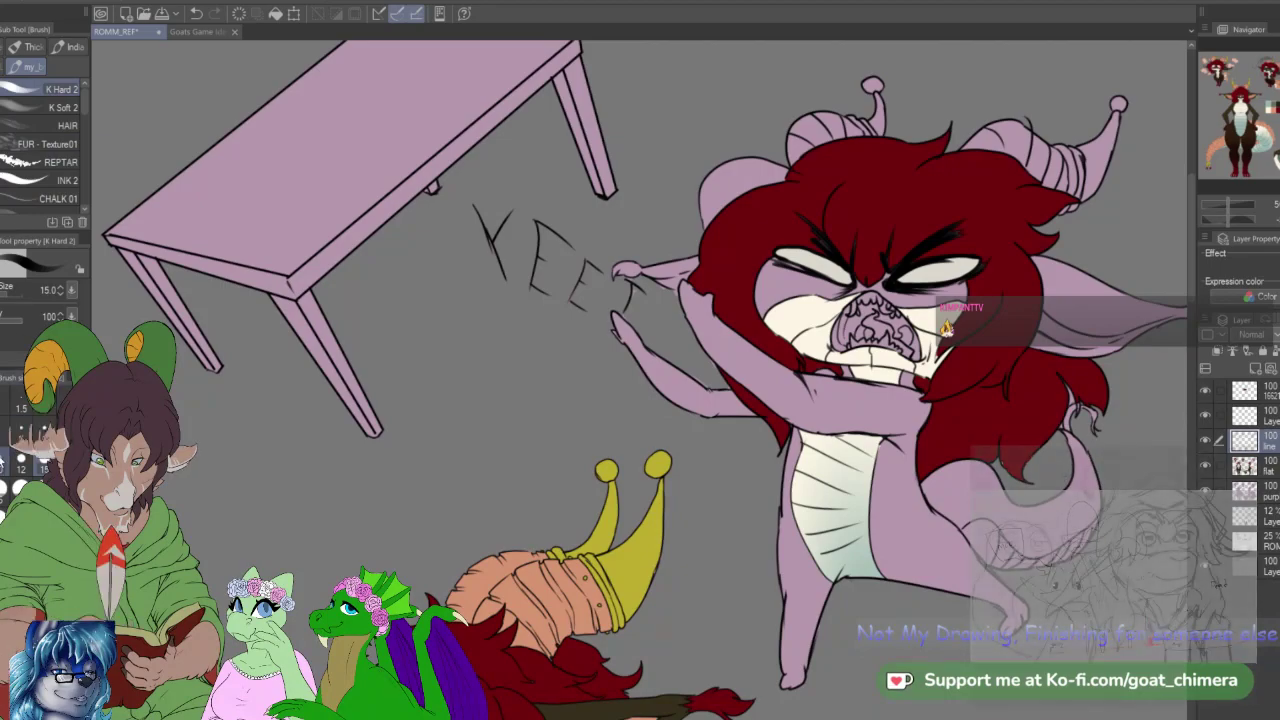
{"action": "left_click", "coordinate": [2, 462]}
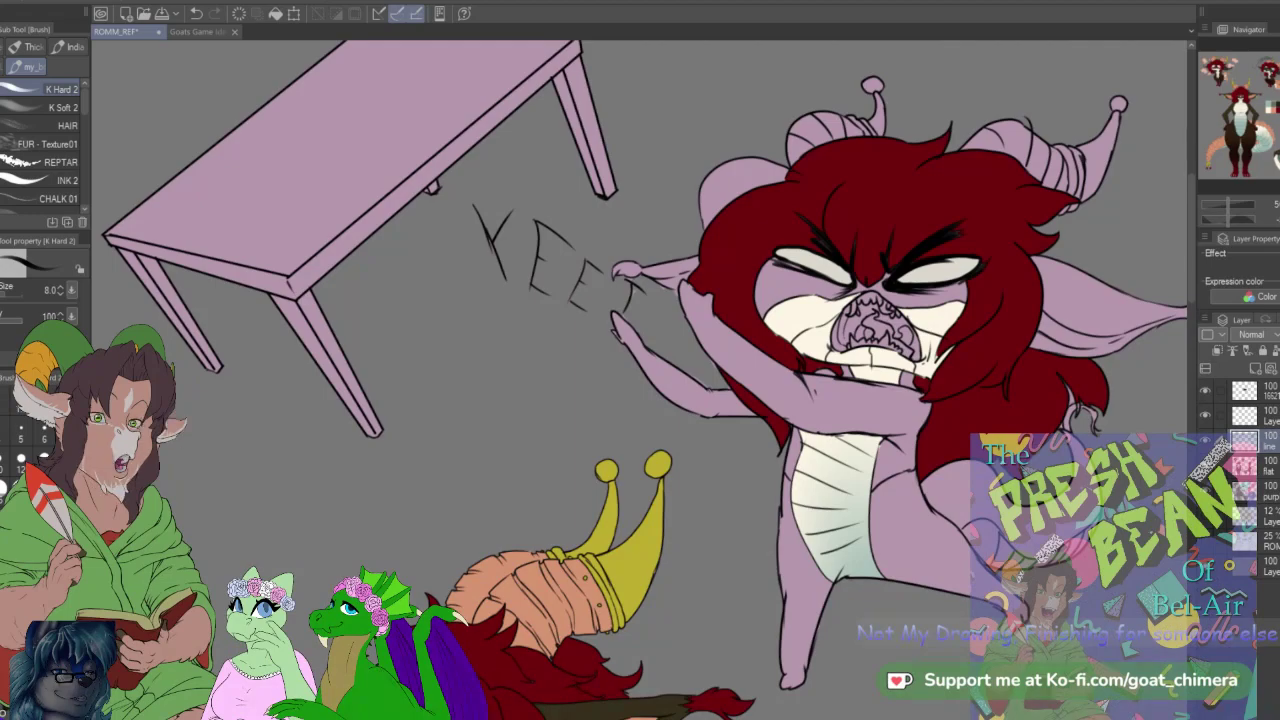
Step: Auto-select the table-throwing figure's arms, upper torso, face mask and far ear on the line layer
{"action": "key", "text": "w"}
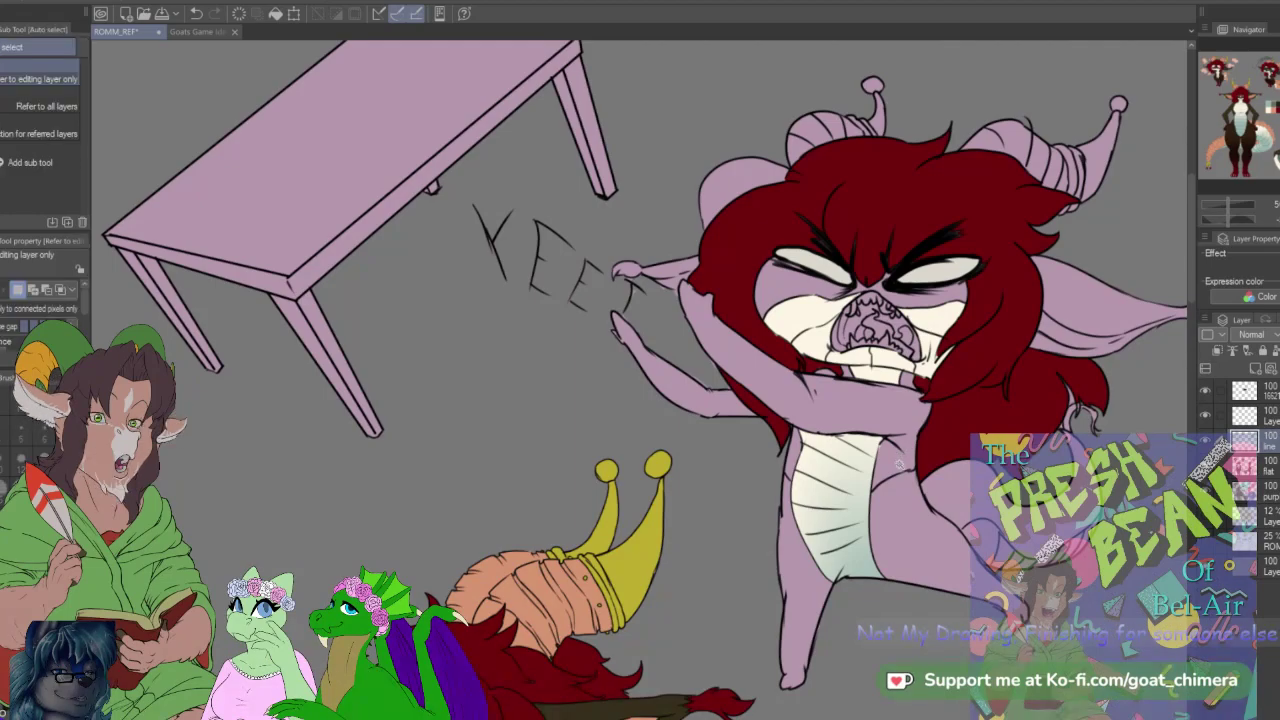
{"action": "left_click", "coordinate": [711, 406]}
{"action": "left_click", "coordinate": [711, 406], "text": "shift"}
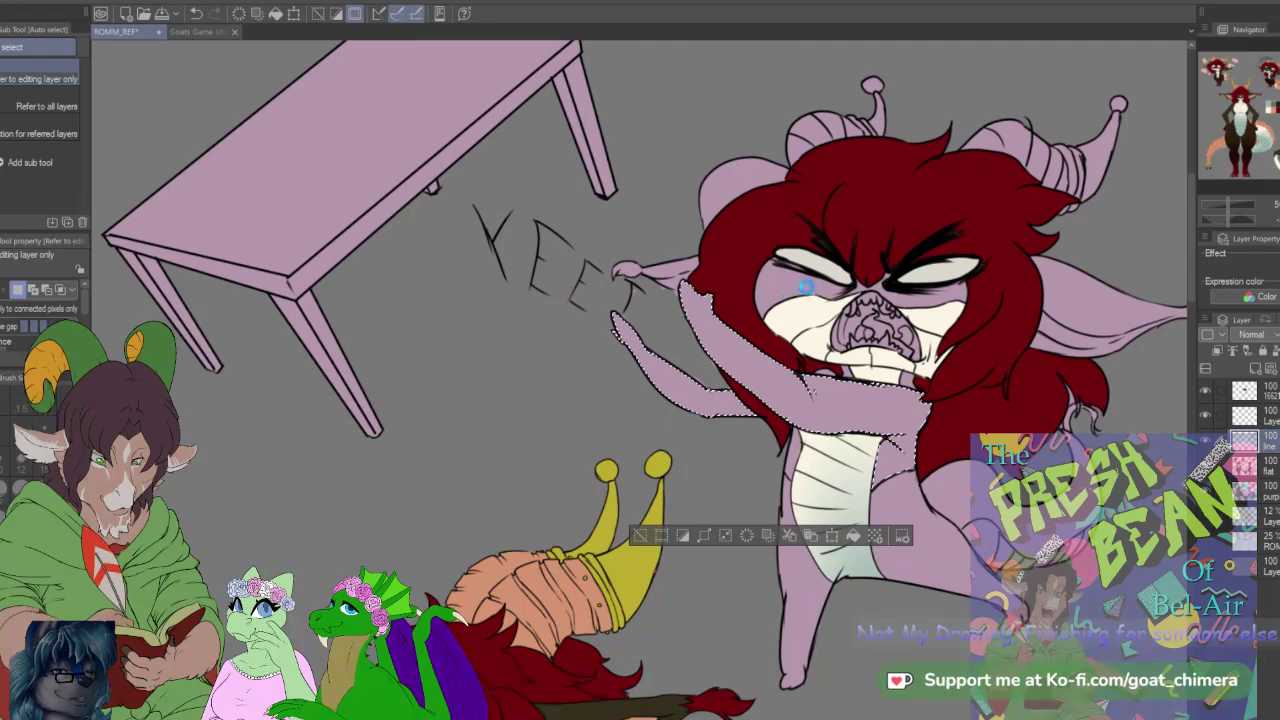
{"action": "left_click", "coordinate": [700, 470], "text": "shift"}
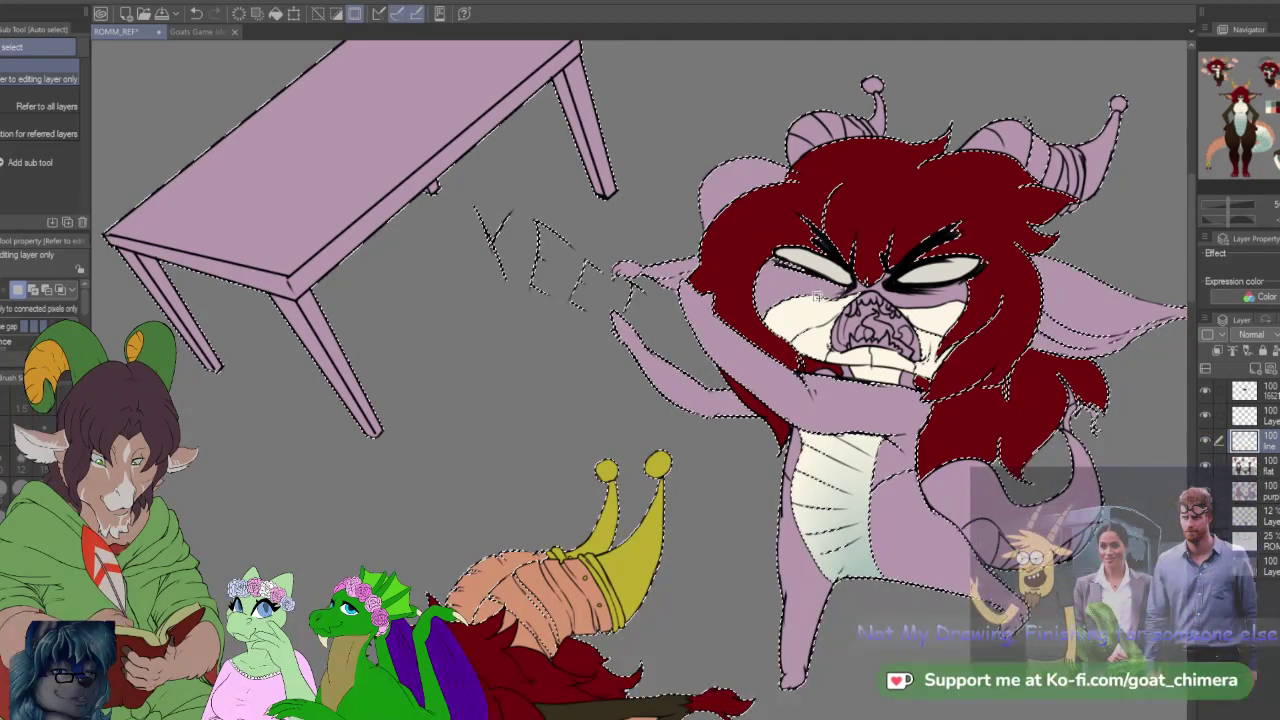
{"action": "key", "text": "ctrl+z"}
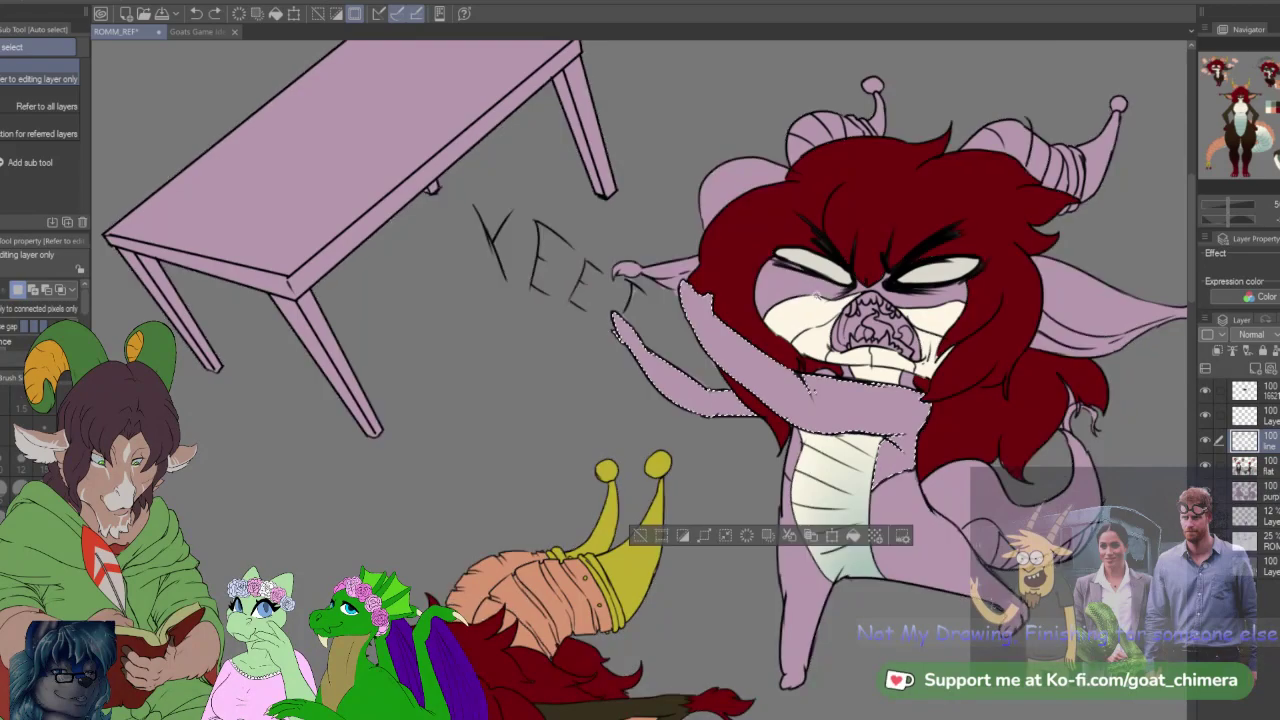
{"action": "left_click", "coordinate": [918, 298], "text": "shift"}
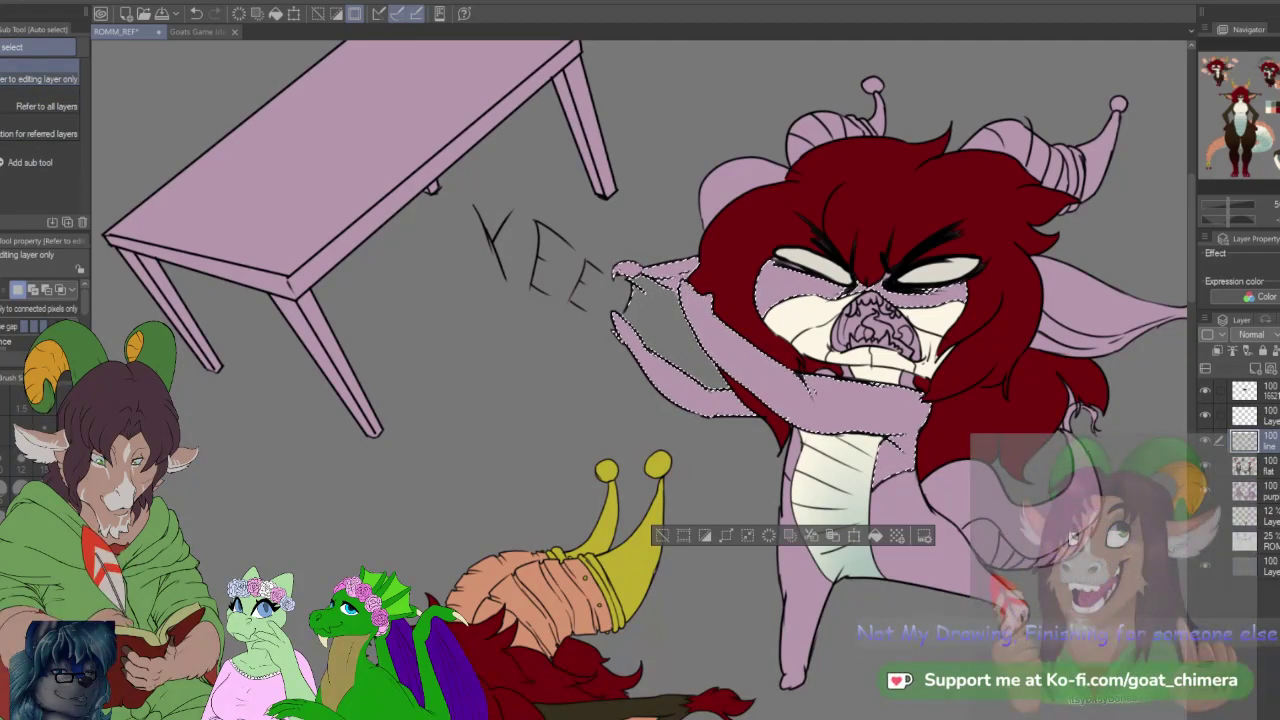
Step: Remove the background enclosed between the far ear and the arms from the selection with Erase selection at size 40
{"action": "key", "text": "m"}
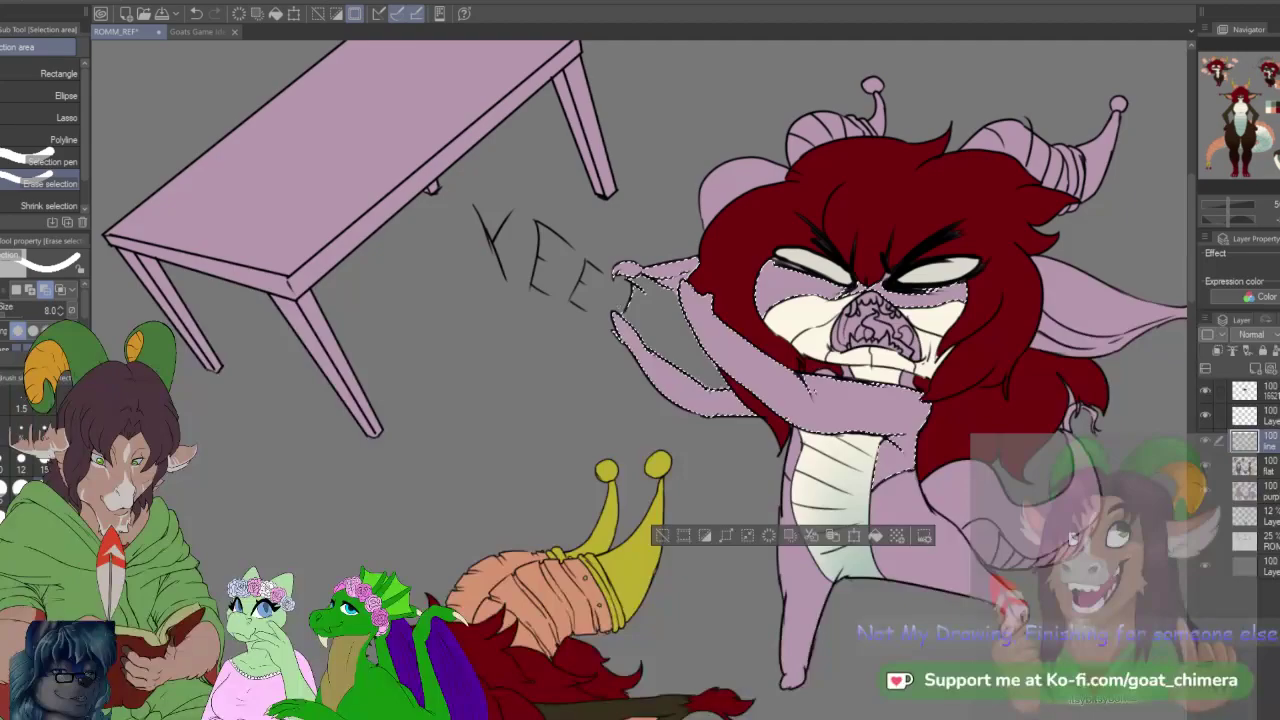
{"action": "left_click", "coordinate": [31, 465]}
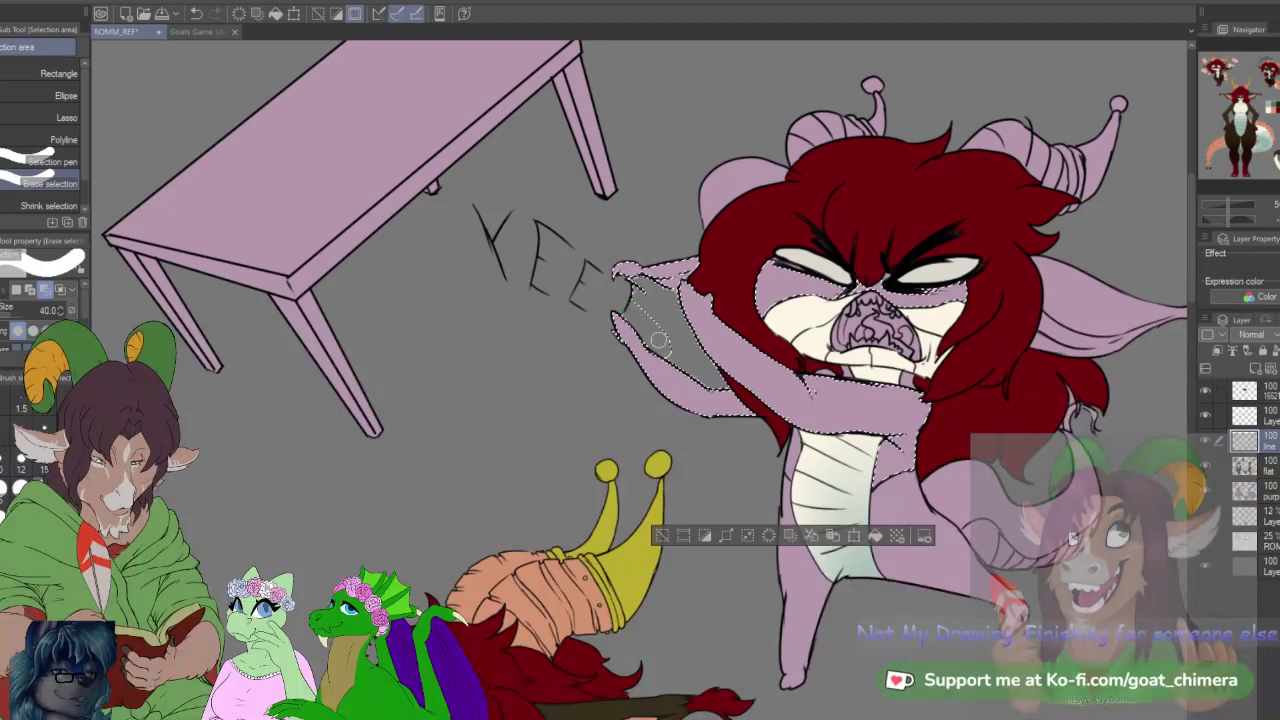
{"action": "mouse_move", "coordinate": [708, 376]}
{"action": "left_mouse_down"}
{"action": "mouse_move", "coordinate": [640, 302]}
{"action": "mouse_move", "coordinate": [686, 340]}
{"action": "mouse_move", "coordinate": [694, 368]}
{"action": "left_mouse_up"}
{"action": "left_click", "coordinate": [699, 371]}
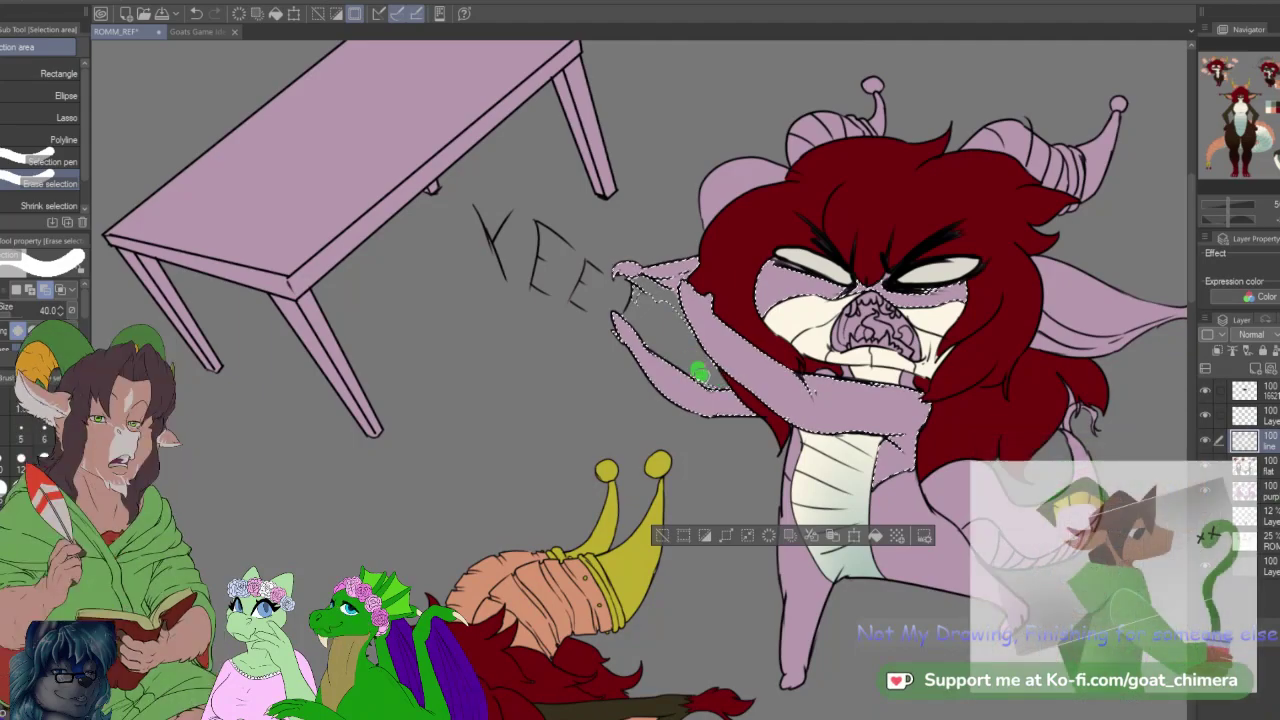
{"action": "mouse_move", "coordinate": [652, 300]}
{"action": "left_mouse_down"}
{"action": "mouse_move", "coordinate": [634, 288]}
{"action": "mouse_move", "coordinate": [652, 318]}
{"action": "mouse_move", "coordinate": [674, 301]}
{"action": "left_mouse_up"}
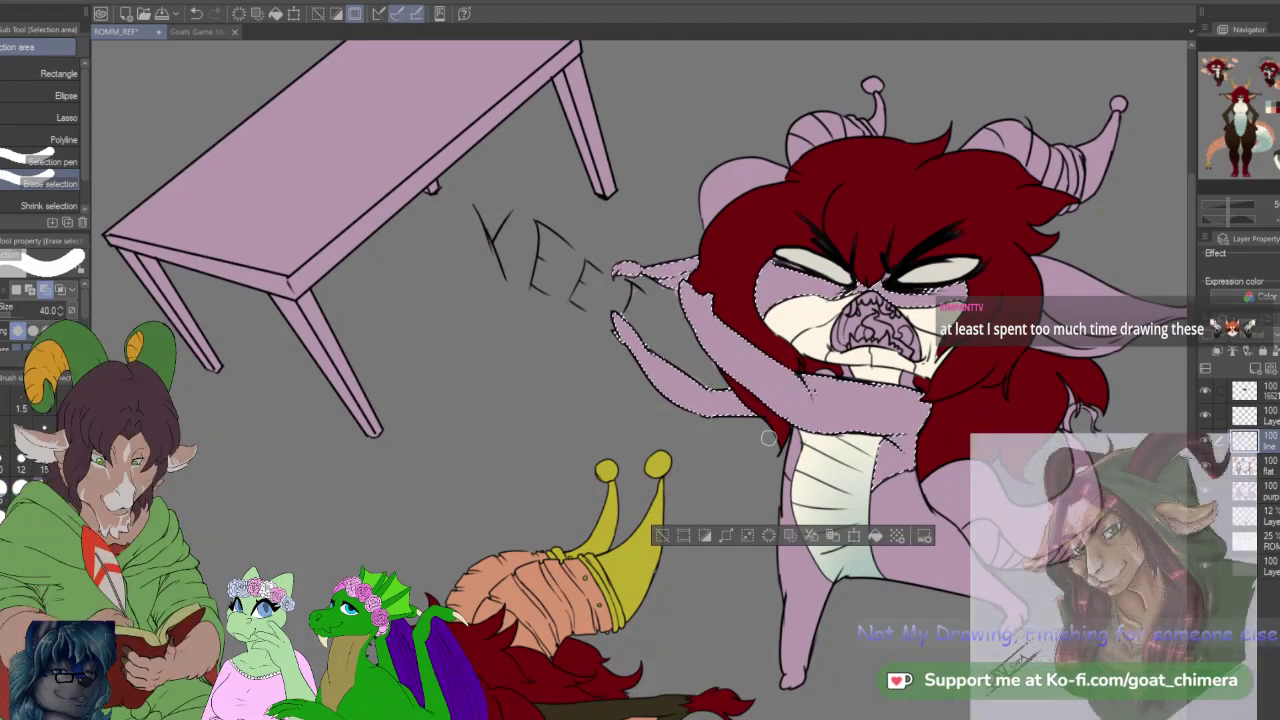
Step: Add the table-throwing figure's large near ear to the selection with Auto select
{"action": "key", "text": "w"}
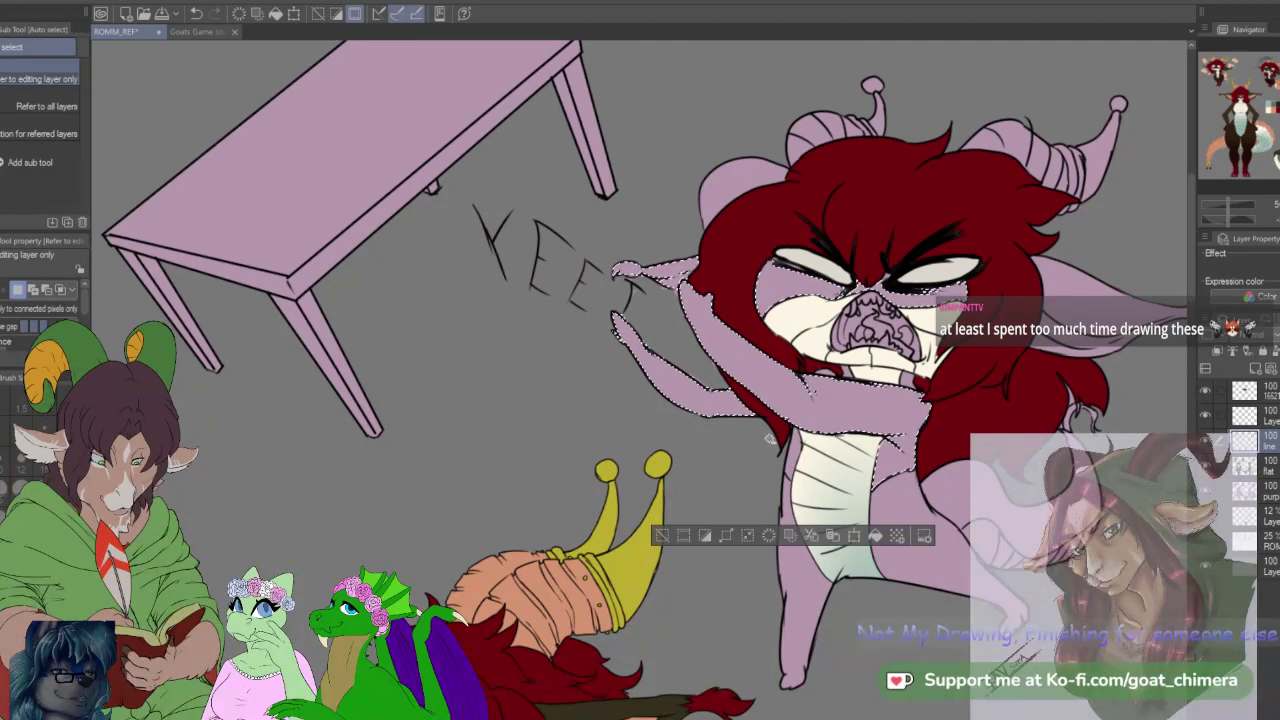
{"action": "left_click", "coordinate": [1110, 315], "text": "shift"}
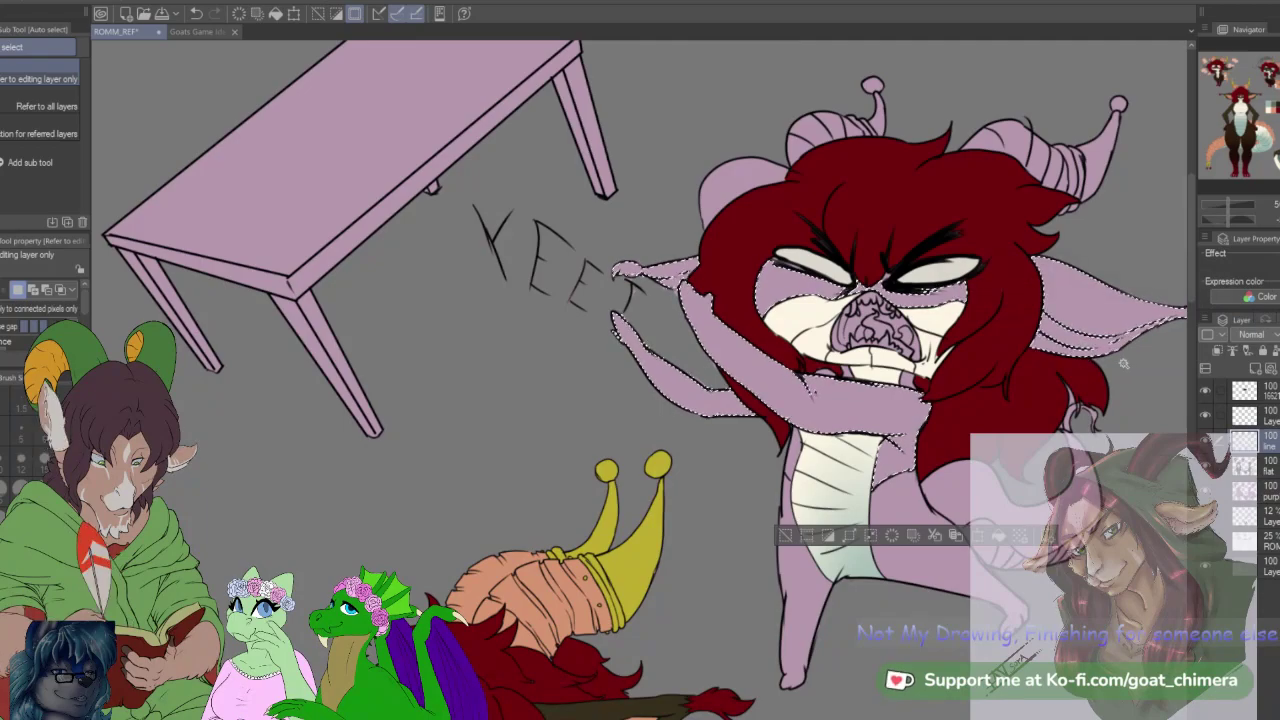
{"action": "left_click_drag", "start_coordinate": [1099, 376], "coordinate": [1065, 432]}
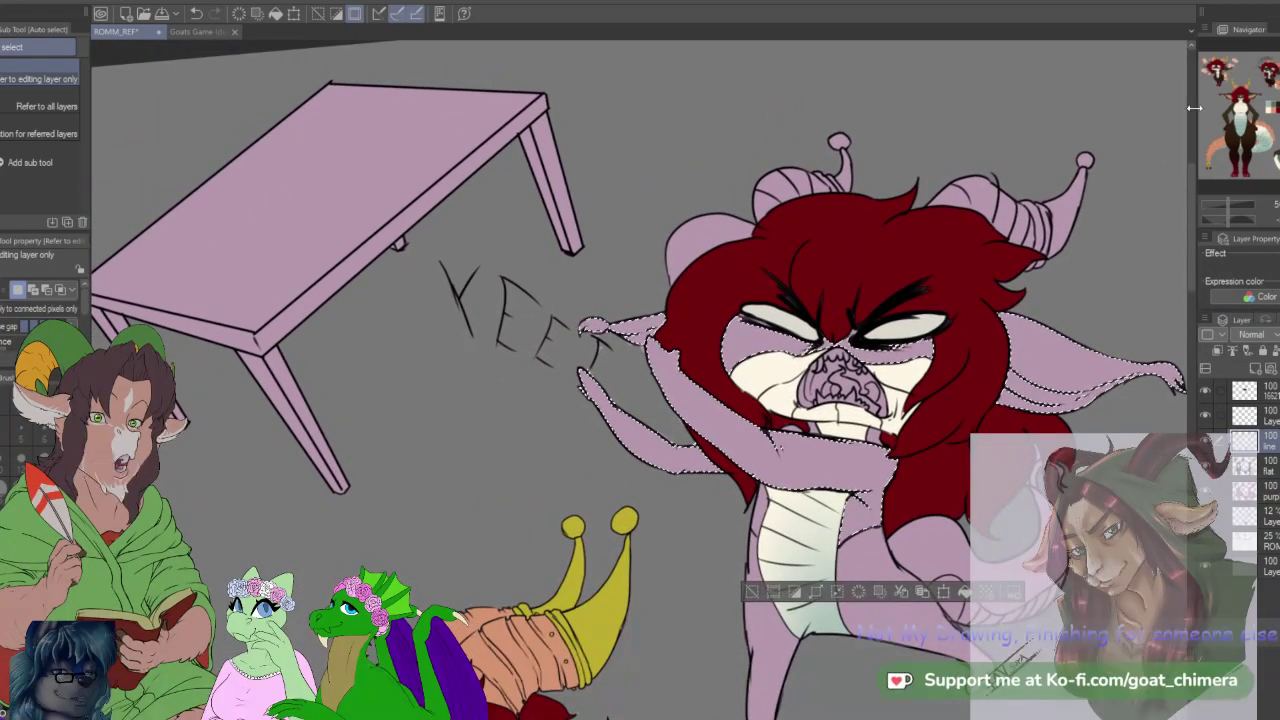
{"action": "left_click_drag", "start_coordinate": [848, 362], "coordinate": [812, 362]}
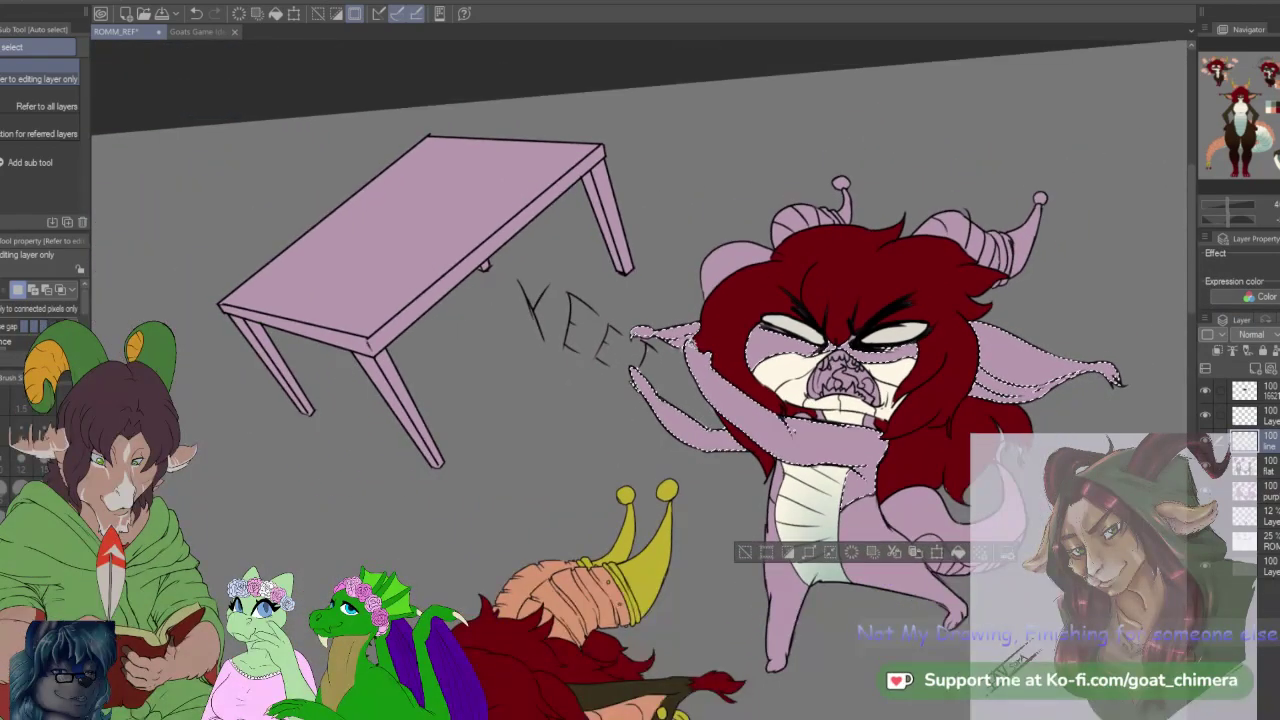
{"action": "left_click_drag", "start_coordinate": [778, 300], "coordinate": [854, 300]}
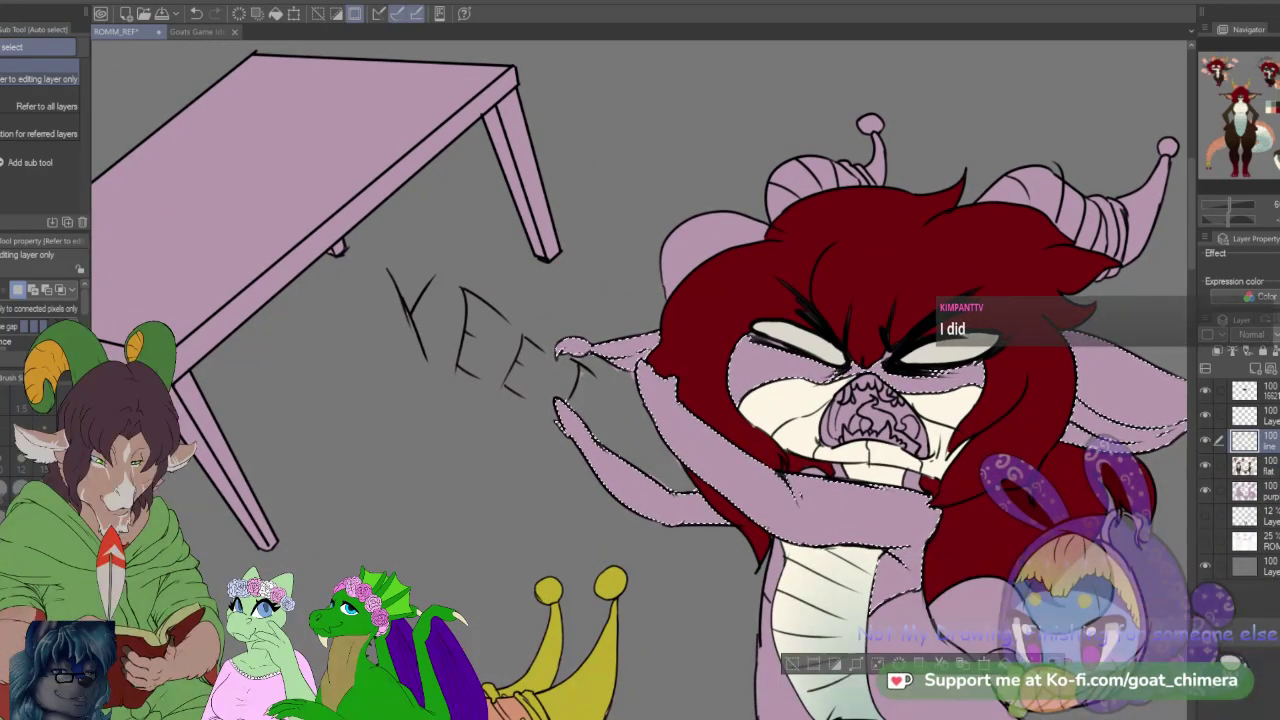
Step: On the flat layer, fill the selected arms, torso, face mask and ears with the crouching figure's dark brown, and deselect
{"action": "left_click", "coordinate": [1232, 466]}
{"action": "left_click_drag", "start_coordinate": [1275, 66], "coordinate": [1264, 67]}
{"action": "key", "text": "i"}
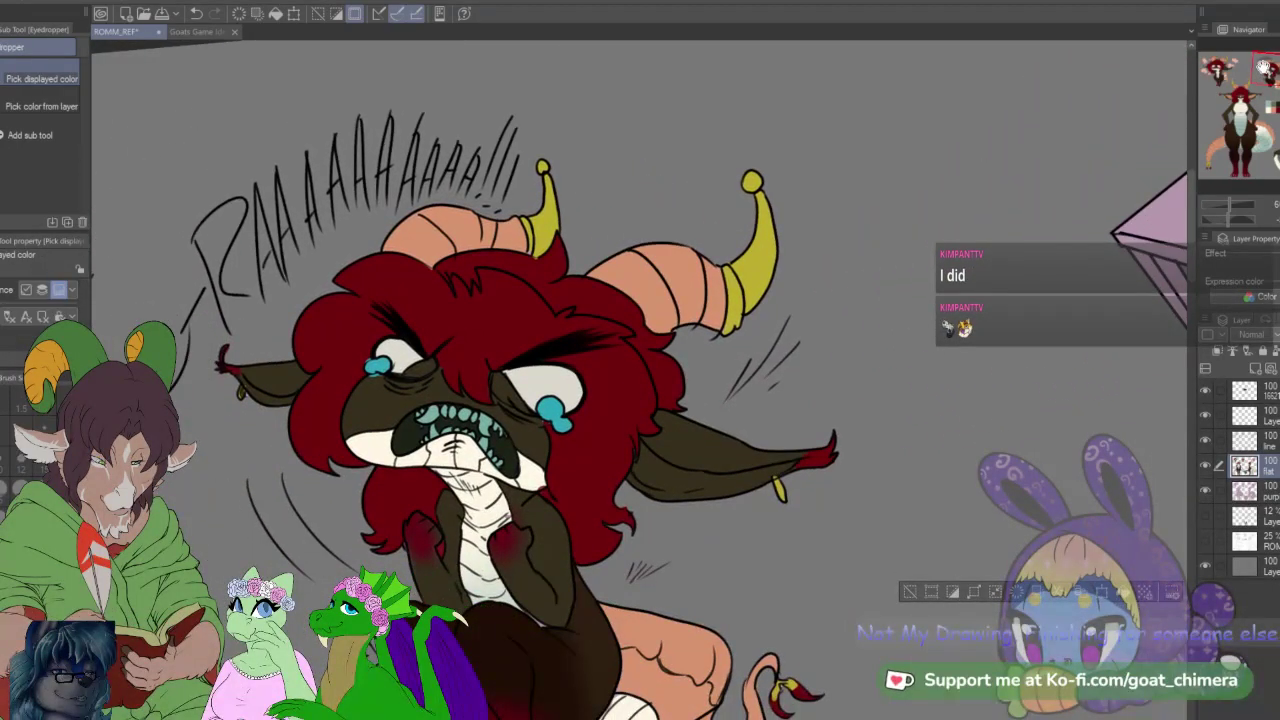
{"action": "left_click_drag", "start_coordinate": [1264, 67], "coordinate": [1279, 76]}
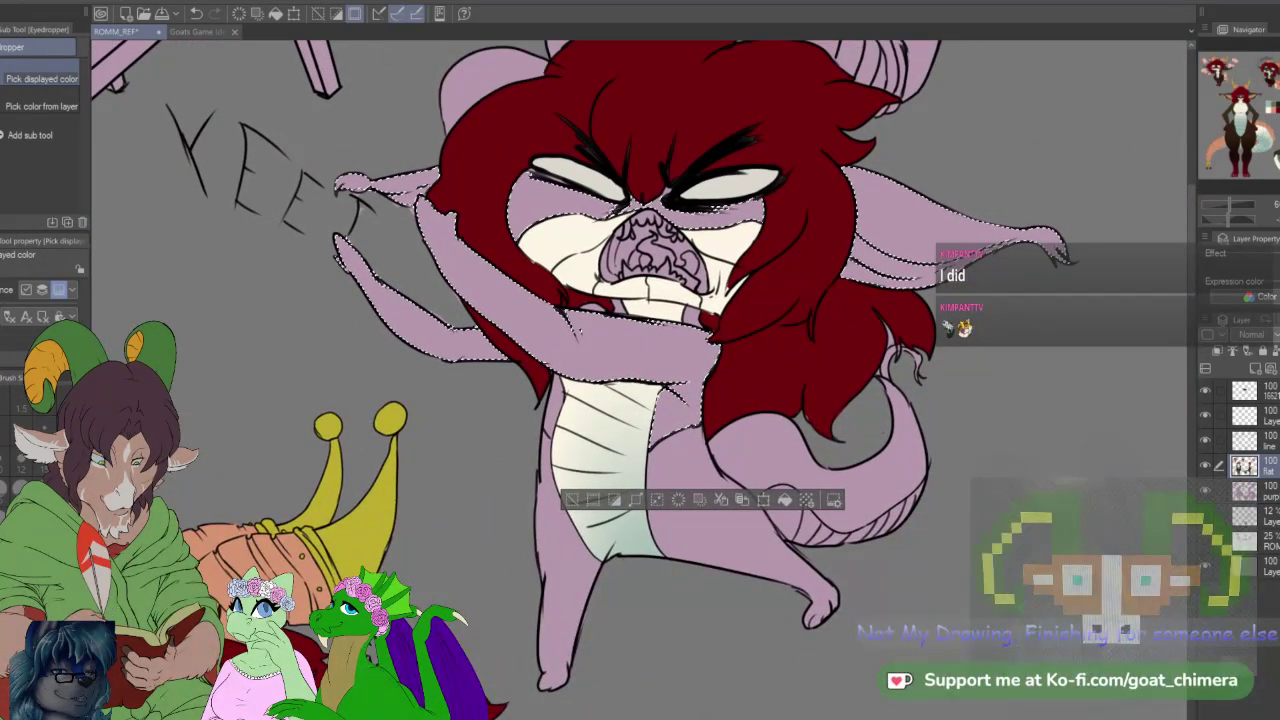
{"action": "key", "text": "alt+Delete"}
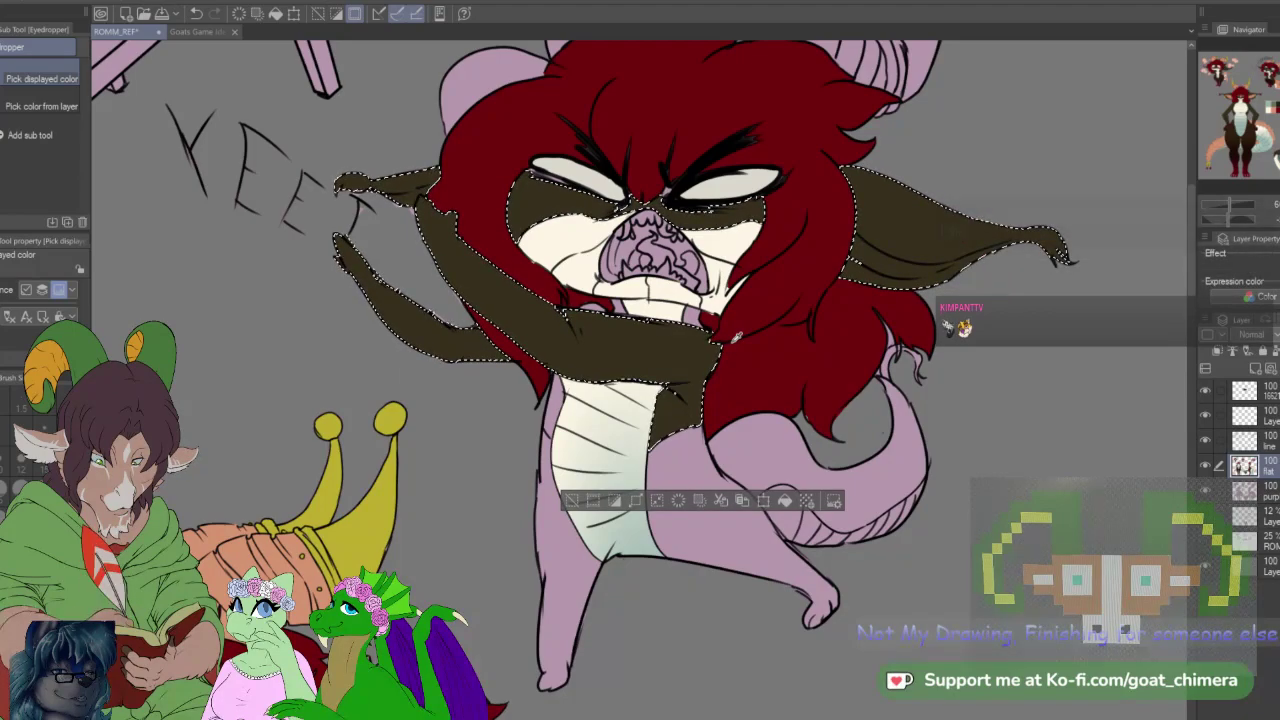
{"action": "key", "text": "ctrl+d"}
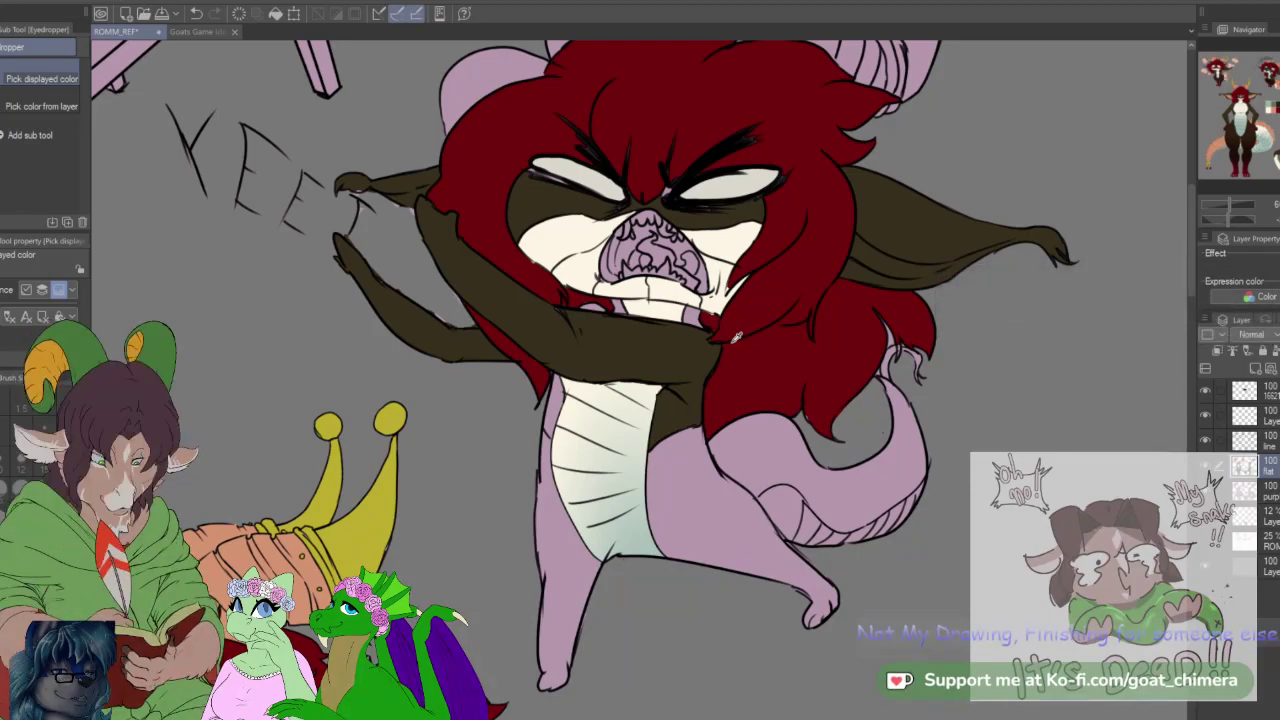
Step: Paint the remaining purple at the figure's neck and along the edge of its torso dark brown with K Hard 2 at size 15
{"action": "key", "text": "b"}
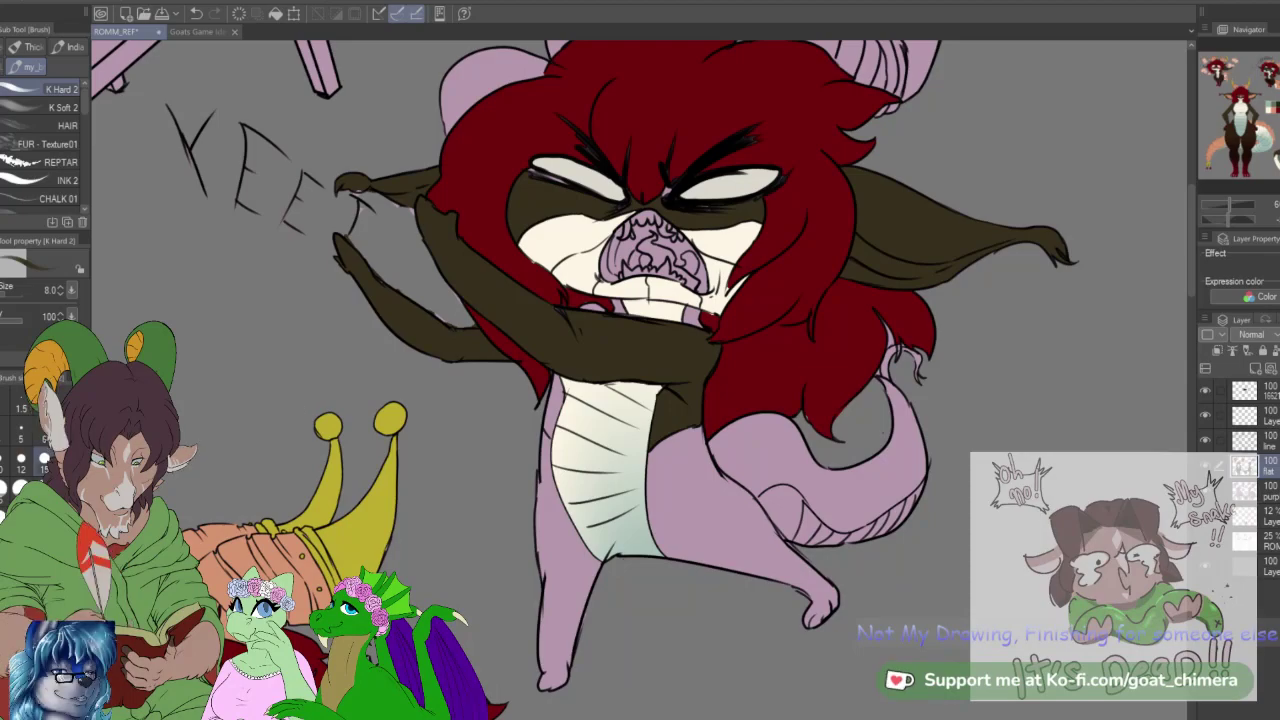
{"action": "key", "text": "bracketright"}
{"action": "key", "text": "bracketright"}
{"action": "key", "text": "bracketright"}
{"action": "key", "text": "bracketright"}
{"action": "key", "text": "bracketright"}
{"action": "key", "text": "bracketright"}
{"action": "key", "text": "bracketright"}
{"action": "key", "text": "bracketright"}
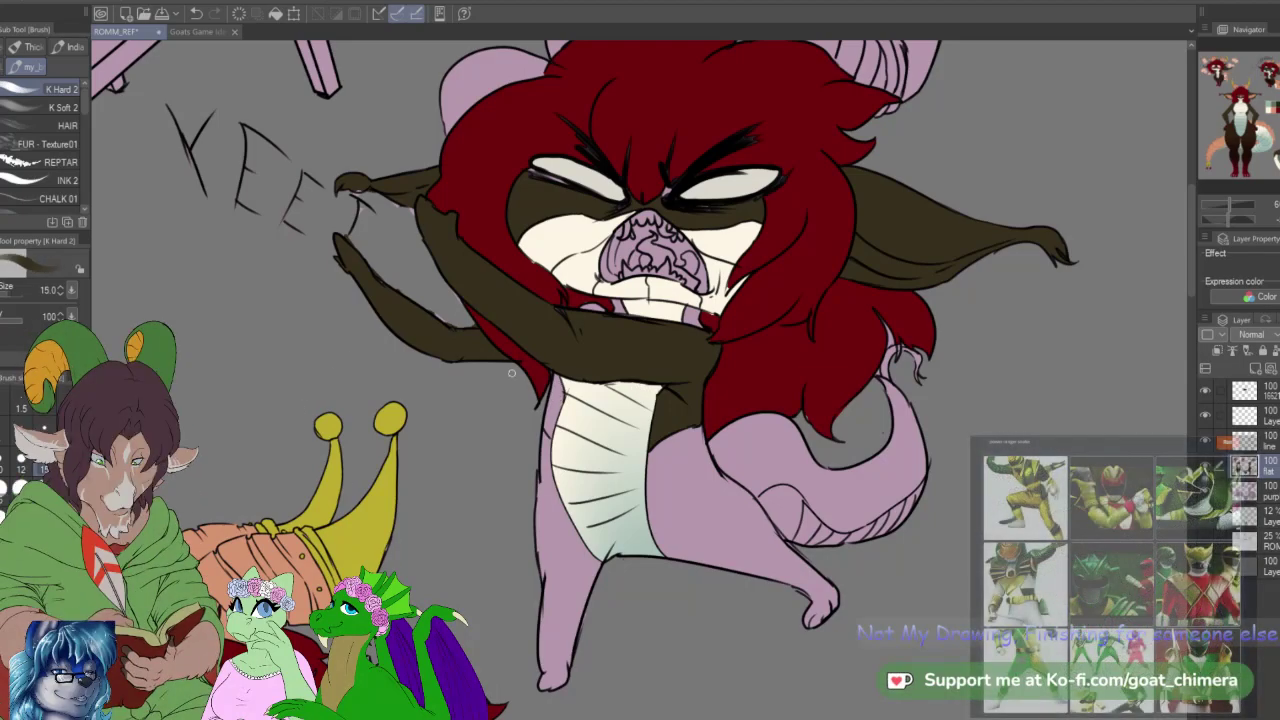
{"action": "left_click_drag", "start_coordinate": [560, 376], "coordinate": [552, 390]}
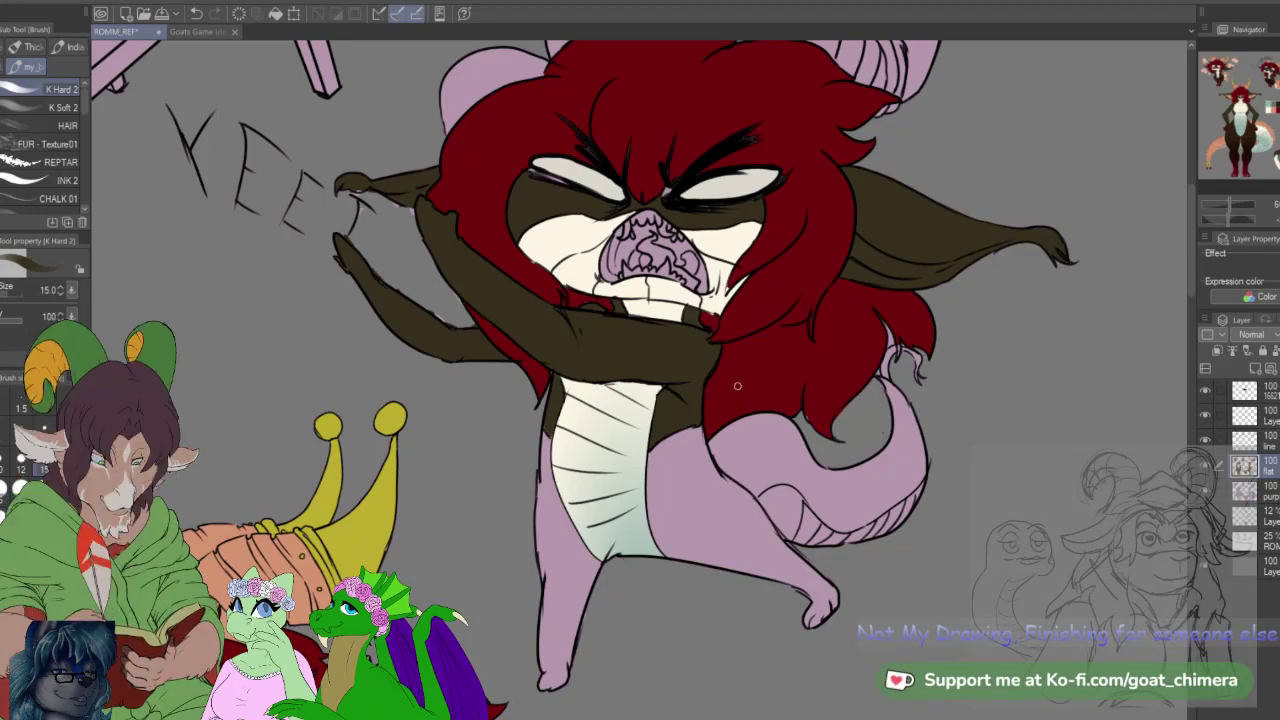
{"action": "key", "text": "w"}
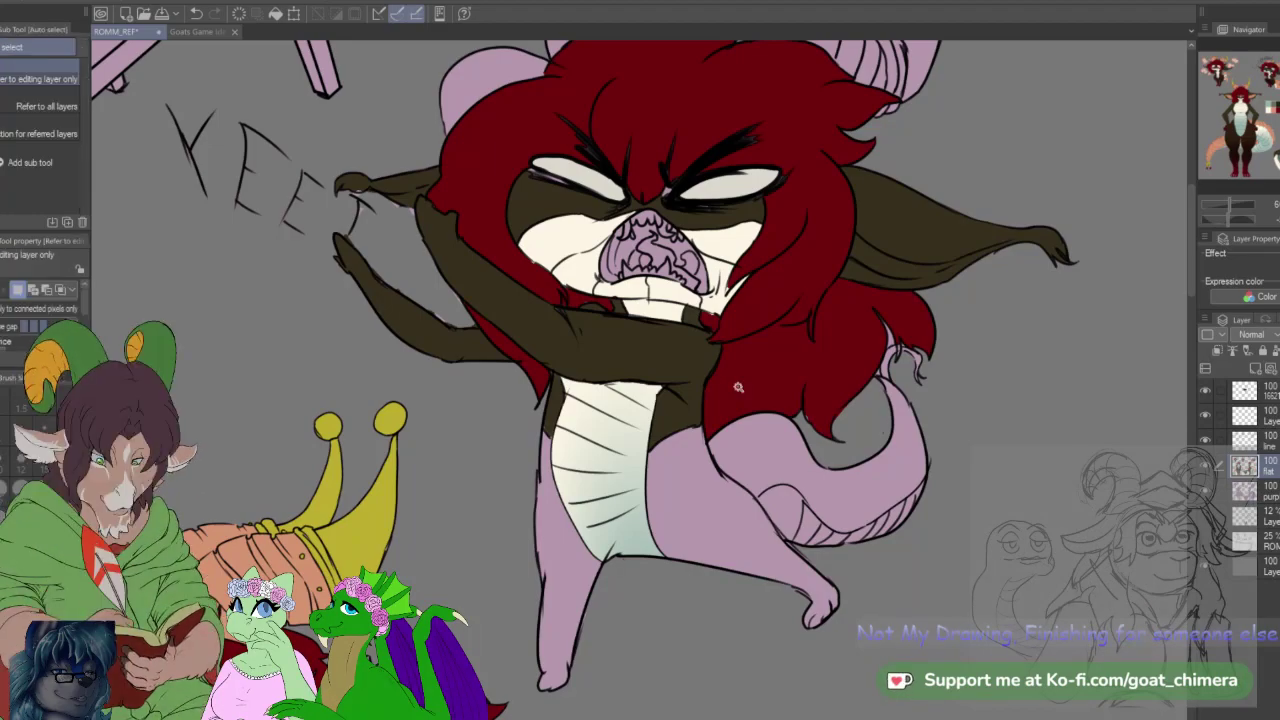
{"action": "left_click", "coordinate": [485, 299]}
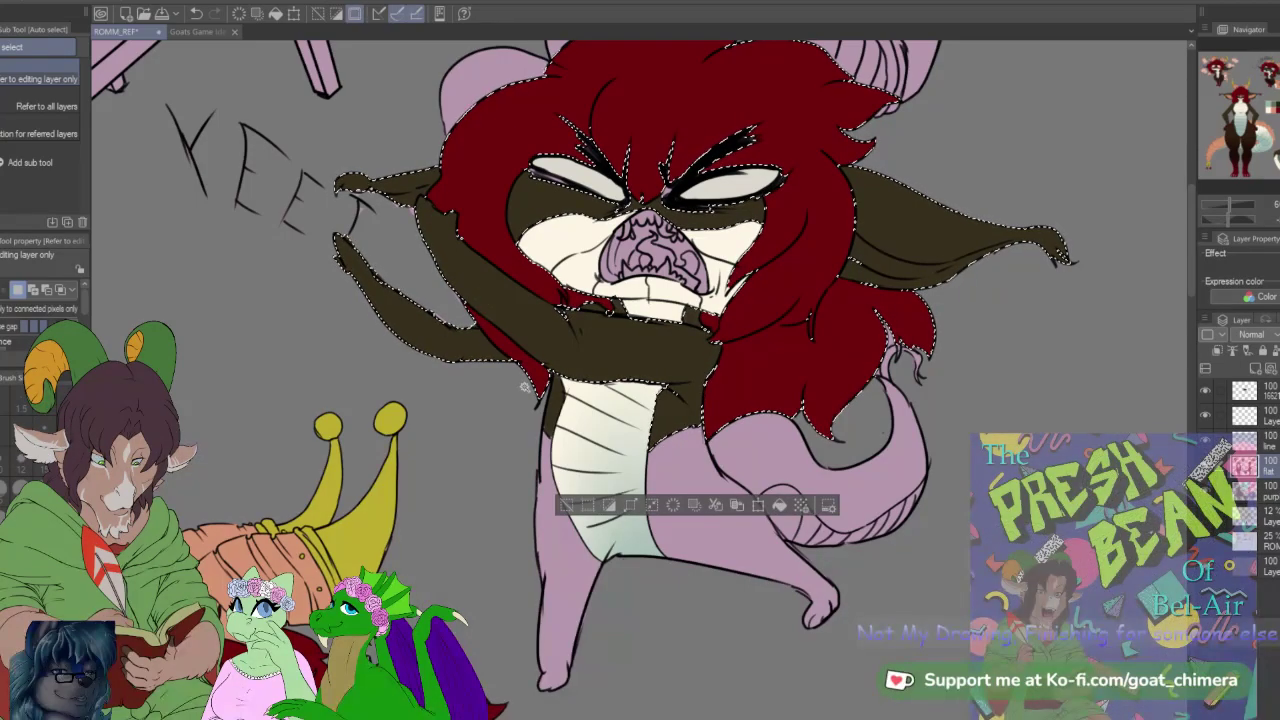
{"action": "key", "text": "ctrl+d"}
Step: Paint the table-throwing figure's tail tuft the dark red of its hair with K Hard 2 at sizes 40 and 15
{"action": "key", "text": "b"}
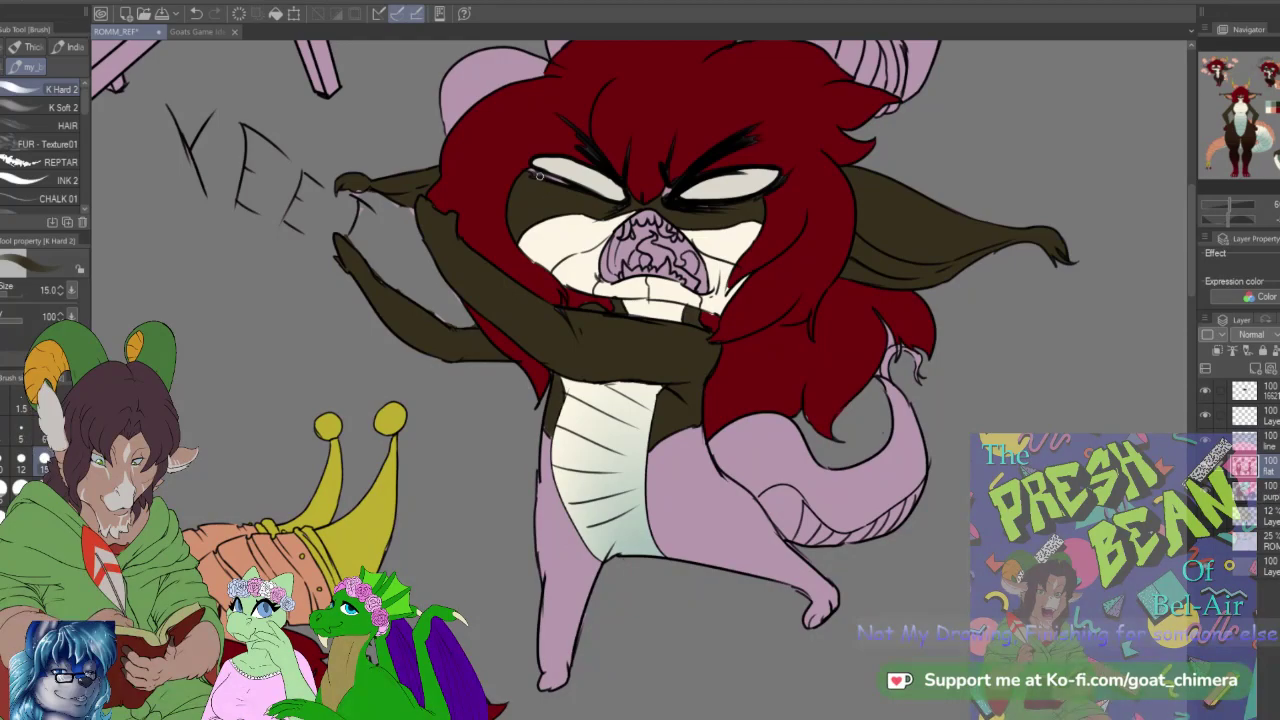
{"action": "key", "text": "bracketright"}
{"action": "key", "text": "bracketright"}
{"action": "key", "text": "bracketright"}
{"action": "key", "text": "bracketright"}
{"action": "key", "text": "bracketright"}
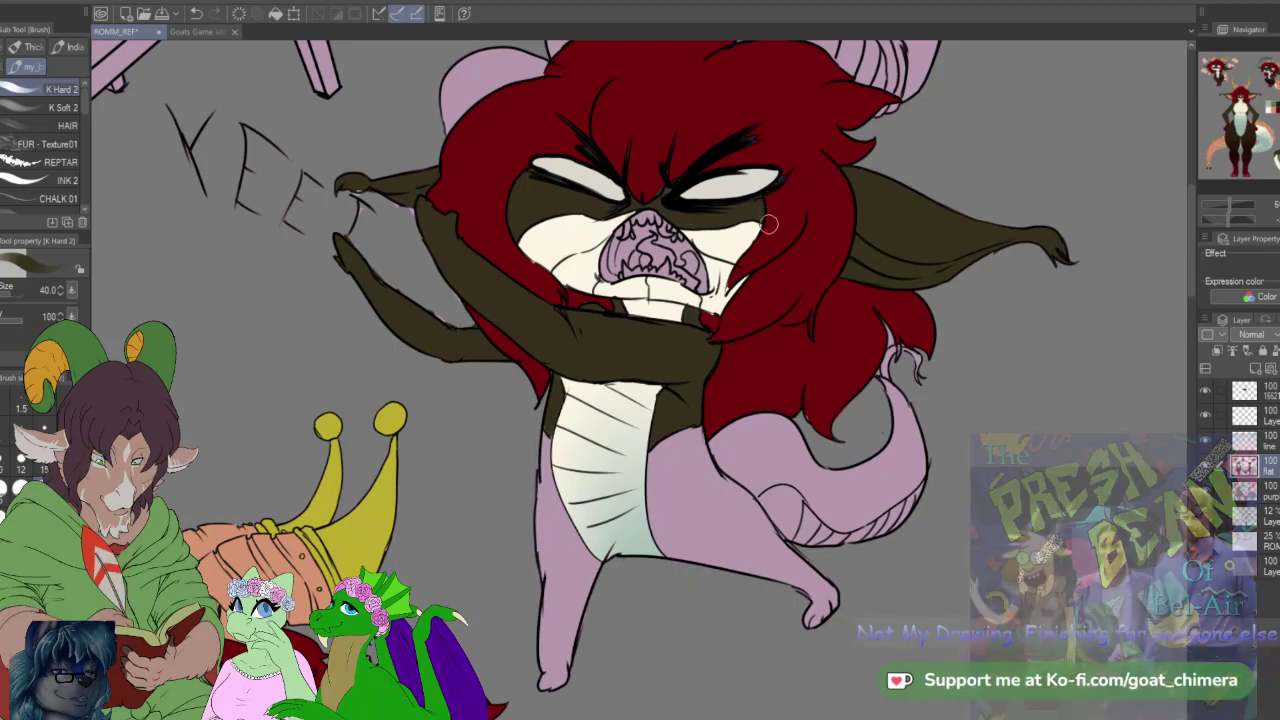
{"action": "key", "text": "i"}
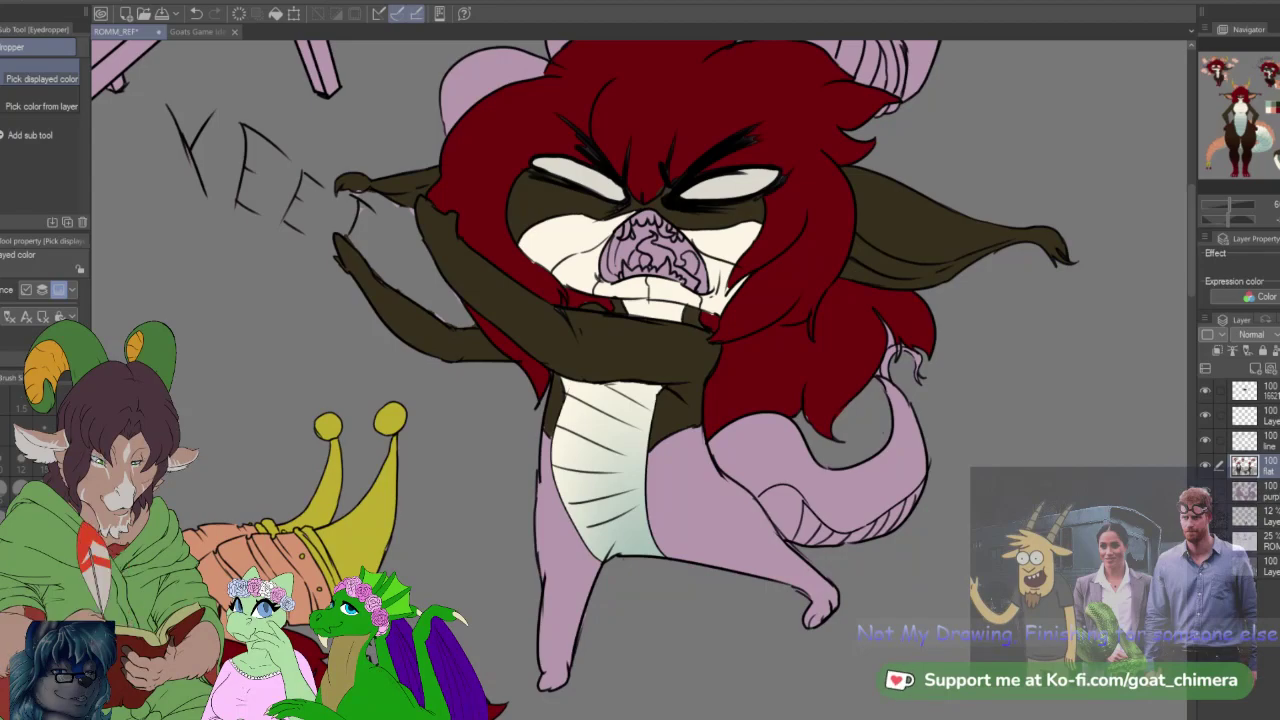
{"action": "key", "text": "b"}
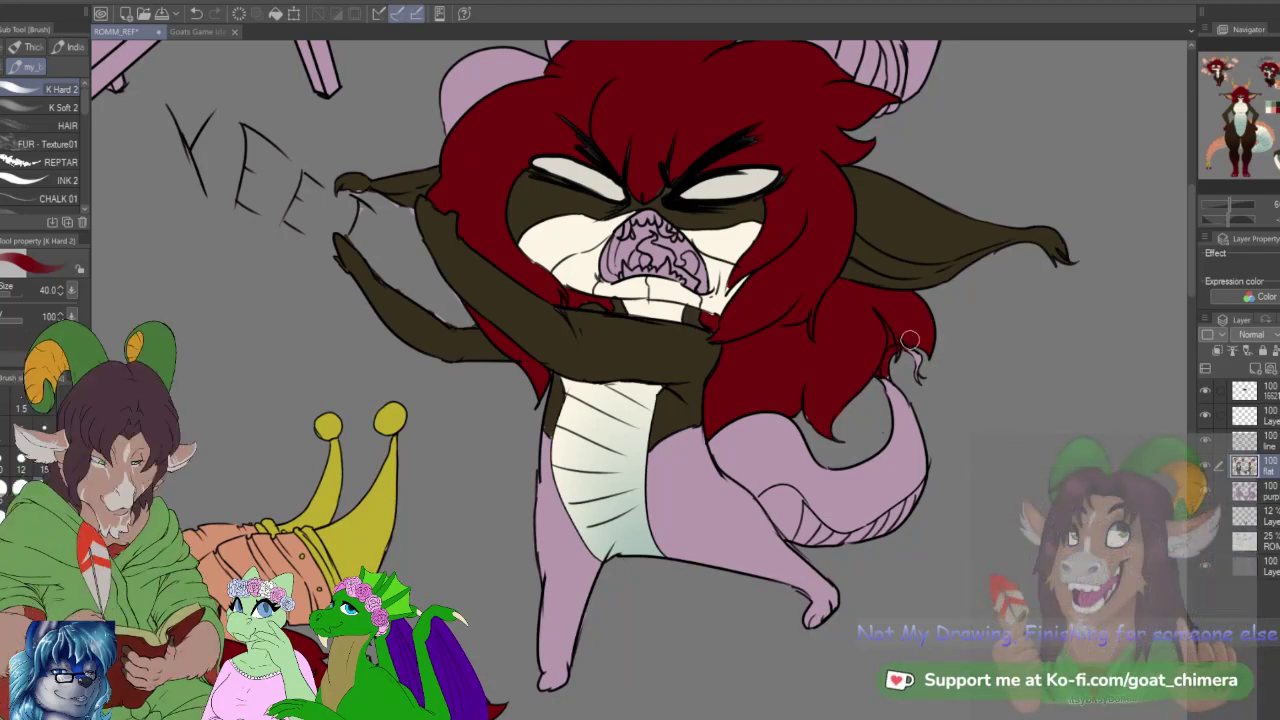
{"action": "left_click", "coordinate": [44, 466]}
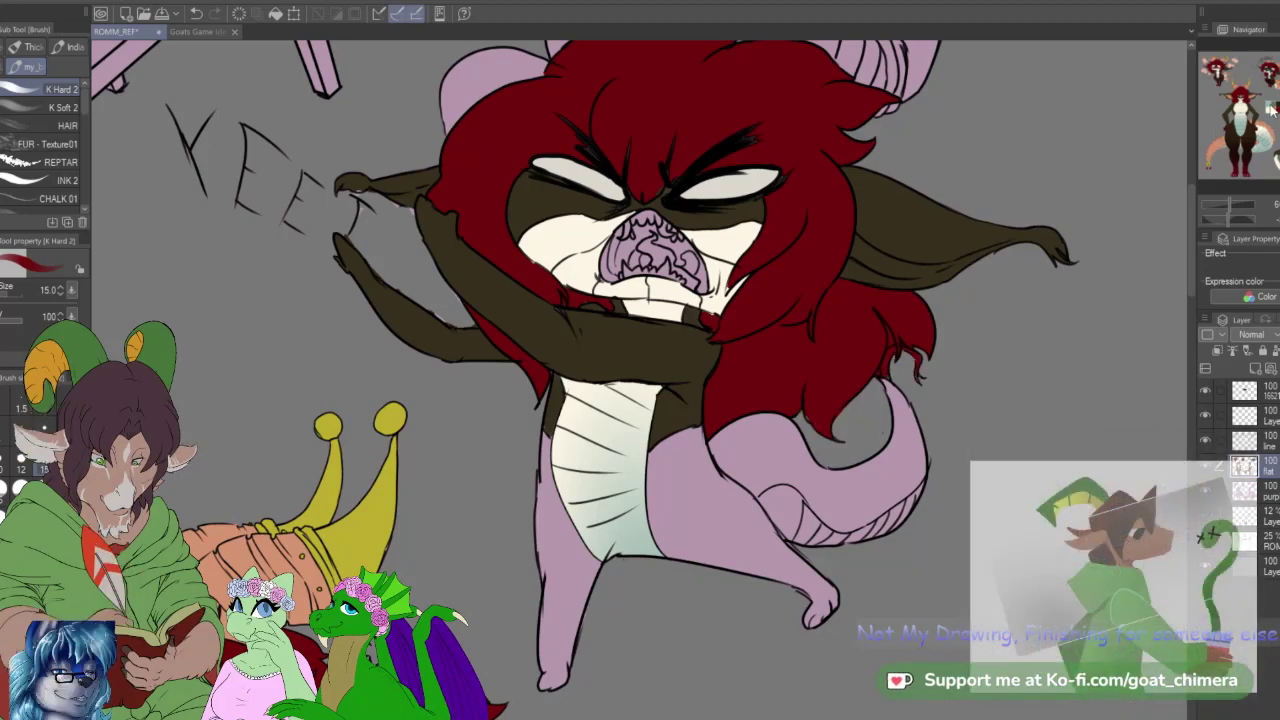
Step: Paint the purple tuft of hair behind the table-throwing figure's head dark red with K Hard 2 at size 40
{"action": "left_click_drag", "start_coordinate": [1273, 86], "coordinate": [1265, 78]}
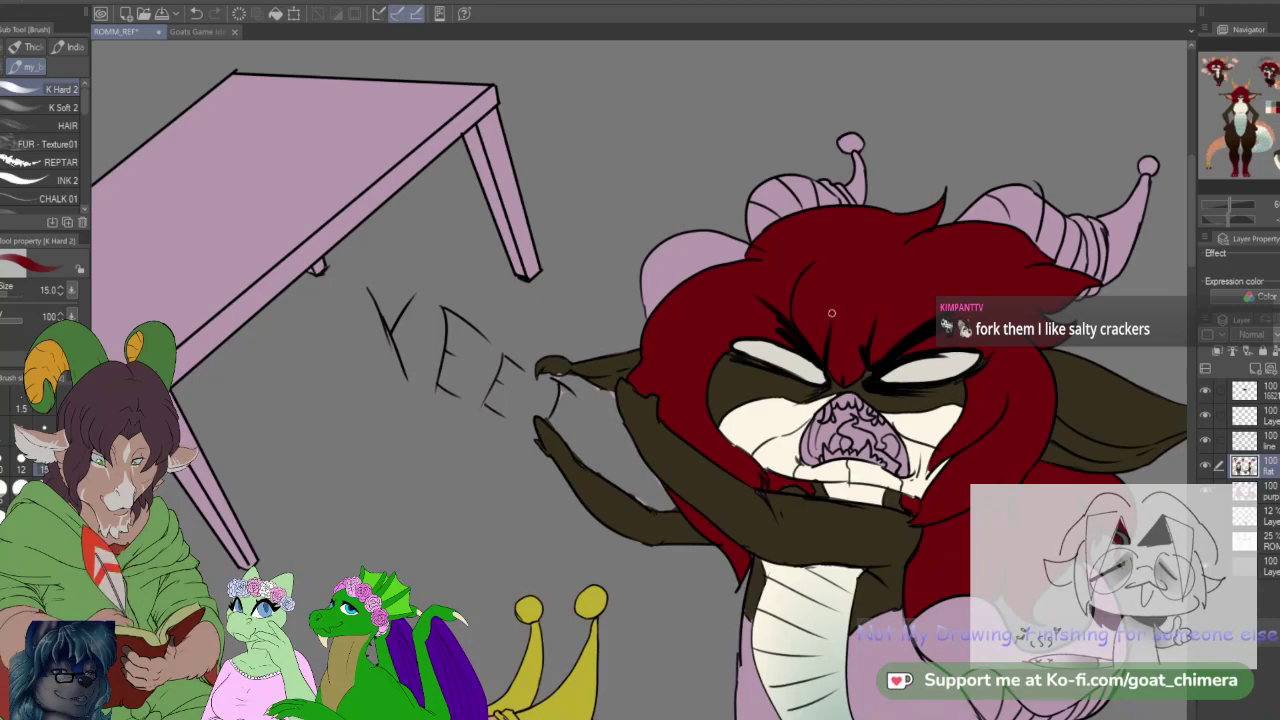
{"action": "key", "text": "]"}
{"action": "key", "text": "]"}
{"action": "key", "text": "]"}
{"action": "key", "text": "]"}
{"action": "key", "text": "]"}
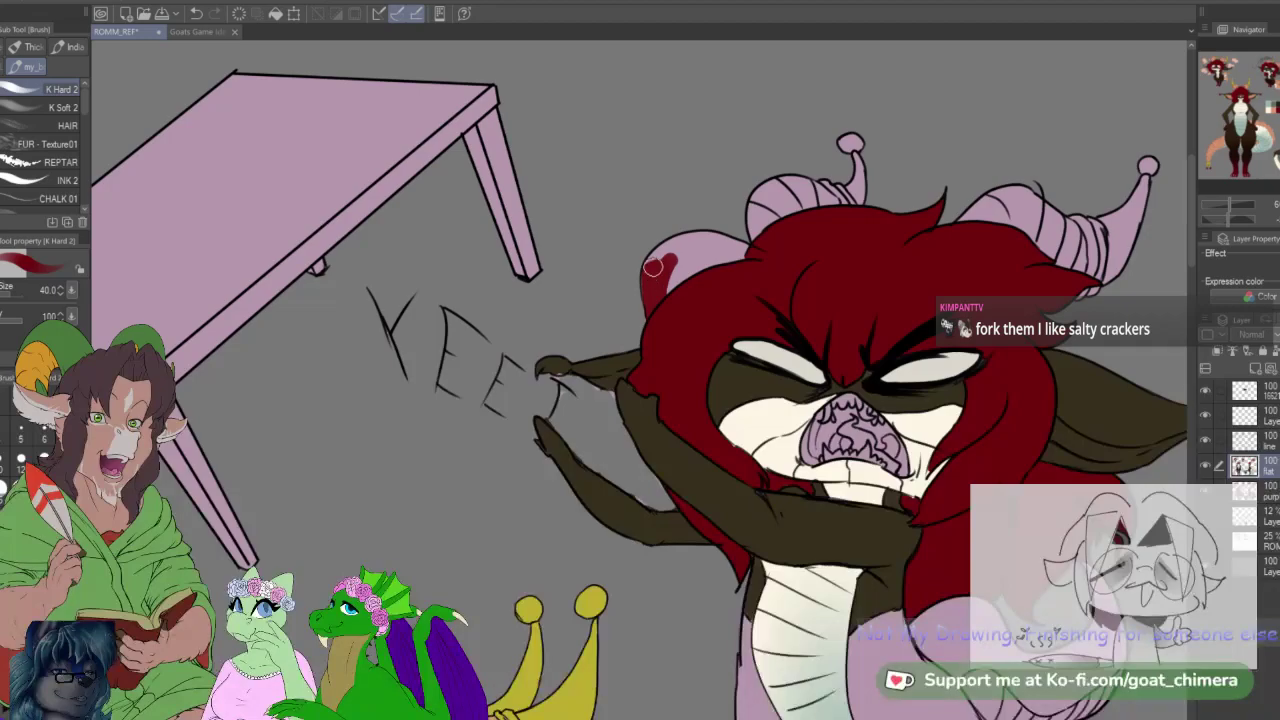
{"action": "mouse_move", "coordinate": [670, 265]}
{"action": "left_mouse_down"}
{"action": "mouse_move", "coordinate": [746, 259]}
{"action": "mouse_move", "coordinate": [672, 264]}
{"action": "left_mouse_up"}
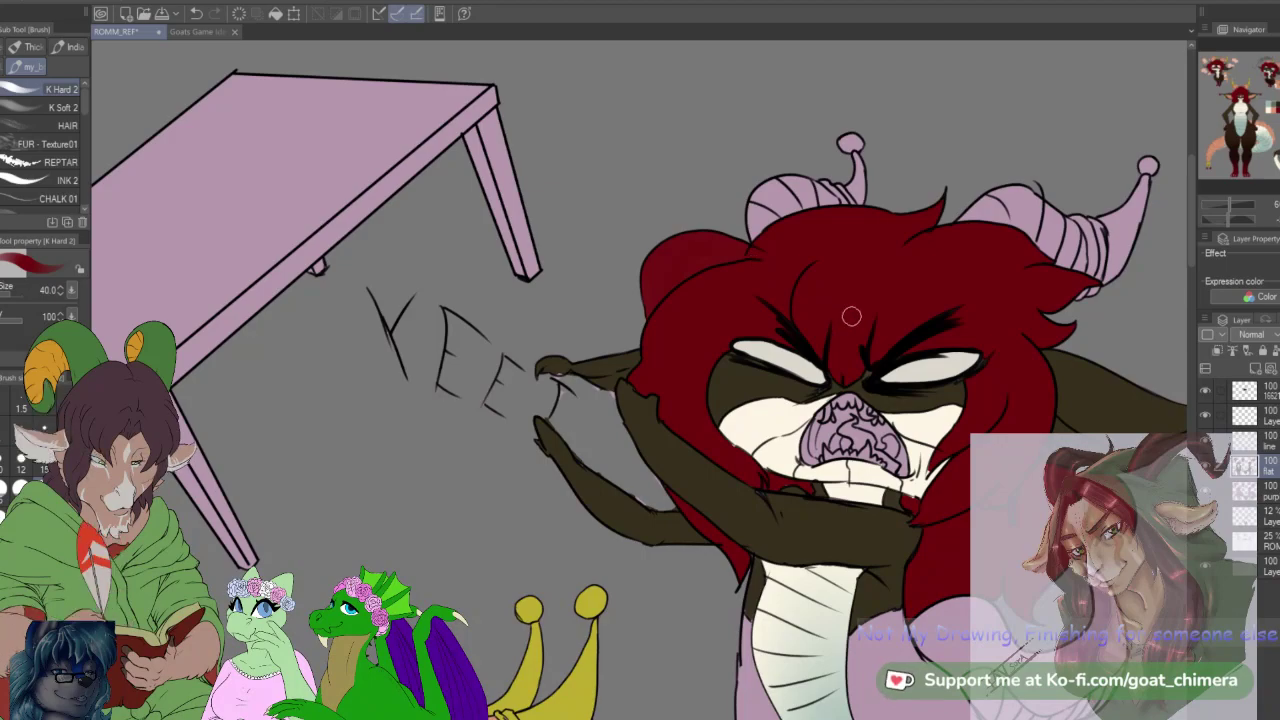
Step: Paint the upper side of the table-throwing figure's tail with the crouching figure's peach, using K Hard 2 at sizes 40 and 25
{"action": "scroll", "coordinate": [851, 316], "scroll_direction": "down", "scroll_amount": 4}
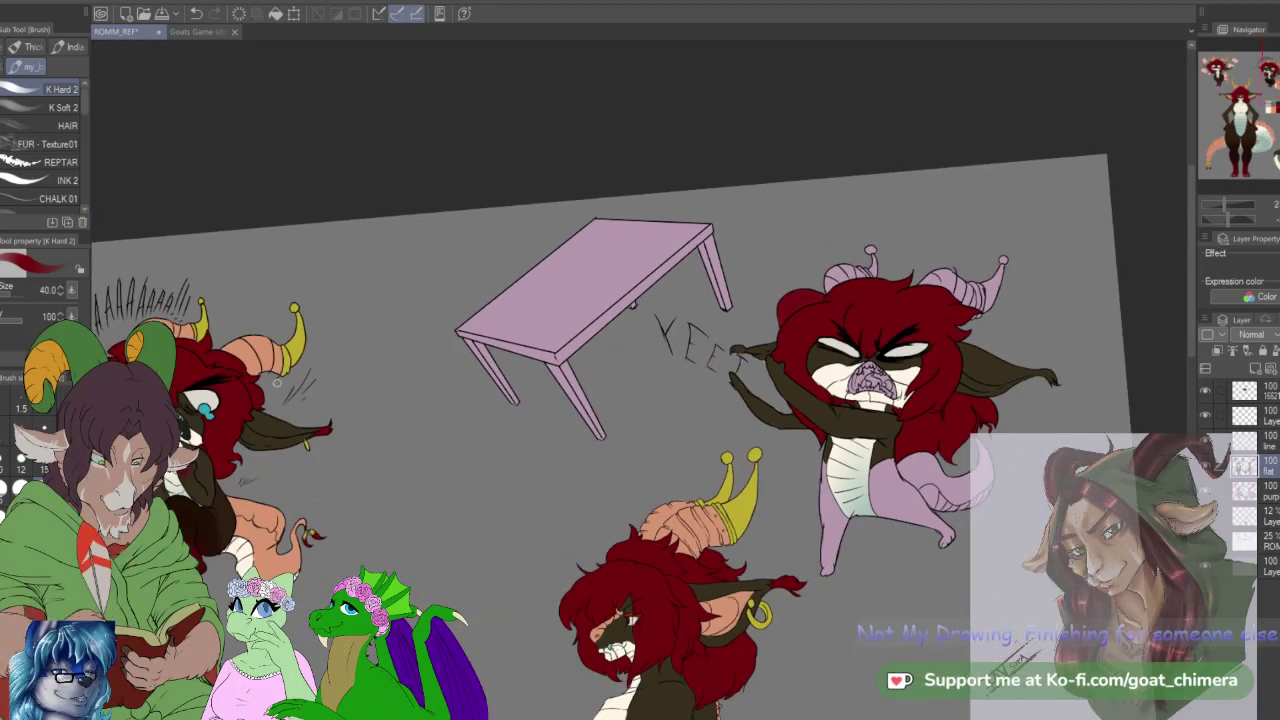
{"action": "scroll", "coordinate": [250, 366], "scroll_direction": "up", "scroll_amount": 2}
{"action": "key", "text": "alt"}
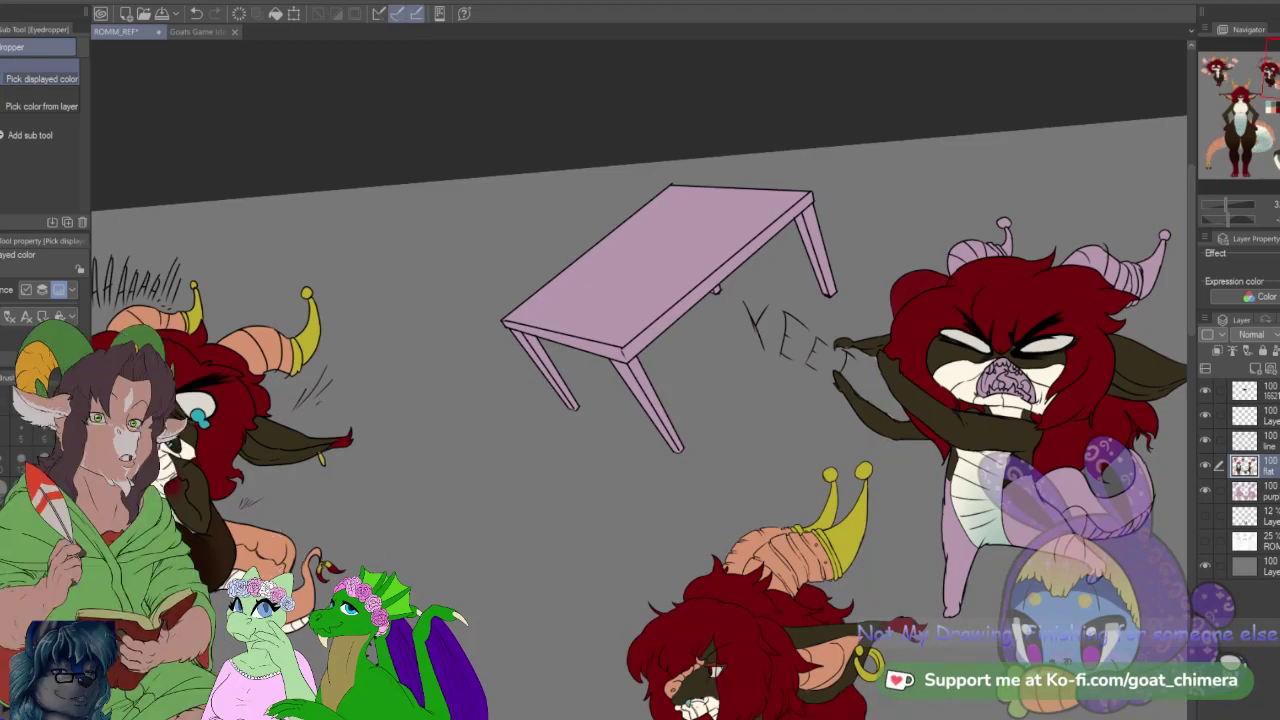
{"action": "left_click_drag", "start_coordinate": [1180, 530], "coordinate": [871, 466]}
{"action": "scroll", "coordinate": [805, 506], "scroll_direction": "up", "scroll_amount": 3}
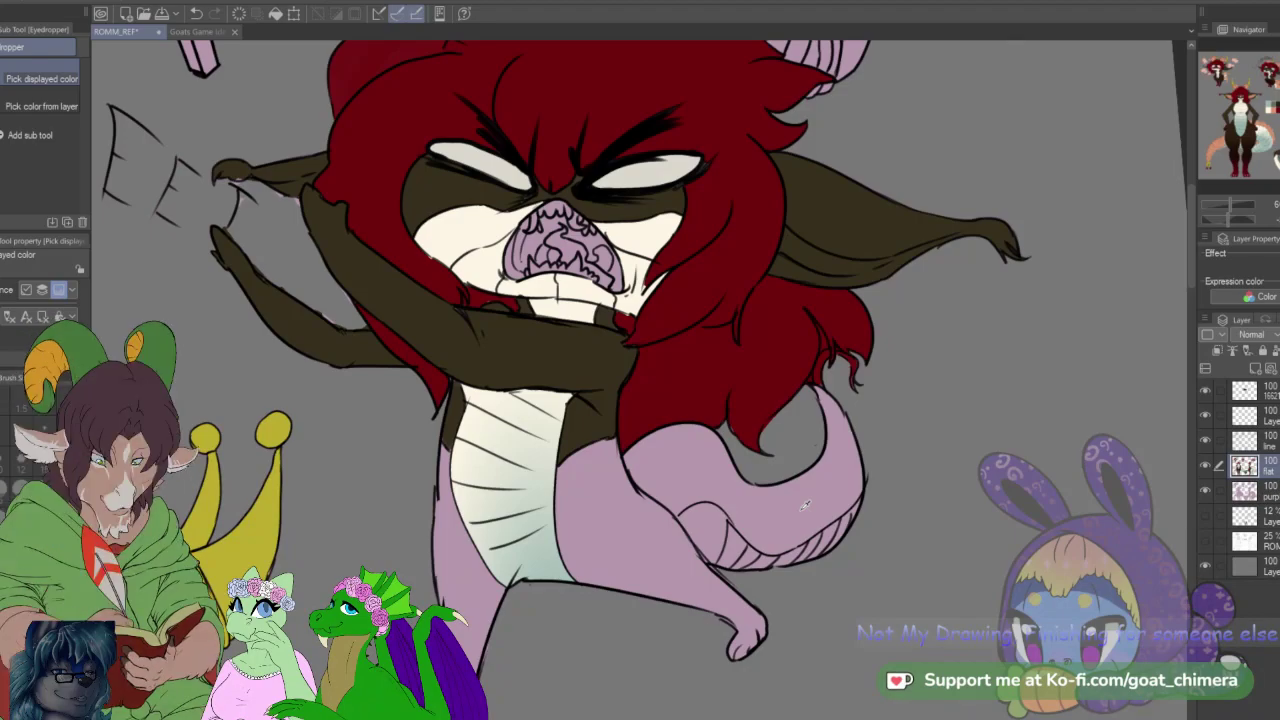
{"action": "key", "text": "b"}
{"action": "left_click_drag", "start_coordinate": [640, 456], "coordinate": [672, 498]}
{"action": "mouse_move", "coordinate": [640, 454]}
{"action": "left_mouse_down"}
{"action": "mouse_move", "coordinate": [696, 437]}
{"action": "mouse_move", "coordinate": [670, 481]}
{"action": "left_mouse_up"}
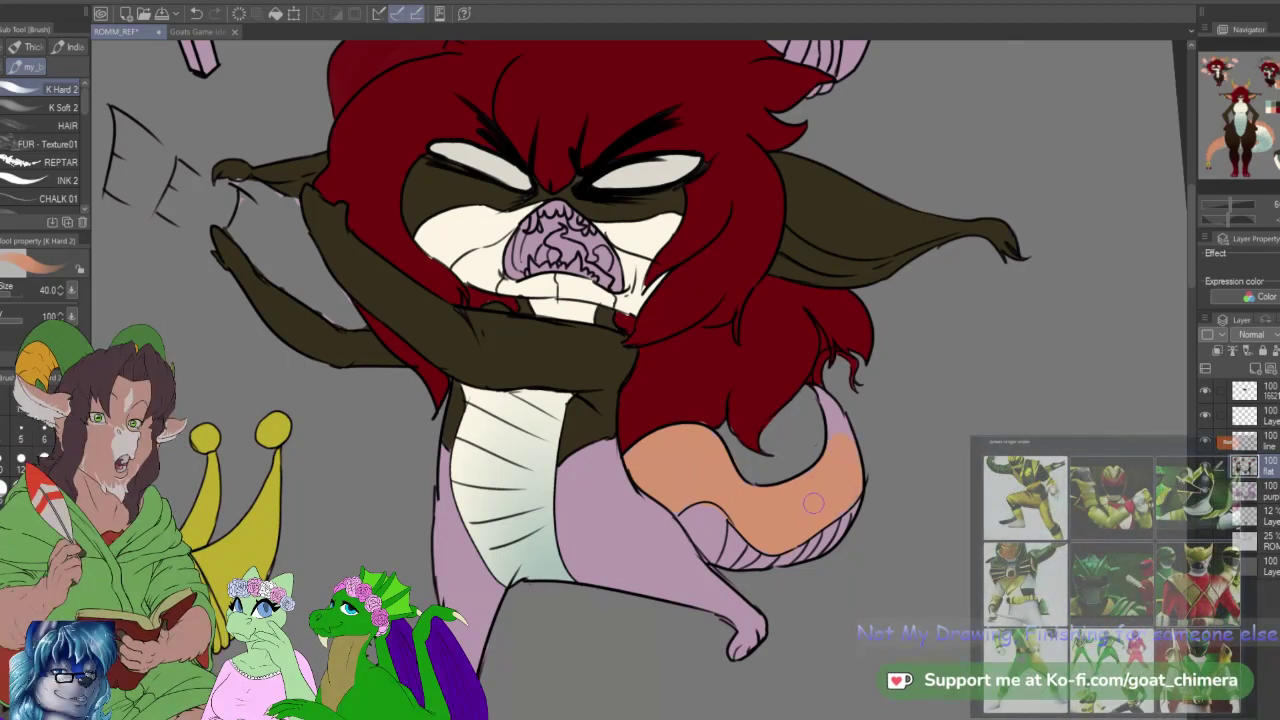
{"action": "key", "text": "bracketleft"}
{"action": "key", "text": "bracketleft"}
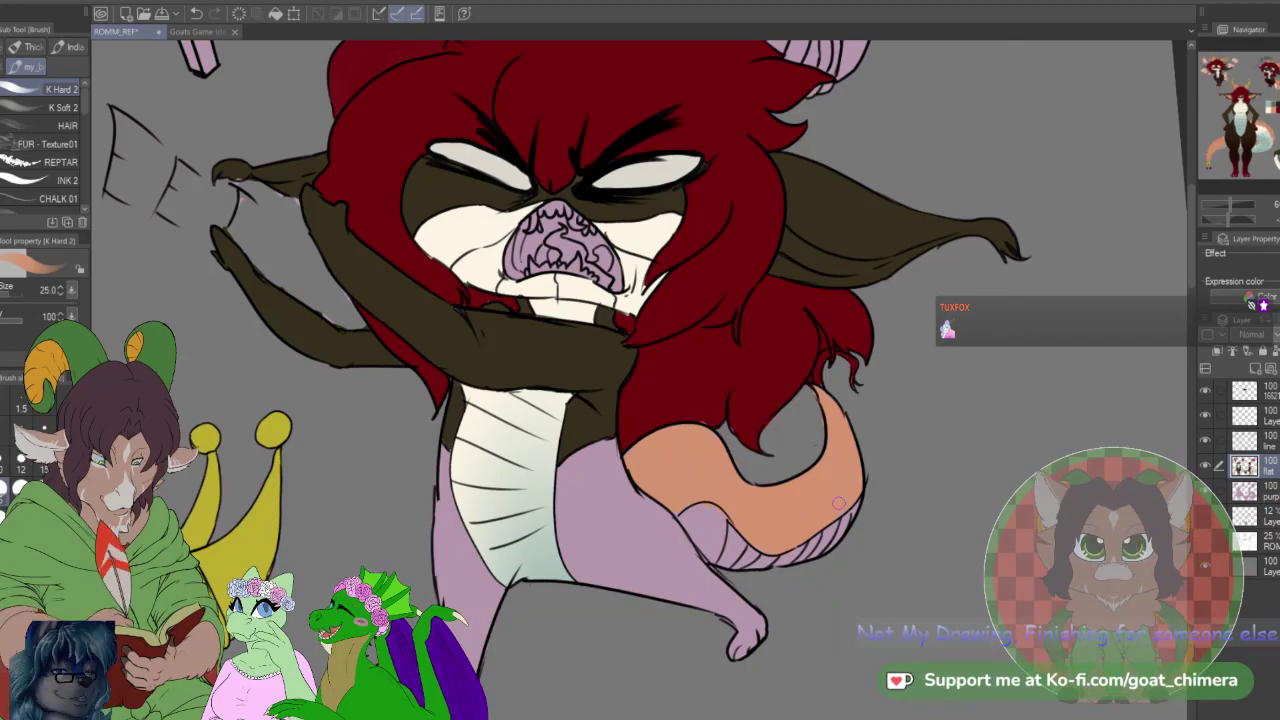
Step: Paint the striped underside of the tail with sampled pale belly colors, using K Hard 2 at size 25
{"action": "key", "text": "i"}
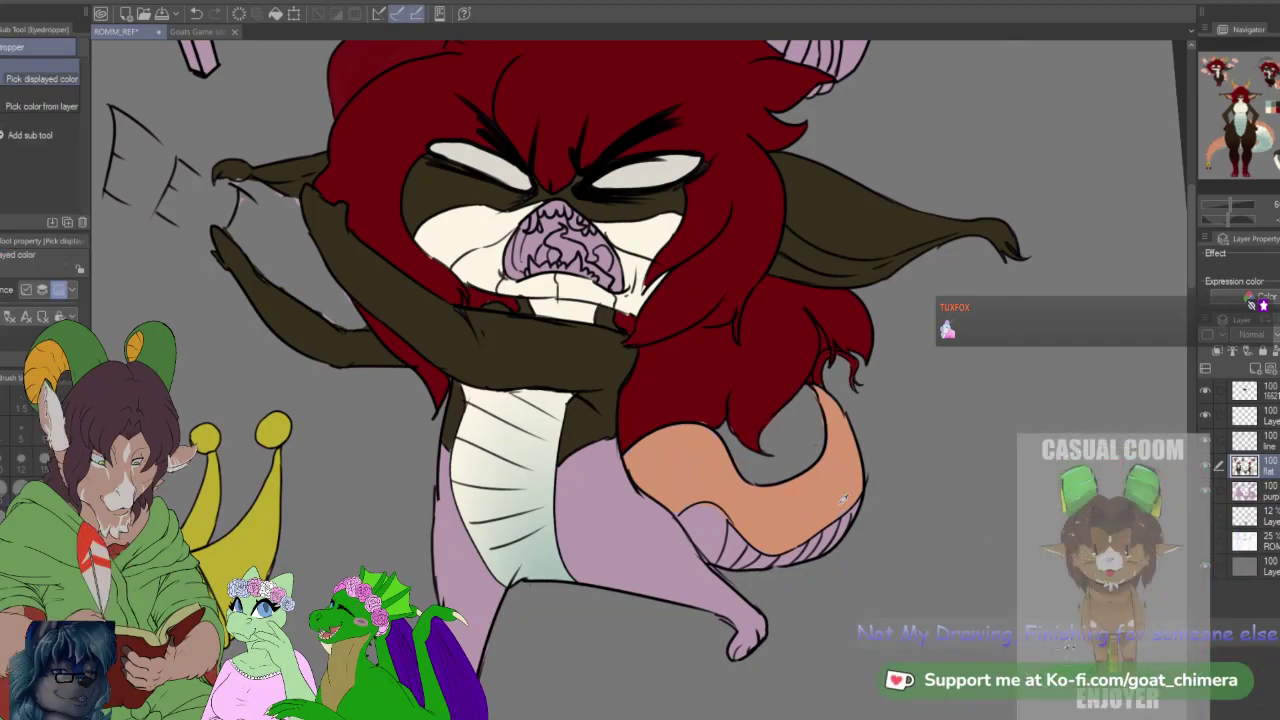
{"action": "key", "text": "b"}
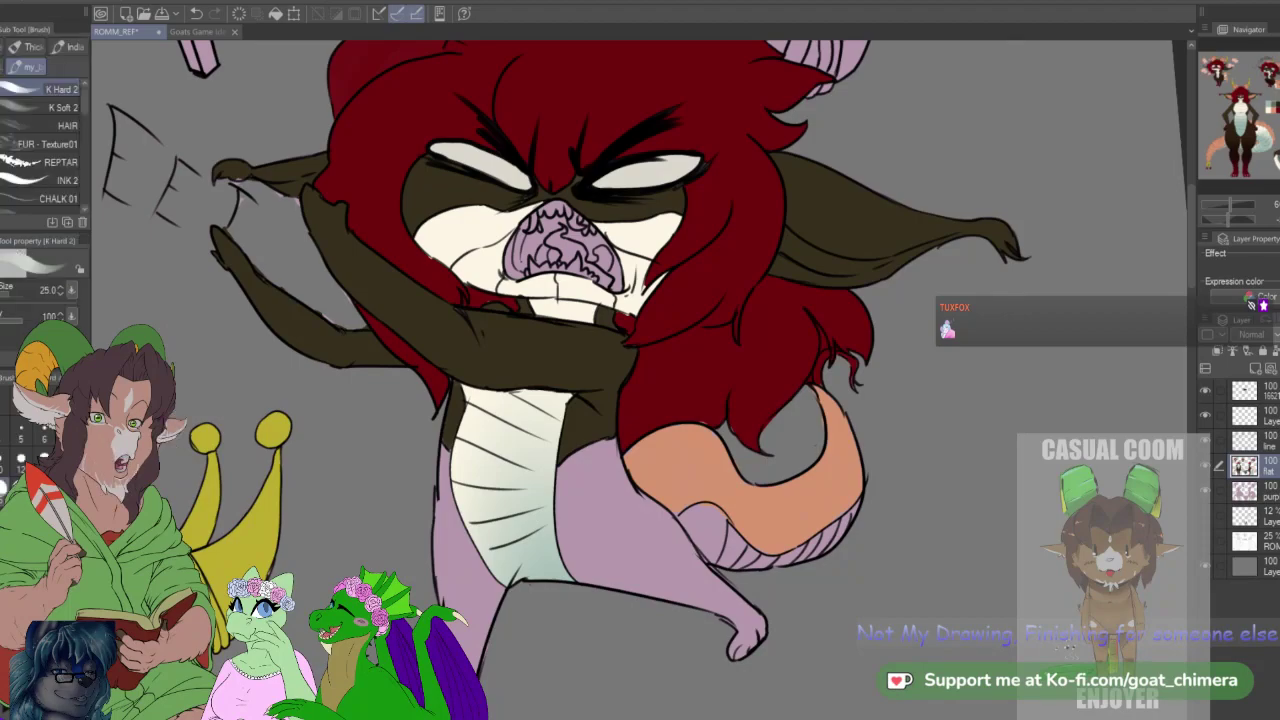
{"action": "mouse_move", "coordinate": [685, 518]}
{"action": "left_mouse_down"}
{"action": "mouse_move", "coordinate": [711, 552]}
{"action": "mouse_move", "coordinate": [702, 514]}
{"action": "mouse_move", "coordinate": [713, 549]}
{"action": "mouse_move", "coordinate": [688, 514]}
{"action": "mouse_move", "coordinate": [716, 512]}
{"action": "mouse_move", "coordinate": [725, 561]}
{"action": "mouse_move", "coordinate": [719, 518]}
{"action": "mouse_move", "coordinate": [717, 540]}
{"action": "mouse_move", "coordinate": [727, 526]}
{"action": "mouse_move", "coordinate": [771, 565]}
{"action": "mouse_move", "coordinate": [836, 532]}
{"action": "left_mouse_up"}
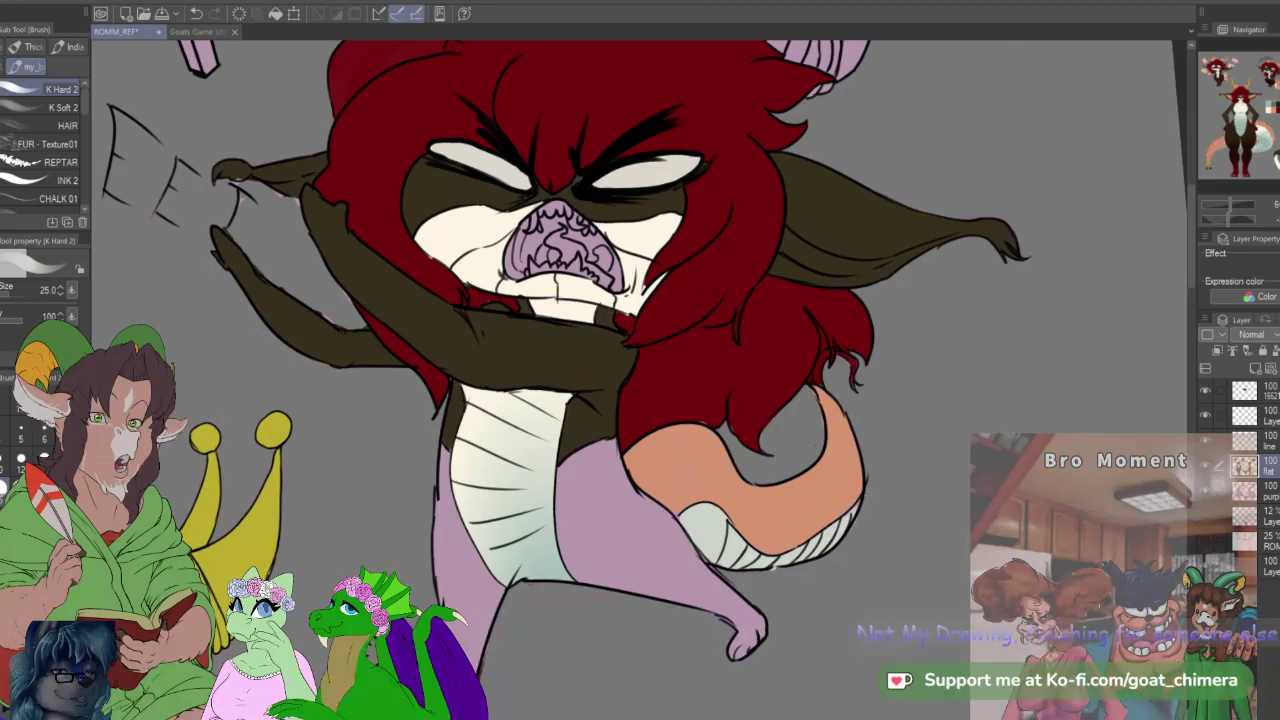
Step: Auto select the table-throwing figure's legs on the line layer and fill them on the flat layer with the side-view figure's dark brown thigh color
{"action": "scroll", "coordinate": [870, 430], "scroll_direction": "down", "scroll_amount": 3}
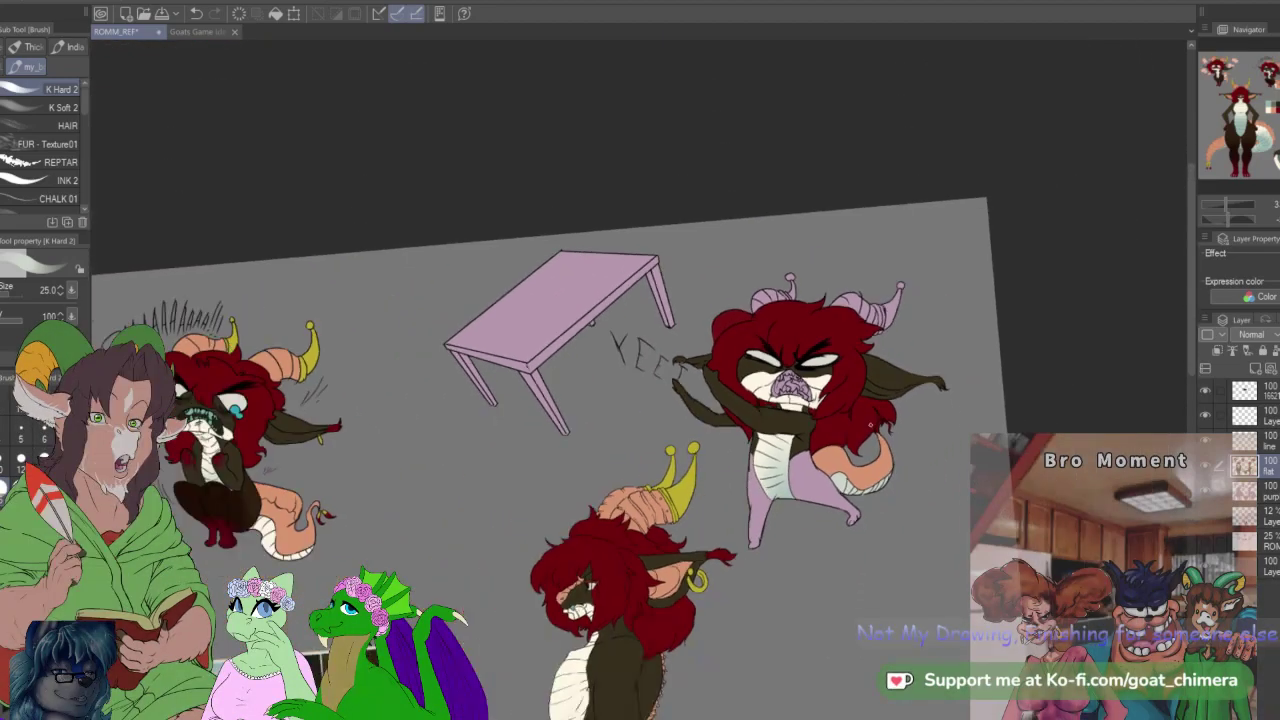
{"action": "scroll", "coordinate": [925, 500], "scroll_direction": "down", "scroll_amount": 1}
{"action": "scroll", "coordinate": [445, 545], "scroll_direction": "up", "scroll_amount": 3}
{"action": "scroll", "coordinate": [487, 490], "scroll_direction": "down", "scroll_amount": 2}
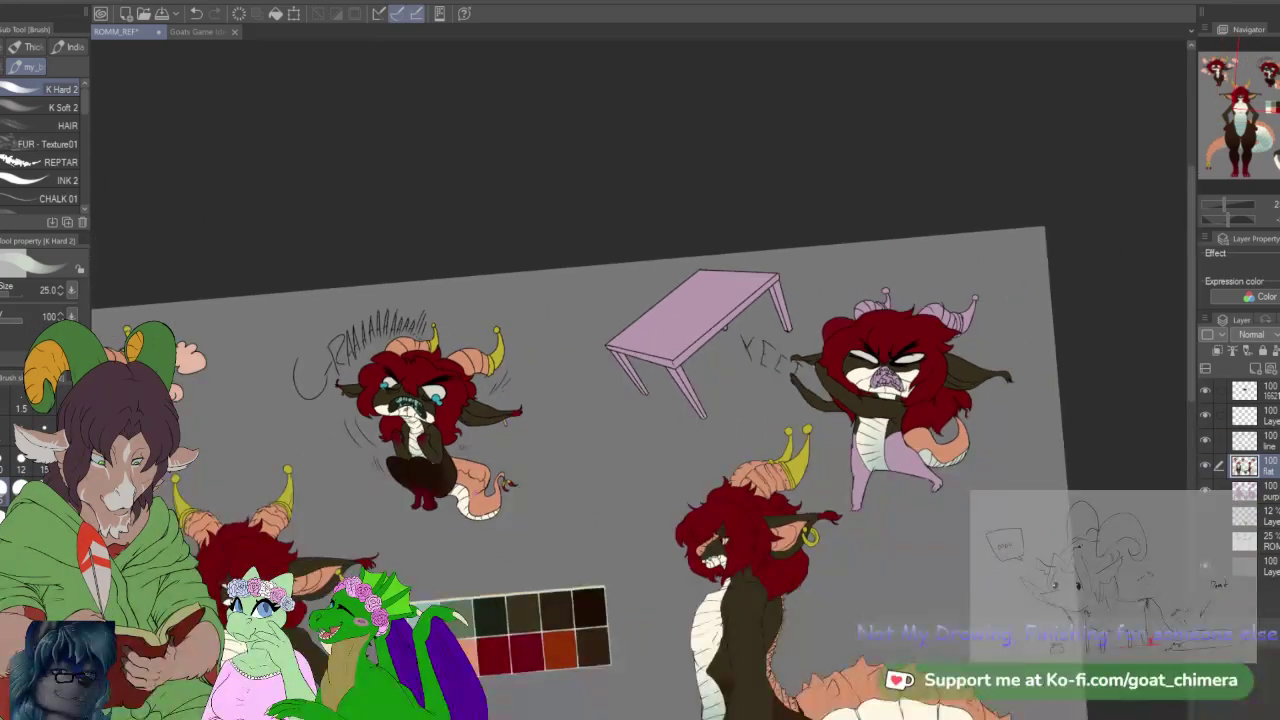
{"action": "scroll", "coordinate": [476, 476], "scroll_direction": "down", "scroll_amount": 5}
{"action": "scroll", "coordinate": [643, 580], "scroll_direction": "up", "scroll_amount": 5}
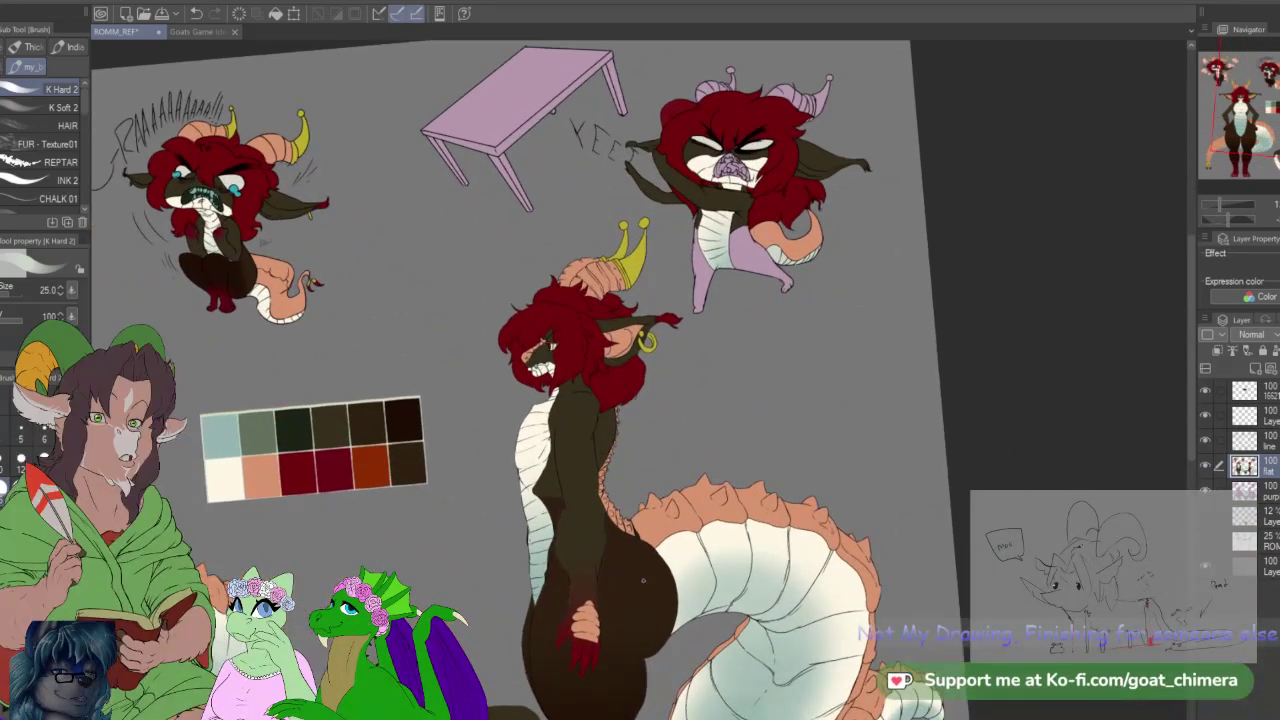
{"action": "key", "text": "i"}
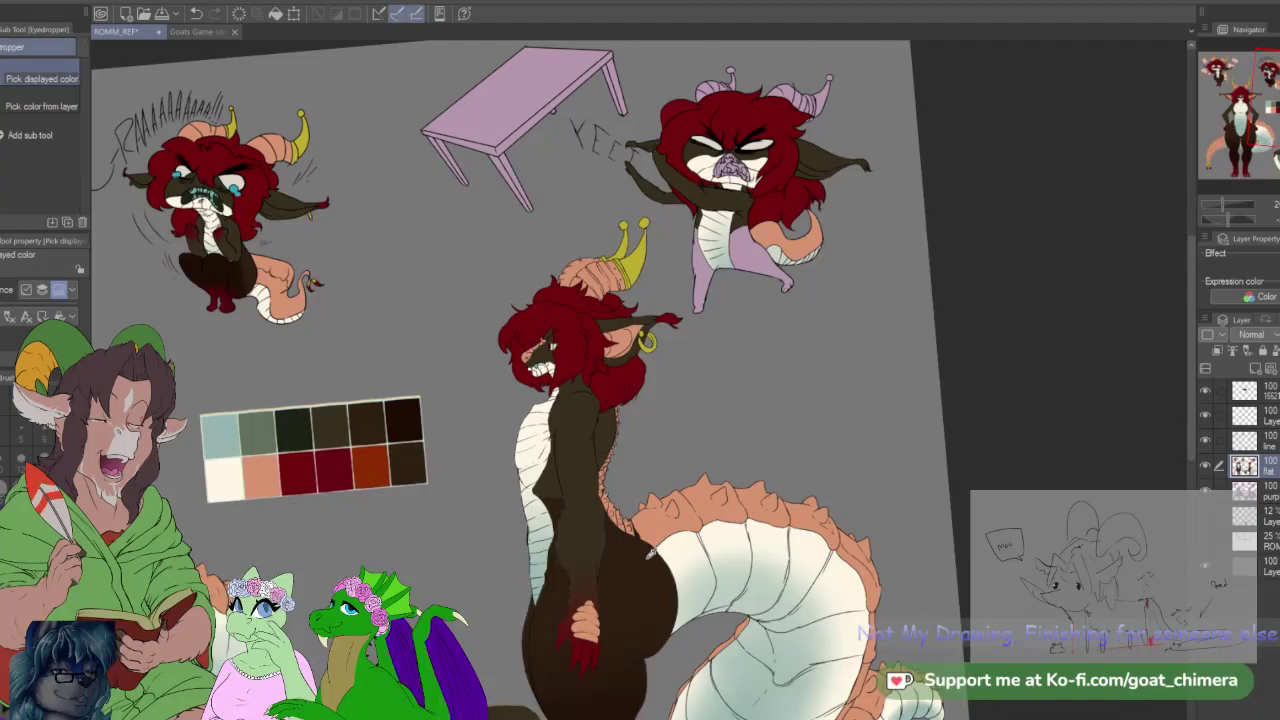
{"action": "scroll", "coordinate": [770, 195], "scroll_direction": "up", "scroll_amount": 3}
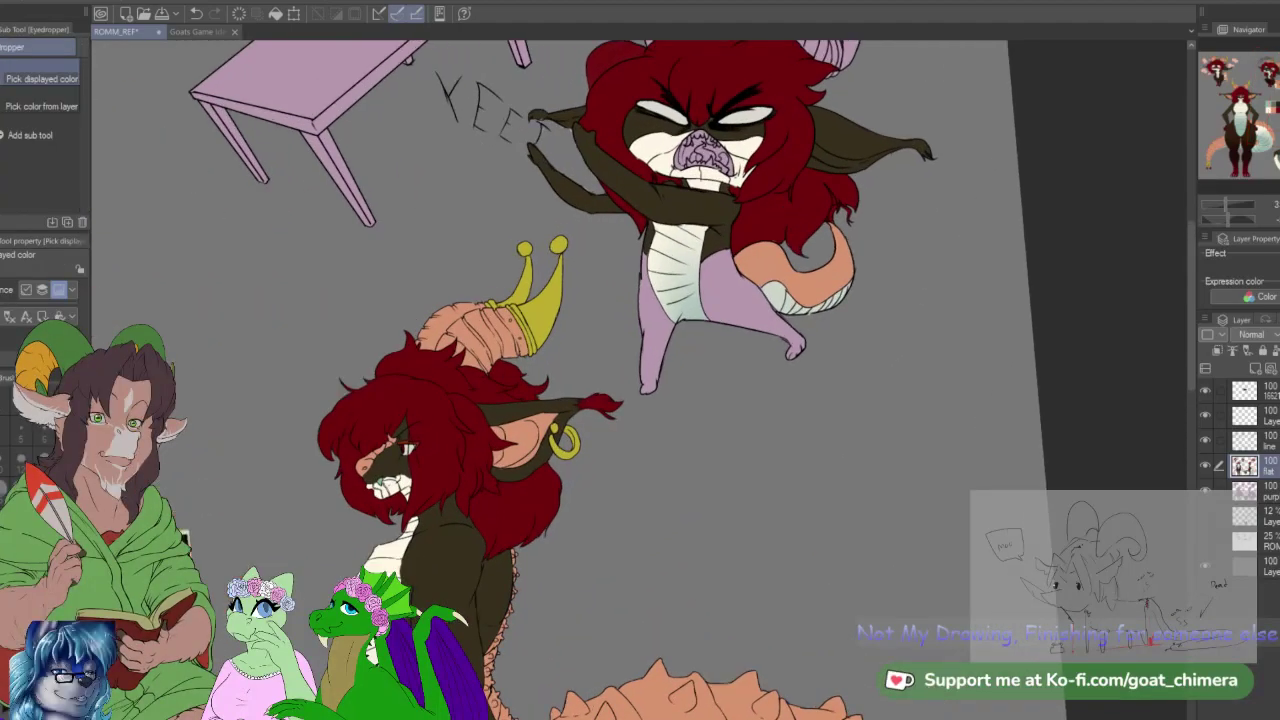
{"action": "left_click", "coordinate": [1244, 441]}
{"action": "key", "text": "w"}
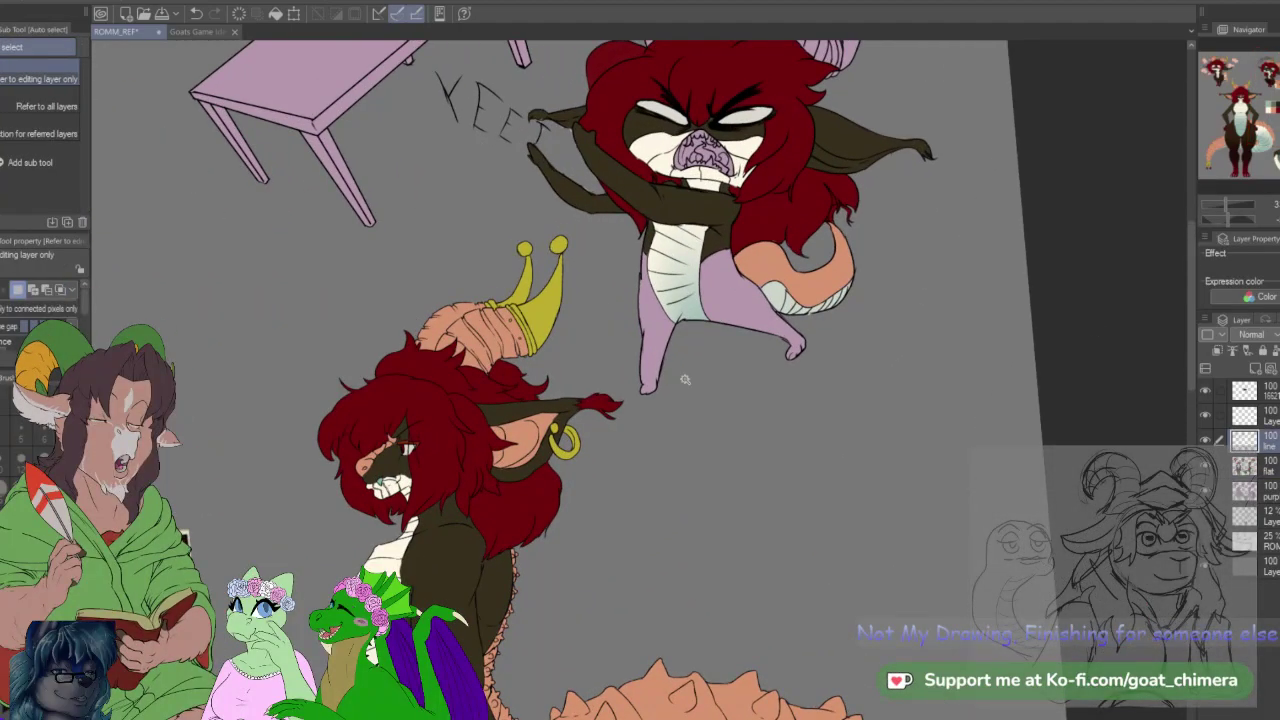
{"action": "left_click", "coordinate": [724, 298]}
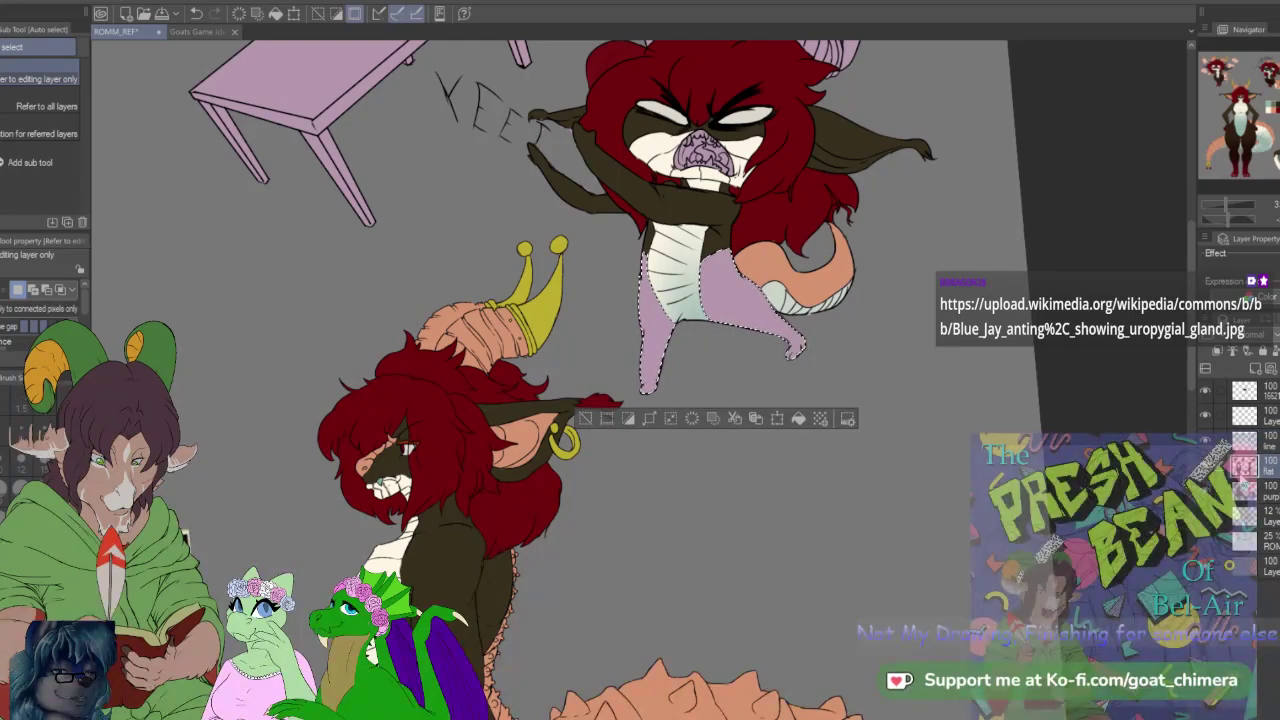
{"action": "key", "text": "alt+Delete"}
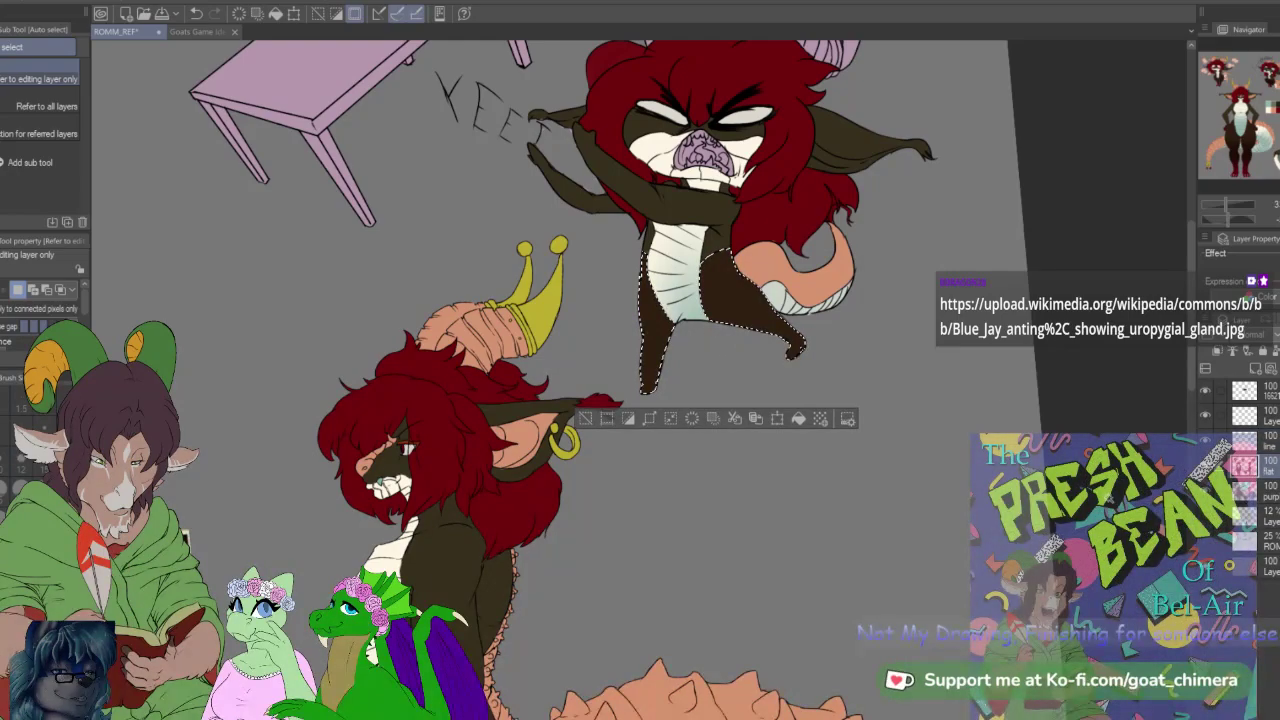
Step: Sample the dark crimson palette swatch and fade the table-throwing figure's selected legs into it toward the feet with a foreground-to-transparent gradient, clearing the selection
{"action": "scroll", "coordinate": [771, 504], "scroll_direction": "down", "scroll_amount": 4}
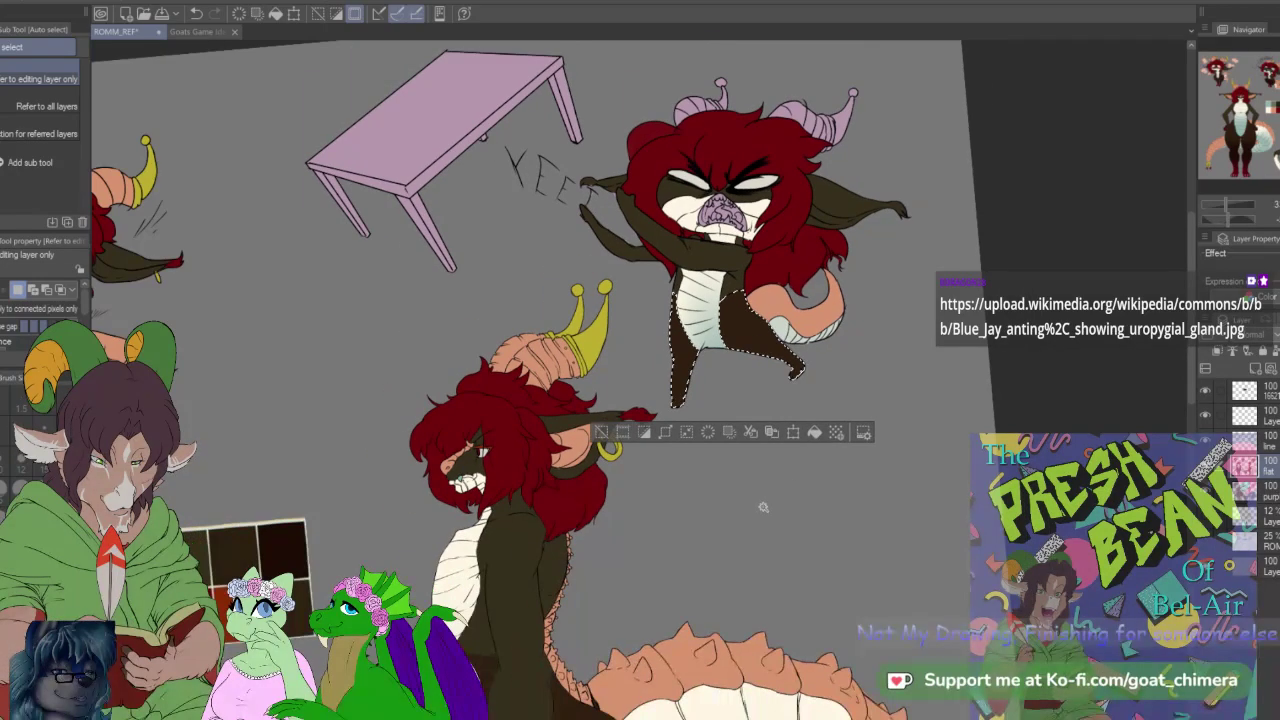
{"action": "scroll", "coordinate": [694, 676], "scroll_direction": "up", "scroll_amount": 4}
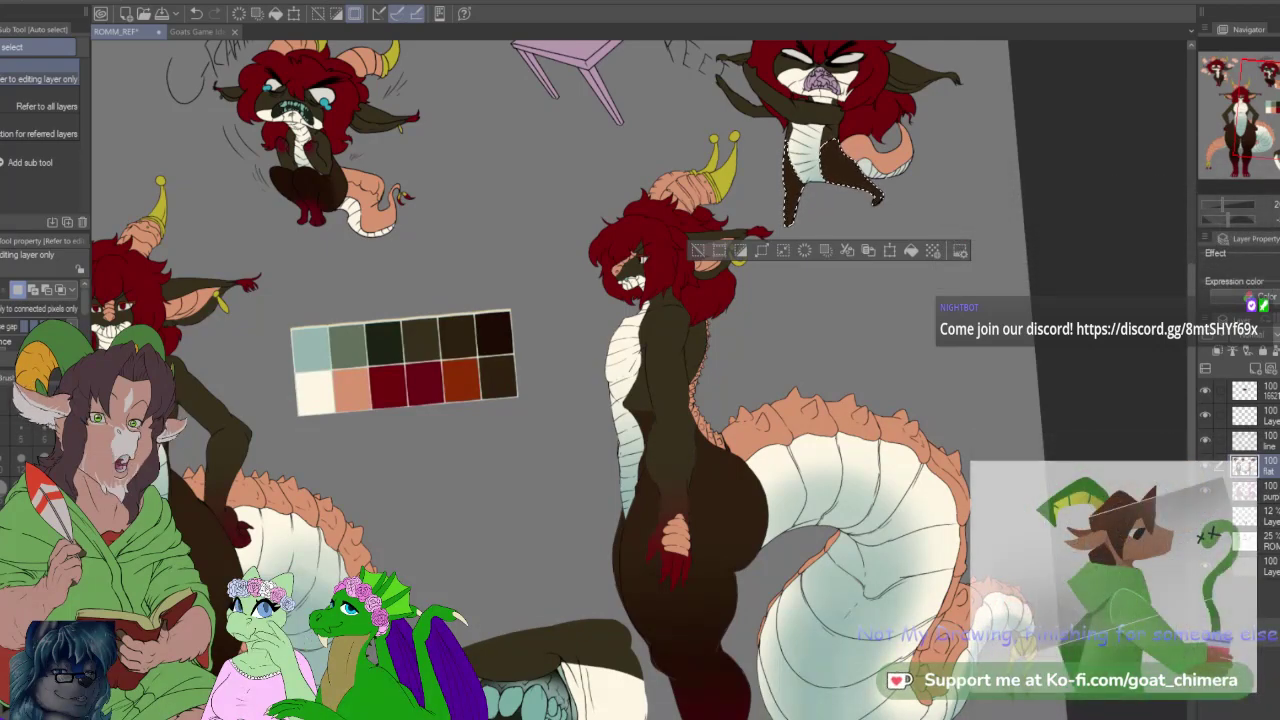
{"action": "scroll", "coordinate": [520, 505], "scroll_direction": "down", "scroll_amount": 3}
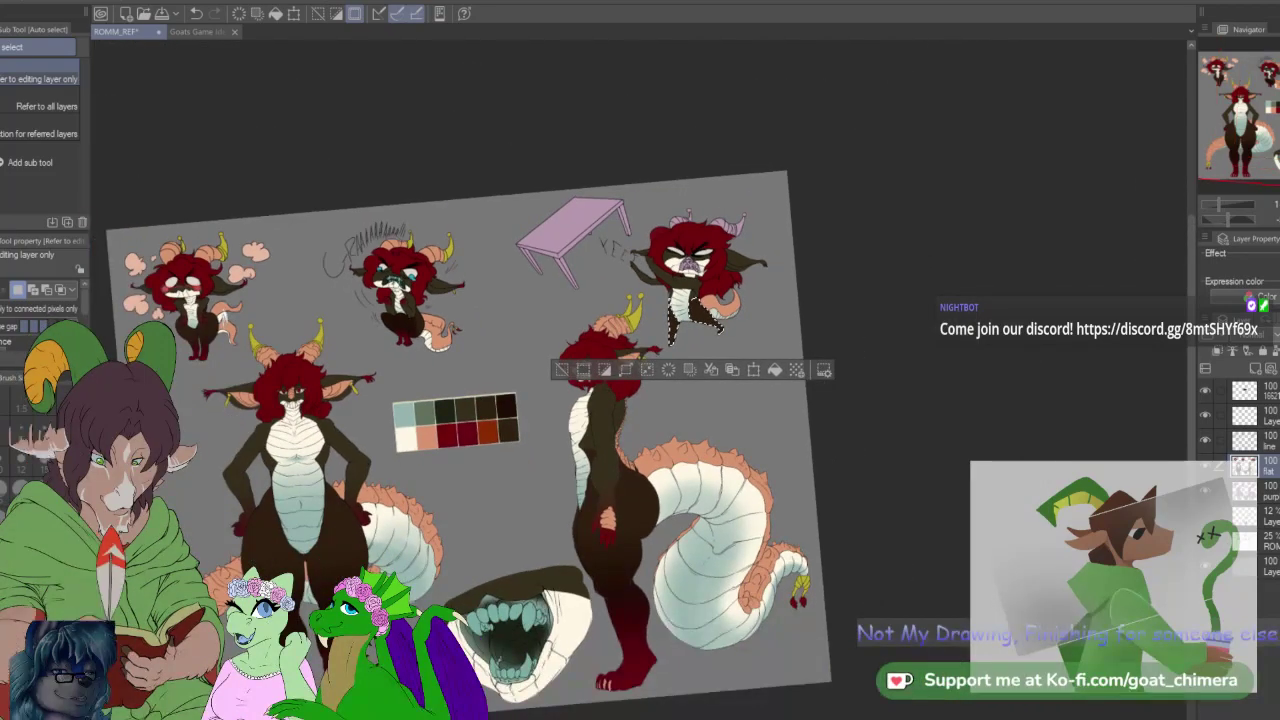
{"action": "scroll", "coordinate": [670, 242], "scroll_direction": "up", "scroll_amount": 1}
{"action": "scroll", "coordinate": [754, 240], "scroll_direction": "down", "scroll_amount": 2}
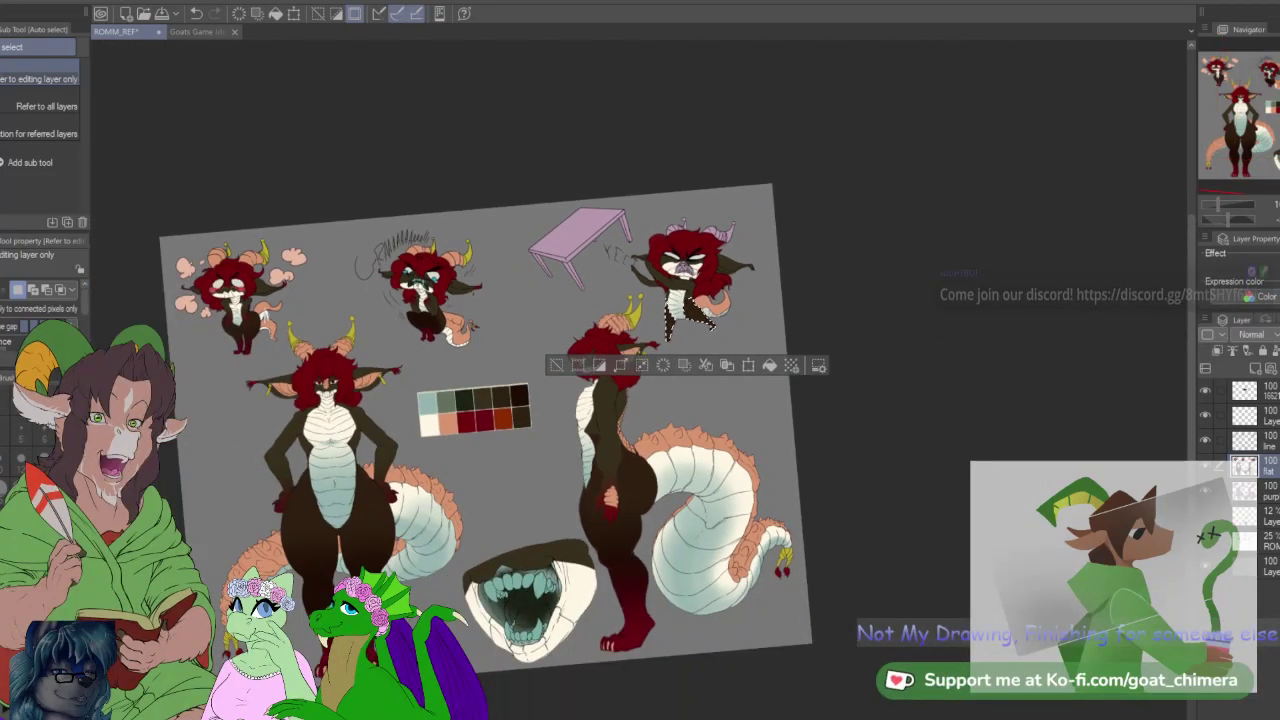
{"action": "scroll", "coordinate": [754, 240], "scroll_direction": "up", "scroll_amount": 4}
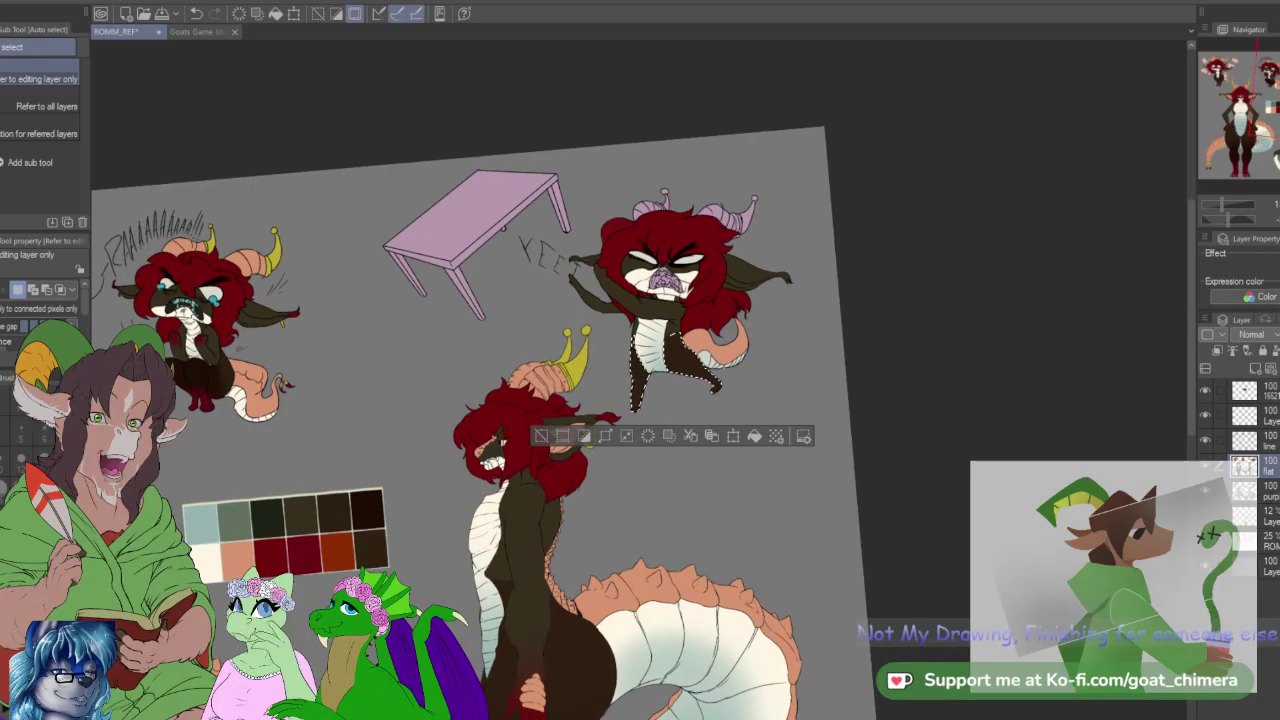
{"action": "key", "text": "g"}
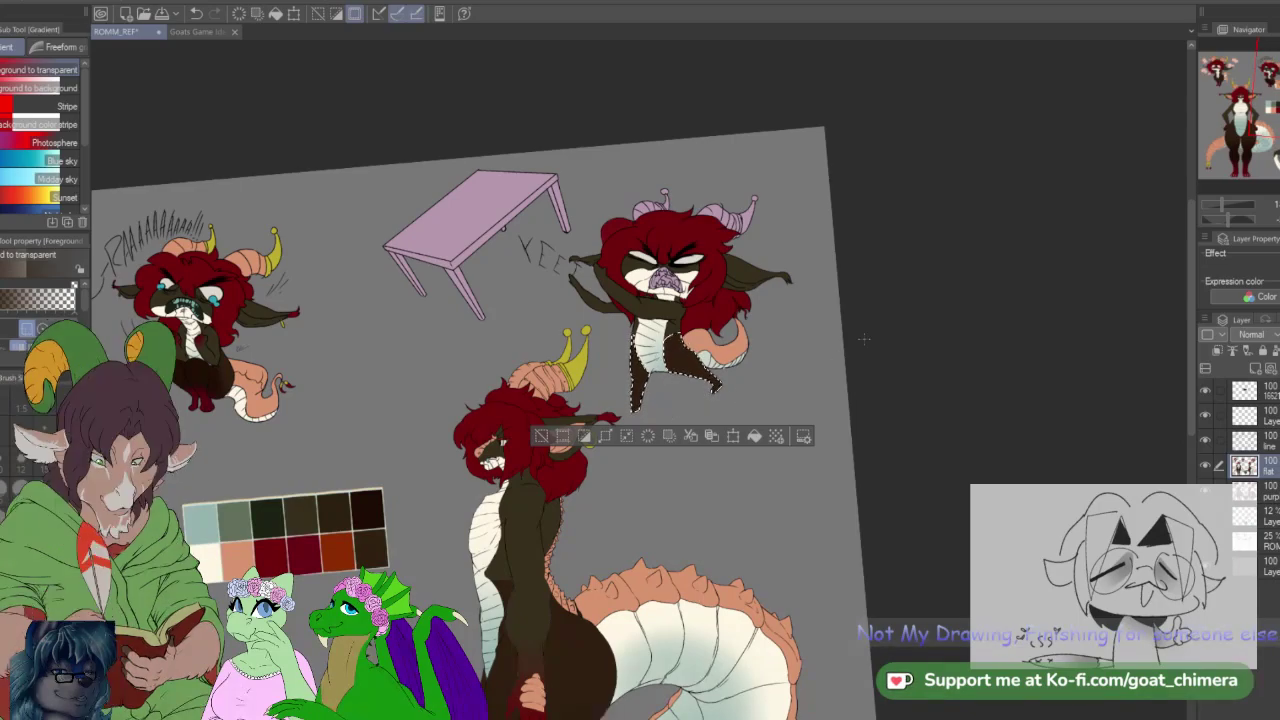
{"action": "left_click", "coordinate": [1248, 178]}
{"action": "left_click_drag", "start_coordinate": [1248, 178], "coordinate": [1236, 181]}
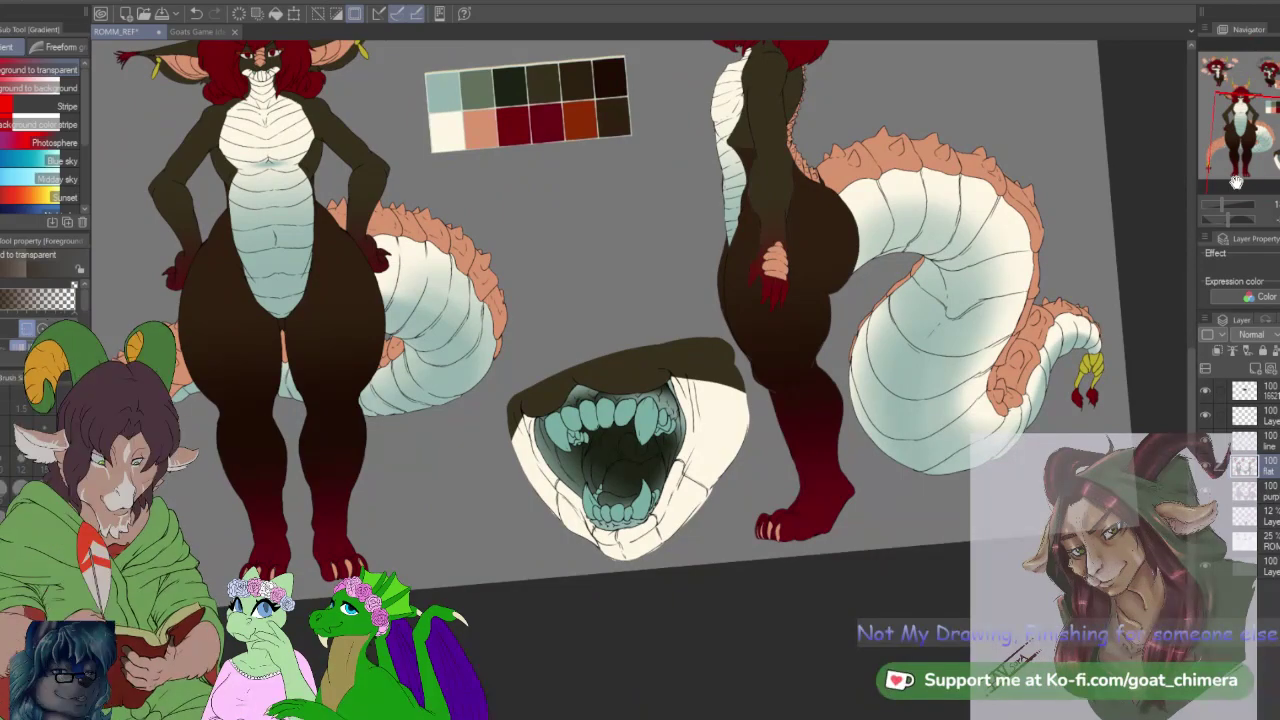
{"action": "key", "text": "i"}
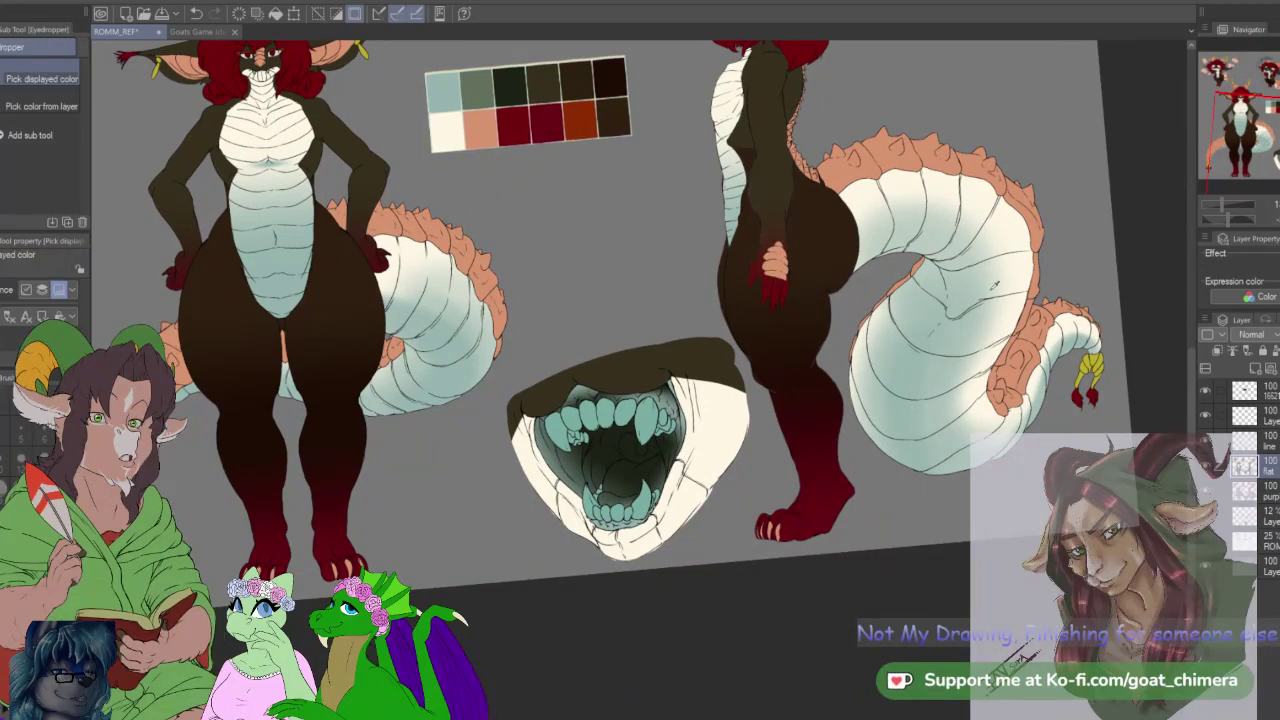
{"action": "left_click_drag", "start_coordinate": [1275, 135], "coordinate": [1279, 97]}
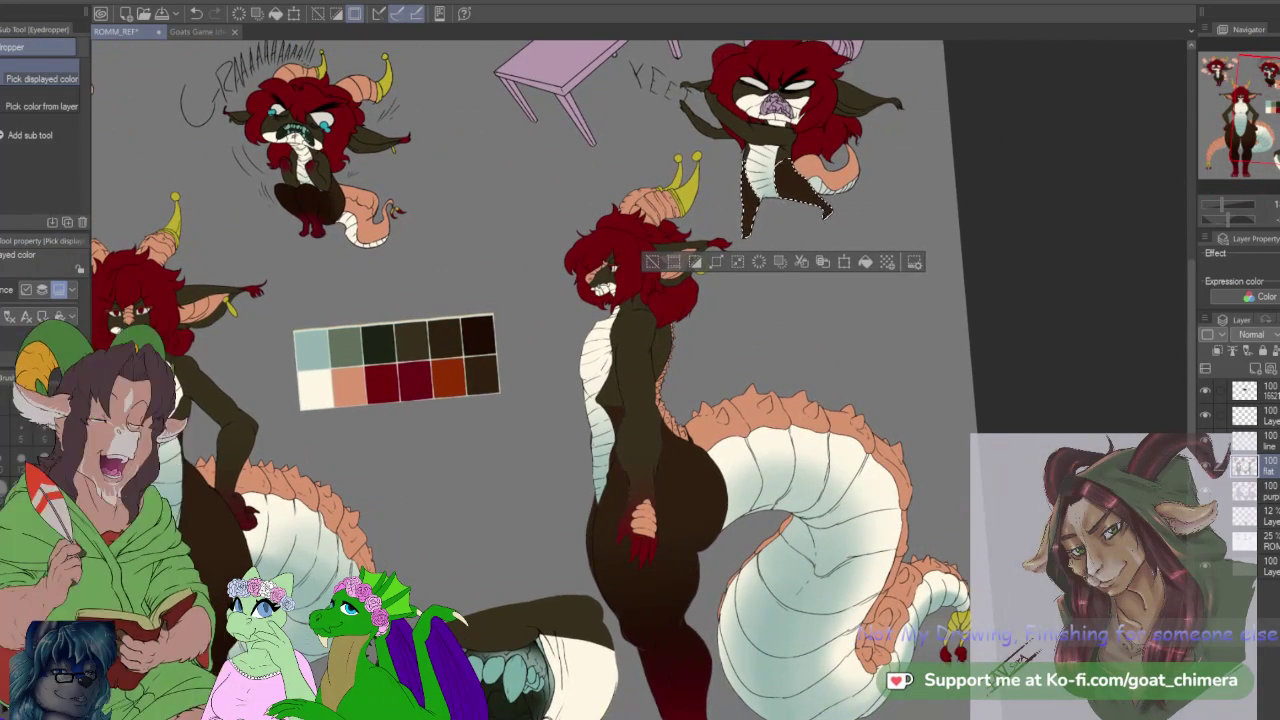
{"action": "key", "text": "g"}
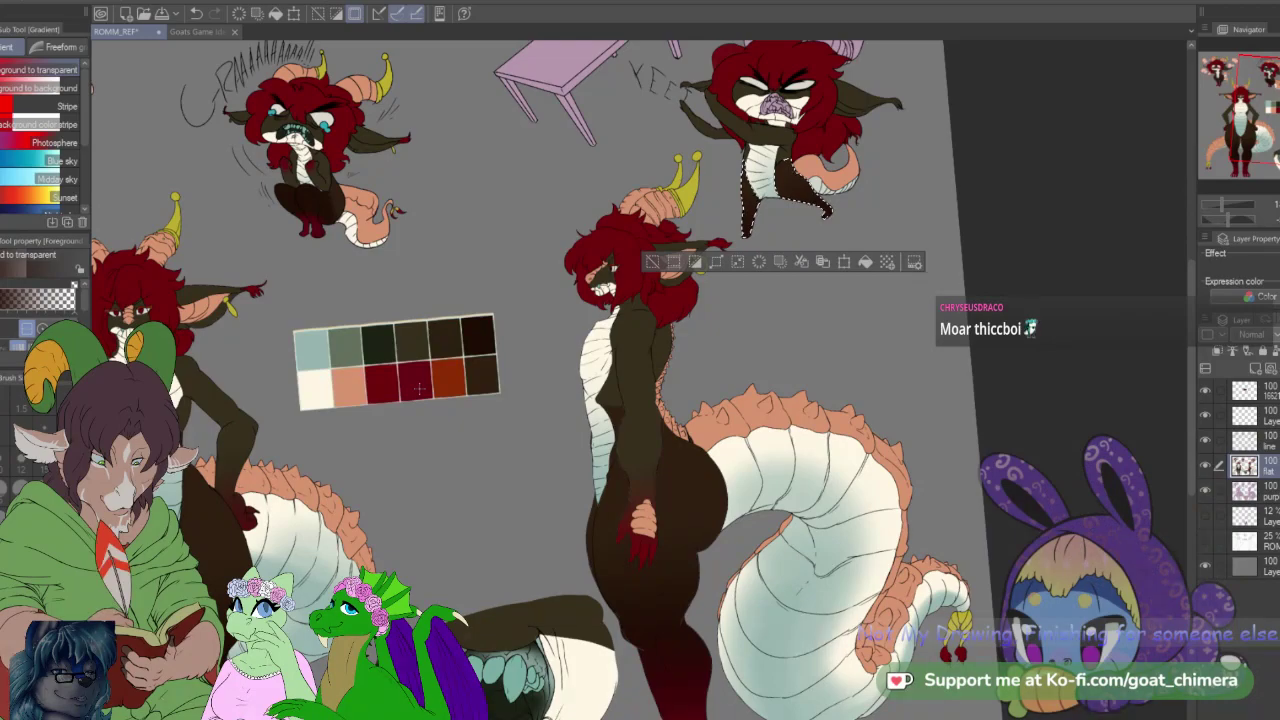
{"action": "key", "text": "i"}
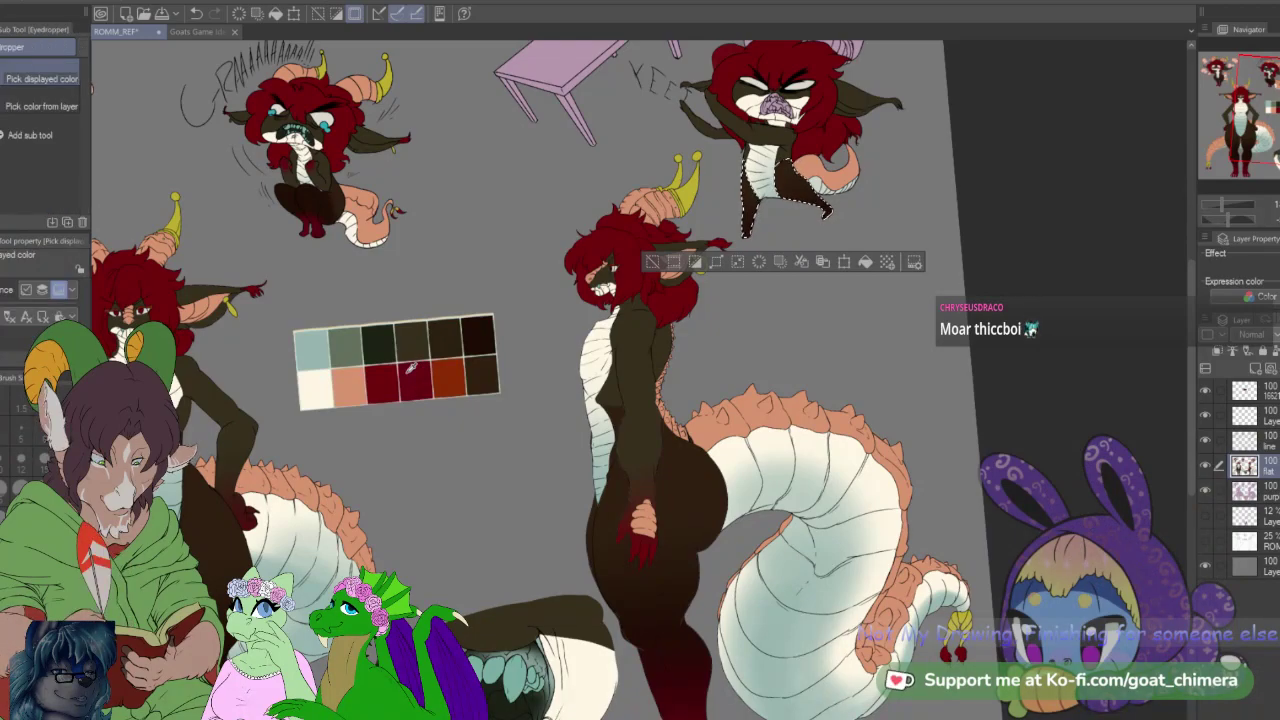
{"action": "key", "text": "g"}
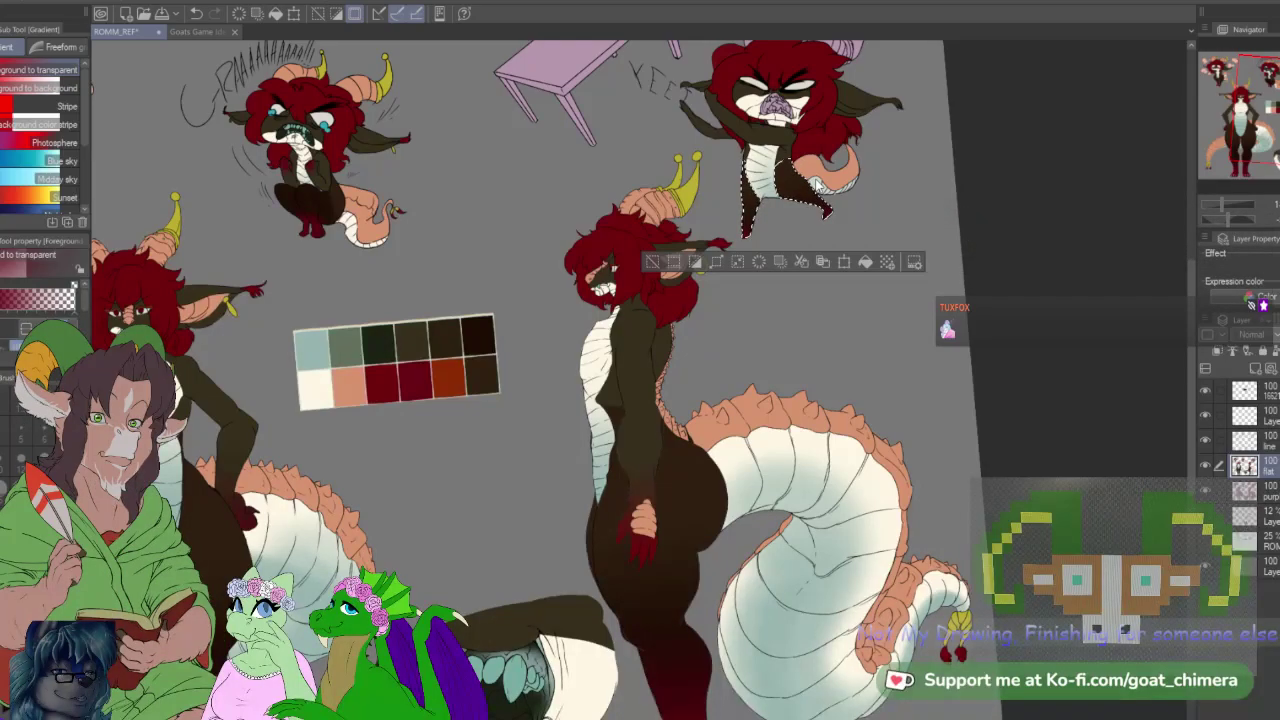
{"action": "key", "text": "ctrl+d"}
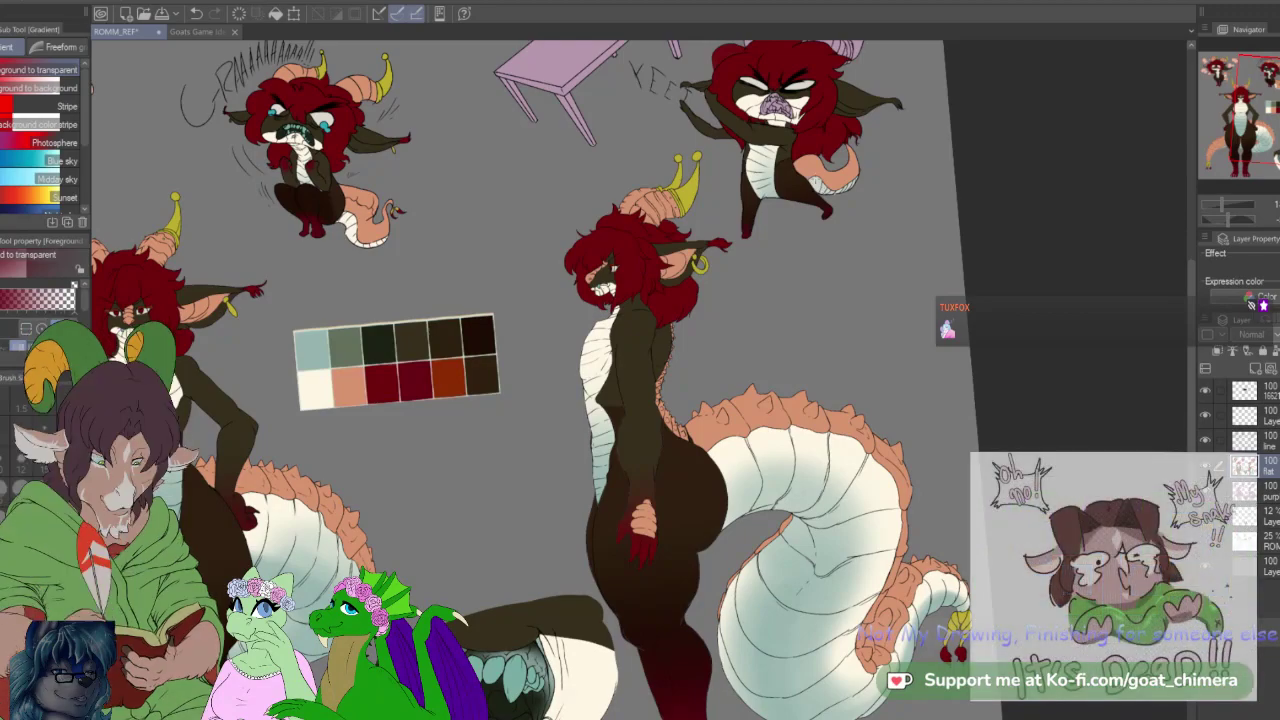
Step: Auto select the table-throwing figure's near arm on the line layer and fade its hand to dark crimson with a gradient on the flat layer
{"action": "scroll", "coordinate": [834, 180], "scroll_direction": "down", "scroll_amount": 2}
{"action": "scroll", "coordinate": [738, 122], "scroll_direction": "up", "scroll_amount": 2}
{"action": "scroll", "coordinate": [745, 100], "scroll_direction": "up", "scroll_amount": 5}
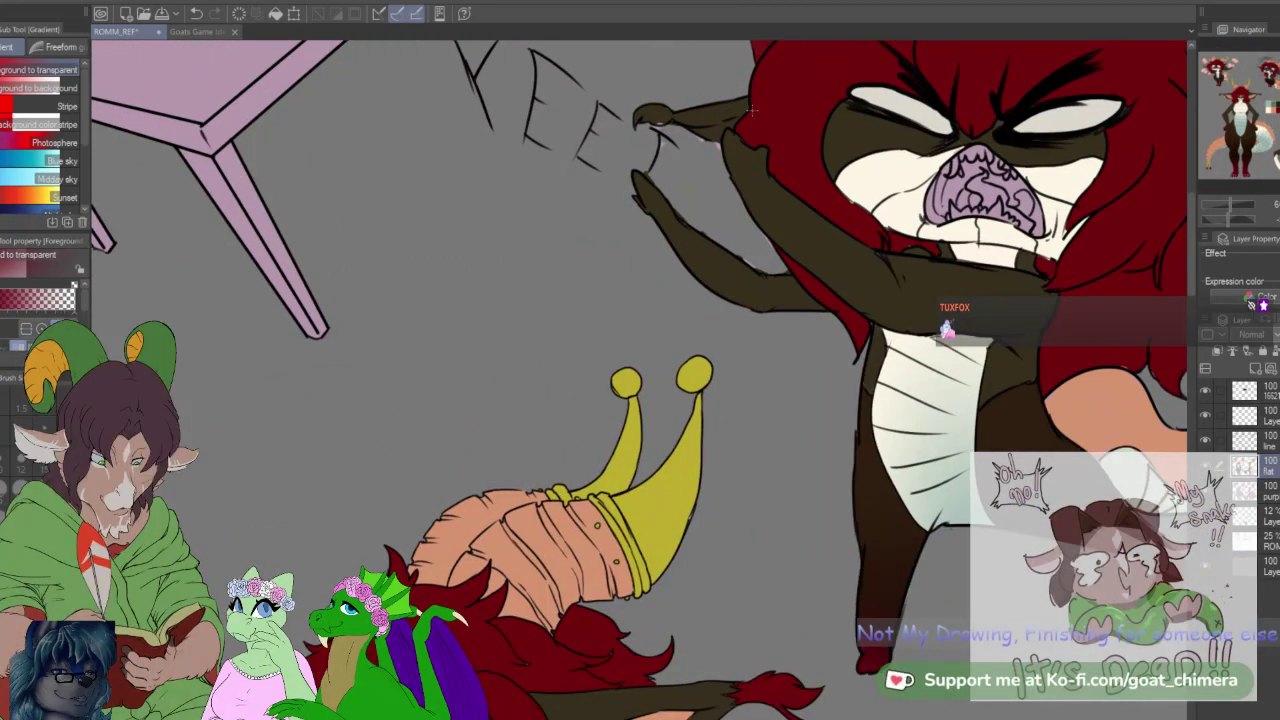
{"action": "left_click", "coordinate": [1262, 441]}
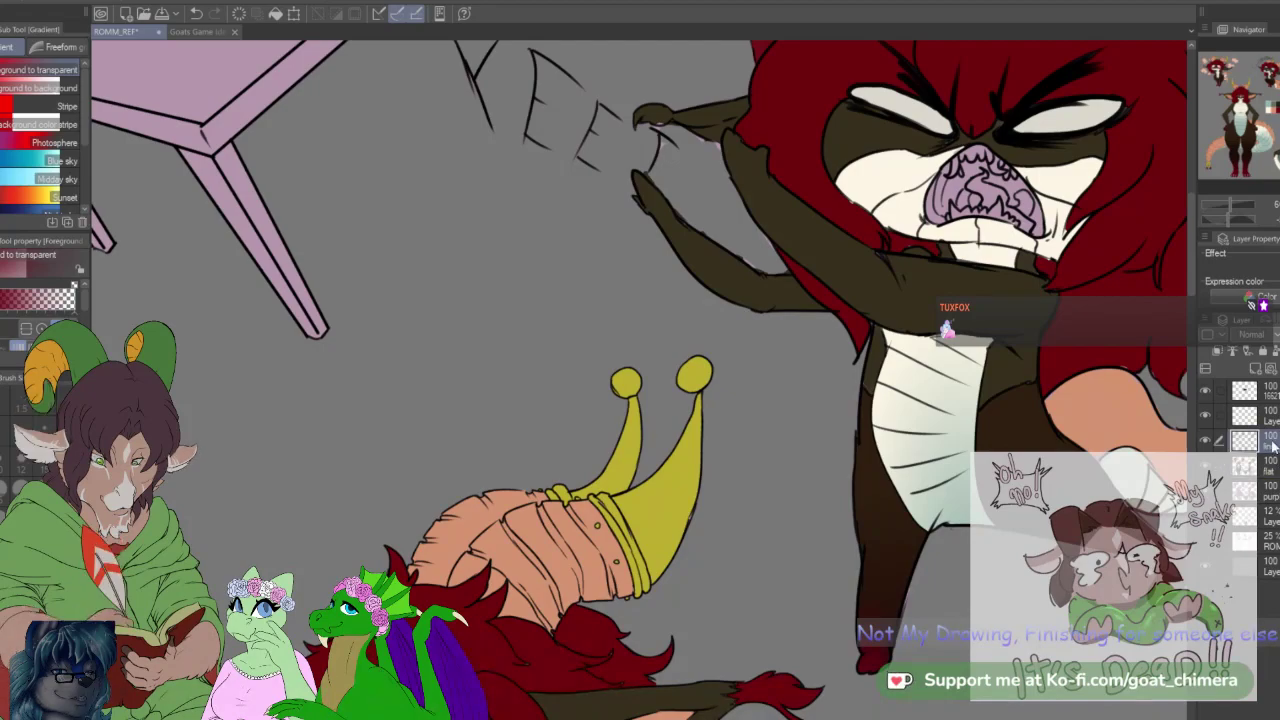
{"action": "key", "text": "w"}
{"action": "left_click", "coordinate": [906, 291]}
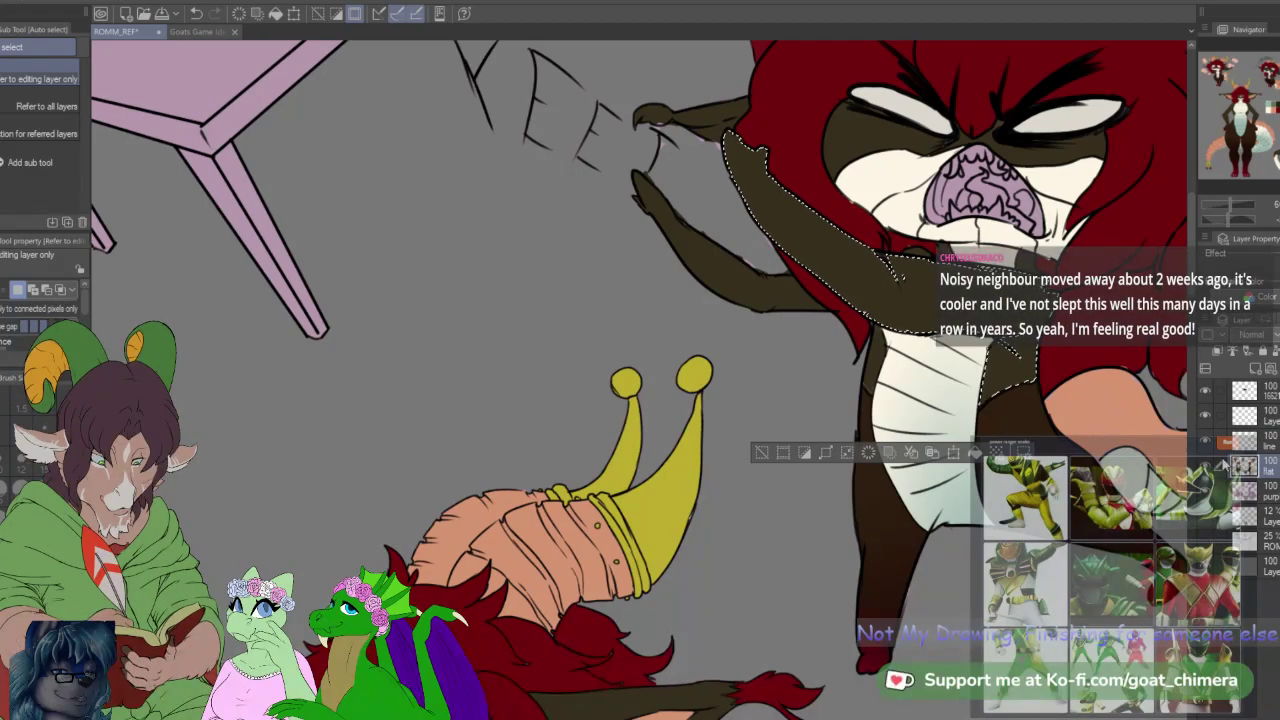
{"action": "key", "text": "g"}
{"action": "left_click_drag", "start_coordinate": [723, 153], "coordinate": [737, 45]}
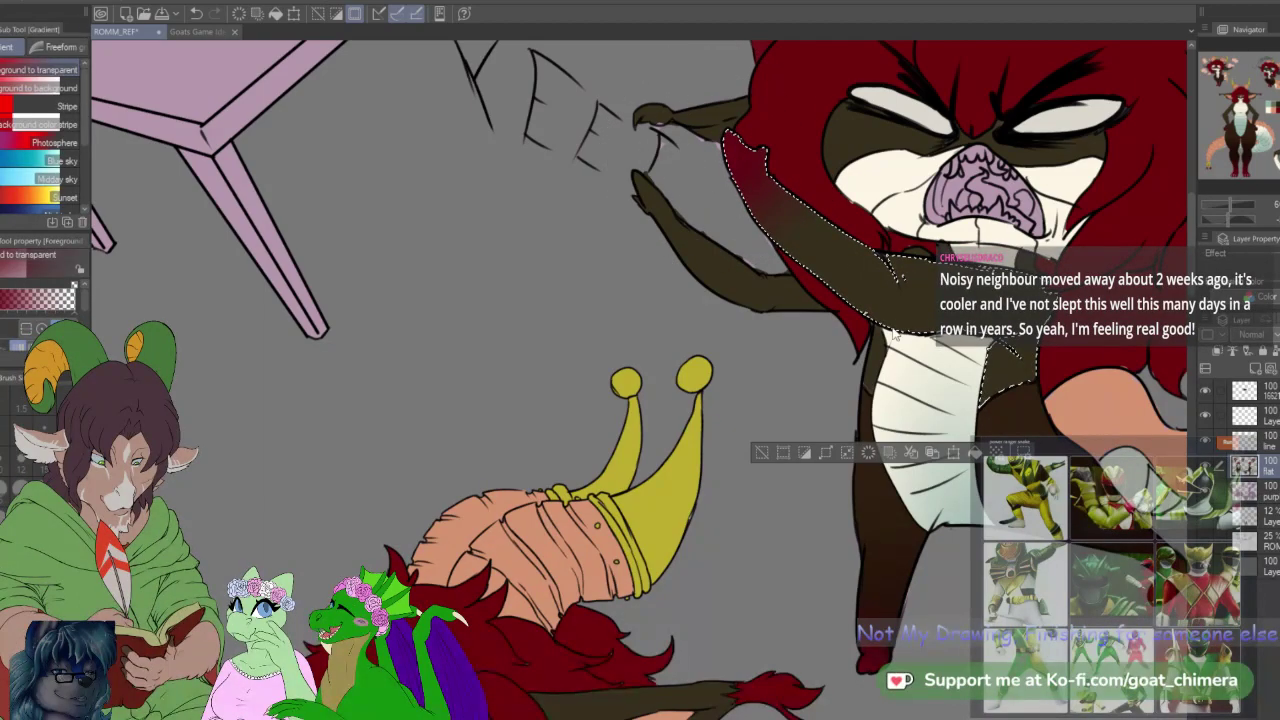
{"action": "key", "text": "ctrl+d"}
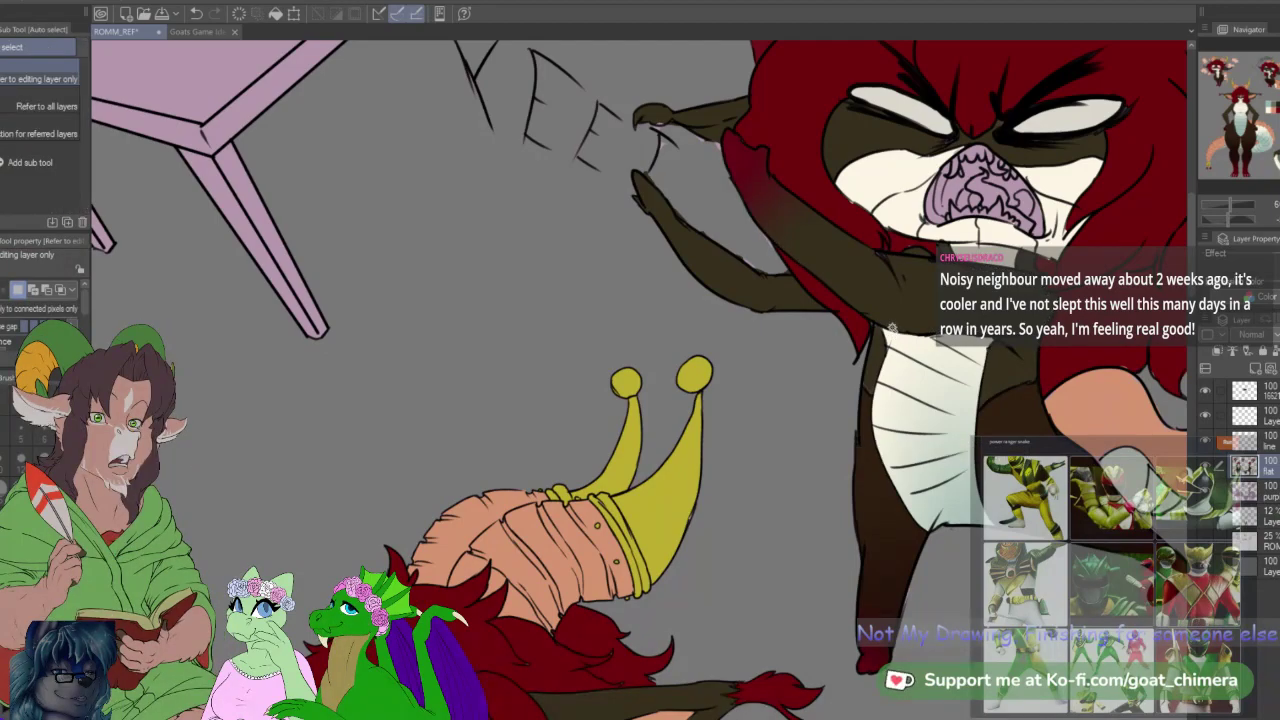
Step: Auto select the table-throwing figure's lower raised arm and fade its hand to dark crimson with the foreground-to-transparent gradient
{"action": "left_click", "coordinate": [697, 251]}
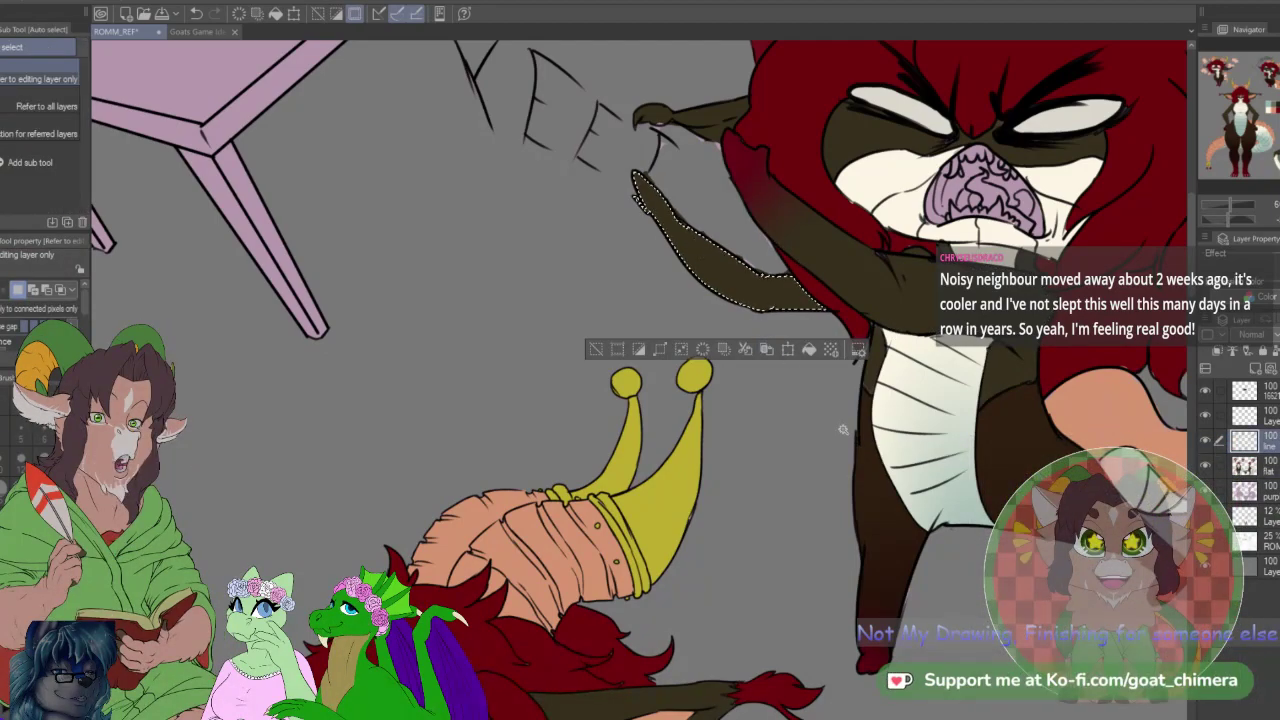
{"action": "key", "text": "g"}
{"action": "left_click_drag", "start_coordinate": [623, 182], "coordinate": [708, 280]}
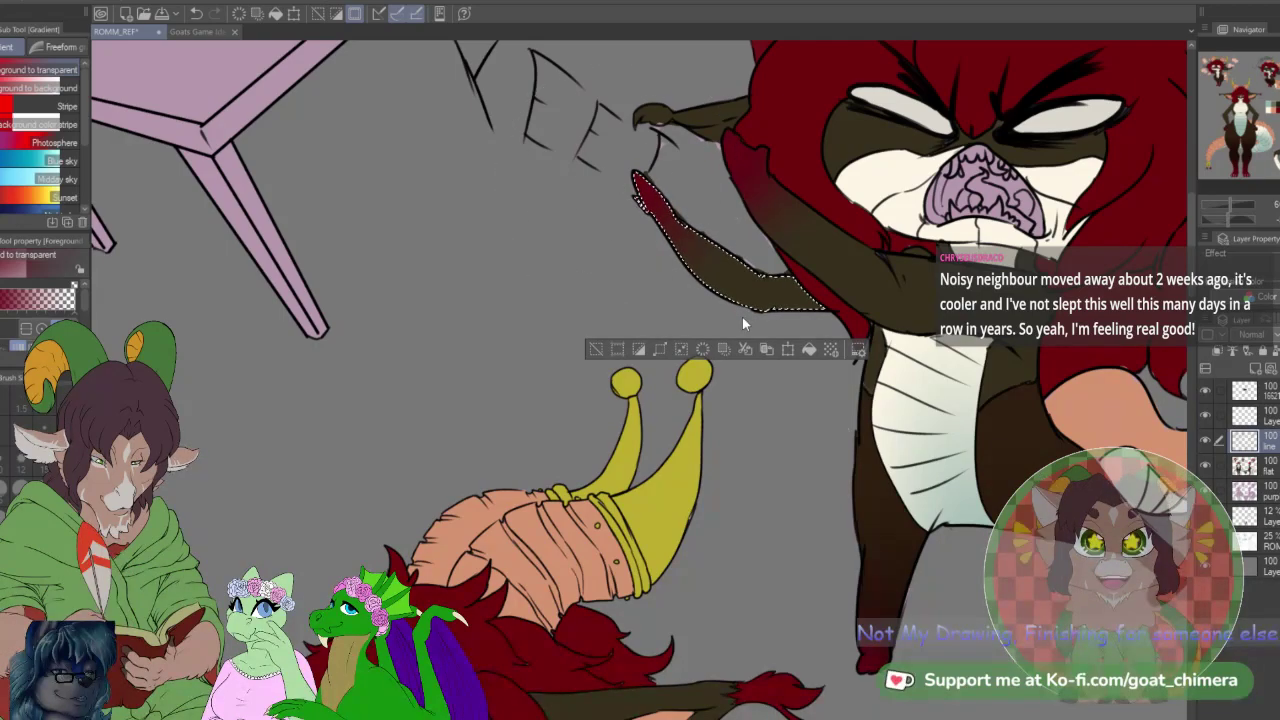
{"action": "key", "text": "ctrl+d"}
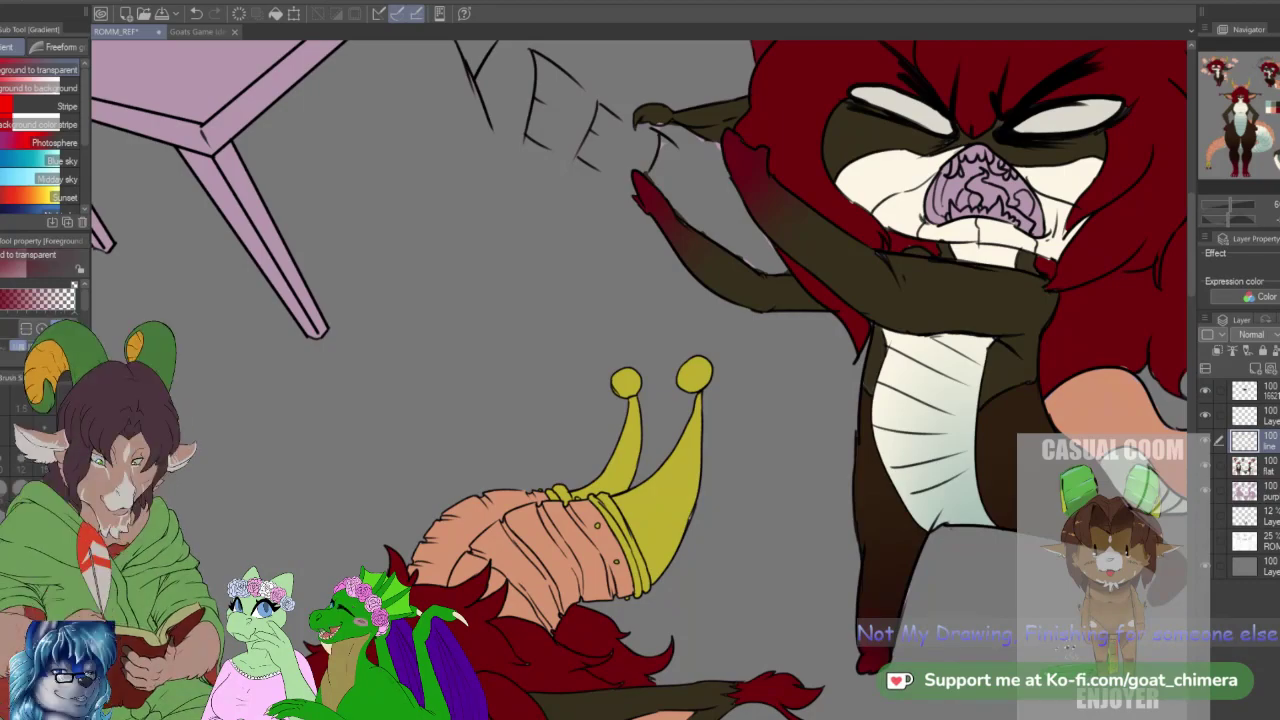
Step: Compare the table-throwing figure with the other figures on the whole sheet, and straighten the rotated canvas view
{"action": "scroll", "coordinate": [868, 412], "scroll_direction": "down", "scroll_amount": 4}
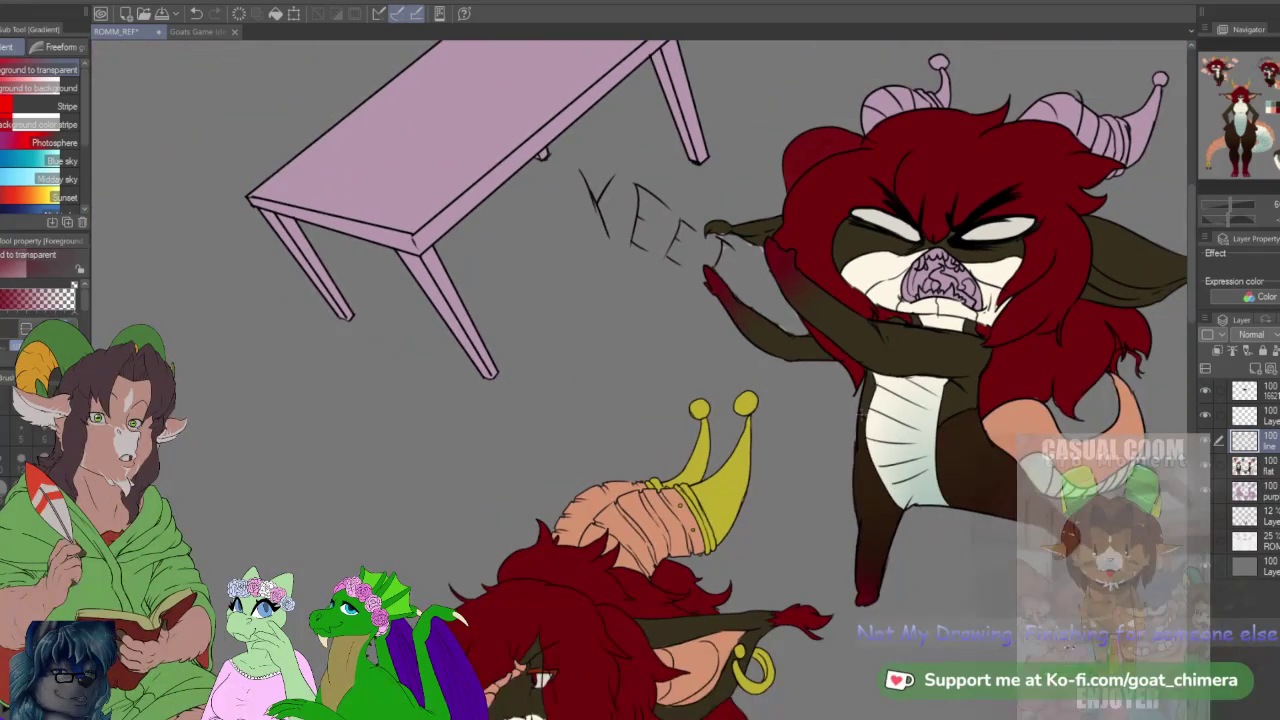
{"action": "scroll", "coordinate": [1006, 456], "scroll_direction": "down", "scroll_amount": 3}
{"action": "scroll", "coordinate": [1006, 490], "scroll_direction": "up", "scroll_amount": 4}
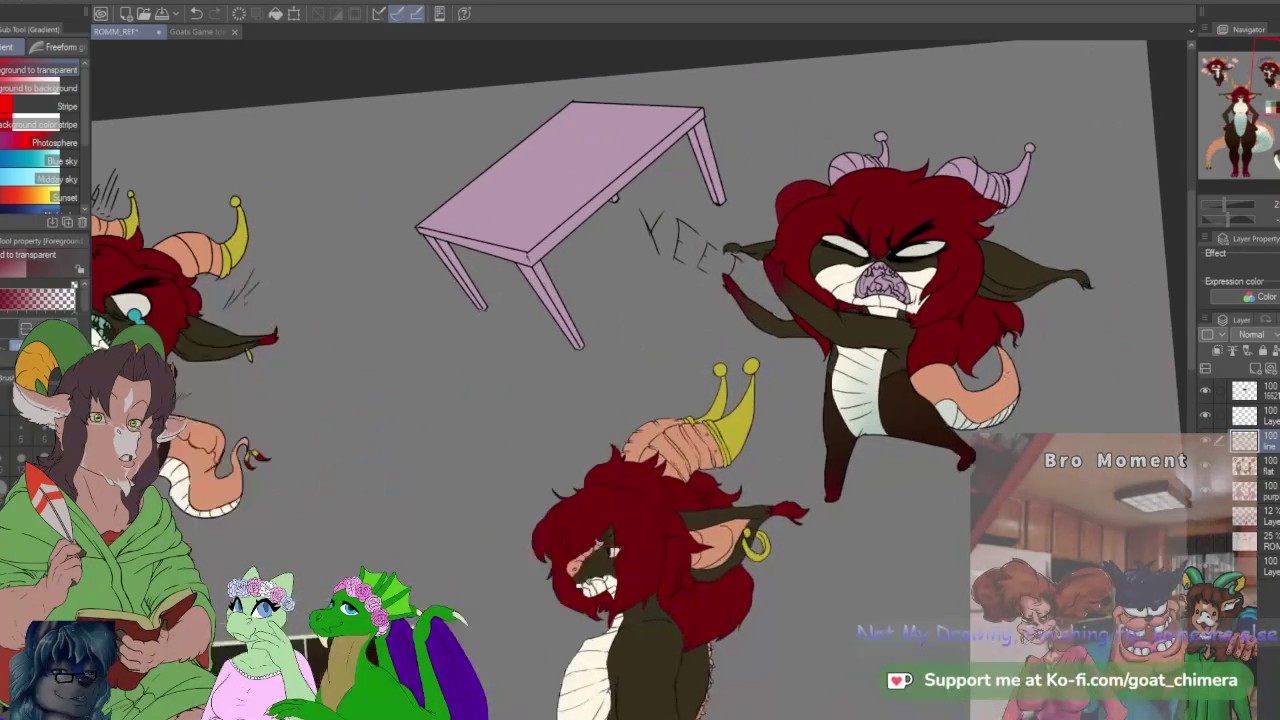
{"action": "key", "text": "w"}
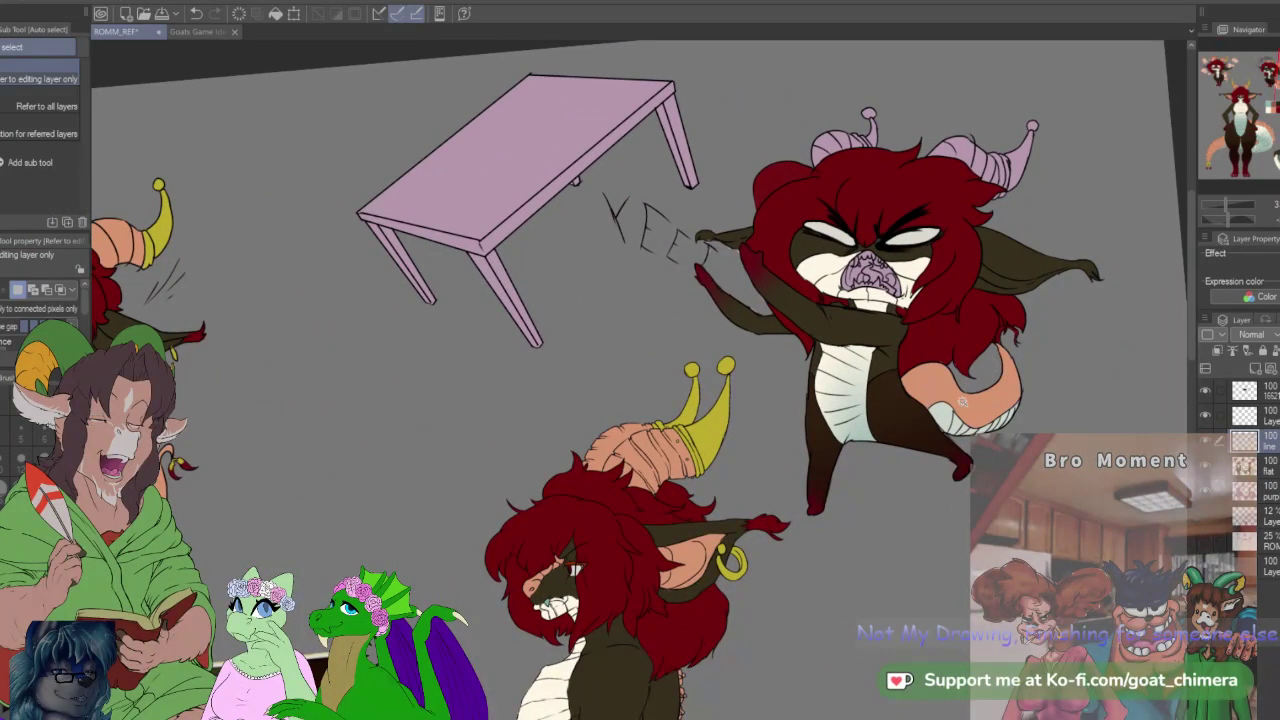
{"action": "key", "text": "i"}
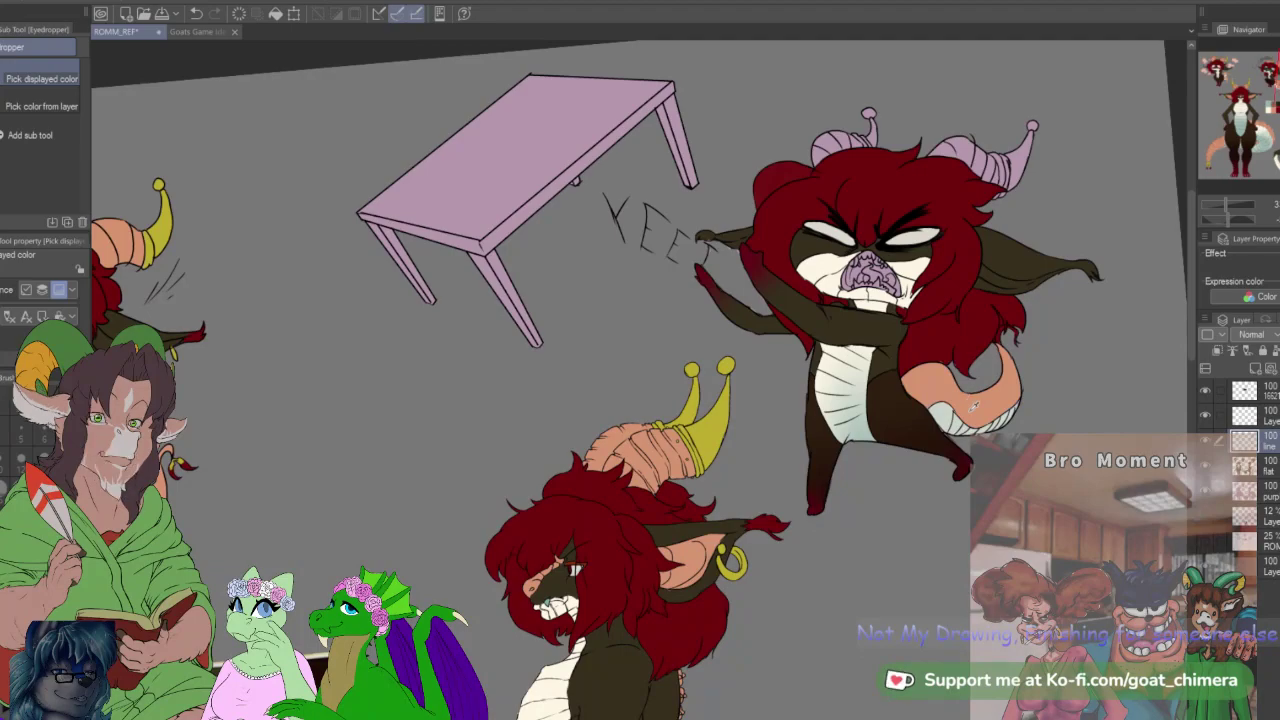
{"action": "scroll", "coordinate": [995, 350], "scroll_direction": "down", "scroll_amount": 3}
{"action": "scroll", "coordinate": [710, 500], "scroll_direction": "down", "scroll_amount": 2}
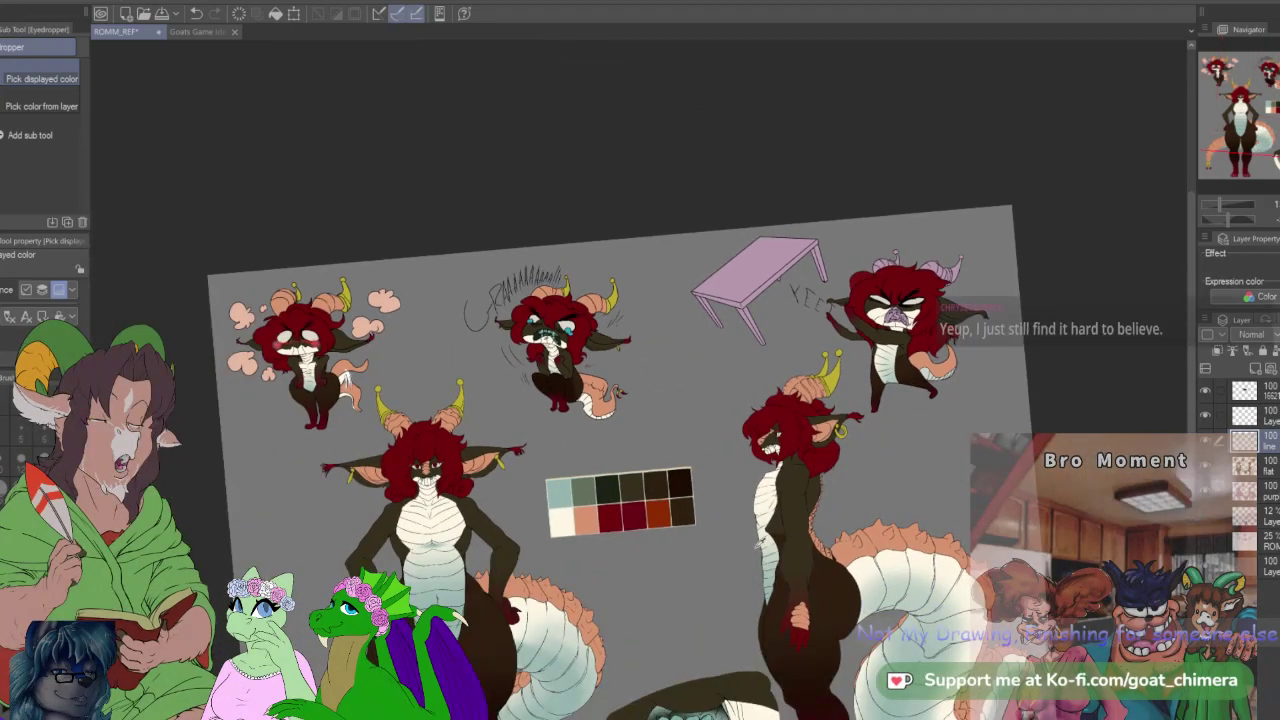
{"action": "scroll", "coordinate": [705, 505], "scroll_direction": "down", "scroll_amount": 3}
{"action": "scroll", "coordinate": [605, 640], "scroll_direction": "up", "scroll_amount": 4}
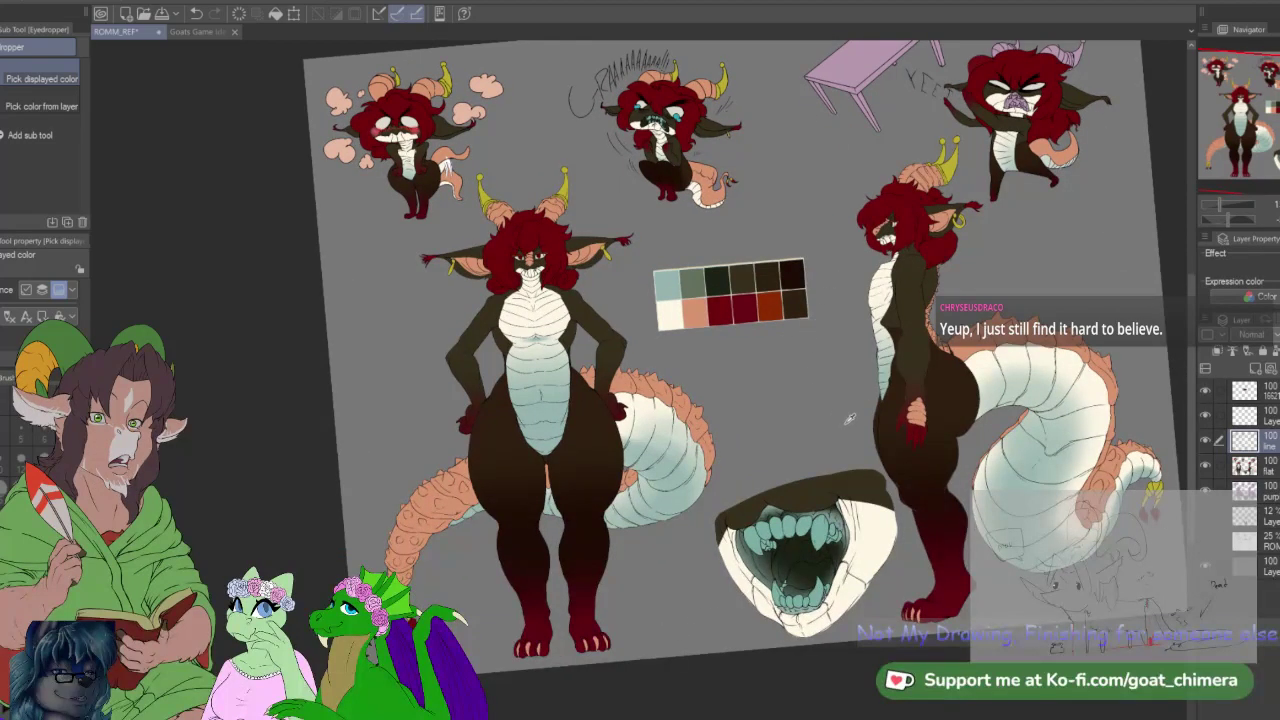
{"action": "left_click_drag", "start_coordinate": [1276, 129], "coordinate": [1279, 108]}
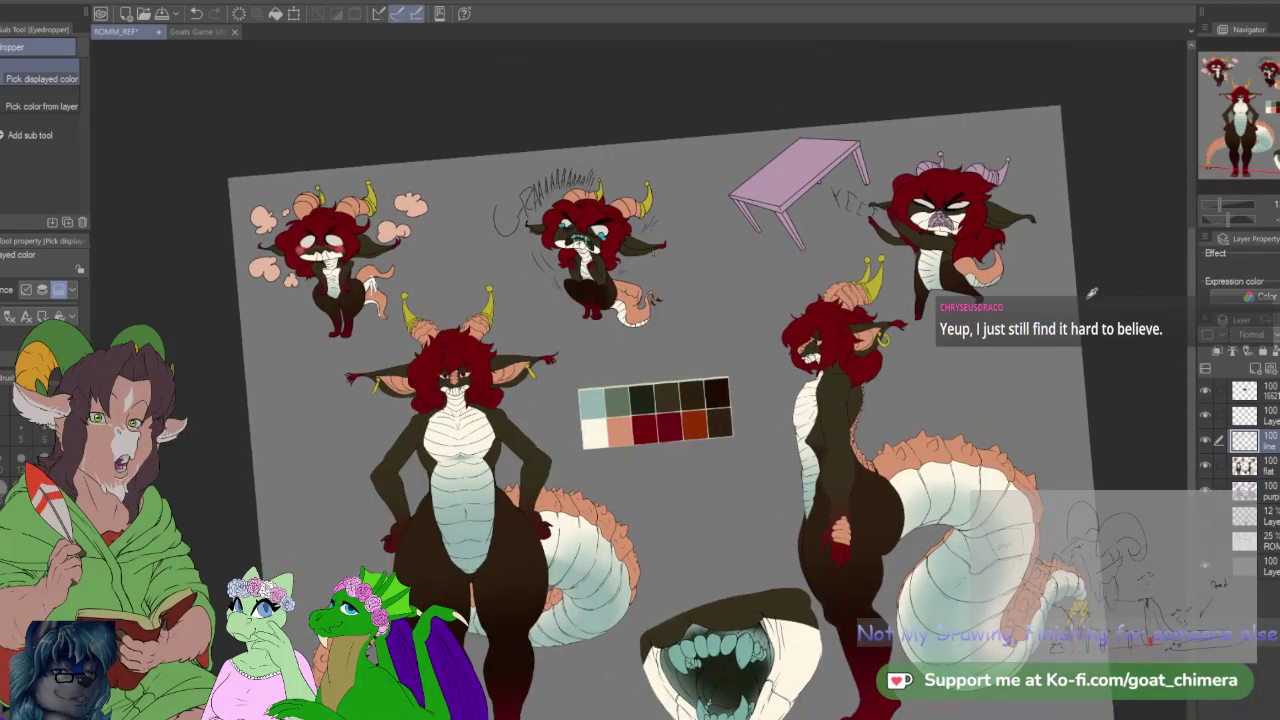
{"action": "key", "text": "minus"}
{"action": "key", "text": "asciicircum"}
{"action": "key", "text": "asciicircum"}
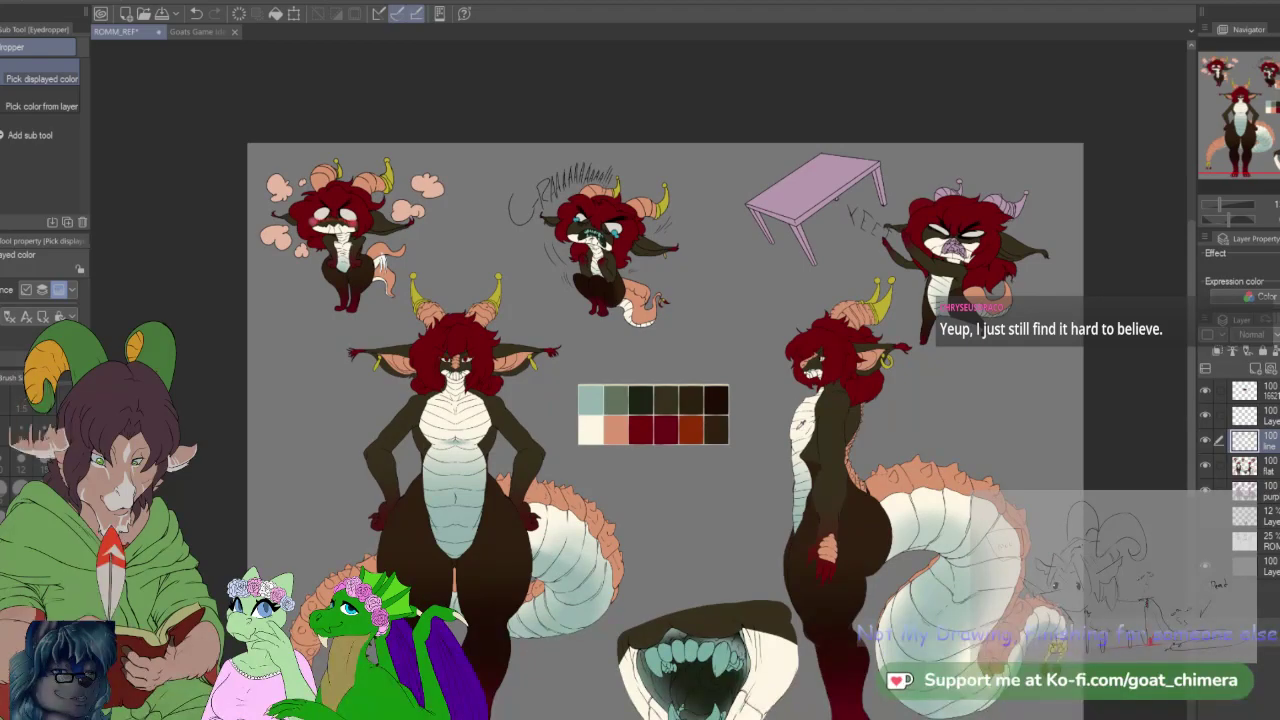
Step: Auto select the table-throwing figure's horn tips on the line layer and fill them on the flat layer with the other figures' yellow
{"action": "scroll", "coordinate": [905, 394], "scroll_direction": "down", "scroll_amount": 1}
{"action": "scroll", "coordinate": [980, 239], "scroll_direction": "up", "scroll_amount": 3}
{"action": "scroll", "coordinate": [978, 240], "scroll_direction": "up", "scroll_amount": 2}
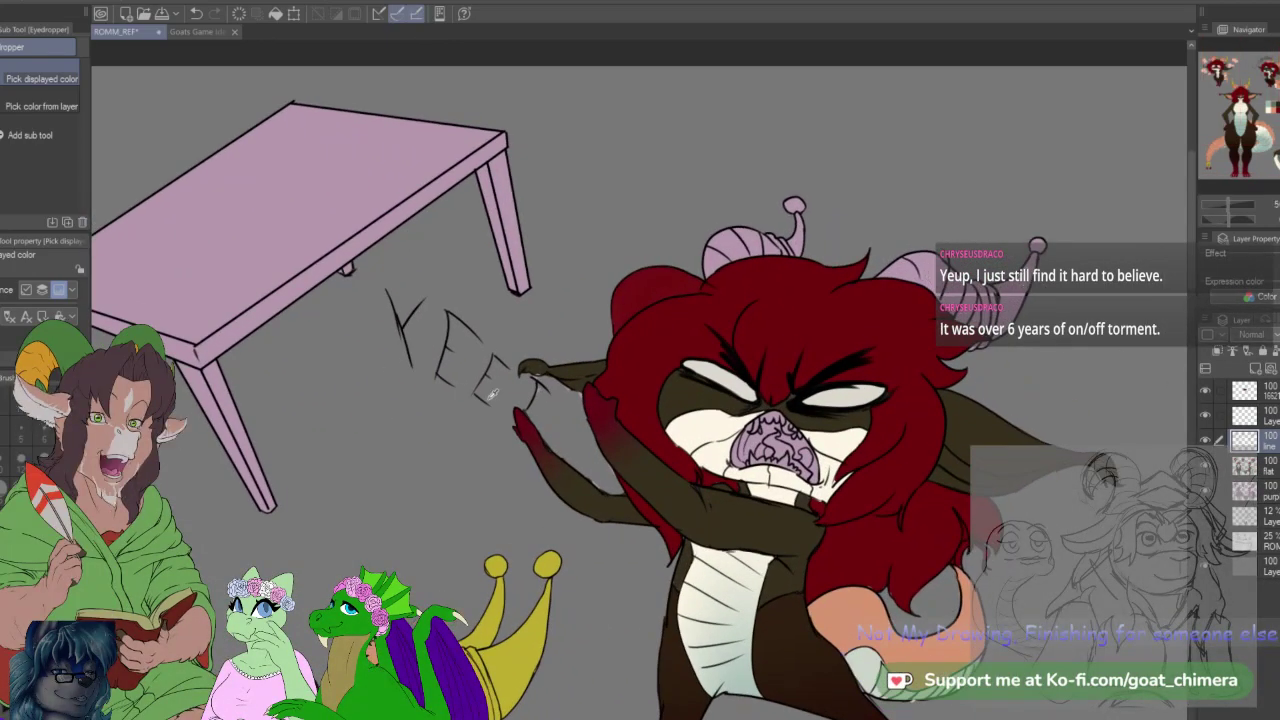
{"action": "scroll", "coordinate": [541, 429], "scroll_direction": "down", "scroll_amount": 1}
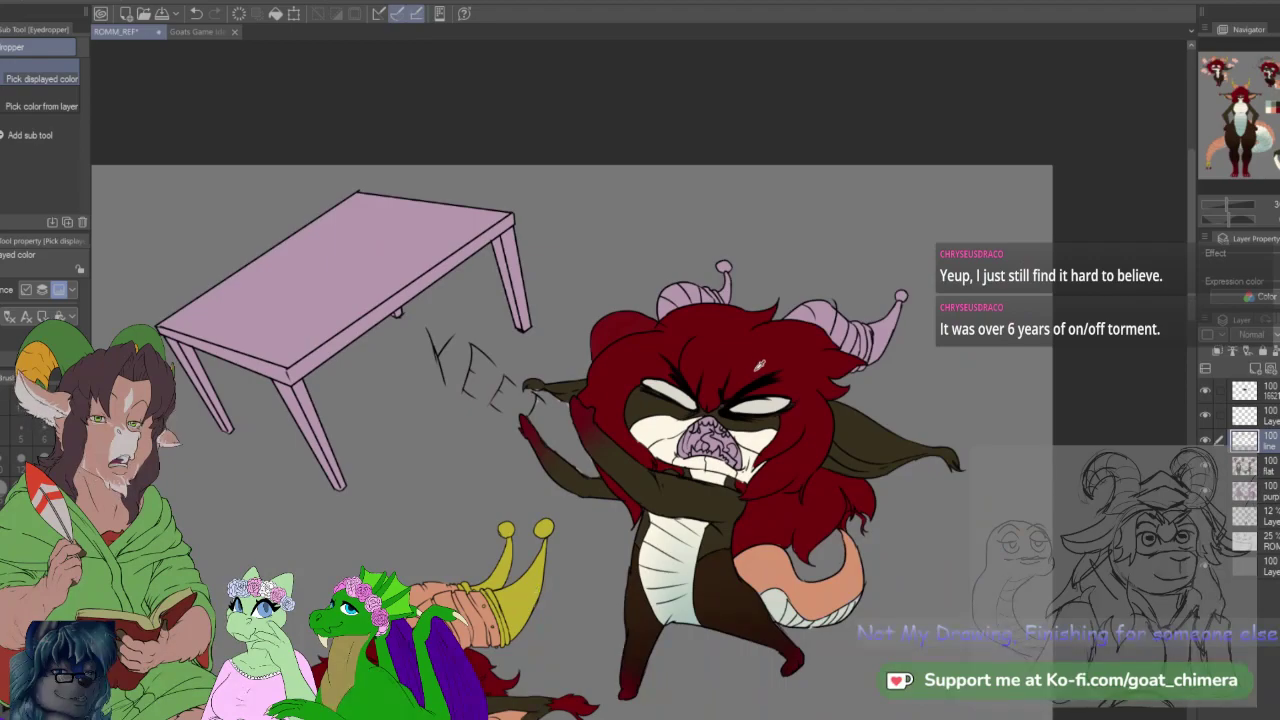
{"action": "scroll", "coordinate": [843, 274], "scroll_direction": "up", "scroll_amount": 2}
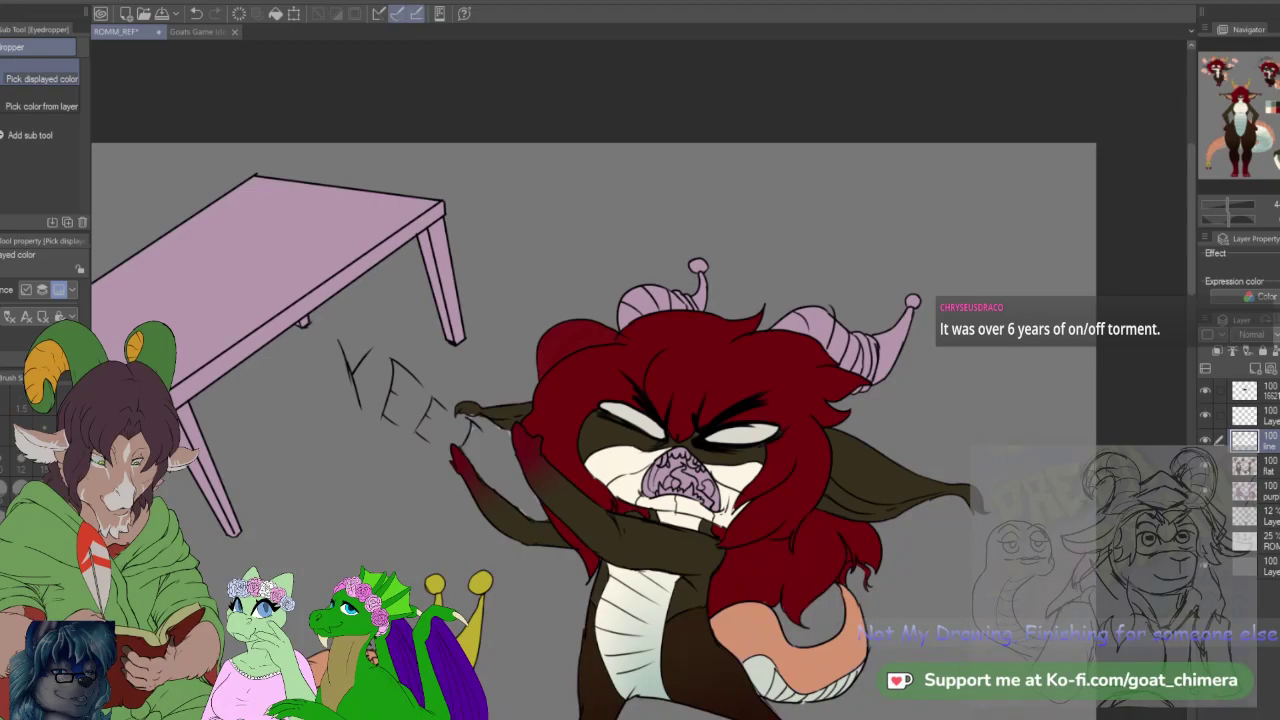
{"action": "key", "text": "w"}
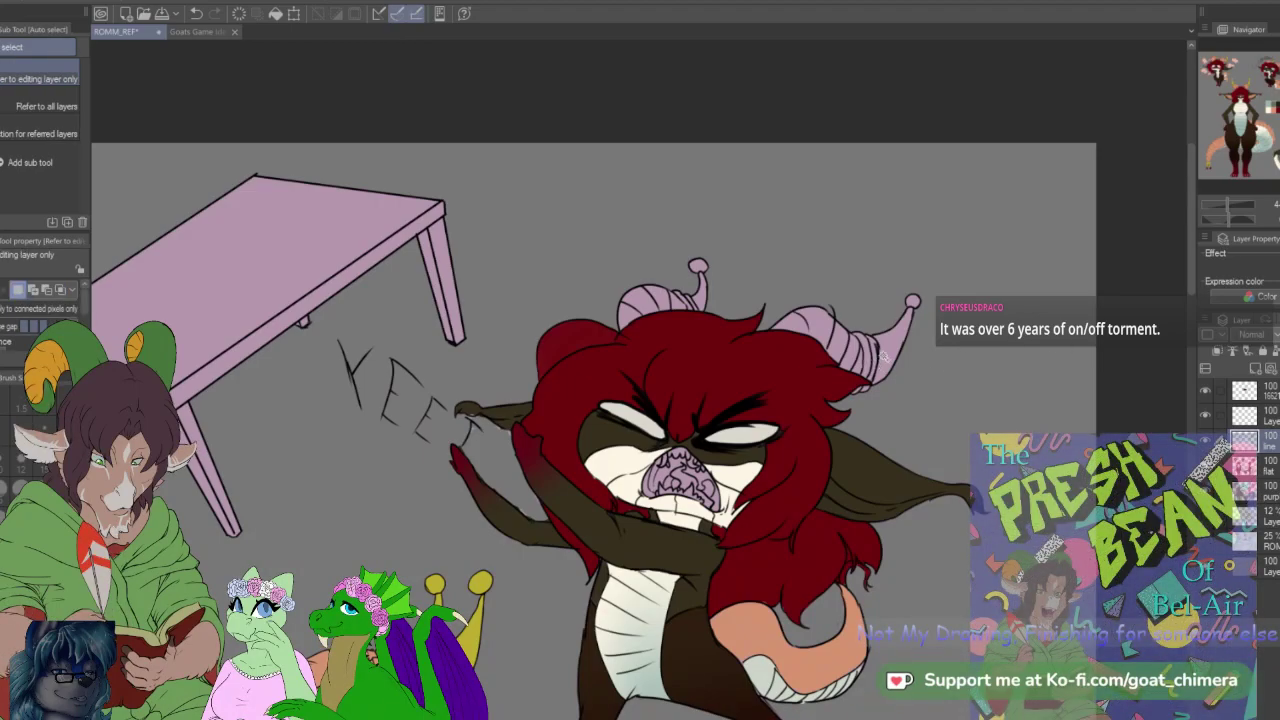
{"action": "left_click", "coordinate": [882, 357]}
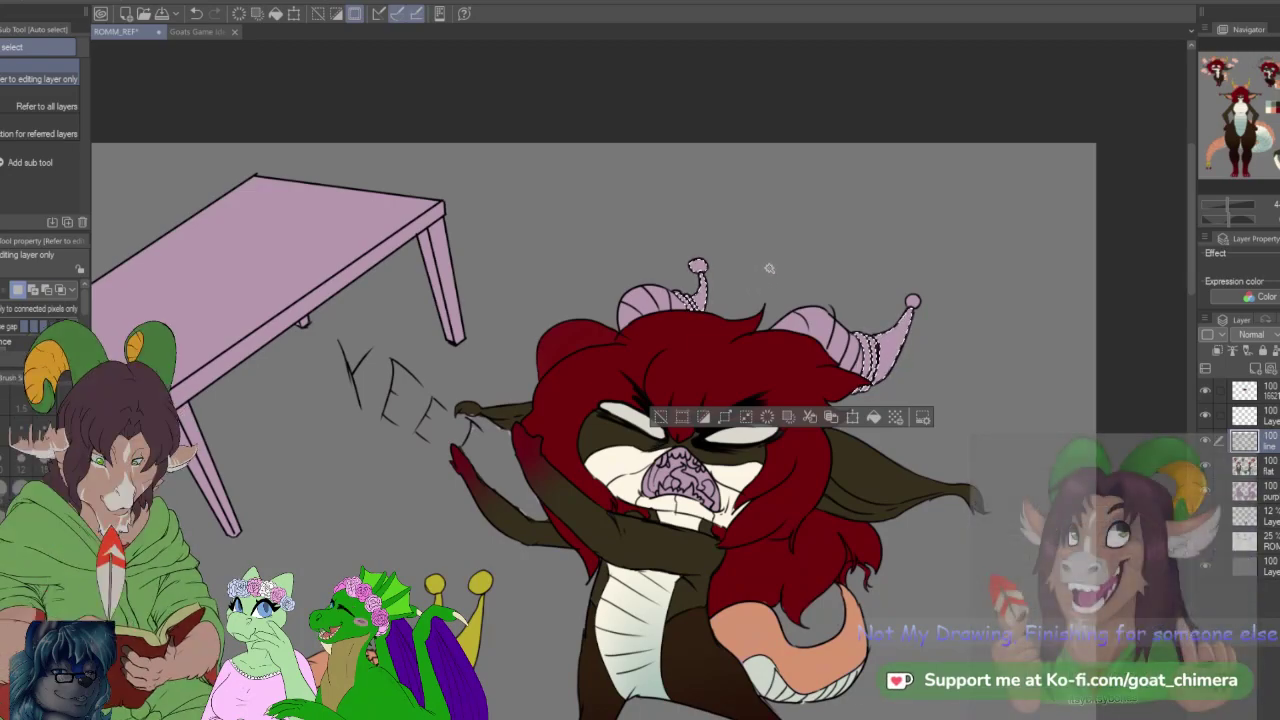
{"action": "scroll", "coordinate": [769, 268], "scroll_direction": "down", "scroll_amount": 2}
{"action": "scroll", "coordinate": [769, 268], "scroll_direction": "up", "scroll_amount": 1}
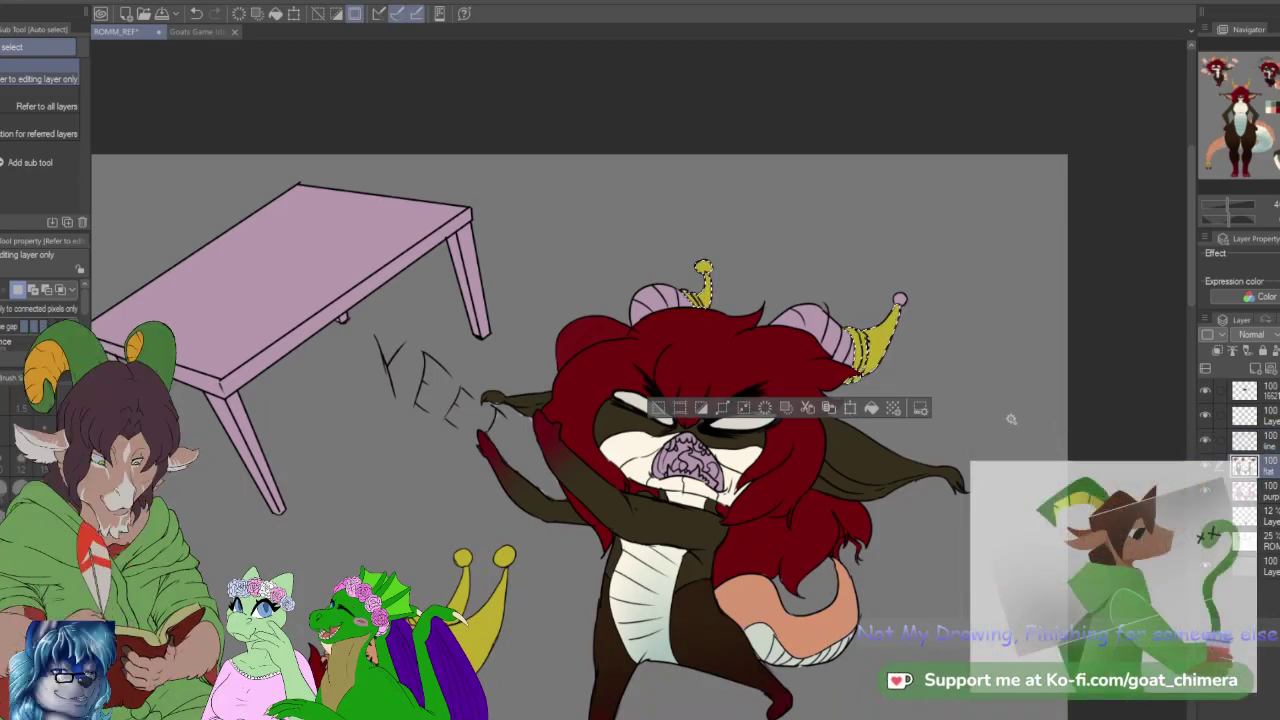
Step: Auto select the unfilled ball at the table-throwing figure's near horn tip on the line layer and fill it yellow on the flat layer
{"action": "key", "text": "ctrl+d"}
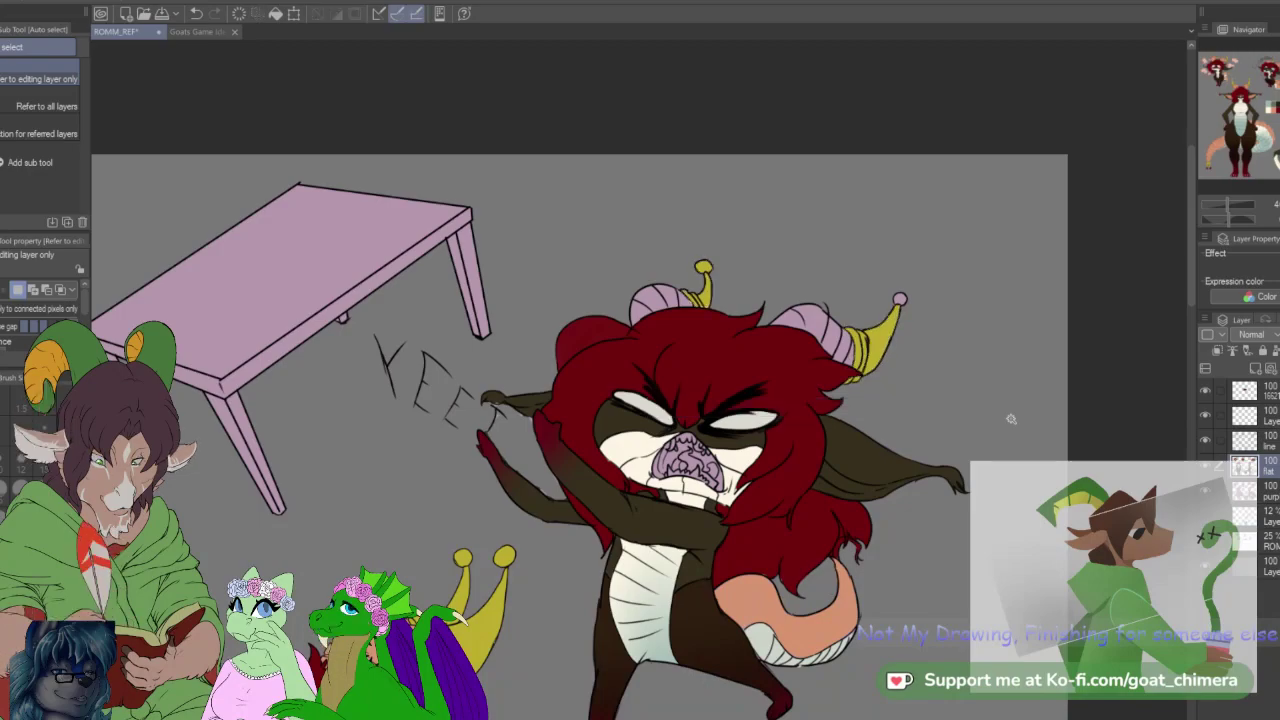
{"action": "key", "text": "alt+]"}
{"action": "left_click", "coordinate": [900, 300]}
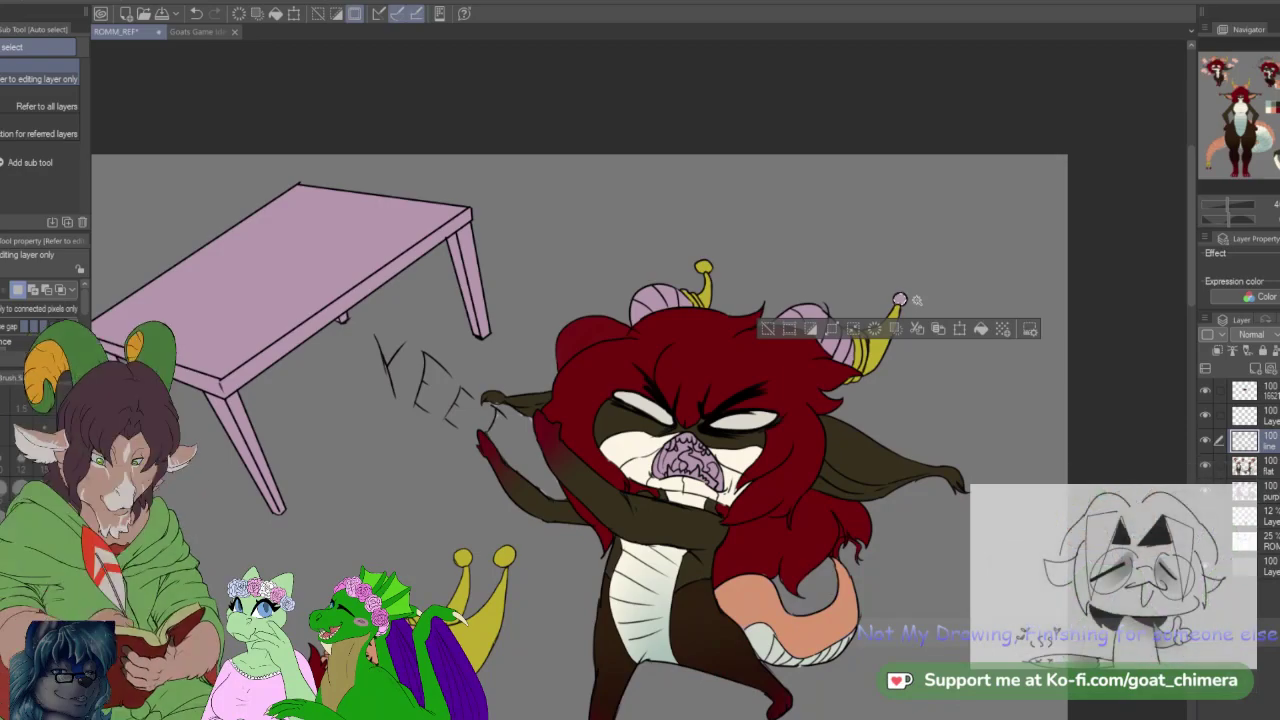
{"action": "key", "text": "alt+["}
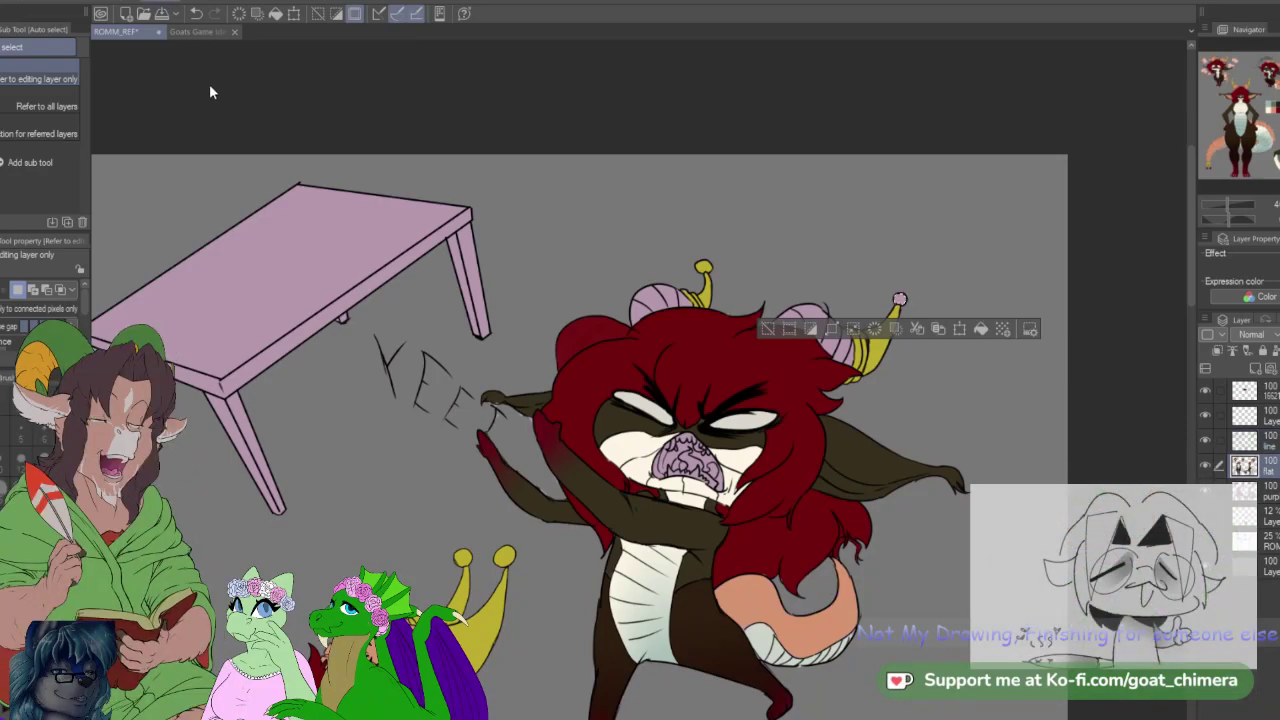
{"action": "left_click", "coordinate": [774, 337]}
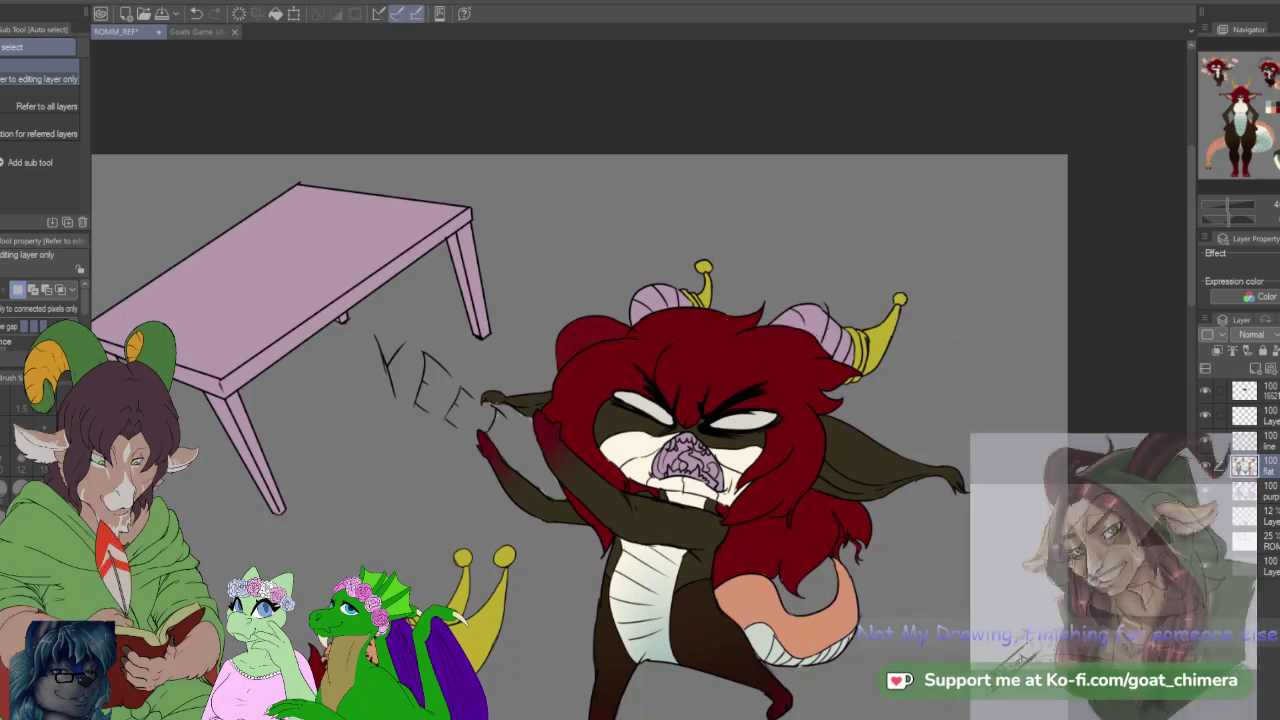
Step: Auto select the purple ridged bases of both the table-throwing figure's horns on the line layer, and ready the Eyedropper on the flat layer
{"action": "left_click", "coordinate": [1258, 437]}
{"action": "left_click", "coordinate": [799, 326]}
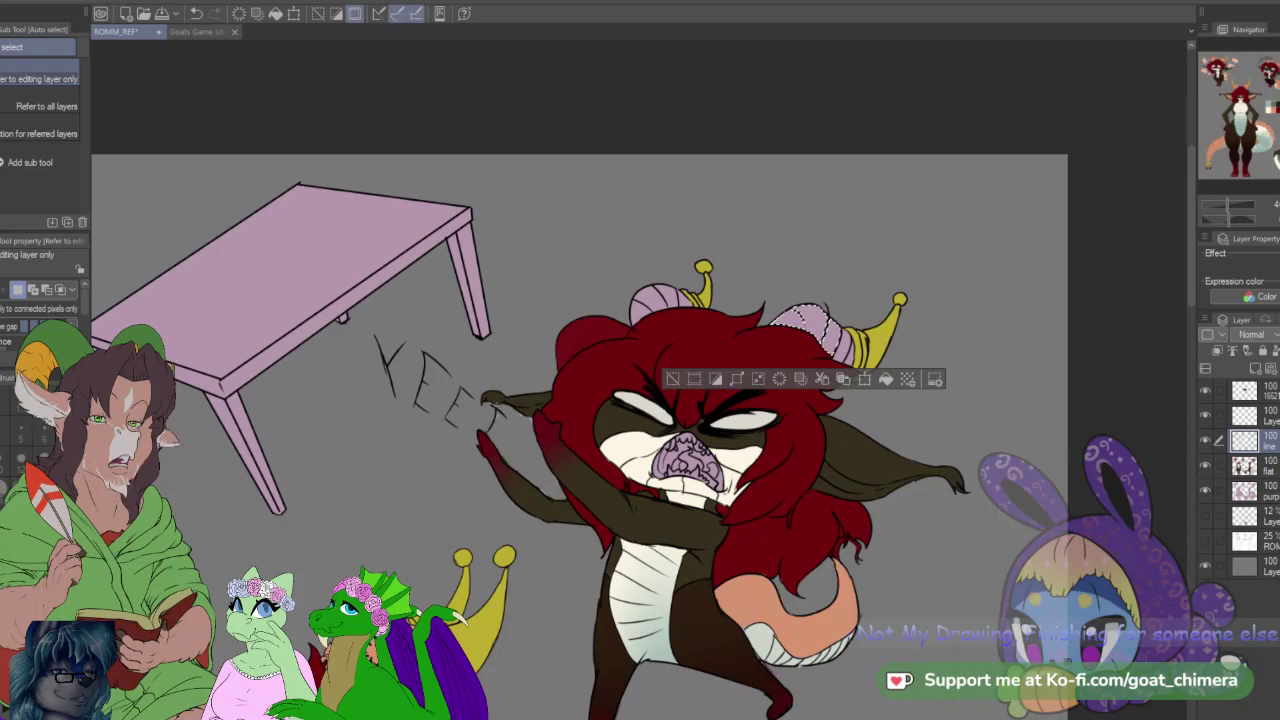
{"action": "scroll", "coordinate": [814, 351], "scroll_direction": "up", "scroll_amount": 3}
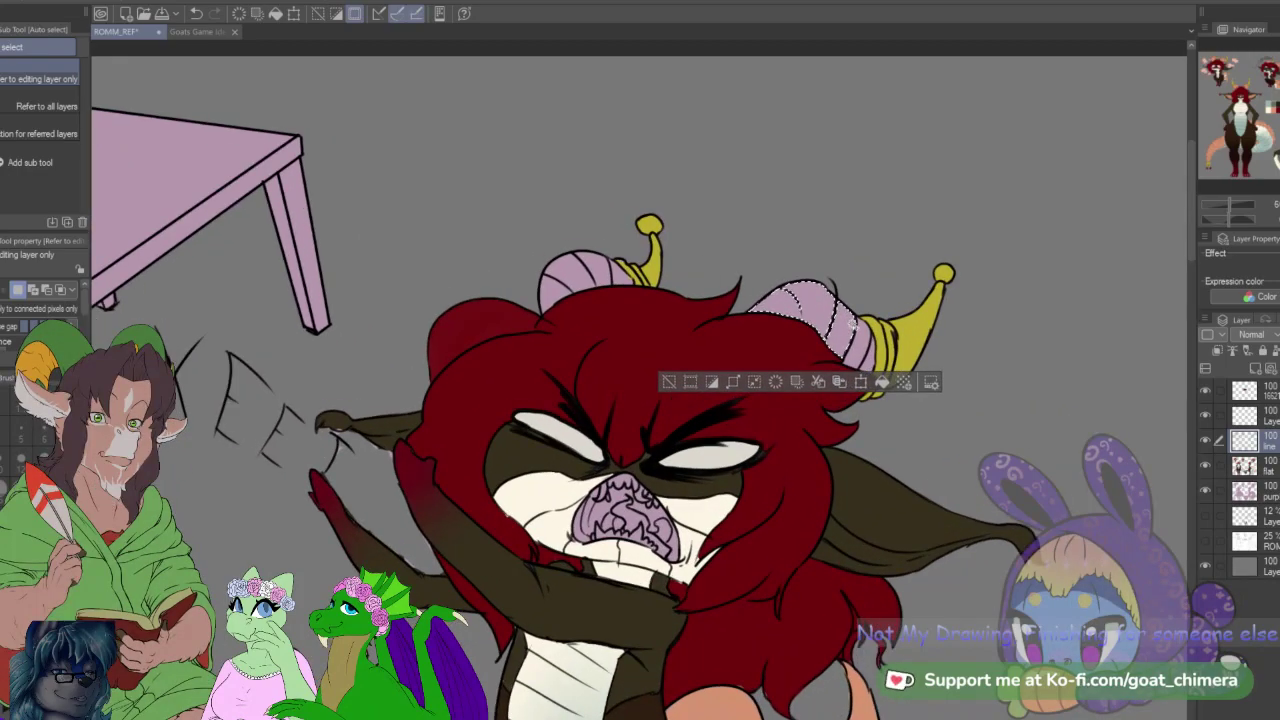
{"action": "left_click", "coordinate": [849, 330], "text": "shift"}
{"action": "left_click", "coordinate": [862, 350], "text": "shift"}
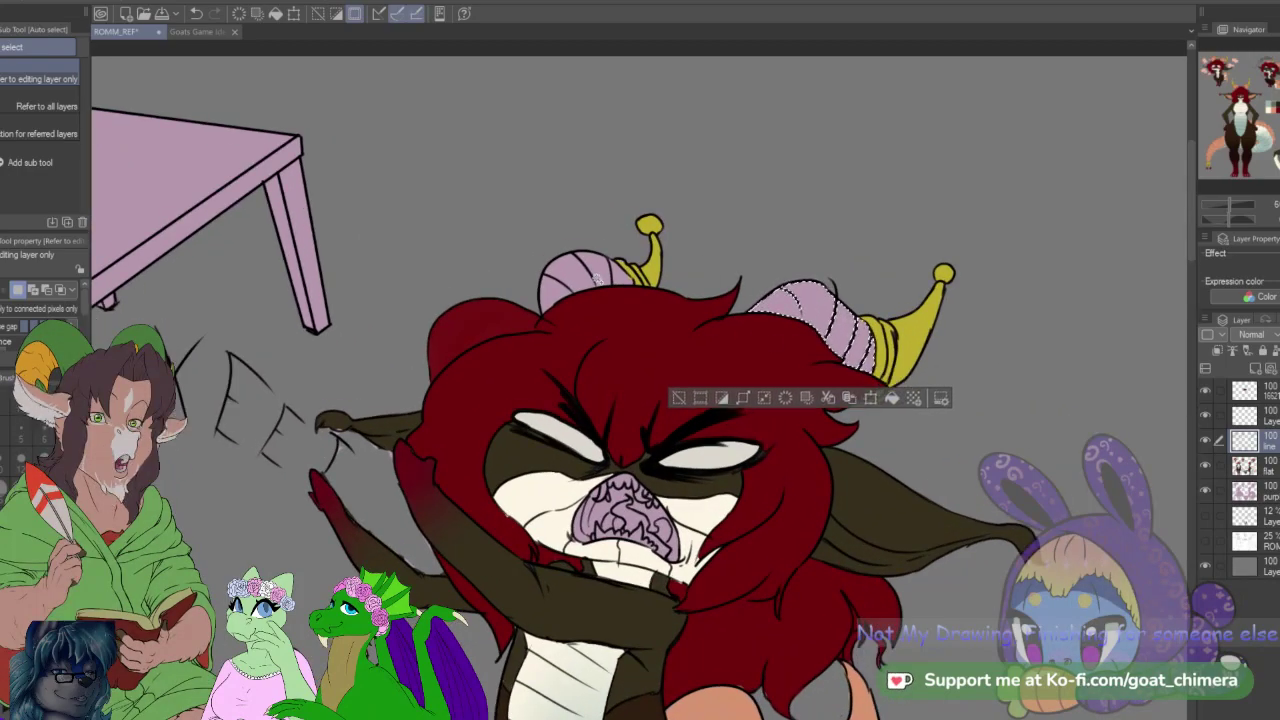
{"action": "left_click", "coordinate": [558, 297]}
{"action": "scroll", "coordinate": [953, 517], "scroll_direction": "down", "scroll_amount": 4}
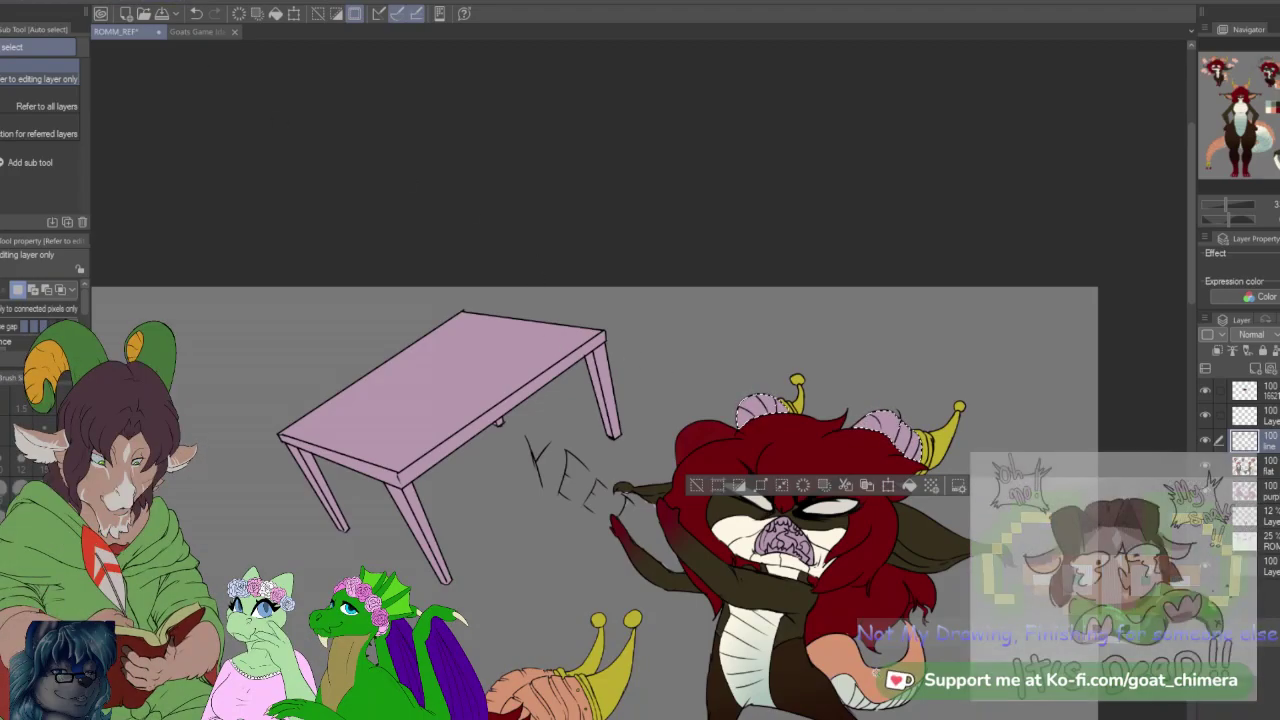
{"action": "key", "text": "i"}
{"action": "key", "text": "alt+["}
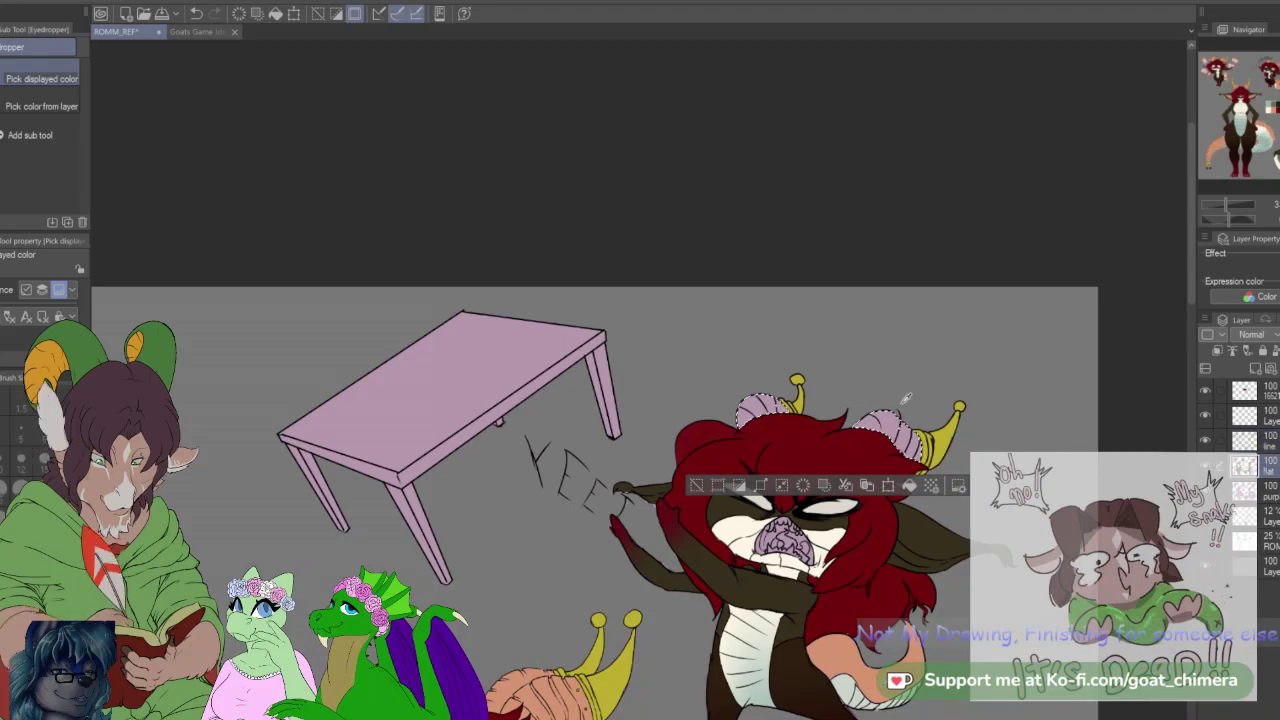
{"action": "scroll", "coordinate": [908, 406], "scroll_direction": "up", "scroll_amount": 1}
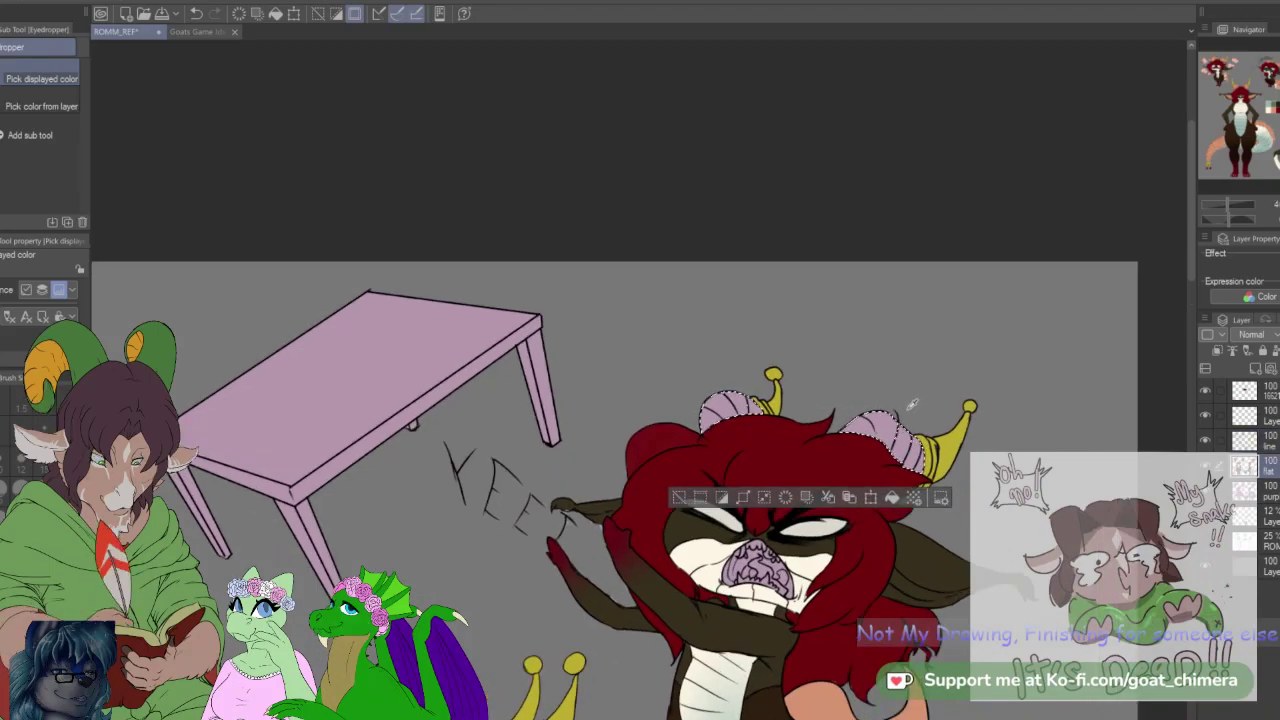
Step: Finish filling the selected horns of the table-throwing figure with peach and clear the selection
{"action": "key", "text": "ctrl+d"}
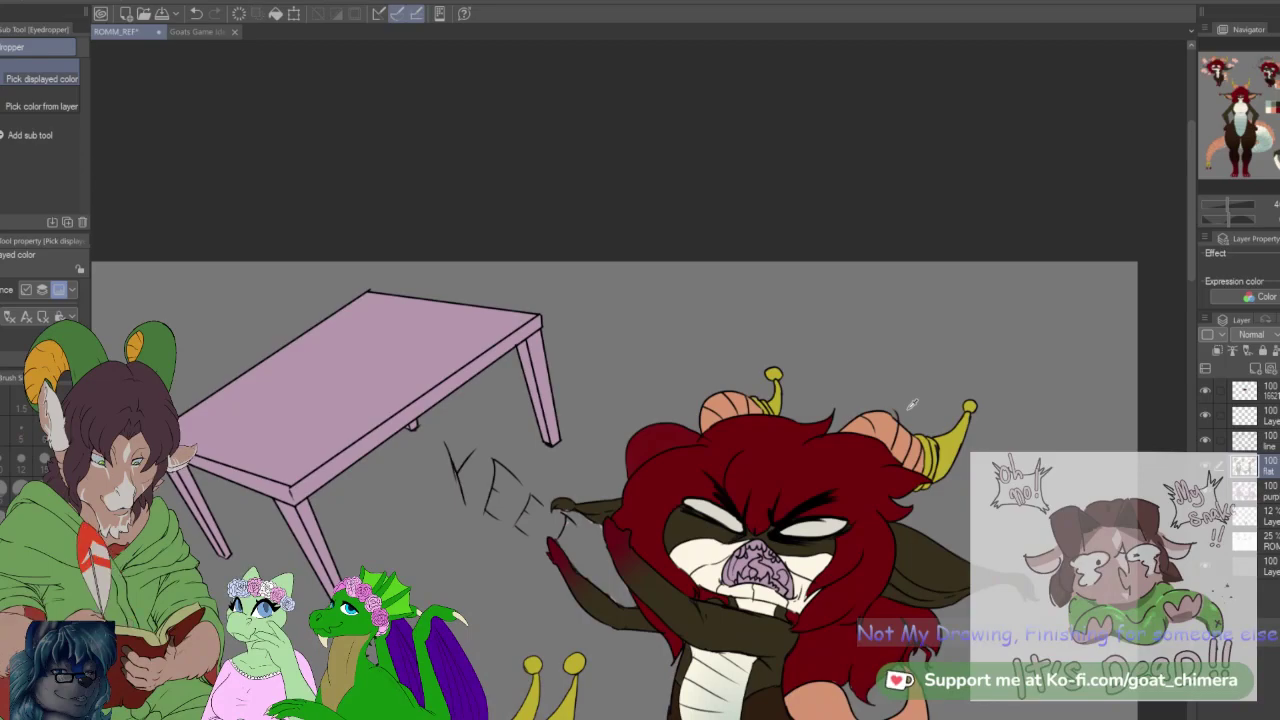
{"action": "scroll", "coordinate": [744, 238], "scroll_direction": "down", "scroll_amount": 1}
{"action": "scroll", "coordinate": [779, 273], "scroll_direction": "down", "scroll_amount": 1}
{"action": "scroll", "coordinate": [764, 381], "scroll_direction": "up", "scroll_amount": 1}
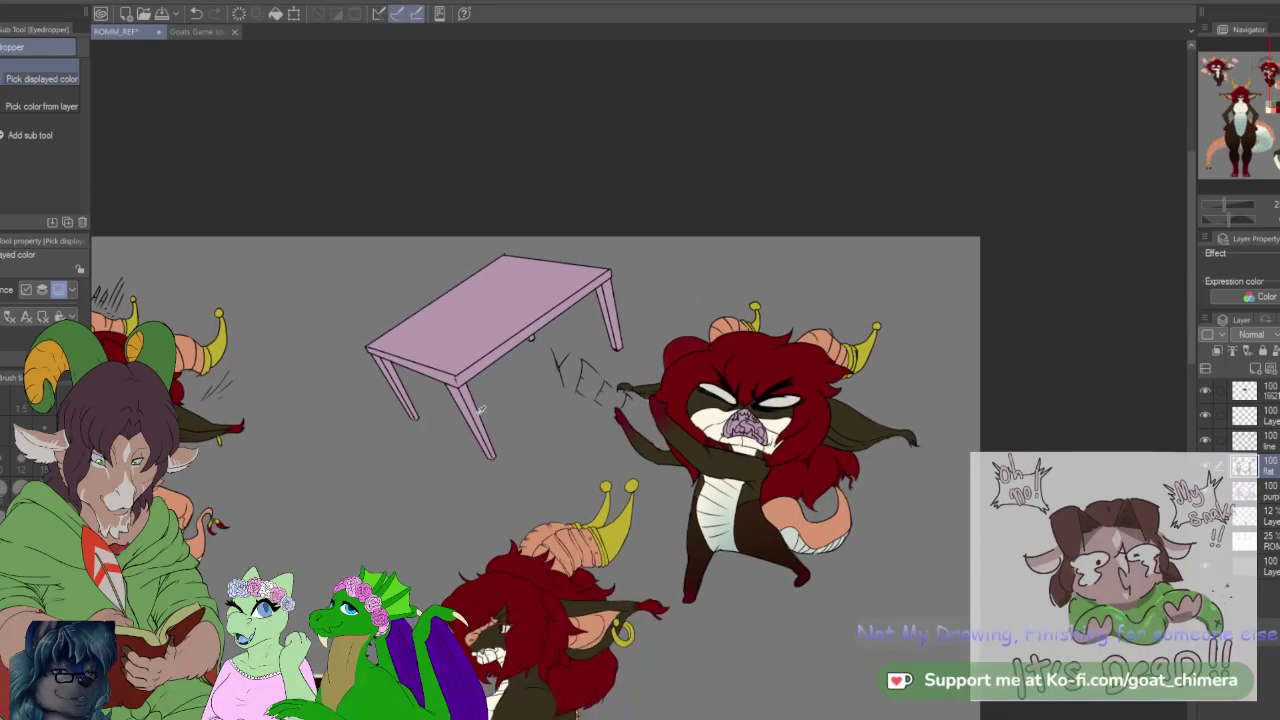
Step: Paint the table-throwing figure's upper and lower teeth pale teal on the flat layer with the K Hard 2 brush
{"action": "scroll", "coordinate": [420, 405], "scroll_direction": "down", "scroll_amount": 1}
{"action": "scroll", "coordinate": [320, 390], "scroll_direction": "up", "scroll_amount": 1}
{"action": "scroll", "coordinate": [100, 388], "scroll_direction": "up", "scroll_amount": 2}
{"action": "scroll", "coordinate": [120, 400], "scroll_direction": "down", "scroll_amount": 3}
{"action": "scroll", "coordinate": [190, 392], "scroll_direction": "up", "scroll_amount": 3}
{"action": "scroll", "coordinate": [169, 407], "scroll_direction": "up", "scroll_amount": 3}
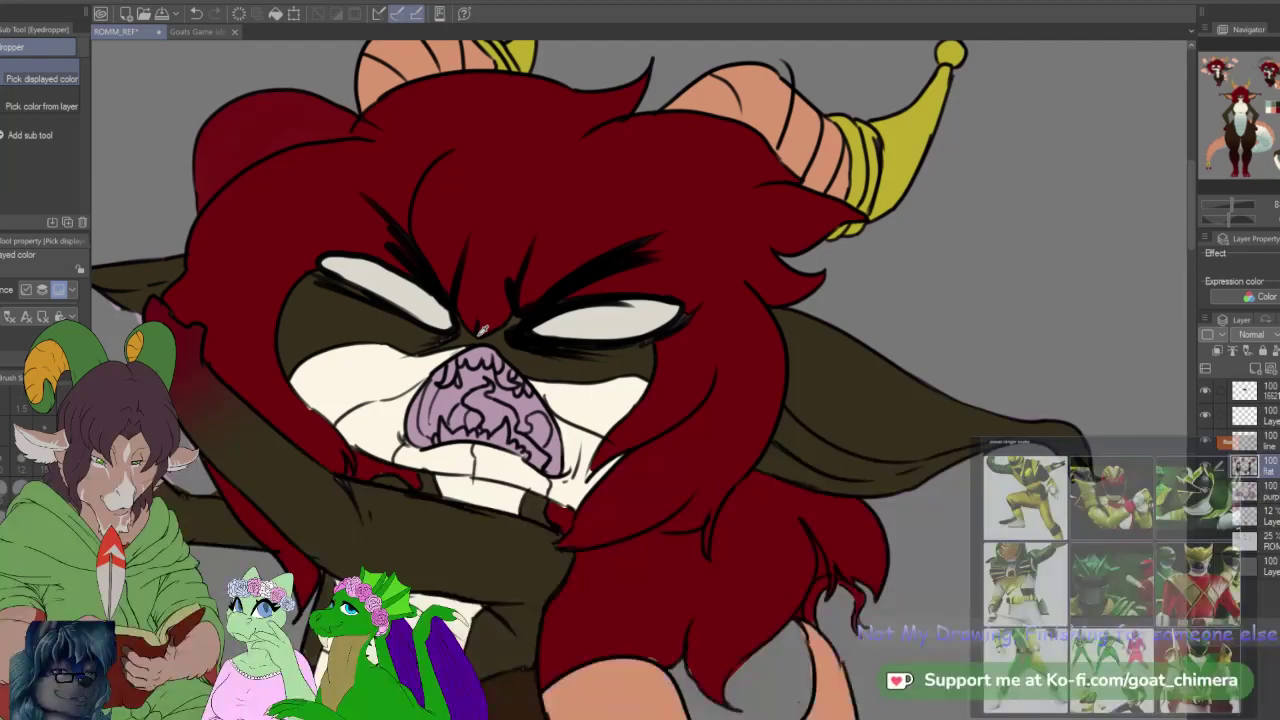
{"action": "key", "text": "b"}
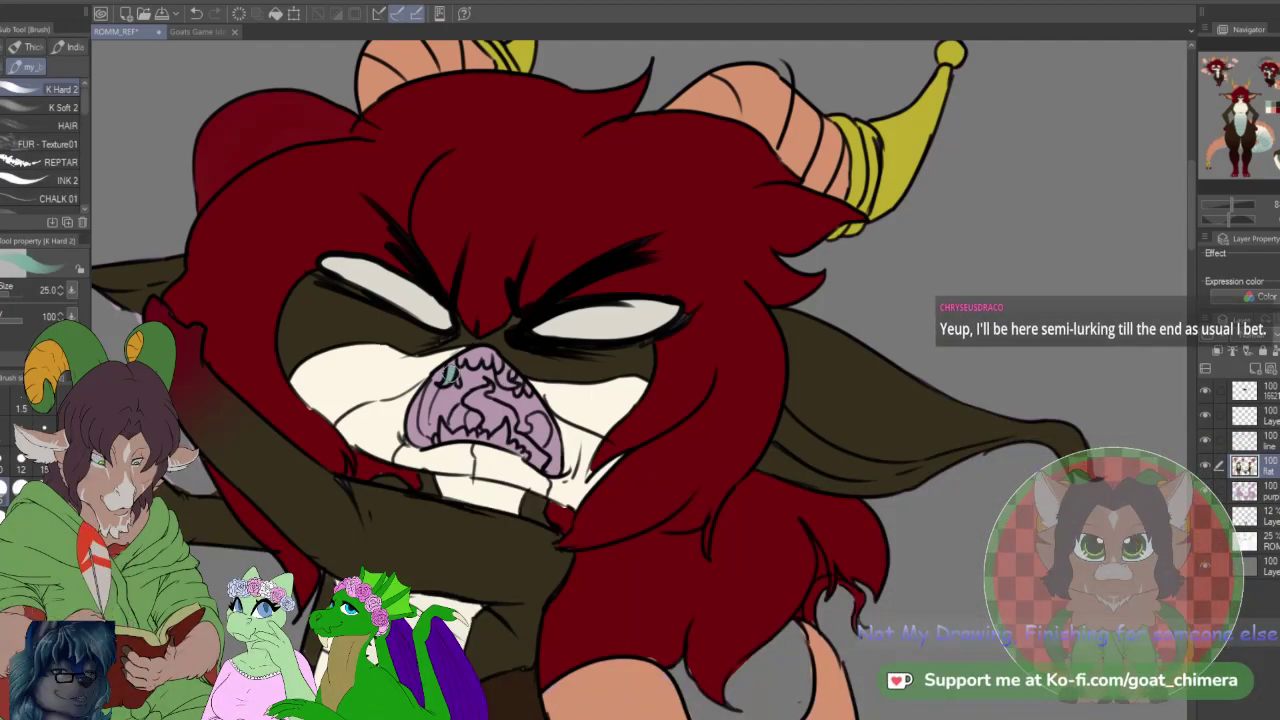
{"action": "mouse_move", "coordinate": [452, 370]}
{"action": "left_mouse_down"}
{"action": "mouse_move", "coordinate": [494, 348]}
{"action": "mouse_move", "coordinate": [515, 381]}
{"action": "left_mouse_up"}
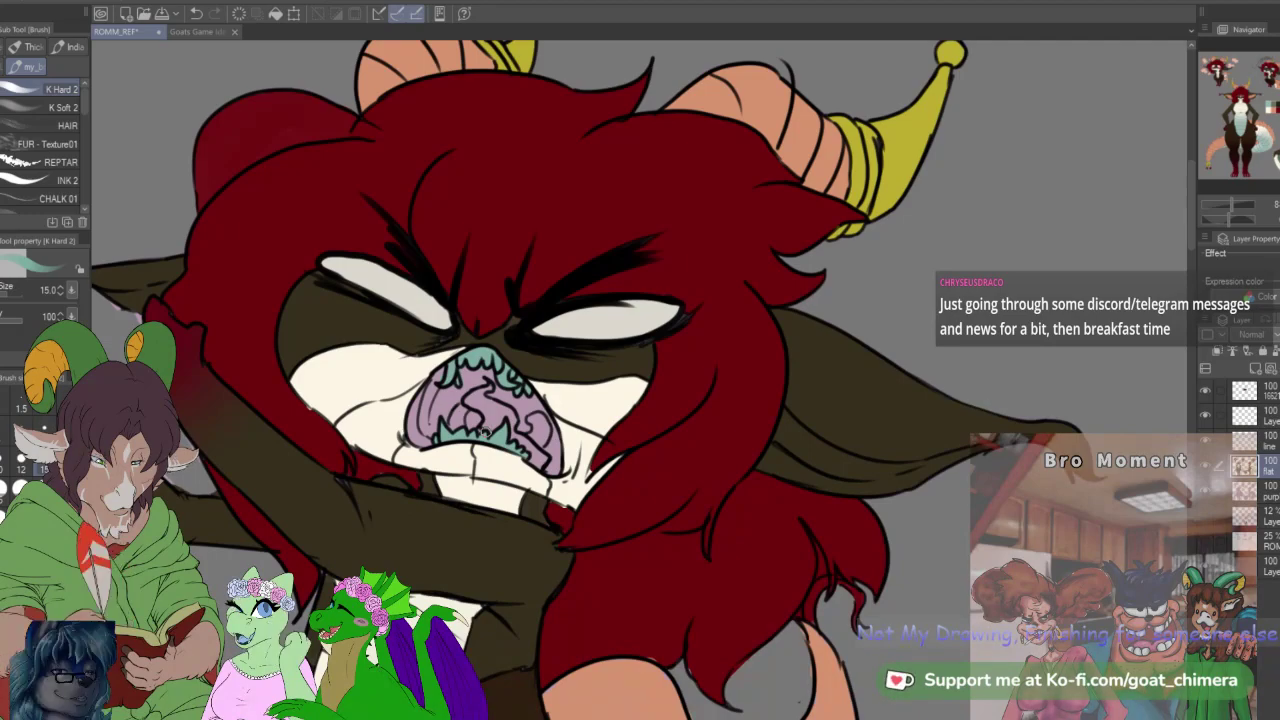
Step: Sample the dark mouth-interior colour from the crying figure for use on the table-throwing figure
{"action": "key", "text": "alt"}
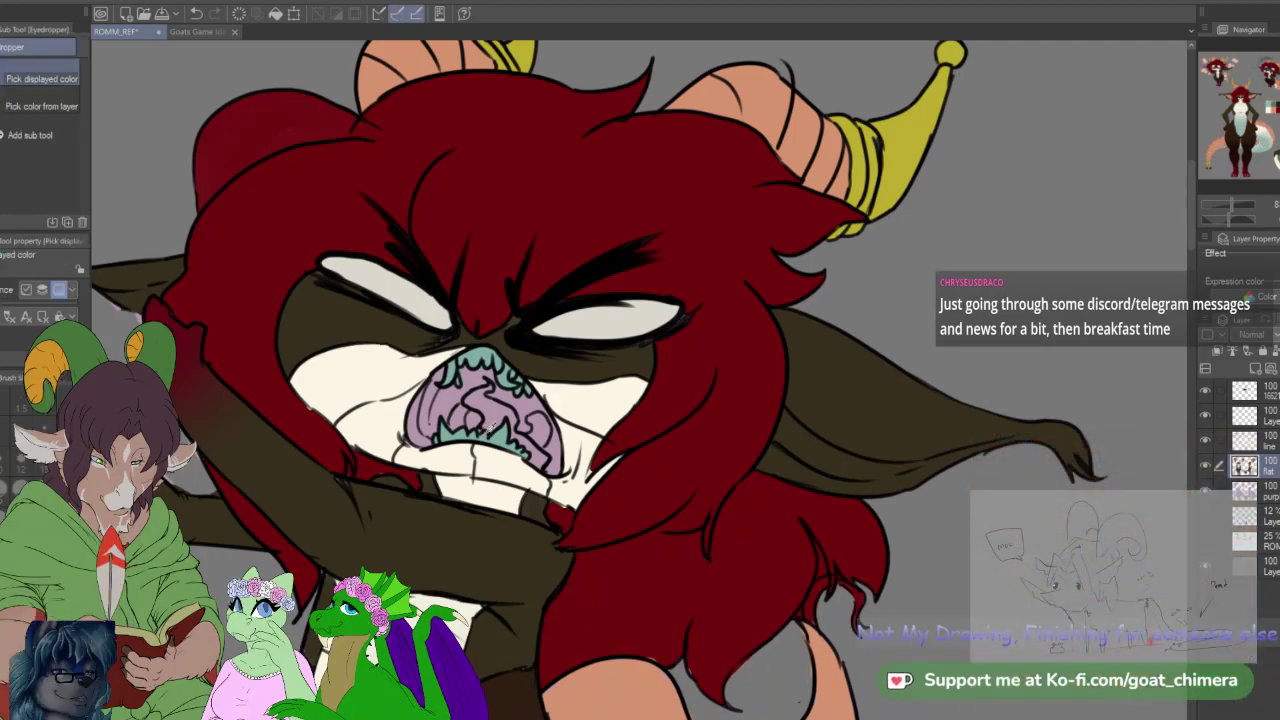
{"action": "key", "text": "b"}
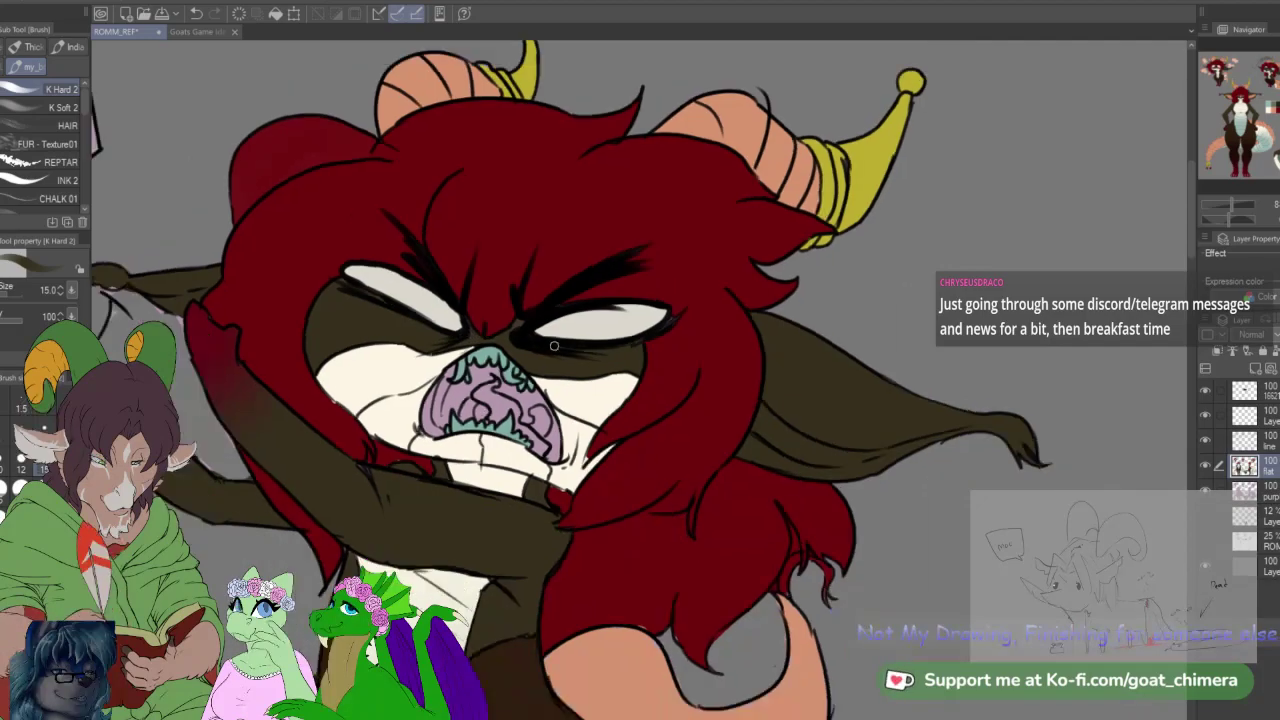
{"action": "scroll", "coordinate": [436, 341], "scroll_direction": "down", "scroll_amount": 3}
{"action": "scroll", "coordinate": [531, 350], "scroll_direction": "down", "scroll_amount": 4}
{"action": "scroll", "coordinate": [180, 344], "scroll_direction": "up", "scroll_amount": 2}
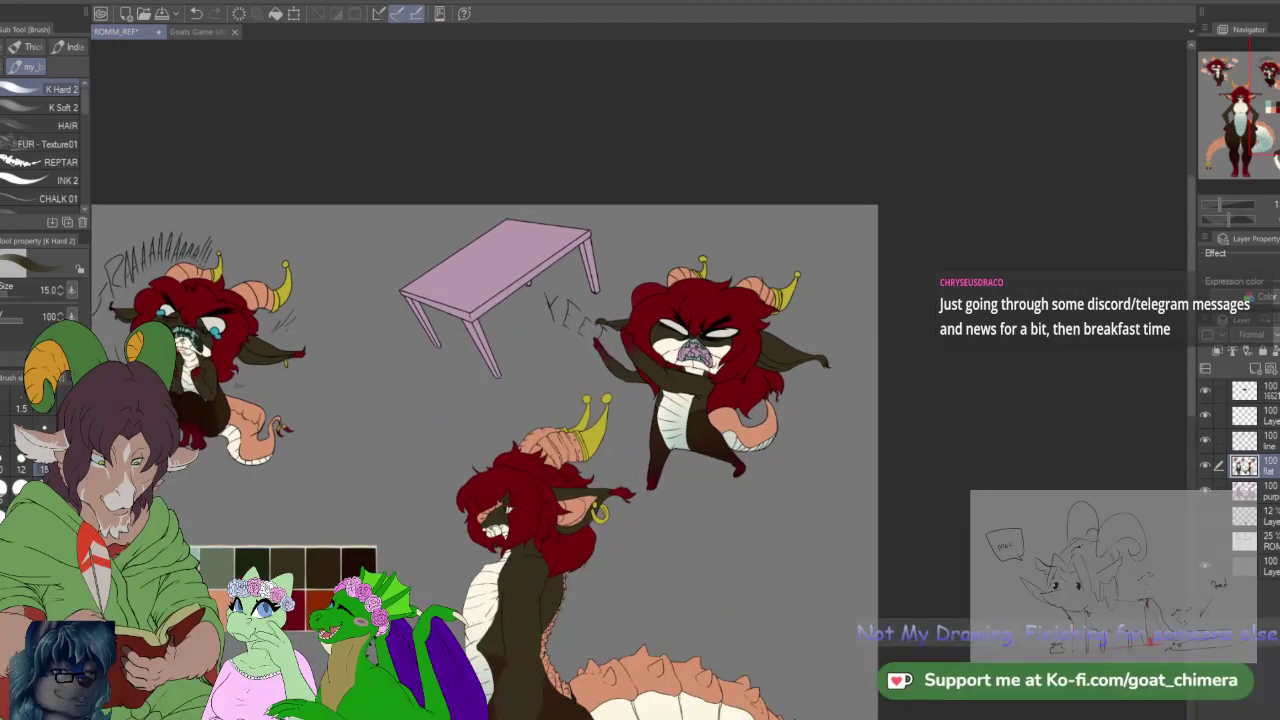
{"action": "scroll", "coordinate": [173, 342], "scroll_direction": "up", "scroll_amount": 3}
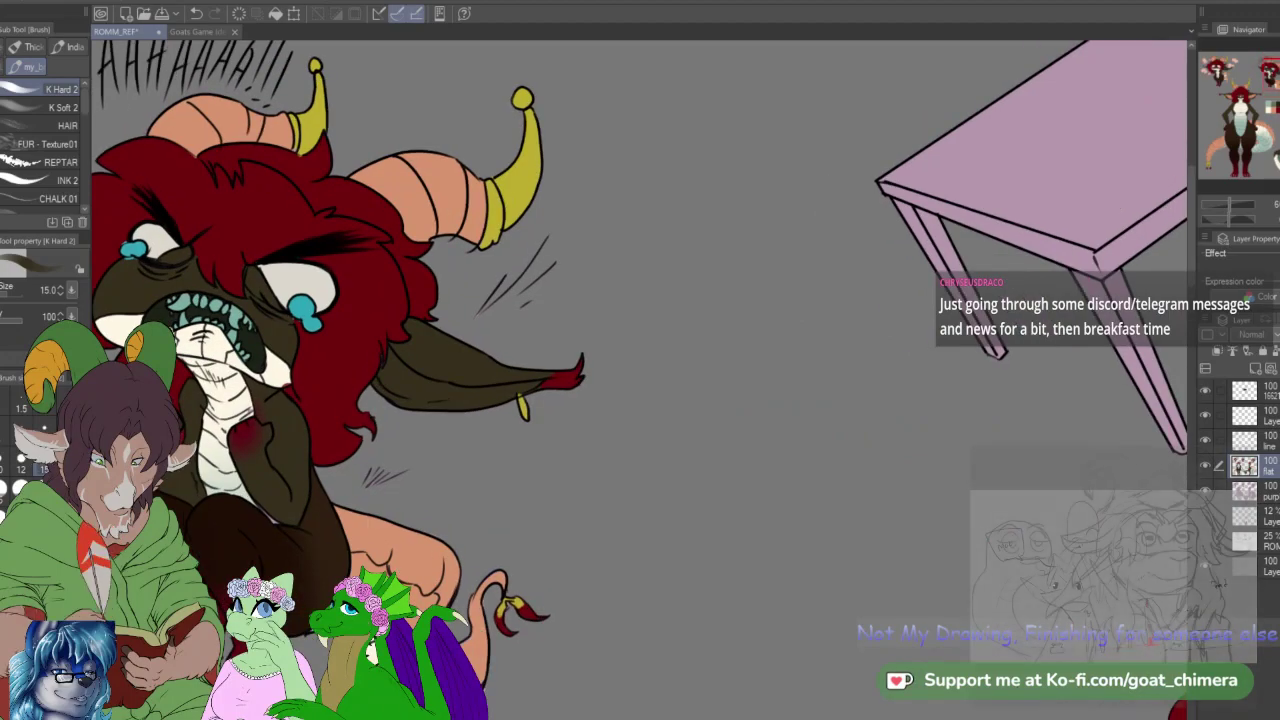
{"action": "key", "text": "i"}
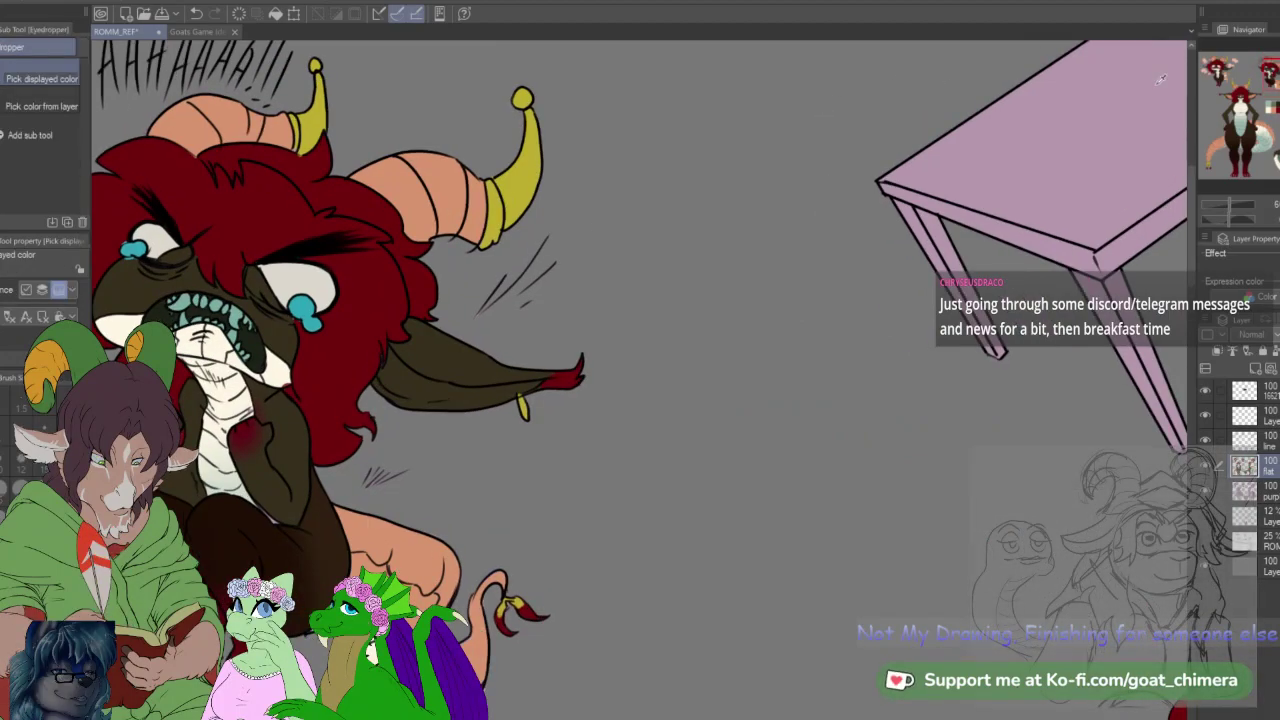
{"action": "left_click_drag", "start_coordinate": [1180, 350], "coordinate": [100, 374]}
{"action": "scroll", "coordinate": [718, 418], "scroll_direction": "up", "scroll_amount": 2}
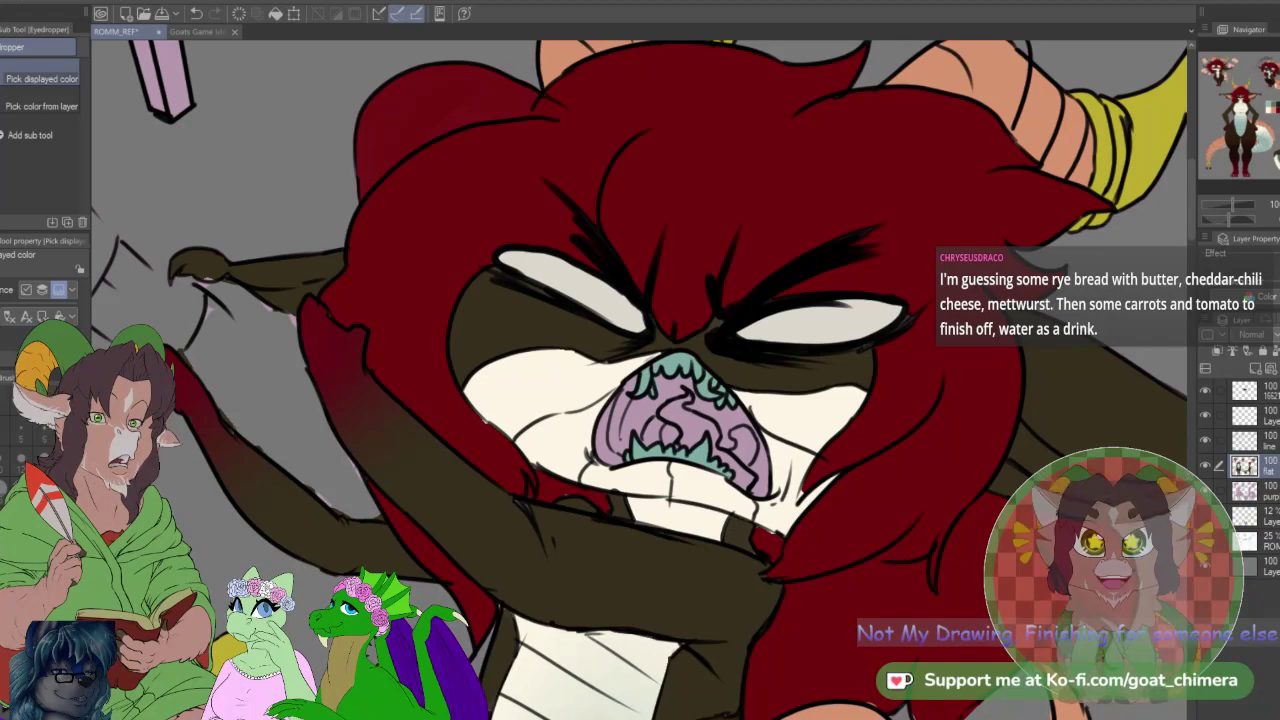
{"action": "scroll", "coordinate": [676, 417], "scroll_direction": "down", "scroll_amount": 2}
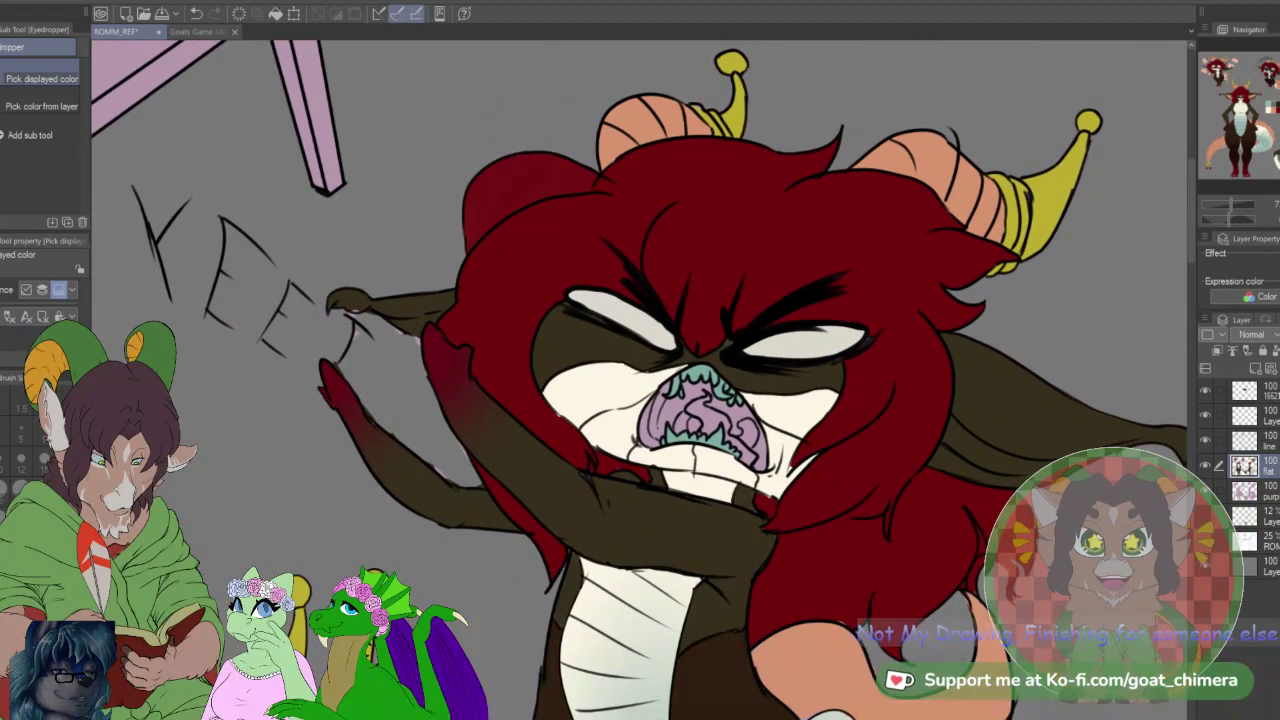
{"action": "scroll", "coordinate": [668, 399], "scroll_direction": "up", "scroll_amount": 4}
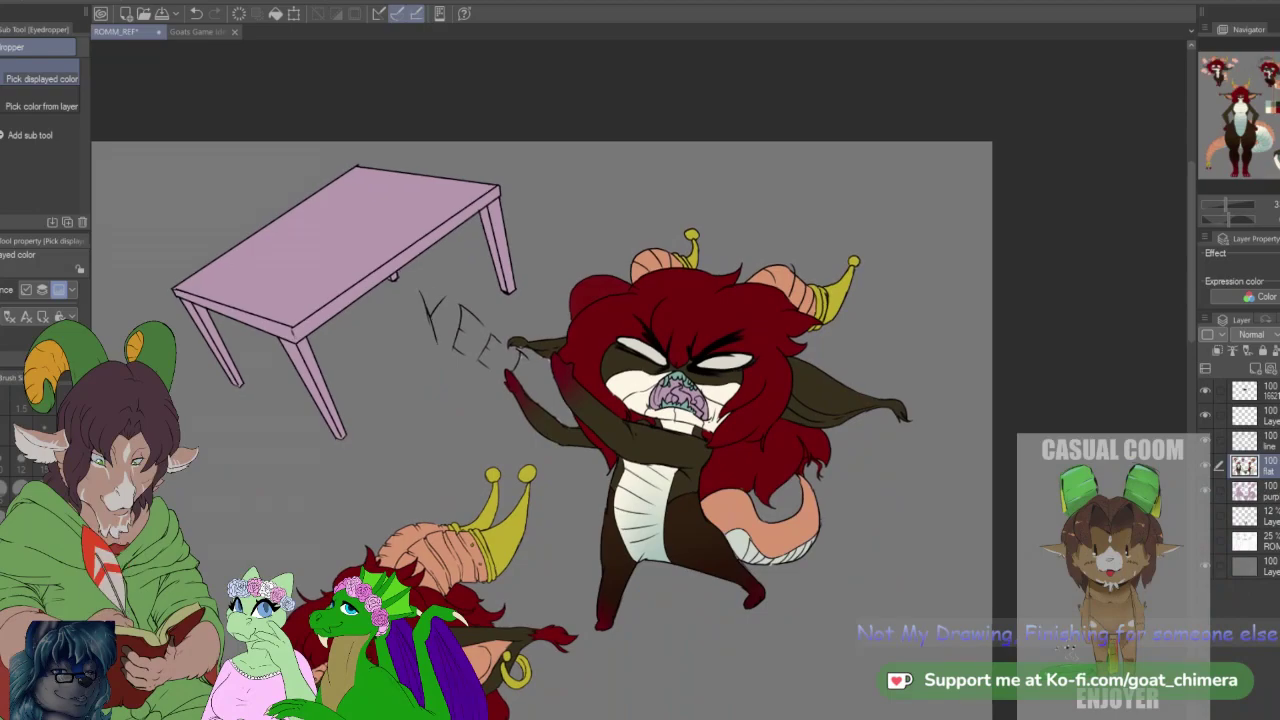
{"action": "scroll", "coordinate": [693, 396], "scroll_direction": "up", "scroll_amount": 1}
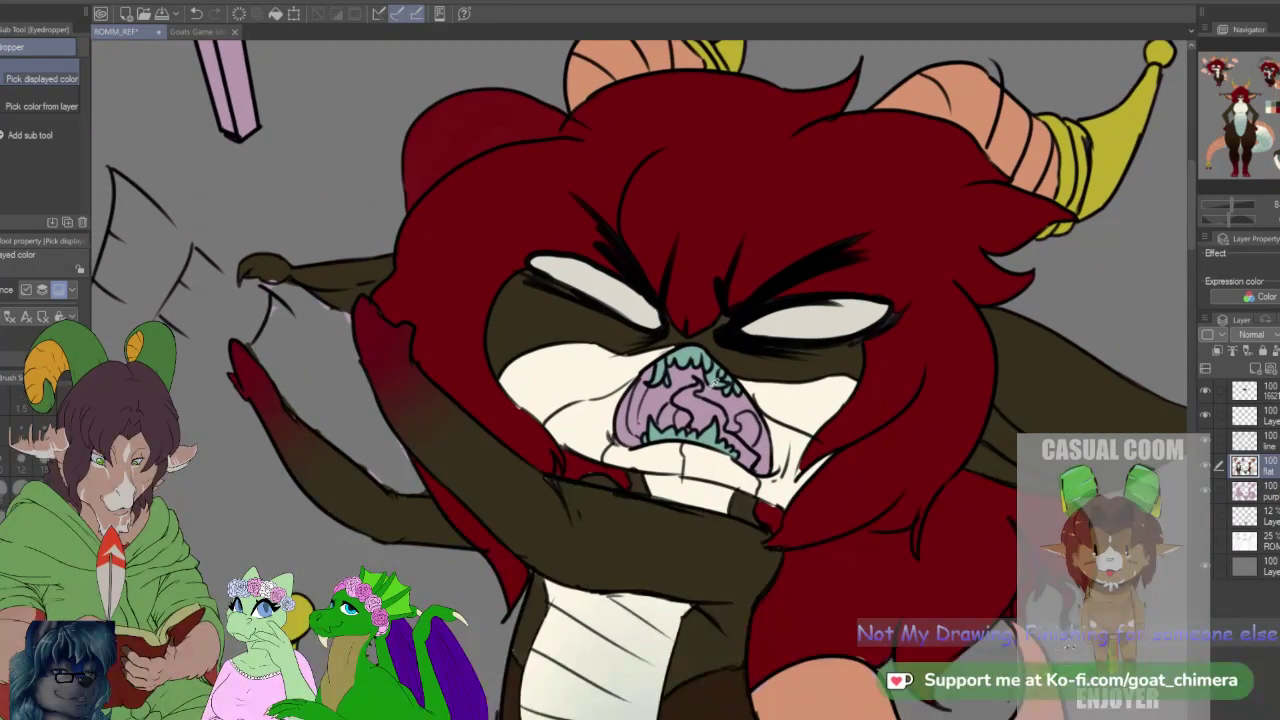
Step: Select the table-throwing figure's mouth interior from the line layer, fill it with the dark green on the flat layer, and deselect
{"action": "left_click", "coordinate": [1272, 446]}
{"action": "key", "text": "w"}
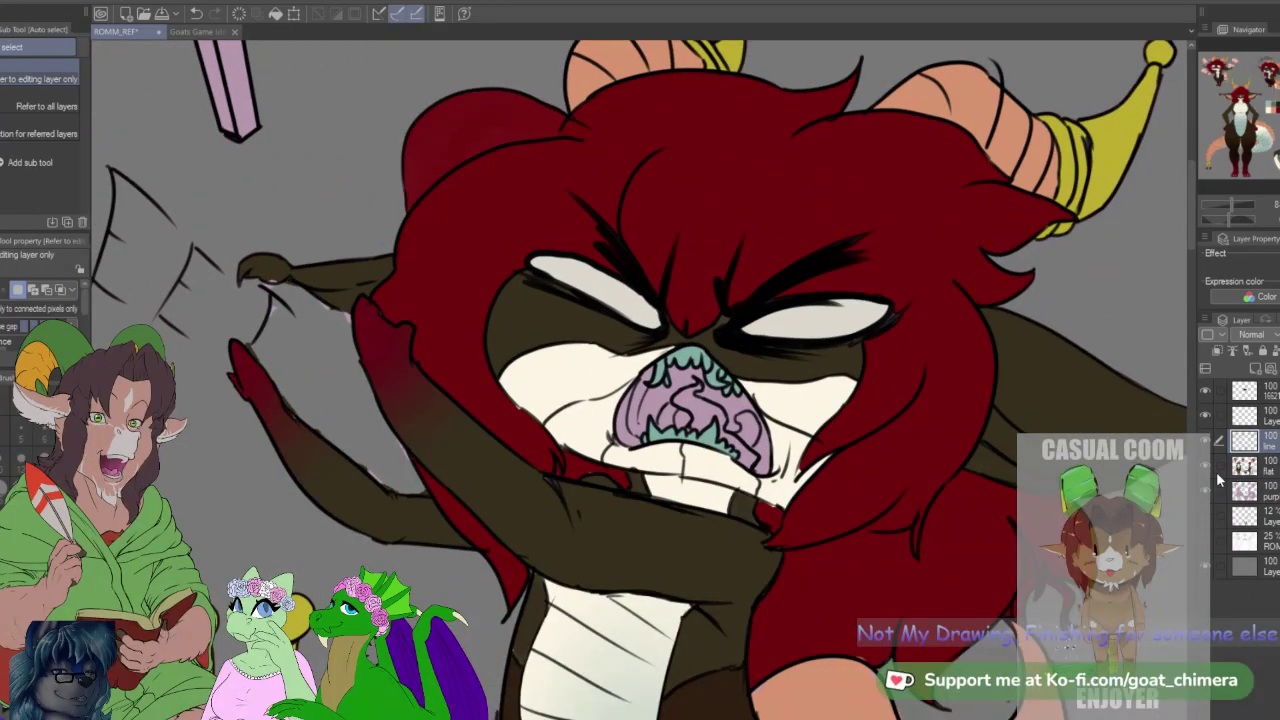
{"action": "left_click", "coordinate": [652, 402]}
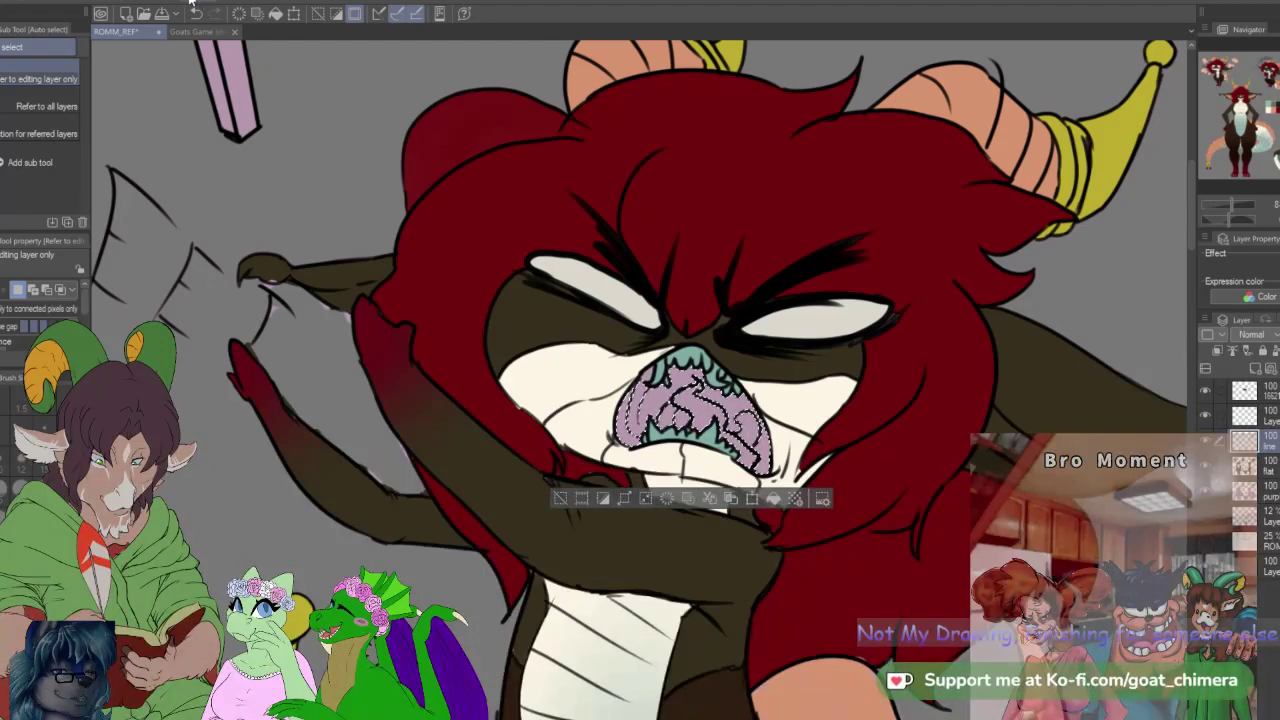
{"action": "left_click", "coordinate": [775, 348]}
{"action": "key", "text": "alt+["}
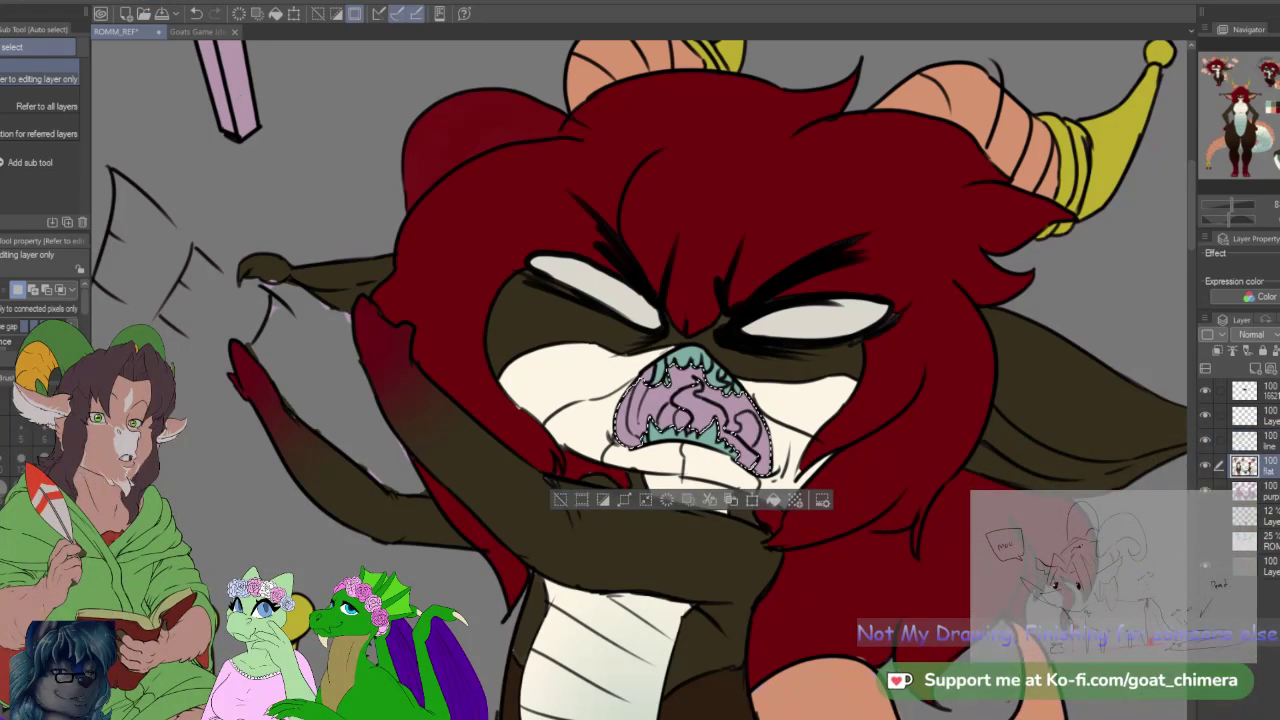
{"action": "key", "text": "alt+Delete"}
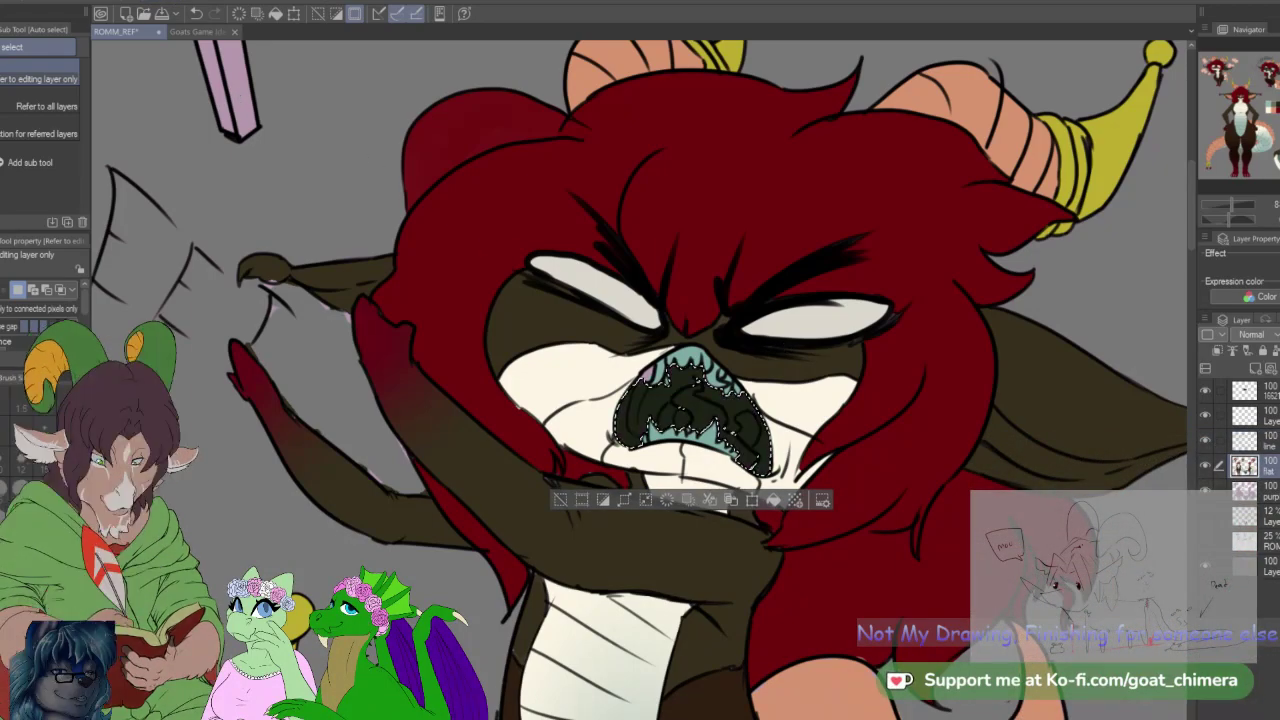
{"action": "key", "text": "ctrl+d"}
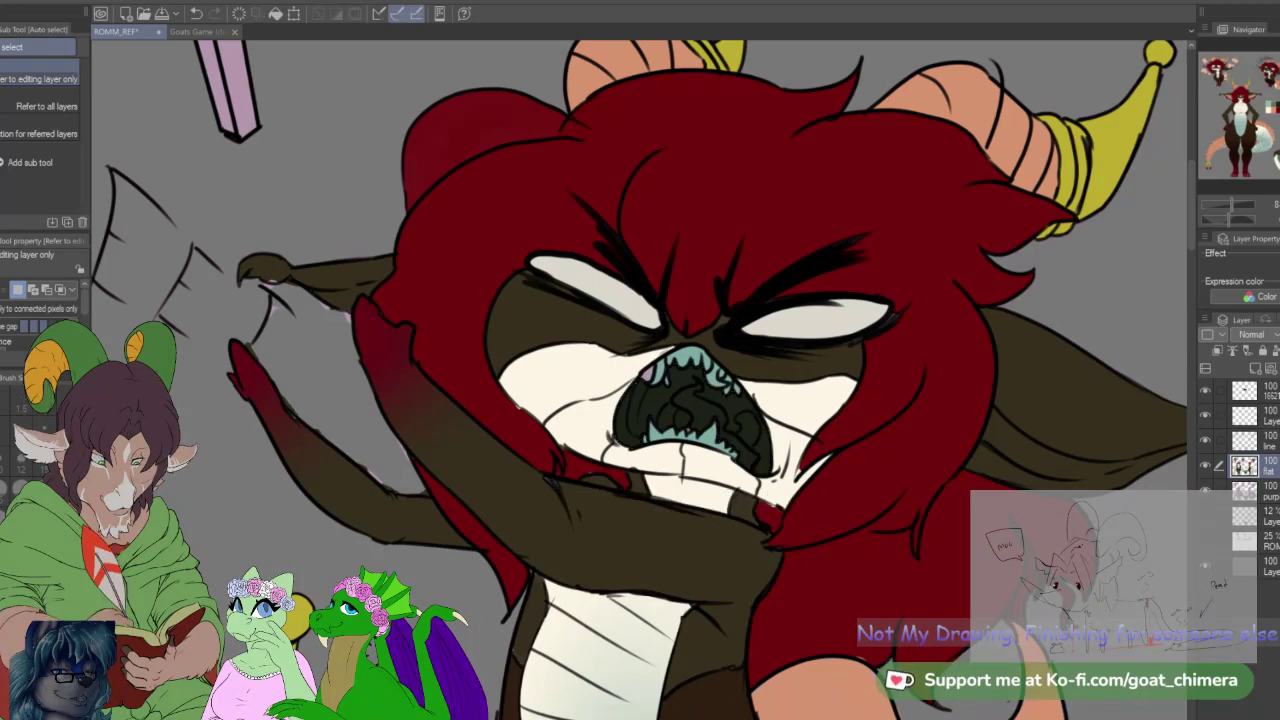
Step: Paint over the leftover purple patch beside the upper teeth with the K Hard 2 brush
{"action": "key", "text": "b"}
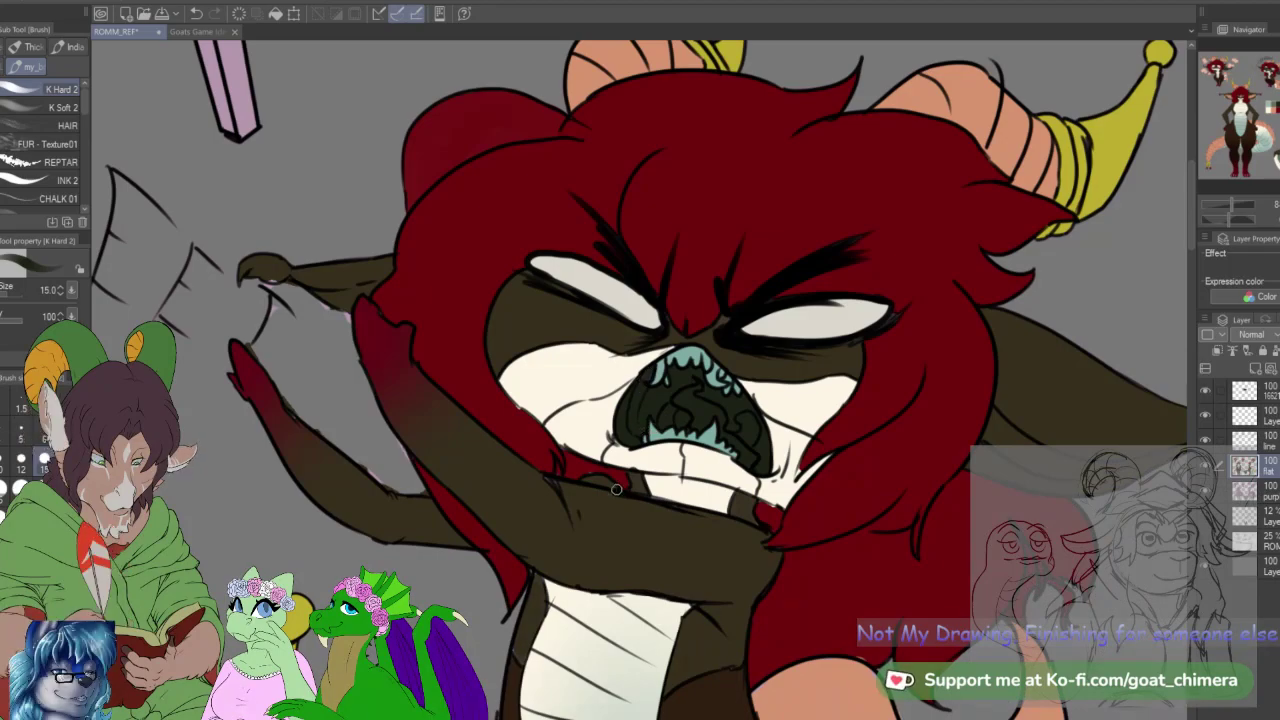
{"action": "scroll", "coordinate": [616, 489], "scroll_direction": "down", "scroll_amount": 3}
{"action": "scroll", "coordinate": [696, 428], "scroll_direction": "down", "scroll_amount": 2}
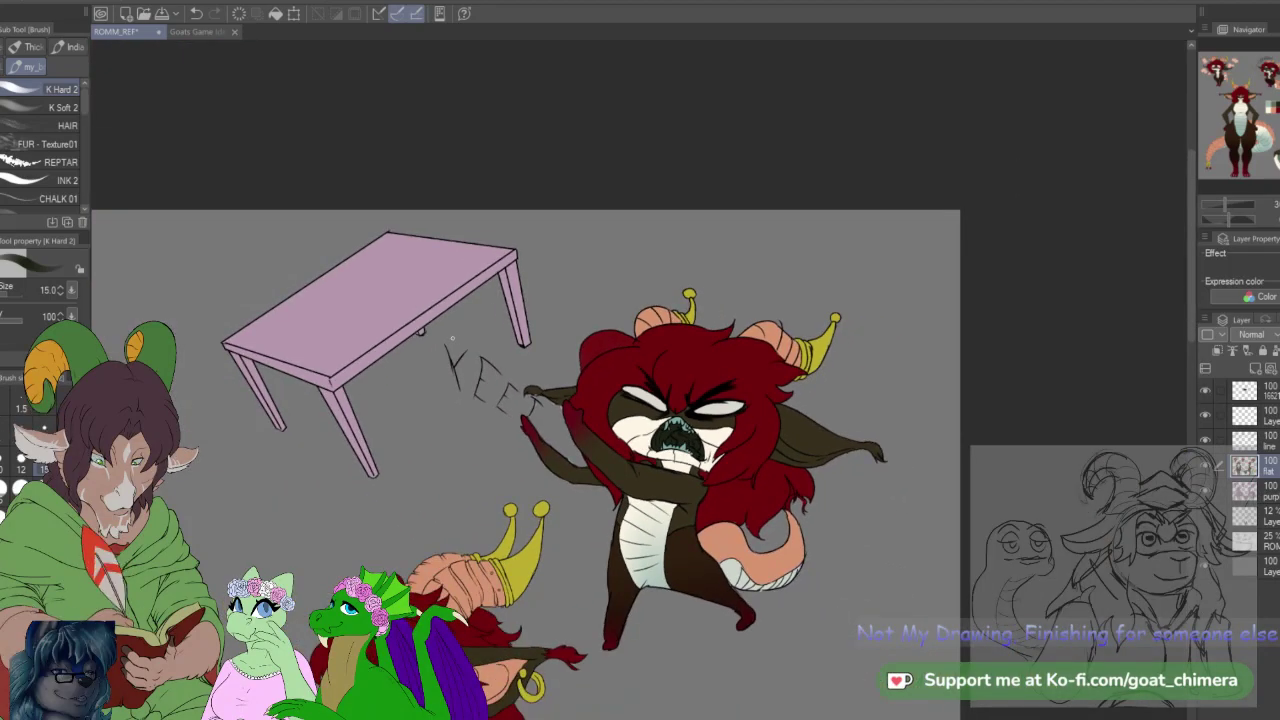
{"action": "scroll", "coordinate": [470, 335], "scroll_direction": "down", "scroll_amount": 2}
{"action": "scroll", "coordinate": [422, 333], "scroll_direction": "up", "scroll_amount": 3}
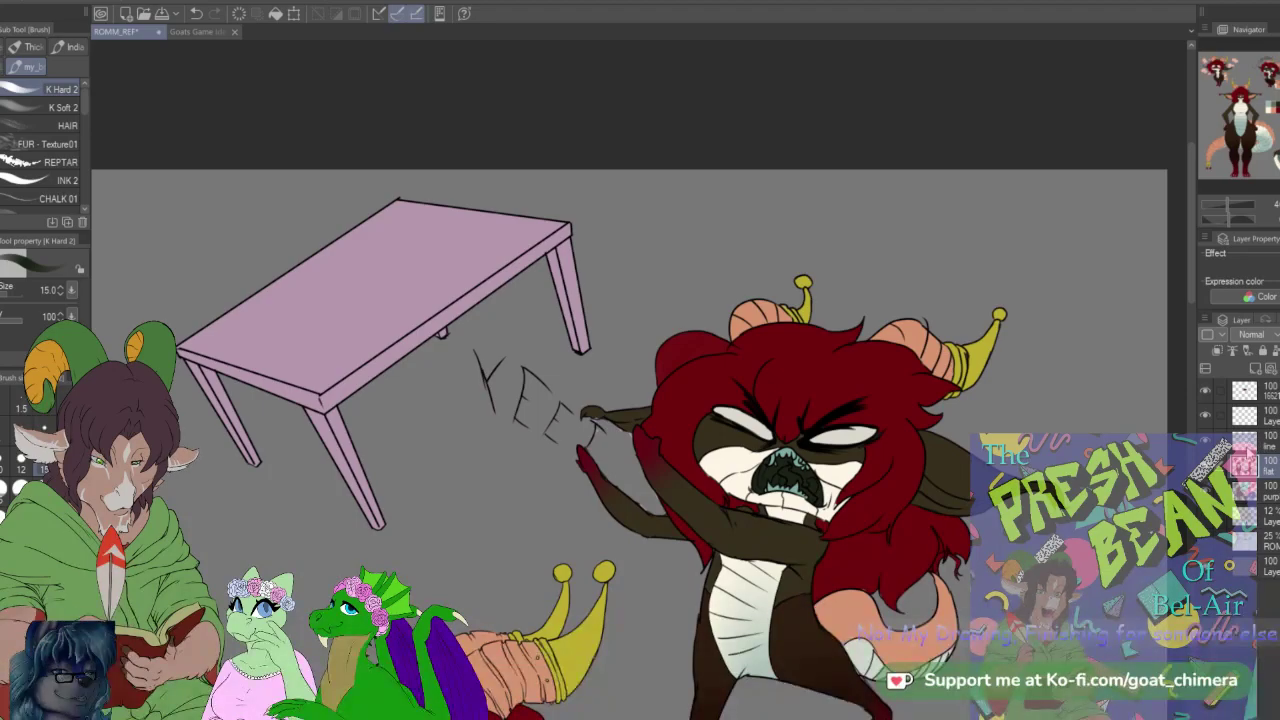
Step: Select the tabletop, edges and legs from the line layer, fill them with reddish brown on the flat layer, and deselect
{"action": "mouse_move", "coordinate": [1278, 86]}
{"action": "left_mouse_down"}
{"action": "mouse_move", "coordinate": [1234, 88]}
{"action": "mouse_move", "coordinate": [1278, 87]}
{"action": "left_mouse_up"}
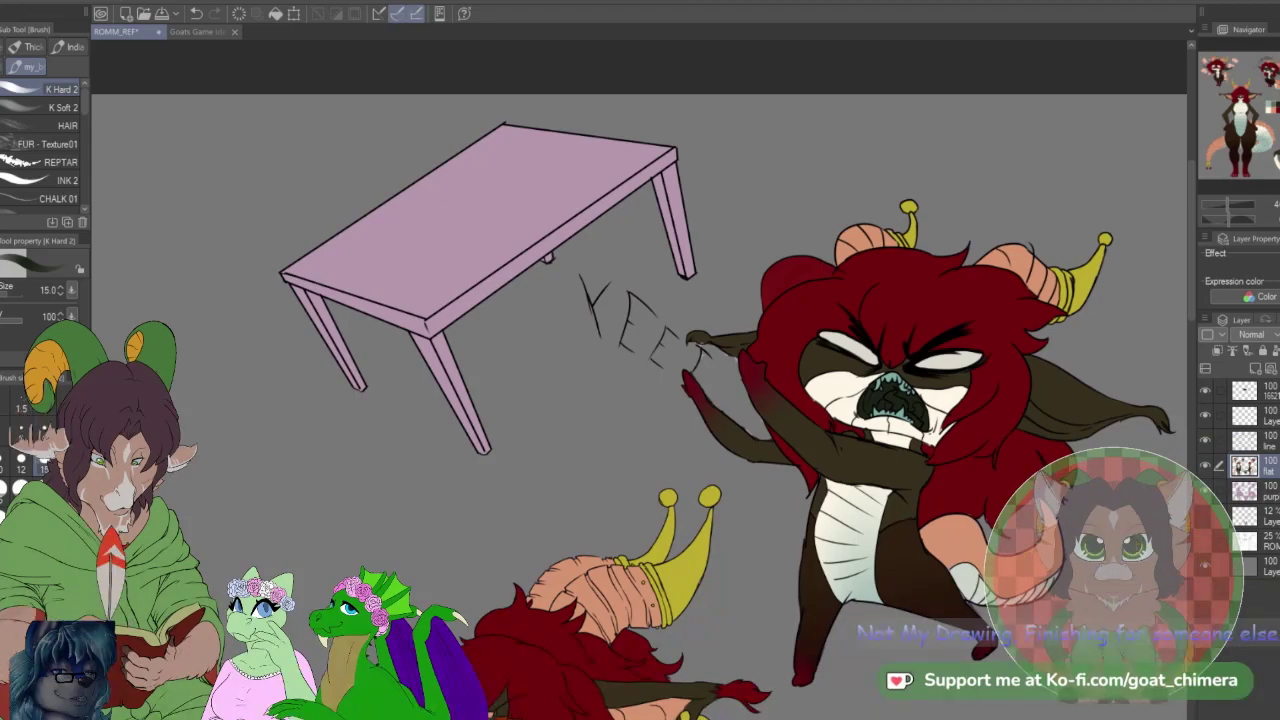
{"action": "scroll", "coordinate": [480, 452], "scroll_direction": "down", "scroll_amount": 1}
{"action": "scroll", "coordinate": [490, 452], "scroll_direction": "down", "scroll_amount": 1}
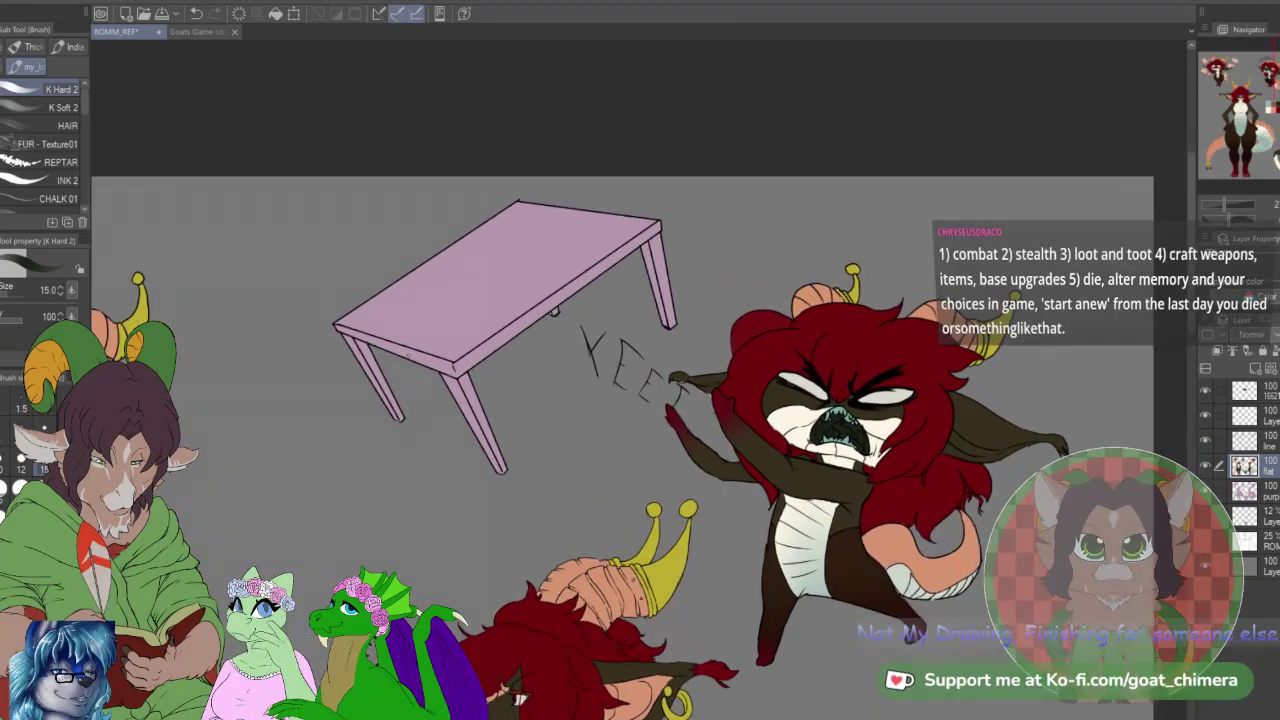
{"action": "scroll", "coordinate": [409, 354], "scroll_direction": "up", "scroll_amount": 2}
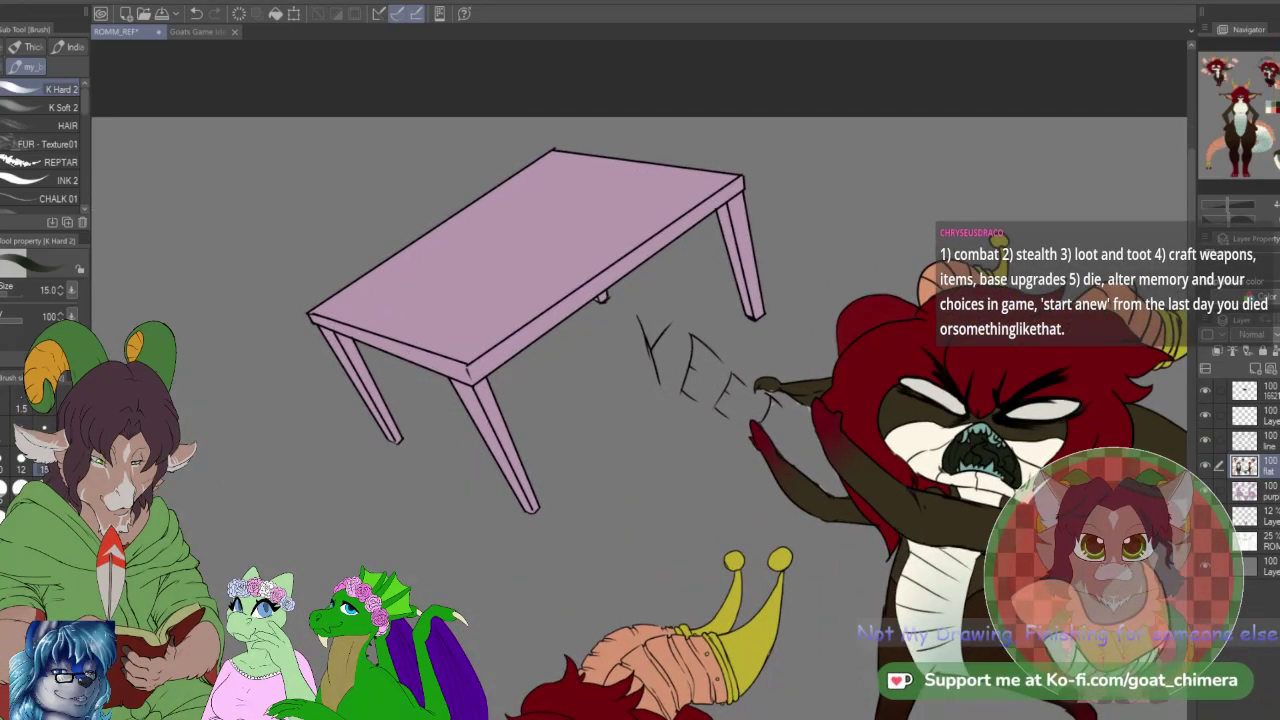
{"action": "left_click", "coordinate": [1256, 440]}
{"action": "left_click", "coordinate": [523, 257]}
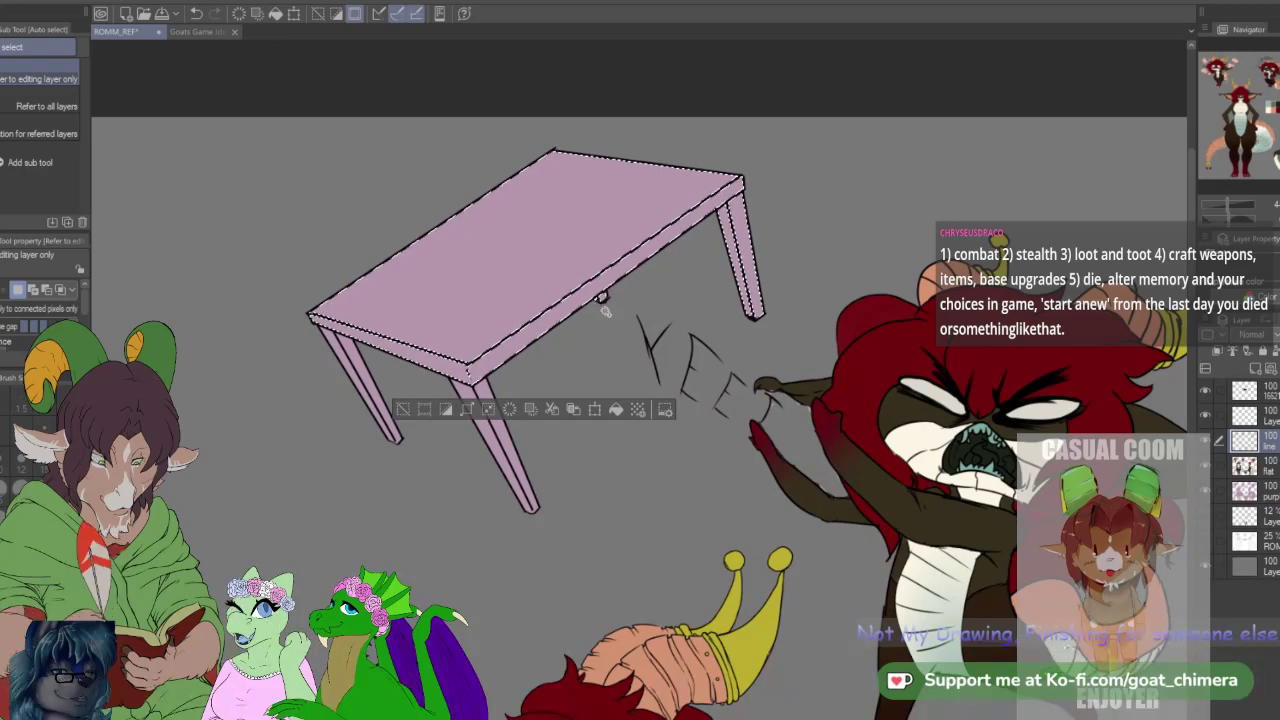
{"action": "left_click", "coordinate": [364, 376], "text": "shift"}
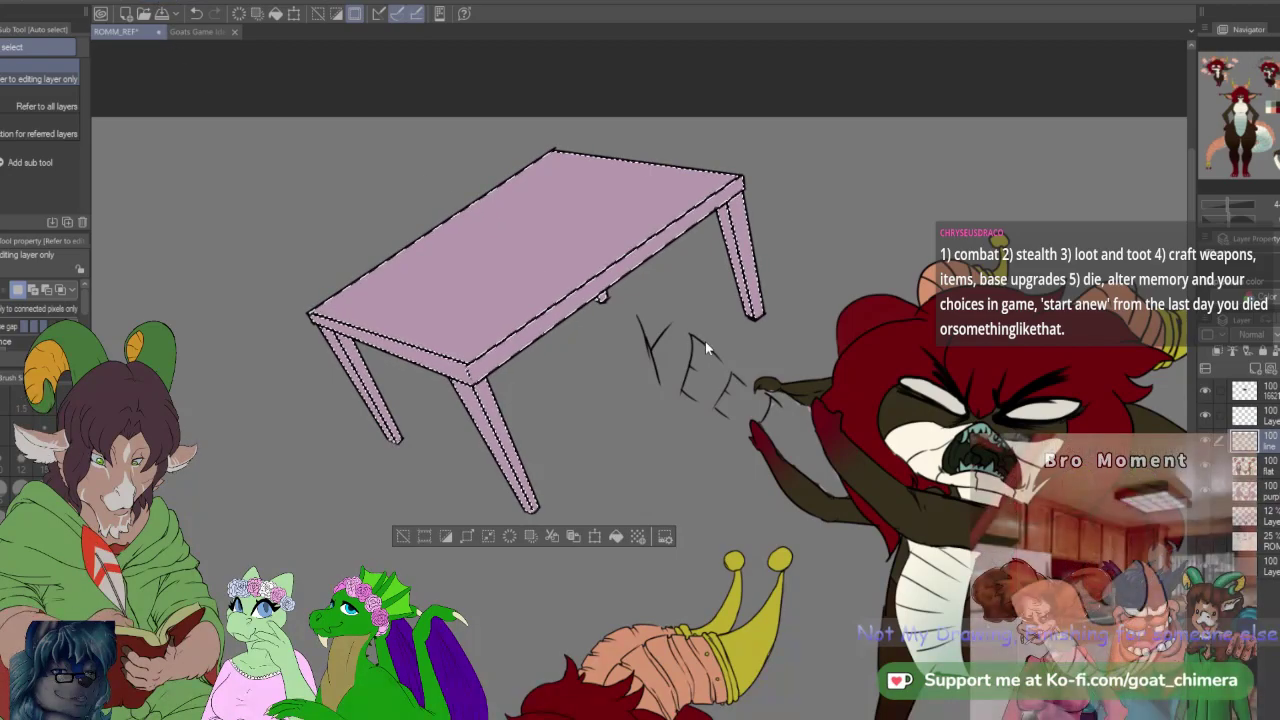
{"action": "left_click", "coordinate": [1268, 466]}
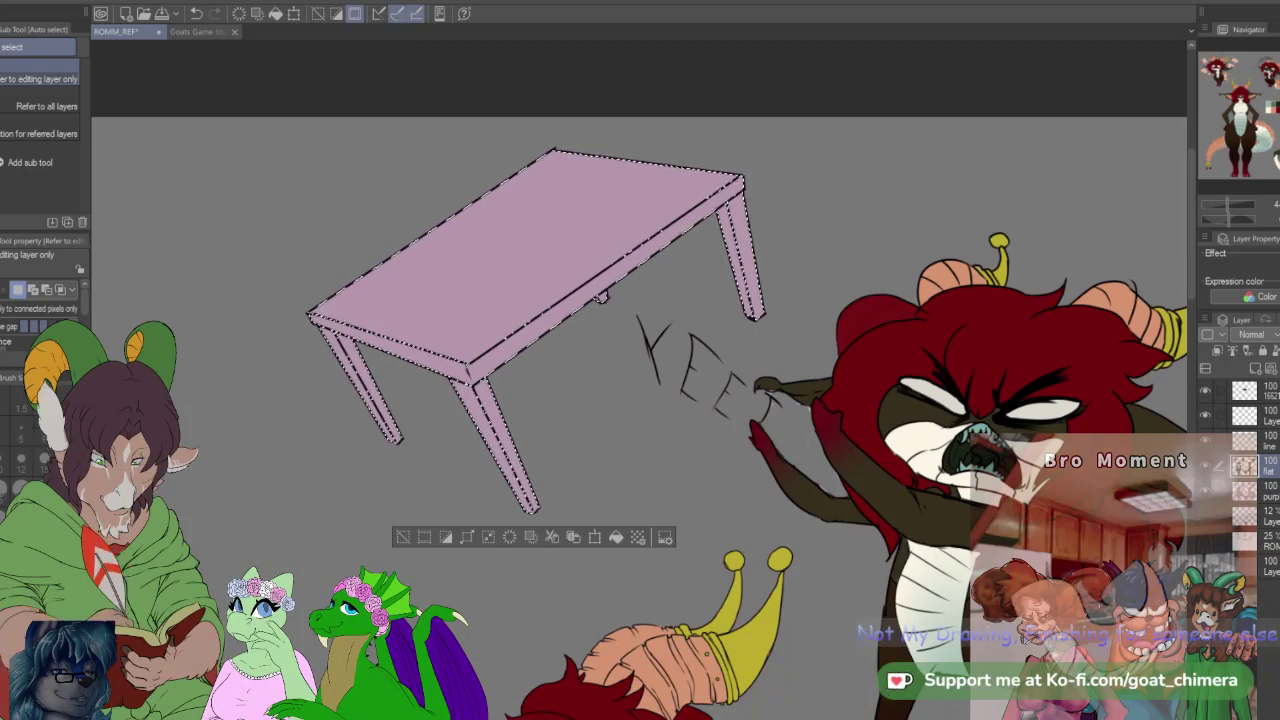
{"action": "key", "text": "alt+BackSpace"}
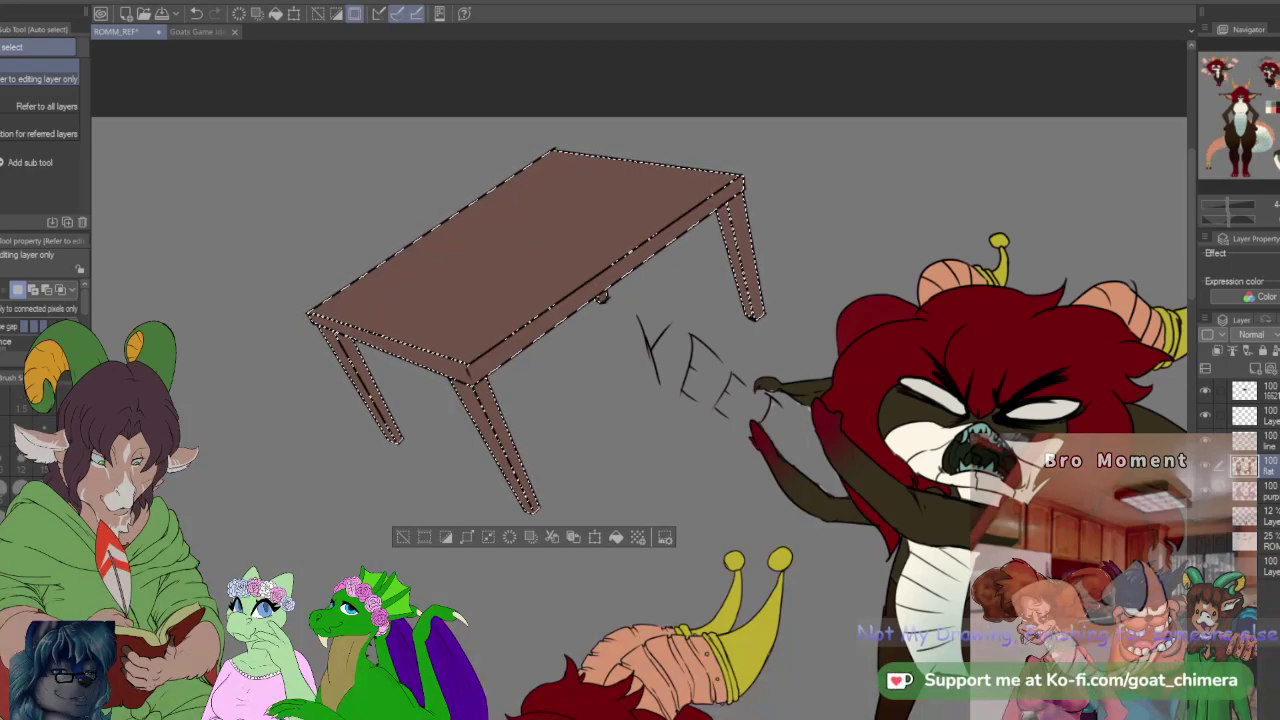
{"action": "key", "text": "ctrl+d"}
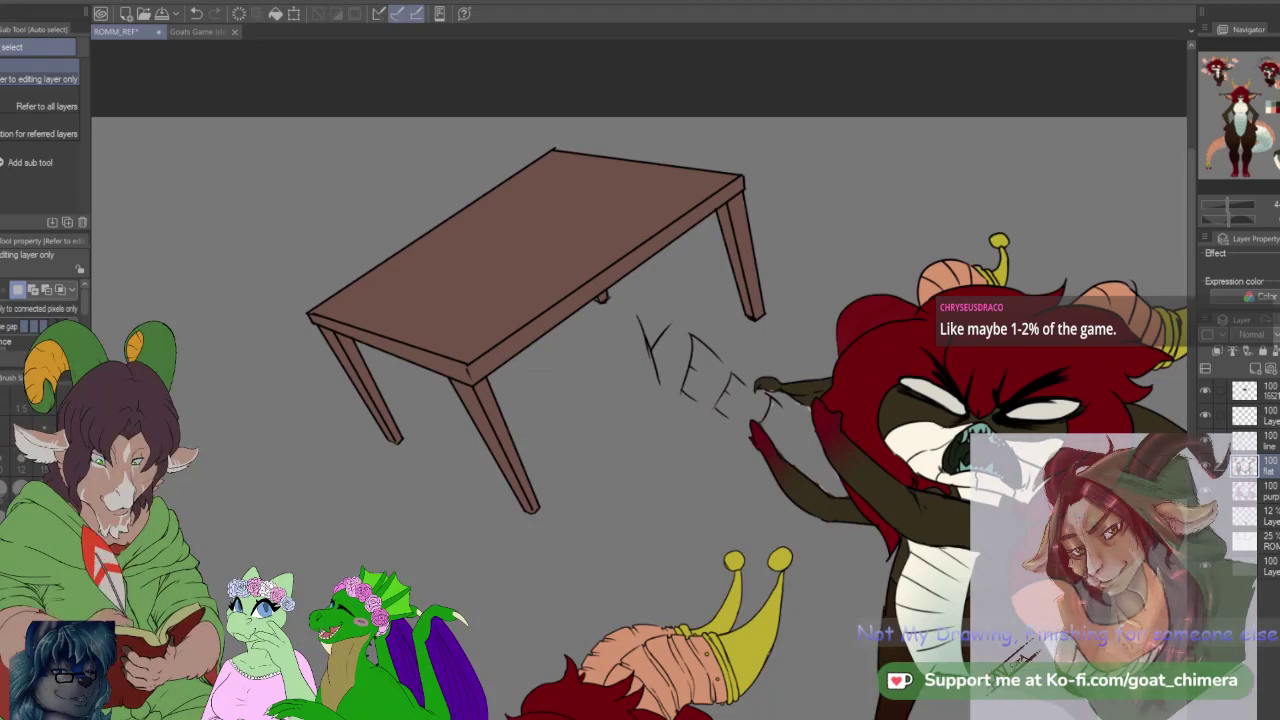
Step: Examine the flat colours of the small poses and the recoloured table for areas still needing work
{"action": "scroll", "coordinate": [762, 383], "scroll_direction": "down", "scroll_amount": 5}
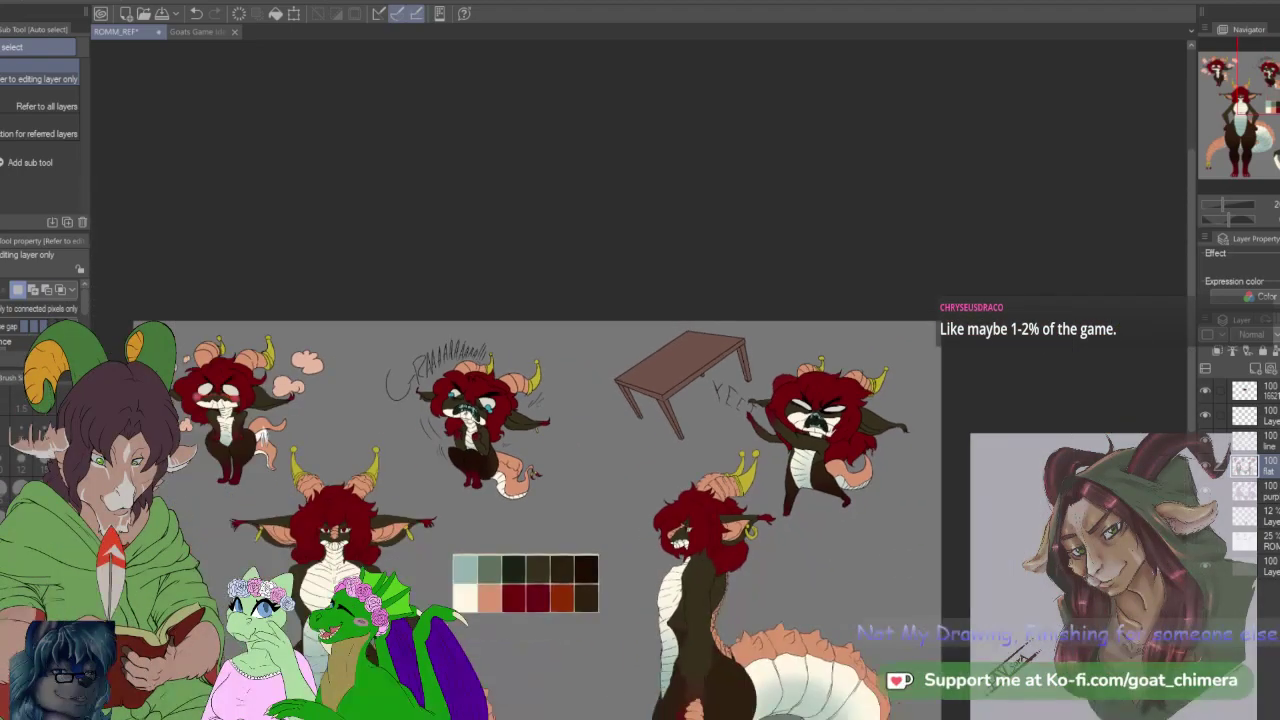
{"action": "scroll", "coordinate": [762, 383], "scroll_direction": "up", "scroll_amount": 2}
{"action": "key", "text": "minus"}
{"action": "key", "text": "minus"}
{"action": "key", "text": "minus"}
{"action": "key", "text": "asciicircum"}
{"action": "key", "text": "asciicircum"}
{"action": "key", "text": "asciicircum"}
{"action": "key", "text": "minus"}
{"action": "key", "text": "minus"}
{"action": "key", "text": "minus"}
{"action": "key", "text": "minus"}
{"action": "scroll", "coordinate": [721, 349], "scroll_direction": "down", "scroll_amount": 1}
{"action": "scroll", "coordinate": [778, 446], "scroll_direction": "up", "scroll_amount": 1}
{"action": "key", "text": "asciicircum"}
{"action": "key", "text": "asciicircum"}
{"action": "key", "text": "asciicircum"}
{"action": "key", "text": "asciicircum"}
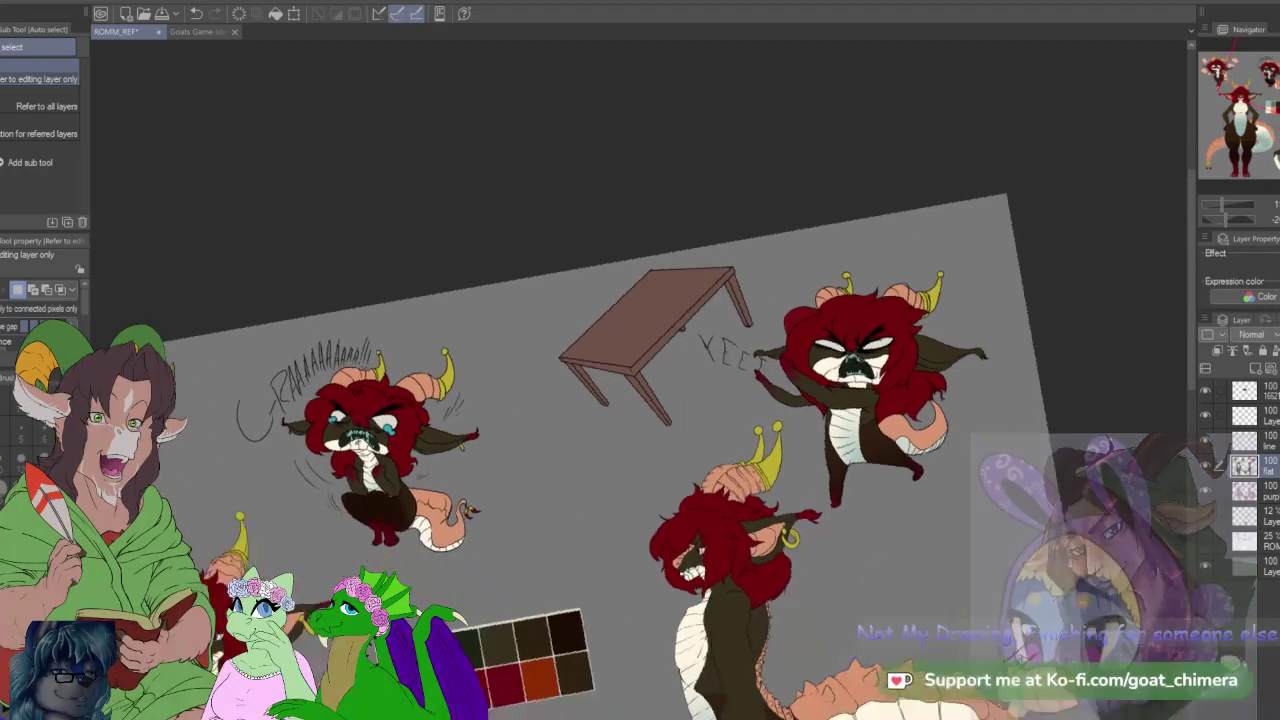
{"action": "key", "text": "asciicircum"}
{"action": "scroll", "coordinate": [878, 398], "scroll_direction": "up", "scroll_amount": 2}
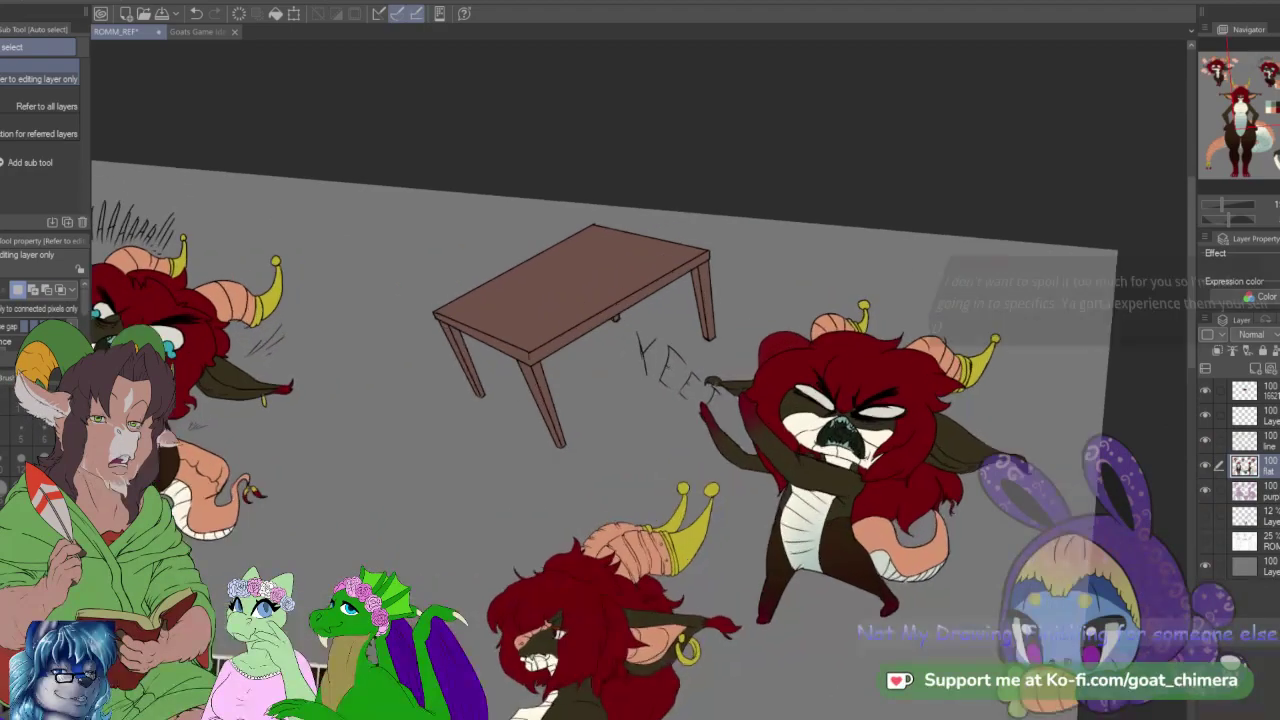
{"action": "scroll", "coordinate": [771, 429], "scroll_direction": "up", "scroll_amount": 1}
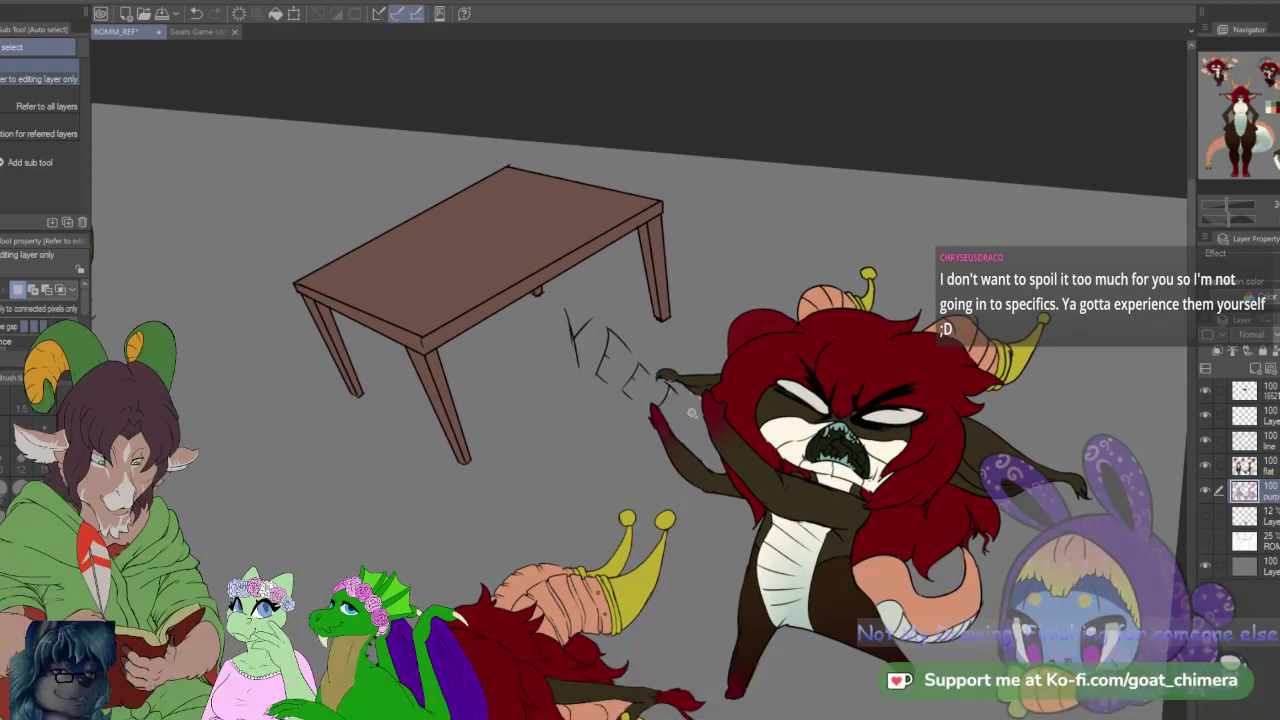
{"action": "scroll", "coordinate": [755, 429], "scroll_direction": "up", "scroll_amount": 2}
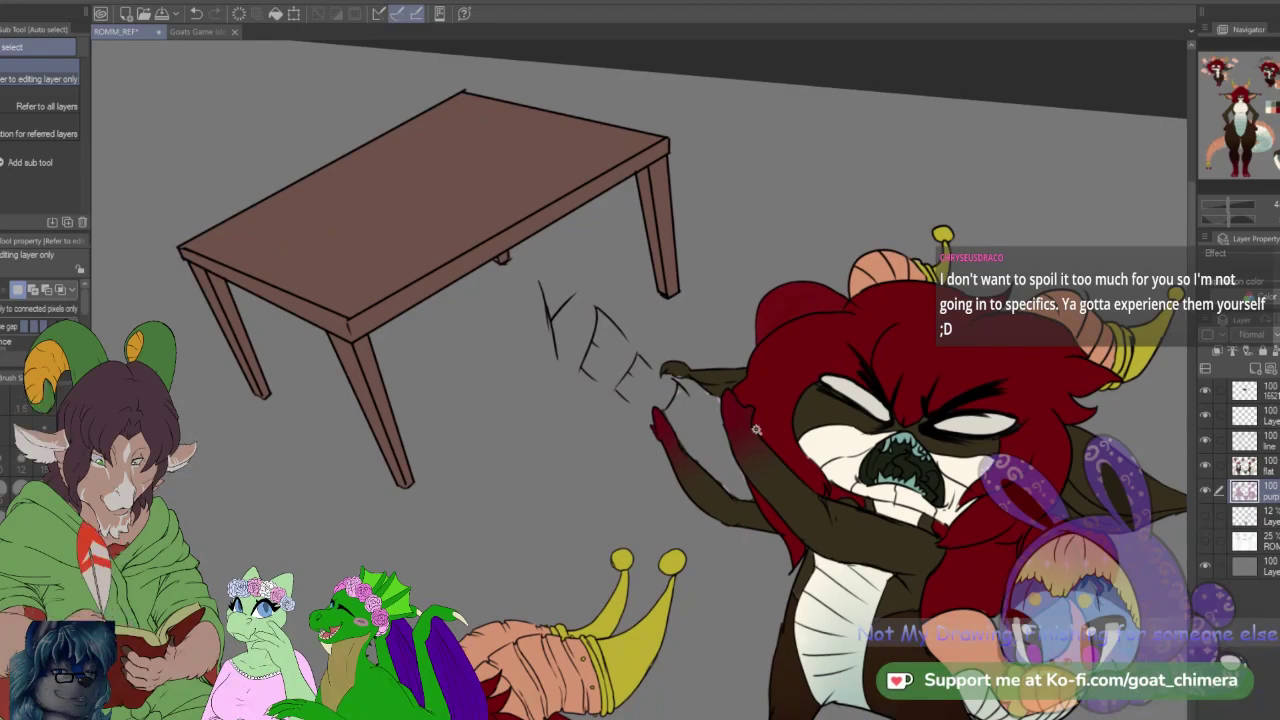
Step: Inspect the table-throwing figure against the neighbouring poses for markings that are still missing
{"action": "key", "text": "e"}
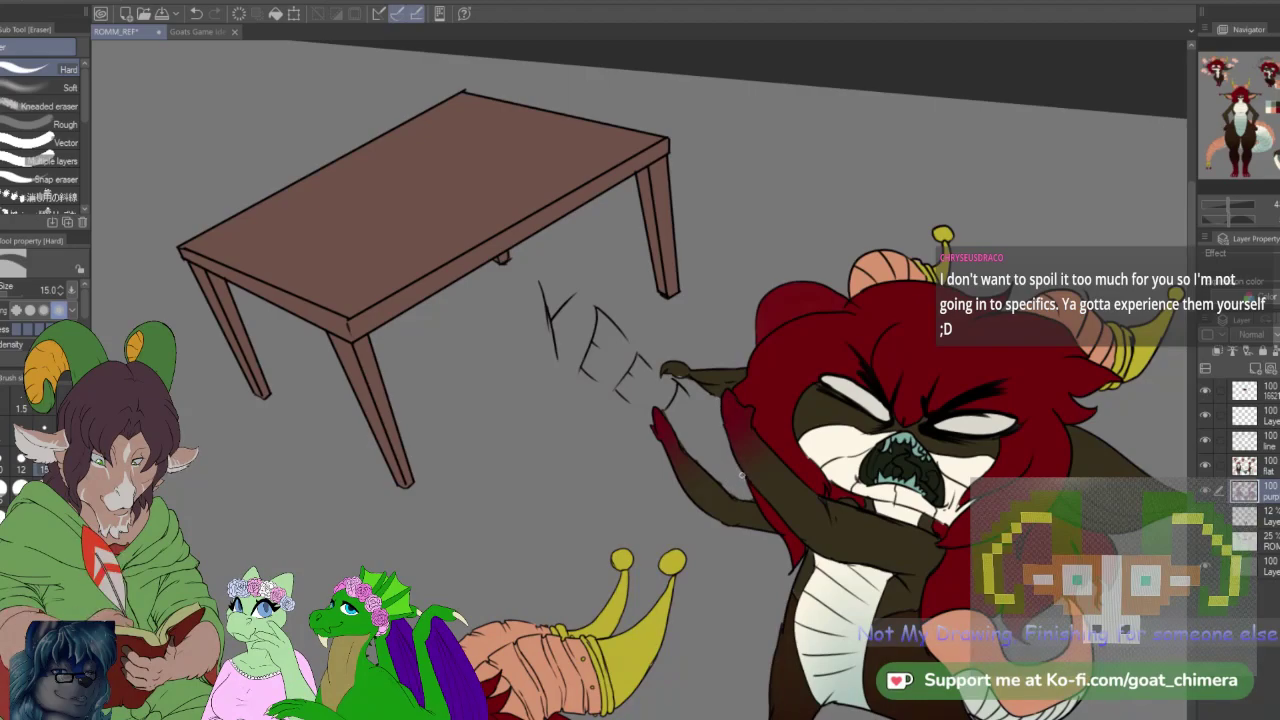
{"action": "scroll", "coordinate": [739, 472], "scroll_direction": "down", "scroll_amount": 1}
{"action": "scroll", "coordinate": [731, 460], "scroll_direction": "down", "scroll_amount": 2}
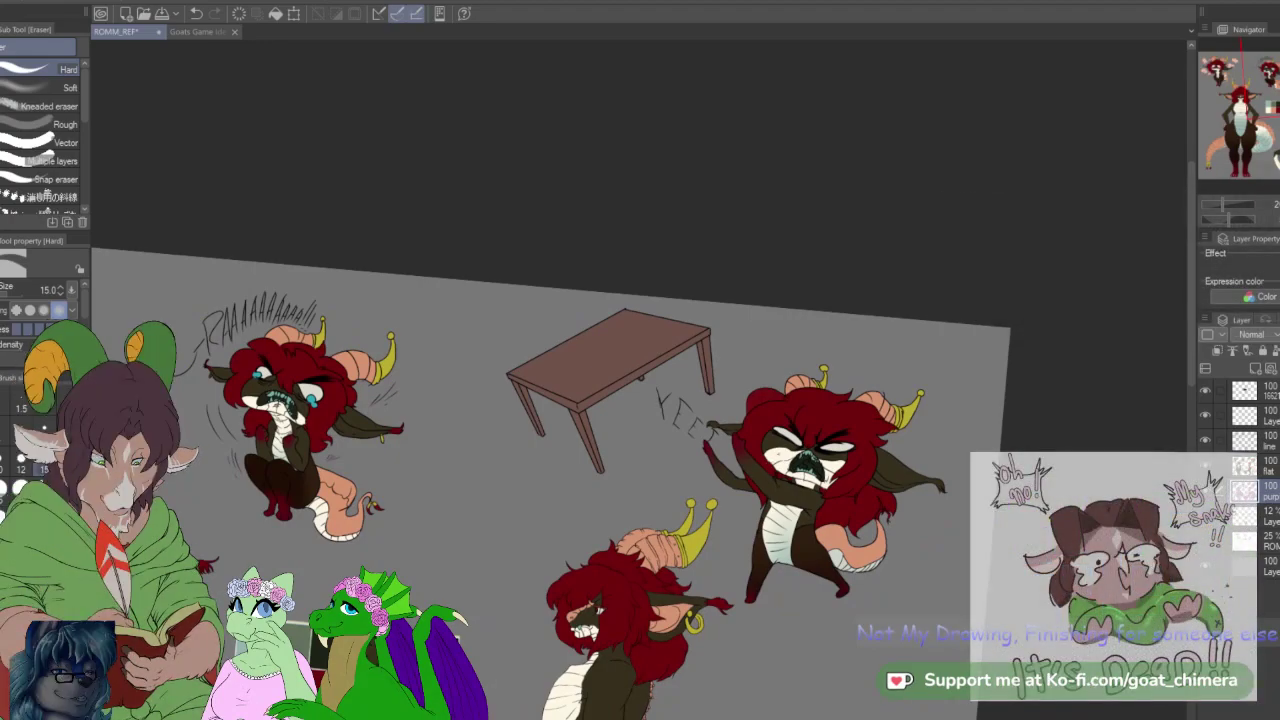
{"action": "scroll", "coordinate": [765, 452], "scroll_direction": "up", "scroll_amount": 1}
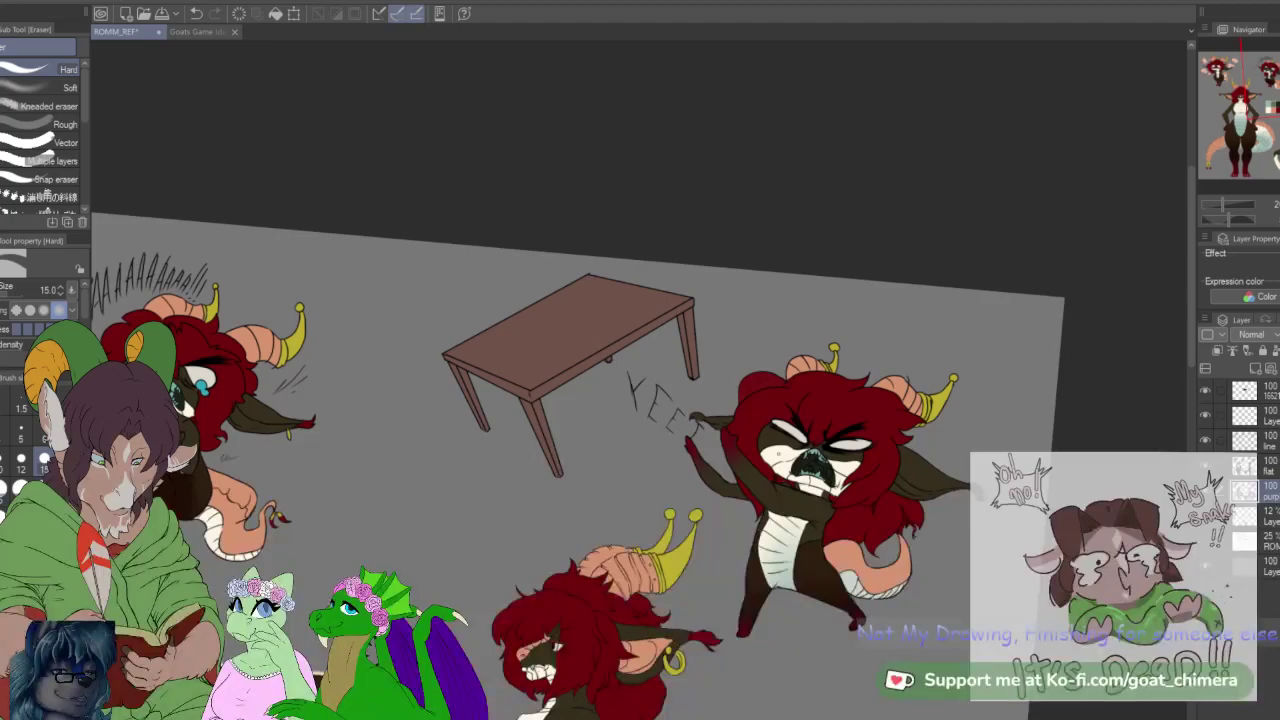
{"action": "scroll", "coordinate": [779, 453], "scroll_direction": "up", "scroll_amount": 2}
{"action": "scroll", "coordinate": [779, 453], "scroll_direction": "down", "scroll_amount": 2}
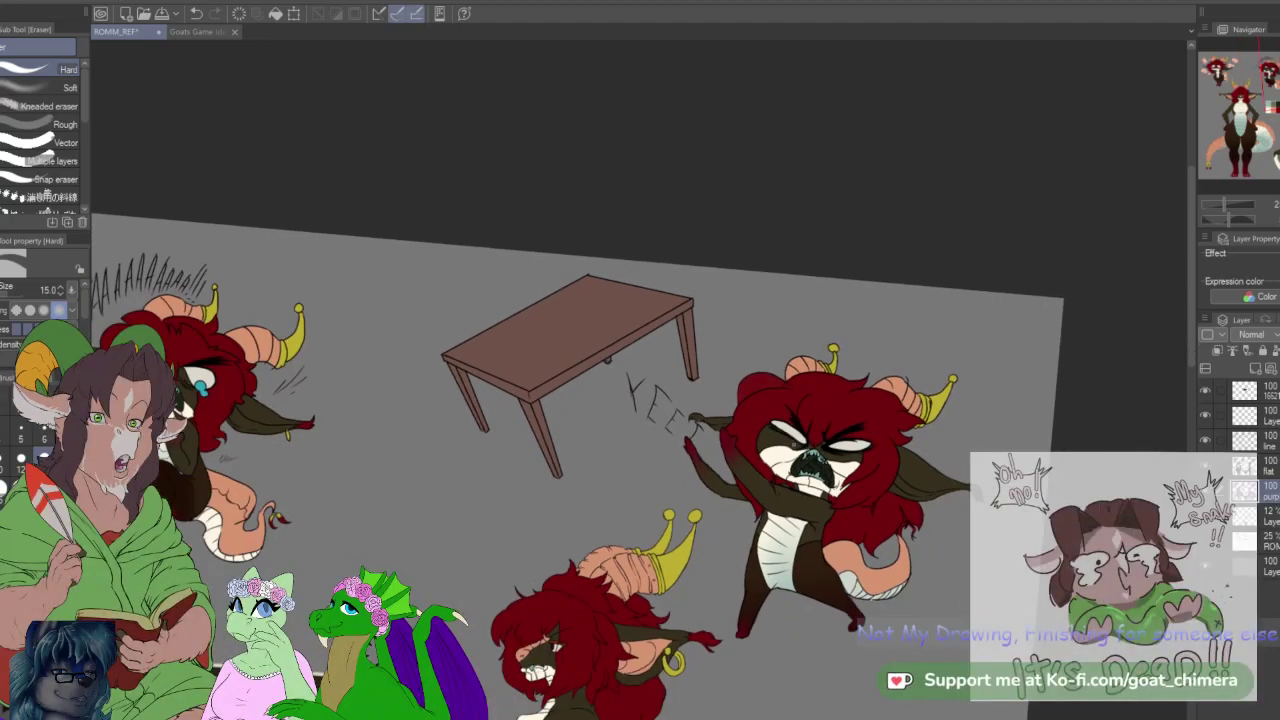
{"action": "scroll", "coordinate": [883, 490], "scroll_direction": "up", "scroll_amount": 1}
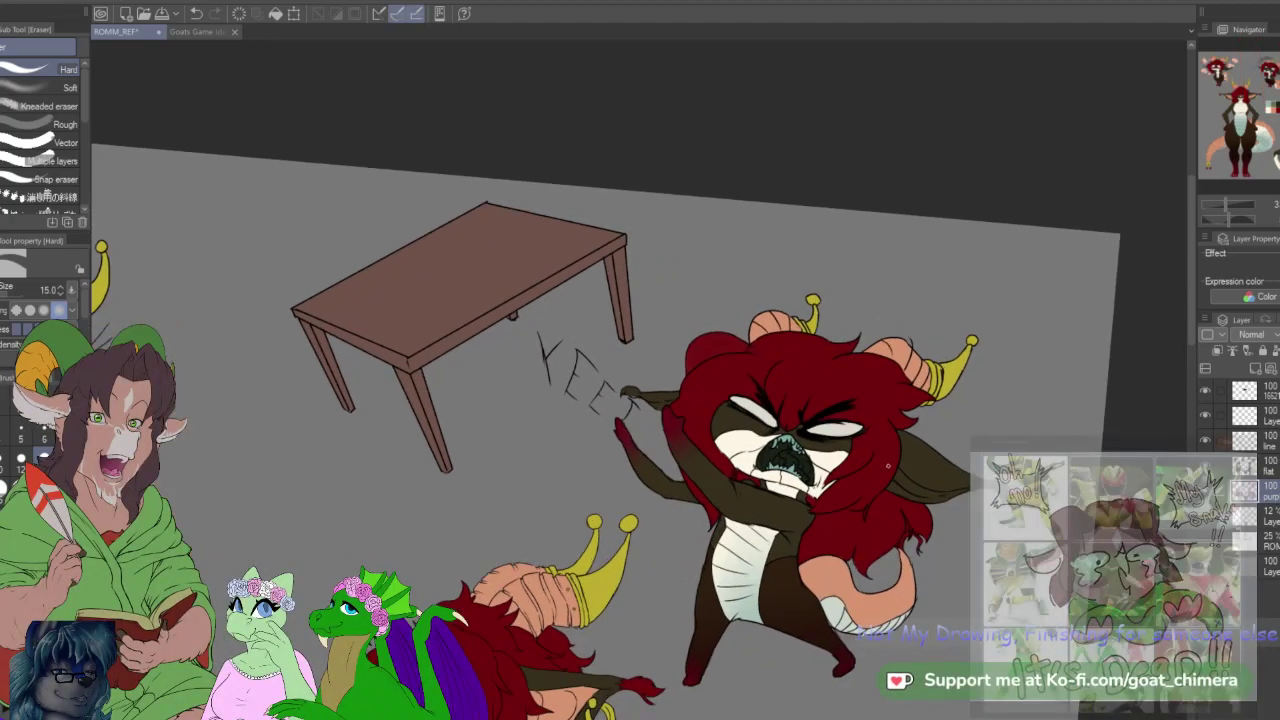
{"action": "key", "text": "minus"}
{"action": "key", "text": "minus"}
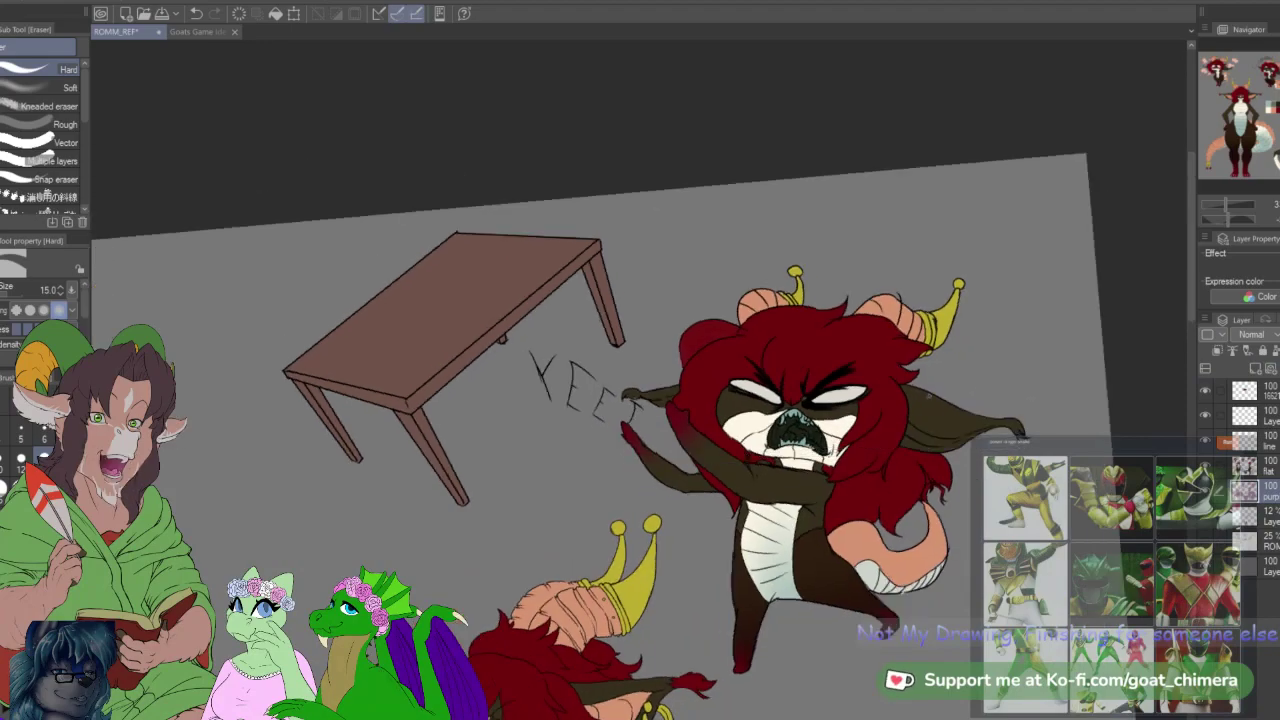
{"action": "scroll", "coordinate": [905, 440], "scroll_direction": "down", "scroll_amount": 3}
{"action": "scroll", "coordinate": [856, 487], "scroll_direction": "up", "scroll_amount": 2}
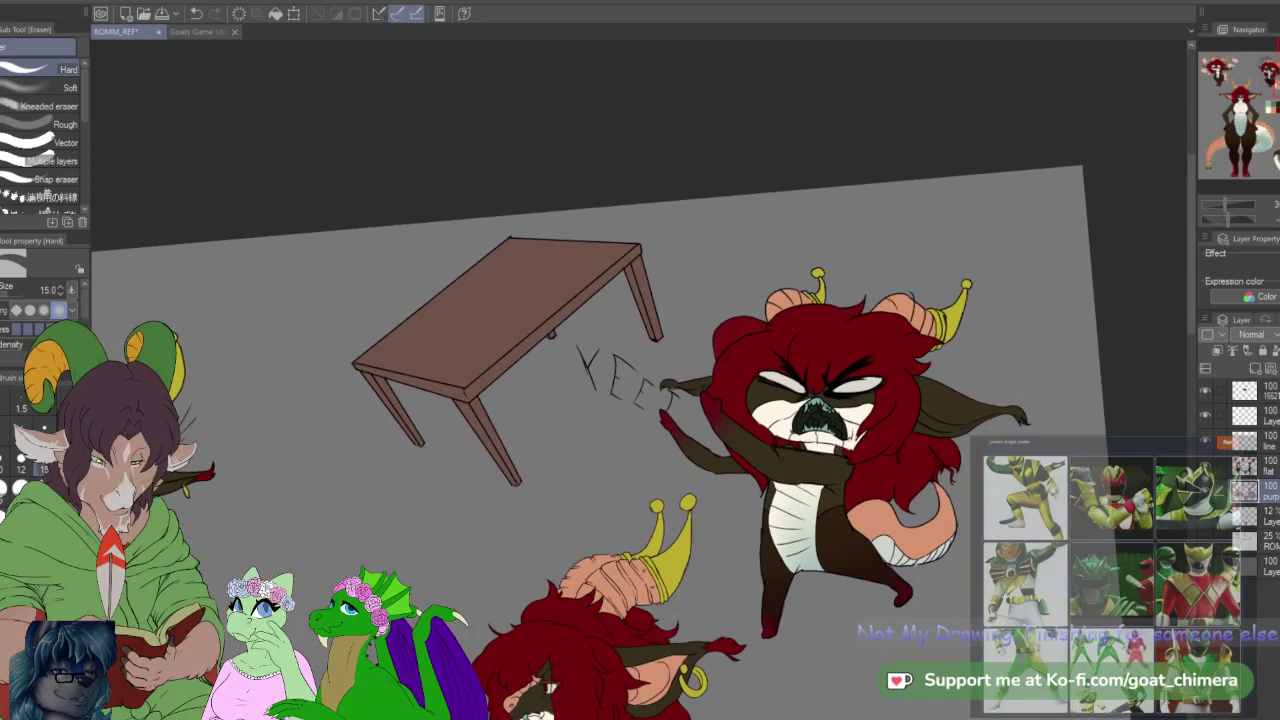
Step: Paint the table-throwing figure's ear tips in the hair's dark red on the flat layer, with the K Hard 2 brush at size 40
{"action": "scroll", "coordinate": [1023, 385], "scroll_direction": "up", "scroll_amount": 3}
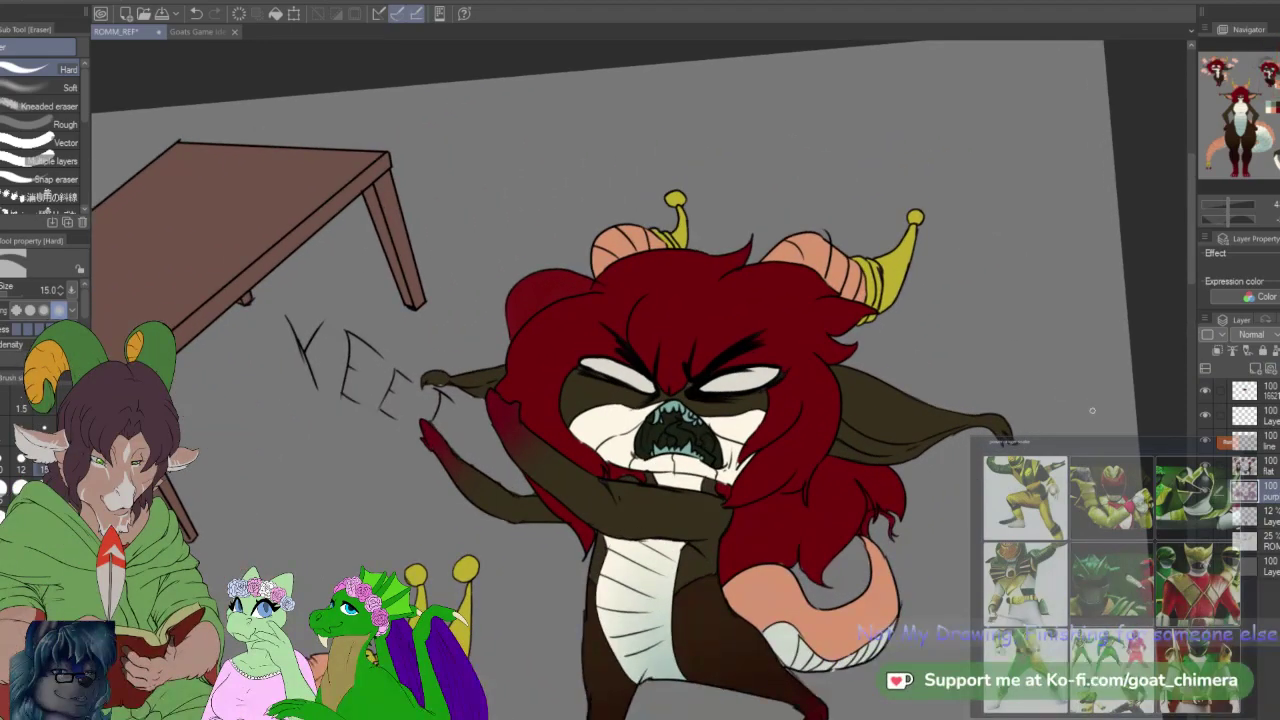
{"action": "key", "text": "i"}
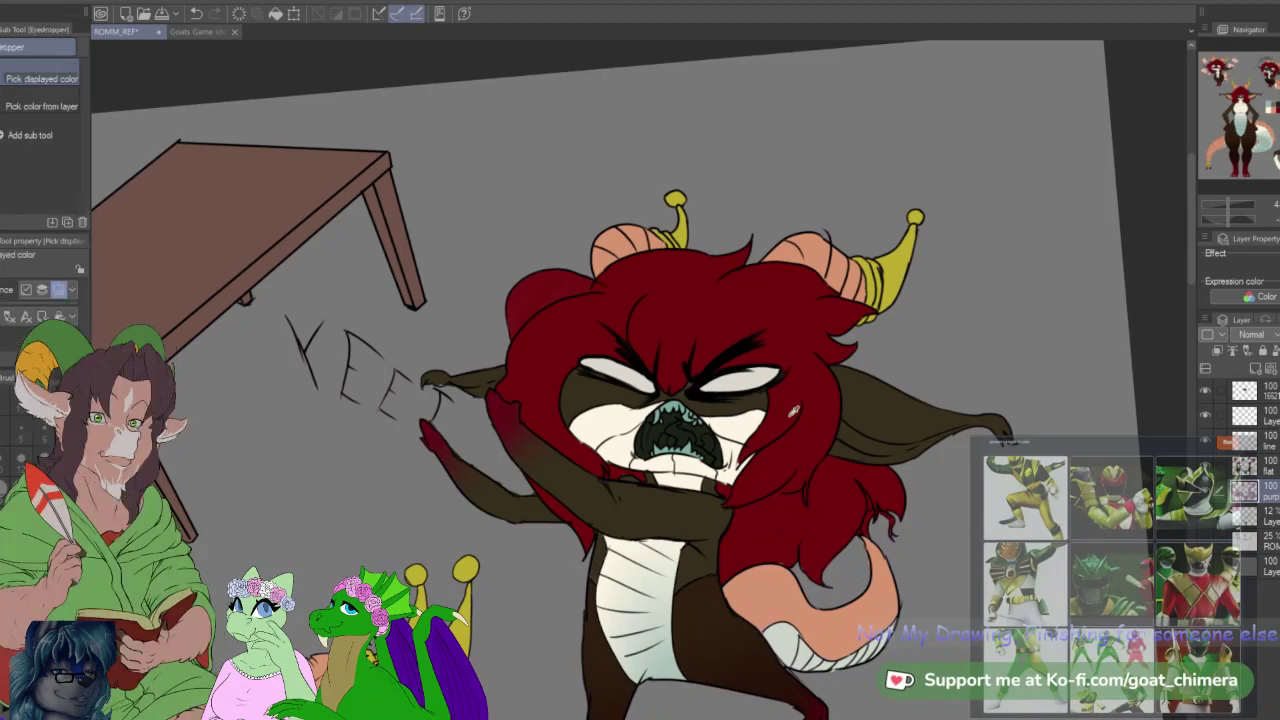
{"action": "key", "text": "b"}
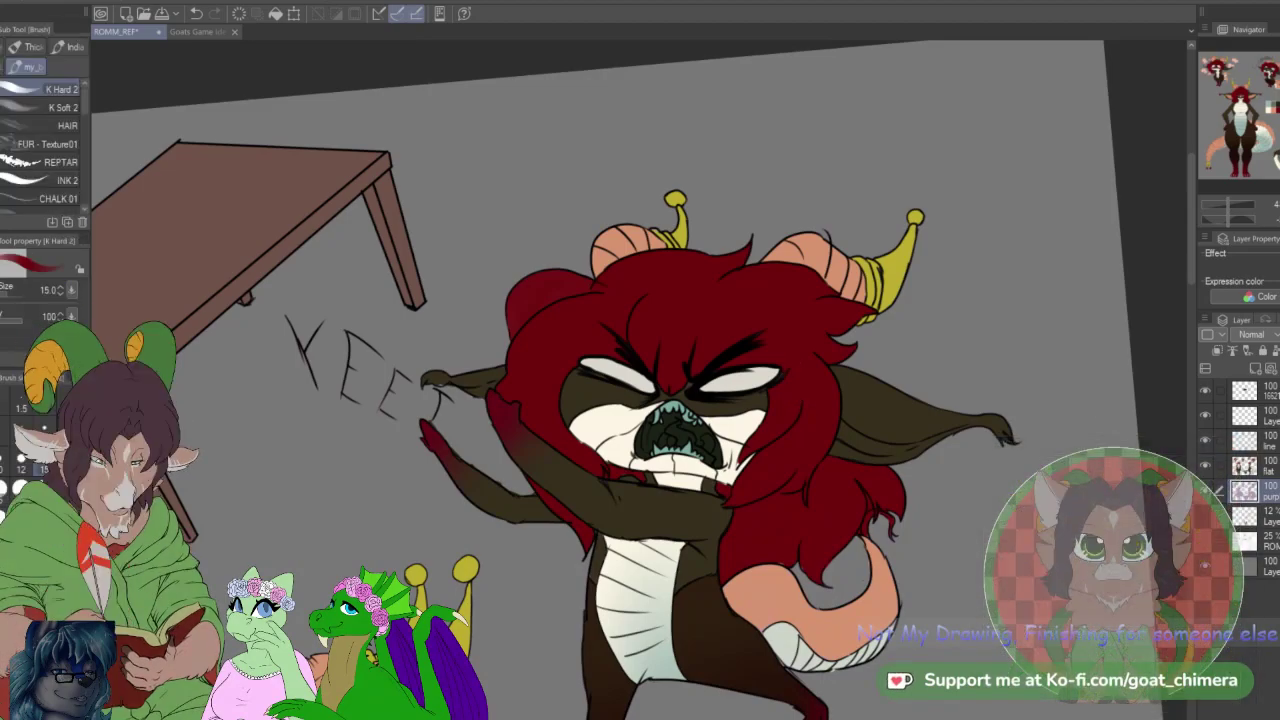
{"action": "left_click", "coordinate": [1268, 467]}
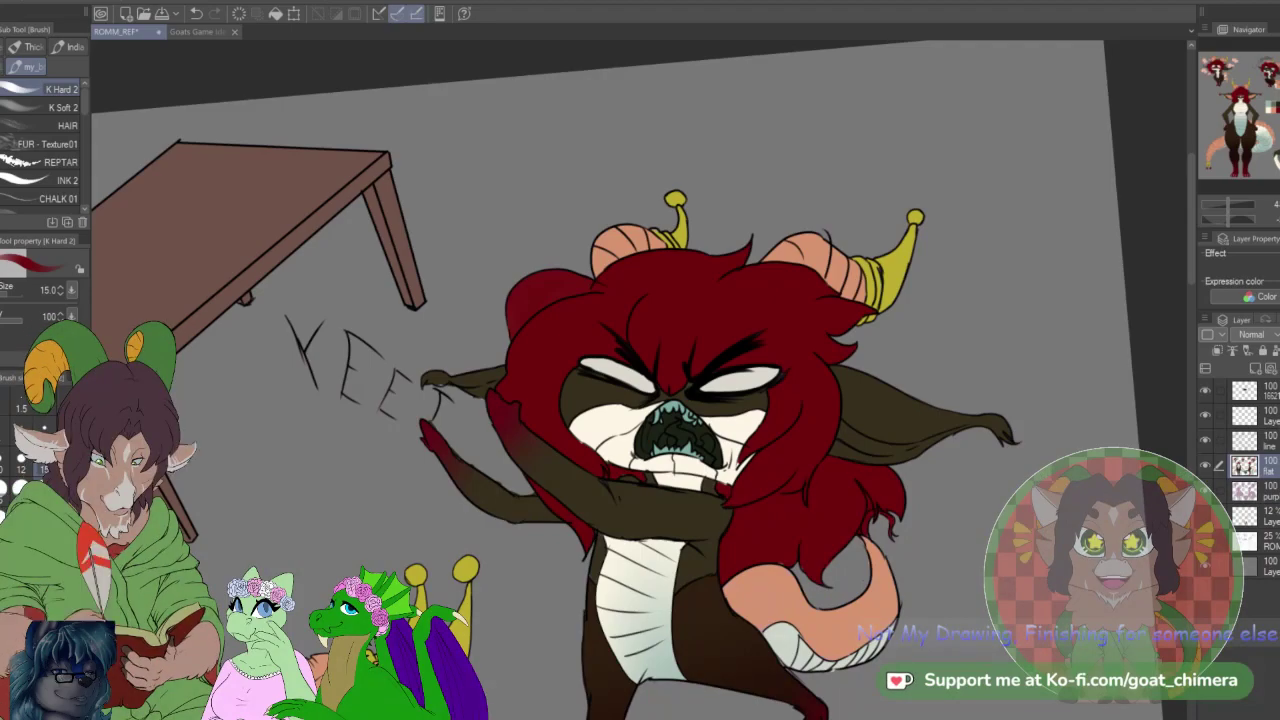
{"action": "key", "text": "bracketright"}
{"action": "key", "text": "bracketright"}
{"action": "key", "text": "bracketright"}
{"action": "key", "text": "bracketright"}
{"action": "key", "text": "bracketright"}
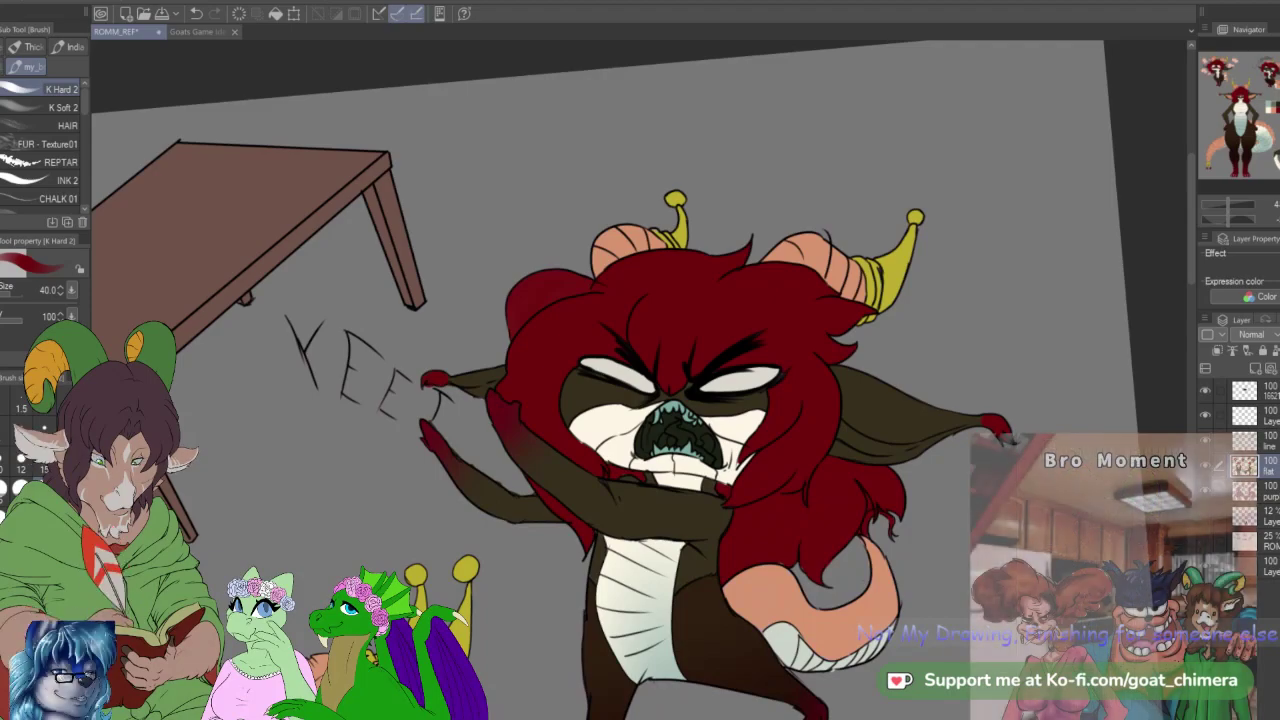
Step: Select the crouching, screaming figure's face areas from the line layer, filling in the gaps around the facial lines with the Selection pen
{"action": "scroll", "coordinate": [549, 438], "scroll_direction": "down", "scroll_amount": 5}
{"action": "scroll", "coordinate": [549, 438], "scroll_direction": "up", "scroll_amount": 2}
{"action": "left_click_drag", "start_coordinate": [260, 500], "coordinate": [537, 286]}
{"action": "left_click_drag", "start_coordinate": [1279, 123], "coordinate": [1275, 124]}
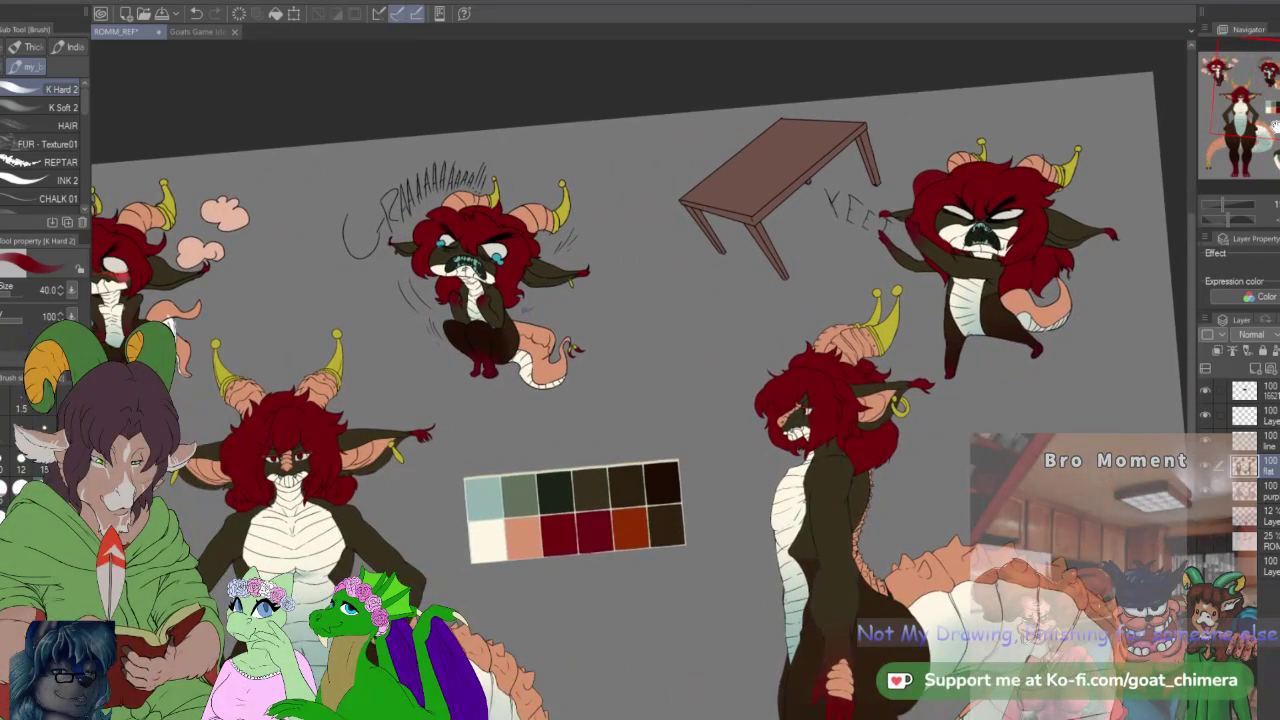
{"action": "scroll", "coordinate": [586, 206], "scroll_direction": "up", "scroll_amount": 4}
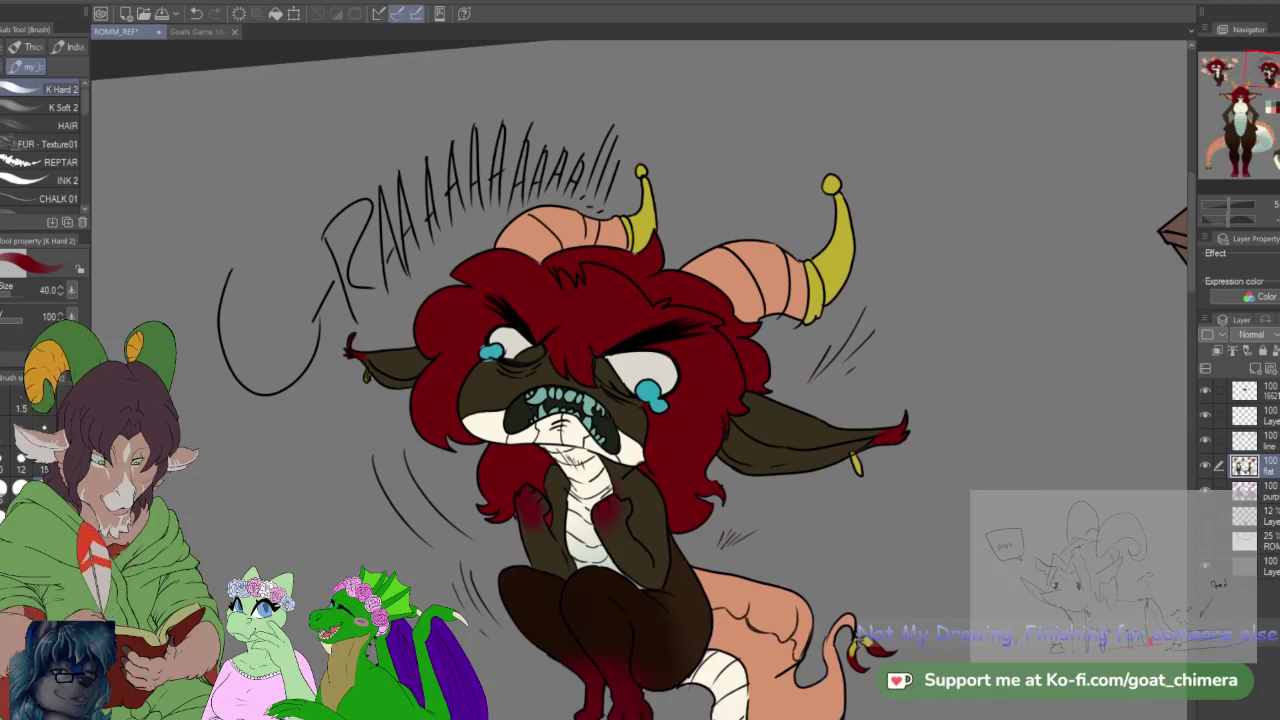
{"action": "left_click", "coordinate": [1262, 415]}
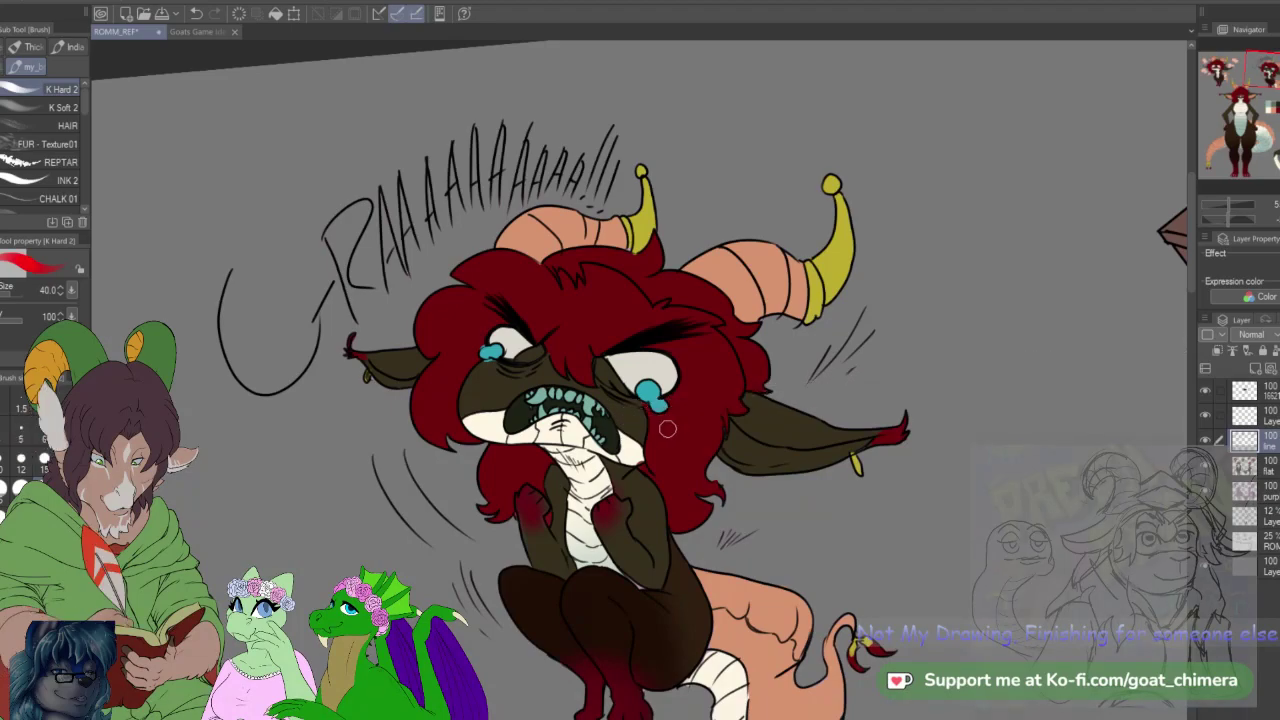
{"action": "key", "text": "w"}
{"action": "left_click", "coordinate": [632, 420]}
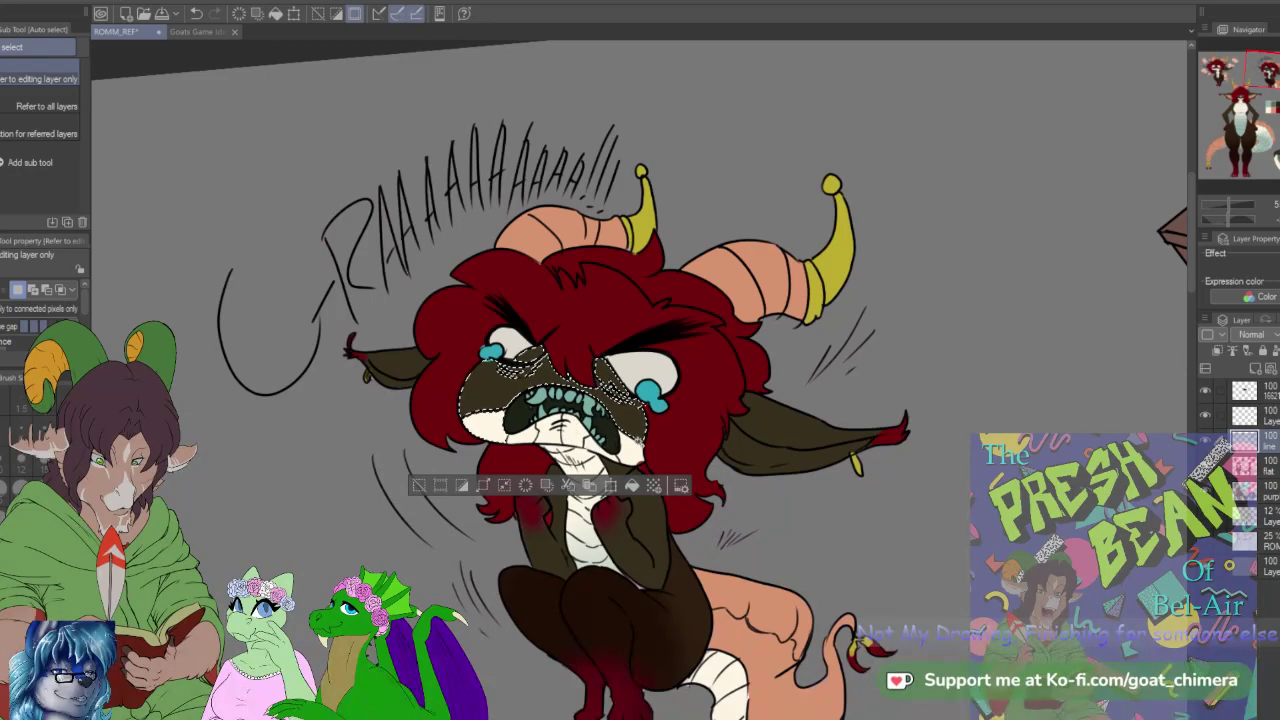
{"action": "left_click", "coordinate": [560, 432], "text": "shift"}
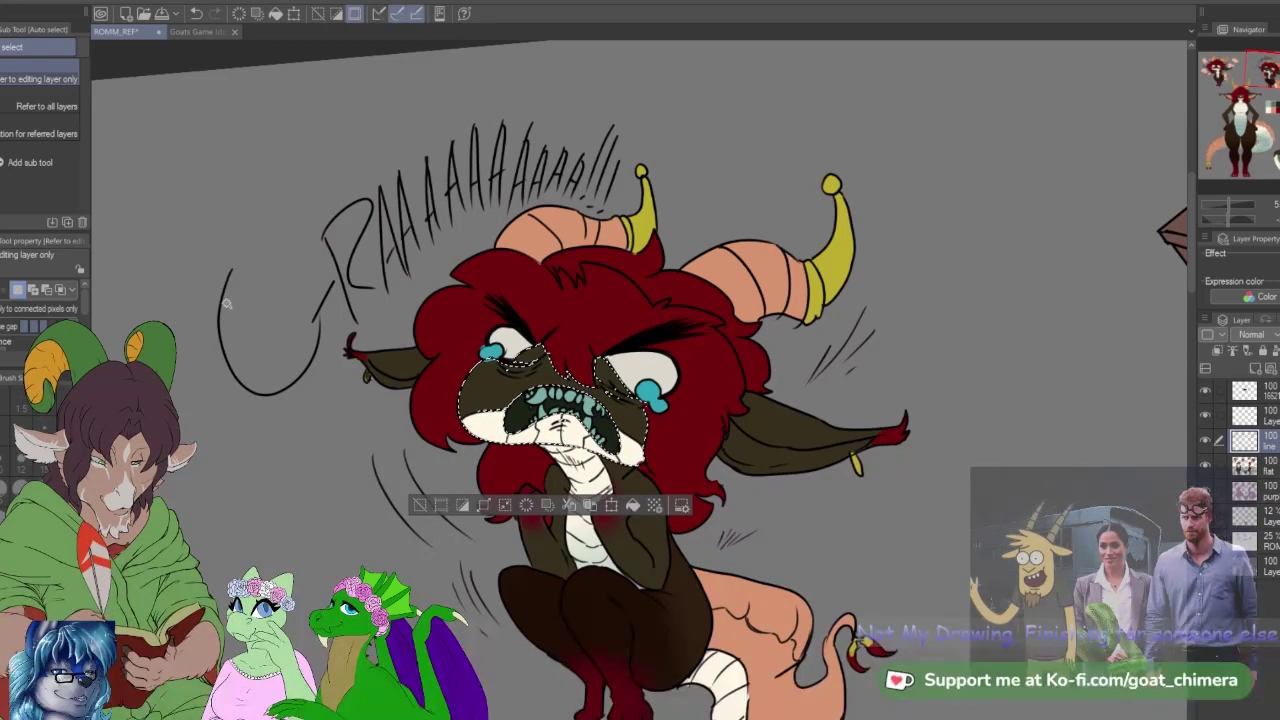
{"action": "key", "text": "m"}
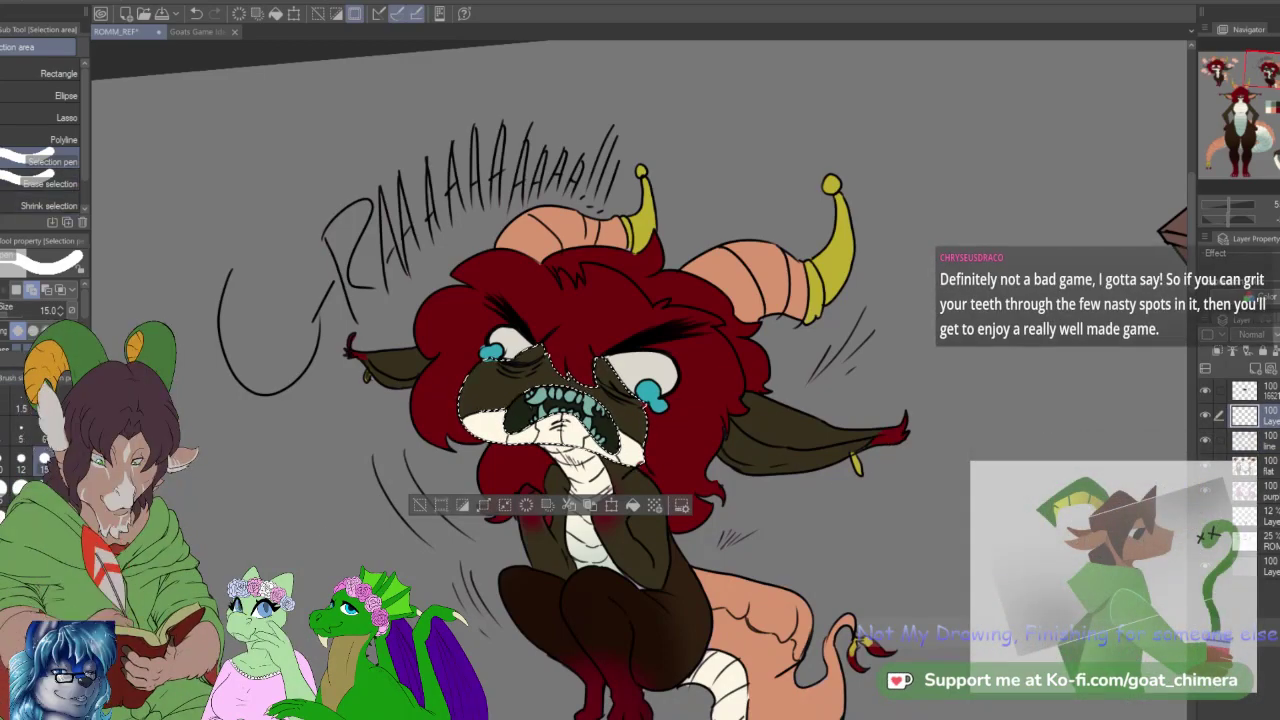
Step: Apply a bright red foreground-to-transparent gradient down the selected face on the layer above the line art, redoing the first attempt
{"action": "key", "text": "g"}
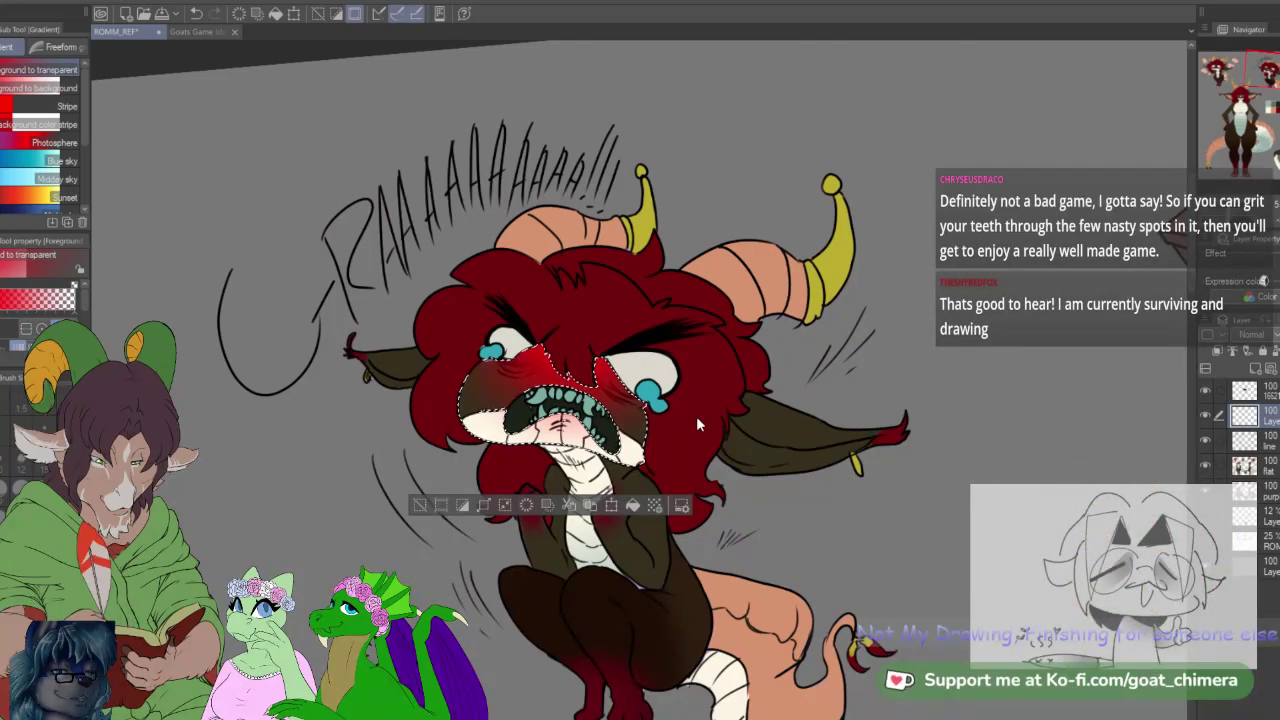
{"action": "key", "text": "ctrl+z"}
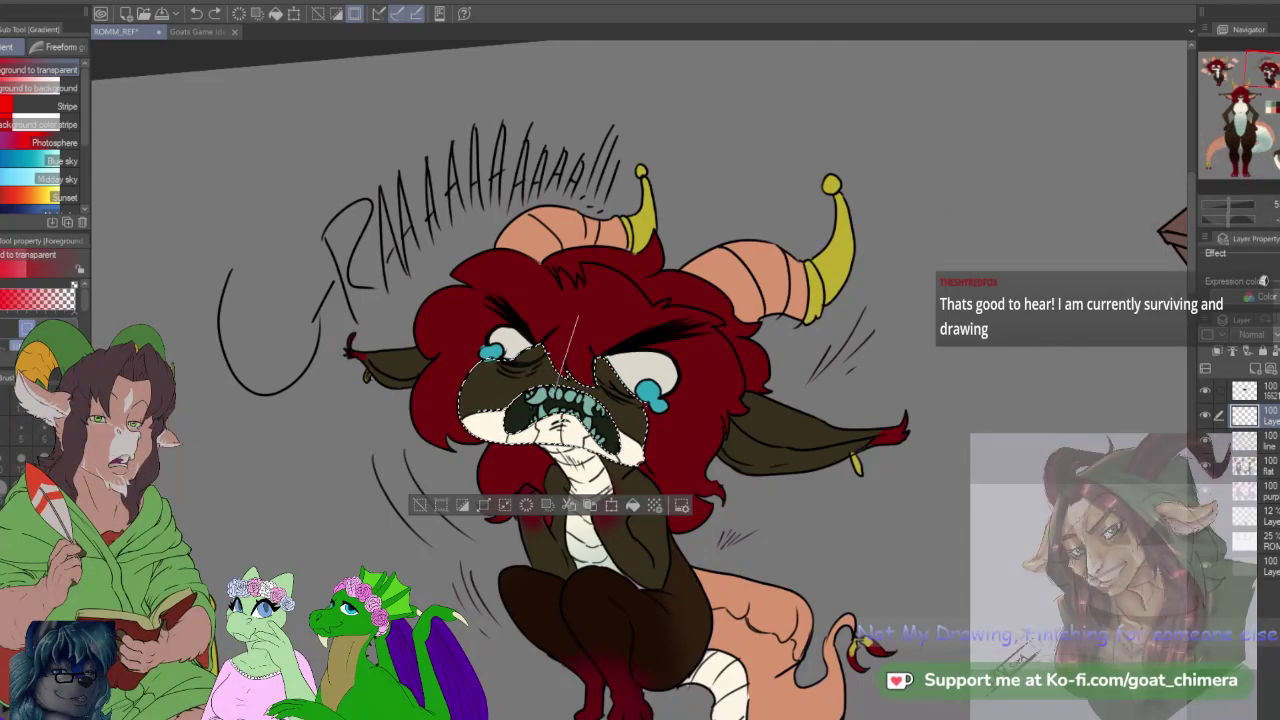
{"action": "left_click_drag", "start_coordinate": [560, 372], "coordinate": [534, 456]}
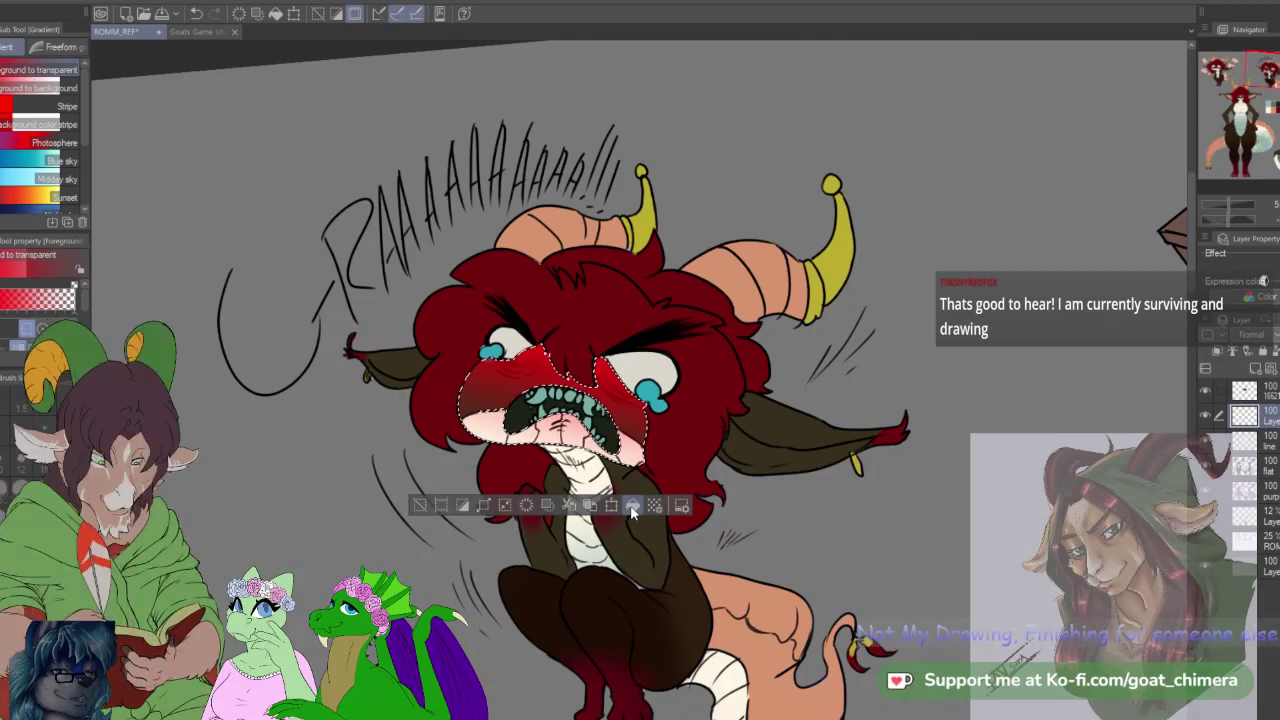
Step: Erase the red gradient from the skin around the crouching figure's eyes with the Hard eraser at size 40, and deselect
{"action": "key", "text": "e"}
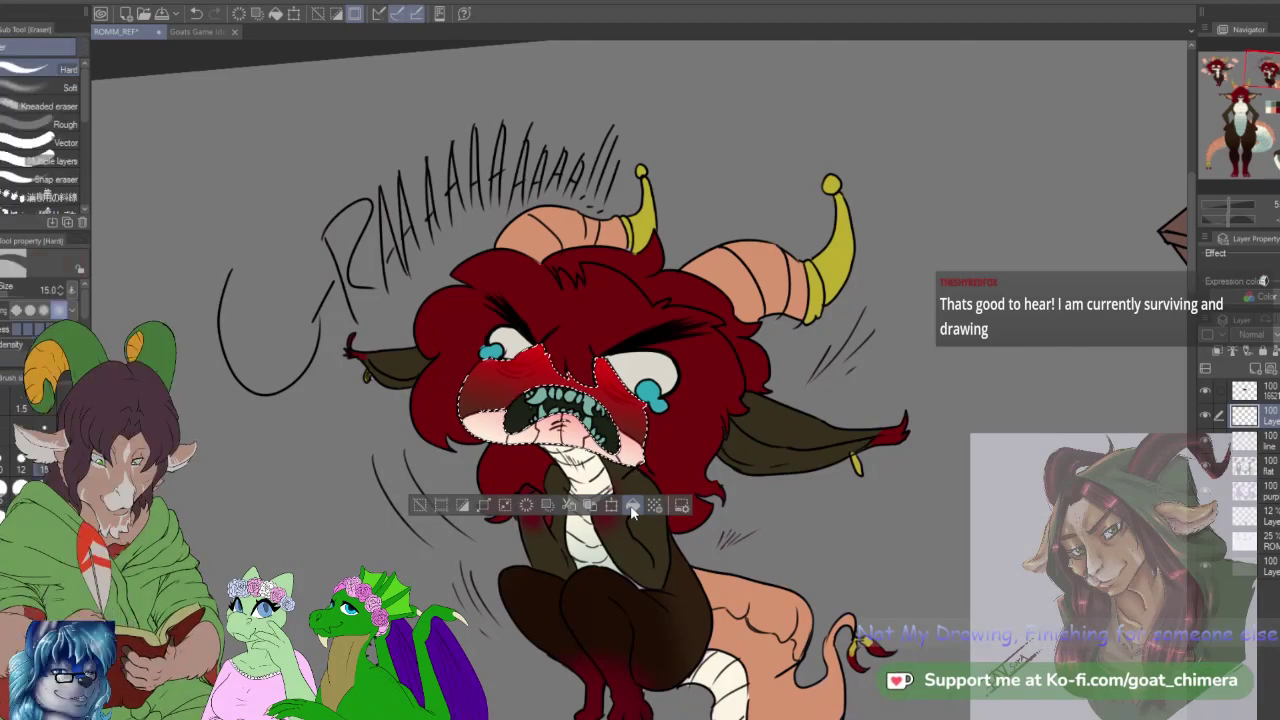
{"action": "key", "text": "bracketright"}
{"action": "key", "text": "bracketright"}
{"action": "key", "text": "bracketright"}
{"action": "key", "text": "bracketright"}
{"action": "key", "text": "bracketright"}
{"action": "left_click_drag", "start_coordinate": [606, 366], "coordinate": [636, 398]}
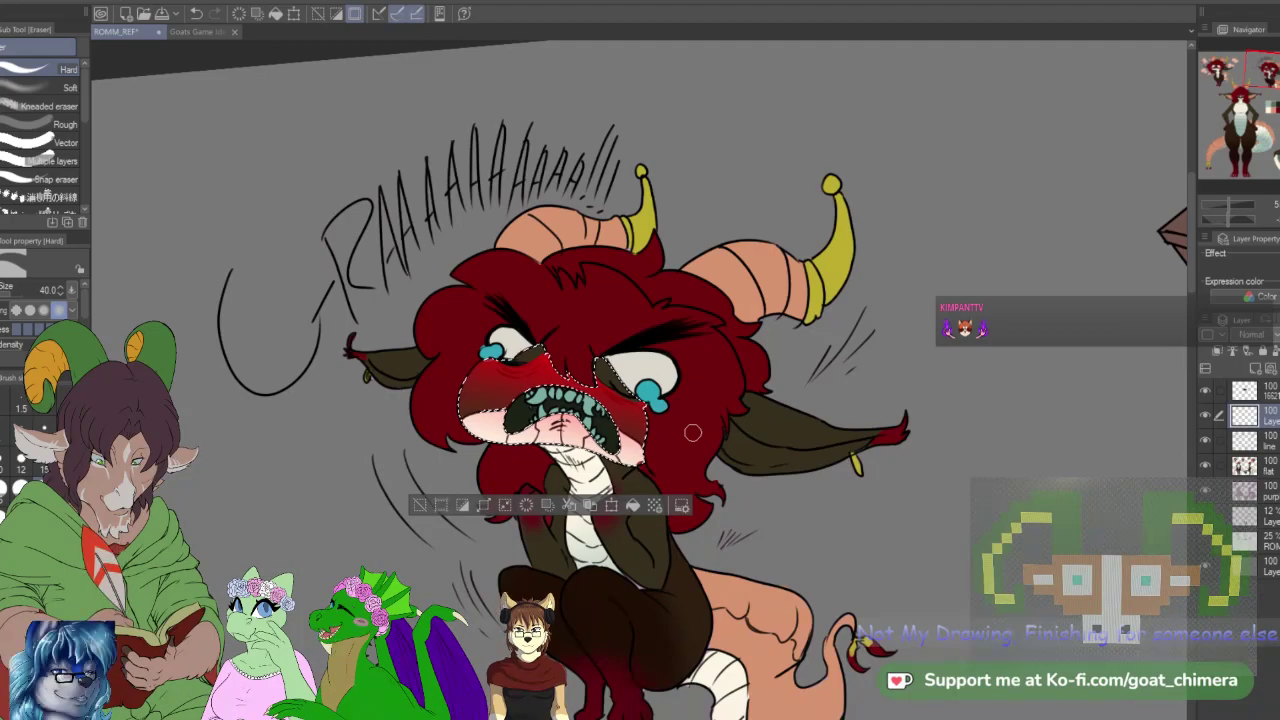
{"action": "key", "text": "ctrl+d"}
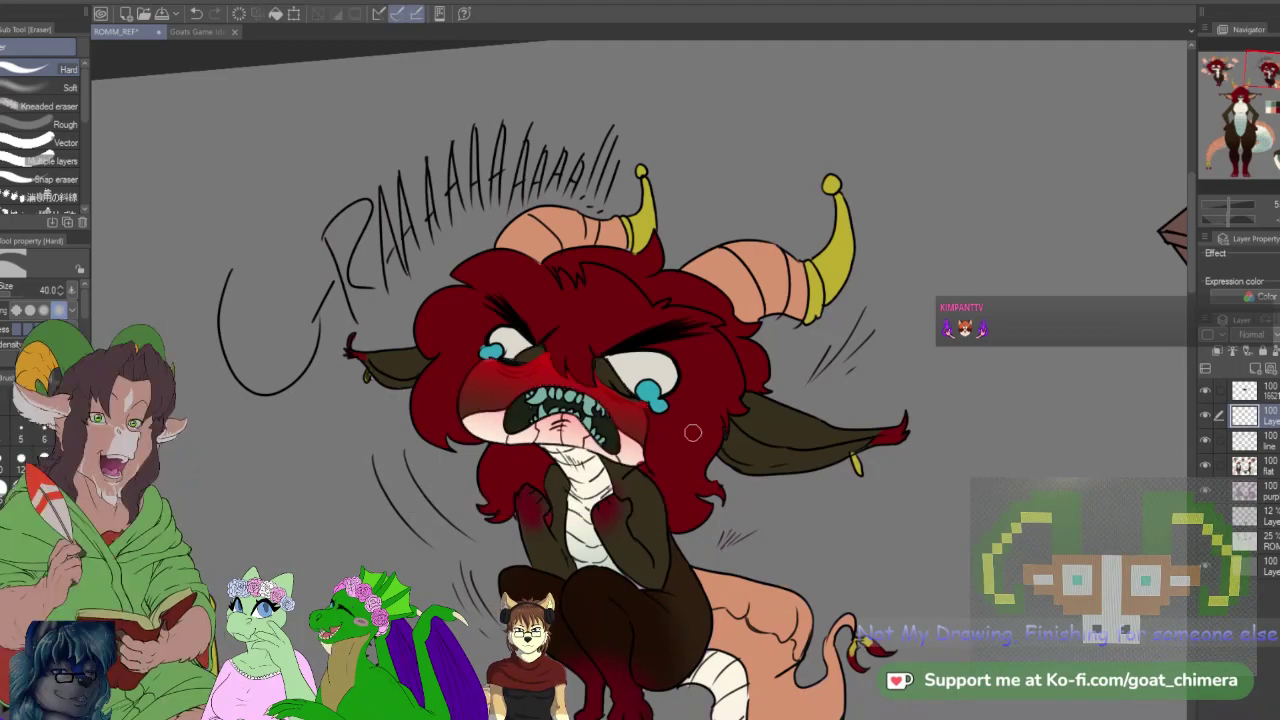
Step: Soften the erased edges of the red gradient around the crouching figure's eyes with the Blur tool at size 40
{"action": "scroll", "coordinate": [693, 433], "scroll_direction": "down", "scroll_amount": 3}
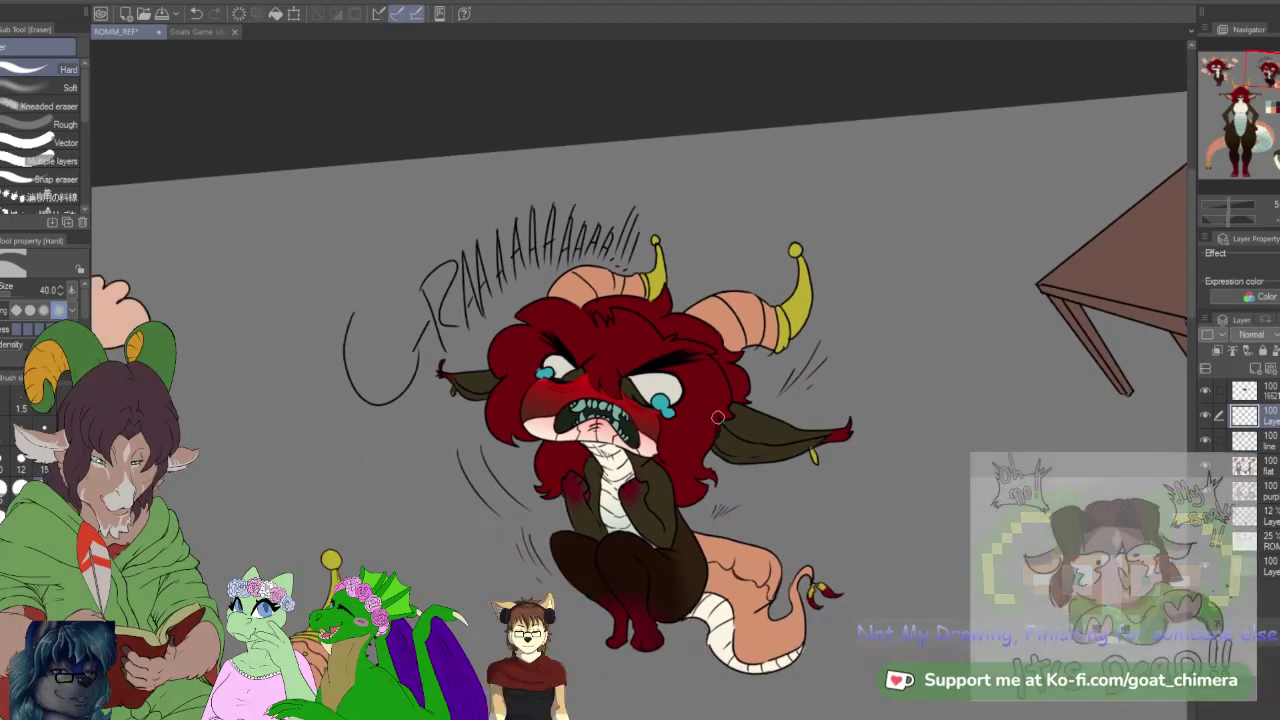
{"action": "scroll", "coordinate": [663, 389], "scroll_direction": "up", "scroll_amount": 4}
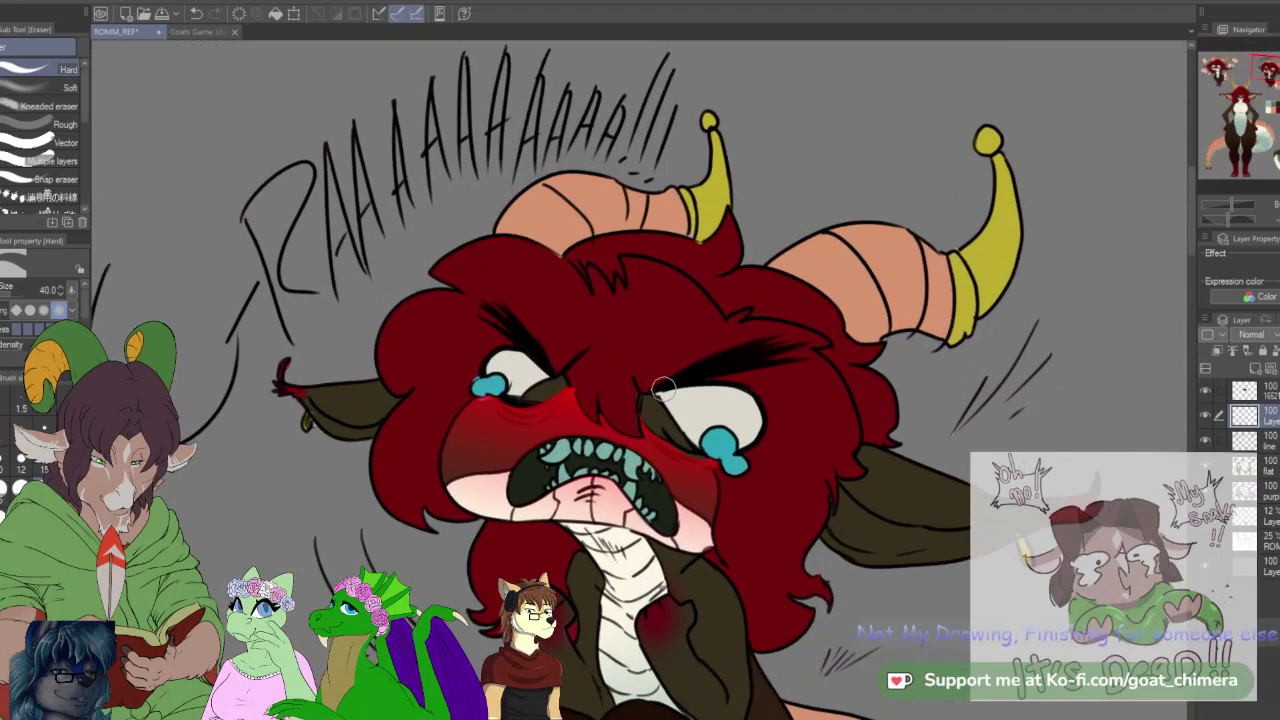
{"action": "key", "text": "j"}
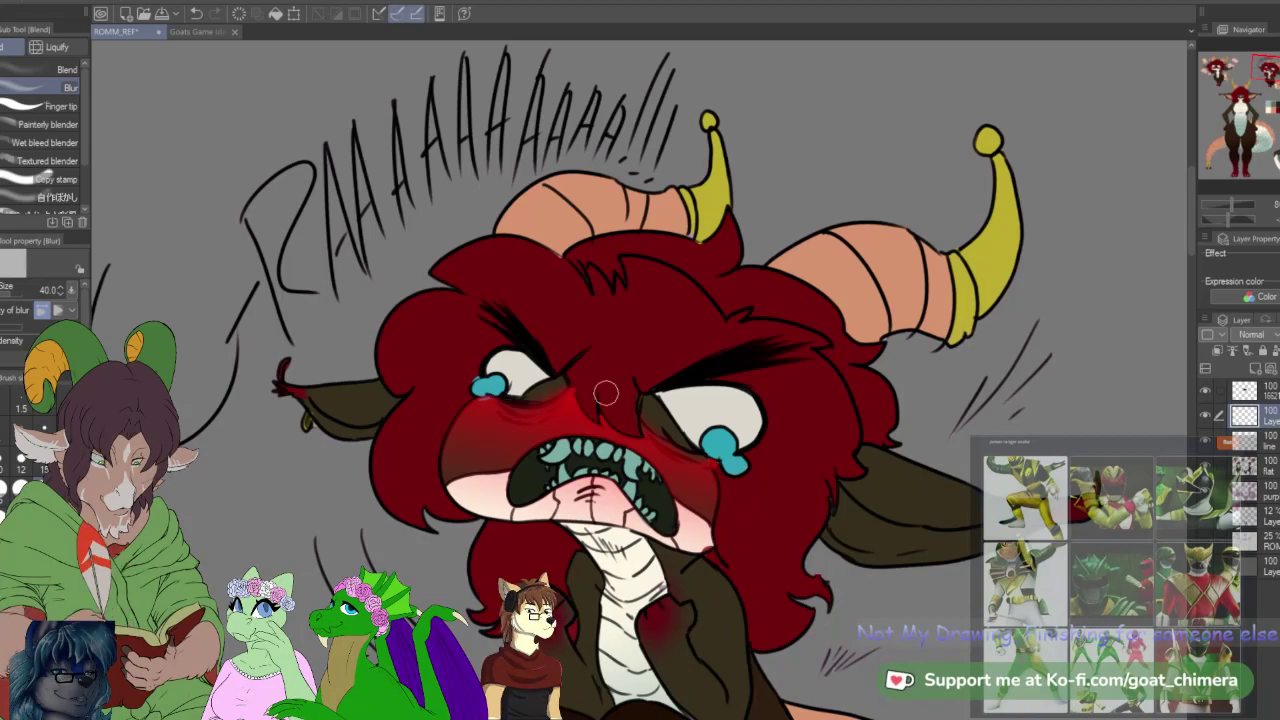
Step: Select the table-throwing figure's eye patches, cheeks and jaw from the line layer, touching up the selection with the Selection pen
{"action": "scroll", "coordinate": [760, 470], "scroll_direction": "down", "scroll_amount": 4}
{"action": "scroll", "coordinate": [916, 455], "scroll_direction": "up", "scroll_amount": 1}
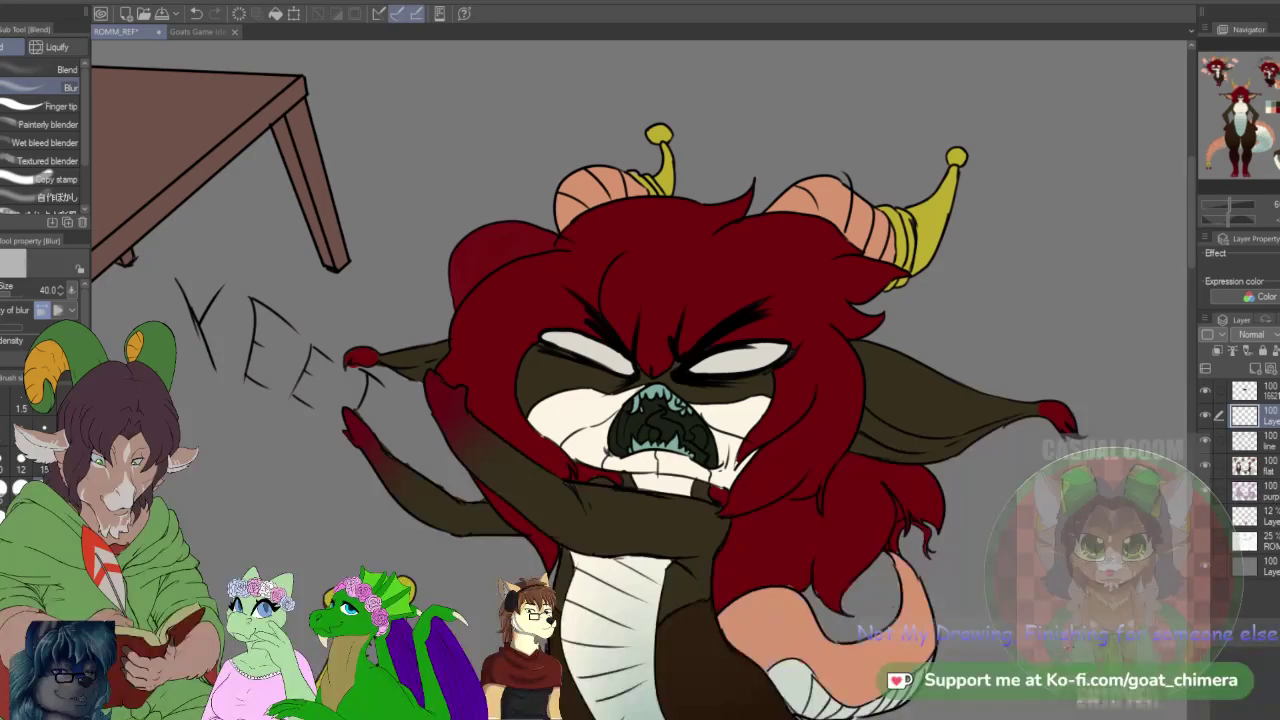
{"action": "left_click", "coordinate": [1268, 441]}
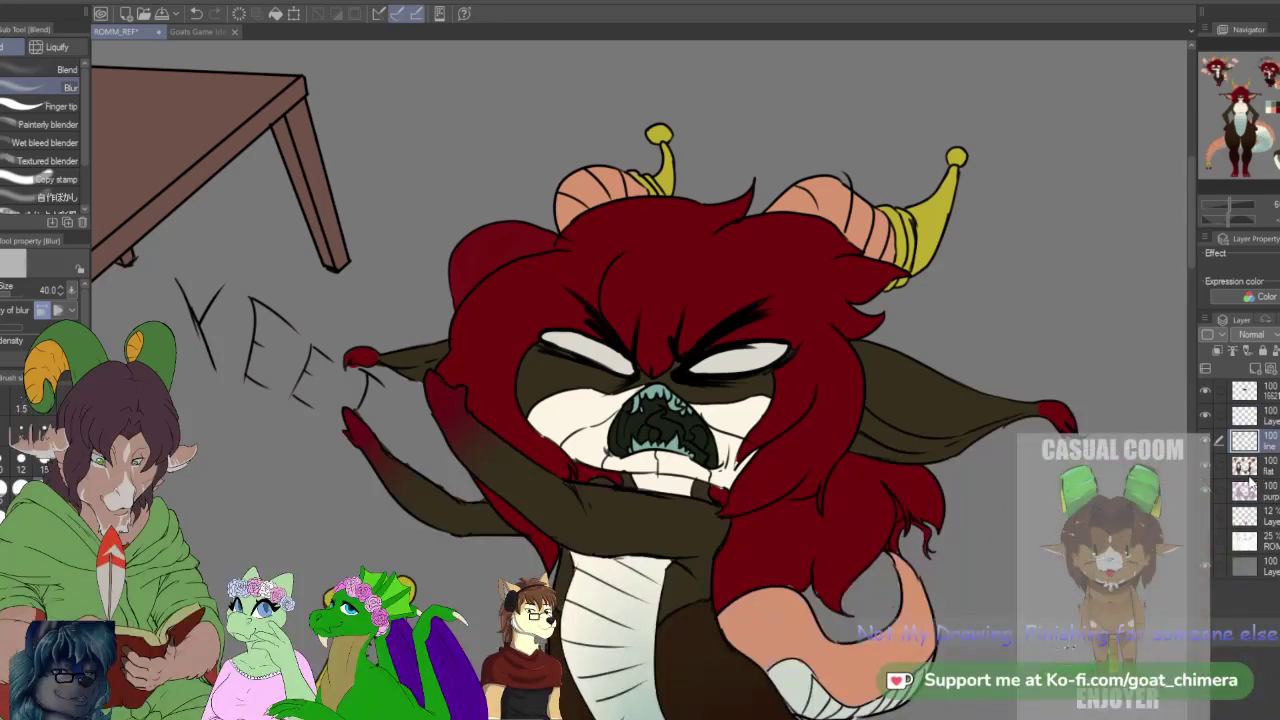
{"action": "key", "text": "m"}
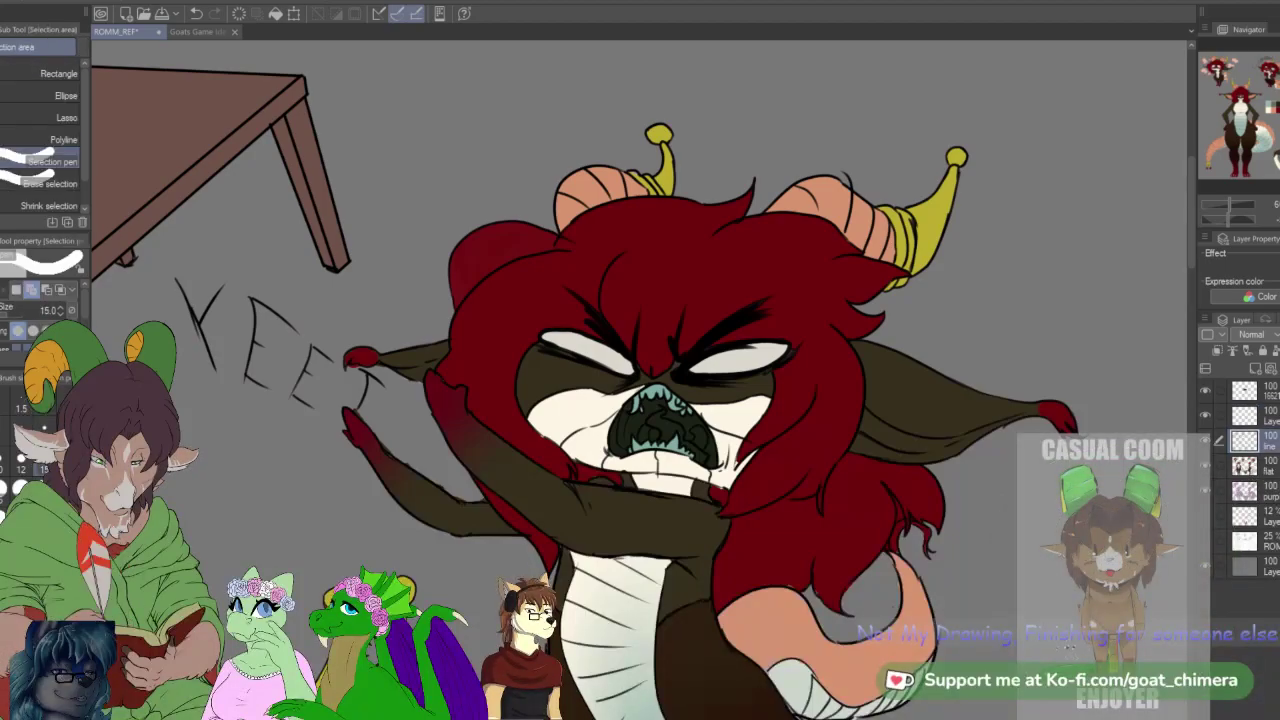
{"action": "key", "text": "w"}
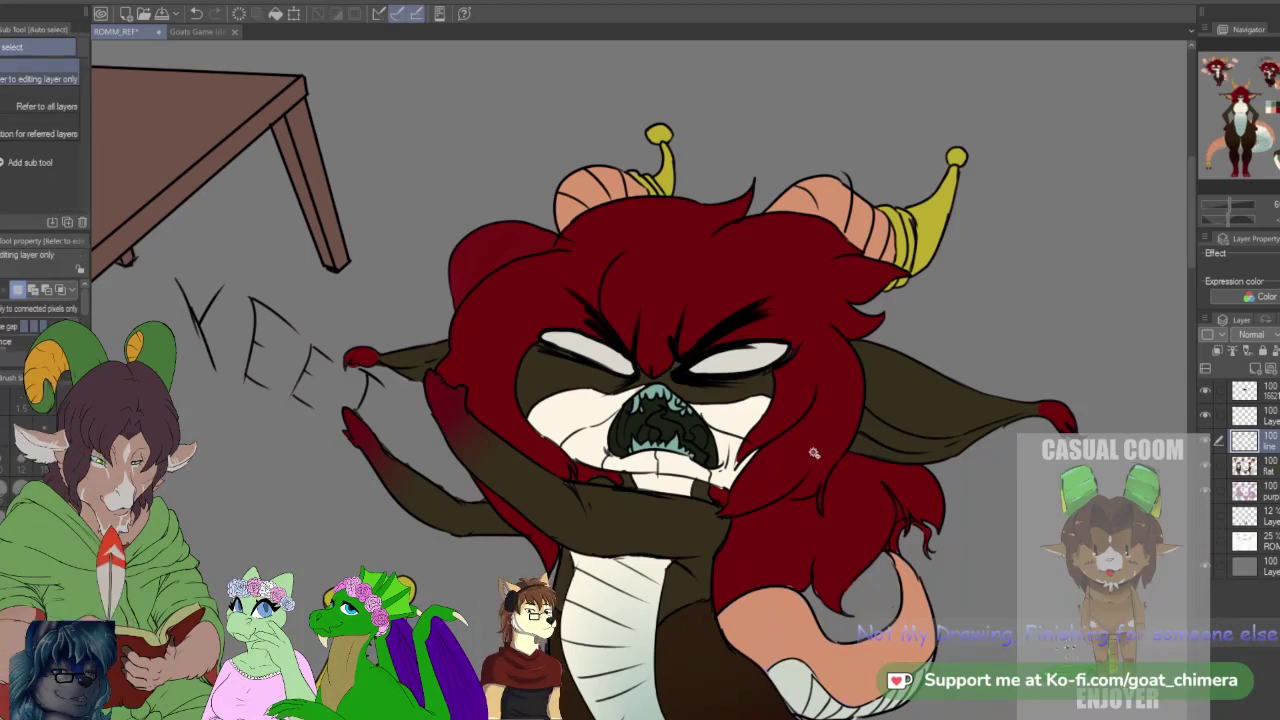
{"action": "left_click", "coordinate": [704, 391]}
{"action": "left_click", "coordinate": [728, 414], "text": "shift"}
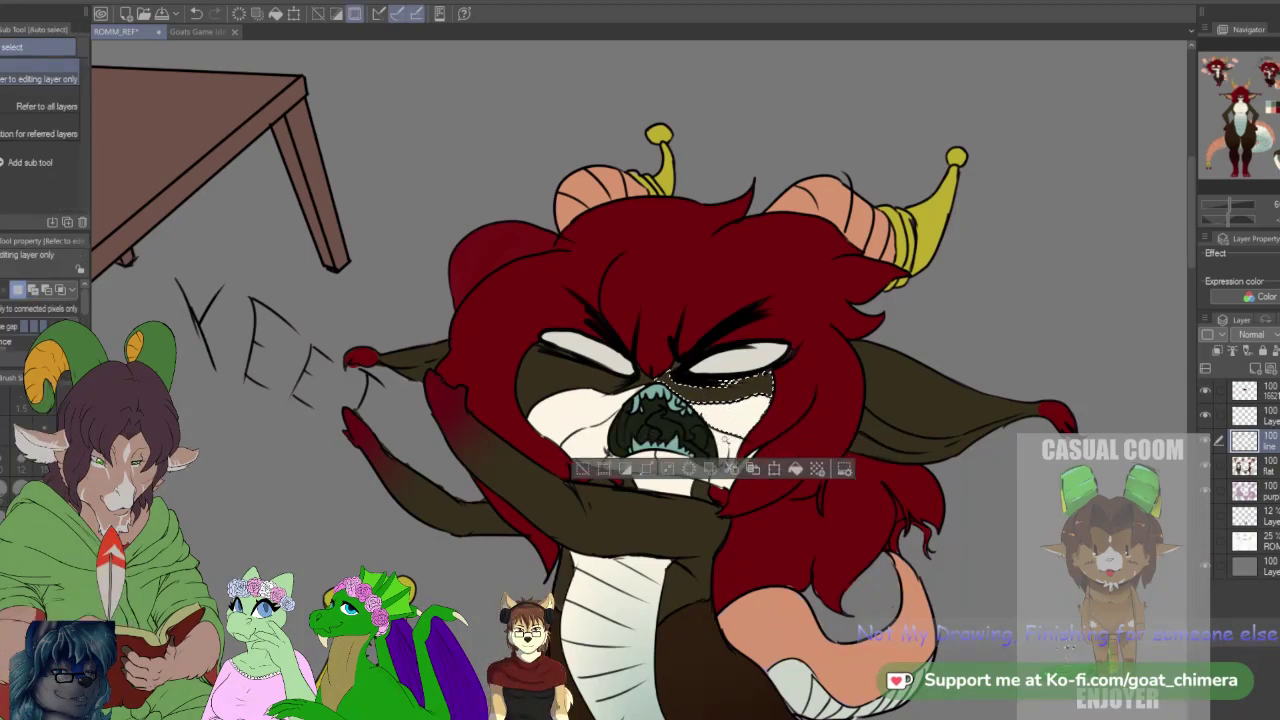
{"action": "left_click", "coordinate": [722, 462], "text": "shift"}
{"action": "left_click", "coordinate": [661, 490], "text": "shift"}
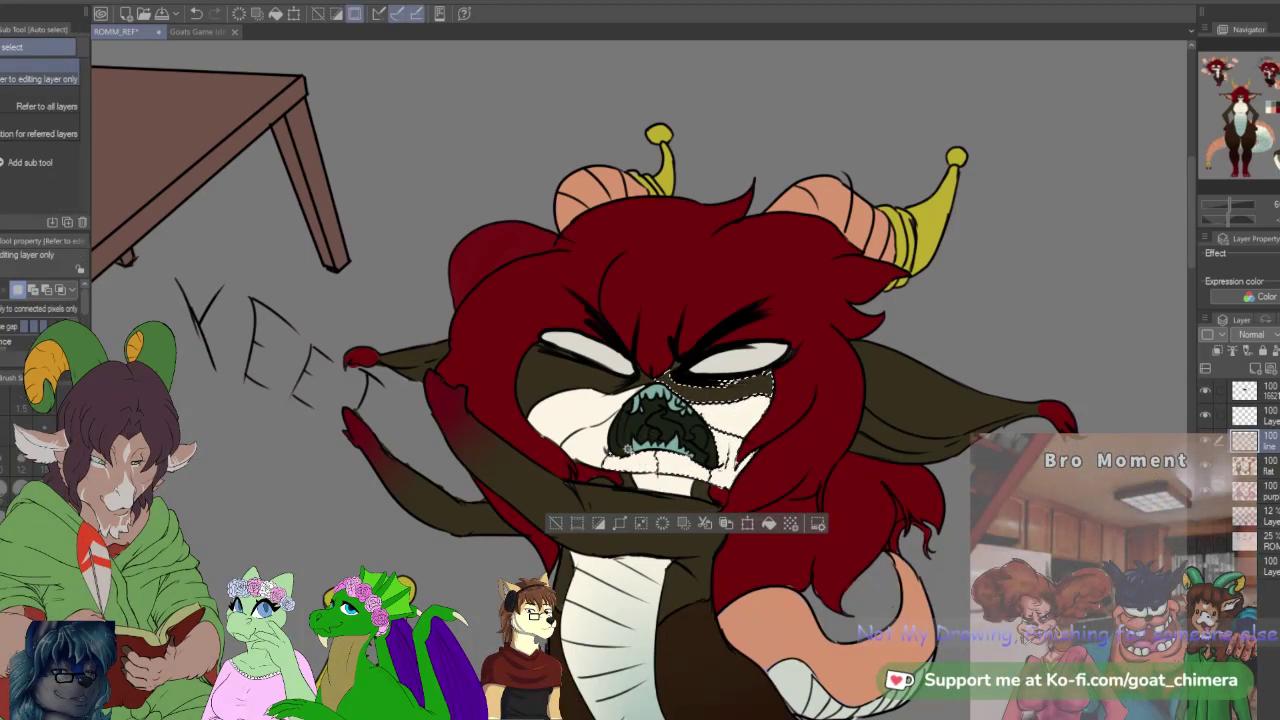
{"action": "left_click", "coordinate": [600, 423], "text": "shift"}
{"action": "left_click", "coordinate": [572, 378], "text": "shift"}
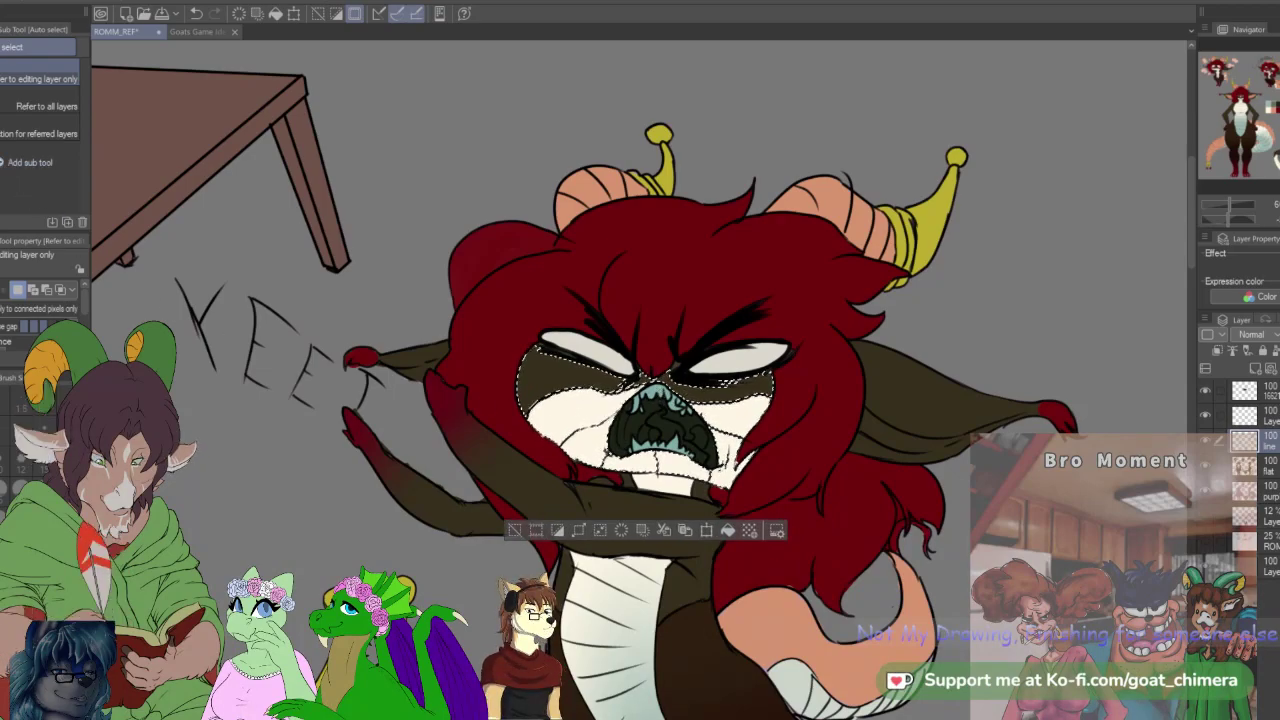
{"action": "key", "text": "m"}
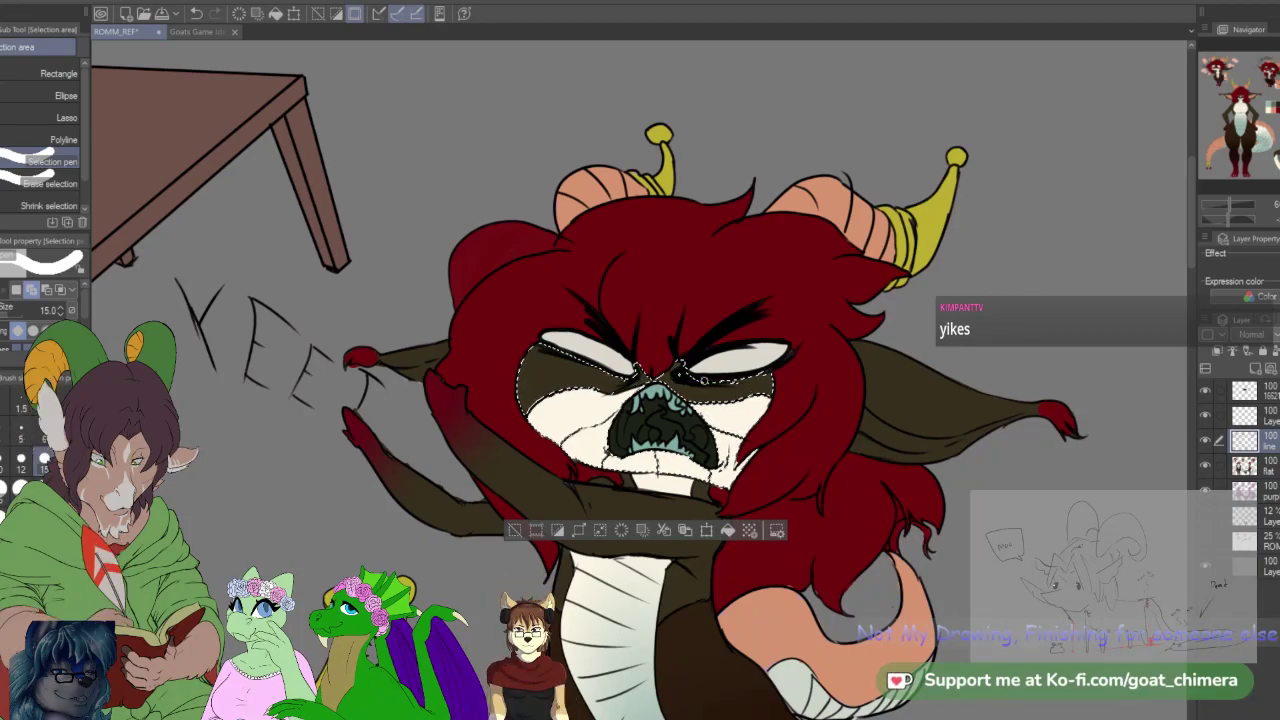
Step: Finish the selection of the table-throwing figure's face, apply a dark red foreground-to-transparent gradient down it on the layer above the line art, and deselect
{"action": "mouse_move", "coordinate": [681, 372]}
{"action": "left_mouse_down"}
{"action": "mouse_move", "coordinate": [766, 376]}
{"action": "mouse_move", "coordinate": [768, 390]}
{"action": "left_mouse_up"}
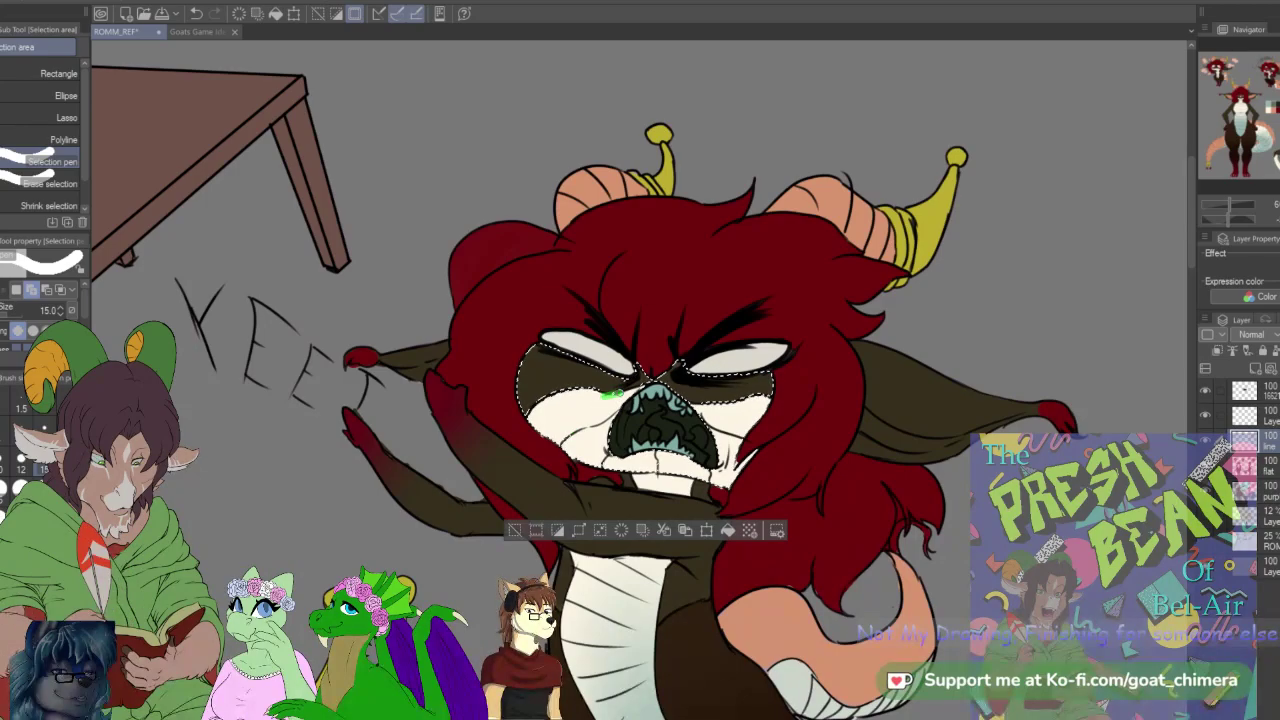
{"action": "mouse_move", "coordinate": [618, 393]}
{"action": "left_mouse_down"}
{"action": "mouse_move", "coordinate": [590, 390]}
{"action": "mouse_move", "coordinate": [620, 392]}
{"action": "left_mouse_up"}
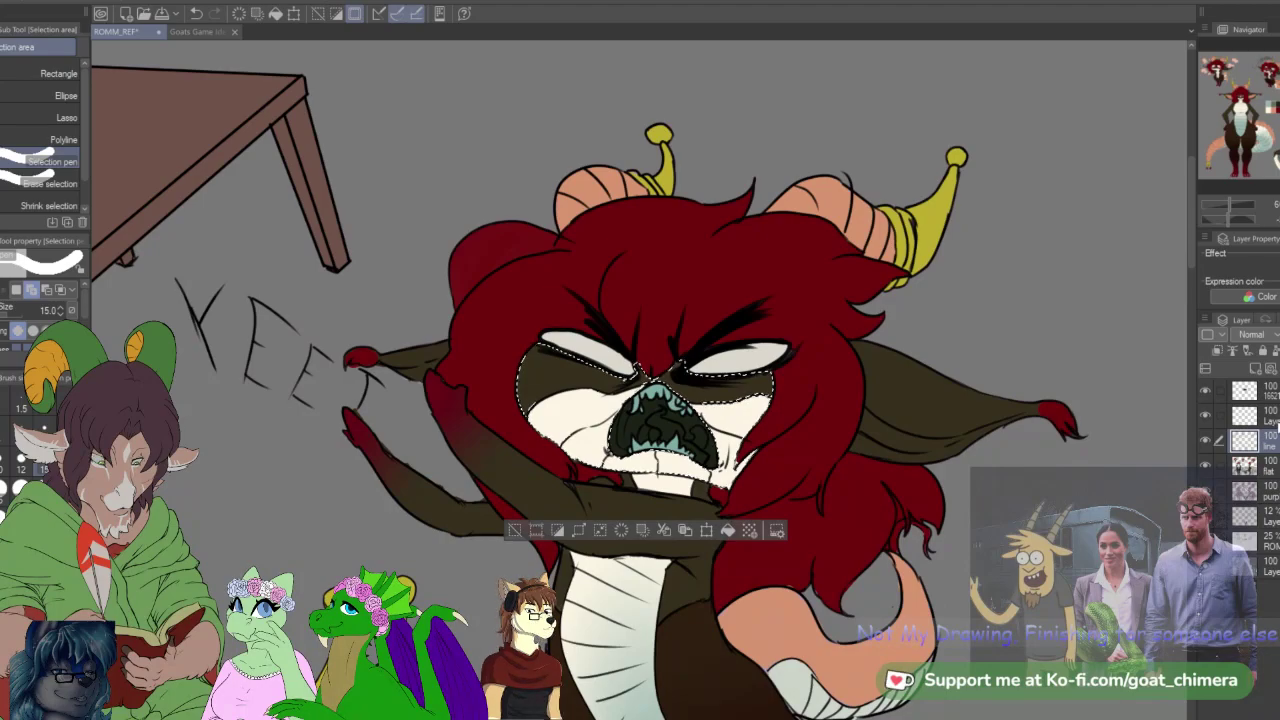
{"action": "left_click", "coordinate": [1272, 414]}
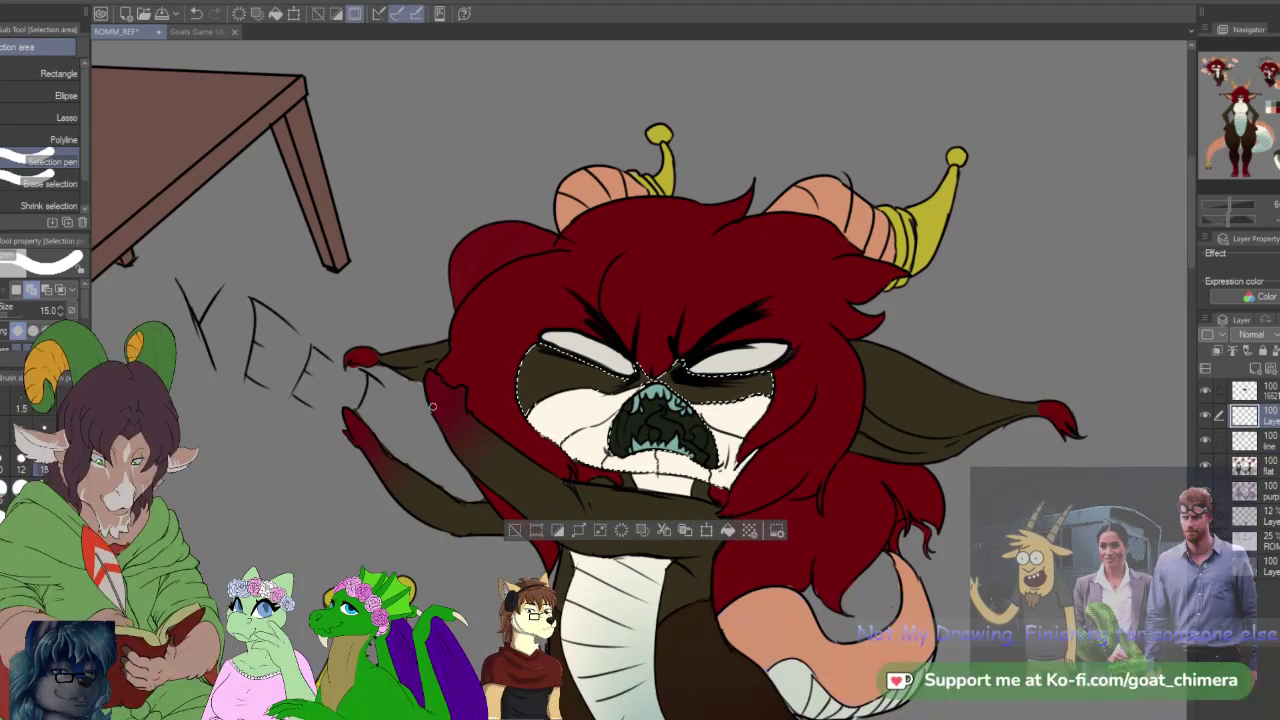
{"action": "key", "text": "g"}
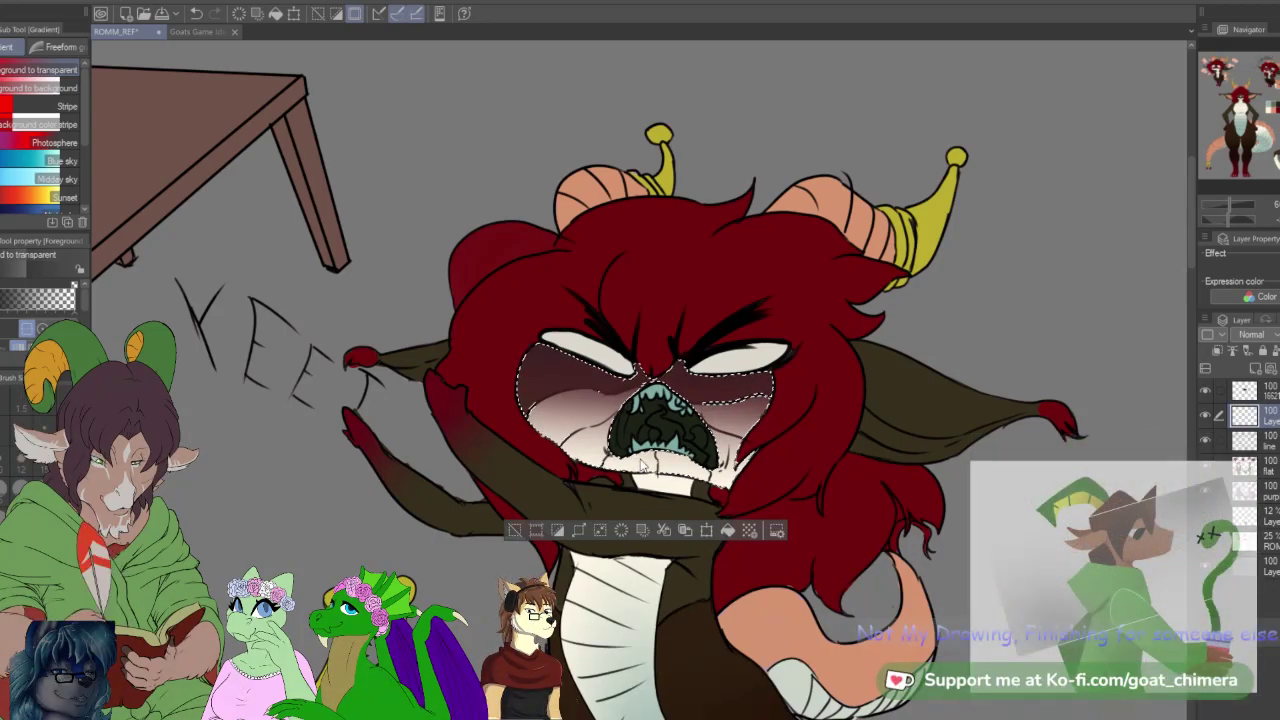
{"action": "key", "text": "ctrl+d"}
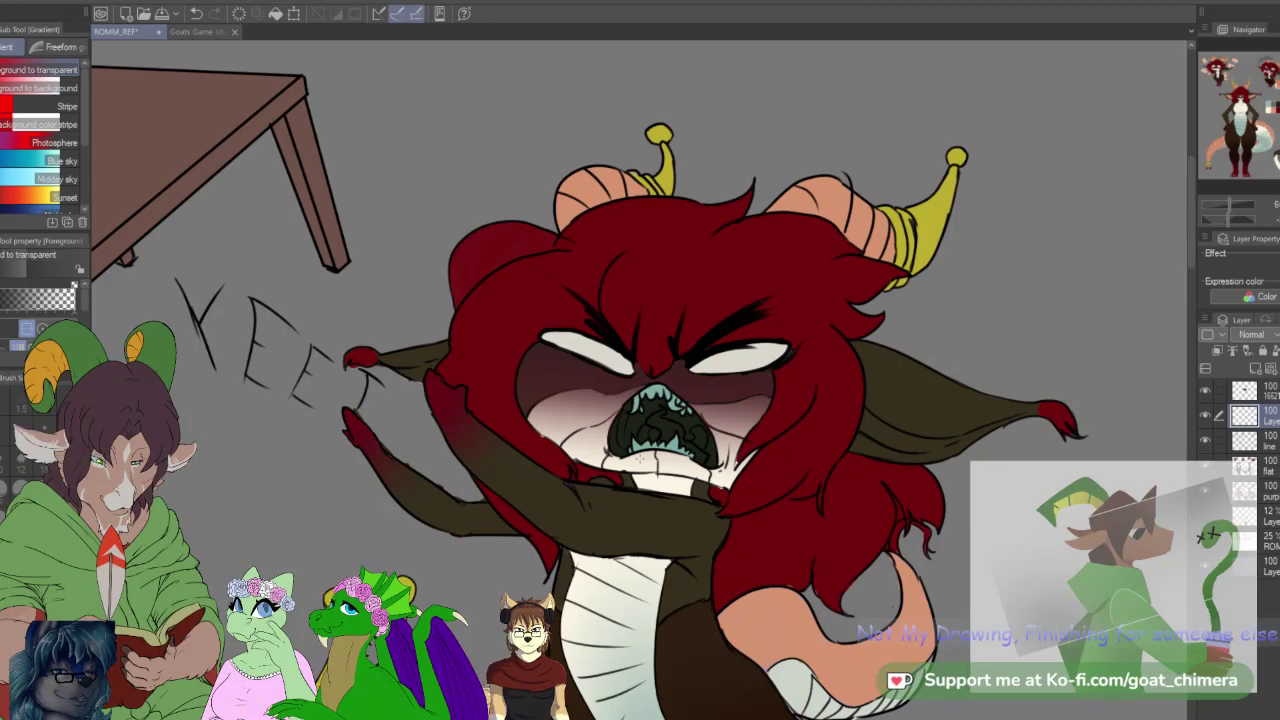
Step: Review the new face gradient against the other poses across the whole reference sheet, with the top layer hidden
{"action": "key", "text": "e"}
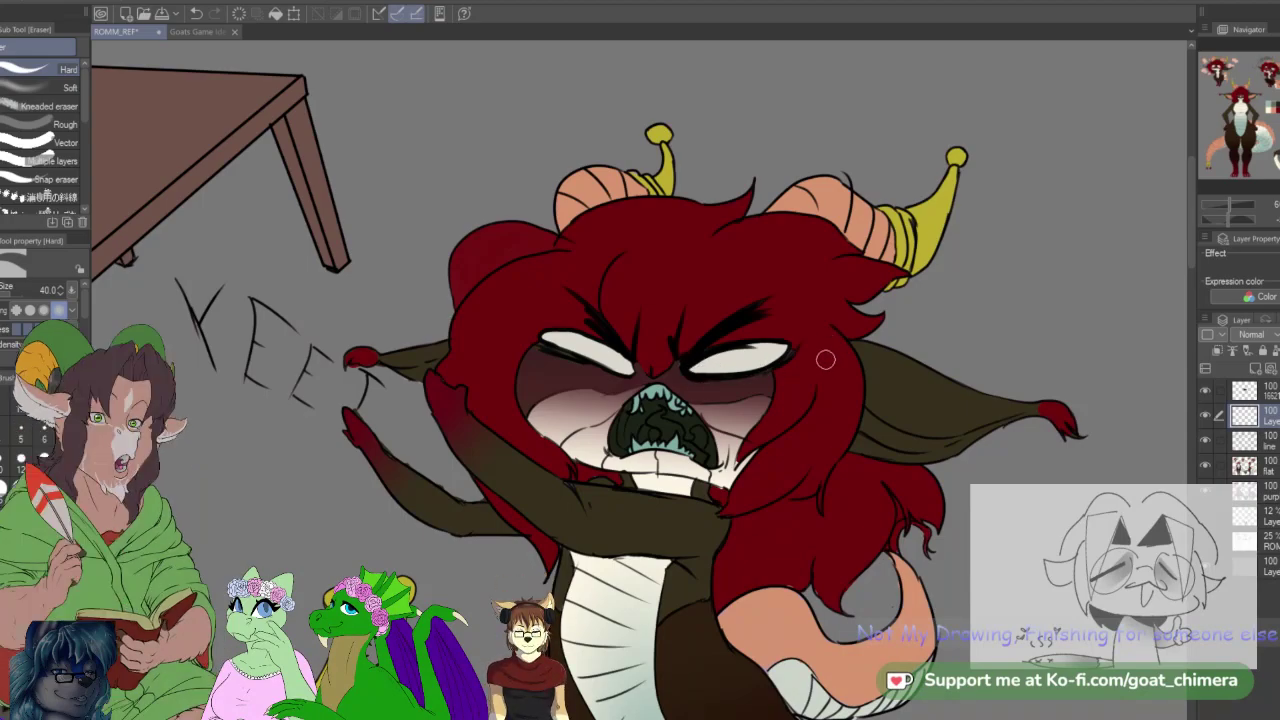
{"action": "scroll", "coordinate": [826, 360], "scroll_direction": "down", "scroll_amount": 3}
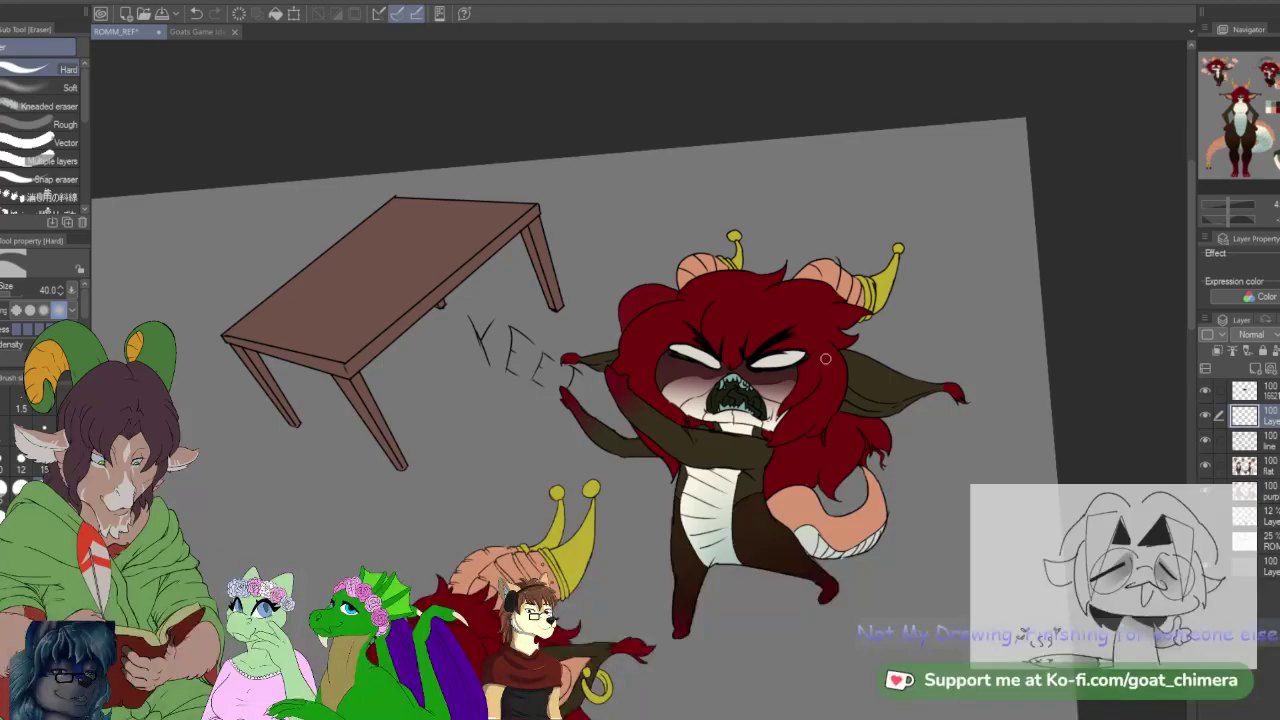
{"action": "scroll", "coordinate": [826, 359], "scroll_direction": "up", "scroll_amount": 2}
{"action": "scroll", "coordinate": [825, 359], "scroll_direction": "down", "scroll_amount": 3}
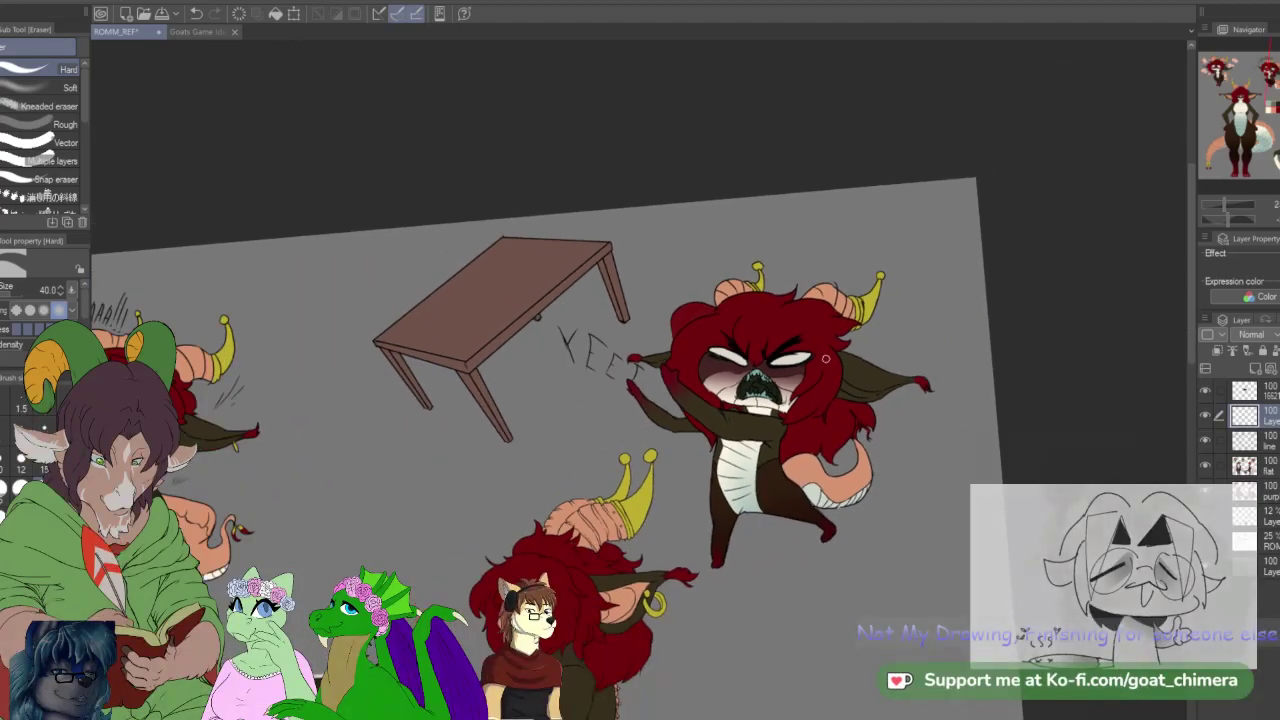
{"action": "scroll", "coordinate": [553, 353], "scroll_direction": "down", "scroll_amount": 2}
{"action": "scroll", "coordinate": [553, 353], "scroll_direction": "down", "scroll_amount": 2}
{"action": "scroll", "coordinate": [666, 336], "scroll_direction": "up", "scroll_amount": 3}
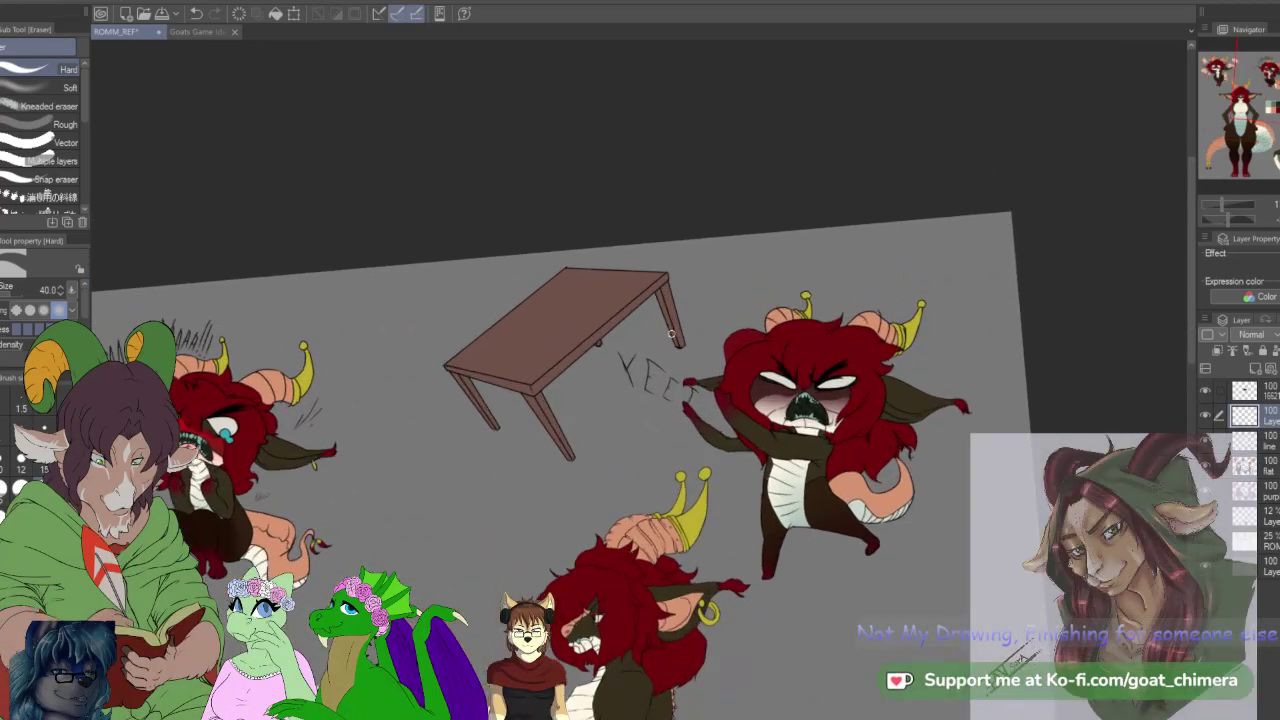
{"action": "scroll", "coordinate": [666, 336], "scroll_direction": "down", "scroll_amount": 2}
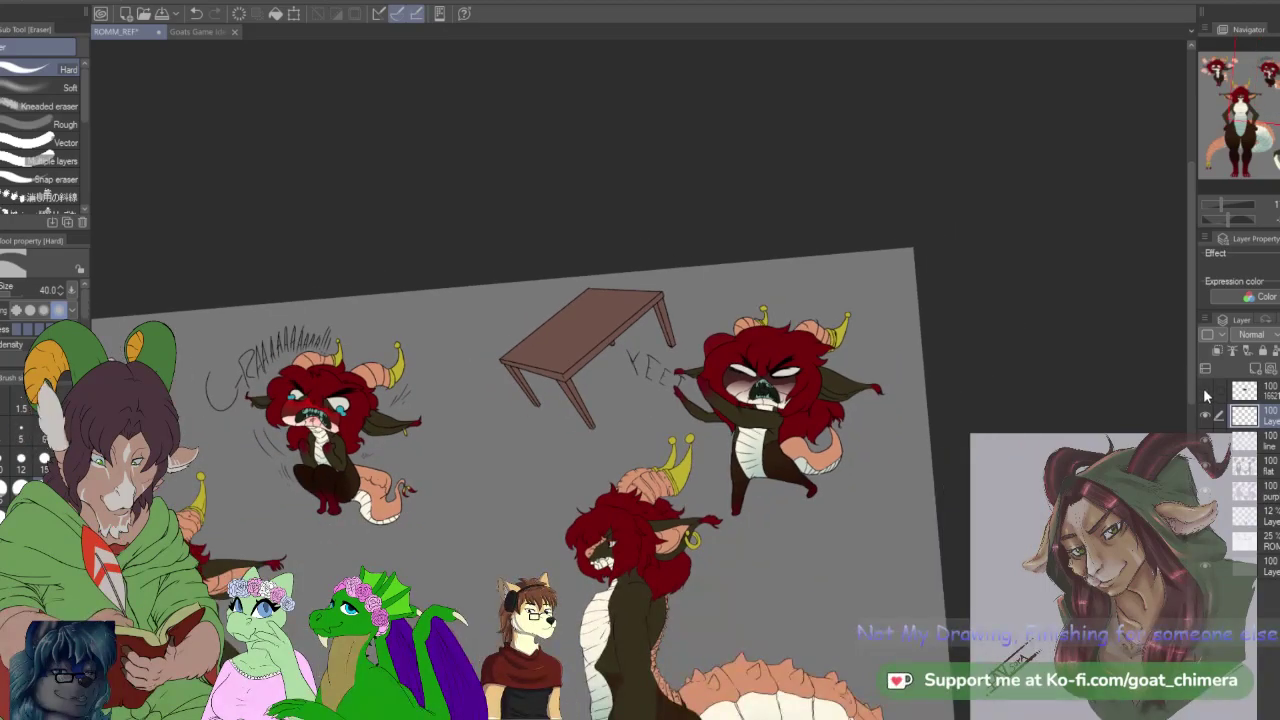
{"action": "left_click_drag", "start_coordinate": [690, 716], "coordinate": [983, 428]}
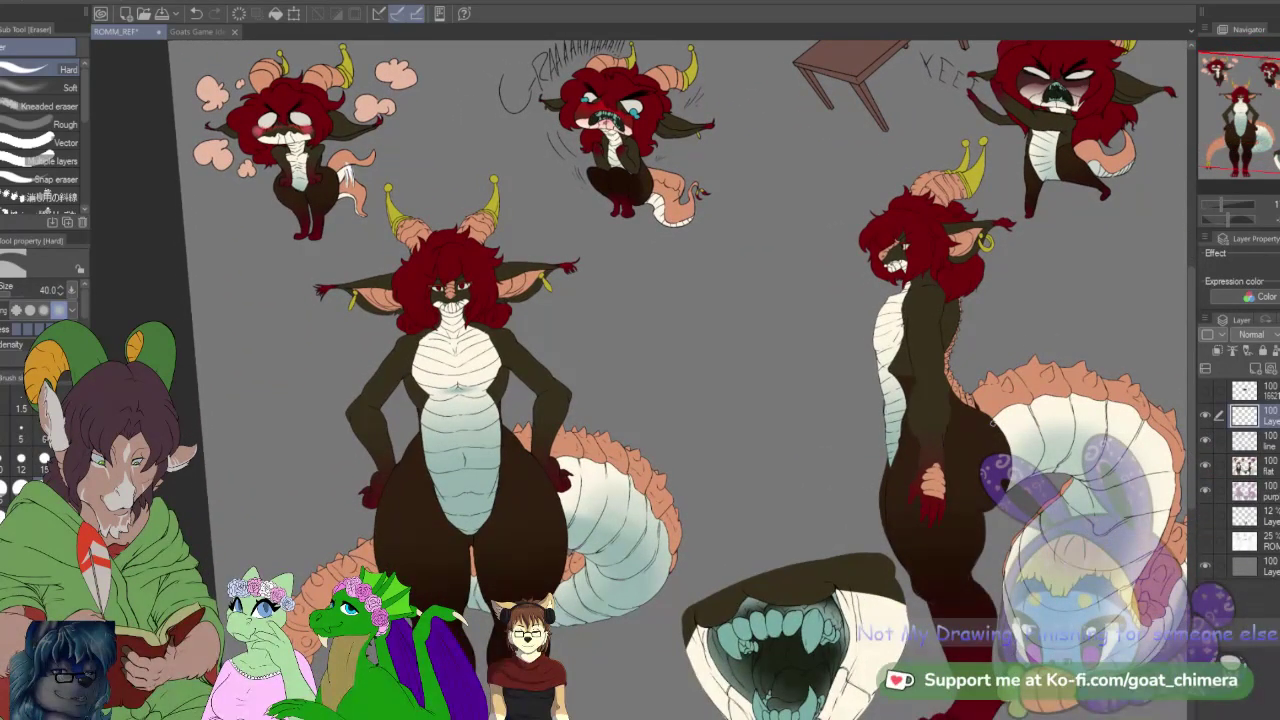
{"action": "left_click_drag", "start_coordinate": [1004, 384], "coordinate": [993, 424]}
{"action": "double_click", "coordinate": [993, 424], "text": "shift"}
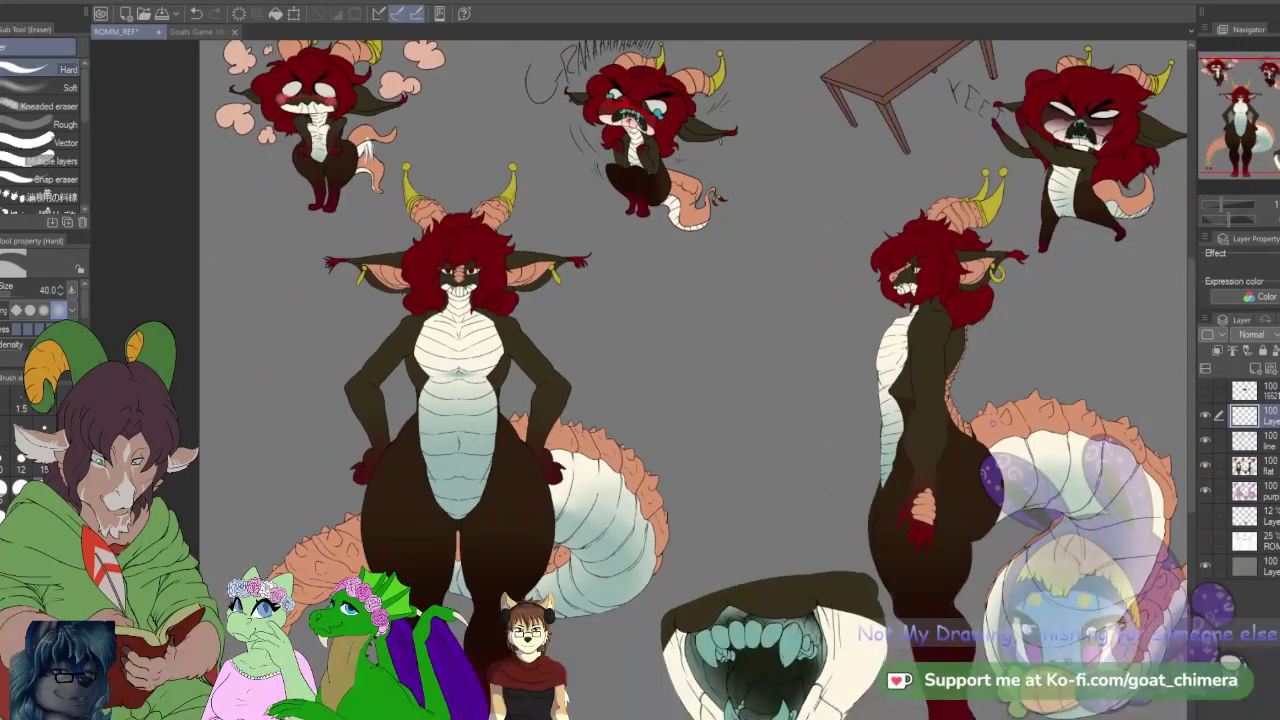
{"action": "scroll", "coordinate": [993, 424], "scroll_direction": "down", "scroll_amount": 2}
{"action": "scroll", "coordinate": [985, 430], "scroll_direction": "up", "scroll_amount": 1}
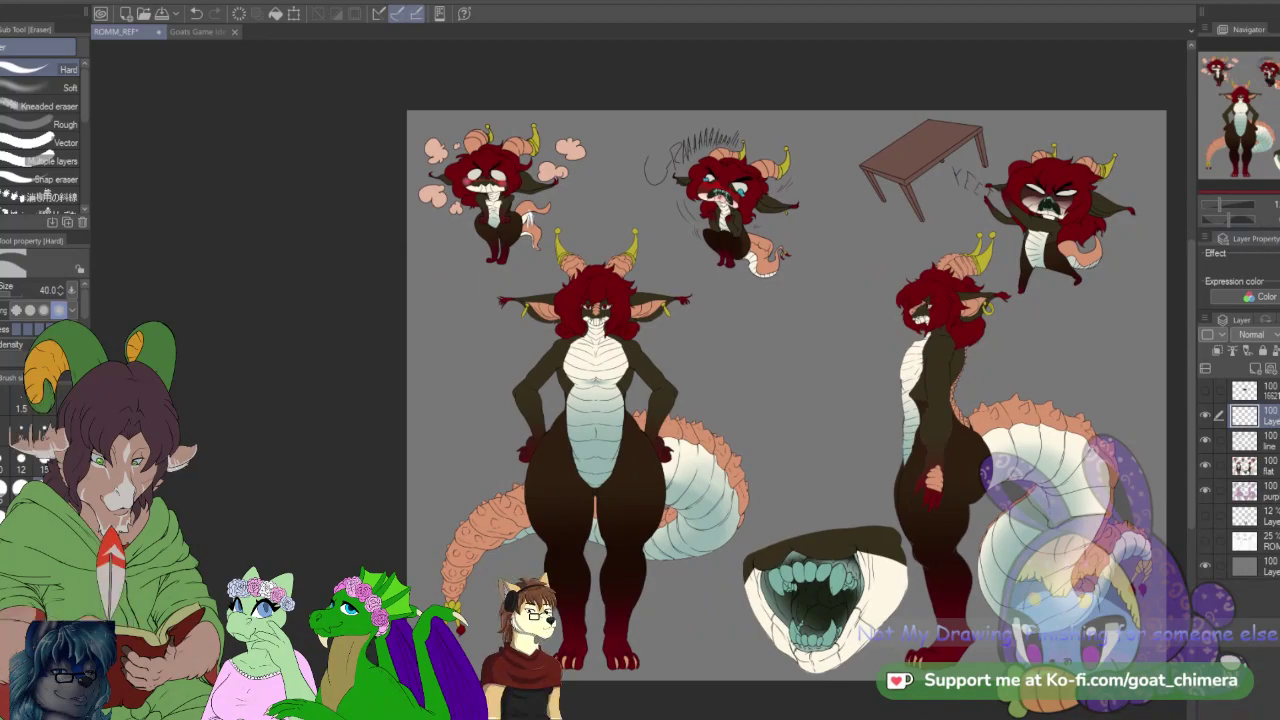
{"action": "left_click_drag", "start_coordinate": [1166, 318], "coordinate": [1103, 317]}
{"action": "scroll", "coordinate": [1103, 317], "scroll_direction": "down", "scroll_amount": 2}
{"action": "scroll", "coordinate": [1188, 334], "scroll_direction": "up", "scroll_amount": 3}
Step: Hide and show the face gradient layer to compare the small poses, and remove its red palette colour
{"action": "left_click", "coordinate": [1211, 337]}
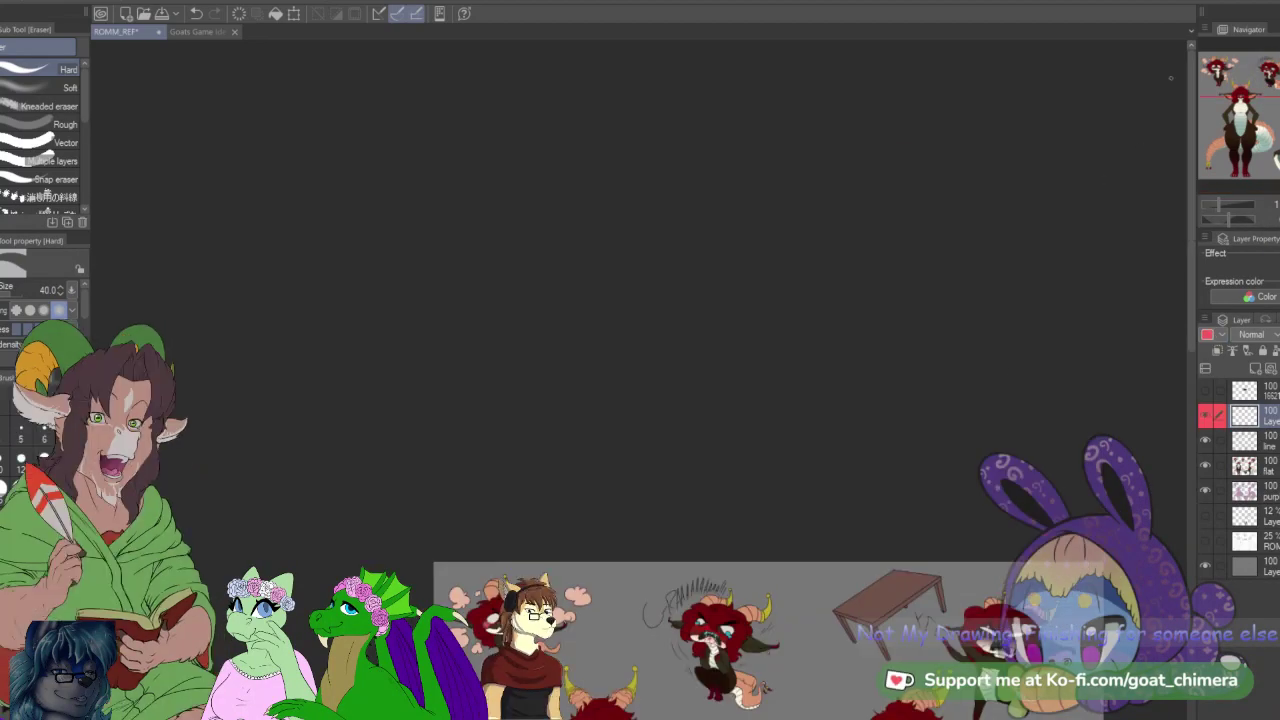
{"action": "left_click", "coordinate": [1274, 86]}
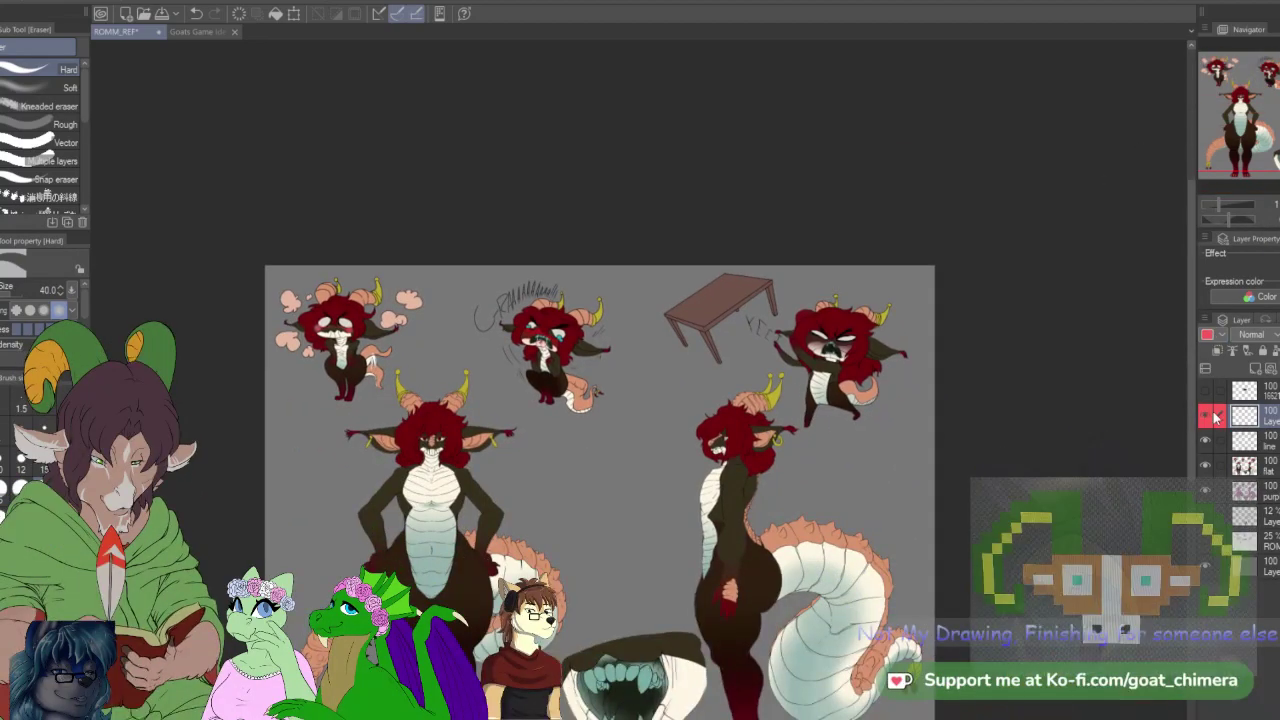
{"action": "left_click", "coordinate": [1205, 417]}
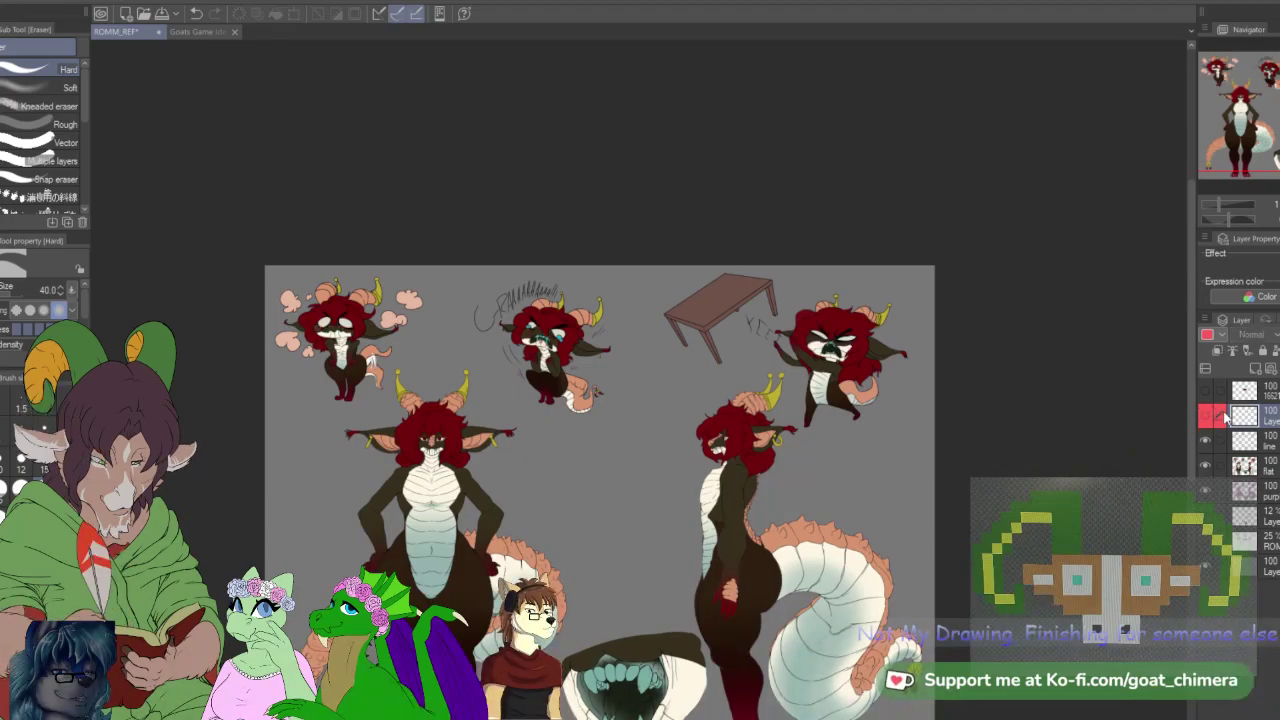
{"action": "left_click", "coordinate": [1270, 392]}
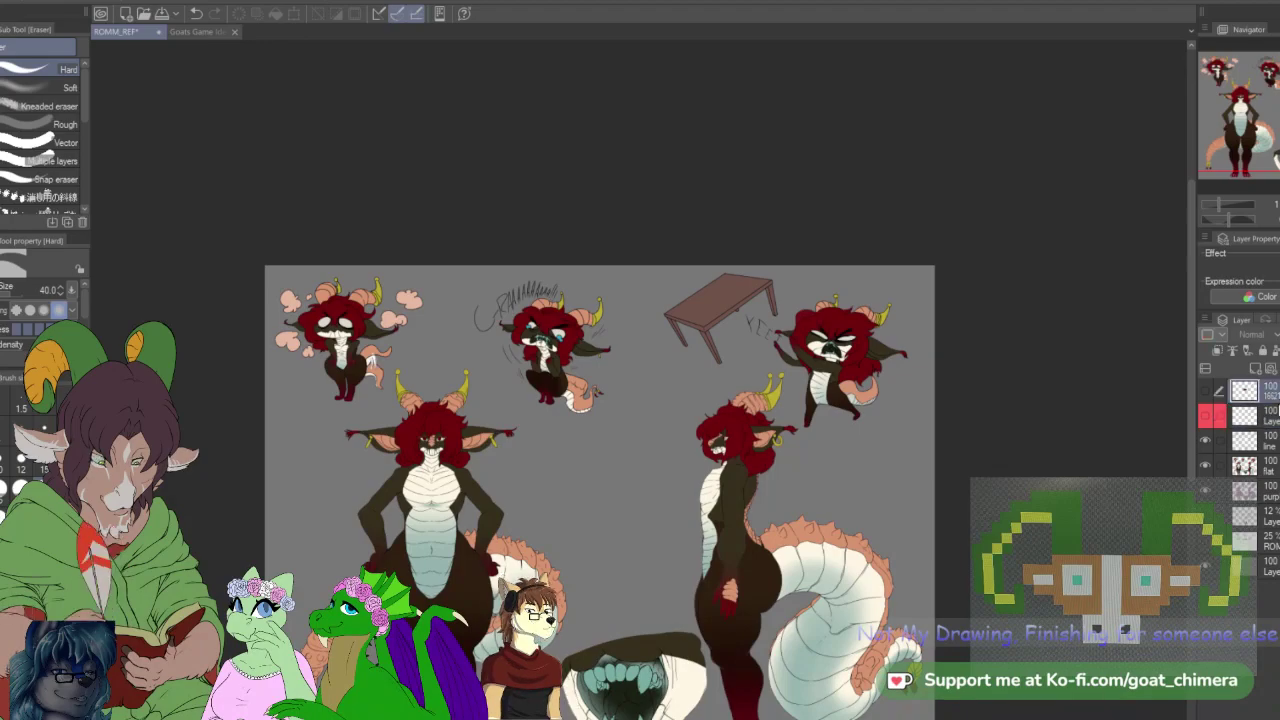
{"action": "left_click", "coordinate": [1250, 410]}
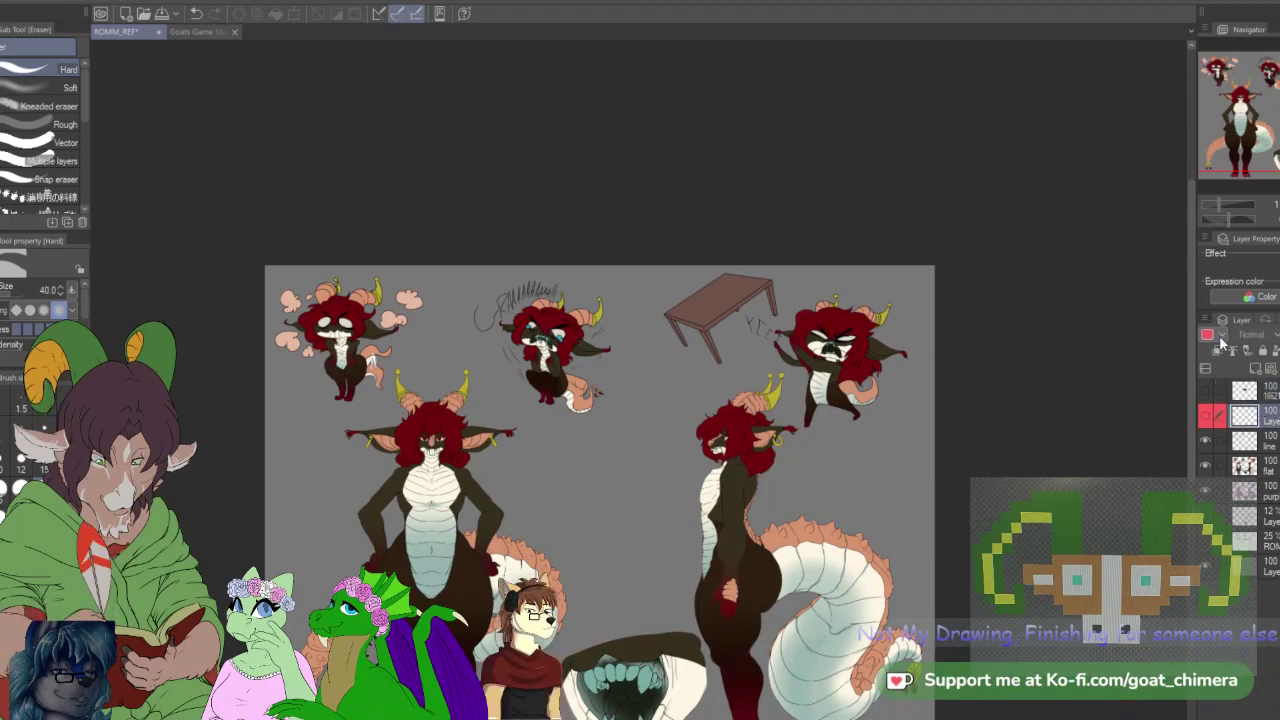
{"action": "left_click", "coordinate": [1244, 351]}
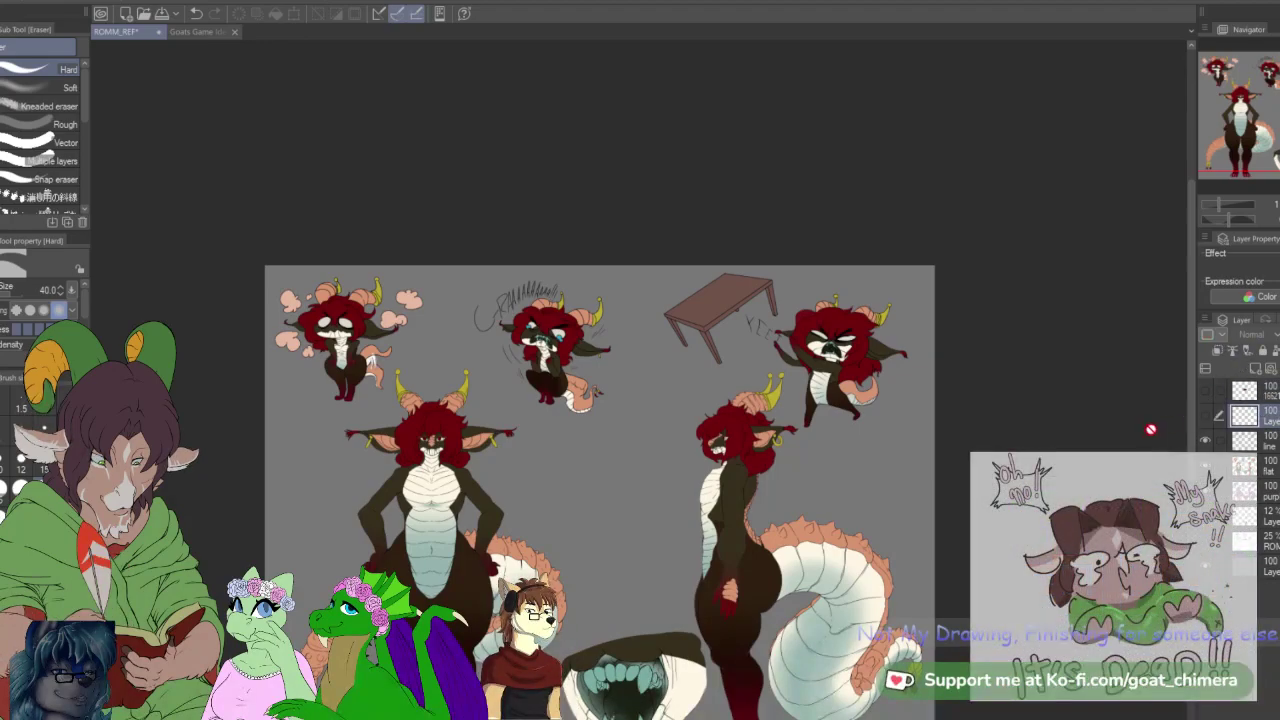
{"action": "scroll", "coordinate": [694, 534], "scroll_direction": "down", "scroll_amount": 1}
{"action": "scroll", "coordinate": [690, 540], "scroll_direction": "up", "scroll_amount": 2}
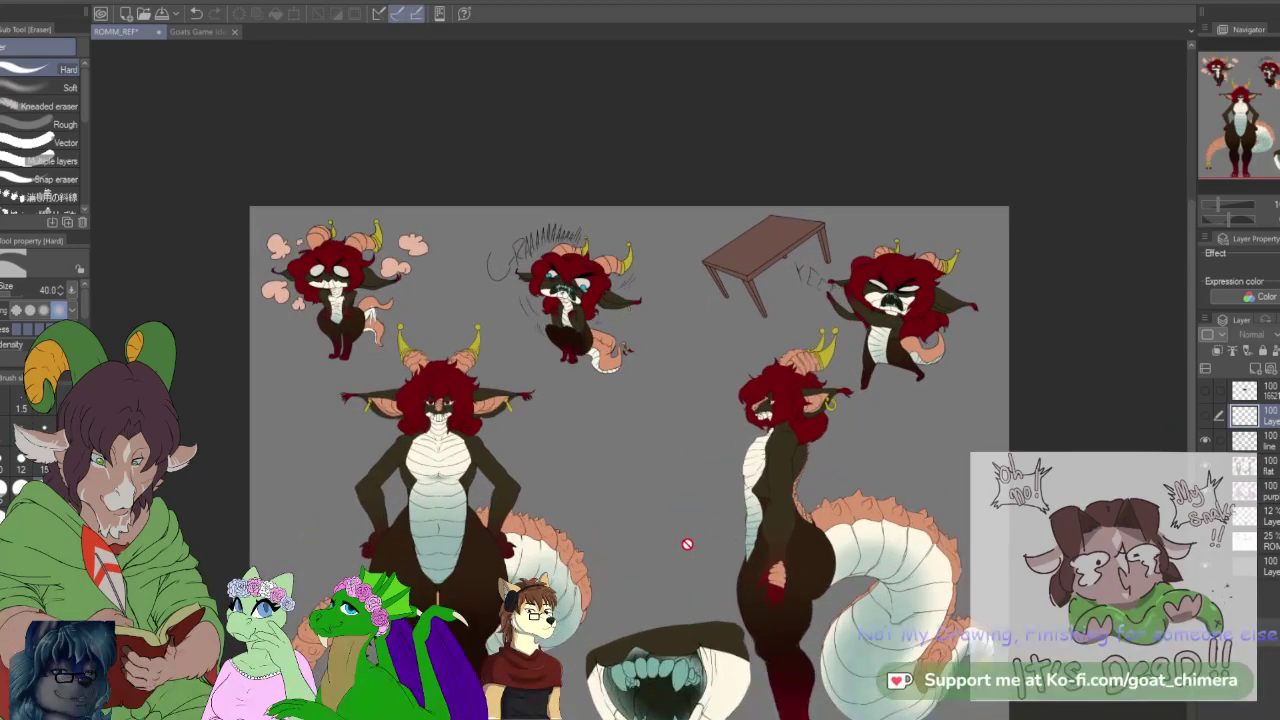
{"action": "scroll", "coordinate": [687, 544], "scroll_direction": "up", "scroll_amount": 1}
{"action": "scroll", "coordinate": [862, 447], "scroll_direction": "down", "scroll_amount": 6}
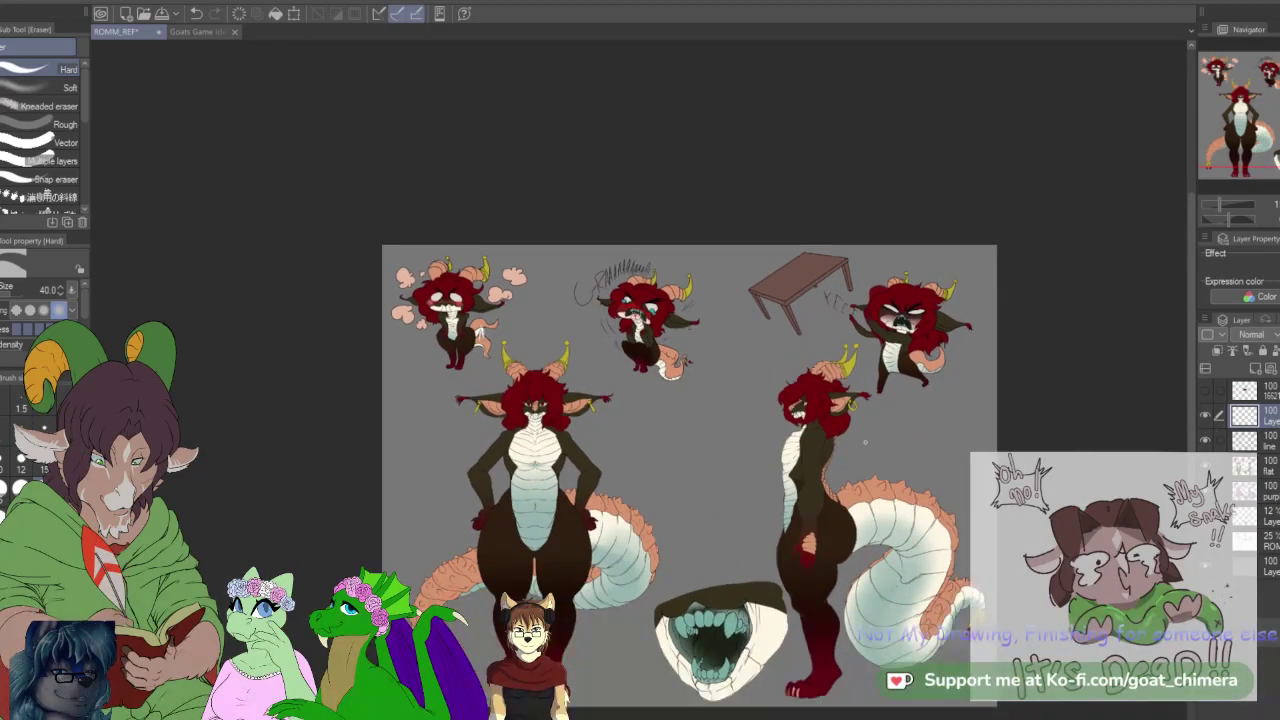
Step: Look over the full sheet's composition and its plain grey background
{"action": "scroll", "coordinate": [740, 580], "scroll_direction": "up", "scroll_amount": 3}
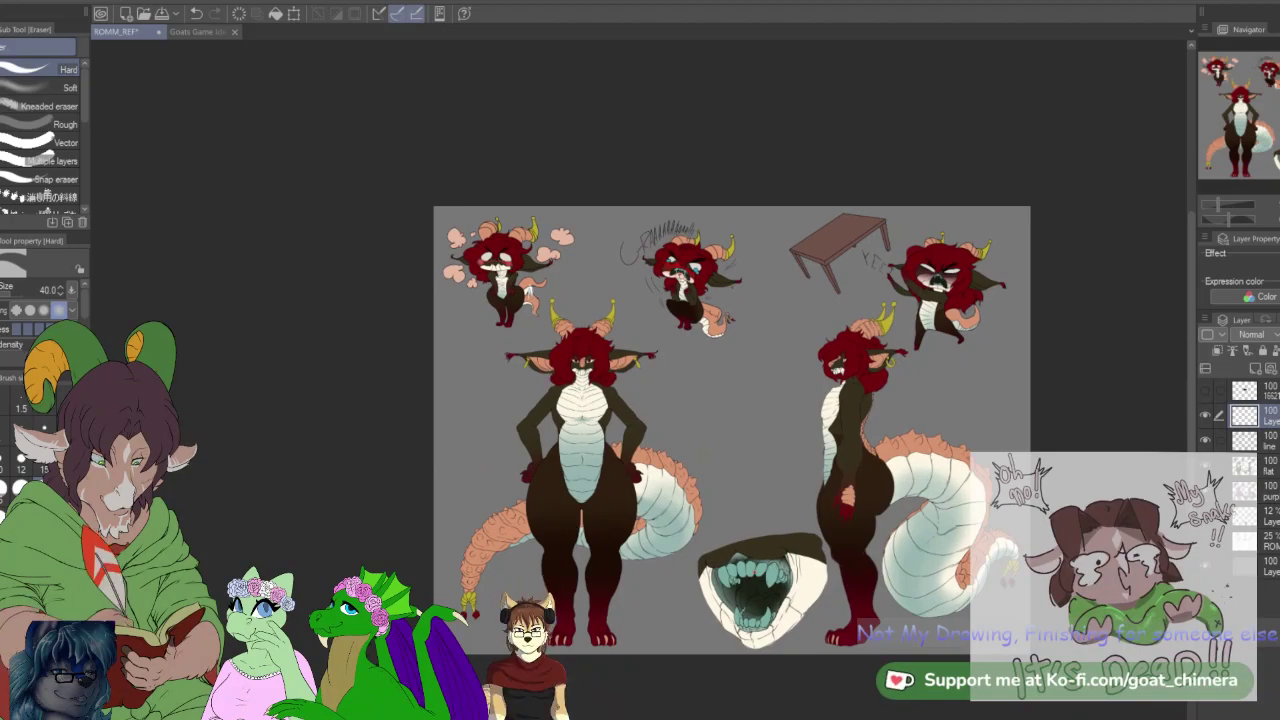
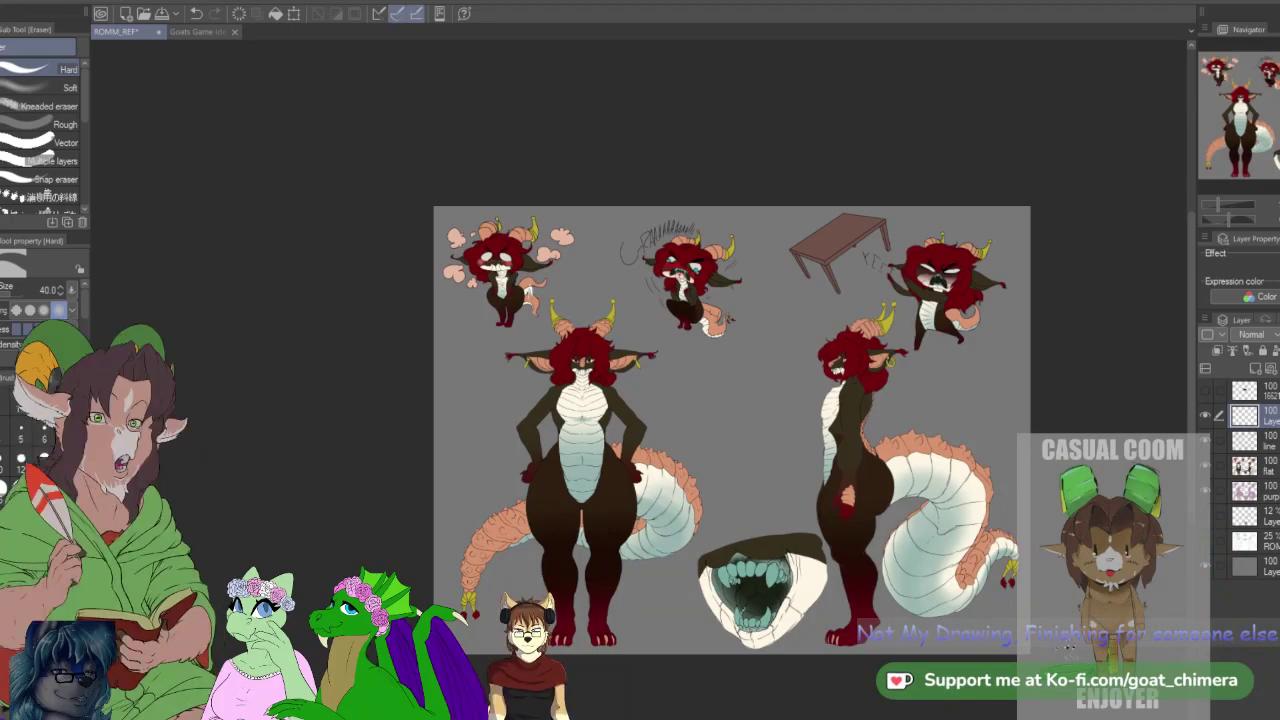
{"action": "scroll", "coordinate": [617, 632], "scroll_direction": "down", "scroll_amount": 1}
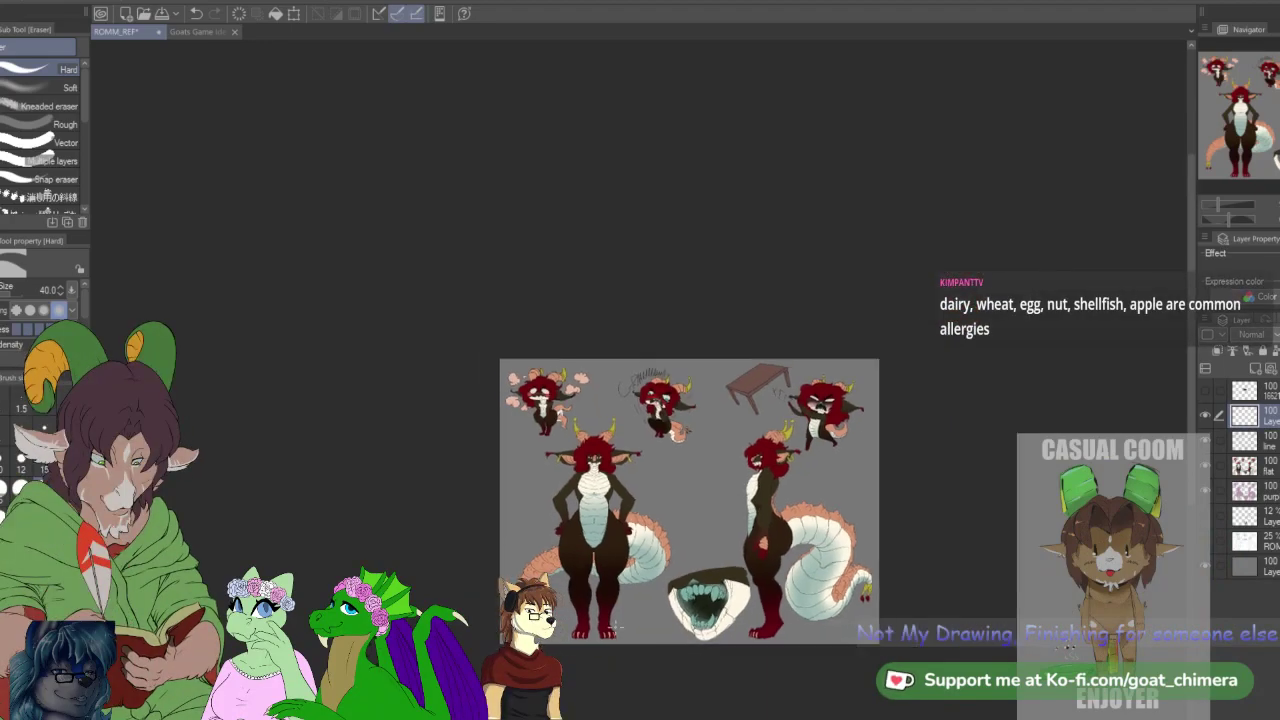
{"action": "scroll", "coordinate": [680, 608], "scroll_direction": "up", "scroll_amount": 2}
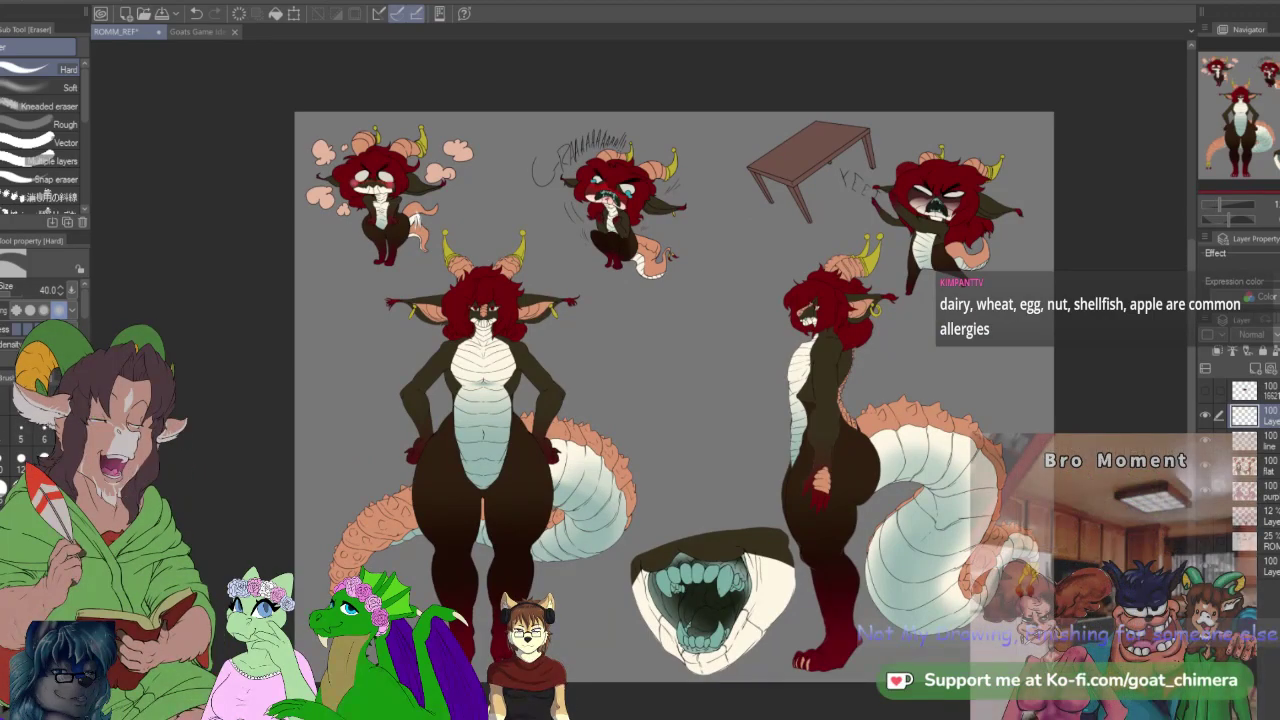
{"action": "scroll", "coordinate": [443, 521], "scroll_direction": "down", "scroll_amount": 2}
{"action": "scroll", "coordinate": [558, 625], "scroll_direction": "up", "scroll_amount": 2}
{"action": "left_click_drag", "start_coordinate": [706, 529], "coordinate": [823, 527]}
{"action": "scroll", "coordinate": [823, 527], "scroll_direction": "down", "scroll_amount": 2}
{"action": "scroll", "coordinate": [838, 524], "scroll_direction": "up", "scroll_amount": 3}
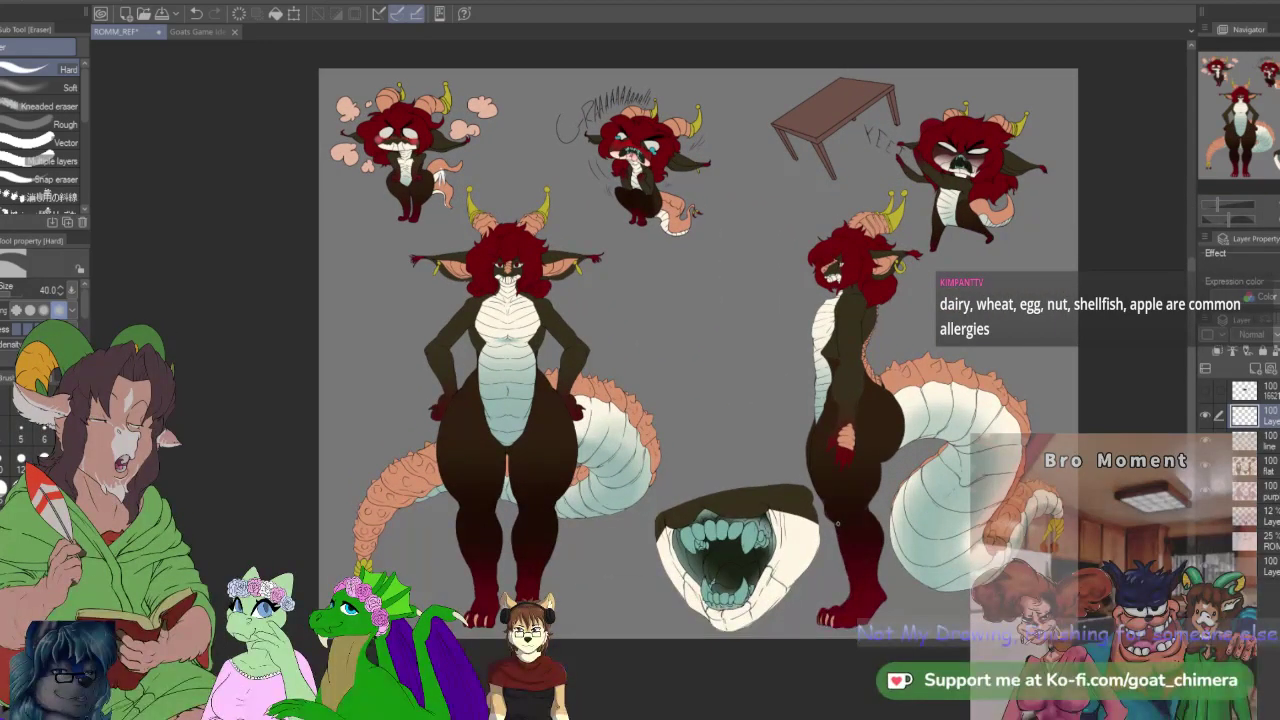
Step: Add a new layer beneath the character layers, directly above the 12% layer, and fill it with burnt orange
{"action": "left_click", "coordinate": [1270, 515]}
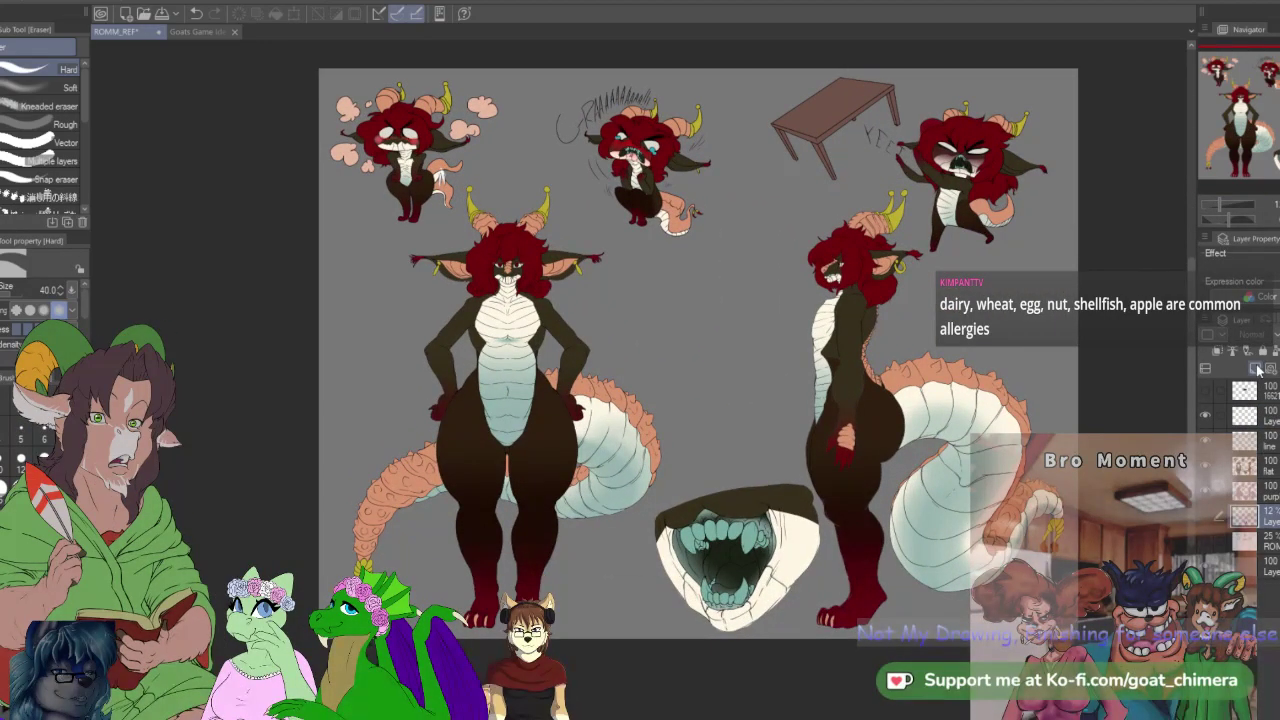
{"action": "left_click", "coordinate": [1258, 370]}
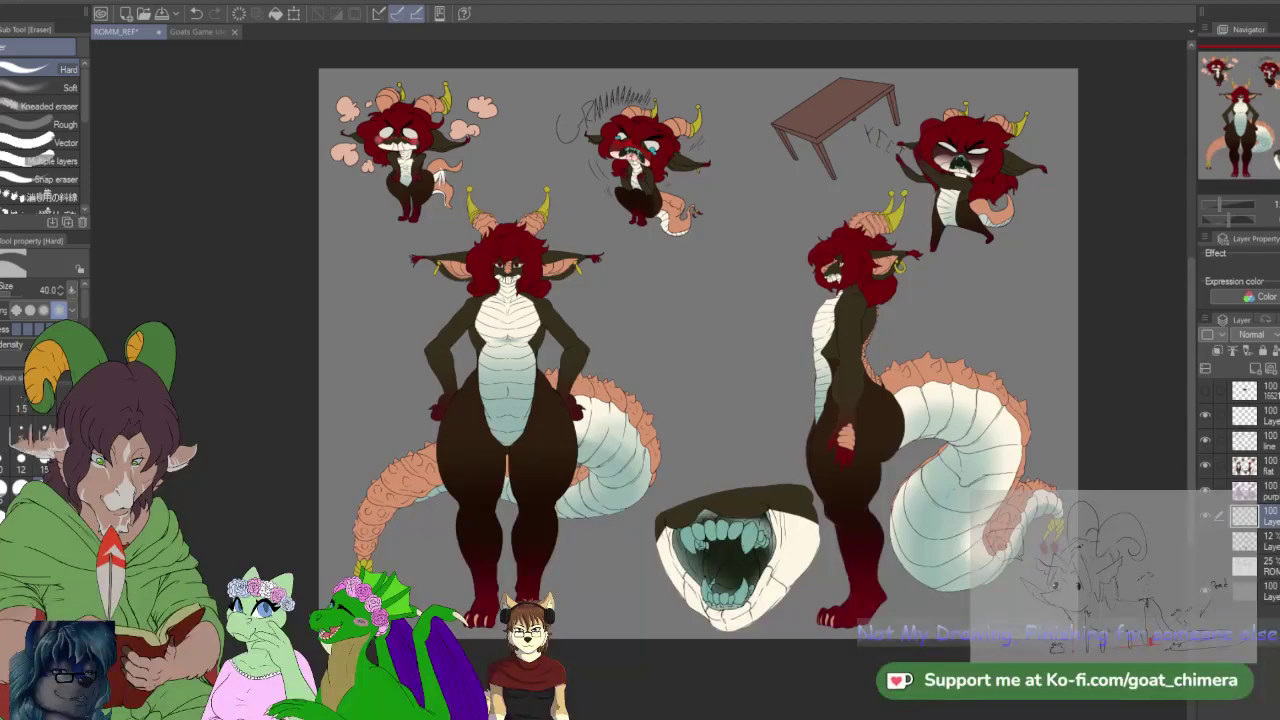
{"action": "key", "text": "alt+Delete"}
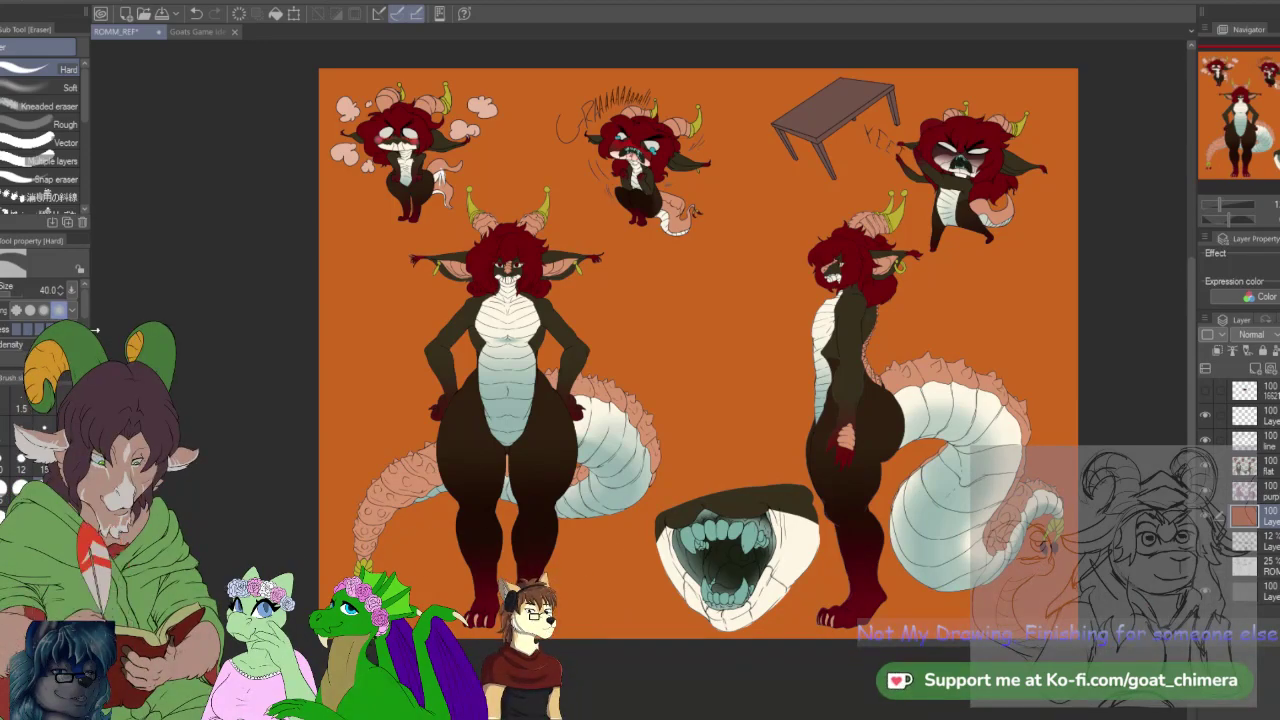
Step: Blend diagonal foreground-to-transparent gradients over the orange background, red from the lower-left corner and bright orange from the upper-right corner
{"action": "key", "text": "g"}
{"action": "mouse_move", "coordinate": [704, 388]}
{"action": "left_mouse_down"}
{"action": "mouse_move", "coordinate": [709, 676]}
{"action": "mouse_move", "coordinate": [732, 258]}
{"action": "left_mouse_up"}
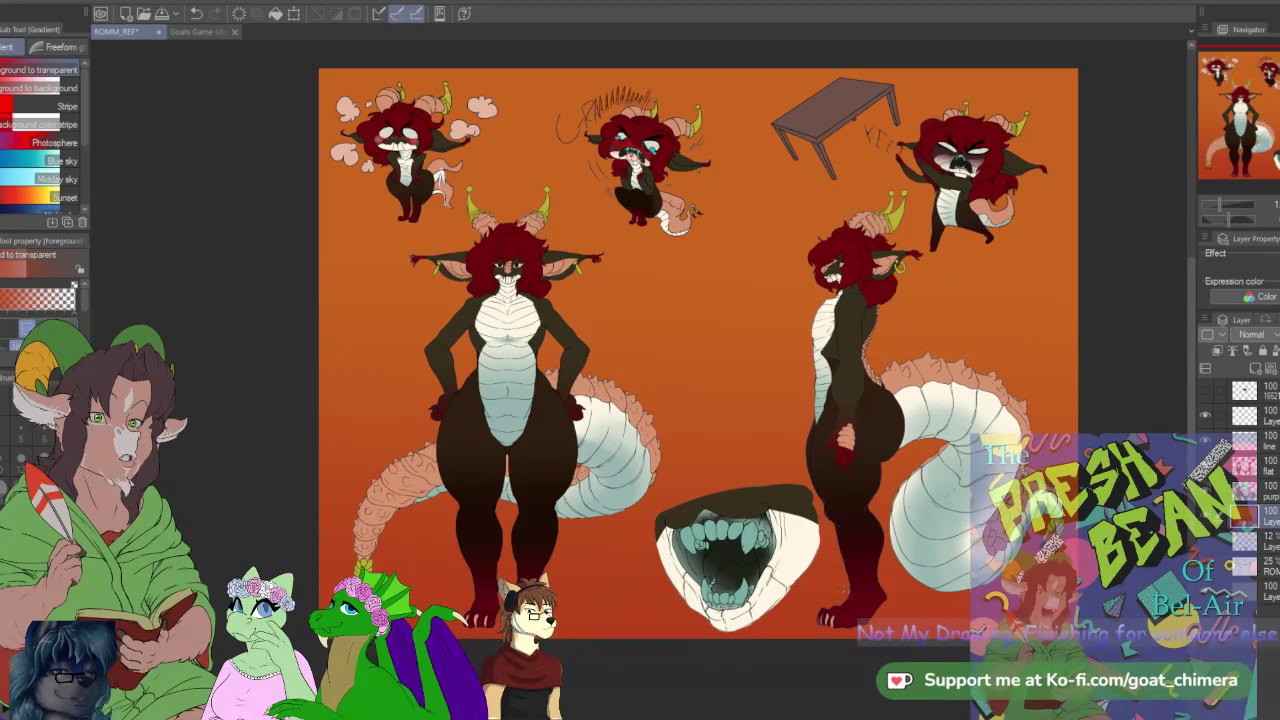
{"action": "left_click_drag", "start_coordinate": [850, 186], "coordinate": [300, 562]}
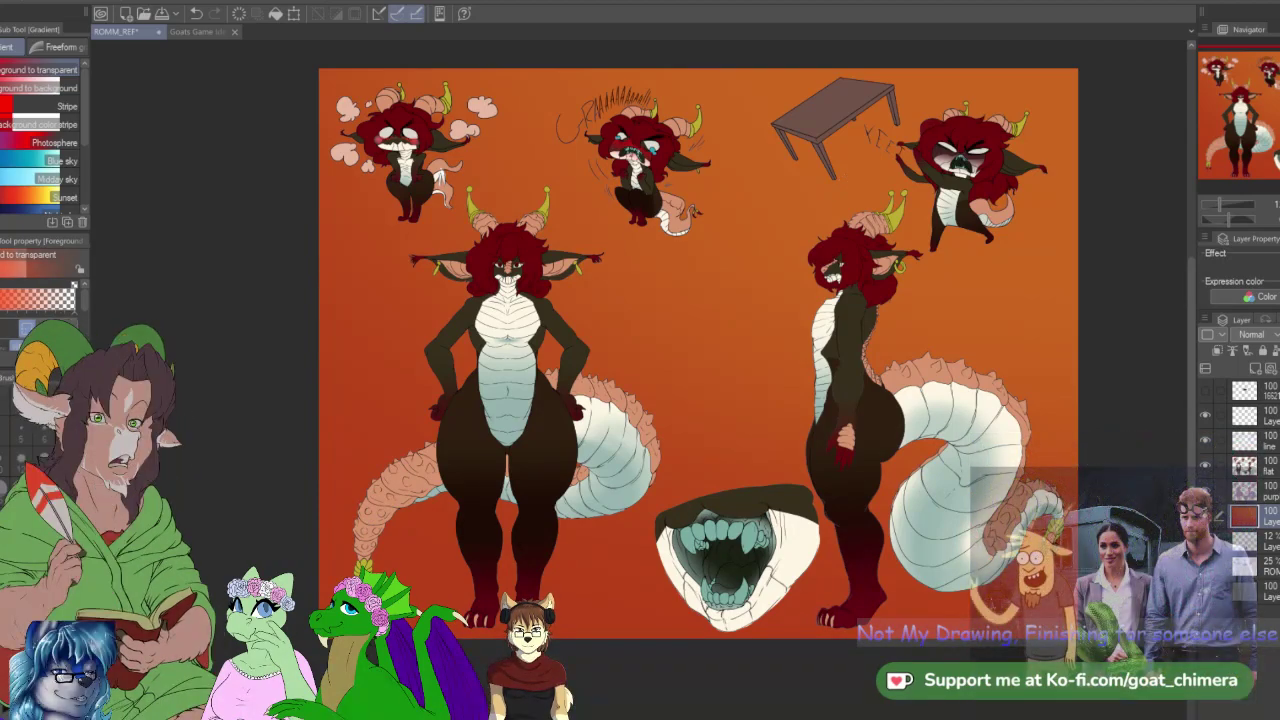
{"action": "key", "text": "x"}
{"action": "left_click_drag", "start_coordinate": [1040, 68], "coordinate": [902, 185]}
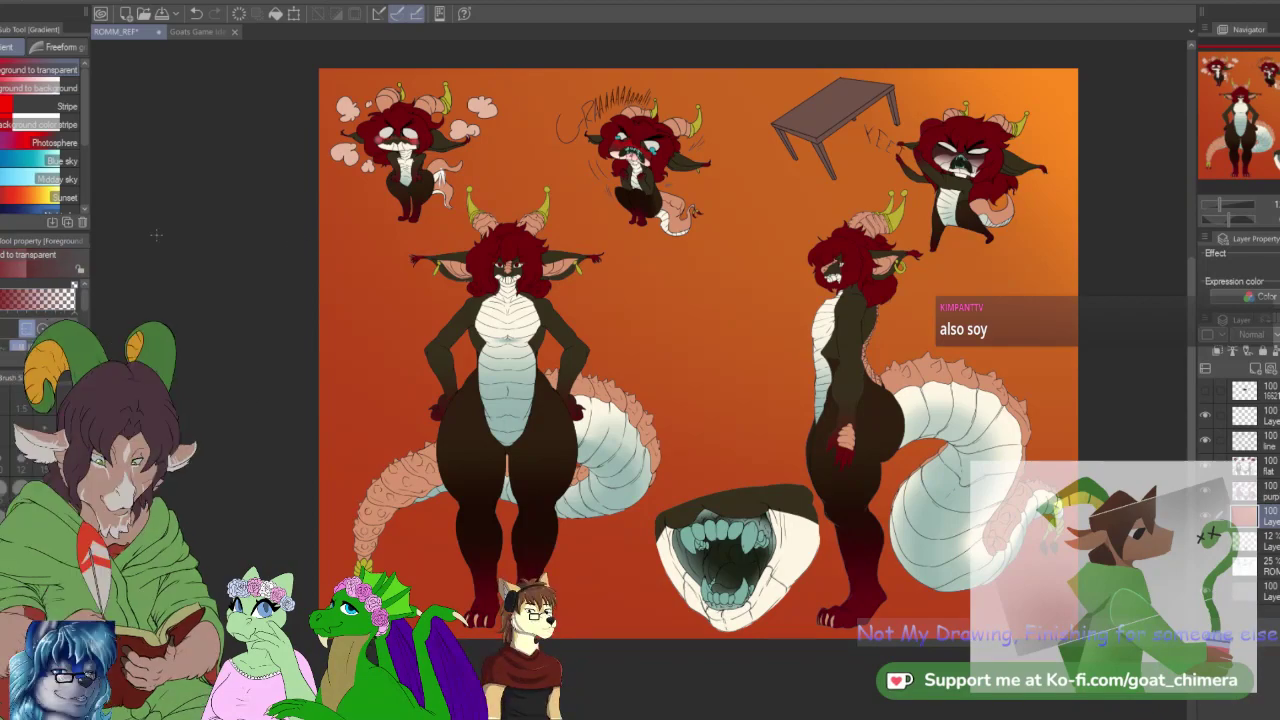
{"action": "key", "text": "b"}
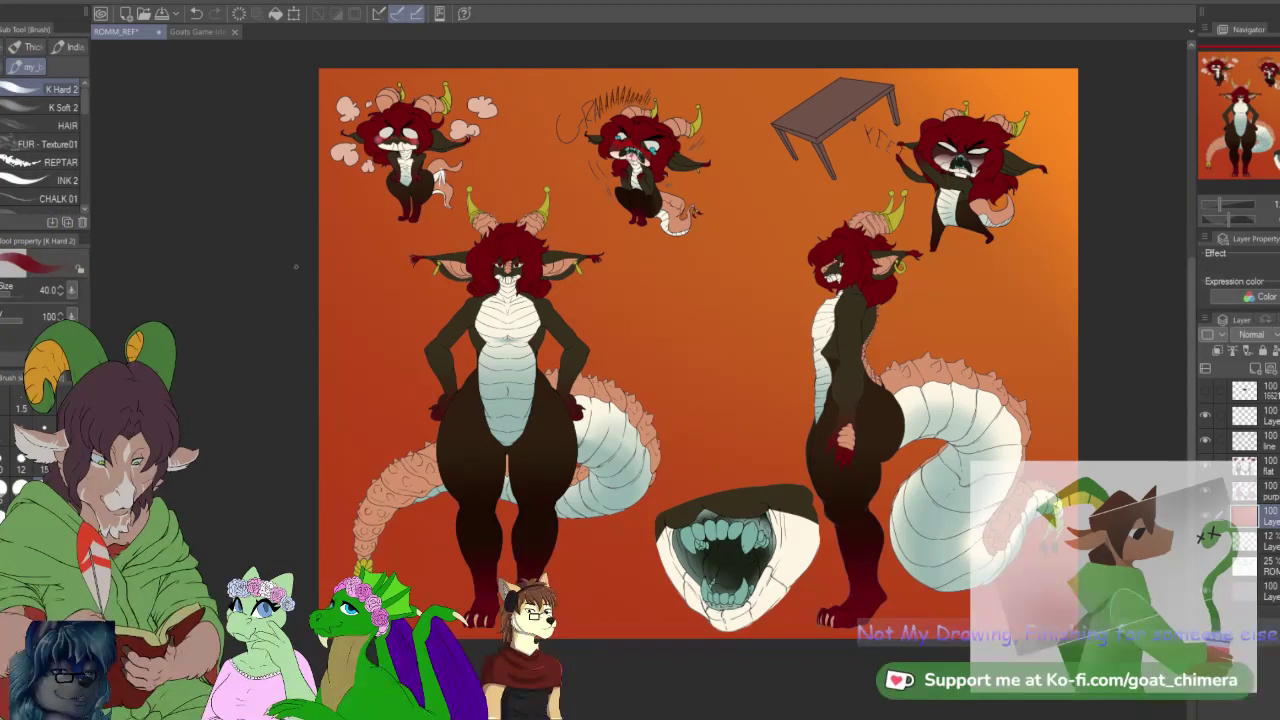
{"action": "left_click_drag", "start_coordinate": [297, 268], "coordinate": [476, 636]}
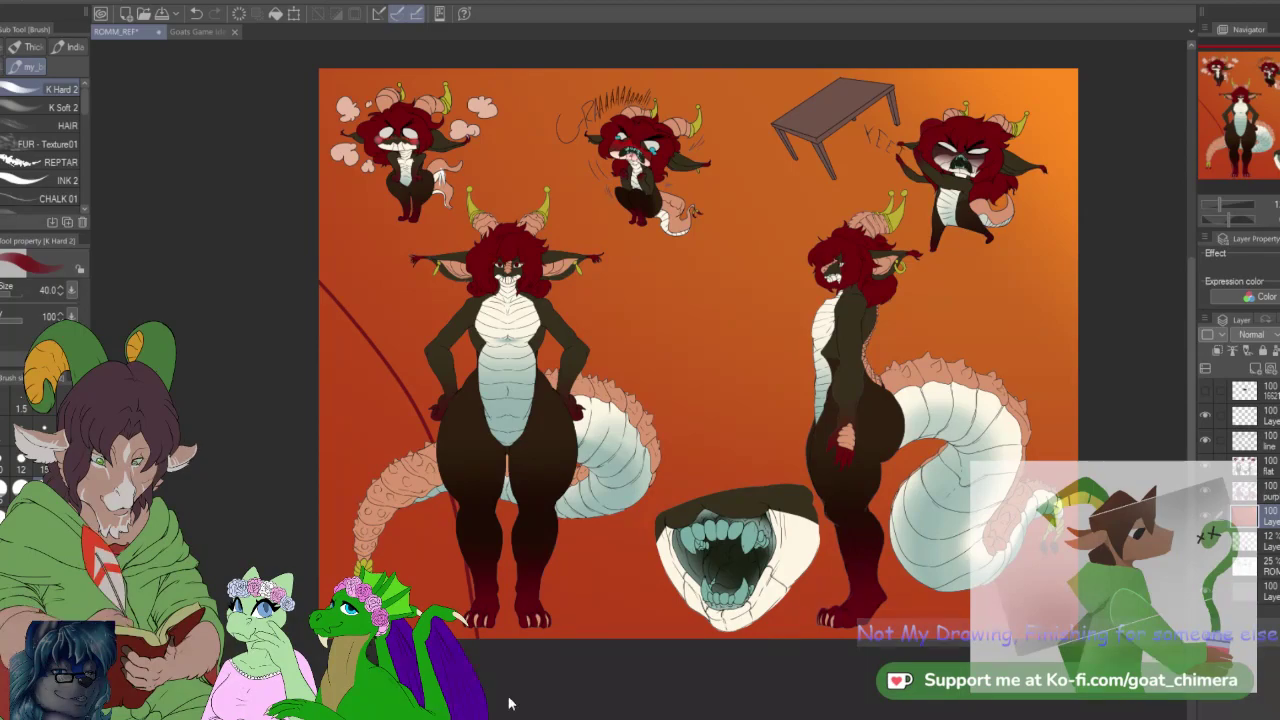
{"action": "key", "text": "ctrl+z"}
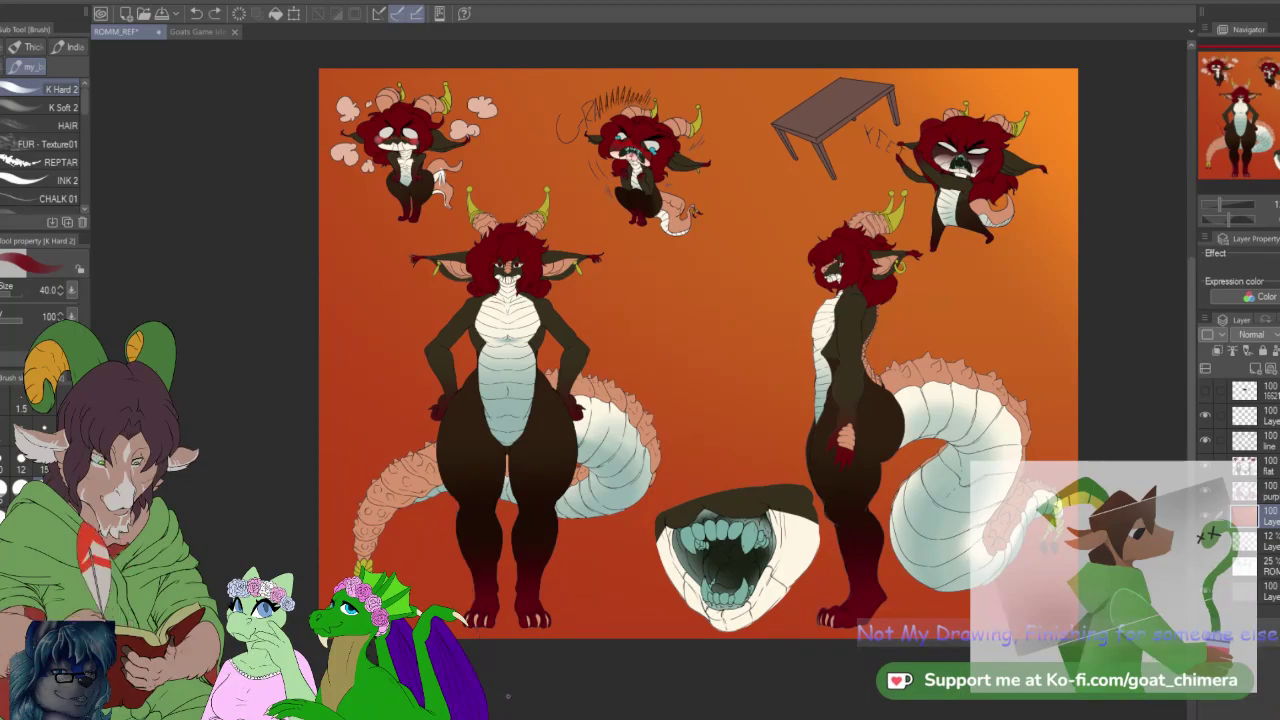
Step: Add a layer above the orange background and paint dark-red curved lines at brush size 100 across its lower-left and right areas
{"action": "left_click", "coordinate": [1253, 368]}
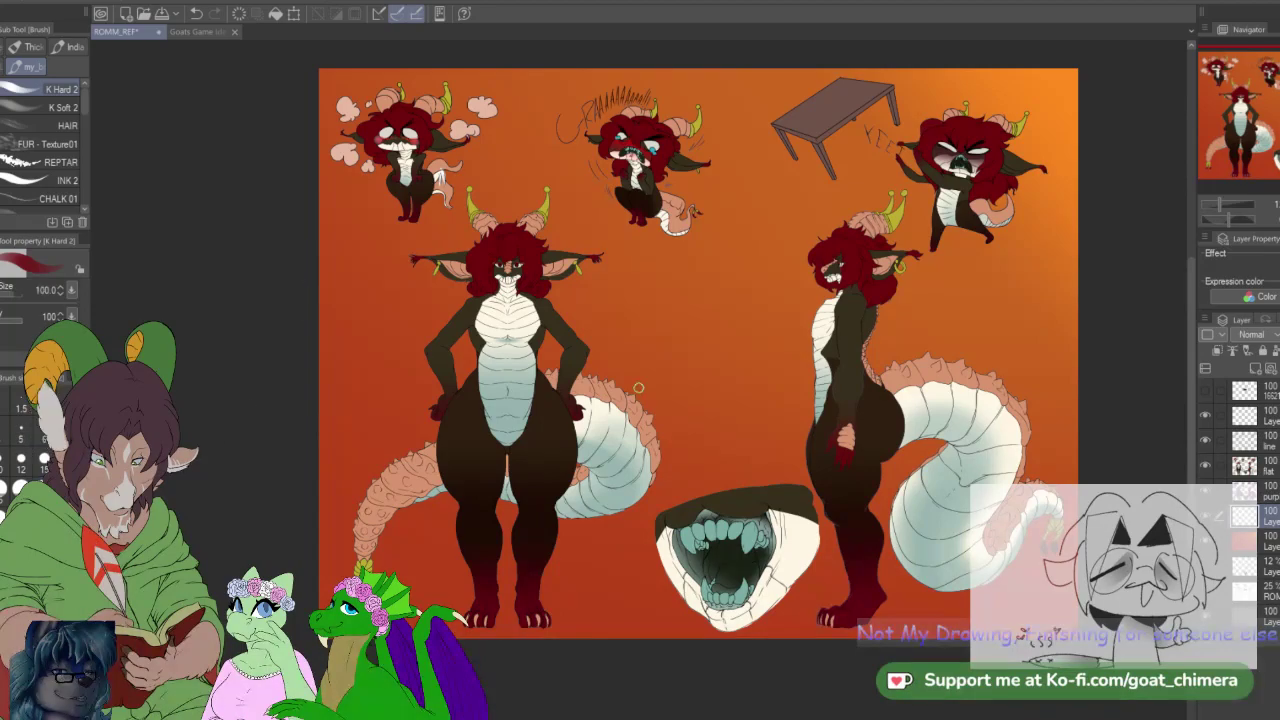
{"action": "left_click_drag", "start_coordinate": [320, 282], "coordinate": [404, 374]}
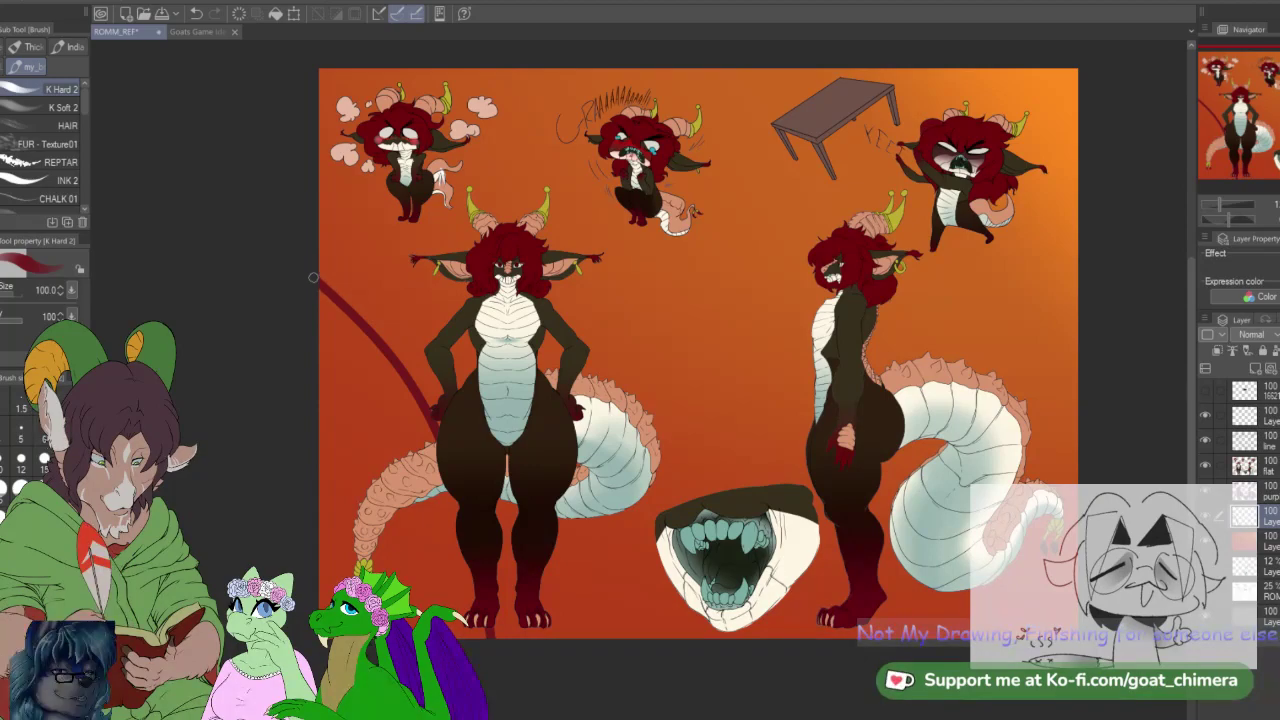
{"action": "left_click_drag", "start_coordinate": [385, 575], "coordinate": [326, 414]}
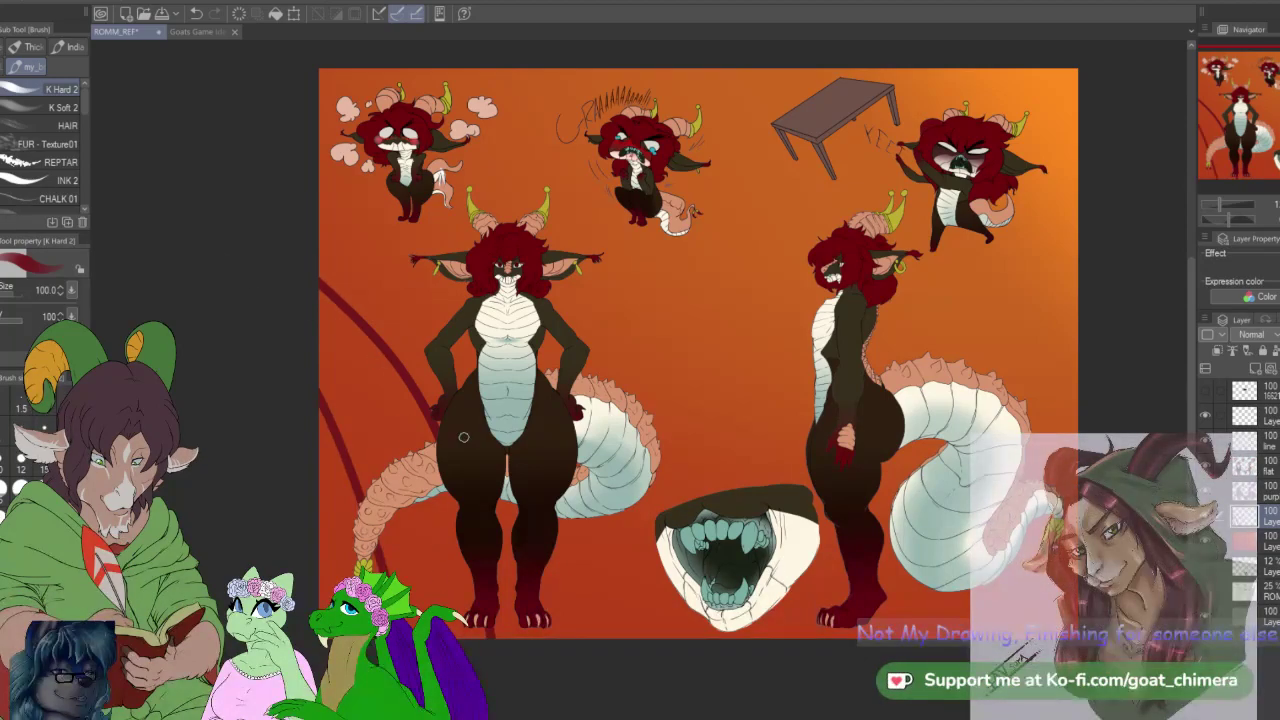
{"action": "left_click_drag", "start_coordinate": [560, 660], "coordinate": [1100, 252]}
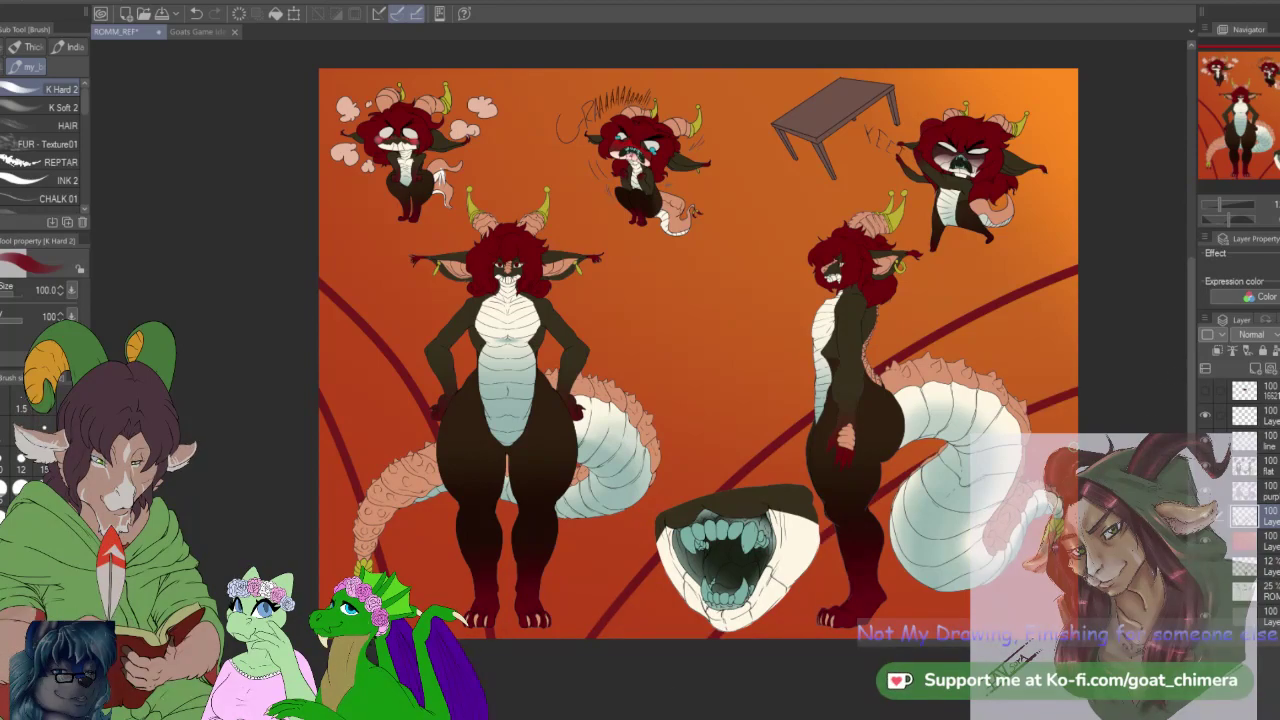
Step: Try a long dark-red arc from the sheet's upper-left corner down toward the mouth close-up, and undo it
{"action": "scroll", "coordinate": [1042, 433], "scroll_direction": "down", "scroll_amount": 4}
{"action": "scroll", "coordinate": [1012, 425], "scroll_direction": "up", "scroll_amount": 3}
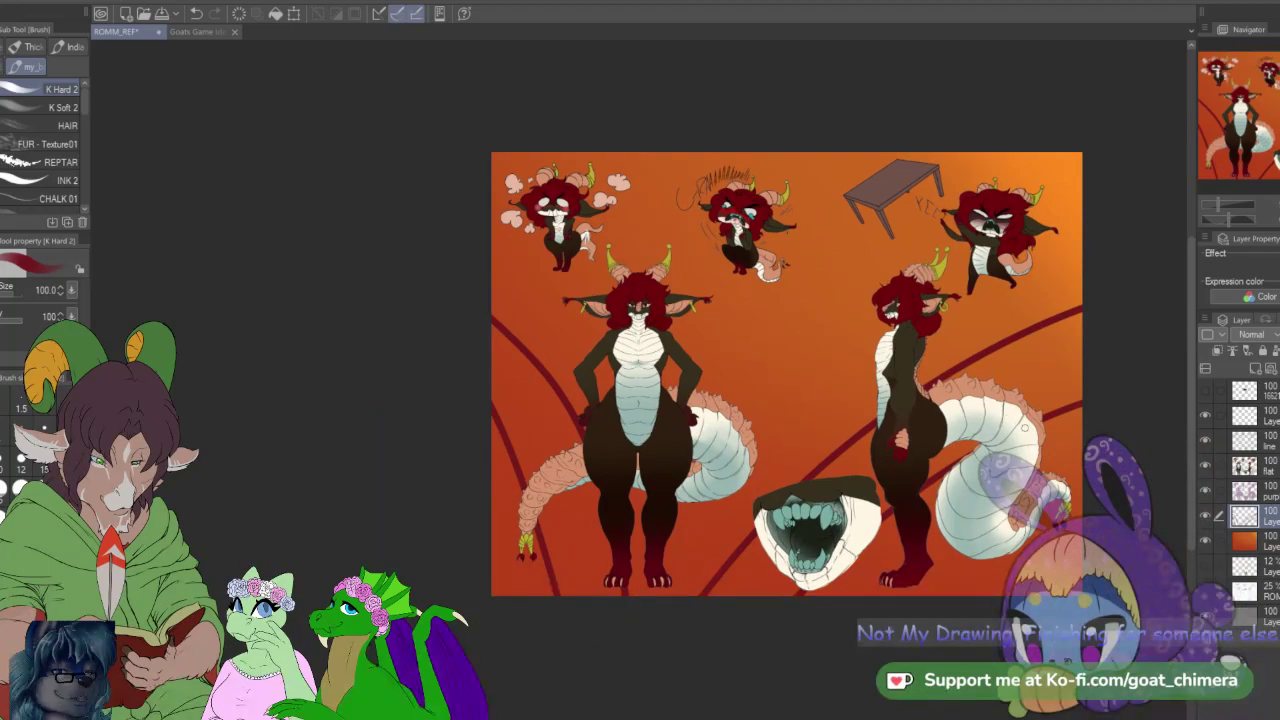
{"action": "scroll", "coordinate": [1010, 428], "scroll_direction": "down", "scroll_amount": 2}
{"action": "scroll", "coordinate": [1018, 423], "scroll_direction": "up", "scroll_amount": 1}
{"action": "scroll", "coordinate": [1015, 424], "scroll_direction": "up", "scroll_amount": 1}
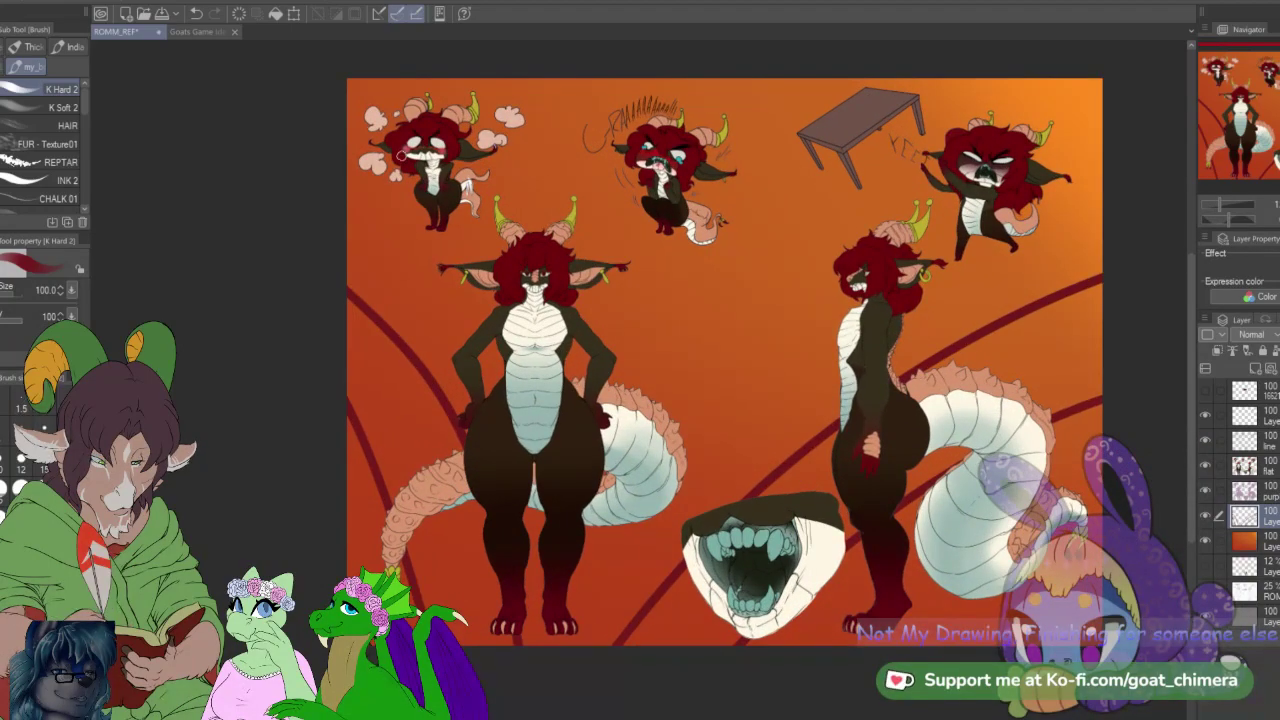
{"action": "mouse_move", "coordinate": [330, 88]}
{"action": "left_mouse_down"}
{"action": "mouse_move", "coordinate": [566, 192]}
{"action": "mouse_move", "coordinate": [644, 542]}
{"action": "left_mouse_up"}
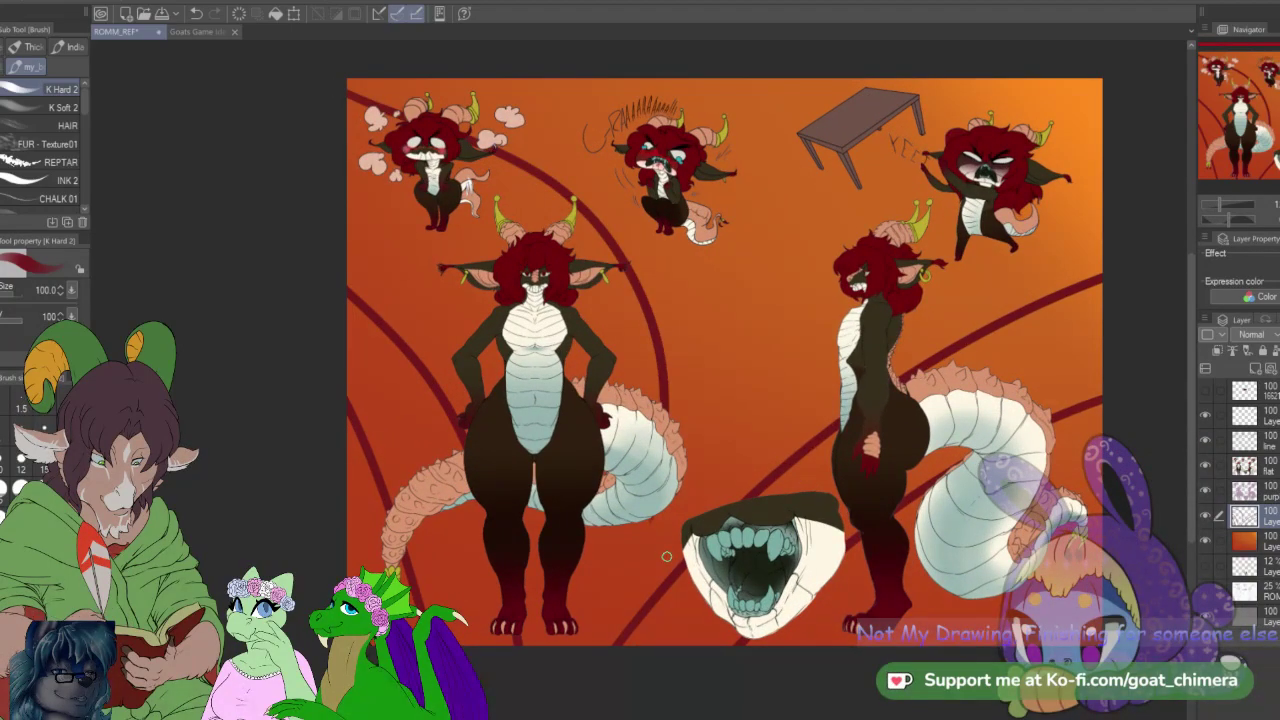
{"action": "key", "text": "ctrl+z"}
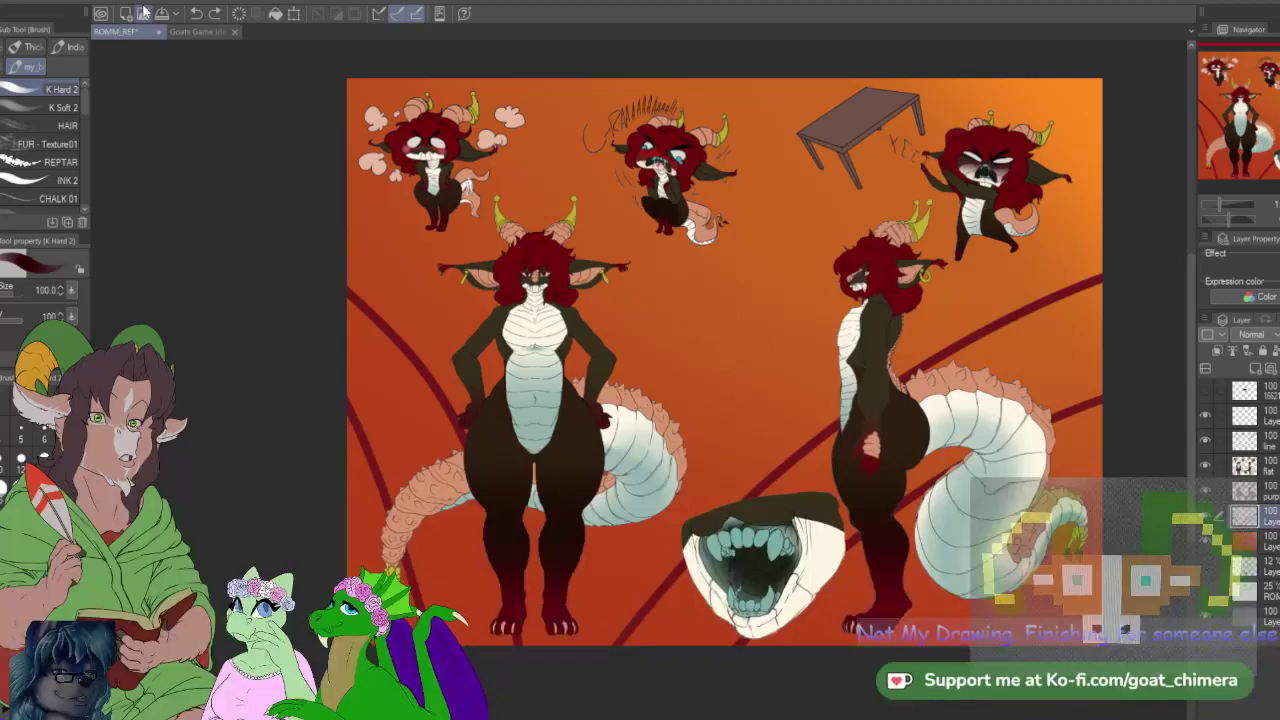
Step: Check the reference artwork with the golden grid background, close it, and return to the ROMM_REF sheet to review its composition
{"action": "left_click", "coordinate": [200, 31]}
{"action": "left_click", "coordinate": [107, 34]}
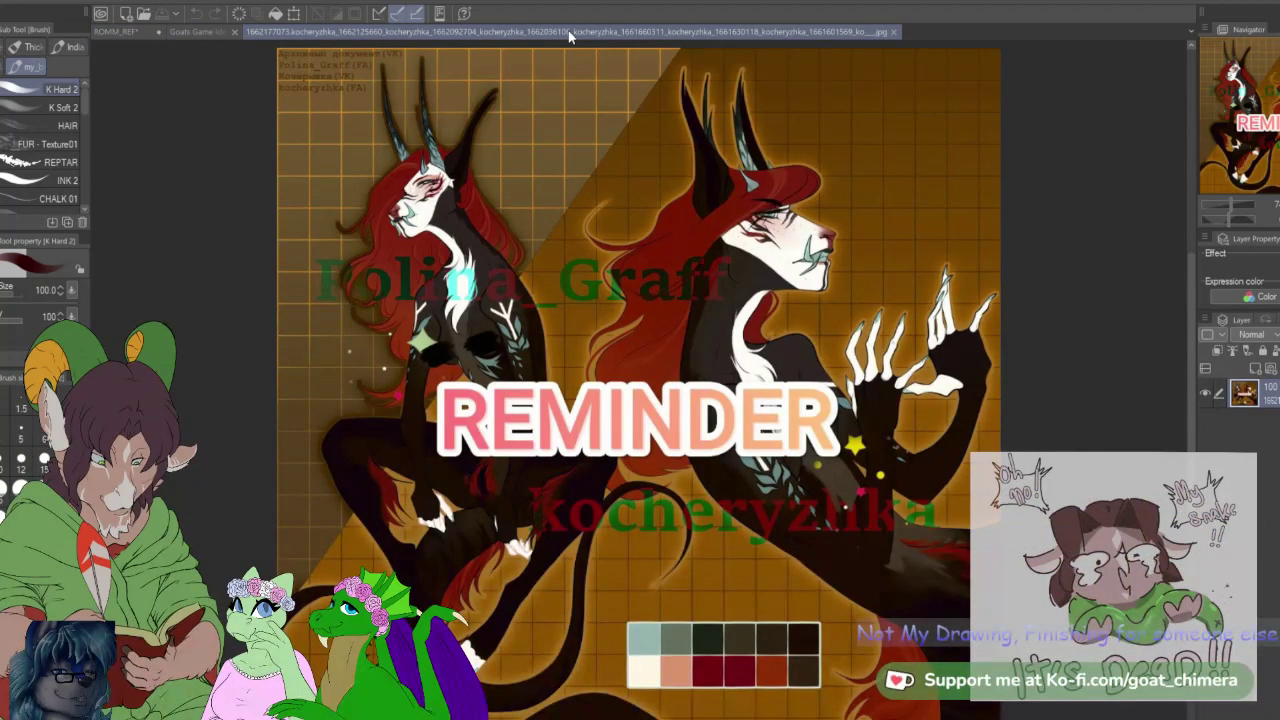
{"action": "left_click", "coordinate": [893, 32]}
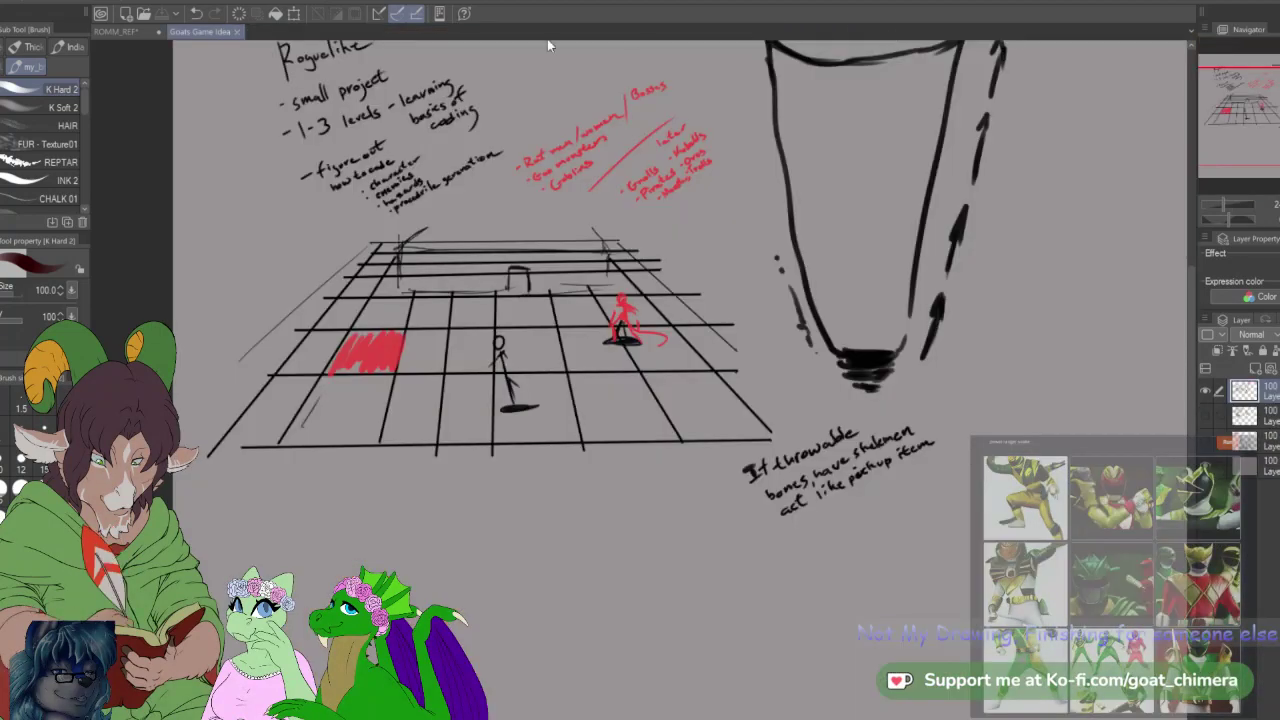
{"action": "left_click", "coordinate": [150, 32]}
{"action": "scroll", "coordinate": [700, 447], "scroll_direction": "down", "scroll_amount": 1}
{"action": "scroll", "coordinate": [700, 447], "scroll_direction": "up", "scroll_amount": 1}
{"action": "scroll", "coordinate": [699, 437], "scroll_direction": "down", "scroll_amount": 1}
{"action": "scroll", "coordinate": [699, 437], "scroll_direction": "up", "scroll_amount": 1}
{"action": "scroll", "coordinate": [699, 437], "scroll_direction": "up", "scroll_amount": 2}
{"action": "scroll", "coordinate": [700, 430], "scroll_direction": "down", "scroll_amount": 3}
{"action": "scroll", "coordinate": [700, 429], "scroll_direction": "up", "scroll_amount": 1}
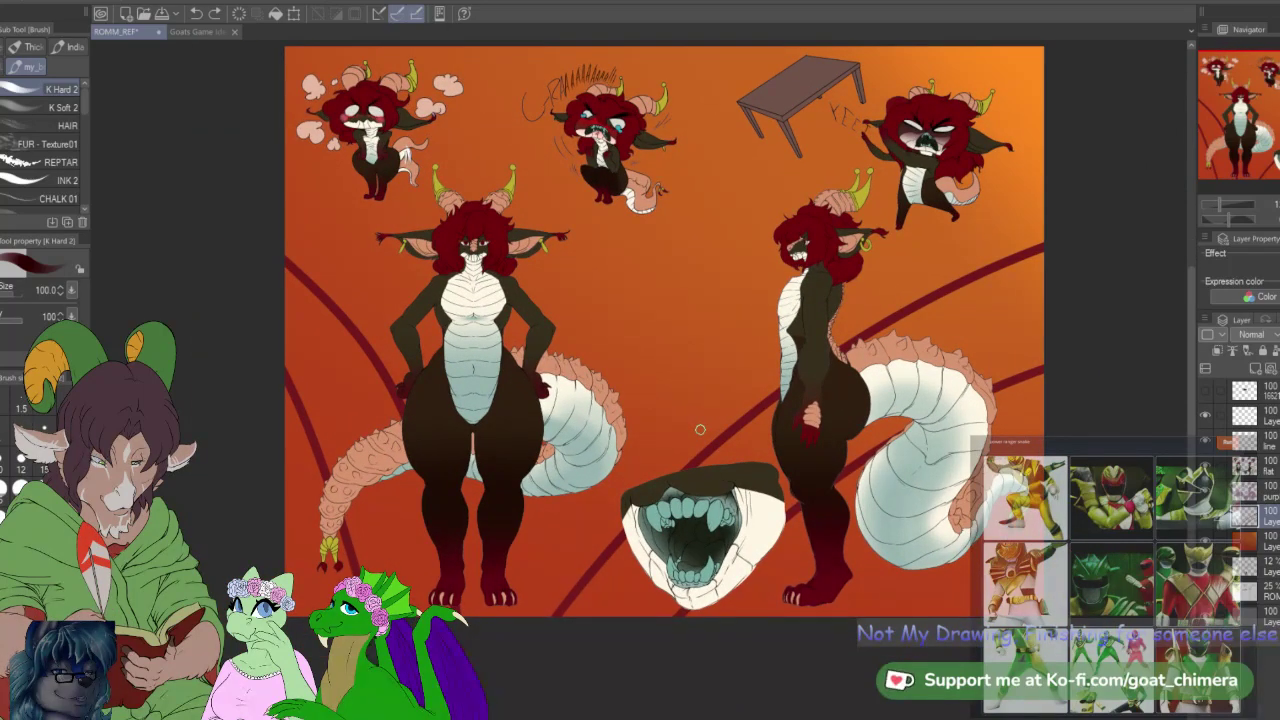
{"action": "left_click_drag", "start_coordinate": [1227, 147], "coordinate": [1243, 133]}
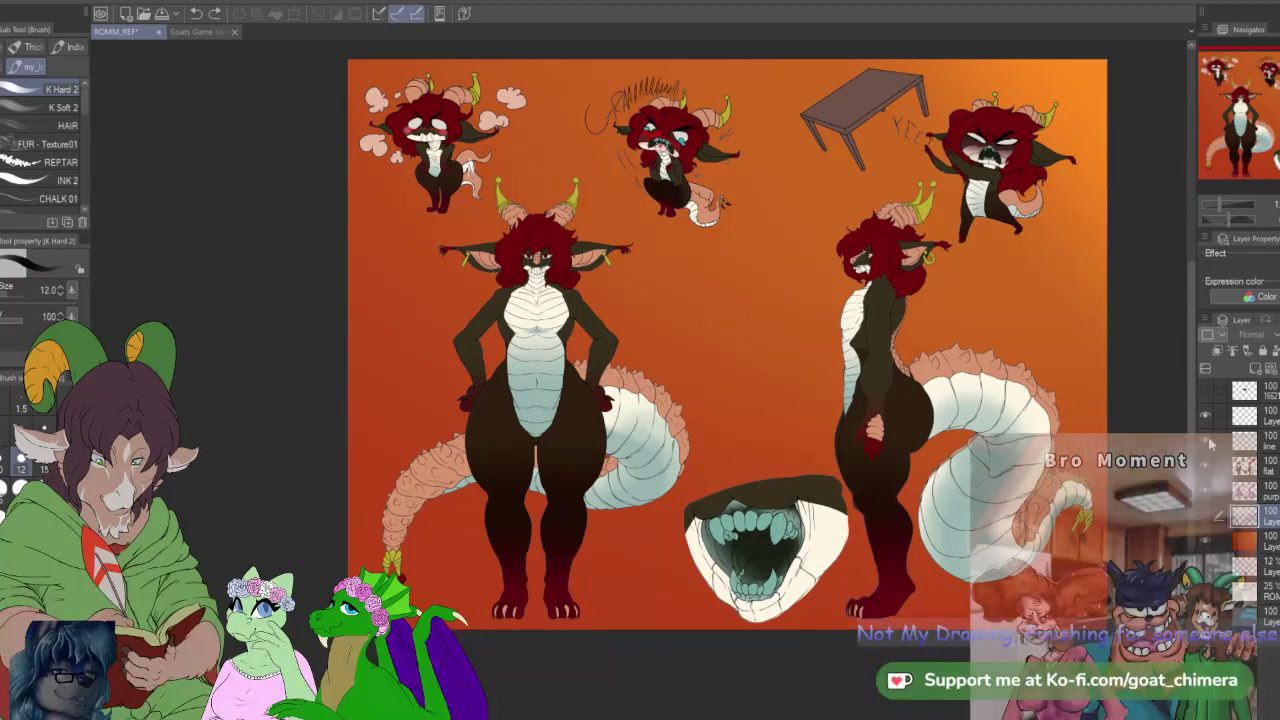
Step: On a fresh layer above the orange background, draw two long black sweeps from the lower edge to the right edge using the Curve tool at size 15
{"action": "left_click_drag", "start_coordinate": [1236, 516], "coordinate": [1236, 382]}
{"action": "left_click", "coordinate": [1271, 369]}
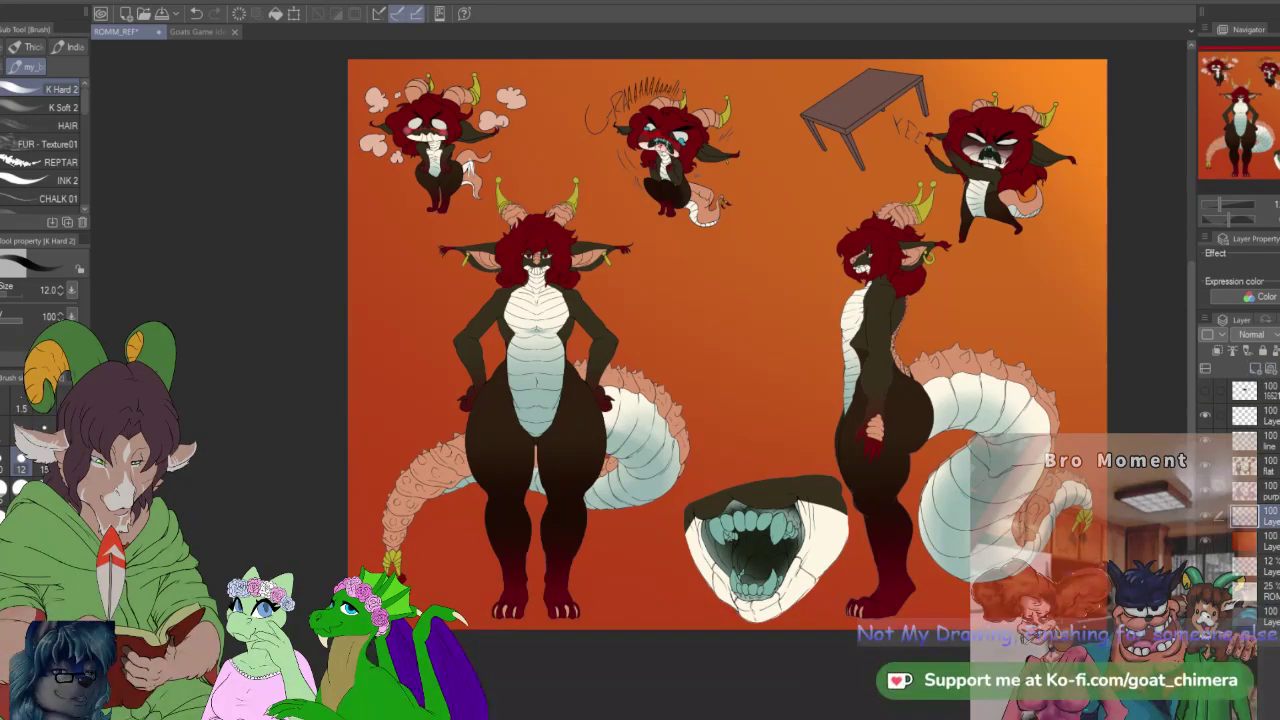
{"action": "key", "text": "u"}
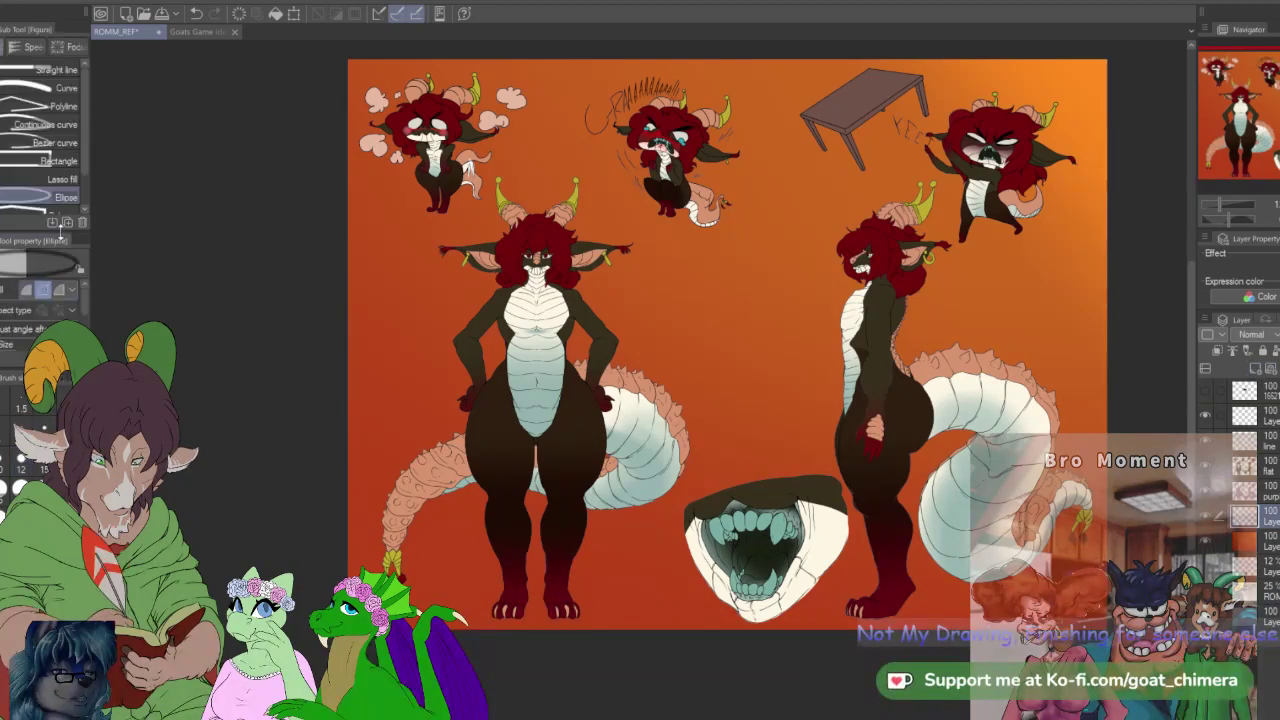
{"action": "left_click", "coordinate": [64, 88]}
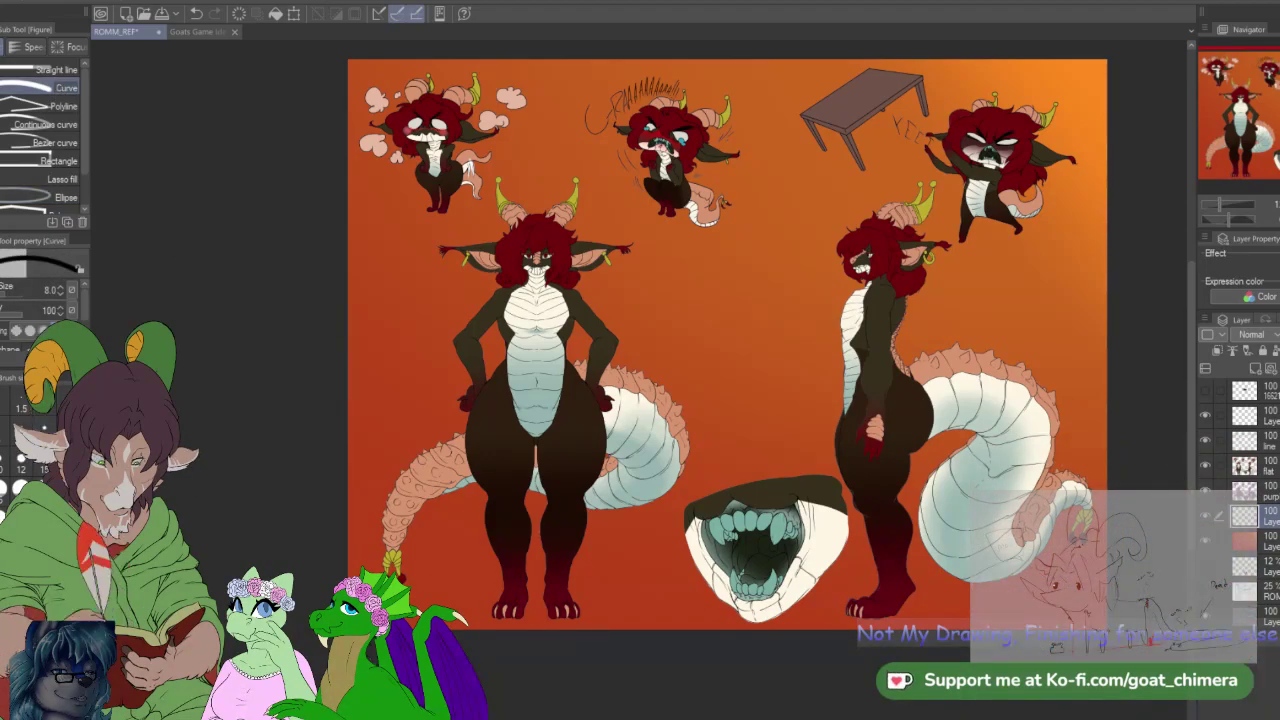
{"action": "left_click", "coordinate": [43, 465]}
{"action": "mouse_move", "coordinate": [463, 650]}
{"action": "left_mouse_down"}
{"action": "mouse_move", "coordinate": [1154, 249]}
{"action": "mouse_move", "coordinate": [1166, 256]}
{"action": "left_mouse_up"}
{"action": "left_click", "coordinate": [650, 252]}
{"action": "left_click_drag", "start_coordinate": [570, 657], "coordinate": [1155, 331]}
{"action": "left_click", "coordinate": [780, 284]}
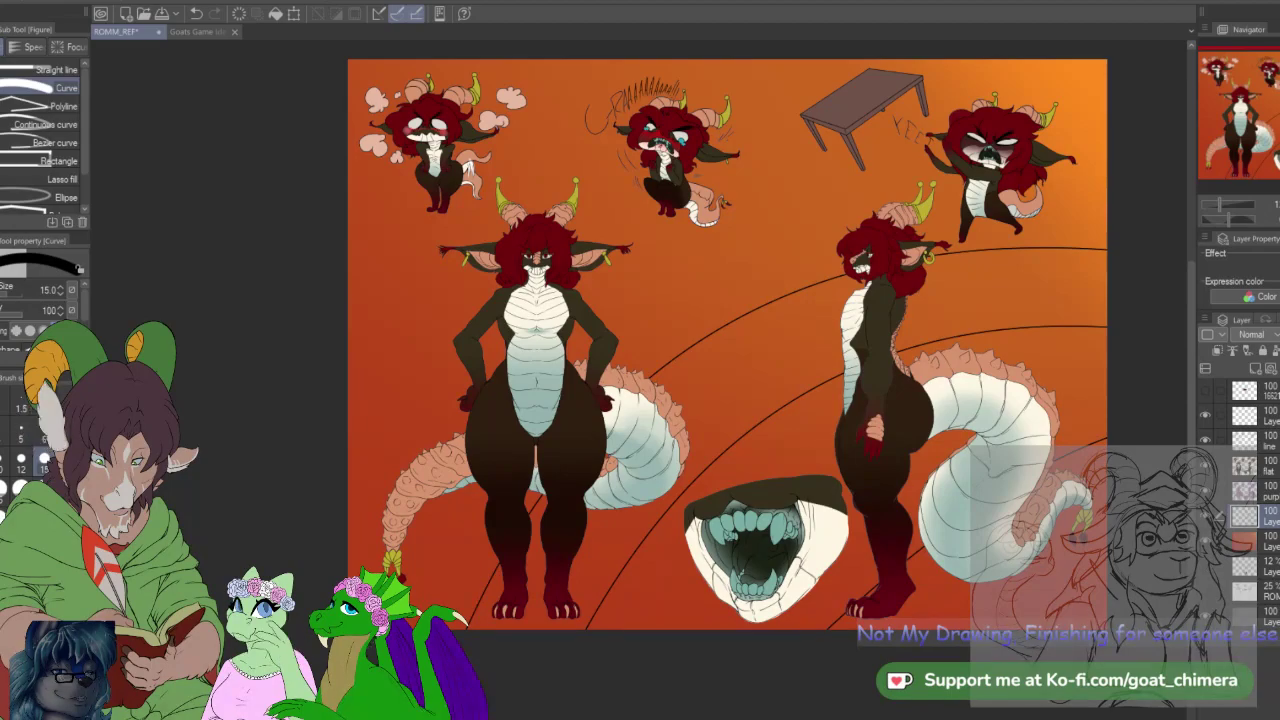
Step: Draw three curves branching from the upper sweep up to the sheet's top edge, around the middle small pose and the table
{"action": "left_click", "coordinate": [676, 358]}
{"action": "scroll", "coordinate": [524, 44], "scroll_direction": "up", "scroll_amount": 1}
{"action": "left_click_drag", "start_coordinate": [529, 49], "coordinate": [530, 49]}
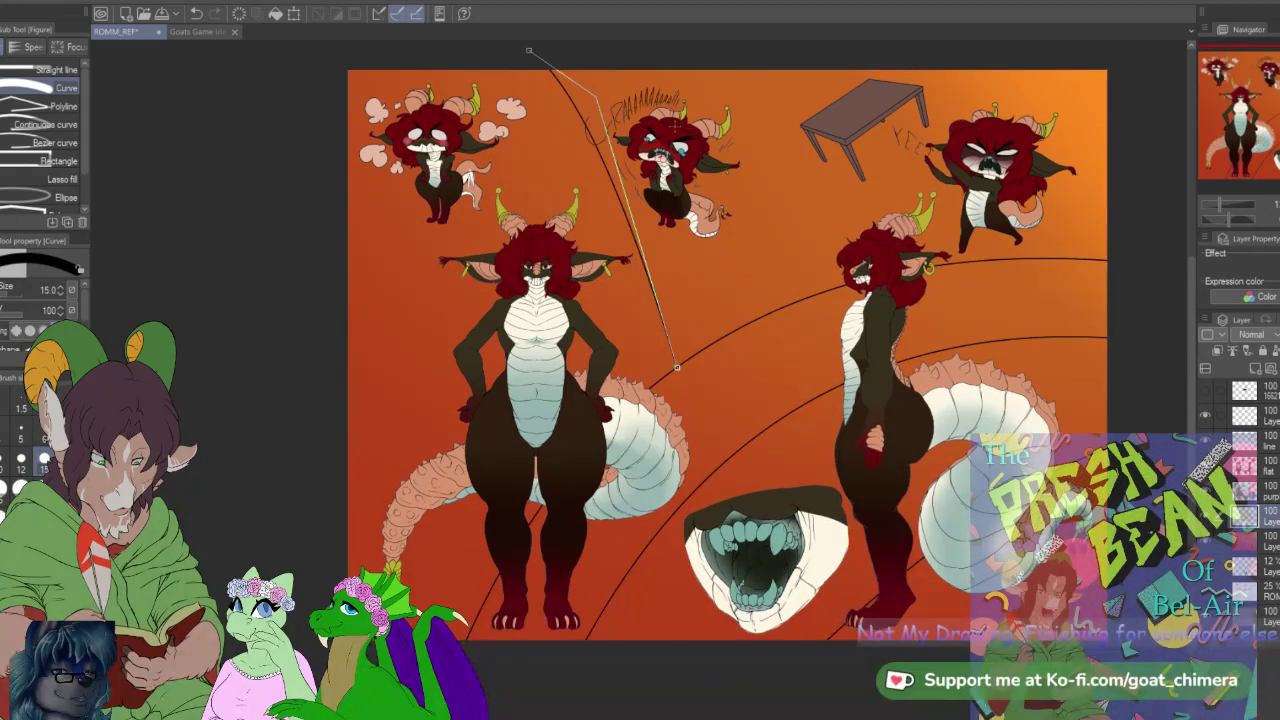
{"action": "left_click", "coordinate": [692, 197]}
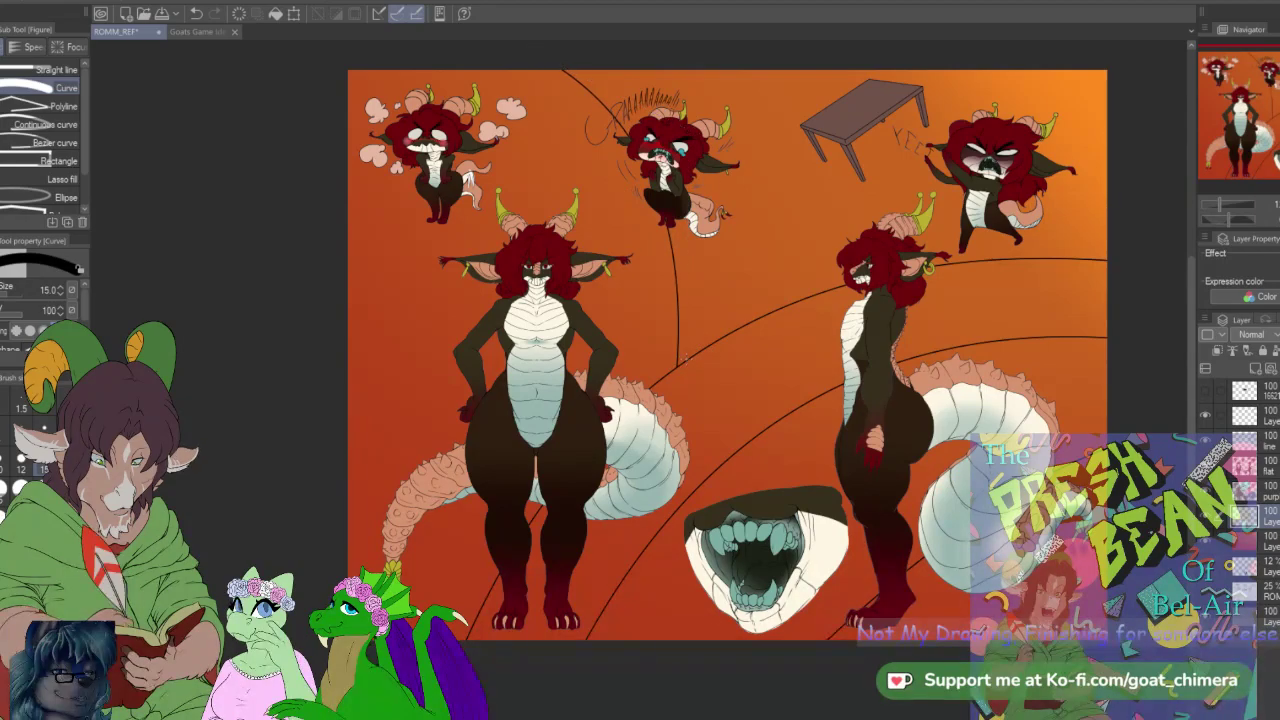
{"action": "left_click_drag", "start_coordinate": [742, 79], "coordinate": [725, 60]}
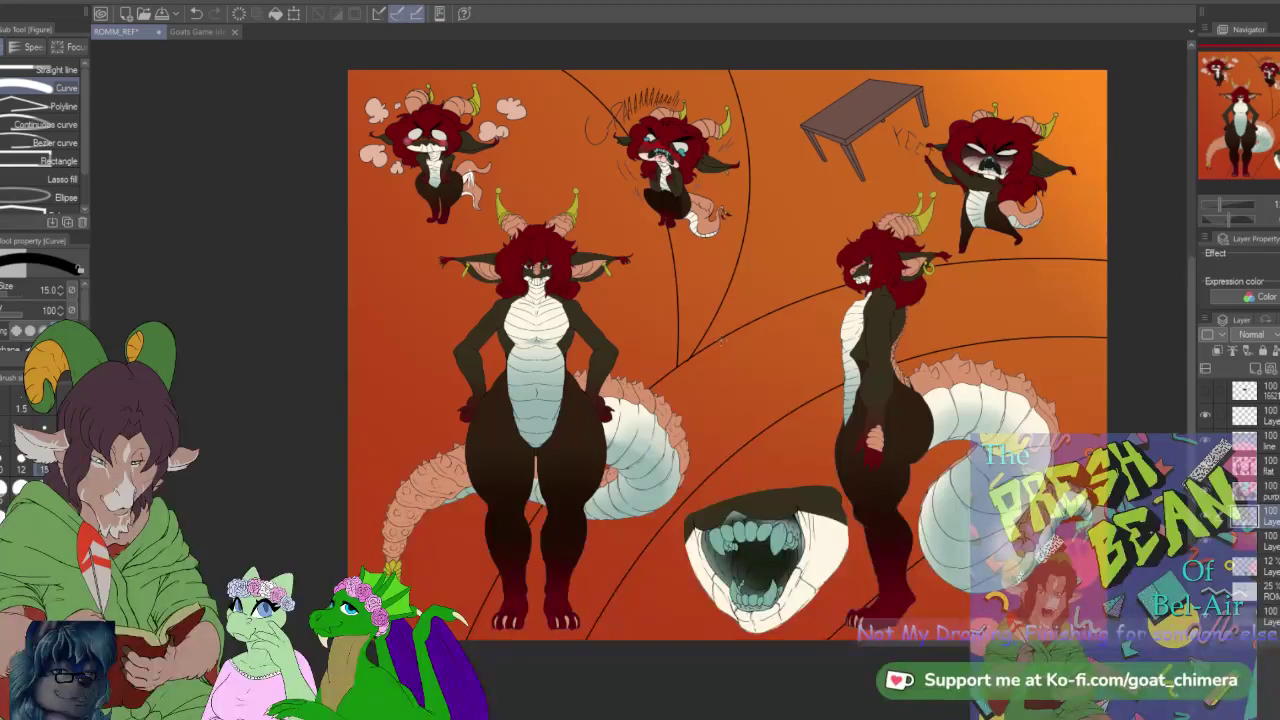
{"action": "left_click_drag", "start_coordinate": [728, 336], "coordinate": [821, 46]}
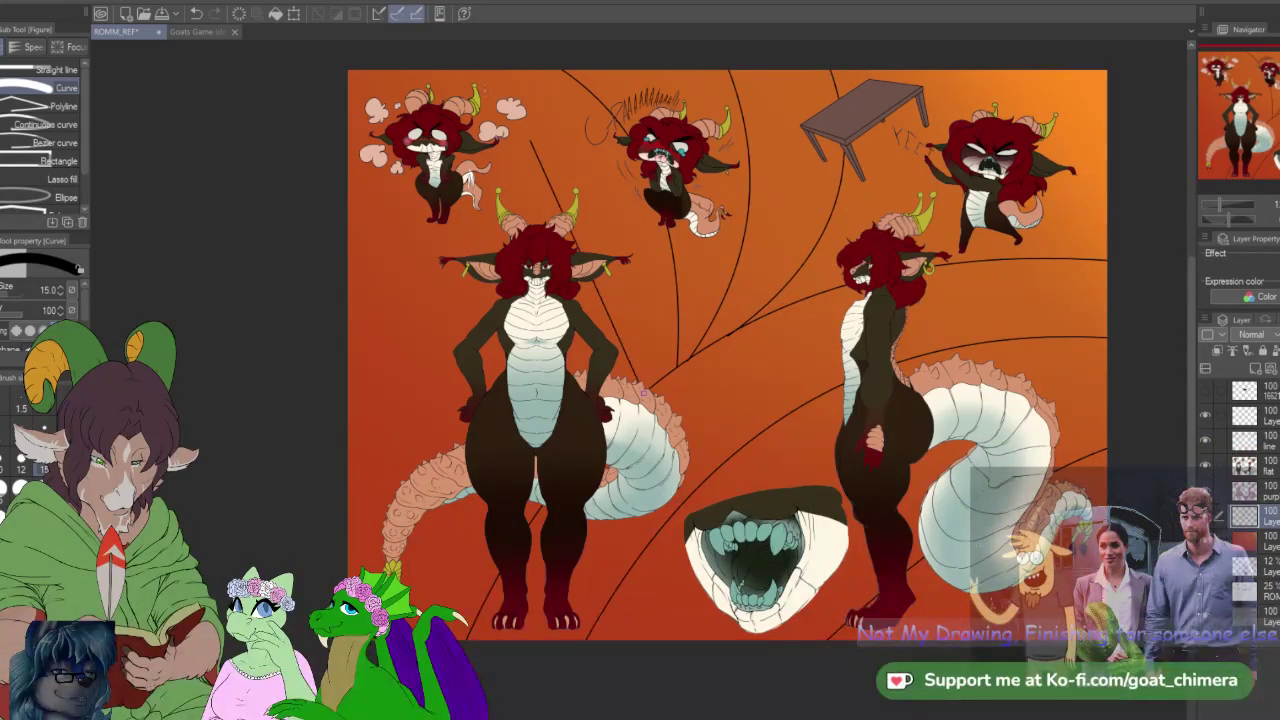
Step: Draw further branching curves behind the front view toward the top and left edges, and one from the side view's head to the right edge
{"action": "left_click", "coordinate": [548, 76]}
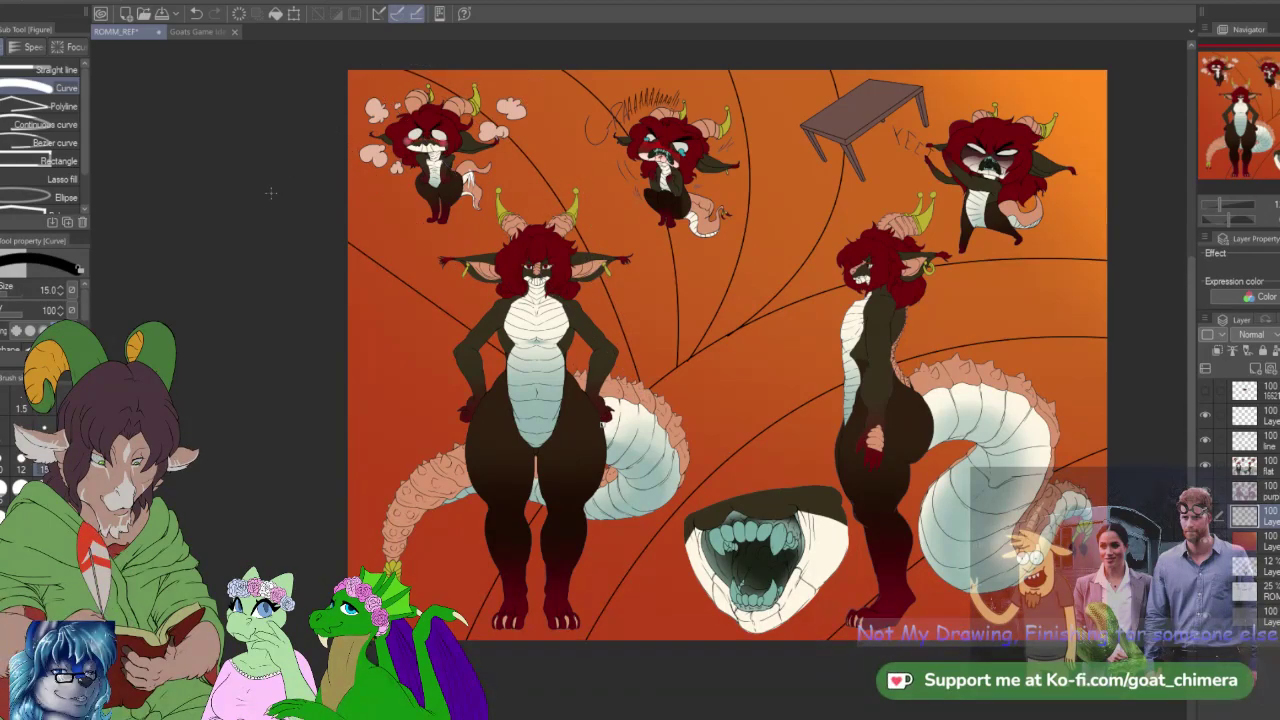
{"action": "left_click", "coordinate": [500, 197]}
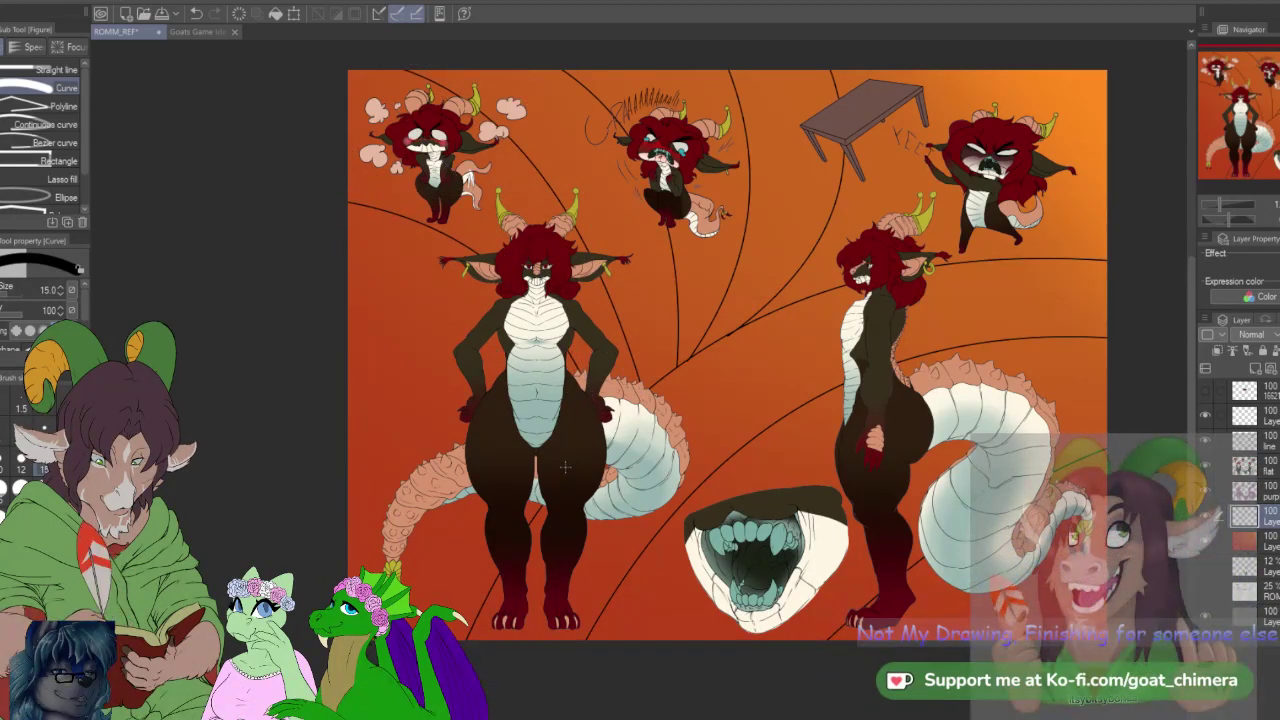
{"action": "left_click", "coordinate": [420, 360]}
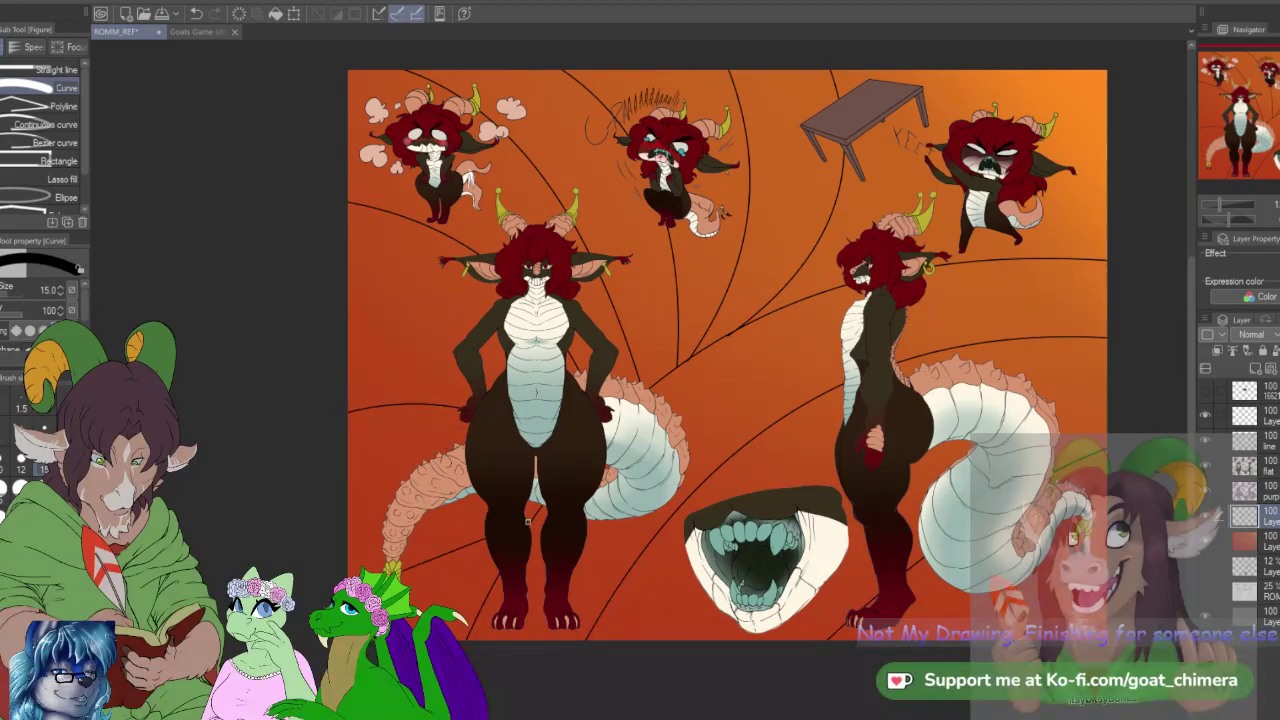
{"action": "left_click_drag", "start_coordinate": [527, 520], "coordinate": [398, 577]}
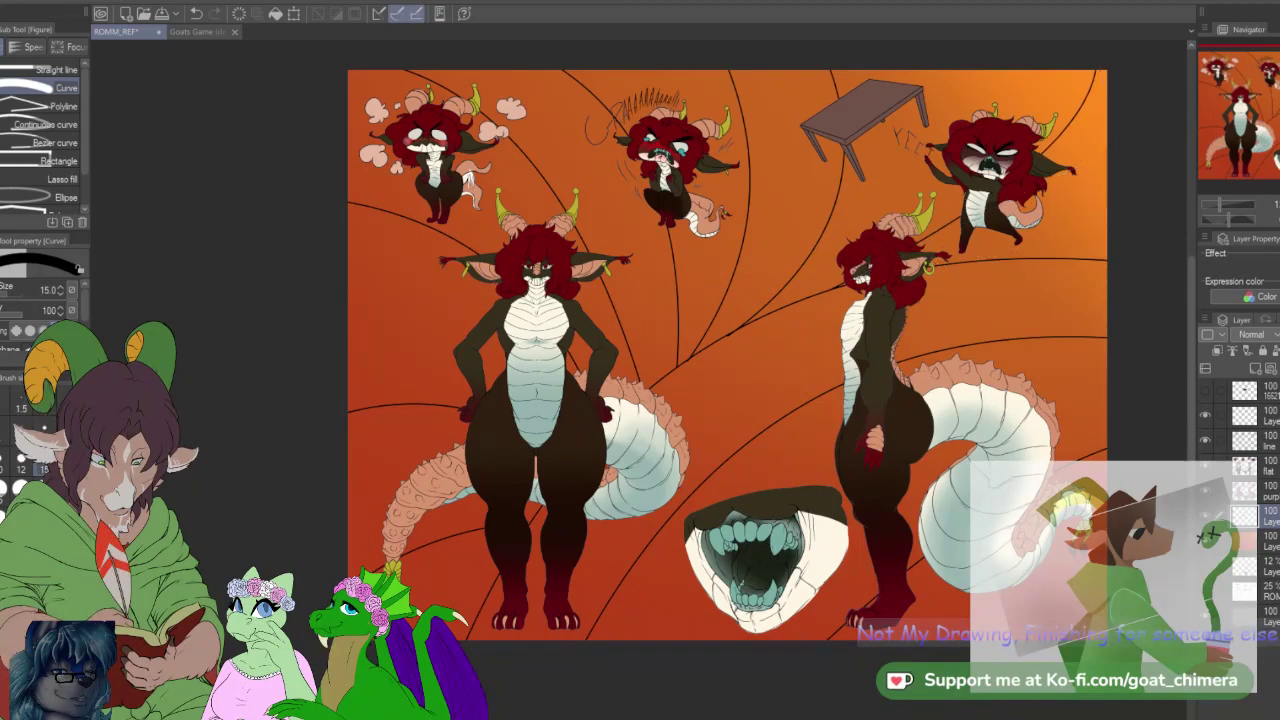
{"action": "left_click_drag", "start_coordinate": [930, 268], "coordinate": [1152, 170]}
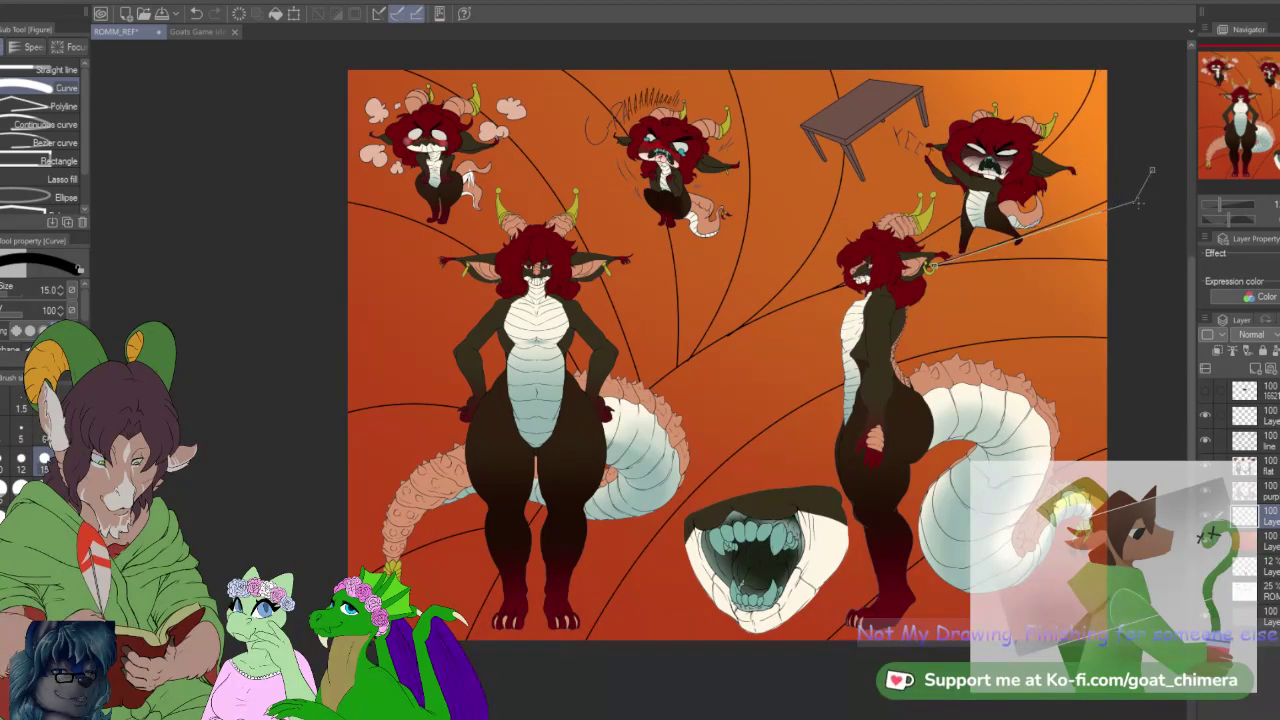
{"action": "left_click", "coordinate": [1097, 235]}
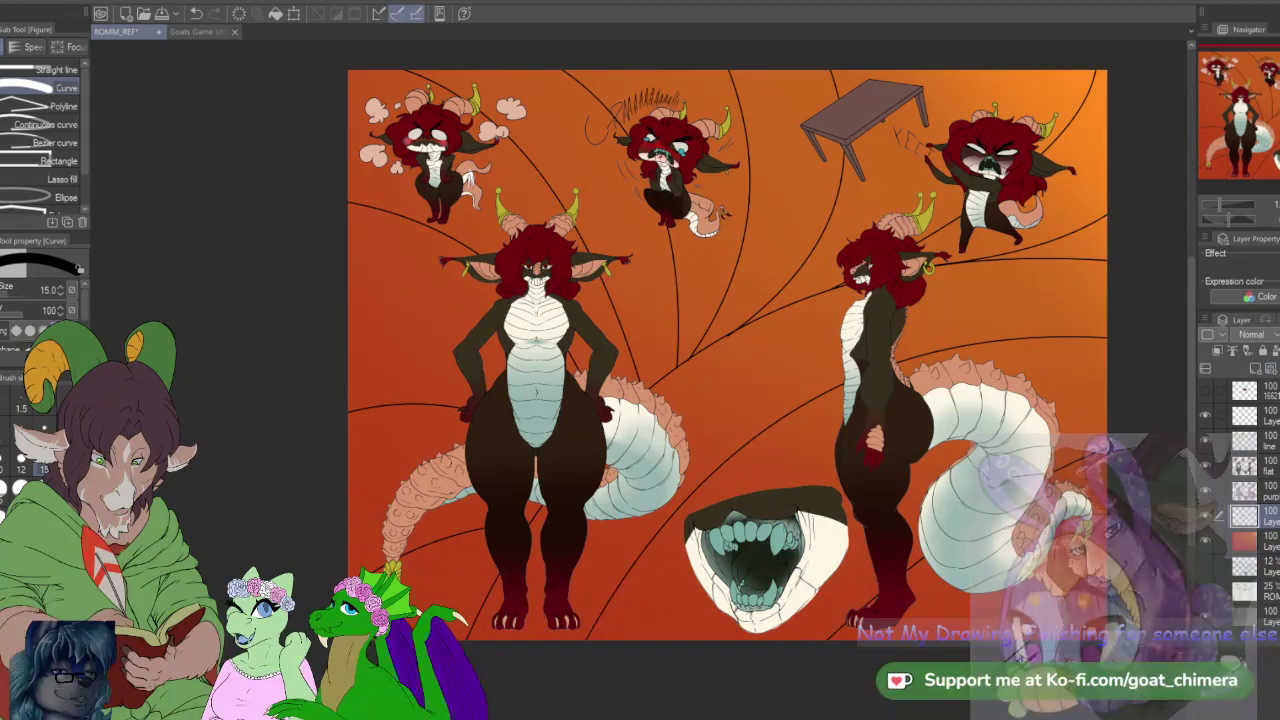
Step: Use Auto select on the curve layer to select only the drawn background lines
{"action": "key", "text": "e"}
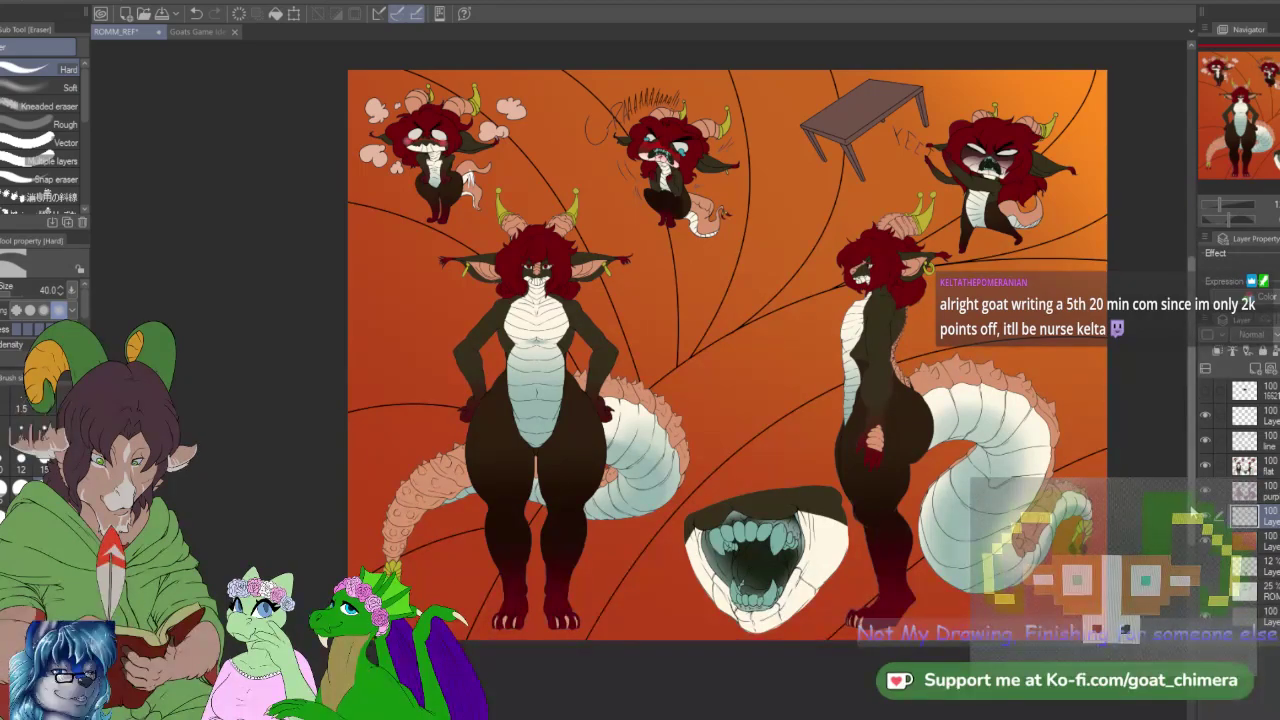
{"action": "key", "text": "w"}
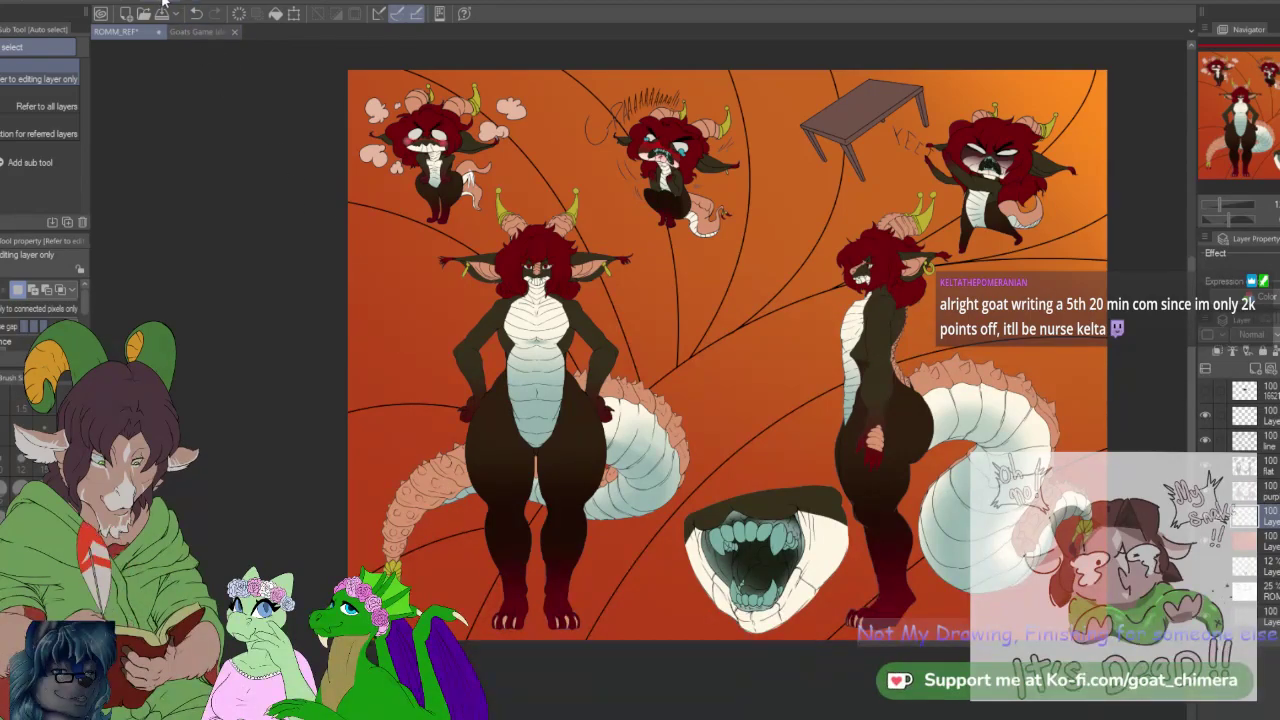
{"action": "key", "text": "ctrl+a"}
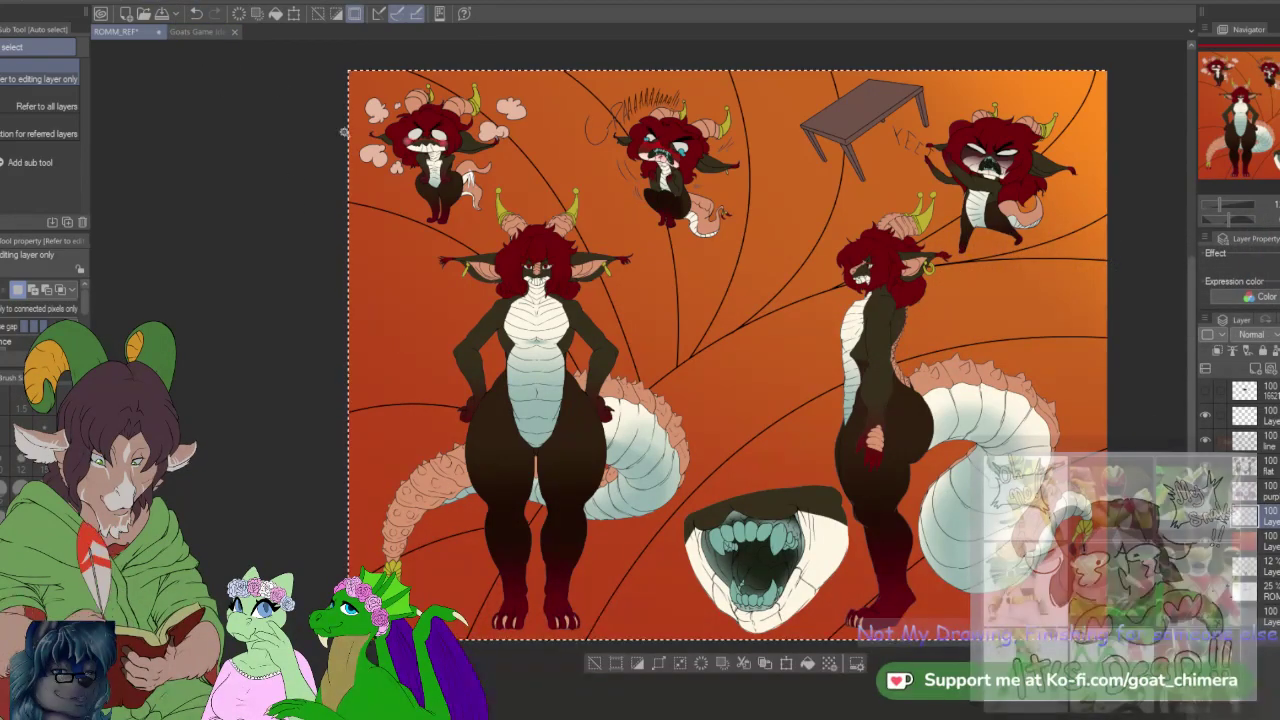
{"action": "left_click", "coordinate": [743, 511]}
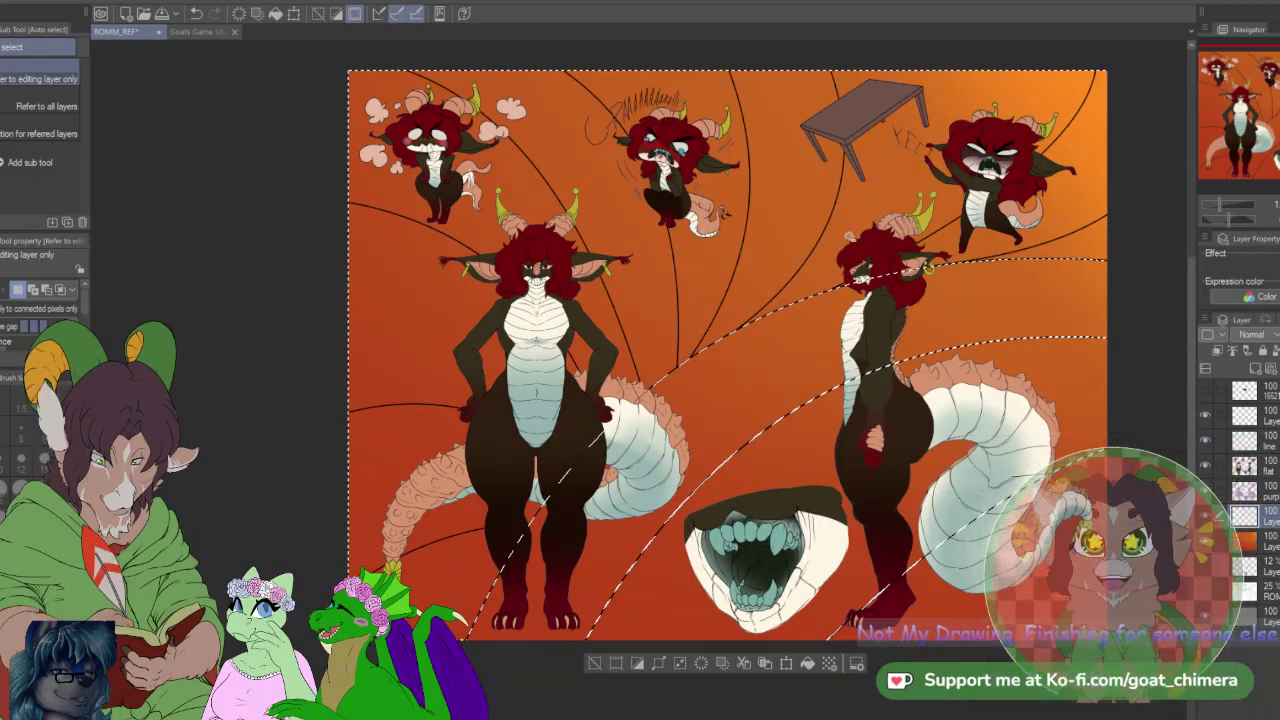
{"action": "key", "text": "ctrl+z"}
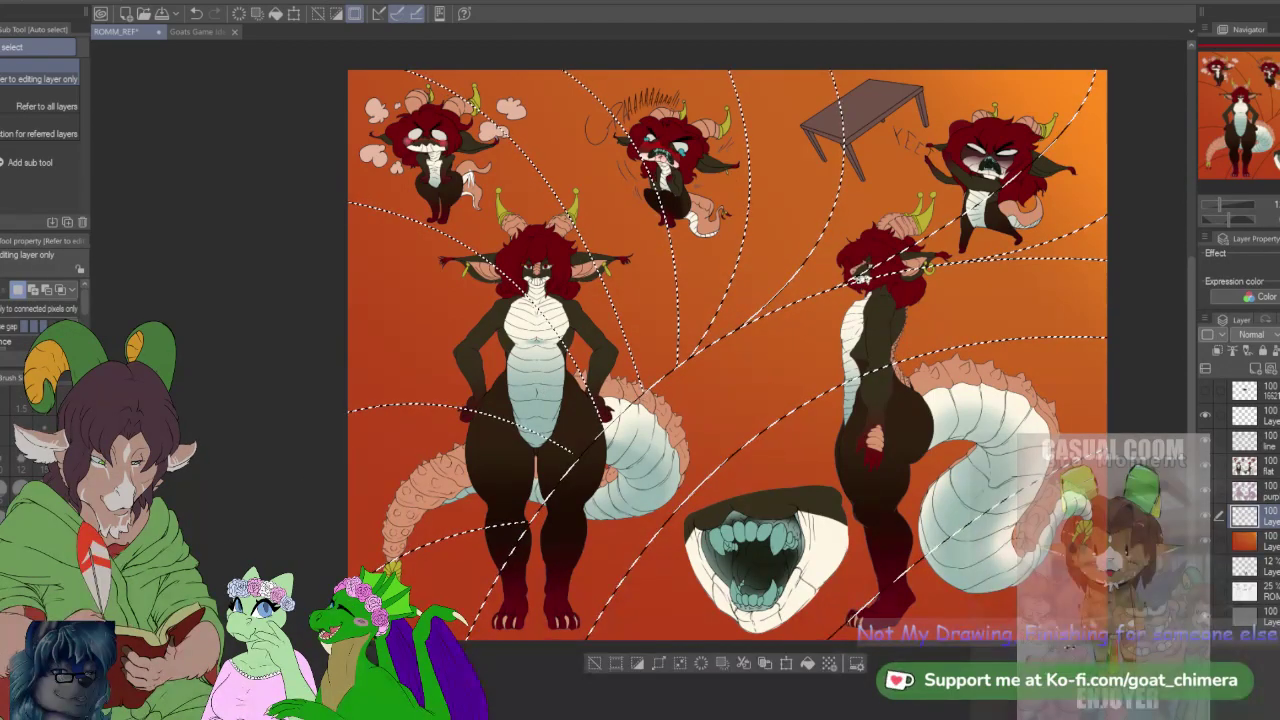
Step: Paint orange over the lower-left part of the selected background lines with the K Hard 2 brush at size 700, and deselect
{"action": "key", "text": "b"}
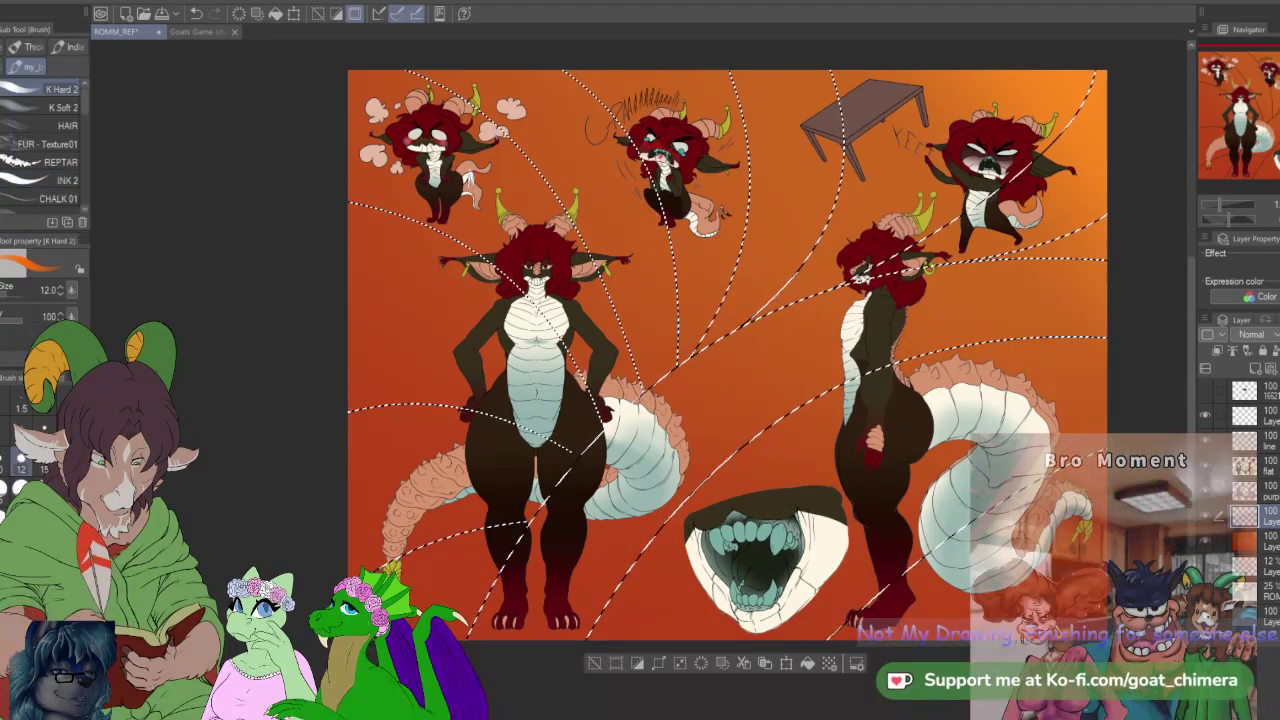
{"action": "left_click", "coordinate": [44, 585]}
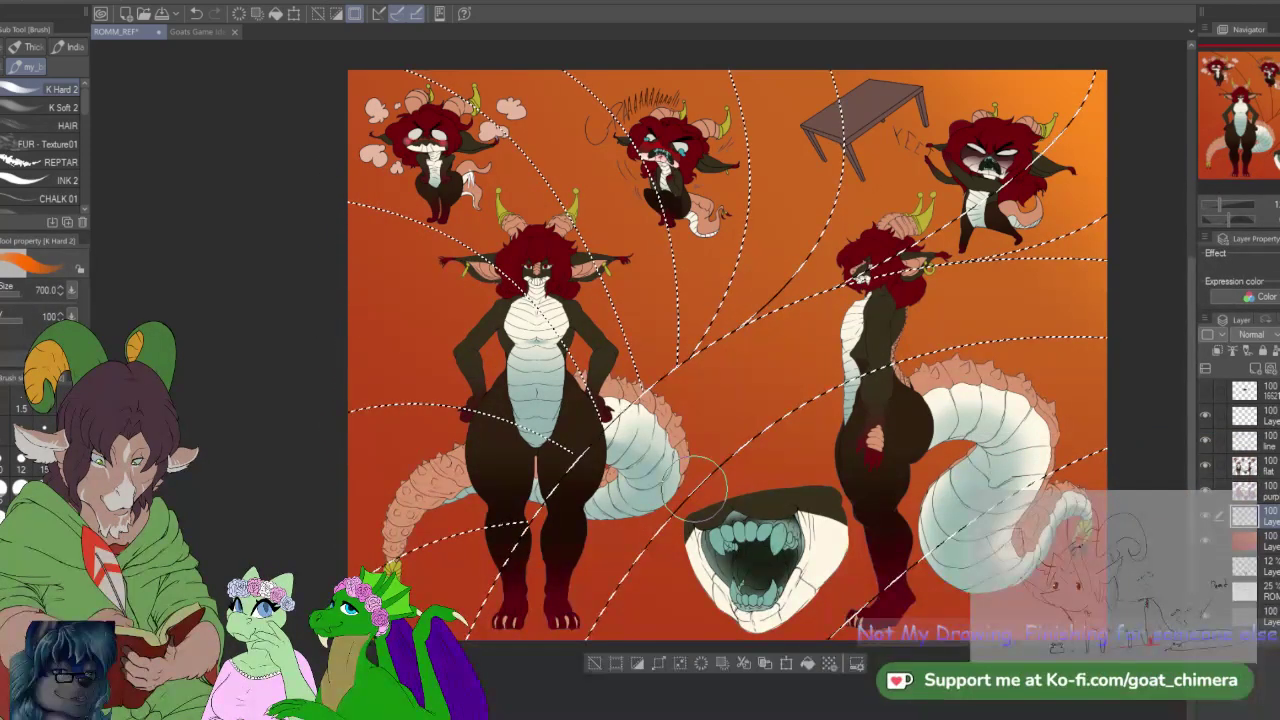
{"action": "key", "text": "ctrl+d"}
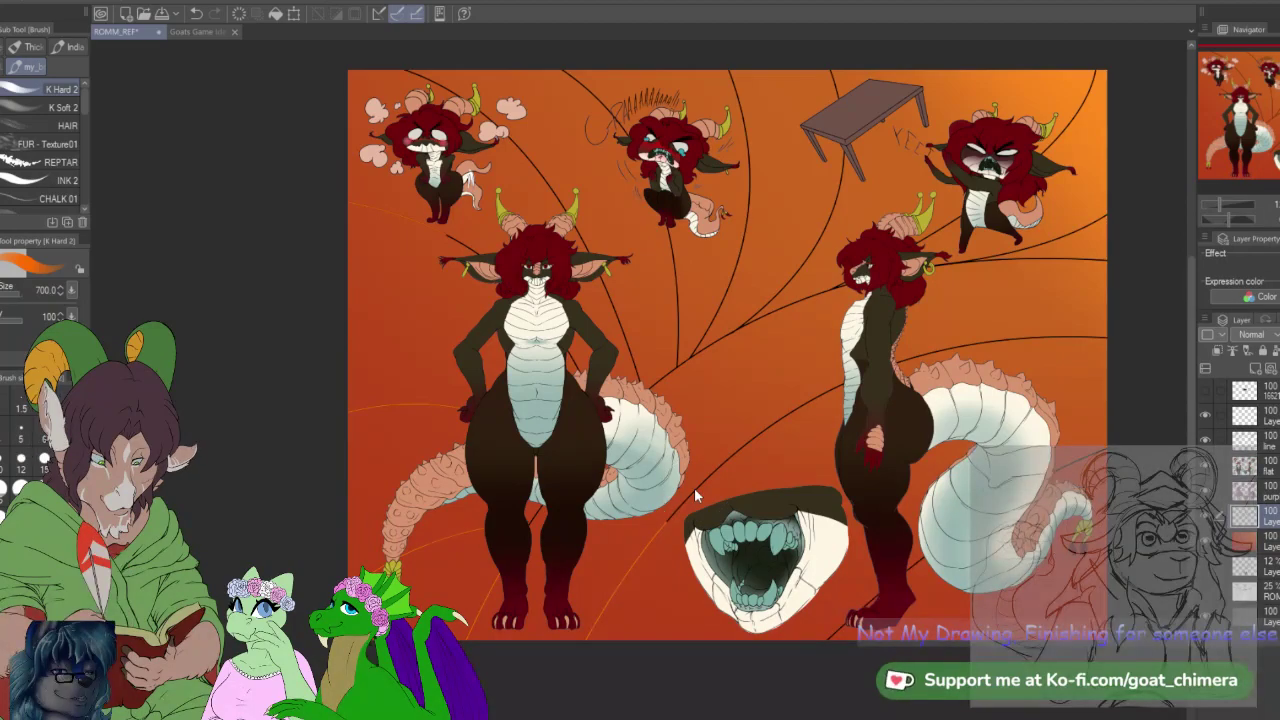
Step: Reselect the background lines, recolour them with a dark red foreground-to-transparent gradient from the sheet's upper-right corner toward the centre, and deselect
{"action": "key", "text": "ctrl+shift+d"}
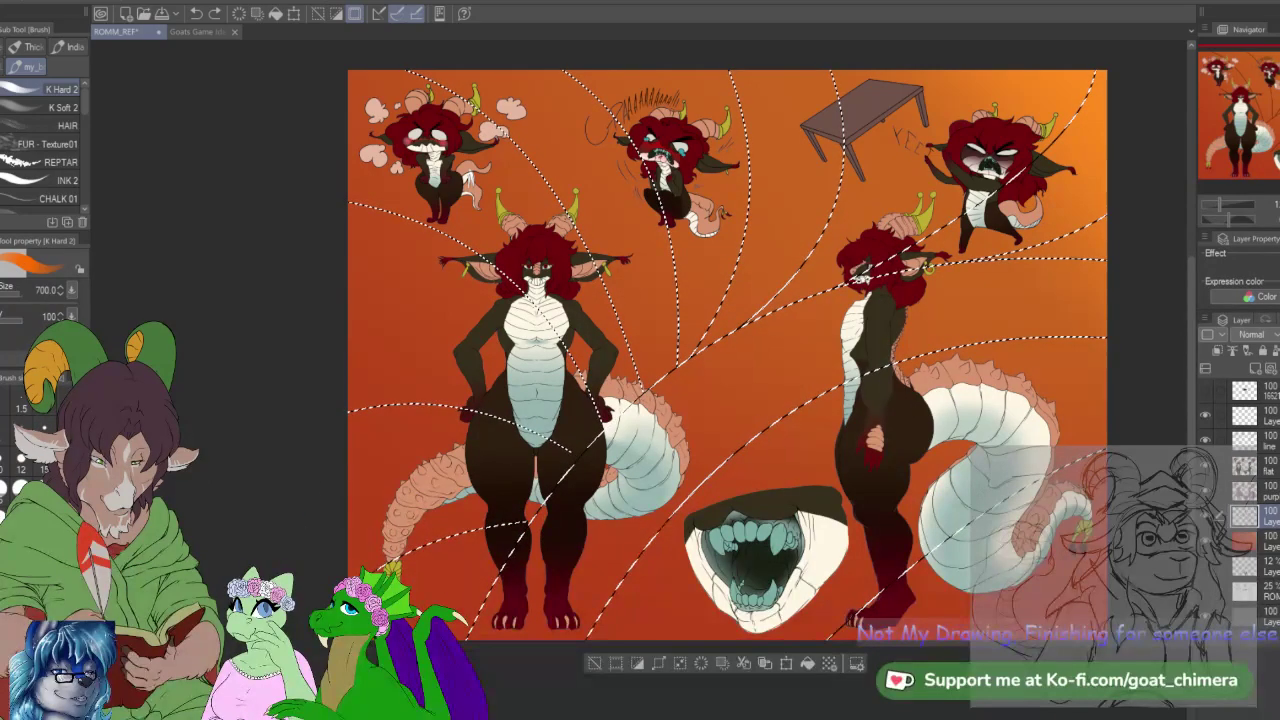
{"action": "key", "text": "g"}
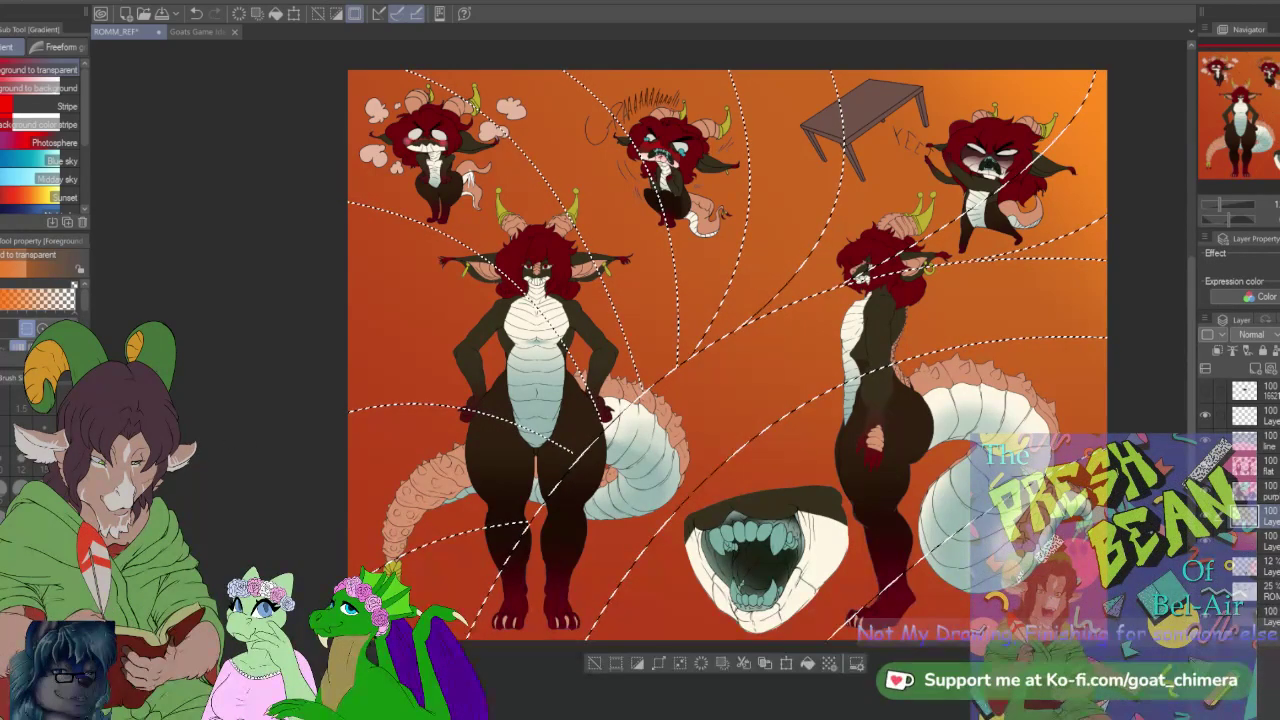
{"action": "key", "text": "x"}
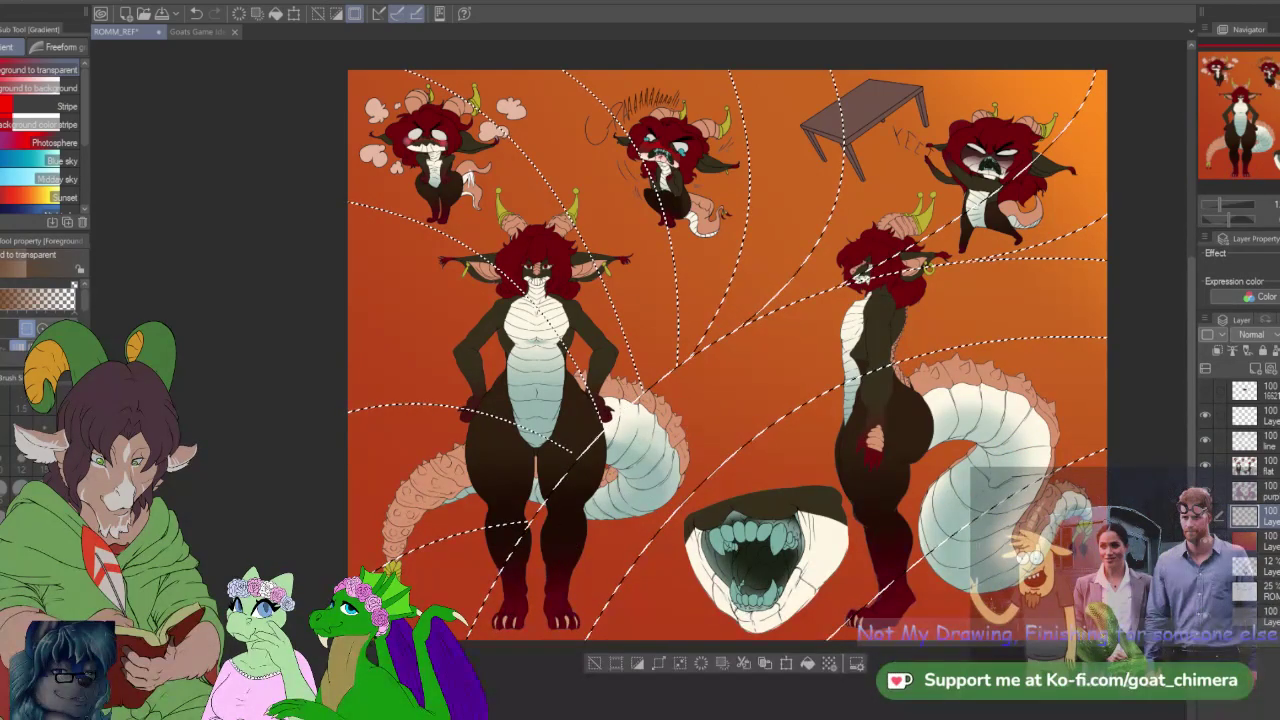
{"action": "key", "text": "x"}
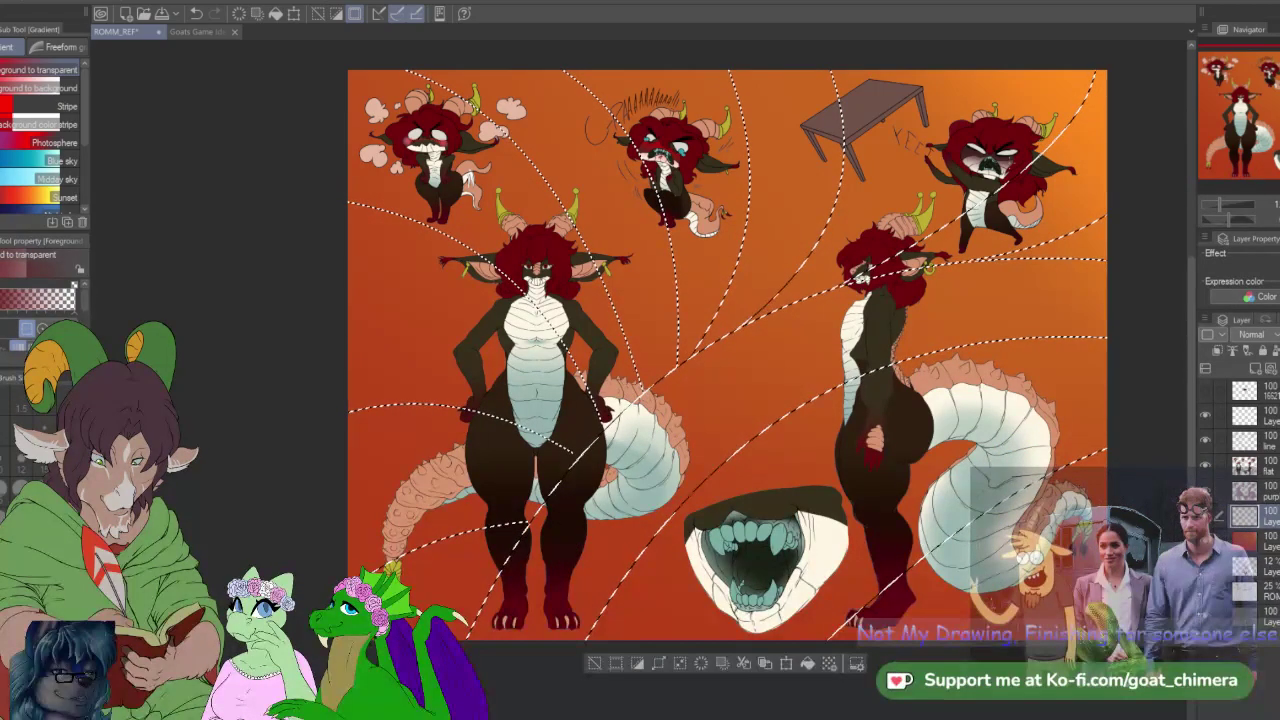
{"action": "left_click_drag", "start_coordinate": [1152, 75], "coordinate": [705, 346]}
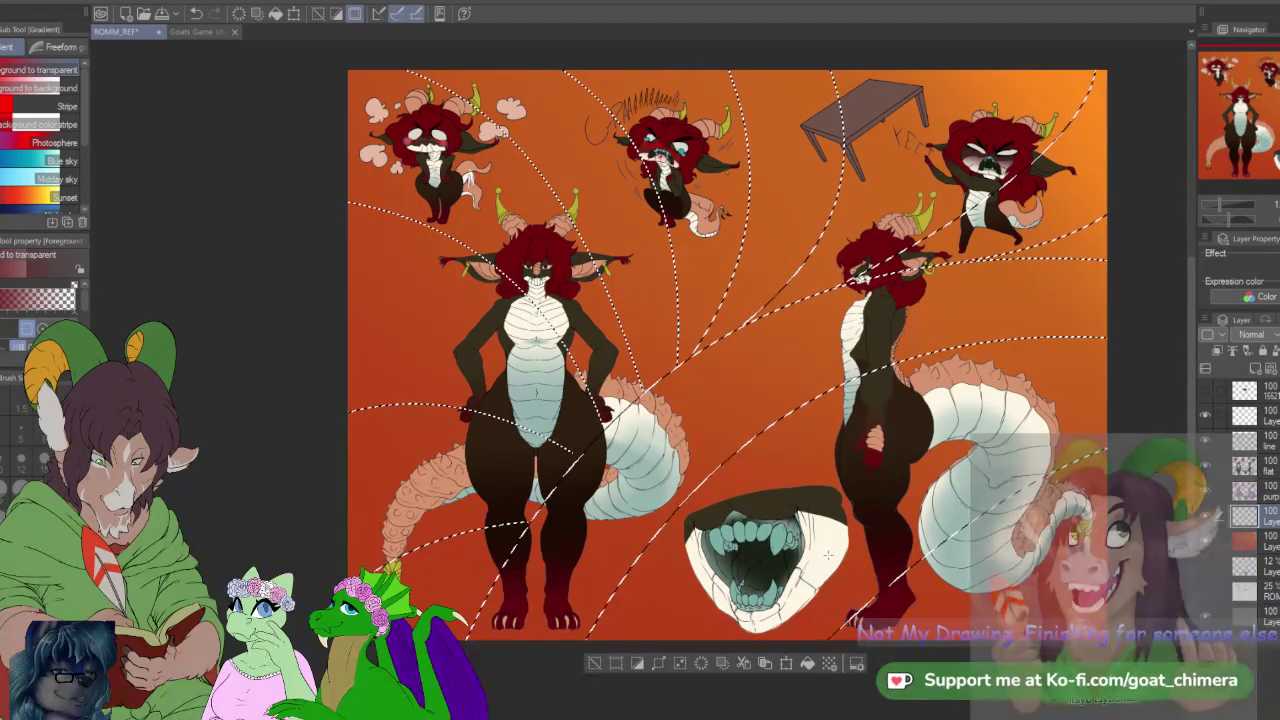
{"action": "key", "text": "ctrl+d"}
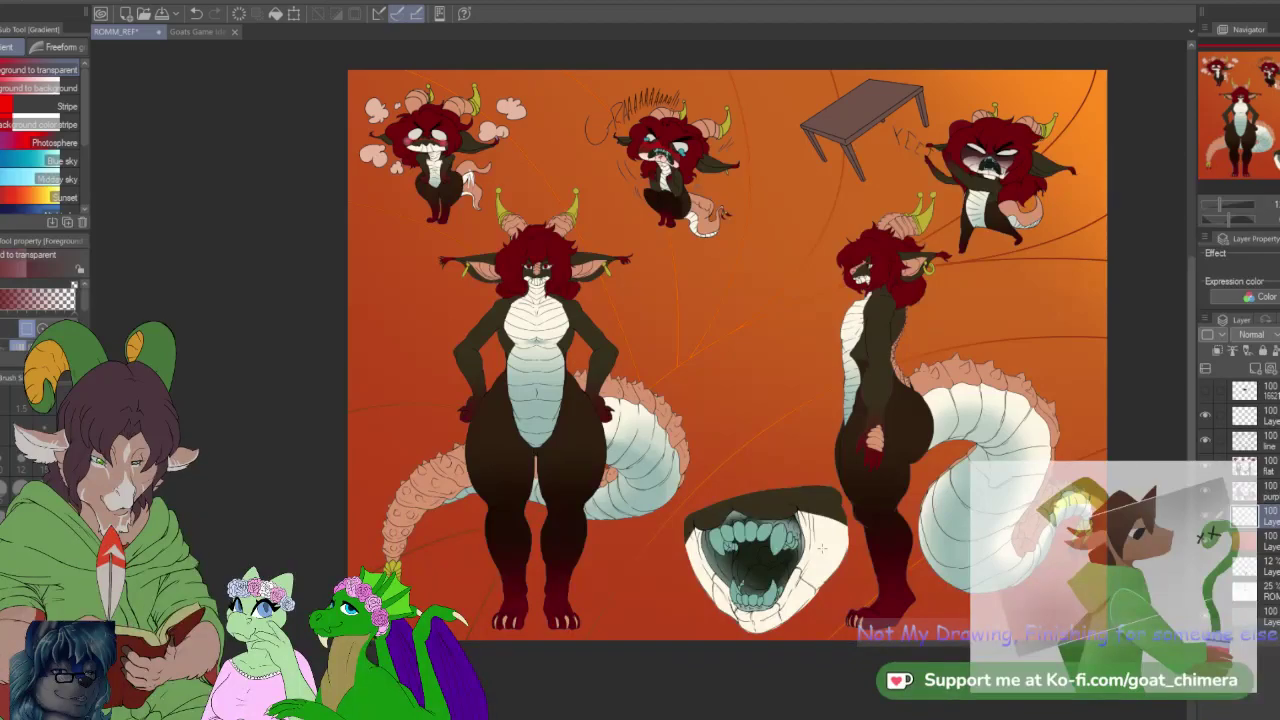
Step: Add a fresh layer between the curve layer and the orange background, and set the K Hard 2 brush to black at size 40
{"action": "key", "text": "x"}
{"action": "key", "text": "x"}
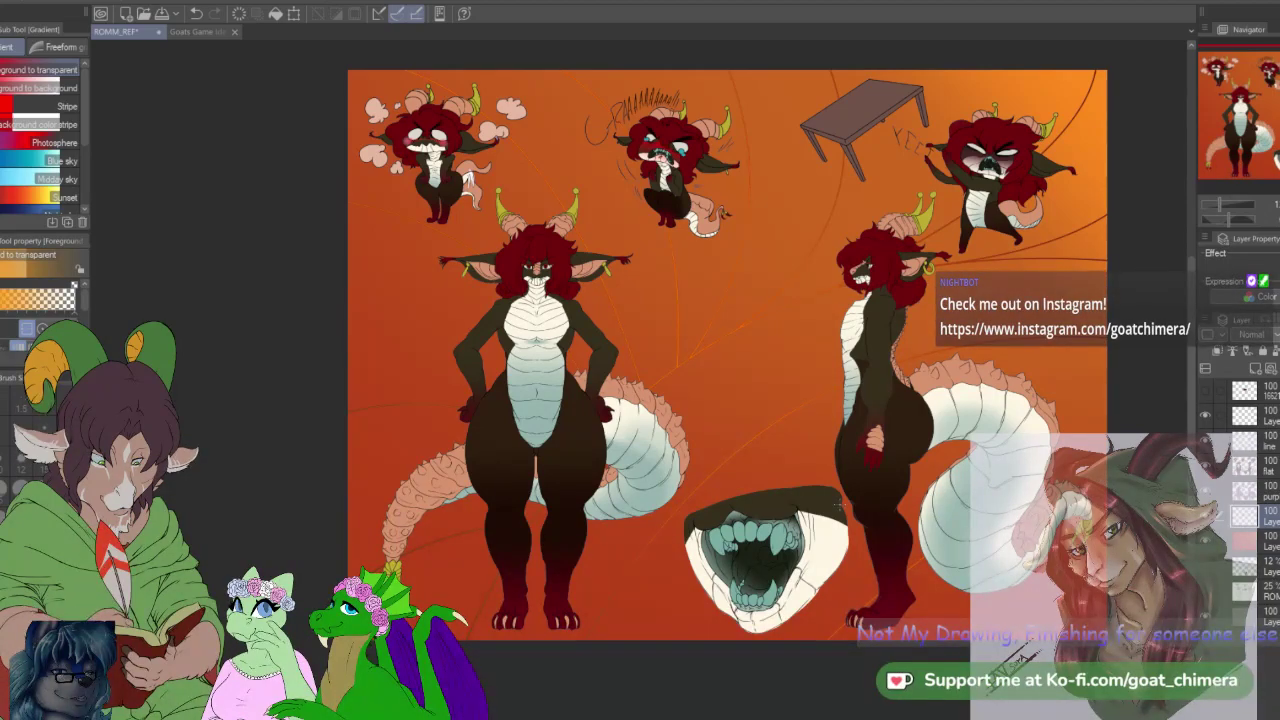
{"action": "key", "text": "b"}
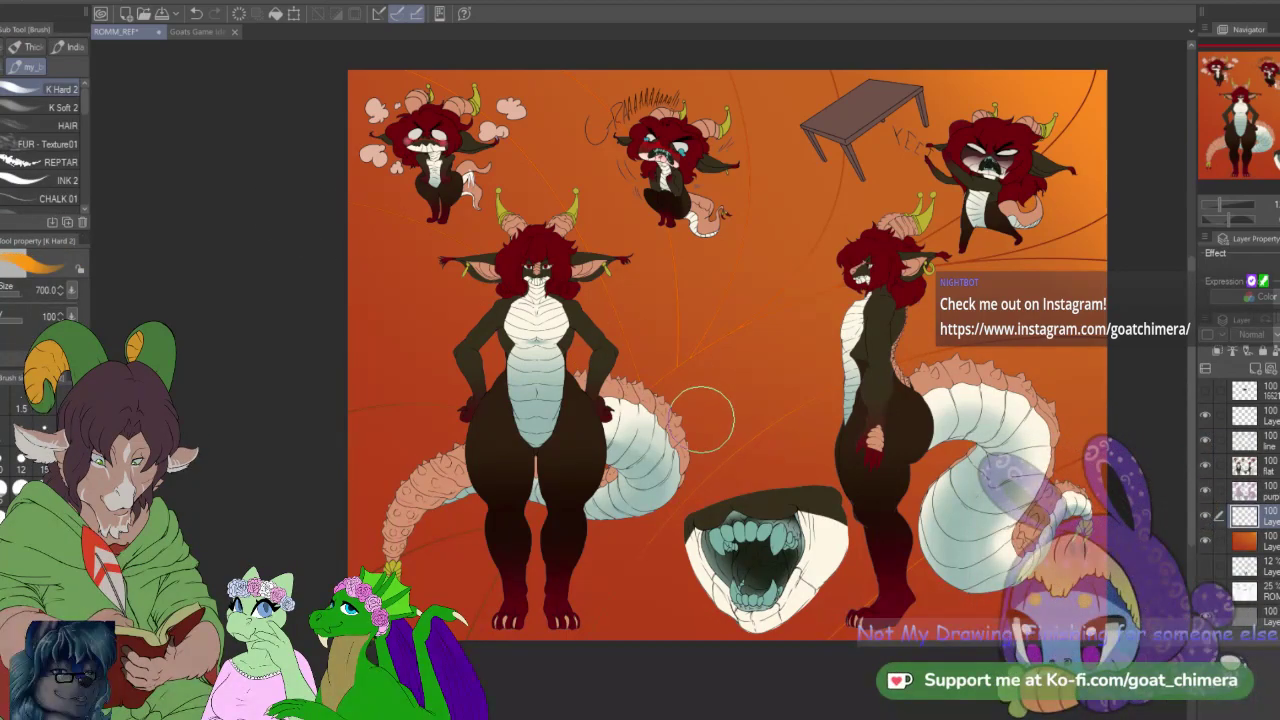
{"action": "left_click", "coordinate": [5, 515]}
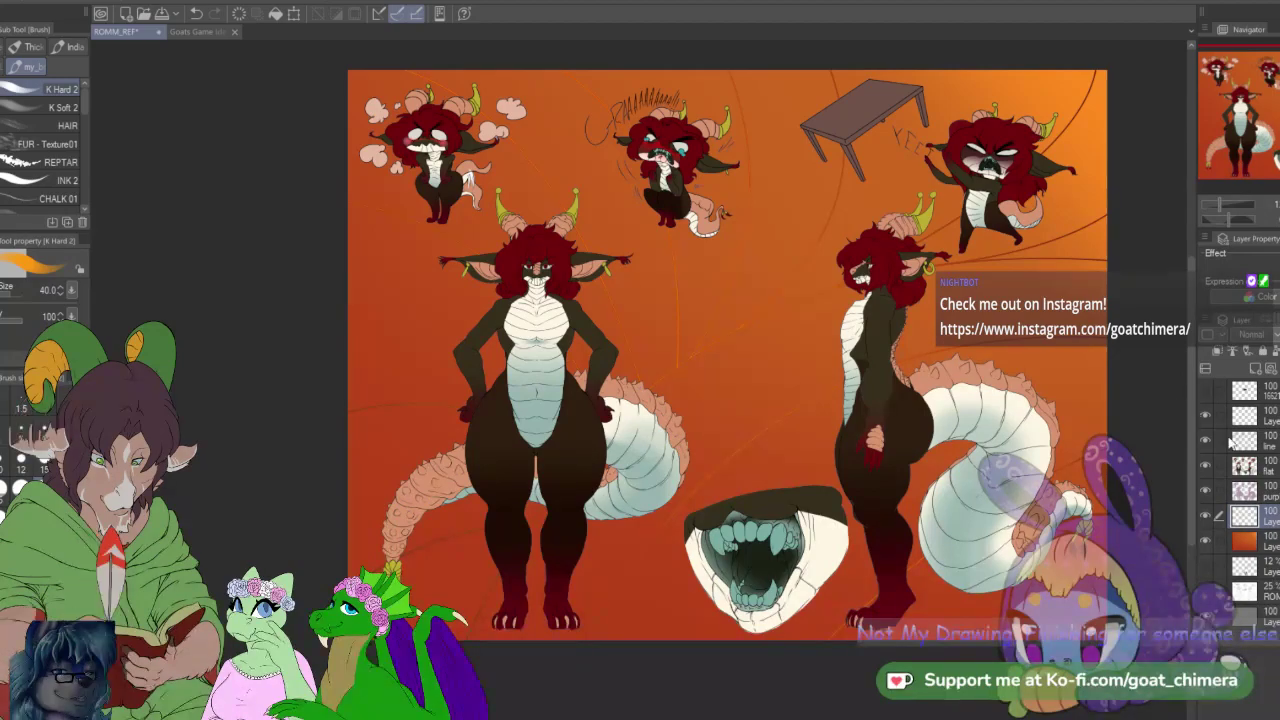
{"action": "left_click", "coordinate": [1254, 369]}
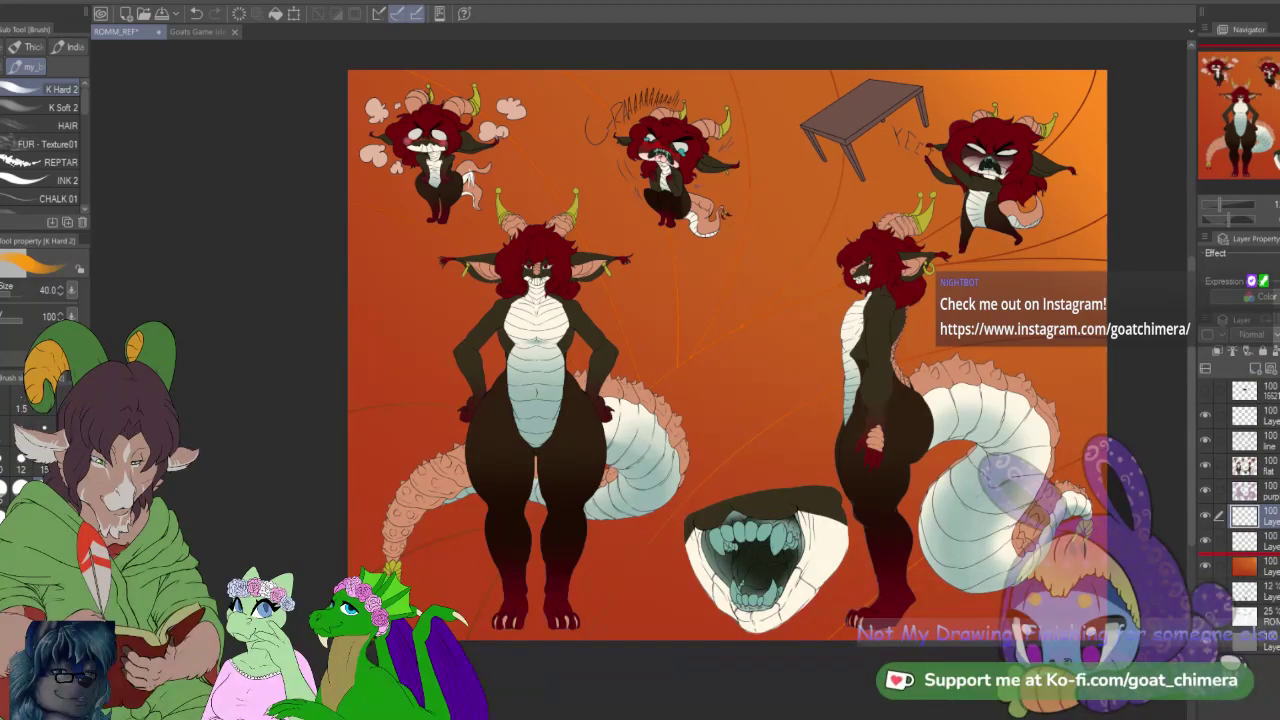
{"action": "left_click", "coordinate": [1254, 541]}
{"action": "key", "text": "x"}
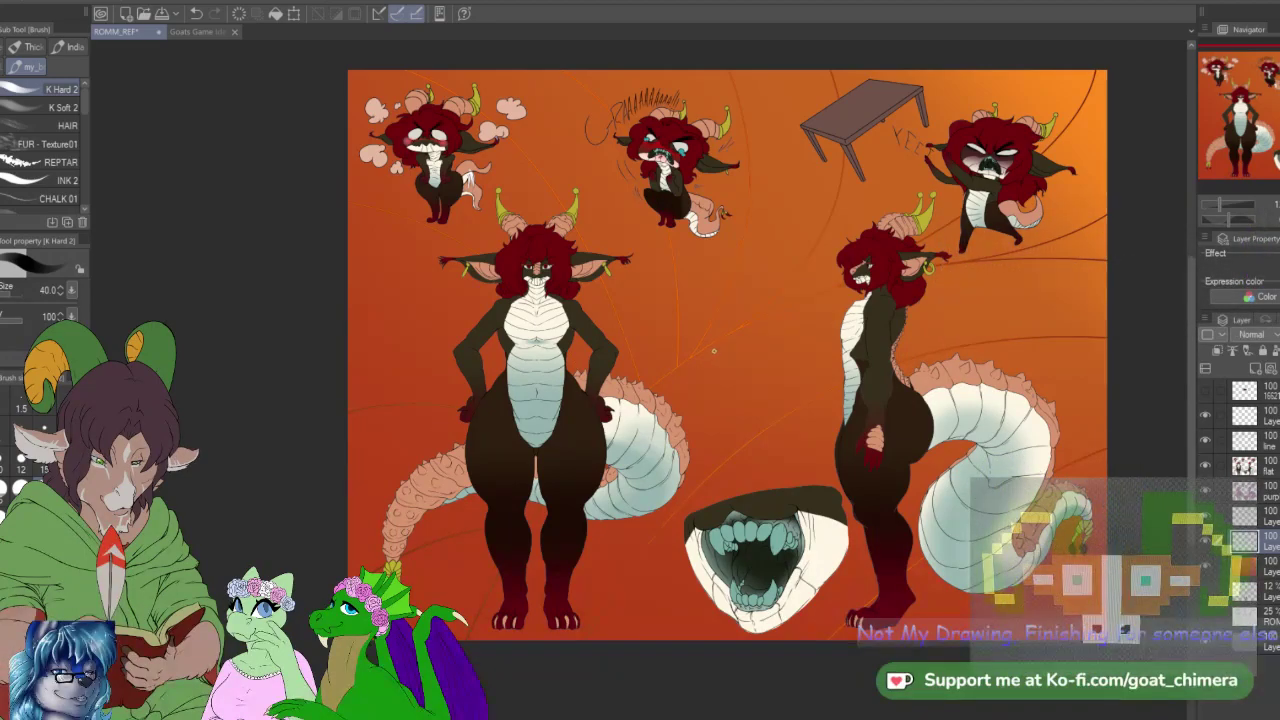
Step: Try out black spiral swirls between and below the front and side views, first at brush size 40, and mostly at size 12
{"action": "mouse_move", "coordinate": [716, 344]}
{"action": "left_mouse_down"}
{"action": "mouse_move", "coordinate": [748, 372]}
{"action": "mouse_move", "coordinate": [726, 376]}
{"action": "mouse_move", "coordinate": [737, 370]}
{"action": "left_mouse_up"}
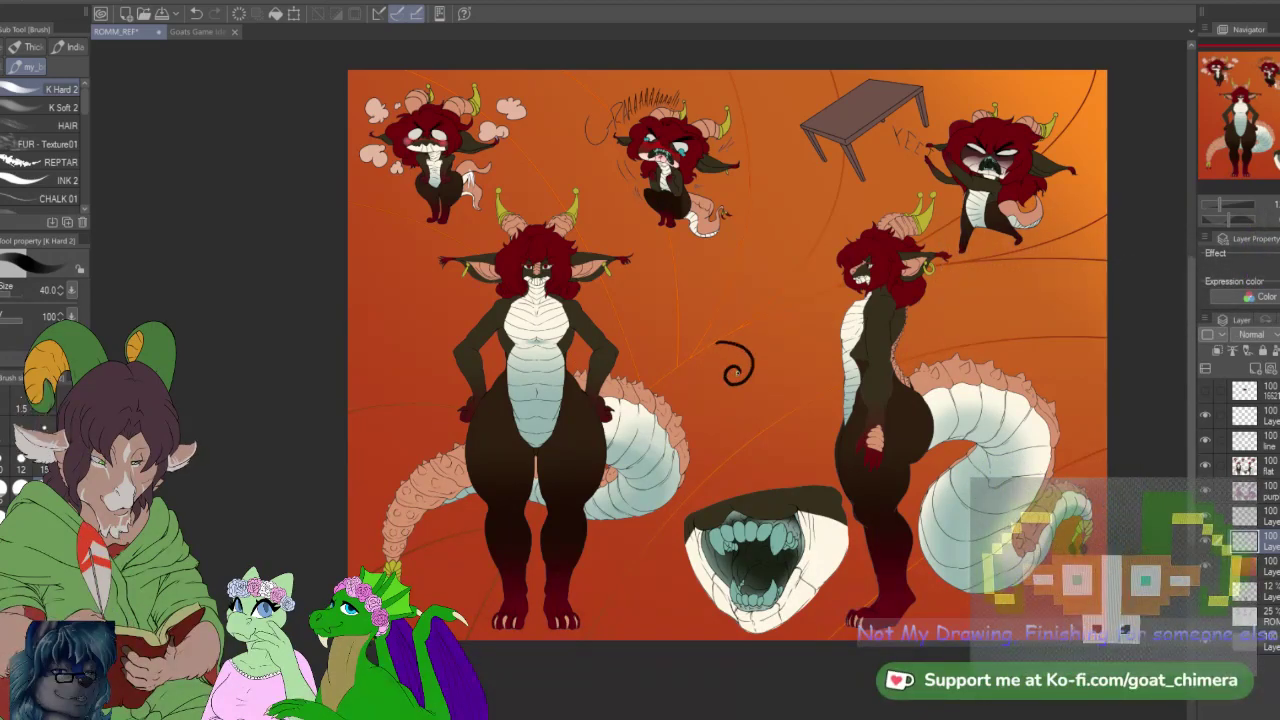
{"action": "left_click", "coordinate": [21, 458]}
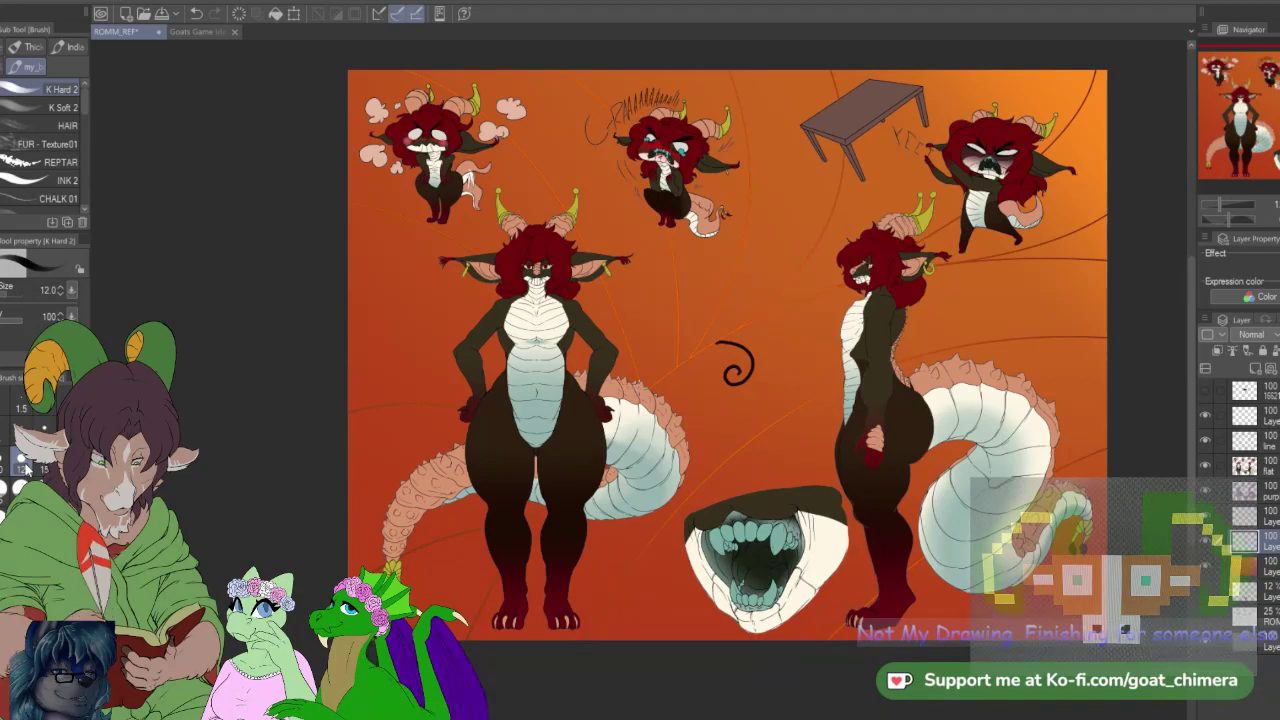
{"action": "key", "text": "ctrl+z"}
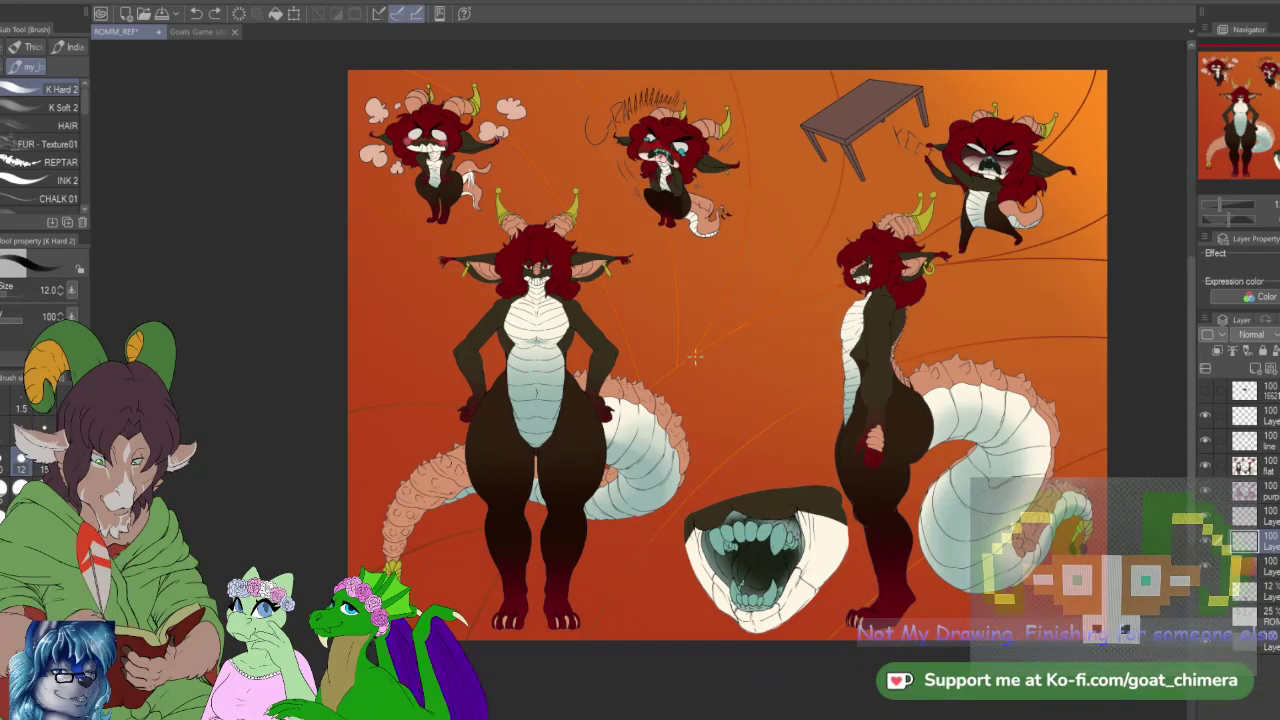
{"action": "left_click_drag", "start_coordinate": [718, 390], "coordinate": [724, 373]}
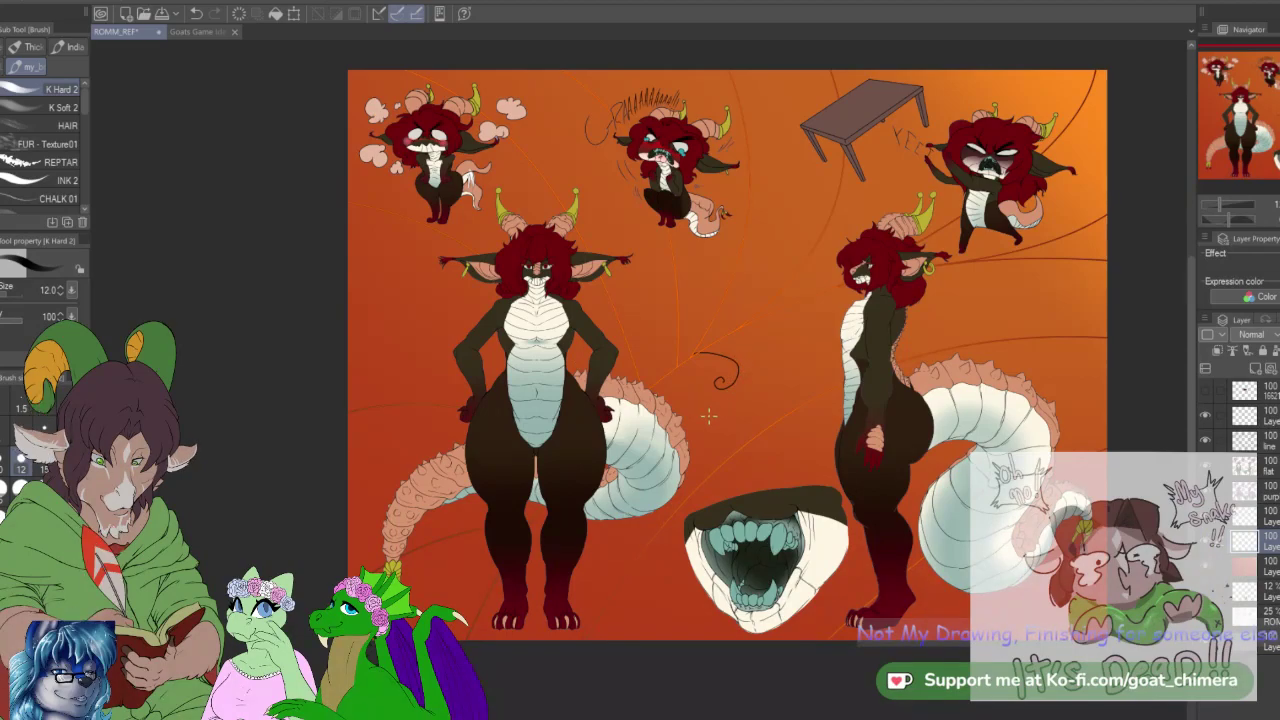
{"action": "mouse_move", "coordinate": [704, 480]}
{"action": "left_mouse_down"}
{"action": "mouse_move", "coordinate": [709, 429]}
{"action": "mouse_move", "coordinate": [745, 402]}
{"action": "mouse_move", "coordinate": [767, 418]}
{"action": "mouse_move", "coordinate": [773, 366]}
{"action": "mouse_move", "coordinate": [811, 366]}
{"action": "left_mouse_up"}
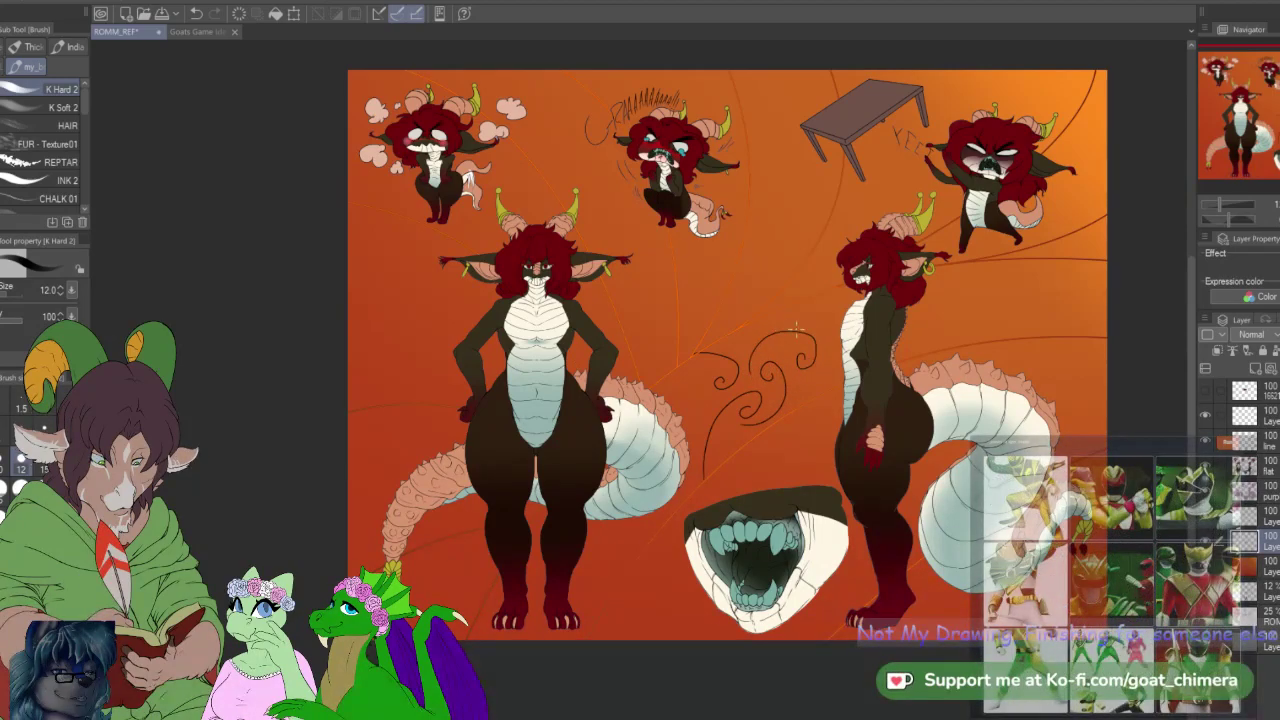
{"action": "left_click_drag", "start_coordinate": [840, 336], "coordinate": [836, 350]}
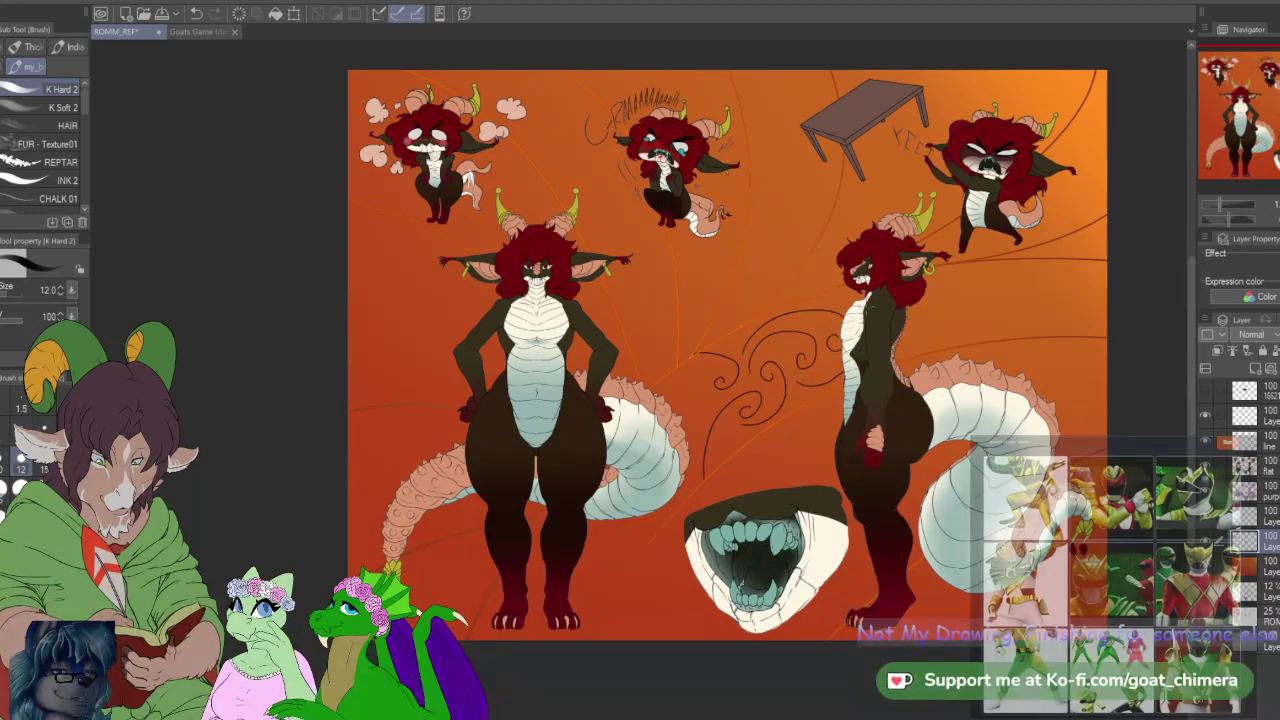
{"action": "mouse_move", "coordinate": [670, 400]}
{"action": "left_mouse_down"}
{"action": "mouse_move", "coordinate": [695, 405]}
{"action": "mouse_move", "coordinate": [683, 428]}
{"action": "left_mouse_up"}
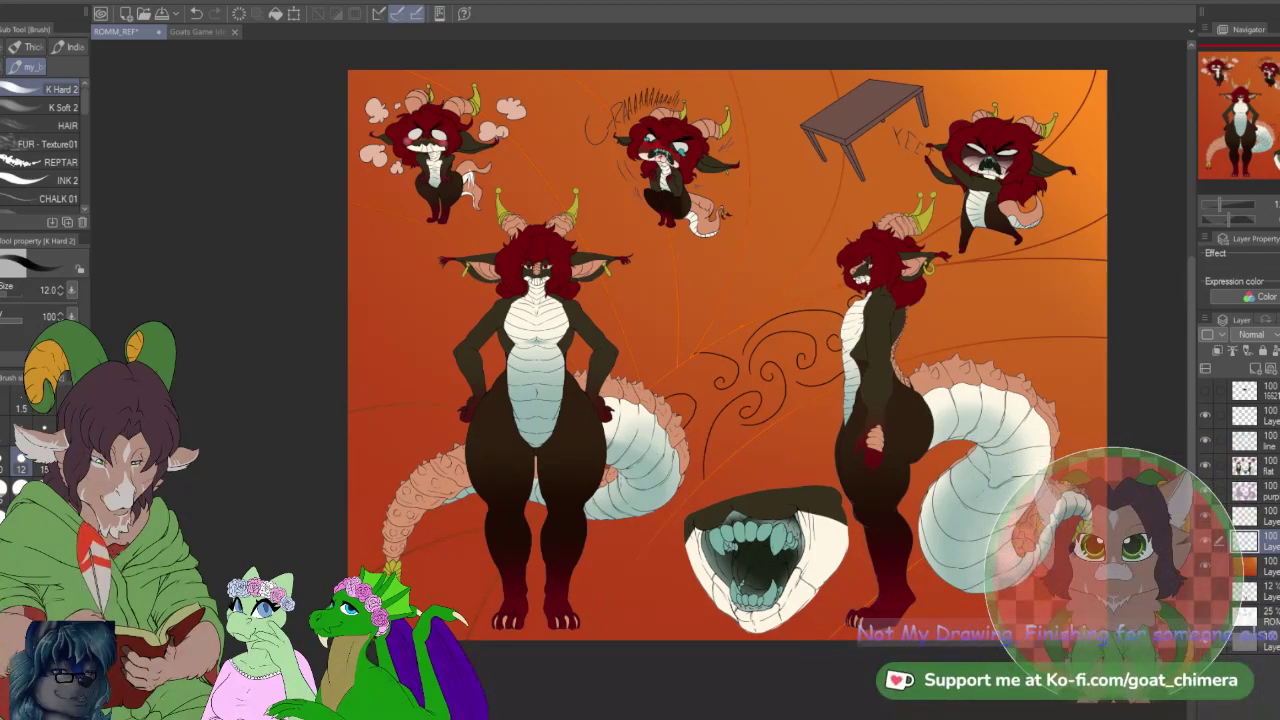
{"action": "left_click_drag", "start_coordinate": [604, 521], "coordinate": [665, 508]}
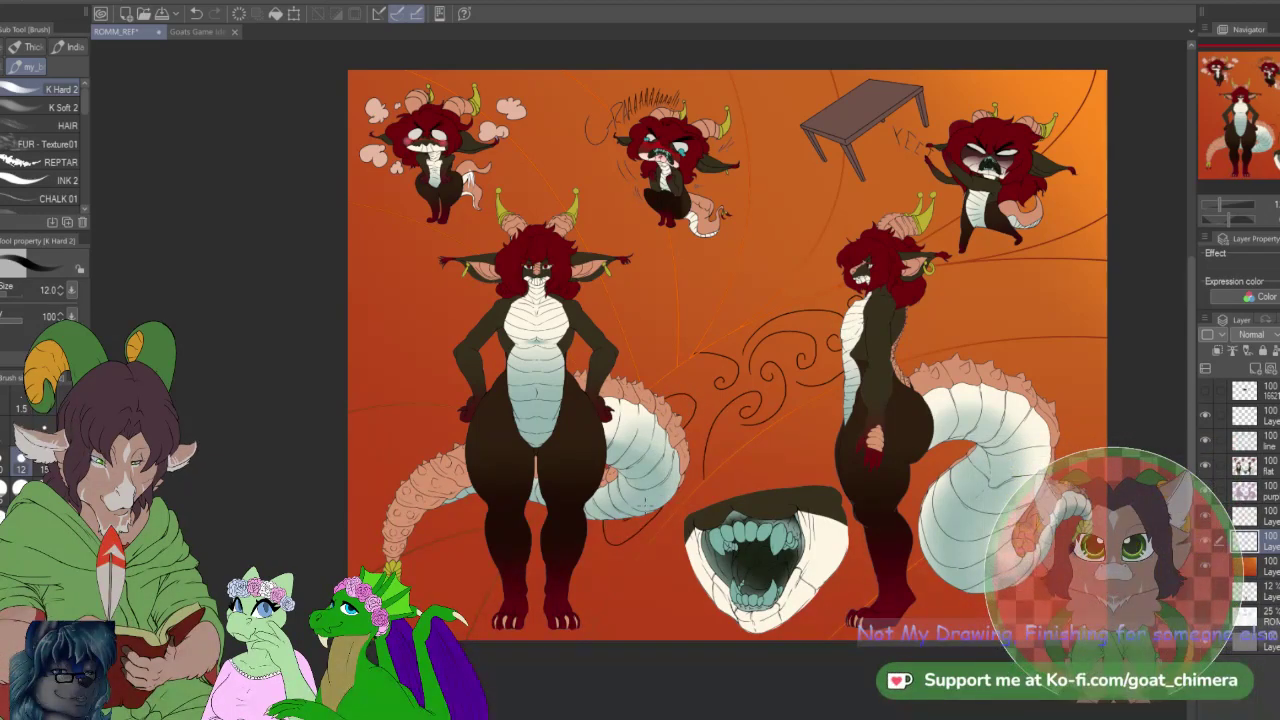
{"action": "mouse_move", "coordinate": [576, 604]}
{"action": "left_mouse_down"}
{"action": "mouse_move", "coordinate": [617, 557]}
{"action": "mouse_move", "coordinate": [581, 574]}
{"action": "left_mouse_up"}
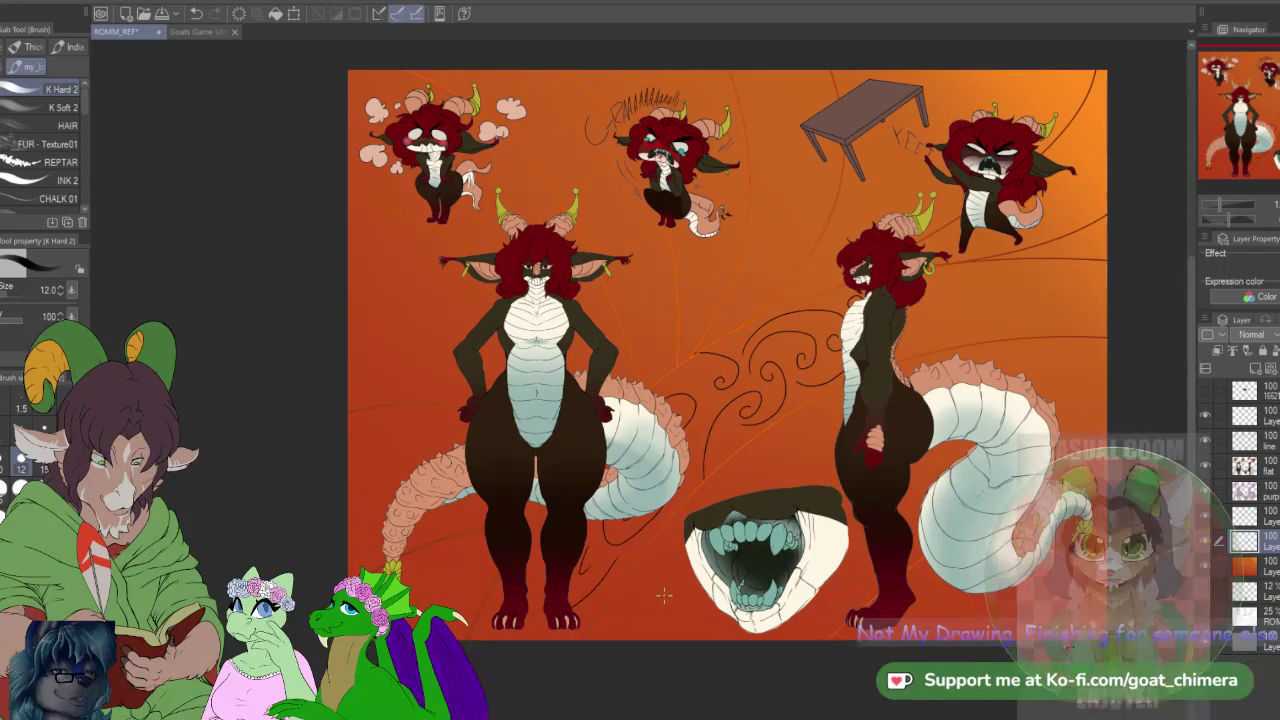
Step: Undo all the black trial swirls on the background
{"action": "key", "text": "ctrl+z"}
{"action": "key", "text": "ctrl+z"}
{"action": "key", "text": "ctrl+z"}
{"action": "key", "text": "ctrl+z"}
{"action": "key", "text": "ctrl+z"}
{"action": "key", "text": "ctrl+z"}
{"action": "key", "text": "ctrl+z"}
{"action": "key", "text": "ctrl+z"}
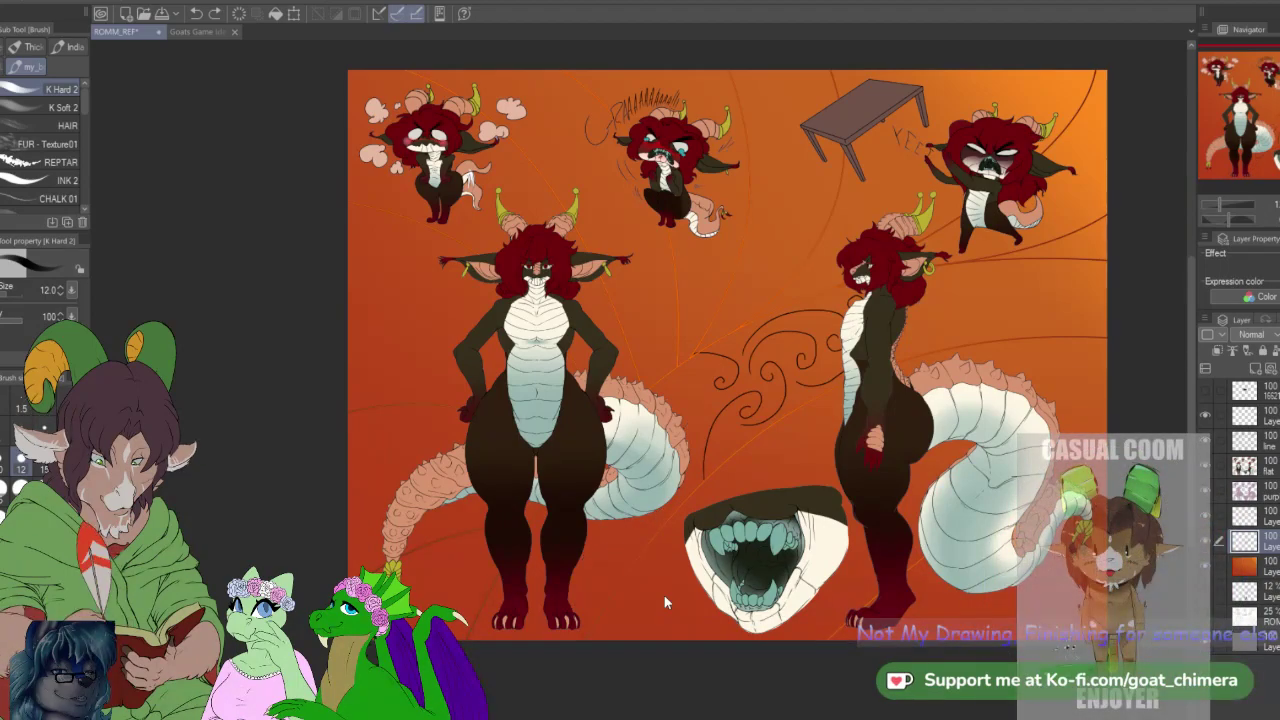
{"action": "key", "text": "ctrl+z"}
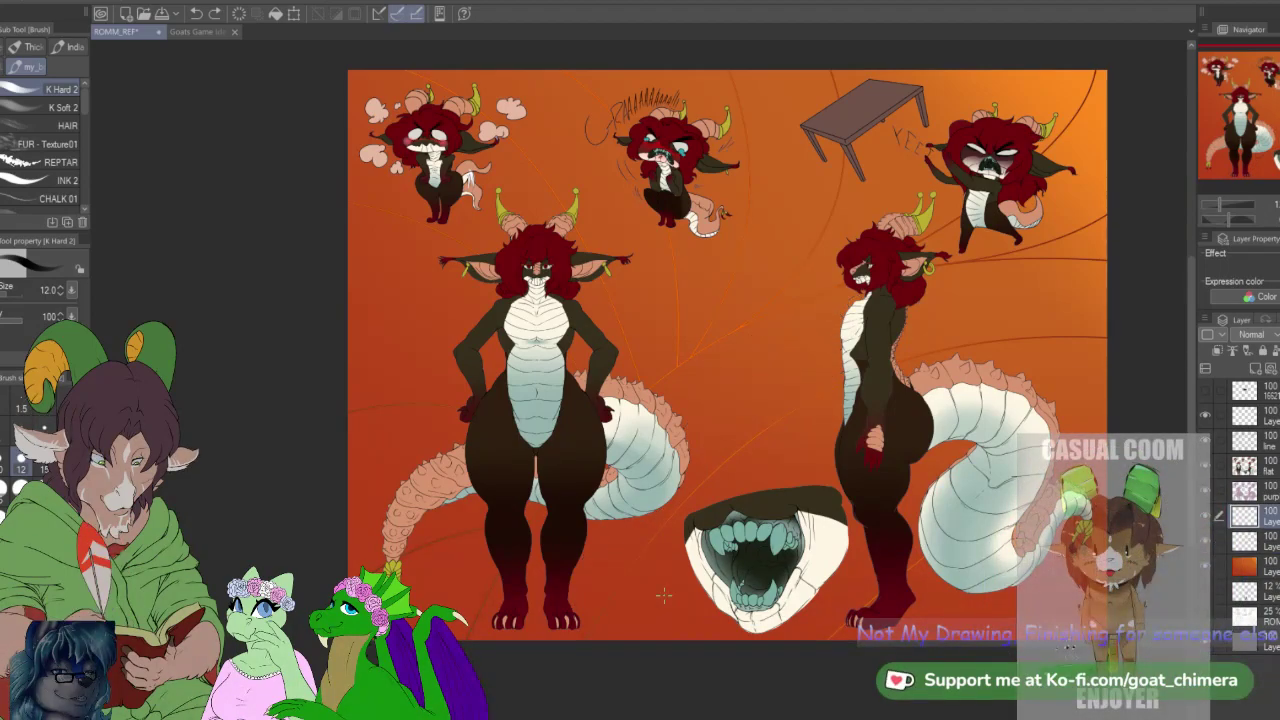
Step: Draw a small black jack-o'-lantern face with triangular eyes and a jagged mouth between the front and side views at brush size 40
{"action": "key", "text": "]"}
{"action": "key", "text": "]"}
{"action": "key", "text": "]"}
{"action": "key", "text": "]"}
{"action": "key", "text": "]"}
{"action": "key", "text": "]"}
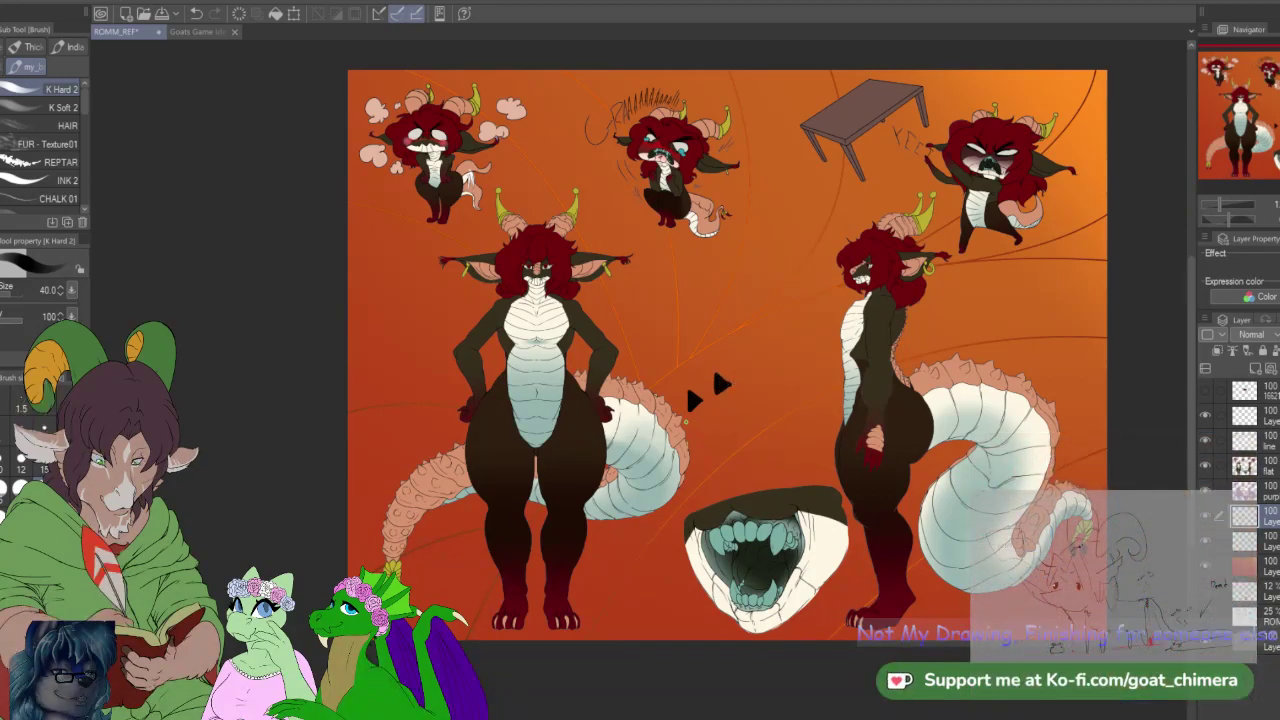
{"action": "mouse_move", "coordinate": [685, 422]}
{"action": "left_mouse_down"}
{"action": "mouse_move", "coordinate": [713, 427]}
{"action": "mouse_move", "coordinate": [743, 399]}
{"action": "left_mouse_up"}
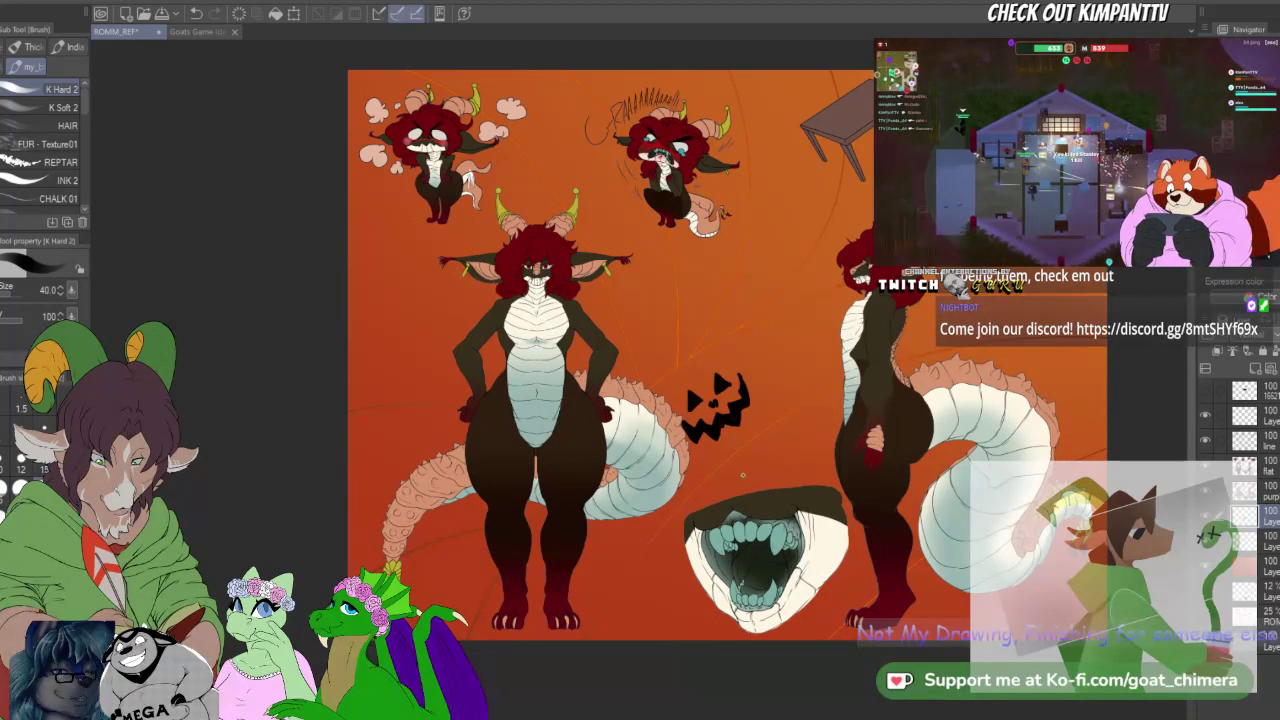
Step: Circle the jack-o'-lantern face with the Selection pen at size 250, duplicate it onto its own layer, and deselect
{"action": "key", "text": "m"}
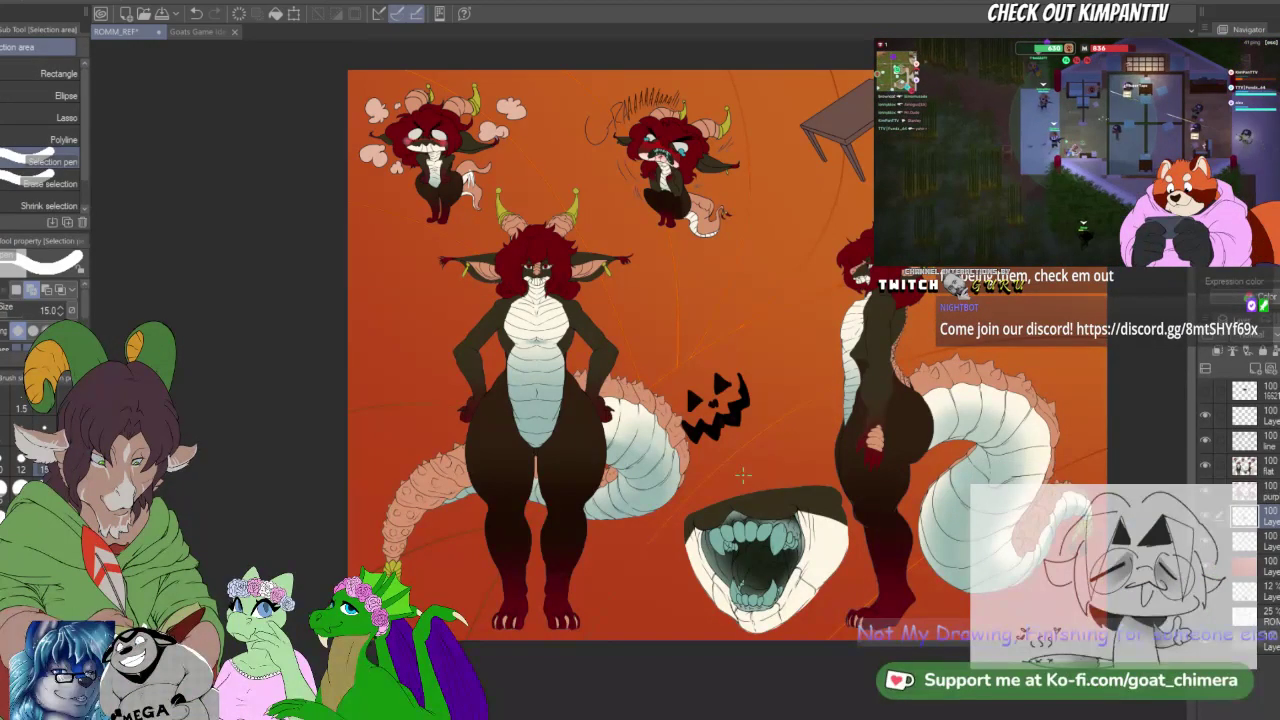
{"action": "key", "text": "]"}
{"action": "key", "text": "]"}
{"action": "key", "text": "]"}
{"action": "key", "text": "]"}
{"action": "key", "text": "]"}
{"action": "key", "text": "]"}
{"action": "key", "text": "]"}
{"action": "key", "text": "]"}
{"action": "key", "text": "]"}
{"action": "key", "text": "]"}
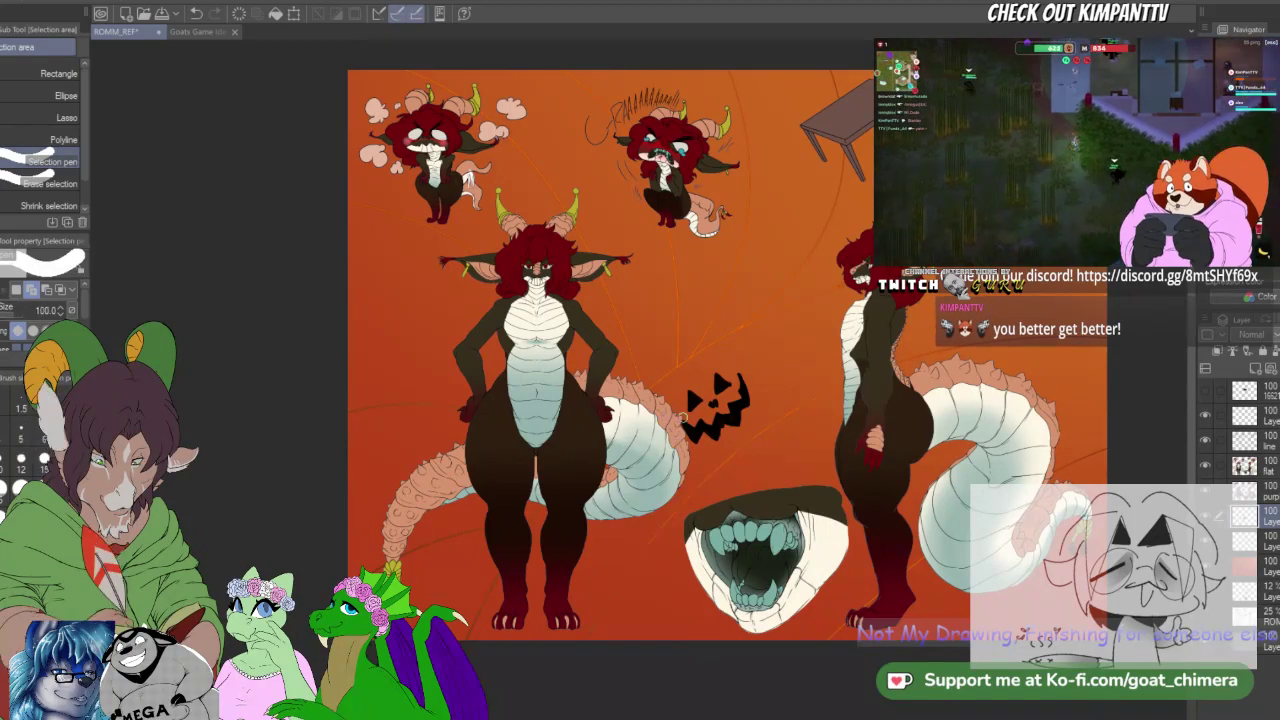
{"action": "key", "text": "]"}
{"action": "key", "text": "]"}
{"action": "key", "text": "]"}
{"action": "key", "text": "]"}
{"action": "key", "text": "]"}
{"action": "mouse_move", "coordinate": [716, 386]}
{"action": "left_mouse_down"}
{"action": "mouse_move", "coordinate": [683, 402]}
{"action": "mouse_move", "coordinate": [738, 380]}
{"action": "mouse_move", "coordinate": [730, 427]}
{"action": "left_mouse_up"}
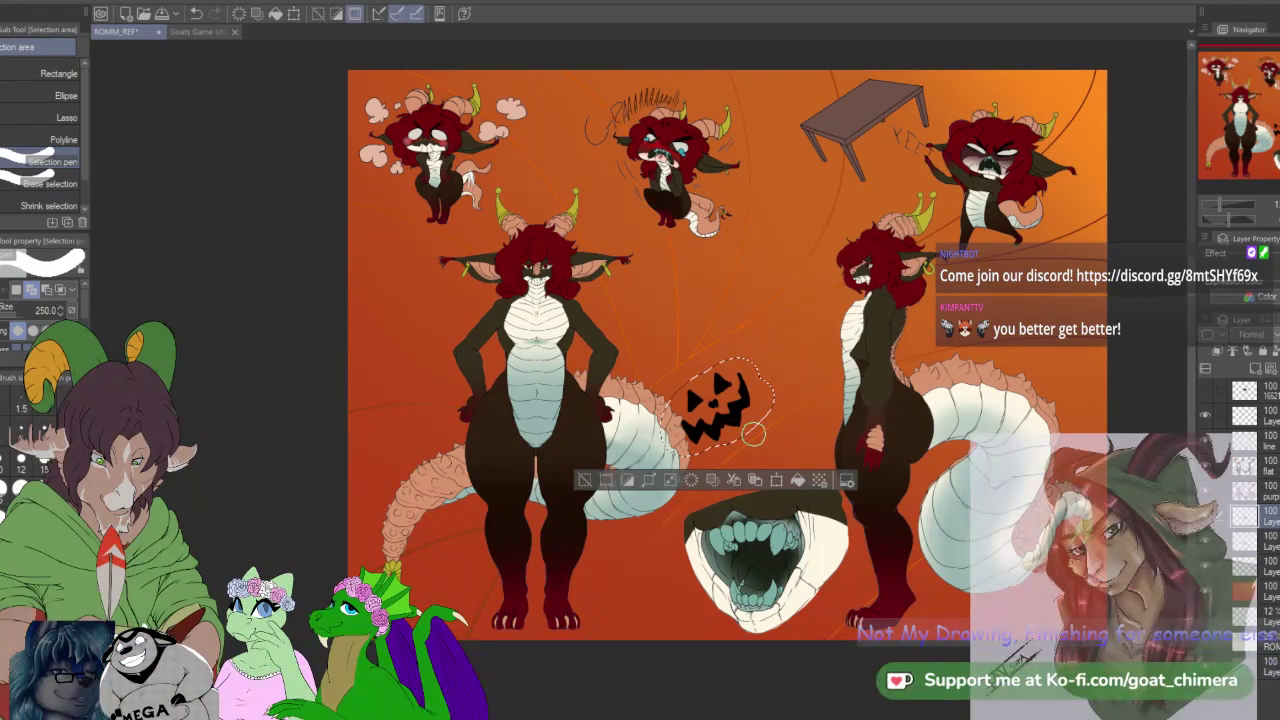
{"action": "key", "text": "ctrl+d"}
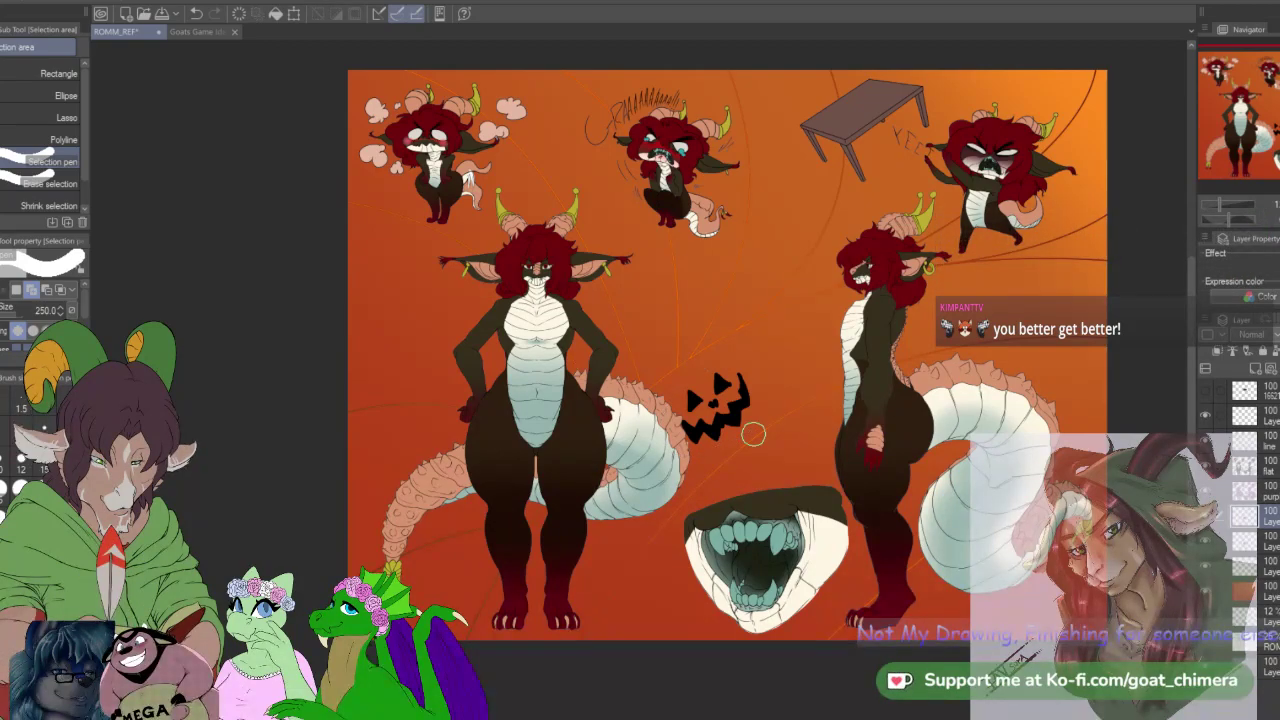
Step: Try placing the duplicate face upside down just in front of the side view's chest, and undo the transform
{"action": "key", "text": "ctrl+t"}
{"action": "left_click_drag", "start_coordinate": [738, 432], "coordinate": [805, 389]}
{"action": "left_click_drag", "start_coordinate": [842, 432], "coordinate": [876, 301]}
{"action": "left_click_drag", "start_coordinate": [795, 388], "coordinate": [809, 372]}
{"action": "left_click", "coordinate": [770, 415]}
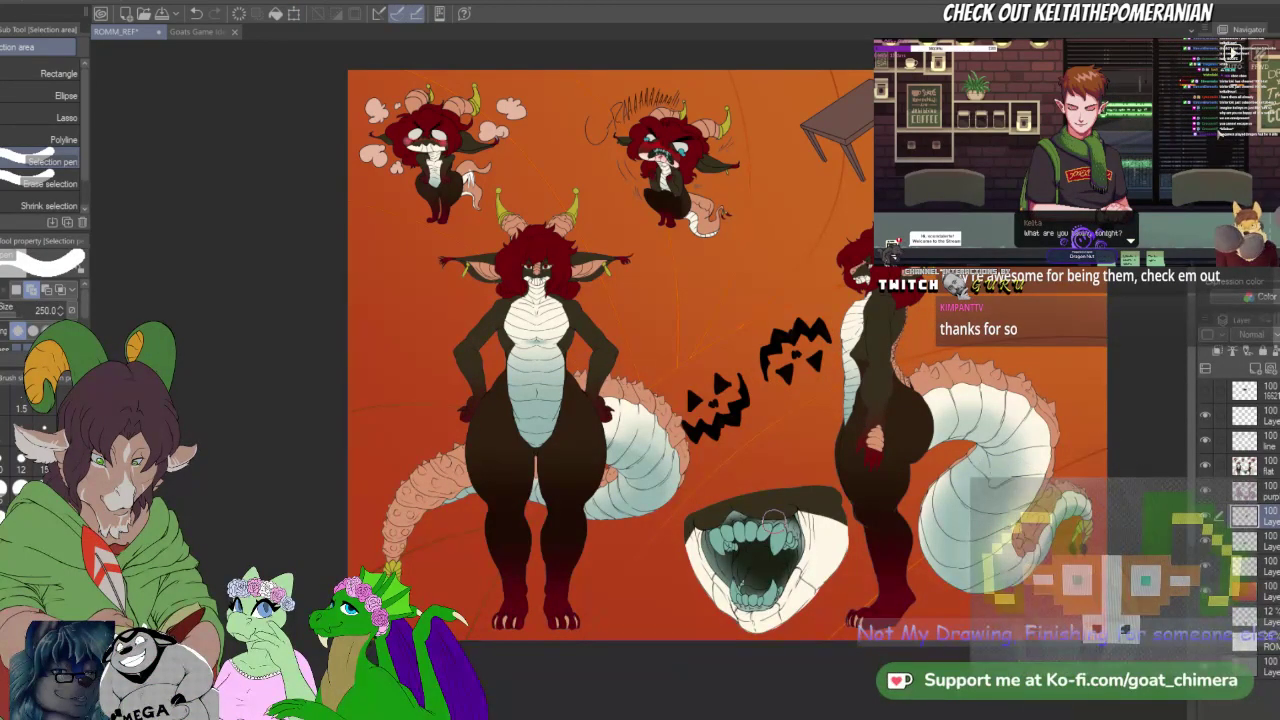
{"action": "key", "text": "ctrl+z"}
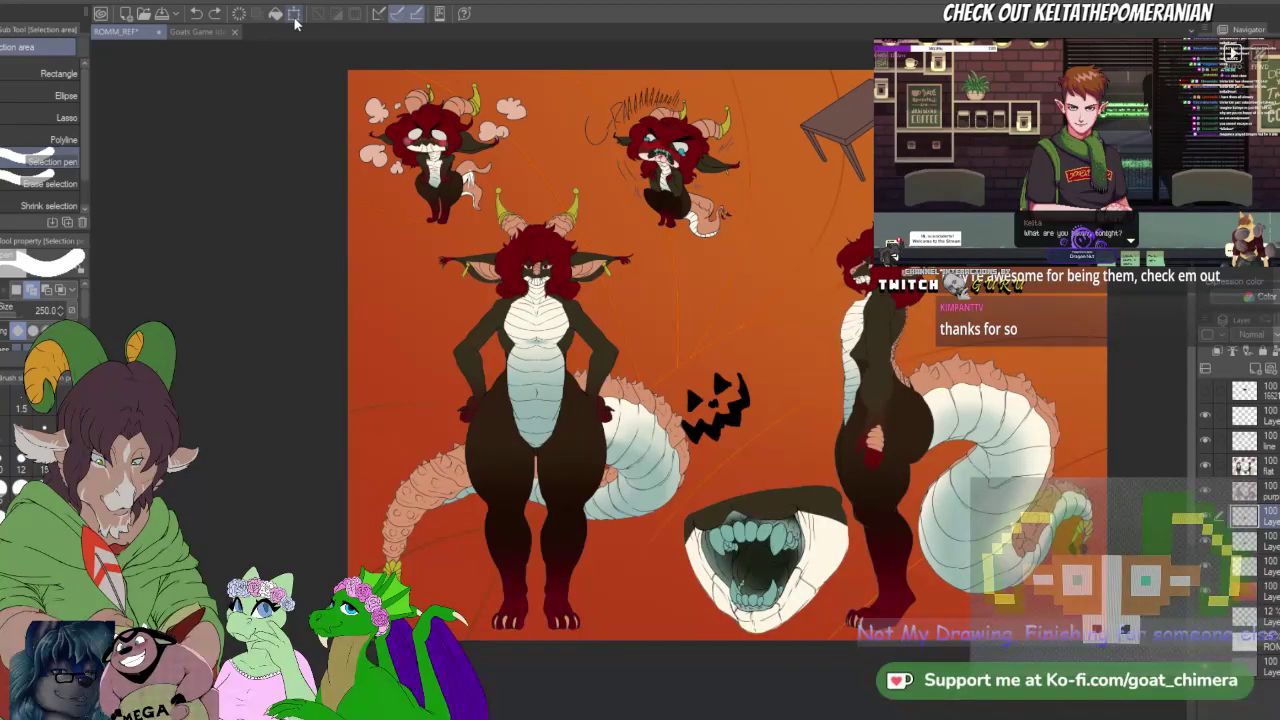
Step: Transform the duplicate jack-o'-lantern face, moving it behind the side view's upper back and tilting it slightly
{"action": "left_click", "coordinate": [294, 15]}
{"action": "left_click_drag", "start_coordinate": [735, 429], "coordinate": [866, 349]}
{"action": "left_click_drag", "start_coordinate": [915, 293], "coordinate": [926, 313]}
{"action": "left_click_drag", "start_coordinate": [860, 350], "coordinate": [928, 346]}
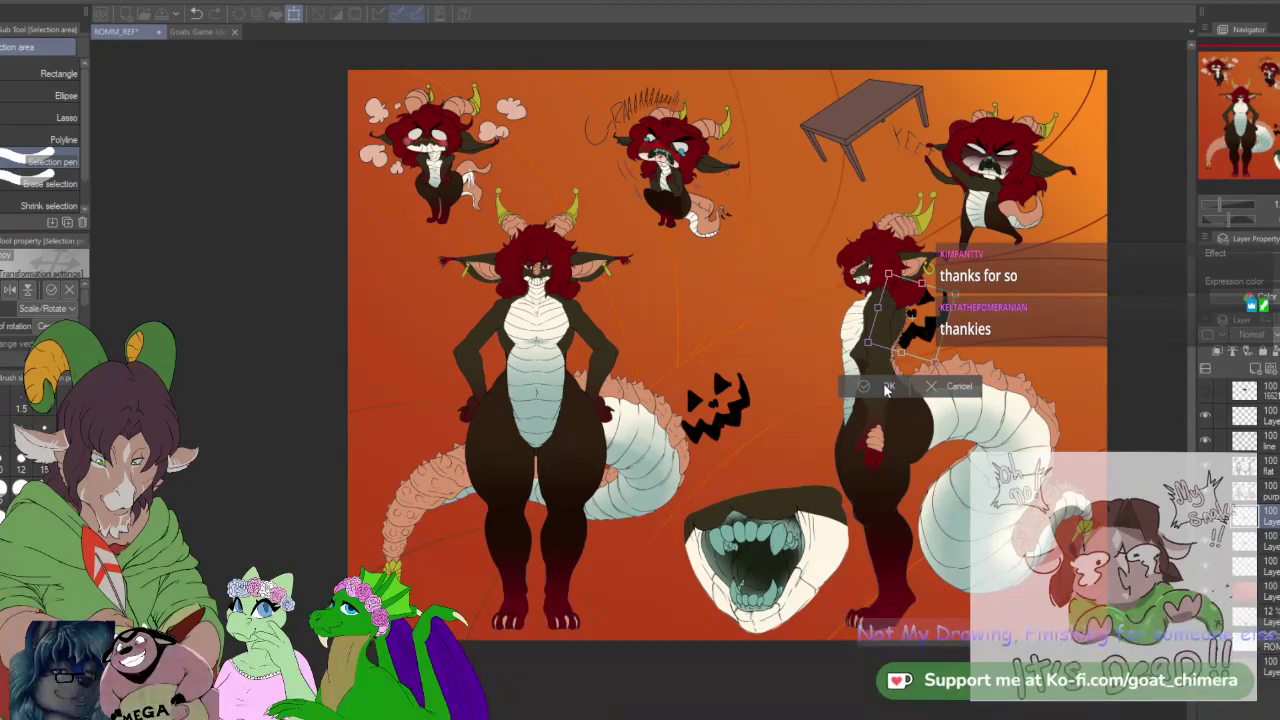
{"action": "left_click", "coordinate": [887, 388]}
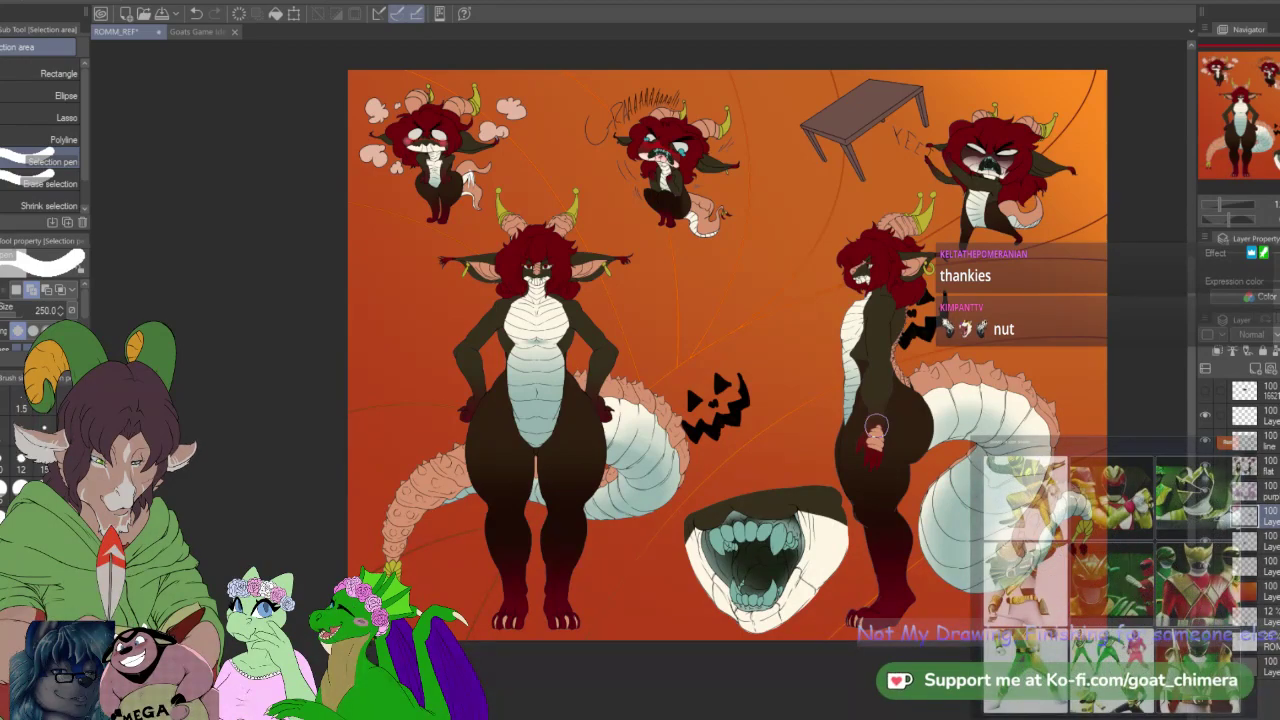
Step: Transform another duplicate jack-o'-lantern face, placing it in the canvas's lower-right corner behind the side view's tail tip
{"action": "left_click", "coordinate": [294, 13]}
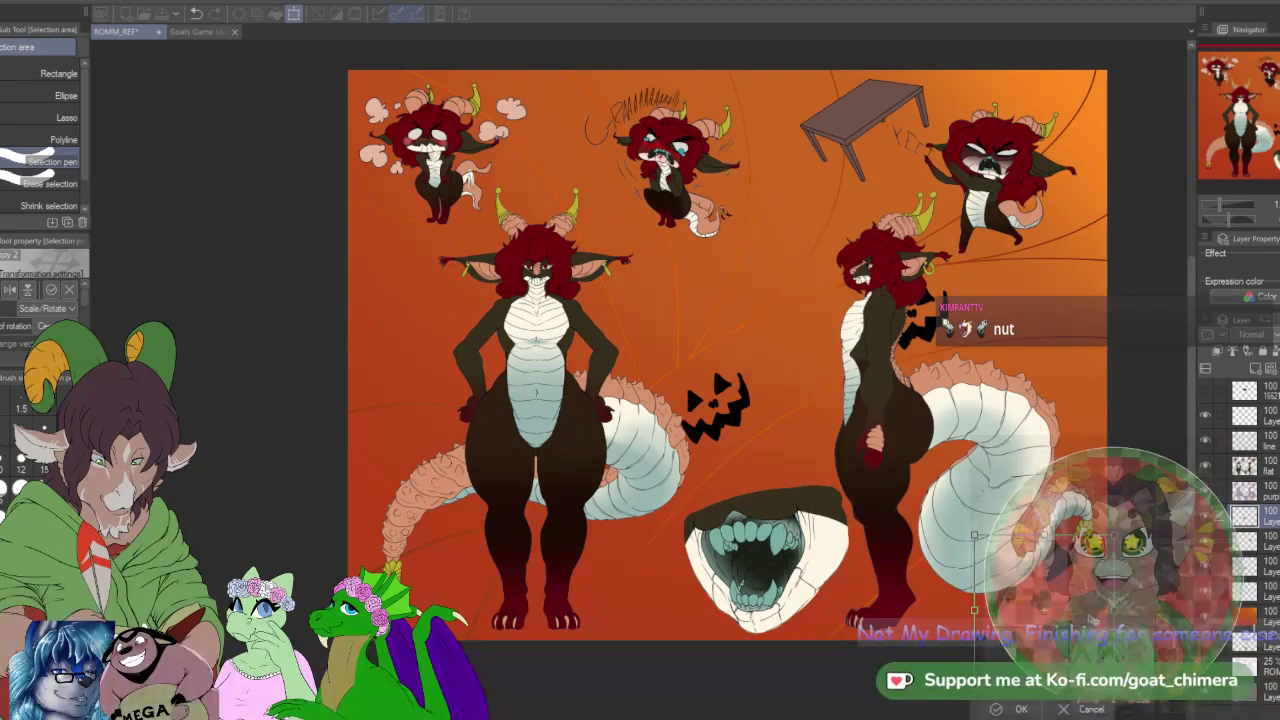
{"action": "key", "text": "Return"}
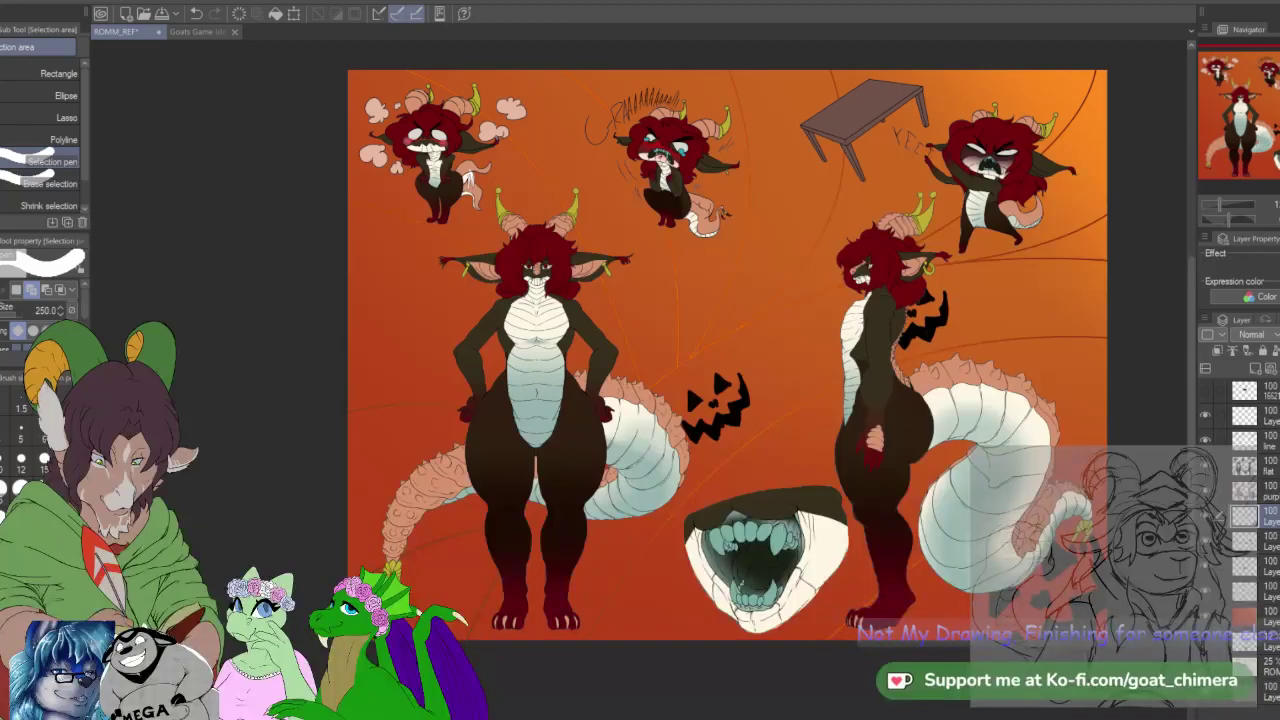
{"action": "scroll", "coordinate": [839, 477], "scroll_direction": "down", "scroll_amount": 2}
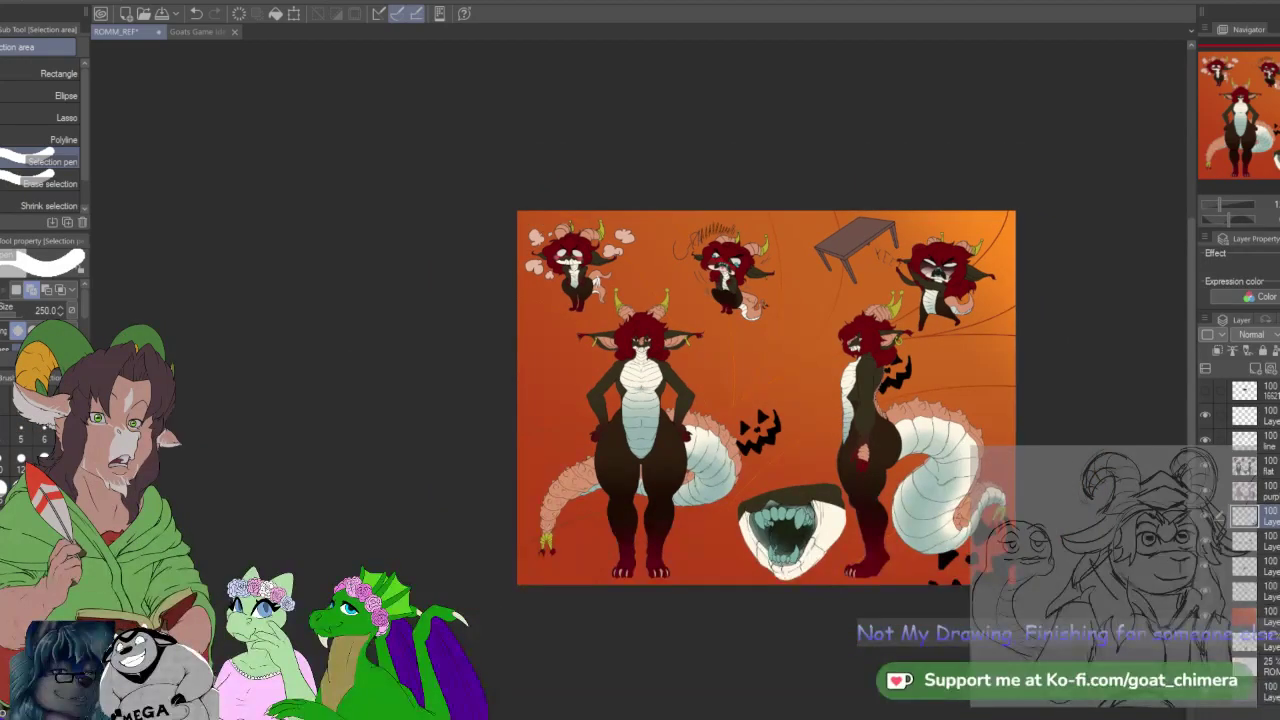
{"action": "scroll", "coordinate": [752, 450], "scroll_direction": "up", "scroll_amount": 2}
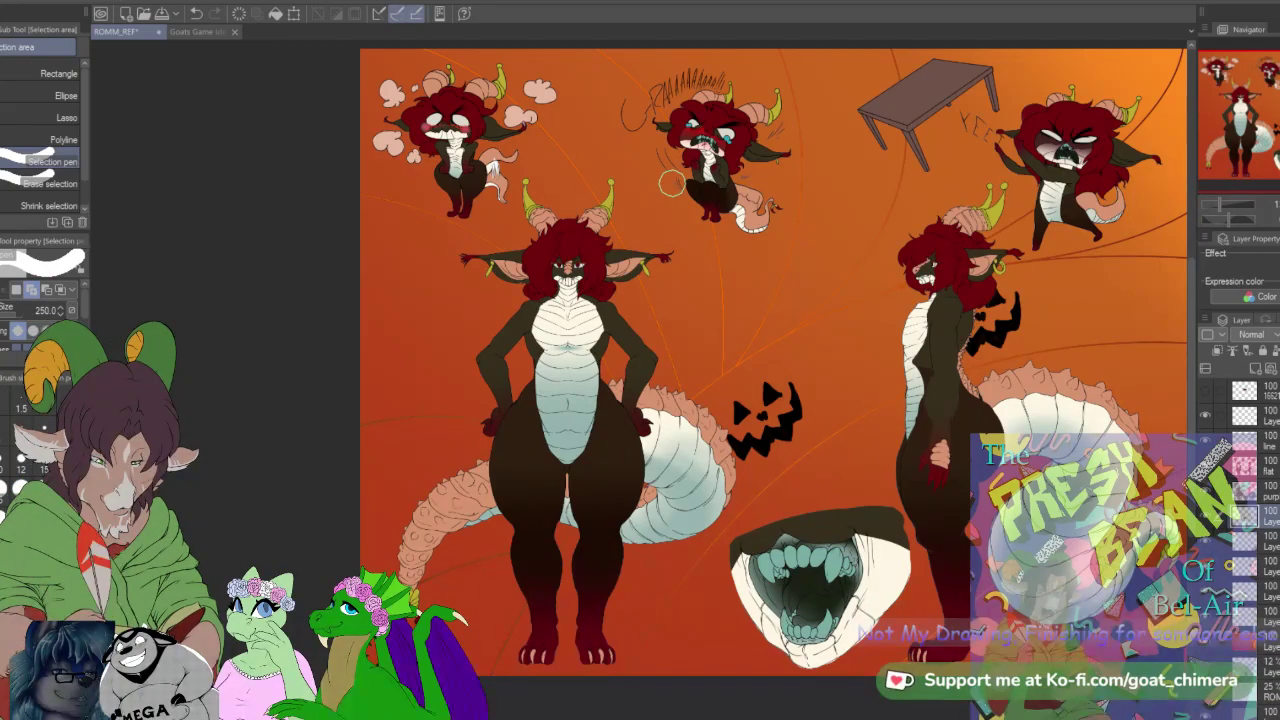
Step: Transform a further duplicate face, enlarging and tilting it so it is partly cut off at the canvas edge beside the front view's shoulder
{"action": "left_click", "coordinate": [294, 13]}
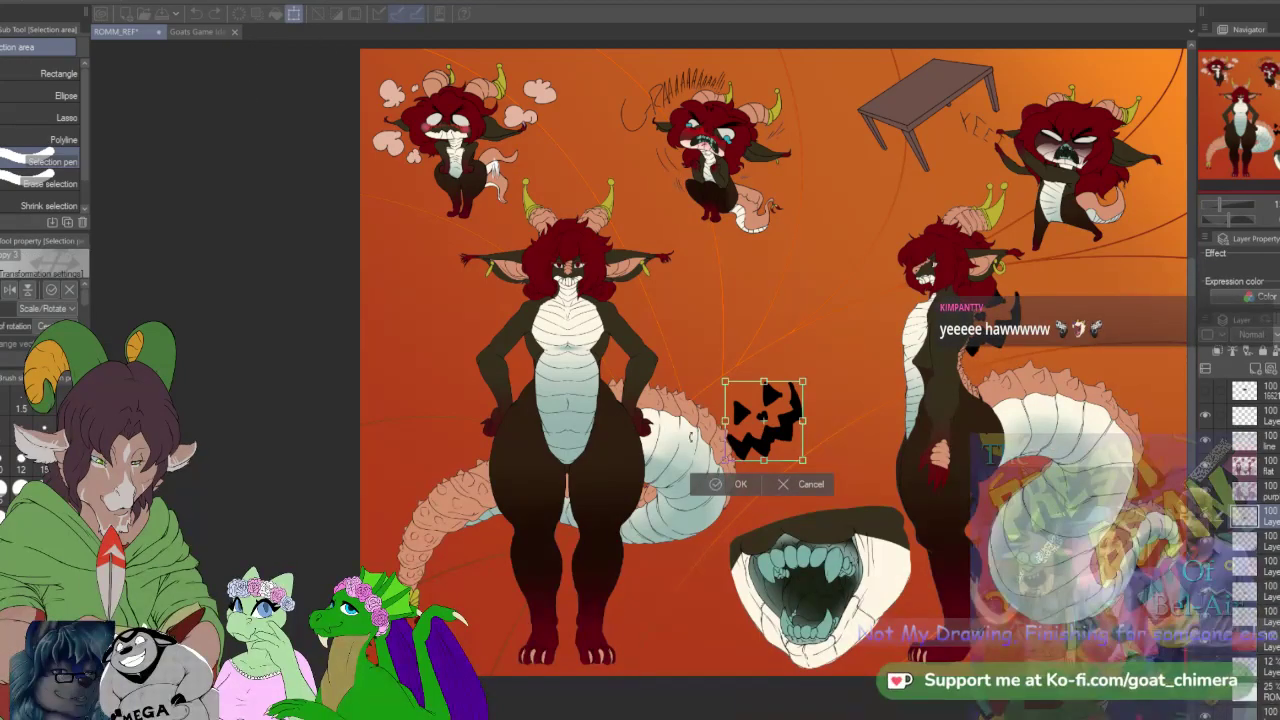
{"action": "left_click_drag", "start_coordinate": [789, 438], "coordinate": [502, 341]}
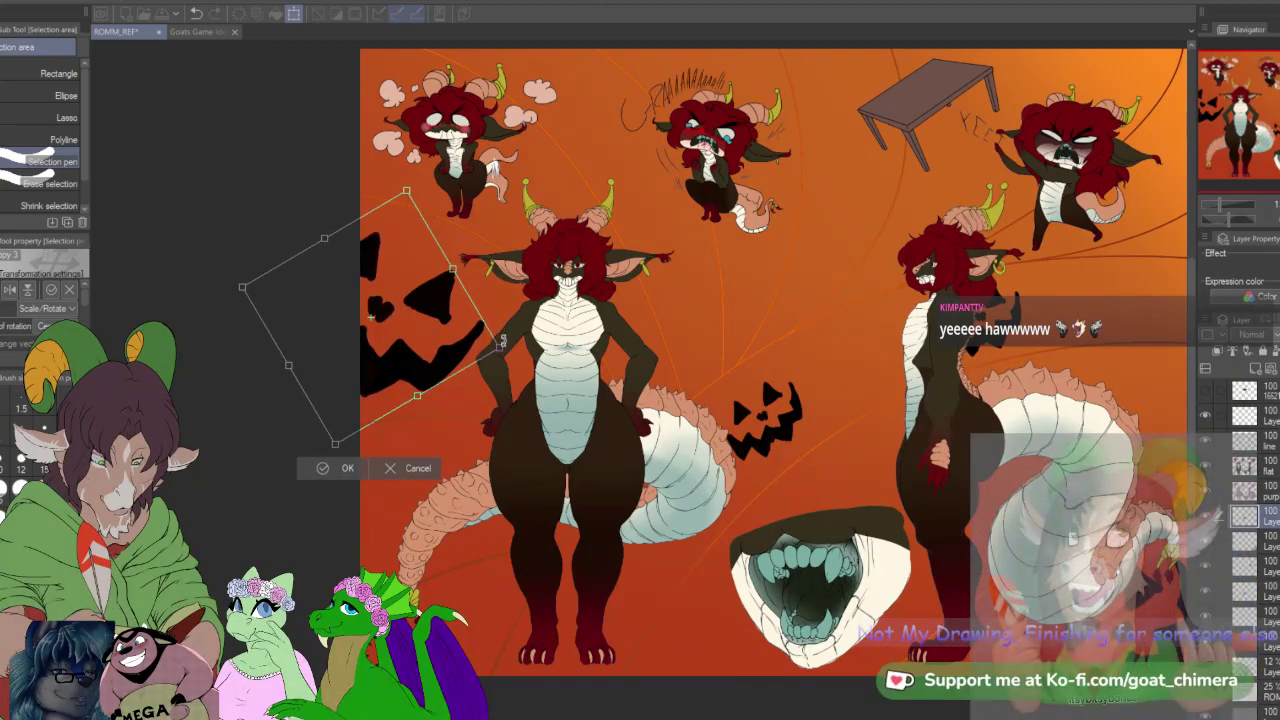
{"action": "left_click", "coordinate": [353, 467]}
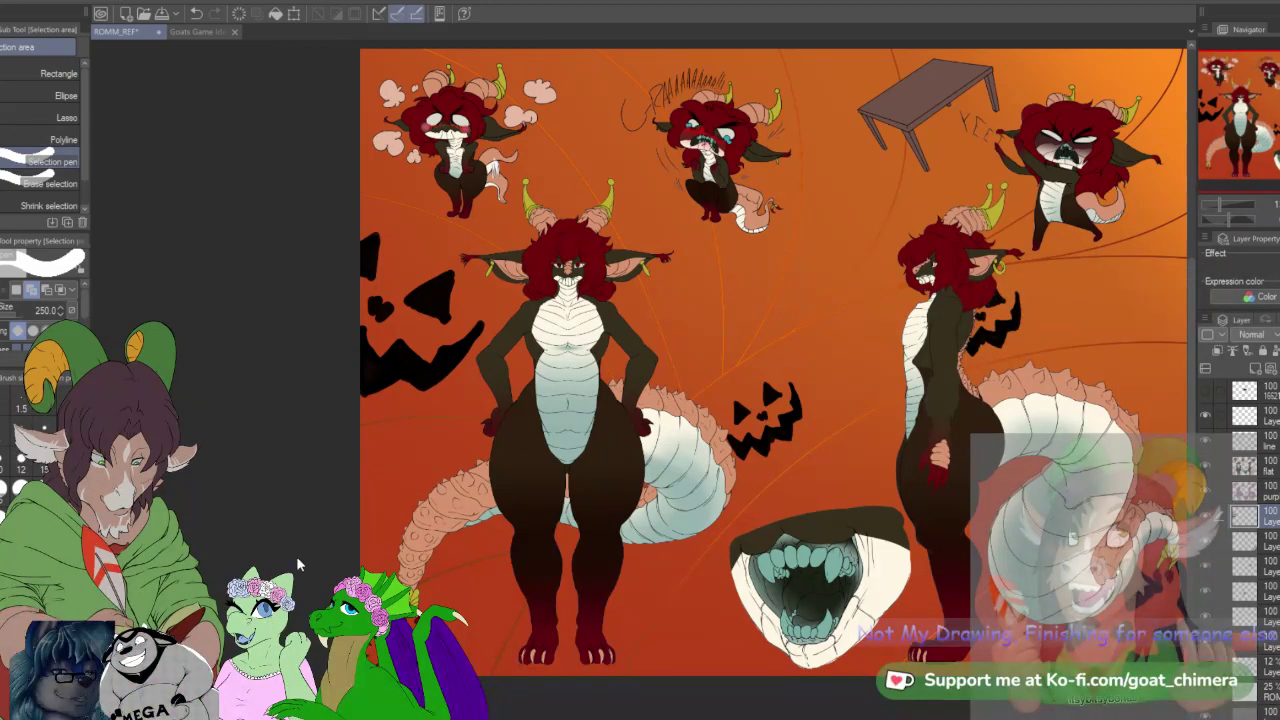
Step: Mesh-transform the large face beside the front view, narrowing its eyes and stretching its jagged mouth taller
{"action": "key", "text": "ctrl+t"}
{"action": "left_click_drag", "start_coordinate": [411, 342], "coordinate": [419, 273]}
{"action": "left_click_drag", "start_coordinate": [414, 228], "coordinate": [414, 224]}
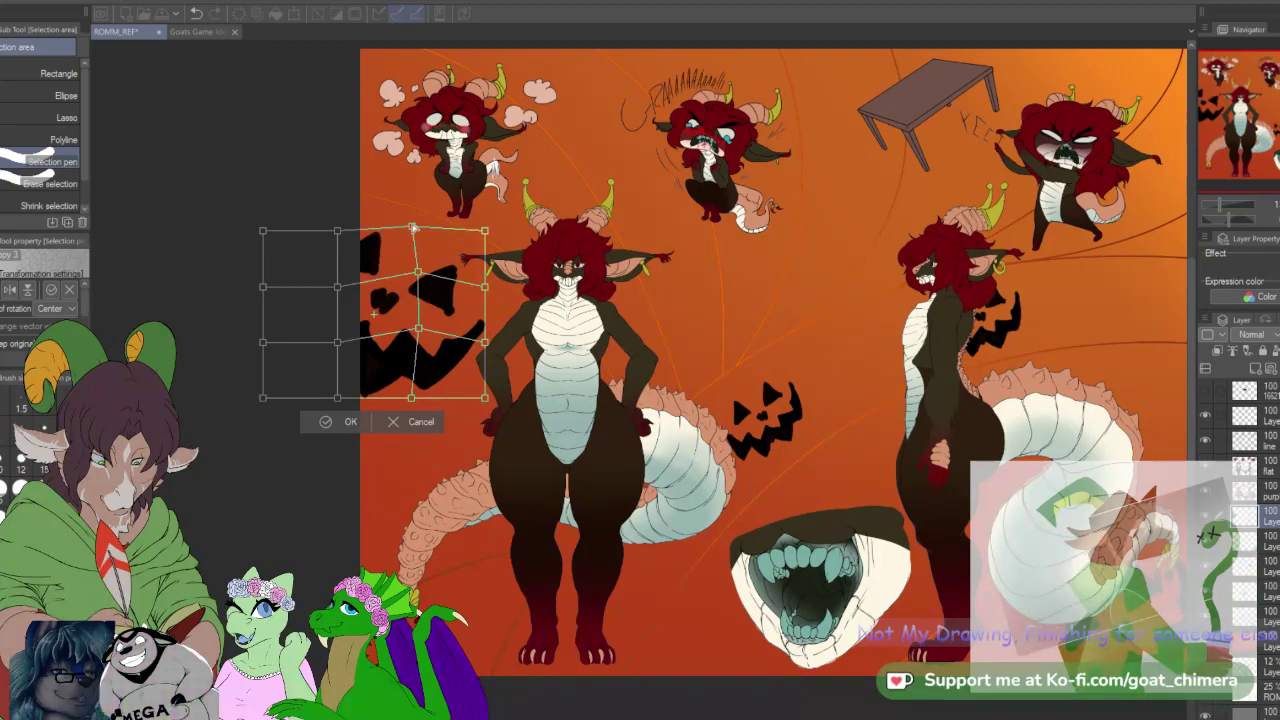
{"action": "left_click_drag", "start_coordinate": [427, 270], "coordinate": [432, 258]}
{"action": "left_click_drag", "start_coordinate": [341, 280], "coordinate": [362, 270]}
{"action": "left_click_drag", "start_coordinate": [342, 335], "coordinate": [508, 301]}
{"action": "left_click_drag", "start_coordinate": [489, 225], "coordinate": [489, 248]}
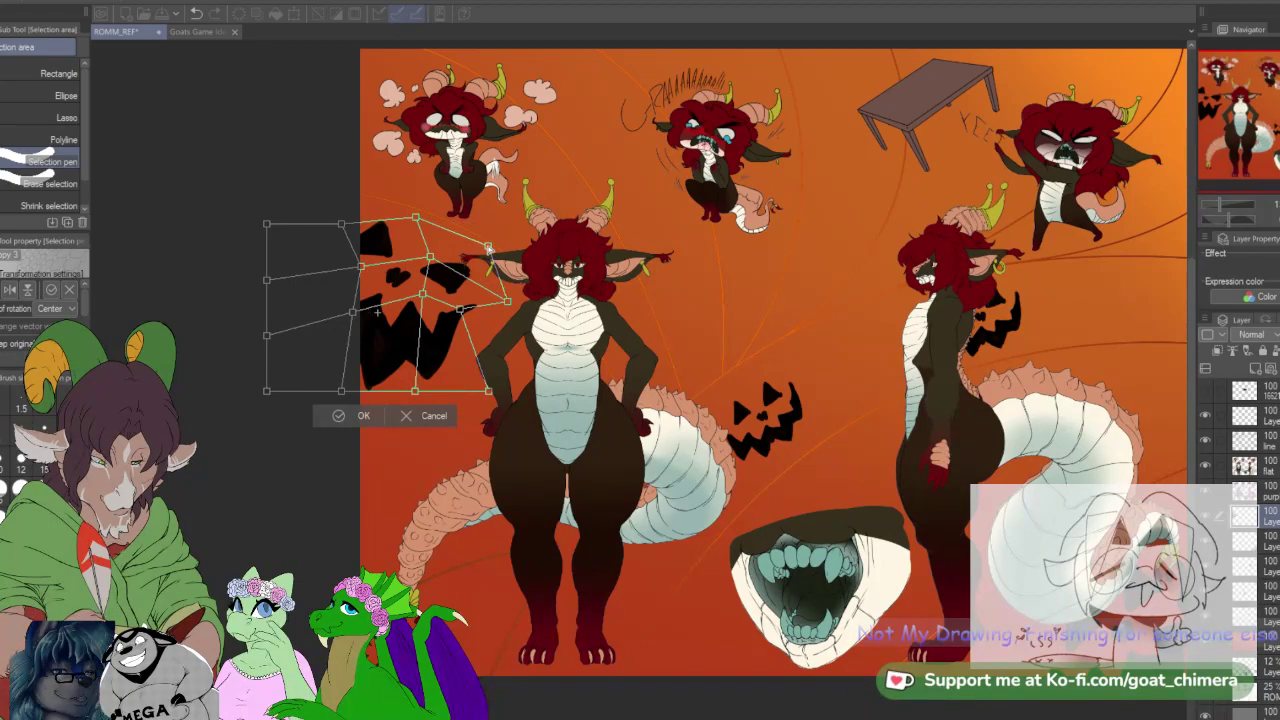
{"action": "left_click_drag", "start_coordinate": [415, 218], "coordinate": [411, 233]}
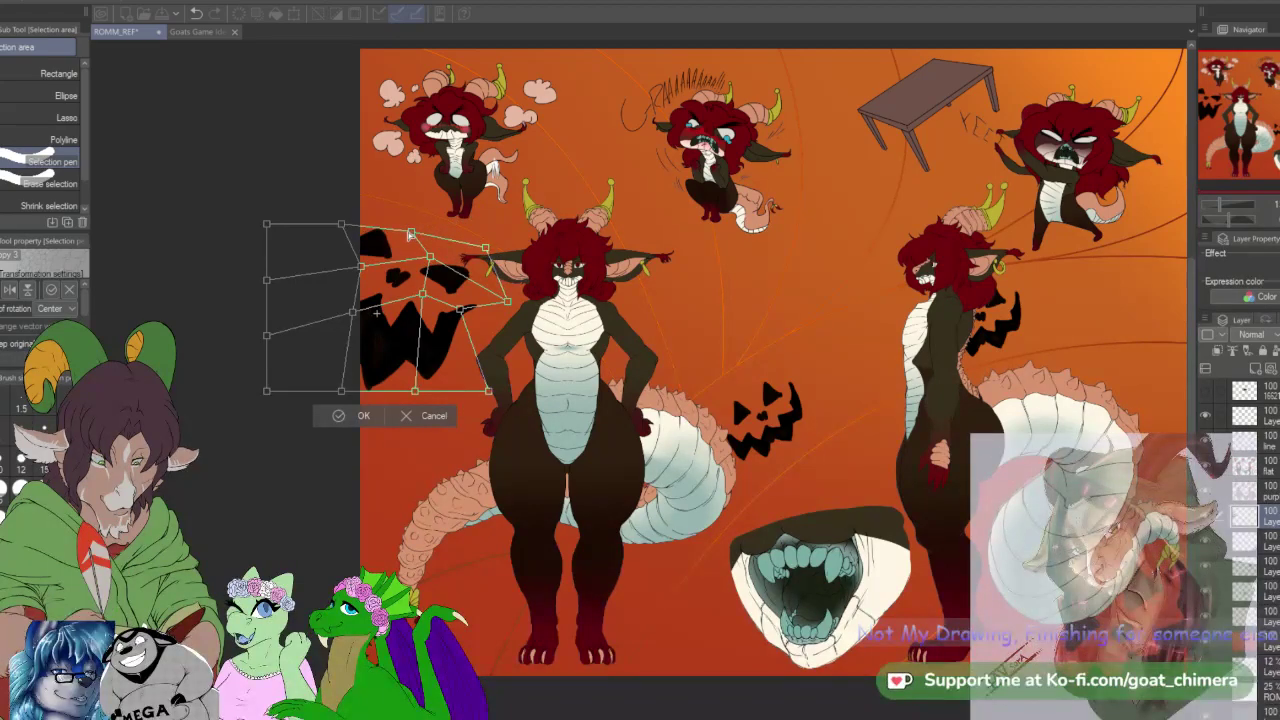
{"action": "left_click_drag", "start_coordinate": [341, 390], "coordinate": [347, 378]}
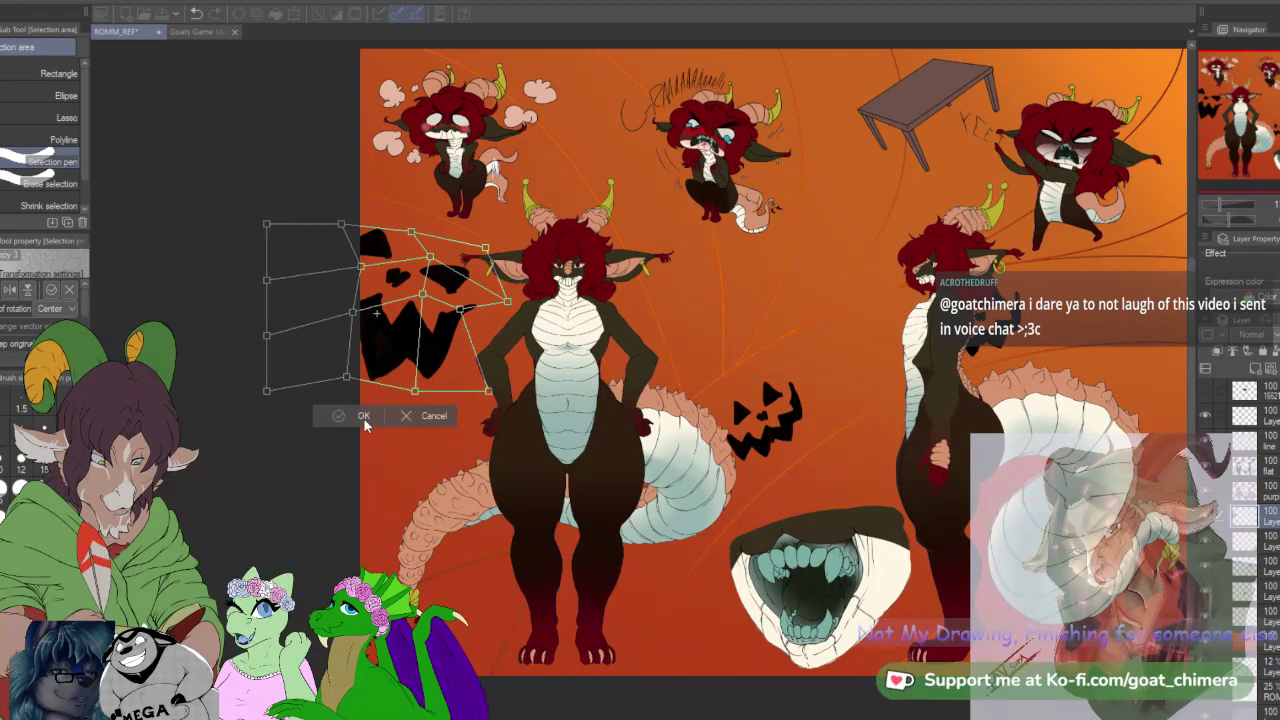
{"action": "left_click", "coordinate": [363, 418]}
{"action": "key", "text": "Return"}
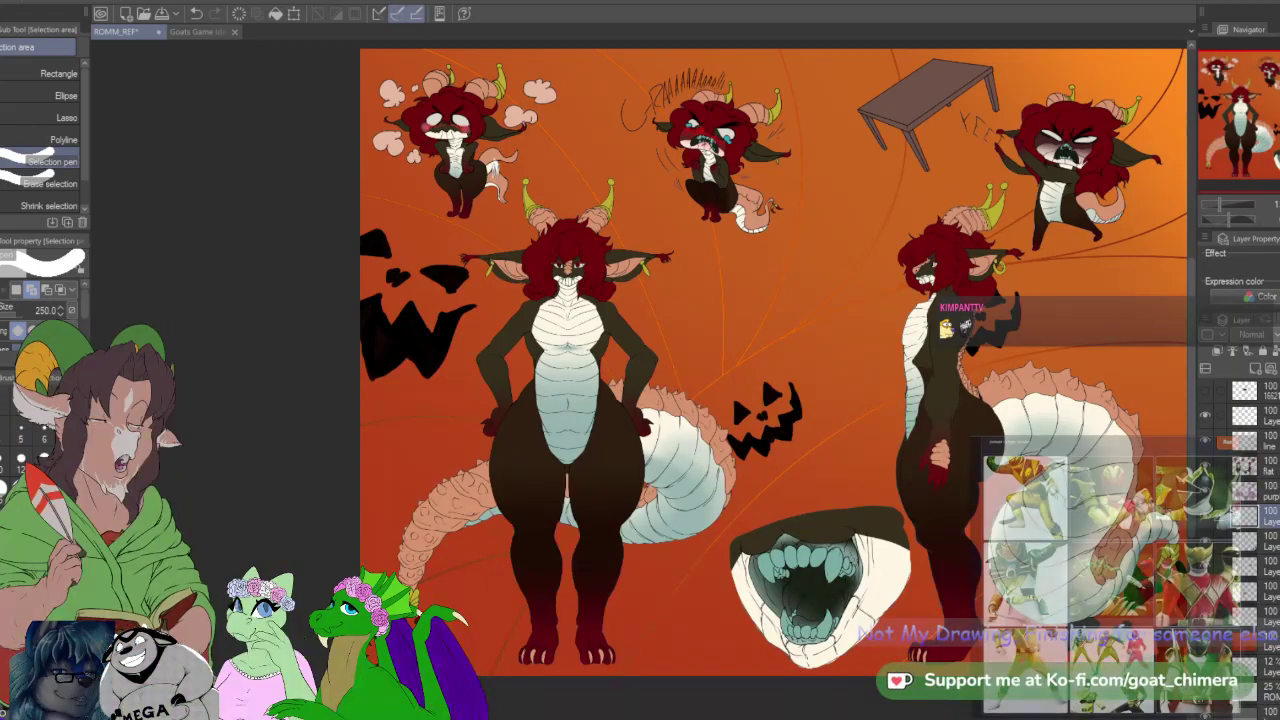
Step: Examine the whole reference sheet at different magnifications to judge how the jack-o'-lantern faces are distributed
{"action": "scroll", "coordinate": [490, 452], "scroll_direction": "down", "scroll_amount": 2}
{"action": "scroll", "coordinate": [492, 450], "scroll_direction": "down", "scroll_amount": 3}
{"action": "scroll", "coordinate": [530, 307], "scroll_direction": "up", "scroll_amount": 4}
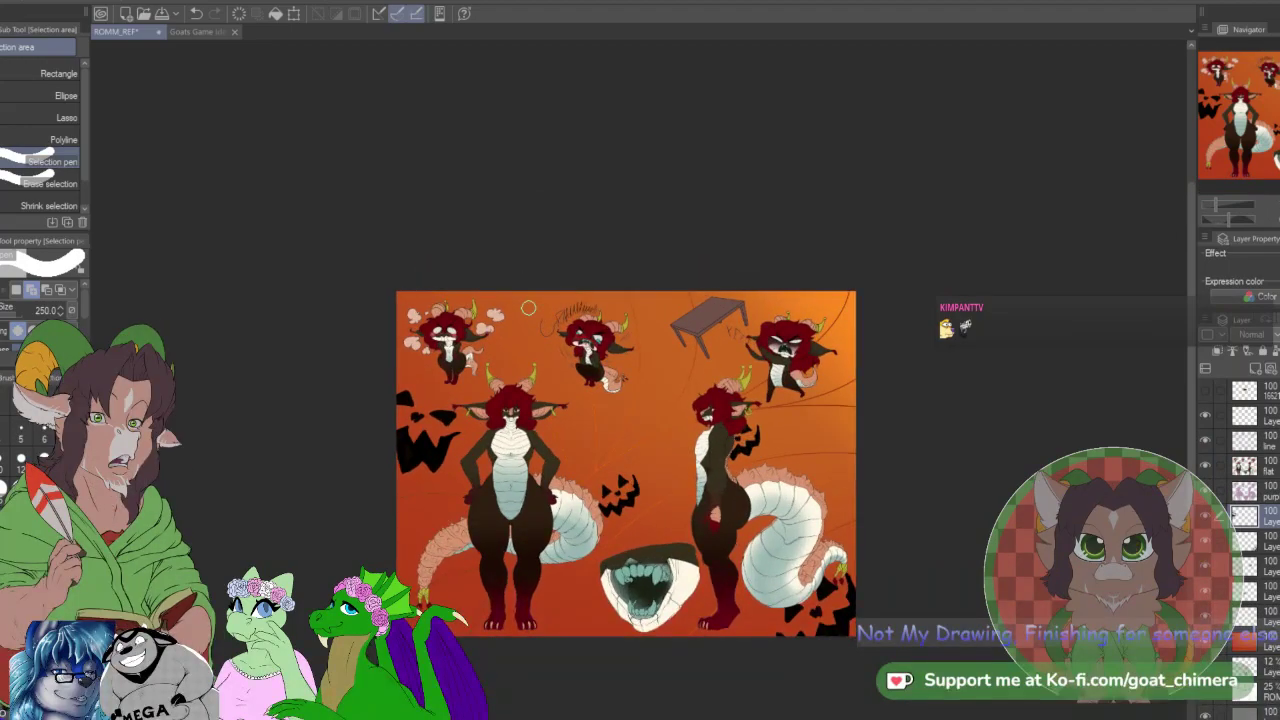
{"action": "scroll", "coordinate": [555, 325], "scroll_direction": "down", "scroll_amount": 2}
{"action": "scroll", "coordinate": [610, 362], "scroll_direction": "up", "scroll_amount": 2}
{"action": "scroll", "coordinate": [630, 360], "scroll_direction": "down", "scroll_amount": 1}
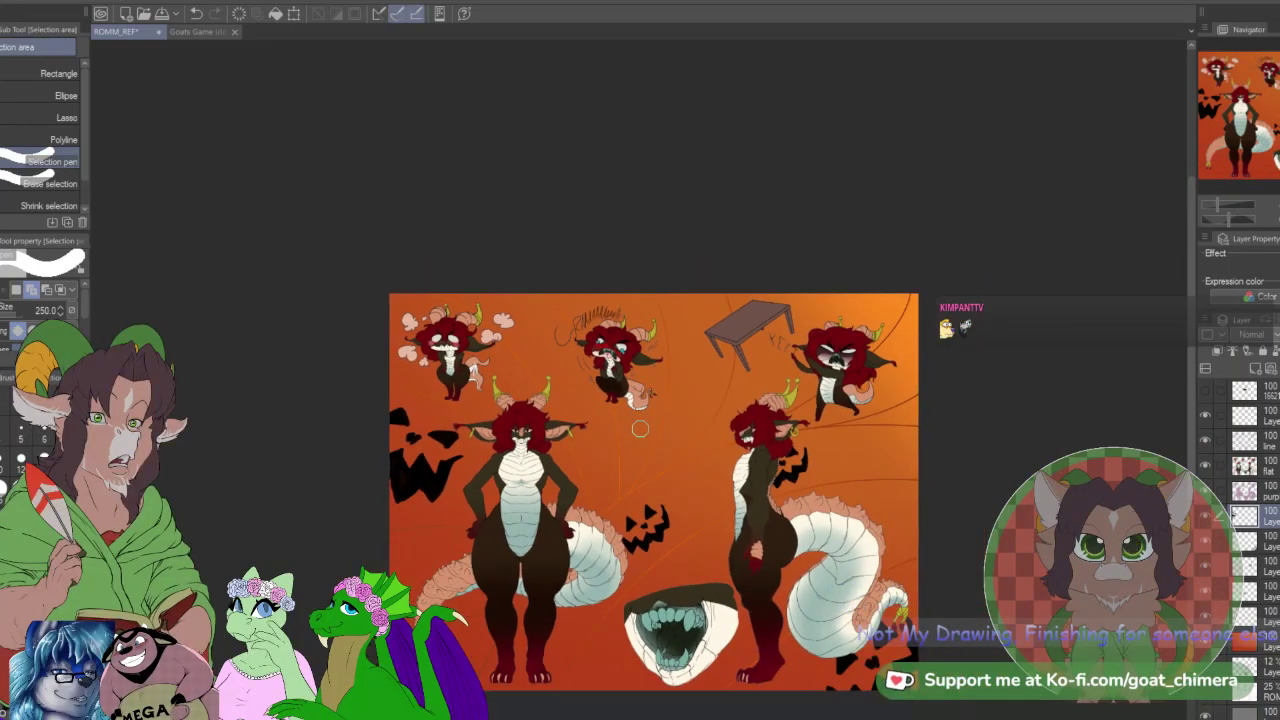
{"action": "scroll", "coordinate": [709, 456], "scroll_direction": "up", "scroll_amount": 1}
{"action": "scroll", "coordinate": [709, 456], "scroll_direction": "down", "scroll_amount": 1}
{"action": "scroll", "coordinate": [705, 445], "scroll_direction": "up", "scroll_amount": 2}
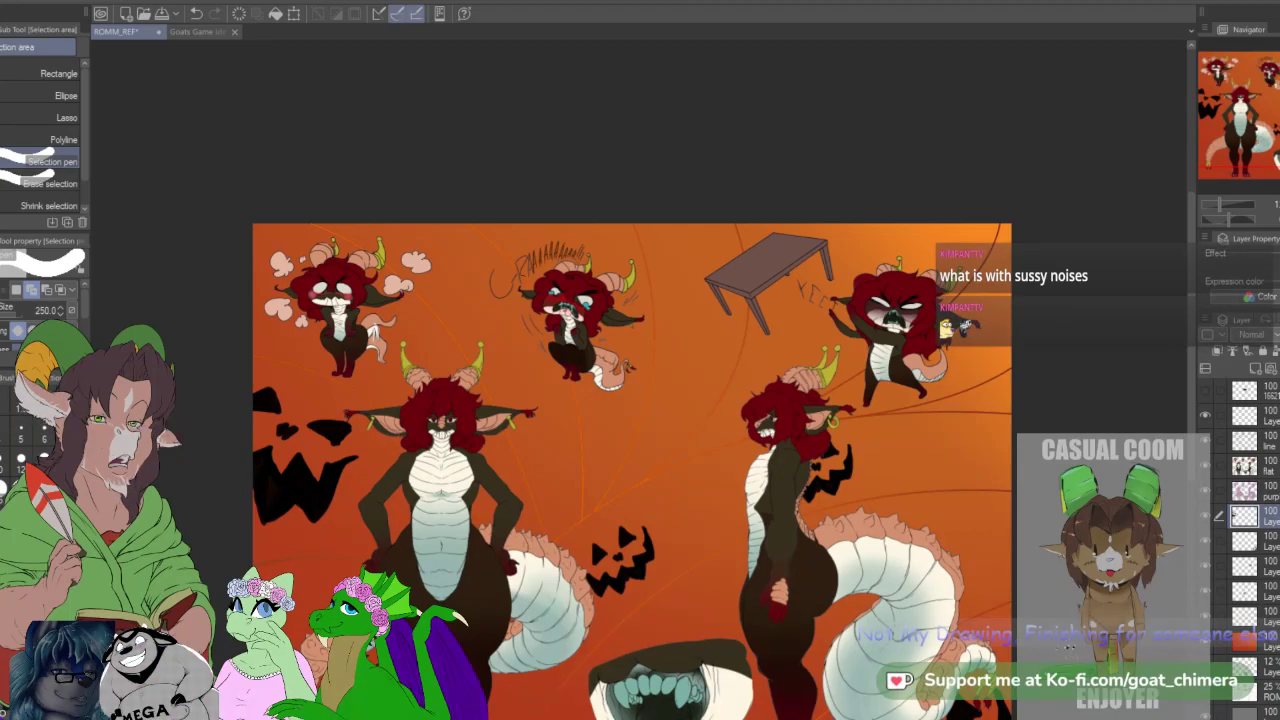
{"action": "scroll", "coordinate": [767, 585], "scroll_direction": "down", "scroll_amount": 3}
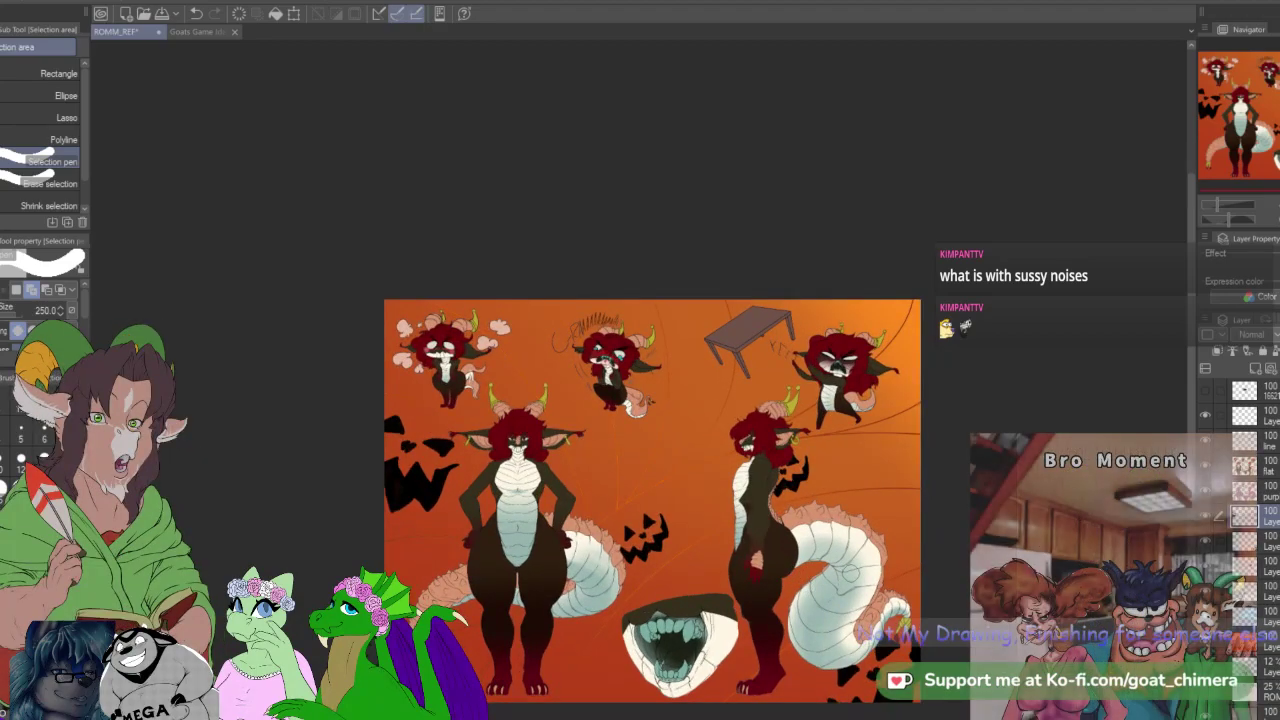
{"action": "scroll", "coordinate": [858, 566], "scroll_direction": "down", "scroll_amount": 3}
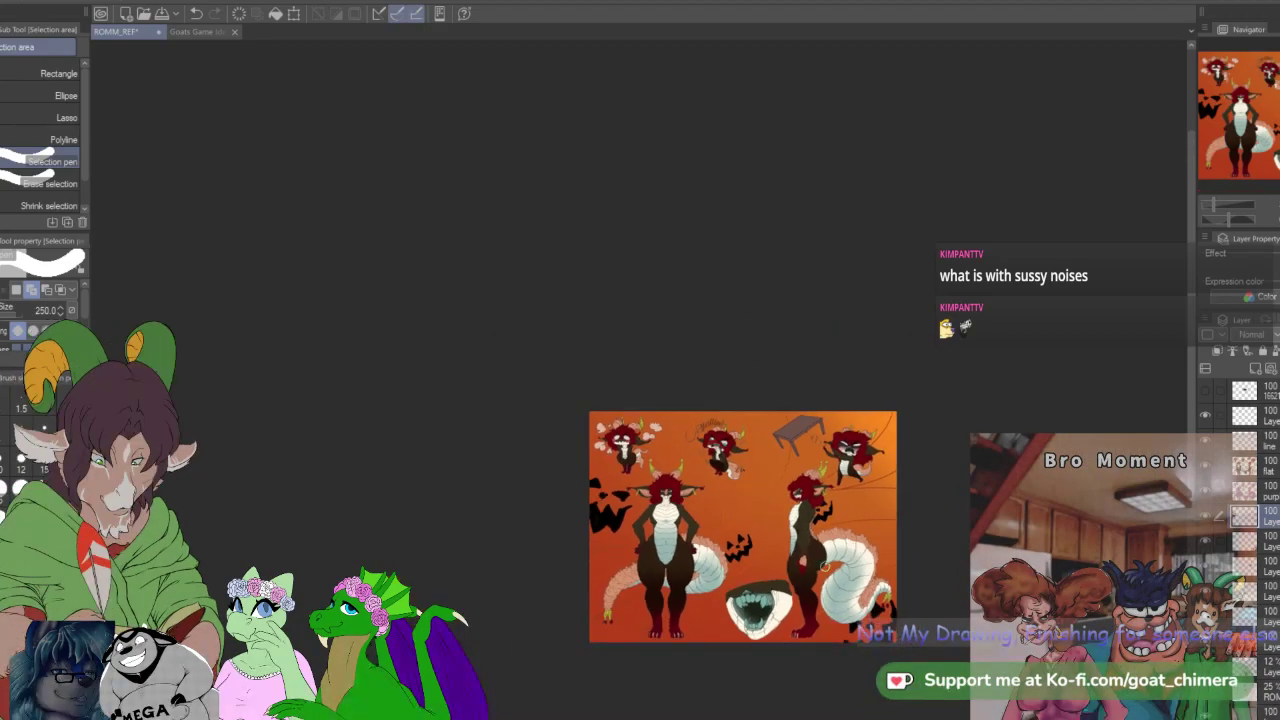
{"action": "scroll", "coordinate": [814, 590], "scroll_direction": "up", "scroll_amount": 4}
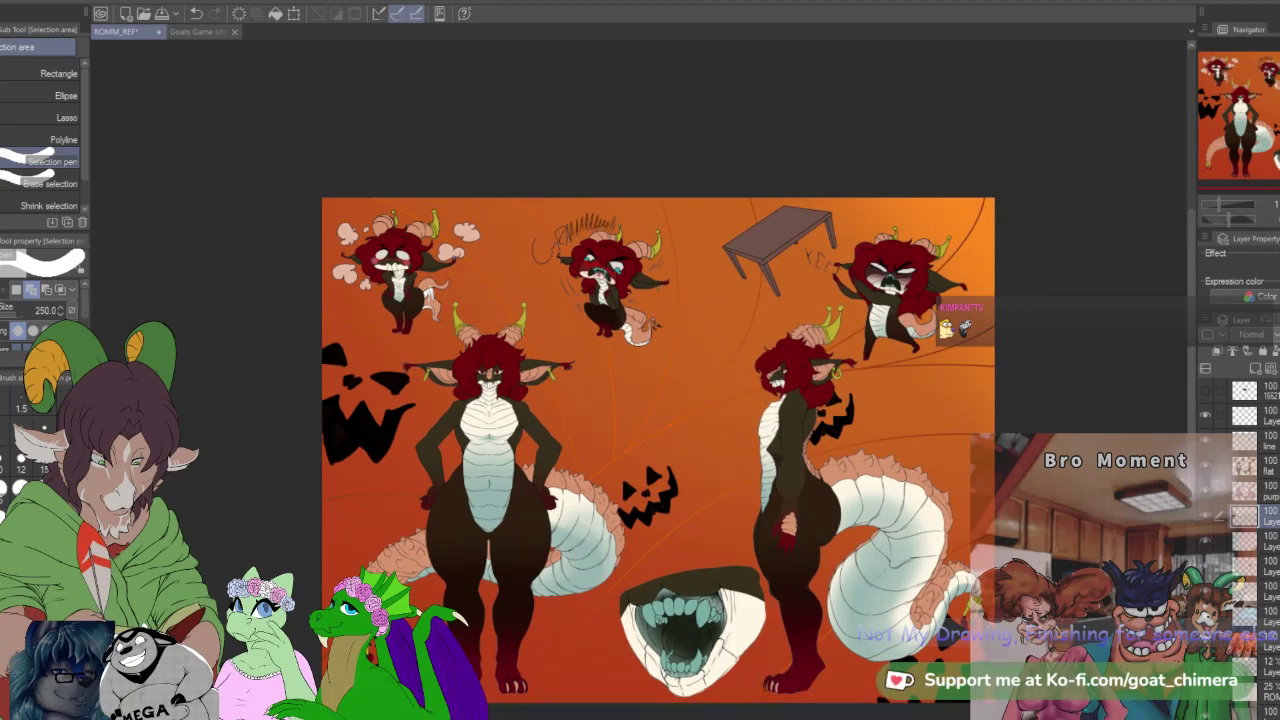
Step: Select the slightly expanded silhouettes of all figures from the purple layer with Auto select, and add a new layer beneath it
{"action": "left_click", "coordinate": [1266, 491]}
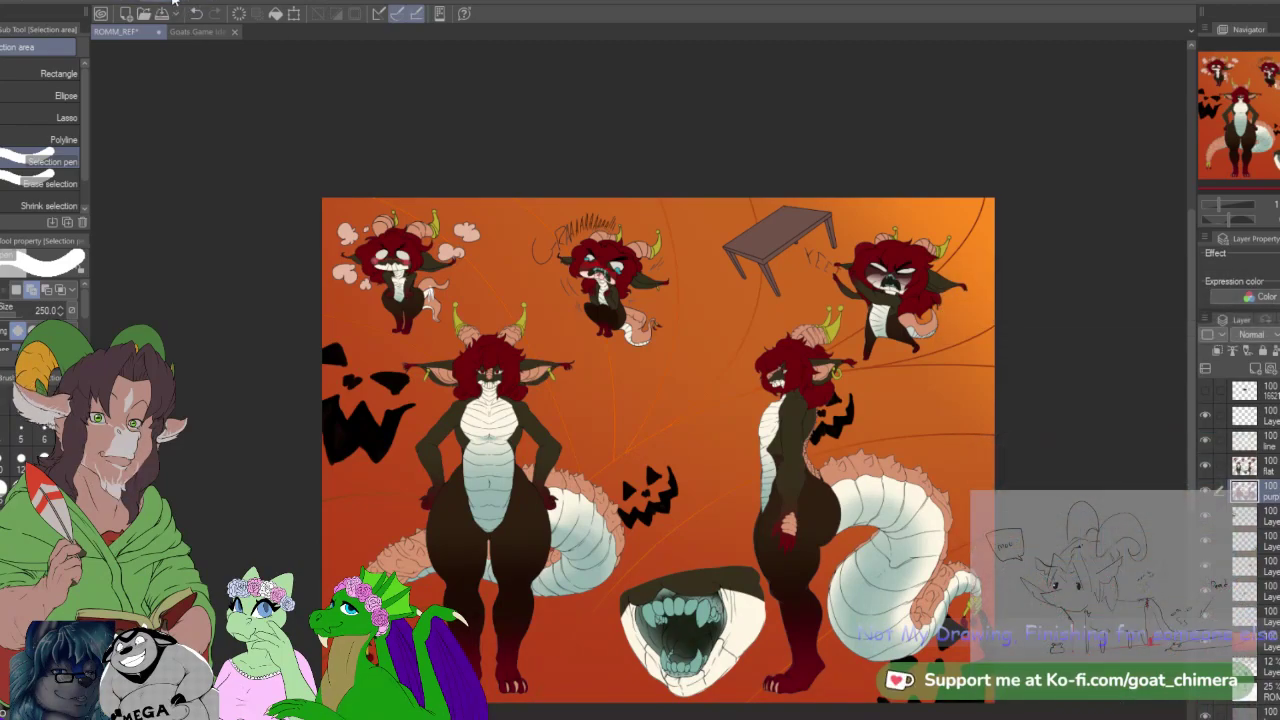
{"action": "key", "text": "ctrl+a"}
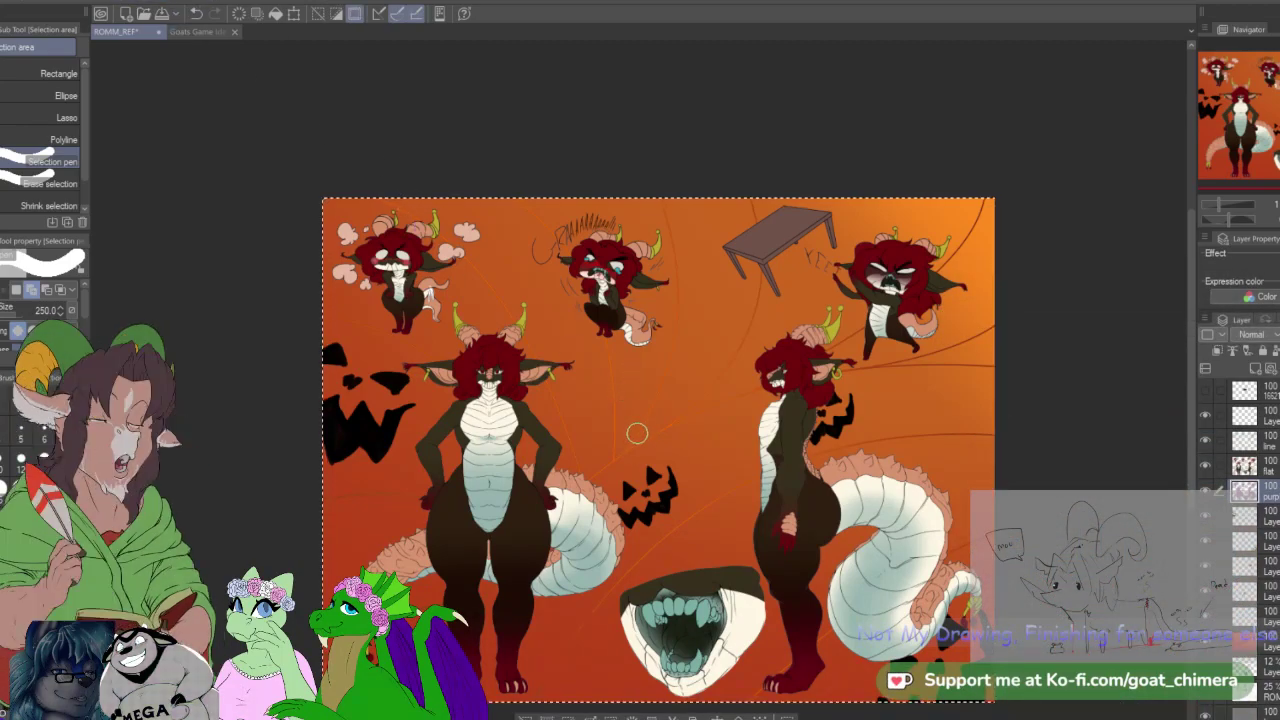
{"action": "key", "text": "w"}
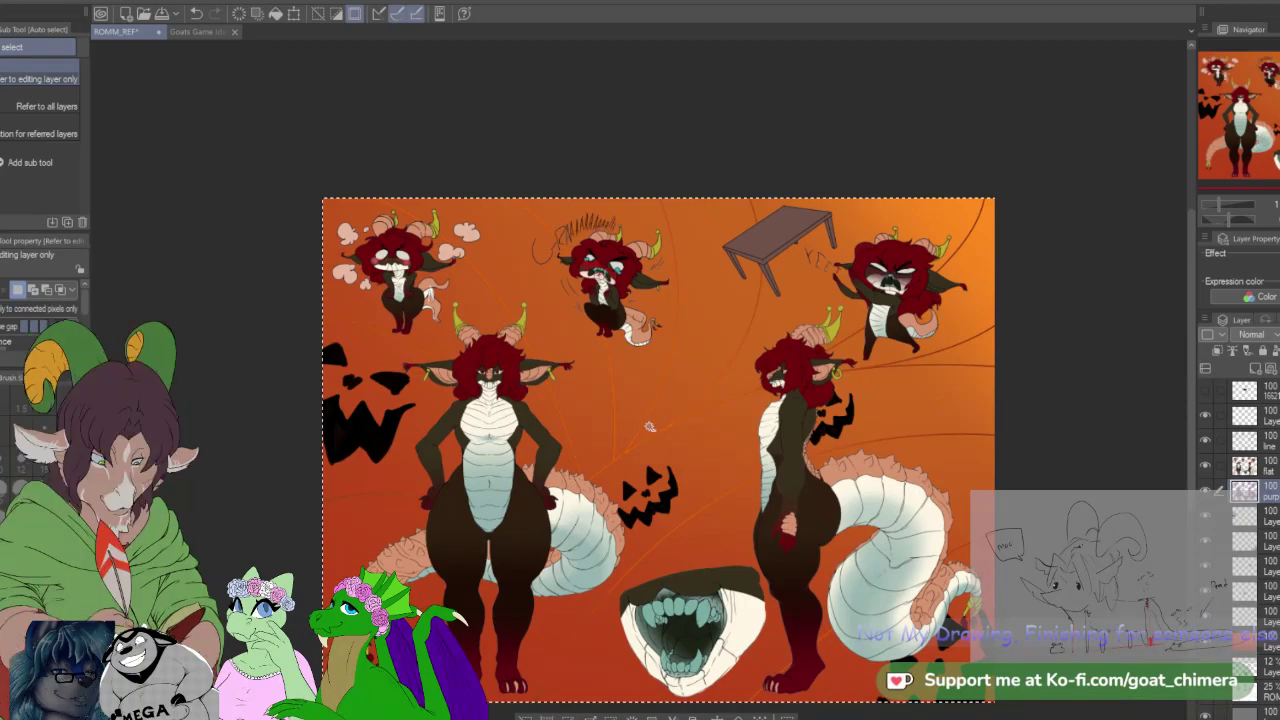
{"action": "left_click", "coordinate": [651, 427]}
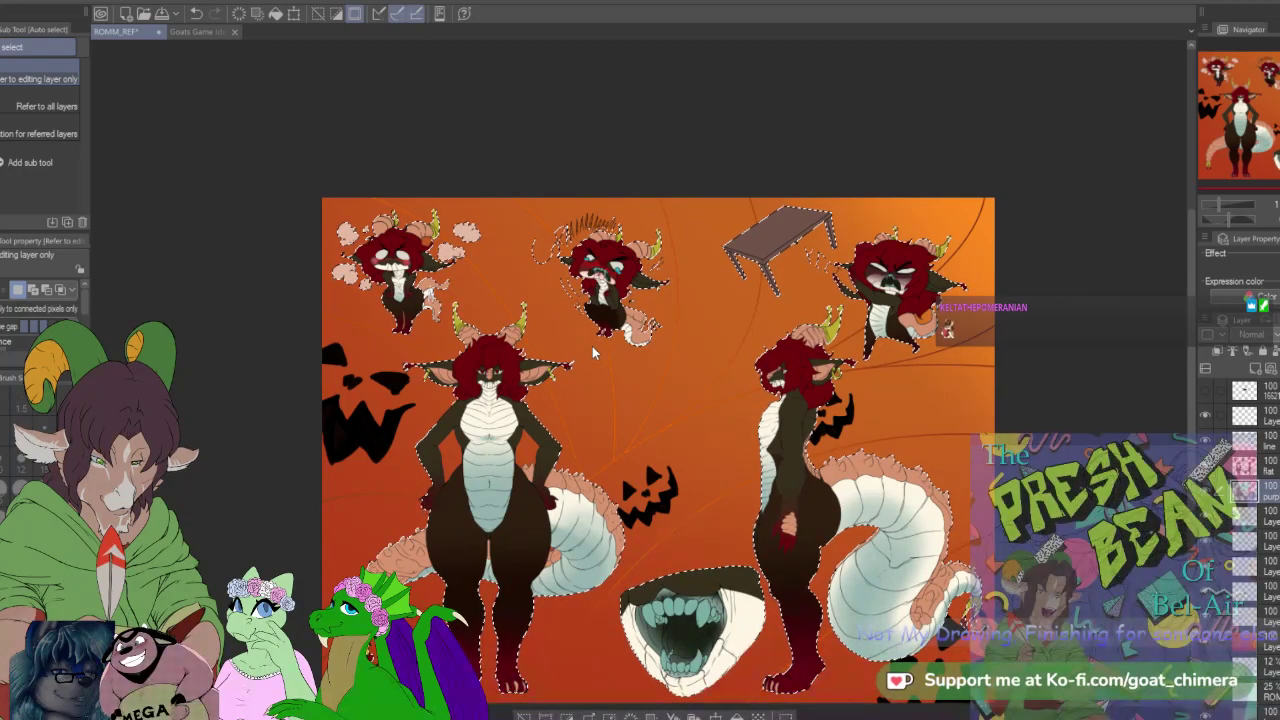
{"action": "scroll", "coordinate": [592, 346], "scroll_direction": "down", "scroll_amount": 1}
{"action": "scroll", "coordinate": [473, 538], "scroll_direction": "up", "scroll_amount": 2}
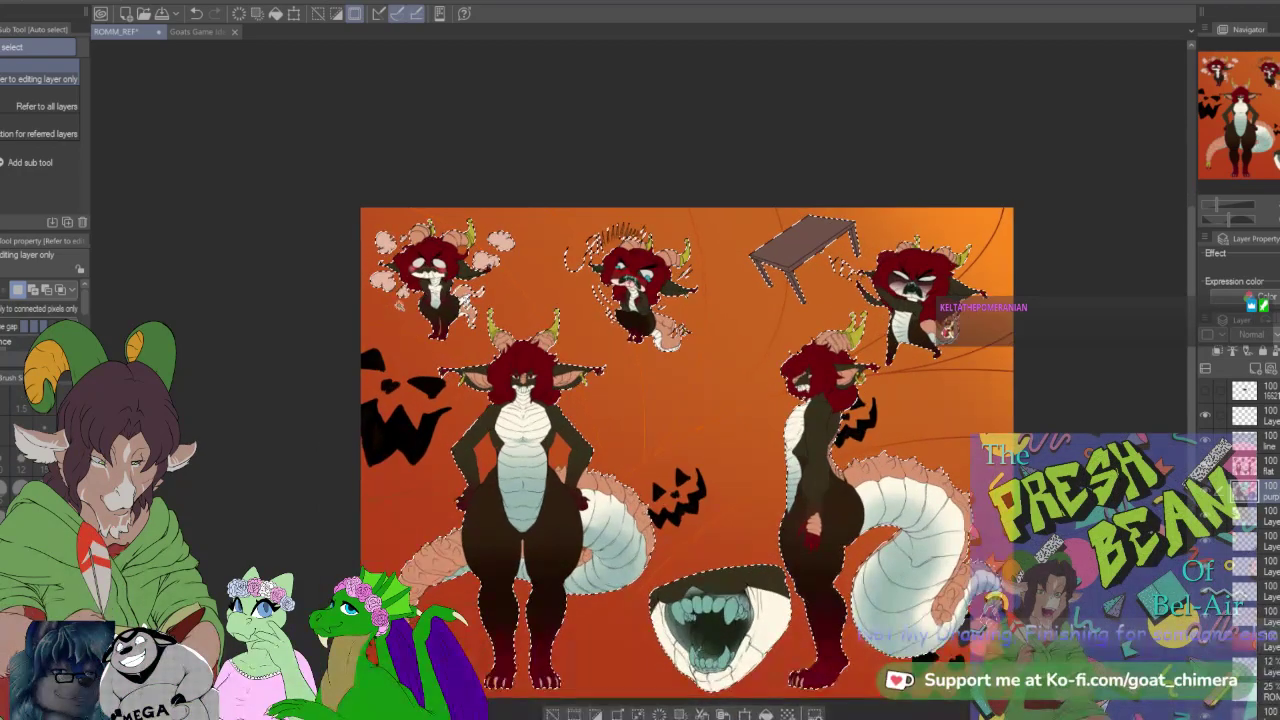
{"action": "scroll", "coordinate": [473, 538], "scroll_direction": "up", "scroll_amount": 6}
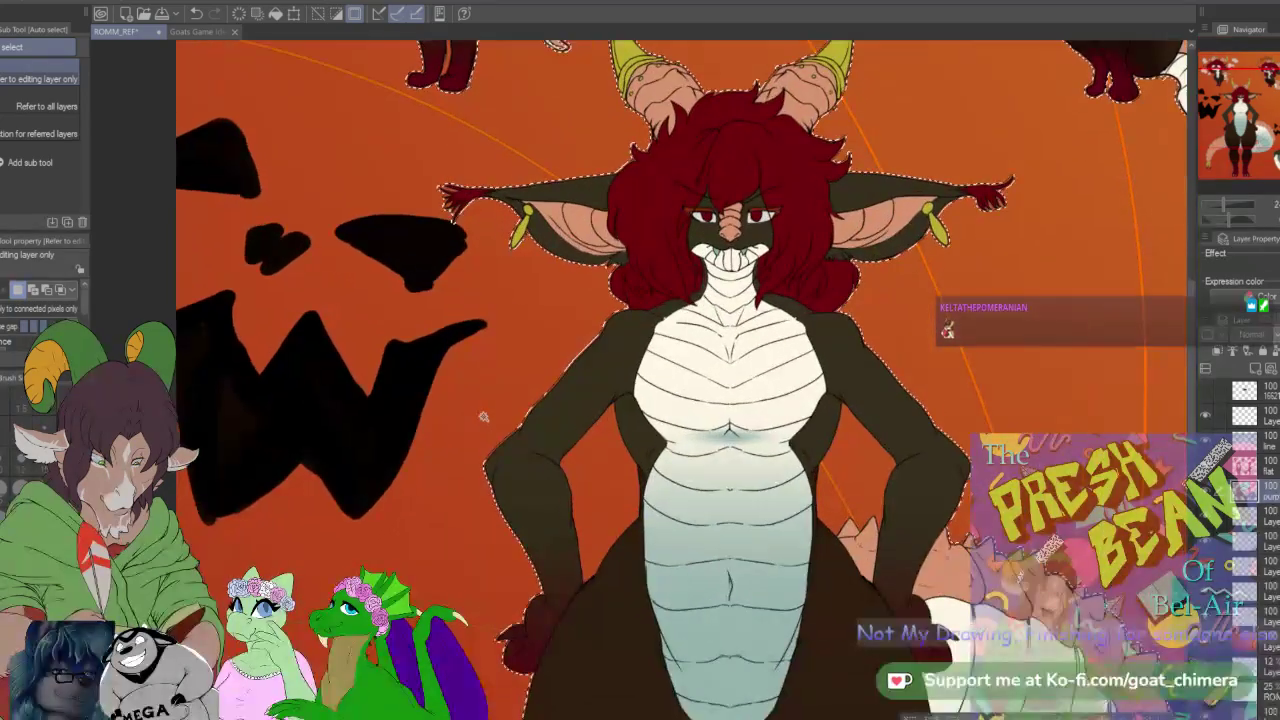
{"action": "scroll", "coordinate": [484, 417], "scroll_direction": "down", "scroll_amount": 8}
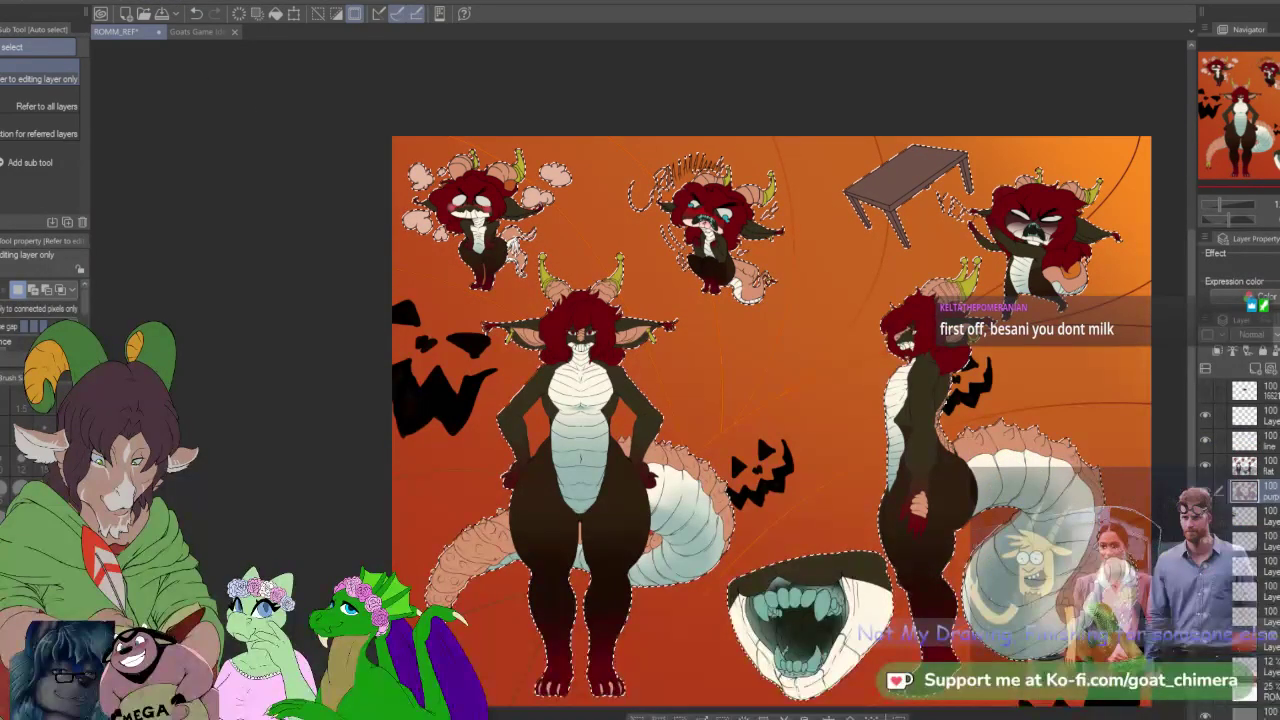
{"action": "left_click_drag", "start_coordinate": [938, 625], "coordinate": [903, 537]}
{"action": "scroll", "coordinate": [903, 537], "scroll_direction": "up", "scroll_amount": 1}
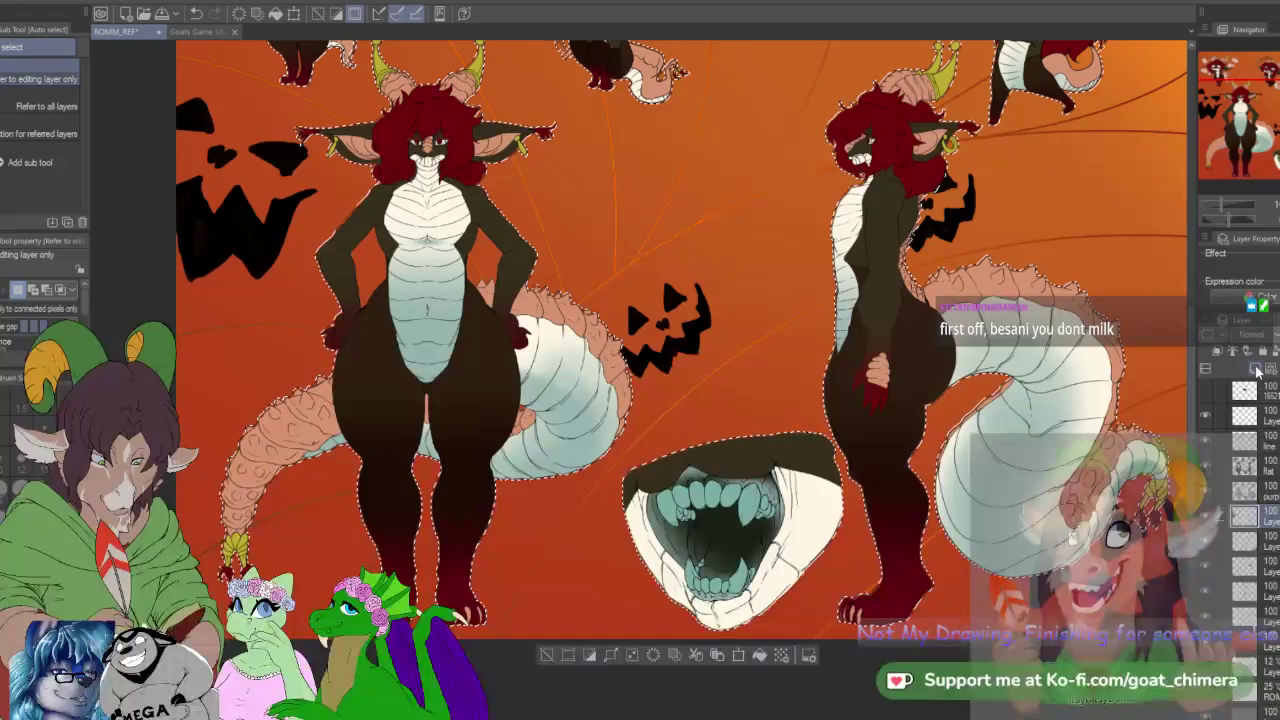
{"action": "scroll", "coordinate": [660, 462], "scroll_direction": "down", "scroll_amount": 2}
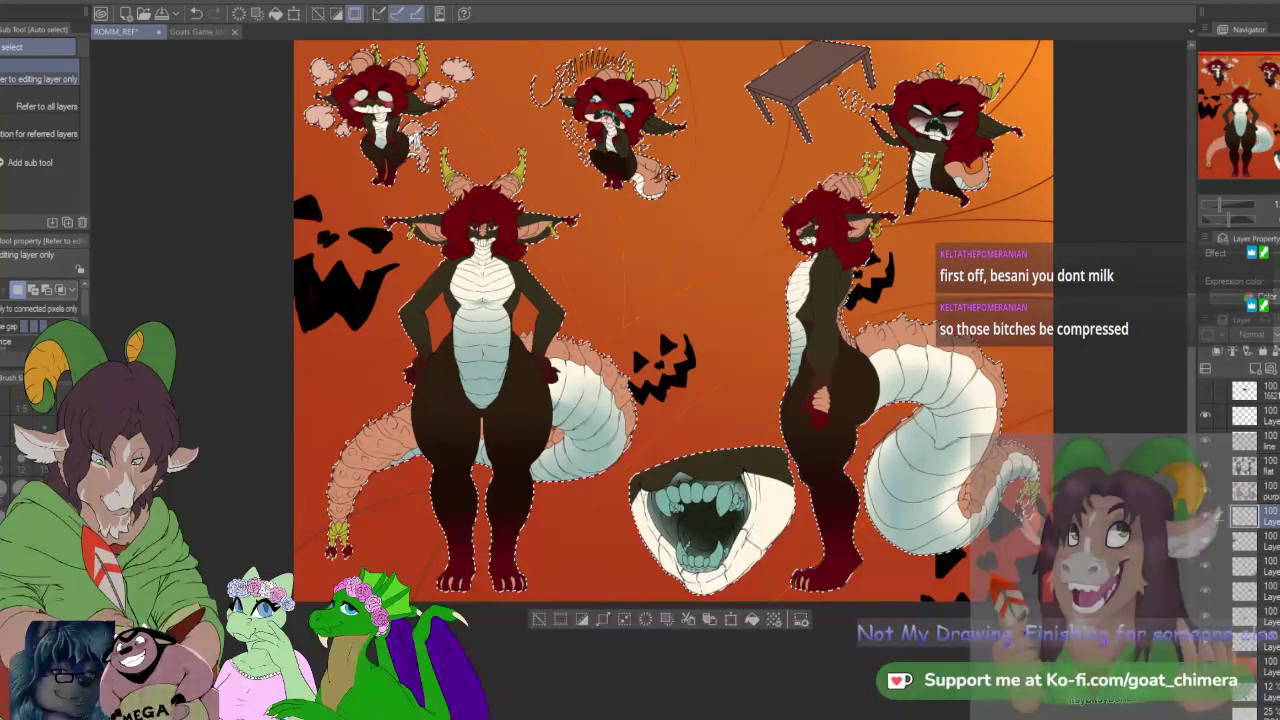
Step: Try filling the selected silhouettes with orange as an outline behind the figures, and deselect to judge it
{"action": "key", "text": "alt+Delete"}
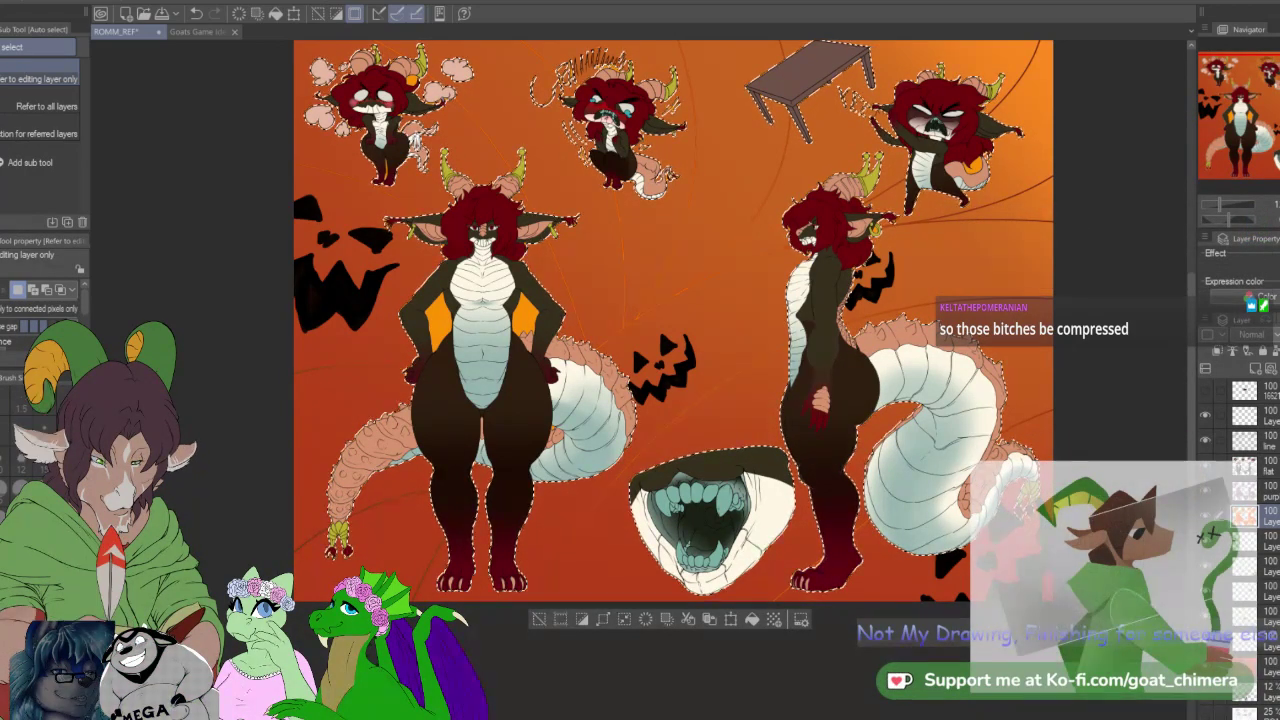
{"action": "key", "text": "ctrl+d"}
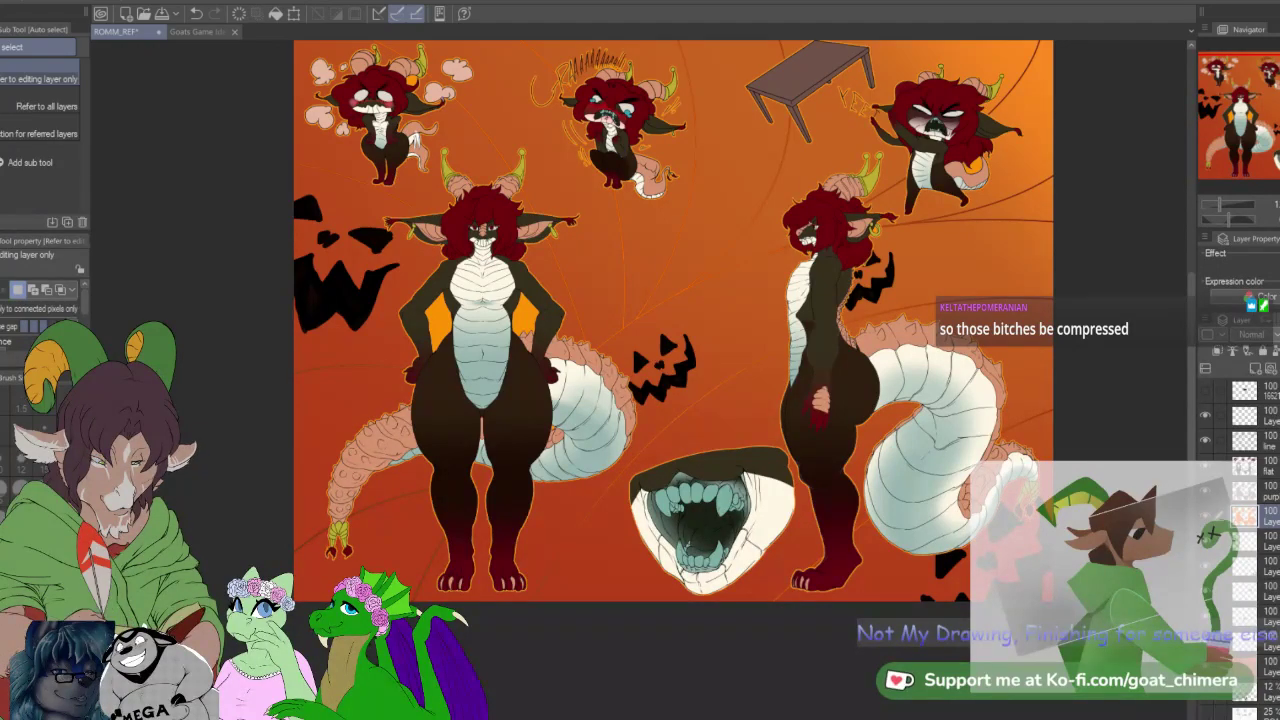
{"action": "scroll", "coordinate": [294, 542], "scroll_direction": "down", "scroll_amount": 1}
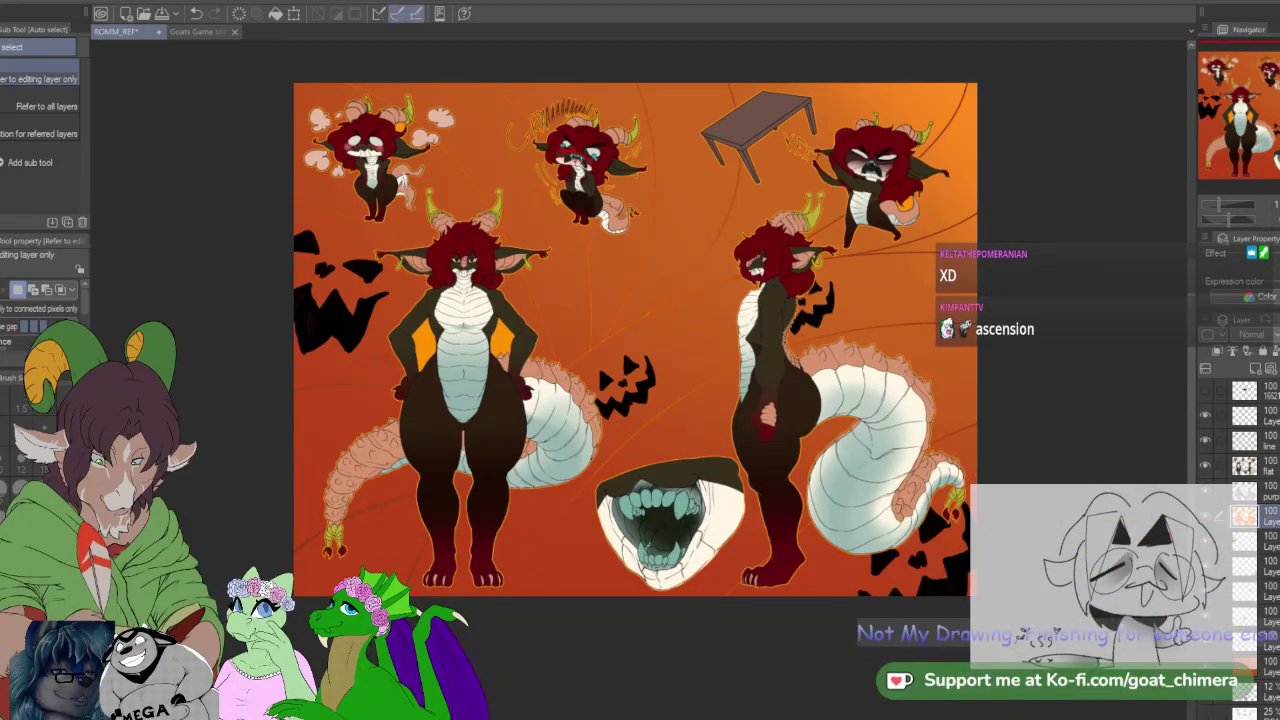
{"action": "key", "text": "ctrl+plus"}
{"action": "key", "text": "ctrl+plus"}
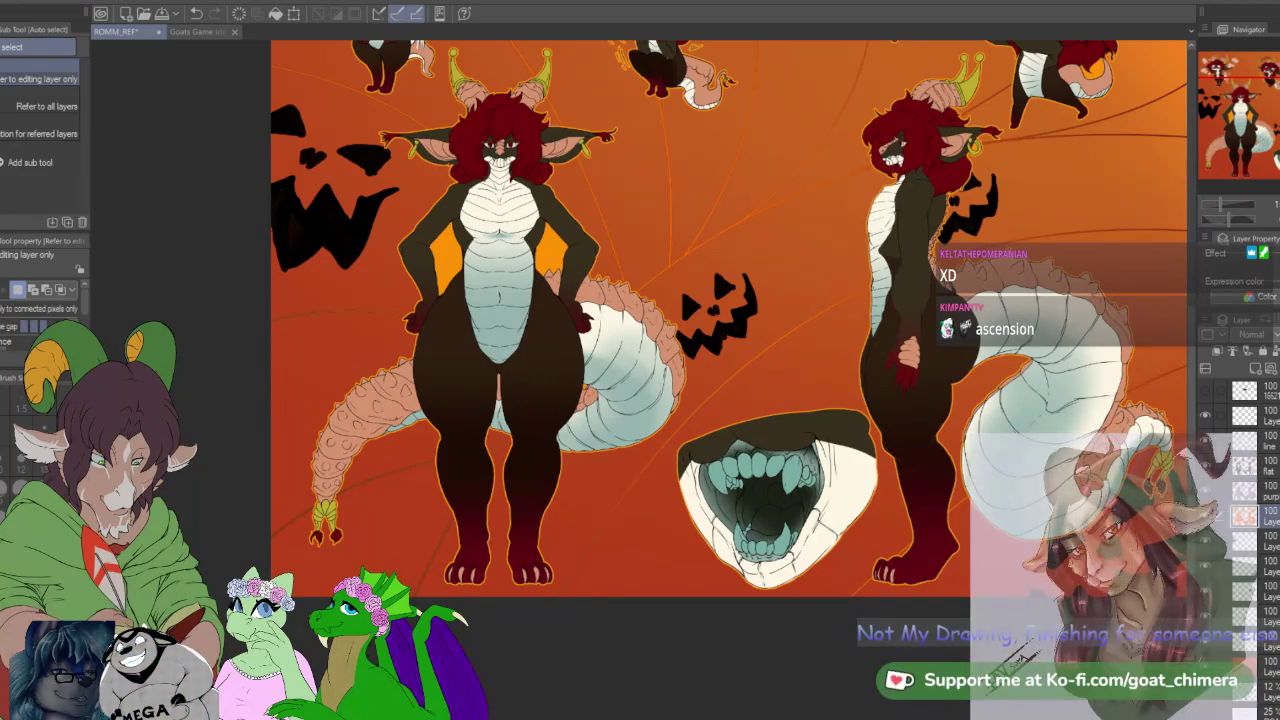
Step: Restore the silhouette selection and fill it with yellow on the outline layer behind all figures
{"action": "key", "text": "ctrl+z"}
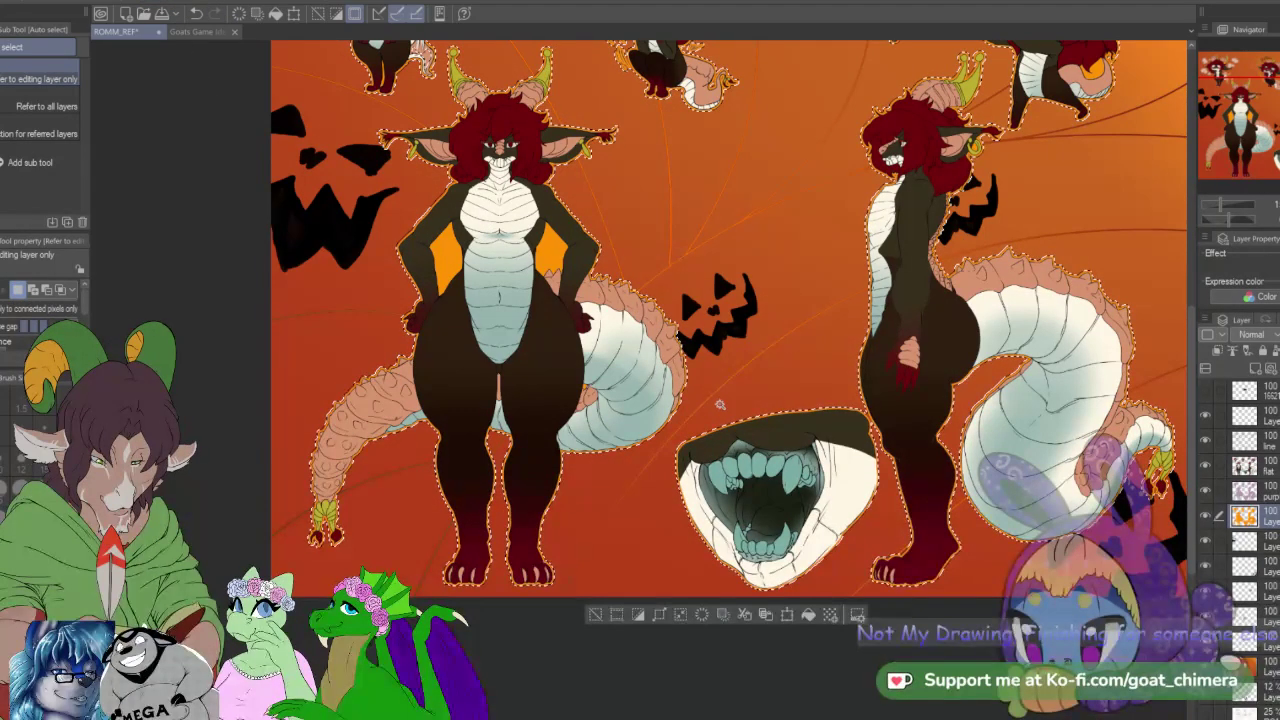
{"action": "key", "text": "alt+Delete"}
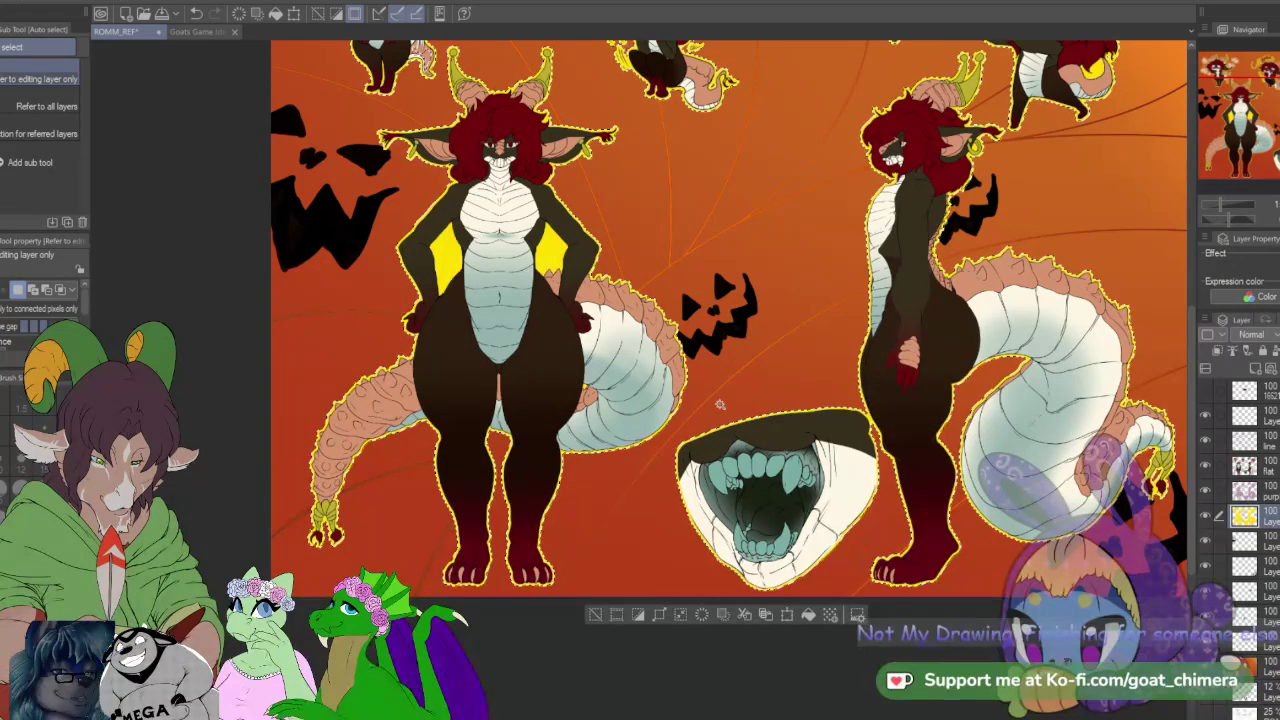
{"action": "scroll", "coordinate": [720, 404], "scroll_direction": "down", "scroll_amount": 3}
{"action": "scroll", "coordinate": [750, 234], "scroll_direction": "up", "scroll_amount": 1}
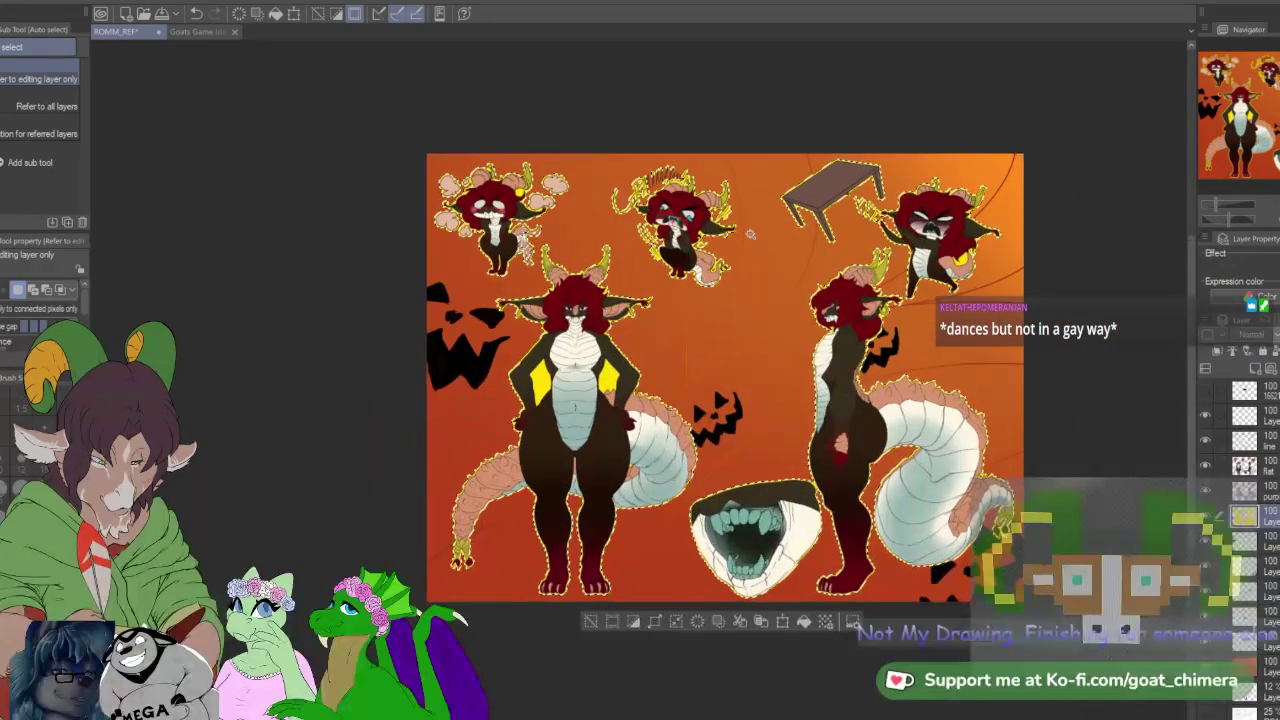
{"action": "scroll", "coordinate": [759, 239], "scroll_direction": "up", "scroll_amount": 1}
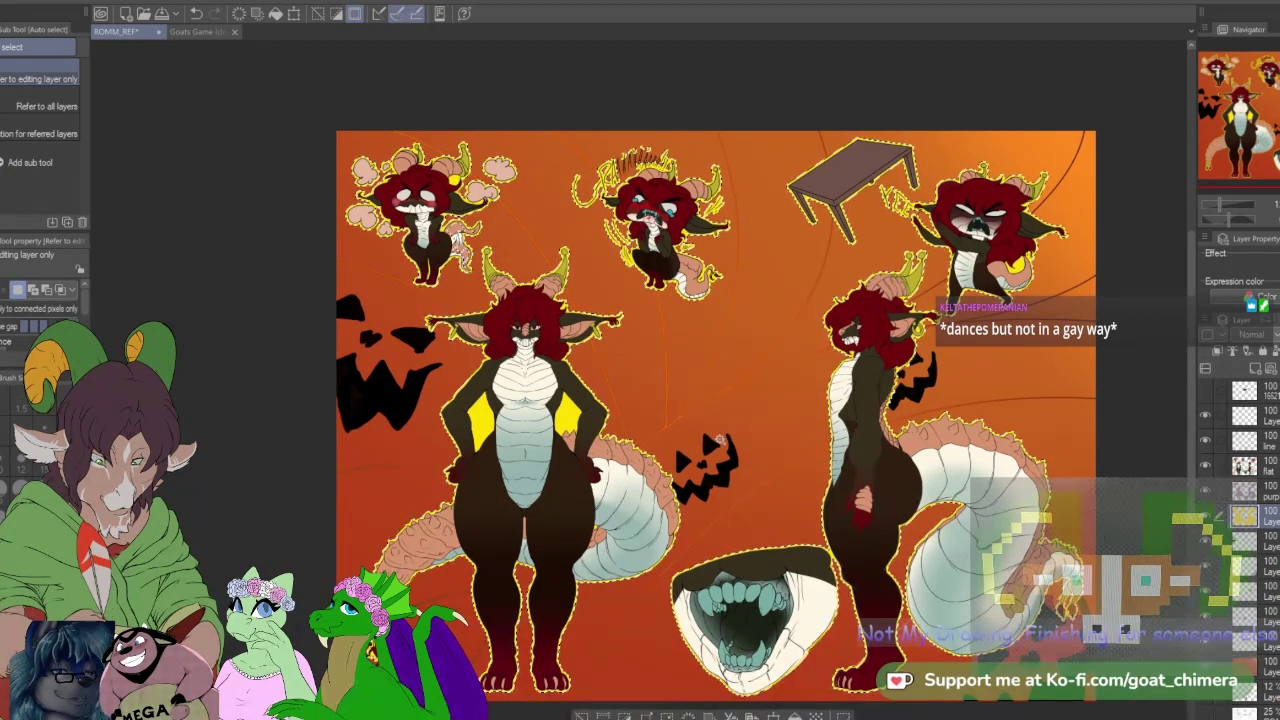
Step: Clear the selection and examine the yellow outline around all figures at different magnifications
{"action": "key", "text": "o"}
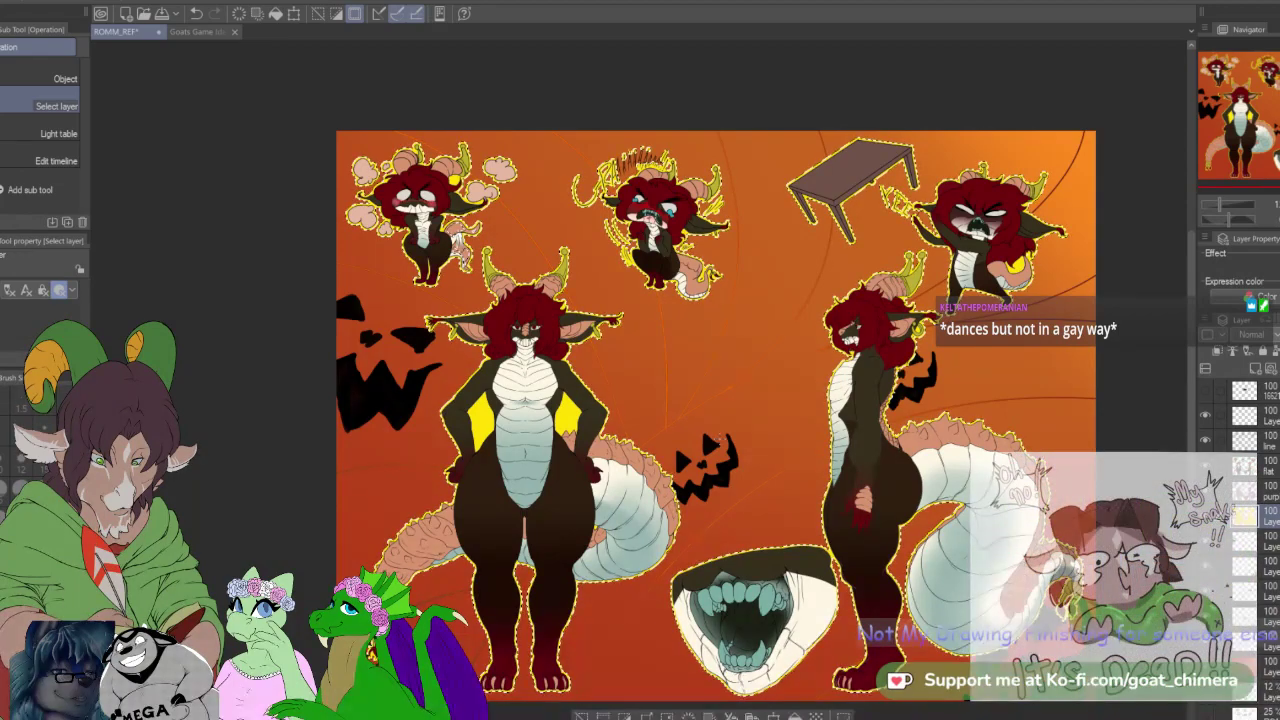
{"action": "key", "text": "ctrl+d"}
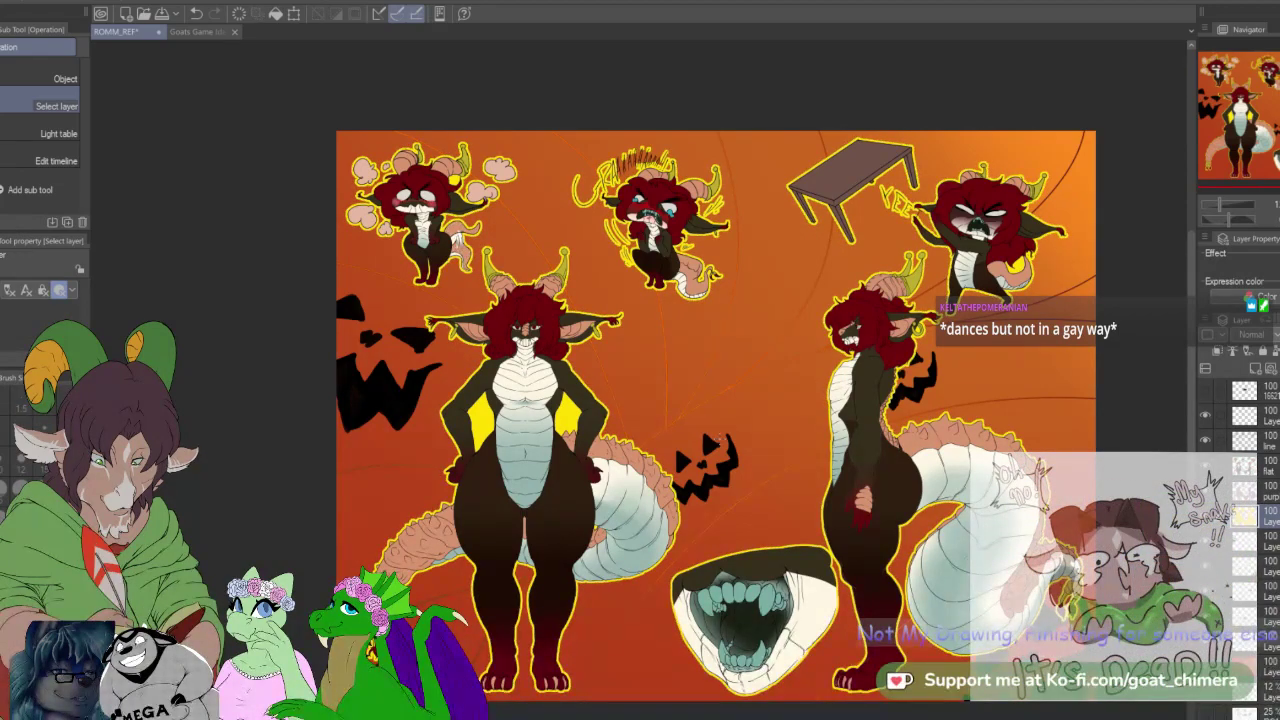
{"action": "scroll", "coordinate": [837, 415], "scroll_direction": "down", "scroll_amount": 2}
{"action": "scroll", "coordinate": [847, 284], "scroll_direction": "up", "scroll_amount": 3}
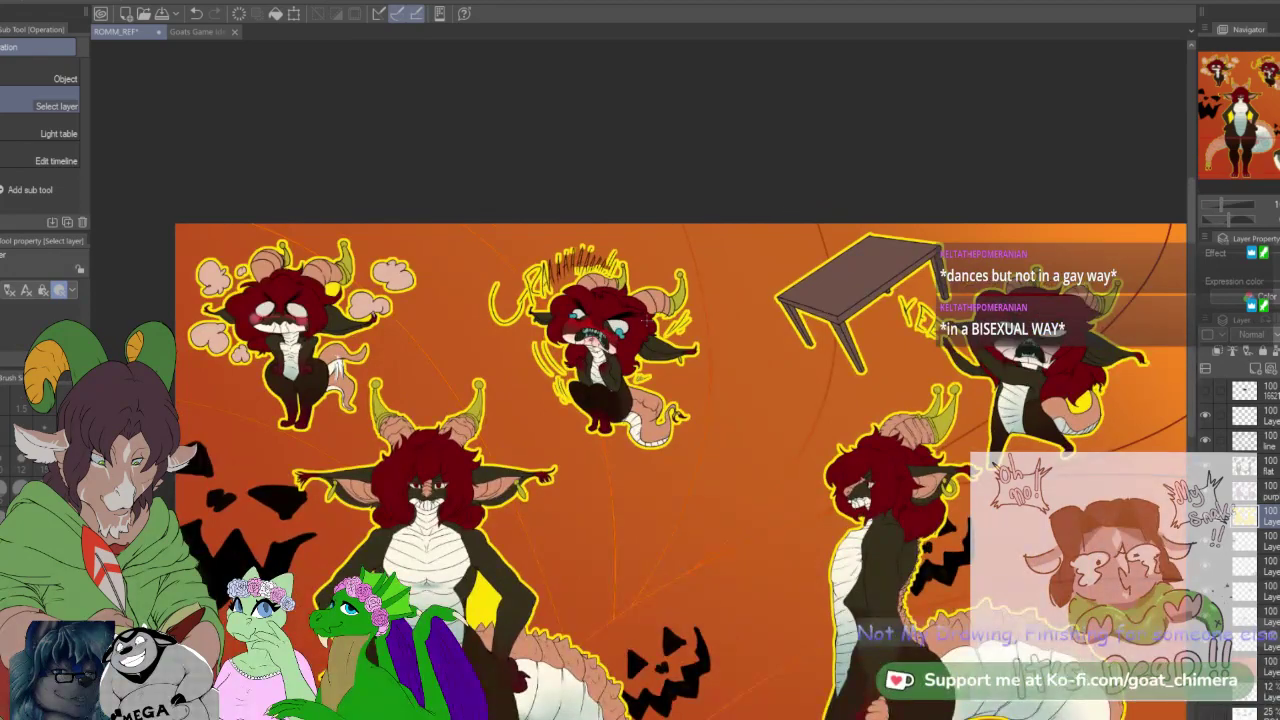
{"action": "scroll", "coordinate": [646, 321], "scroll_direction": "down", "scroll_amount": 3}
{"action": "scroll", "coordinate": [690, 405], "scroll_direction": "up", "scroll_amount": 2}
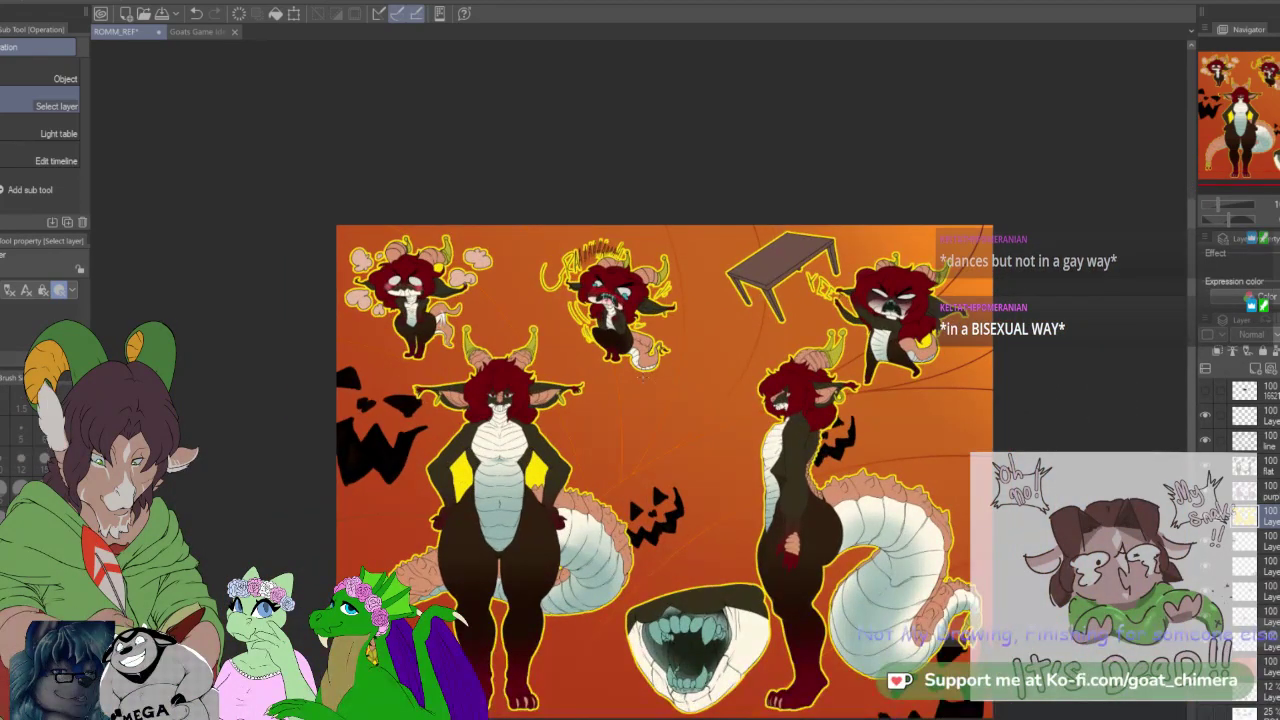
{"action": "scroll", "coordinate": [643, 378], "scroll_direction": "up", "scroll_amount": 2}
{"action": "scroll", "coordinate": [645, 379], "scroll_direction": "down", "scroll_amount": 2}
{"action": "scroll", "coordinate": [645, 379], "scroll_direction": "up", "scroll_amount": 1}
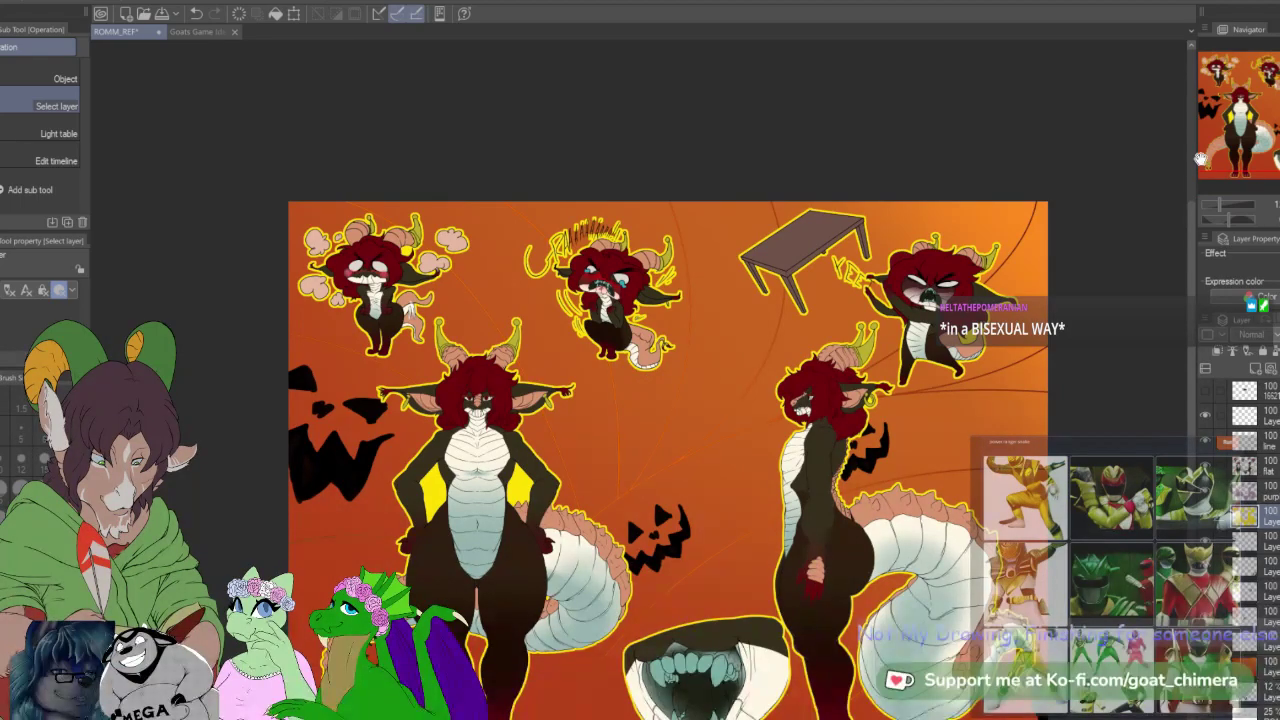
{"action": "left_click_drag", "start_coordinate": [646, 381], "coordinate": [690, 295]}
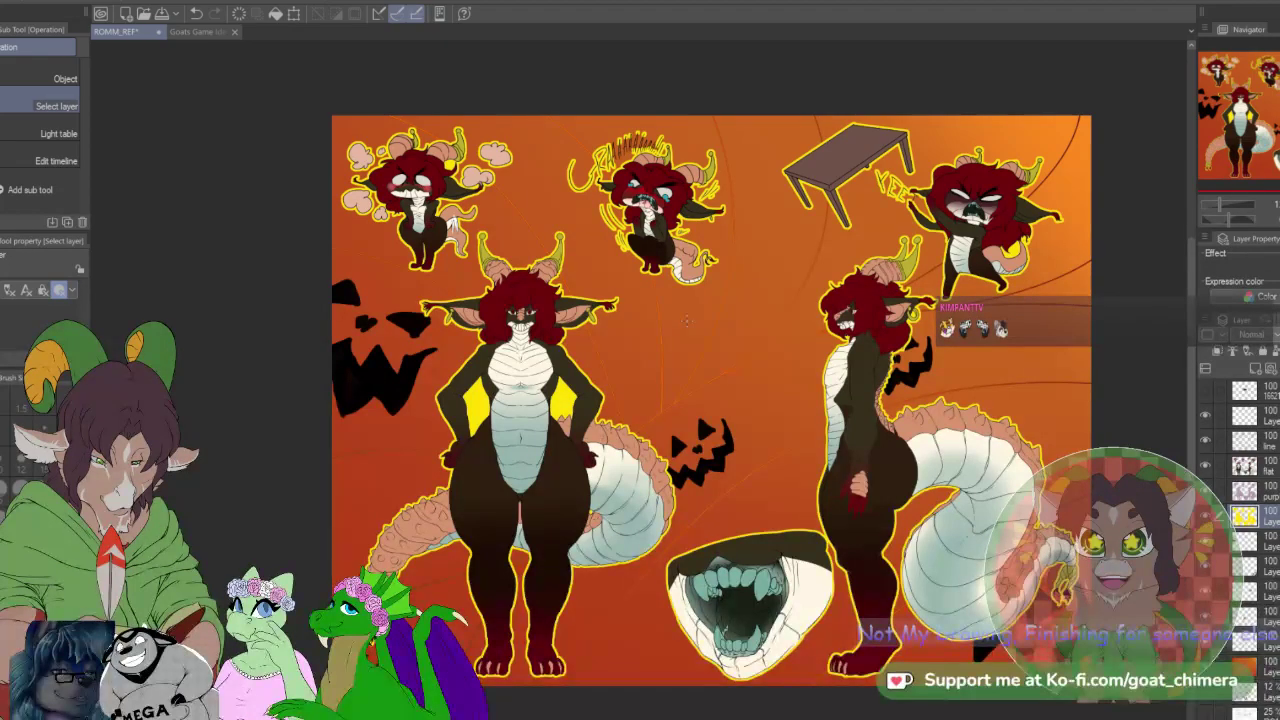
{"action": "scroll", "coordinate": [686, 321], "scroll_direction": "down", "scroll_amount": 1}
Step: Erase the yellow filling the gaps between the front-facing figure's arms and torso with the Hard eraser at size 40, keeping a thin outline
{"action": "scroll", "coordinate": [686, 321], "scroll_direction": "up", "scroll_amount": 3}
{"action": "scroll", "coordinate": [597, 268], "scroll_direction": "up", "scroll_amount": 4}
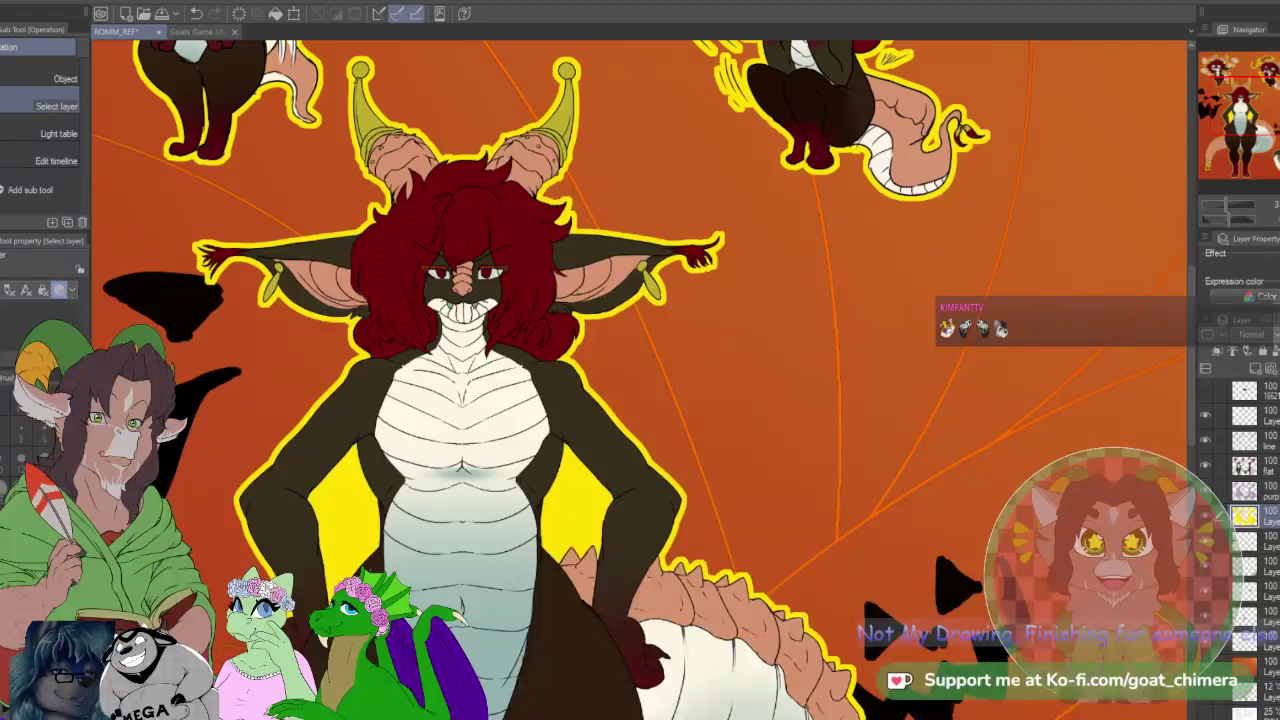
{"action": "key", "text": "e"}
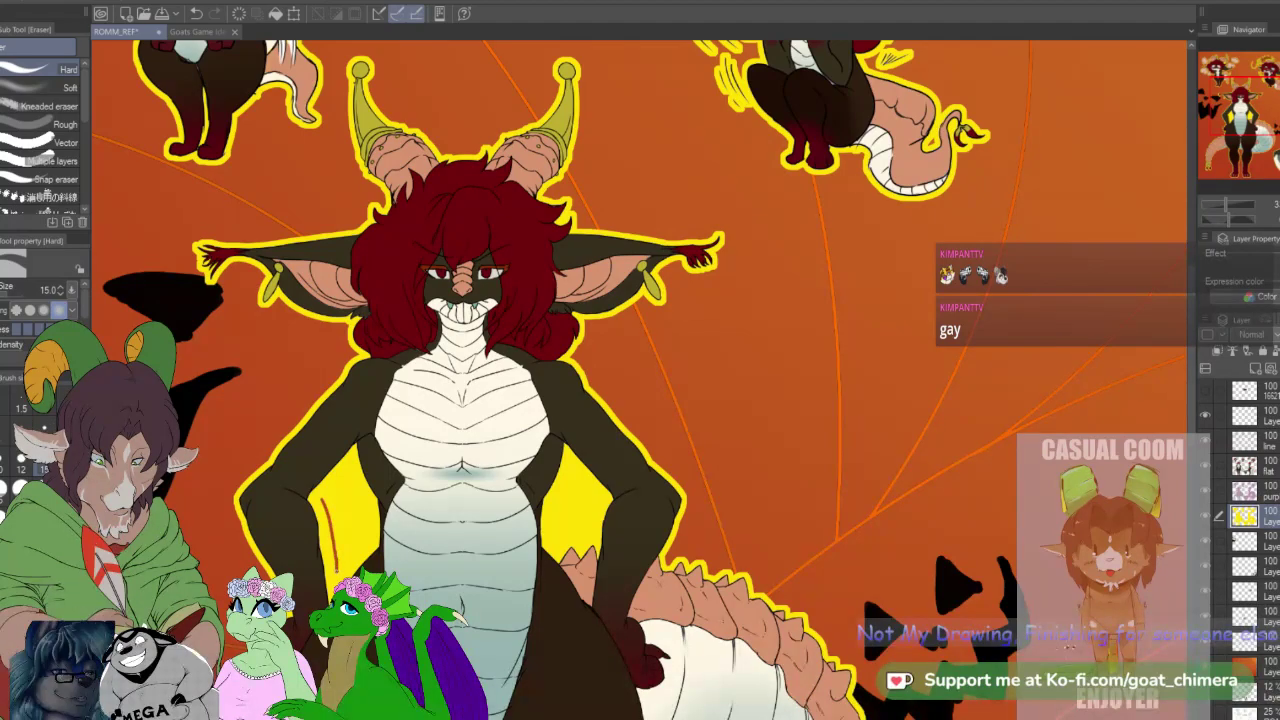
{"action": "left_click_drag", "start_coordinate": [371, 538], "coordinate": [336, 576]}
{"action": "mouse_move", "coordinate": [369, 510]}
{"action": "left_mouse_down"}
{"action": "mouse_move", "coordinate": [354, 470]}
{"action": "mouse_move", "coordinate": [323, 501]}
{"action": "left_mouse_up"}
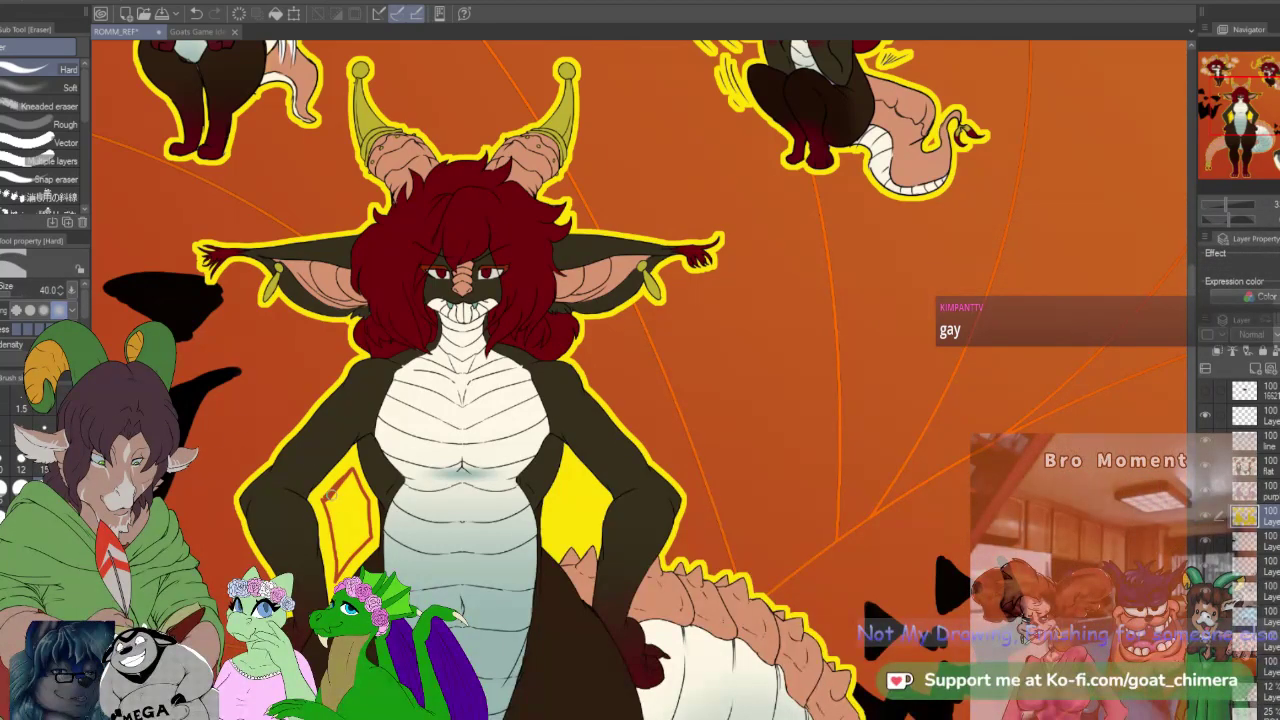
{"action": "left_click_drag", "start_coordinate": [330, 506], "coordinate": [363, 534]}
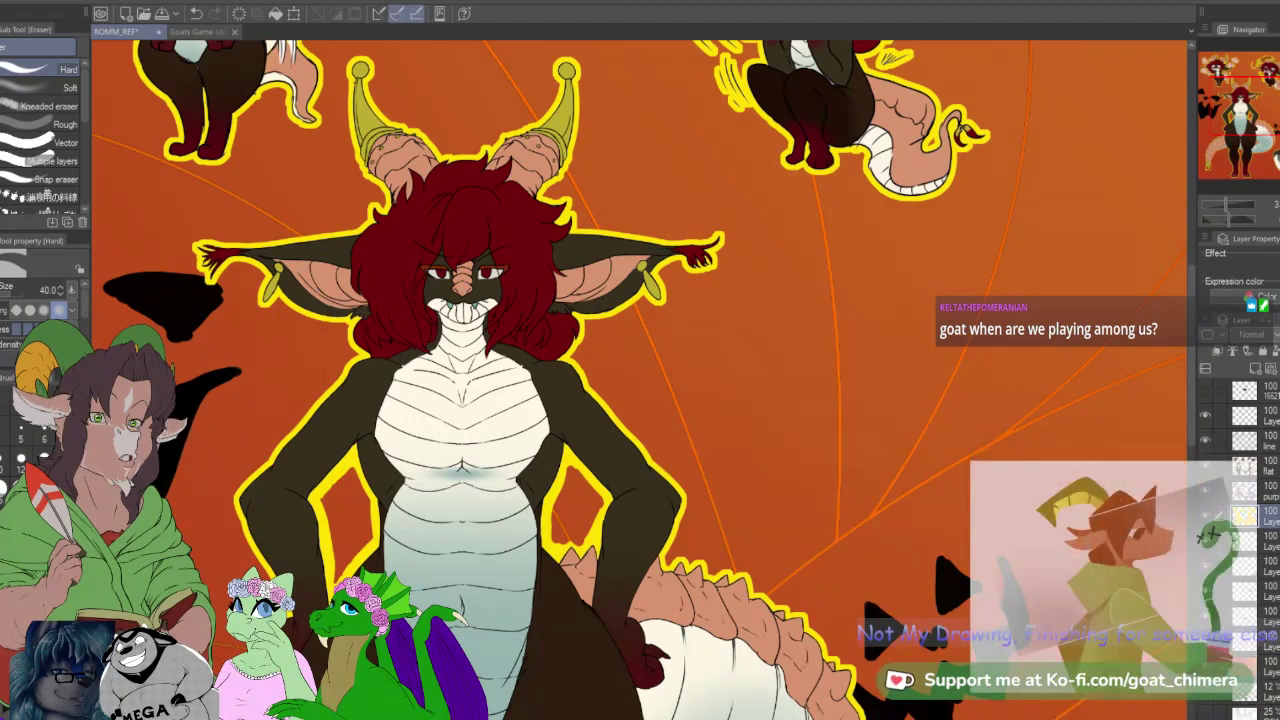
Step: Examine the yellow outline on the small chibi figures, the front-facing figure and the whole sheet at different magnifications
{"action": "scroll", "coordinate": [843, 497], "scroll_direction": "down", "scroll_amount": 4}
{"action": "scroll", "coordinate": [800, 183], "scroll_direction": "up", "scroll_amount": 3}
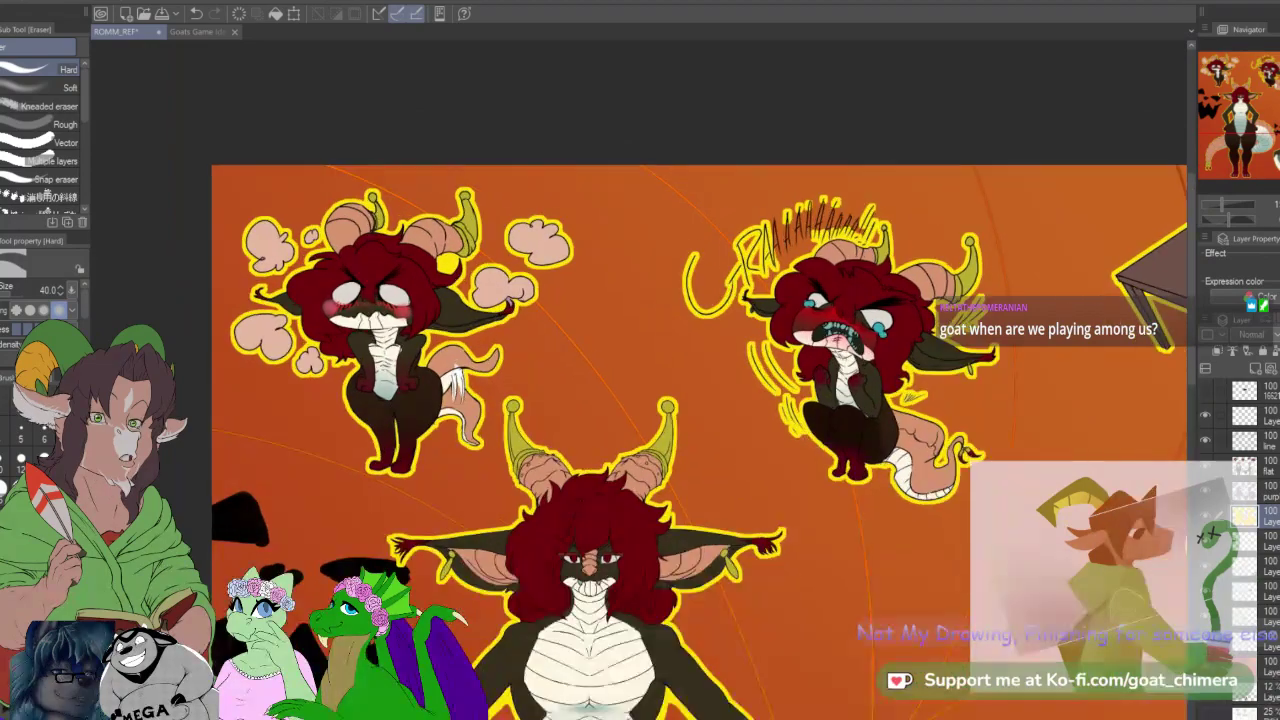
{"action": "scroll", "coordinate": [815, 264], "scroll_direction": "up", "scroll_amount": 3}
{"action": "scroll", "coordinate": [876, 202], "scroll_direction": "down", "scroll_amount": 3}
{"action": "scroll", "coordinate": [858, 205], "scroll_direction": "up", "scroll_amount": 3}
{"action": "key", "text": "b"}
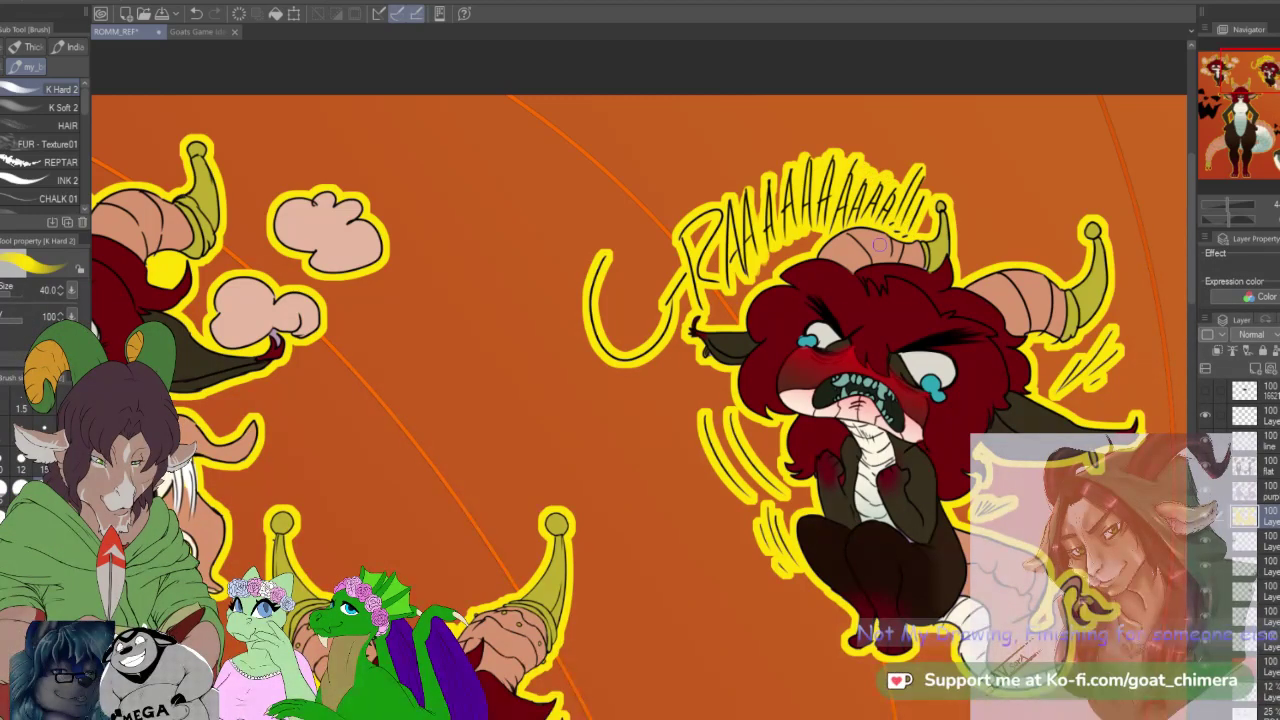
{"action": "scroll", "coordinate": [879, 244], "scroll_direction": "down", "scroll_amount": 5}
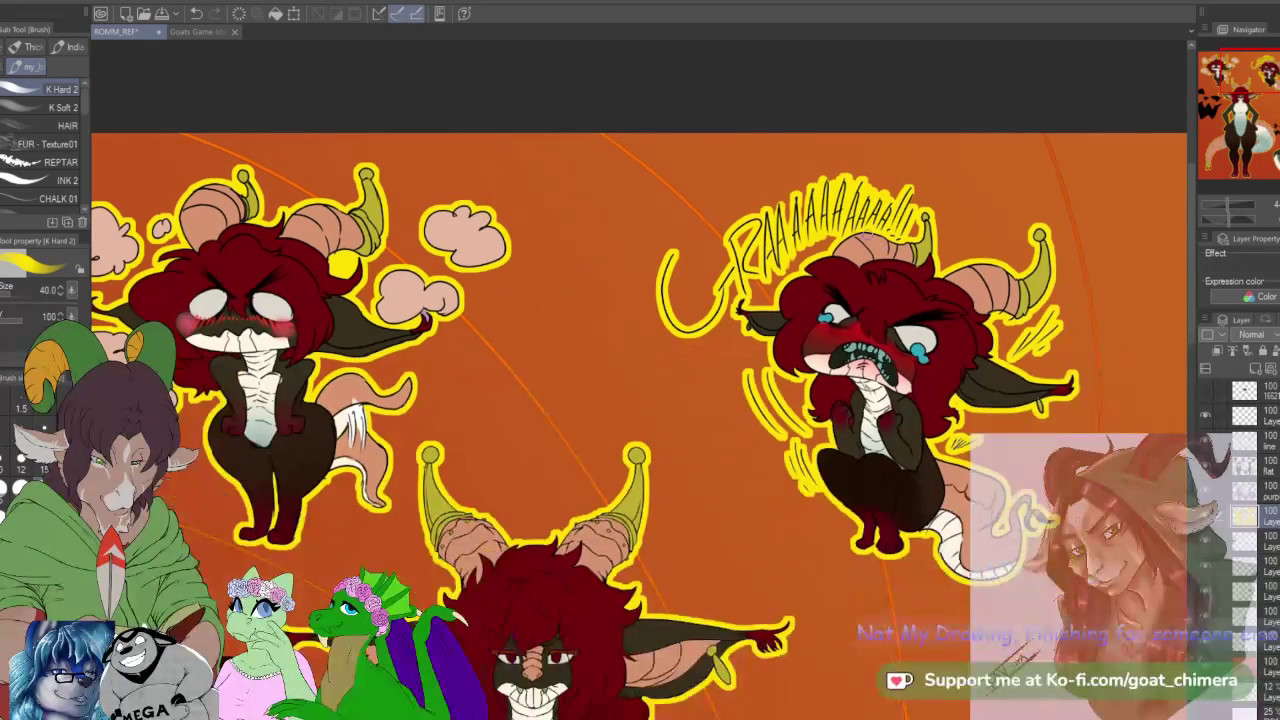
{"action": "scroll", "coordinate": [853, 260], "scroll_direction": "down", "scroll_amount": 2}
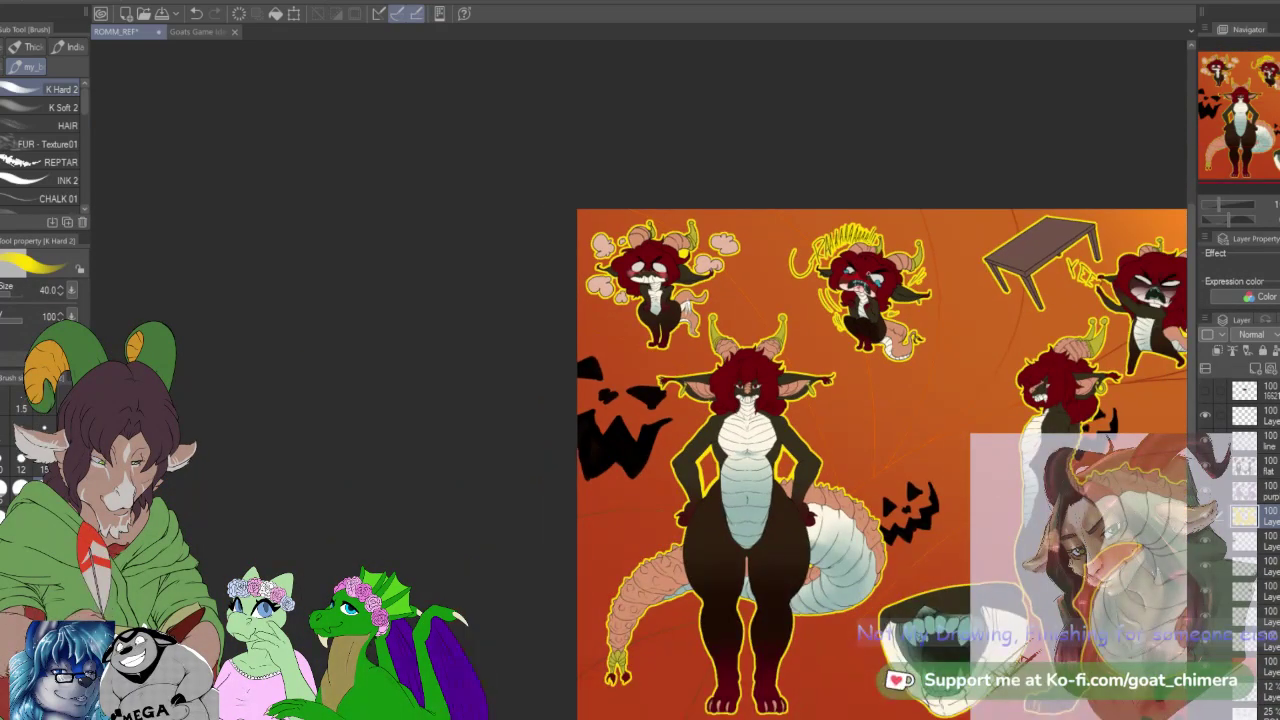
{"action": "scroll", "coordinate": [860, 340], "scroll_direction": "up", "scroll_amount": 4}
{"action": "scroll", "coordinate": [1020, 438], "scroll_direction": "down", "scroll_amount": 2}
{"action": "scroll", "coordinate": [1020, 438], "scroll_direction": "up", "scroll_amount": 3}
{"action": "scroll", "coordinate": [1020, 438], "scroll_direction": "down", "scroll_amount": 1}
{"action": "scroll", "coordinate": [830, 455], "scroll_direction": "up", "scroll_amount": 3}
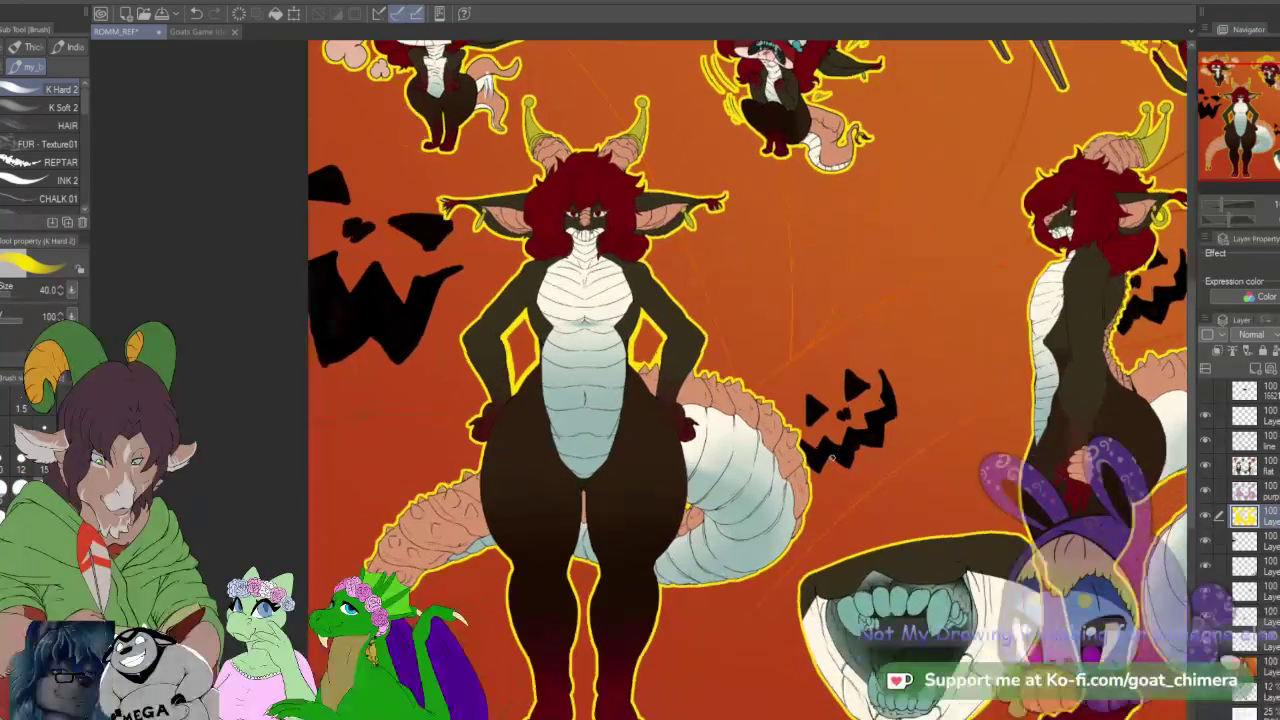
{"action": "scroll", "coordinate": [831, 458], "scroll_direction": "down", "scroll_amount": 1}
{"action": "scroll", "coordinate": [829, 457], "scroll_direction": "down", "scroll_amount": 1}
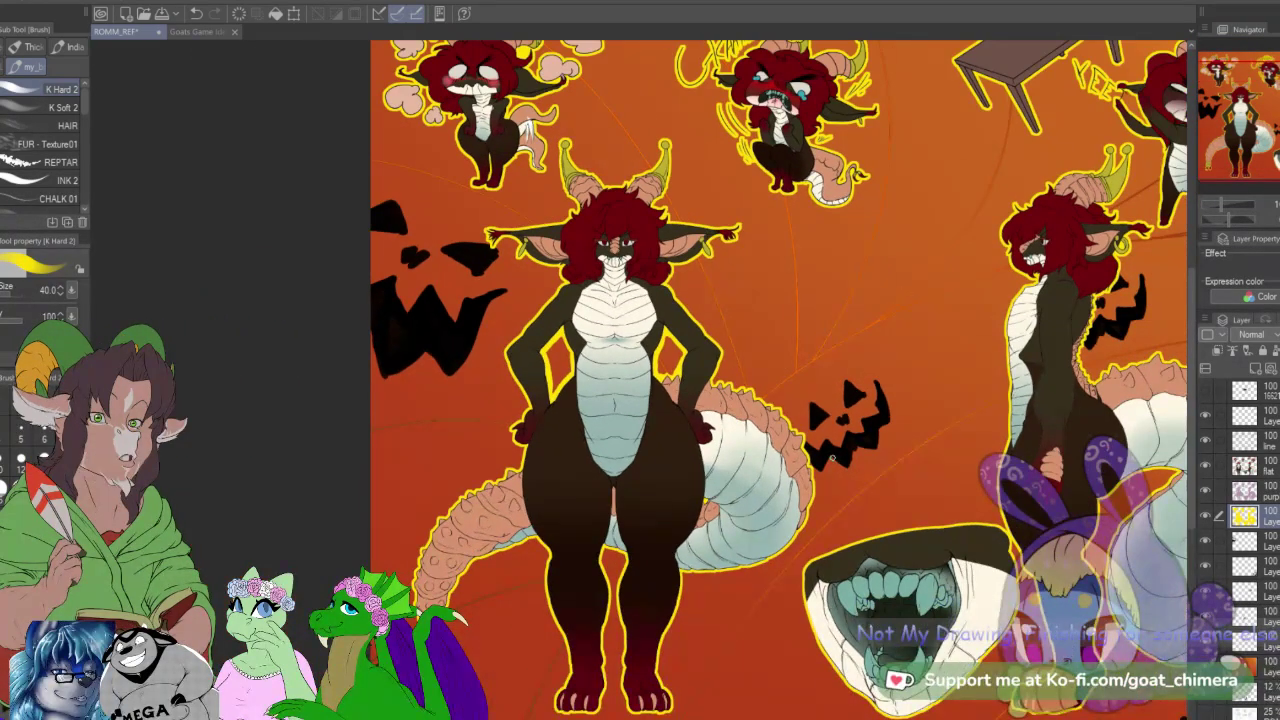
{"action": "scroll", "coordinate": [829, 457], "scroll_direction": "down", "scroll_amount": 2}
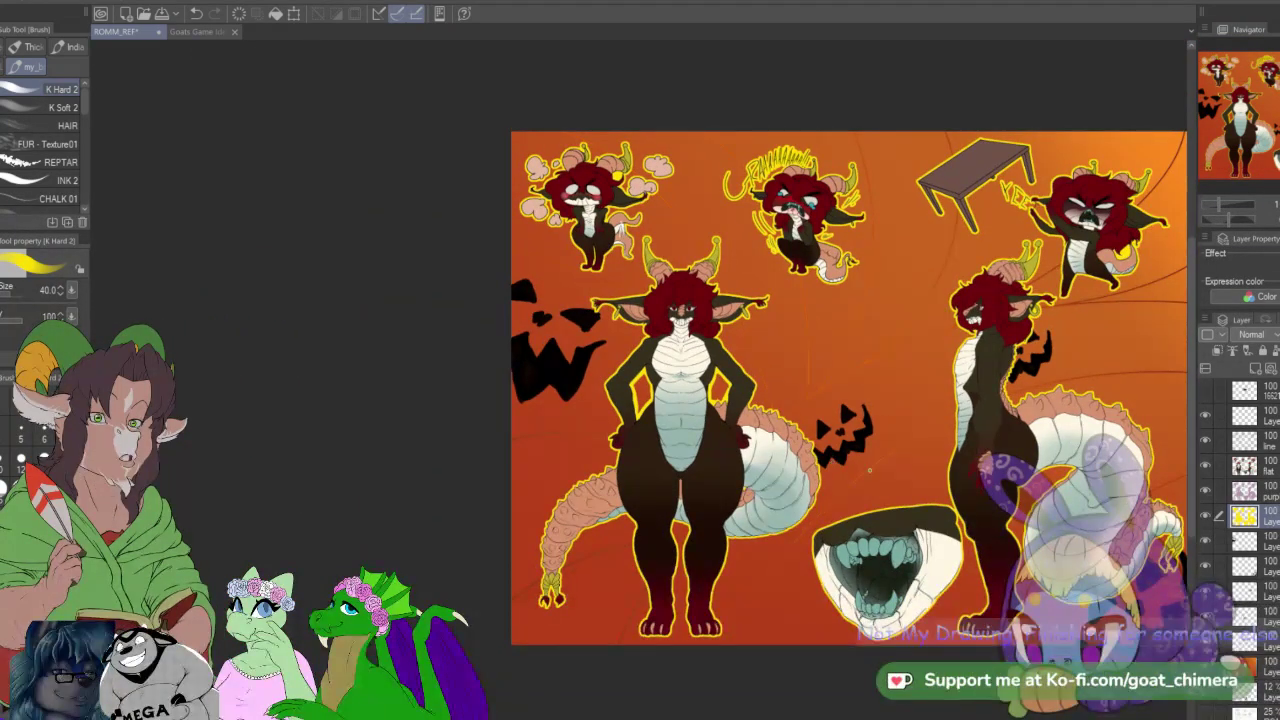
{"action": "scroll", "coordinate": [851, 470], "scroll_direction": "down", "scroll_amount": 2}
{"action": "scroll", "coordinate": [851, 470], "scroll_direction": "up", "scroll_amount": 2}
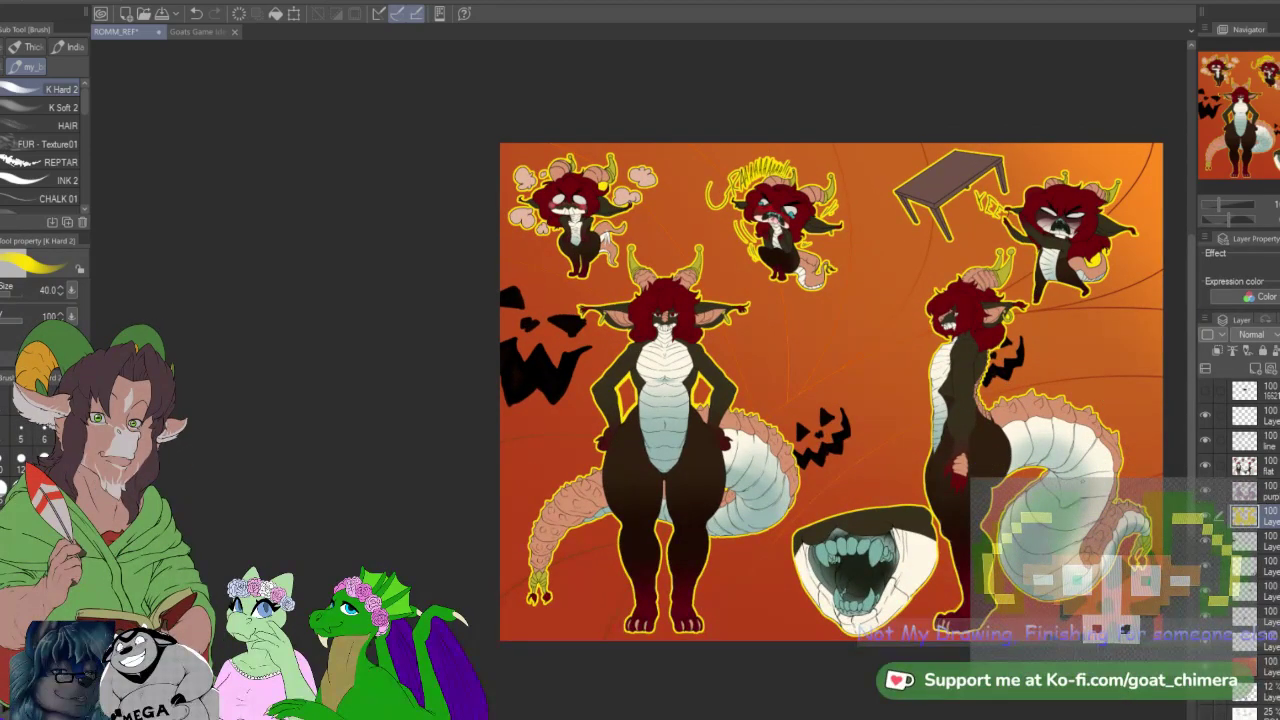
{"action": "scroll", "coordinate": [1087, 420], "scroll_direction": "up", "scroll_amount": 3}
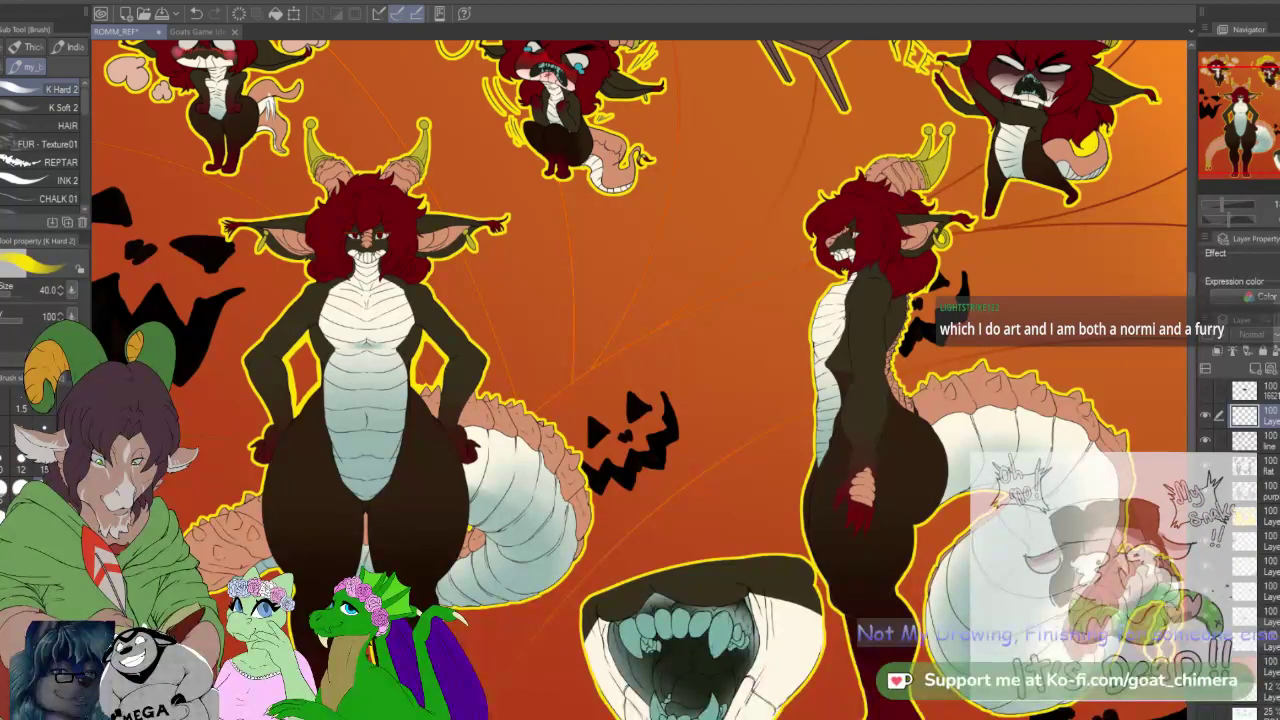
Step: Try selecting the peach ridge of the side-view figure's tail on the flat layer, using Auto select with a tolerance of 9.8
{"action": "scroll", "coordinate": [1117, 397], "scroll_direction": "up", "scroll_amount": 3}
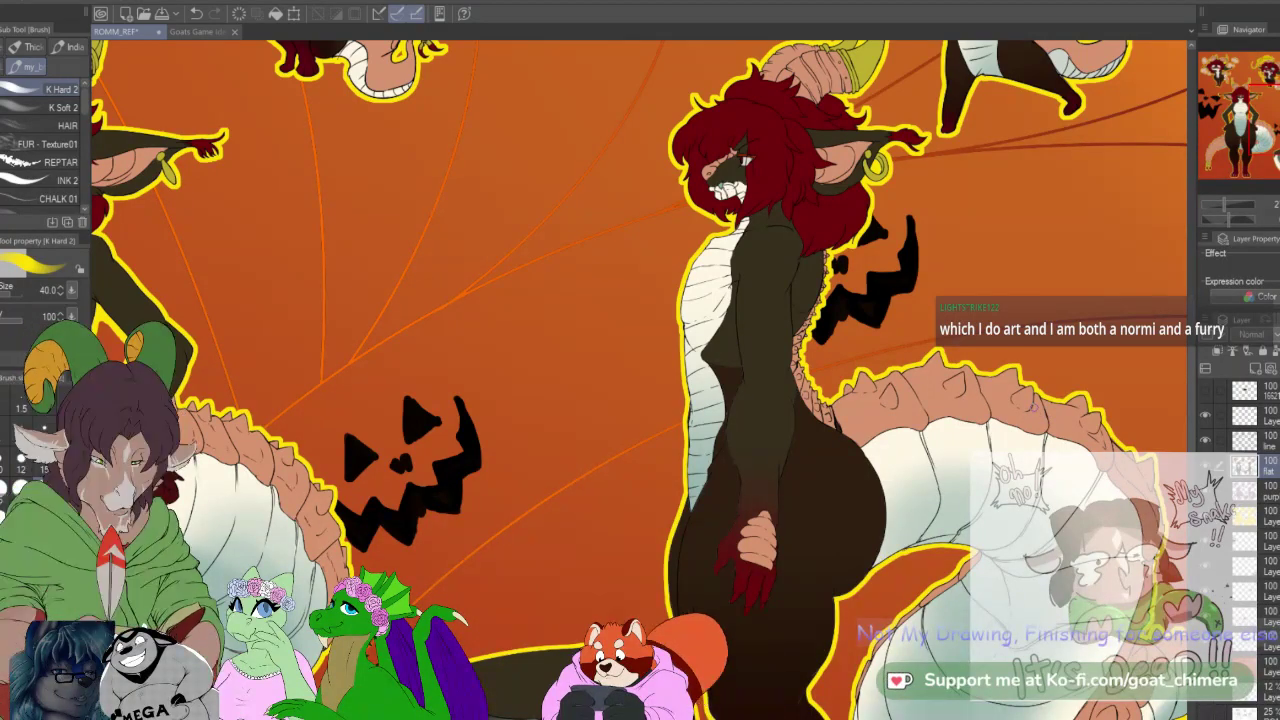
{"action": "key", "text": "w"}
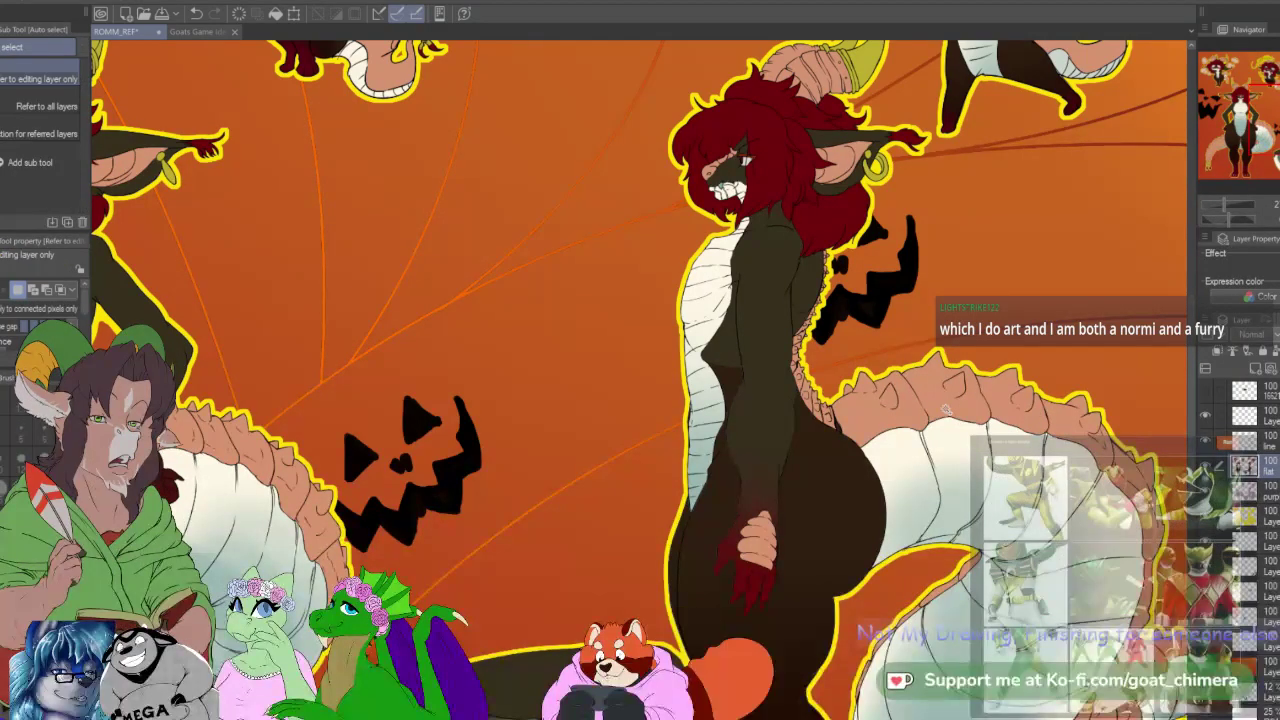
{"action": "left_click", "coordinate": [1006, 378]}
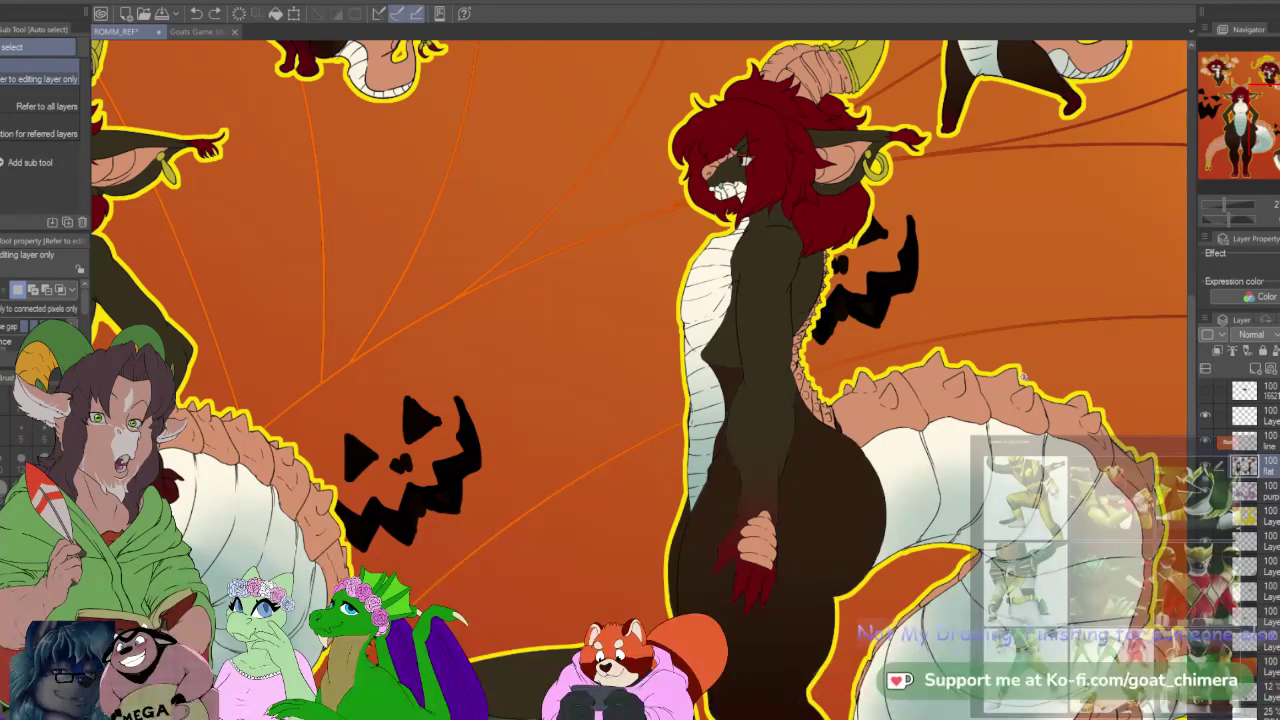
{"action": "key", "text": "ctrl+z"}
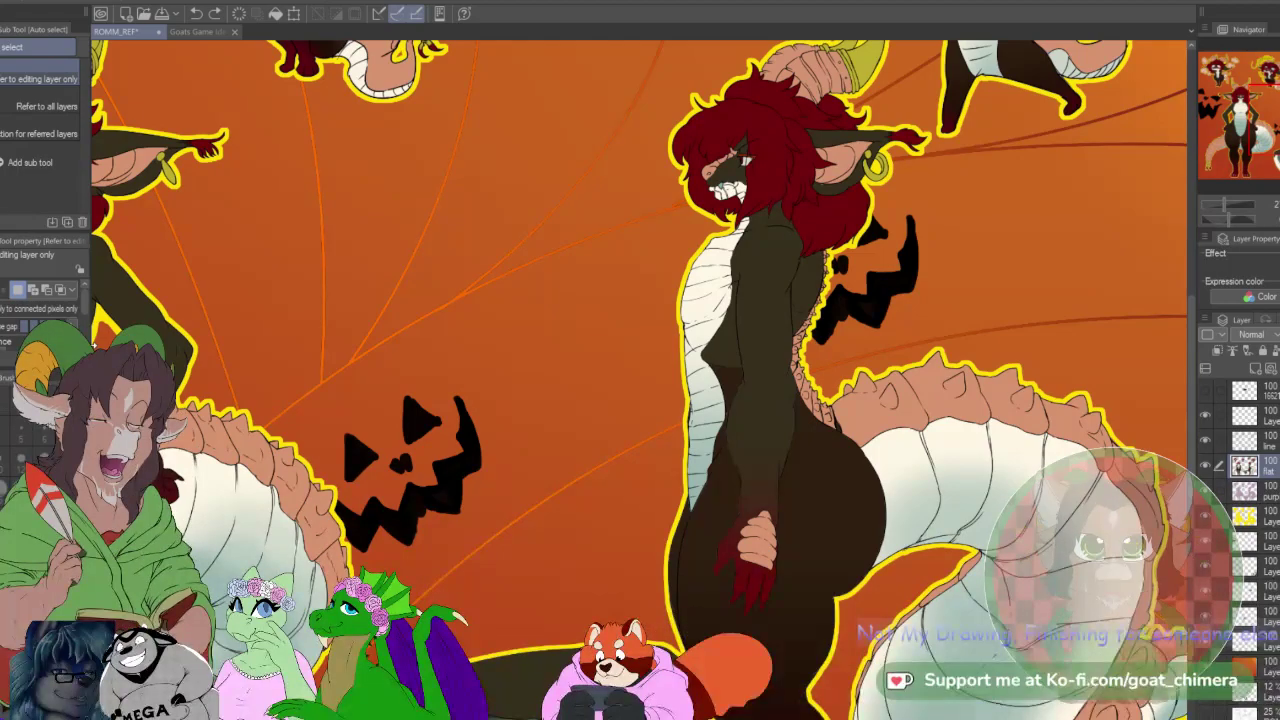
{"action": "scroll", "coordinate": [22, 314], "scroll_direction": "down", "scroll_amount": 2}
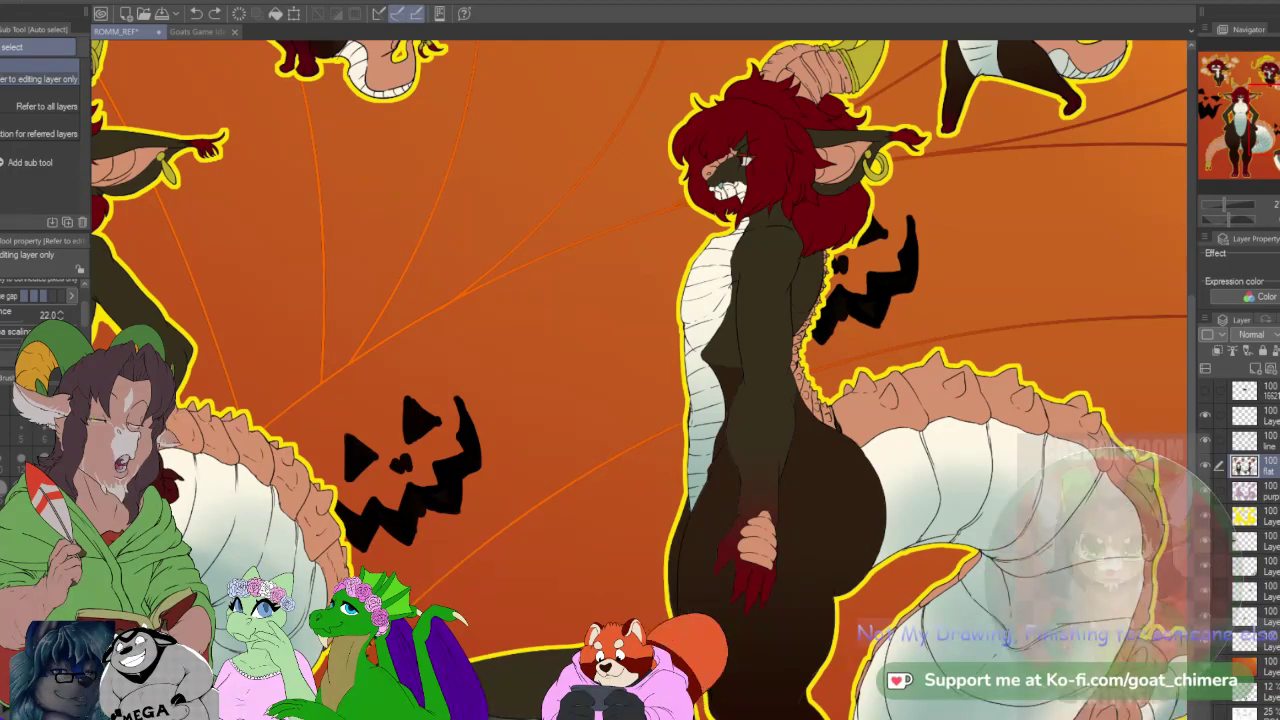
{"action": "left_click", "coordinate": [1, 325]}
{"action": "left_click", "coordinate": [1, 325]}
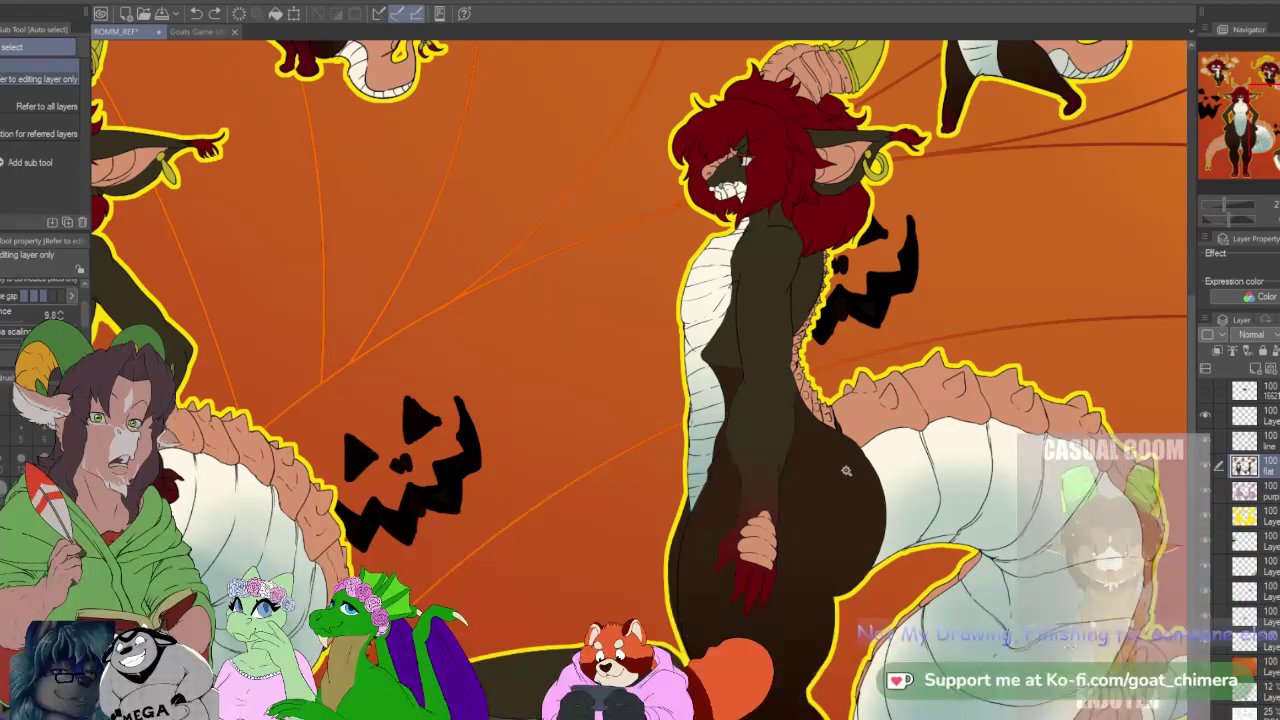
{"action": "left_click", "coordinate": [871, 416]}
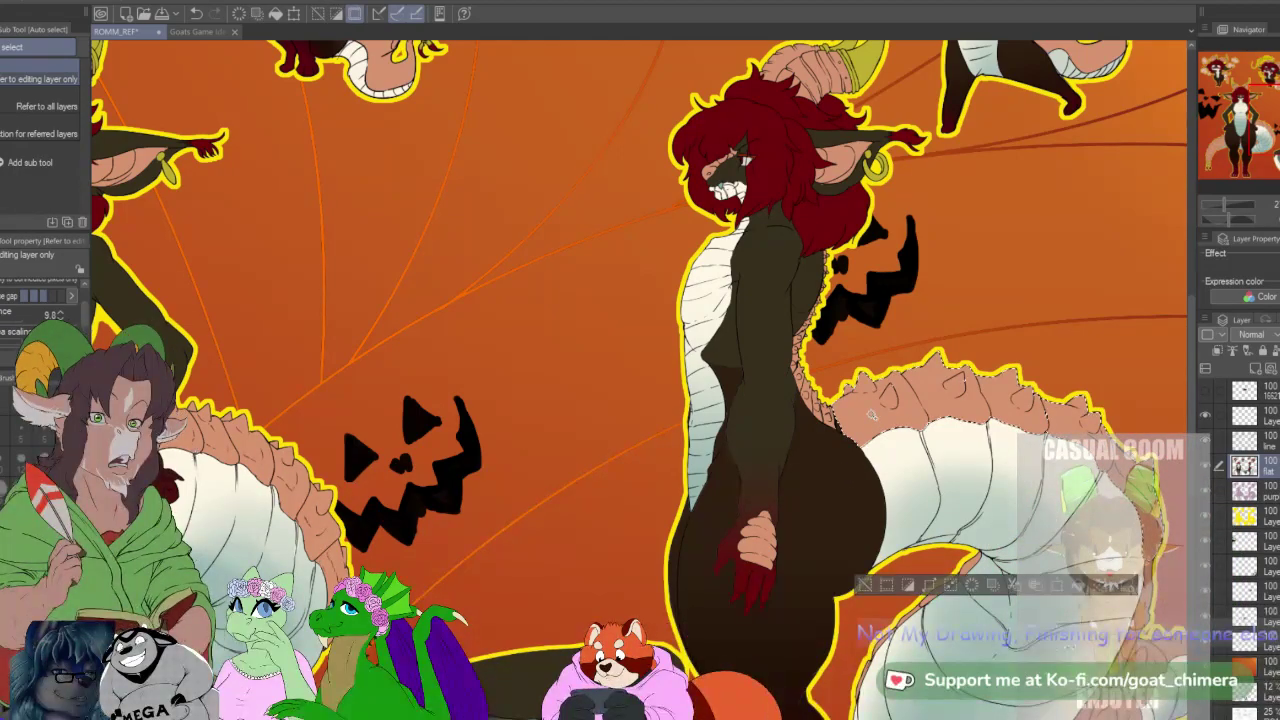
Step: Inspect the selected tail ridge up close, clear the selection, and examine the whole reference sheet
{"action": "scroll", "coordinate": [871, 416], "scroll_direction": "down", "scroll_amount": 3}
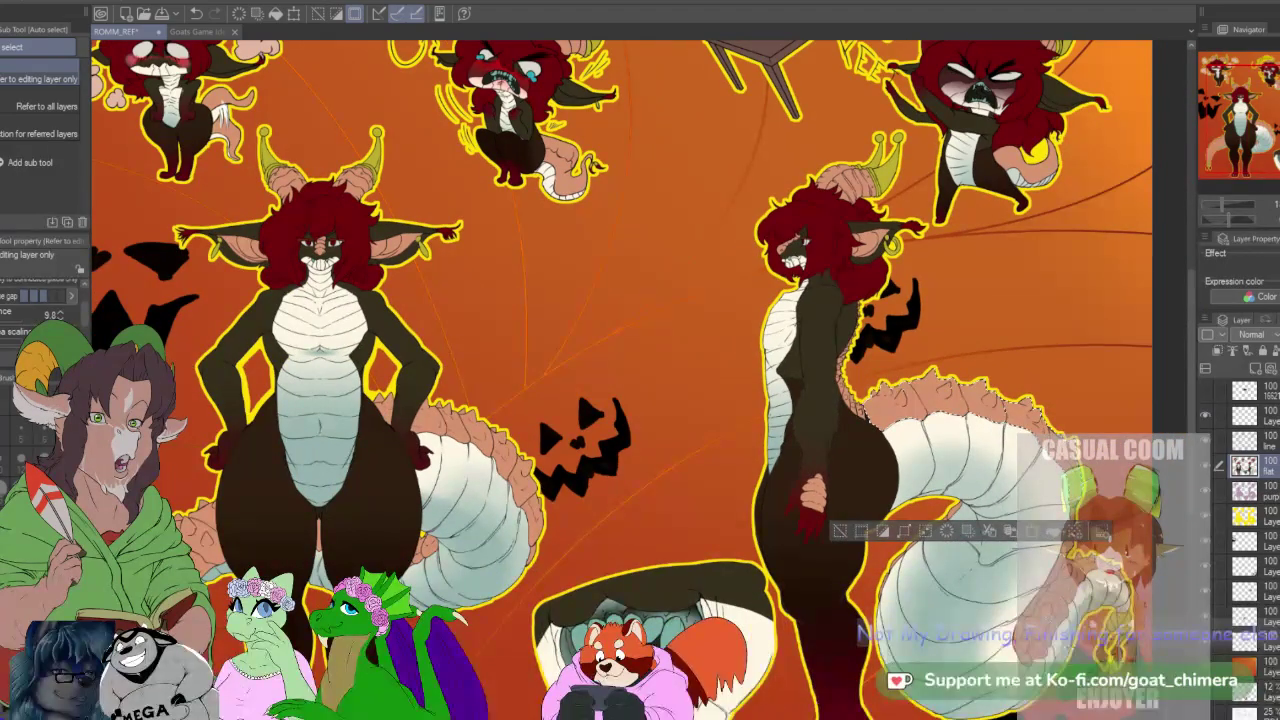
{"action": "mouse_move", "coordinate": [928, 374]}
{"action": "left_mouse_down"}
{"action": "mouse_move", "coordinate": [918, 450]}
{"action": "mouse_move", "coordinate": [928, 374]}
{"action": "left_mouse_up"}
{"action": "scroll", "coordinate": [666, 250], "scroll_direction": "up", "scroll_amount": 3}
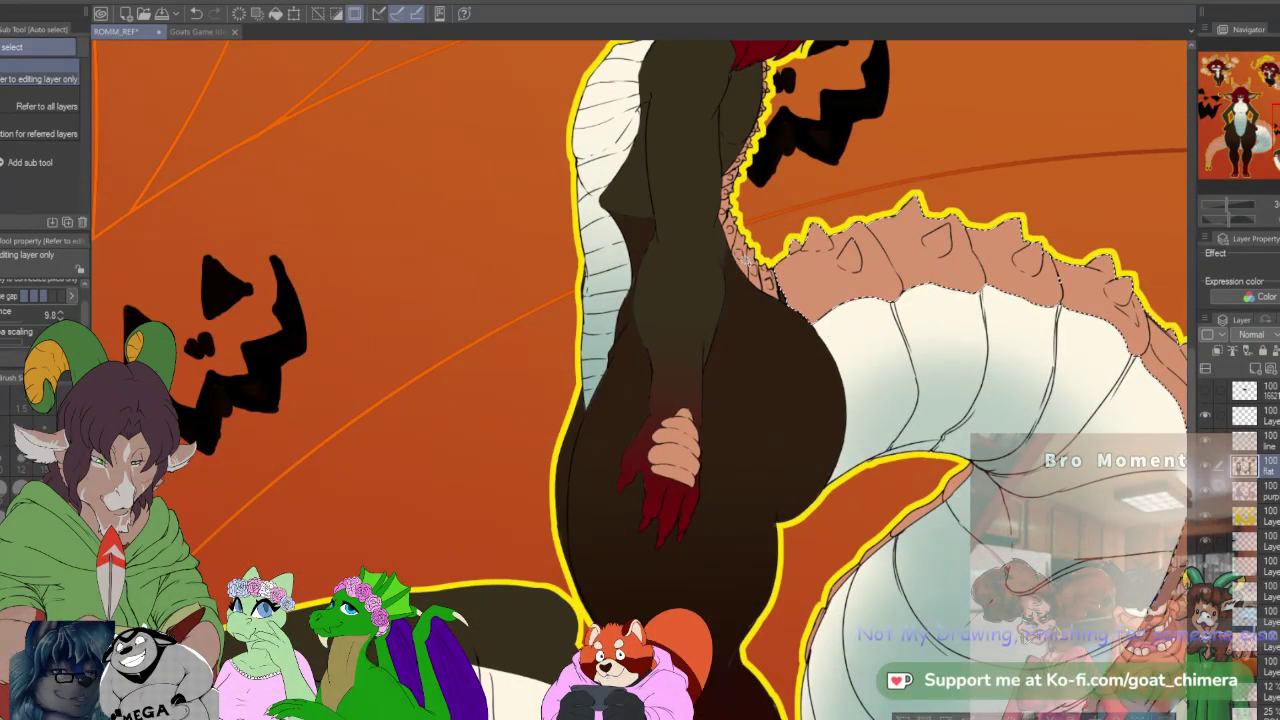
{"action": "scroll", "coordinate": [1055, 369], "scroll_direction": "down", "scroll_amount": 1}
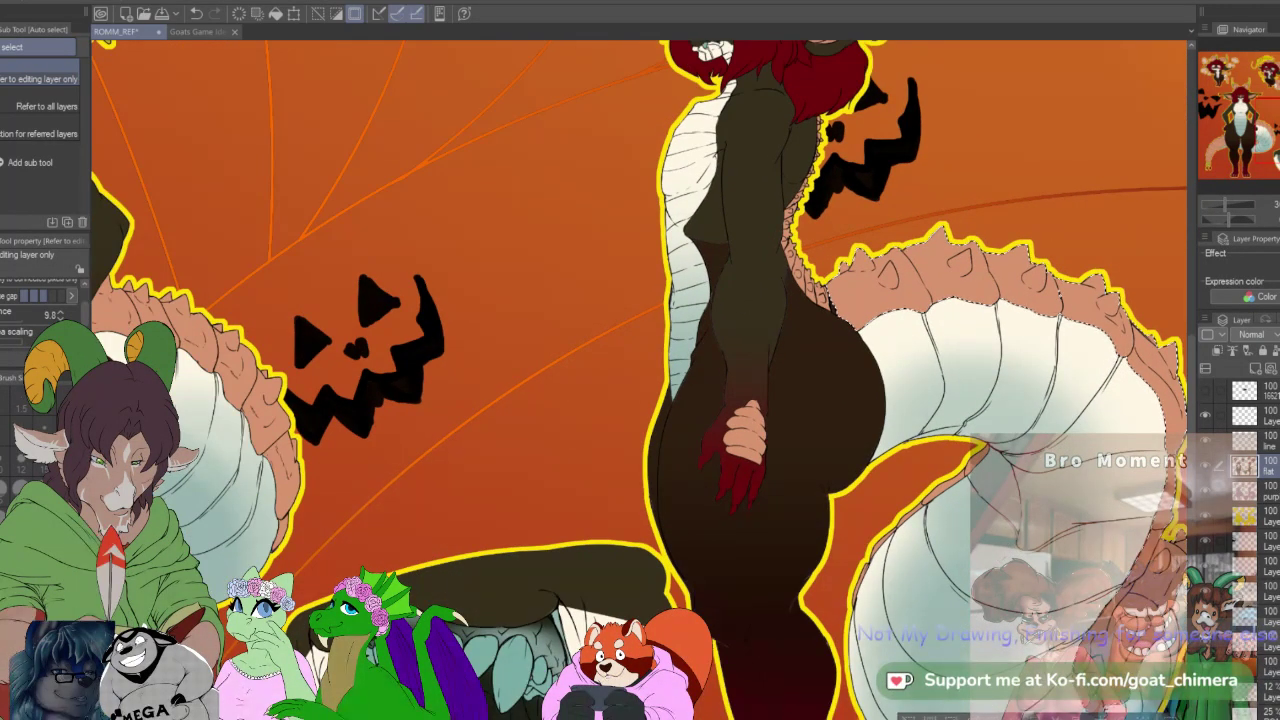
{"action": "left_click_drag", "start_coordinate": [1055, 369], "coordinate": [878, 621]}
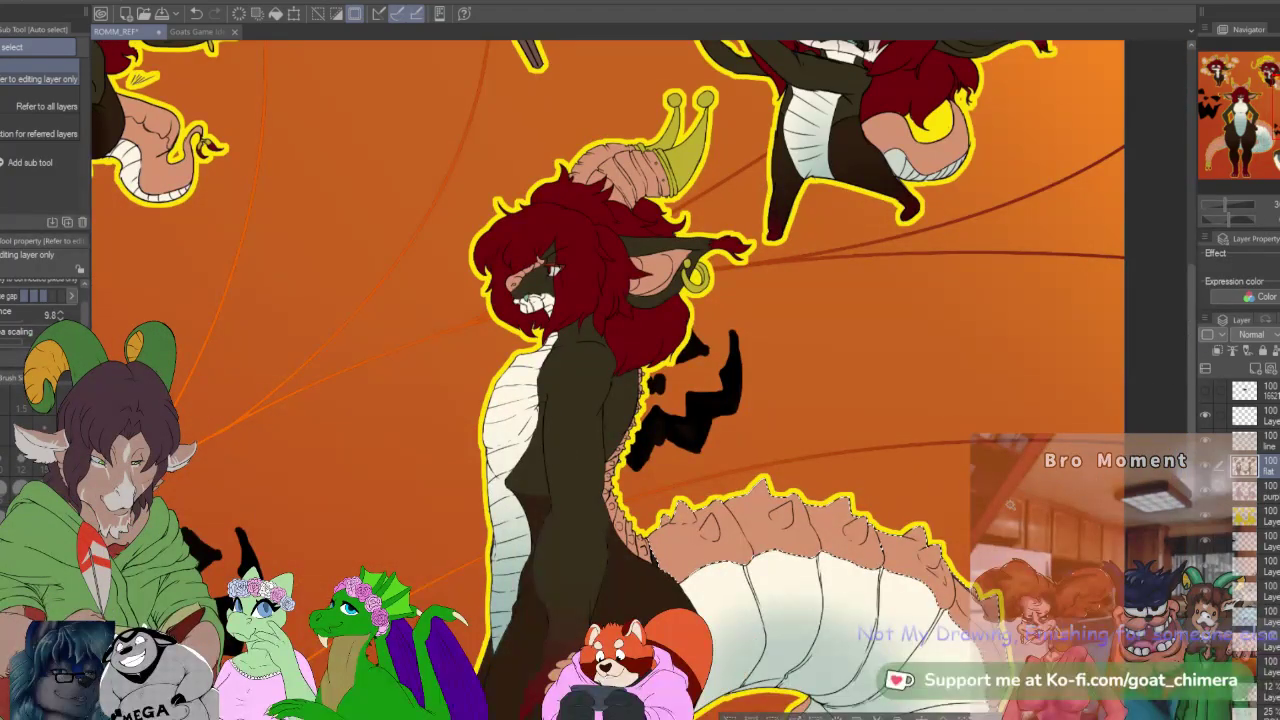
{"action": "scroll", "coordinate": [640, 380], "scroll_direction": "down", "scroll_amount": 3}
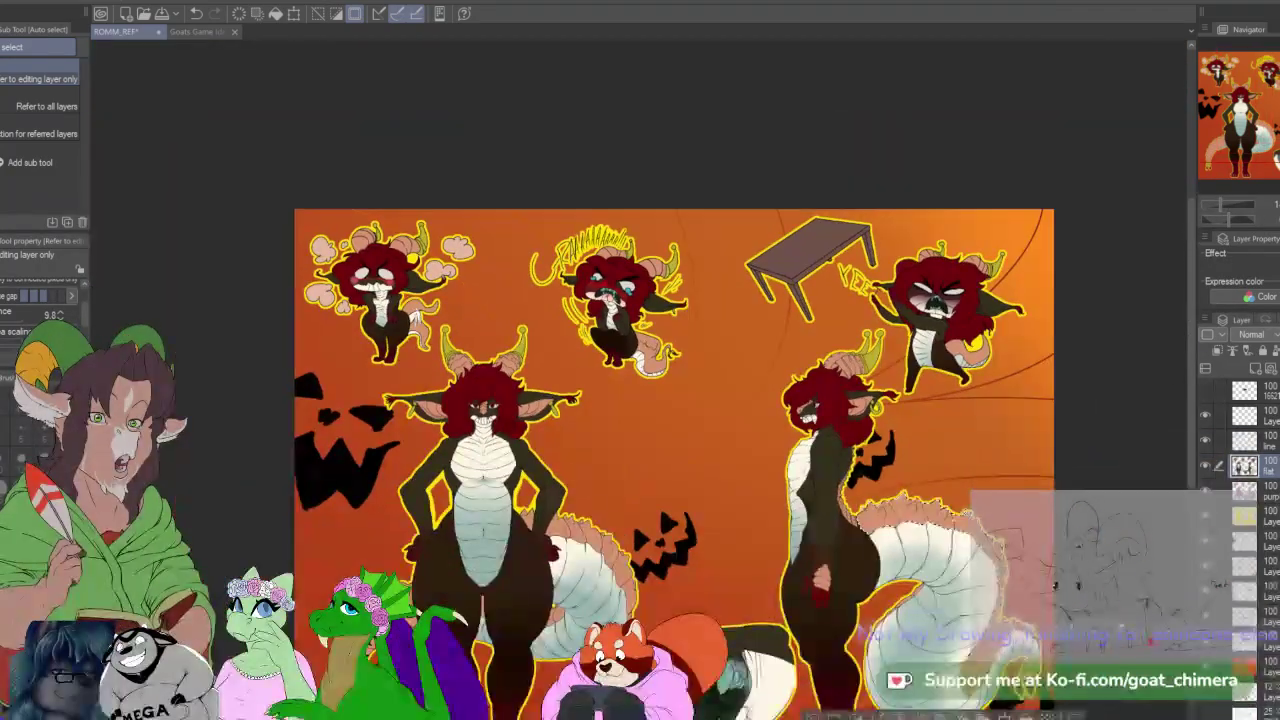
{"action": "scroll", "coordinate": [900, 505], "scroll_direction": "down", "scroll_amount": 1}
{"action": "scroll", "coordinate": [900, 505], "scroll_direction": "up", "scroll_amount": 1}
{"action": "scroll", "coordinate": [706, 562], "scroll_direction": "down", "scroll_amount": 2}
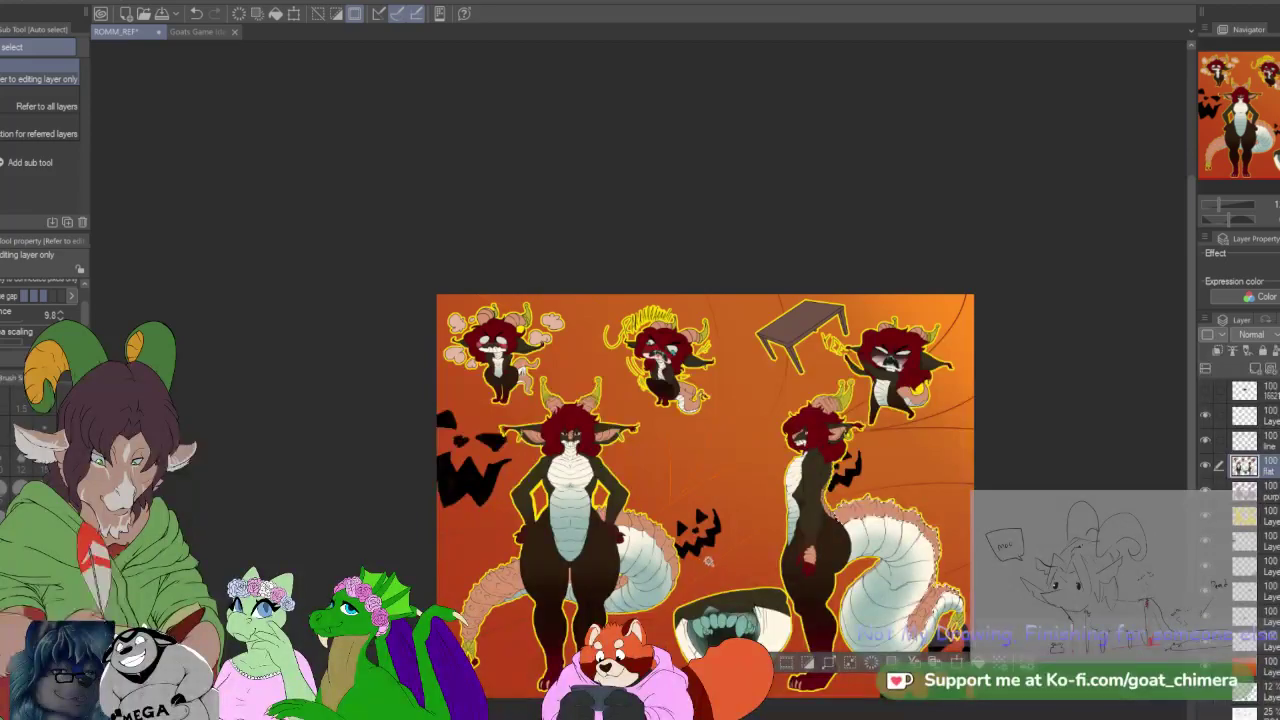
{"action": "scroll", "coordinate": [706, 500], "scroll_direction": "up", "scroll_amount": 1}
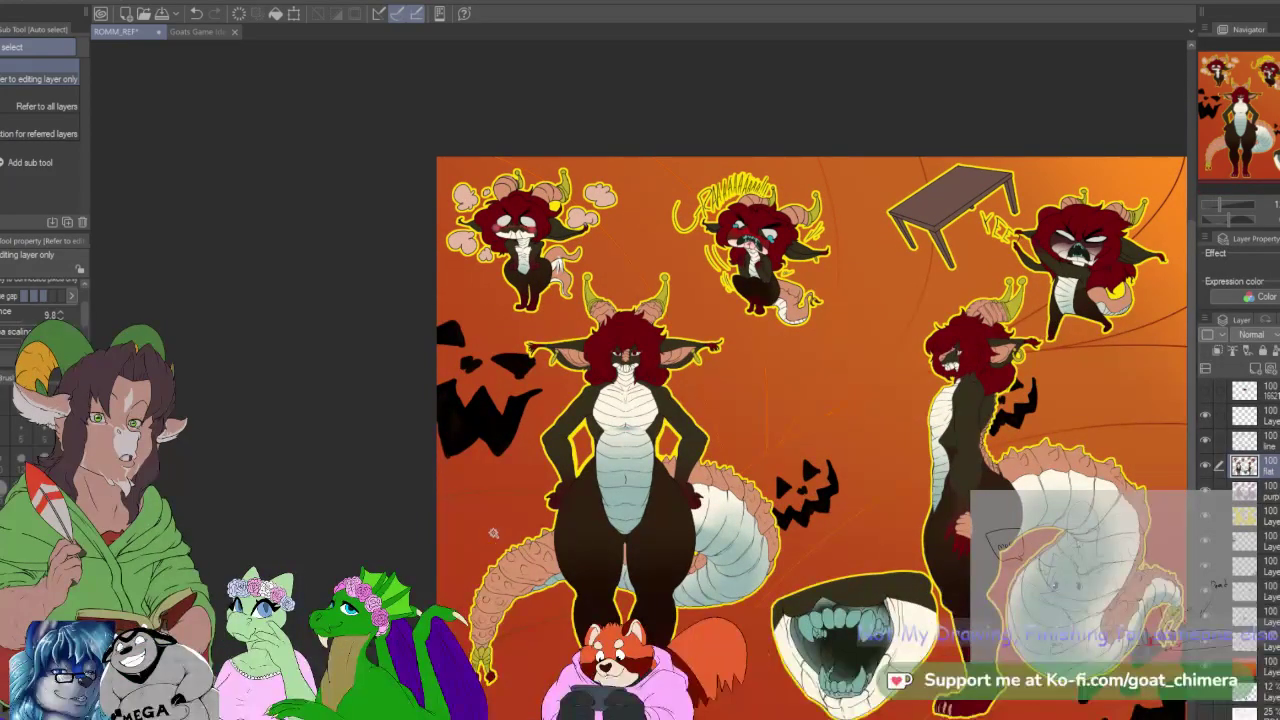
{"action": "left_click_drag", "start_coordinate": [706, 500], "coordinate": [635, 440]}
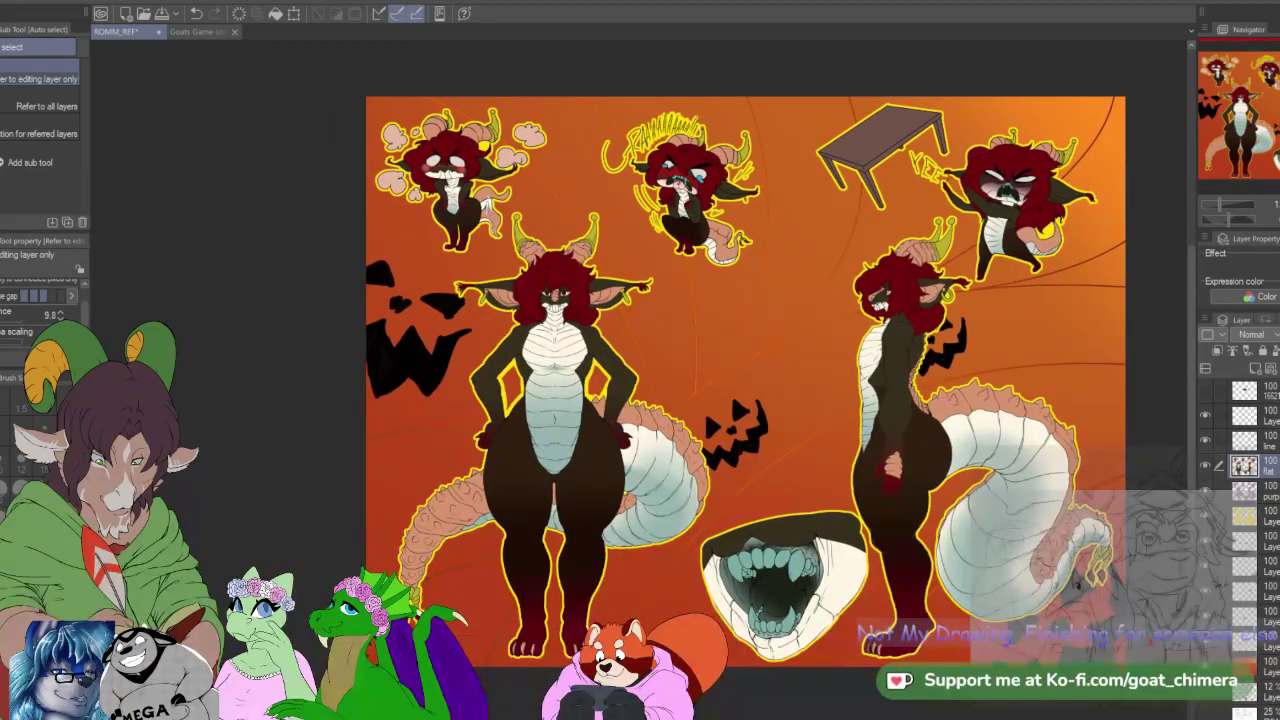
{"action": "left_click_drag", "start_coordinate": [230, 364], "coordinate": [216, 364]}
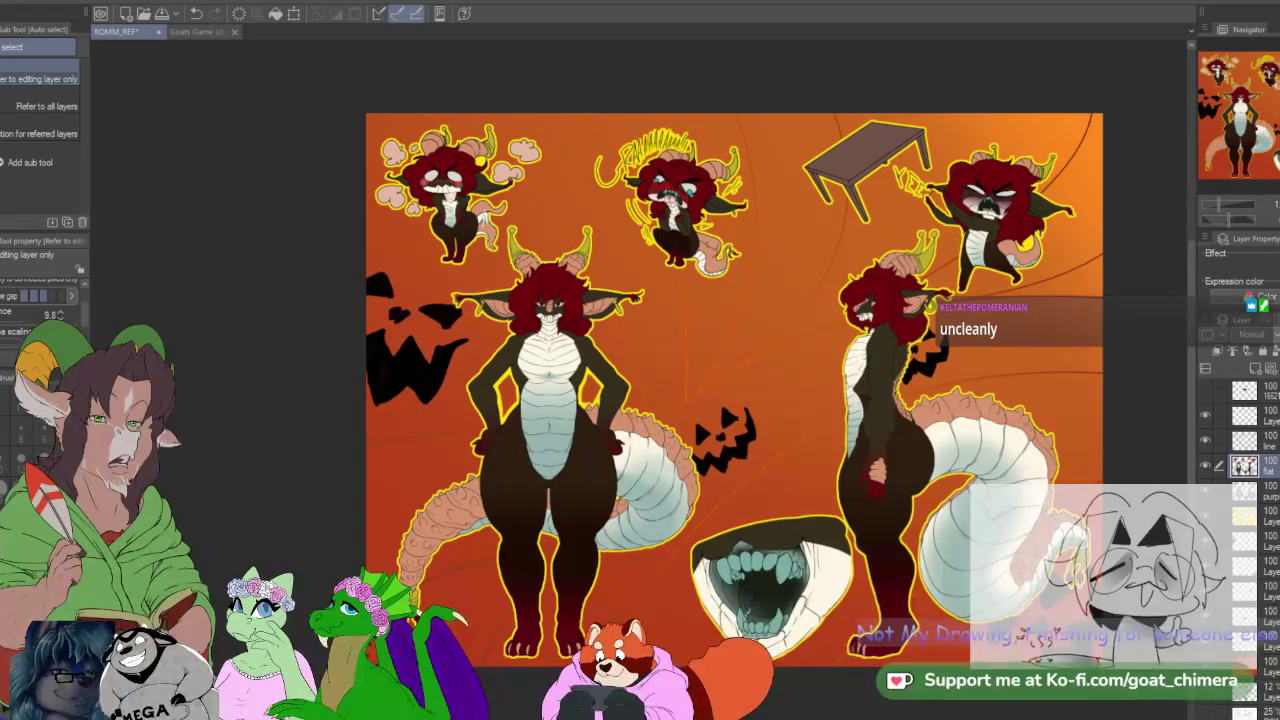
Step: Add a crimson foreground-to-transparent gradient over the orange background, fading inward from the sheet's lower-left corner
{"action": "scroll", "coordinate": [811, 418], "scroll_direction": "down", "scroll_amount": 2}
{"action": "scroll", "coordinate": [1011, 390], "scroll_direction": "up", "scroll_amount": 2}
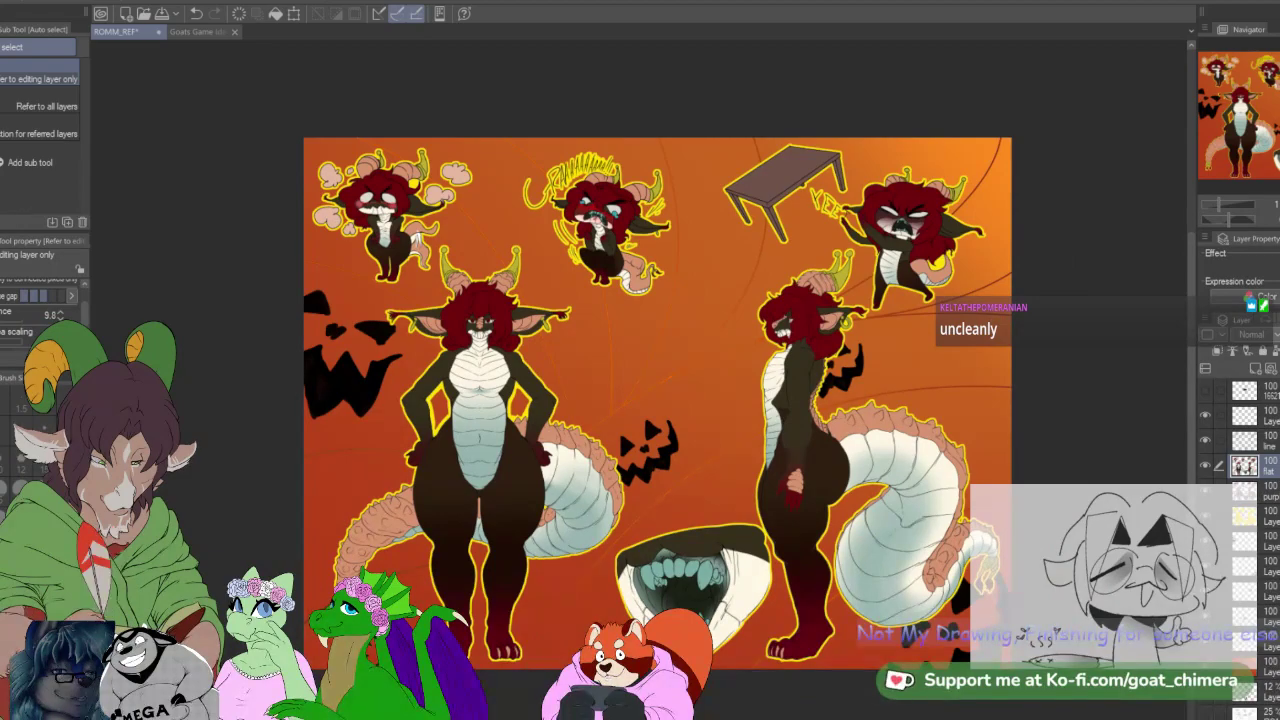
{"action": "scroll", "coordinate": [241, 311], "scroll_direction": "down", "scroll_amount": 1}
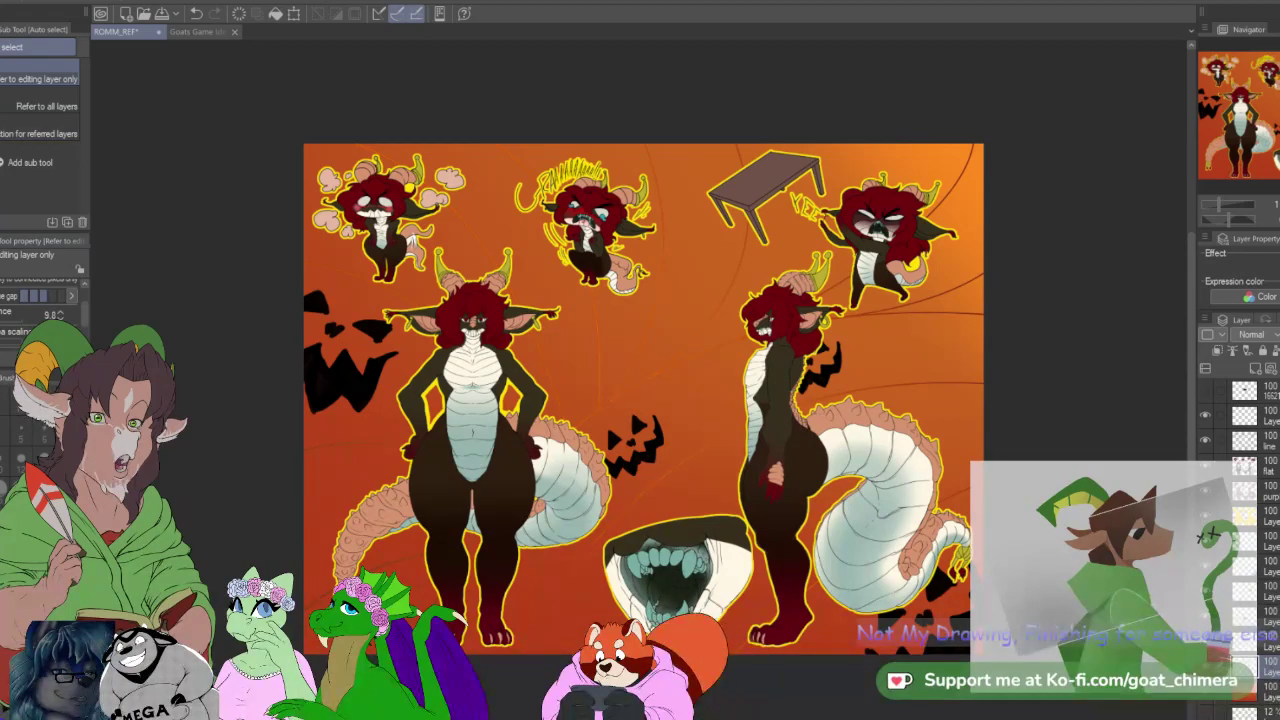
{"action": "key", "text": "g"}
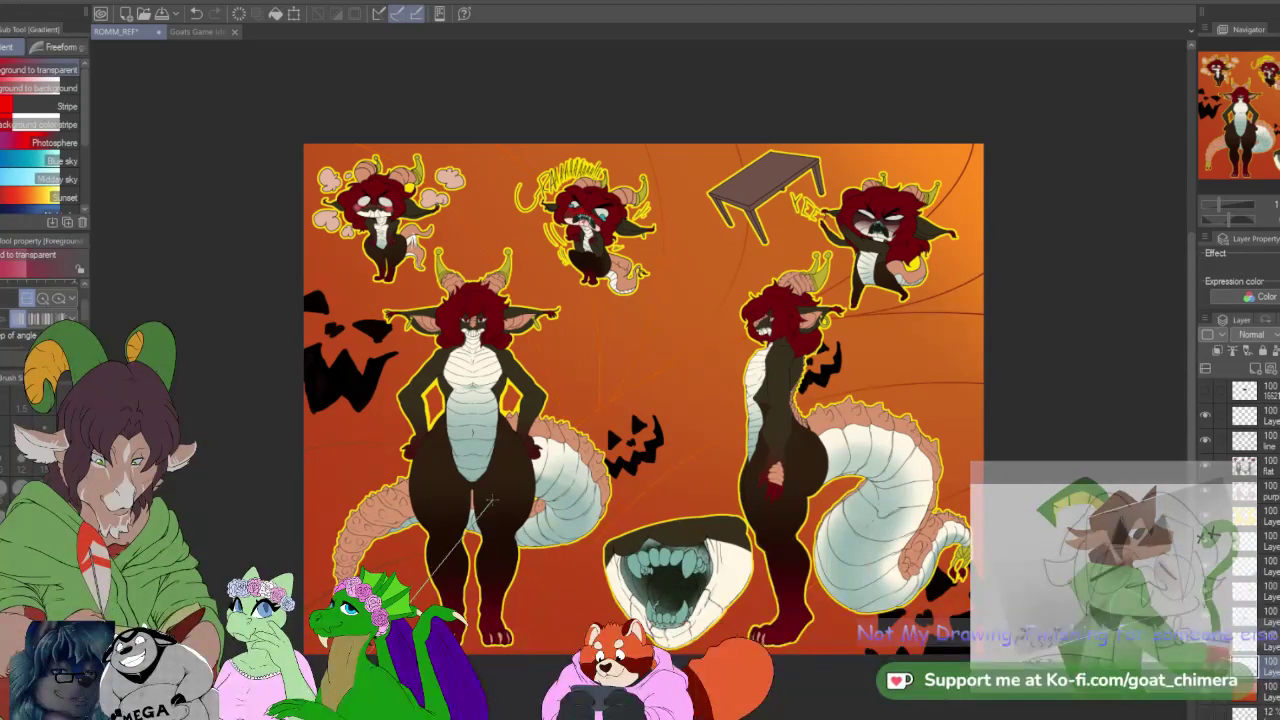
{"action": "left_click_drag", "start_coordinate": [440, 596], "coordinate": [636, 405]}
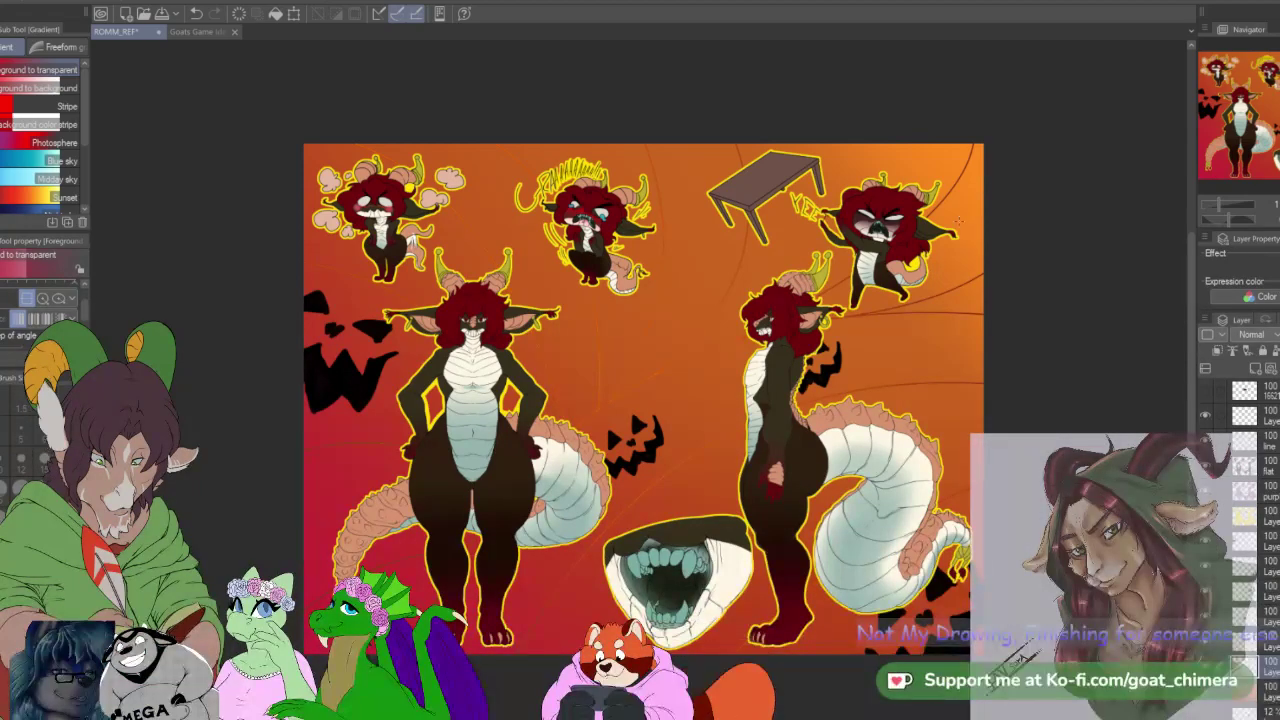
Step: Add a lime-green foreground-to-transparent gradient to the background's upper-right corner, undoing the first wide fade and redrawing it with a shorter reach
{"action": "key", "text": "x"}
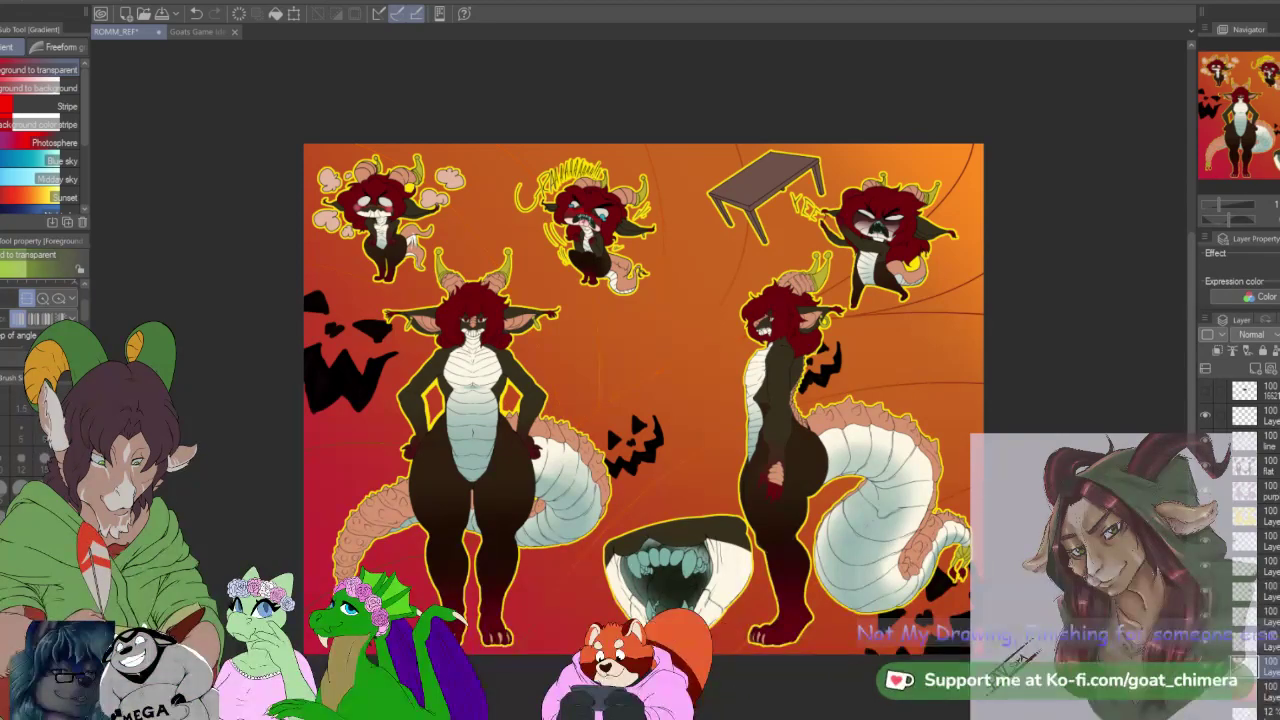
{"action": "left_click_drag", "start_coordinate": [752, 332], "coordinate": [702, 376]}
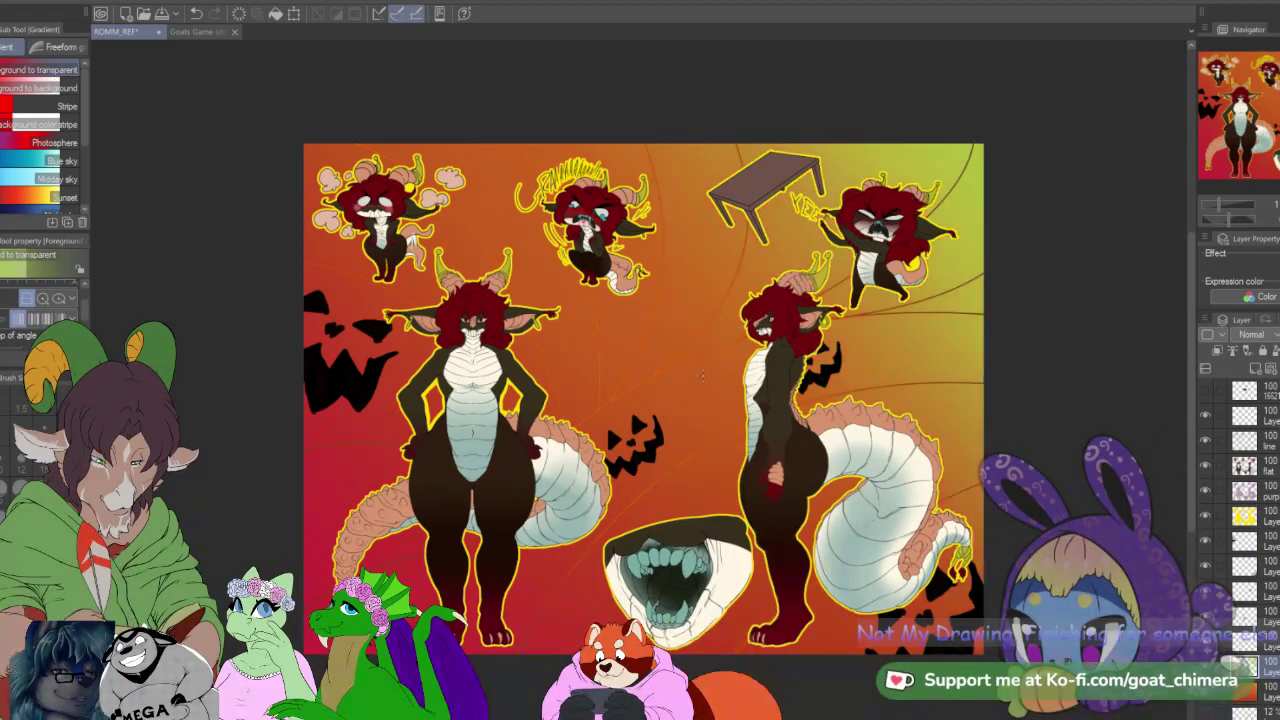
{"action": "key", "text": "ctrl+z"}
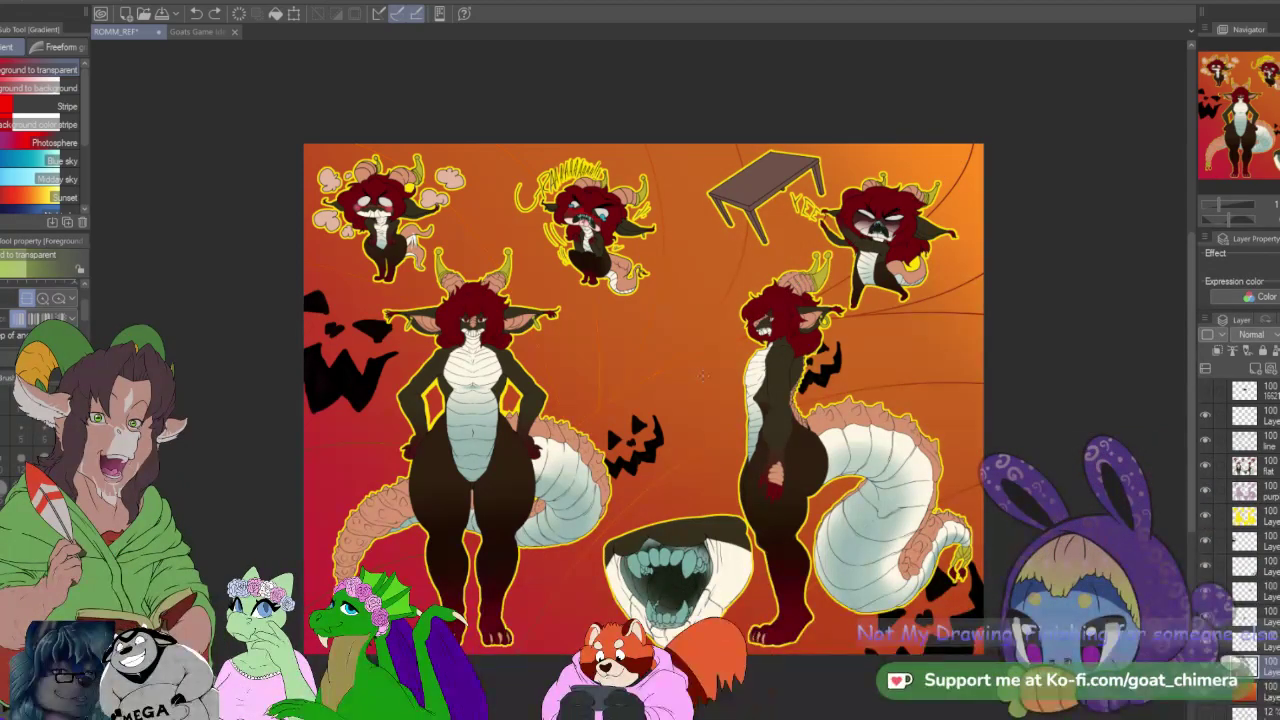
{"action": "left_click_drag", "start_coordinate": [872, 107], "coordinate": [789, 224]}
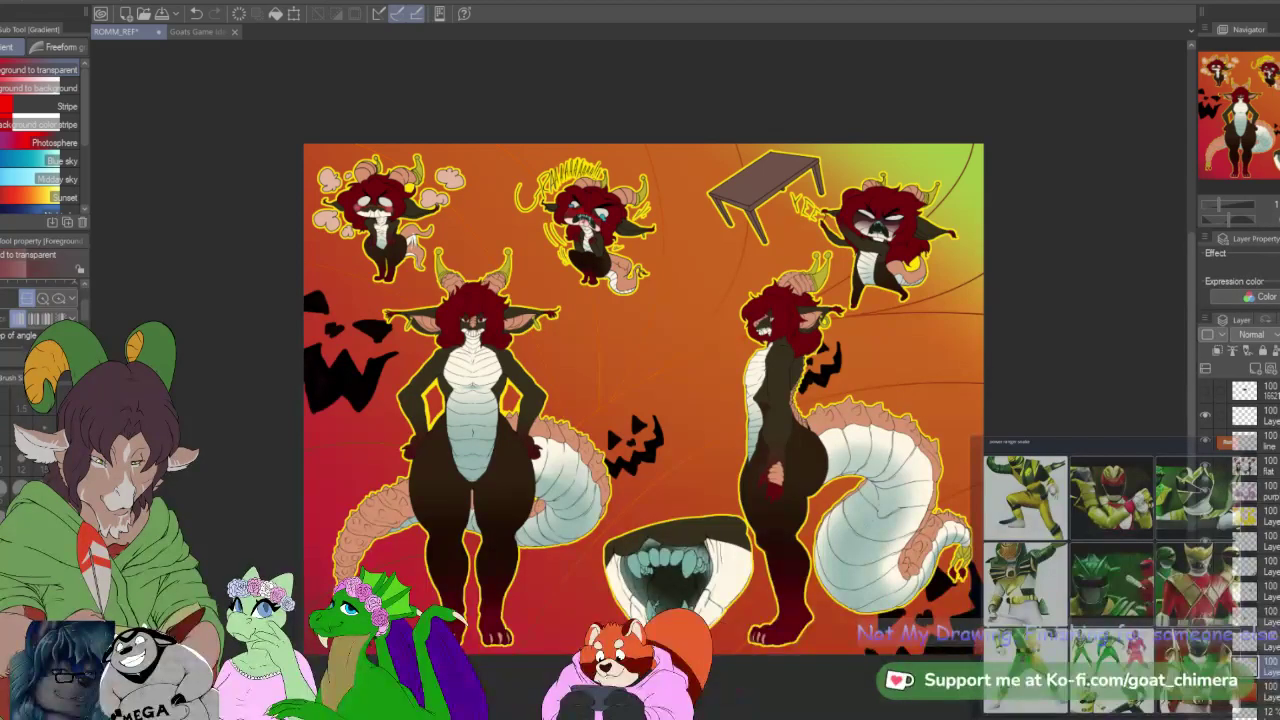
{"action": "scroll", "coordinate": [485, 406], "scroll_direction": "down", "scroll_amount": 3}
{"action": "scroll", "coordinate": [530, 390], "scroll_direction": "up", "scroll_amount": 5}
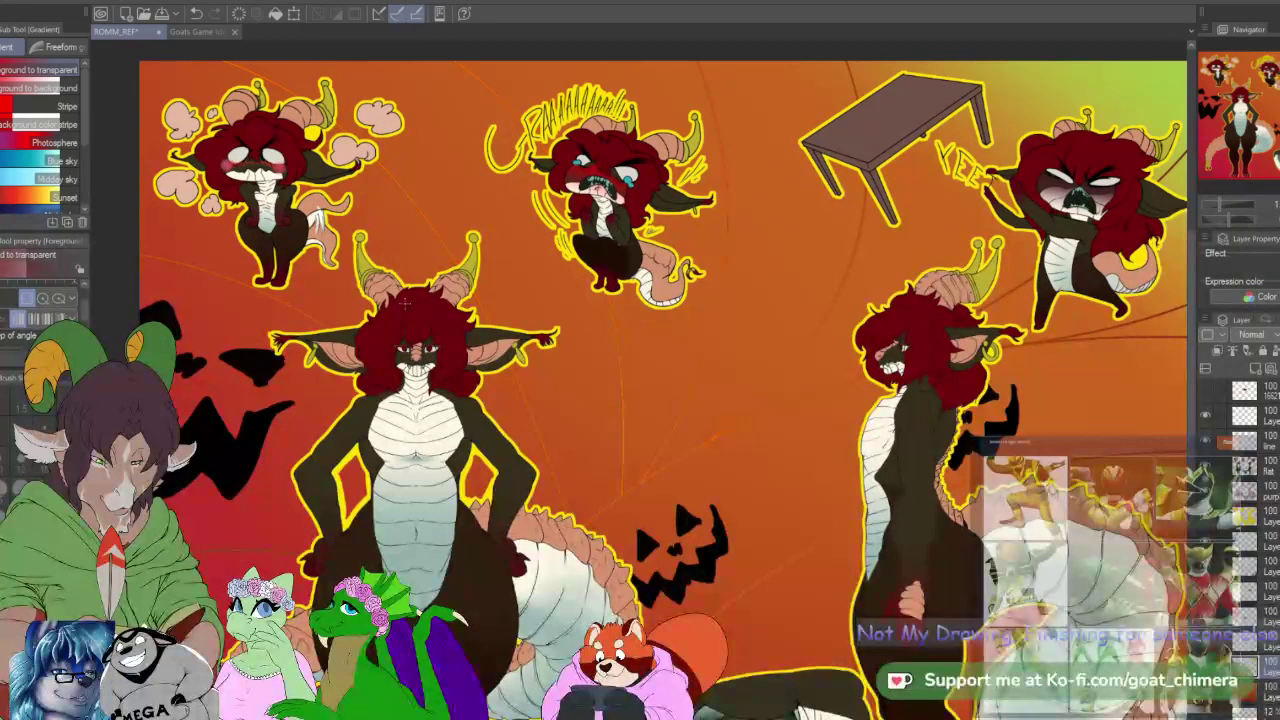
{"action": "scroll", "coordinate": [405, 304], "scroll_direction": "down", "scroll_amount": 3}
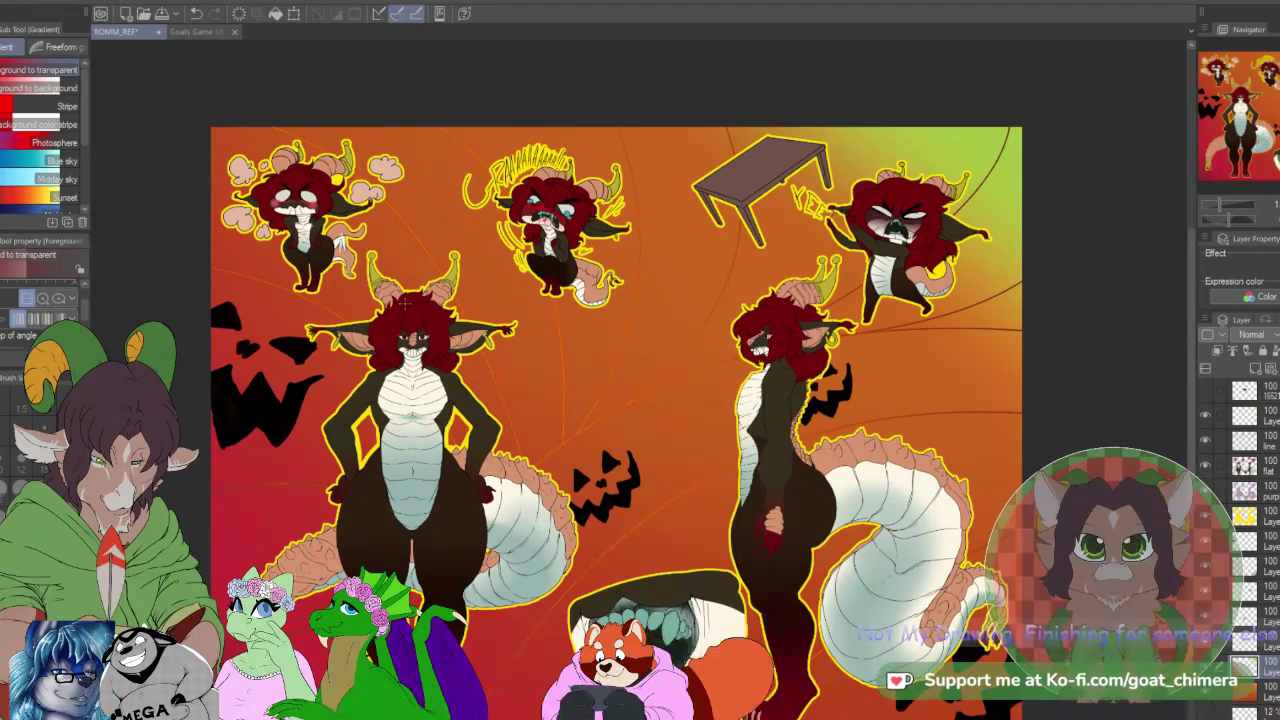
{"action": "scroll", "coordinate": [405, 304], "scroll_direction": "down", "scroll_amount": 1}
{"action": "scroll", "coordinate": [210, 539], "scroll_direction": "up", "scroll_amount": 1}
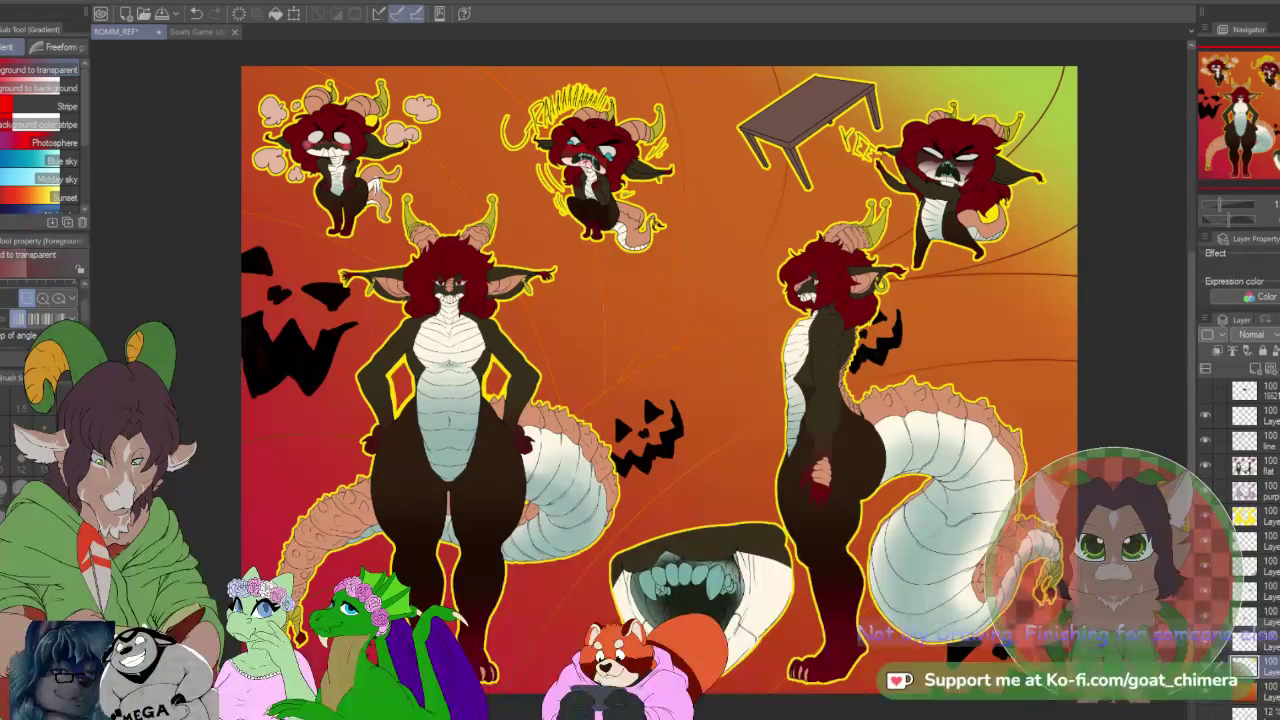
Step: Paint two solid black oval eyes for a new jack-o'-lantern face beside the side-view figure, using the K Hard 2 brush at size 40
{"action": "left_click", "coordinate": [1266, 542]}
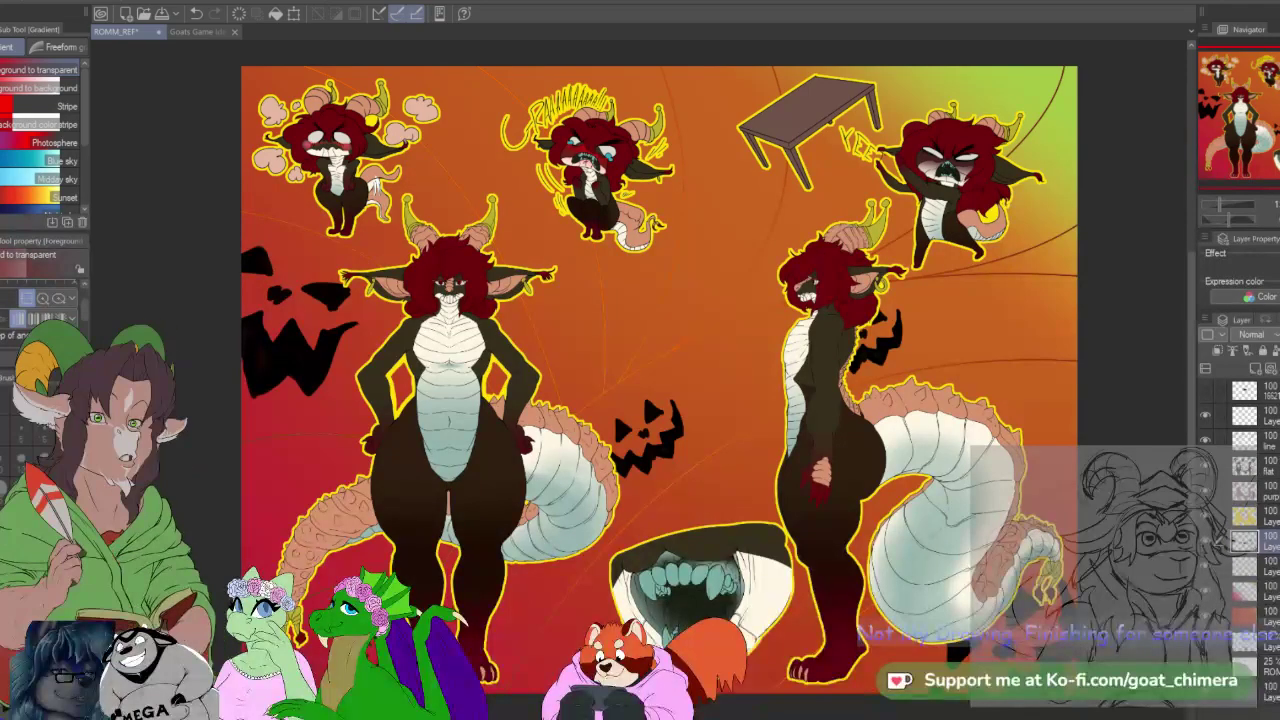
{"action": "scroll", "coordinate": [649, 380], "scroll_direction": "down", "scroll_amount": 1}
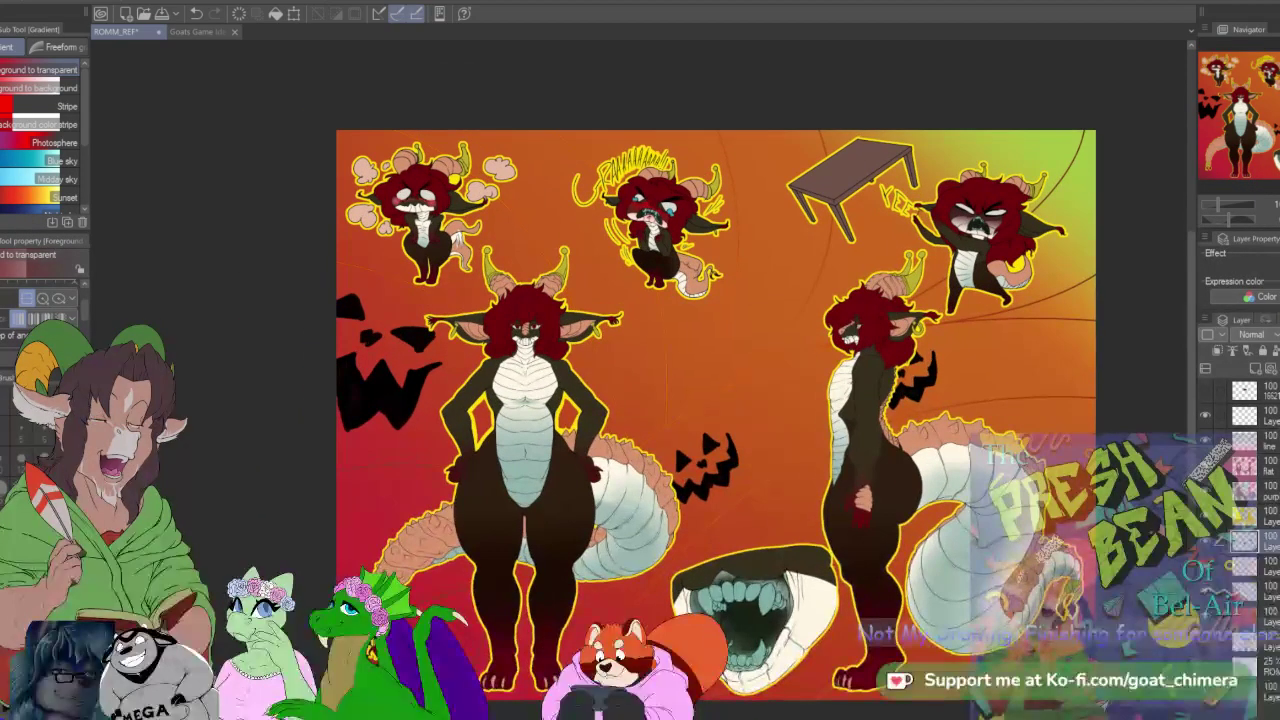
{"action": "scroll", "coordinate": [649, 380], "scroll_direction": "up", "scroll_amount": 3}
{"action": "scroll", "coordinate": [830, 440], "scroll_direction": "up", "scroll_amount": 2}
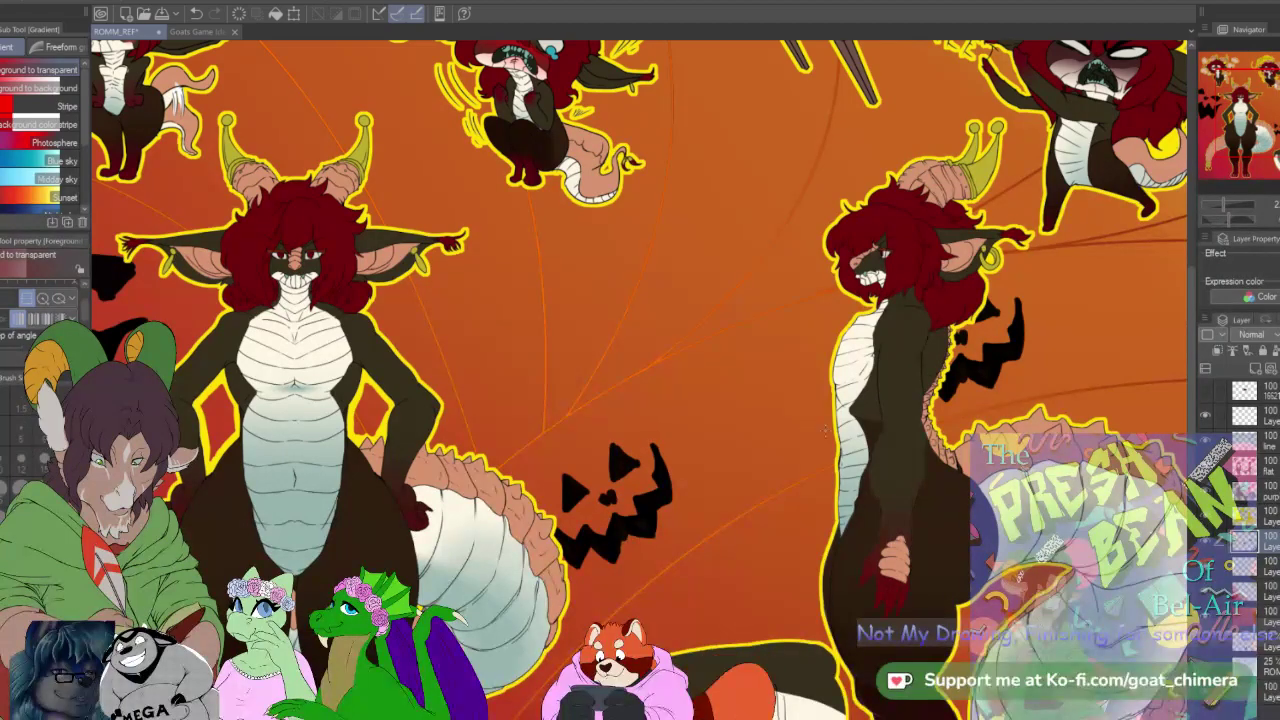
{"action": "key", "text": "b"}
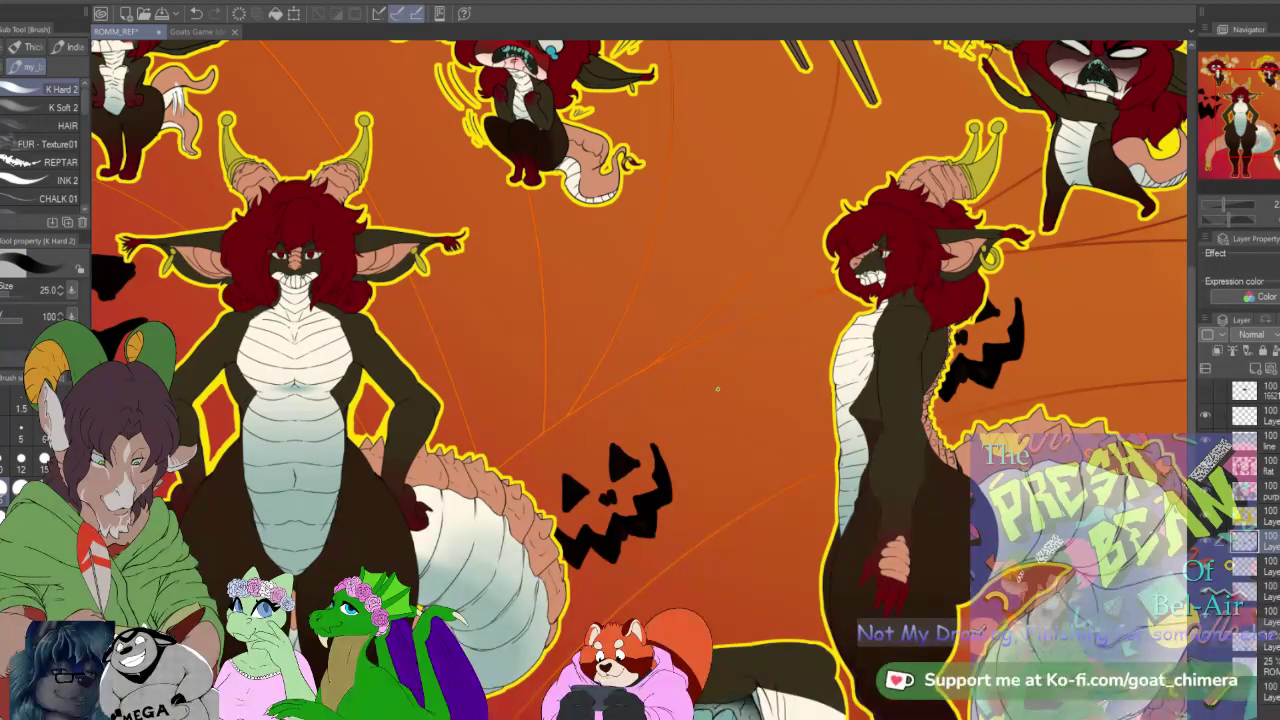
{"action": "left_click", "coordinate": [41, 468]}
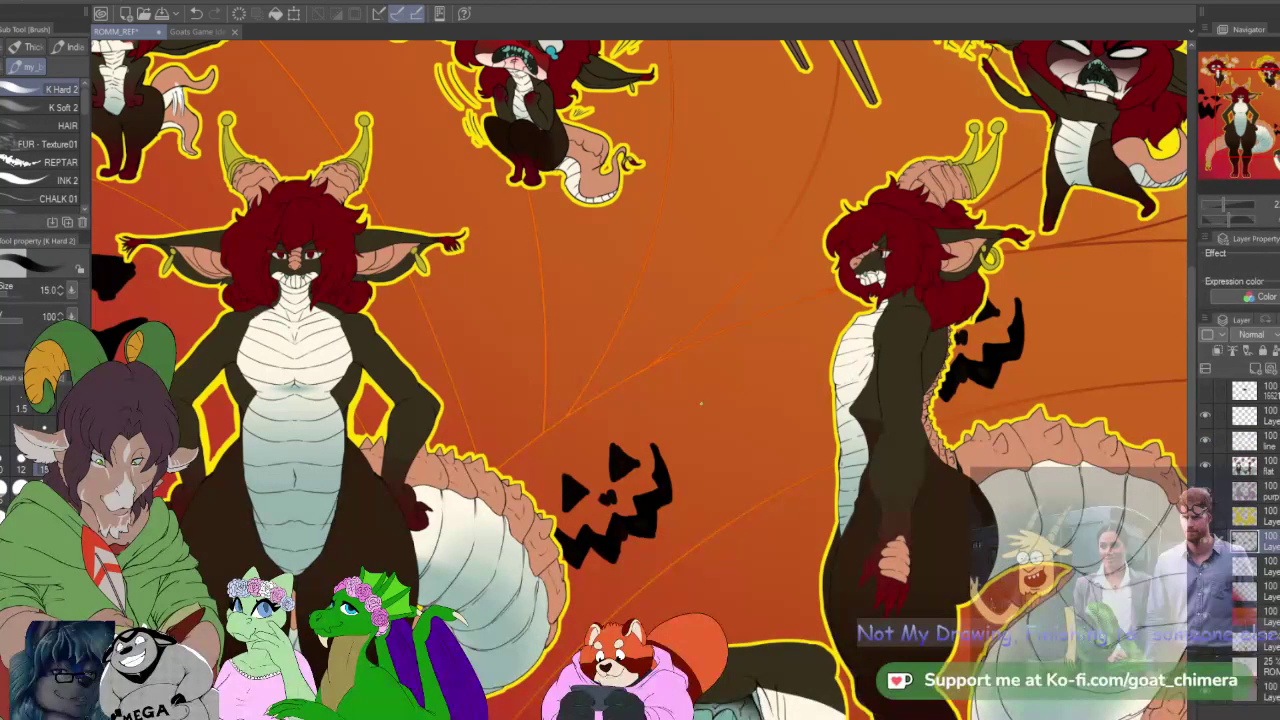
{"action": "left_click", "coordinate": [44, 492]}
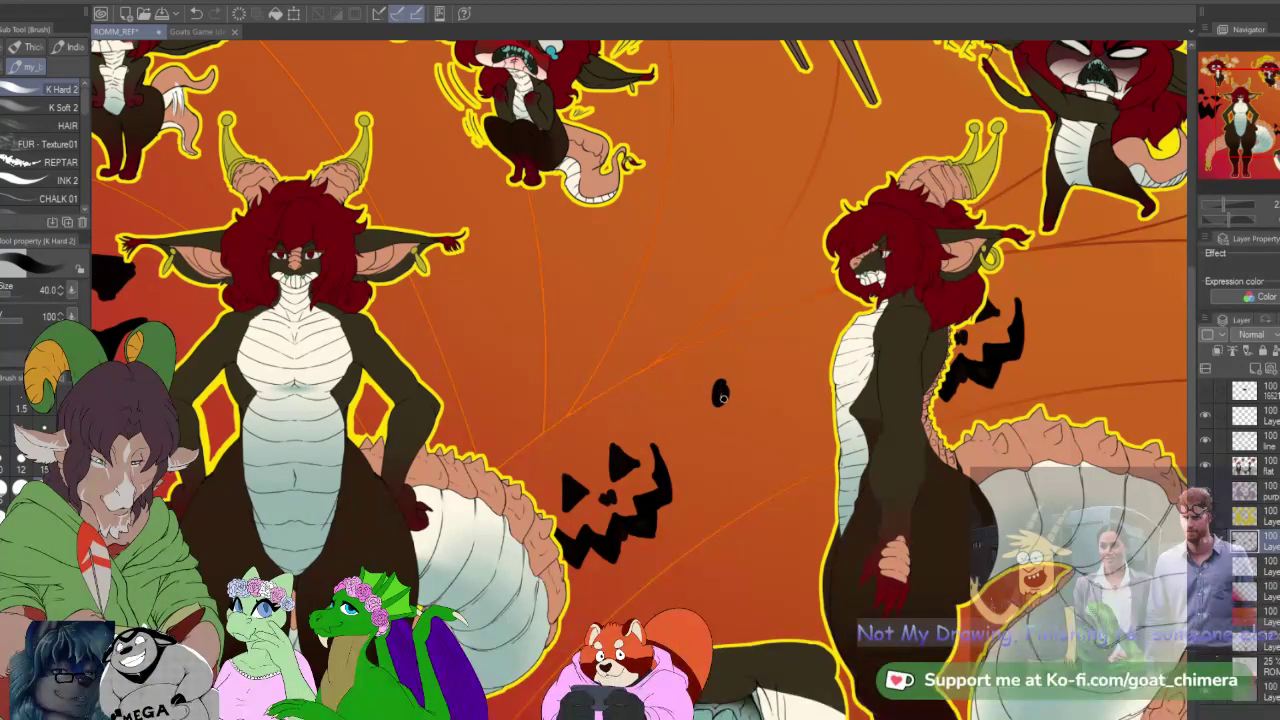
{"action": "left_click_drag", "start_coordinate": [718, 391], "coordinate": [714, 404]}
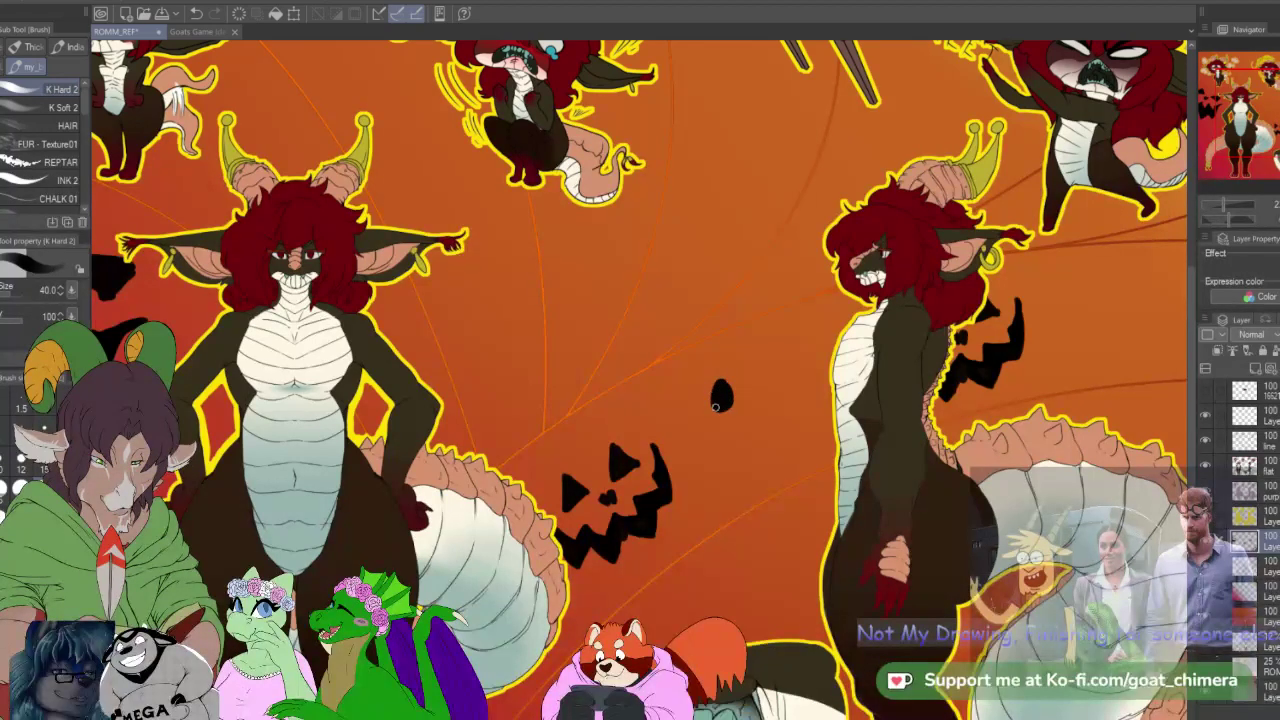
{"action": "mouse_move", "coordinate": [764, 366]}
{"action": "left_mouse_down"}
{"action": "mouse_move", "coordinate": [756, 391]}
{"action": "mouse_move", "coordinate": [773, 380]}
{"action": "mouse_move", "coordinate": [758, 369]}
{"action": "left_mouse_up"}
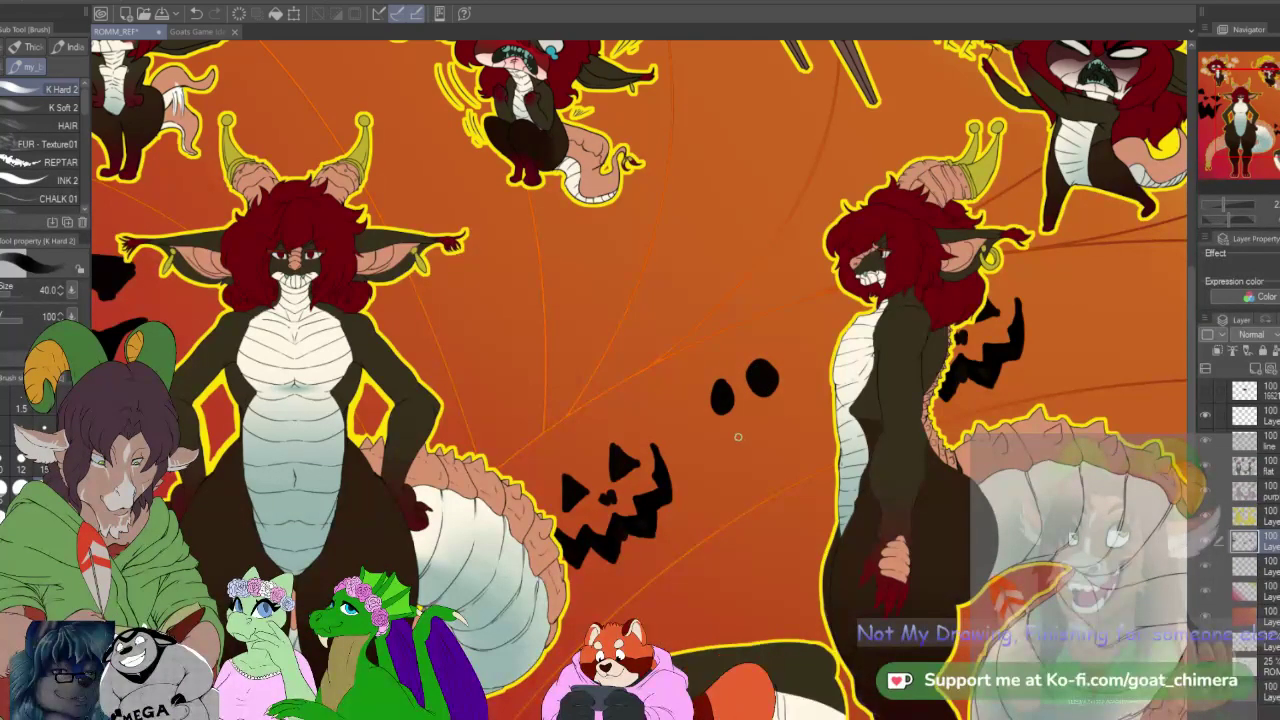
Step: Outline a wide grin with a notched tooth below the oval eyes and fill it solid black
{"action": "mouse_move", "coordinate": [717, 423]}
{"action": "left_mouse_down"}
{"action": "mouse_move", "coordinate": [748, 427]}
{"action": "mouse_move", "coordinate": [790, 399]}
{"action": "mouse_move", "coordinate": [796, 378]}
{"action": "left_mouse_up"}
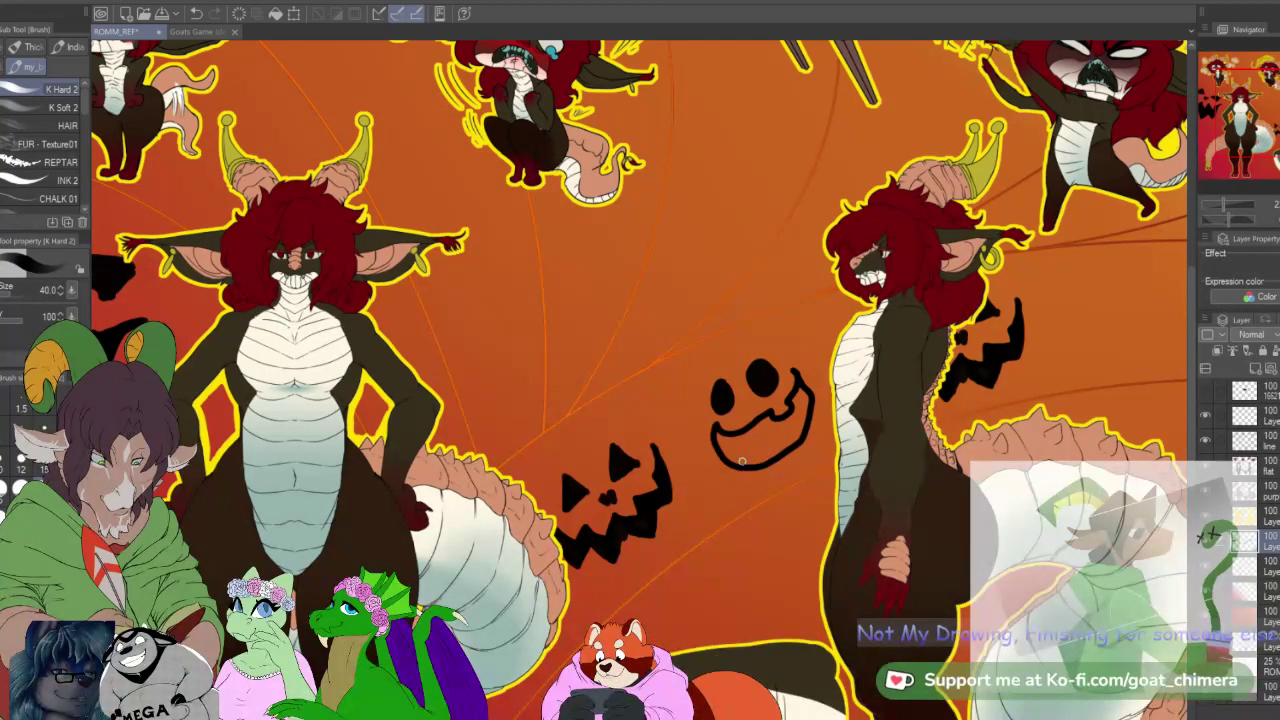
{"action": "key", "text": "w"}
{"action": "left_click", "coordinate": [758, 462]}
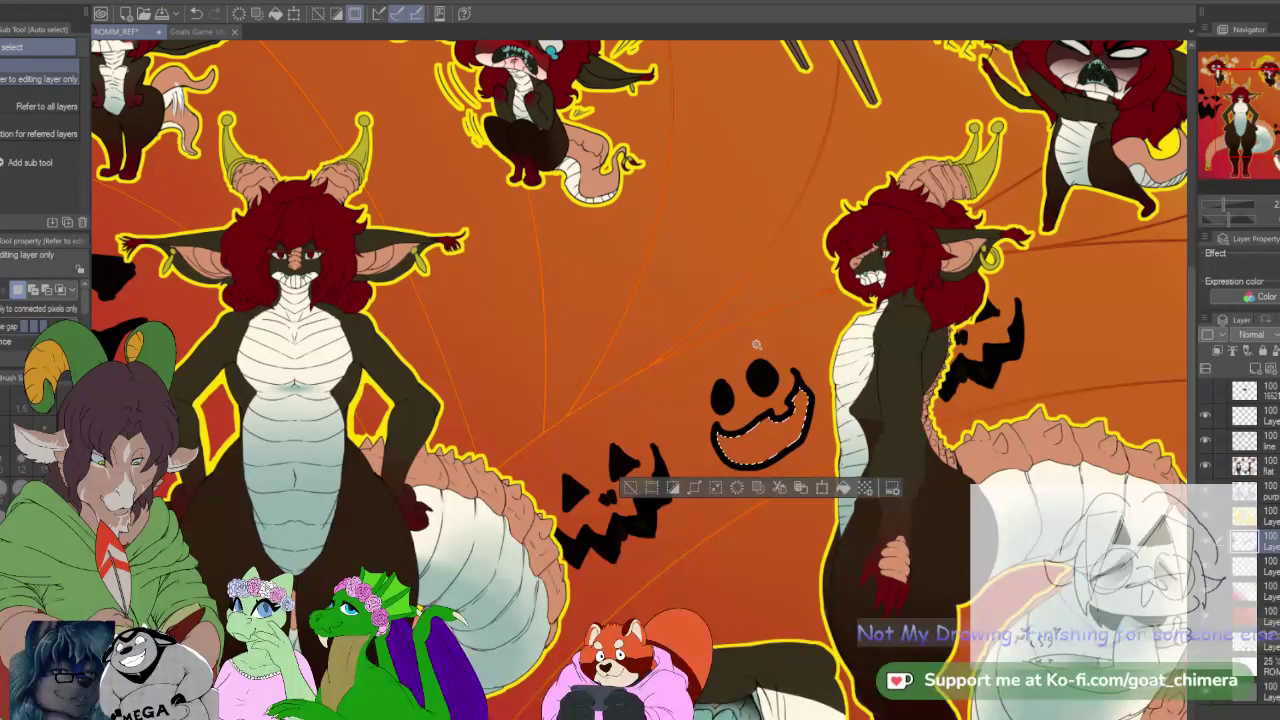
{"action": "key", "text": "alt+BackSpace"}
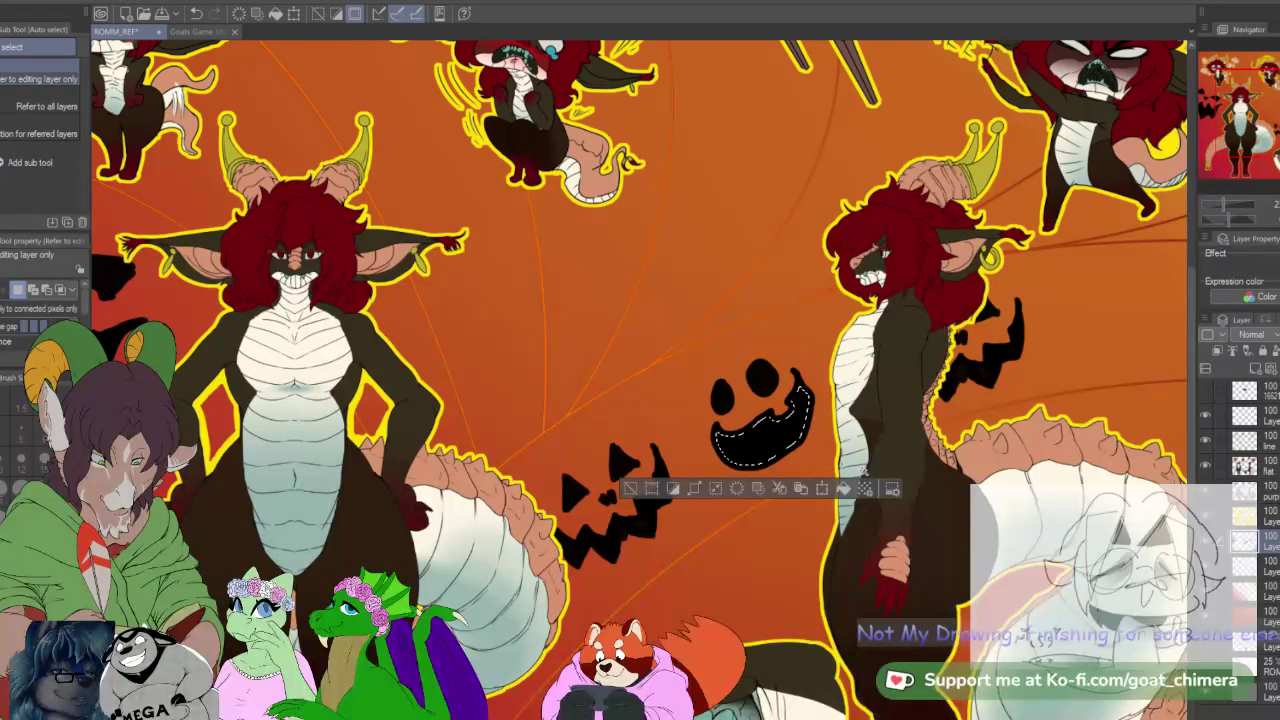
{"action": "key", "text": "ctrl+d"}
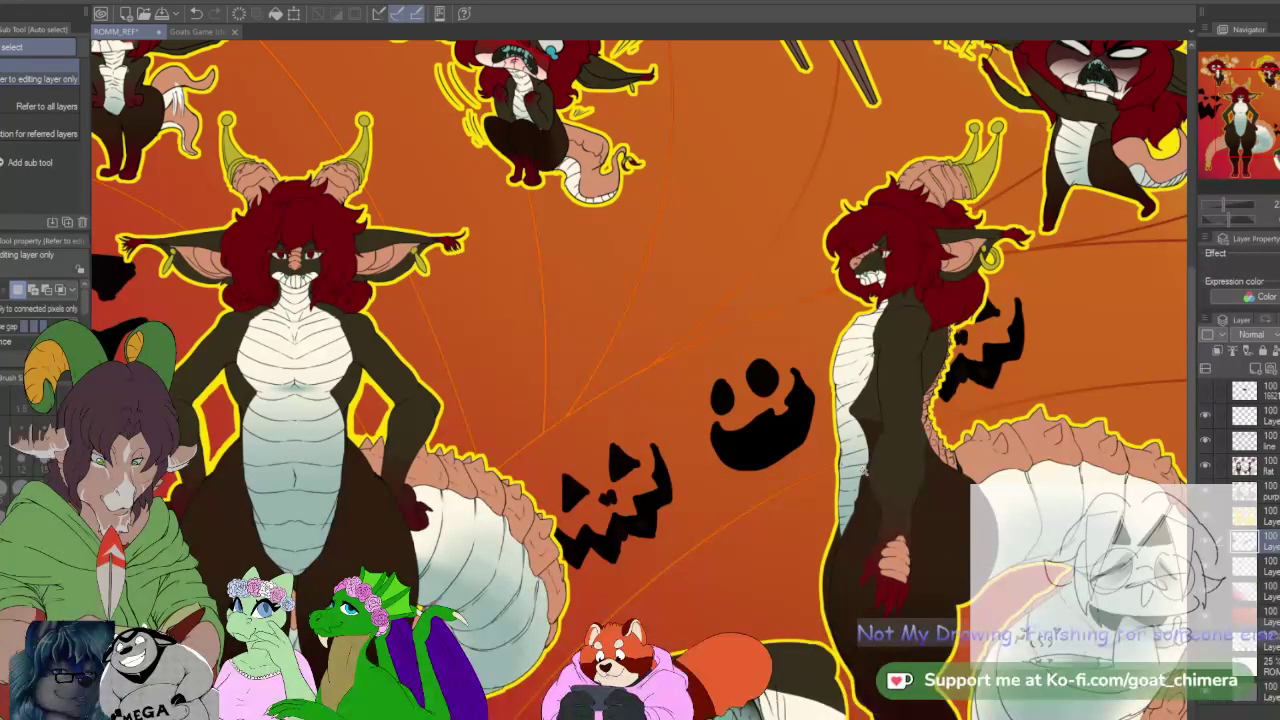
Step: Carve curved notches into the new face's two oval eyes with the Hard eraser at size 40
{"action": "scroll", "coordinate": [819, 490], "scroll_direction": "down", "scroll_amount": 5}
{"action": "scroll", "coordinate": [766, 438], "scroll_direction": "up", "scroll_amount": 6}
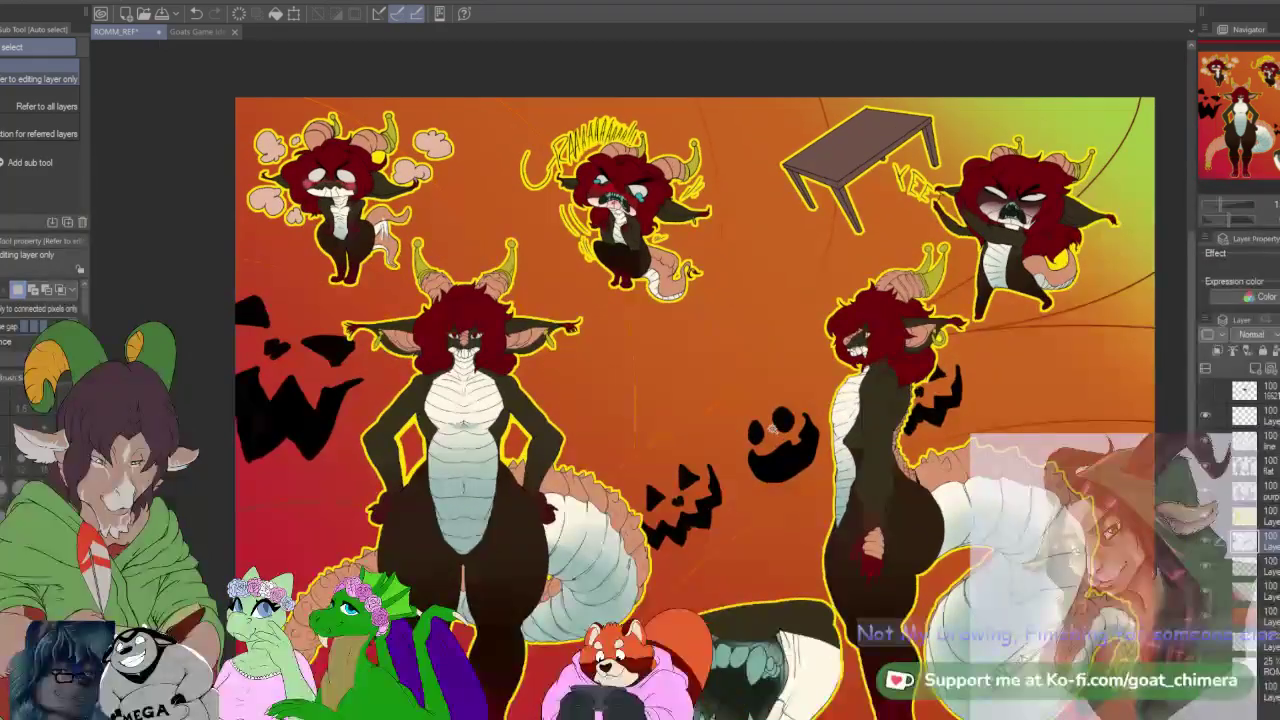
{"action": "key", "text": "e"}
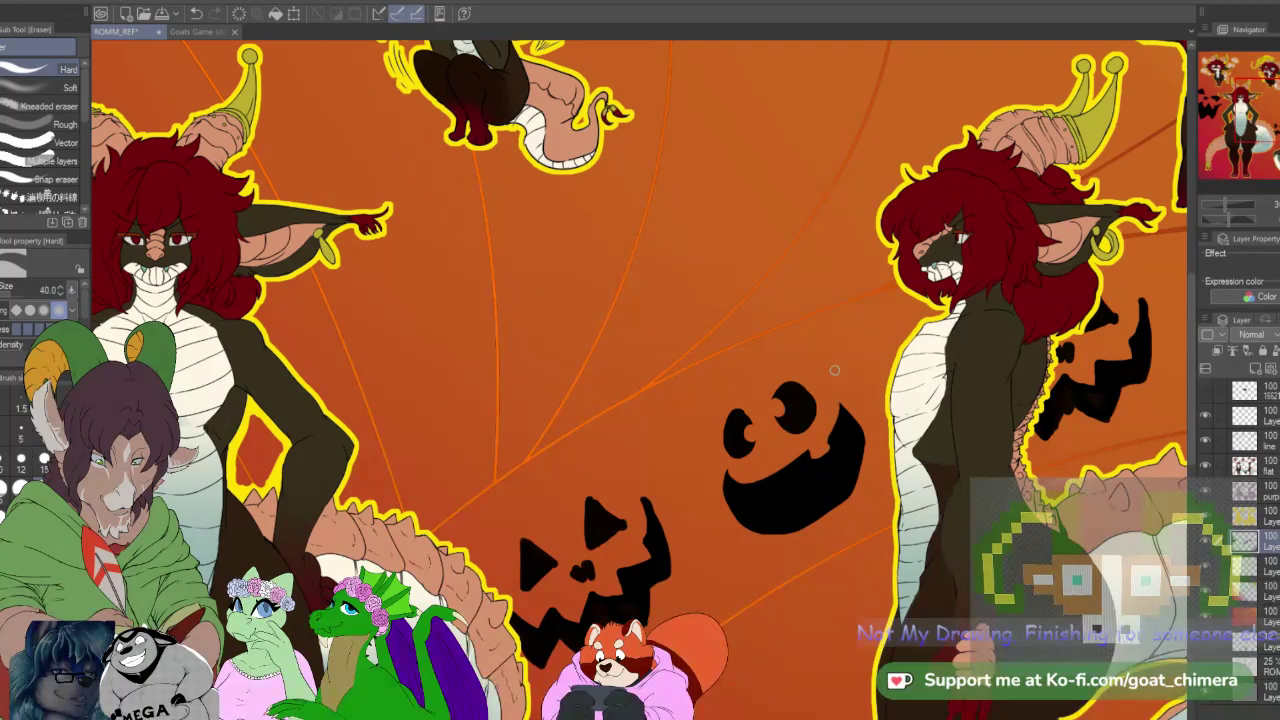
{"action": "scroll", "coordinate": [828, 375], "scroll_direction": "down", "scroll_amount": 1}
{"action": "scroll", "coordinate": [690, 476], "scroll_direction": "down", "scroll_amount": 2}
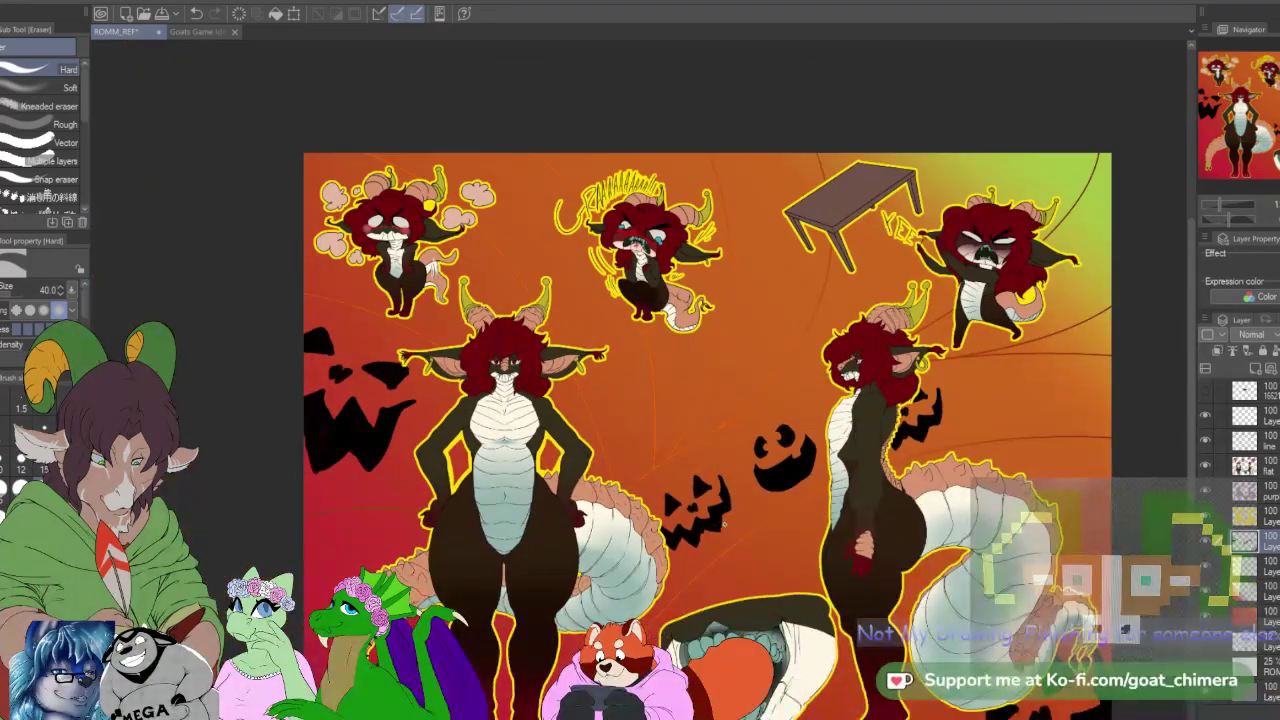
{"action": "scroll", "coordinate": [855, 518], "scroll_direction": "up", "scroll_amount": 2}
{"action": "scroll", "coordinate": [850, 510], "scroll_direction": "up", "scroll_amount": 2}
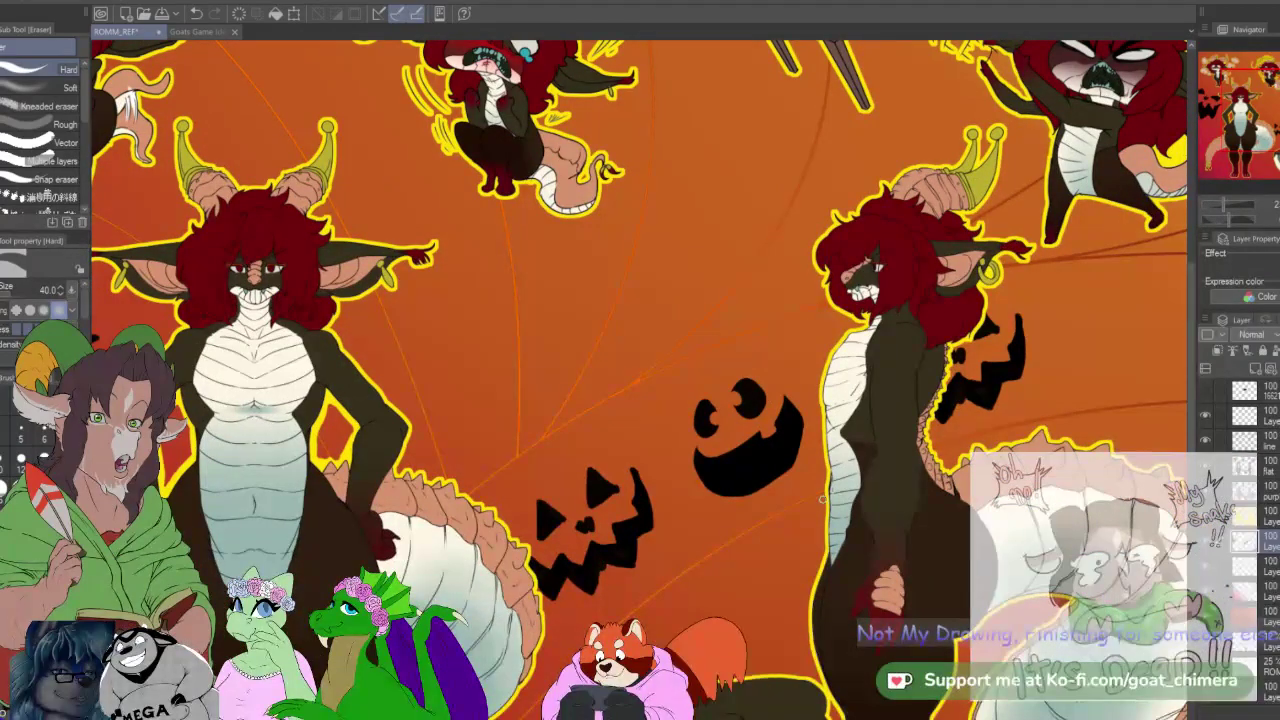
Step: Select the smiling pumpkin face with the Selection pen and place a rotated copy behind the side-view figure, above its tail
{"action": "key", "text": "m"}
{"action": "mouse_move", "coordinate": [735, 395]}
{"action": "left_mouse_down"}
{"action": "mouse_move", "coordinate": [780, 460]}
{"action": "mouse_move", "coordinate": [730, 460]}
{"action": "mouse_move", "coordinate": [785, 450]}
{"action": "left_mouse_up"}
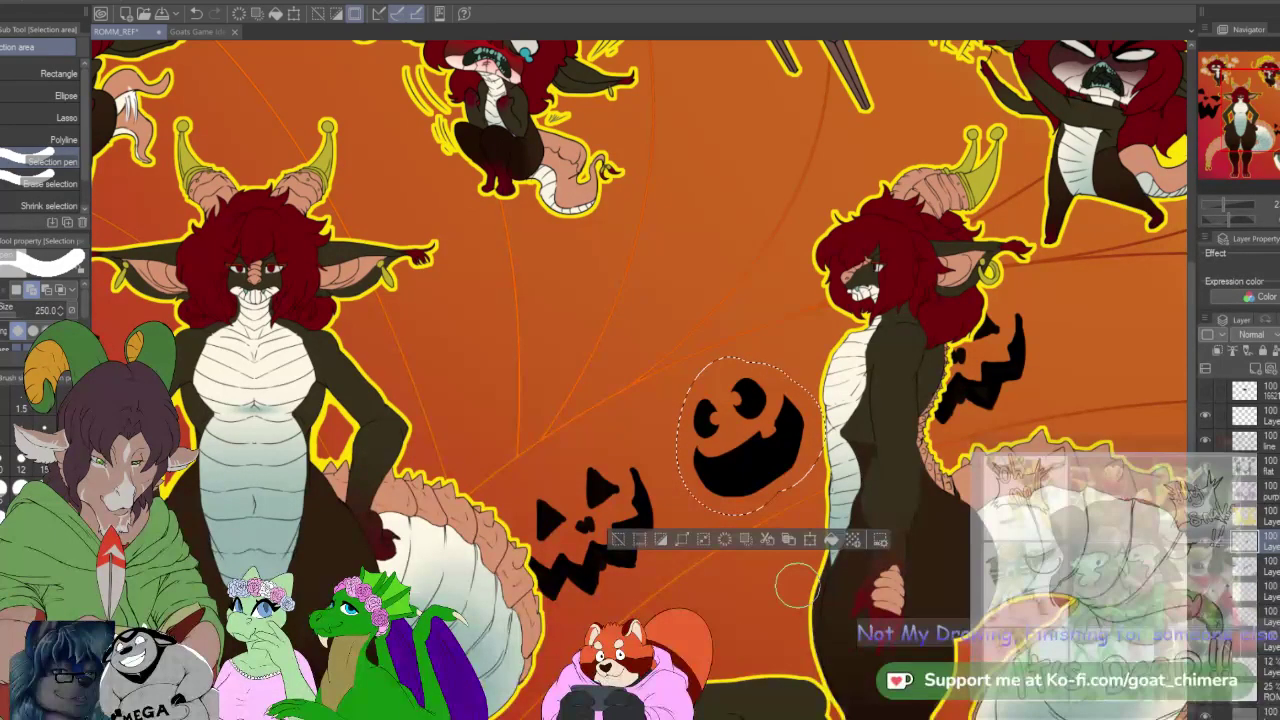
{"action": "key", "text": "ctrl+t"}
{"action": "left_click_drag", "start_coordinate": [790, 447], "coordinate": [1150, 347]}
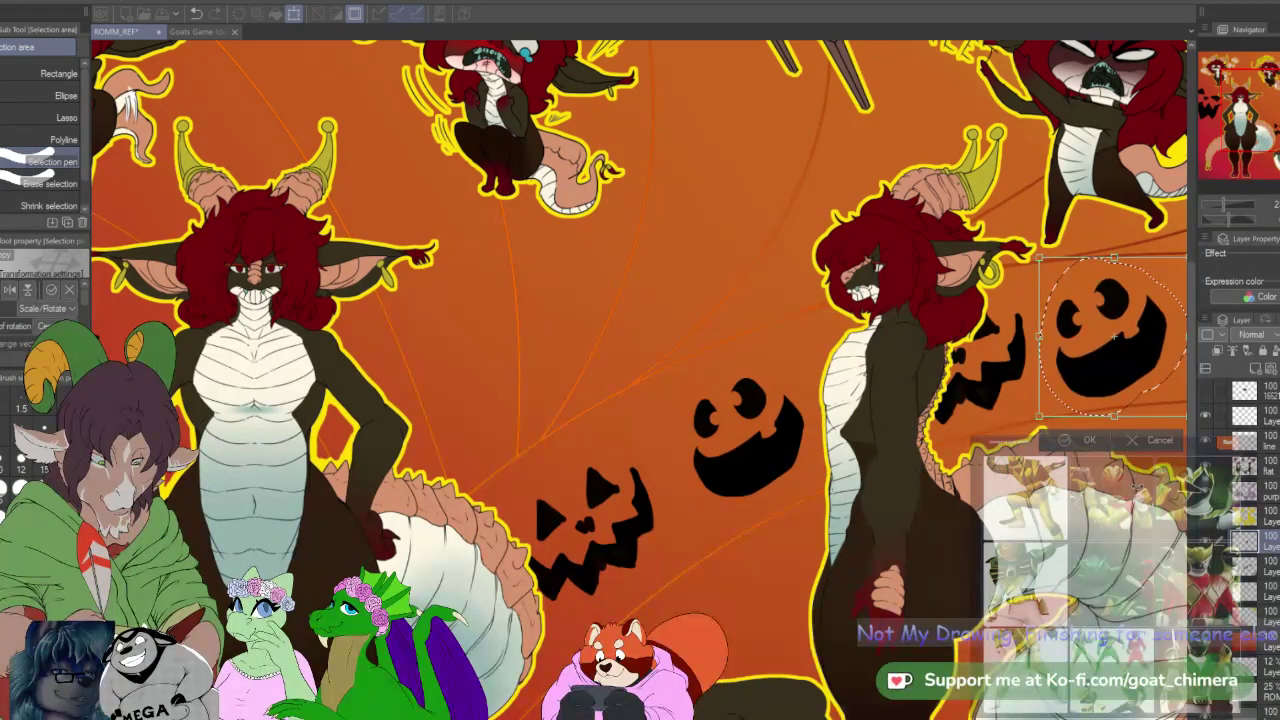
{"action": "left_click_drag", "start_coordinate": [1032, 431], "coordinate": [1008, 401]}
{"action": "left_click_drag", "start_coordinate": [1113, 377], "coordinate": [1020, 369]}
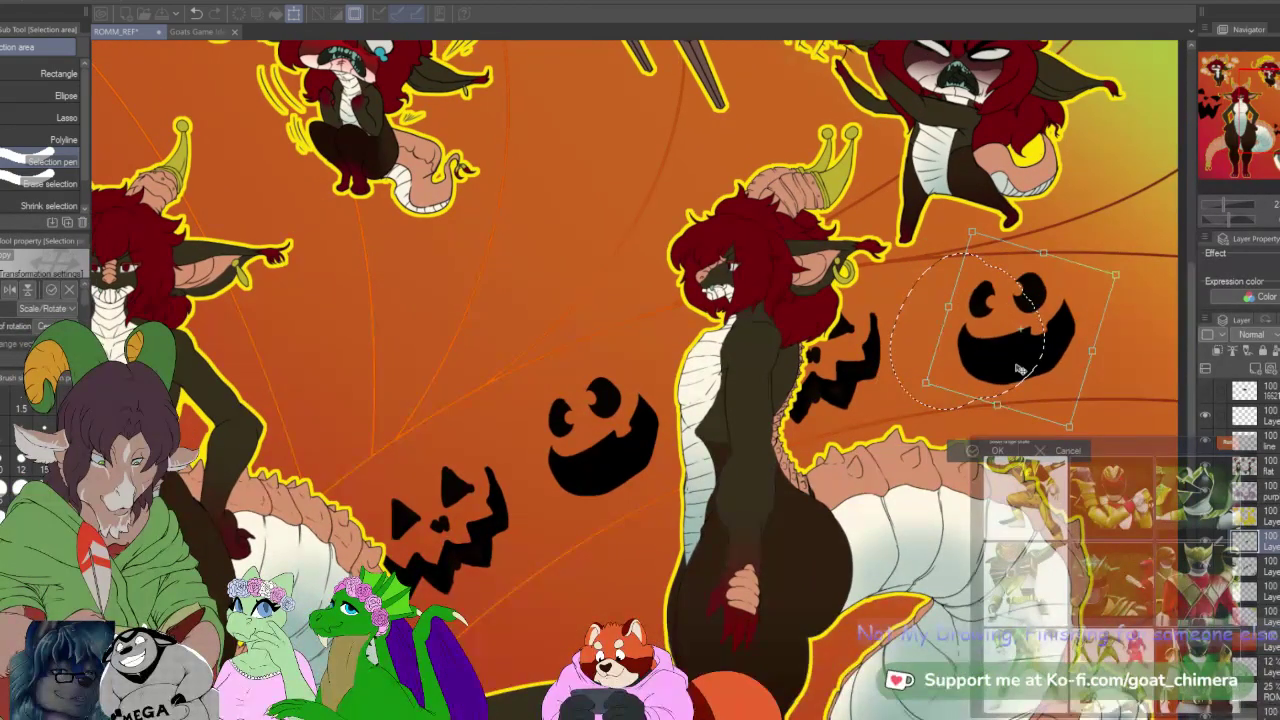
{"action": "left_click", "coordinate": [976, 452]}
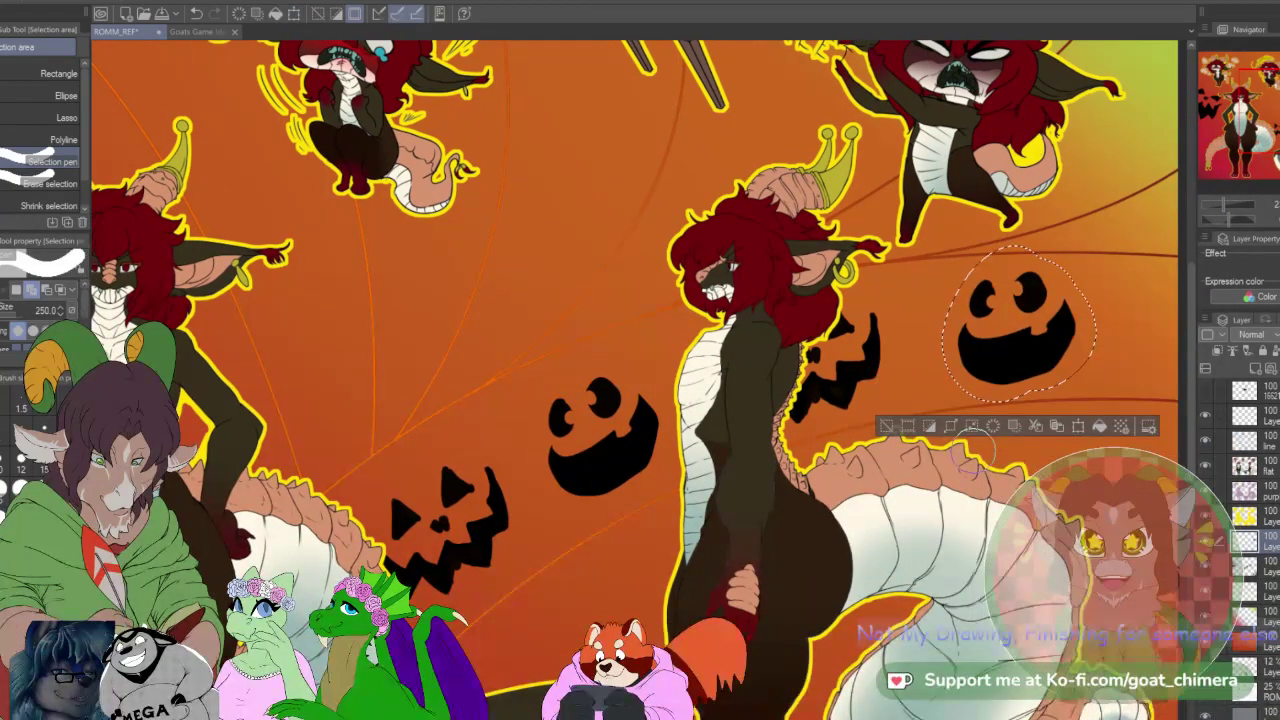
{"action": "key", "text": "ctrl+d"}
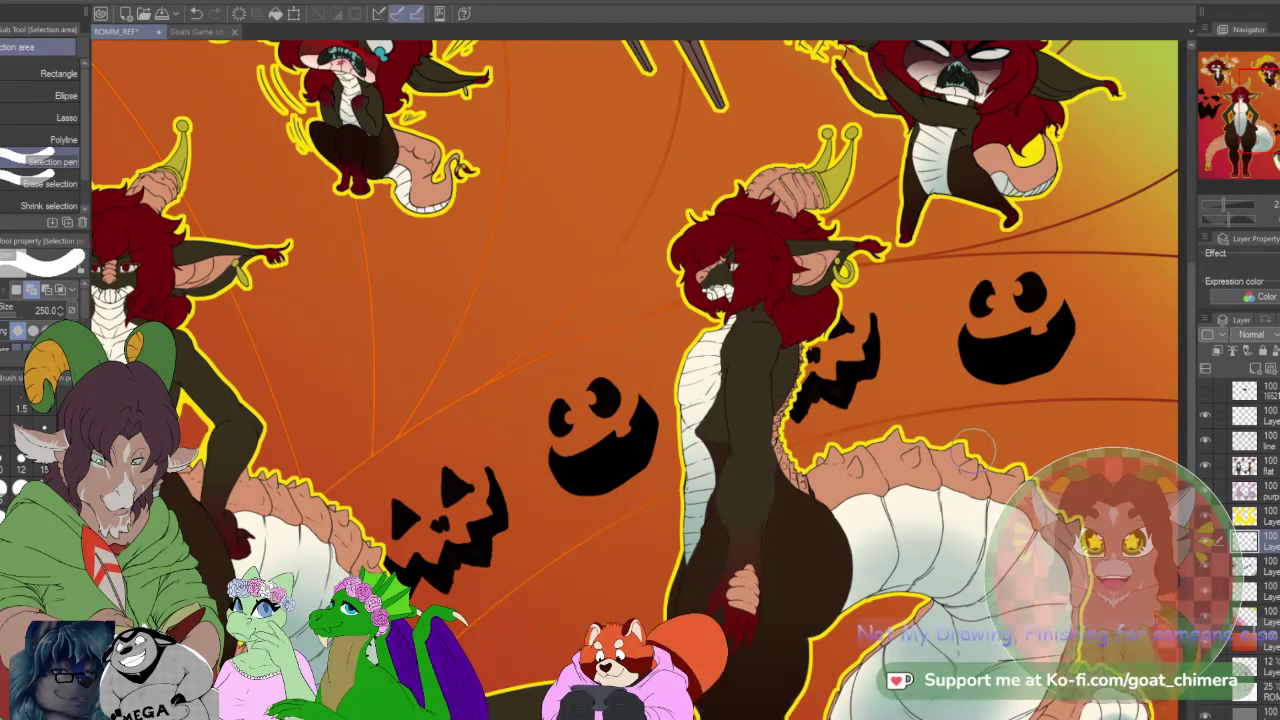
Step: Place a rotated copy of the smiling pumpkin face at the canvas's upper edge, between the crouching chibi and the table
{"action": "scroll", "coordinate": [965, 473], "scroll_direction": "down", "scroll_amount": 2}
{"action": "scroll", "coordinate": [946, 467], "scroll_direction": "down", "scroll_amount": 3}
{"action": "scroll", "coordinate": [830, 575], "scroll_direction": "up", "scroll_amount": 2}
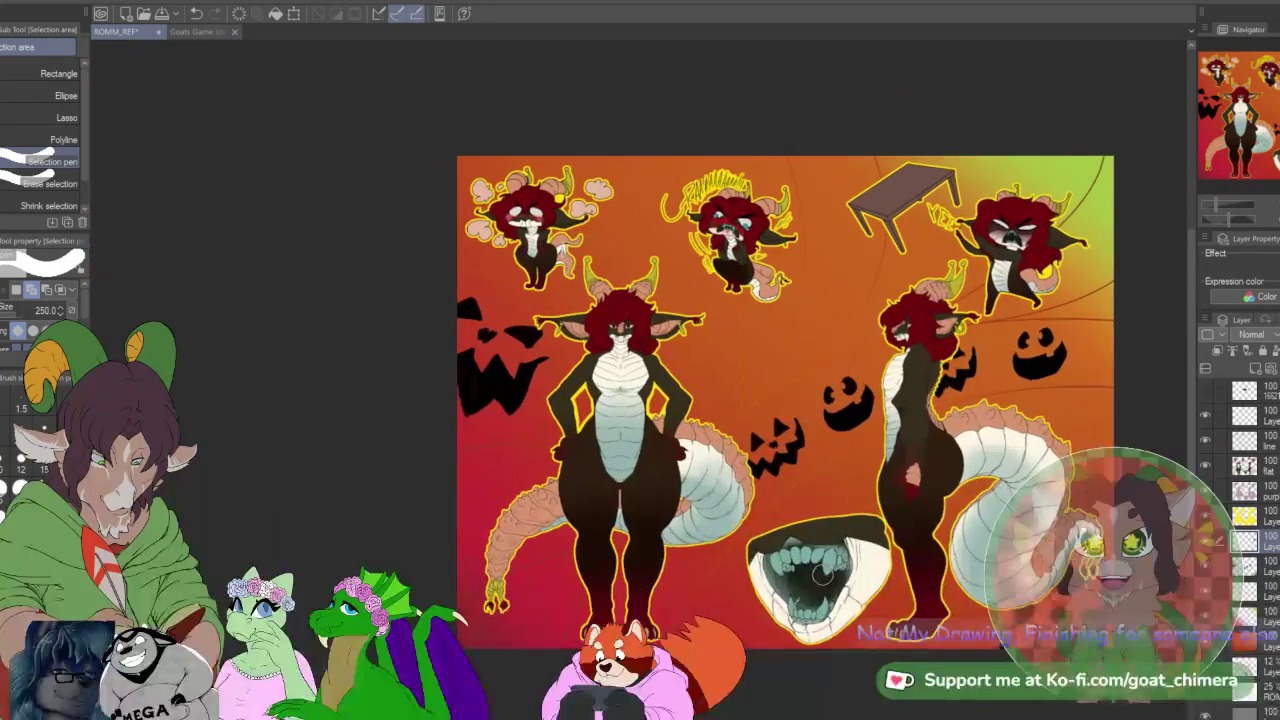
{"action": "scroll", "coordinate": [848, 484], "scroll_direction": "up", "scroll_amount": 1}
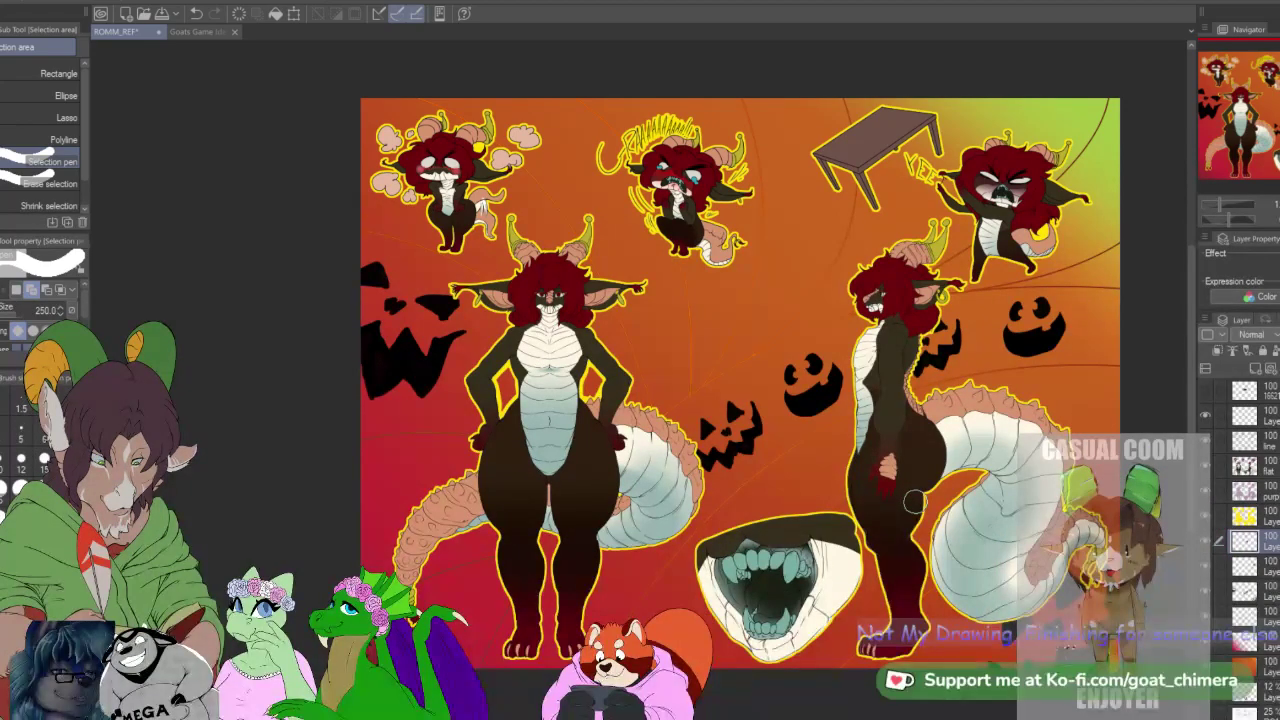
{"action": "left_click", "coordinate": [293, 14]}
{"action": "left_click_drag", "start_coordinate": [832, 408], "coordinate": [815, 285]}
{"action": "left_click_drag", "start_coordinate": [829, 230], "coordinate": [822, 94]}
{"action": "left_click_drag", "start_coordinate": [740, 91], "coordinate": [759, 130]}
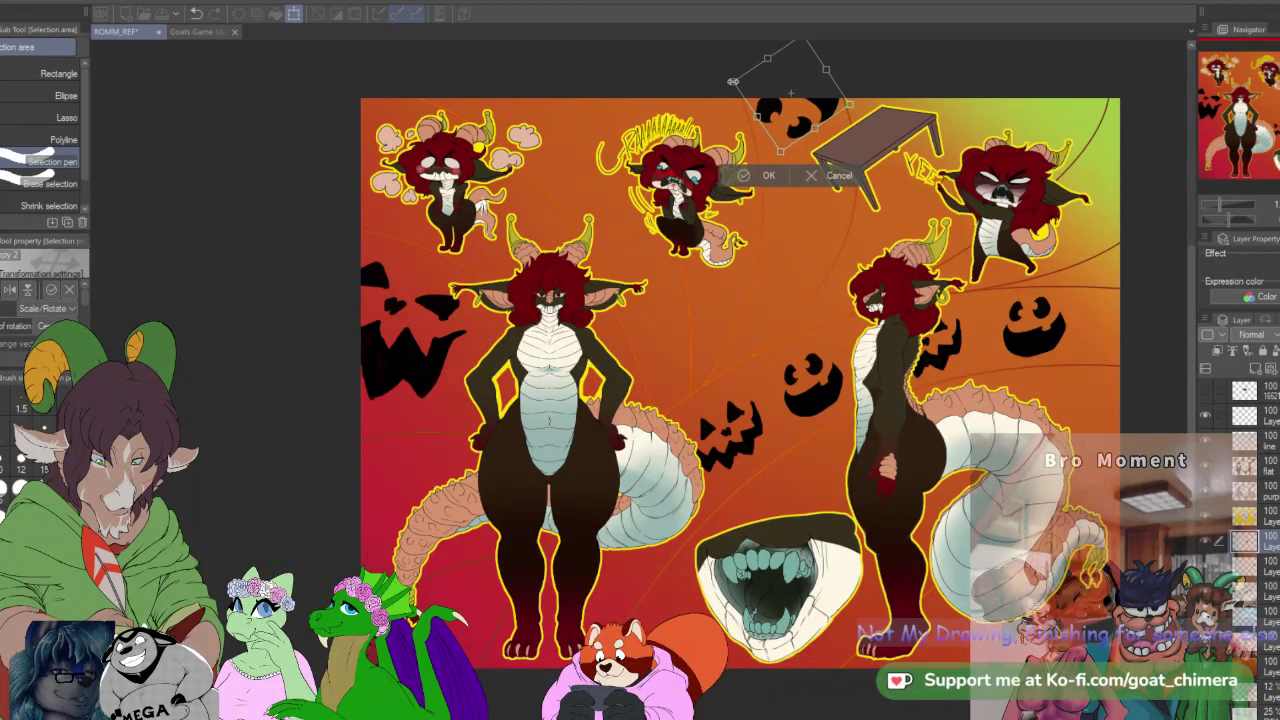
{"action": "left_click", "coordinate": [766, 178]}
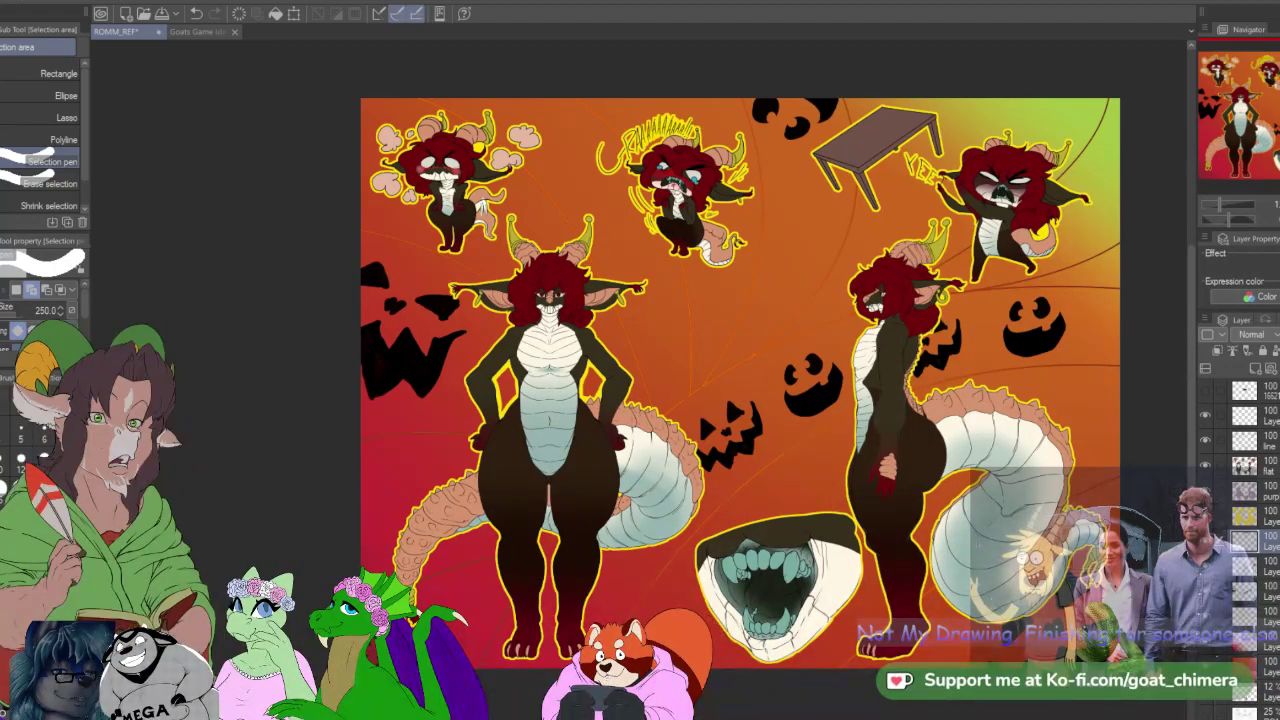
Step: Examine the whole sheet for background areas that still need a jack-o'-lantern face
{"action": "scroll", "coordinate": [519, 289], "scroll_direction": "down", "scroll_amount": 2}
{"action": "scroll", "coordinate": [923, 420], "scroll_direction": "up", "scroll_amount": 2}
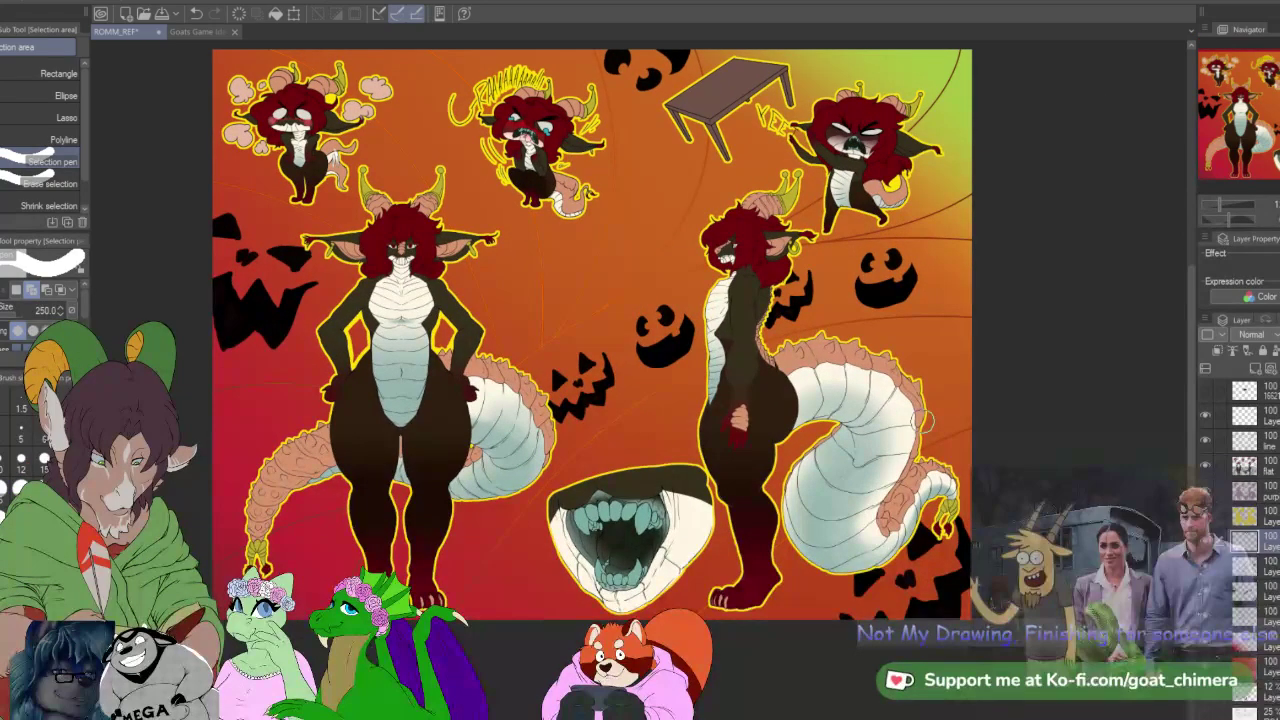
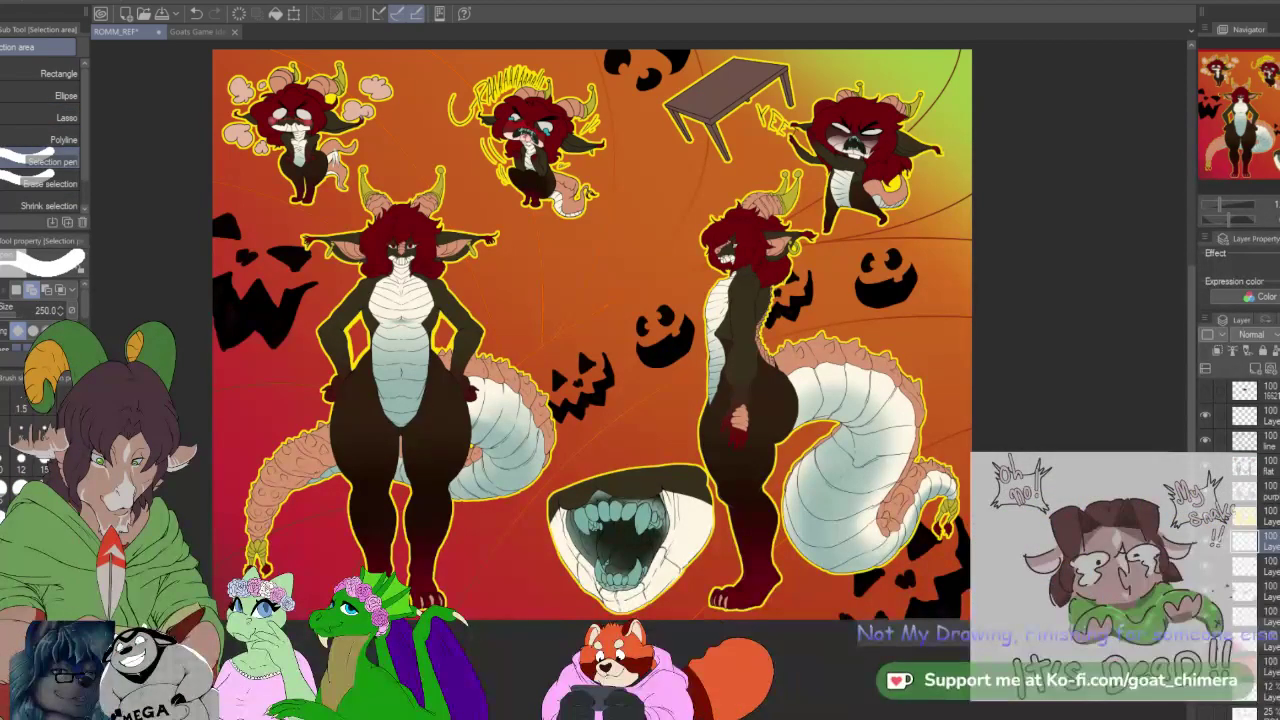
{"action": "scroll", "coordinate": [343, 394], "scroll_direction": "down", "scroll_amount": 2}
{"action": "scroll", "coordinate": [267, 193], "scroll_direction": "up", "scroll_amount": 1}
{"action": "scroll", "coordinate": [208, 208], "scroll_direction": "up", "scroll_amount": 2}
{"action": "scroll", "coordinate": [378, 366], "scroll_direction": "down", "scroll_amount": 2}
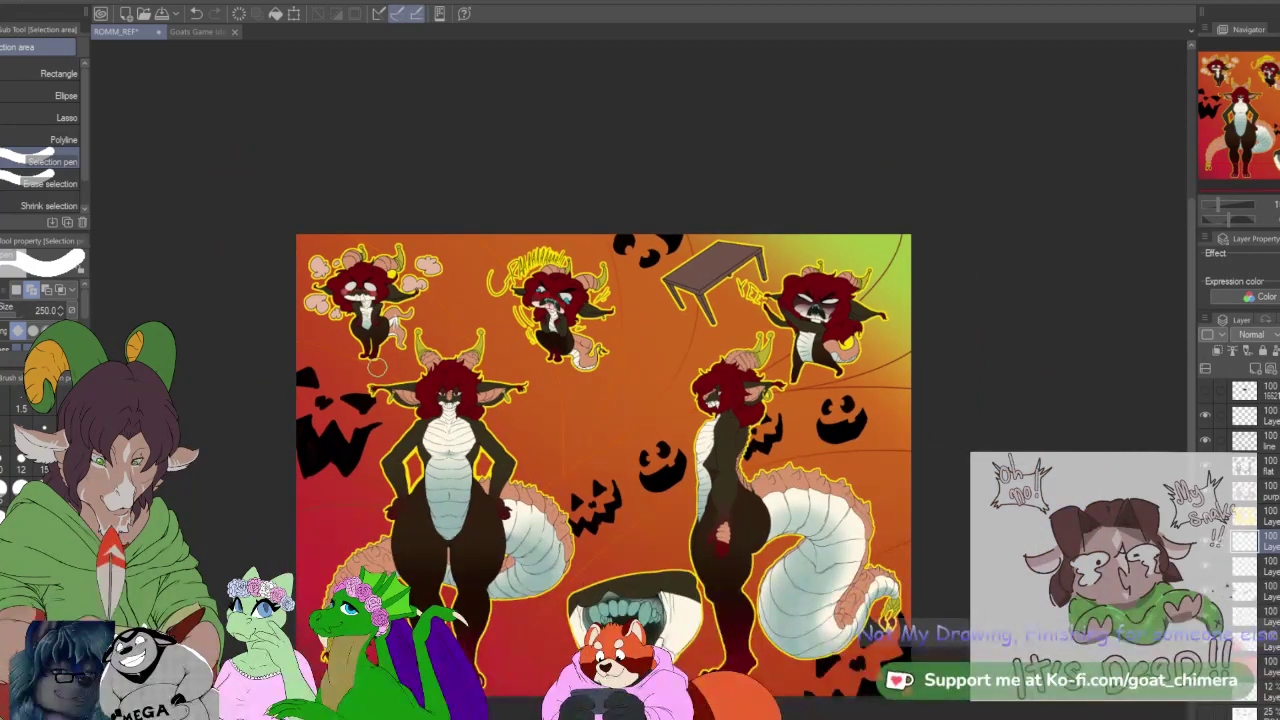
{"action": "scroll", "coordinate": [390, 432], "scroll_direction": "up", "scroll_amount": 2}
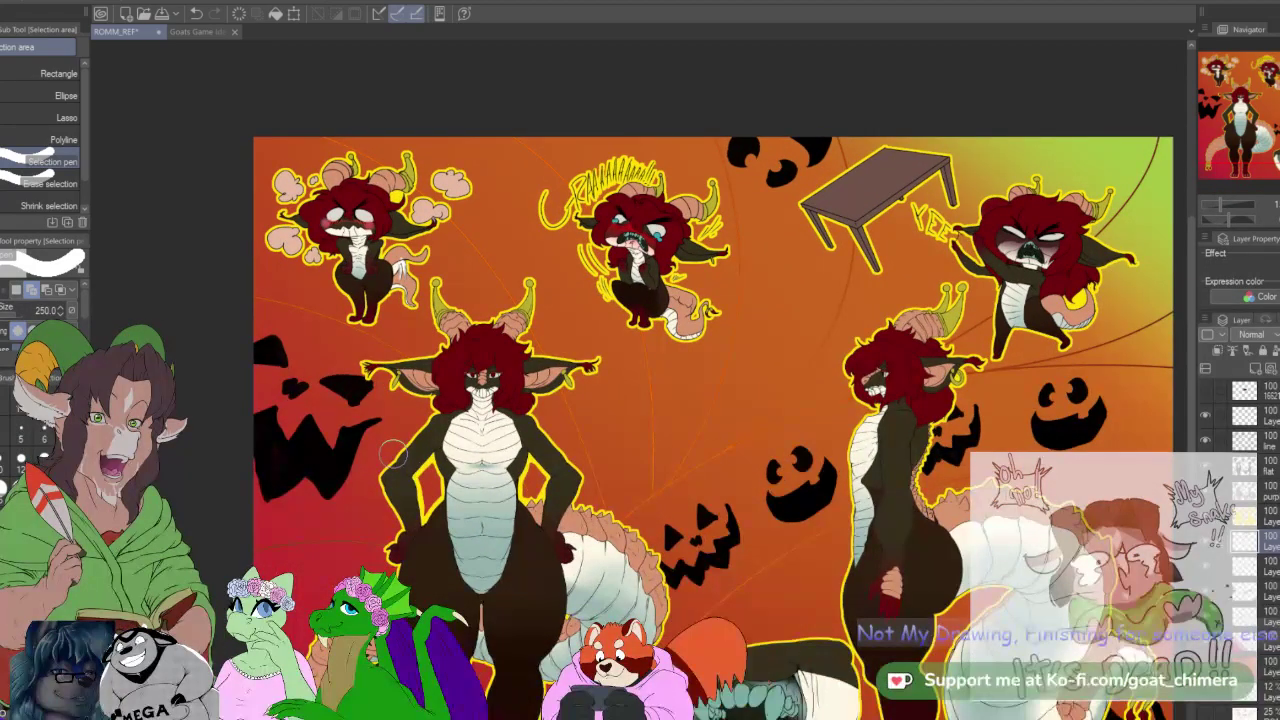
{"action": "left_click_drag", "start_coordinate": [1273, 108], "coordinate": [1265, 104]}
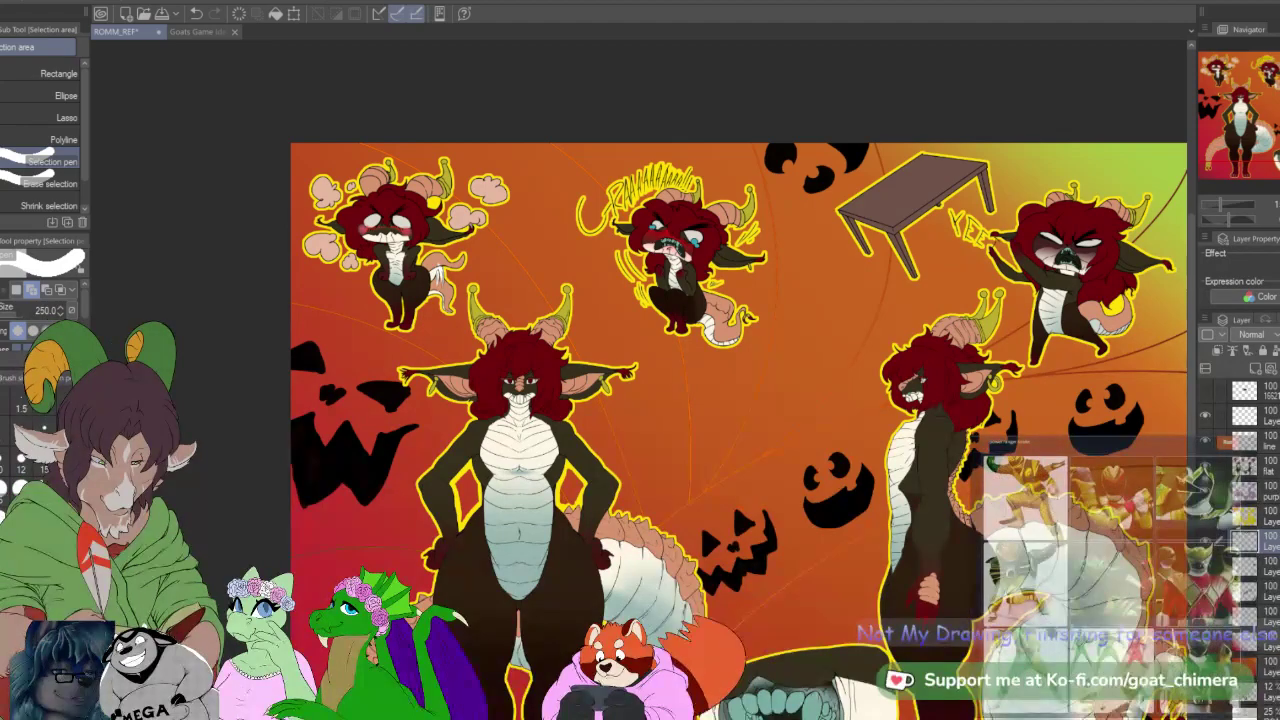
{"action": "left_click_drag", "start_coordinate": [1251, 108], "coordinate": [1236, 142]}
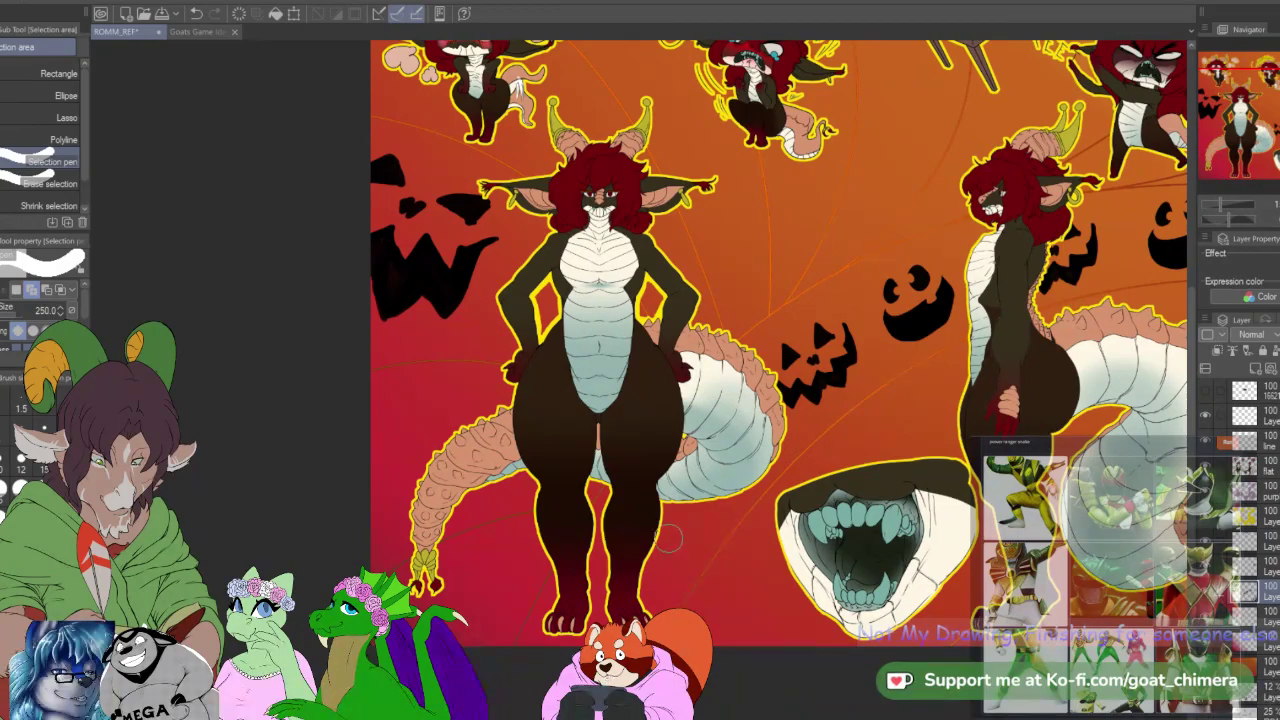
Step: Rotate the canvas view around the front figure's legs and hide the flat colour and yellow outline layers
{"action": "key", "text": "asciicircum"}
{"action": "key", "text": "asciicircum"}
{"action": "key", "text": "asciicircum"}
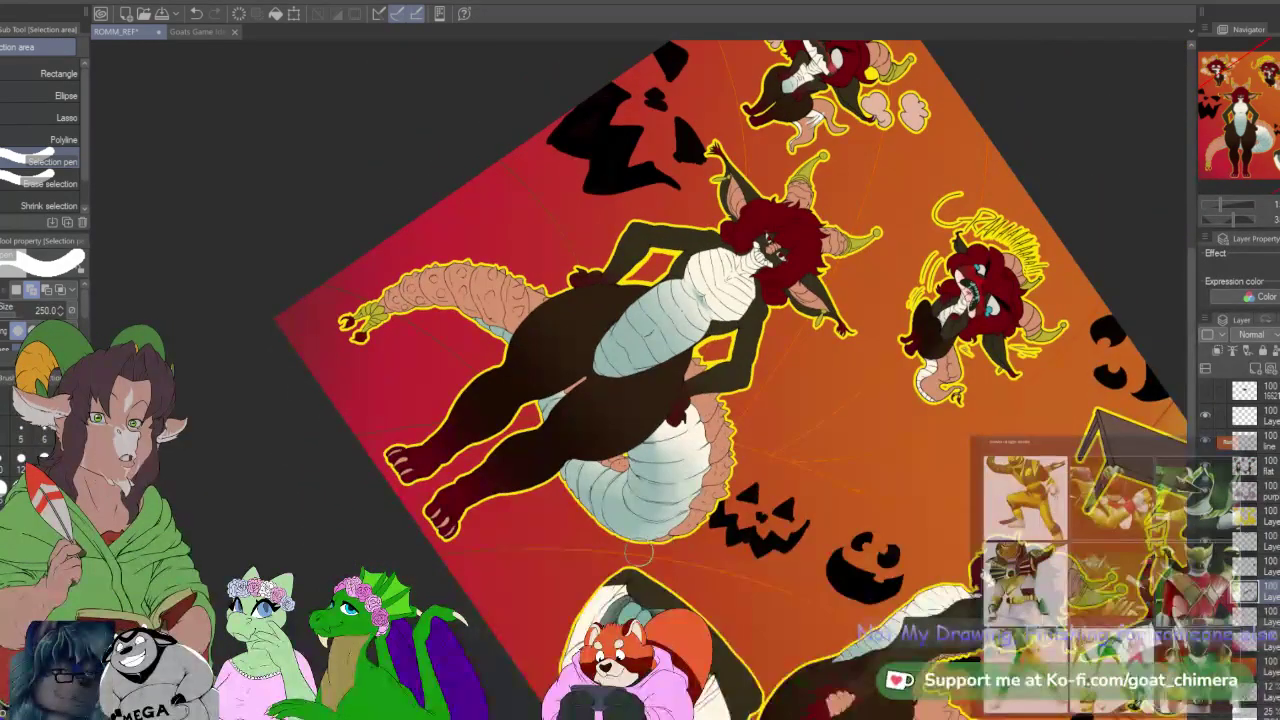
{"action": "scroll", "coordinate": [546, 526], "scroll_direction": "up", "scroll_amount": 2}
{"action": "scroll", "coordinate": [544, 526], "scroll_direction": "down", "scroll_amount": 2}
{"action": "scroll", "coordinate": [544, 526], "scroll_direction": "up", "scroll_amount": 3}
{"action": "scroll", "coordinate": [544, 524], "scroll_direction": "down", "scroll_amount": 4}
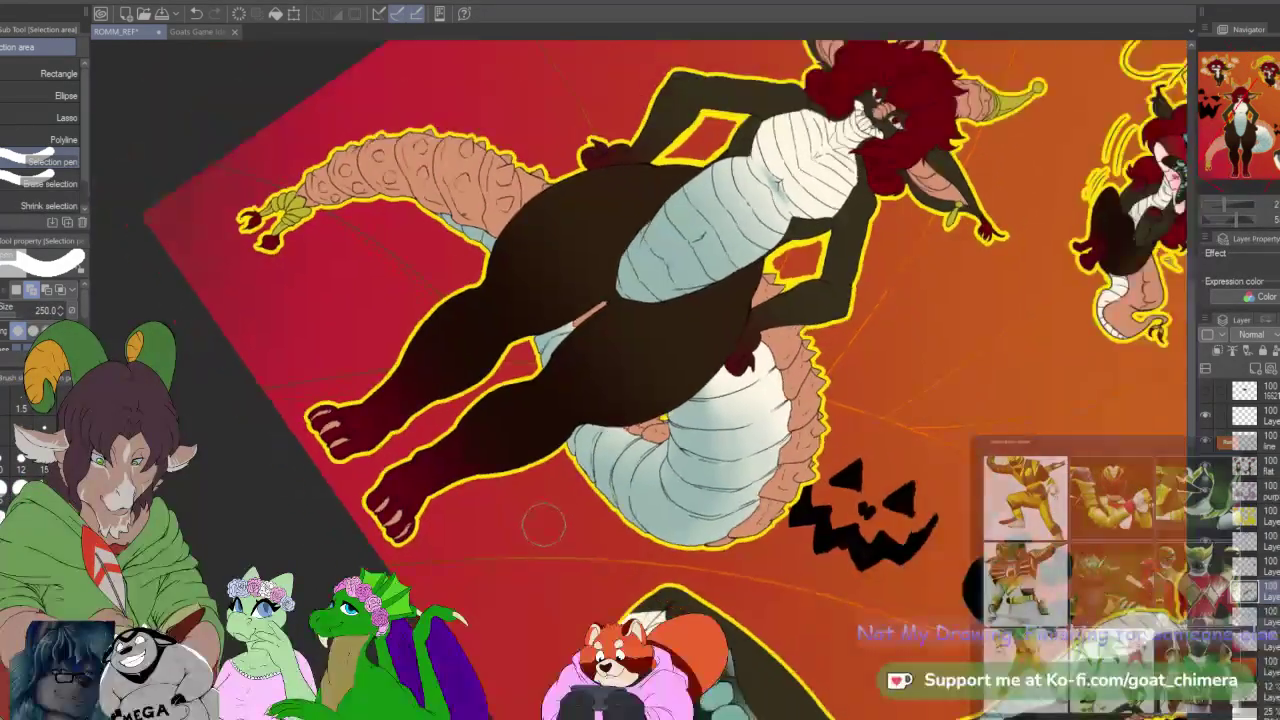
{"action": "scroll", "coordinate": [690, 515], "scroll_direction": "up", "scroll_amount": 1}
{"action": "scroll", "coordinate": [460, 480], "scroll_direction": "up", "scroll_amount": 4}
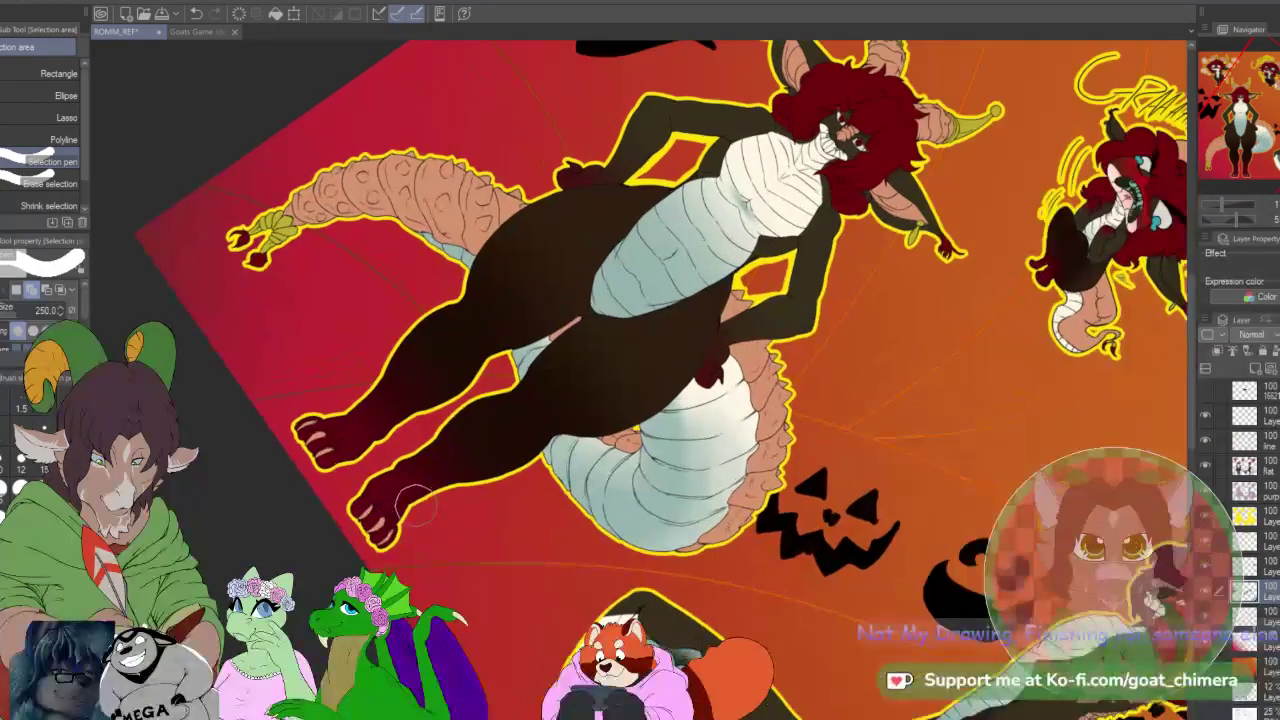
{"action": "scroll", "coordinate": [453, 486], "scroll_direction": "down", "scroll_amount": 4}
{"action": "scroll", "coordinate": [457, 460], "scroll_direction": "up", "scroll_amount": 4}
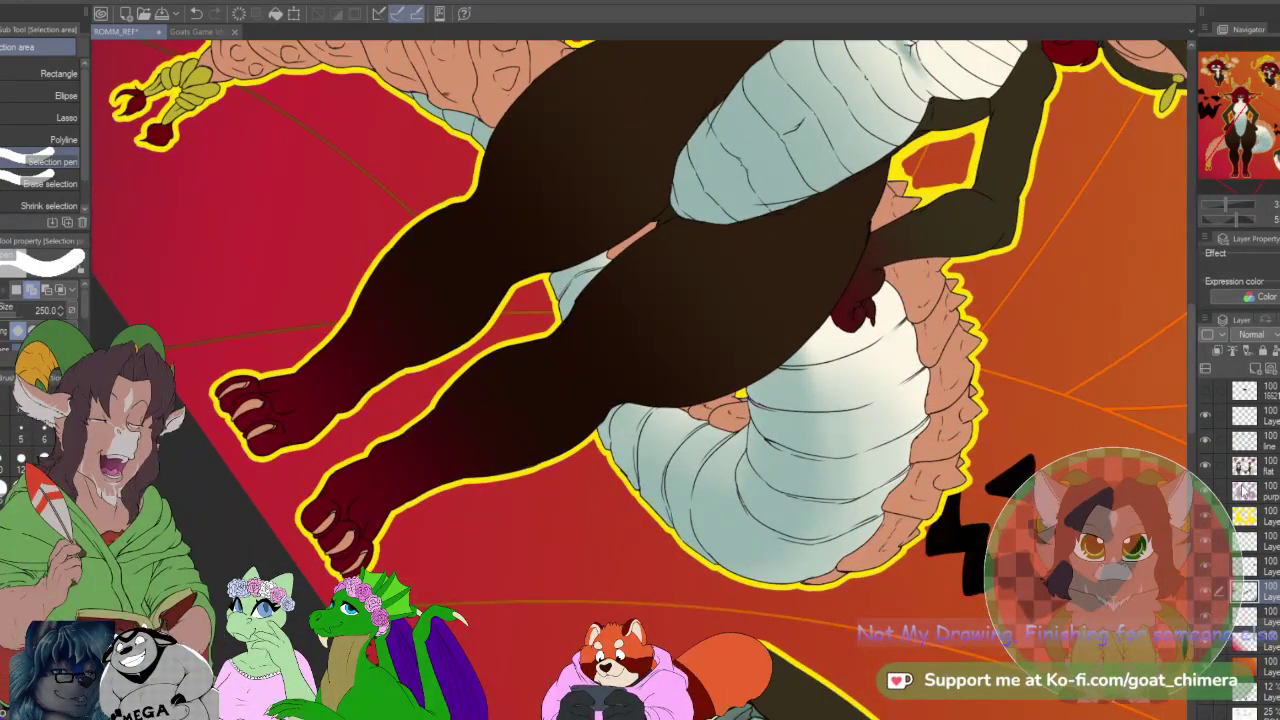
{"action": "left_click", "coordinate": [1206, 470]}
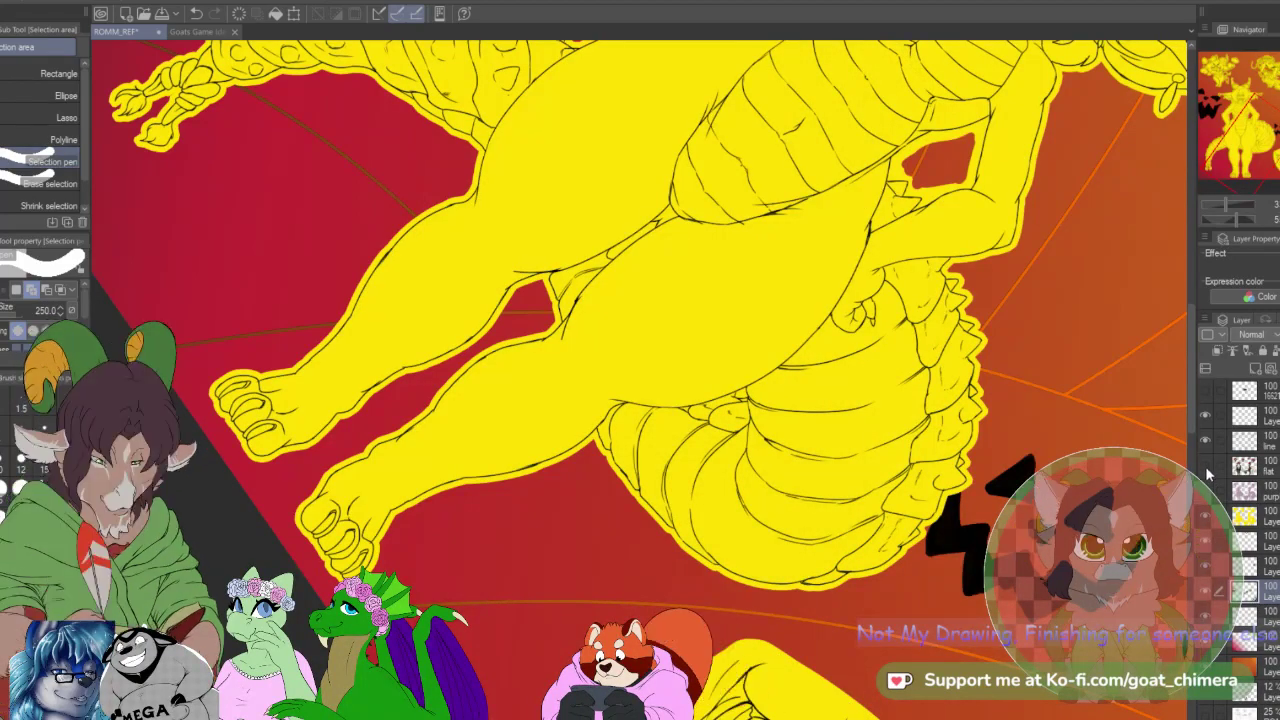
{"action": "left_click", "coordinate": [1207, 522]}
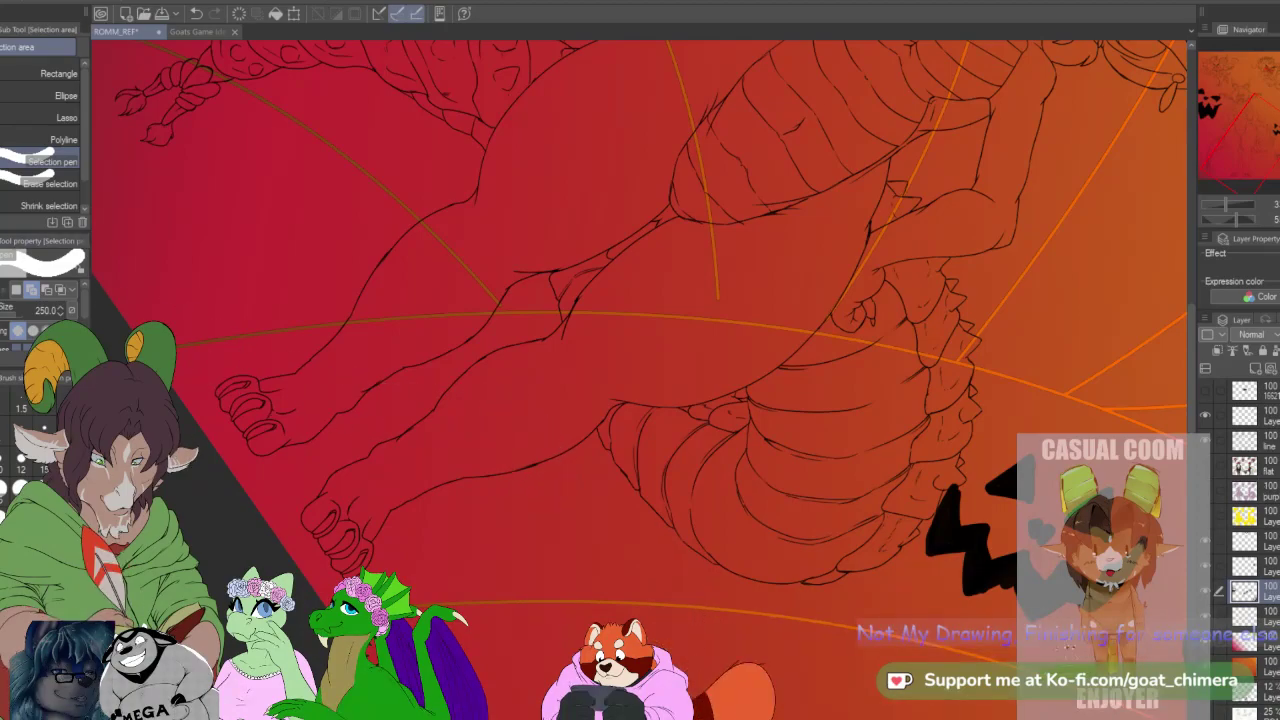
Step: Paint two solid black slanted eyes for a new pumpkin face beside the front figure's lower legs, using K Hard 2 at size 40
{"action": "key", "text": "b"}
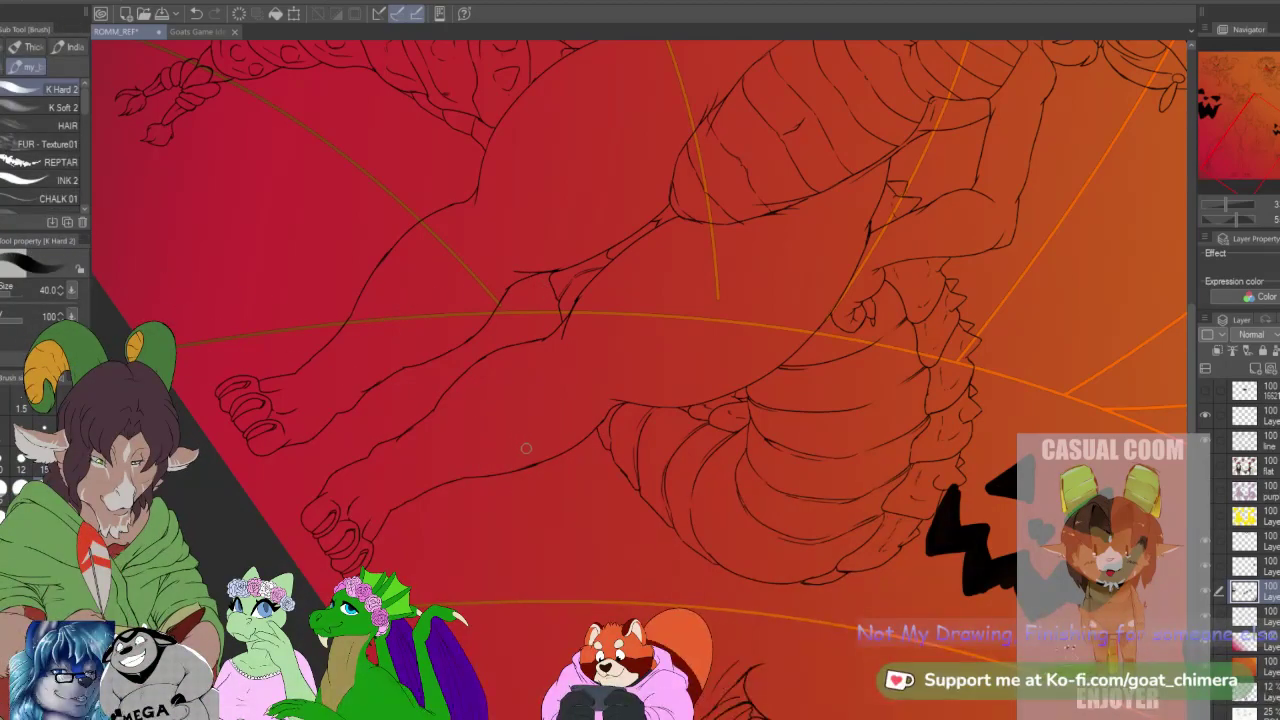
{"action": "left_click_drag", "start_coordinate": [499, 430], "coordinate": [560, 466]}
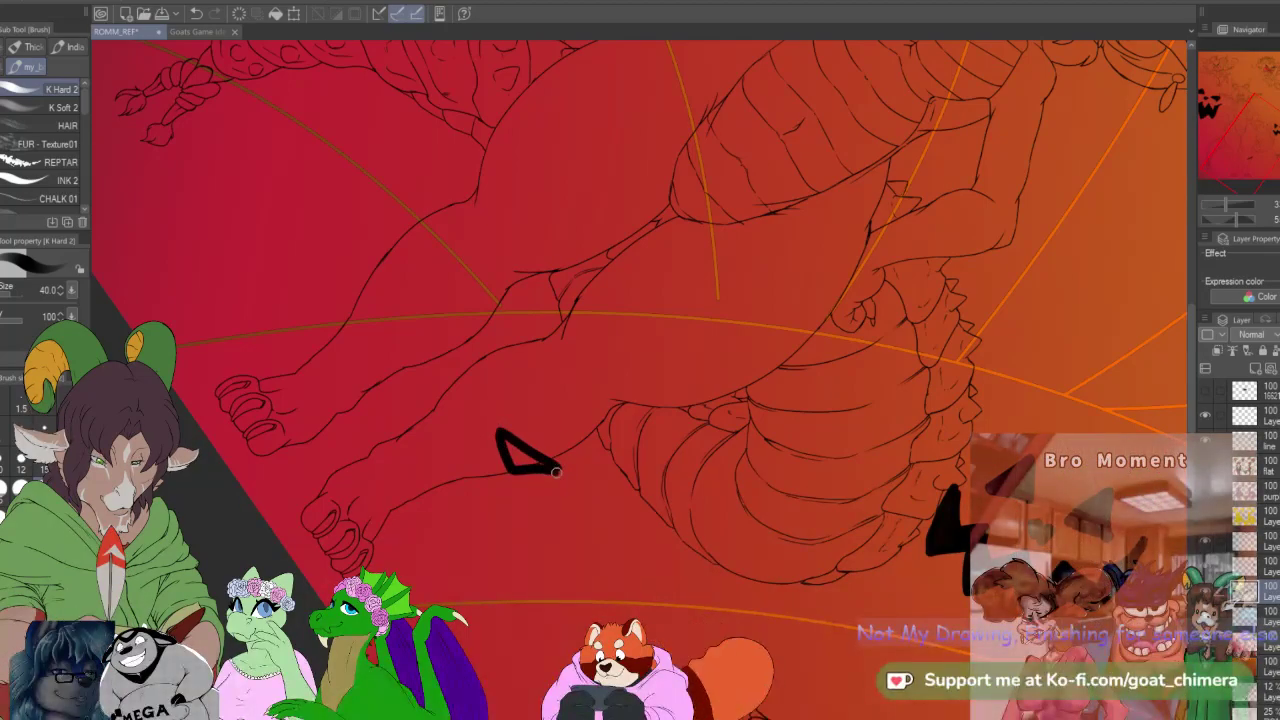
{"action": "left_click_drag", "start_coordinate": [513, 443], "coordinate": [525, 462]}
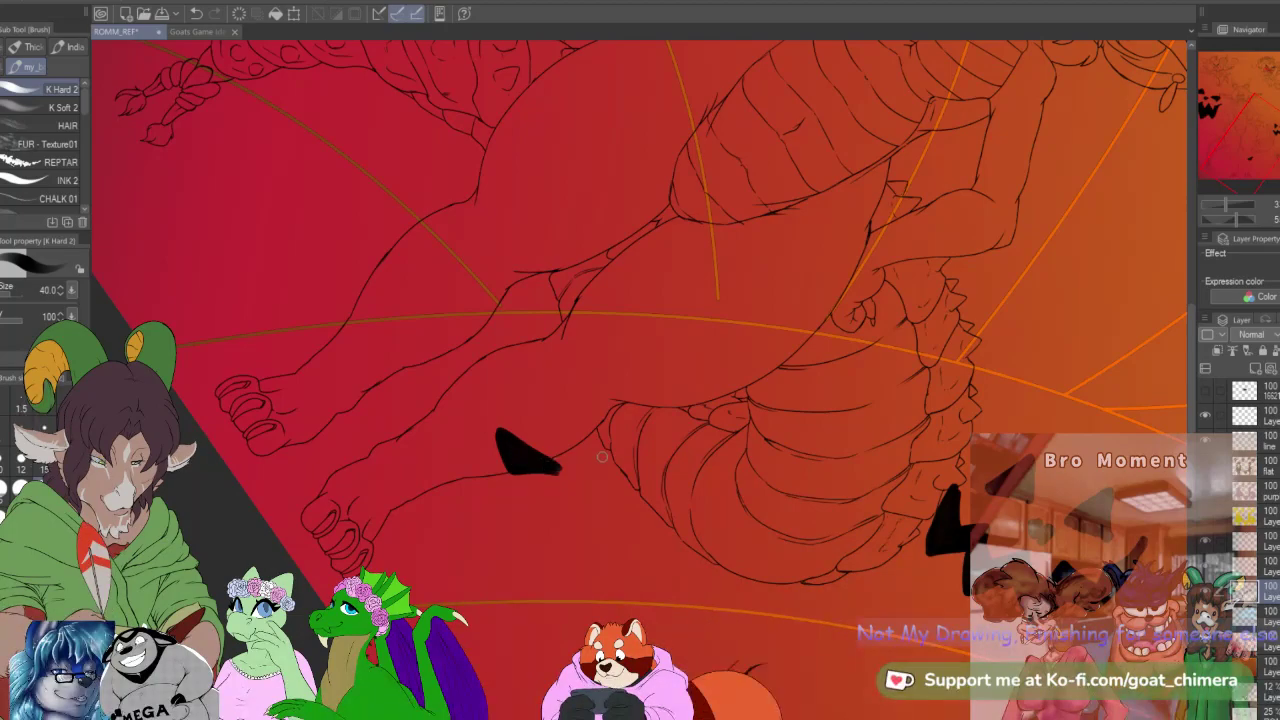
{"action": "mouse_move", "coordinate": [604, 470]}
{"action": "left_mouse_down"}
{"action": "mouse_move", "coordinate": [646, 476]}
{"action": "mouse_move", "coordinate": [640, 456]}
{"action": "left_mouse_up"}
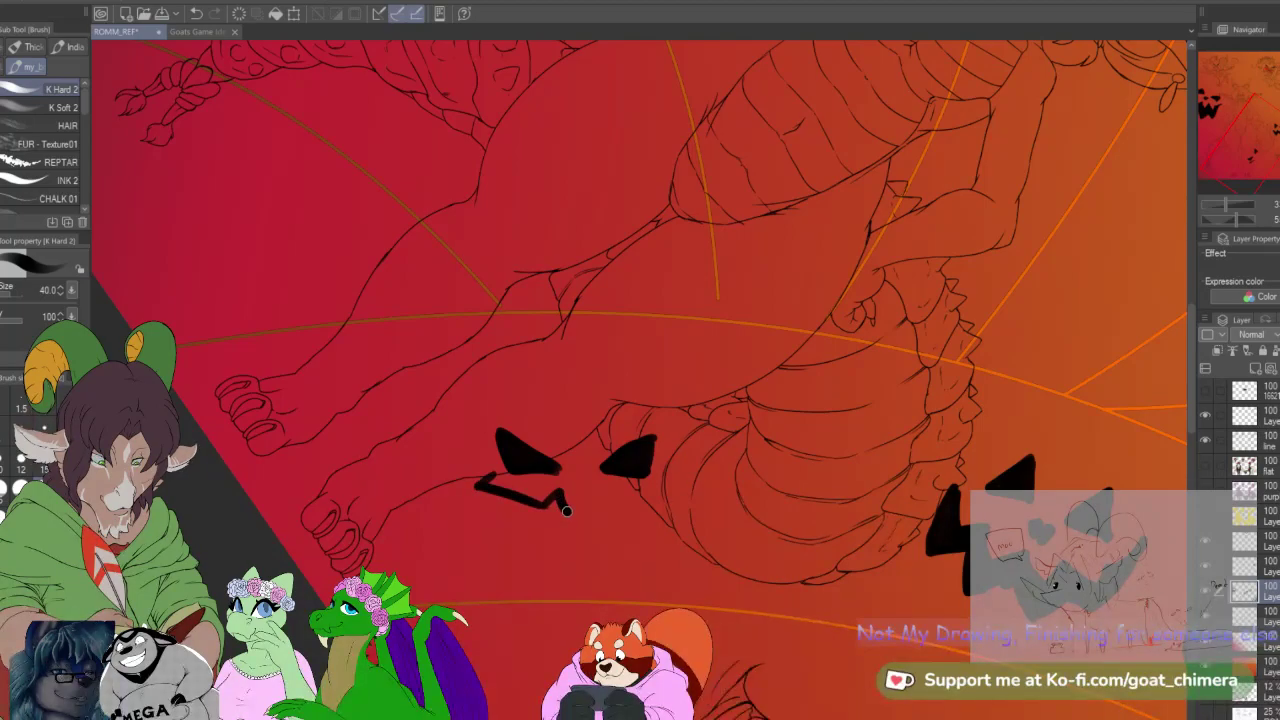
Step: Draw two nostrils and a wide, jagged-toothed grin below the slanted eyes, and fill the mouth solid black
{"action": "mouse_move", "coordinate": [567, 506]}
{"action": "left_mouse_down"}
{"action": "mouse_move", "coordinate": [619, 511]}
{"action": "mouse_move", "coordinate": [668, 466]}
{"action": "left_mouse_up"}
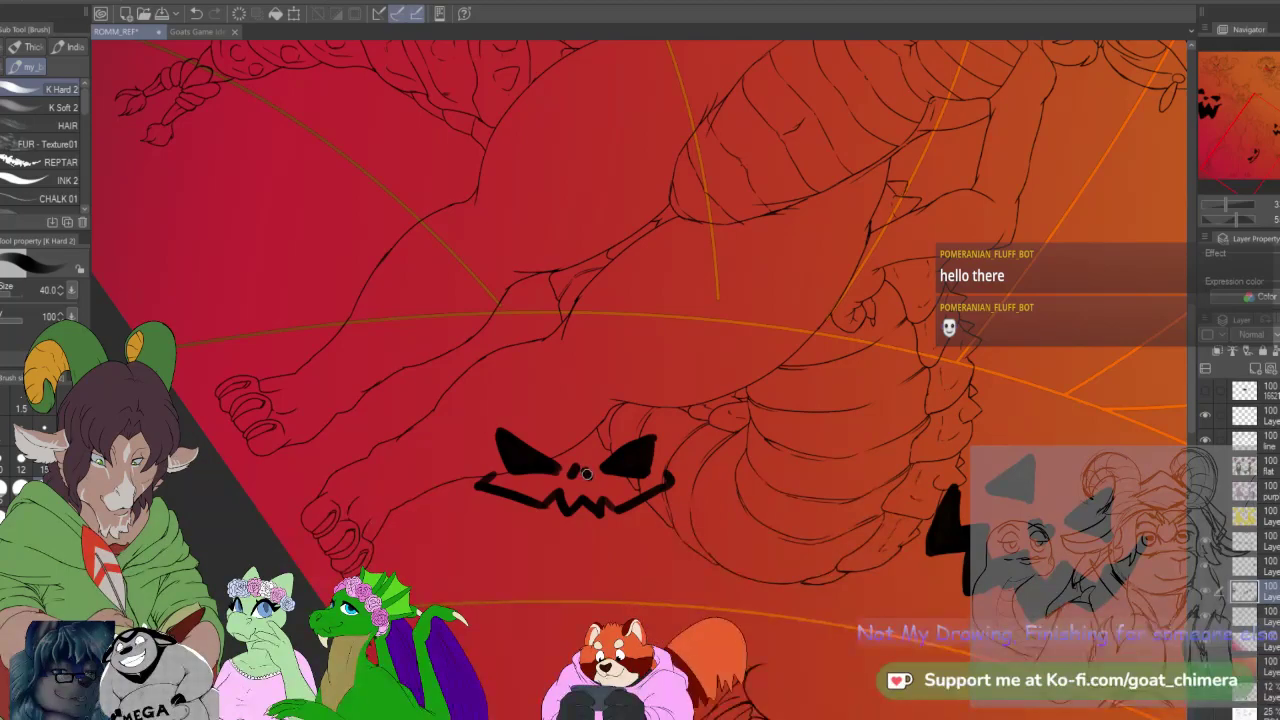
{"action": "mouse_move", "coordinate": [484, 477]}
{"action": "left_mouse_down"}
{"action": "mouse_move", "coordinate": [474, 488]}
{"action": "mouse_move", "coordinate": [549, 524]}
{"action": "left_mouse_up"}
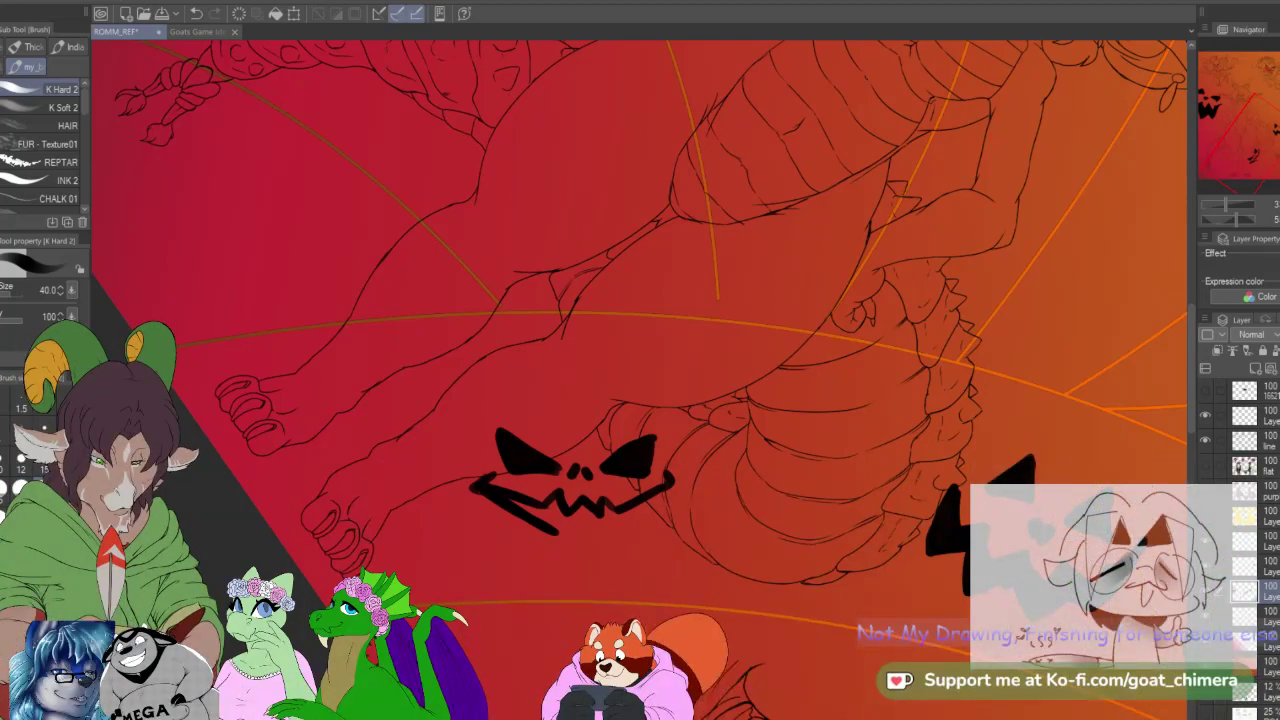
{"action": "scroll", "coordinate": [615, 556], "scroll_direction": "down", "scroll_amount": 2}
{"action": "scroll", "coordinate": [603, 554], "scroll_direction": "up", "scroll_amount": 2}
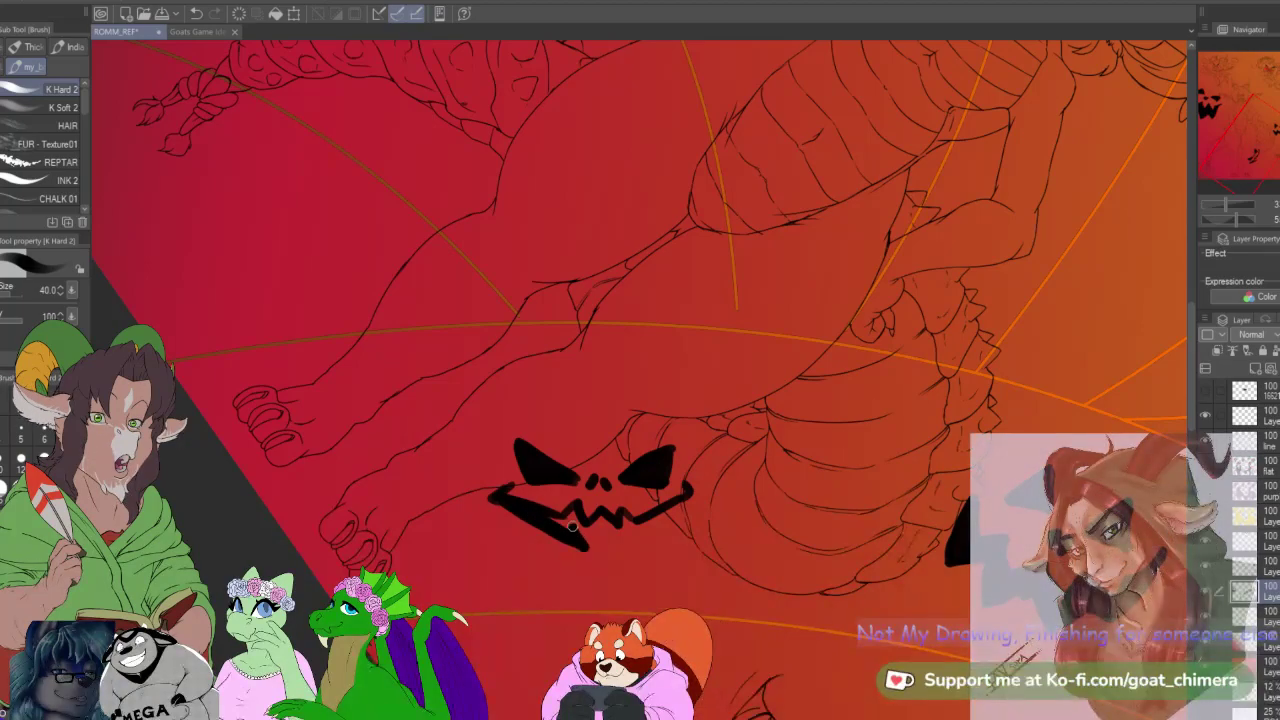
{"action": "left_click_drag", "start_coordinate": [595, 518], "coordinate": [590, 562]}
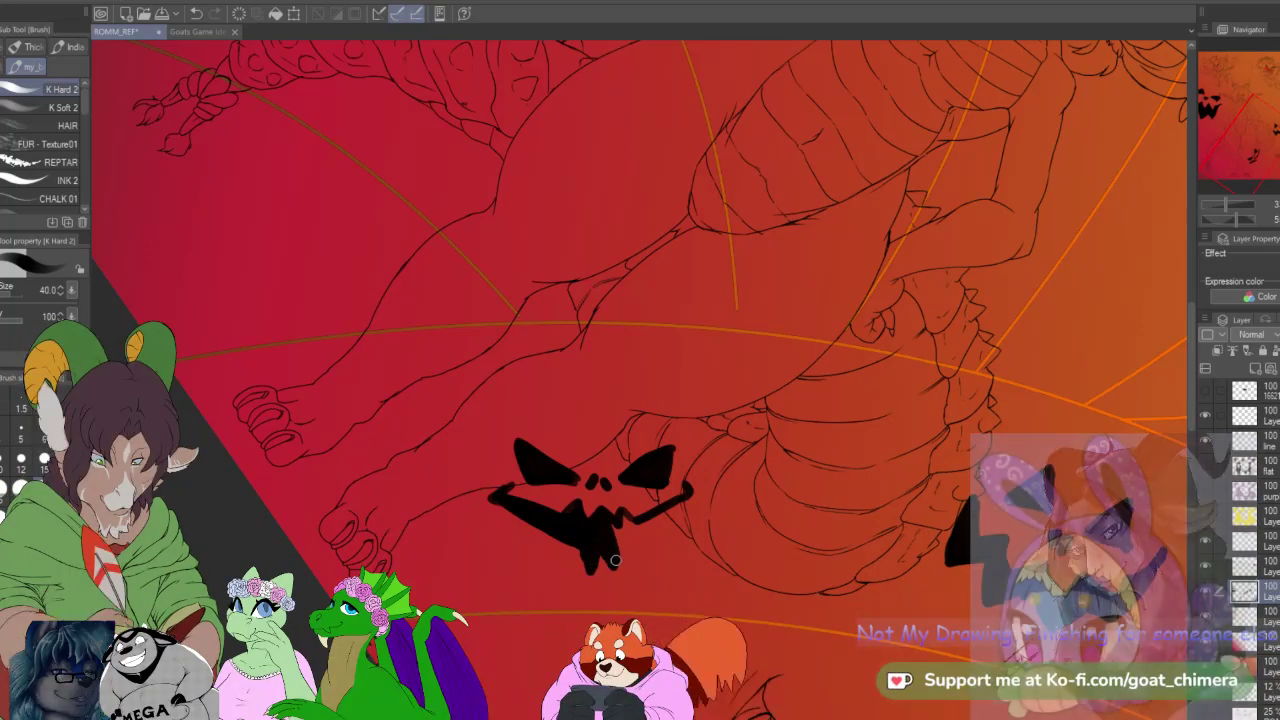
{"action": "mouse_move", "coordinate": [613, 565]}
{"action": "left_mouse_down"}
{"action": "mouse_move", "coordinate": [616, 525]}
{"action": "mouse_move", "coordinate": [623, 547]}
{"action": "mouse_move", "coordinate": [627, 524]}
{"action": "mouse_move", "coordinate": [654, 538]}
{"action": "mouse_move", "coordinate": [645, 545]}
{"action": "mouse_move", "coordinate": [681, 493]}
{"action": "mouse_move", "coordinate": [638, 541]}
{"action": "mouse_move", "coordinate": [684, 502]}
{"action": "mouse_move", "coordinate": [632, 540]}
{"action": "mouse_move", "coordinate": [661, 515]}
{"action": "left_mouse_up"}
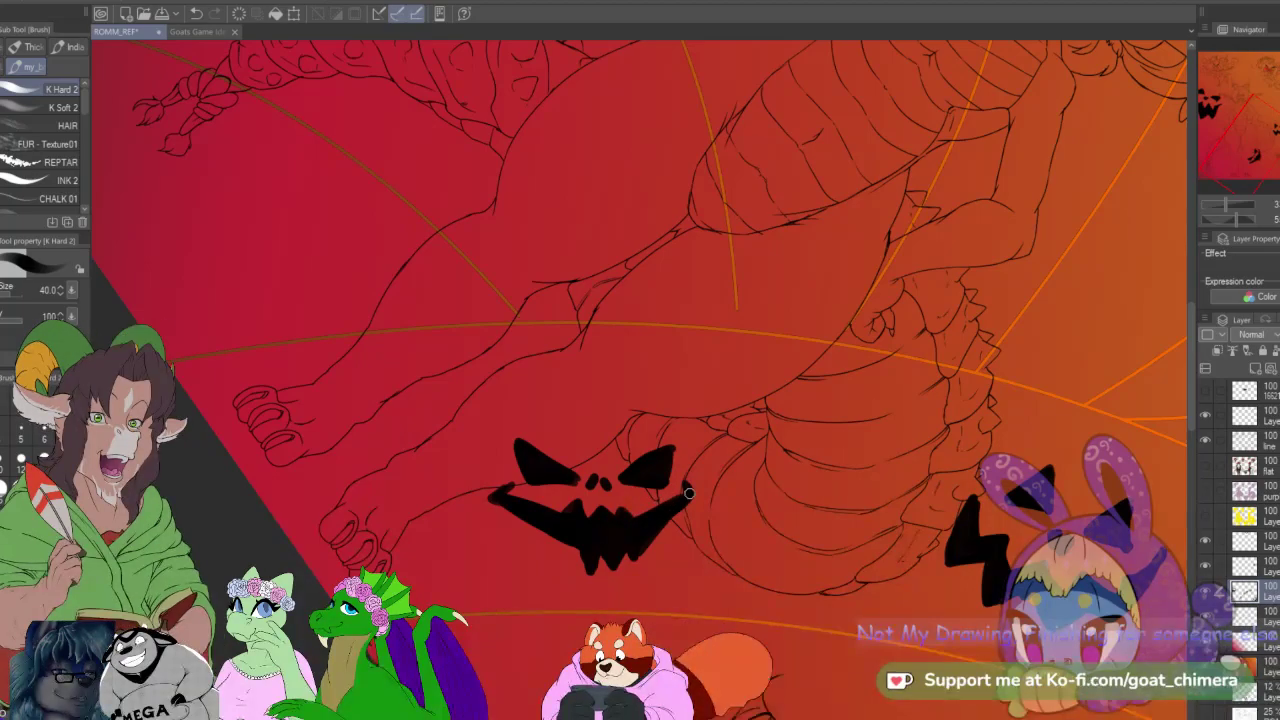
Step: Extend both mouth corners upward with zigzag points and sketch a thin contour around the eyes and jaw at brush size 25
{"action": "left_click_drag", "start_coordinate": [690, 491], "coordinate": [695, 476]}
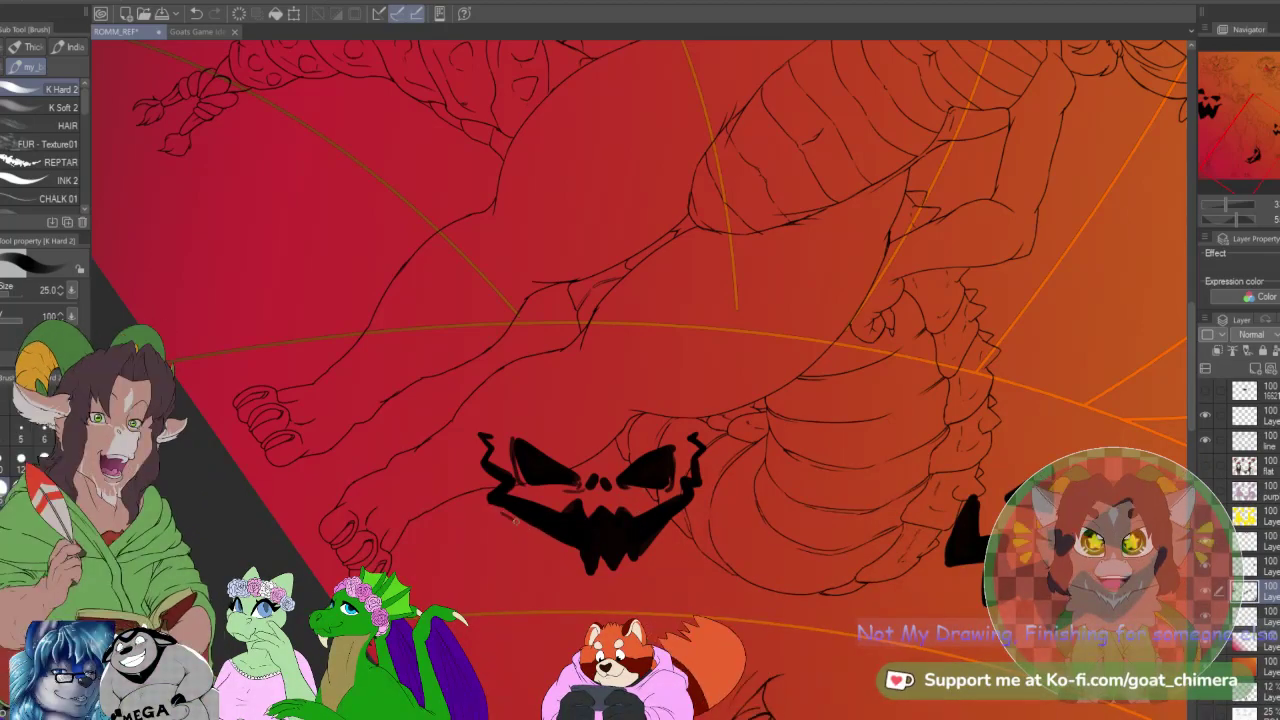
{"action": "left_click_drag", "start_coordinate": [522, 525], "coordinate": [586, 581]}
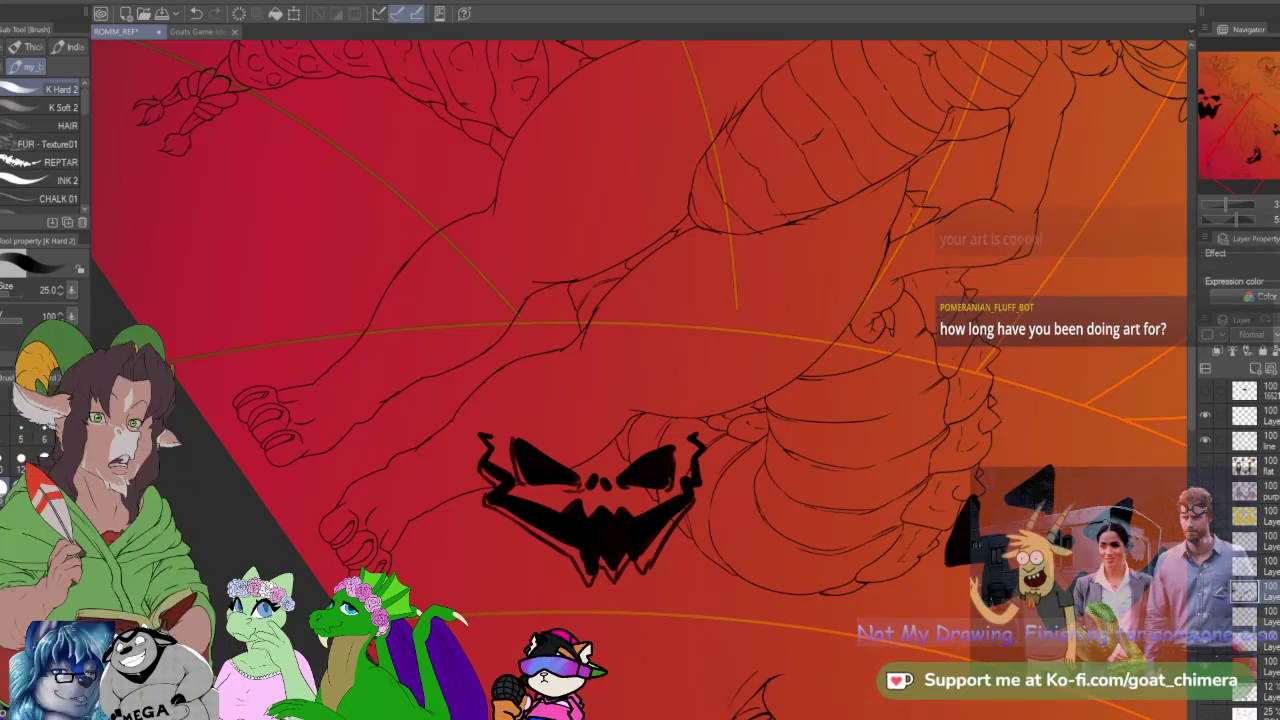
{"action": "scroll", "coordinate": [678, 420], "scroll_direction": "down", "scroll_amount": 2}
{"action": "scroll", "coordinate": [676, 440], "scroll_direction": "up", "scroll_amount": 2}
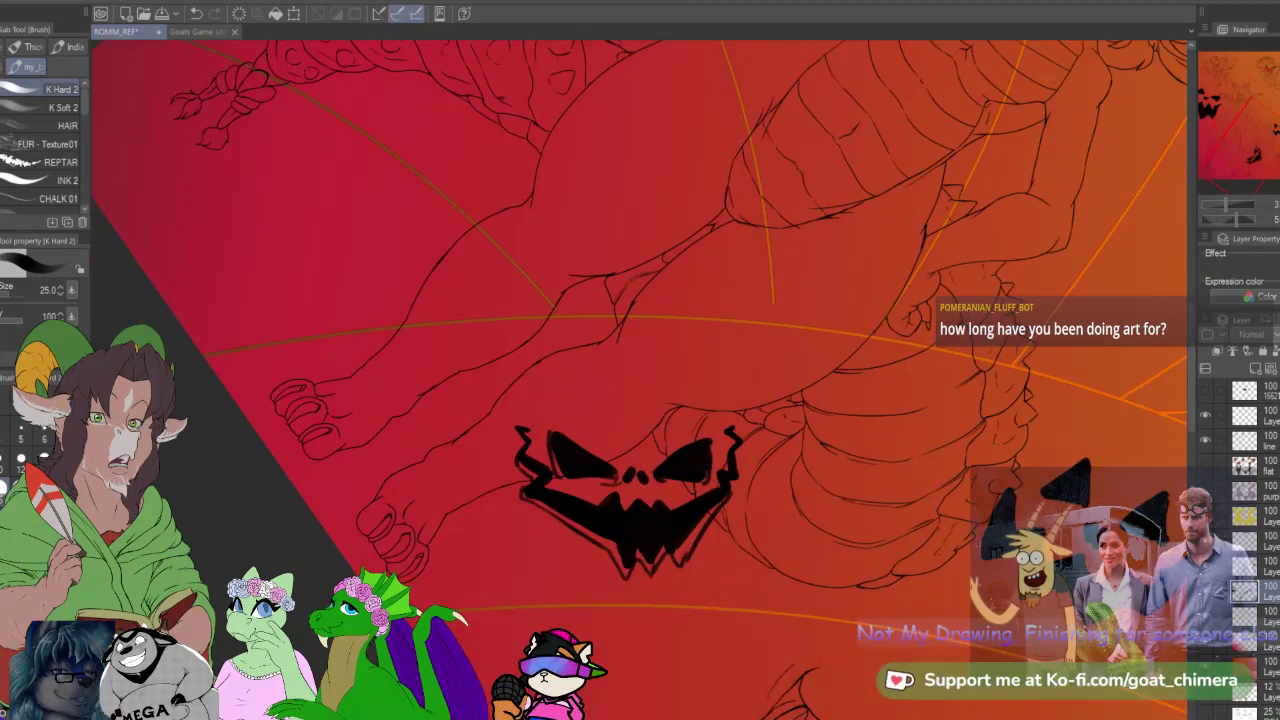
Step: Reshape the nostrils into tall pointed slits with thin side contours, using the K Hard 2 brush at size 12
{"action": "scroll", "coordinate": [620, 553], "scroll_direction": "down", "scroll_amount": 2}
{"action": "scroll", "coordinate": [640, 545], "scroll_direction": "up", "scroll_amount": 3}
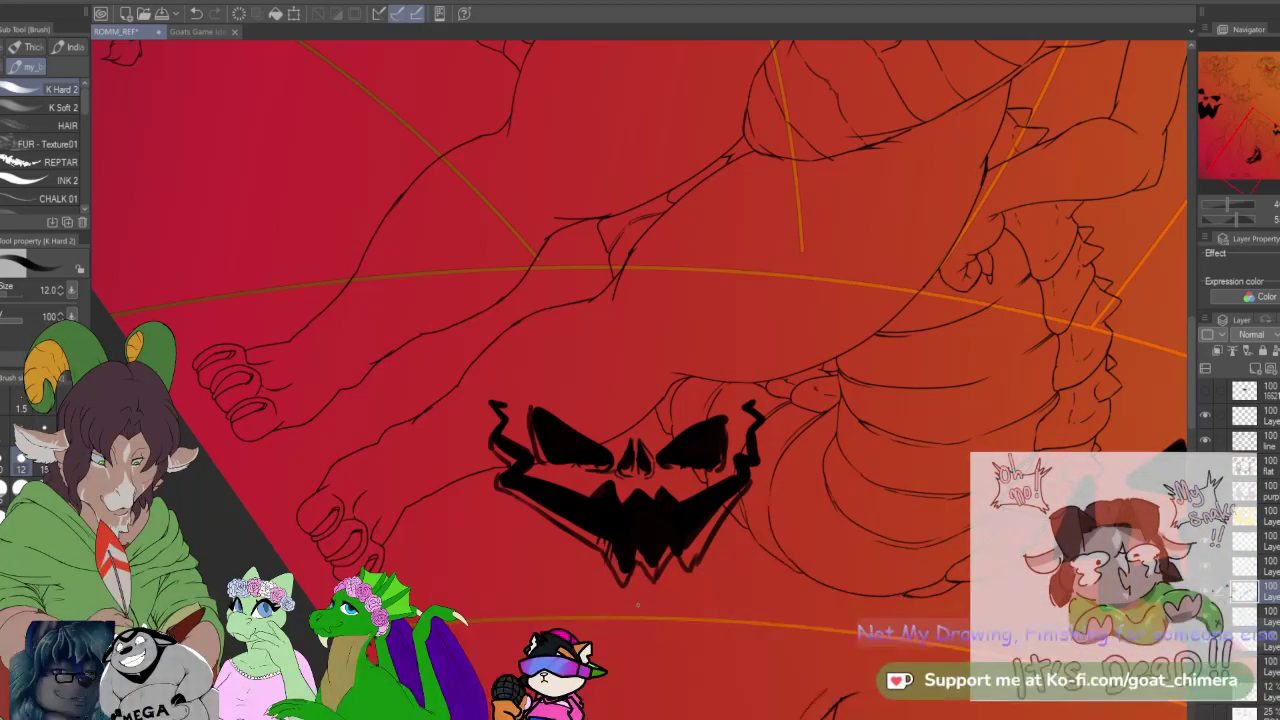
{"action": "scroll", "coordinate": [670, 575], "scroll_direction": "down", "scroll_amount": 5}
{"action": "scroll", "coordinate": [678, 578], "scroll_direction": "up", "scroll_amount": 5}
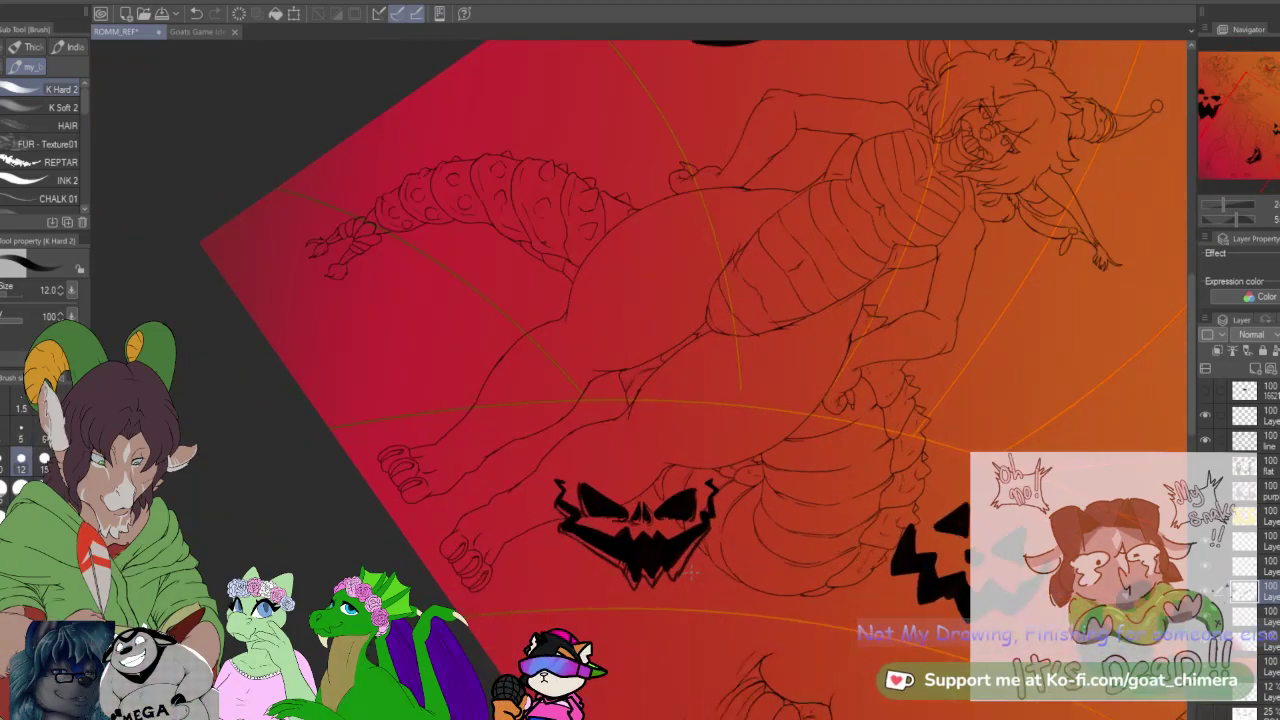
{"action": "scroll", "coordinate": [692, 567], "scroll_direction": "up", "scroll_amount": 3}
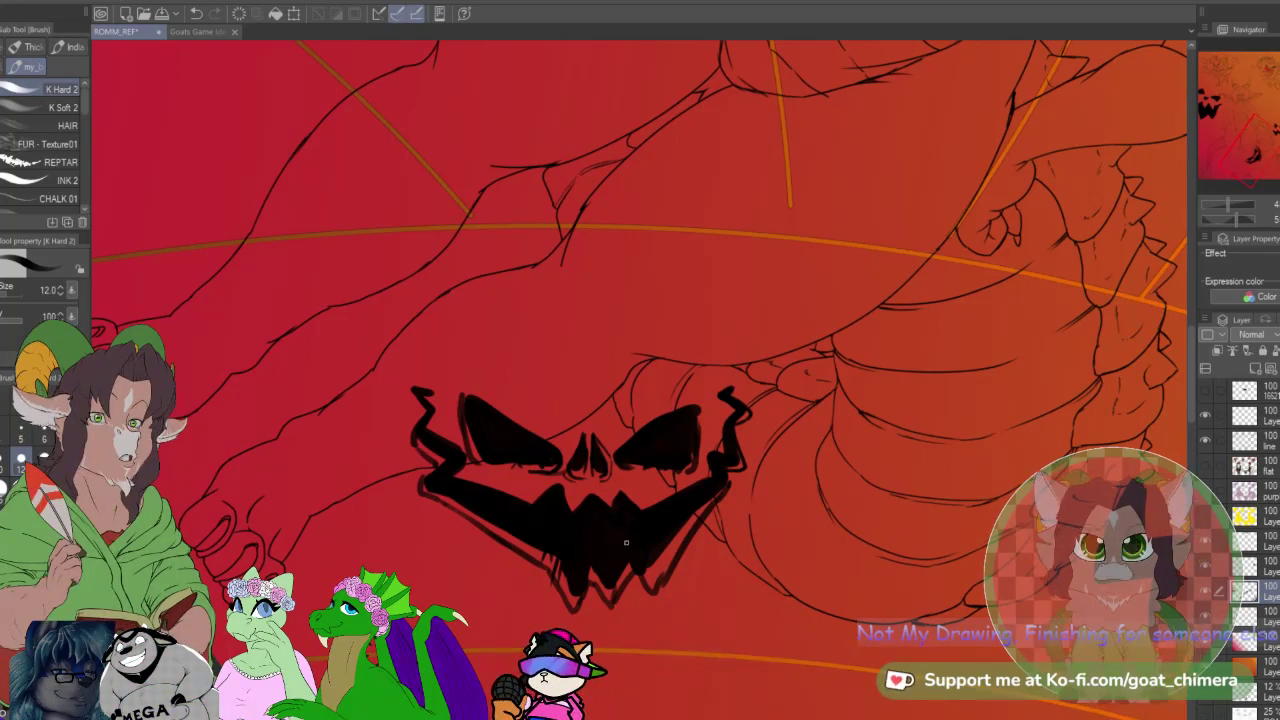
Step: Carve the edges of the new pumpkin face's eyes, mouth and teeth into sharper shapes with the Hard eraser at size 15
{"action": "key", "text": "e"}
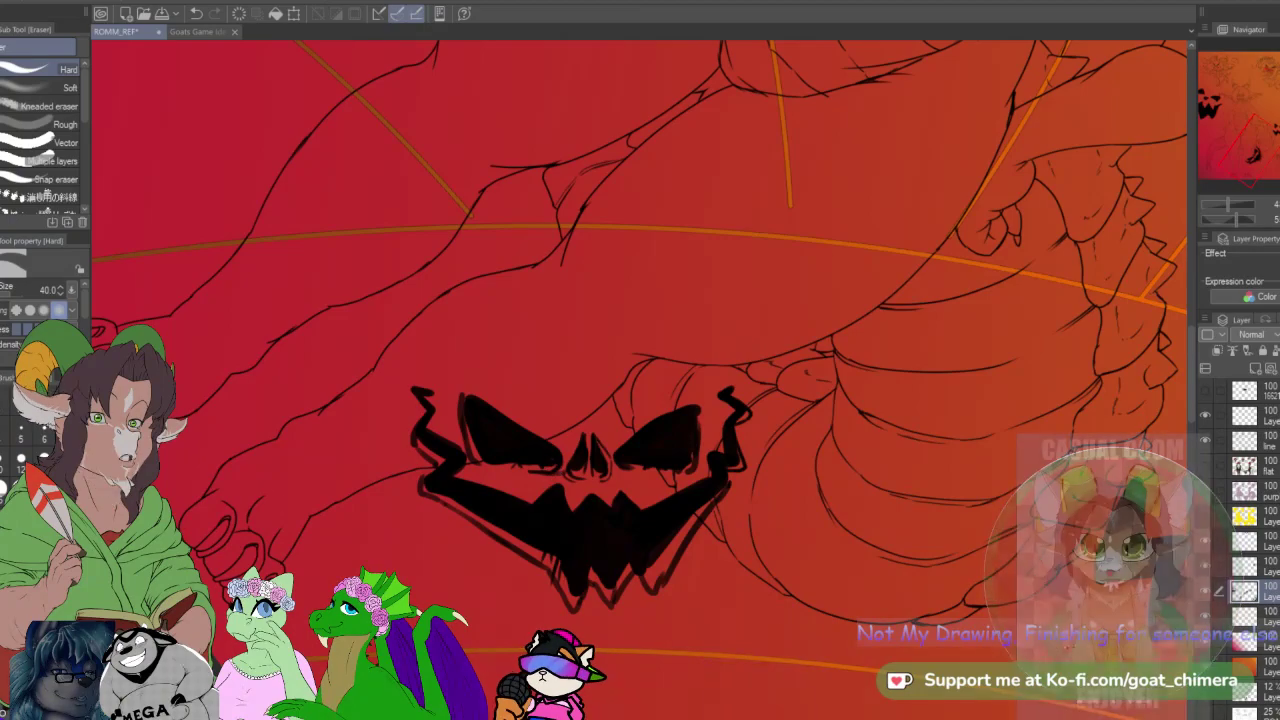
{"action": "key", "text": "bracketleft"}
{"action": "key", "text": "bracketleft"}
{"action": "key", "text": "bracketleft"}
{"action": "key", "text": "bracketleft"}
{"action": "key", "text": "bracketleft"}
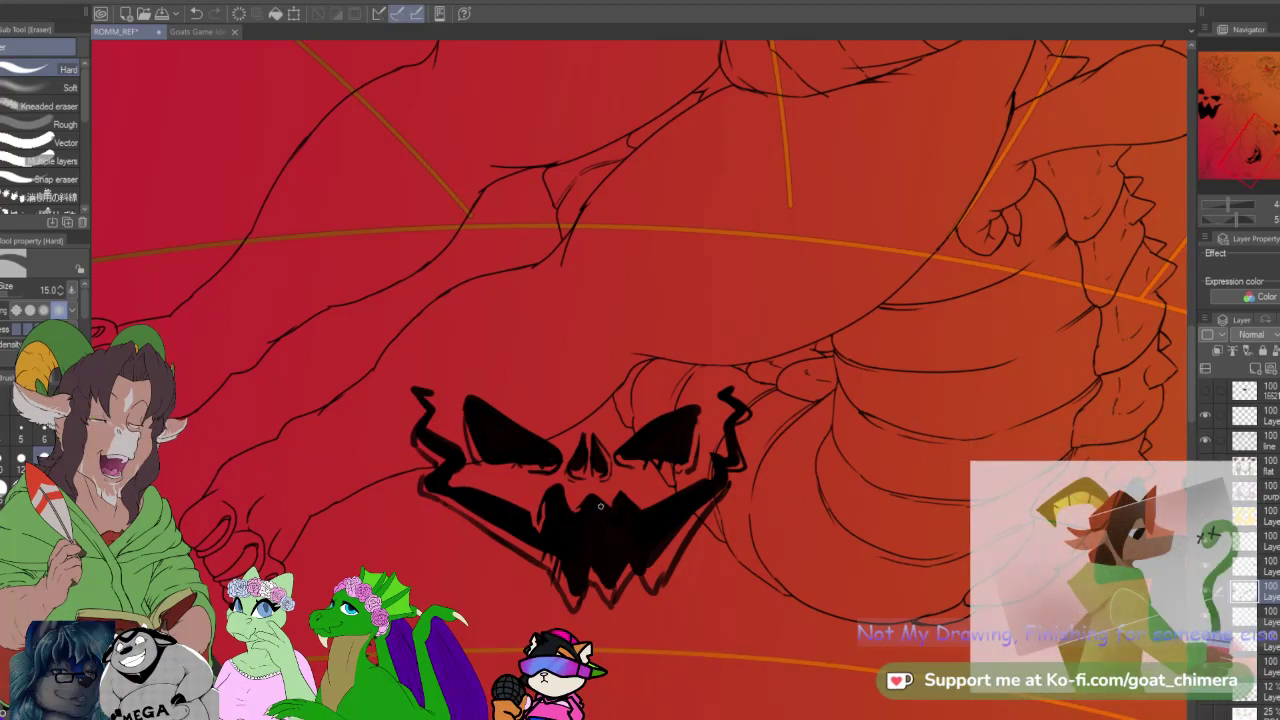
{"action": "scroll", "coordinate": [600, 506], "scroll_direction": "down", "scroll_amount": 3}
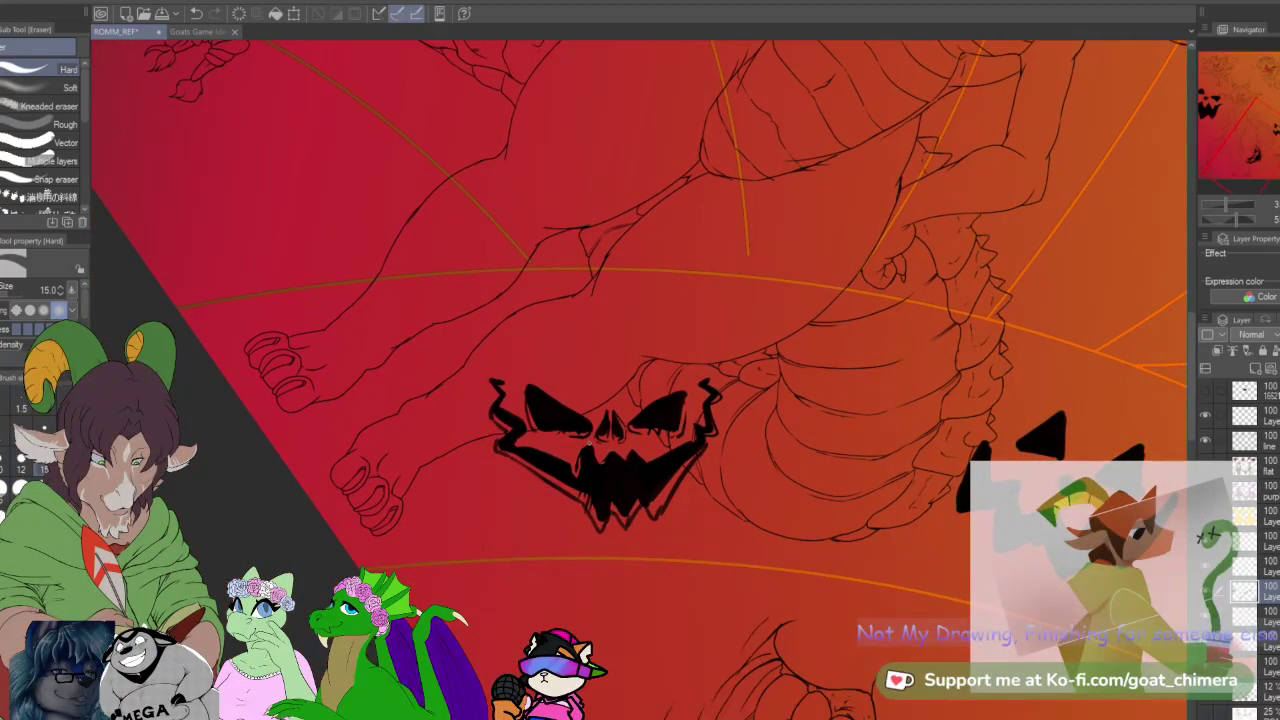
{"action": "scroll", "coordinate": [589, 443], "scroll_direction": "up", "scroll_amount": 2}
{"action": "scroll", "coordinate": [571, 385], "scroll_direction": "down", "scroll_amount": 1}
{"action": "scroll", "coordinate": [571, 385], "scroll_direction": "up", "scroll_amount": 2}
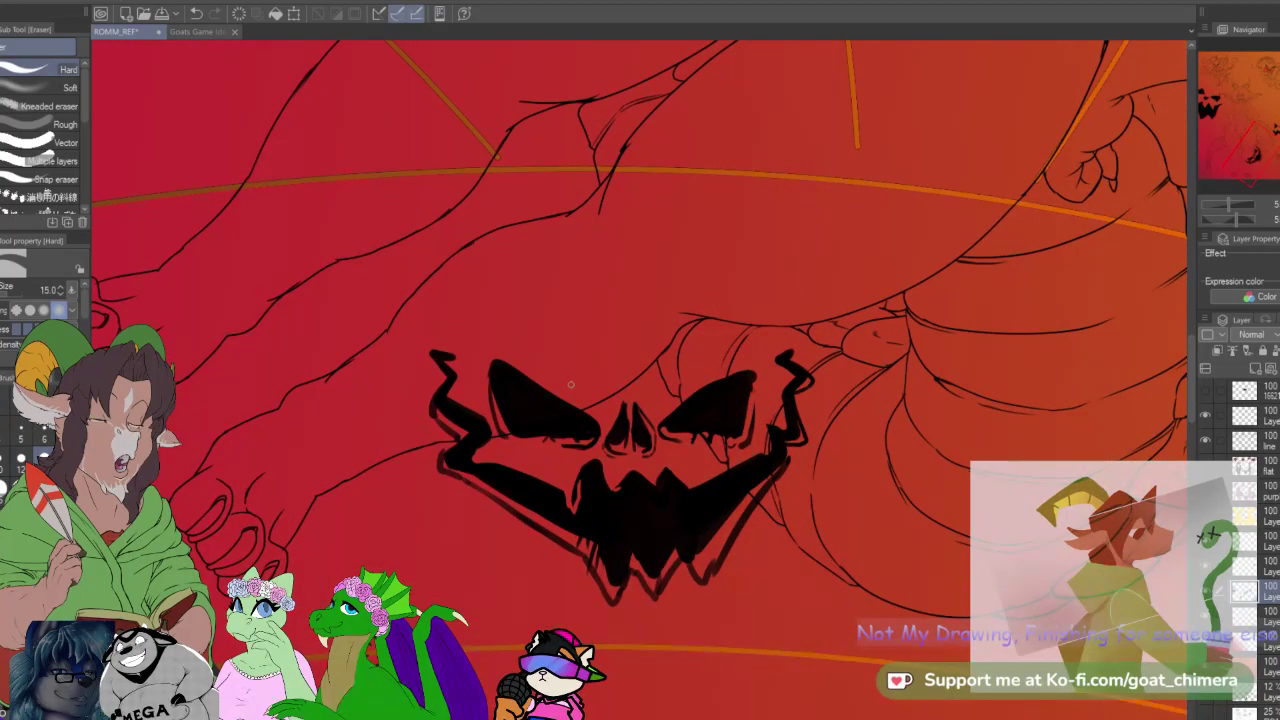
{"action": "scroll", "coordinate": [574, 382], "scroll_direction": "down", "scroll_amount": 2}
{"action": "scroll", "coordinate": [573, 383], "scroll_direction": "up", "scroll_amount": 1}
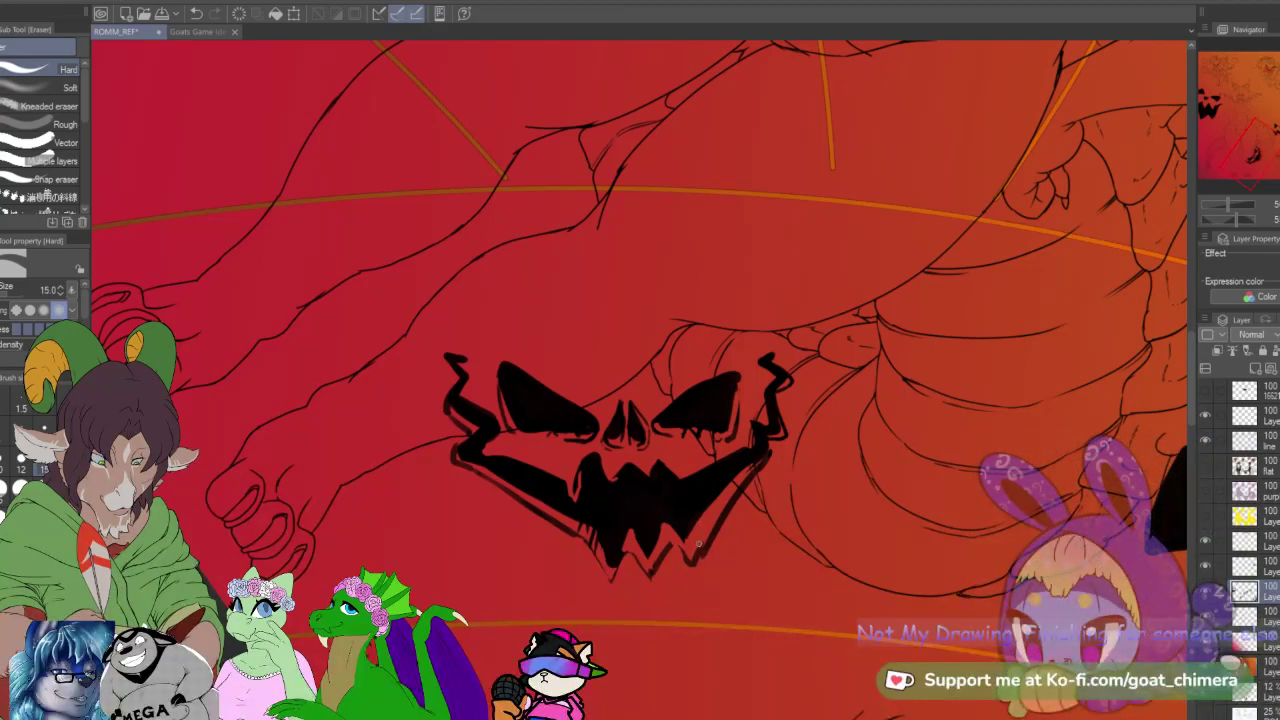
Step: Select the whole face beside the front figure's legs with the Selection pen and scale it up slightly
{"action": "scroll", "coordinate": [699, 544], "scroll_direction": "down", "scroll_amount": 2}
{"action": "scroll", "coordinate": [637, 329], "scroll_direction": "down", "scroll_amount": 2}
{"action": "scroll", "coordinate": [662, 380], "scroll_direction": "up", "scroll_amount": 1}
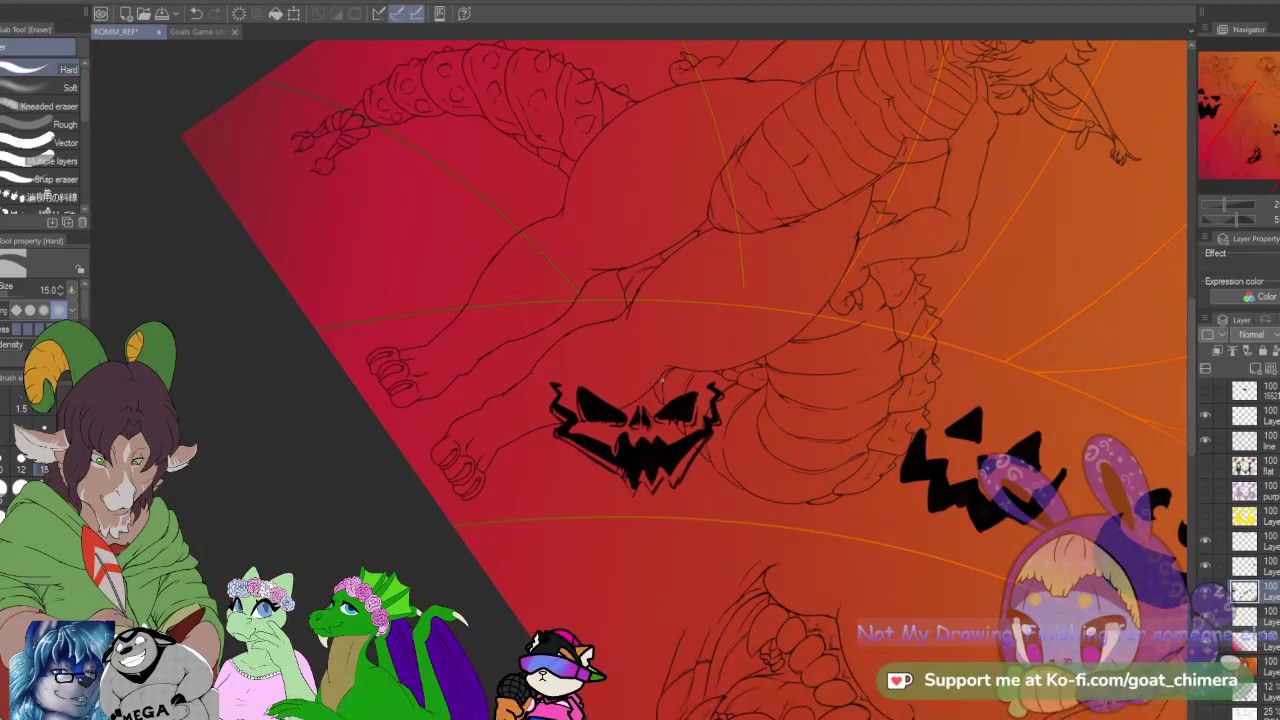
{"action": "key", "text": "m"}
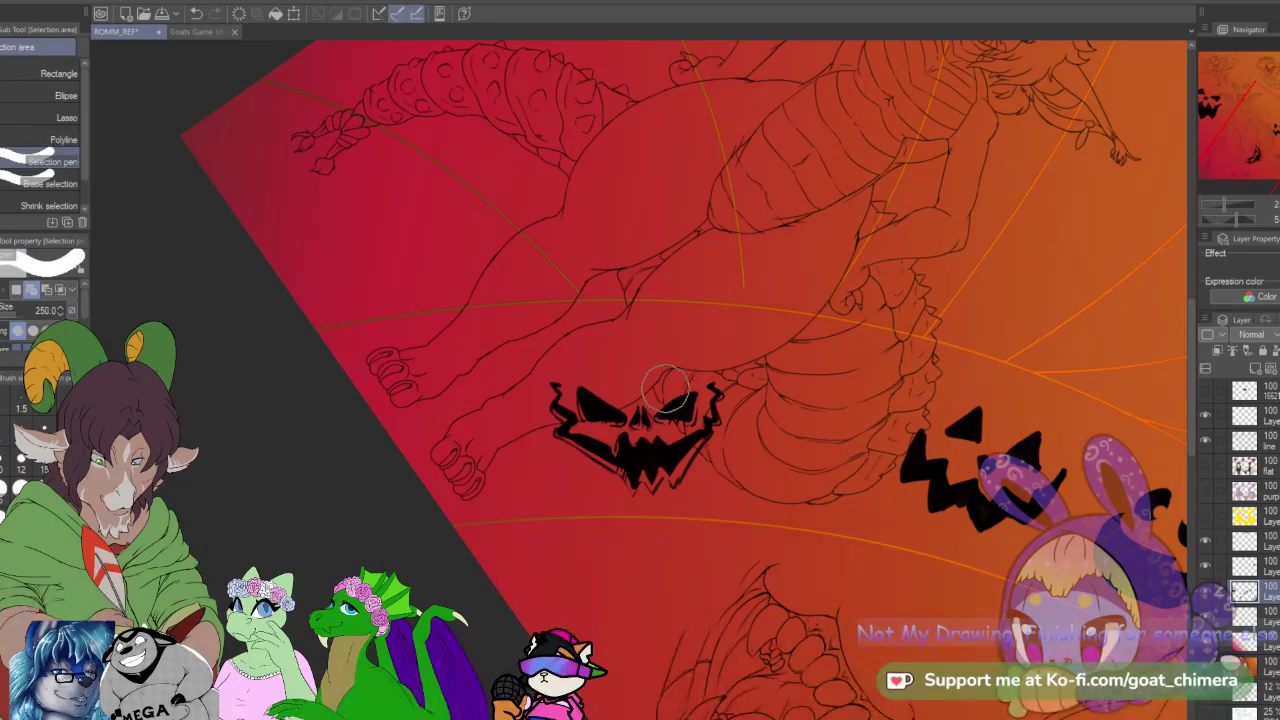
{"action": "mouse_move", "coordinate": [606, 400]}
{"action": "left_mouse_down"}
{"action": "mouse_move", "coordinate": [553, 421]}
{"action": "mouse_move", "coordinate": [588, 401]}
{"action": "mouse_move", "coordinate": [658, 436]}
{"action": "mouse_move", "coordinate": [648, 426]}
{"action": "mouse_move", "coordinate": [655, 392]}
{"action": "left_mouse_up"}
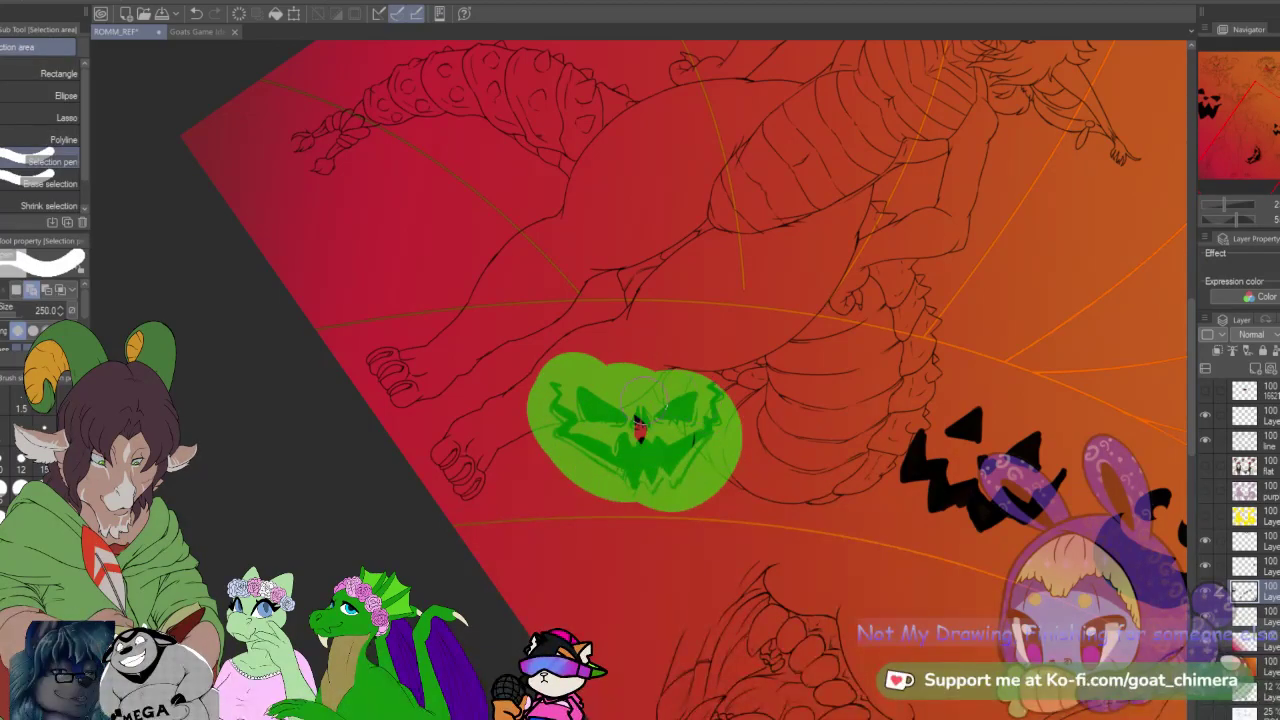
{"action": "left_click_drag", "start_coordinate": [740, 430], "coordinate": [725, 395]}
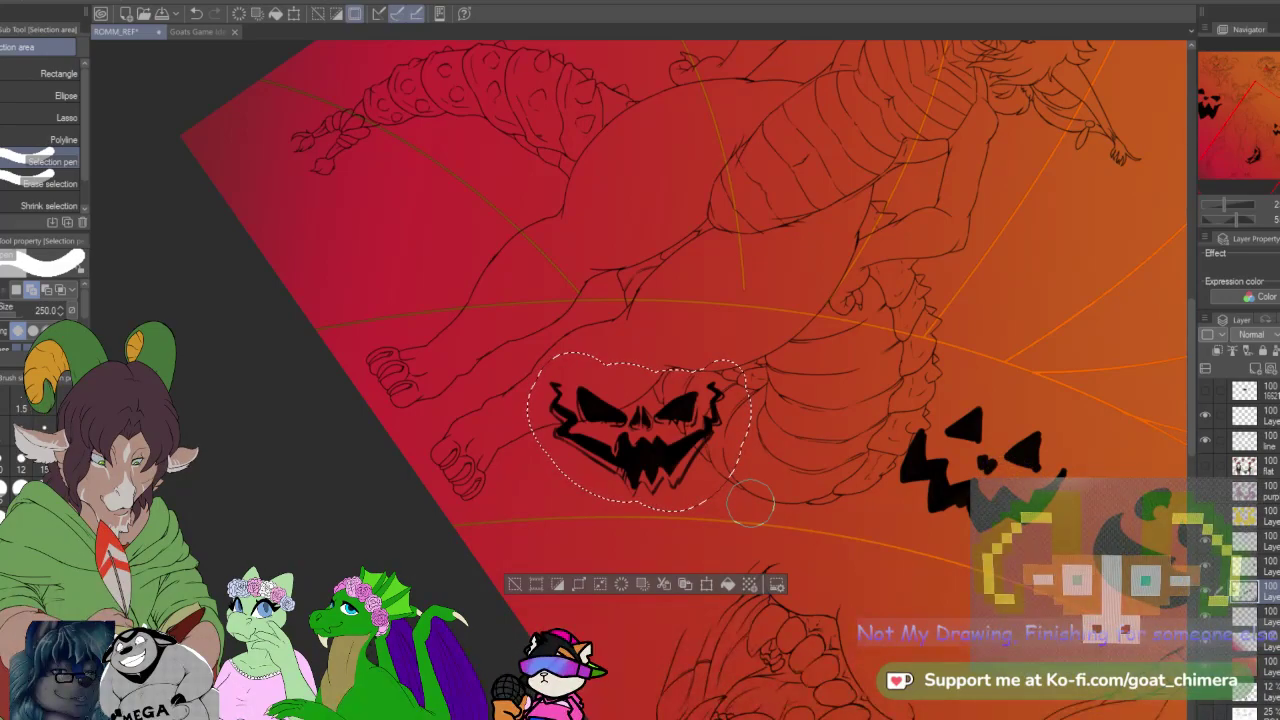
{"action": "left_click", "coordinate": [707, 586]}
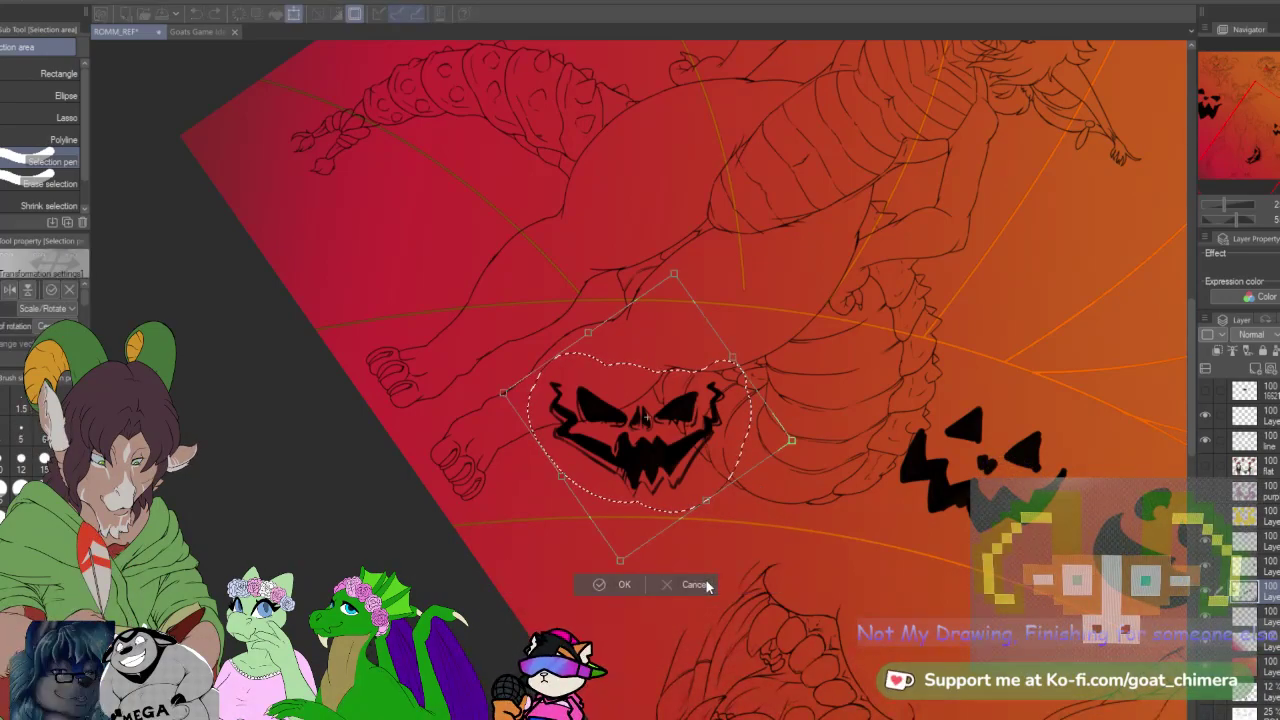
{"action": "left_click_drag", "start_coordinate": [813, 467], "coordinate": [804, 436]}
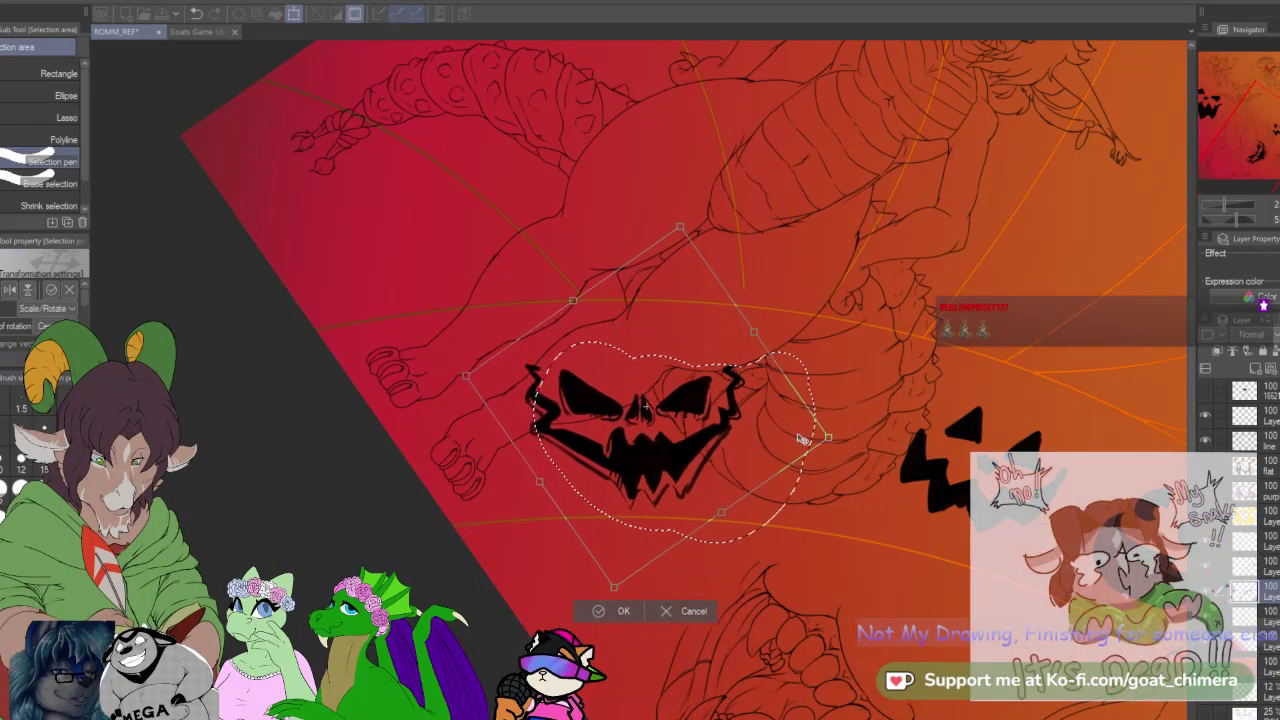
{"action": "left_click", "coordinate": [598, 608]}
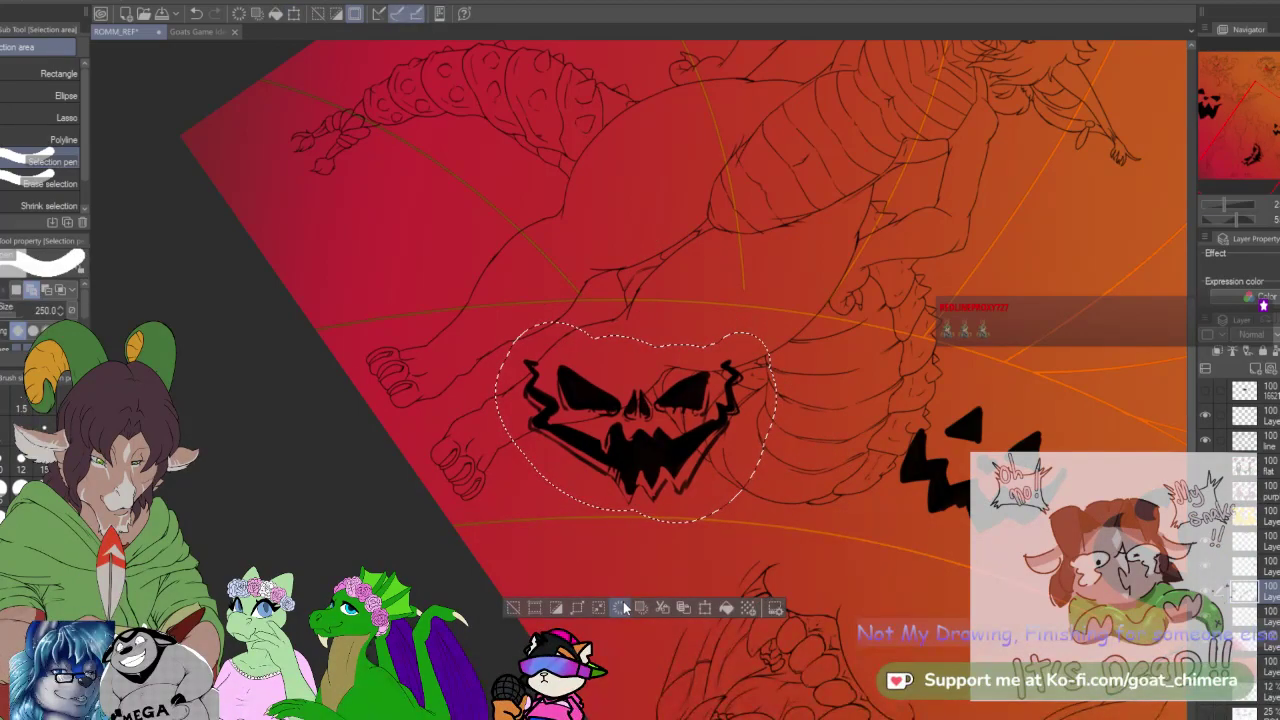
Step: Duplicate the slanted-eyed face, then enlarge and rotate the copy and place it over the rear figure's lower legs beside the open maw
{"action": "left_click", "coordinate": [621, 608]}
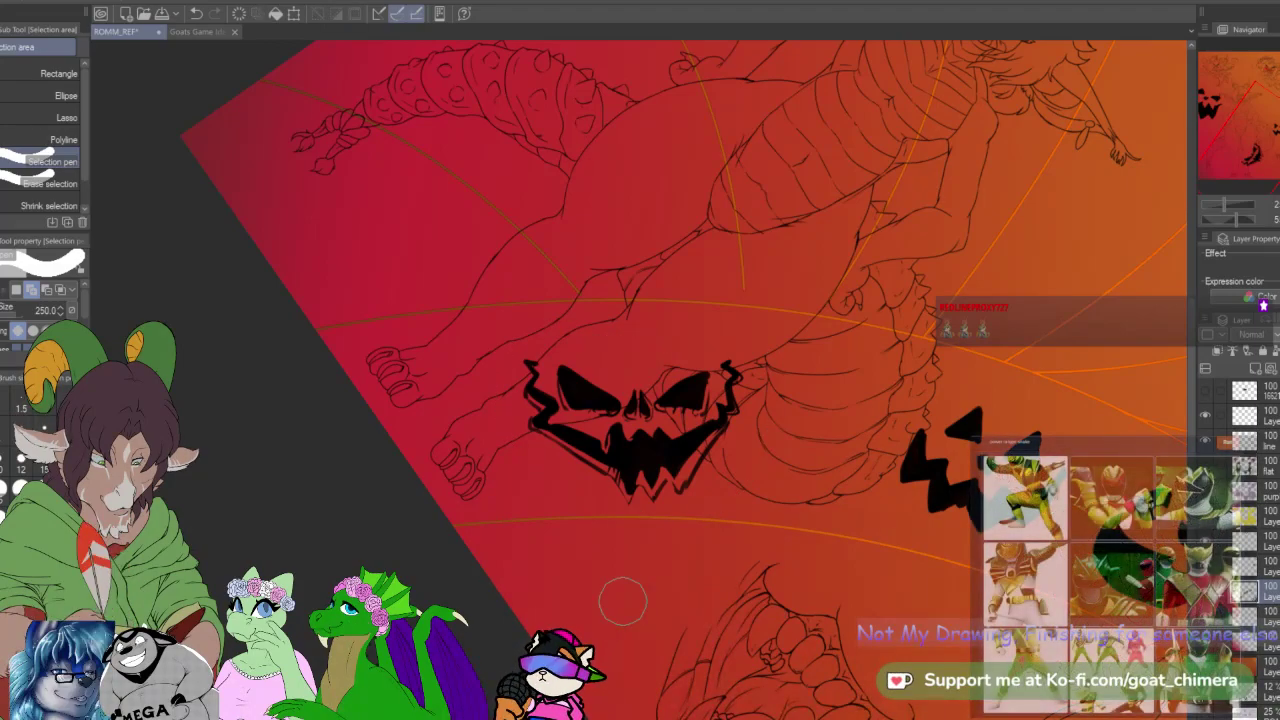
{"action": "scroll", "coordinate": [690, 550], "scroll_direction": "down", "scroll_amount": 3}
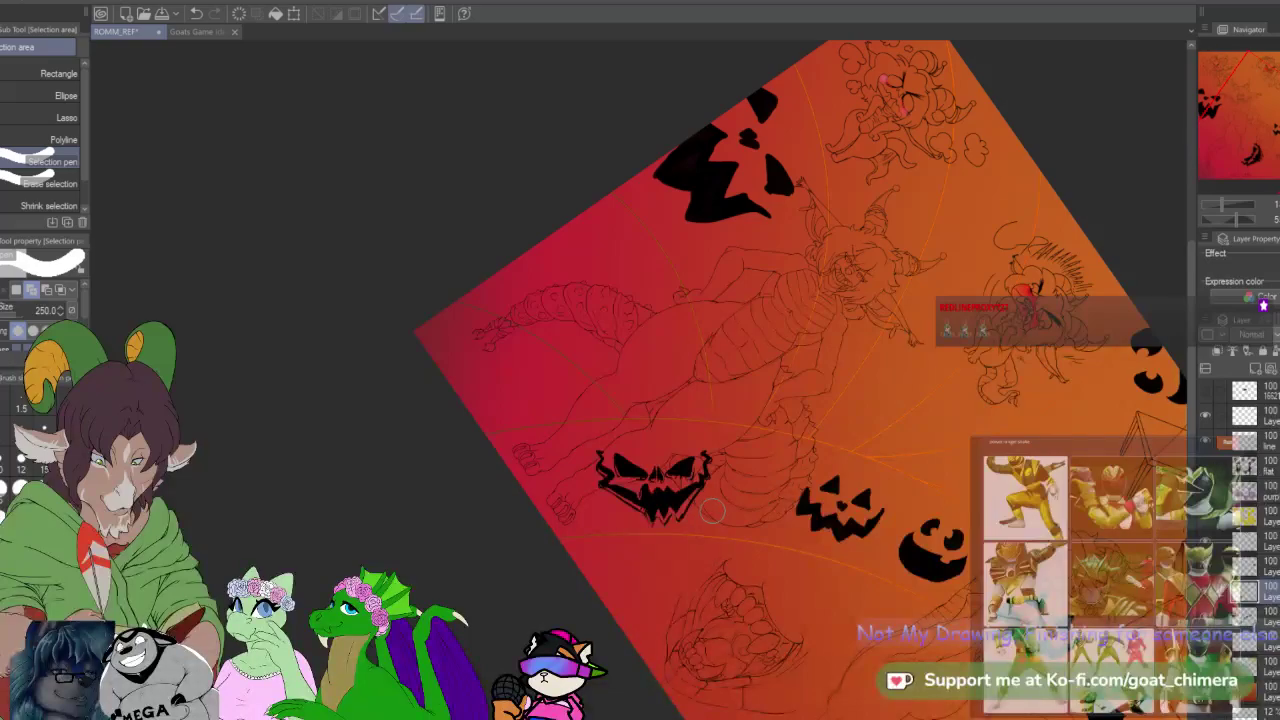
{"action": "scroll", "coordinate": [716, 509], "scroll_direction": "down", "scroll_amount": 3}
{"action": "scroll", "coordinate": [783, 575], "scroll_direction": "up", "scroll_amount": 2}
{"action": "left_click", "coordinate": [297, 14]}
{"action": "left_click_drag", "start_coordinate": [684, 456], "coordinate": [838, 670]}
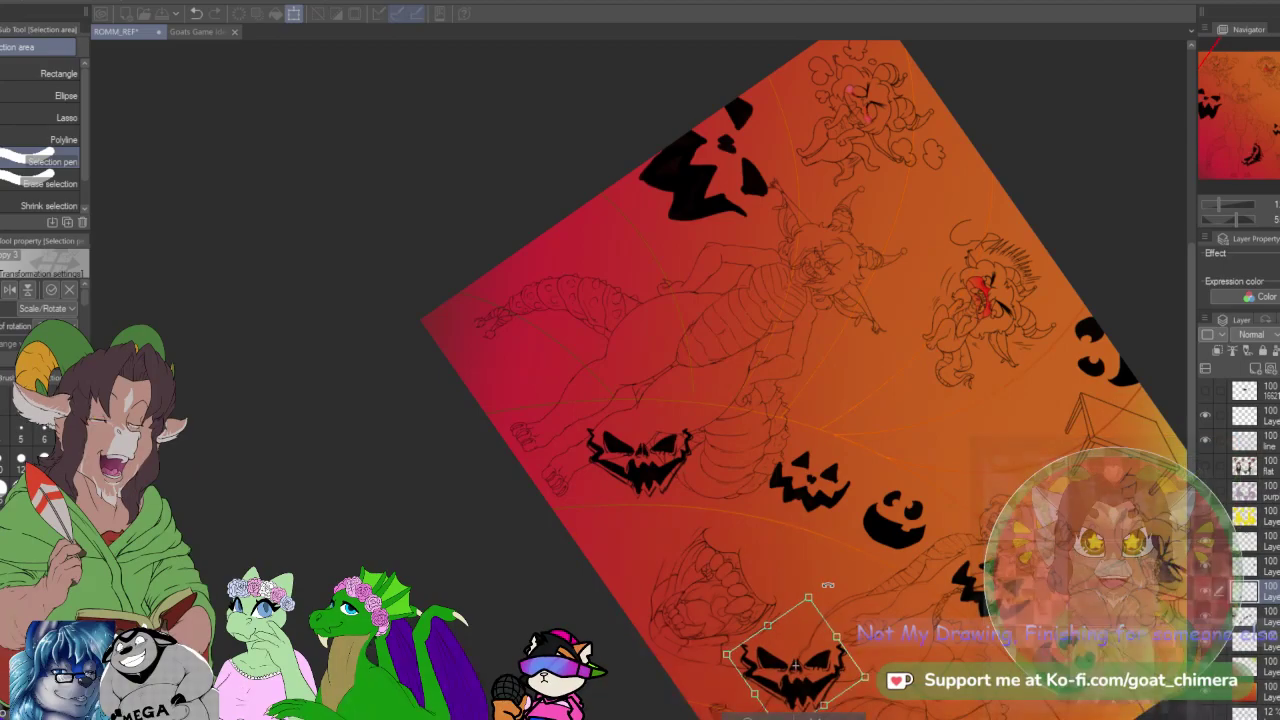
{"action": "left_click_drag", "start_coordinate": [828, 585], "coordinate": [797, 520]}
{"action": "scroll", "coordinate": [866, 565], "scroll_direction": "down", "scroll_amount": 3}
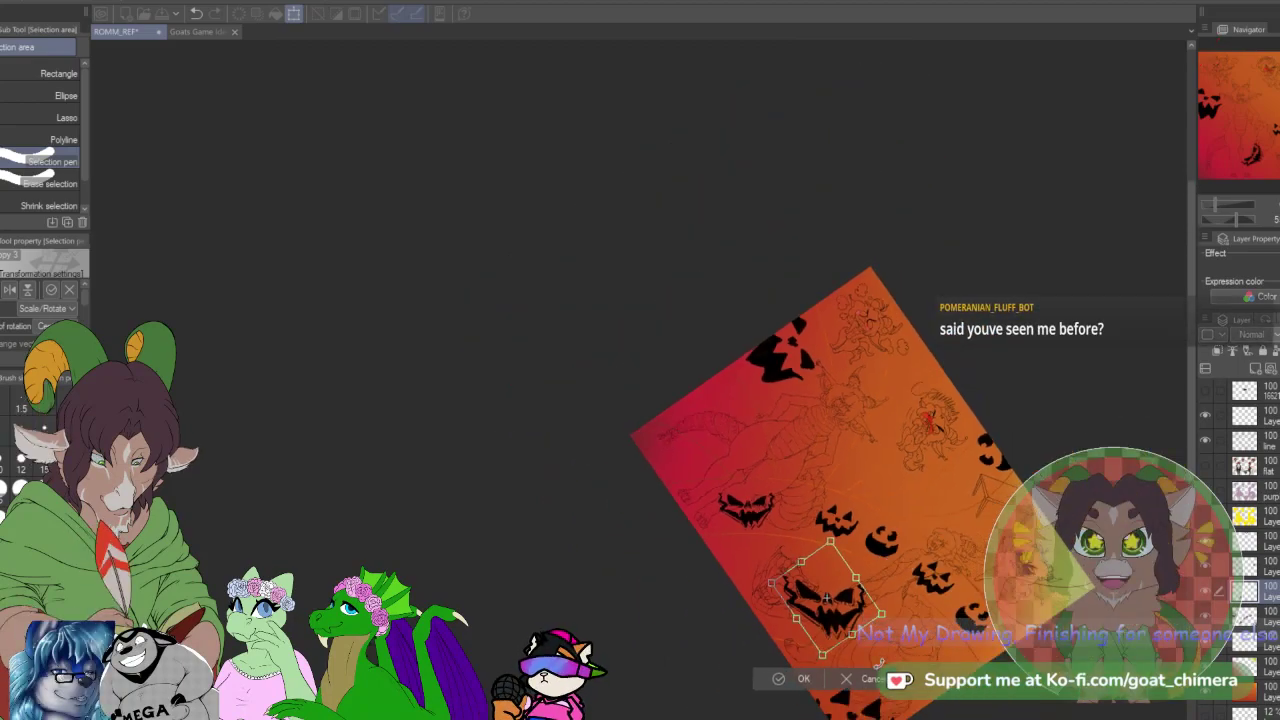
{"action": "scroll", "coordinate": [878, 662], "scroll_direction": "up", "scroll_amount": 5}
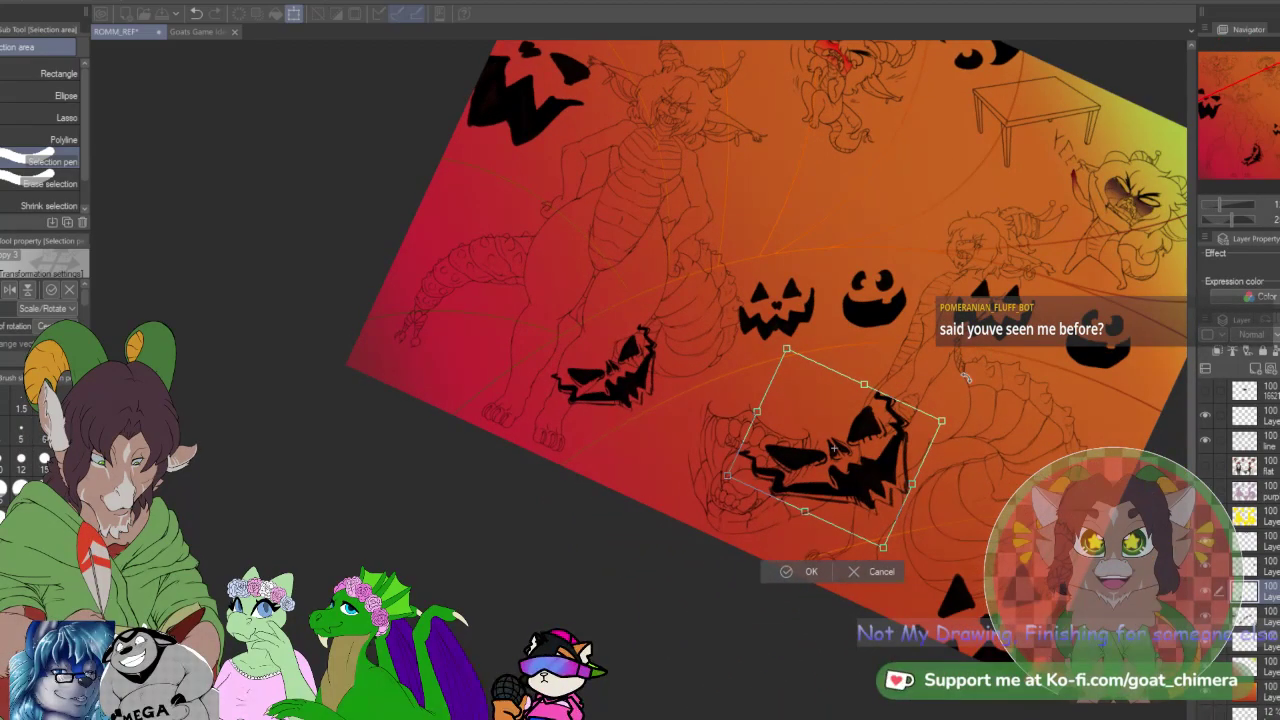
{"action": "left_click_drag", "start_coordinate": [988, 352], "coordinate": [1043, 440]}
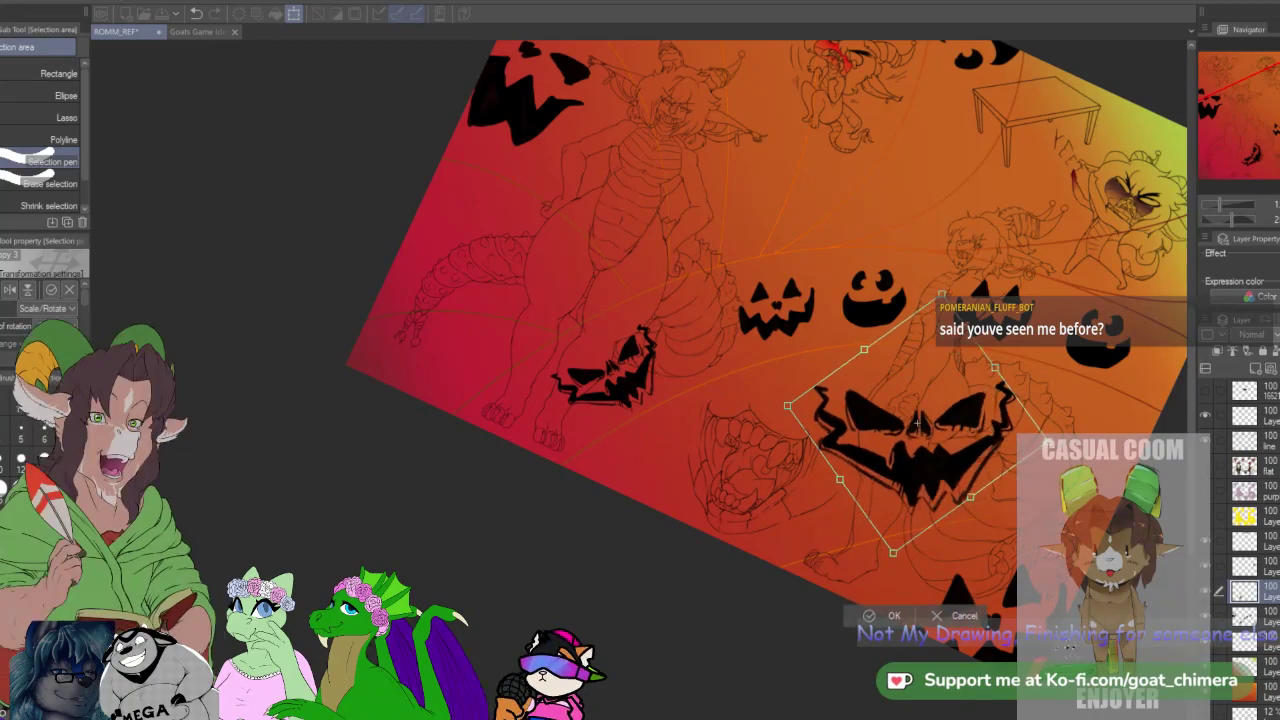
{"action": "left_click_drag", "start_coordinate": [973, 476], "coordinate": [940, 482]}
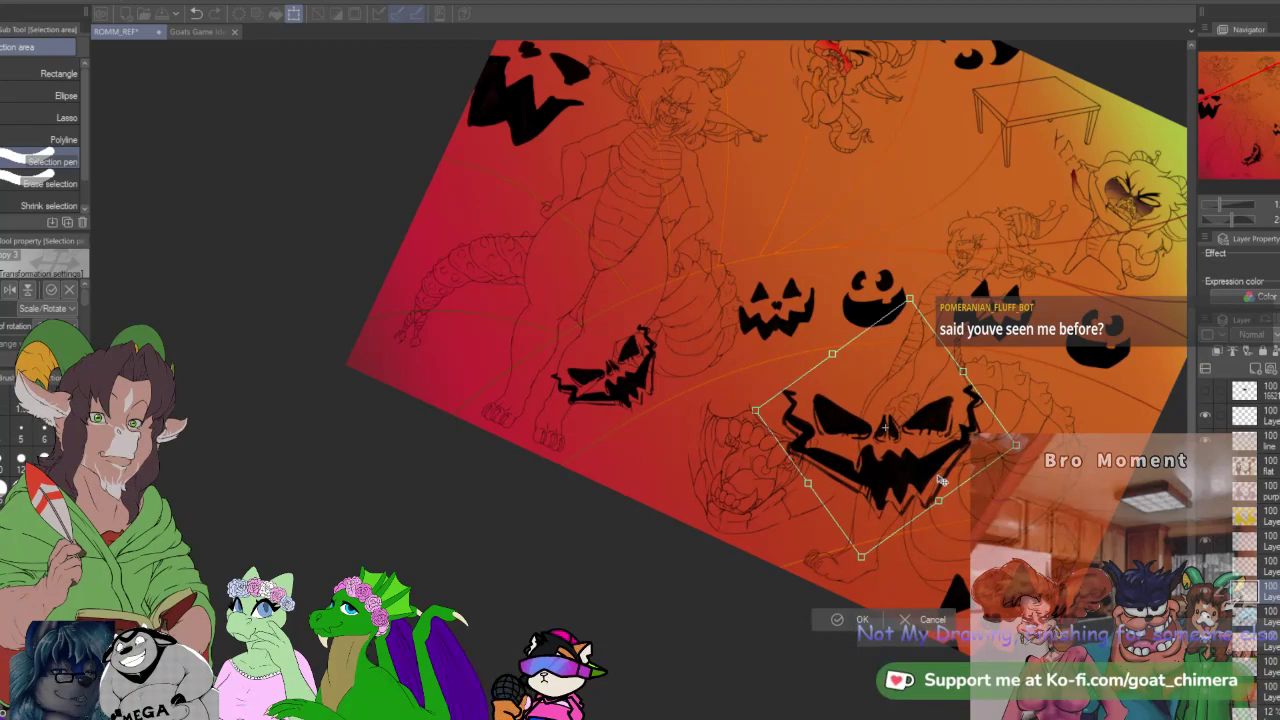
{"action": "left_click", "coordinate": [862, 620]}
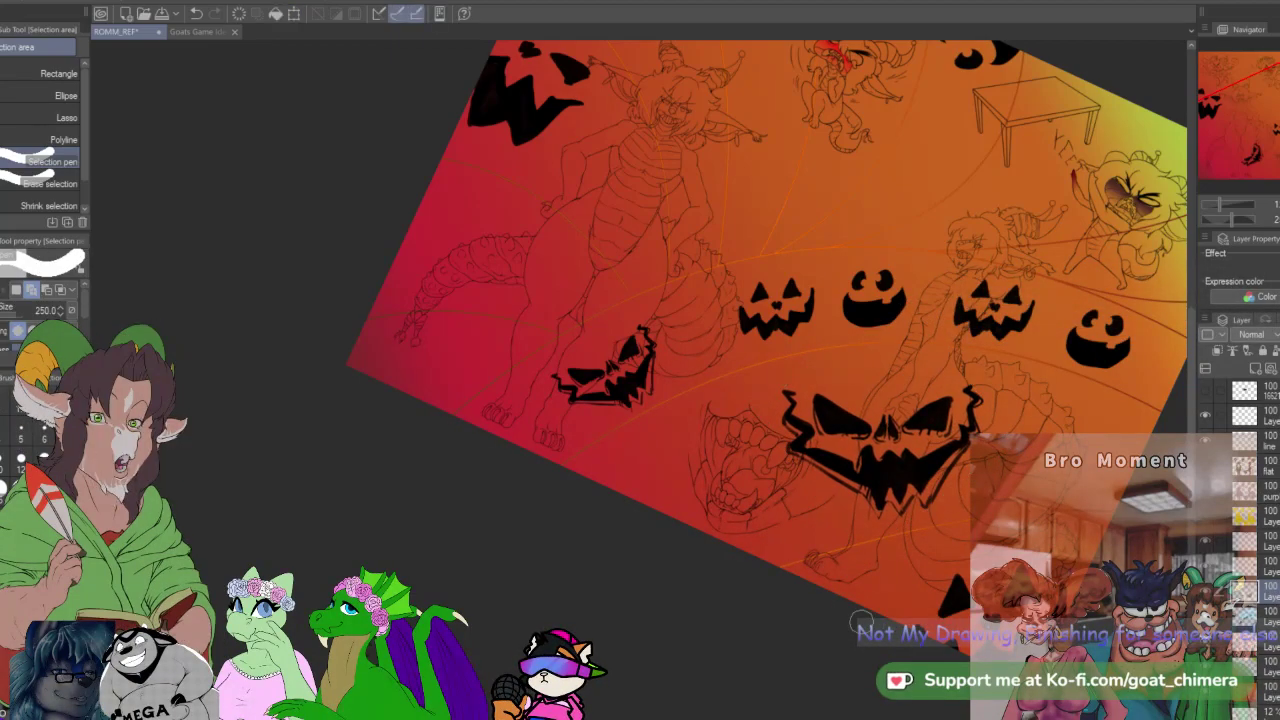
Step: Rotate the large face copy nearly upside down and shift it slightly farther over the rear figure's legs
{"action": "scroll", "coordinate": [894, 490], "scroll_direction": "down", "scroll_amount": 1}
{"action": "scroll", "coordinate": [908, 304], "scroll_direction": "up", "scroll_amount": 1}
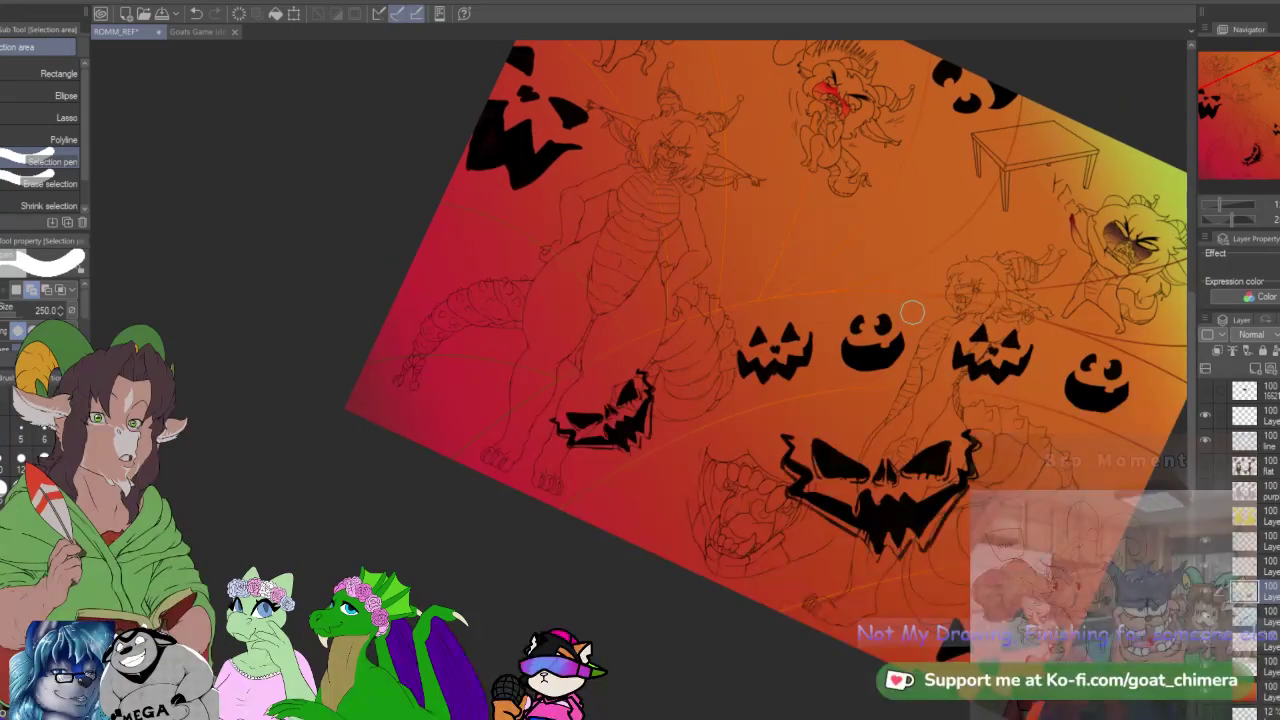
{"action": "key", "text": "minus"}
{"action": "key", "text": "minus"}
{"action": "scroll", "coordinate": [914, 366], "scroll_direction": "down", "scroll_amount": 2}
{"action": "scroll", "coordinate": [910, 300], "scroll_direction": "up", "scroll_amount": 3}
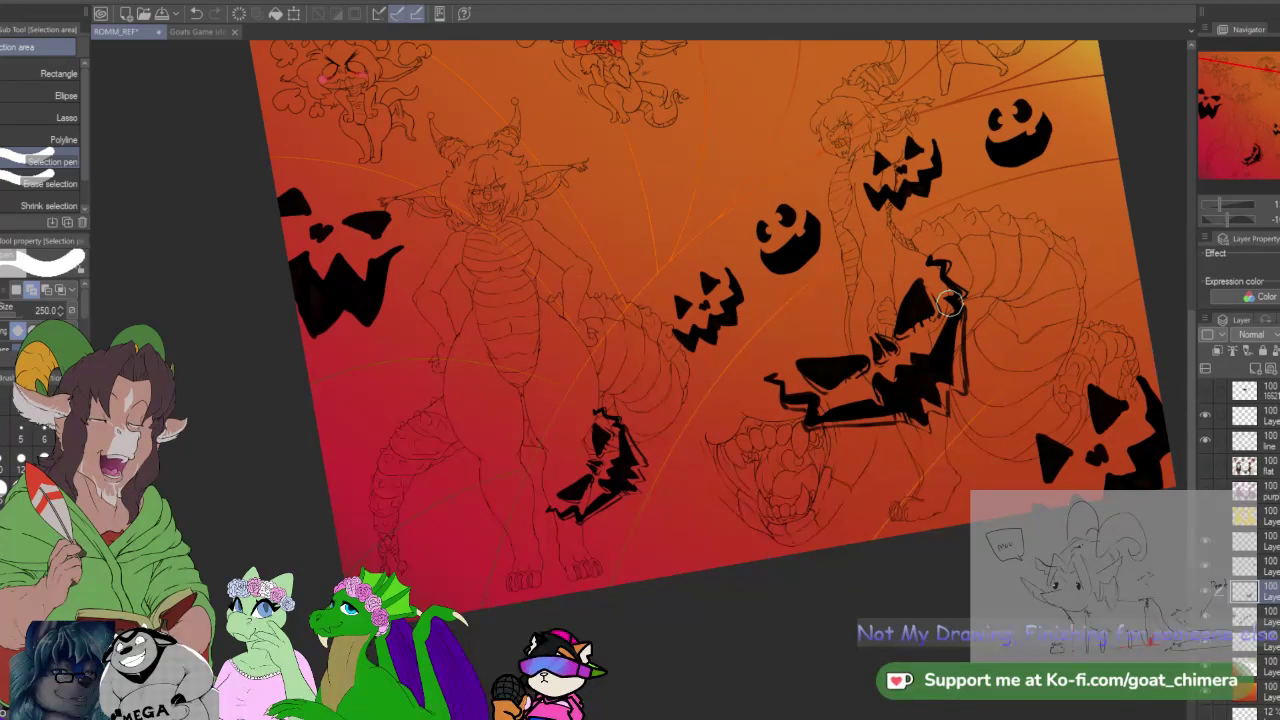
{"action": "left_click", "coordinate": [296, 14]}
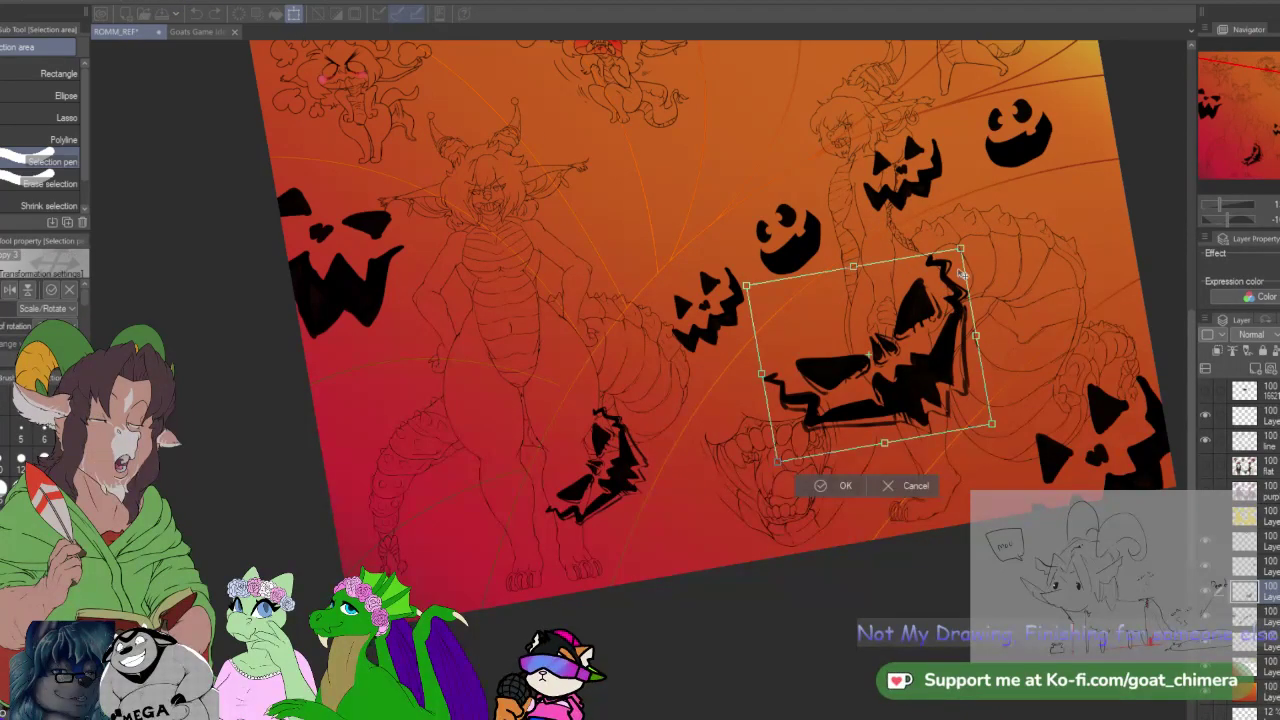
{"action": "left_click_drag", "start_coordinate": [820, 590], "coordinate": [709, 537]}
{"action": "left_click_drag", "start_coordinate": [908, 352], "coordinate": [948, 364]}
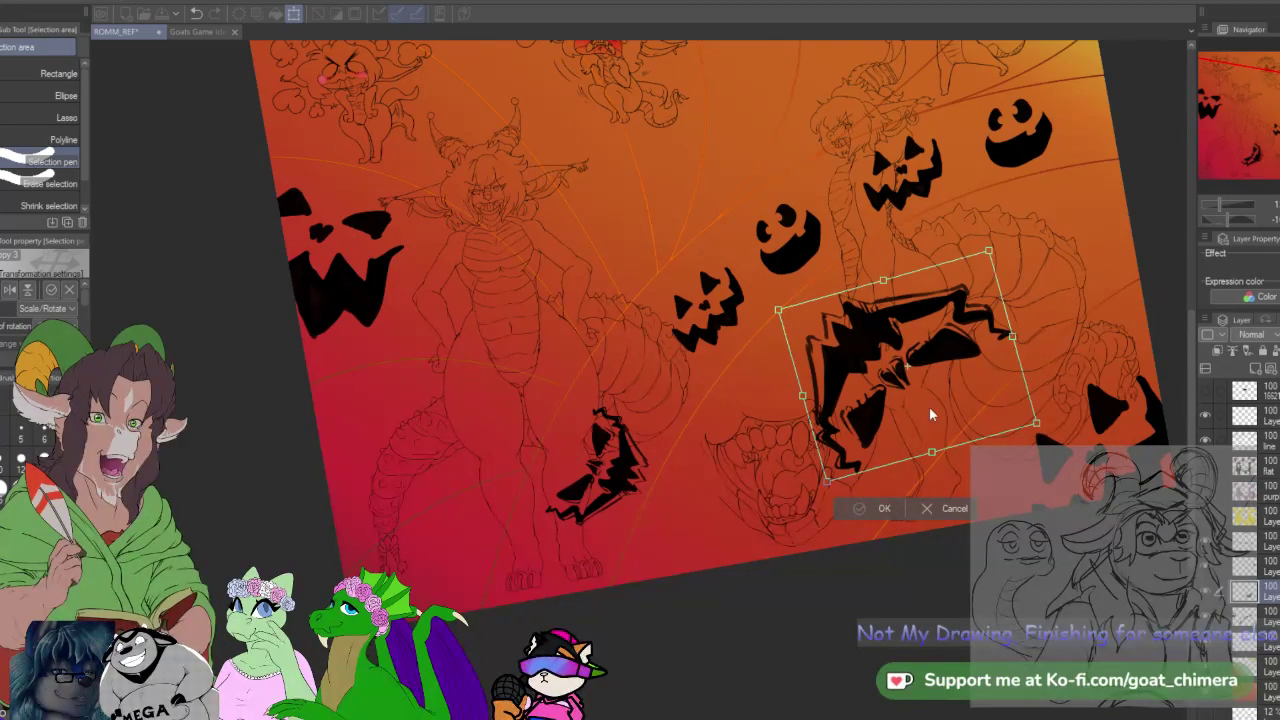
{"action": "key", "text": "Return"}
Step: Examine the placement and balance of the pumpkin faces across the whole sheet from different canvas angles
{"action": "key", "text": "asciicircum"}
{"action": "key", "text": "asciicircum"}
{"action": "scroll", "coordinate": [1031, 338], "scroll_direction": "down", "scroll_amount": 3}
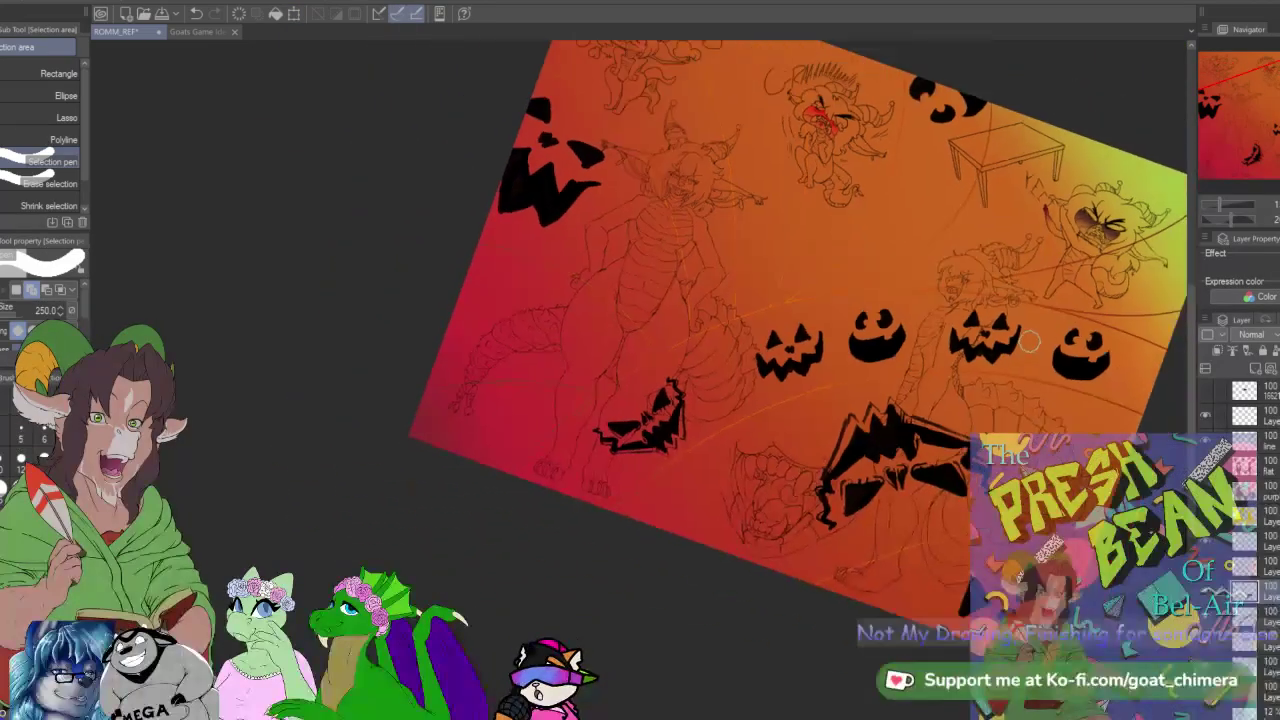
{"action": "scroll", "coordinate": [1012, 262], "scroll_direction": "up", "scroll_amount": 2}
{"action": "scroll", "coordinate": [1034, 250], "scroll_direction": "up", "scroll_amount": 2}
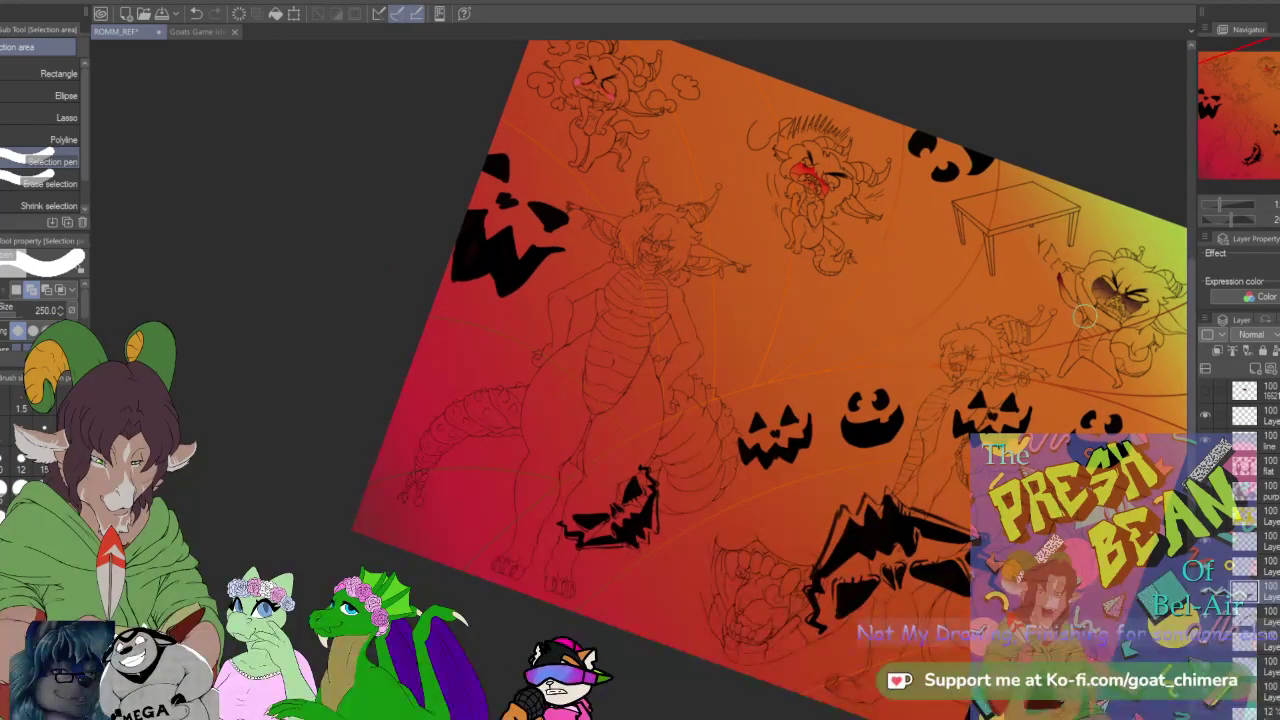
{"action": "scroll", "coordinate": [1045, 425], "scroll_direction": "down", "scroll_amount": 3}
{"action": "scroll", "coordinate": [1045, 425], "scroll_direction": "up", "scroll_amount": 2}
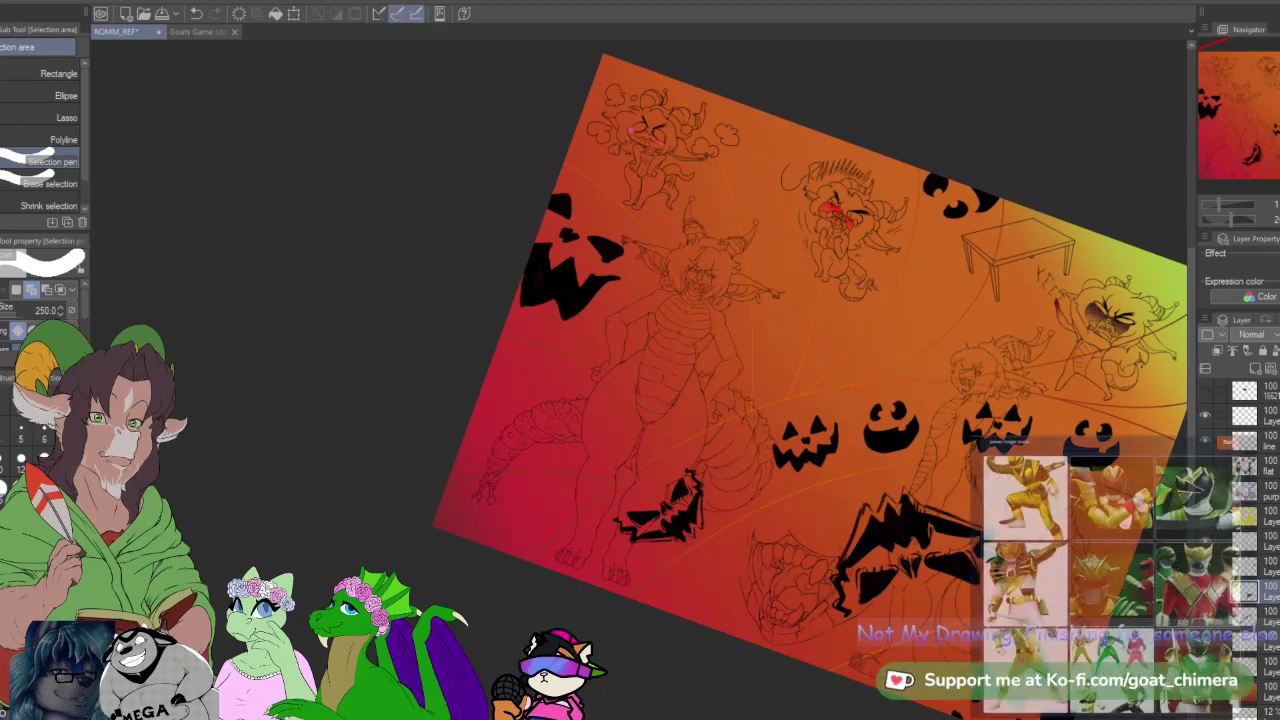
{"action": "scroll", "coordinate": [928, 704], "scroll_direction": "down", "scroll_amount": 1}
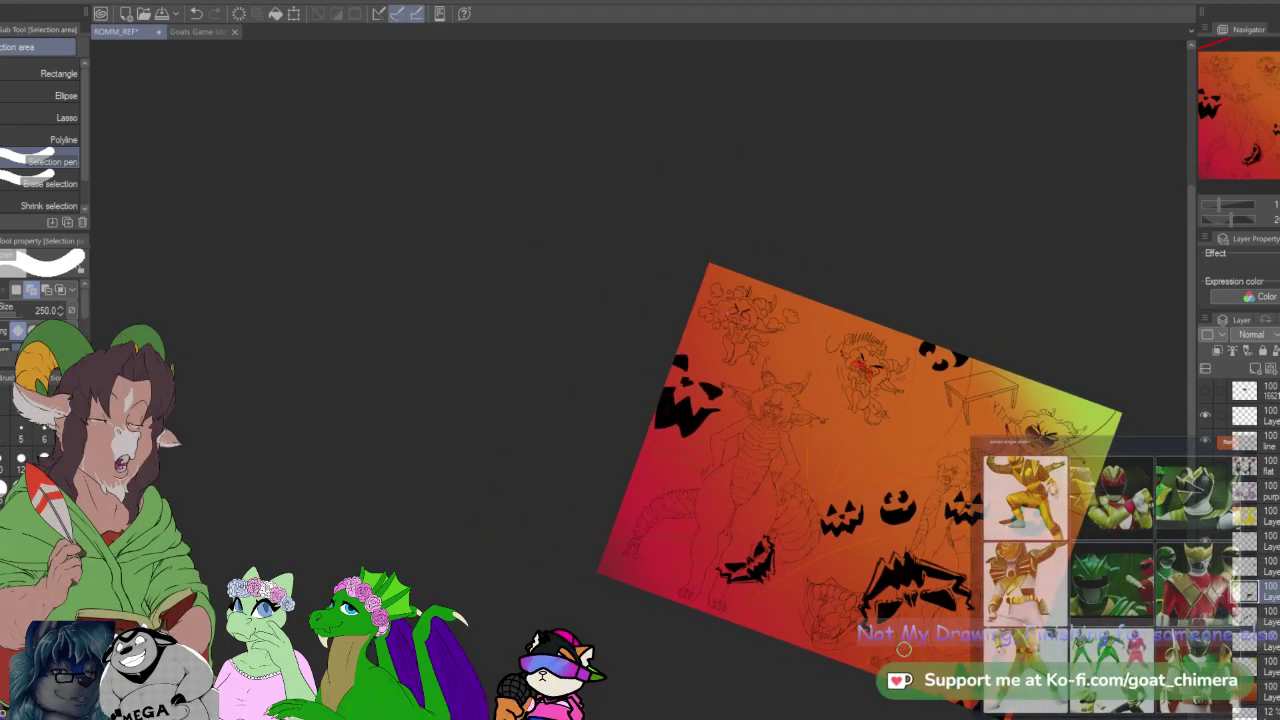
{"action": "scroll", "coordinate": [944, 640], "scroll_direction": "up", "scroll_amount": 2}
{"action": "scroll", "coordinate": [818, 87], "scroll_direction": "down", "scroll_amount": 3}
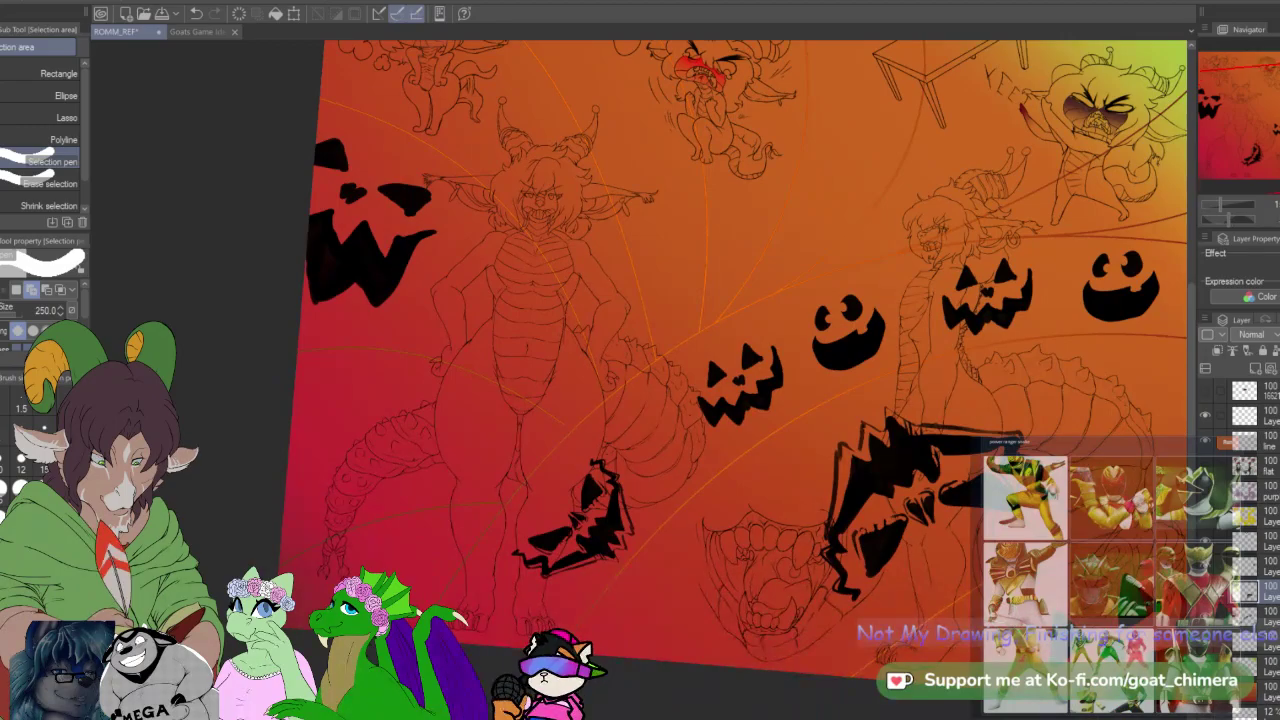
{"action": "scroll", "coordinate": [818, 87], "scroll_direction": "up", "scroll_amount": 3}
{"action": "key", "text": "^"}
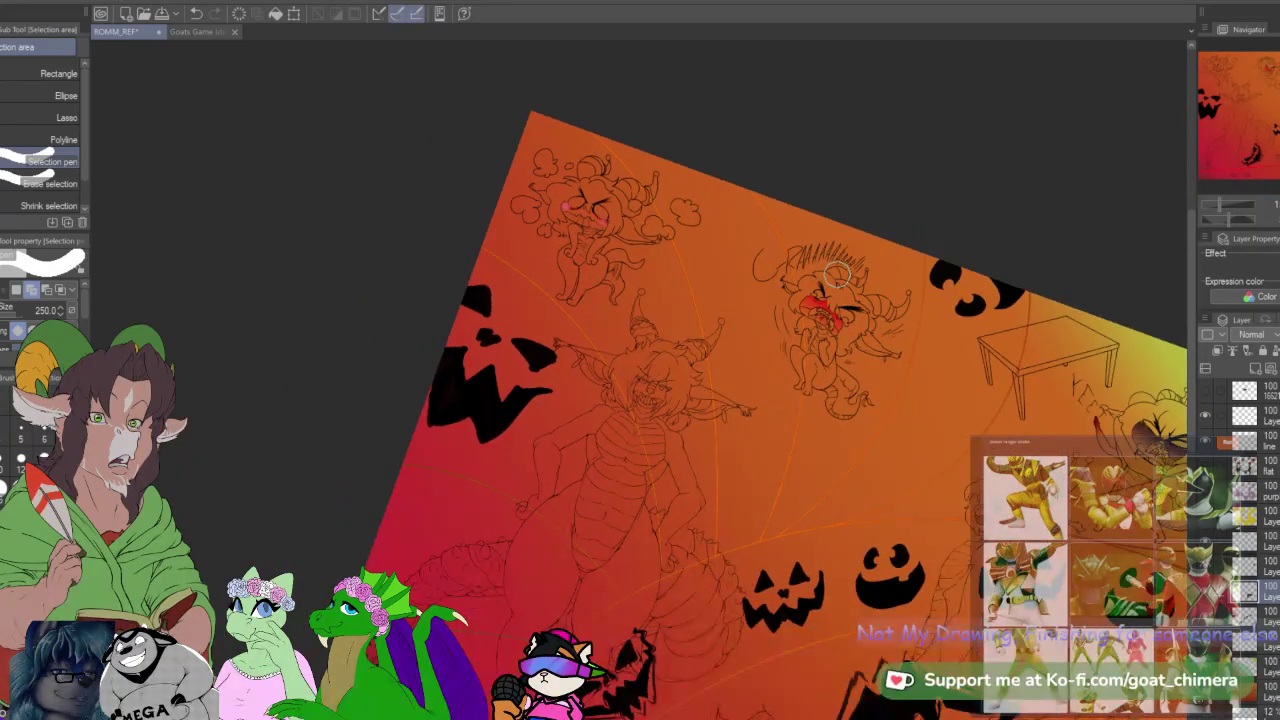
{"action": "key", "text": "^"}
{"action": "key", "text": "^"}
{"action": "key", "text": "^"}
{"action": "key", "text": "minus"}
{"action": "key", "text": "minus"}
{"action": "key", "text": "minus"}
{"action": "key", "text": "minus"}
{"action": "key", "text": "minus"}
{"action": "key", "text": "minus"}
{"action": "key", "text": "minus"}
{"action": "key", "text": "minus"}
{"action": "key", "text": "minus"}
{"action": "key", "text": "minus"}
{"action": "key", "text": "minus"}
{"action": "key", "text": "minus"}
{"action": "key", "text": "minus"}
{"action": "key", "text": "minus"}
{"action": "key", "text": "minus"}
{"action": "key", "text": "minus"}
{"action": "key", "text": "minus"}
{"action": "key", "text": "minus"}
{"action": "key", "text": "minus"}
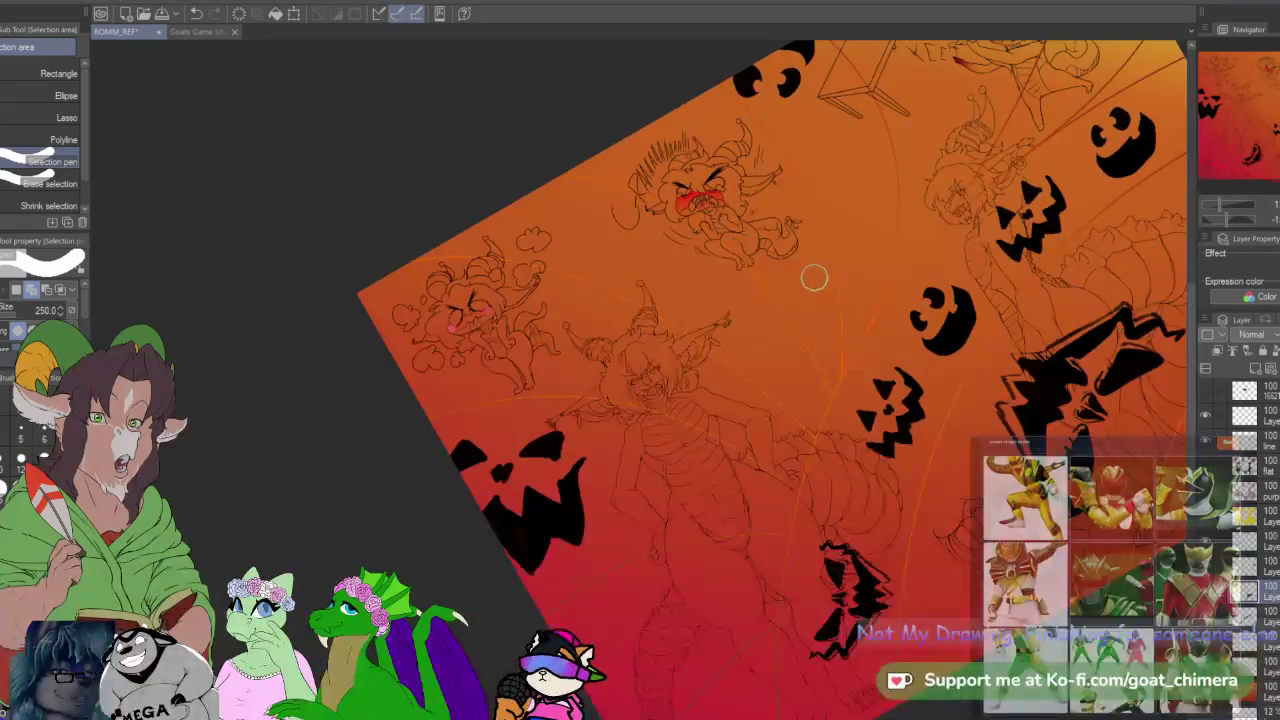
{"action": "key", "text": "minus"}
{"action": "key", "text": "minus"}
{"action": "key", "text": "minus"}
{"action": "key", "text": "minus"}
{"action": "key", "text": "minus"}
{"action": "key", "text": "minus"}
{"action": "key", "text": "minus"}
{"action": "scroll", "coordinate": [788, 242], "scroll_direction": "down", "scroll_amount": 1}
{"action": "scroll", "coordinate": [594, 183], "scroll_direction": "up", "scroll_amount": 2}
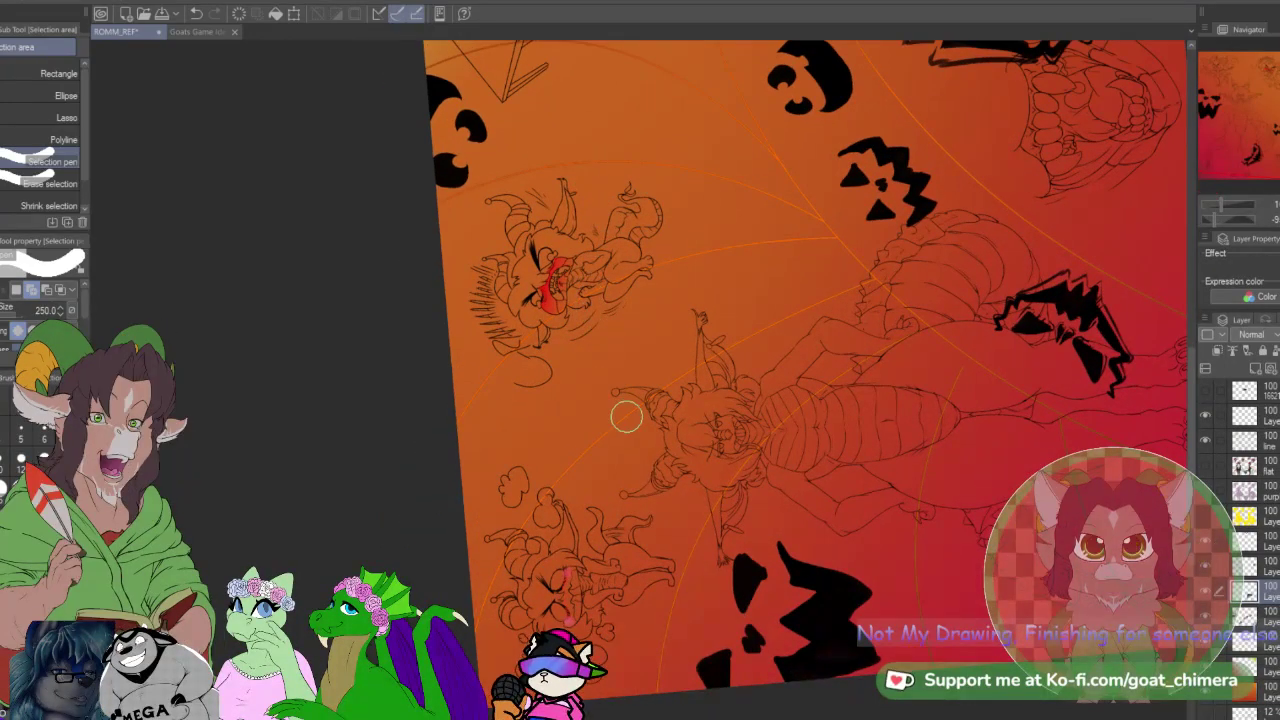
{"action": "scroll", "coordinate": [648, 407], "scroll_direction": "down", "scroll_amount": 1}
{"action": "scroll", "coordinate": [647, 405], "scroll_direction": "up", "scroll_amount": 1}
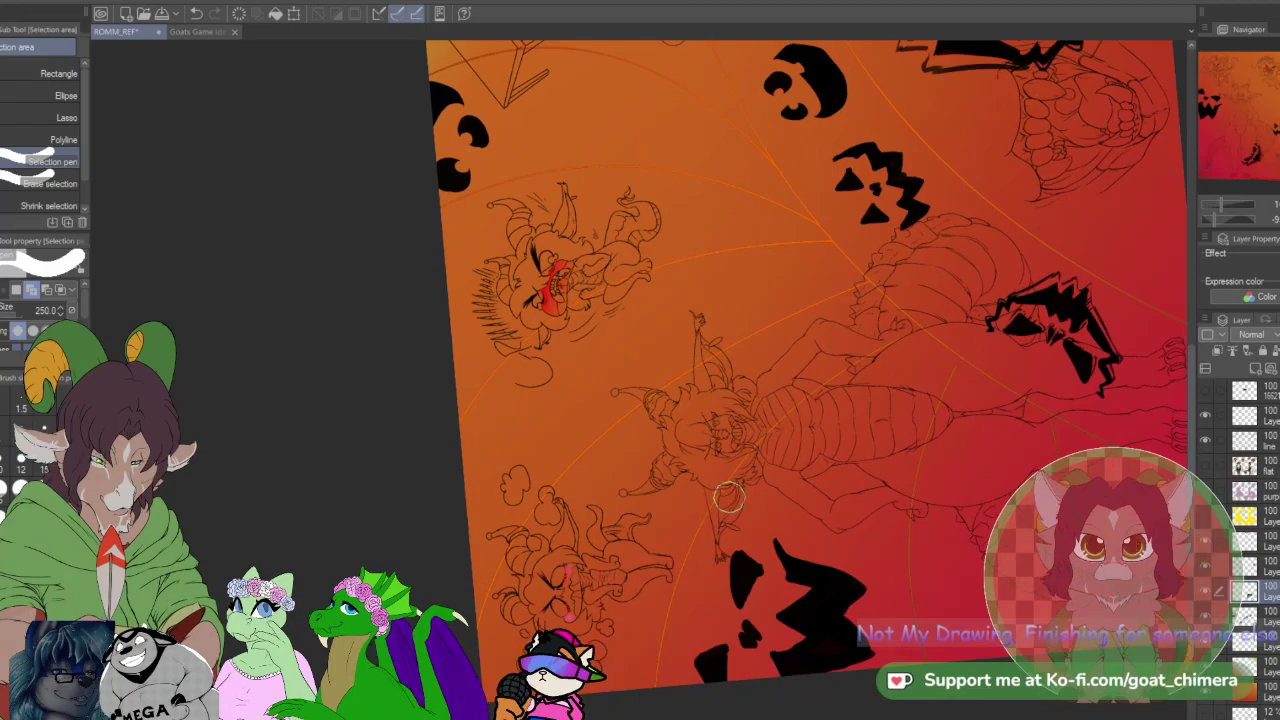
{"action": "key", "text": "asciicircum"}
{"action": "key", "text": "asciicircum"}
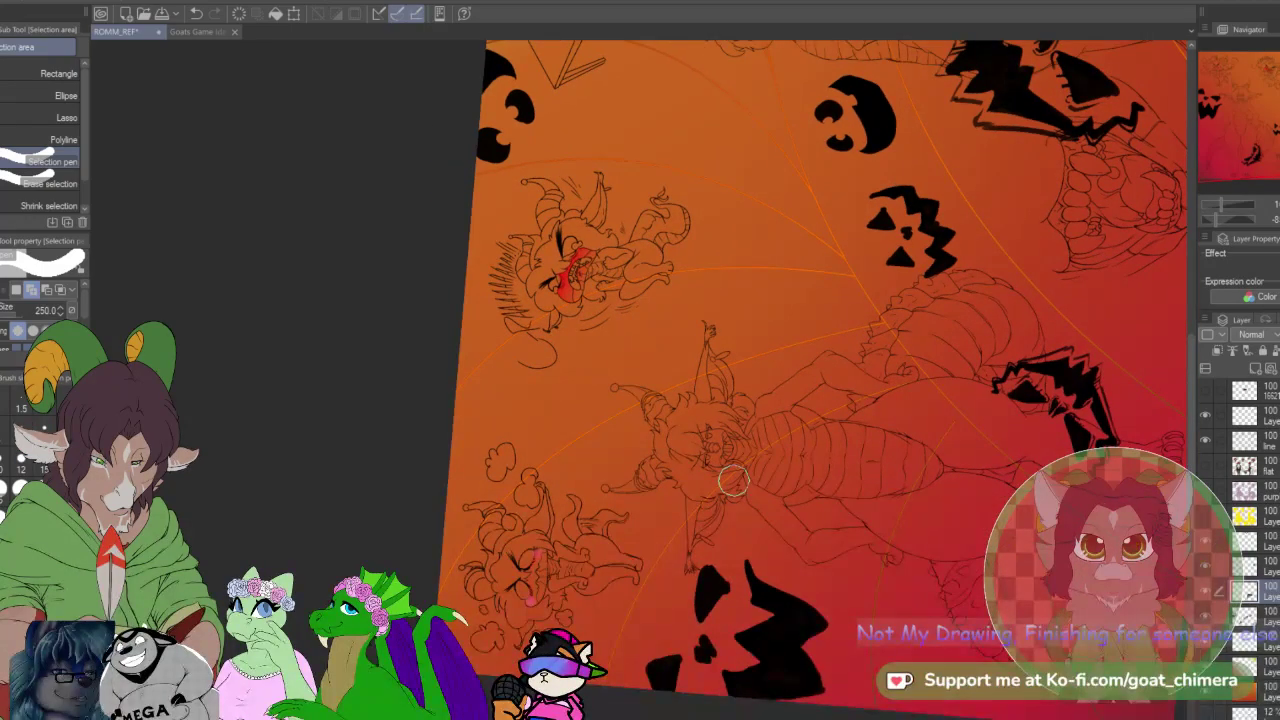
{"action": "scroll", "coordinate": [734, 485], "scroll_direction": "down", "scroll_amount": 1}
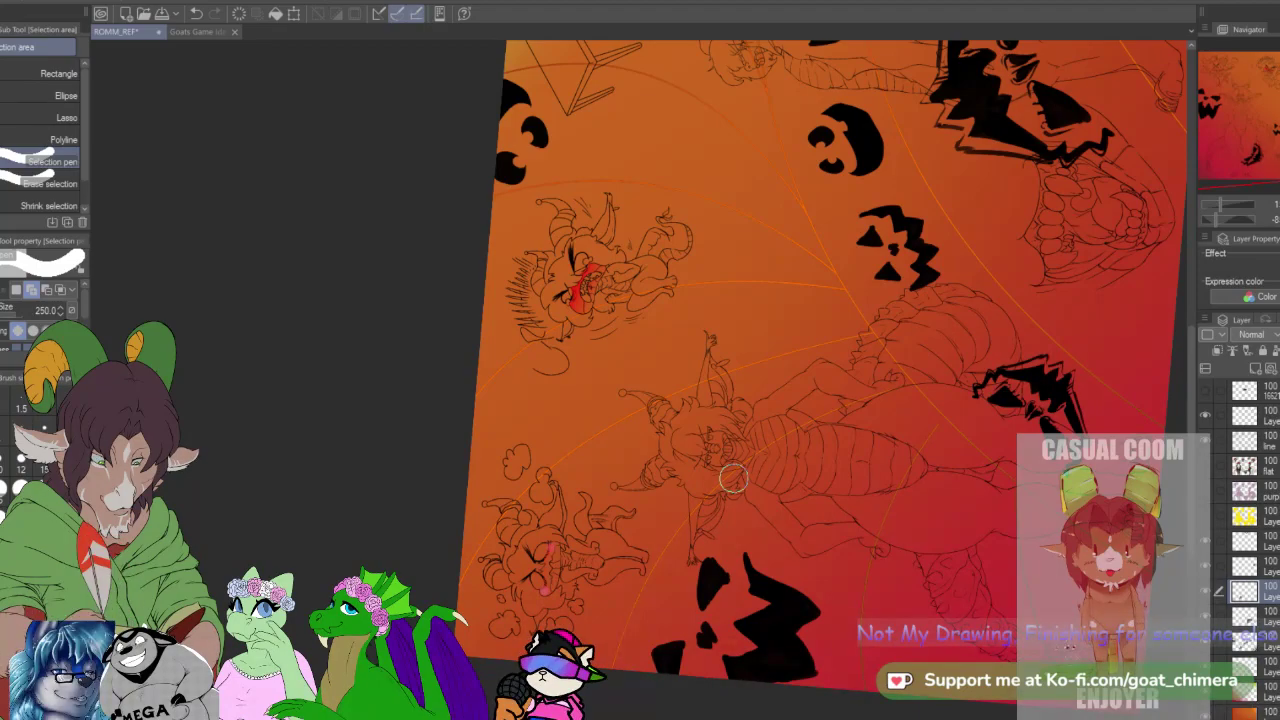
Step: Duplicate the slanted-eyed face beside the front figure's legs, rotate and enlarge the copy, and place it over the steaming chibi
{"action": "left_click", "coordinate": [294, 13]}
{"action": "mouse_move", "coordinate": [1073, 428]}
{"action": "left_mouse_down"}
{"action": "mouse_move", "coordinate": [702, 546]}
{"action": "mouse_move", "coordinate": [653, 538]}
{"action": "left_mouse_up"}
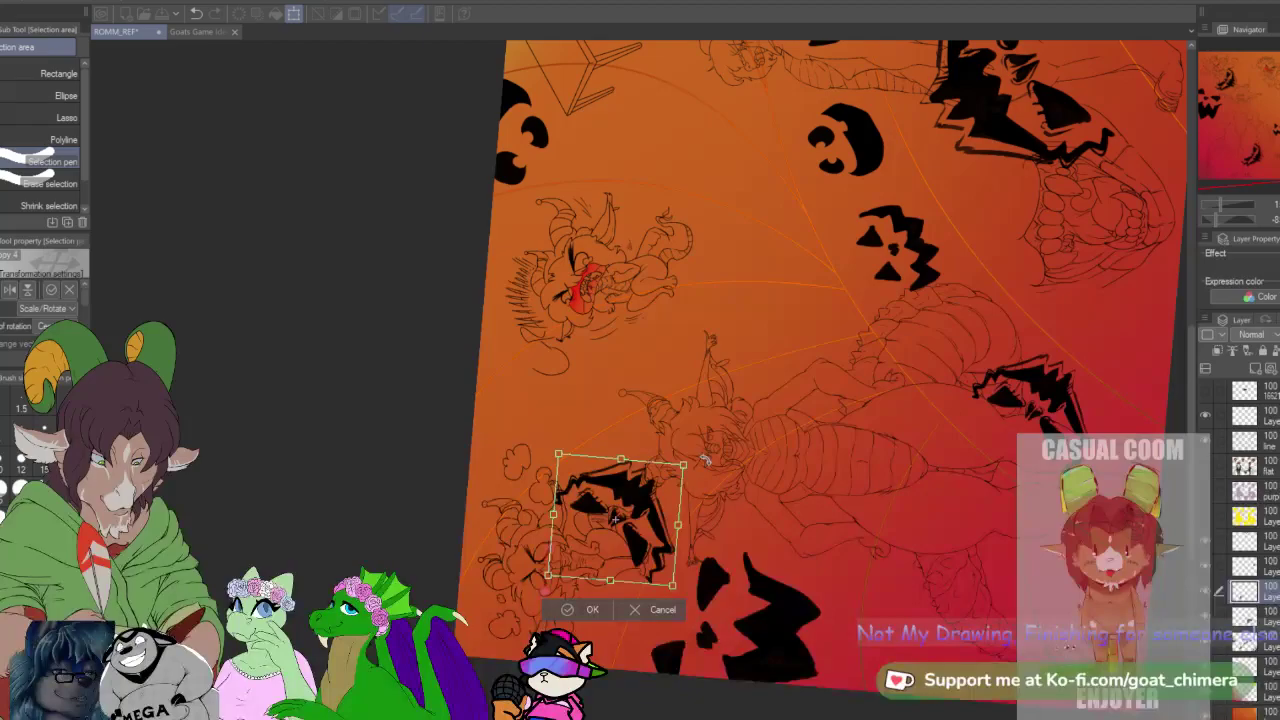
{"action": "left_click_drag", "start_coordinate": [705, 460], "coordinate": [500, 428]}
{"action": "left_click_drag", "start_coordinate": [643, 539], "coordinate": [590, 597]}
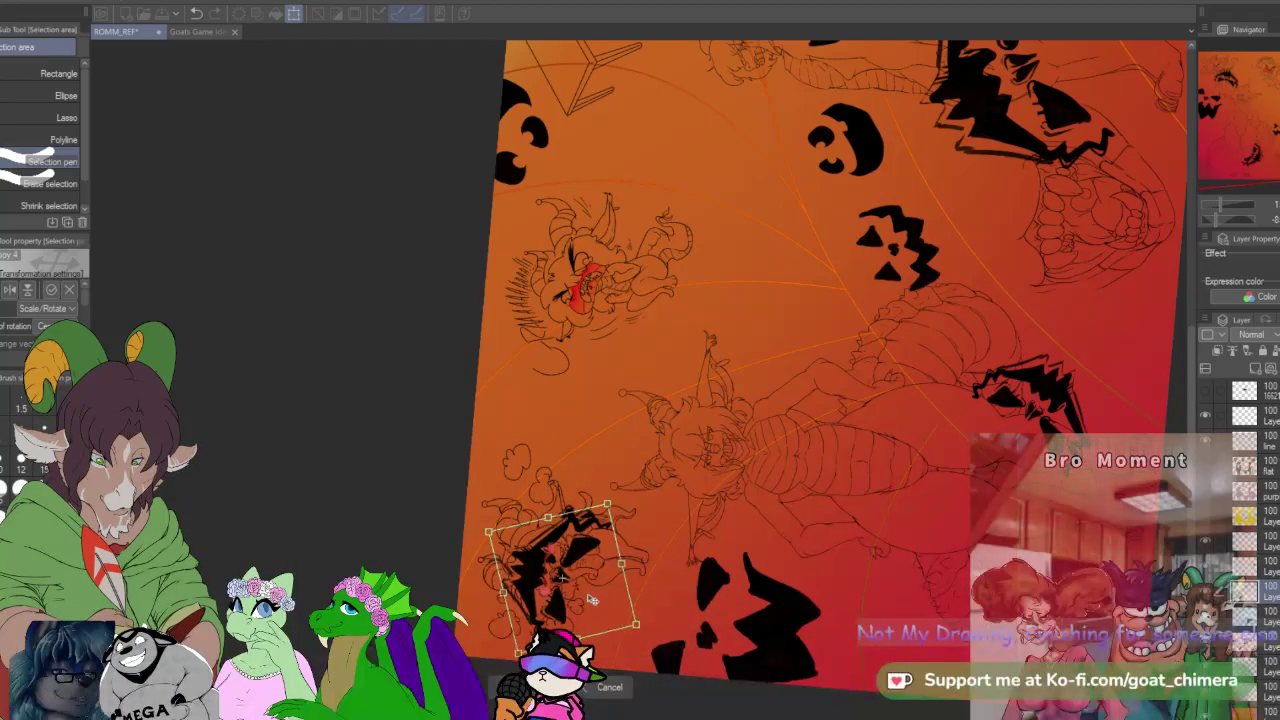
{"action": "left_click_drag", "start_coordinate": [608, 503], "coordinate": [710, 447]}
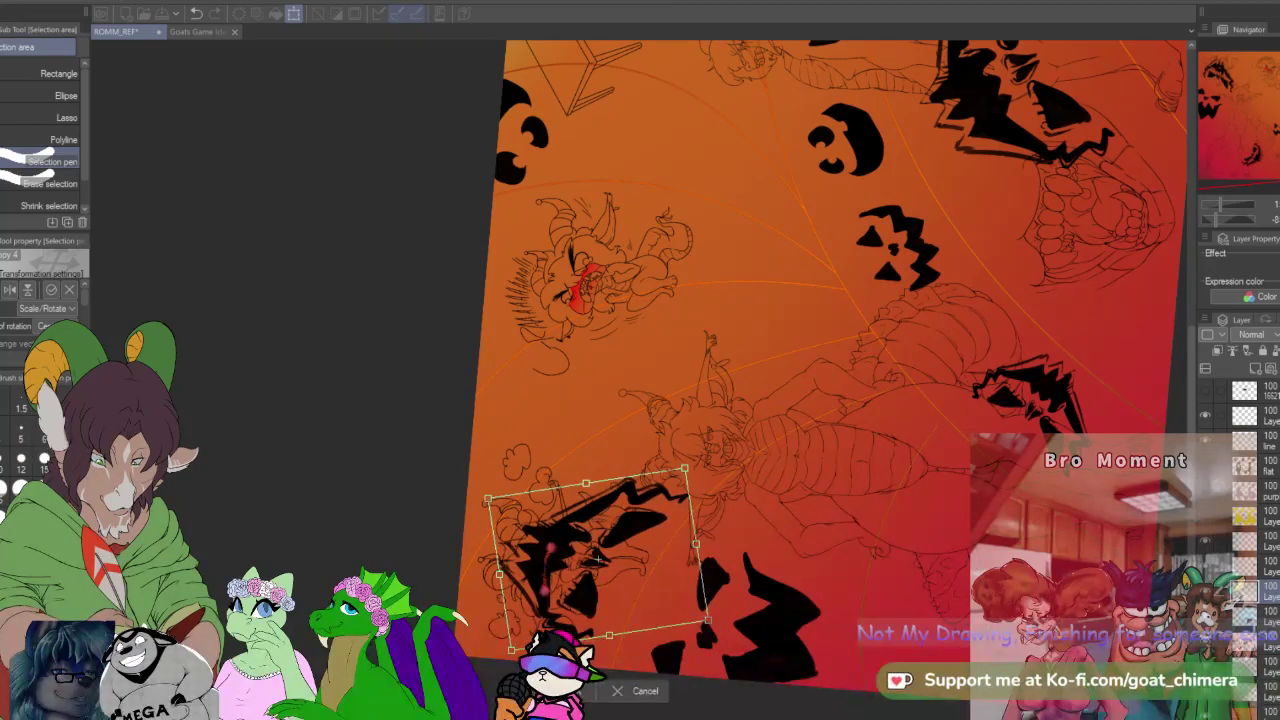
{"action": "left_click", "coordinate": [583, 692]}
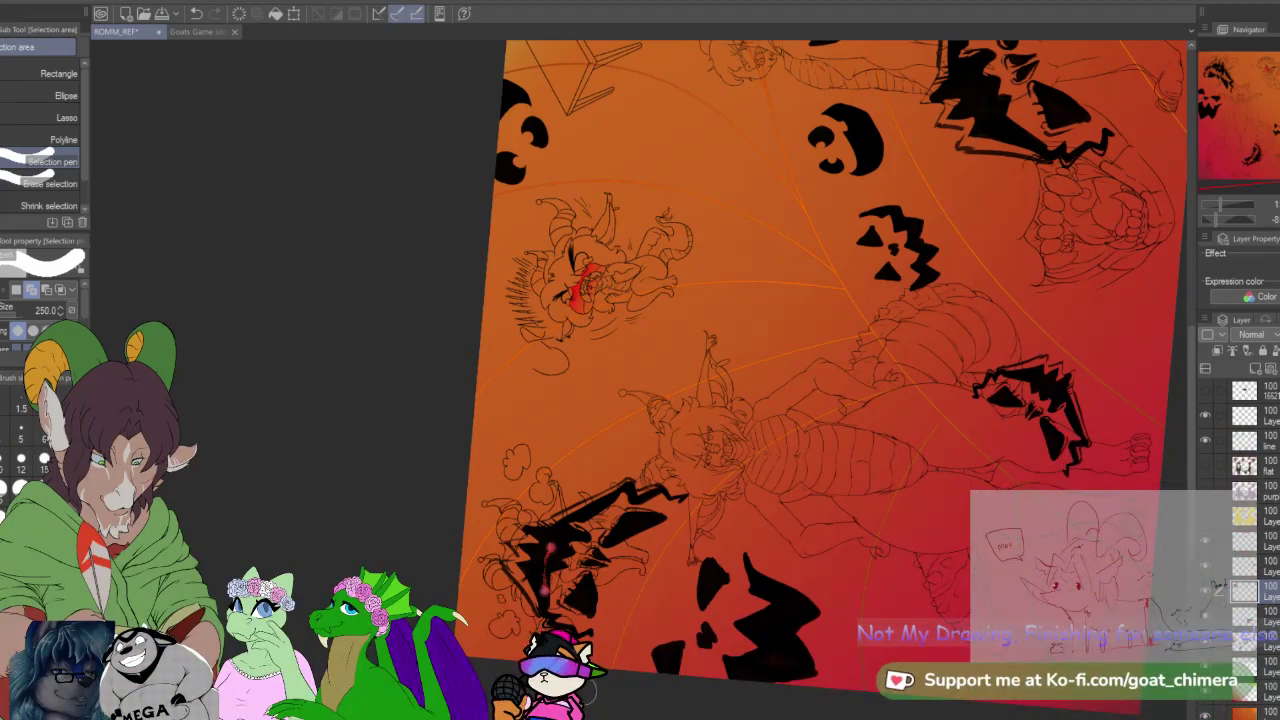
Step: Place another copy of the slanted-eyed face partly off the canvas edge beside the green-corner chibi, rotated and enlarged
{"action": "scroll", "coordinate": [769, 557], "scroll_direction": "down", "scroll_amount": 4}
{"action": "scroll", "coordinate": [958, 504], "scroll_direction": "up", "scroll_amount": 1}
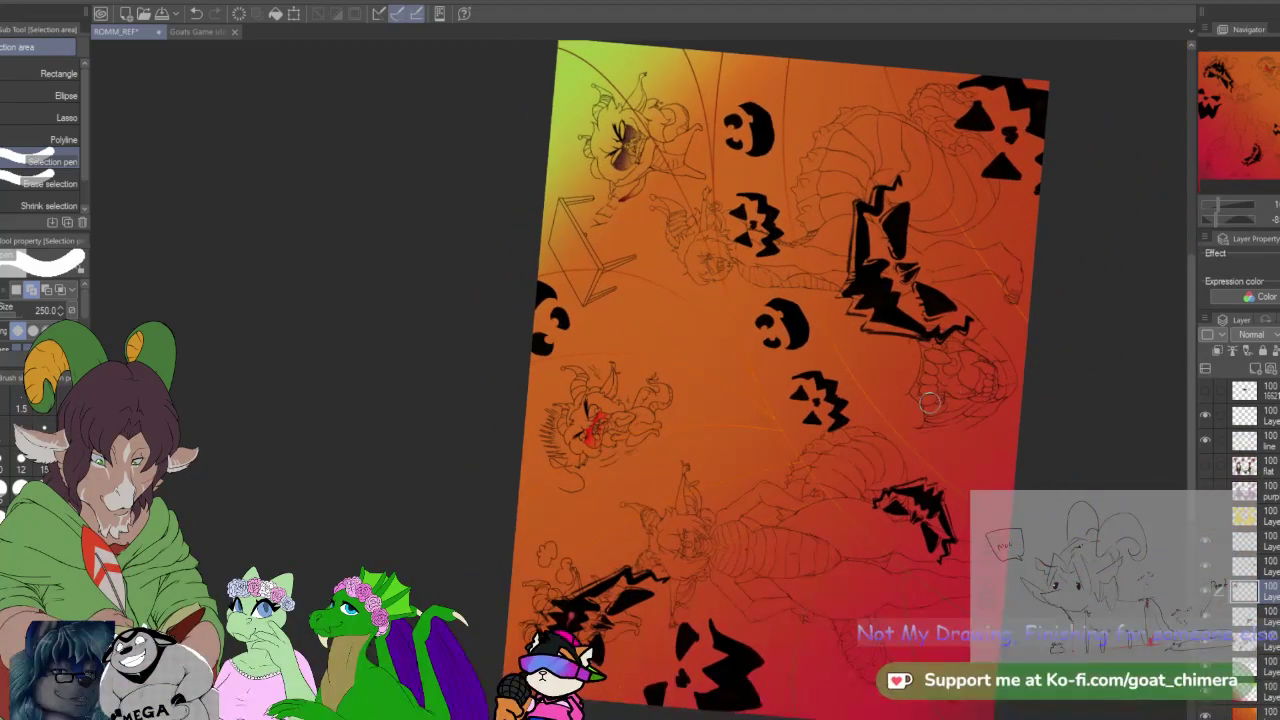
{"action": "scroll", "coordinate": [677, 131], "scroll_direction": "down", "scroll_amount": 2}
{"action": "scroll", "coordinate": [679, 133], "scroll_direction": "up", "scroll_amount": 2}
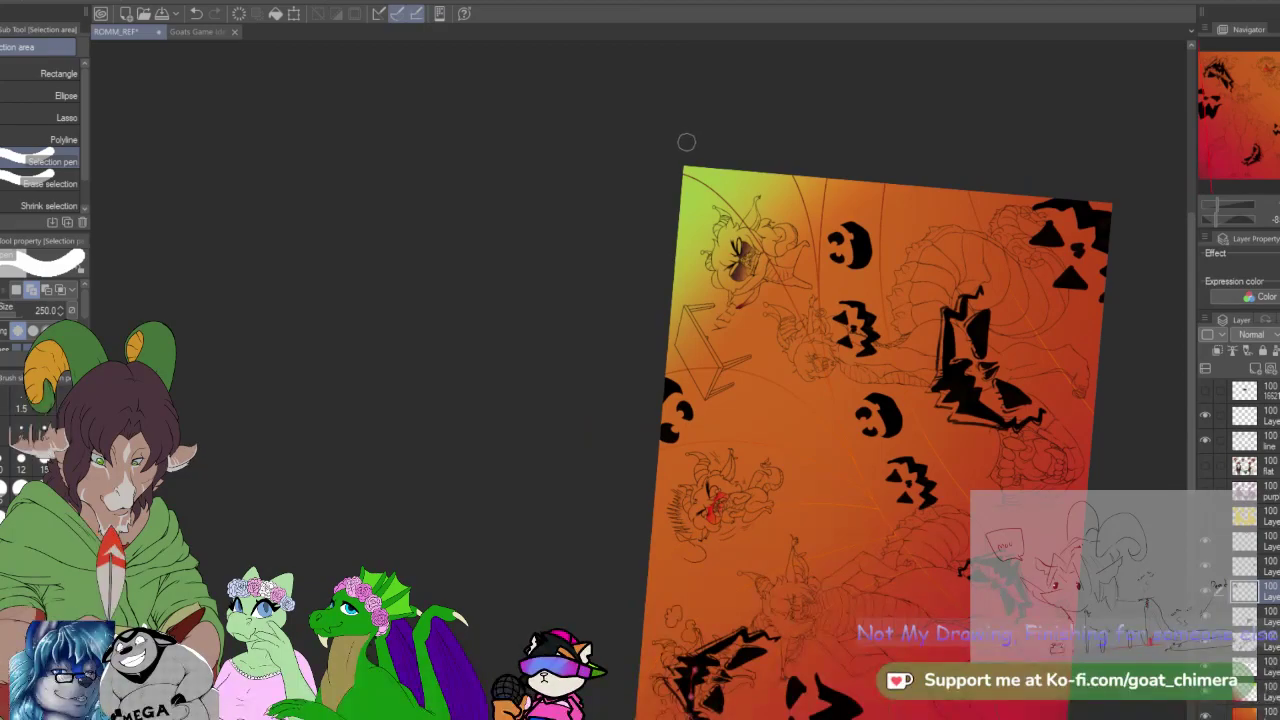
{"action": "scroll", "coordinate": [681, 136], "scroll_direction": "down", "scroll_amount": 2}
{"action": "scroll", "coordinate": [681, 136], "scroll_direction": "up", "scroll_amount": 2}
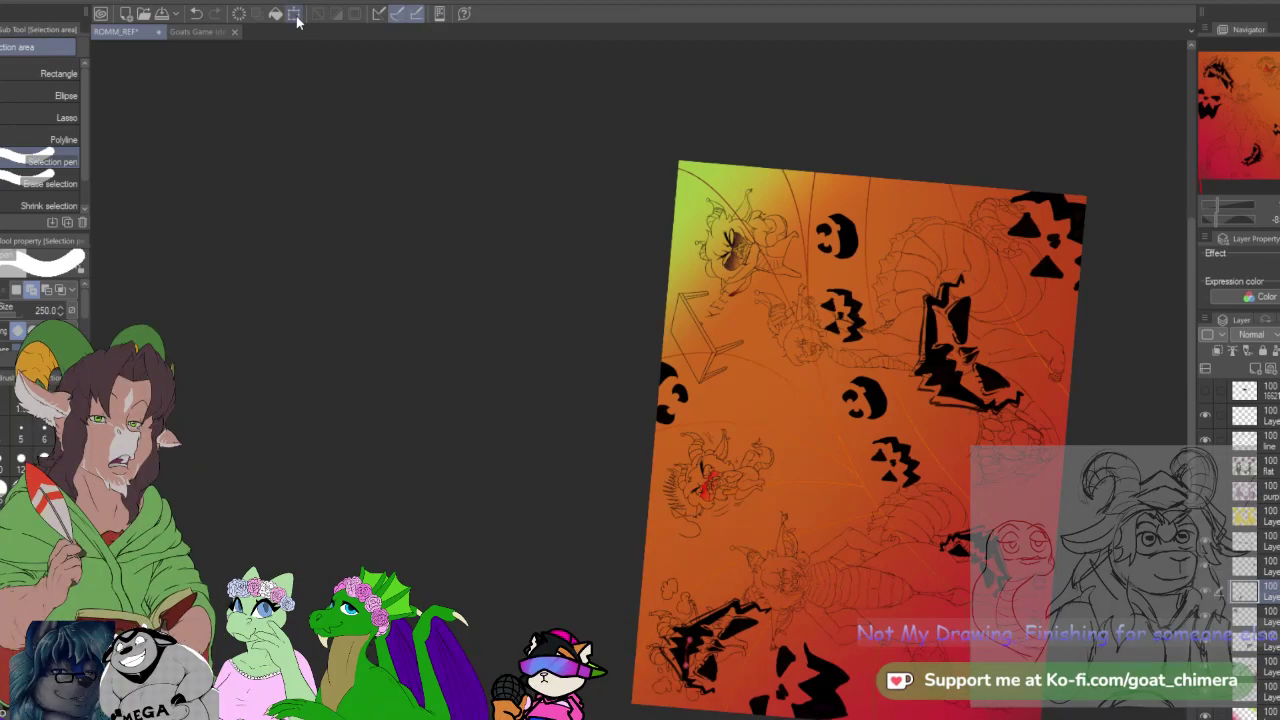
{"action": "key", "text": "ctrl+t"}
{"action": "left_click_drag", "start_coordinate": [930, 443], "coordinate": [725, 297]}
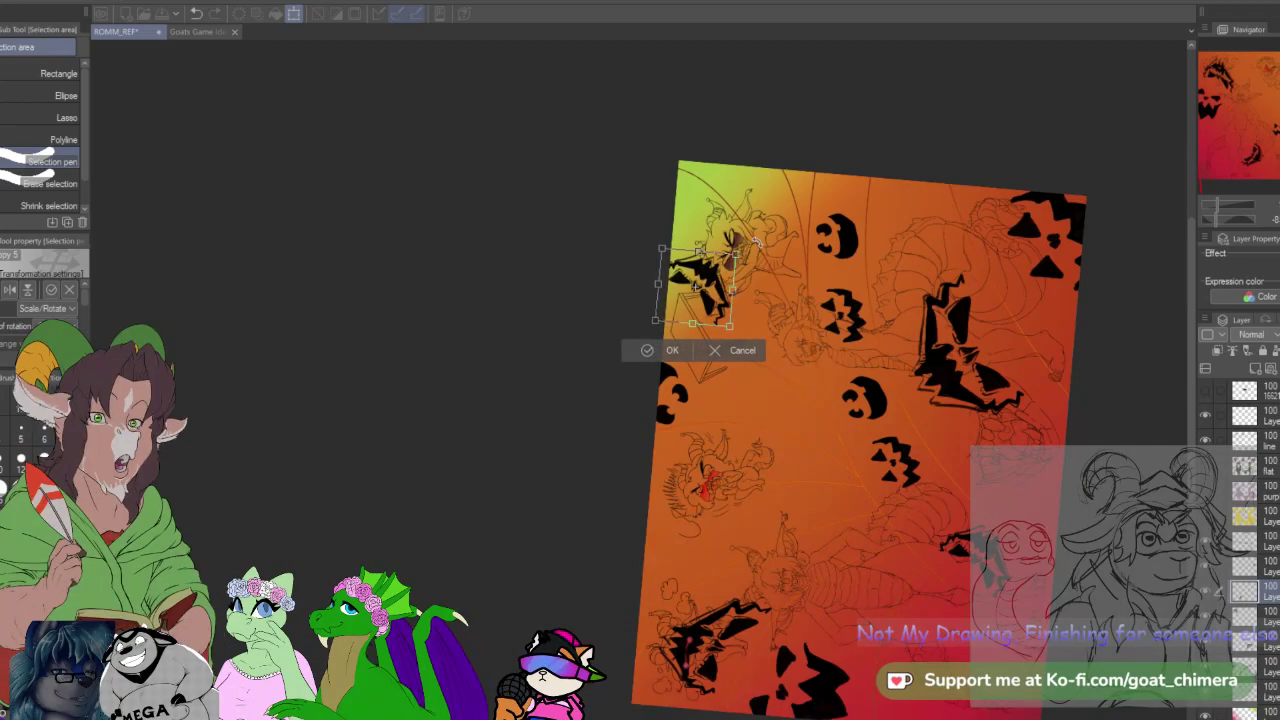
{"action": "left_click_drag", "start_coordinate": [754, 233], "coordinate": [708, 246]}
{"action": "mouse_move", "coordinate": [730, 299]}
{"action": "left_mouse_down"}
{"action": "mouse_move", "coordinate": [761, 315]}
{"action": "mouse_move", "coordinate": [714, 295]}
{"action": "mouse_move", "coordinate": [754, 345]}
{"action": "mouse_move", "coordinate": [730, 322]}
{"action": "mouse_move", "coordinate": [742, 328]}
{"action": "mouse_move", "coordinate": [746, 314]}
{"action": "left_mouse_up"}
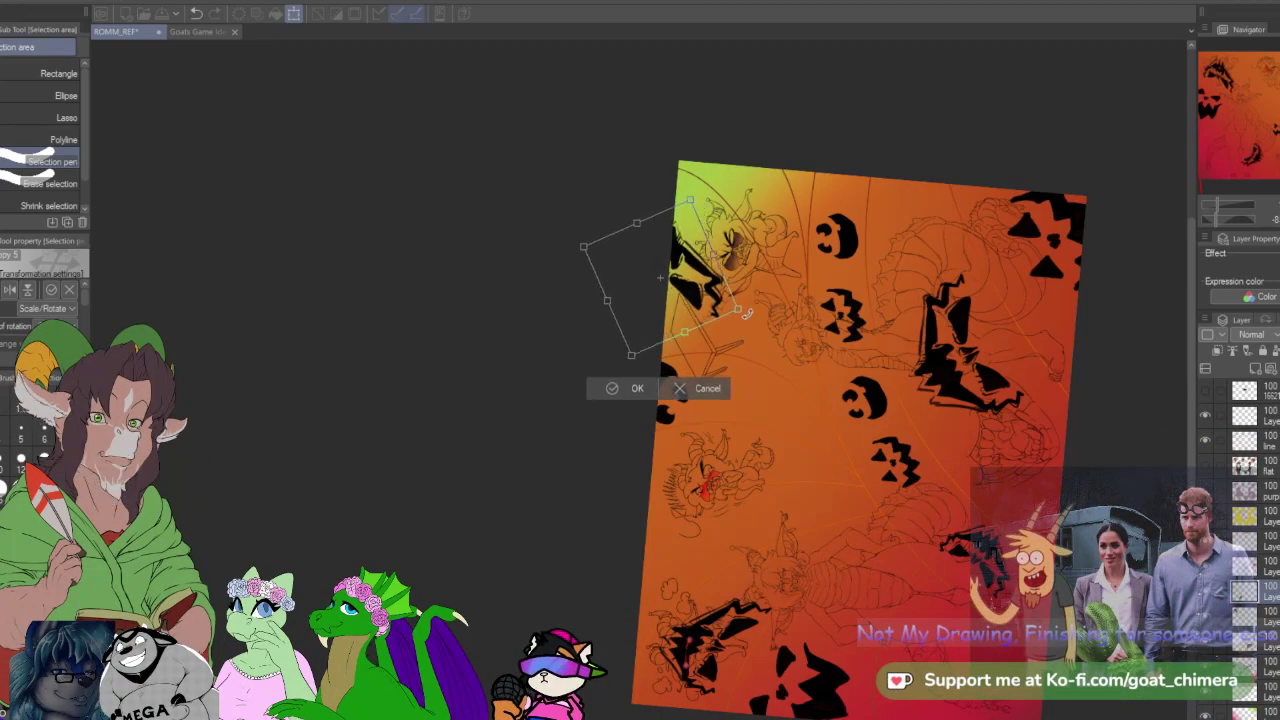
{"action": "left_click", "coordinate": [614, 392]}
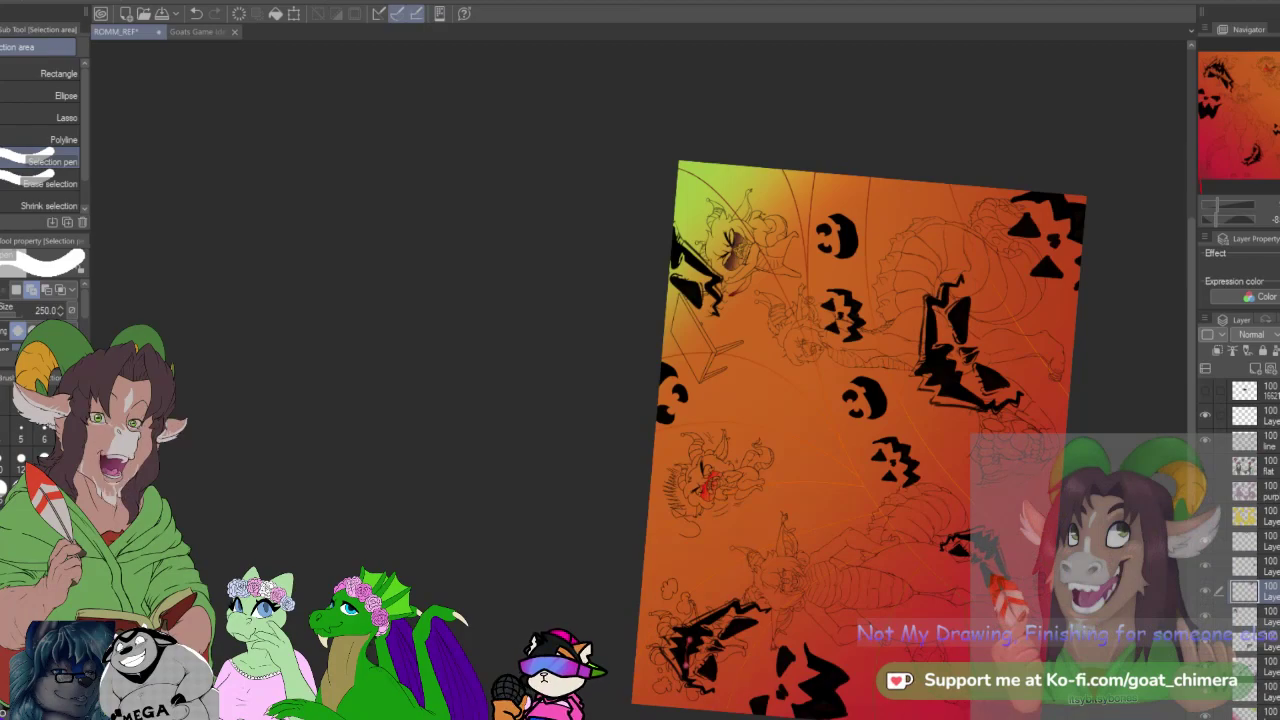
Step: Mesh-transform the face at the green corner, stretching its mouth and upper parts outward into an exaggerated, distorted shape
{"action": "key", "text": "ctrl+t"}
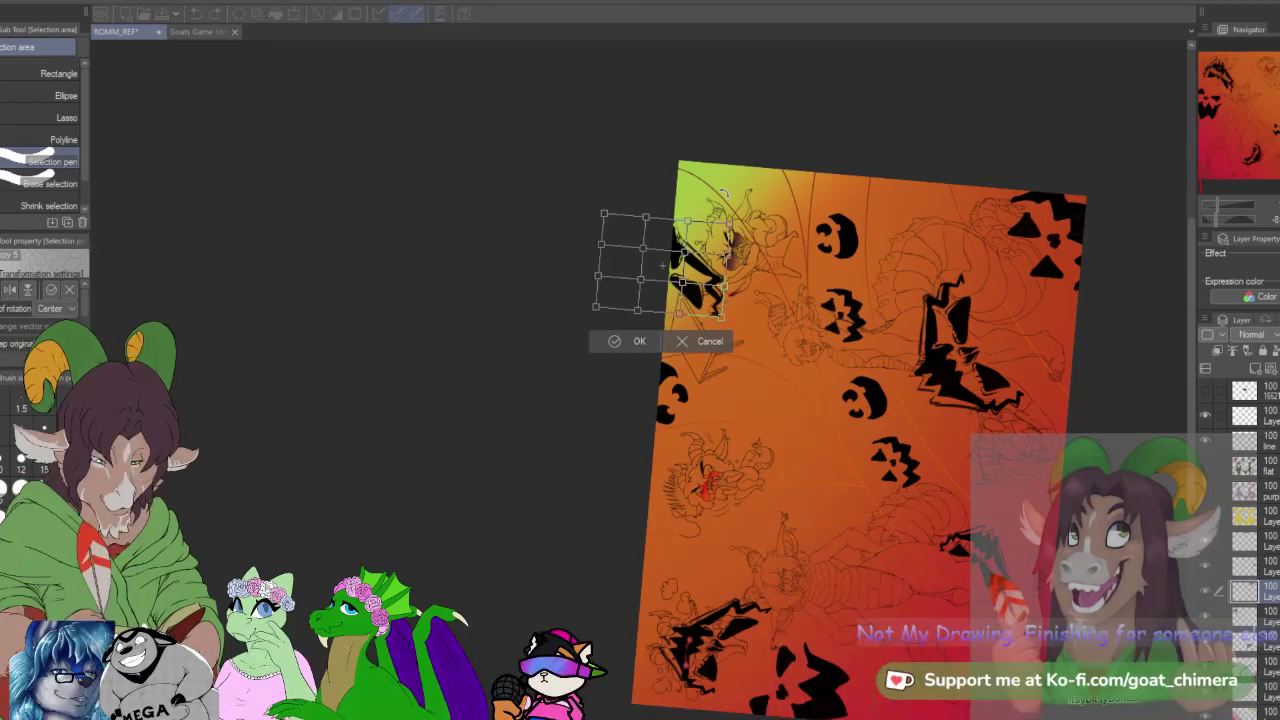
{"action": "left_click_drag", "start_coordinate": [722, 314], "coordinate": [770, 350]}
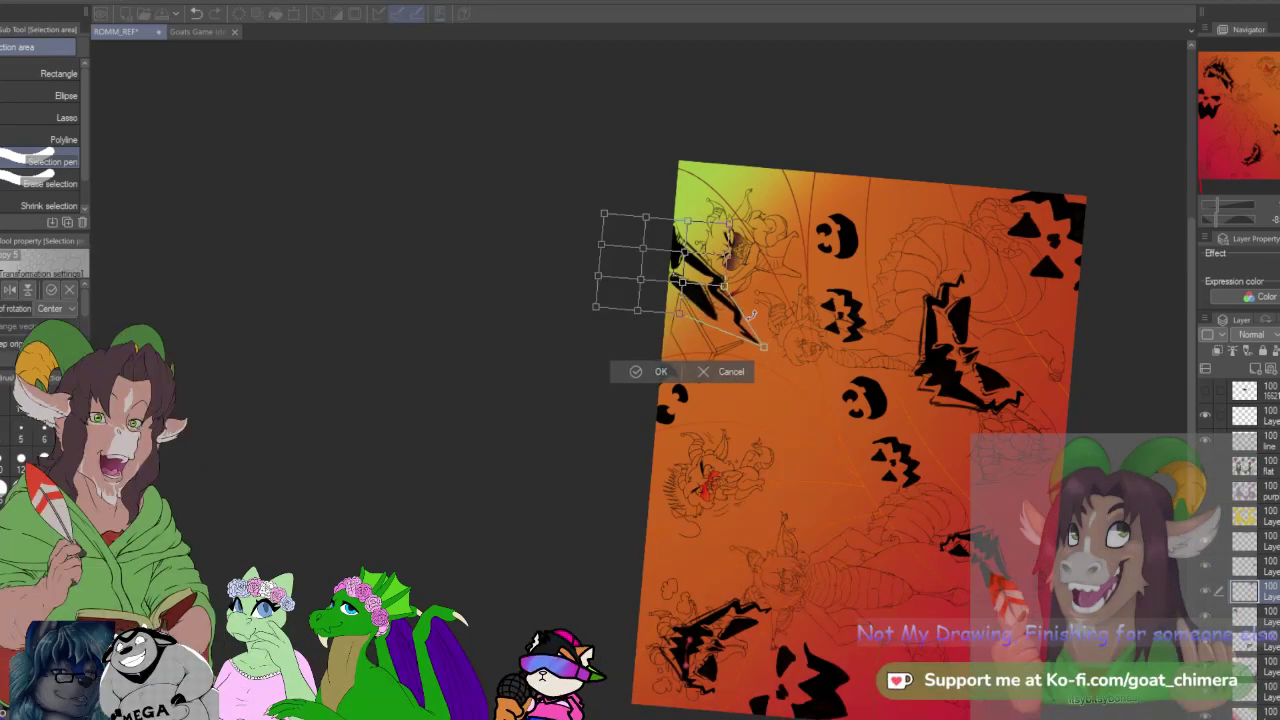
{"action": "left_click_drag", "start_coordinate": [730, 292], "coordinate": [752, 298]}
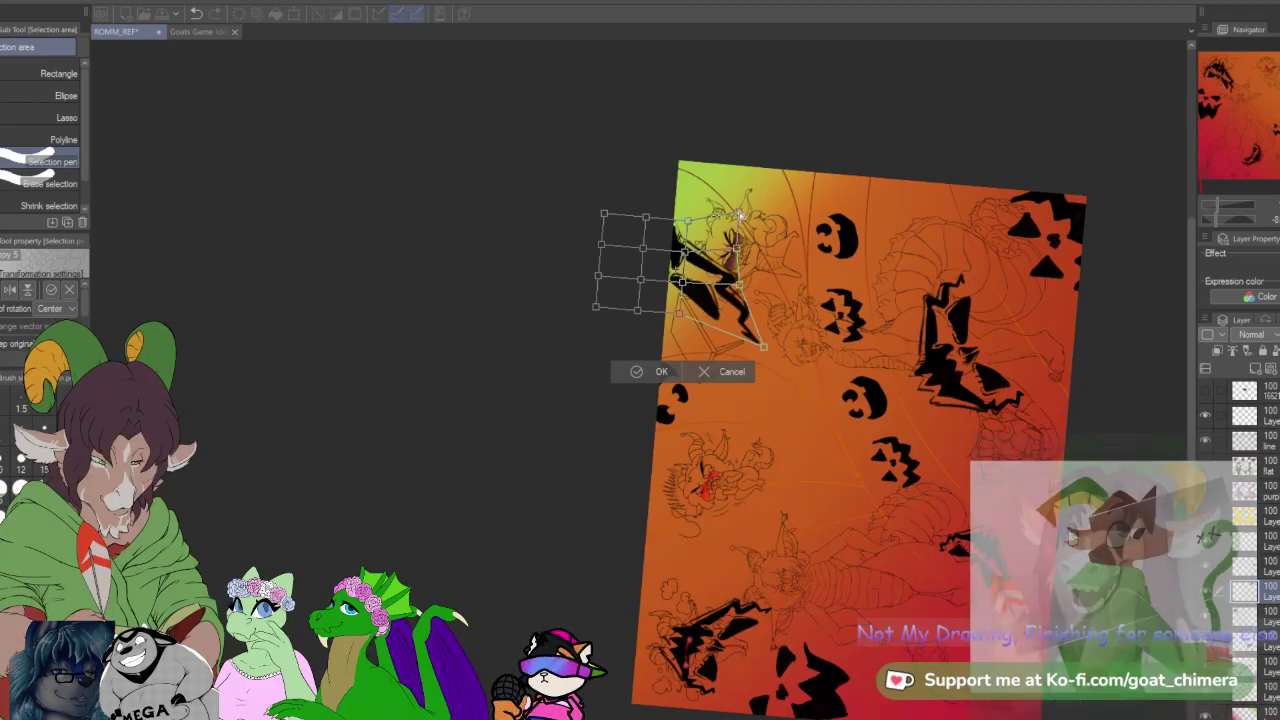
{"action": "left_click_drag", "start_coordinate": [704, 202], "coordinate": [707, 194]}
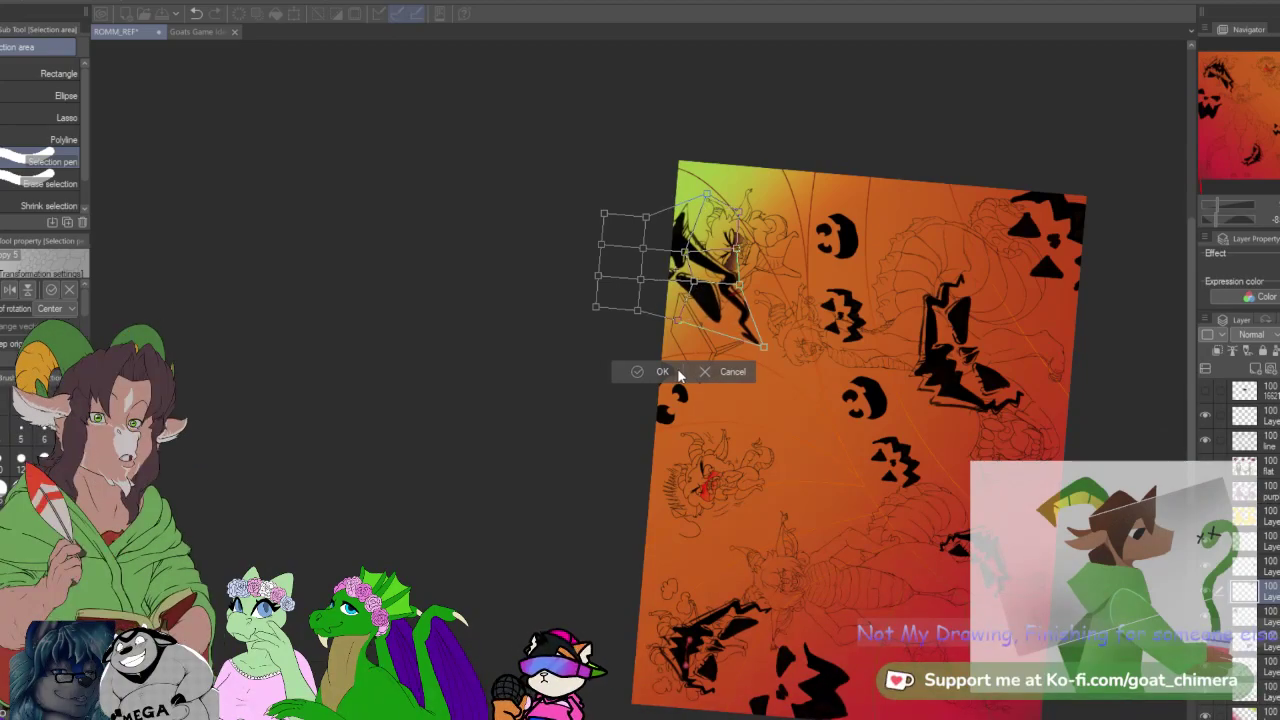
{"action": "left_click", "coordinate": [664, 372]}
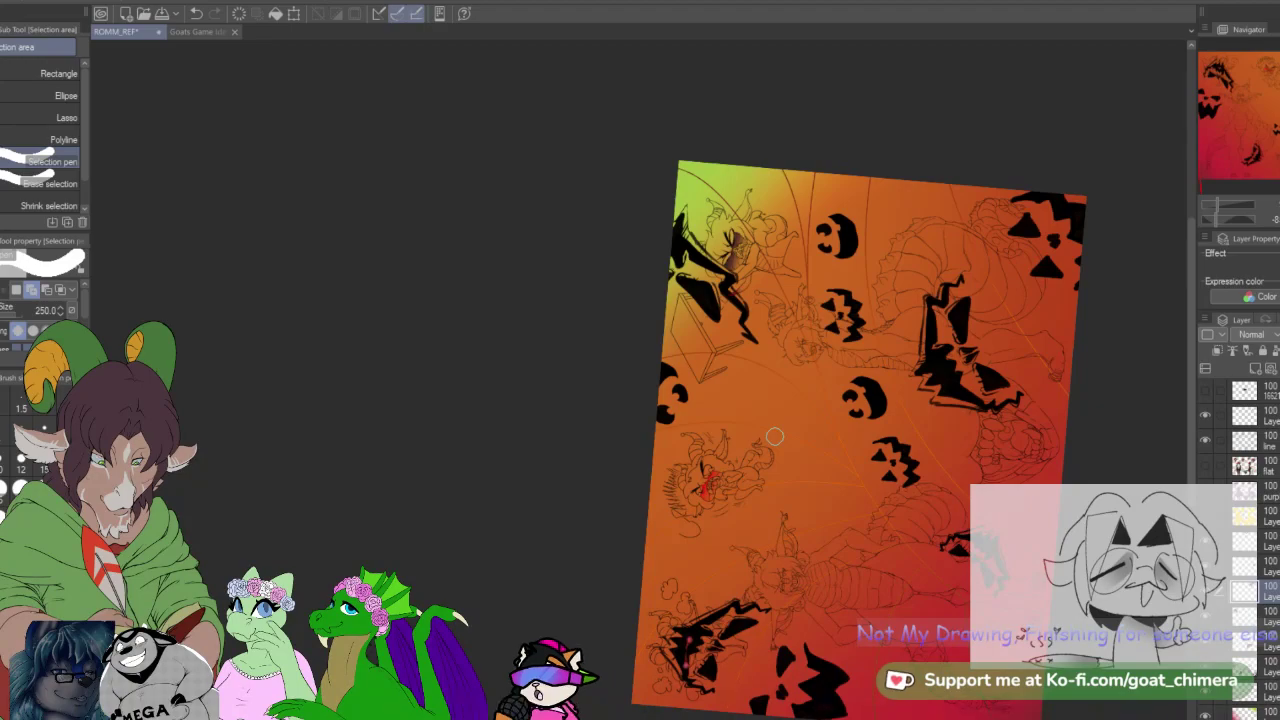
Step: Examine the distribution and balance of all pumpkin faces across the sheet from different canvas angles and zoom levels
{"action": "key", "text": "asciicircum"}
{"action": "key", "text": "asciicircum"}
{"action": "key", "text": "asciicircum"}
{"action": "key", "text": "asciicircum"}
{"action": "key", "text": "asciicircum"}
{"action": "key", "text": "asciicircum"}
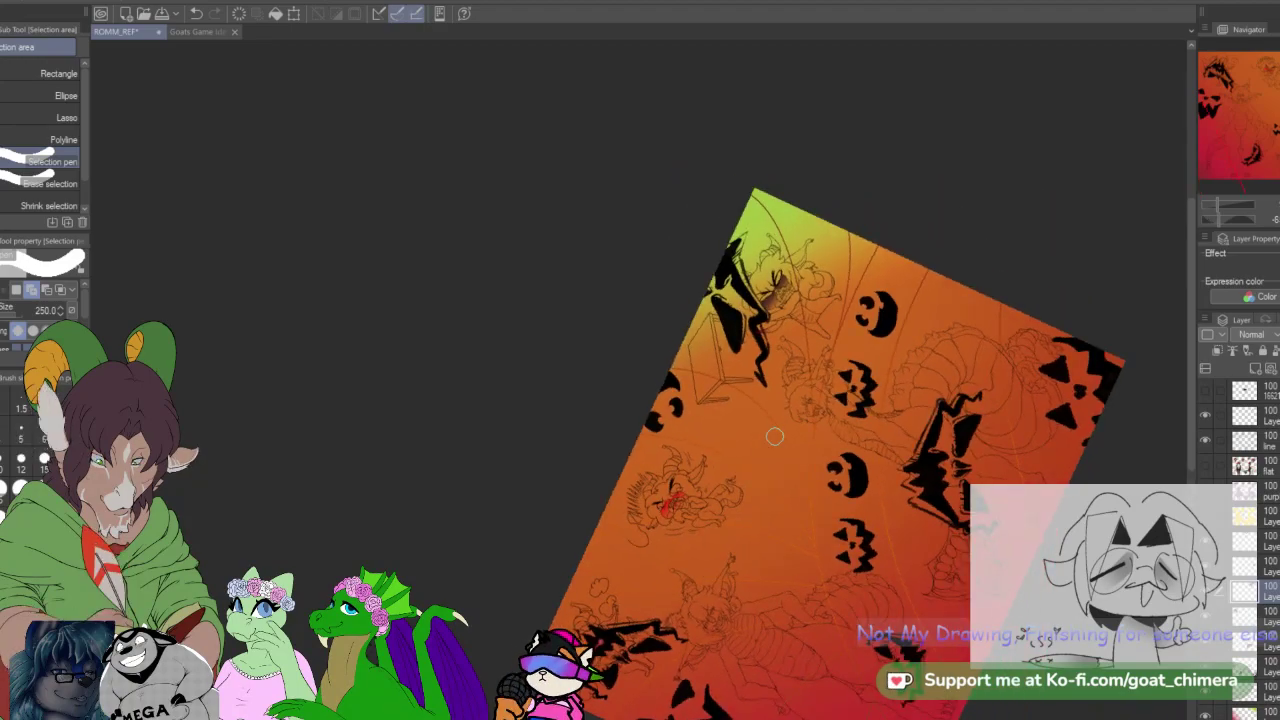
{"action": "scroll", "coordinate": [699, 490], "scroll_direction": "down", "scroll_amount": 1}
{"action": "scroll", "coordinate": [697, 508], "scroll_direction": "down", "scroll_amount": 2}
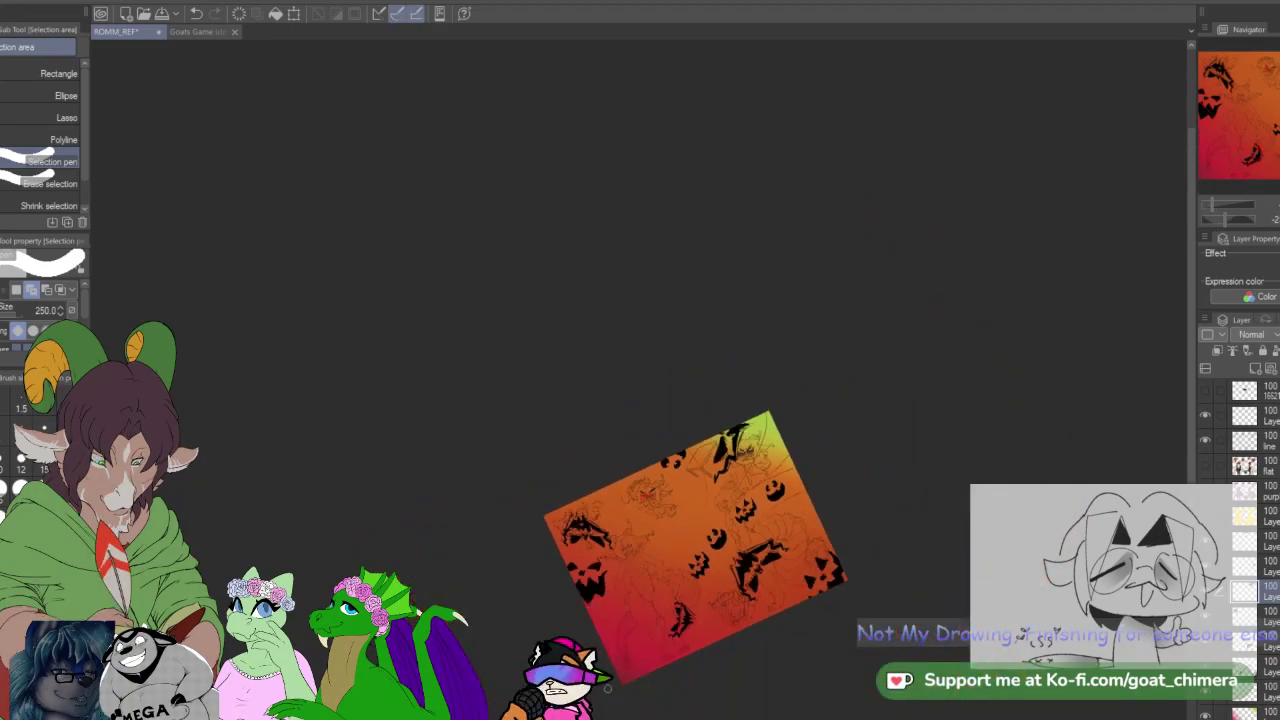
{"action": "scroll", "coordinate": [645, 672], "scroll_direction": "up", "scroll_amount": 3}
{"action": "scroll", "coordinate": [674, 641], "scroll_direction": "down", "scroll_amount": 1}
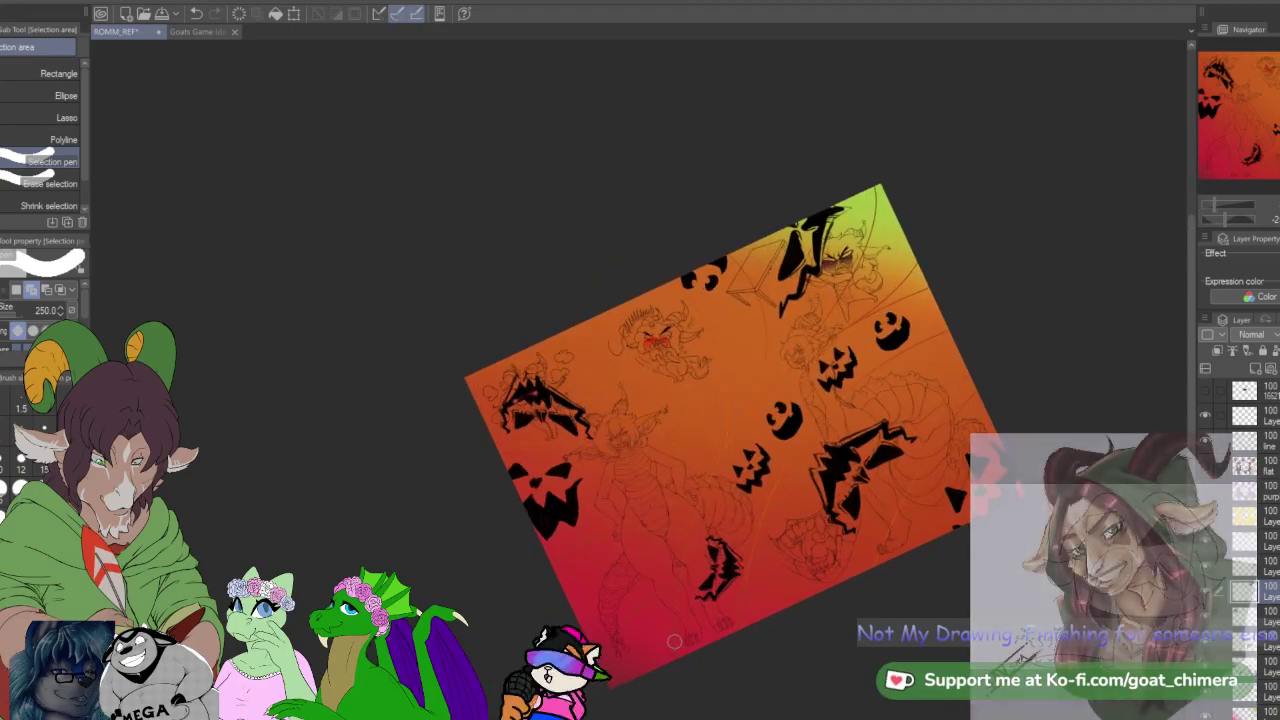
{"action": "scroll", "coordinate": [674, 641], "scroll_direction": "up", "scroll_amount": 1}
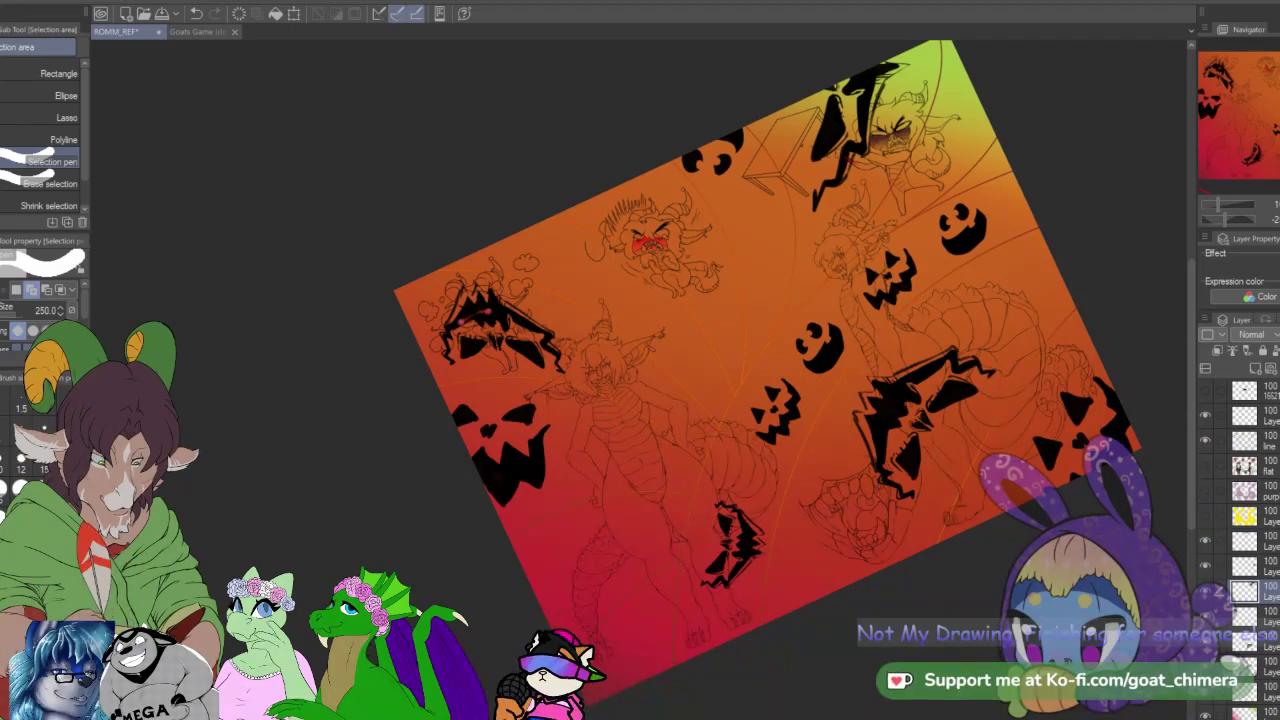
{"action": "scroll", "coordinate": [690, 480], "scroll_direction": "down", "scroll_amount": 2}
{"action": "scroll", "coordinate": [660, 540], "scroll_direction": "up", "scroll_amount": 4}
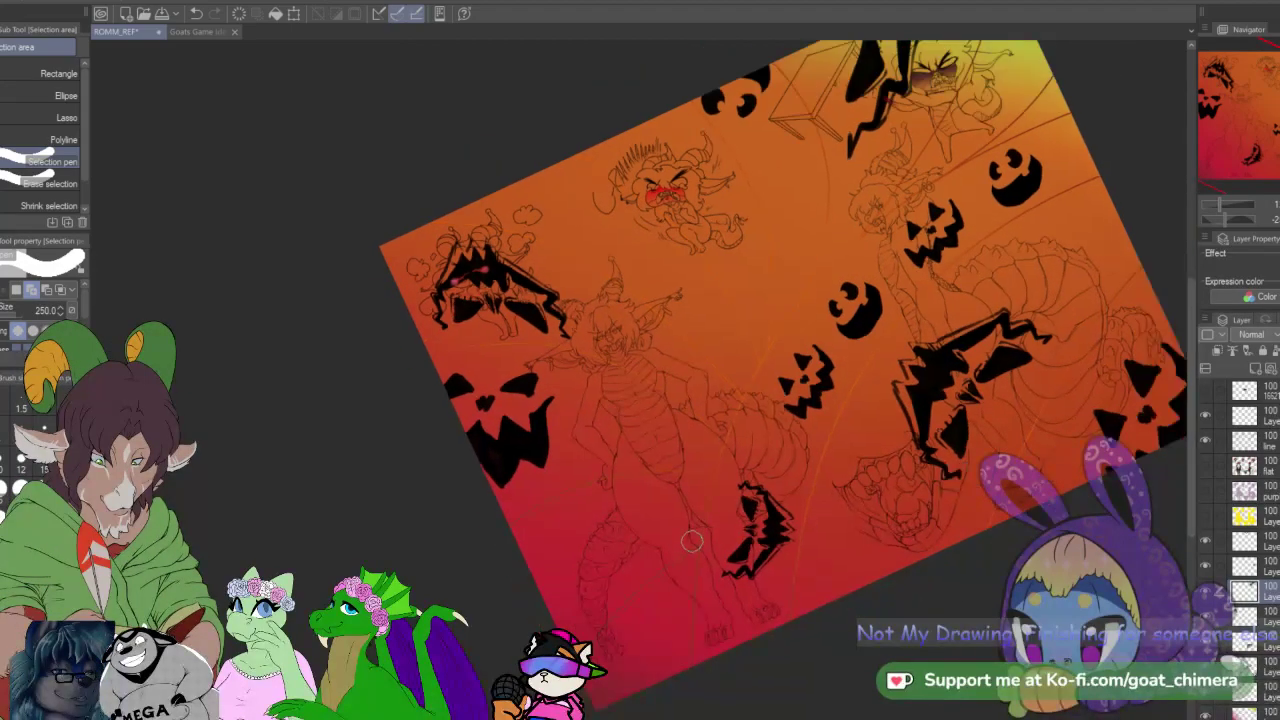
{"action": "scroll", "coordinate": [705, 540], "scroll_direction": "down", "scroll_amount": 2}
{"action": "scroll", "coordinate": [820, 460], "scroll_direction": "up", "scroll_amount": 1}
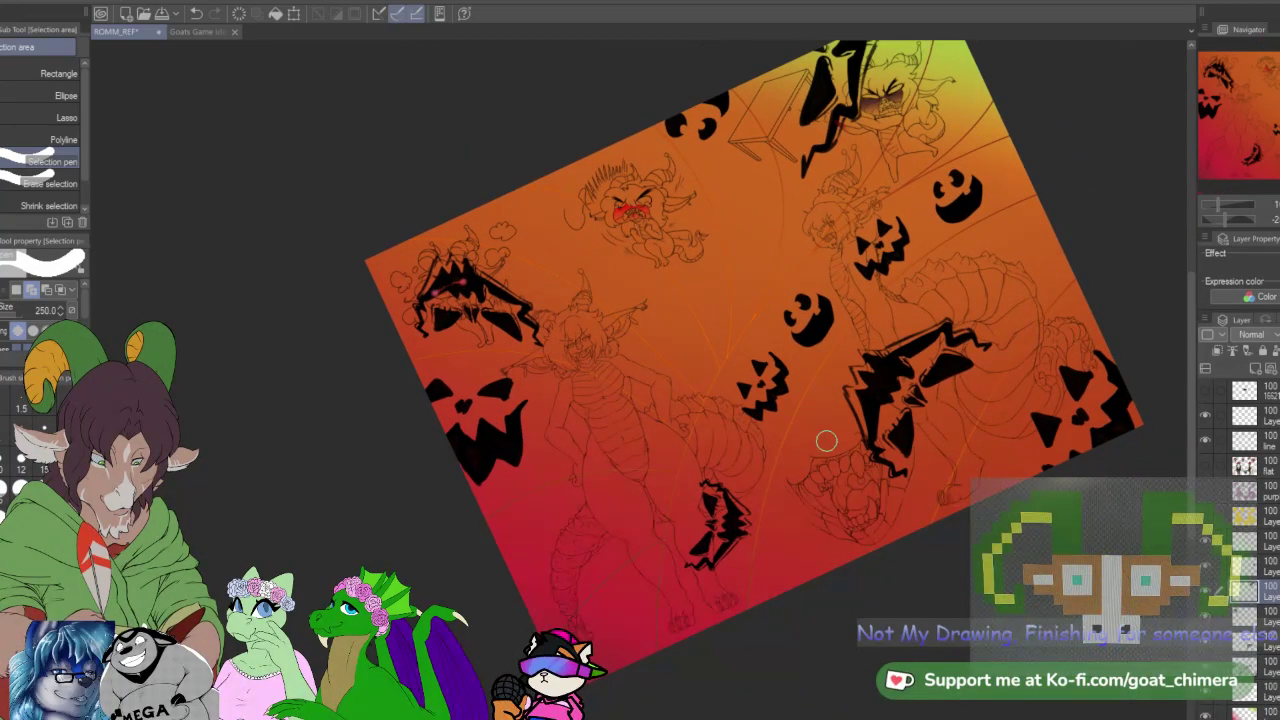
Step: On the small faces' layer, draw offset depth contours around the jagged-mouthed face beside the front figure's tail with K Hard 2, size 12
{"action": "left_click", "coordinate": [1258, 541]}
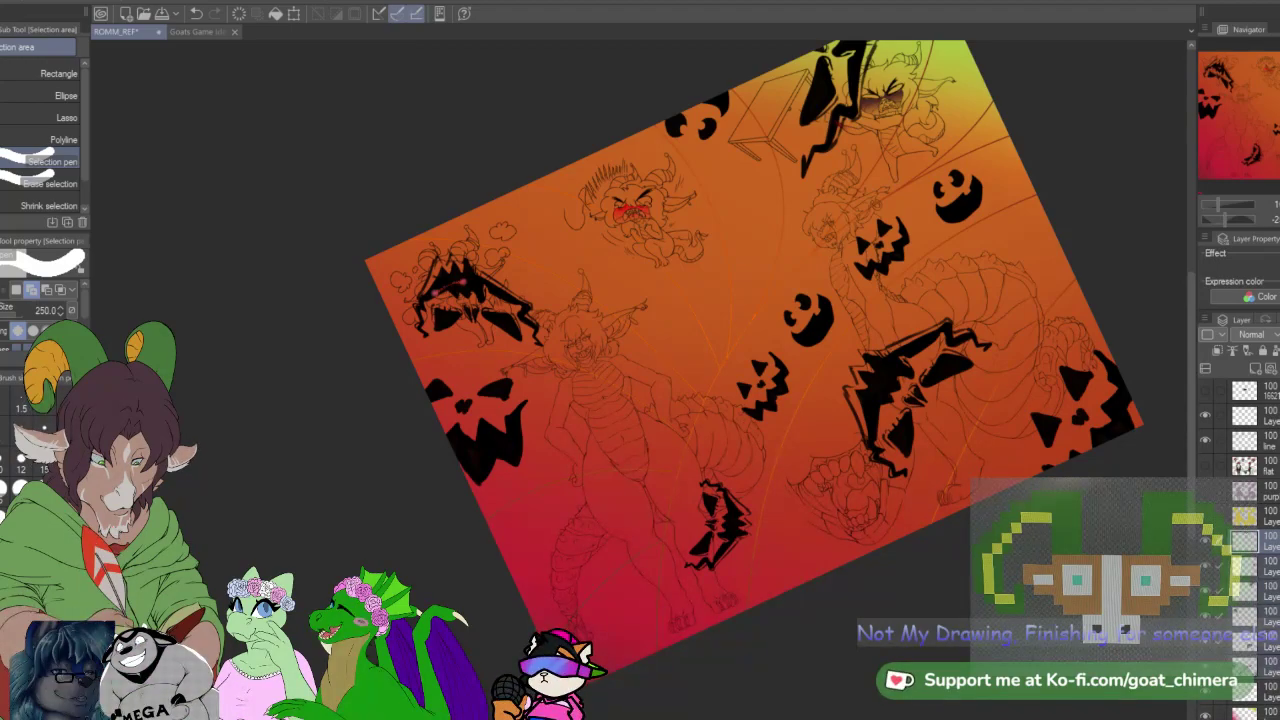
{"action": "scroll", "coordinate": [780, 380], "scroll_direction": "up", "scroll_amount": 3}
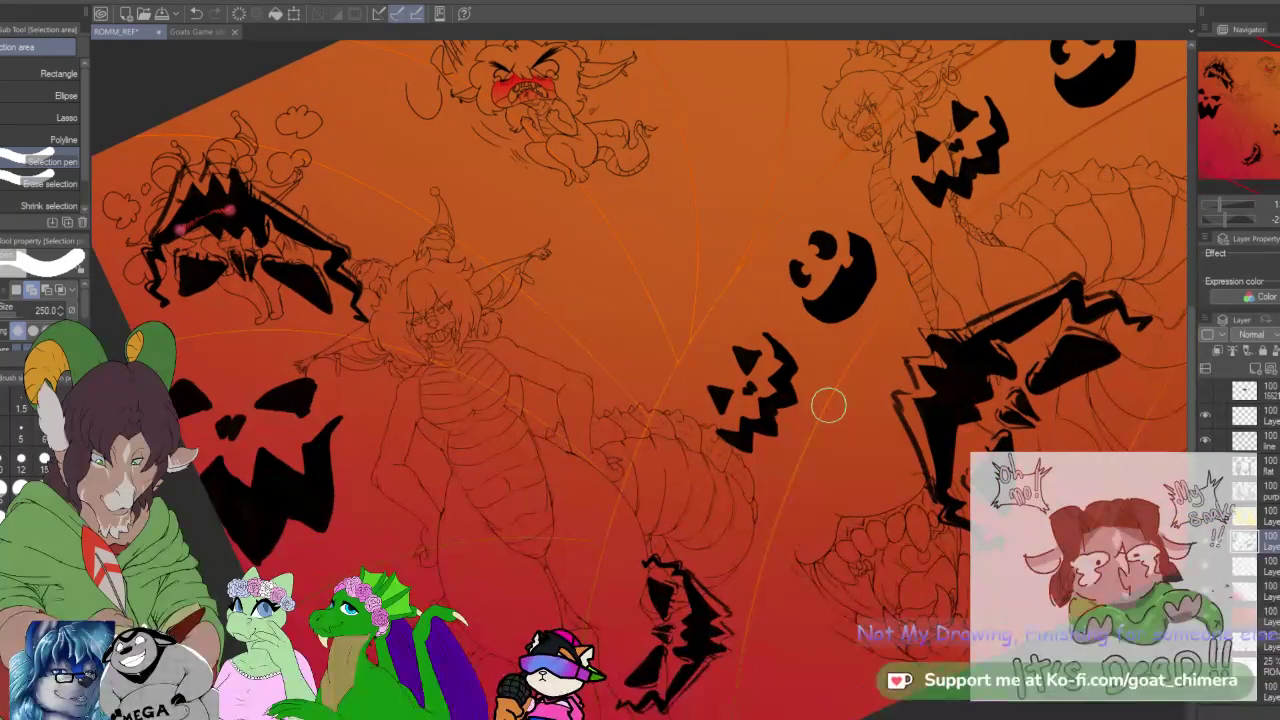
{"action": "scroll", "coordinate": [833, 388], "scroll_direction": "up", "scroll_amount": 1}
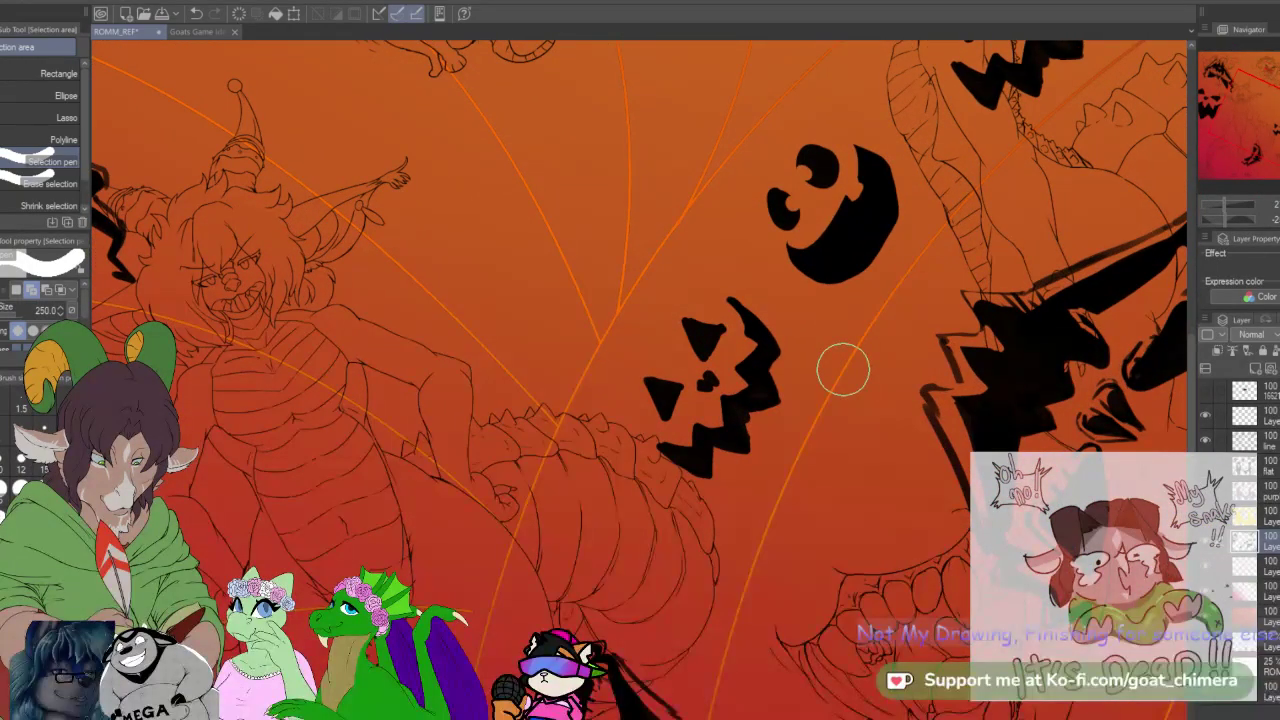
{"action": "key", "text": "b"}
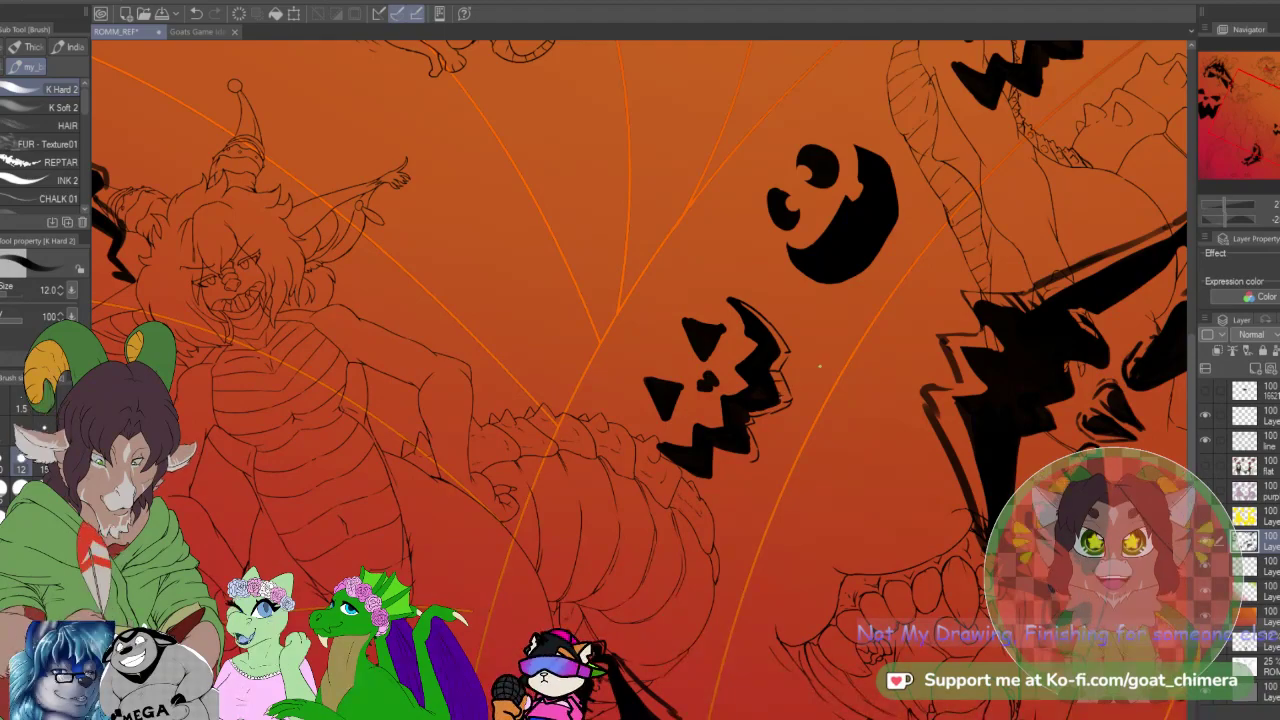
{"action": "left_click_drag", "start_coordinate": [830, 444], "coordinate": [871, 443]}
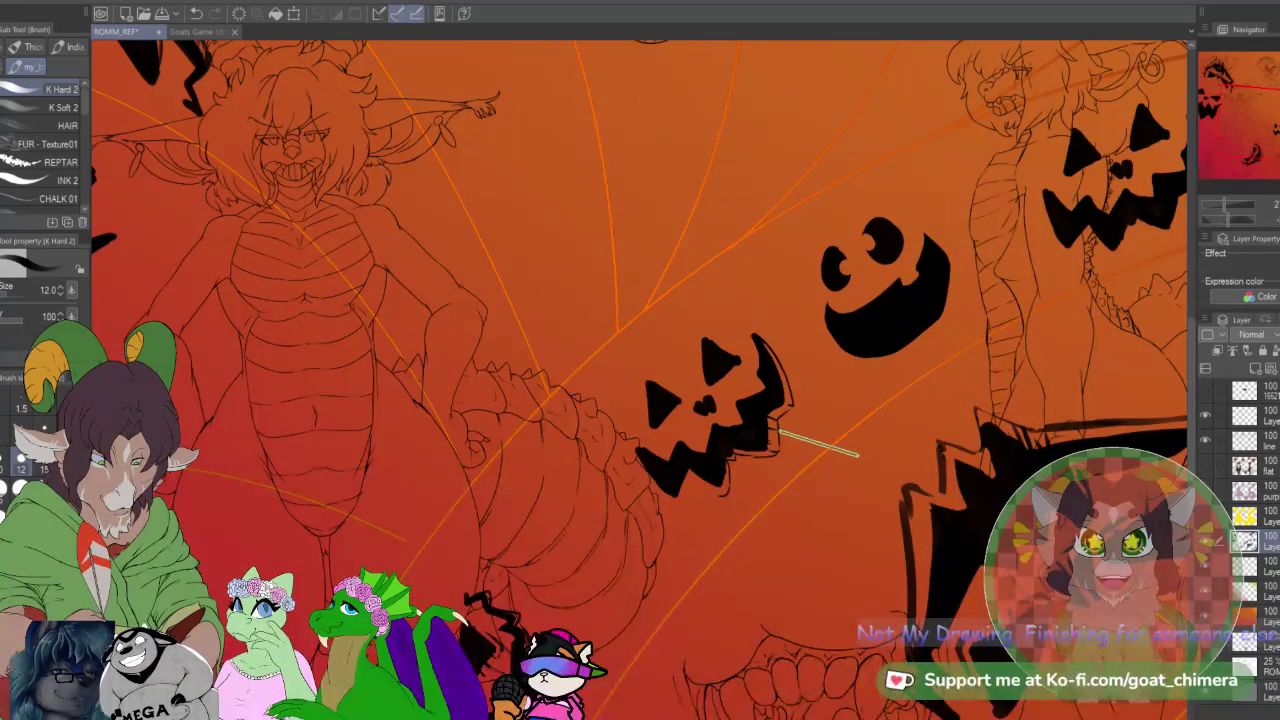
{"action": "scroll", "coordinate": [735, 449], "scroll_direction": "down", "scroll_amount": 1}
{"action": "scroll", "coordinate": [730, 452], "scroll_direction": "up", "scroll_amount": 2}
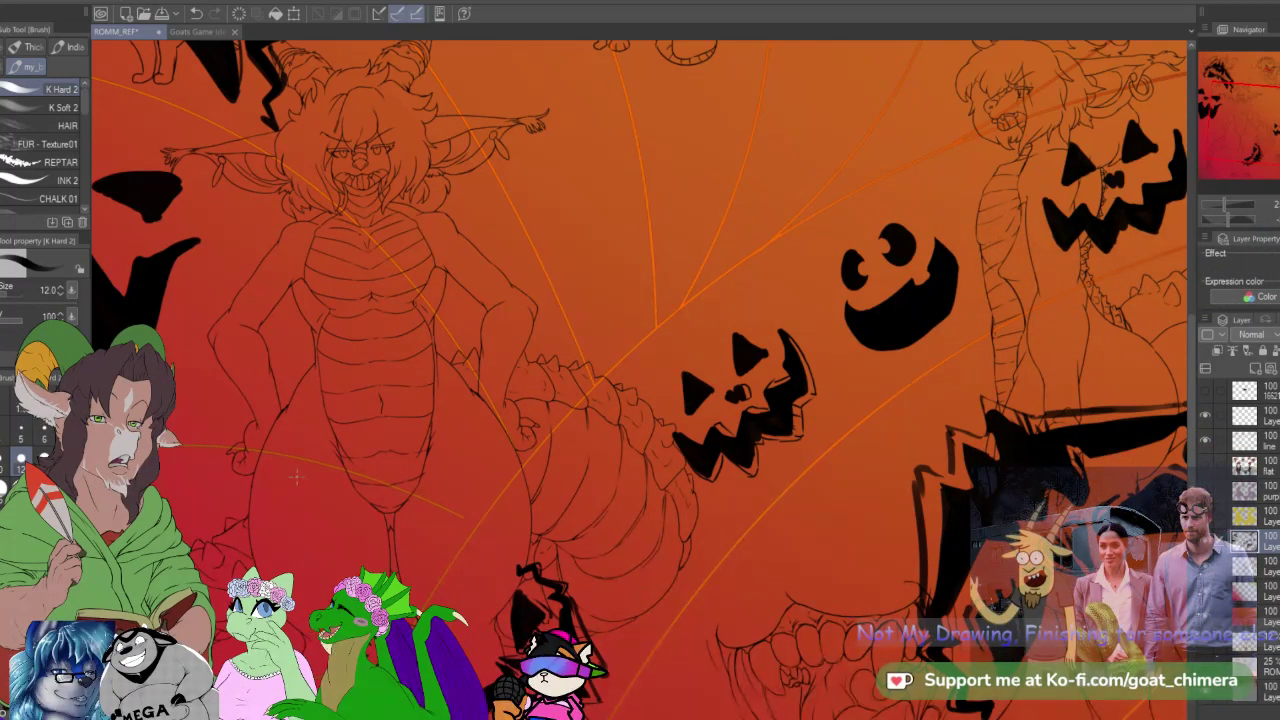
{"action": "scroll", "coordinate": [831, 597], "scroll_direction": "down", "scroll_amount": 1}
{"action": "scroll", "coordinate": [789, 456], "scroll_direction": "up", "scroll_amount": 5}
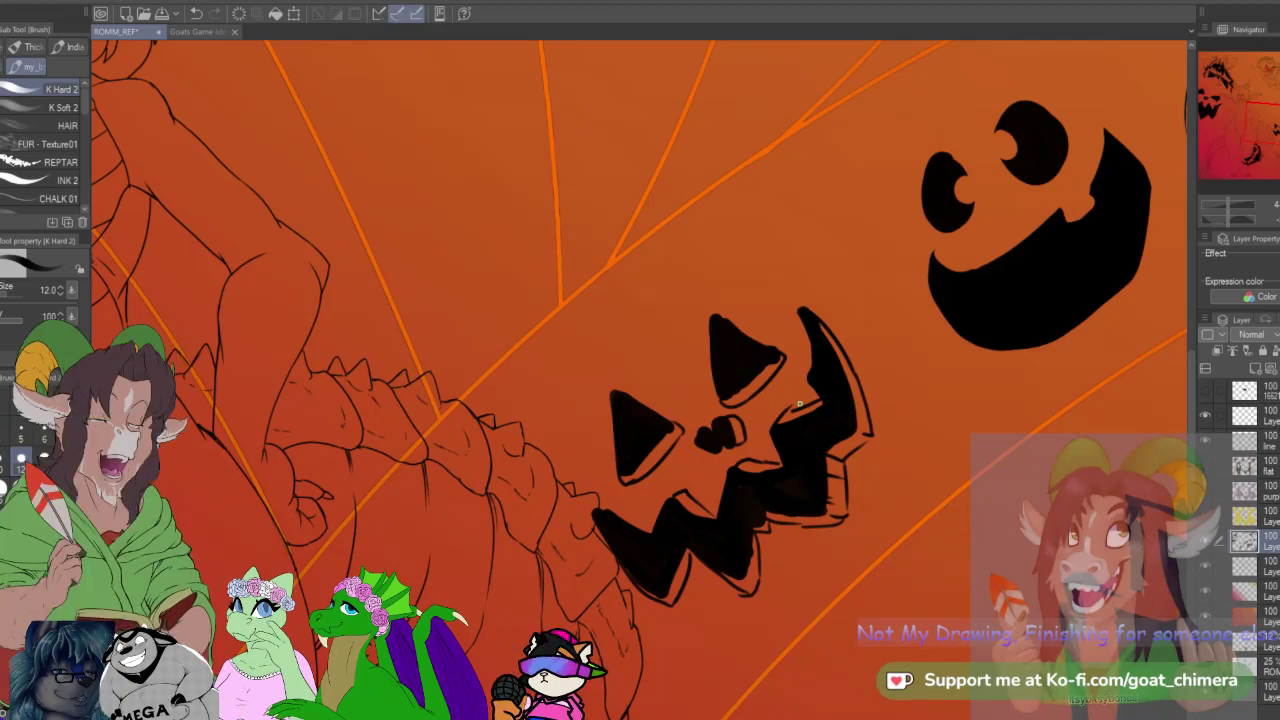
Step: Draw depth contours along the eyes, pupils, tooth notch and mouth corners of the round-eyed grinning face, reducing the brush size to 8
{"action": "scroll", "coordinate": [799, 404], "scroll_direction": "down", "scroll_amount": 4}
{"action": "scroll", "coordinate": [849, 371], "scroll_direction": "up", "scroll_amount": 6}
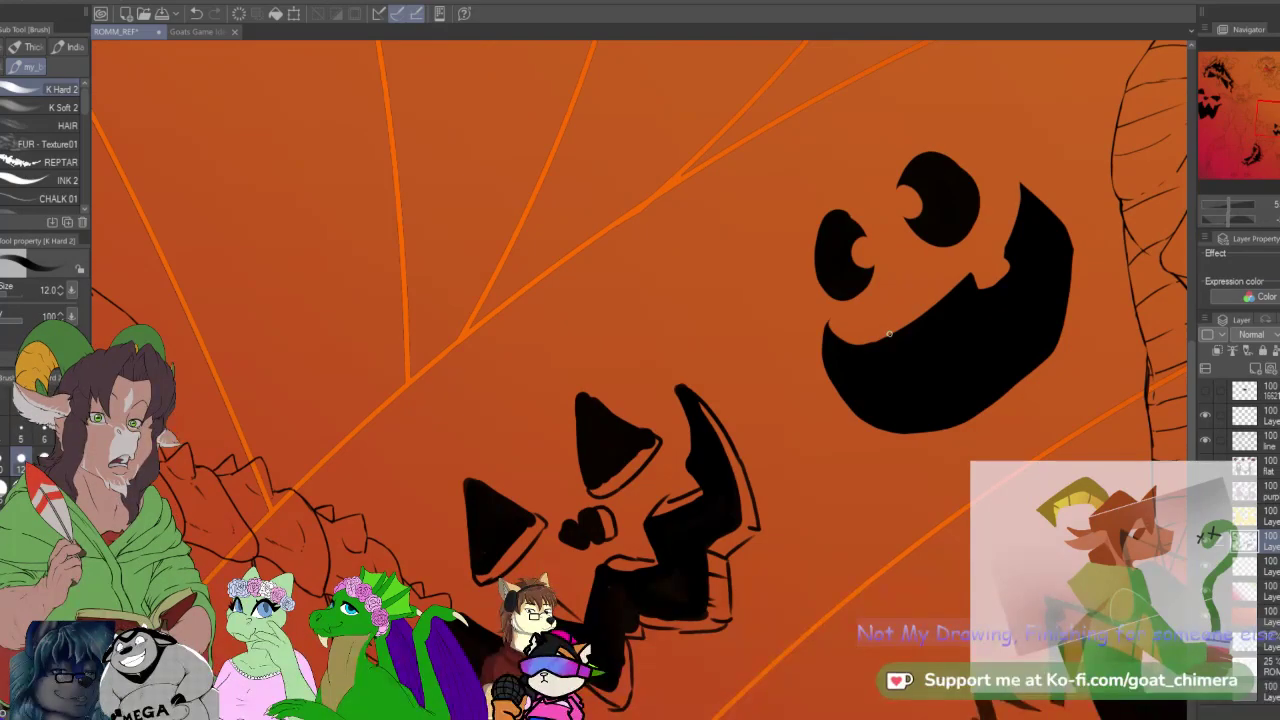
{"action": "scroll", "coordinate": [950, 312], "scroll_direction": "down", "scroll_amount": 4}
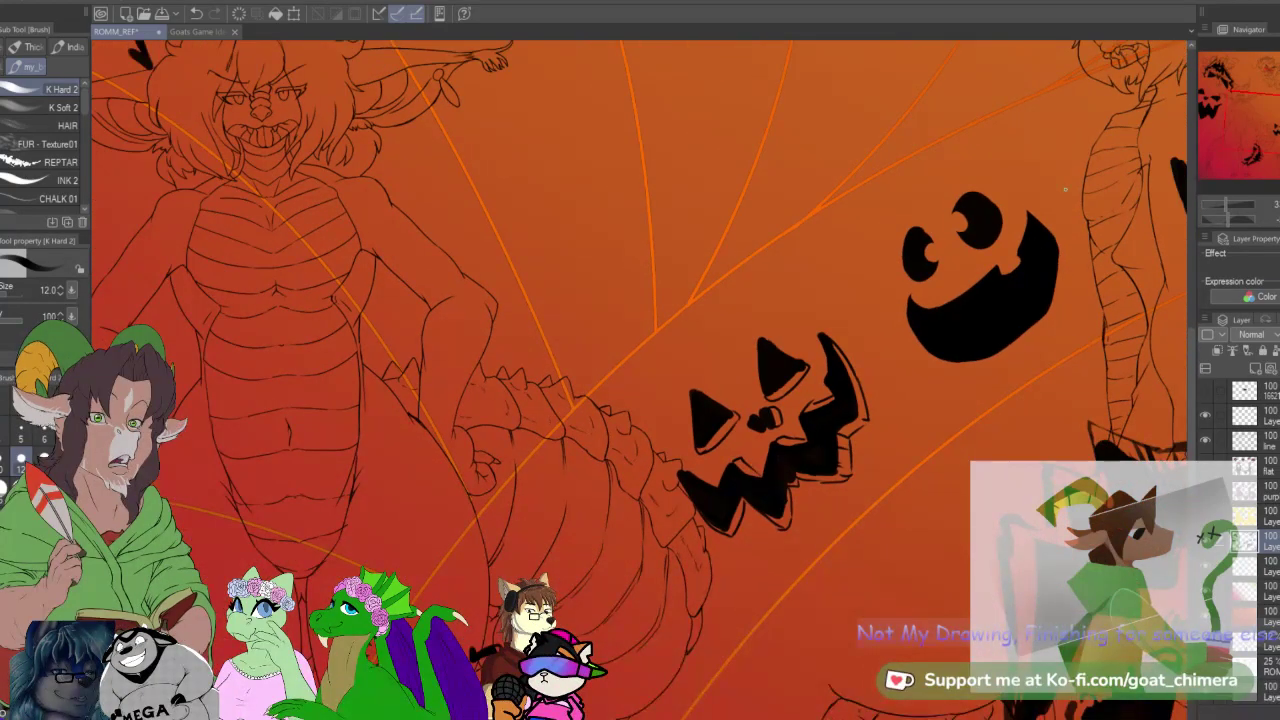
{"action": "scroll", "coordinate": [1083, 157], "scroll_direction": "up", "scroll_amount": 4}
{"action": "scroll", "coordinate": [1083, 157], "scroll_direction": "up", "scroll_amount": 3}
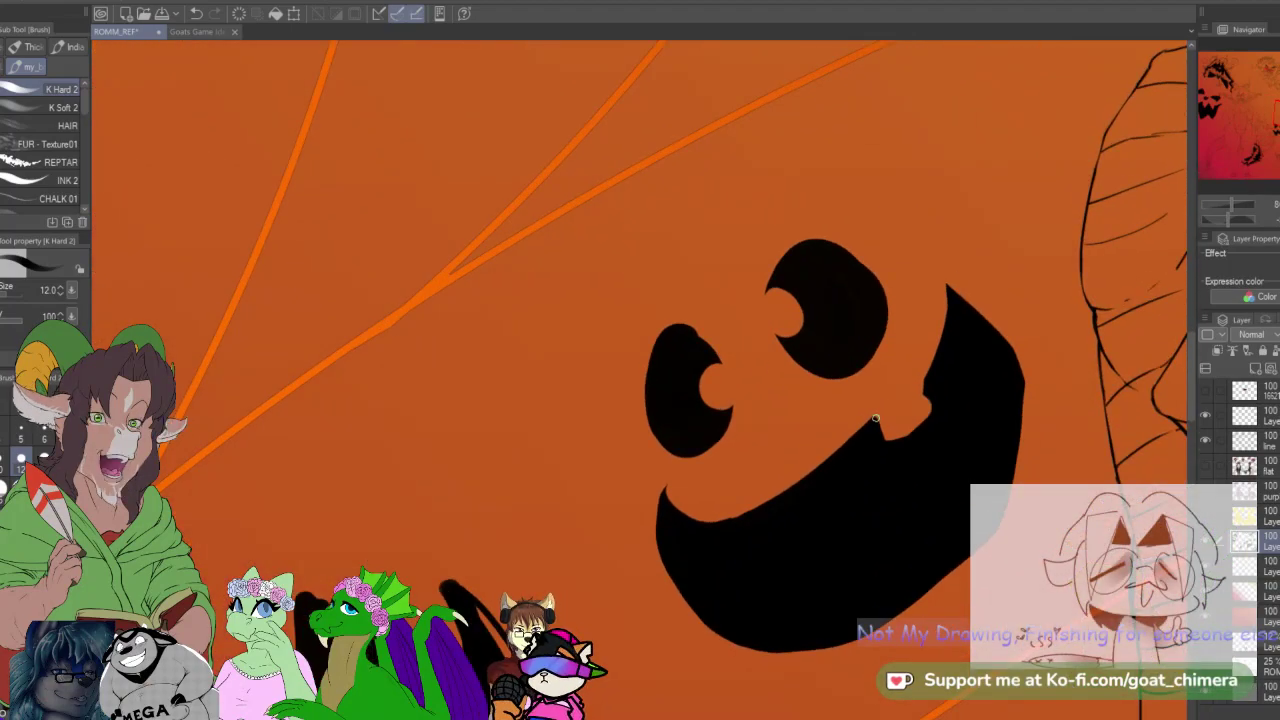
{"action": "left_click_drag", "start_coordinate": [891, 418], "coordinate": [898, 434]}
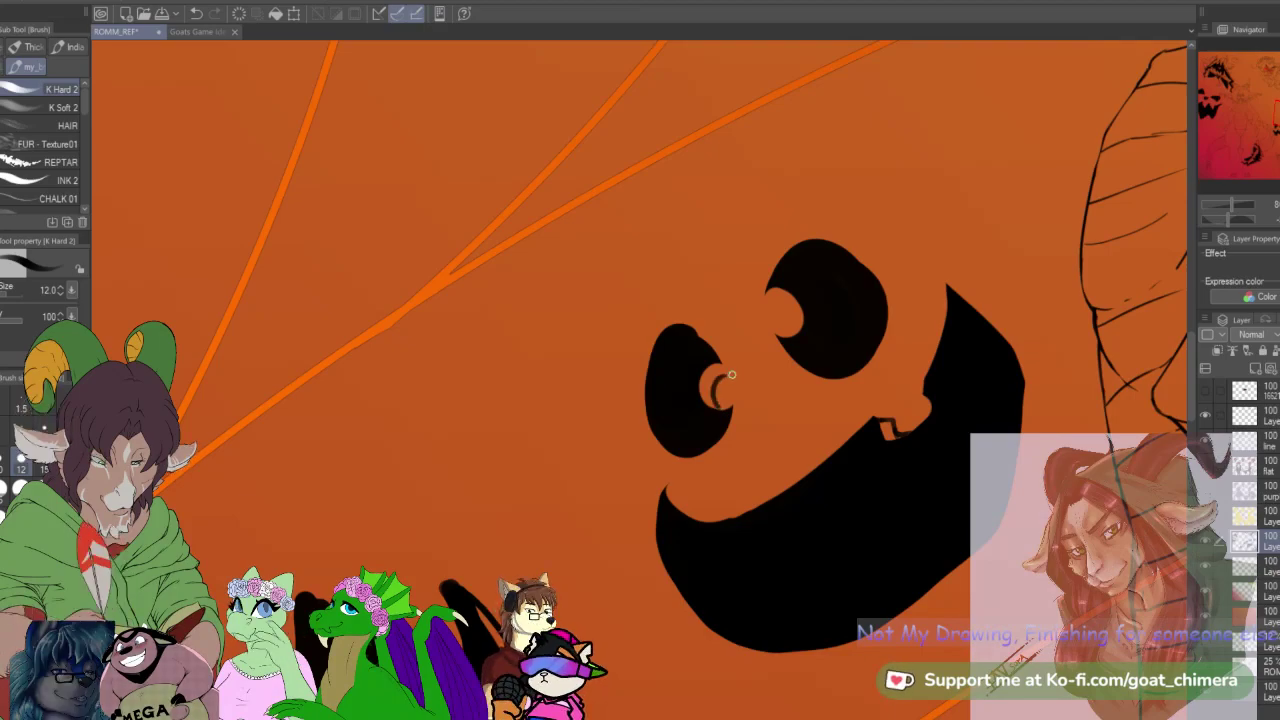
{"action": "key", "text": "bracketleft"}
{"action": "key", "text": "bracketleft"}
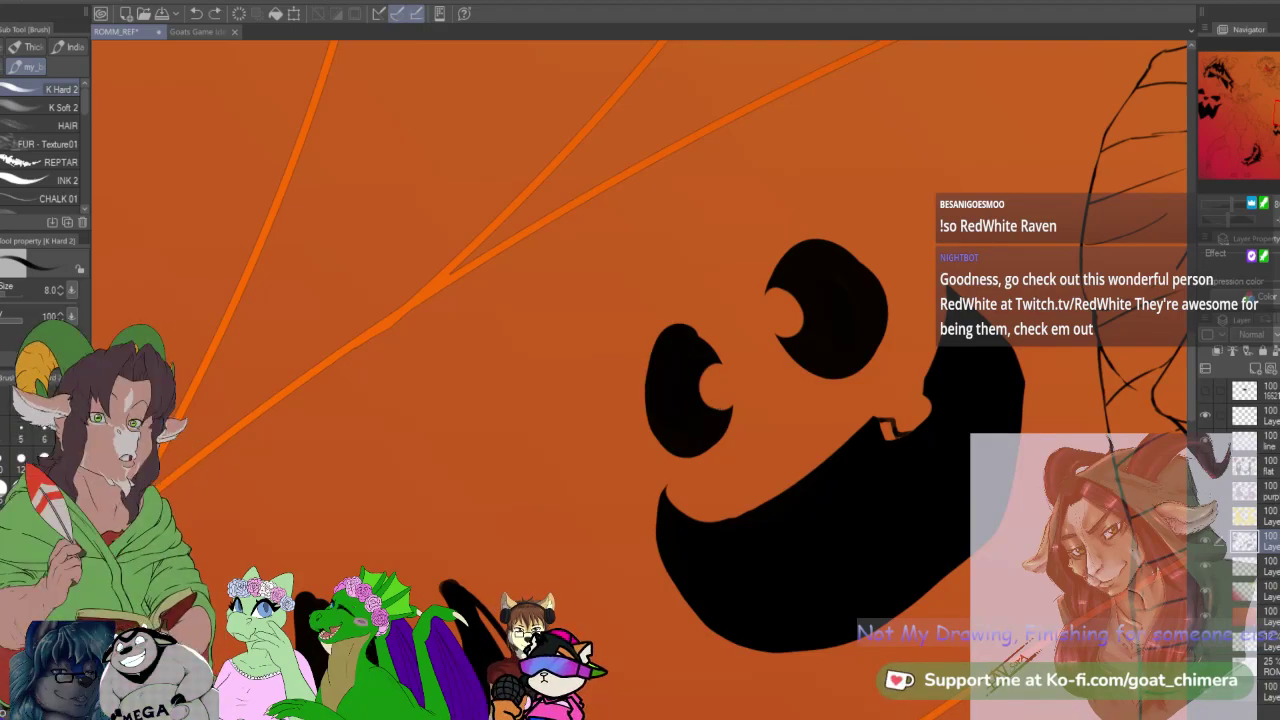
{"action": "left_click_drag", "start_coordinate": [721, 403], "coordinate": [733, 371]}
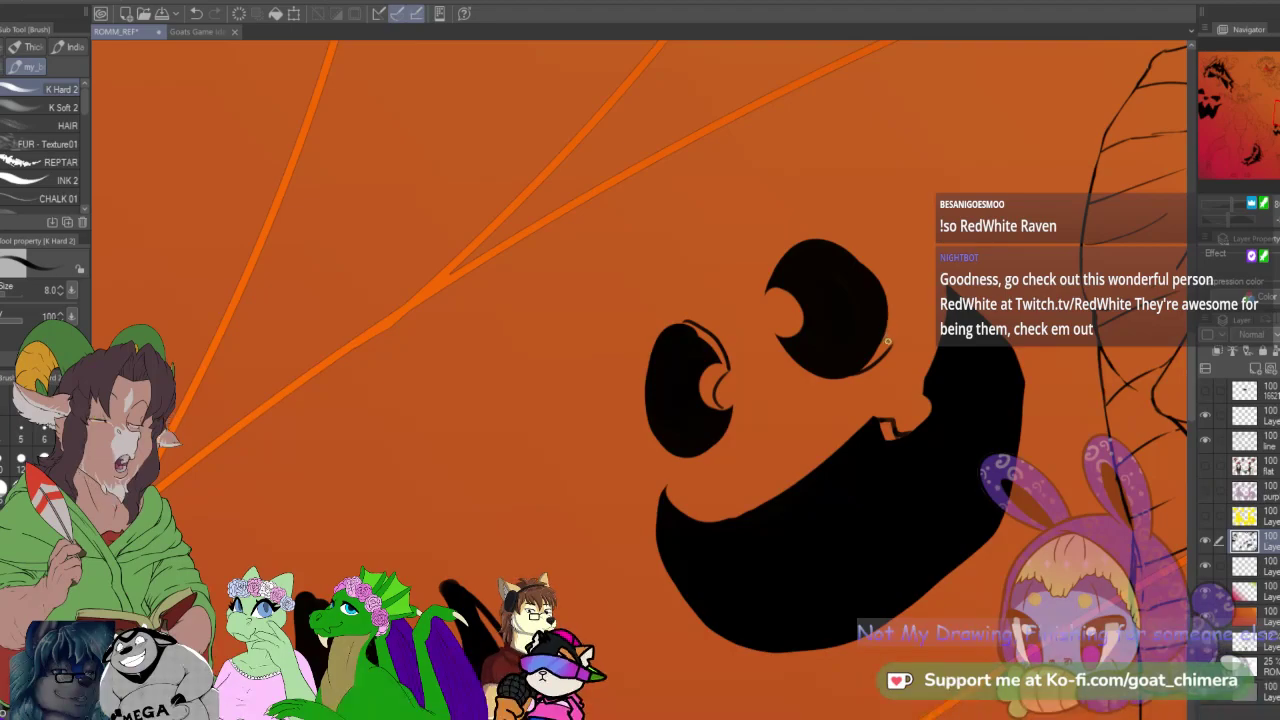
{"action": "left_click_drag", "start_coordinate": [898, 335], "coordinate": [887, 283]}
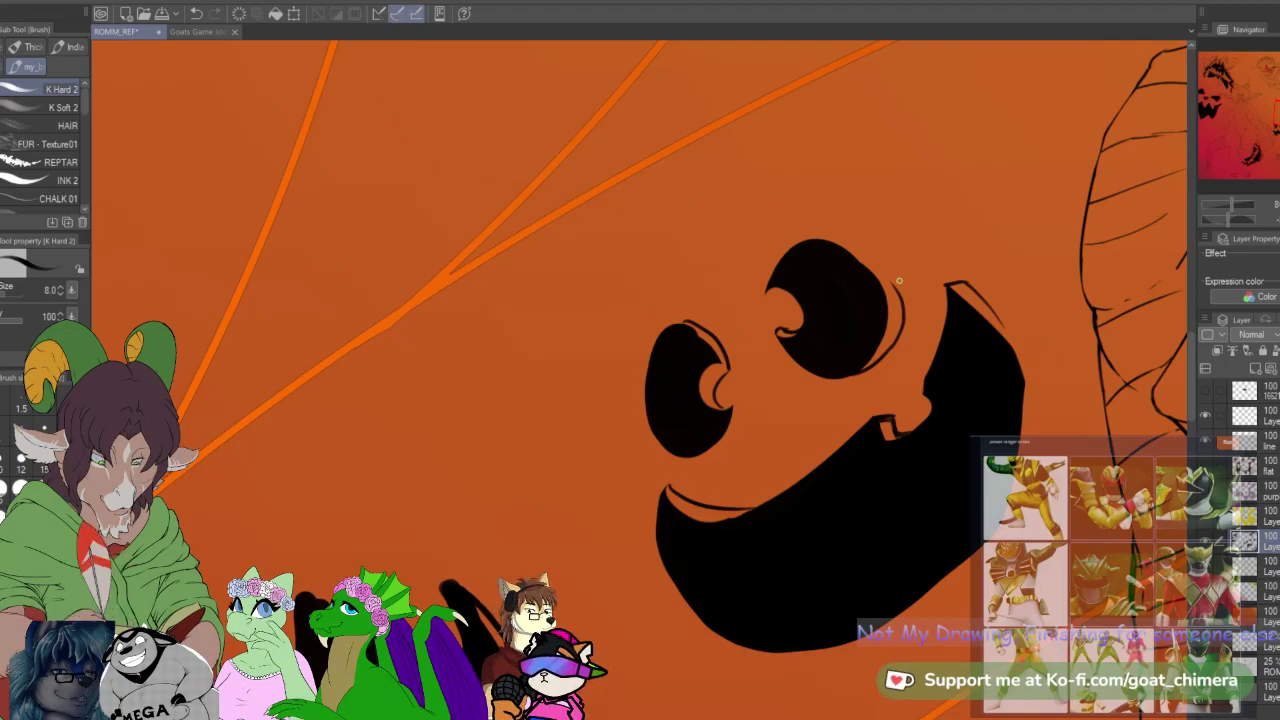
{"action": "scroll", "coordinate": [898, 282], "scroll_direction": "down", "scroll_amount": 5}
{"action": "scroll", "coordinate": [910, 287], "scroll_direction": "down", "scroll_amount": 3}
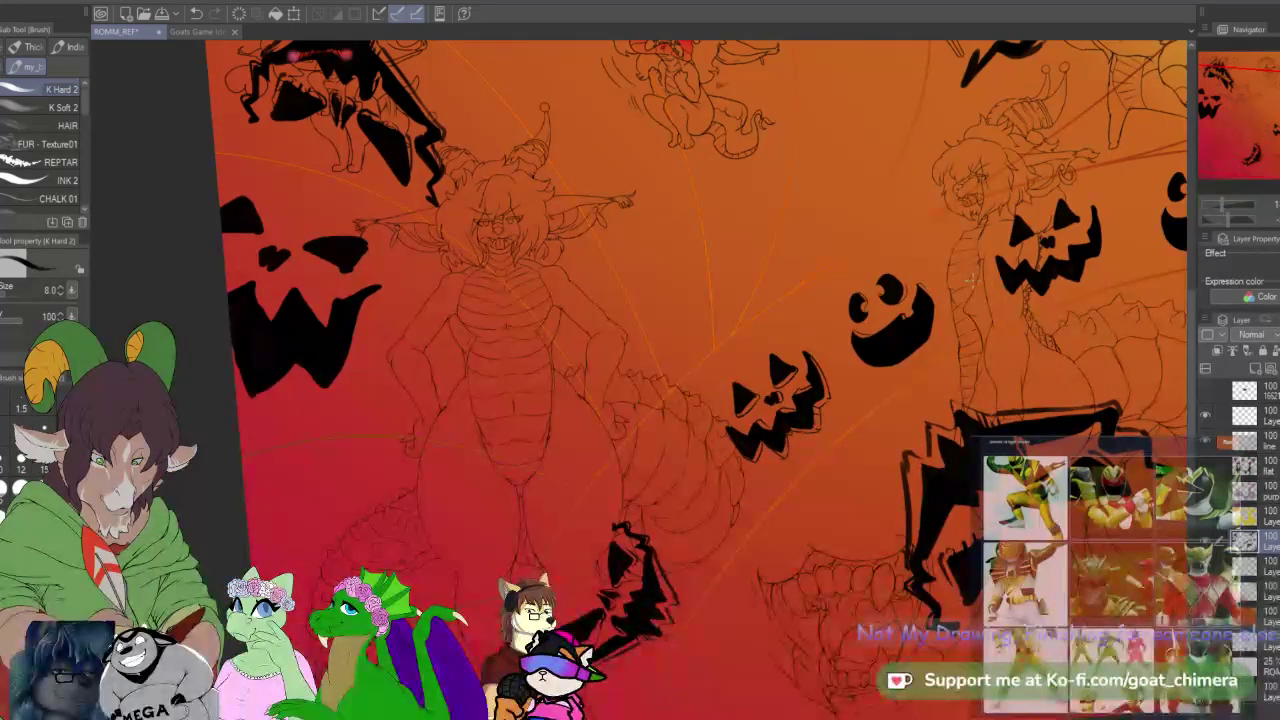
{"action": "scroll", "coordinate": [1145, 190], "scroll_direction": "up", "scroll_amount": 4}
{"action": "scroll", "coordinate": [1145, 188], "scroll_direction": "down", "scroll_amount": 2}
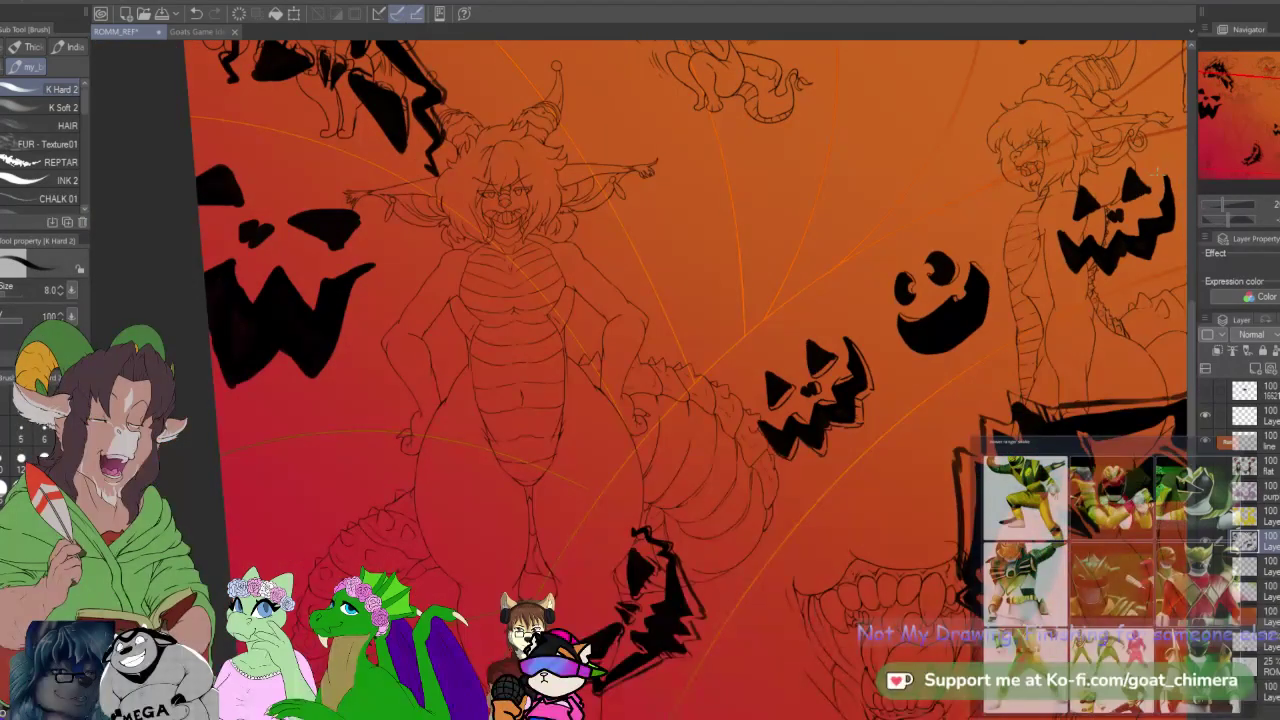
{"action": "left_click_drag", "start_coordinate": [1066, 217], "coordinate": [584, 275]}
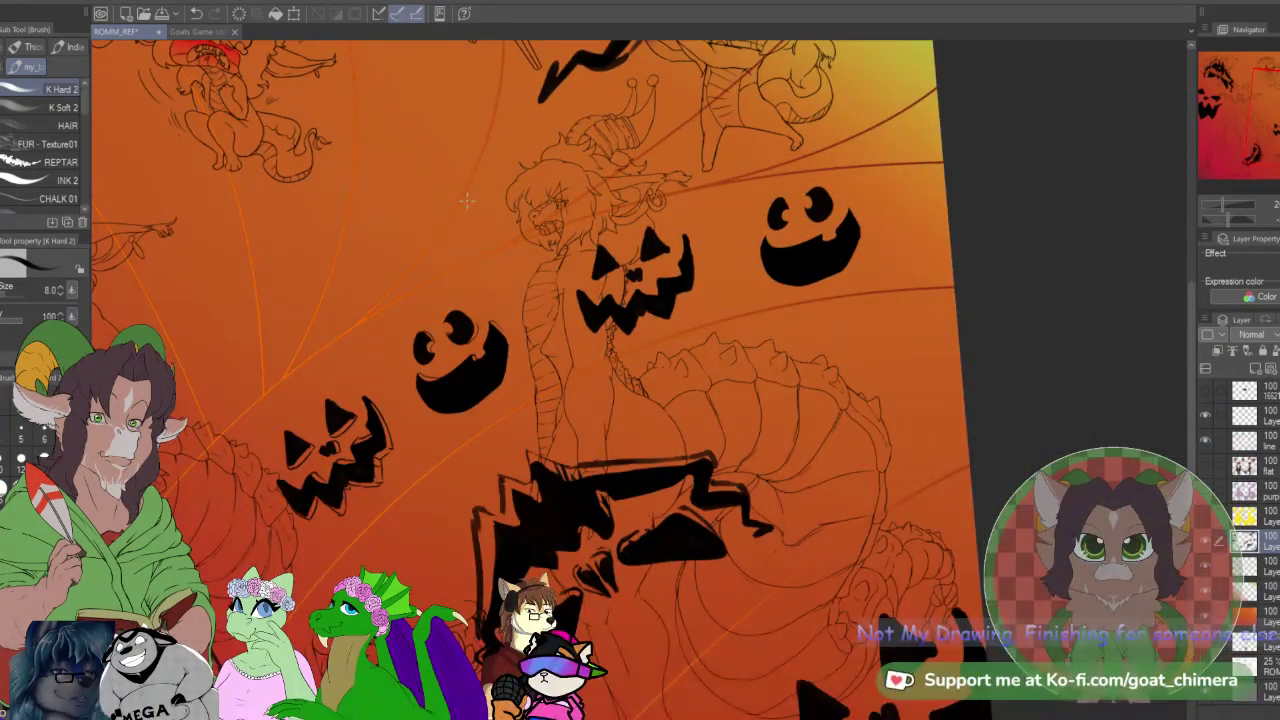
{"action": "scroll", "coordinate": [583, 273], "scroll_direction": "down", "scroll_amount": 2}
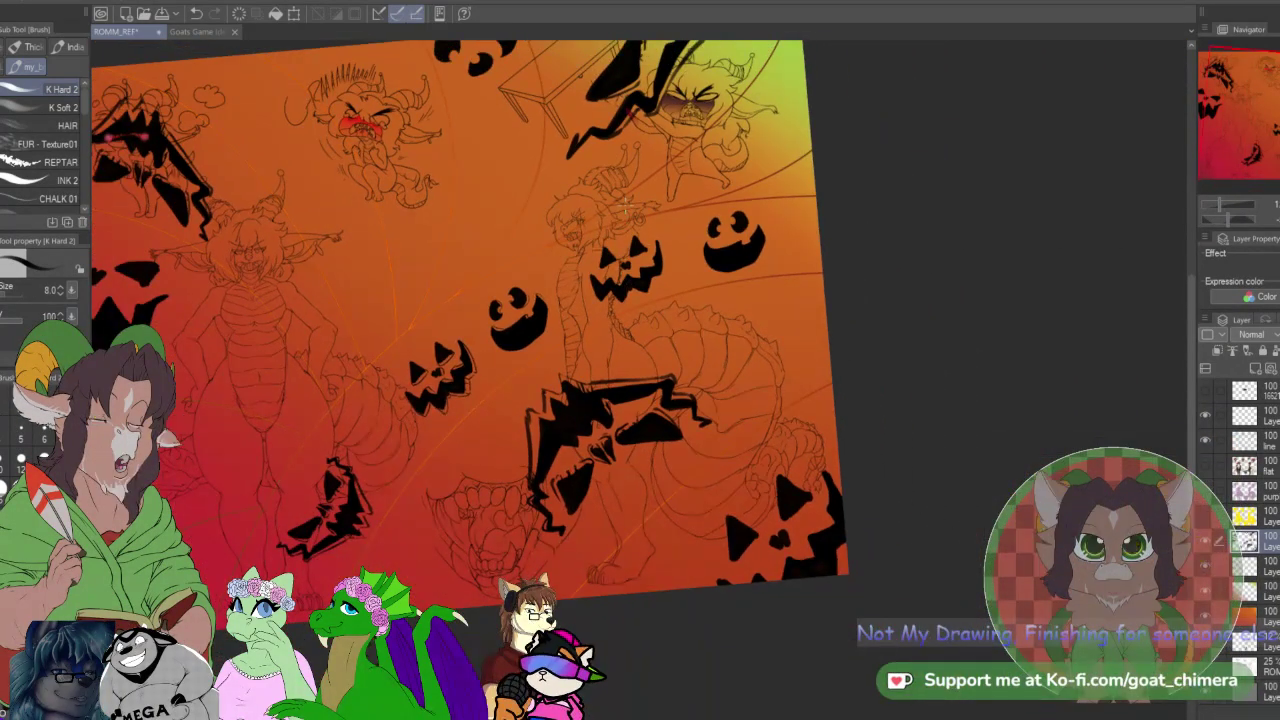
Step: Draw short accent lines along the lower edge of the right triangular eye on the jagged pumpkin face beside the standing character
{"action": "scroll", "coordinate": [600, 250], "scroll_direction": "up", "scroll_amount": 3}
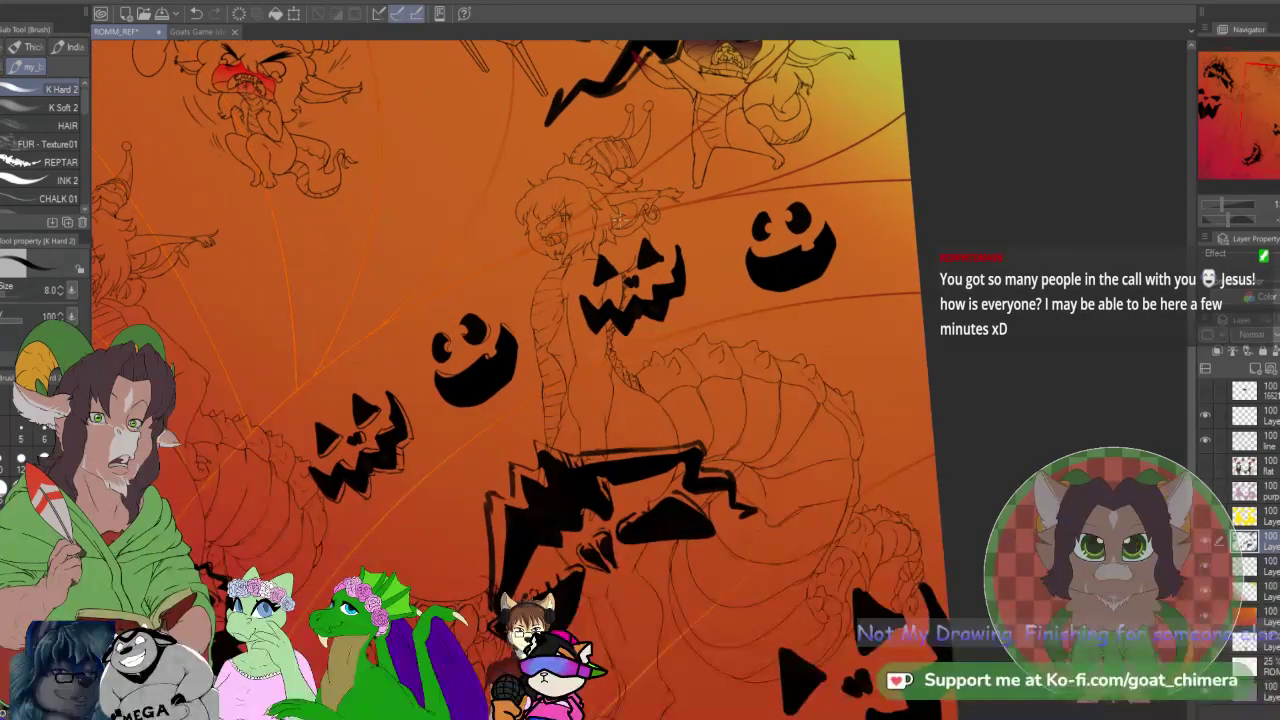
{"action": "scroll", "coordinate": [620, 220], "scroll_direction": "down", "scroll_amount": 2}
{"action": "scroll", "coordinate": [624, 220], "scroll_direction": "up", "scroll_amount": 3}
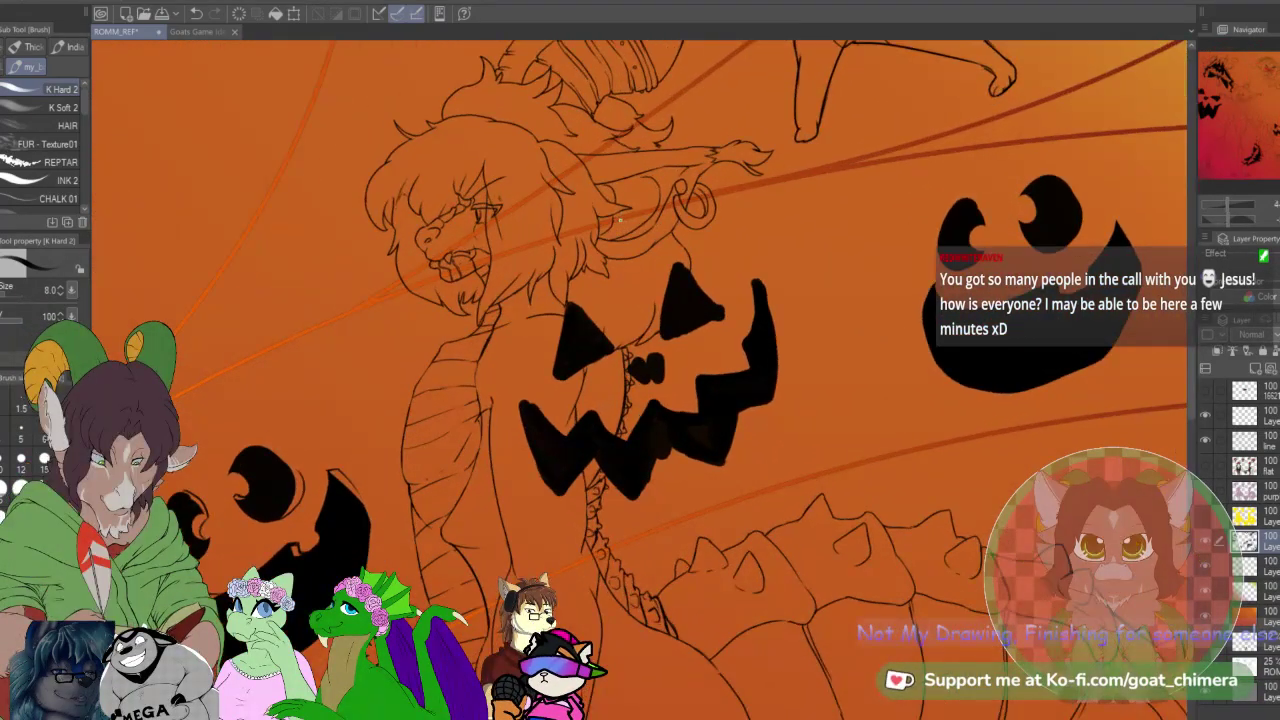
{"action": "scroll", "coordinate": [690, 305], "scroll_direction": "down", "scroll_amount": 1}
{"action": "scroll", "coordinate": [690, 305], "scroll_direction": "up", "scroll_amount": 4}
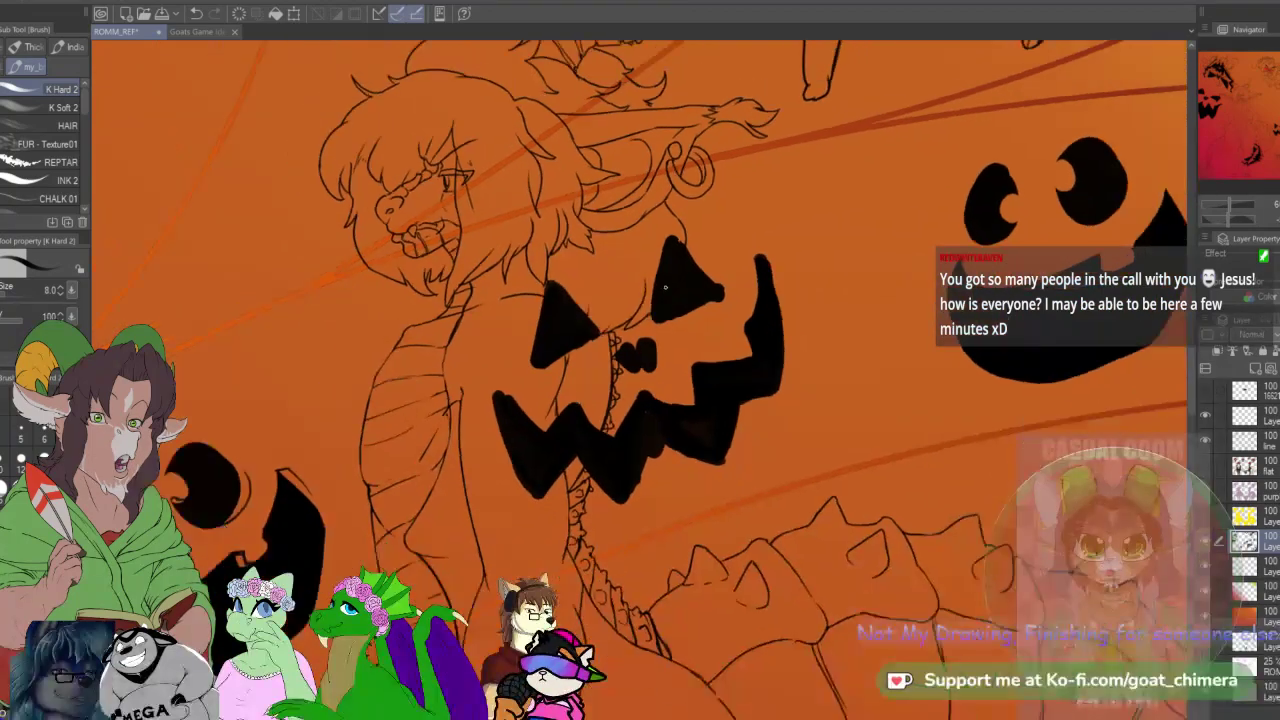
{"action": "scroll", "coordinate": [692, 298], "scroll_direction": "up", "scroll_amount": 1}
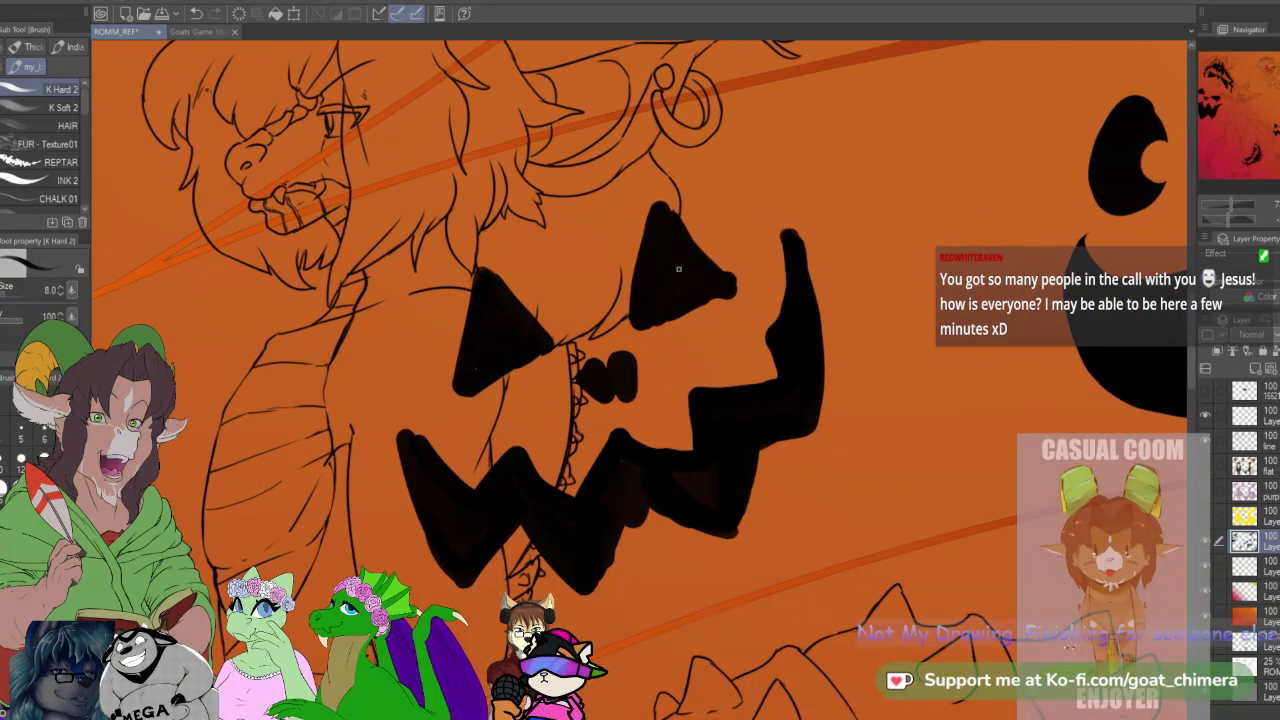
{"action": "mouse_move", "coordinate": [636, 330]}
{"action": "left_mouse_down"}
{"action": "mouse_move", "coordinate": [676, 332]}
{"action": "mouse_move", "coordinate": [741, 288]}
{"action": "left_mouse_up"}
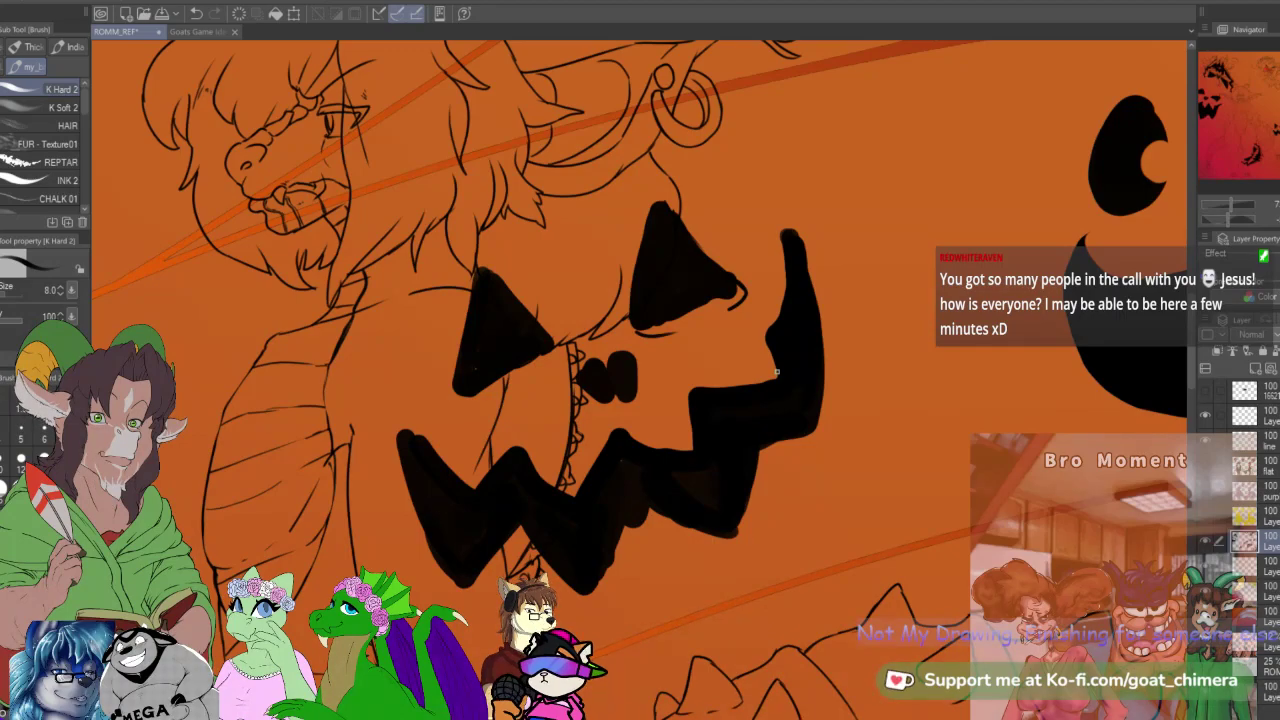
Step: Set the brush size to 40 and thicken the central zigzags of the jagged pumpkin mouth in solid black
{"action": "key", "text": "]"}
{"action": "key", "text": "]"}
{"action": "key", "text": "]"}
{"action": "key", "text": "]"}
{"action": "key", "text": "]"}
{"action": "key", "text": "]"}
{"action": "key", "text": "]"}
{"action": "key", "text": "]"}
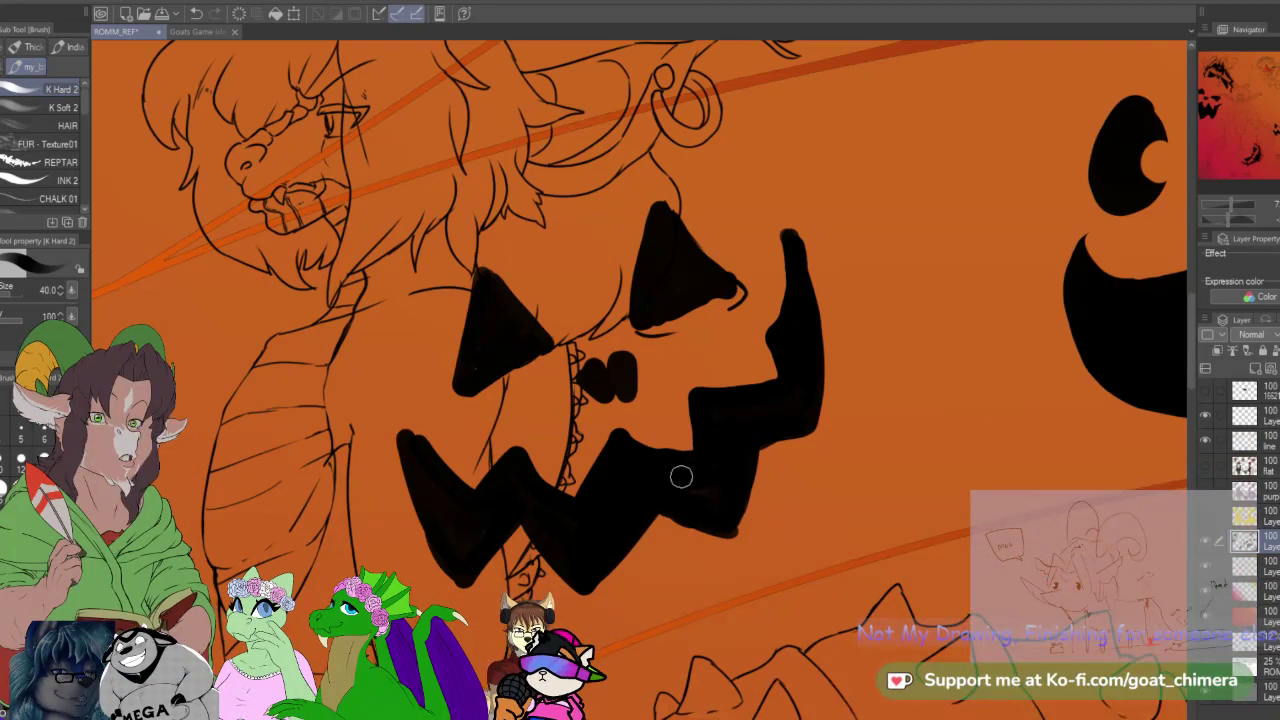
{"action": "left_click_drag", "start_coordinate": [683, 522], "coordinate": [730, 531]}
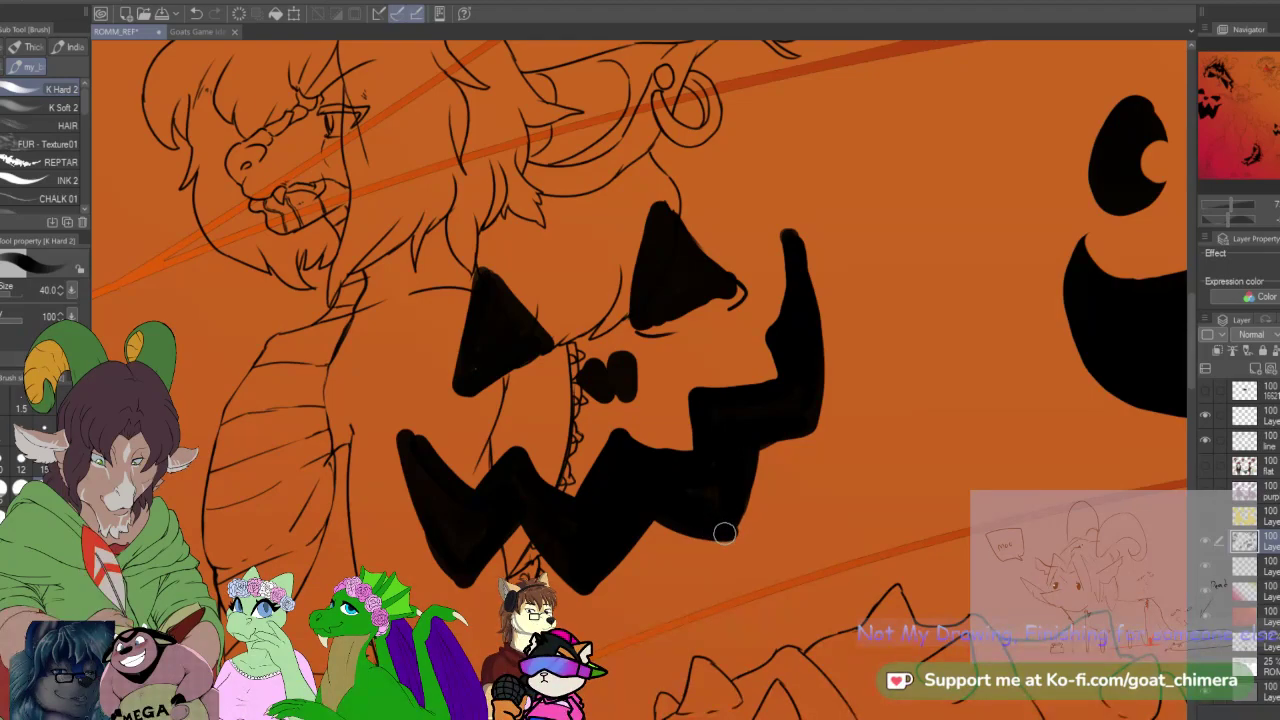
{"action": "mouse_move", "coordinate": [750, 413]}
{"action": "left_mouse_down"}
{"action": "mouse_move", "coordinate": [713, 411]}
{"action": "mouse_move", "coordinate": [710, 471]}
{"action": "mouse_move", "coordinate": [699, 404]}
{"action": "mouse_move", "coordinate": [712, 493]}
{"action": "mouse_move", "coordinate": [623, 444]}
{"action": "mouse_move", "coordinate": [724, 471]}
{"action": "mouse_move", "coordinate": [625, 444]}
{"action": "mouse_move", "coordinate": [734, 450]}
{"action": "mouse_move", "coordinate": [648, 442]}
{"action": "mouse_move", "coordinate": [703, 460]}
{"action": "left_mouse_up"}
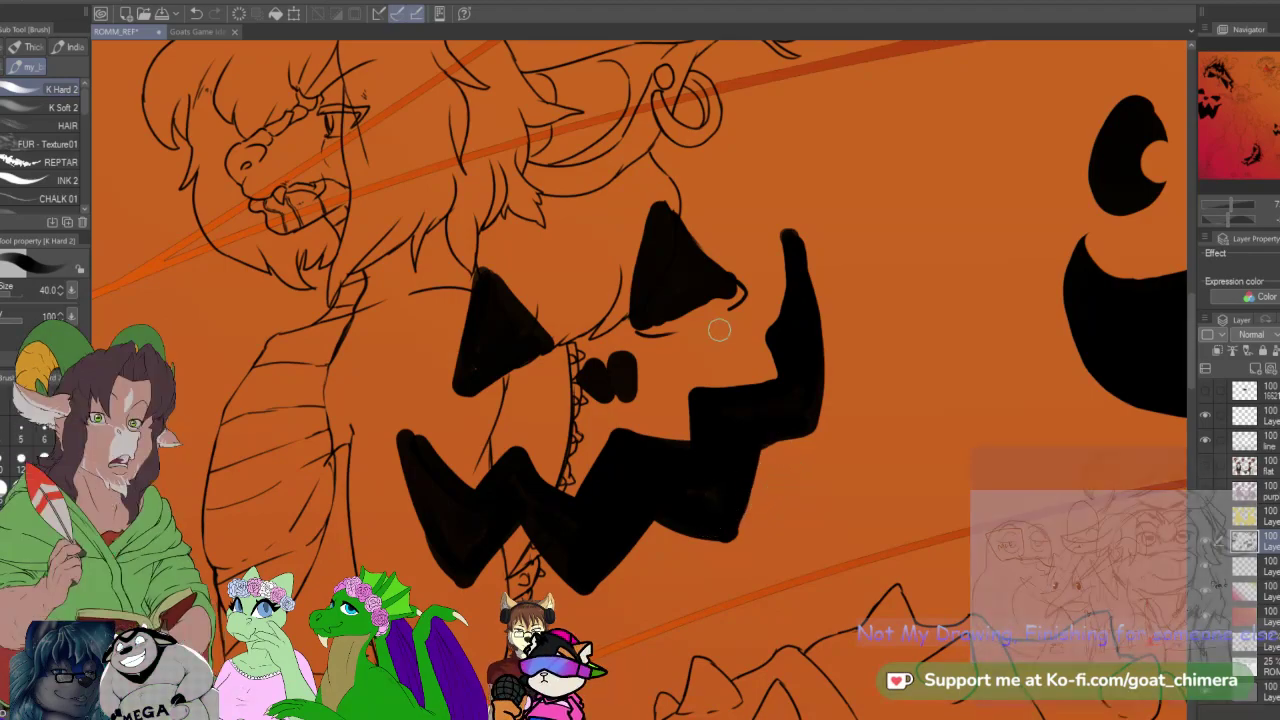
Step: Reduce the brush size to 30 and extend both upper tips of the jagged mouth, thickening its left side
{"action": "key", "text": "["}
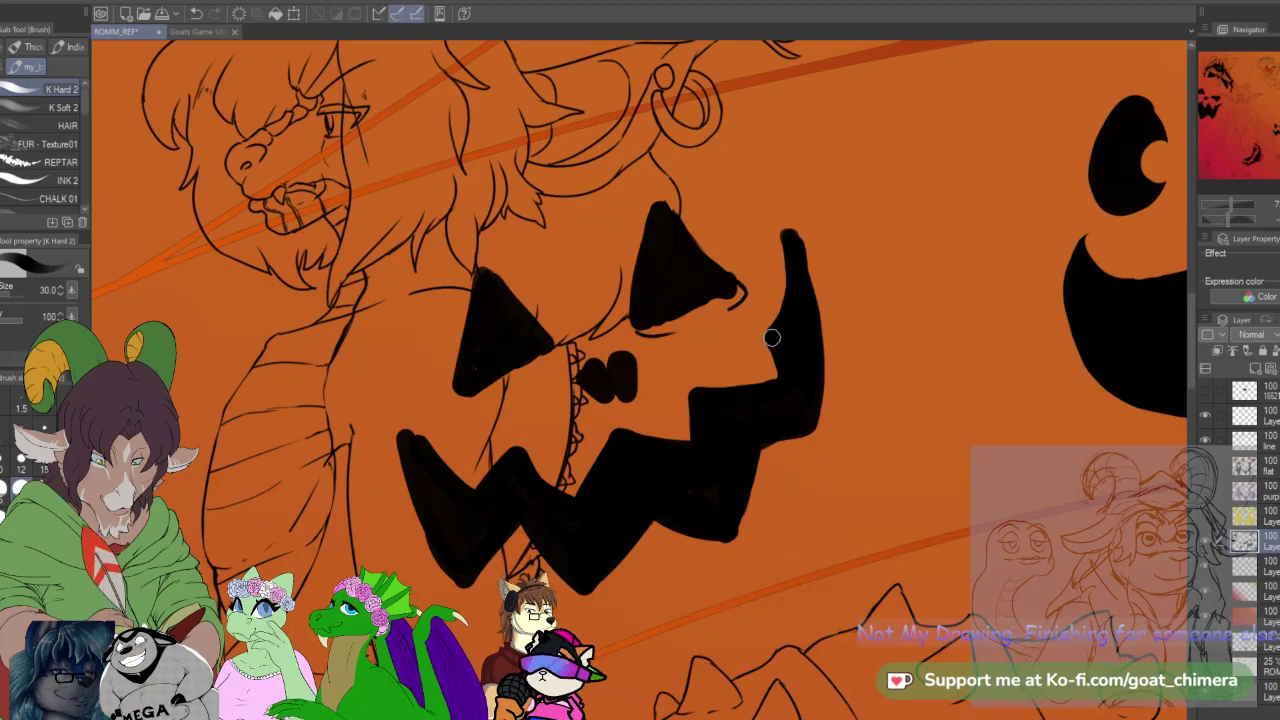
{"action": "mouse_move", "coordinate": [790, 240]}
{"action": "left_mouse_down"}
{"action": "mouse_move", "coordinate": [782, 222]}
{"action": "mouse_move", "coordinate": [798, 206]}
{"action": "left_mouse_up"}
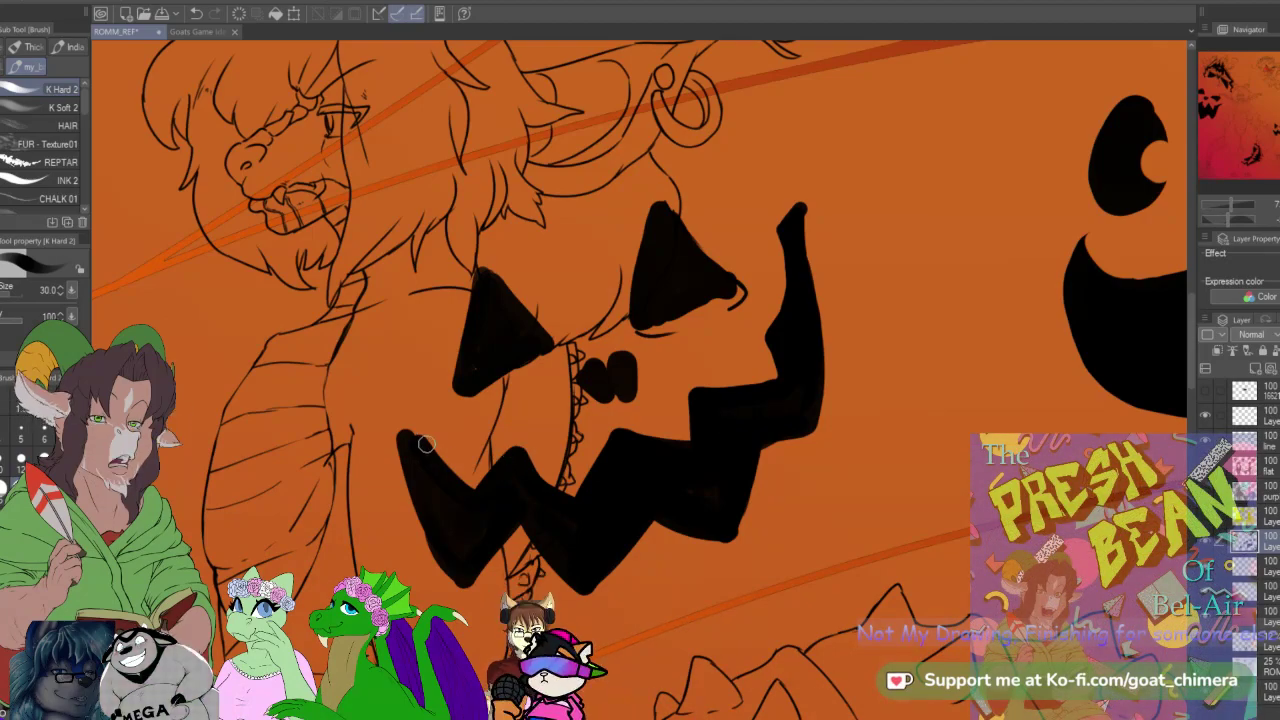
{"action": "left_click_drag", "start_coordinate": [413, 443], "coordinate": [382, 402]}
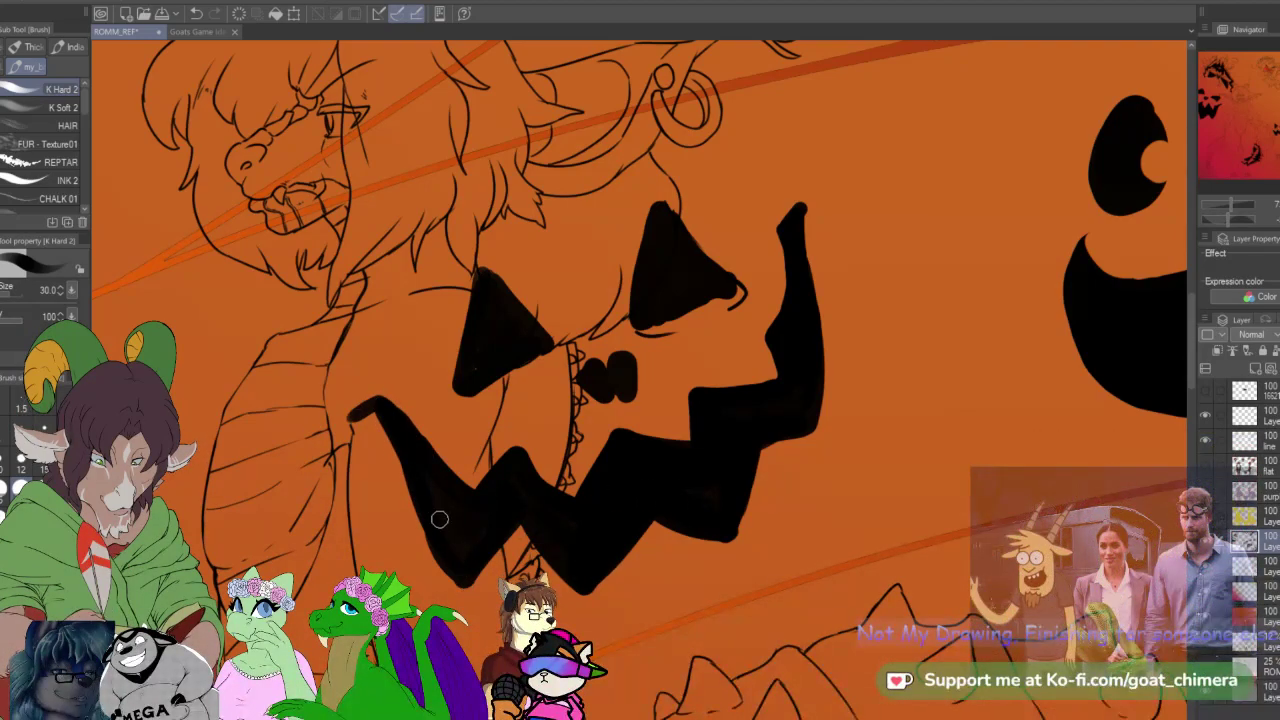
{"action": "left_click_drag", "start_coordinate": [380, 417], "coordinate": [469, 577]}
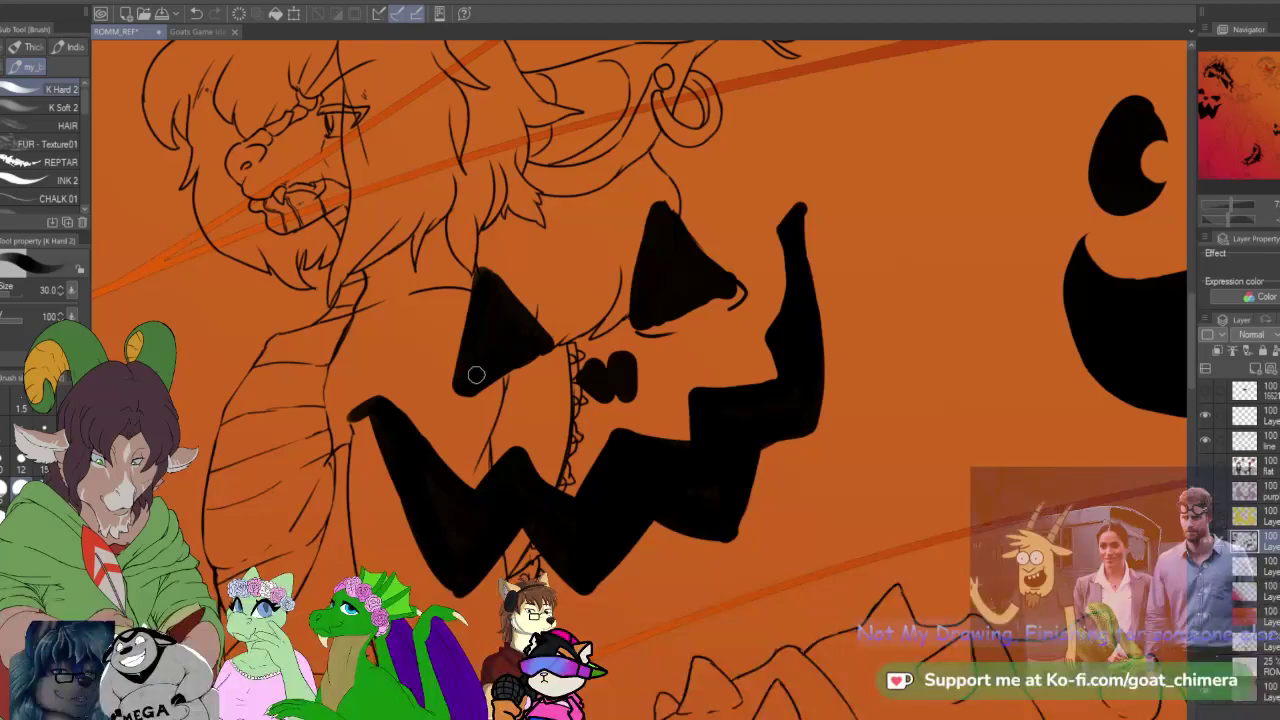
Step: Even out the left triangular eye's edges, then draw accent lines below it and at its right corner with brush size 12
{"action": "left_click_drag", "start_coordinate": [481, 283], "coordinate": [508, 320]}
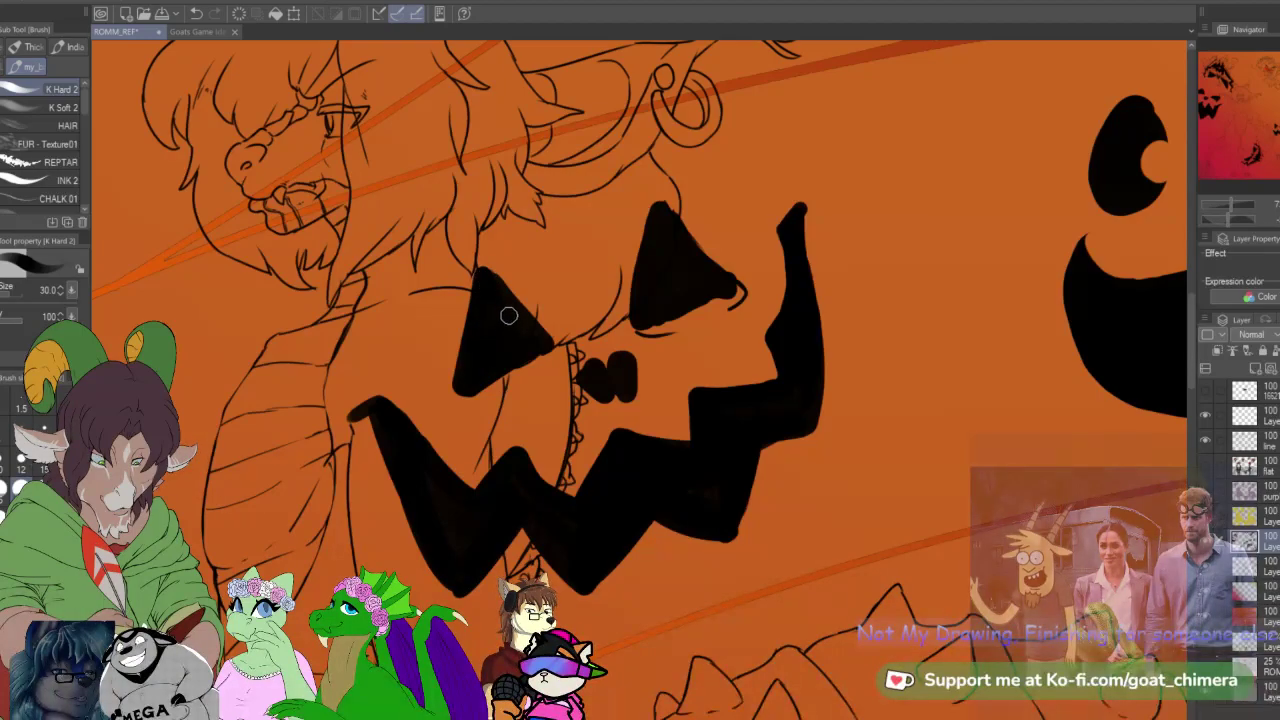
{"action": "left_click_drag", "start_coordinate": [466, 384], "coordinate": [532, 364]}
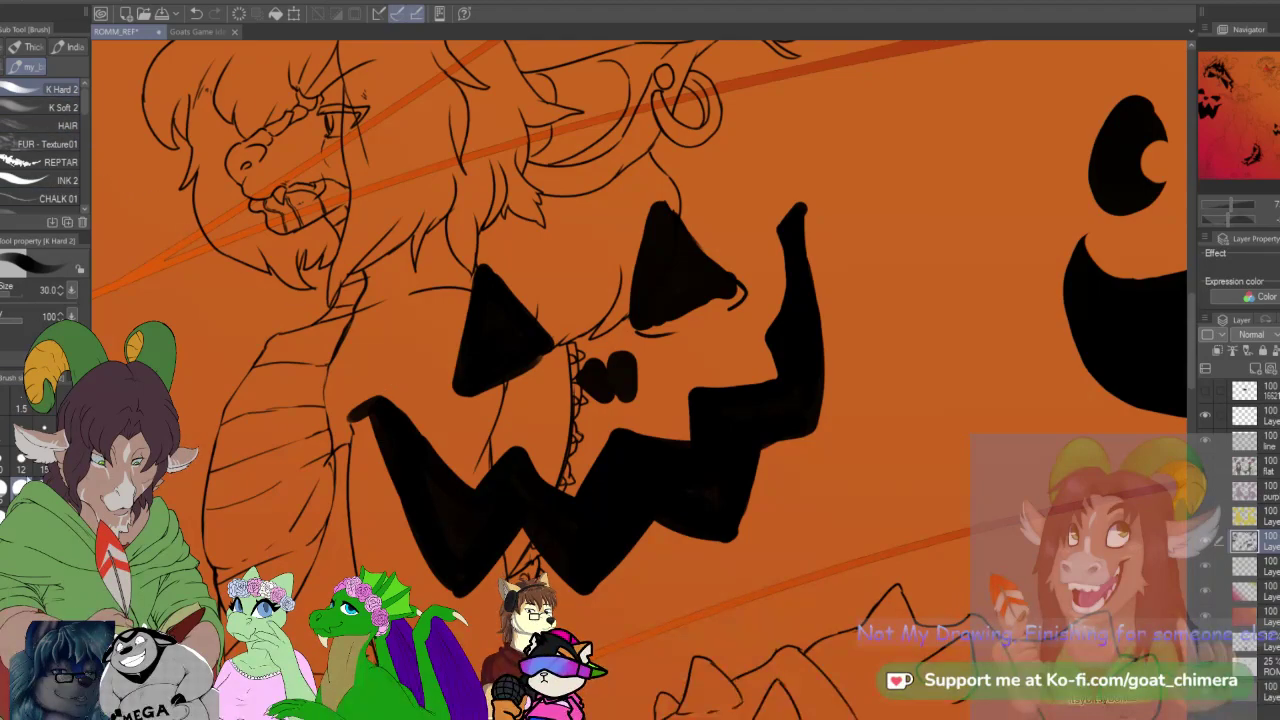
{"action": "left_click", "coordinate": [21, 460]}
{"action": "left_click_drag", "start_coordinate": [455, 392], "coordinate": [522, 398]}
{"action": "left_click_drag", "start_coordinate": [552, 343], "coordinate": [562, 370]}
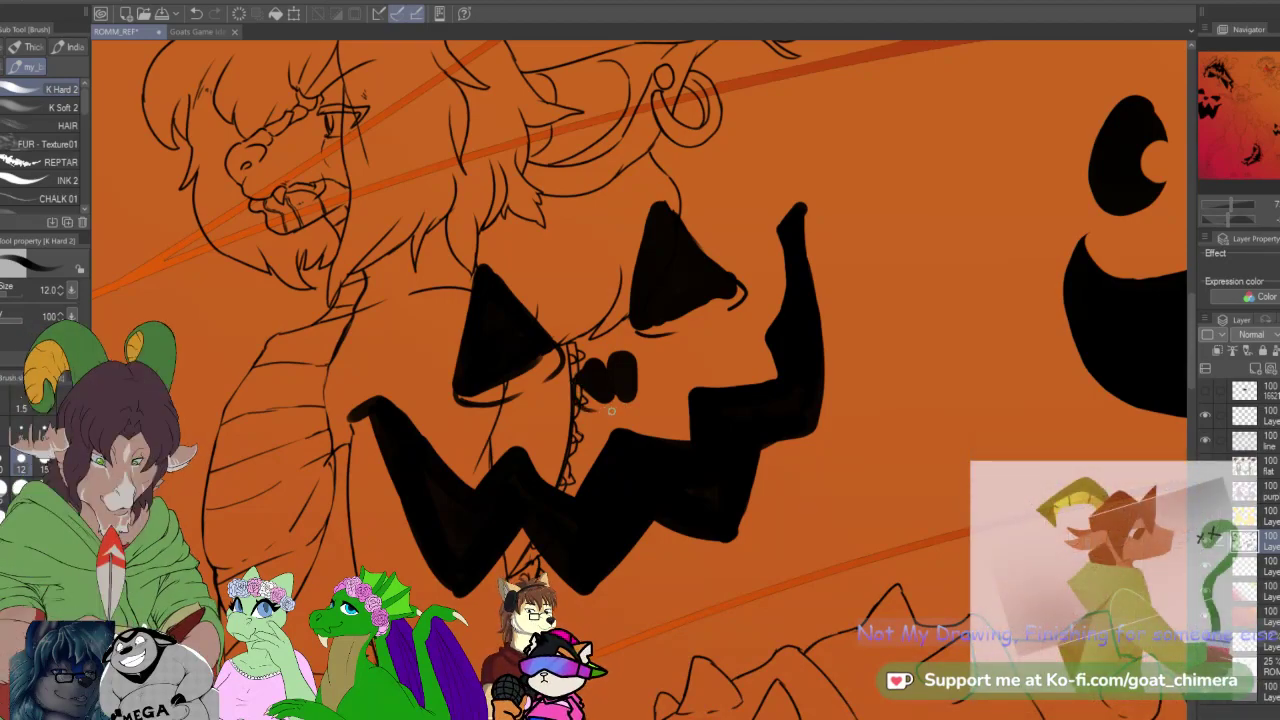
Step: Draw offset accent lines beside the jagged face's nose and along the right and lower edges of its mouth
{"action": "mouse_move", "coordinate": [612, 410]}
{"action": "left_mouse_down"}
{"action": "mouse_move", "coordinate": [645, 390]}
{"action": "mouse_move", "coordinate": [638, 364]}
{"action": "left_mouse_up"}
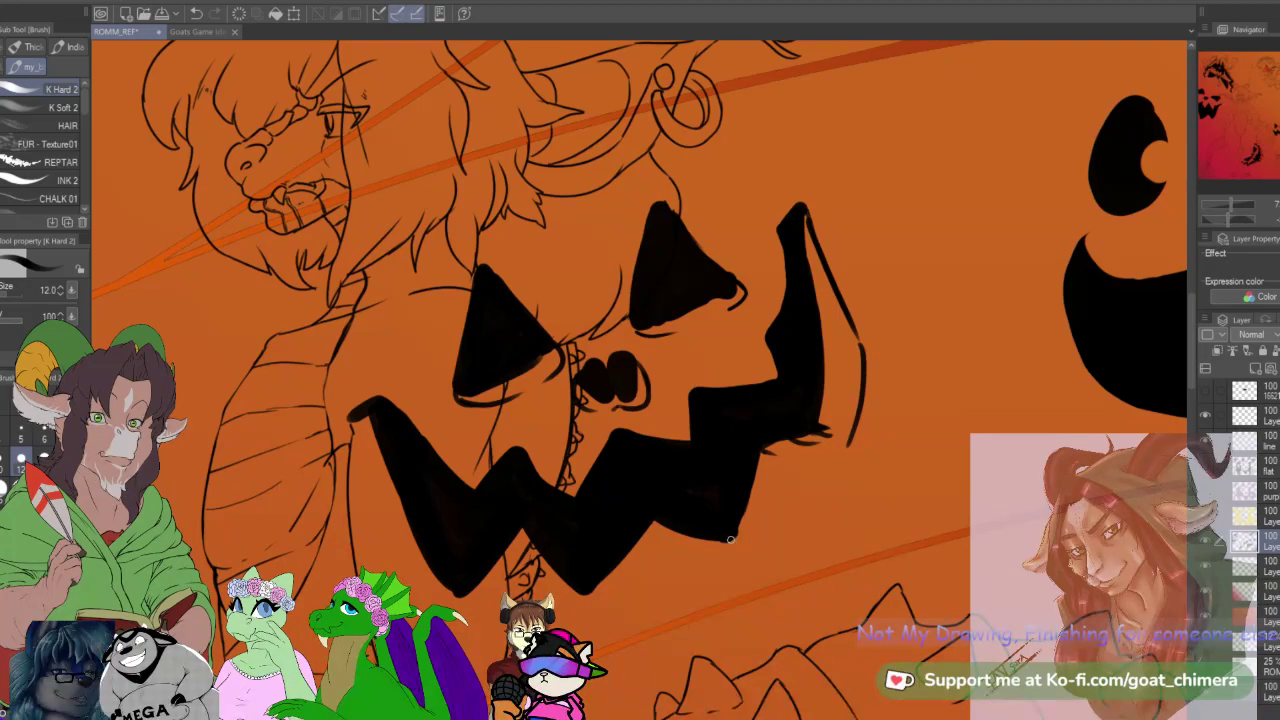
{"action": "left_click_drag", "start_coordinate": [735, 541], "coordinate": [755, 542]}
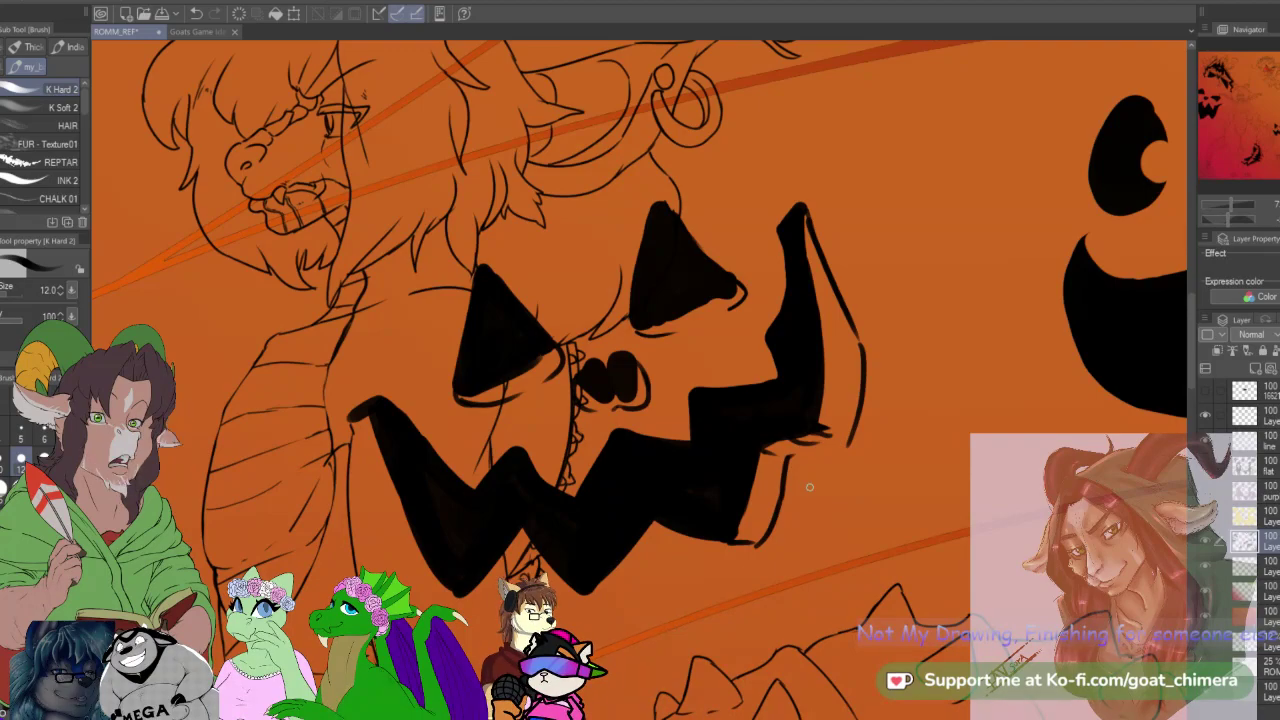
{"action": "scroll", "coordinate": [797, 524], "scroll_direction": "down", "scroll_amount": 4}
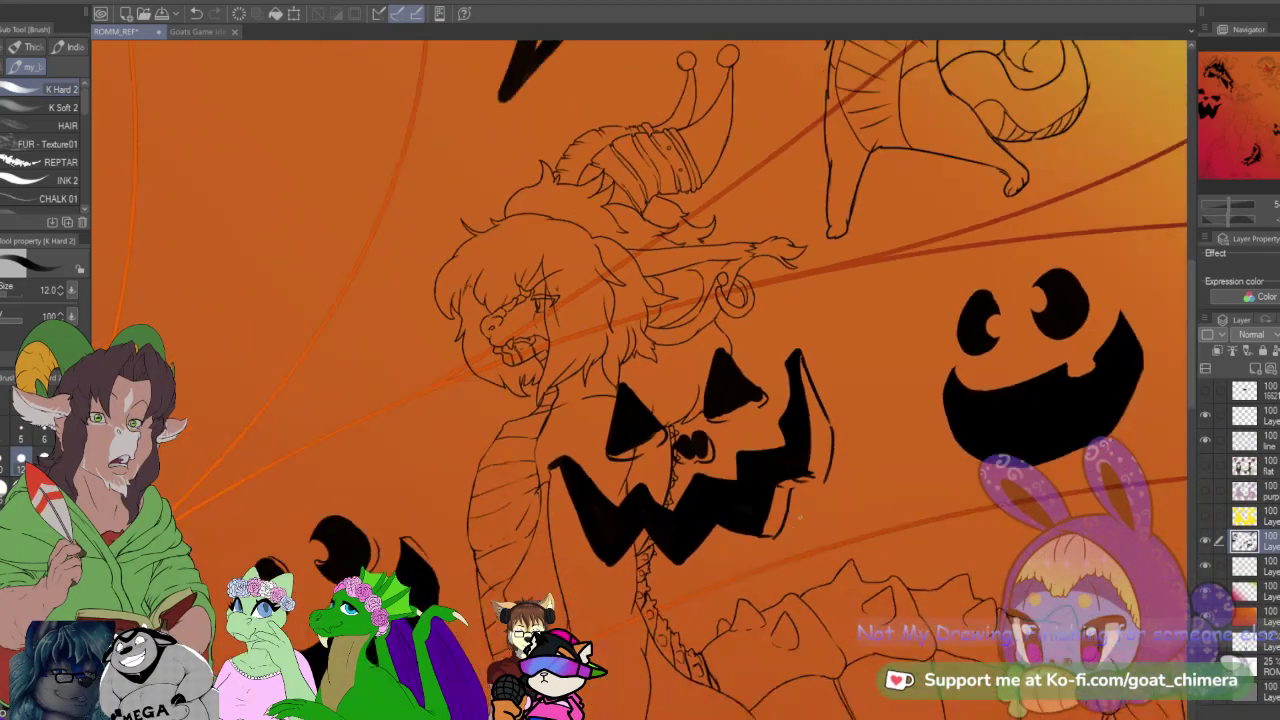
{"action": "scroll", "coordinate": [765, 516], "scroll_direction": "down", "scroll_amount": 2}
{"action": "scroll", "coordinate": [765, 516], "scroll_direction": "up", "scroll_amount": 6}
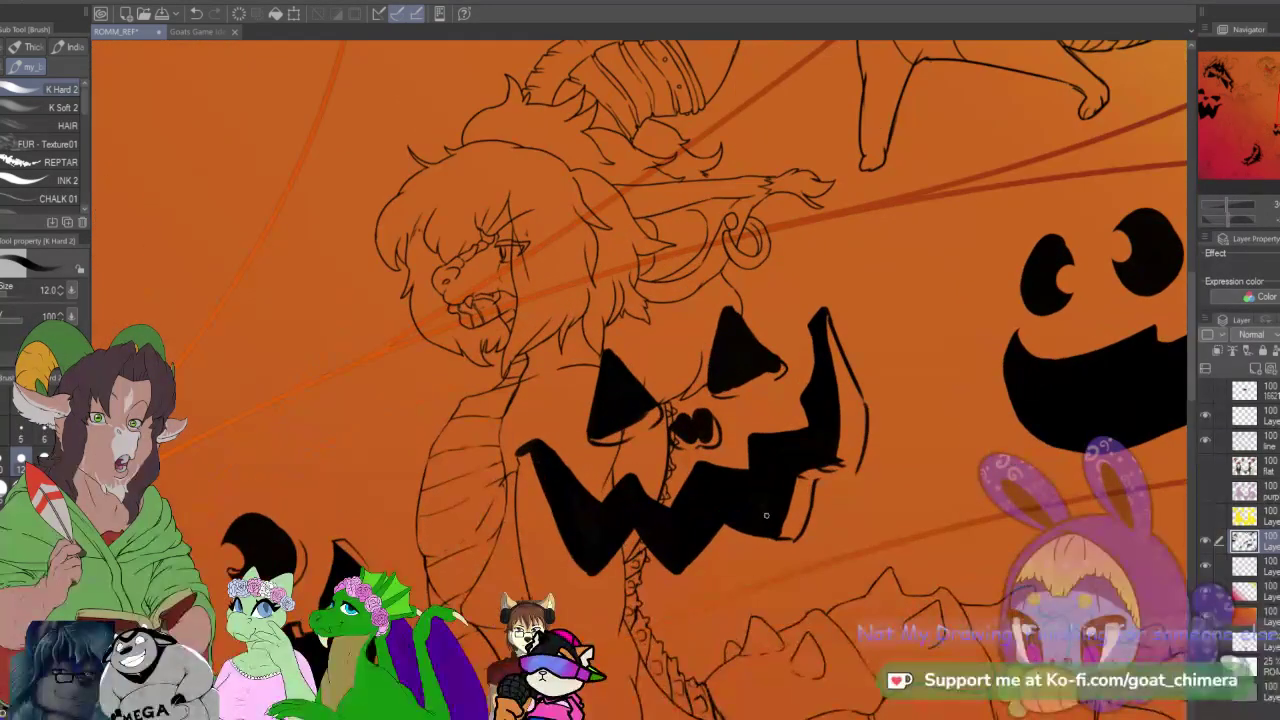
{"action": "scroll", "coordinate": [765, 516], "scroll_direction": "down", "scroll_amount": 2}
{"action": "scroll", "coordinate": [755, 524], "scroll_direction": "up", "scroll_amount": 4}
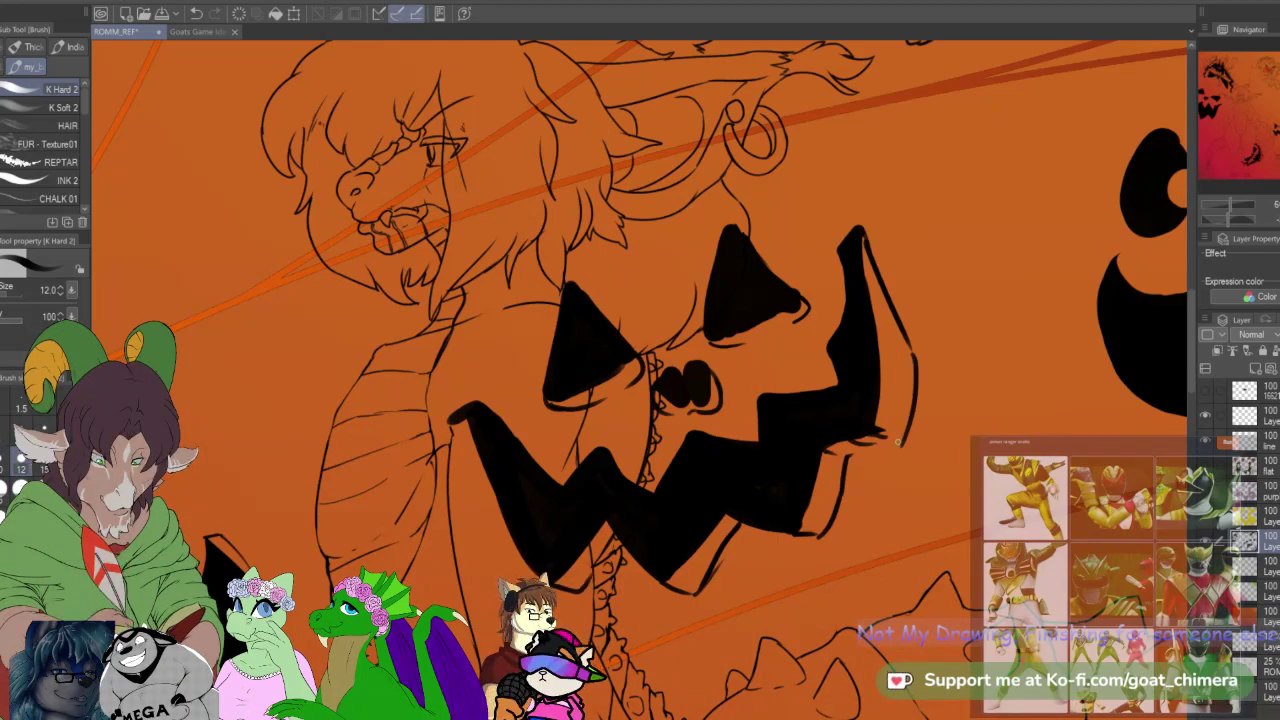
Step: Add offset accent lines around the eyes and grin of the round-eyed pumpkin face near the canvas's right edge
{"action": "scroll", "coordinate": [879, 441], "scroll_direction": "down", "scroll_amount": 3}
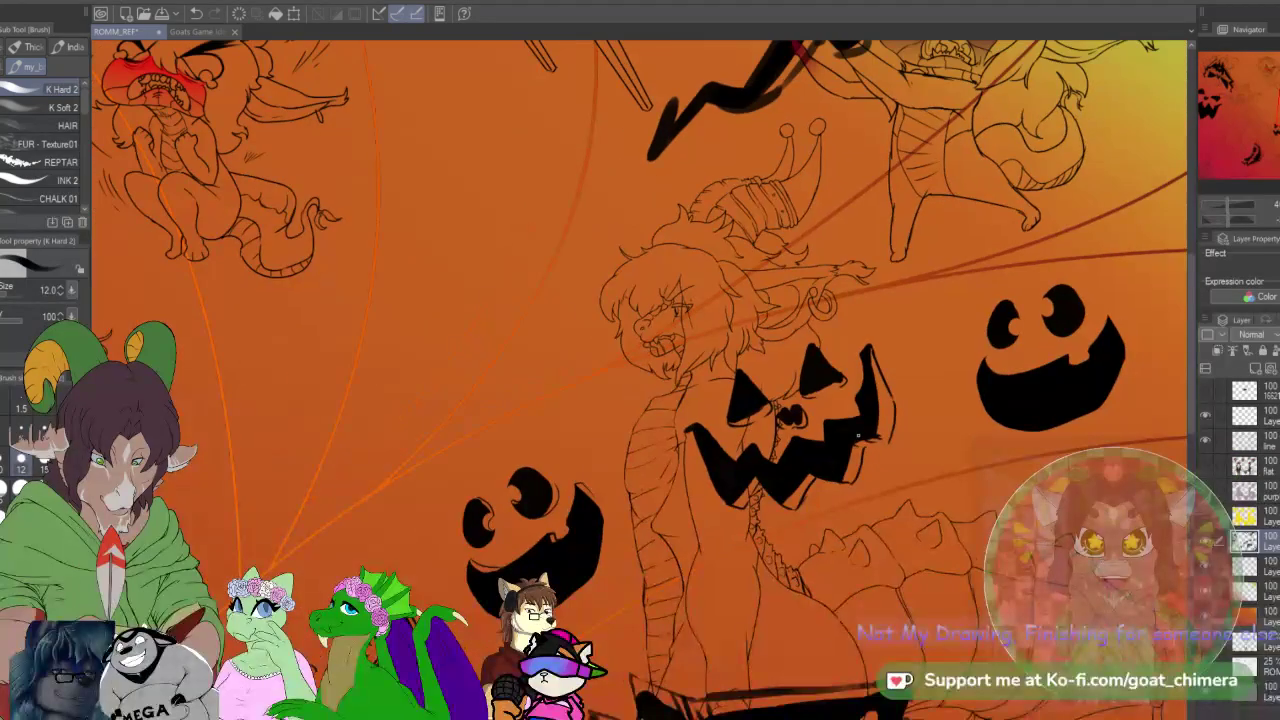
{"action": "scroll", "coordinate": [950, 373], "scroll_direction": "down", "scroll_amount": 2}
{"action": "scroll", "coordinate": [1175, 357], "scroll_direction": "down", "scroll_amount": 2}
{"action": "scroll", "coordinate": [1175, 357], "scroll_direction": "up", "scroll_amount": 2}
{"action": "scroll", "coordinate": [1176, 355], "scroll_direction": "down", "scroll_amount": 4}
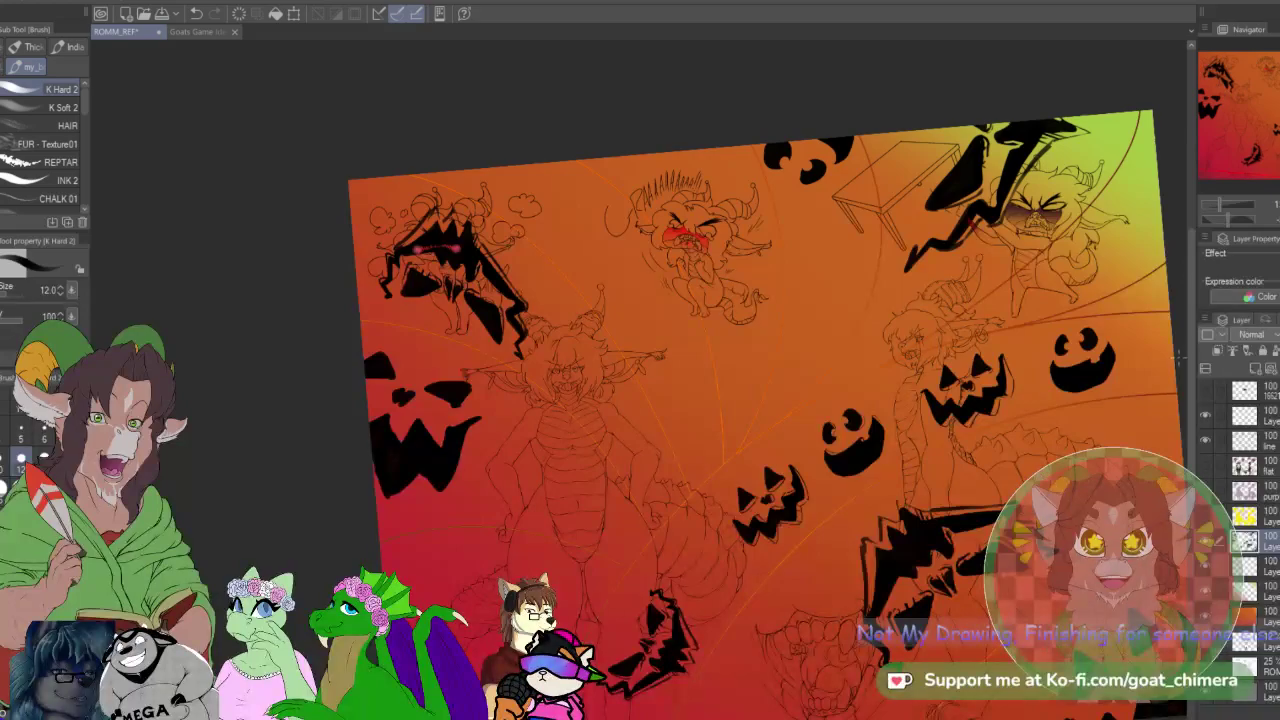
{"action": "scroll", "coordinate": [1175, 356], "scroll_direction": "up", "scroll_amount": 4}
{"action": "scroll", "coordinate": [1175, 354], "scroll_direction": "up", "scroll_amount": 3}
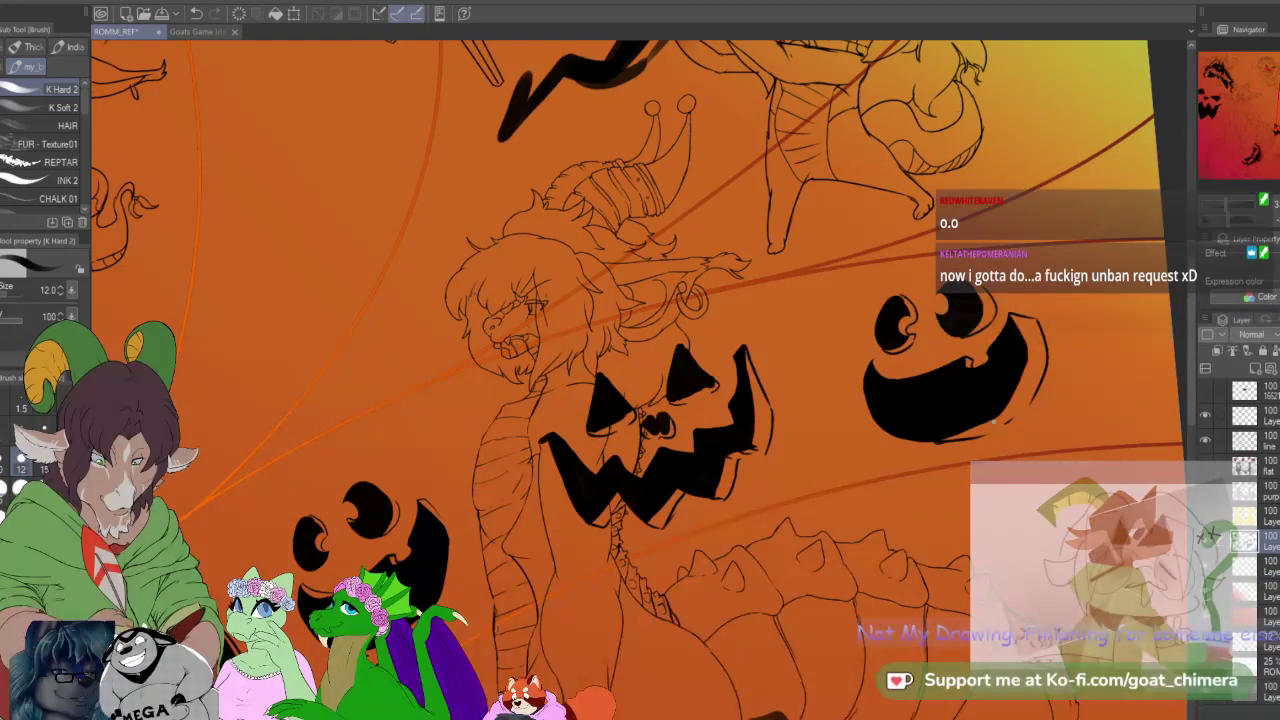
Step: Set the brush size to 17 and add accent lines around the eyes, nose and mouth of the pumpkin face in the canvas's lower-right corner
{"action": "scroll", "coordinate": [950, 462], "scroll_direction": "down", "scroll_amount": 4}
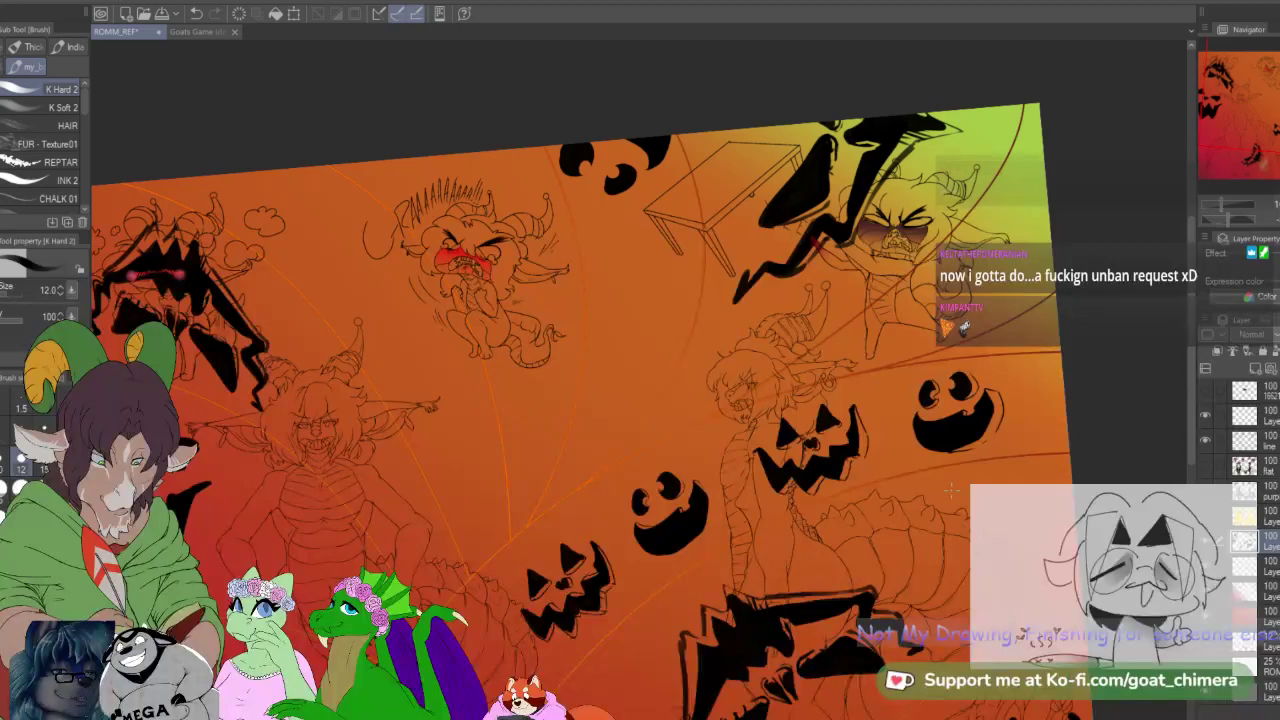
{"action": "scroll", "coordinate": [951, 489], "scroll_direction": "down", "scroll_amount": 1}
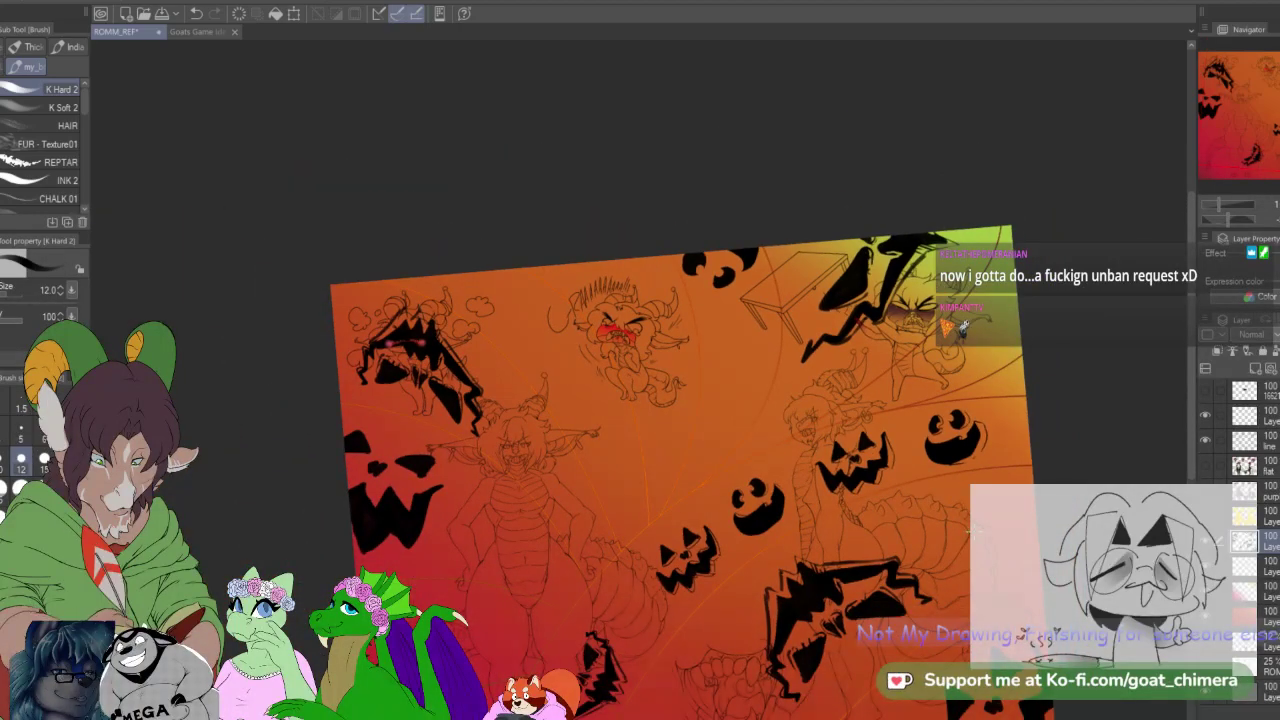
{"action": "scroll", "coordinate": [1000, 460], "scroll_direction": "down", "scroll_amount": 2}
{"action": "scroll", "coordinate": [1013, 443], "scroll_direction": "down", "scroll_amount": 2}
{"action": "scroll", "coordinate": [1013, 443], "scroll_direction": "up", "scroll_amount": 3}
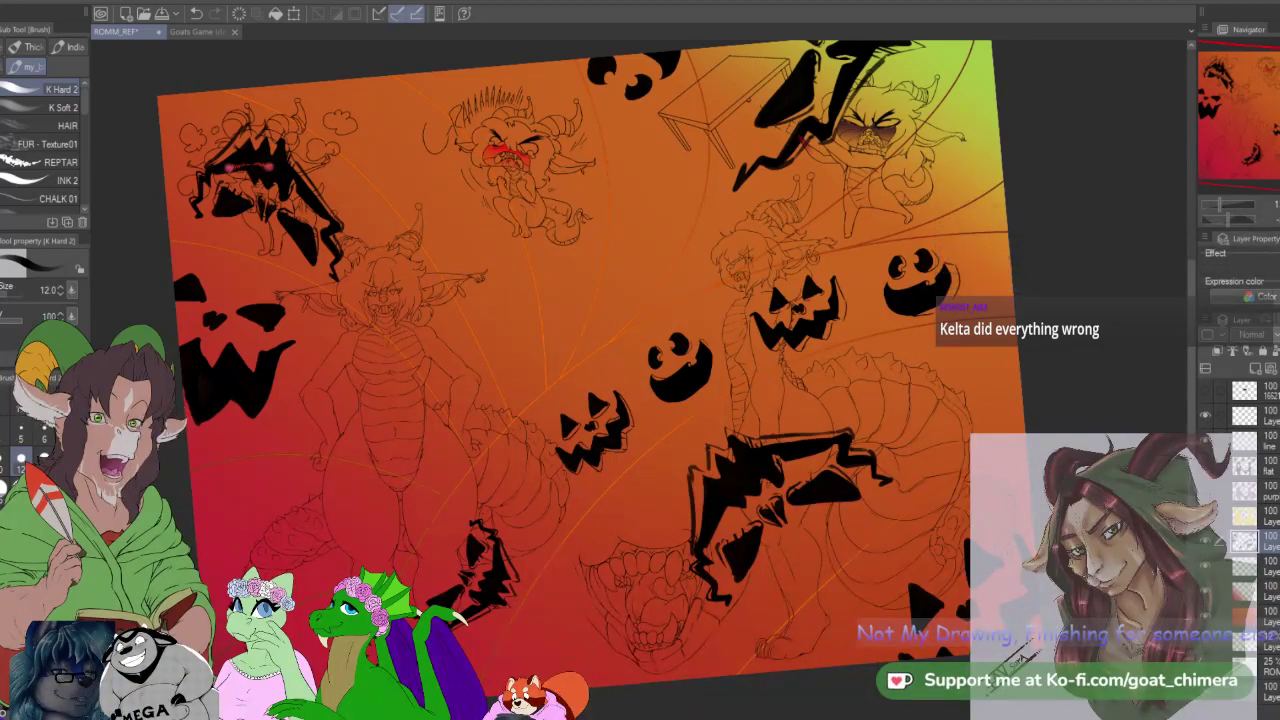
{"action": "scroll", "coordinate": [1035, 515], "scroll_direction": "down", "scroll_amount": 1}
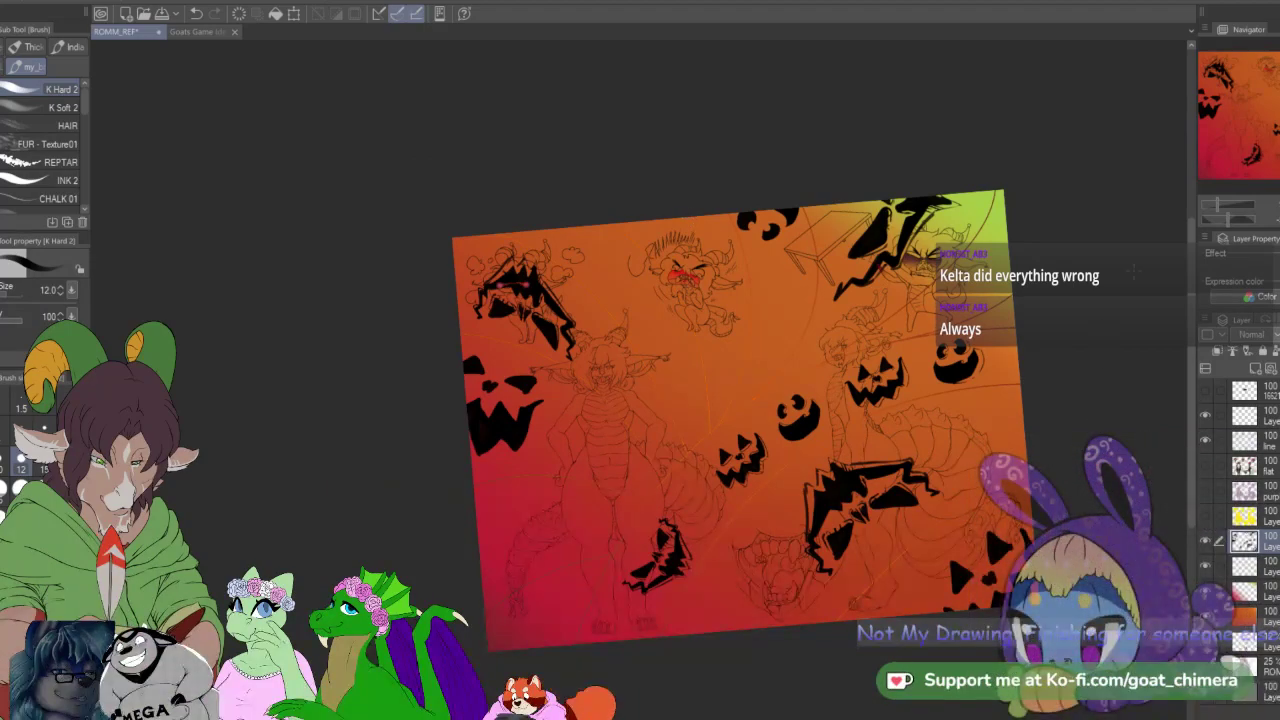
{"action": "left_click_drag", "start_coordinate": [1115, 303], "coordinate": [1008, 260]}
{"action": "scroll", "coordinate": [925, 563], "scroll_direction": "up", "scroll_amount": 3}
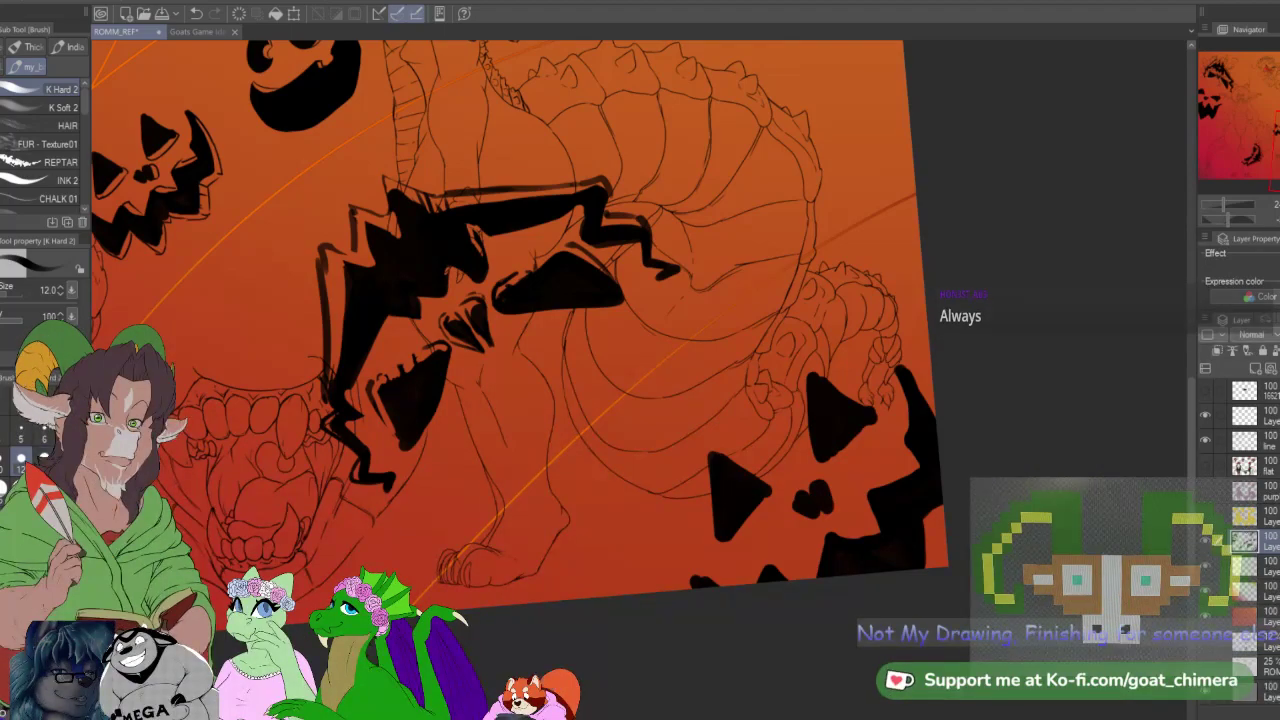
{"action": "key", "text": "]"}
{"action": "key", "text": "]"}
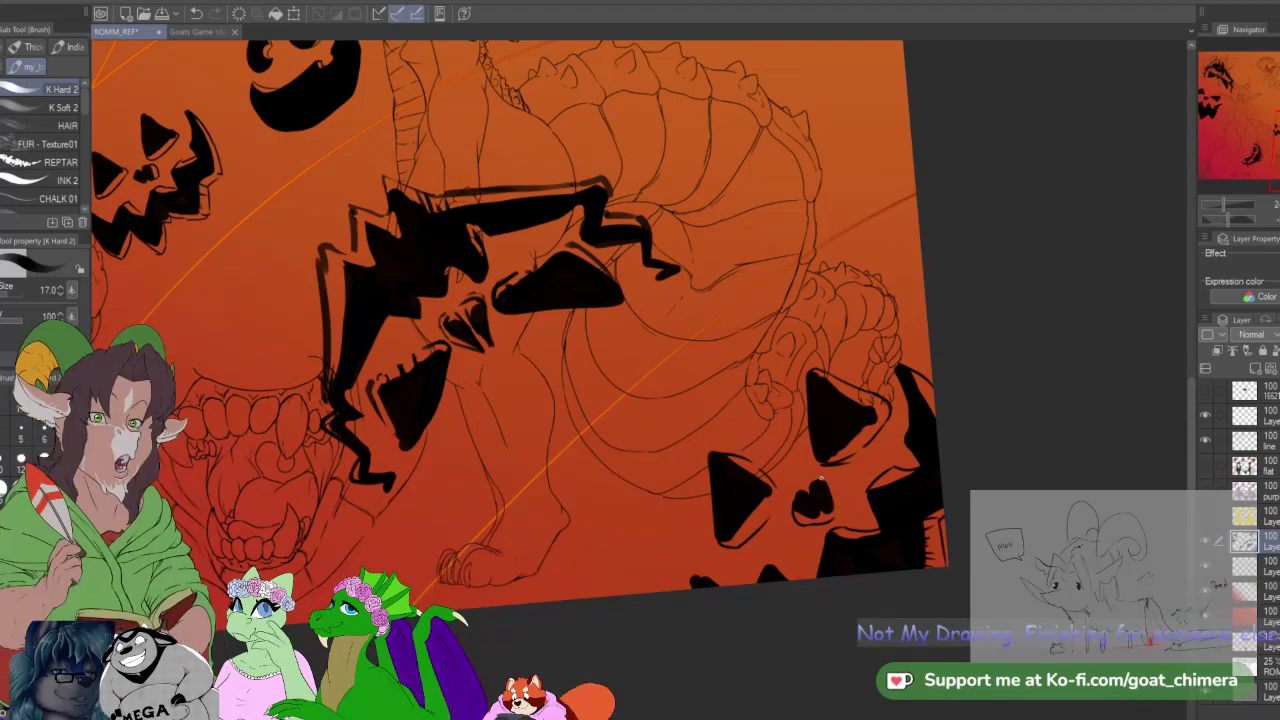
{"action": "left_click_drag", "start_coordinate": [640, 360], "coordinate": [743, 308]}
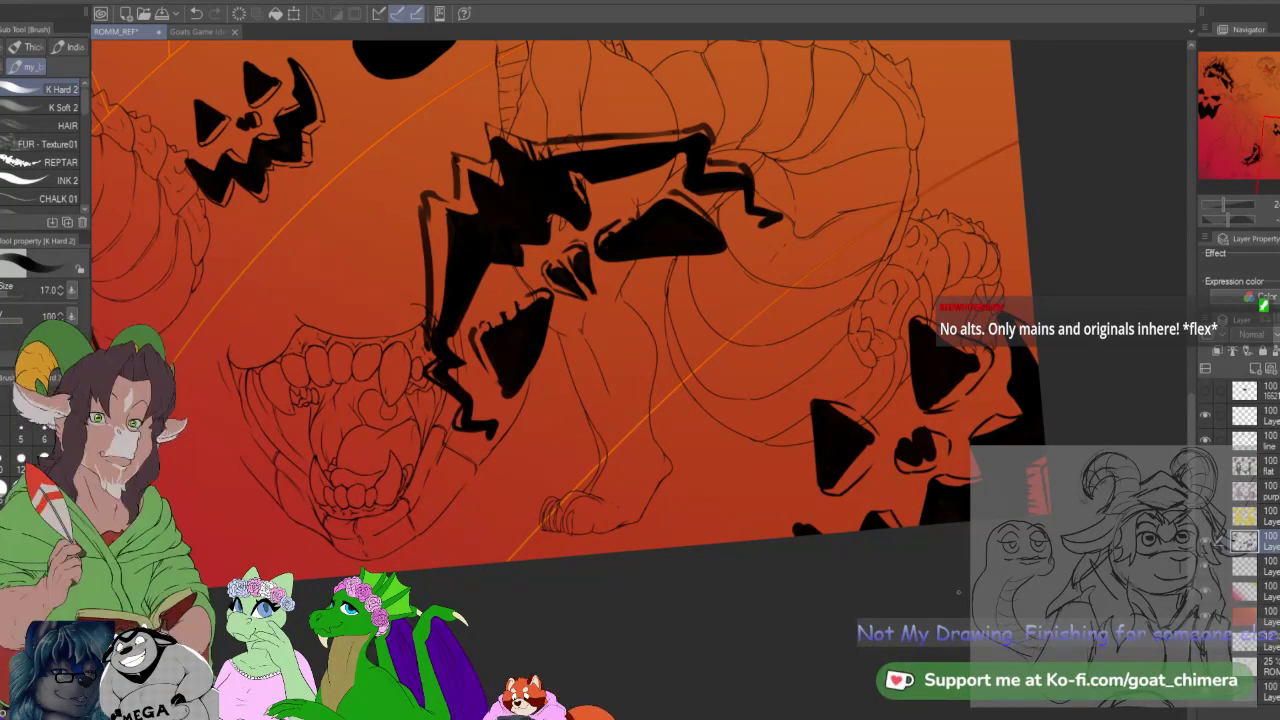
Step: Draw offset accent lines along the right, lower and inner fang edges of the jagged mouth on the pumpkin face at the canvas's left edge
{"action": "scroll", "coordinate": [921, 550], "scroll_direction": "down", "scroll_amount": 5}
{"action": "scroll", "coordinate": [676, 280], "scroll_direction": "up", "scroll_amount": 2}
{"action": "scroll", "coordinate": [583, 255], "scroll_direction": "down", "scroll_amount": 2}
{"action": "scroll", "coordinate": [520, 280], "scroll_direction": "up", "scroll_amount": 5}
{"action": "scroll", "coordinate": [480, 395], "scroll_direction": "up", "scroll_amount": 2}
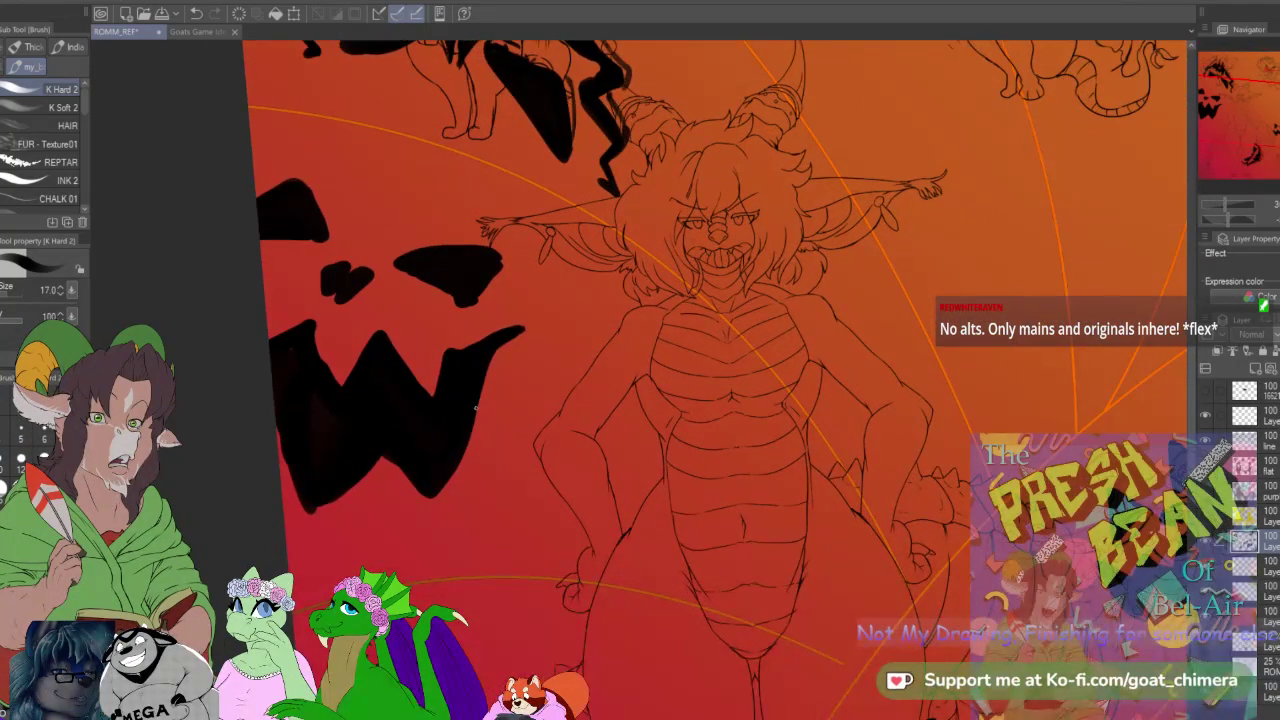
{"action": "scroll", "coordinate": [447, 492], "scroll_direction": "up", "scroll_amount": 1}
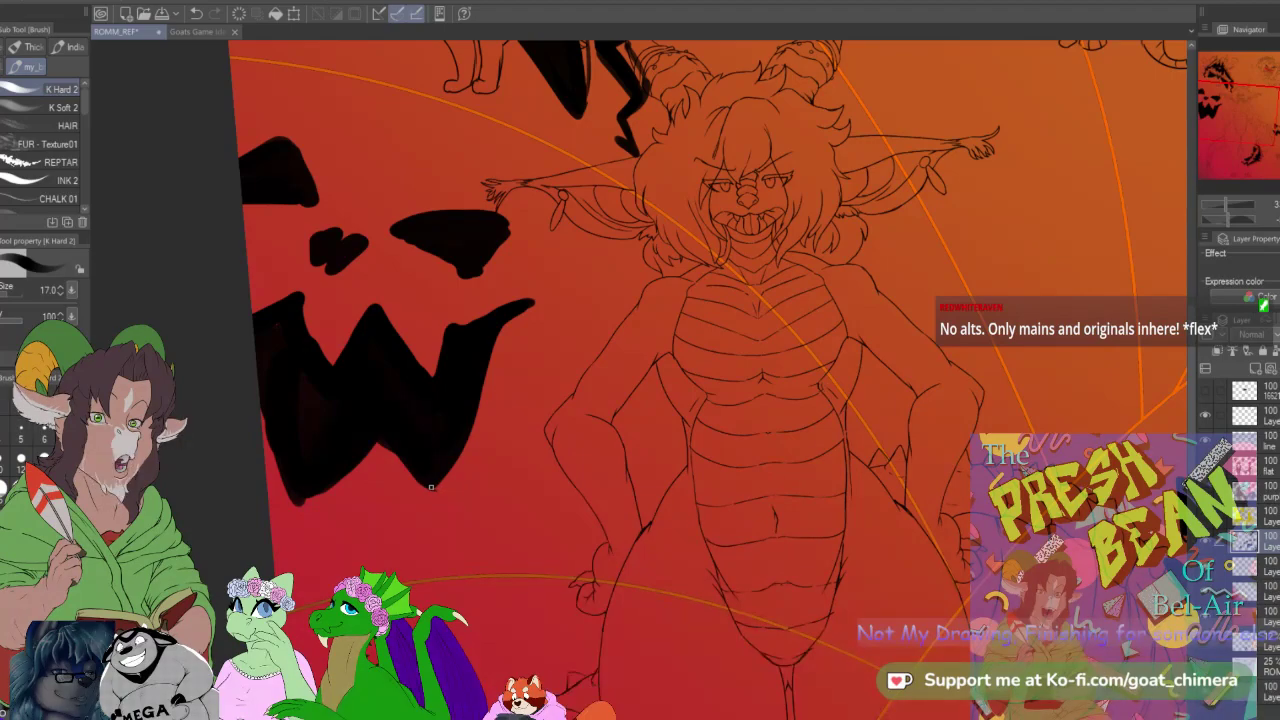
{"action": "left_click_drag", "start_coordinate": [431, 487], "coordinate": [520, 370]}
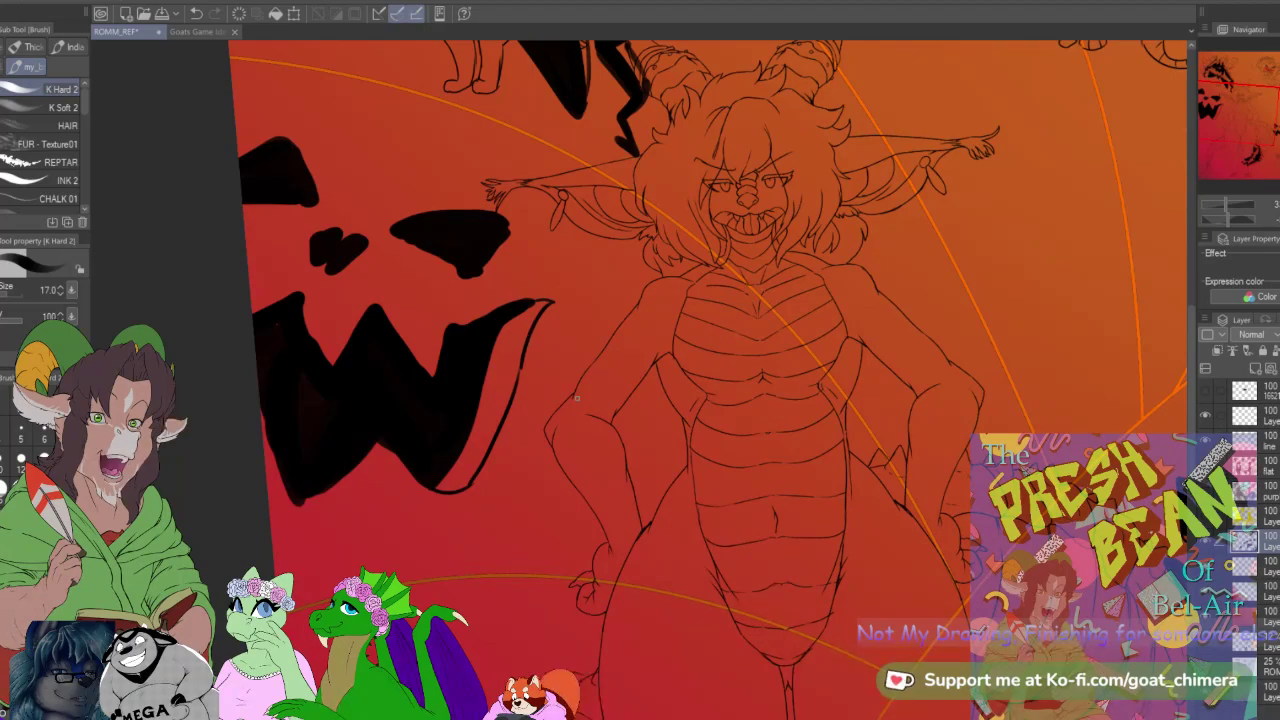
{"action": "mouse_move", "coordinate": [297, 503]}
{"action": "left_mouse_down"}
{"action": "mouse_move", "coordinate": [374, 476]}
{"action": "mouse_move", "coordinate": [381, 450]}
{"action": "left_mouse_up"}
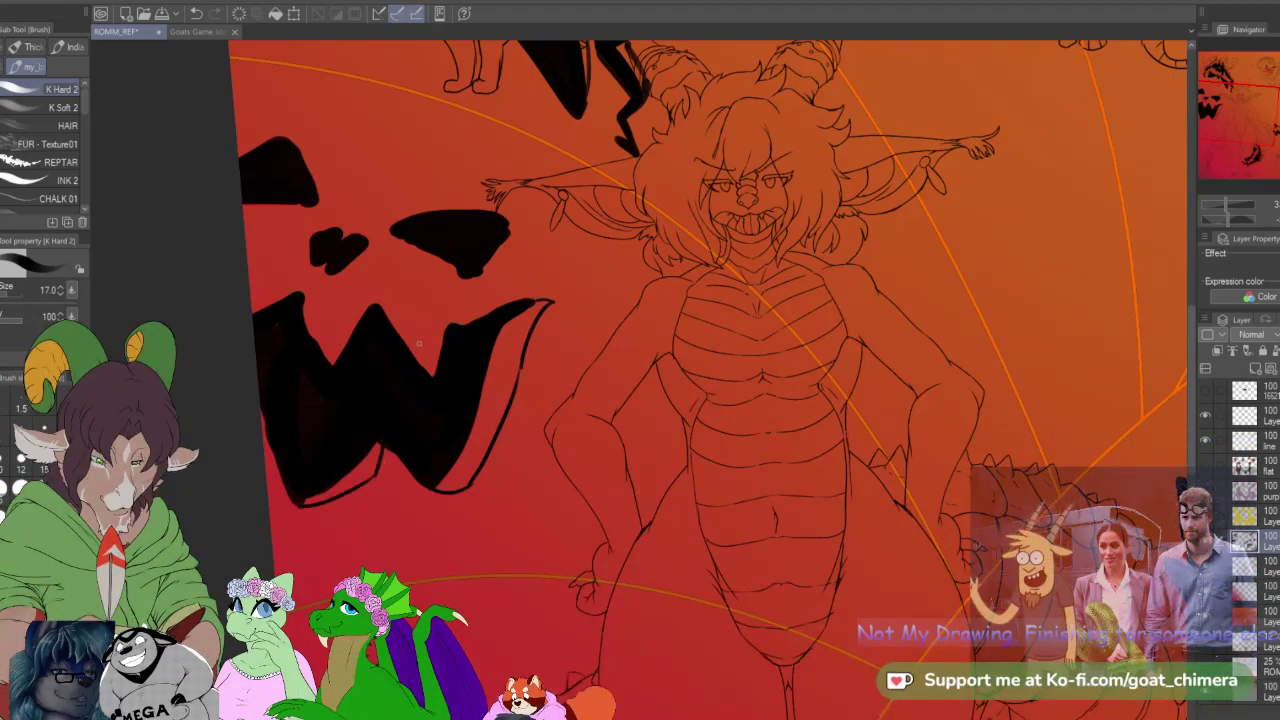
{"action": "left_click_drag", "start_coordinate": [381, 305], "coordinate": [430, 362]}
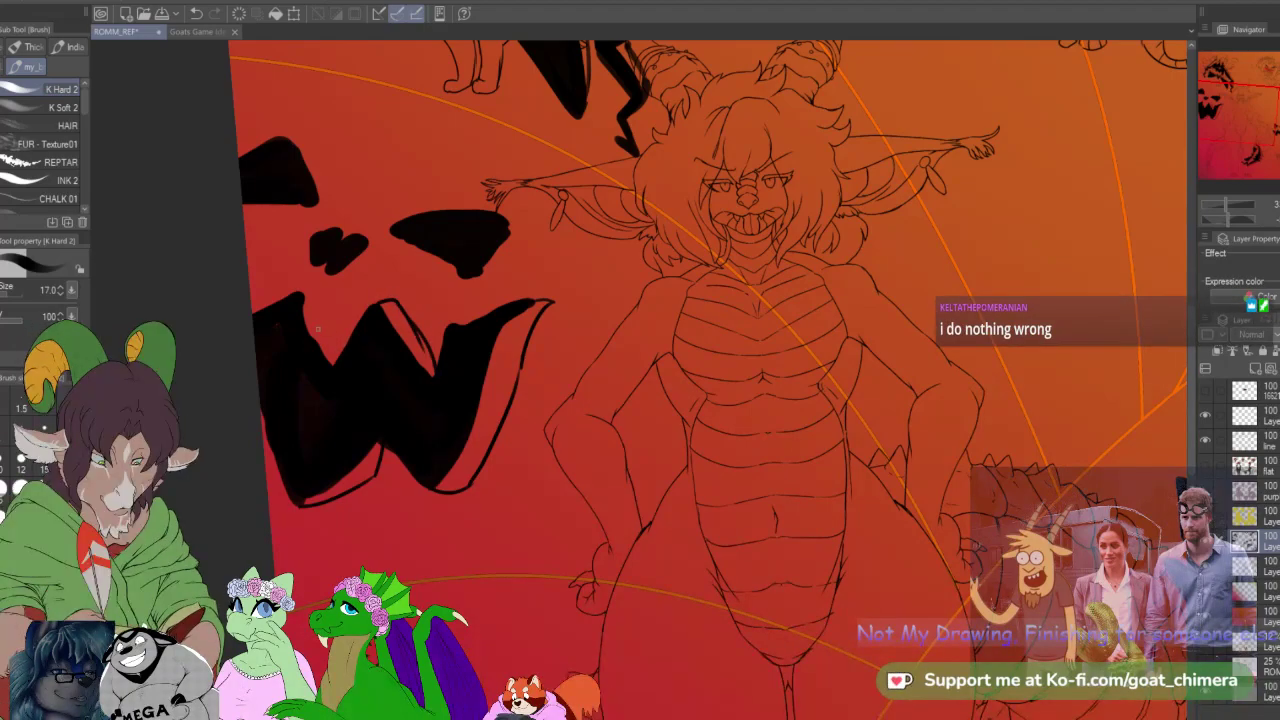
Step: Add accent lines around the left-edge pumpkin's nose, then carve a slit into the nose with the hard eraser at size 40
{"action": "scroll", "coordinate": [318, 329], "scroll_direction": "down", "scroll_amount": 4}
{"action": "scroll", "coordinate": [262, 135], "scroll_direction": "up", "scroll_amount": 2}
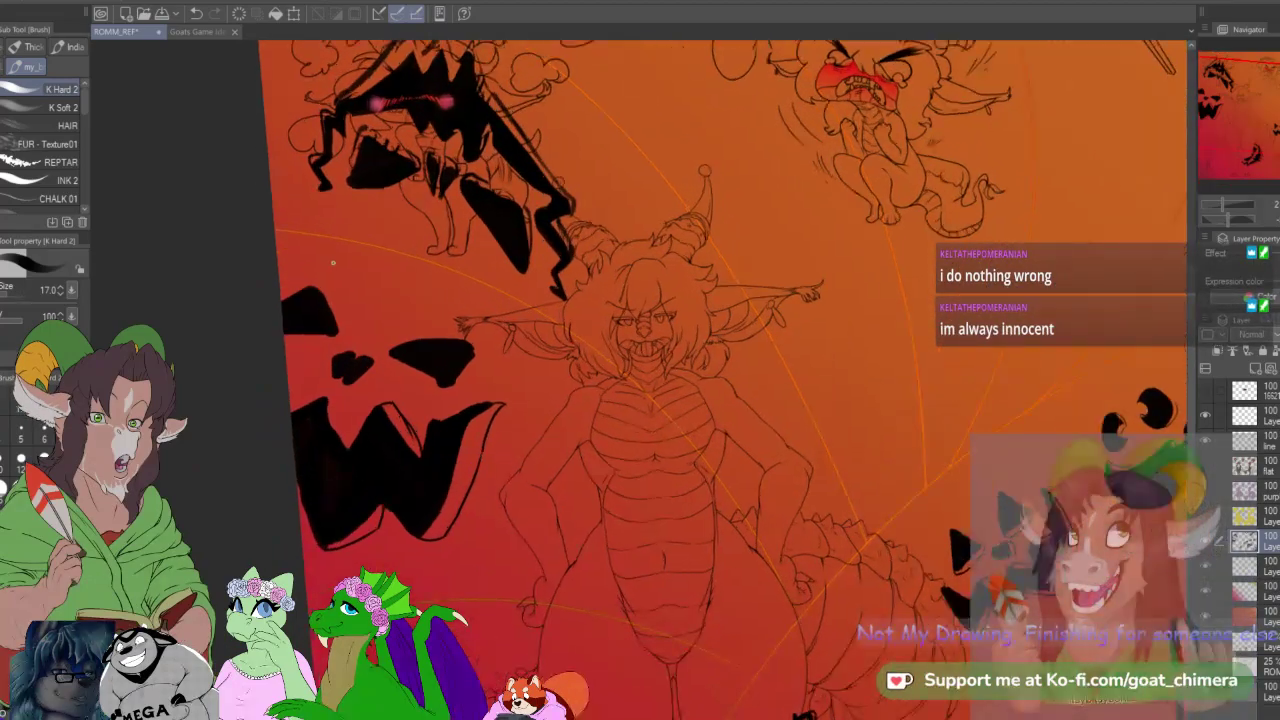
{"action": "scroll", "coordinate": [333, 263], "scroll_direction": "up", "scroll_amount": 2}
{"action": "scroll", "coordinate": [337, 285], "scroll_direction": "up", "scroll_amount": 2}
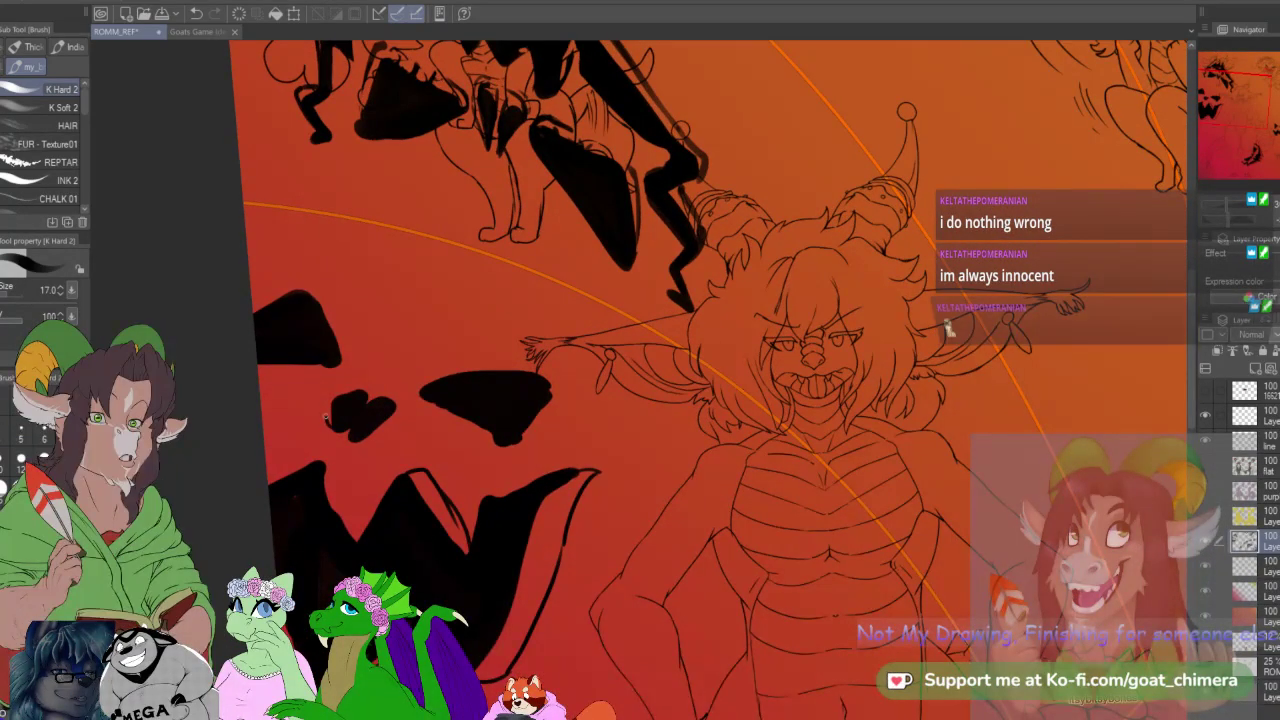
{"action": "left_click_drag", "start_coordinate": [349, 432], "coordinate": [397, 366]}
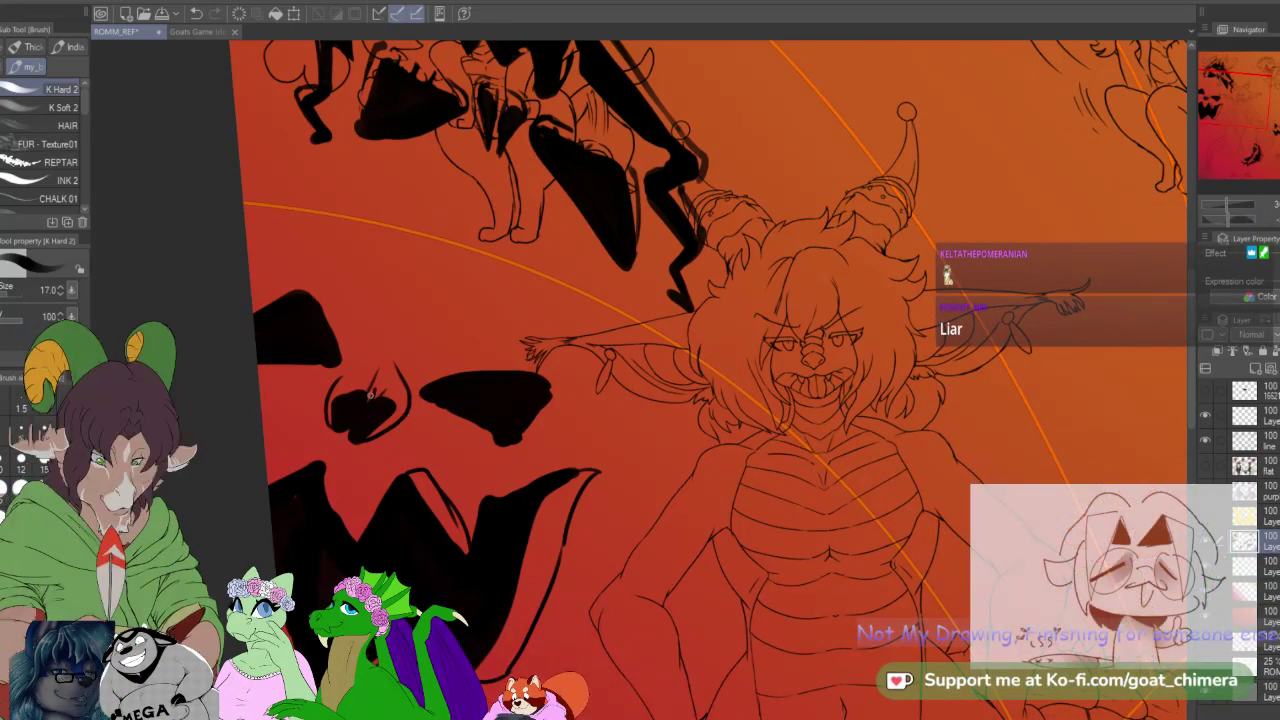
{"action": "key", "text": "e"}
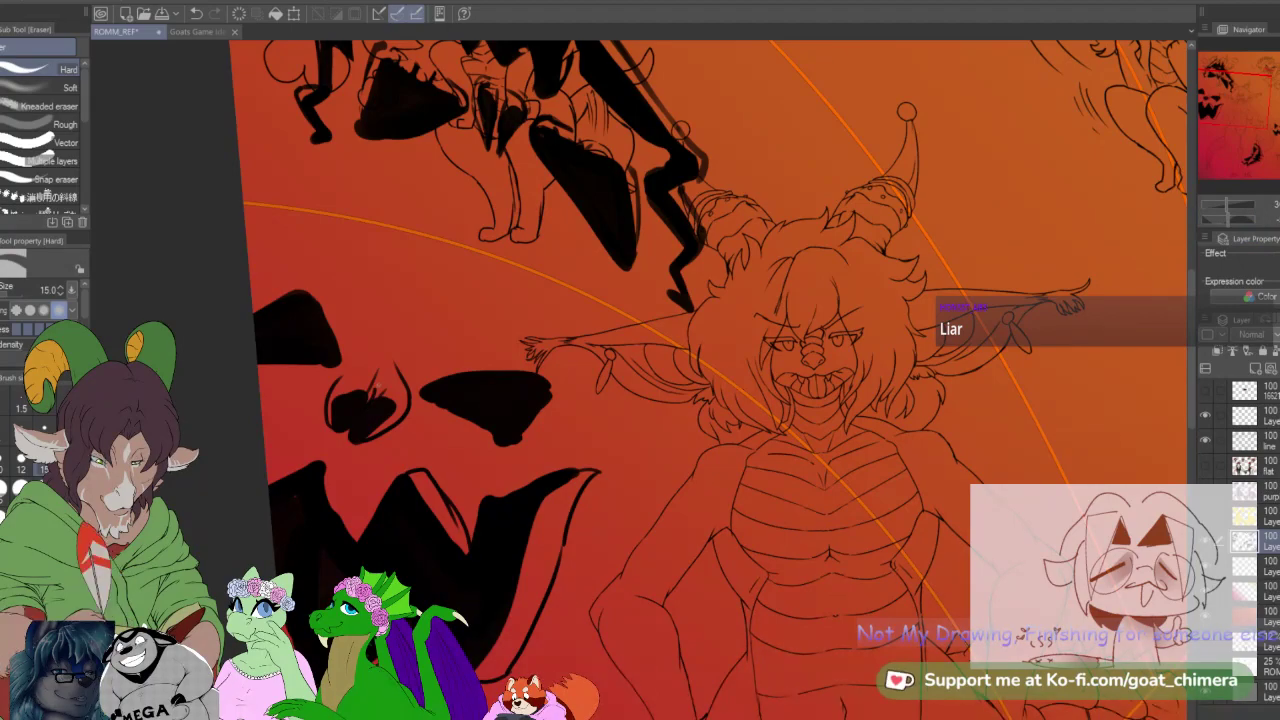
{"action": "left_click", "coordinate": [44, 494]}
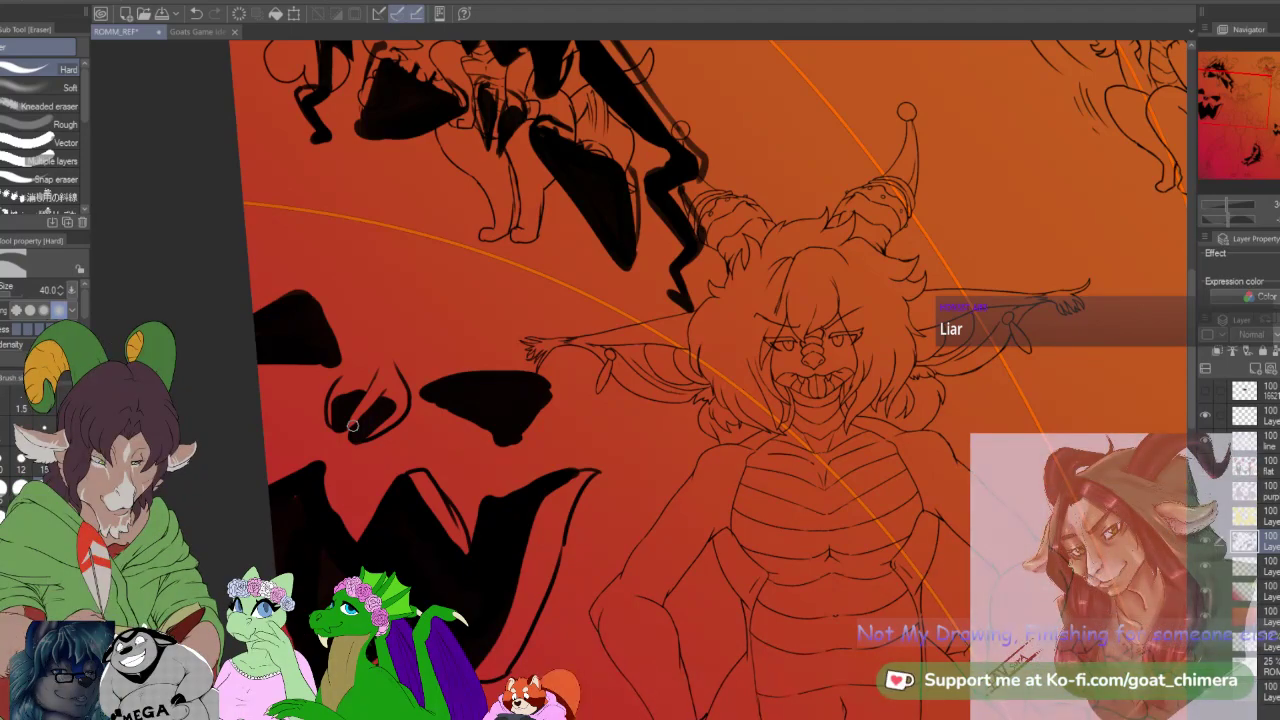
Step: Outline both eyes and the upper-left edge of the mouth of the left-edge pumpkin face with offset brush accent lines
{"action": "key", "text": "b"}
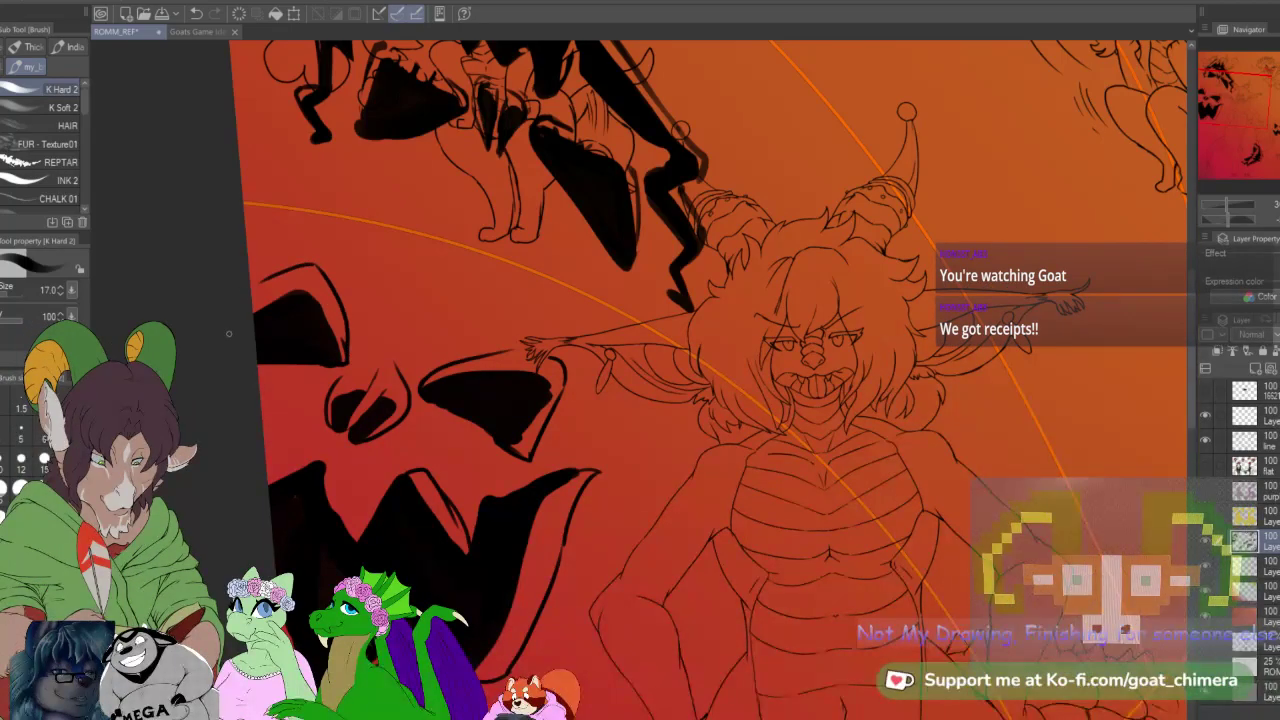
{"action": "scroll", "coordinate": [229, 334], "scroll_direction": "down", "scroll_amount": 4}
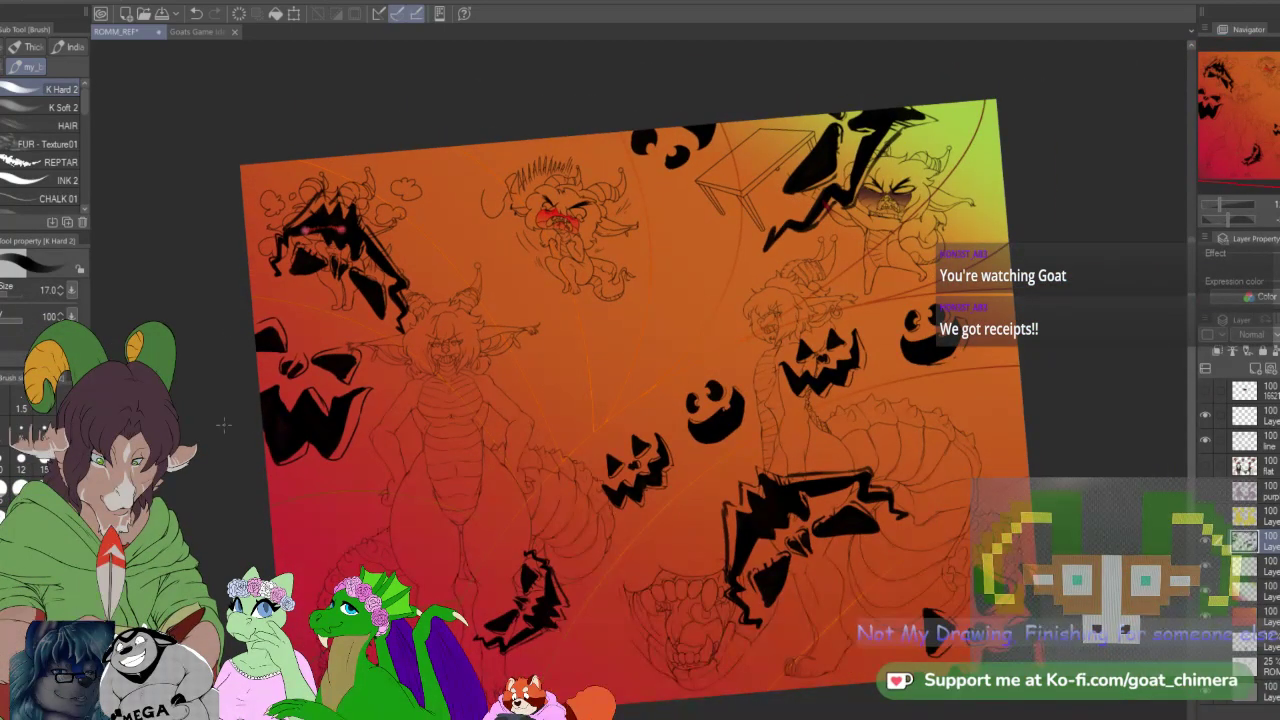
{"action": "scroll", "coordinate": [296, 380], "scroll_direction": "up", "scroll_amount": 4}
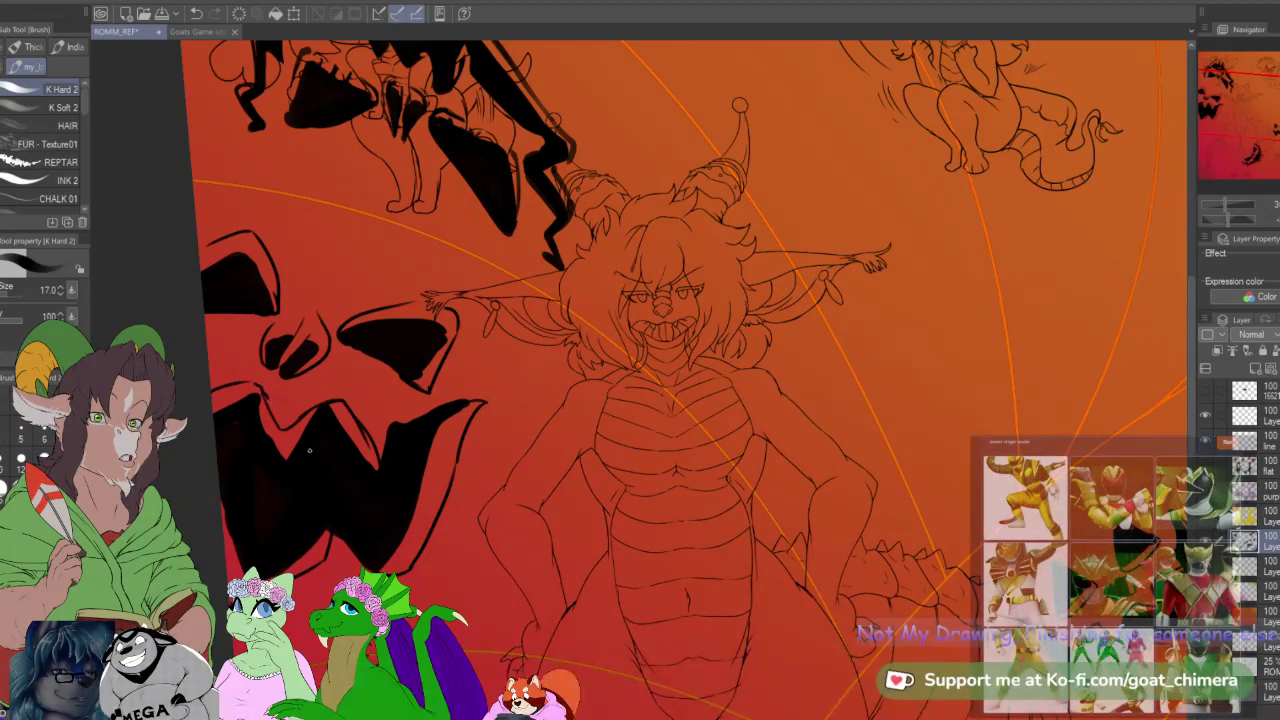
Step: Check the whole sheet for the spacing of the pumpkin faces and the empty areas of the background
{"action": "scroll", "coordinate": [350, 258], "scroll_direction": "down", "scroll_amount": 3}
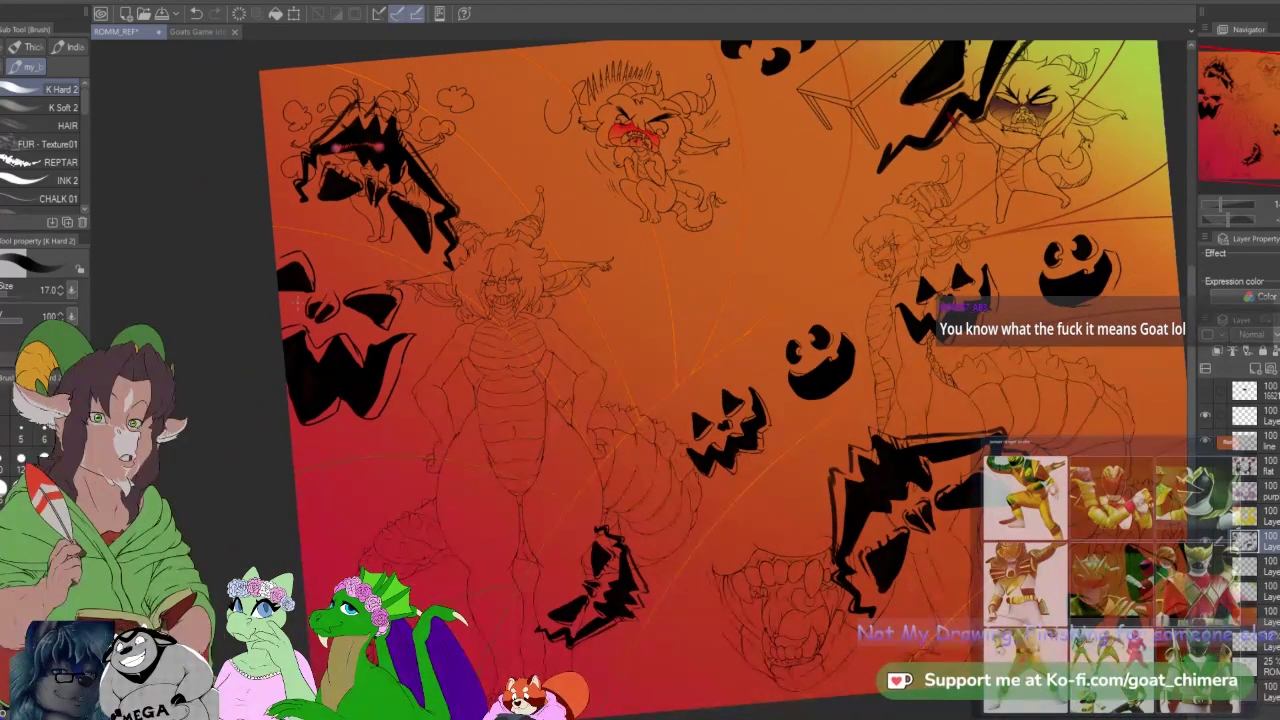
{"action": "scroll", "coordinate": [458, 337], "scroll_direction": "down", "scroll_amount": 2}
{"action": "scroll", "coordinate": [549, 282], "scroll_direction": "up", "scroll_amount": 1}
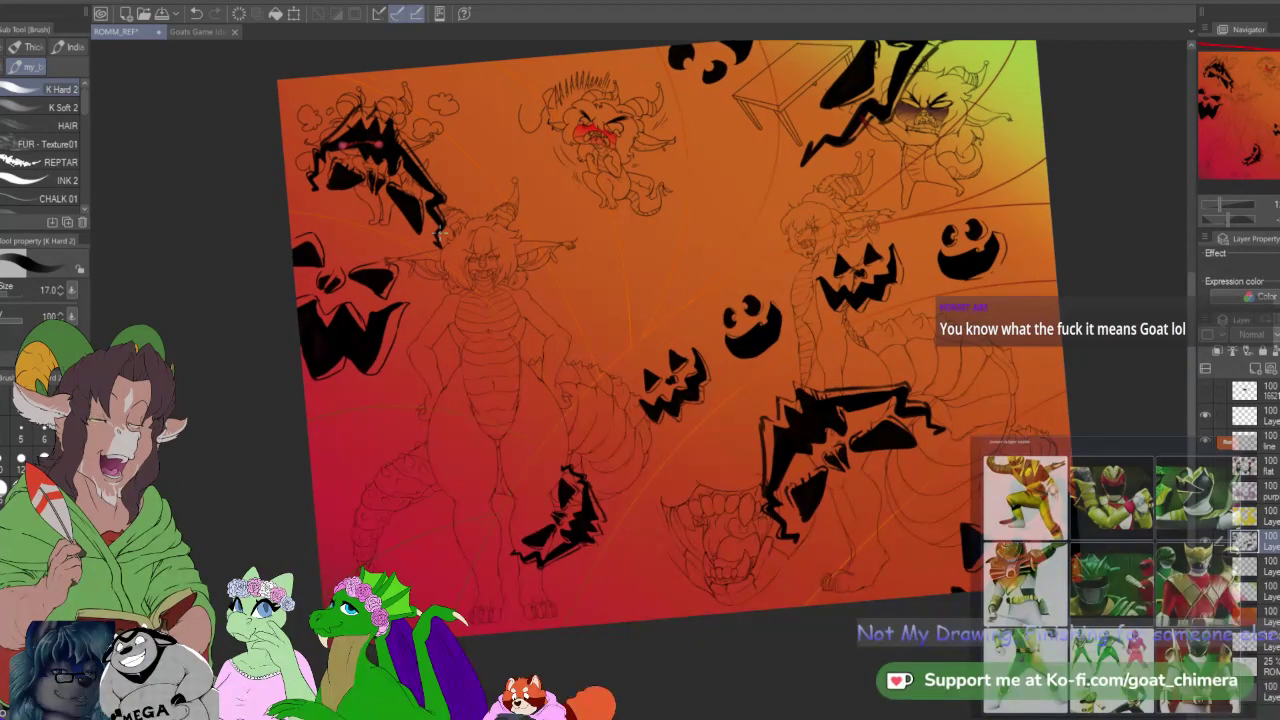
{"action": "scroll", "coordinate": [631, 180], "scroll_direction": "down", "scroll_amount": 1}
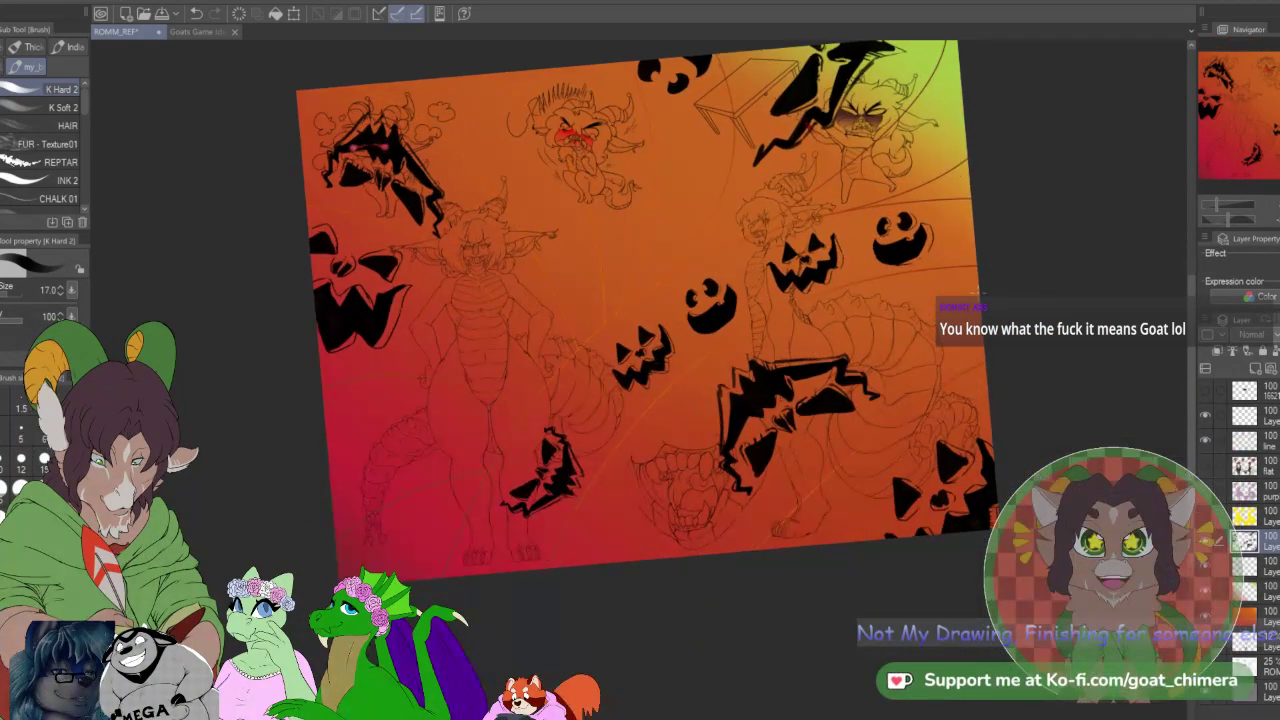
{"action": "scroll", "coordinate": [570, 78], "scroll_direction": "down", "scroll_amount": 1}
{"action": "scroll", "coordinate": [680, 440], "scroll_direction": "up", "scroll_amount": 1}
{"action": "scroll", "coordinate": [686, 400], "scroll_direction": "down", "scroll_amount": 1}
{"action": "scroll", "coordinate": [683, 452], "scroll_direction": "up", "scroll_amount": 1}
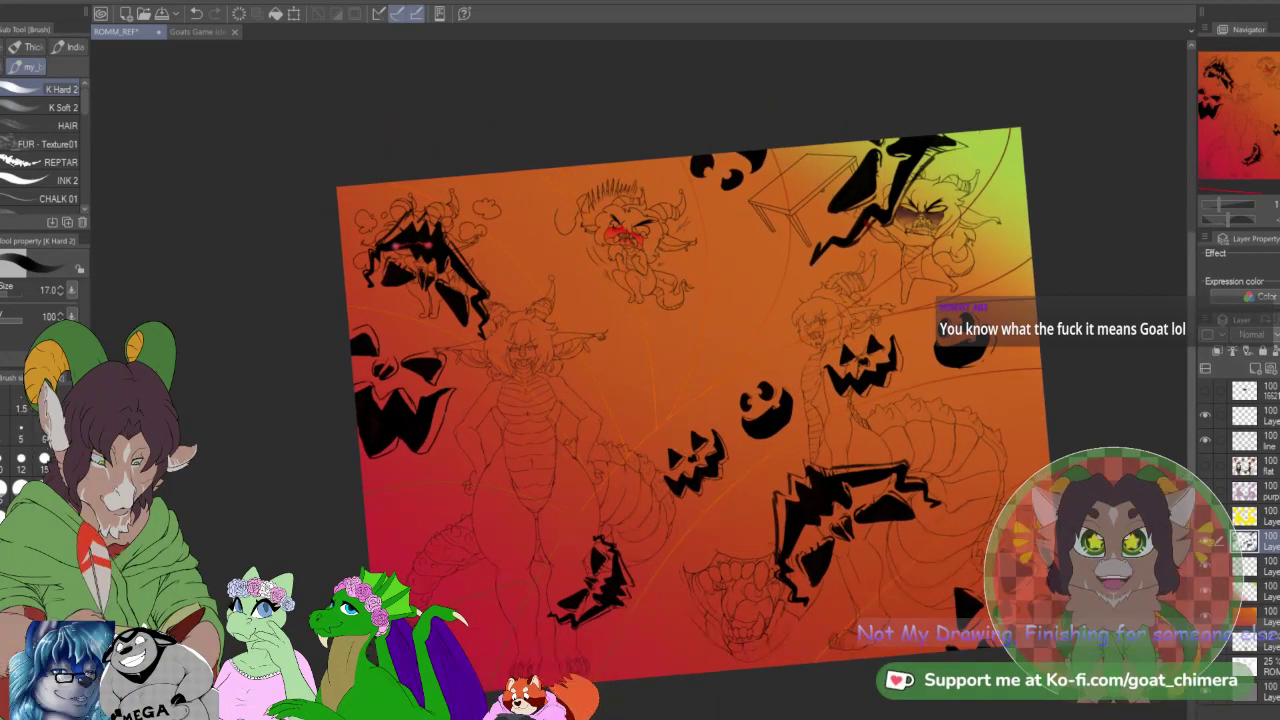
{"action": "scroll", "coordinate": [600, 578], "scroll_direction": "down", "scroll_amount": 1}
{"action": "scroll", "coordinate": [557, 568], "scroll_direction": "up", "scroll_amount": 1}
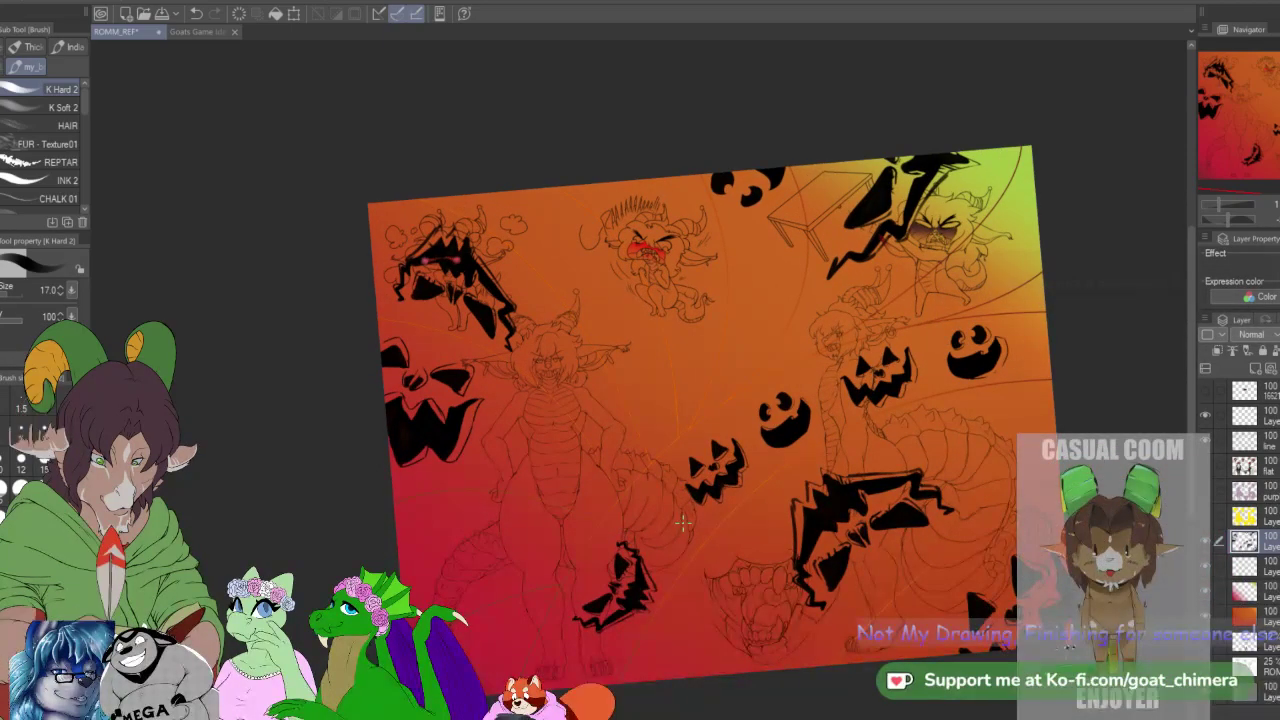
{"action": "scroll", "coordinate": [683, 523], "scroll_direction": "down", "scroll_amount": 1}
{"action": "scroll", "coordinate": [692, 520], "scroll_direction": "up", "scroll_amount": 1}
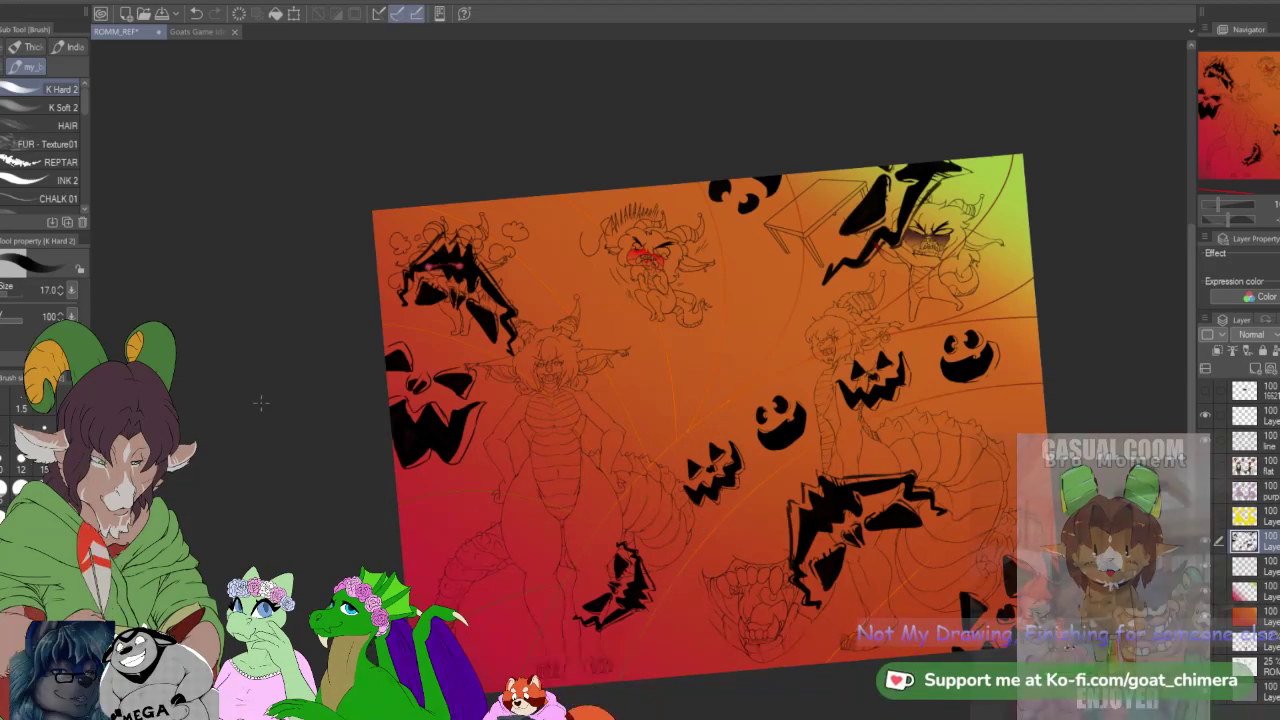
{"action": "scroll", "coordinate": [556, 535], "scroll_direction": "down", "scroll_amount": 2}
{"action": "scroll", "coordinate": [563, 378], "scroll_direction": "up", "scroll_amount": 3}
{"action": "scroll", "coordinate": [514, 560], "scroll_direction": "down", "scroll_amount": 4}
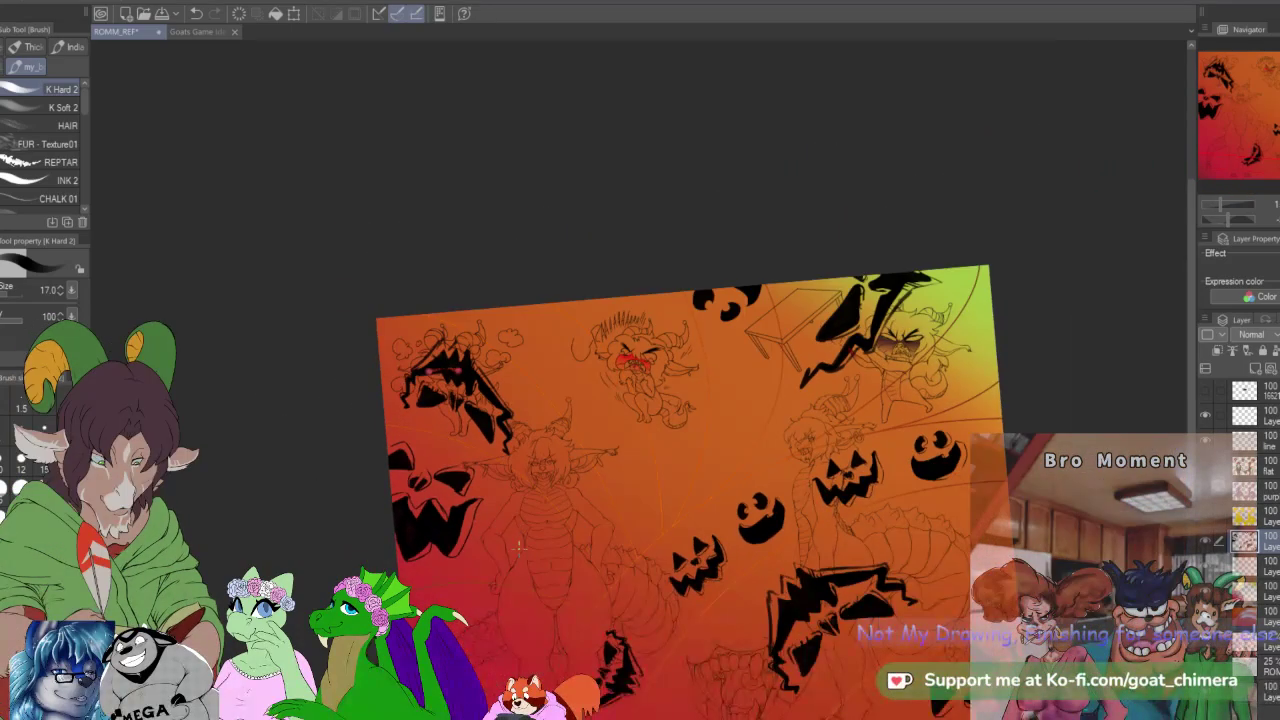
Step: Set the brush size to 100 and paint a small and a larger round black shape at the canvas's left edge beside the tail
{"action": "scroll", "coordinate": [449, 661], "scroll_direction": "up", "scroll_amount": 4}
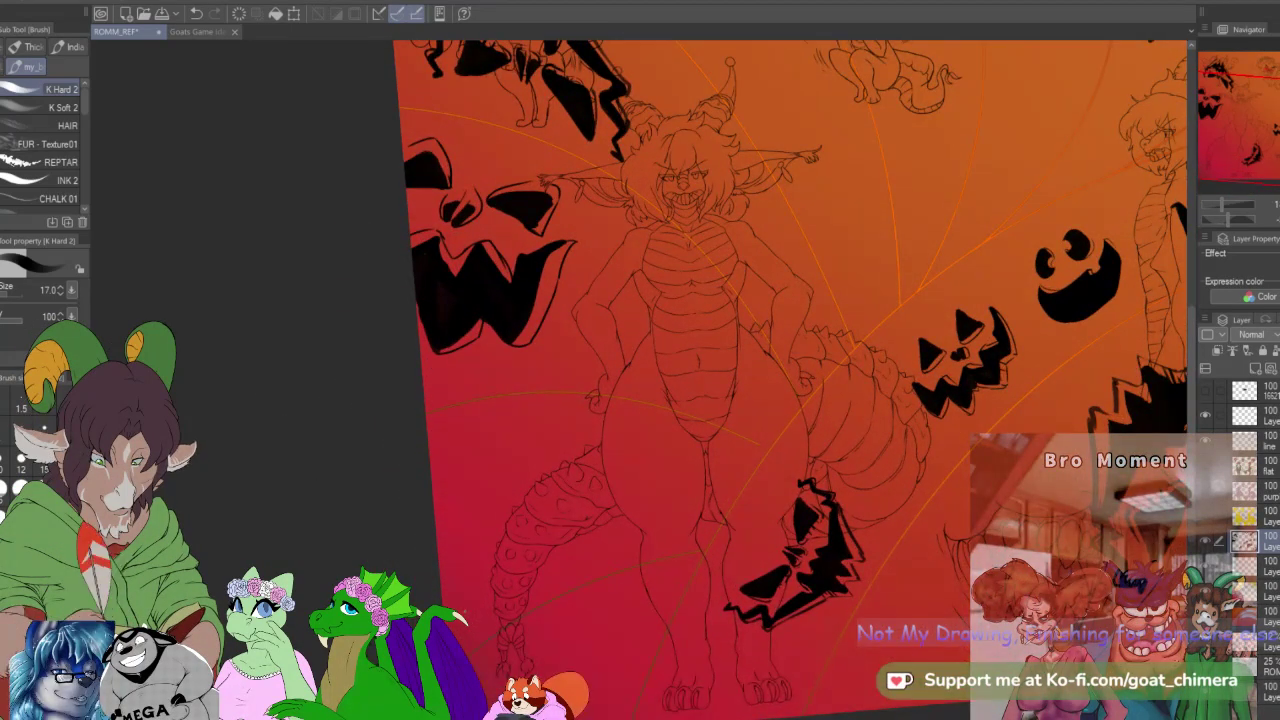
{"action": "key", "text": "]"}
{"action": "key", "text": "]"}
{"action": "key", "text": "]"}
{"action": "key", "text": "]"}
{"action": "key", "text": "]"}
{"action": "key", "text": "]"}
{"action": "key", "text": "]"}
{"action": "key", "text": "]"}
{"action": "key", "text": "]"}
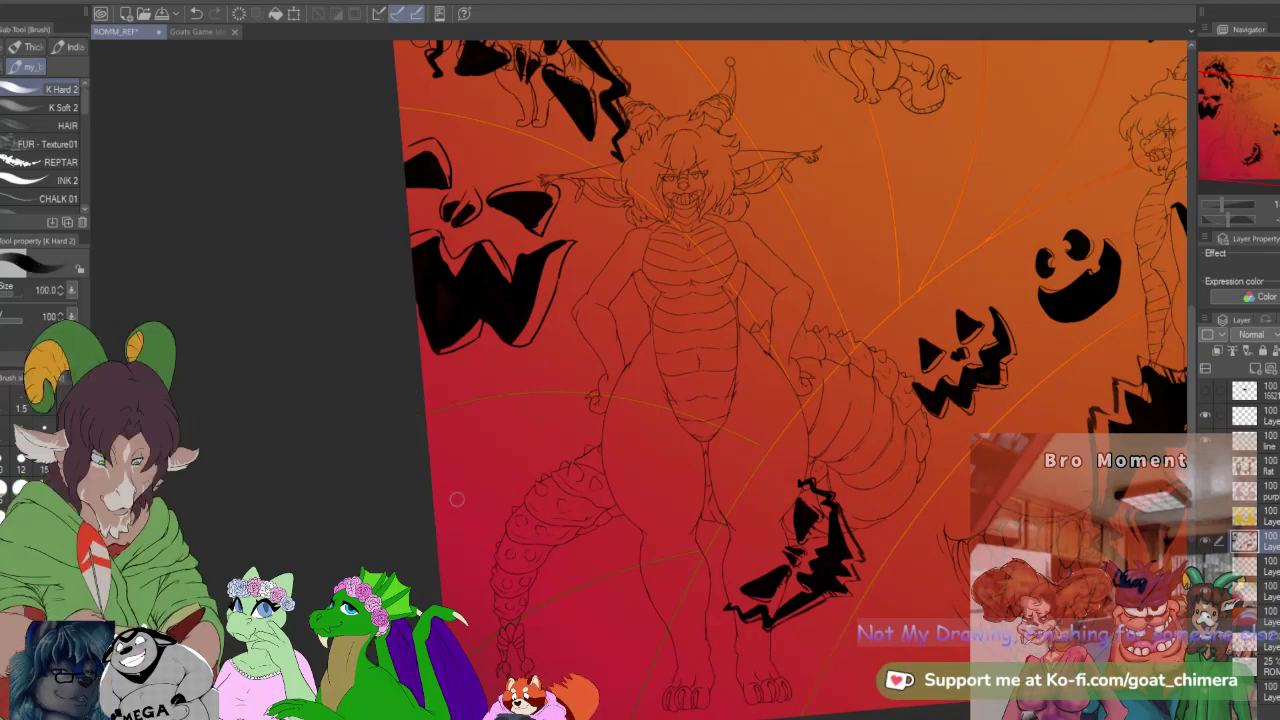
{"action": "left_click_drag", "start_coordinate": [448, 487], "coordinate": [466, 479]}
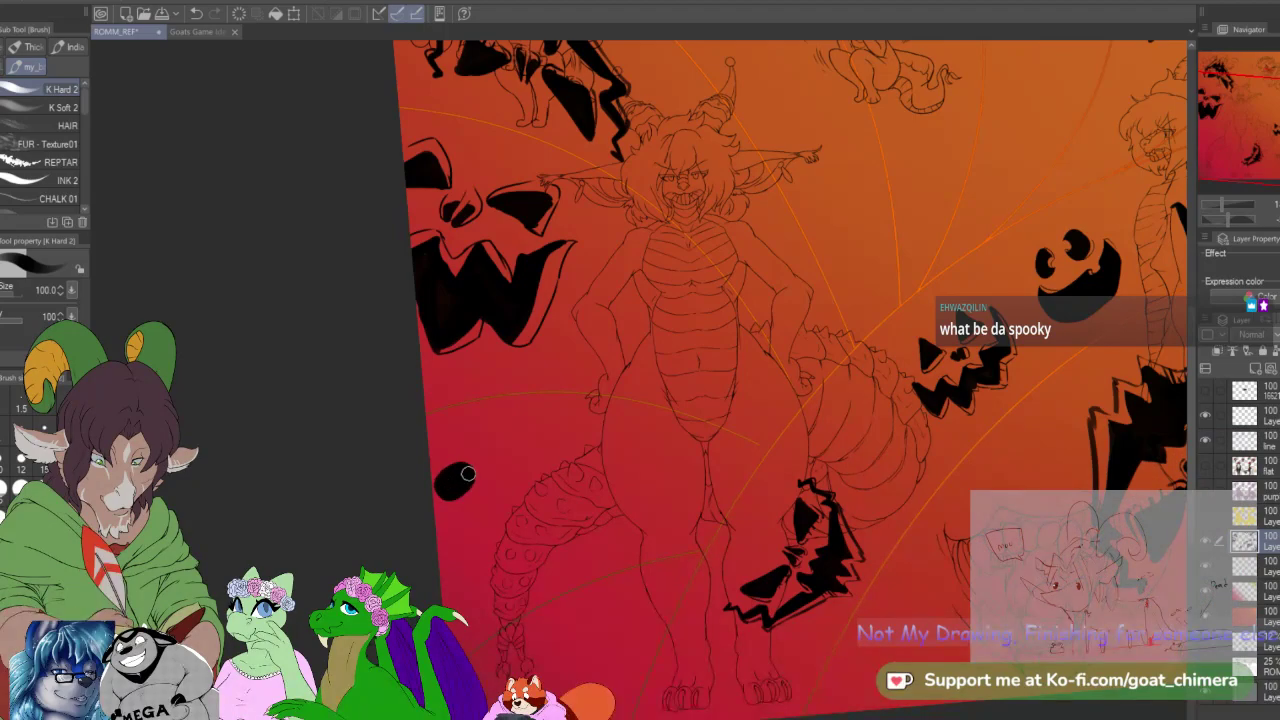
{"action": "mouse_move", "coordinate": [447, 579]}
{"action": "left_mouse_down"}
{"action": "mouse_move", "coordinate": [439, 563]}
{"action": "mouse_move", "coordinate": [455, 556]}
{"action": "left_mouse_up"}
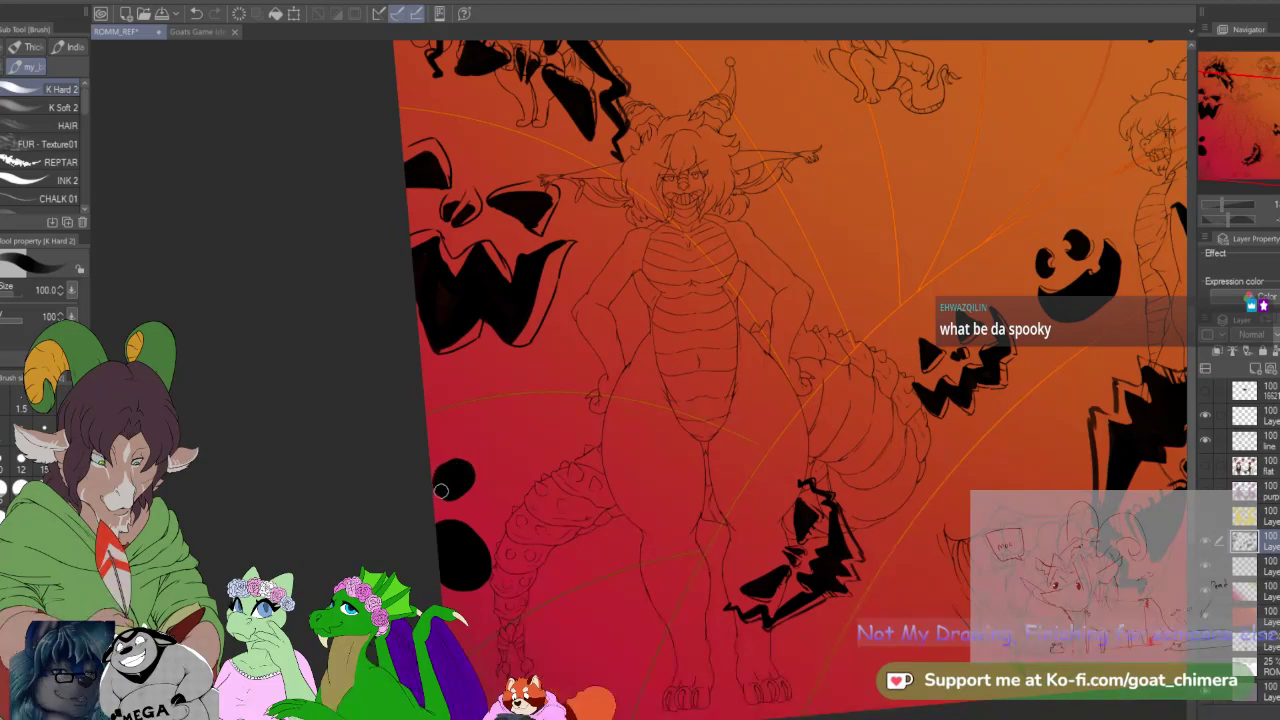
Step: Paint a pumpkin face with two slanted oval eyes and a cropped mouth in the canvas's lower-left corner
{"action": "left_click_drag", "start_coordinate": [1269, 124], "coordinate": [1265, 146]}
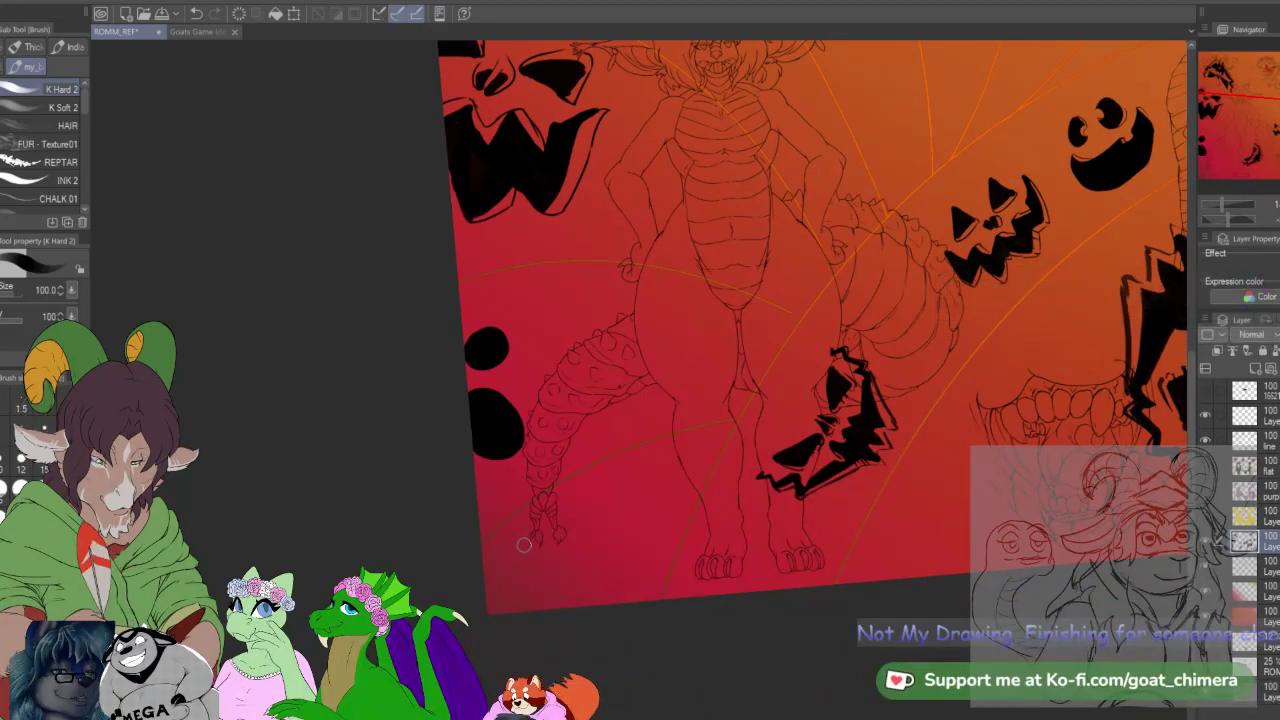
{"action": "mouse_move", "coordinate": [508, 558]}
{"action": "left_mouse_down"}
{"action": "mouse_move", "coordinate": [565, 510]}
{"action": "mouse_move", "coordinate": [513, 565]}
{"action": "mouse_move", "coordinate": [563, 518]}
{"action": "mouse_move", "coordinate": [522, 549]}
{"action": "mouse_move", "coordinate": [550, 545]}
{"action": "mouse_move", "coordinate": [557, 518]}
{"action": "mouse_move", "coordinate": [518, 571]}
{"action": "mouse_move", "coordinate": [585, 577]}
{"action": "mouse_move", "coordinate": [600, 551]}
{"action": "left_mouse_up"}
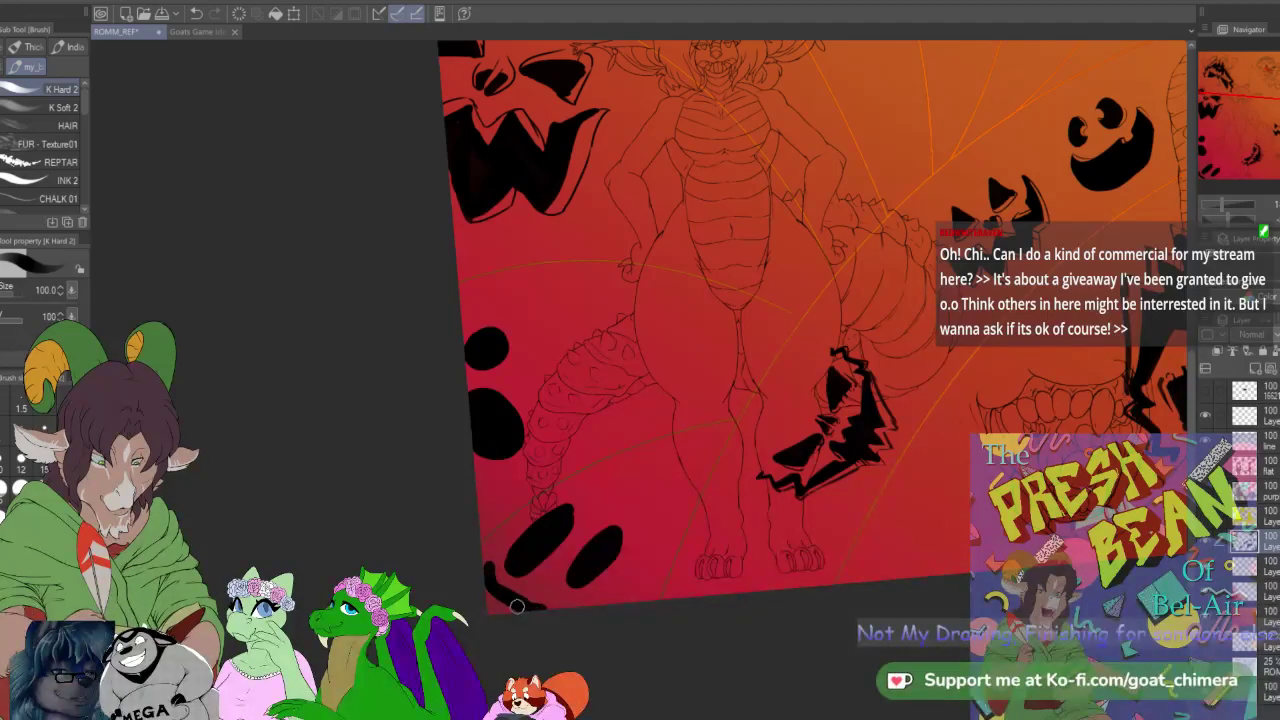
{"action": "left_click_drag", "start_coordinate": [489, 581], "coordinate": [514, 618]}
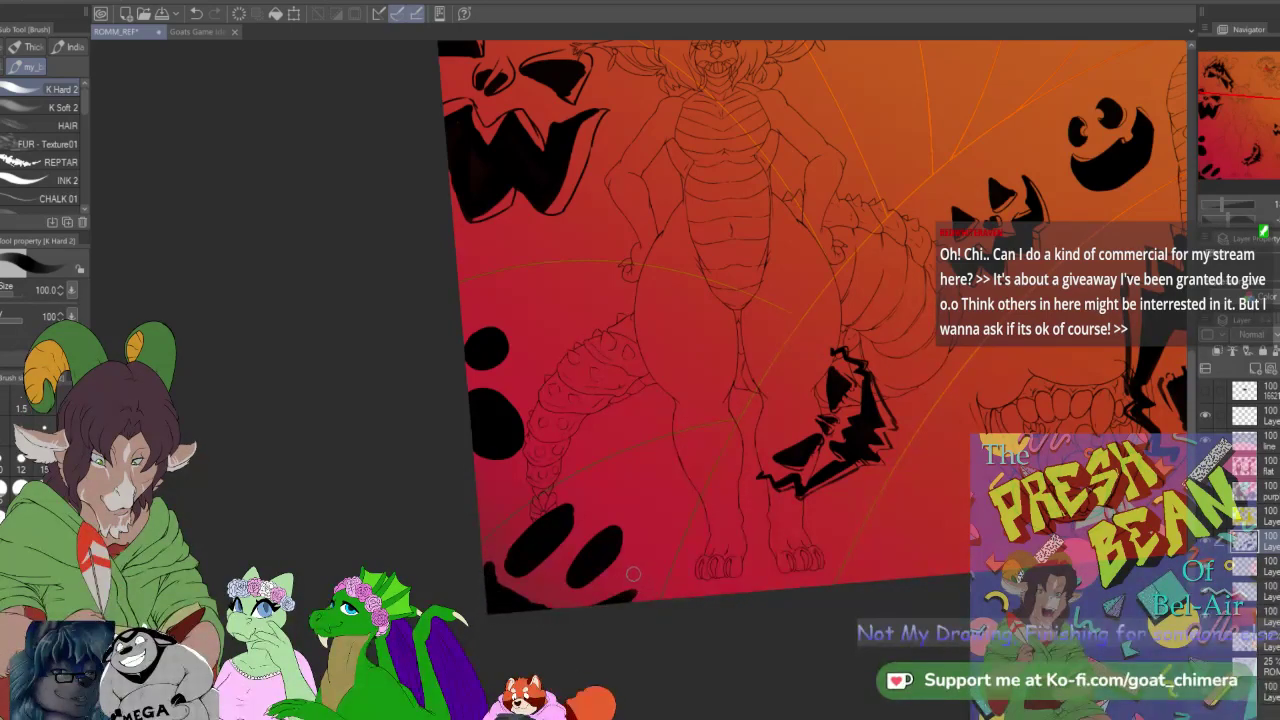
Step: Paint a cluster of small black ovals at brush size 80 beside the front-view character's ear and erase parts to form curved shapes
{"action": "left_click_drag", "start_coordinate": [642, 400], "coordinate": [500, 615]}
{"action": "mouse_move", "coordinate": [775, 230]}
{"action": "left_mouse_down"}
{"action": "mouse_move", "coordinate": [705, 231]}
{"action": "mouse_move", "coordinate": [757, 331]}
{"action": "left_mouse_up"}
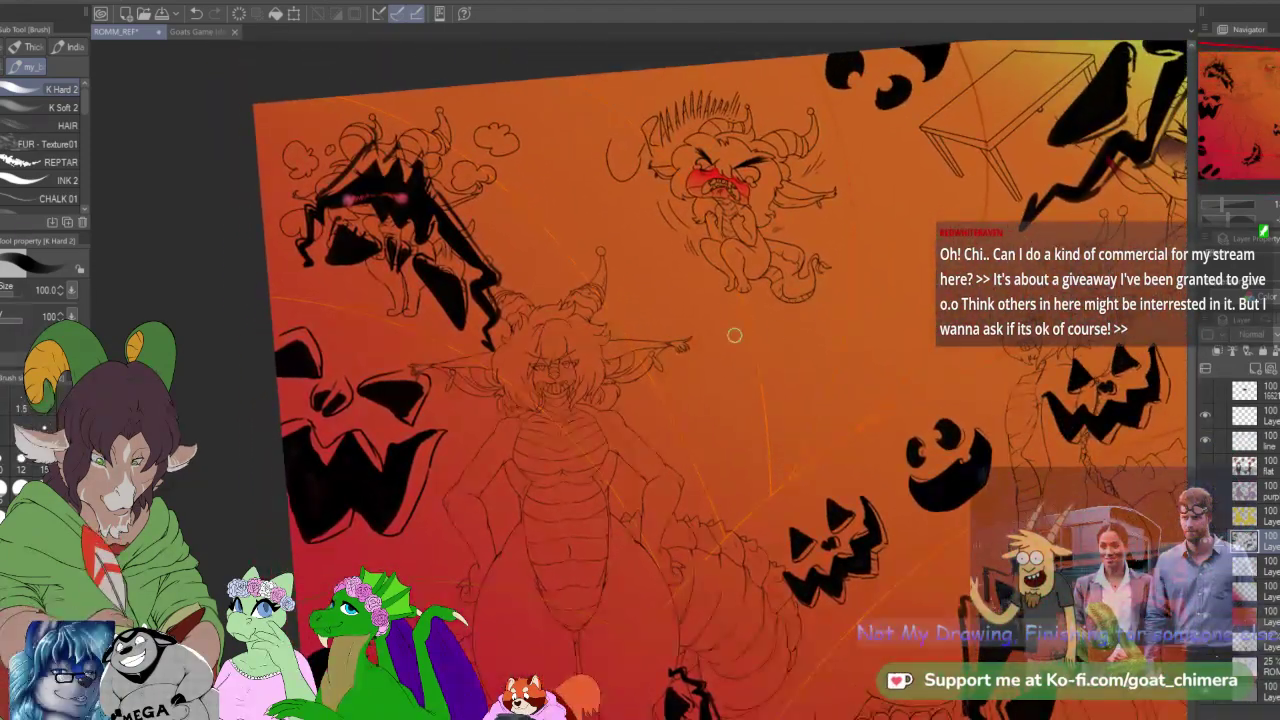
{"action": "left_click", "coordinate": [44, 460]}
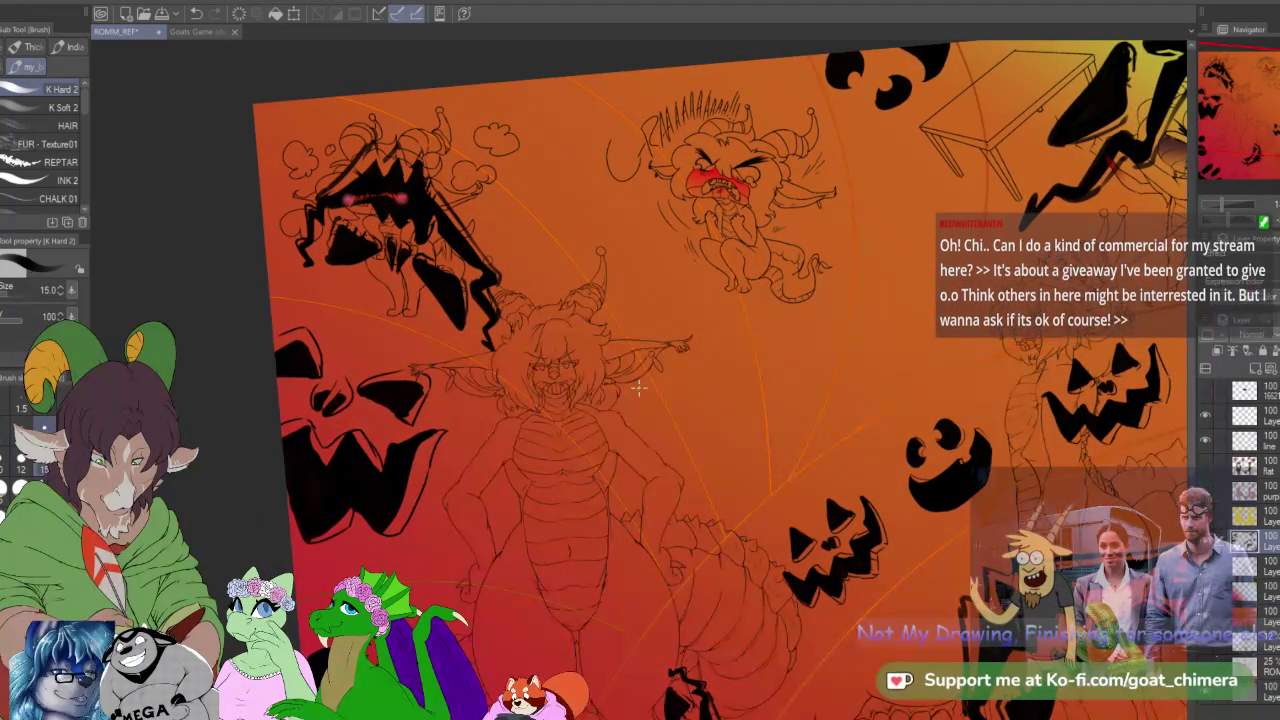
{"action": "key", "text": "bracketright"}
{"action": "key", "text": "bracketright"}
{"action": "key", "text": "bracketright"}
{"action": "key", "text": "bracketright"}
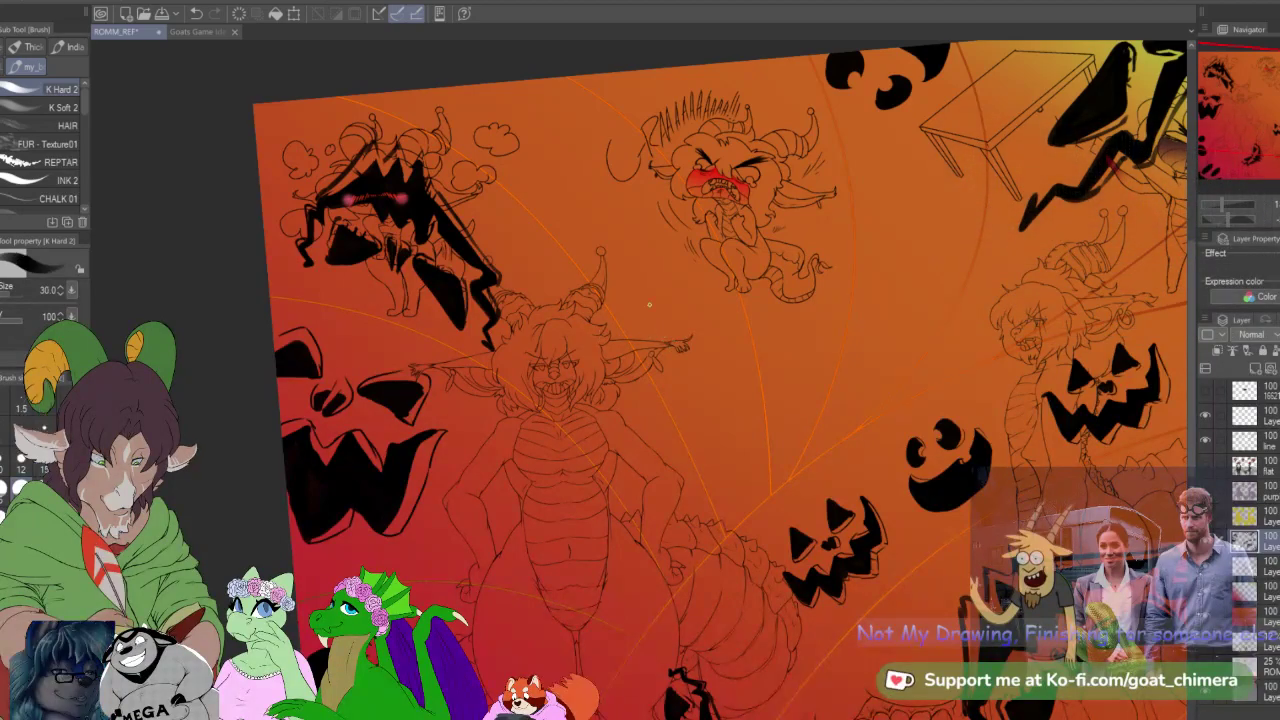
{"action": "key", "text": "bracketright"}
{"action": "key", "text": "bracketright"}
{"action": "key", "text": "bracketright"}
{"action": "key", "text": "bracketright"}
{"action": "key", "text": "bracketright"}
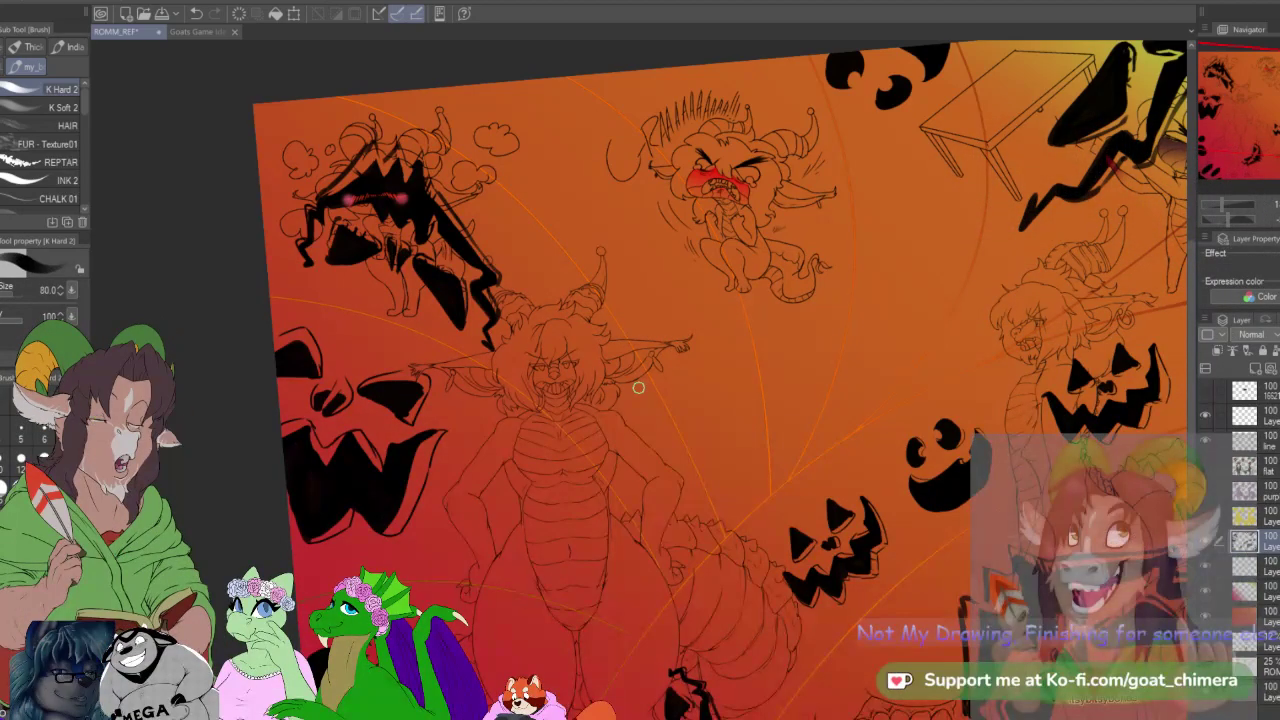
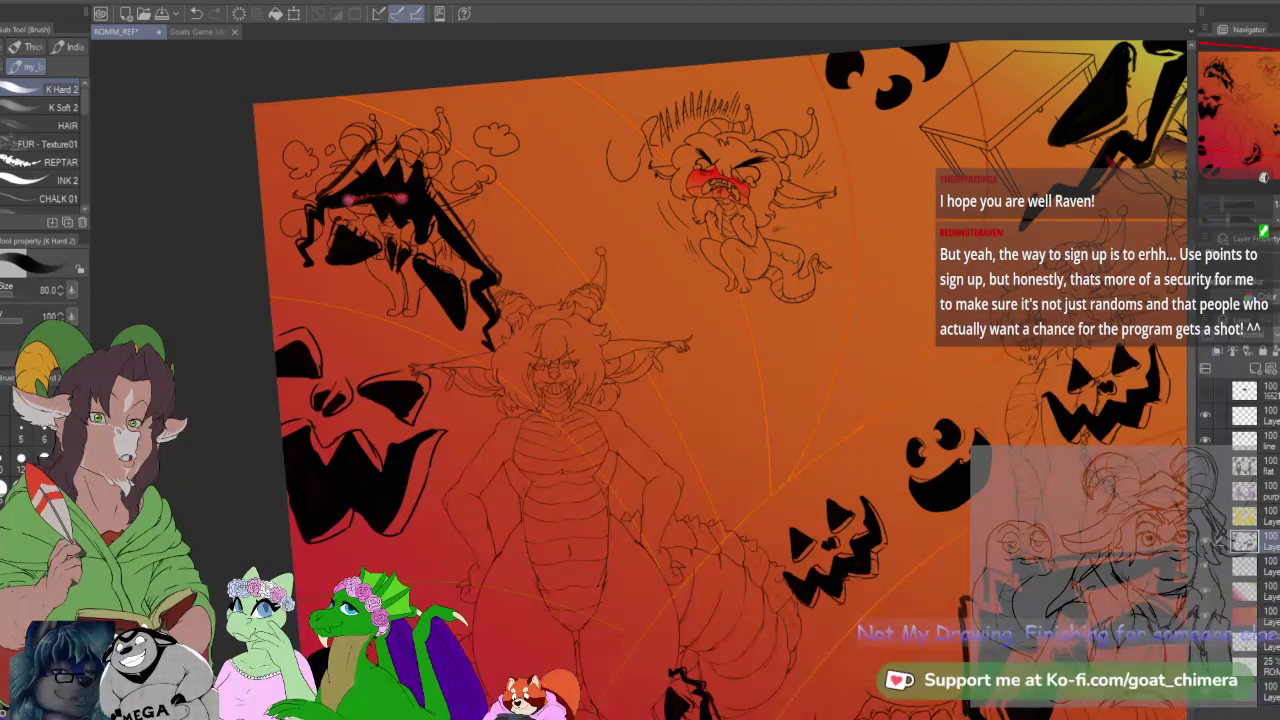
{"action": "scroll", "coordinate": [298, 456], "scroll_direction": "down", "scroll_amount": 5}
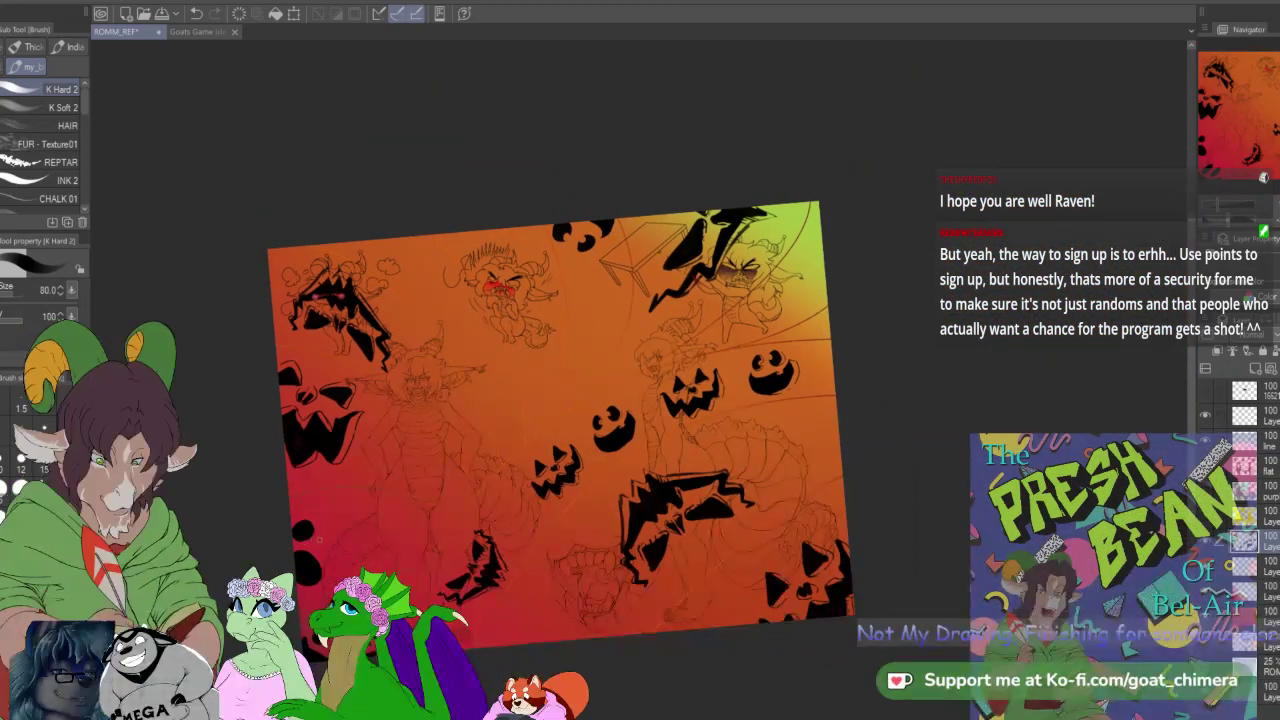
{"action": "scroll", "coordinate": [460, 420], "scroll_direction": "up", "scroll_amount": 5}
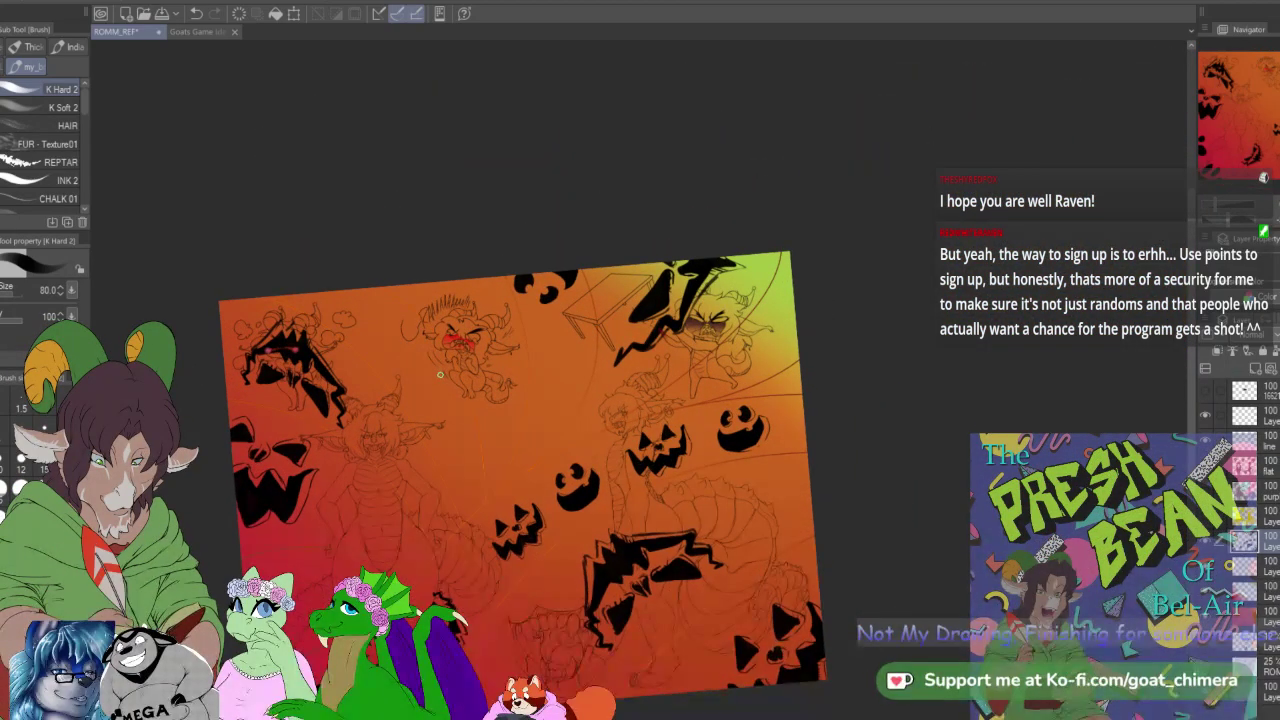
{"action": "scroll", "coordinate": [460, 420], "scroll_direction": "up", "scroll_amount": 2}
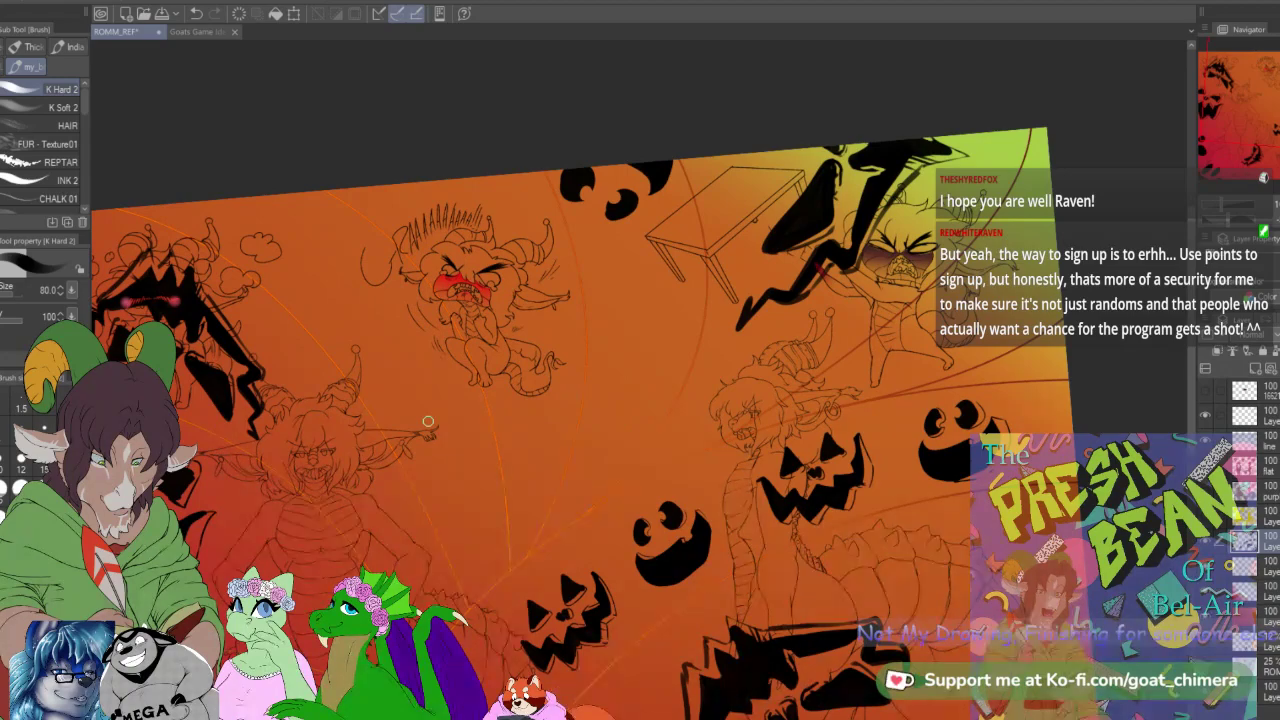
{"action": "left_click_drag", "start_coordinate": [426, 470], "coordinate": [437, 467]}
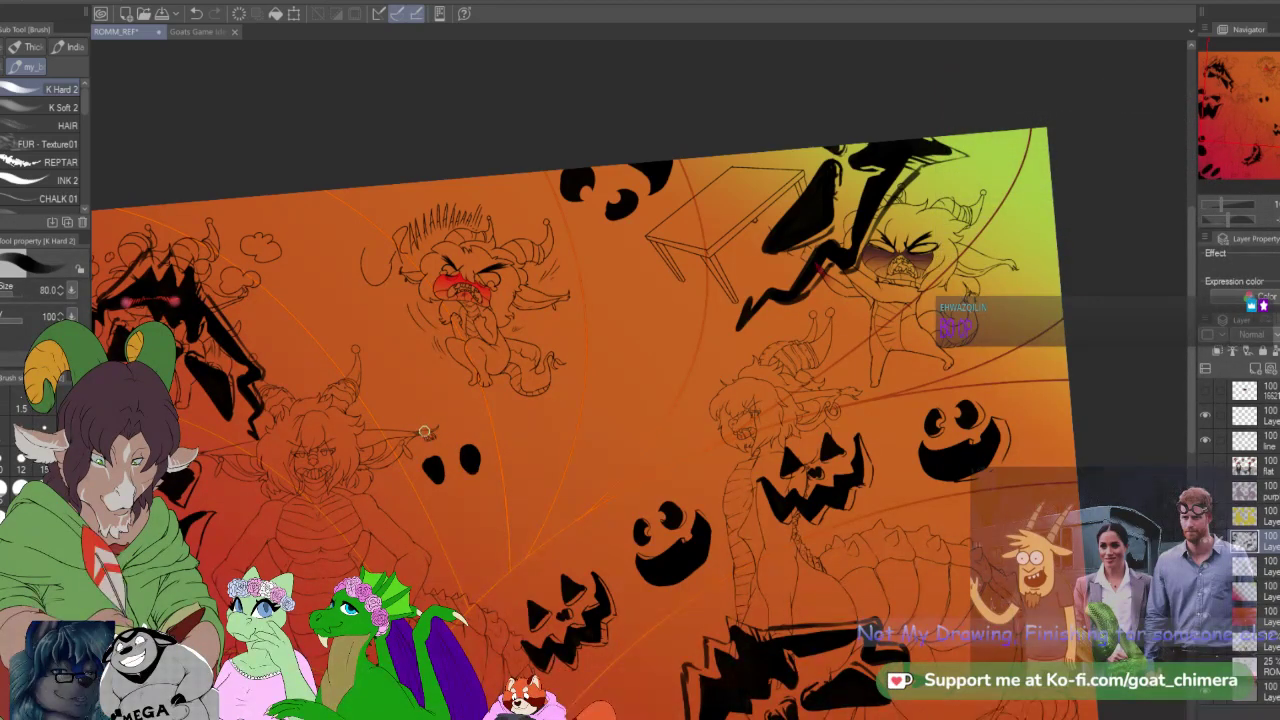
{"action": "left_click_drag", "start_coordinate": [422, 420], "coordinate": [423, 432]}
{"action": "mouse_move", "coordinate": [436, 428]}
{"action": "left_mouse_down"}
{"action": "mouse_move", "coordinate": [413, 432]}
{"action": "mouse_move", "coordinate": [464, 429]}
{"action": "mouse_move", "coordinate": [450, 421]}
{"action": "left_mouse_up"}
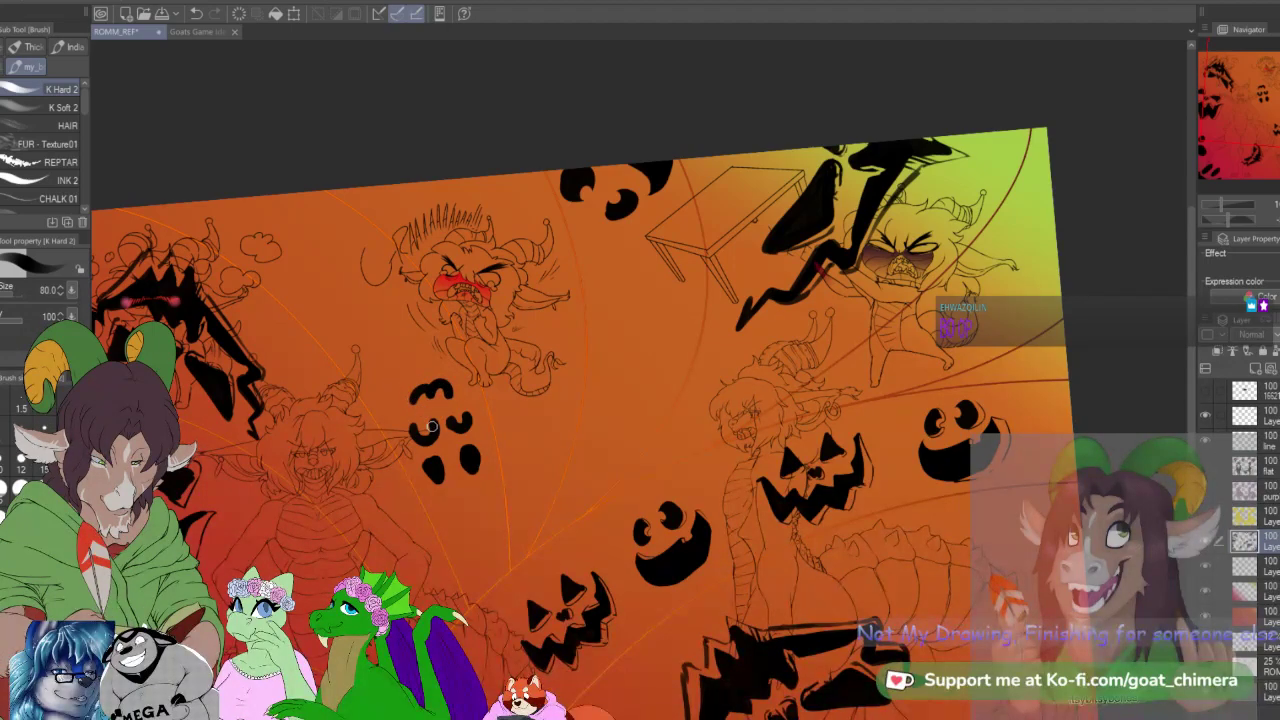
{"action": "key", "text": "e"}
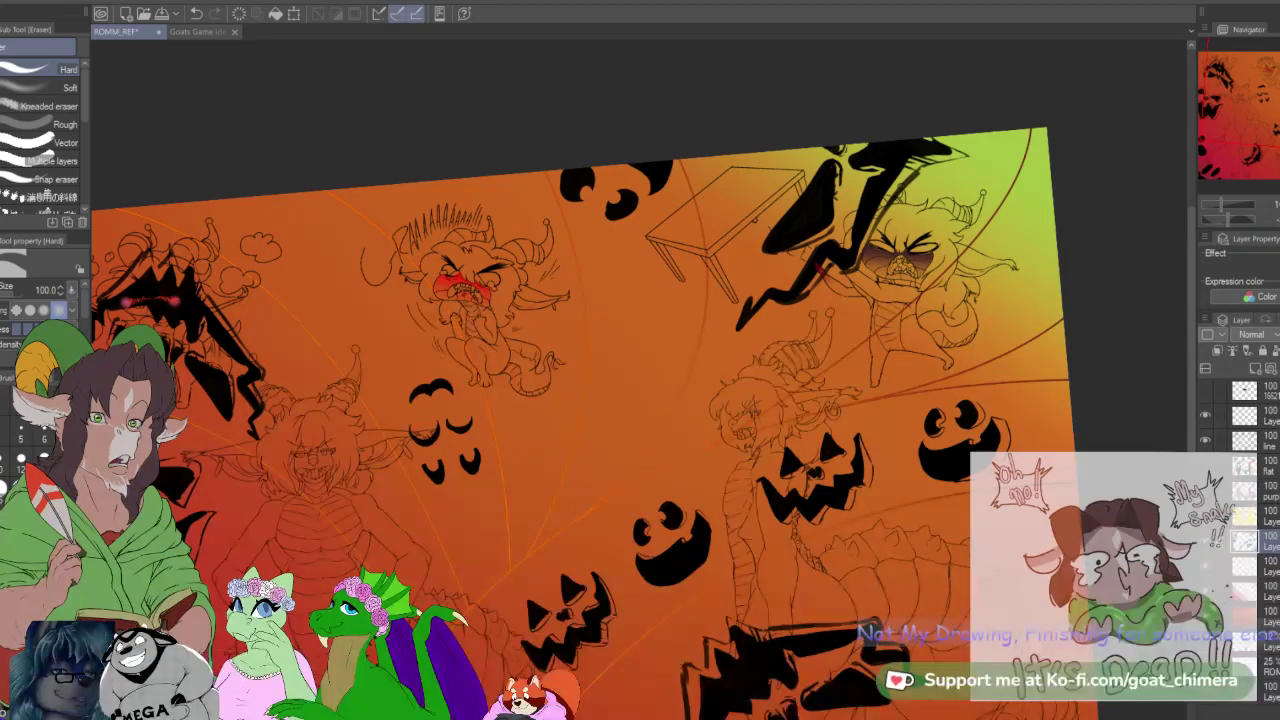
Step: Show the characters' colour layers and yellow outline layer, and check the background shapes against the coloured figures
{"action": "scroll", "coordinate": [617, 530], "scroll_direction": "down", "scroll_amount": 5}
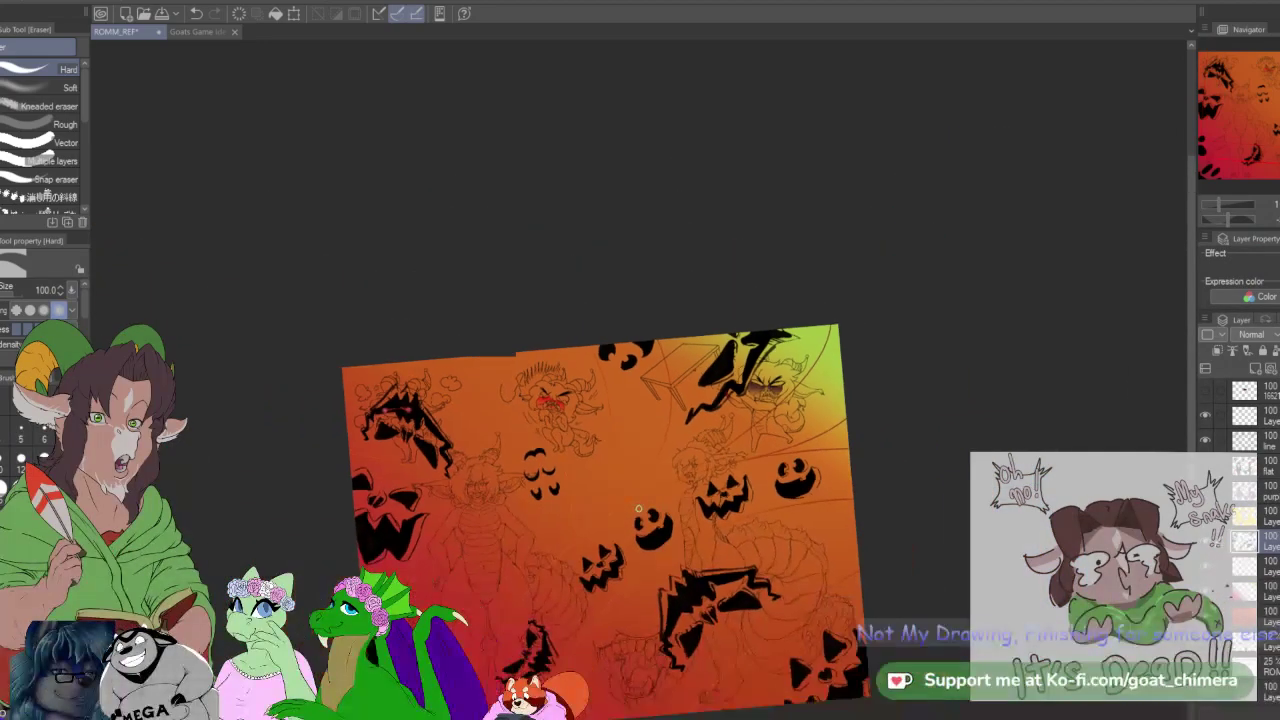
{"action": "scroll", "coordinate": [639, 562], "scroll_direction": "up", "scroll_amount": 3}
{"action": "scroll", "coordinate": [639, 562], "scroll_direction": "down", "scroll_amount": 1}
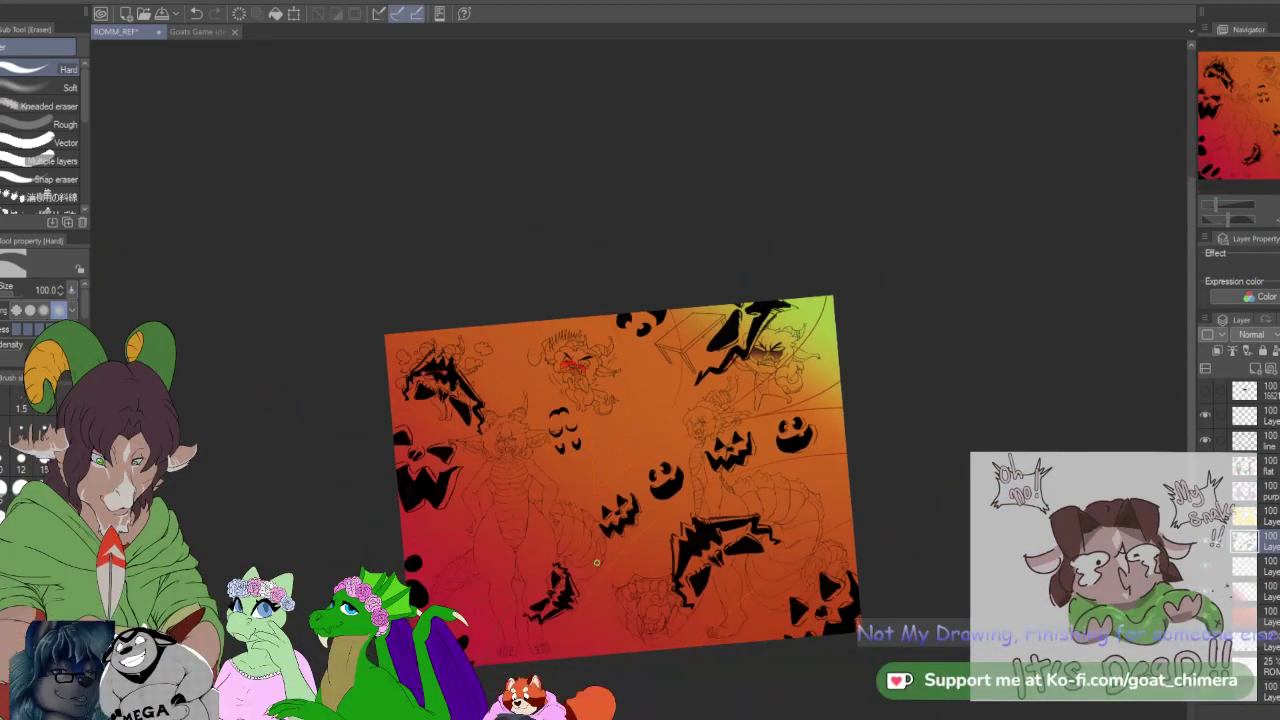
{"action": "scroll", "coordinate": [654, 498], "scroll_direction": "up", "scroll_amount": 2}
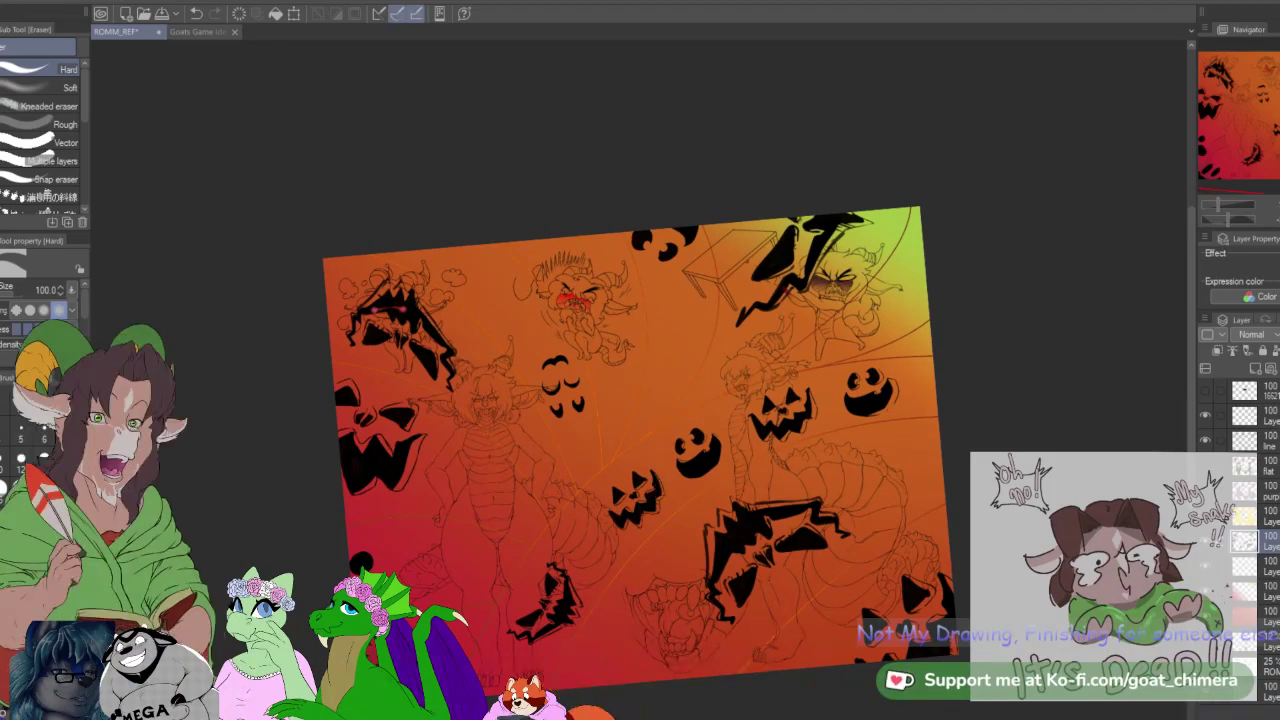
{"action": "left_click", "coordinate": [1205, 465]}
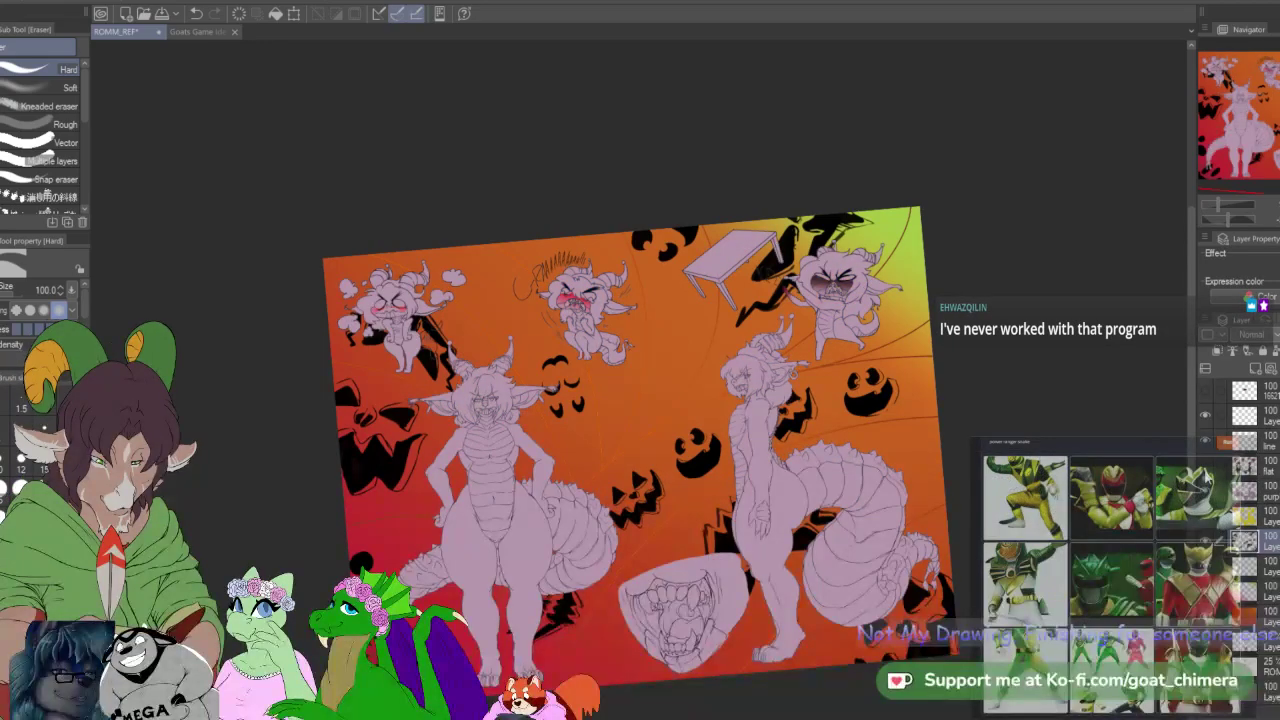
{"action": "left_click", "coordinate": [1205, 465]}
{"action": "left_click", "coordinate": [1205, 516]}
{"action": "scroll", "coordinate": [772, 543], "scroll_direction": "down", "scroll_amount": 1}
{"action": "scroll", "coordinate": [627, 420], "scroll_direction": "up", "scroll_amount": 4}
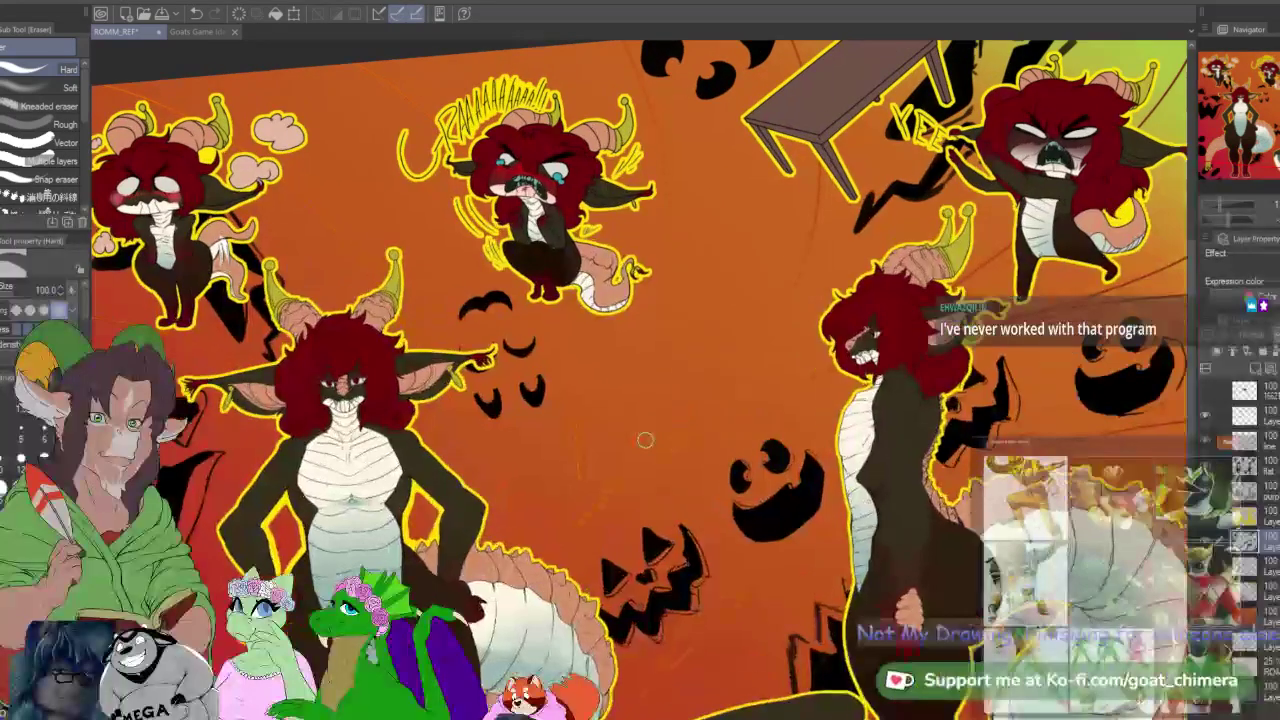
{"action": "scroll", "coordinate": [372, 546], "scroll_direction": "down", "scroll_amount": 2}
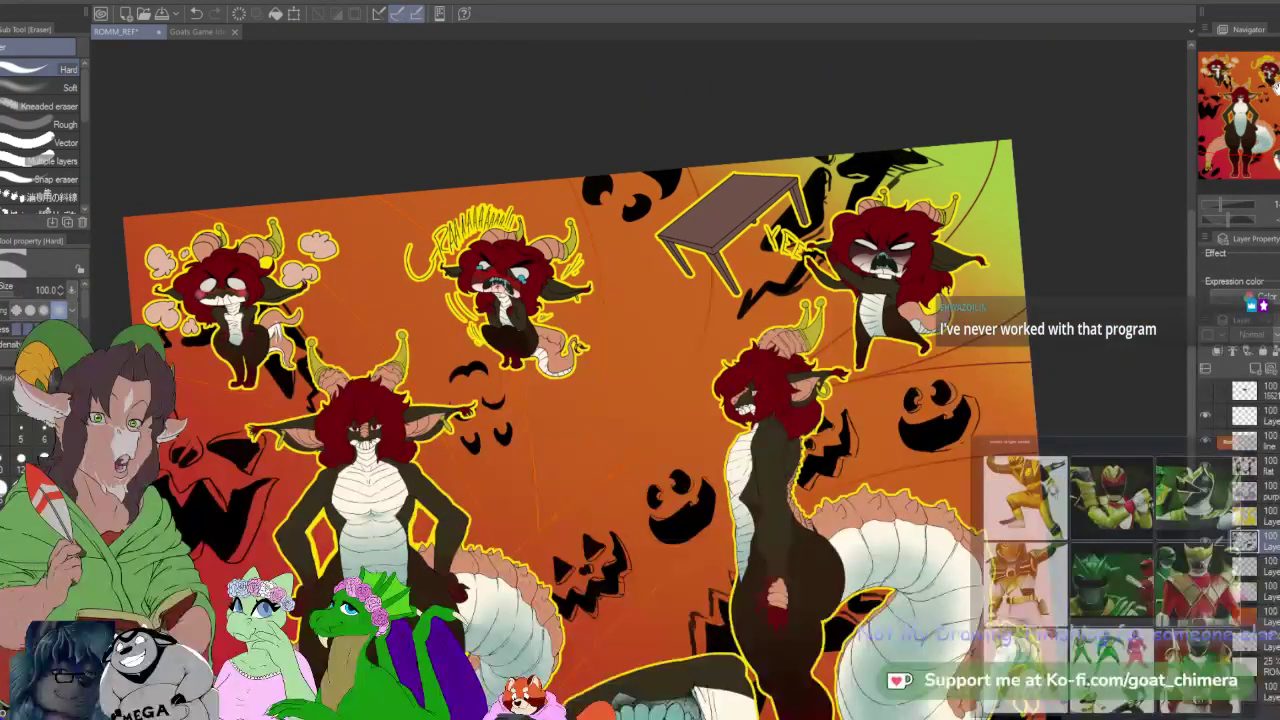
{"action": "scroll", "coordinate": [724, 409], "scroll_direction": "up", "scroll_amount": 2}
{"action": "scroll", "coordinate": [724, 409], "scroll_direction": "down", "scroll_amount": 2}
{"action": "scroll", "coordinate": [724, 409], "scroll_direction": "up", "scroll_amount": 3}
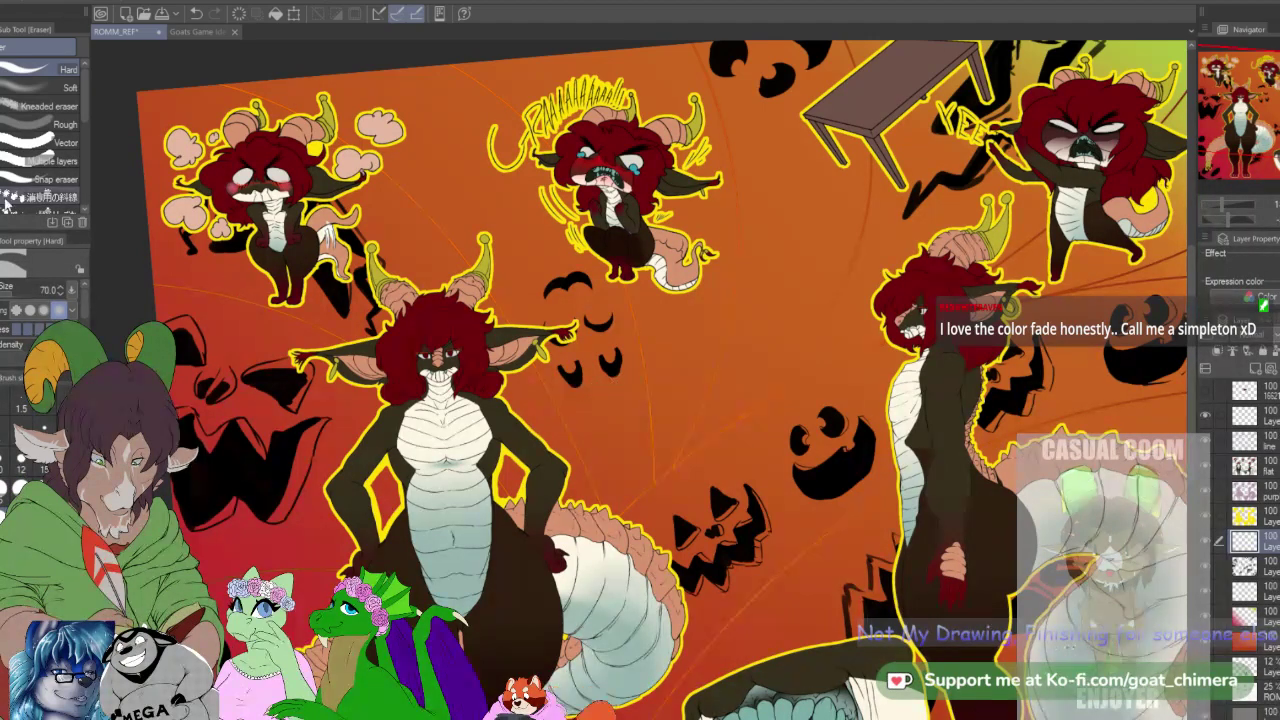
Step: Outline a spread-winged bat at brush size 60 on a separate layer, between the front-view character's shoulder and the smiling pumpkin
{"action": "key", "text": "b"}
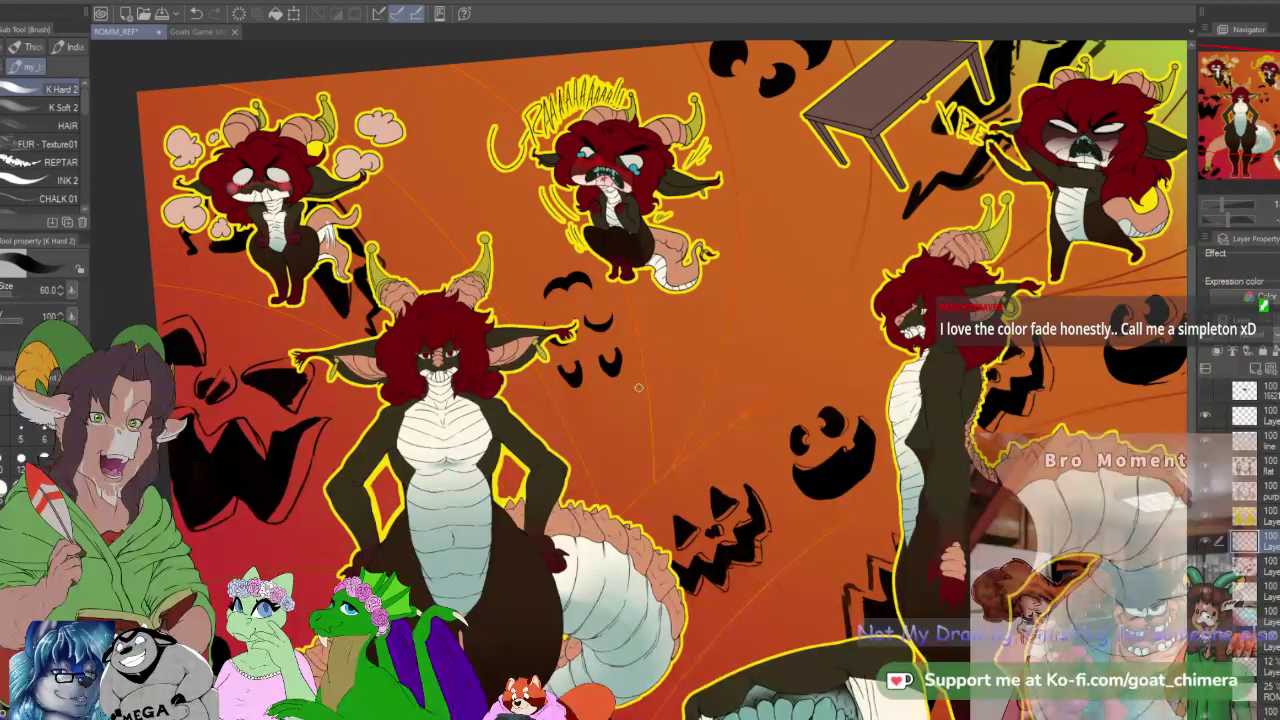
{"action": "left_click_drag", "start_coordinate": [582, 398], "coordinate": [622, 398]}
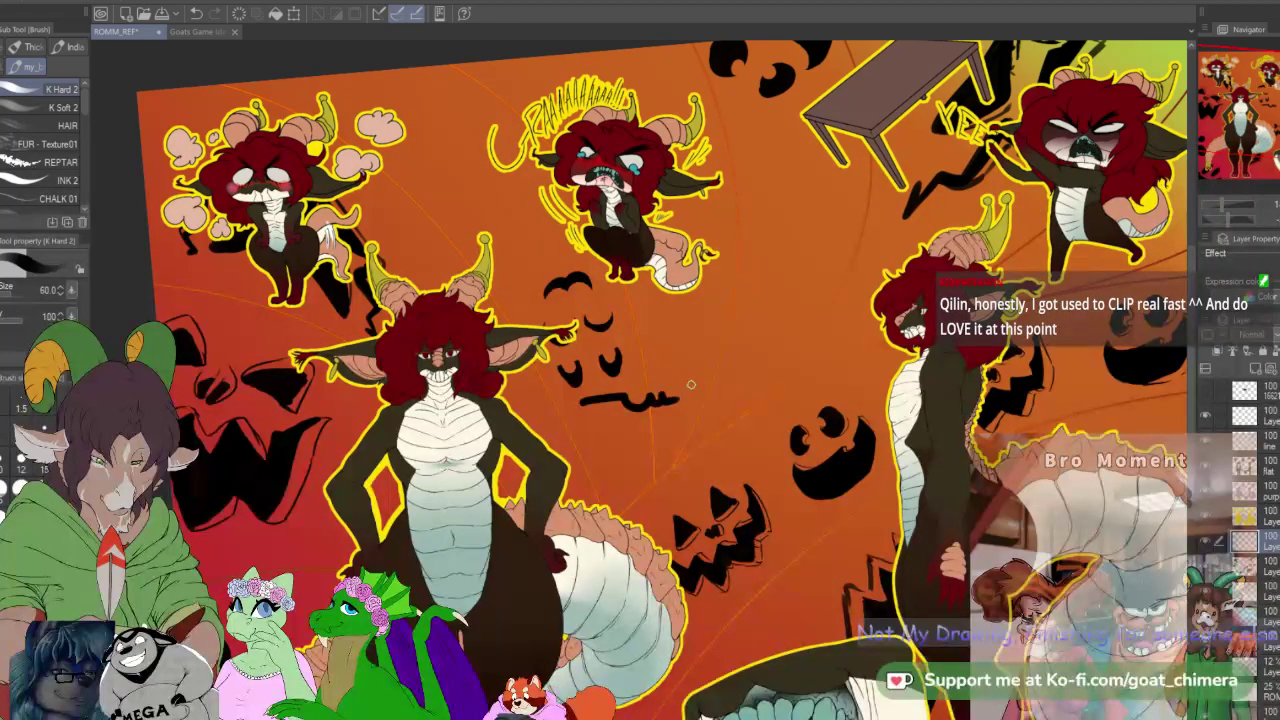
{"action": "left_click_drag", "start_coordinate": [673, 399], "coordinate": [708, 381]}
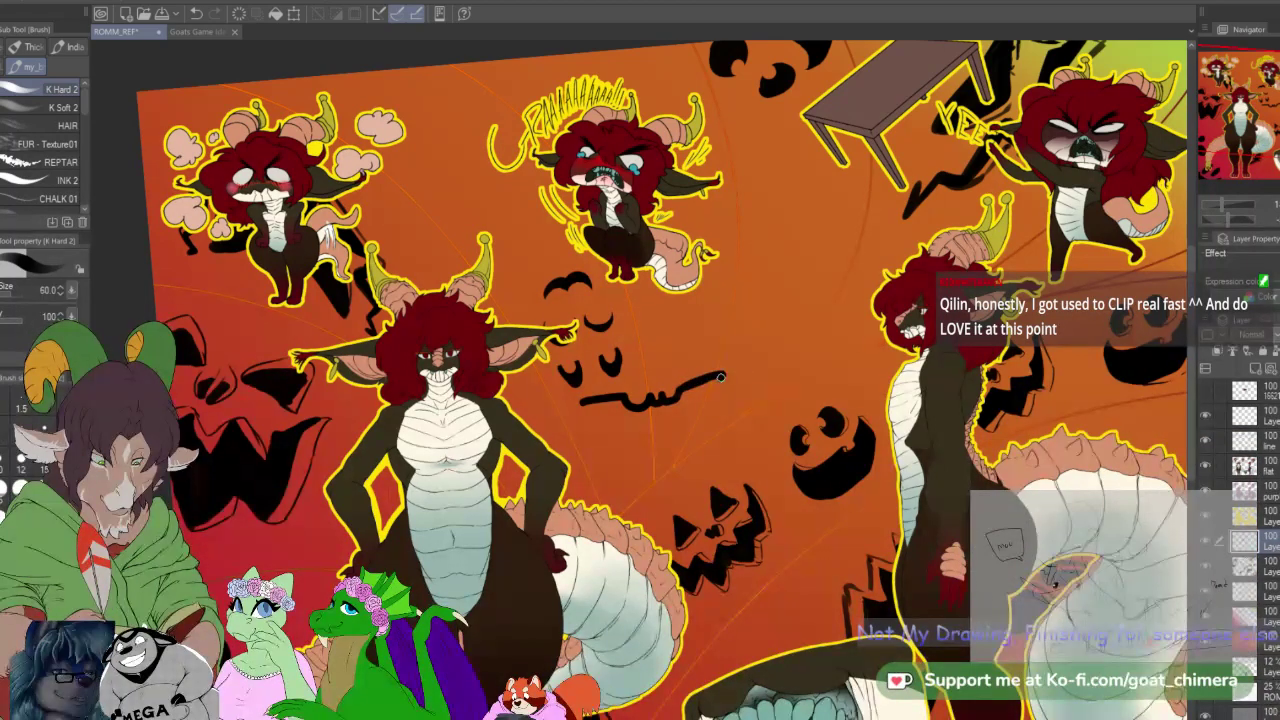
{"action": "left_click_drag", "start_coordinate": [712, 415], "coordinate": [679, 447]}
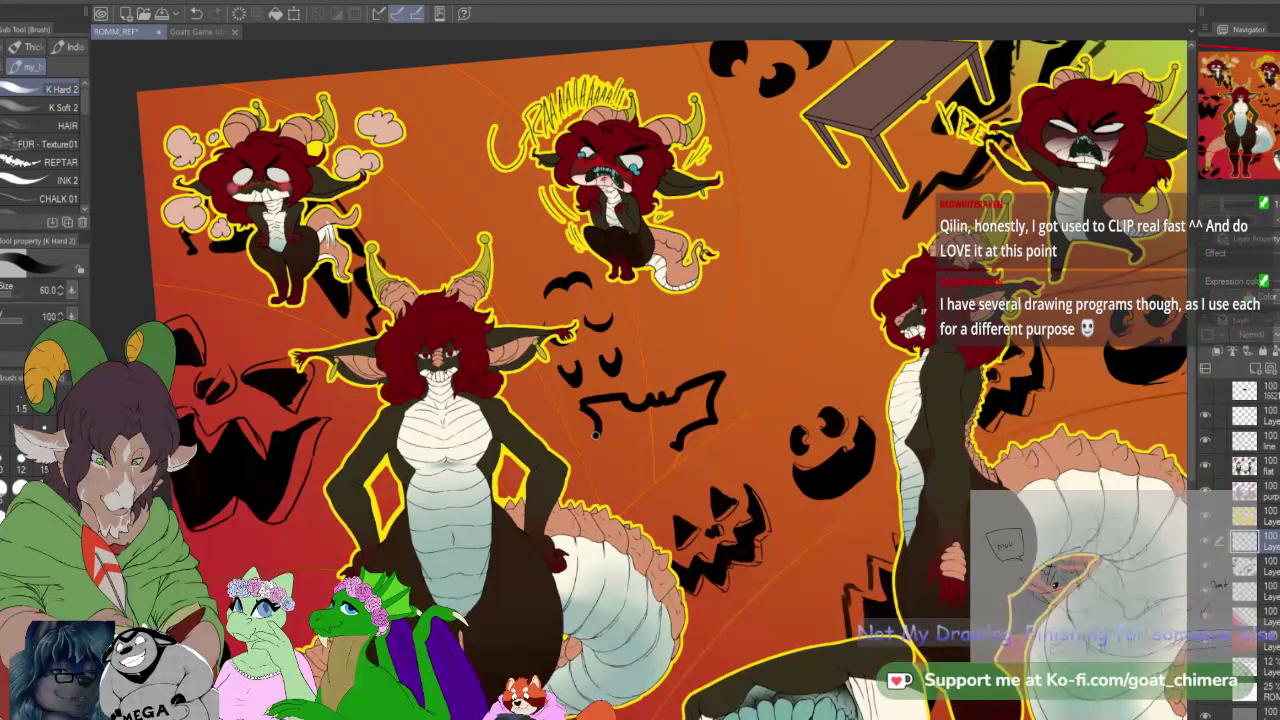
{"action": "left_click_drag", "start_coordinate": [630, 449], "coordinate": [662, 450]}
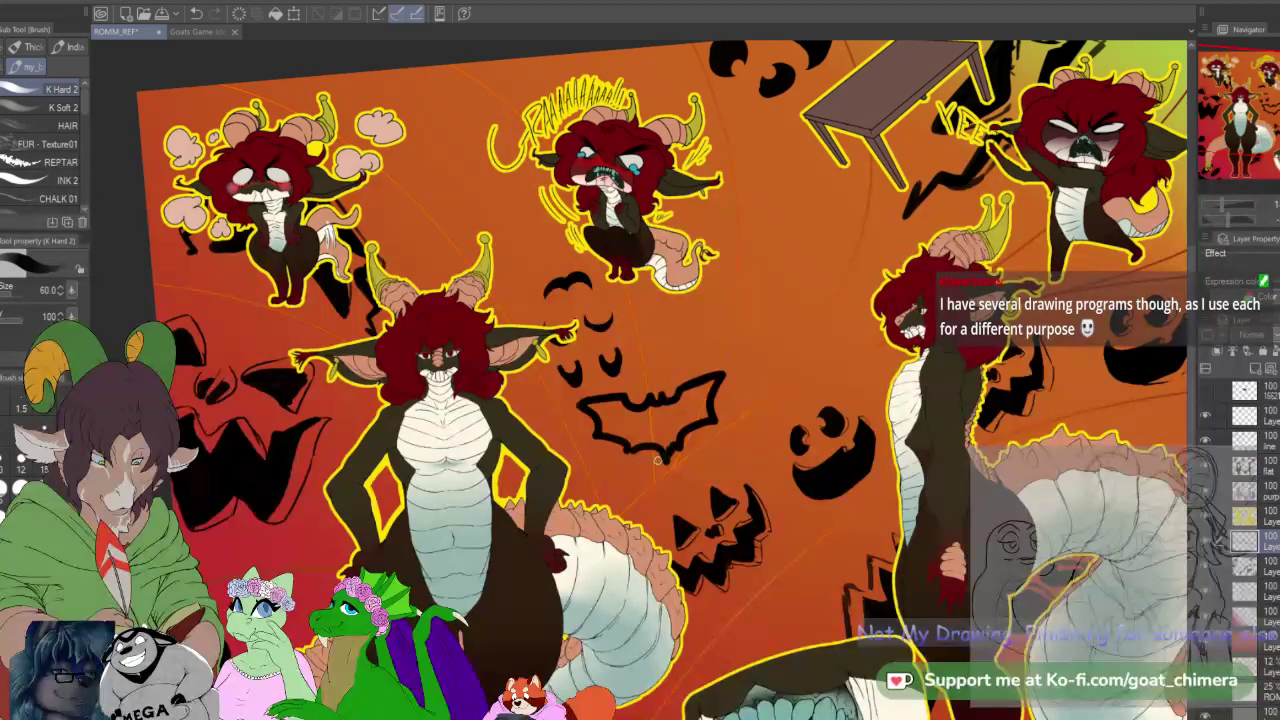
Step: Fill the inside of the bat outline with black using an auto selection, and clear the selection
{"action": "key", "text": "w"}
{"action": "left_click", "coordinate": [646, 424]}
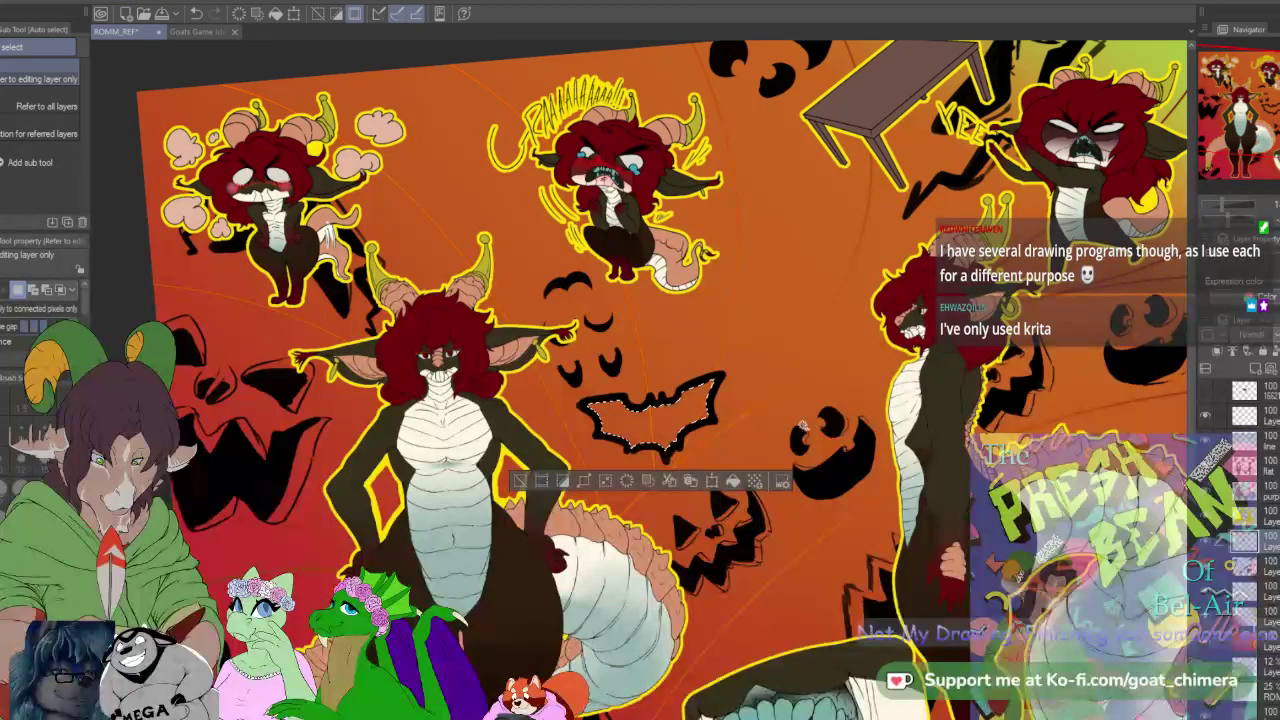
{"action": "key", "text": "alt+BackSpace"}
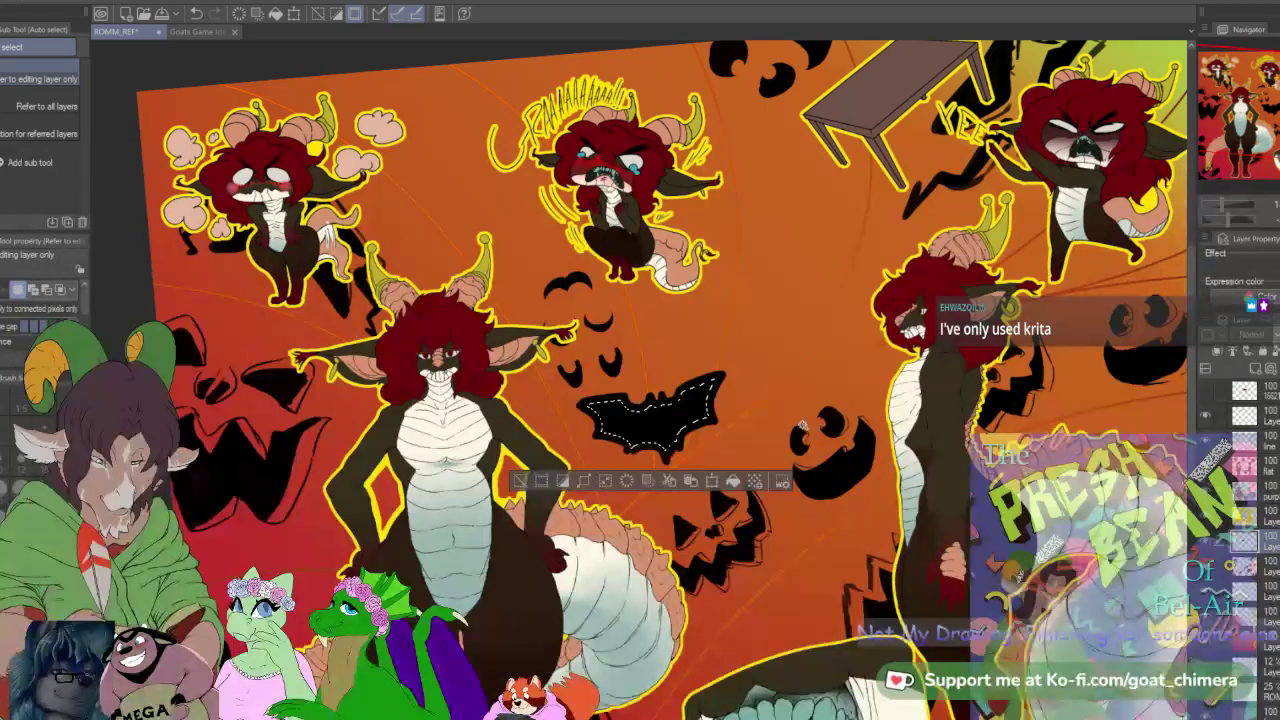
{"action": "key", "text": "ctrl+d"}
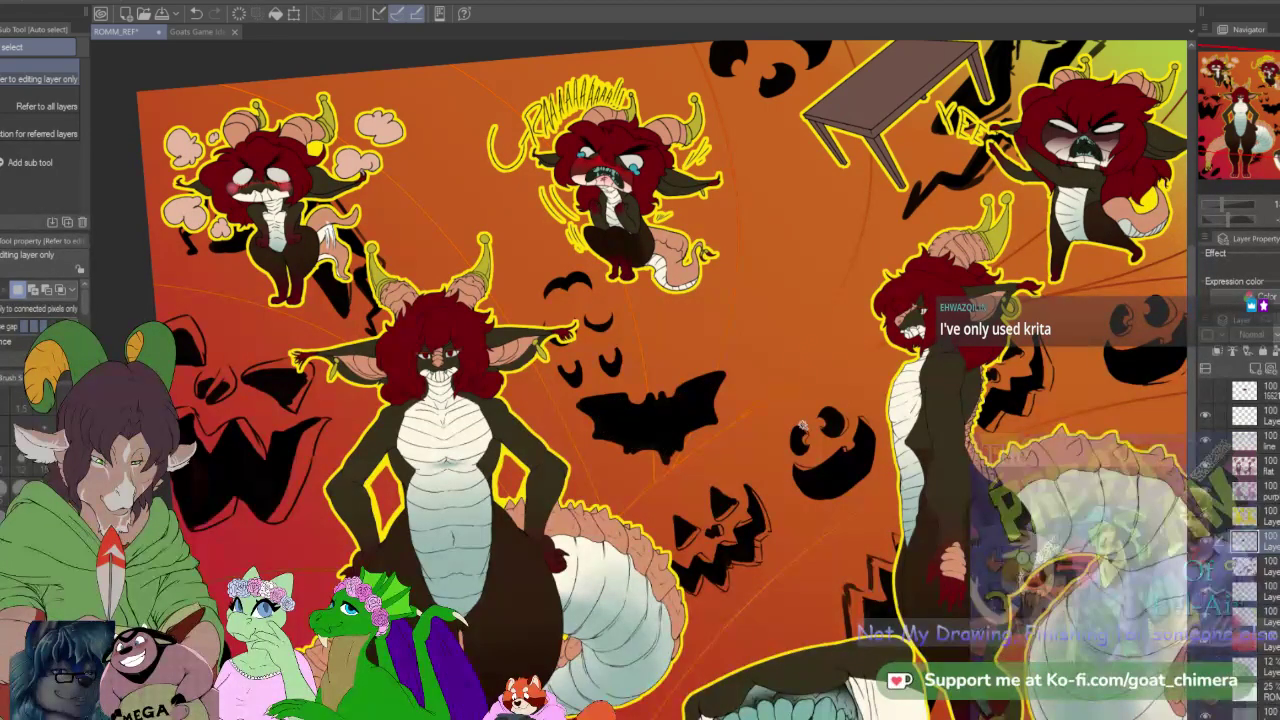
Step: Refine the bat's silhouette with pointed ears and scalloped wing edges, alternating brush and eraser and reducing the eraser size to 30
{"action": "key", "text": "b"}
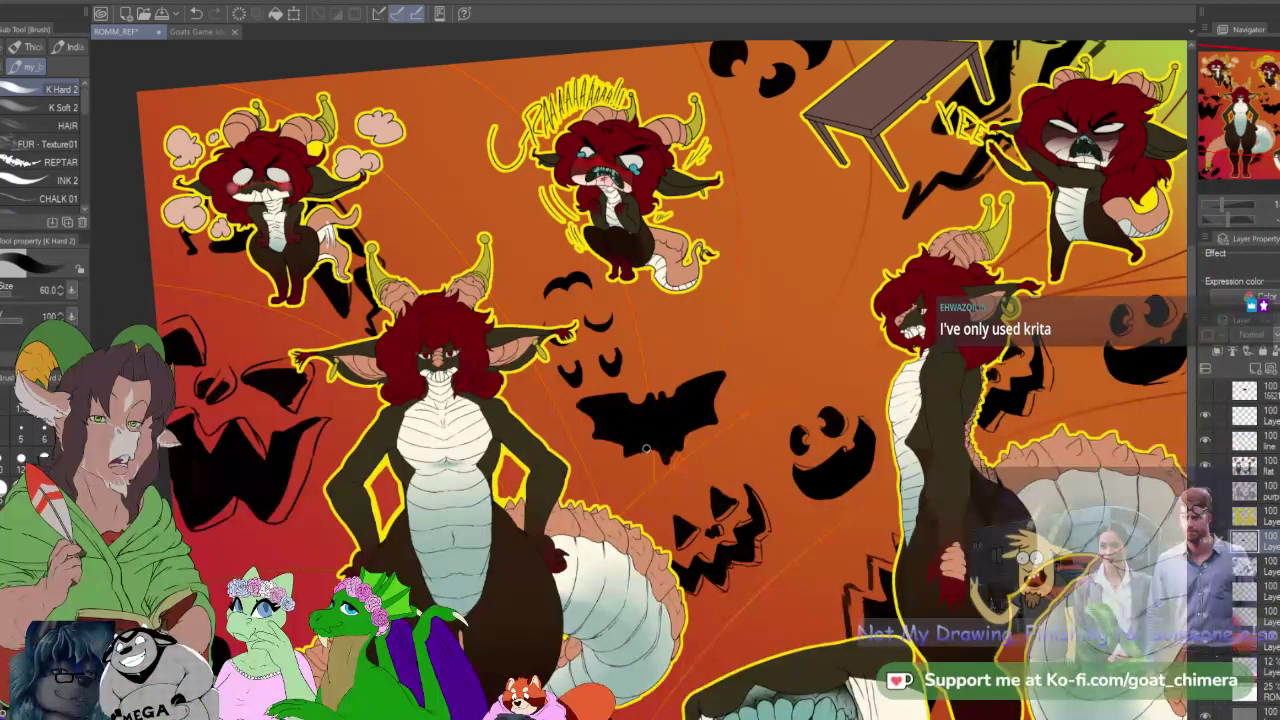
{"action": "key", "text": "e"}
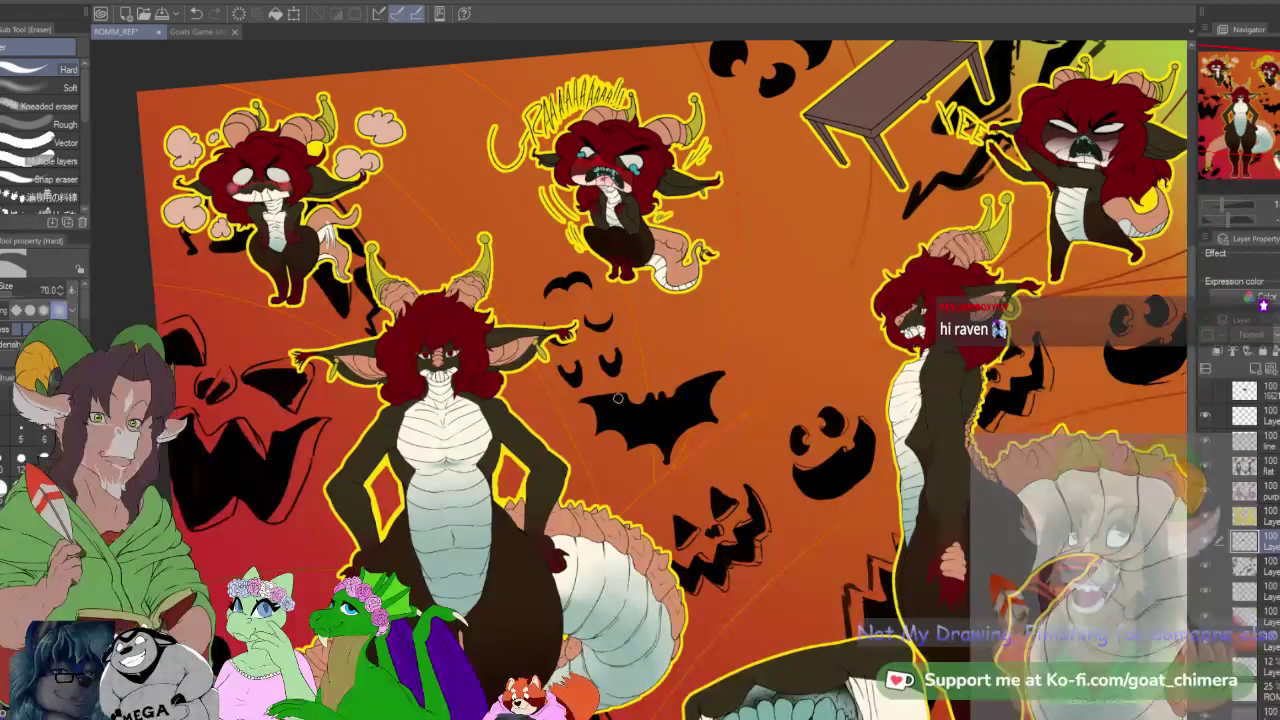
{"action": "key", "text": "b"}
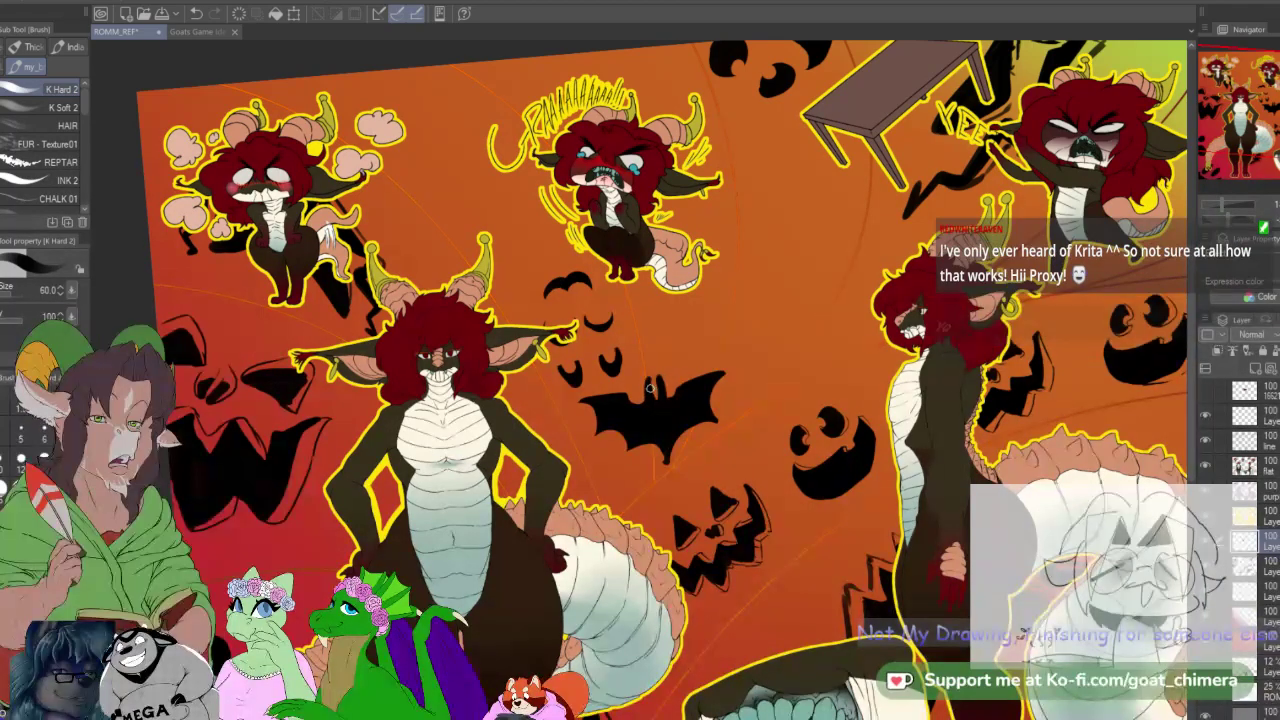
{"action": "key", "text": "e"}
{"action": "key", "text": "bracketleft"}
{"action": "key", "text": "bracketleft"}
{"action": "key", "text": "bracketleft"}
{"action": "key", "text": "bracketleft"}
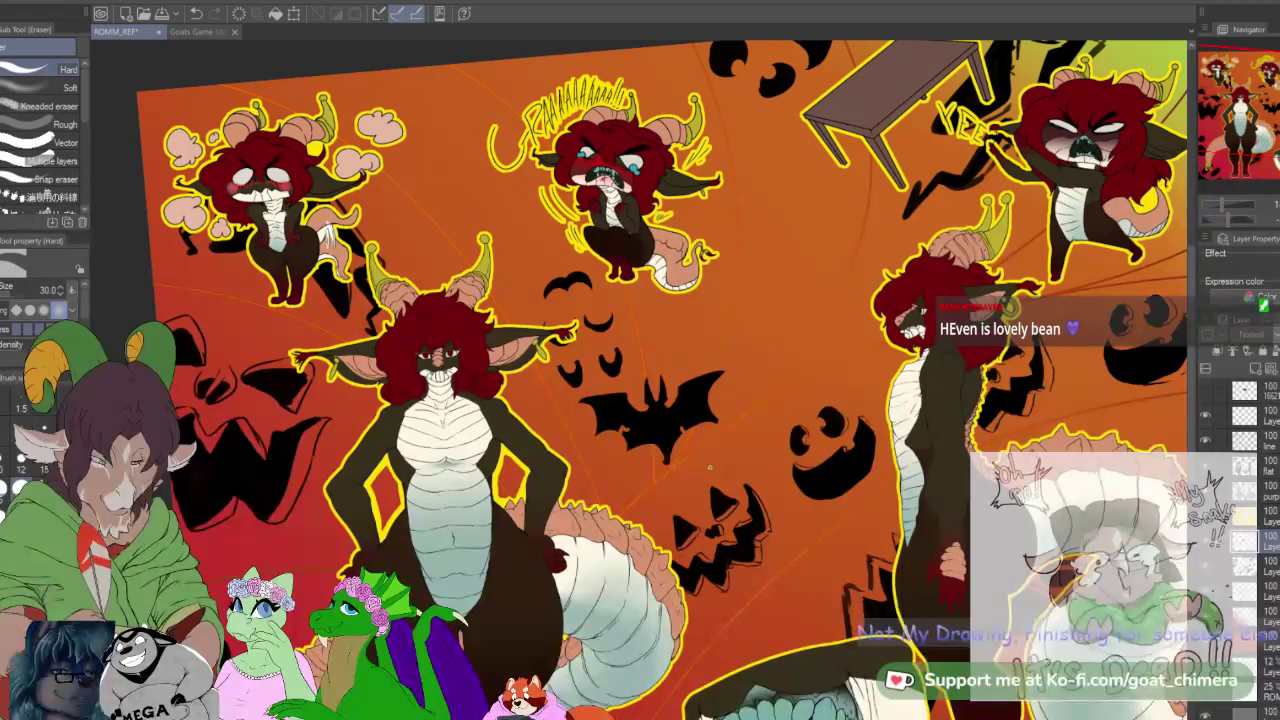
Step: Auto-select the entire black bat on its layer, with the selection's colour tolerance at 29.3
{"action": "key", "text": "w"}
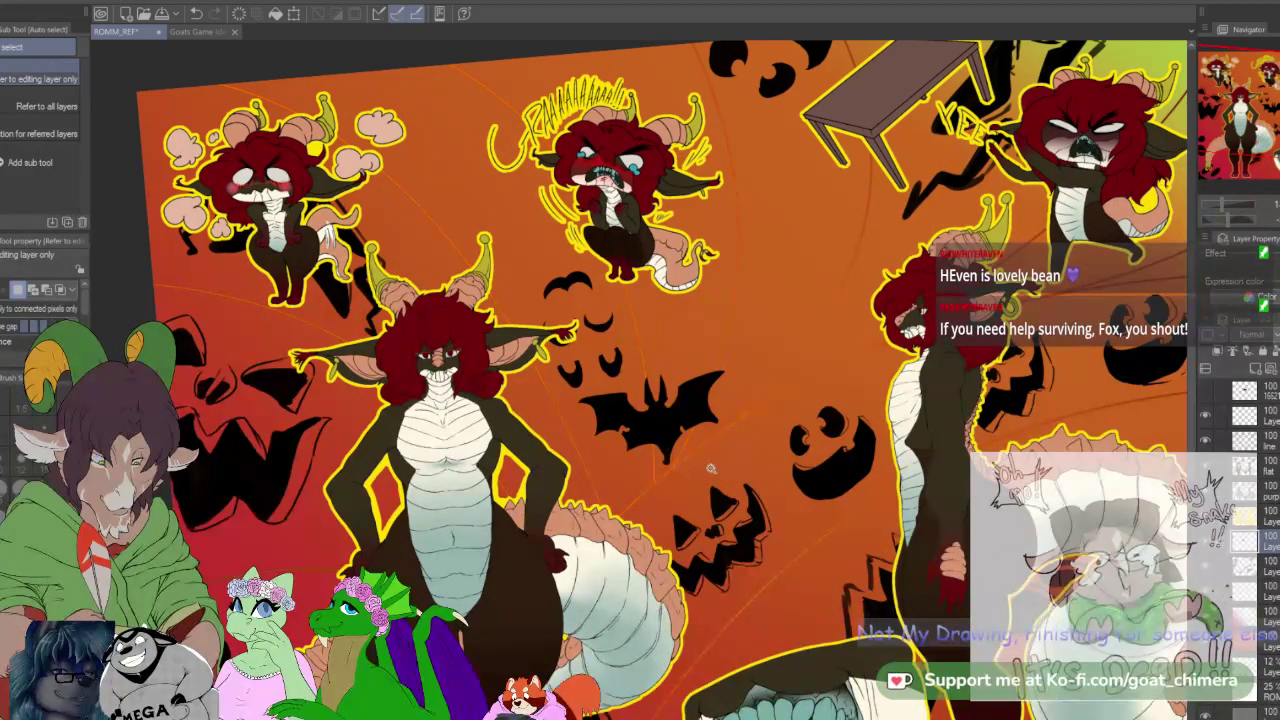
{"action": "left_click", "coordinate": [710, 467]}
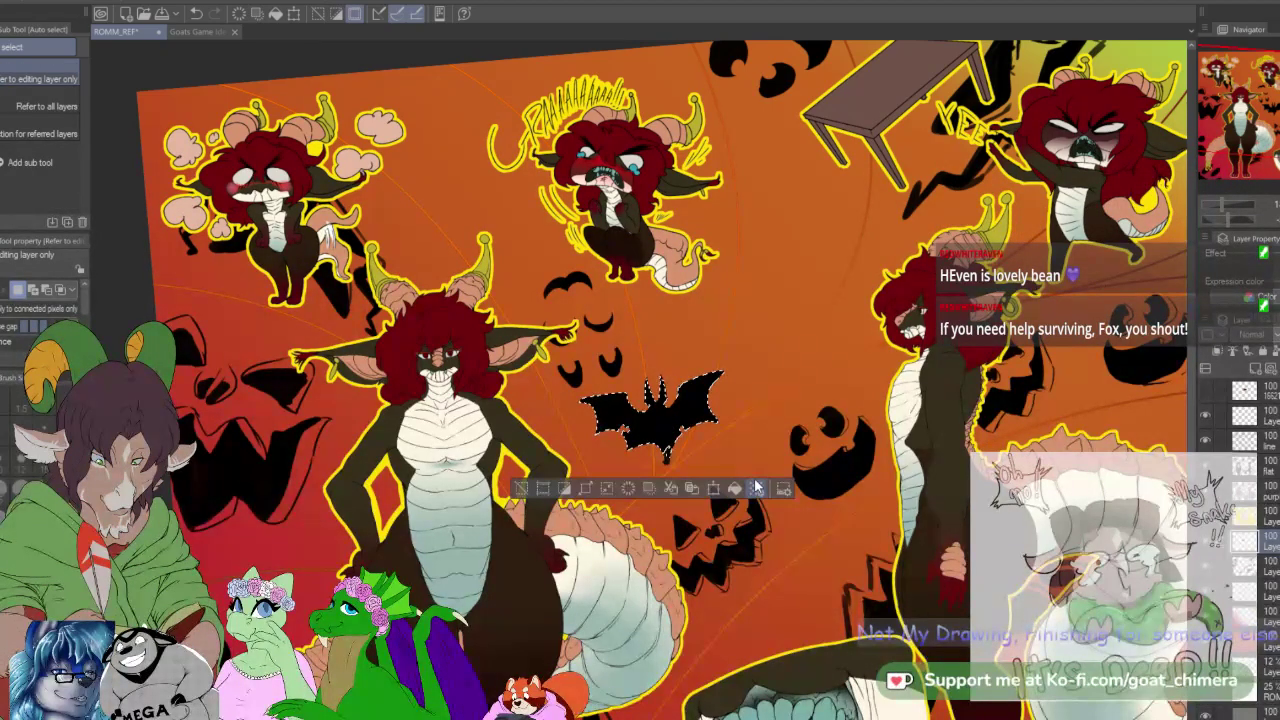
{"action": "scroll", "coordinate": [664, 431], "scroll_direction": "up", "scroll_amount": 5}
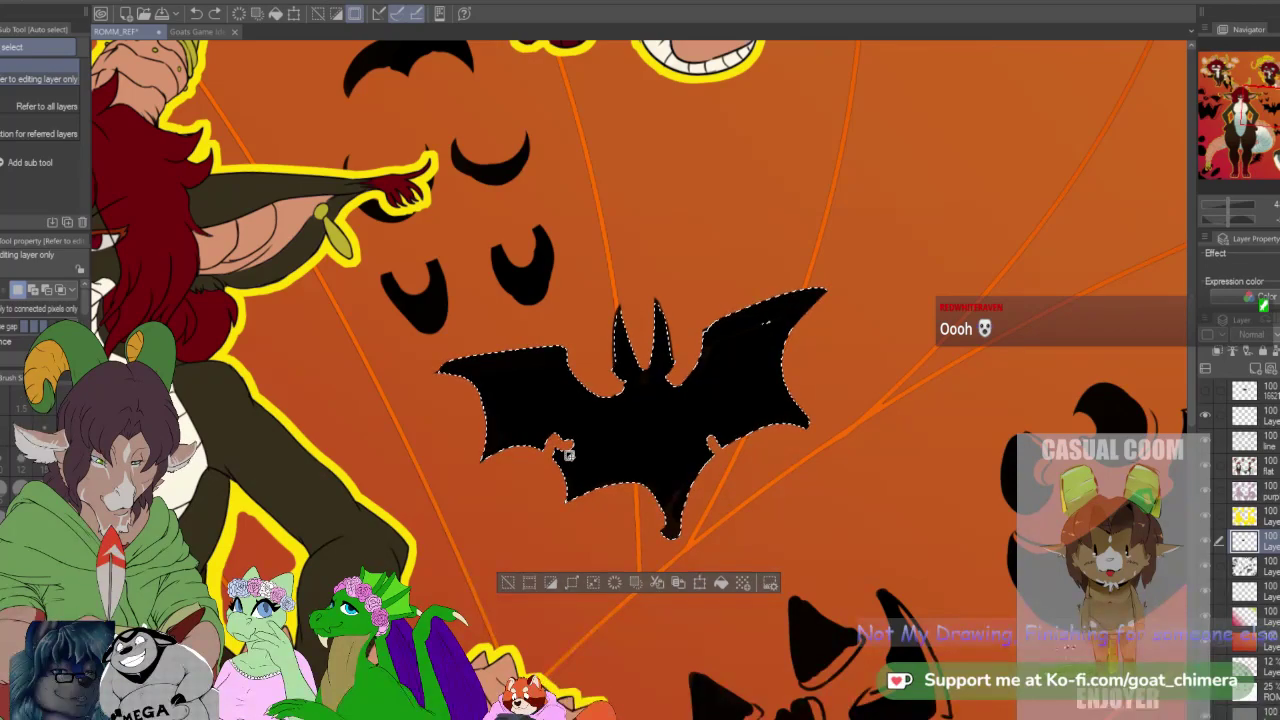
{"action": "scroll", "coordinate": [40, 315], "scroll_direction": "down", "scroll_amount": 2}
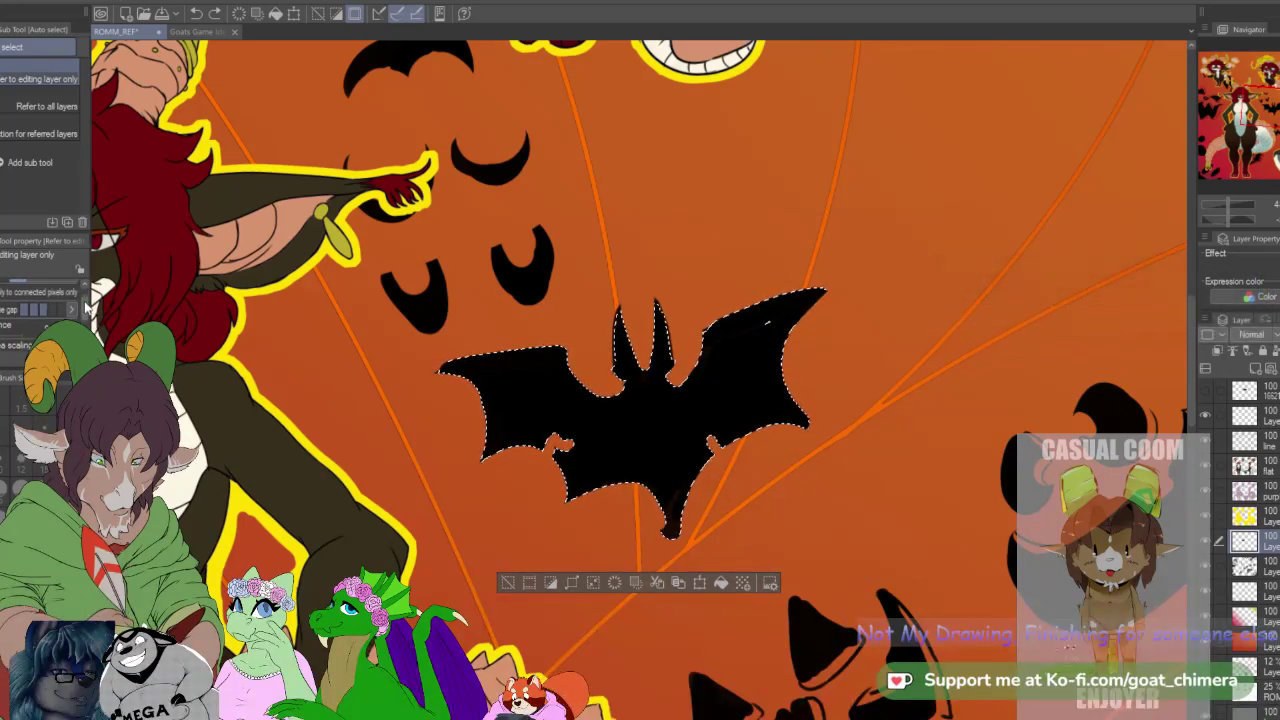
{"action": "left_click", "coordinate": [4, 323]}
{"action": "left_click", "coordinate": [646, 413]}
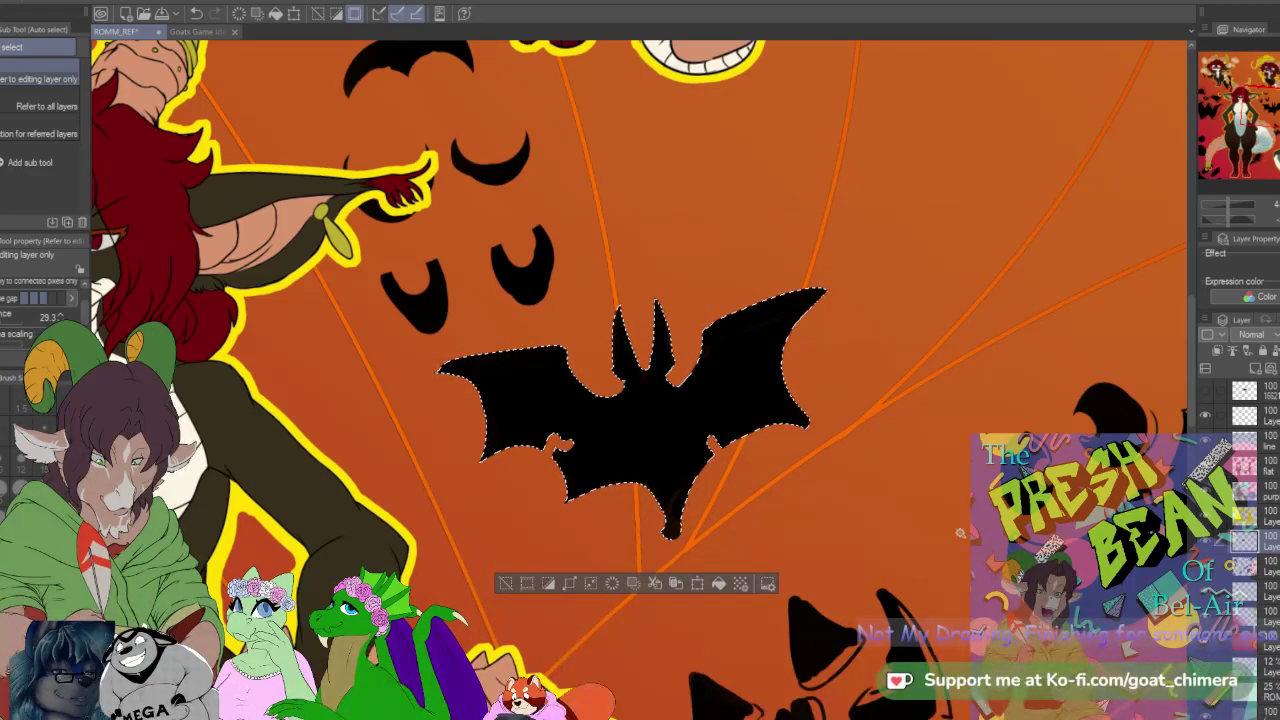
Step: Fill the selected bat with the dark red sampled from the front-view character's hair, and clear the selection
{"action": "scroll", "coordinate": [580, 486], "scroll_direction": "down", "scroll_amount": 3}
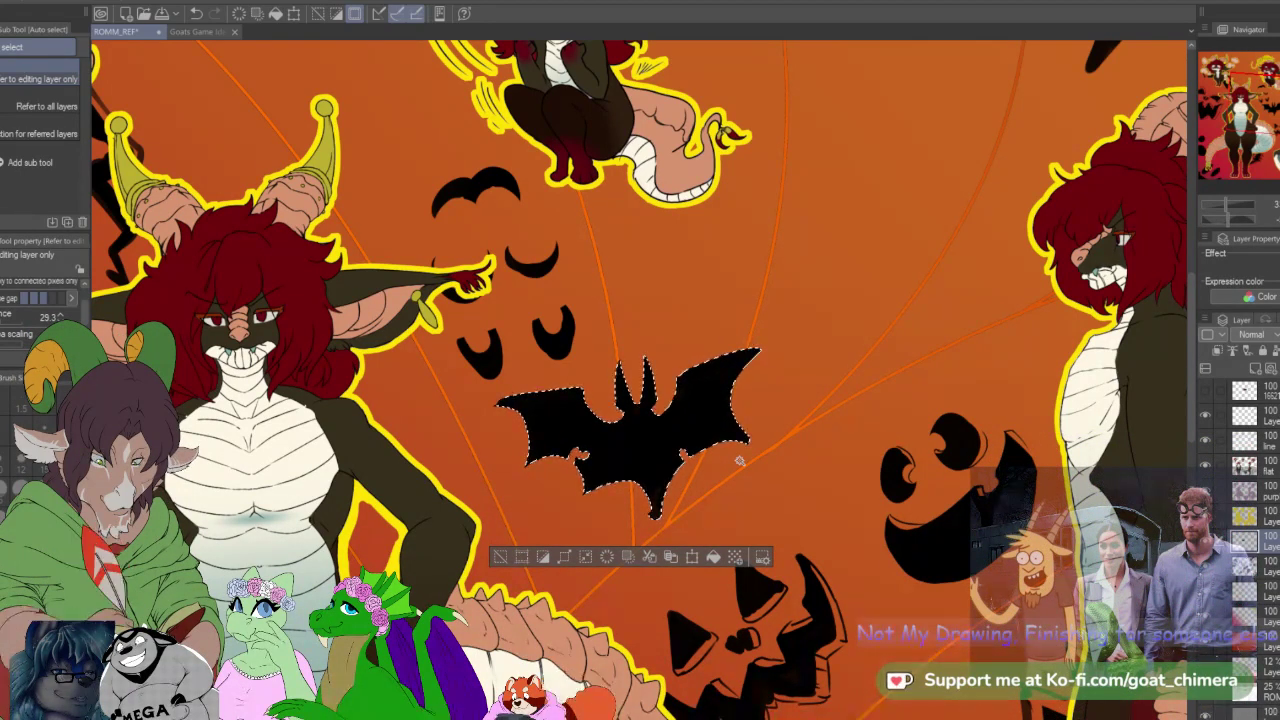
{"action": "key", "text": "i"}
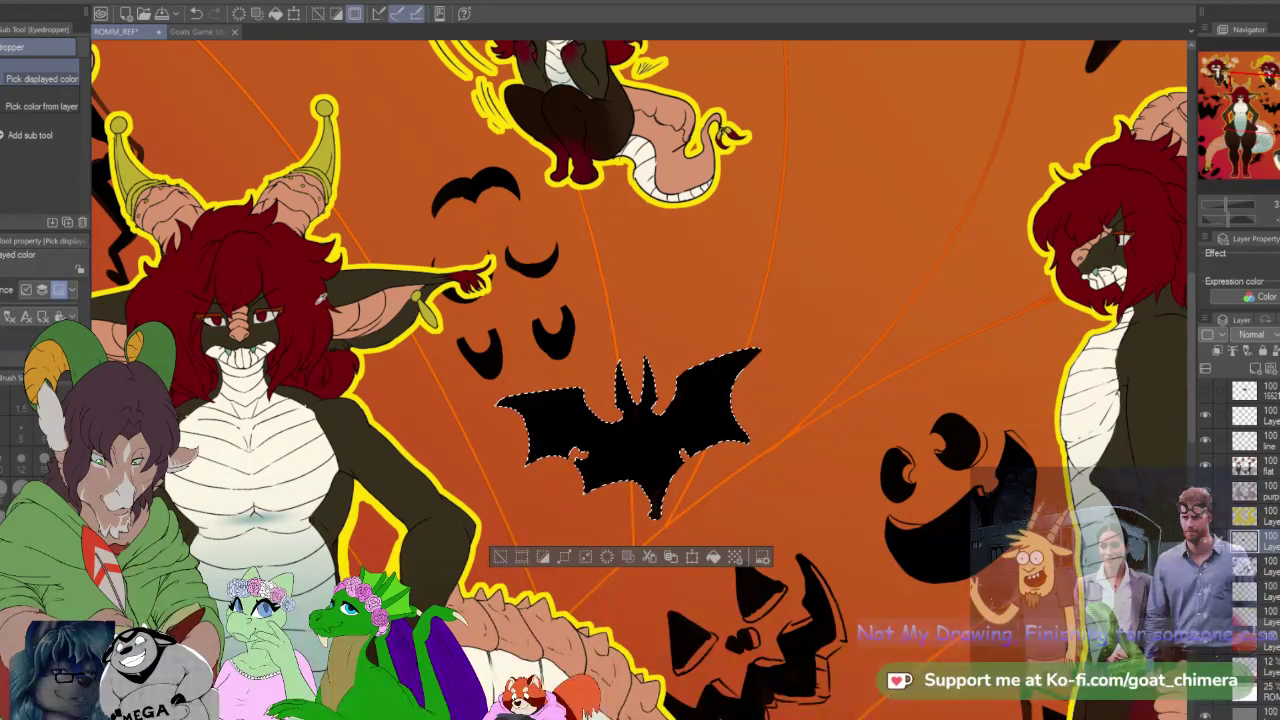
{"action": "key", "text": "alt+Delete"}
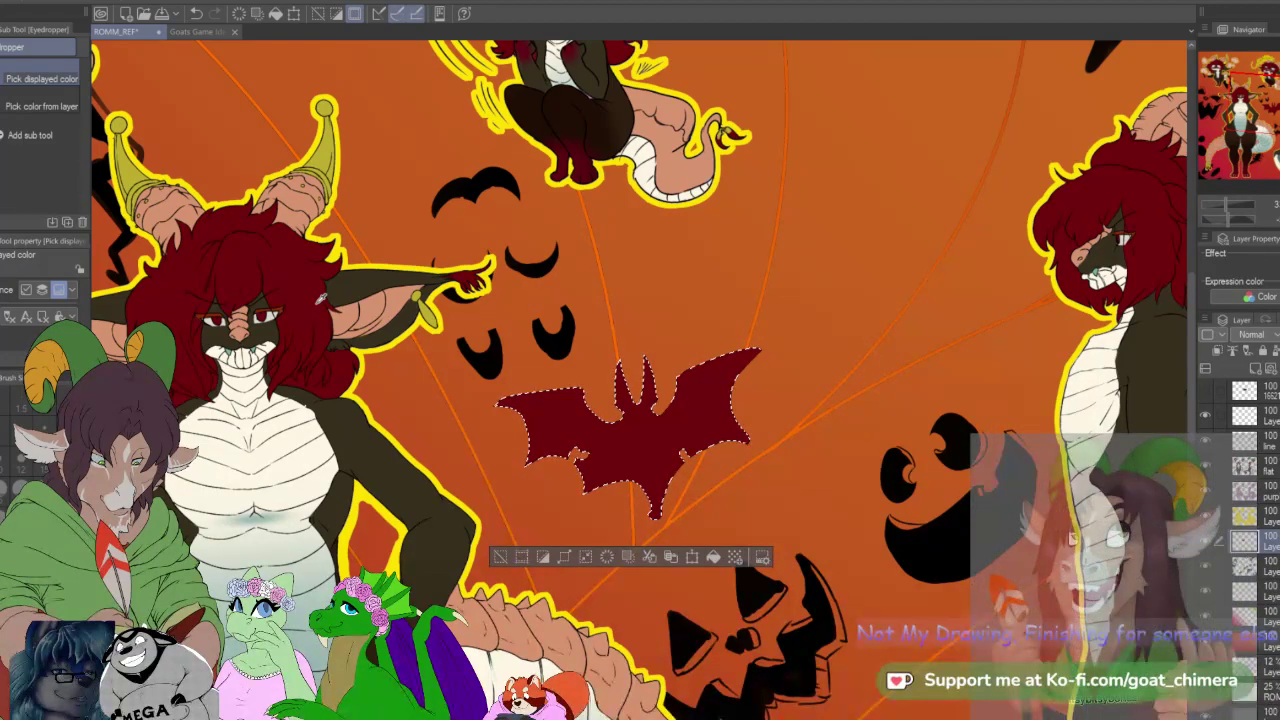
{"action": "key", "text": "ctrl+d"}
Step: Paste a black copy of the bat and place it overlapping the dark red bat, slightly lower and to its right
{"action": "key", "text": "ctrl+v"}
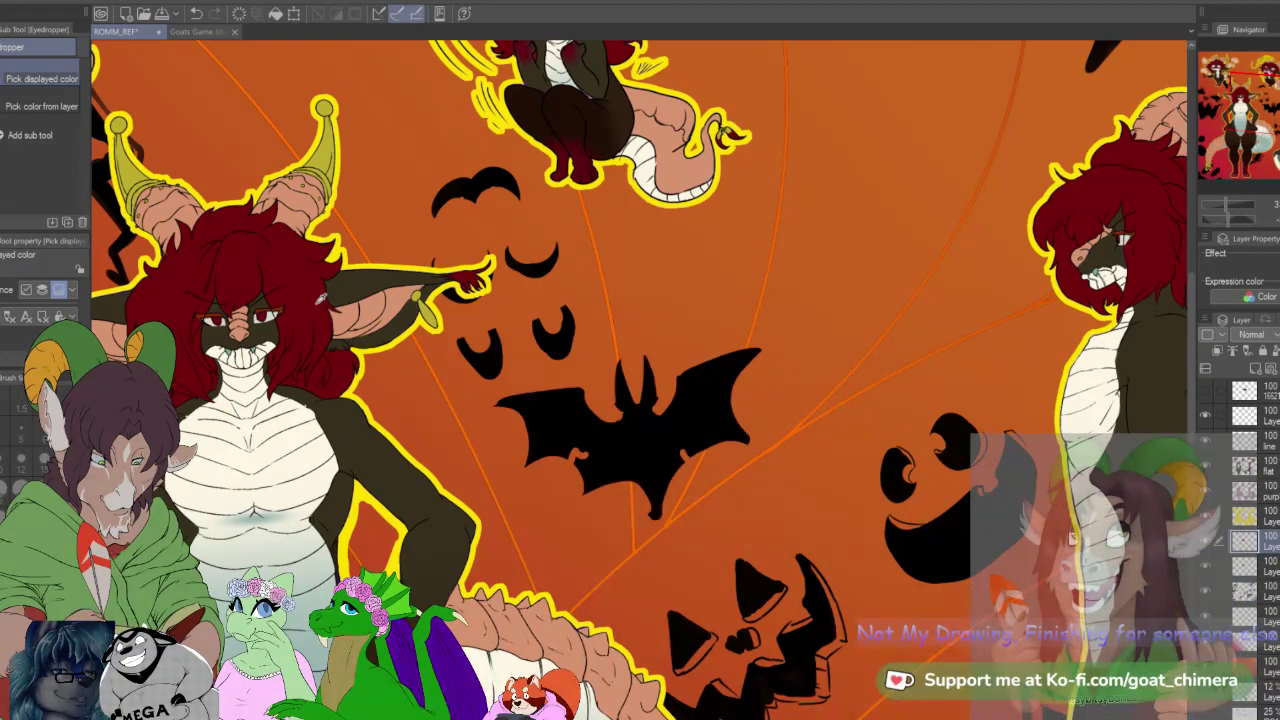
{"action": "left_click", "coordinate": [294, 14]}
{"action": "left_click_drag", "start_coordinate": [717, 486], "coordinate": [784, 519]}
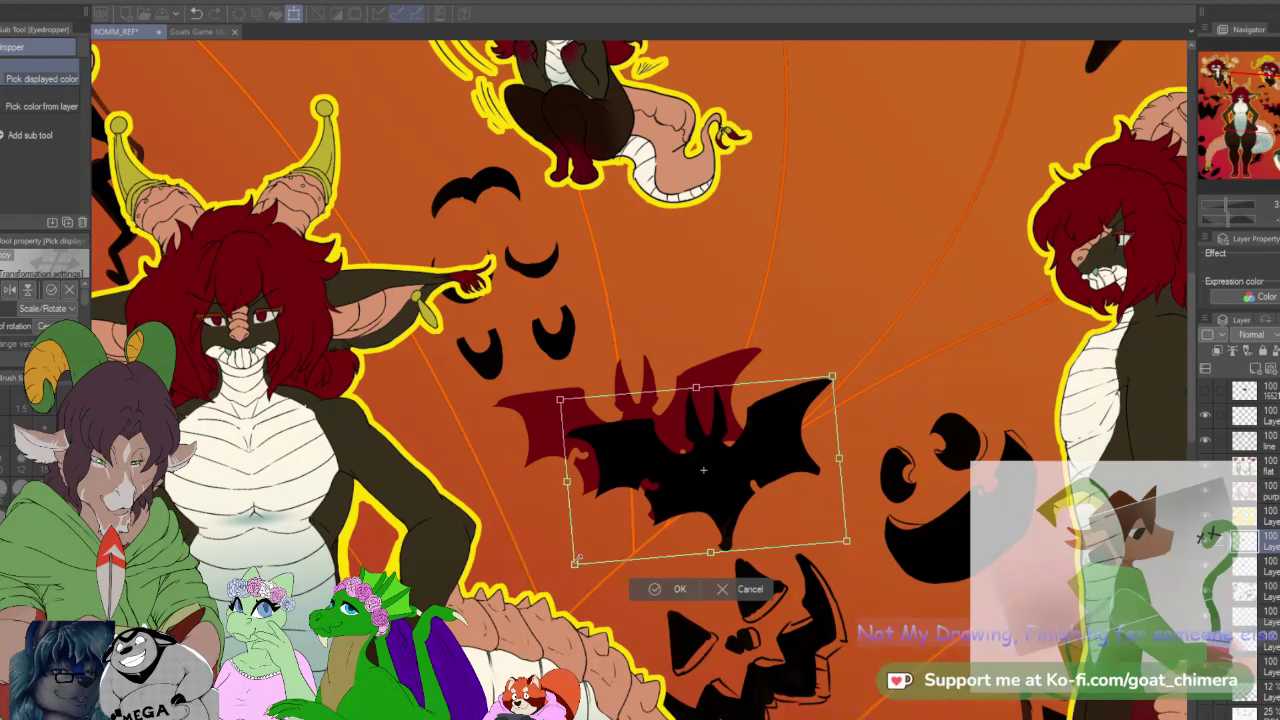
{"action": "left_click", "coordinate": [679, 592]}
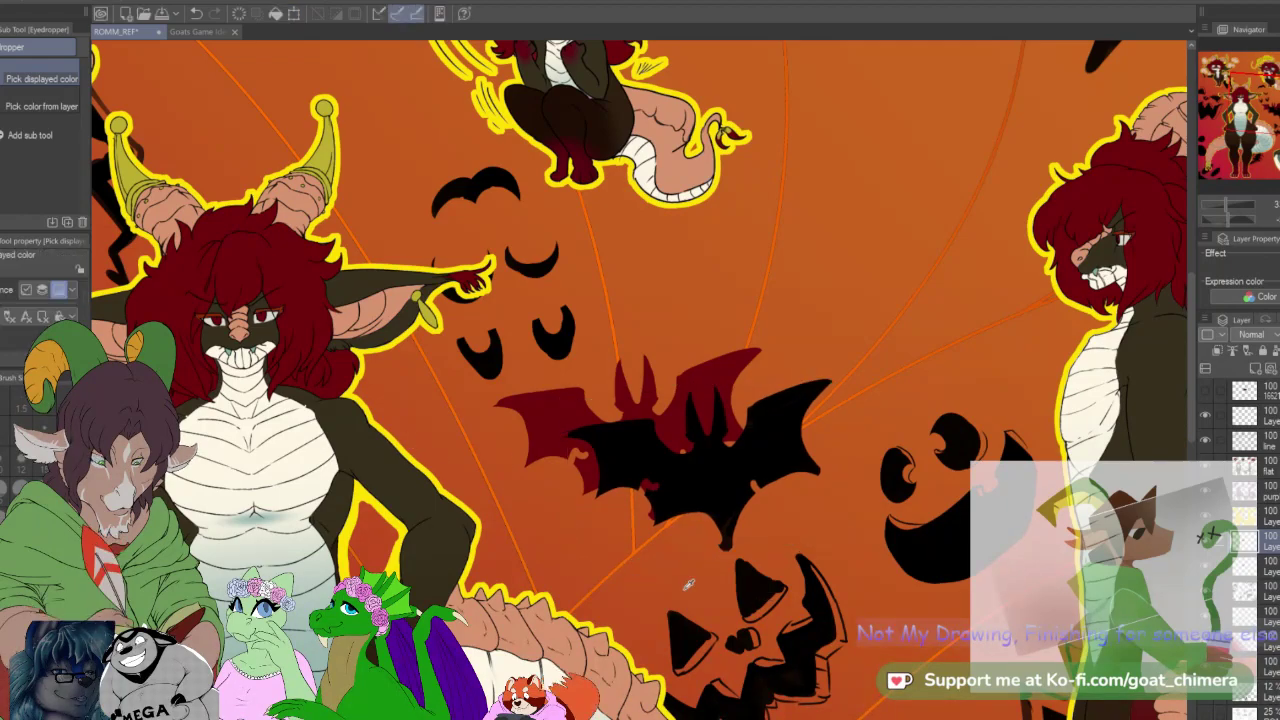
Step: Recolour the second bat with the dark brown of the front-view character's fur, and clear the selection
{"action": "key", "text": "w"}
{"action": "left_click", "coordinate": [682, 501]}
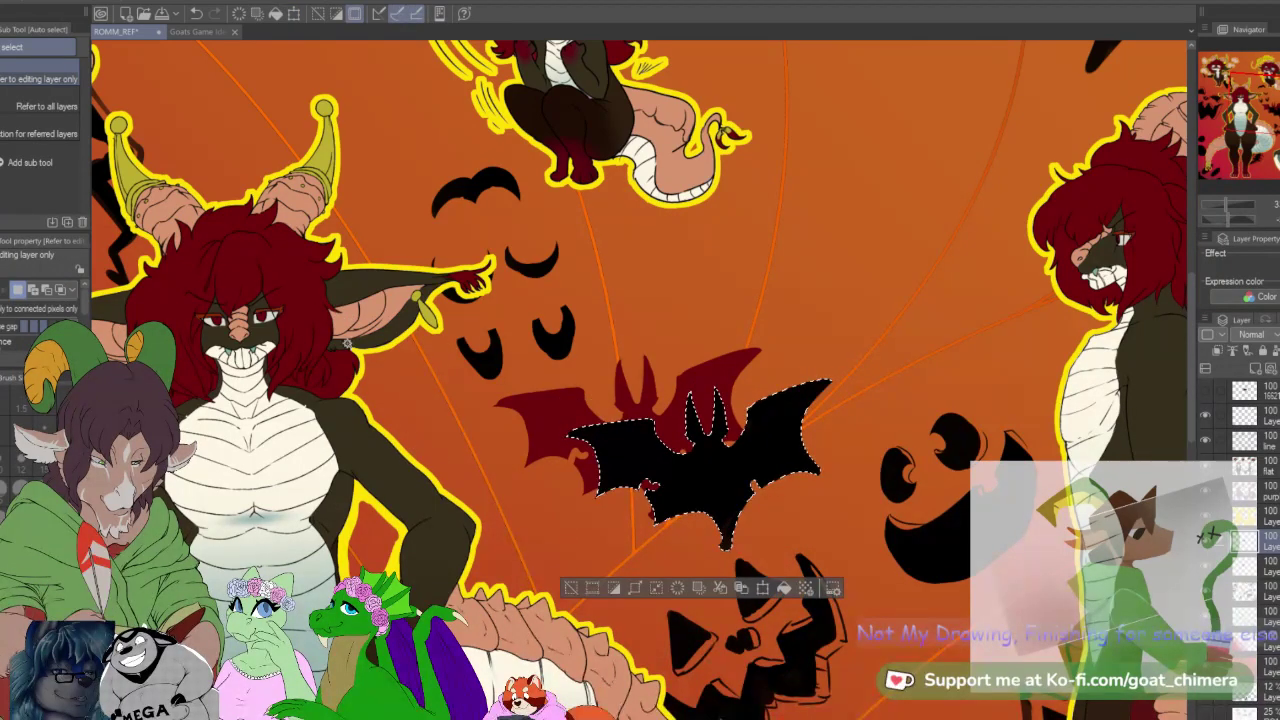
{"action": "key", "text": "i"}
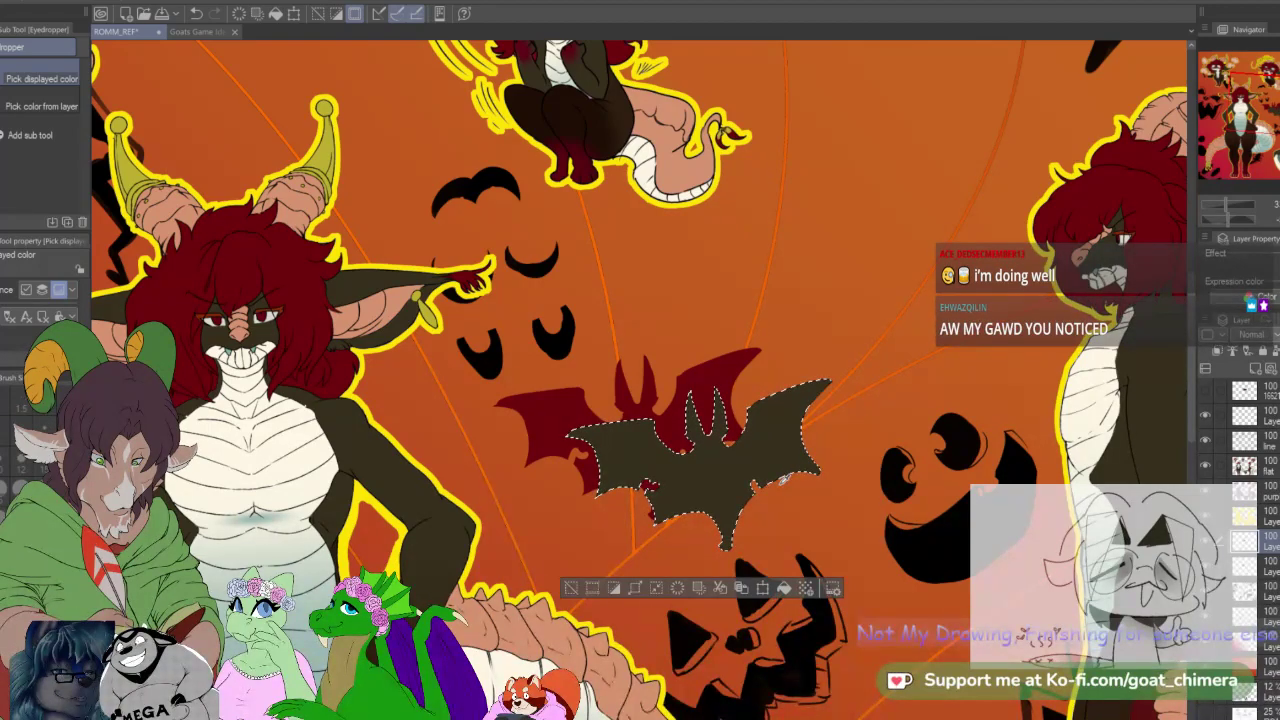
{"action": "key", "text": "ctrl+d"}
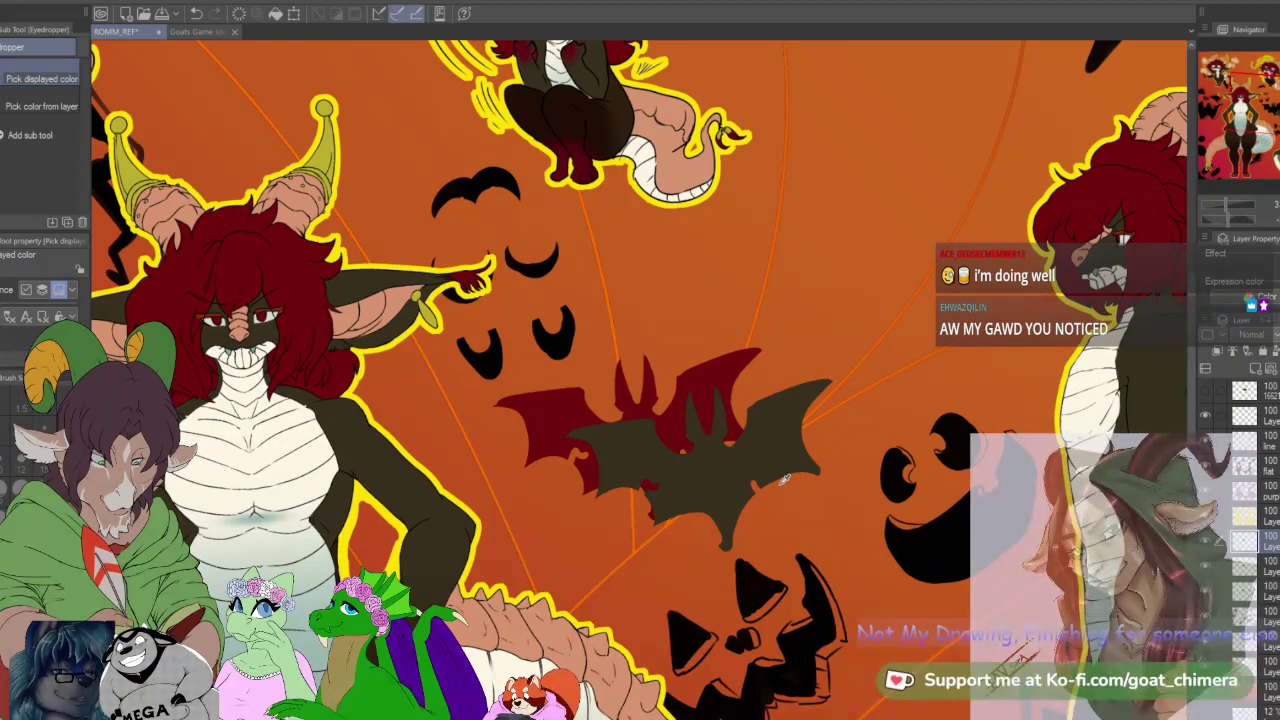
Step: Paste a third black bat and place it below and to the right of the brown one, near the smiling pumpkin
{"action": "key", "text": "ctrl+v"}
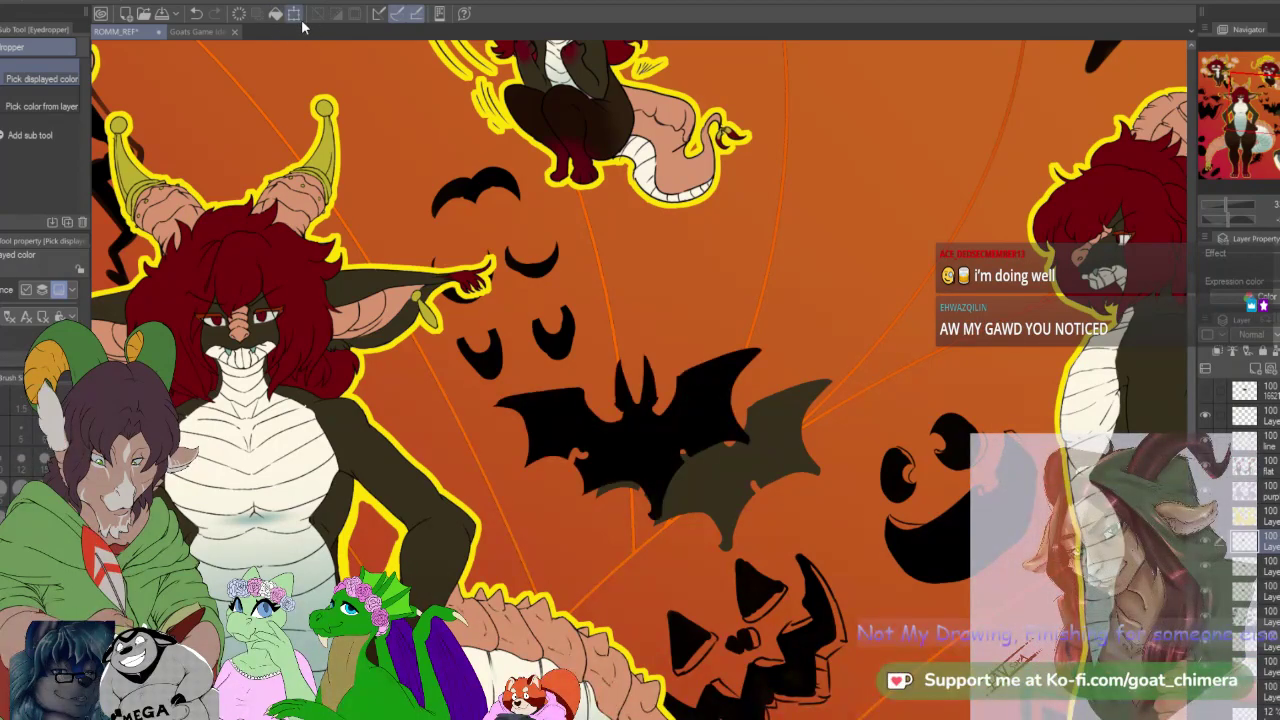
{"action": "left_click", "coordinate": [294, 14]}
{"action": "left_click_drag", "start_coordinate": [676, 432], "coordinate": [823, 493]}
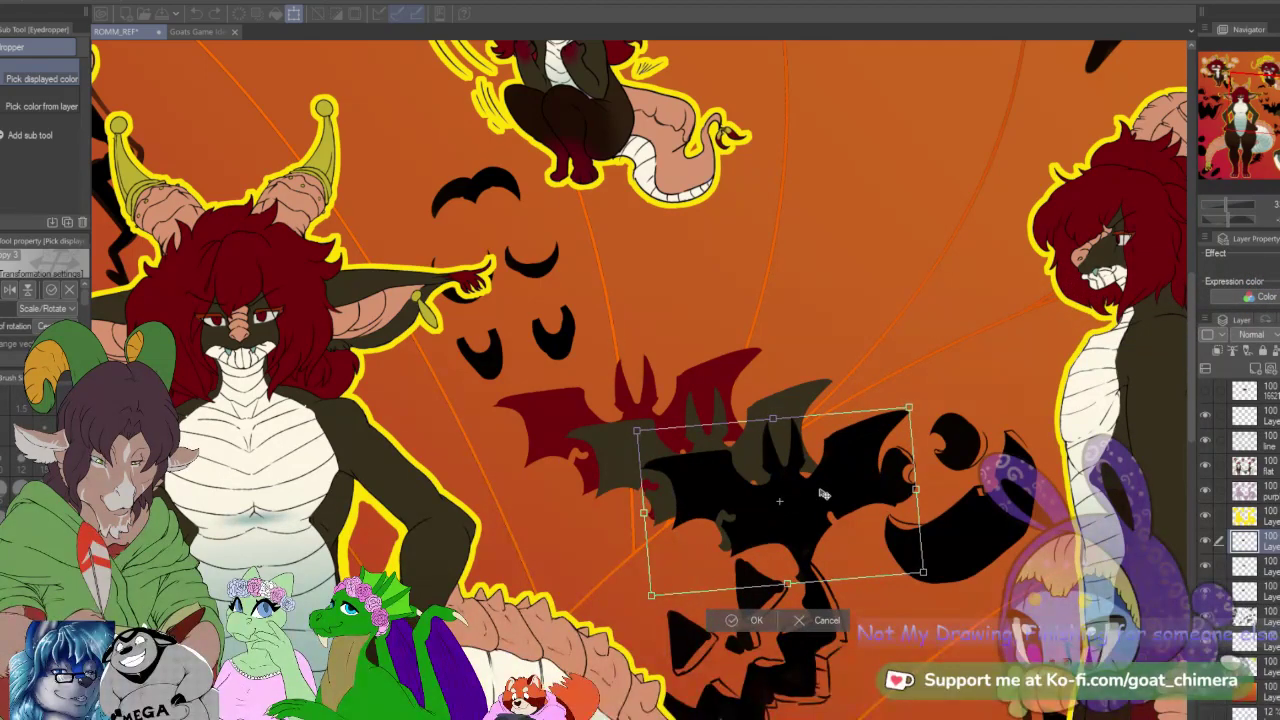
{"action": "left_click", "coordinate": [739, 620]}
Step: Recolour the third bat with a dark red sampled from the front-view character, and clear the selection
{"action": "key", "text": "w"}
{"action": "left_click", "coordinate": [770, 495]}
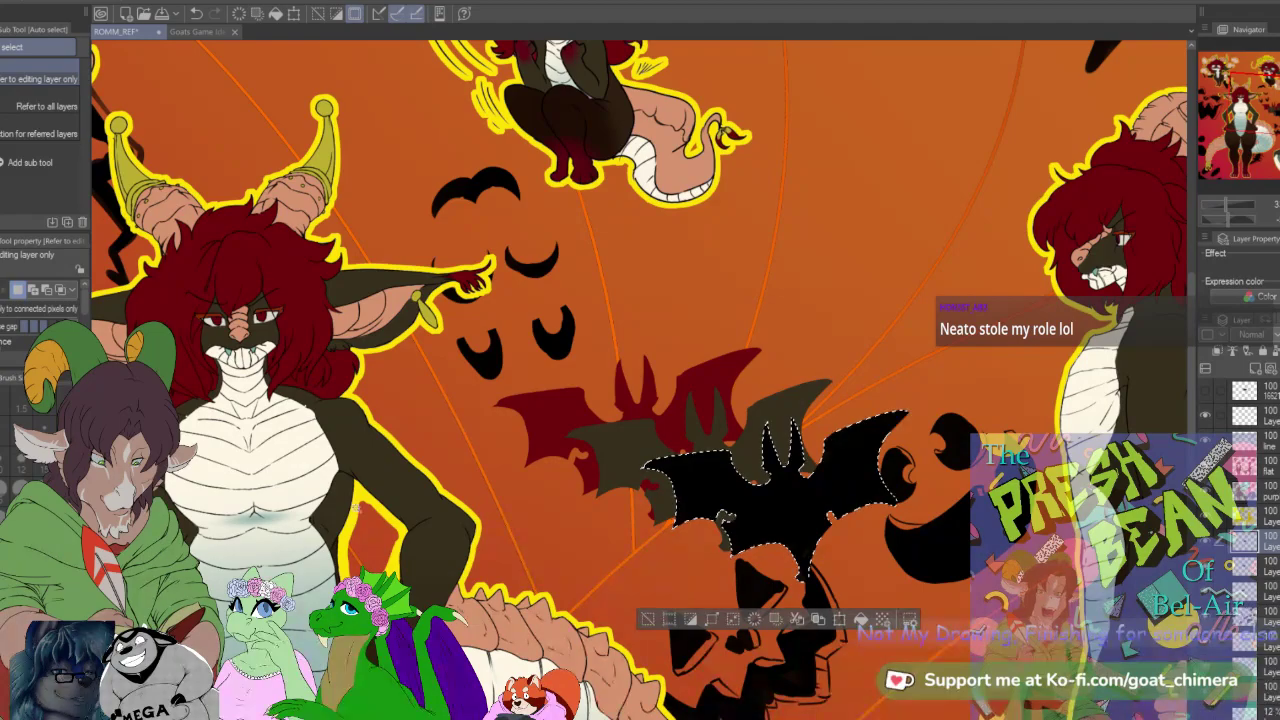
{"action": "scroll", "coordinate": [780, 565], "scroll_direction": "down", "scroll_amount": 2}
{"action": "scroll", "coordinate": [785, 560], "scroll_direction": "up", "scroll_amount": 1}
{"action": "scroll", "coordinate": [194, 492], "scroll_direction": "down", "scroll_amount": 1}
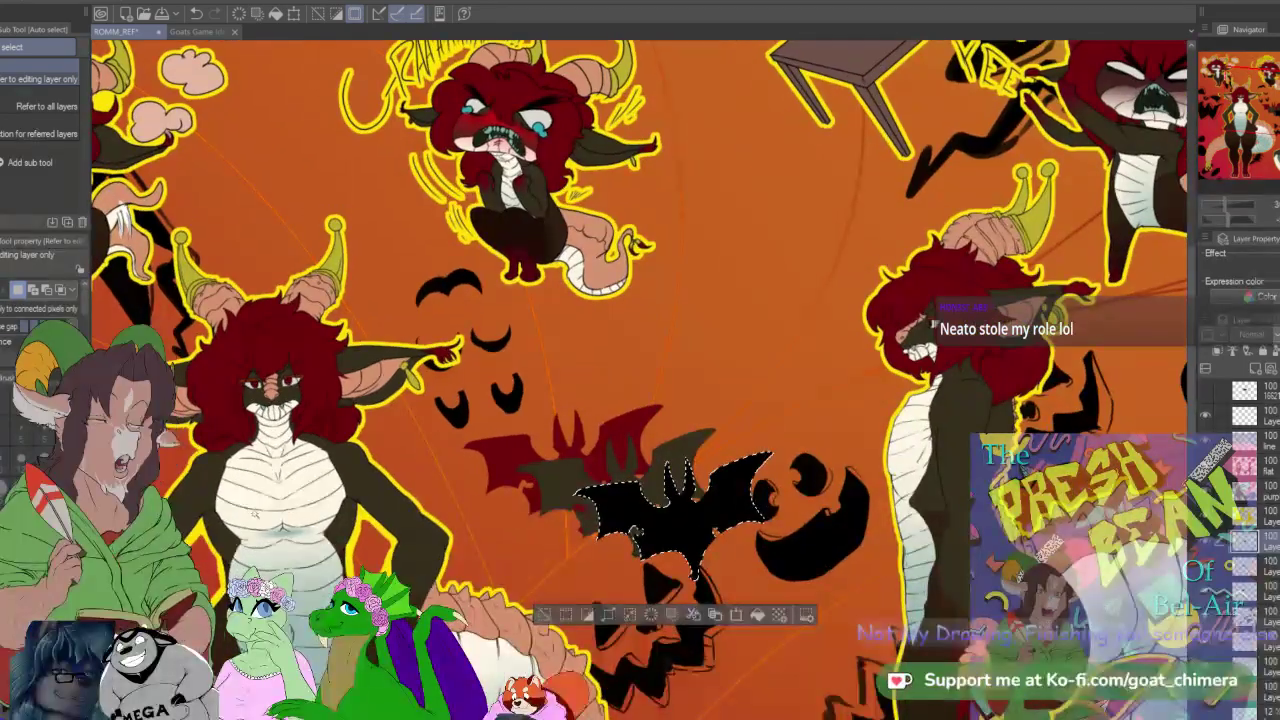
{"action": "scroll", "coordinate": [230, 482], "scroll_direction": "up", "scroll_amount": 1}
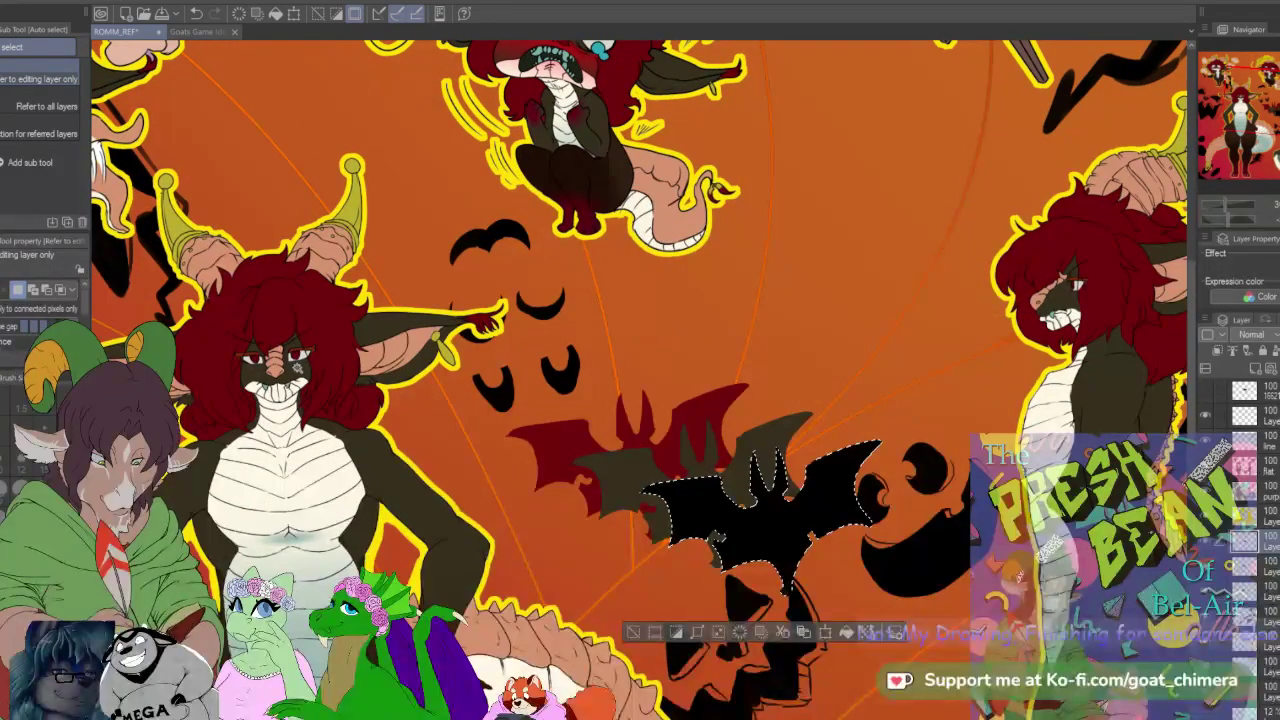
{"action": "key", "text": "i"}
{"action": "scroll", "coordinate": [296, 361], "scroll_direction": "up", "scroll_amount": 1}
{"action": "scroll", "coordinate": [290, 362], "scroll_direction": "up", "scroll_amount": 3}
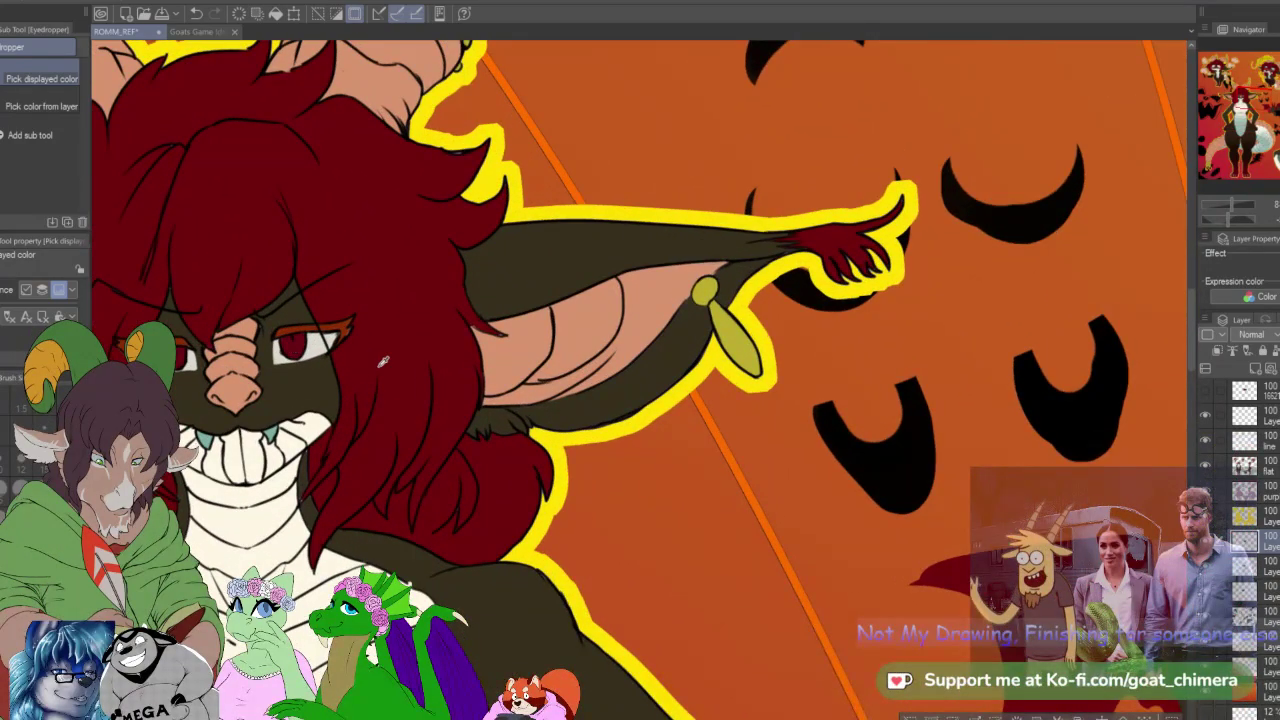
{"action": "scroll", "coordinate": [377, 358], "scroll_direction": "down", "scroll_amount": 8}
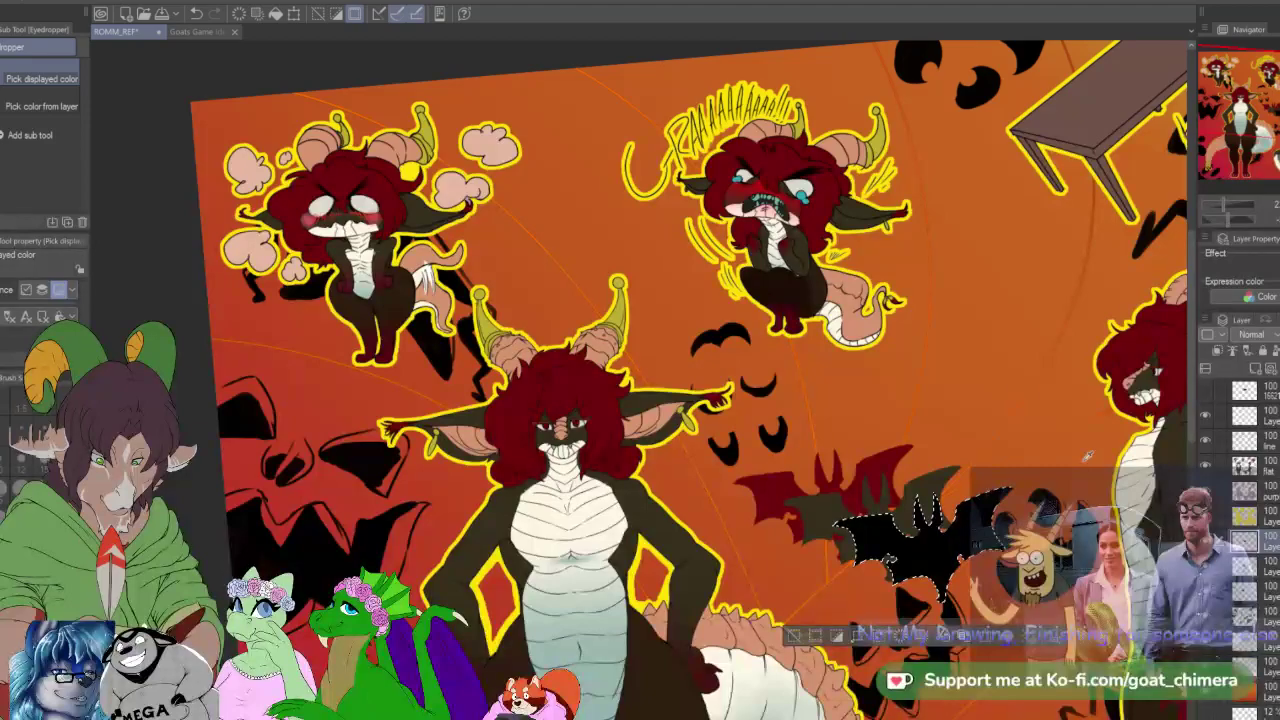
{"action": "mouse_move", "coordinate": [1262, 92]}
{"action": "left_mouse_down"}
{"action": "mouse_move", "coordinate": [1279, 86]}
{"action": "mouse_move", "coordinate": [1279, 101]}
{"action": "left_mouse_up"}
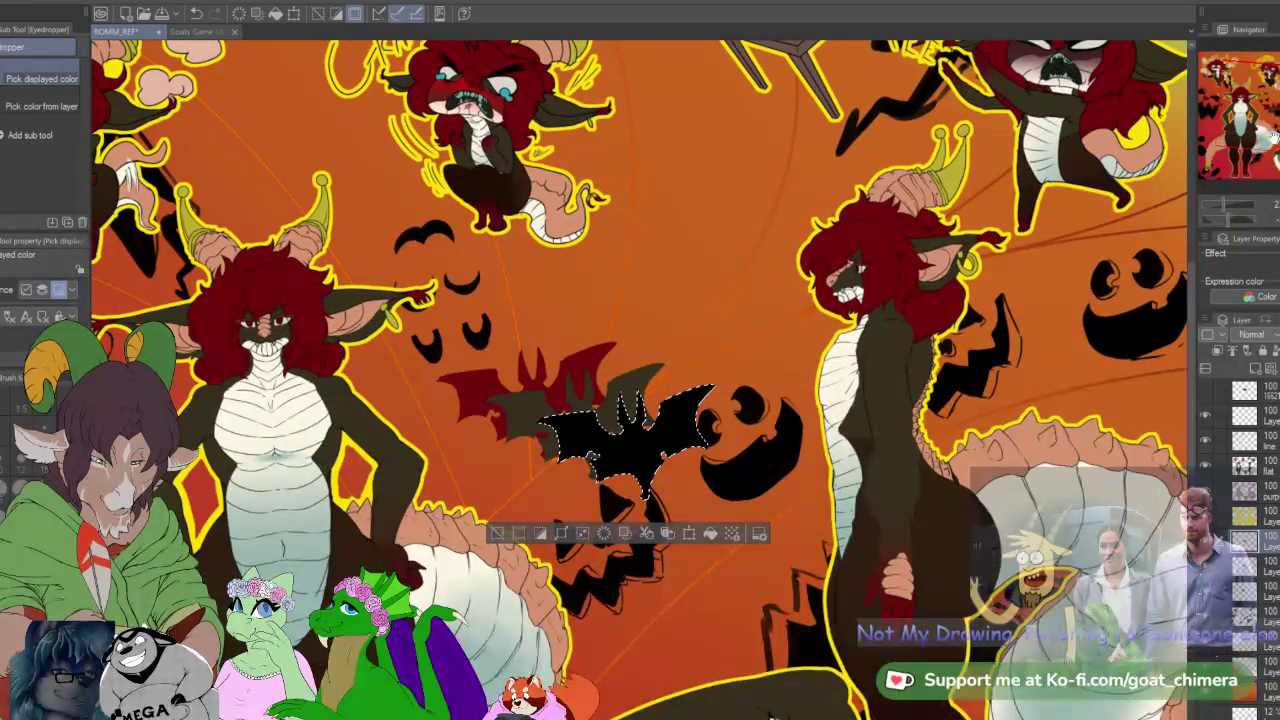
{"action": "key", "text": "alt+Delete"}
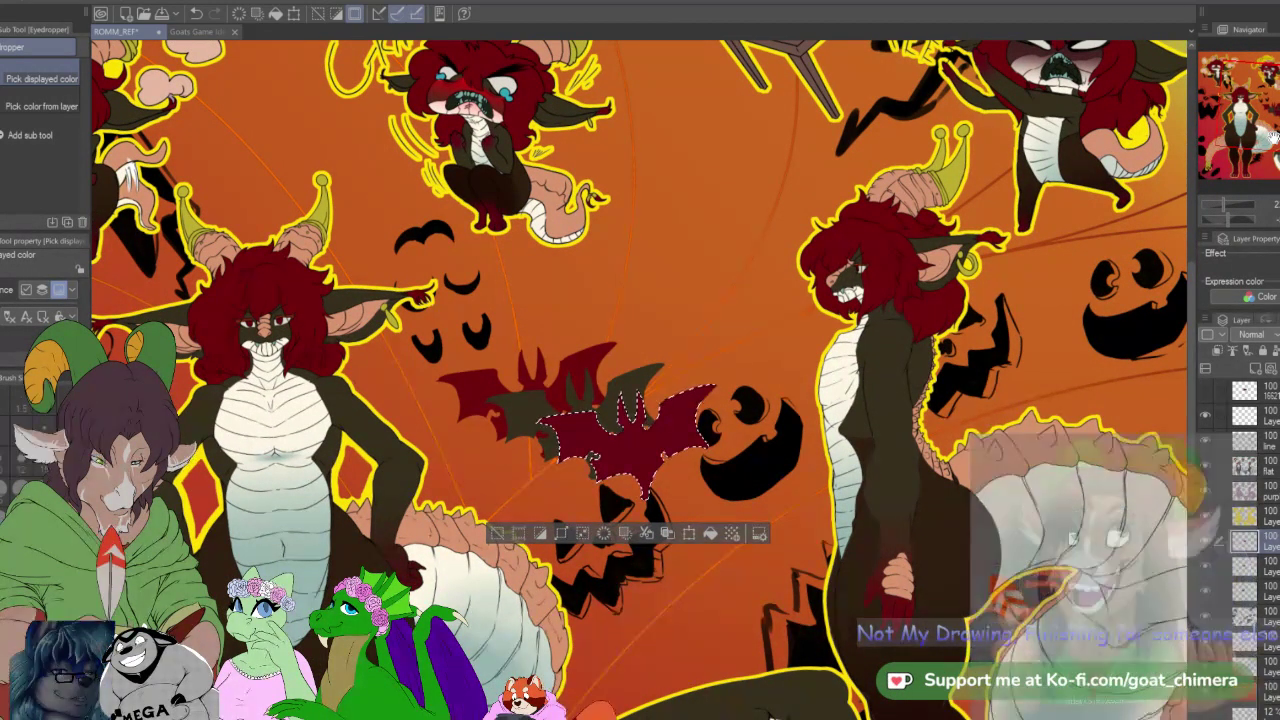
{"action": "key", "text": "ctrl+d"}
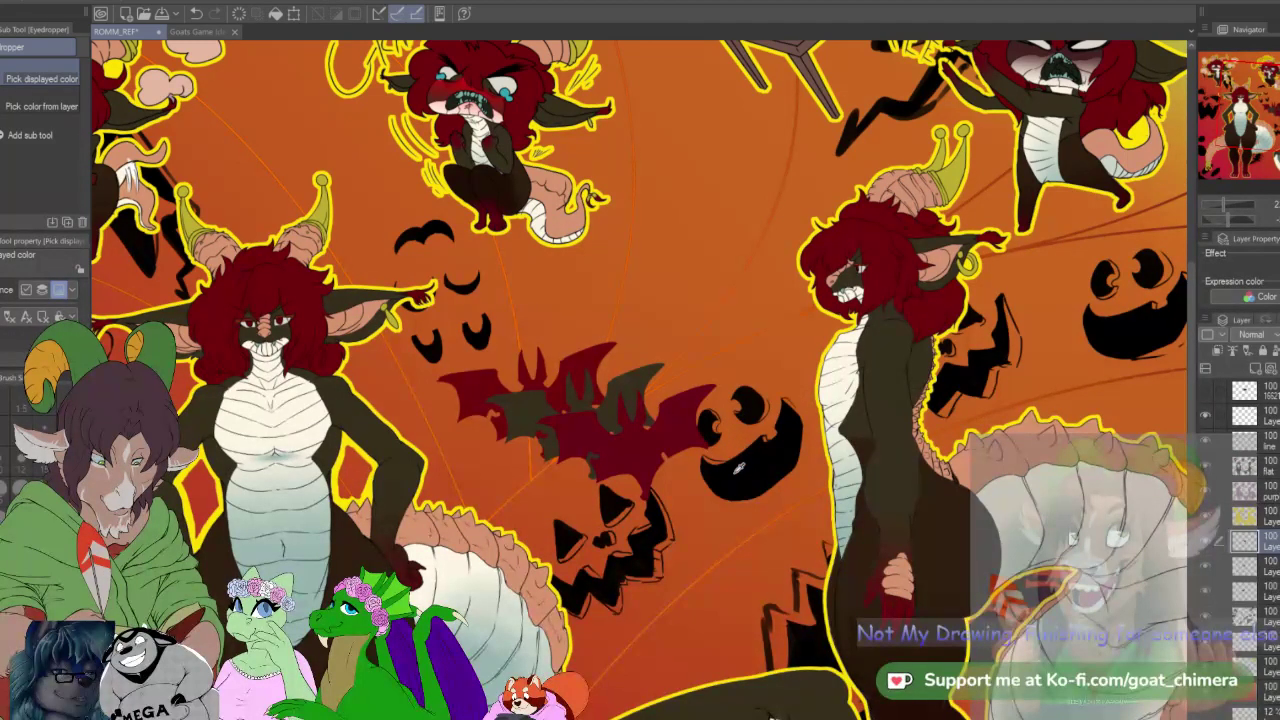
Step: Paste a fourth black bat and place it beyond the third one, overlapping the smiling pumpkin
{"action": "key", "text": "ctrl+z"}
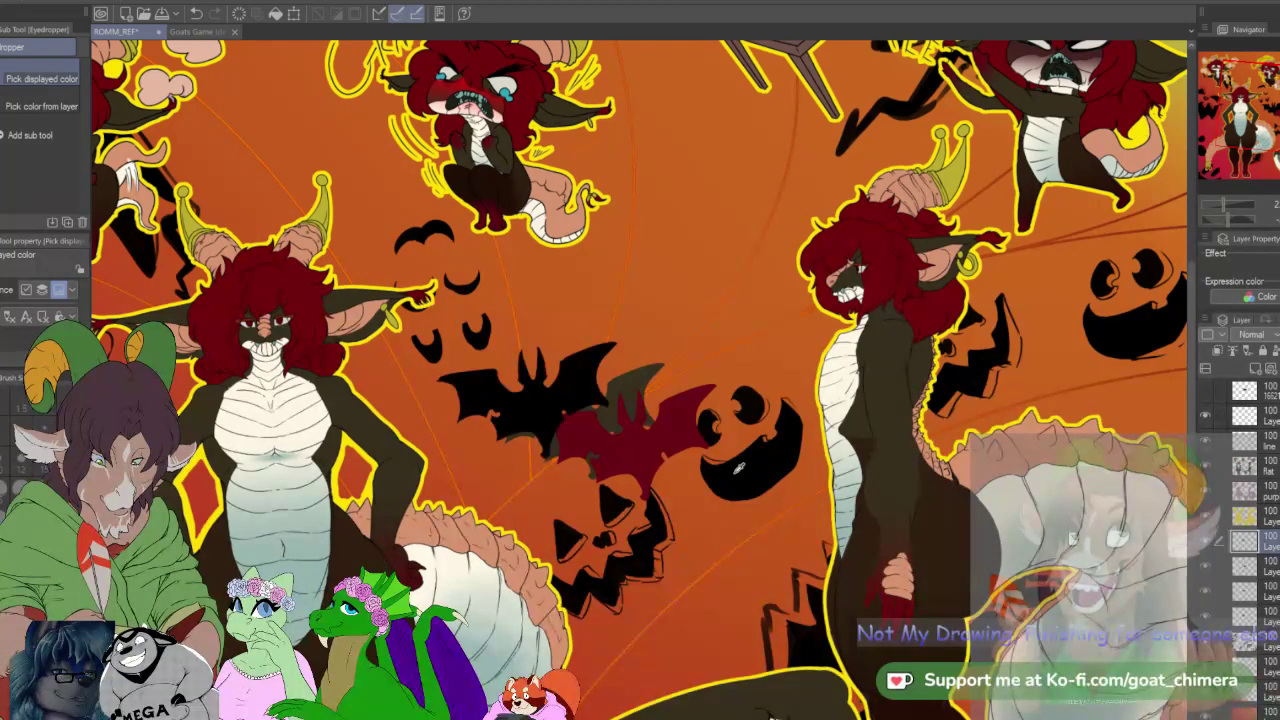
{"action": "left_click", "coordinate": [294, 14]}
{"action": "left_click_drag", "start_coordinate": [588, 432], "coordinate": [734, 495]}
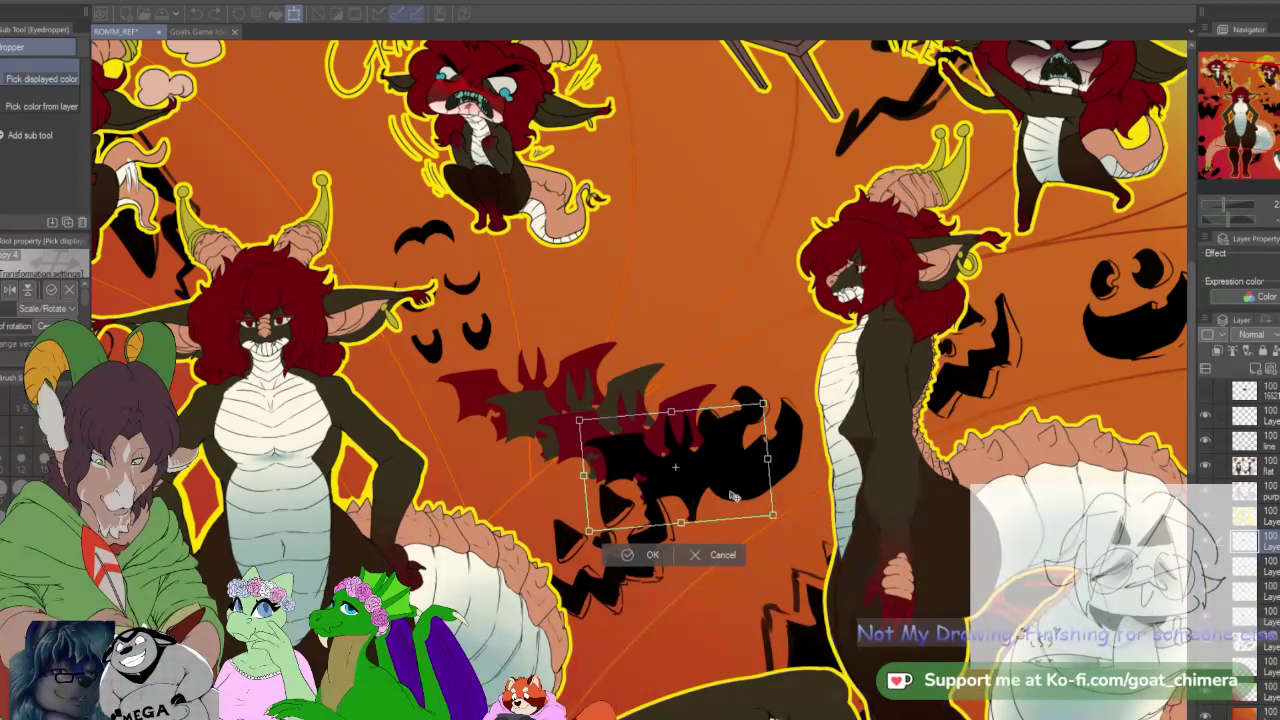
{"action": "key", "text": "Return"}
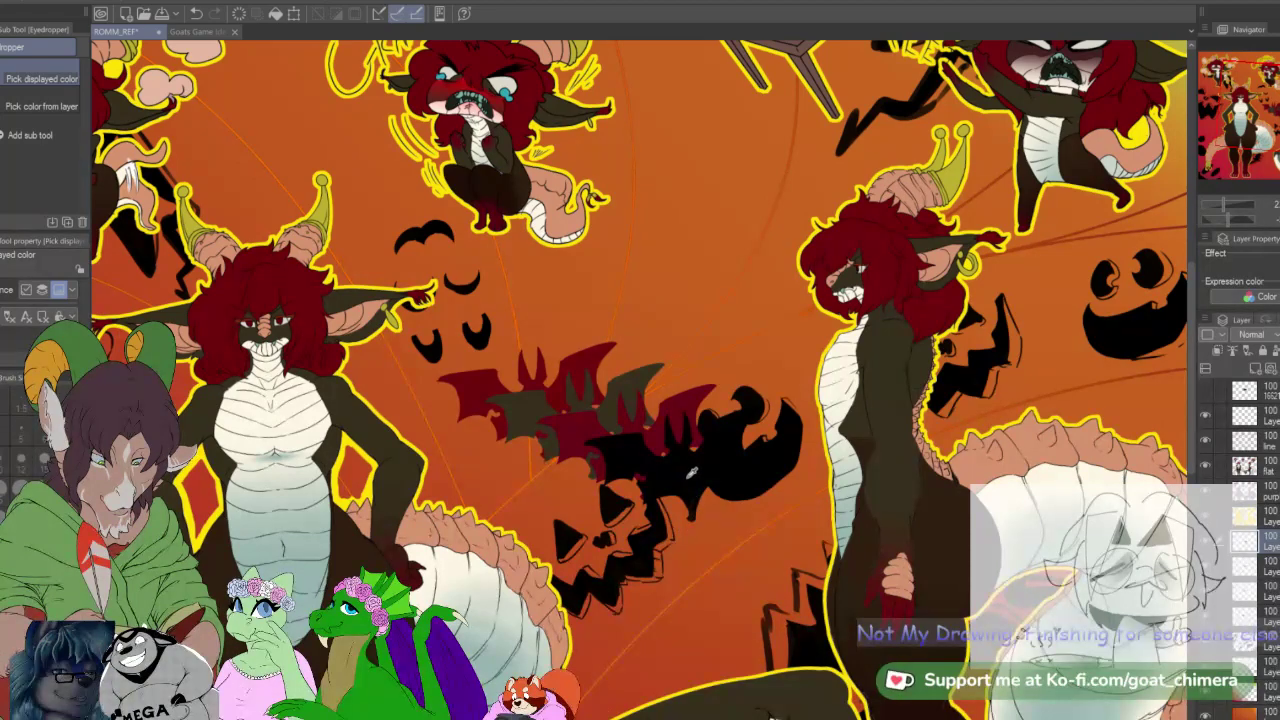
Step: Recolour the fourth bat with the peach of the front-view character's inner ear, and clear the selection
{"action": "key", "text": "w"}
{"action": "left_click", "coordinate": [684, 476]}
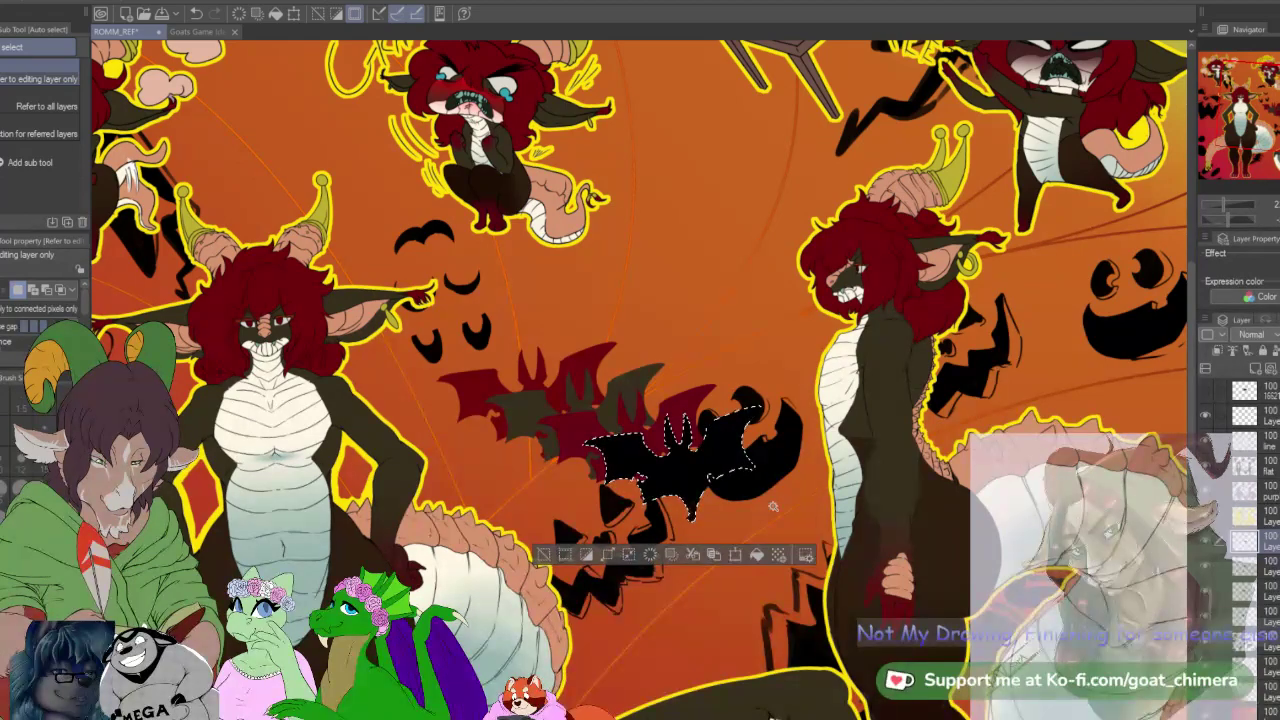
{"action": "key", "text": "i"}
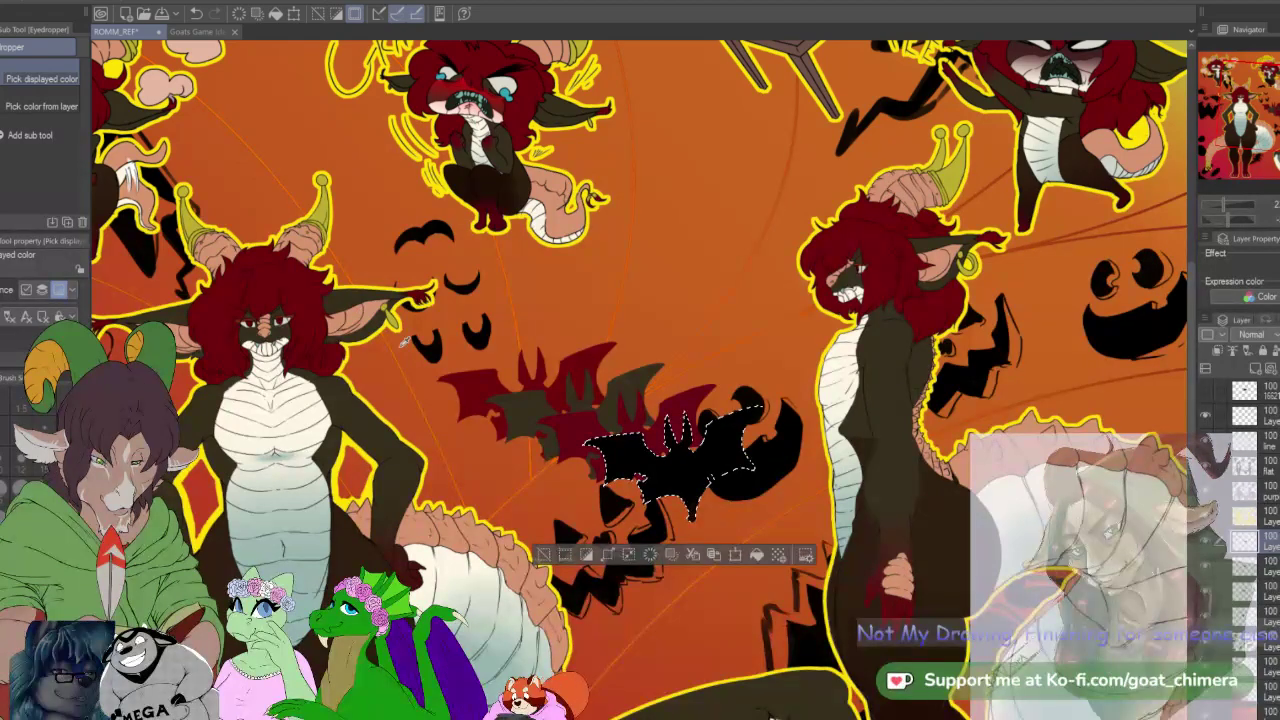
{"action": "key", "text": "alt+BackSpace"}
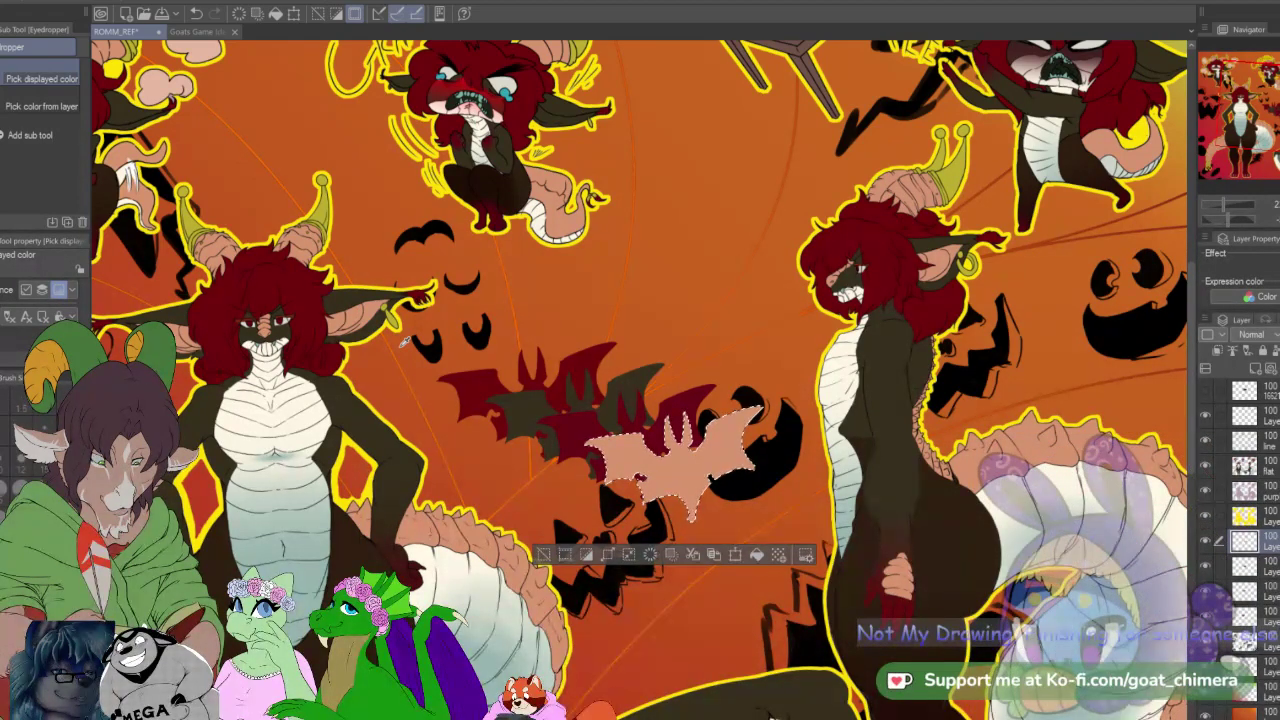
{"action": "key", "text": "ctrl+d"}
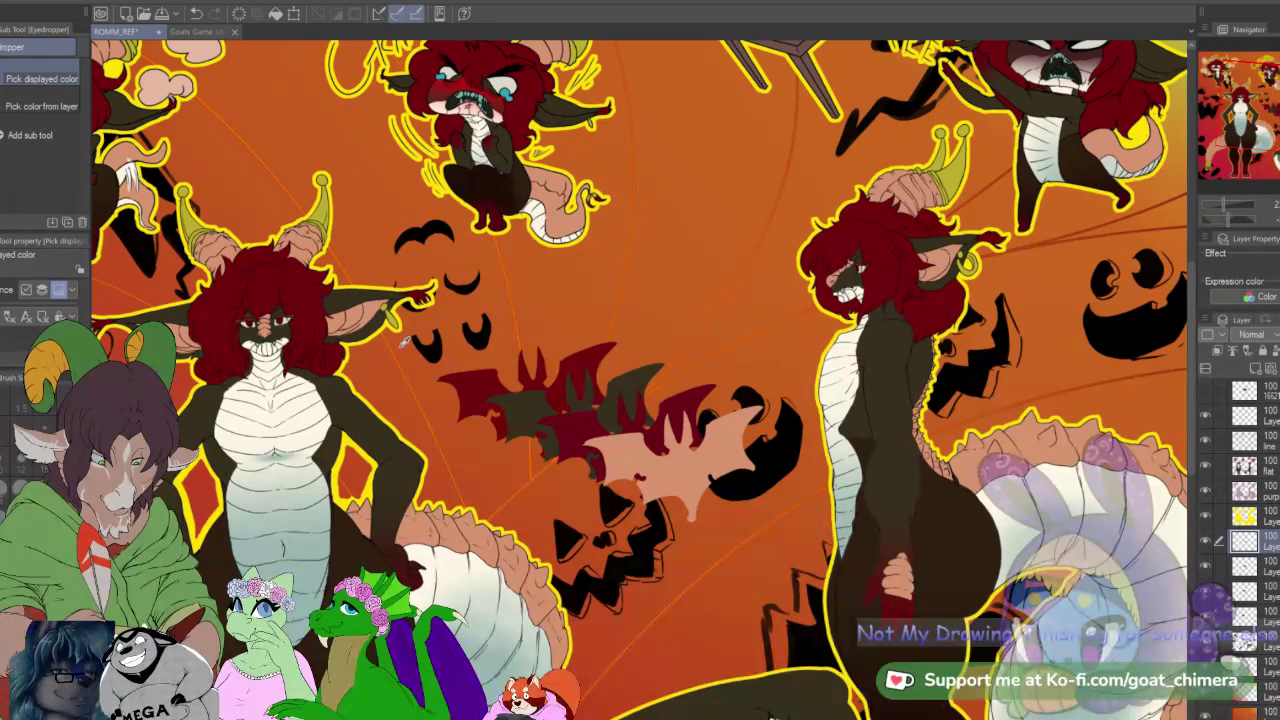
Step: Straighten the canvas rotation and compare the four bat colours against the characters and background of the whole sheet
{"action": "scroll", "coordinate": [790, 545], "scroll_direction": "down", "scroll_amount": 4}
{"action": "scroll", "coordinate": [749, 543], "scroll_direction": "up", "scroll_amount": 1}
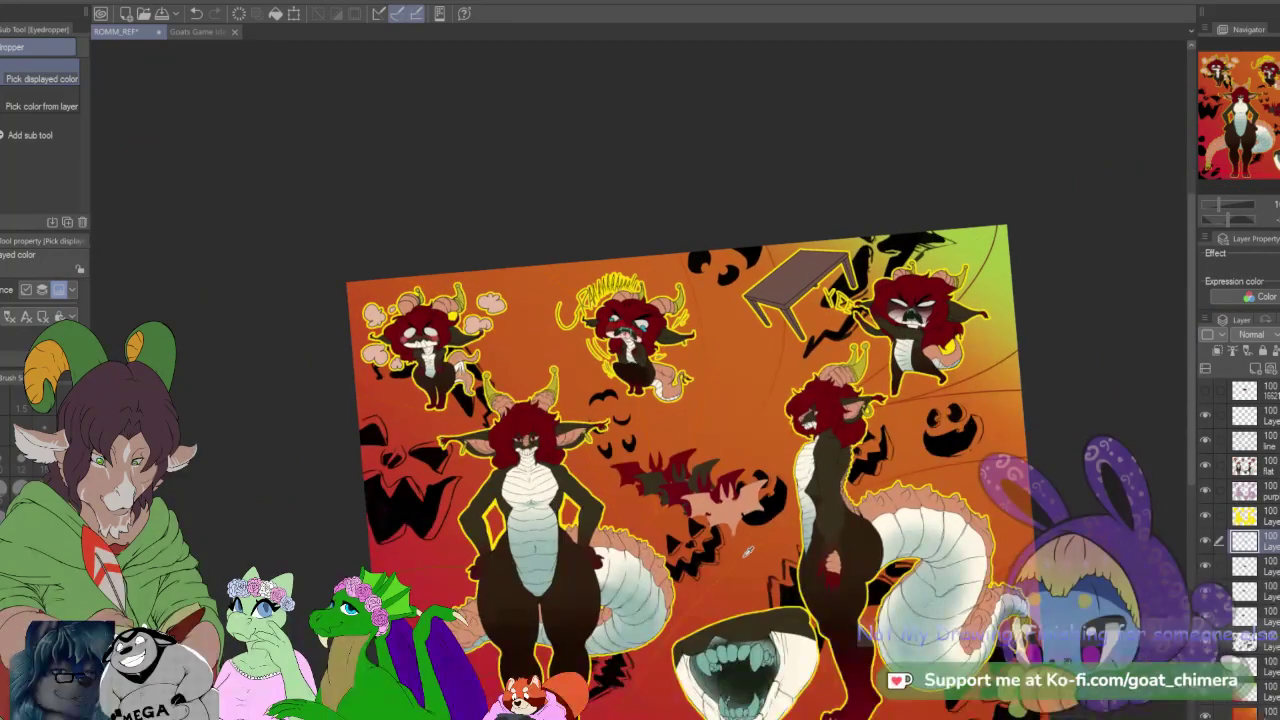
{"action": "key", "text": "asciicircum"}
{"action": "key", "text": "asciicircum"}
{"action": "key", "text": "minus"}
{"action": "scroll", "coordinate": [705, 630], "scroll_direction": "down", "scroll_amount": 1}
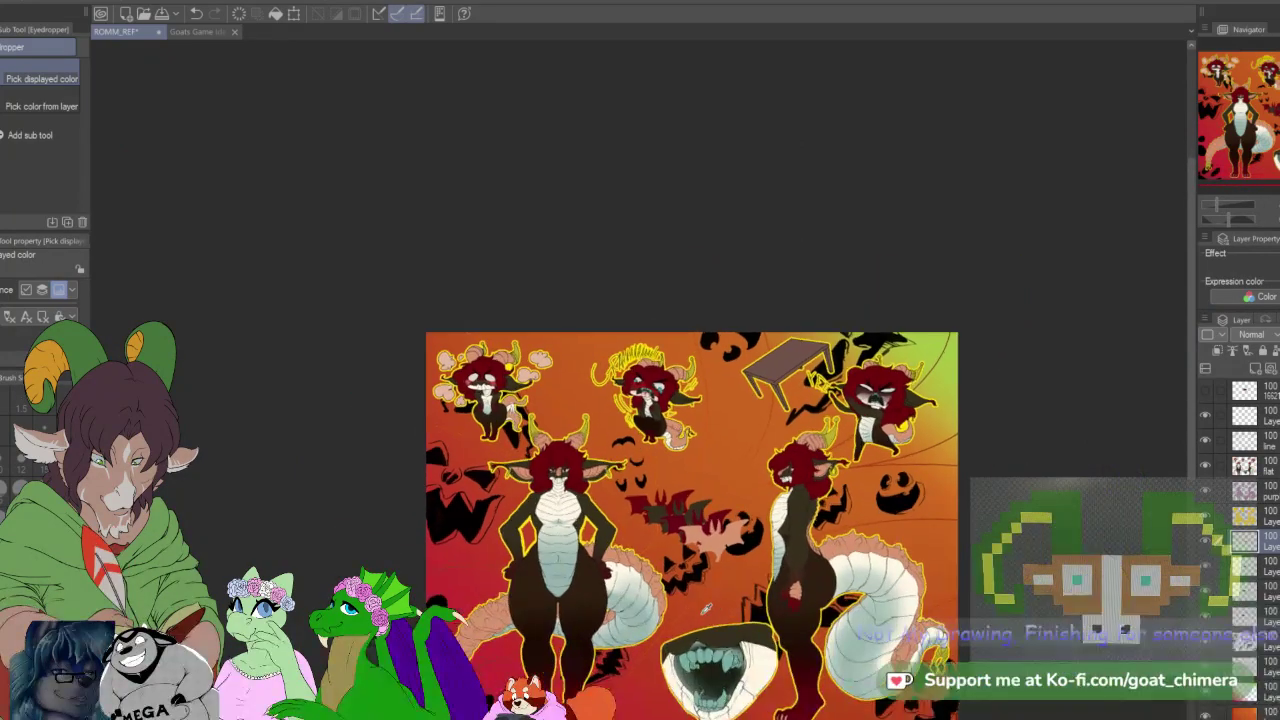
{"action": "scroll", "coordinate": [706, 607], "scroll_direction": "up", "scroll_amount": 2}
{"action": "left_click_drag", "start_coordinate": [1256, 119], "coordinate": [1223, 143]}
{"action": "scroll", "coordinate": [866, 402], "scroll_direction": "up", "scroll_amount": 3}
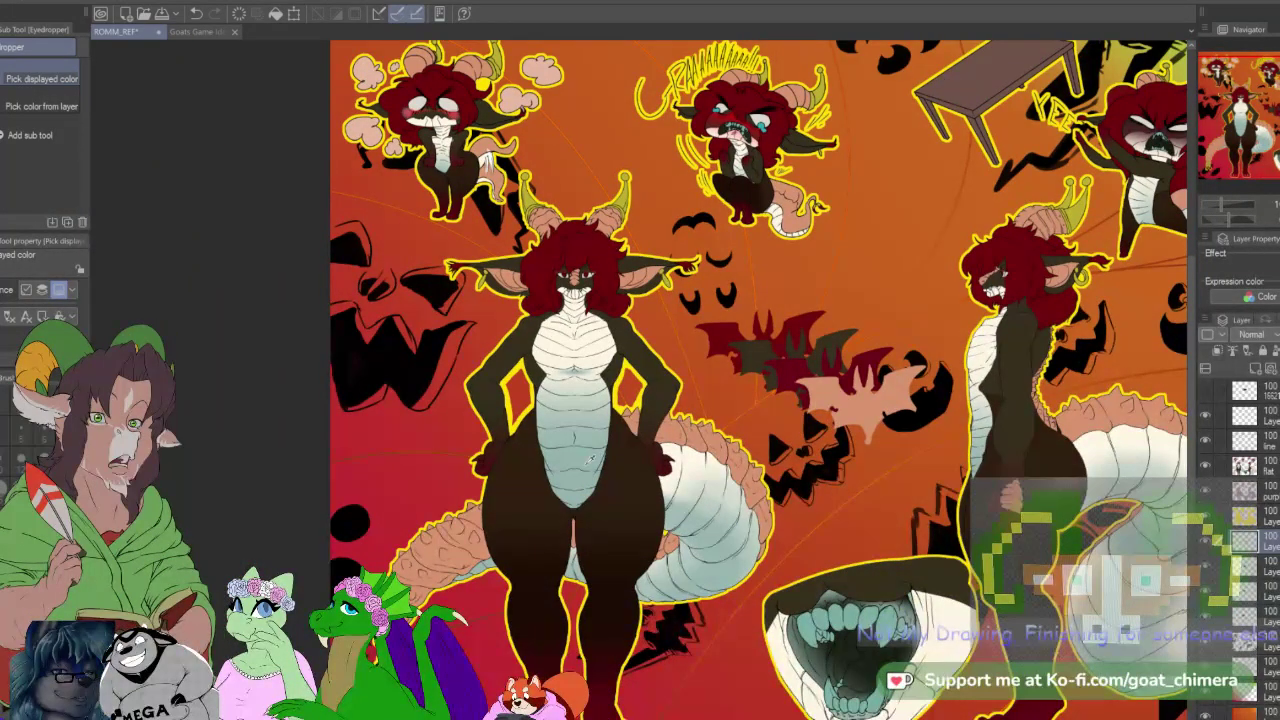
{"action": "scroll", "coordinate": [591, 338], "scroll_direction": "up", "scroll_amount": 4}
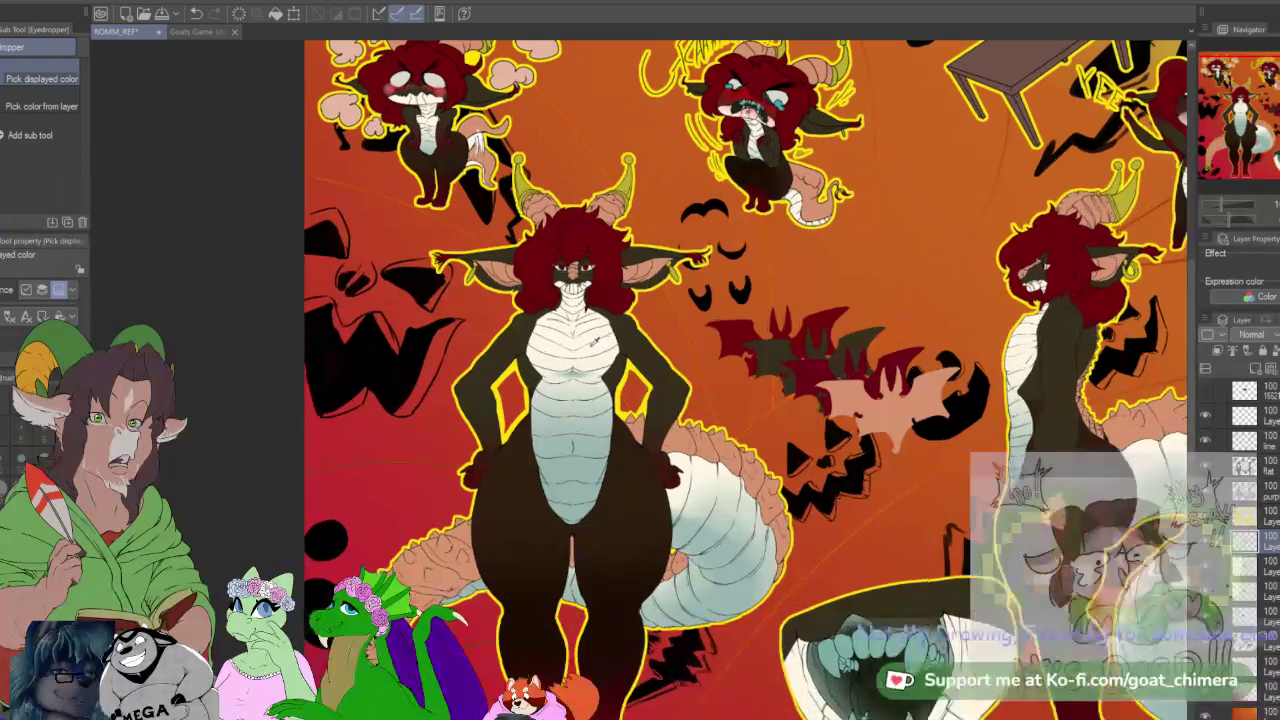
Step: Move the group of four coloured bats up and away from the front-view character, clearing more of the smiling pumpkin
{"action": "scroll", "coordinate": [591, 338], "scroll_direction": "down", "scroll_amount": 3}
{"action": "scroll", "coordinate": [857, 407], "scroll_direction": "up", "scroll_amount": 2}
{"action": "scroll", "coordinate": [857, 407], "scroll_direction": "down", "scroll_amount": 3}
{"action": "scroll", "coordinate": [857, 407], "scroll_direction": "up", "scroll_amount": 2}
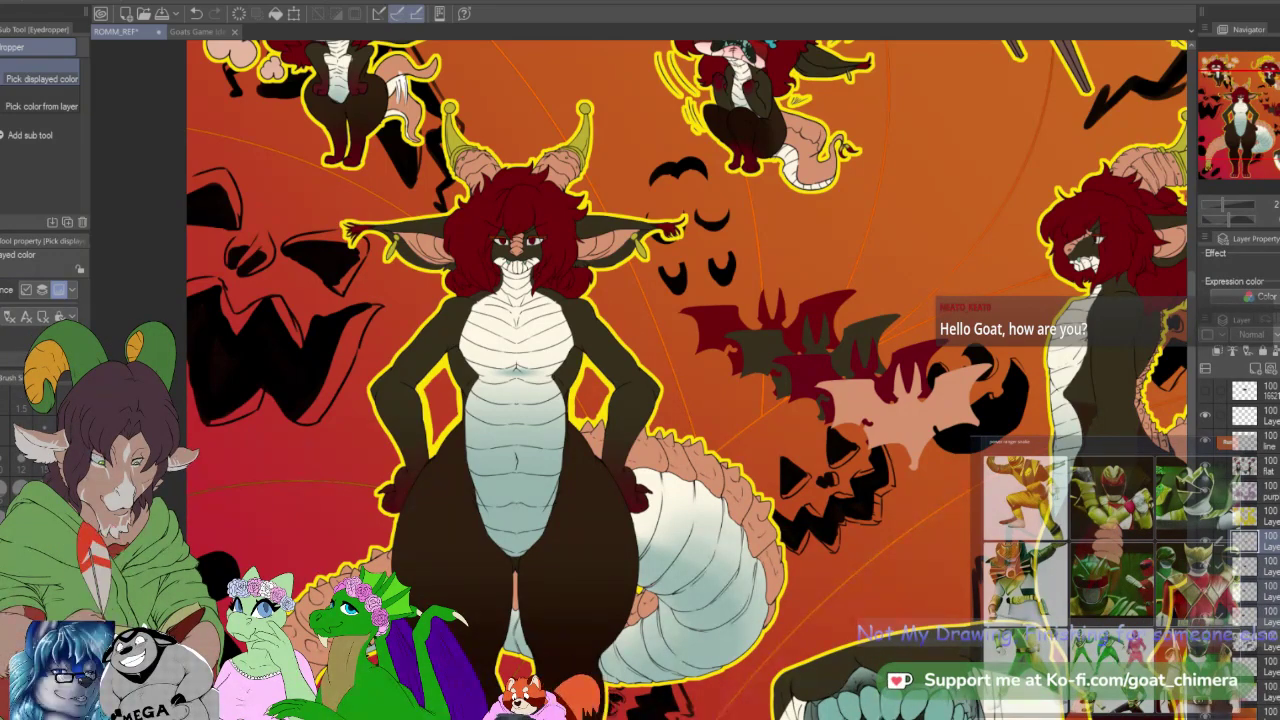
{"action": "left_click", "coordinate": [295, 14]}
{"action": "left_click_drag", "start_coordinate": [940, 417], "coordinate": [962, 347]}
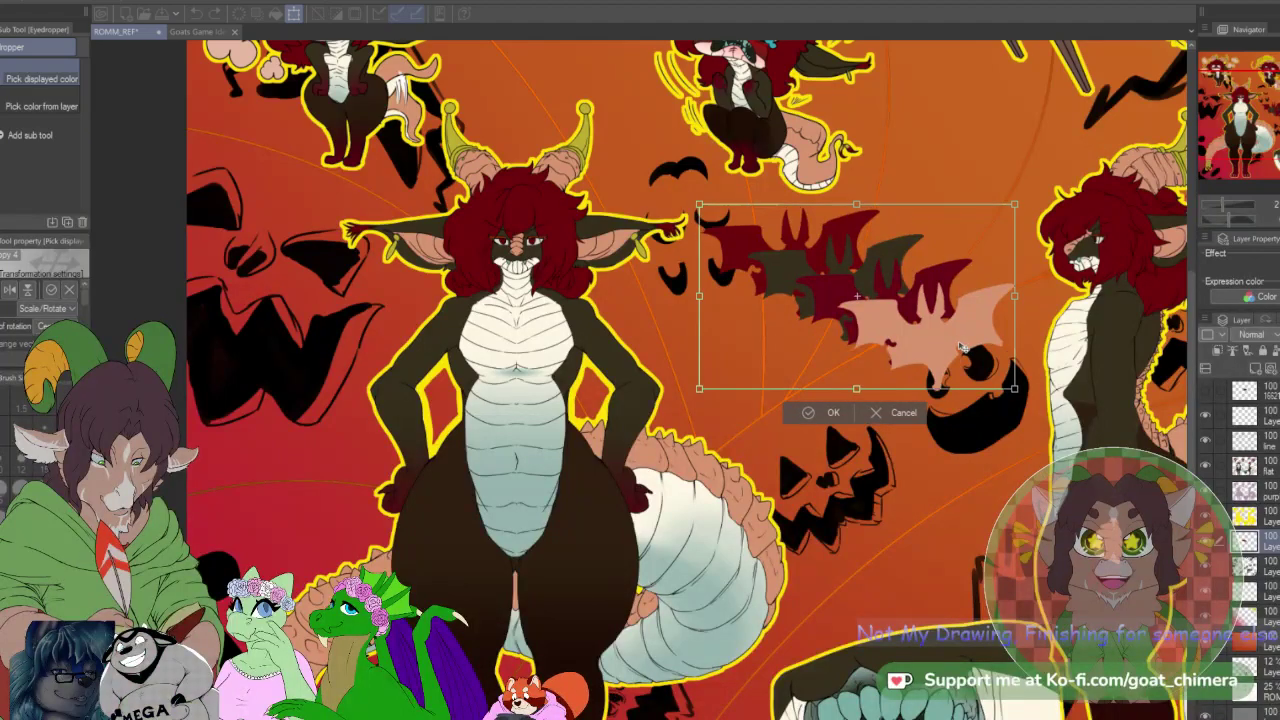
{"action": "left_click", "coordinate": [835, 412]}
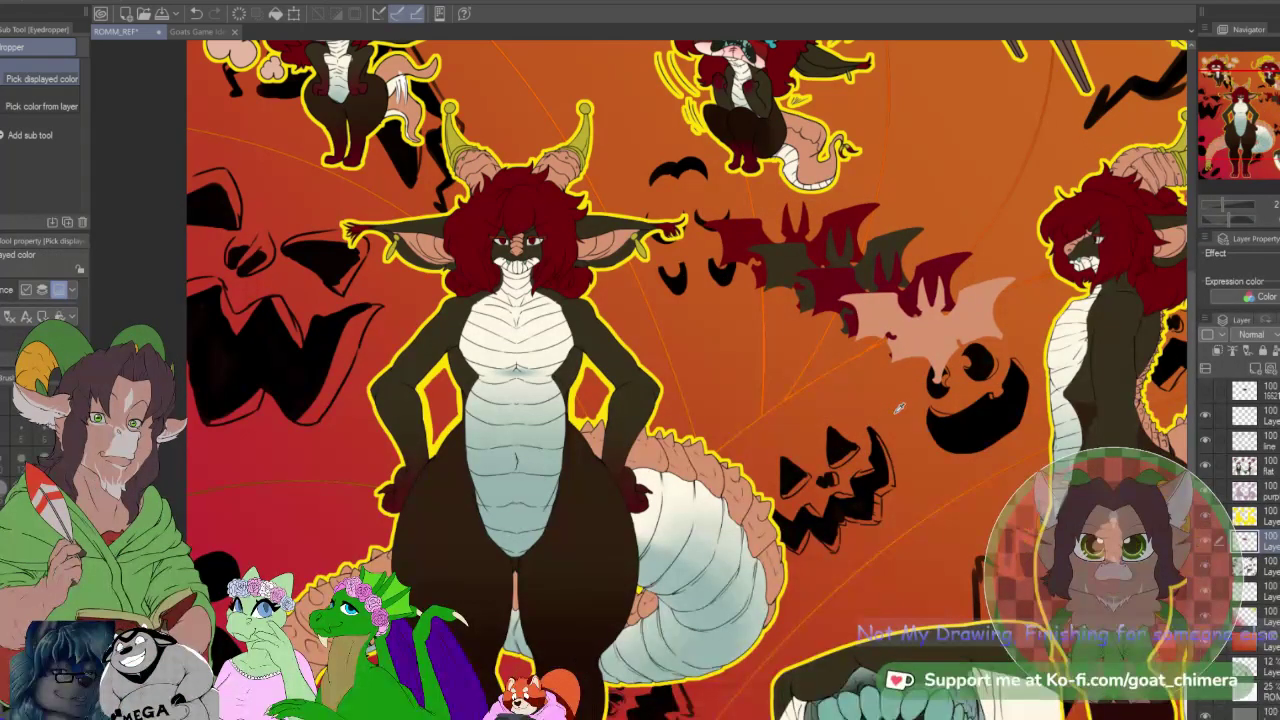
Step: Paste a fifth black bat and place it beside the flock, just below the small horned shapes near the front-view character
{"action": "key", "text": "ctrl+v"}
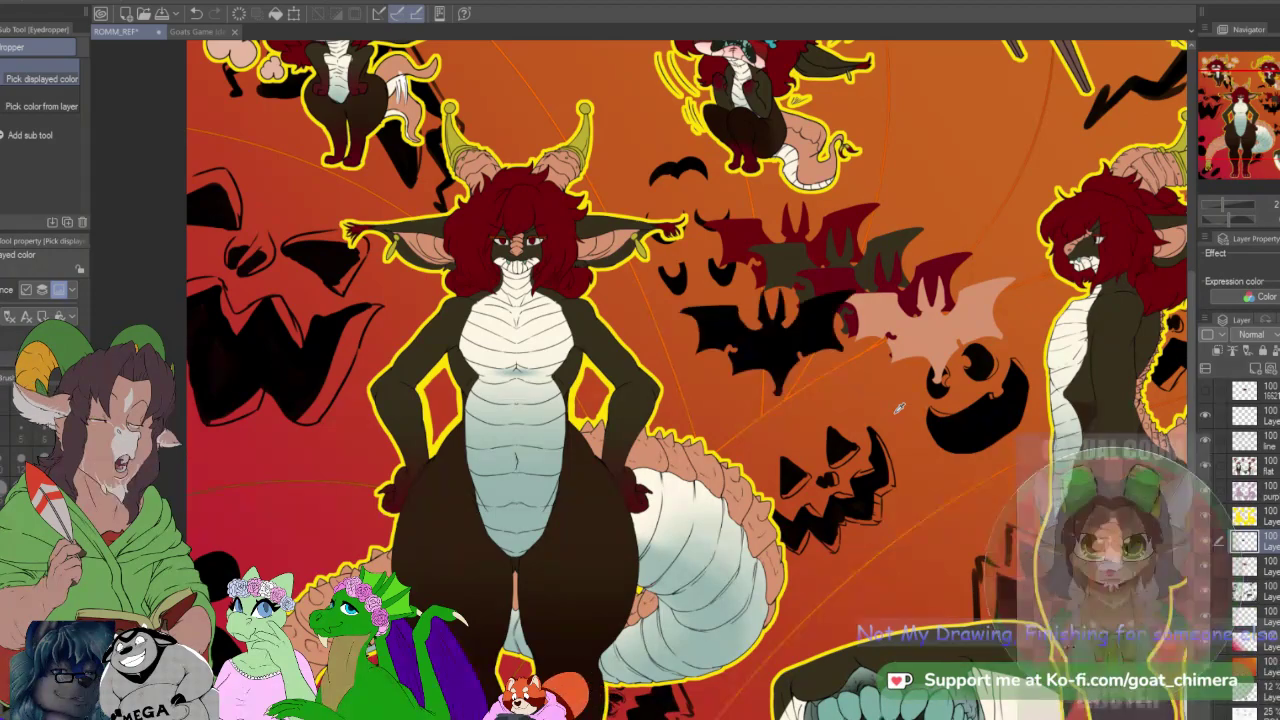
{"action": "left_click", "coordinate": [293, 13]}
{"action": "left_click_drag", "start_coordinate": [826, 378], "coordinate": [780, 373]}
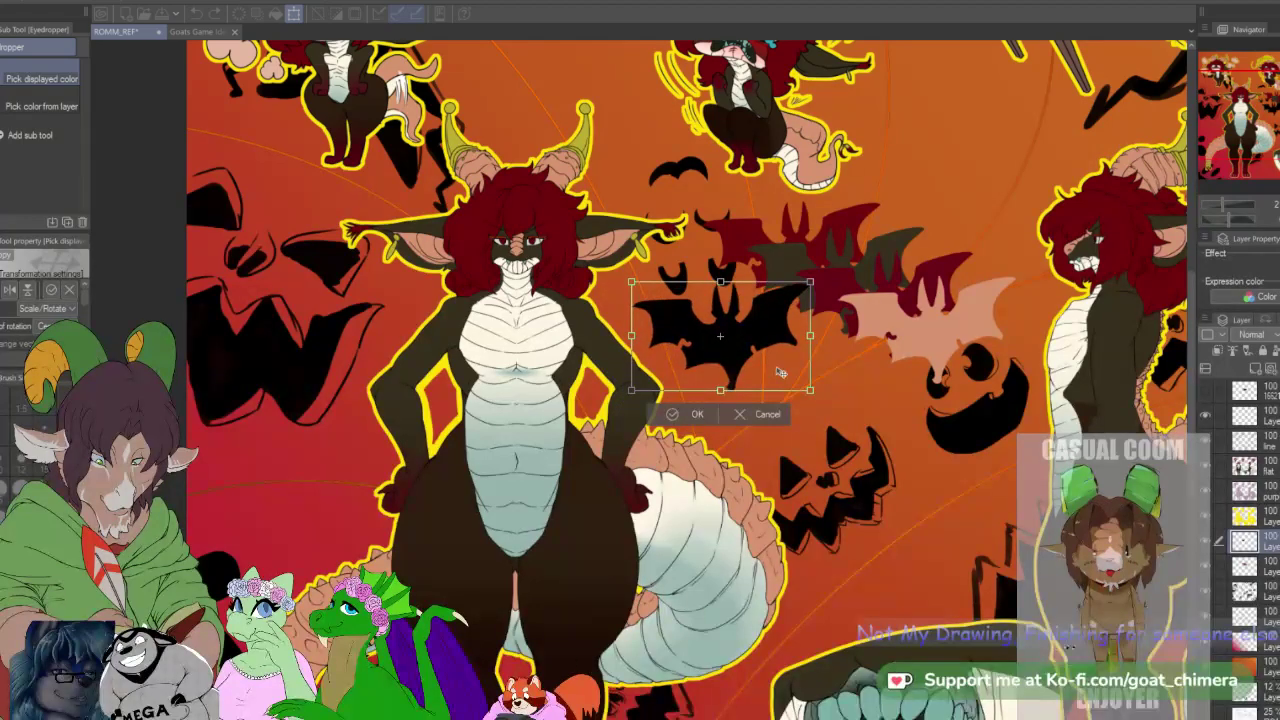
{"action": "left_click", "coordinate": [702, 411]}
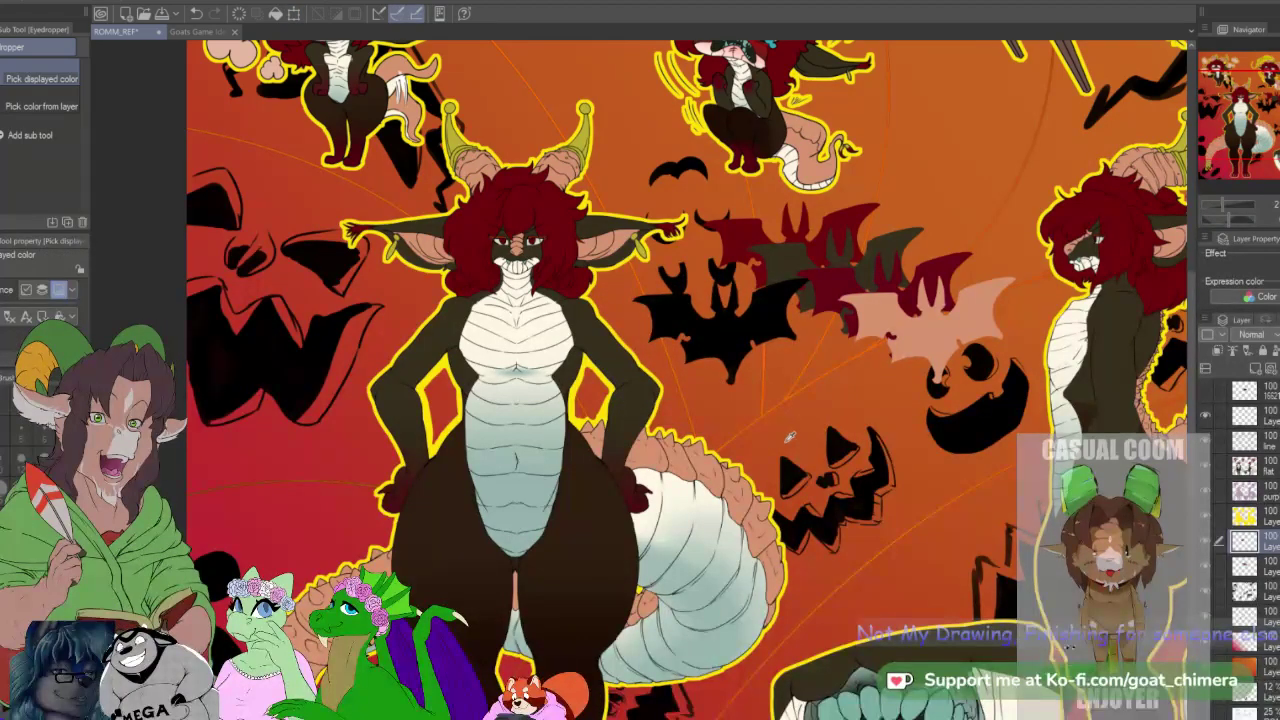
Step: Recolour the fifth bat with the cream of the front-view character's chest, and clear the selection
{"action": "key", "text": "w"}
{"action": "left_click", "coordinate": [742, 352]}
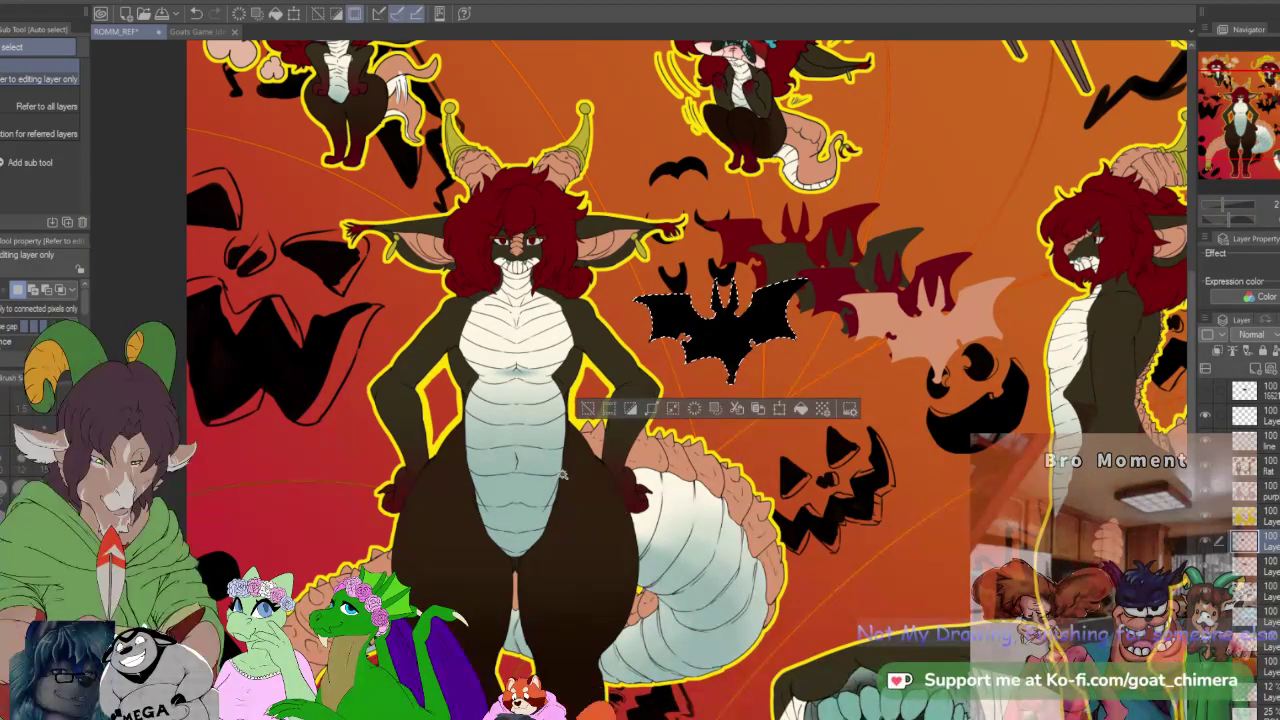
{"action": "key", "text": "i"}
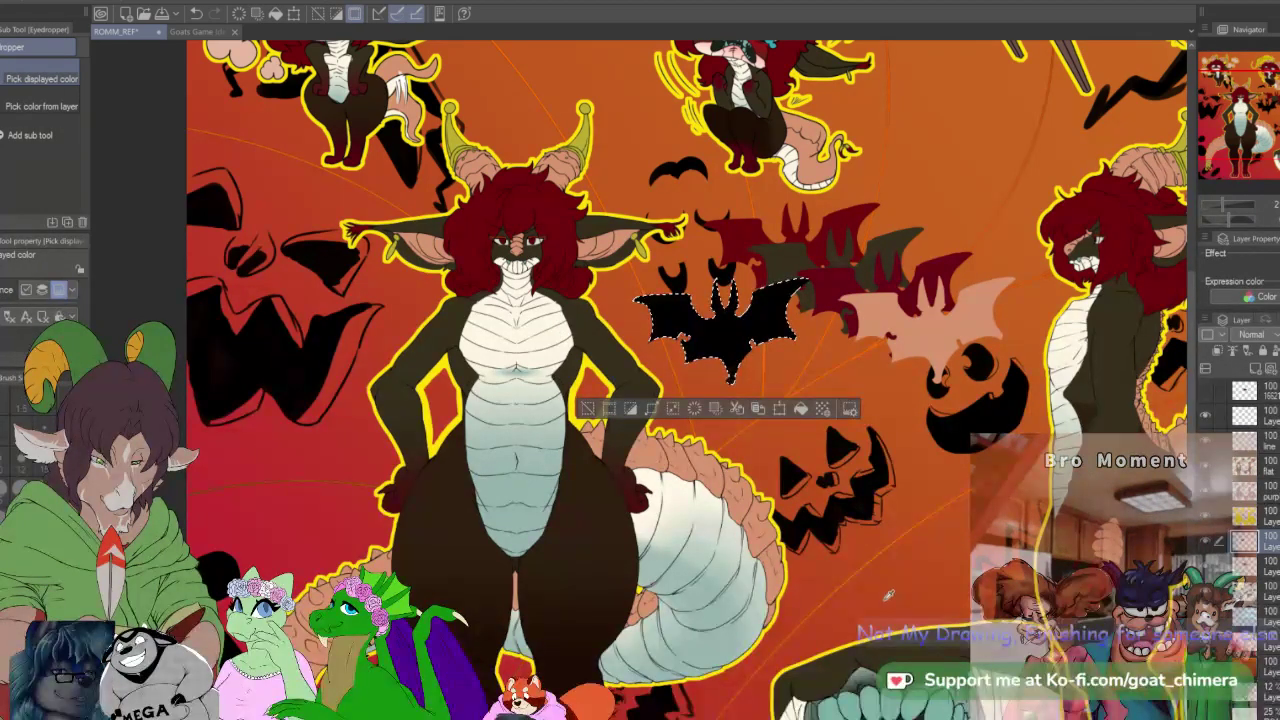
{"action": "key", "text": "alt+Delete"}
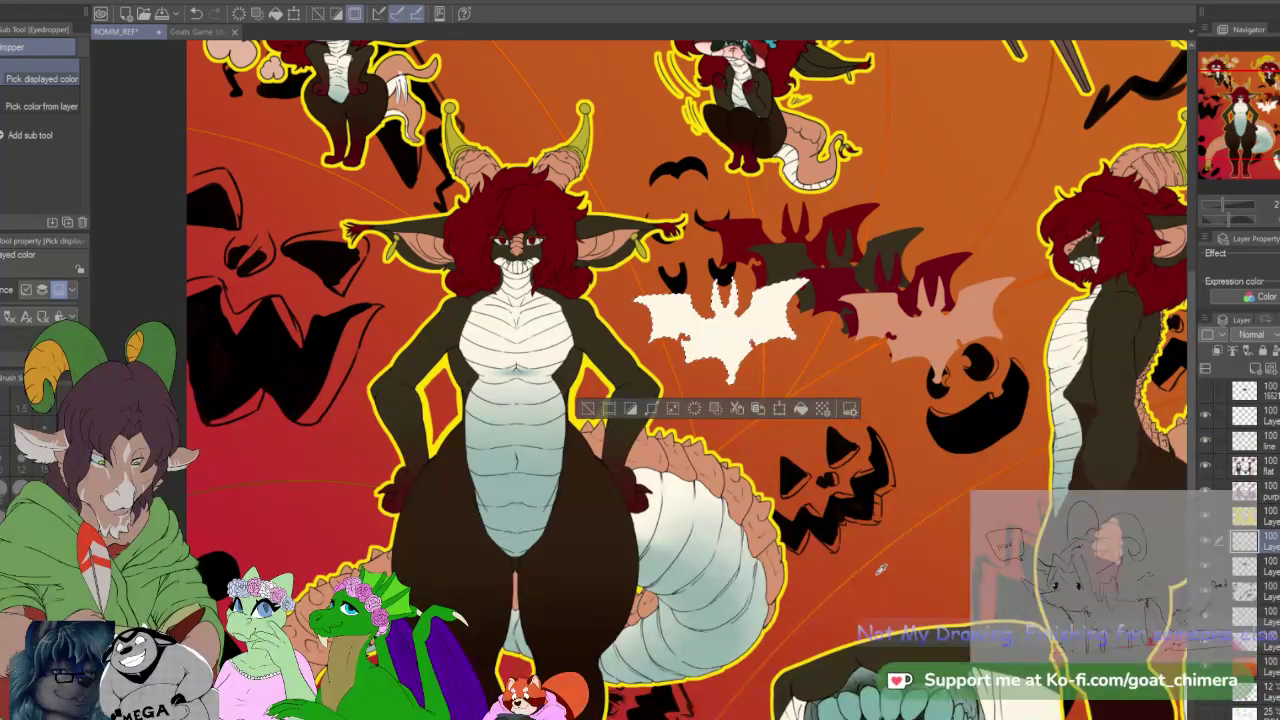
{"action": "key", "text": "ctrl+d"}
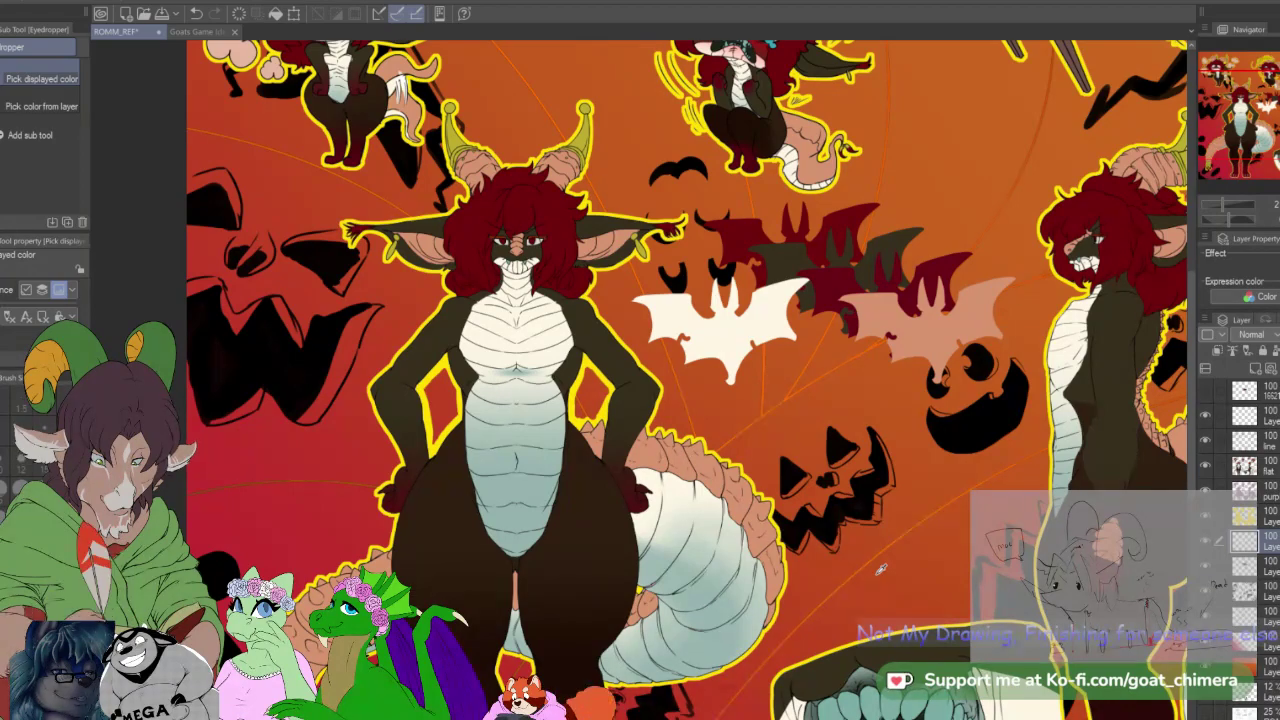
Step: Paste a sixth black bat and place it slightly below the cream bat, overlapping its wing
{"action": "key", "text": "ctrl+v"}
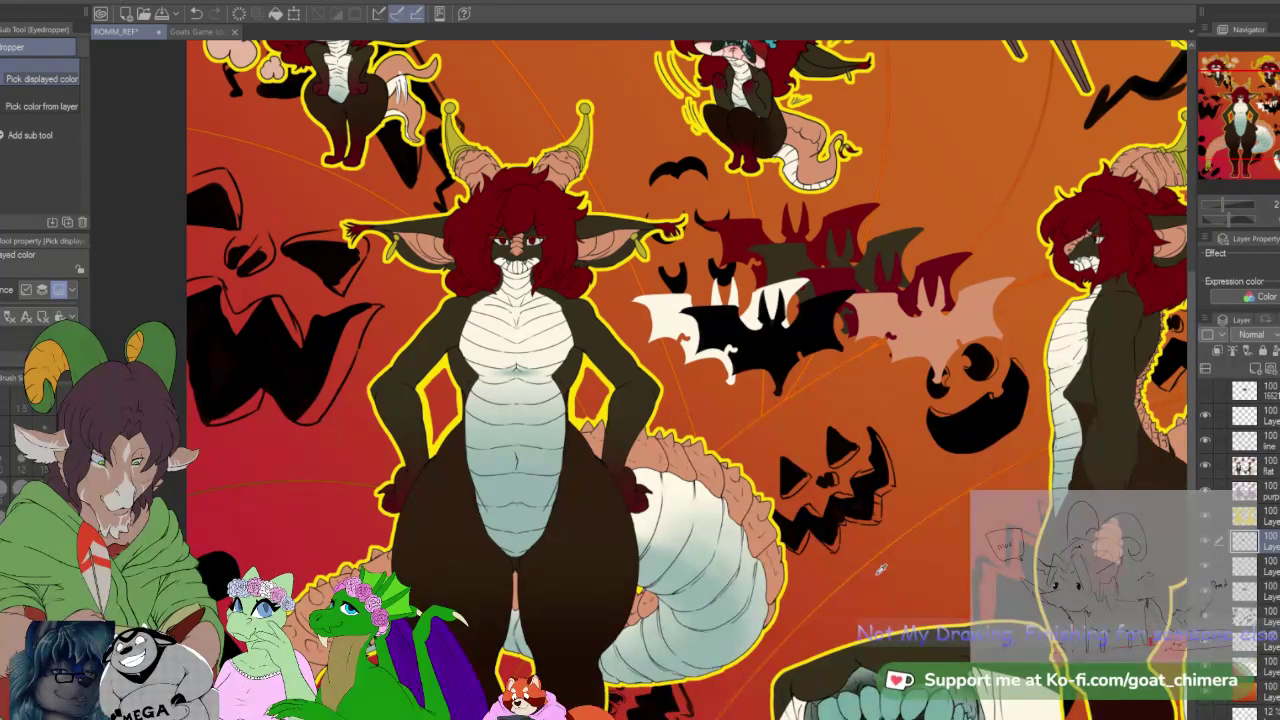
{"action": "left_click", "coordinate": [318, 13]}
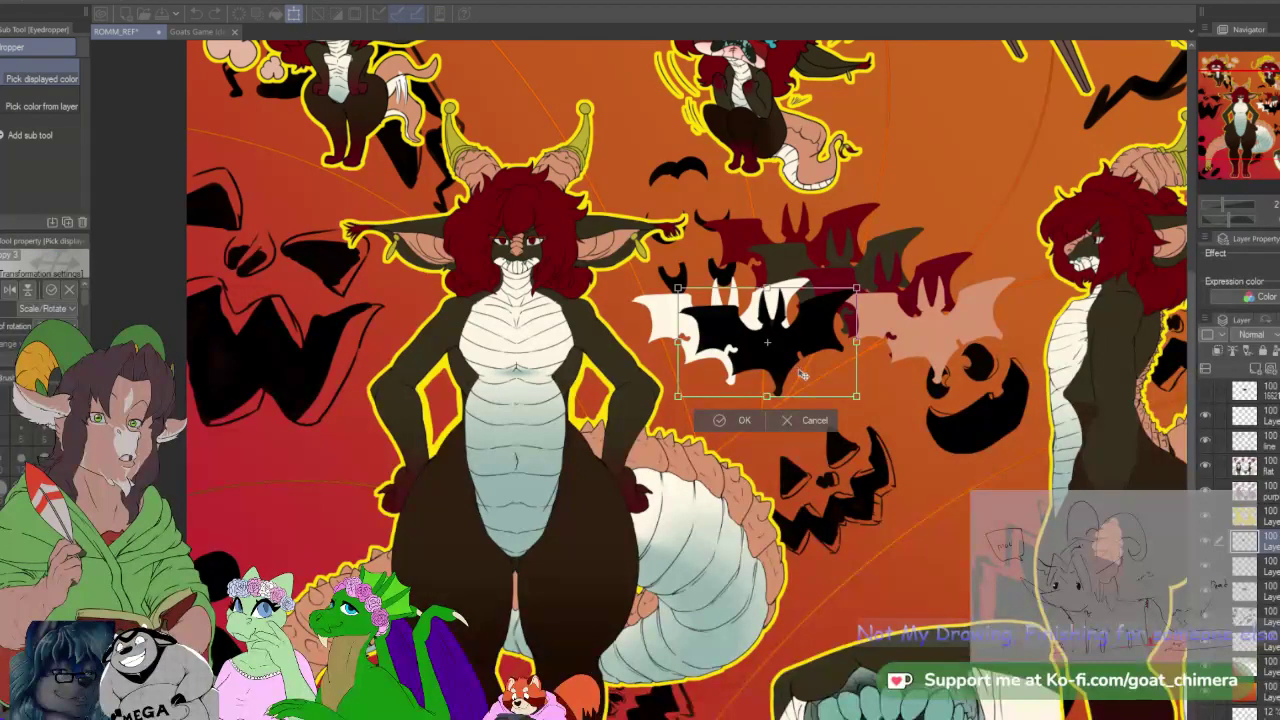
{"action": "left_click_drag", "start_coordinate": [799, 378], "coordinate": [800, 388]}
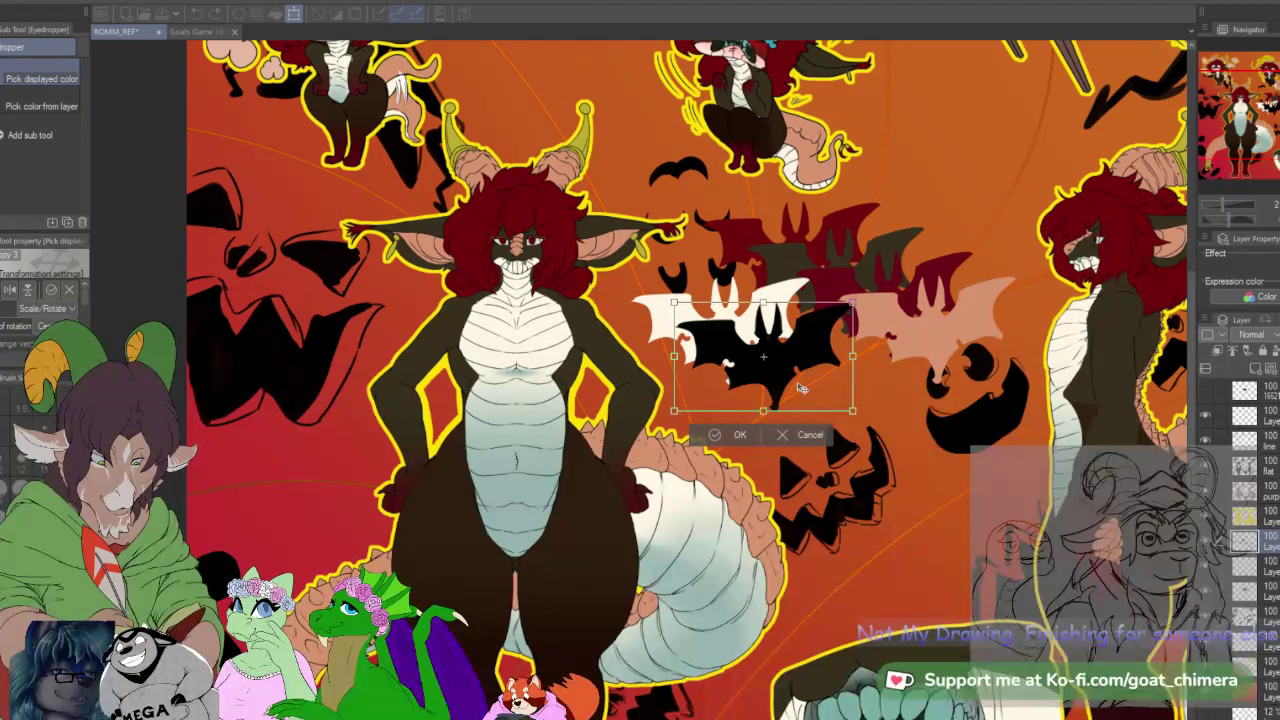
{"action": "left_click", "coordinate": [752, 436]}
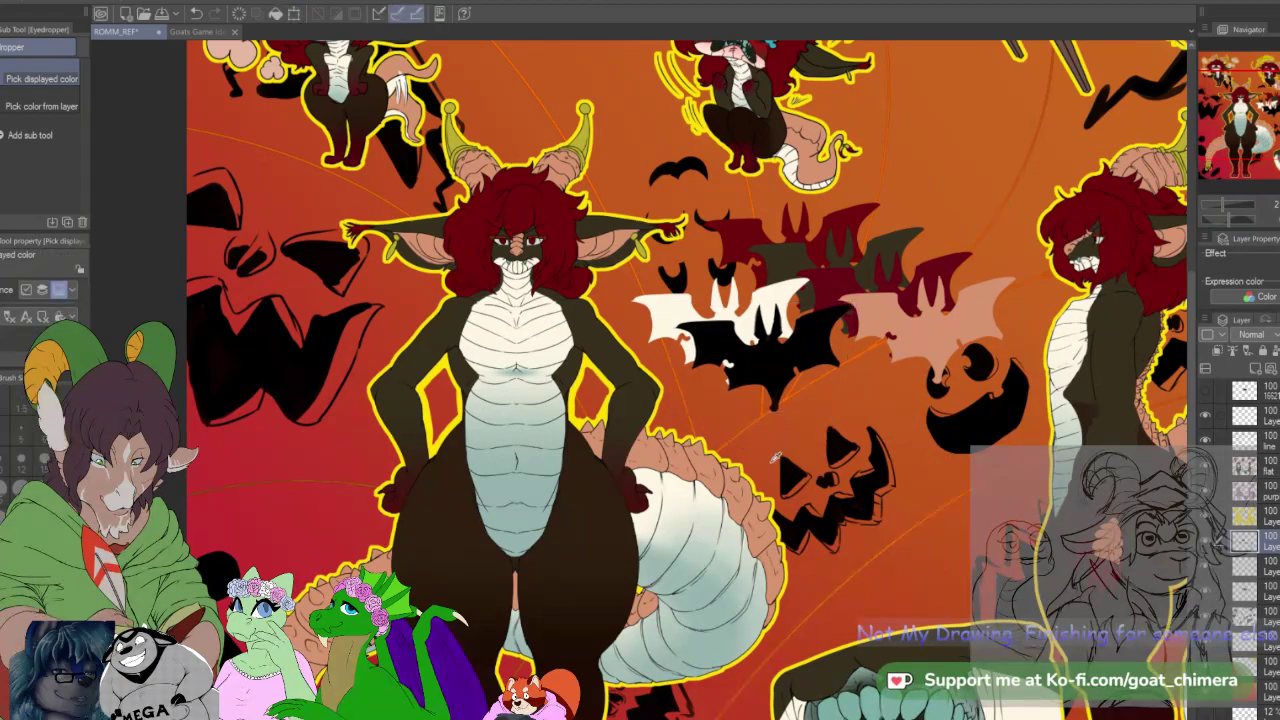
Step: Recolour the sixth bat with the rust orange of the front-view character's upper eyelids, and clear the selection
{"action": "key", "text": "w"}
{"action": "left_click", "coordinate": [772, 378]}
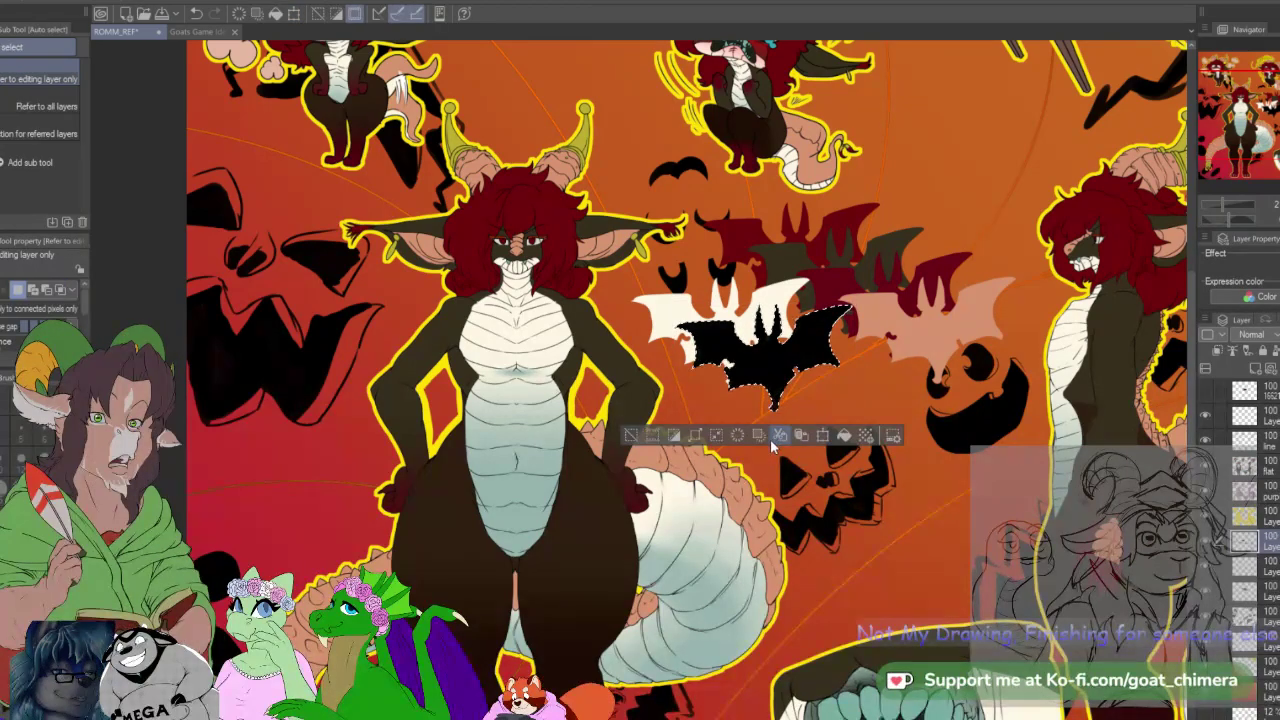
{"action": "scroll", "coordinate": [502, 226], "scroll_direction": "up", "scroll_amount": 2}
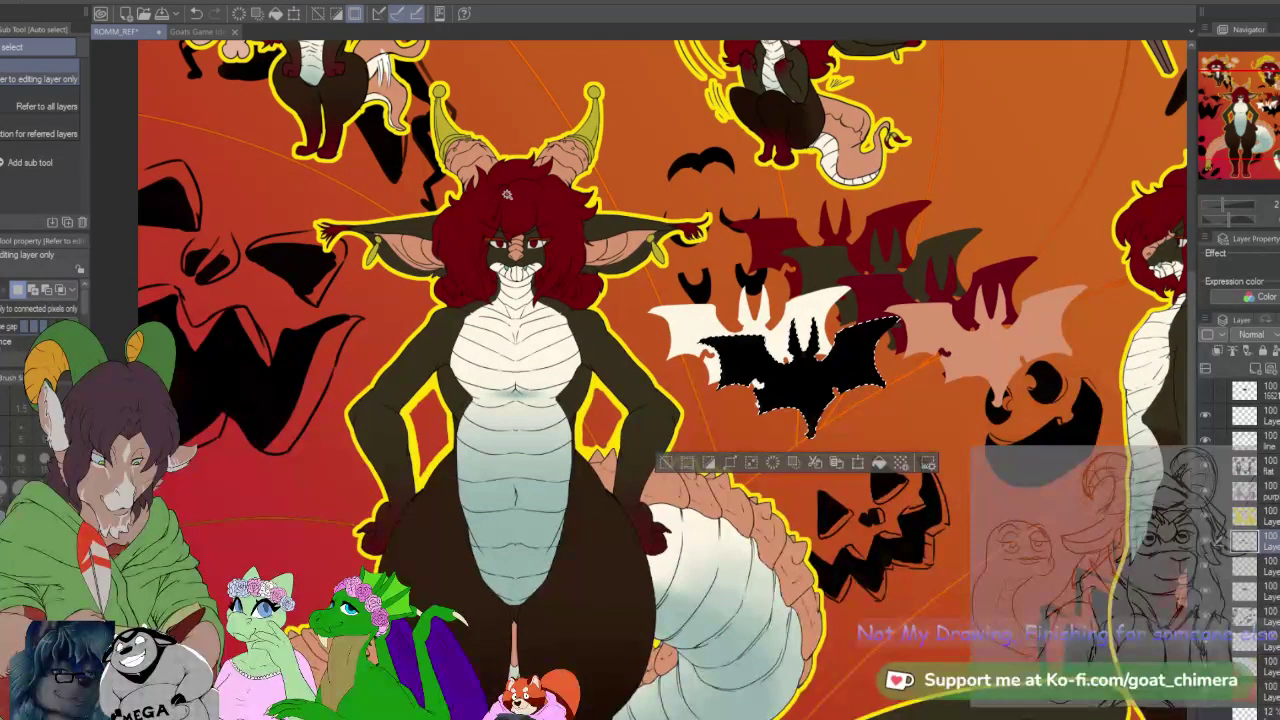
{"action": "scroll", "coordinate": [502, 226], "scroll_direction": "up", "scroll_amount": 4}
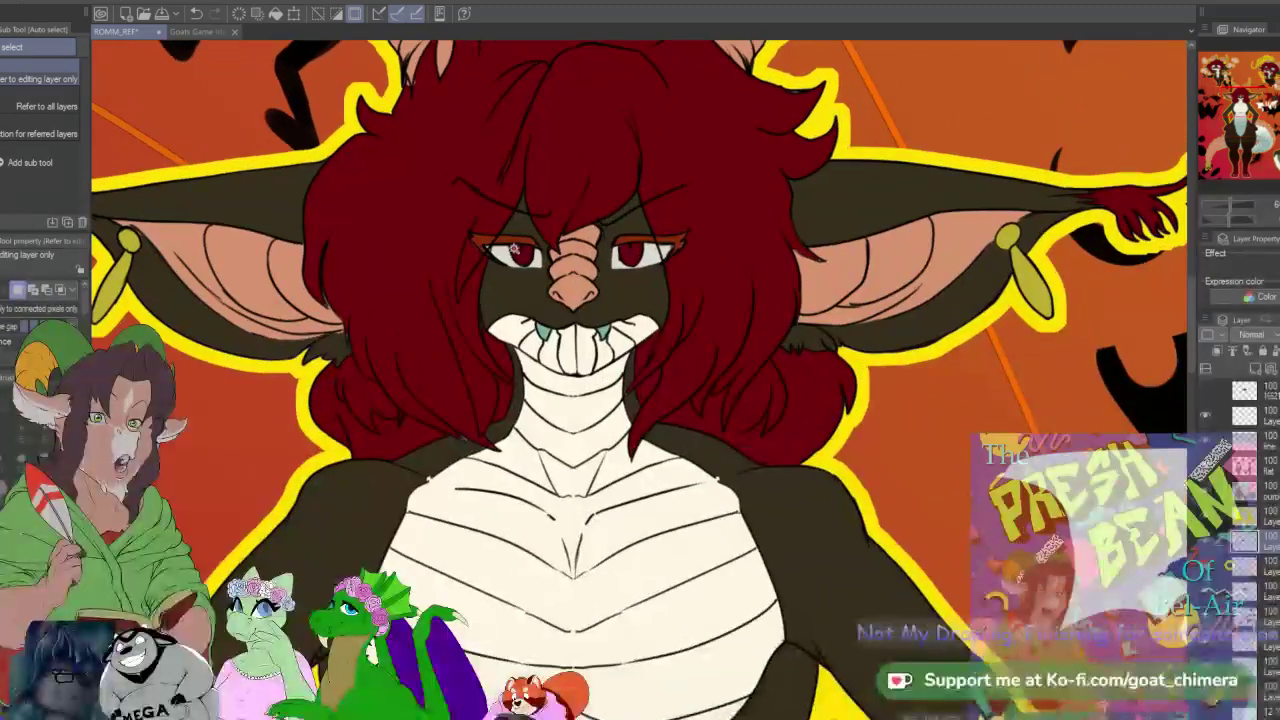
{"action": "scroll", "coordinate": [517, 226], "scroll_direction": "up", "scroll_amount": 1}
{"action": "key", "text": "i"}
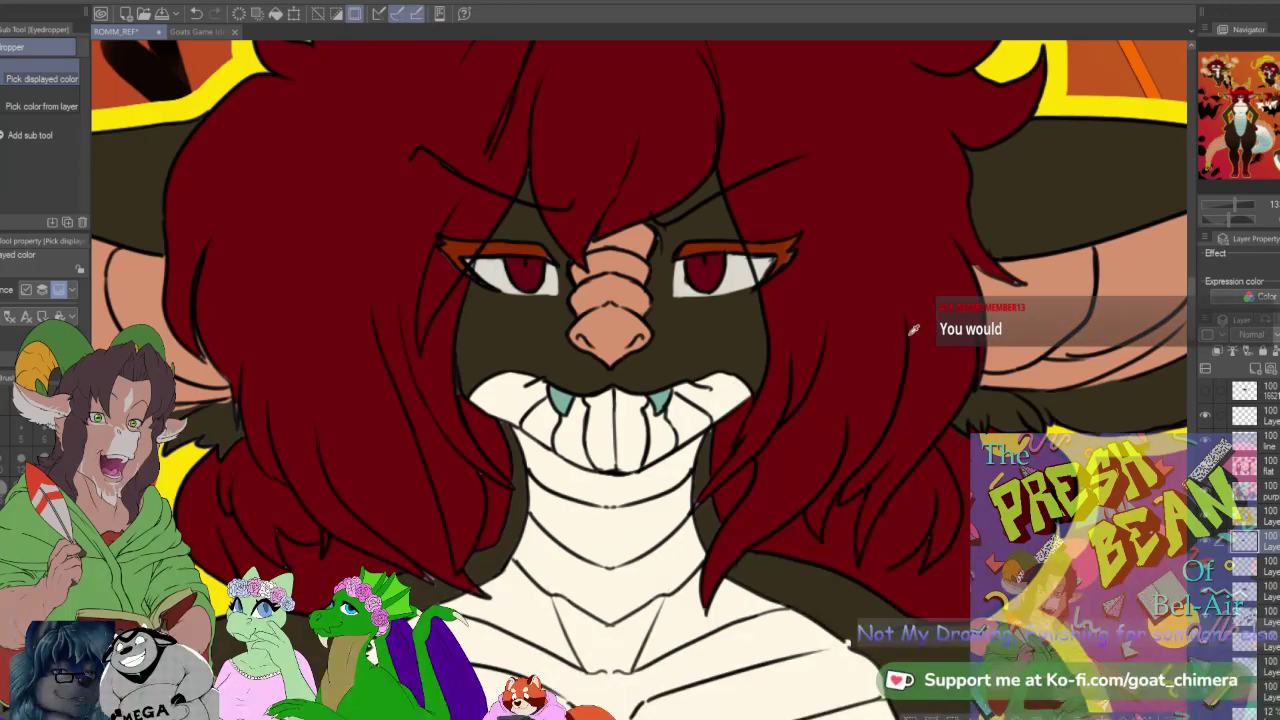
{"action": "mouse_move", "coordinate": [1243, 103]}
{"action": "left_mouse_down"}
{"action": "mouse_move", "coordinate": [1256, 115]}
{"action": "mouse_move", "coordinate": [1268, 105]}
{"action": "mouse_move", "coordinate": [1235, 104]}
{"action": "left_mouse_up"}
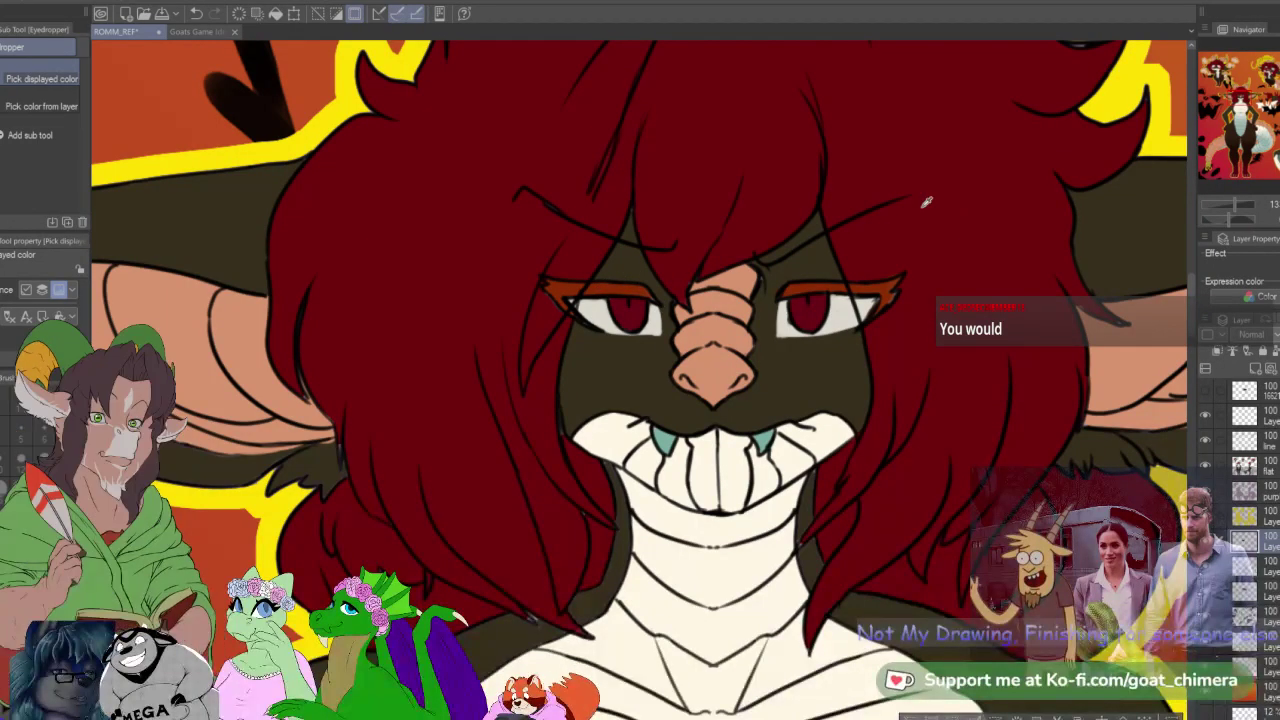
{"action": "left_click_drag", "start_coordinate": [1243, 103], "coordinate": [1271, 108]}
{"action": "key", "text": "alt+BackSpace"}
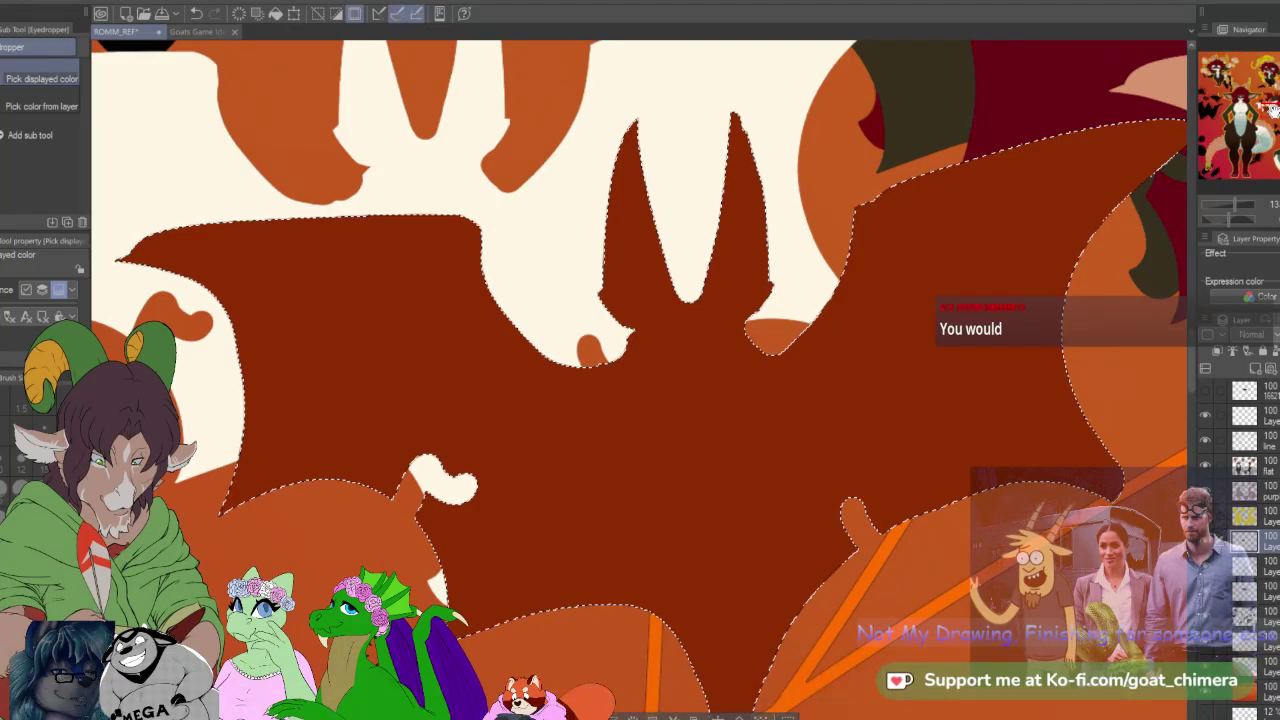
{"action": "key", "text": "ctrl+d"}
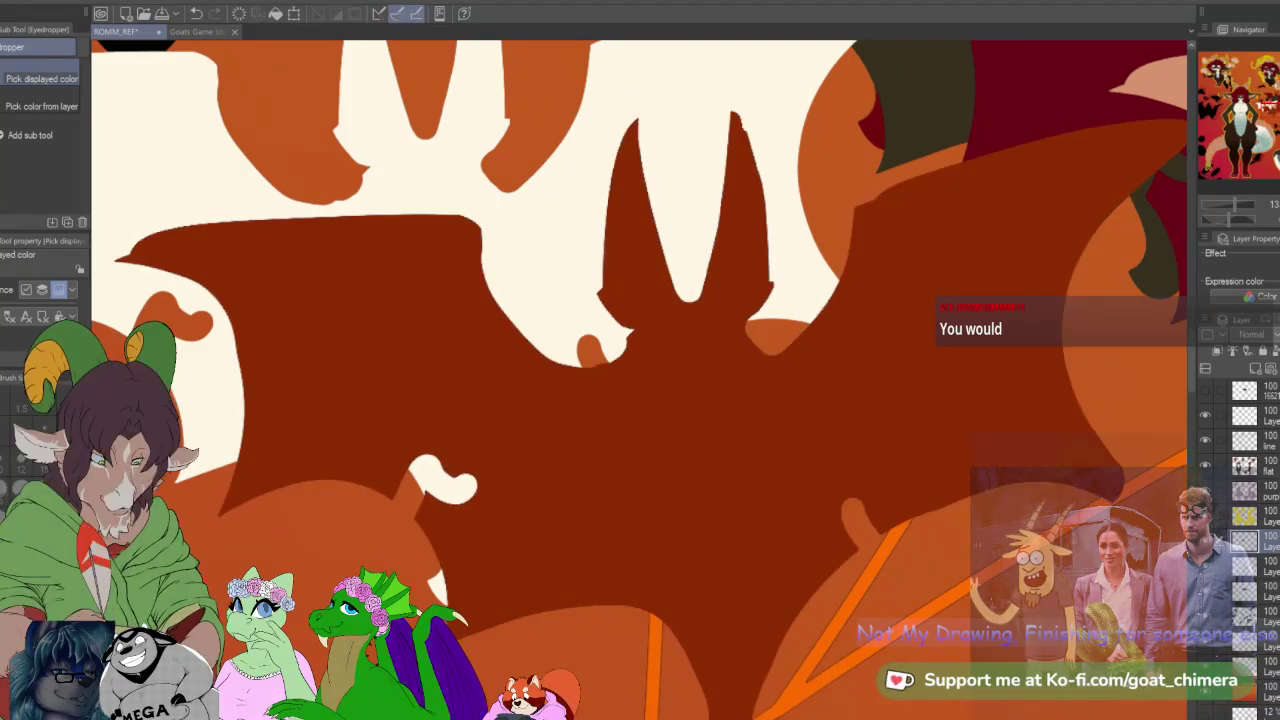
Step: Examine the six bat colours against the whole sheet and check the front-view character's body and tail for further palette colours
{"action": "scroll", "coordinate": [517, 524], "scroll_direction": "down", "scroll_amount": 2}
{"action": "scroll", "coordinate": [520, 519], "scroll_direction": "down", "scroll_amount": 6}
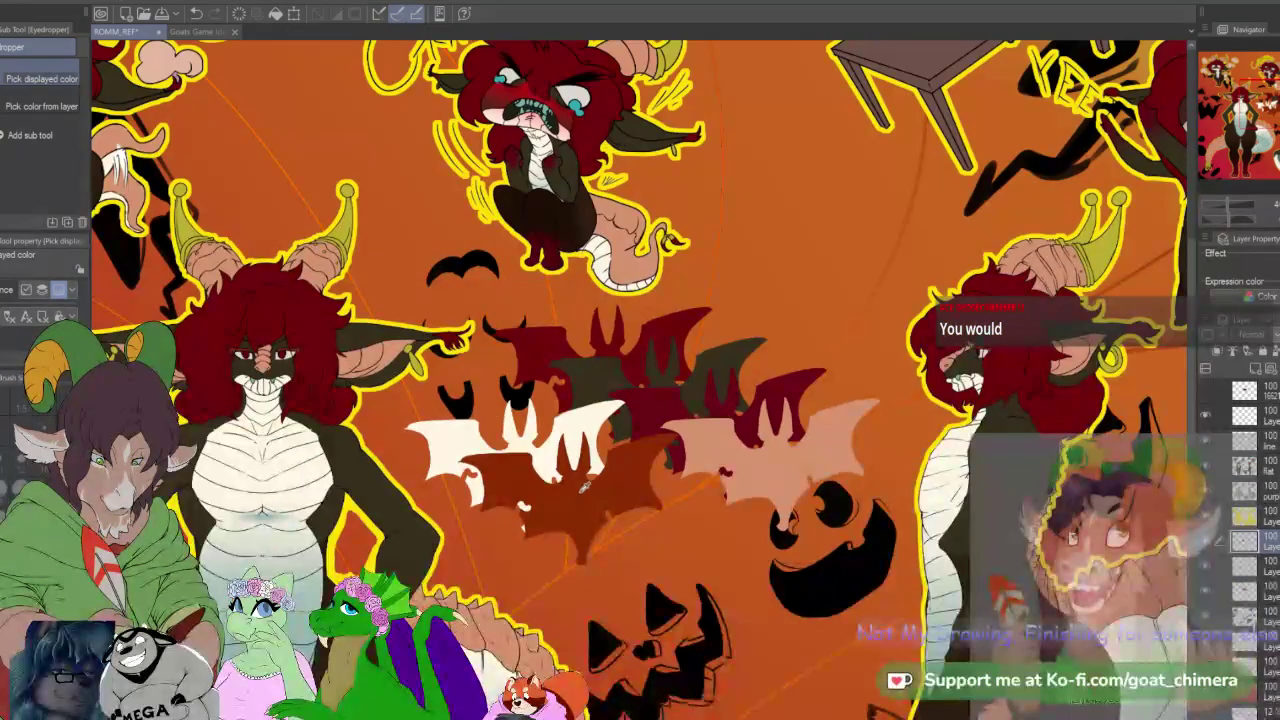
{"action": "scroll", "coordinate": [400, 433], "scroll_direction": "up", "scroll_amount": 4}
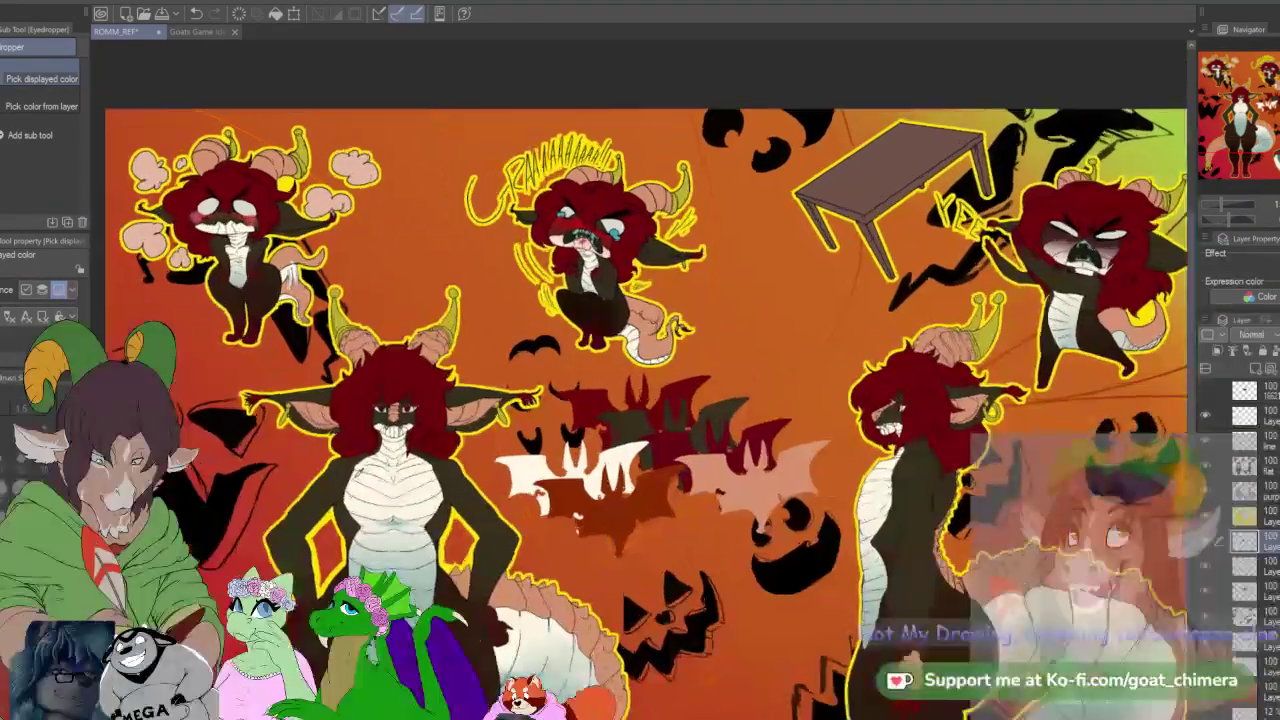
{"action": "scroll", "coordinate": [322, 490], "scroll_direction": "down", "scroll_amount": 2}
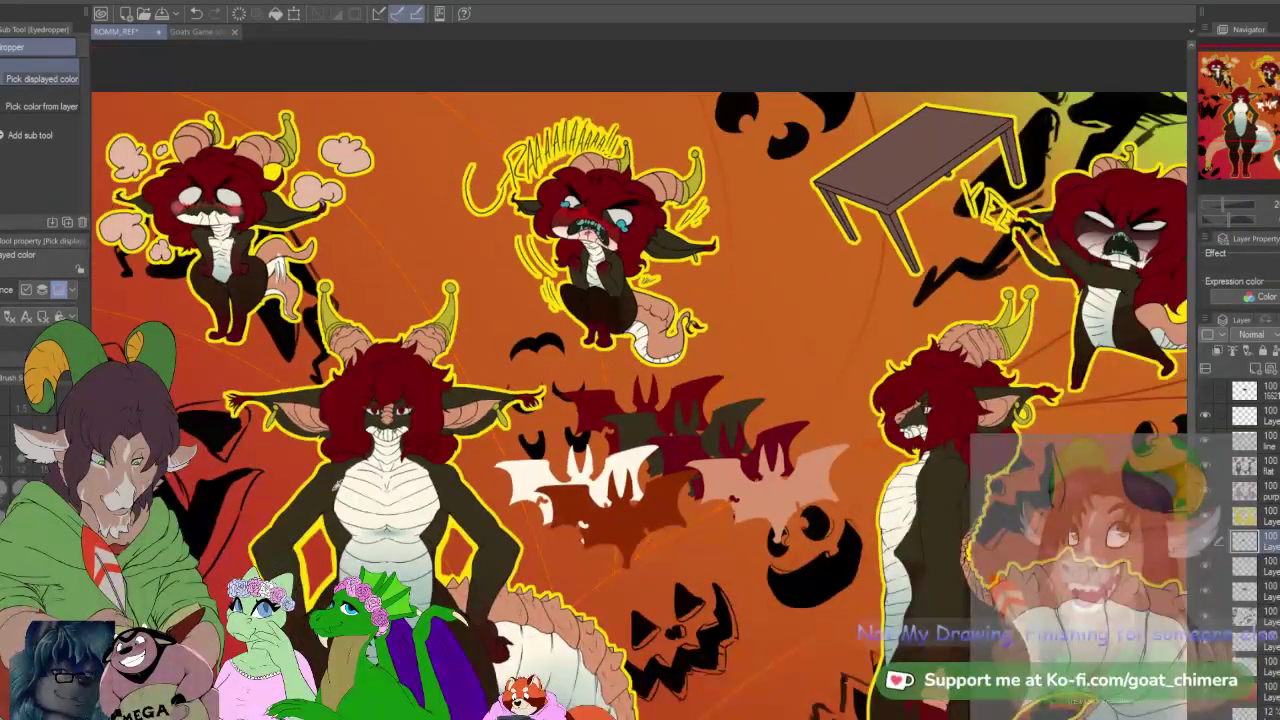
{"action": "scroll", "coordinate": [336, 486], "scroll_direction": "up", "scroll_amount": 1}
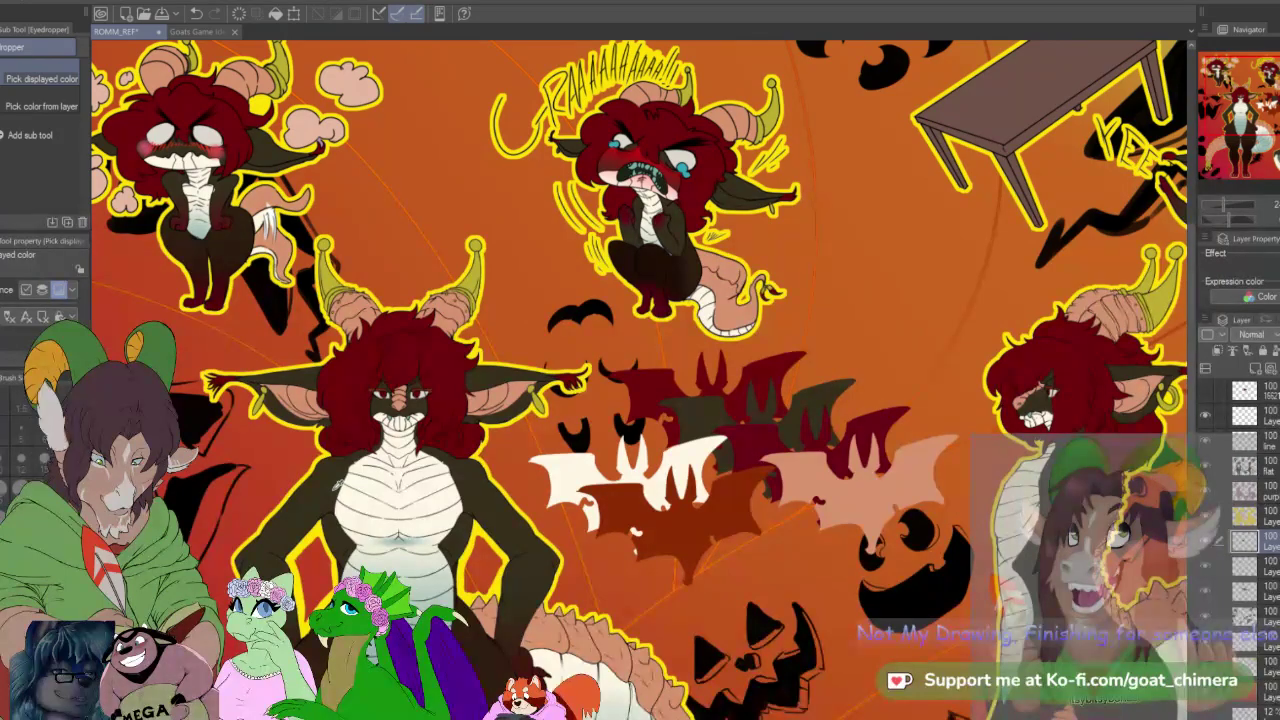
{"action": "scroll", "coordinate": [400, 433], "scroll_direction": "down", "scroll_amount": 4}
{"action": "scroll", "coordinate": [400, 433], "scroll_direction": "up", "scroll_amount": 5}
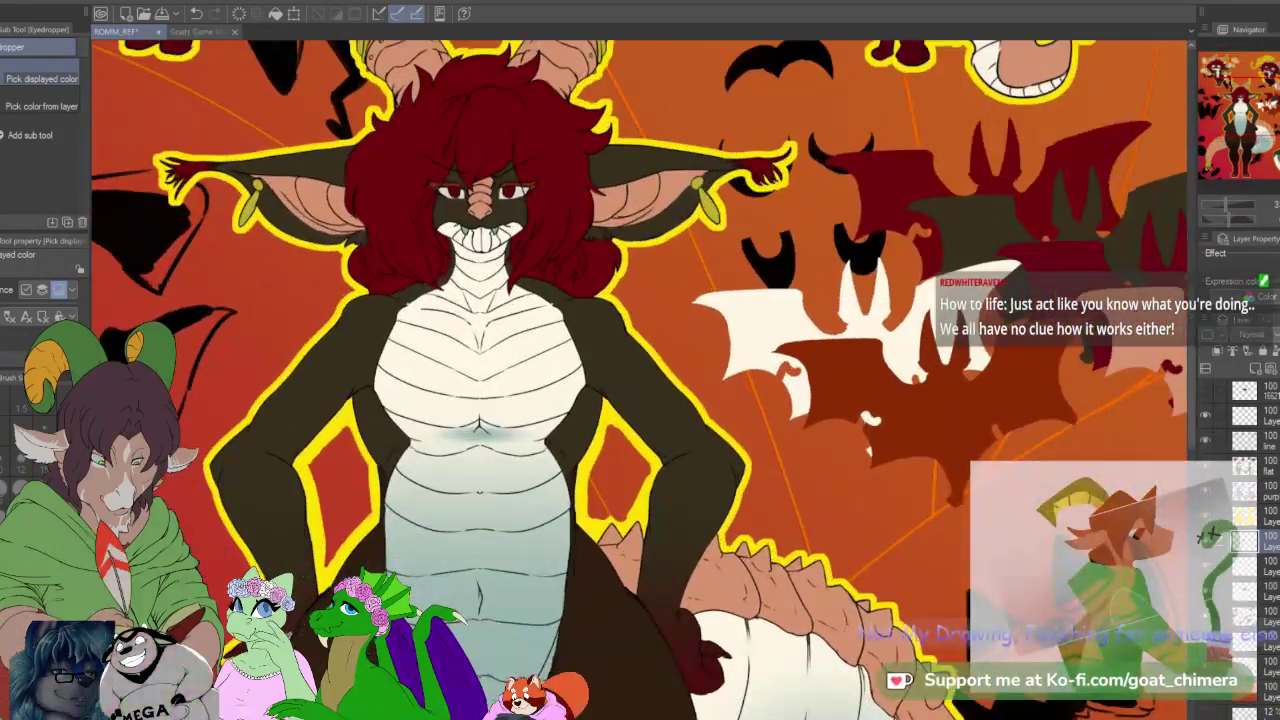
{"action": "left_click_drag", "start_coordinate": [1258, 119], "coordinate": [1250, 145]}
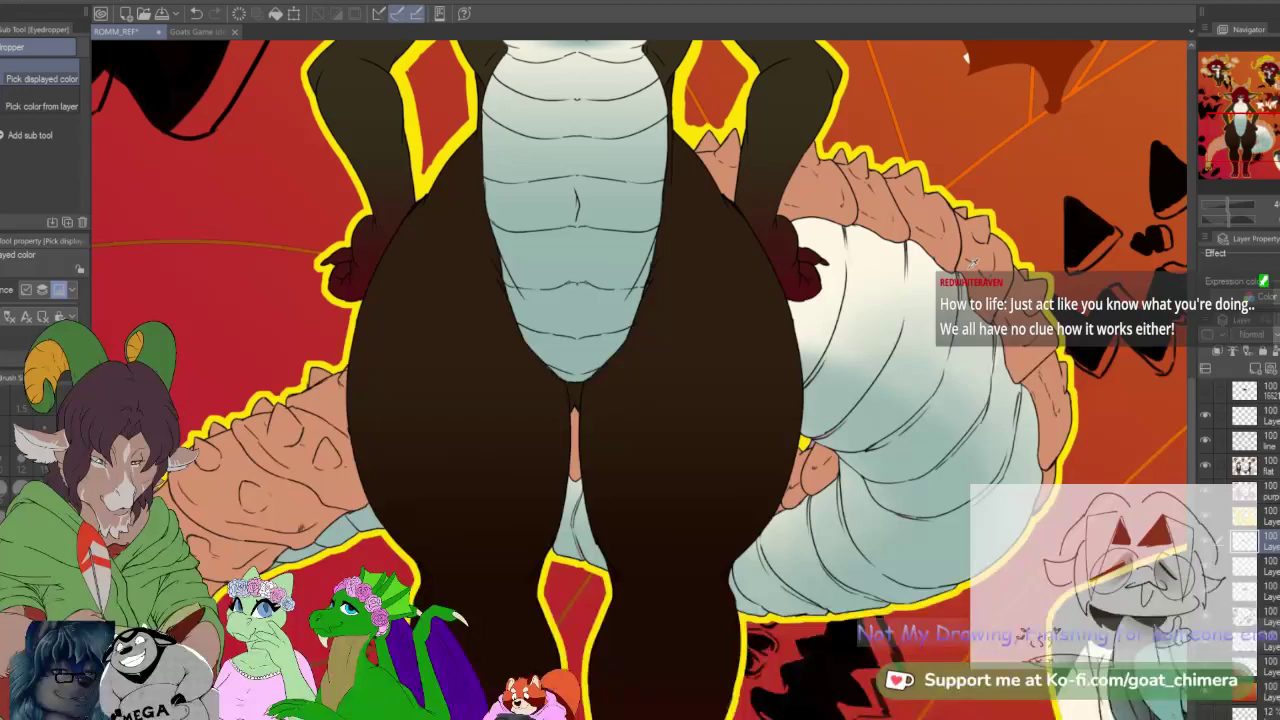
{"action": "left_click_drag", "start_coordinate": [1255, 148], "coordinate": [1258, 133]}
{"action": "scroll", "coordinate": [898, 393], "scroll_direction": "down", "scroll_amount": 4}
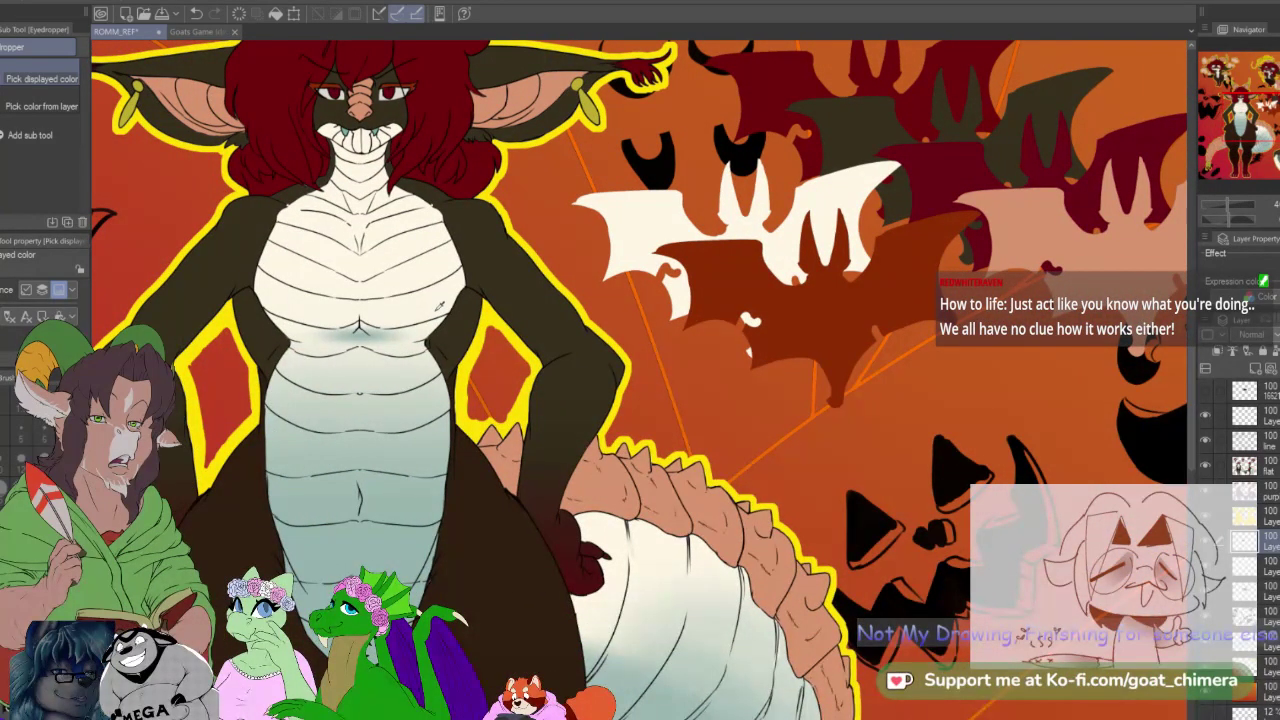
{"action": "scroll", "coordinate": [659, 397], "scroll_direction": "down", "scroll_amount": 1}
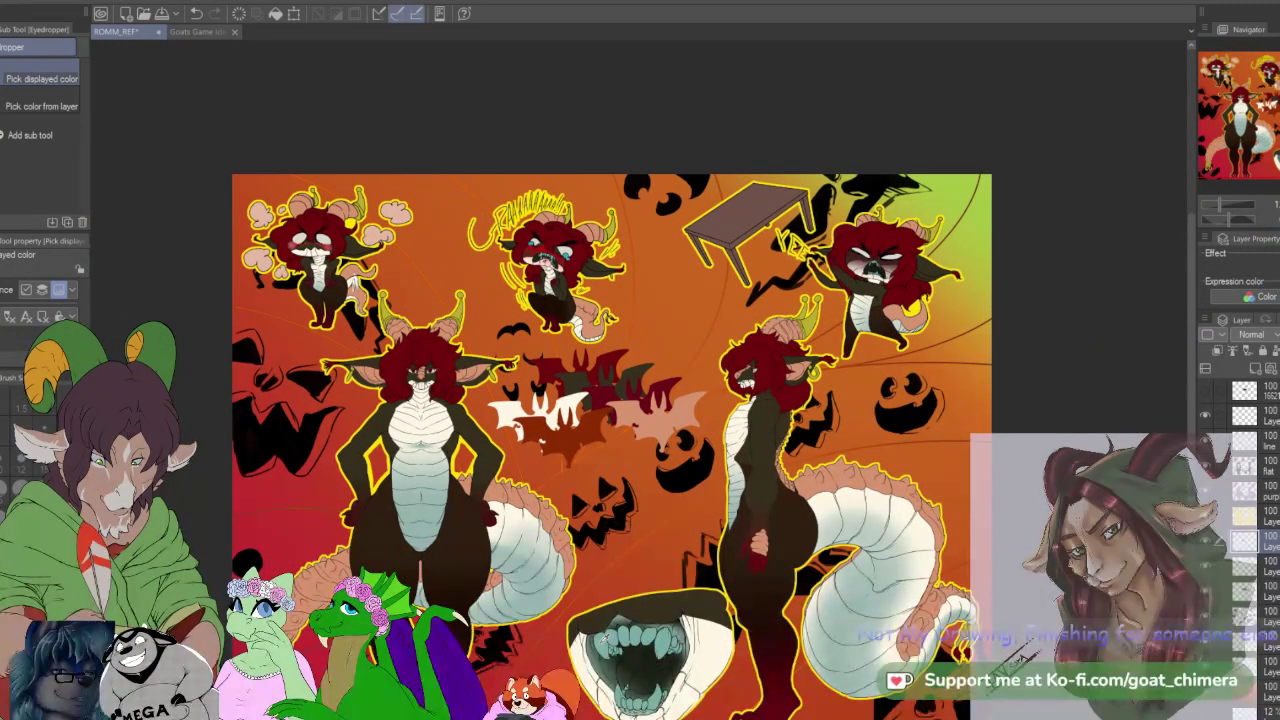
{"action": "scroll", "coordinate": [529, 386], "scroll_direction": "up", "scroll_amount": 4}
{"action": "scroll", "coordinate": [529, 460], "scroll_direction": "down", "scroll_amount": 2}
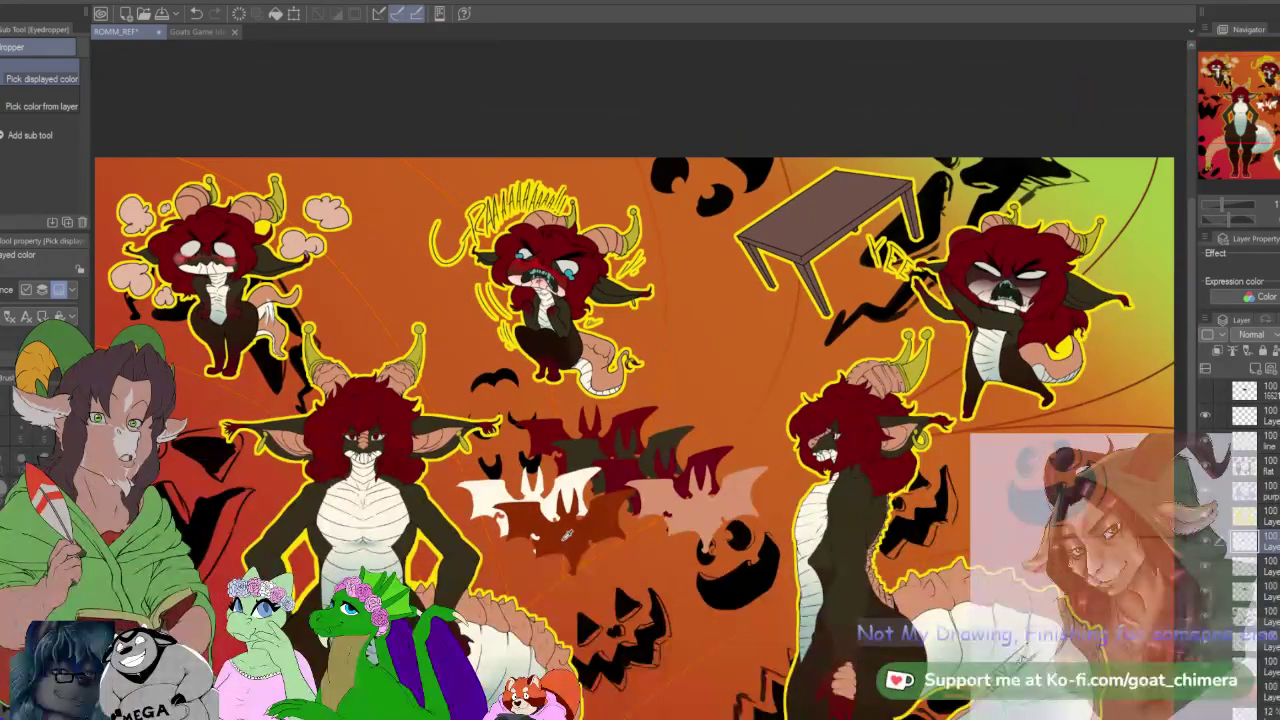
Step: Paste a seventh black bat and place it below the rust bat, overlapping its wing and reaching the jagged-mouthed pumpkin
{"action": "scroll", "coordinate": [550, 500], "scroll_direction": "up", "scroll_amount": 2}
{"action": "left_click", "coordinate": [567, 538]}
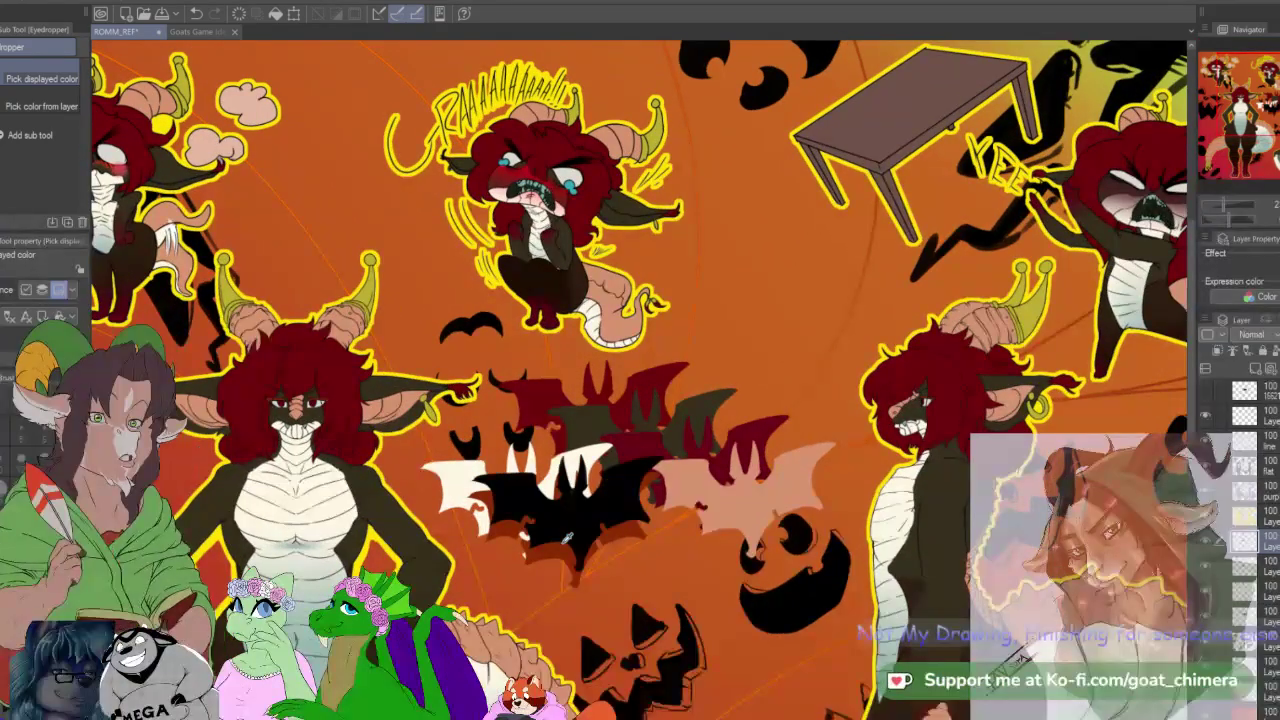
{"action": "key", "text": "ctrl+t"}
{"action": "left_click_drag", "start_coordinate": [614, 538], "coordinate": [664, 589]}
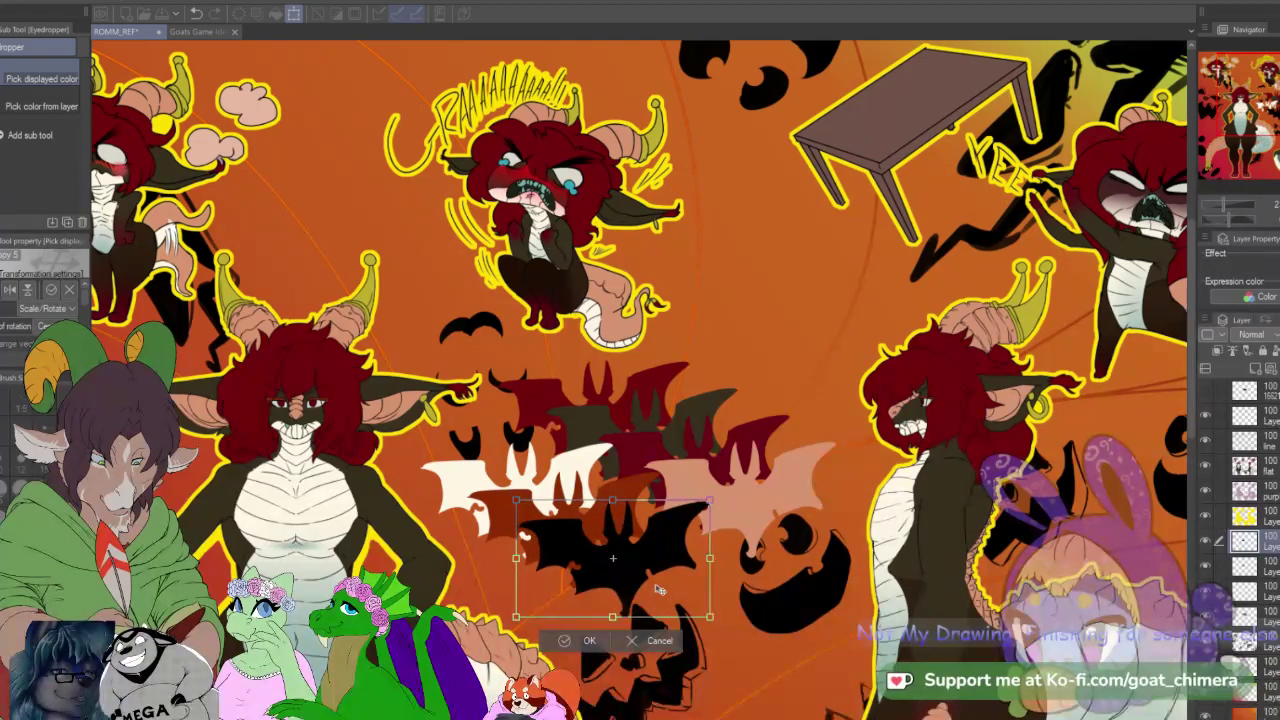
{"action": "left_click", "coordinate": [589, 641]}
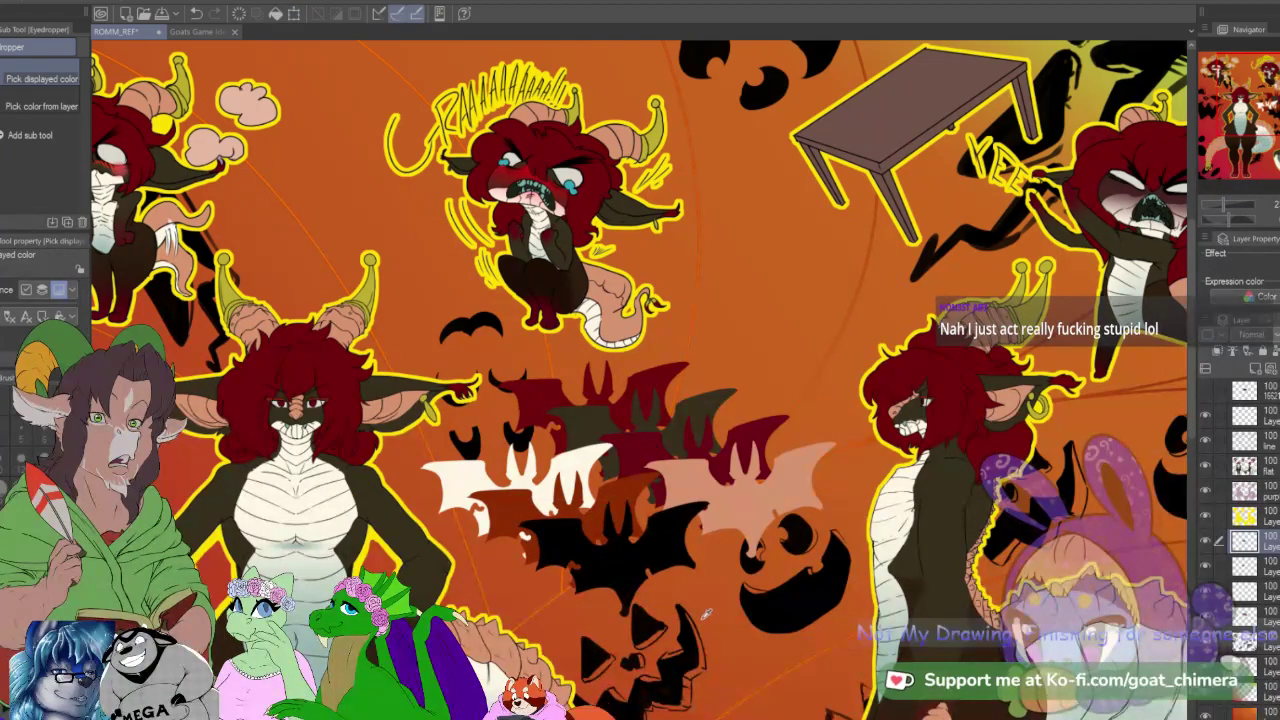
Step: Recolour the seventh bat with the palette's light teal, and clear the selection
{"action": "key", "text": "w"}
{"action": "left_click", "coordinate": [684, 594]}
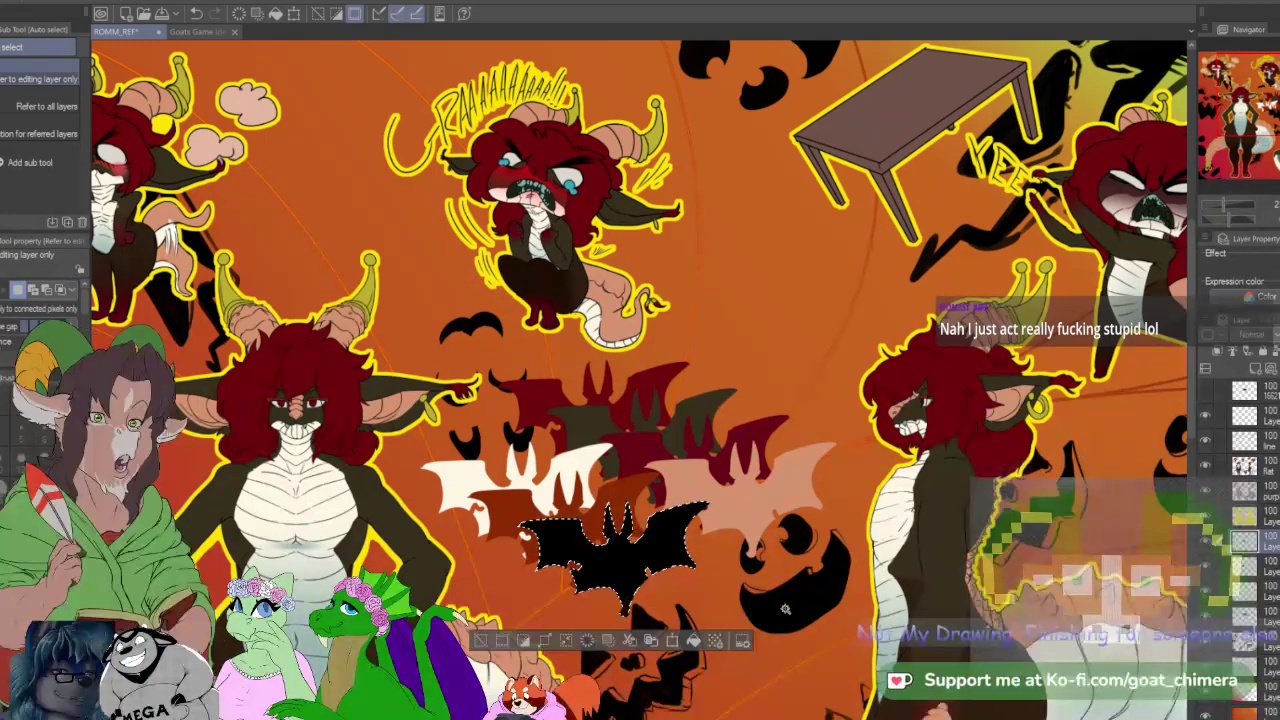
{"action": "key", "text": "alt+Delete"}
{"action": "key", "text": "ctrl+d"}
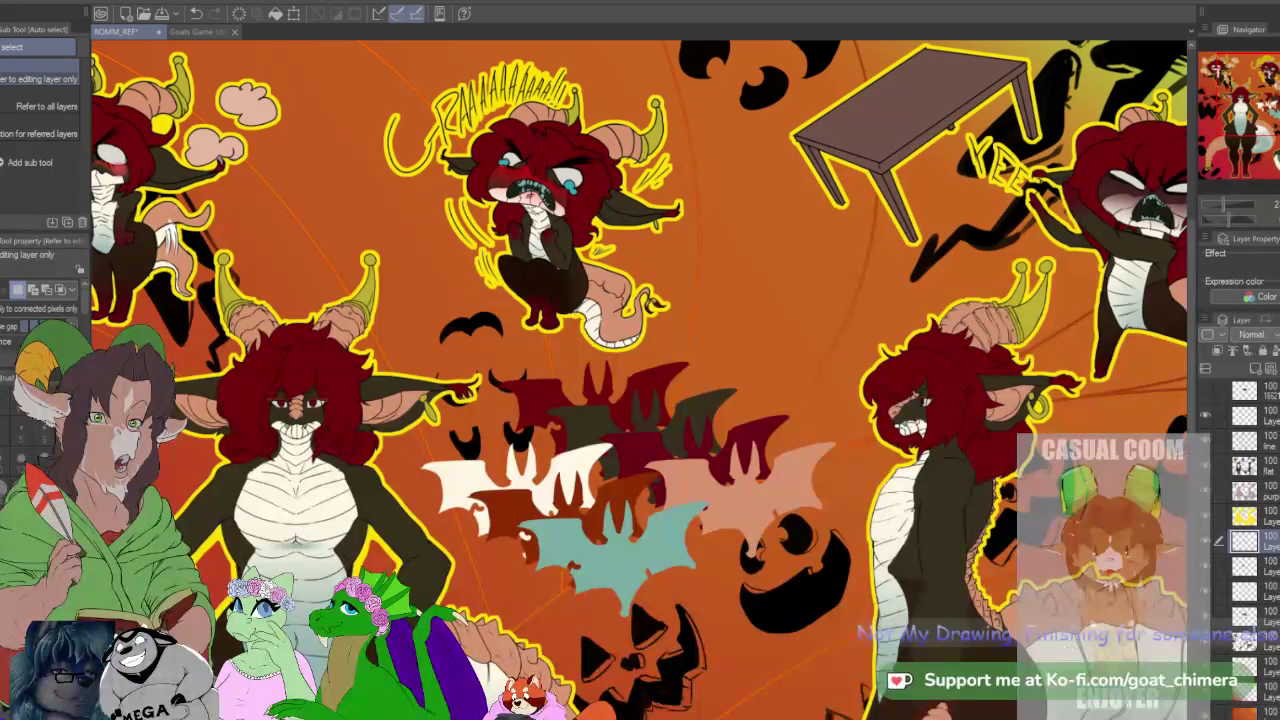
Step: Examine the seven coloured bats against the whole sheet, comparing them with the surrounding characters and pumpkin faces
{"action": "scroll", "coordinate": [871, 571], "scroll_direction": "down", "scroll_amount": 5}
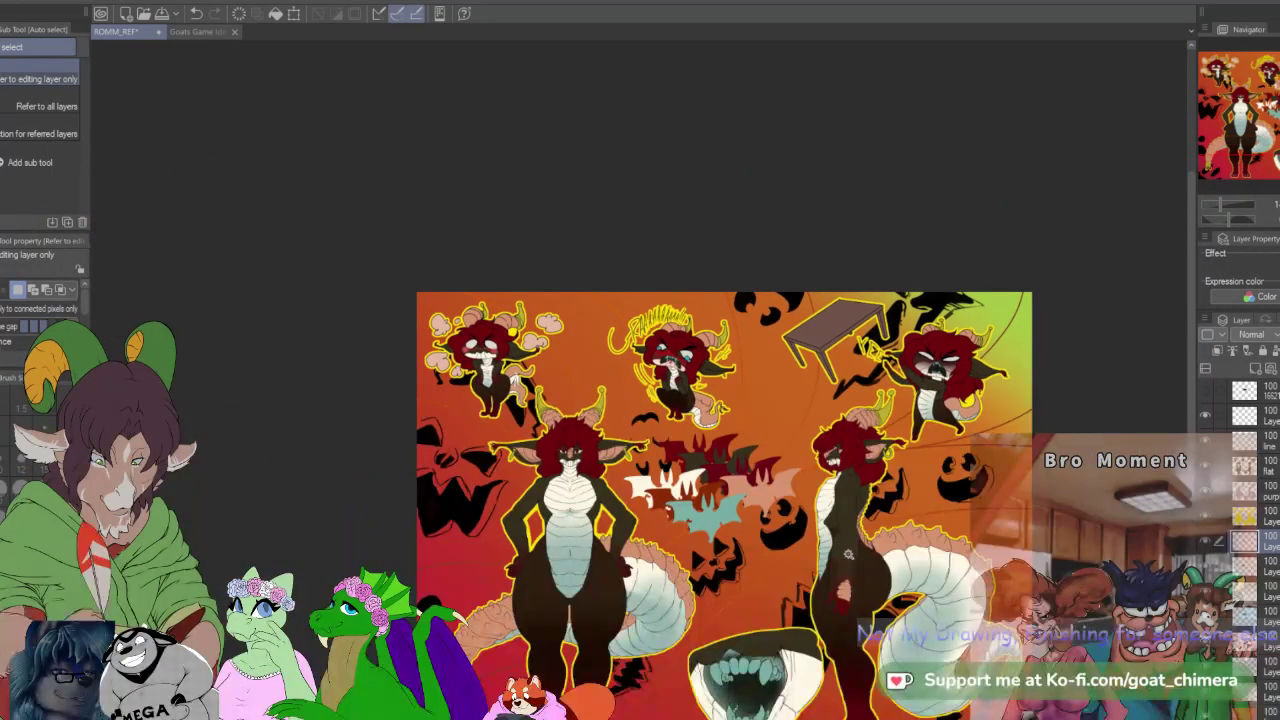
{"action": "scroll", "coordinate": [615, 551], "scroll_direction": "up", "scroll_amount": 3}
{"action": "scroll", "coordinate": [615, 551], "scroll_direction": "down", "scroll_amount": 2}
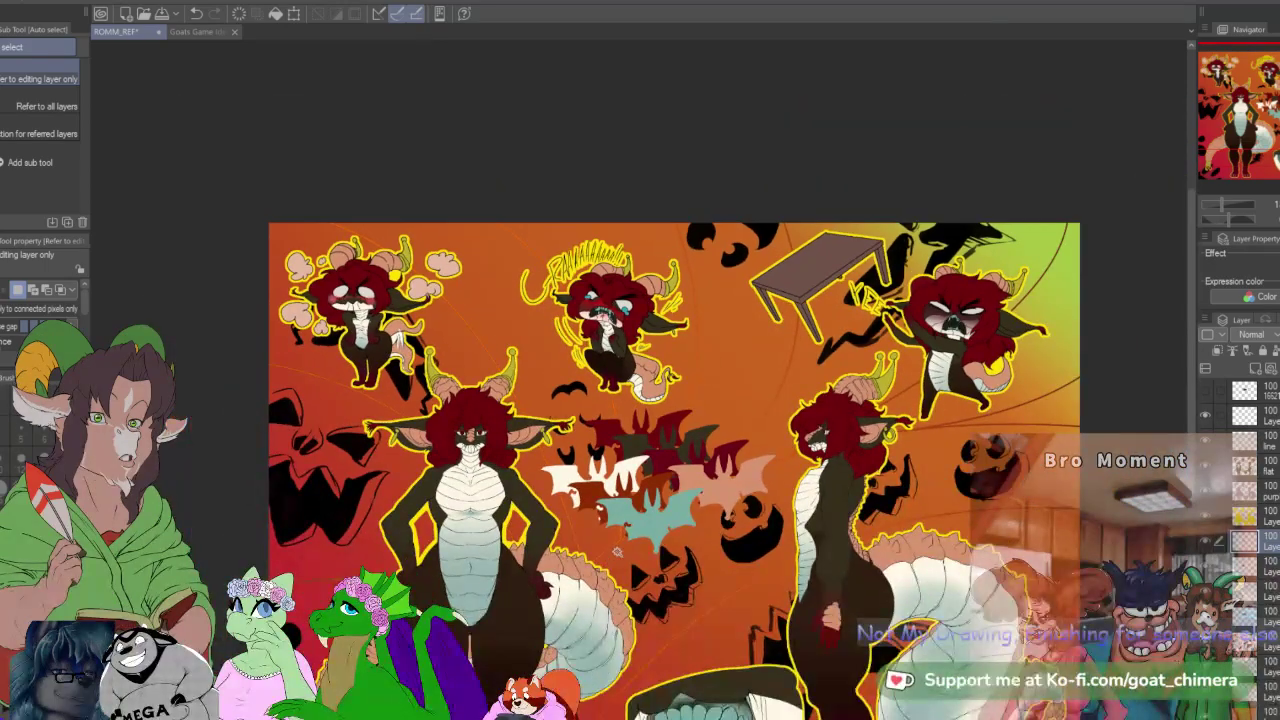
{"action": "scroll", "coordinate": [615, 551], "scroll_direction": "up", "scroll_amount": 2}
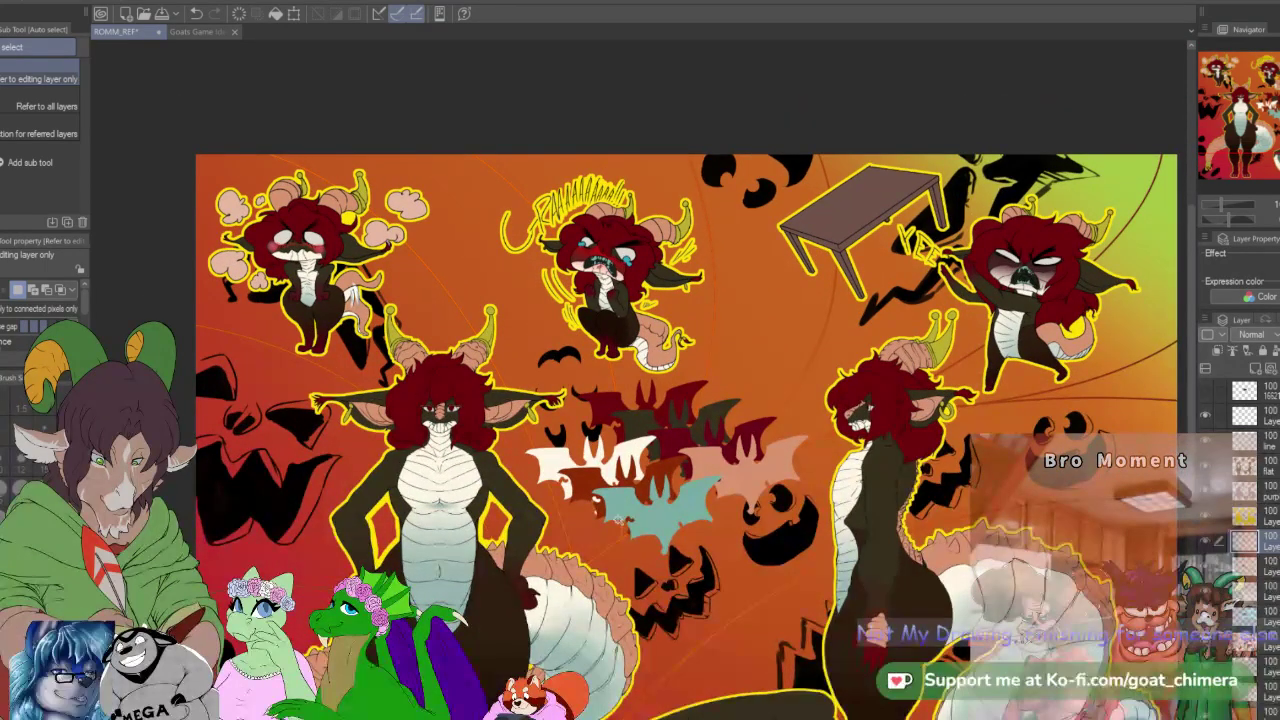
{"action": "scroll", "coordinate": [545, 558], "scroll_direction": "down", "scroll_amount": 1}
{"action": "scroll", "coordinate": [545, 558], "scroll_direction": "up", "scroll_amount": 2}
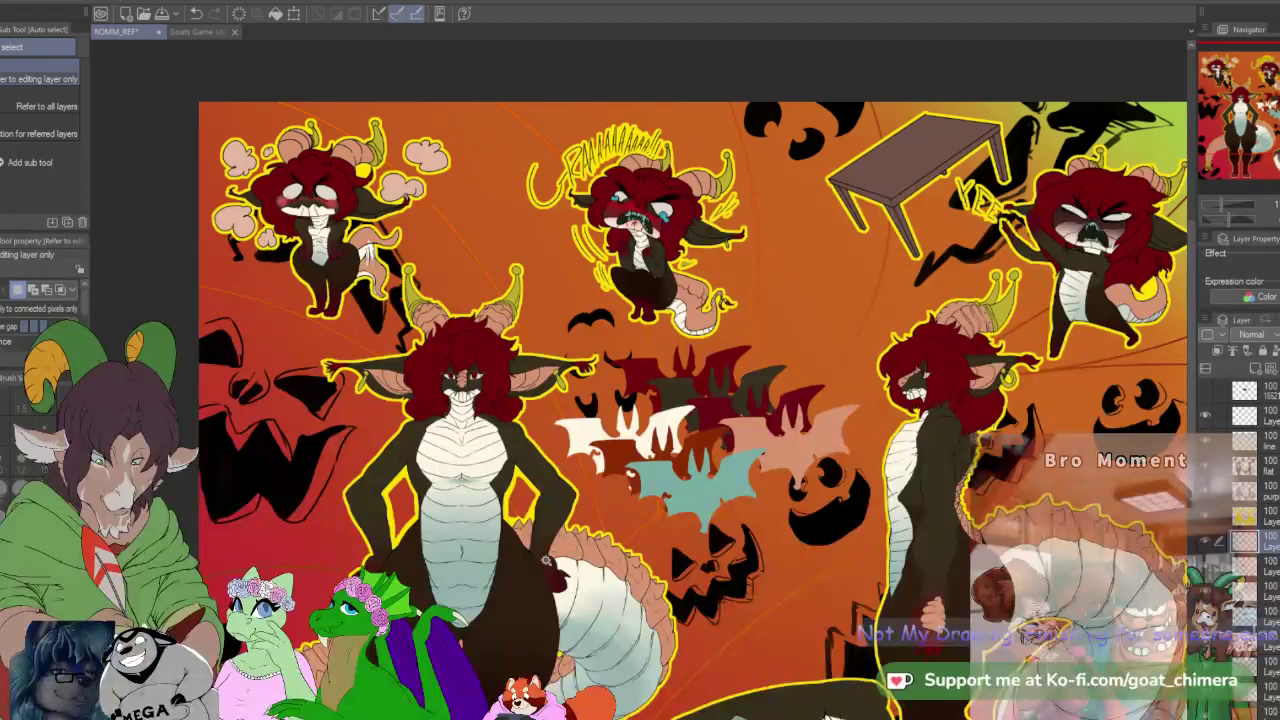
{"action": "scroll", "coordinate": [545, 558], "scroll_direction": "down", "scroll_amount": 2}
{"action": "scroll", "coordinate": [545, 558], "scroll_direction": "up", "scroll_amount": 1}
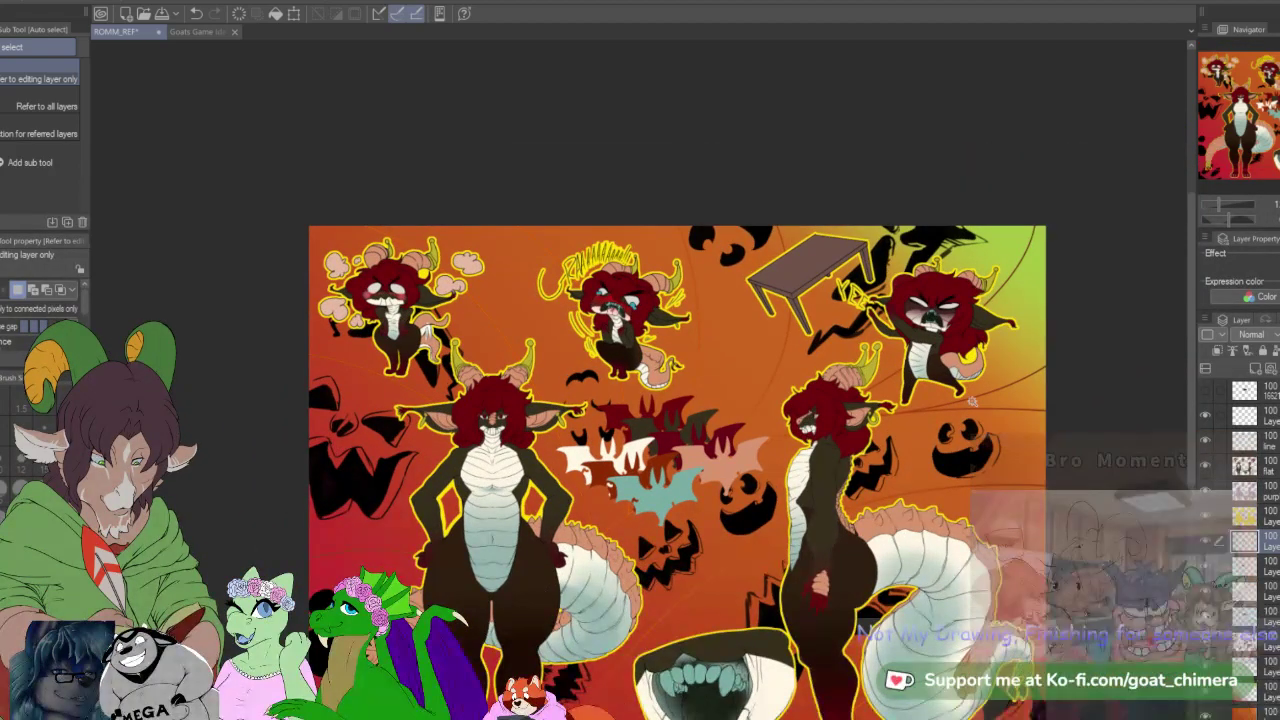
{"action": "left_click_drag", "start_coordinate": [962, 410], "coordinate": [1058, 271]}
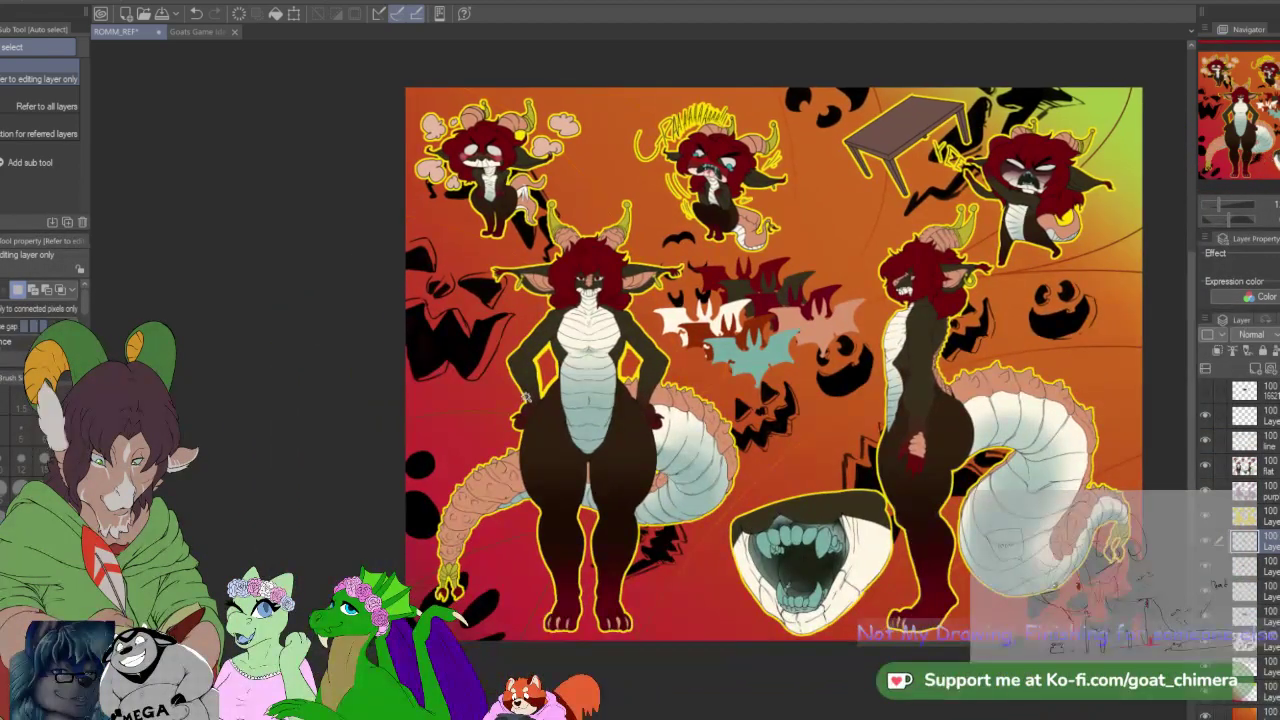
Step: Sample the dark brown of the front-view character's lower body as the drawing colour
{"action": "scroll", "coordinate": [649, 432], "scroll_direction": "up", "scroll_amount": 3}
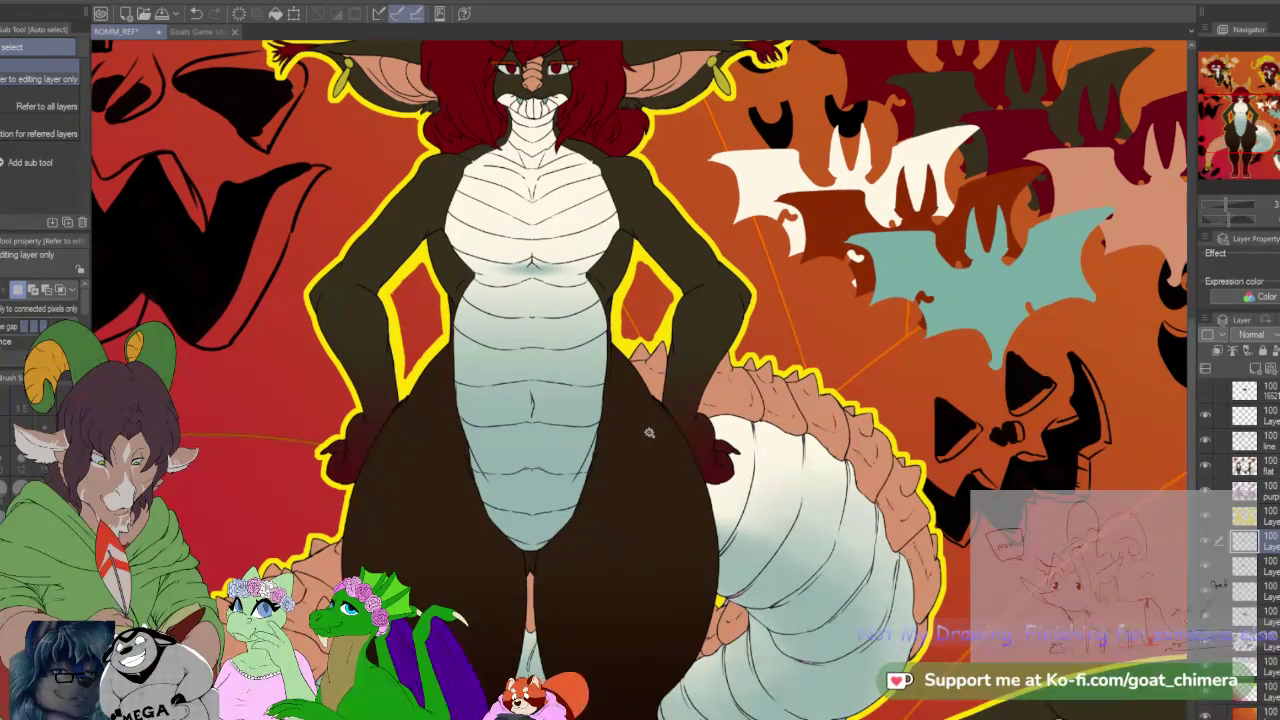
{"action": "key", "text": "i"}
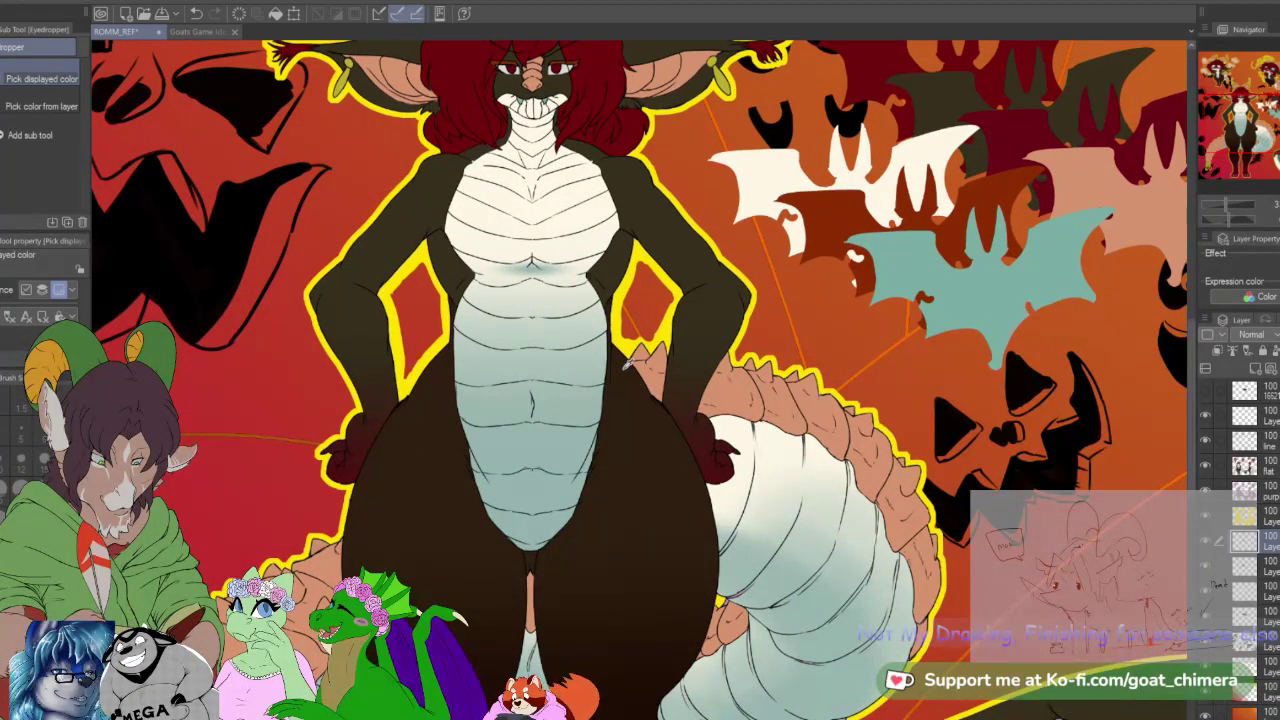
{"action": "scroll", "coordinate": [965, 395], "scroll_direction": "down", "scroll_amount": 4}
{"action": "left_click_drag", "start_coordinate": [965, 395], "coordinate": [807, 447]}
{"action": "scroll", "coordinate": [640, 415], "scroll_direction": "up", "scroll_amount": 4}
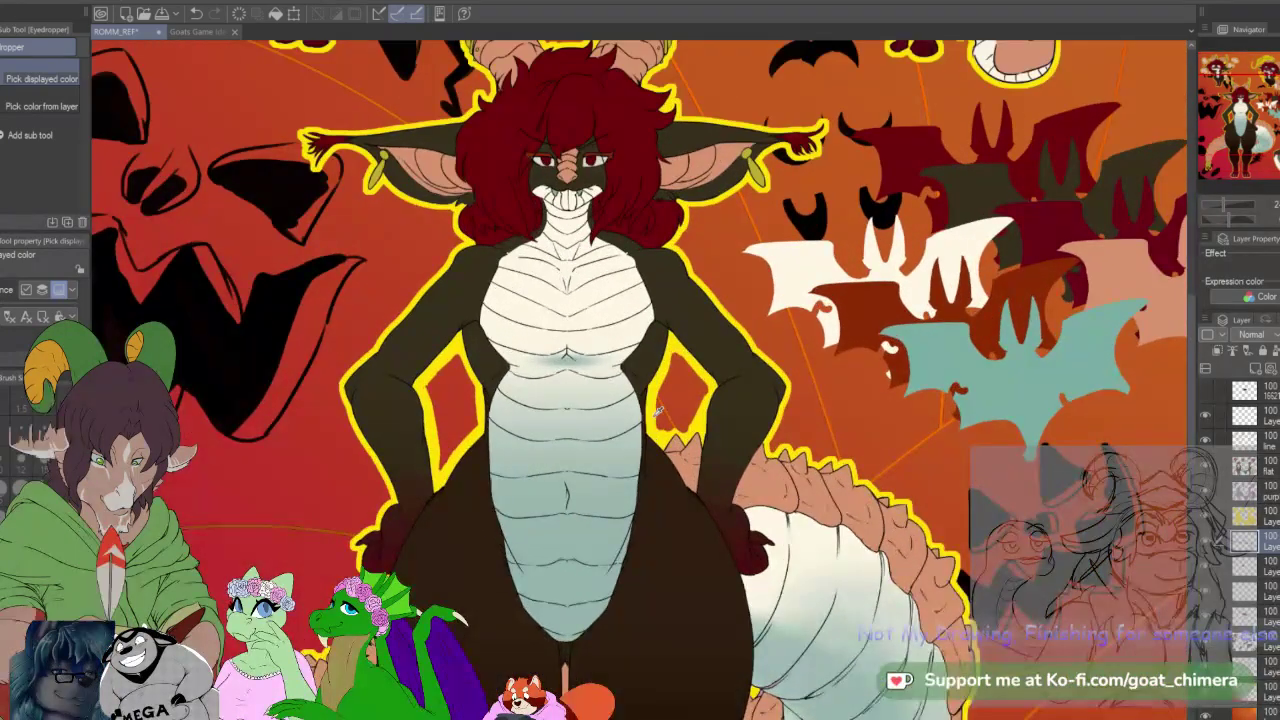
{"action": "scroll", "coordinate": [660, 408], "scroll_direction": "up", "scroll_amount": 3}
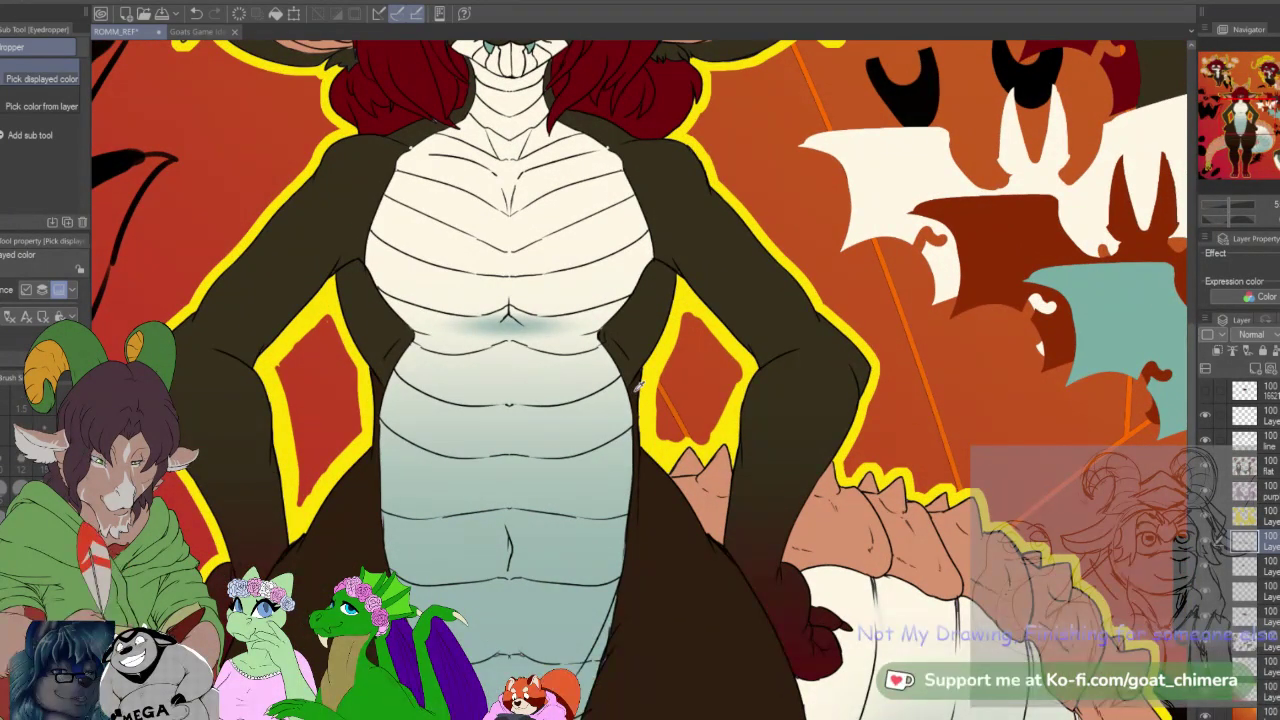
{"action": "scroll", "coordinate": [660, 395], "scroll_direction": "down", "scroll_amount": 5}
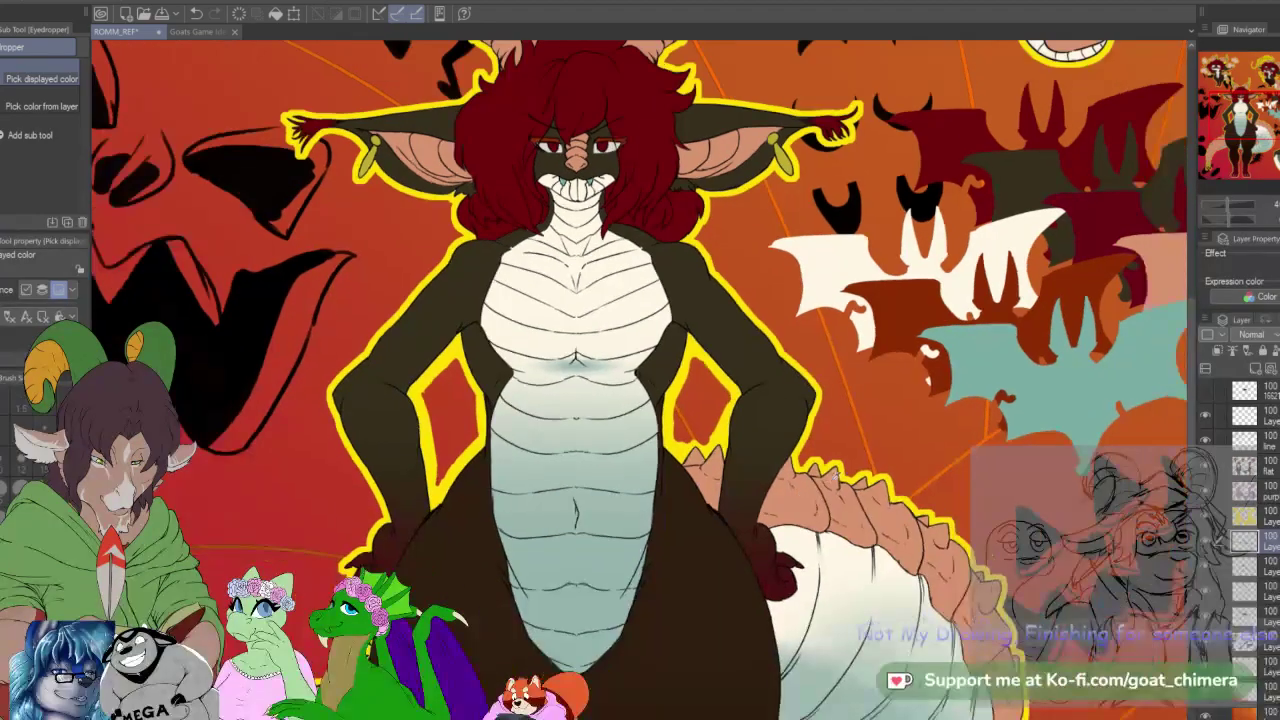
{"action": "left_click_drag", "start_coordinate": [612, 437], "coordinate": [473, 490]}
{"action": "scroll", "coordinate": [910, 491], "scroll_direction": "up", "scroll_amount": 3}
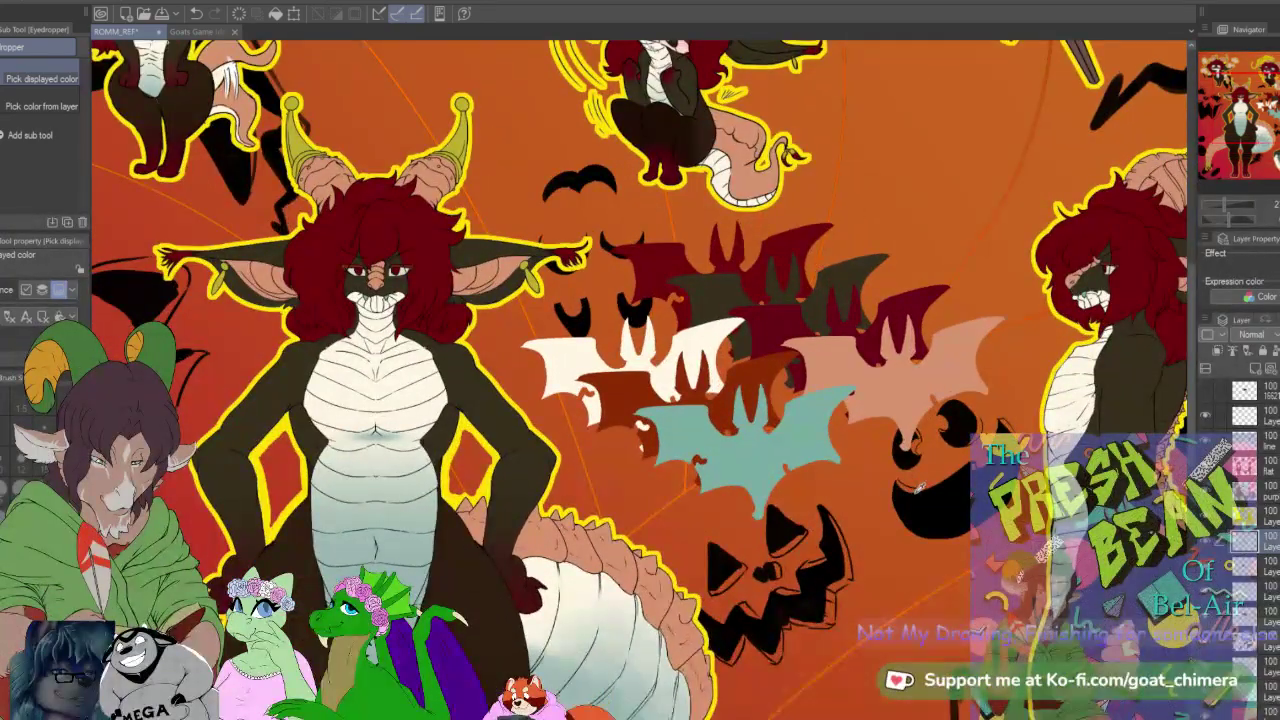
Step: Paste an eighth black bat and place it below the teal bat, overlapping its wing and the jagged-mouthed pumpkin's top
{"action": "key", "text": "ctrl+v"}
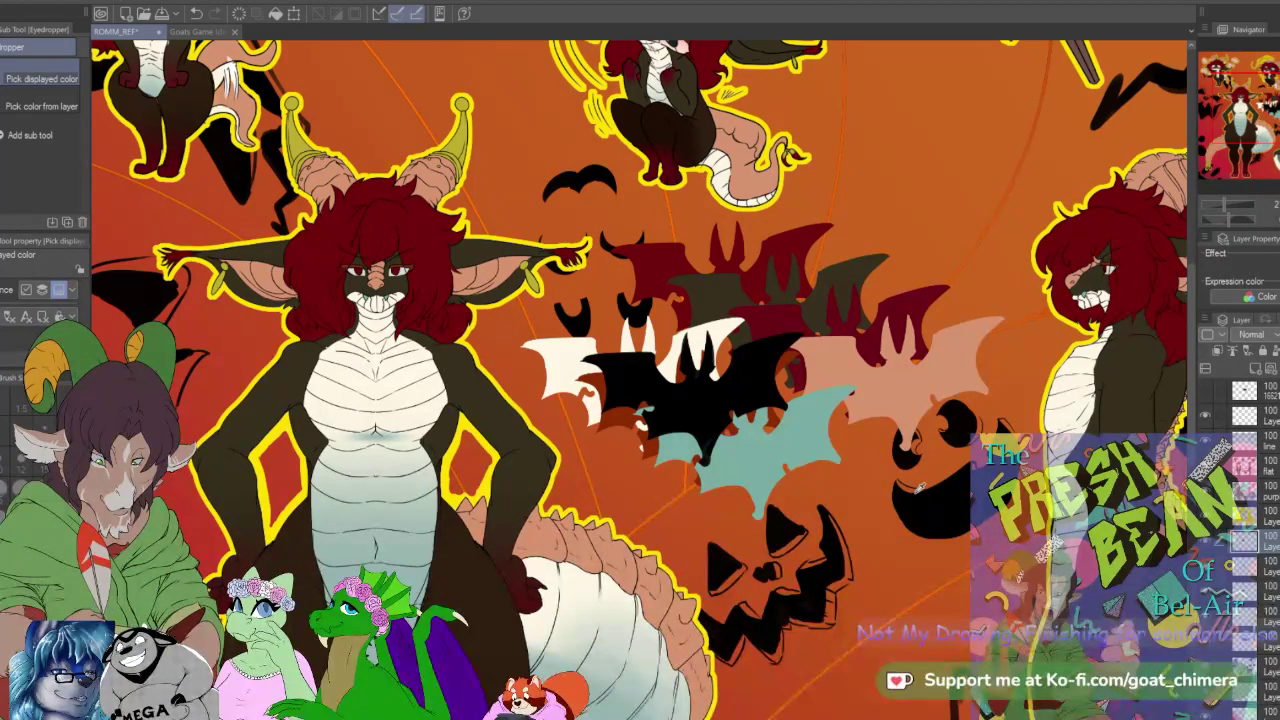
{"action": "left_click", "coordinate": [293, 14]}
{"action": "left_click_drag", "start_coordinate": [715, 444], "coordinate": [867, 525]}
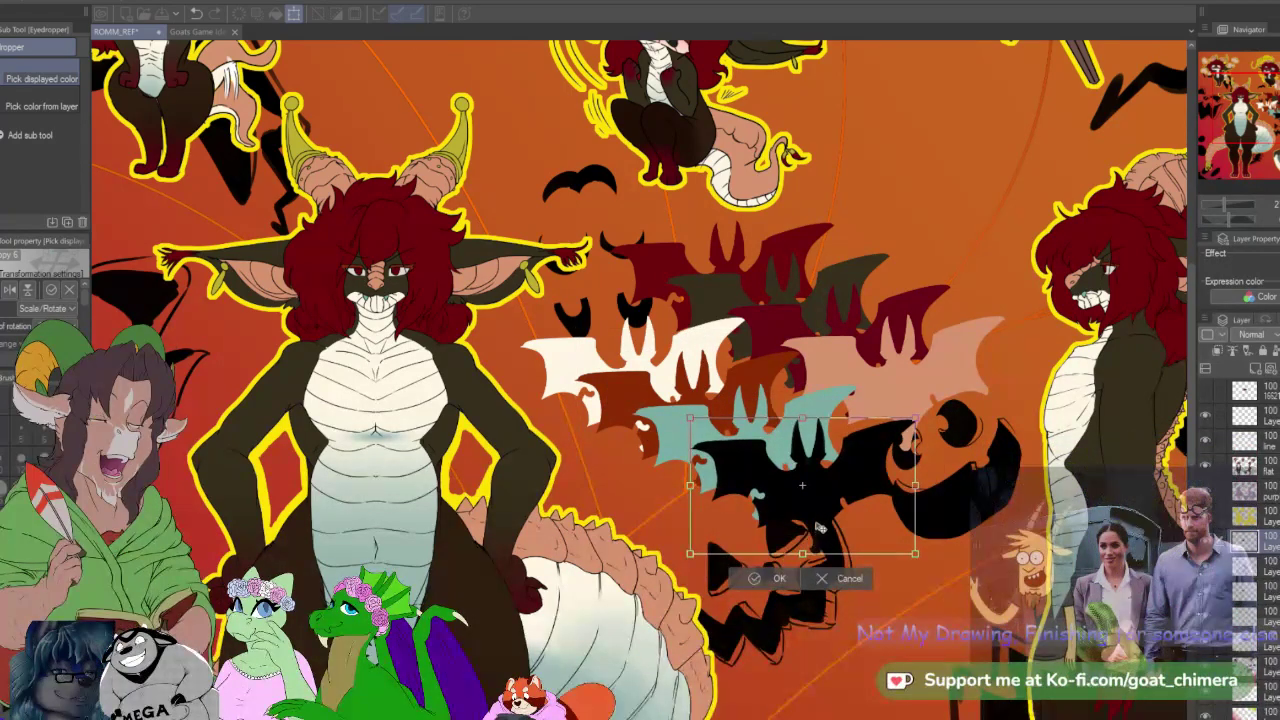
{"action": "left_click", "coordinate": [773, 578]}
Step: Recolour the eighth bat with the sampled dark brown, and clear the selection
{"action": "key", "text": "w"}
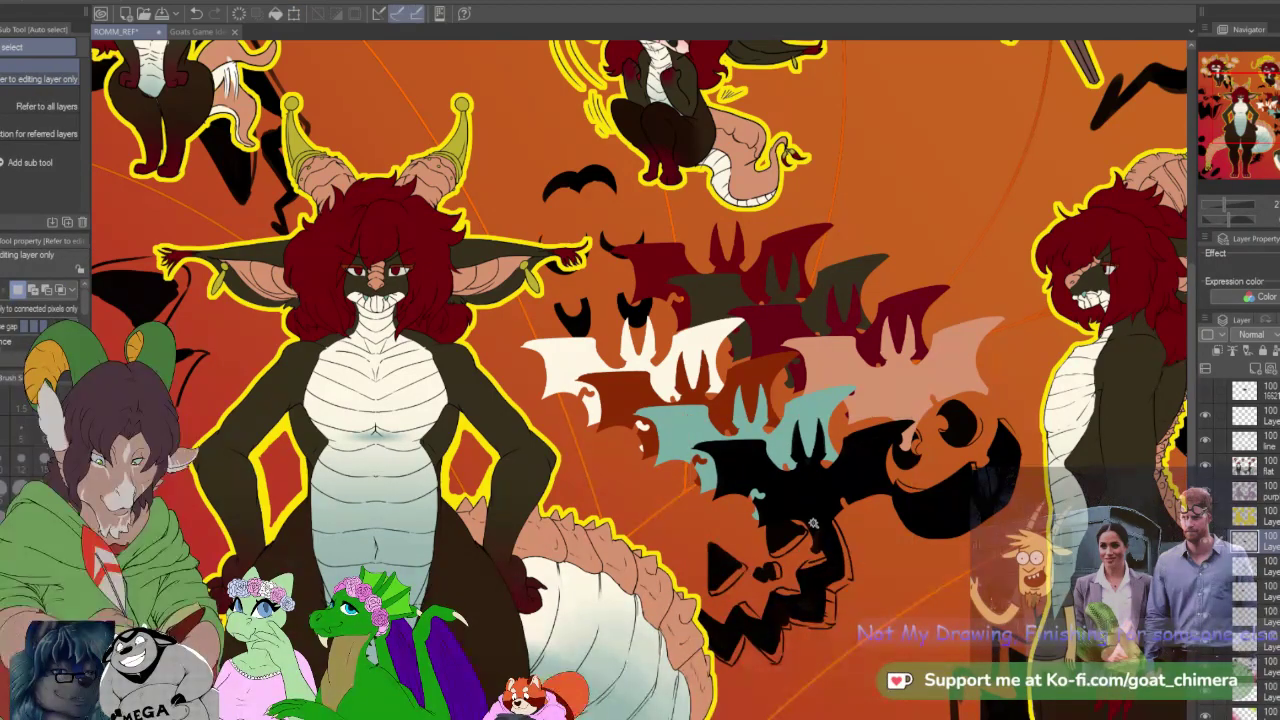
{"action": "left_click", "coordinate": [822, 511]}
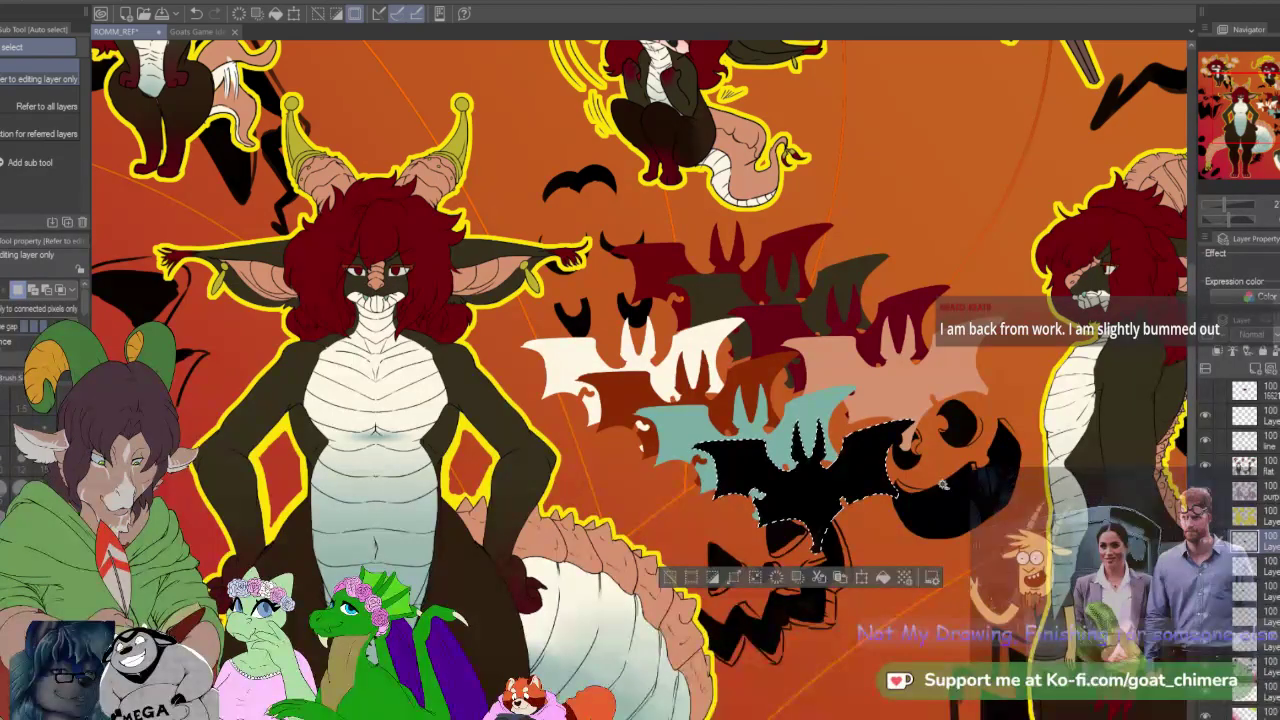
{"action": "key", "text": "alt+Delete"}
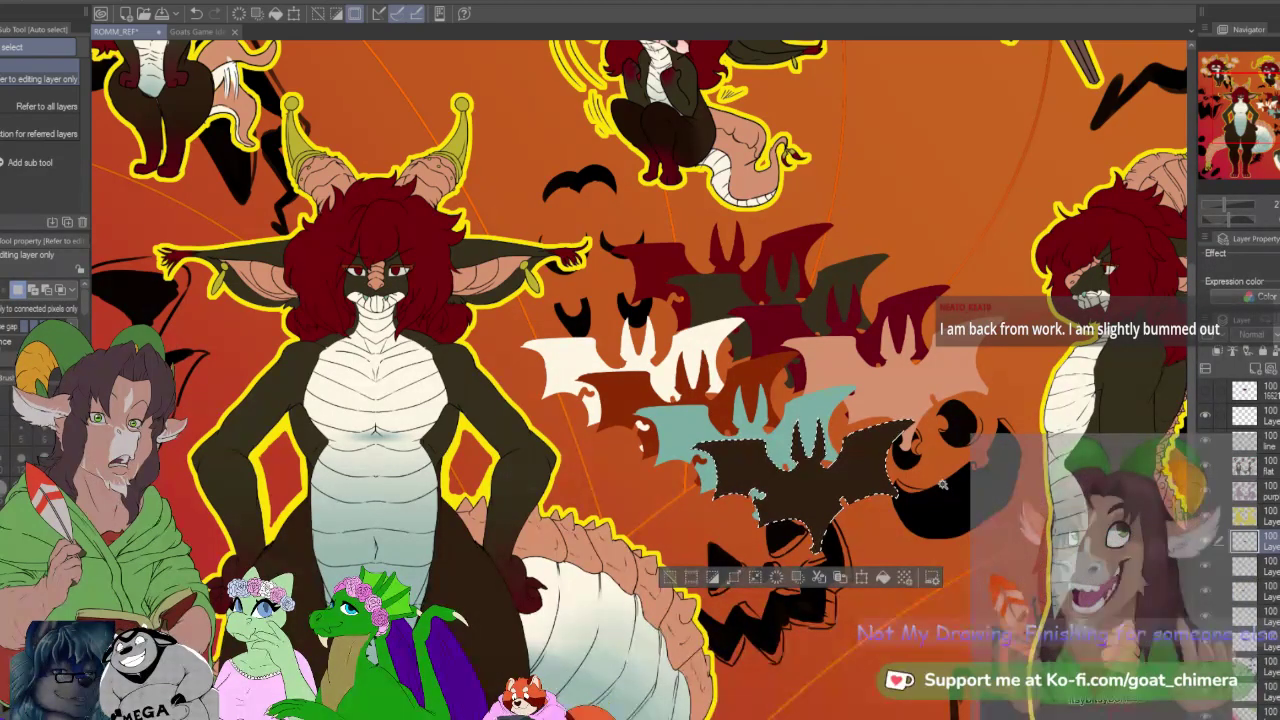
{"action": "key", "text": "ctrl+d"}
Step: Check the flock against the whole sheet and sample the dark green-black inside the open-mouth close-up as the drawing colour
{"action": "scroll", "coordinate": [942, 484], "scroll_direction": "down", "scroll_amount": 4}
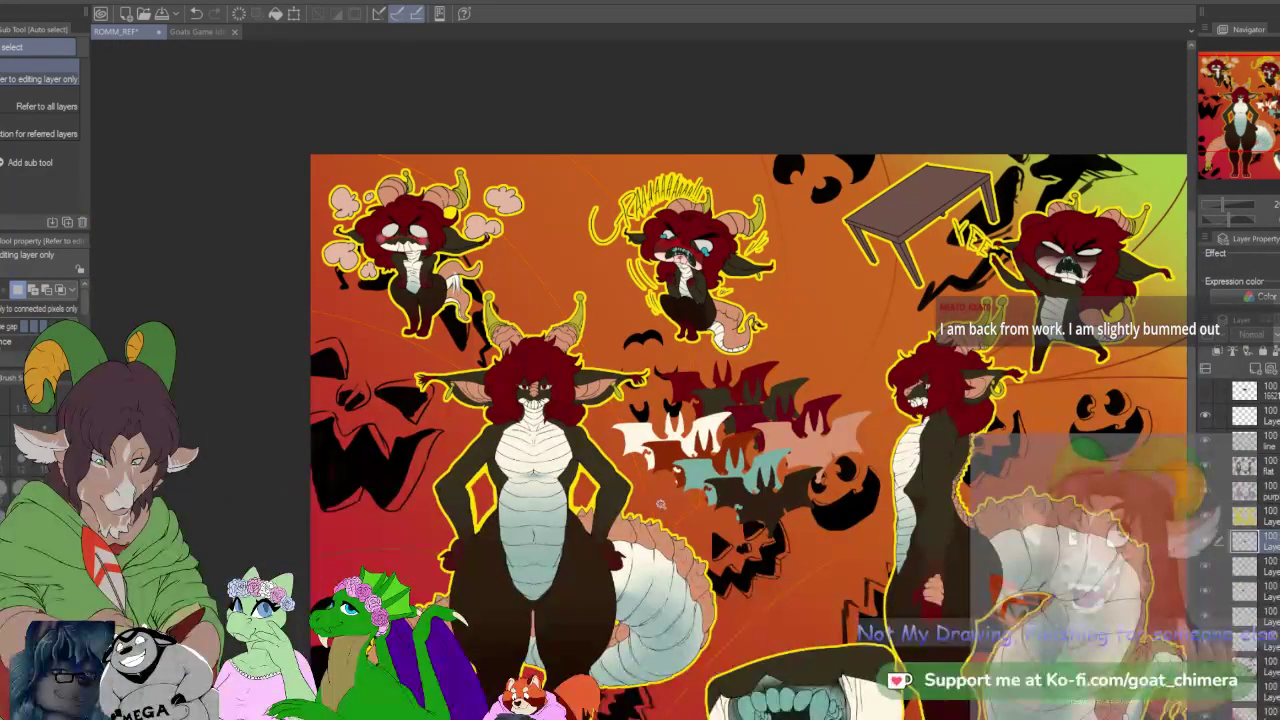
{"action": "scroll", "coordinate": [582, 531], "scroll_direction": "down", "scroll_amount": 2}
{"action": "scroll", "coordinate": [791, 541], "scroll_direction": "up", "scroll_amount": 2}
{"action": "scroll", "coordinate": [791, 541], "scroll_direction": "down", "scroll_amount": 2}
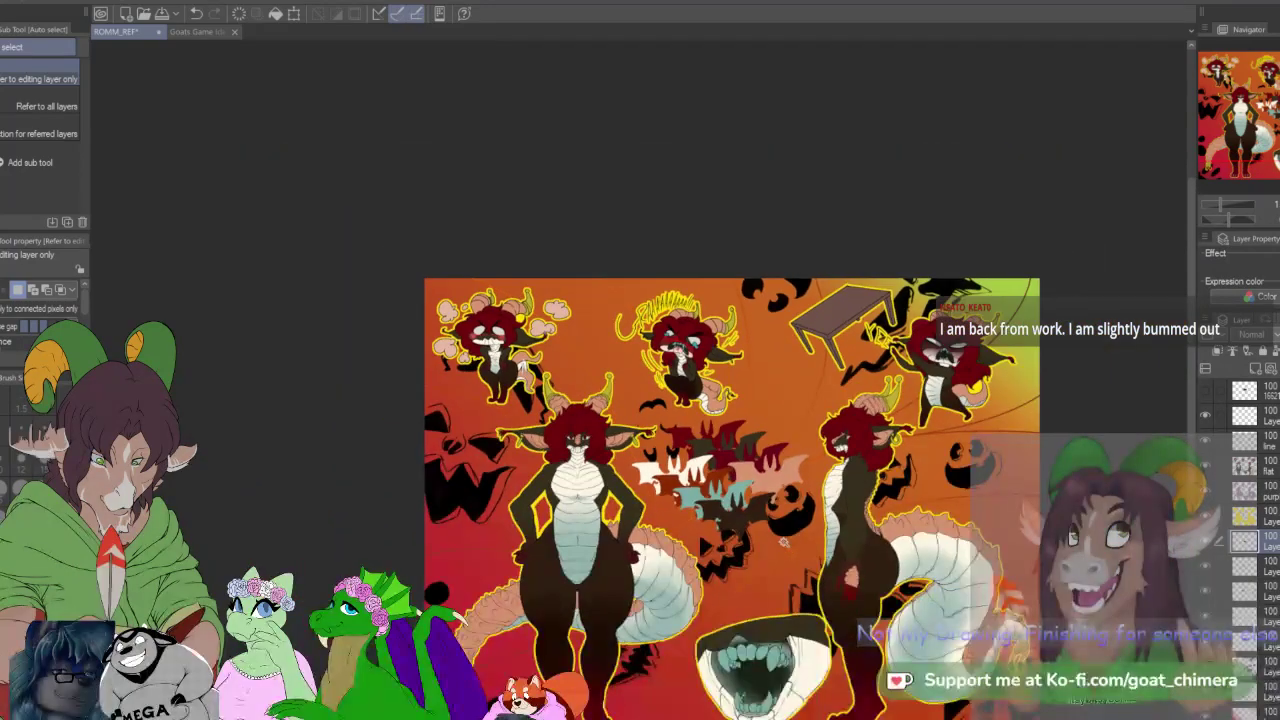
{"action": "scroll", "coordinate": [725, 638], "scroll_direction": "up", "scroll_amount": 2}
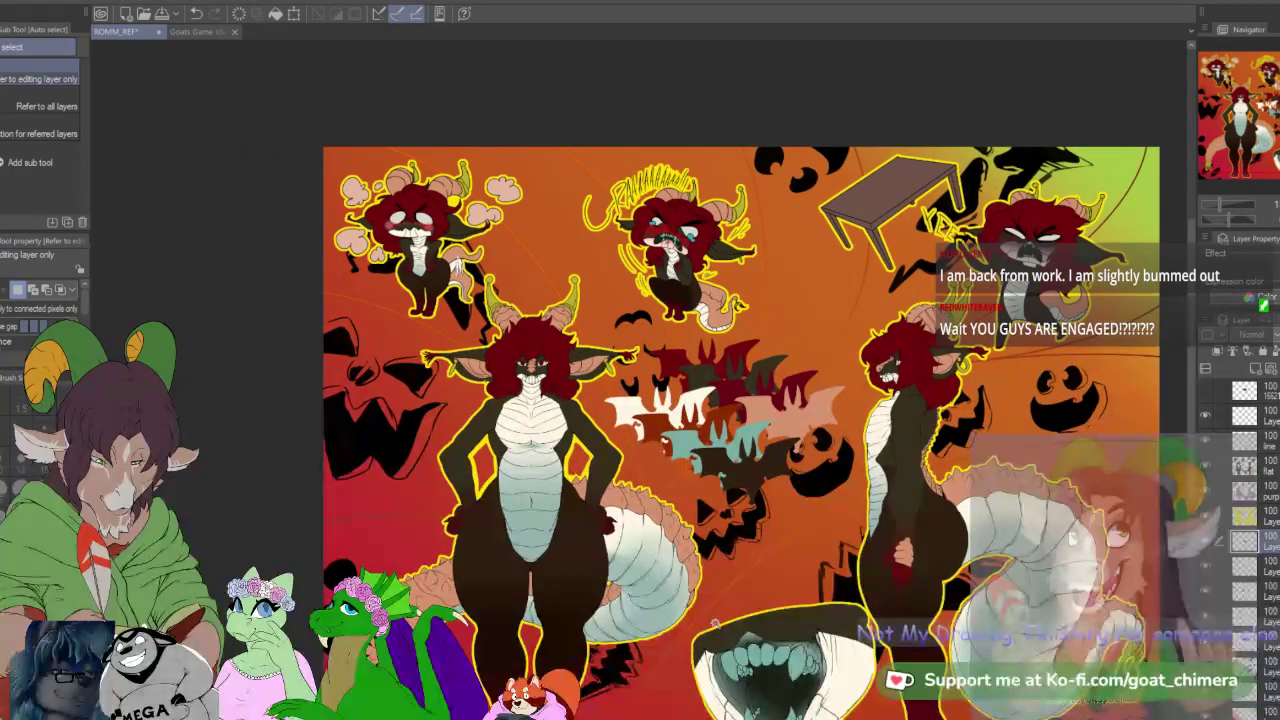
{"action": "scroll", "coordinate": [735, 670], "scroll_direction": "up", "scroll_amount": 1}
{"action": "scroll", "coordinate": [772, 703], "scroll_direction": "up", "scroll_amount": 3}
{"action": "scroll", "coordinate": [797, 676], "scroll_direction": "down", "scroll_amount": 1}
{"action": "scroll", "coordinate": [797, 676], "scroll_direction": "up", "scroll_amount": 1}
{"action": "scroll", "coordinate": [796, 676], "scroll_direction": "down", "scroll_amount": 2}
{"action": "key", "text": "i"}
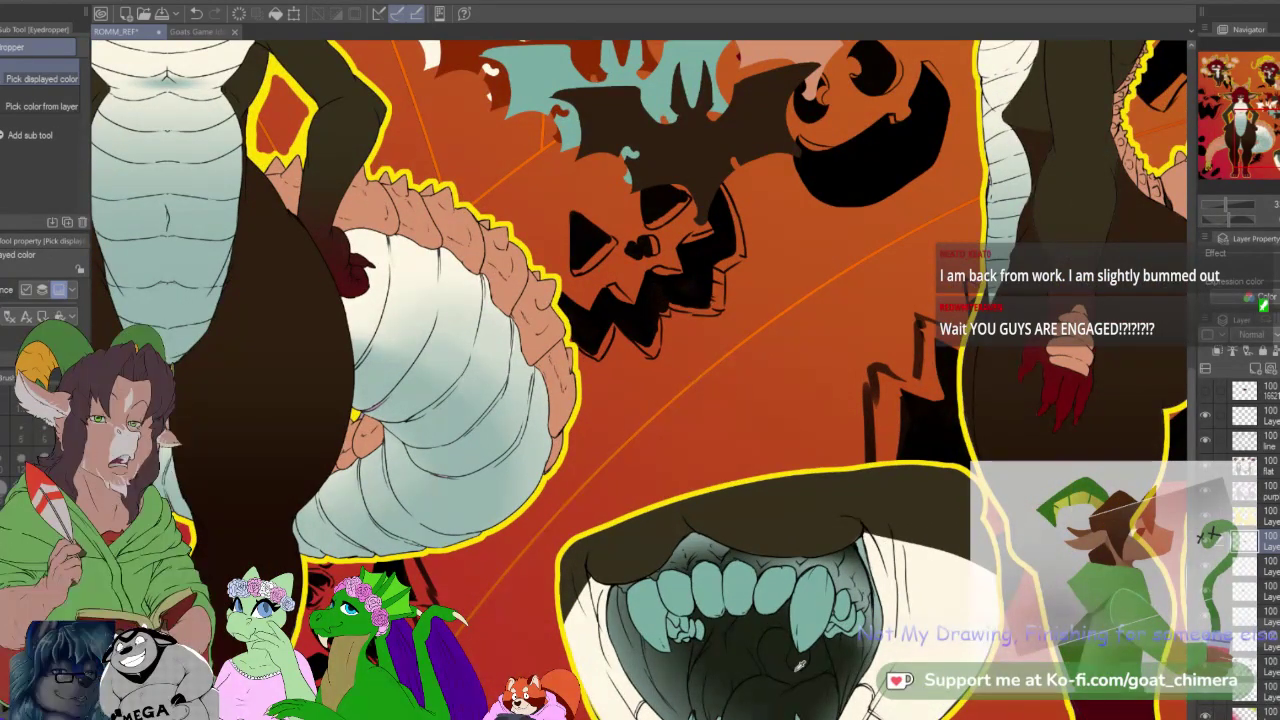
{"action": "scroll", "coordinate": [796, 676], "scroll_direction": "up", "scroll_amount": 1}
{"action": "scroll", "coordinate": [788, 583], "scroll_direction": "down", "scroll_amount": 1}
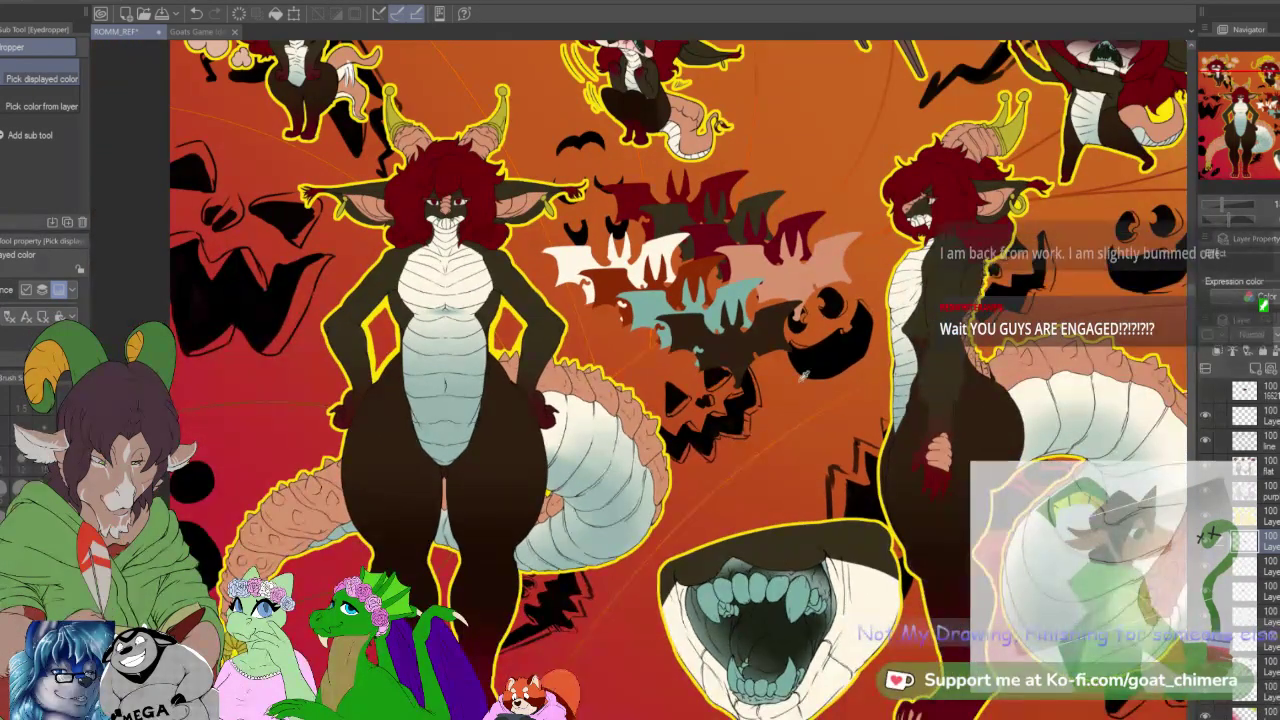
{"action": "scroll", "coordinate": [796, 344], "scroll_direction": "up", "scroll_amount": 1}
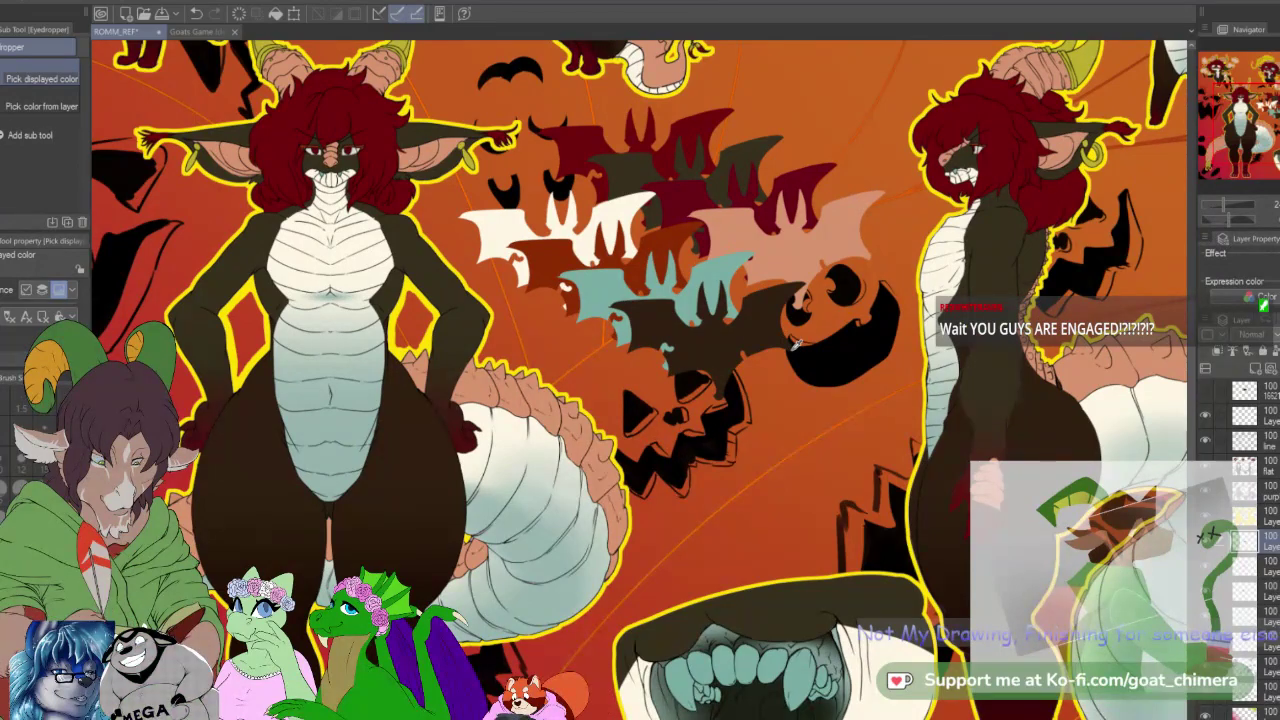
Step: Paste a ninth black bat and place it just below the dark brown bat, overlapping the round grinning pumpkin
{"action": "key", "text": "ctrl+v"}
{"action": "key", "text": "ctrl+t"}
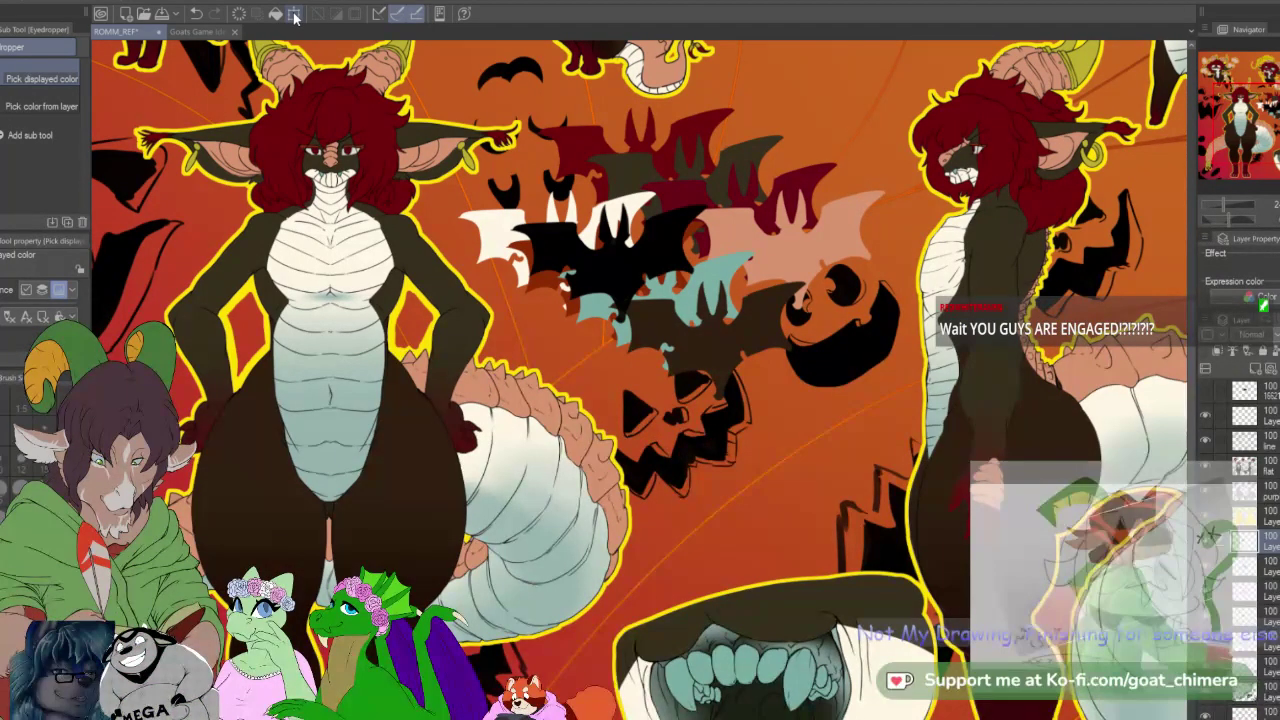
{"action": "left_click_drag", "start_coordinate": [667, 294], "coordinate": [817, 402]}
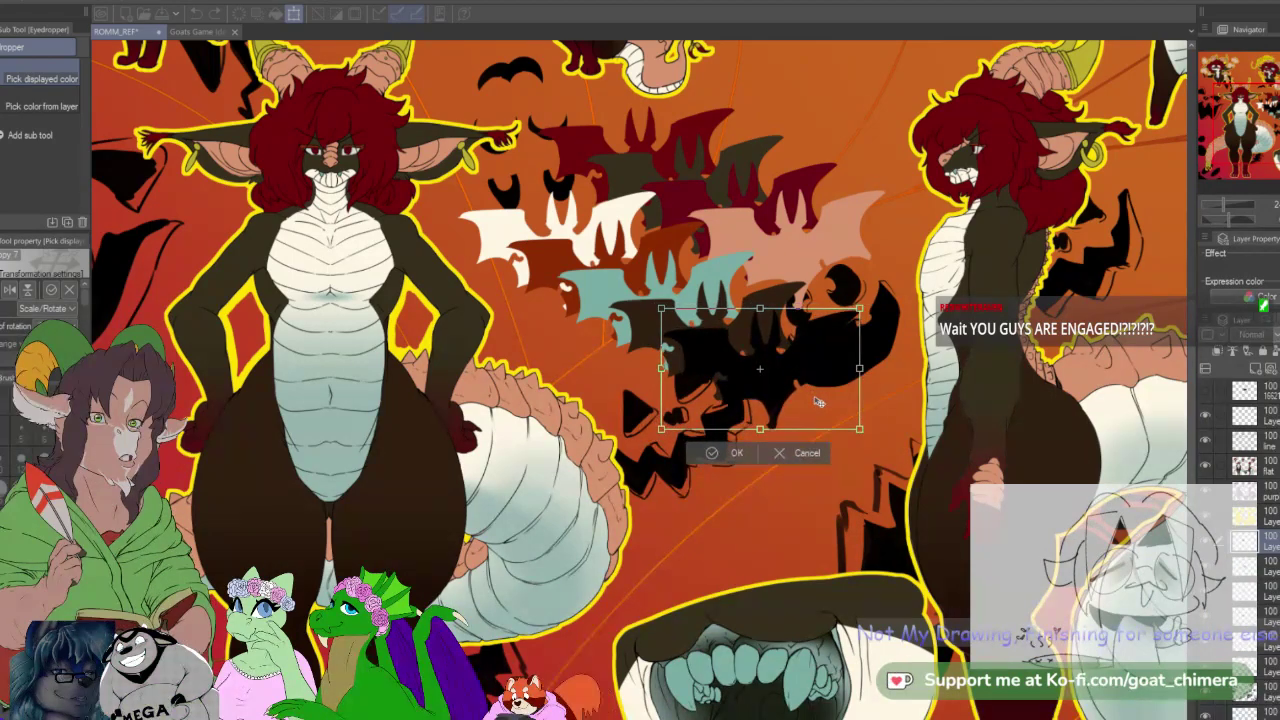
{"action": "left_click", "coordinate": [735, 453]}
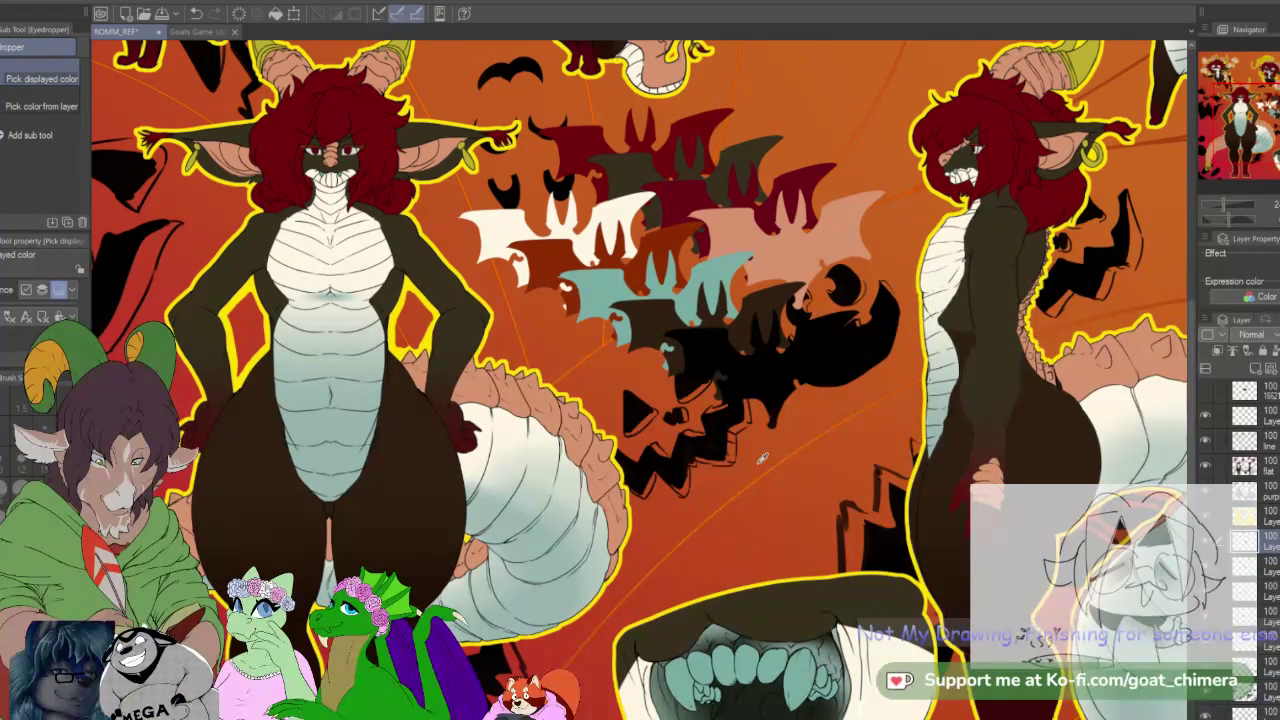
Step: Recolour the ninth bat with the sampled dark green-black, and clear the selection
{"action": "key", "text": "w"}
{"action": "left_click", "coordinate": [775, 410]}
{"action": "left_click", "coordinate": [777, 452]}
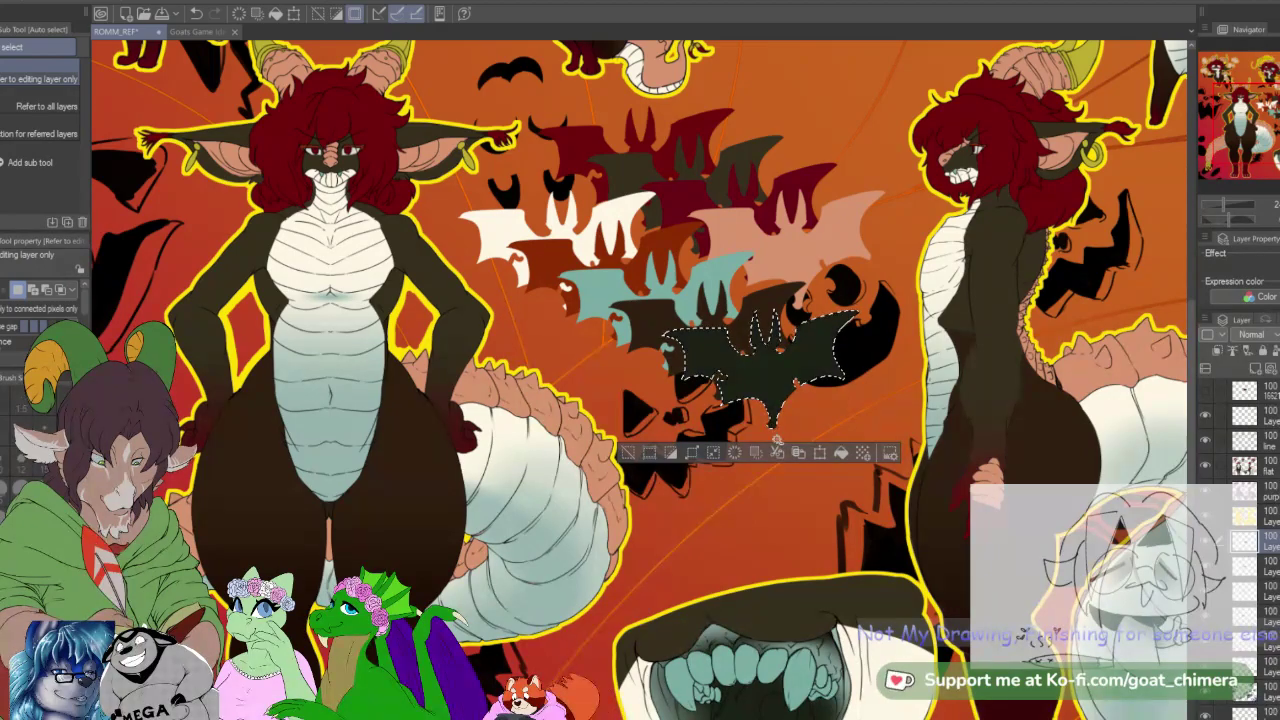
{"action": "key", "text": "ctrl+d"}
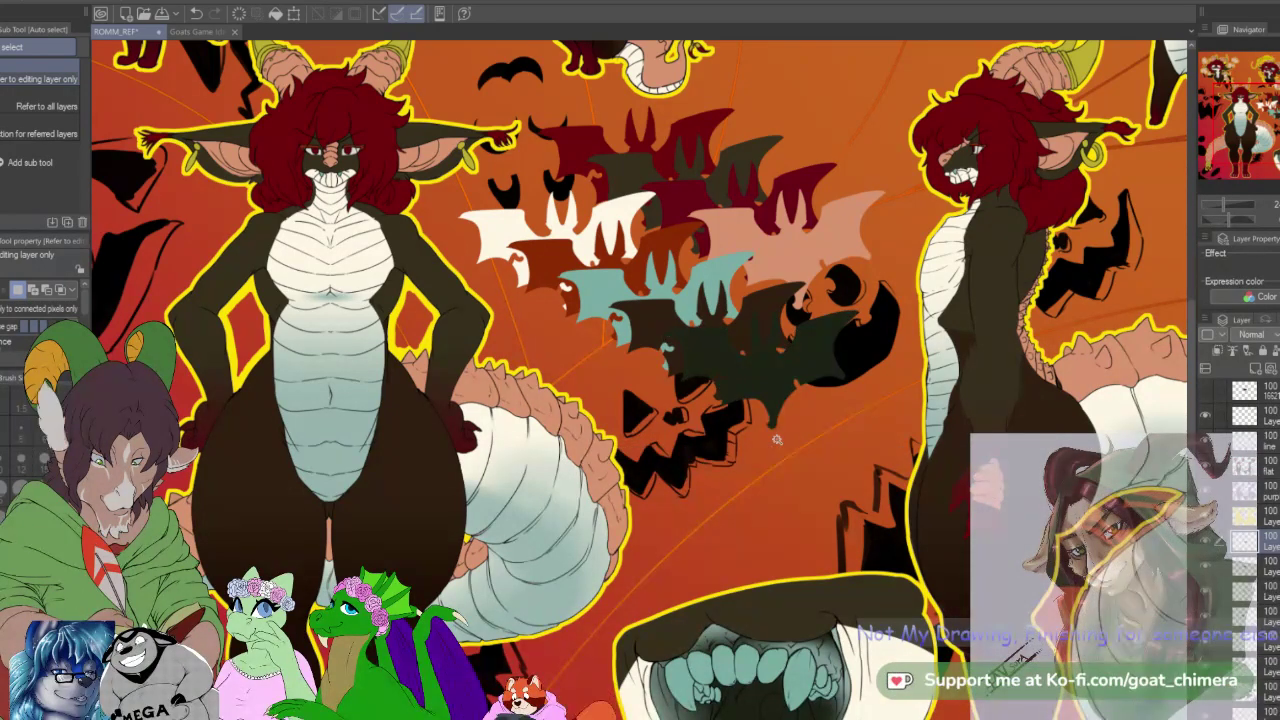
Step: Make the characters' yellow outline layer active and ready the K Hard 2 brush at size 60 with the outline's yellow
{"action": "scroll", "coordinate": [777, 440], "scroll_direction": "down", "scroll_amount": 4}
{"action": "scroll", "coordinate": [615, 283], "scroll_direction": "down", "scroll_amount": 1}
{"action": "scroll", "coordinate": [606, 278], "scroll_direction": "up", "scroll_amount": 1}
{"action": "scroll", "coordinate": [777, 440], "scroll_direction": "up", "scroll_amount": 1}
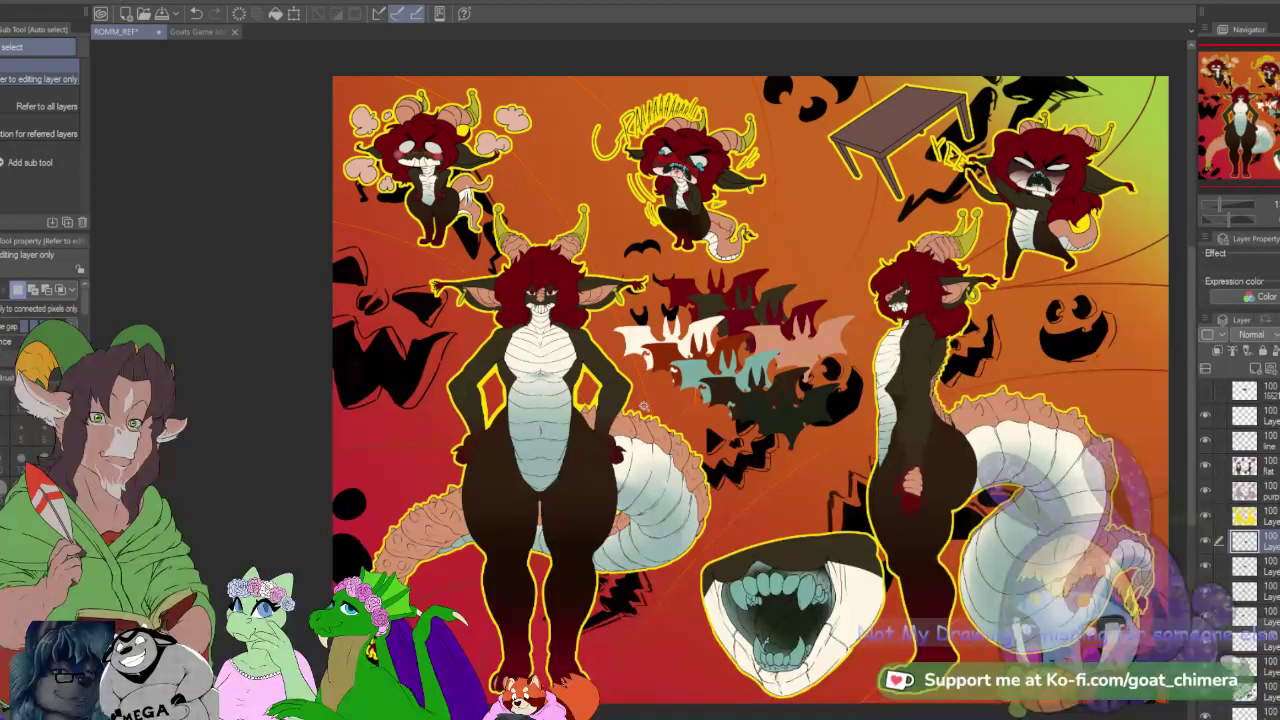
{"action": "left_click", "coordinate": [1244, 516]}
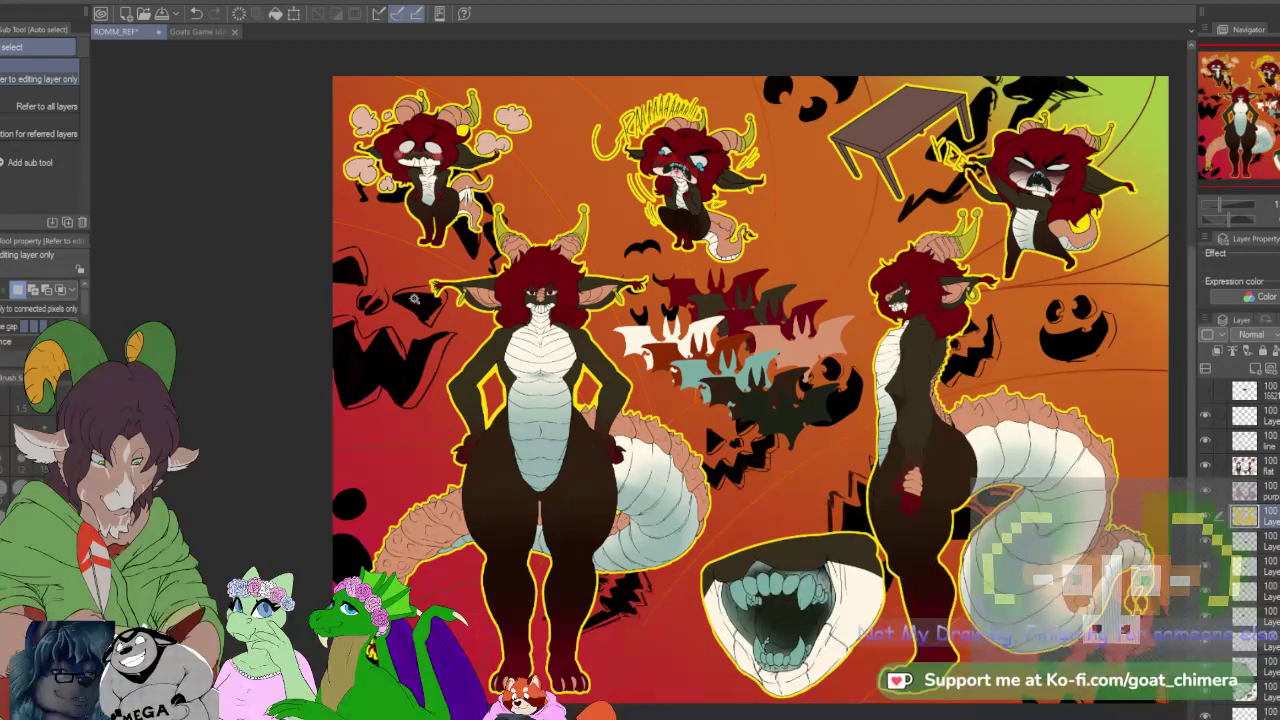
{"action": "key", "text": "b"}
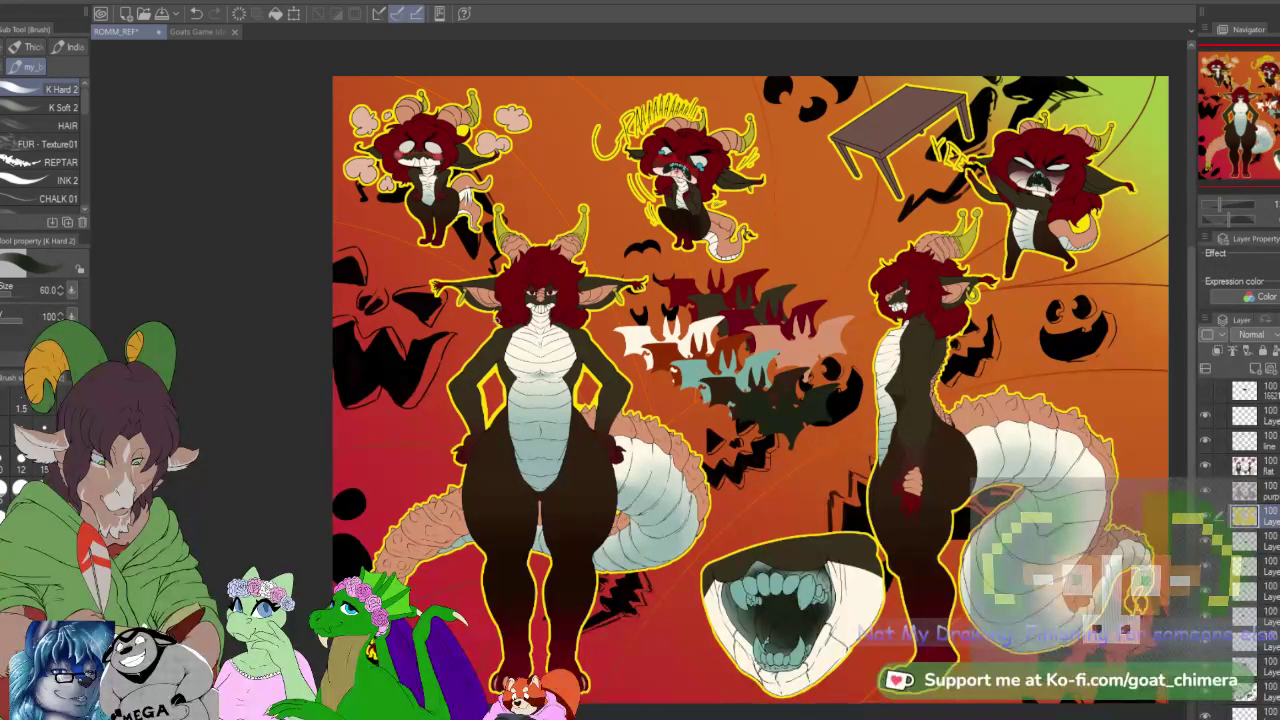
{"action": "key", "text": "i"}
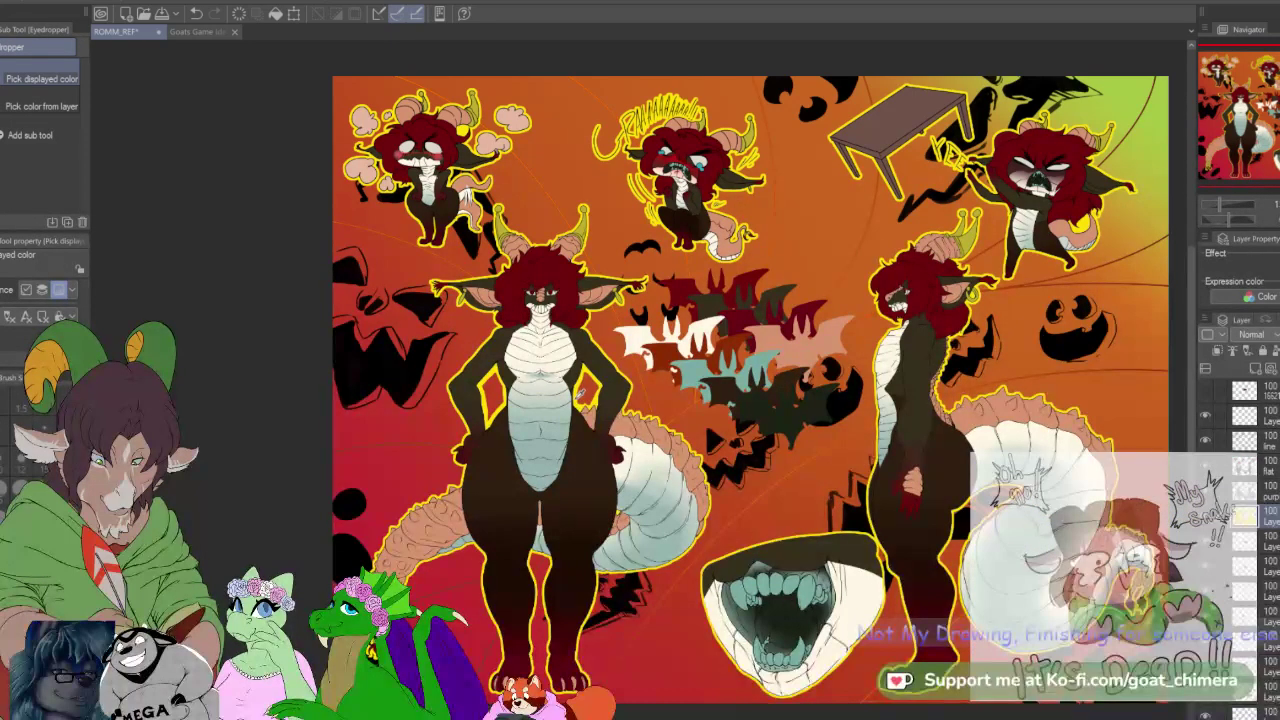
{"action": "key", "text": "b"}
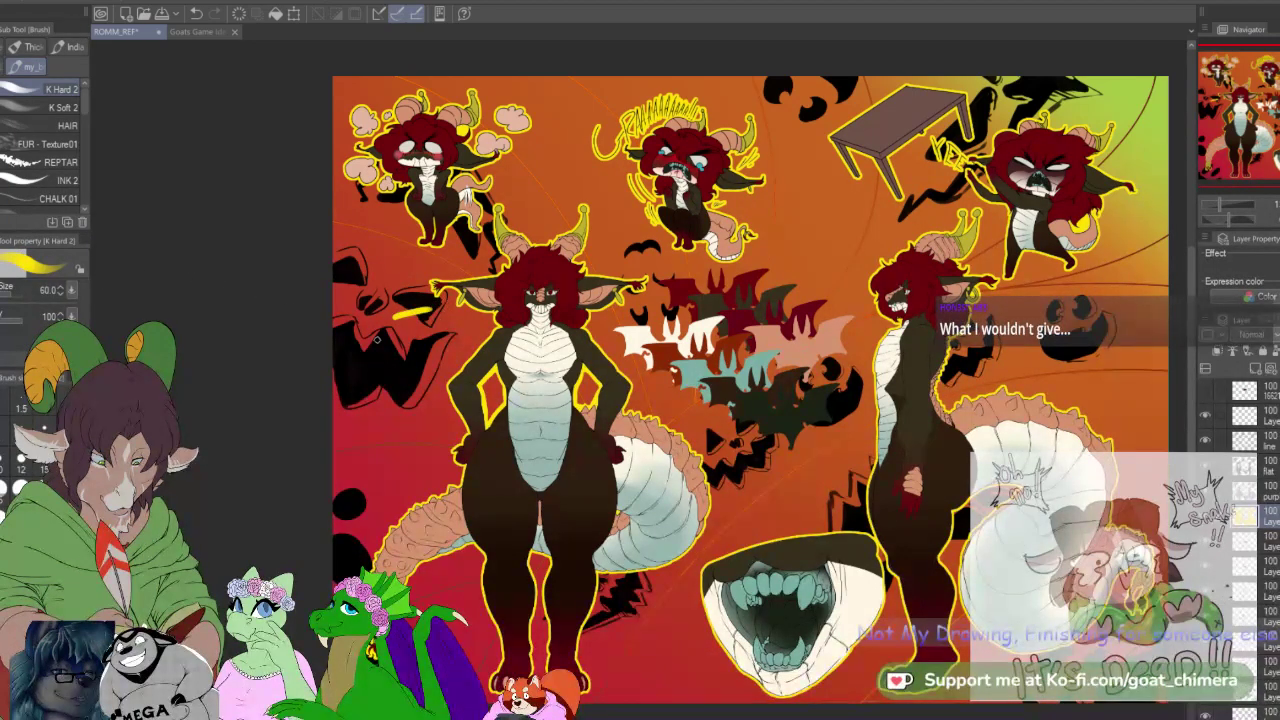
Step: Hand-letter the height 5"4' and the name Romm in yellow beside the front-view figure, with a zigzag flourish beneath the name
{"action": "mouse_move", "coordinate": [364, 326]}
{"action": "left_mouse_down"}
{"action": "mouse_move", "coordinate": [360, 349]}
{"action": "mouse_move", "coordinate": [377, 328]}
{"action": "mouse_move", "coordinate": [392, 344]}
{"action": "mouse_move", "coordinate": [413, 336]}
{"action": "left_mouse_up"}
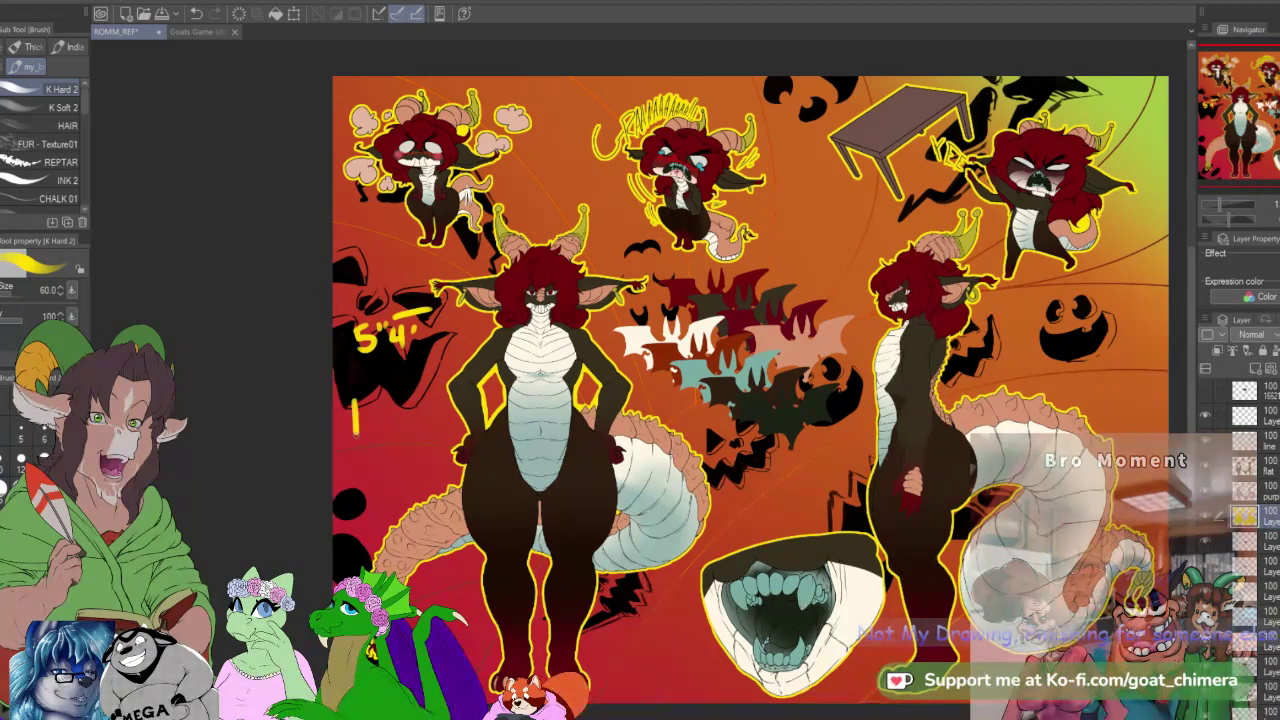
{"action": "mouse_move", "coordinate": [356, 396]}
{"action": "left_mouse_down"}
{"action": "mouse_move", "coordinate": [380, 442]}
{"action": "mouse_move", "coordinate": [392, 422]}
{"action": "mouse_move", "coordinate": [398, 438]}
{"action": "left_mouse_up"}
{"action": "left_click", "coordinate": [385, 430]}
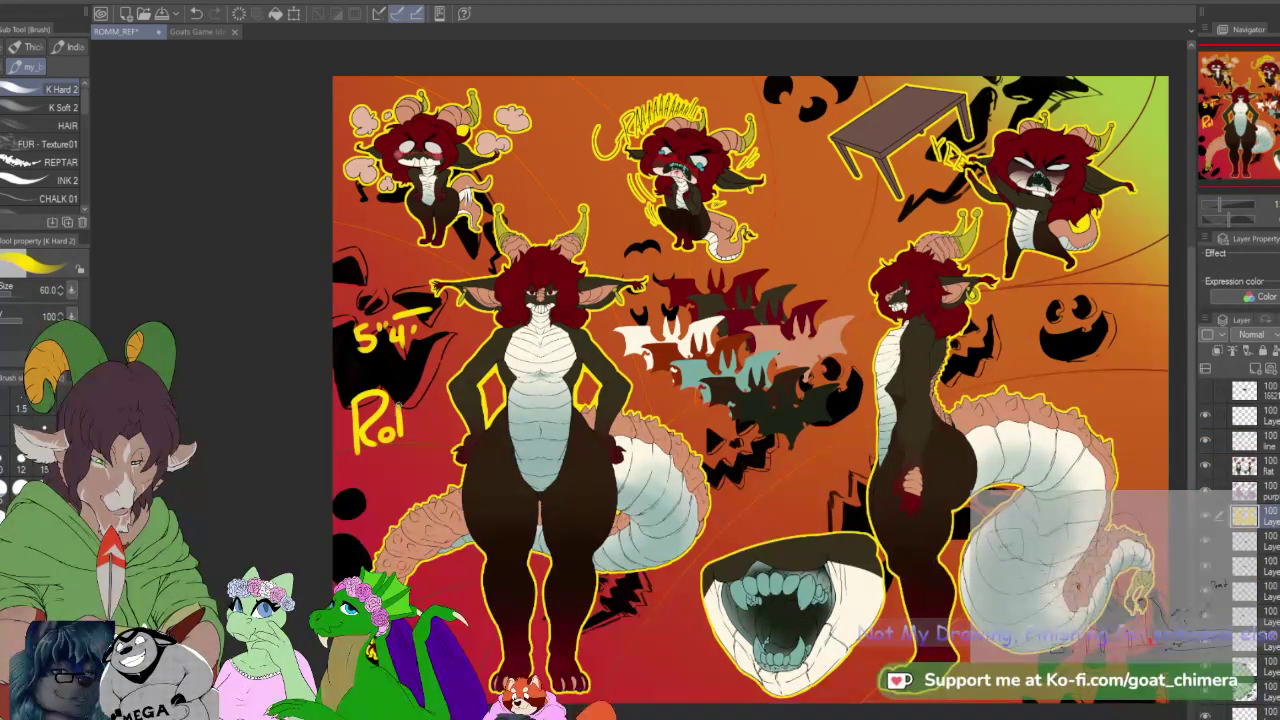
{"action": "mouse_move", "coordinate": [419, 414]}
{"action": "left_mouse_down"}
{"action": "mouse_move", "coordinate": [420, 435]}
{"action": "mouse_move", "coordinate": [438, 432]}
{"action": "left_mouse_up"}
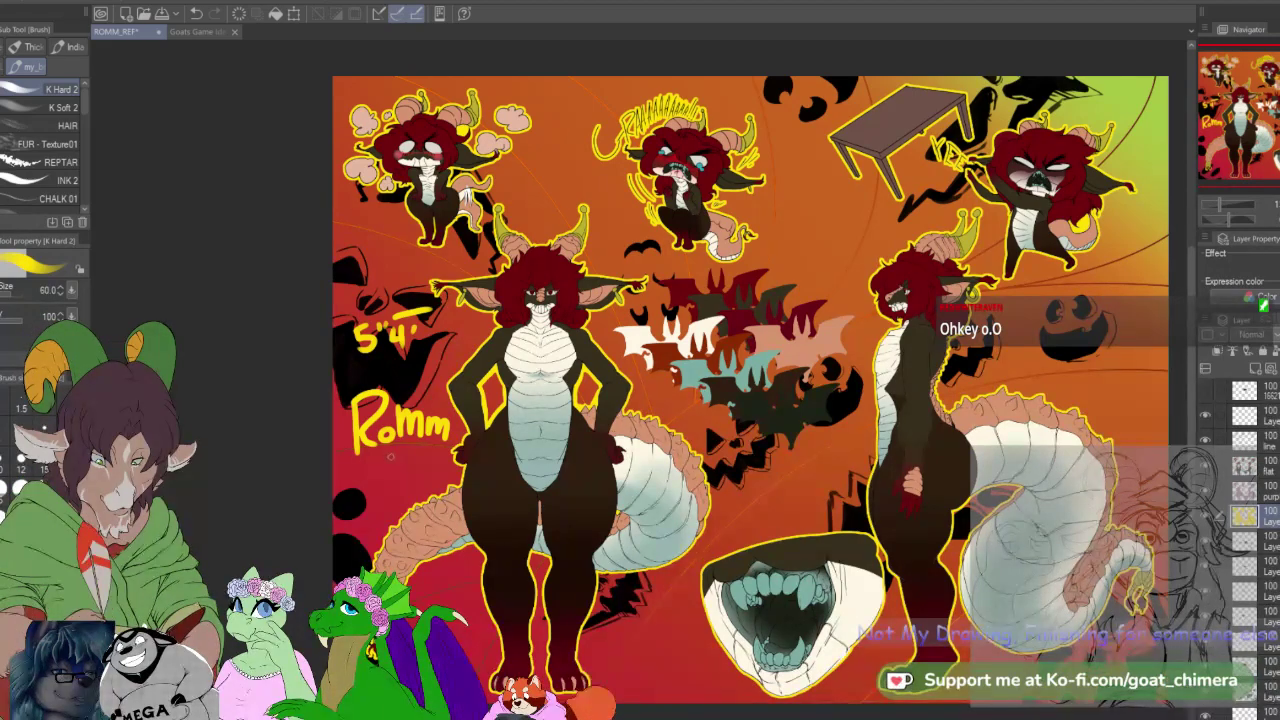
{"action": "left_click", "coordinate": [373, 462]}
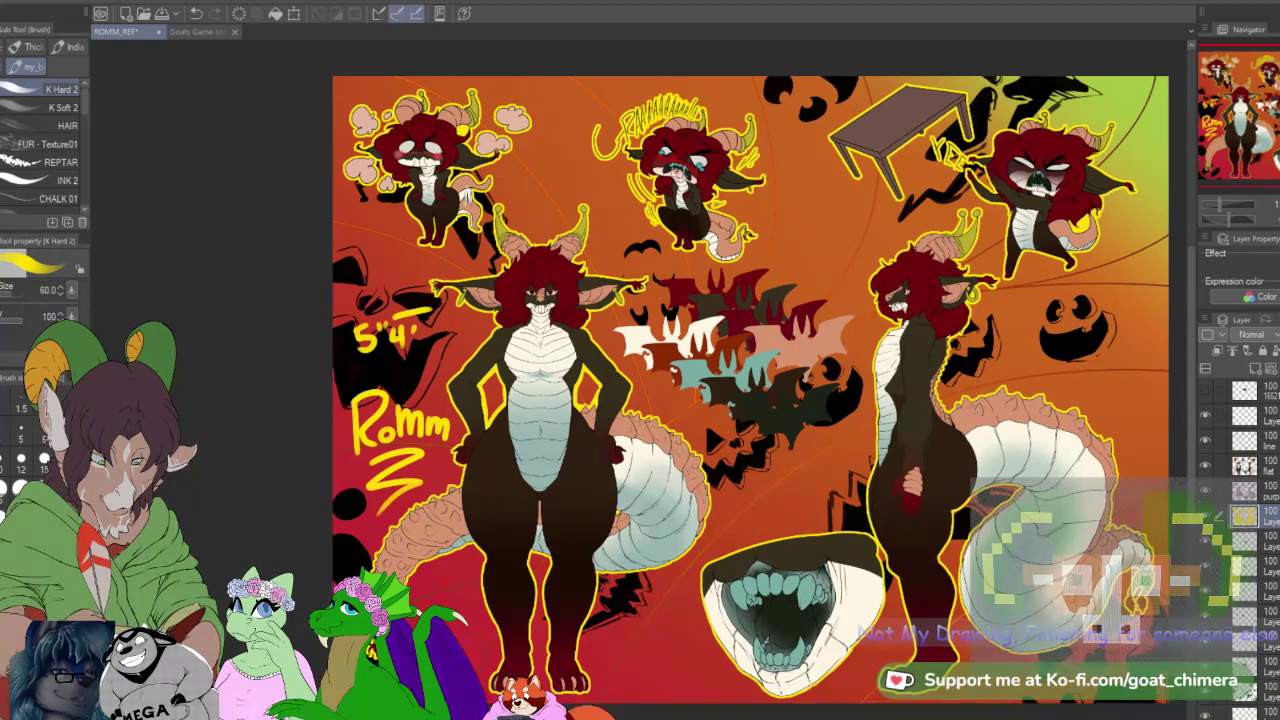
Step: Make the bats layer active and select the whole coloured bat flock's silhouette with Auto select, referring to the editing layer only
{"action": "scroll", "coordinate": [877, 415], "scroll_direction": "down", "scroll_amount": 2}
{"action": "scroll", "coordinate": [1040, 250], "scroll_direction": "up", "scroll_amount": 1}
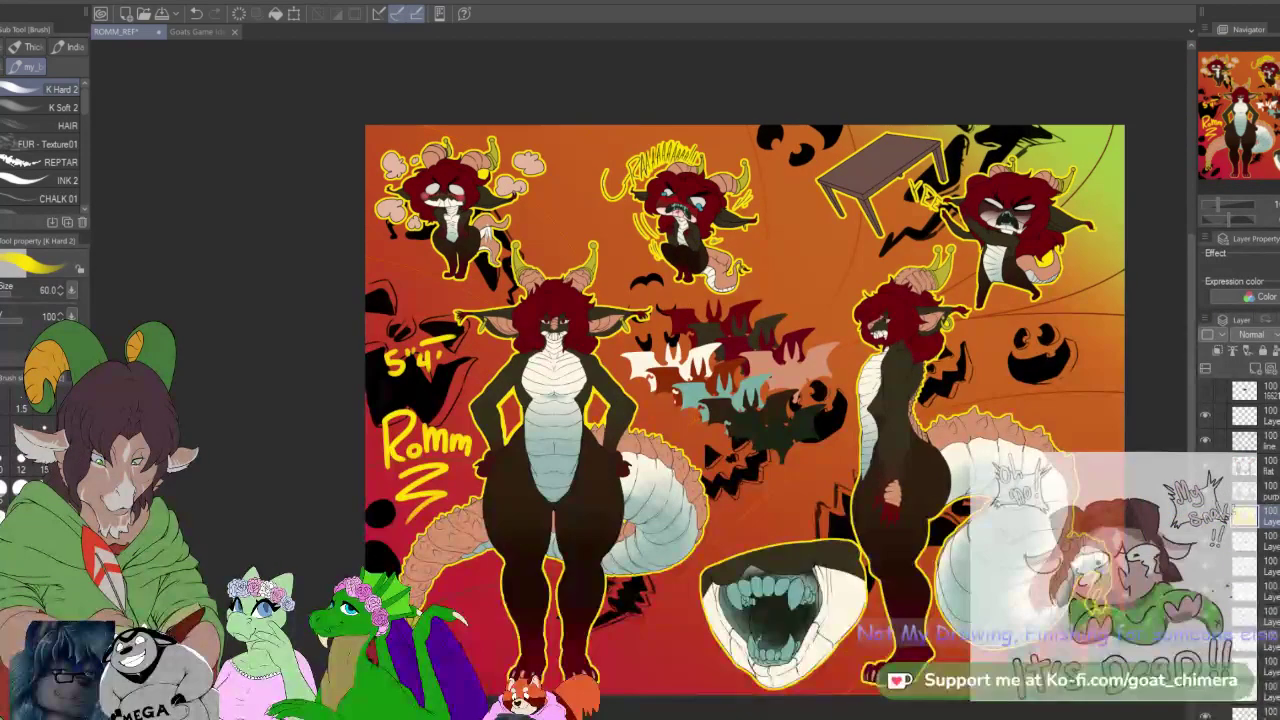
{"action": "scroll", "coordinate": [890, 385], "scroll_direction": "down", "scroll_amount": 2}
{"action": "scroll", "coordinate": [975, 420], "scroll_direction": "up", "scroll_amount": 2}
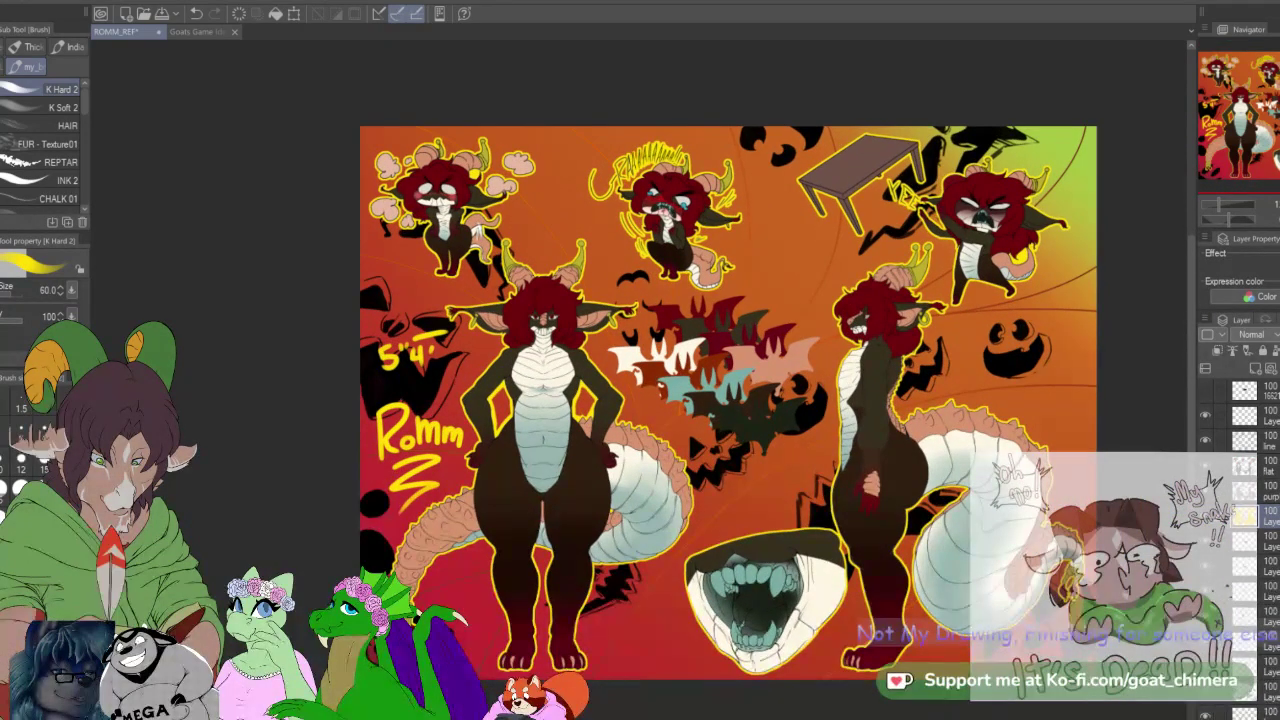
{"action": "scroll", "coordinate": [727, 402], "scroll_direction": "up", "scroll_amount": 1}
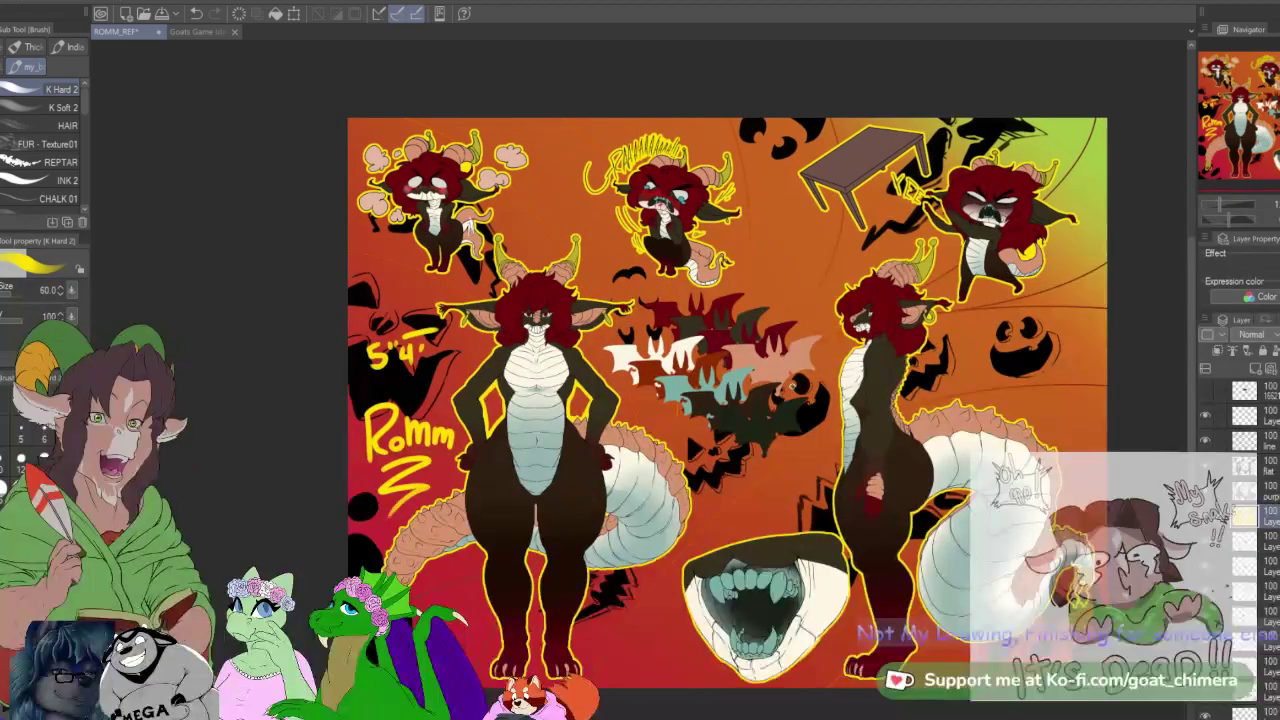
{"action": "left_click", "coordinate": [1262, 541]}
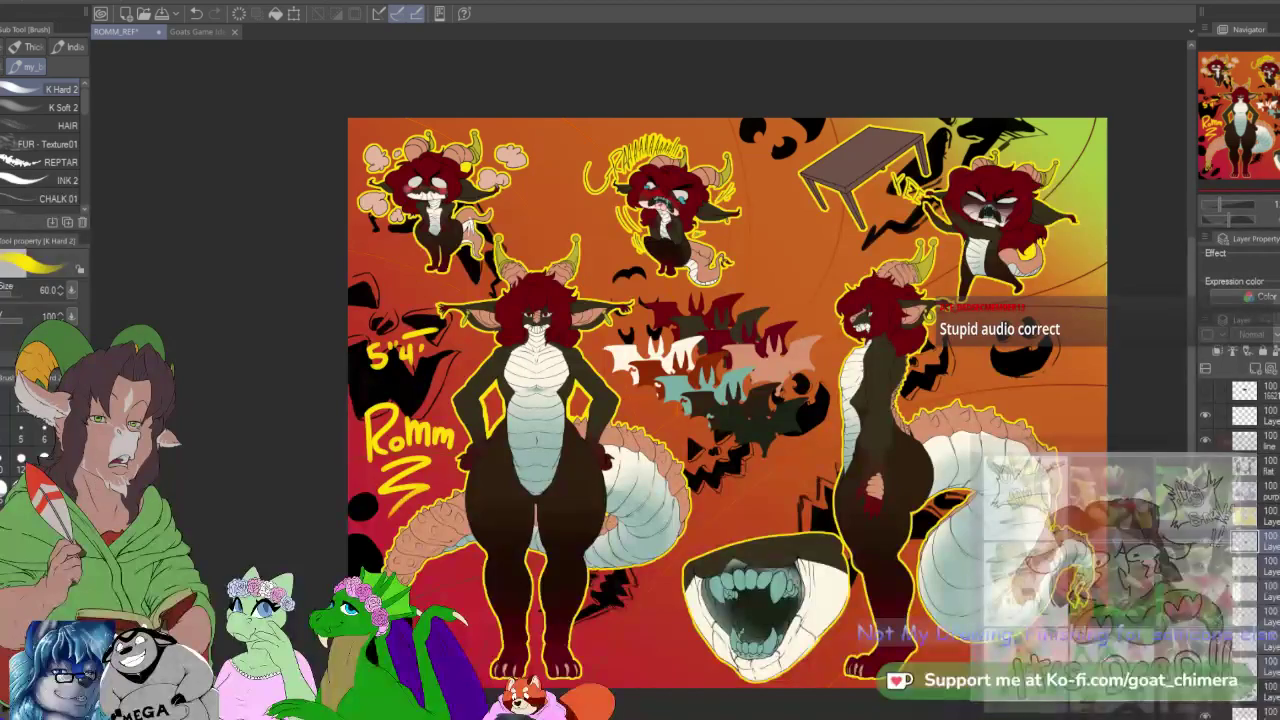
{"action": "left_click", "coordinate": [1262, 557]}
{"action": "scroll", "coordinate": [783, 399], "scroll_direction": "down", "scroll_amount": 1}
{"action": "scroll", "coordinate": [768, 407], "scroll_direction": "up", "scroll_amount": 1}
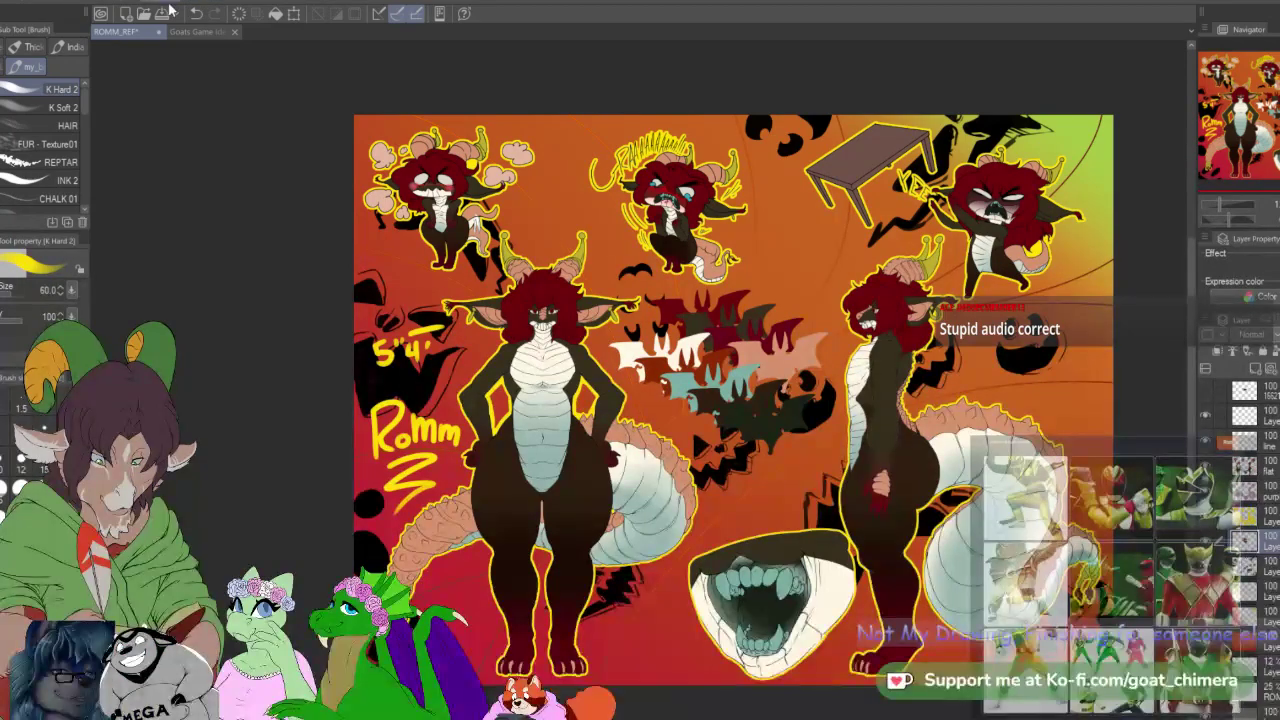
{"action": "key", "text": "ctrl+a"}
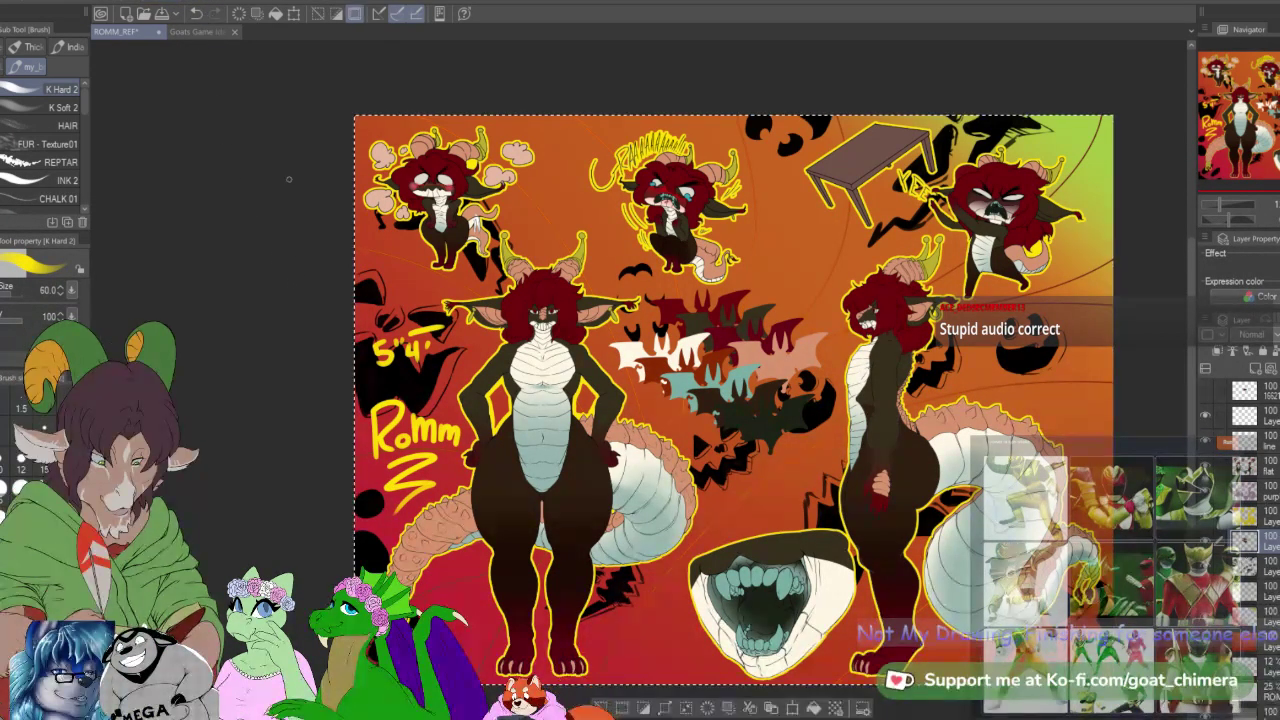
{"action": "key", "text": "w"}
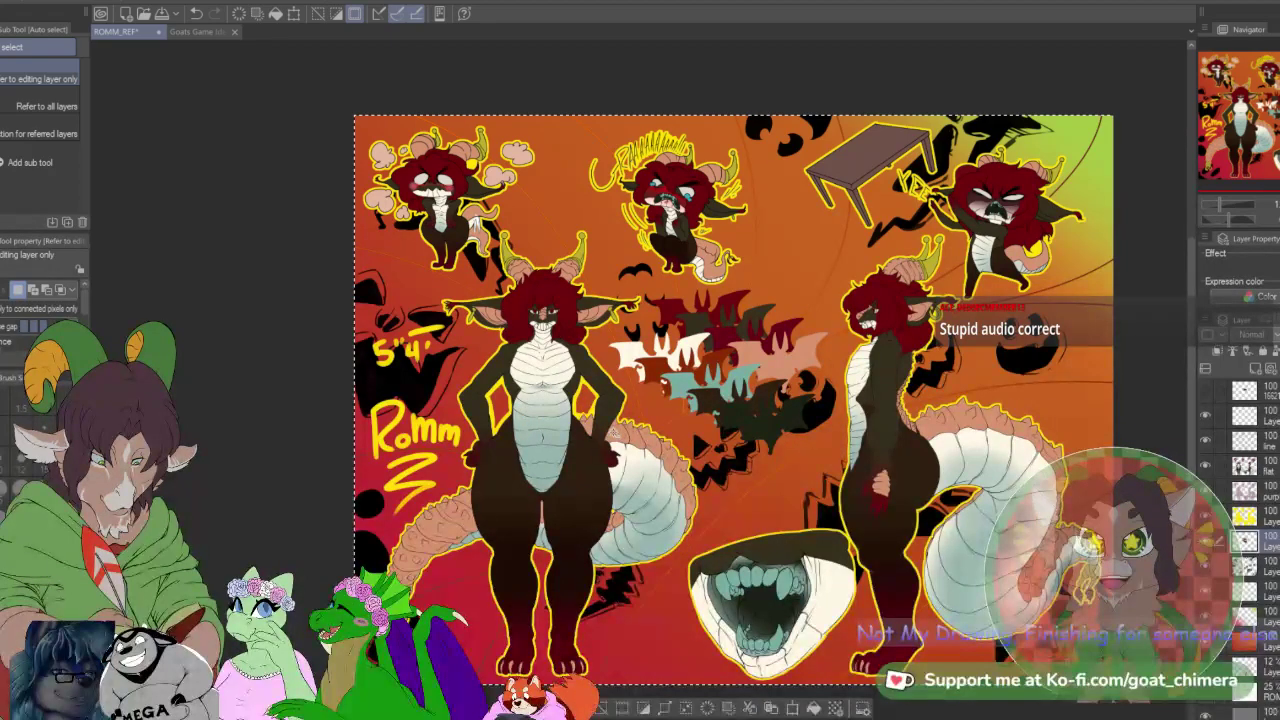
{"action": "left_click", "coordinate": [689, 343]}
{"action": "scroll", "coordinate": [690, 346], "scroll_direction": "up", "scroll_amount": 4}
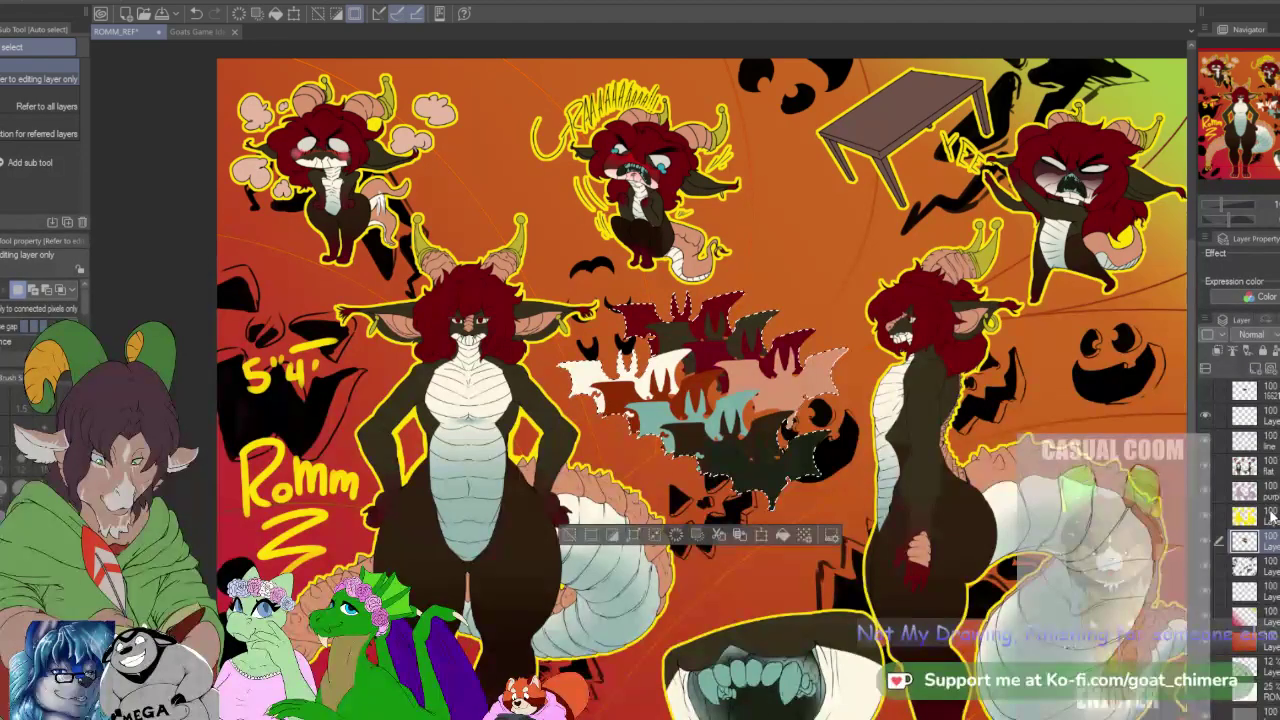
Step: Place the yellow outline layer beneath the bats layer, outline the selected flock in yellow on it, and clear the selection
{"action": "left_click", "coordinate": [1268, 515]}
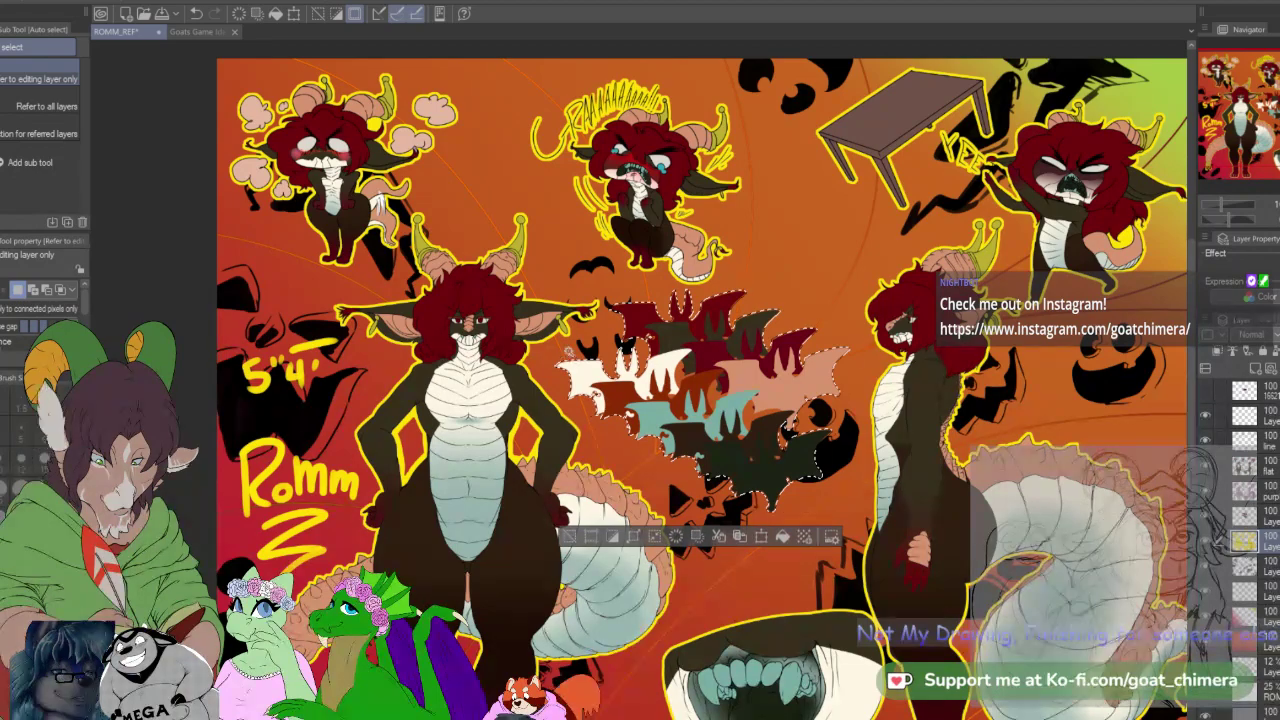
{"action": "key", "text": "Return"}
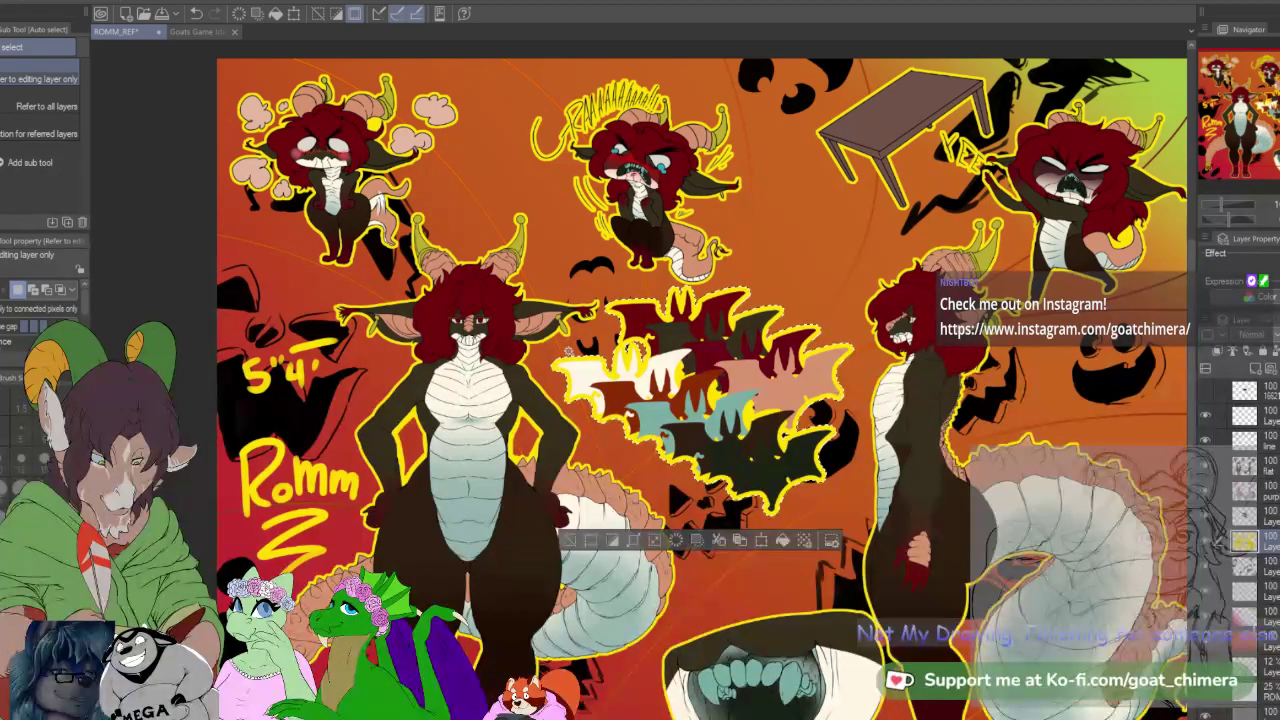
{"action": "key", "text": "ctrl+d"}
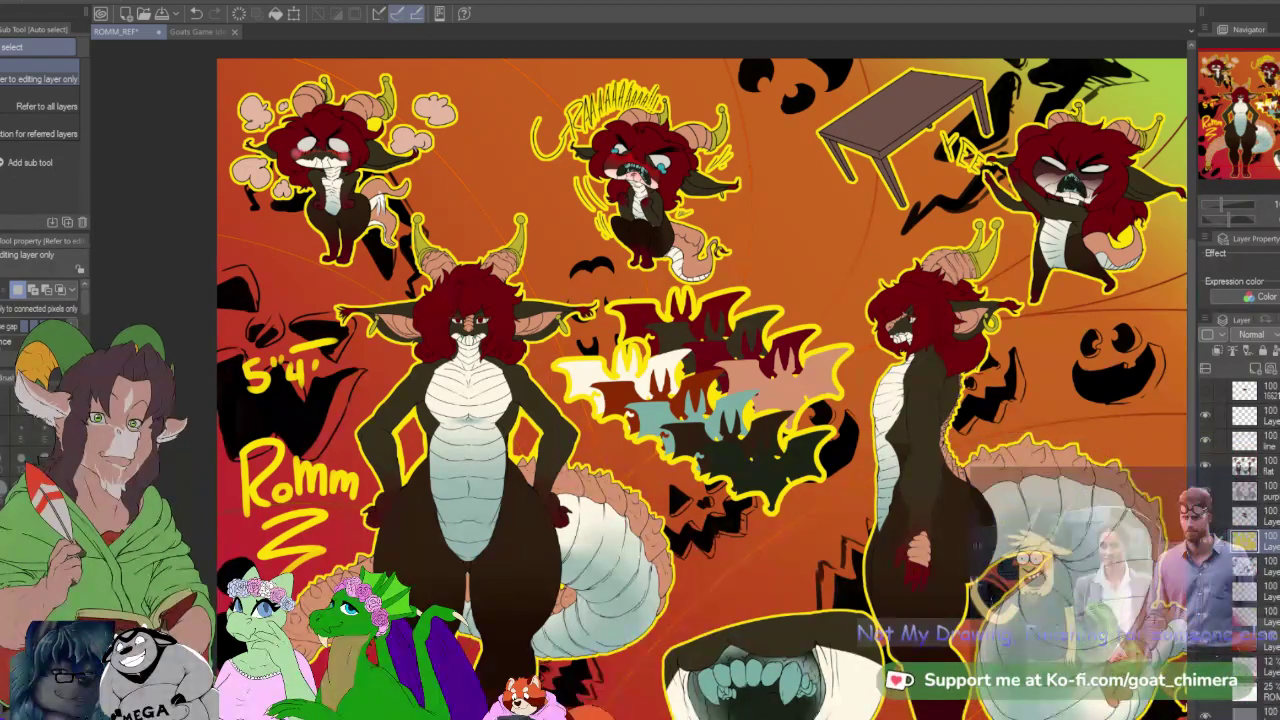
Step: Try recolouring the bat flock's yellow outline white
{"action": "left_click", "coordinate": [700, 400]}
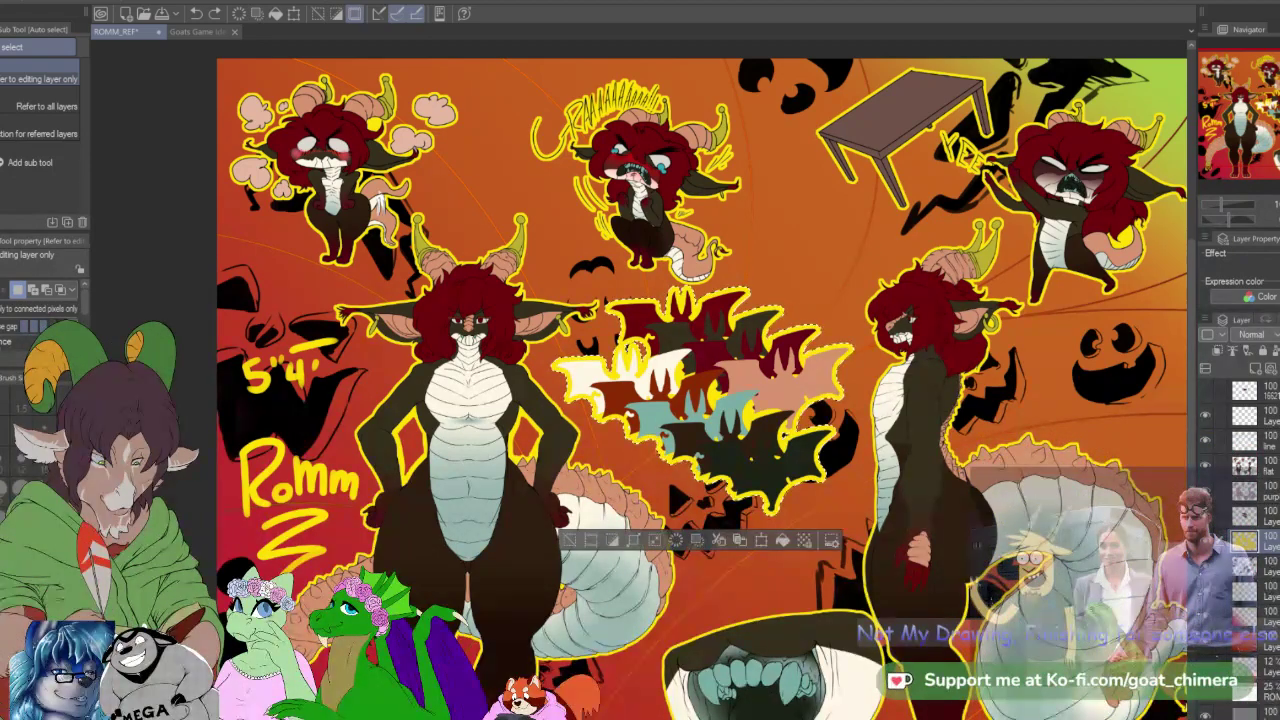
{"action": "key", "text": "alt+Delete"}
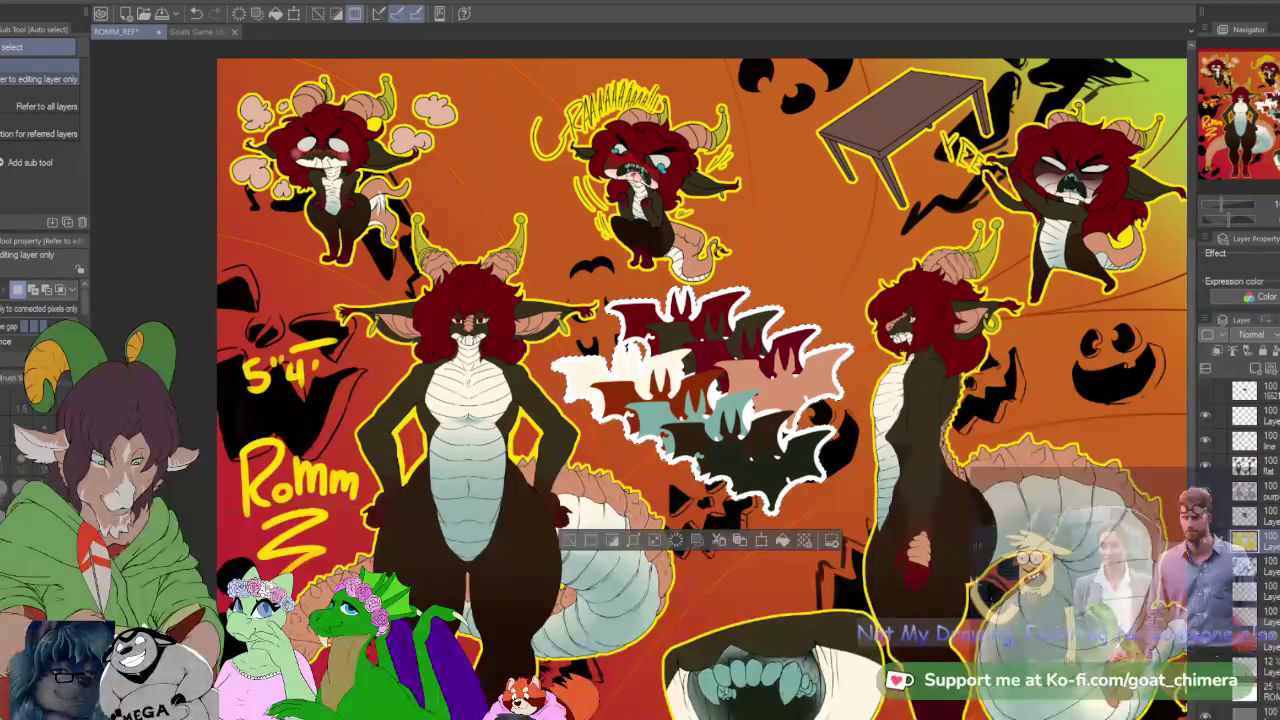
{"action": "key", "text": "ctrl+z"}
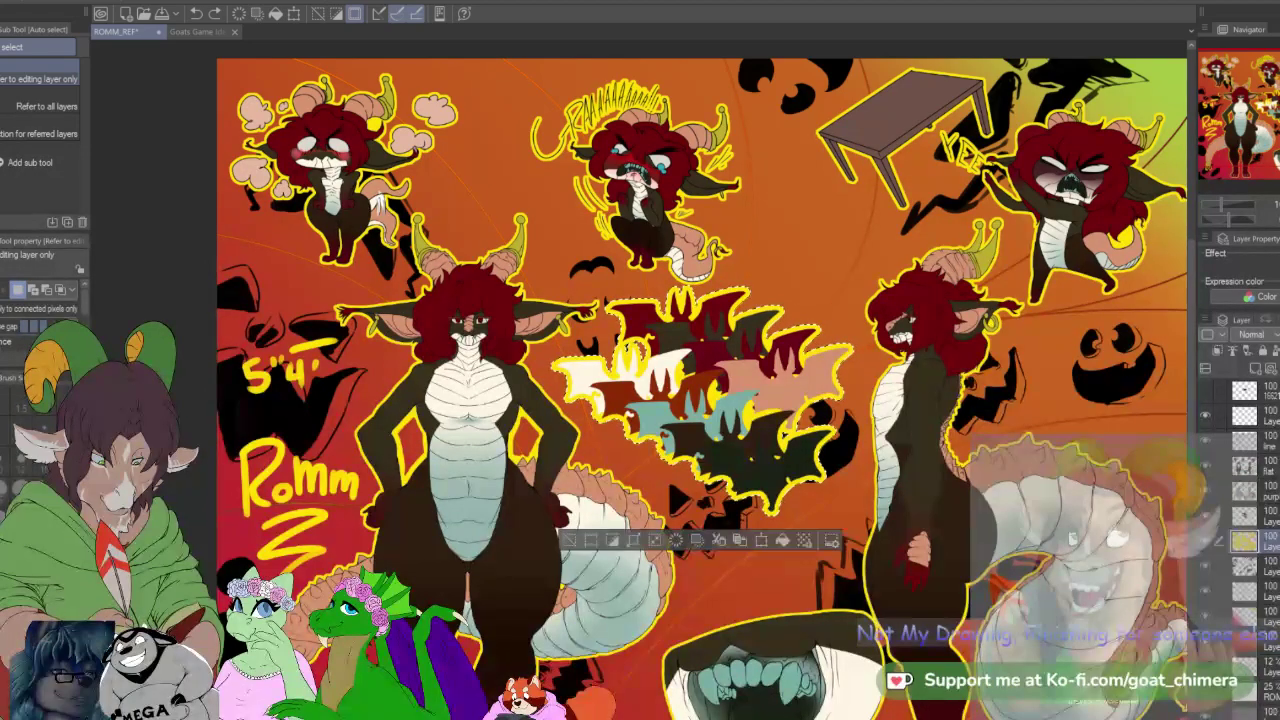
{"action": "key", "text": "ctrl+d"}
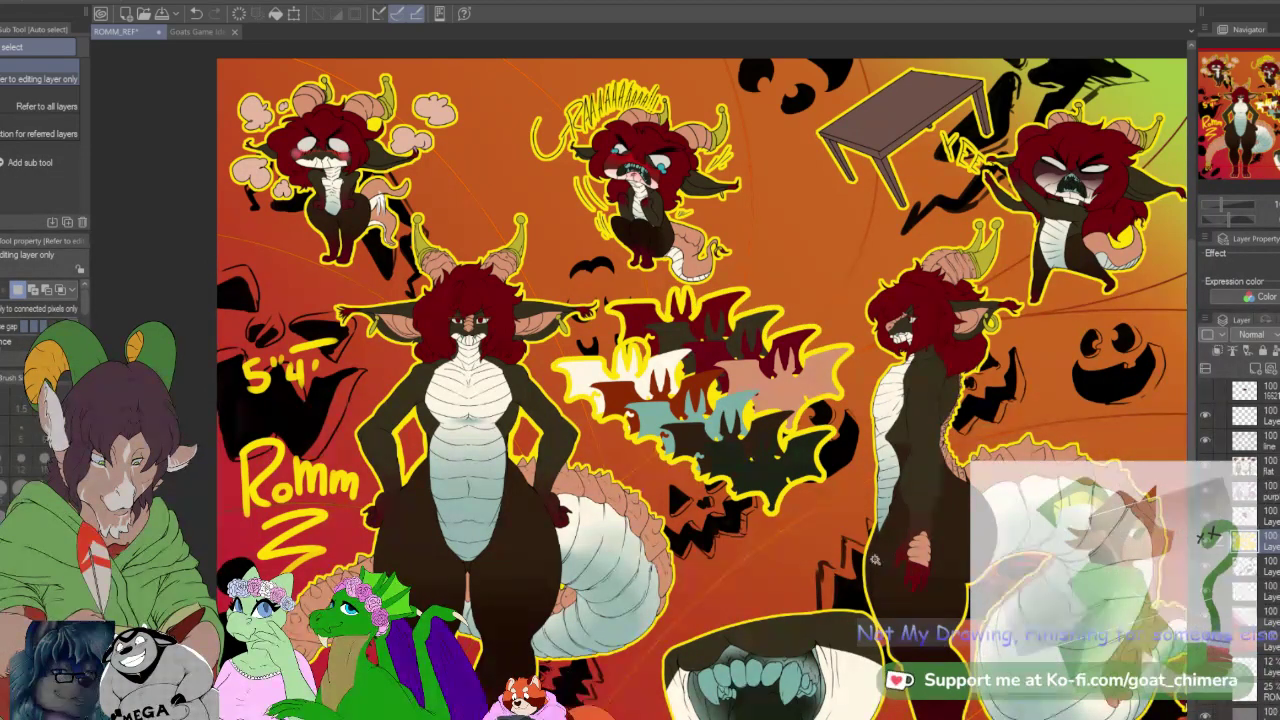
Step: Make the pumpkin-face layer active and select the large jagged face behind the height lettering
{"action": "scroll", "coordinate": [871, 530], "scroll_direction": "down", "scroll_amount": 4}
{"action": "scroll", "coordinate": [966, 640], "scroll_direction": "up", "scroll_amount": 2}
{"action": "key", "text": "ctrl+minus"}
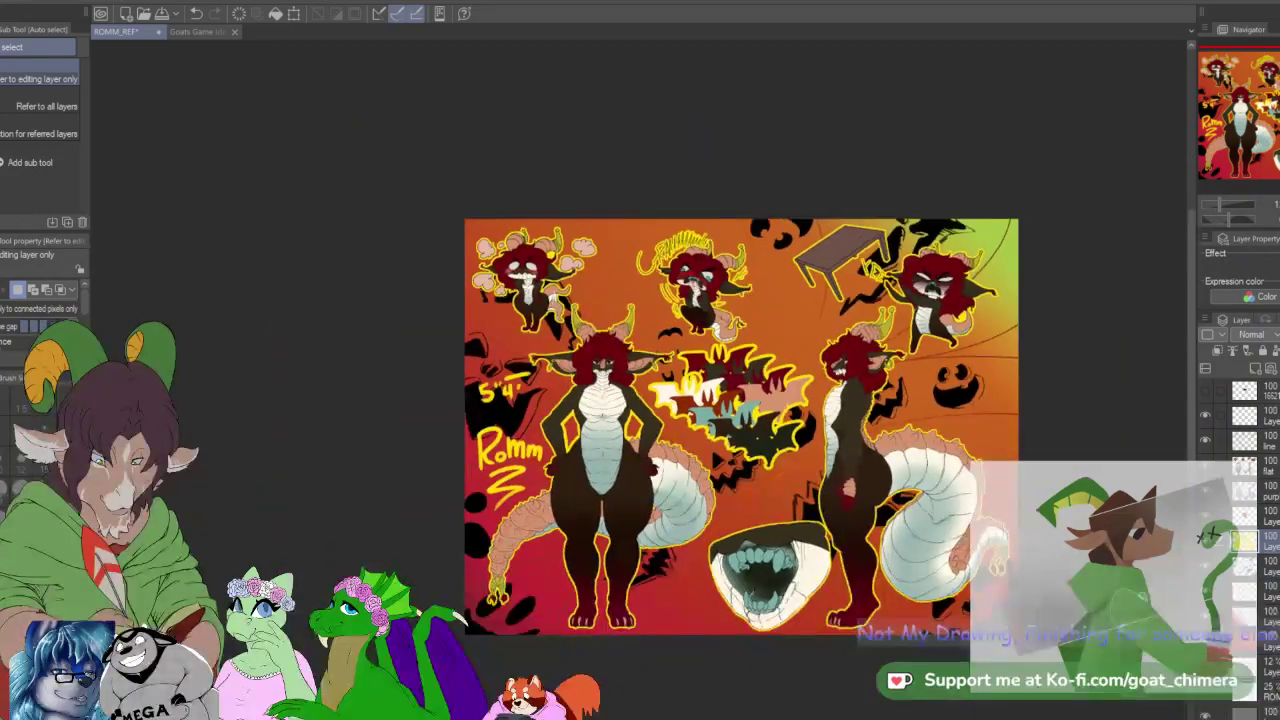
{"action": "left_click", "coordinate": [1250, 566]}
{"action": "left_click_drag", "start_coordinate": [895, 662], "coordinate": [958, 662]}
{"action": "left_click_drag", "start_coordinate": [779, 662], "coordinate": [697, 662]}
{"action": "scroll", "coordinate": [697, 662], "scroll_direction": "up", "scroll_amount": 1}
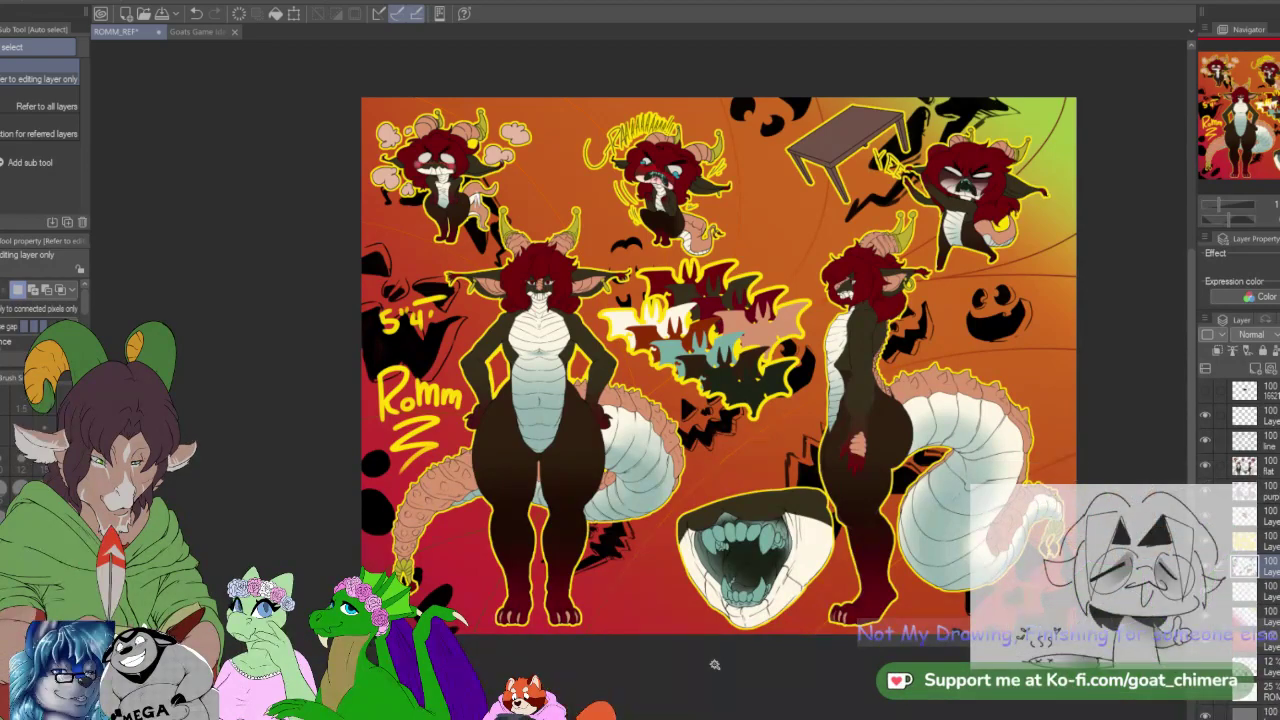
{"action": "left_click", "coordinate": [401, 347]}
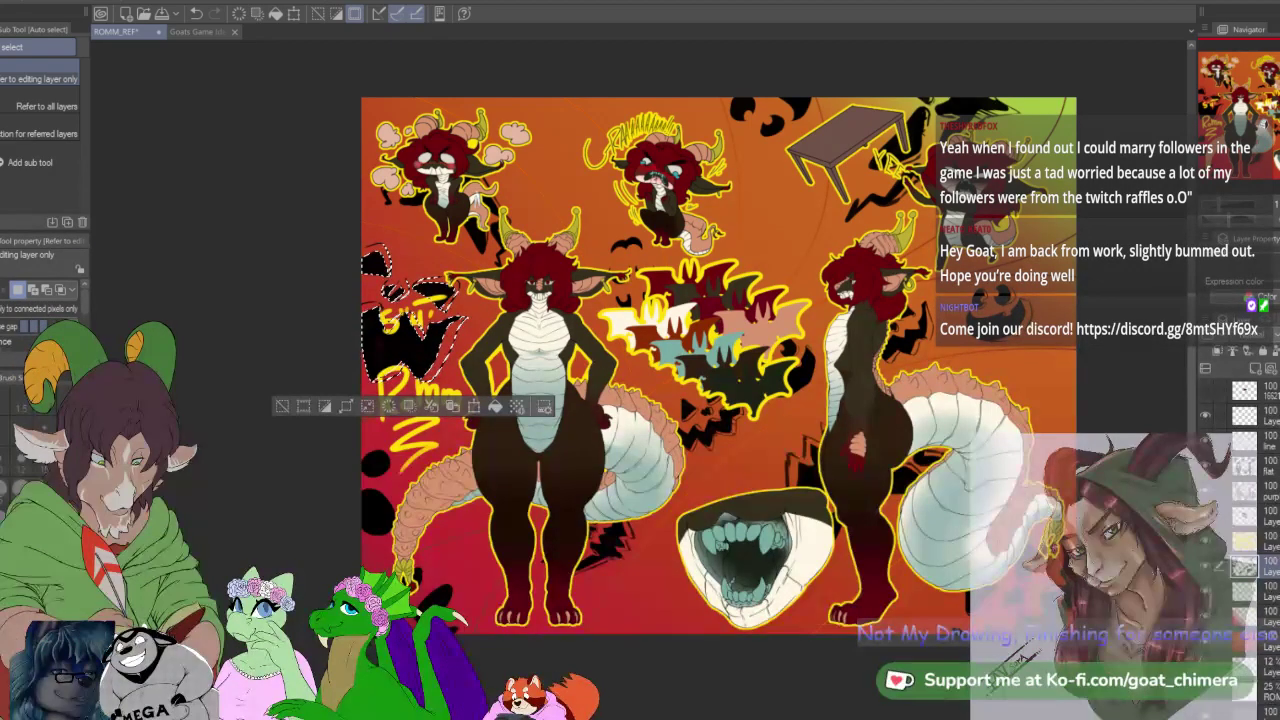
Step: Try a red-to-transparent gradient rising through the selected jagged pumpkin face
{"action": "key", "text": "g"}
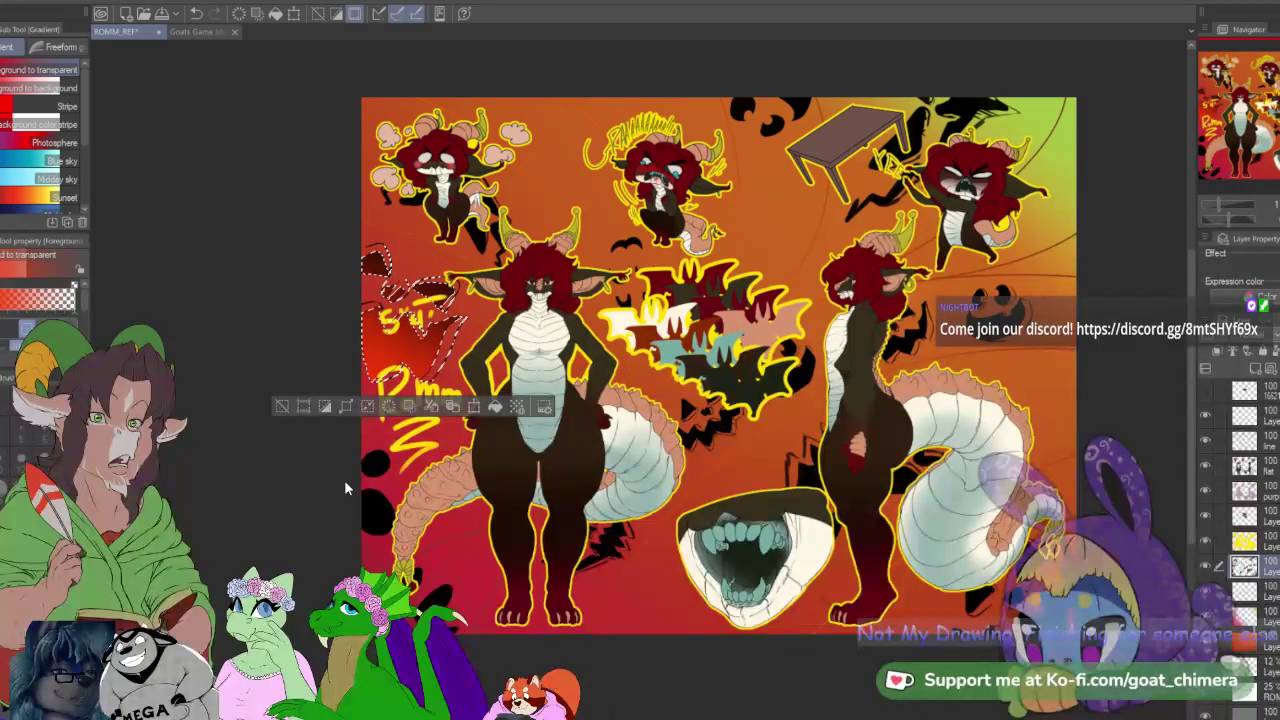
{"action": "key", "text": "ctrl+z"}
{"action": "left_click_drag", "start_coordinate": [333, 423], "coordinate": [405, 322]}
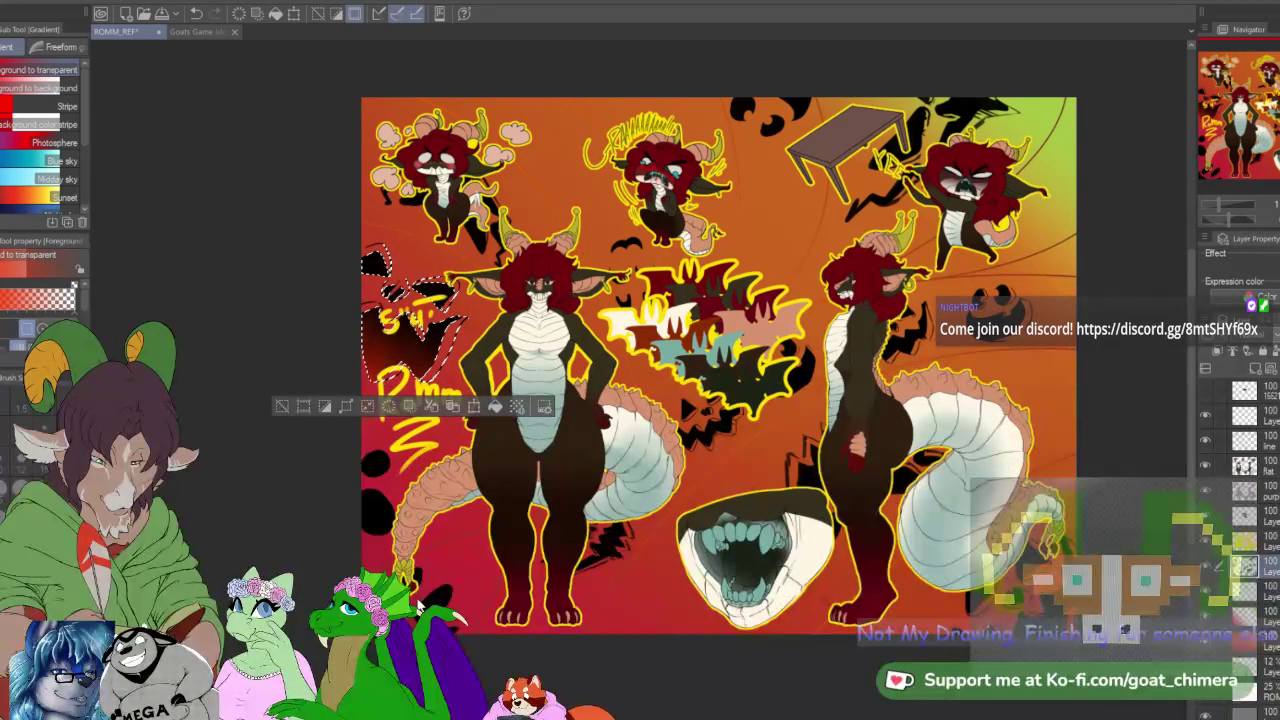
{"action": "key", "text": "ctrl+d"}
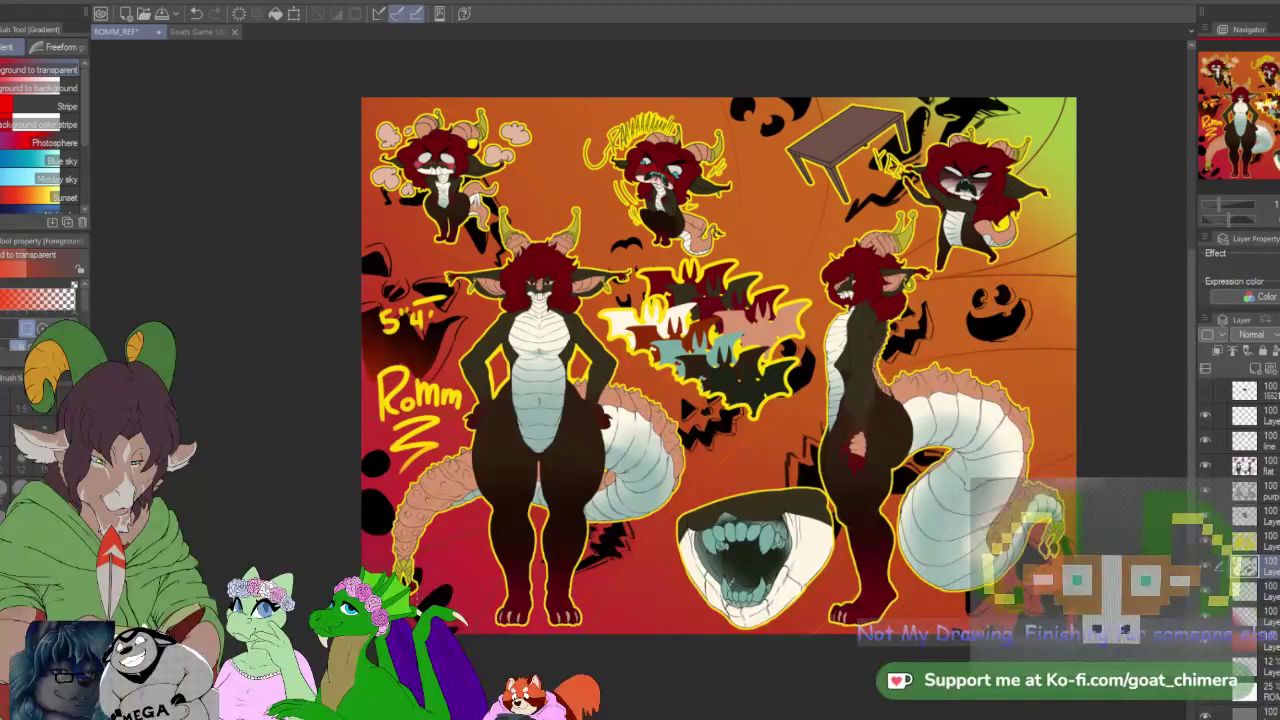
{"action": "key", "text": "ctrl+z"}
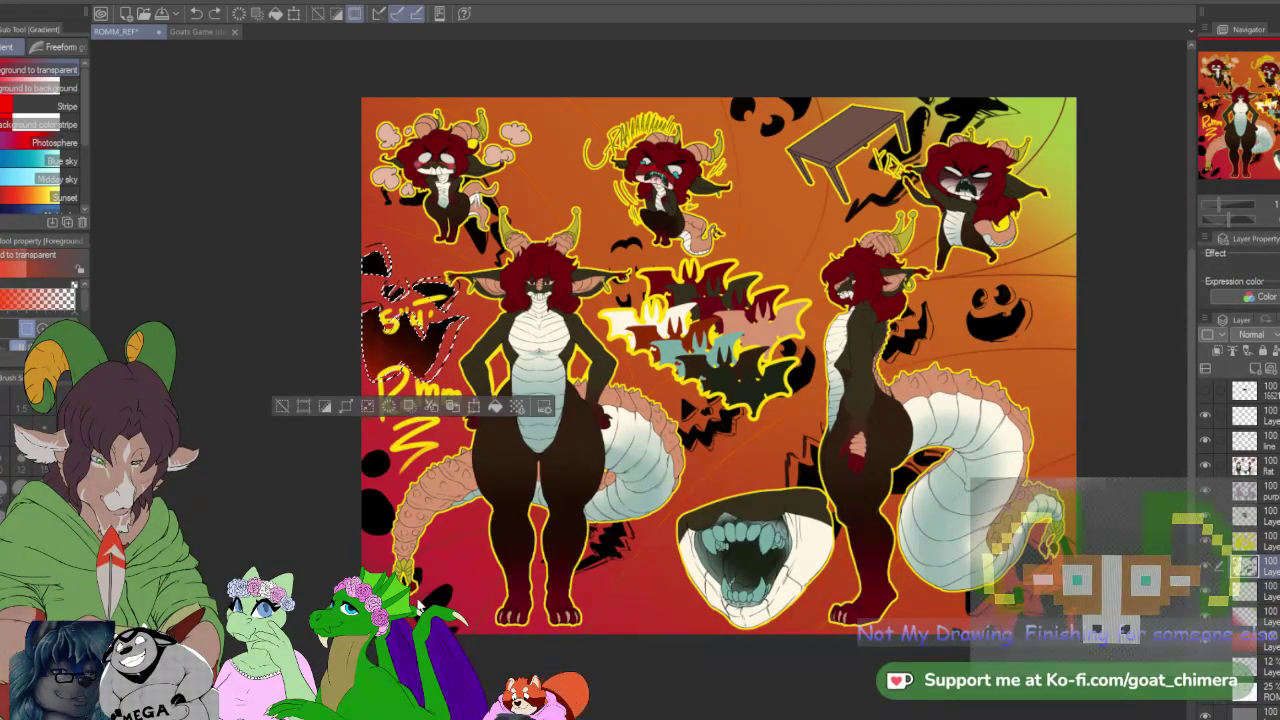
Step: Try a yellow-to-transparent gradient rising through the selected jagged pumpkin face
{"action": "key", "text": "x"}
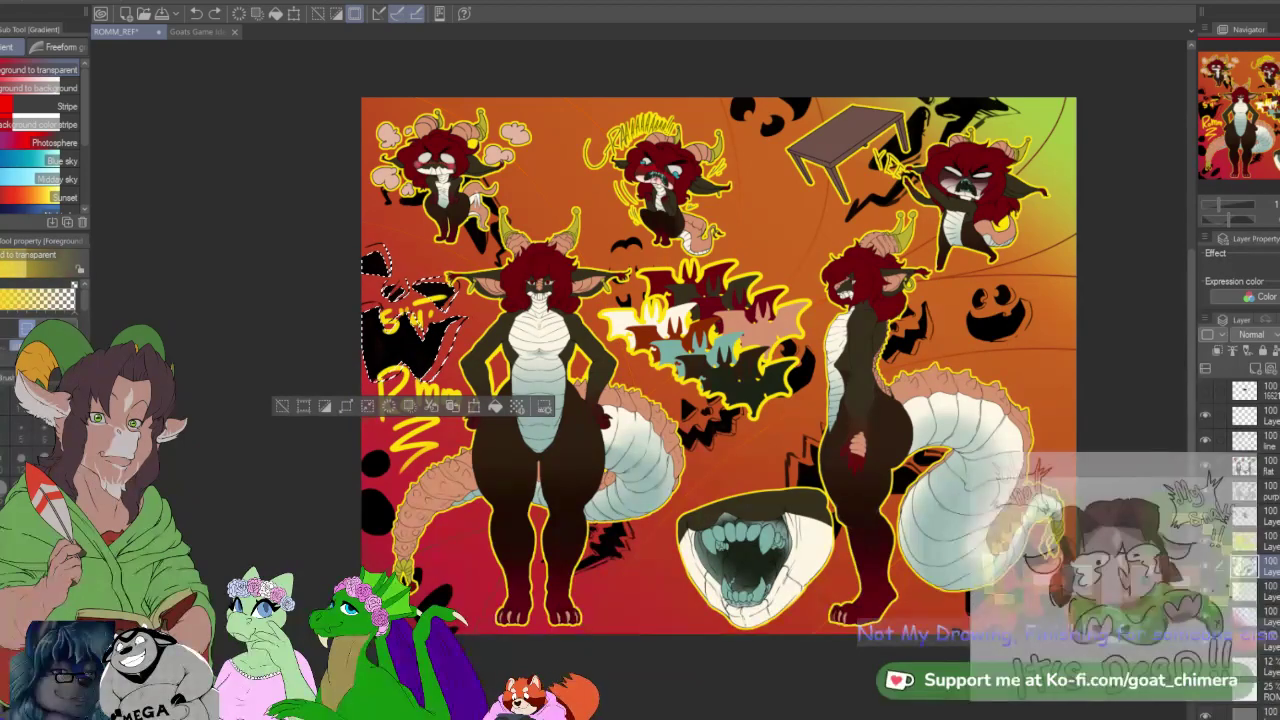
{"action": "left_click_drag", "start_coordinate": [328, 482], "coordinate": [438, 210]}
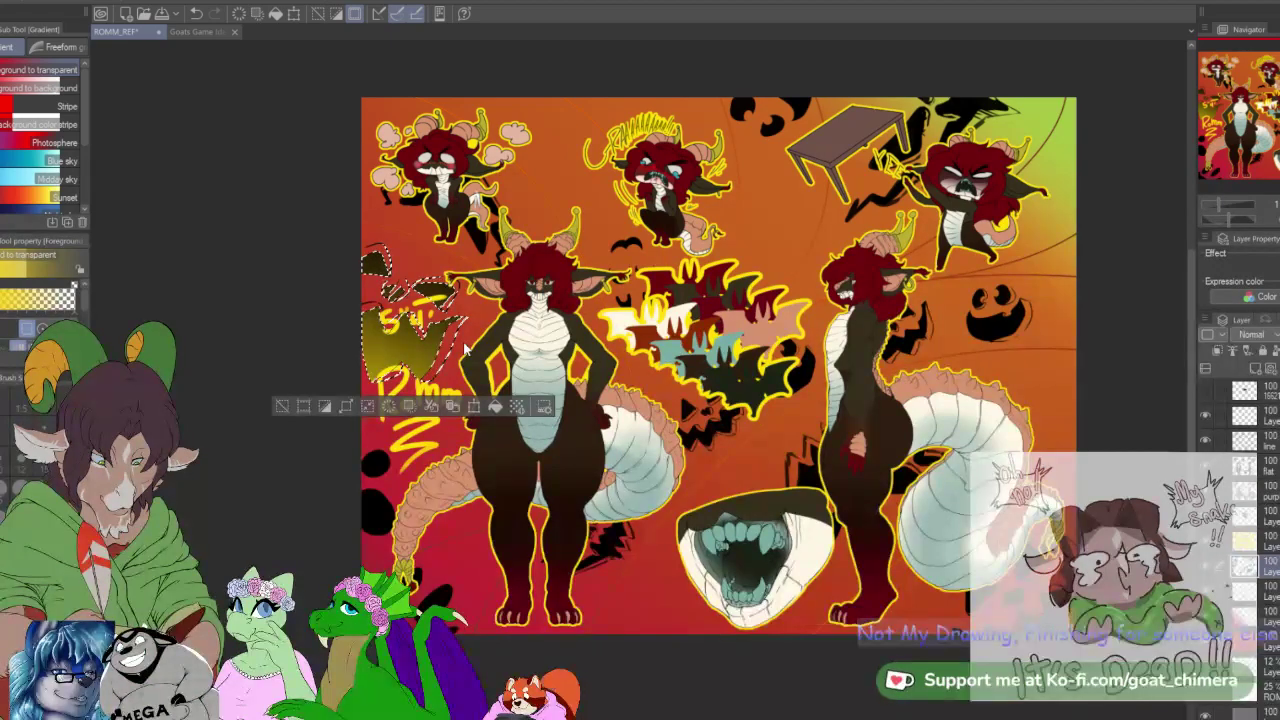
{"action": "key", "text": "ctrl+d"}
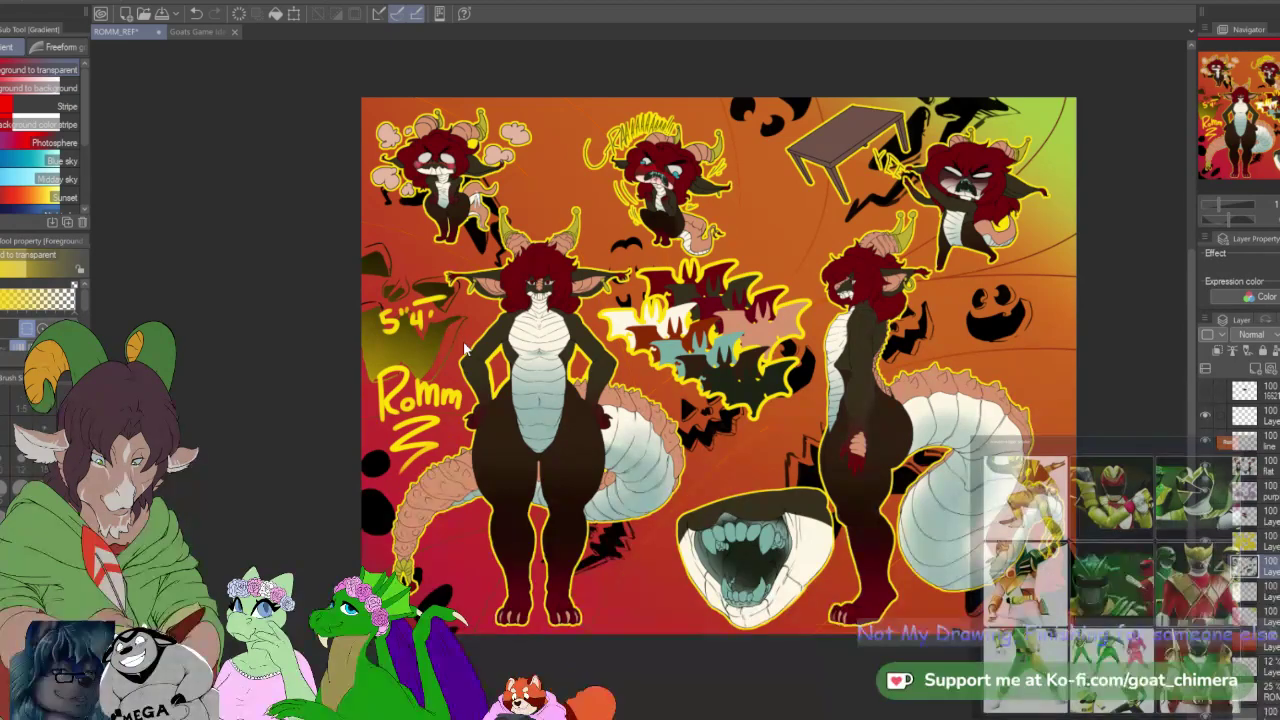
{"action": "key", "text": "ctrl+z"}
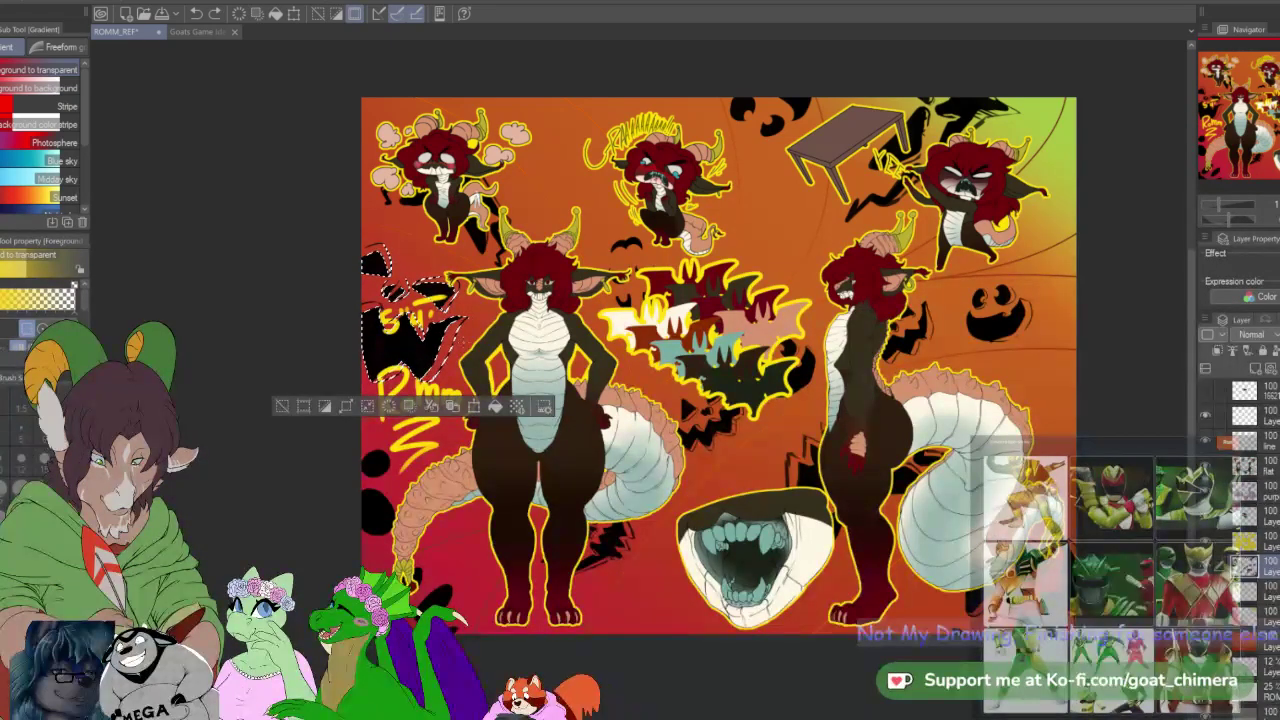
Step: Add a soft orange glow along the edges of the black pumpkin faces with the K Soft 2 brush at size 100, and clear the selection
{"action": "key", "text": "x"}
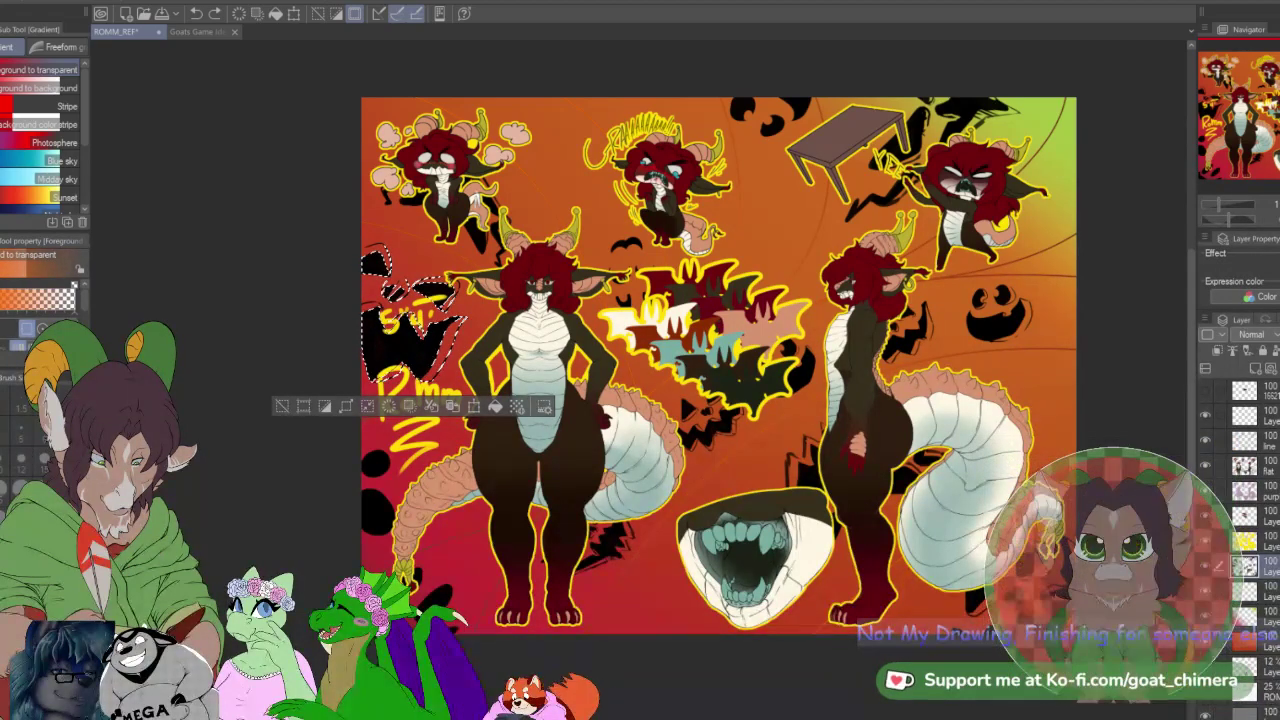
{"action": "key", "text": "b"}
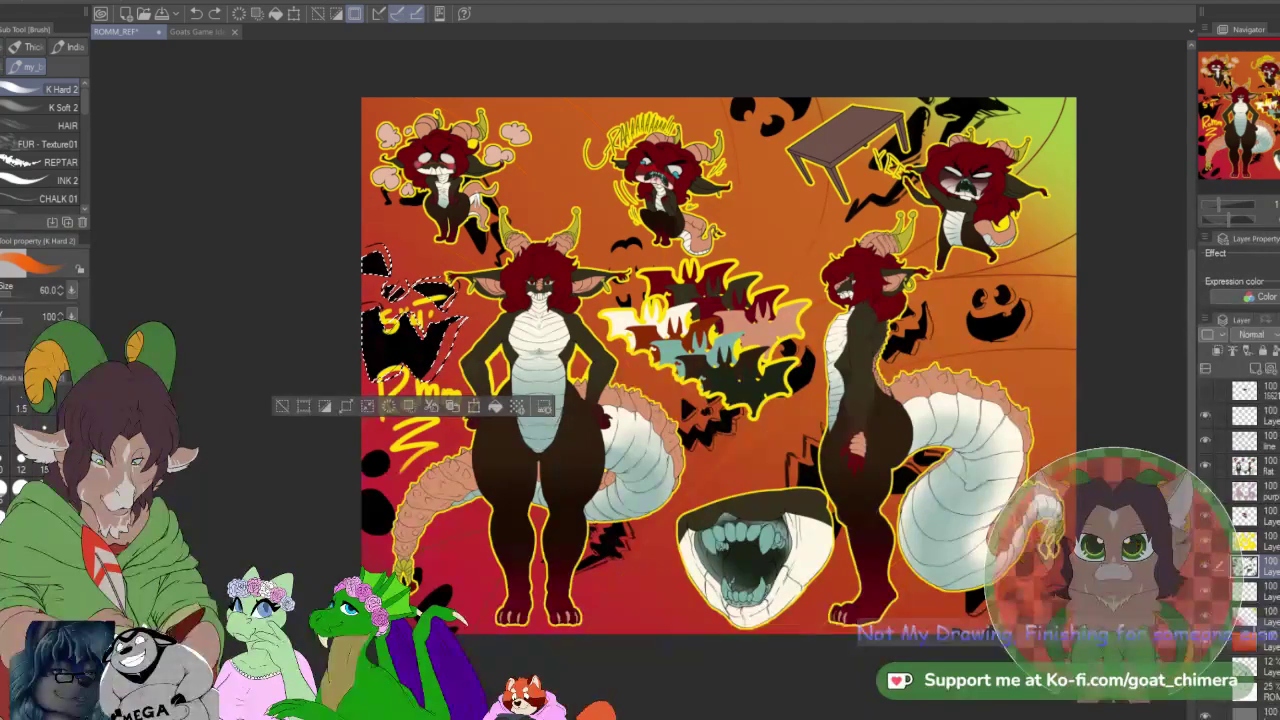
{"action": "left_click", "coordinate": [61, 109]}
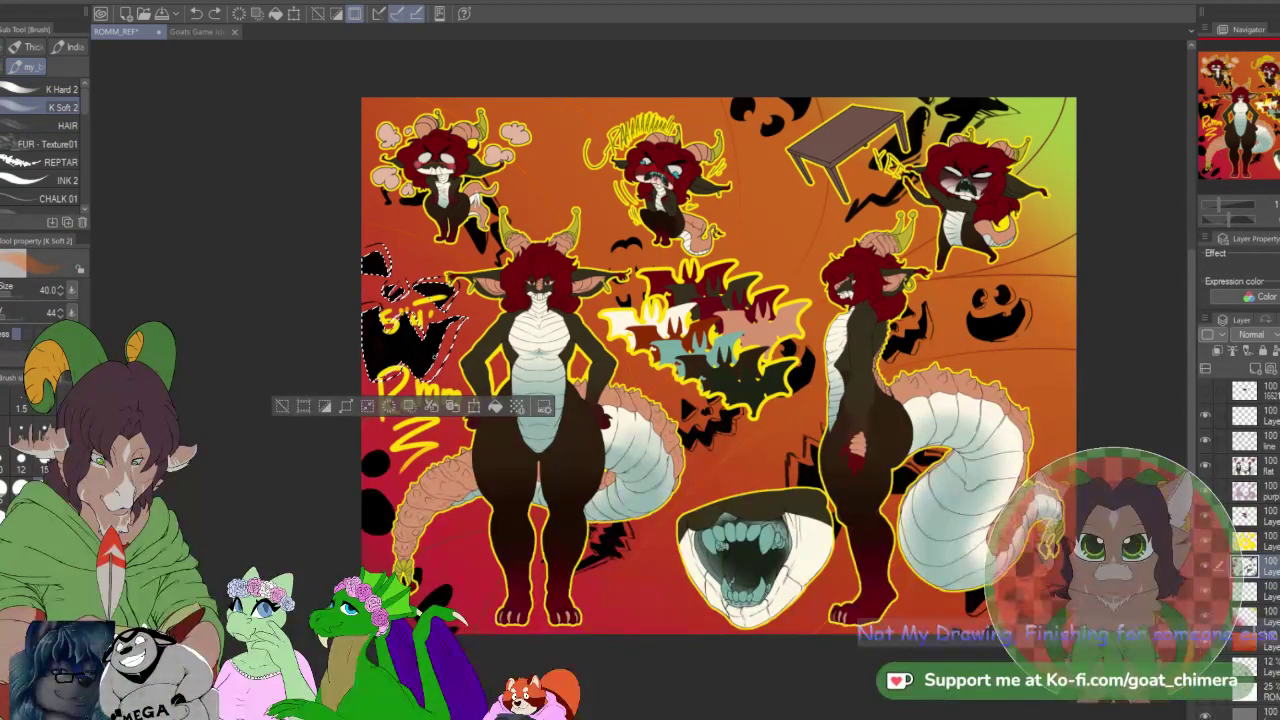
{"action": "key", "text": "bracketright"}
{"action": "key", "text": "bracketright"}
{"action": "key", "text": "bracketright"}
{"action": "key", "text": "bracketright"}
{"action": "key", "text": "bracketright"}
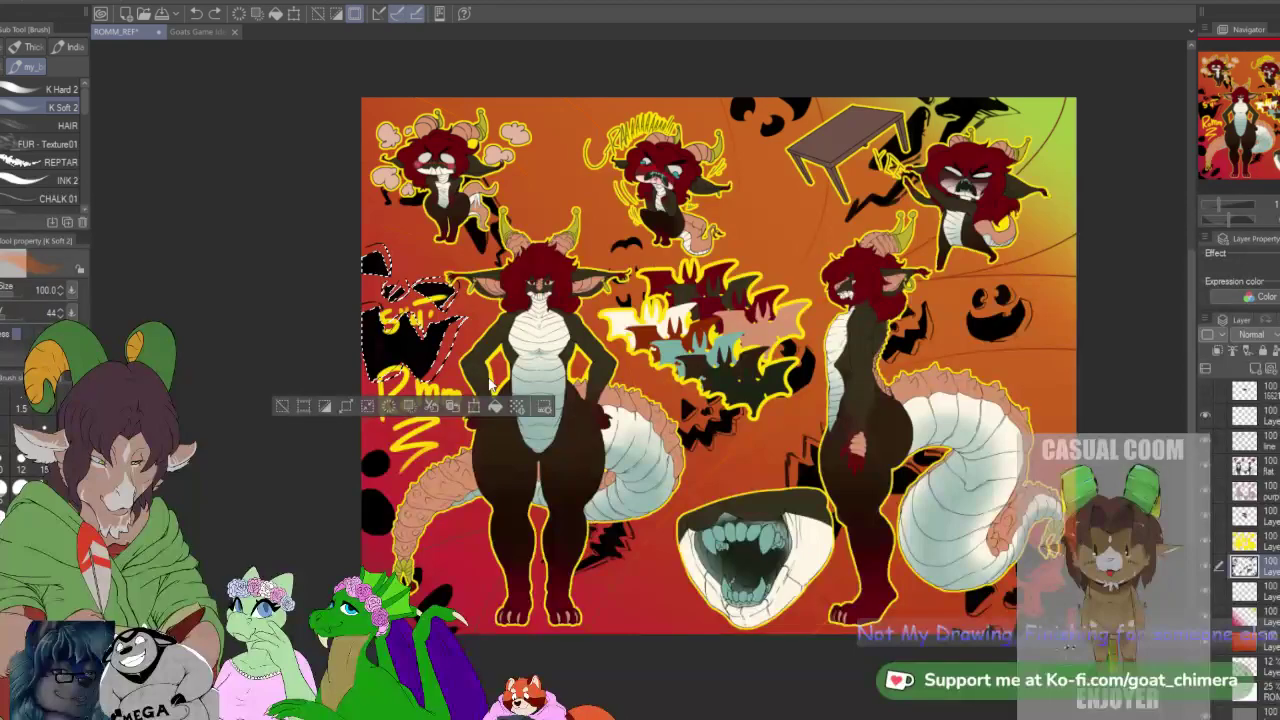
{"action": "key", "text": "ctrl+d"}
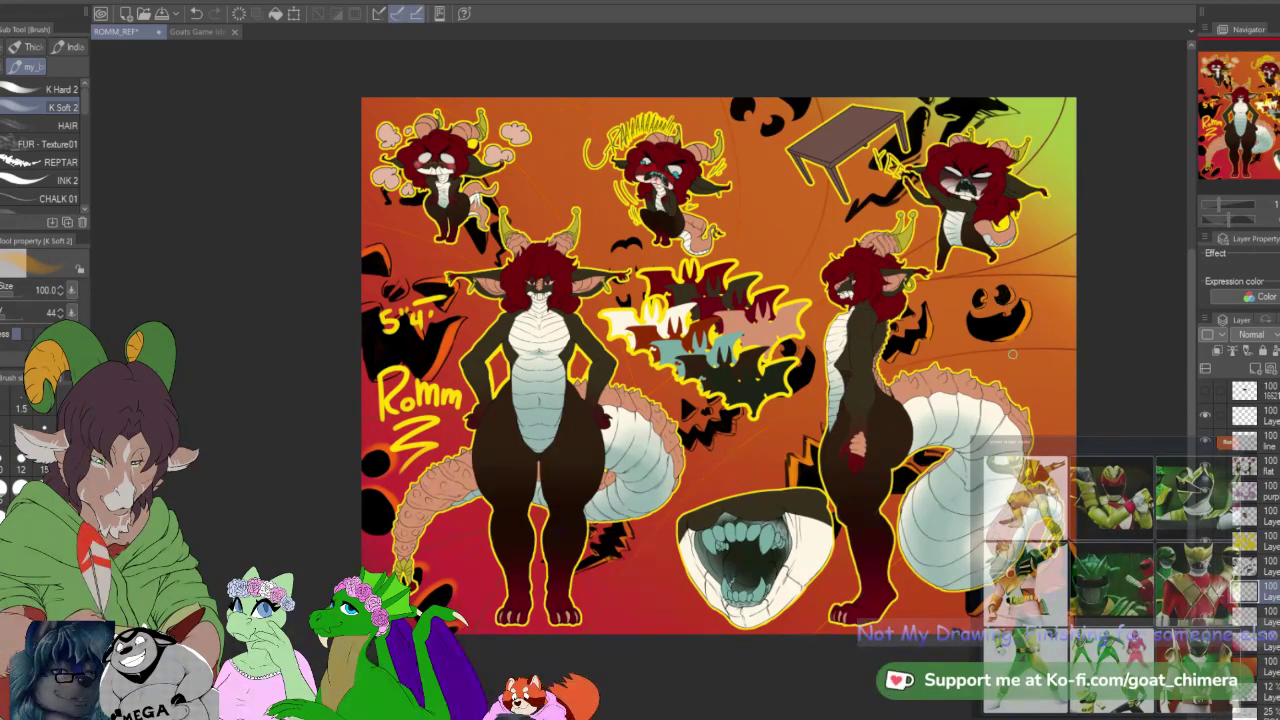
{"action": "scroll", "coordinate": [1013, 354], "scroll_direction": "down", "scroll_amount": 2}
{"action": "scroll", "coordinate": [970, 291], "scroll_direction": "up", "scroll_amount": 3}
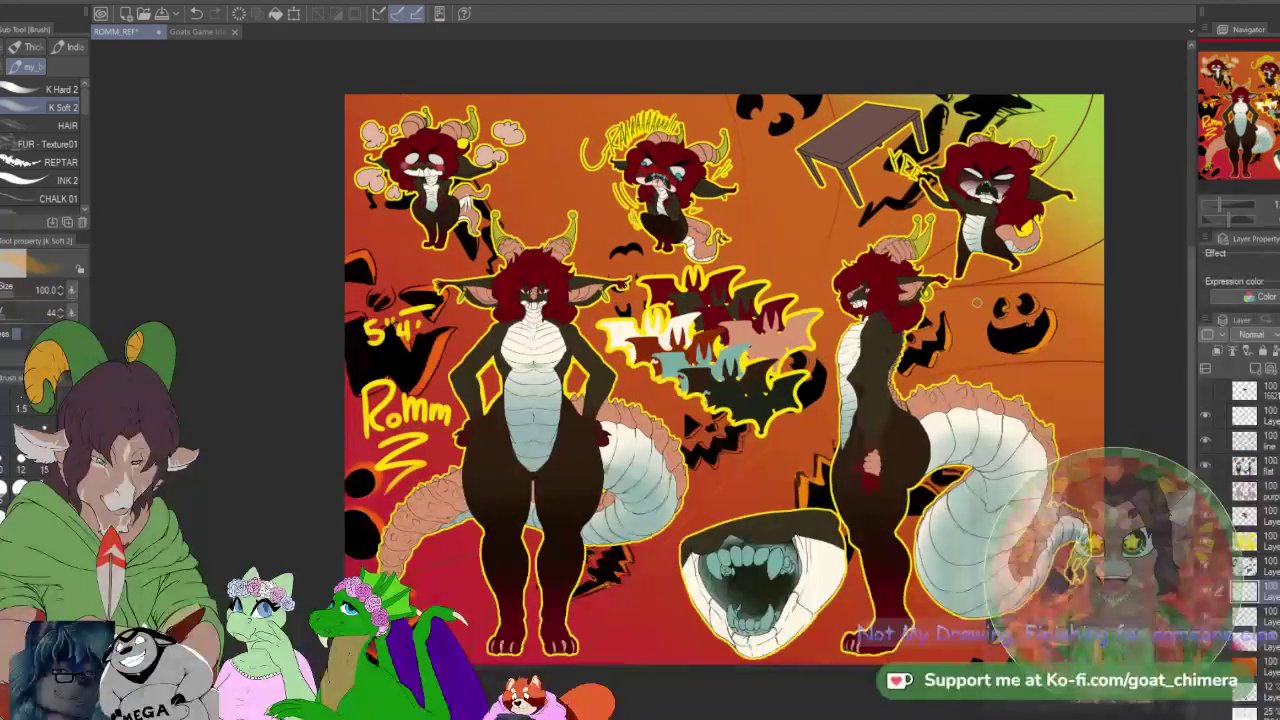
{"action": "scroll", "coordinate": [969, 290], "scroll_direction": "down", "scroll_amount": 1}
{"action": "scroll", "coordinate": [980, 299], "scroll_direction": "down", "scroll_amount": 2}
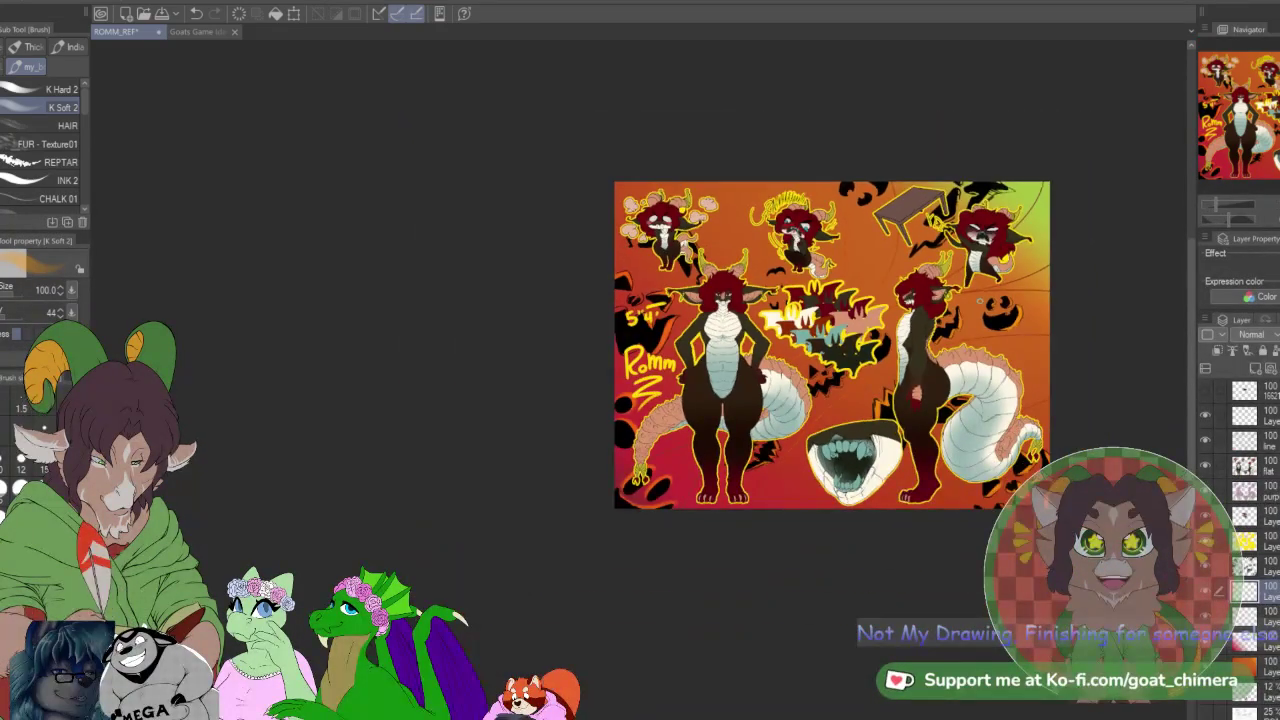
{"action": "scroll", "coordinate": [980, 299], "scroll_direction": "up", "scroll_amount": 3}
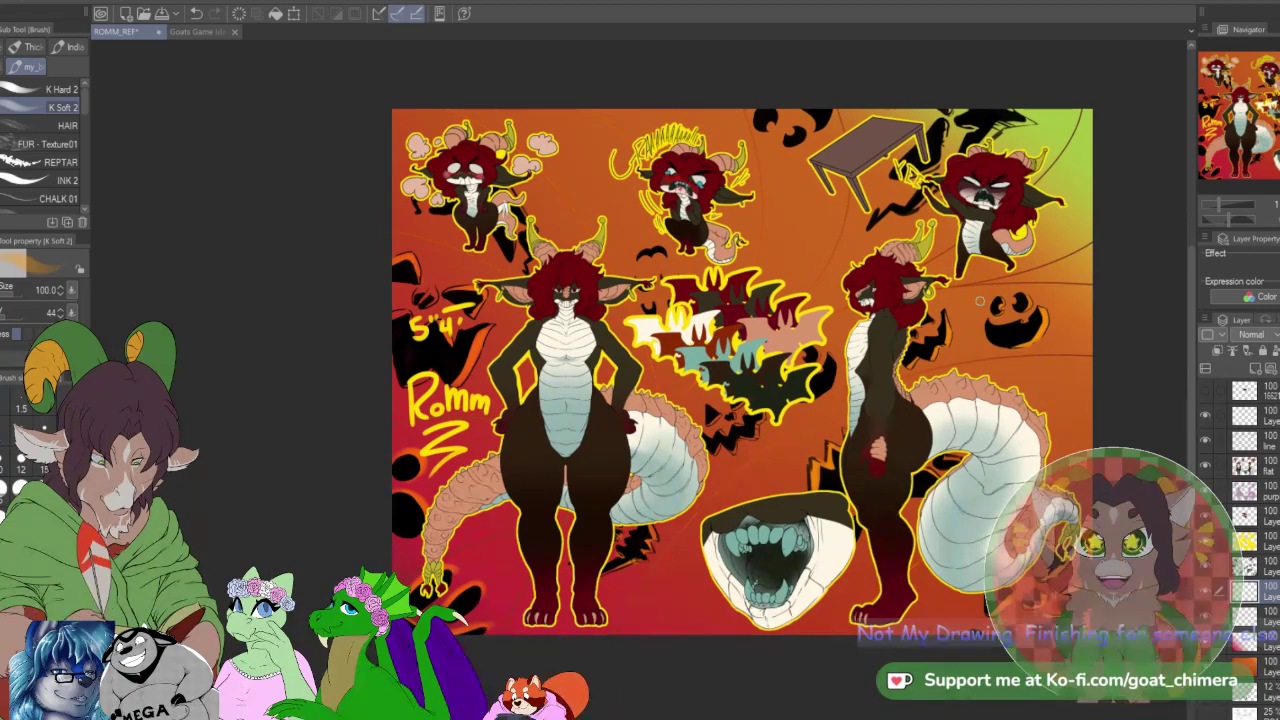
{"action": "scroll", "coordinate": [979, 293], "scroll_direction": "down", "scroll_amount": 1}
{"action": "scroll", "coordinate": [979, 293], "scroll_direction": "up", "scroll_amount": 1}
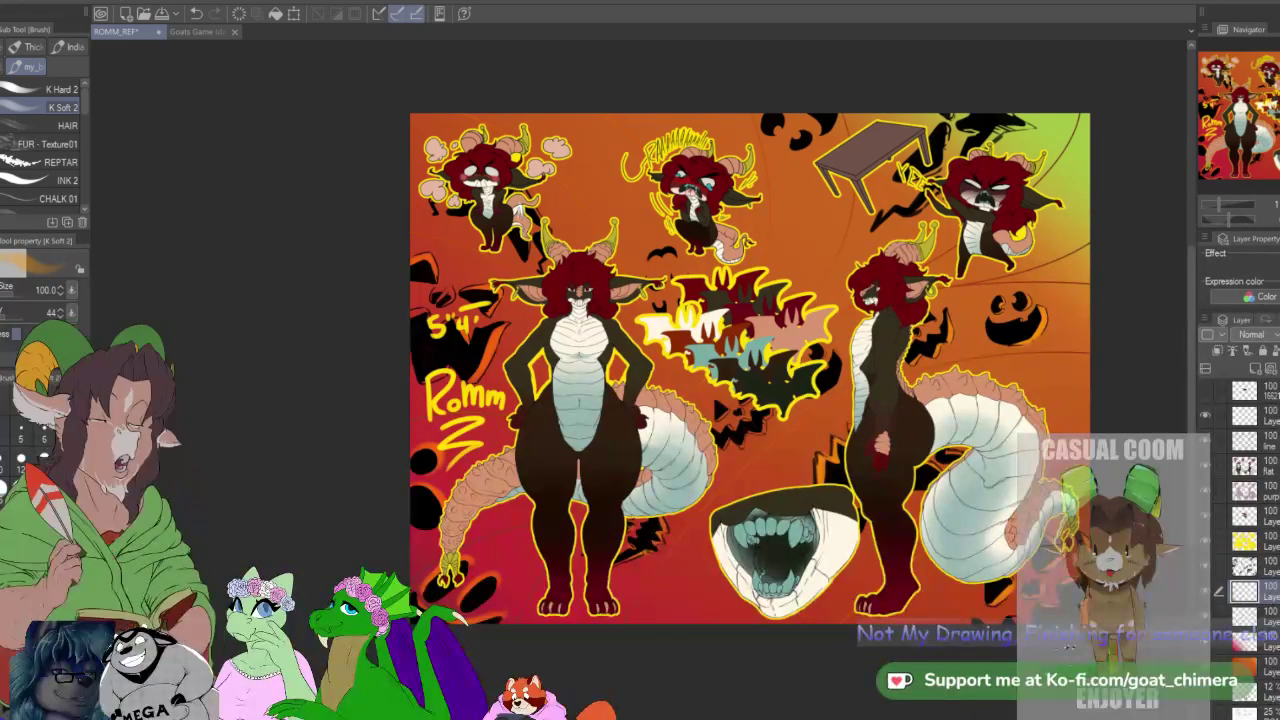
Step: Transform the character, bat, lettering and outline layers together, stretching them slightly so the artwork reaches the canvas's right and lower edges
{"action": "left_click", "coordinate": [1262, 541]}
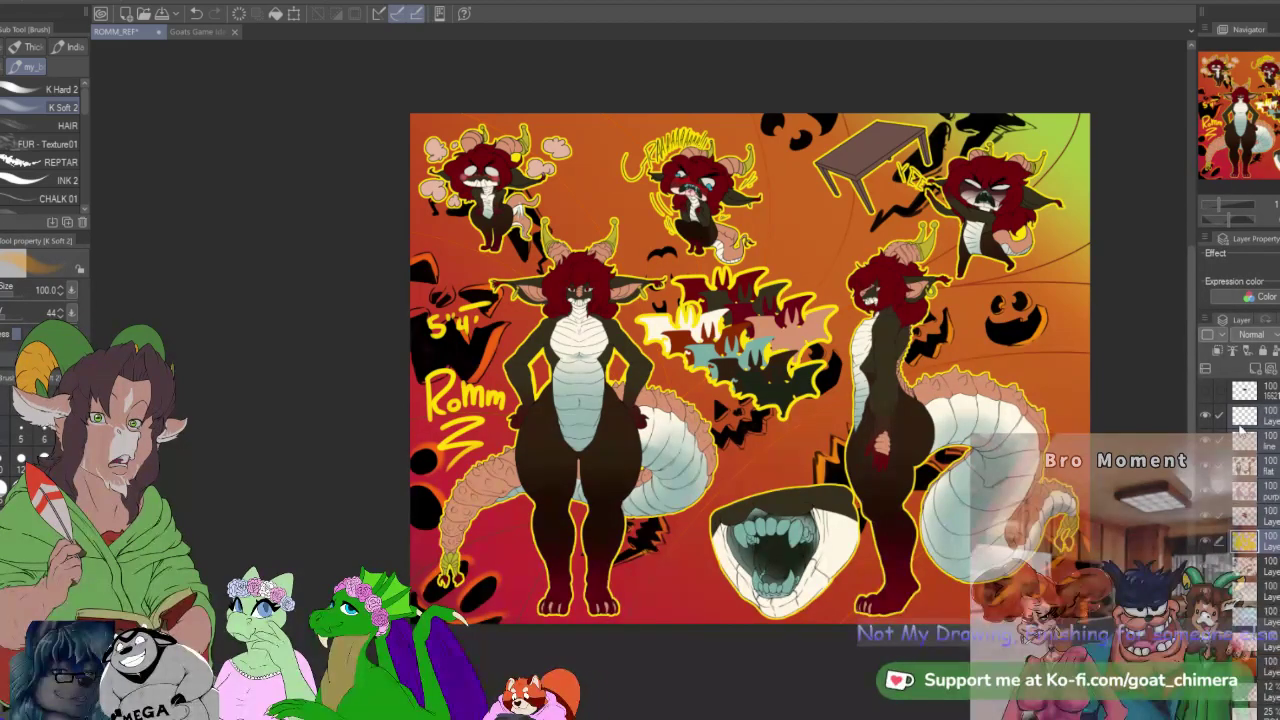
{"action": "left_click", "coordinate": [295, 14]}
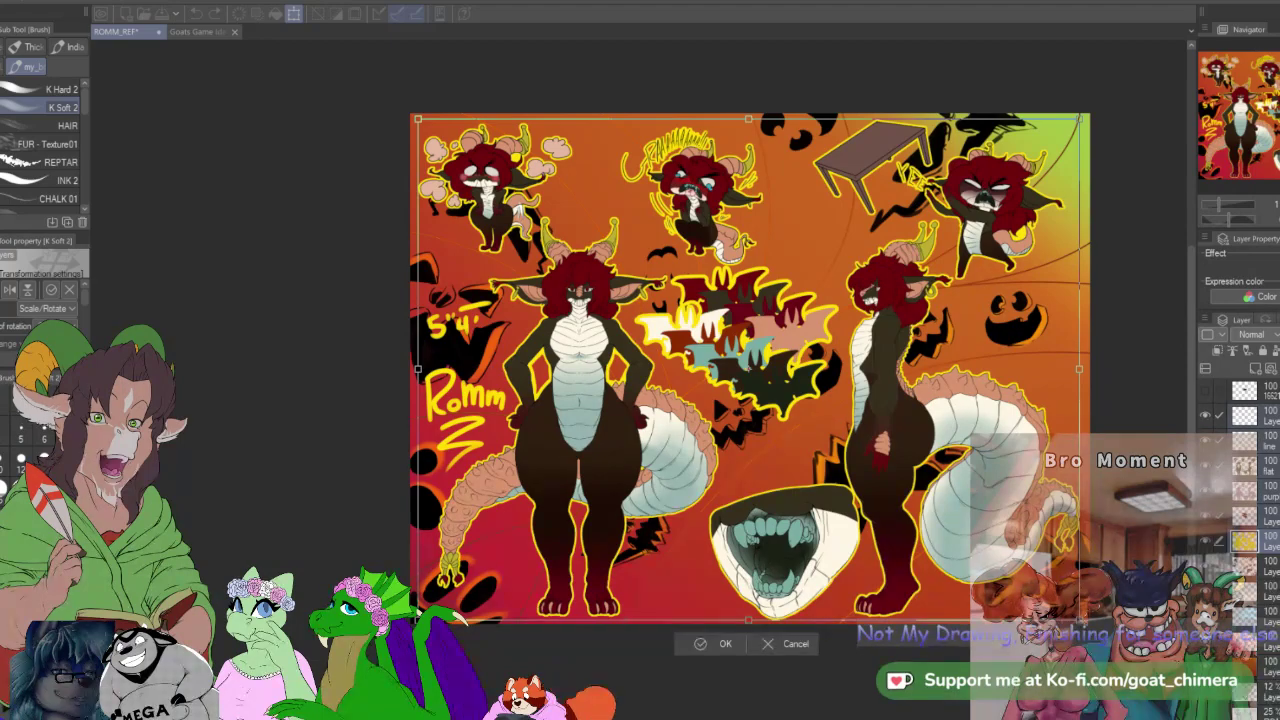
{"action": "left_click_drag", "start_coordinate": [1080, 621], "coordinate": [1090, 625]}
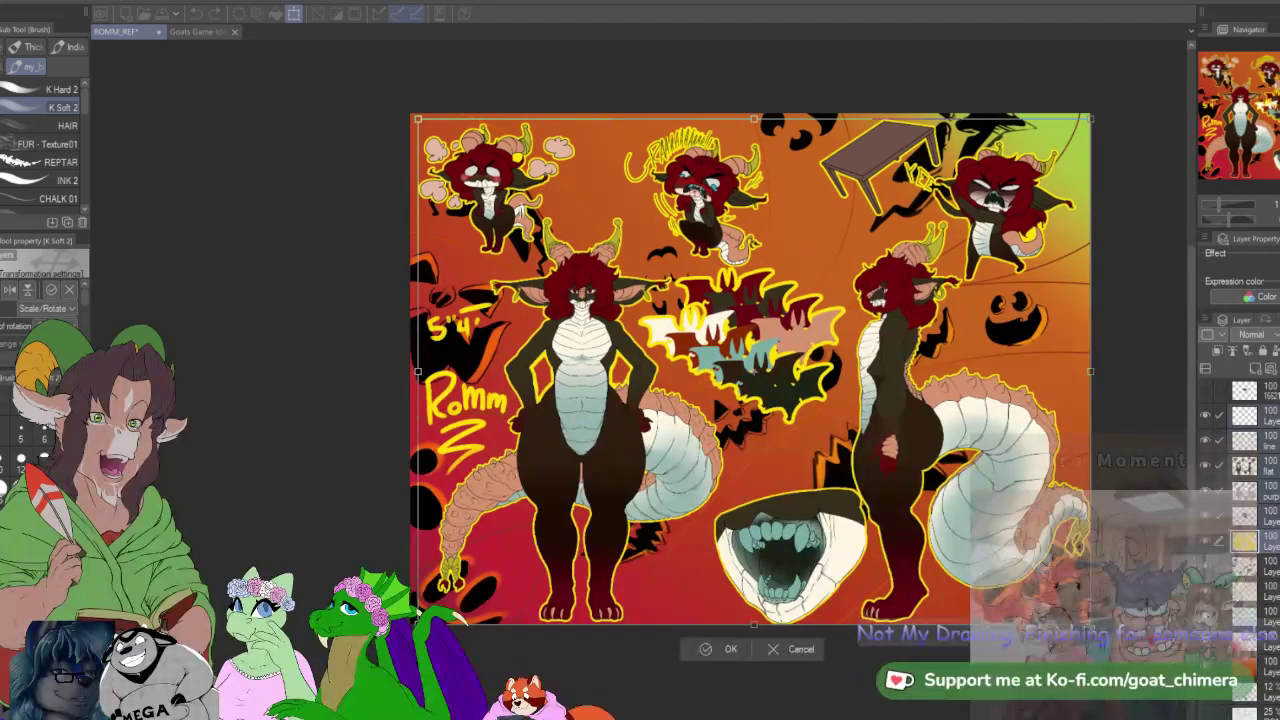
{"action": "mouse_move", "coordinate": [418, 624]}
{"action": "left_mouse_down"}
{"action": "mouse_move", "coordinate": [403, 627]}
{"action": "mouse_move", "coordinate": [416, 622]}
{"action": "left_mouse_up"}
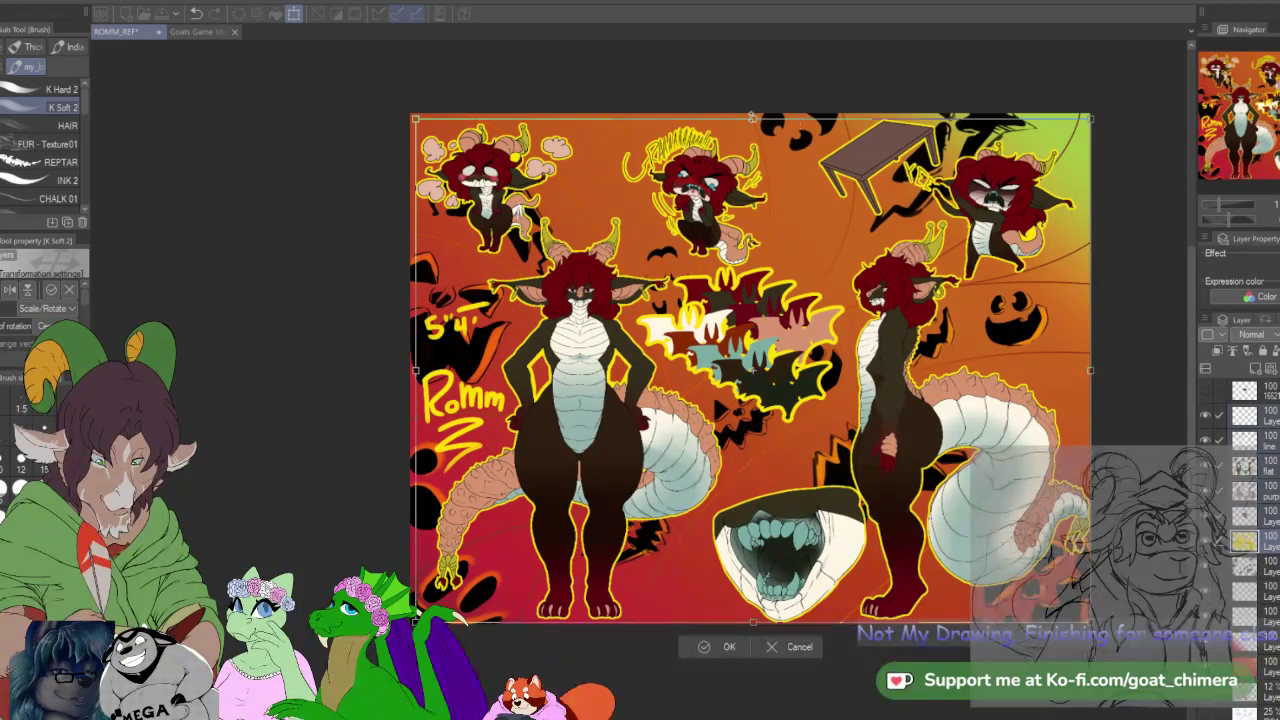
{"action": "left_click_drag", "start_coordinate": [768, 119], "coordinate": [751, 115]}
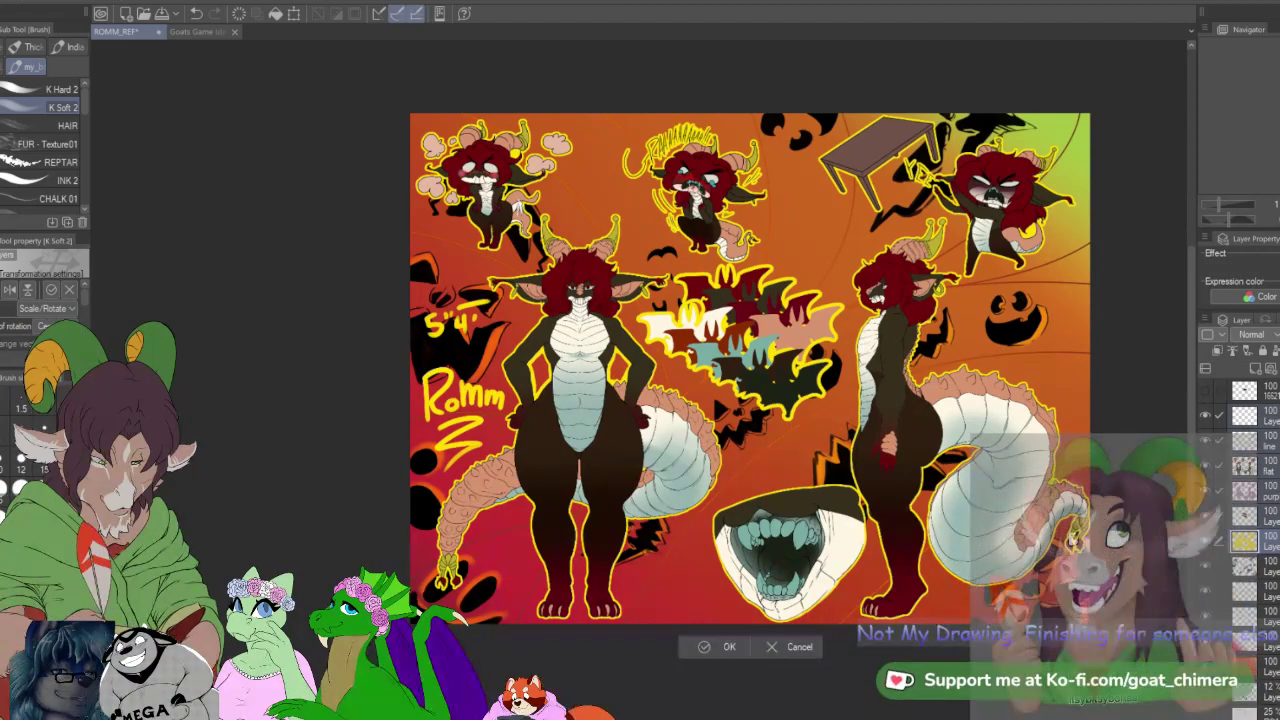
{"action": "key", "text": "Return"}
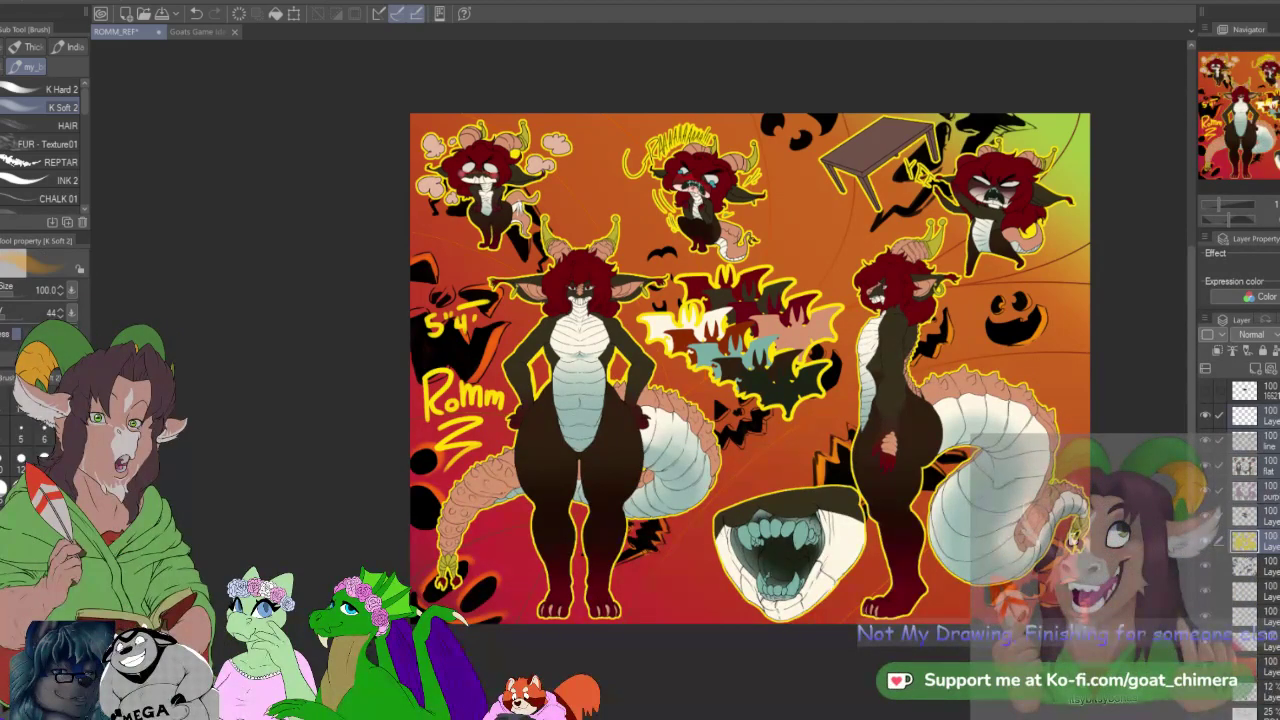
{"action": "scroll", "coordinate": [737, 536], "scroll_direction": "down", "scroll_amount": 2}
{"action": "scroll", "coordinate": [757, 489], "scroll_direction": "up", "scroll_amount": 4}
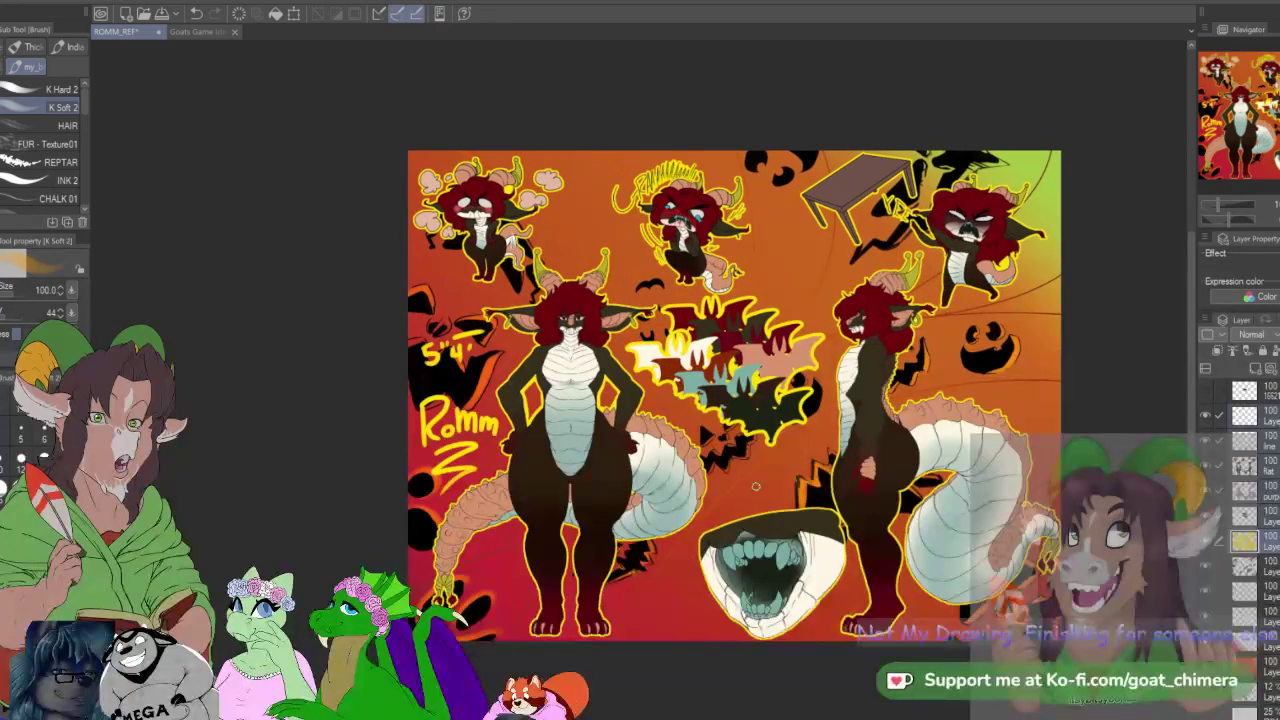
{"action": "scroll", "coordinate": [751, 489], "scroll_direction": "down", "scroll_amount": 2}
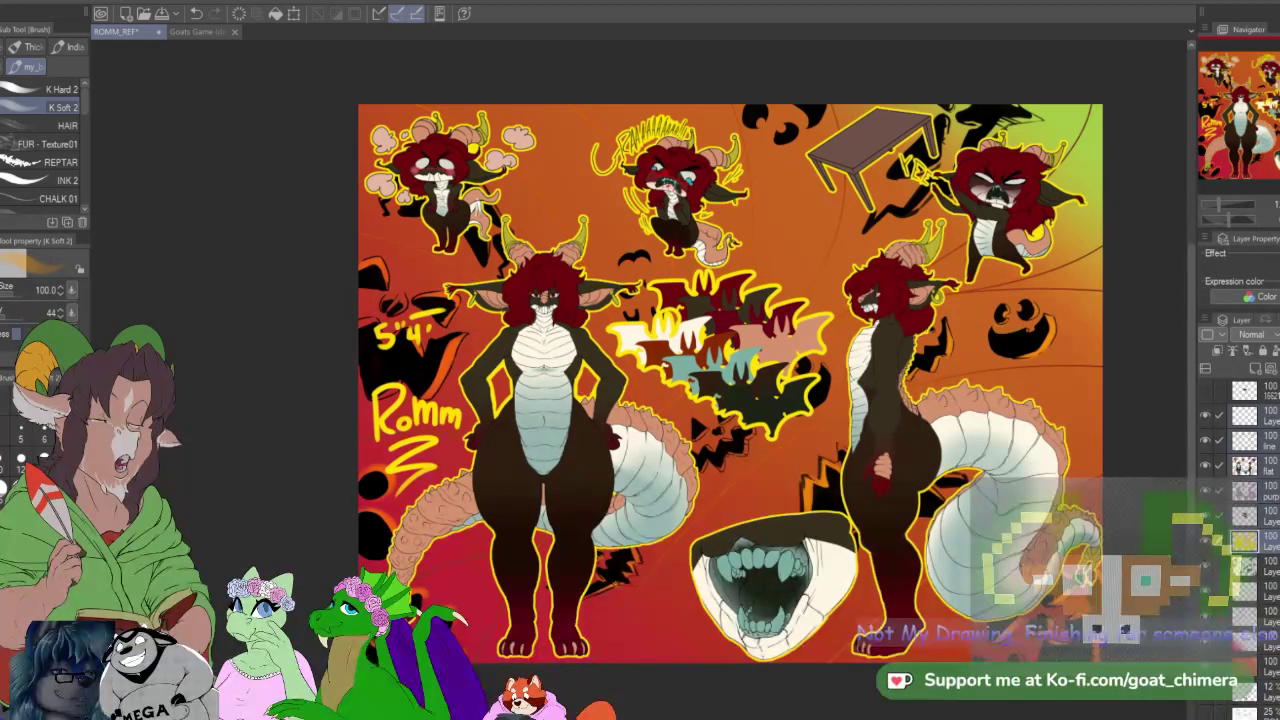
{"action": "scroll", "coordinate": [772, 505], "scroll_direction": "down", "scroll_amount": 3}
{"action": "scroll", "coordinate": [780, 505], "scroll_direction": "up", "scroll_amount": 3}
{"action": "scroll", "coordinate": [736, 496], "scroll_direction": "down", "scroll_amount": 2}
{"action": "scroll", "coordinate": [735, 495], "scroll_direction": "up", "scroll_amount": 1}
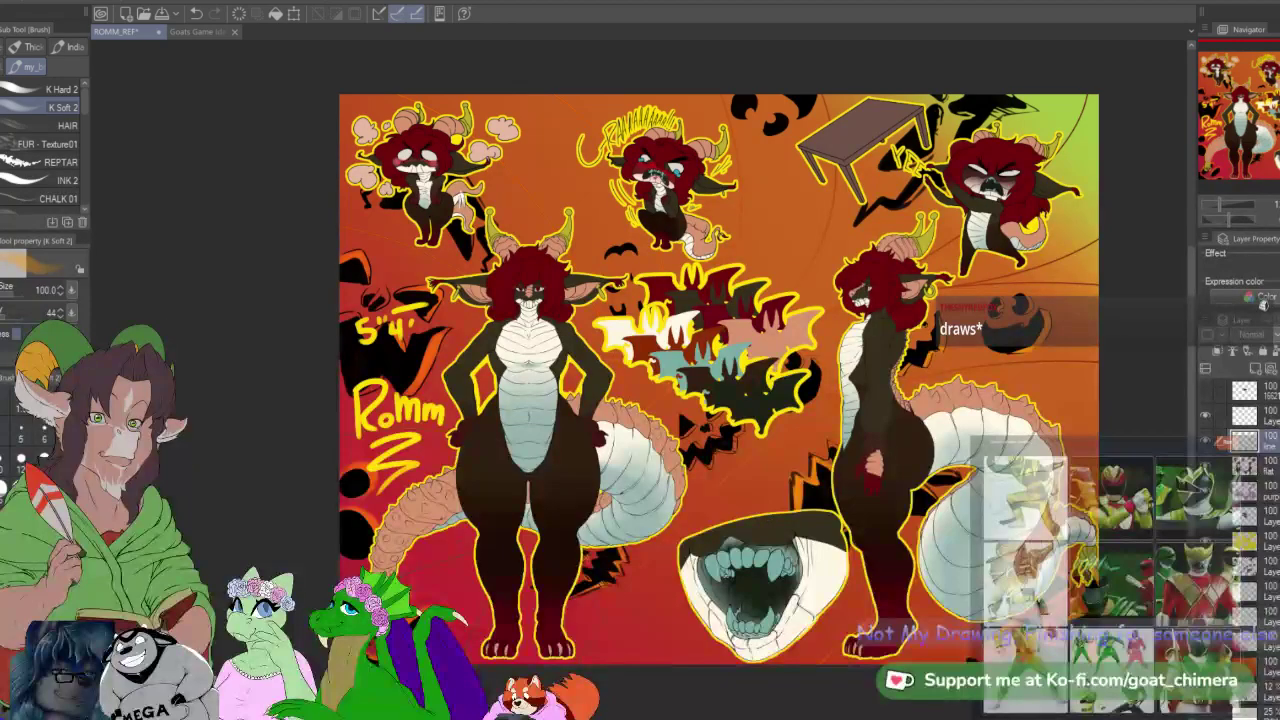
Step: Select the side view's tail from the flat layer and brush soft light highlights on its pink spine with K Soft 2 on the upper layer
{"action": "left_click", "coordinate": [1250, 415]}
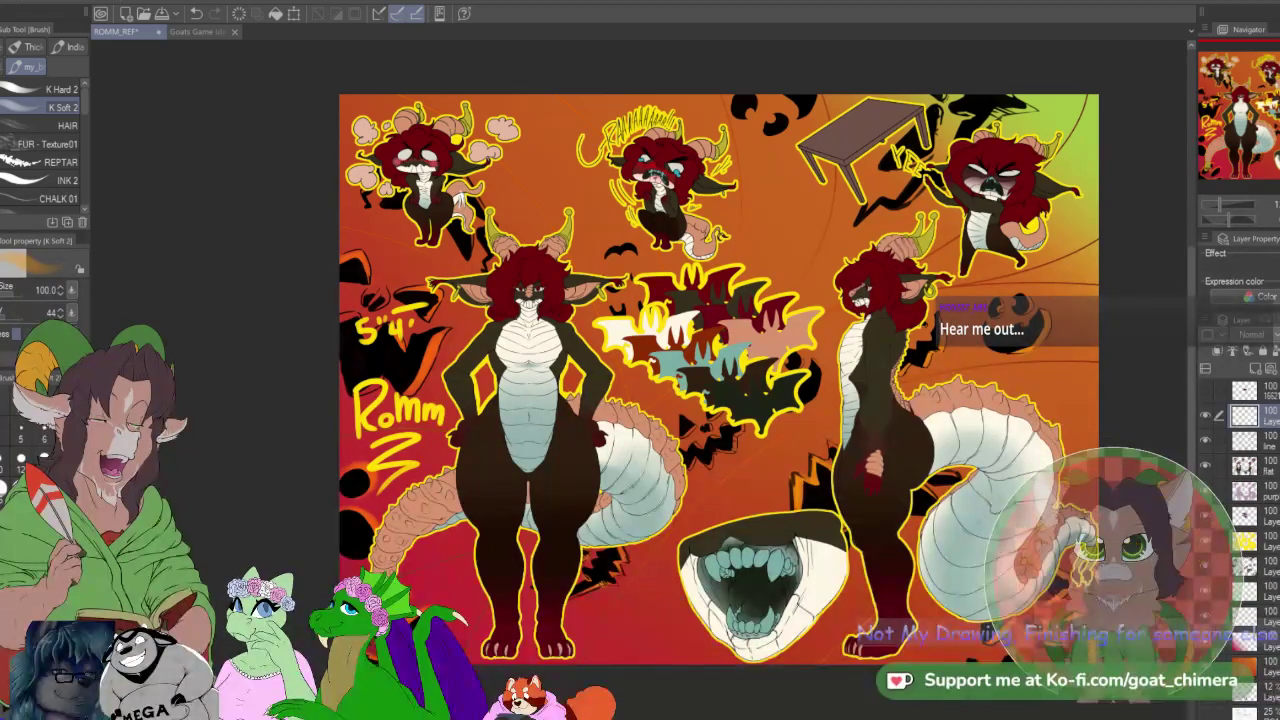
{"action": "left_click", "coordinate": [1265, 467]}
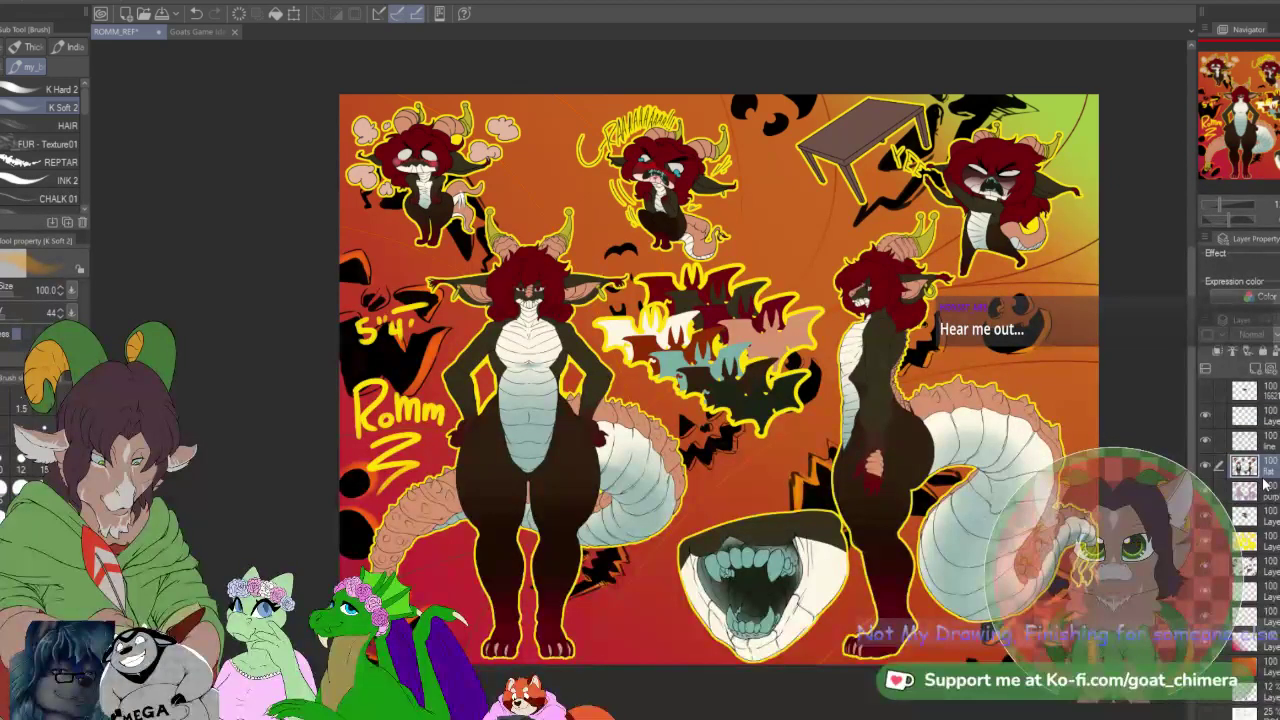
{"action": "key", "text": "w"}
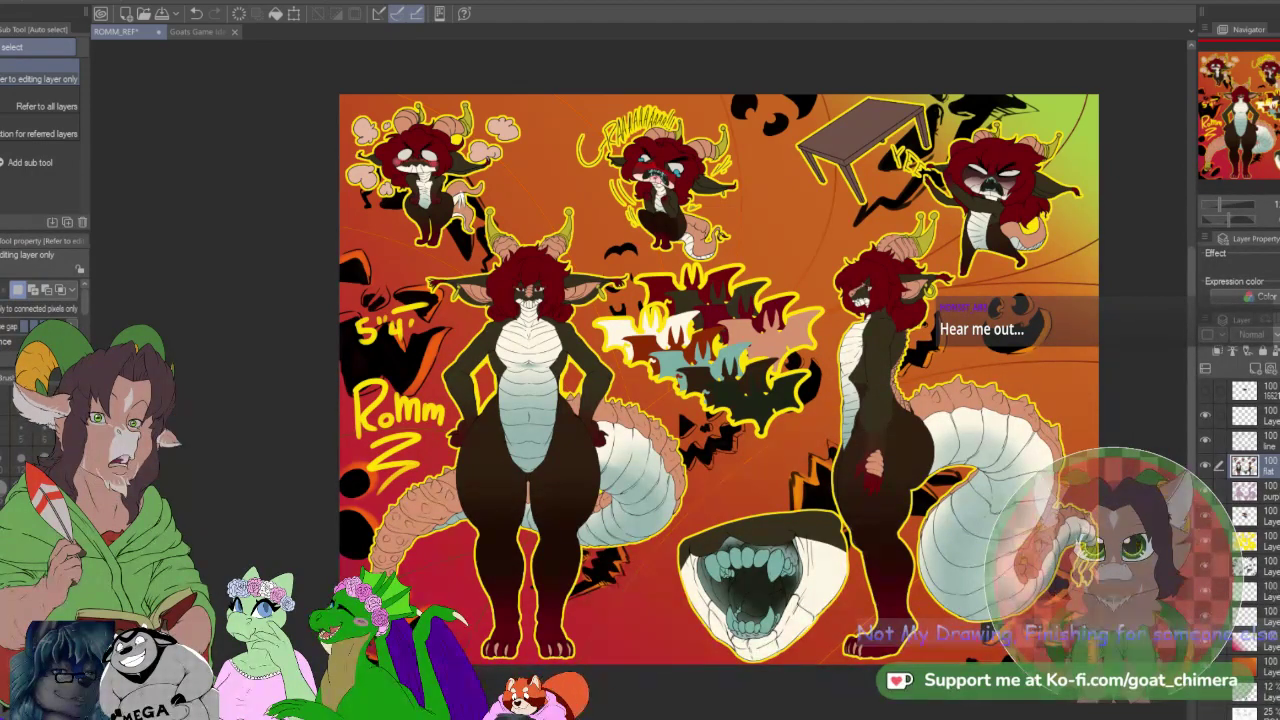
{"action": "left_click", "coordinate": [1022, 408]}
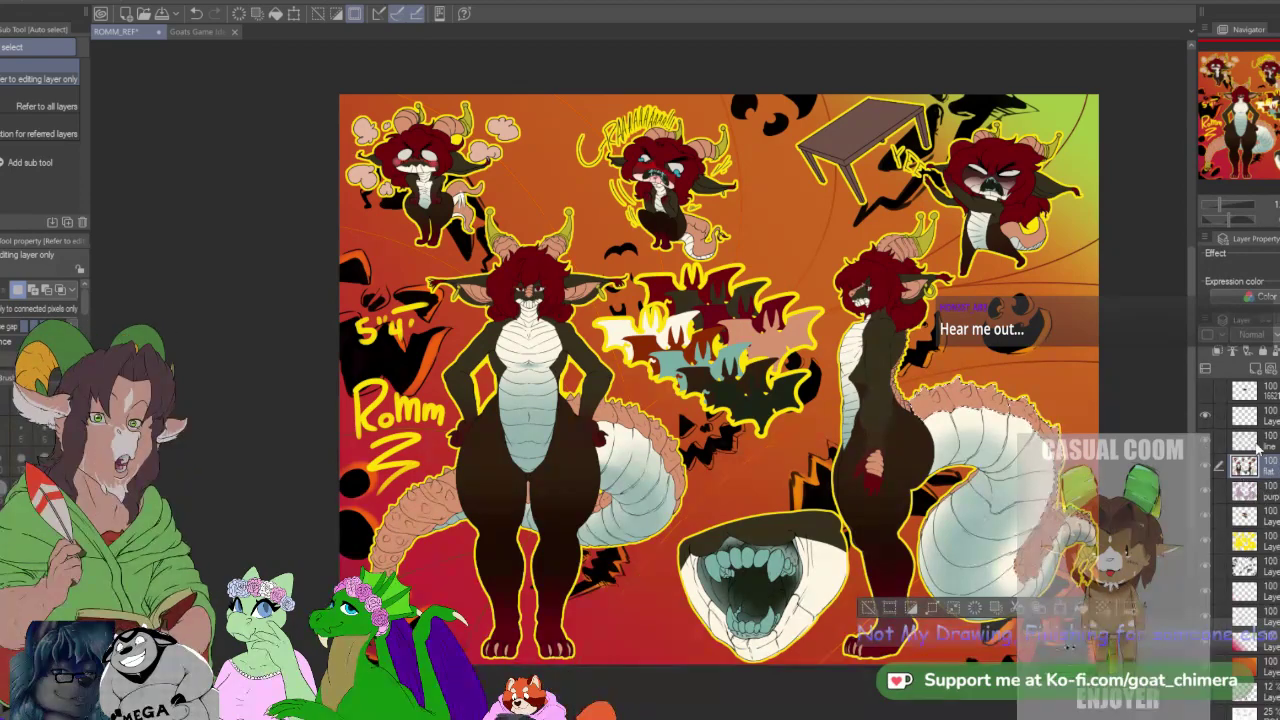
{"action": "left_click", "coordinate": [1256, 416]}
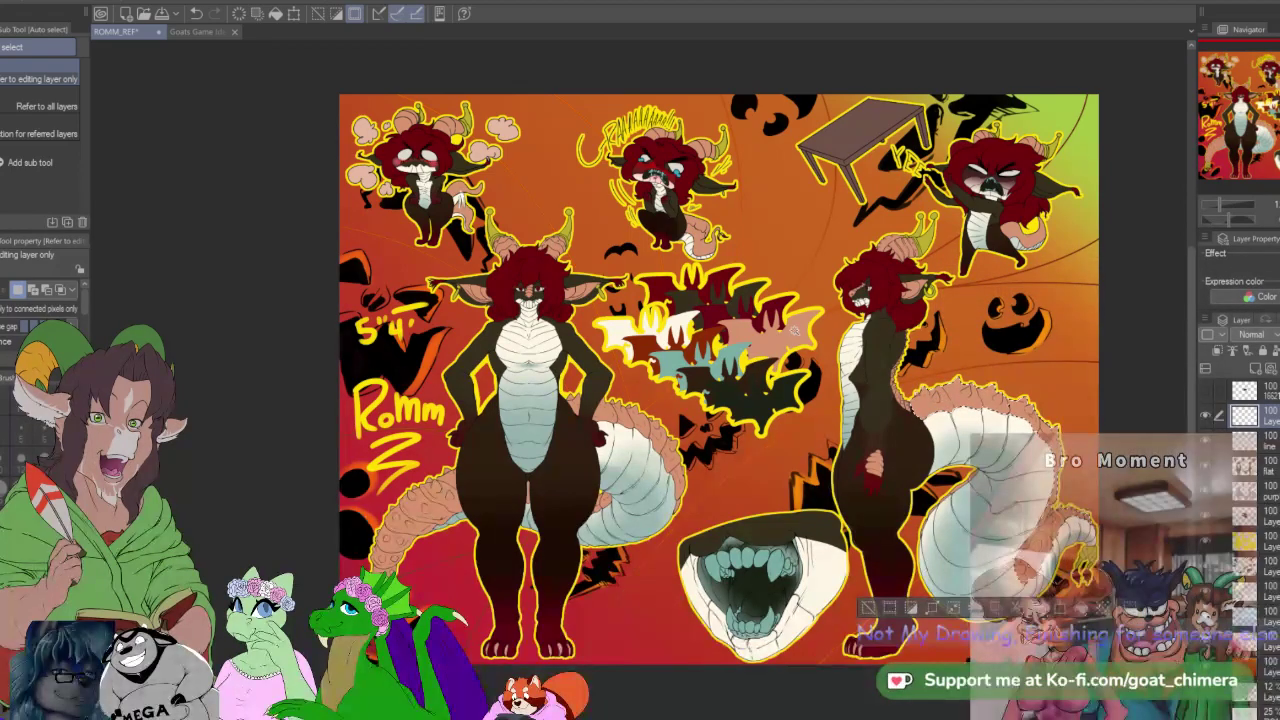
{"action": "key", "text": "b"}
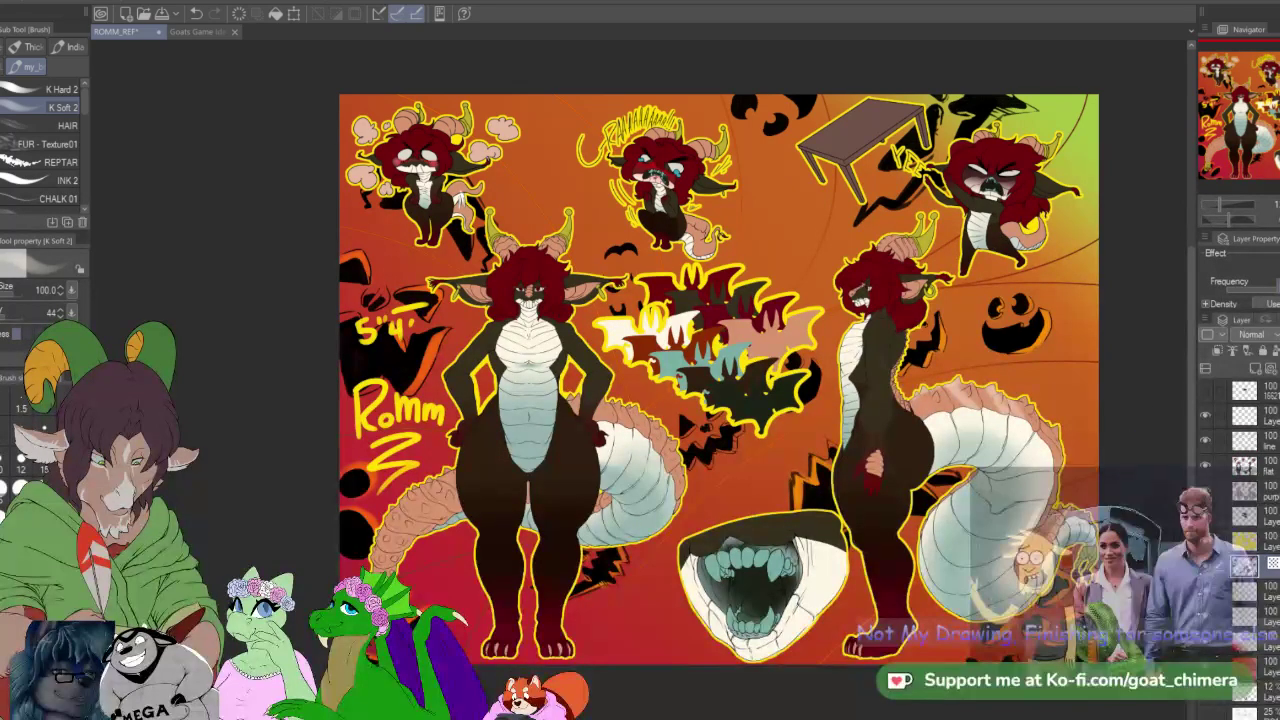
Step: Try the line extraction and border effects on the pumpkin-face layer
{"action": "scroll", "coordinate": [1240, 280], "scroll_direction": "down", "scroll_amount": 1}
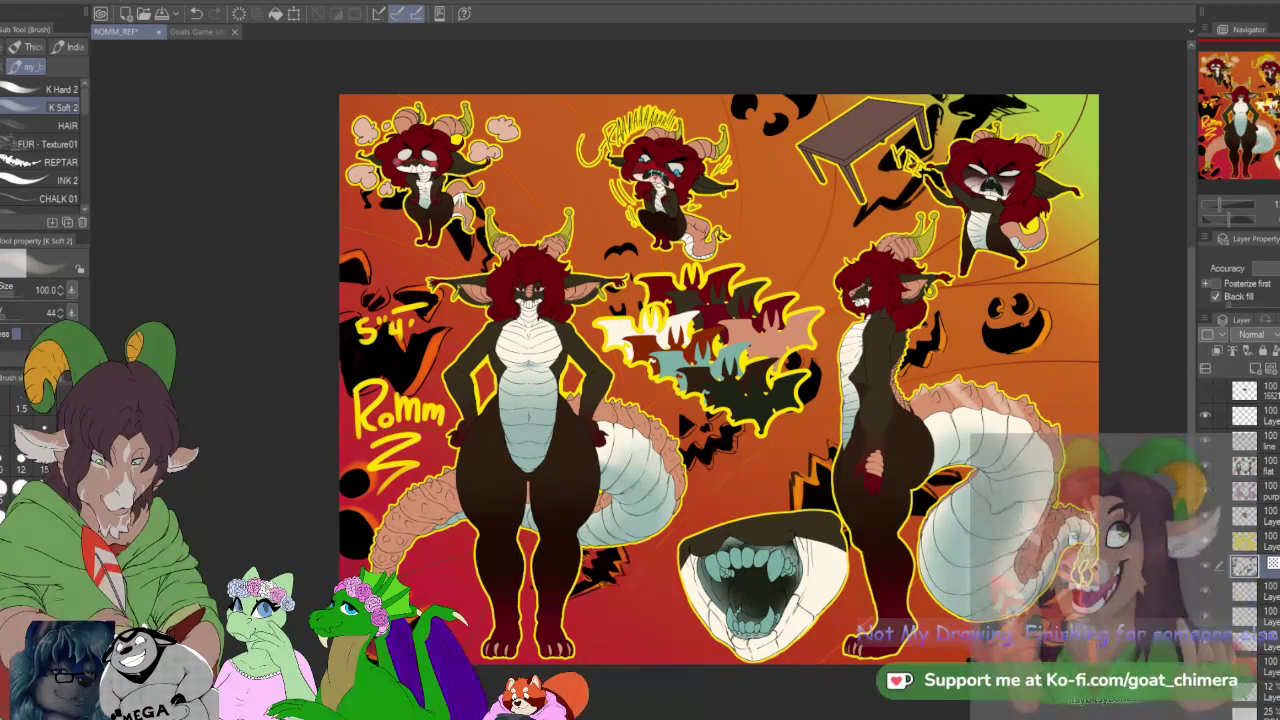
{"action": "scroll", "coordinate": [1240, 280], "scroll_direction": "up", "scroll_amount": 1}
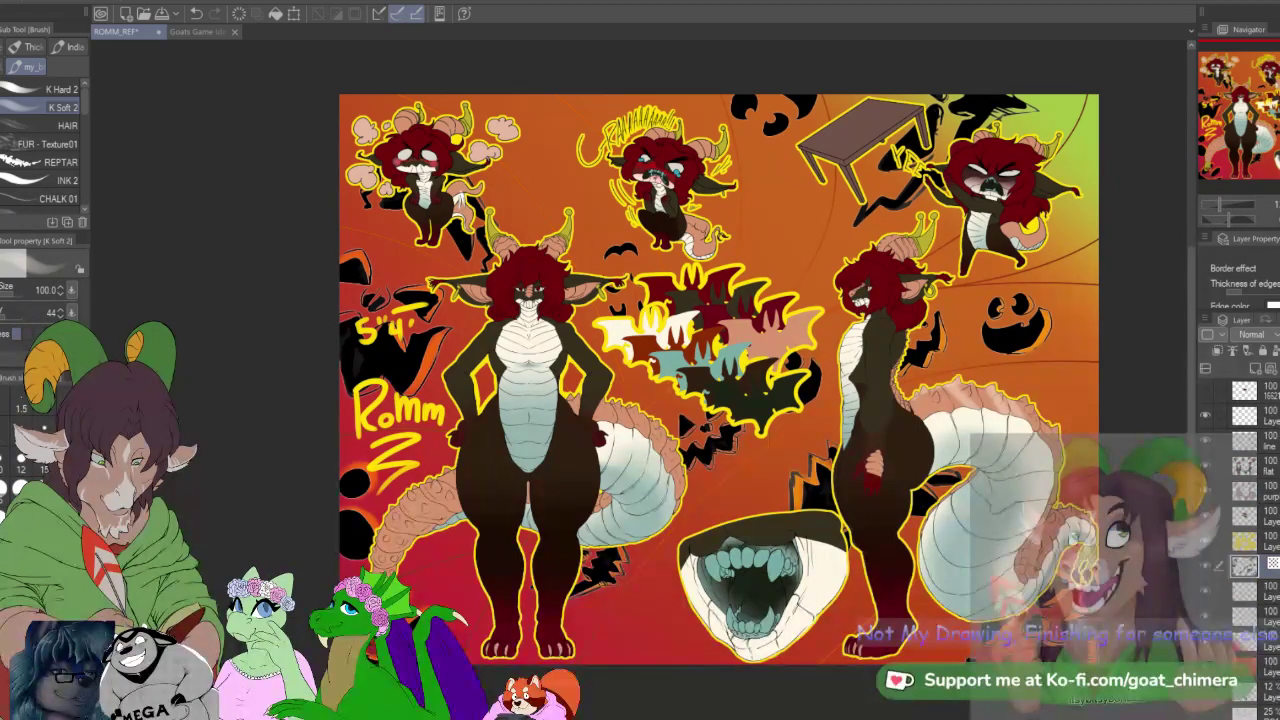
{"action": "scroll", "coordinate": [1235, 285], "scroll_direction": "up", "scroll_amount": 3}
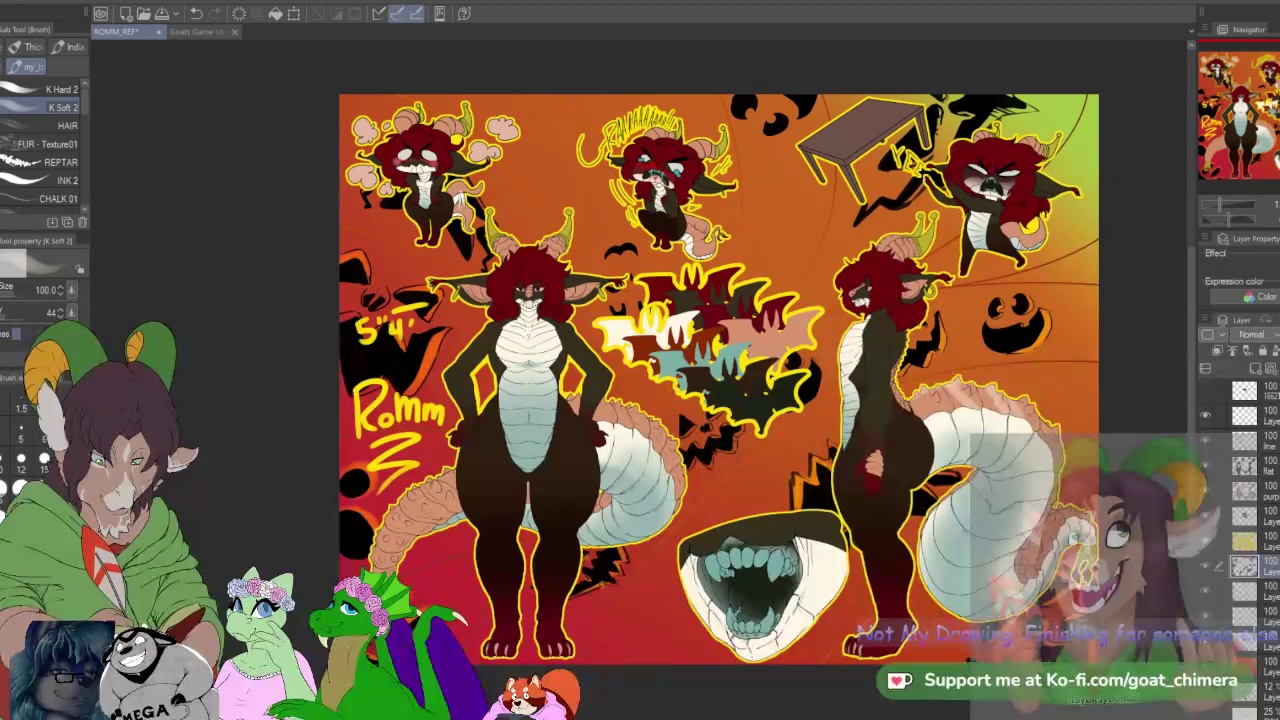
{"action": "scroll", "coordinate": [673, 388], "scroll_direction": "down", "scroll_amount": 2}
{"action": "scroll", "coordinate": [662, 404], "scroll_direction": "up", "scroll_amount": 2}
{"action": "scroll", "coordinate": [673, 414], "scroll_direction": "down", "scroll_amount": 2}
{"action": "scroll", "coordinate": [723, 420], "scroll_direction": "up", "scroll_amount": 2}
{"action": "scroll", "coordinate": [746, 469], "scroll_direction": "down", "scroll_amount": 1}
{"action": "scroll", "coordinate": [740, 480], "scroll_direction": "up", "scroll_amount": 5}
{"action": "scroll", "coordinate": [735, 490], "scroll_direction": "down", "scroll_amount": 5}
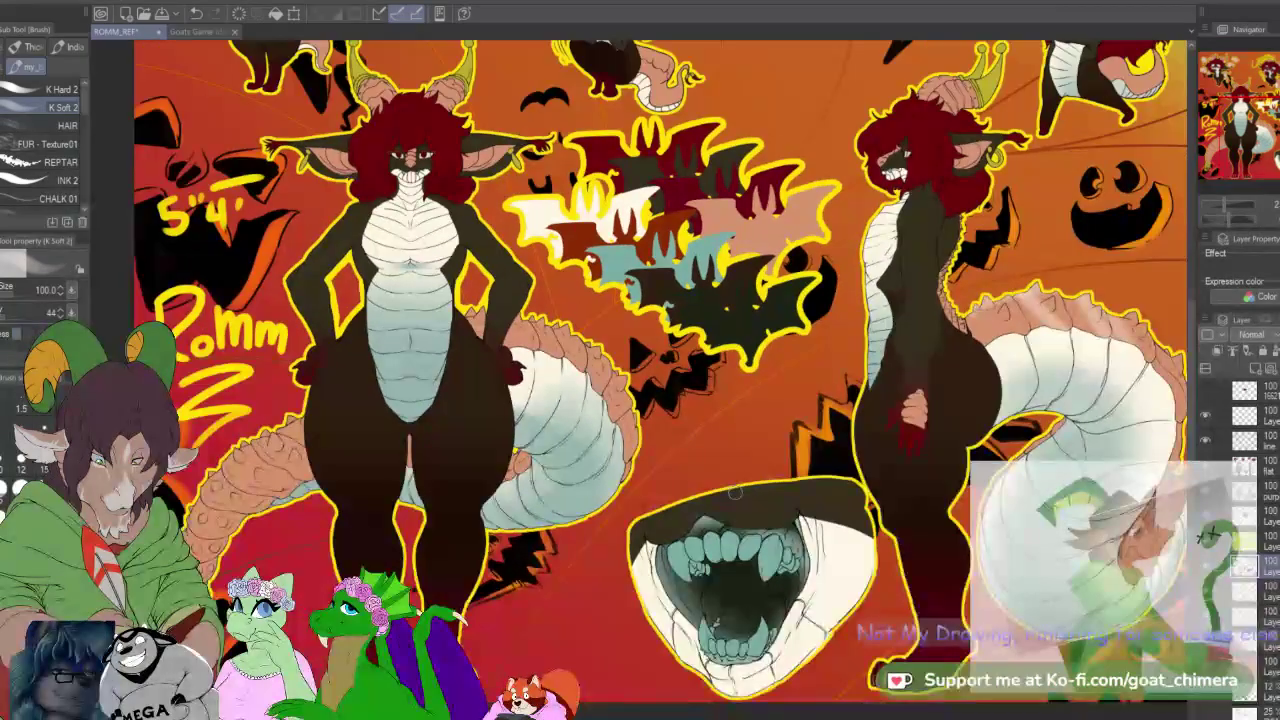
{"action": "scroll", "coordinate": [735, 496], "scroll_direction": "down", "scroll_amount": 2}
{"action": "scroll", "coordinate": [735, 496], "scroll_direction": "up", "scroll_amount": 2}
Step: Lower the opacity of the black pumpkin-face layer to 51%
{"action": "left_click", "coordinate": [1270, 668]}
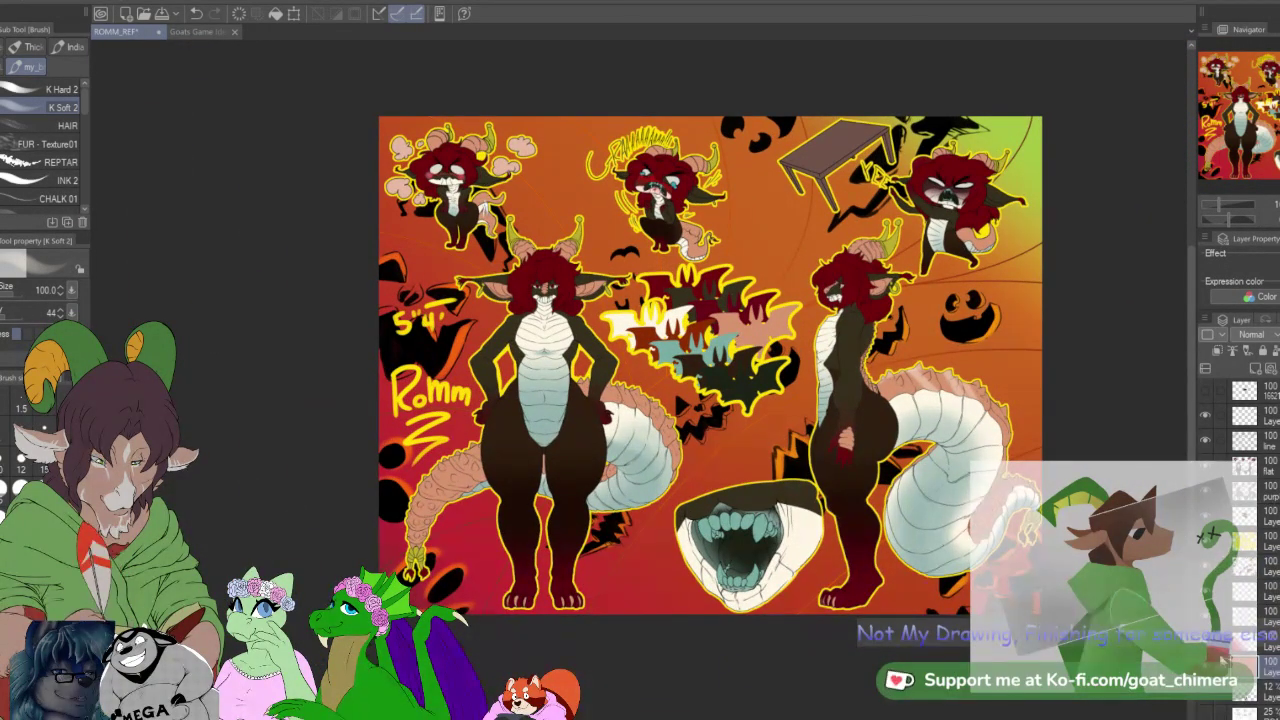
{"action": "scroll", "coordinate": [800, 520], "scroll_direction": "up", "scroll_amount": 1}
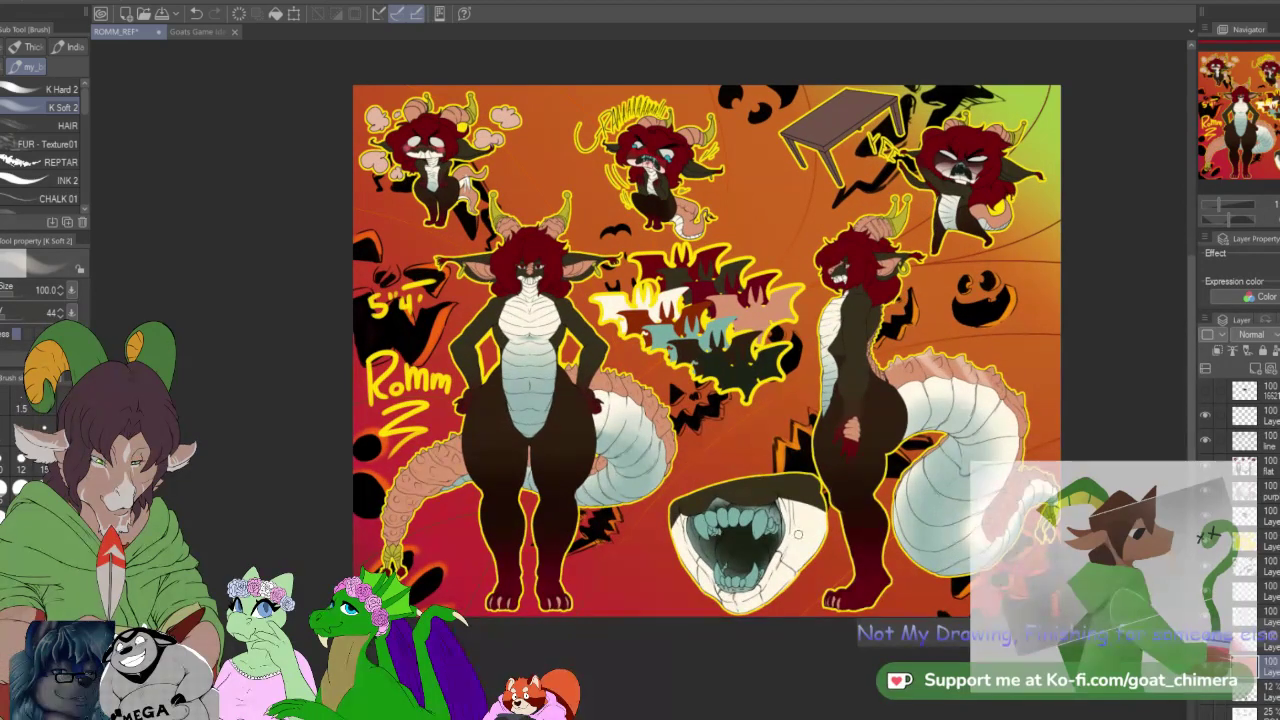
{"action": "scroll", "coordinate": [750, 461], "scroll_direction": "down", "scroll_amount": 1}
{"action": "scroll", "coordinate": [651, 378], "scroll_direction": "up", "scroll_amount": 2}
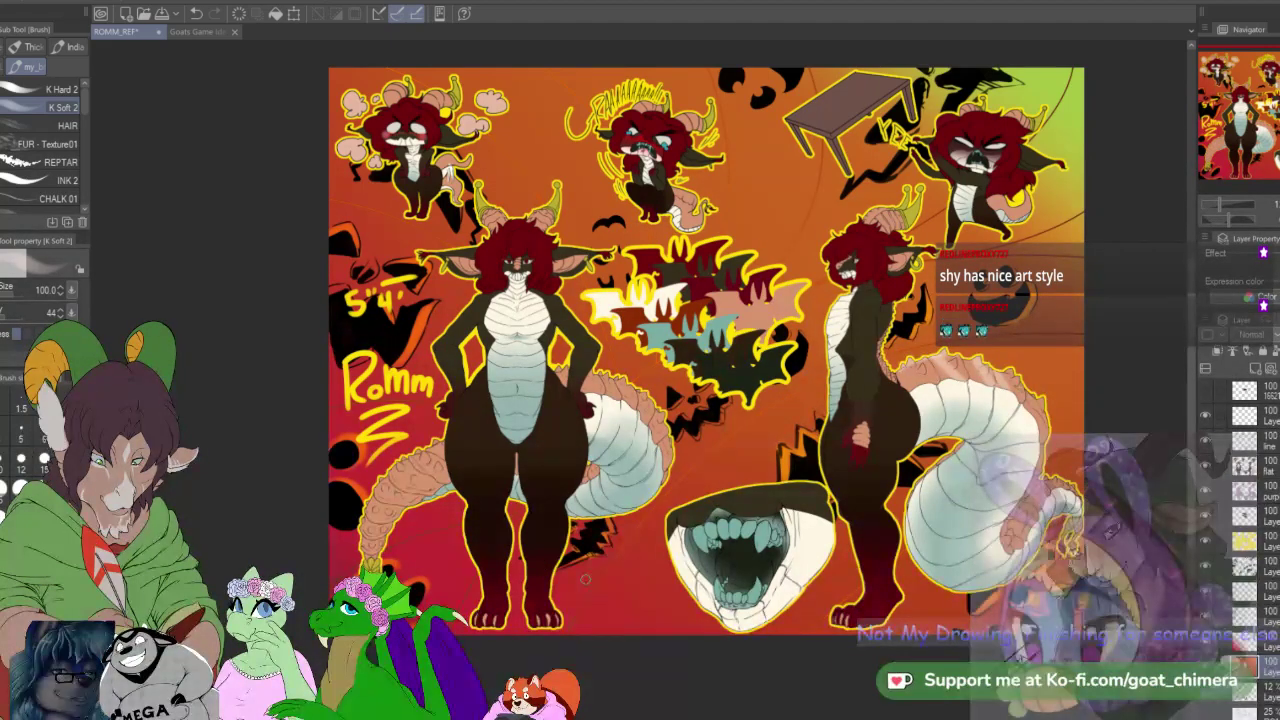
{"action": "key", "text": "i"}
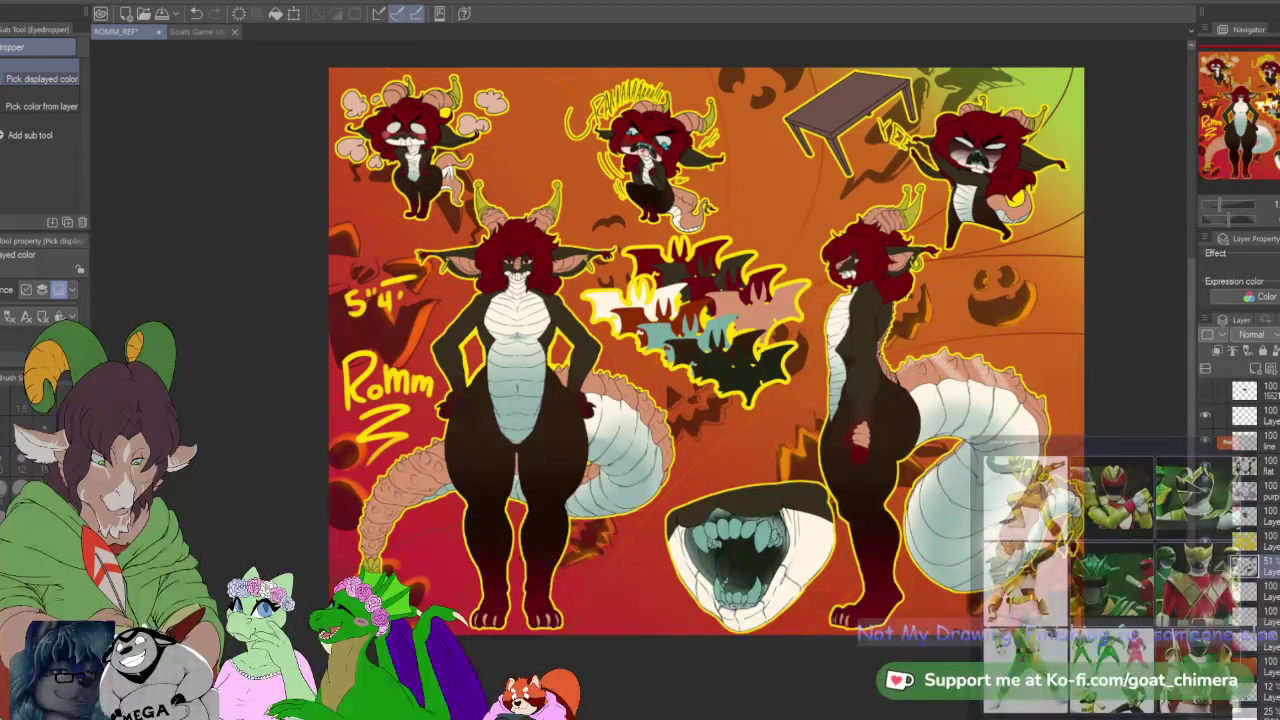
Step: Select the yellow outlines and lettering on their layer and recolour them teal green
{"action": "left_click", "coordinate": [1258, 543]}
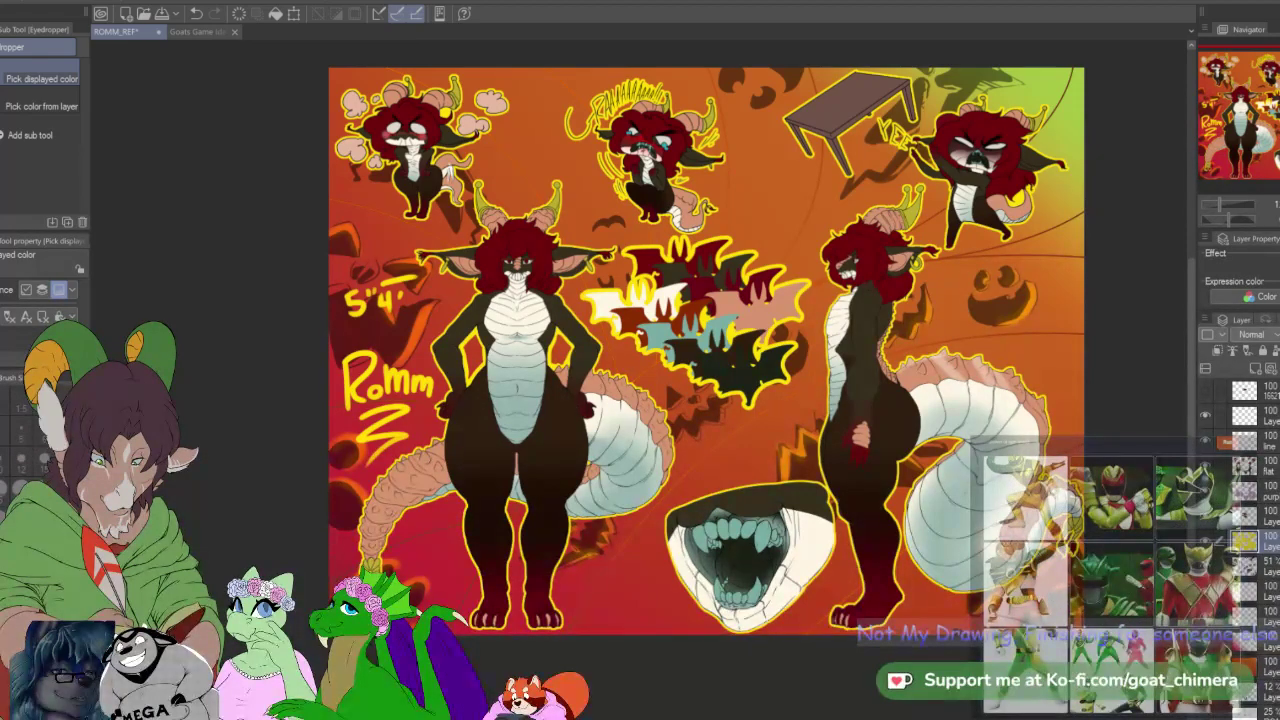
{"action": "left_click", "coordinate": [1268, 667]}
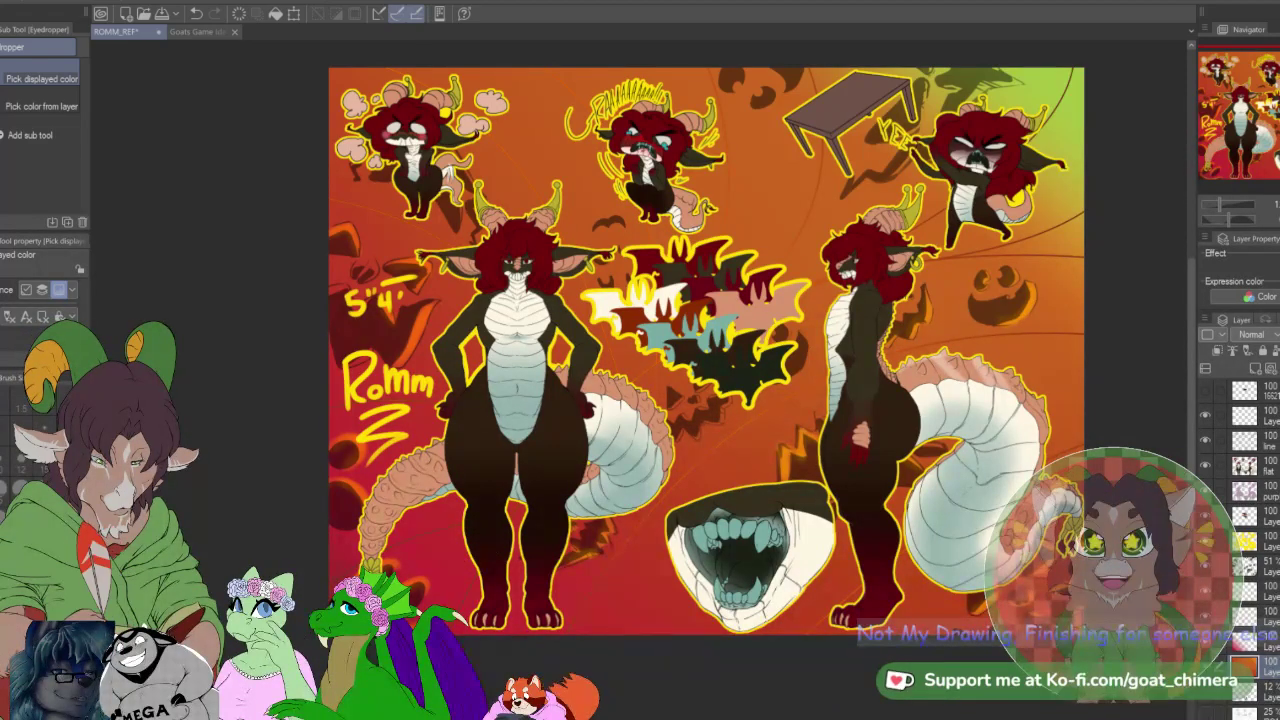
{"action": "left_click", "coordinate": [1258, 541]}
{"action": "key", "text": "w"}
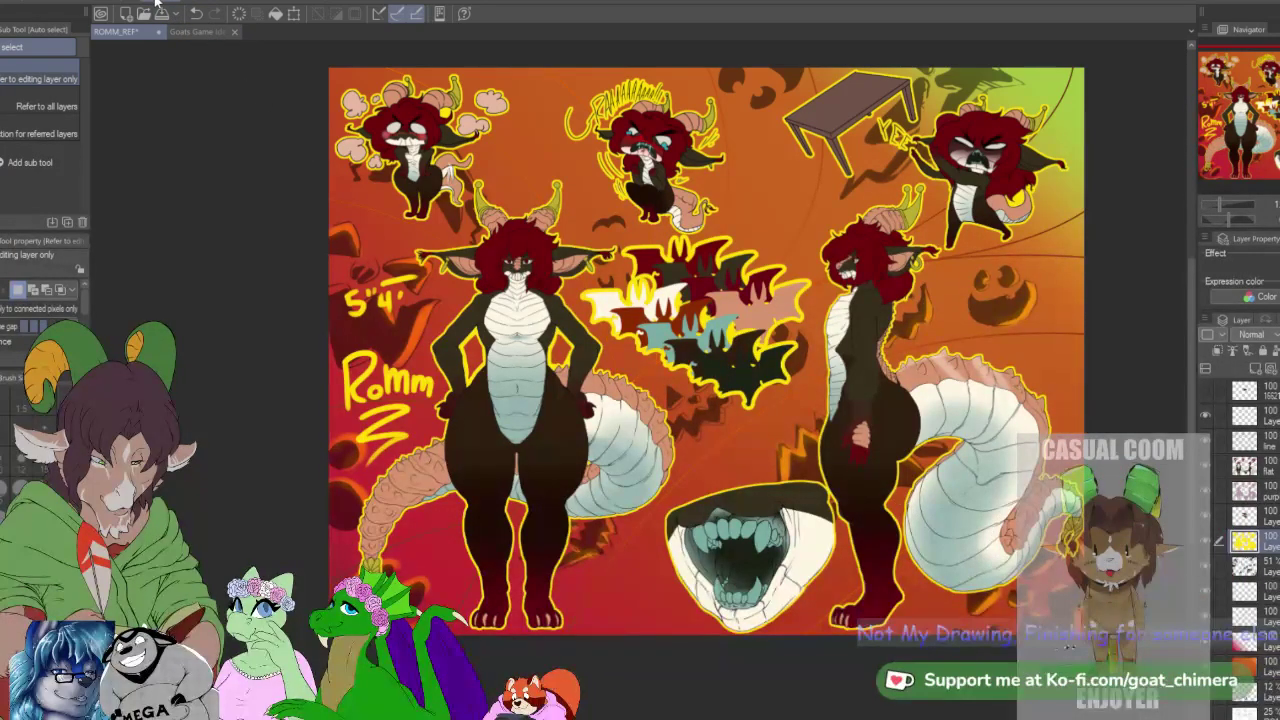
{"action": "key", "text": "ctrl+a"}
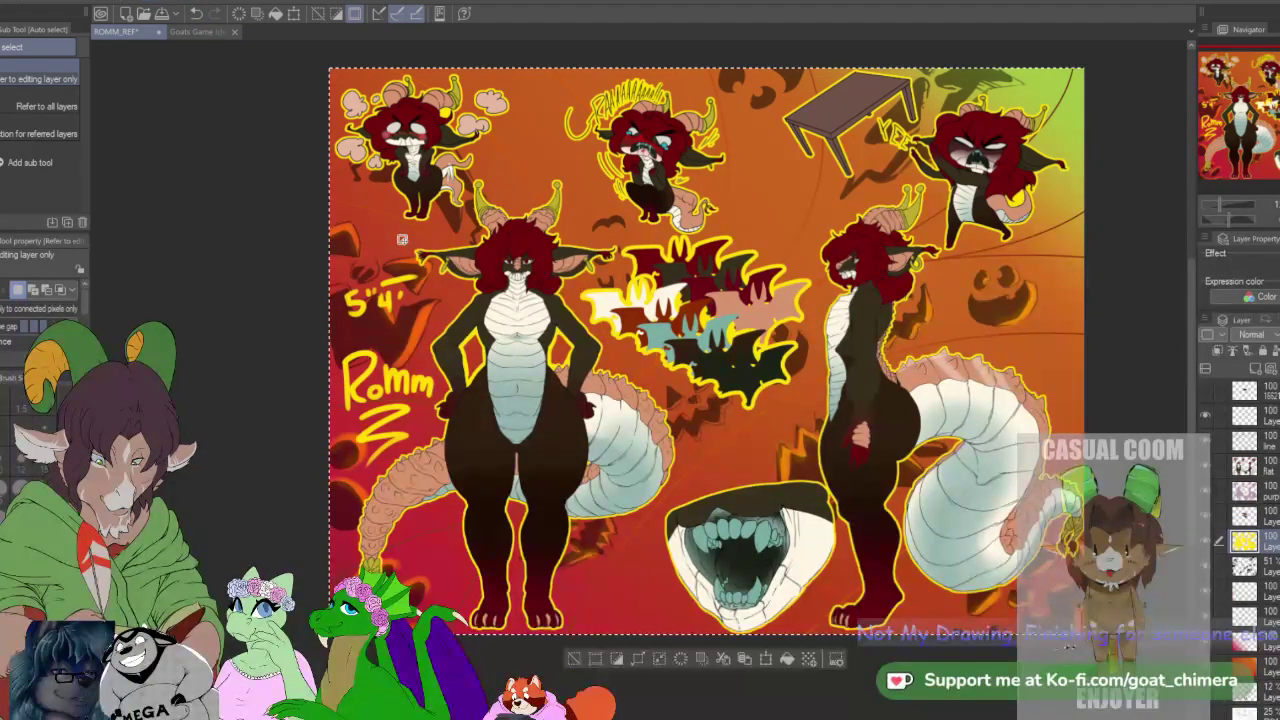
{"action": "left_click", "coordinate": [751, 612]}
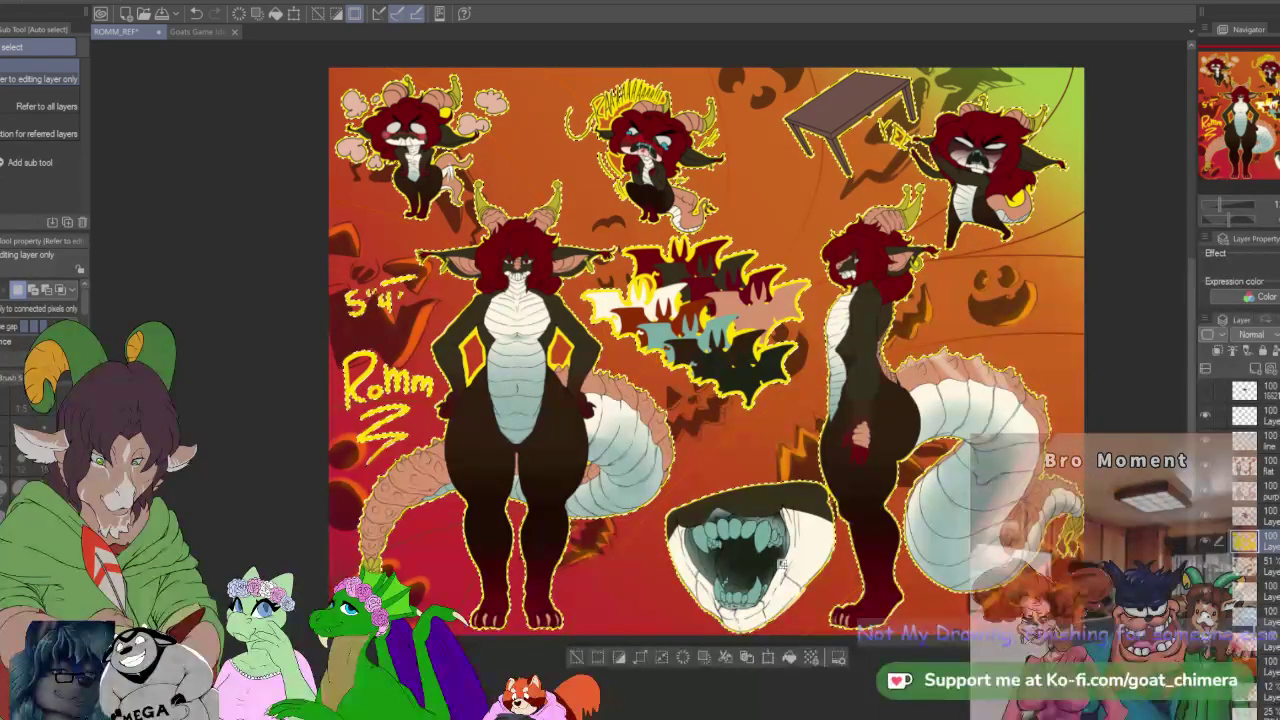
{"action": "key", "text": "alt+Delete"}
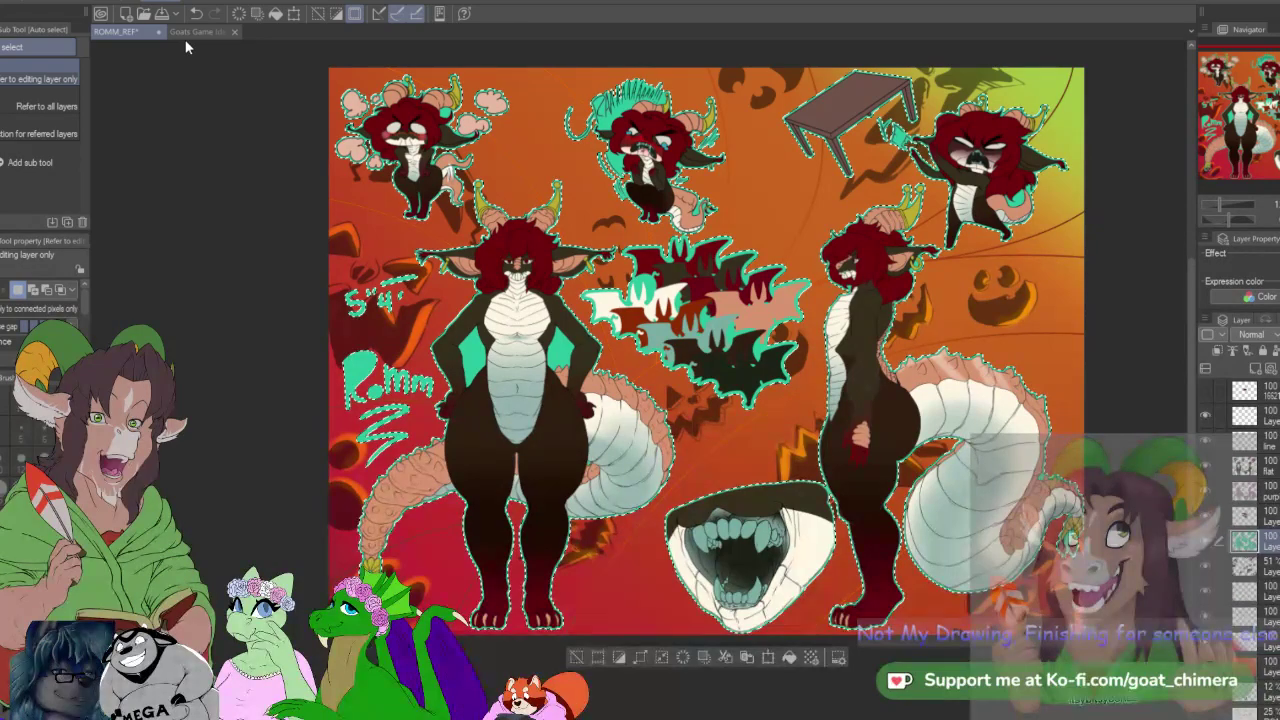
Step: Hide the background's black pumpkin faces, their orange glow and the web lines
{"action": "left_click", "coordinate": [1205, 566]}
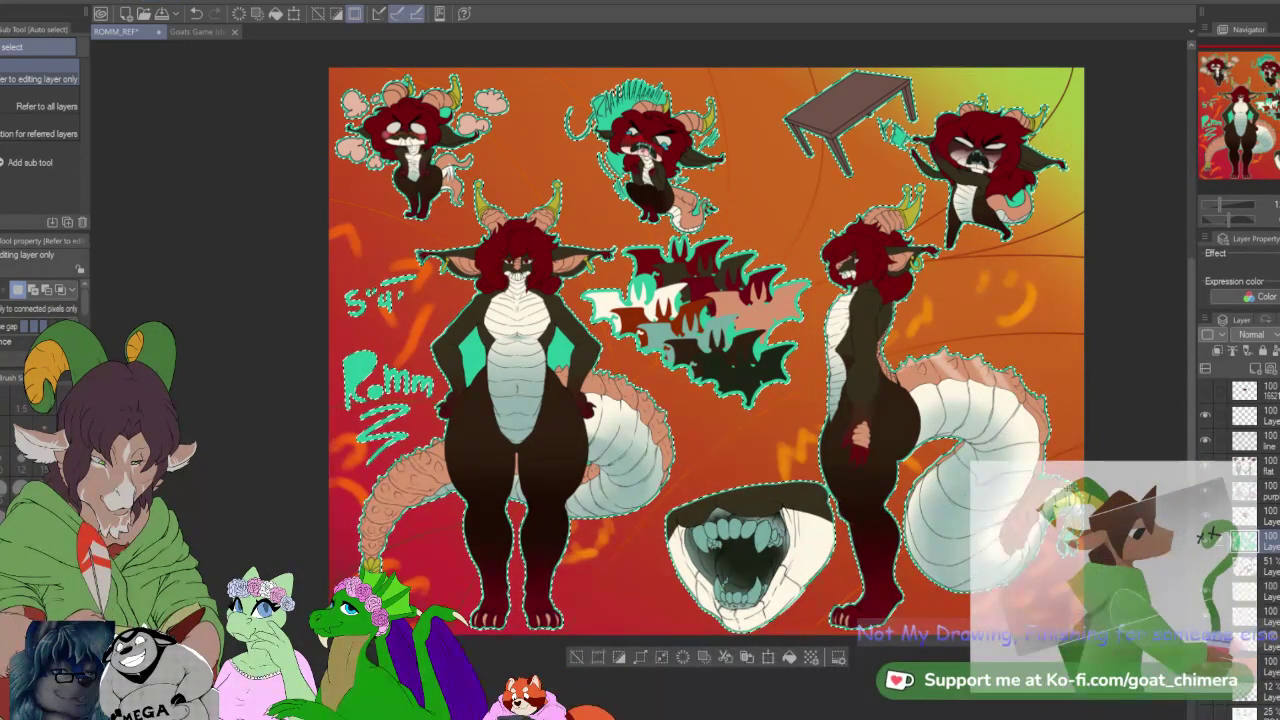
{"action": "left_click", "coordinate": [1204, 594]}
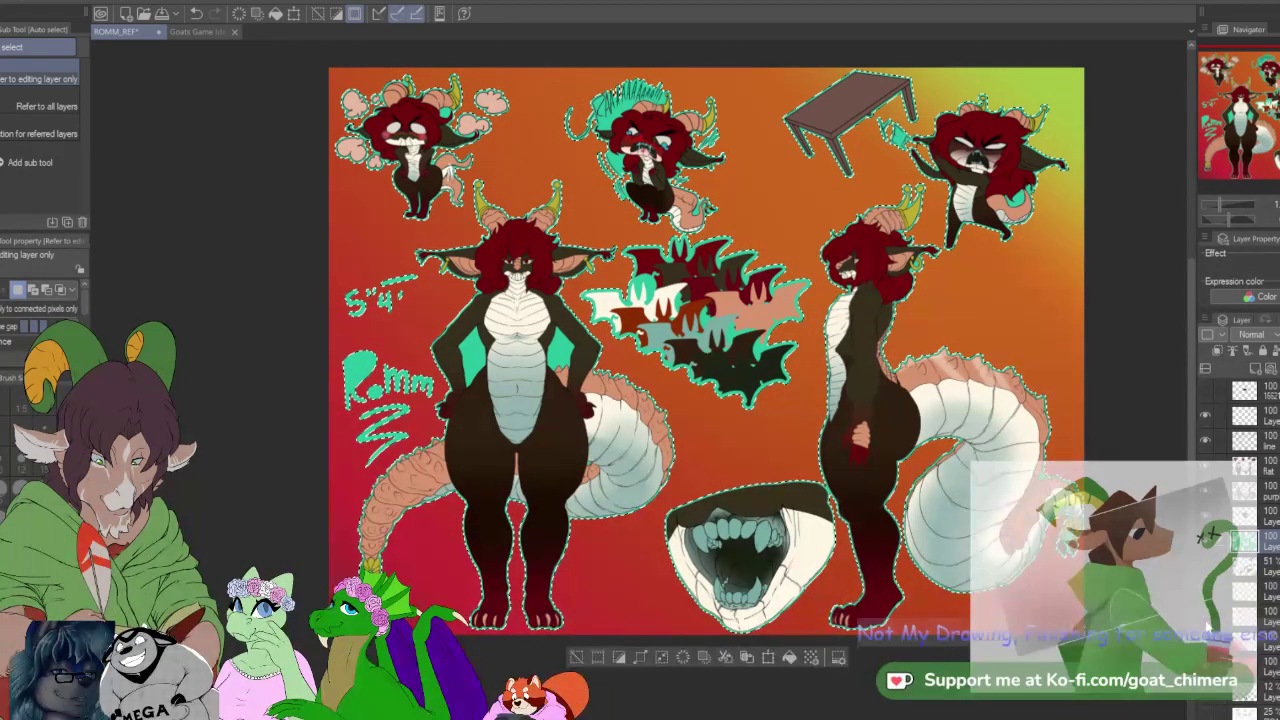
Step: Hide the orange, red and lime gradient layers so that the artwork stands on plain grey
{"action": "scroll", "coordinate": [728, 510], "scroll_direction": "down", "scroll_amount": 1}
{"action": "scroll", "coordinate": [717, 507], "scroll_direction": "up", "scroll_amount": 3}
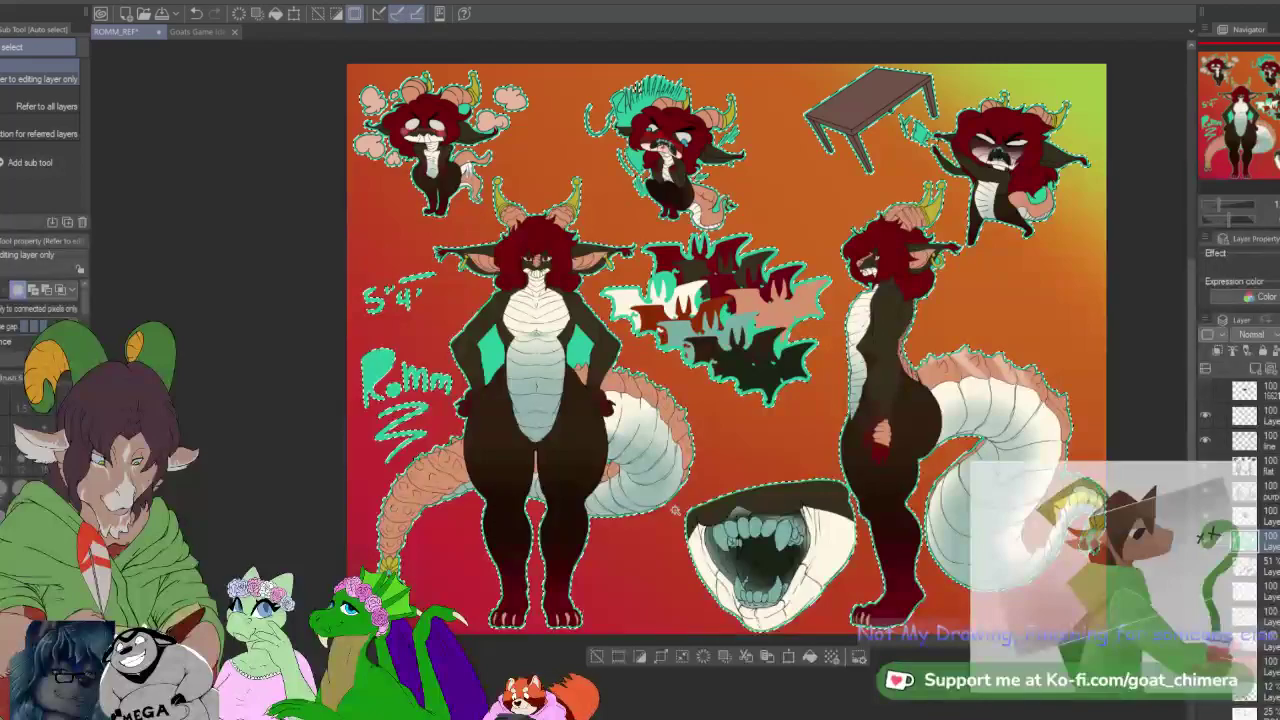
{"action": "scroll", "coordinate": [706, 504], "scroll_direction": "down", "scroll_amount": 3}
{"action": "scroll", "coordinate": [705, 505], "scroll_direction": "up", "scroll_amount": 1}
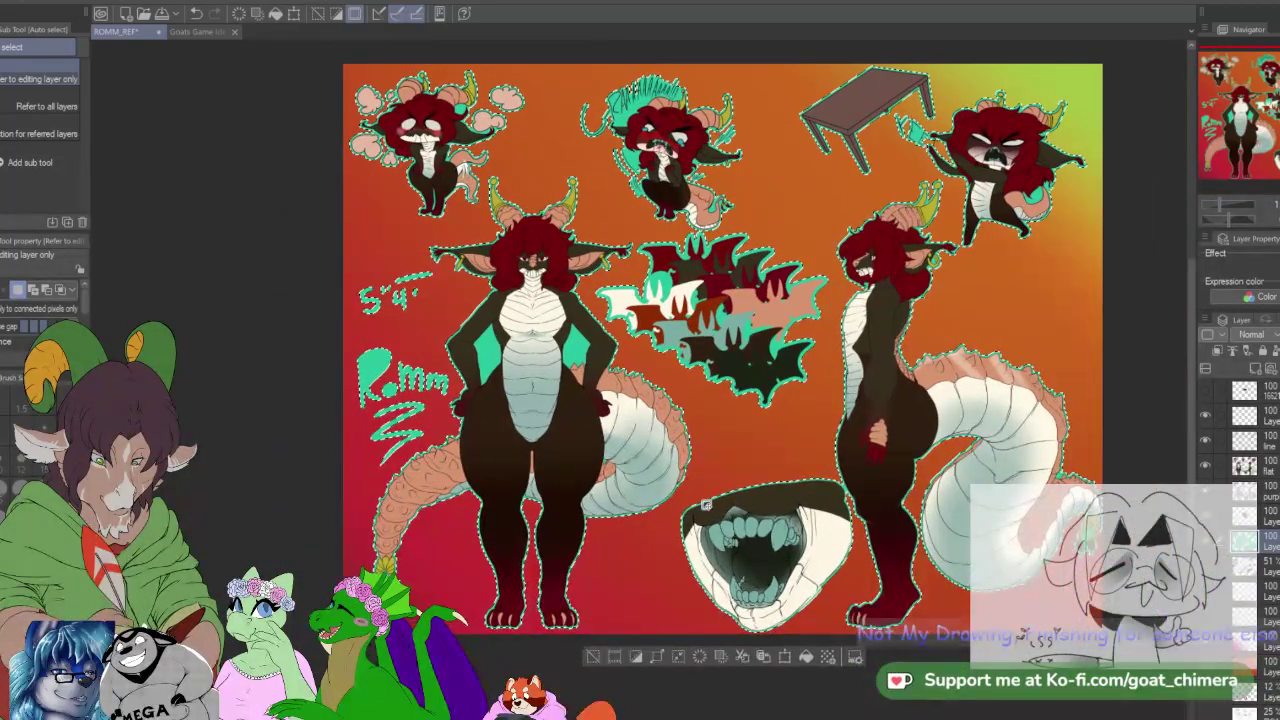
{"action": "scroll", "coordinate": [291, 417], "scroll_direction": "down", "scroll_amount": 2}
{"action": "scroll", "coordinate": [292, 415], "scroll_direction": "up", "scroll_amount": 2}
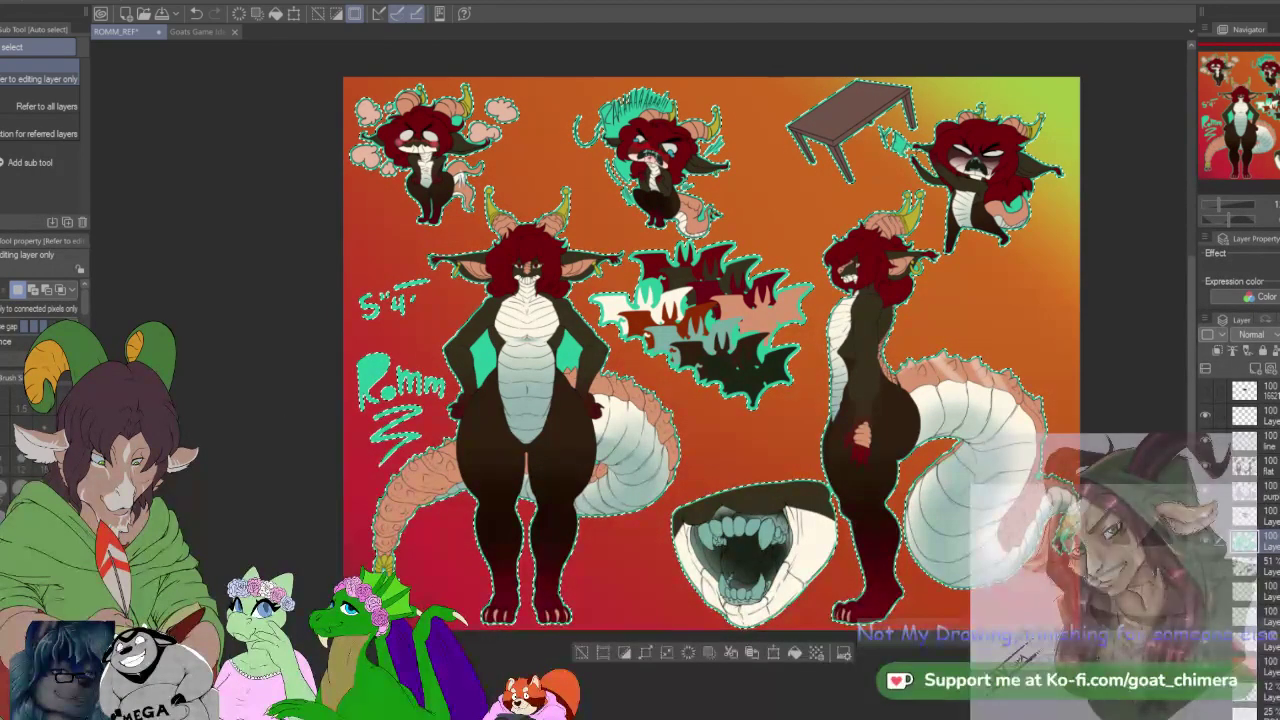
{"action": "key", "text": "ctrl+z"}
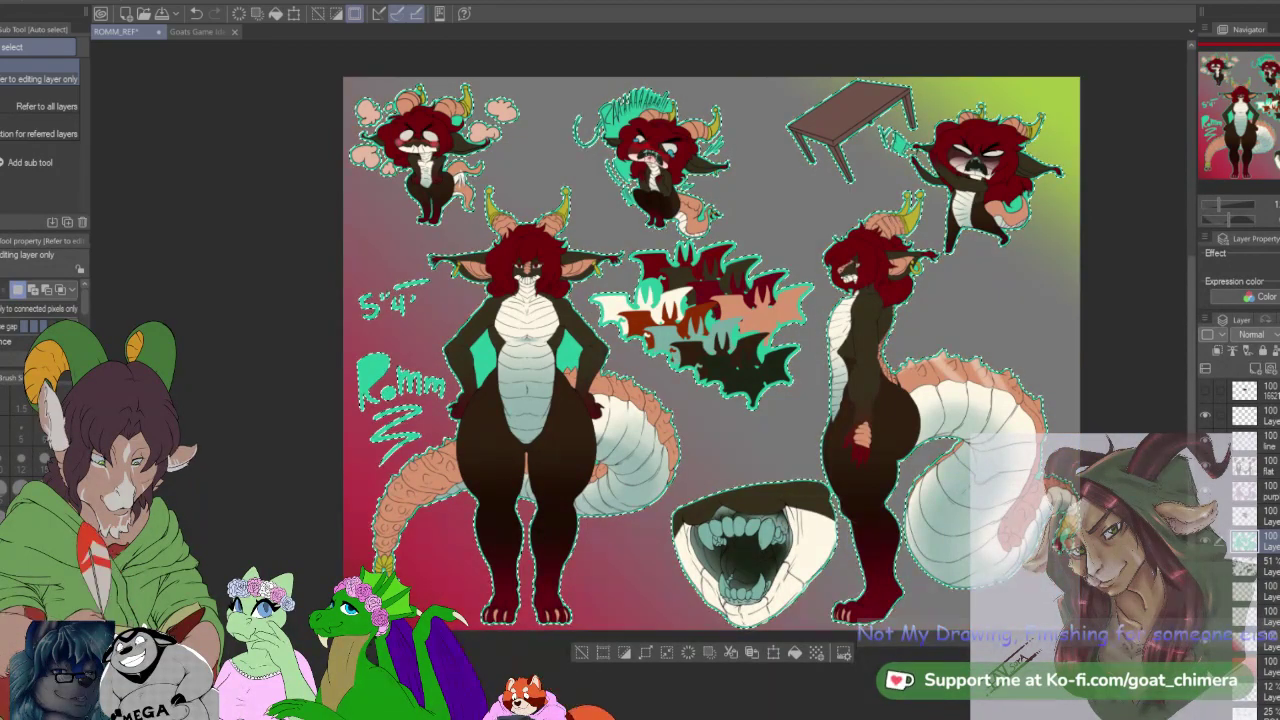
{"action": "left_click", "coordinate": [1204, 643]}
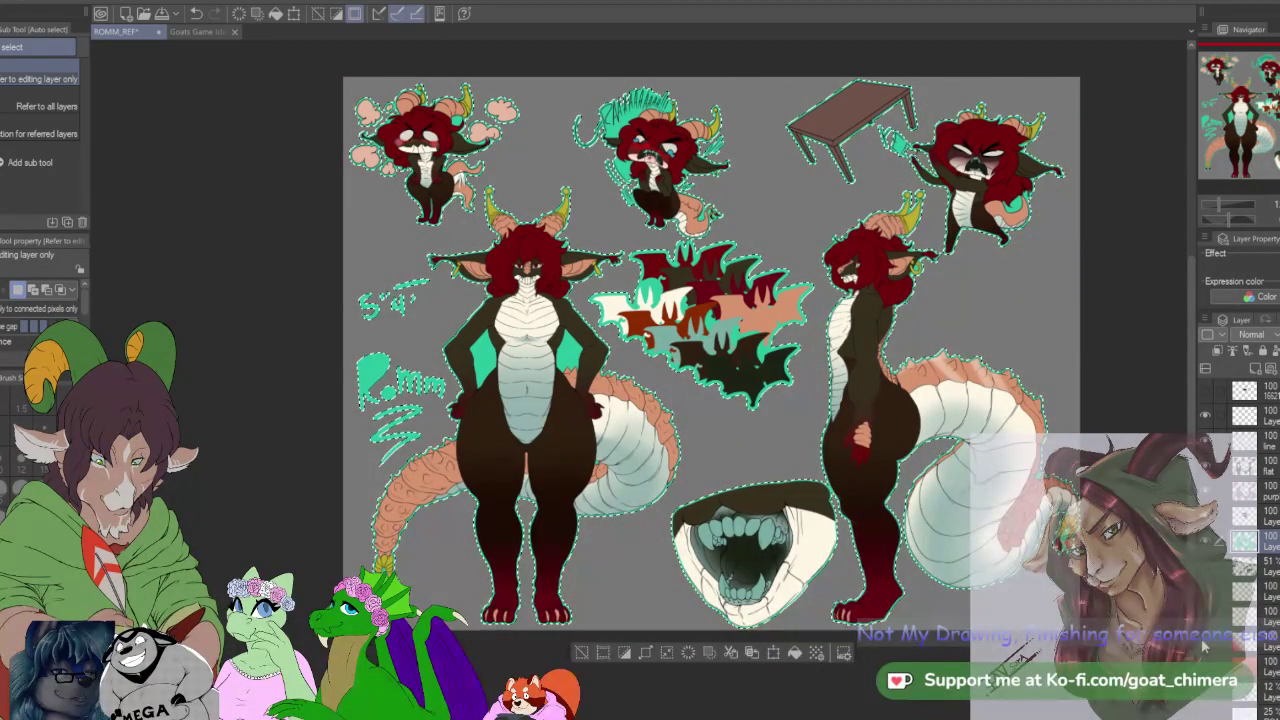
{"action": "scroll", "coordinate": [711, 353], "scroll_direction": "up", "scroll_amount": 1}
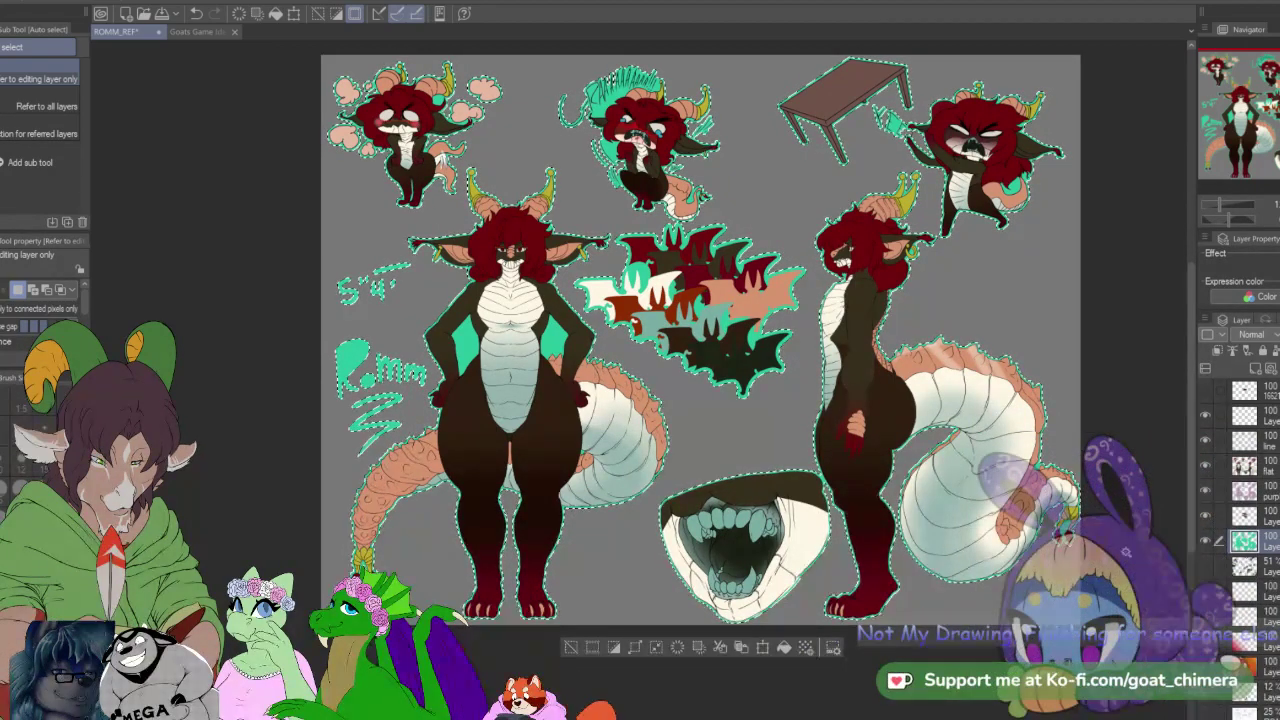
Step: Examine the reference sheet against the plain grey background with the pumpkin faces showing
{"action": "scroll", "coordinate": [1122, 549], "scroll_direction": "down", "scroll_amount": 2}
{"action": "scroll", "coordinate": [1082, 546], "scroll_direction": "up", "scroll_amount": 2}
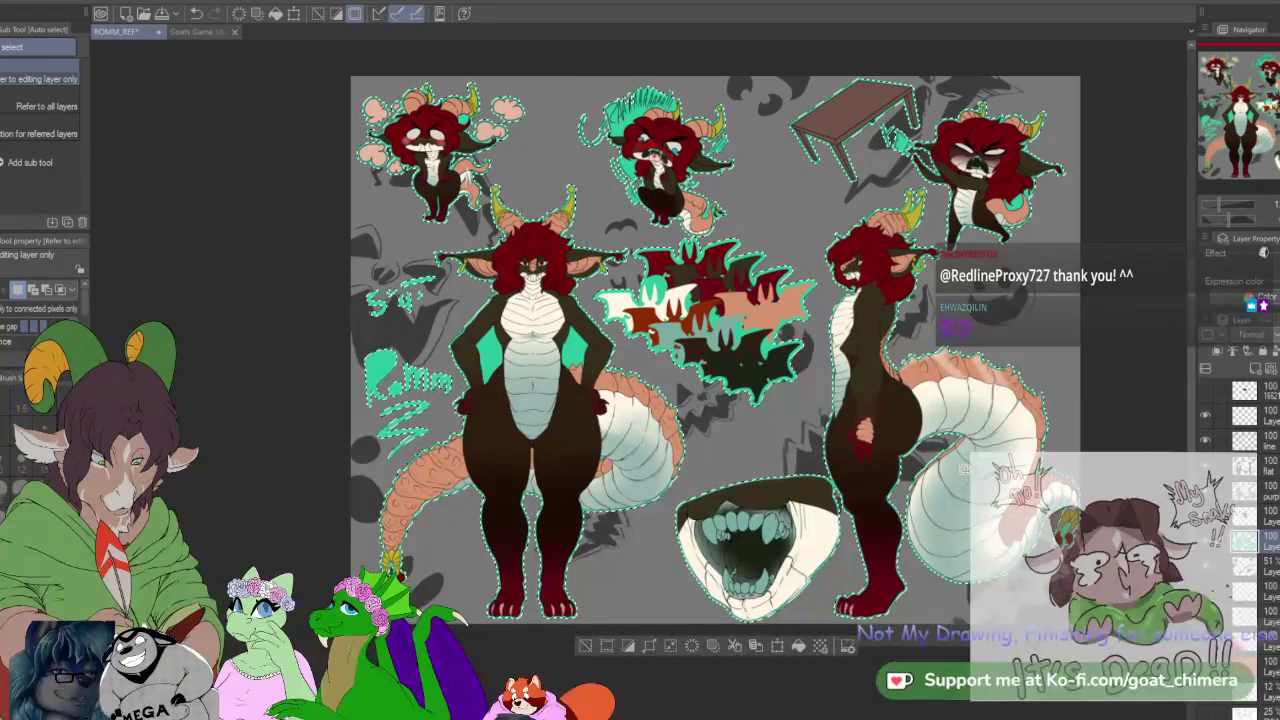
{"action": "scroll", "coordinate": [965, 470], "scroll_direction": "down", "scroll_amount": 2}
{"action": "scroll", "coordinate": [965, 474], "scroll_direction": "up", "scroll_amount": 2}
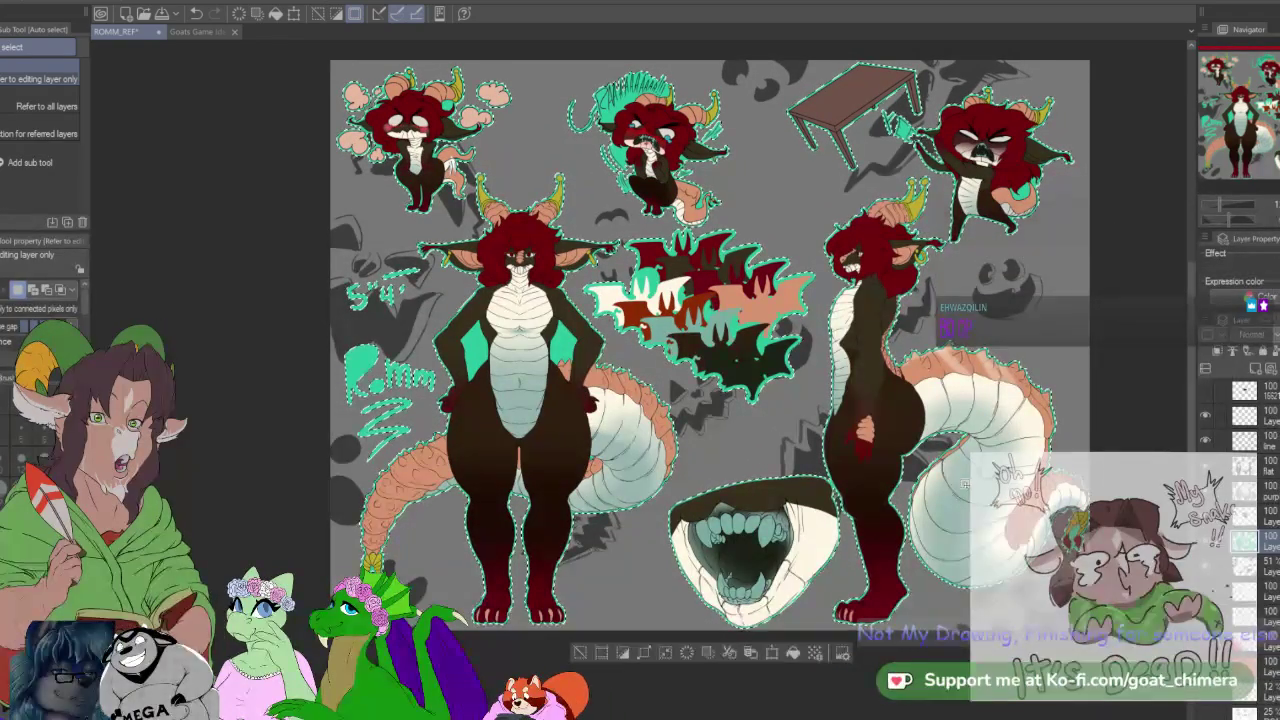
{"action": "scroll", "coordinate": [900, 470], "scroll_direction": "down", "scroll_amount": 1}
{"action": "scroll", "coordinate": [888, 463], "scroll_direction": "up", "scroll_amount": 1}
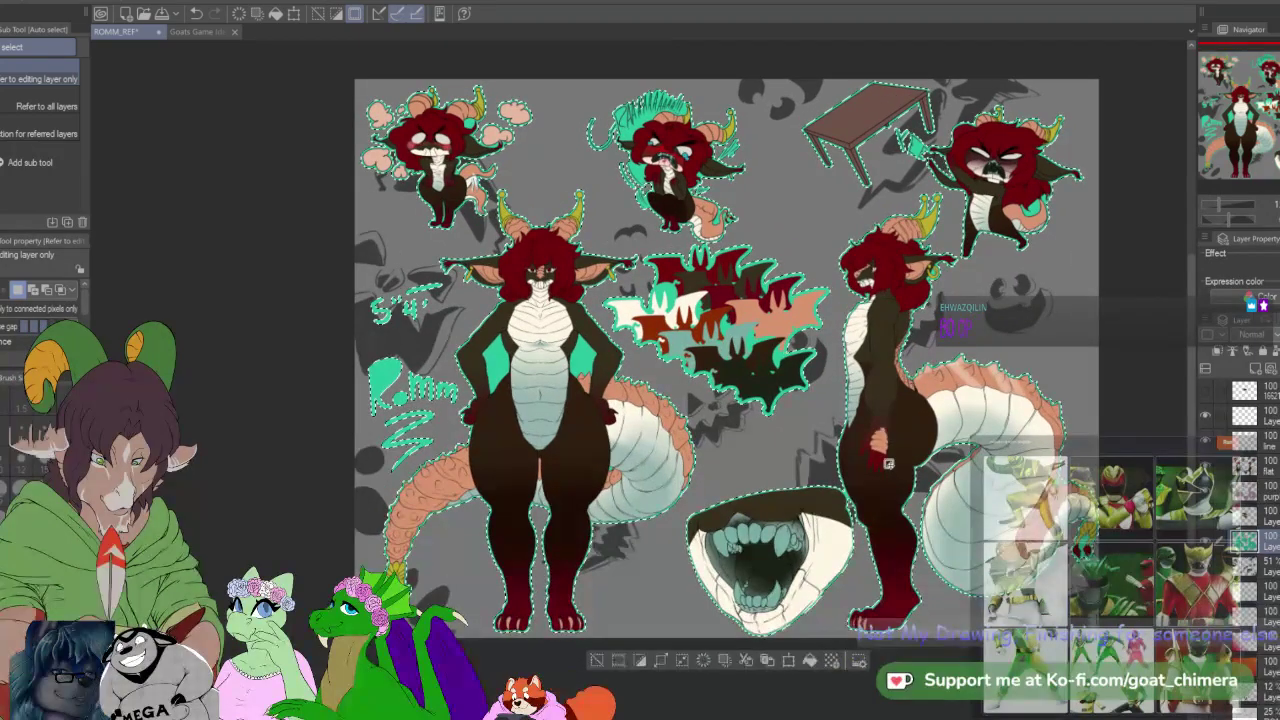
{"action": "scroll", "coordinate": [782, 370], "scroll_direction": "up", "scroll_amount": 1}
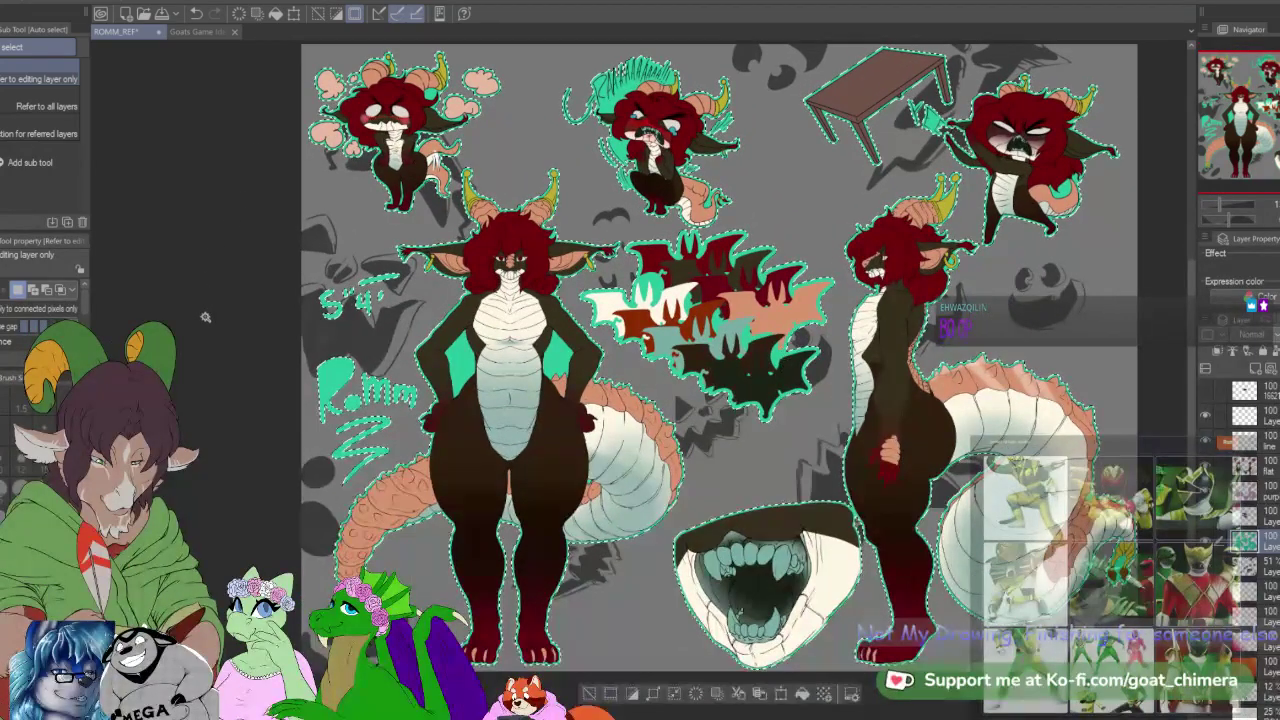
{"action": "scroll", "coordinate": [856, 395], "scroll_direction": "down", "scroll_amount": 1}
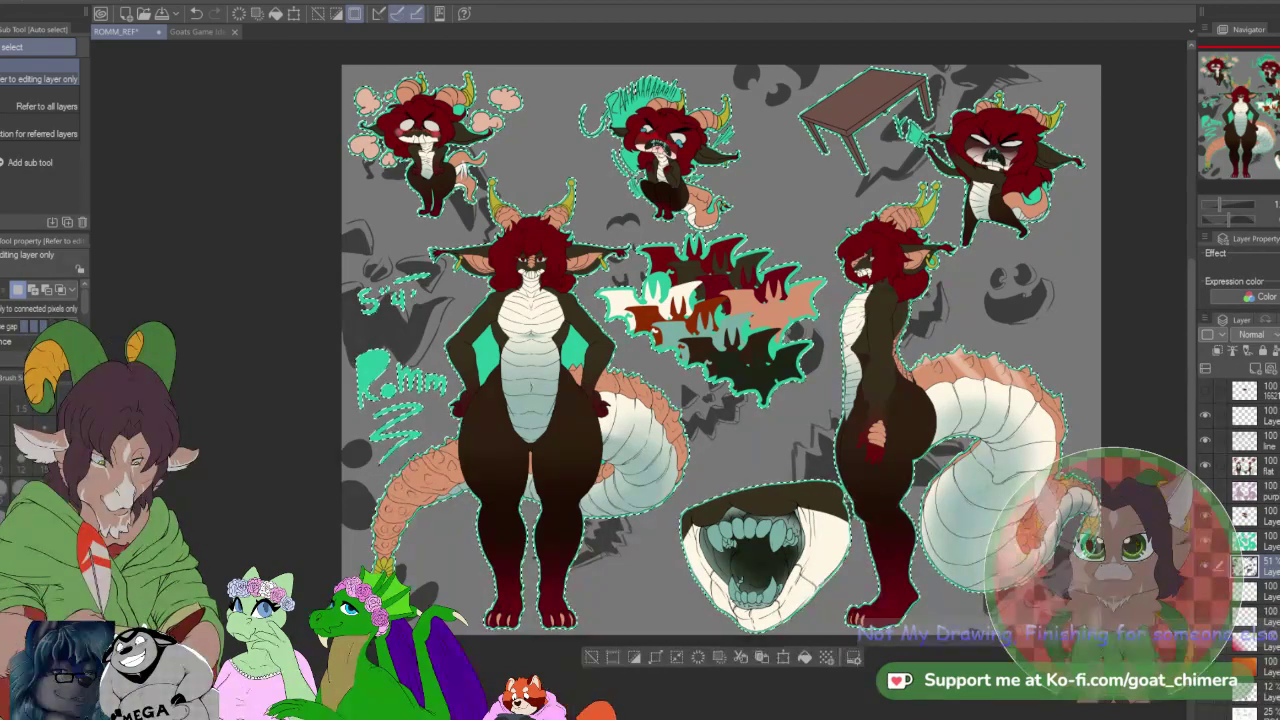
Step: Clear the selection and delete the 51% pumpkin-face layer together with the web and gradient layers below it
{"action": "key", "text": "ctrl+d"}
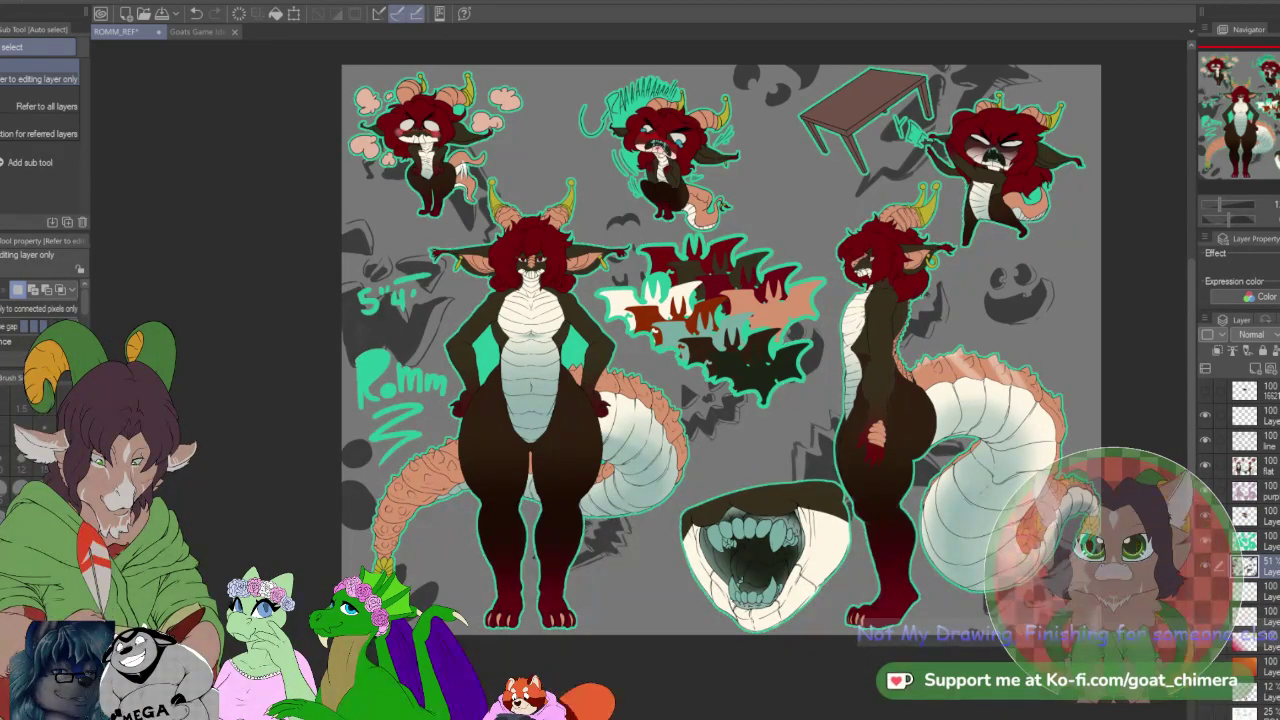
{"action": "left_click", "coordinate": [1258, 591]}
{"action": "left_click", "coordinate": [1258, 566]}
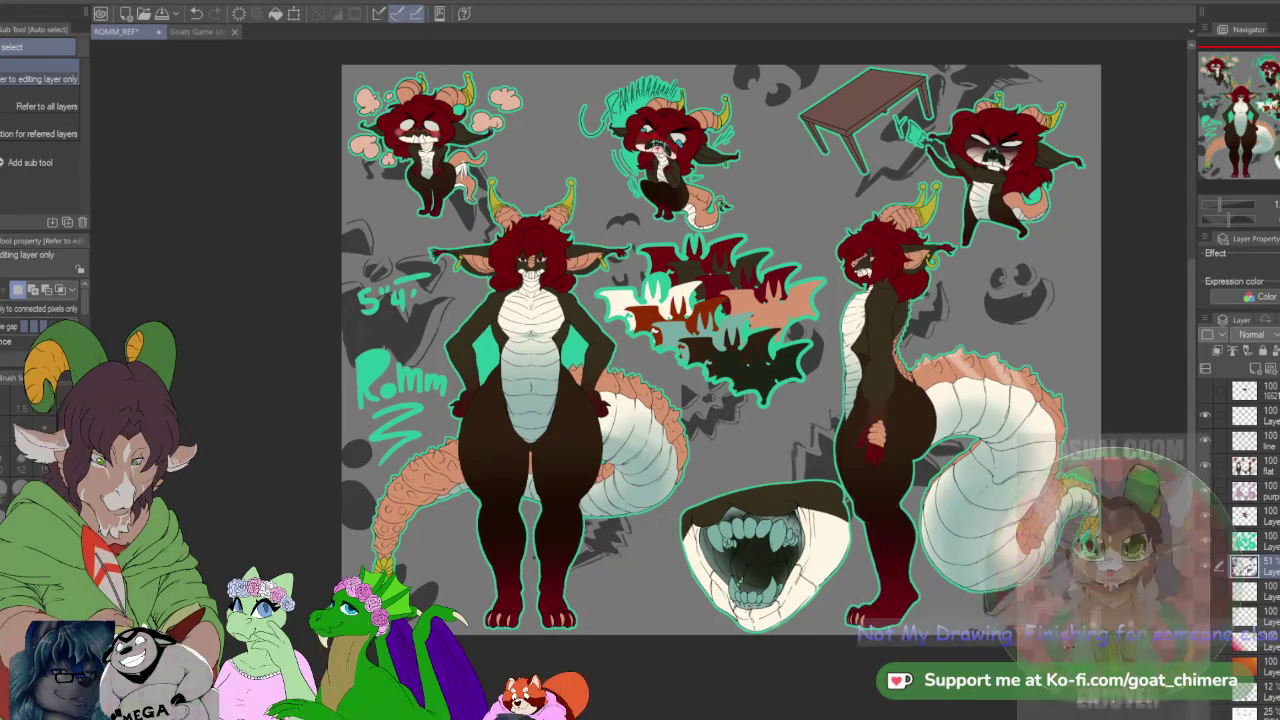
{"action": "left_click", "coordinate": [1258, 691], "text": "shift"}
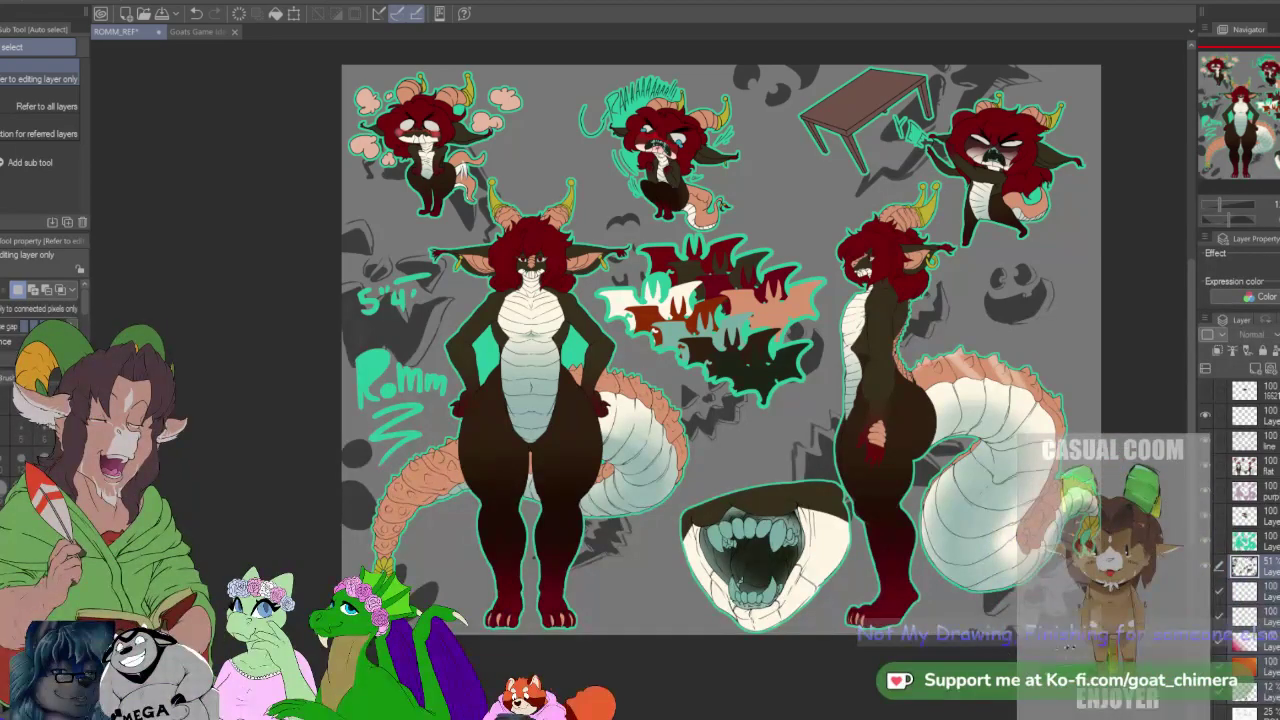
{"action": "key", "text": "Delete"}
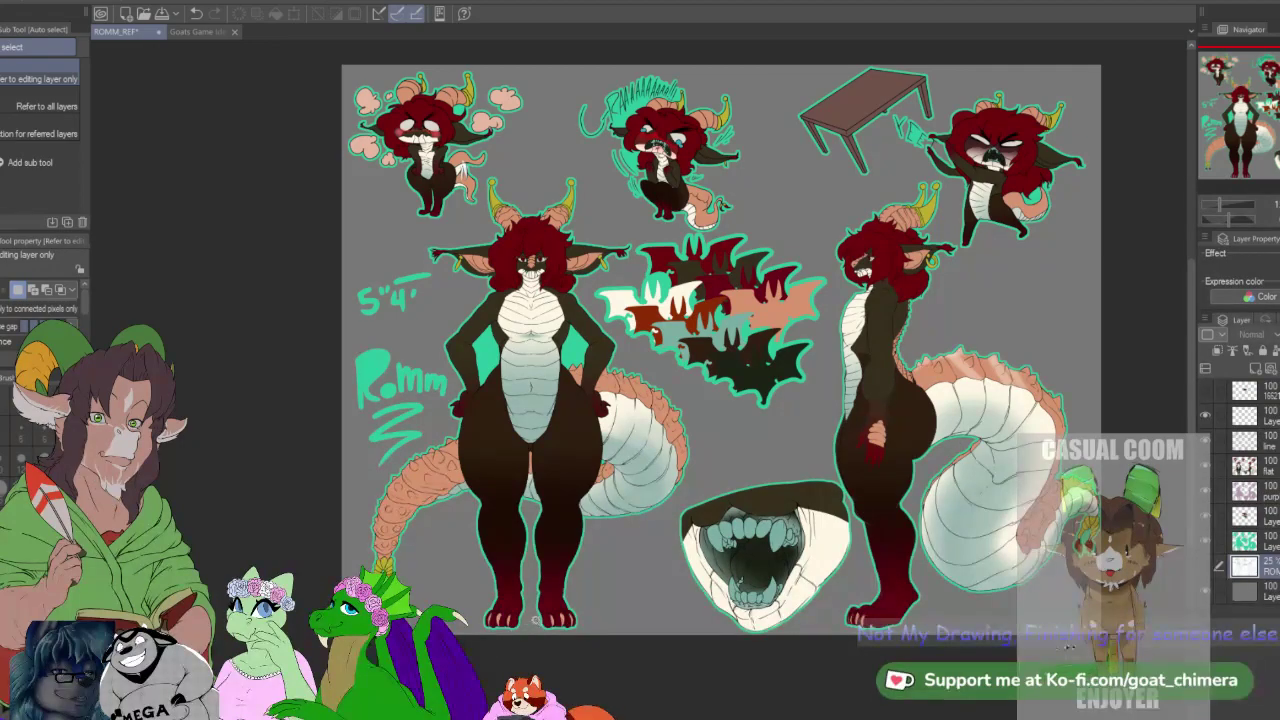
Step: Add a layer beneath the teal outlines and fill it with solid bright orange, trying red and brownish orange first
{"action": "scroll", "coordinate": [545, 618], "scroll_direction": "down", "scroll_amount": 2}
{"action": "scroll", "coordinate": [617, 589], "scroll_direction": "up", "scroll_amount": 3}
{"action": "scroll", "coordinate": [628, 563], "scroll_direction": "down", "scroll_amount": 2}
{"action": "scroll", "coordinate": [623, 543], "scroll_direction": "up", "scroll_amount": 1}
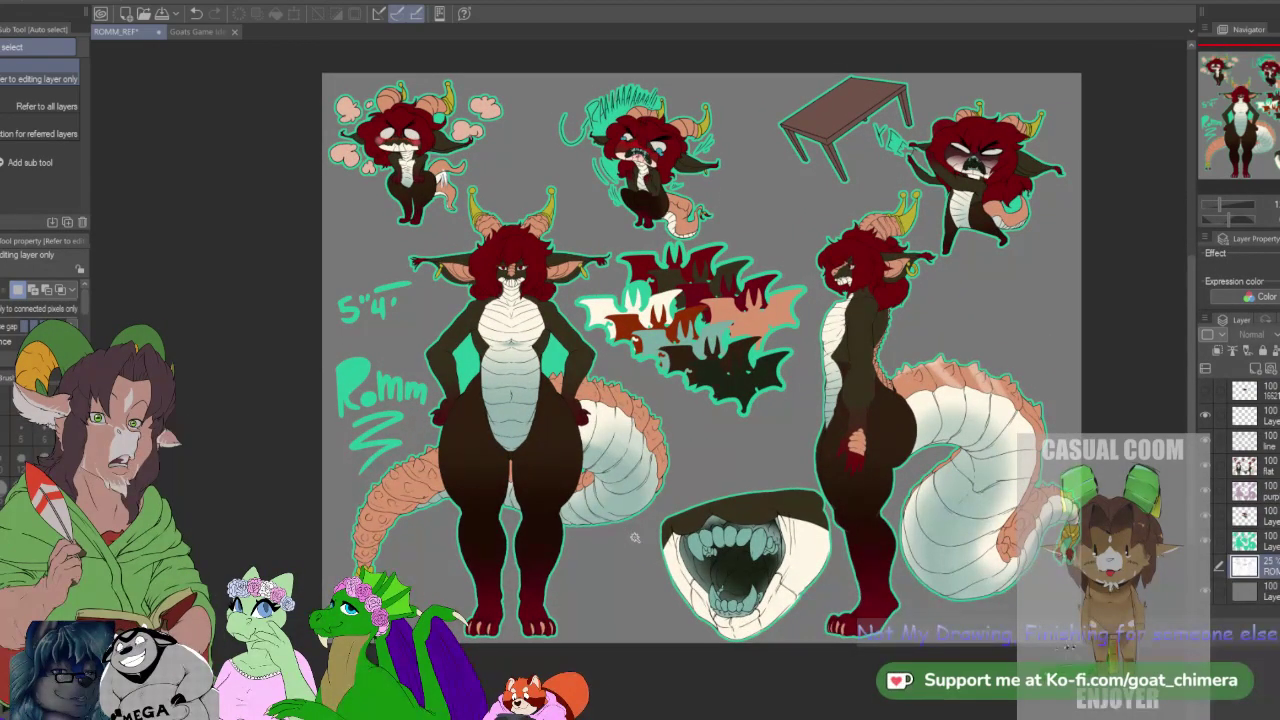
{"action": "left_click", "coordinate": [1255, 369]}
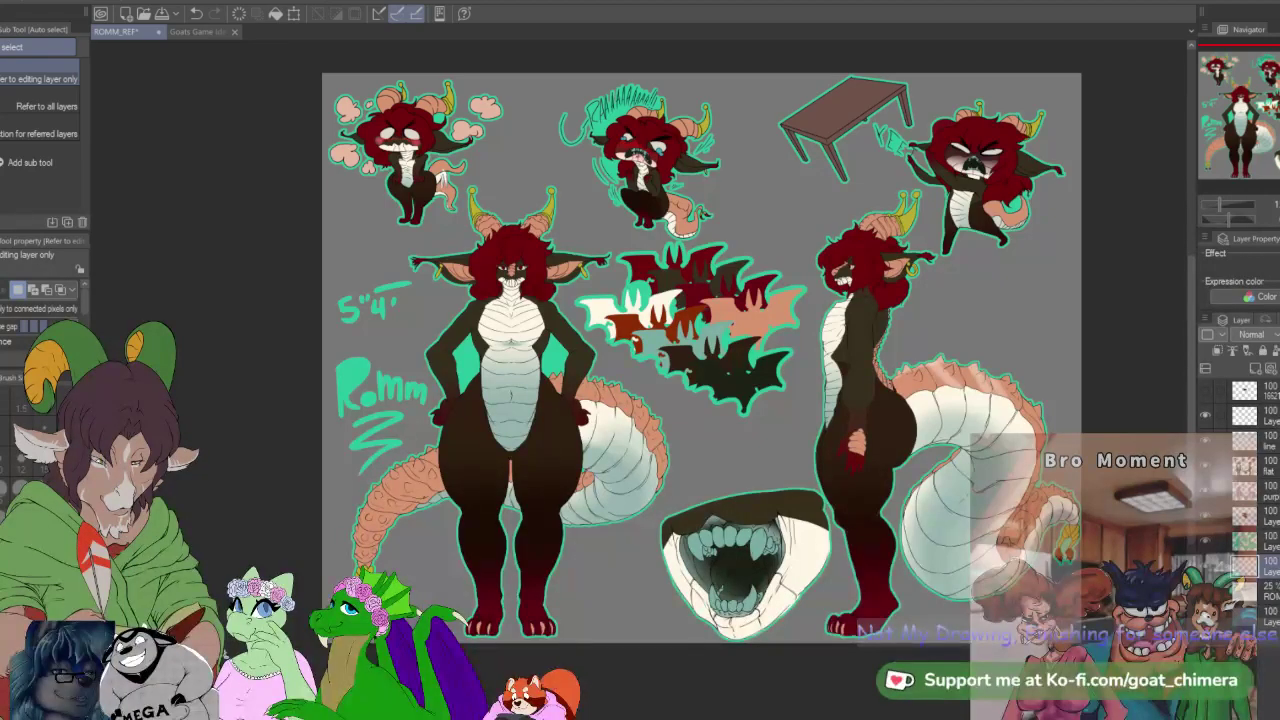
{"action": "key", "text": "alt+Delete"}
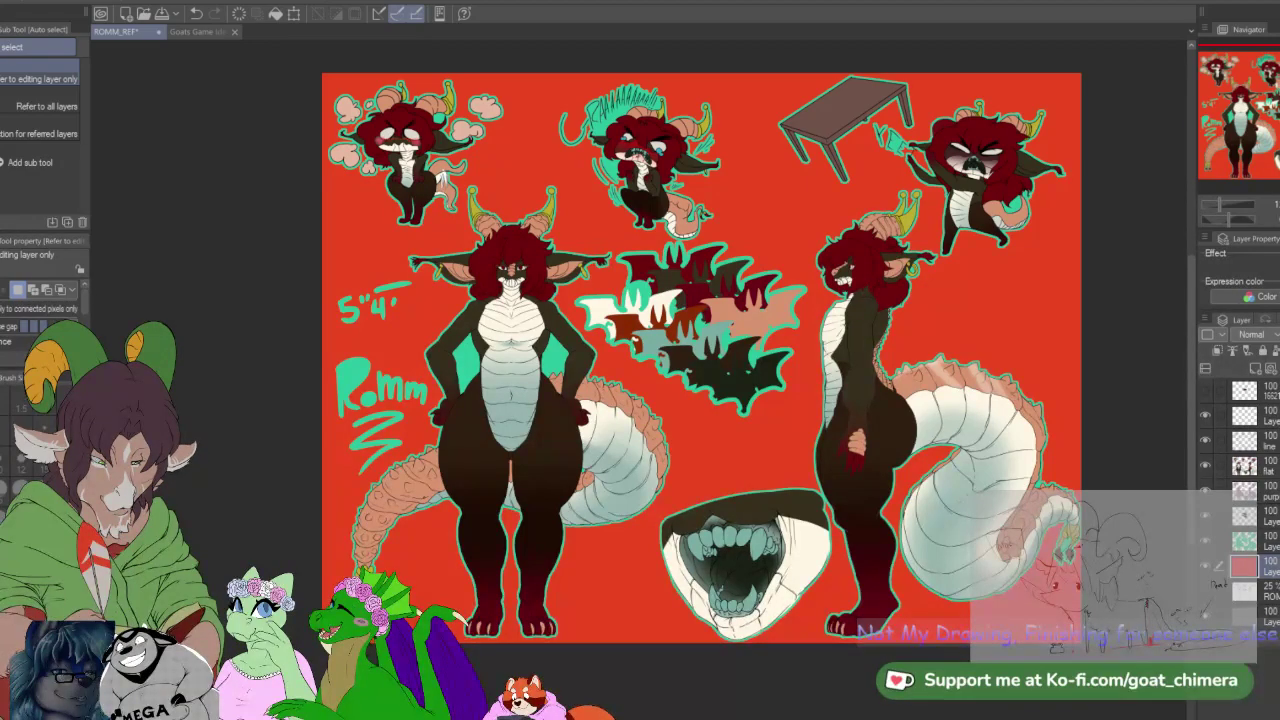
{"action": "key", "text": "alt+Delete"}
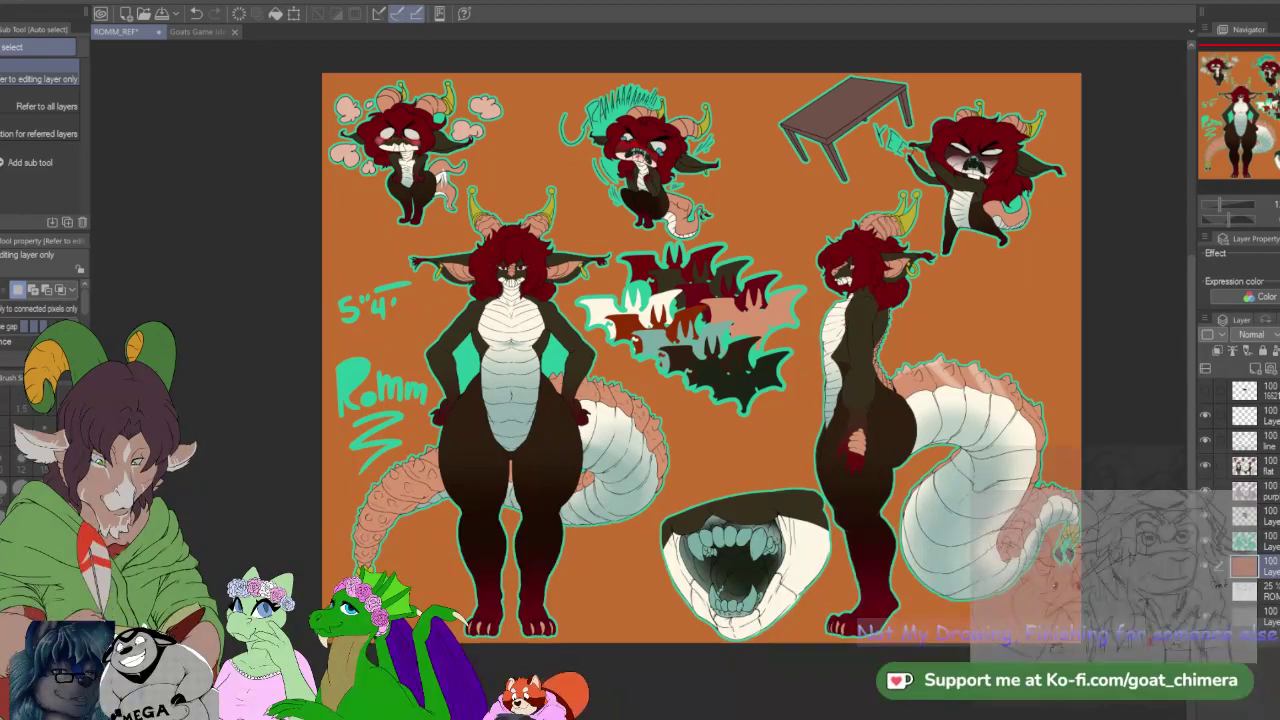
{"action": "key", "text": "alt+Delete"}
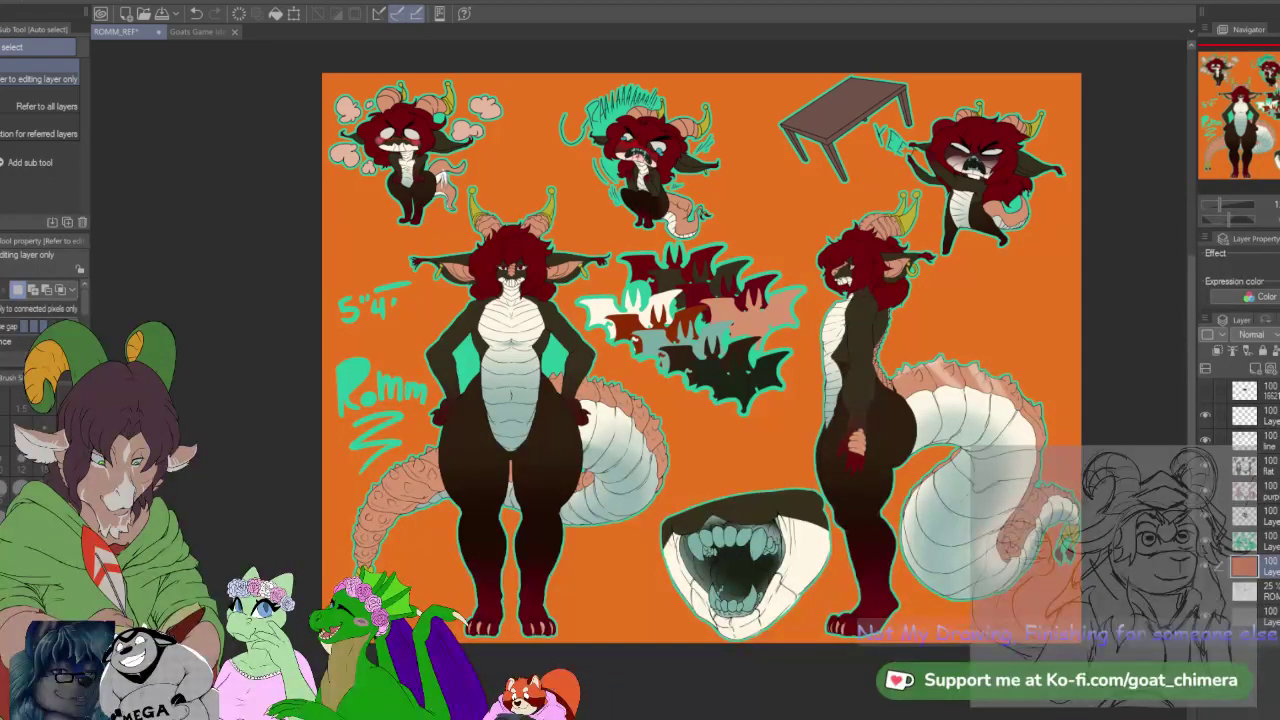
Step: Lay a straight Manga gradient diagonally across the orange background, darkest at the lower left and fading toward the upper right
{"action": "key", "text": "g"}
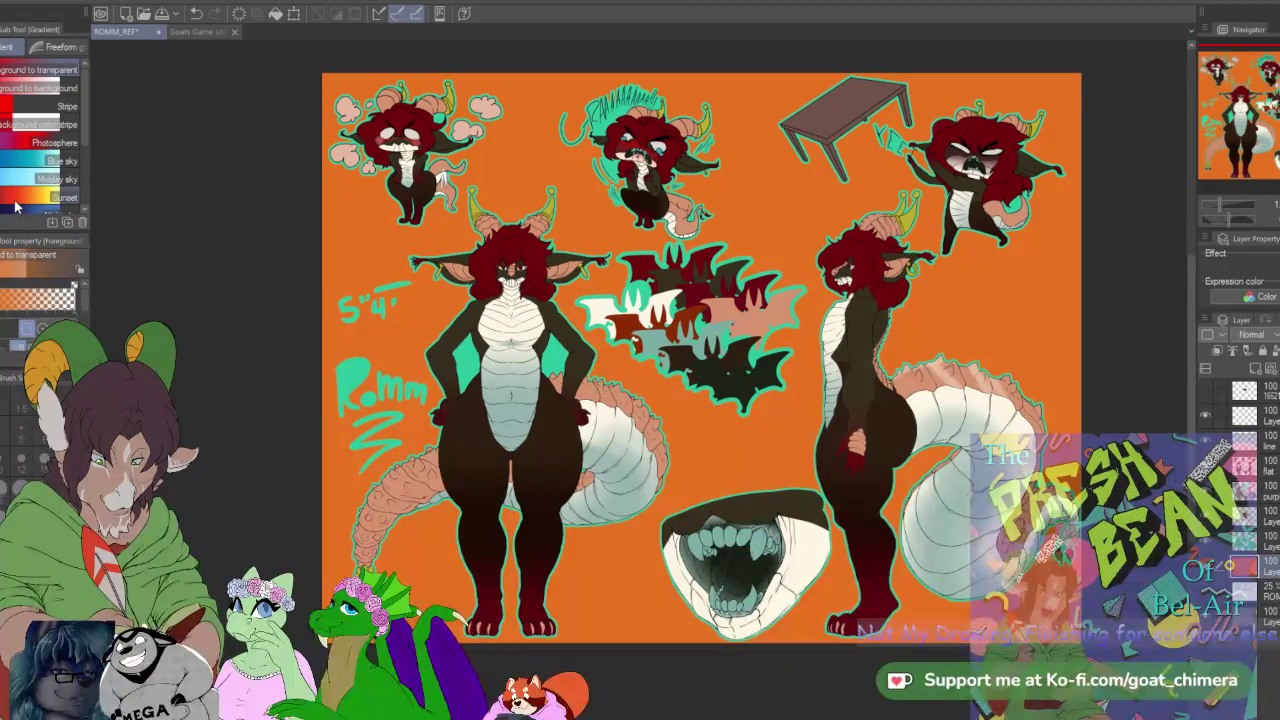
{"action": "scroll", "coordinate": [15, 207], "scroll_direction": "down", "scroll_amount": 3}
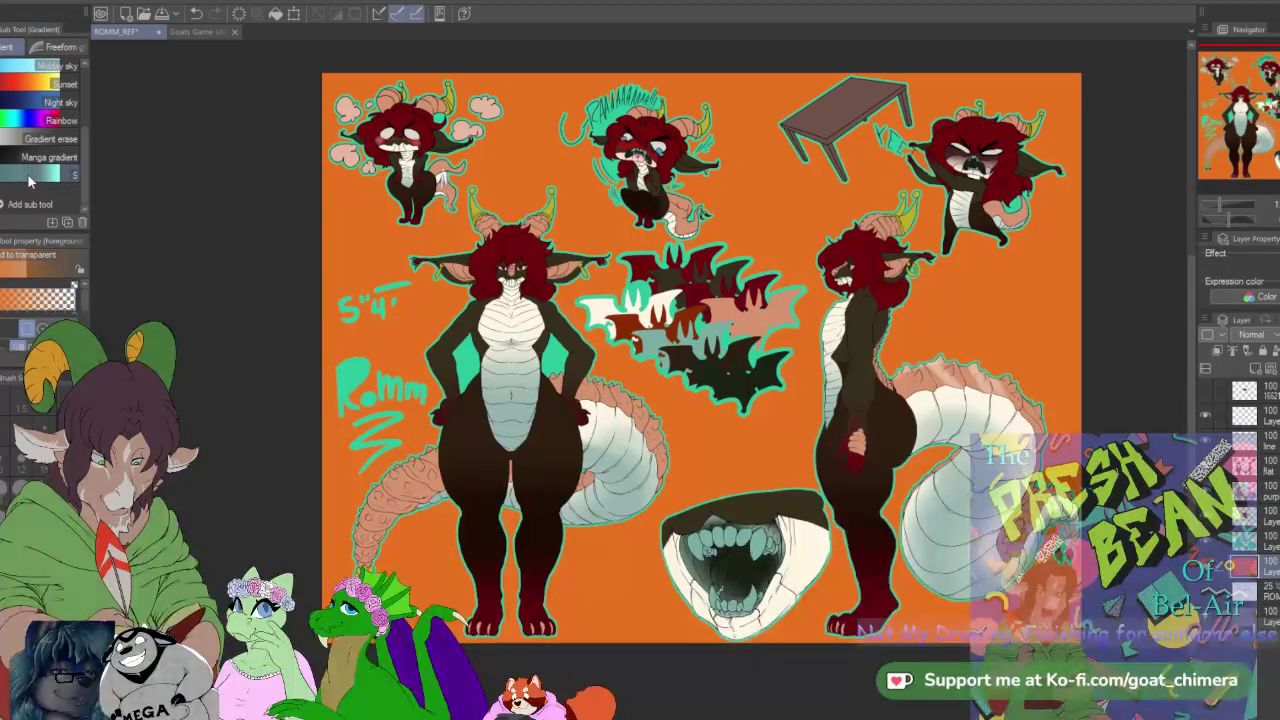
{"action": "left_click", "coordinate": [14, 158]}
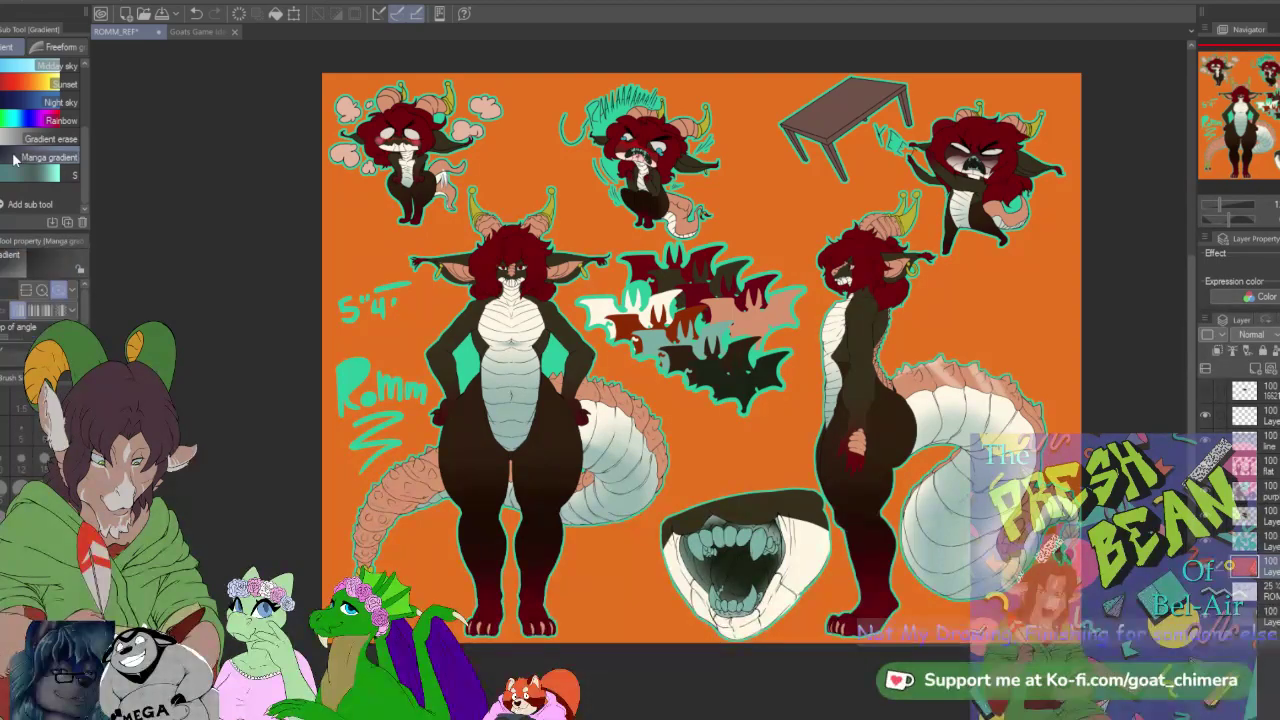
{"action": "left_click", "coordinate": [28, 290]}
{"action": "left_click_drag", "start_coordinate": [525, 668], "coordinate": [1097, 176]}
{"action": "scroll", "coordinate": [1150, 328], "scroll_direction": "down", "scroll_amount": 1}
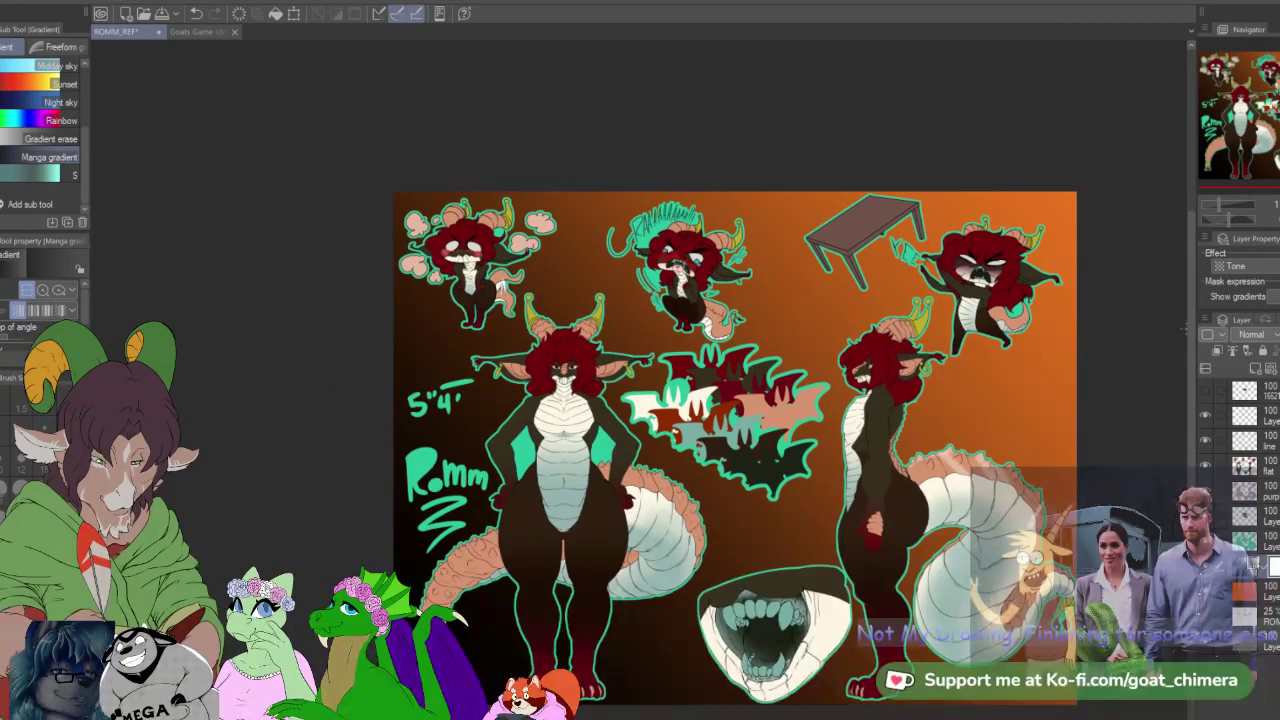
Step: Try the Tone effect on the dark gradient layer and tint the gradient blue with Layer color
{"action": "left_click", "coordinate": [1264, 270]}
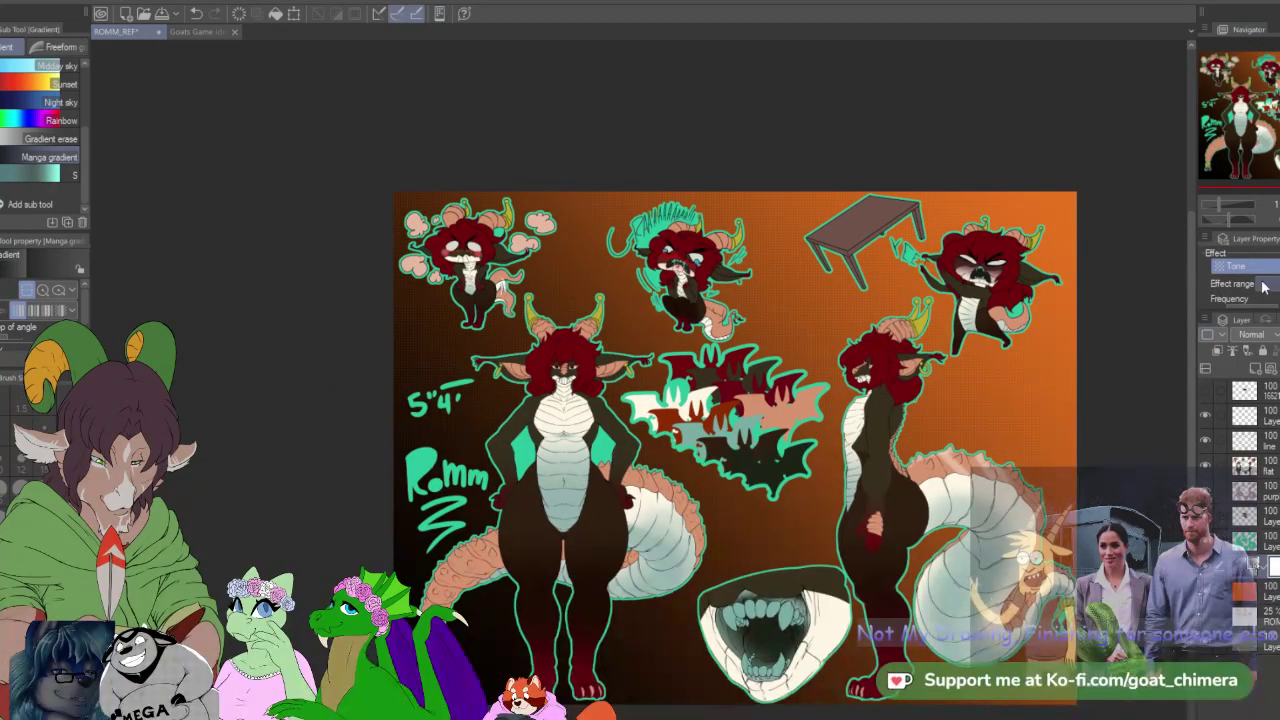
{"action": "left_click", "coordinate": [1264, 270]}
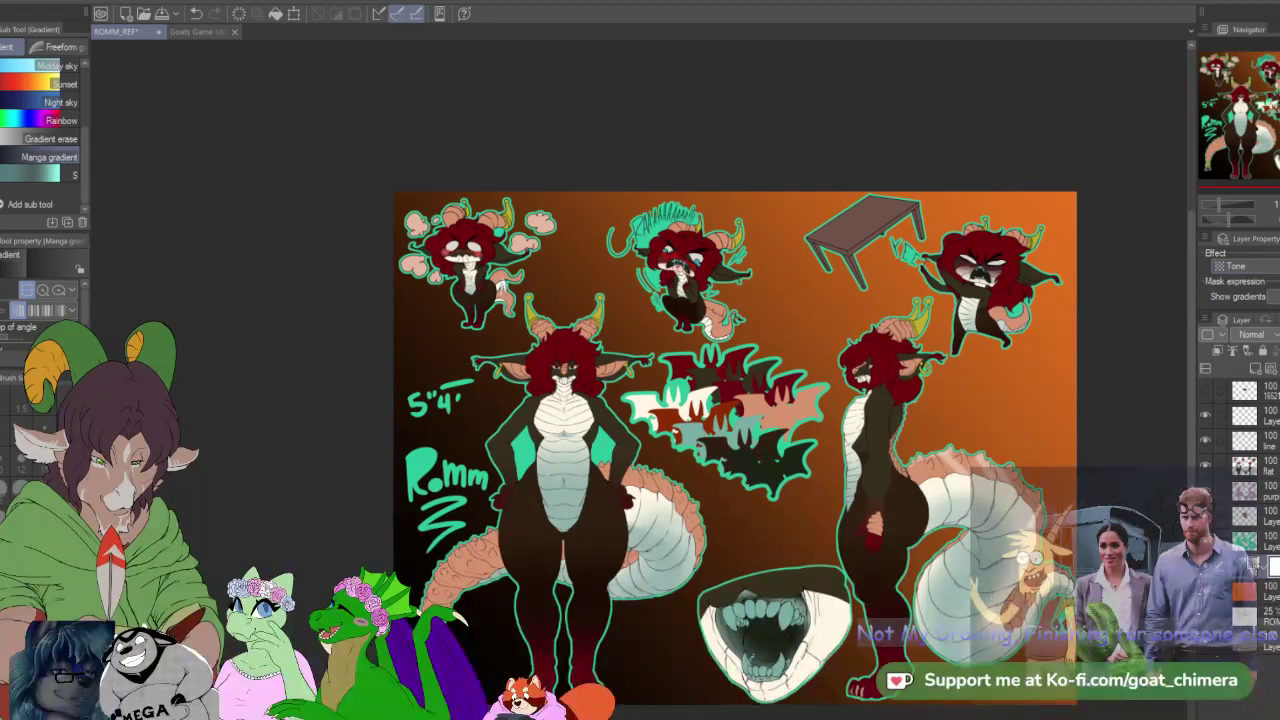
{"action": "key", "text": "ctrl+b"}
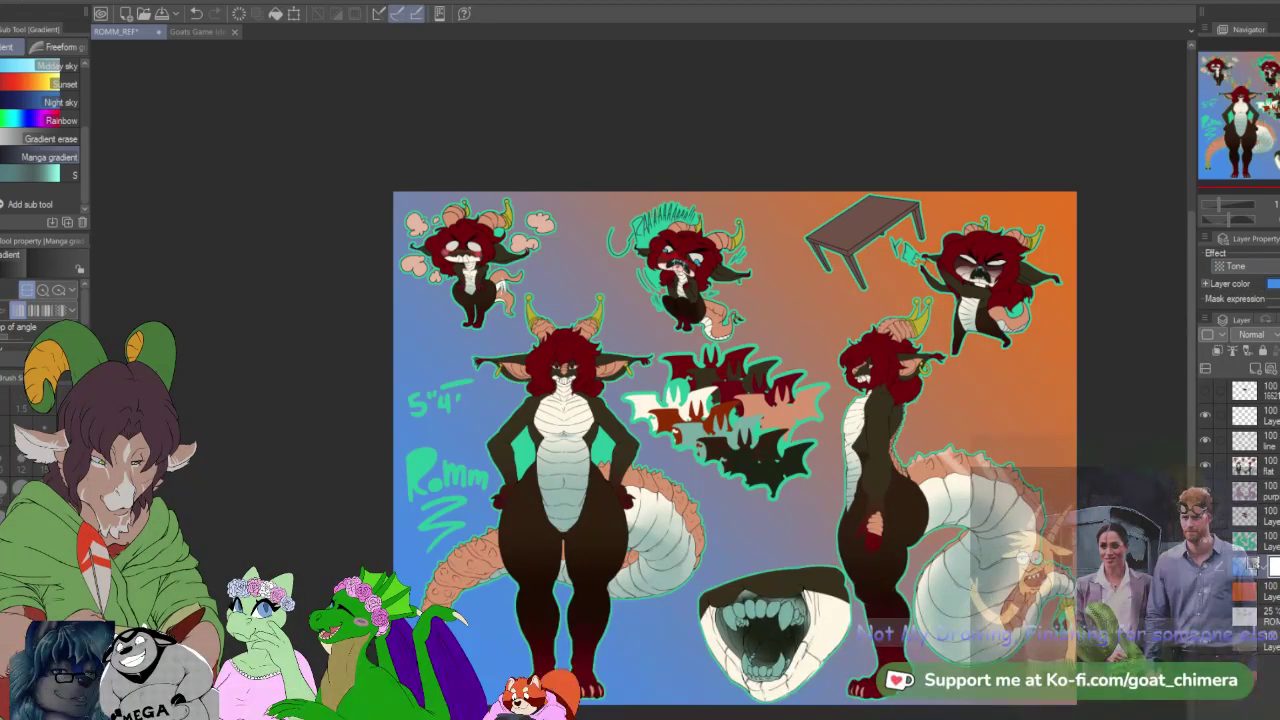
Step: Turn on the Tone effect for the blue gradient layer and look through its density and dot settings
{"action": "left_click", "coordinate": [1256, 268]}
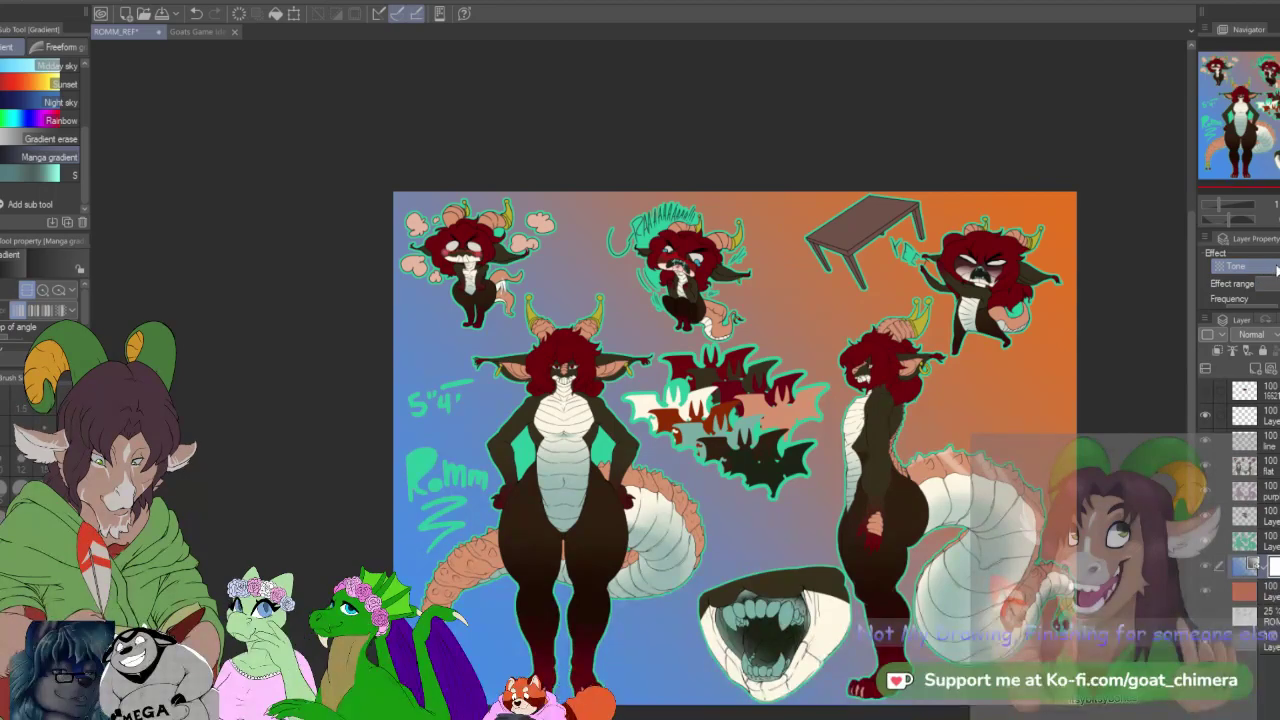
{"action": "scroll", "coordinate": [1242, 275], "scroll_direction": "down", "scroll_amount": 2}
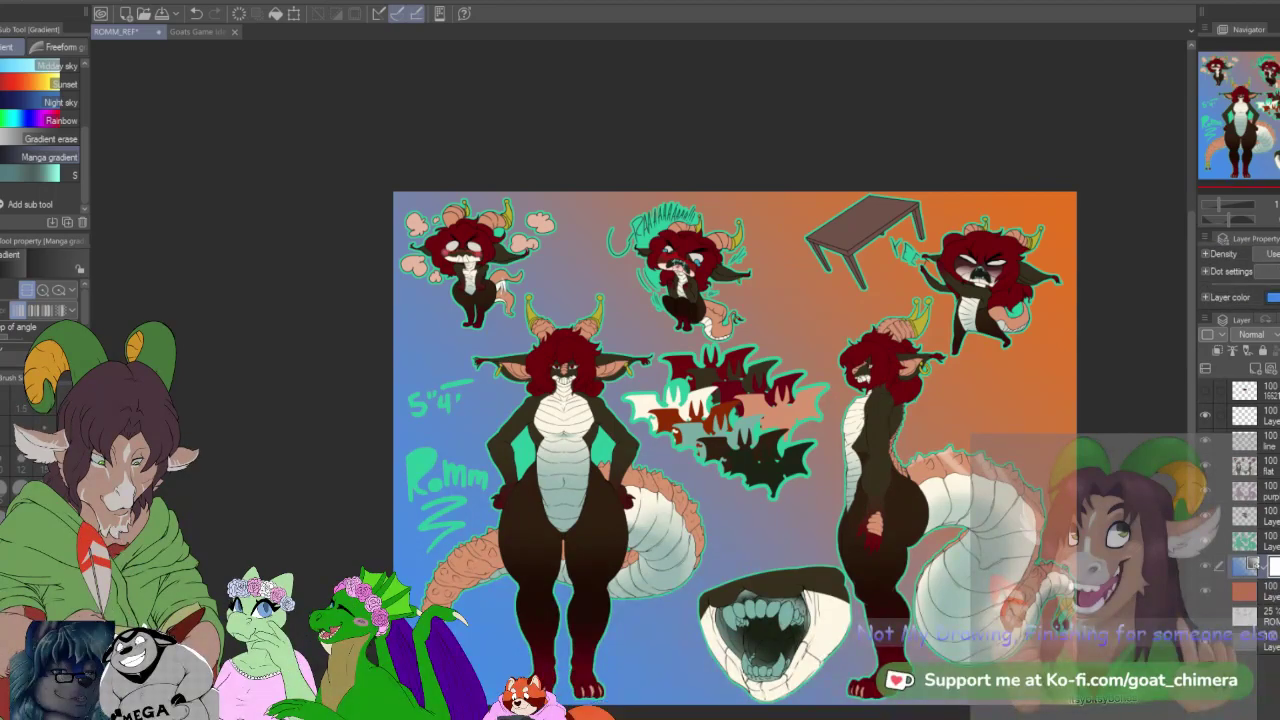
{"action": "scroll", "coordinate": [1240, 276], "scroll_direction": "up", "scroll_amount": 2}
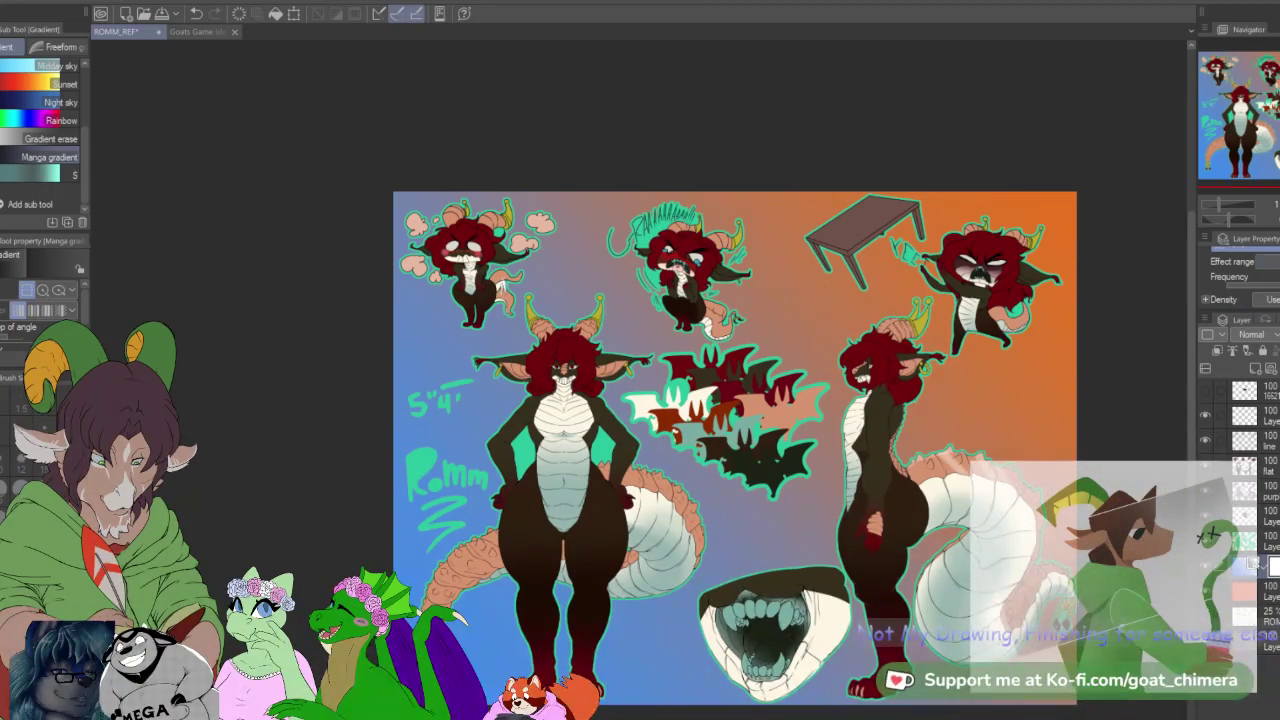
{"action": "scroll", "coordinate": [1240, 276], "scroll_direction": "up", "scroll_amount": 3}
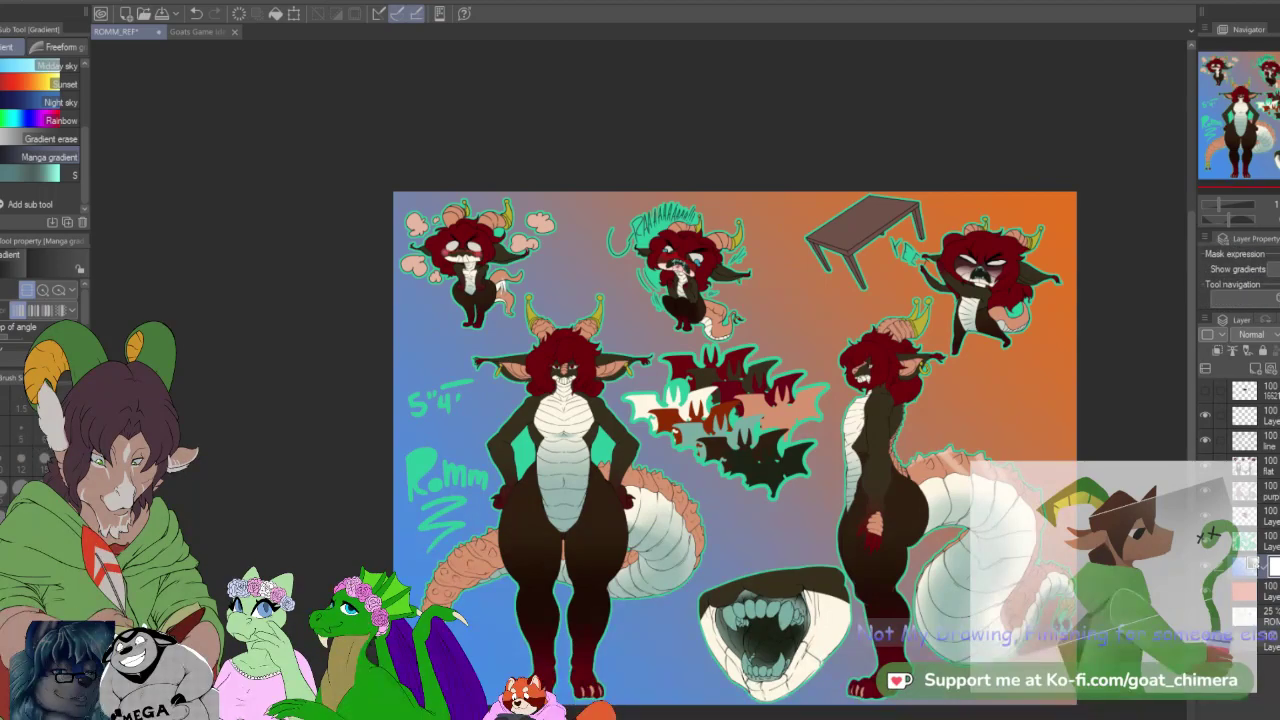
{"action": "scroll", "coordinate": [1240, 276], "scroll_direction": "up", "scroll_amount": 2}
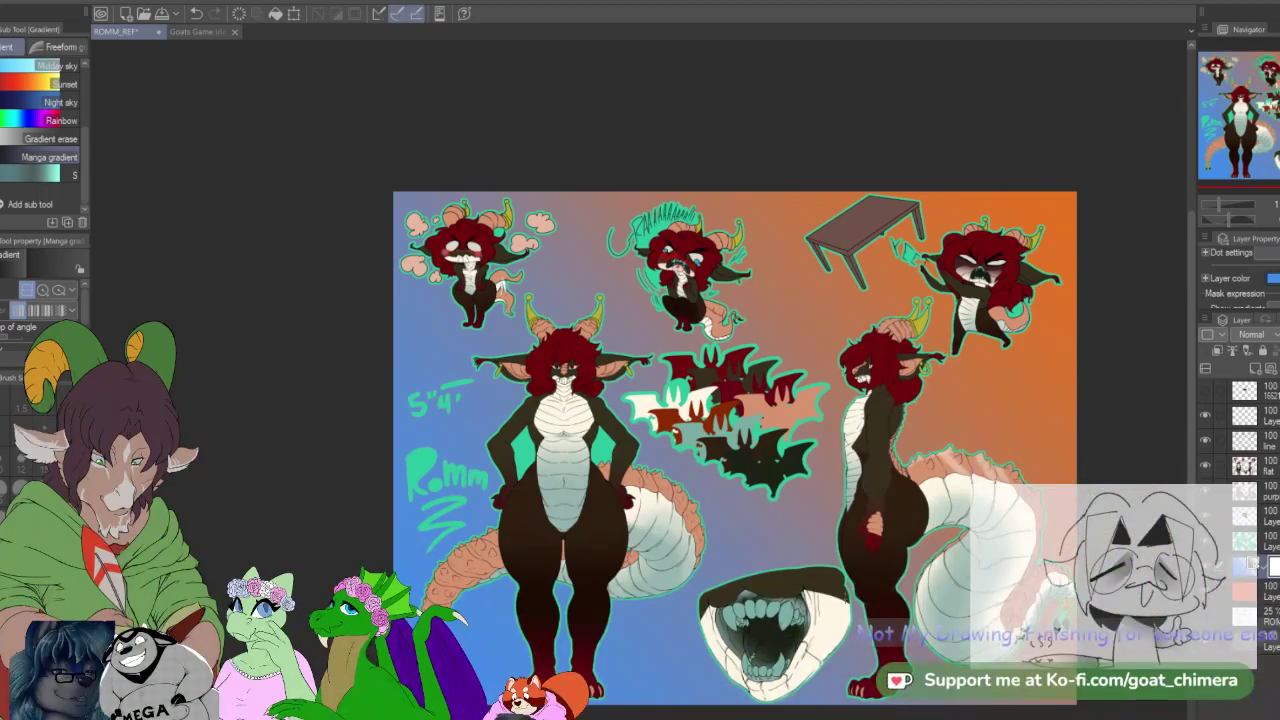
Step: Change the toned gradient's layer colour to red
{"action": "scroll", "coordinate": [823, 512], "scroll_direction": "up", "scroll_amount": 5}
{"action": "scroll", "coordinate": [823, 512], "scroll_direction": "down", "scroll_amount": 5}
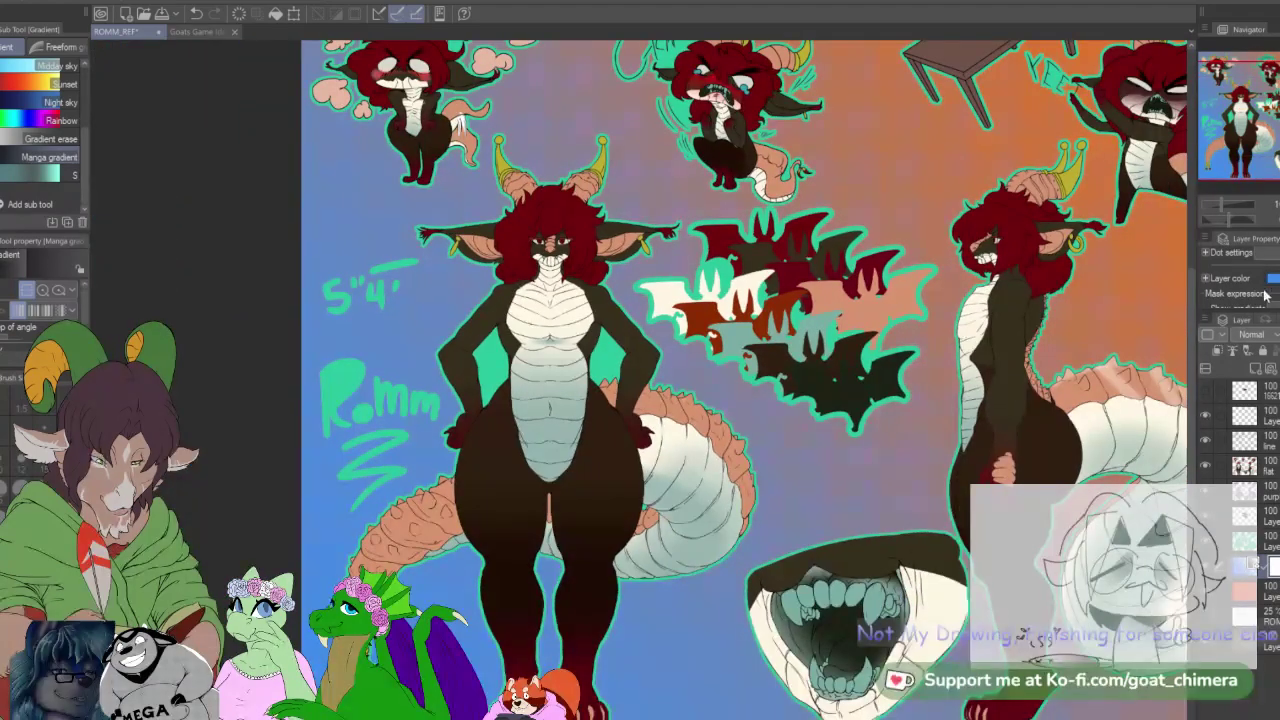
{"action": "scroll", "coordinate": [1242, 272], "scroll_direction": "up", "scroll_amount": 1}
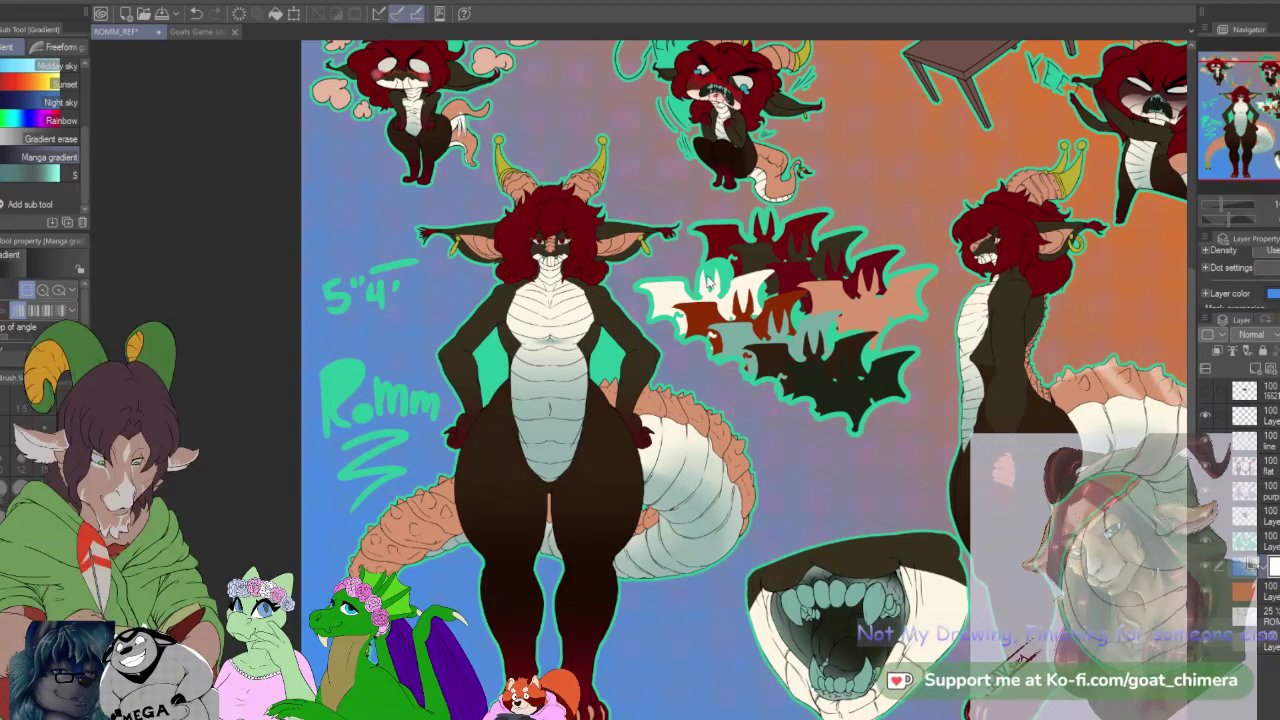
{"action": "left_click", "coordinate": [832, 251]}
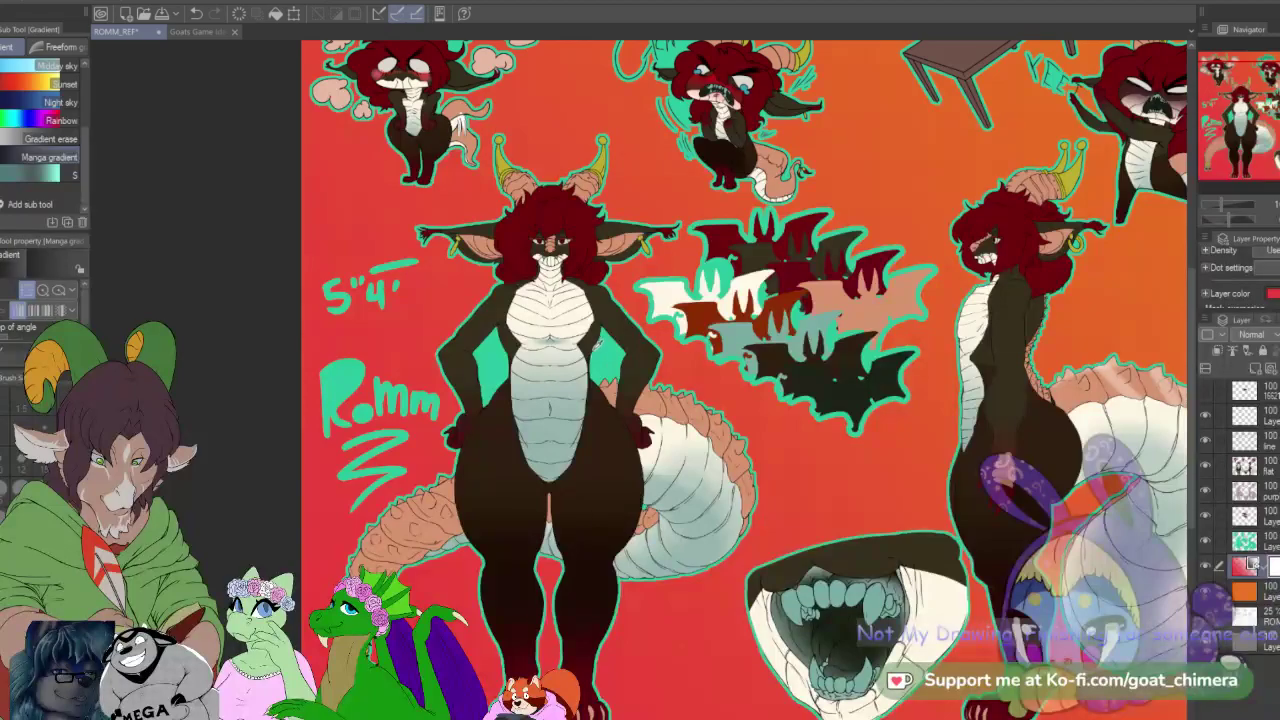
Step: Try a pink layer colour on the gradient and lower the tone frequency to produce coarser dots
{"action": "left_click", "coordinate": [847, 257]}
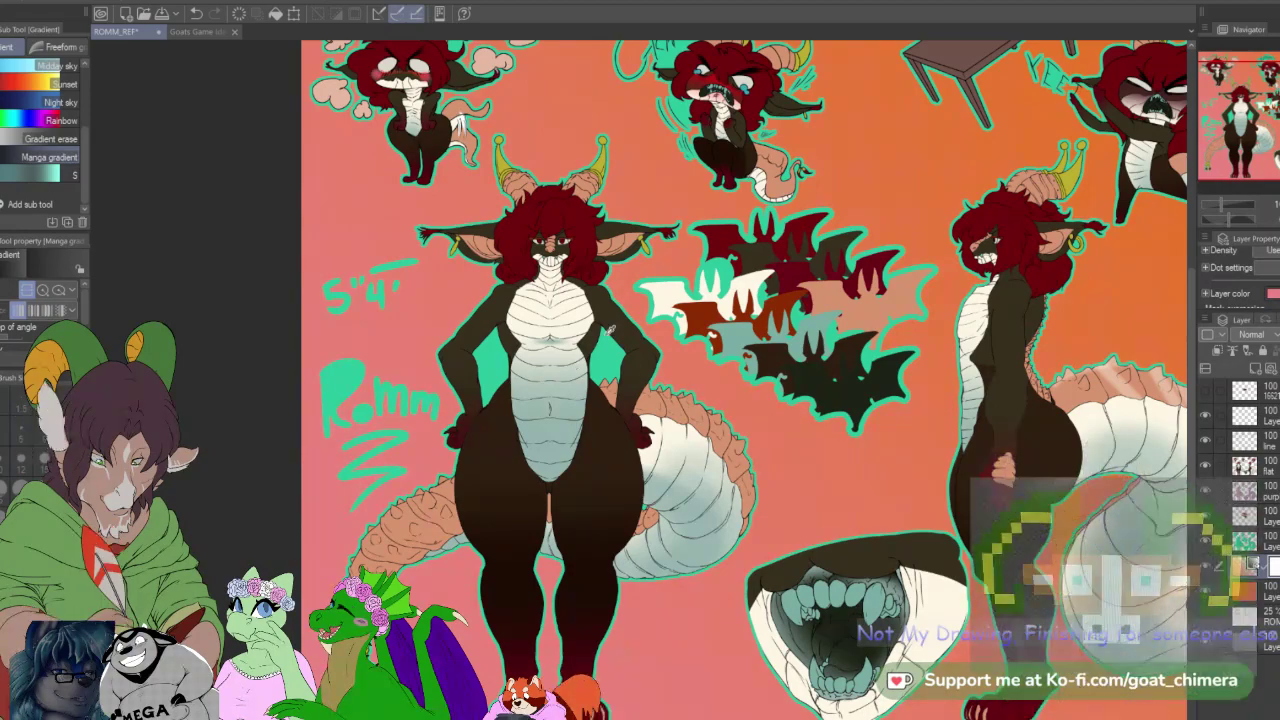
{"action": "left_click", "coordinate": [820, 271]}
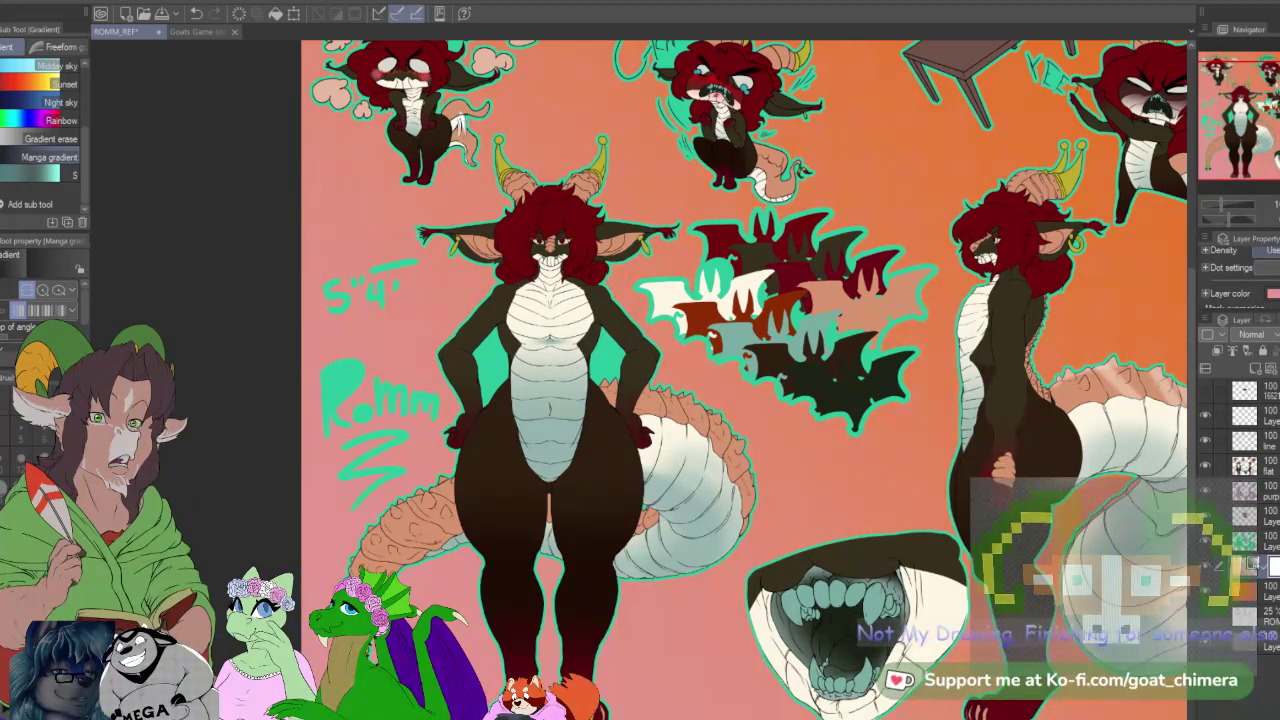
{"action": "scroll", "coordinate": [1240, 273], "scroll_direction": "up", "scroll_amount": 1}
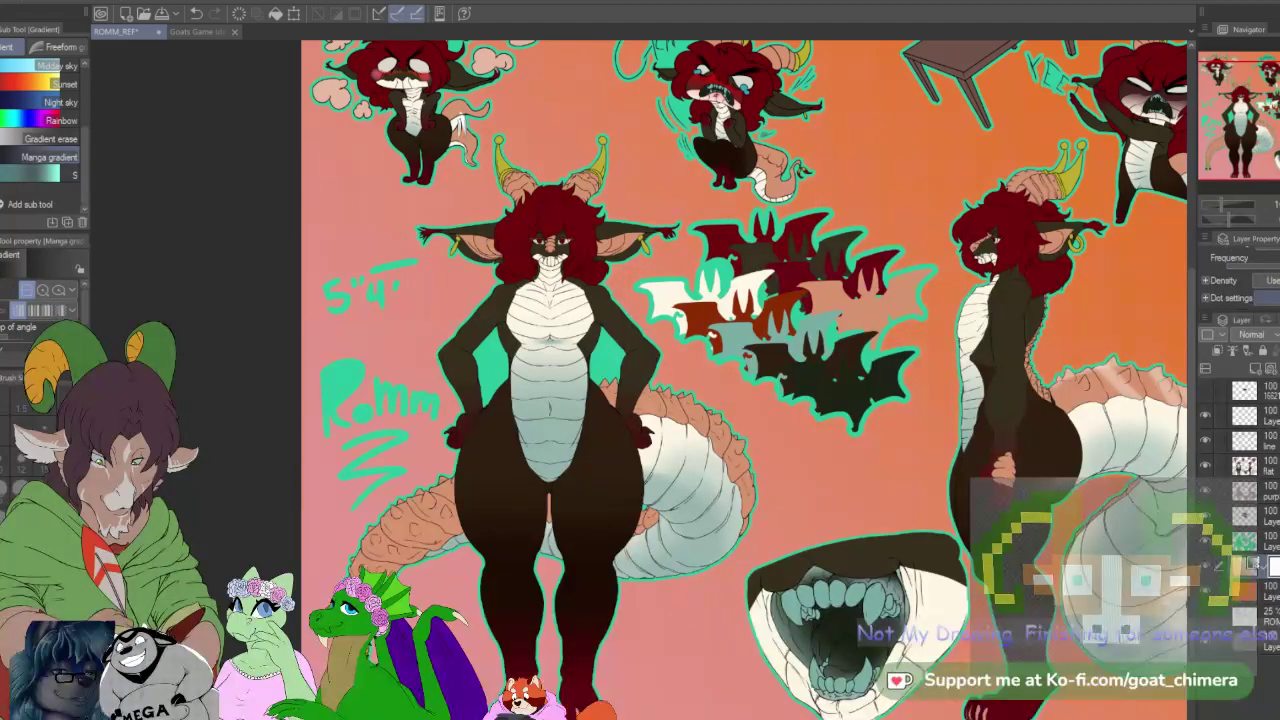
{"action": "left_click_drag", "start_coordinate": [1276, 268], "coordinate": [1234, 275]}
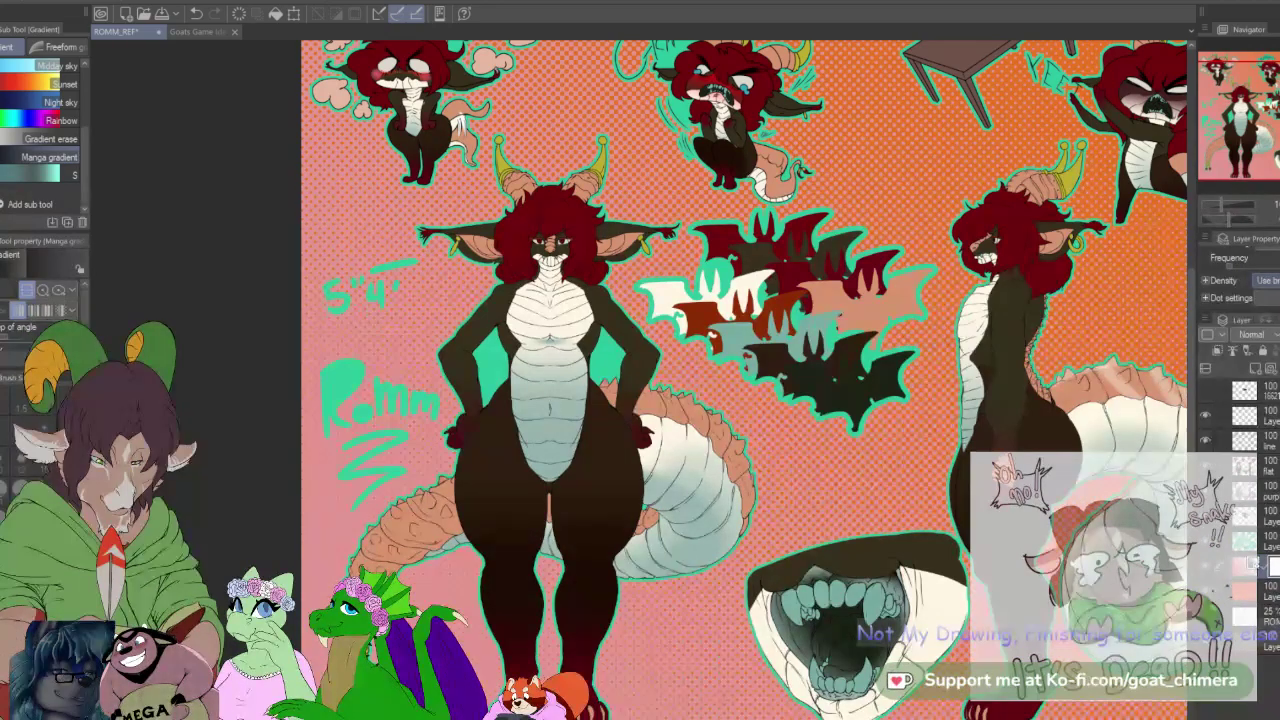
Step: Try red and golden yellow as layer colours for the toned gradient
{"action": "scroll", "coordinate": [1240, 278], "scroll_direction": "down", "scroll_amount": 3}
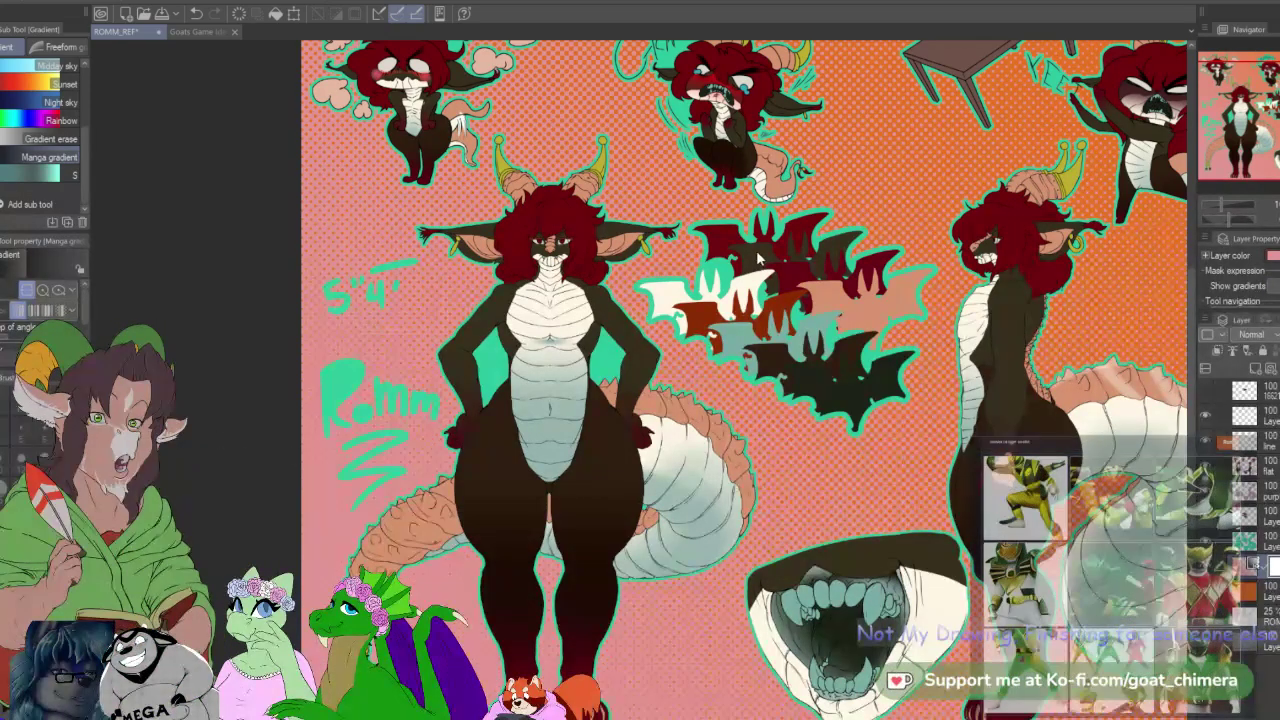
{"action": "left_click", "coordinate": [828, 265]}
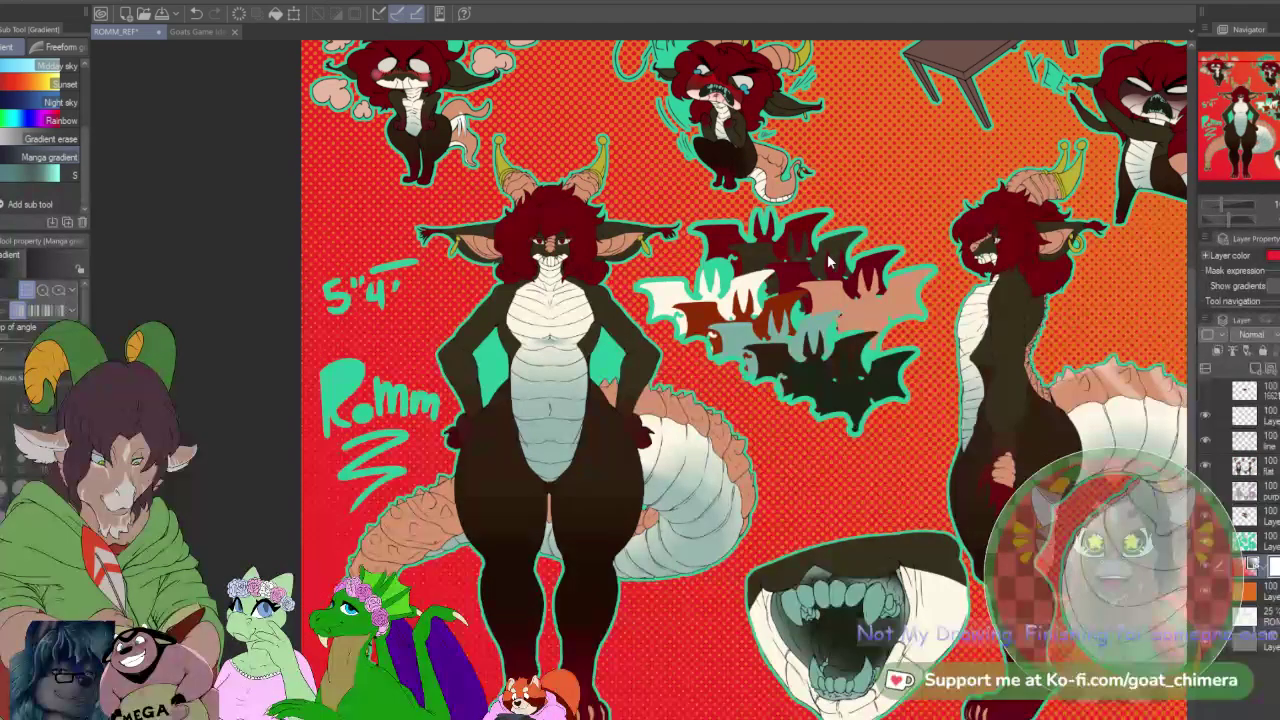
{"action": "key", "text": "ctrl+z"}
{"action": "scroll", "coordinate": [766, 368], "scroll_direction": "down", "scroll_amount": 2}
{"action": "scroll", "coordinate": [837, 452], "scroll_direction": "down", "scroll_amount": 1}
{"action": "scroll", "coordinate": [985, 425], "scroll_direction": "up", "scroll_amount": 1}
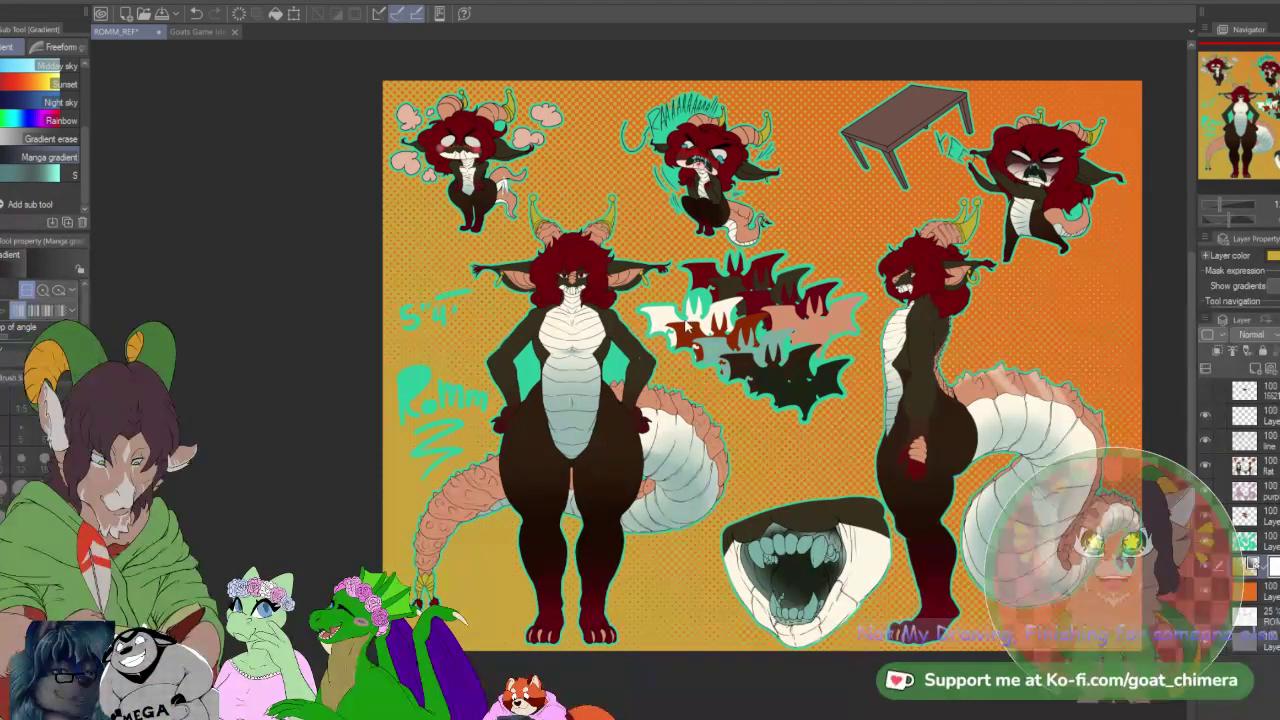
{"action": "key", "text": "ctrl+z"}
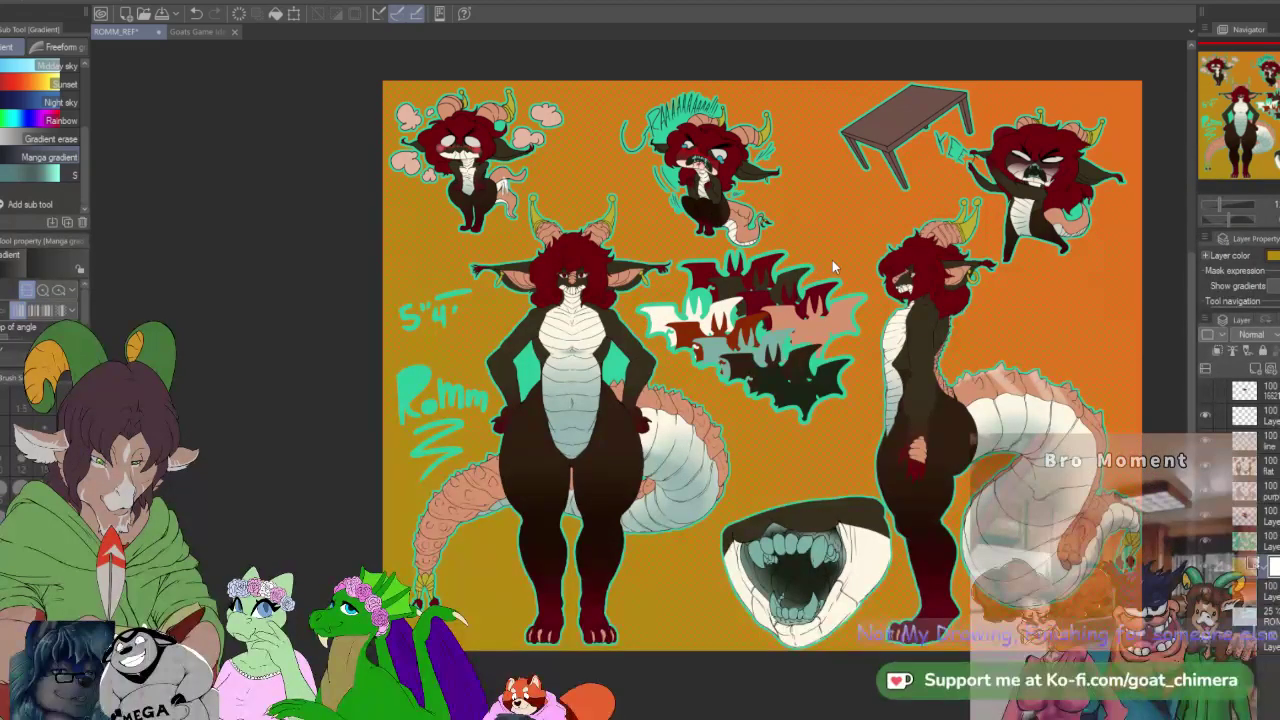
Step: Change the toned gradient's layer colour to a deep orange slightly darker than the background
{"action": "key", "text": "ctrl+z"}
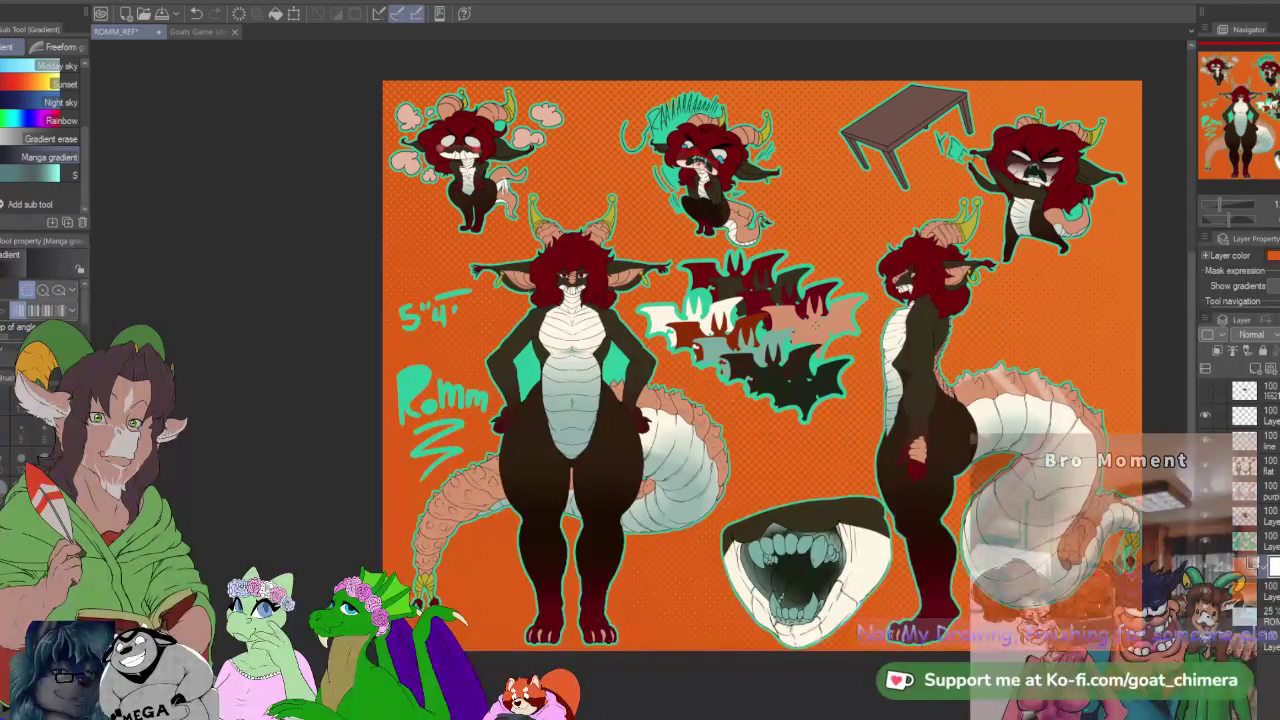
{"action": "scroll", "coordinate": [811, 342], "scroll_direction": "down", "scroll_amount": 1}
{"action": "scroll", "coordinate": [788, 362], "scroll_direction": "up", "scroll_amount": 2}
{"action": "scroll", "coordinate": [810, 377], "scroll_direction": "down", "scroll_amount": 1}
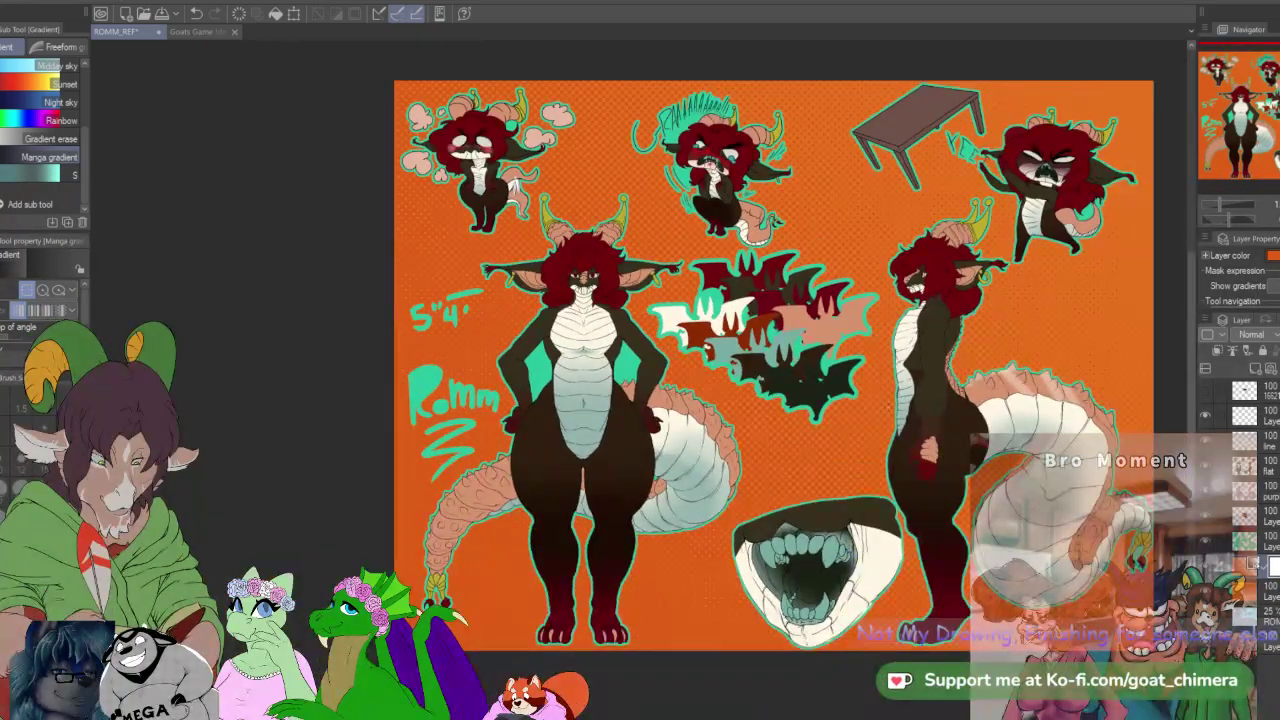
{"action": "key", "text": "ctrl+plus"}
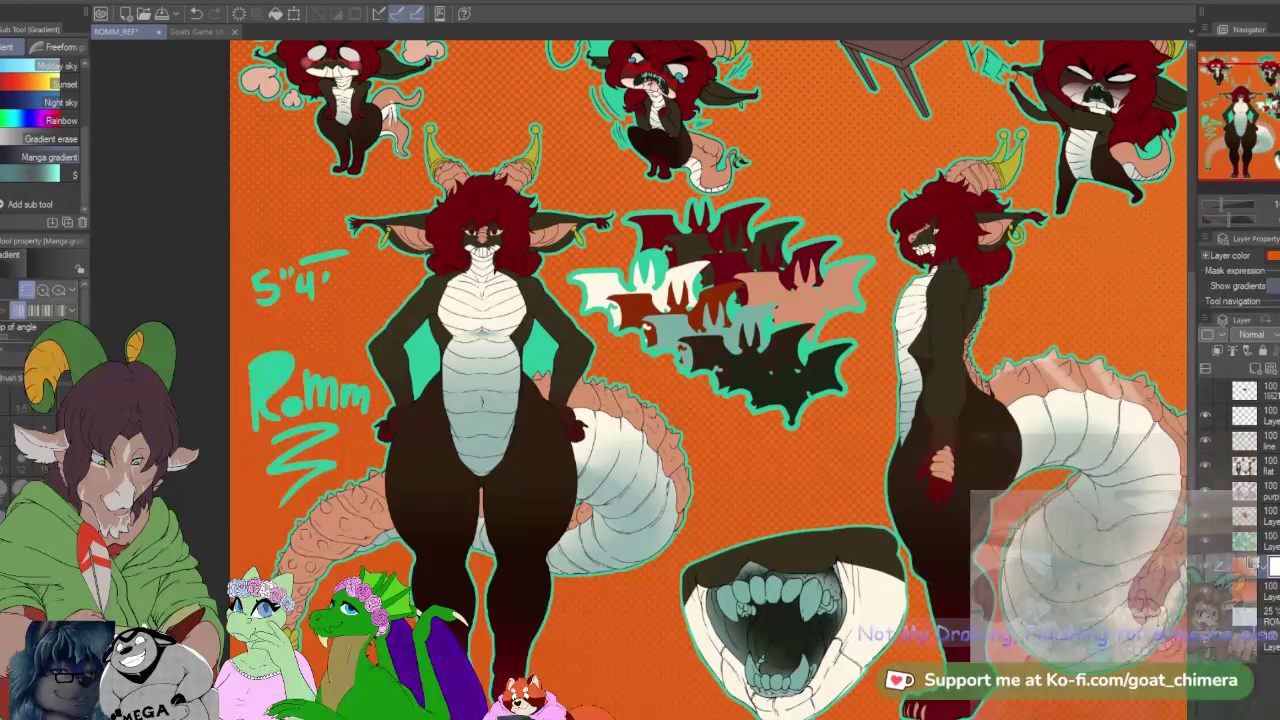
Step: Lower the gradient layer's tone frequency further to enlarge the halftone dots
{"action": "scroll", "coordinate": [1240, 278], "scroll_direction": "up", "scroll_amount": 3}
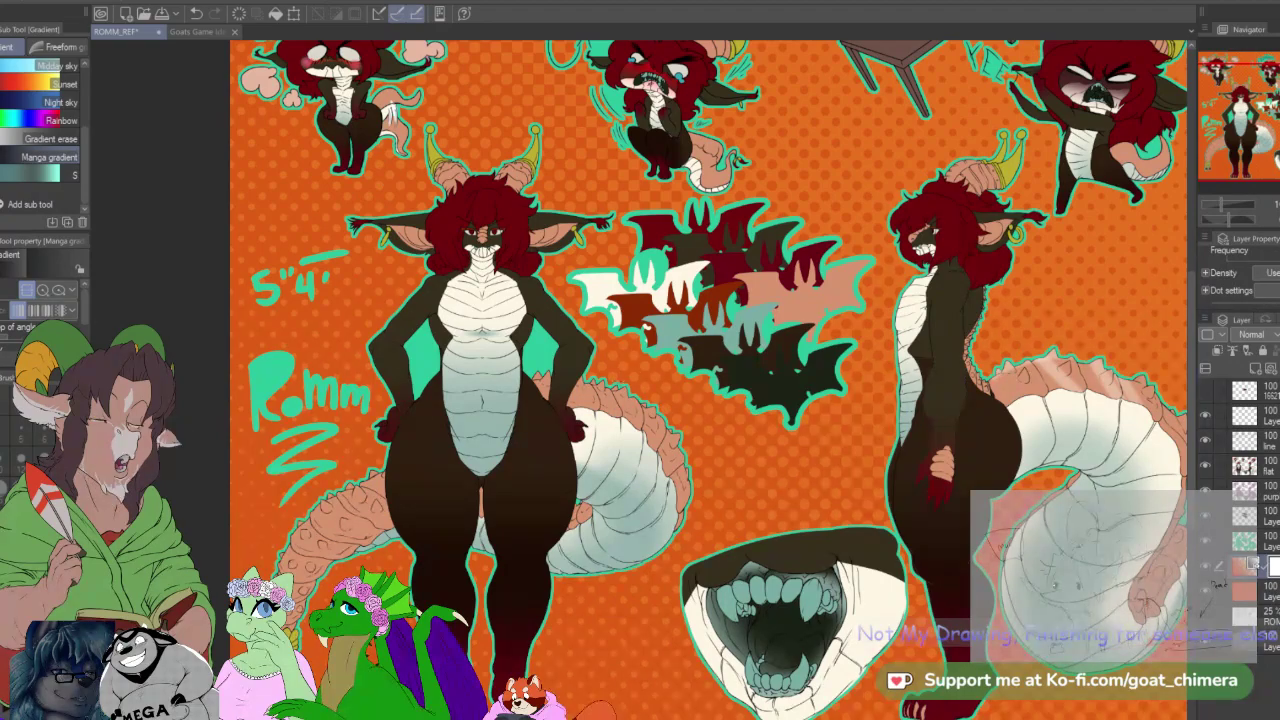
{"action": "key", "text": "ctrl+minus"}
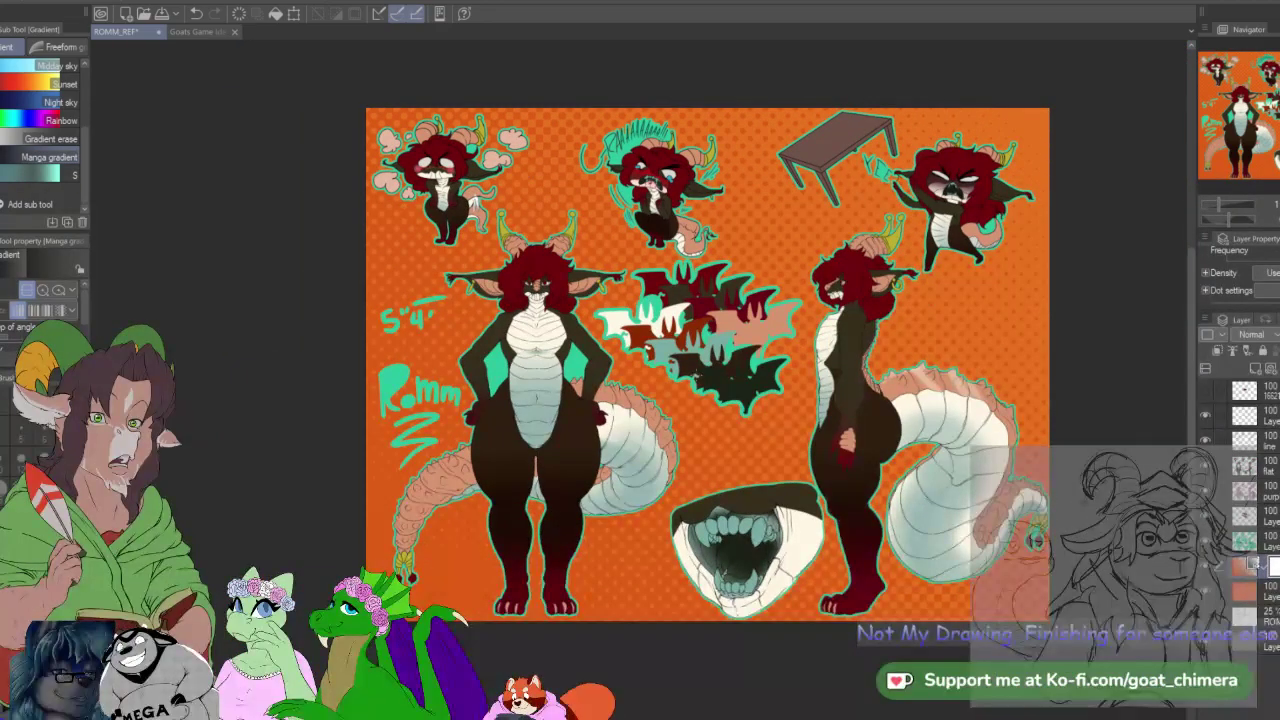
{"action": "key", "text": "ctrl+plus"}
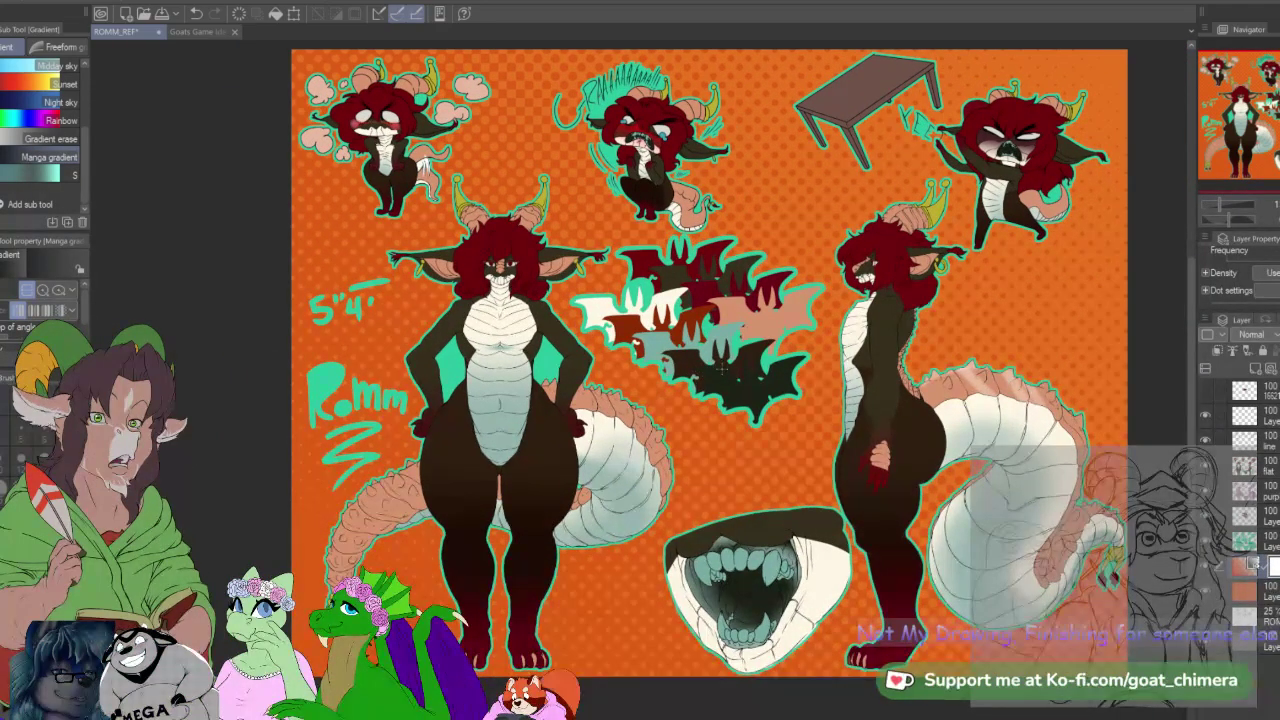
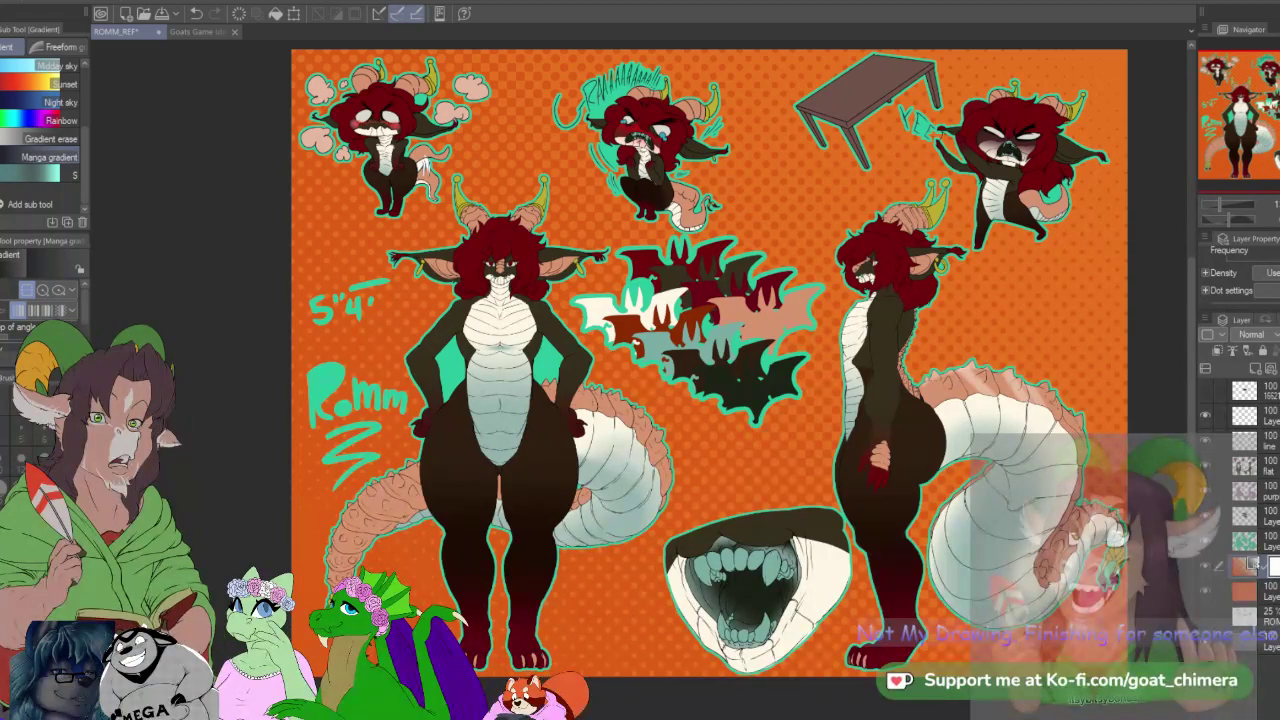
Step: Examine the dotted orange background across the whole sheet and around the front-view character and name lettering
{"action": "scroll", "coordinate": [993, 565], "scroll_direction": "down", "scroll_amount": 2}
{"action": "scroll", "coordinate": [1083, 527], "scroll_direction": "up", "scroll_amount": 1}
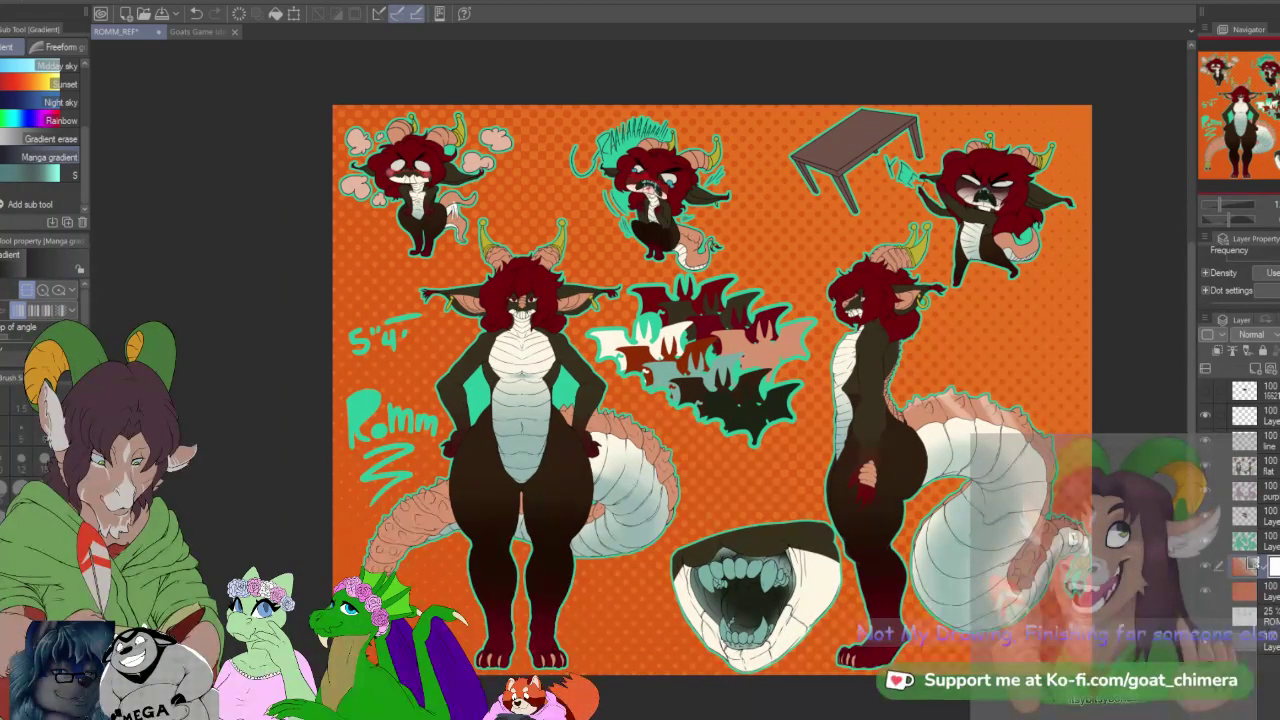
{"action": "scroll", "coordinate": [1083, 527], "scroll_direction": "down", "scroll_amount": 1}
{"action": "scroll", "coordinate": [1081, 522], "scroll_direction": "up", "scroll_amount": 1}
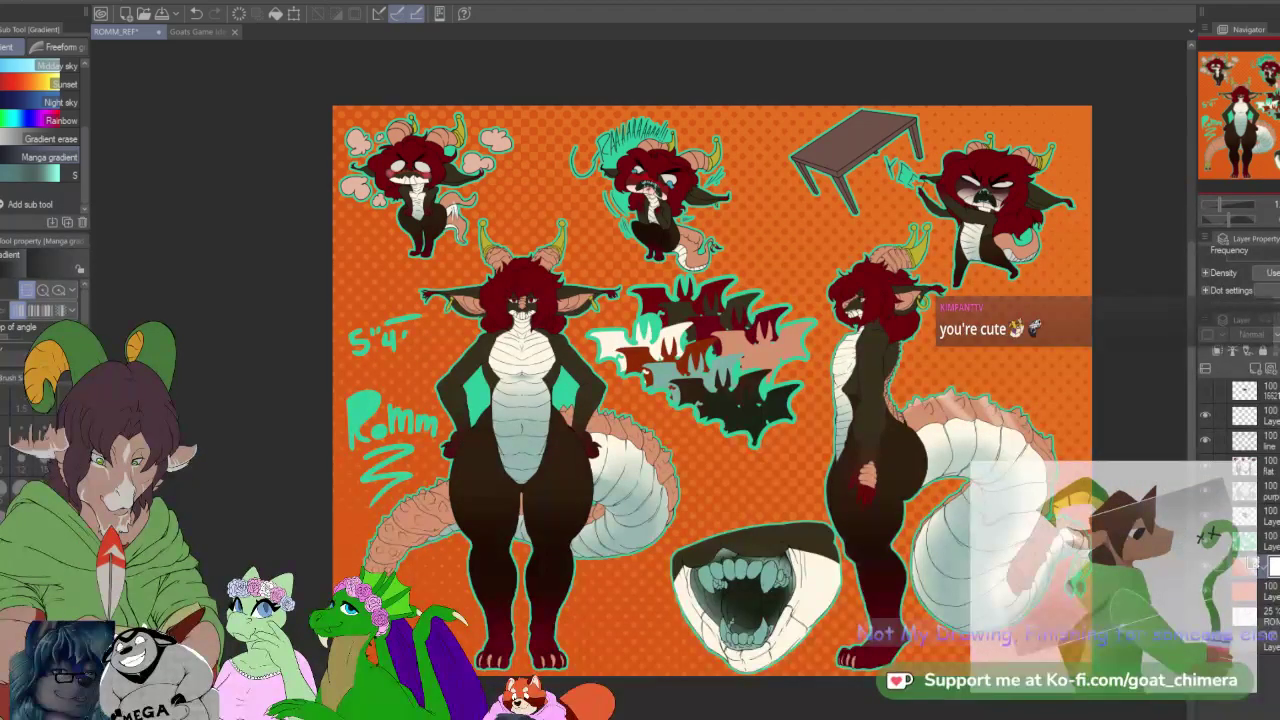
{"action": "scroll", "coordinate": [333, 405], "scroll_direction": "up", "scroll_amount": 1}
{"action": "scroll", "coordinate": [390, 405], "scroll_direction": "up", "scroll_amount": 1}
{"action": "scroll", "coordinate": [400, 405], "scroll_direction": "down", "scroll_amount": 1}
{"action": "scroll", "coordinate": [373, 388], "scroll_direction": "up", "scroll_amount": 1}
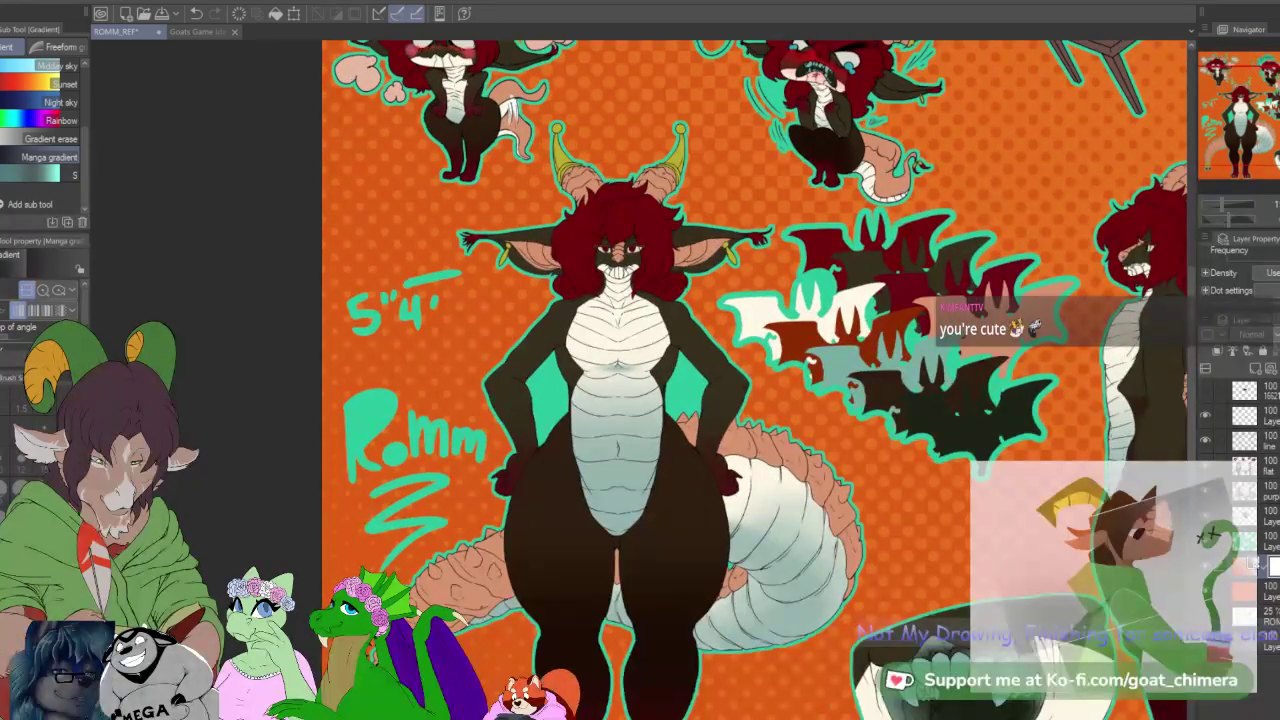
{"action": "scroll", "coordinate": [380, 410], "scroll_direction": "up", "scroll_amount": 2}
{"action": "scroll", "coordinate": [380, 410], "scroll_direction": "up", "scroll_amount": 1}
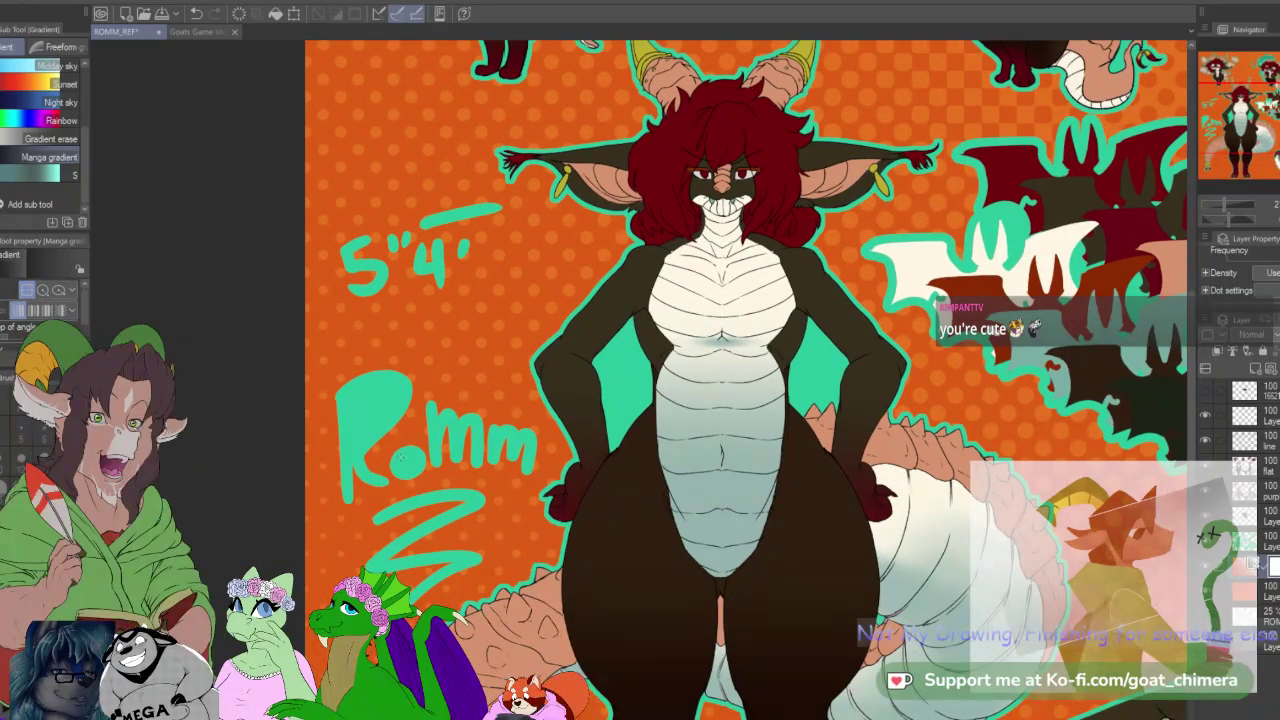
Step: Erase the teal fill from the gaps between the front-view character's arms and torso with the Hard eraser at size 30
{"action": "key", "text": "e"}
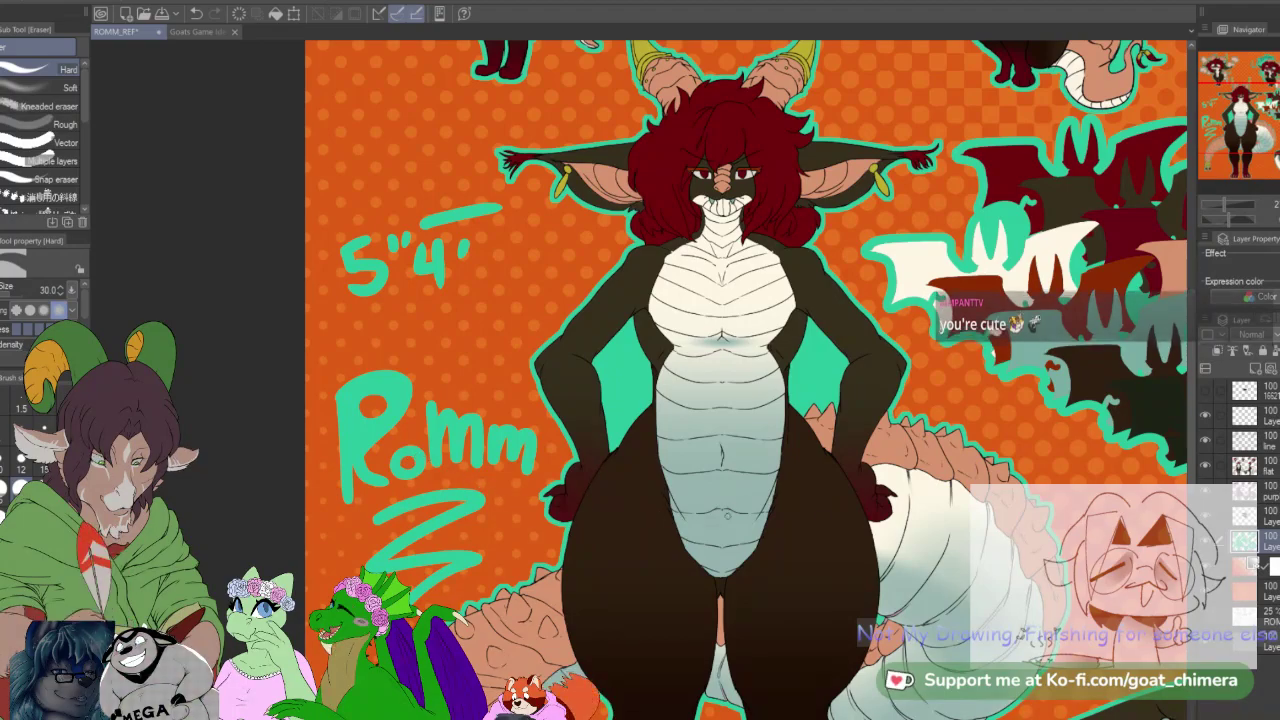
{"action": "scroll", "coordinate": [676, 590], "scroll_direction": "down", "scroll_amount": 5}
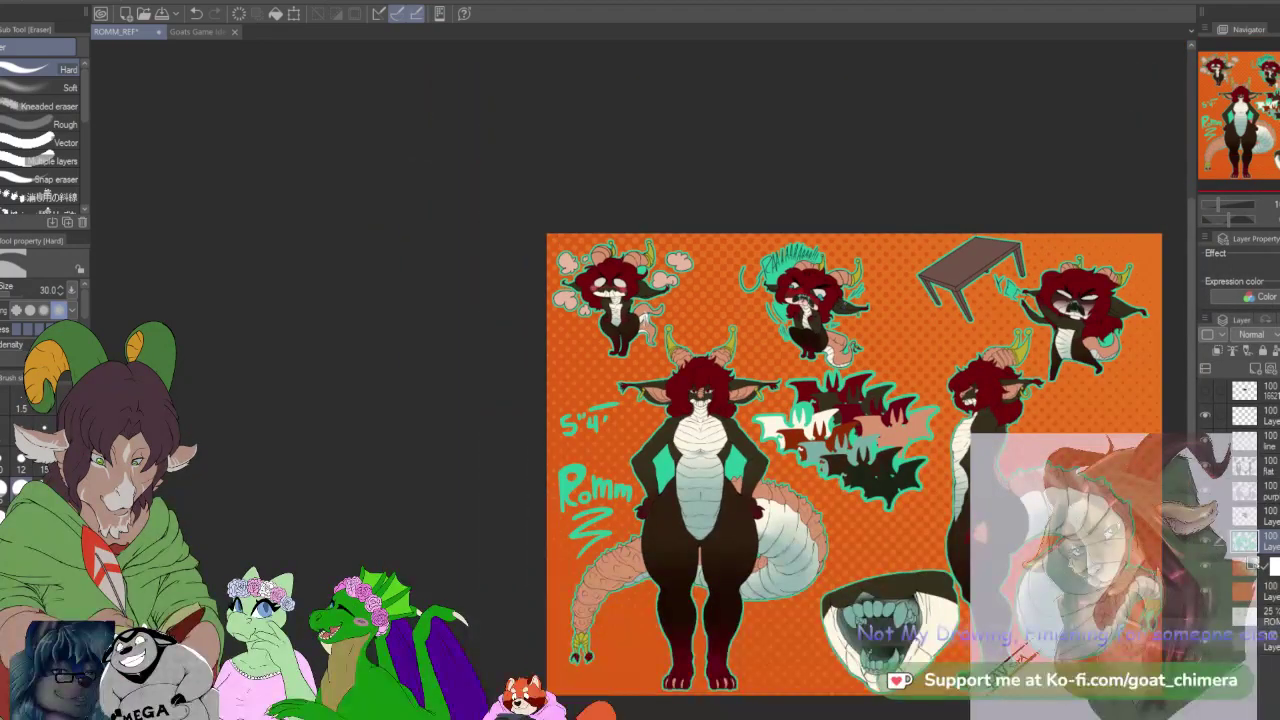
{"action": "scroll", "coordinate": [680, 490], "scroll_direction": "up", "scroll_amount": 5}
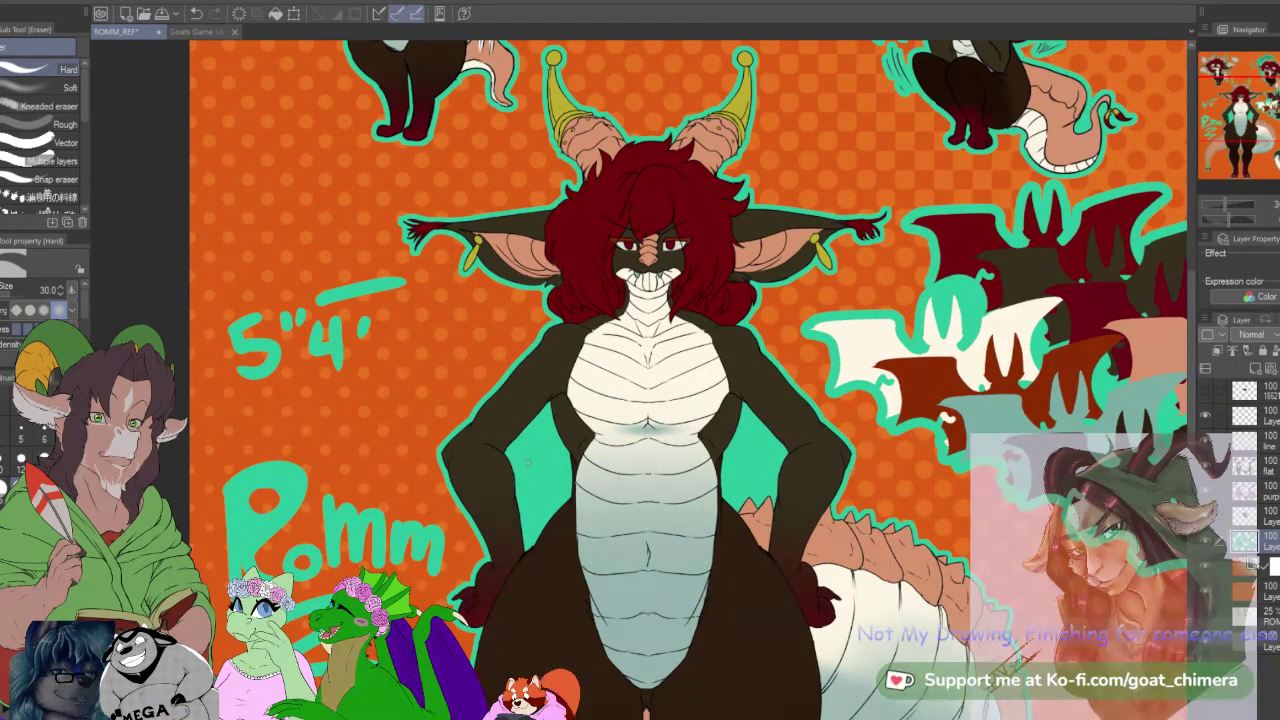
{"action": "mouse_move", "coordinate": [523, 457]}
{"action": "left_mouse_down"}
{"action": "mouse_move", "coordinate": [537, 516]}
{"action": "mouse_move", "coordinate": [561, 484]}
{"action": "mouse_move", "coordinate": [539, 512]}
{"action": "mouse_move", "coordinate": [560, 486]}
{"action": "mouse_move", "coordinate": [542, 486]}
{"action": "mouse_move", "coordinate": [554, 484]}
{"action": "mouse_move", "coordinate": [549, 449]}
{"action": "mouse_move", "coordinate": [537, 501]}
{"action": "mouse_move", "coordinate": [550, 452]}
{"action": "left_mouse_up"}
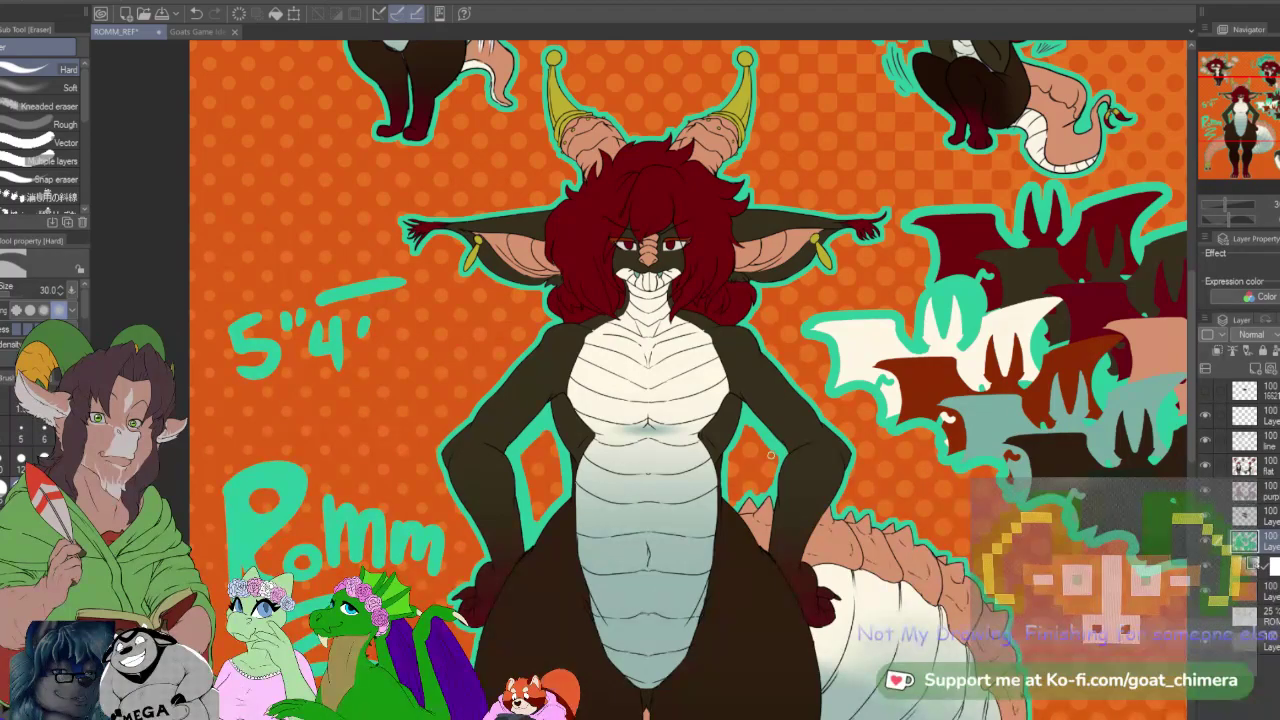
{"action": "scroll", "coordinate": [771, 455], "scroll_direction": "down", "scroll_amount": 5}
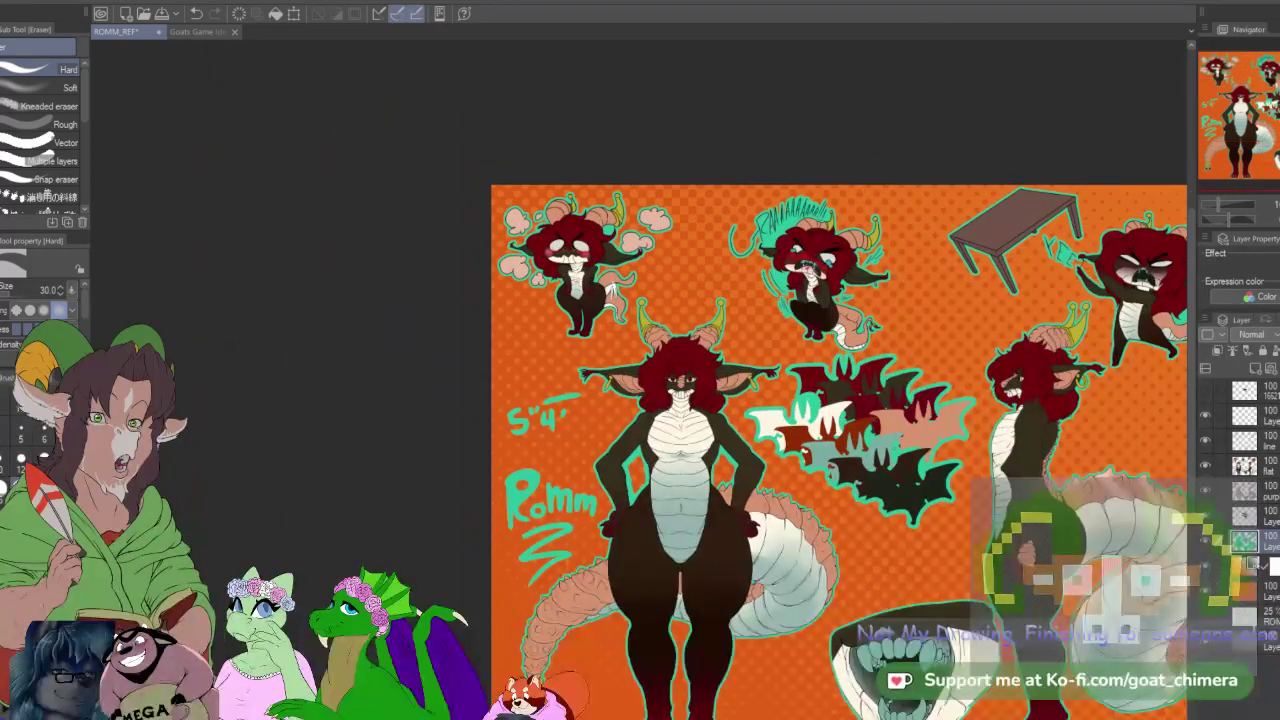
Step: Examine the teal outlines on the bat colour swatches and across the rest of the sheet
{"action": "scroll", "coordinate": [924, 463], "scroll_direction": "up", "scroll_amount": 5}
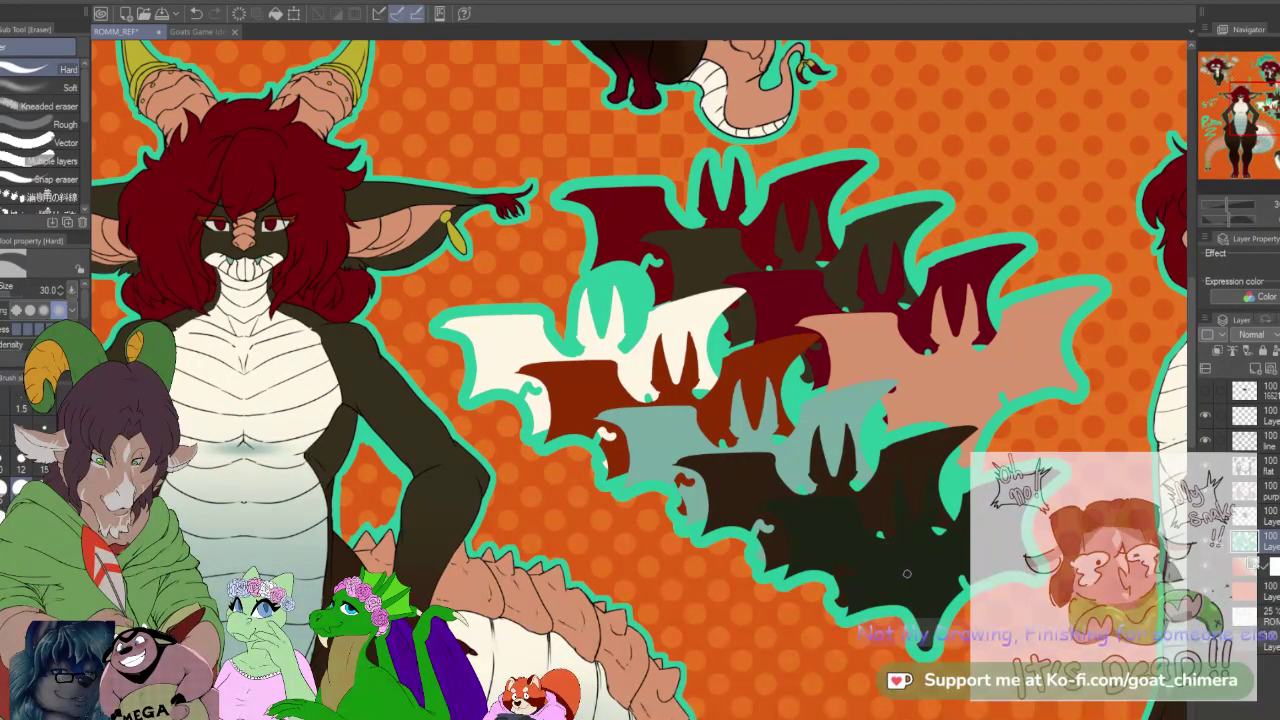
{"action": "scroll", "coordinate": [906, 573], "scroll_direction": "down", "scroll_amount": 2}
{"action": "scroll", "coordinate": [908, 570], "scroll_direction": "down", "scroll_amount": 2}
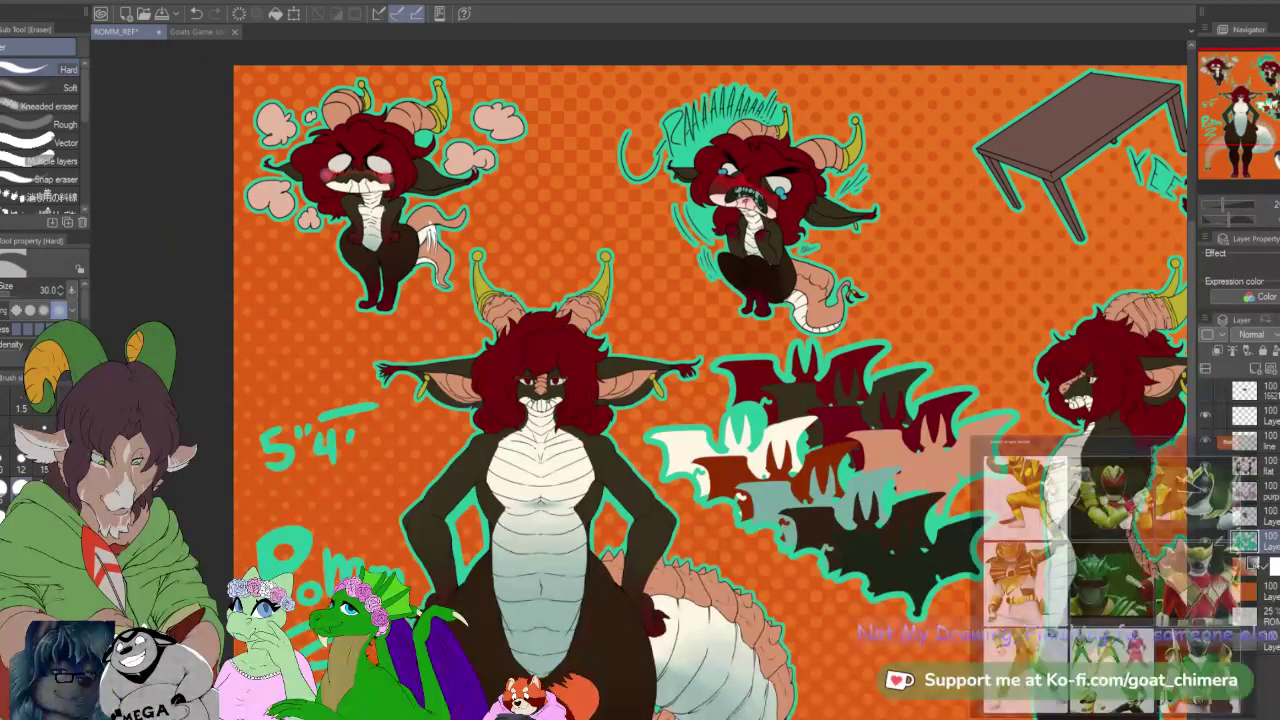
{"action": "left_click_drag", "start_coordinate": [966, 578], "coordinate": [748, 420]}
{"action": "scroll", "coordinate": [748, 420], "scroll_direction": "down", "scroll_amount": 2}
{"action": "scroll", "coordinate": [748, 420], "scroll_direction": "down", "scroll_amount": 2}
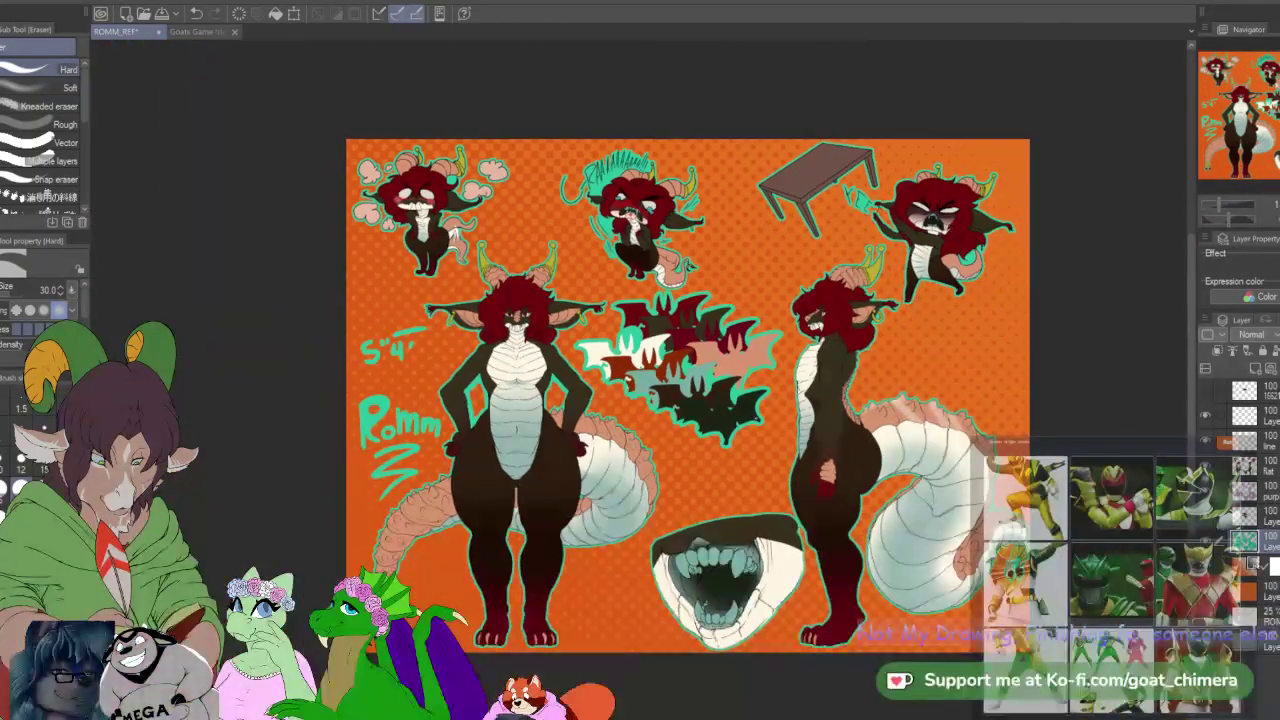
{"action": "scroll", "coordinate": [762, 407], "scroll_direction": "up", "scroll_amount": 1}
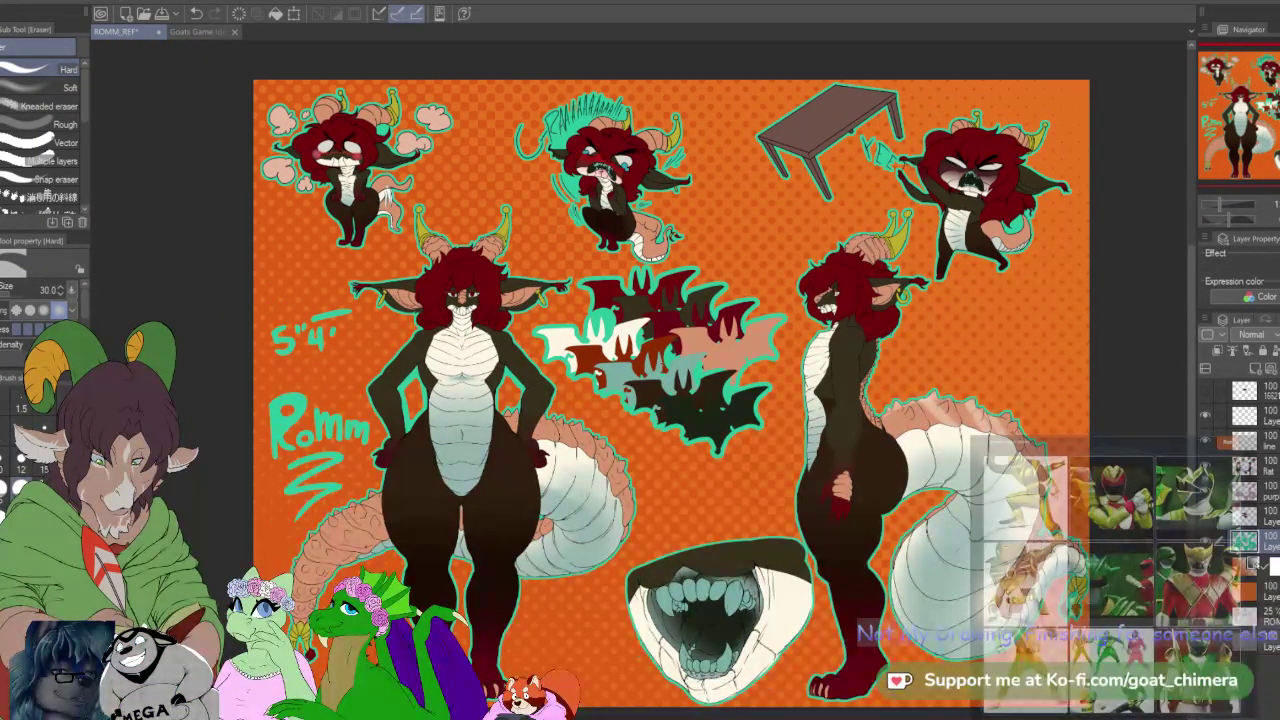
{"action": "scroll", "coordinate": [761, 407], "scroll_direction": "up", "scroll_amount": 5}
{"action": "scroll", "coordinate": [698, 415], "scroll_direction": "up", "scroll_amount": 5}
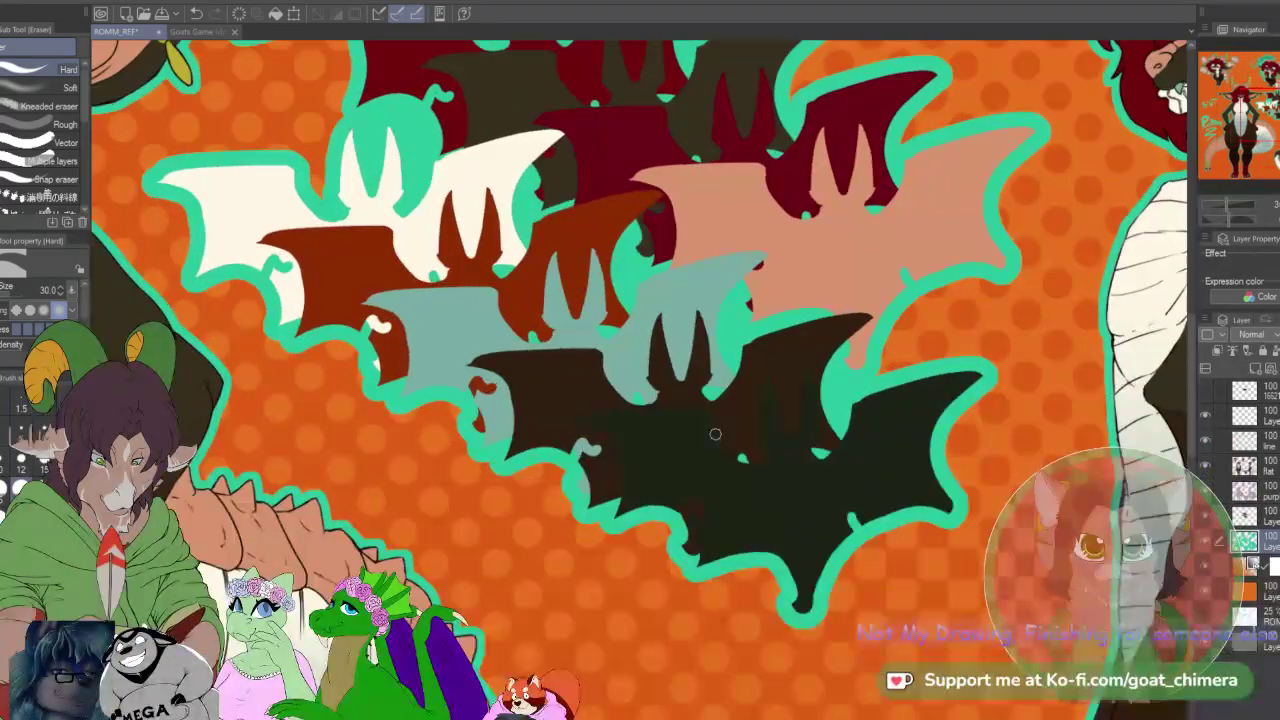
Step: Activate the bat swatch layer above the teal outline layer with the Auto select tool and clear the outline selection
{"action": "scroll", "coordinate": [721, 439], "scroll_direction": "up", "scroll_amount": 1}
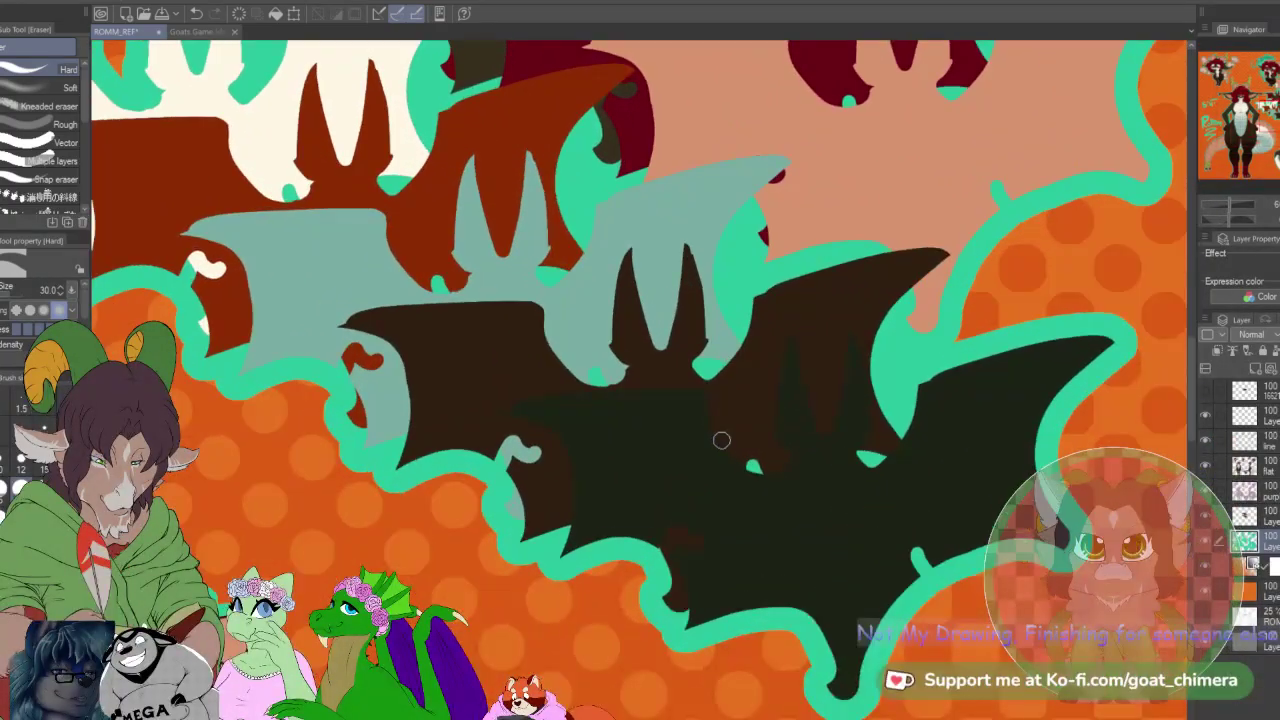
{"action": "scroll", "coordinate": [721, 440], "scroll_direction": "down", "scroll_amount": 1}
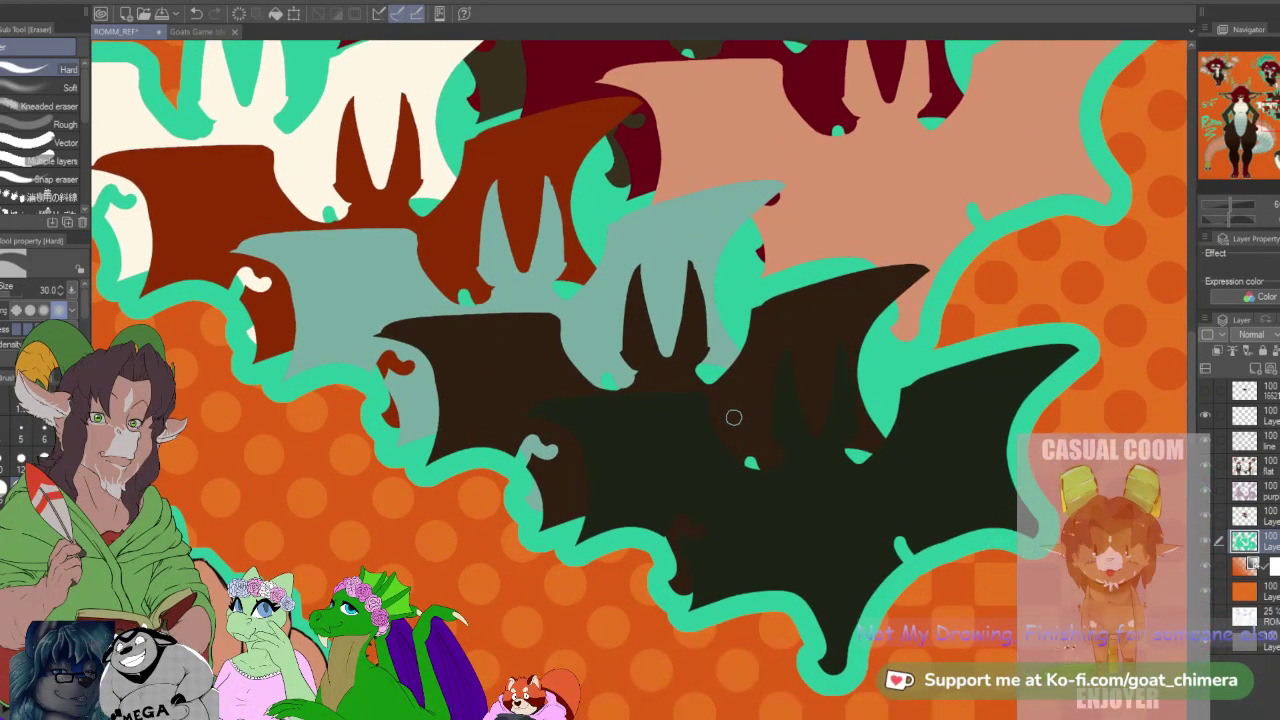
{"action": "scroll", "coordinate": [733, 417], "scroll_direction": "down", "scroll_amount": 2}
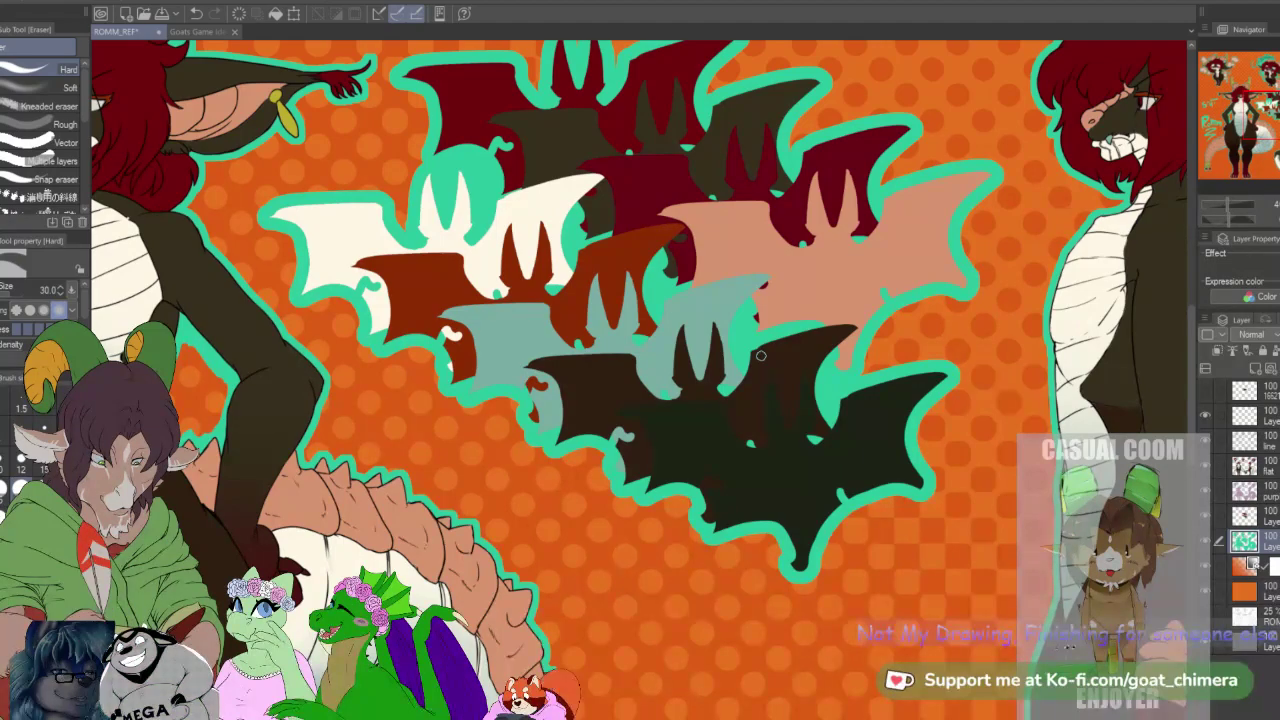
{"action": "scroll", "coordinate": [760, 355], "scroll_direction": "up", "scroll_amount": 1}
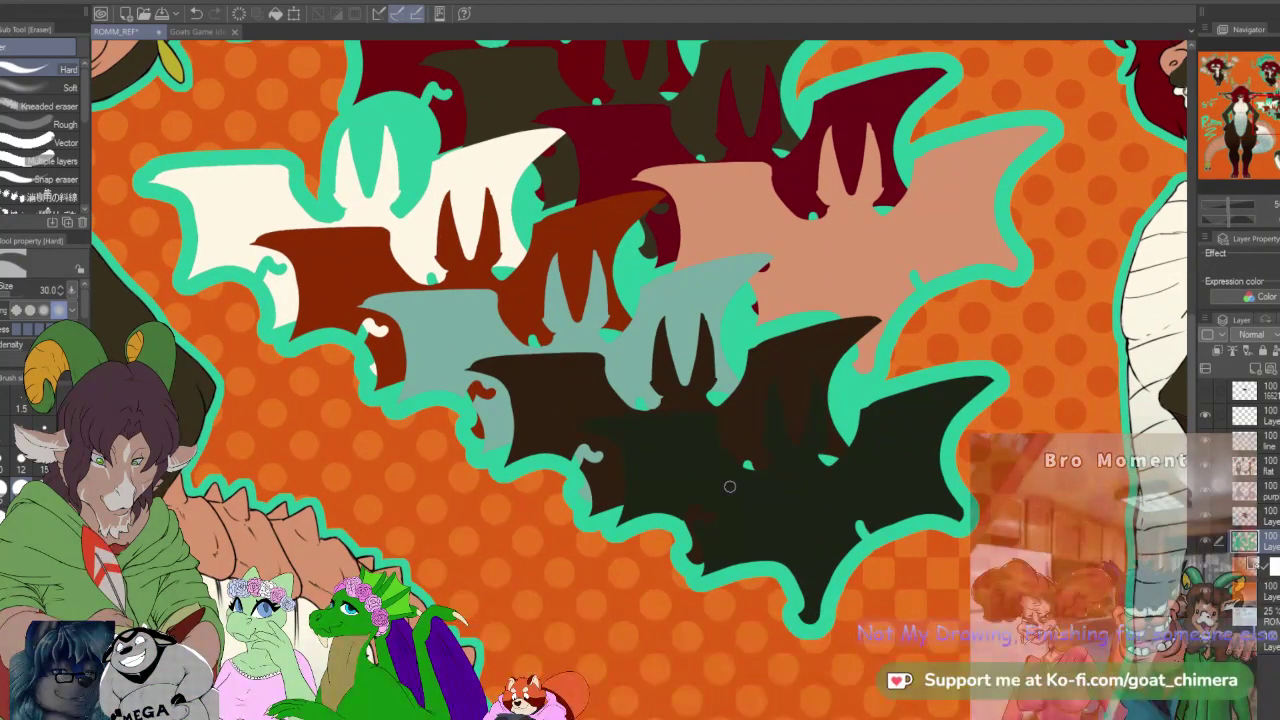
{"action": "key", "text": "w"}
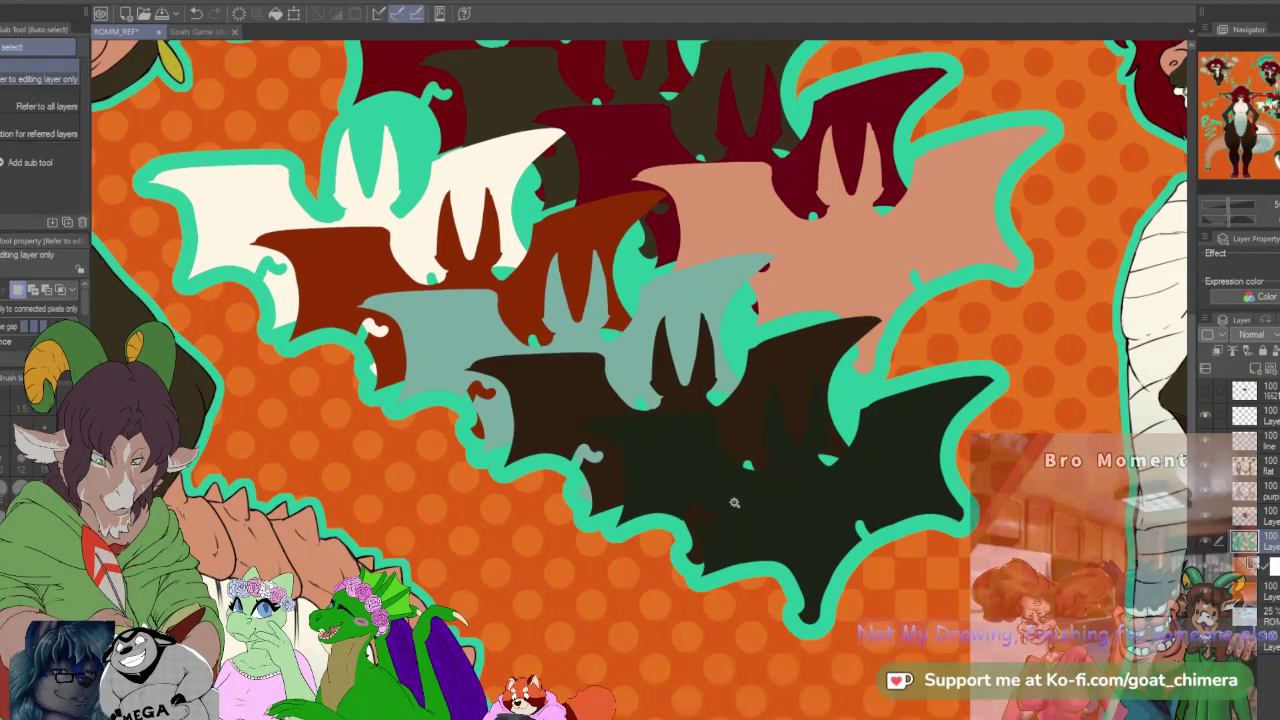
{"action": "left_click", "coordinate": [736, 503]}
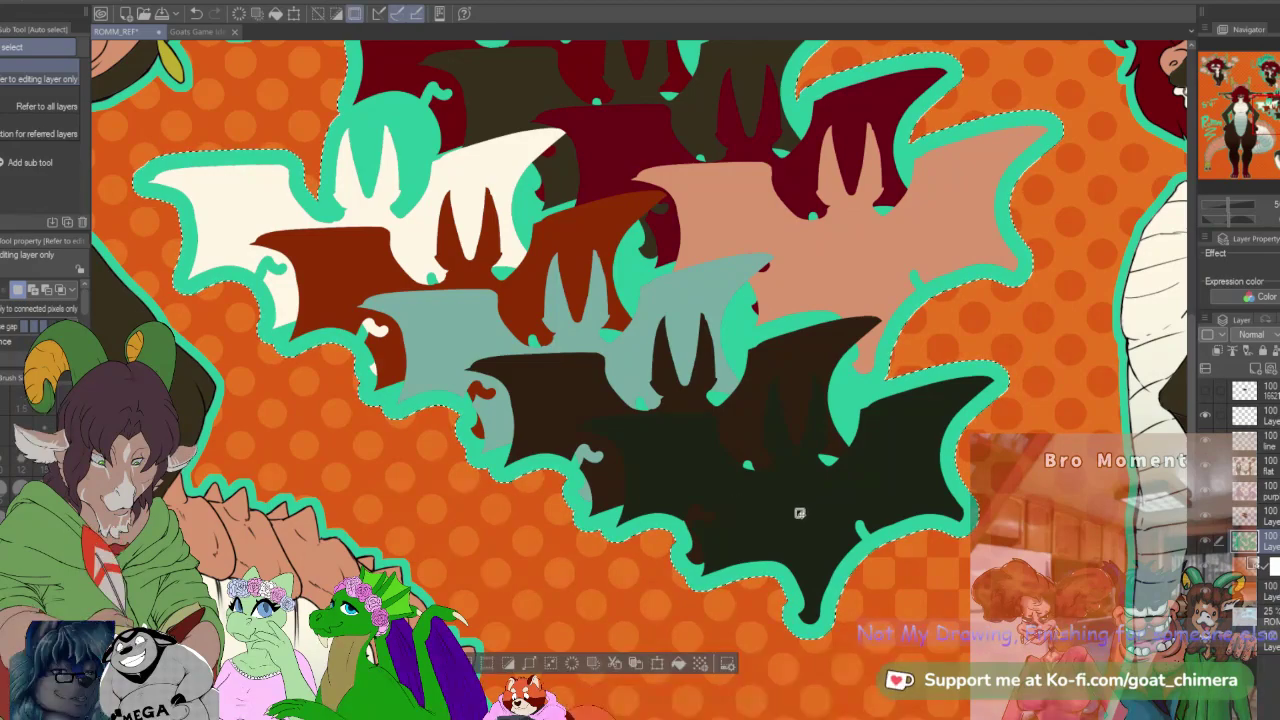
{"action": "key", "text": "alt+]"}
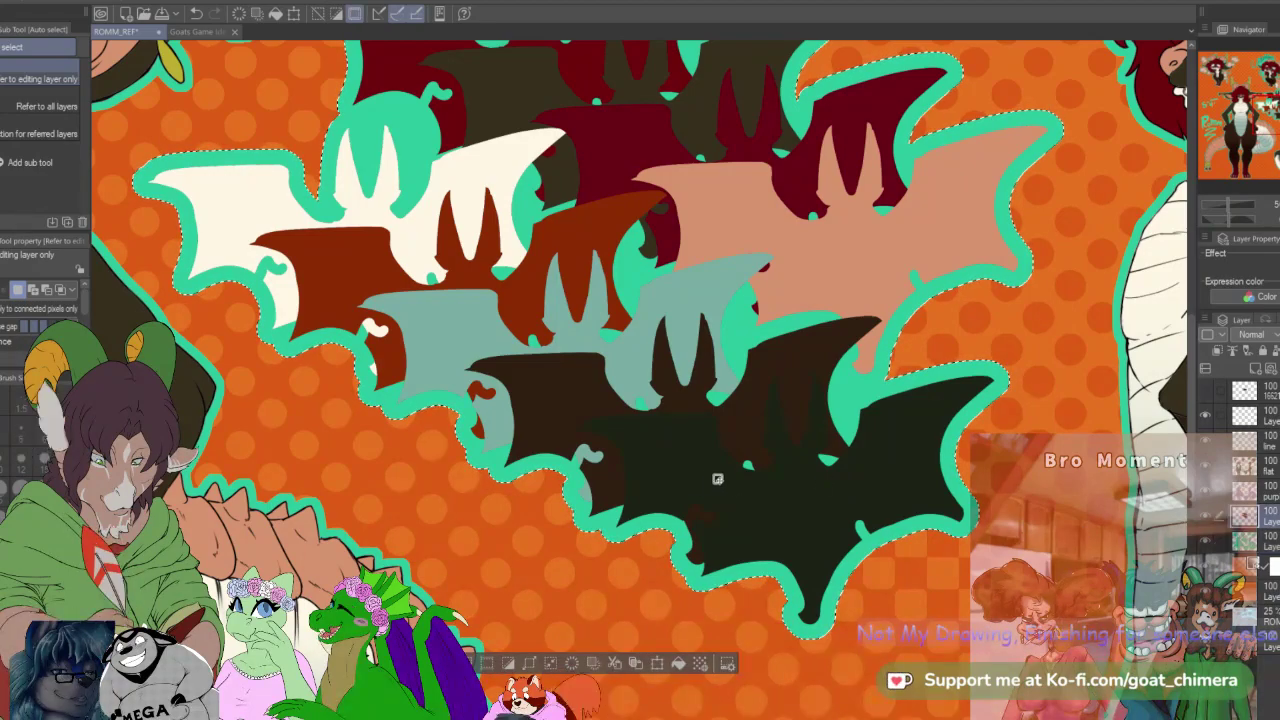
{"action": "scroll", "coordinate": [726, 480], "scroll_direction": "down", "scroll_amount": 1}
{"action": "scroll", "coordinate": [743, 483], "scroll_direction": "up", "scroll_amount": 1}
{"action": "left_click", "coordinate": [757, 485]}
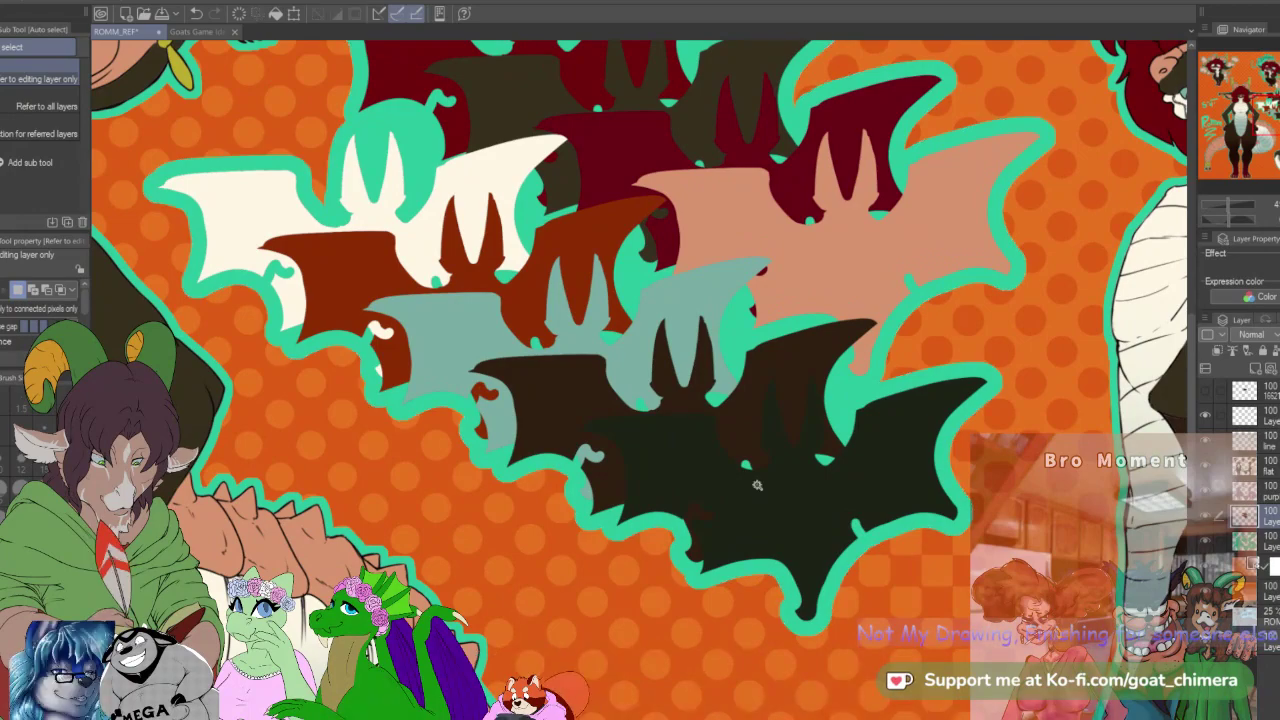
Step: Auto-select only the near-black bat swatch at the front of the cluster by lowering the colour tolerance to 4
{"action": "left_click", "coordinate": [798, 525]}
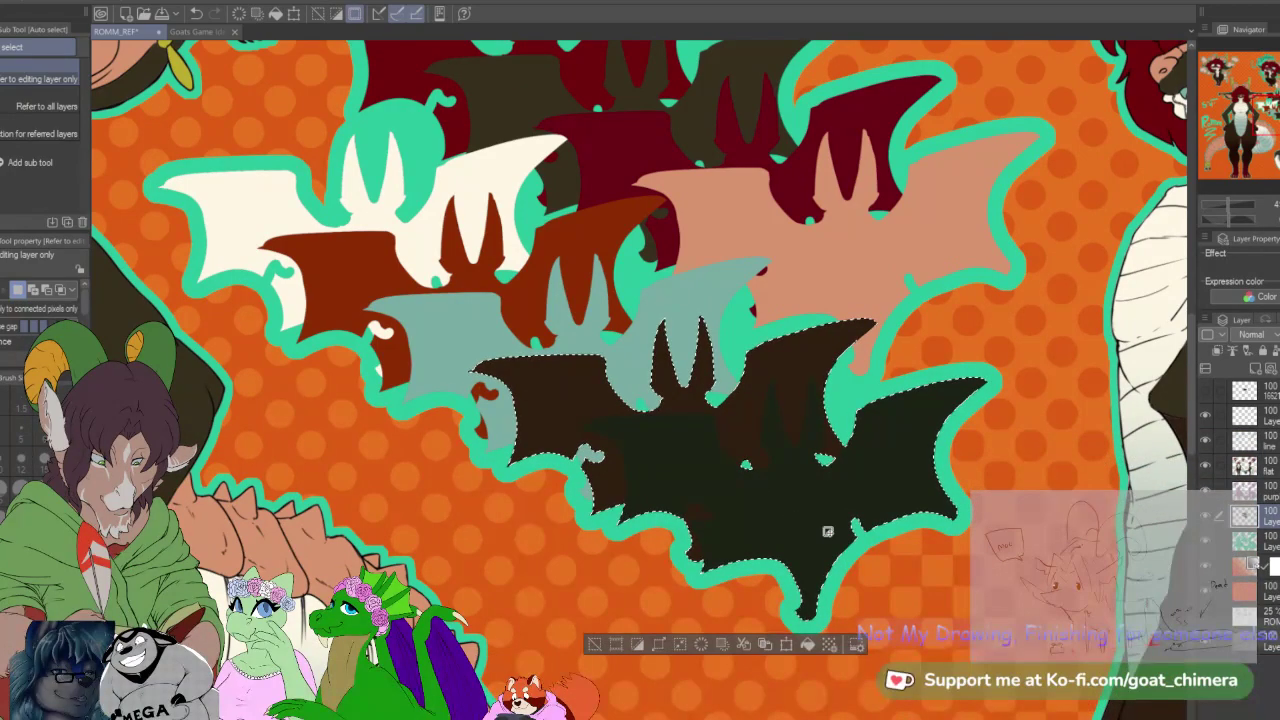
{"action": "key", "text": "ctrl+d"}
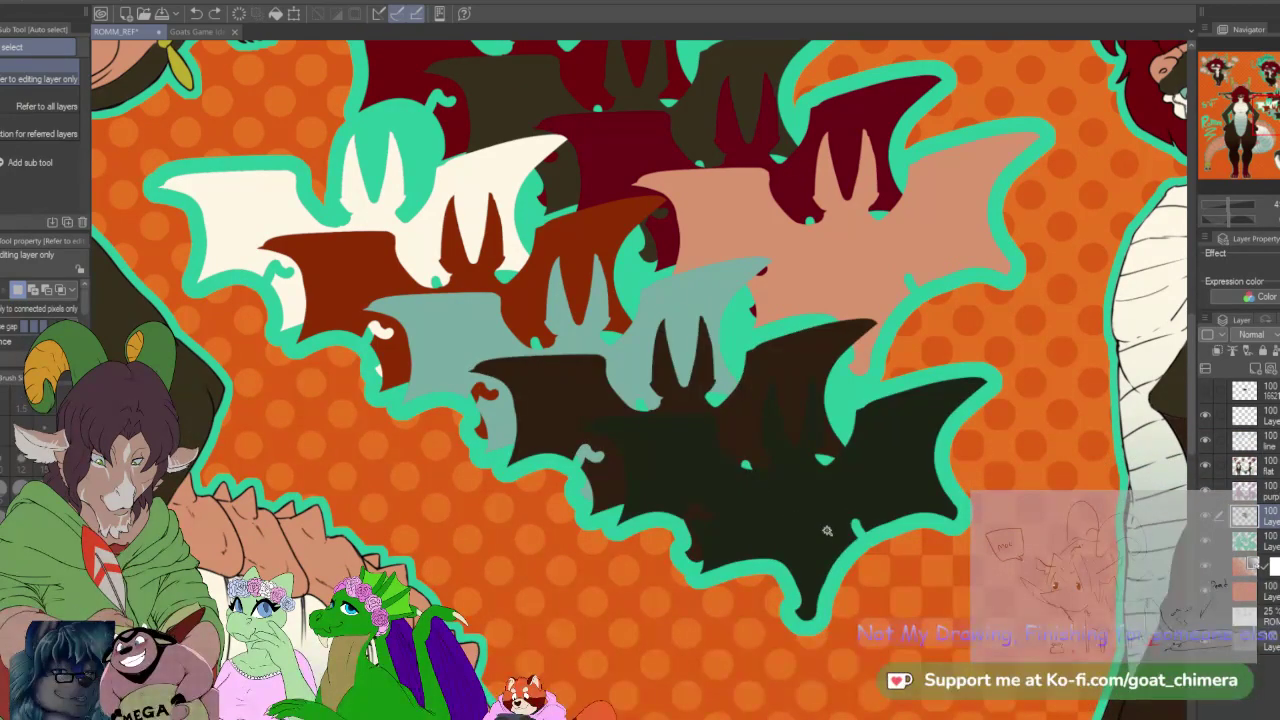
{"action": "scroll", "coordinate": [80, 318], "scroll_direction": "down", "scroll_amount": 2}
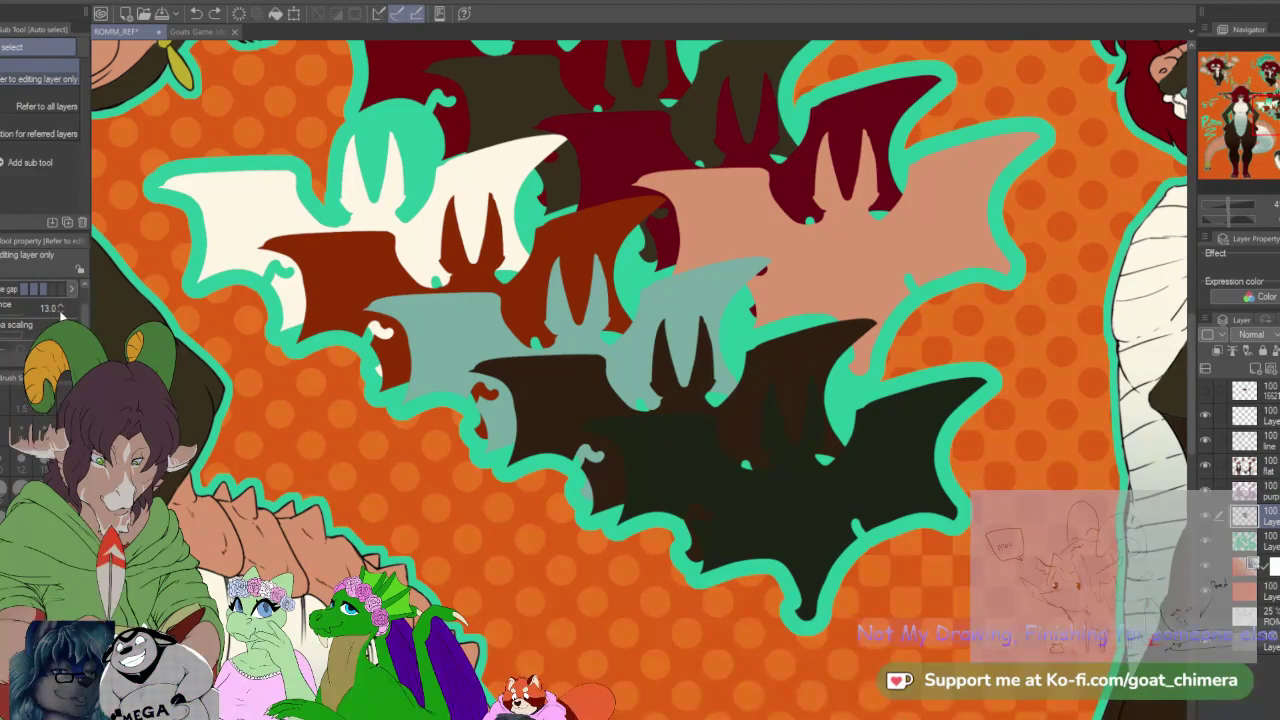
{"action": "left_click", "coordinate": [808, 462]}
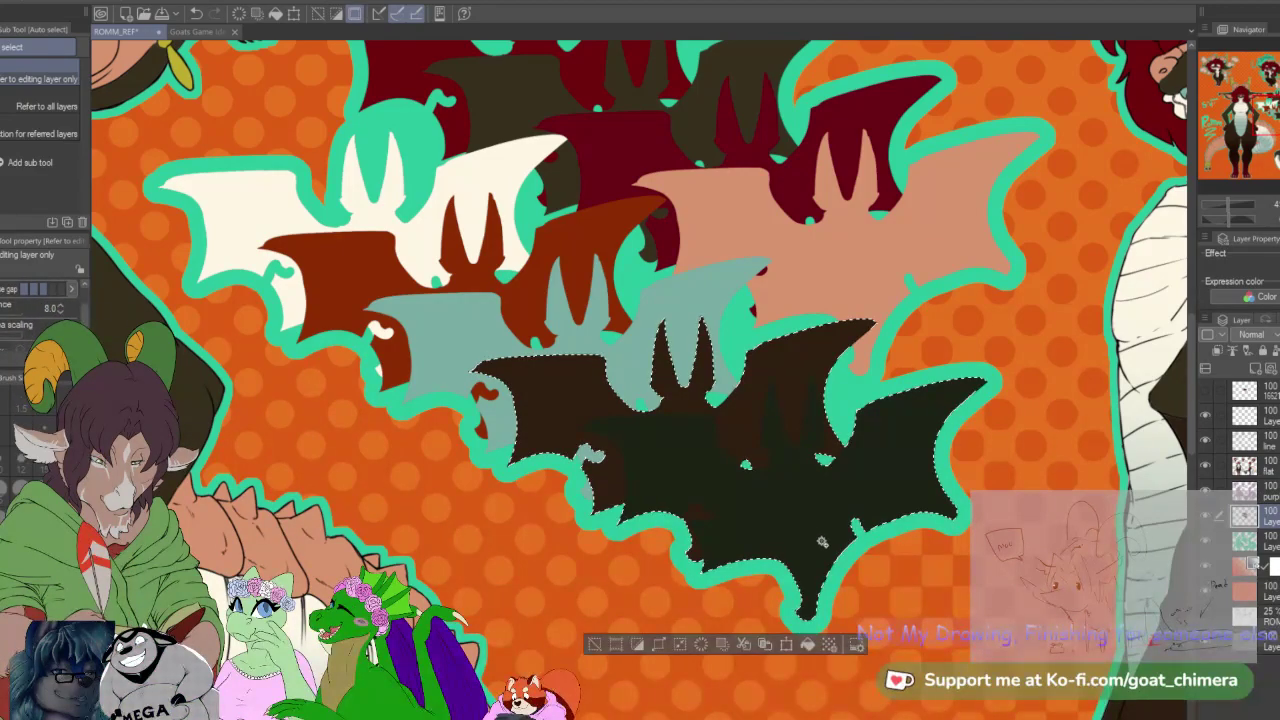
{"action": "key", "text": "ctrl+d"}
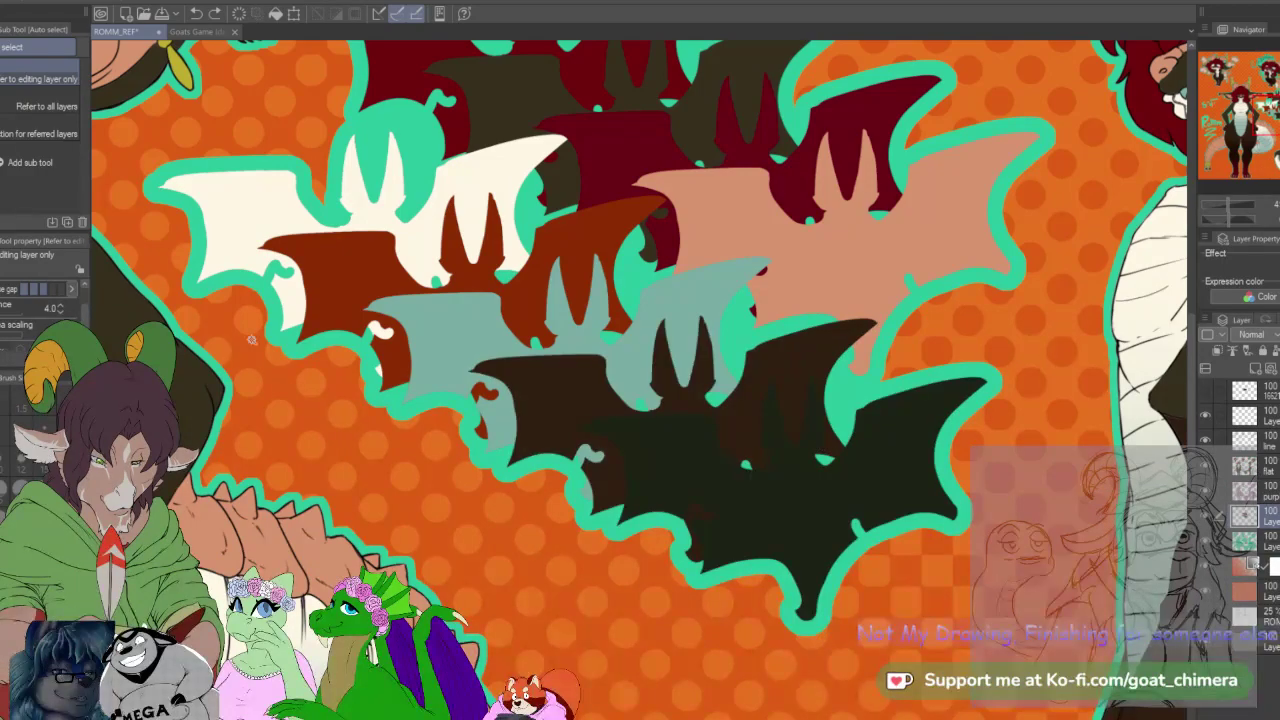
{"action": "left_click", "coordinate": [790, 513]}
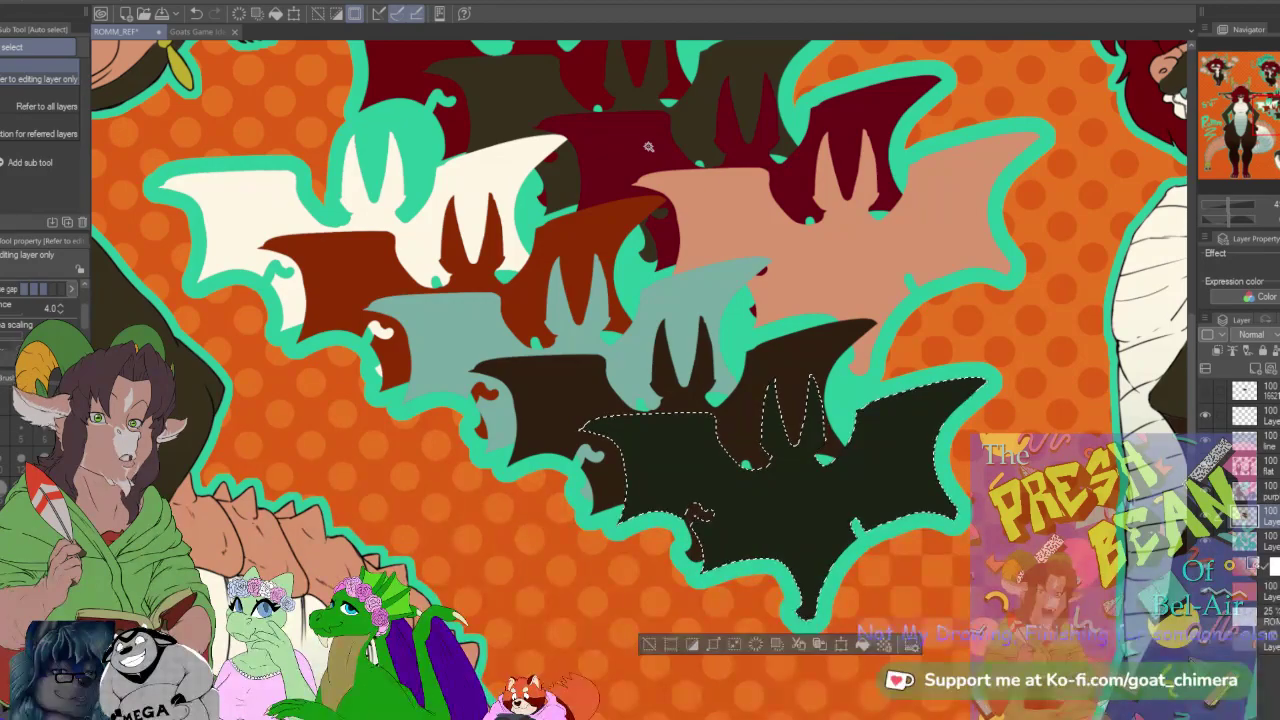
Step: Fill the selected front bat with the salmon of the other bat swatch and sample the front bat's original near-black
{"action": "key", "text": "i"}
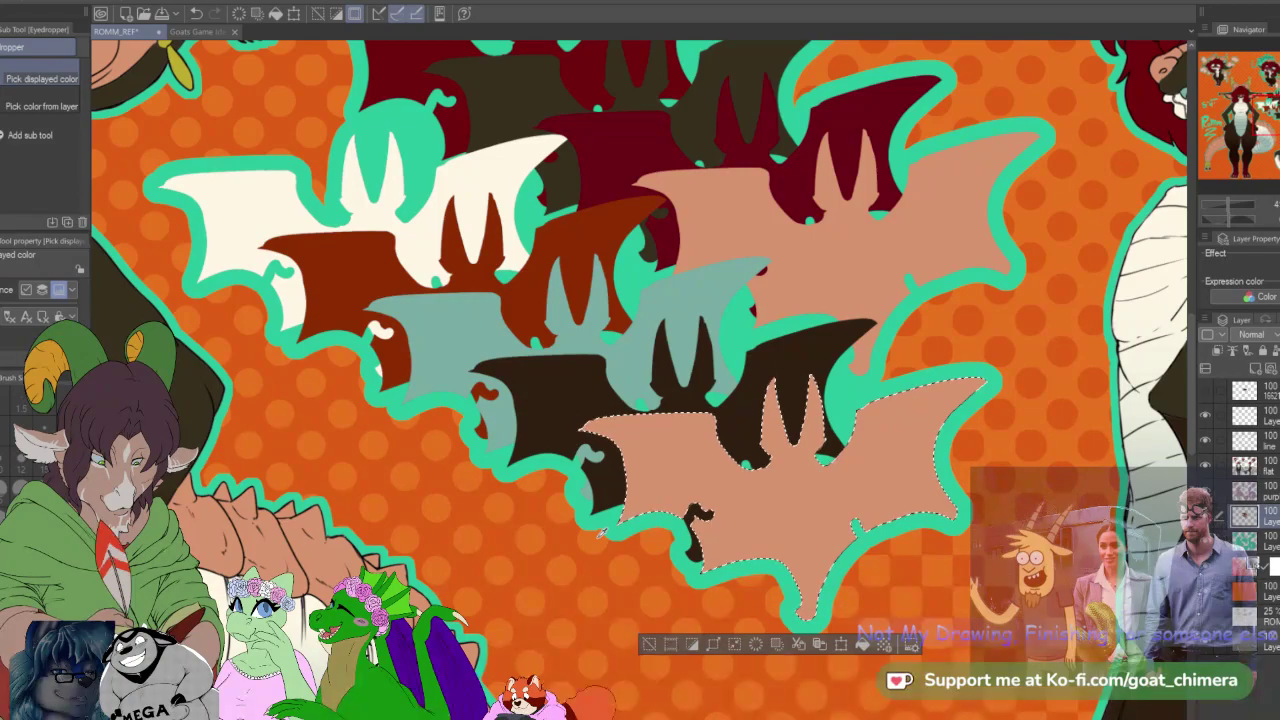
{"action": "key", "text": "alt+Delete"}
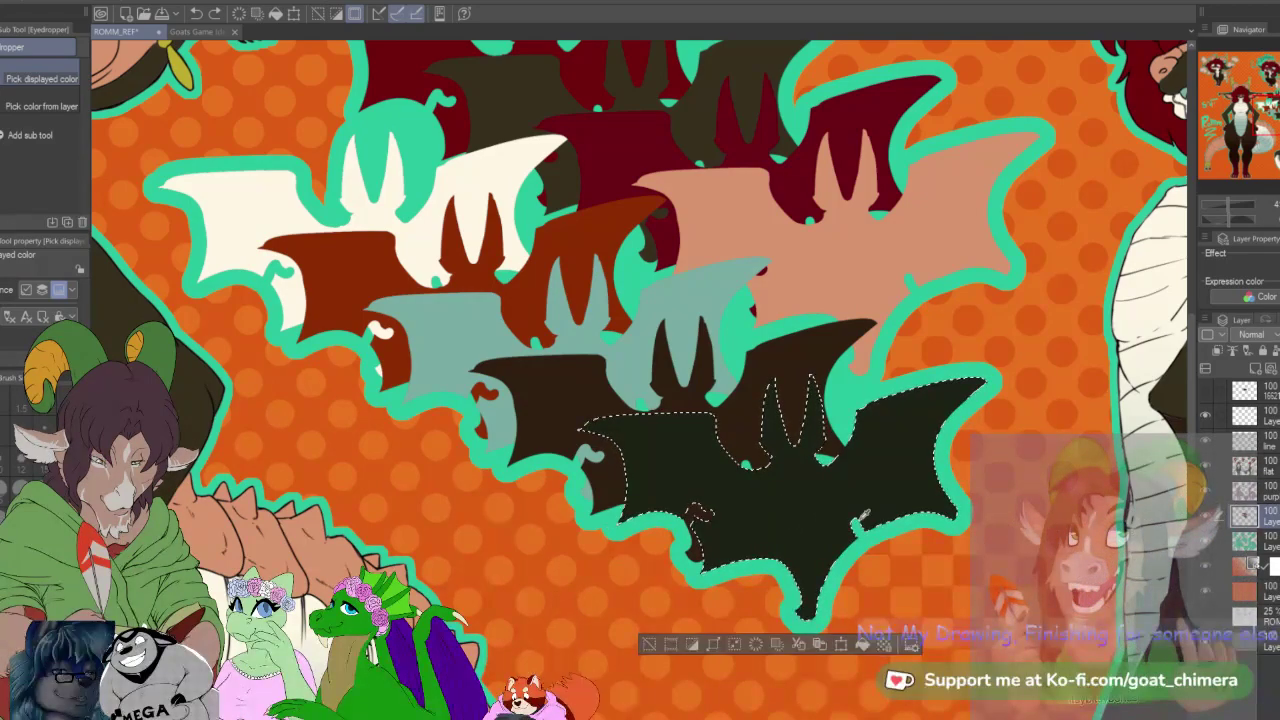
{"action": "key", "text": "ctrl+z"}
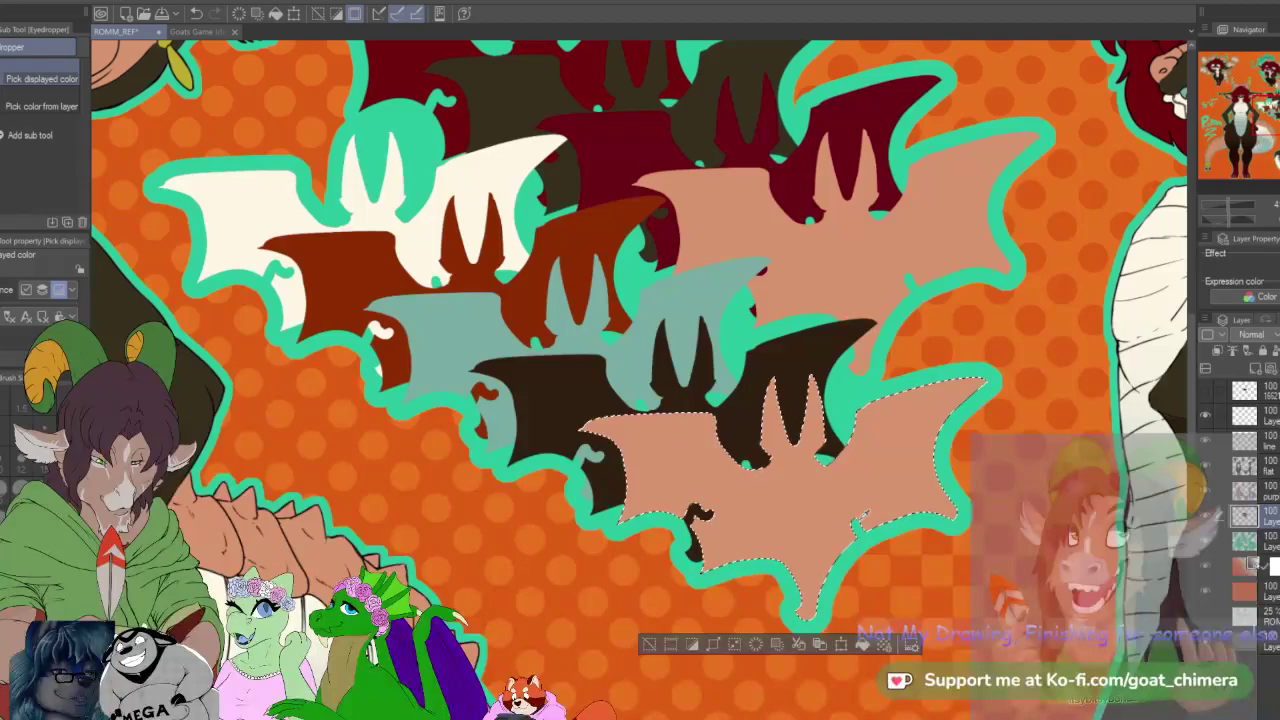
{"action": "key", "text": "ctrl+d"}
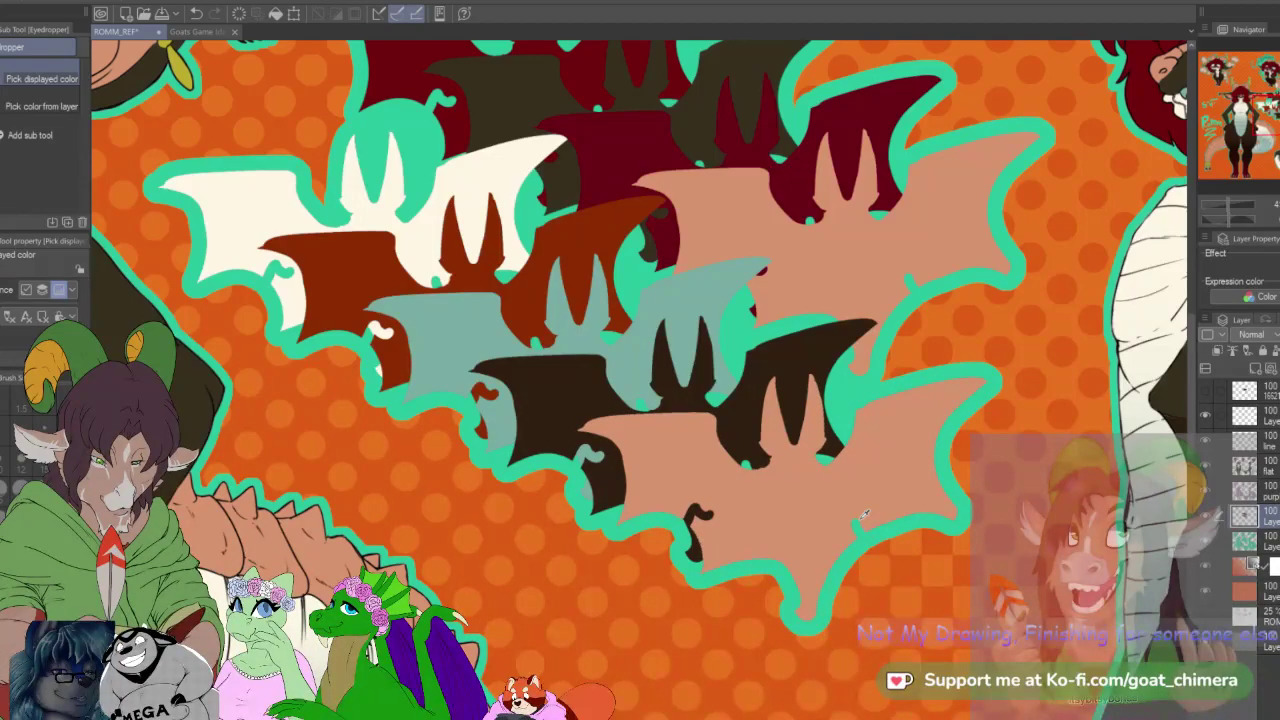
Step: Select the original salmon bat swatch beside the dark red bats, fill it with the sampled near-black and deselect
{"action": "key", "text": "w"}
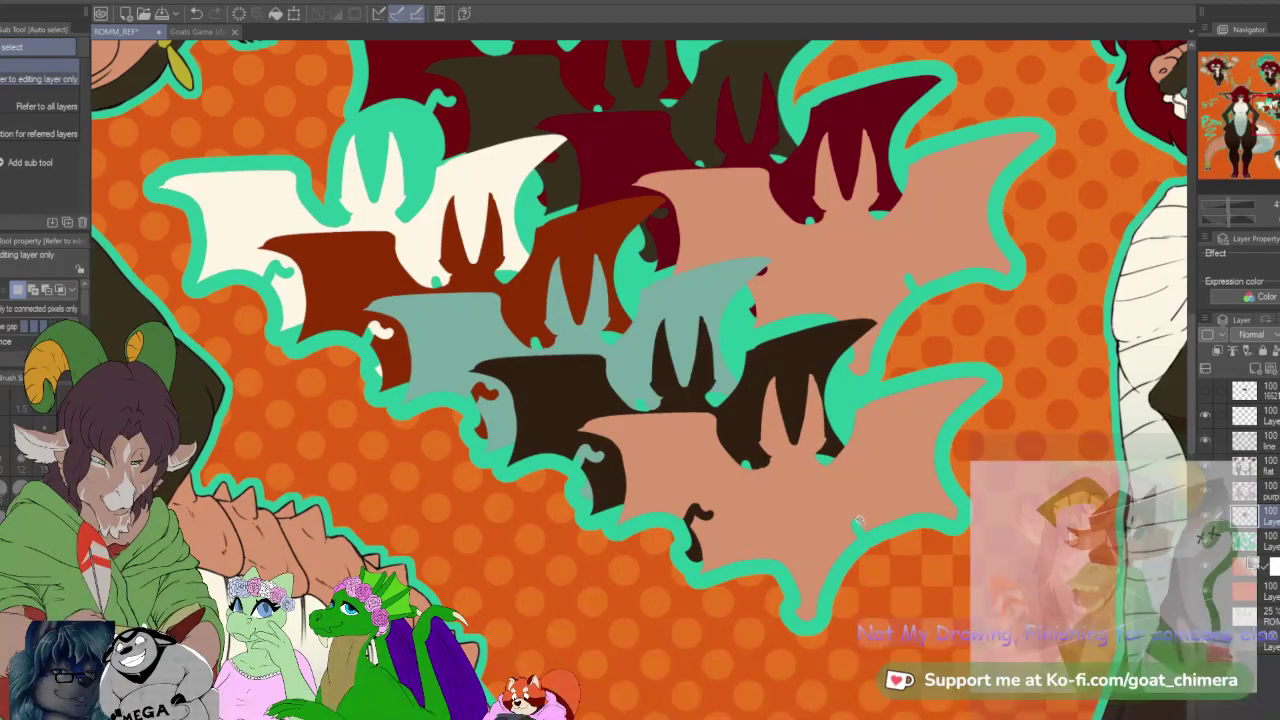
{"action": "left_click", "coordinate": [845, 268]}
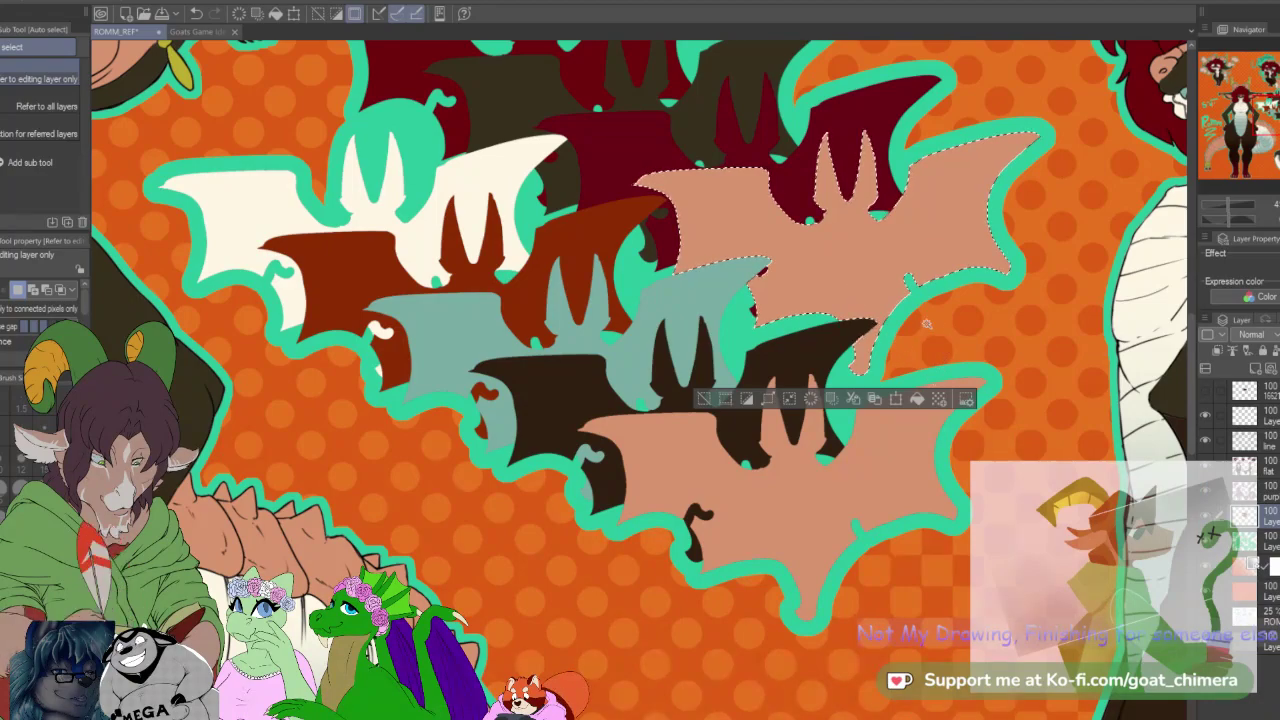
{"action": "key", "text": "alt+Delete"}
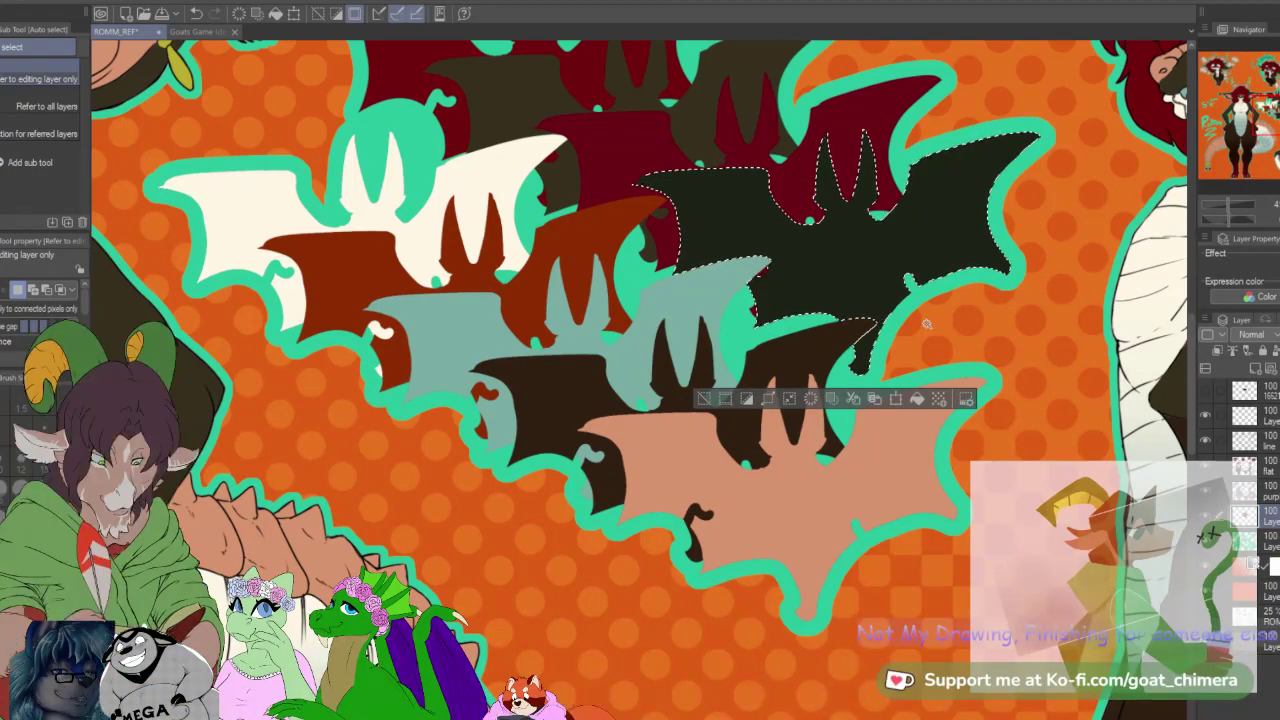
{"action": "key", "text": "ctrl+d"}
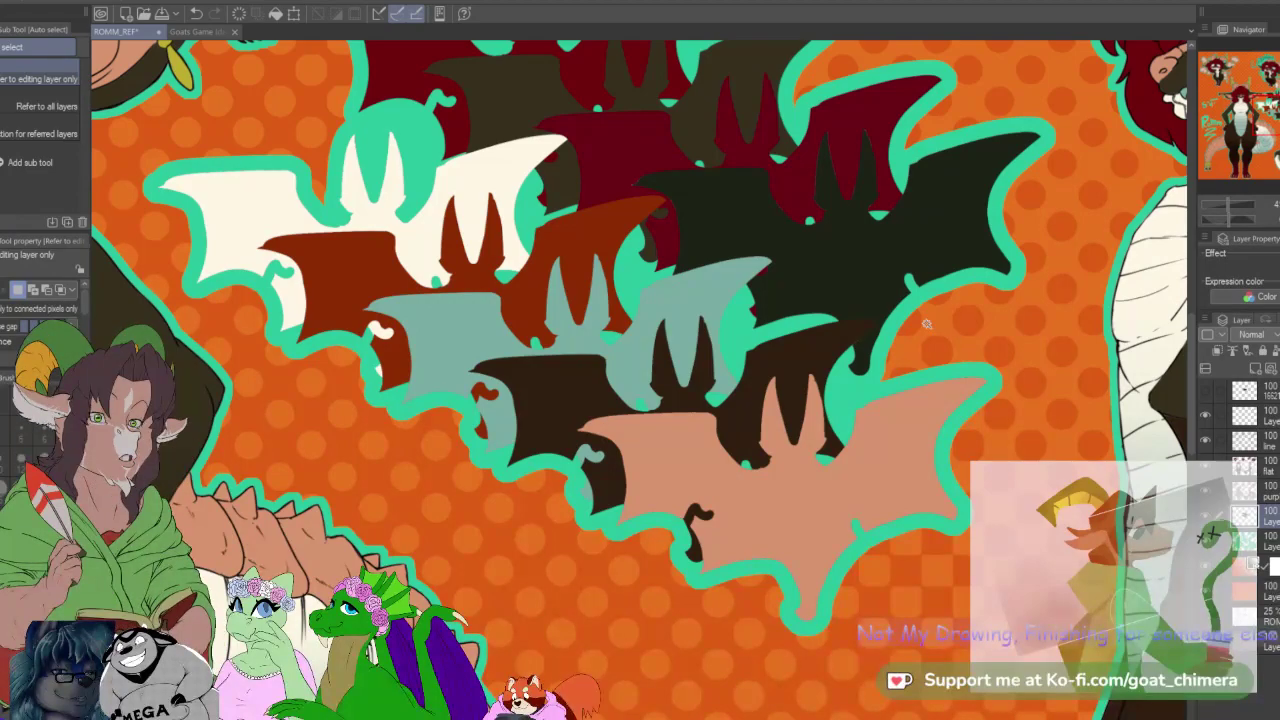
Step: Check the swapped bat swatches against the characters and activate the layer directly above the line layer
{"action": "scroll", "coordinate": [926, 323], "scroll_direction": "down", "scroll_amount": 1}
{"action": "scroll", "coordinate": [910, 270], "scroll_direction": "down", "scroll_amount": 3}
{"action": "scroll", "coordinate": [892, 209], "scroll_direction": "up", "scroll_amount": 2}
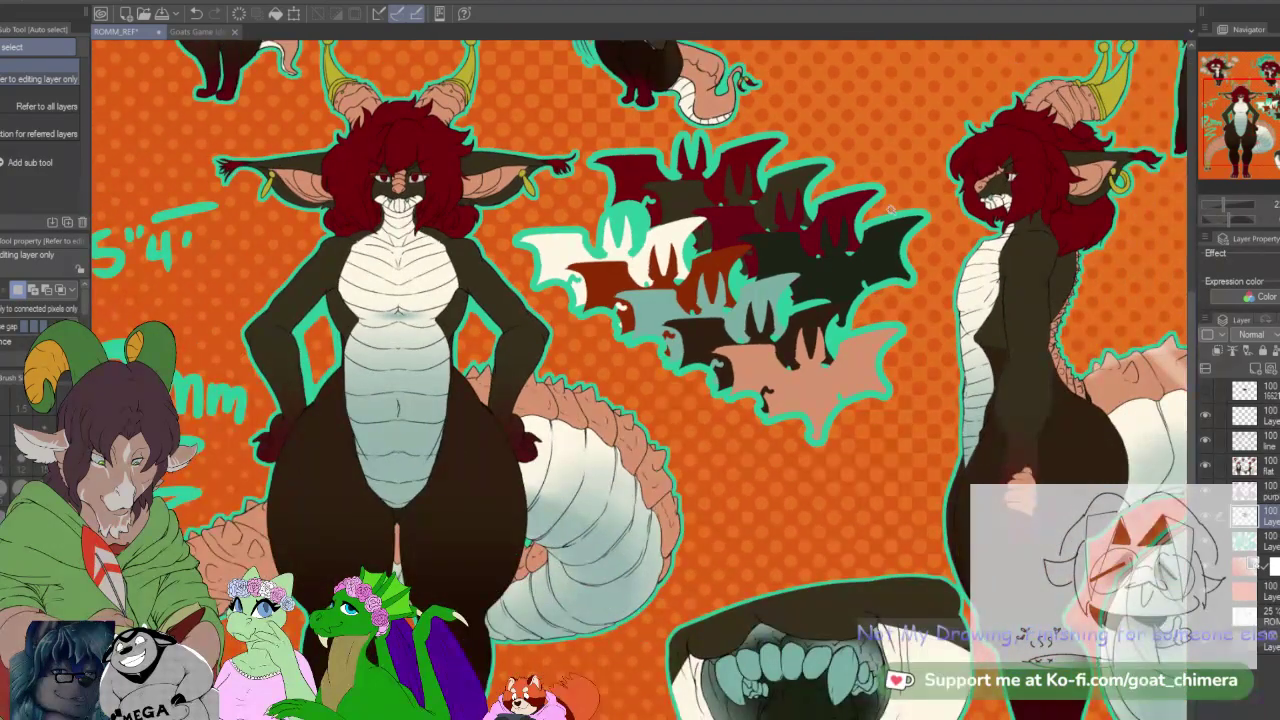
{"action": "scroll", "coordinate": [894, 204], "scroll_direction": "up", "scroll_amount": 1}
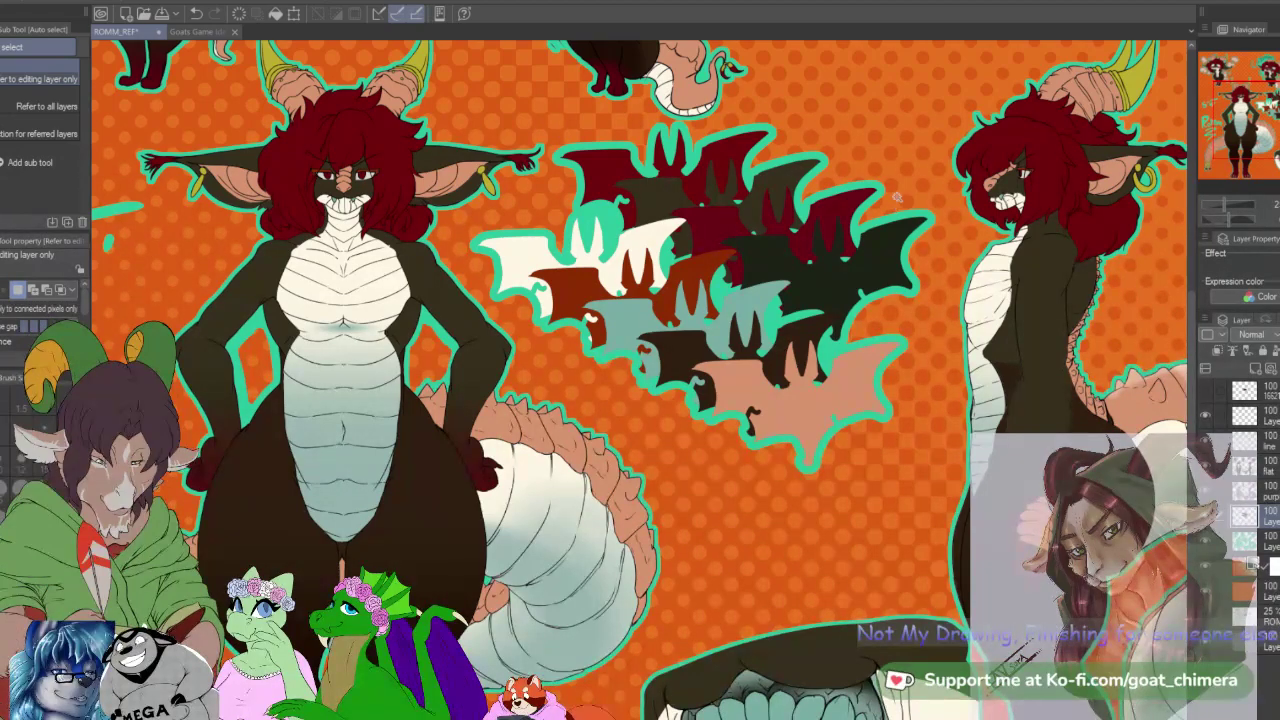
{"action": "left_click", "coordinate": [1262, 415]}
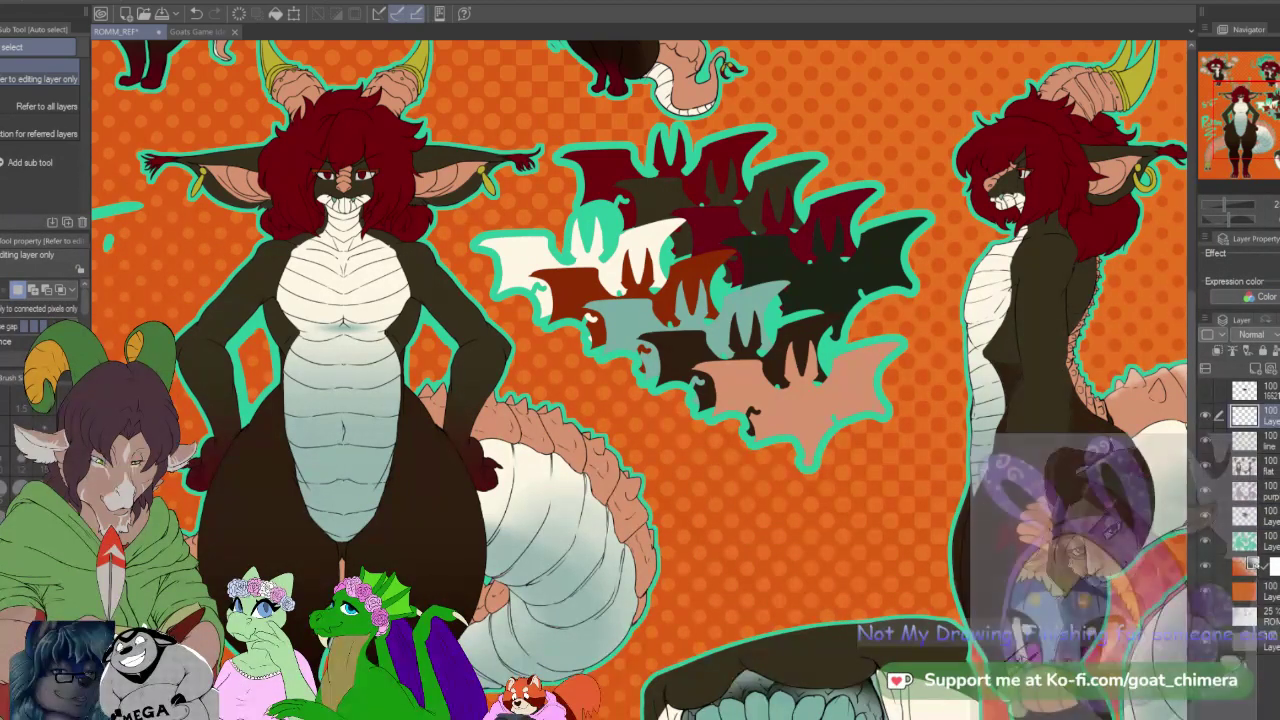
Step: Examine the whole reference sheet, including the chibis, both full-body views, bat swatches, mouth close-up and dotted background
{"action": "left_click_drag", "start_coordinate": [900, 380], "coordinate": [498, 279]}
{"action": "left_click_drag", "start_coordinate": [150, 348], "coordinate": [467, 488]}
{"action": "scroll", "coordinate": [640, 380], "scroll_direction": "down", "scroll_amount": 4}
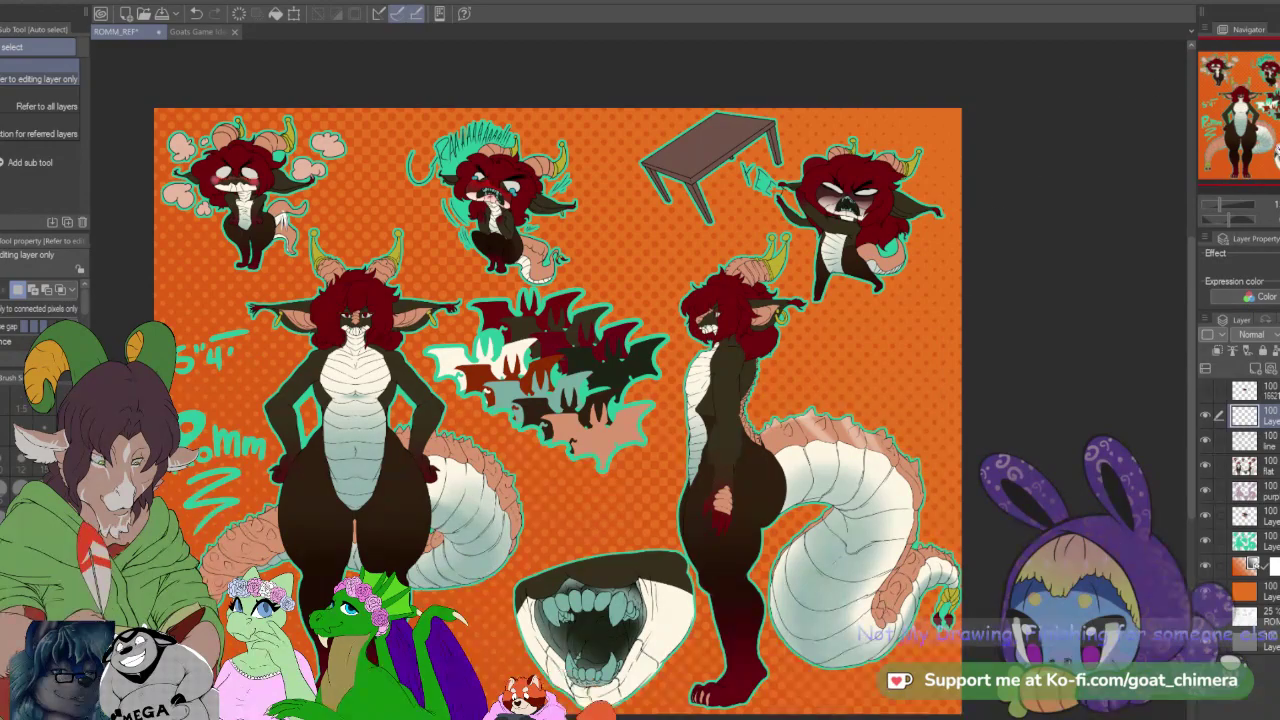
{"action": "scroll", "coordinate": [368, 443], "scroll_direction": "left", "scroll_amount": 3}
{"action": "scroll", "coordinate": [368, 443], "scroll_direction": "down", "scroll_amount": 3}
{"action": "scroll", "coordinate": [340, 400], "scroll_direction": "up", "scroll_amount": 2}
{"action": "scroll", "coordinate": [346, 360], "scroll_direction": "down", "scroll_amount": 1}
{"action": "scroll", "coordinate": [346, 350], "scroll_direction": "up", "scroll_amount": 1}
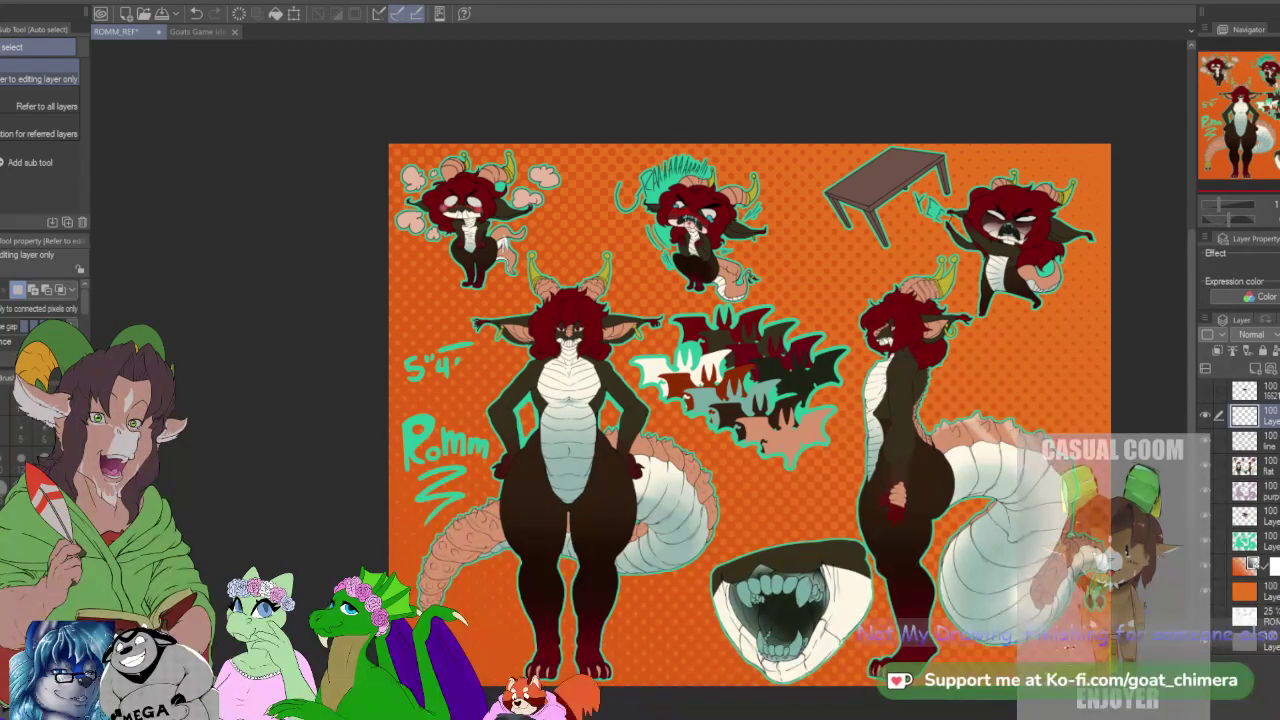
{"action": "scroll", "coordinate": [680, 520], "scroll_direction": "down", "scroll_amount": 2}
{"action": "scroll", "coordinate": [869, 437], "scroll_direction": "up", "scroll_amount": 3}
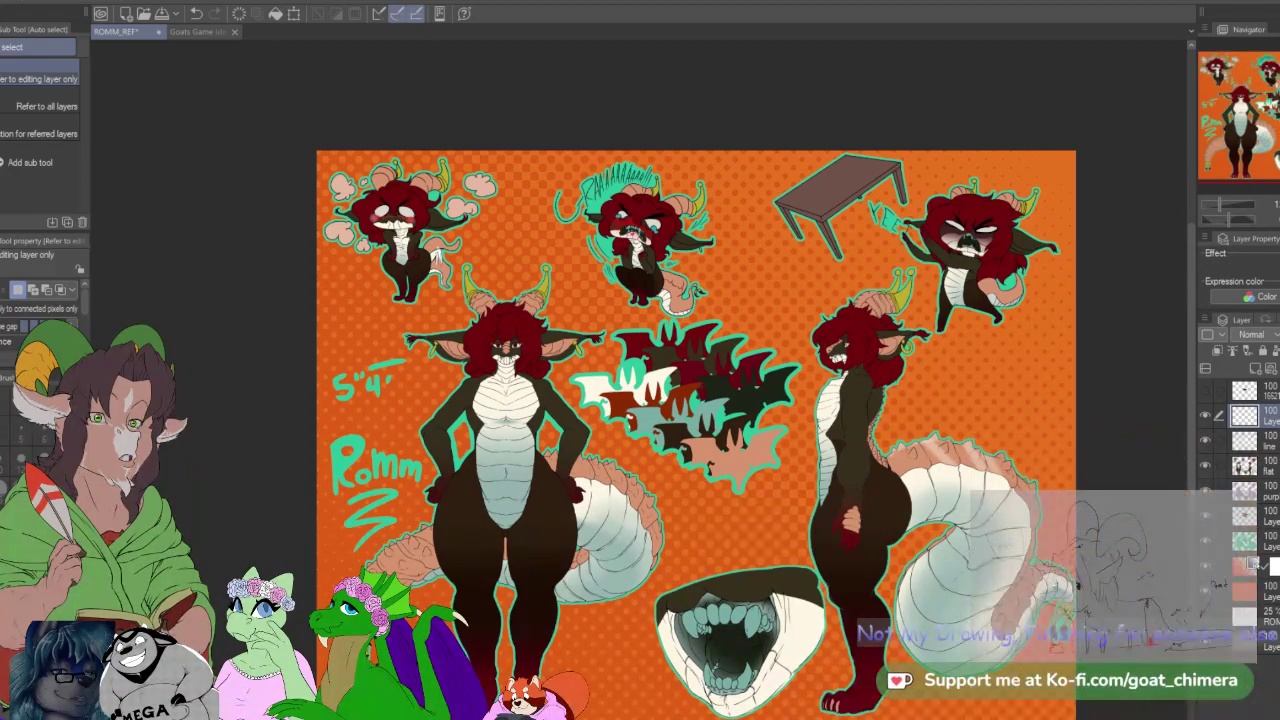
{"action": "scroll", "coordinate": [640, 400], "scroll_direction": "down", "scroll_amount": 1}
{"action": "scroll", "coordinate": [640, 400], "scroll_direction": "up", "scroll_amount": 3}
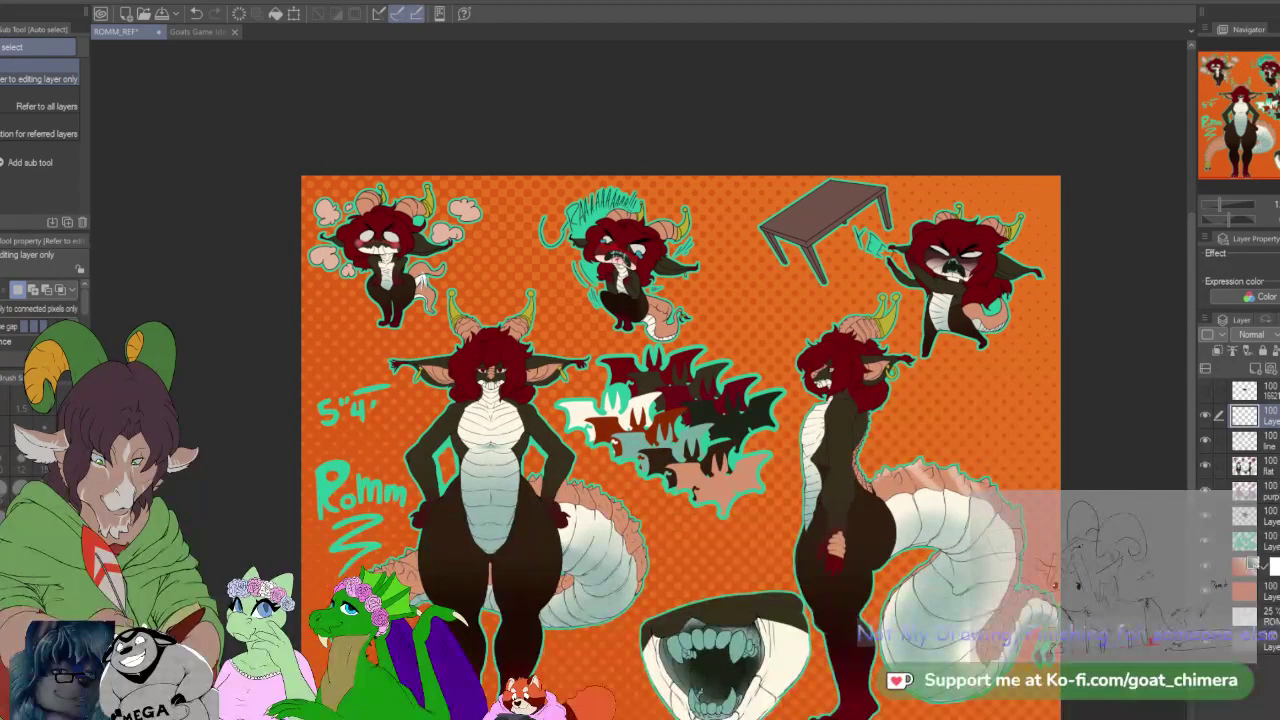
{"action": "scroll", "coordinate": [640, 400], "scroll_direction": "down", "scroll_amount": 2}
{"action": "left_click_drag", "start_coordinate": [640, 400], "coordinate": [645, 358]}
{"action": "scroll", "coordinate": [690, 430], "scroll_direction": "up", "scroll_amount": 1}
{"action": "scroll", "coordinate": [690, 430], "scroll_direction": "up", "scroll_amount": 2}
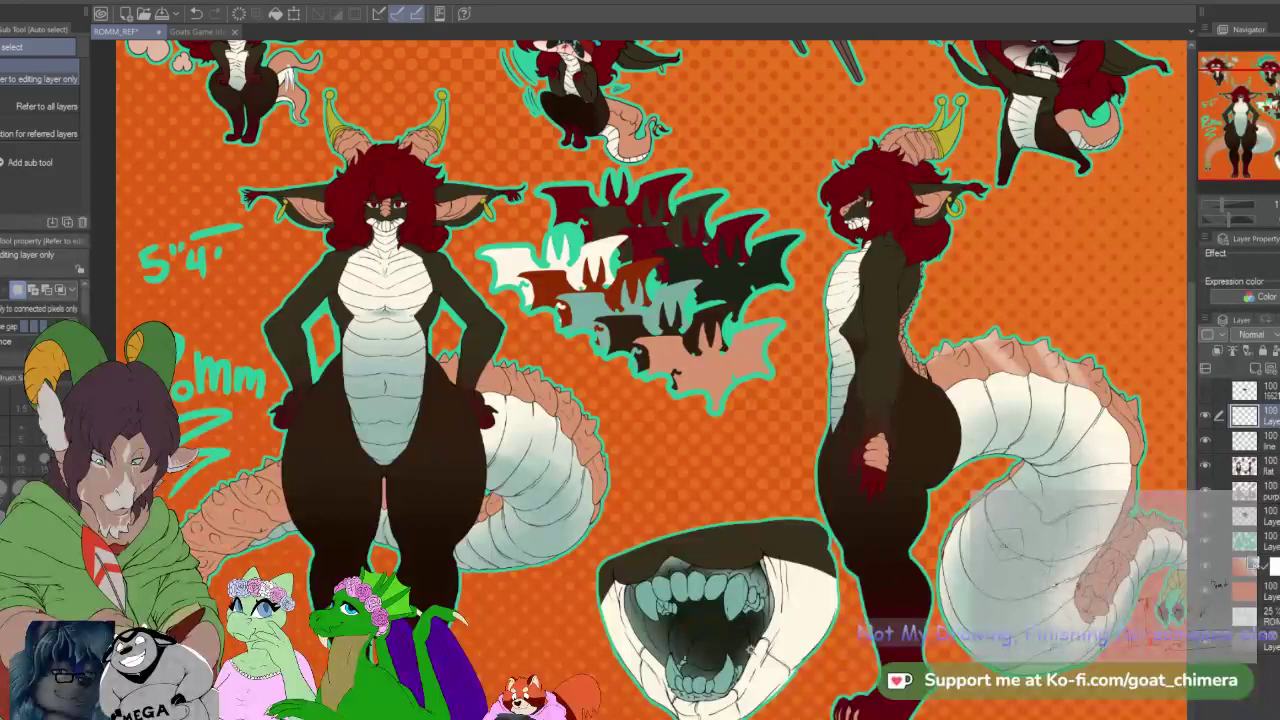
{"action": "scroll", "coordinate": [690, 430], "scroll_direction": "down", "scroll_amount": 2}
{"action": "left_click_drag", "start_coordinate": [1275, 147], "coordinate": [1248, 152]}
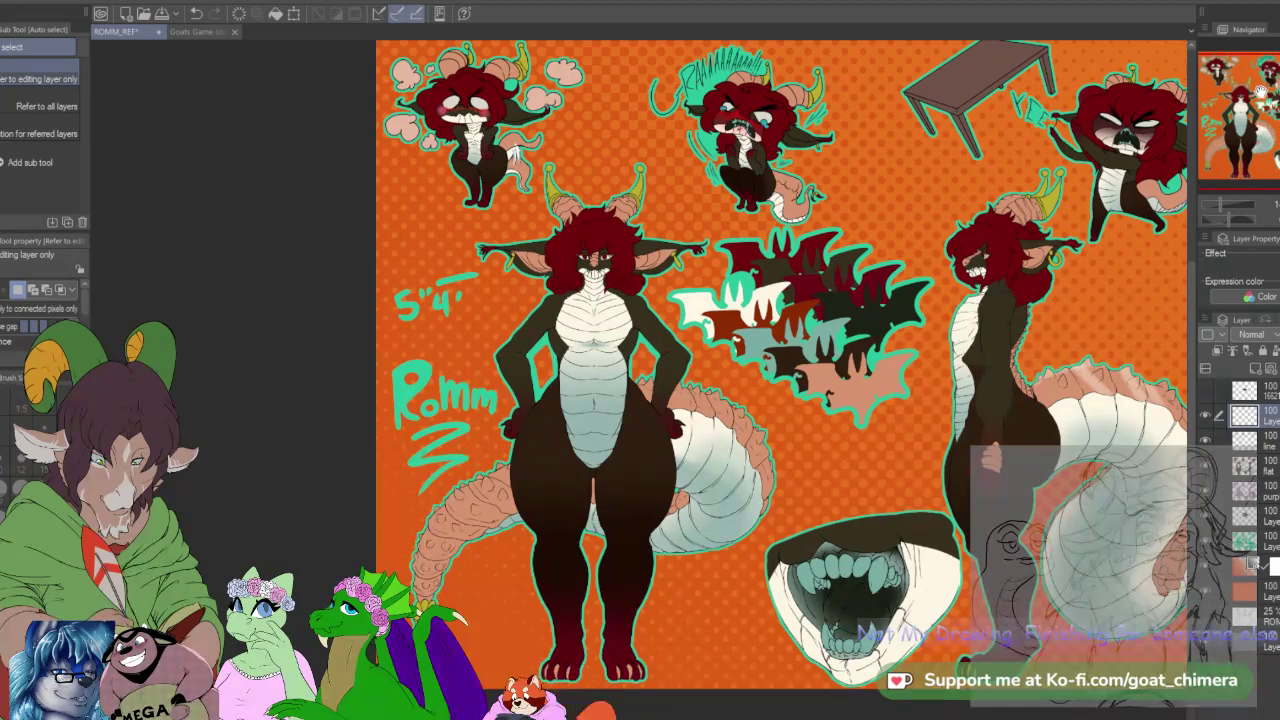
{"action": "left_click_drag", "start_coordinate": [1260, 90], "coordinate": [1275, 88]}
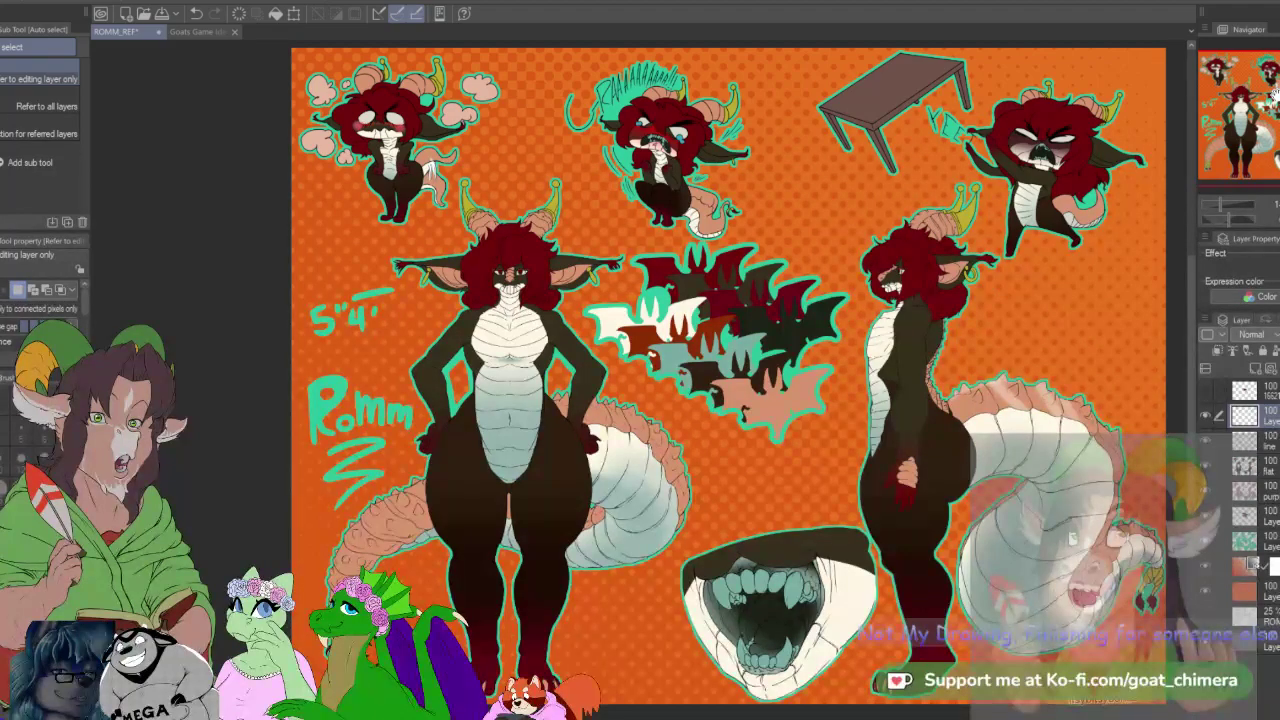
{"action": "scroll", "coordinate": [755, 421], "scroll_direction": "down", "scroll_amount": 1}
{"action": "scroll", "coordinate": [779, 410], "scroll_direction": "up", "scroll_amount": 1}
{"action": "scroll", "coordinate": [810, 355], "scroll_direction": "down", "scroll_amount": 1}
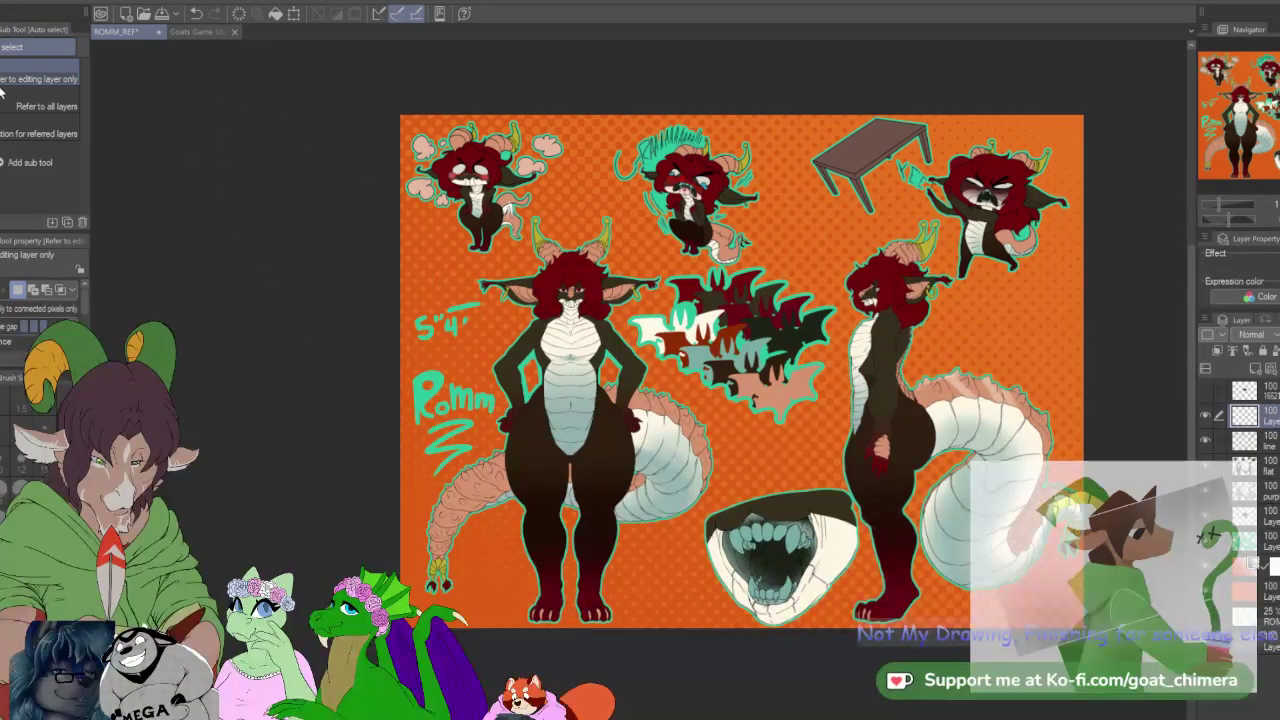
Step: Save the ROMM_REF sheet, view the Goats Game Idea document briefly and return to the sheet
{"action": "key", "text": "ctrl+s"}
{"action": "left_click", "coordinate": [212, 33]}
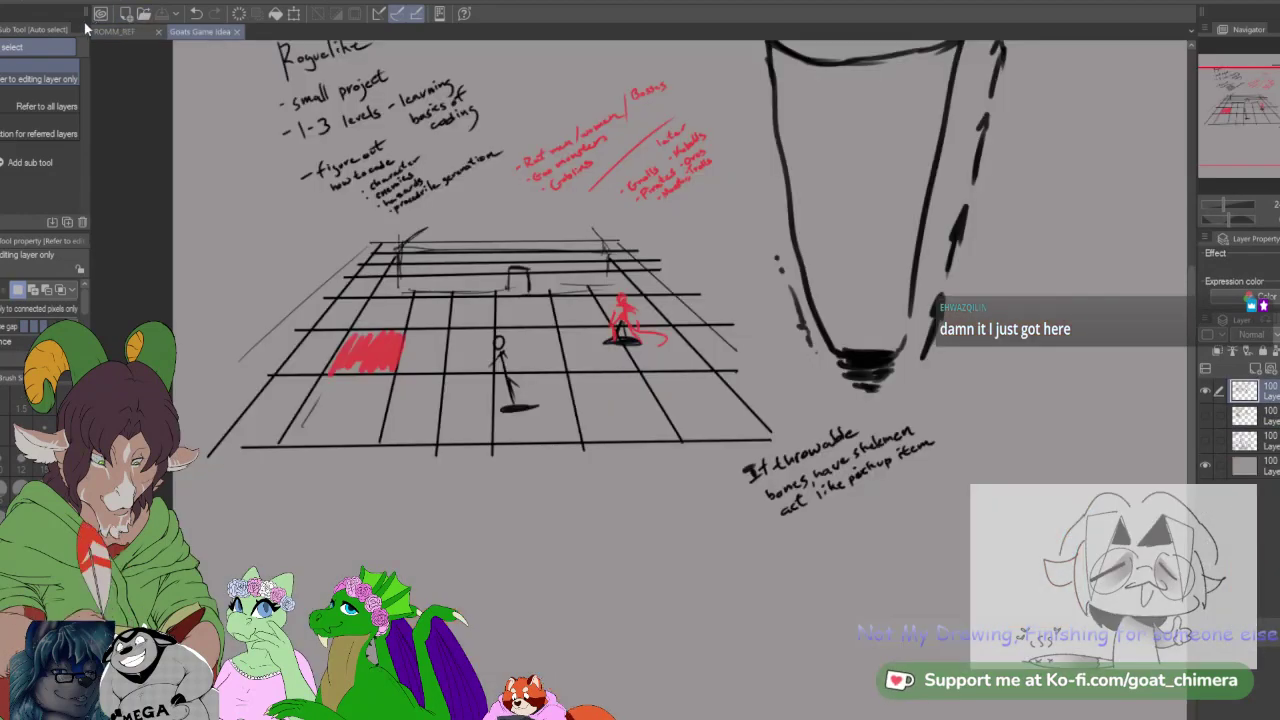
{"action": "left_click", "coordinate": [132, 35]}
{"action": "scroll", "coordinate": [930, 484], "scroll_direction": "up", "scroll_amount": 2}
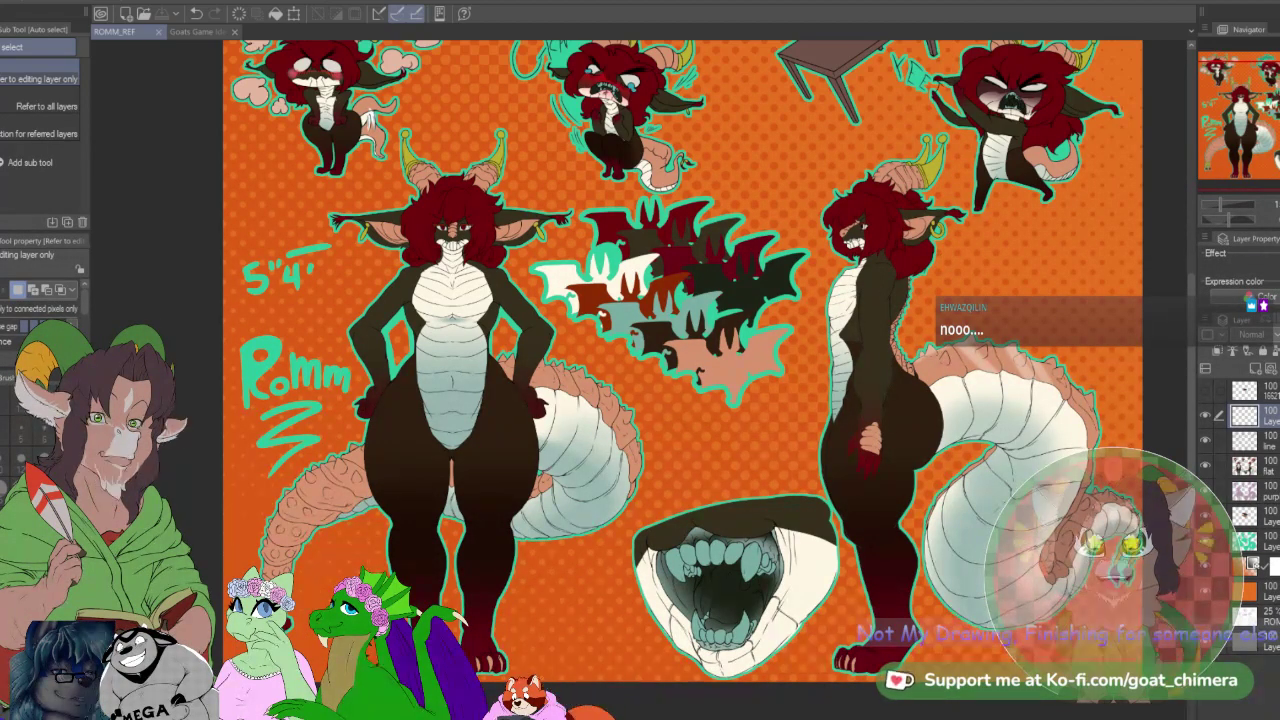
Step: Close the ROMM_REF sheet and look over the roguelike notes and grid sketch in the Goats Game Idea document
{"action": "scroll", "coordinate": [878, 353], "scroll_direction": "down", "scroll_amount": 1}
{"action": "key", "text": "ctrl+plus"}
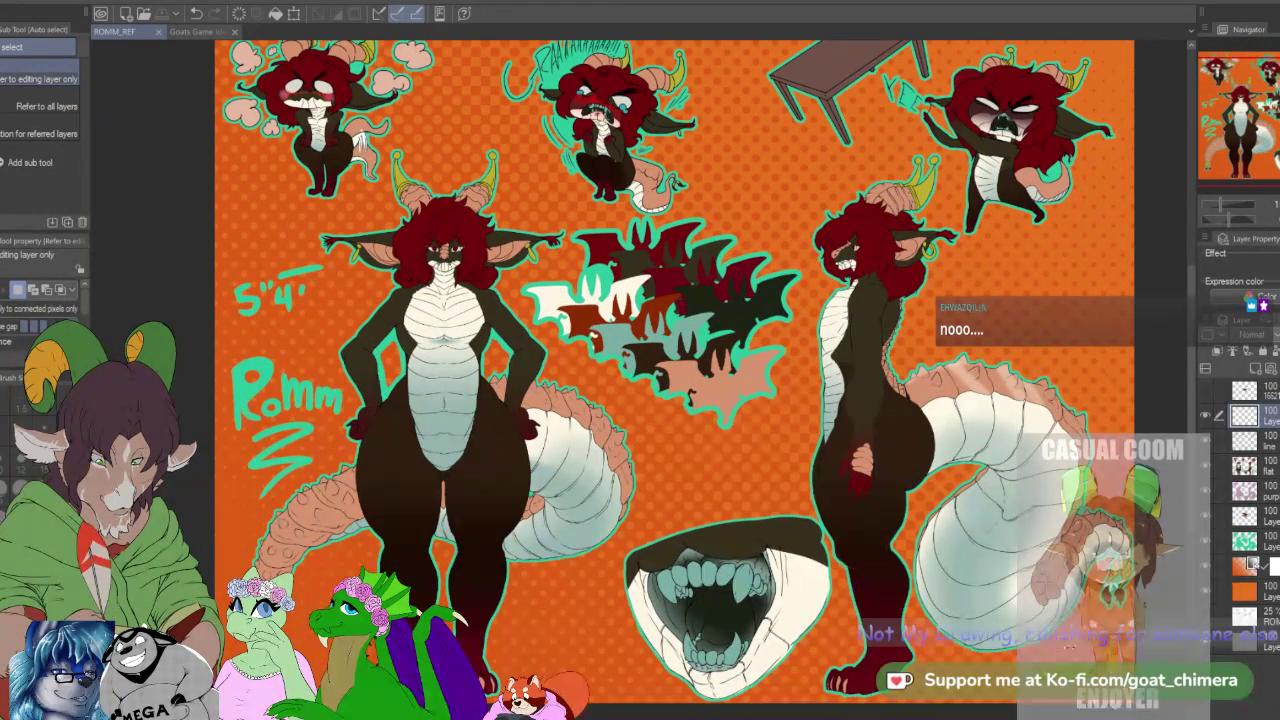
{"action": "left_click", "coordinate": [157, 33]}
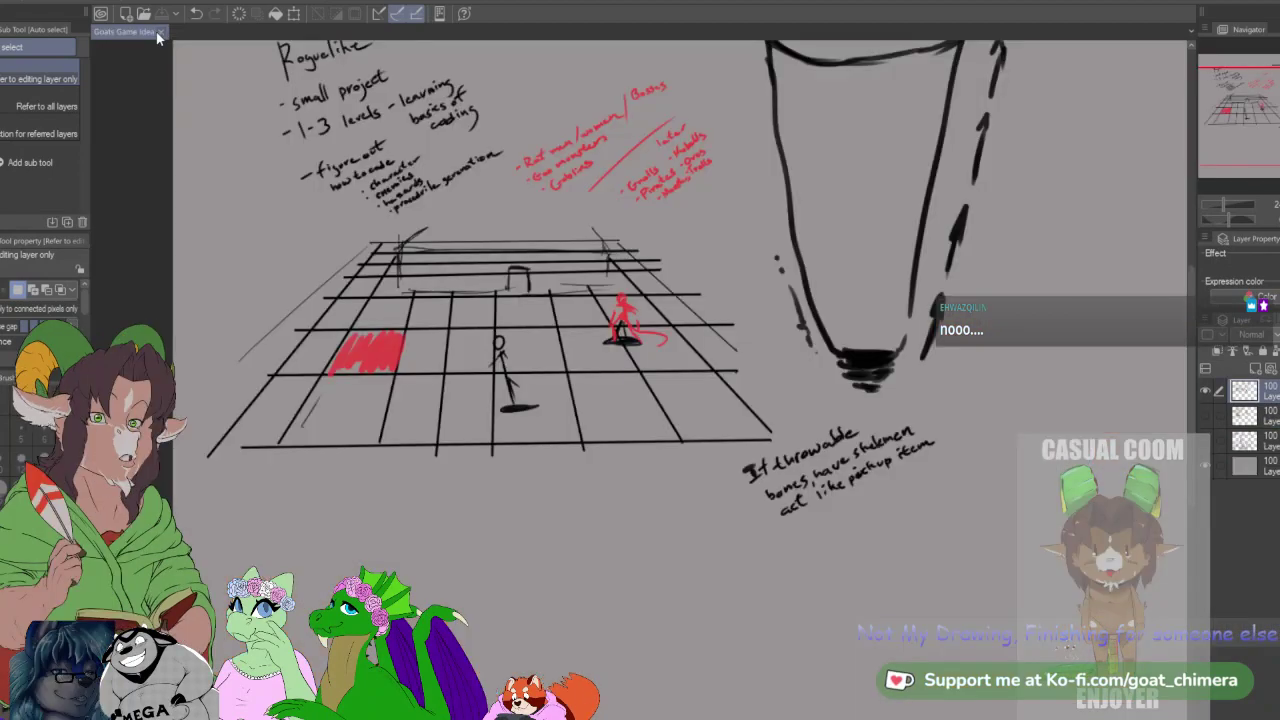
{"action": "scroll", "coordinate": [719, 498], "scroll_direction": "down", "scroll_amount": 1}
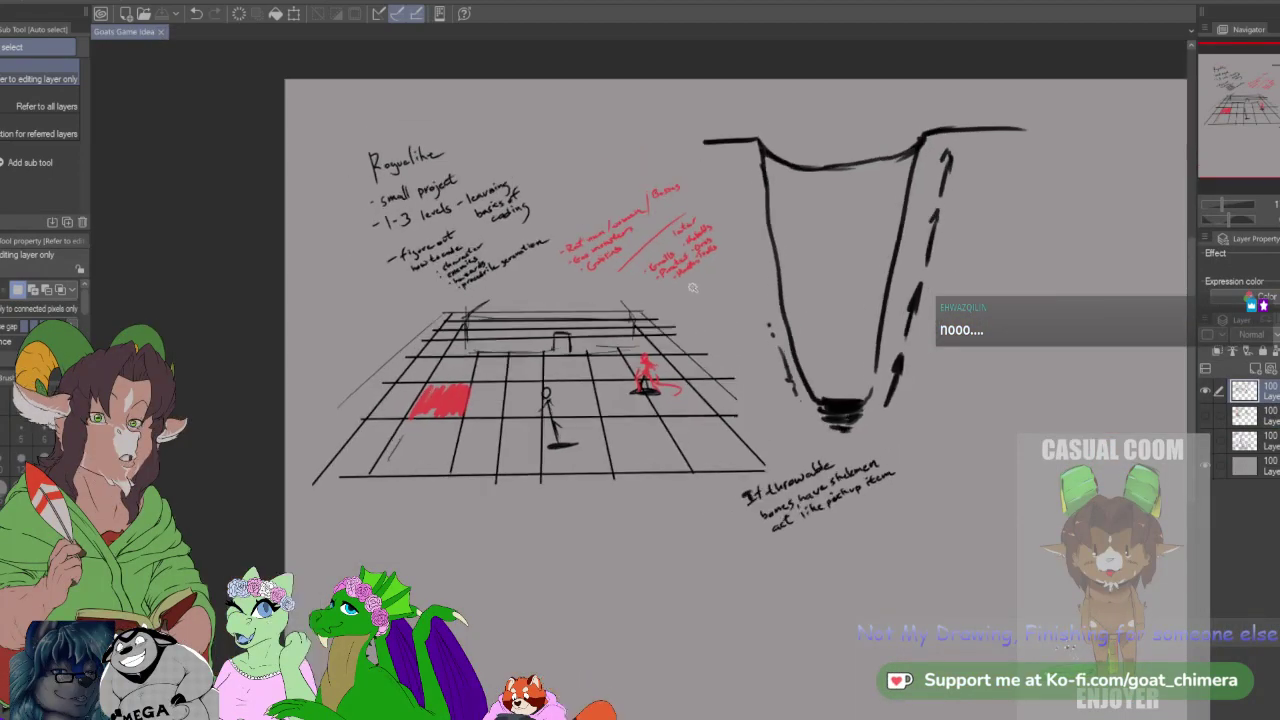
{"action": "scroll", "coordinate": [691, 297], "scroll_direction": "up", "scroll_amount": 1}
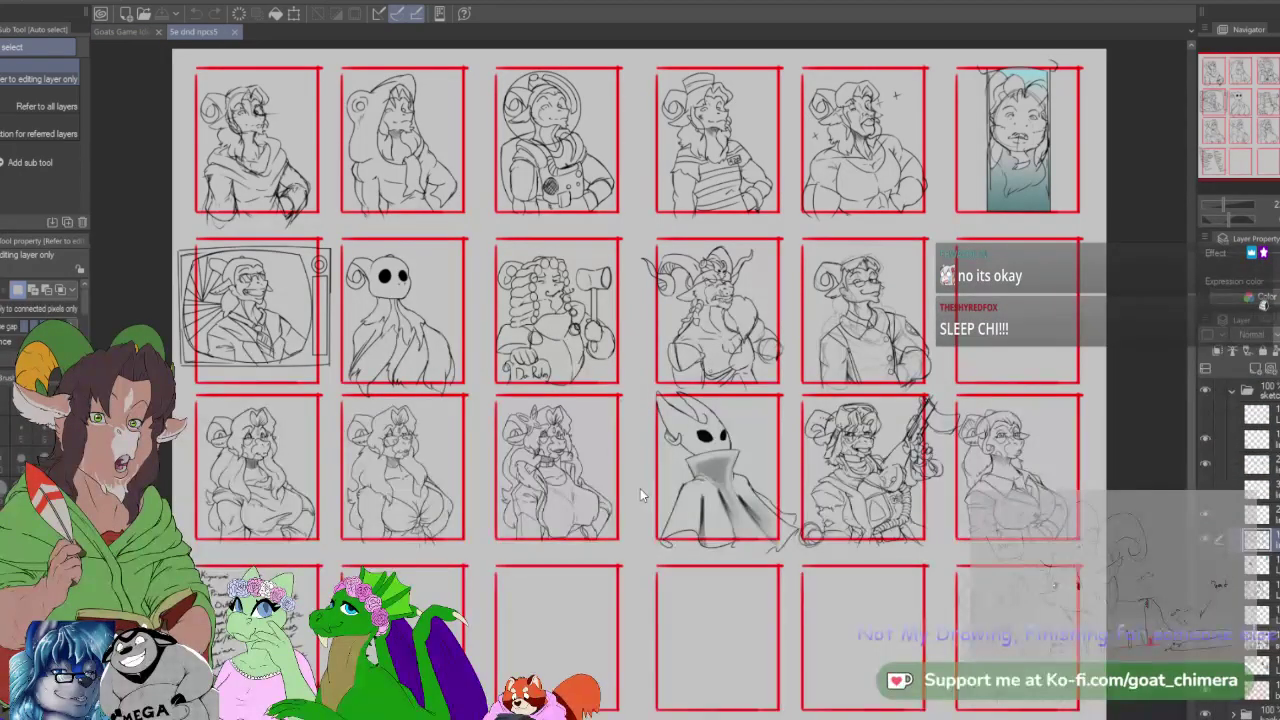
Step: Examine the portrait grid in the 5e dnd npcs5 document and inspect the faint long-haired goat woman sketch up close
{"action": "left_click_drag", "start_coordinate": [639, 488], "coordinate": [595, 488]}
{"action": "left_click_drag", "start_coordinate": [434, 591], "coordinate": [478, 589]}
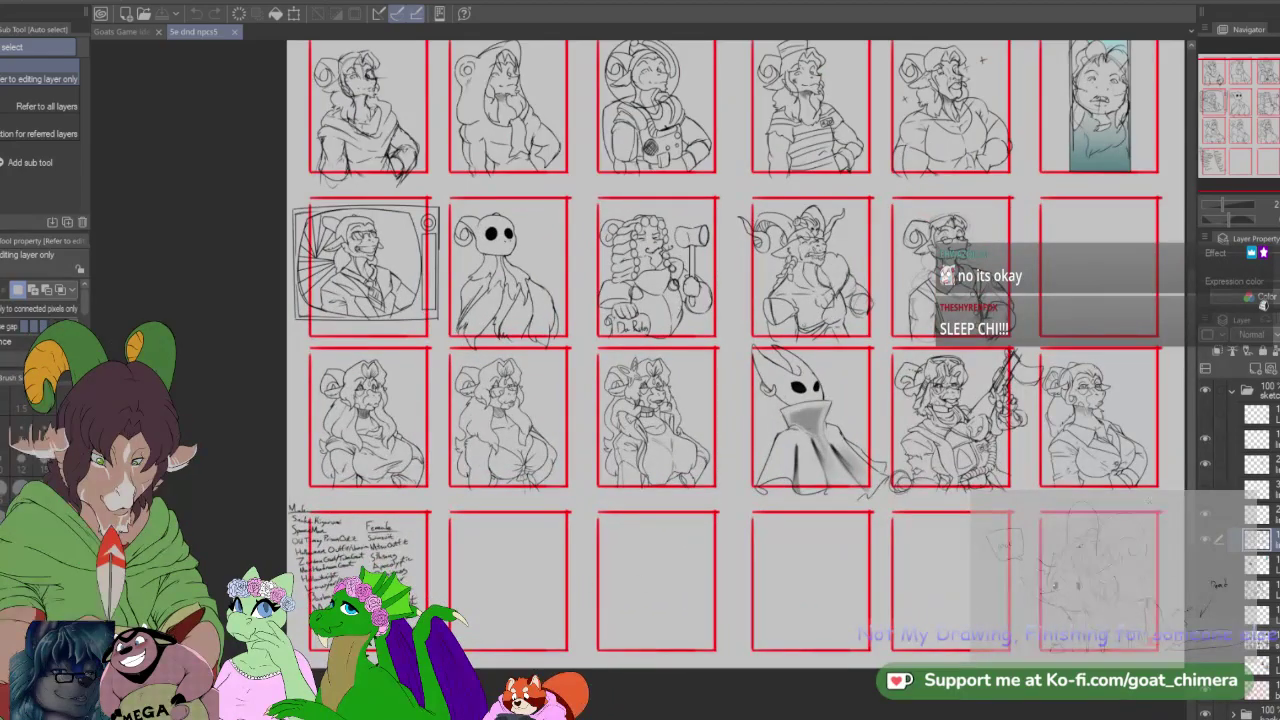
{"action": "left_click_drag", "start_coordinate": [1114, 527], "coordinate": [804, 539]}
{"action": "left_click_drag", "start_coordinate": [783, 668], "coordinate": [875, 612]}
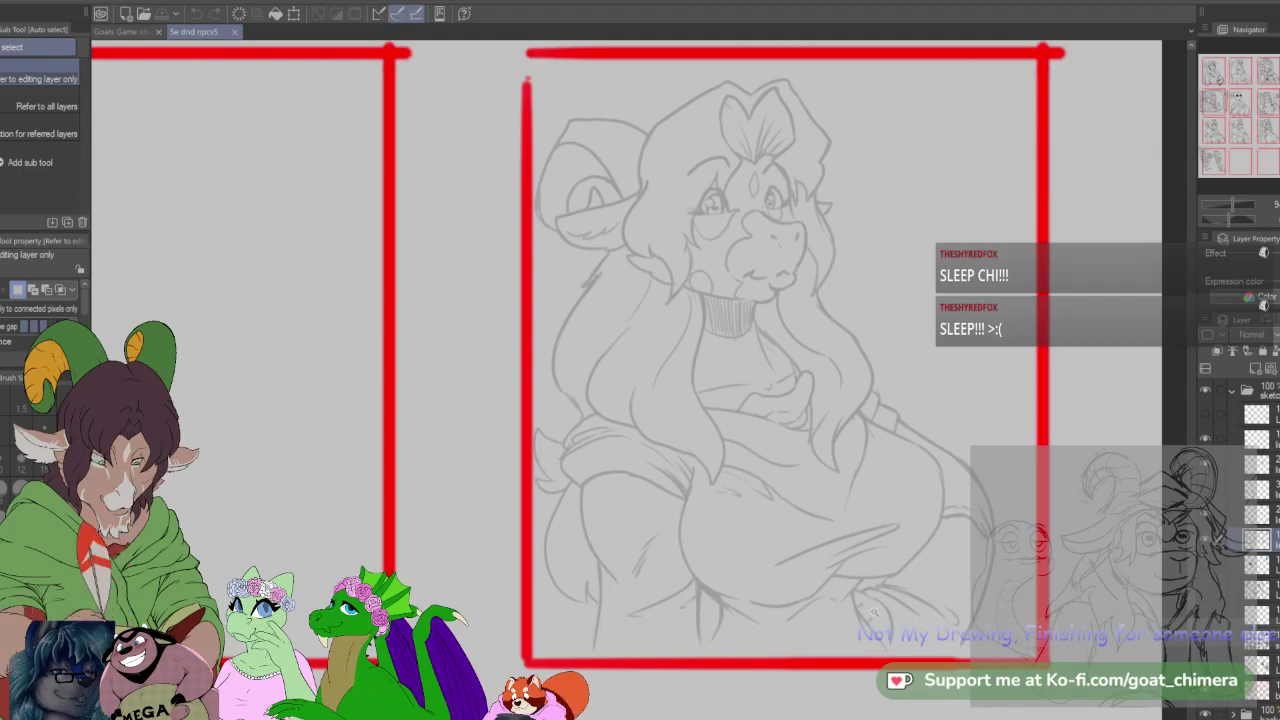
{"action": "scroll", "coordinate": [883, 608], "scroll_direction": "up", "scroll_amount": 3}
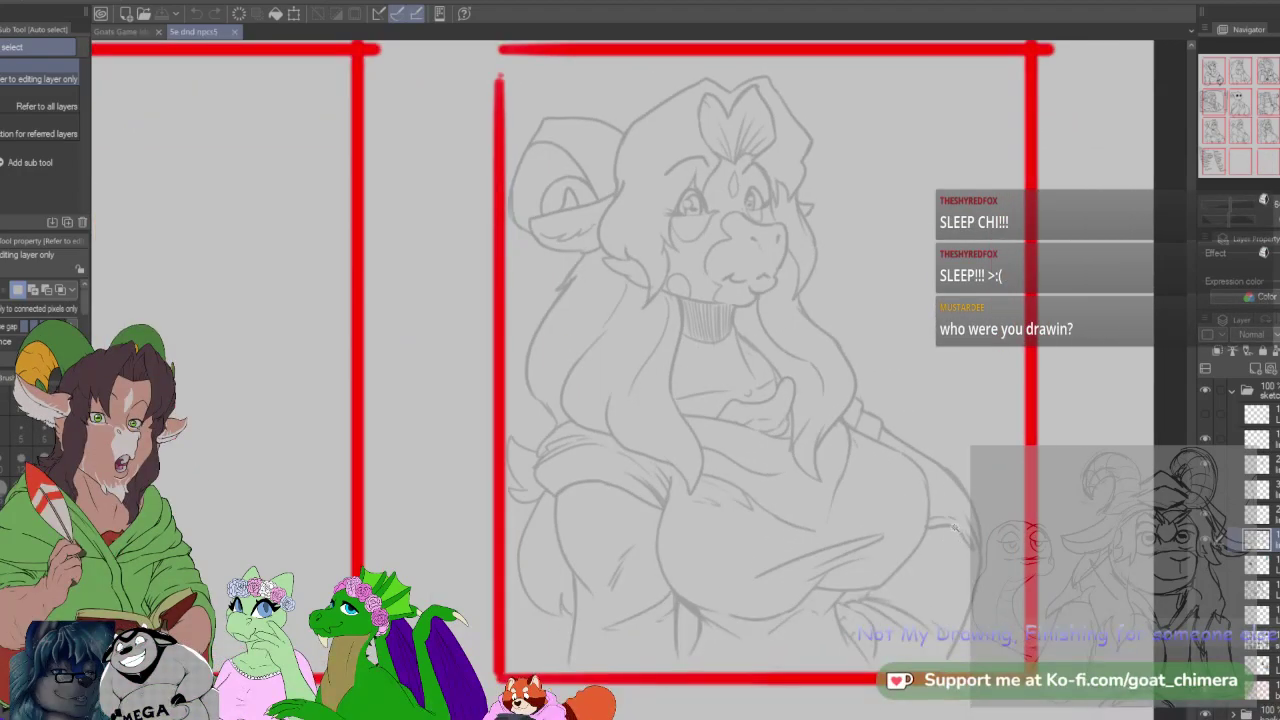
{"action": "scroll", "coordinate": [948, 555], "scroll_direction": "down", "scroll_amount": 1}
{"action": "scroll", "coordinate": [928, 518], "scroll_direction": "down", "scroll_amount": 2}
{"action": "scroll", "coordinate": [902, 228], "scroll_direction": "up", "scroll_amount": 2}
{"action": "scroll", "coordinate": [902, 228], "scroll_direction": "down", "scroll_amount": 2}
{"action": "scroll", "coordinate": [904, 236], "scroll_direction": "up", "scroll_amount": 2}
Step: Read the handwritten Male and Female outfit list in the grid's last row and return to the faint goat woman sketch
{"action": "left_click_drag", "start_coordinate": [1262, 160], "coordinate": [1225, 163]}
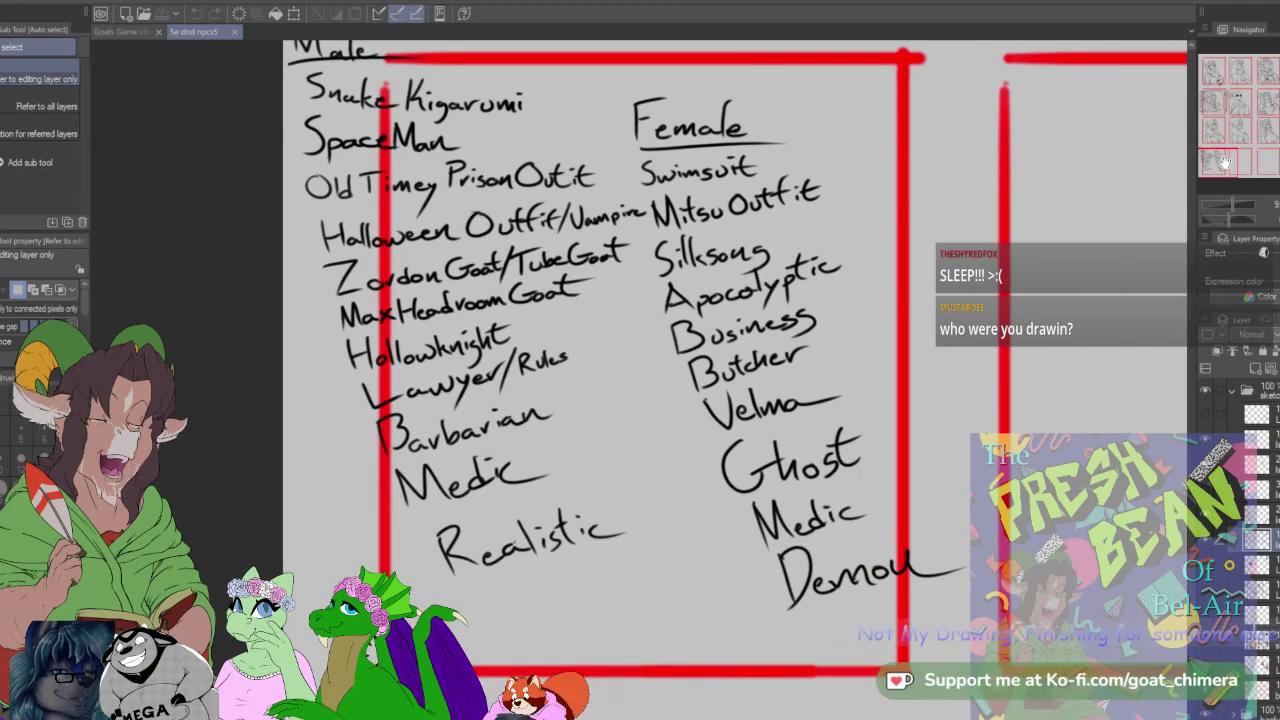
{"action": "mouse_move", "coordinate": [1222, 162]}
{"action": "left_mouse_down"}
{"action": "mouse_move", "coordinate": [1276, 160]}
{"action": "mouse_move", "coordinate": [1279, 177]}
{"action": "mouse_move", "coordinate": [1279, 132]}
{"action": "mouse_move", "coordinate": [1229, 115]}
{"action": "mouse_move", "coordinate": [1228, 148]}
{"action": "mouse_move", "coordinate": [1241, 152]}
{"action": "mouse_move", "coordinate": [1237, 101]}
{"action": "left_mouse_up"}
{"action": "left_click_drag", "start_coordinate": [1279, 166], "coordinate": [1279, 163]}
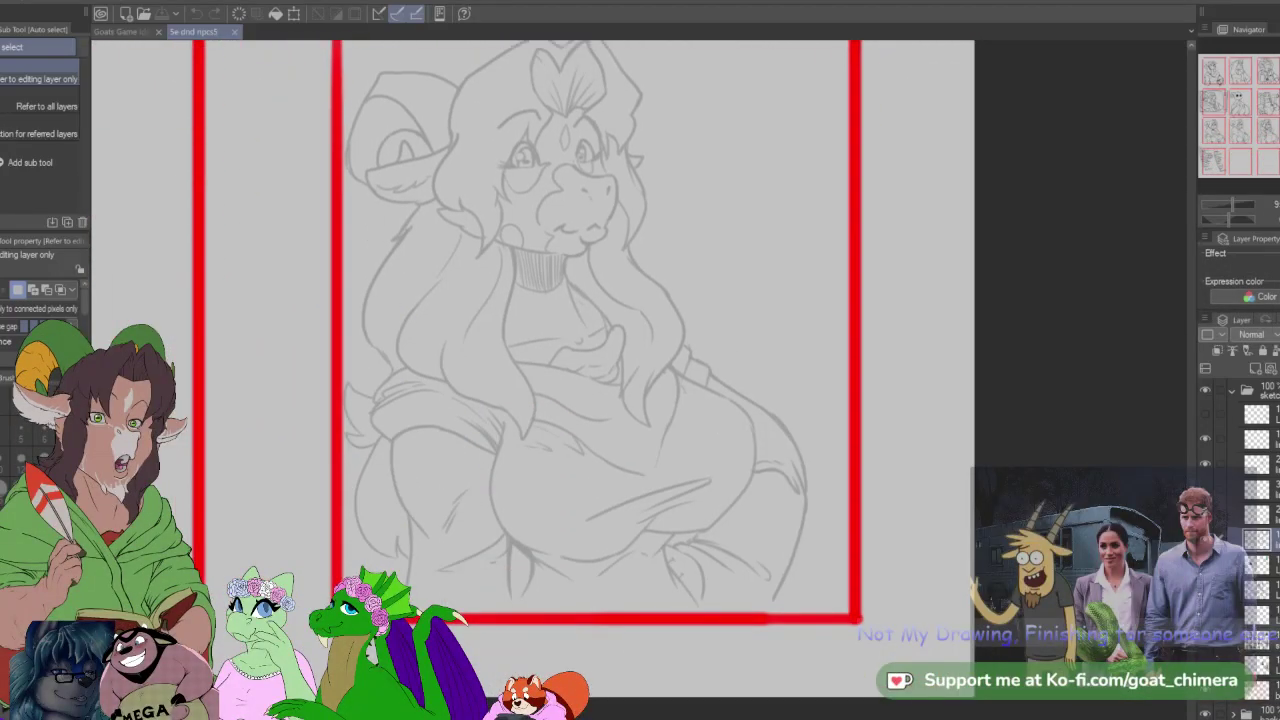
{"action": "scroll", "coordinate": [640, 342], "scroll_direction": "down", "scroll_amount": 2}
{"action": "scroll", "coordinate": [606, 287], "scroll_direction": "up", "scroll_amount": 2}
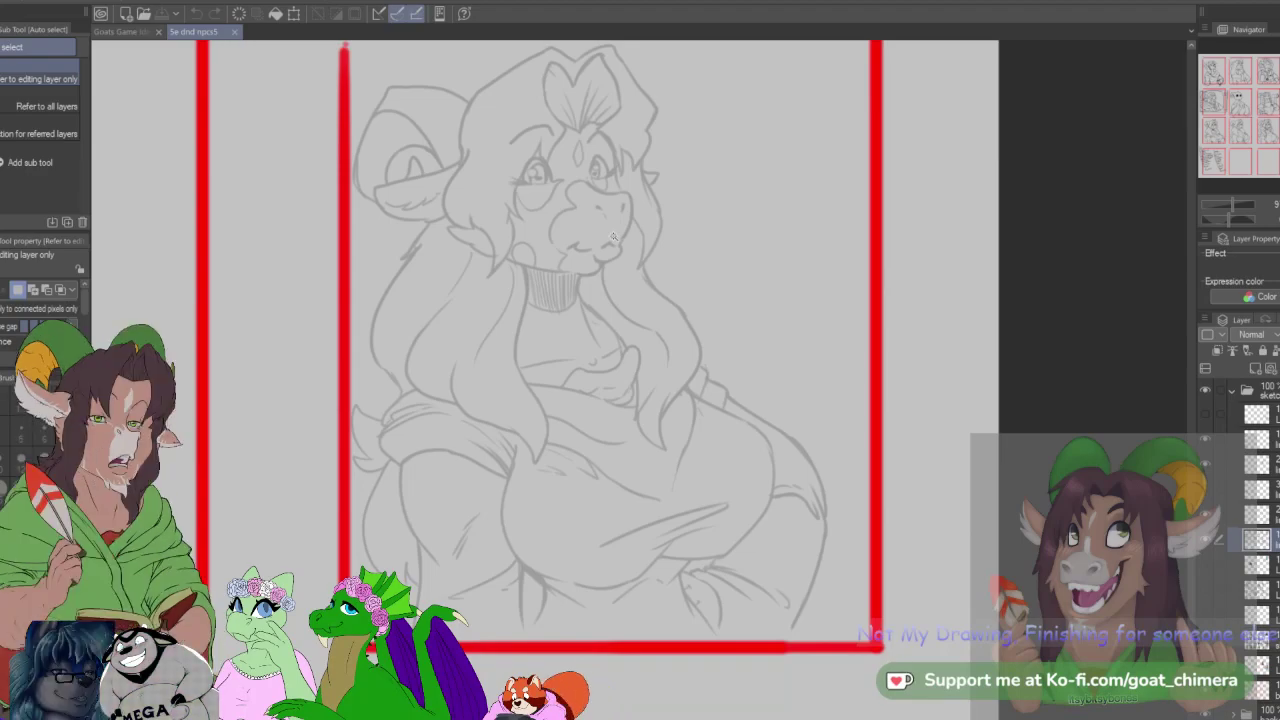
Step: Reopen the ROMM_REF sheet and examine its full-body views, bat swatches and mouth close-up
{"action": "left_click", "coordinate": [125, 34]}
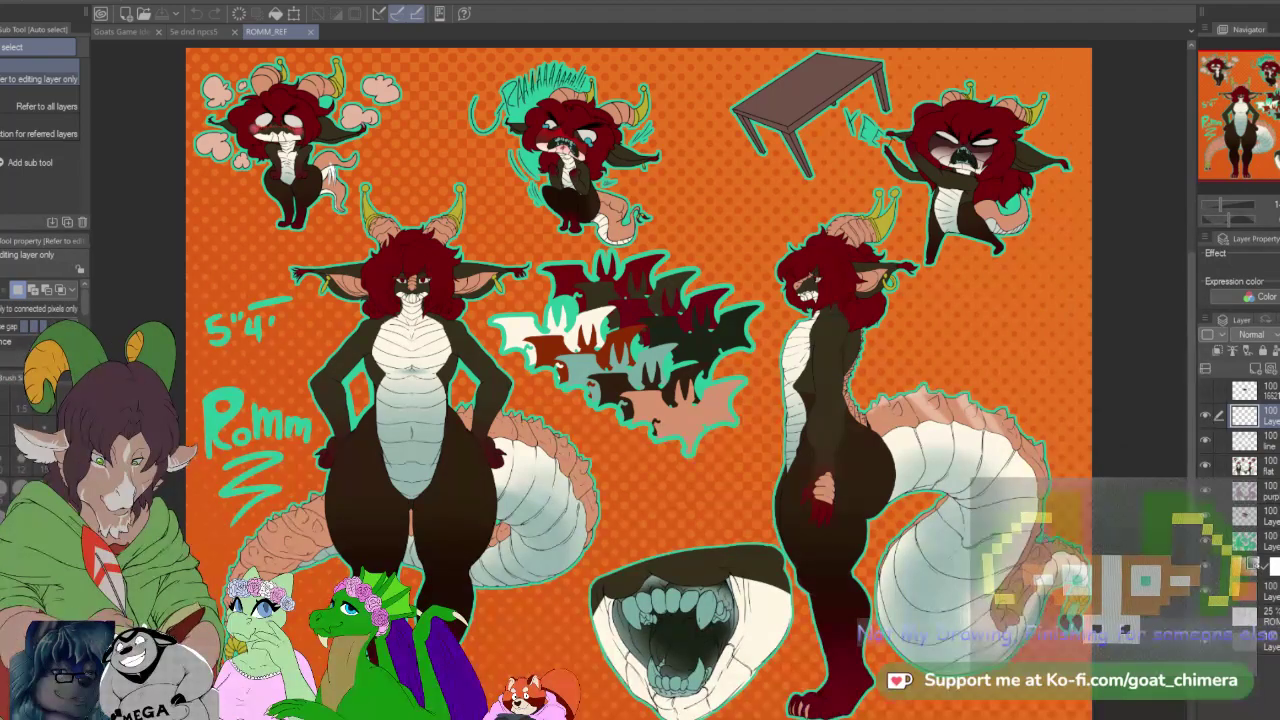
{"action": "scroll", "coordinate": [200, 402], "scroll_direction": "down", "scroll_amount": 2}
{"action": "scroll", "coordinate": [228, 414], "scroll_direction": "up", "scroll_amount": 4}
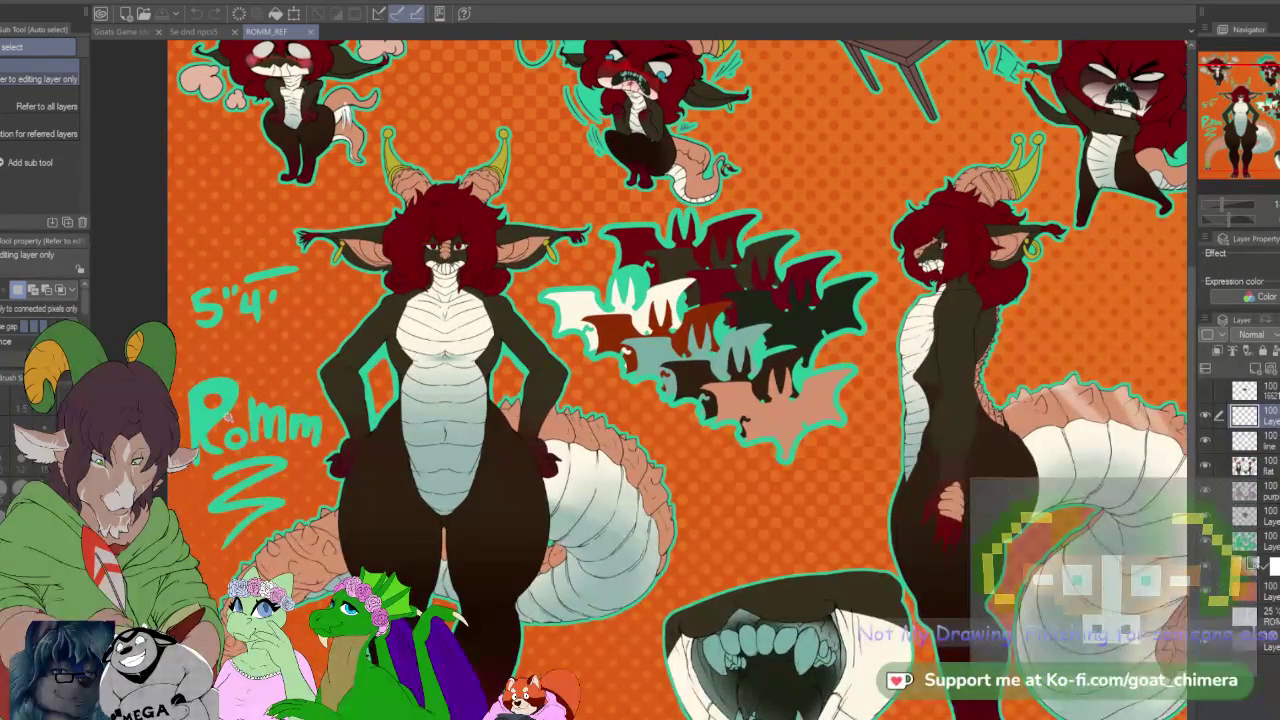
{"action": "scroll", "coordinate": [640, 380], "scroll_direction": "up", "scroll_amount": 1}
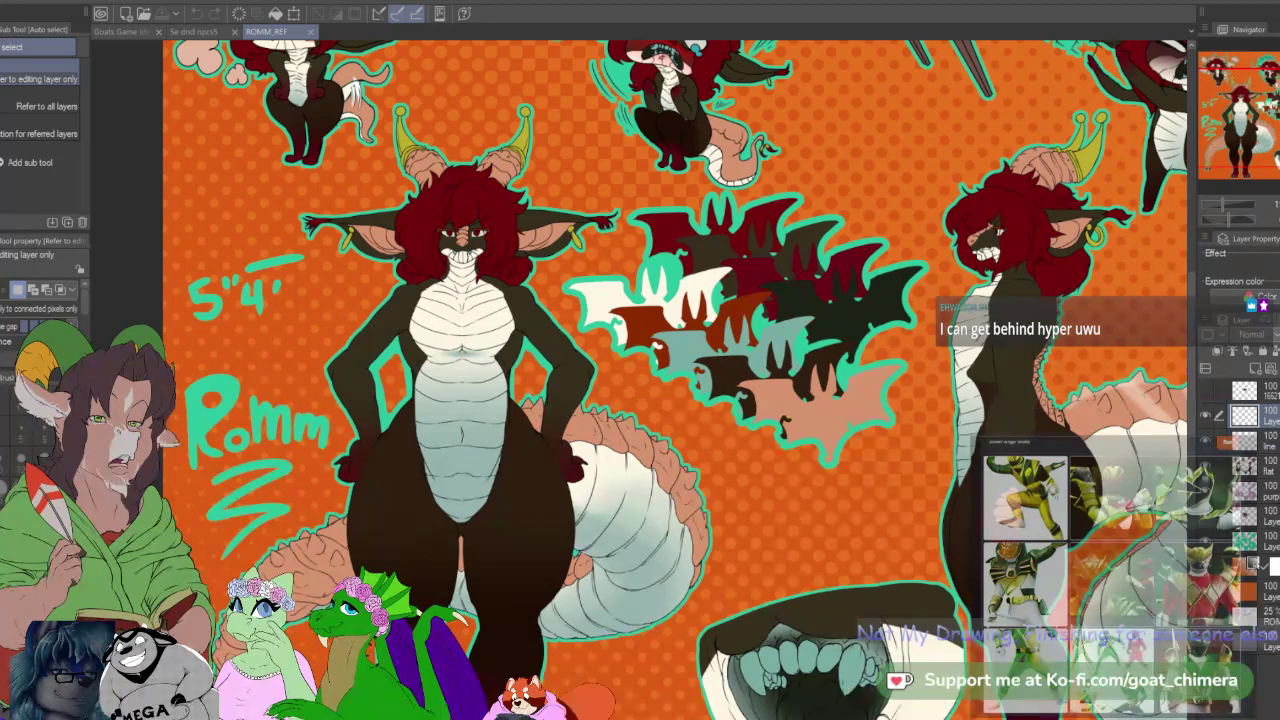
{"action": "scroll", "coordinate": [180, 290], "scroll_direction": "down", "scroll_amount": 1}
{"action": "scroll", "coordinate": [180, 290], "scroll_direction": "up", "scroll_amount": 1}
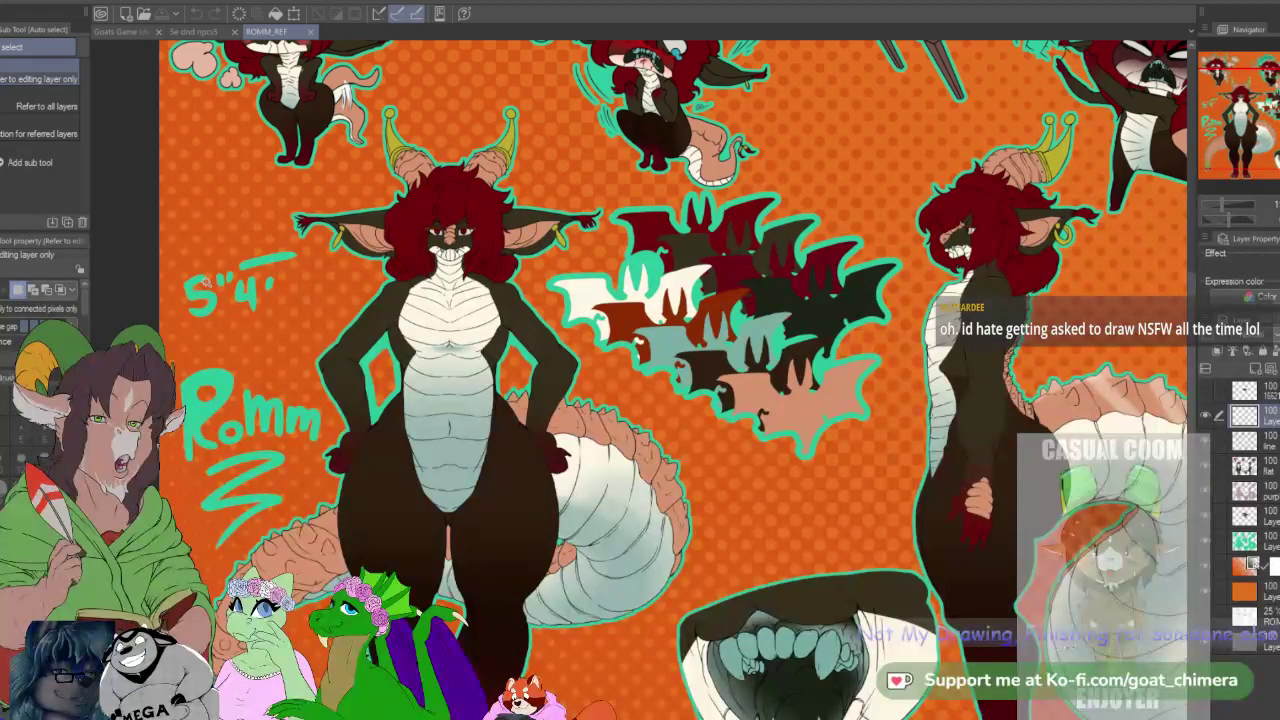
Step: Return to the faint goat woman sketch in the 5e dnd npcs5 document and activate the K Soft 2 brush
{"action": "left_click", "coordinate": [145, 31]}
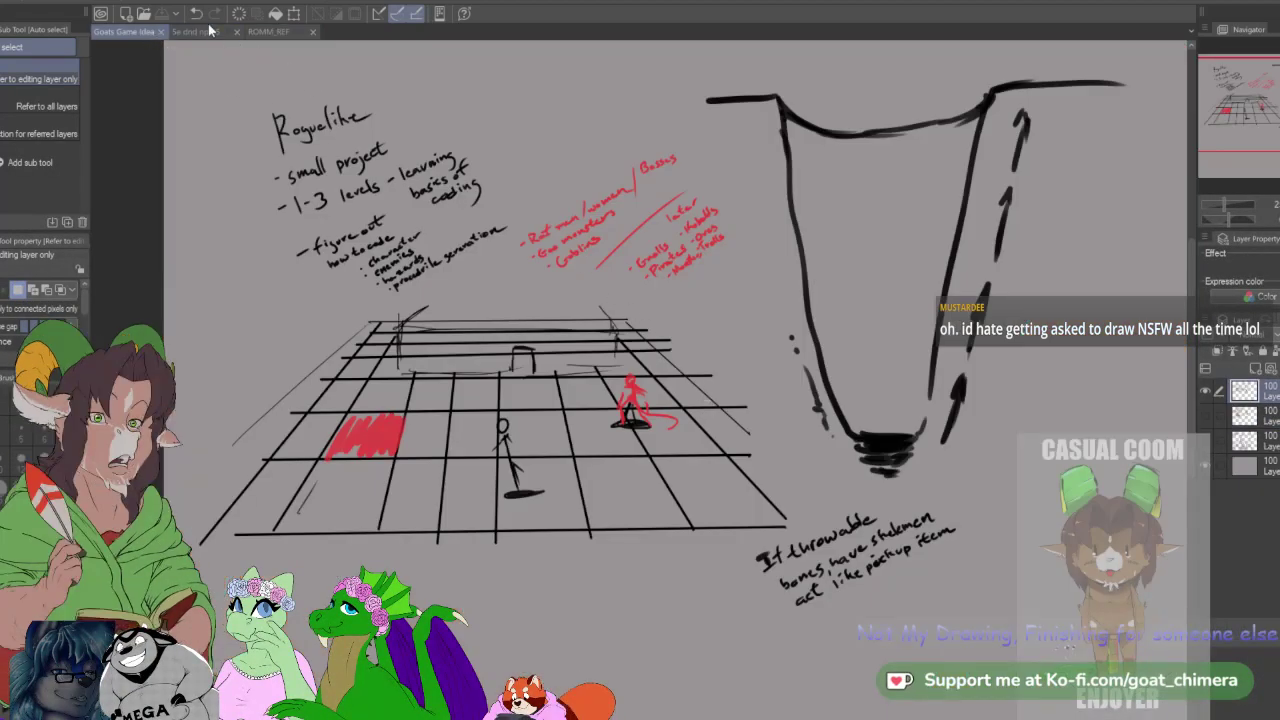
{"action": "left_click", "coordinate": [205, 30]}
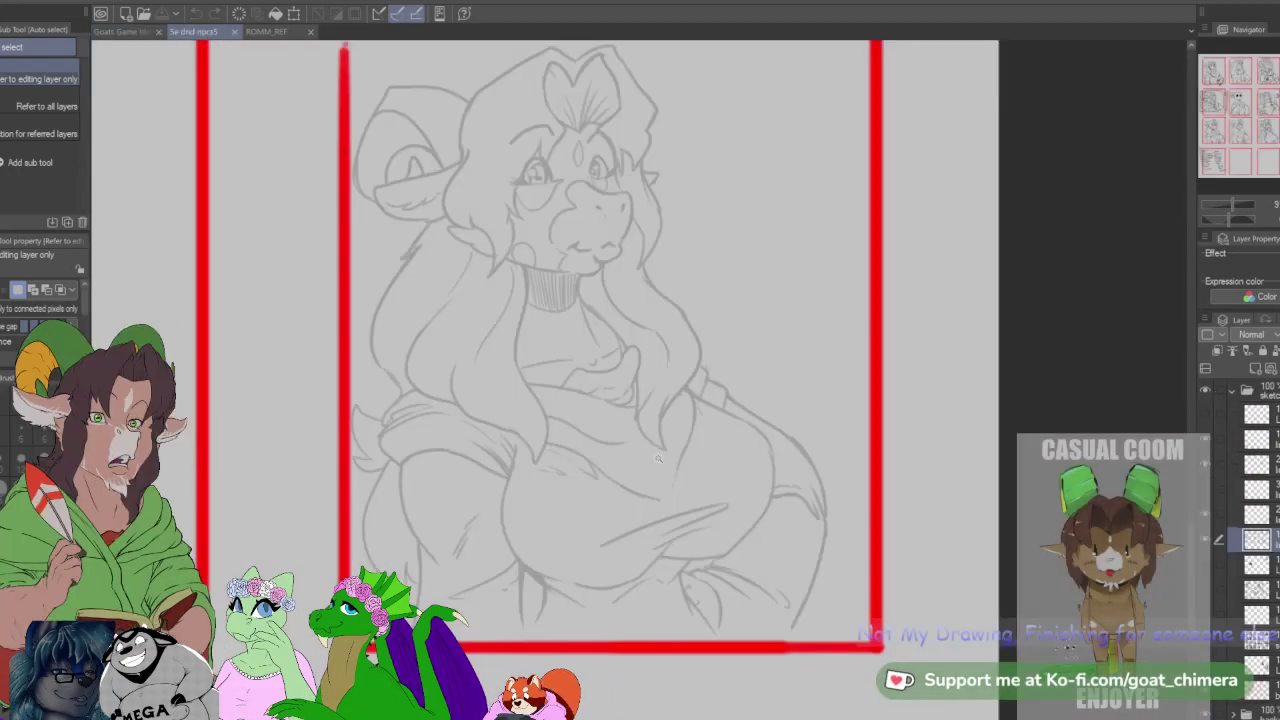
{"action": "left_click_drag", "start_coordinate": [786, 414], "coordinate": [823, 504]}
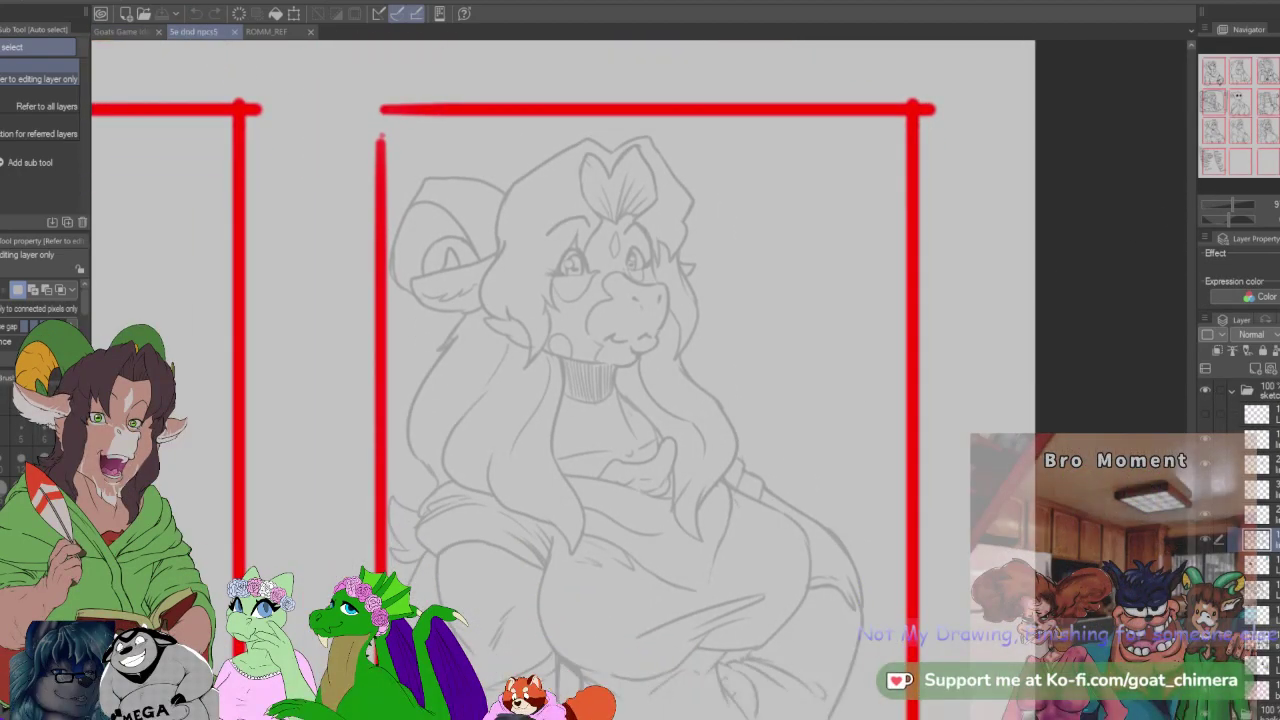
{"action": "key", "text": "b"}
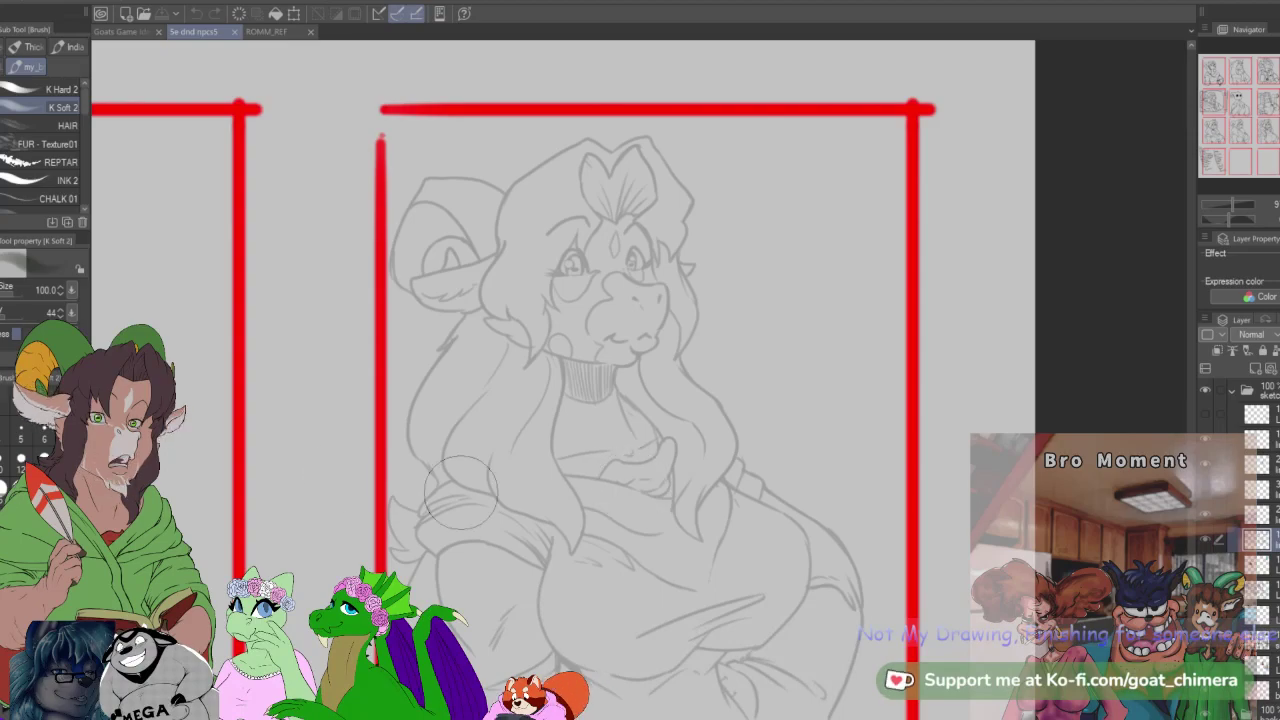
Step: Ink the near shoulder and the outline of the bust over the sketch, using the K Hard 2 brush at size 6
{"action": "left_click", "coordinate": [50, 90]}
{"action": "left_click", "coordinate": [2, 461]}
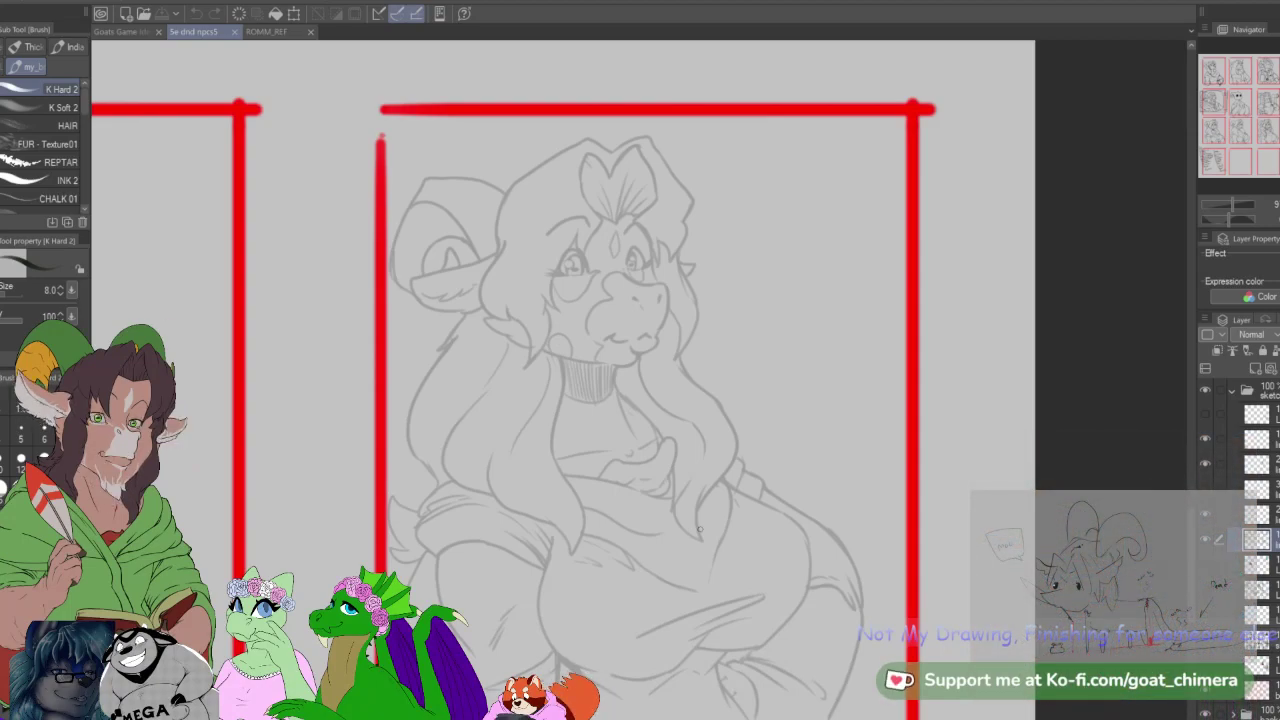
{"action": "mouse_move", "coordinate": [1279, 165]}
{"action": "left_mouse_down"}
{"action": "mouse_move", "coordinate": [1211, 157]}
{"action": "mouse_move", "coordinate": [1279, 157]}
{"action": "left_mouse_up"}
{"action": "left_click_drag", "start_coordinate": [640, 400], "coordinate": [731, 311]}
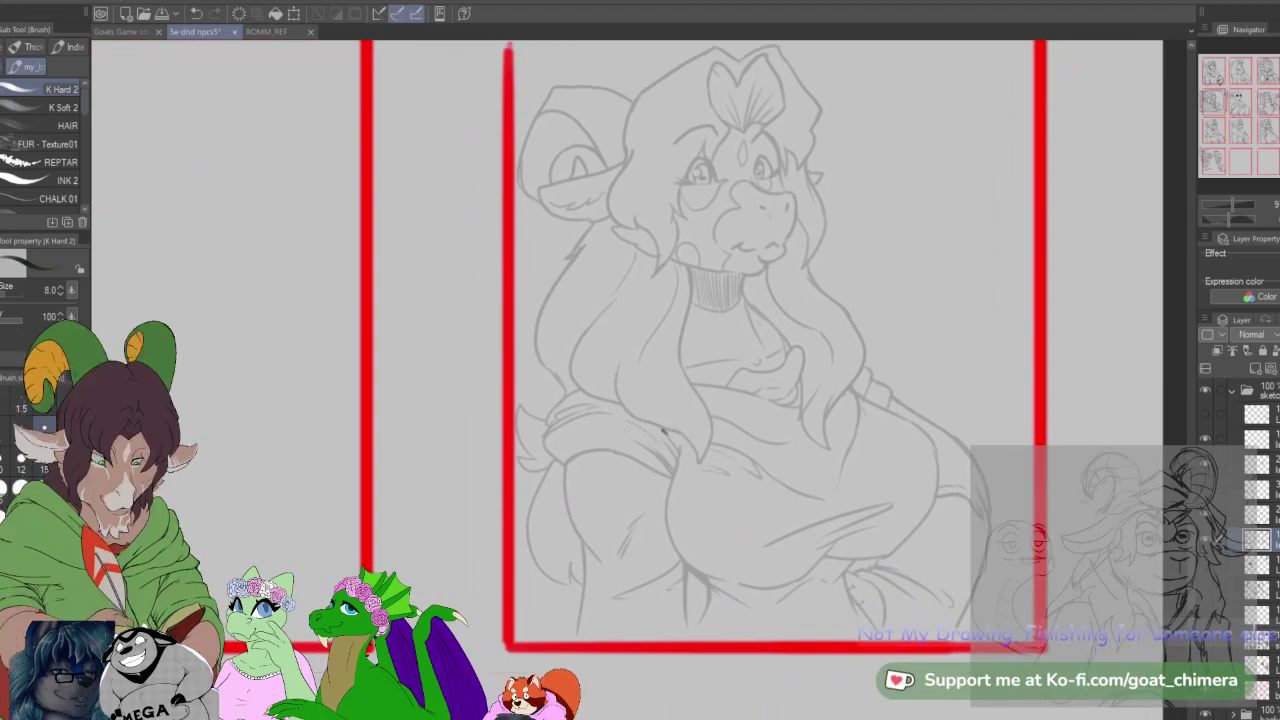
{"action": "left_click", "coordinate": [44, 428]}
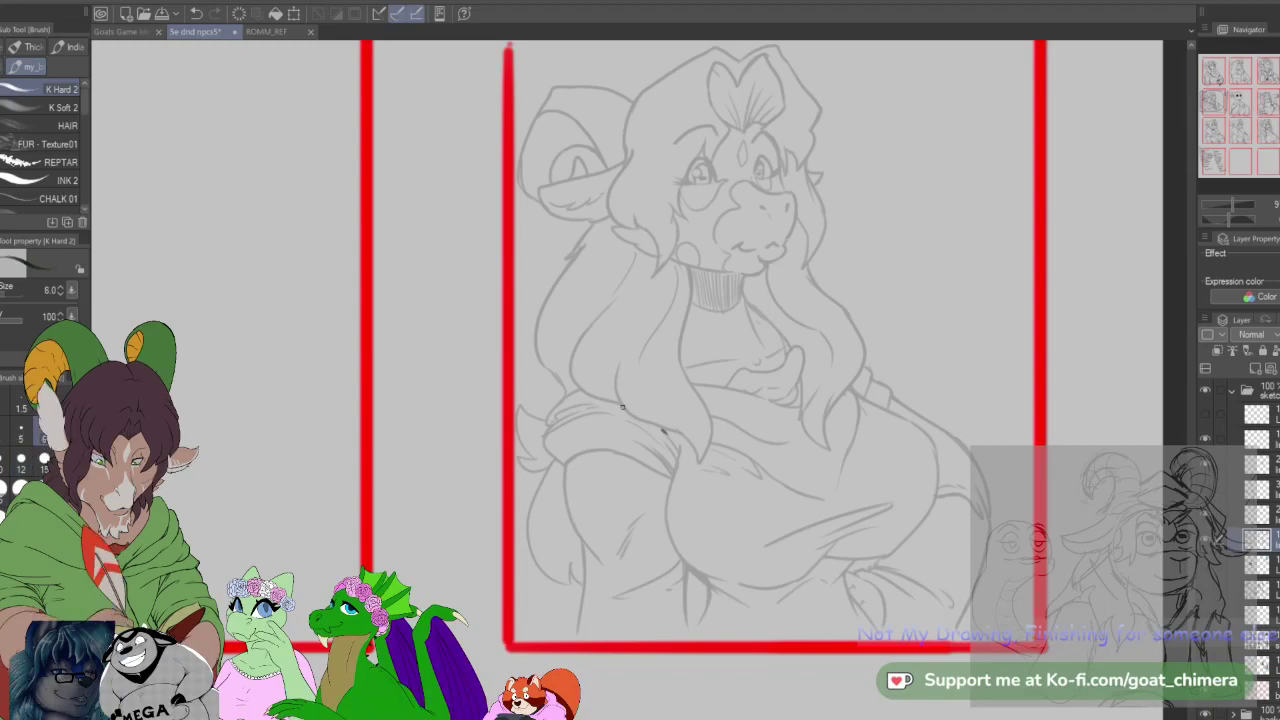
{"action": "mouse_move", "coordinate": [564, 457]}
{"action": "left_mouse_down"}
{"action": "mouse_move", "coordinate": [648, 403]}
{"action": "mouse_move", "coordinate": [621, 398]}
{"action": "mouse_move", "coordinate": [686, 447]}
{"action": "mouse_move", "coordinate": [740, 587]}
{"action": "mouse_move", "coordinate": [800, 580]}
{"action": "left_mouse_up"}
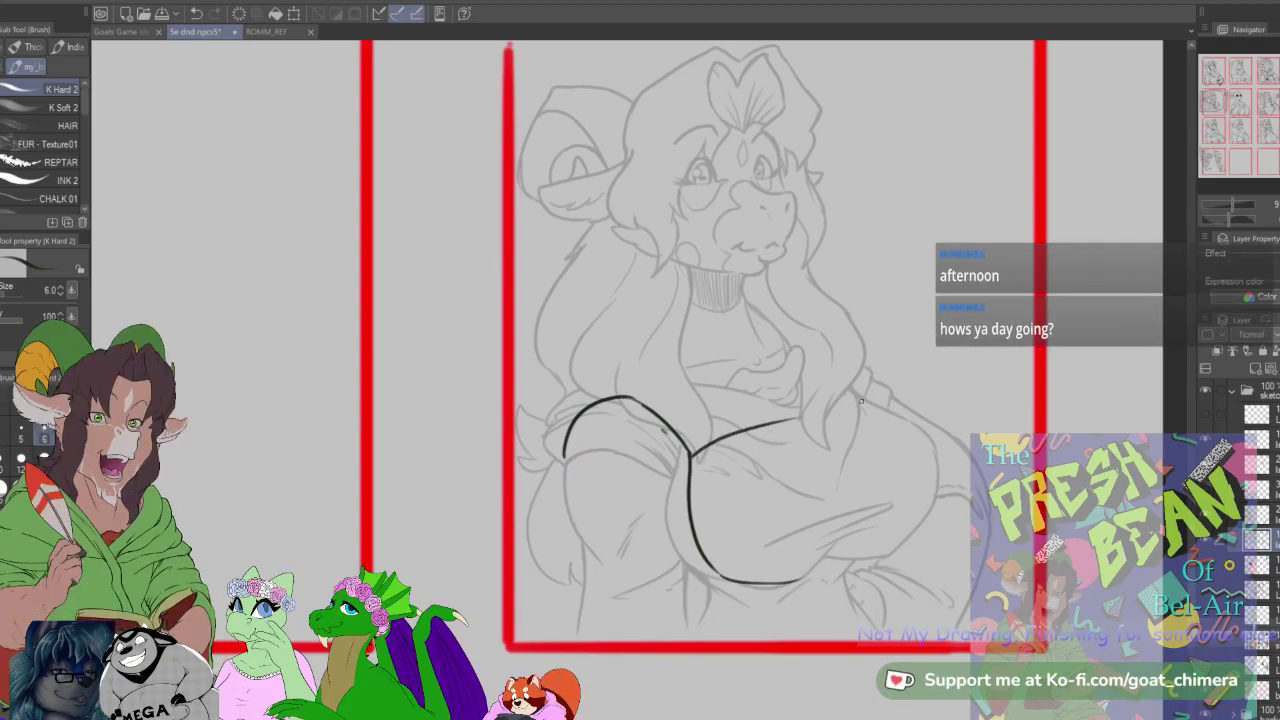
{"action": "left_click_drag", "start_coordinate": [692, 455], "coordinate": [893, 398]}
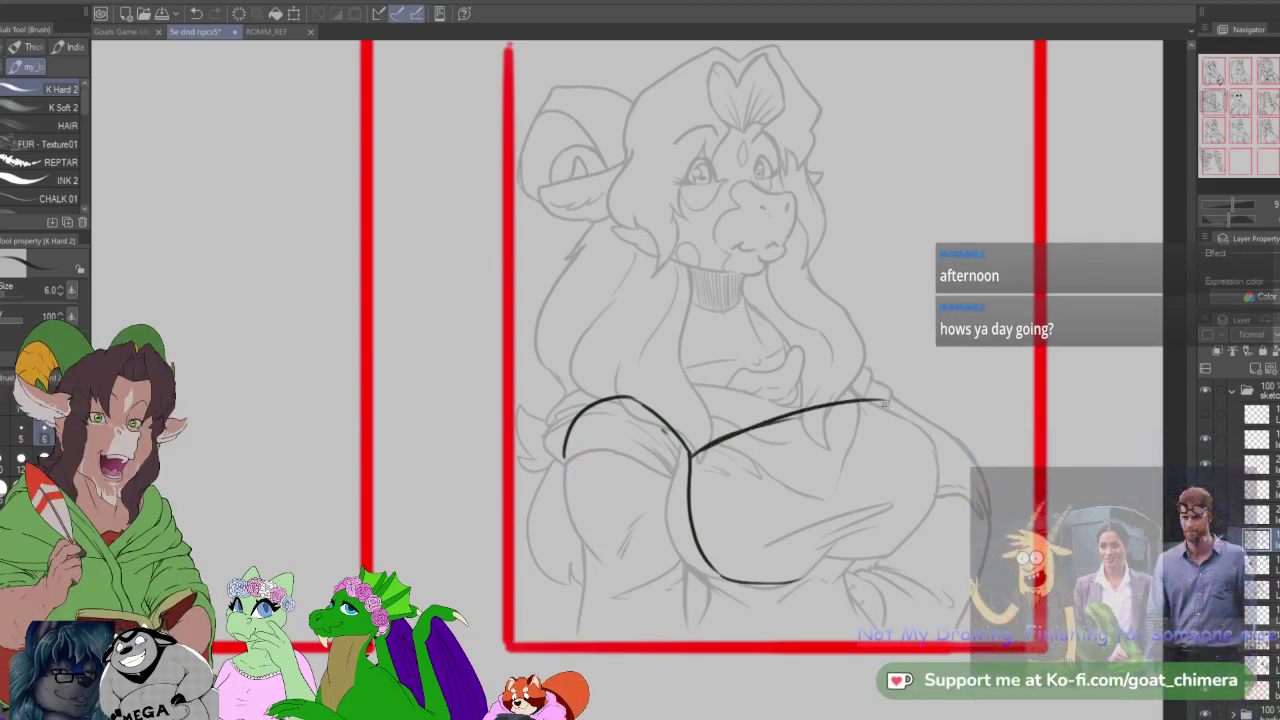
{"action": "left_click_drag", "start_coordinate": [925, 426], "coordinate": [938, 472]}
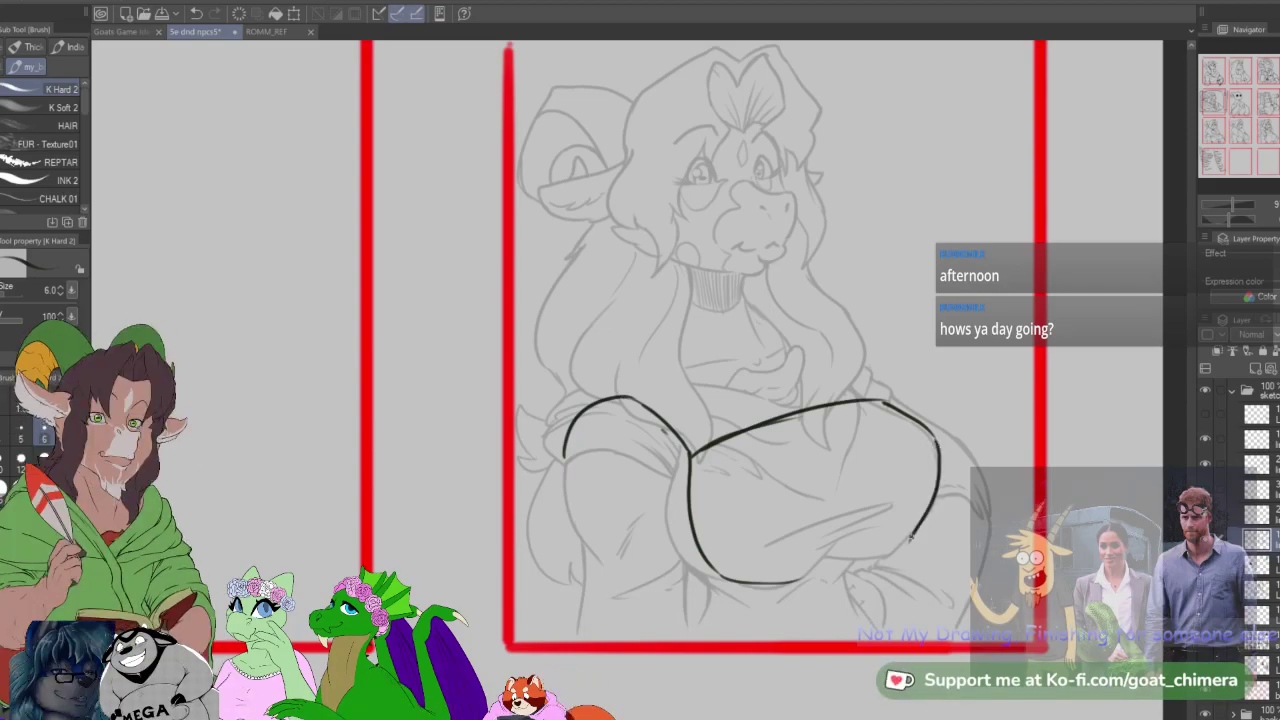
Step: Ink the waist lines below the bust and the shoulder straps on both sides of the garment
{"action": "mouse_move", "coordinate": [910, 538]}
{"action": "left_mouse_down"}
{"action": "mouse_move", "coordinate": [890, 554]}
{"action": "mouse_move", "coordinate": [905, 562]}
{"action": "mouse_move", "coordinate": [914, 614]}
{"action": "left_mouse_up"}
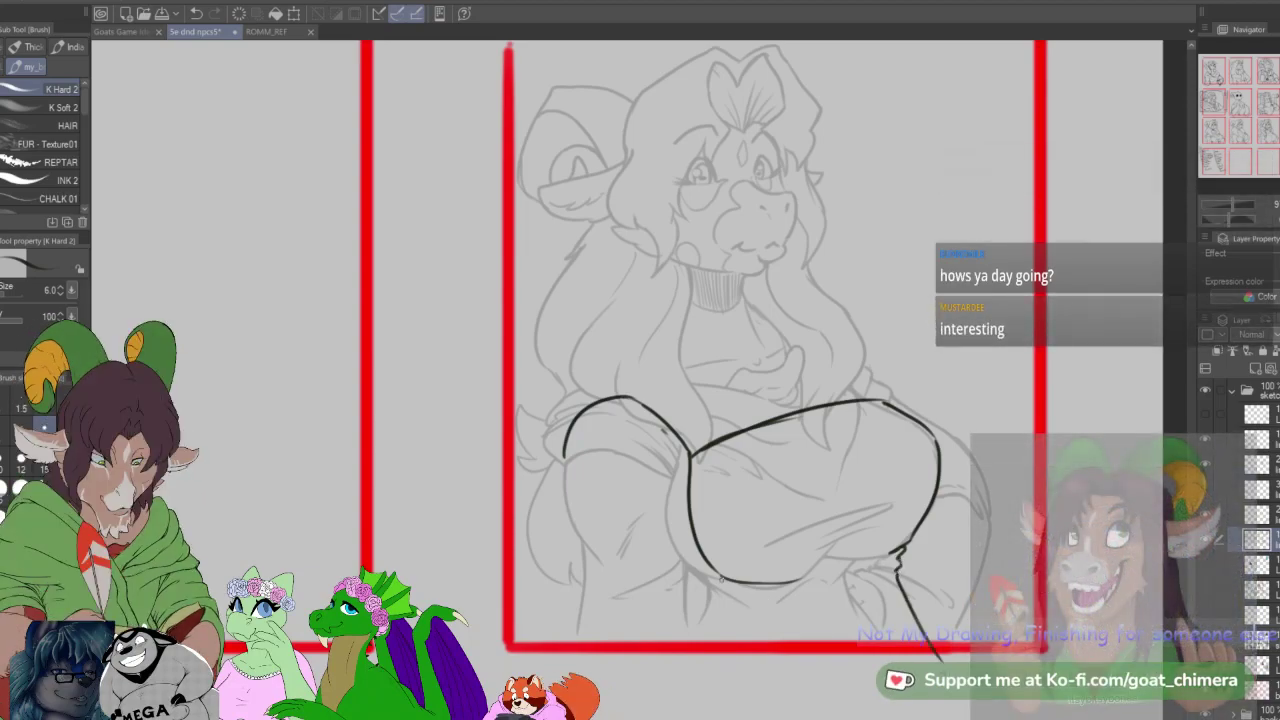
{"action": "left_click_drag", "start_coordinate": [741, 589], "coordinate": [741, 639]}
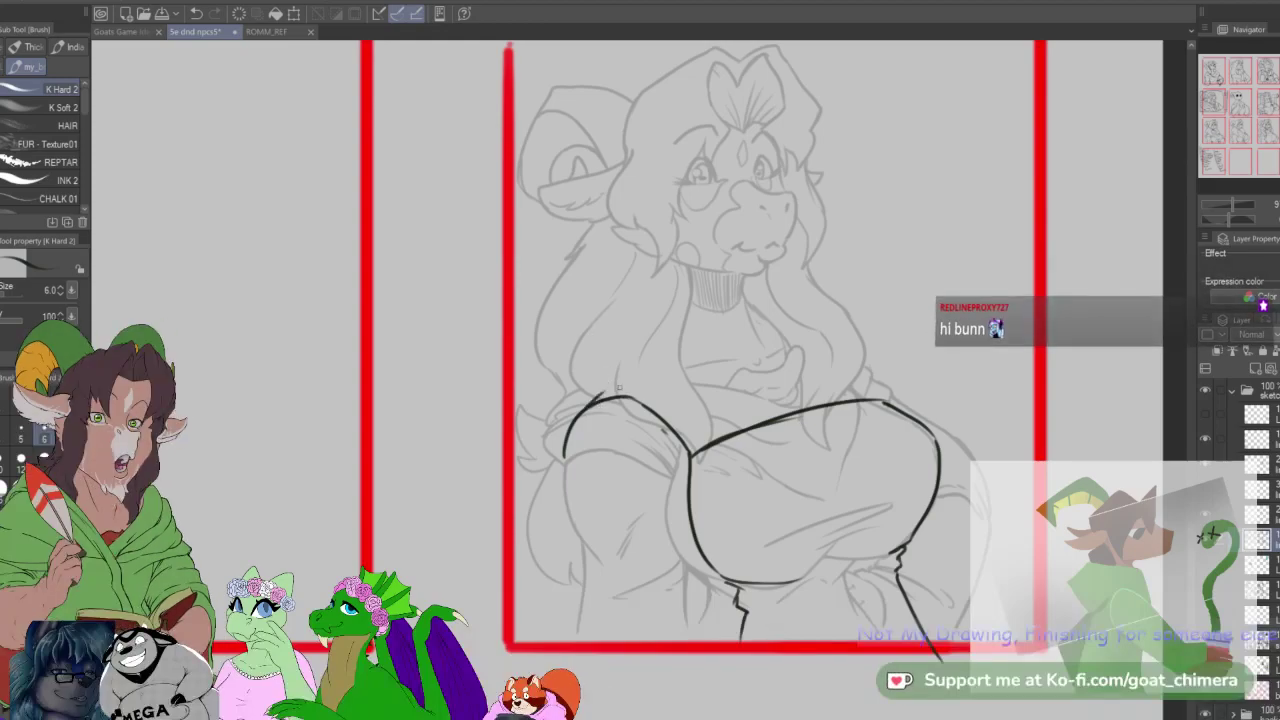
{"action": "left_click_drag", "start_coordinate": [625, 388], "coordinate": [714, 448]}
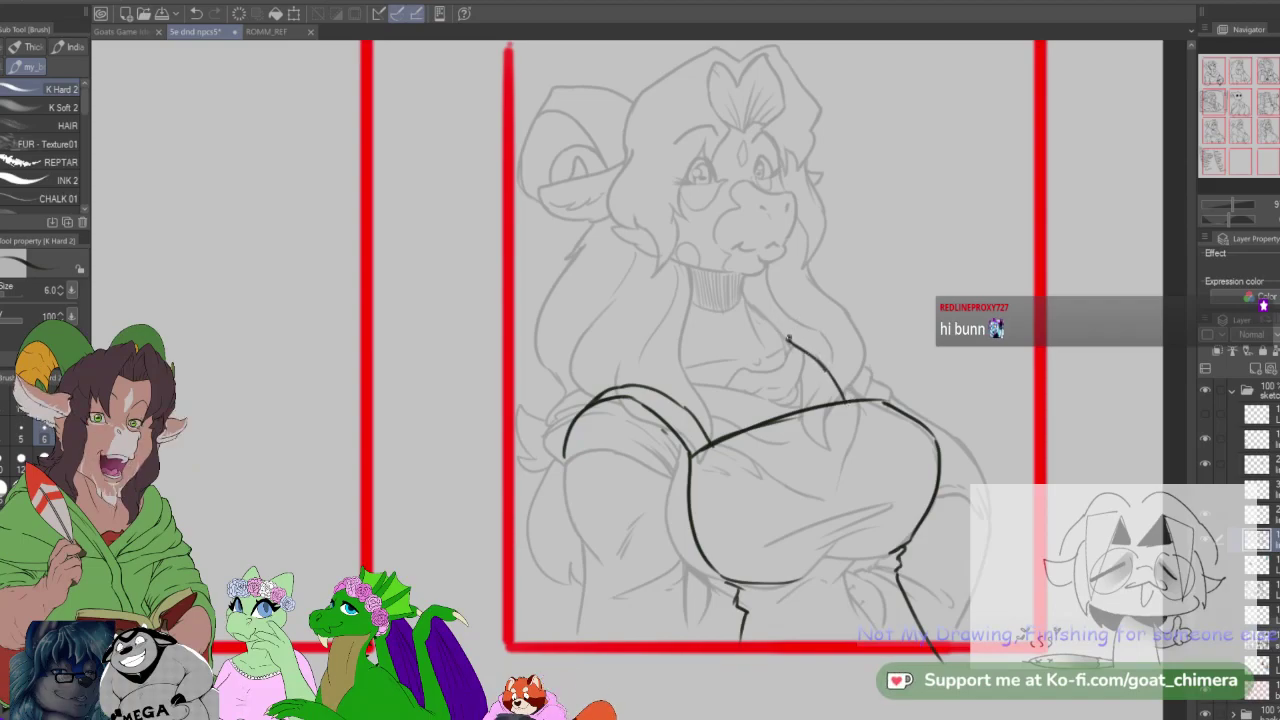
{"action": "left_click_drag", "start_coordinate": [789, 338], "coordinate": [818, 343]}
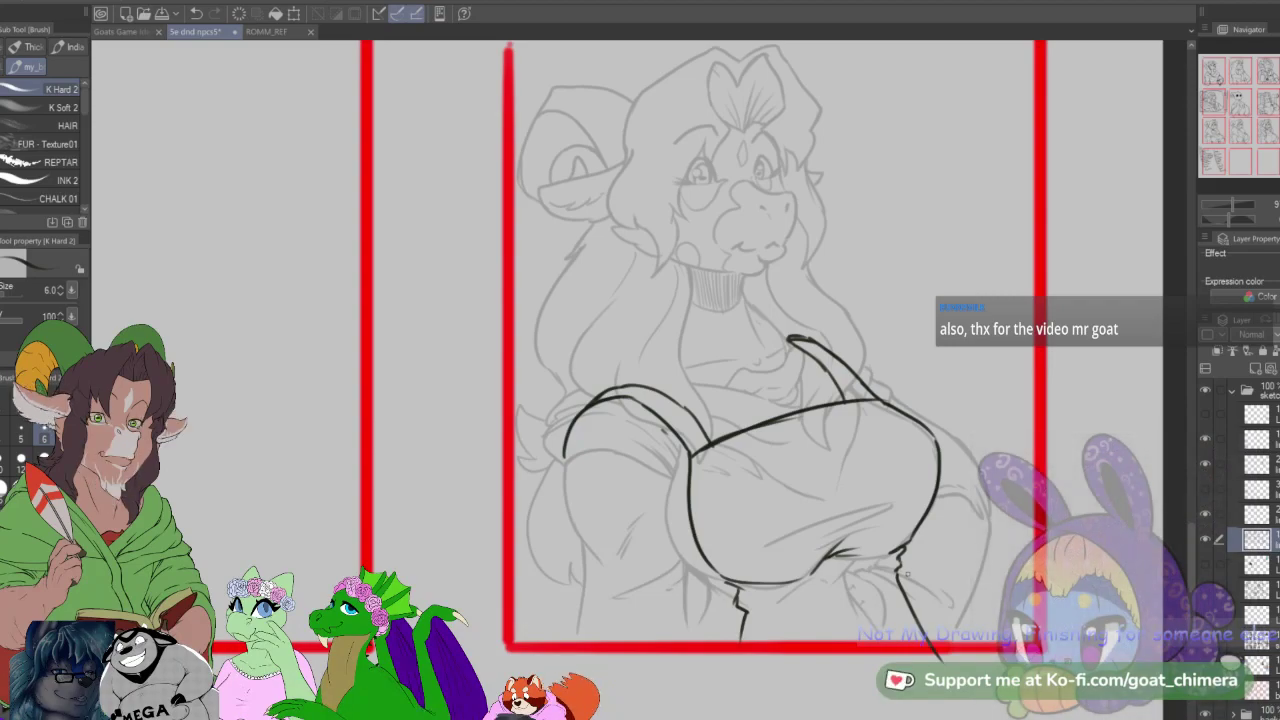
Step: Ink the character's drooping ear, the front profile of the muzzle, the lips and the underside of the chin
{"action": "mouse_move", "coordinate": [640, 360]}
{"action": "left_mouse_down"}
{"action": "mouse_move", "coordinate": [668, 522]}
{"action": "mouse_move", "coordinate": [823, 431]}
{"action": "mouse_move", "coordinate": [732, 487]}
{"action": "left_mouse_up"}
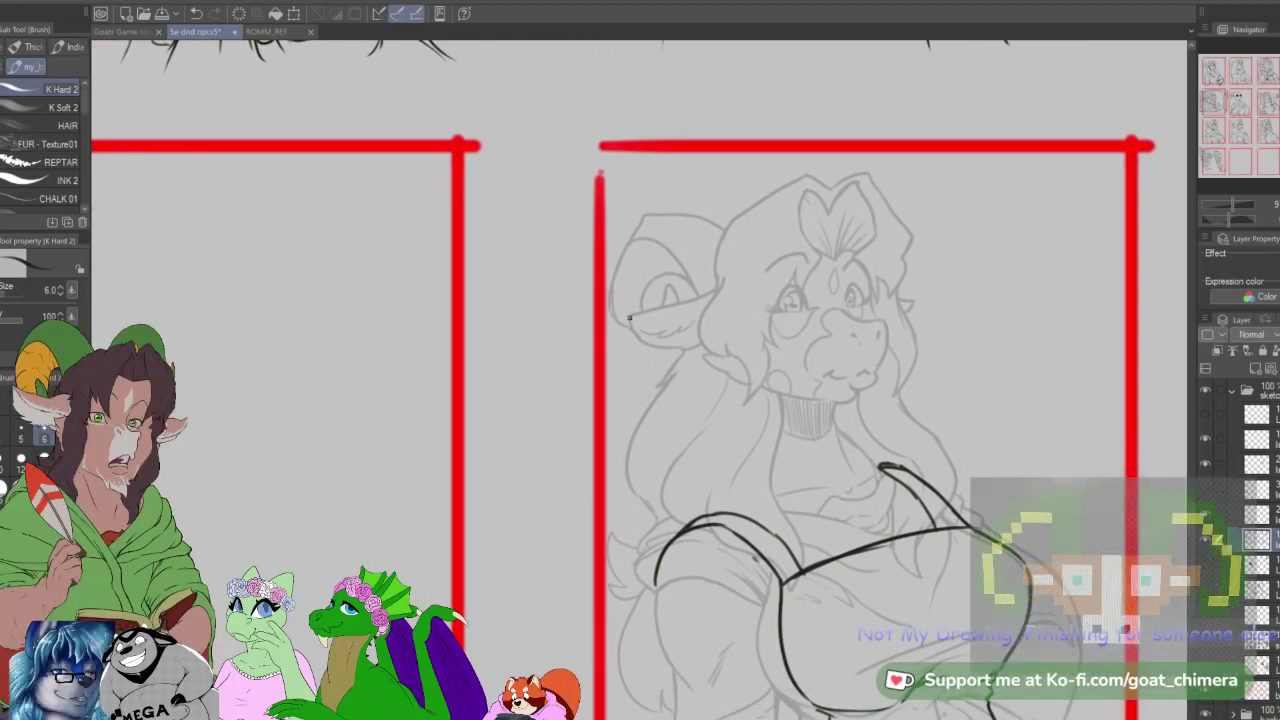
{"action": "left_click_drag", "start_coordinate": [683, 349], "coordinate": [702, 346]}
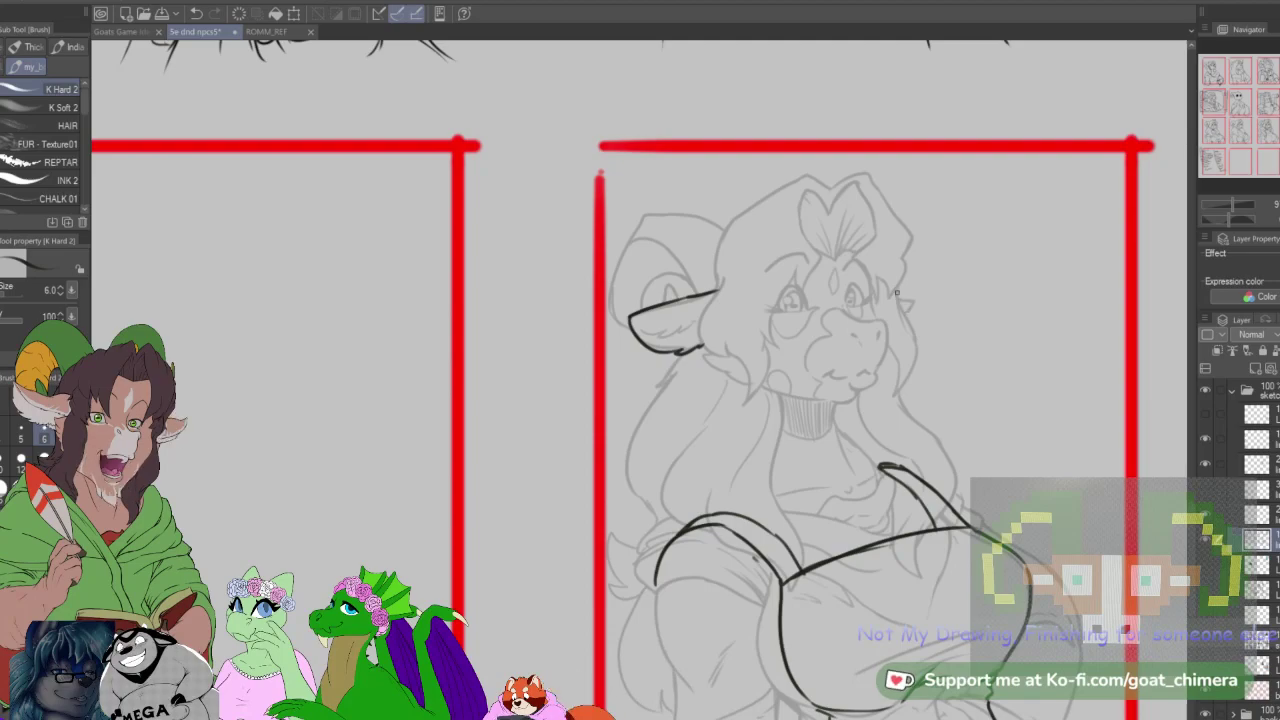
{"action": "left_click_drag", "start_coordinate": [871, 287], "coordinate": [884, 318]}
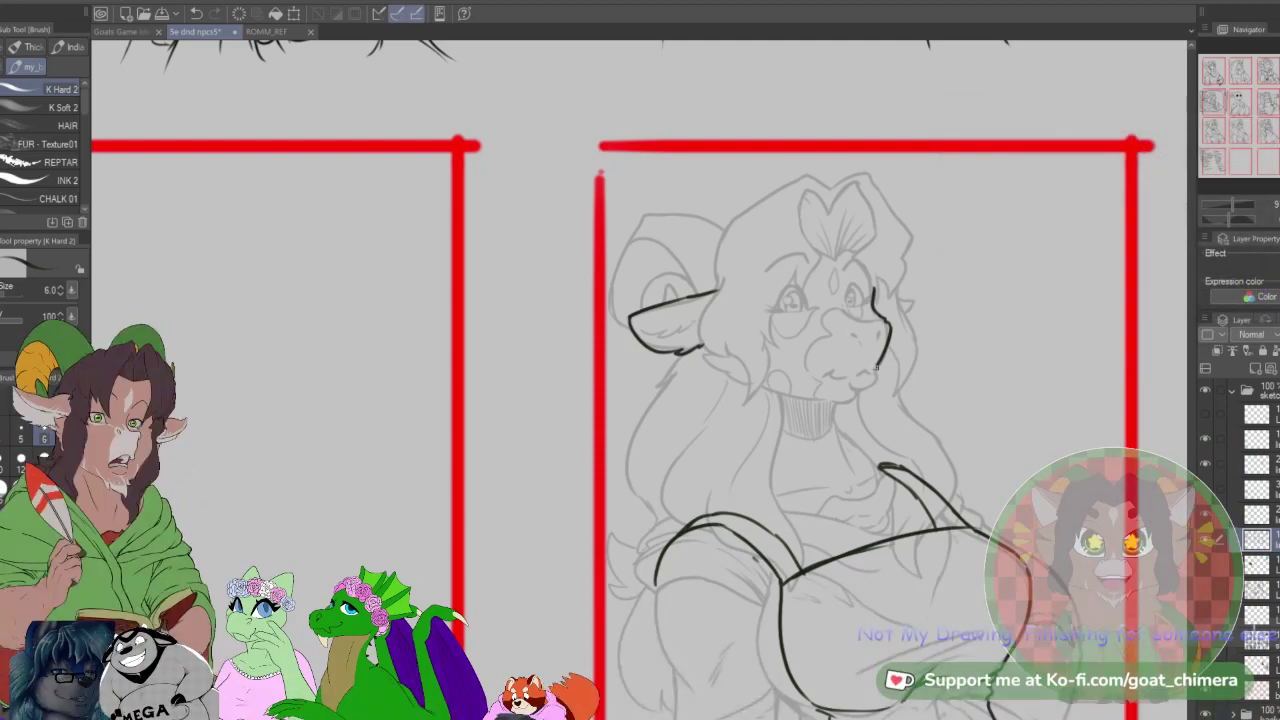
{"action": "left_click_drag", "start_coordinate": [877, 369], "coordinate": [856, 386]}
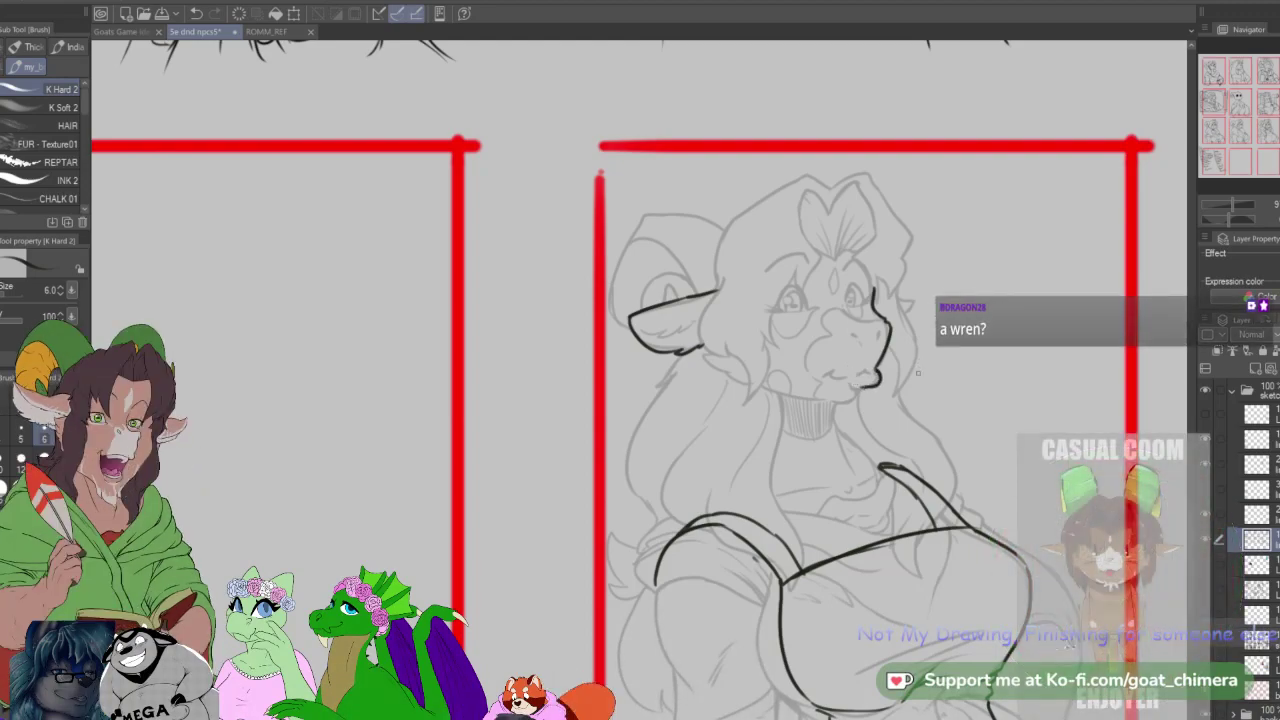
{"action": "scroll", "coordinate": [918, 373], "scroll_direction": "down", "scroll_amount": 3}
{"action": "scroll", "coordinate": [920, 368], "scroll_direction": "up", "scroll_amount": 5}
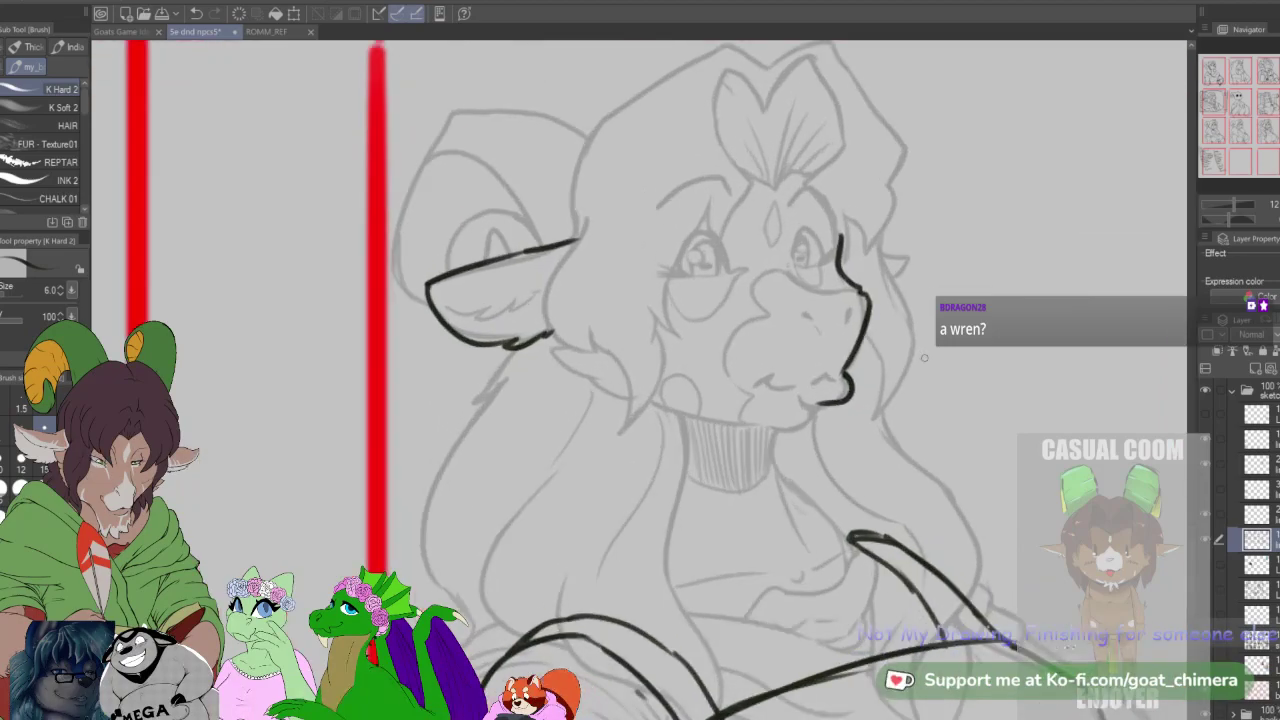
{"action": "scroll", "coordinate": [924, 357], "scroll_direction": "up", "scroll_amount": 1}
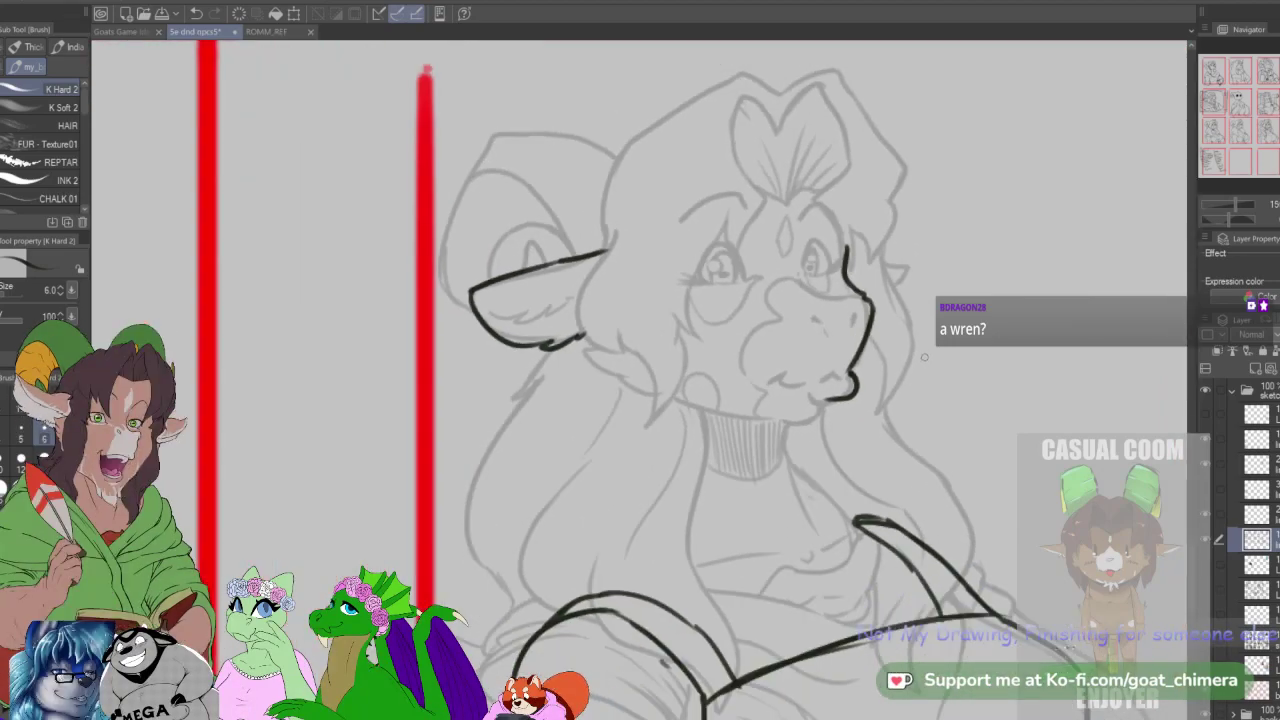
{"action": "left_click_drag", "start_coordinate": [740, 419], "coordinate": [814, 417]}
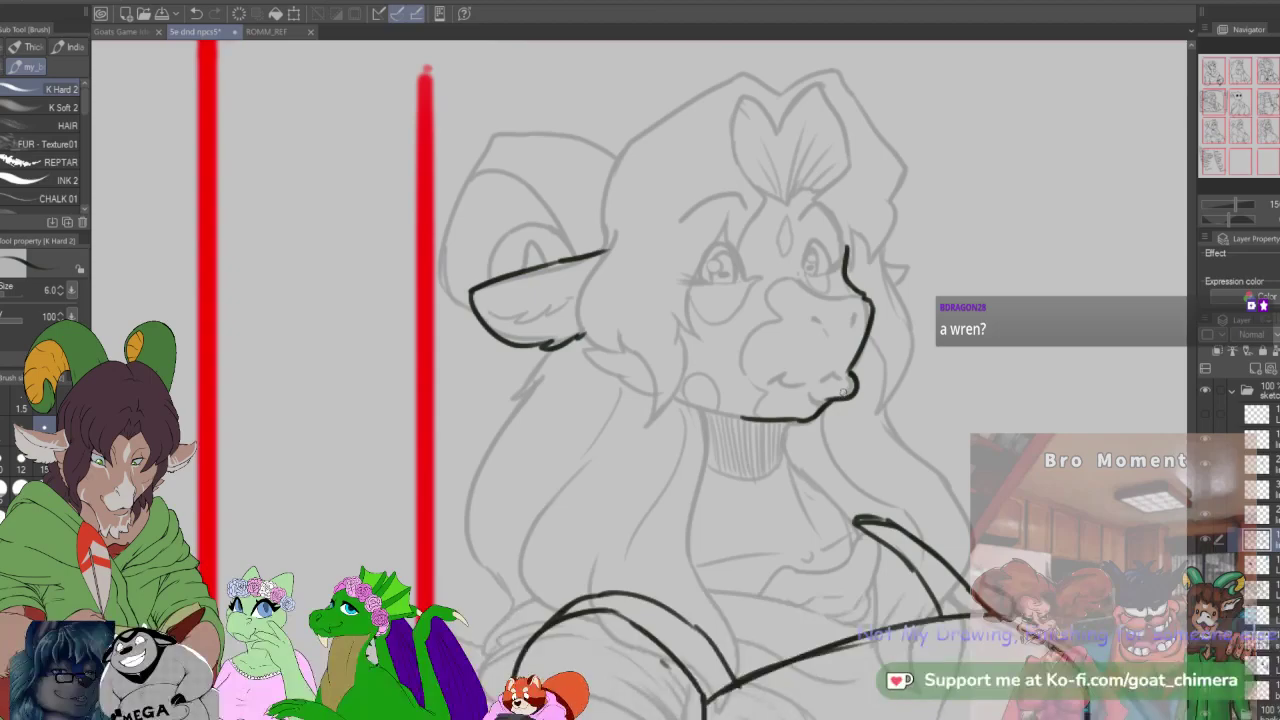
Step: Ink the front neck line down to the shoulder strap and the long outer hair contour below the ear
{"action": "mouse_move", "coordinate": [783, 424]}
{"action": "left_mouse_down"}
{"action": "mouse_move", "coordinate": [790, 467]}
{"action": "mouse_move", "coordinate": [856, 521]}
{"action": "left_mouse_up"}
{"action": "left_click_drag", "start_coordinate": [787, 456], "coordinate": [818, 508]}
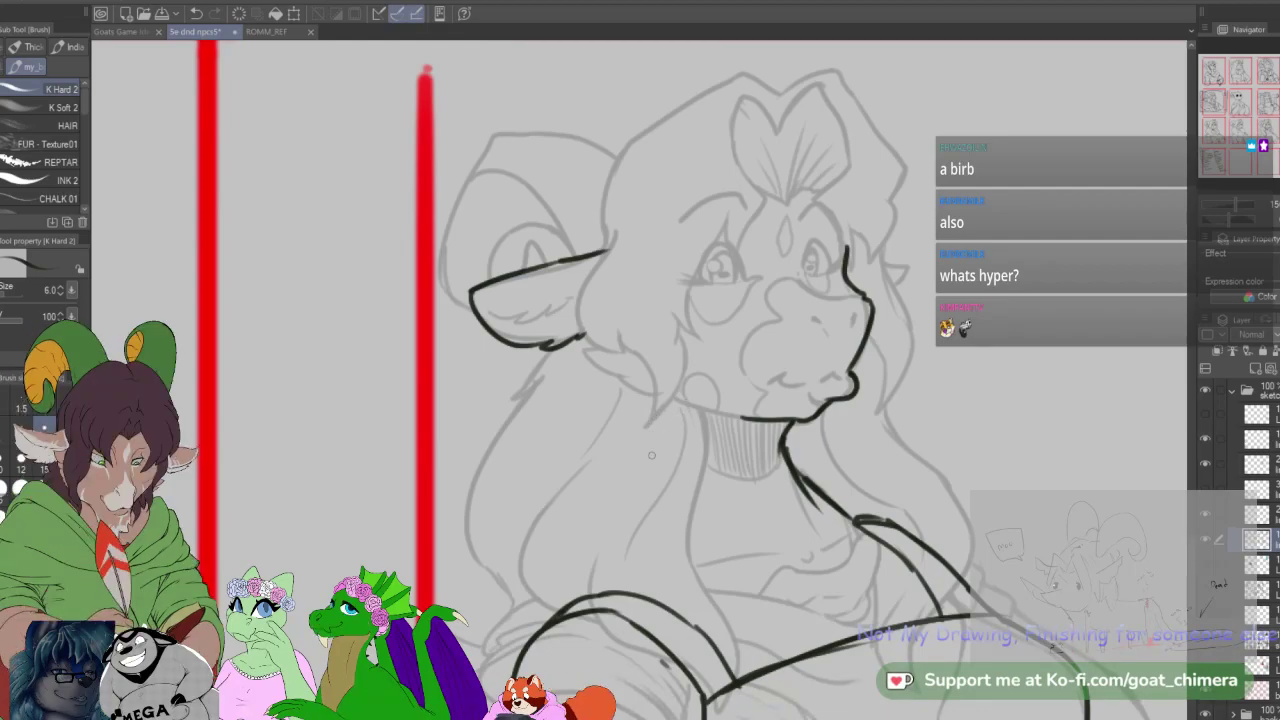
{"action": "mouse_move", "coordinate": [552, 345]}
{"action": "left_mouse_down"}
{"action": "mouse_move", "coordinate": [524, 539]}
{"action": "mouse_move", "coordinate": [580, 577]}
{"action": "mouse_move", "coordinate": [562, 573]}
{"action": "mouse_move", "coordinate": [551, 610]}
{"action": "left_mouse_up"}
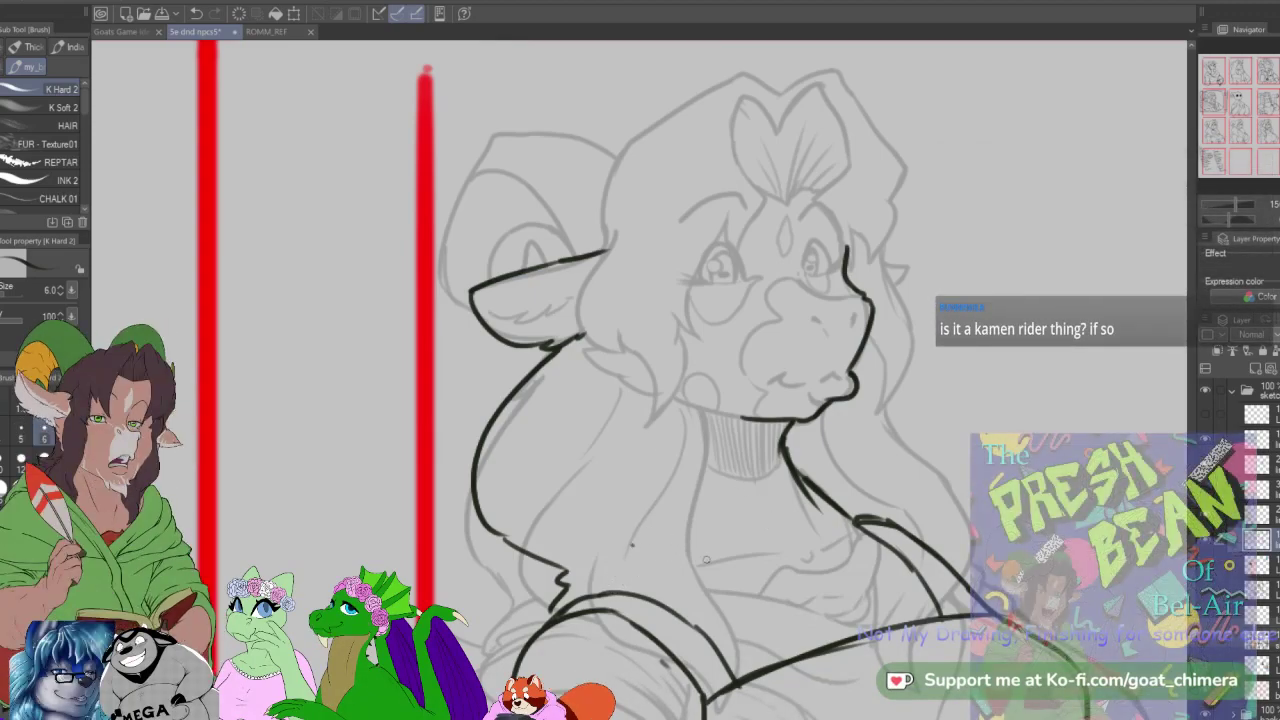
Step: Ink the curved neckline of the garment with its pointed collar flaps across the upper chest
{"action": "left_click_drag", "start_coordinate": [632, 548], "coordinate": [822, 582]}
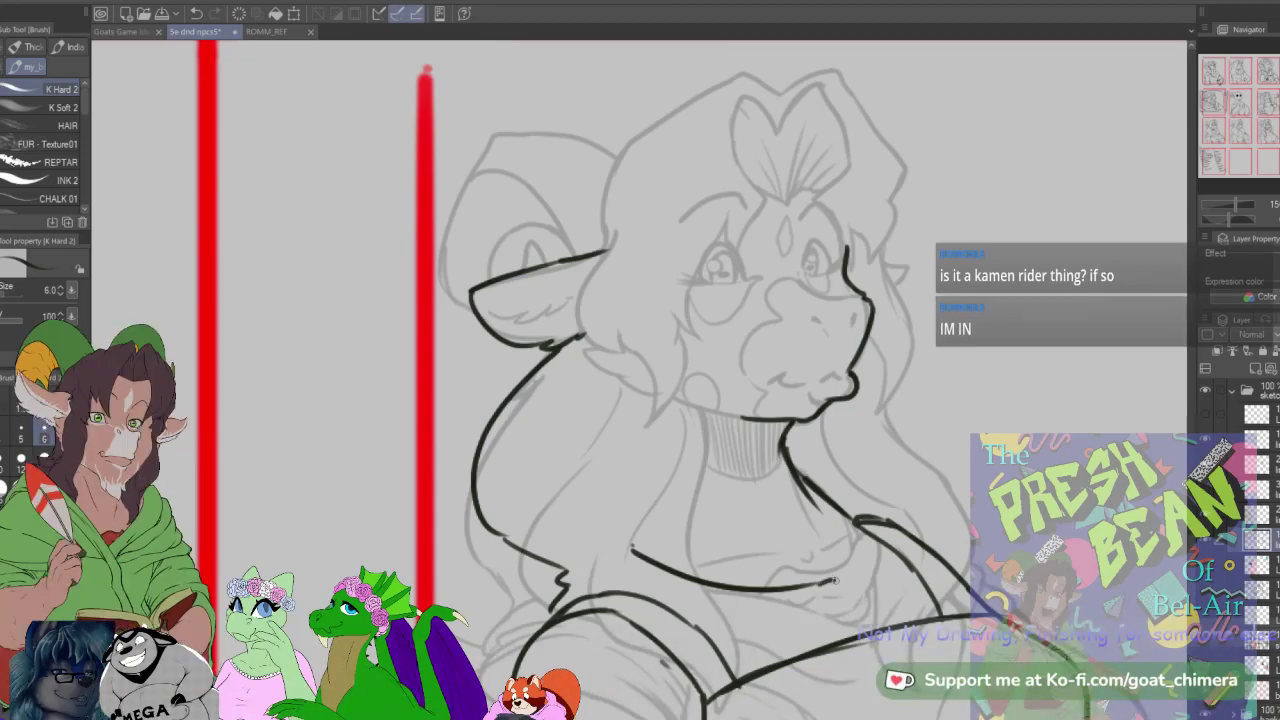
{"action": "left_click_drag", "start_coordinate": [818, 648], "coordinate": [813, 679]}
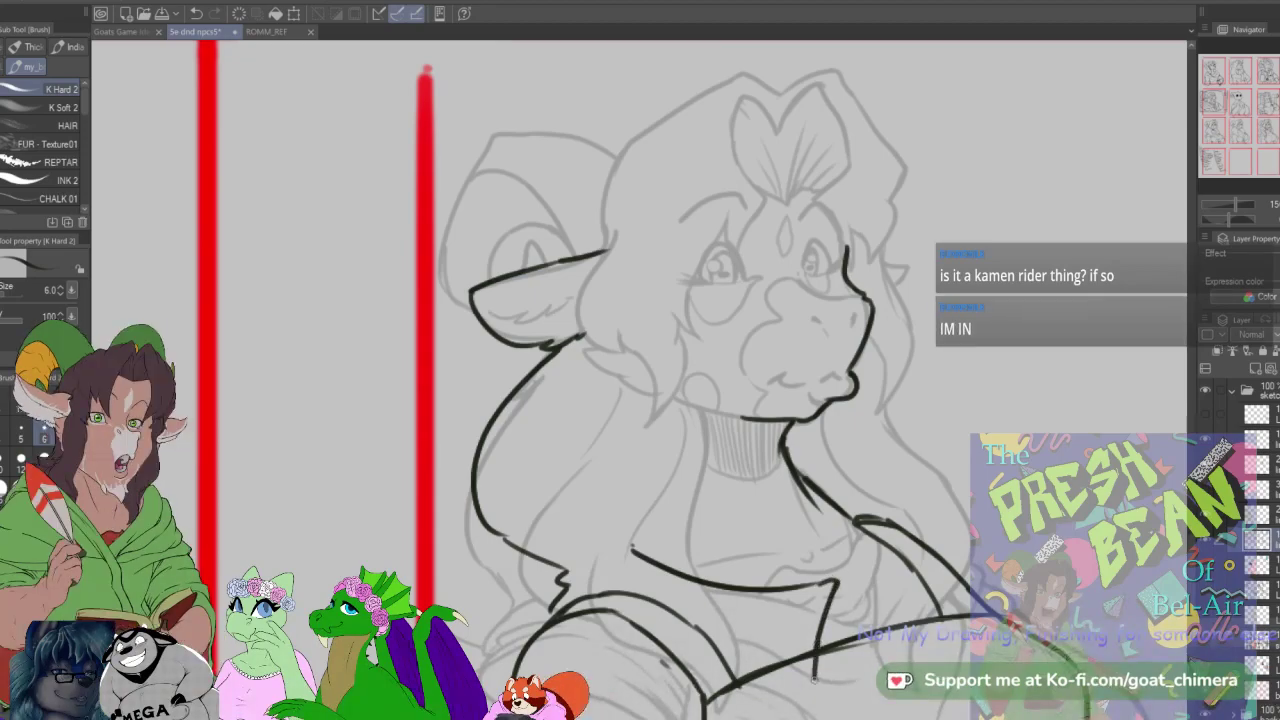
{"action": "left_click_drag", "start_coordinate": [619, 546], "coordinate": [760, 662]}
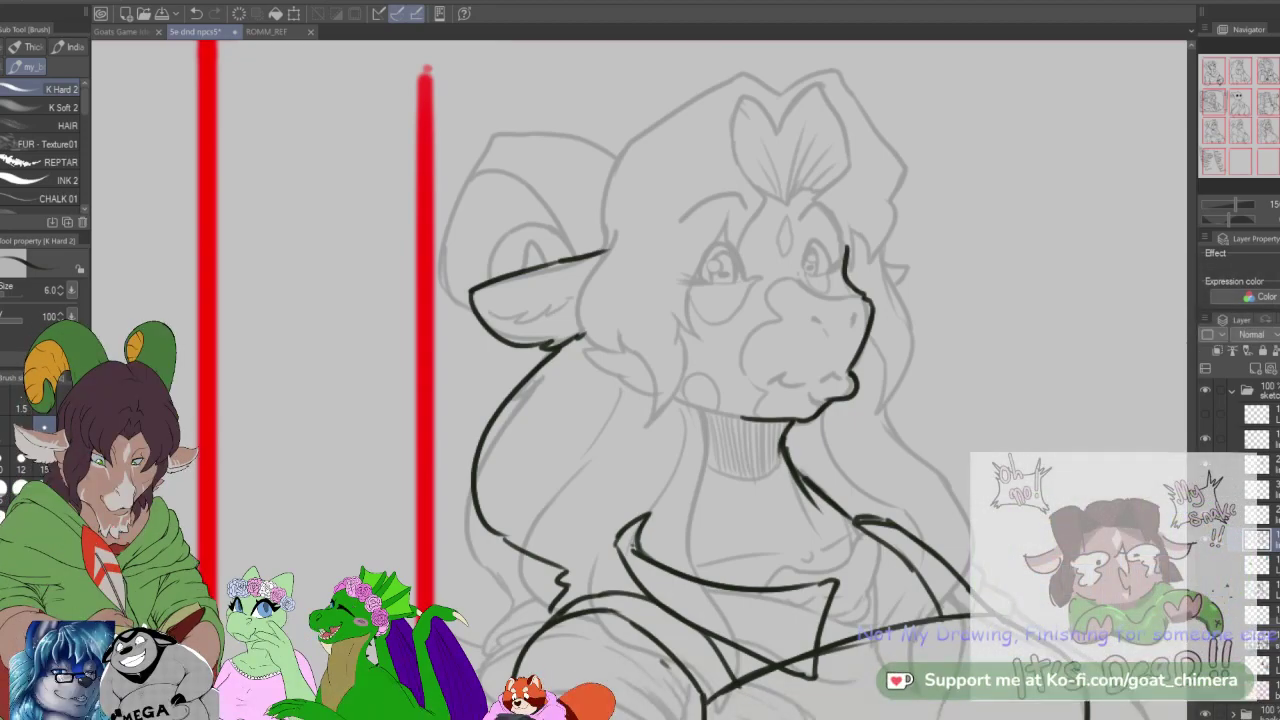
Step: Ink the jawline from the ear to the chin and the back neck line down to the collar
{"action": "scroll", "coordinate": [752, 500], "scroll_direction": "down", "scroll_amount": 1}
{"action": "scroll", "coordinate": [751, 480], "scroll_direction": "down", "scroll_amount": 2}
{"action": "scroll", "coordinate": [740, 410], "scroll_direction": "up", "scroll_amount": 2}
{"action": "scroll", "coordinate": [735, 420], "scroll_direction": "down", "scroll_amount": 1}
{"action": "scroll", "coordinate": [745, 435], "scroll_direction": "up", "scroll_amount": 1}
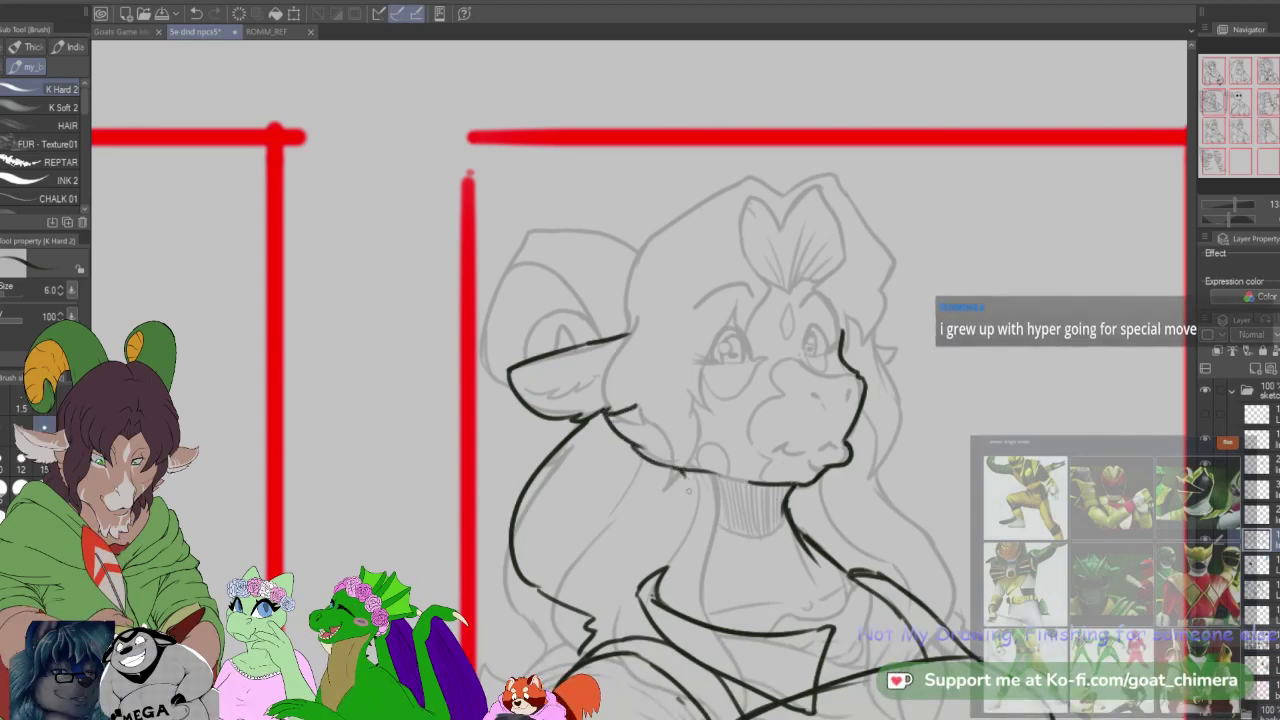
{"action": "mouse_move", "coordinate": [690, 489]}
{"action": "left_mouse_down"}
{"action": "mouse_move", "coordinate": [691, 550]}
{"action": "mouse_move", "coordinate": [672, 582]}
{"action": "left_mouse_up"}
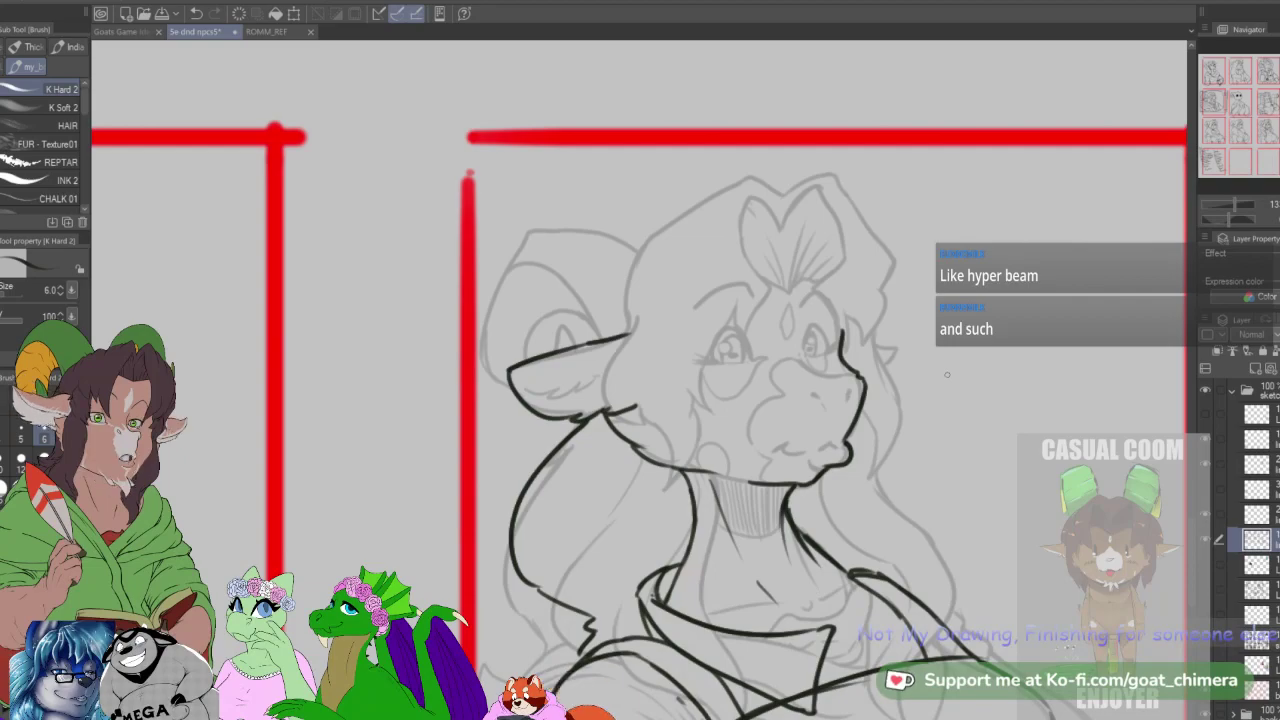
Step: Doodle a small standing stick figure with head, spine, arms, legs and feet in the empty frame beside the character
{"action": "scroll", "coordinate": [950, 373], "scroll_direction": "down", "scroll_amount": 3}
{"action": "scroll", "coordinate": [1100, 283], "scroll_direction": "up", "scroll_amount": 2}
{"action": "scroll", "coordinate": [1012, 331], "scroll_direction": "down", "scroll_amount": 3}
{"action": "scroll", "coordinate": [400, 435], "scroll_direction": "up", "scroll_amount": 3}
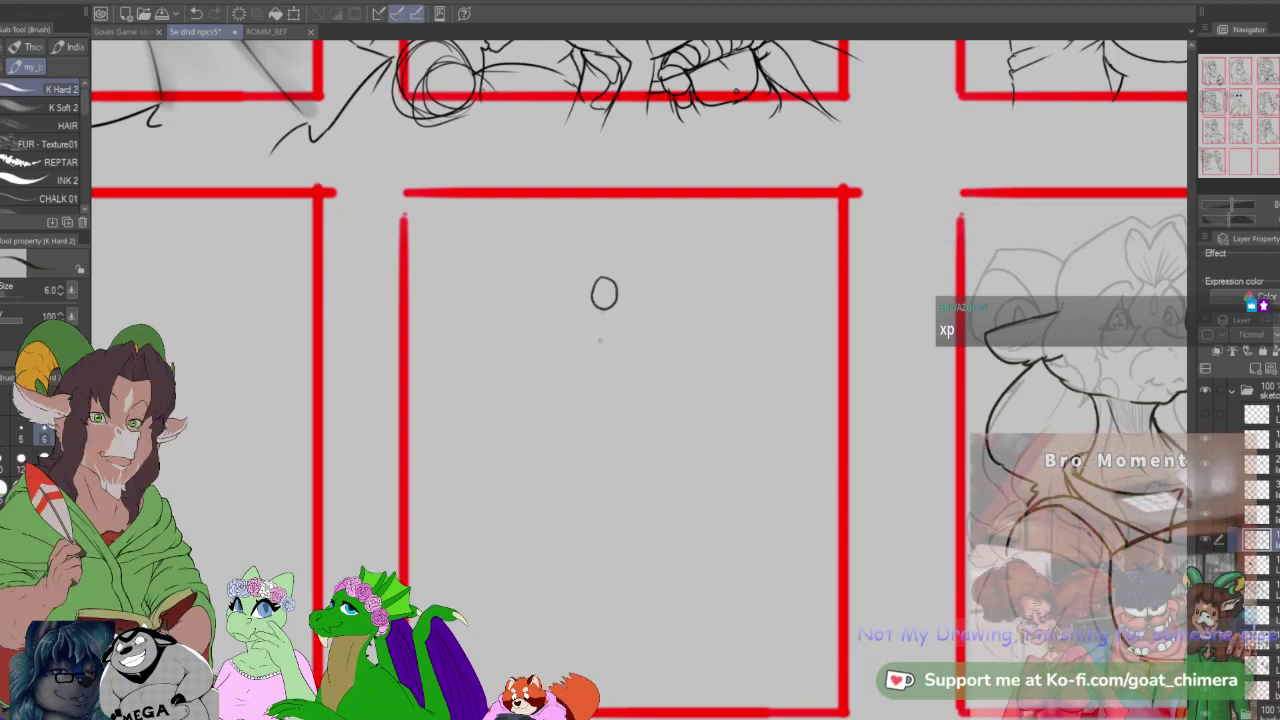
{"action": "left_click_drag", "start_coordinate": [600, 352], "coordinate": [597, 403]}
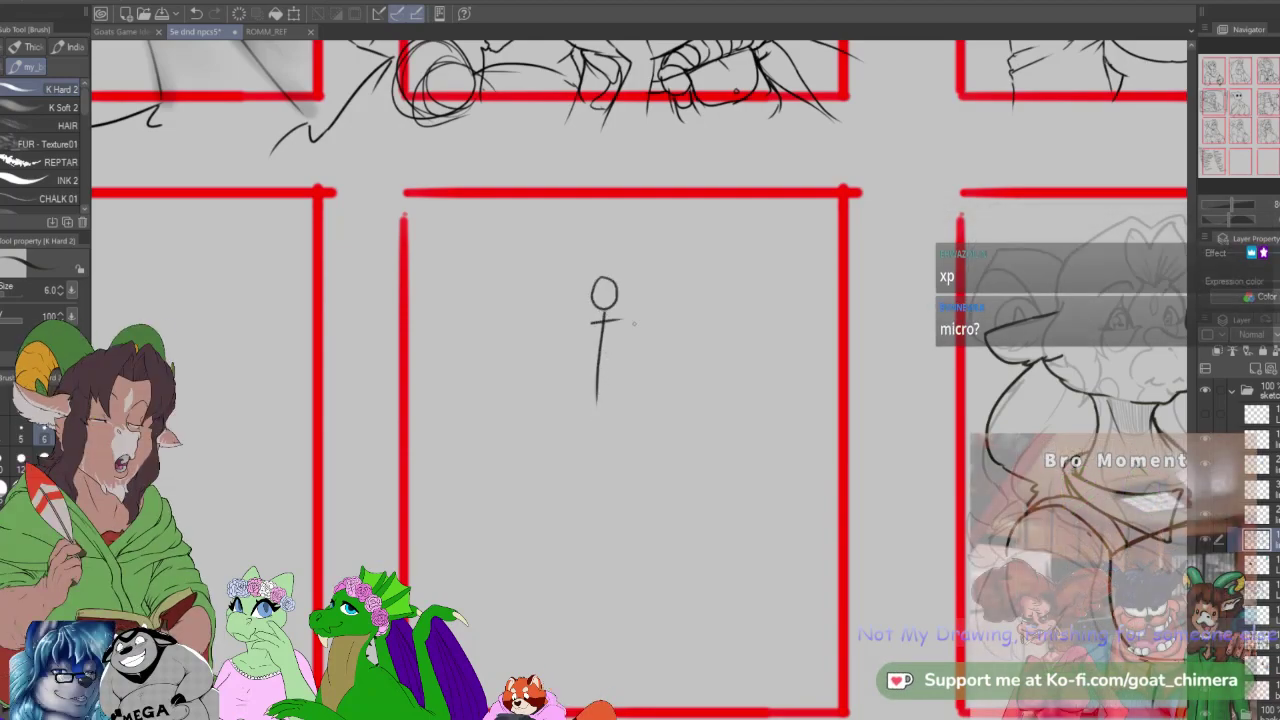
{"action": "mouse_move", "coordinate": [622, 318]}
{"action": "left_mouse_down"}
{"action": "mouse_move", "coordinate": [634, 354]}
{"action": "mouse_move", "coordinate": [582, 336]}
{"action": "mouse_move", "coordinate": [574, 413]}
{"action": "mouse_move", "coordinate": [608, 411]}
{"action": "mouse_move", "coordinate": [589, 470]}
{"action": "left_mouse_up"}
{"action": "mouse_move", "coordinate": [614, 420]}
{"action": "left_mouse_down"}
{"action": "mouse_move", "coordinate": [595, 523]}
{"action": "mouse_move", "coordinate": [624, 525]}
{"action": "left_mouse_up"}
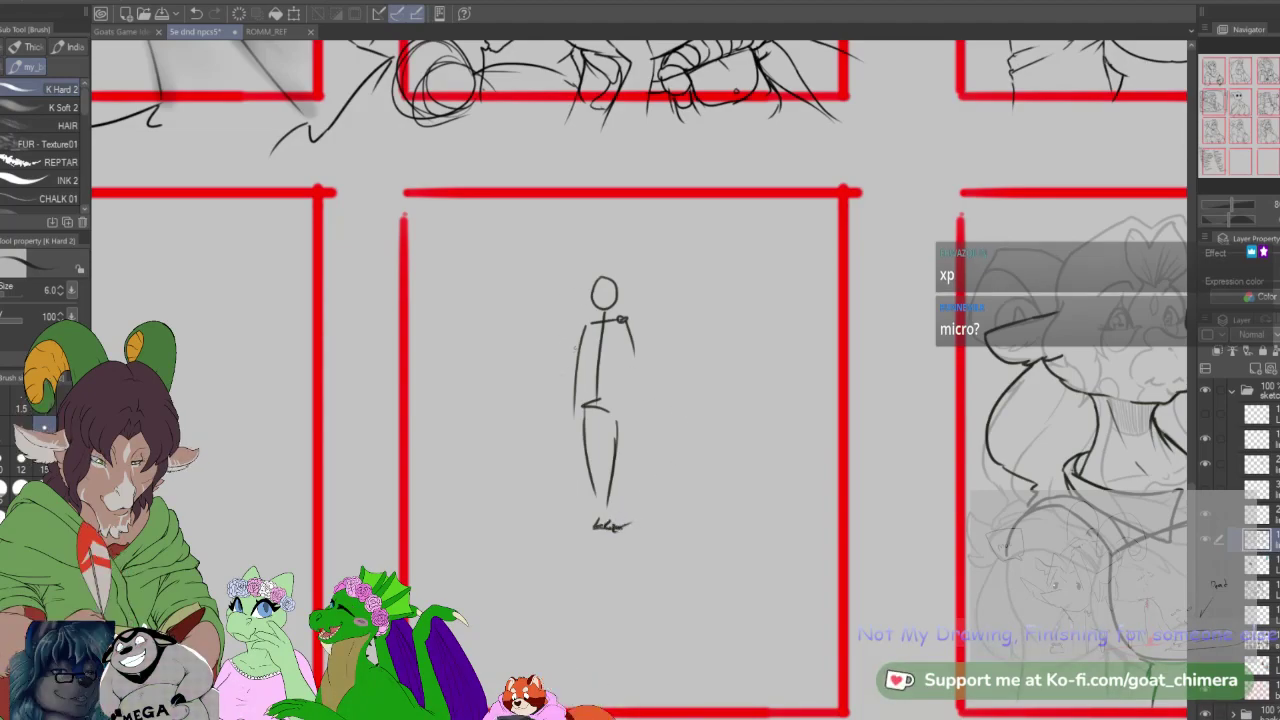
Step: Add two oversized teardrop shapes hanging from the stick figure's shoulders to its feet, plus short arms around them
{"action": "left_click_drag", "start_coordinate": [582, 330], "coordinate": [488, 442]}
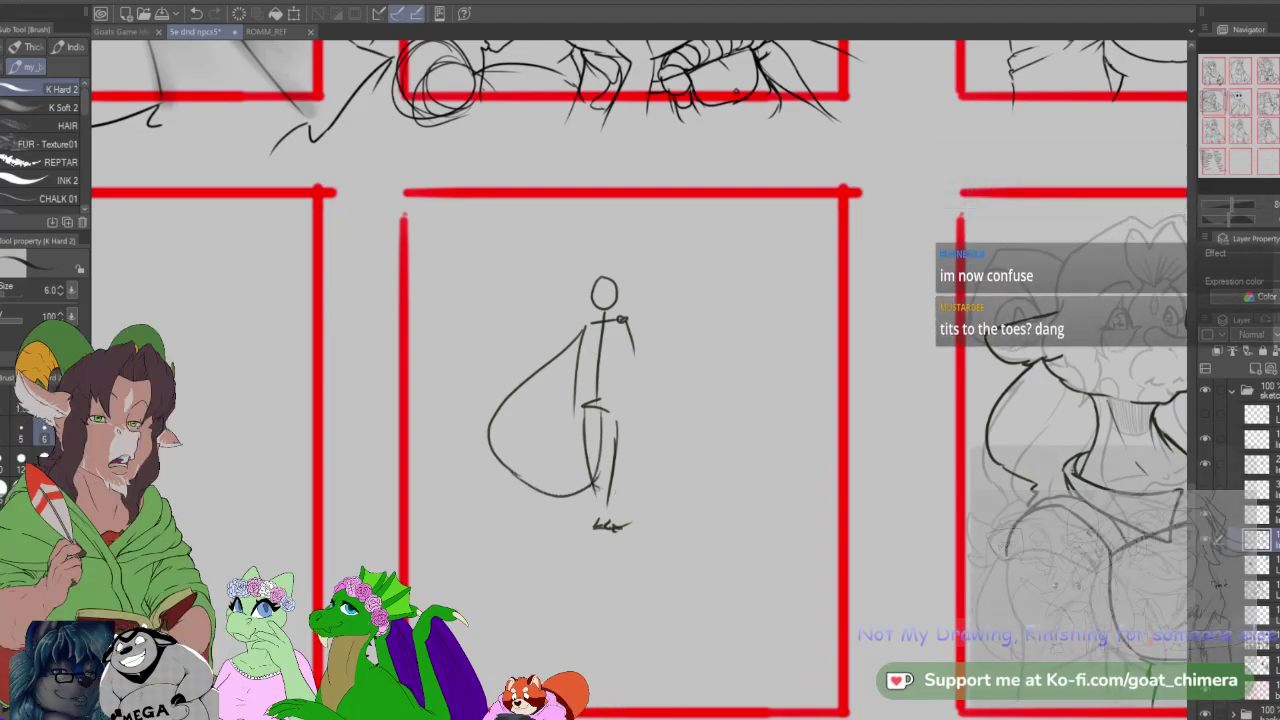
{"action": "left_click_drag", "start_coordinate": [592, 497], "coordinate": [668, 488]}
{"action": "left_click_drag", "start_coordinate": [620, 322], "coordinate": [676, 410]}
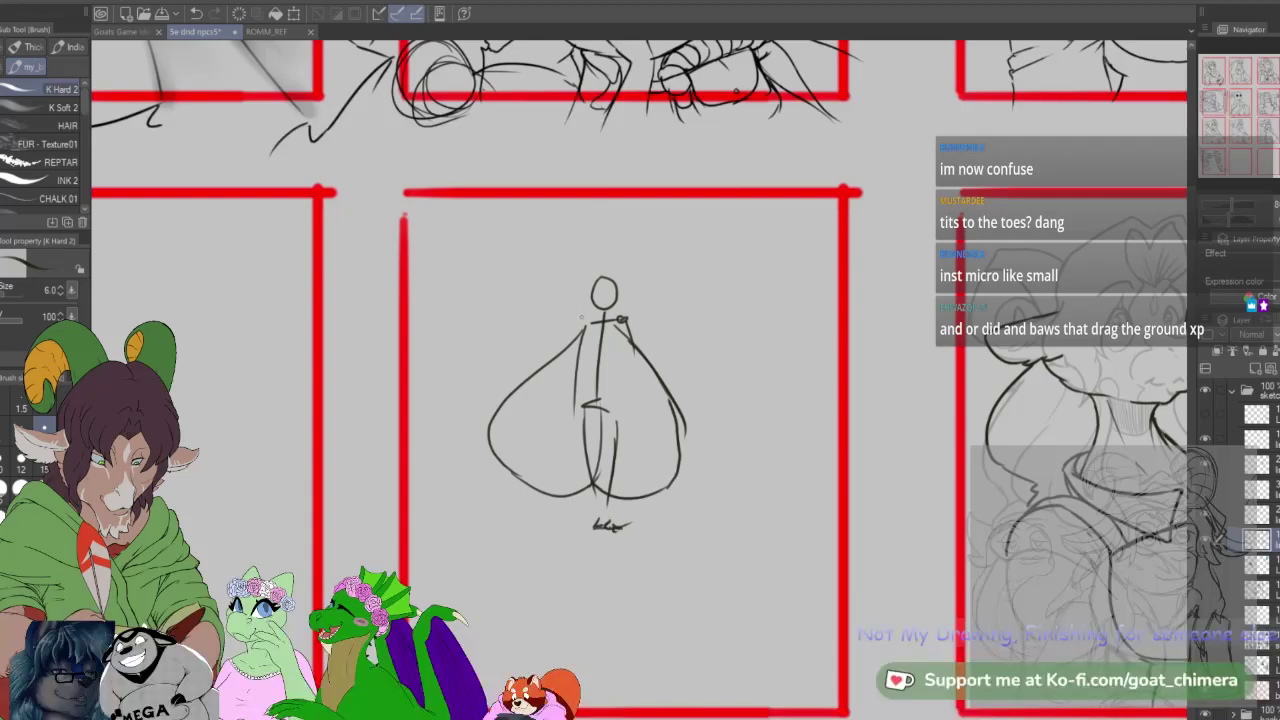
{"action": "left_click_drag", "start_coordinate": [590, 320], "coordinate": [586, 329]}
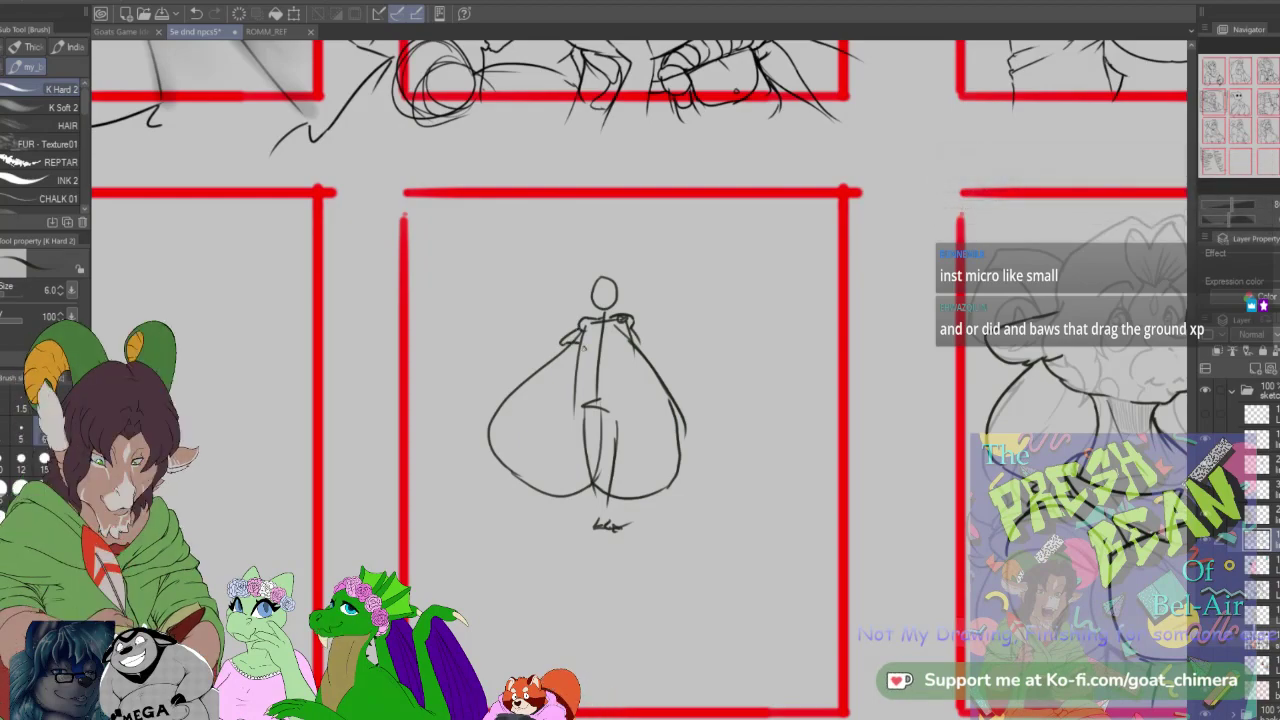
{"action": "mouse_move", "coordinate": [628, 347]}
{"action": "left_mouse_down"}
{"action": "mouse_move", "coordinate": [611, 353]}
{"action": "mouse_move", "coordinate": [636, 346]}
{"action": "mouse_move", "coordinate": [584, 474]}
{"action": "left_mouse_up"}
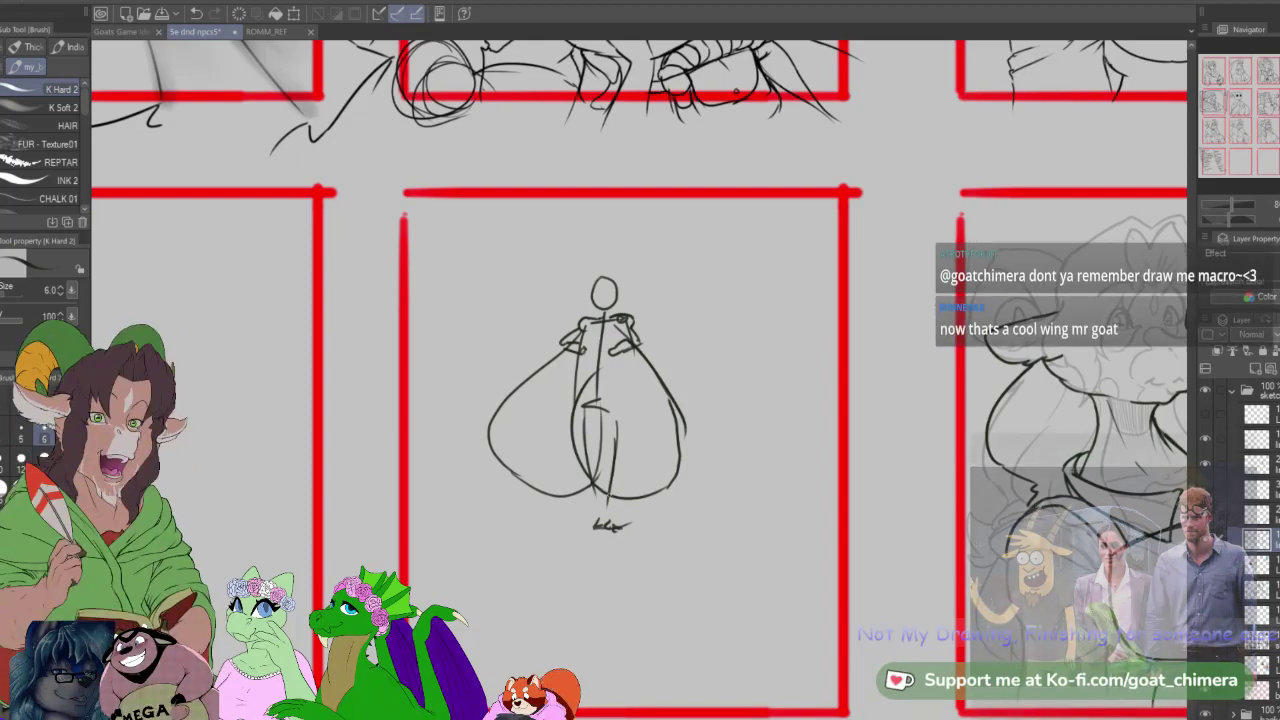
Step: Try to erase the whole stick-figure doodle with the Hard eraser at size 250
{"action": "key", "text": "e"}
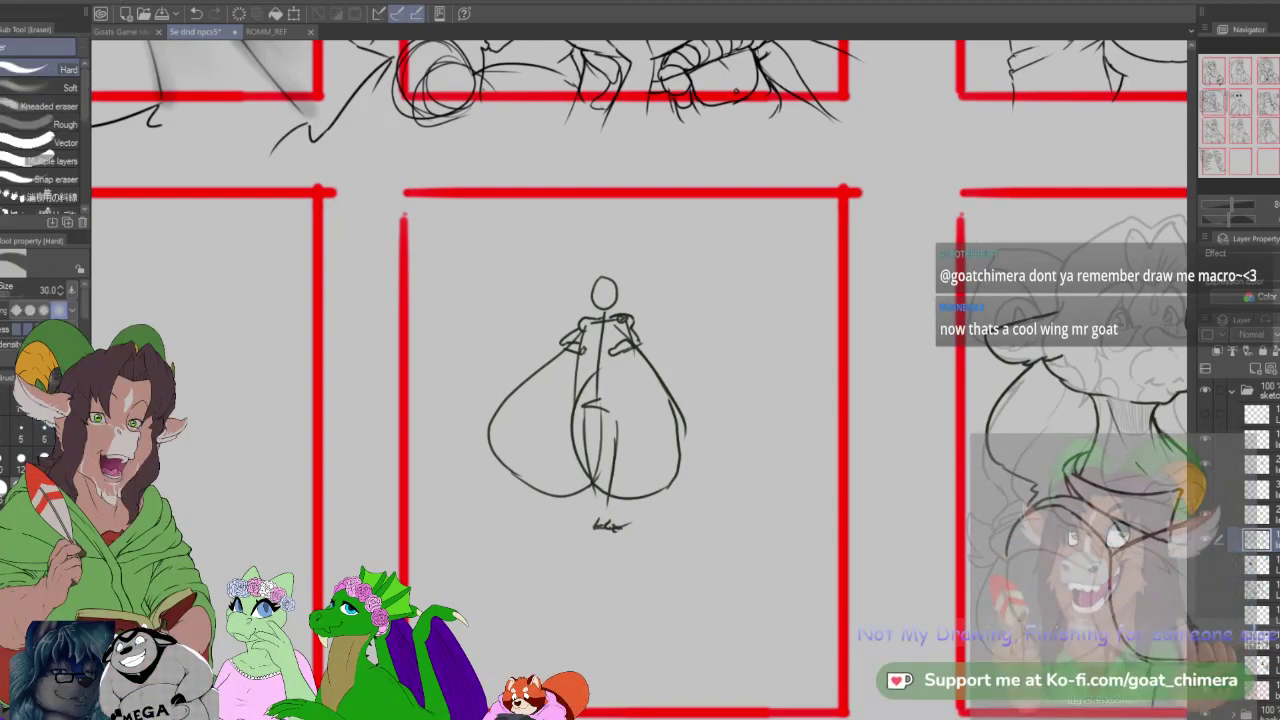
{"action": "mouse_move", "coordinate": [602, 320]}
{"action": "left_mouse_down"}
{"action": "mouse_move", "coordinate": [526, 474]}
{"action": "mouse_move", "coordinate": [654, 357]}
{"action": "left_mouse_up"}
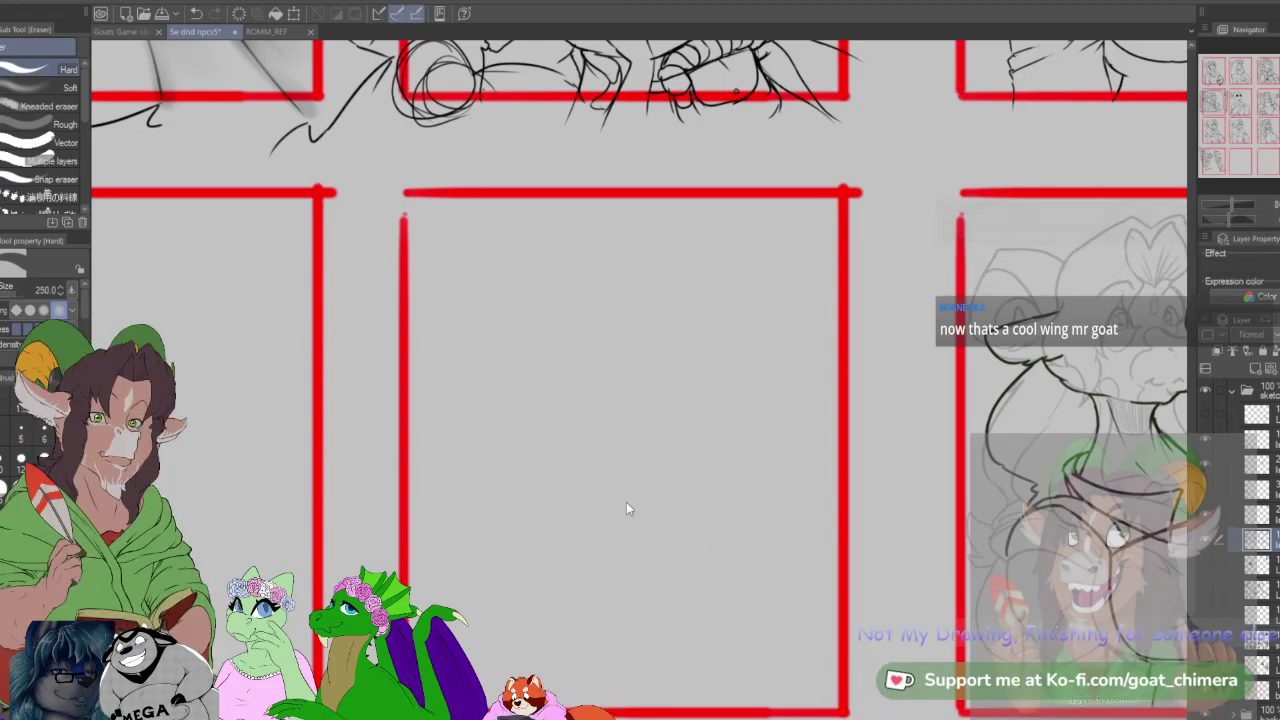
{"action": "key", "text": "ctrl+z"}
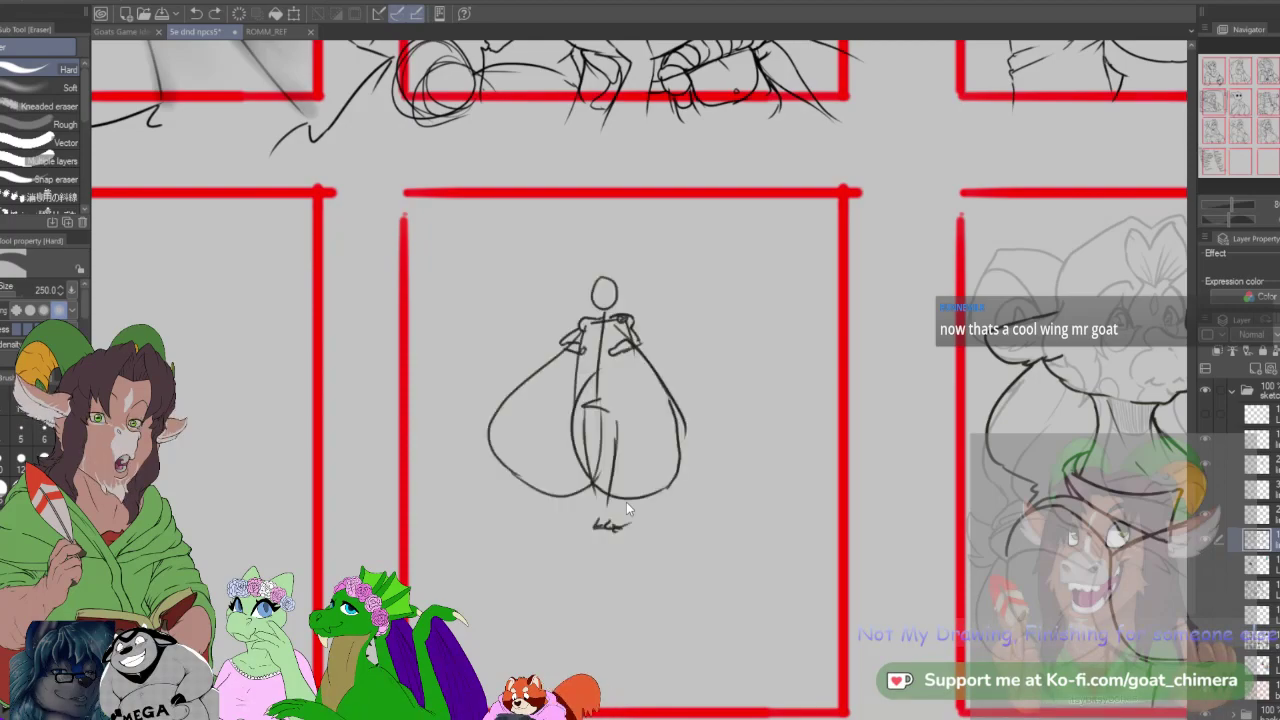
Step: Undo all the strokes of the stick-figure doodle until the frame beside the character is empty
{"action": "key", "text": "ctrl+z"}
{"action": "key", "text": "ctrl+z"}
{"action": "key", "text": "ctrl+z"}
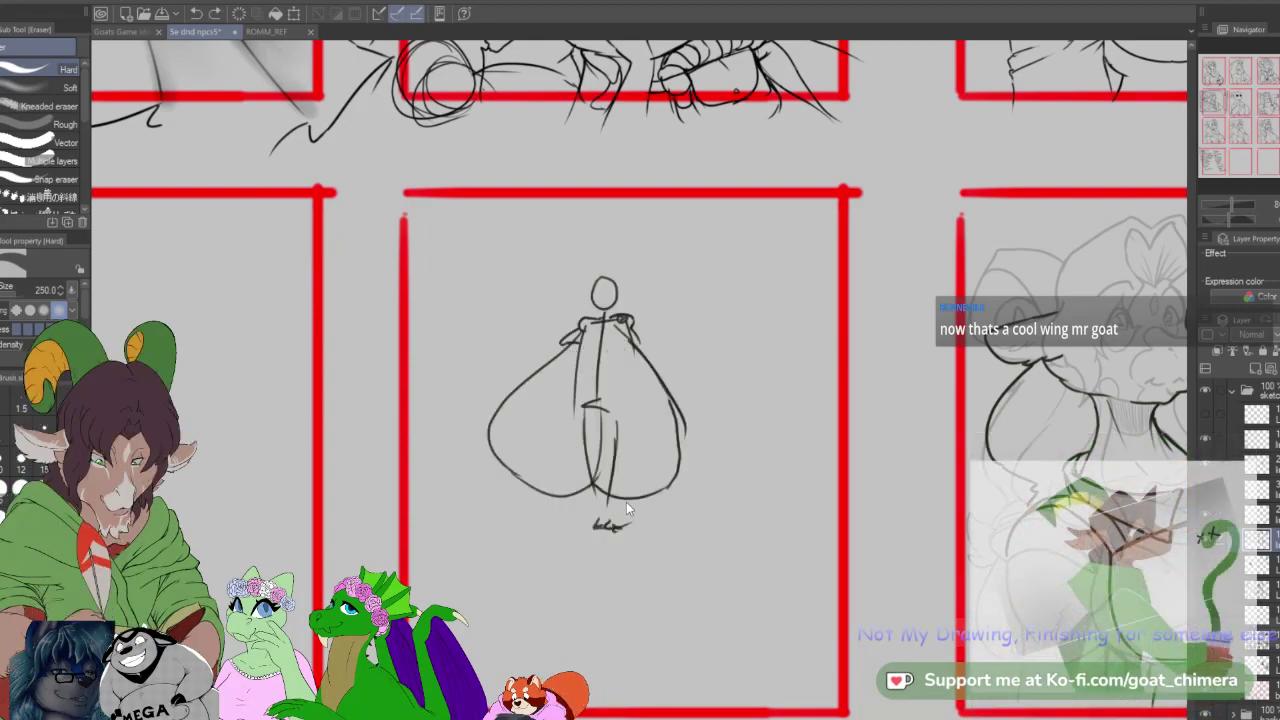
{"action": "key", "text": "ctrl+z"}
{"action": "key", "text": "ctrl+z"}
{"action": "key", "text": "ctrl+z"}
{"action": "key", "text": "ctrl+z"}
{"action": "key", "text": "ctrl+z"}
{"action": "key", "text": "ctrl+z"}
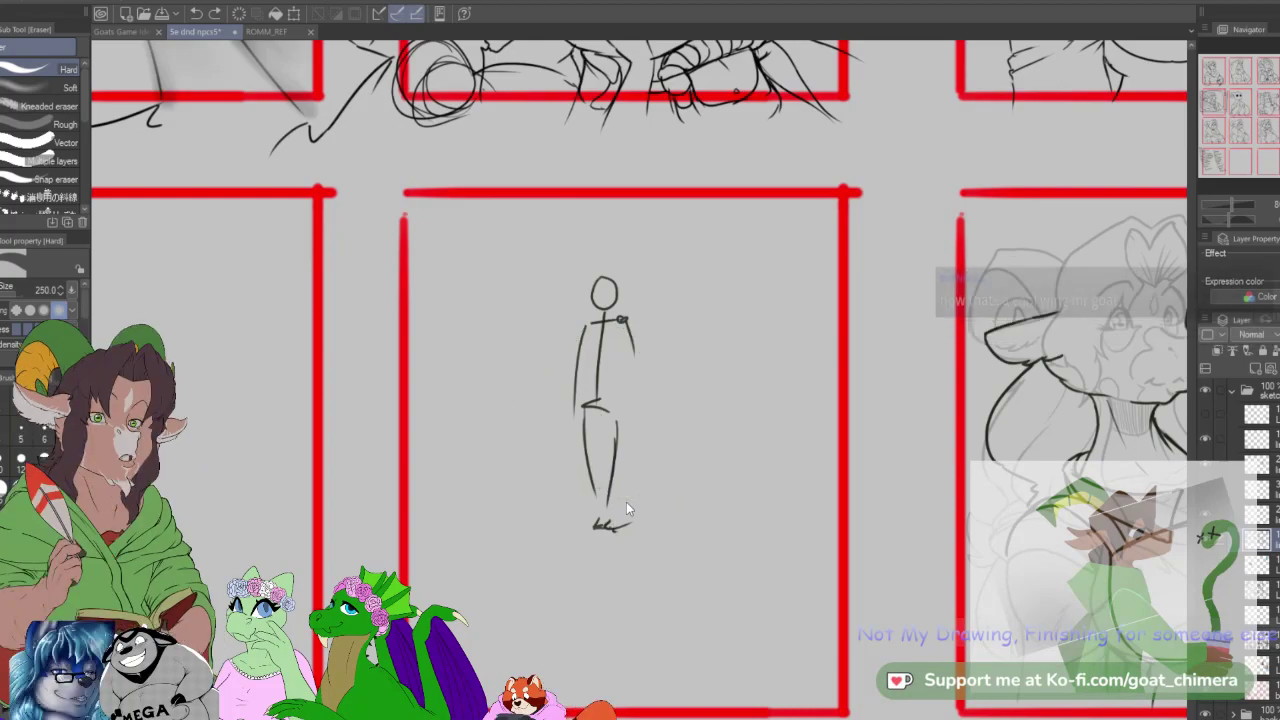
{"action": "key", "text": "ctrl+z"}
{"action": "key", "text": "ctrl+z"}
{"action": "key", "text": "ctrl+z"}
{"action": "key", "text": "ctrl+z"}
{"action": "key", "text": "ctrl+z"}
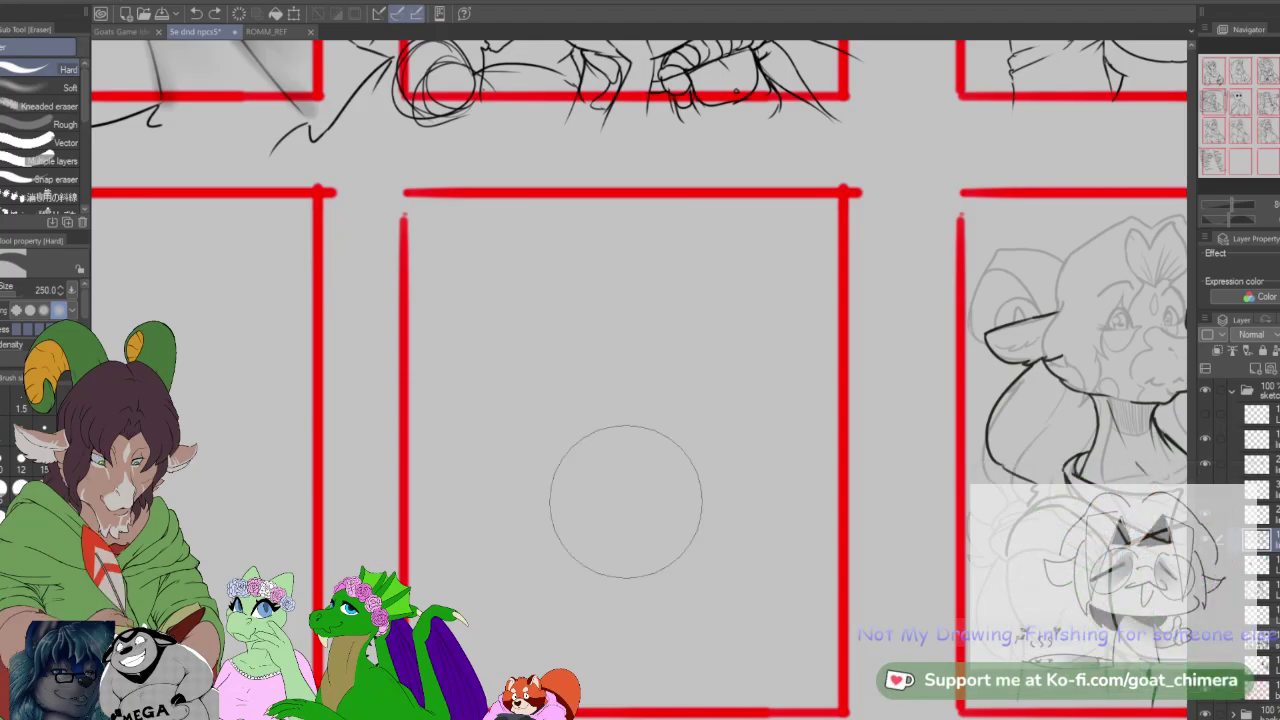
Step: Ink the collar's far-side flap and its neckline edge with the K Hard 2 brush at size 6
{"action": "scroll", "coordinate": [630, 510], "scroll_direction": "down", "scroll_amount": 3}
{"action": "scroll", "coordinate": [880, 475], "scroll_direction": "up", "scroll_amount": 5}
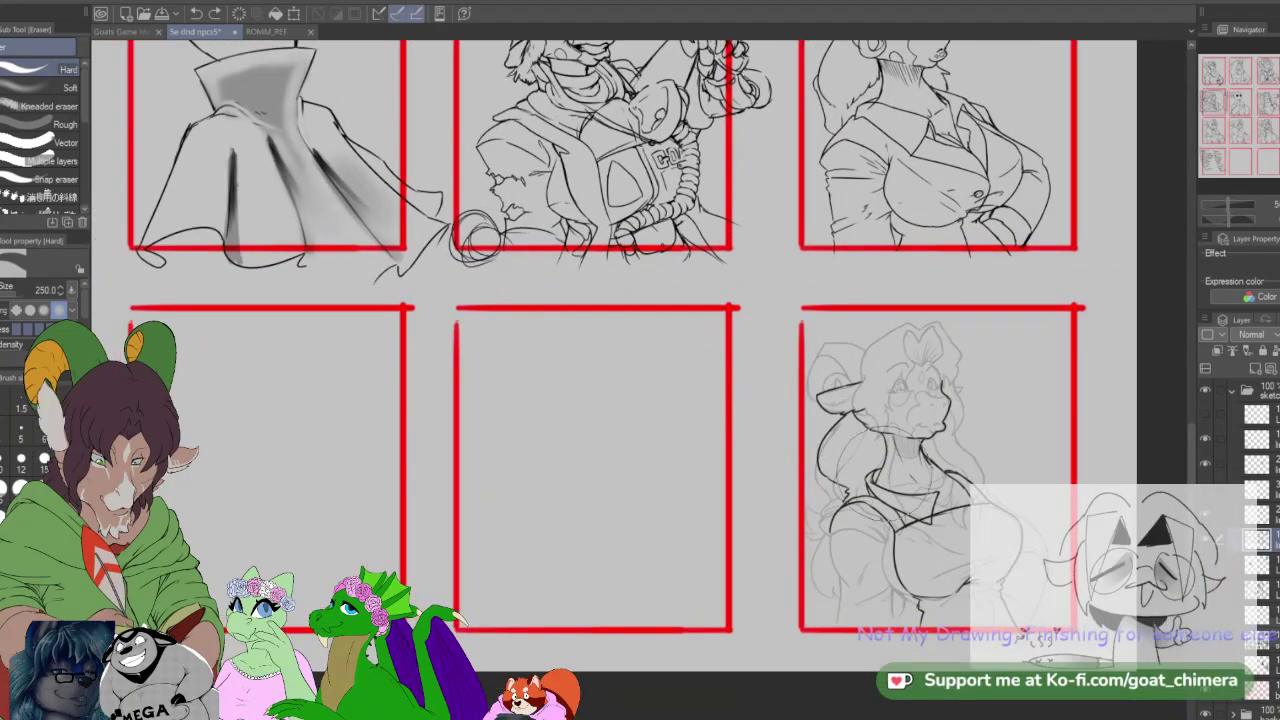
{"action": "scroll", "coordinate": [1053, 419], "scroll_direction": "up", "scroll_amount": 2}
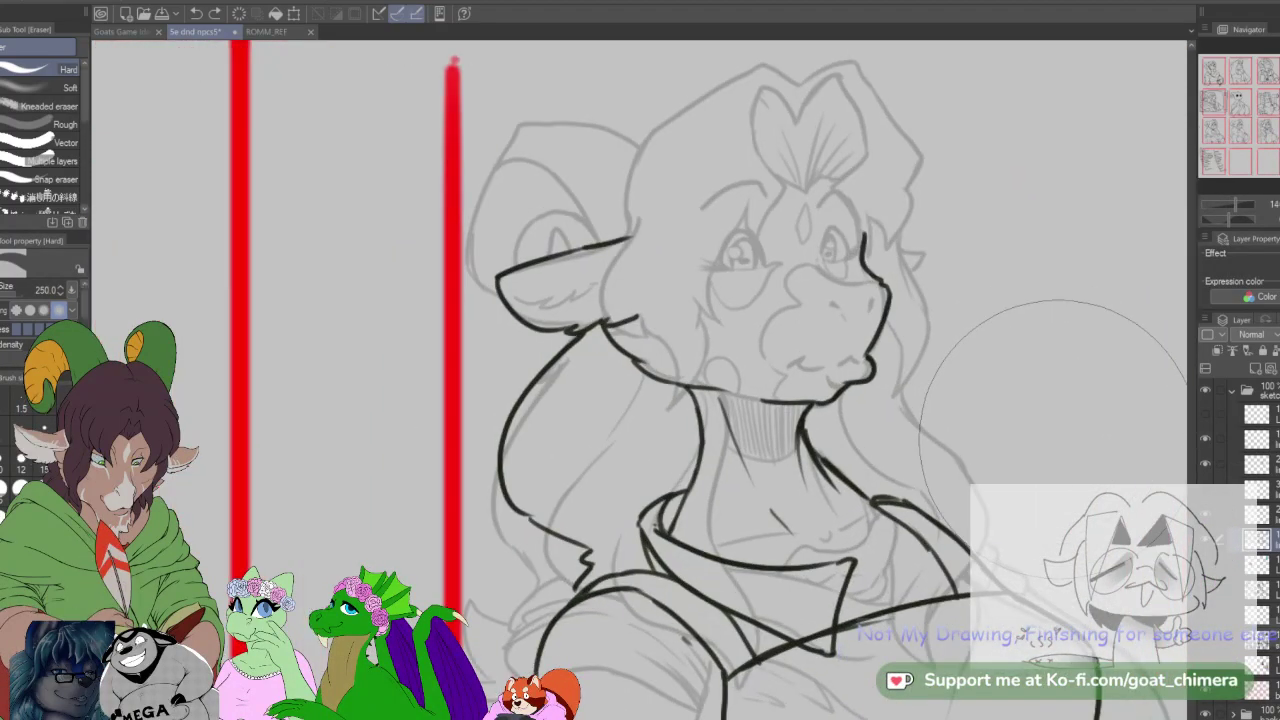
{"action": "scroll", "coordinate": [1055, 435], "scroll_direction": "down", "scroll_amount": 3}
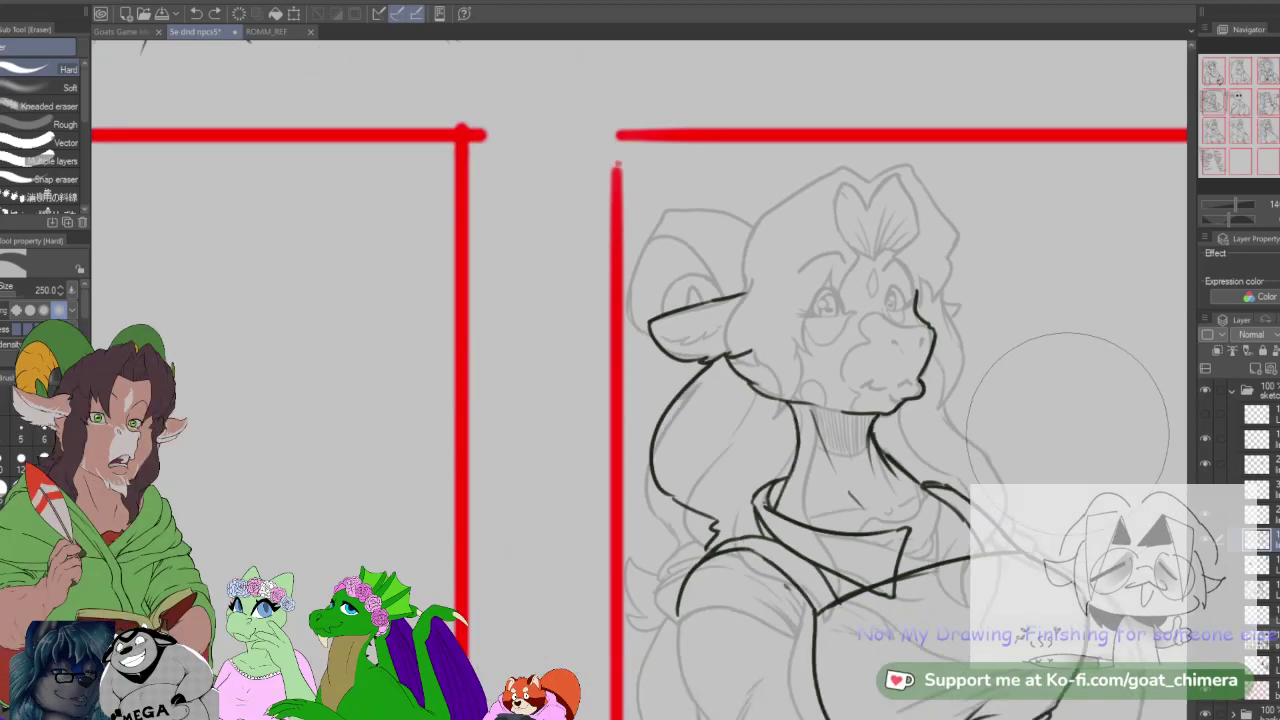
{"action": "scroll", "coordinate": [1110, 326], "scroll_direction": "up", "scroll_amount": 3}
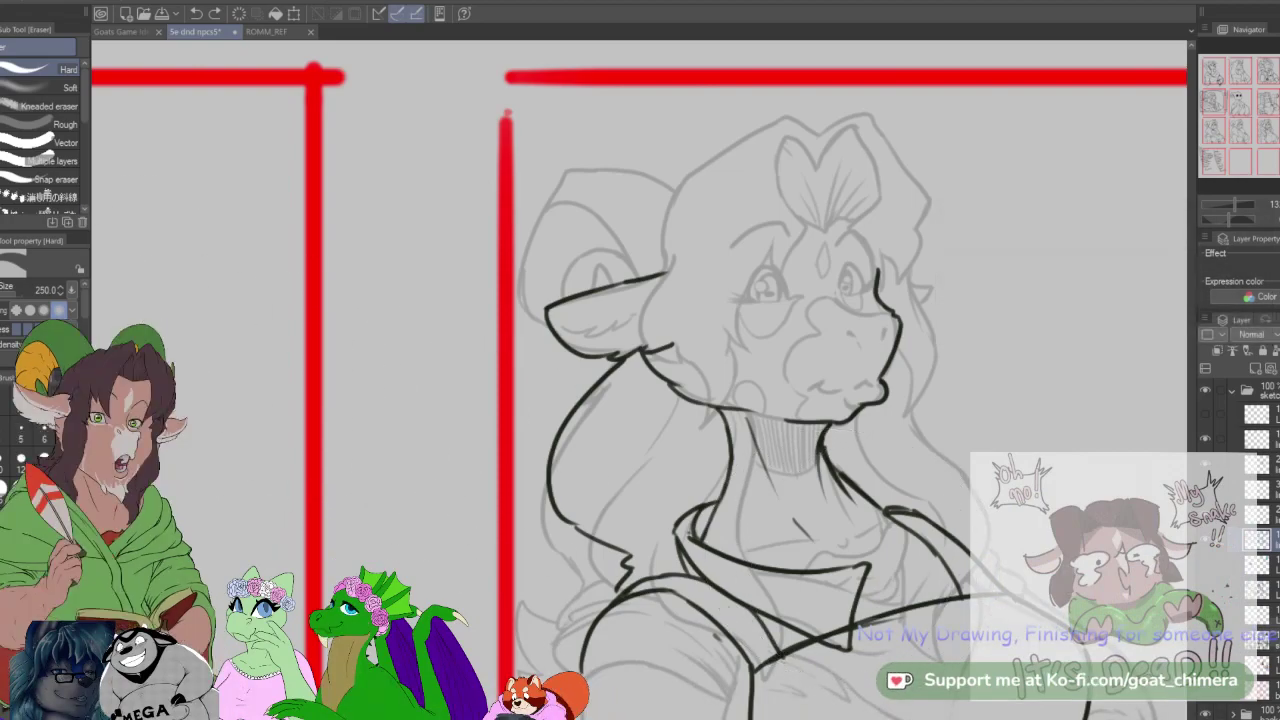
{"action": "key", "text": "b"}
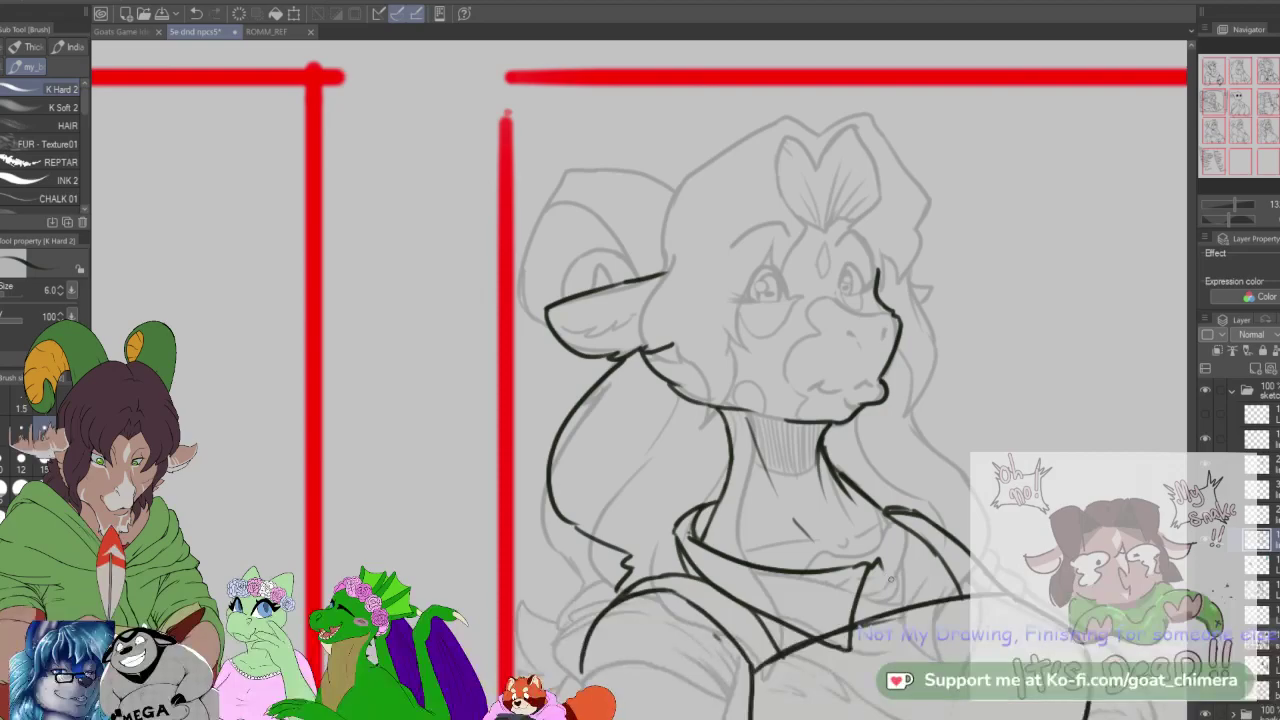
{"action": "mouse_move", "coordinate": [884, 574]}
{"action": "left_mouse_down"}
{"action": "mouse_move", "coordinate": [928, 604]}
{"action": "mouse_move", "coordinate": [964, 606]}
{"action": "mouse_move", "coordinate": [914, 516]}
{"action": "left_mouse_up"}
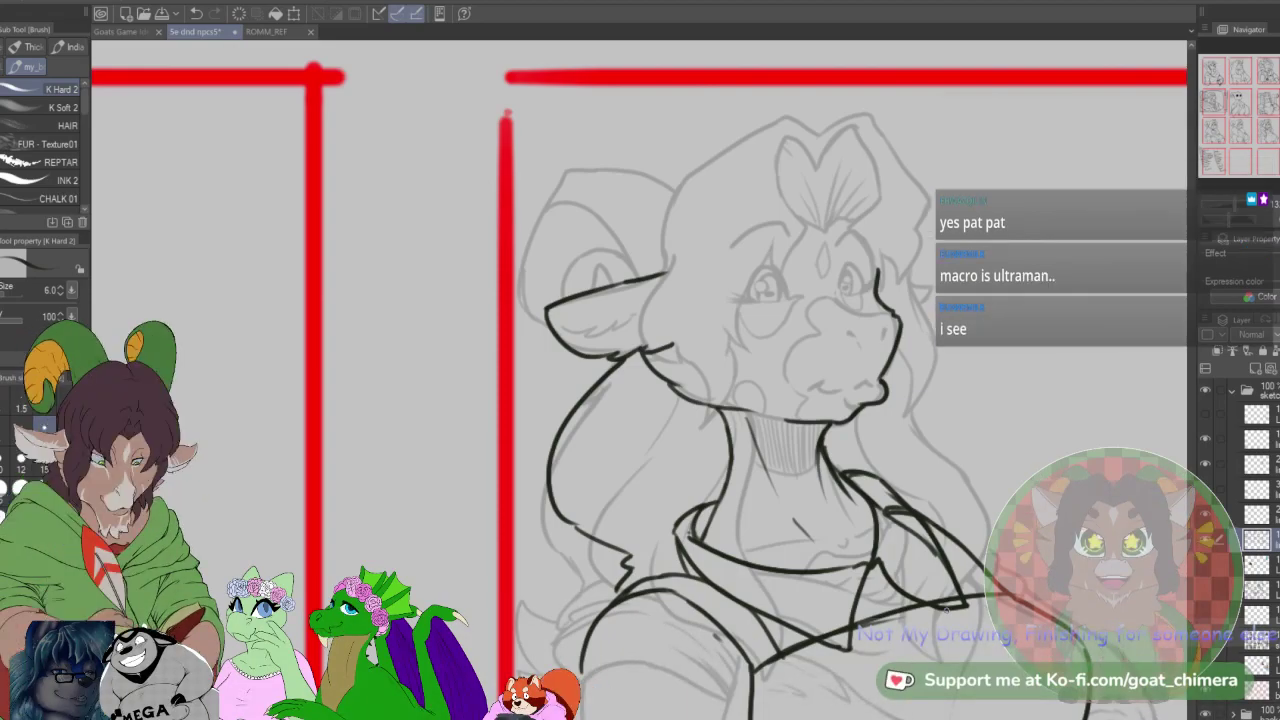
Step: Erase the collar's near-side fold with the Hard eraser at size 40 and redraw it with the K Hard 2 brush
{"action": "key", "text": "e"}
{"action": "left_click", "coordinate": [44, 492]}
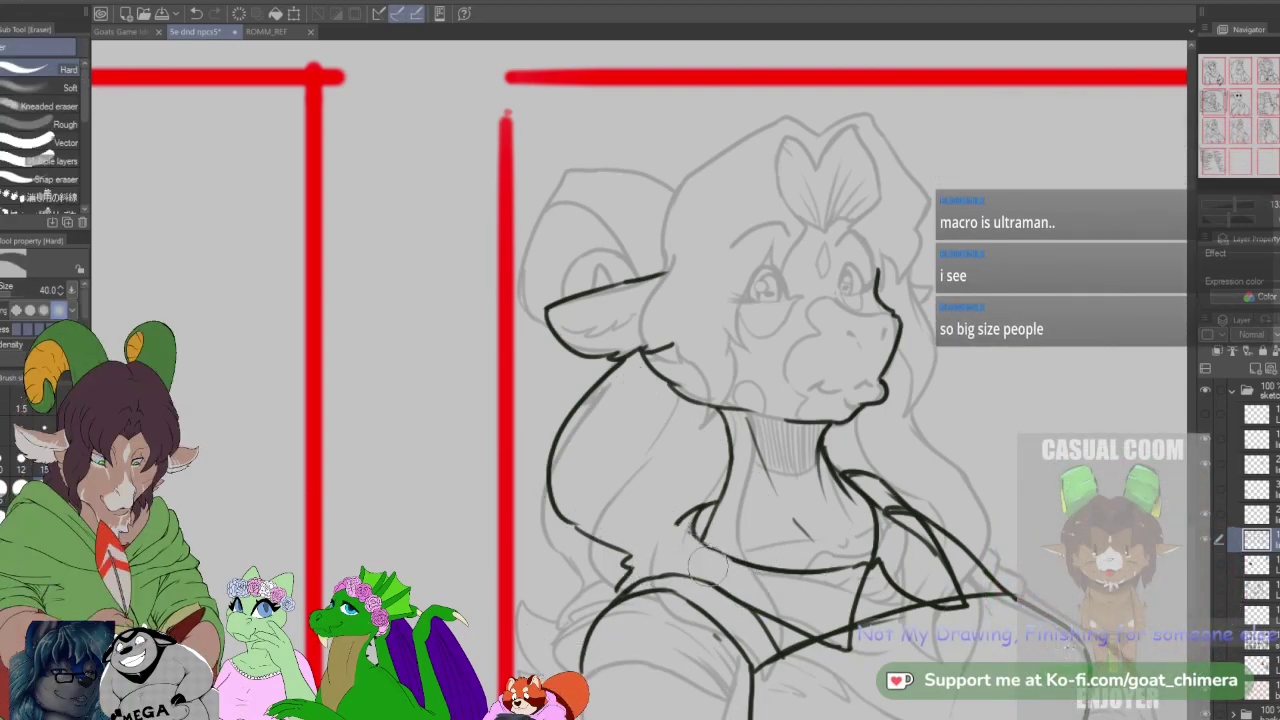
{"action": "key", "text": "b"}
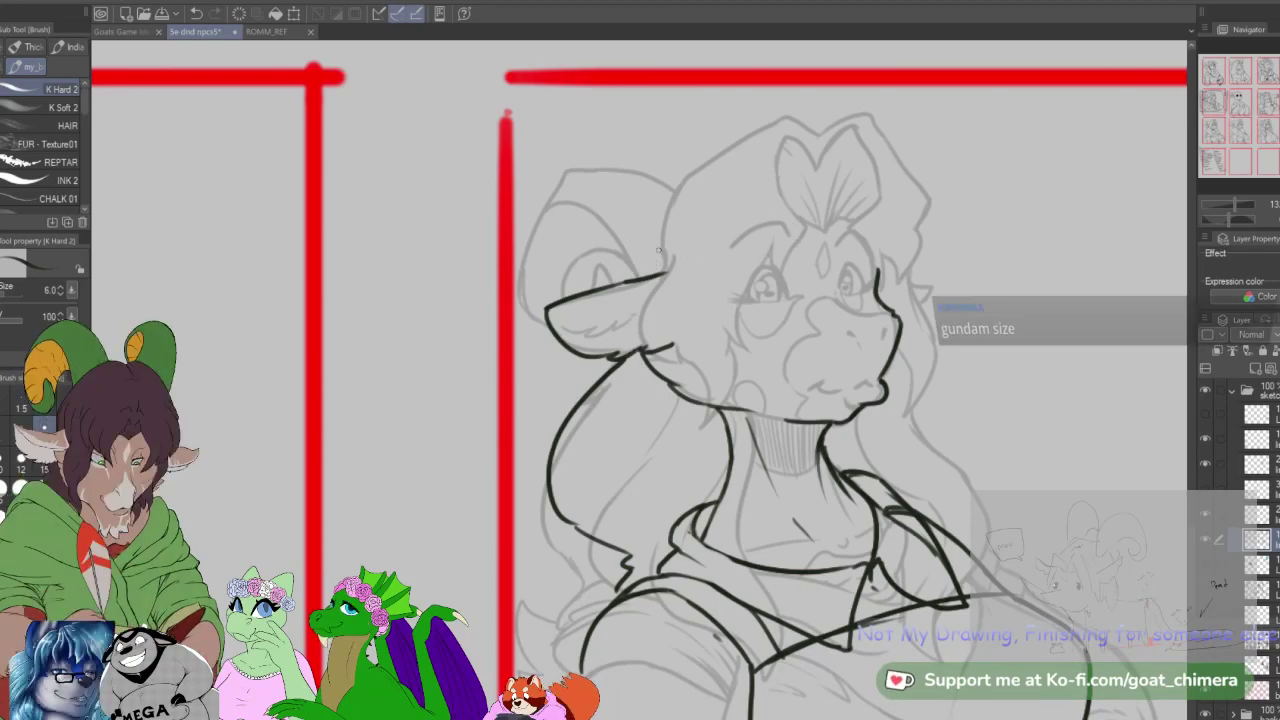
Step: Ink a wide headband across the character's forehead and fill it with a diamond crosshatch pattern
{"action": "mouse_move", "coordinate": [672, 195]}
{"action": "left_mouse_down"}
{"action": "mouse_move", "coordinate": [766, 155]}
{"action": "mouse_move", "coordinate": [884, 244]}
{"action": "left_mouse_up"}
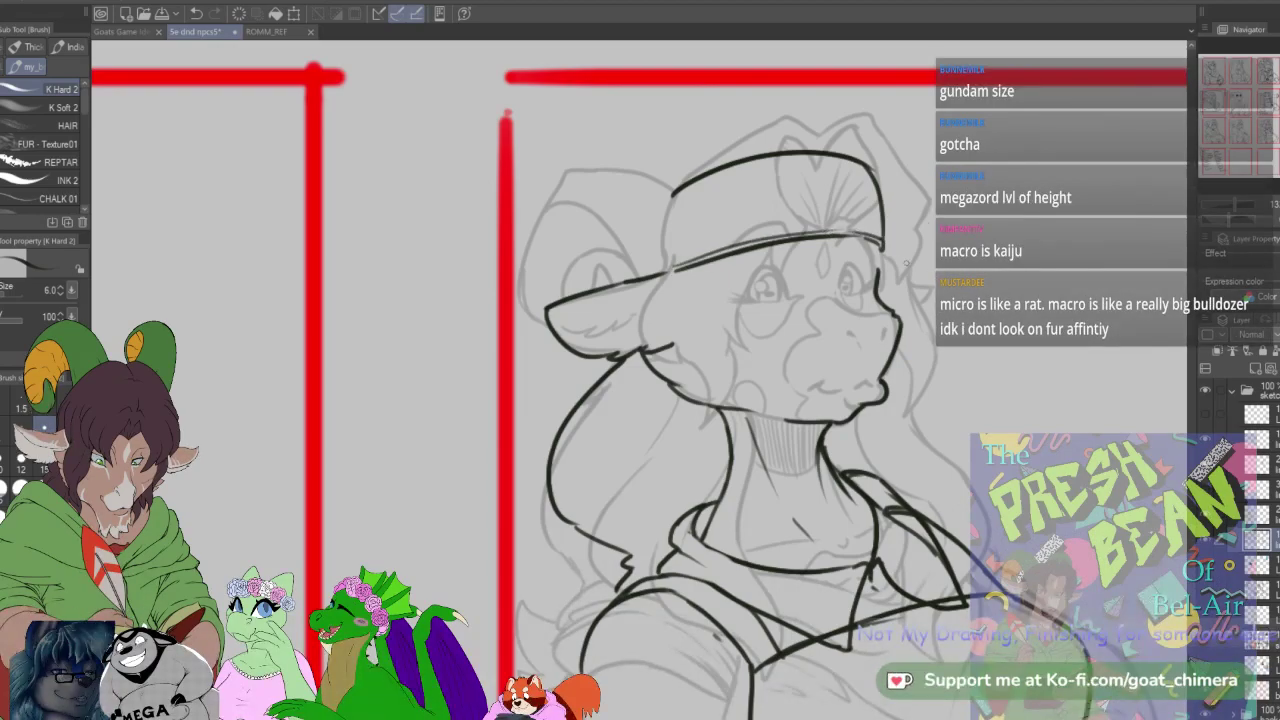
{"action": "left_click_drag", "start_coordinate": [702, 250], "coordinate": [742, 166]}
{"action": "left_click_drag", "start_coordinate": [704, 254], "coordinate": [715, 210]}
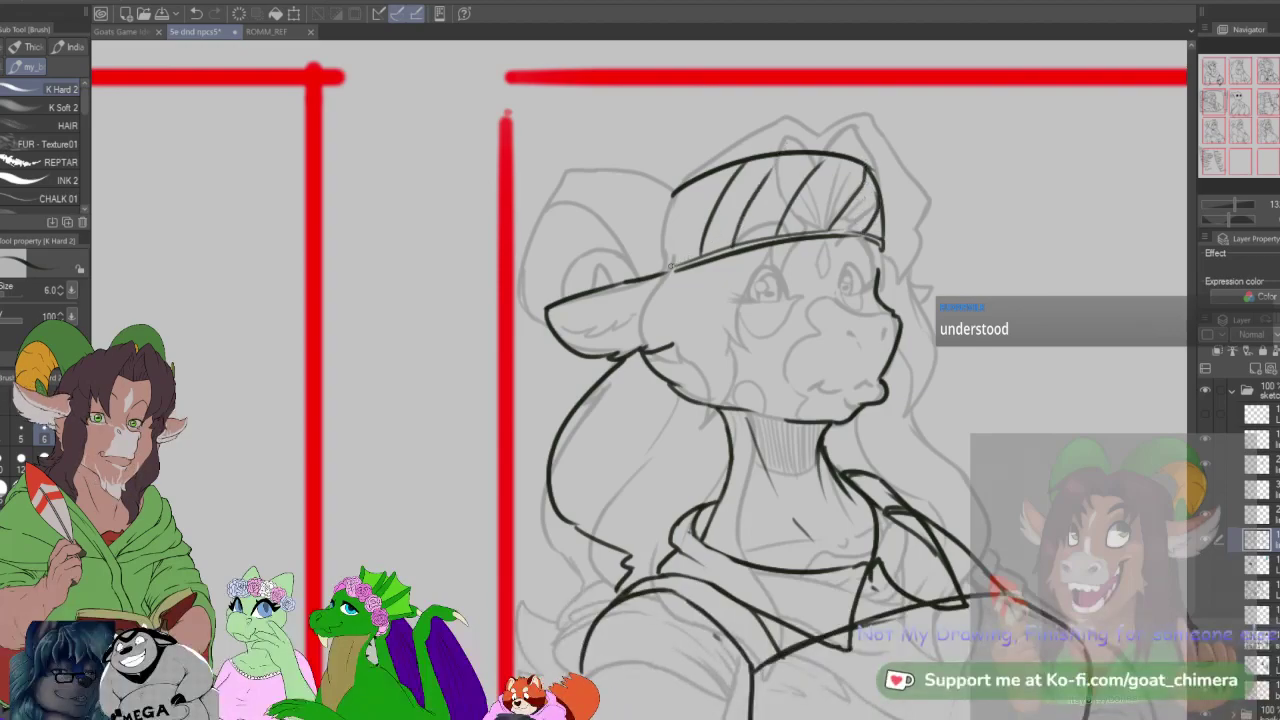
{"action": "left_click_drag", "start_coordinate": [744, 163], "coordinate": [809, 217]}
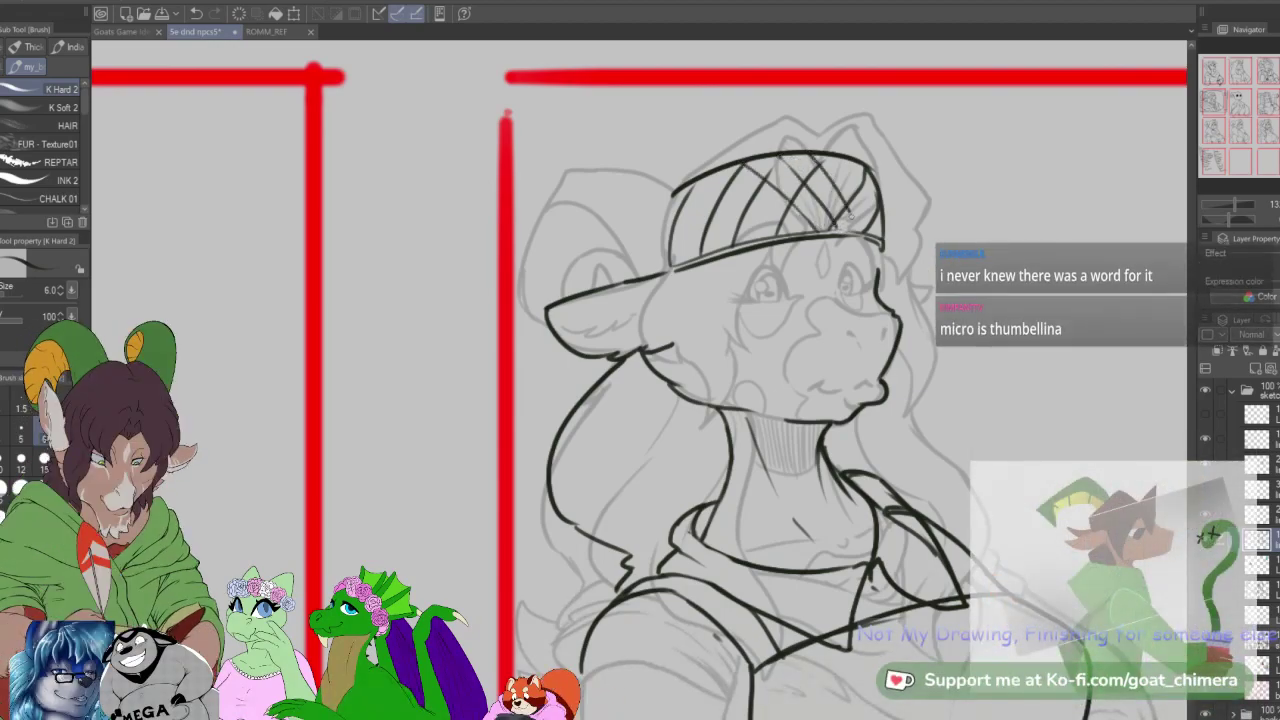
{"action": "left_click_drag", "start_coordinate": [836, 157], "coordinate": [878, 234]}
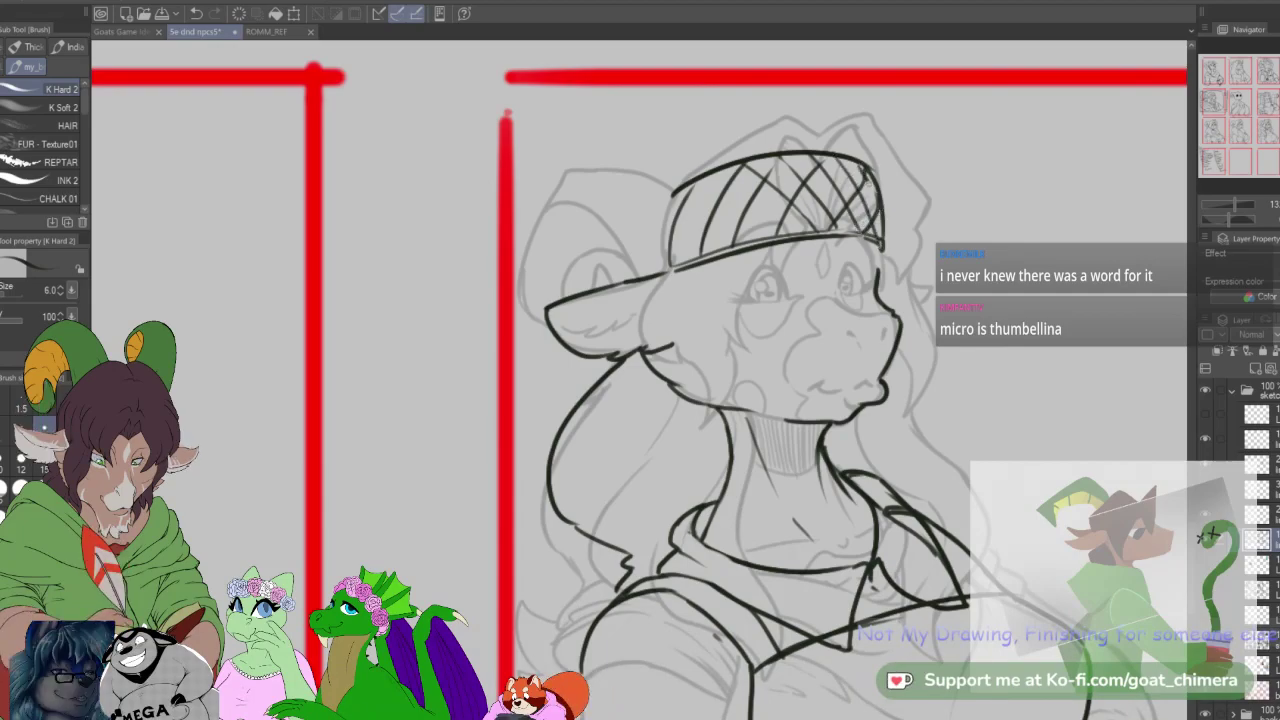
{"action": "left_click_drag", "start_coordinate": [865, 178], "coordinate": [884, 240]}
{"action": "left_click_drag", "start_coordinate": [716, 176], "coordinate": [778, 234]}
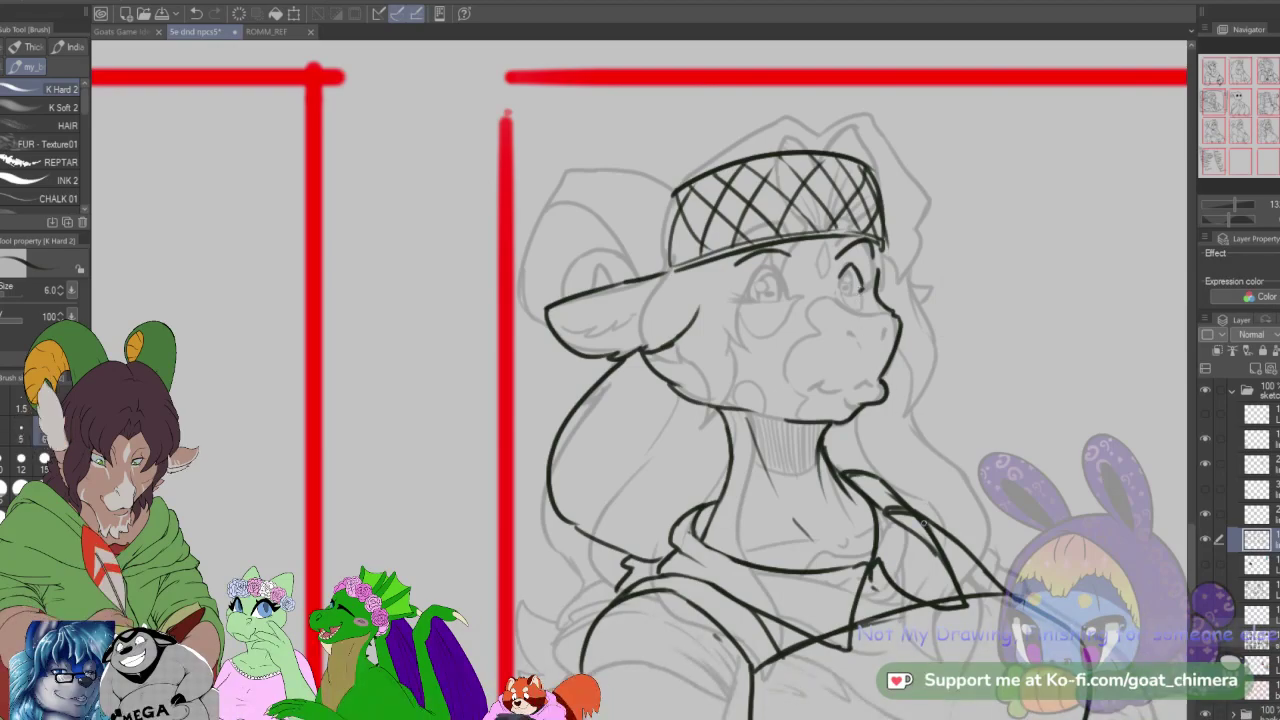
Step: Ink the near arm's notched outer contour and sleeve creases, plus the short lines along the far shoulder
{"action": "mouse_move", "coordinate": [700, 500]}
{"action": "left_mouse_down"}
{"action": "mouse_move", "coordinate": [847, 271]}
{"action": "mouse_move", "coordinate": [726, 253]}
{"action": "left_mouse_up"}
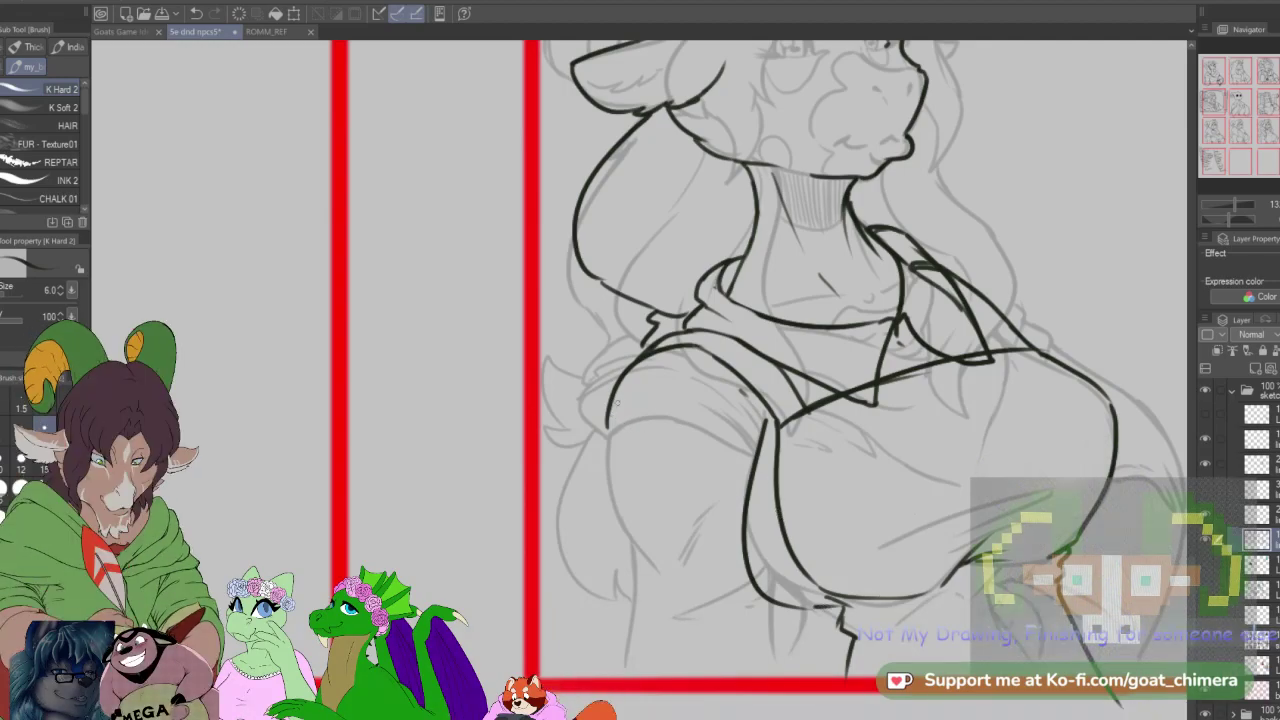
{"action": "mouse_move", "coordinate": [606, 410]}
{"action": "left_mouse_down"}
{"action": "mouse_move", "coordinate": [592, 440]}
{"action": "mouse_move", "coordinate": [586, 608]}
{"action": "left_mouse_up"}
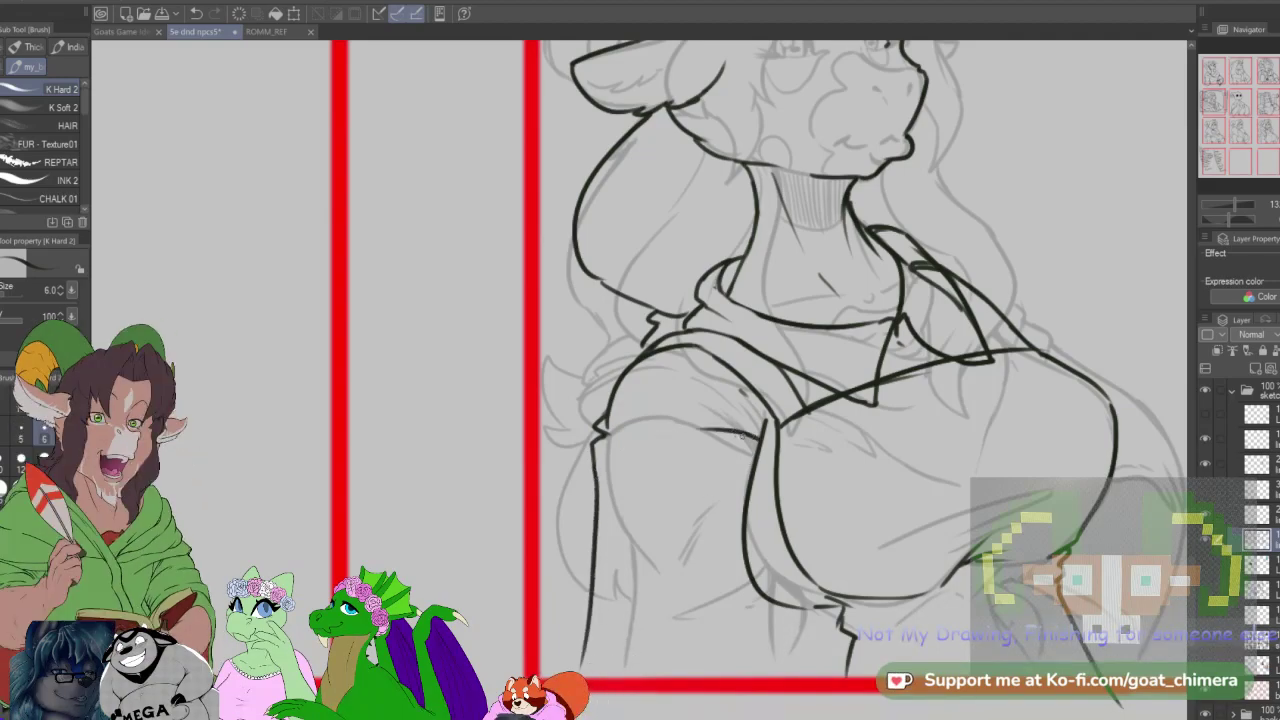
{"action": "mouse_move", "coordinate": [755, 445]}
{"action": "left_mouse_down"}
{"action": "mouse_move", "coordinate": [698, 455]}
{"action": "mouse_move", "coordinate": [820, 568]}
{"action": "mouse_move", "coordinate": [626, 553]}
{"action": "left_mouse_up"}
{"action": "left_click_drag", "start_coordinate": [971, 355], "coordinate": [923, 307]}
{"action": "mouse_move", "coordinate": [810, 313]}
{"action": "left_mouse_down"}
{"action": "mouse_move", "coordinate": [917, 360]}
{"action": "mouse_move", "coordinate": [962, 422]}
{"action": "left_mouse_up"}
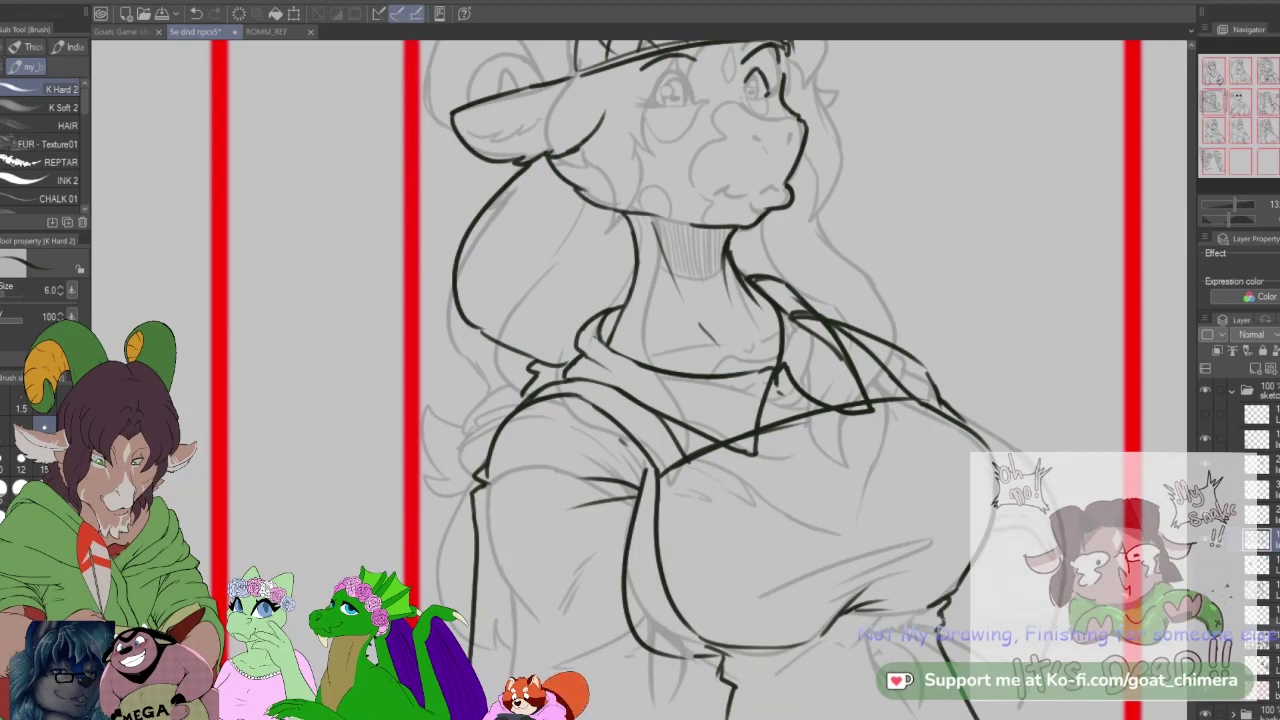
Step: Ink the eye outlines, and add the near ear's inner fur and the small far ear
{"action": "left_click_drag", "start_coordinate": [640, 300], "coordinate": [713, 590]}
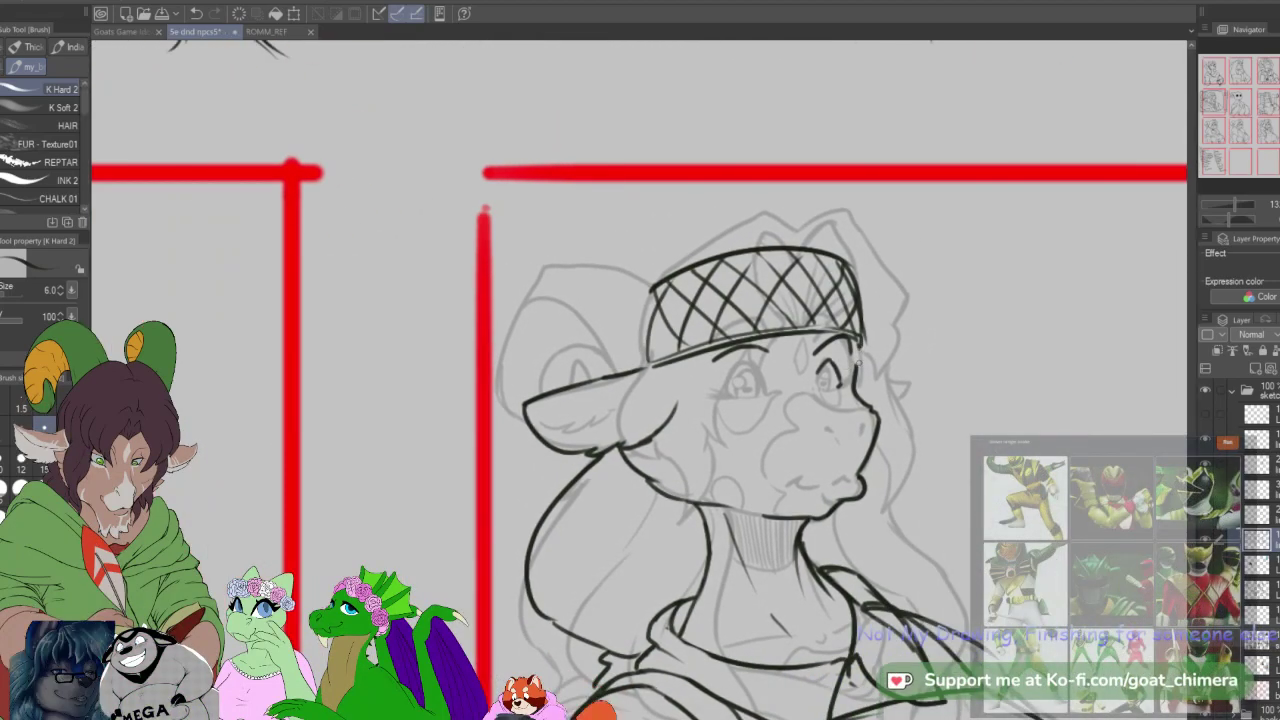
{"action": "left_click_drag", "start_coordinate": [764, 381], "coordinate": [759, 372]}
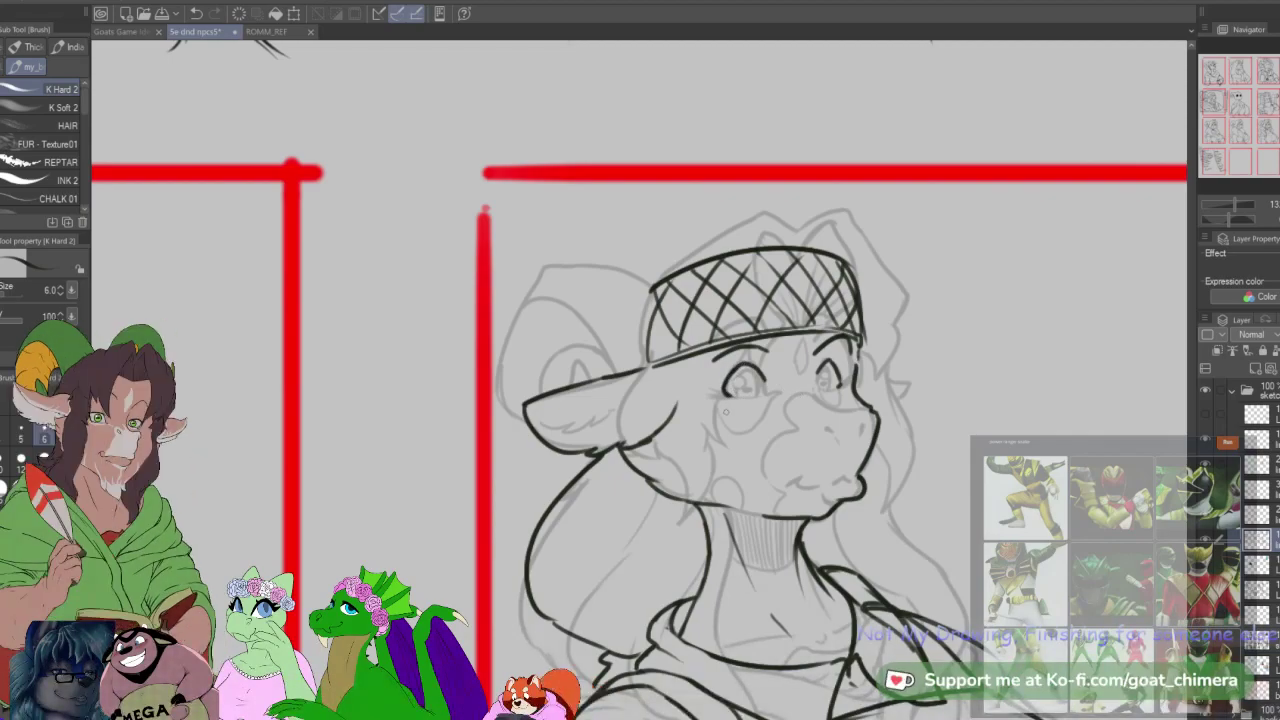
{"action": "left_click_drag", "start_coordinate": [560, 434], "coordinate": [636, 411]}
{"action": "left_click_drag", "start_coordinate": [637, 413], "coordinate": [676, 391]}
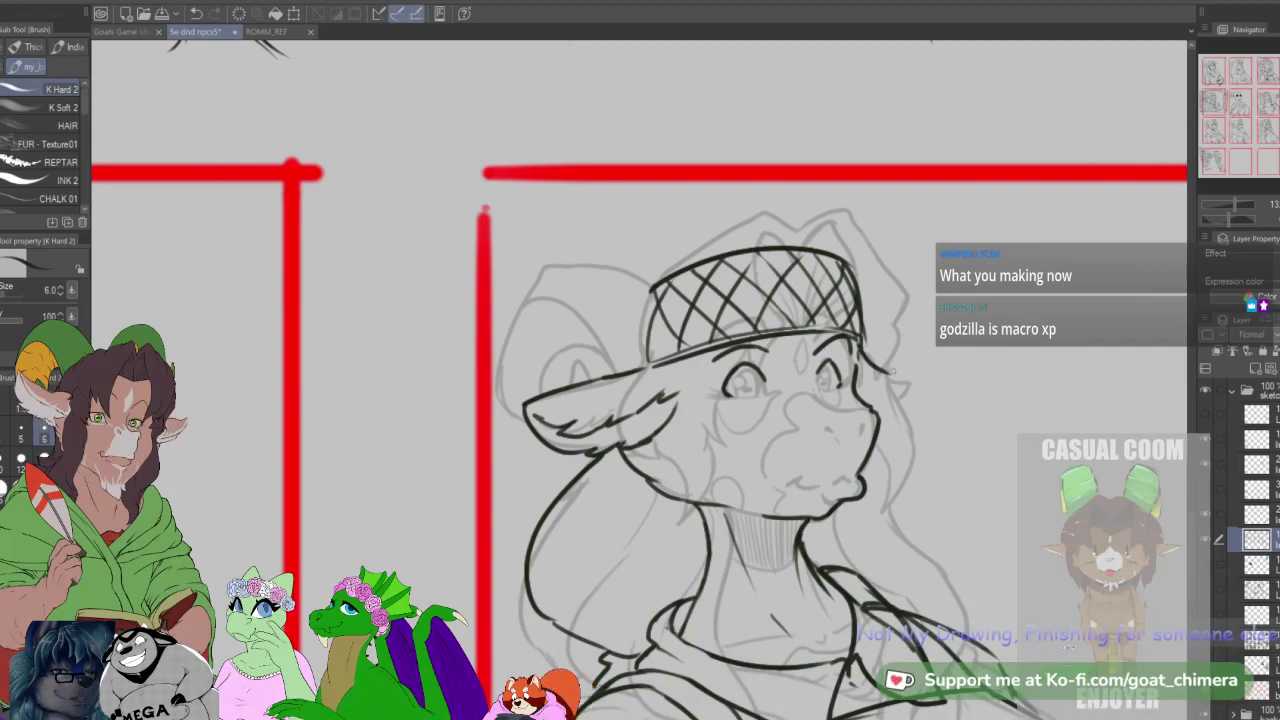
{"action": "left_click_drag", "start_coordinate": [920, 372], "coordinate": [902, 404]}
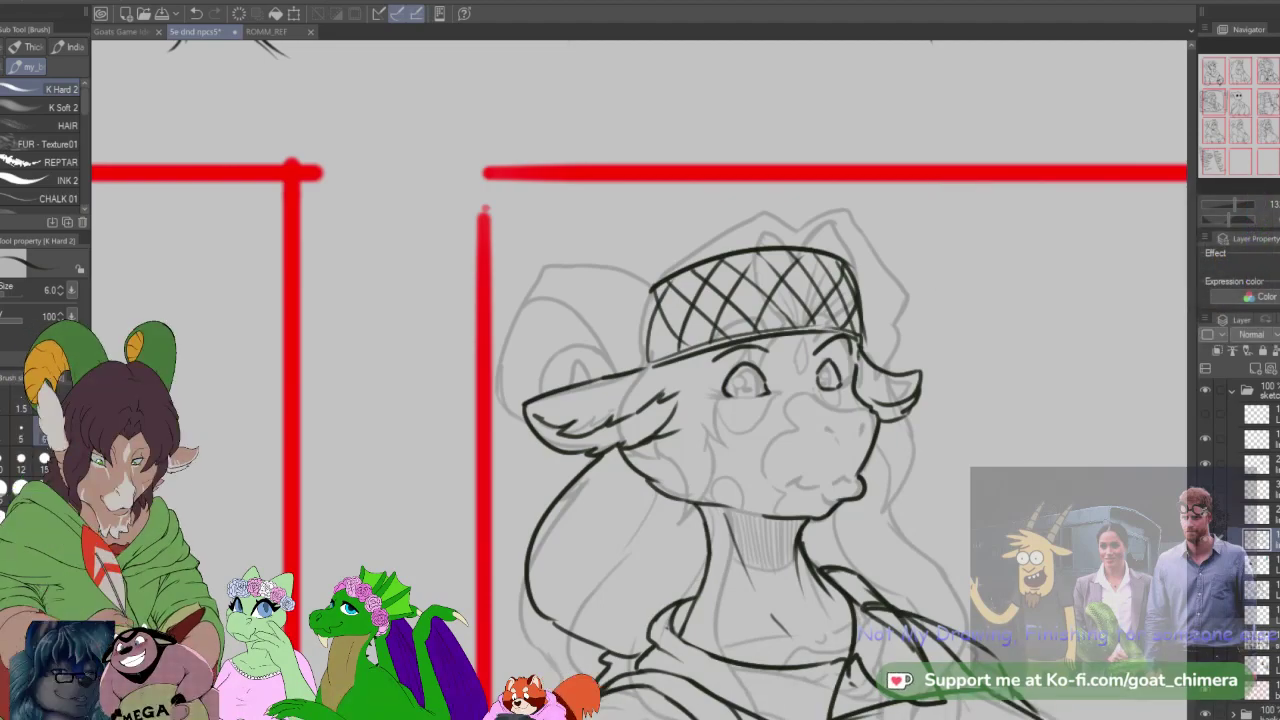
Step: Ink the curled horn behind the near ear and the hair showing above and below the headband
{"action": "scroll", "coordinate": [882, 420], "scroll_direction": "down", "scroll_amount": 3}
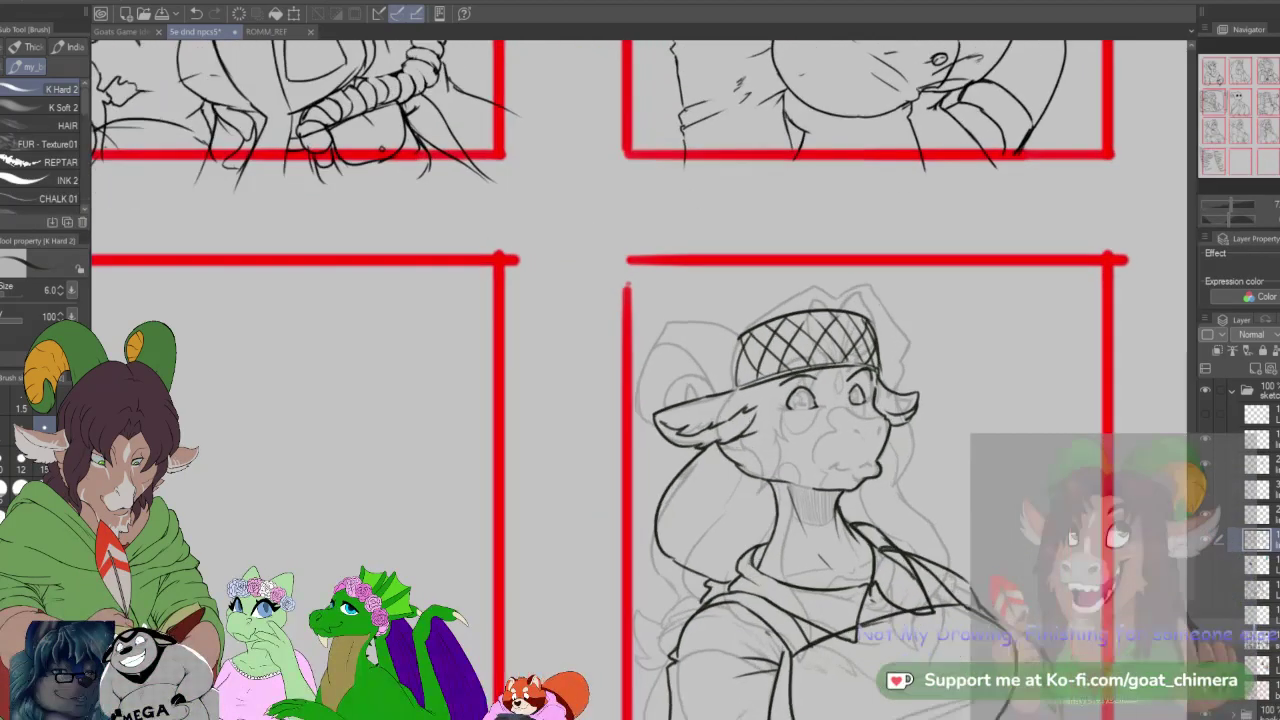
{"action": "scroll", "coordinate": [760, 368], "scroll_direction": "up", "scroll_amount": 3}
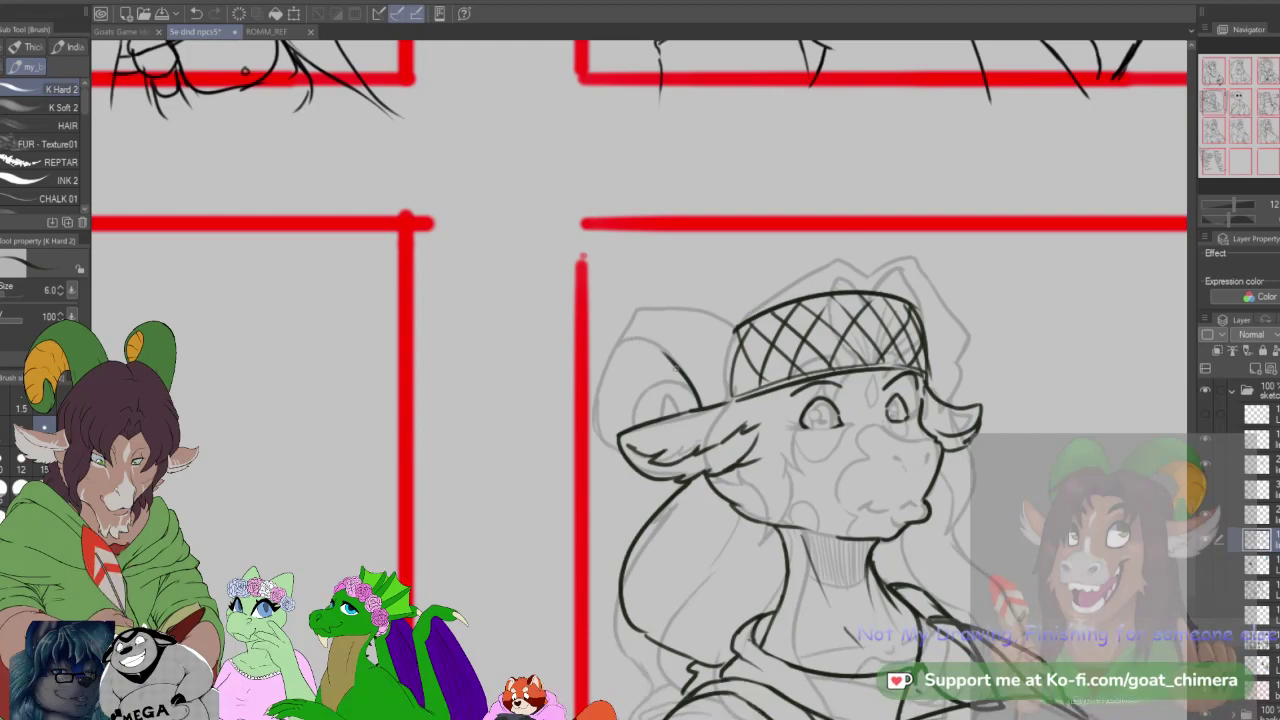
{"action": "mouse_move", "coordinate": [626, 342]}
{"action": "left_mouse_down"}
{"action": "mouse_move", "coordinate": [596, 427]}
{"action": "mouse_move", "coordinate": [664, 400]}
{"action": "mouse_move", "coordinate": [676, 408]}
{"action": "mouse_move", "coordinate": [637, 422]}
{"action": "mouse_move", "coordinate": [664, 383]}
{"action": "mouse_move", "coordinate": [698, 406]}
{"action": "left_mouse_up"}
{"action": "mouse_move", "coordinate": [606, 359]}
{"action": "left_mouse_down"}
{"action": "mouse_move", "coordinate": [632, 319]}
{"action": "mouse_move", "coordinate": [684, 298]}
{"action": "mouse_move", "coordinate": [667, 302]}
{"action": "mouse_move", "coordinate": [738, 320]}
{"action": "left_mouse_up"}
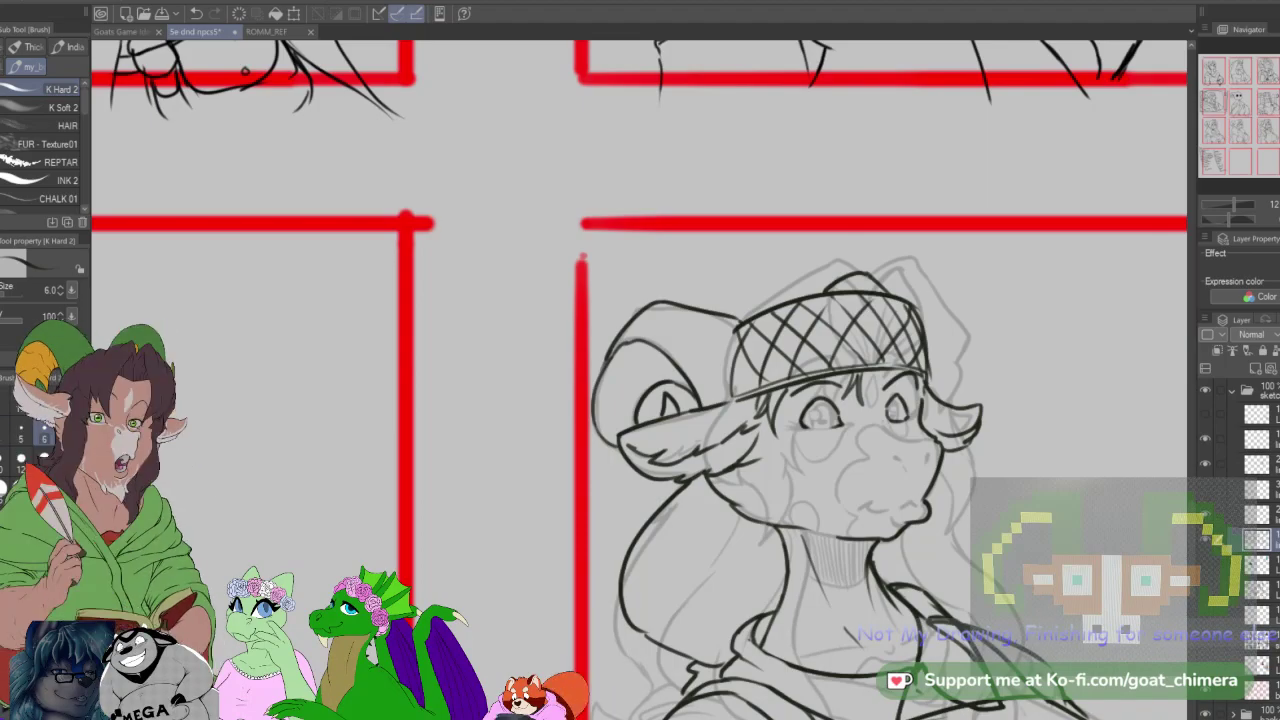
Step: Ink the muzzle details: both nostrils, the nose bridge line and the mouth
{"action": "scroll", "coordinate": [610, 448], "scroll_direction": "down", "scroll_amount": 3}
{"action": "scroll", "coordinate": [775, 450], "scroll_direction": "up", "scroll_amount": 3}
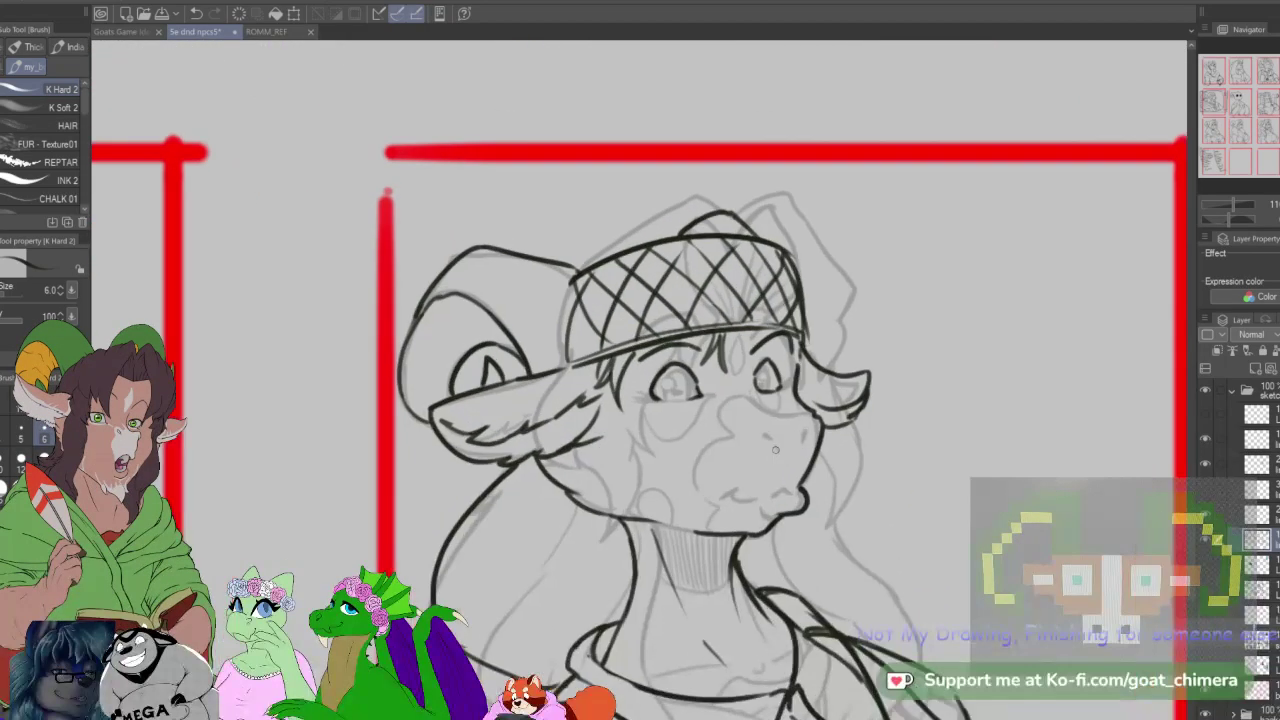
{"action": "scroll", "coordinate": [775, 450], "scroll_direction": "up", "scroll_amount": 1}
{"action": "left_click_drag", "start_coordinate": [760, 431], "coordinate": [772, 443]}
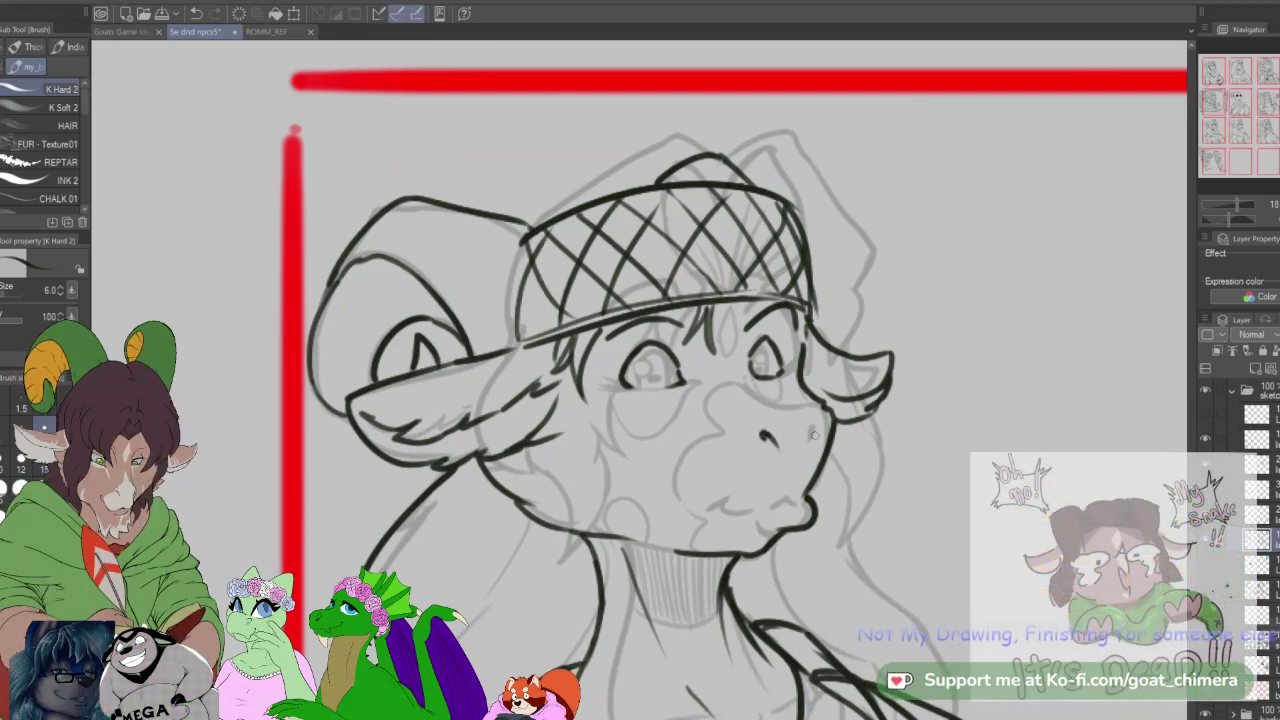
{"action": "left_click_drag", "start_coordinate": [826, 408], "coordinate": [780, 400]}
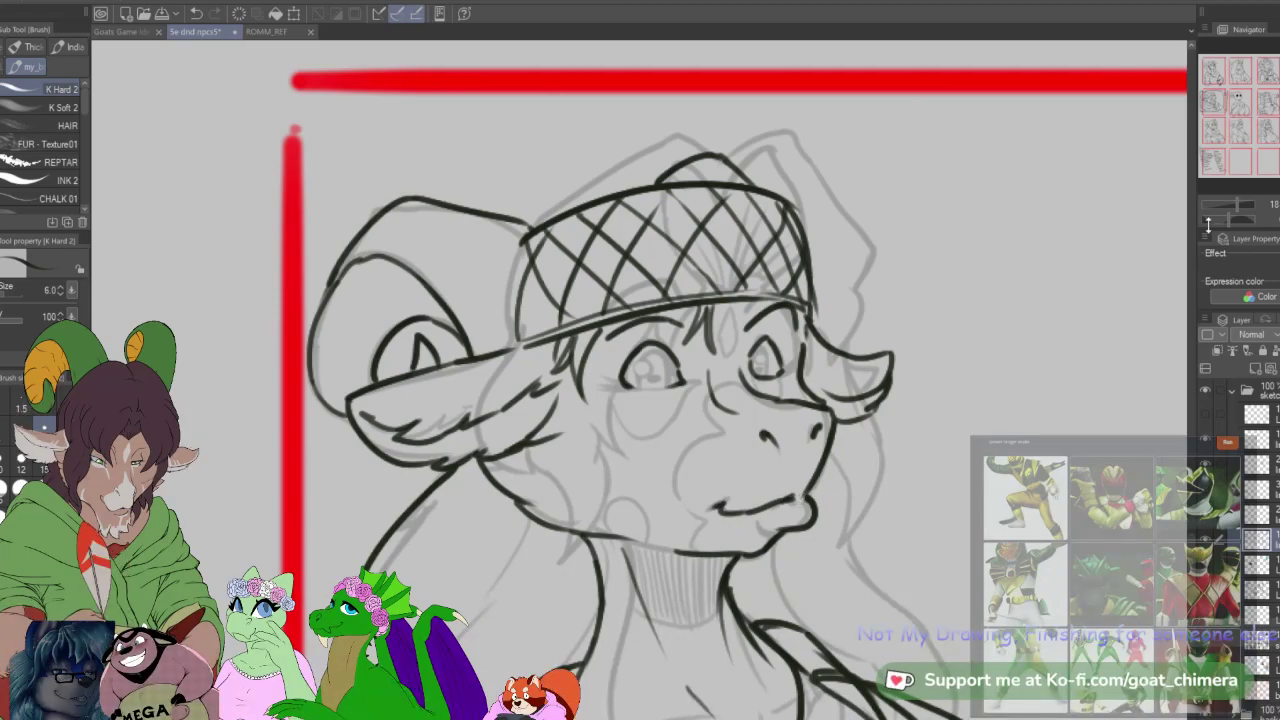
Step: Ink the near sleeve's elbow creases and the torso and folded cloth lines beneath the chest
{"action": "mouse_move", "coordinate": [620, 690]}
{"action": "left_mouse_down"}
{"action": "mouse_move", "coordinate": [928, 460]}
{"action": "mouse_move", "coordinate": [622, 440]}
{"action": "mouse_move", "coordinate": [519, 45]}
{"action": "mouse_move", "coordinate": [420, 145]}
{"action": "mouse_move", "coordinate": [522, 111]}
{"action": "left_mouse_up"}
{"action": "mouse_move", "coordinate": [272, 342]}
{"action": "left_mouse_down"}
{"action": "mouse_move", "coordinate": [432, 386]}
{"action": "mouse_move", "coordinate": [376, 506]}
{"action": "left_mouse_up"}
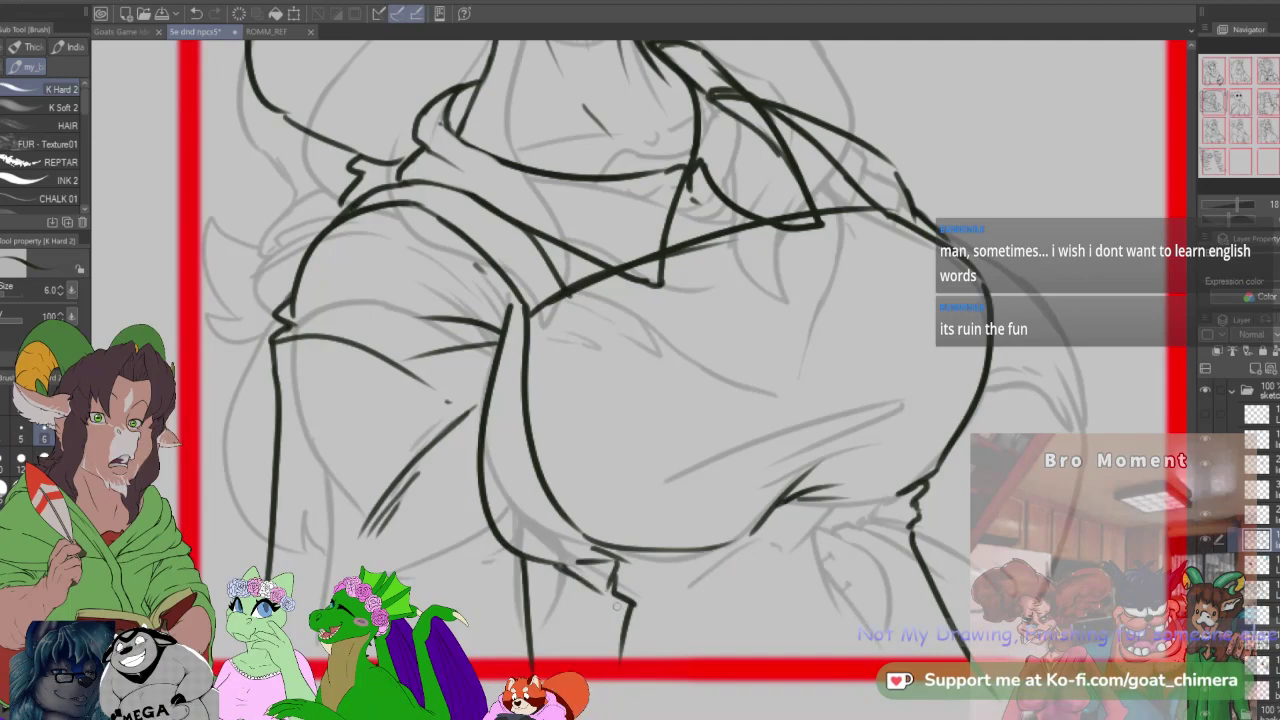
{"action": "left_click_drag", "start_coordinate": [585, 593], "coordinate": [621, 646]}
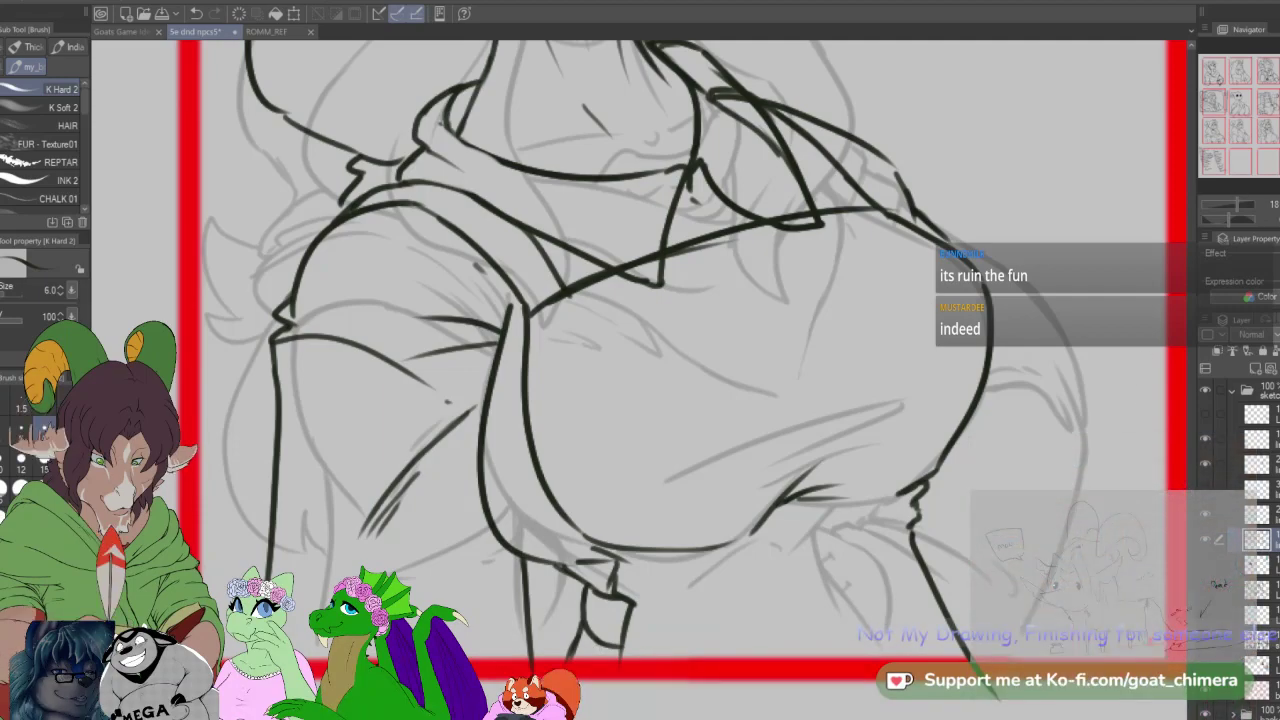
Step: Ink the near sleeve's jagged inner edge and the arm's inner line running down beneath it
{"action": "scroll", "coordinate": [685, 380], "scroll_direction": "up", "scroll_amount": 3}
{"action": "left_click_drag", "start_coordinate": [656, 689], "coordinate": [656, 622]}
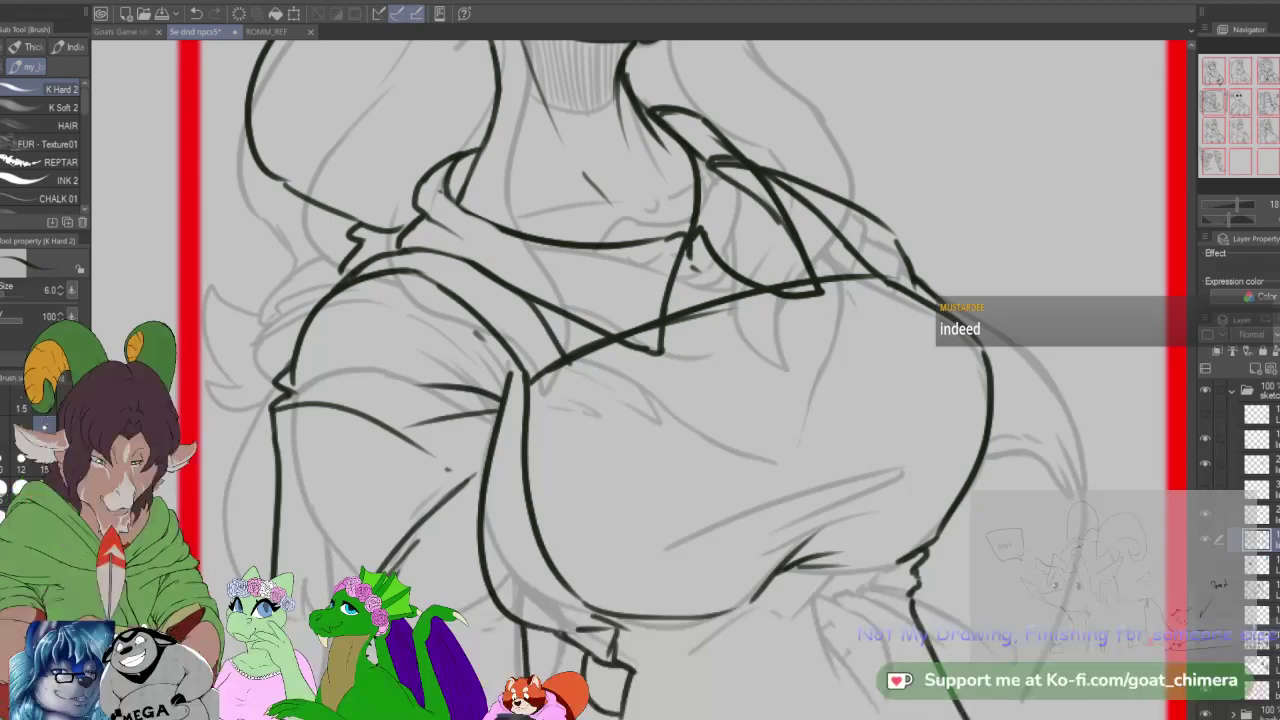
{"action": "scroll", "coordinate": [560, 580], "scroll_direction": "up", "scroll_amount": 3}
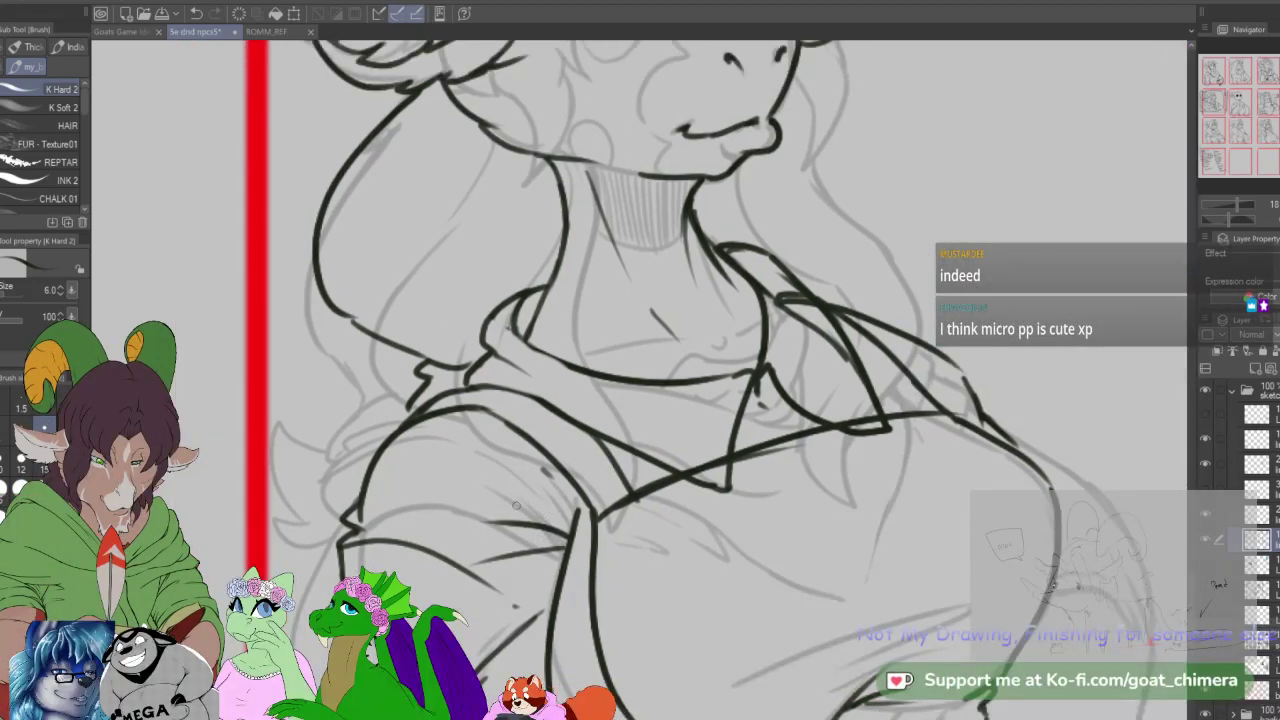
{"action": "mouse_move", "coordinate": [551, 461]}
{"action": "left_mouse_down"}
{"action": "mouse_move", "coordinate": [530, 470]}
{"action": "mouse_move", "coordinate": [532, 513]}
{"action": "left_mouse_up"}
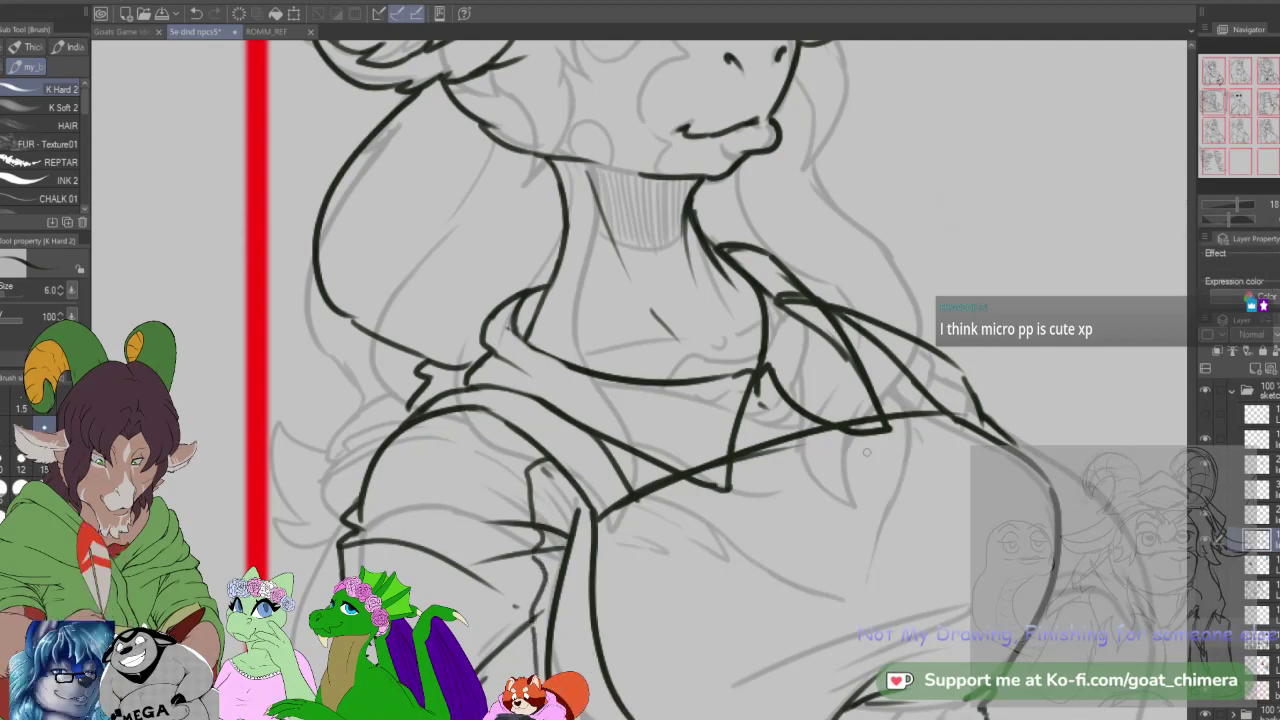
{"action": "scroll", "coordinate": [465, 619], "scroll_direction": "down", "scroll_amount": 5}
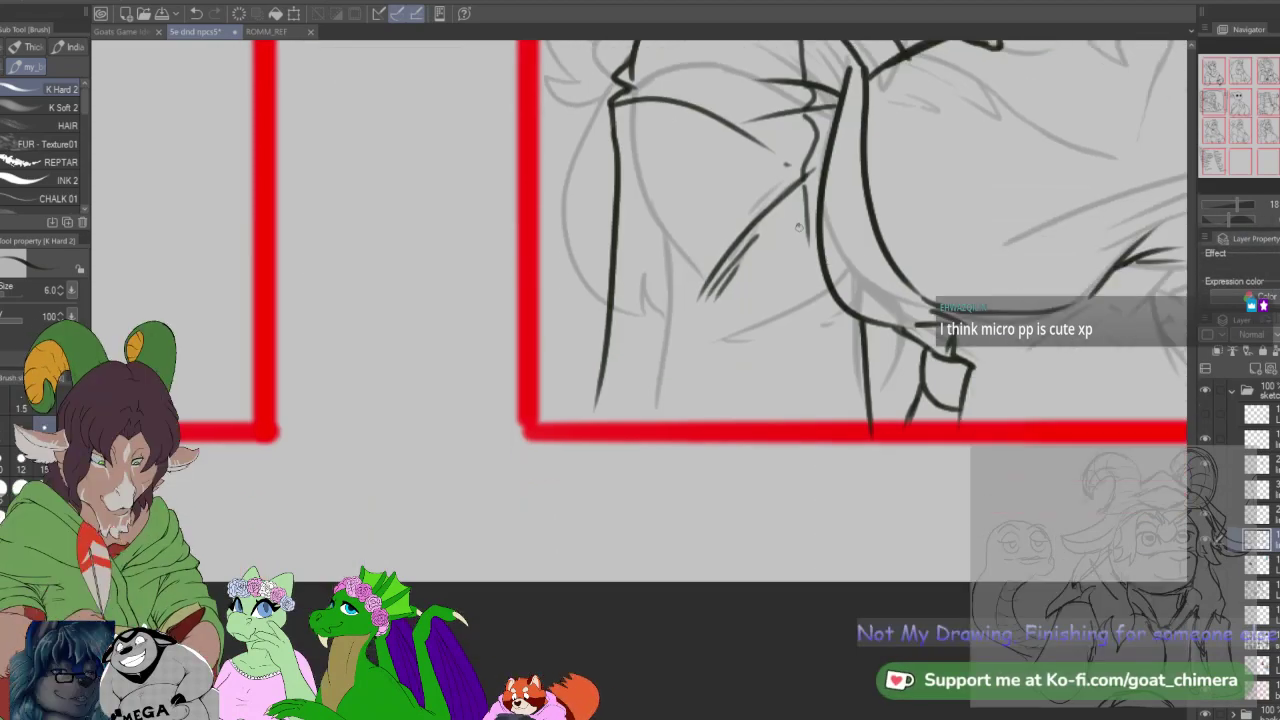
{"action": "left_click_drag", "start_coordinate": [798, 225], "coordinate": [806, 487]}
{"action": "left_click_drag", "start_coordinate": [787, 164], "coordinate": [627, 699]}
{"action": "left_click_drag", "start_coordinate": [733, 146], "coordinate": [602, 351]}
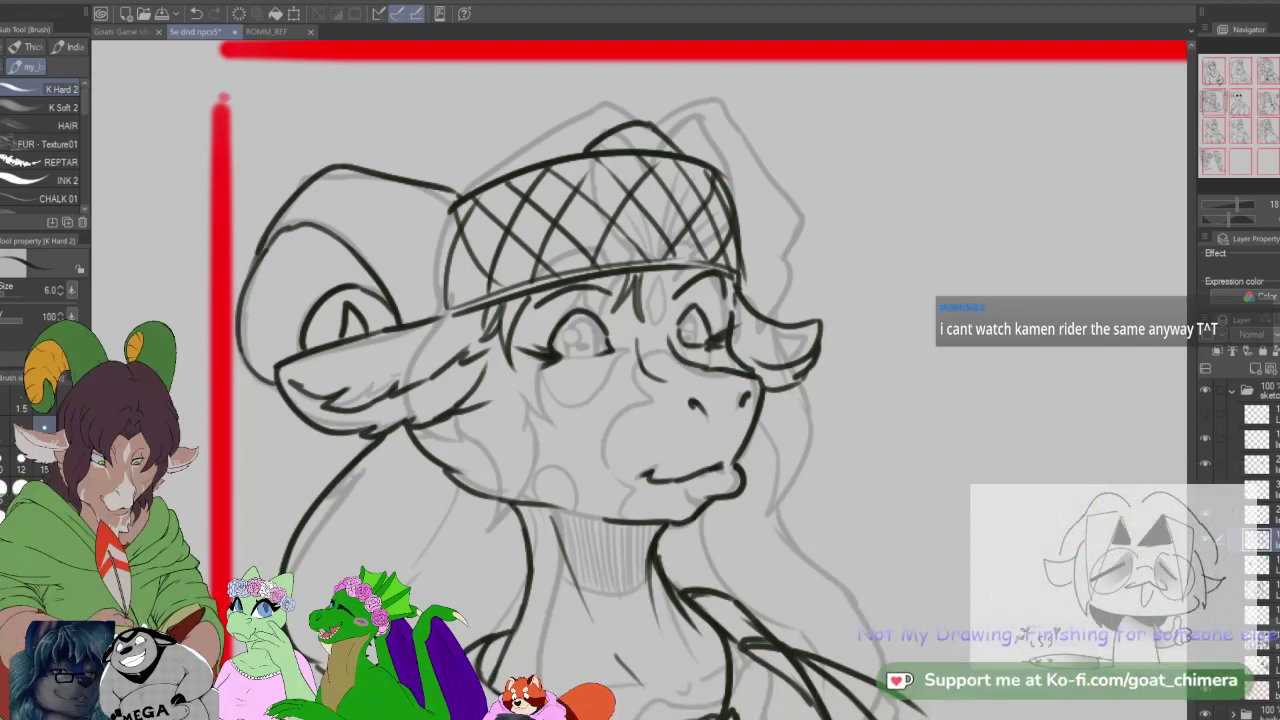
{"action": "scroll", "coordinate": [314, 498], "scroll_direction": "down", "scroll_amount": 1}
{"action": "scroll", "coordinate": [350, 462], "scroll_direction": "down", "scroll_amount": 2}
{"action": "scroll", "coordinate": [585, 415], "scroll_direction": "up", "scroll_amount": 2}
{"action": "scroll", "coordinate": [525, 466], "scroll_direction": "down", "scroll_amount": 2}
{"action": "scroll", "coordinate": [350, 428], "scroll_direction": "up", "scroll_amount": 3}
{"action": "scroll", "coordinate": [388, 446], "scroll_direction": "down", "scroll_amount": 1}
{"action": "scroll", "coordinate": [577, 338], "scroll_direction": "down", "scroll_amount": 2}
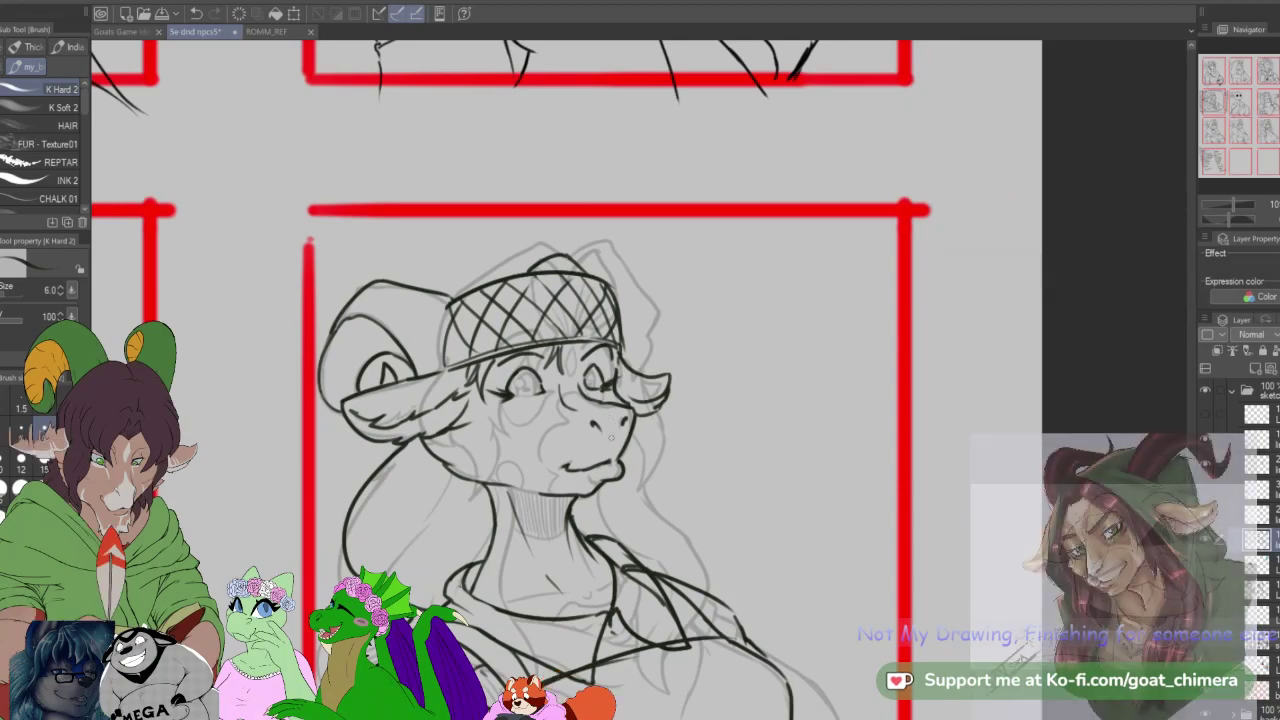
{"action": "scroll", "coordinate": [598, 456], "scroll_direction": "down", "scroll_amount": 2}
{"action": "scroll", "coordinate": [547, 563], "scroll_direction": "up", "scroll_amount": 1}
{"action": "scroll", "coordinate": [557, 568], "scroll_direction": "up", "scroll_amount": 1}
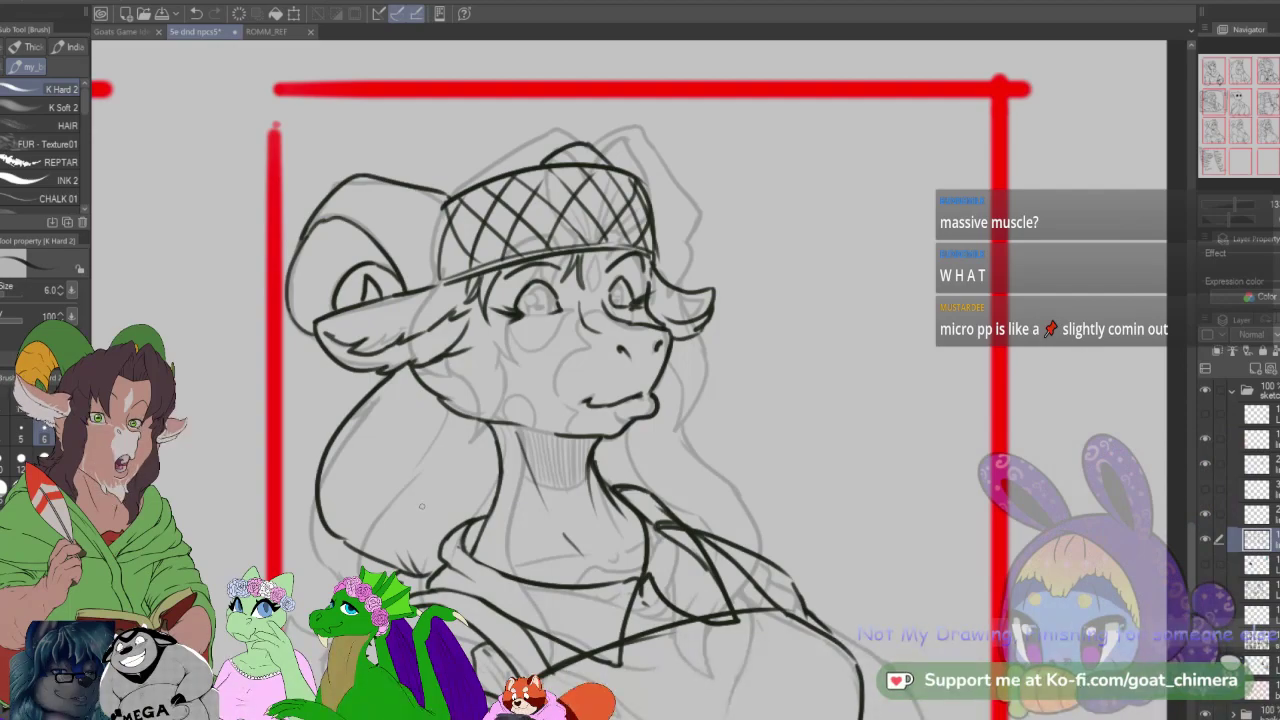
Step: Fill the gathered hair behind the goat's neck with crosshatched hairnet lines in both diagonal directions
{"action": "scroll", "coordinate": [421, 506], "scroll_direction": "down", "scroll_amount": 1}
{"action": "scroll", "coordinate": [421, 506], "scroll_direction": "down", "scroll_amount": 1}
{"action": "scroll", "coordinate": [428, 503], "scroll_direction": "up", "scroll_amount": 1}
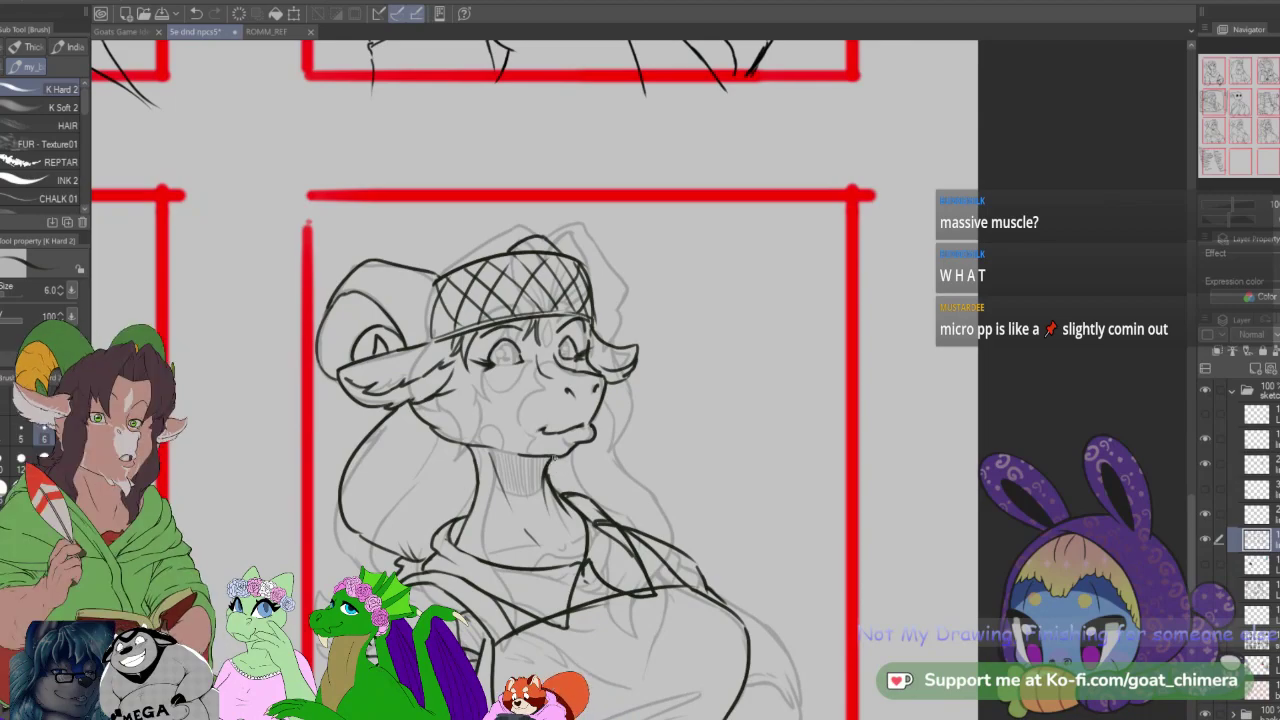
{"action": "left_click_drag", "start_coordinate": [372, 441], "coordinate": [428, 532]}
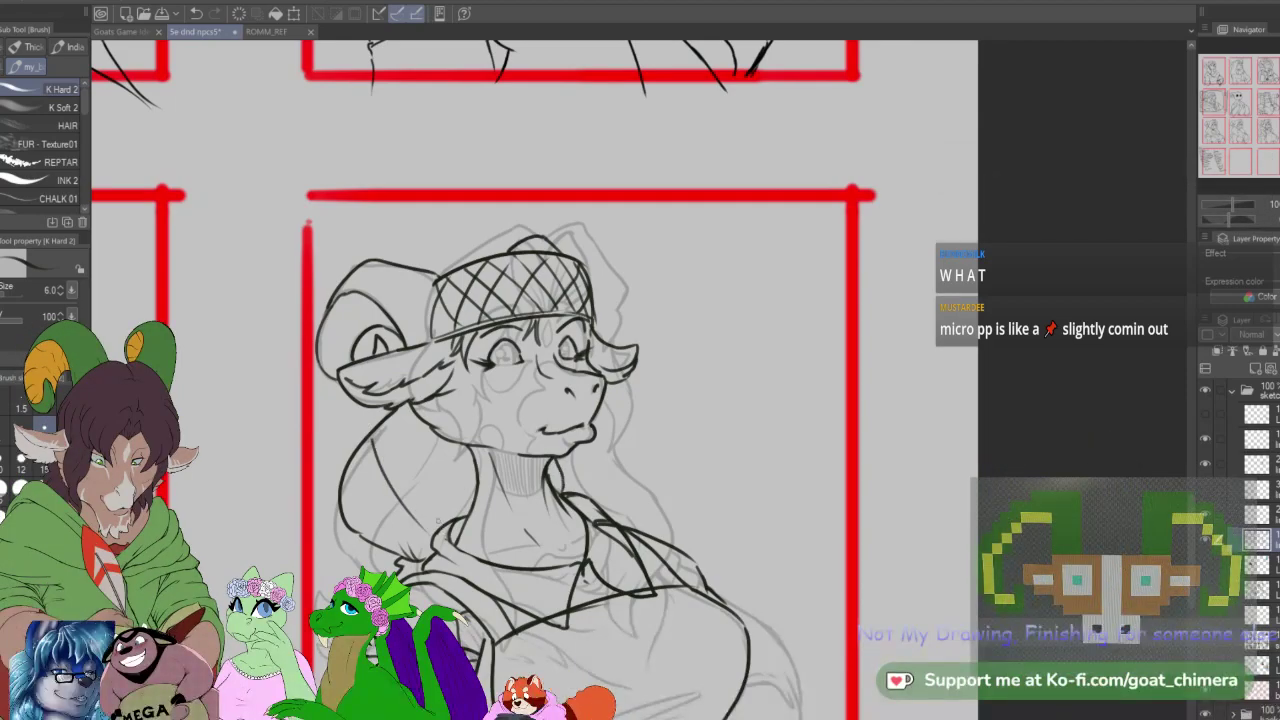
{"action": "mouse_move", "coordinate": [383, 425]}
{"action": "left_mouse_down"}
{"action": "mouse_move", "coordinate": [424, 435]}
{"action": "mouse_move", "coordinate": [452, 487]}
{"action": "left_mouse_up"}
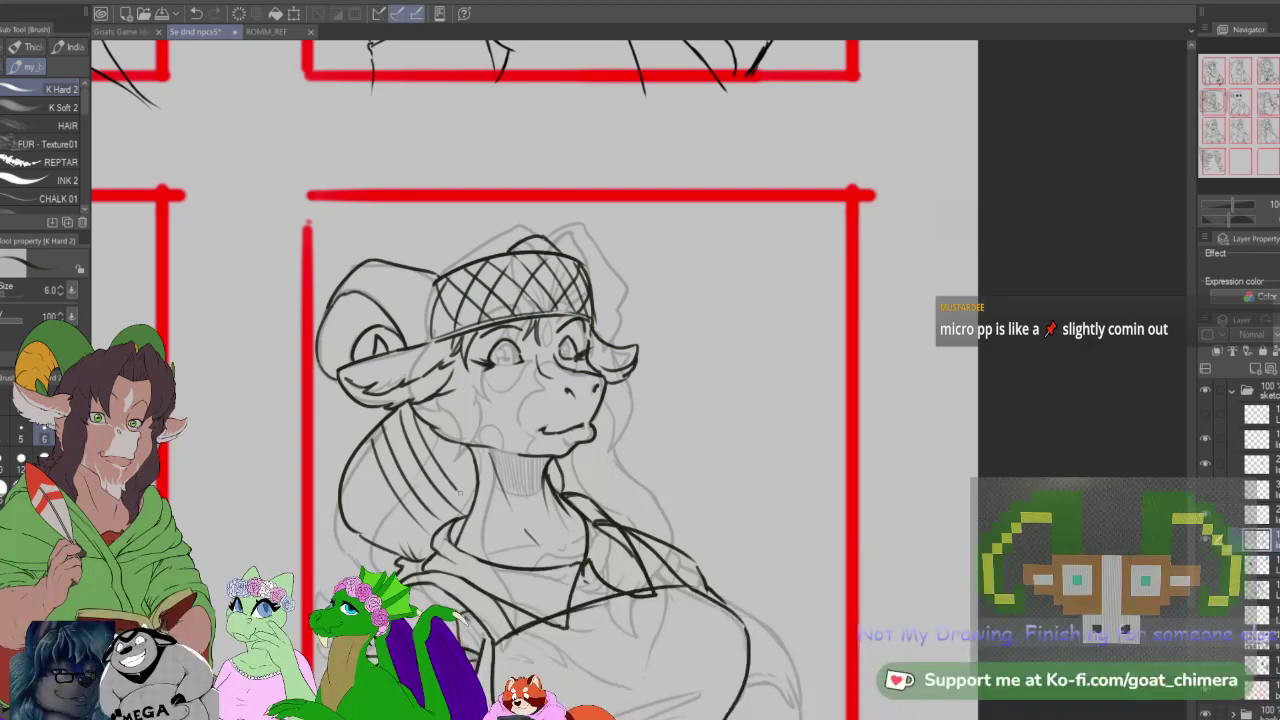
{"action": "mouse_move", "coordinate": [432, 436]}
{"action": "left_mouse_down"}
{"action": "mouse_move", "coordinate": [466, 480]}
{"action": "mouse_move", "coordinate": [474, 467]}
{"action": "left_mouse_up"}
{"action": "mouse_move", "coordinate": [359, 461]}
{"action": "left_mouse_down"}
{"action": "mouse_move", "coordinate": [408, 540]}
{"action": "mouse_move", "coordinate": [394, 416]}
{"action": "left_mouse_up"}
{"action": "left_click_drag", "start_coordinate": [354, 514], "coordinate": [412, 424]}
{"action": "mouse_move", "coordinate": [368, 536]}
{"action": "left_mouse_down"}
{"action": "mouse_move", "coordinate": [437, 435]}
{"action": "mouse_move", "coordinate": [457, 459]}
{"action": "left_mouse_up"}
{"action": "left_click_drag", "start_coordinate": [419, 533], "coordinate": [463, 473]}
{"action": "left_click_drag", "start_coordinate": [368, 460], "coordinate": [398, 424]}
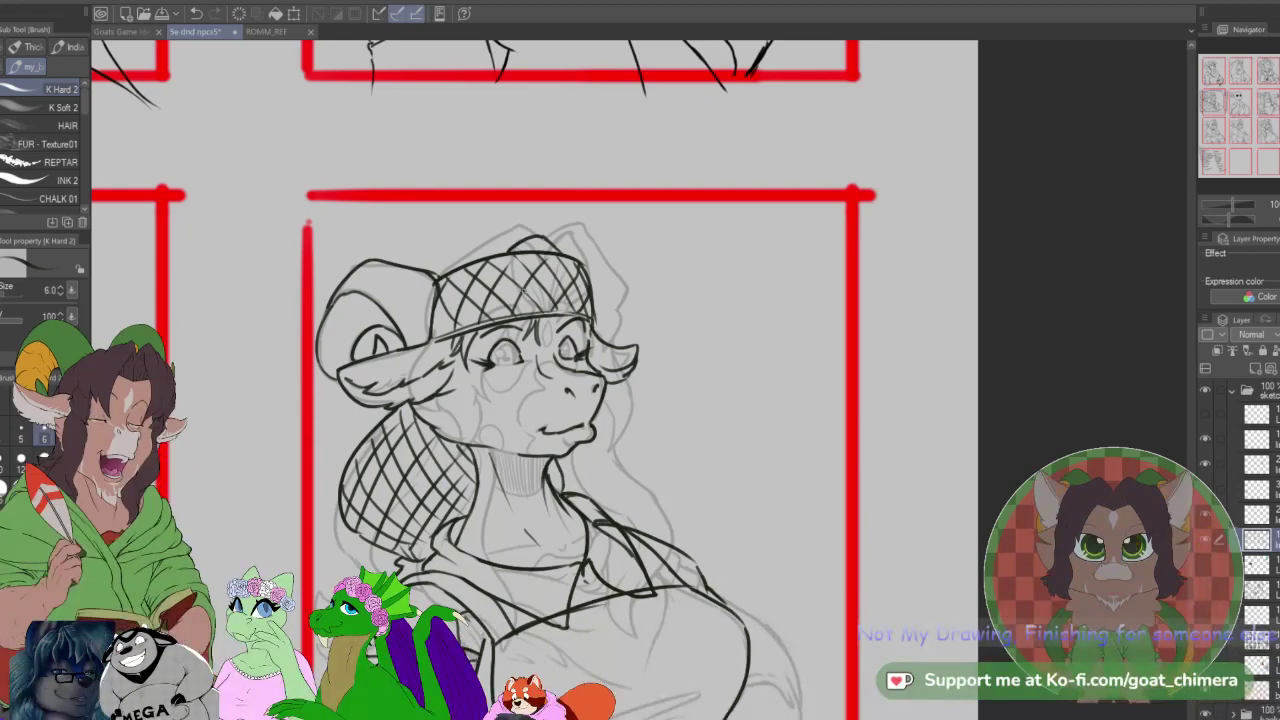
Step: Ink the far shoulder, rolled cuff and forearm, and add a tag reading GOAT at the apron's upper edge with chest creases below
{"action": "scroll", "coordinate": [524, 289], "scroll_direction": "down", "scroll_amount": 4}
{"action": "scroll", "coordinate": [583, 496], "scroll_direction": "up", "scroll_amount": 5}
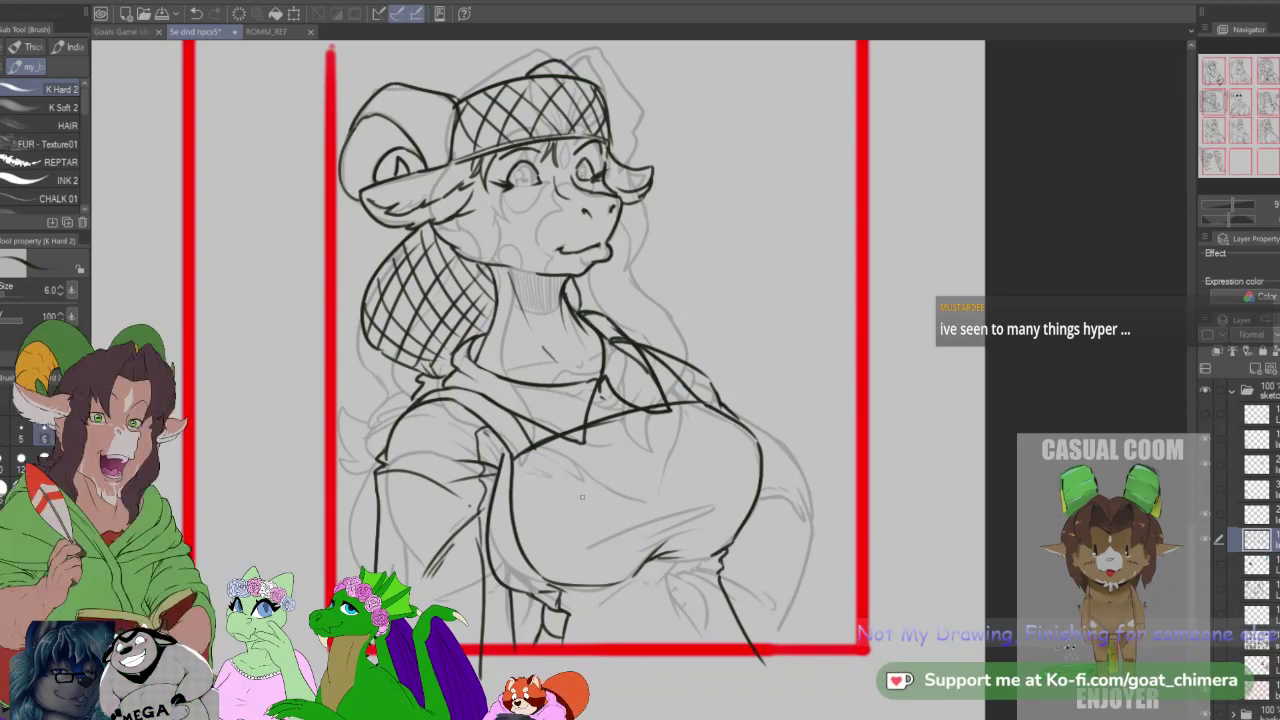
{"action": "left_click_drag", "start_coordinate": [740, 418], "coordinate": [818, 489]}
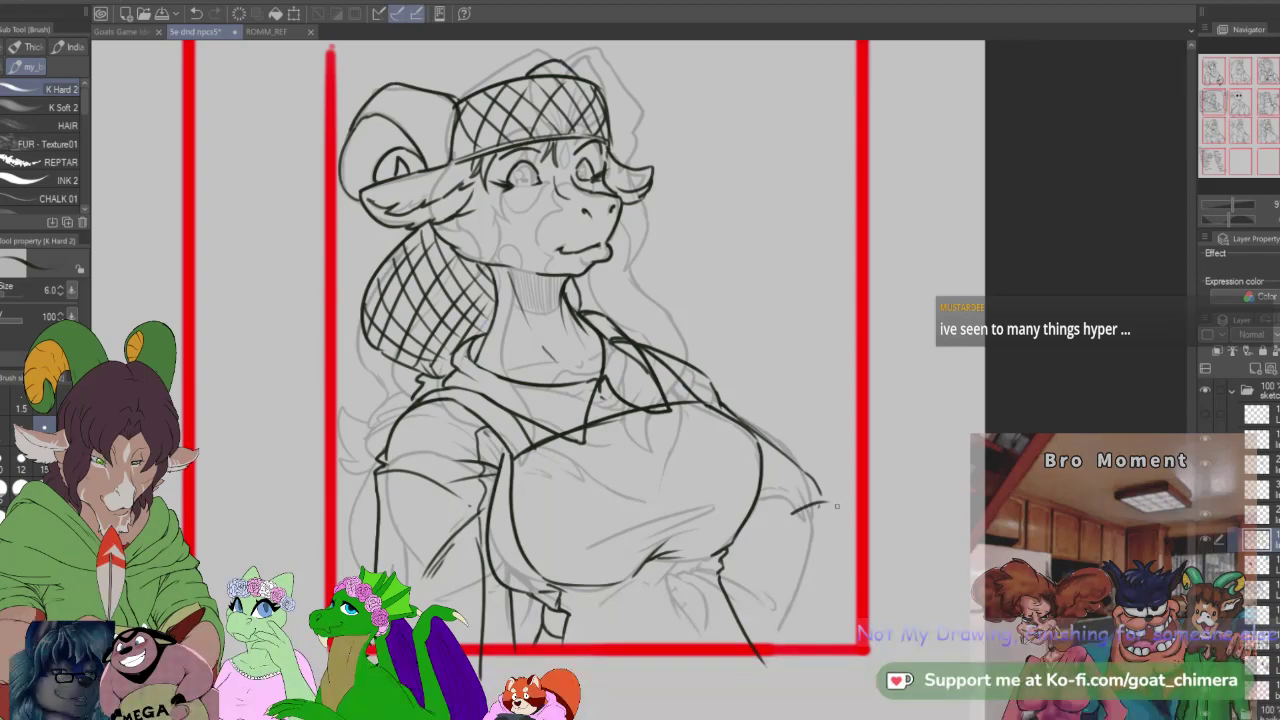
{"action": "left_click_drag", "start_coordinate": [792, 514], "coordinate": [826, 507]}
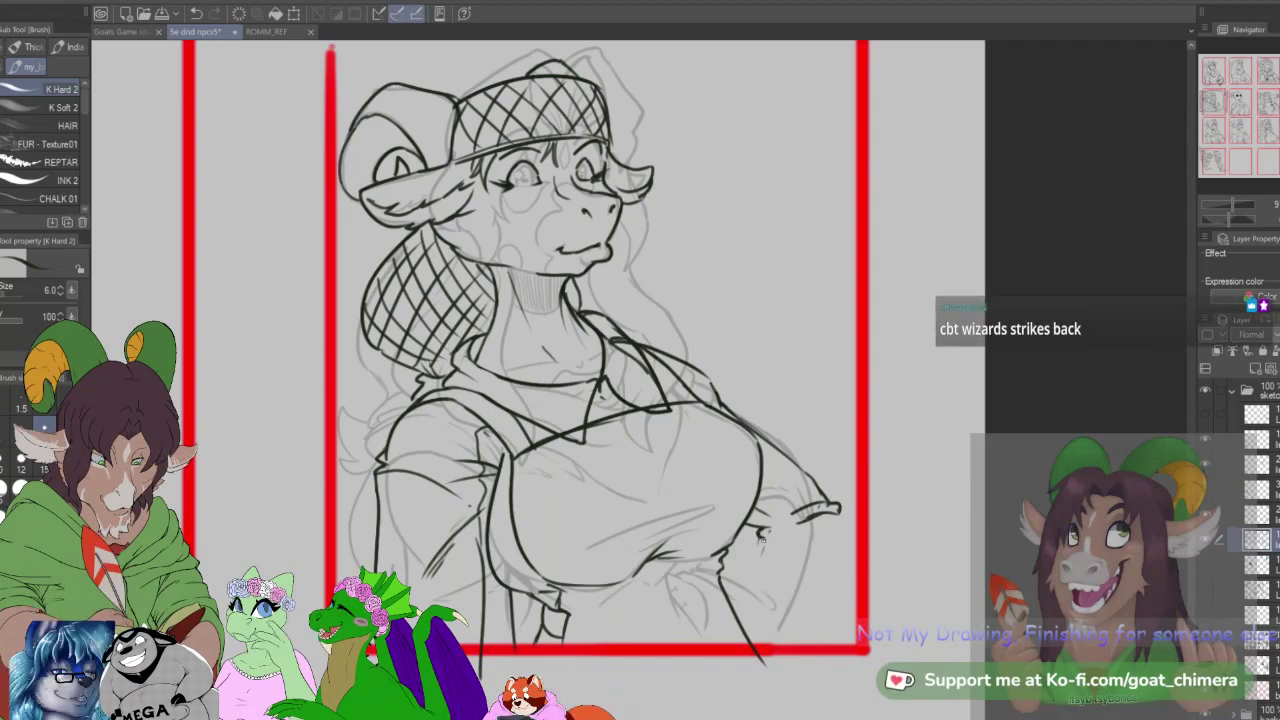
{"action": "left_click_drag", "start_coordinate": [763, 537], "coordinate": [751, 599]}
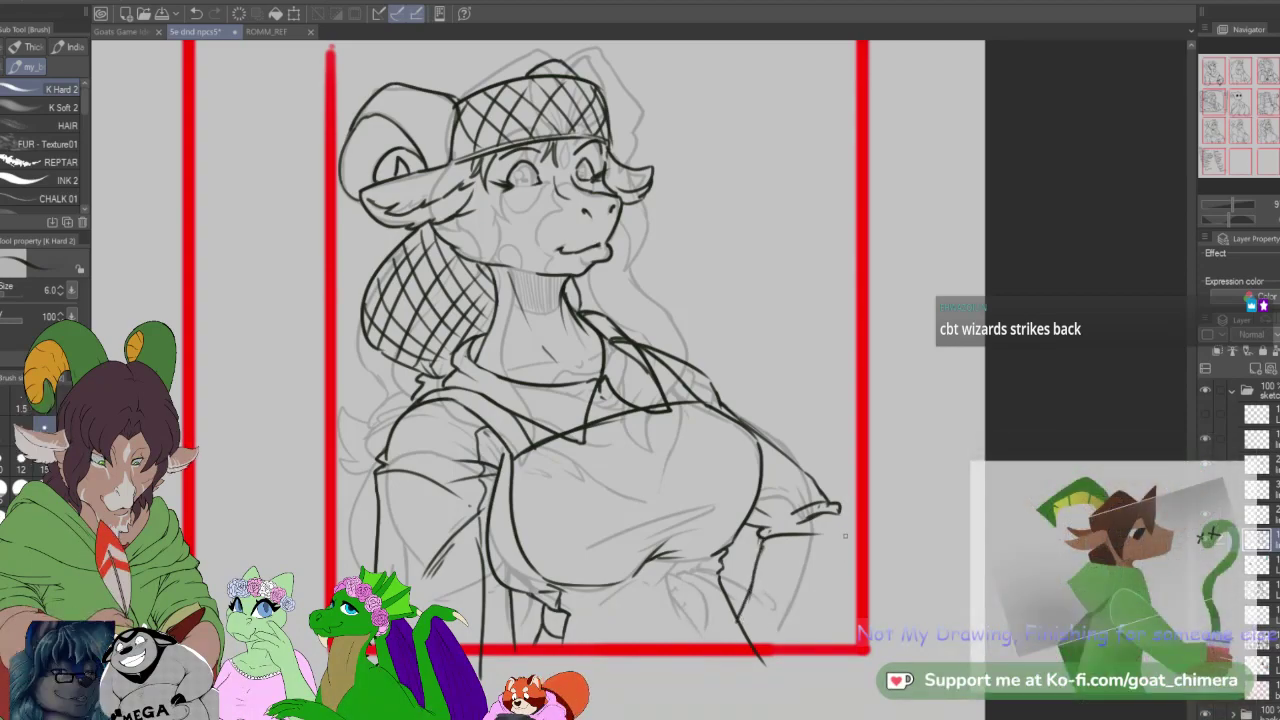
{"action": "left_click_drag", "start_coordinate": [841, 519], "coordinate": [851, 570]}
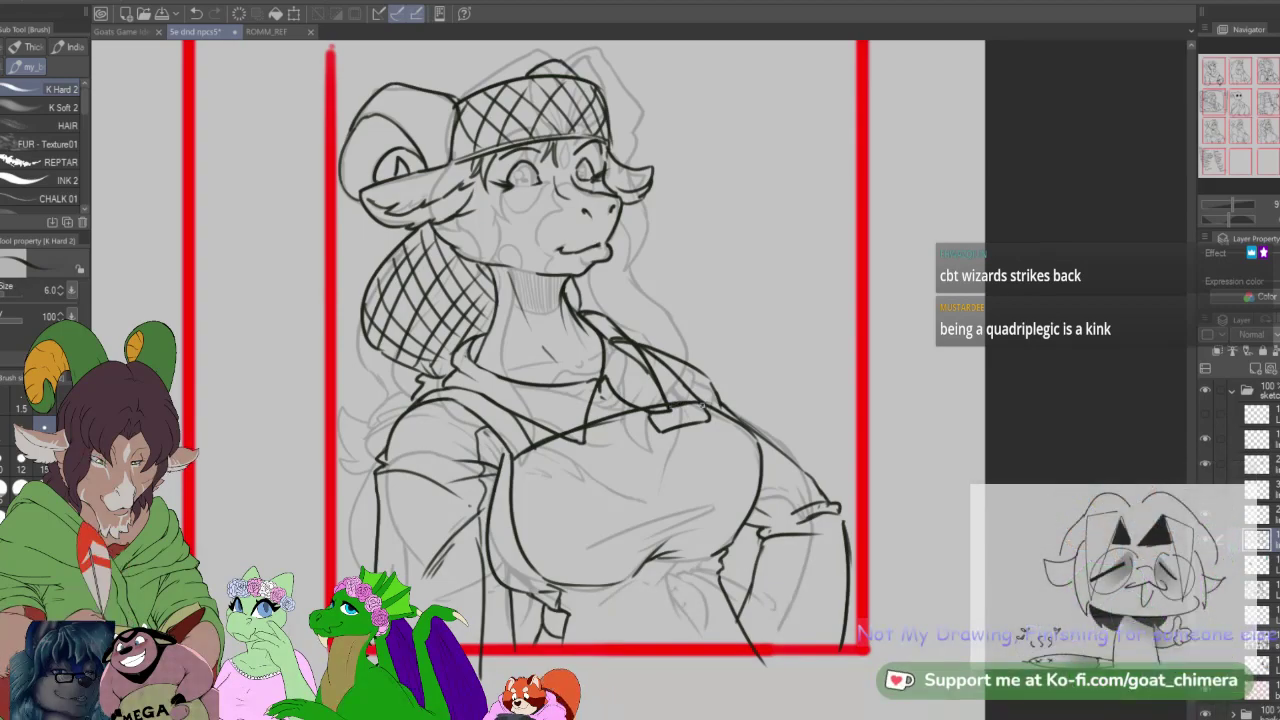
{"action": "mouse_move", "coordinate": [663, 412]}
{"action": "left_mouse_down"}
{"action": "mouse_move", "coordinate": [706, 416]}
{"action": "mouse_move", "coordinate": [673, 424]}
{"action": "left_mouse_up"}
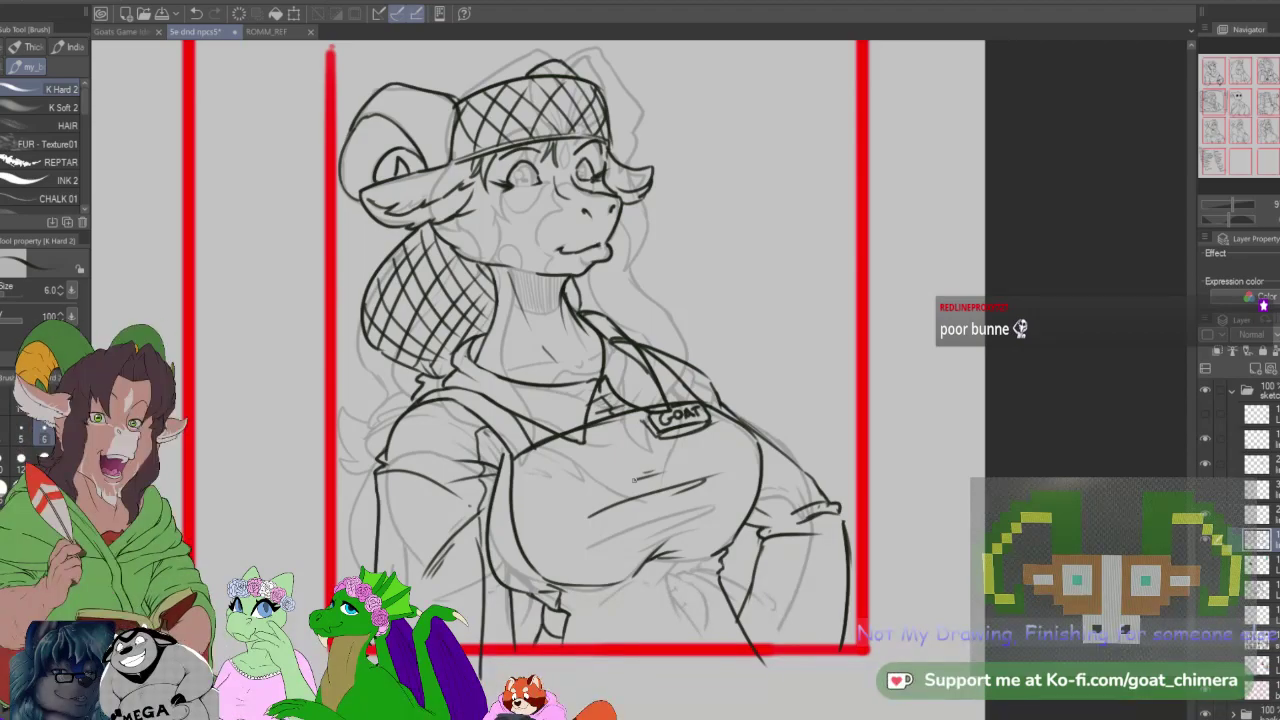
Step: Set the brush size to 5 and ink the irises and the patch outlines beneath the eye, around the muzzle and on the jaw
{"action": "mouse_move", "coordinate": [455, 200]}
{"action": "left_mouse_down"}
{"action": "mouse_move", "coordinate": [876, 526]}
{"action": "mouse_move", "coordinate": [856, 398]}
{"action": "left_mouse_up"}
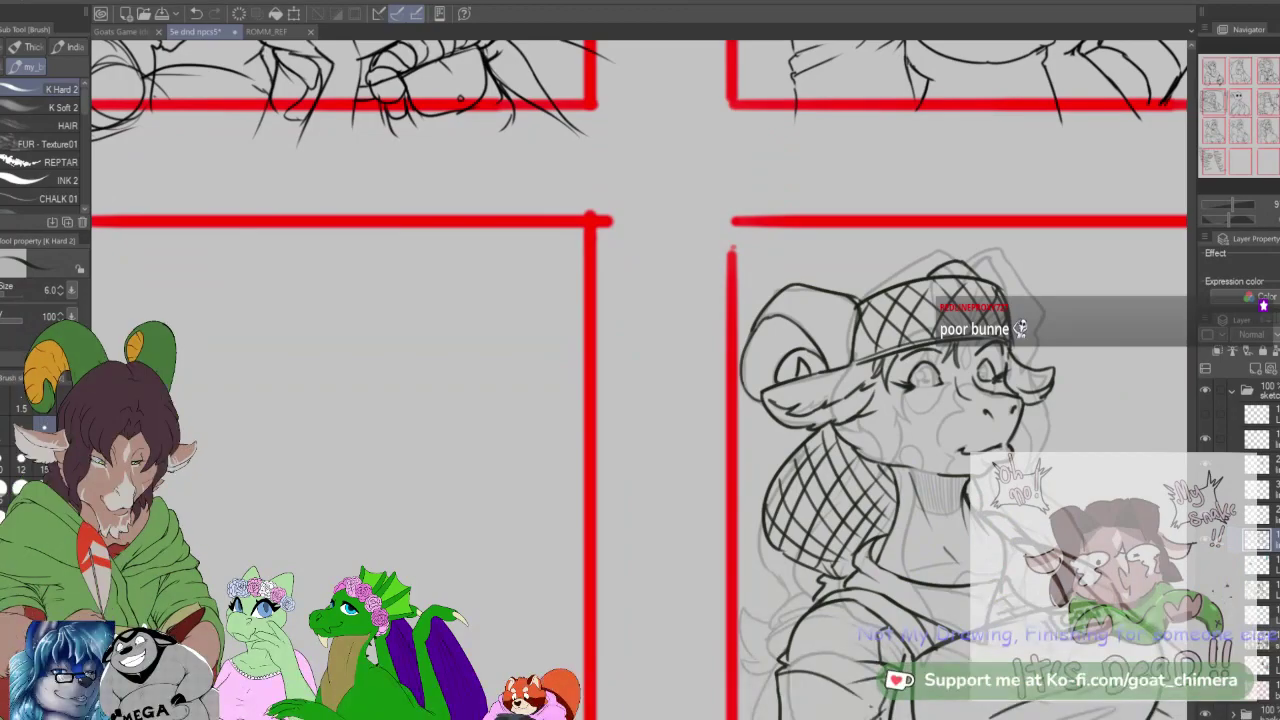
{"action": "left_click_drag", "start_coordinate": [640, 380], "coordinate": [738, 452]}
{"action": "scroll", "coordinate": [1046, 372], "scroll_direction": "down", "scroll_amount": 1}
{"action": "scroll", "coordinate": [1030, 470], "scroll_direction": "up", "scroll_amount": 4}
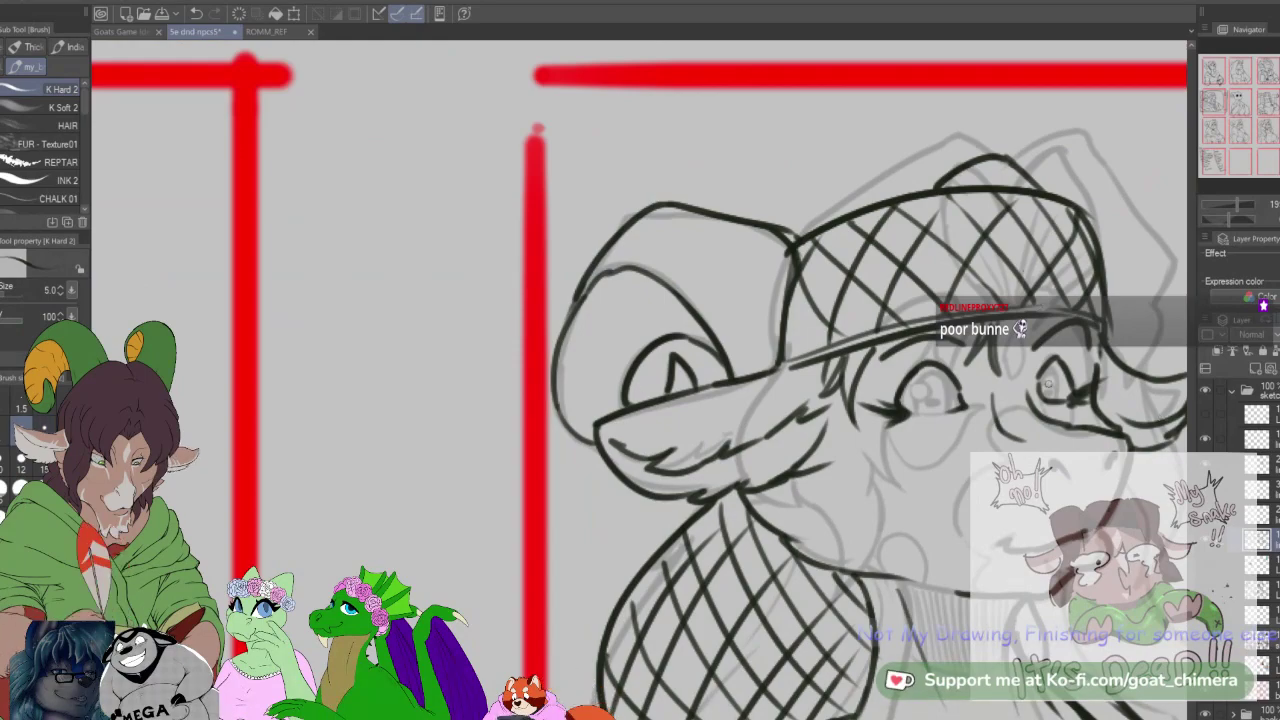
{"action": "key", "text": "["}
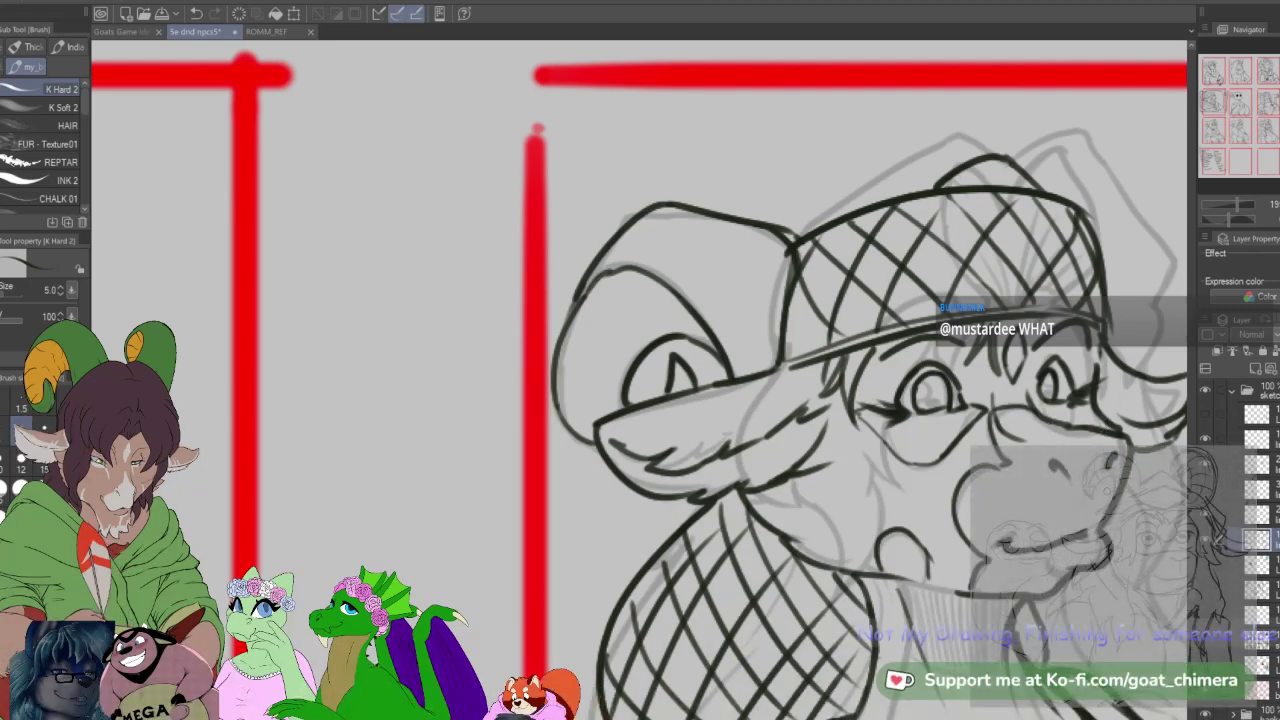
Step: Move the faint base sketch out from under the inked goat into the empty frame beside it
{"action": "scroll", "coordinate": [1078, 465], "scroll_direction": "down", "scroll_amount": 8}
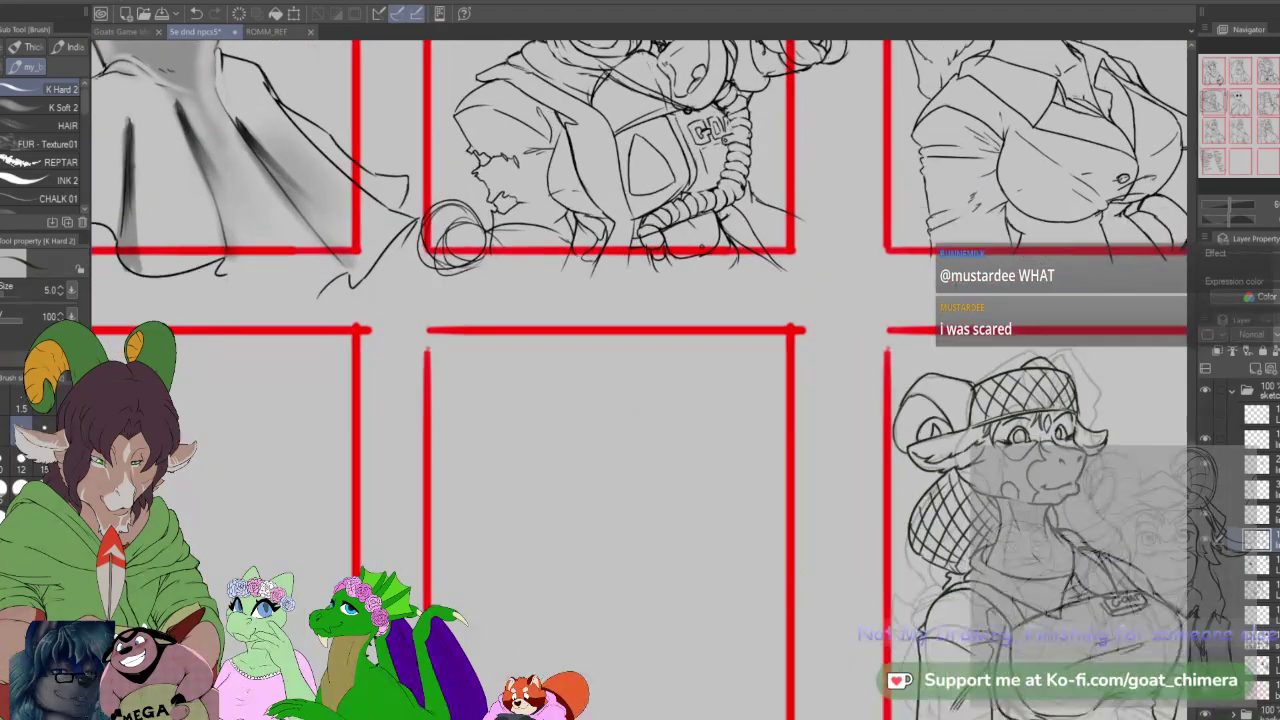
{"action": "scroll", "coordinate": [877, 650], "scroll_direction": "down", "scroll_amount": 2}
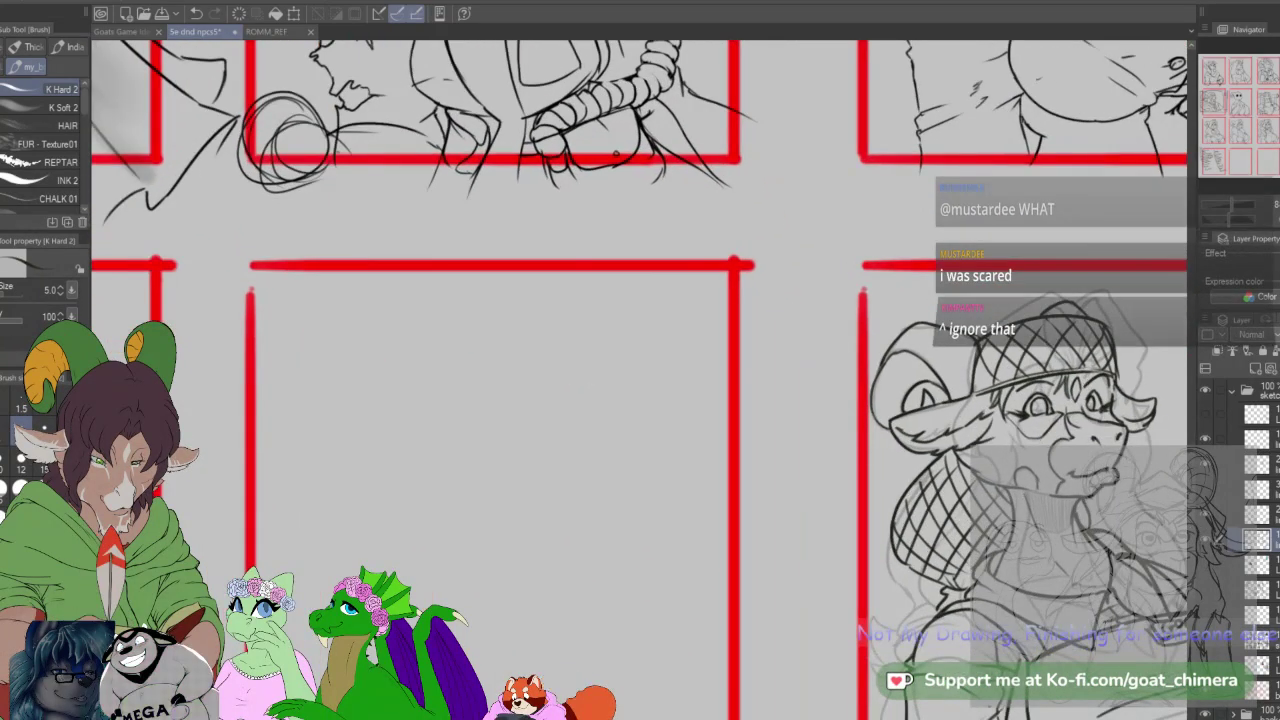
{"action": "scroll", "coordinate": [1180, 515], "scroll_direction": "up", "scroll_amount": 3}
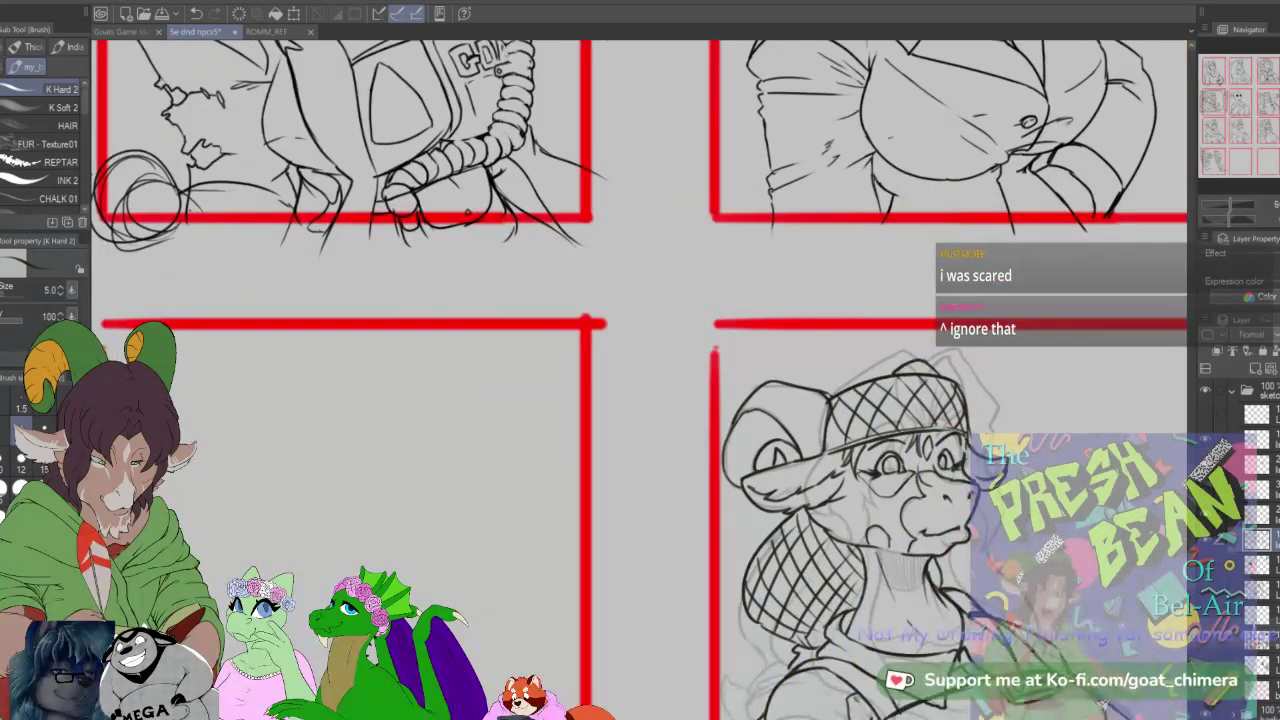
{"action": "scroll", "coordinate": [1155, 495], "scroll_direction": "down", "scroll_amount": 4}
{"action": "mouse_move", "coordinate": [700, 450]}
{"action": "left_mouse_down"}
{"action": "mouse_move", "coordinate": [549, 444]}
{"action": "mouse_move", "coordinate": [446, 422]}
{"action": "mouse_move", "coordinate": [803, 428]}
{"action": "mouse_move", "coordinate": [690, 422]}
{"action": "mouse_move", "coordinate": [681, 440]}
{"action": "left_mouse_up"}
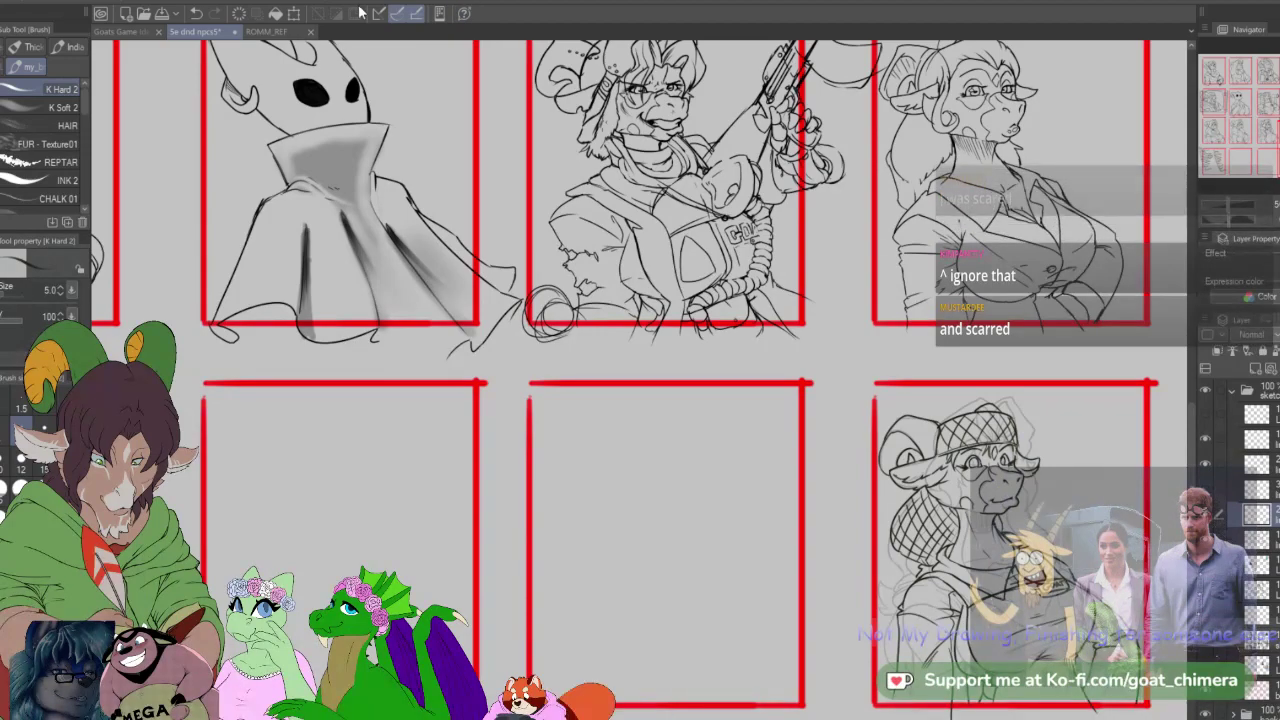
{"action": "key", "text": "ctrl+t"}
{"action": "mouse_move", "coordinate": [1072, 556]}
{"action": "left_mouse_down"}
{"action": "mouse_move", "coordinate": [735, 556]}
{"action": "mouse_move", "coordinate": [736, 568]}
{"action": "left_mouse_up"}
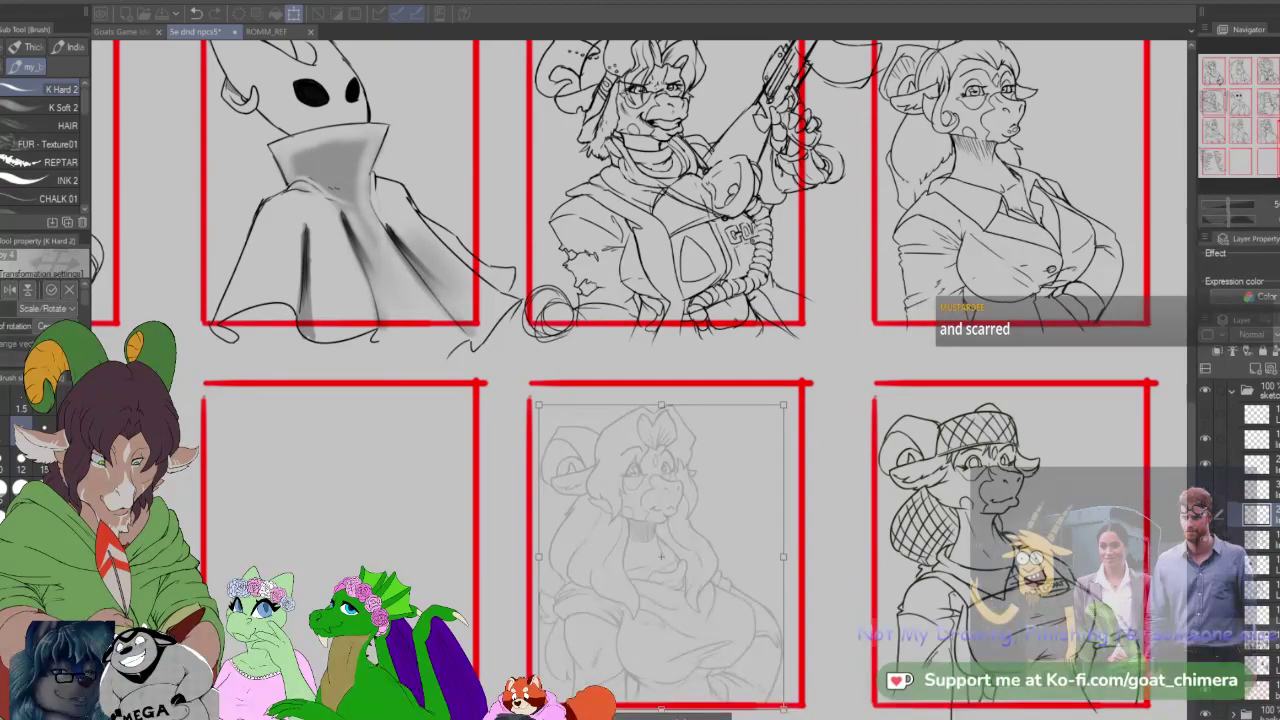
{"action": "key", "text": "Return"}
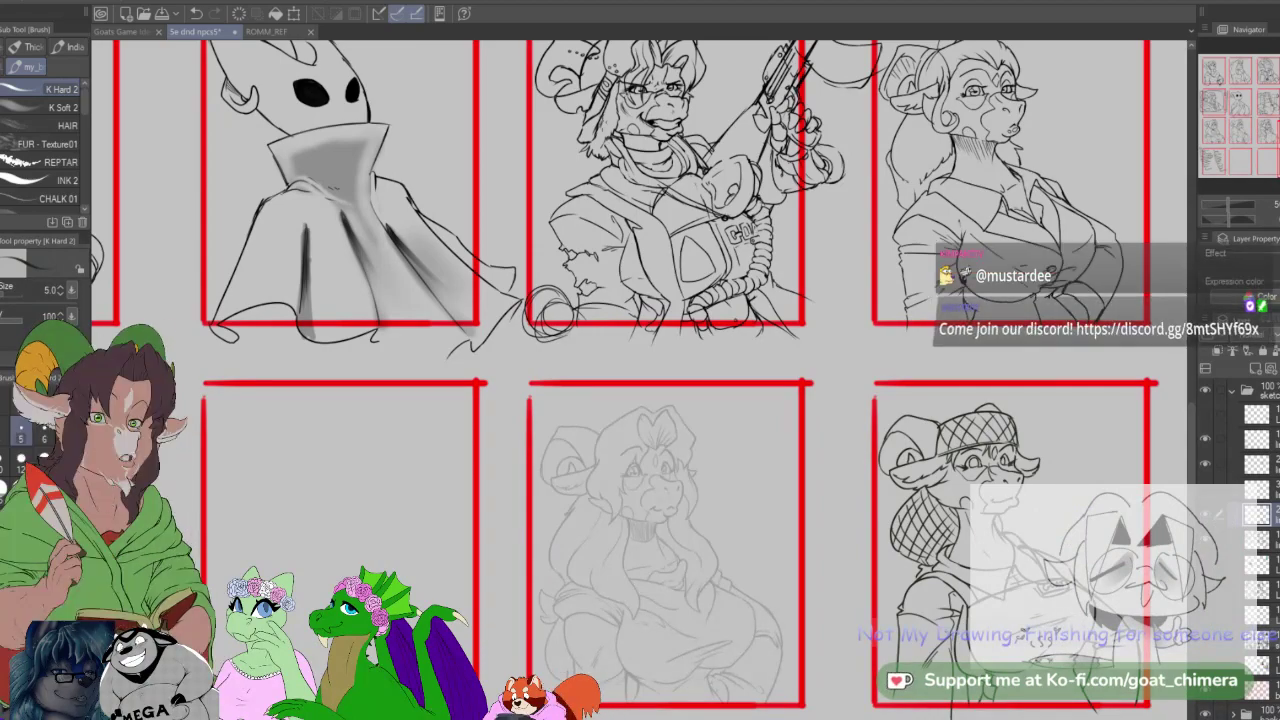
Step: Examine the inked goat's head up close and against the other characters across the NPC sheet
{"action": "scroll", "coordinate": [643, 548], "scroll_direction": "down", "scroll_amount": 3}
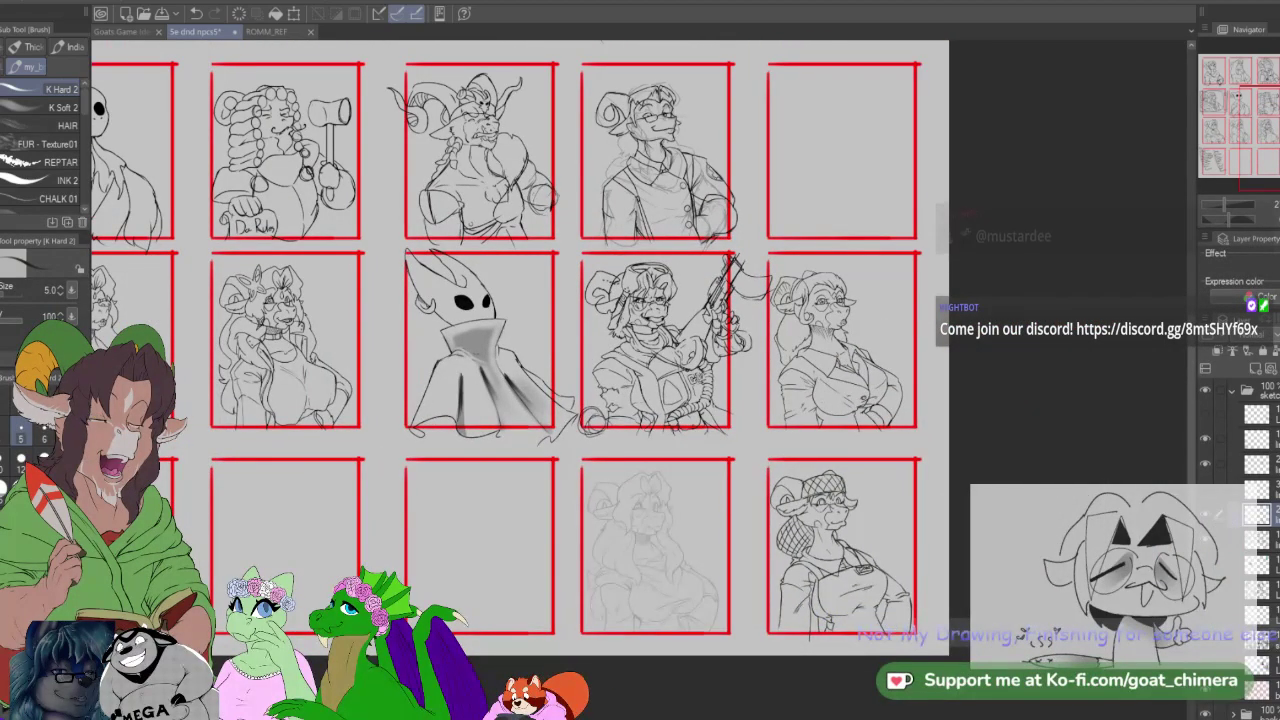
{"action": "scroll", "coordinate": [826, 503], "scroll_direction": "up", "scroll_amount": 5}
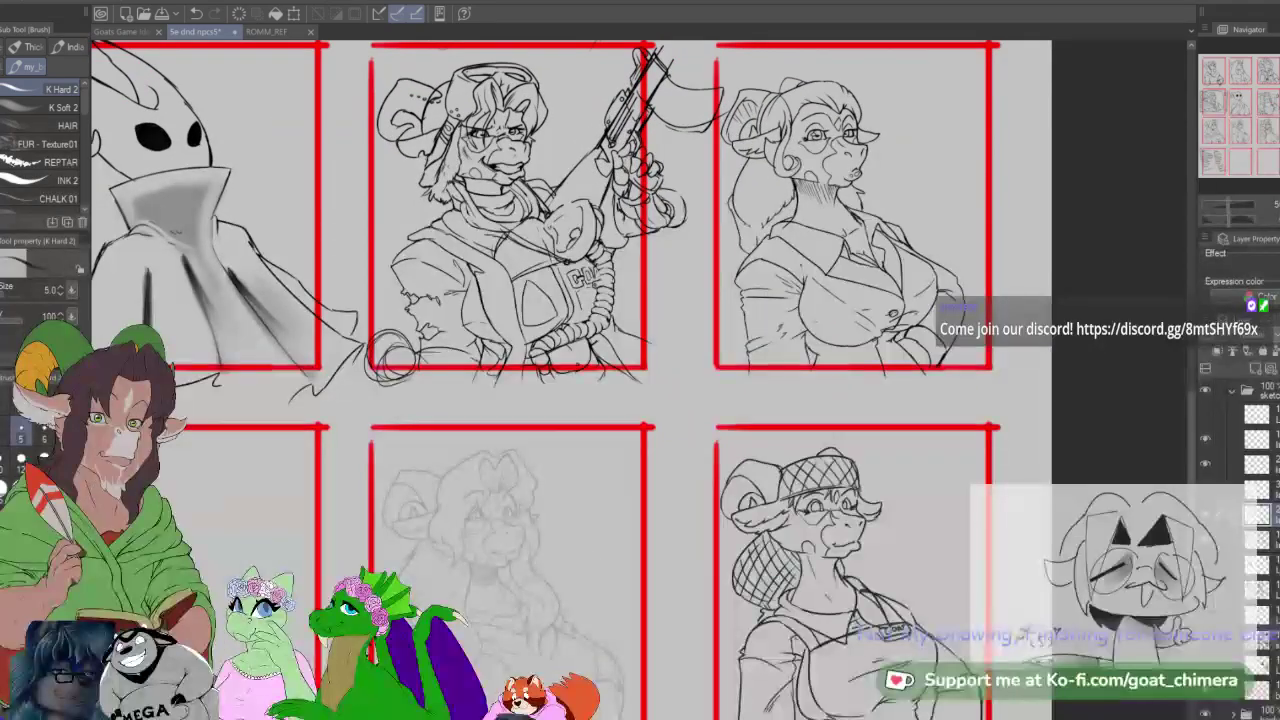
{"action": "scroll", "coordinate": [837, 518], "scroll_direction": "up", "scroll_amount": 3}
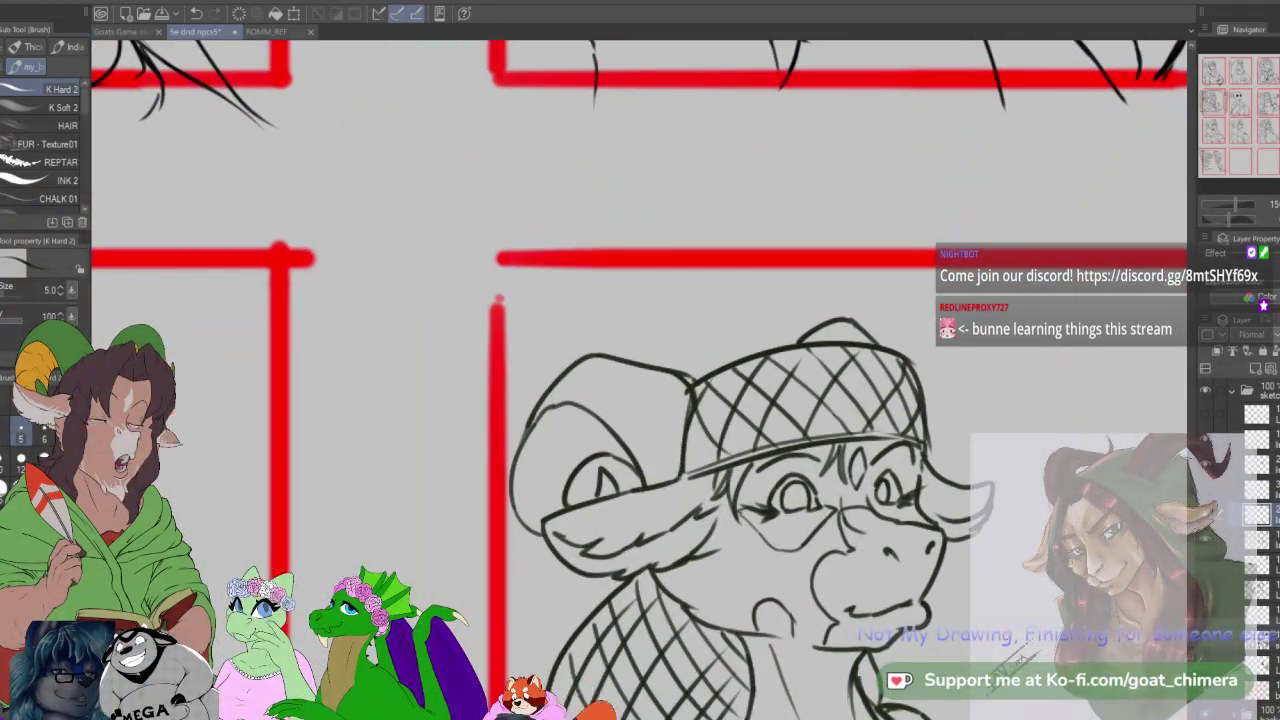
{"action": "scroll", "coordinate": [842, 507], "scroll_direction": "up", "scroll_amount": 2}
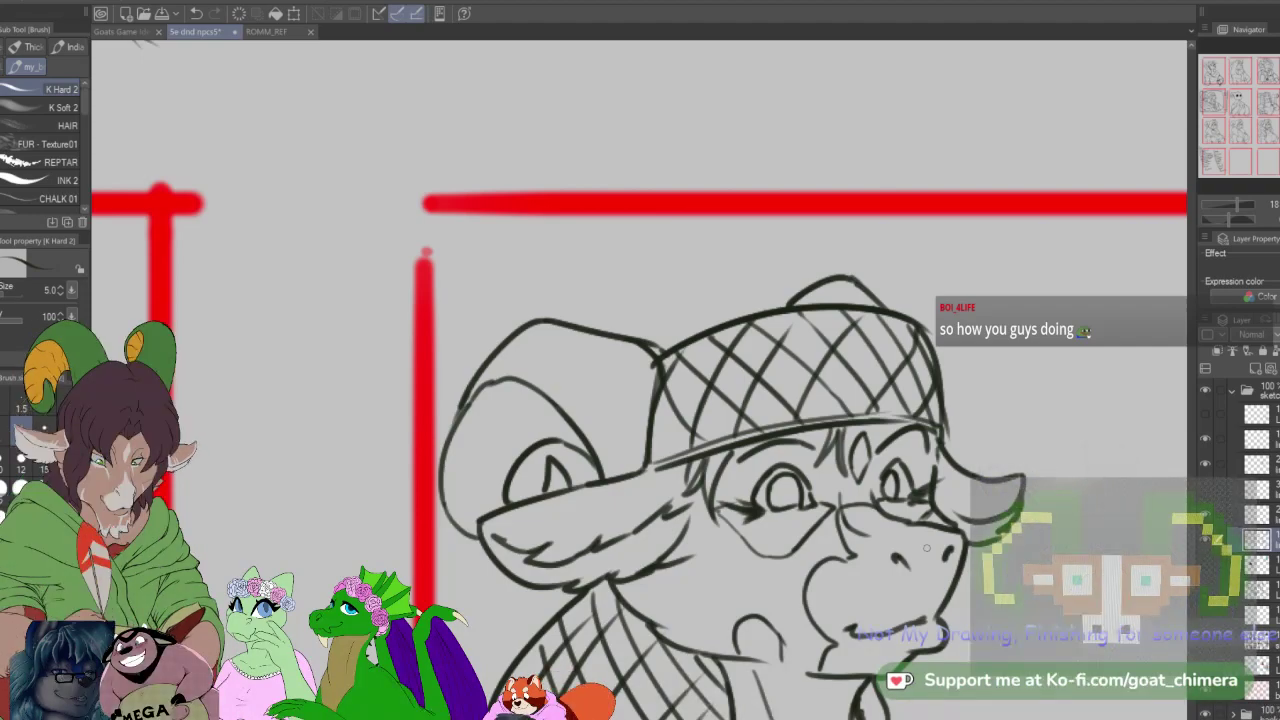
{"action": "scroll", "coordinate": [926, 547], "scroll_direction": "down", "scroll_amount": 5}
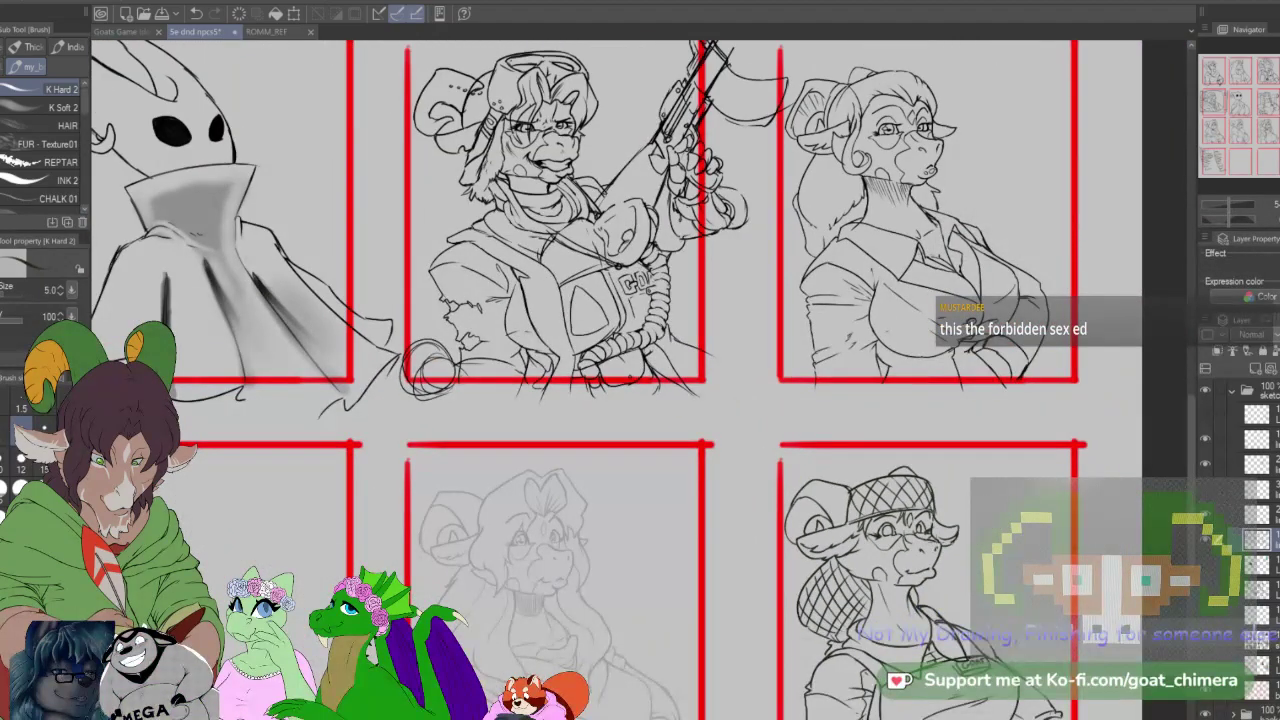
{"action": "scroll", "coordinate": [1010, 625], "scroll_direction": "down", "scroll_amount": 3}
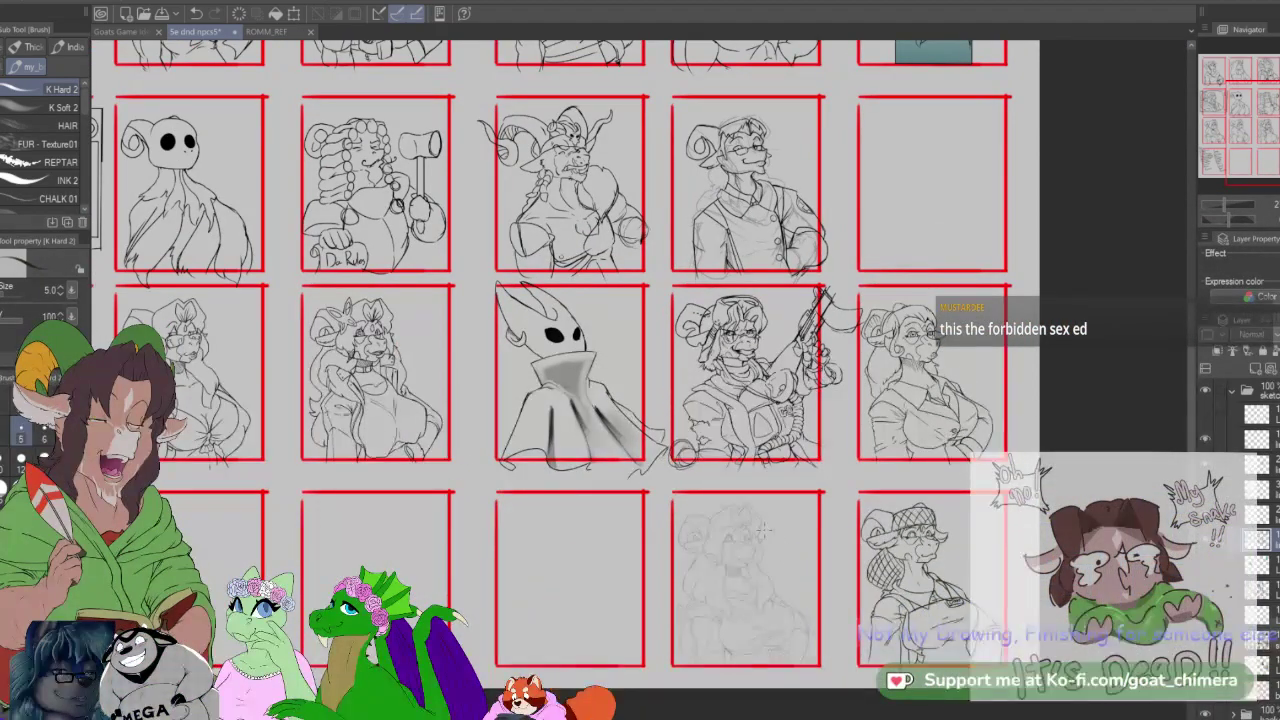
{"action": "scroll", "coordinate": [734, 511], "scroll_direction": "down", "scroll_amount": 3}
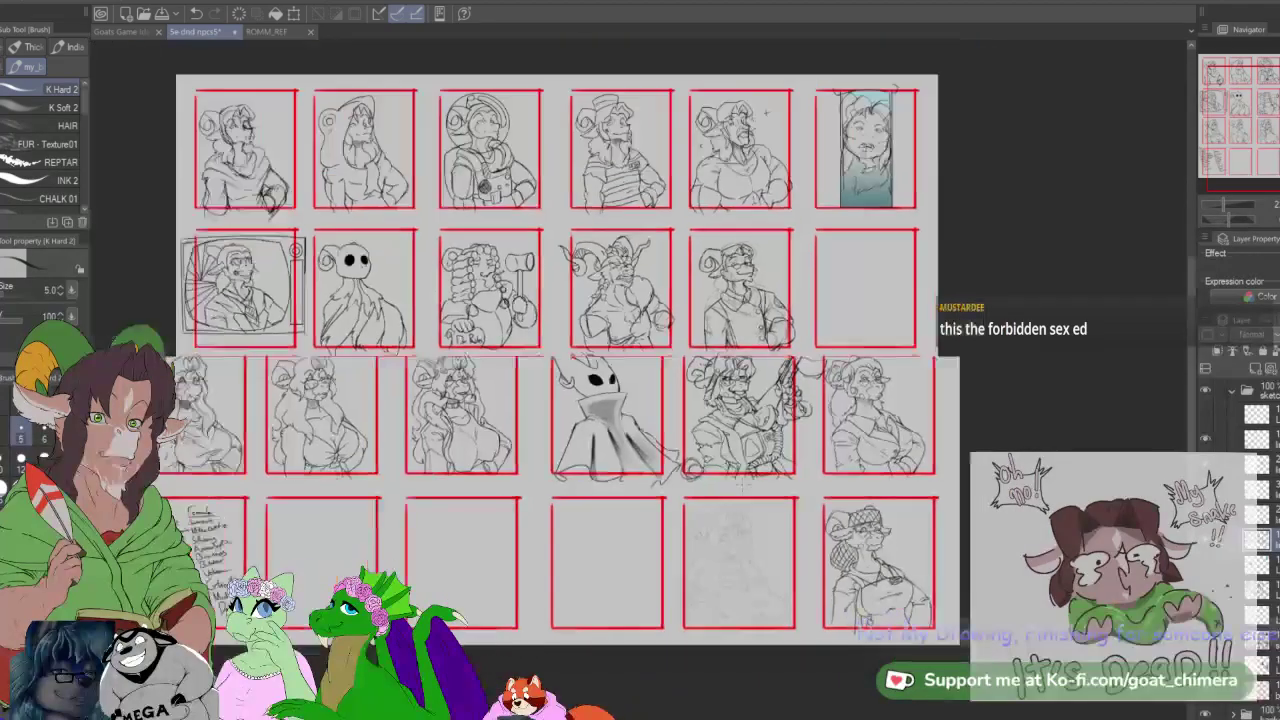
{"action": "scroll", "coordinate": [496, 549], "scroll_direction": "up", "scroll_amount": 3}
{"action": "scroll", "coordinate": [205, 575], "scroll_direction": "up", "scroll_amount": 3}
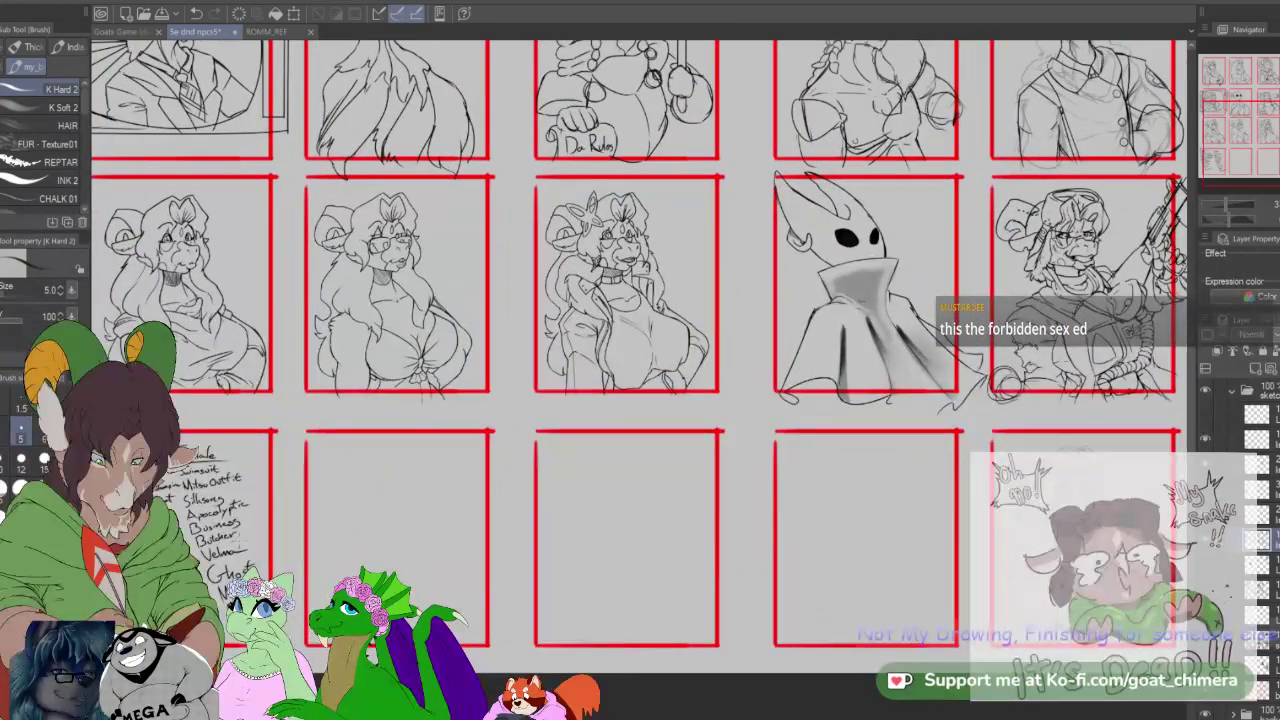
{"action": "scroll", "coordinate": [289, 542], "scroll_direction": "down", "scroll_amount": 4}
{"action": "scroll", "coordinate": [864, 556], "scroll_direction": "up", "scroll_amount": 1}
{"action": "scroll", "coordinate": [873, 541], "scroll_direction": "up", "scroll_amount": 4}
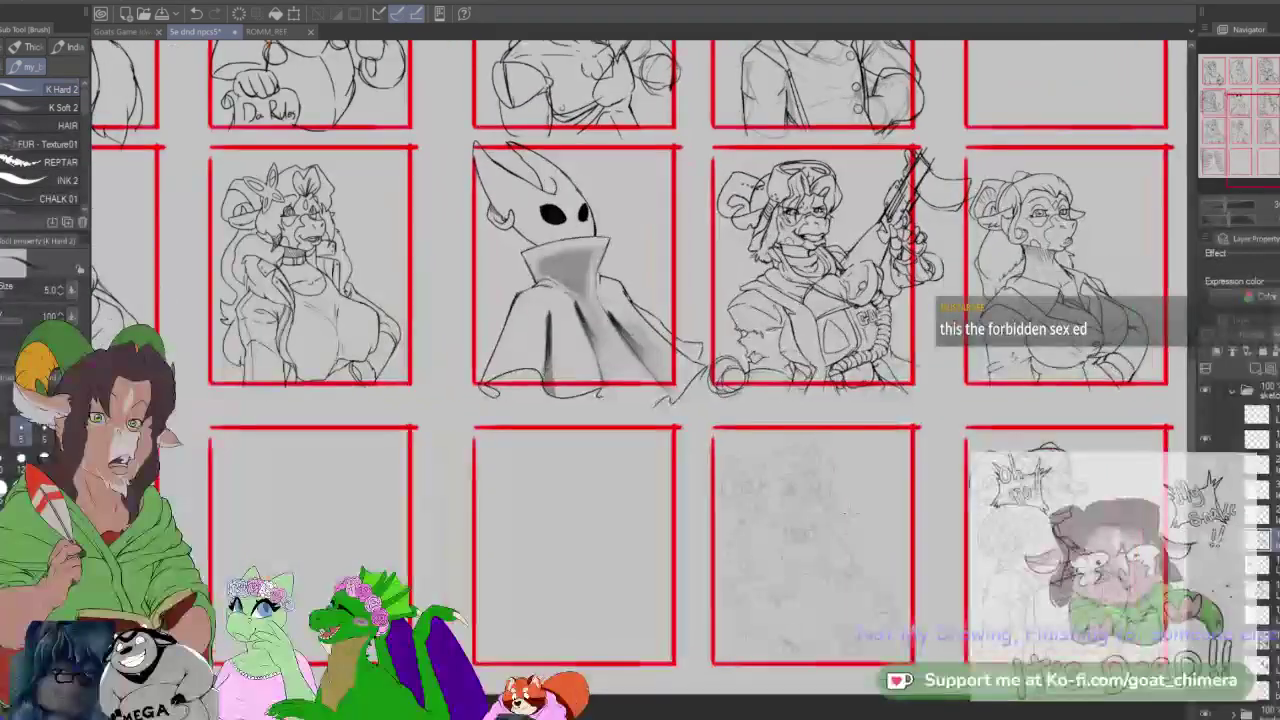
Step: Examine the faint base sketch's head and shoulders in the next frame up close
{"action": "scroll", "coordinate": [780, 585], "scroll_direction": "up", "scroll_amount": 3}
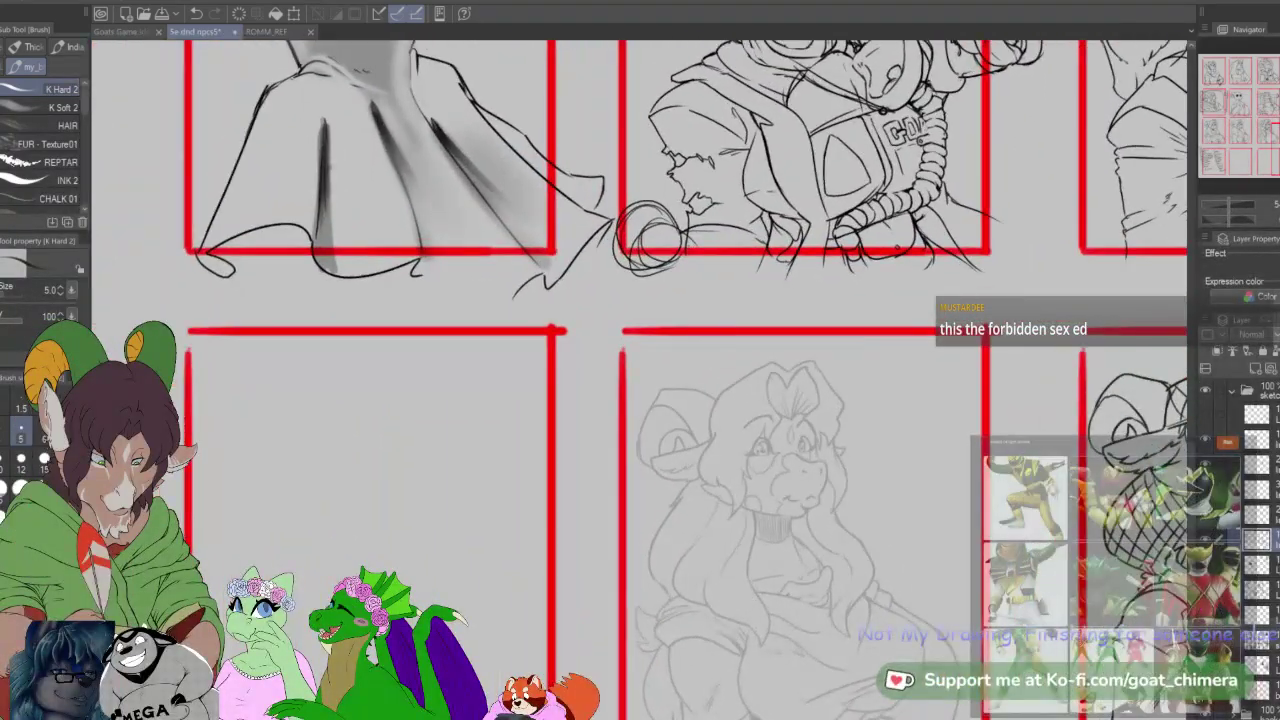
{"action": "scroll", "coordinate": [800, 580], "scroll_direction": "down", "scroll_amount": 2}
{"action": "scroll", "coordinate": [842, 595], "scroll_direction": "up", "scroll_amount": 1}
{"action": "scroll", "coordinate": [841, 597], "scroll_direction": "up", "scroll_amount": 2}
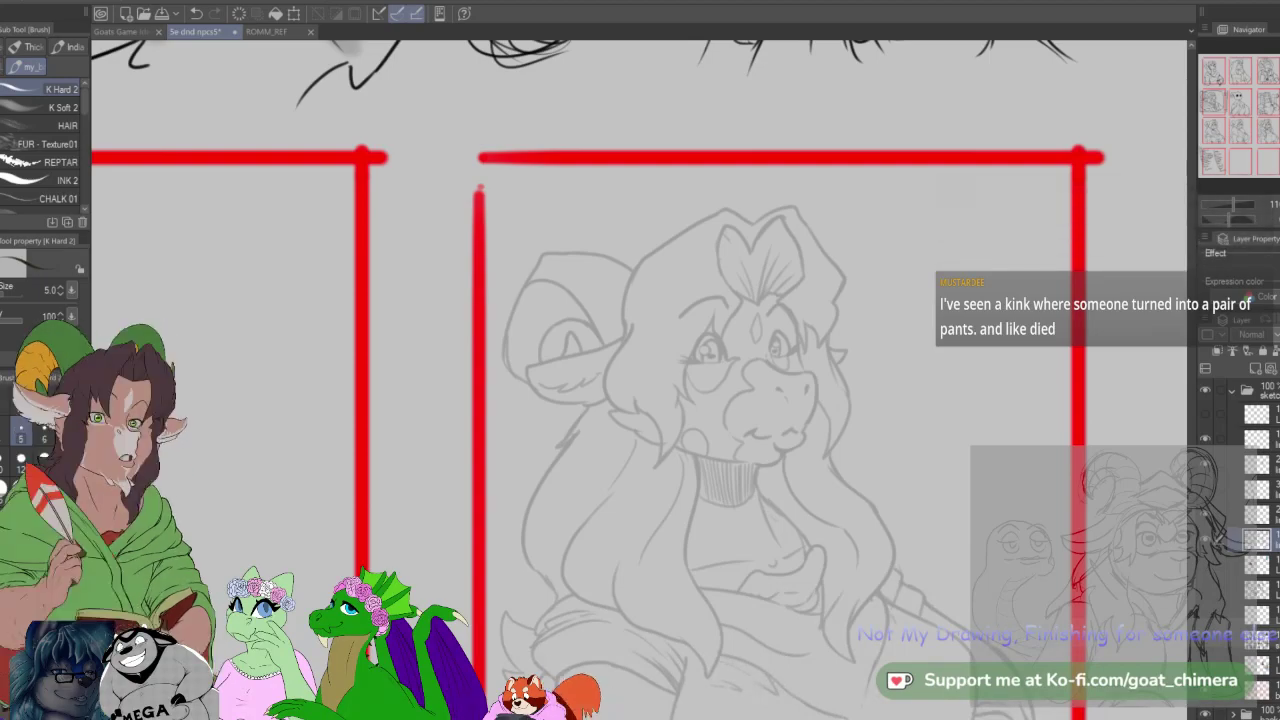
{"action": "scroll", "coordinate": [703, 531], "scroll_direction": "down", "scroll_amount": 2}
{"action": "scroll", "coordinate": [743, 526], "scroll_direction": "up", "scroll_amount": 3}
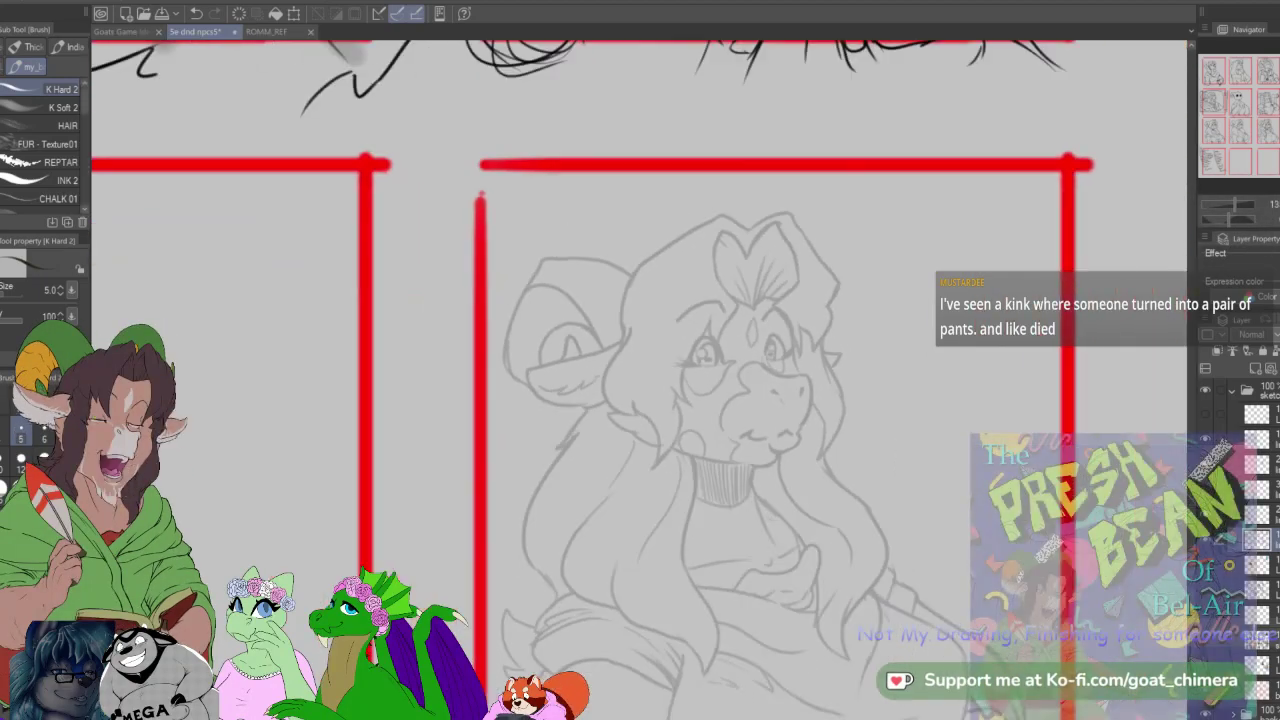
{"action": "scroll", "coordinate": [745, 522], "scroll_direction": "down", "scroll_amount": 3}
{"action": "scroll", "coordinate": [745, 522], "scroll_direction": "up", "scroll_amount": 2}
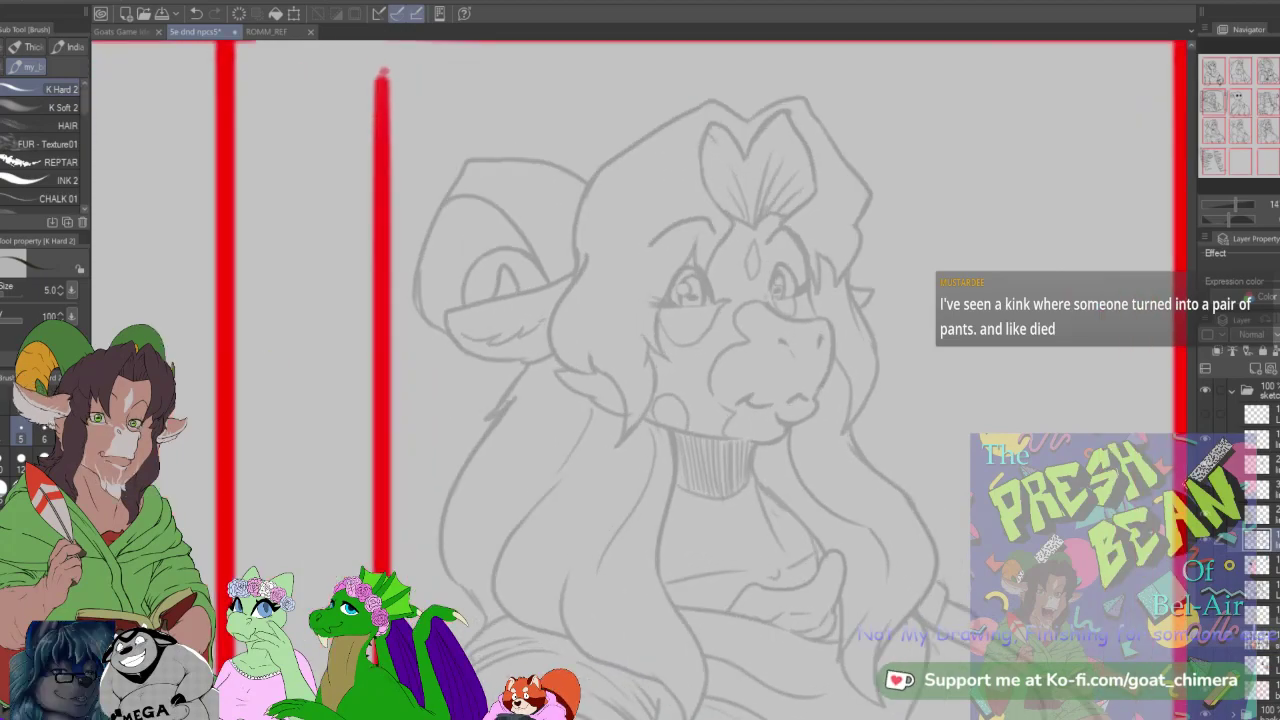
{"action": "scroll", "coordinate": [700, 400], "scroll_direction": "down", "scroll_amount": 1}
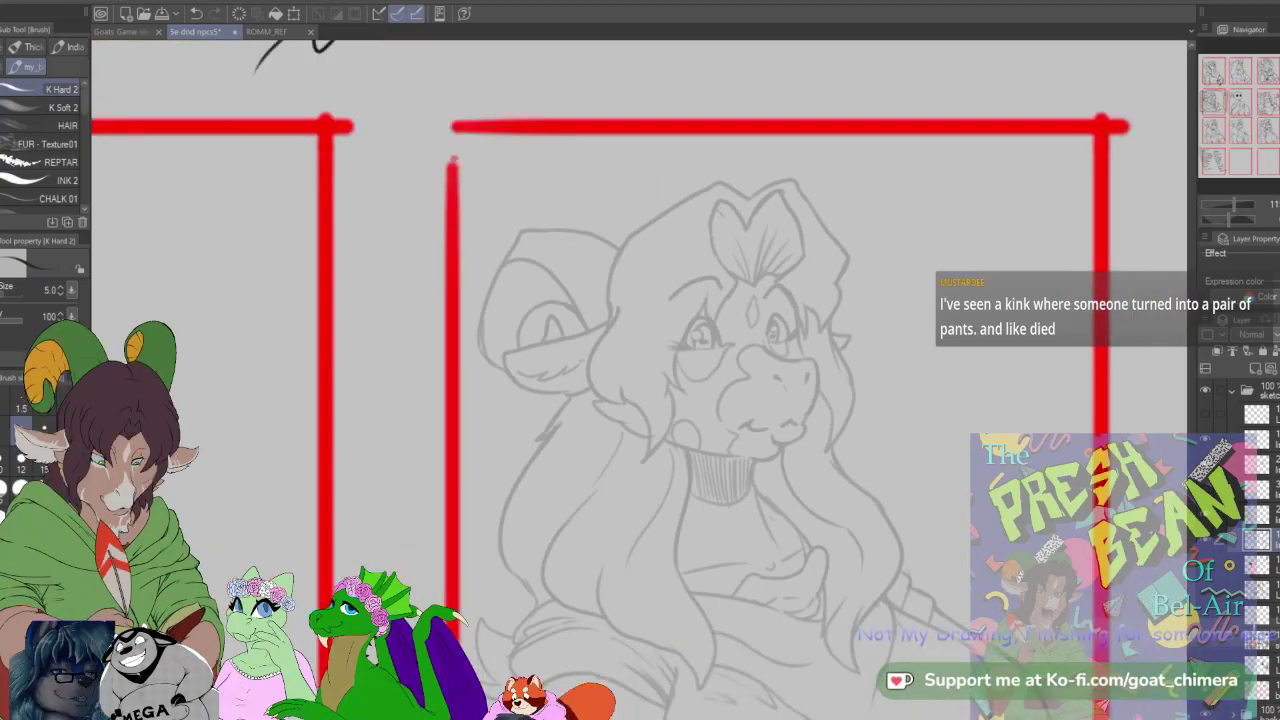
{"action": "scroll", "coordinate": [700, 400], "scroll_direction": "down", "scroll_amount": 1}
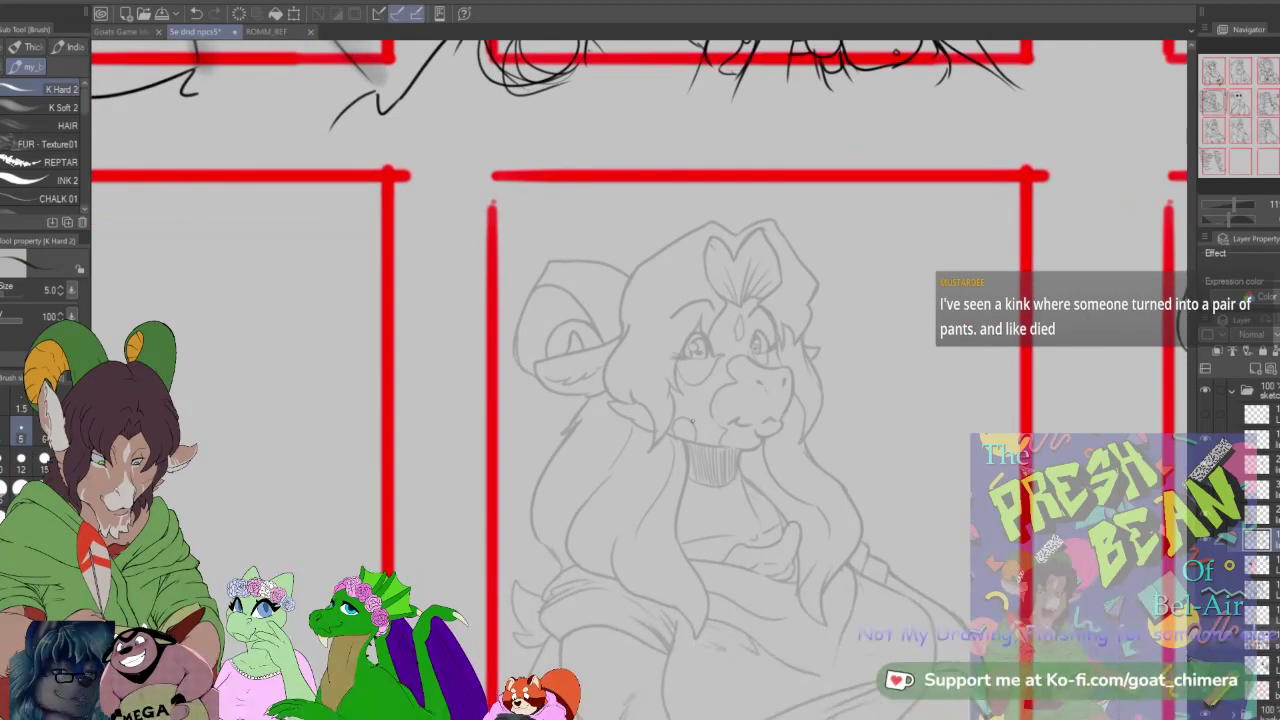
{"action": "scroll", "coordinate": [700, 400], "scroll_direction": "up", "scroll_amount": 2}
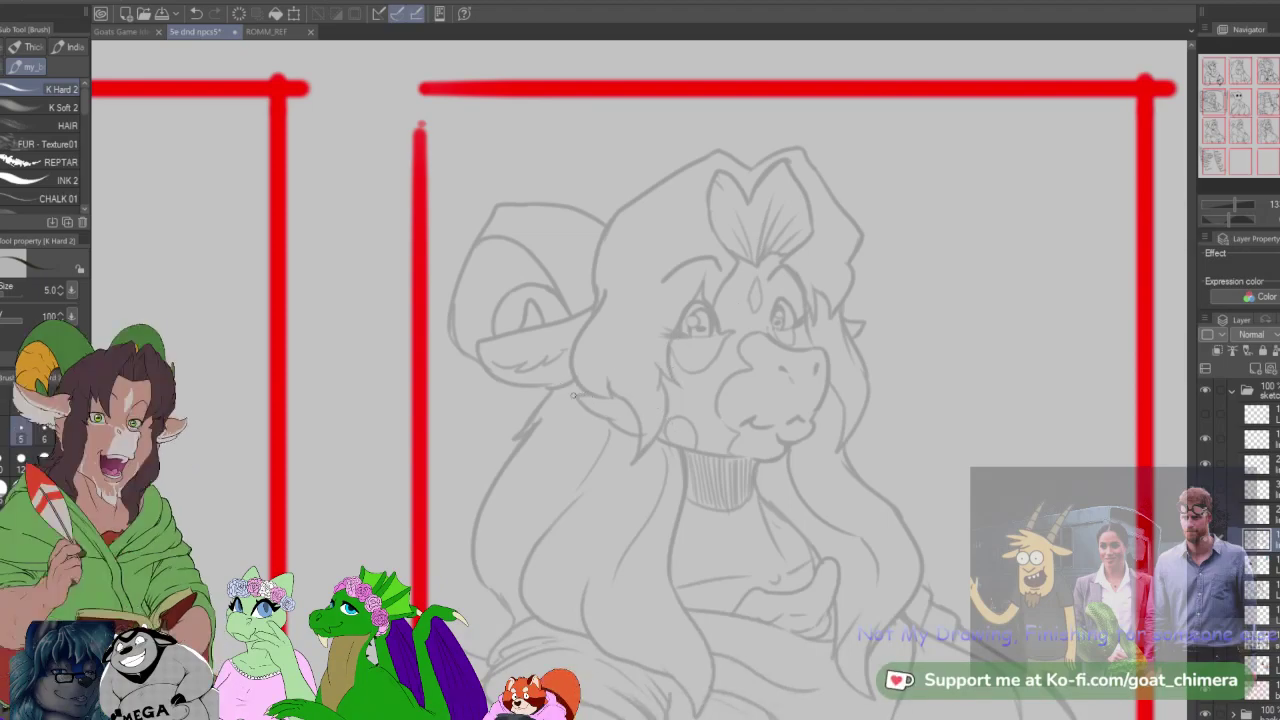
Step: Ink the lower curve of the near-side hair and double-outlined rectangular glasses with a bridge over both eyes
{"action": "mouse_move", "coordinate": [547, 396]}
{"action": "left_mouse_down"}
{"action": "mouse_move", "coordinate": [547, 459]}
{"action": "mouse_move", "coordinate": [605, 488]}
{"action": "mouse_move", "coordinate": [690, 482]}
{"action": "left_mouse_up"}
{"action": "mouse_move", "coordinate": [650, 309]}
{"action": "left_mouse_down"}
{"action": "mouse_move", "coordinate": [656, 346]}
{"action": "mouse_move", "coordinate": [740, 347]}
{"action": "left_mouse_up"}
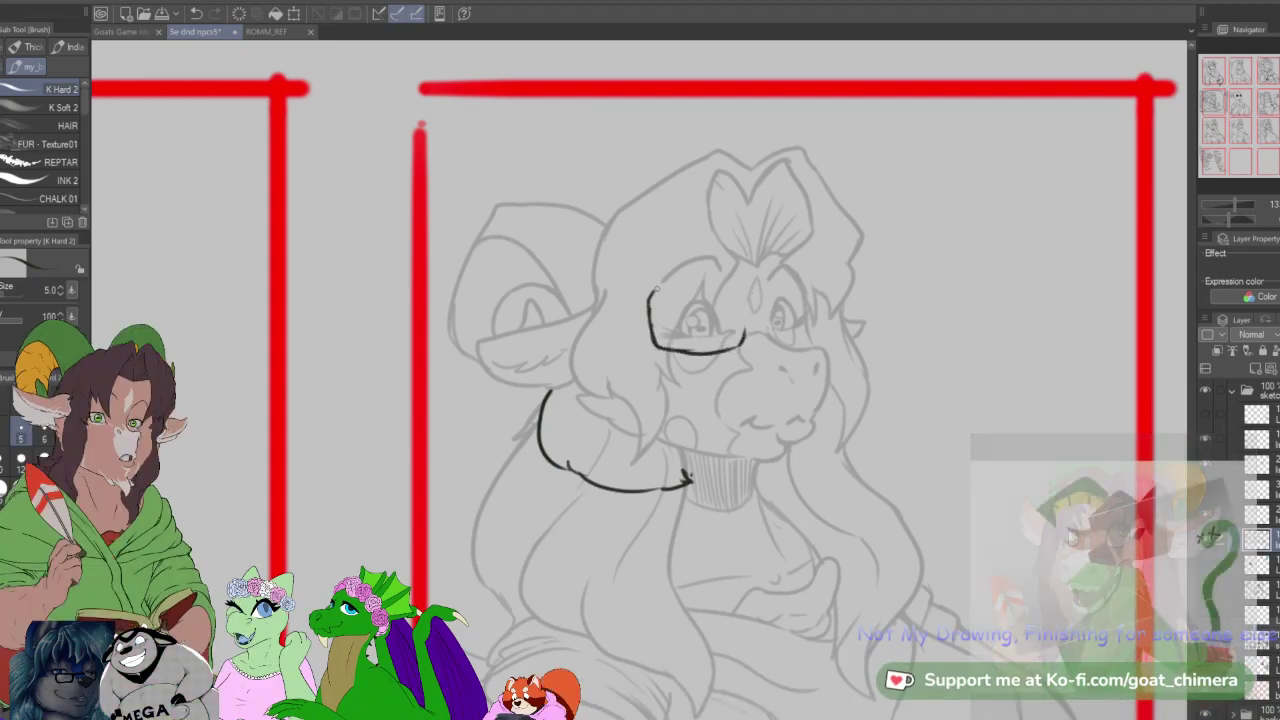
{"action": "mouse_move", "coordinate": [650, 315]}
{"action": "left_mouse_down"}
{"action": "mouse_move", "coordinate": [723, 287]}
{"action": "mouse_move", "coordinate": [749, 298]}
{"action": "left_mouse_up"}
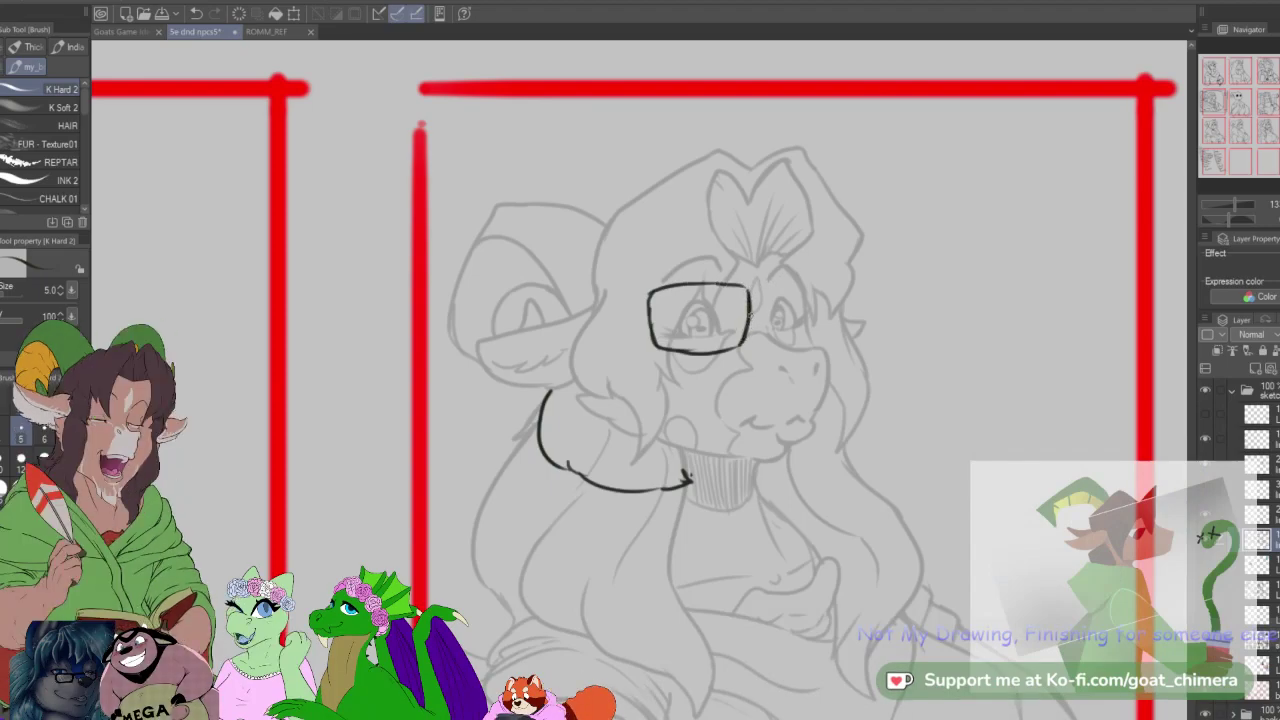
{"action": "mouse_move", "coordinate": [750, 312]}
{"action": "left_mouse_down"}
{"action": "mouse_move", "coordinate": [775, 310]}
{"action": "mouse_move", "coordinate": [775, 338]}
{"action": "mouse_move", "coordinate": [774, 290]}
{"action": "mouse_move", "coordinate": [829, 296]}
{"action": "mouse_move", "coordinate": [802, 347]}
{"action": "left_mouse_up"}
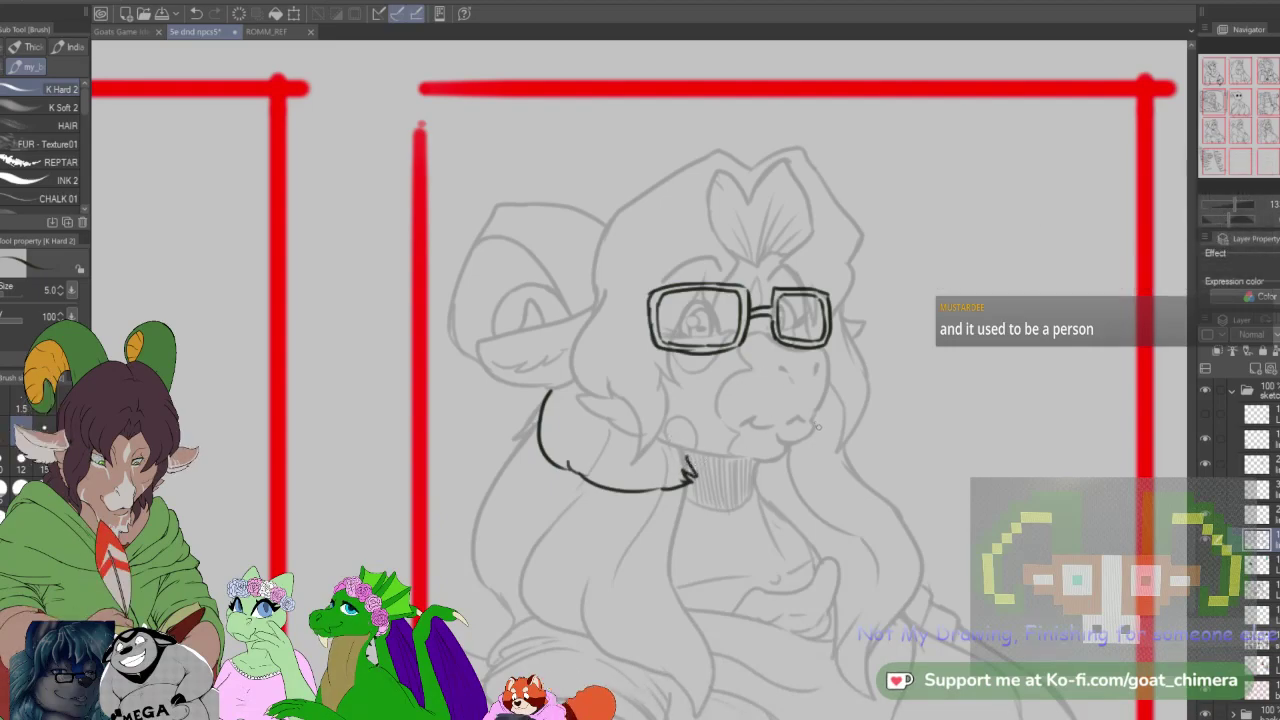
Step: Ink the wavy mouth, lower lip and chin, and clean up the lines inside the lip with the Hard eraser at size 12
{"action": "left_click_drag", "start_coordinate": [756, 399], "coordinate": [818, 403]}
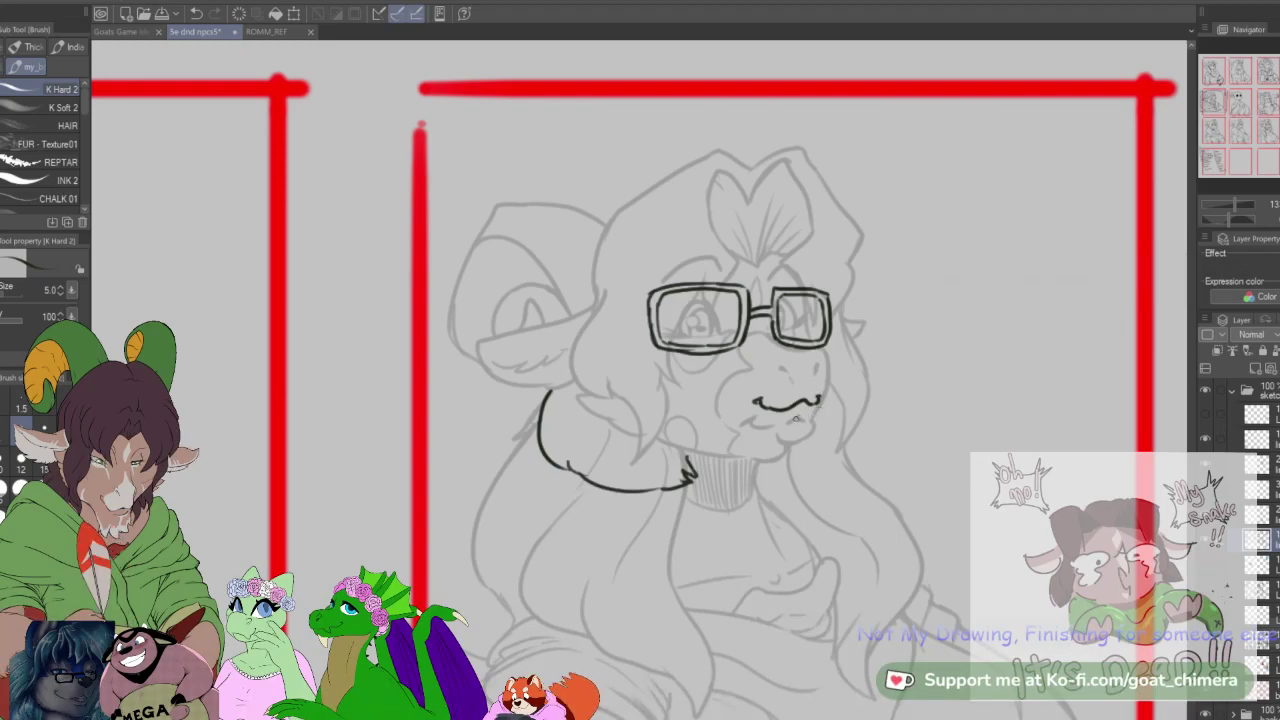
{"action": "left_click_drag", "start_coordinate": [785, 417], "coordinate": [817, 411]}
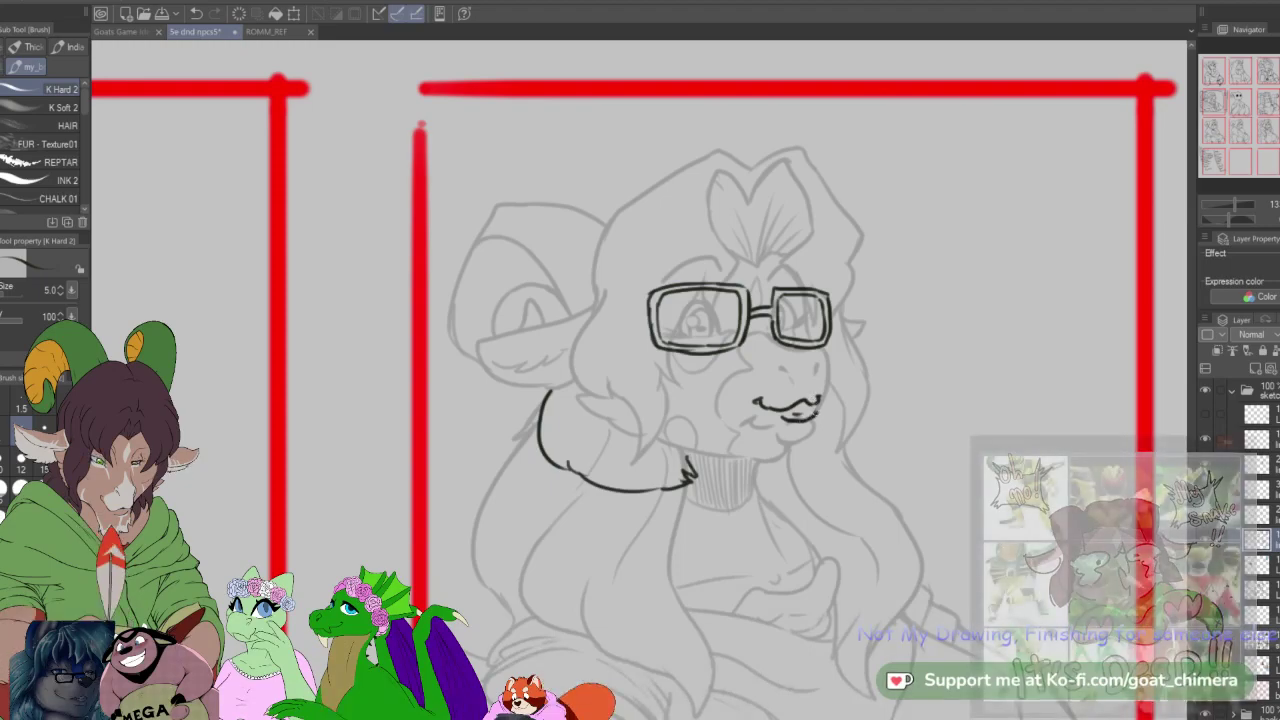
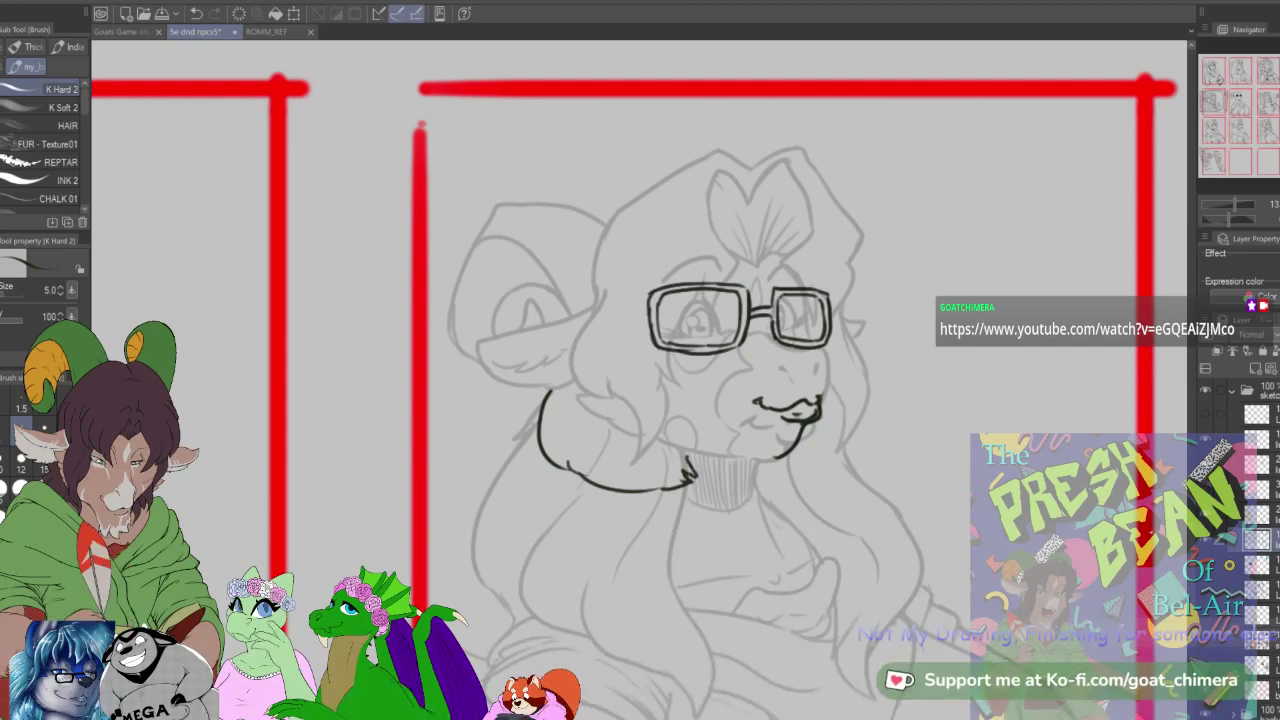
{"action": "scroll", "coordinate": [822, 473], "scroll_direction": "down", "scroll_amount": 2}
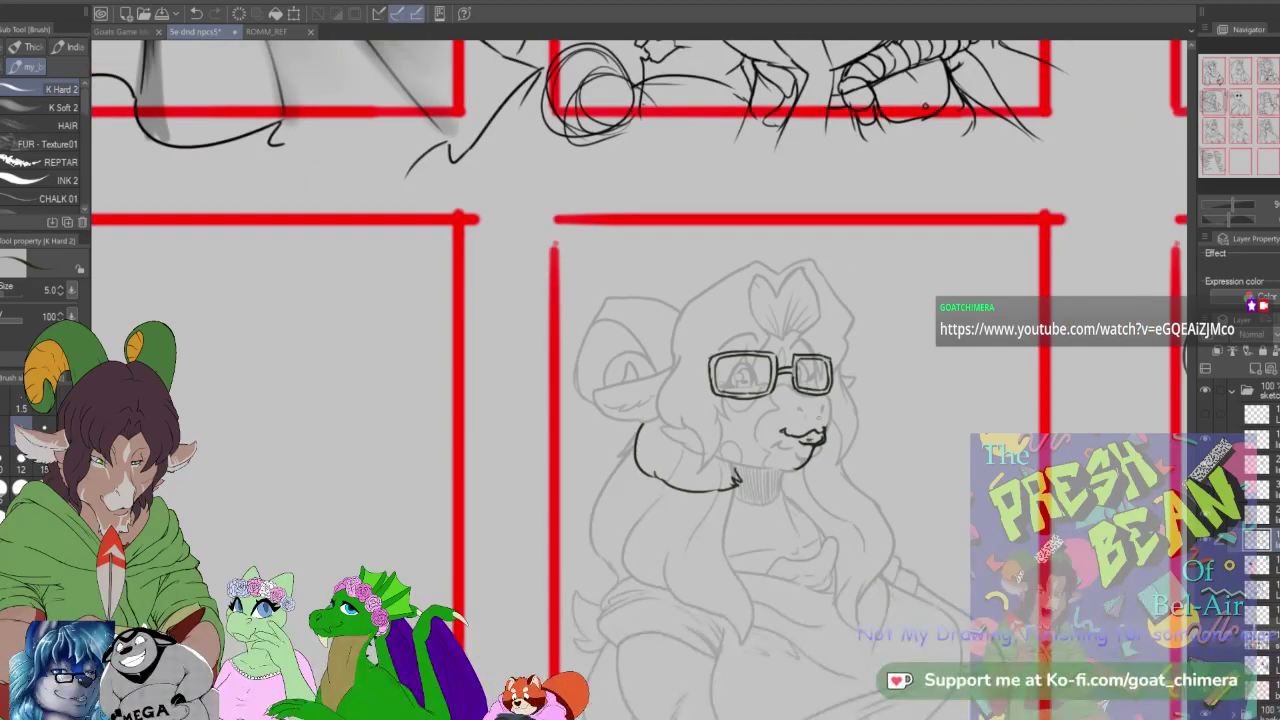
{"action": "scroll", "coordinate": [817, 412], "scroll_direction": "up", "scroll_amount": 3}
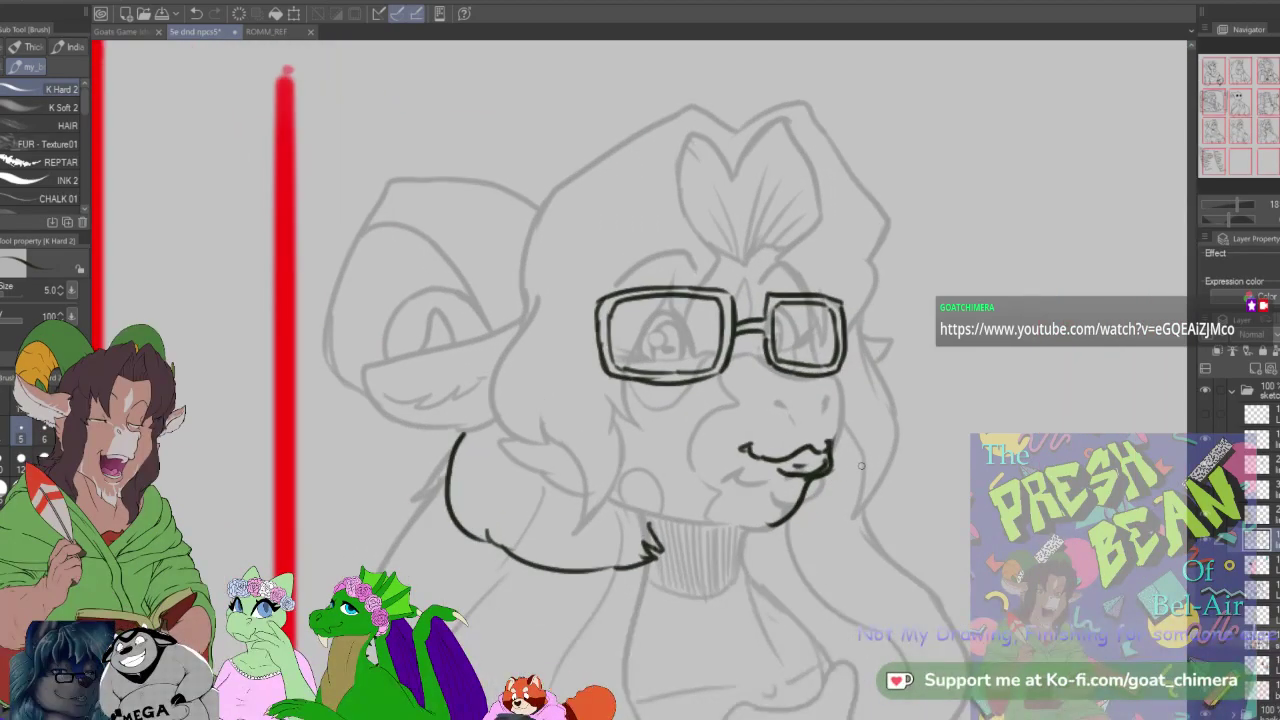
{"action": "key", "text": "e"}
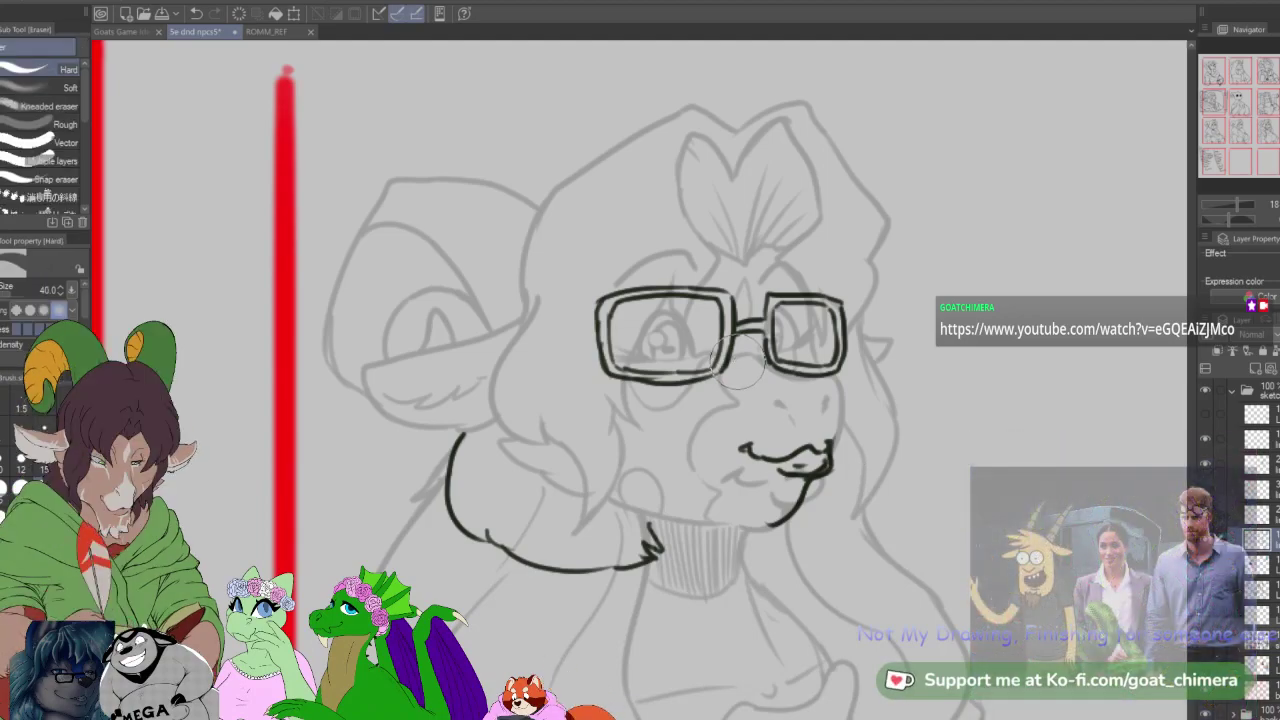
{"action": "left_click", "coordinate": [21, 463]}
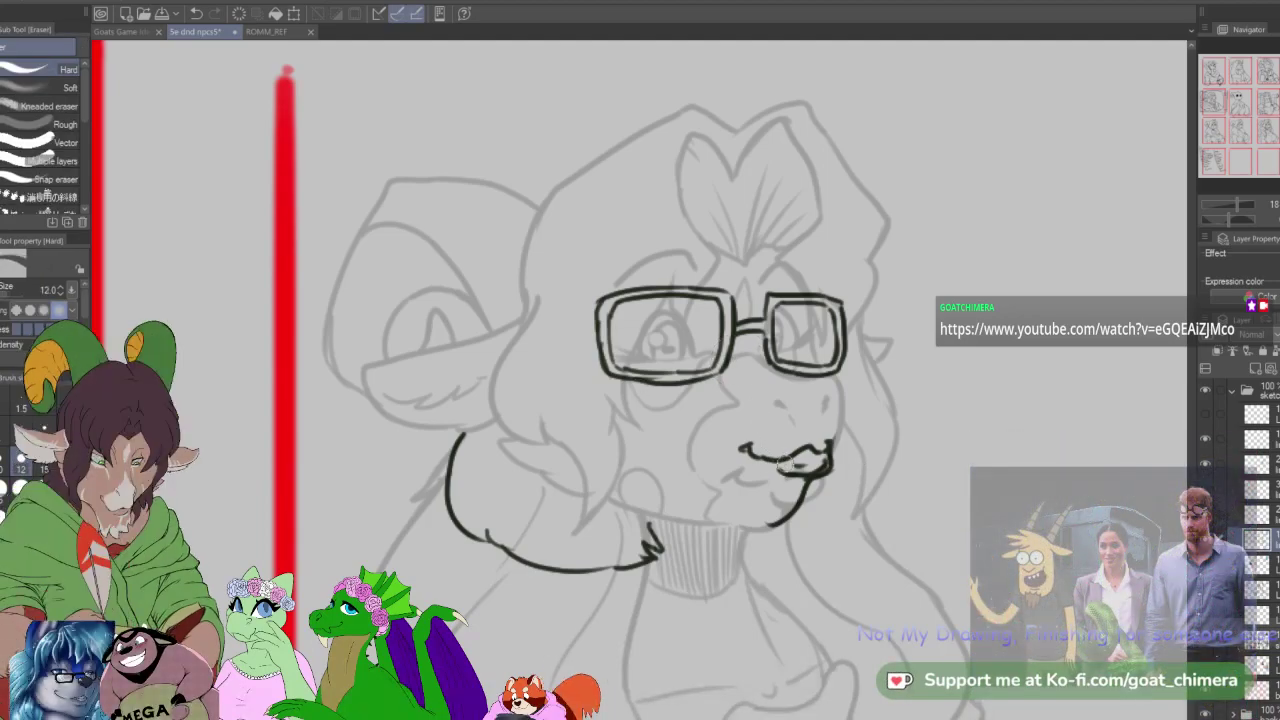
{"action": "left_click_drag", "start_coordinate": [795, 466], "coordinate": [822, 464]}
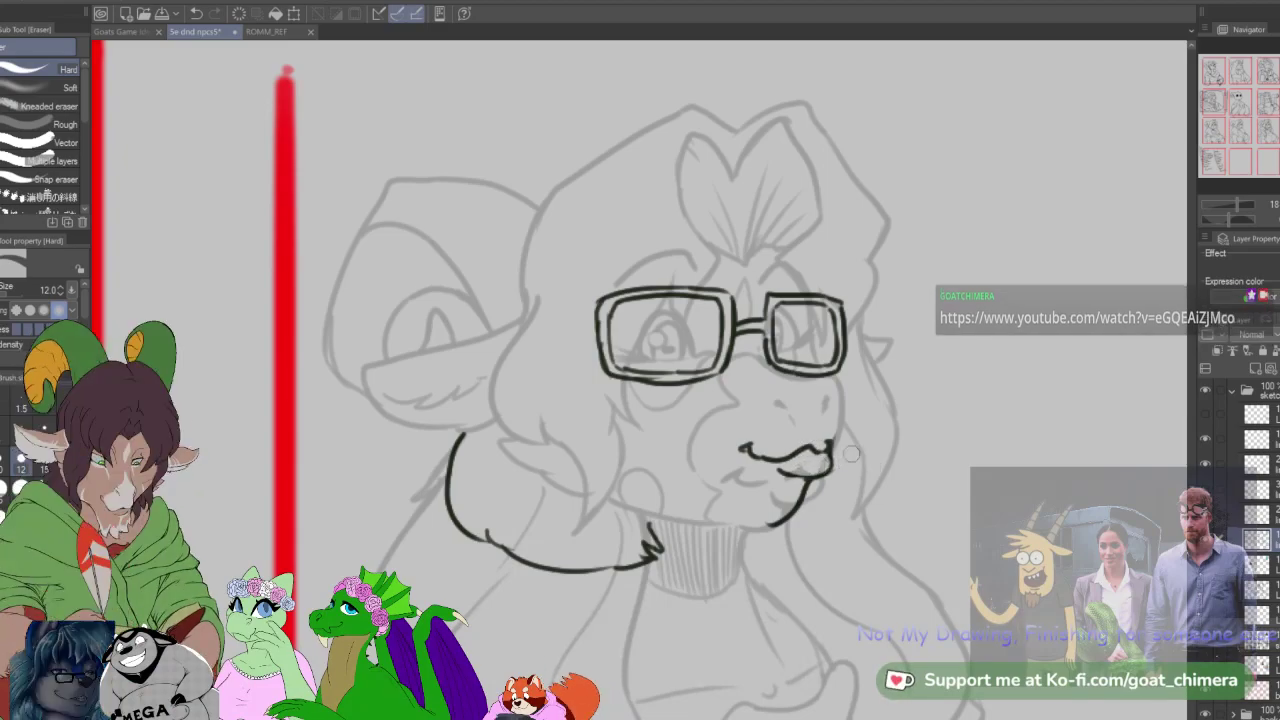
Step: Ink the front of the muzzle below the glasses, the near cheek line down to the hair tips, and the jaw's underside
{"action": "key", "text": "b"}
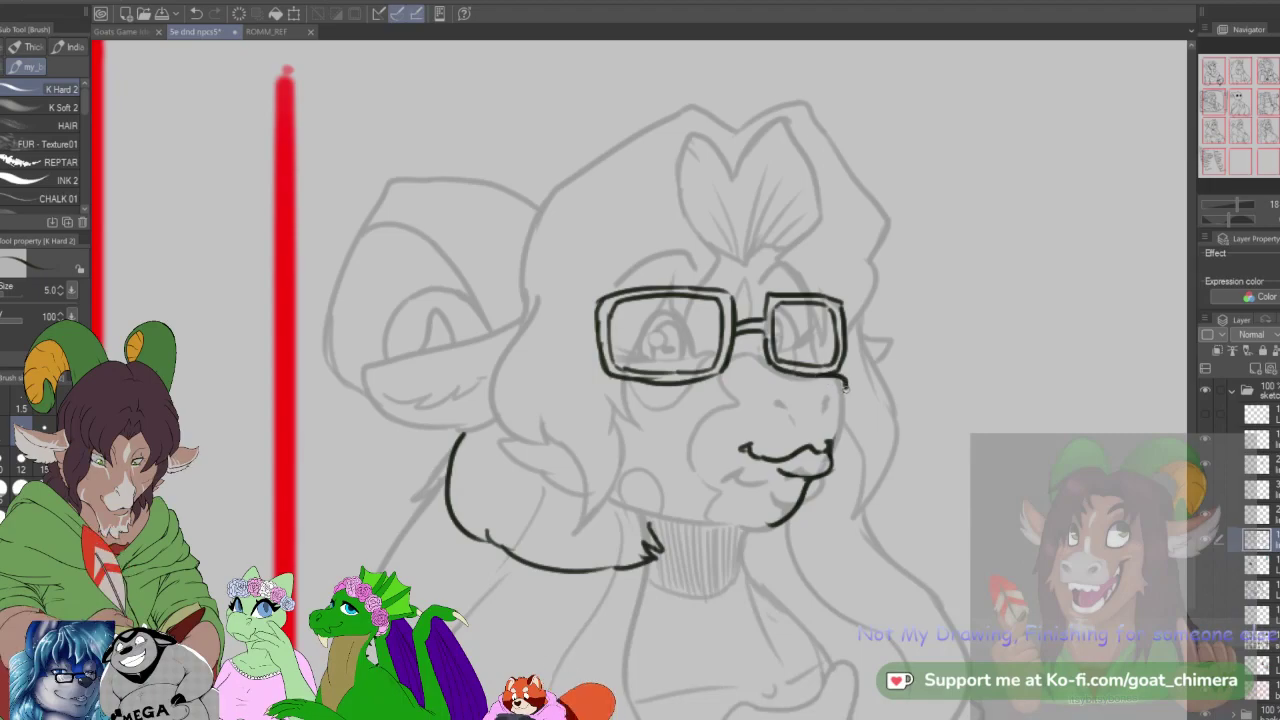
{"action": "left_click_drag", "start_coordinate": [843, 381], "coordinate": [834, 444]}
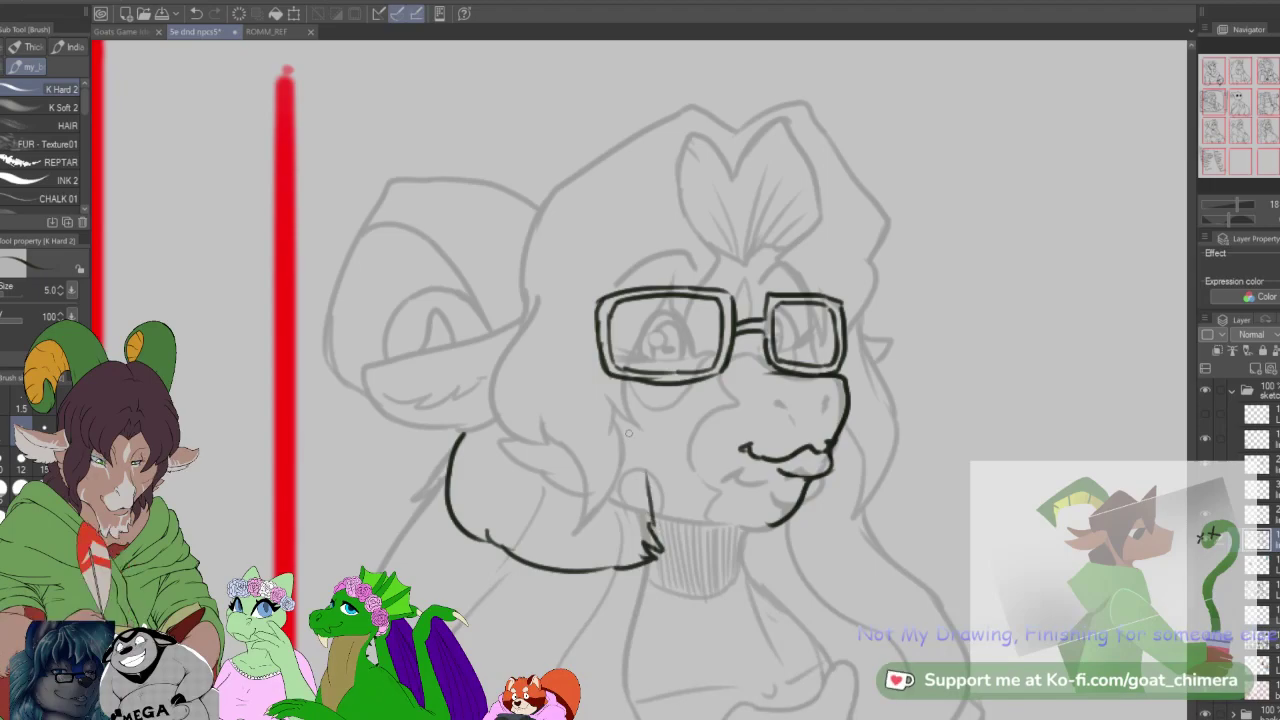
{"action": "left_click_drag", "start_coordinate": [650, 500], "coordinate": [628, 420]}
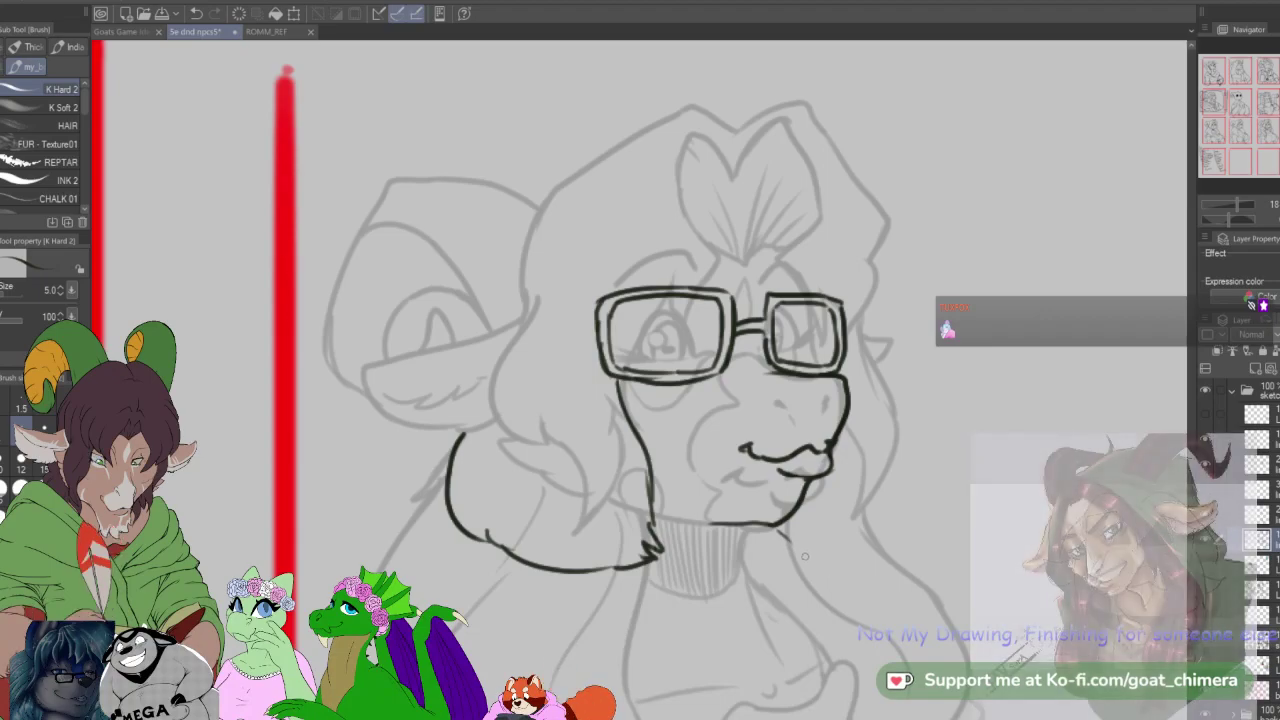
Step: Ink the pointed far-side hair with its outer edge, and slanted brow lines meeting above the glasses' bridge
{"action": "mouse_move", "coordinate": [797, 546]}
{"action": "left_mouse_down"}
{"action": "mouse_move", "coordinate": [855, 551]}
{"action": "mouse_move", "coordinate": [876, 528]}
{"action": "left_mouse_up"}
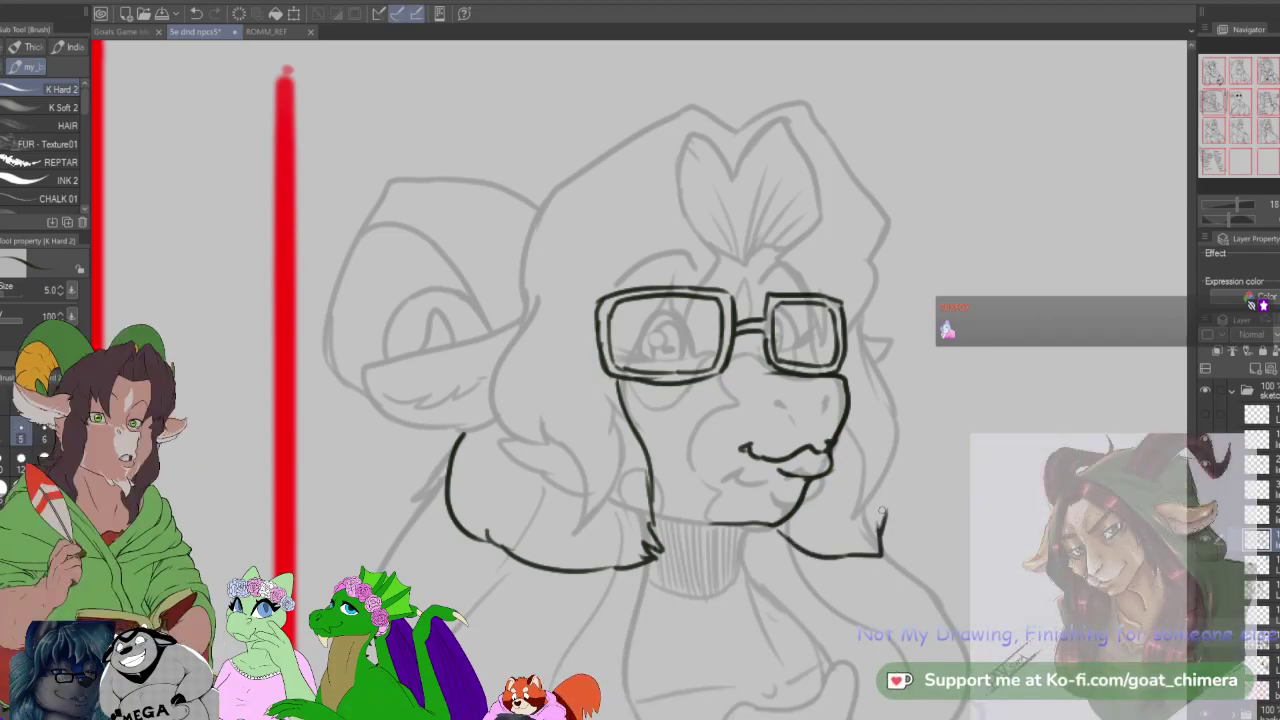
{"action": "left_click_drag", "start_coordinate": [882, 515], "coordinate": [862, 342]}
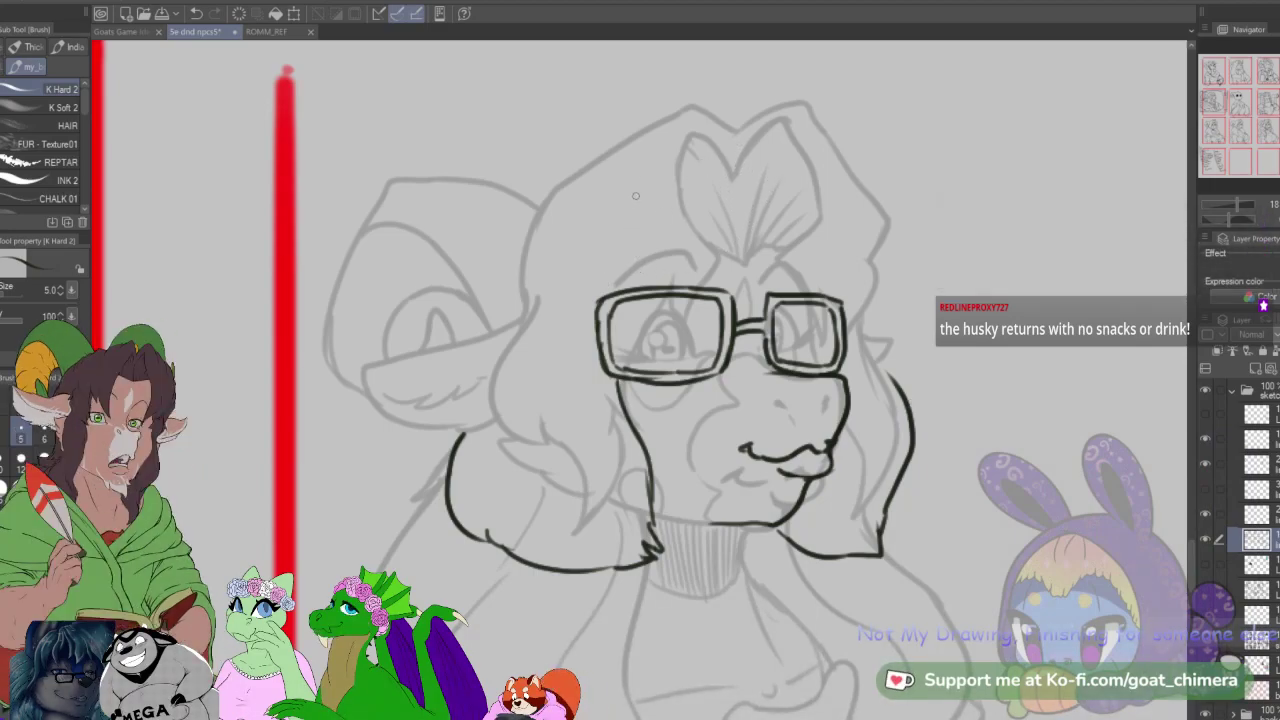
{"action": "left_click_drag", "start_coordinate": [596, 264], "coordinate": [632, 288]}
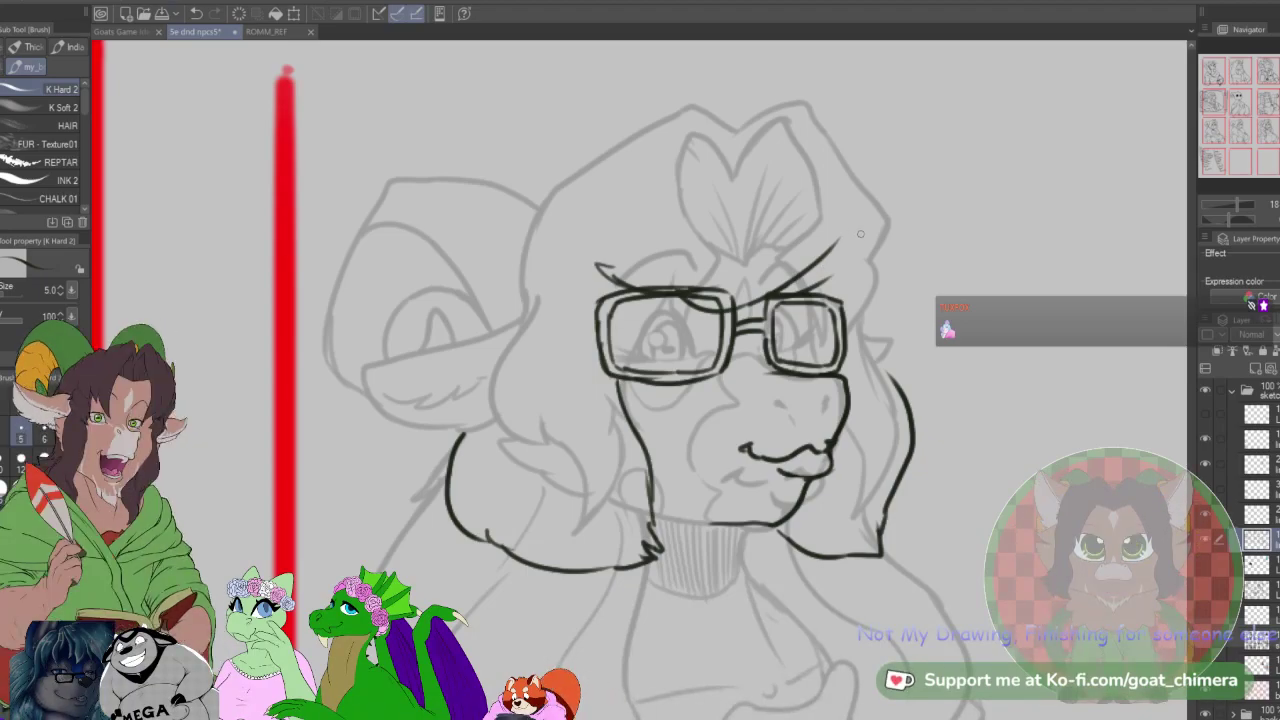
Step: Ink the rounded crown of the hair and join it to the side locks on both sides of the head
{"action": "scroll", "coordinate": [878, 250], "scroll_direction": "down", "scroll_amount": 1}
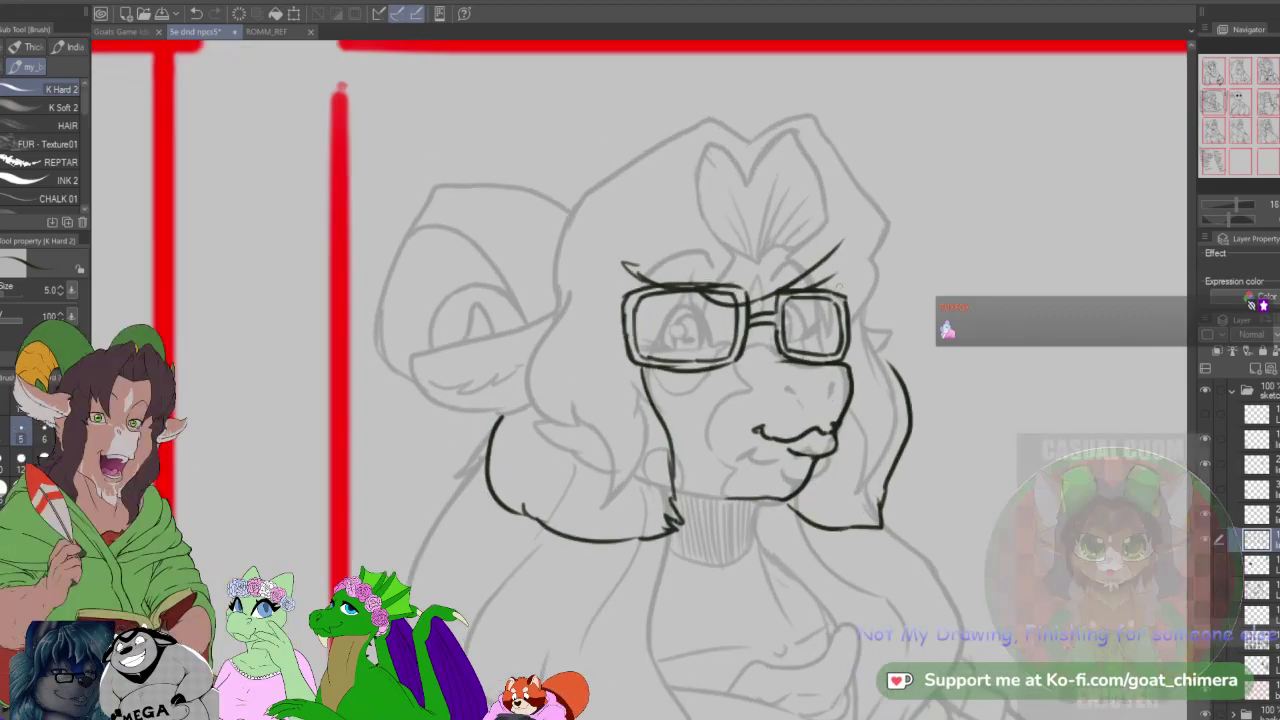
{"action": "mouse_move", "coordinate": [828, 282]}
{"action": "left_mouse_down"}
{"action": "mouse_move", "coordinate": [868, 231]}
{"action": "mouse_move", "coordinate": [857, 201]}
{"action": "mouse_move", "coordinate": [743, 133]}
{"action": "mouse_move", "coordinate": [690, 133]}
{"action": "left_mouse_up"}
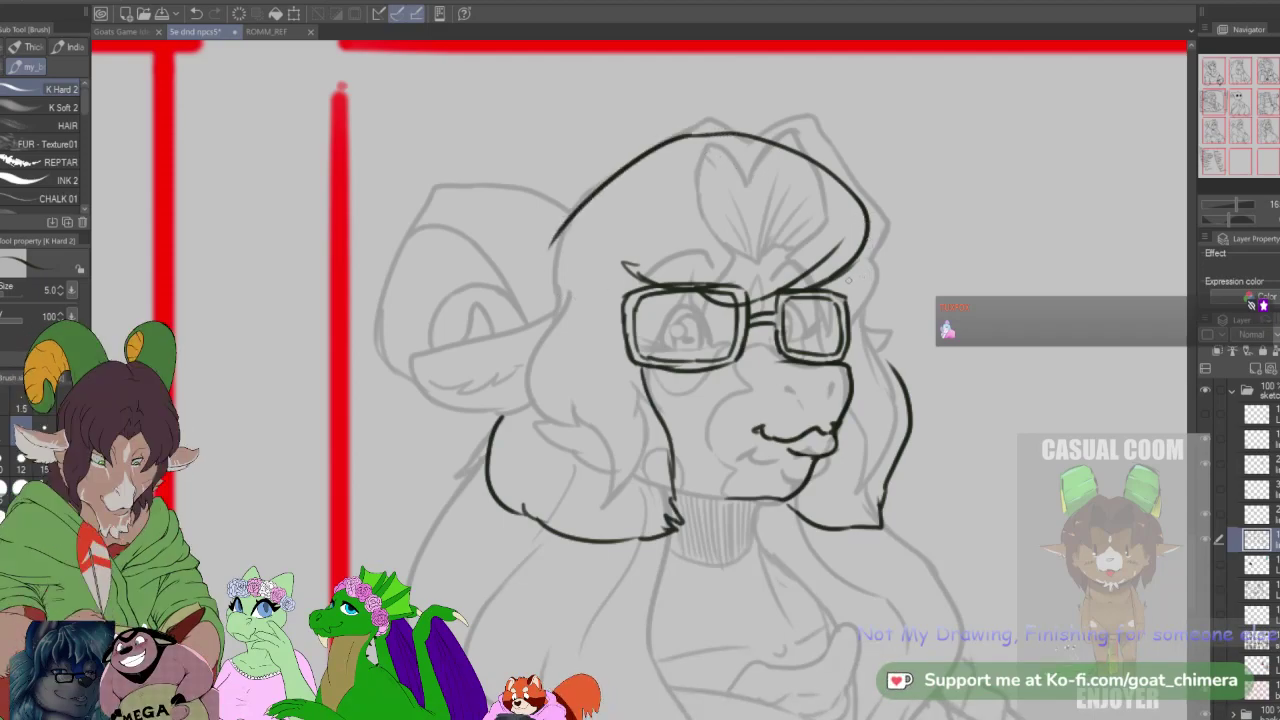
{"action": "left_click_drag", "start_coordinate": [858, 258], "coordinate": [904, 372]}
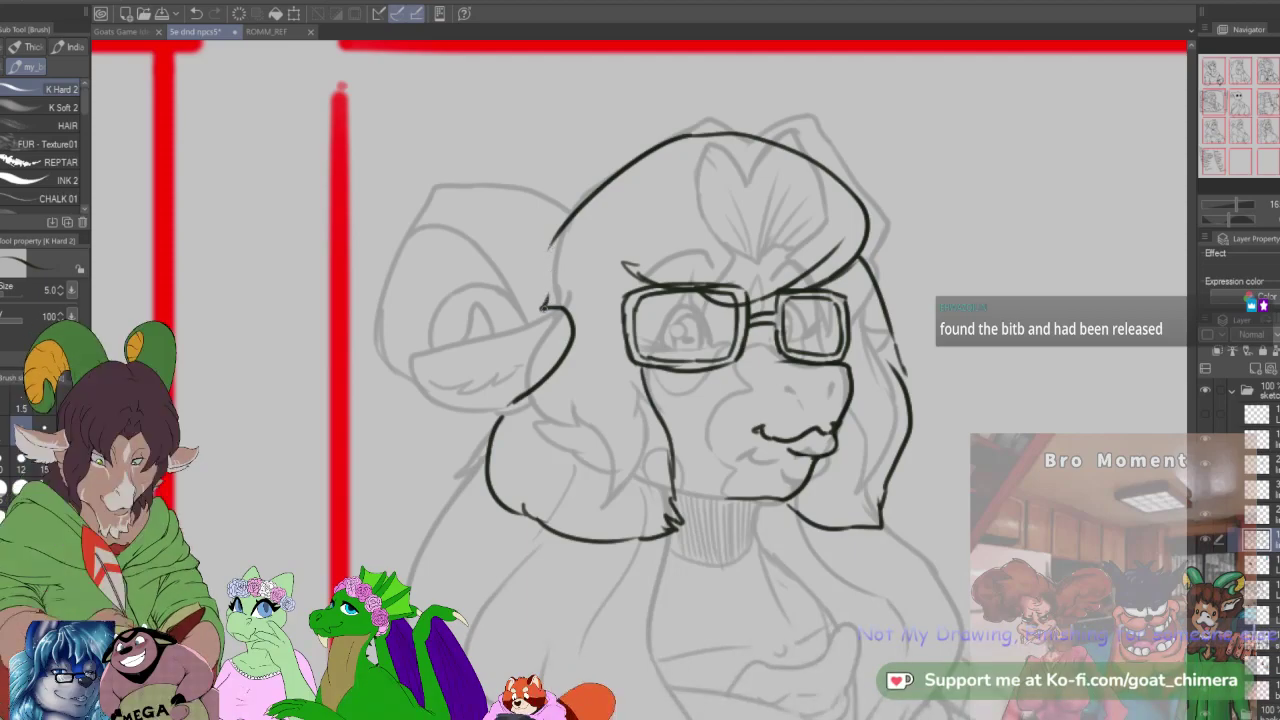
{"action": "left_click_drag", "start_coordinate": [545, 310], "coordinate": [550, 245]}
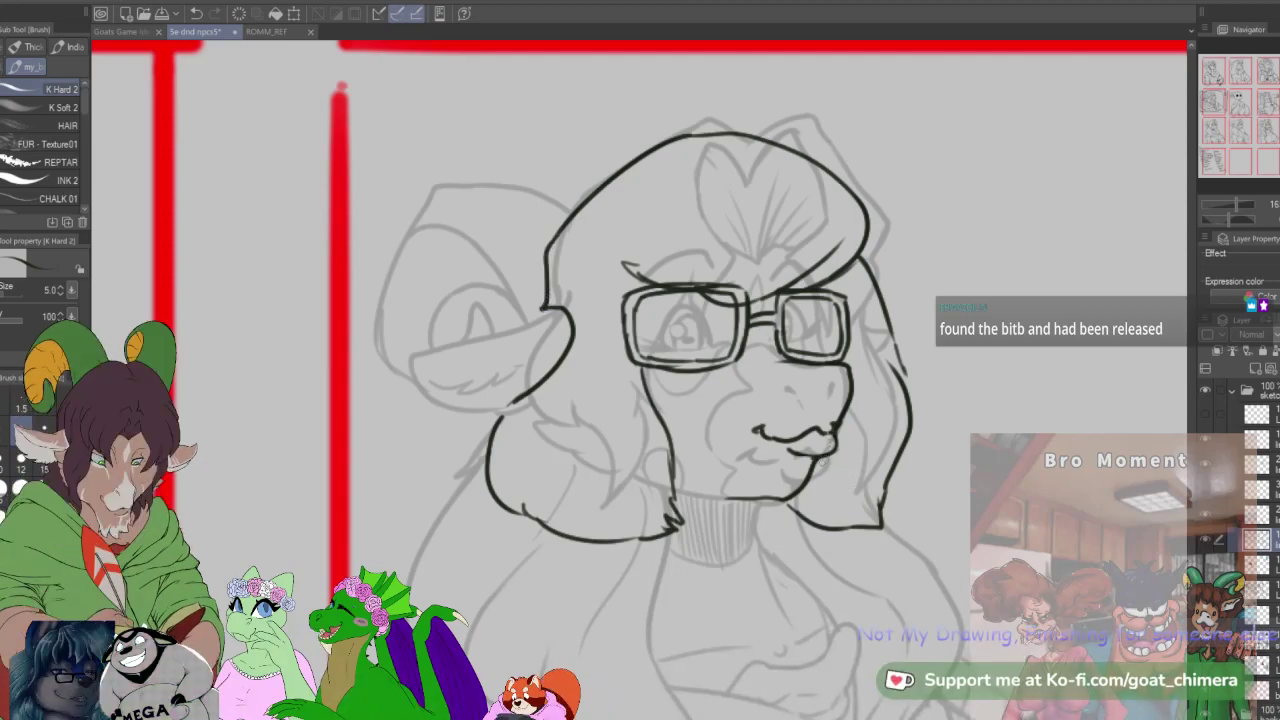
Step: Ink the cowl collar below the hair: its top edge, bulging near side, sweeping lower edge and the first far-side neck line
{"action": "left_click_drag", "start_coordinate": [774, 503], "coordinate": [898, 256]}
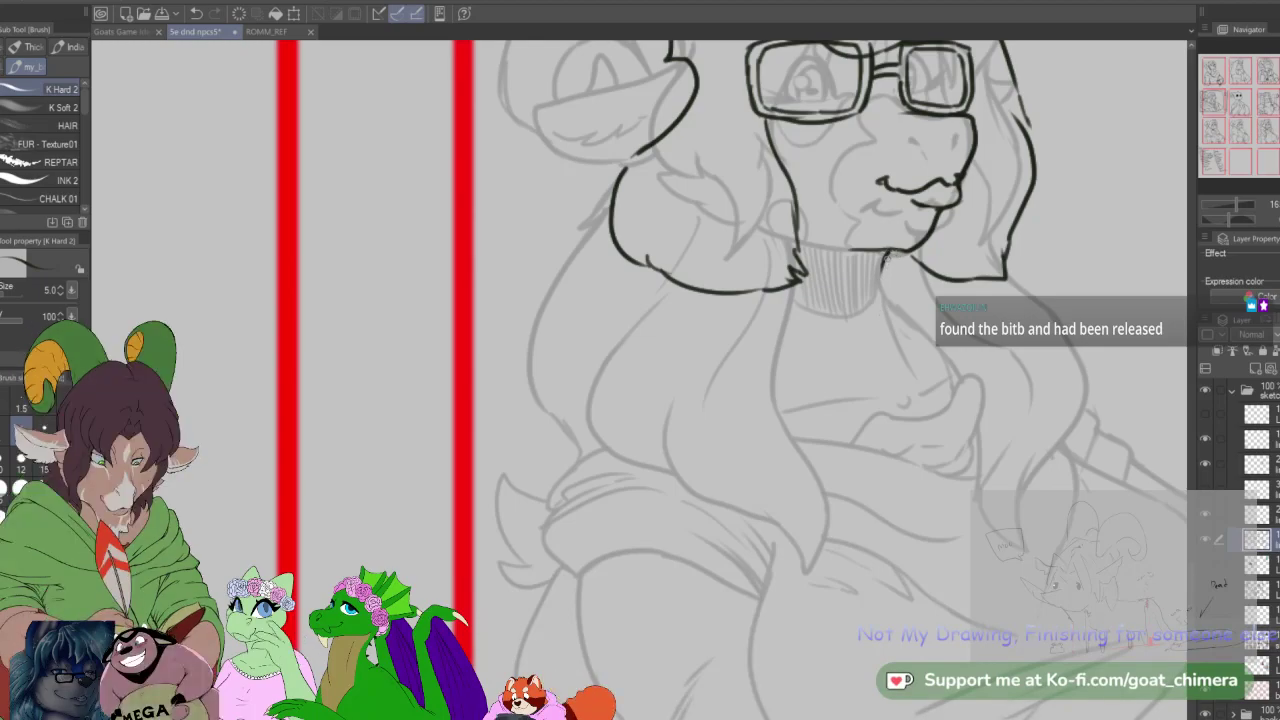
{"action": "left_click_drag", "start_coordinate": [884, 258], "coordinate": [922, 296]}
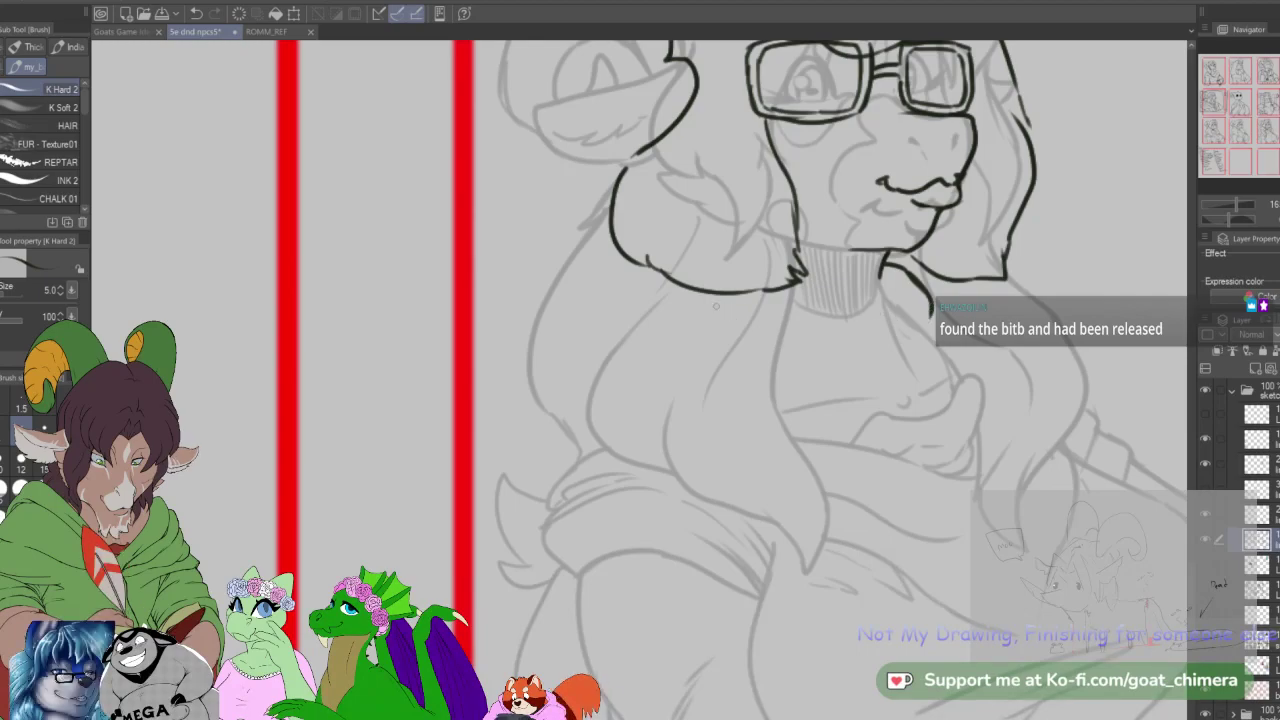
{"action": "mouse_move", "coordinate": [665, 298]}
{"action": "left_mouse_down"}
{"action": "mouse_move", "coordinate": [700, 330]}
{"action": "mouse_move", "coordinate": [660, 359]}
{"action": "mouse_move", "coordinate": [672, 431]}
{"action": "mouse_move", "coordinate": [657, 413]}
{"action": "mouse_move", "coordinate": [781, 429]}
{"action": "left_mouse_up"}
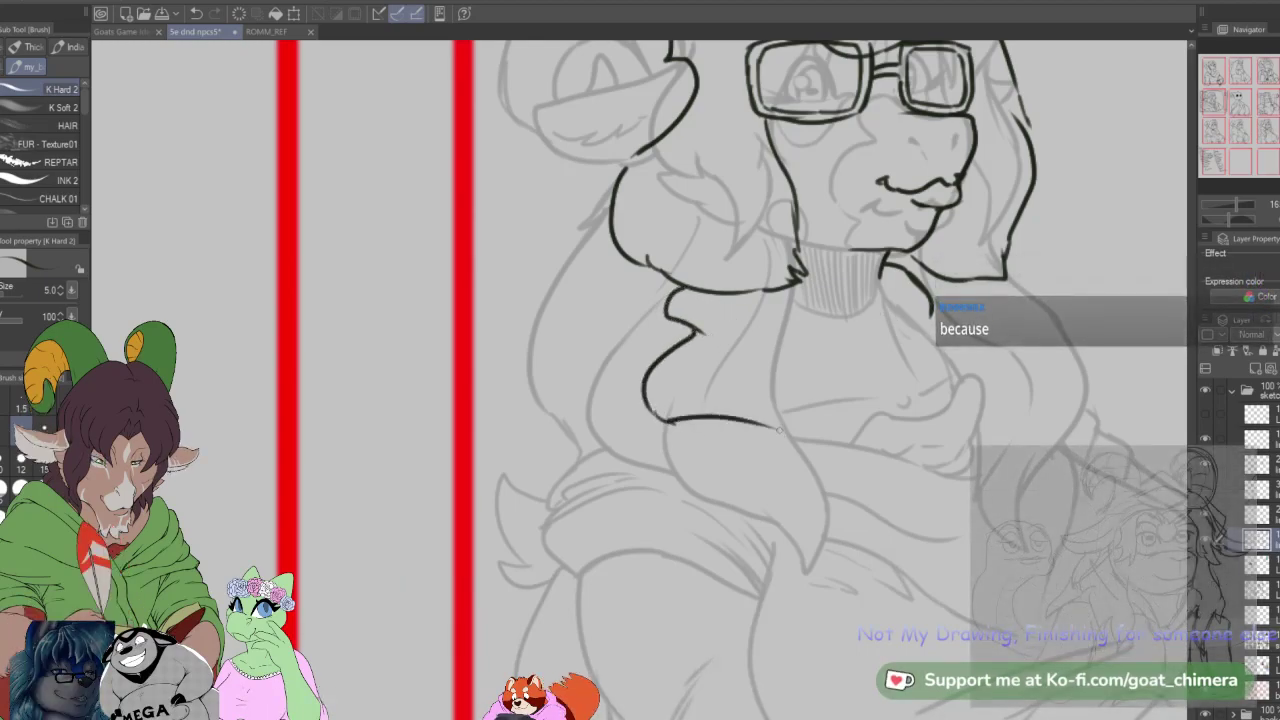
{"action": "left_click_drag", "start_coordinate": [932, 466], "coordinate": [988, 392]}
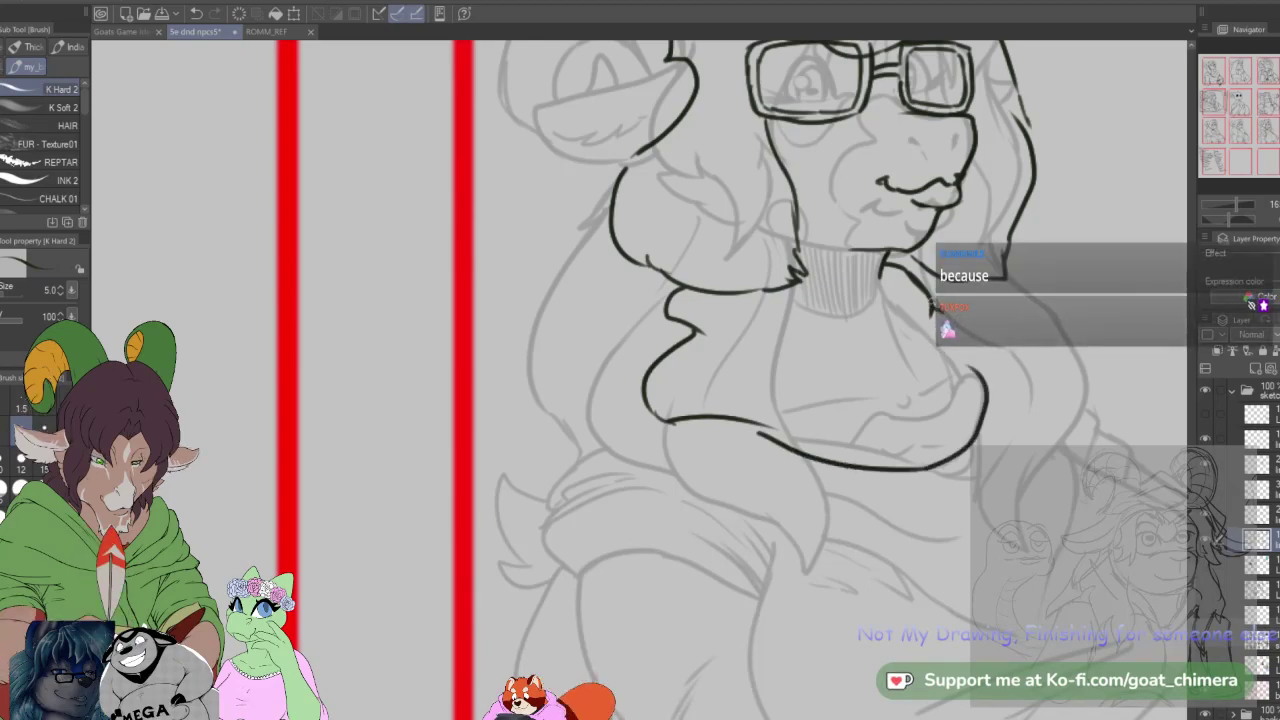
{"action": "mouse_move", "coordinate": [791, 286]}
{"action": "left_mouse_down"}
{"action": "mouse_move", "coordinate": [898, 294]}
{"action": "mouse_move", "coordinate": [892, 284]}
{"action": "left_mouse_up"}
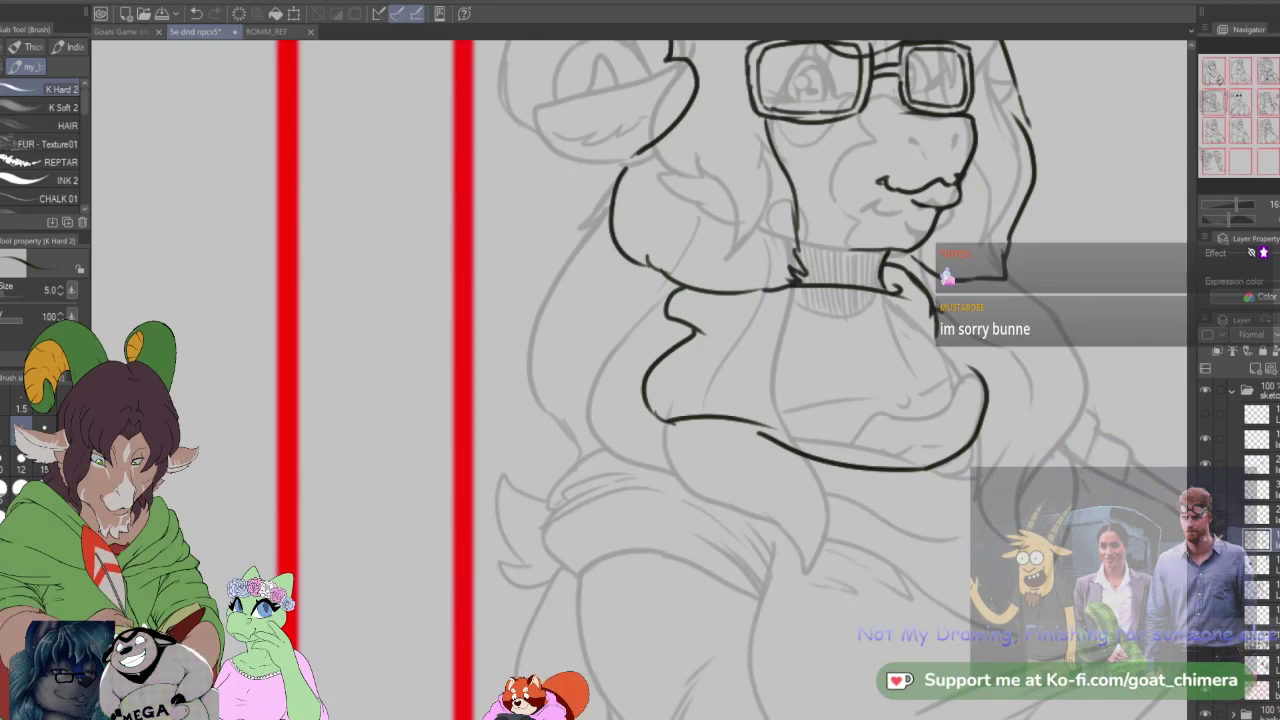
Step: Erase the end of the cowl's far-side line with the Hard eraser at size 12, redraw that edge, and ink folds across the cowl
{"action": "scroll", "coordinate": [880, 430], "scroll_direction": "down", "scroll_amount": 3}
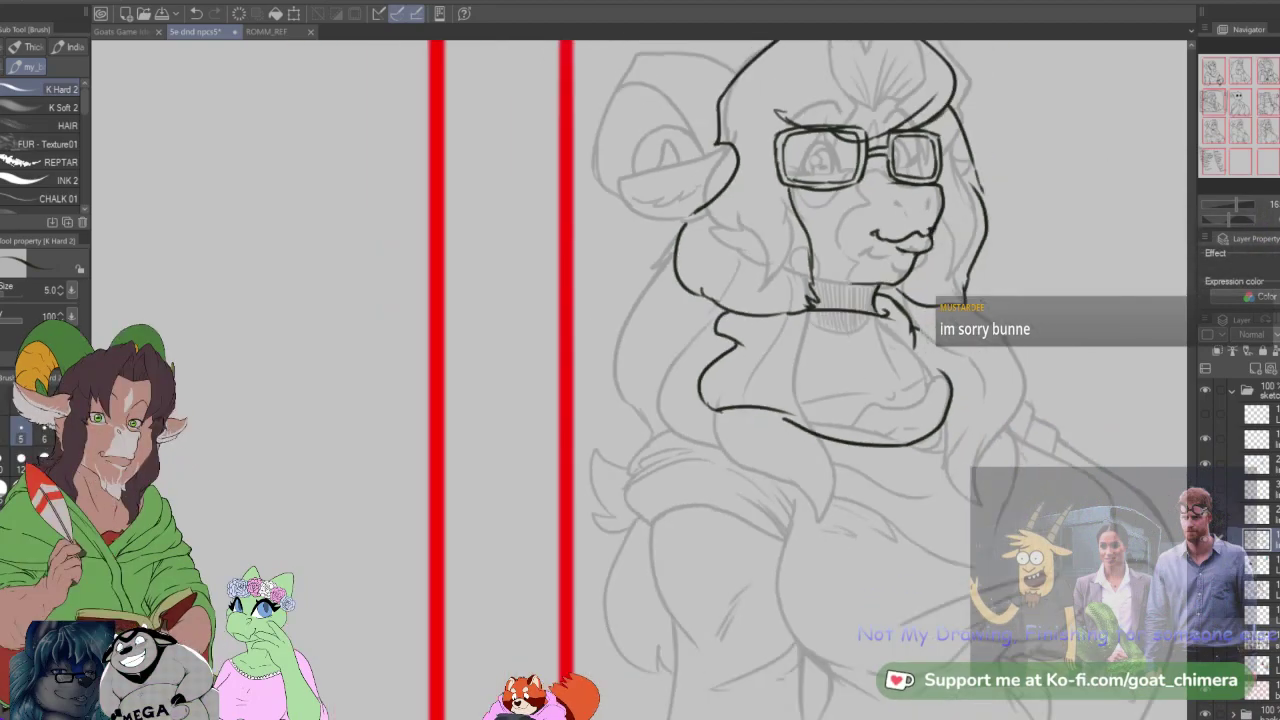
{"action": "scroll", "coordinate": [955, 320], "scroll_direction": "up", "scroll_amount": 2}
{"action": "scroll", "coordinate": [962, 289], "scroll_direction": "up", "scroll_amount": 2}
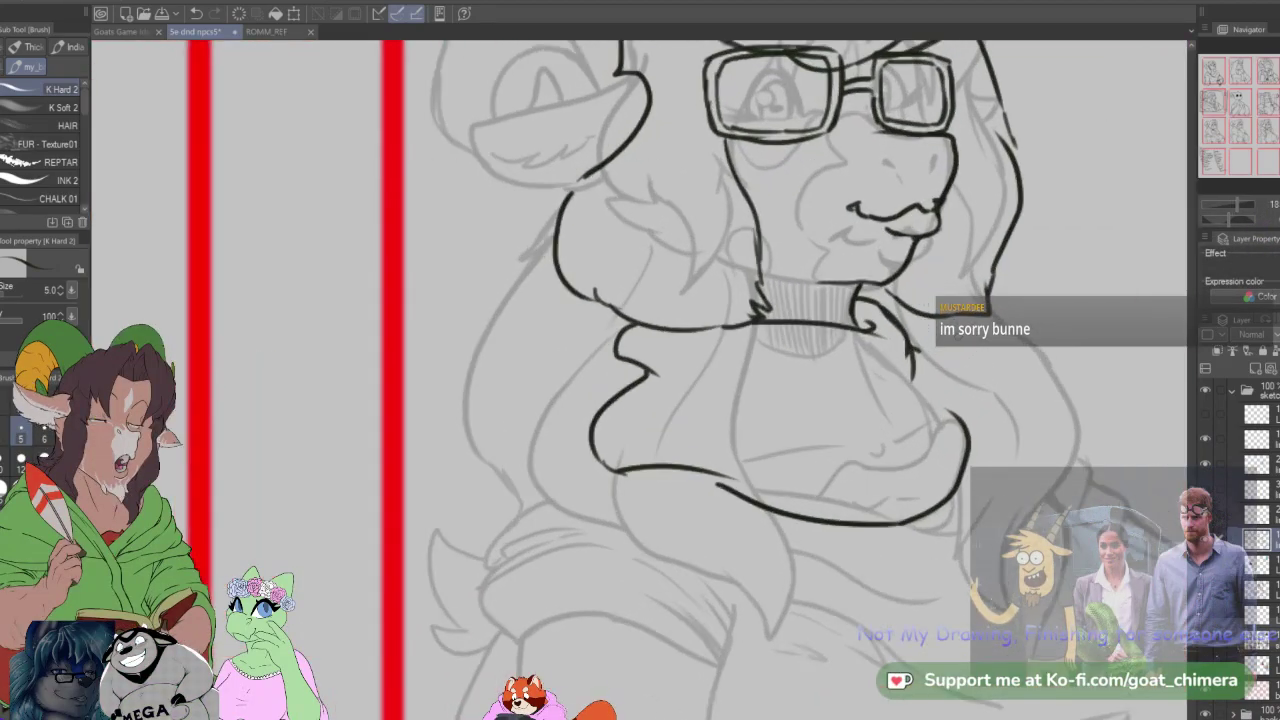
{"action": "key", "text": "e"}
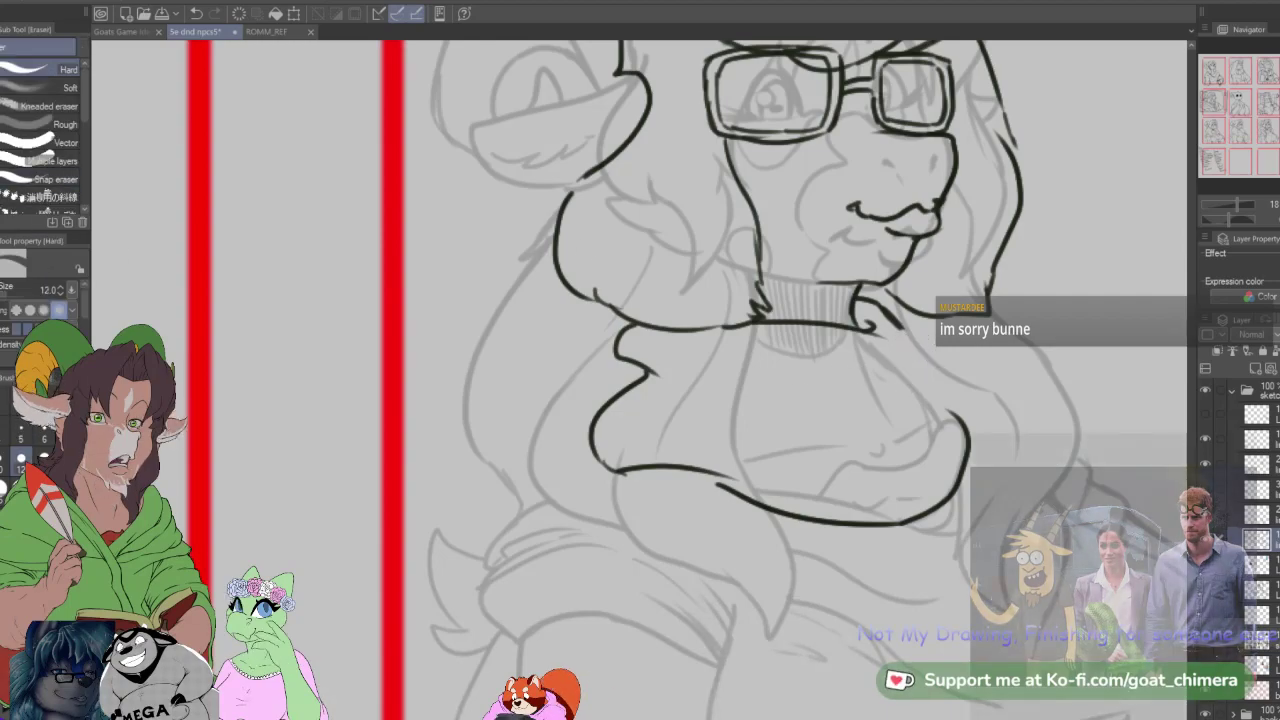
{"action": "key", "text": "b"}
{"action": "mouse_move", "coordinate": [884, 308]}
{"action": "left_mouse_down"}
{"action": "mouse_move", "coordinate": [941, 367]}
{"action": "mouse_move", "coordinate": [920, 409]}
{"action": "mouse_move", "coordinate": [947, 407]}
{"action": "left_mouse_up"}
{"action": "left_click_drag", "start_coordinate": [966, 456], "coordinate": [938, 398]}
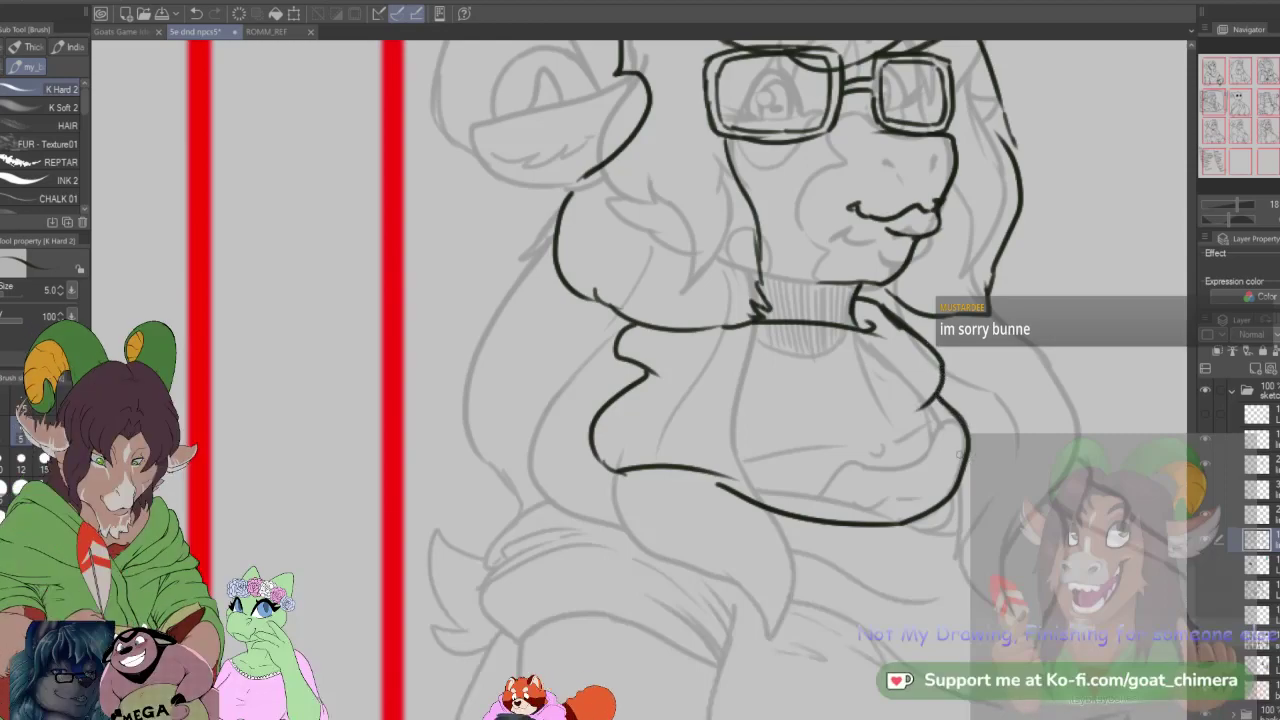
{"action": "left_click_drag", "start_coordinate": [846, 443], "coordinate": [918, 420]}
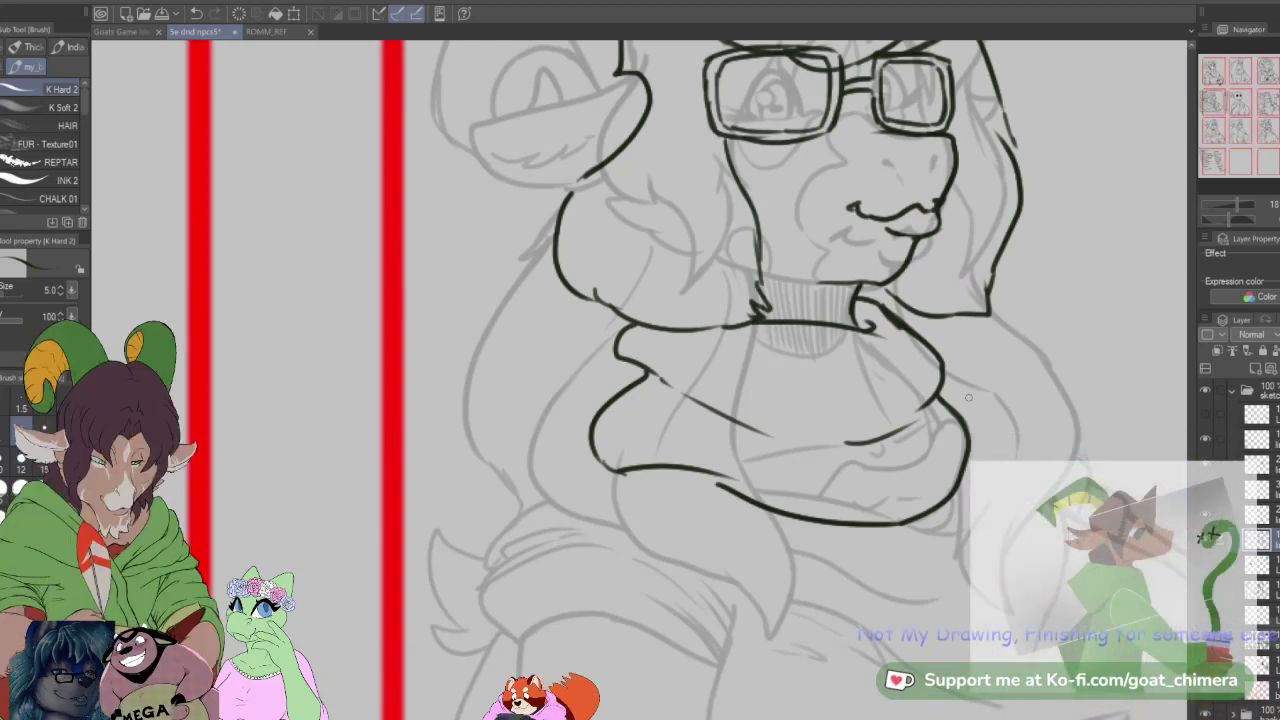
Step: Ink the rounded near shoulder with its upper-arm outline, and the arc of the far shoulder beside the cowl
{"action": "scroll", "coordinate": [968, 398], "scroll_direction": "down", "scroll_amount": 3}
{"action": "scroll", "coordinate": [888, 282], "scroll_direction": "up", "scroll_amount": 3}
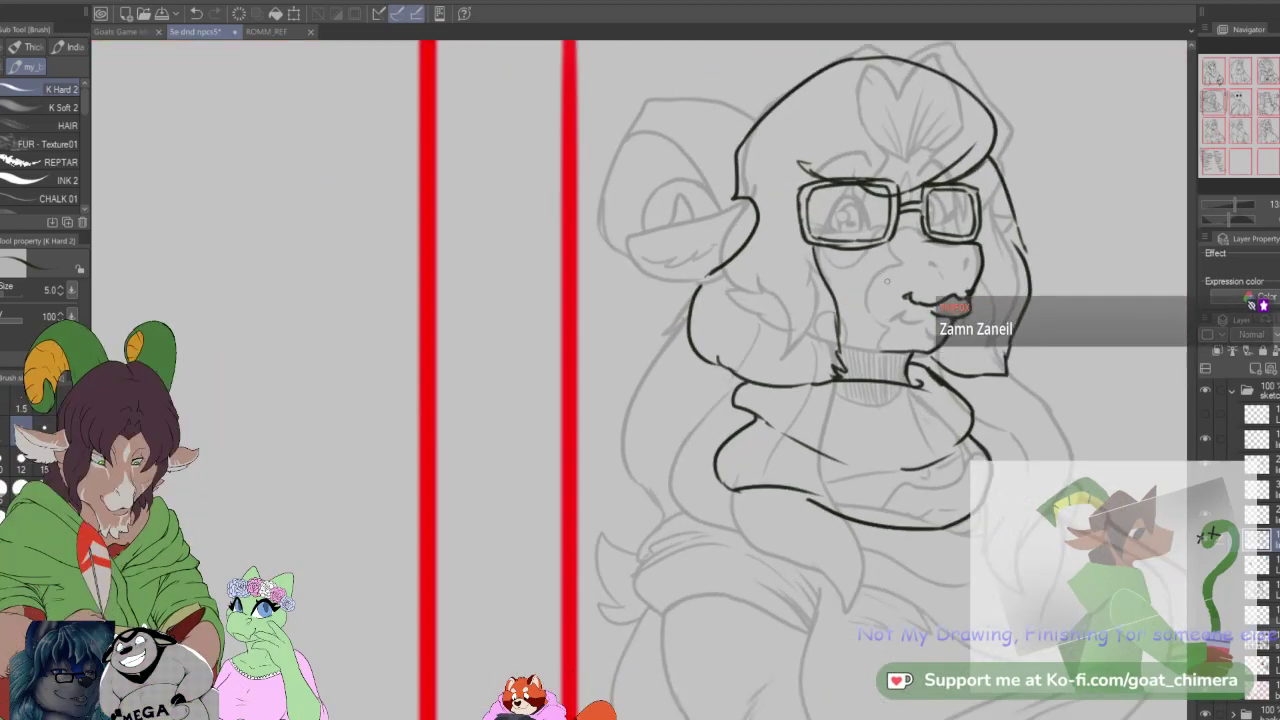
{"action": "scroll", "coordinate": [887, 281], "scroll_direction": "down", "scroll_amount": 2}
{"action": "scroll", "coordinate": [887, 281], "scroll_direction": "up", "scroll_amount": 1}
{"action": "scroll", "coordinate": [886, 281], "scroll_direction": "up", "scroll_amount": 1}
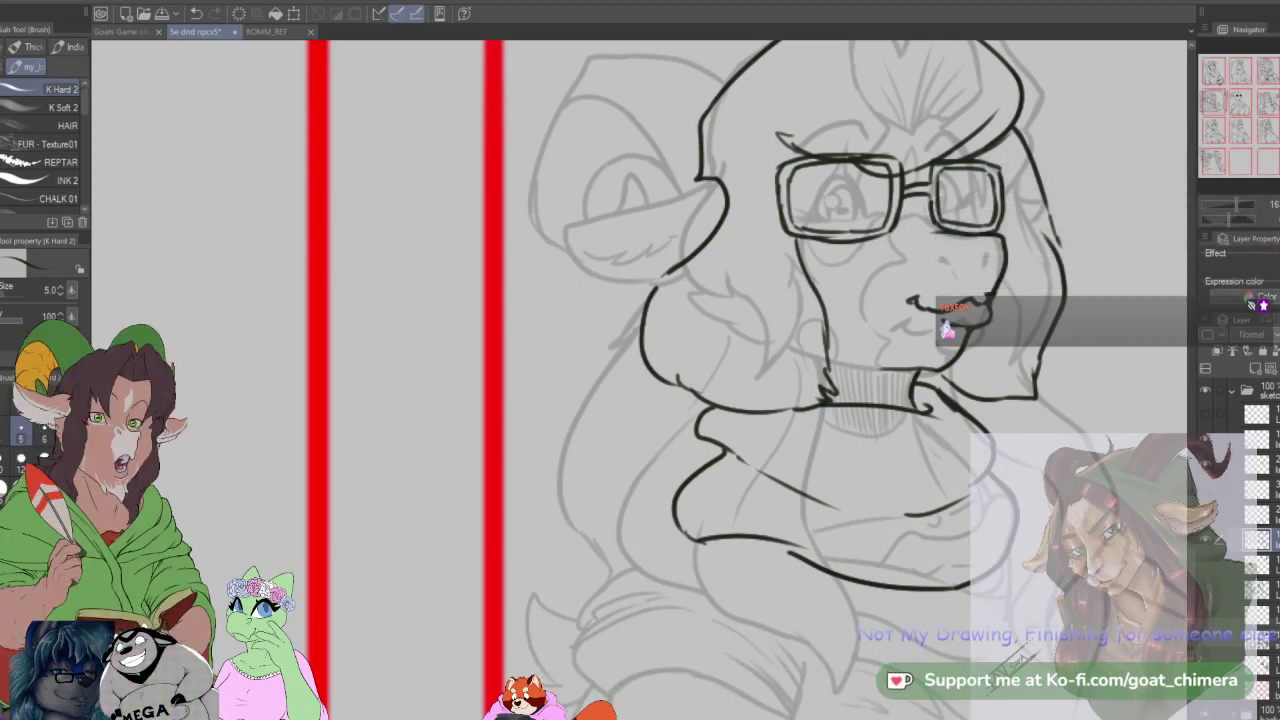
{"action": "scroll", "coordinate": [824, 505], "scroll_direction": "down", "scroll_amount": 4}
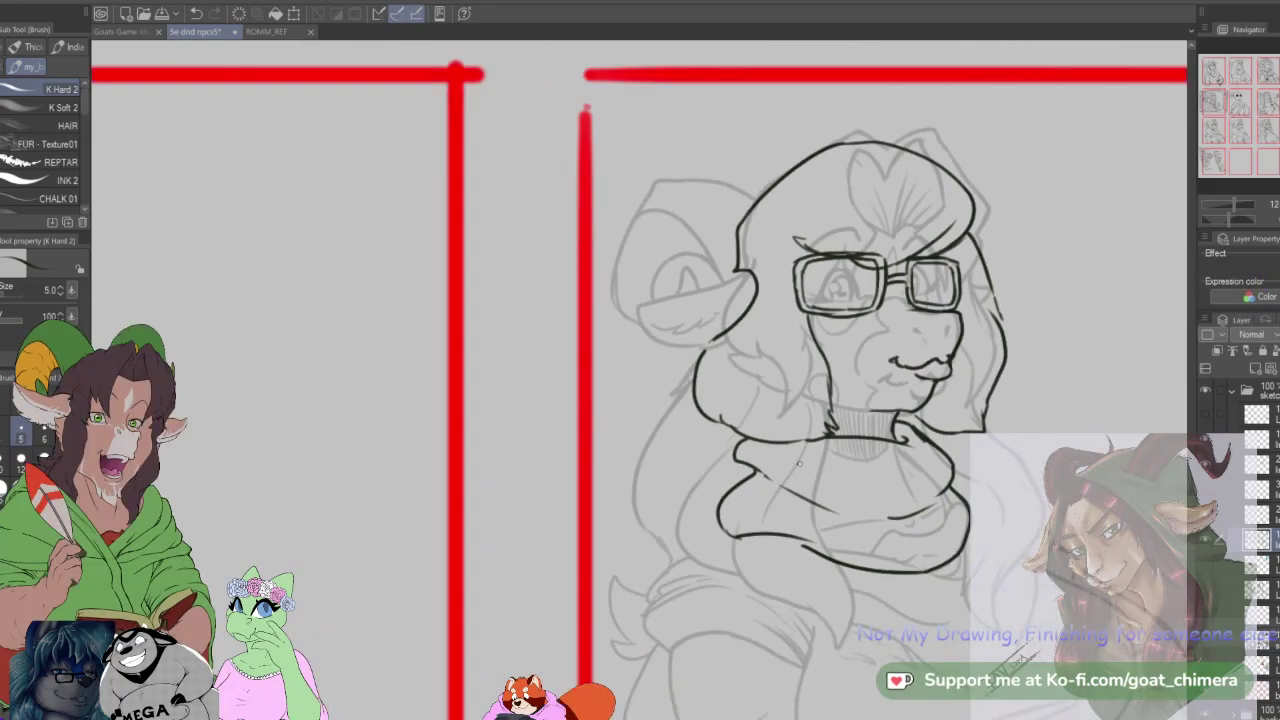
{"action": "scroll", "coordinate": [802, 469], "scroll_direction": "up", "scroll_amount": 1}
{"action": "scroll", "coordinate": [802, 469], "scroll_direction": "down", "scroll_amount": 2}
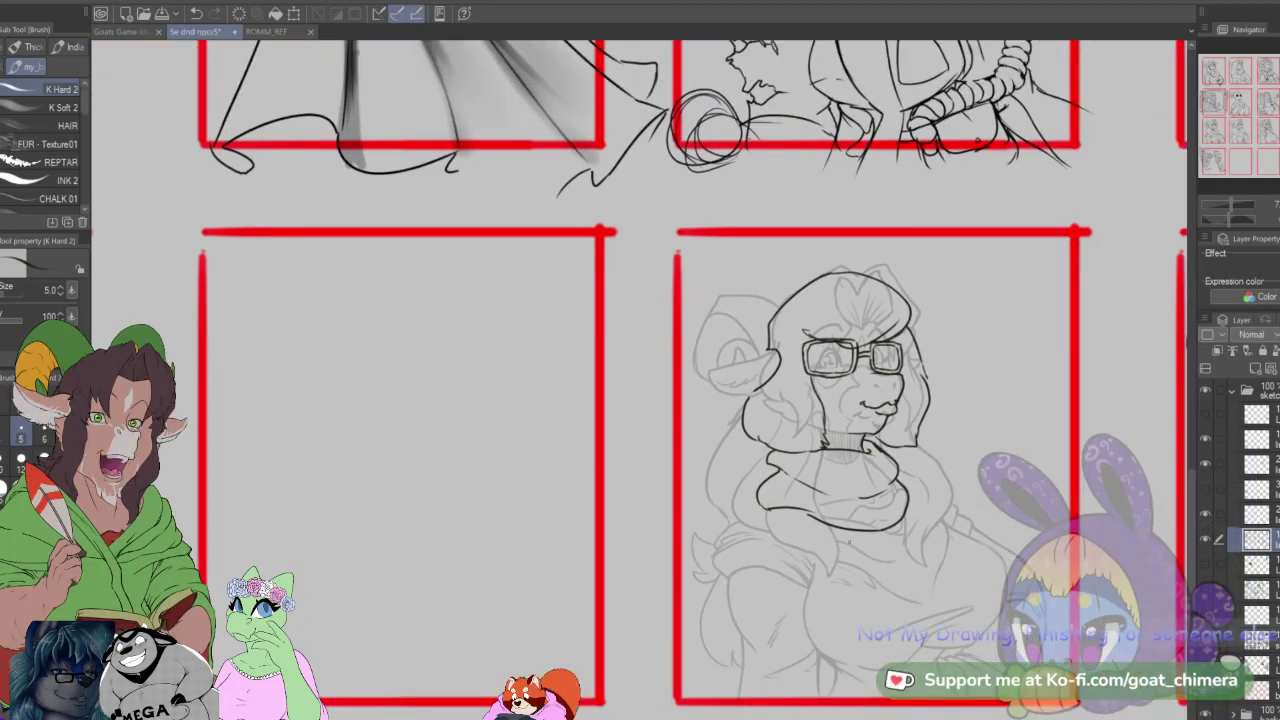
{"action": "scroll", "coordinate": [849, 542], "scroll_direction": "up", "scroll_amount": 1}
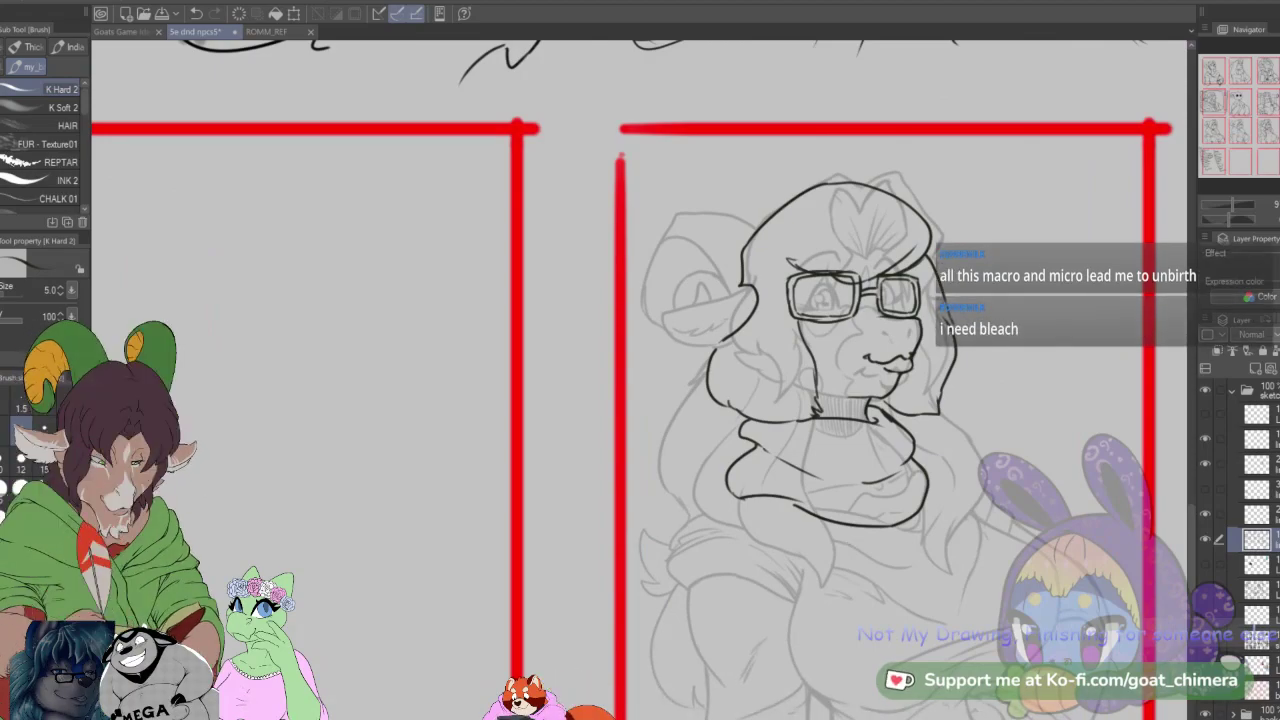
{"action": "scroll", "coordinate": [861, 295], "scroll_direction": "down", "scroll_amount": 1}
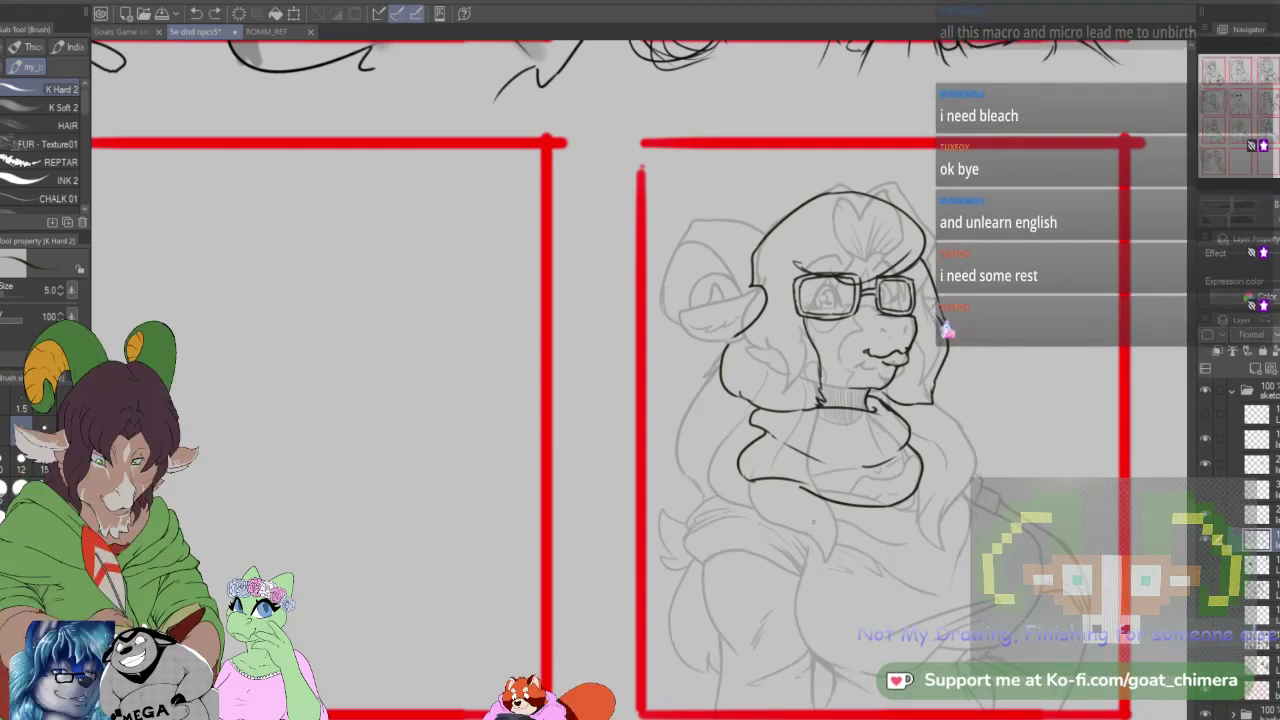
{"action": "mouse_move", "coordinate": [734, 478]}
{"action": "left_mouse_down"}
{"action": "mouse_move", "coordinate": [673, 530]}
{"action": "mouse_move", "coordinate": [673, 586]}
{"action": "mouse_move", "coordinate": [706, 630]}
{"action": "left_mouse_up"}
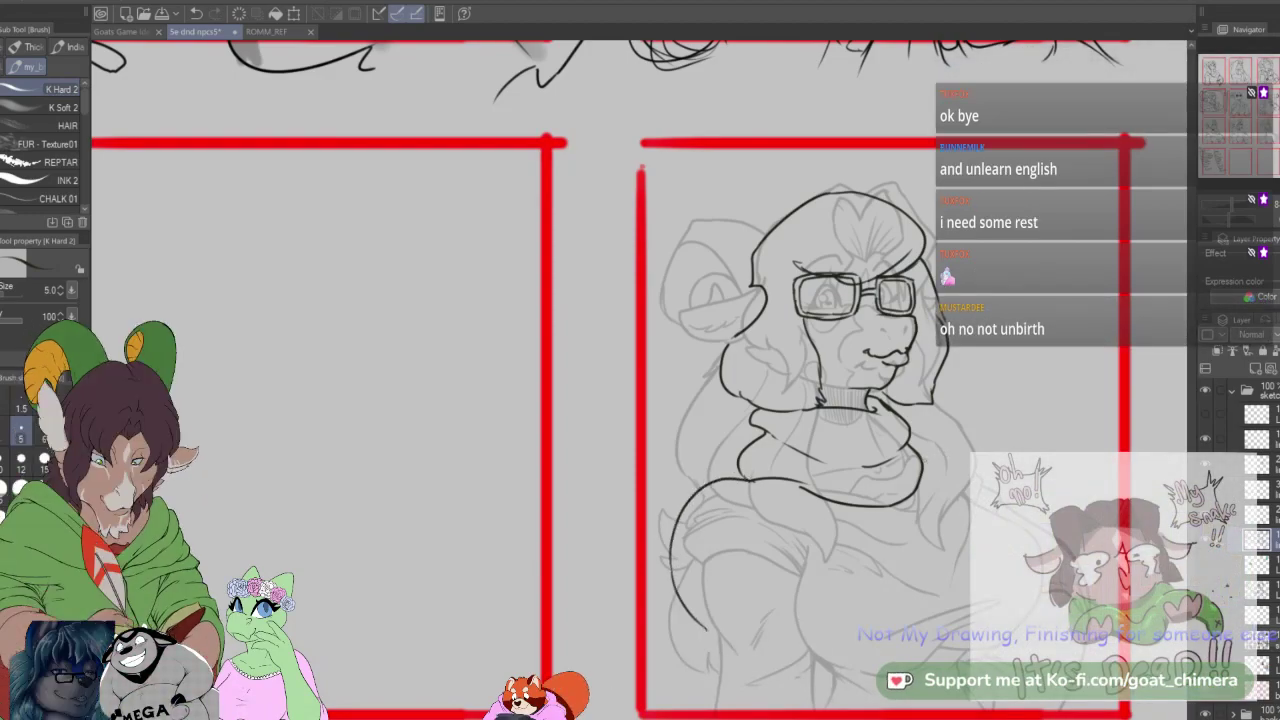
{"action": "left_click_drag", "start_coordinate": [922, 460], "coordinate": [968, 438]}
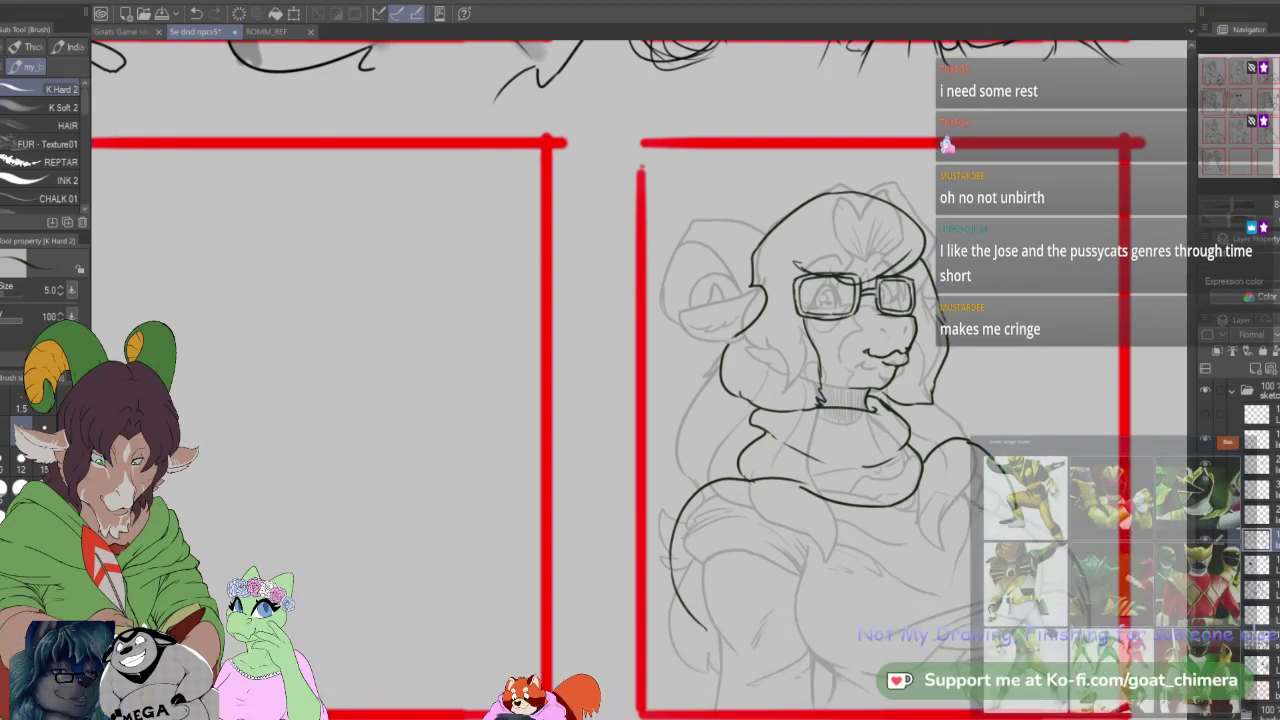
Step: Ink the chest outline with armpit creases and underside folds, the waist, the far arm, and the near arm's outer and inner contours
{"action": "left_click_drag", "start_coordinate": [937, 492], "coordinate": [970, 502]}
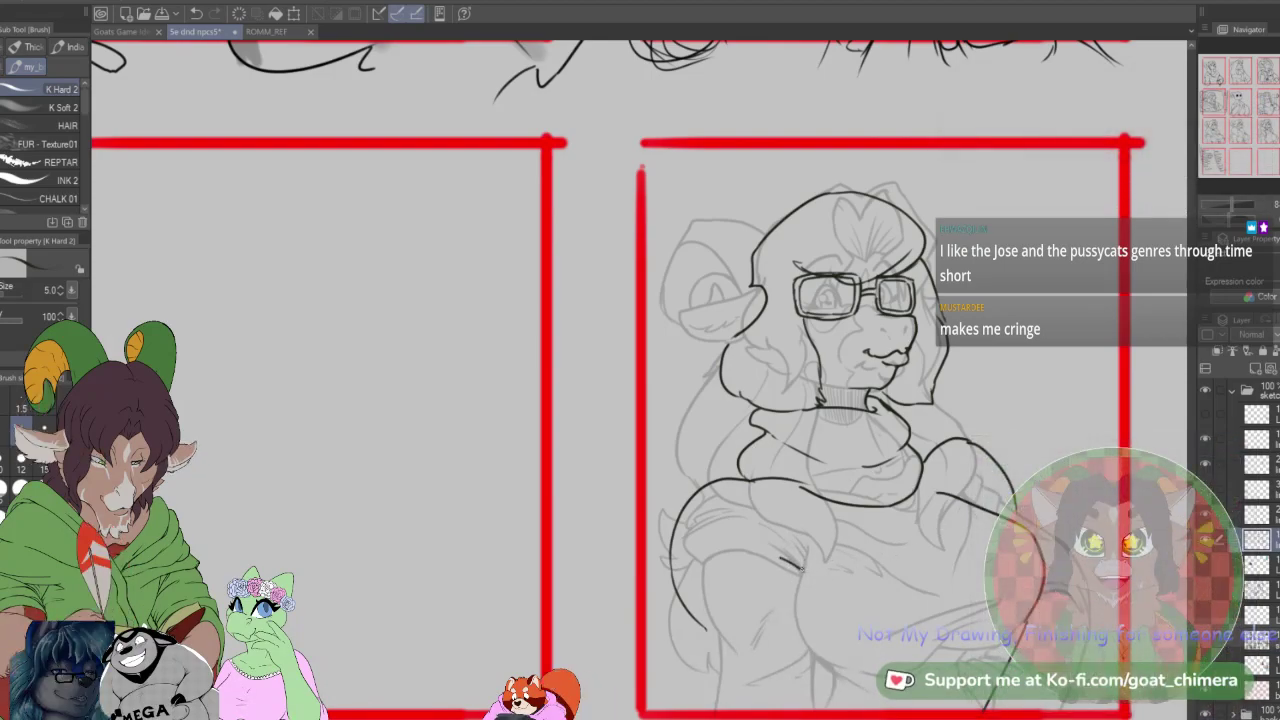
{"action": "mouse_move", "coordinate": [762, 526]}
{"action": "left_mouse_down"}
{"action": "mouse_move", "coordinate": [790, 537]}
{"action": "mouse_move", "coordinate": [810, 627]}
{"action": "left_mouse_up"}
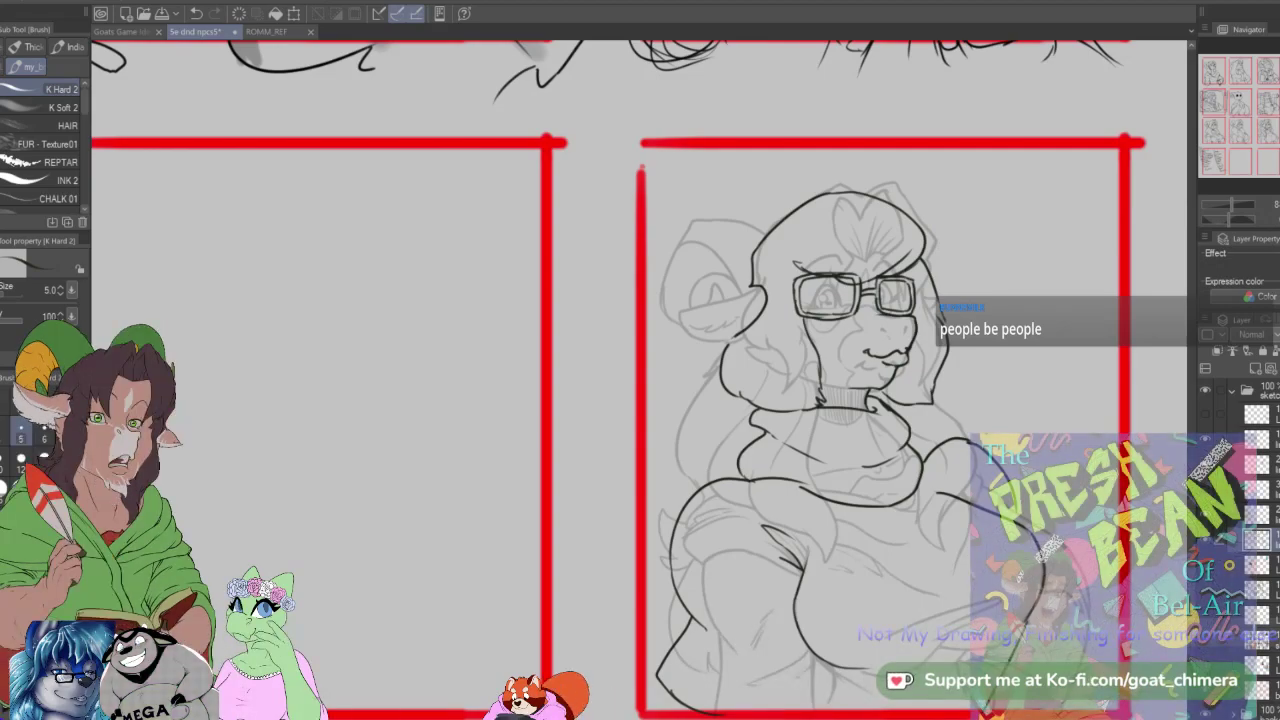
{"action": "scroll", "coordinate": [887, 590], "scroll_direction": "down", "scroll_amount": 2}
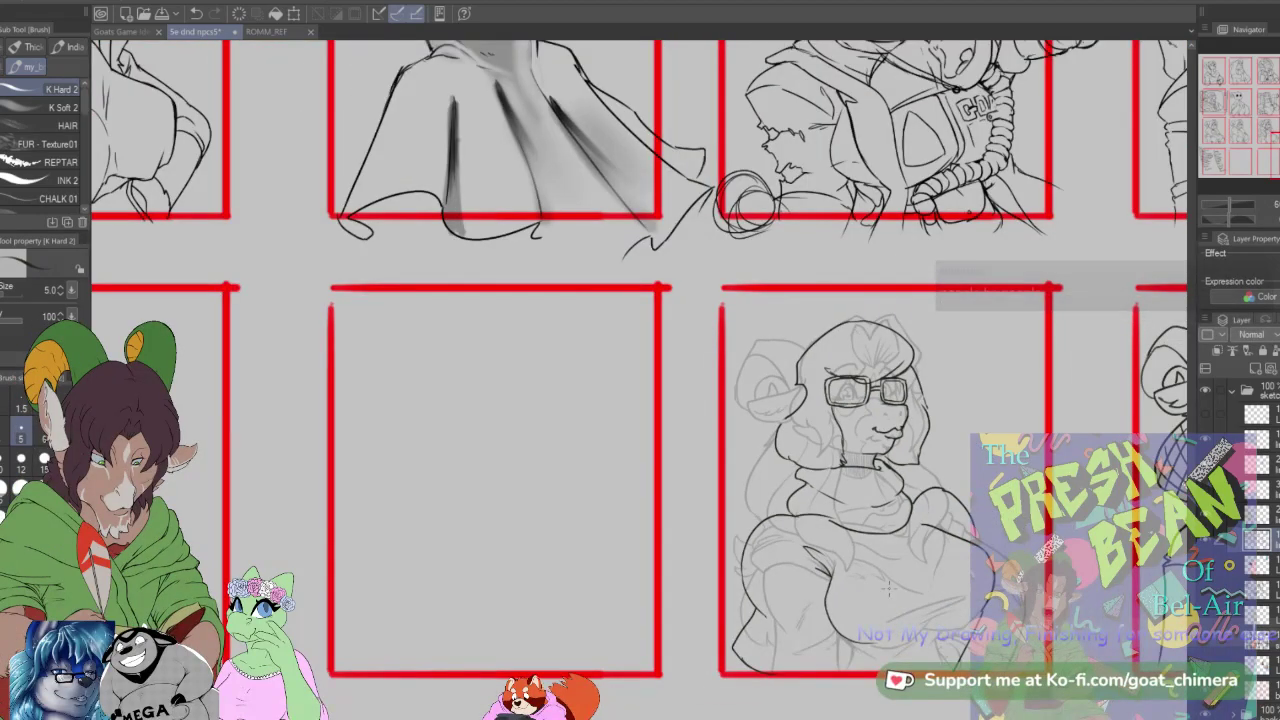
{"action": "scroll", "coordinate": [887, 590], "scroll_direction": "up", "scroll_amount": 1}
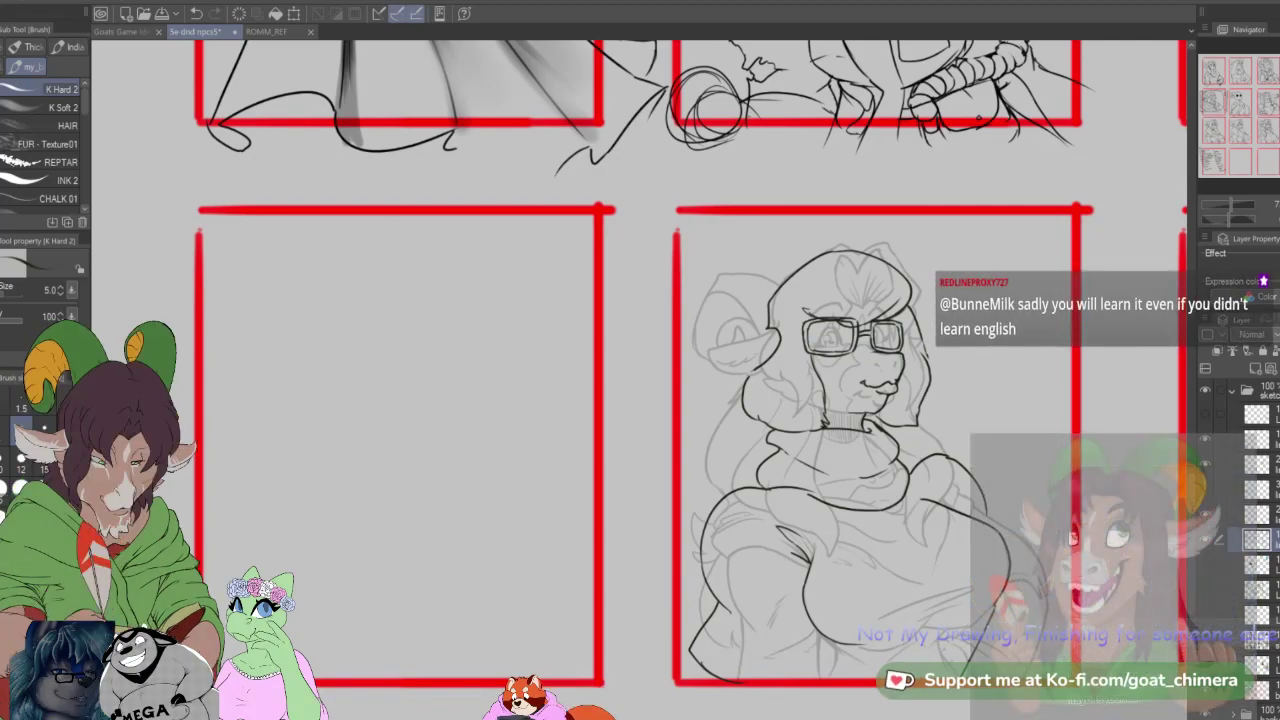
{"action": "scroll", "coordinate": [956, 514], "scroll_direction": "down", "scroll_amount": 1}
{"action": "scroll", "coordinate": [1018, 637], "scroll_direction": "up", "scroll_amount": 2}
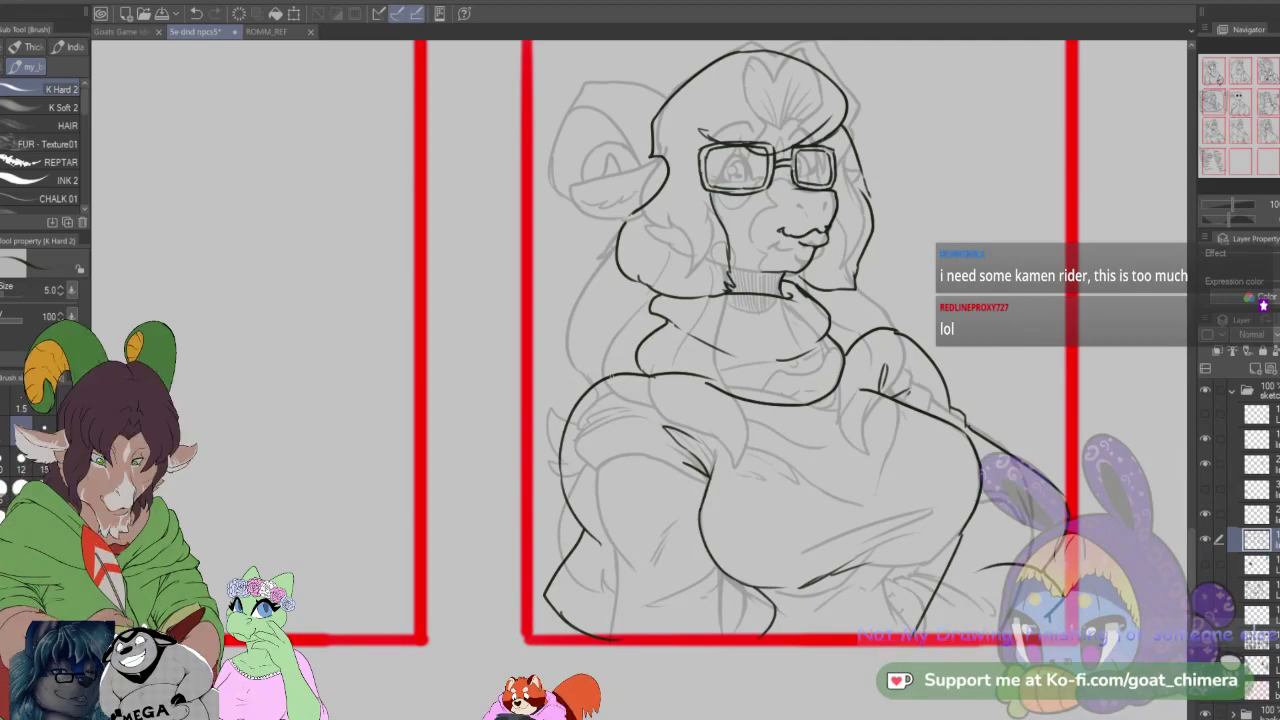
{"action": "left_click_drag", "start_coordinate": [592, 560], "coordinate": [589, 660]}
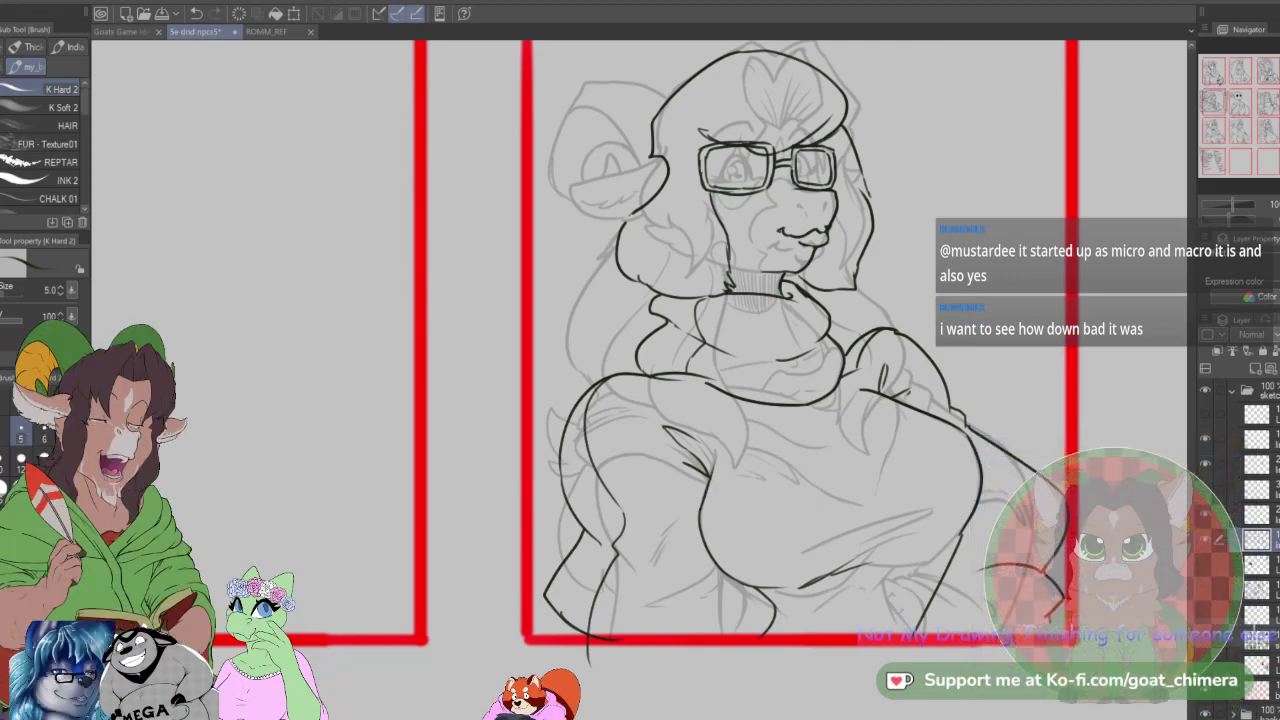
Step: Review the inked figure at several zoom levels and check the visibility of the layer just above the ink layer
{"action": "scroll", "coordinate": [1170, 556], "scroll_direction": "down", "scroll_amount": 3}
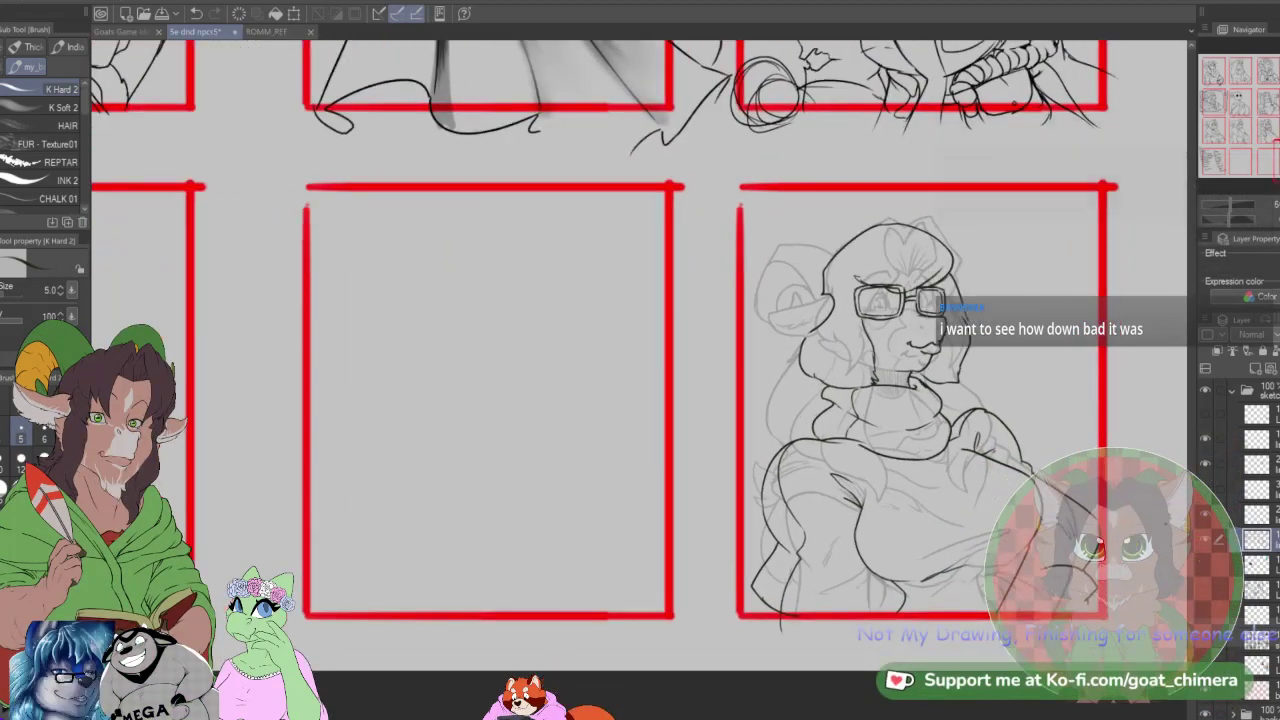
{"action": "scroll", "coordinate": [1120, 468], "scroll_direction": "up", "scroll_amount": 2}
{"action": "scroll", "coordinate": [1012, 340], "scroll_direction": "down", "scroll_amount": 1}
{"action": "scroll", "coordinate": [964, 285], "scroll_direction": "up", "scroll_amount": 1}
{"action": "scroll", "coordinate": [964, 283], "scroll_direction": "down", "scroll_amount": 2}
{"action": "scroll", "coordinate": [964, 283], "scroll_direction": "up", "scroll_amount": 4}
{"action": "scroll", "coordinate": [640, 380], "scroll_direction": "down", "scroll_amount": 2}
{"action": "scroll", "coordinate": [640, 380], "scroll_direction": "up", "scroll_amount": 3}
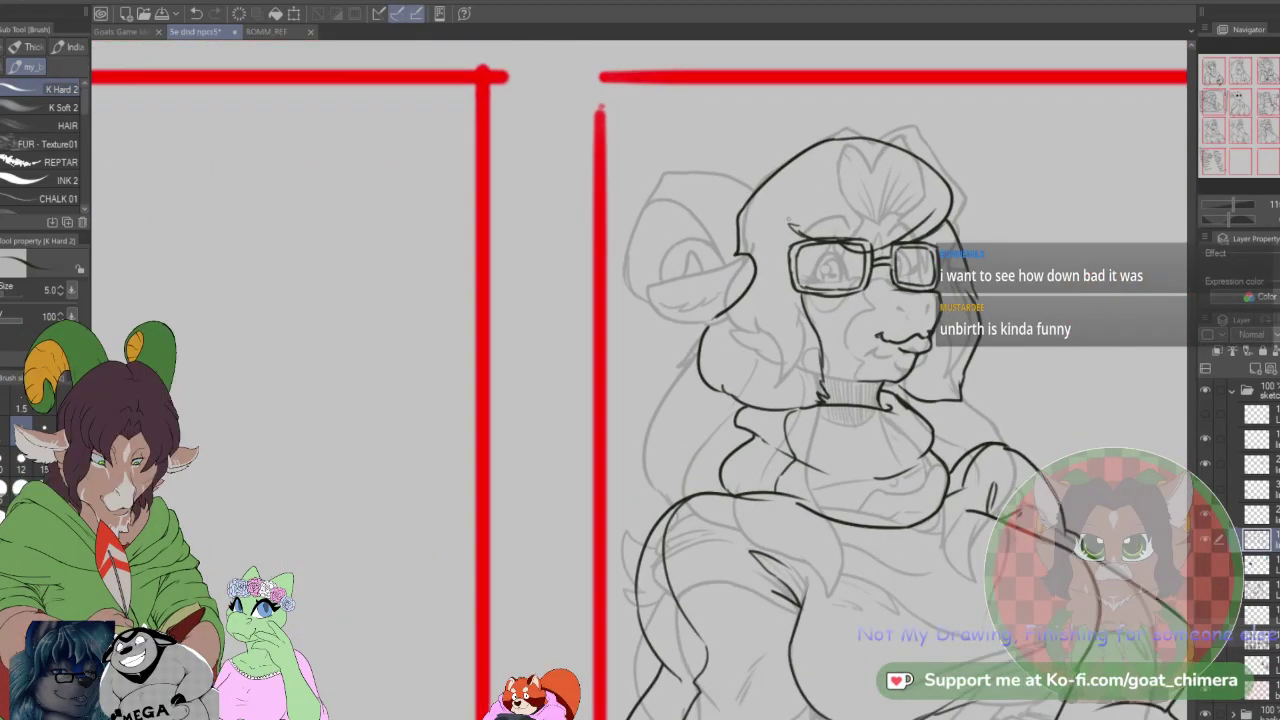
{"action": "scroll", "coordinate": [640, 380], "scroll_direction": "down", "scroll_amount": 2}
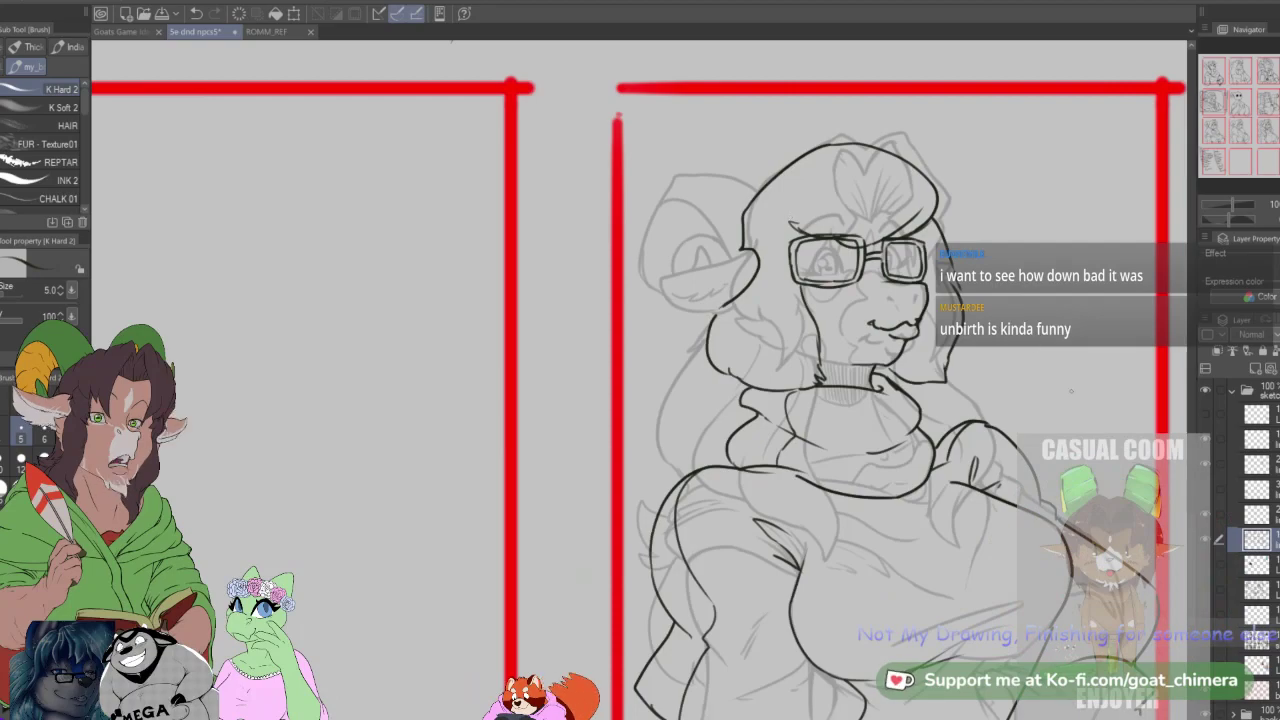
{"action": "left_click", "coordinate": [1207, 512]}
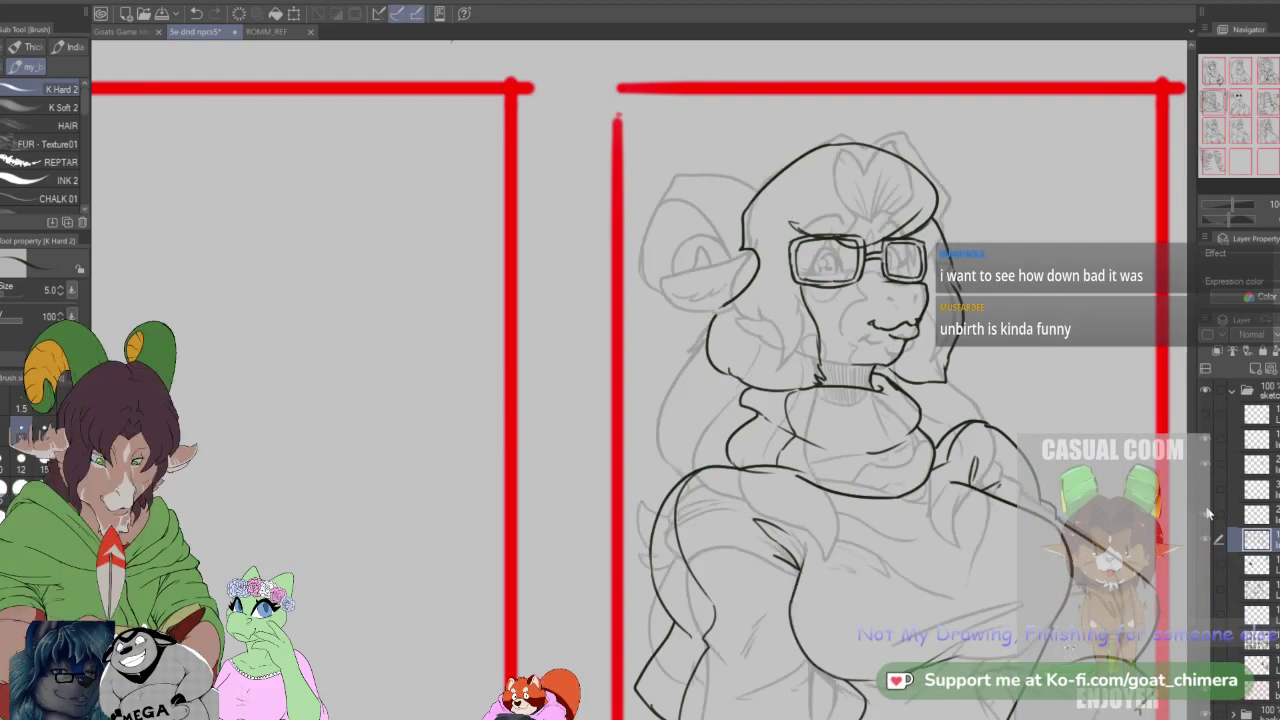
{"action": "left_click", "coordinate": [1207, 512]}
Step: Ink the pupils, eye outlines and lashes inside the glasses, plus the curved muzzle markings, chin fluff and both nostrils
{"action": "scroll", "coordinate": [851, 258], "scroll_direction": "up", "scroll_amount": 4}
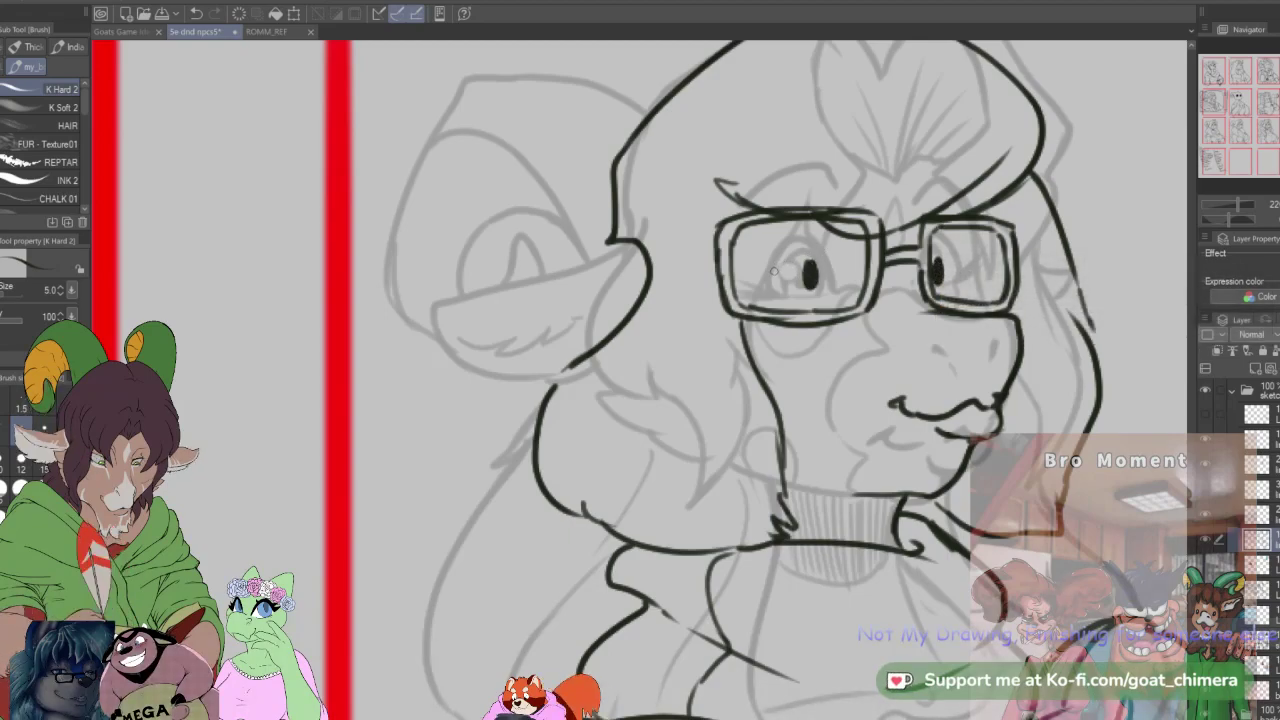
{"action": "mouse_move", "coordinate": [772, 262]}
{"action": "left_mouse_down"}
{"action": "mouse_move", "coordinate": [824, 238]}
{"action": "mouse_move", "coordinate": [828, 282]}
{"action": "mouse_move", "coordinate": [758, 279]}
{"action": "mouse_move", "coordinate": [771, 292]}
{"action": "left_mouse_up"}
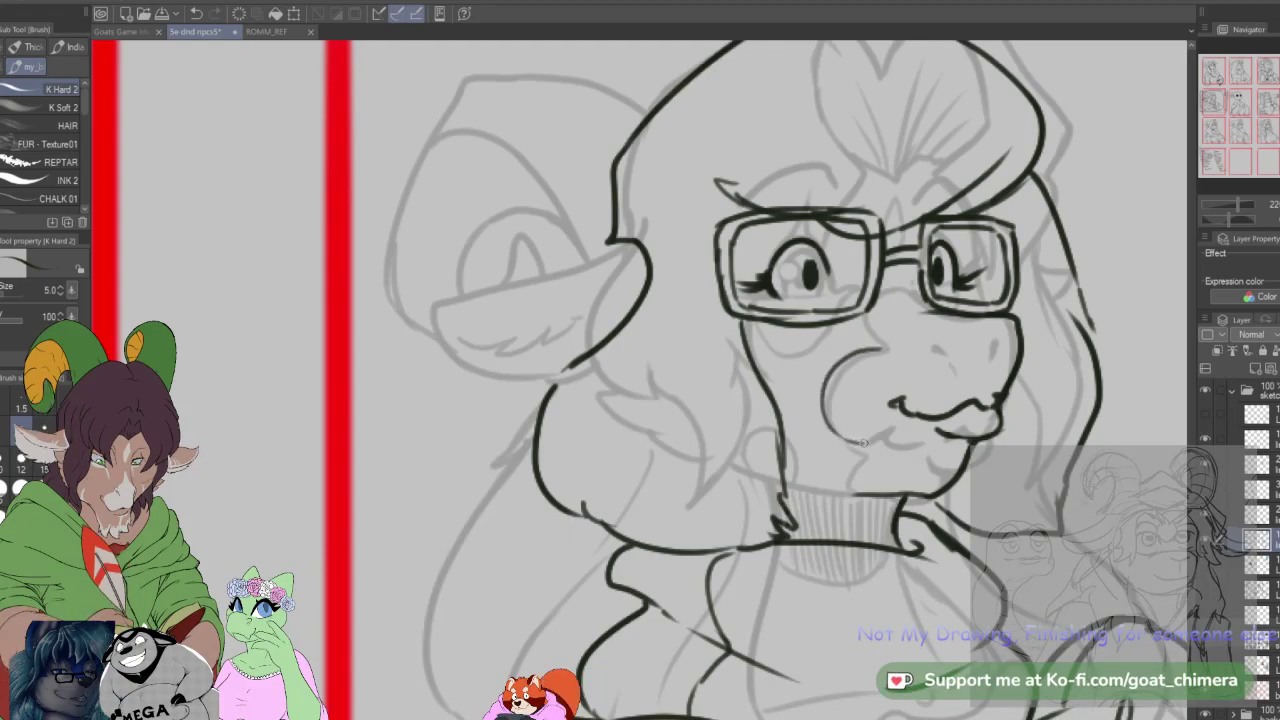
{"action": "left_click_drag", "start_coordinate": [850, 473], "coordinate": [870, 492]}
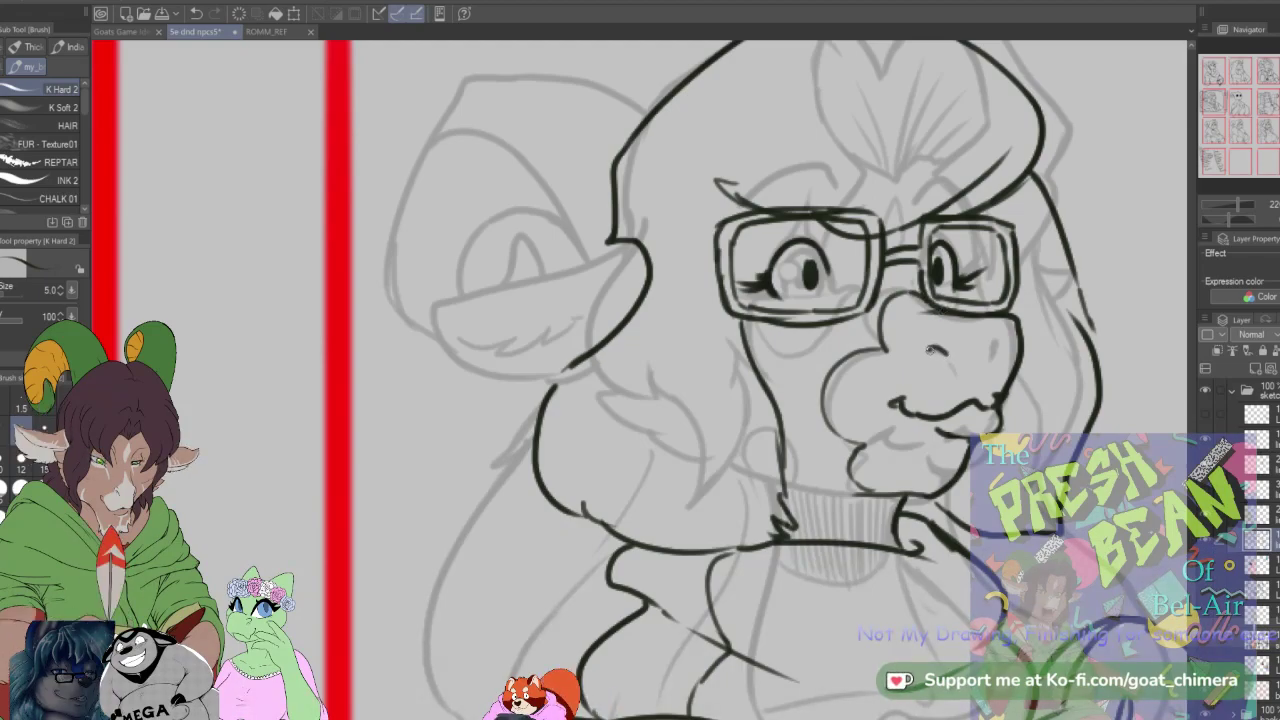
{"action": "left_click_drag", "start_coordinate": [938, 350], "coordinate": [955, 375]}
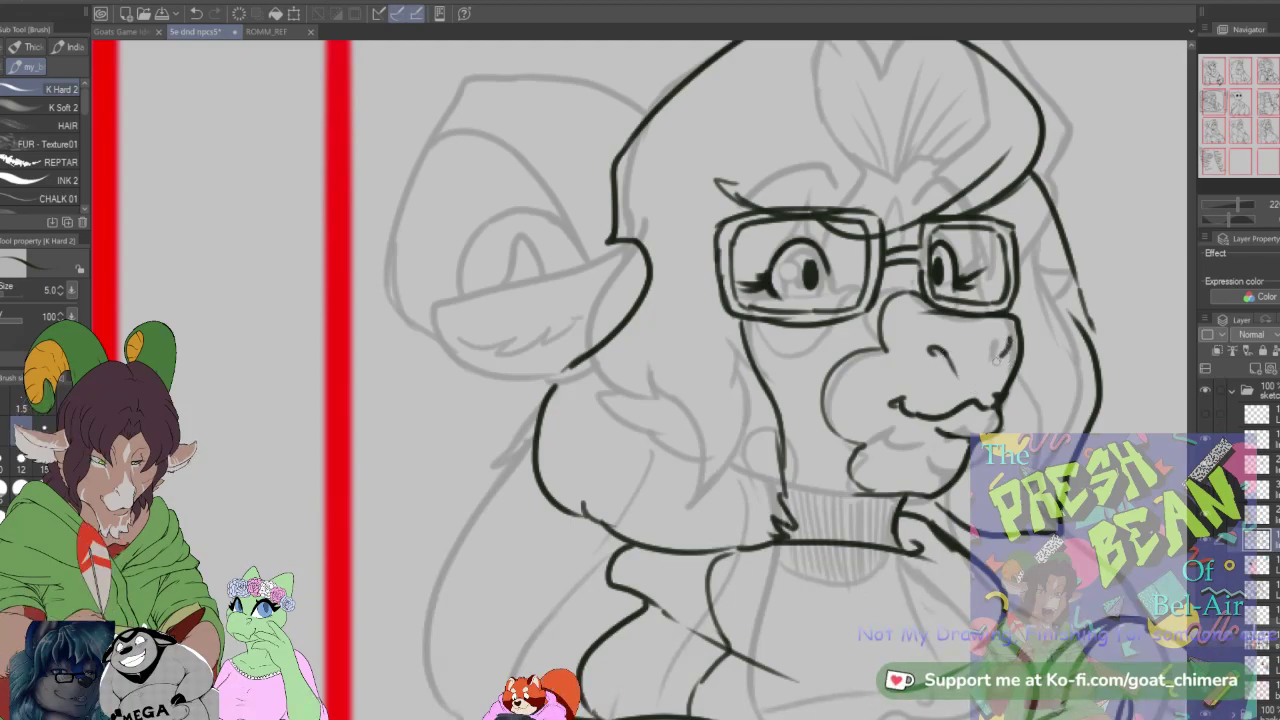
{"action": "left_click_drag", "start_coordinate": [1008, 338], "coordinate": [991, 363]}
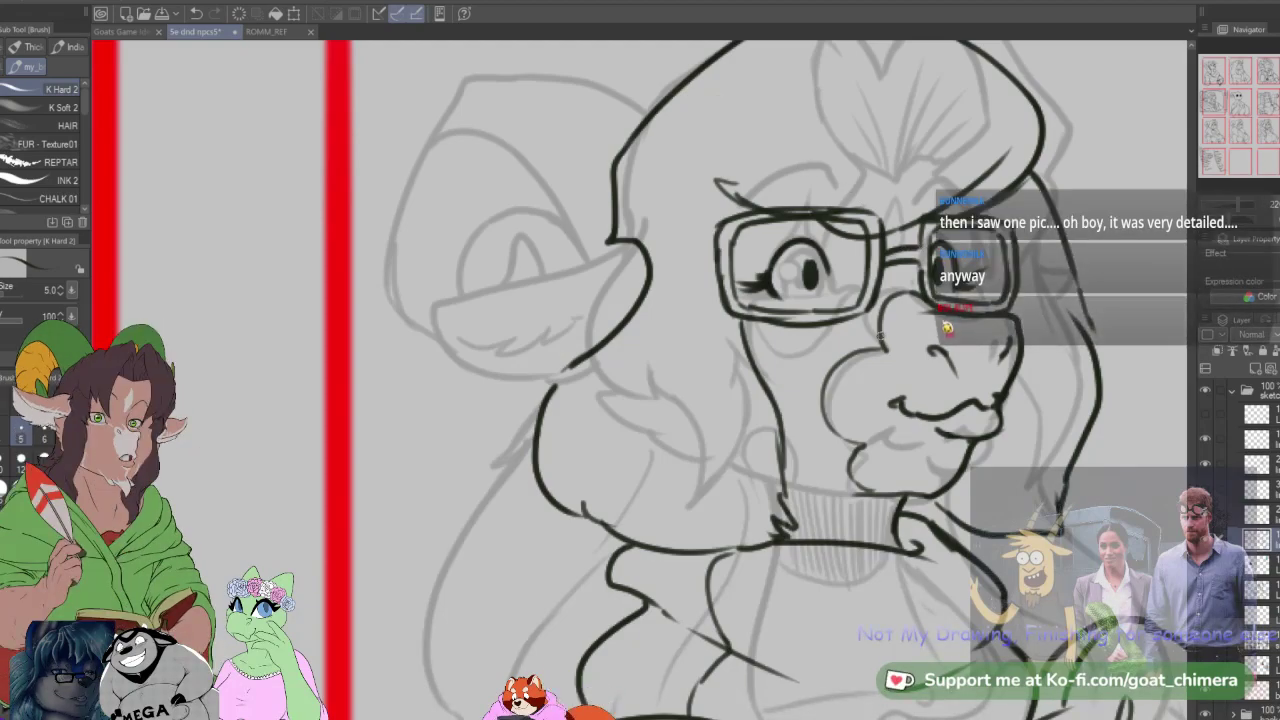
{"action": "scroll", "coordinate": [900, 310], "scroll_direction": "down", "scroll_amount": 4}
{"action": "scroll", "coordinate": [952, 462], "scroll_direction": "up", "scroll_amount": 2}
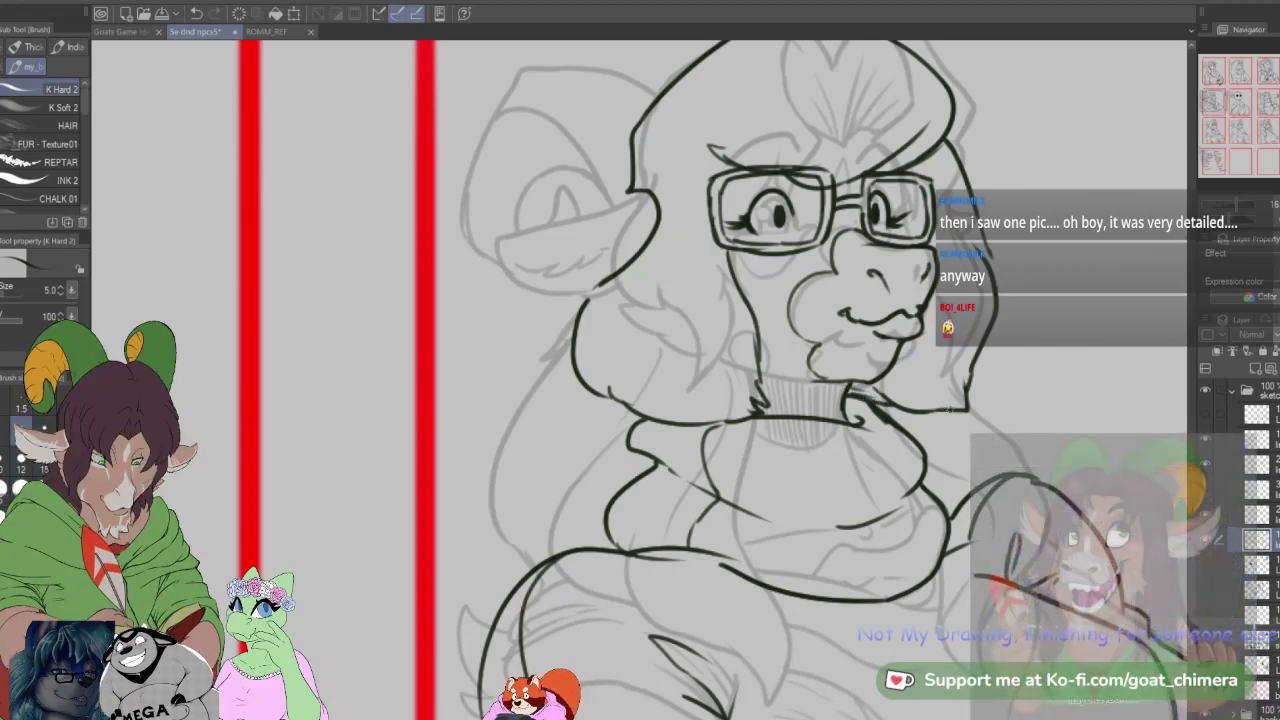
{"action": "scroll", "coordinate": [948, 410], "scroll_direction": "down", "scroll_amount": 2}
{"action": "scroll", "coordinate": [951, 409], "scroll_direction": "down", "scroll_amount": 3}
{"action": "scroll", "coordinate": [912, 363], "scroll_direction": "up", "scroll_amount": 3}
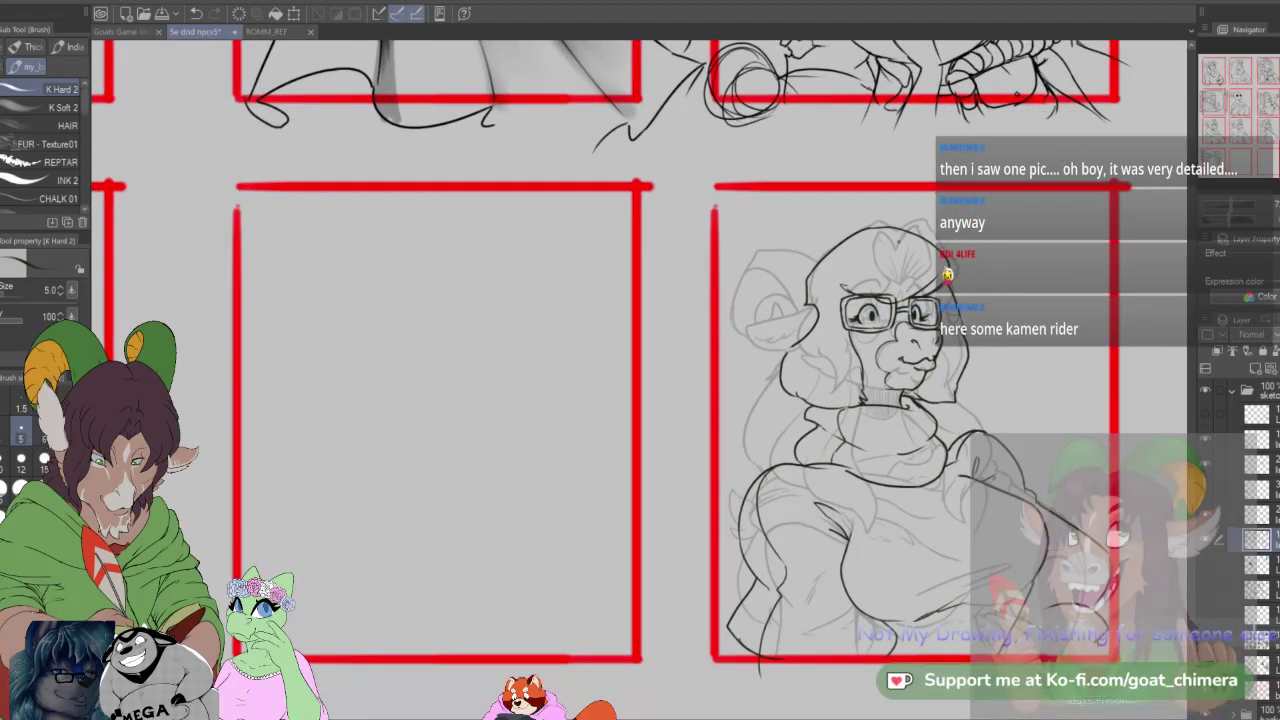
Step: Review the inked head, glasses and bobbed hair of the glasses-wearing NPC against the faint base sketch at several zoom levels
{"action": "scroll", "coordinate": [898, 238], "scroll_direction": "up", "scroll_amount": 2}
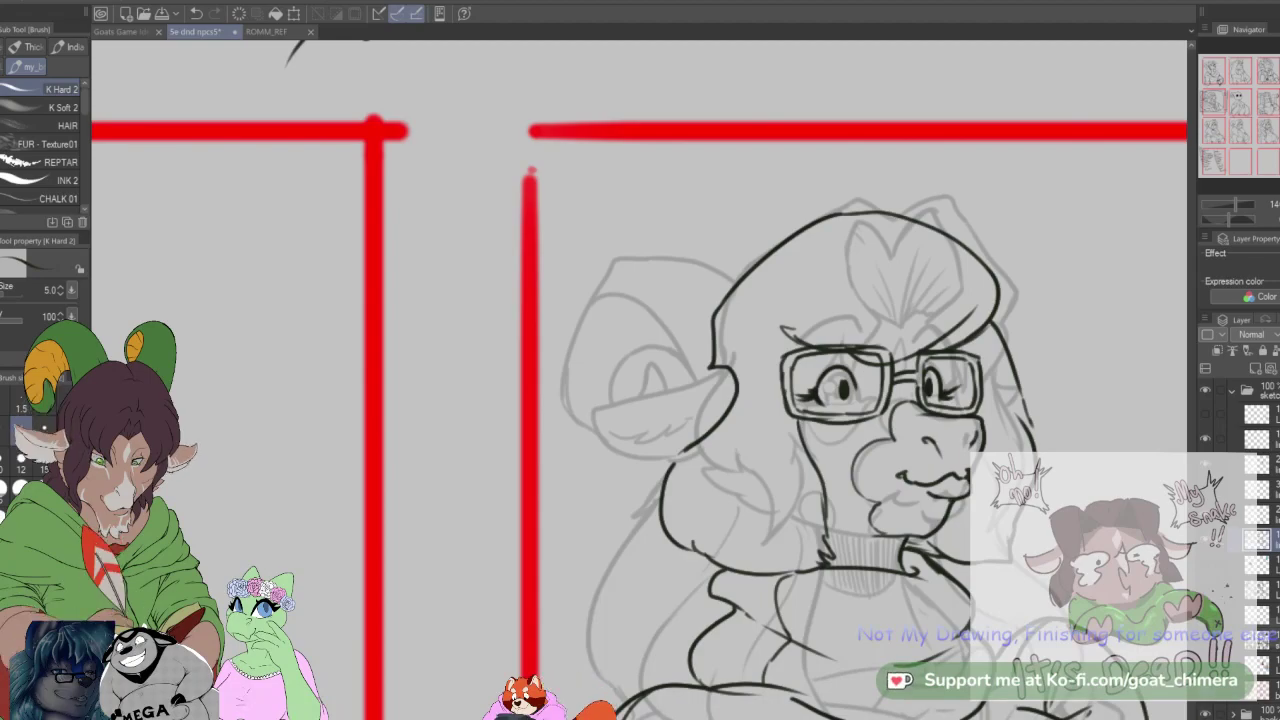
{"action": "scroll", "coordinate": [950, 466], "scroll_direction": "down", "scroll_amount": 2}
{"action": "scroll", "coordinate": [1060, 474], "scroll_direction": "down", "scroll_amount": 2}
{"action": "scroll", "coordinate": [1135, 492], "scroll_direction": "up", "scroll_amount": 2}
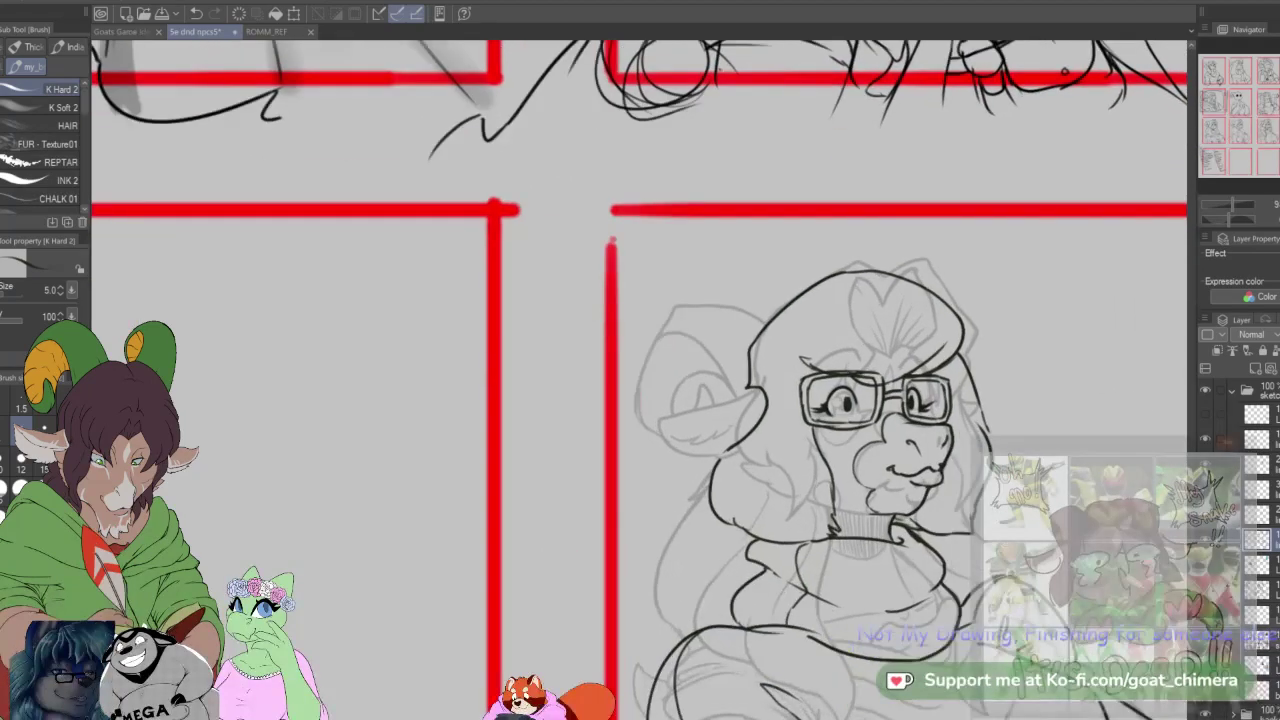
{"action": "scroll", "coordinate": [1090, 468], "scroll_direction": "up", "scroll_amount": 2}
{"action": "scroll", "coordinate": [1070, 460], "scroll_direction": "down", "scroll_amount": 2}
{"action": "scroll", "coordinate": [1145, 495], "scroll_direction": "up", "scroll_amount": 1}
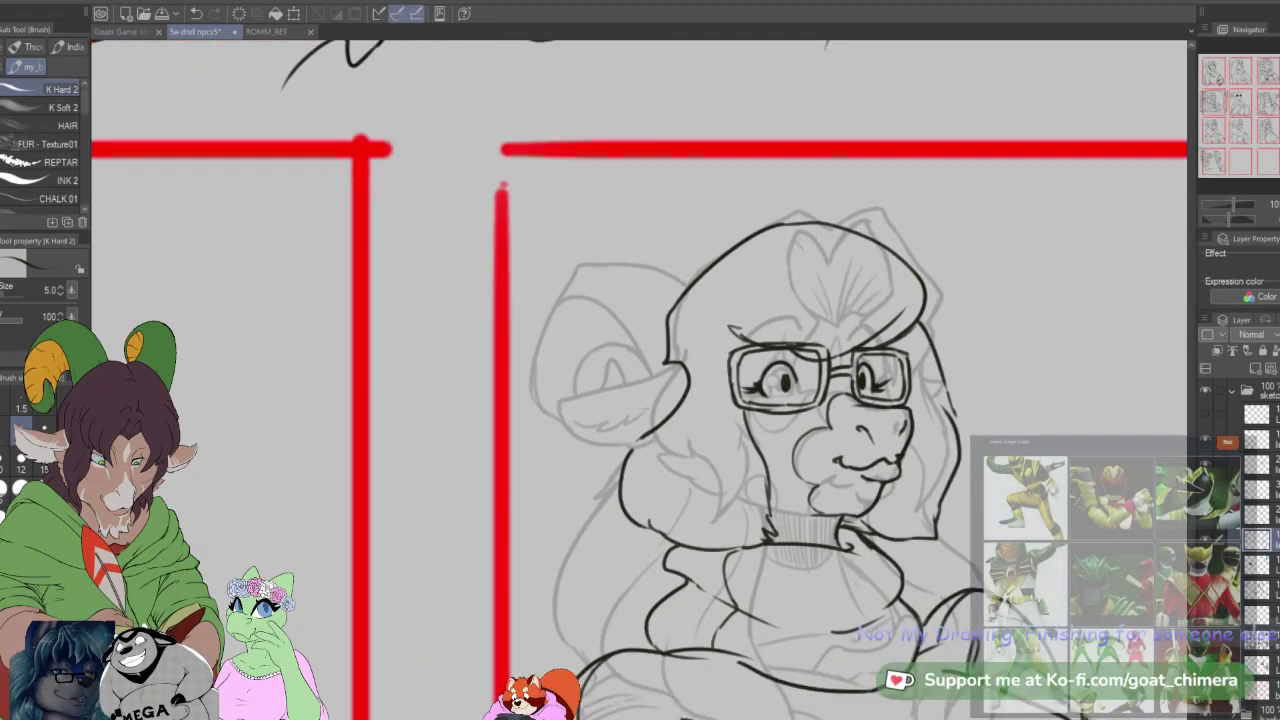
{"action": "scroll", "coordinate": [1062, 474], "scroll_direction": "down", "scroll_amount": 2}
{"action": "scroll", "coordinate": [1035, 466], "scroll_direction": "up", "scroll_amount": 3}
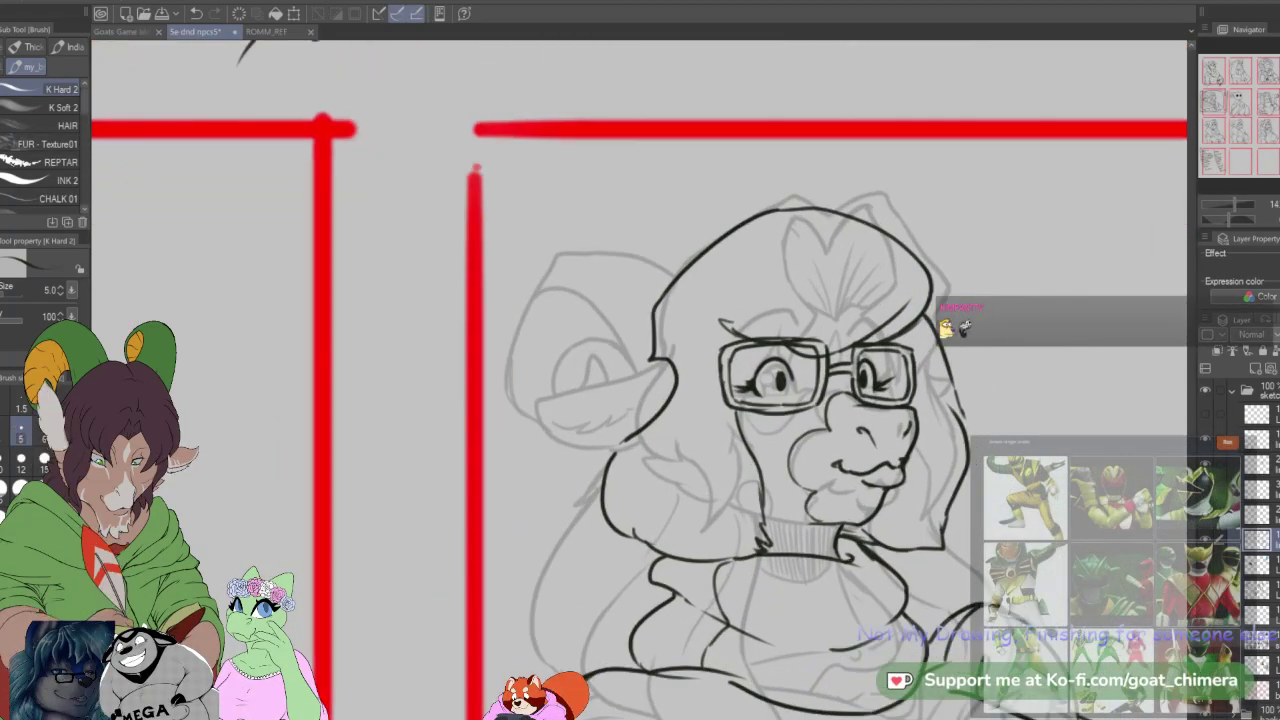
{"action": "scroll", "coordinate": [1032, 418], "scroll_direction": "down", "scroll_amount": 2}
{"action": "scroll", "coordinate": [1032, 418], "scroll_direction": "up", "scroll_amount": 2}
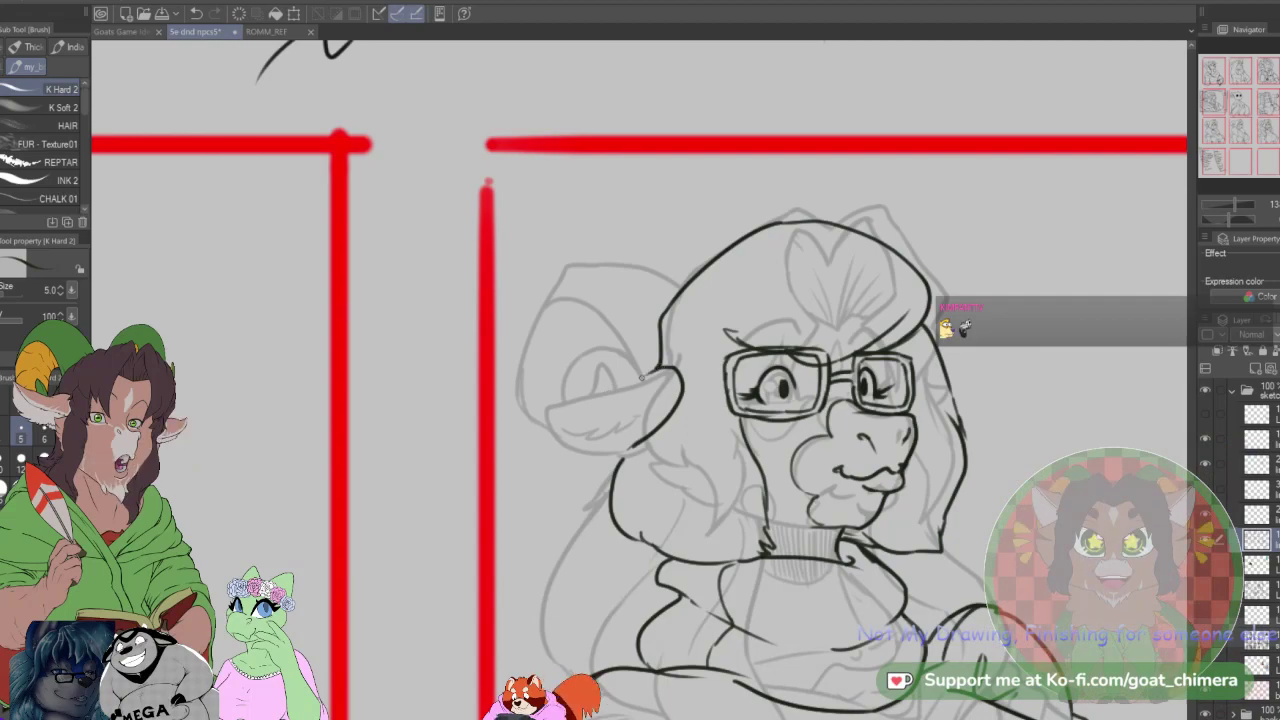
Step: Ink the near ear, the far ear tip, and the curled horn with its inner spiral beside the bobbed hair
{"action": "mouse_move", "coordinate": [662, 369]}
{"action": "left_mouse_down"}
{"action": "mouse_move", "coordinate": [527, 405]}
{"action": "mouse_move", "coordinate": [620, 455]}
{"action": "left_mouse_up"}
{"action": "mouse_move", "coordinate": [946, 369]}
{"action": "left_mouse_down"}
{"action": "mouse_move", "coordinate": [982, 385]}
{"action": "mouse_move", "coordinate": [955, 406]}
{"action": "left_mouse_up"}
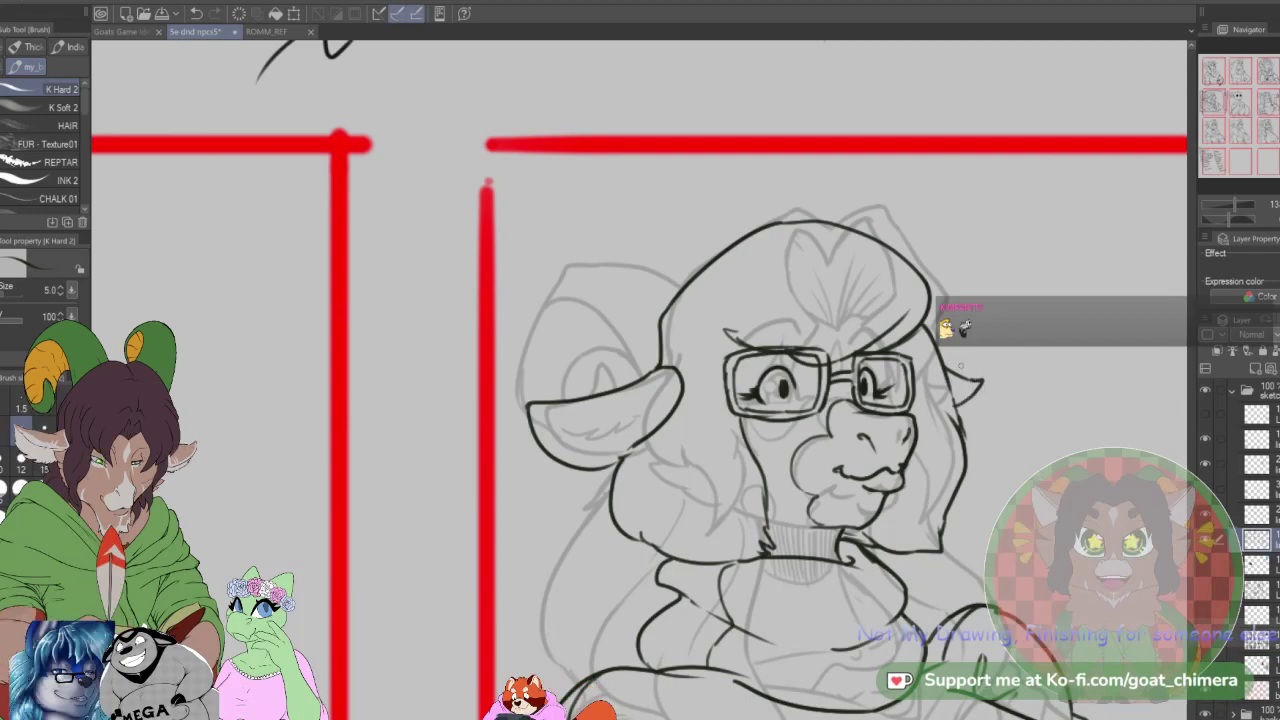
{"action": "left_click_drag", "start_coordinate": [680, 290], "coordinate": [593, 260]}
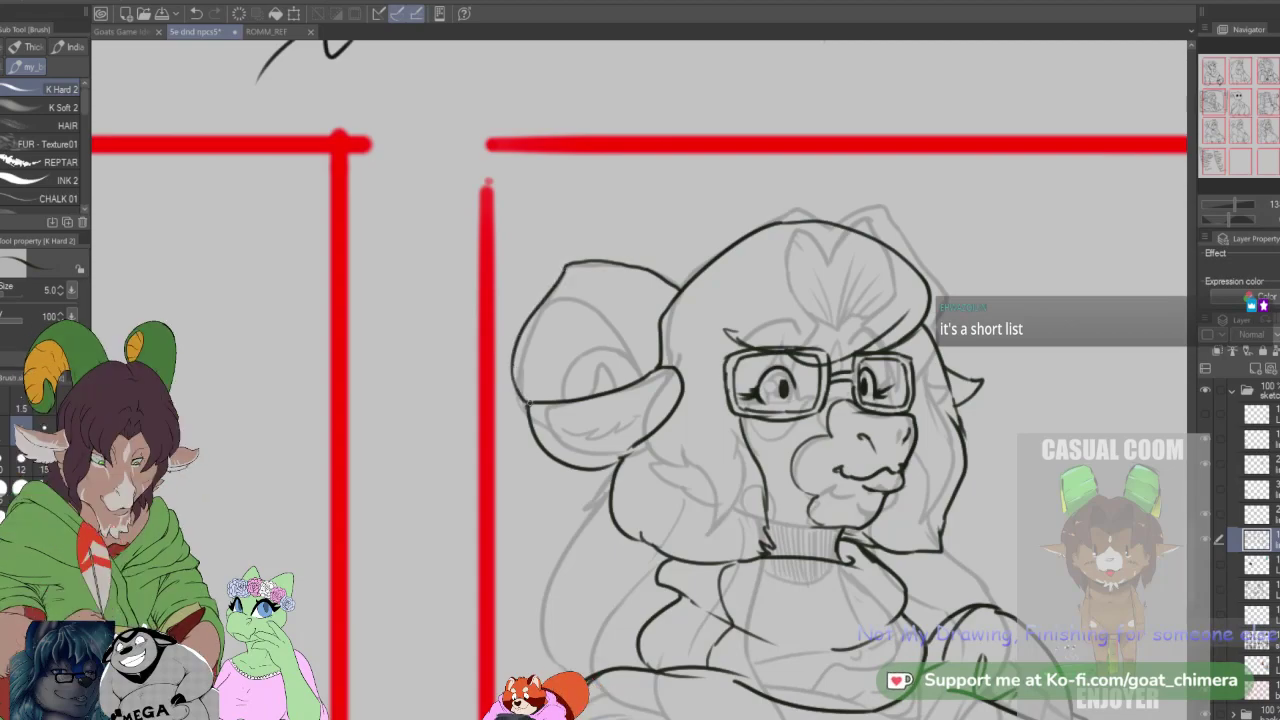
{"action": "mouse_move", "coordinate": [588, 394]}
{"action": "left_mouse_down"}
{"action": "mouse_move", "coordinate": [597, 355]}
{"action": "mouse_move", "coordinate": [614, 390]}
{"action": "mouse_move", "coordinate": [598, 354]}
{"action": "mouse_move", "coordinate": [632, 375]}
{"action": "mouse_move", "coordinate": [614, 337]}
{"action": "left_mouse_up"}
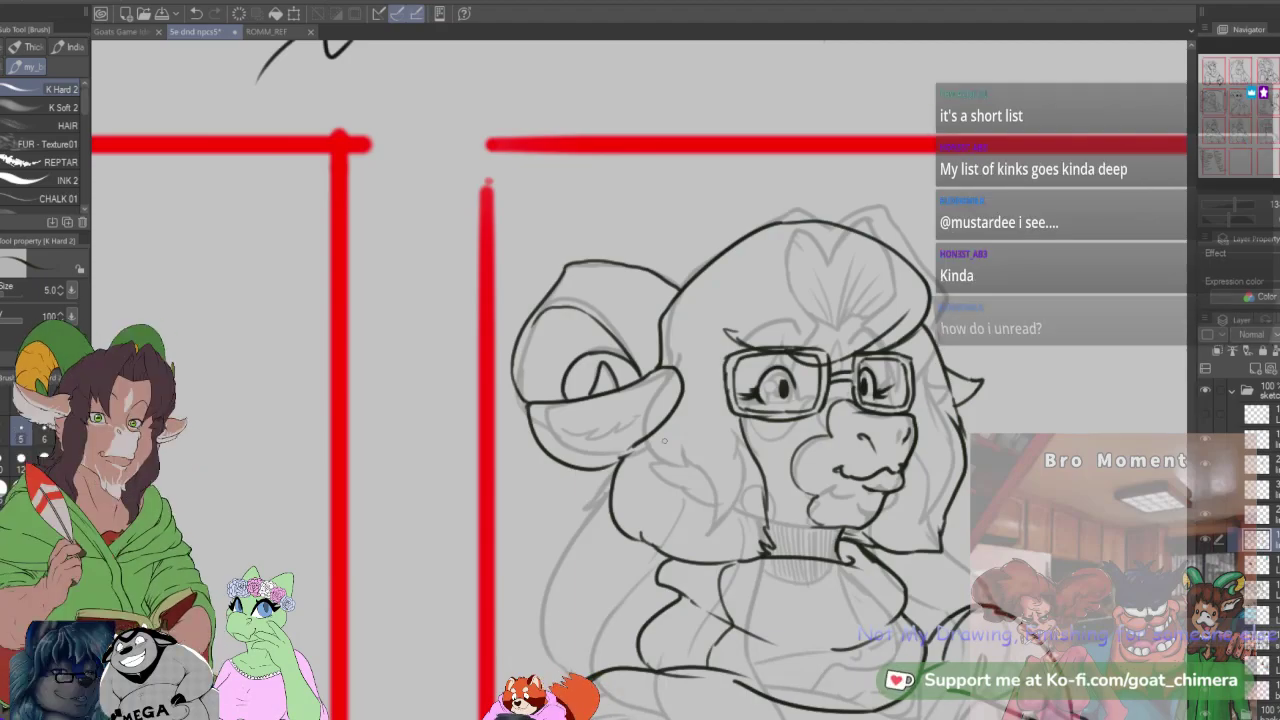
Step: Hide the faint base sketch layer and ink the parting and strand lines across the glasses-wearing NPC's fringe
{"action": "scroll", "coordinate": [638, 334], "scroll_direction": "down", "scroll_amount": 2}
{"action": "scroll", "coordinate": [640, 345], "scroll_direction": "down", "scroll_amount": 2}
{"action": "scroll", "coordinate": [655, 410], "scroll_direction": "up", "scroll_amount": 3}
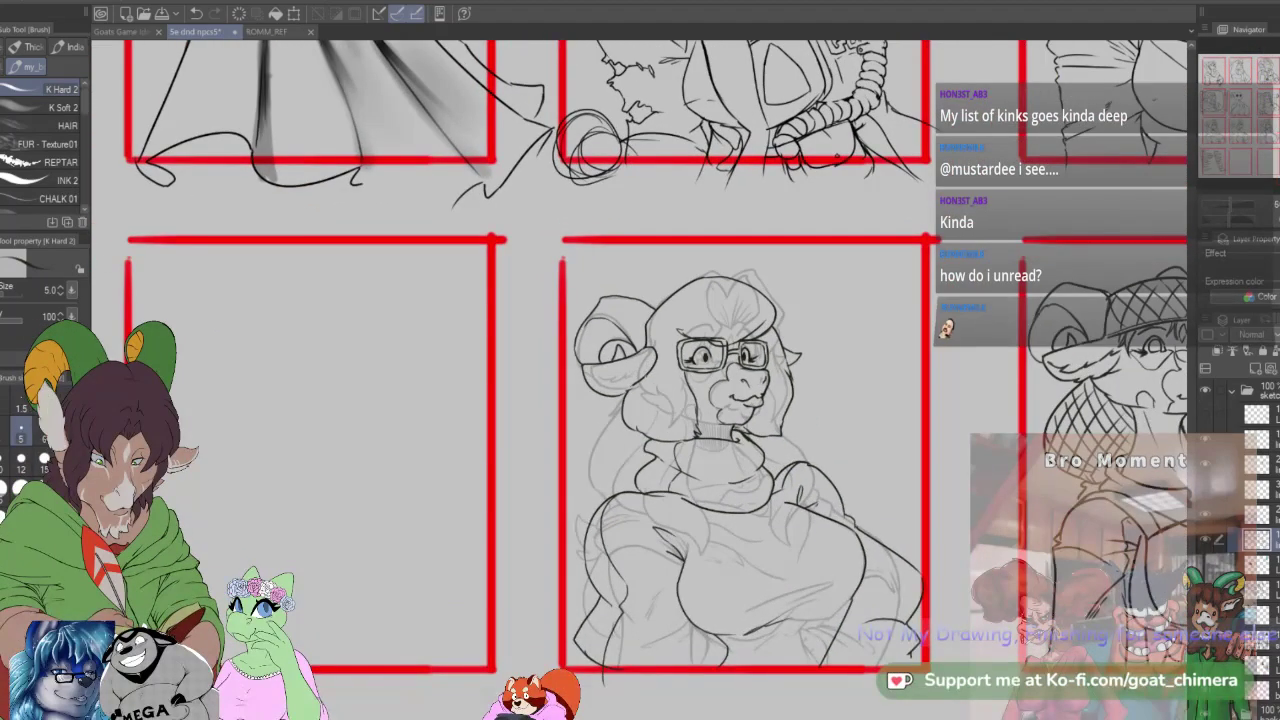
{"action": "left_click", "coordinate": [1206, 514]}
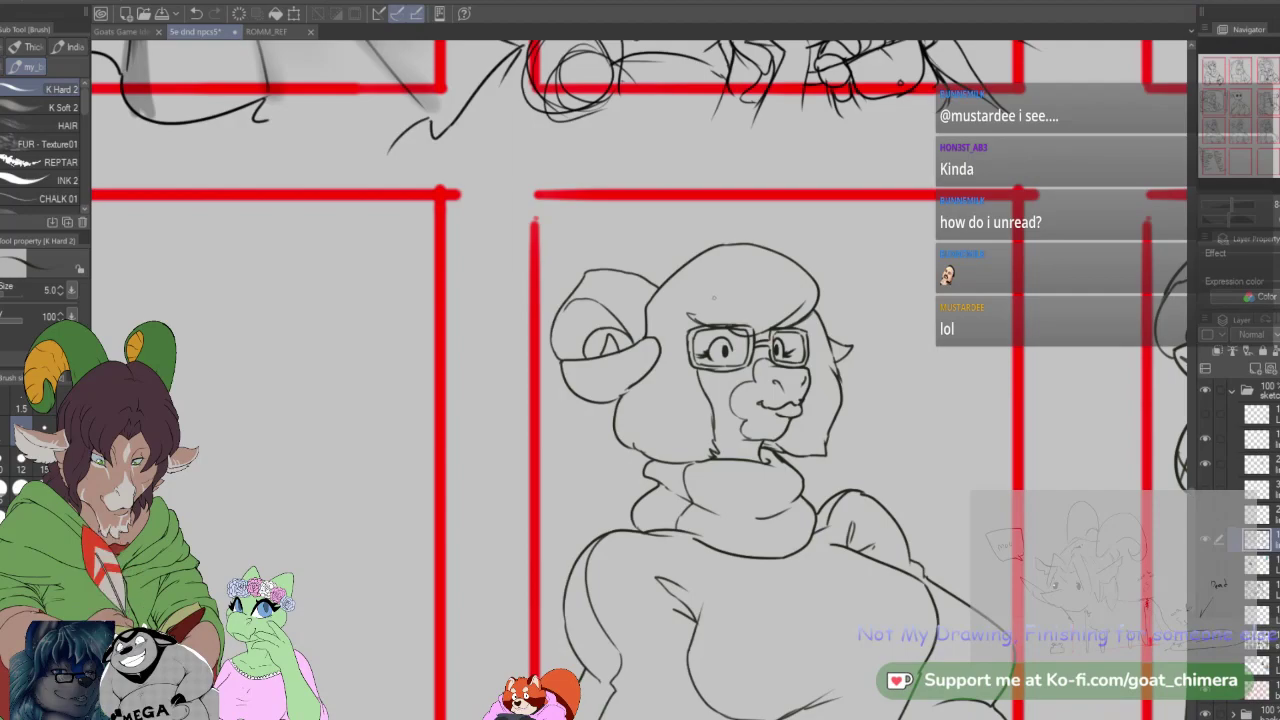
{"action": "left_click_drag", "start_coordinate": [712, 289], "coordinate": [753, 265]}
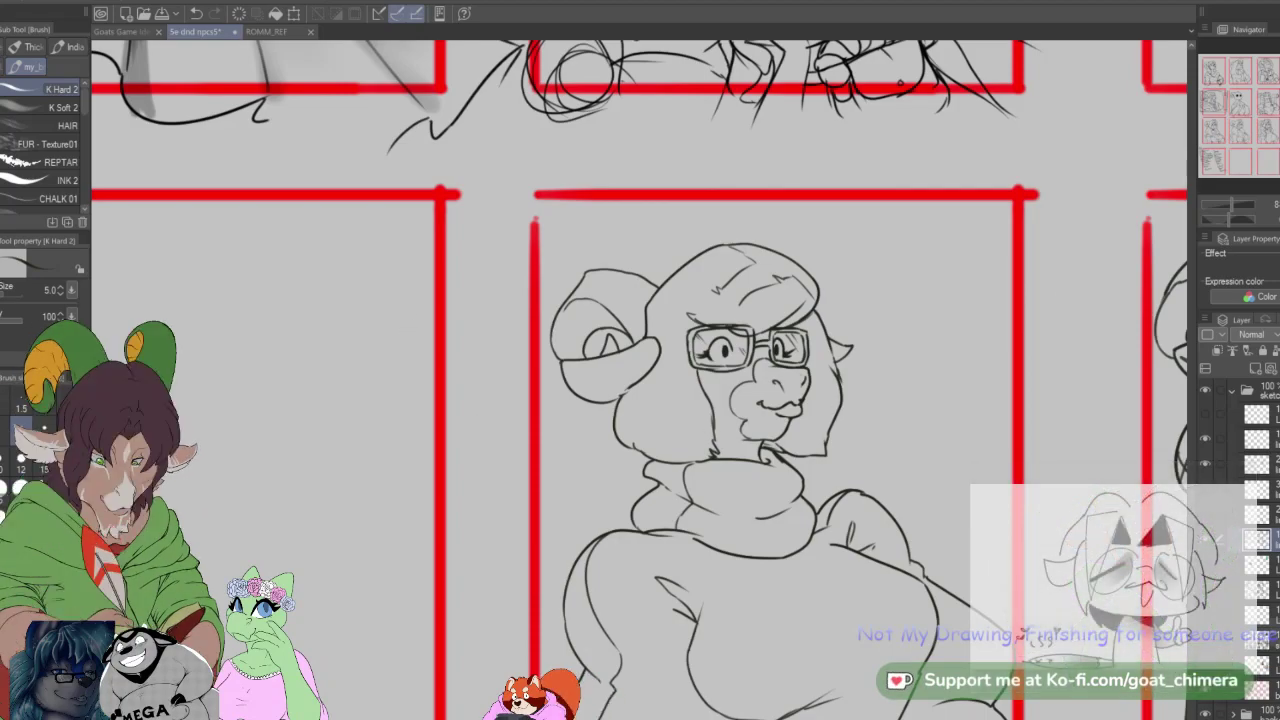
Step: Touch up the eyes of the neighbouring hairnet-wearing NPC, adding detailed pupils inside the irises
{"action": "scroll", "coordinate": [855, 534], "scroll_direction": "down", "scroll_amount": 3}
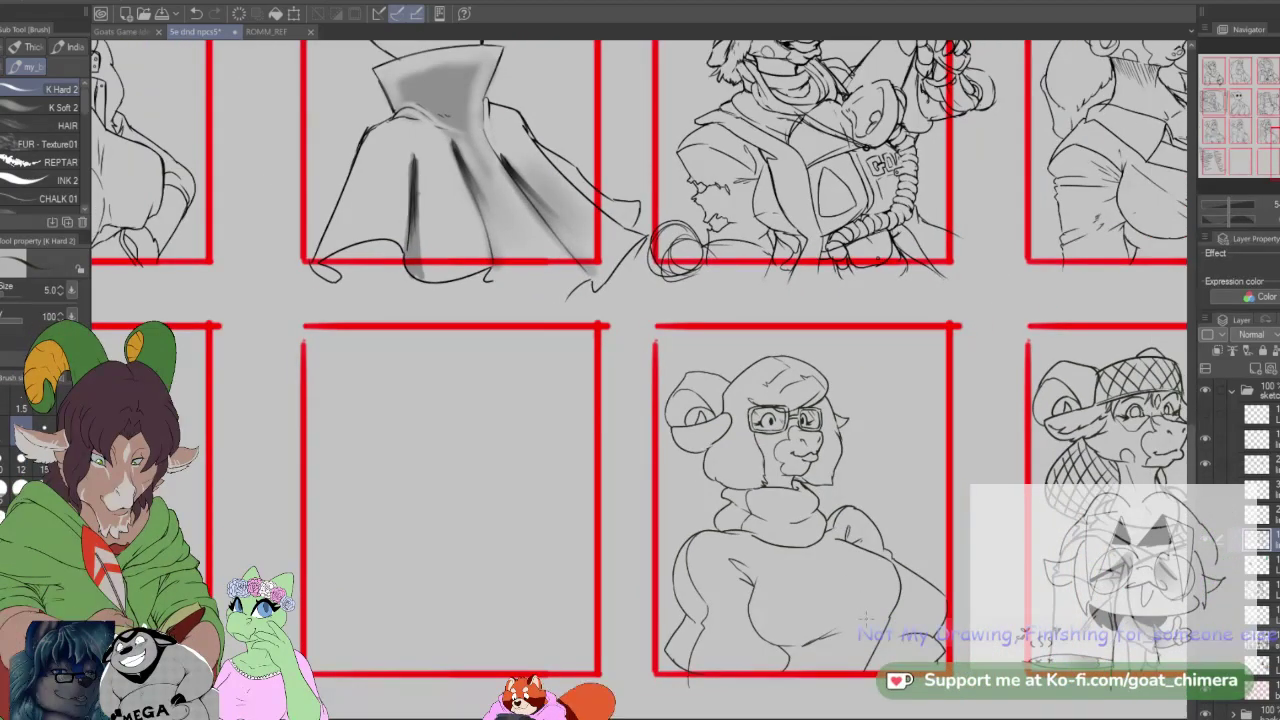
{"action": "scroll", "coordinate": [890, 630], "scroll_direction": "up", "scroll_amount": 1}
{"action": "scroll", "coordinate": [896, 630], "scroll_direction": "up", "scroll_amount": 2}
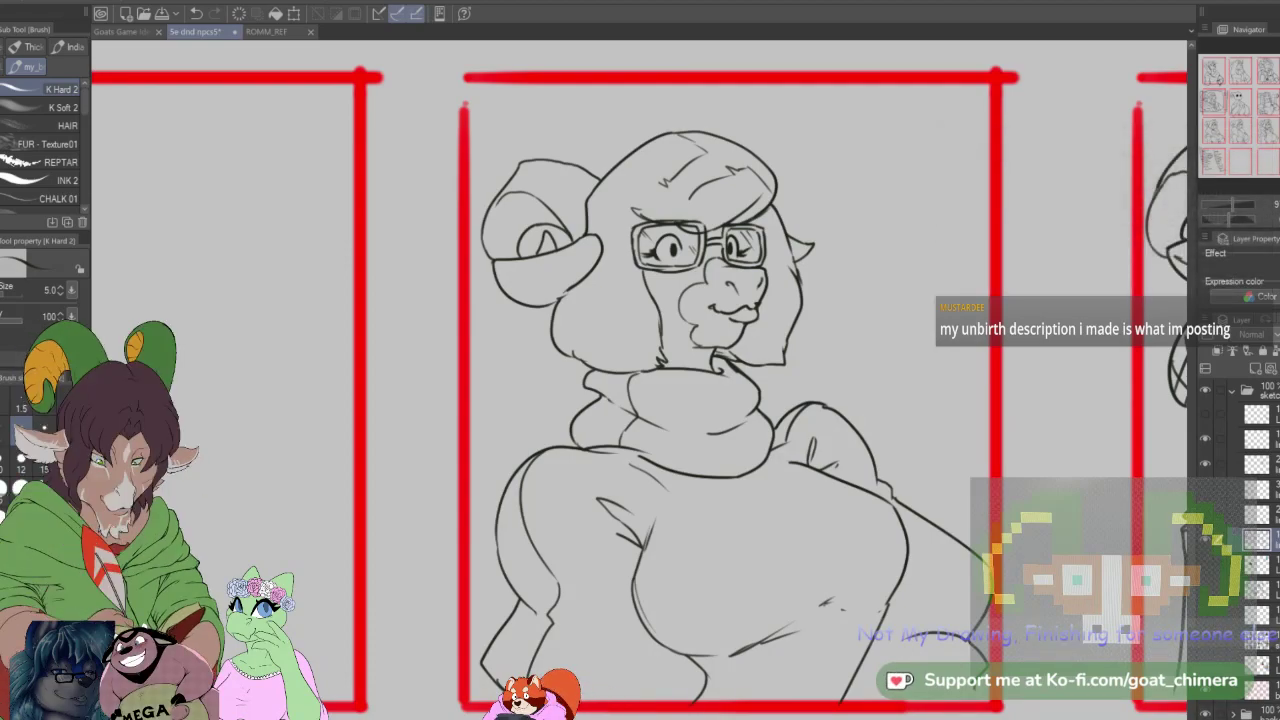
{"action": "scroll", "coordinate": [536, 427], "scroll_direction": "down", "scroll_amount": 2}
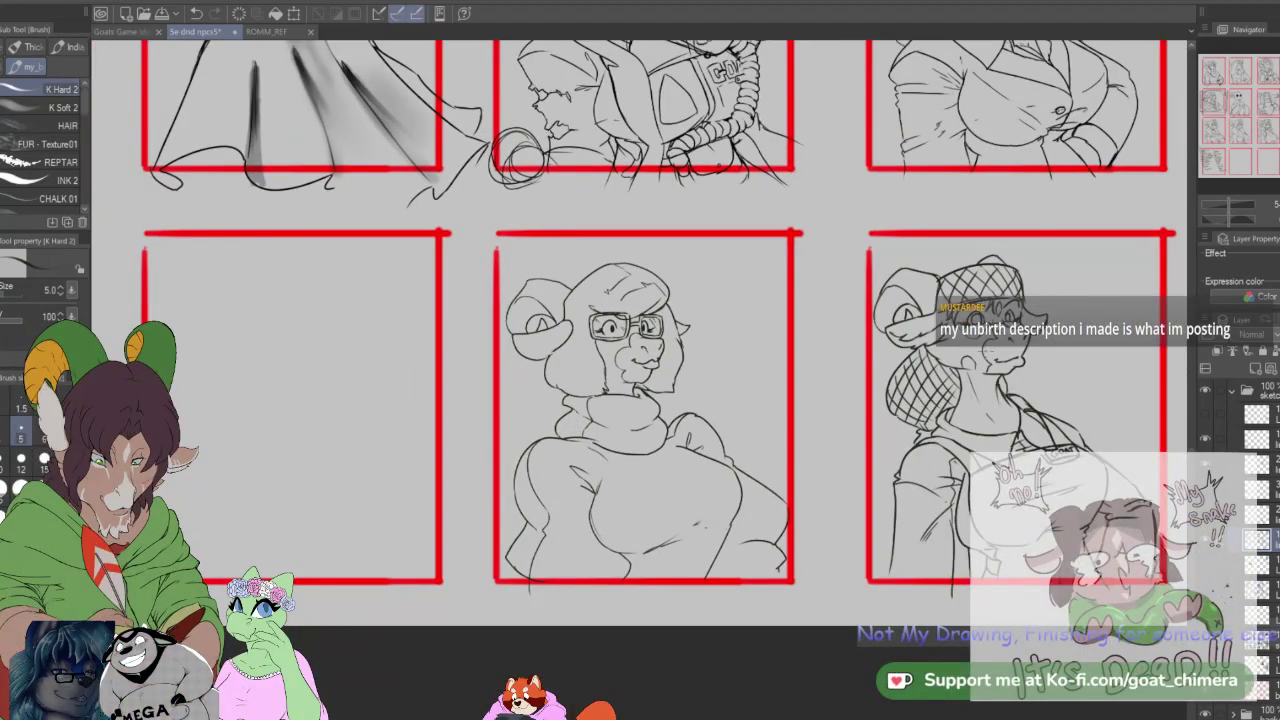
{"action": "key", "text": "ctrl+minus"}
{"action": "key", "text": "ctrl+minus"}
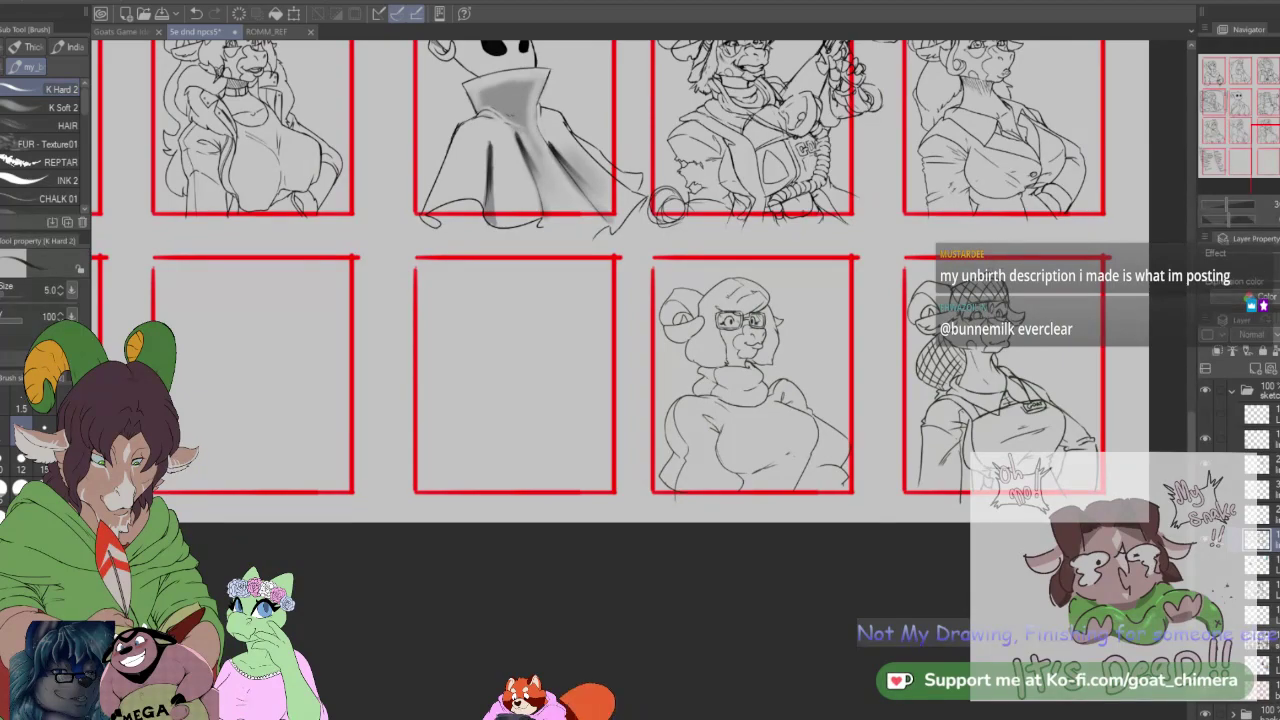
{"action": "scroll", "coordinate": [988, 291], "scroll_direction": "up", "scroll_amount": 5}
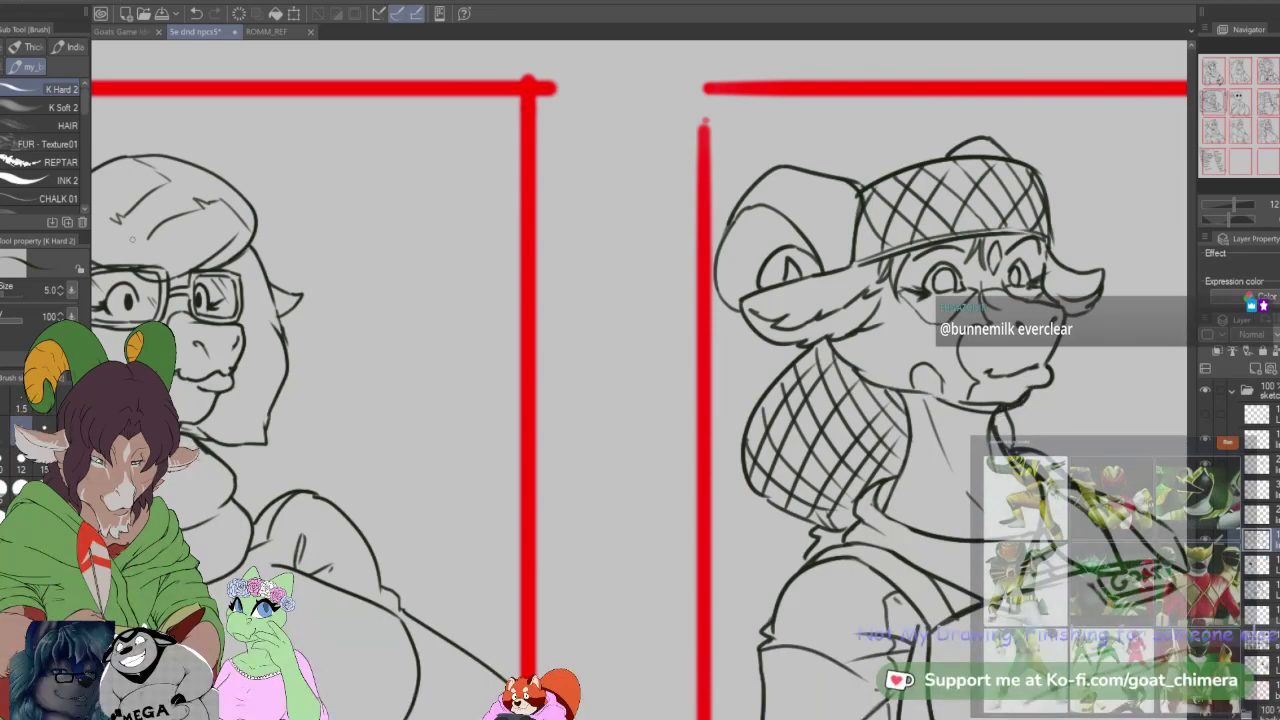
{"action": "key", "text": "e"}
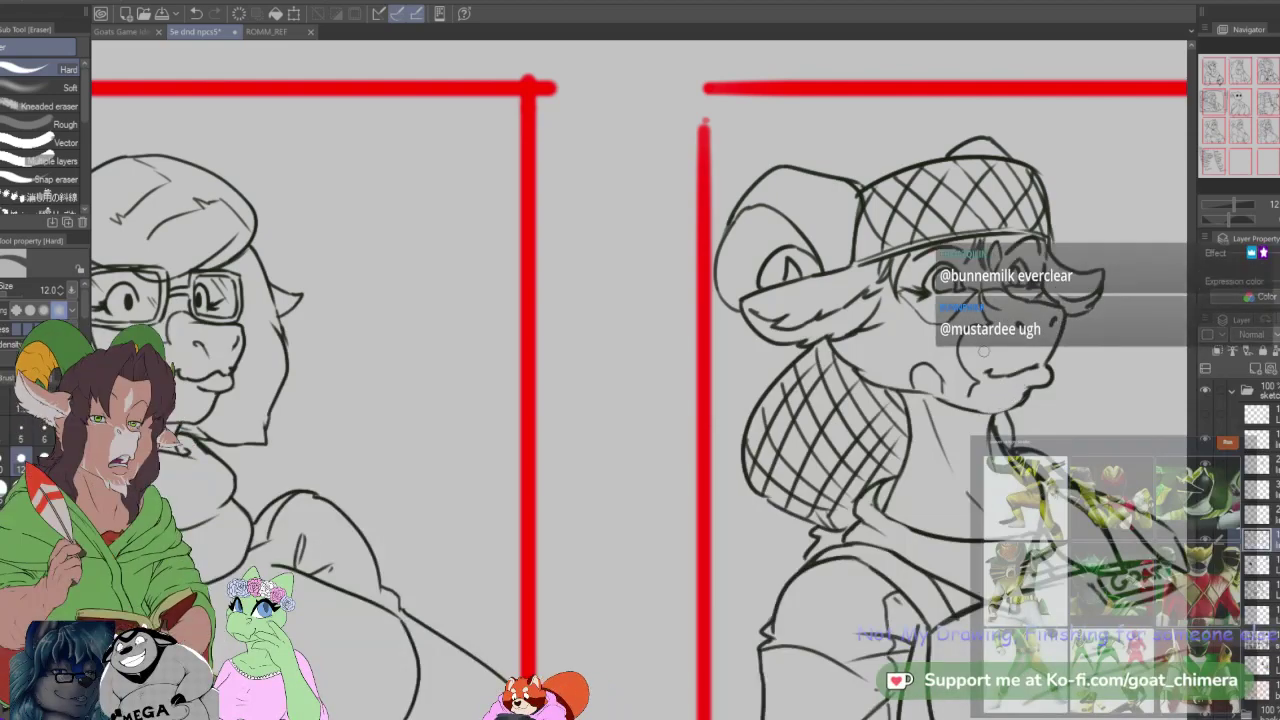
{"action": "key", "text": "b"}
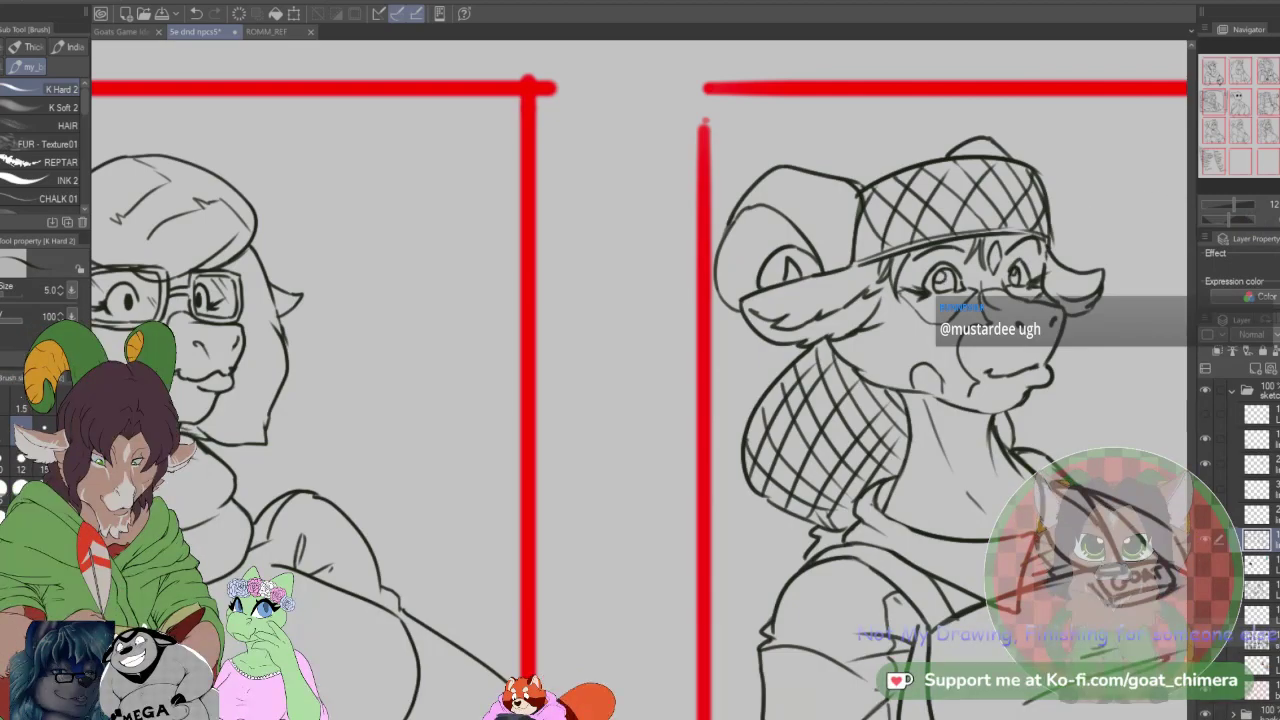
{"action": "left_click_drag", "start_coordinate": [640, 120], "coordinate": [707, 660]}
{"action": "left_click_drag", "start_coordinate": [700, 300], "coordinate": [519, 458]}
Step: Add hatched shading strokes beneath the hairnet-wearing NPC's jaw, running down onto the neck
{"action": "scroll", "coordinate": [640, 380], "scroll_direction": "down", "scroll_amount": 8}
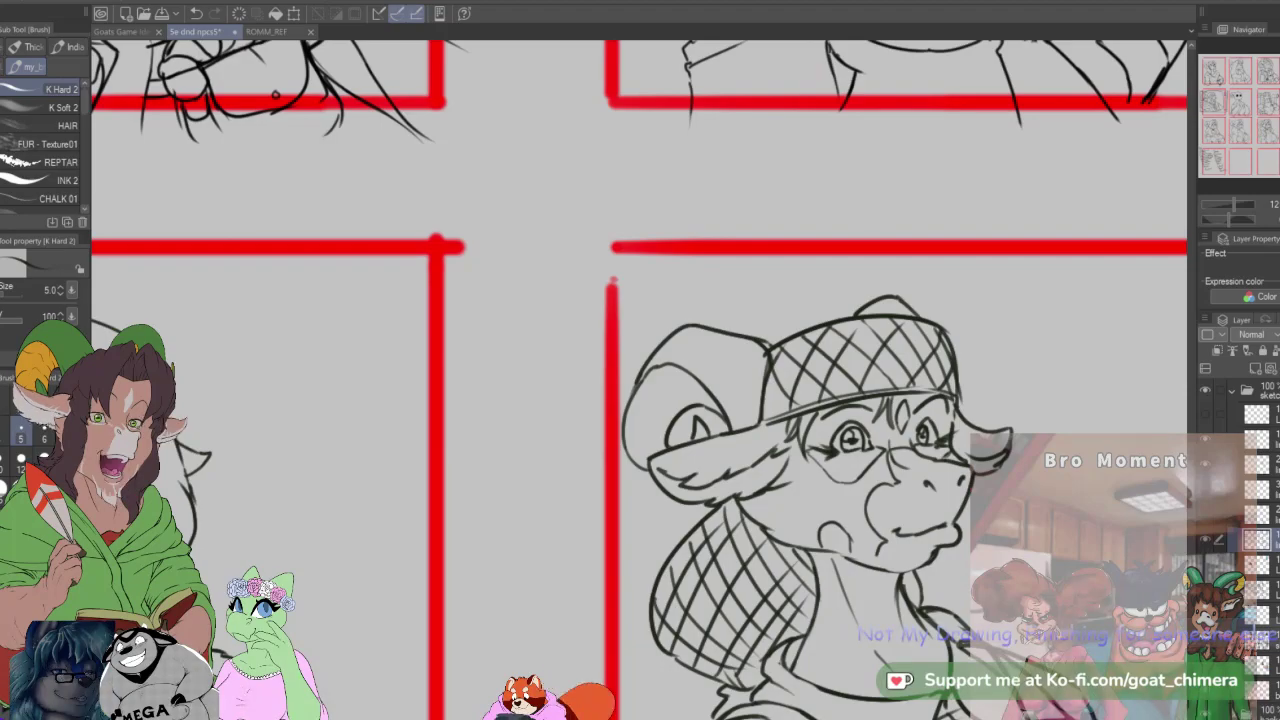
{"action": "scroll", "coordinate": [840, 530], "scroll_direction": "down", "scroll_amount": 3}
{"action": "scroll", "coordinate": [840, 530], "scroll_direction": "up", "scroll_amount": 4}
{"action": "scroll", "coordinate": [870, 680], "scroll_direction": "up", "scroll_amount": 1}
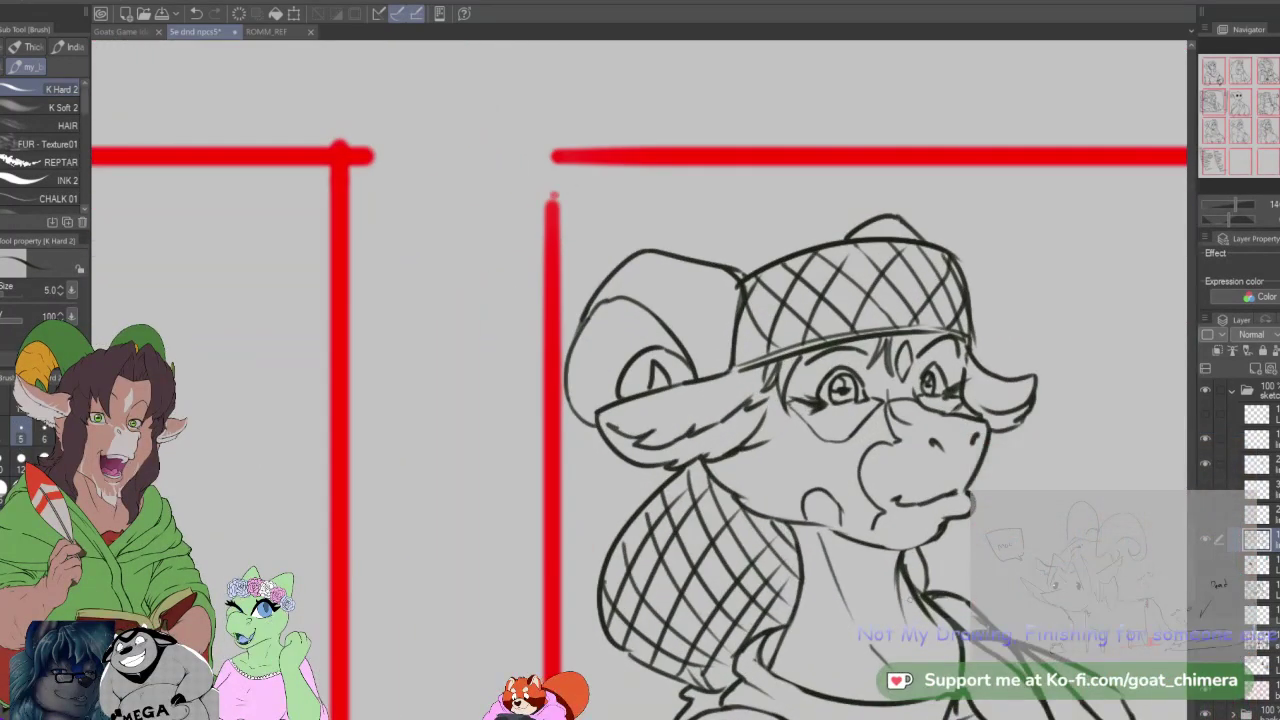
{"action": "scroll", "coordinate": [910, 620], "scroll_direction": "down", "scroll_amount": 3}
{"action": "scroll", "coordinate": [910, 610], "scroll_direction": "up", "scroll_amount": 6}
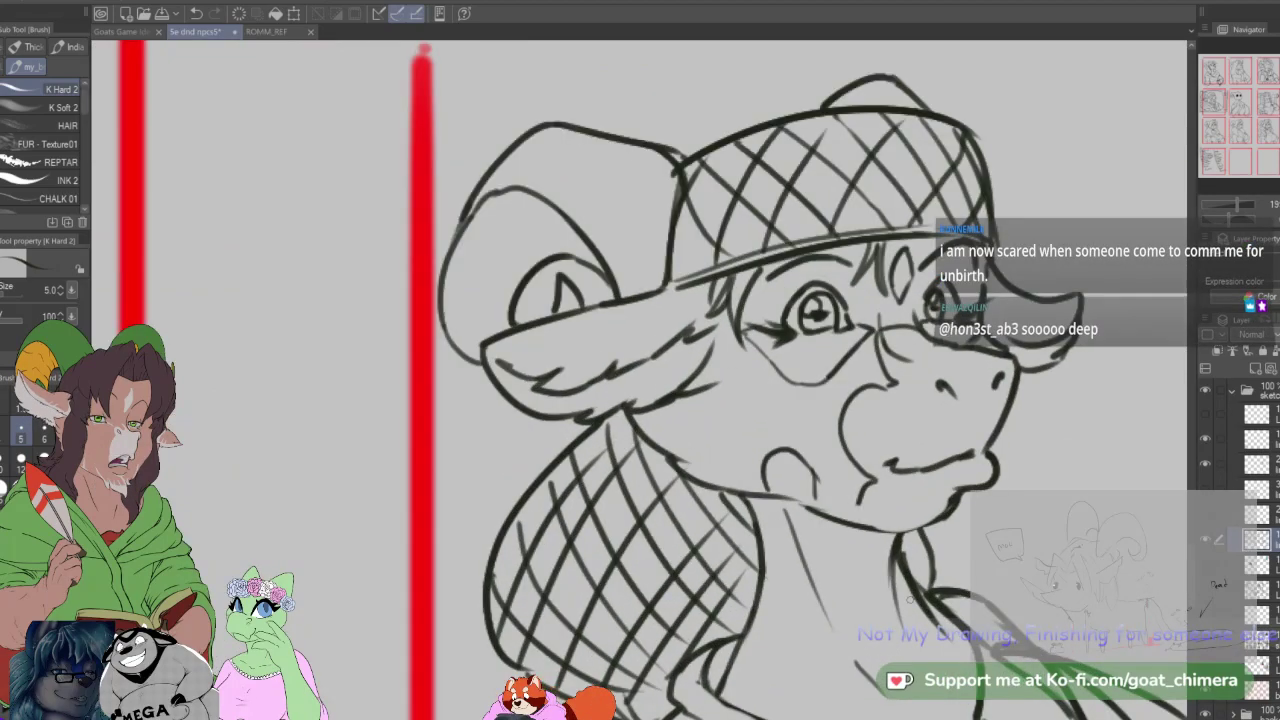
{"action": "left_click_drag", "start_coordinate": [748, 498], "coordinate": [834, 588]}
{"action": "mouse_move", "coordinate": [788, 504]}
{"action": "left_mouse_down"}
{"action": "mouse_move", "coordinate": [858, 592]}
{"action": "mouse_move", "coordinate": [840, 558]}
{"action": "left_mouse_up"}
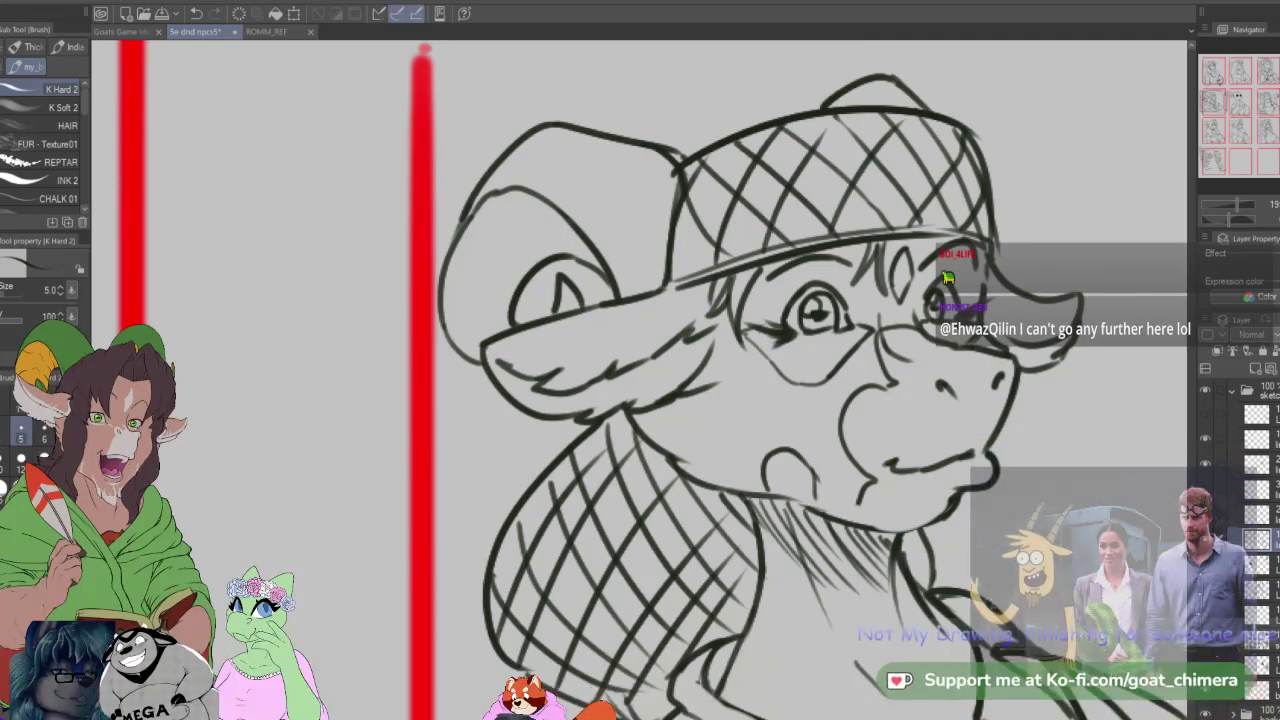
Step: Compare the inked heads and necks of the glasses-wearing NPC and the hairnet-wearing NPC up close
{"action": "scroll", "coordinate": [328, 448], "scroll_direction": "down", "scroll_amount": 5}
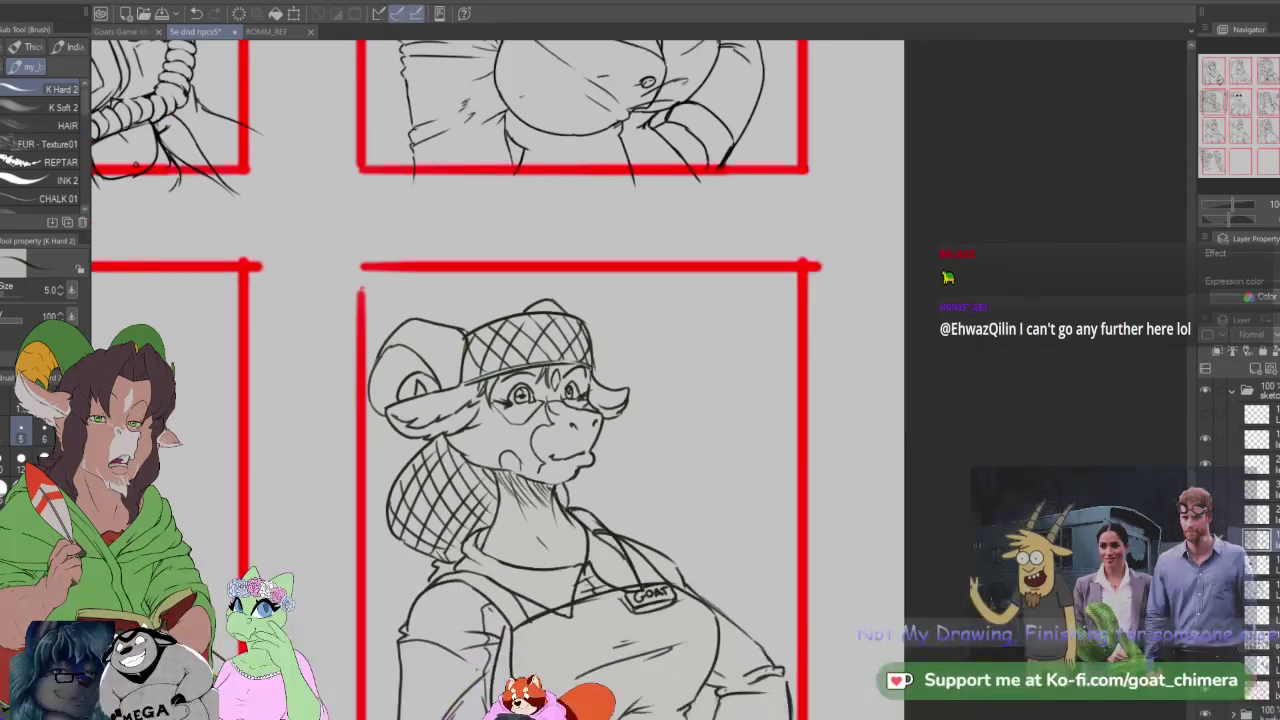
{"action": "left_click_drag", "start_coordinate": [467, 497], "coordinate": [1069, 538]}
{"action": "scroll", "coordinate": [357, 453], "scroll_direction": "down", "scroll_amount": 1}
{"action": "scroll", "coordinate": [587, 498], "scroll_direction": "up", "scroll_amount": 1}
{"action": "scroll", "coordinate": [604, 486], "scroll_direction": "down", "scroll_amount": 1}
{"action": "scroll", "coordinate": [598, 557], "scroll_direction": "up", "scroll_amount": 1}
{"action": "scroll", "coordinate": [598, 550], "scroll_direction": "up", "scroll_amount": 3}
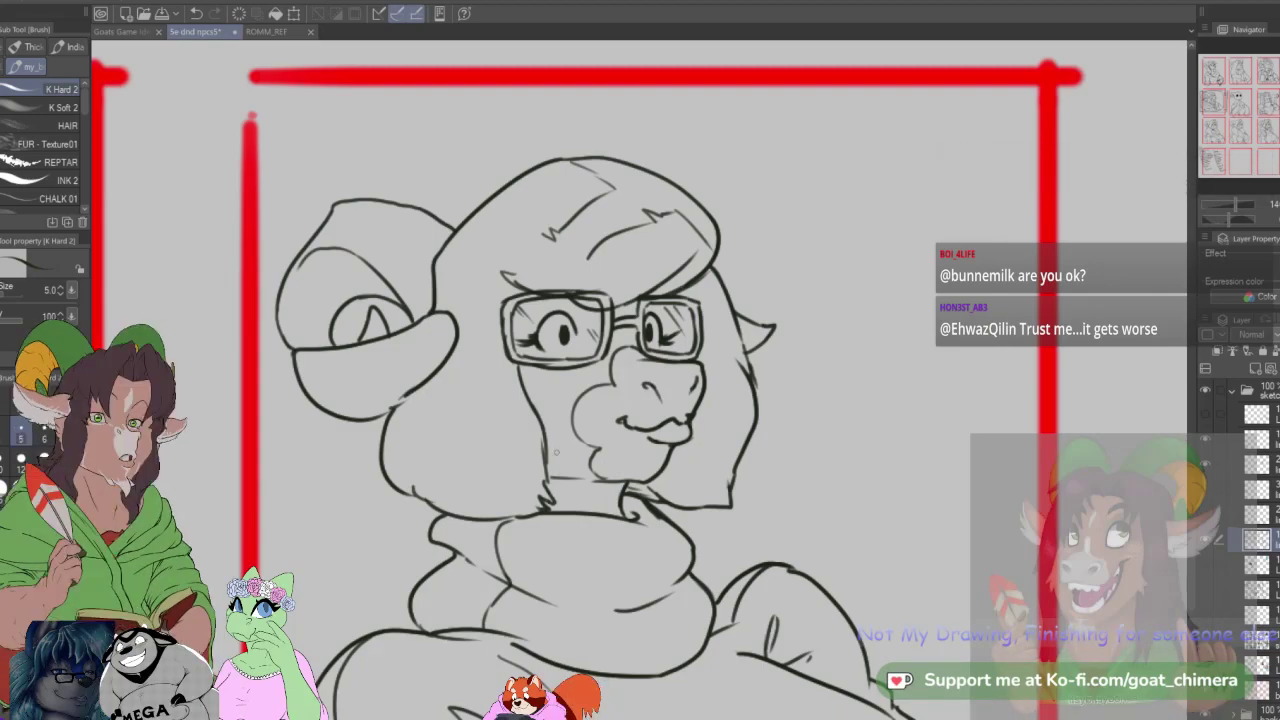
{"action": "left_click_drag", "start_coordinate": [943, 462], "coordinate": [808, 490]}
{"action": "scroll", "coordinate": [640, 380], "scroll_direction": "right", "scroll_amount": 6}
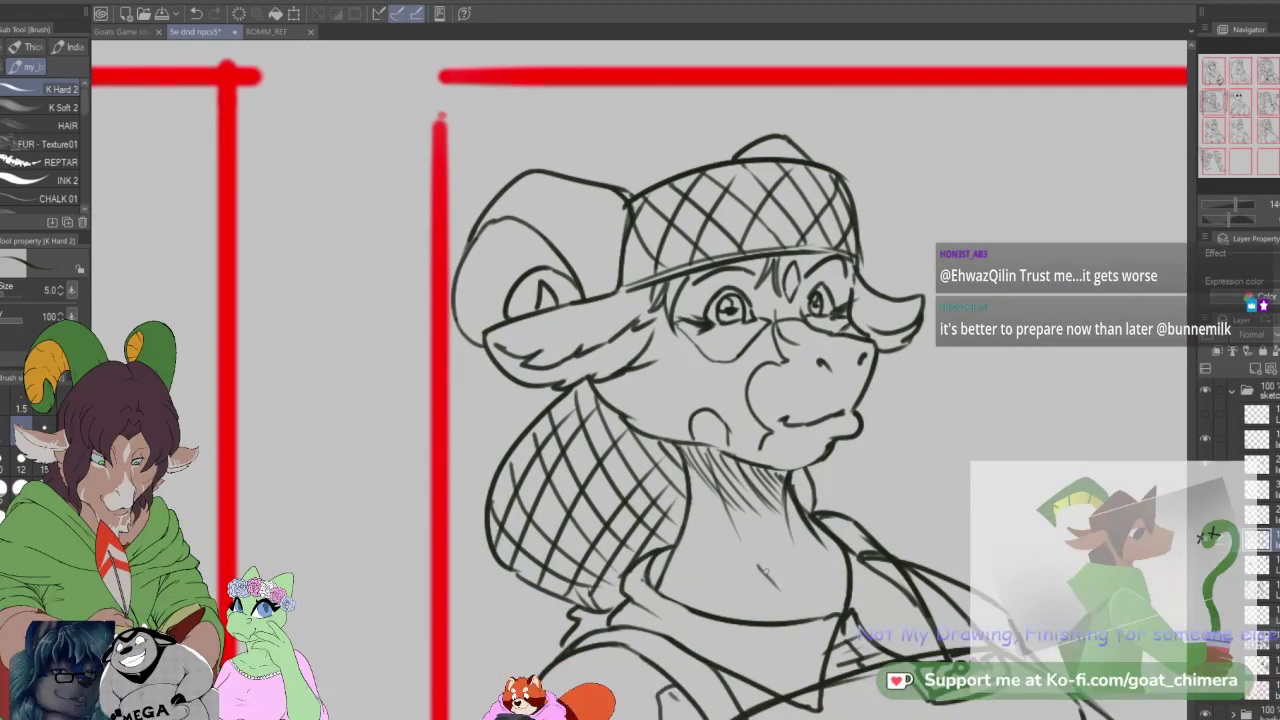
Step: Review the whole NPC sheet, checking the finished figures, the written outfit list and the remaining empty frames
{"action": "scroll", "coordinate": [762, 570], "scroll_direction": "down", "scroll_amount": 4}
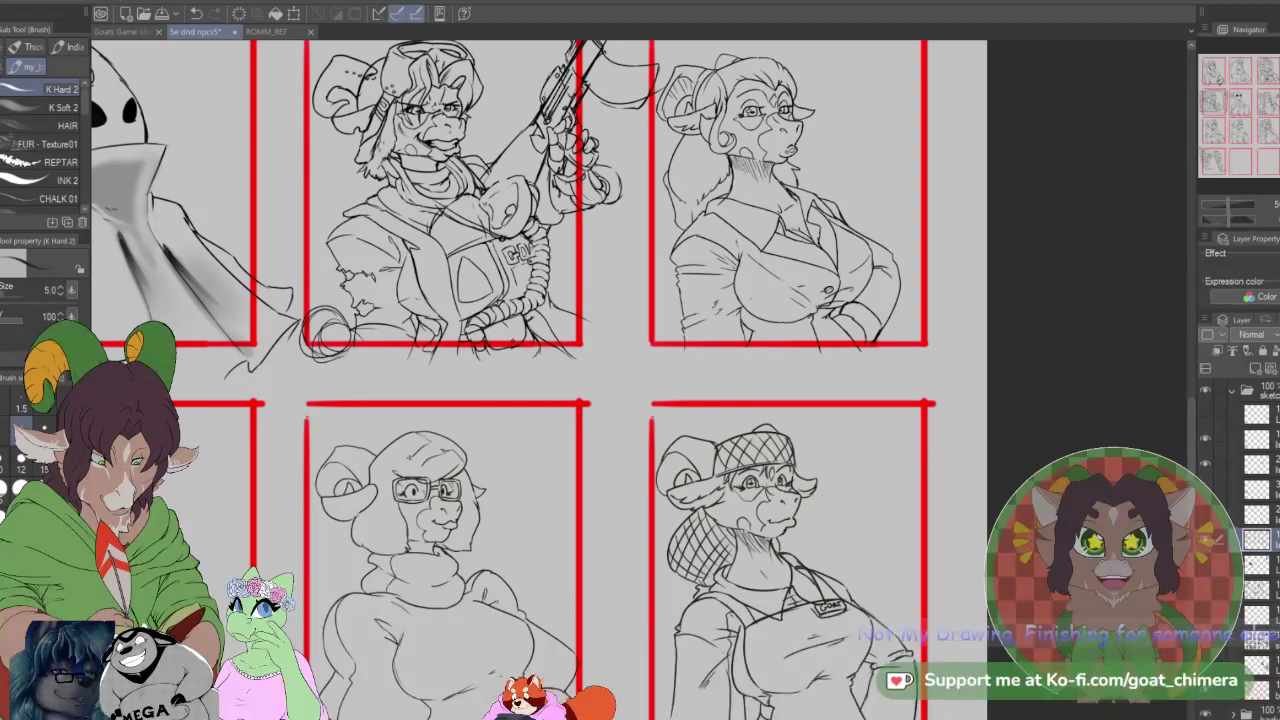
{"action": "scroll", "coordinate": [705, 491], "scroll_direction": "down", "scroll_amount": 3}
{"action": "scroll", "coordinate": [622, 575], "scroll_direction": "up", "scroll_amount": 4}
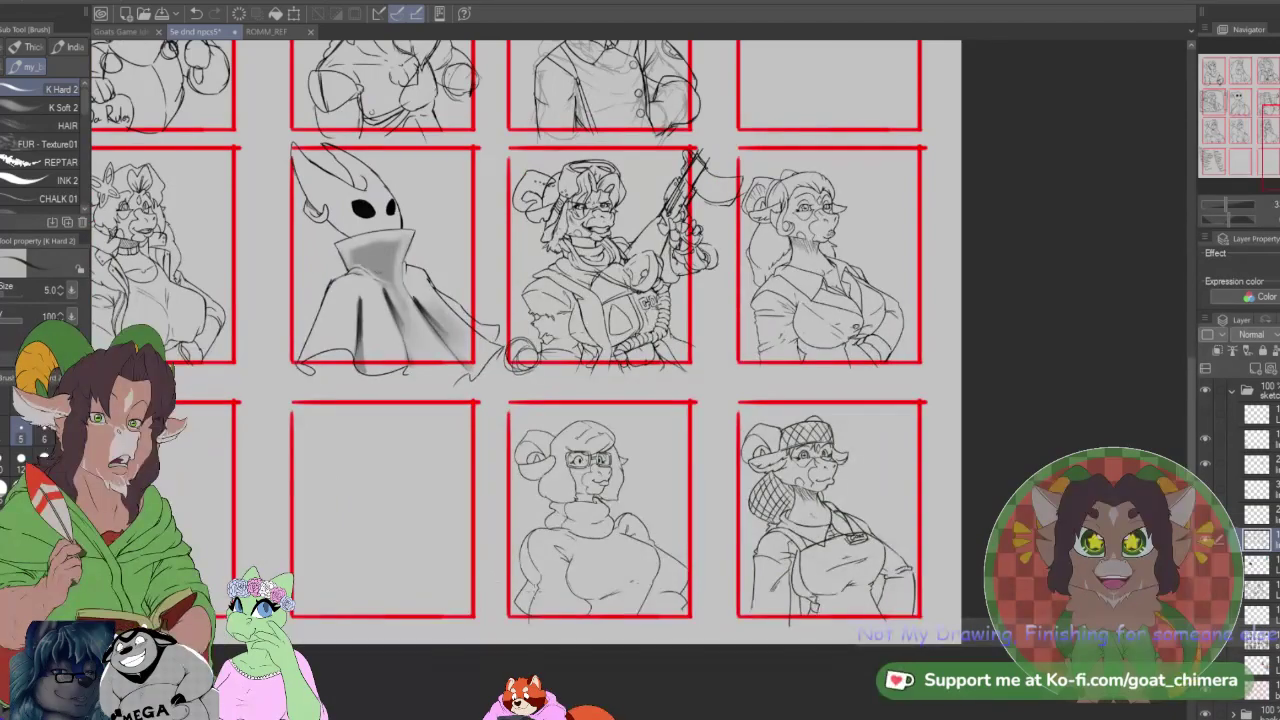
{"action": "scroll", "coordinate": [622, 576], "scroll_direction": "up", "scroll_amount": 2}
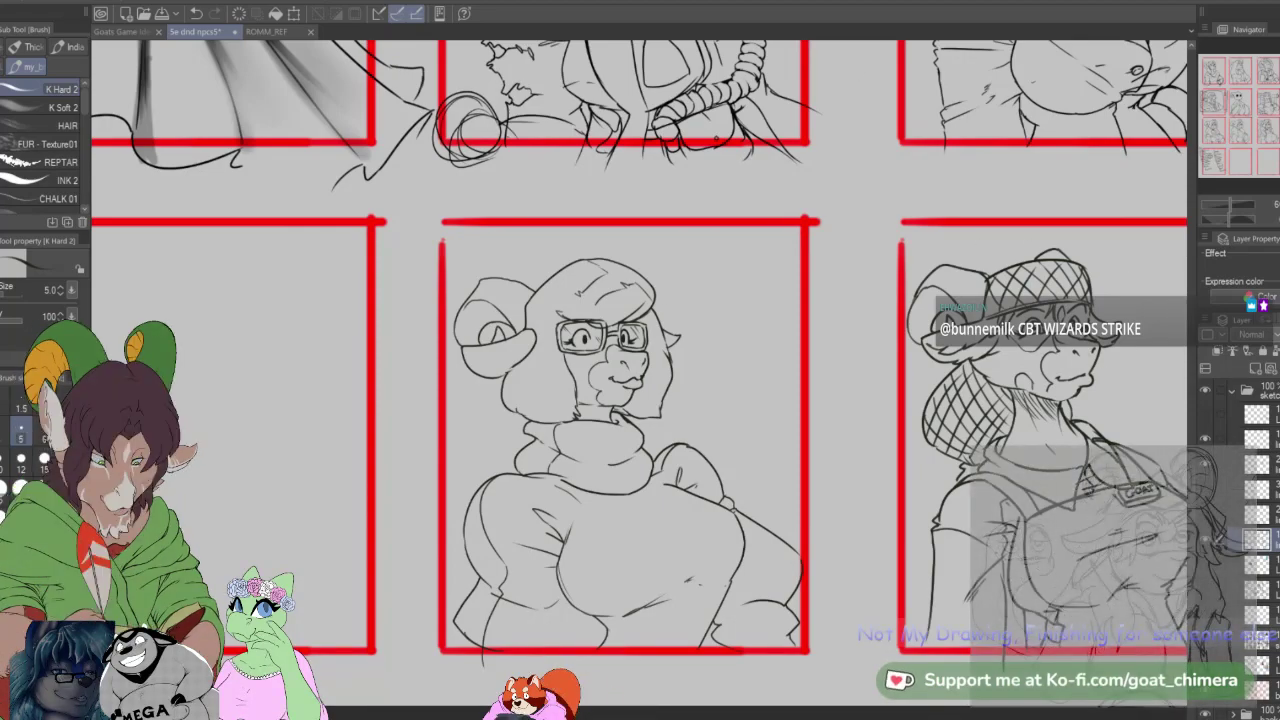
{"action": "mouse_move", "coordinate": [1278, 163]}
{"action": "left_mouse_down"}
{"action": "mouse_move", "coordinate": [1222, 142]}
{"action": "mouse_move", "coordinate": [1279, 171]}
{"action": "left_mouse_up"}
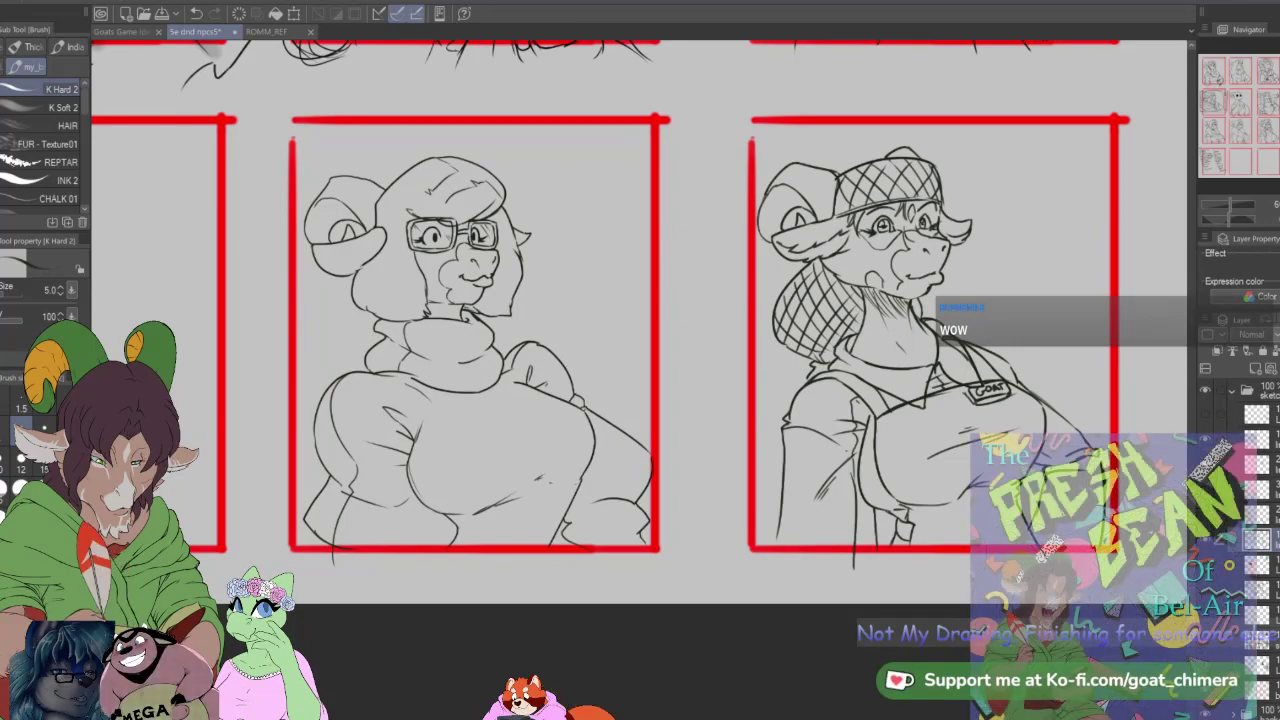
{"action": "scroll", "coordinate": [996, 358], "scroll_direction": "down", "scroll_amount": 4}
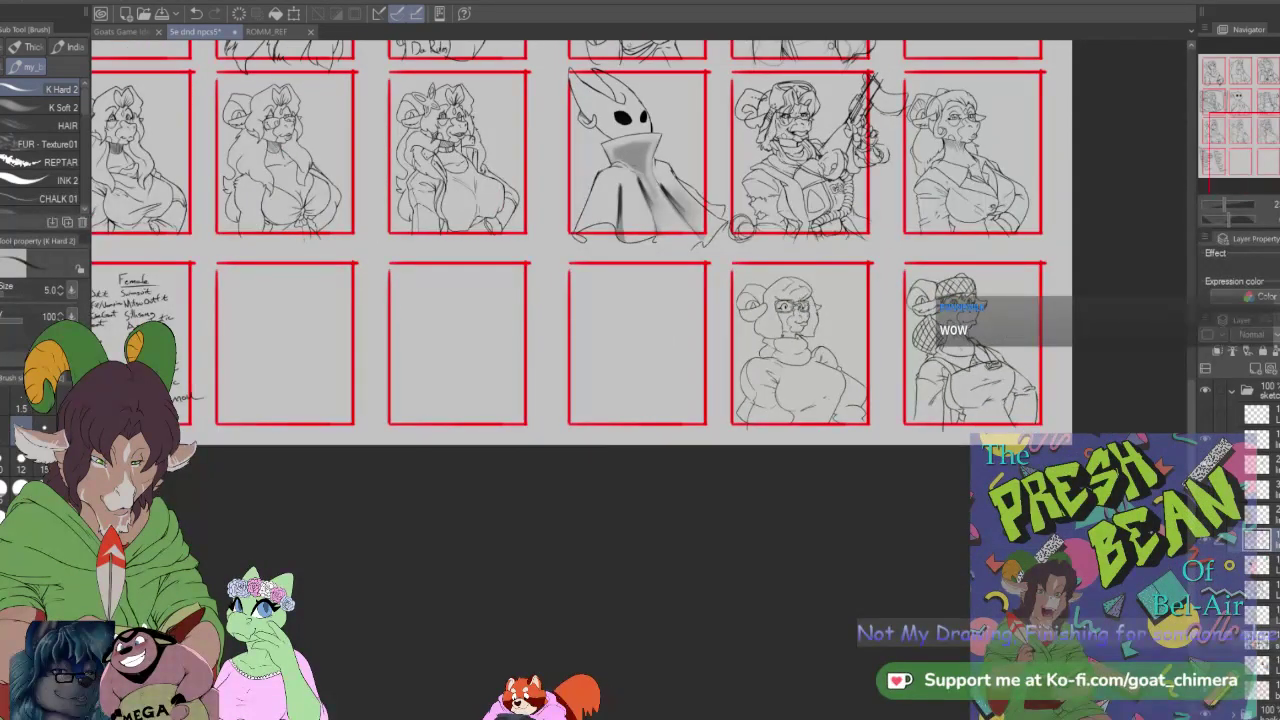
{"action": "scroll", "coordinate": [599, 298], "scroll_direction": "up", "scroll_amount": 1}
{"action": "mouse_move", "coordinate": [1276, 183]}
{"action": "left_mouse_down"}
{"action": "mouse_move", "coordinate": [1232, 165]}
{"action": "mouse_move", "coordinate": [1261, 165]}
{"action": "left_mouse_up"}
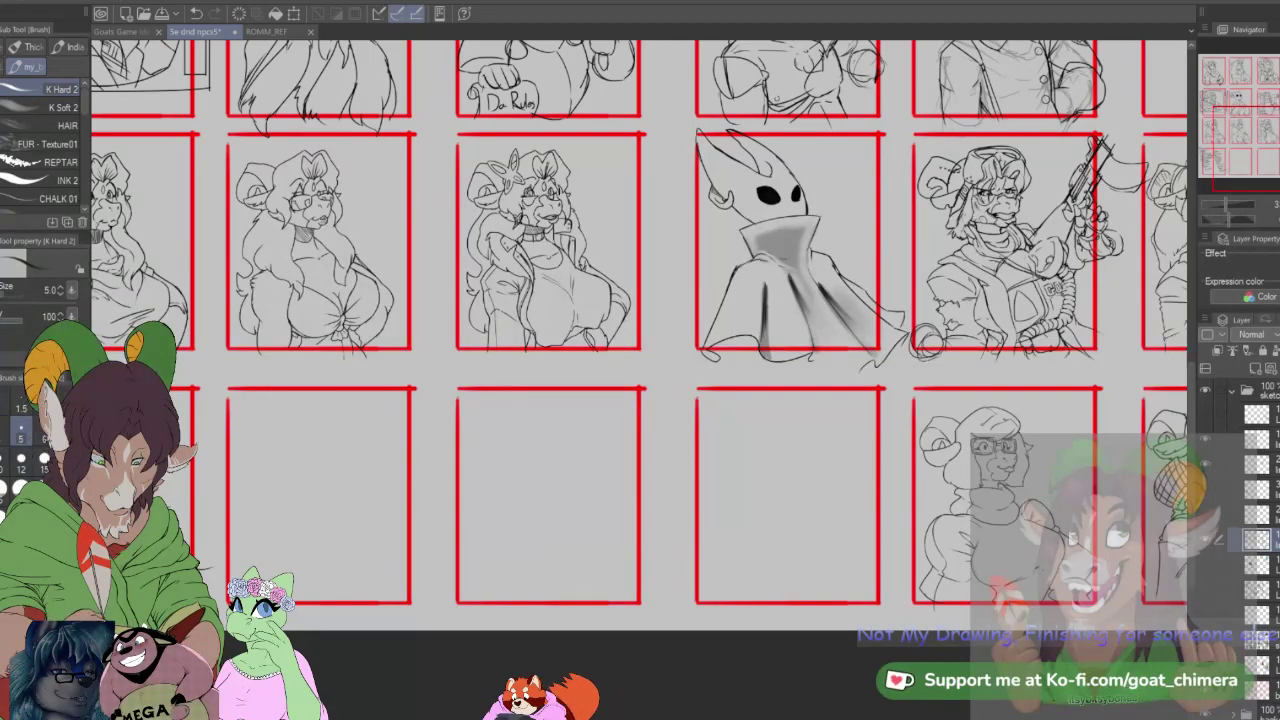
{"action": "scroll", "coordinate": [761, 554], "scroll_direction": "down", "scroll_amount": 1}
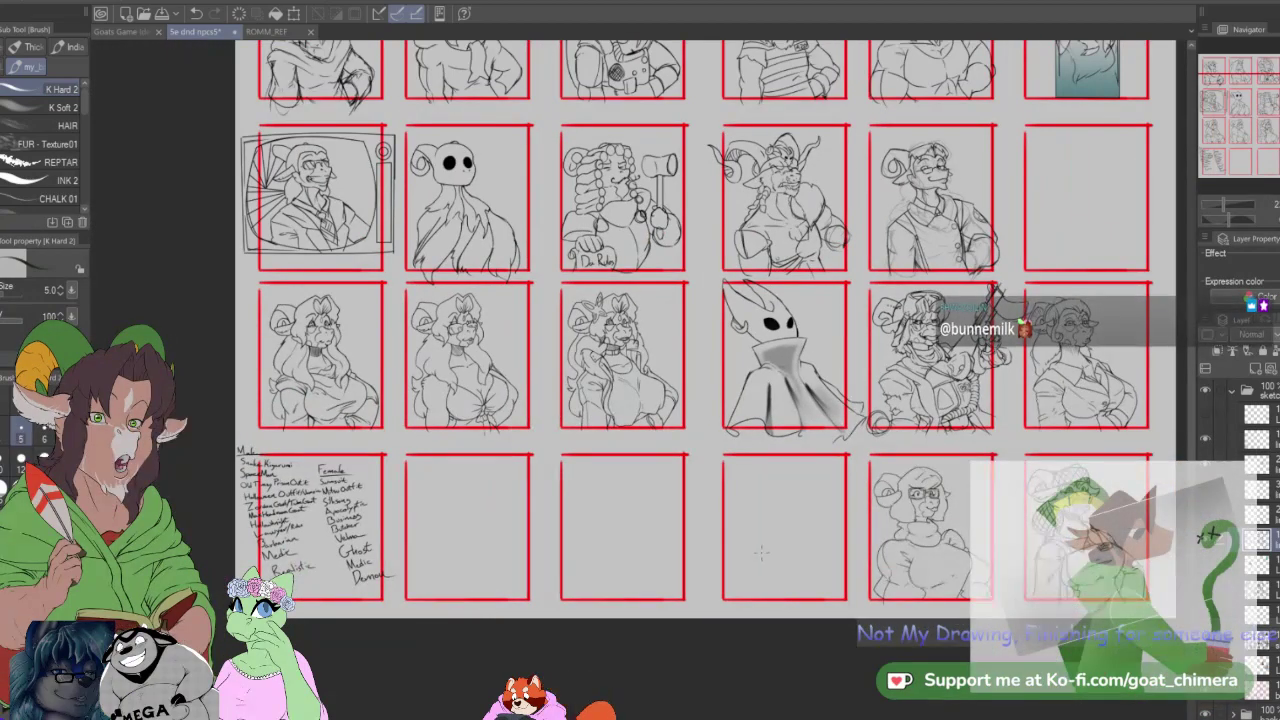
{"action": "scroll", "coordinate": [761, 551], "scroll_direction": "down", "scroll_amount": 2}
{"action": "scroll", "coordinate": [643, 275], "scroll_direction": "up", "scroll_amount": 1}
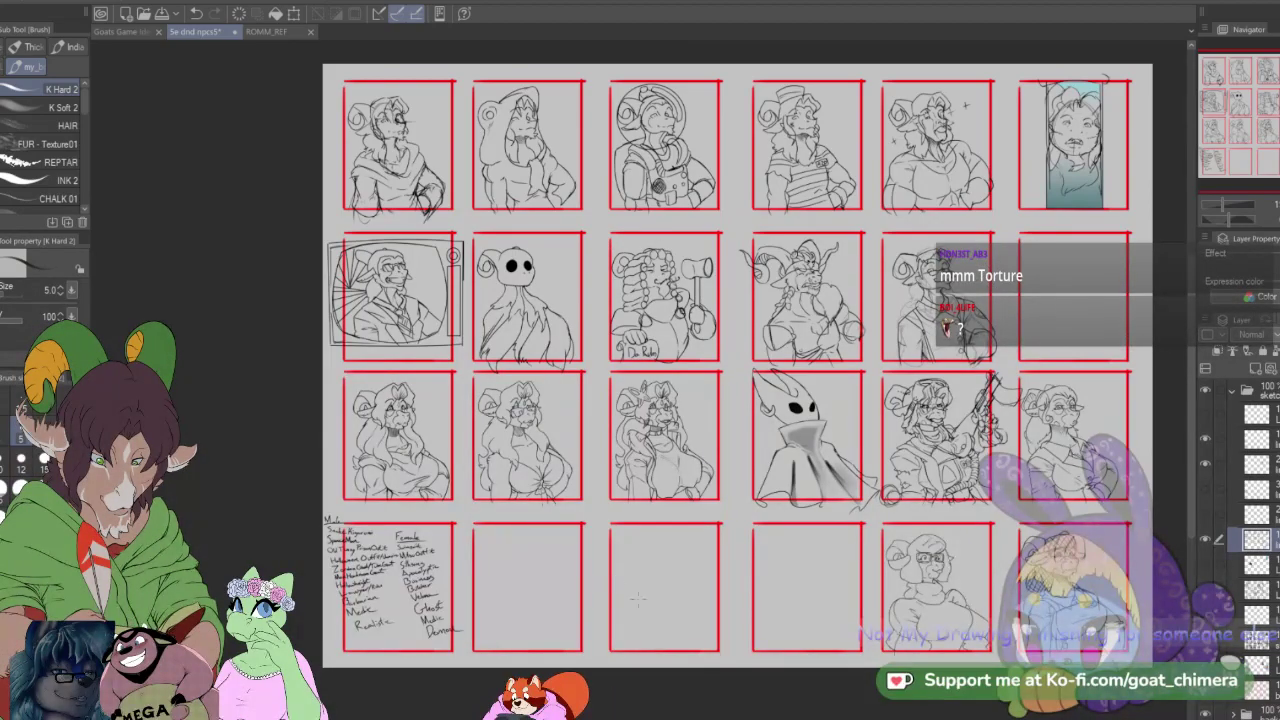
{"action": "scroll", "coordinate": [907, 666], "scroll_direction": "up", "scroll_amount": 4}
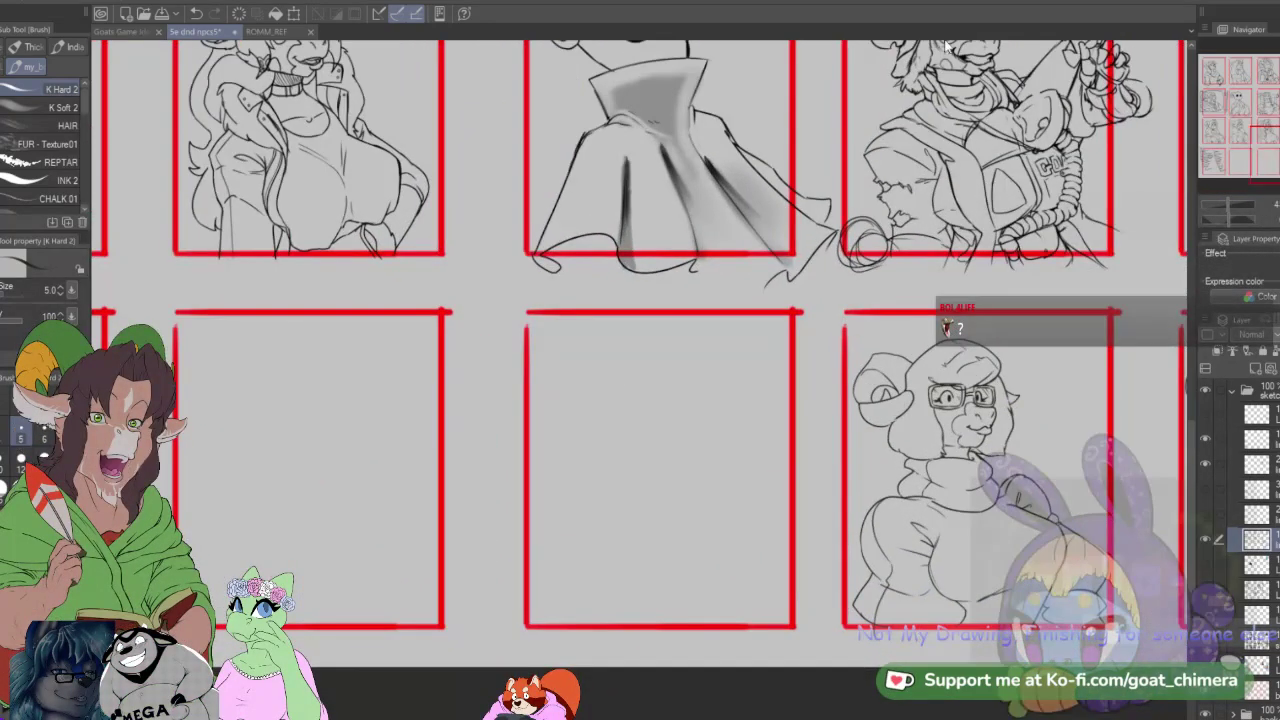
{"action": "left_click_drag", "start_coordinate": [1279, 163], "coordinate": [1238, 159]}
{"action": "left_click_drag", "start_coordinate": [1238, 158], "coordinate": [1279, 161]}
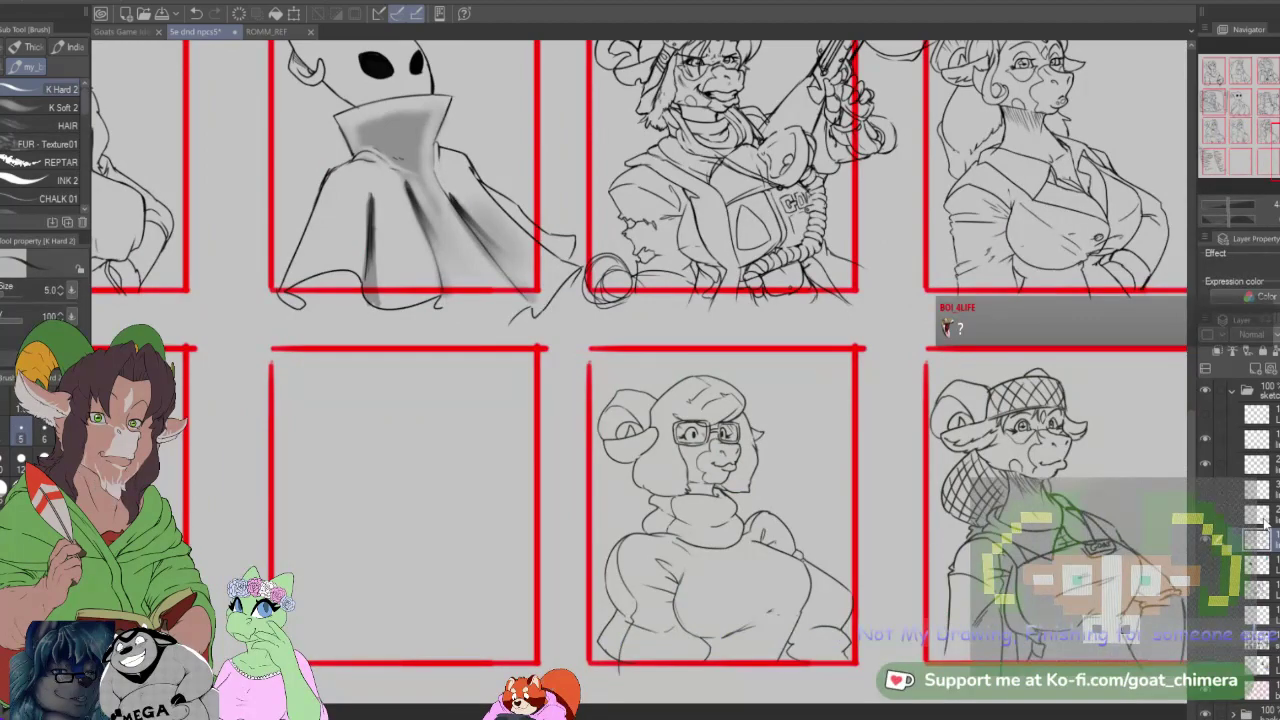
Step: Show the hidden guide sketch and move it into the empty frame beside the glasses-wearing NPC
{"action": "left_click", "coordinate": [1268, 514]}
{"action": "left_click", "coordinate": [1207, 515]}
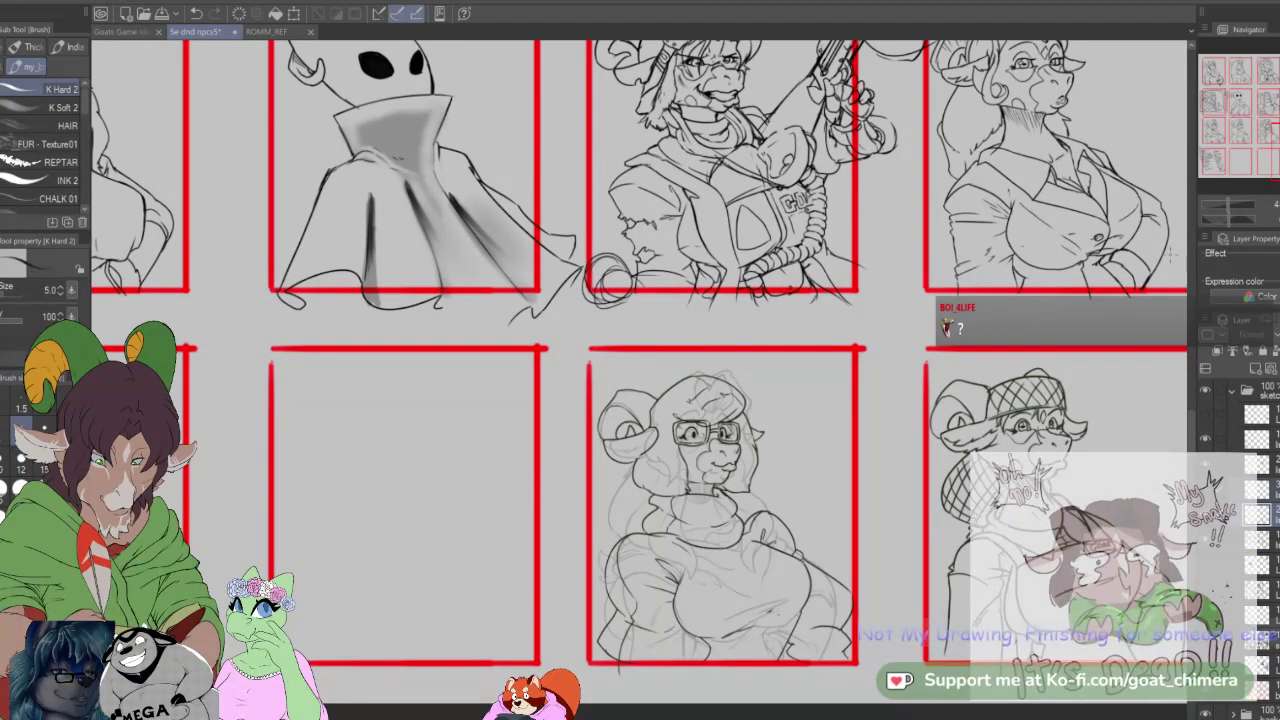
{"action": "left_click", "coordinate": [295, 13]}
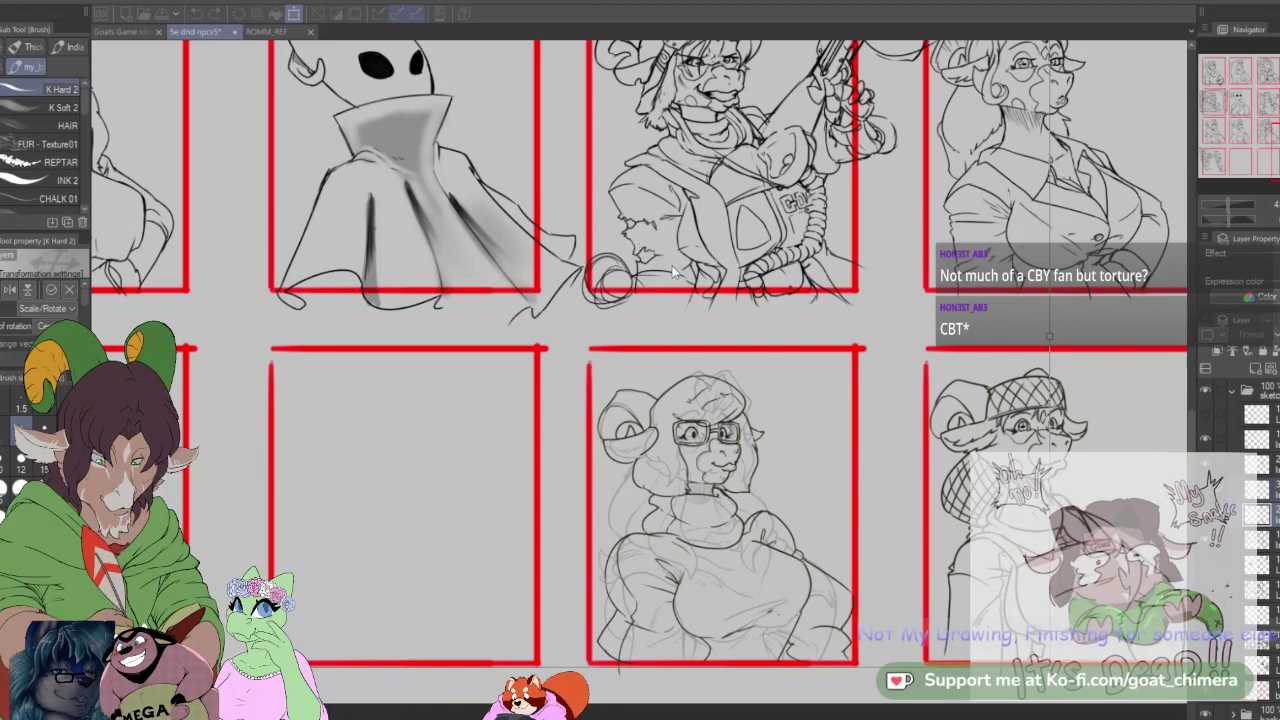
{"action": "key", "text": "Return"}
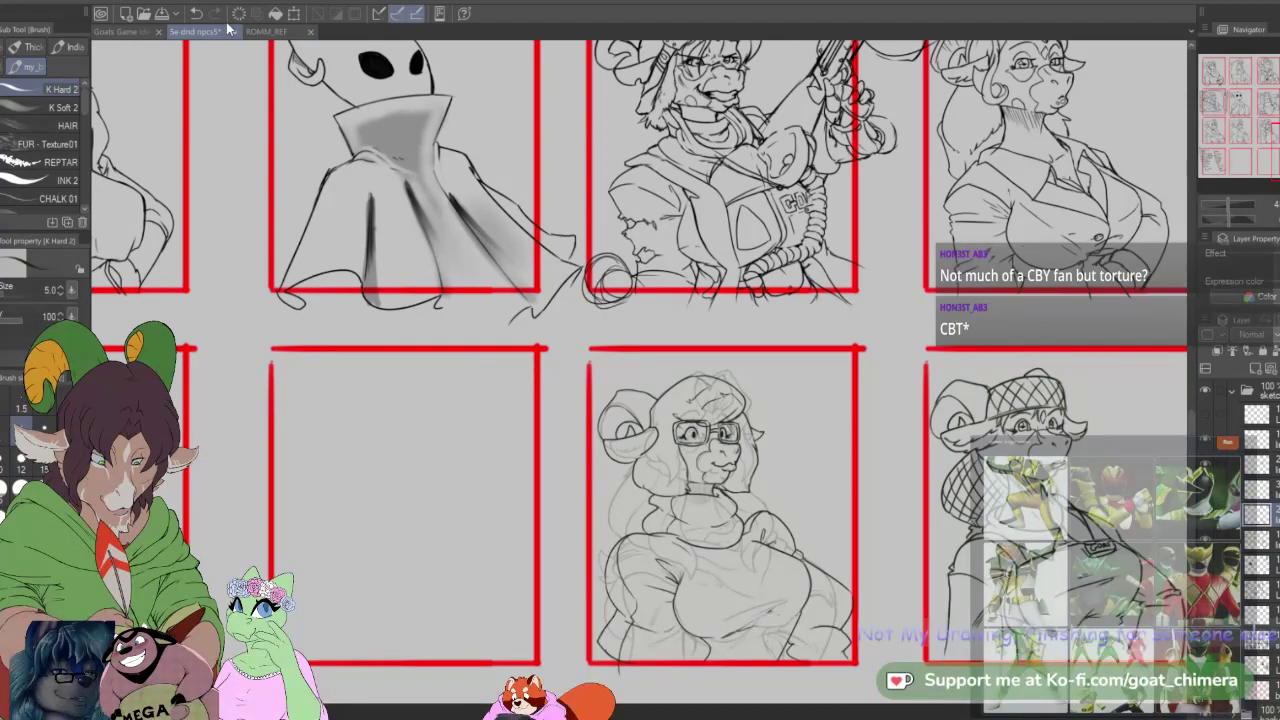
{"action": "left_click", "coordinate": [293, 13]}
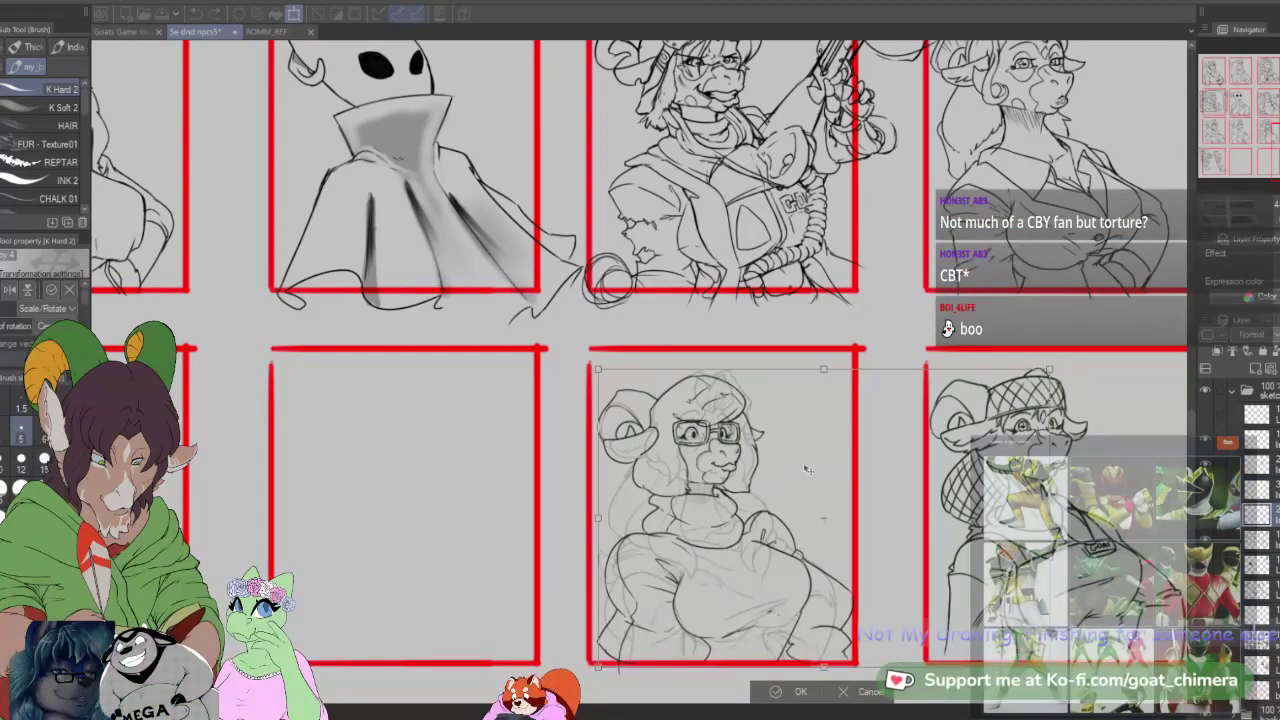
{"action": "mouse_move", "coordinate": [804, 469]}
{"action": "left_mouse_down"}
{"action": "mouse_move", "coordinate": [445, 467]}
{"action": "mouse_move", "coordinate": [517, 465]}
{"action": "left_mouse_up"}
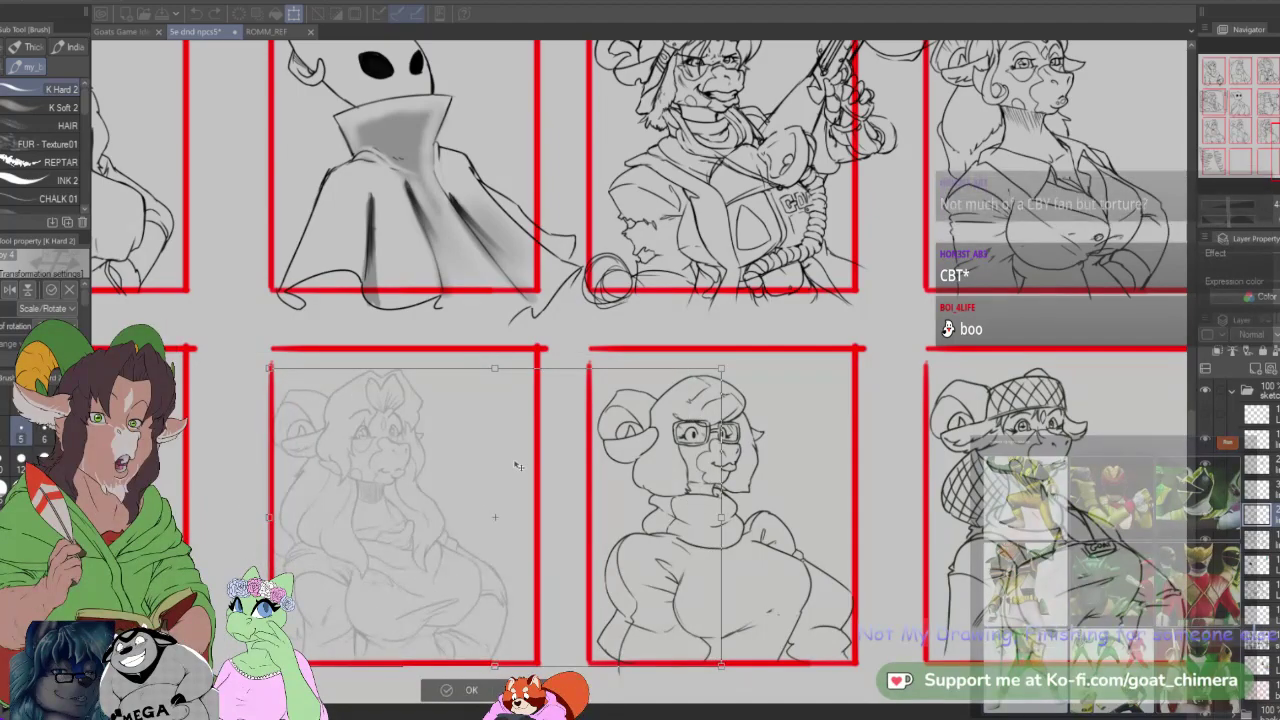
{"action": "key", "text": "Return"}
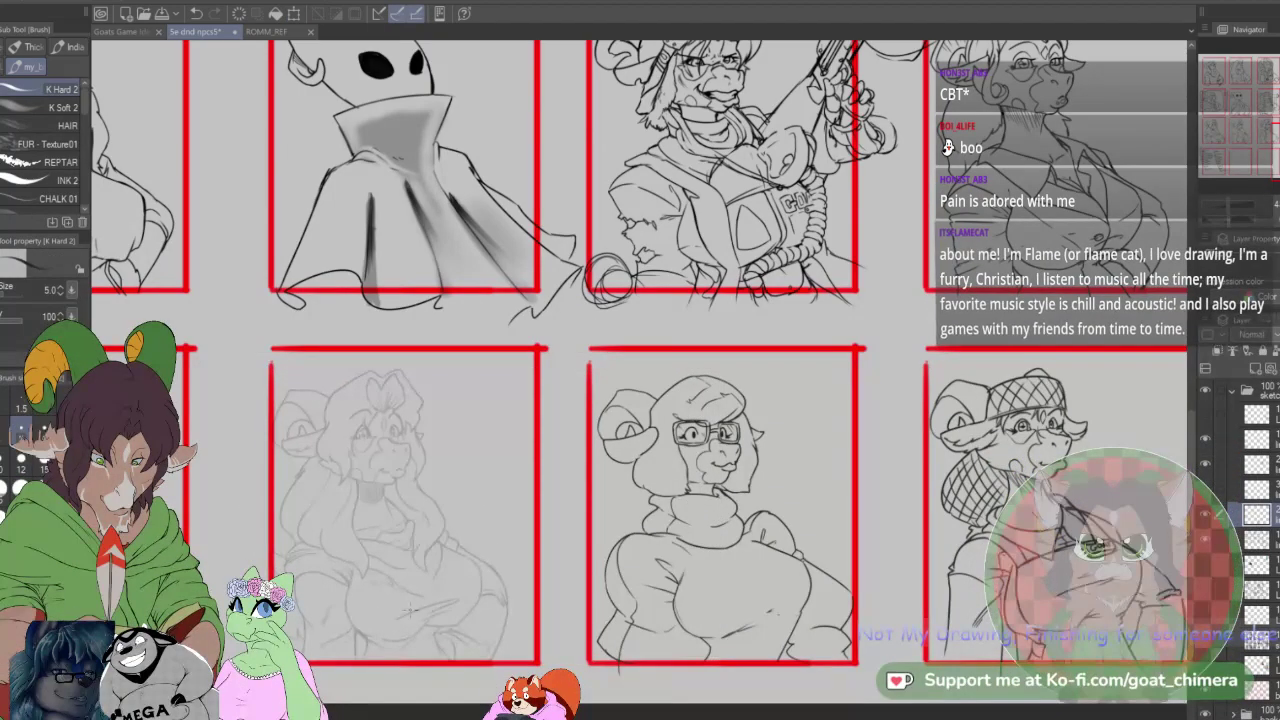
Step: Review the finished figures across the NPC sheet, from the guide sketch's frame to the top row
{"action": "scroll", "coordinate": [462, 638], "scroll_direction": "down", "scroll_amount": 1}
{"action": "scroll", "coordinate": [300, 628], "scroll_direction": "up", "scroll_amount": 3}
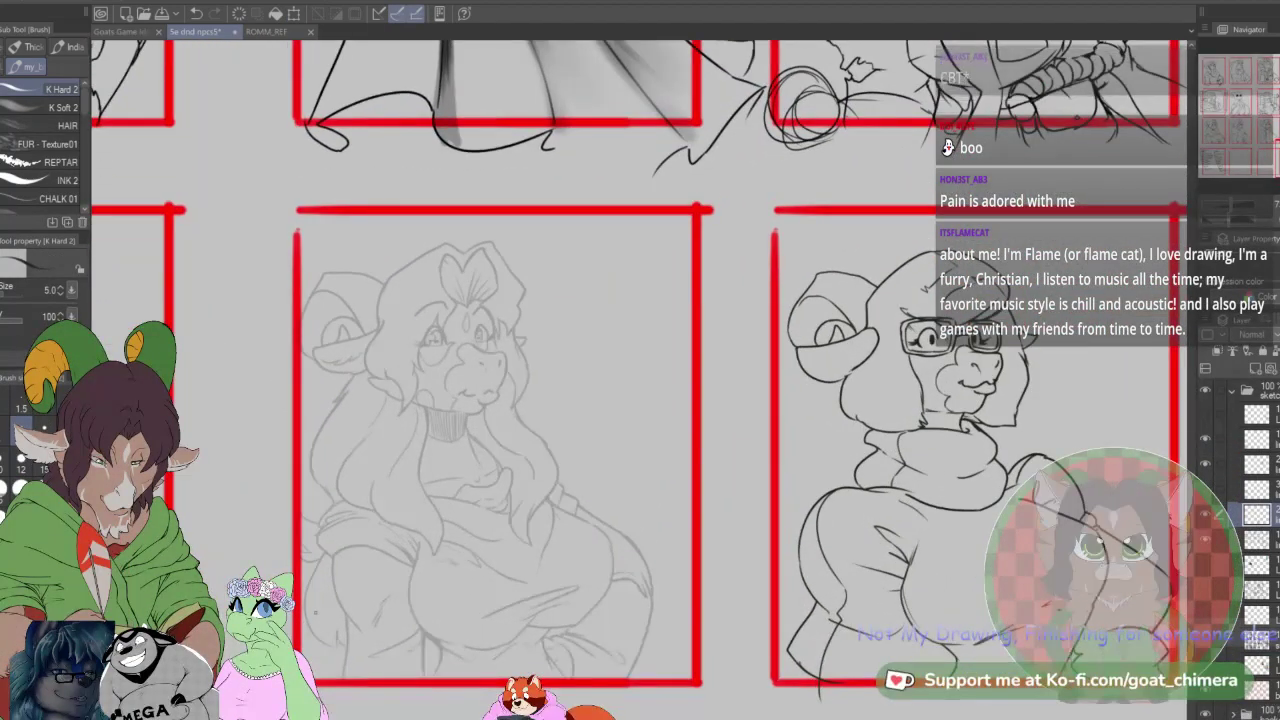
{"action": "scroll", "coordinate": [316, 612], "scroll_direction": "down", "scroll_amount": 1}
{"action": "scroll", "coordinate": [316, 612], "scroll_direction": "up", "scroll_amount": 2}
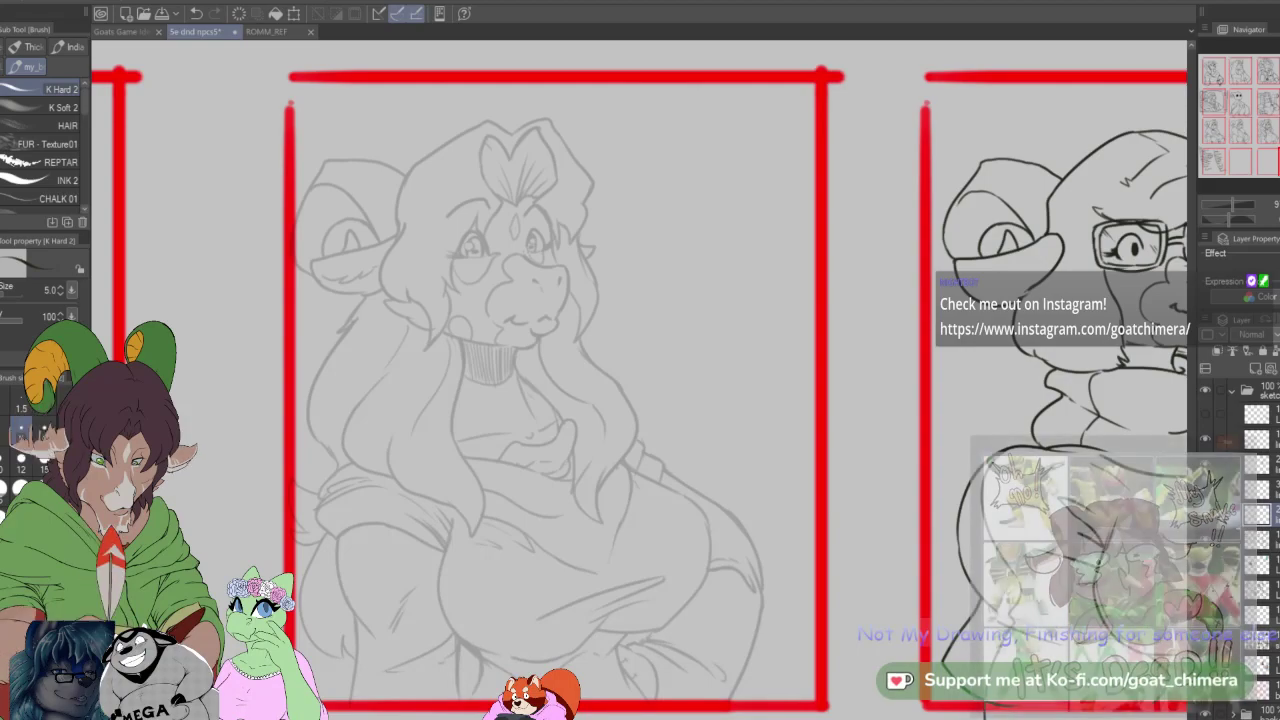
{"action": "scroll", "coordinate": [621, 450], "scroll_direction": "down", "scroll_amount": 3}
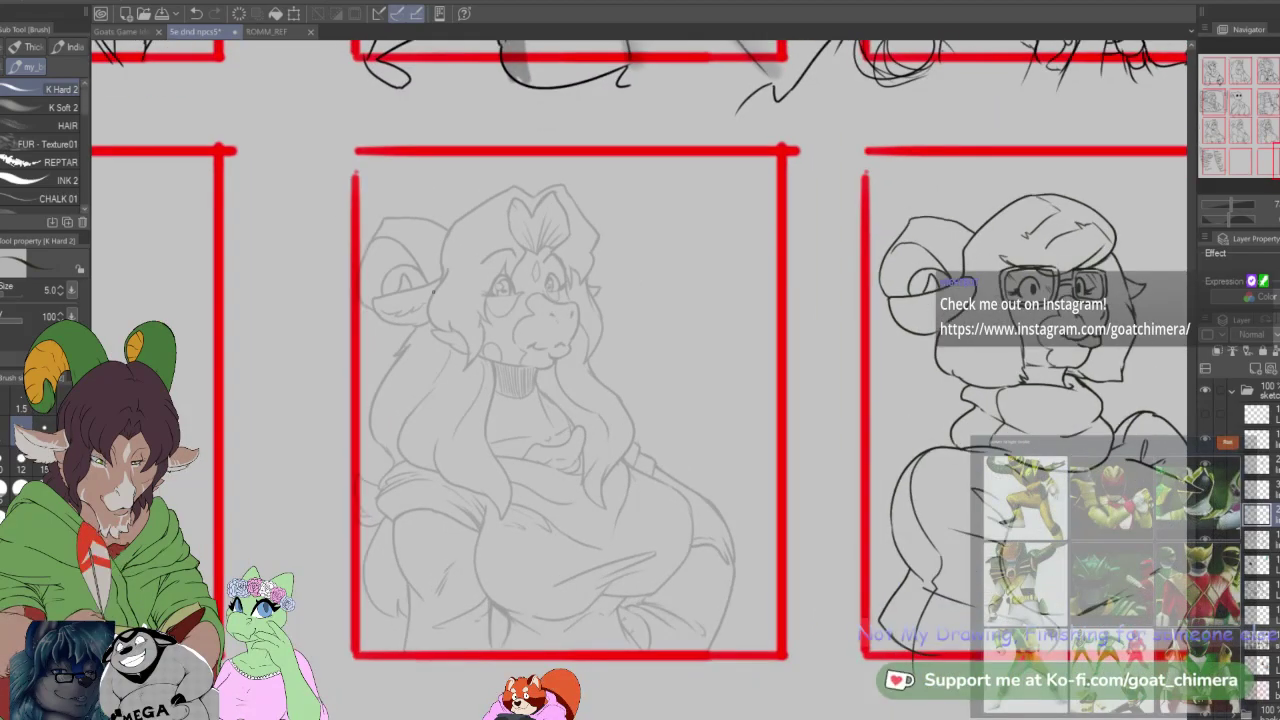
{"action": "scroll", "coordinate": [480, 287], "scroll_direction": "down", "scroll_amount": 2}
{"action": "left_click_drag", "start_coordinate": [480, 287], "coordinate": [406, 363]}
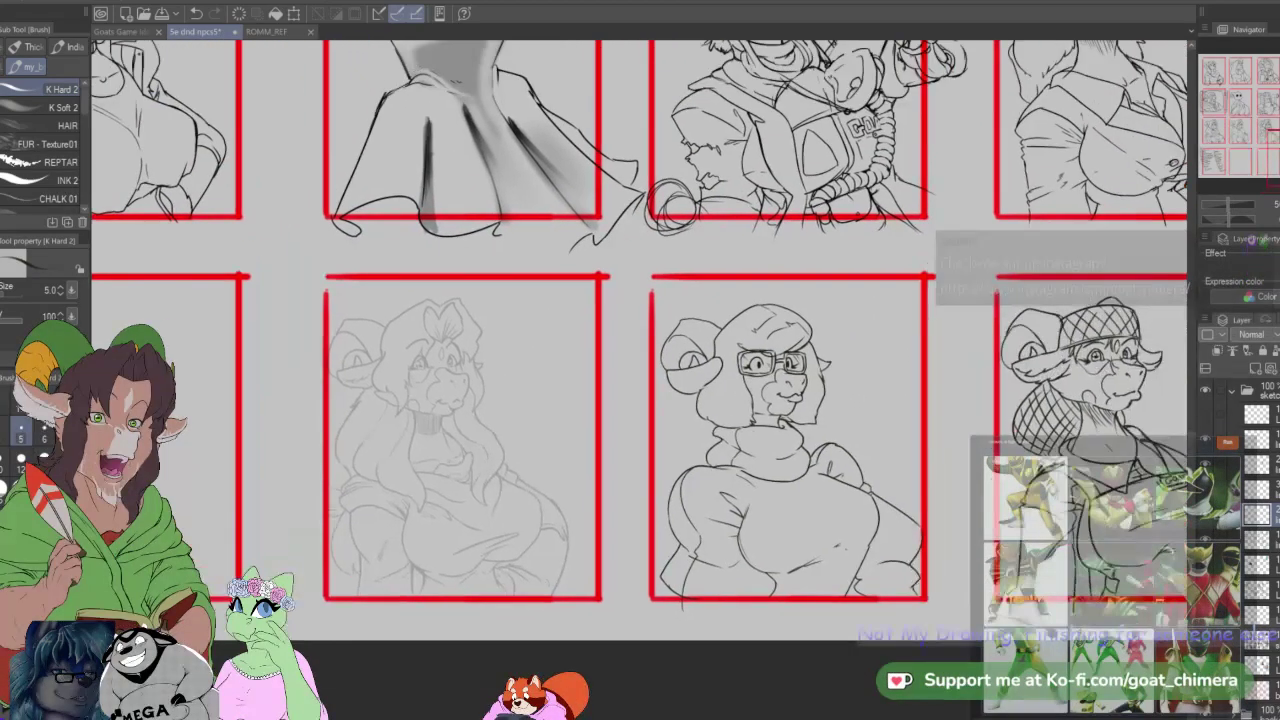
{"action": "left_click_drag", "start_coordinate": [760, 380], "coordinate": [404, 454]}
{"action": "left_click_drag", "start_coordinate": [420, 260], "coordinate": [752, 625]}
{"action": "left_click_drag", "start_coordinate": [250, 100], "coordinate": [519, 572]}
{"action": "scroll", "coordinate": [640, 380], "scroll_direction": "right", "scroll_amount": 6}
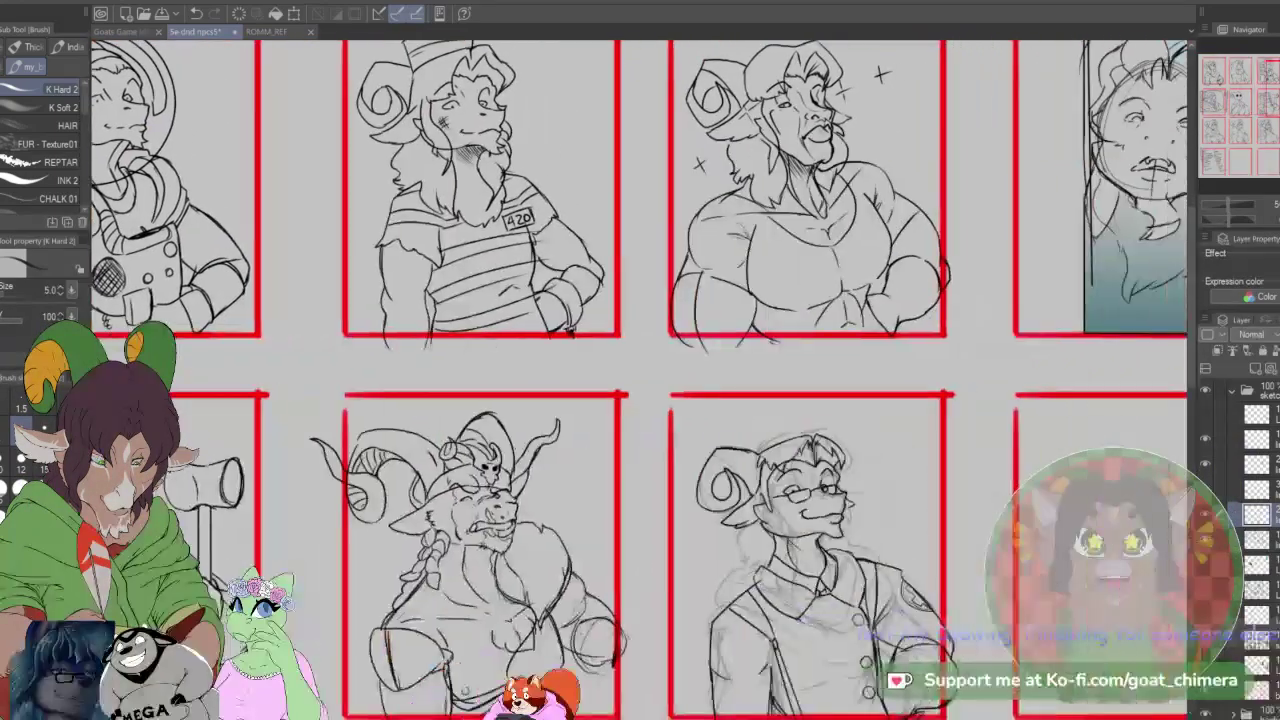
{"action": "left_click_drag", "start_coordinate": [1279, 83], "coordinate": [1267, 73]}
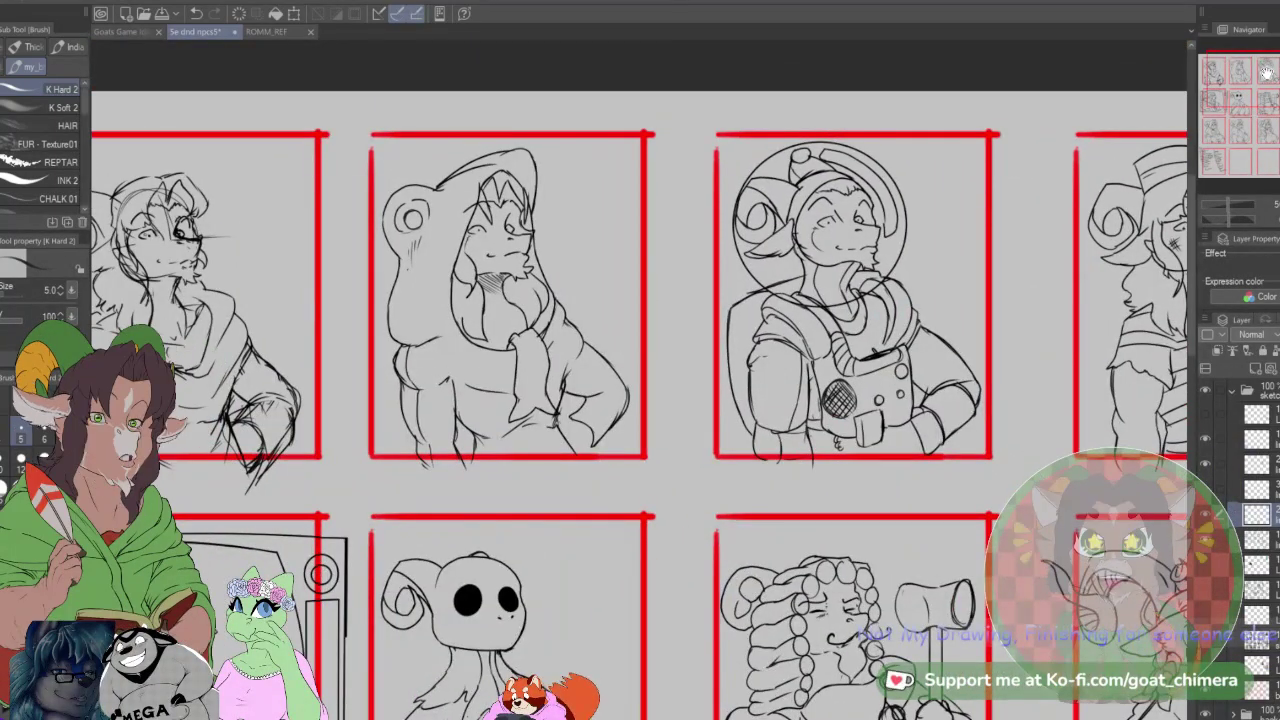
{"action": "scroll", "coordinate": [640, 400], "scroll_direction": "left", "scroll_amount": 5}
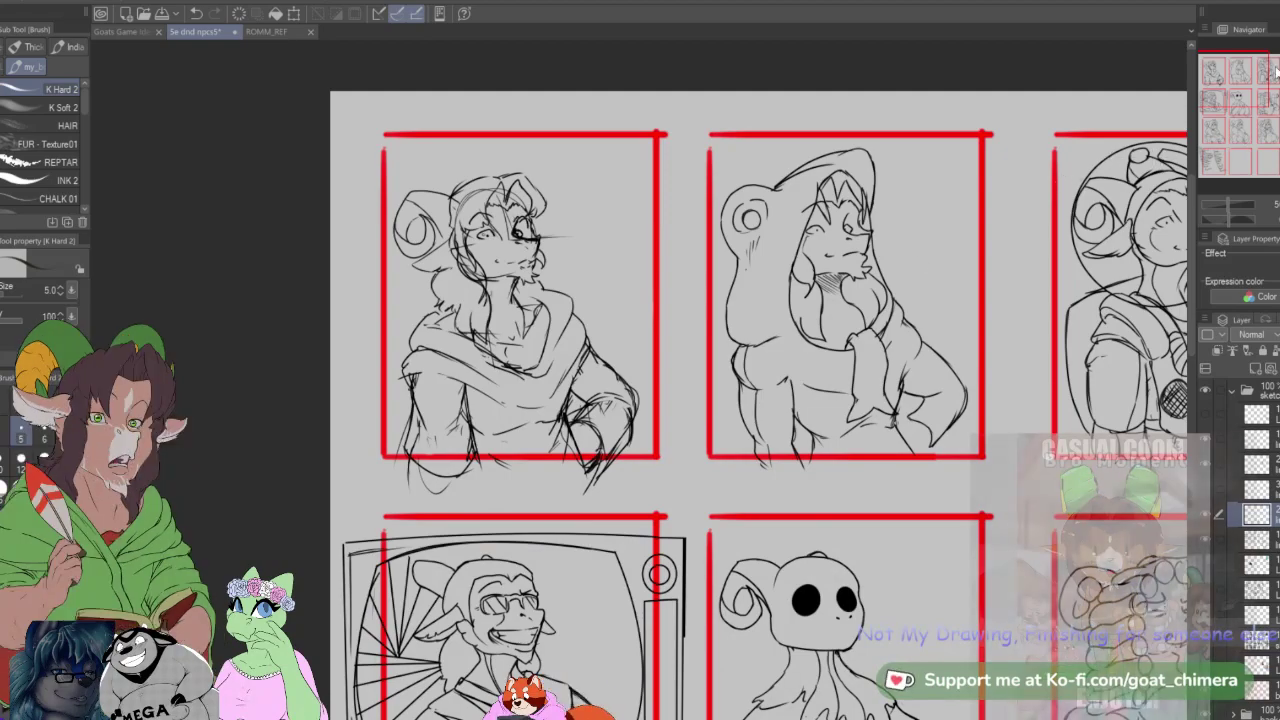
{"action": "mouse_move", "coordinate": [1265, 68]}
{"action": "left_mouse_down"}
{"action": "mouse_move", "coordinate": [1278, 73]}
{"action": "mouse_move", "coordinate": [1279, 145]}
{"action": "left_mouse_up"}
{"action": "scroll", "coordinate": [802, 345], "scroll_direction": "down", "scroll_amount": 2}
{"action": "scroll", "coordinate": [752, 398], "scroll_direction": "up", "scroll_amount": 2}
{"action": "scroll", "coordinate": [750, 395], "scroll_direction": "down", "scroll_amount": 2}
{"action": "scroll", "coordinate": [750, 385], "scroll_direction": "up", "scroll_amount": 1}
{"action": "scroll", "coordinate": [736, 384], "scroll_direction": "up", "scroll_amount": 2}
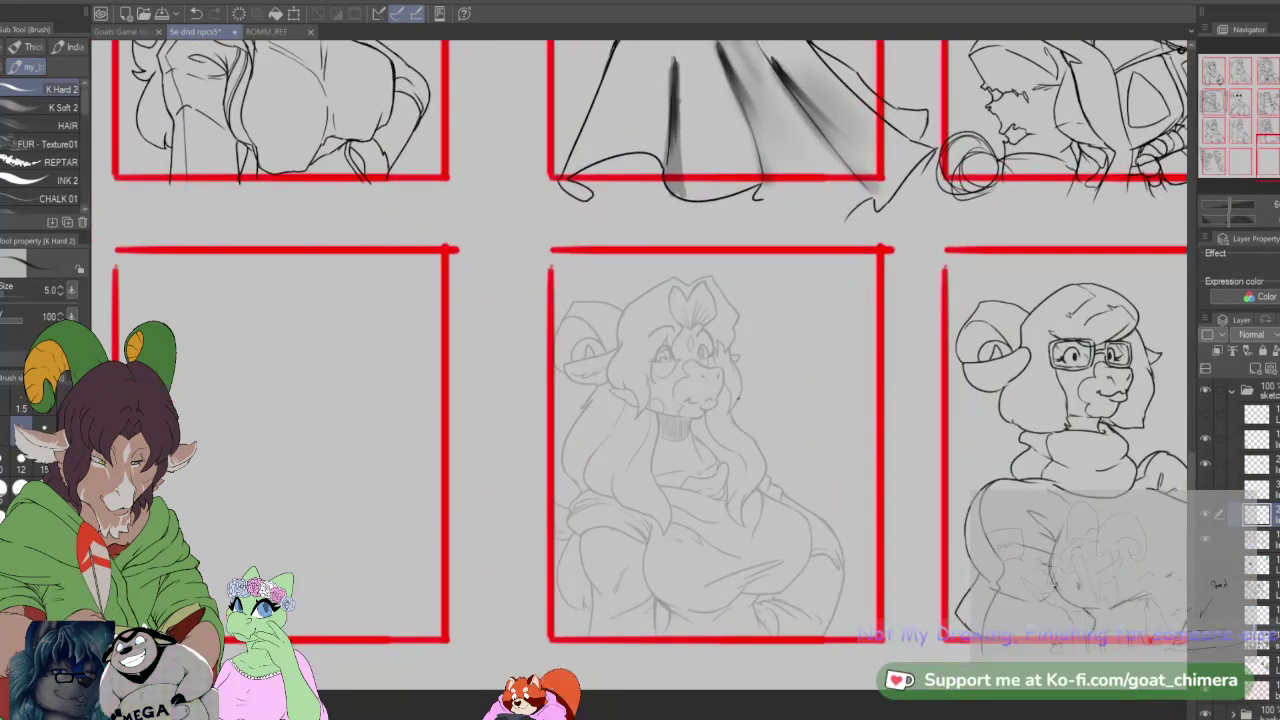
Step: Draw a large ragged closed outline over the guide sketch, from the brow around the far side of the hair down to the chest
{"action": "scroll", "coordinate": [750, 378], "scroll_direction": "down", "scroll_amount": 1}
{"action": "scroll", "coordinate": [750, 378], "scroll_direction": "up", "scroll_amount": 2}
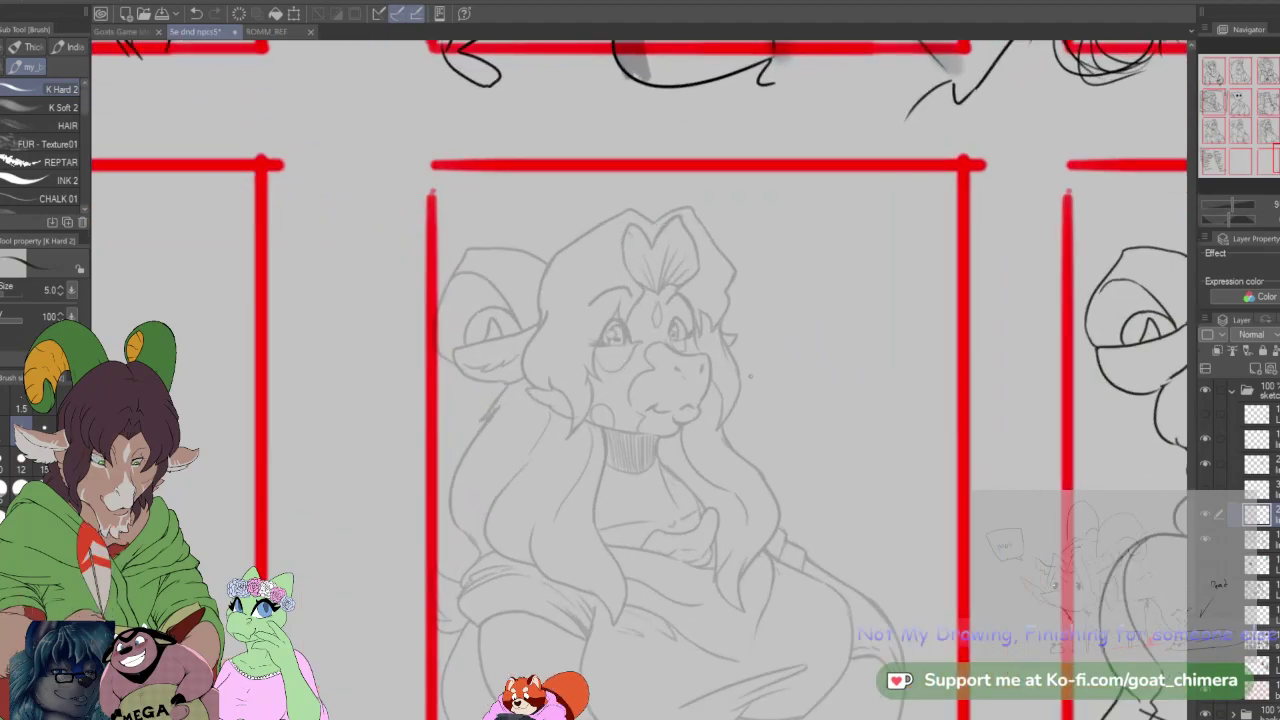
{"action": "scroll", "coordinate": [750, 376], "scroll_direction": "down", "scroll_amount": 1}
{"action": "scroll", "coordinate": [750, 374], "scroll_direction": "up", "scroll_amount": 1}
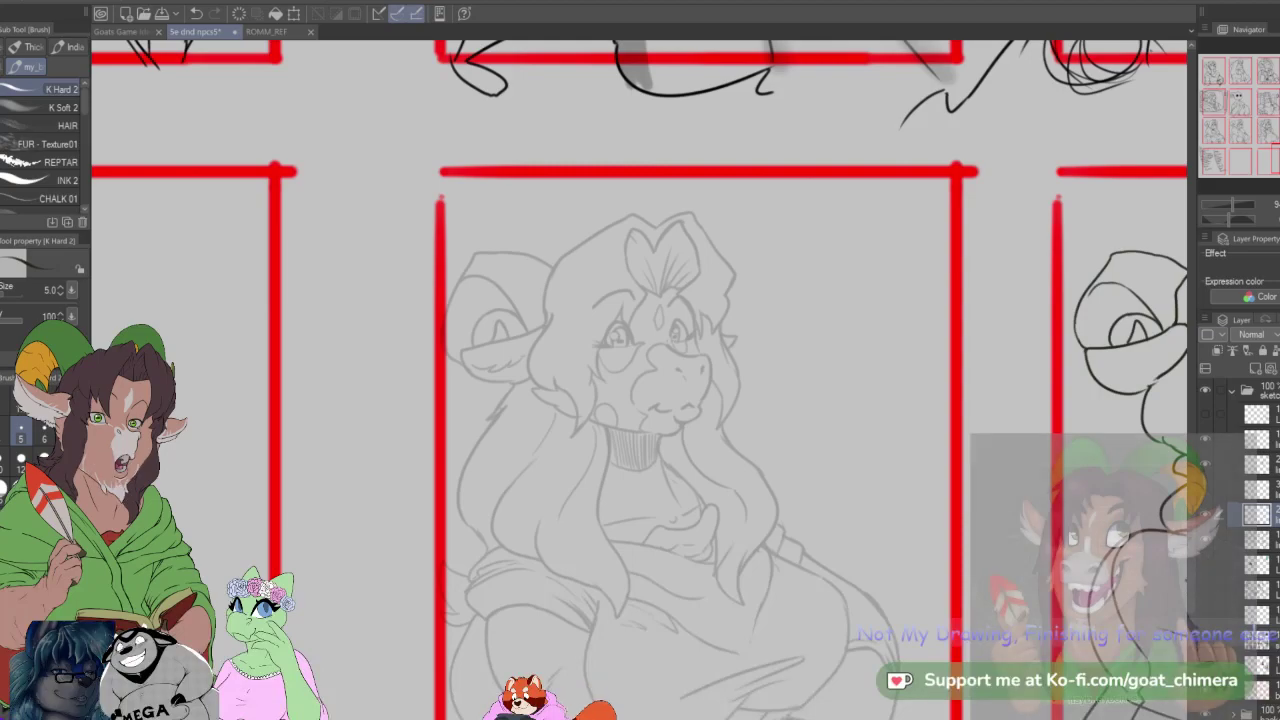
{"action": "scroll", "coordinate": [740, 465], "scroll_direction": "down", "scroll_amount": 2}
{"action": "scroll", "coordinate": [708, 448], "scroll_direction": "up", "scroll_amount": 4}
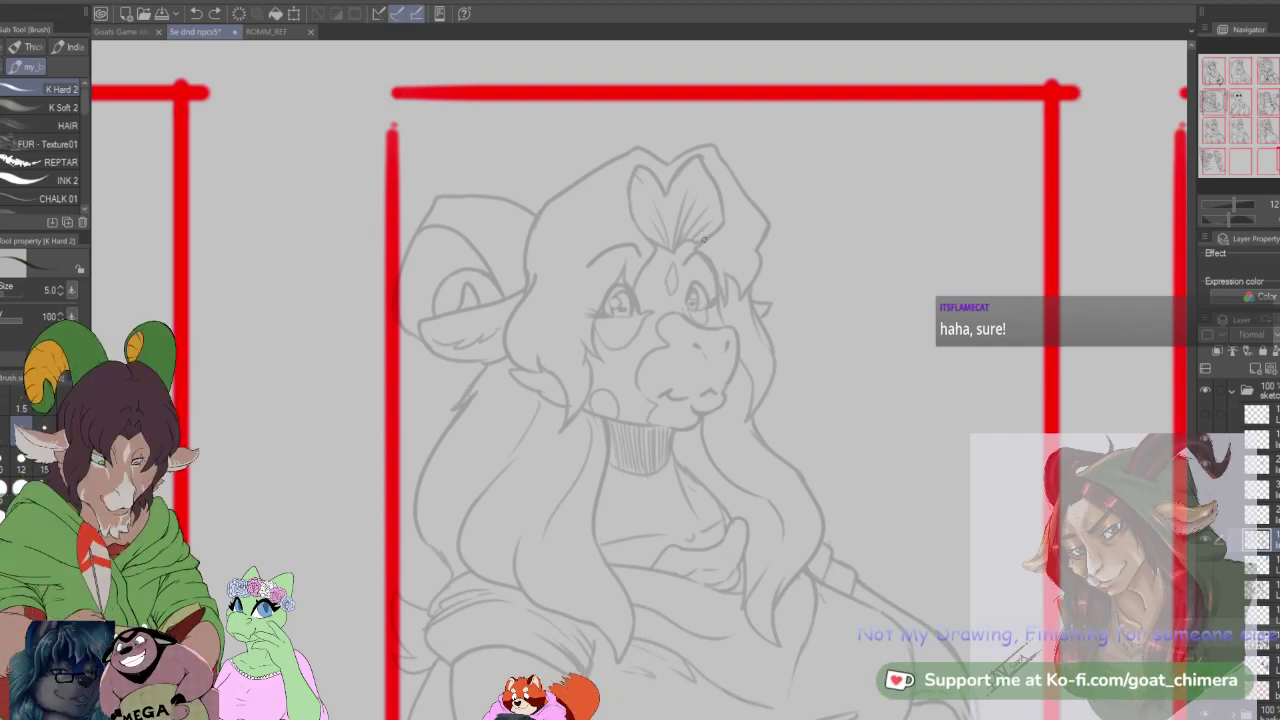
{"action": "mouse_move", "coordinate": [708, 250]}
{"action": "left_mouse_down"}
{"action": "mouse_move", "coordinate": [651, 314]}
{"action": "mouse_move", "coordinate": [631, 313]}
{"action": "mouse_move", "coordinate": [613, 357]}
{"action": "mouse_move", "coordinate": [605, 326]}
{"action": "mouse_move", "coordinate": [574, 407]}
{"action": "left_mouse_up"}
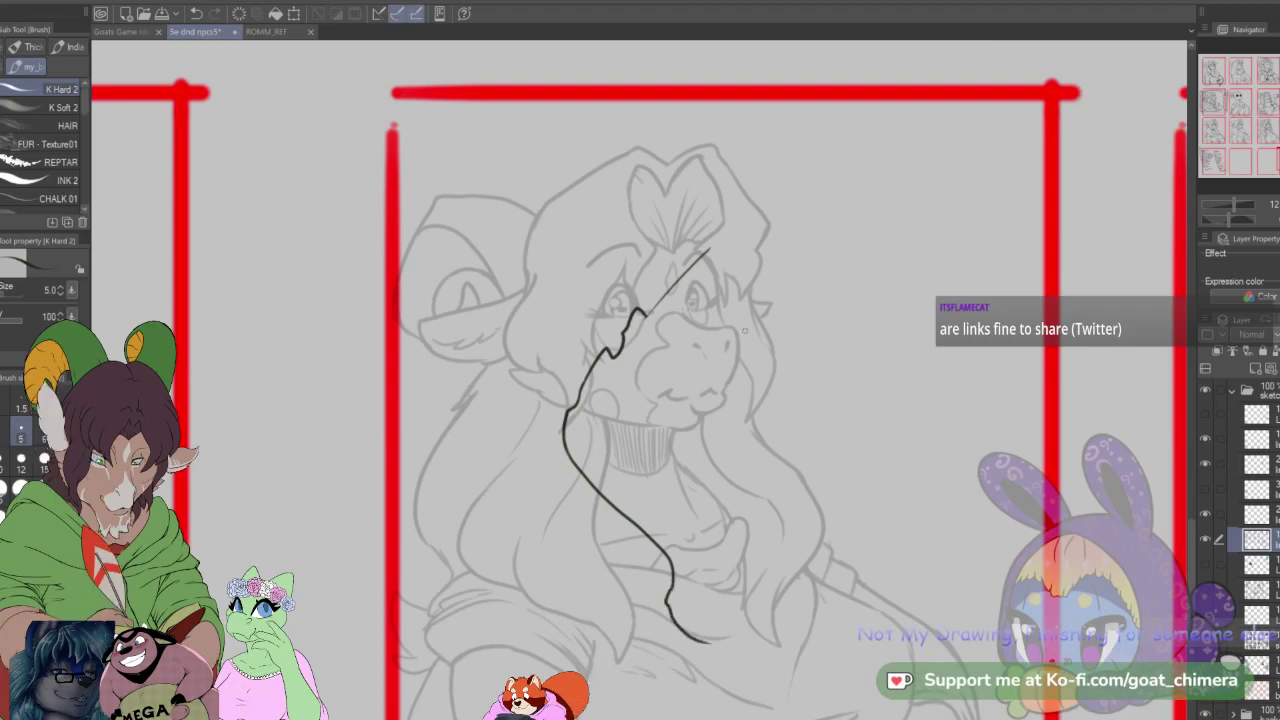
{"action": "left_click_drag", "start_coordinate": [688, 272], "coordinate": [826, 268]}
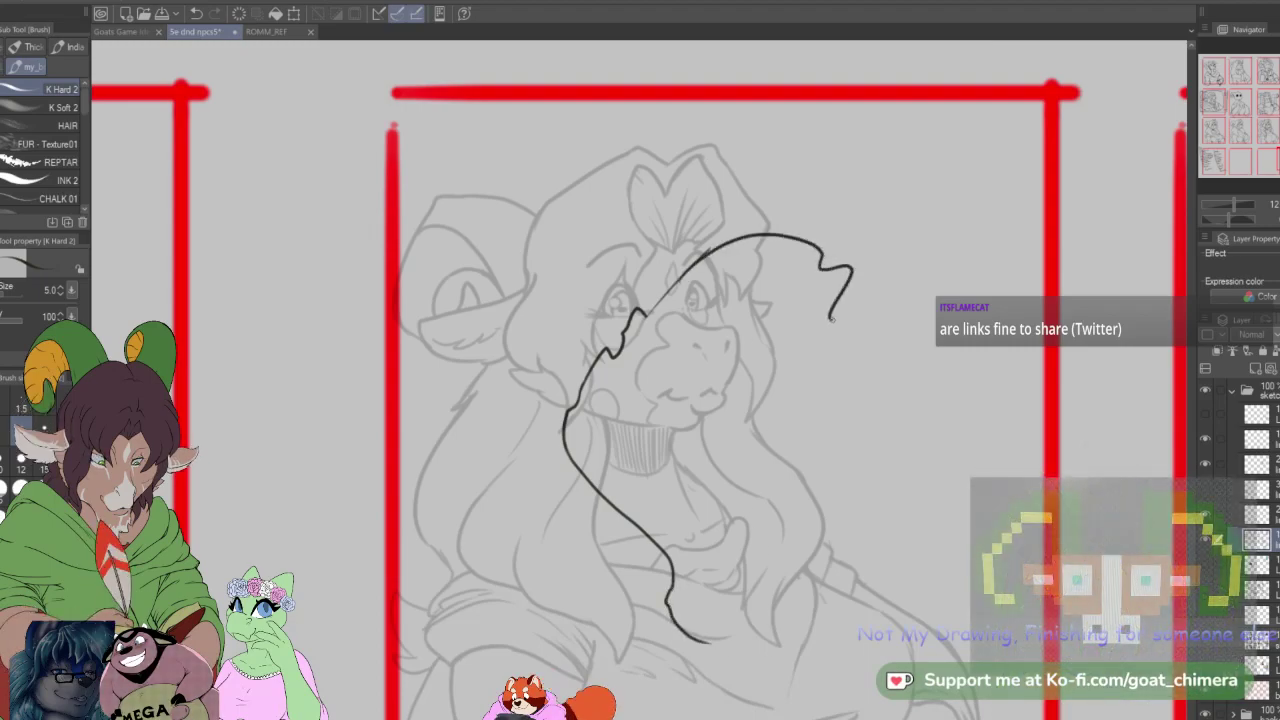
{"action": "mouse_move", "coordinate": [813, 382]}
{"action": "left_mouse_down"}
{"action": "mouse_move", "coordinate": [860, 469]}
{"action": "mouse_move", "coordinate": [852, 535]}
{"action": "left_mouse_up"}
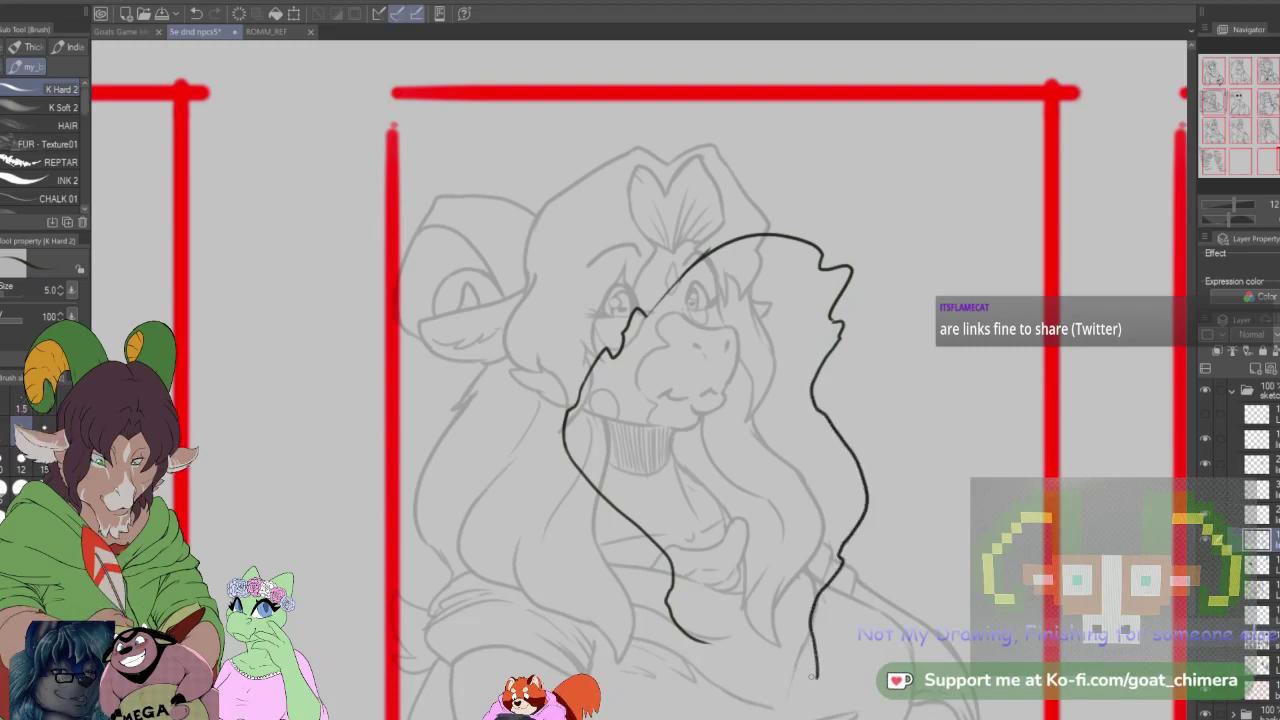
{"action": "left_click_drag", "start_coordinate": [714, 649], "coordinate": [828, 698]}
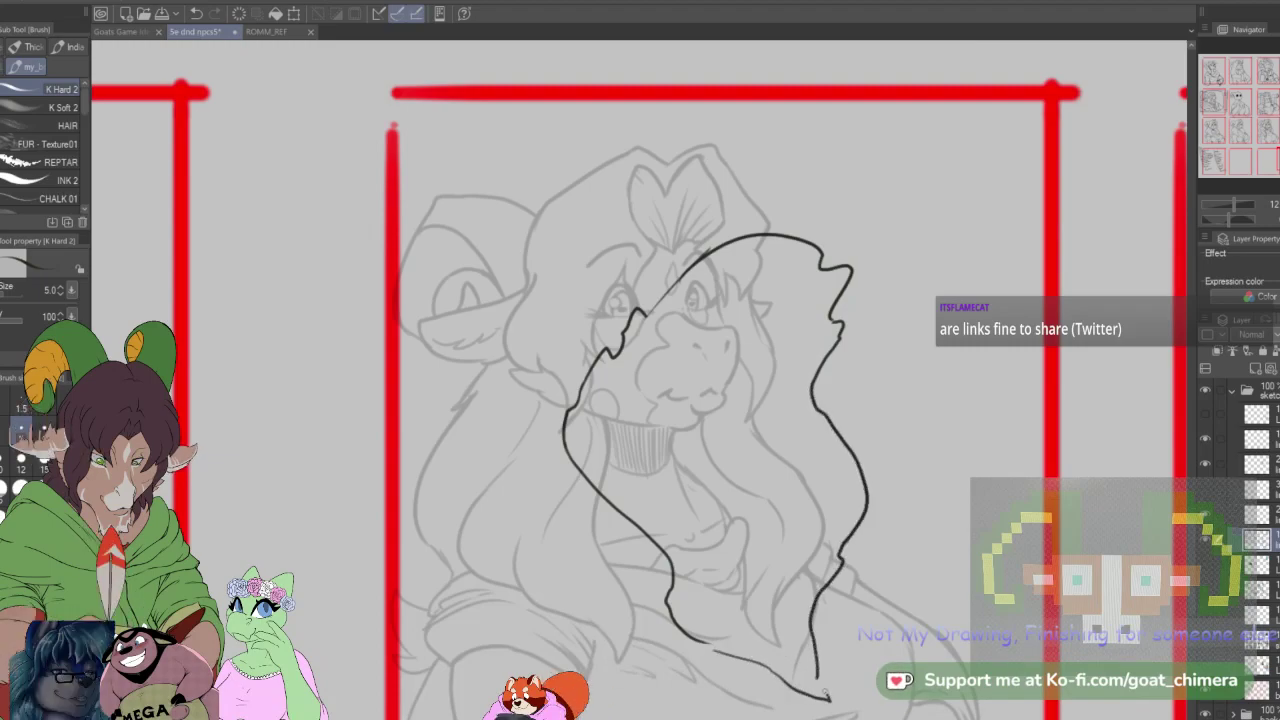
{"action": "left_click_drag", "start_coordinate": [706, 642], "coordinate": [716, 651]}
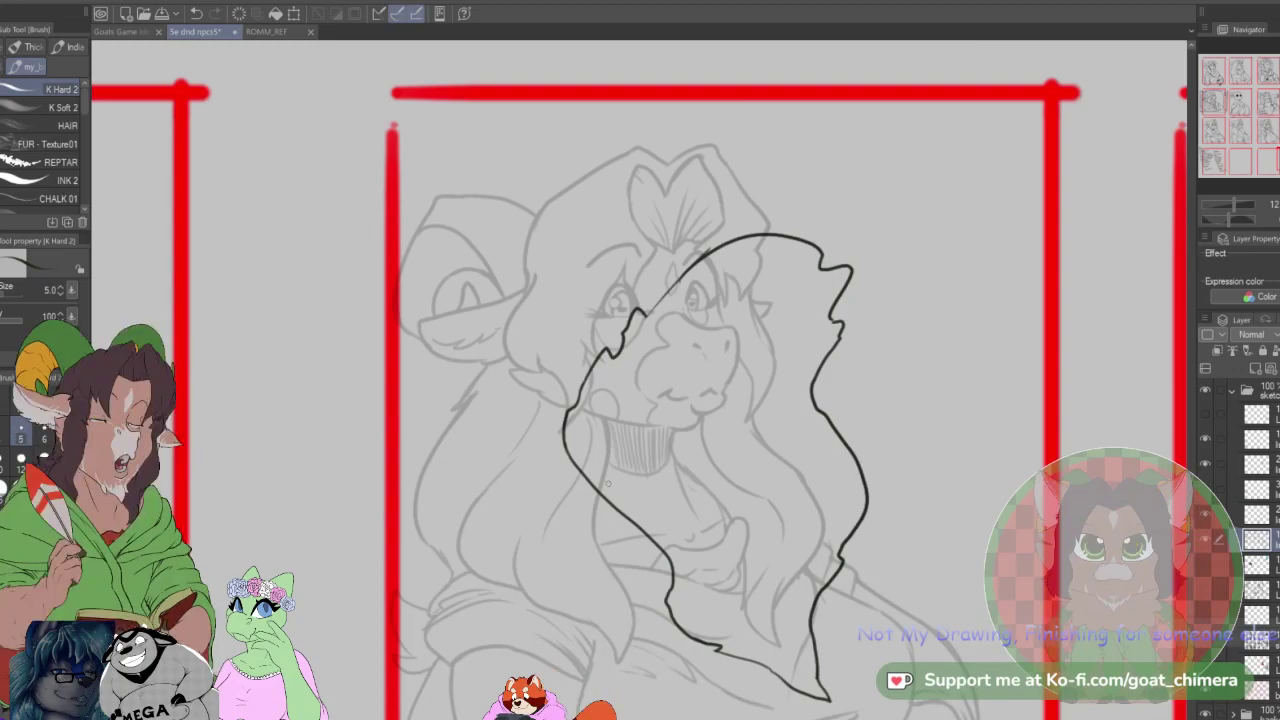
{"action": "scroll", "coordinate": [560, 390], "scroll_direction": "down", "scroll_amount": 1}
{"action": "scroll", "coordinate": [610, 363], "scroll_direction": "up", "scroll_amount": 2}
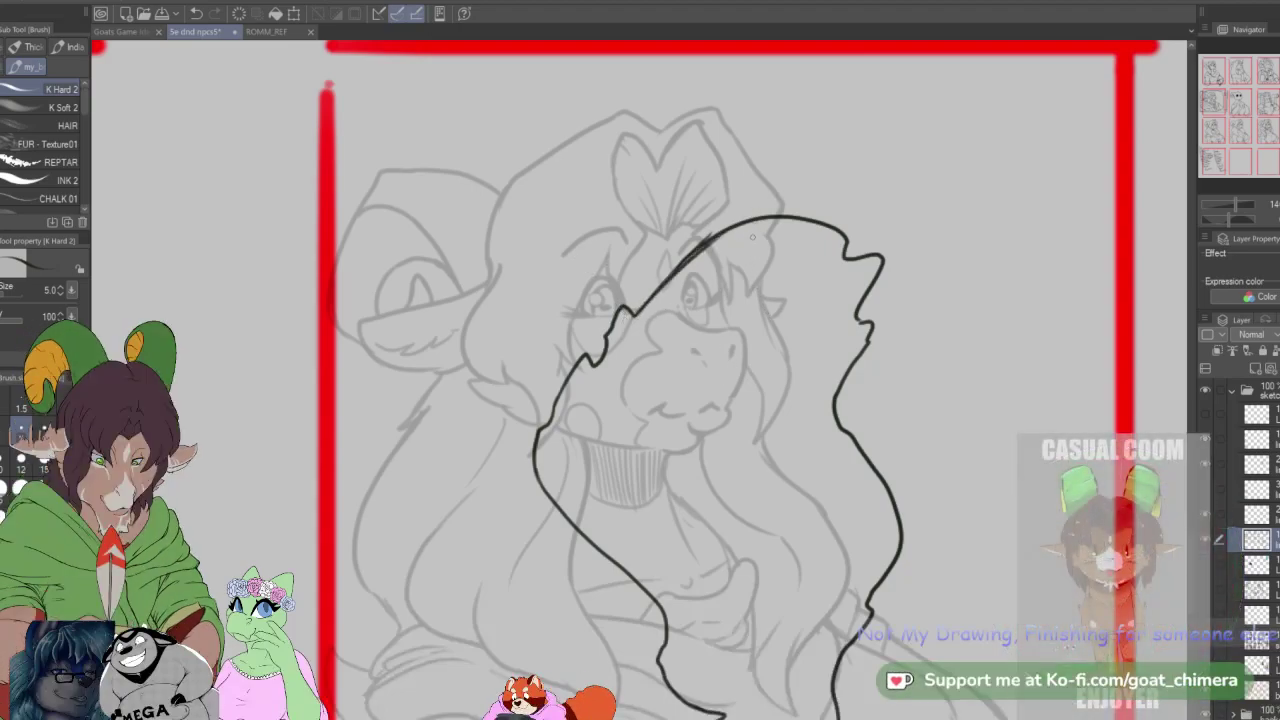
{"action": "mouse_move", "coordinate": [755, 230]}
{"action": "left_mouse_down"}
{"action": "mouse_move", "coordinate": [751, 350]}
{"action": "mouse_move", "coordinate": [754, 340]}
{"action": "mouse_move", "coordinate": [720, 404]}
{"action": "left_mouse_up"}
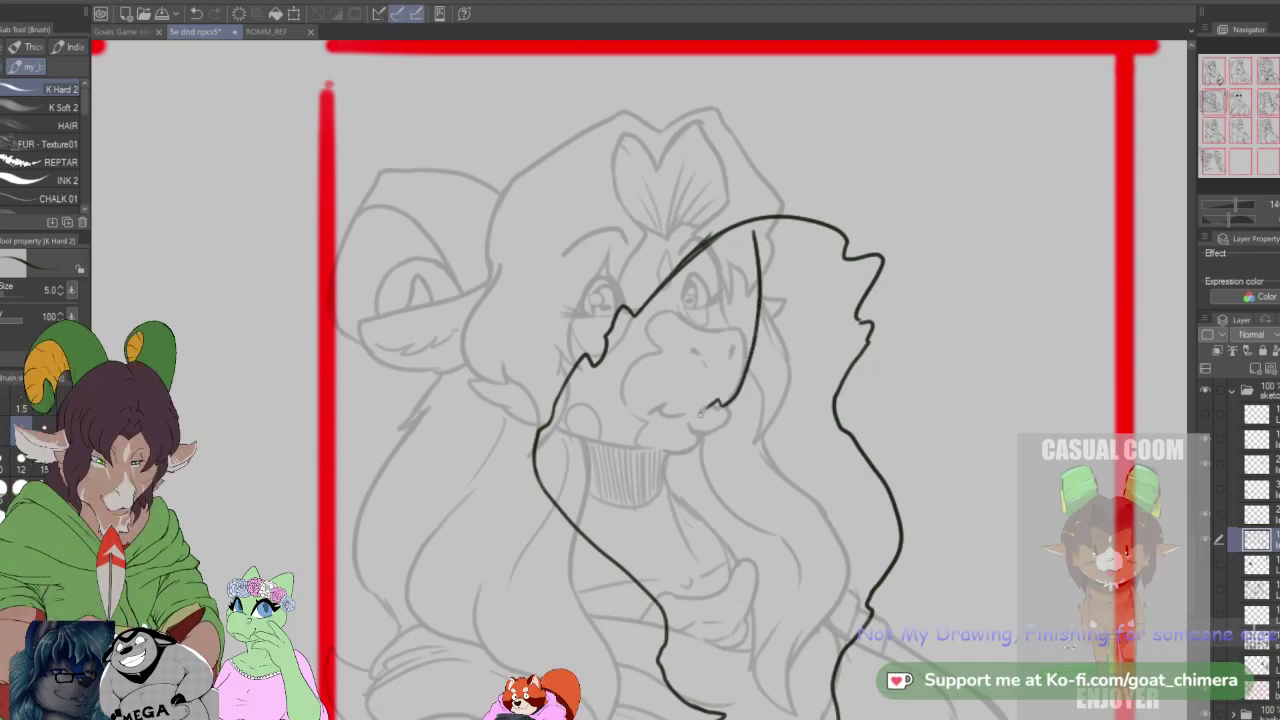
{"action": "left_click_drag", "start_coordinate": [693, 408], "coordinate": [650, 413]}
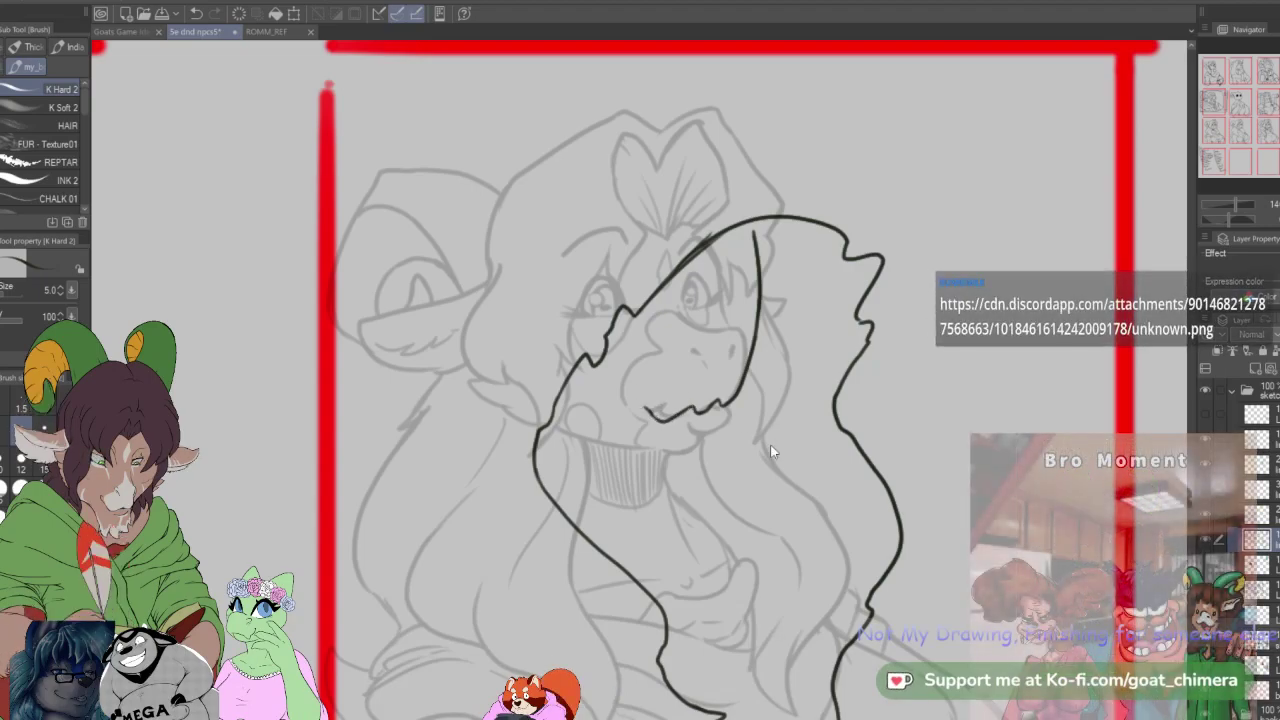
{"action": "key", "text": "ctrl+z"}
{"action": "key", "text": "ctrl+z"}
{"action": "key", "text": "ctrl+z"}
{"action": "key", "text": "ctrl+z"}
{"action": "key", "text": "ctrl+z"}
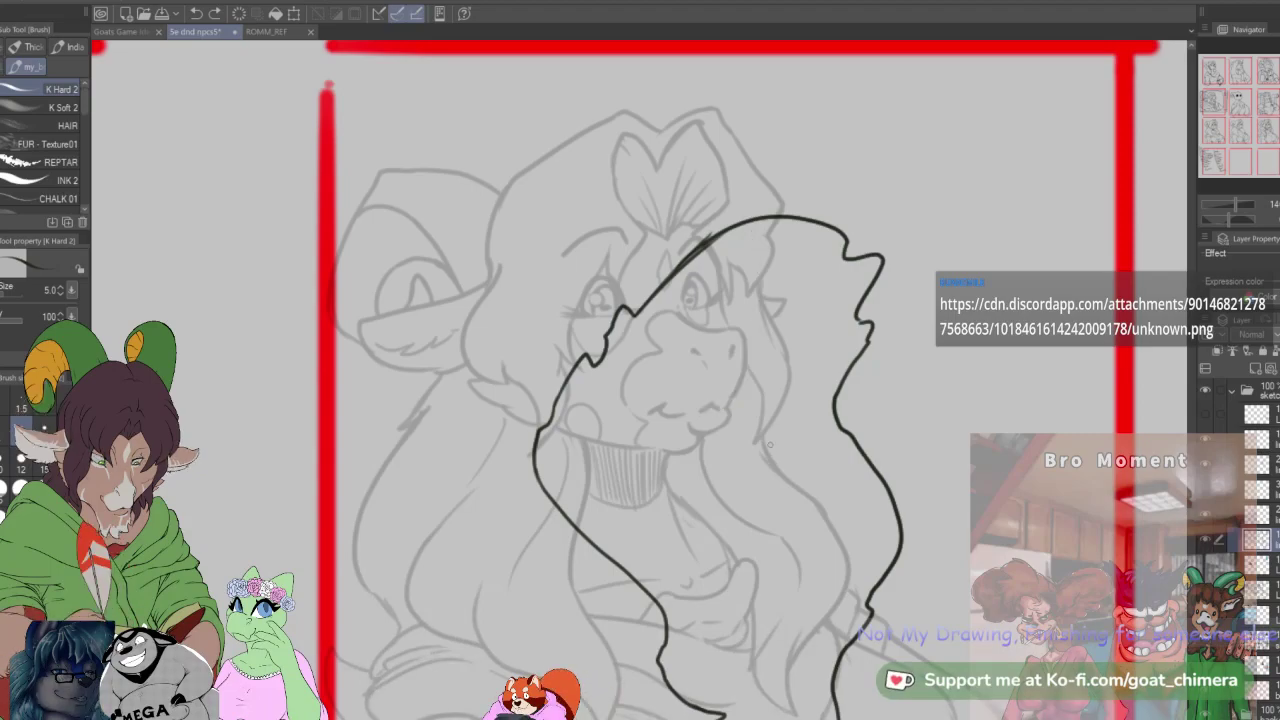
Step: Draw the muzzle's front edge and the jagged upper and lower mouth lines over the guide sketch's face
{"action": "mouse_move", "coordinate": [698, 327]}
{"action": "left_mouse_down"}
{"action": "mouse_move", "coordinate": [749, 325]}
{"action": "mouse_move", "coordinate": [742, 364]}
{"action": "left_mouse_up"}
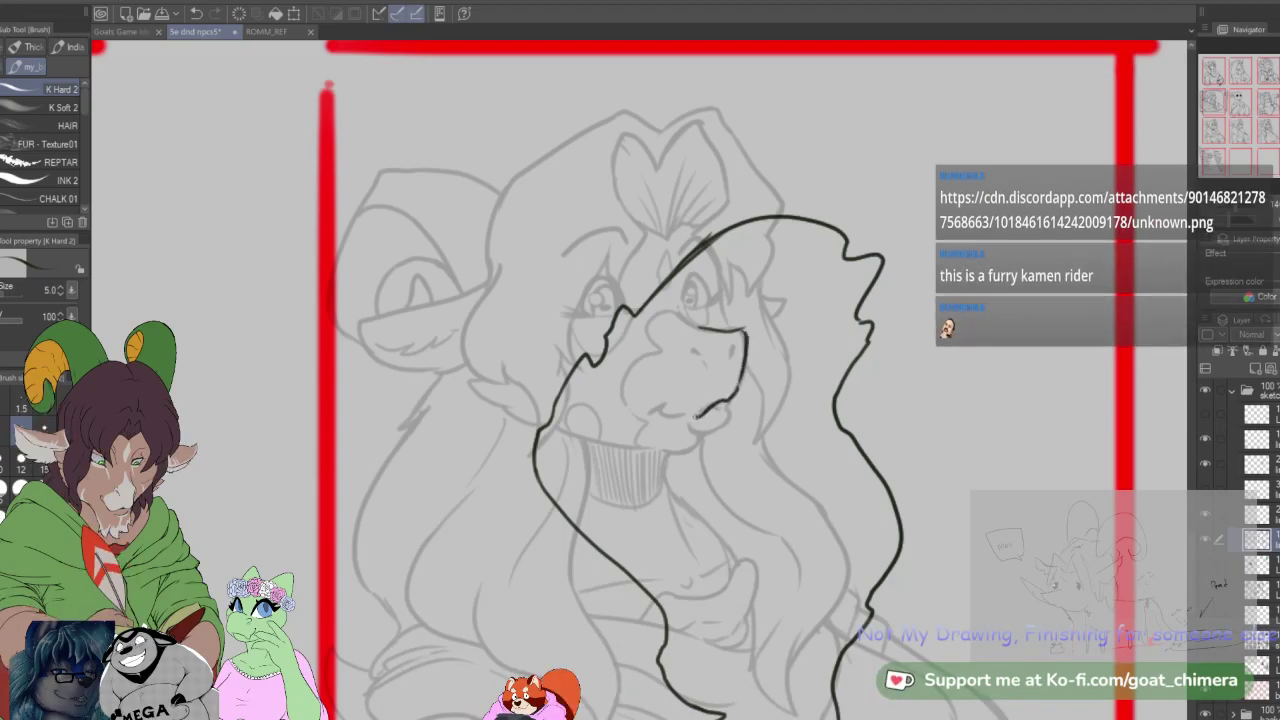
{"action": "mouse_move", "coordinate": [651, 410]}
{"action": "left_mouse_down"}
{"action": "mouse_move", "coordinate": [600, 365]}
{"action": "mouse_move", "coordinate": [572, 392]}
{"action": "mouse_move", "coordinate": [583, 412]}
{"action": "mouse_move", "coordinate": [620, 410]}
{"action": "mouse_move", "coordinate": [626, 446]}
{"action": "mouse_move", "coordinate": [623, 428]}
{"action": "mouse_move", "coordinate": [651, 460]}
{"action": "mouse_move", "coordinate": [678, 429]}
{"action": "mouse_move", "coordinate": [665, 450]}
{"action": "mouse_move", "coordinate": [709, 446]}
{"action": "left_mouse_up"}
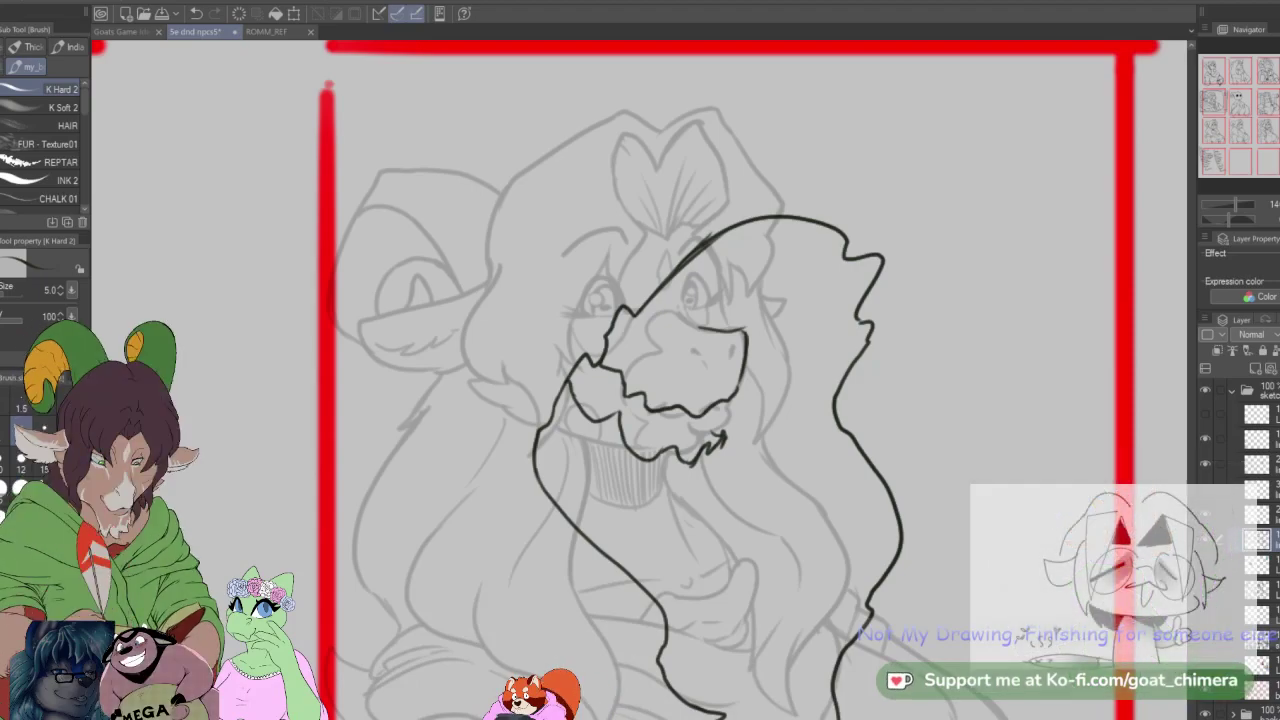
Step: Draw the brow-to-muzzle edge and a narrow slanted eye with a slit inside over the guide's far eye
{"action": "scroll", "coordinate": [709, 408], "scroll_direction": "down", "scroll_amount": 2}
{"action": "key", "text": "ctrl+plus"}
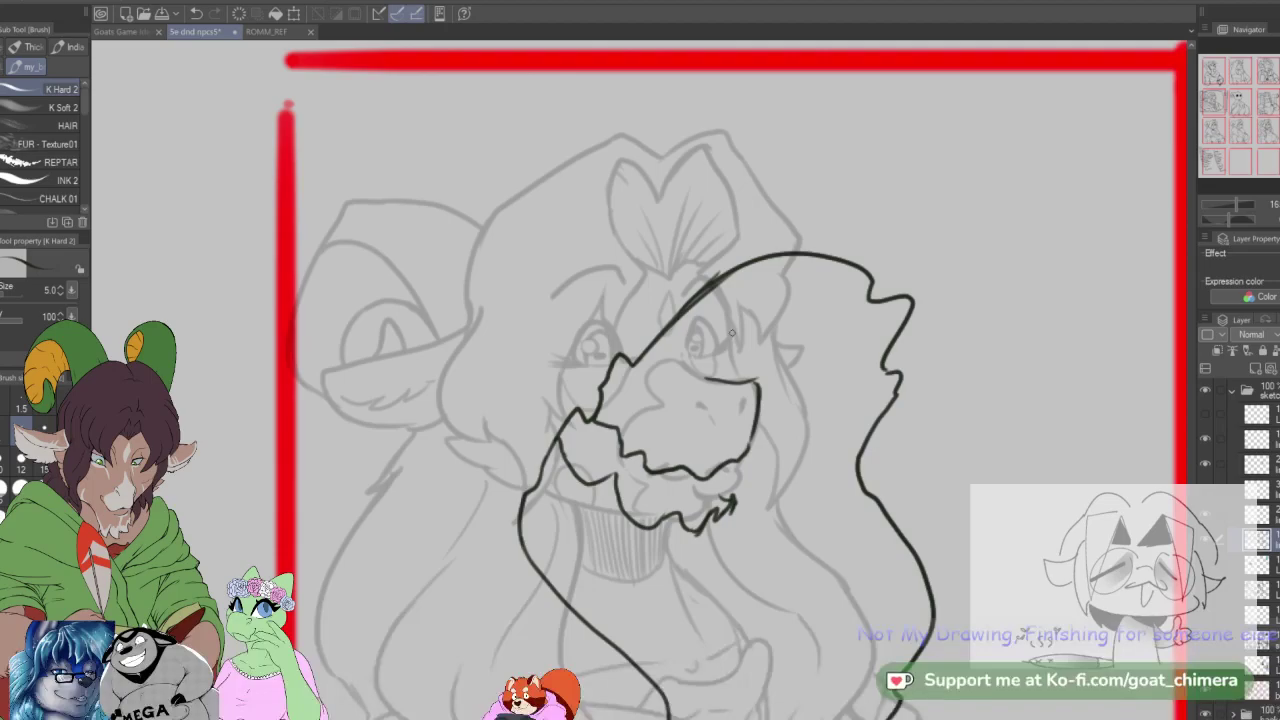
{"action": "left_click_drag", "start_coordinate": [721, 280], "coordinate": [735, 358]}
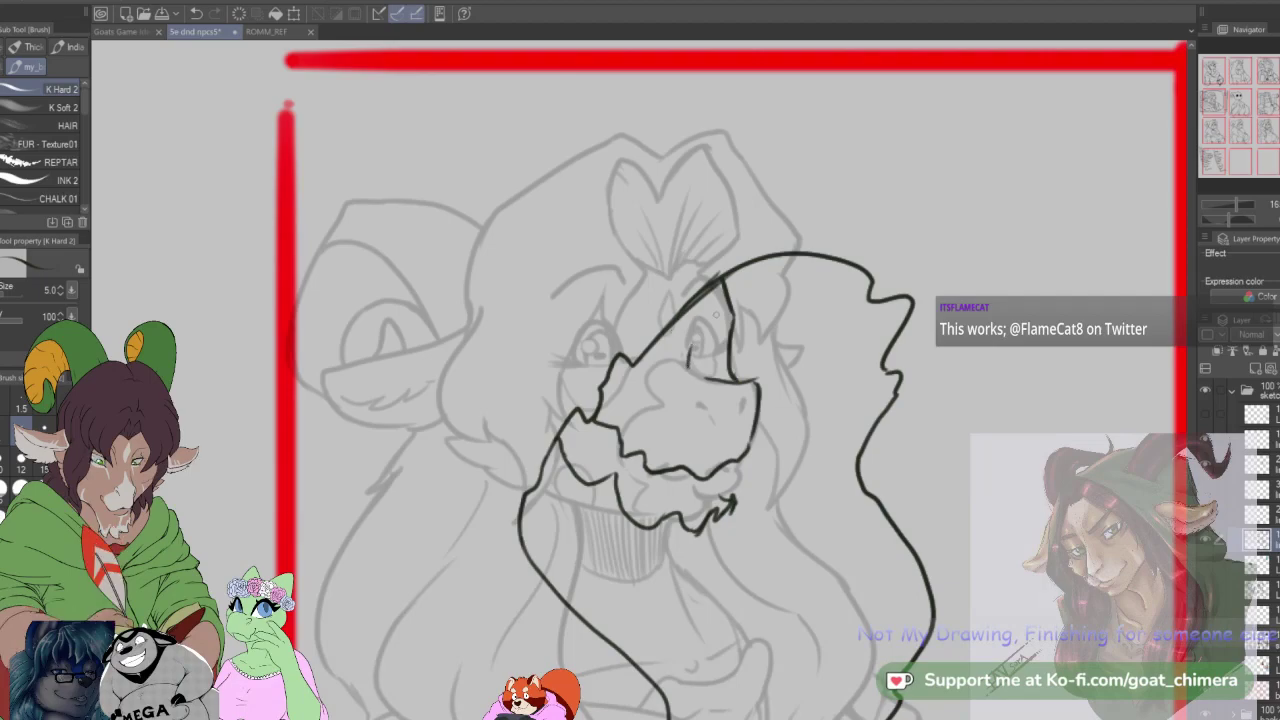
{"action": "left_click_drag", "start_coordinate": [712, 324], "coordinate": [696, 344]}
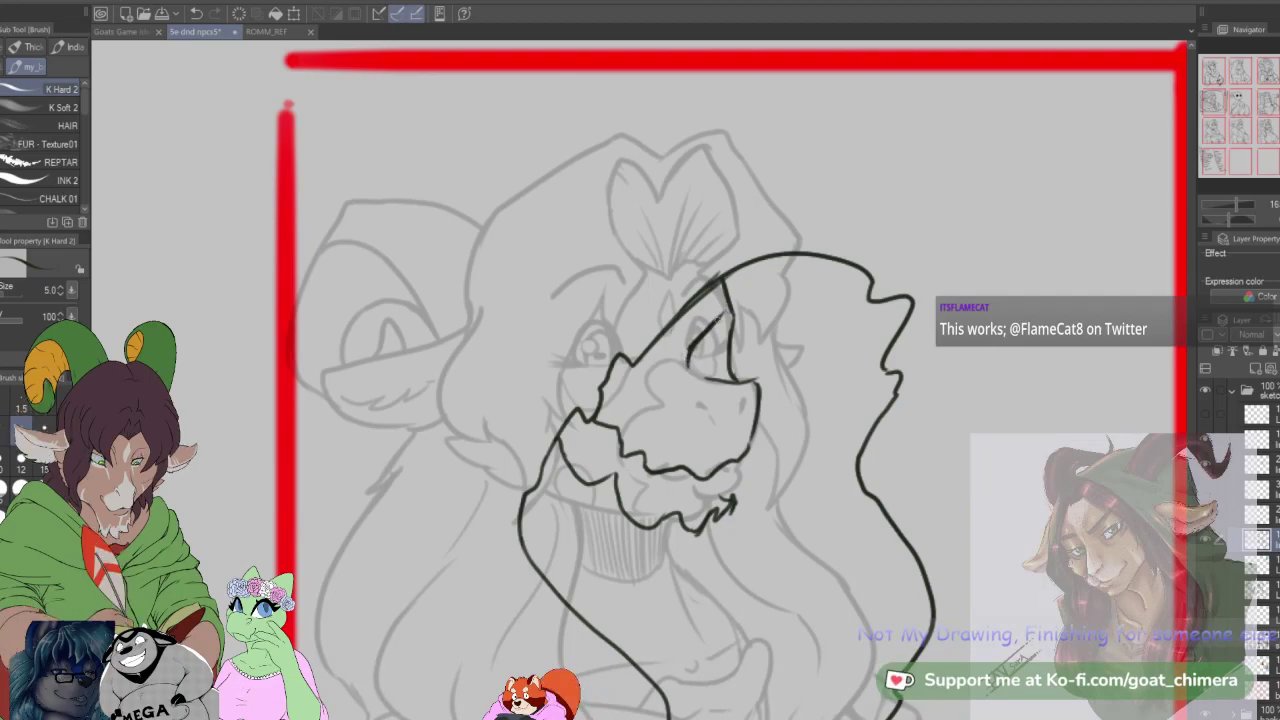
{"action": "left_click_drag", "start_coordinate": [710, 343], "coordinate": [701, 373]}
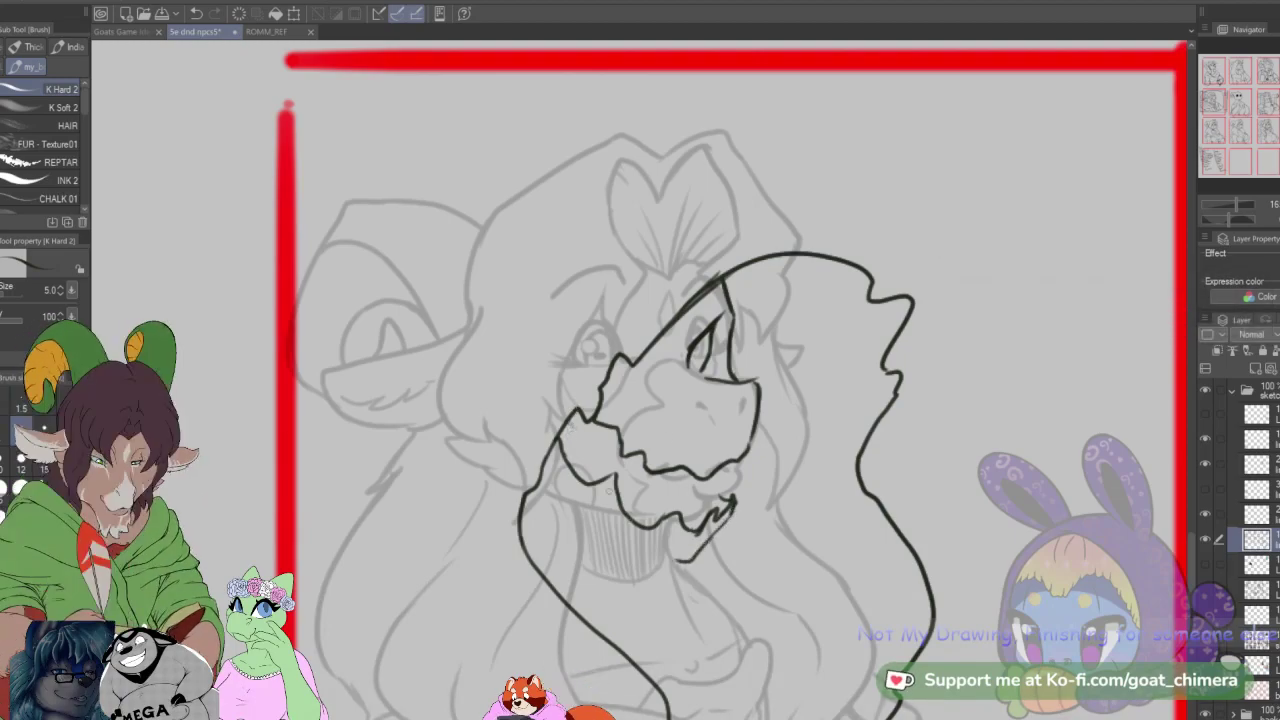
Step: Draw the underside of the lower jaw from its hinge to the chin, and rework the chin tip up to the mouth's jagged end
{"action": "left_click_drag", "start_coordinate": [535, 490], "coordinate": [656, 545]}
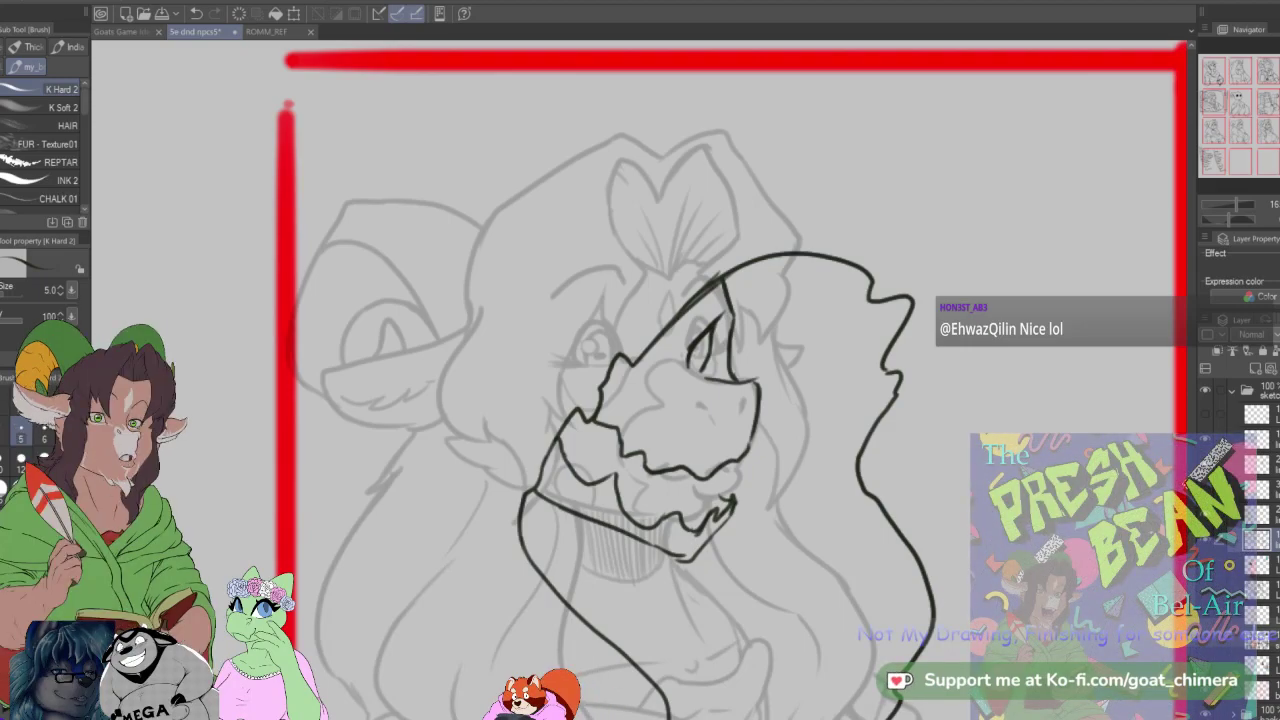
{"action": "scroll", "coordinate": [785, 620], "scroll_direction": "down", "scroll_amount": 1}
{"action": "scroll", "coordinate": [700, 598], "scroll_direction": "down", "scroll_amount": 1}
{"action": "scroll", "coordinate": [722, 577], "scroll_direction": "up", "scroll_amount": 3}
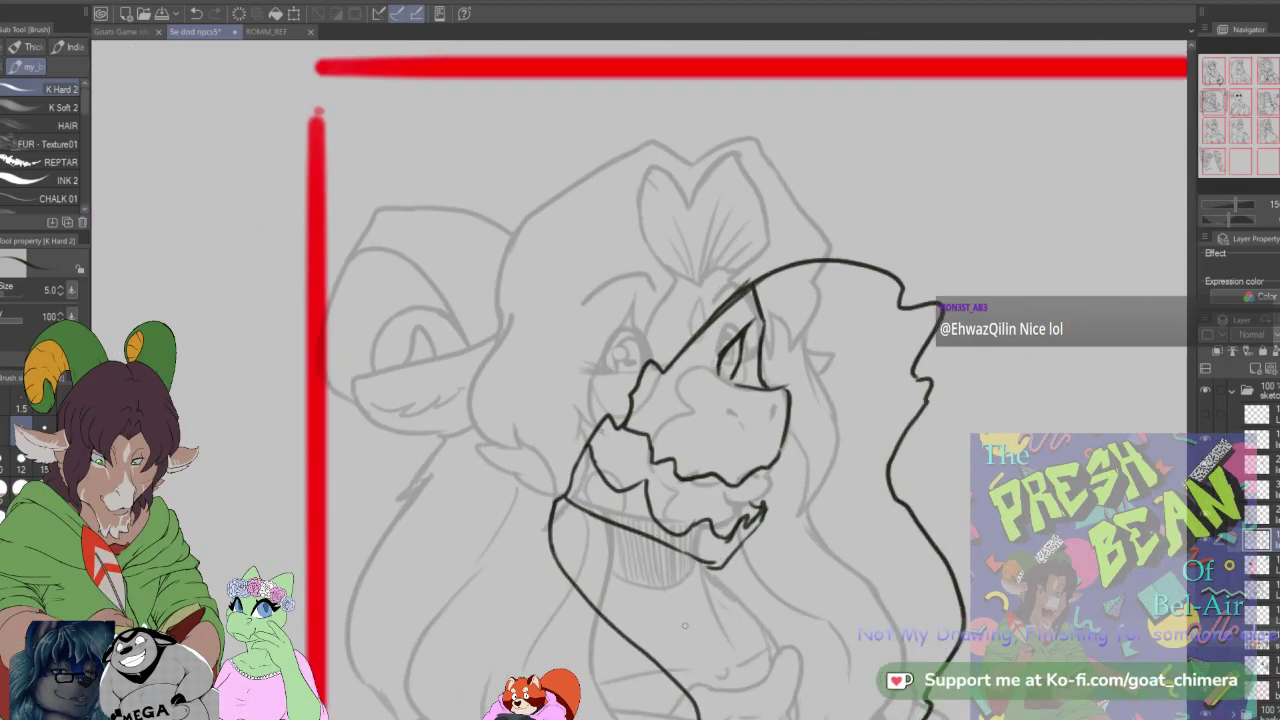
{"action": "key", "text": "e"}
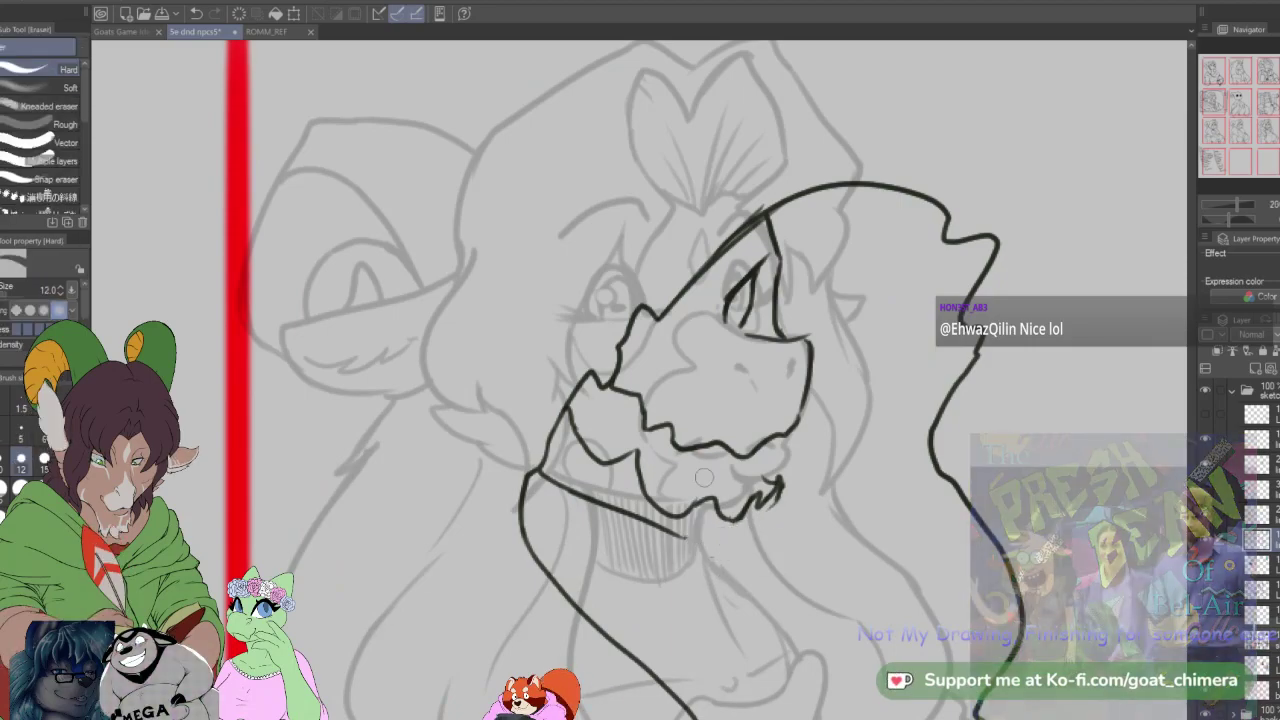
{"action": "key", "text": "b"}
{"action": "mouse_move", "coordinate": [691, 537]}
{"action": "left_mouse_down"}
{"action": "mouse_move", "coordinate": [704, 549]}
{"action": "mouse_move", "coordinate": [779, 499]}
{"action": "left_mouse_up"}
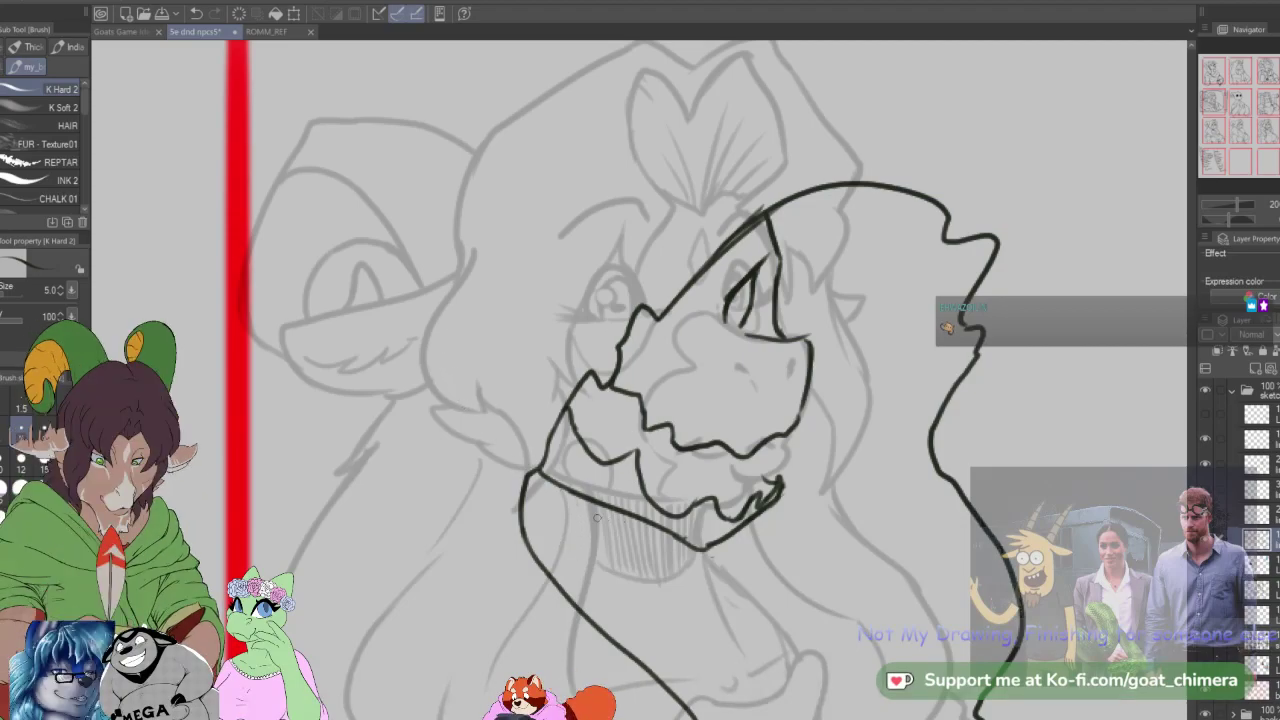
Step: Draw a curved crown above the head and a ragged edge with a small frayed point below it, erasing the smooth outline it replaces
{"action": "left_click_drag", "start_coordinate": [910, 190], "coordinate": [1022, 376]}
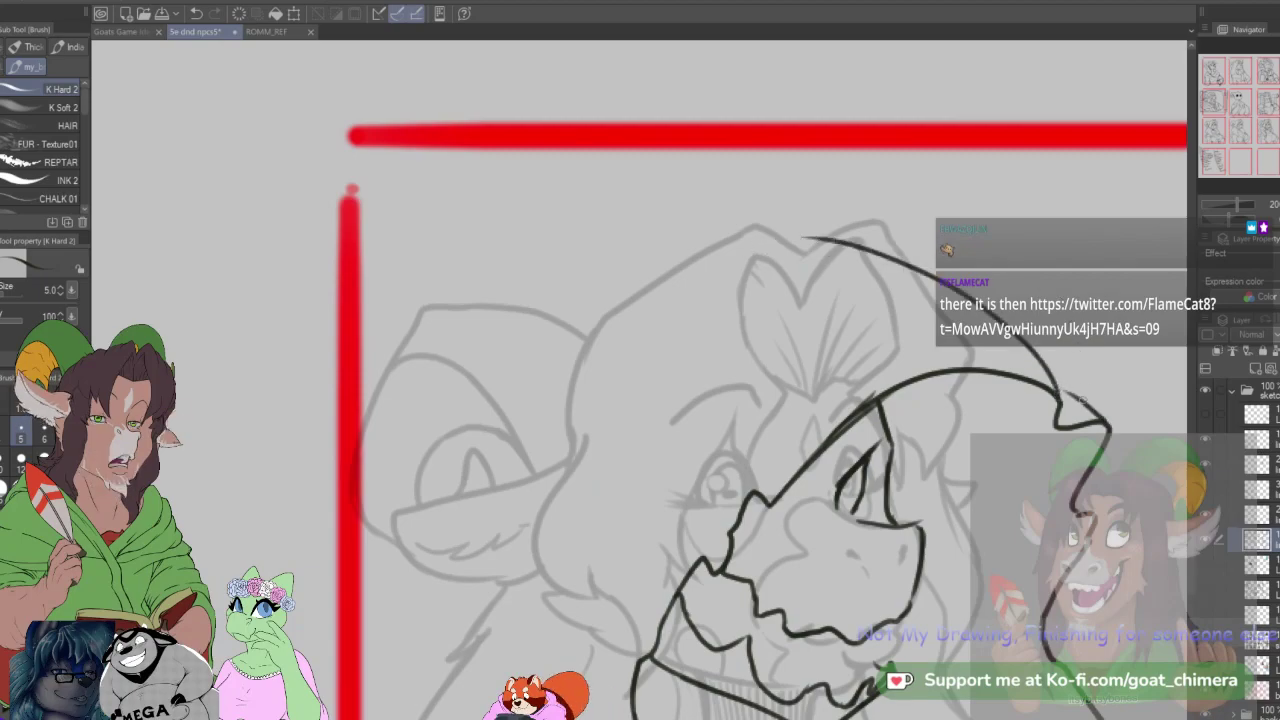
{"action": "left_click_drag", "start_coordinate": [889, 401], "coordinate": [814, 251]}
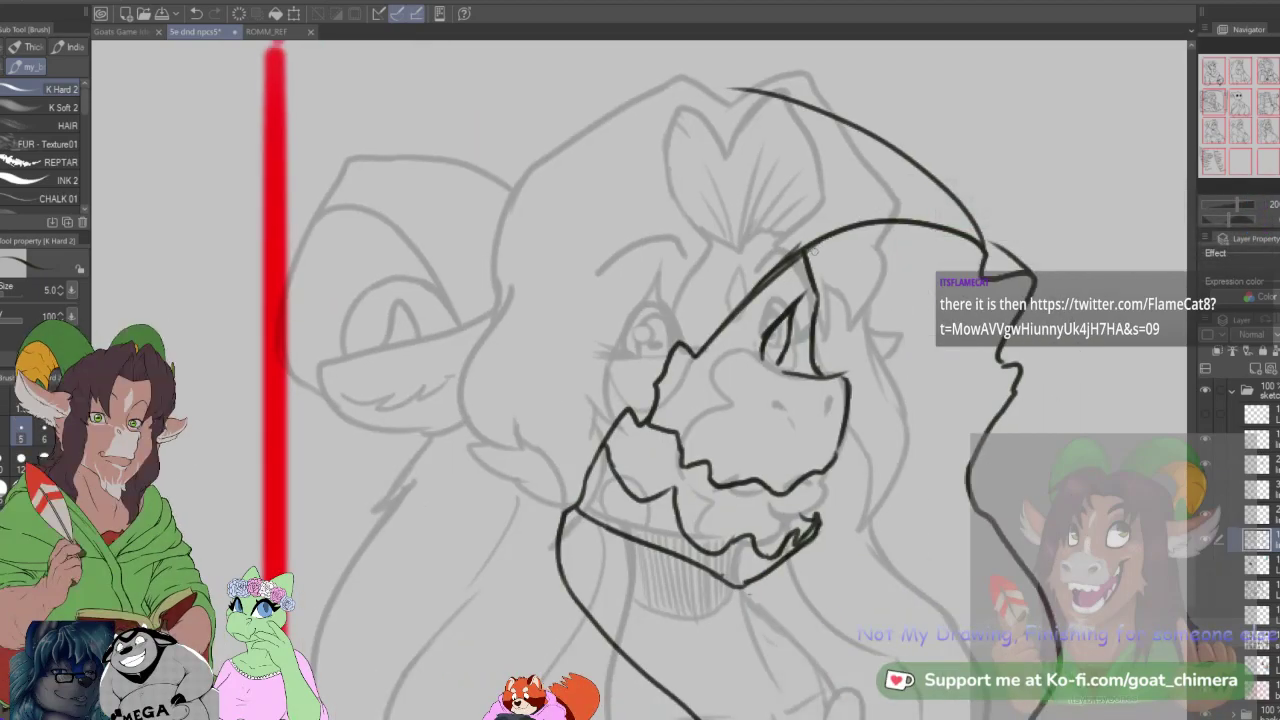
{"action": "mouse_move", "coordinate": [855, 186]}
{"action": "left_mouse_down"}
{"action": "mouse_move", "coordinate": [903, 238]}
{"action": "mouse_move", "coordinate": [985, 246]}
{"action": "left_mouse_up"}
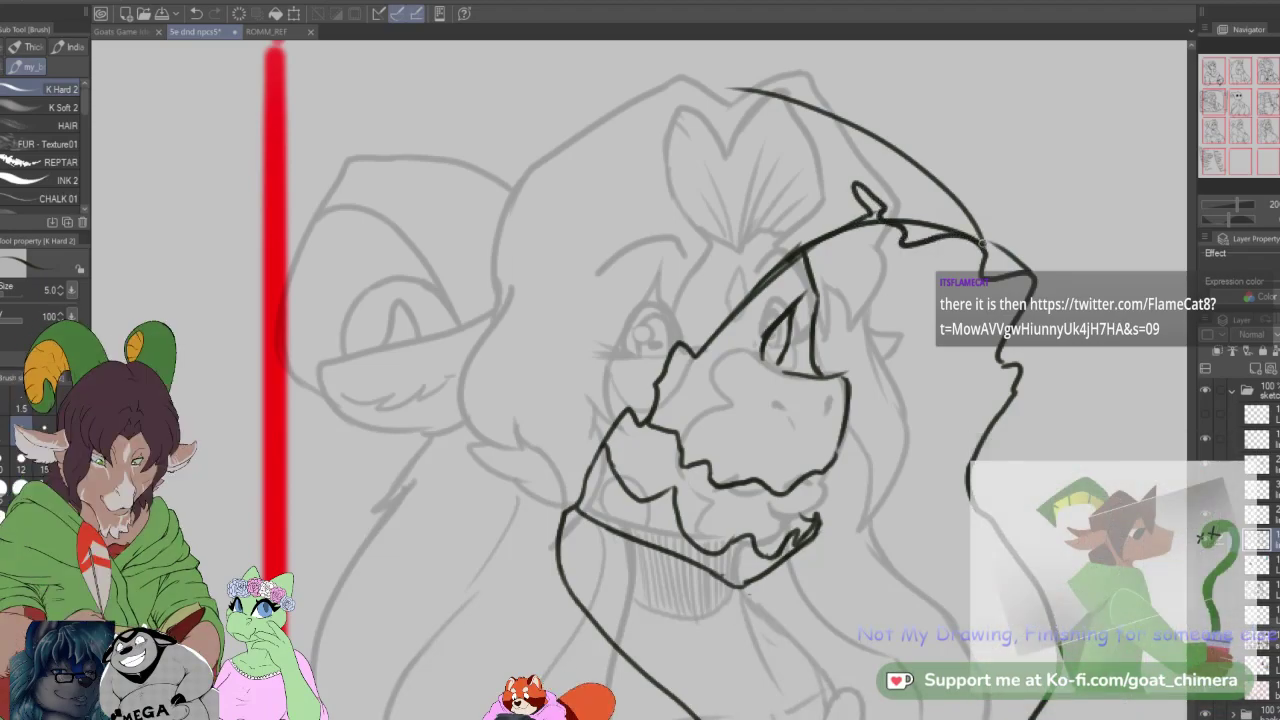
{"action": "key", "text": "e"}
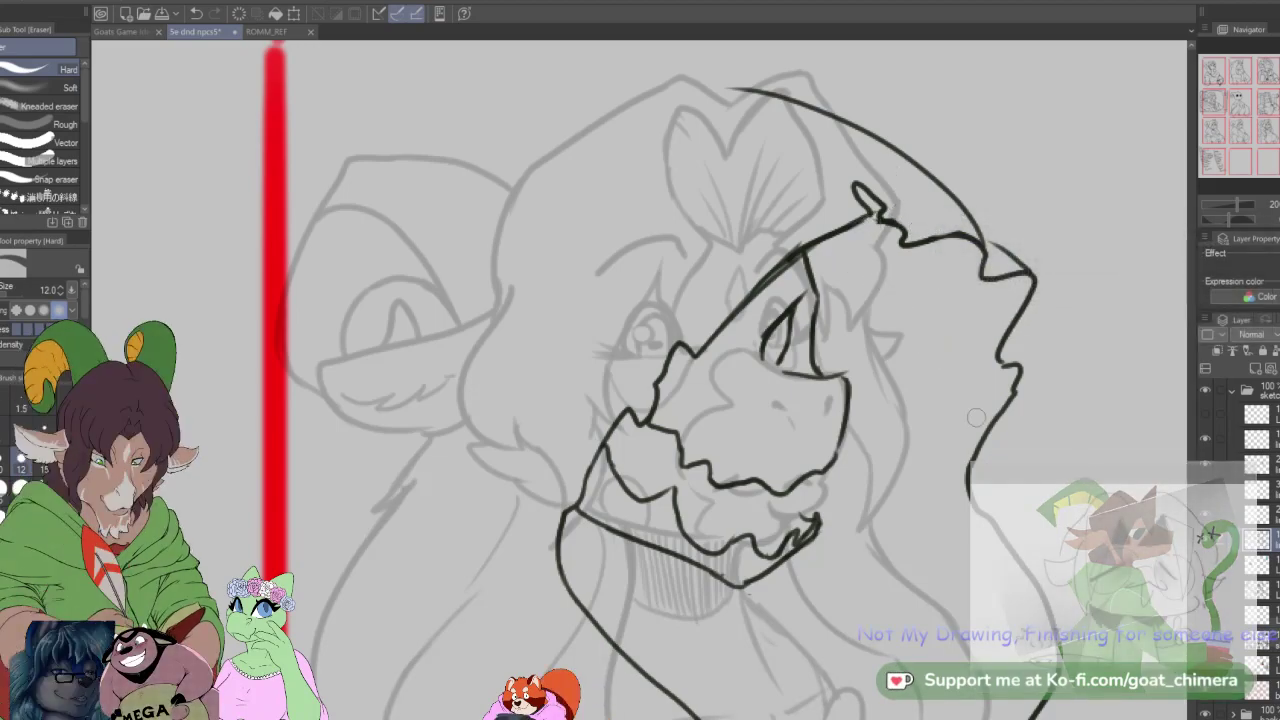
Step: Erase a short stretch of the ragged outline on the hair's far side and redraw it as a curled notch with an inner fold line
{"action": "scroll", "coordinate": [976, 417], "scroll_direction": "down", "scroll_amount": 5}
{"action": "scroll", "coordinate": [1018, 401], "scroll_direction": "up", "scroll_amount": 4}
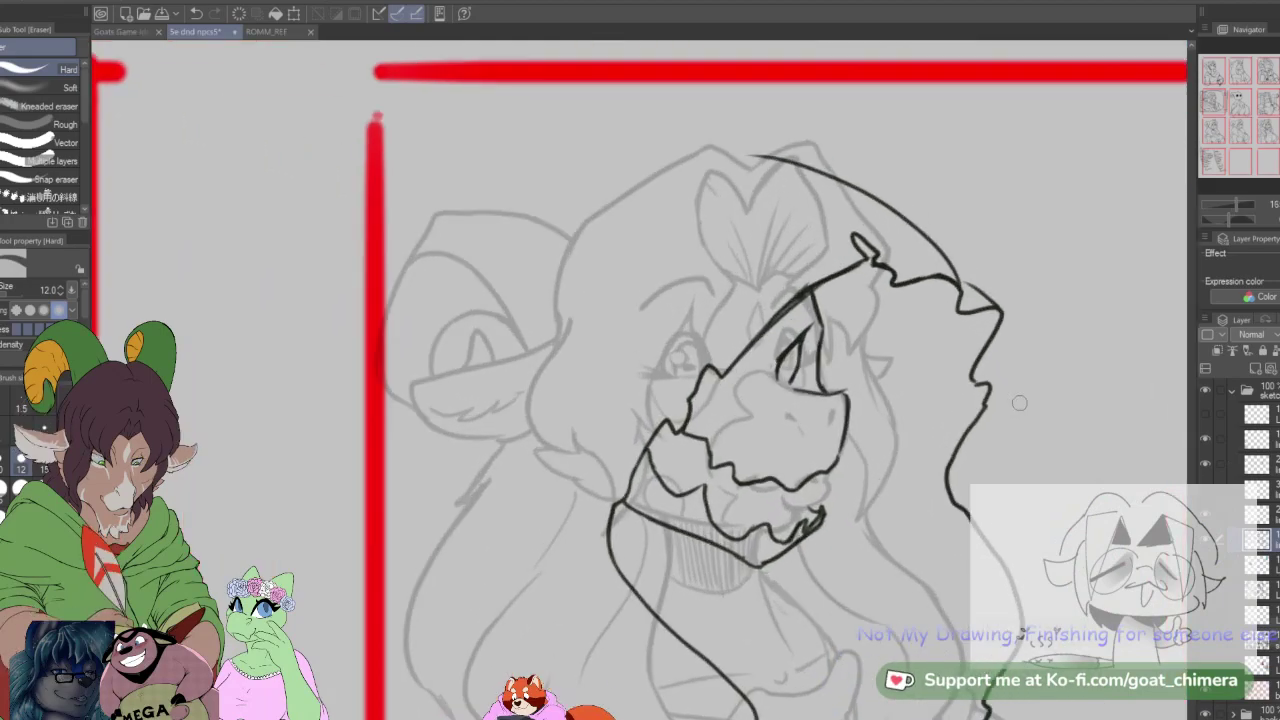
{"action": "mouse_move", "coordinate": [966, 436]}
{"action": "left_mouse_down"}
{"action": "mouse_move", "coordinate": [956, 456]}
{"action": "mouse_move", "coordinate": [960, 423]}
{"action": "left_mouse_up"}
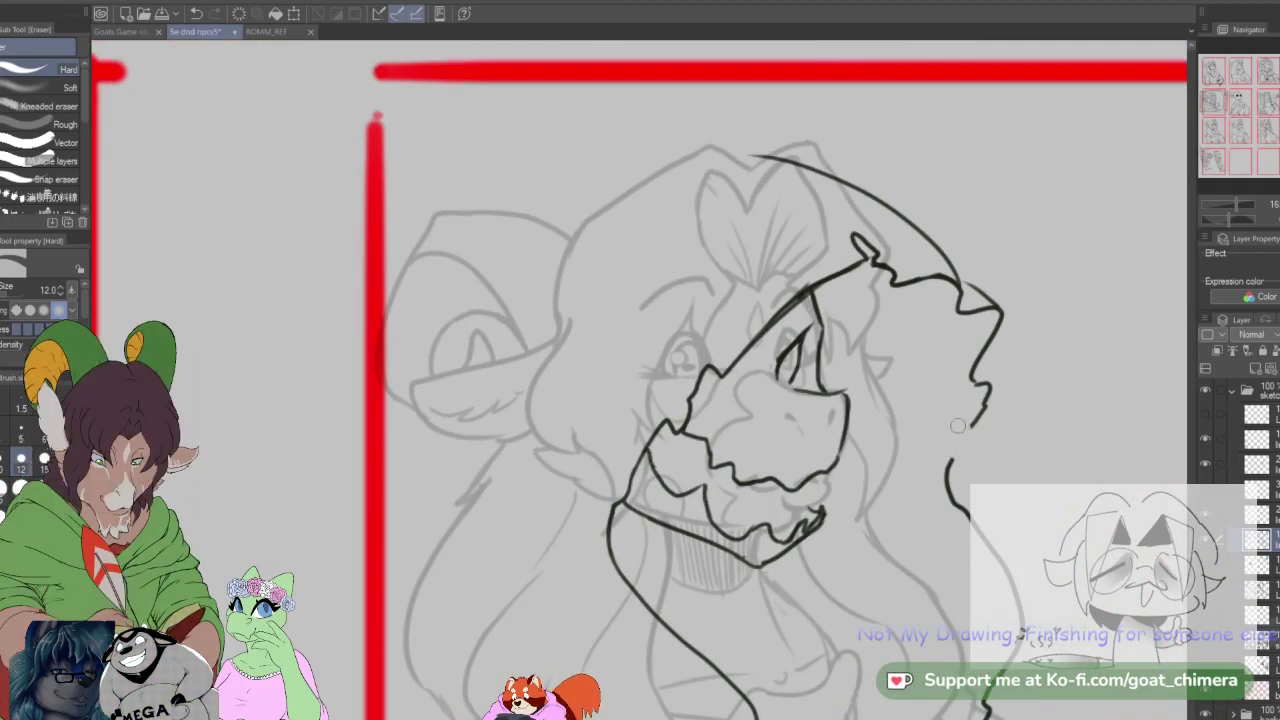
{"action": "key", "text": "b"}
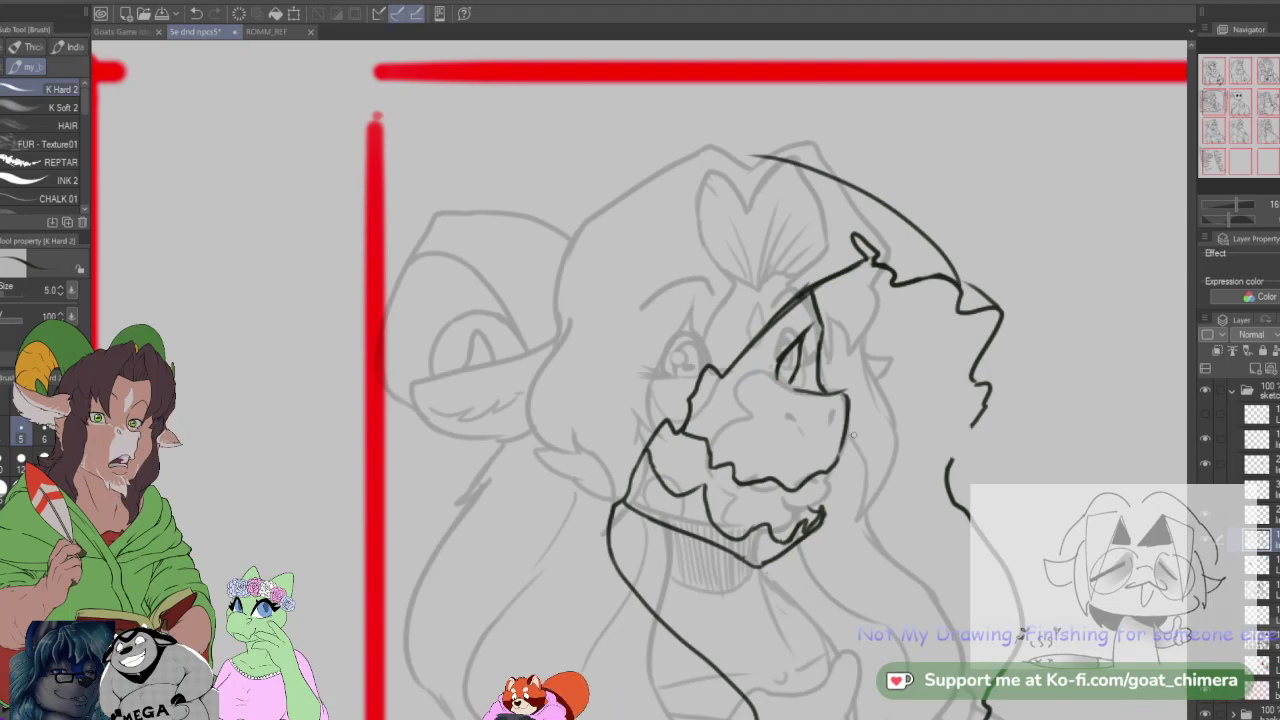
{"action": "mouse_move", "coordinate": [948, 458]}
{"action": "left_mouse_down"}
{"action": "mouse_move", "coordinate": [912, 440]}
{"action": "mouse_move", "coordinate": [936, 408]}
{"action": "mouse_move", "coordinate": [968, 424]}
{"action": "left_mouse_up"}
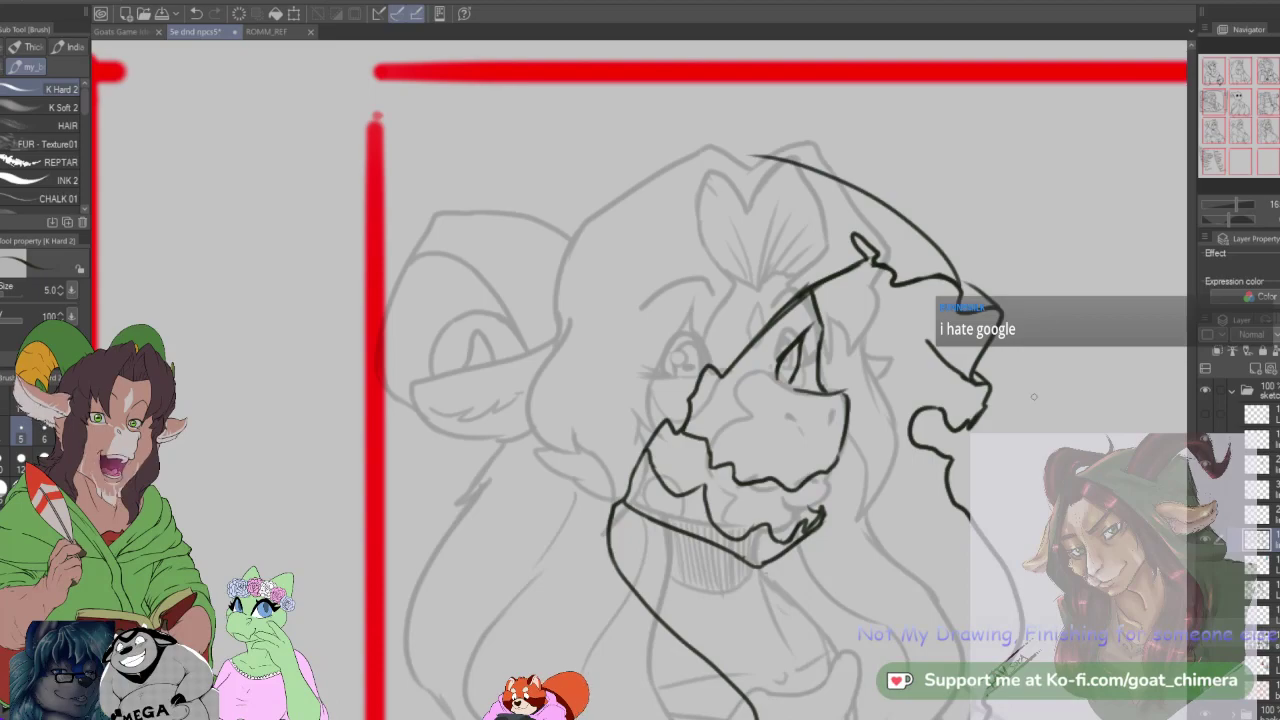
{"action": "scroll", "coordinate": [1034, 397], "scroll_direction": "down", "scroll_amount": 3}
{"action": "scroll", "coordinate": [1008, 314], "scroll_direction": "up", "scroll_amount": 2}
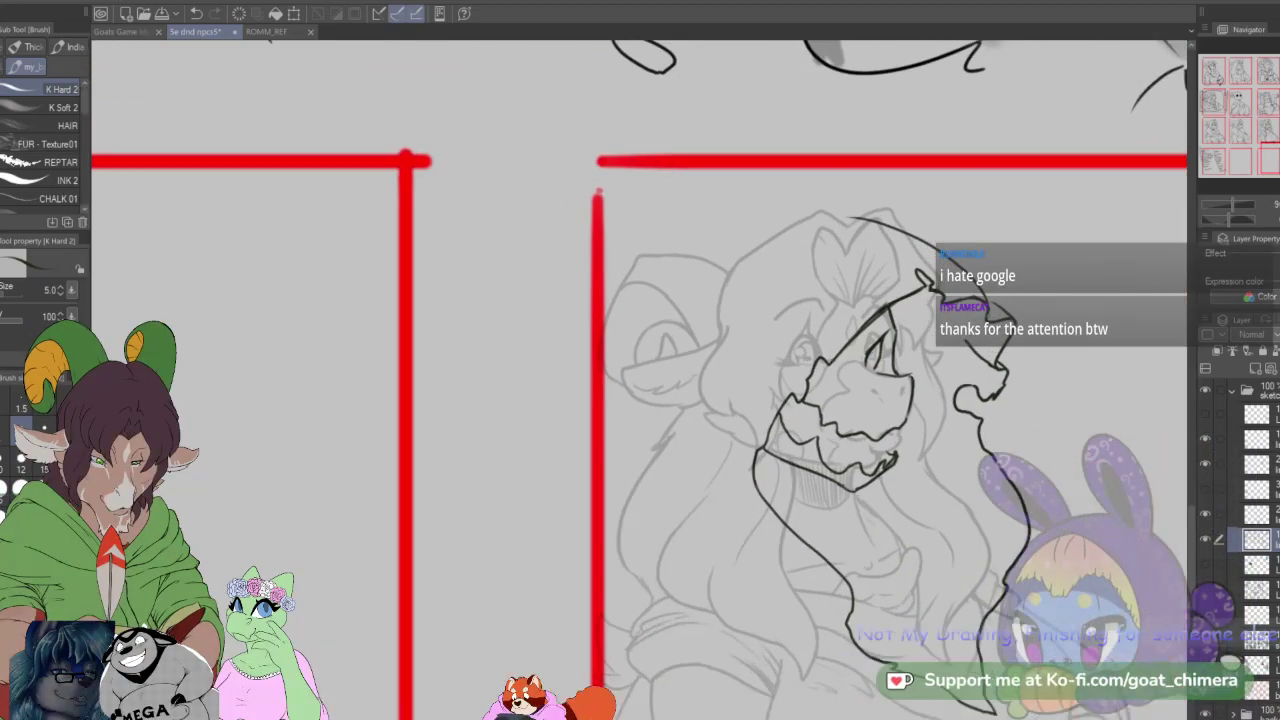
Step: Draw the back-of-neck line, a short stroke above the slanted eye, and the long inner edge down the far side of the ragged outline
{"action": "scroll", "coordinate": [960, 310], "scroll_direction": "up", "scroll_amount": 2}
{"action": "scroll", "coordinate": [1005, 312], "scroll_direction": "down", "scroll_amount": 3}
{"action": "scroll", "coordinate": [996, 316], "scroll_direction": "down", "scroll_amount": 1}
{"action": "scroll", "coordinate": [994, 312], "scroll_direction": "up", "scroll_amount": 2}
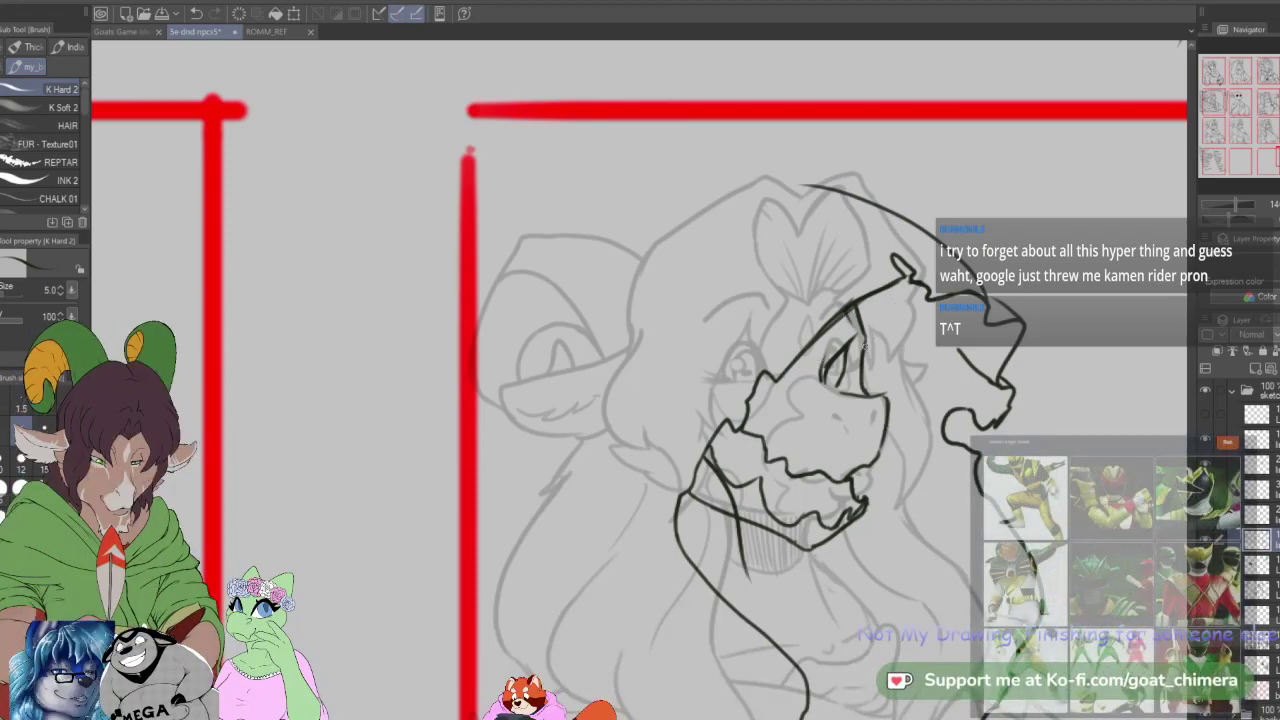
{"action": "left_click_drag", "start_coordinate": [846, 312], "coordinate": [874, 354]}
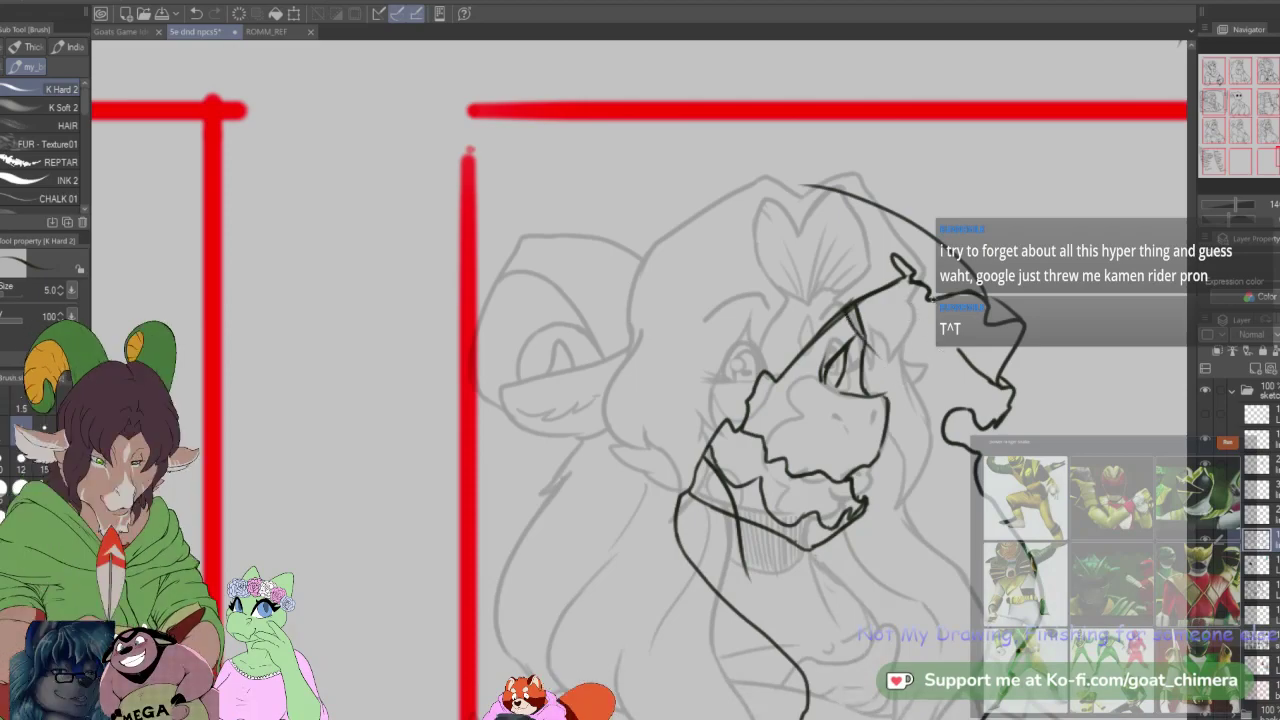
{"action": "left_click_drag", "start_coordinate": [950, 297], "coordinate": [930, 441]}
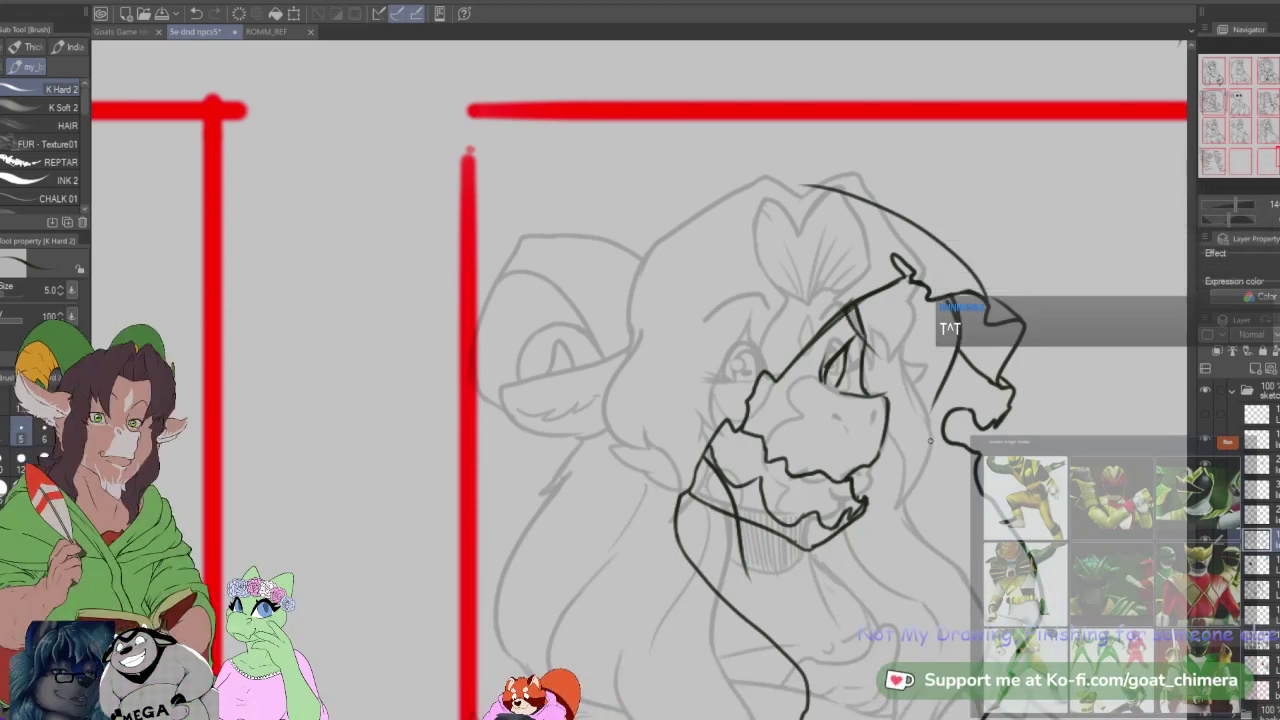
{"action": "mouse_move", "coordinate": [937, 492]}
{"action": "left_mouse_down"}
{"action": "mouse_move", "coordinate": [937, 210]}
{"action": "mouse_move", "coordinate": [882, 464]}
{"action": "mouse_move", "coordinate": [882, 436]}
{"action": "left_mouse_up"}
{"action": "left_click_drag", "start_coordinate": [886, 350], "coordinate": [884, 492]}
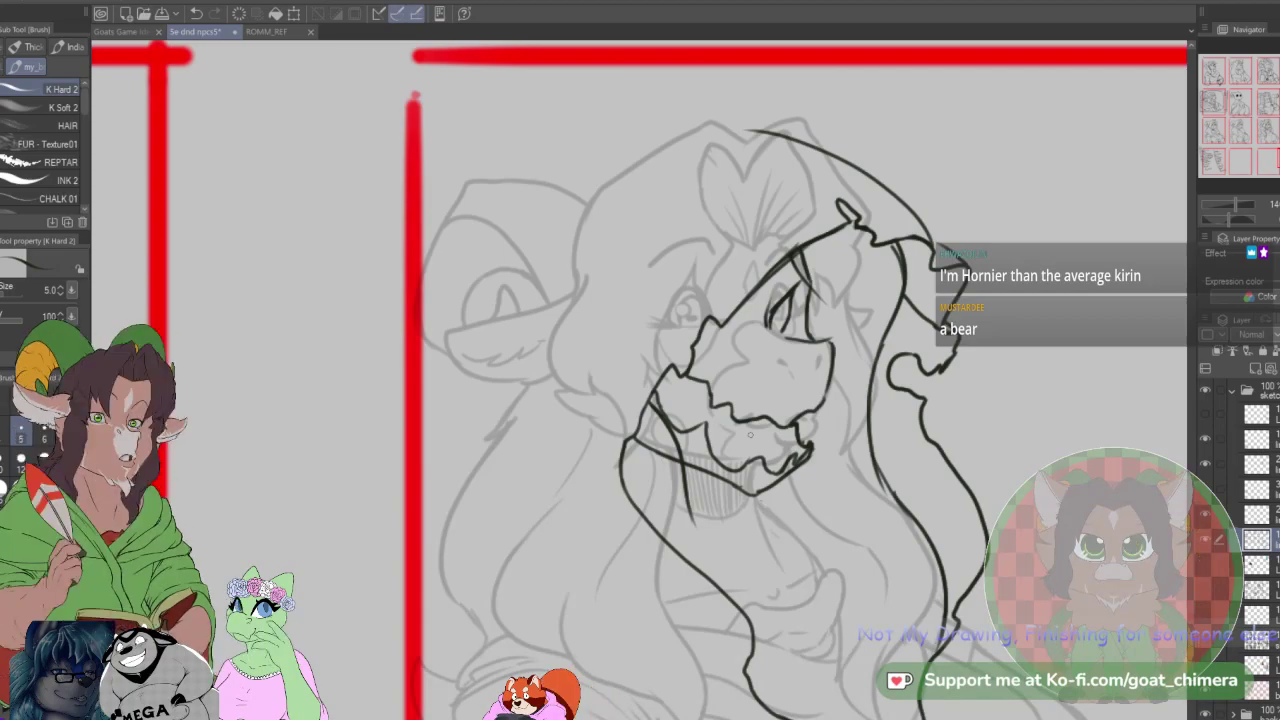
Step: Draw the neck's front line and a curved neckline edge across the chest, erasing the neck line where it runs past that edge
{"action": "mouse_move", "coordinate": [776, 496]}
{"action": "left_mouse_down"}
{"action": "mouse_move", "coordinate": [797, 660]}
{"action": "mouse_move", "coordinate": [903, 473]}
{"action": "mouse_move", "coordinate": [809, 389]}
{"action": "left_mouse_up"}
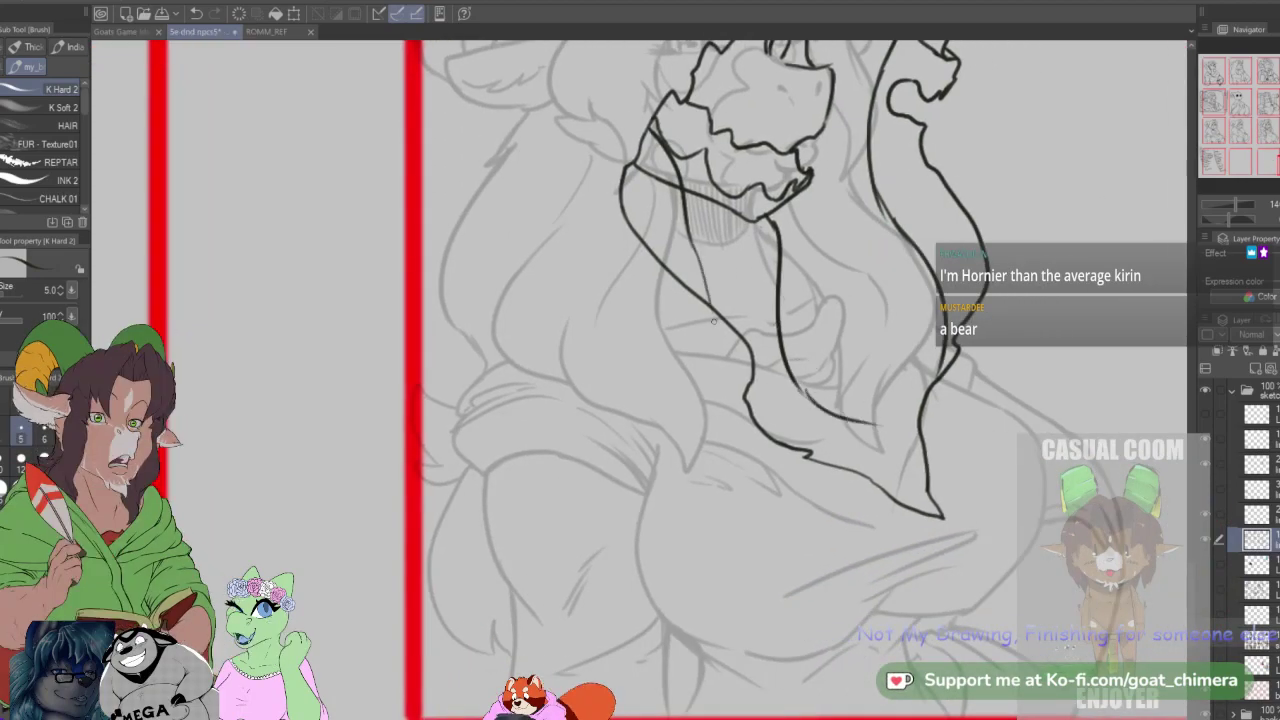
{"action": "left_click_drag", "start_coordinate": [713, 297], "coordinate": [782, 321]}
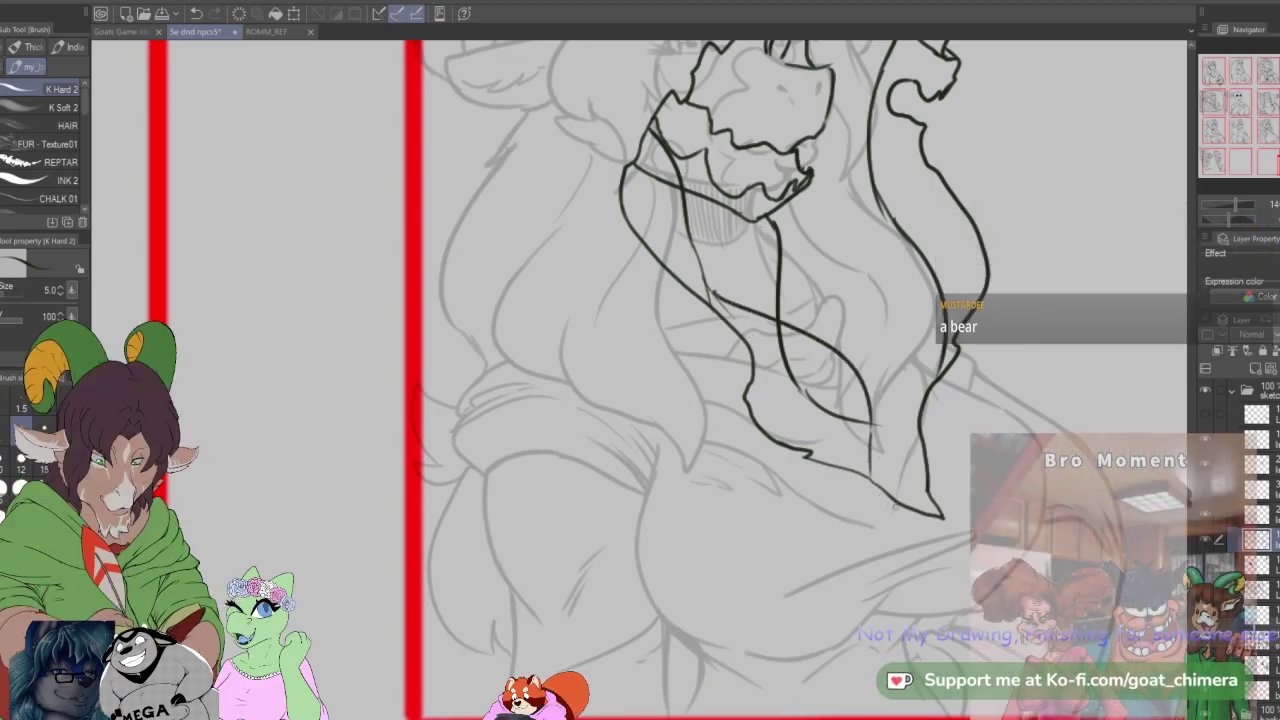
{"action": "key", "text": "e"}
{"action": "mouse_move", "coordinate": [835, 412]}
{"action": "left_mouse_down"}
{"action": "mouse_move", "coordinate": [775, 355]}
{"action": "mouse_move", "coordinate": [829, 394]}
{"action": "left_mouse_up"}
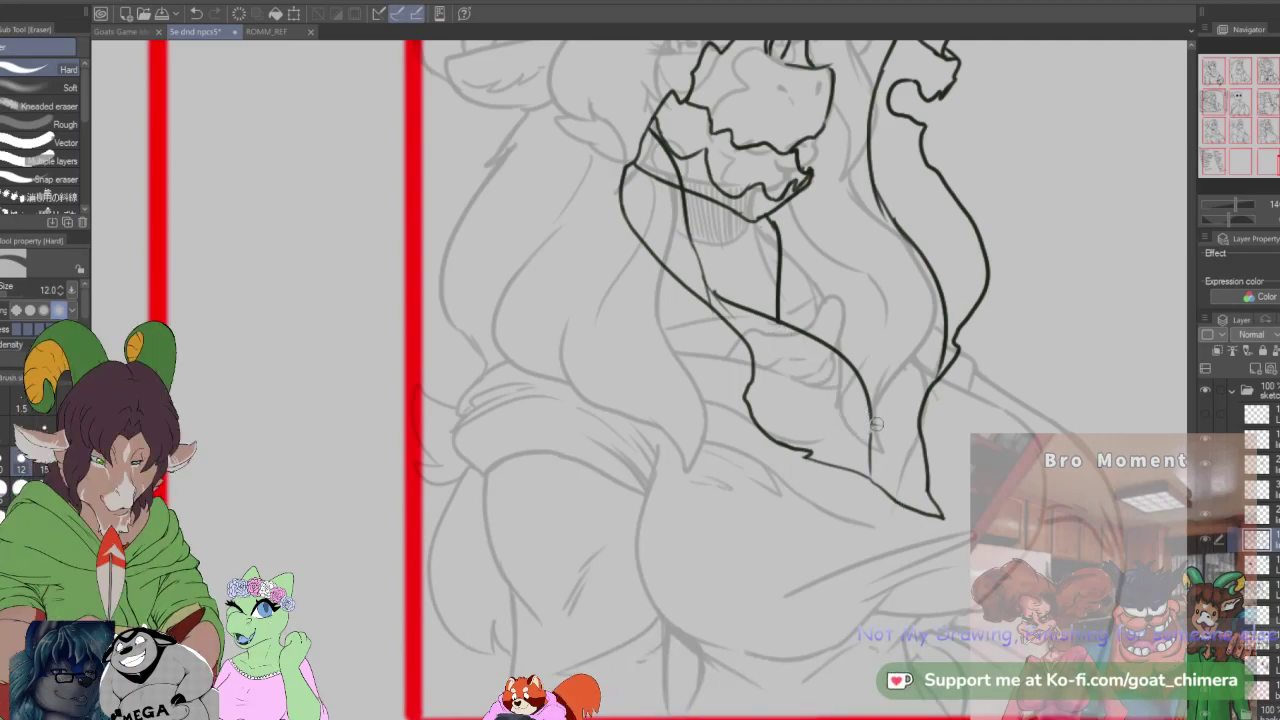
Step: Add a short curved stroke under the chin and draw a wavy, pointed, drooping tip extending from the crown over the guide's near horn
{"action": "scroll", "coordinate": [801, 443], "scroll_direction": "down", "scroll_amount": 2}
{"action": "scroll", "coordinate": [750, 200], "scroll_direction": "up", "scroll_amount": 2}
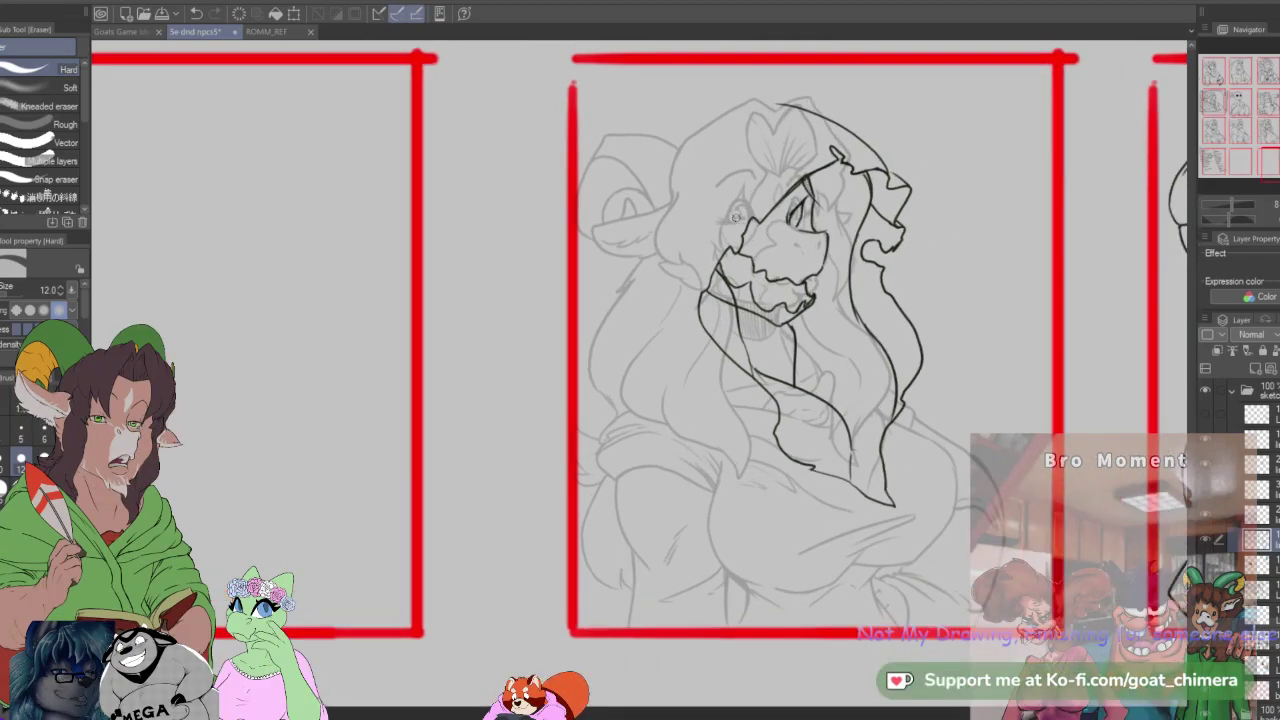
{"action": "scroll", "coordinate": [780, 198], "scroll_direction": "down", "scroll_amount": 1}
{"action": "scroll", "coordinate": [780, 197], "scroll_direction": "up", "scroll_amount": 2}
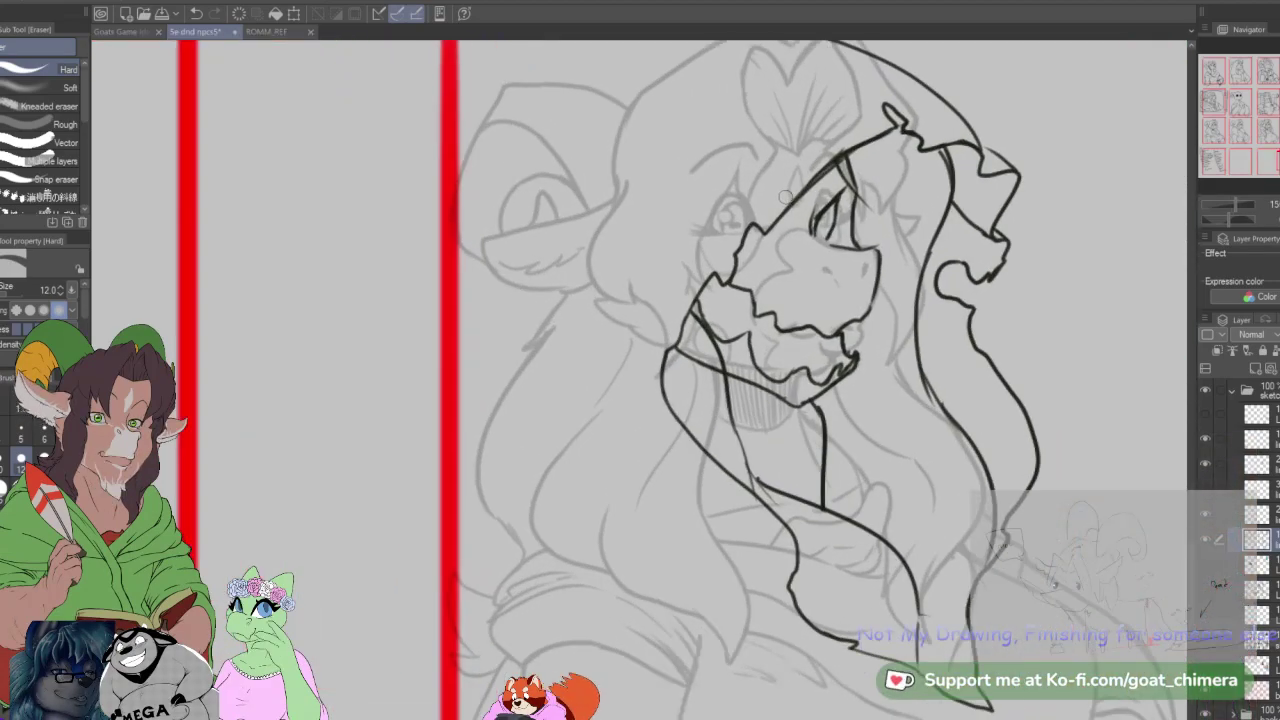
{"action": "key", "text": "b"}
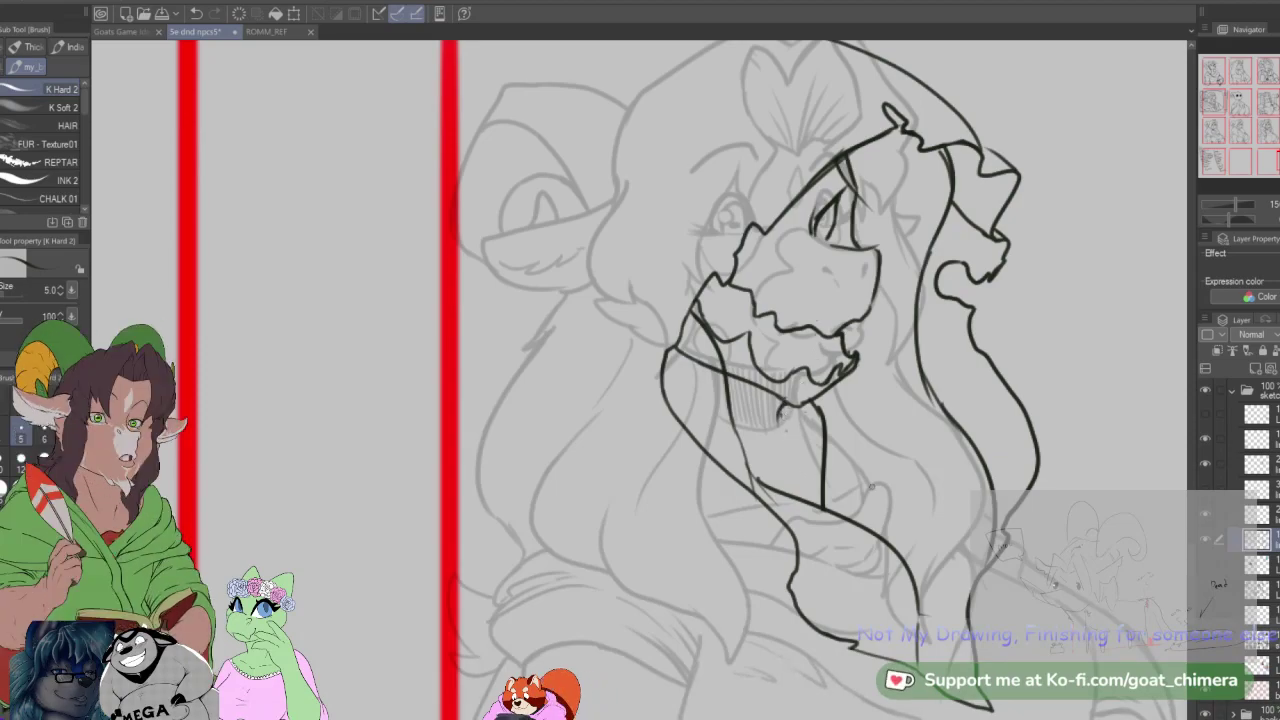
{"action": "scroll", "coordinate": [872, 487], "scroll_direction": "down", "scroll_amount": 4}
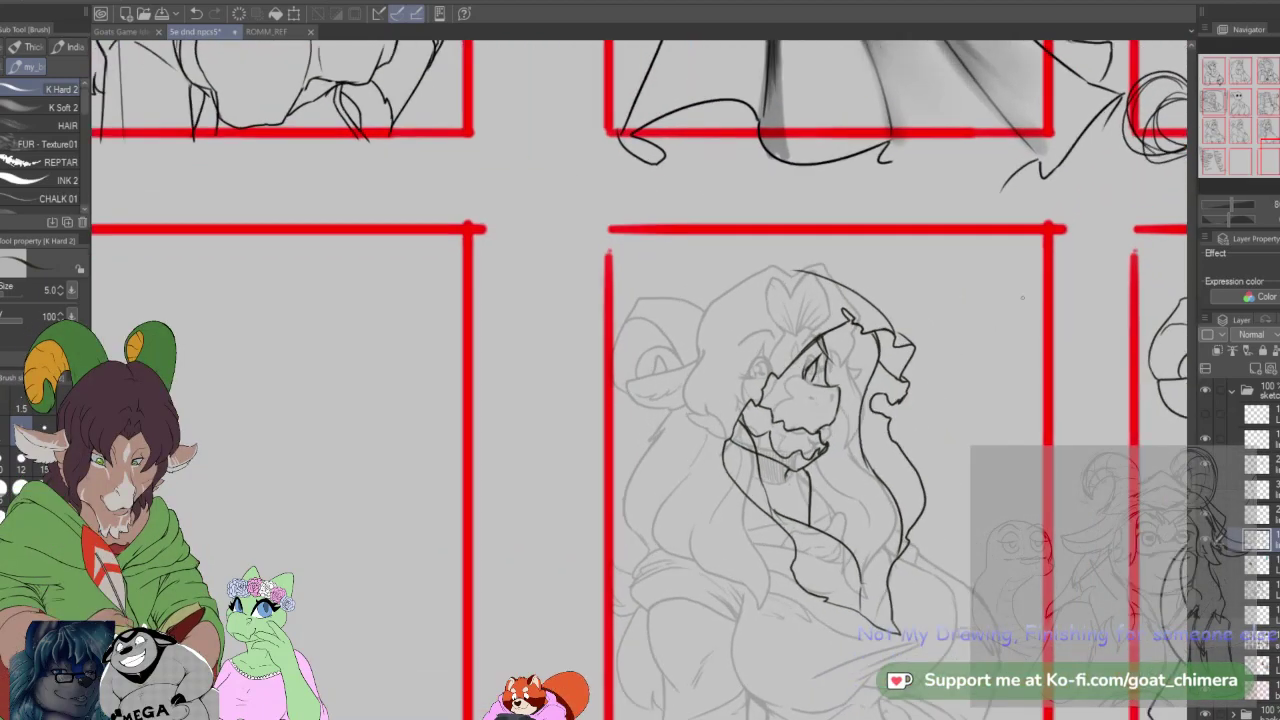
{"action": "scroll", "coordinate": [1022, 296], "scroll_direction": "up", "scroll_amount": 1}
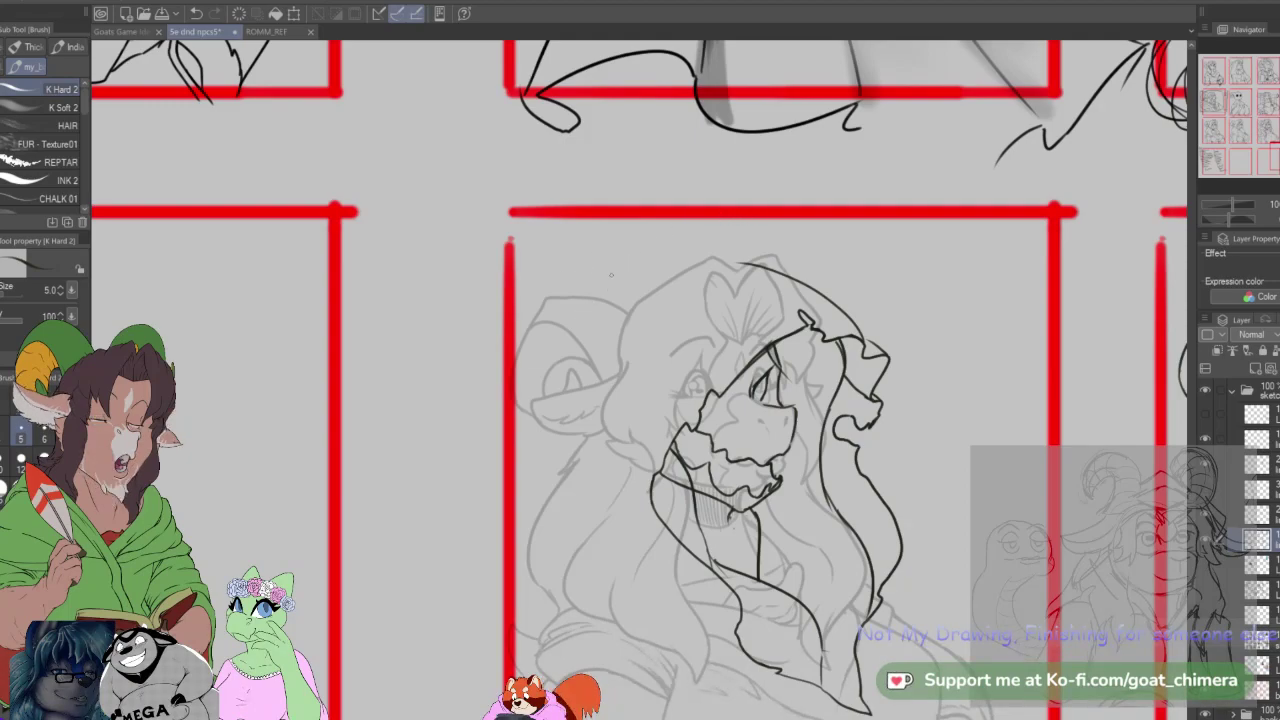
{"action": "mouse_move", "coordinate": [608, 293]}
{"action": "left_mouse_down"}
{"action": "mouse_move", "coordinate": [609, 278]}
{"action": "mouse_move", "coordinate": [527, 264]}
{"action": "mouse_move", "coordinate": [584, 228]}
{"action": "mouse_move", "coordinate": [742, 258]}
{"action": "mouse_move", "coordinate": [817, 201]}
{"action": "mouse_move", "coordinate": [779, 182]}
{"action": "left_mouse_up"}
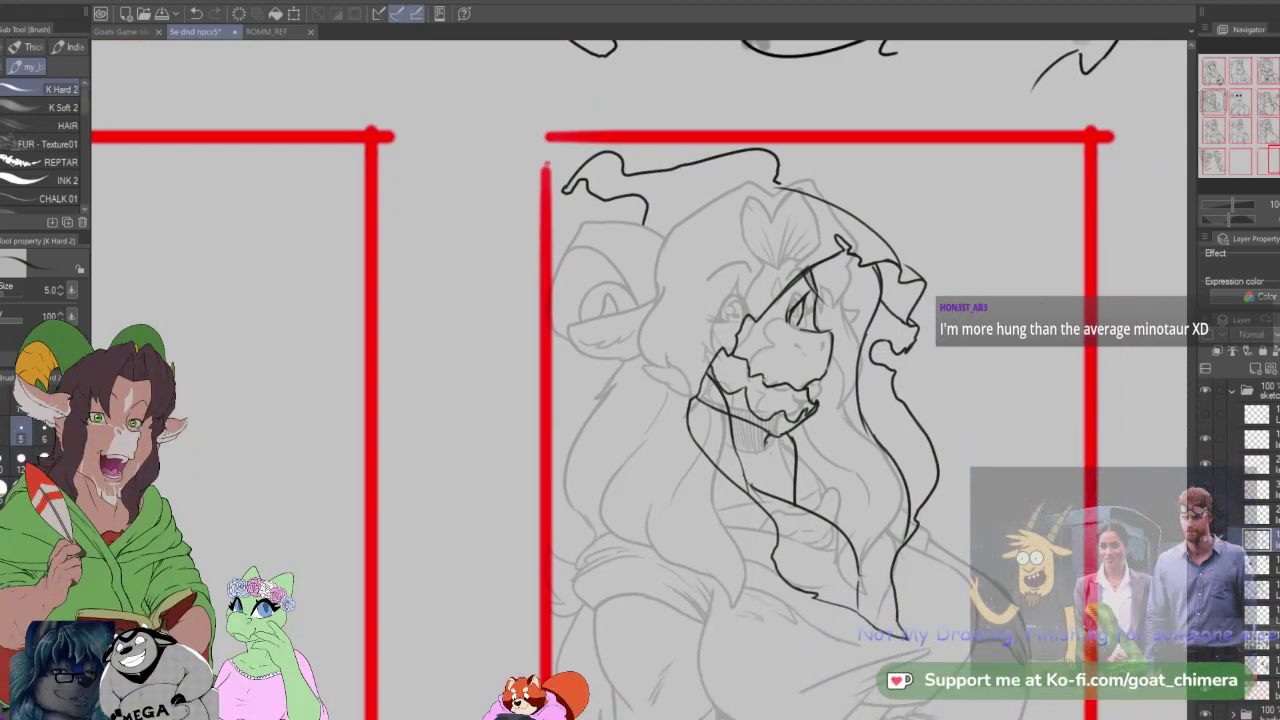
Step: Draw a narrowed, angry near eye with a heavy slanted lid and a brow crease, joining it to the bridge of the muzzle
{"action": "scroll", "coordinate": [659, 322], "scroll_direction": "up", "scroll_amount": 2}
{"action": "scroll", "coordinate": [756, 339], "scroll_direction": "up", "scroll_amount": 5}
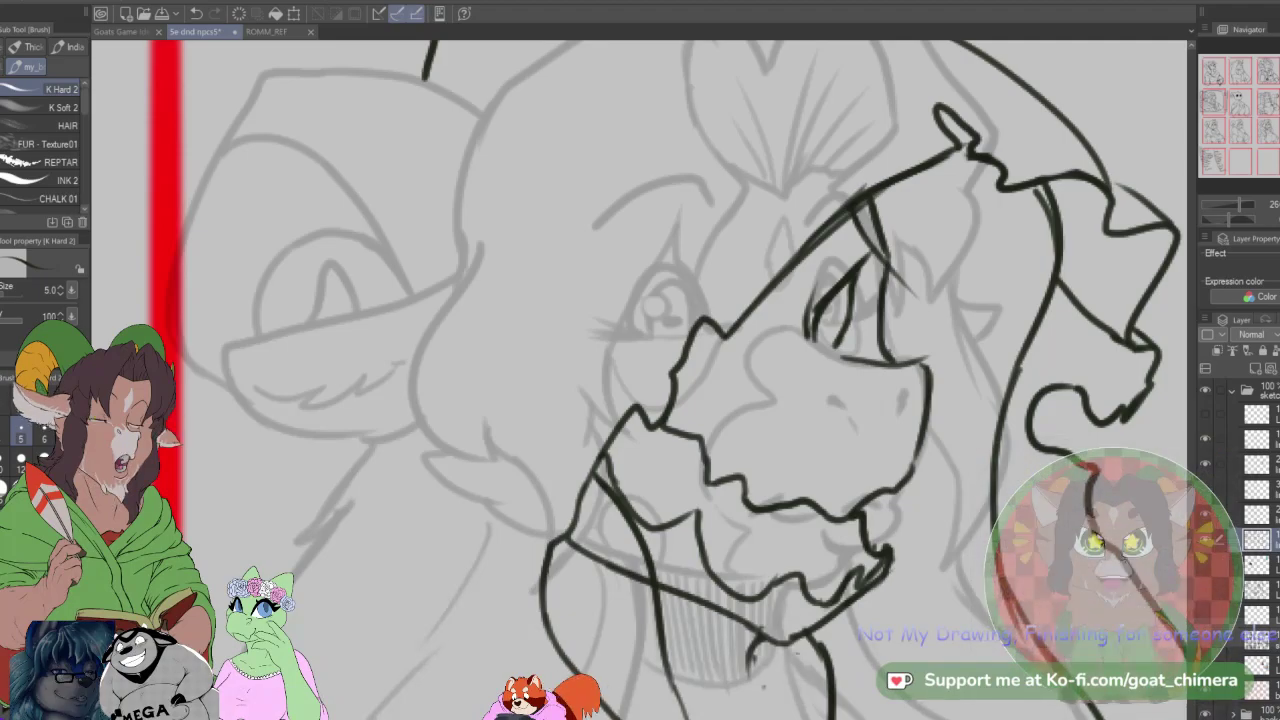
{"action": "scroll", "coordinate": [567, 411], "scroll_direction": "down", "scroll_amount": 5}
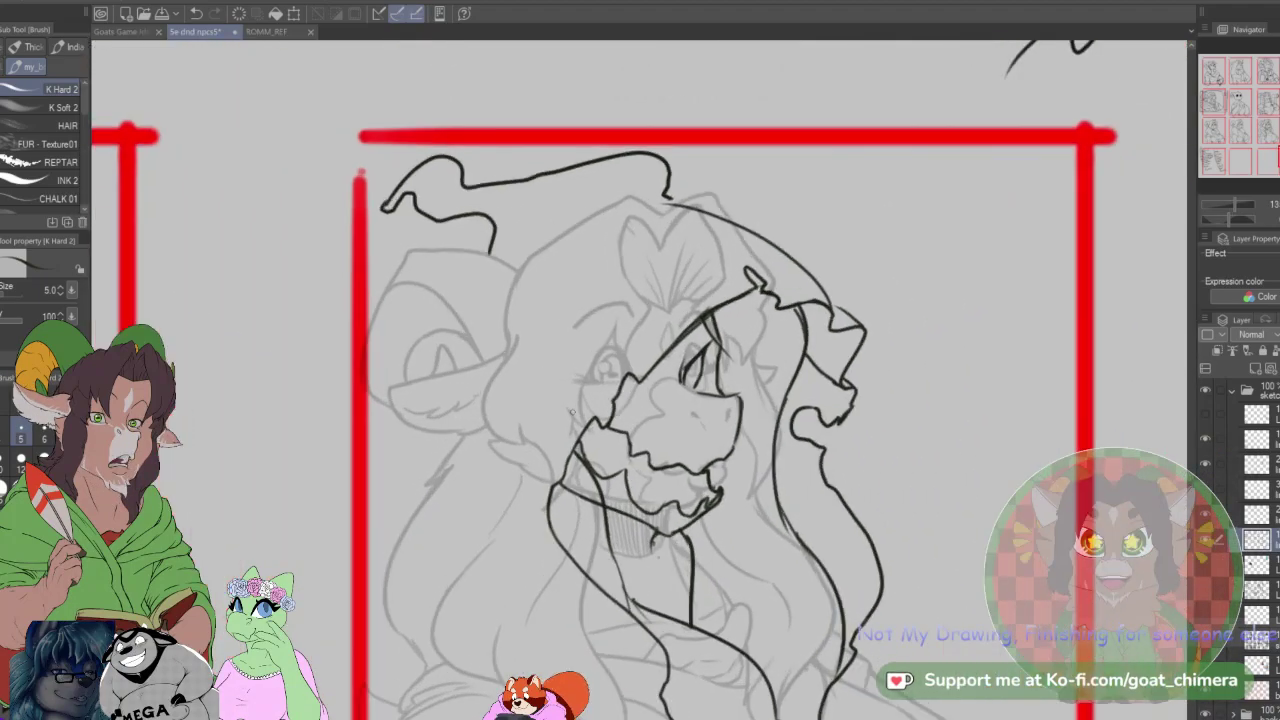
{"action": "scroll", "coordinate": [567, 411], "scroll_direction": "up", "scroll_amount": 1}
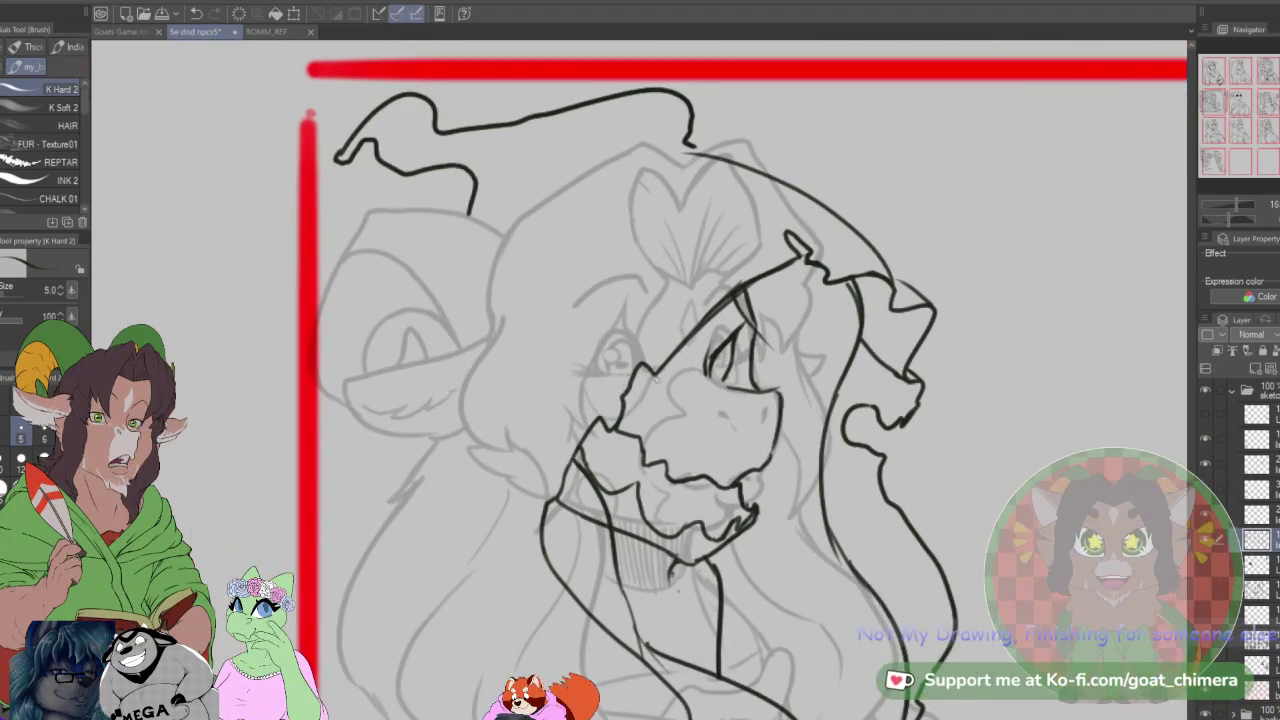
{"action": "mouse_move", "coordinate": [645, 364]}
{"action": "left_mouse_down"}
{"action": "mouse_move", "coordinate": [560, 323]}
{"action": "mouse_move", "coordinate": [598, 374]}
{"action": "mouse_move", "coordinate": [587, 368]}
{"action": "mouse_move", "coordinate": [663, 388]}
{"action": "left_mouse_up"}
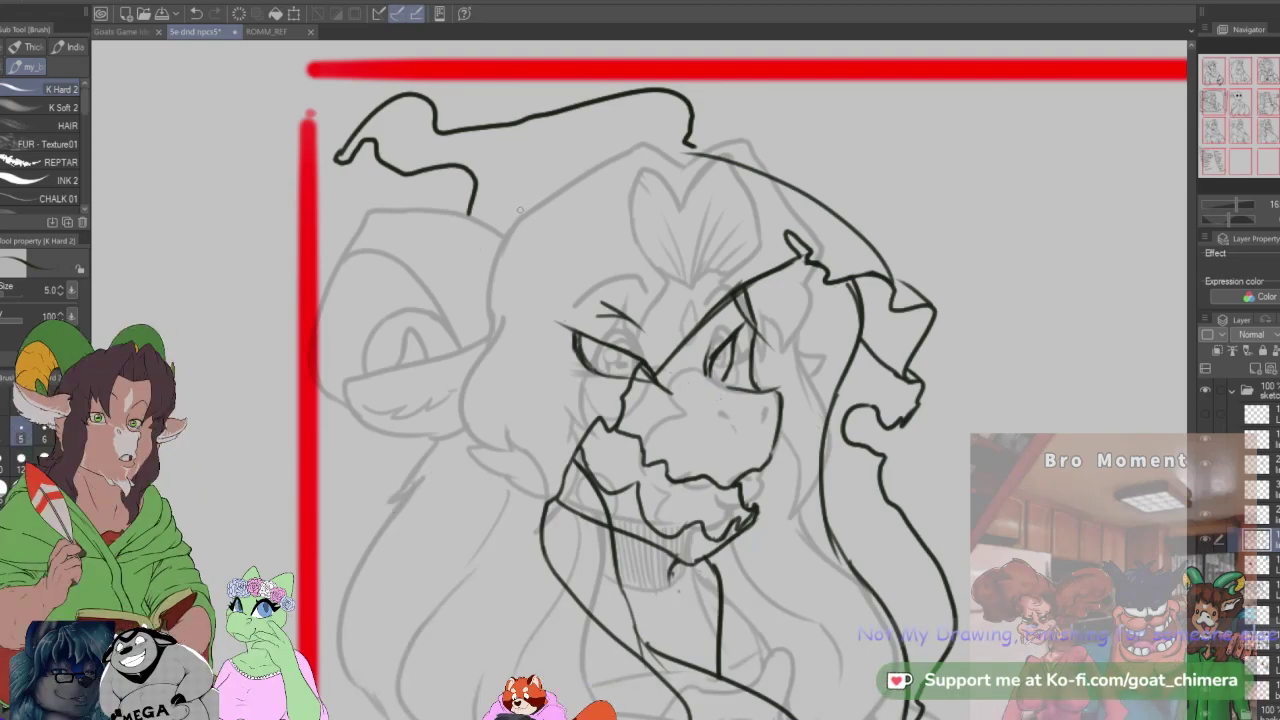
Step: Draw a rounded loop with a flame-like tip over the guide's near ear and wisps above the crown, erasing the loop's overlapping and stray inner lines
{"action": "mouse_move", "coordinate": [466, 212]}
{"action": "left_mouse_down"}
{"action": "mouse_move", "coordinate": [358, 228]}
{"action": "mouse_move", "coordinate": [278, 440]}
{"action": "mouse_move", "coordinate": [425, 340]}
{"action": "left_mouse_up"}
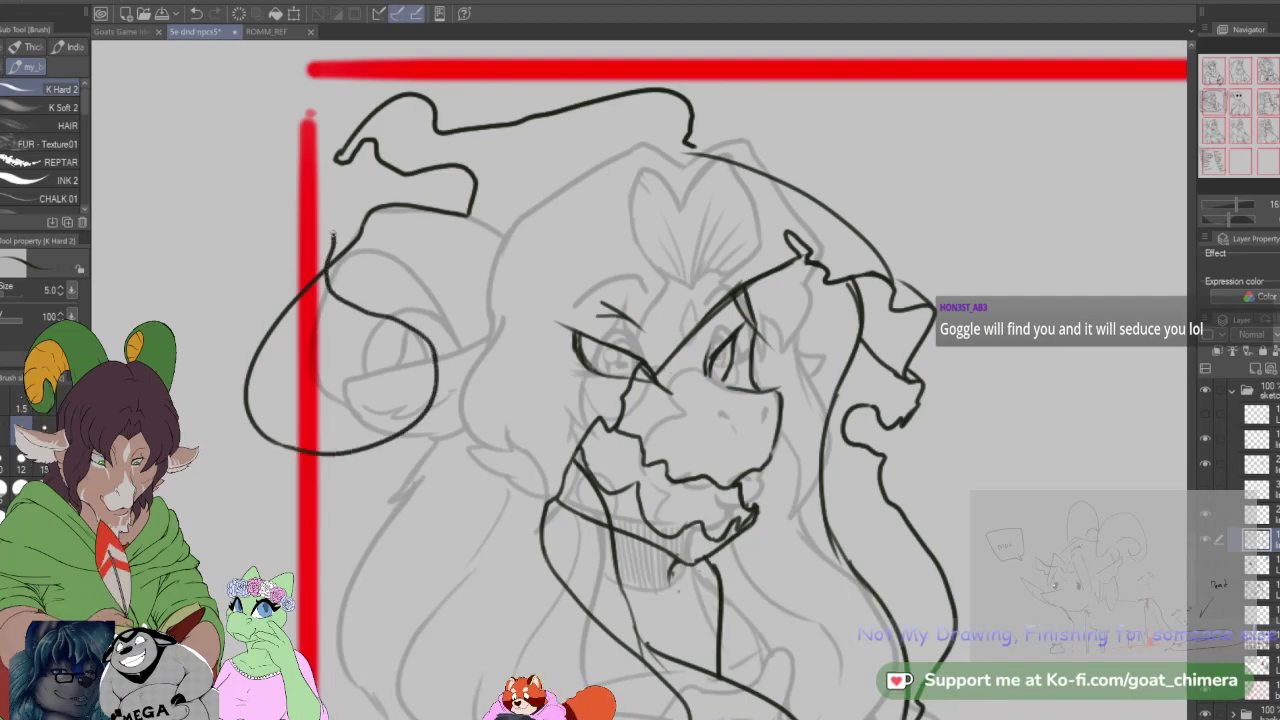
{"action": "mouse_move", "coordinate": [300, 248]}
{"action": "left_mouse_down"}
{"action": "mouse_move", "coordinate": [295, 308]}
{"action": "mouse_move", "coordinate": [367, 343]}
{"action": "mouse_move", "coordinate": [379, 376]}
{"action": "left_mouse_up"}
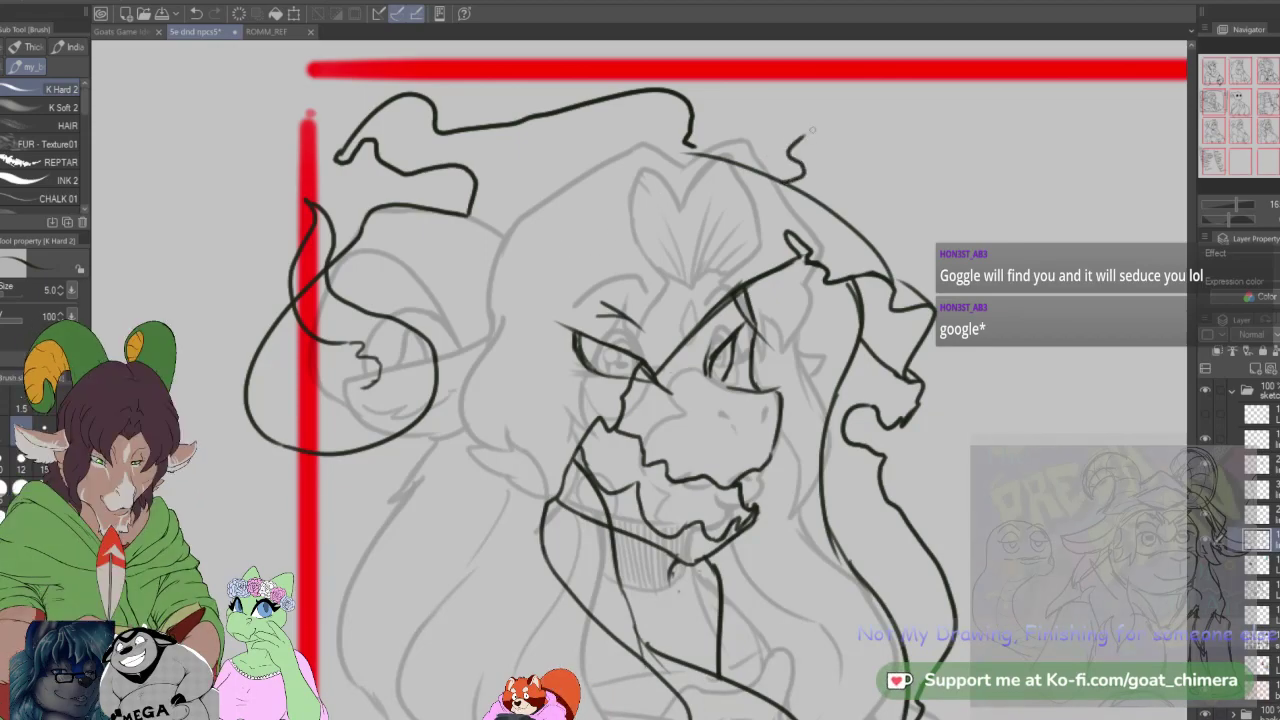
{"action": "mouse_move", "coordinate": [798, 101]}
{"action": "left_mouse_down"}
{"action": "mouse_move", "coordinate": [821, 135]}
{"action": "mouse_move", "coordinate": [819, 163]}
{"action": "mouse_move", "coordinate": [840, 200]}
{"action": "left_mouse_up"}
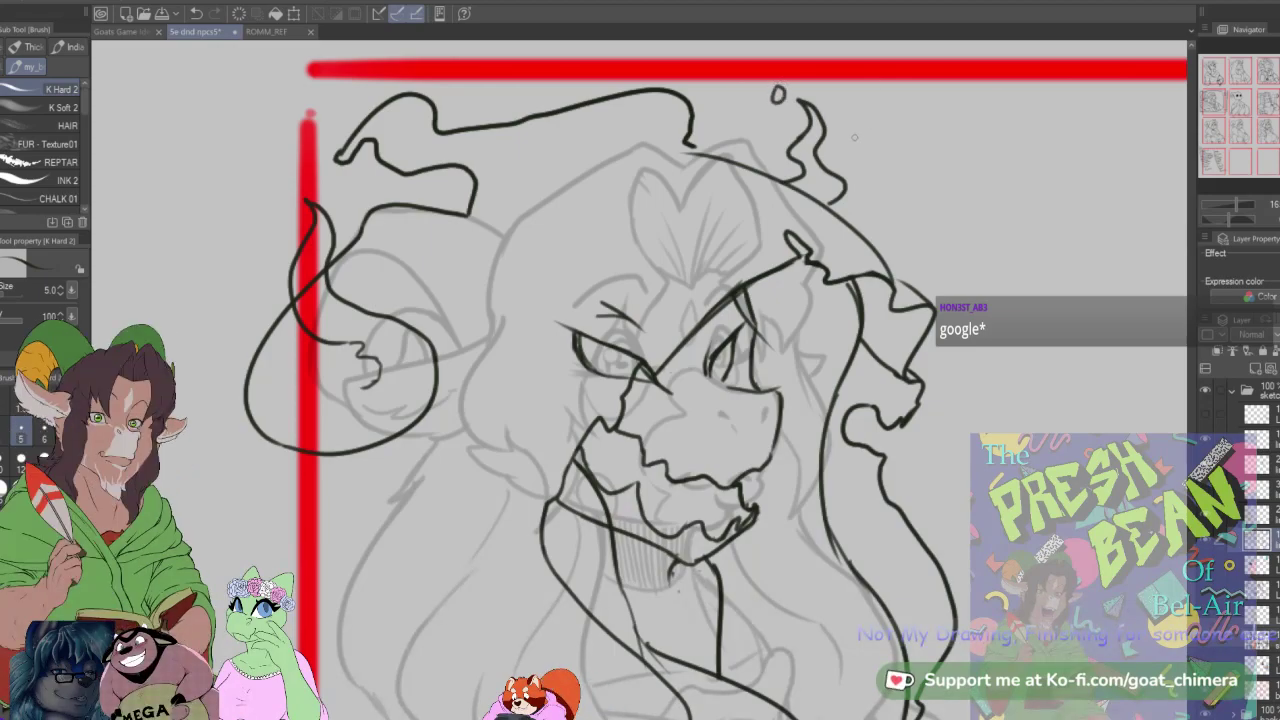
{"action": "key", "text": "e"}
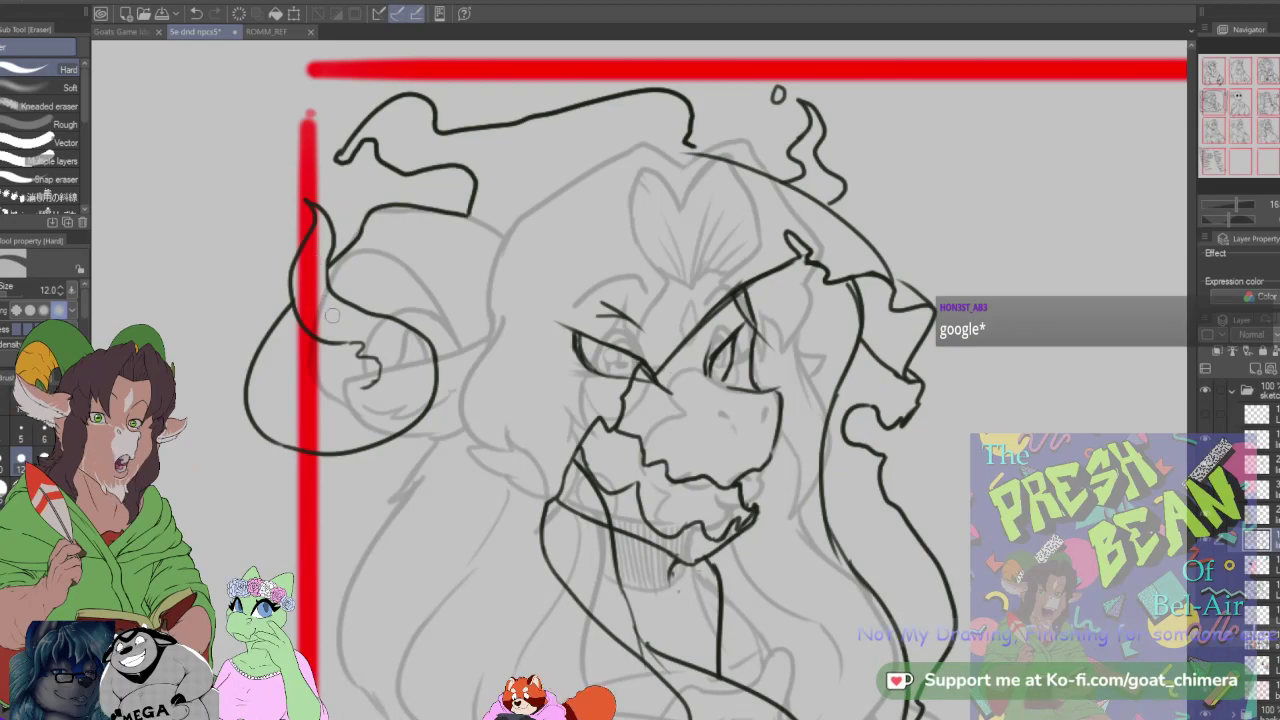
{"action": "left_click_drag", "start_coordinate": [366, 340], "coordinate": [383, 372]}
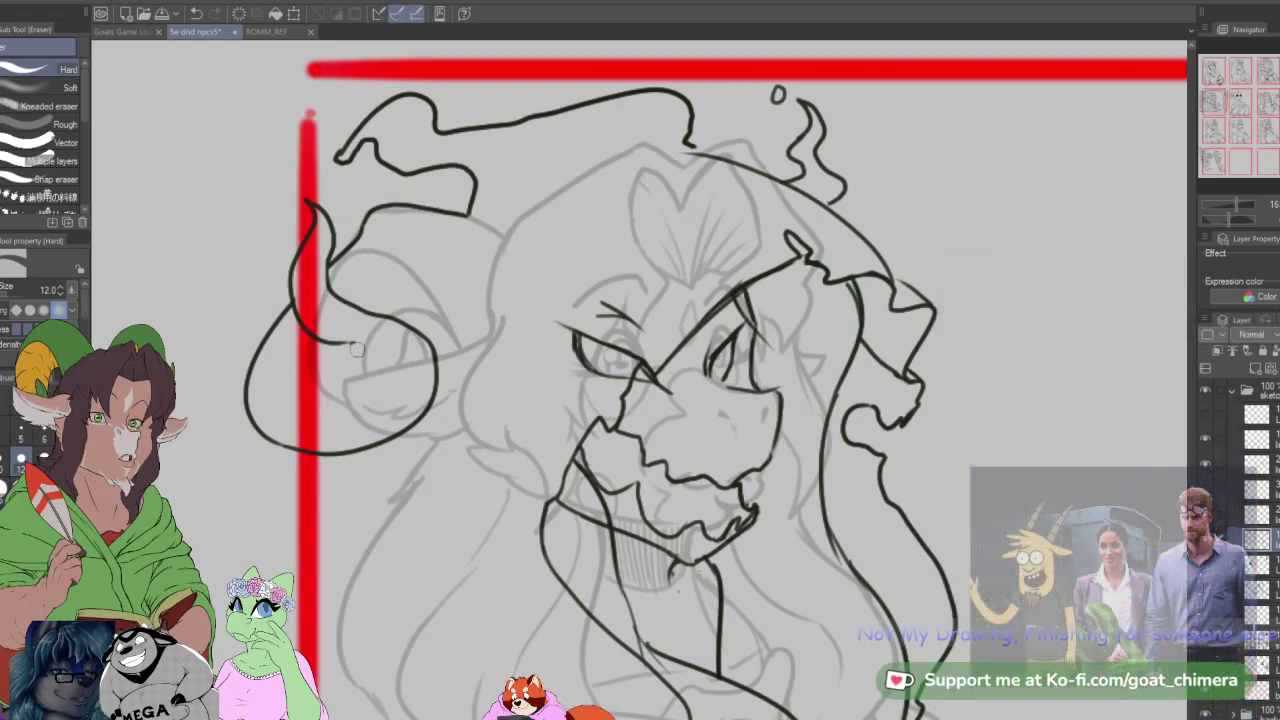
Step: Draw a small jagged opening inside the ear loop, wisps by the flame tips and curled notches along the hood's drooping tip, erasing overlapping lines
{"action": "key", "text": "b"}
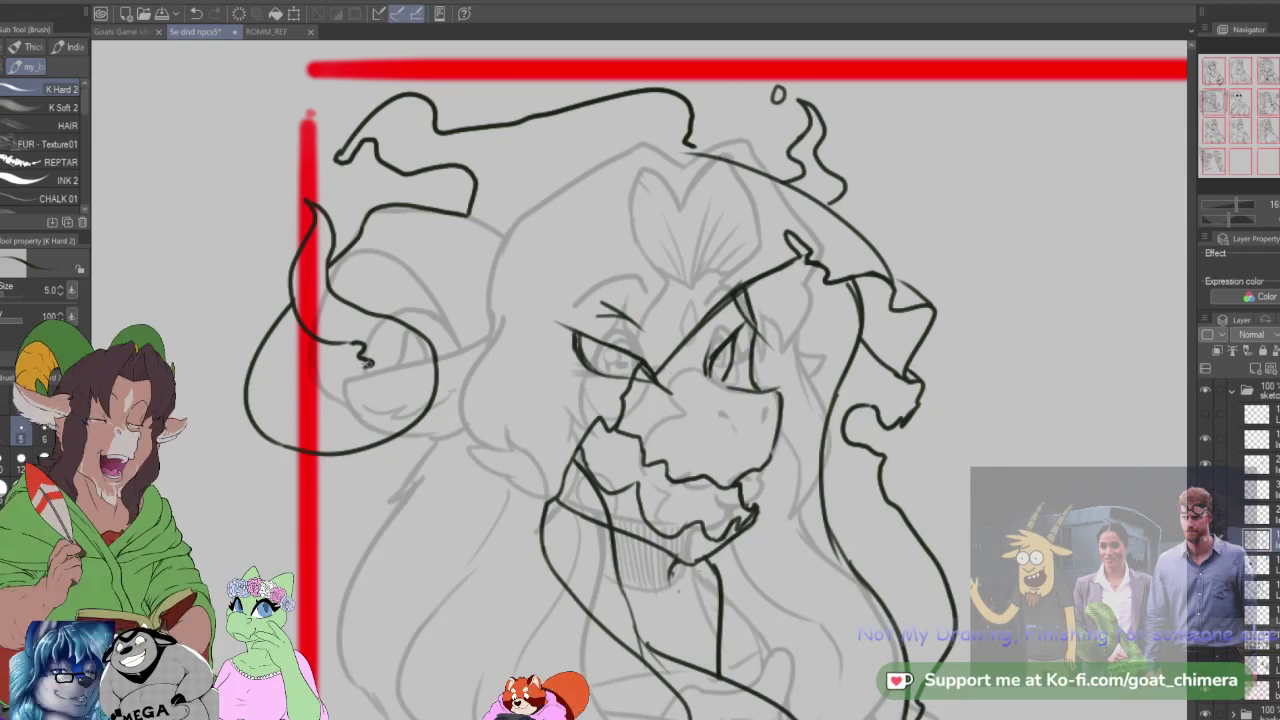
{"action": "mouse_move", "coordinate": [354, 370]}
{"action": "left_mouse_down"}
{"action": "mouse_move", "coordinate": [313, 368]}
{"action": "mouse_move", "coordinate": [312, 340]}
{"action": "mouse_move", "coordinate": [335, 375]}
{"action": "mouse_move", "coordinate": [350, 335]}
{"action": "mouse_move", "coordinate": [338, 370]}
{"action": "left_mouse_up"}
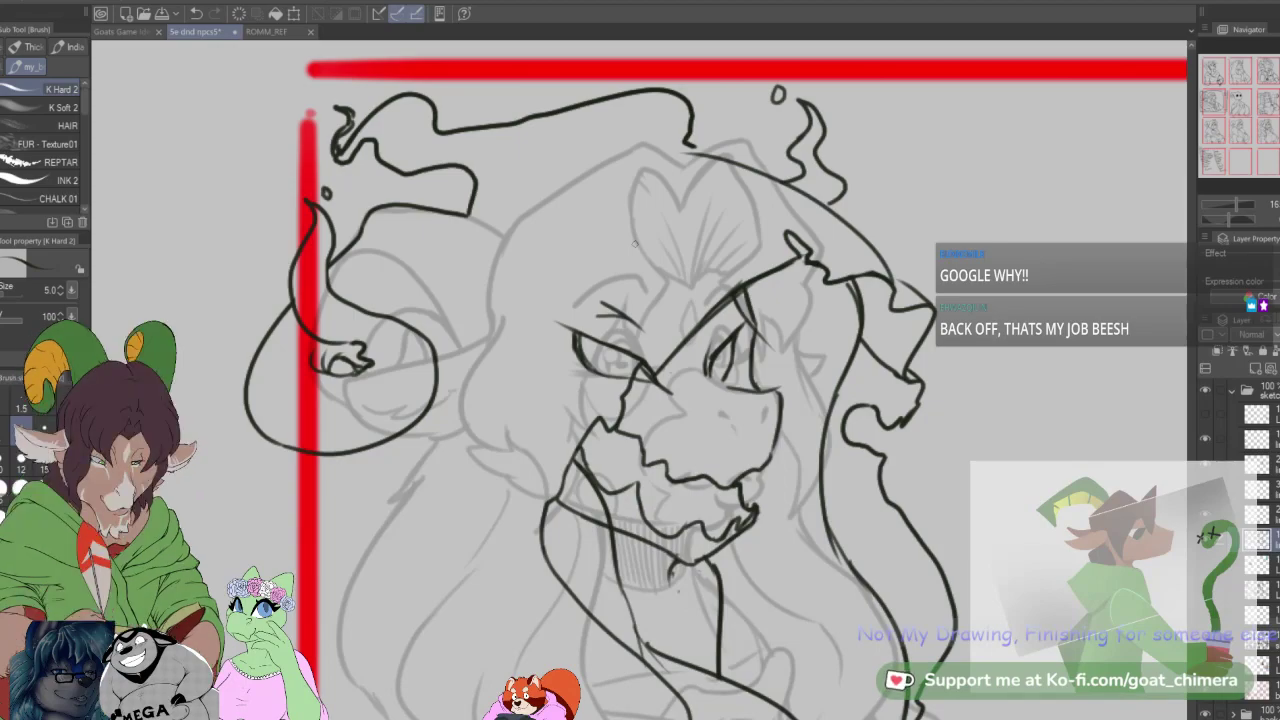
{"action": "mouse_move", "coordinate": [408, 120]}
{"action": "left_mouse_down"}
{"action": "mouse_move", "coordinate": [468, 143]}
{"action": "mouse_move", "coordinate": [453, 146]}
{"action": "mouse_move", "coordinate": [497, 130]}
{"action": "mouse_move", "coordinate": [474, 108]}
{"action": "mouse_move", "coordinate": [576, 103]}
{"action": "left_mouse_up"}
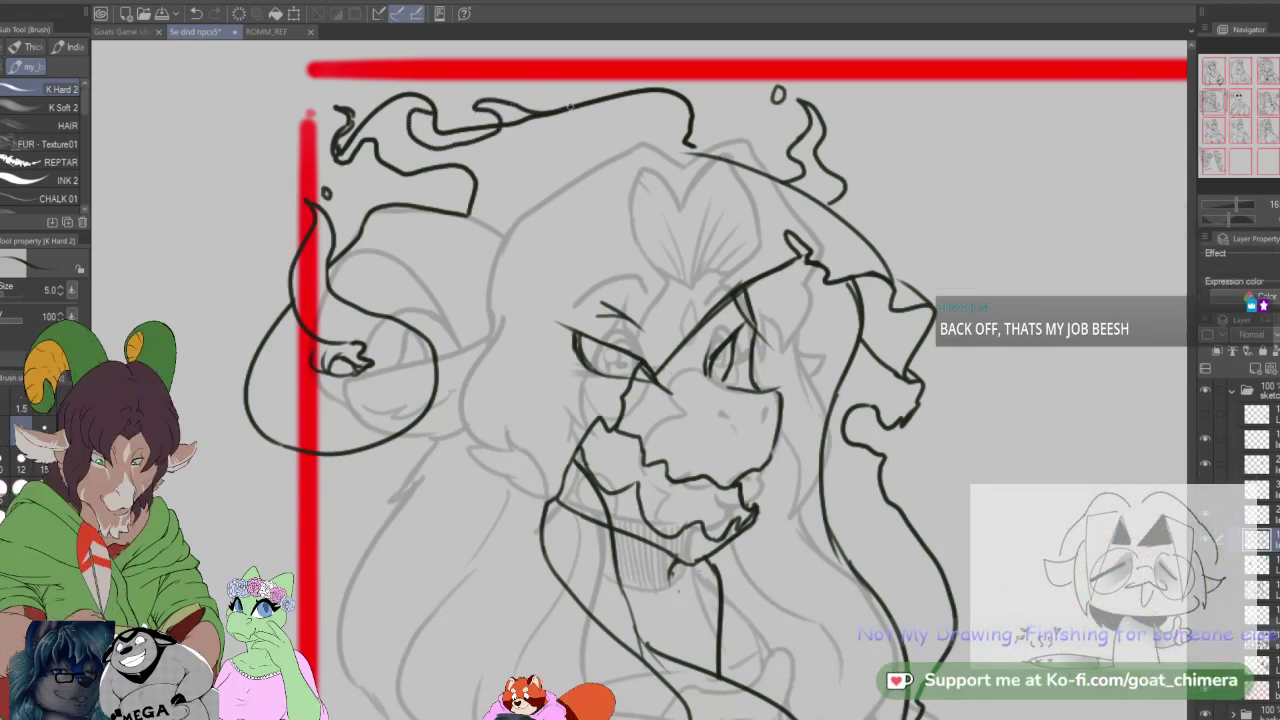
{"action": "key", "text": "e"}
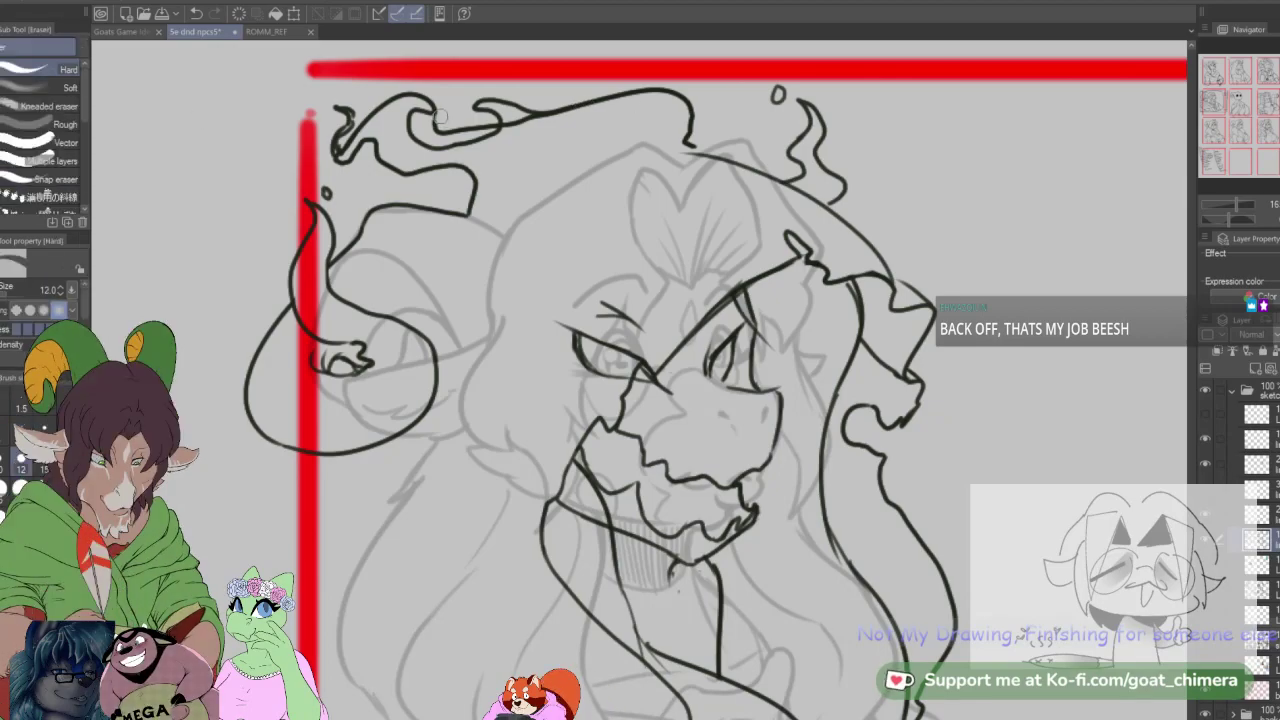
{"action": "scroll", "coordinate": [581, 288], "scroll_direction": "down", "scroll_amount": 4}
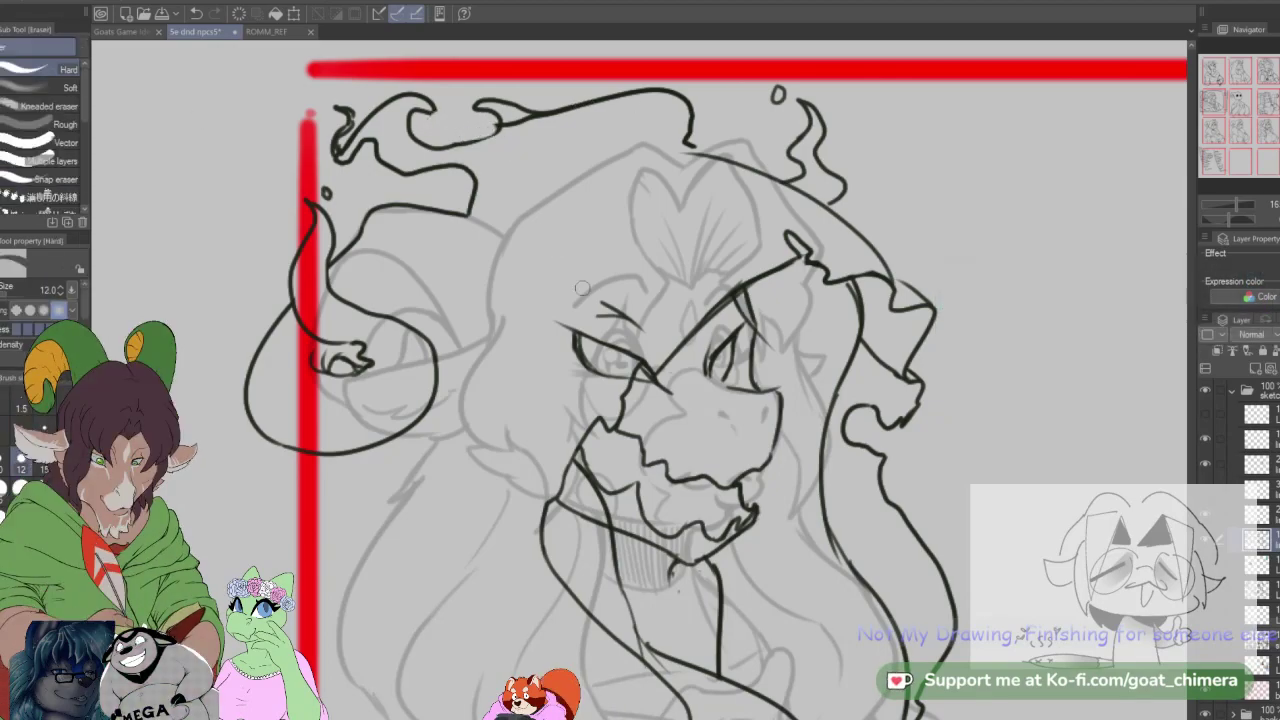
{"action": "scroll", "coordinate": [585, 284], "scroll_direction": "up", "scroll_amount": 2}
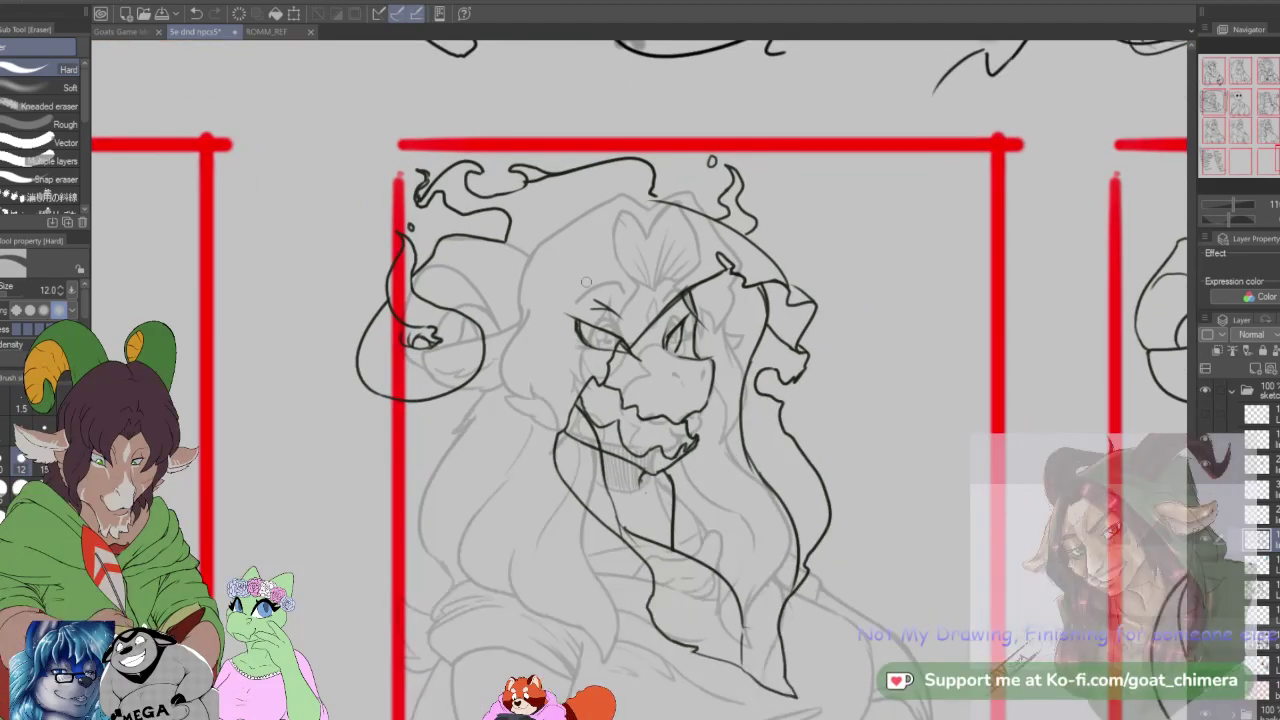
Step: Draw wavy, flame-tipped trails running down both sides of the figure, starting below the ear loop and beside the hood's ragged edge
{"action": "scroll", "coordinate": [590, 280], "scroll_direction": "down", "scroll_amount": 3}
{"action": "scroll", "coordinate": [600, 272], "scroll_direction": "up", "scroll_amount": 4}
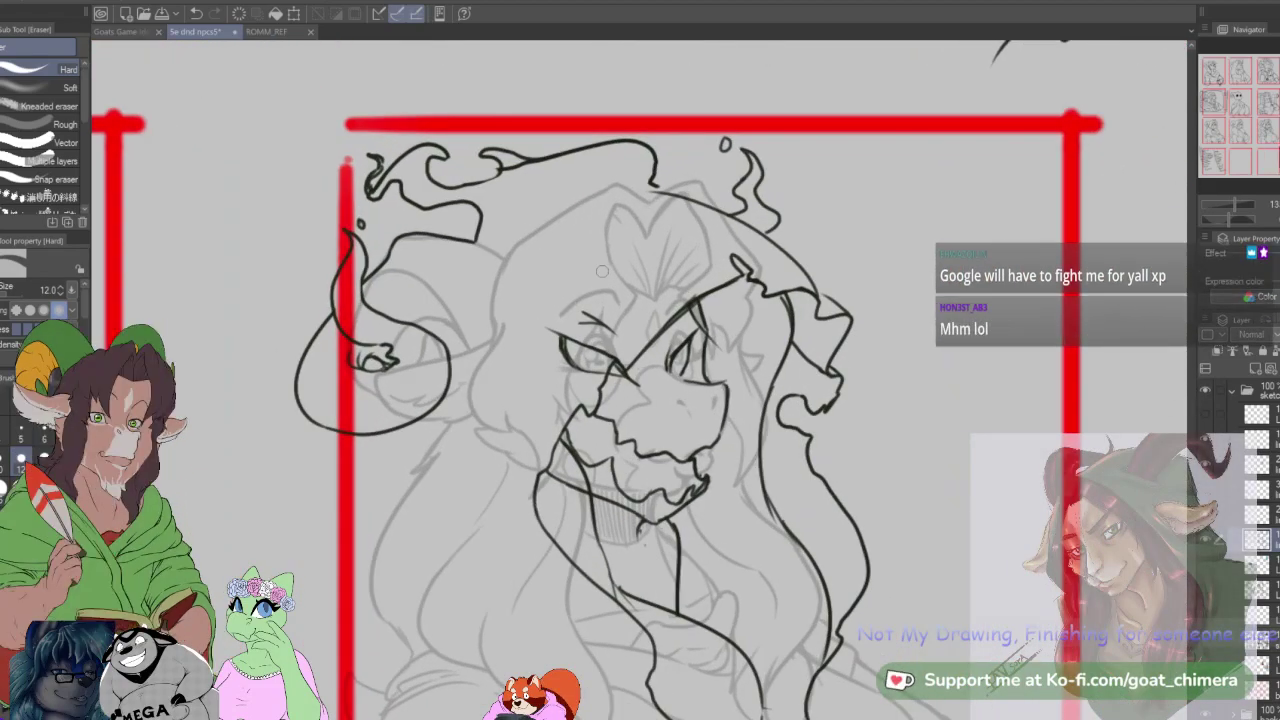
{"action": "scroll", "coordinate": [602, 271], "scroll_direction": "down", "scroll_amount": 2}
{"action": "scroll", "coordinate": [602, 271], "scroll_direction": "up", "scroll_amount": 2}
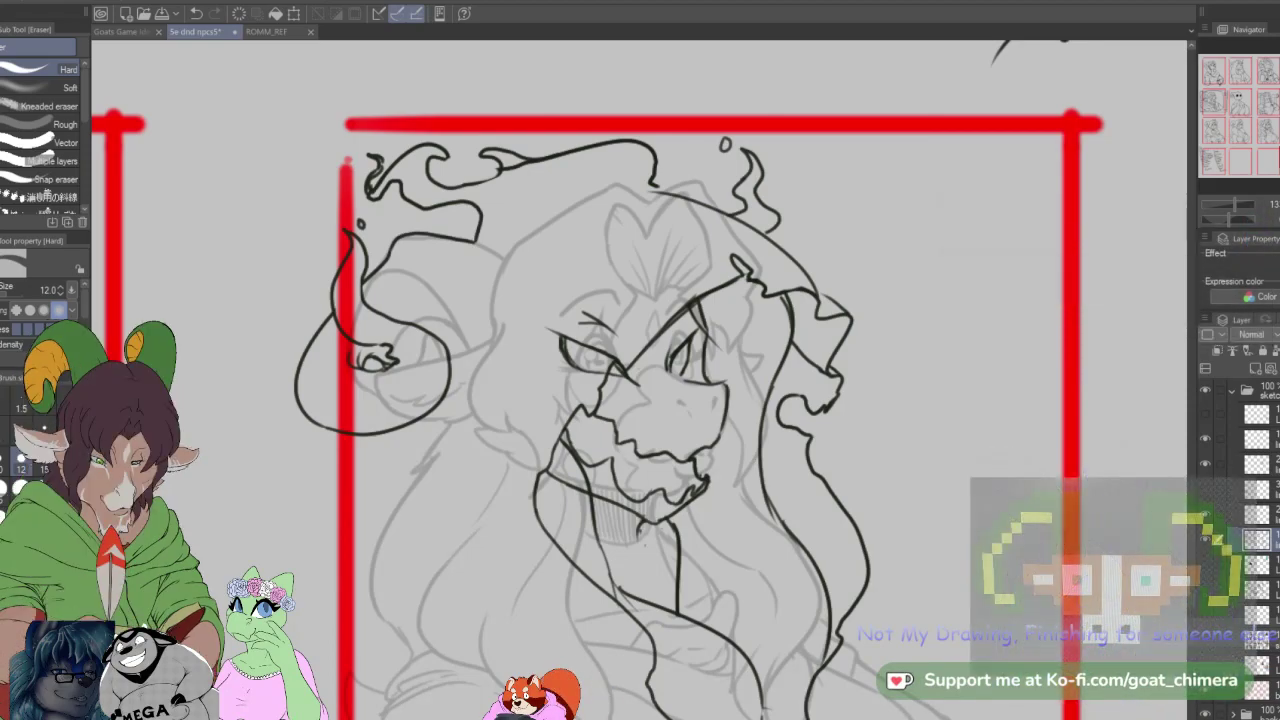
{"action": "scroll", "coordinate": [949, 538], "scroll_direction": "down", "scroll_amount": 5}
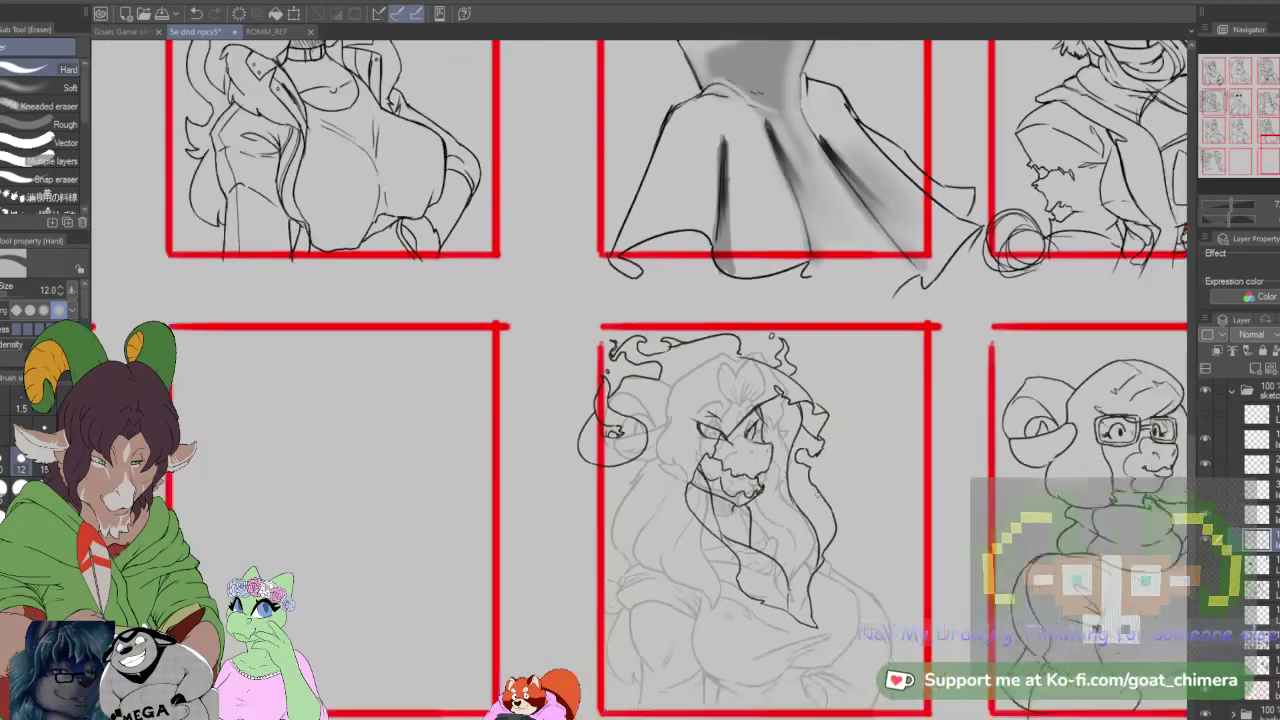
{"action": "scroll", "coordinate": [727, 435], "scroll_direction": "up", "scroll_amount": 2}
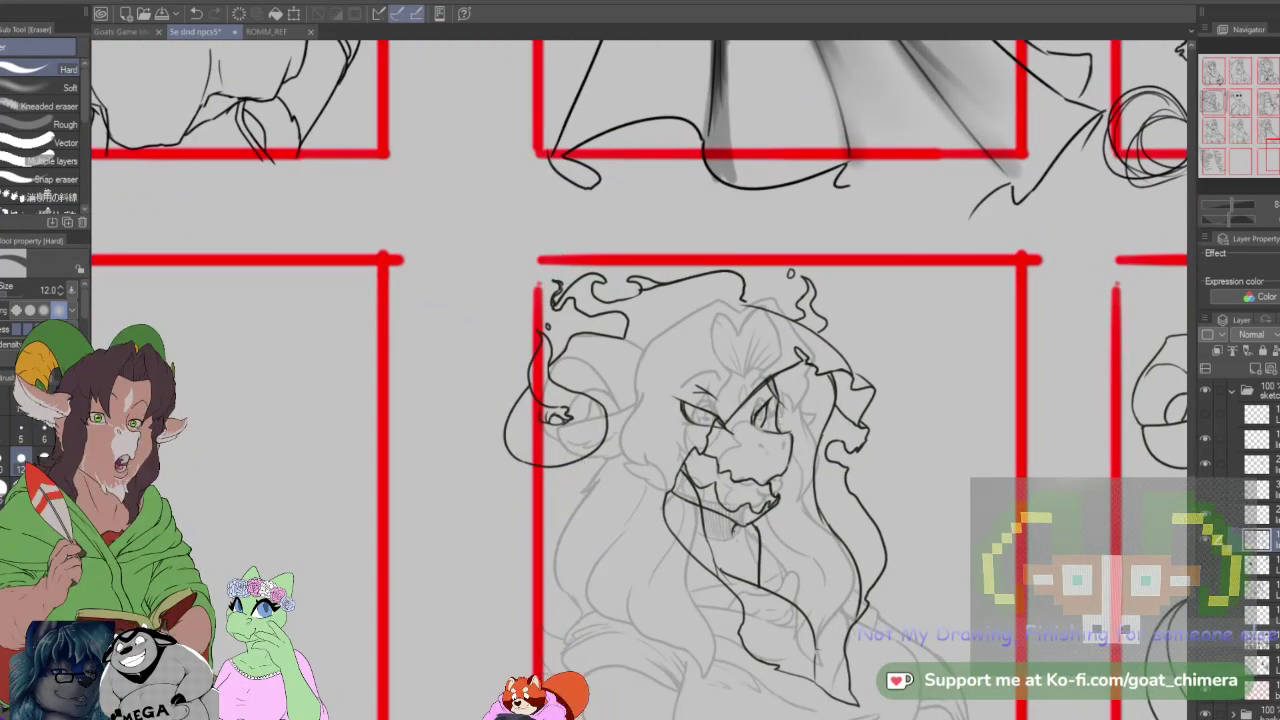
{"action": "key", "text": "b"}
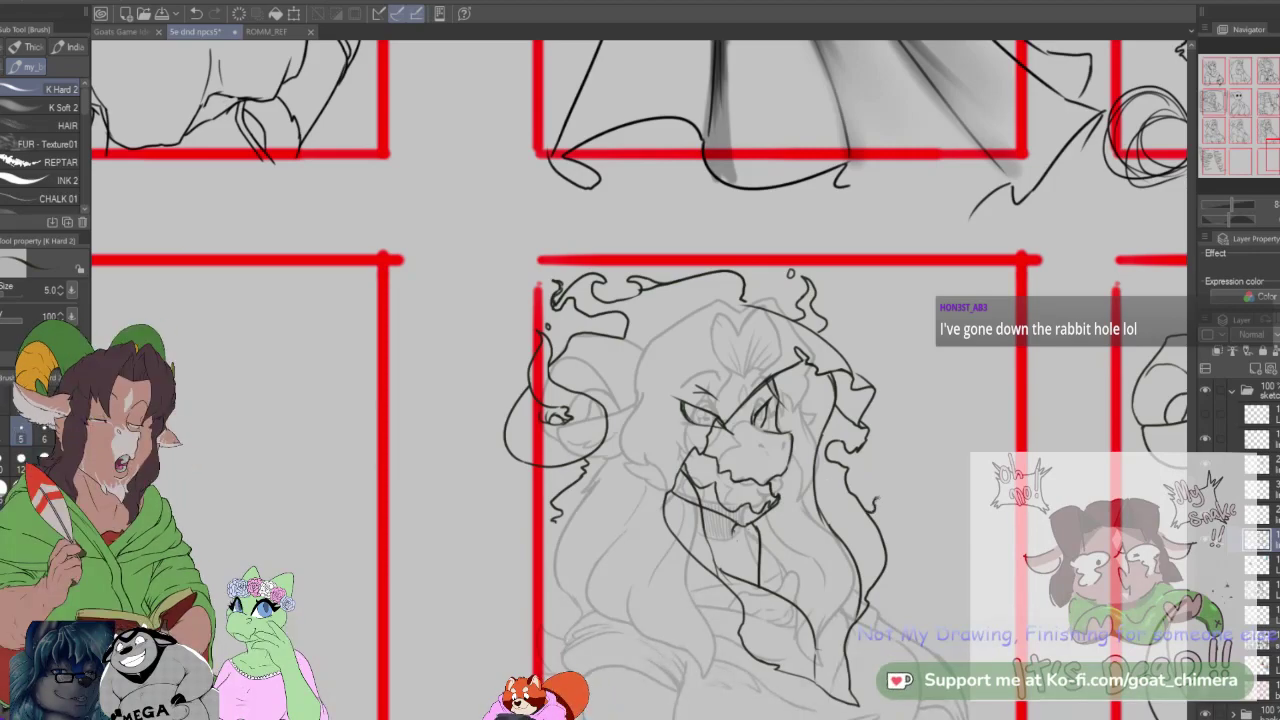
{"action": "left_click_drag", "start_coordinate": [890, 453], "coordinate": [896, 430]}
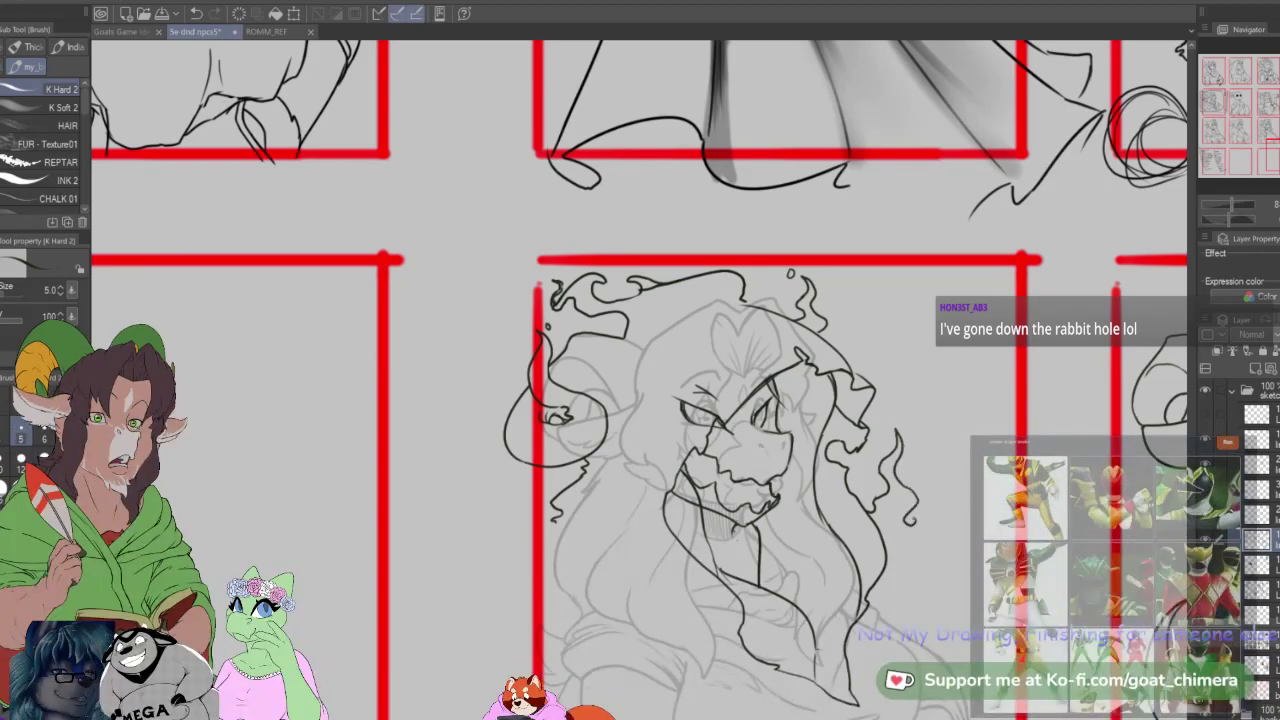
{"action": "left_click_drag", "start_coordinate": [916, 523], "coordinate": [933, 605]}
{"action": "mouse_move", "coordinate": [555, 529]}
{"action": "left_mouse_down"}
{"action": "mouse_move", "coordinate": [687, 329]}
{"action": "mouse_move", "coordinate": [676, 342]}
{"action": "mouse_move", "coordinate": [658, 305]}
{"action": "mouse_move", "coordinate": [624, 390]}
{"action": "left_mouse_up"}
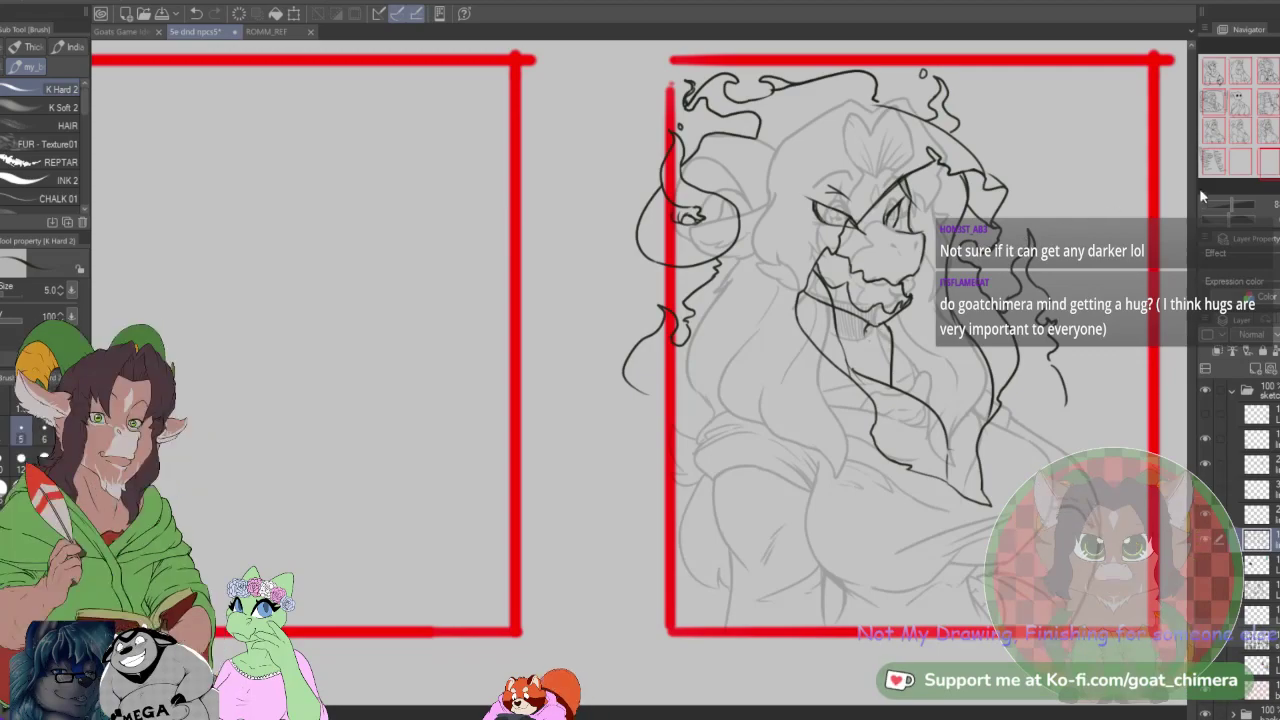
Step: Add small embers around the hood's crown and a curved lock sweeping from the far shoulder down across the chest
{"action": "left_click_drag", "start_coordinate": [694, 130], "coordinate": [694, 213]}
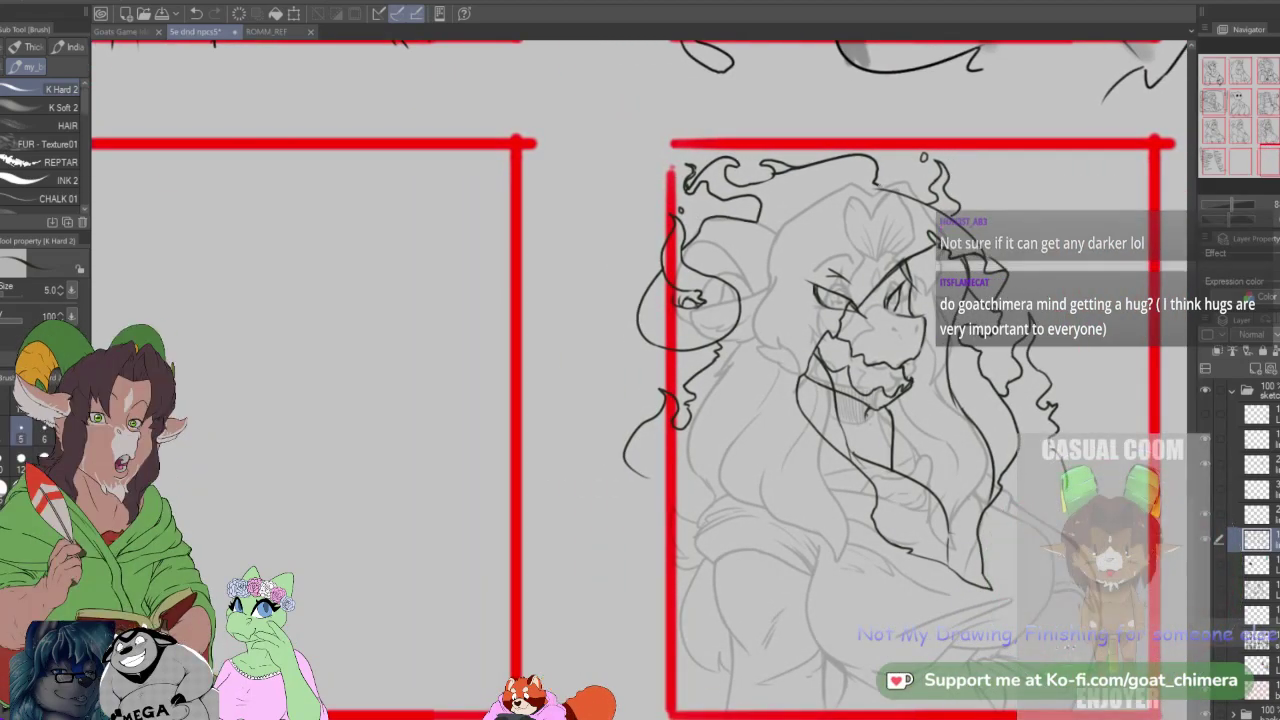
{"action": "left_click_drag", "start_coordinate": [875, 184], "coordinate": [884, 190]}
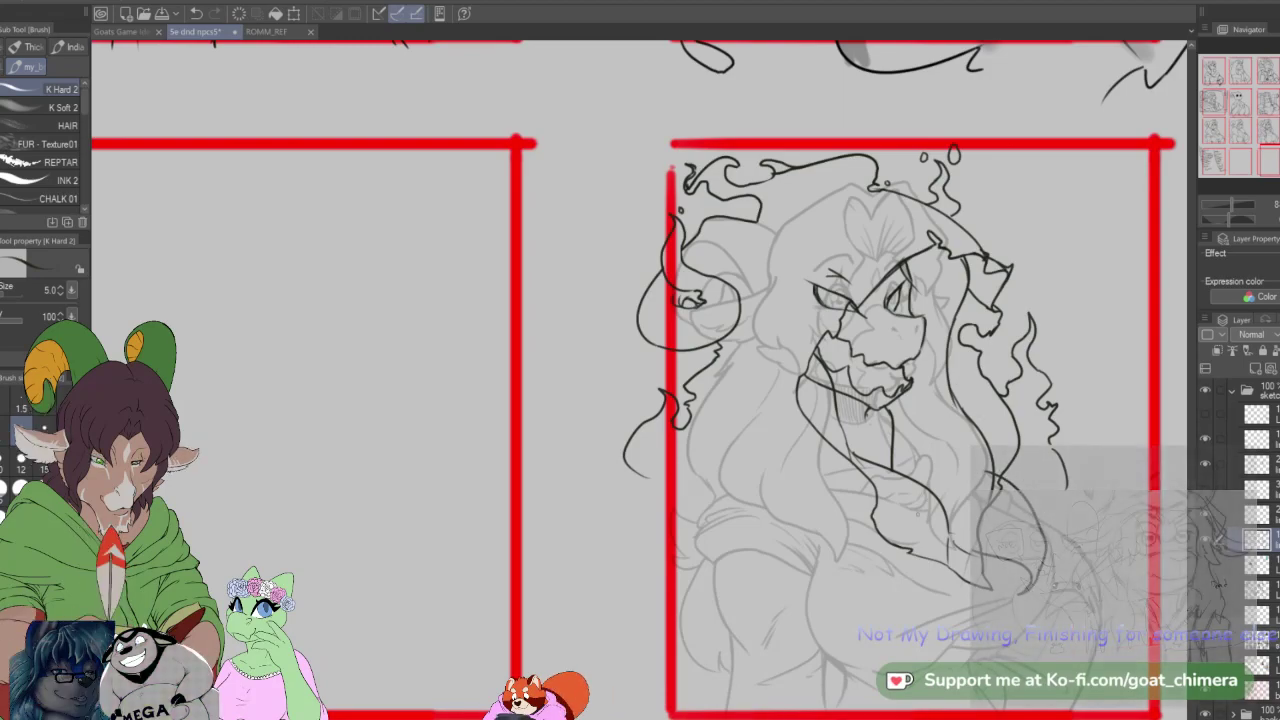
{"action": "left_click_drag", "start_coordinate": [1092, 334], "coordinate": [925, 318]}
{"action": "left_click_drag", "start_coordinate": [1279, 156], "coordinate": [1276, 160]}
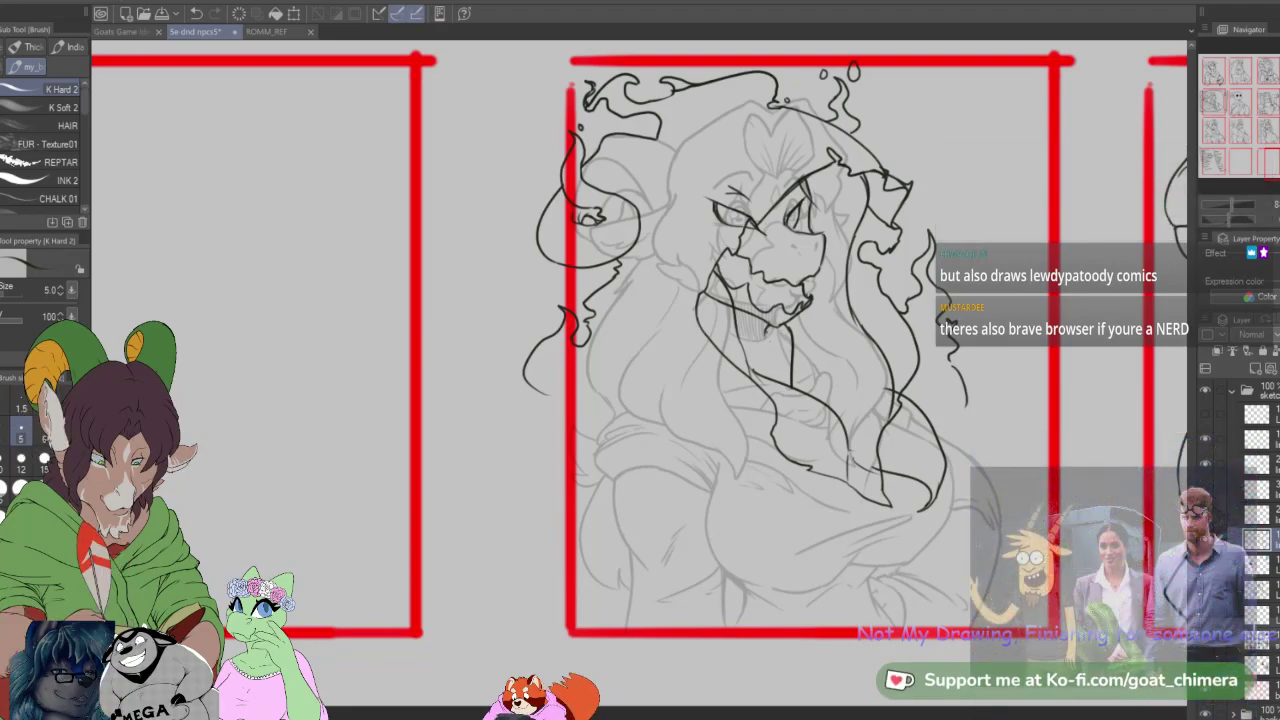
Step: Draw a bony, clawed hand with curled, overlapping fingers in front of the guide's chest, near the frame's lower edge
{"action": "scroll", "coordinate": [953, 576], "scroll_direction": "down", "scroll_amount": 2}
{"action": "scroll", "coordinate": [953, 576], "scroll_direction": "down", "scroll_amount": 2}
{"action": "scroll", "coordinate": [1058, 610], "scroll_direction": "up", "scroll_amount": 4}
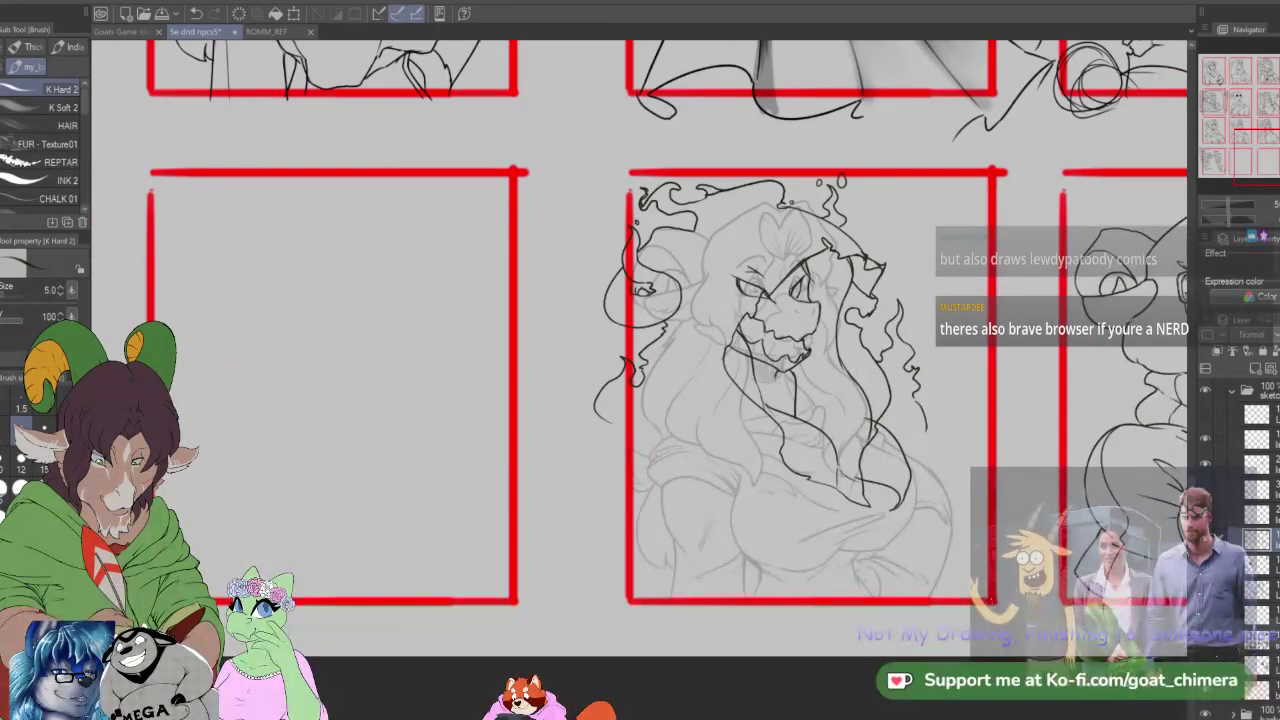
{"action": "scroll", "coordinate": [1058, 610], "scroll_direction": "down", "scroll_amount": 3}
{"action": "scroll", "coordinate": [1058, 606], "scroll_direction": "up", "scroll_amount": 2}
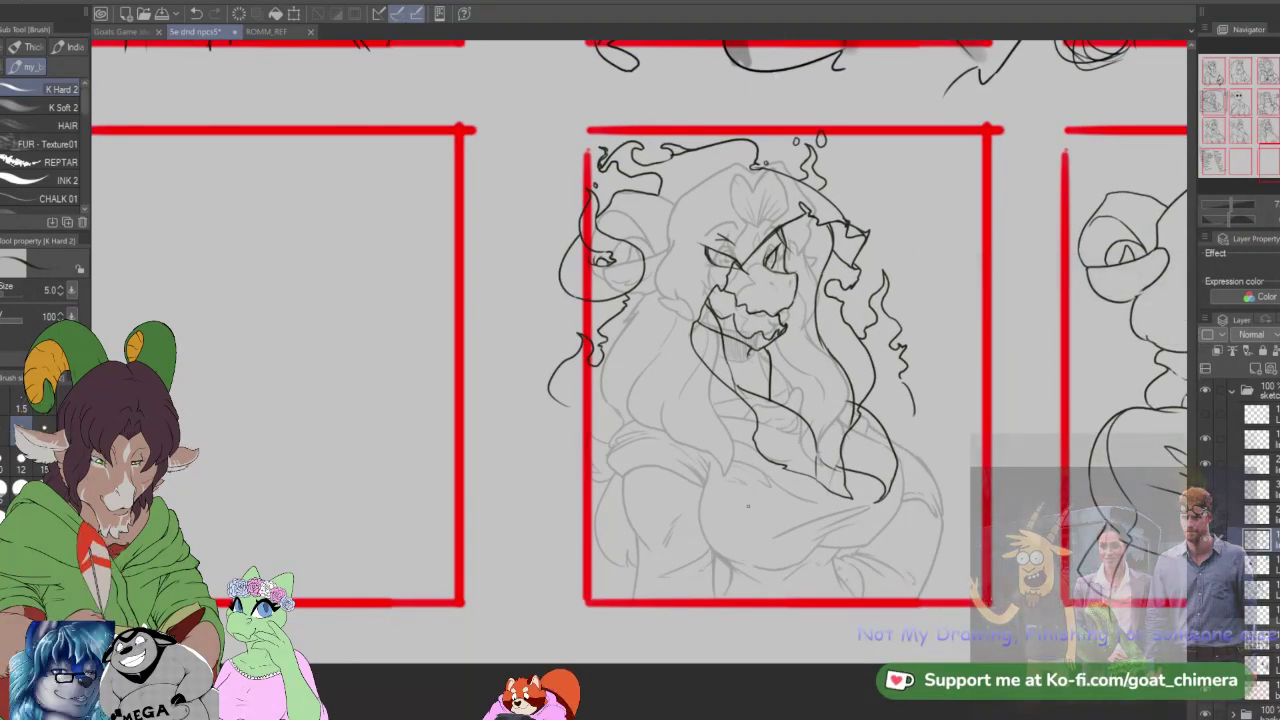
{"action": "left_click_drag", "start_coordinate": [746, 502], "coordinate": [766, 525]}
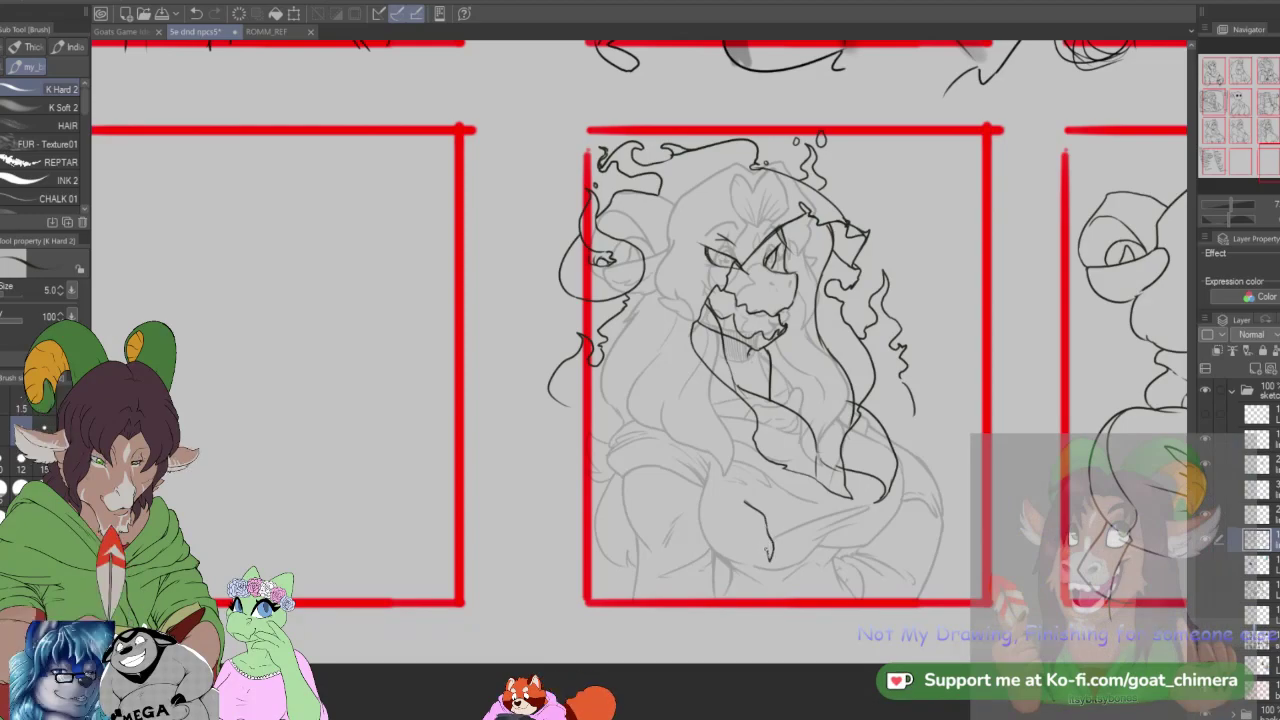
{"action": "left_click_drag", "start_coordinate": [766, 550], "coordinate": [744, 534]}
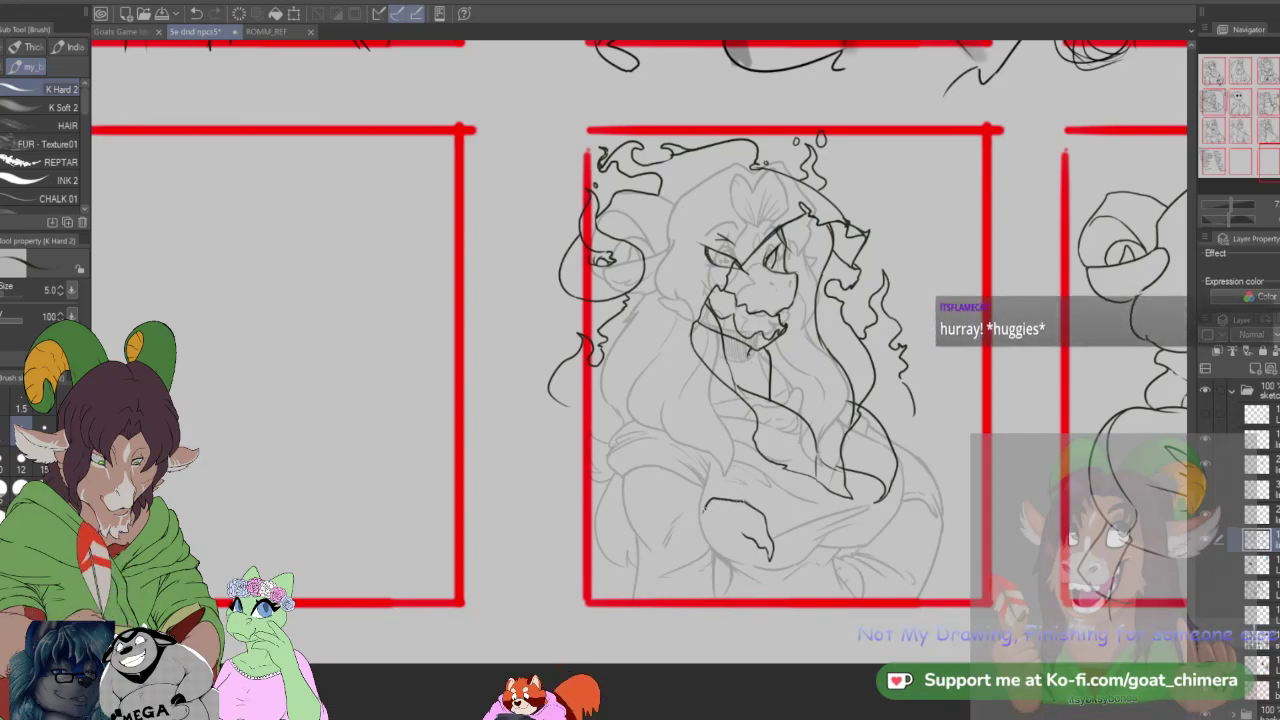
{"action": "left_click_drag", "start_coordinate": [720, 522], "coordinate": [750, 538]}
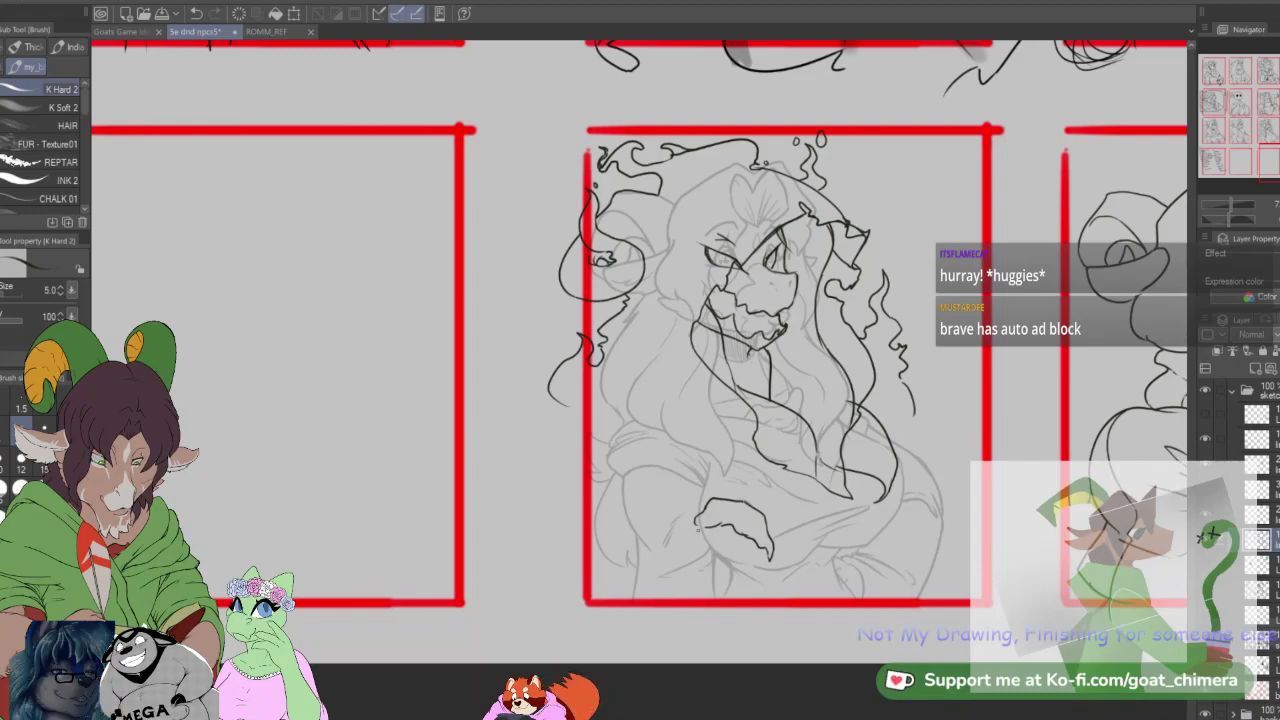
{"action": "mouse_move", "coordinate": [699, 530]}
{"action": "left_mouse_down"}
{"action": "mouse_move", "coordinate": [692, 553]}
{"action": "mouse_move", "coordinate": [749, 550]}
{"action": "mouse_move", "coordinate": [750, 594]}
{"action": "left_mouse_up"}
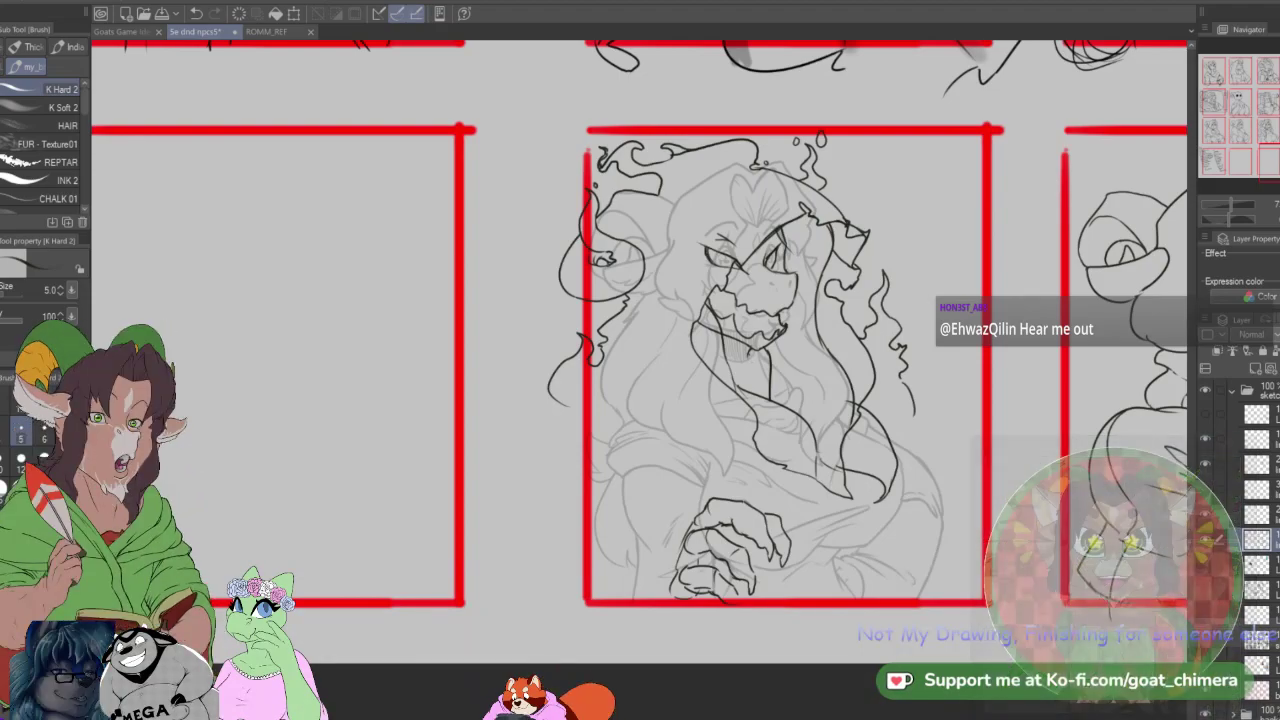
Step: Draw short claw-like strokes above the clawed hand and hang a few interlocking chain links from them
{"action": "scroll", "coordinate": [678, 523], "scroll_direction": "down", "scroll_amount": 2}
{"action": "scroll", "coordinate": [697, 516], "scroll_direction": "up", "scroll_amount": 4}
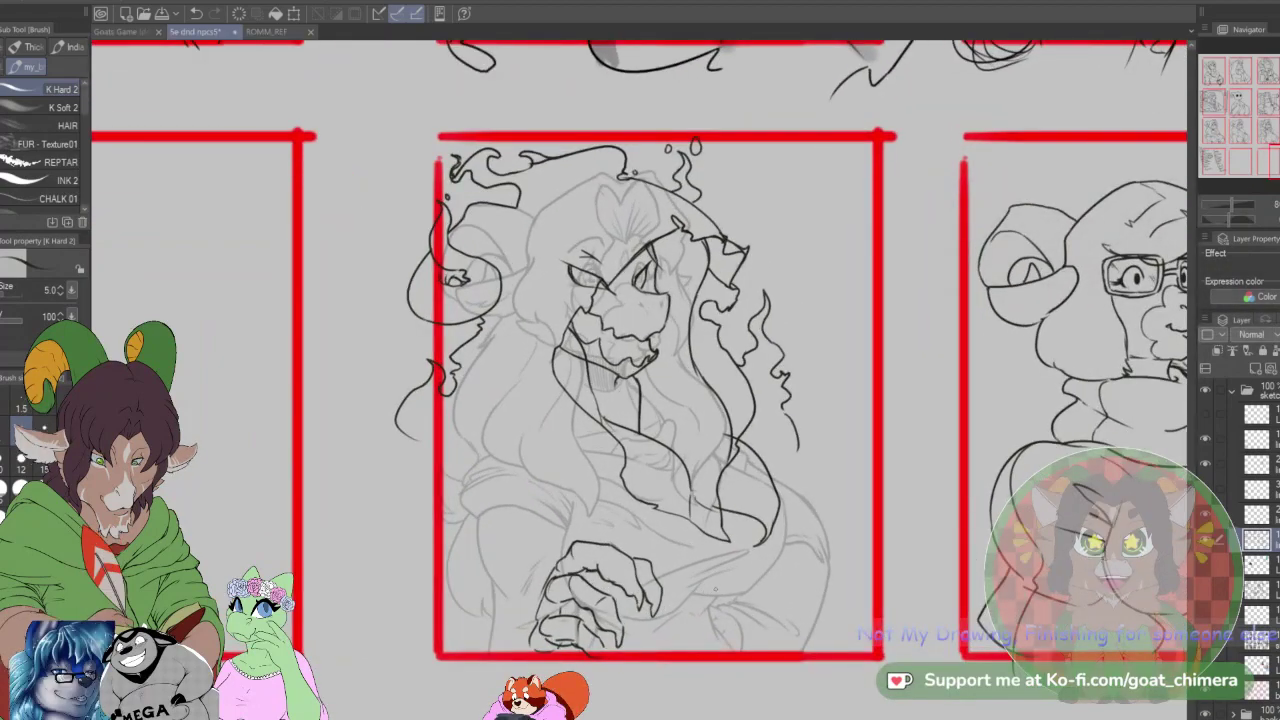
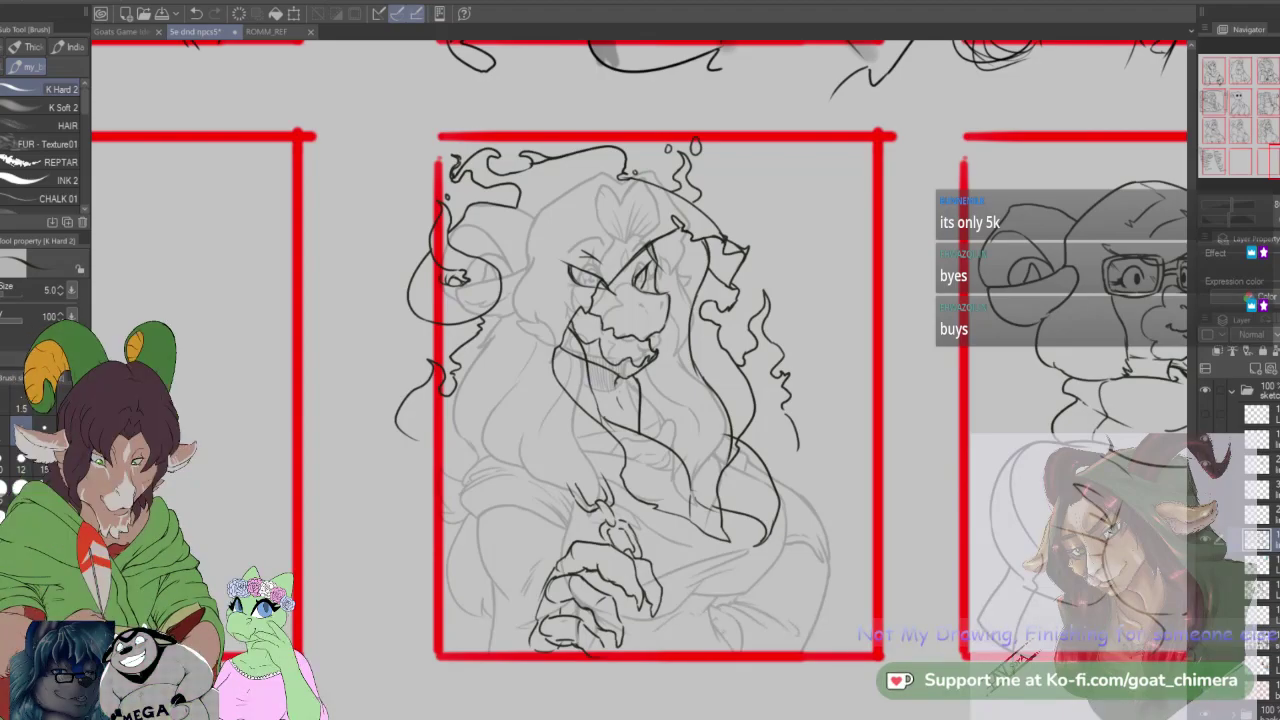
{"action": "scroll", "coordinate": [718, 602], "scroll_direction": "down", "scroll_amount": 2}
{"action": "scroll", "coordinate": [718, 602], "scroll_direction": "up", "scroll_amount": 1}
{"action": "scroll", "coordinate": [681, 575], "scroll_direction": "down", "scroll_amount": 2}
{"action": "scroll", "coordinate": [640, 582], "scroll_direction": "up", "scroll_amount": 4}
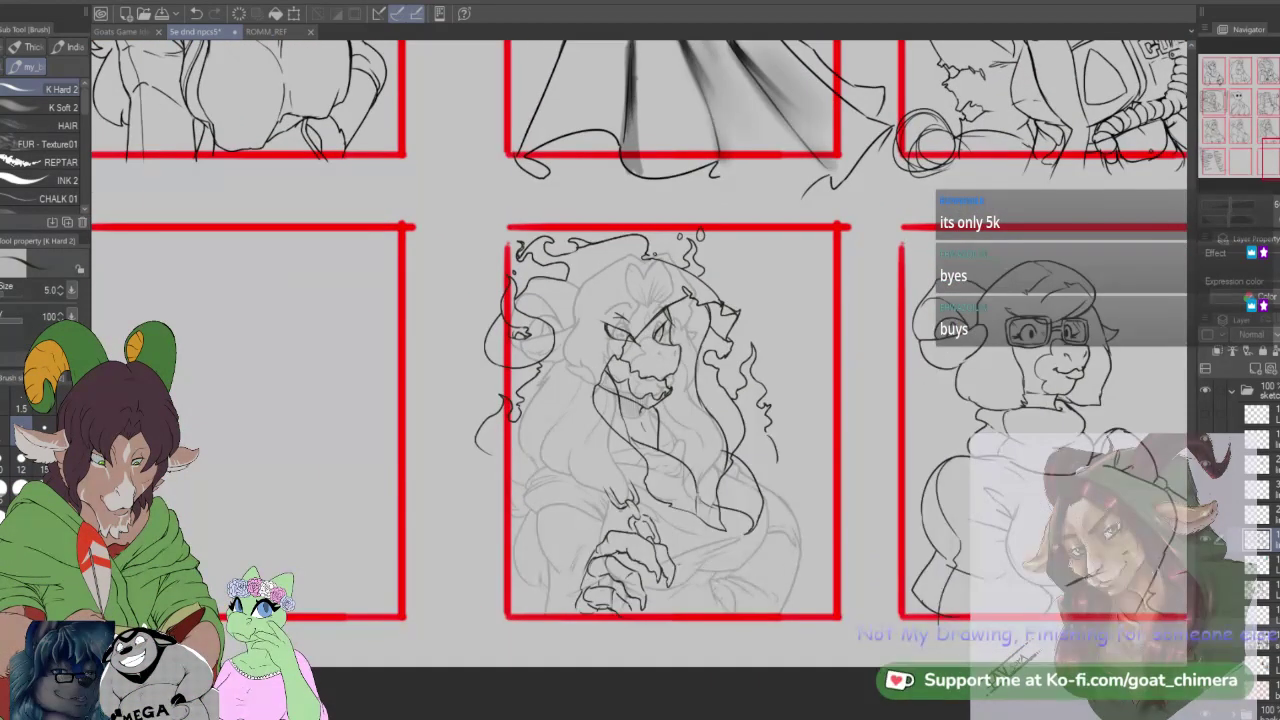
{"action": "scroll", "coordinate": [648, 571], "scroll_direction": "down", "scroll_amount": 3}
{"action": "scroll", "coordinate": [660, 400], "scroll_direction": "up", "scroll_amount": 3}
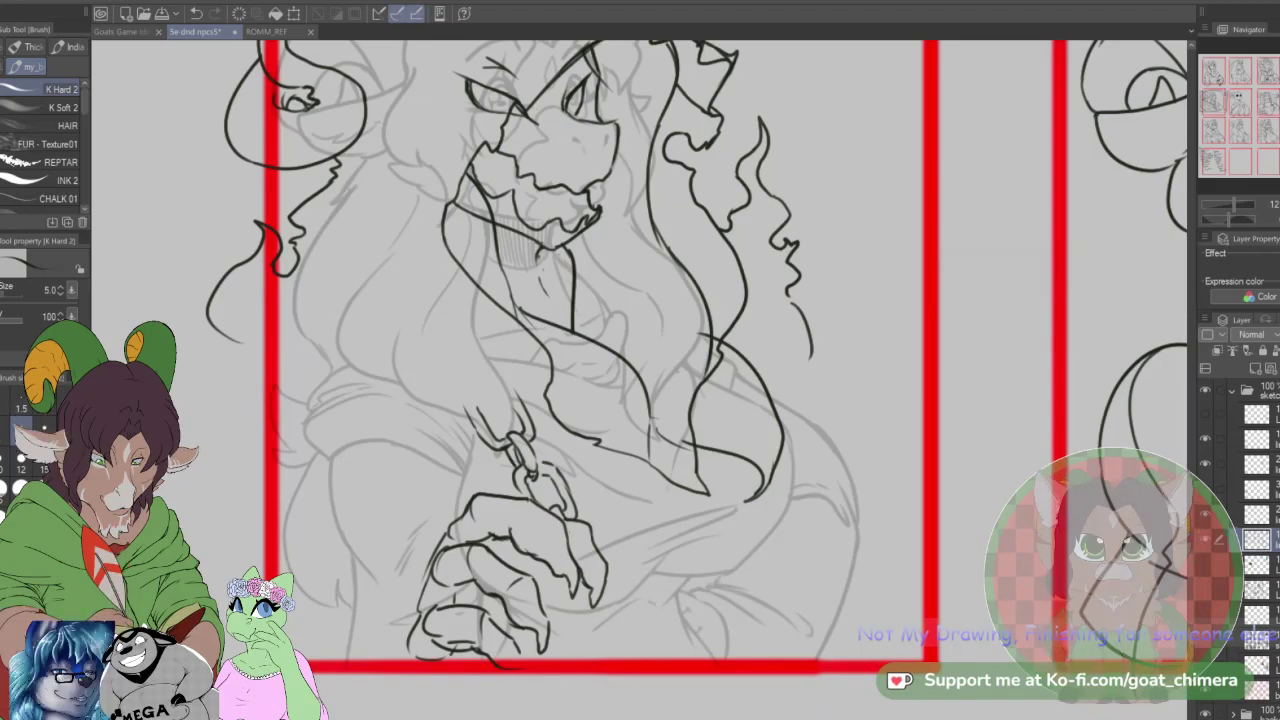
Step: Add the hand's thumb and wrist line, draw long locks flowing down the chest, and erase the old hood tail lines crossing them
{"action": "scroll", "coordinate": [563, 531], "scroll_direction": "down", "scroll_amount": 2}
{"action": "scroll", "coordinate": [582, 486], "scroll_direction": "down", "scroll_amount": 2}
{"action": "scroll", "coordinate": [582, 486], "scroll_direction": "up", "scroll_amount": 3}
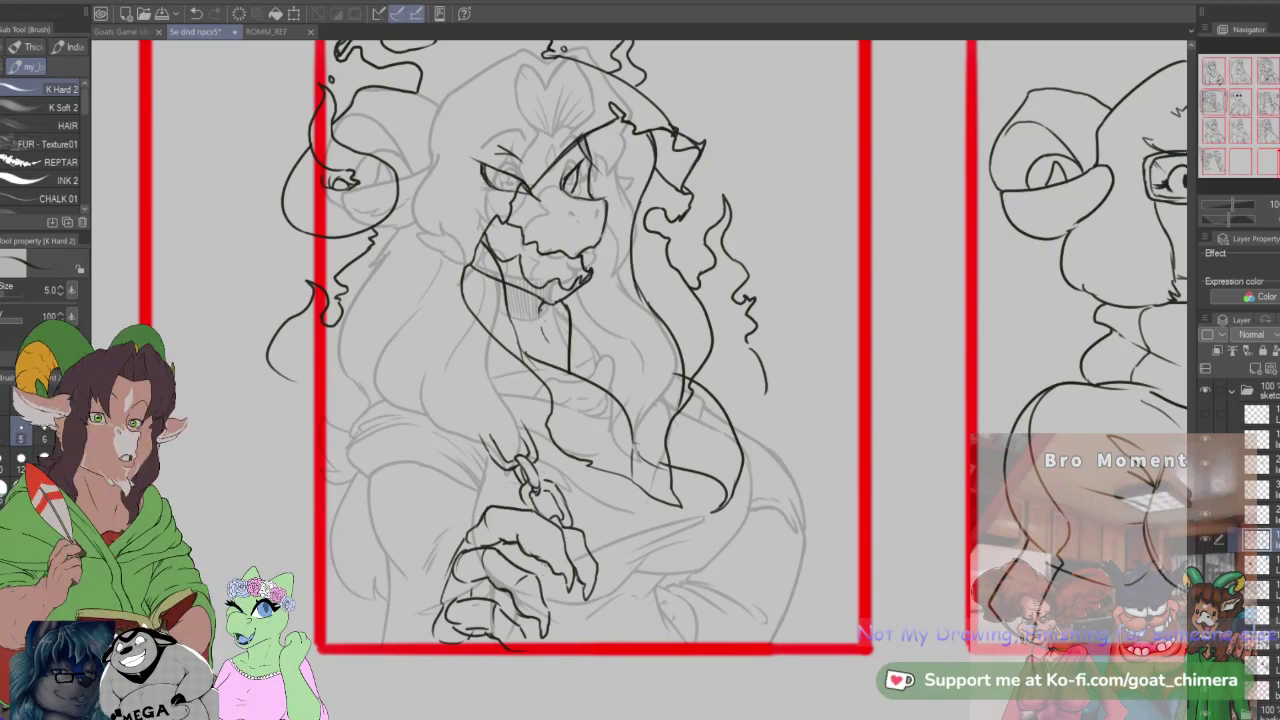
{"action": "mouse_move", "coordinate": [548, 590]}
{"action": "left_mouse_down"}
{"action": "mouse_move", "coordinate": [592, 606]}
{"action": "mouse_move", "coordinate": [621, 591]}
{"action": "left_mouse_up"}
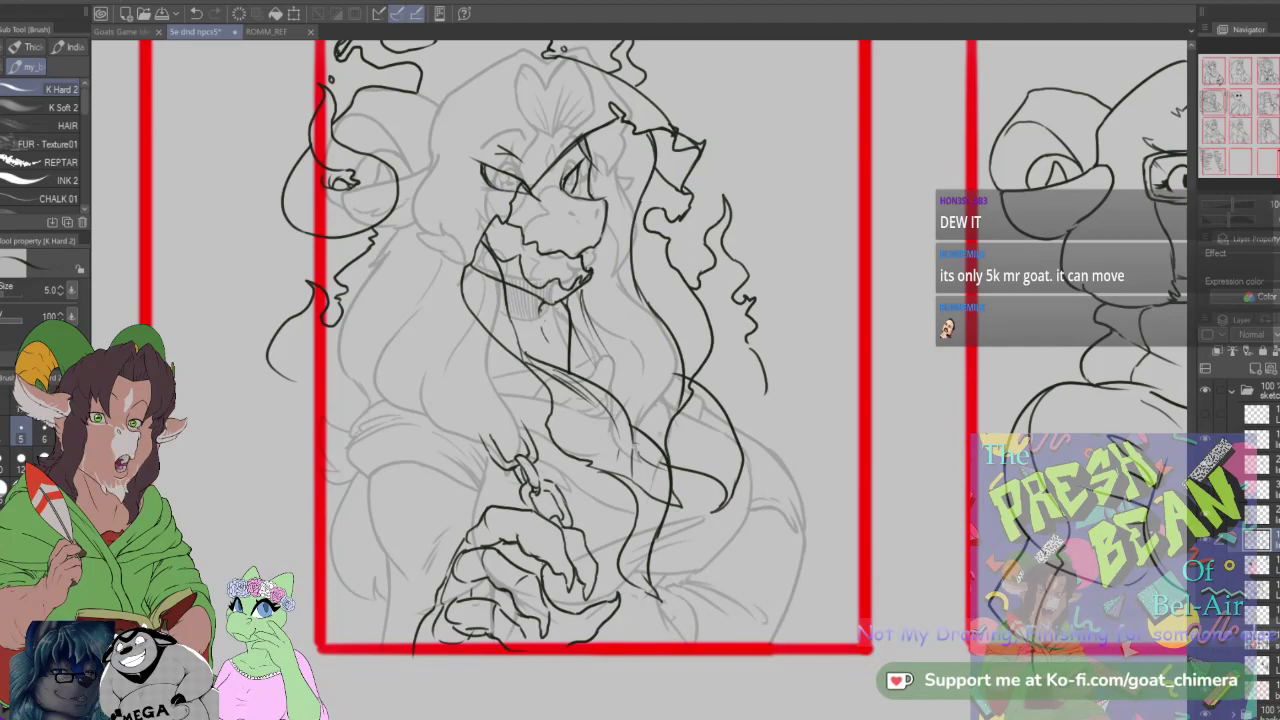
{"action": "left_click_drag", "start_coordinate": [678, 500], "coordinate": [666, 592]}
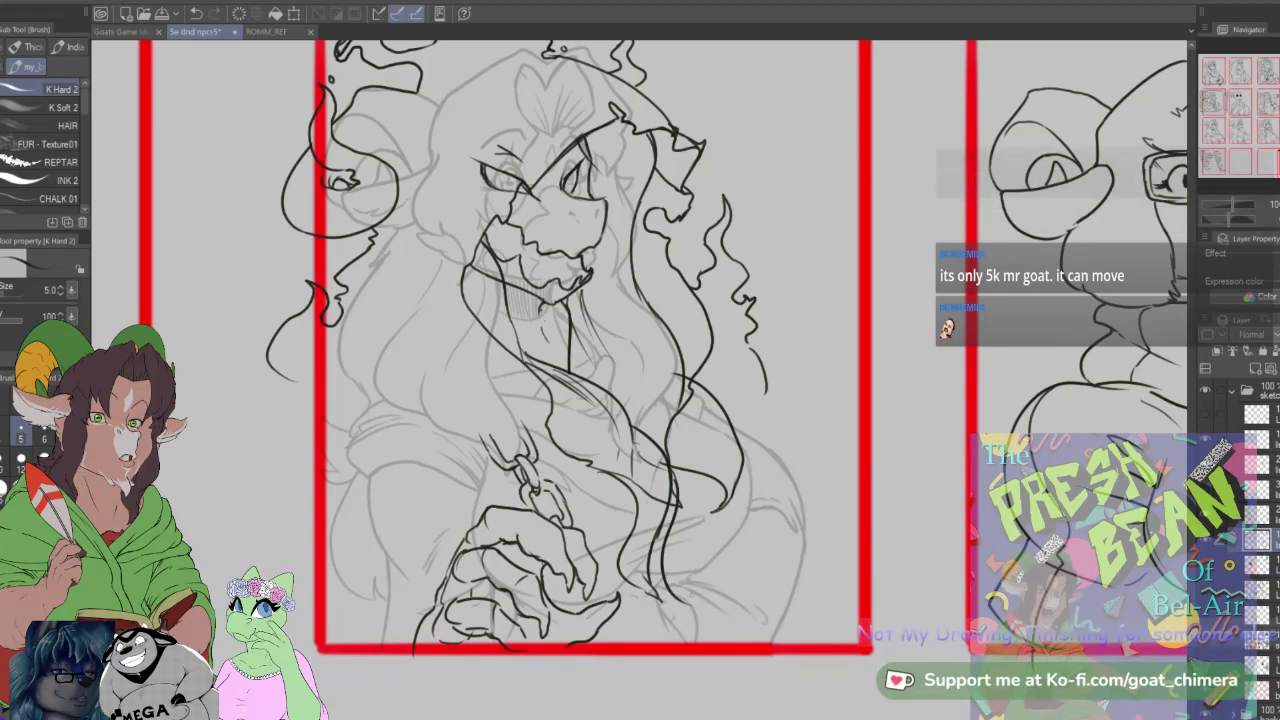
{"action": "left_click_drag", "start_coordinate": [744, 466], "coordinate": [682, 598]}
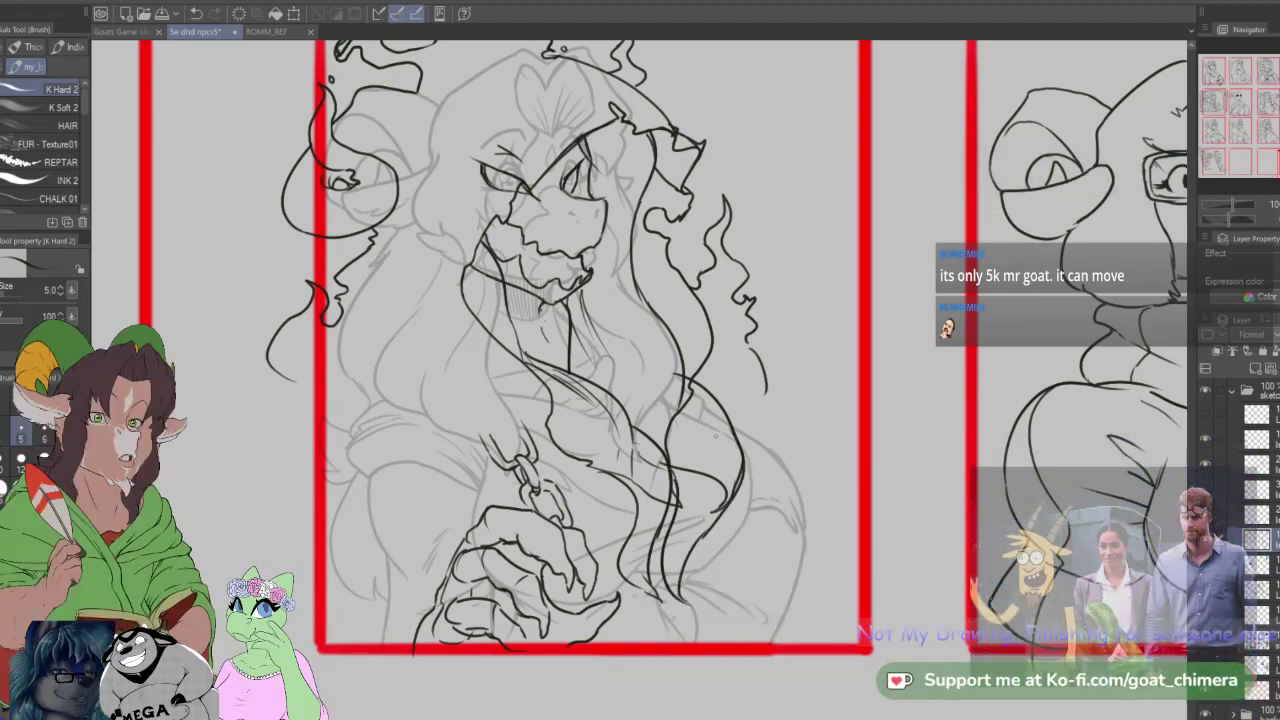
{"action": "key", "text": "e"}
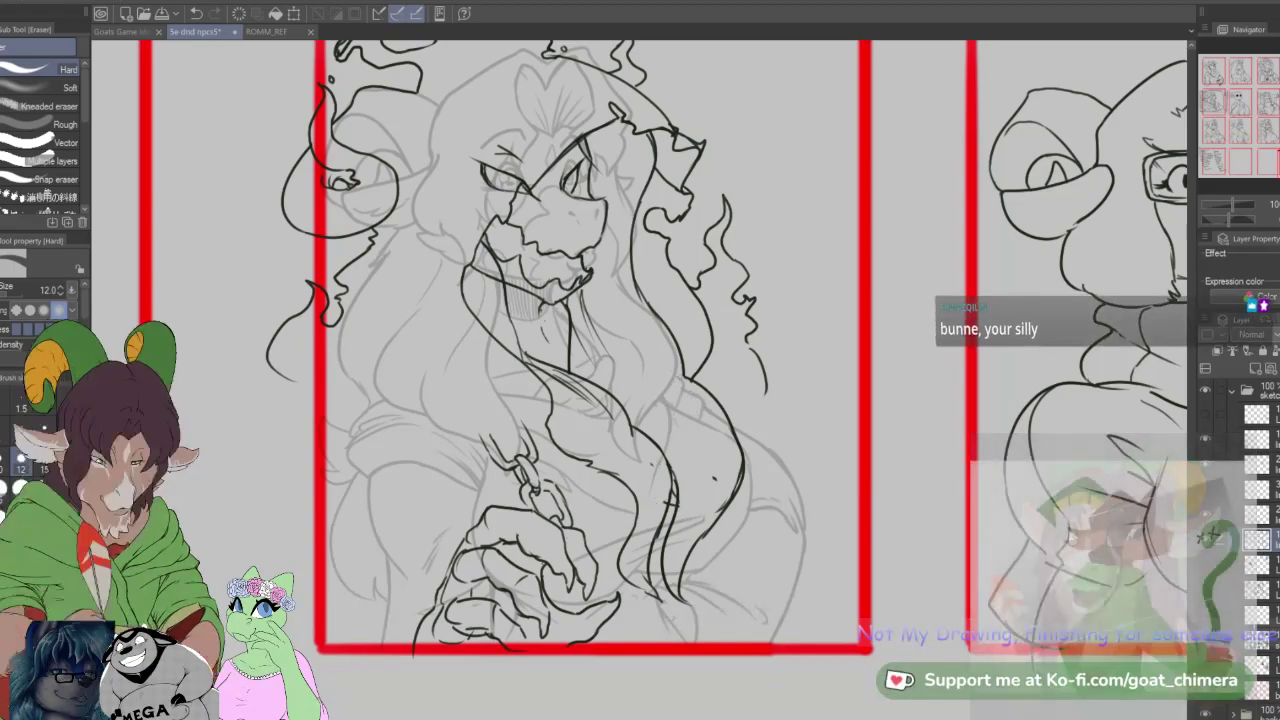
Step: Draw long strand lines from beside the face down through the chest locks, and add inner lines along the hood edge at the neck
{"action": "key", "text": "b"}
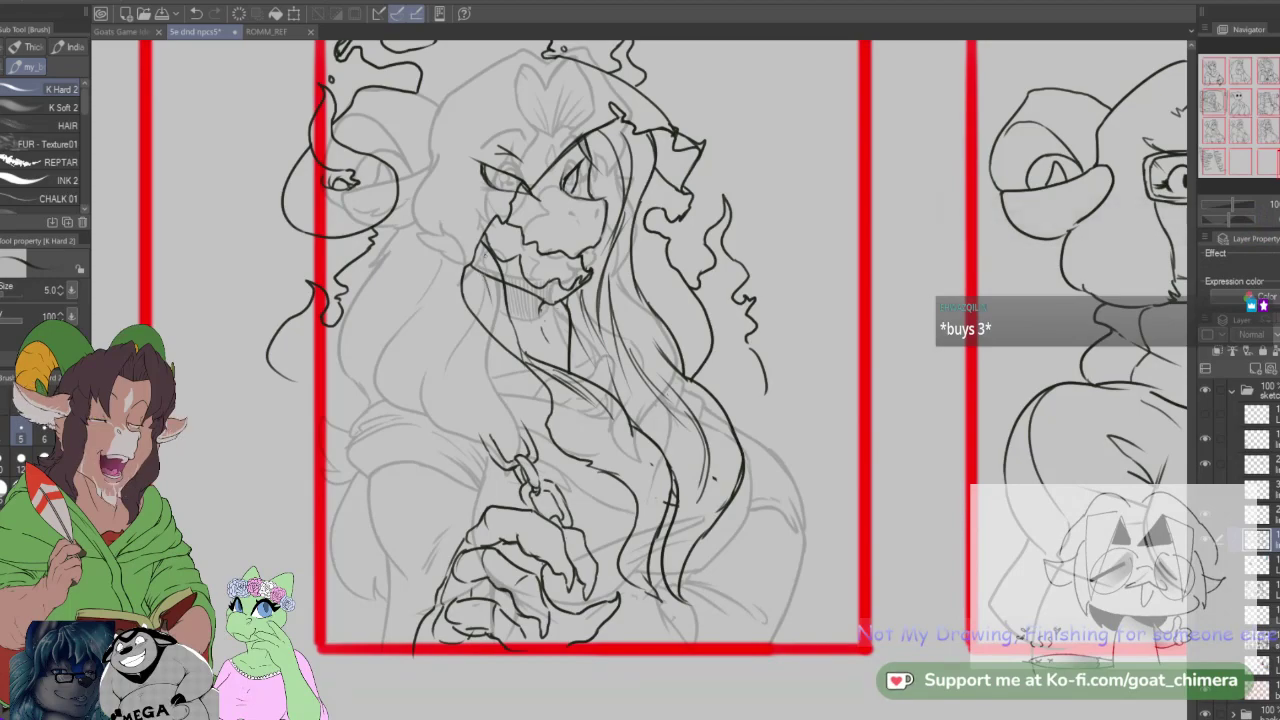
{"action": "key", "text": "e"}
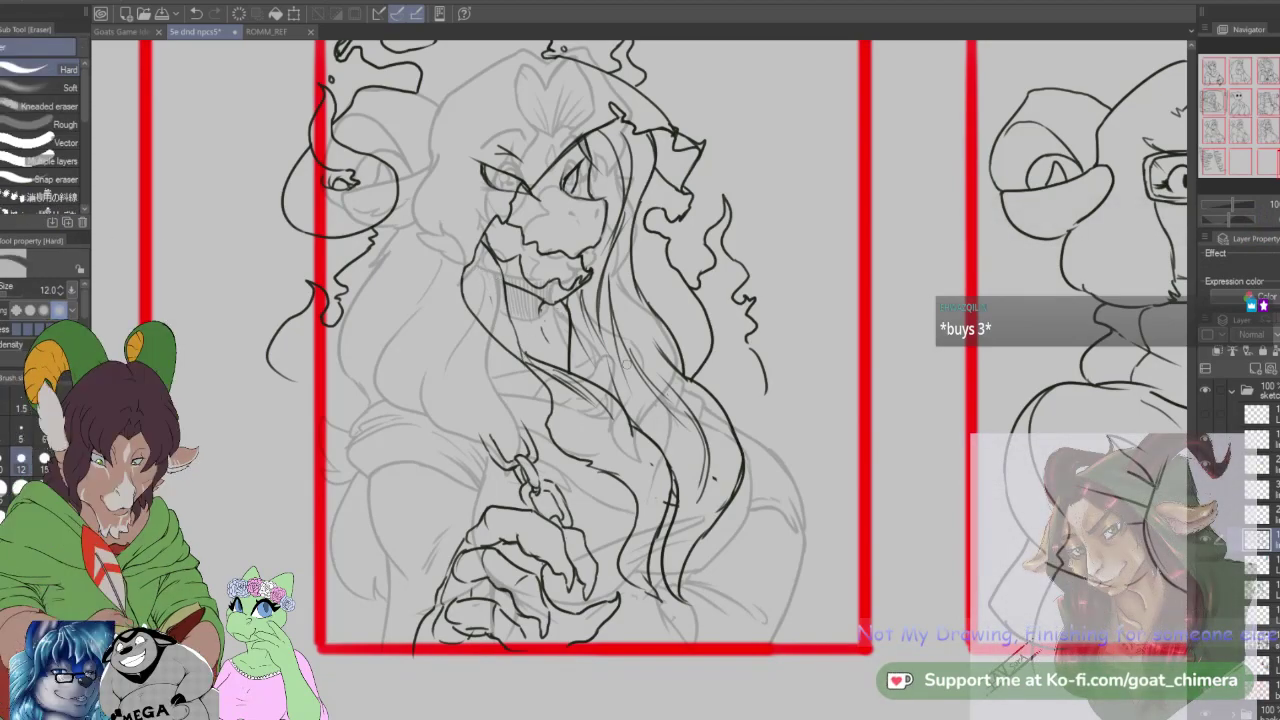
{"action": "key", "text": "b"}
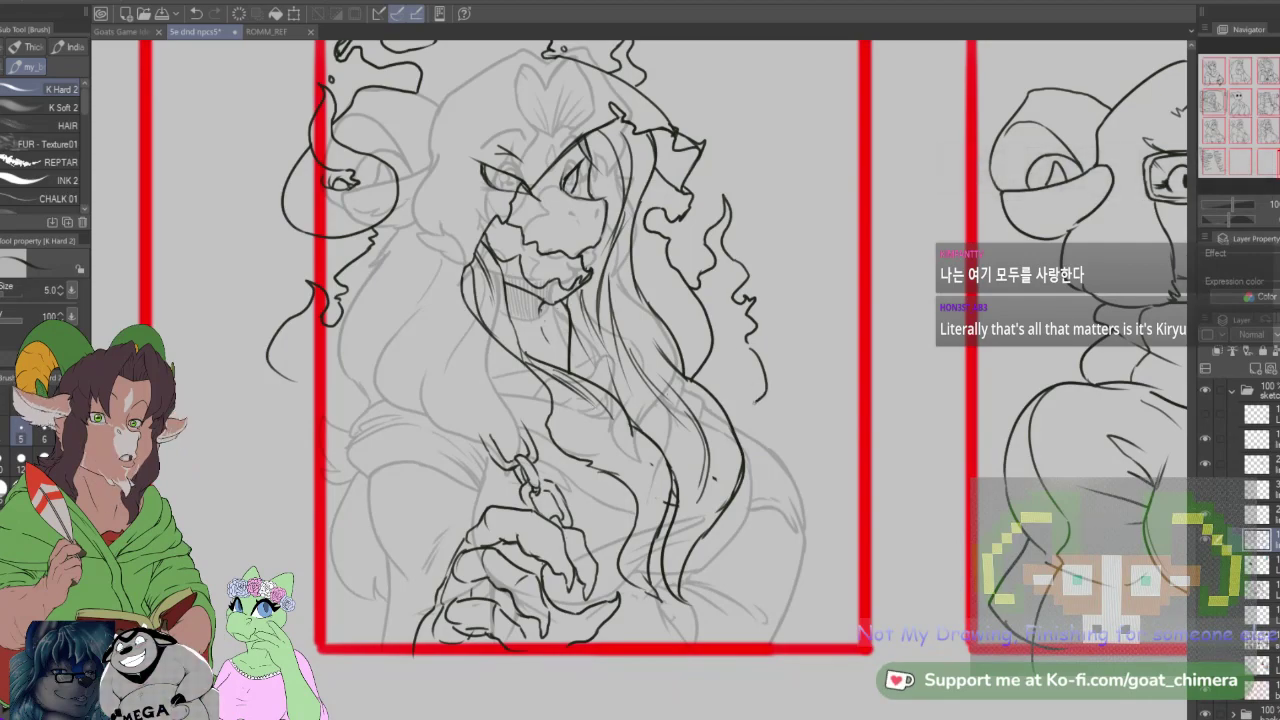
Step: Extend the flame trails on both sides of the figure further down with wavy, jagged ends
{"action": "left_click_drag", "start_coordinate": [765, 388], "coordinate": [764, 416]}
{"action": "mouse_move", "coordinate": [294, 381]}
{"action": "left_mouse_down"}
{"action": "mouse_move", "coordinate": [310, 402]}
{"action": "mouse_move", "coordinate": [284, 424]}
{"action": "left_mouse_up"}
{"action": "left_click_drag", "start_coordinate": [765, 314], "coordinate": [822, 484]}
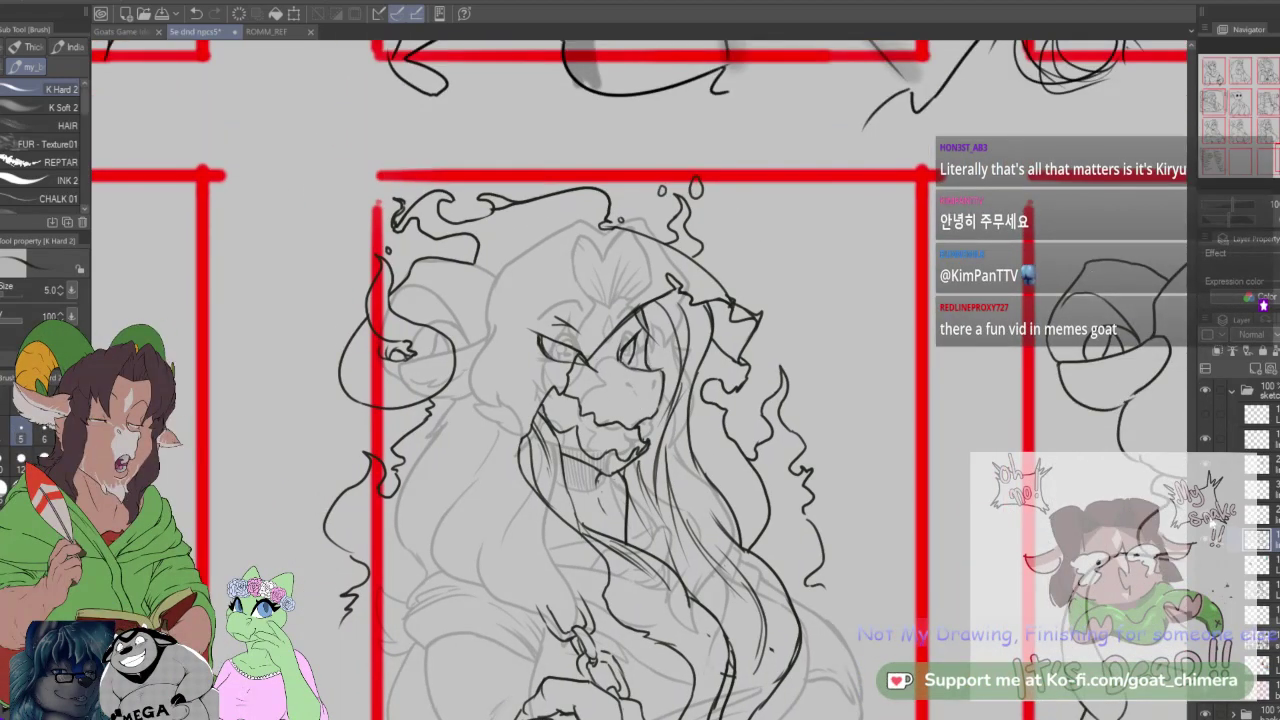
Step: Hide the guide sketch and draw the outer arm lines running down beside the long locks
{"action": "left_click", "coordinate": [1206, 515]}
{"action": "mouse_move", "coordinate": [822, 484]}
{"action": "left_mouse_down"}
{"action": "mouse_move", "coordinate": [784, 354]}
{"action": "mouse_move", "coordinate": [726, 316]}
{"action": "left_mouse_up"}
{"action": "left_click", "coordinate": [1206, 515]}
{"action": "left_click", "coordinate": [1206, 516]}
{"action": "left_click", "coordinate": [1206, 516]}
{"action": "left_click", "coordinate": [1206, 516]}
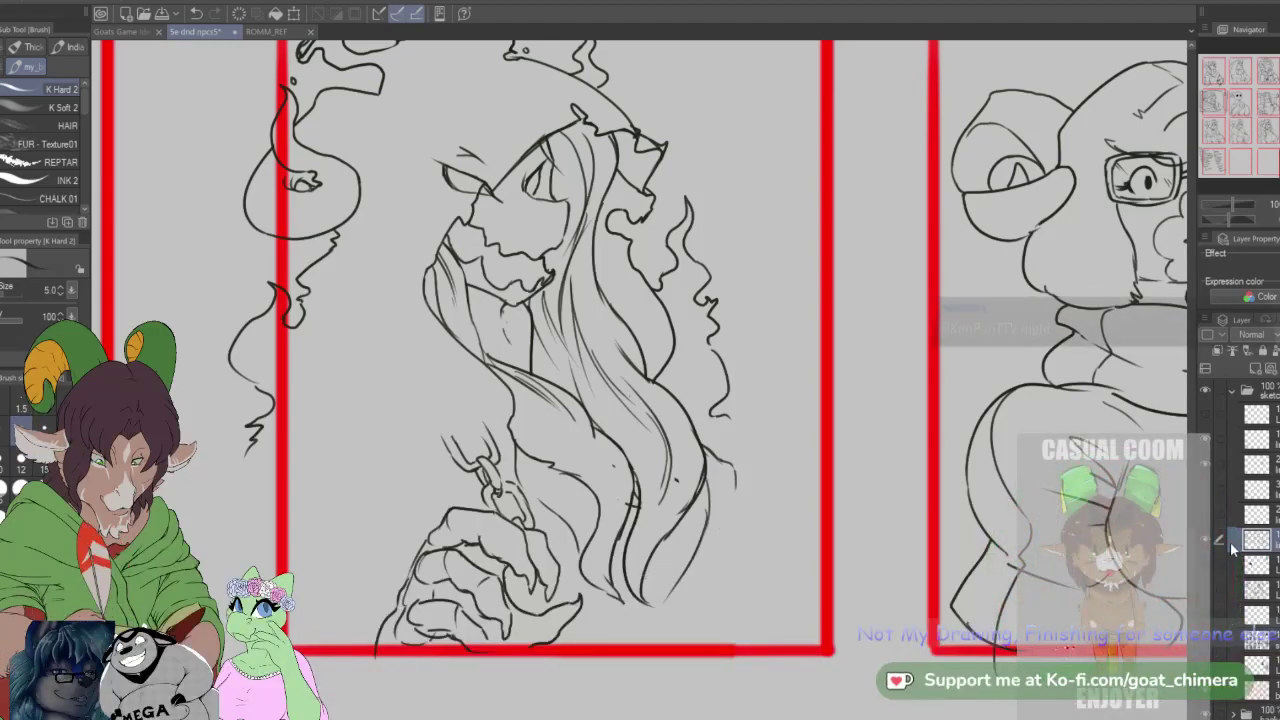
{"action": "left_click", "coordinate": [1206, 516]}
{"action": "left_click", "coordinate": [1208, 520]}
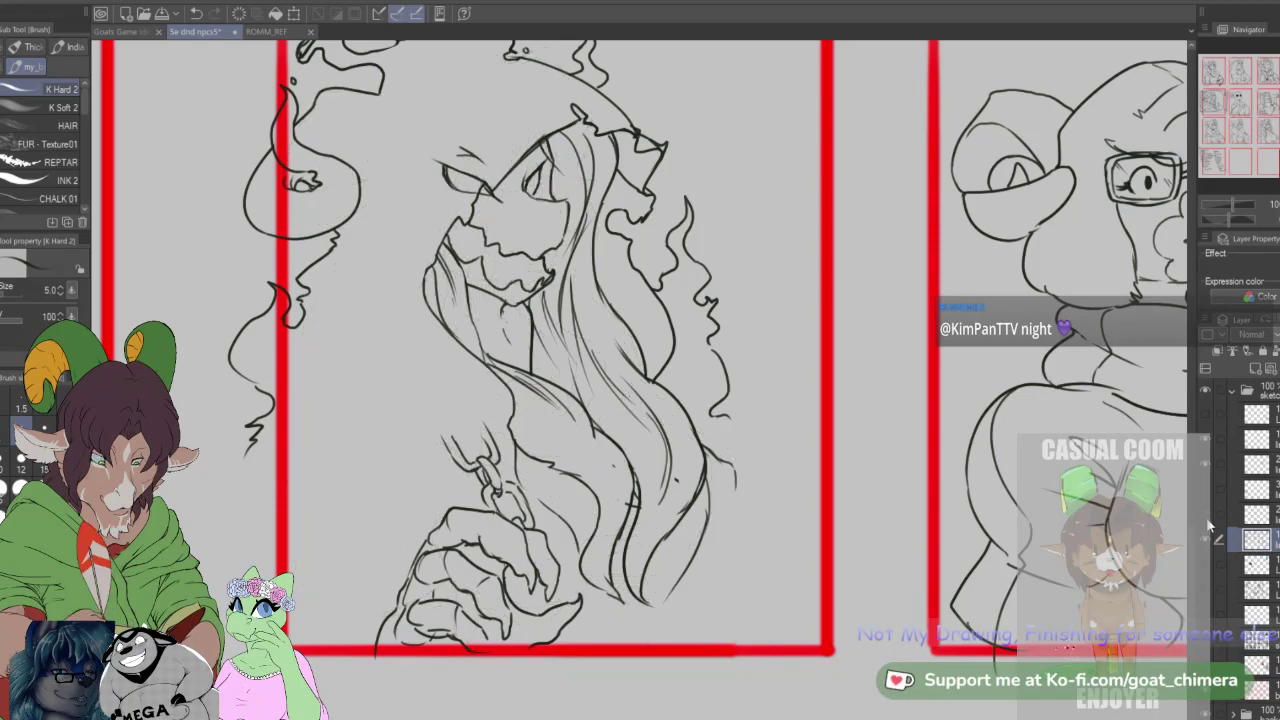
{"action": "left_click", "coordinate": [1208, 520]}
{"action": "left_click", "coordinate": [1208, 520]}
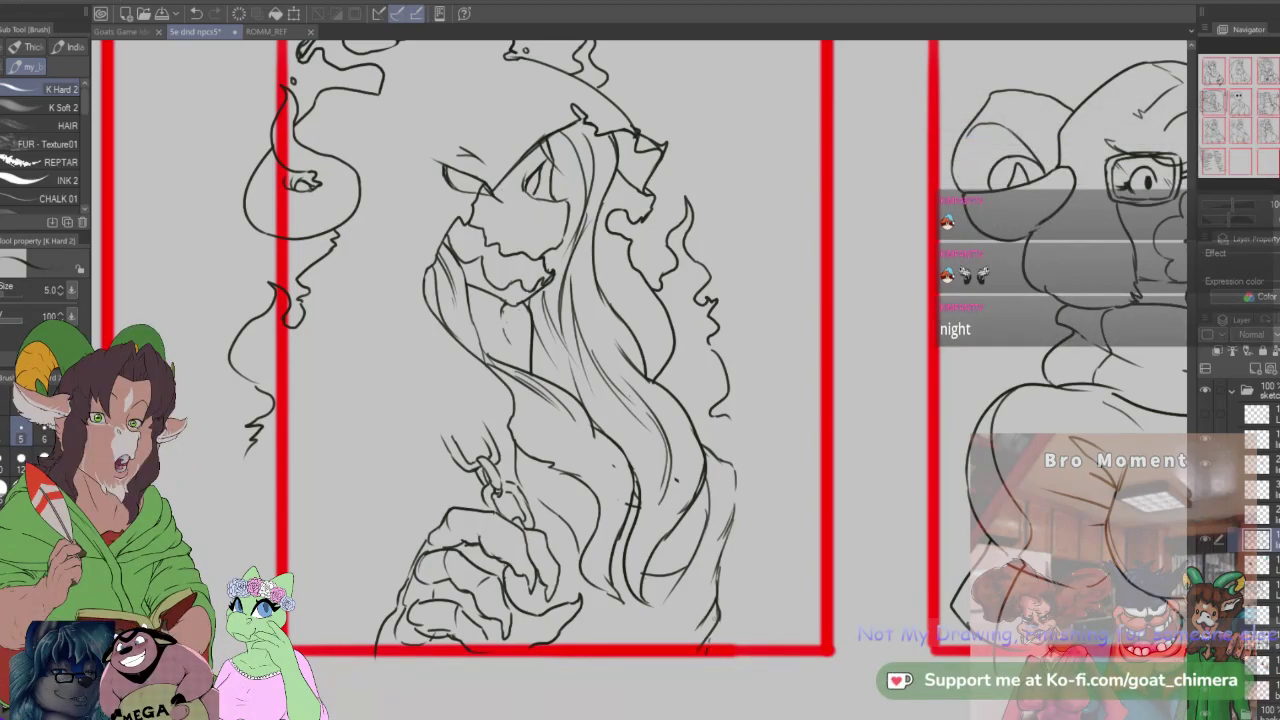
Step: Shade the hooded face grey with the K Soft 2 brush and erase the eyes and jagged mouth back to light
{"action": "left_click", "coordinate": [55, 106]}
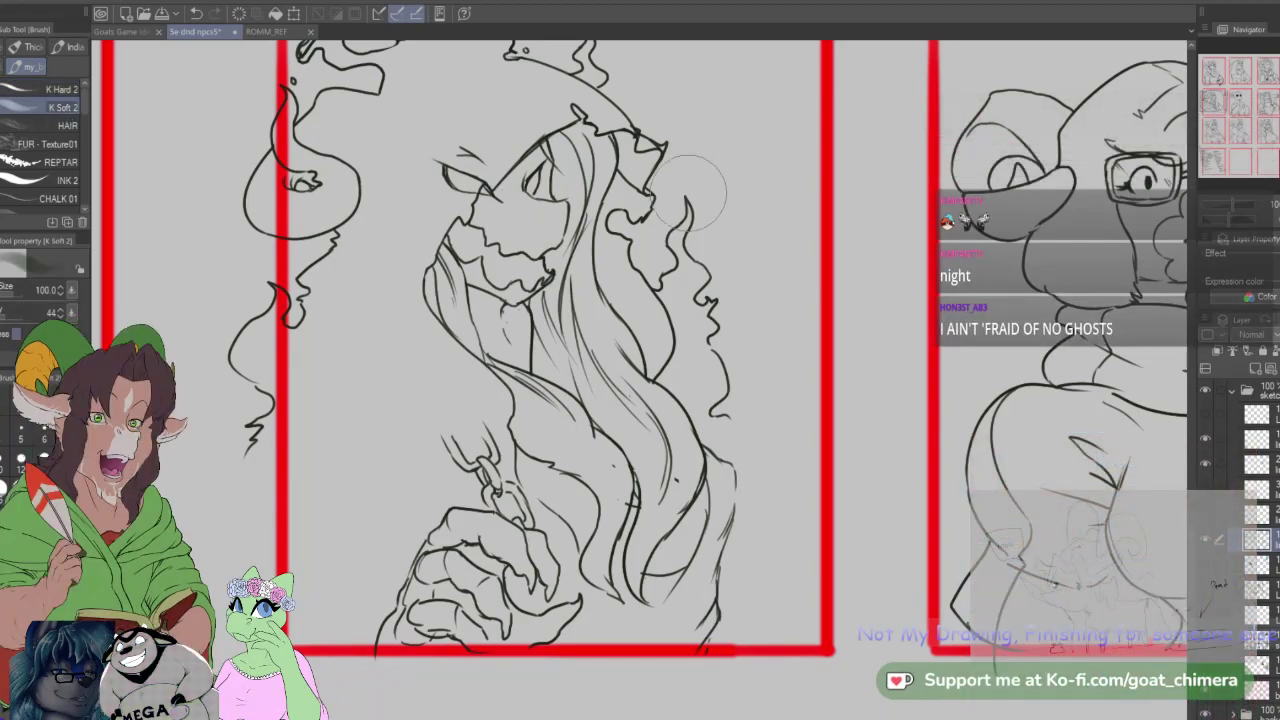
{"action": "mouse_move", "coordinate": [540, 185]}
{"action": "left_mouse_down"}
{"action": "mouse_move", "coordinate": [455, 285]}
{"action": "mouse_move", "coordinate": [520, 220]}
{"action": "mouse_move", "coordinate": [450, 330]}
{"action": "mouse_move", "coordinate": [495, 308]}
{"action": "mouse_move", "coordinate": [530, 170]}
{"action": "mouse_move", "coordinate": [450, 215]}
{"action": "mouse_move", "coordinate": [460, 165]}
{"action": "mouse_move", "coordinate": [520, 190]}
{"action": "left_mouse_up"}
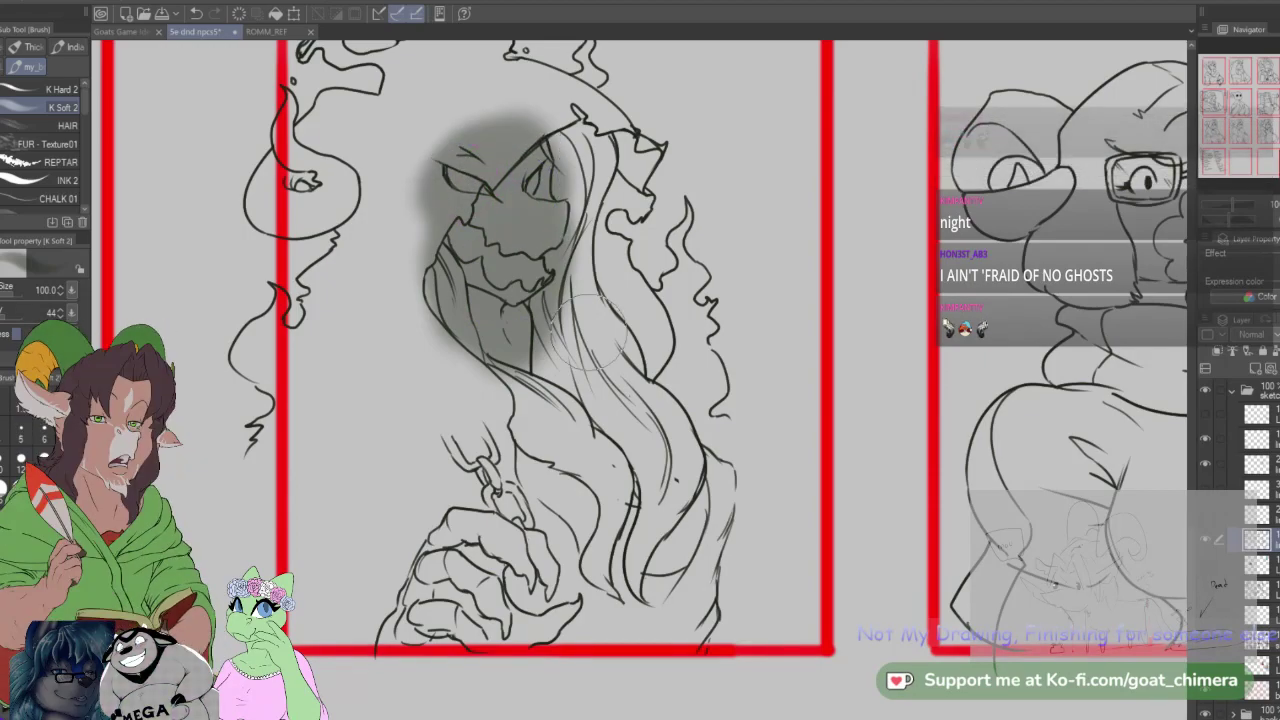
{"action": "scroll", "coordinate": [590, 328], "scroll_direction": "down", "scroll_amount": 2}
{"action": "scroll", "coordinate": [487, 112], "scroll_direction": "up", "scroll_amount": 5}
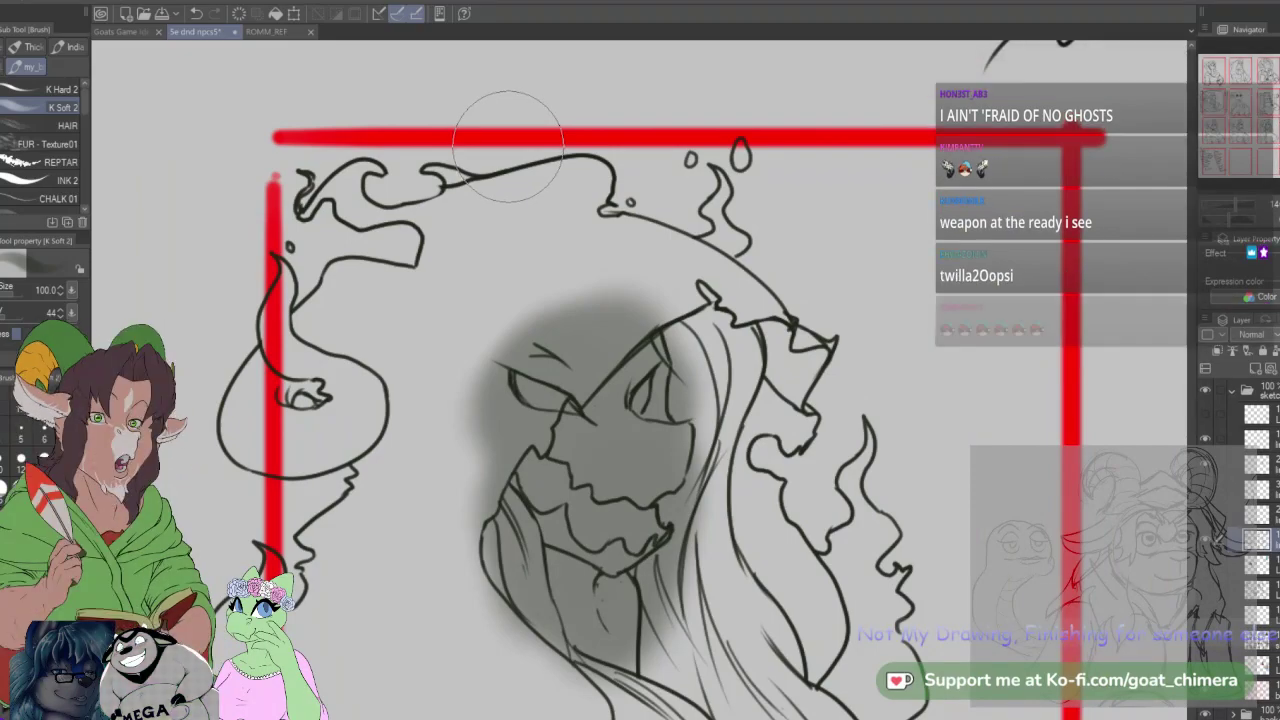
{"action": "key", "text": "e"}
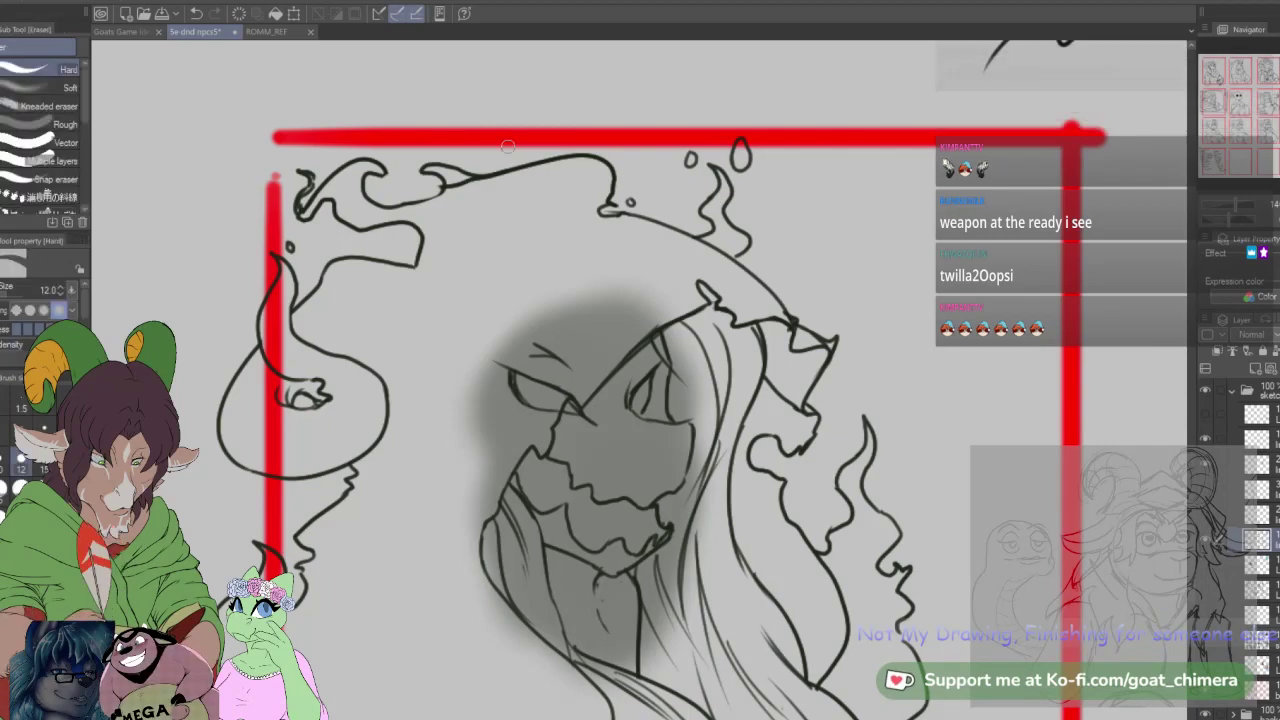
{"action": "mouse_move", "coordinate": [520, 381]}
{"action": "left_mouse_down"}
{"action": "mouse_move", "coordinate": [528, 398]}
{"action": "mouse_move", "coordinate": [579, 412]}
{"action": "mouse_move", "coordinate": [637, 400]}
{"action": "left_mouse_up"}
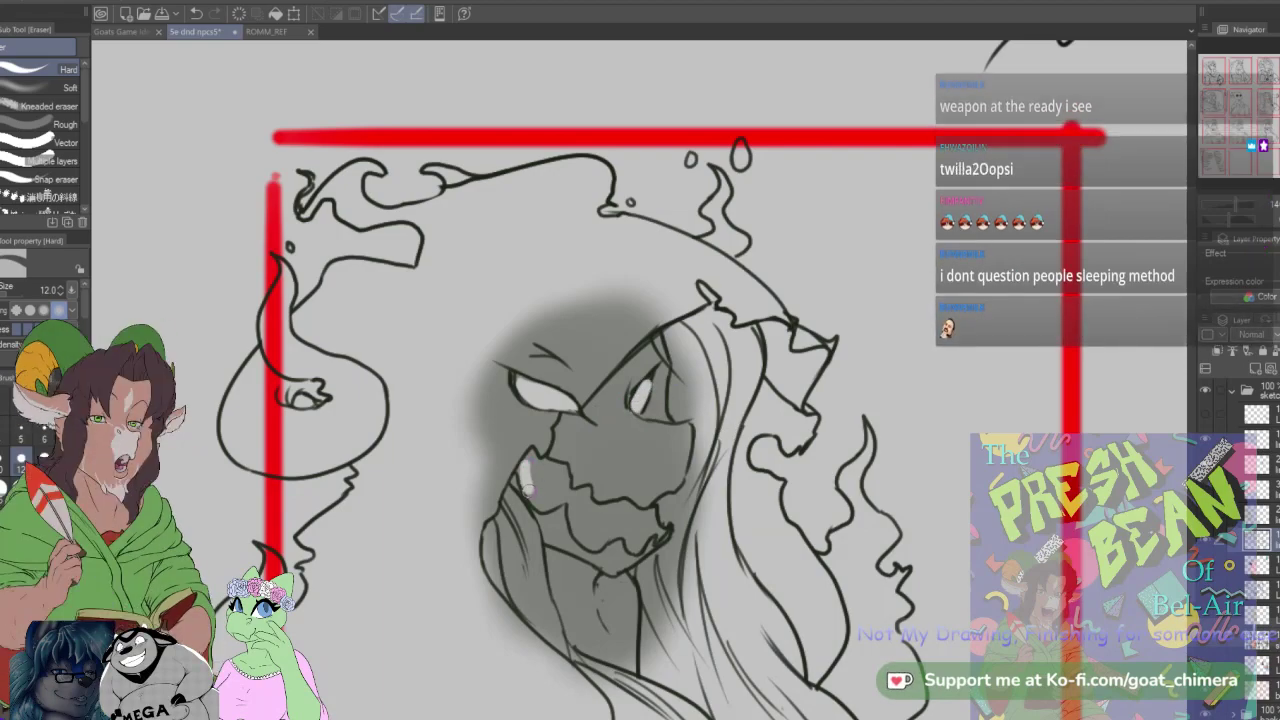
{"action": "mouse_move", "coordinate": [527, 468]}
{"action": "left_mouse_down"}
{"action": "mouse_move", "coordinate": [550, 501]}
{"action": "mouse_move", "coordinate": [532, 461]}
{"action": "mouse_move", "coordinate": [560, 492]}
{"action": "mouse_move", "coordinate": [534, 461]}
{"action": "left_mouse_up"}
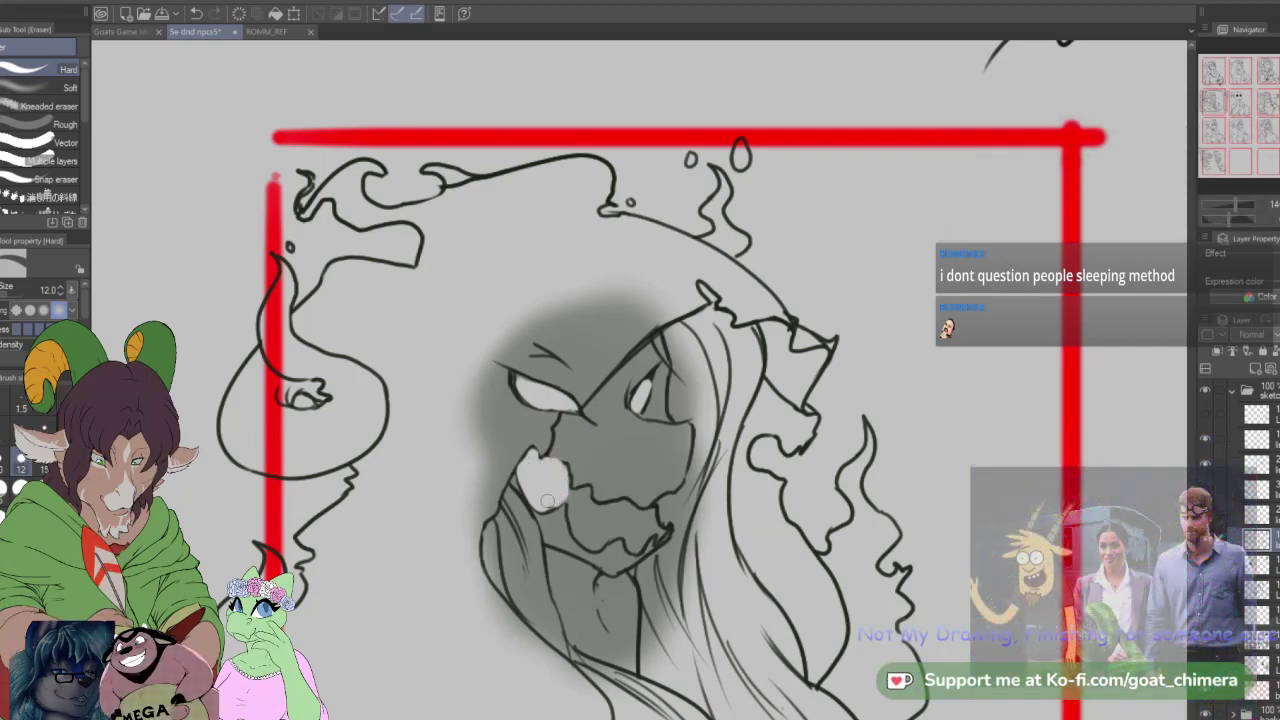
{"action": "mouse_move", "coordinate": [580, 507]}
{"action": "left_mouse_down"}
{"action": "mouse_move", "coordinate": [586, 537]}
{"action": "mouse_move", "coordinate": [586, 495]}
{"action": "mouse_move", "coordinate": [594, 544]}
{"action": "mouse_move", "coordinate": [598, 512]}
{"action": "mouse_move", "coordinate": [618, 506]}
{"action": "mouse_move", "coordinate": [605, 525]}
{"action": "mouse_move", "coordinate": [623, 511]}
{"action": "mouse_move", "coordinate": [616, 531]}
{"action": "mouse_move", "coordinate": [631, 521]}
{"action": "mouse_move", "coordinate": [633, 546]}
{"action": "mouse_move", "coordinate": [639, 515]}
{"action": "mouse_move", "coordinate": [661, 543]}
{"action": "left_mouse_up"}
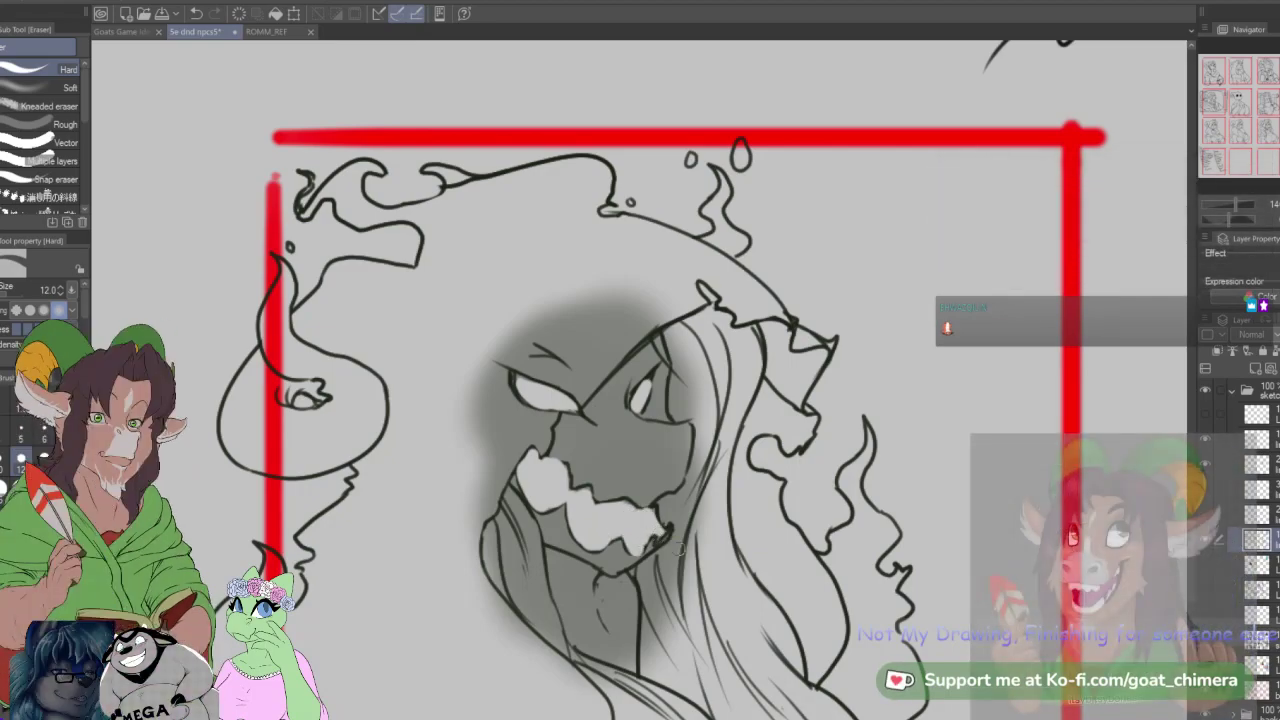
Step: Examine the shaded face up close and alongside the neighbouring NPC sketches on the sheet
{"action": "scroll", "coordinate": [679, 549], "scroll_direction": "down", "scroll_amount": 4}
{"action": "scroll", "coordinate": [679, 530], "scroll_direction": "up", "scroll_amount": 2}
{"action": "scroll", "coordinate": [667, 460], "scroll_direction": "up", "scroll_amount": 2}
{"action": "scroll", "coordinate": [667, 460], "scroll_direction": "down", "scroll_amount": 4}
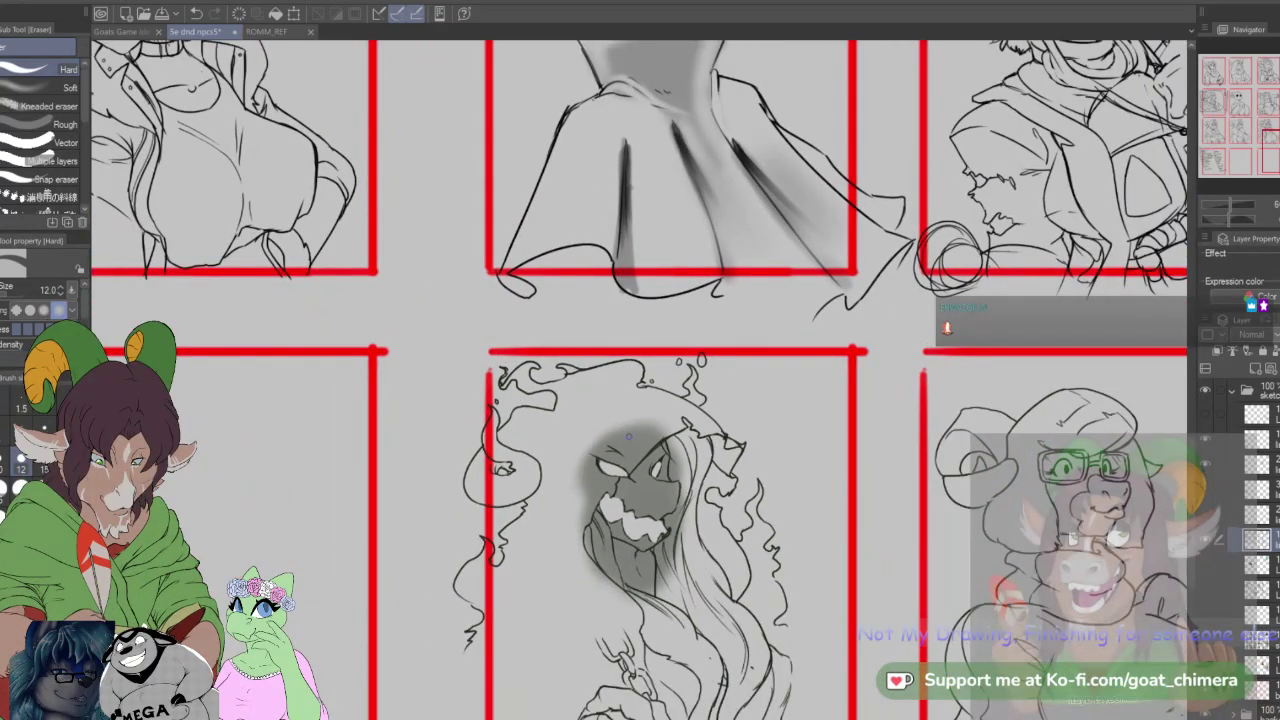
{"action": "scroll", "coordinate": [667, 460], "scroll_direction": "up", "scroll_amount": 2}
{"action": "scroll", "coordinate": [628, 436], "scroll_direction": "up", "scroll_amount": 1}
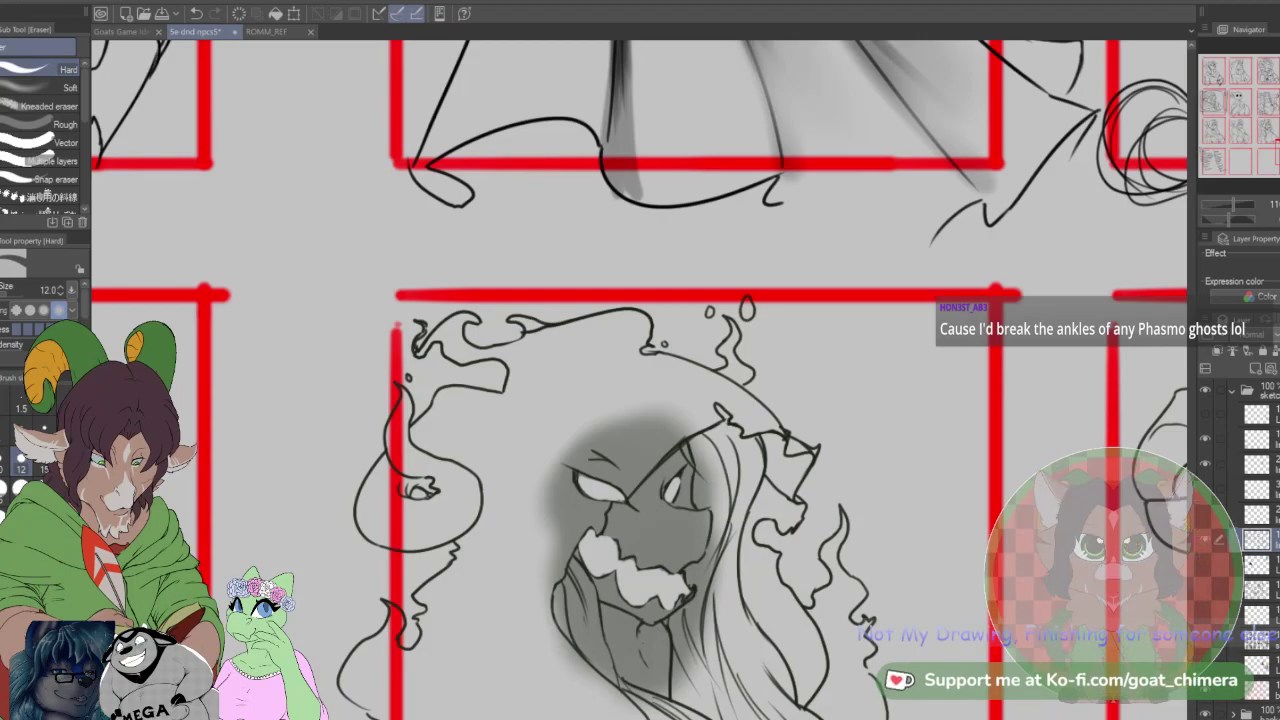
{"action": "scroll", "coordinate": [522, 540], "scroll_direction": "down", "scroll_amount": 3}
{"action": "scroll", "coordinate": [524, 524], "scroll_direction": "down", "scroll_amount": 3}
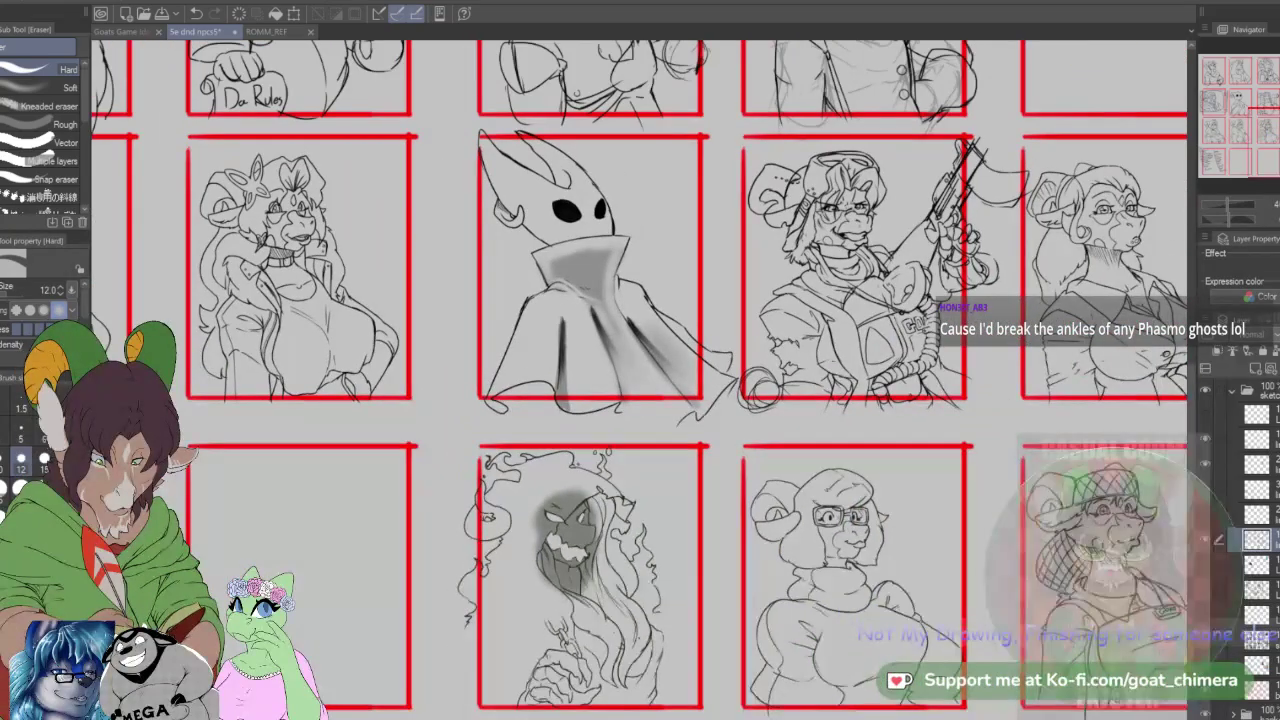
{"action": "scroll", "coordinate": [524, 524], "scroll_direction": "up", "scroll_amount": 3}
{"action": "scroll", "coordinate": [553, 610], "scroll_direction": "up", "scroll_amount": 1}
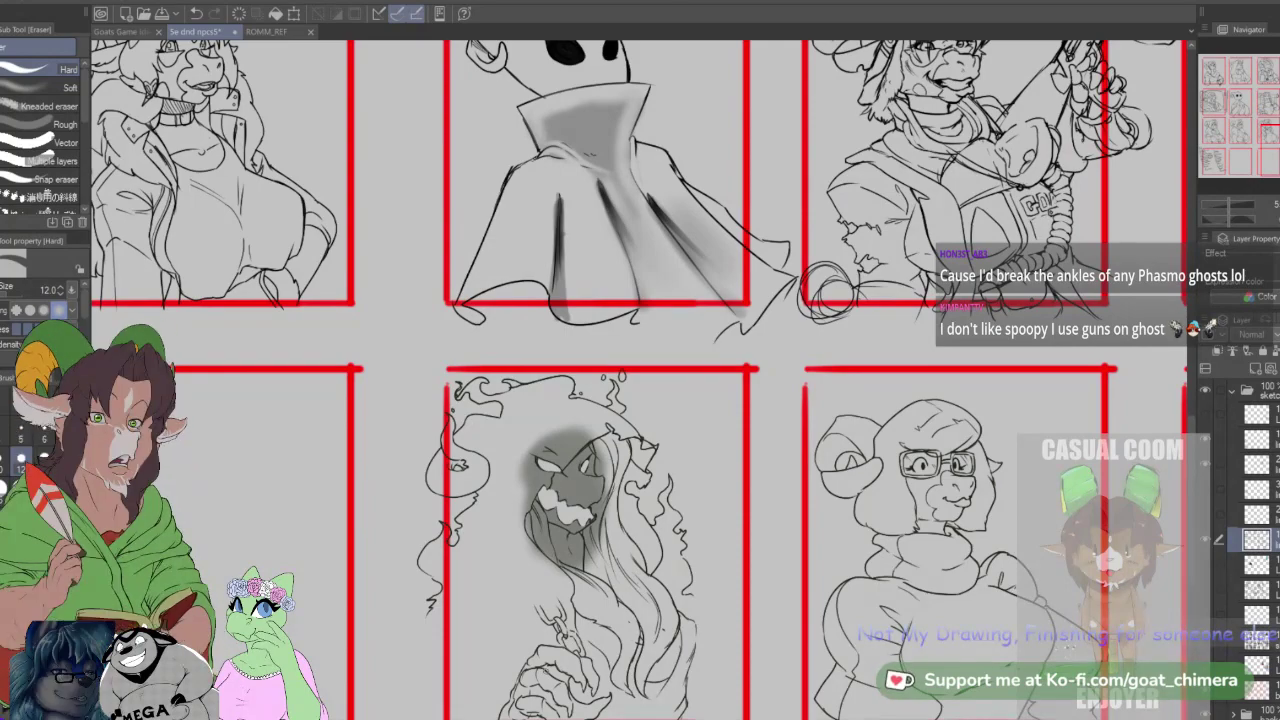
Step: Shade the cloaked body, long locks and both shoulders with broad soft grey strokes, leaving the clawed hand light
{"action": "key", "text": "b"}
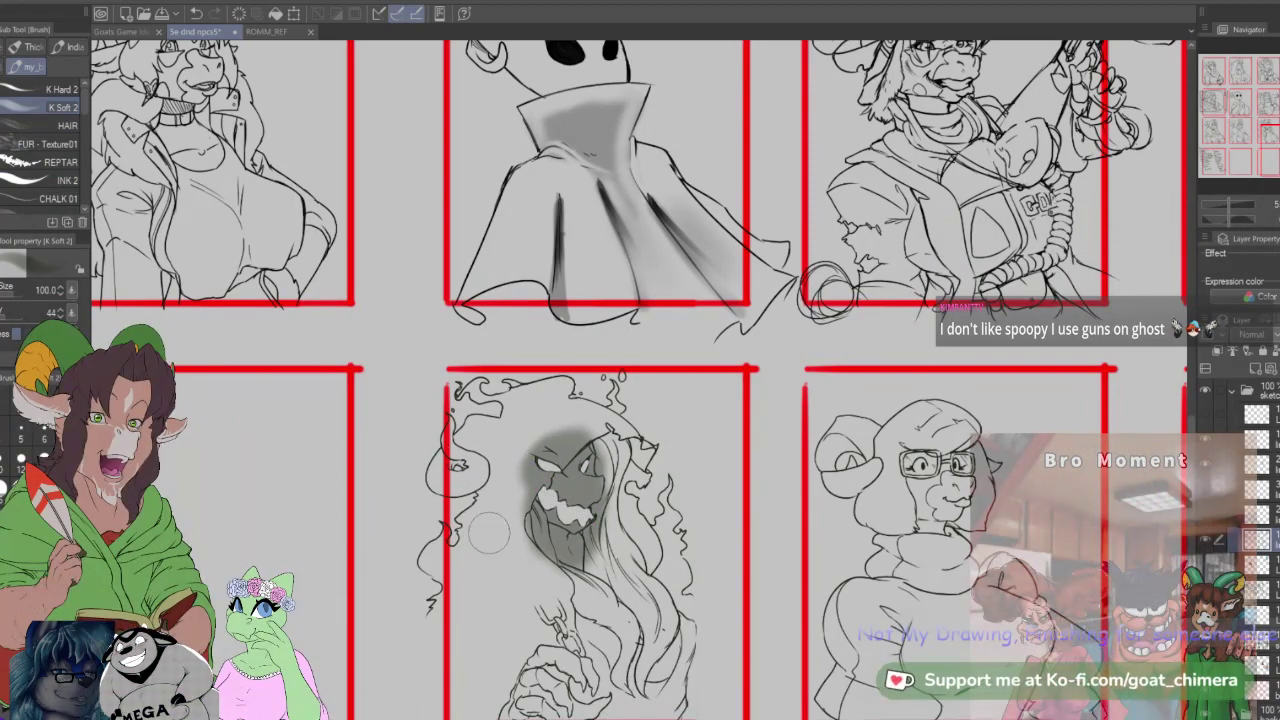
{"action": "mouse_move", "coordinate": [487, 583]}
{"action": "left_mouse_down"}
{"action": "mouse_move", "coordinate": [532, 583]}
{"action": "mouse_move", "coordinate": [529, 573]}
{"action": "mouse_move", "coordinate": [507, 602]}
{"action": "mouse_move", "coordinate": [539, 587]}
{"action": "mouse_move", "coordinate": [492, 610]}
{"action": "mouse_move", "coordinate": [481, 628]}
{"action": "mouse_move", "coordinate": [506, 605]}
{"action": "mouse_move", "coordinate": [495, 675]}
{"action": "mouse_move", "coordinate": [471, 695]}
{"action": "mouse_move", "coordinate": [534, 630]}
{"action": "mouse_move", "coordinate": [617, 694]}
{"action": "left_mouse_up"}
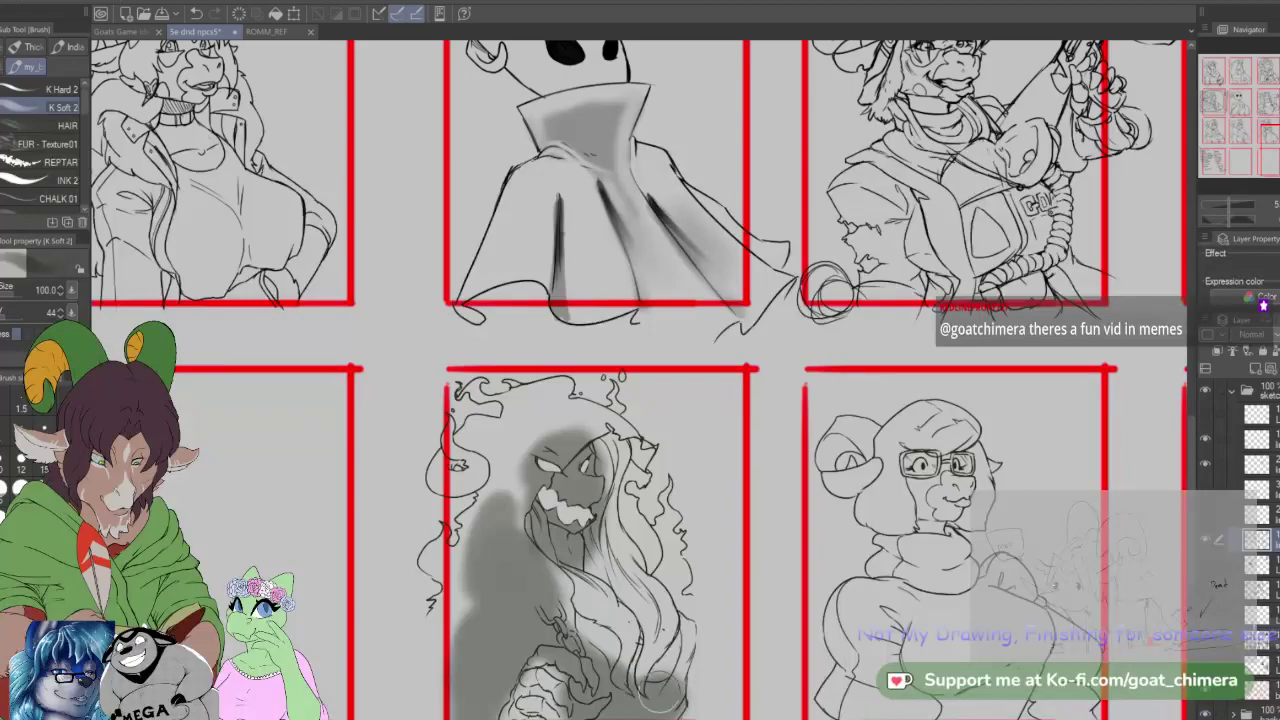
{"action": "mouse_move", "coordinate": [655, 696]}
{"action": "left_mouse_down"}
{"action": "mouse_move", "coordinate": [659, 656]}
{"action": "mouse_move", "coordinate": [594, 626]}
{"action": "mouse_move", "coordinate": [627, 659]}
{"action": "mouse_move", "coordinate": [616, 633]}
{"action": "mouse_move", "coordinate": [639, 622]}
{"action": "mouse_move", "coordinate": [666, 634]}
{"action": "mouse_move", "coordinate": [669, 656]}
{"action": "mouse_move", "coordinate": [627, 611]}
{"action": "mouse_move", "coordinate": [651, 621]}
{"action": "mouse_move", "coordinate": [647, 646]}
{"action": "mouse_move", "coordinate": [606, 602]}
{"action": "mouse_move", "coordinate": [632, 608]}
{"action": "mouse_move", "coordinate": [619, 629]}
{"action": "mouse_move", "coordinate": [591, 596]}
{"action": "left_mouse_up"}
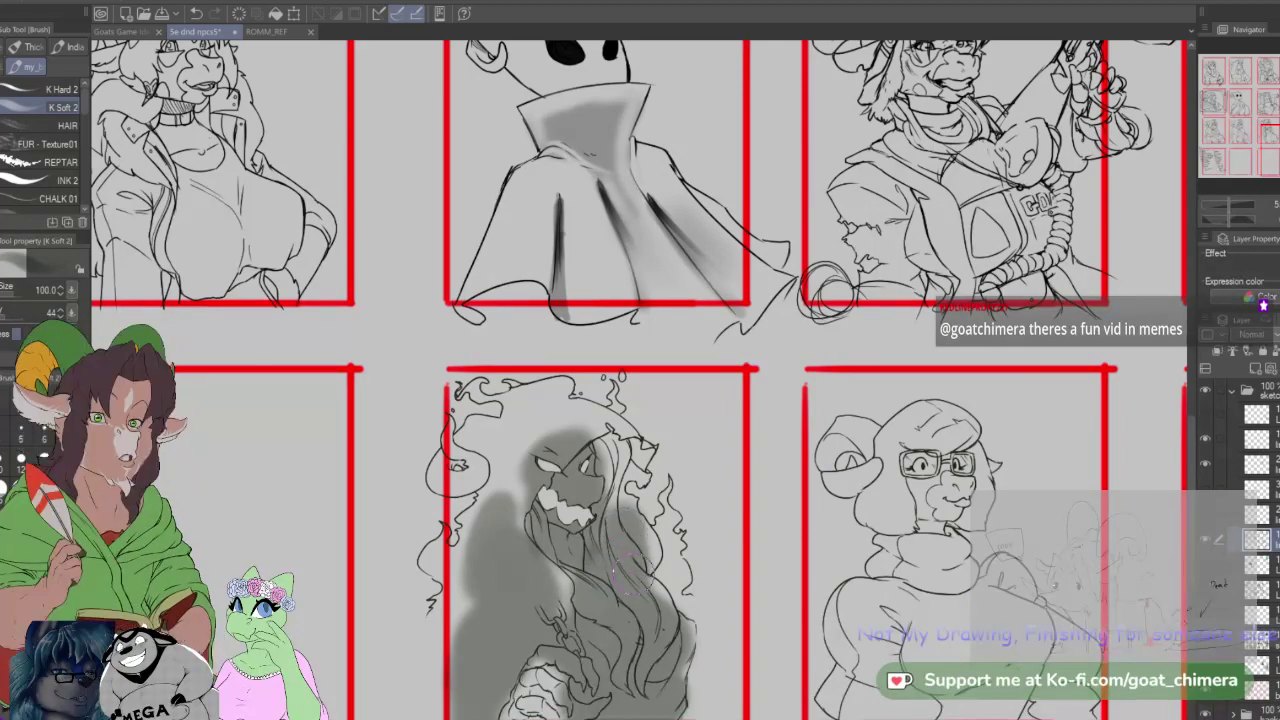
{"action": "left_click_drag", "start_coordinate": [680, 625], "coordinate": [680, 649]}
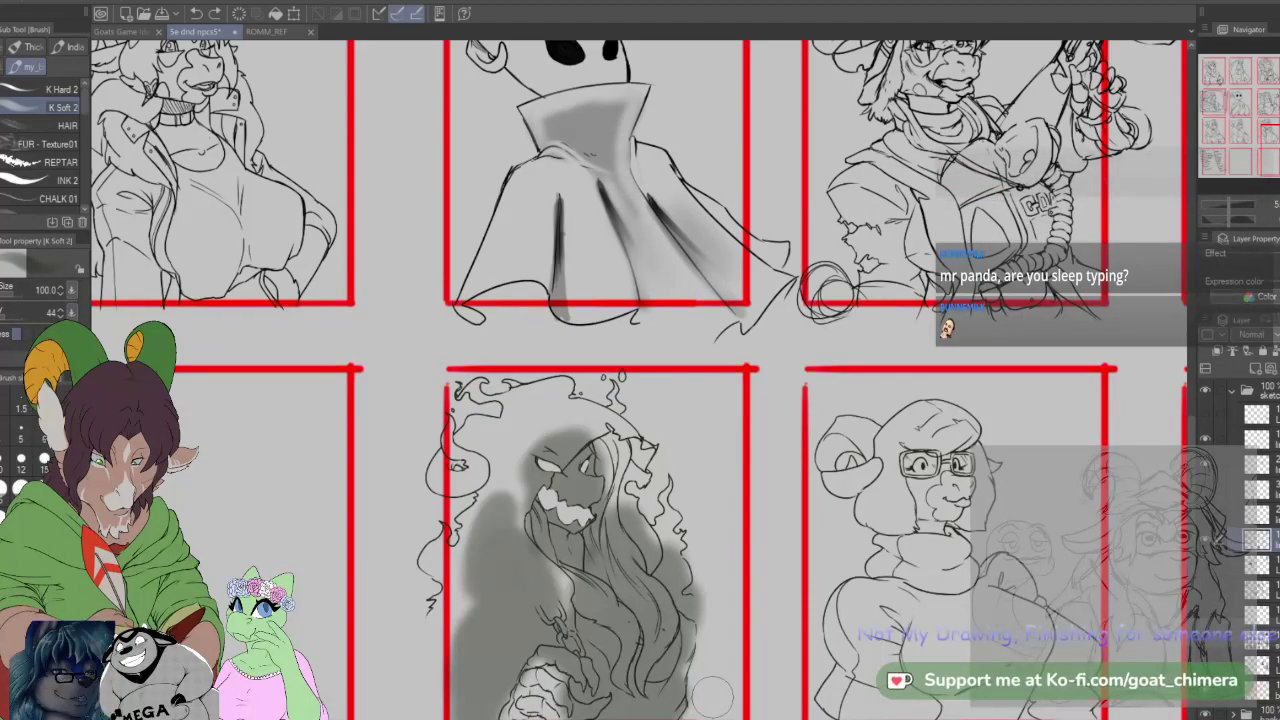
Step: Fade the grey shading beside the face and on the shoulder with the Soft eraser at size 100
{"action": "key", "text": "e"}
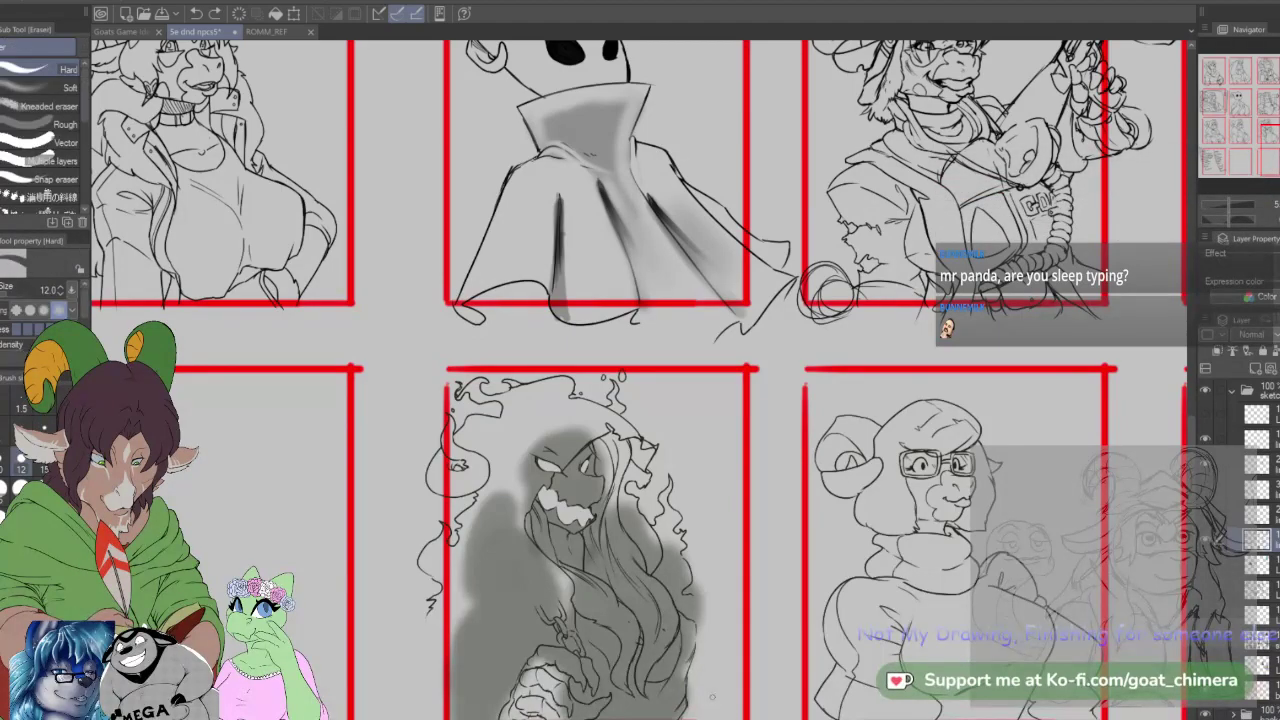
{"action": "left_click", "coordinate": [44, 519]}
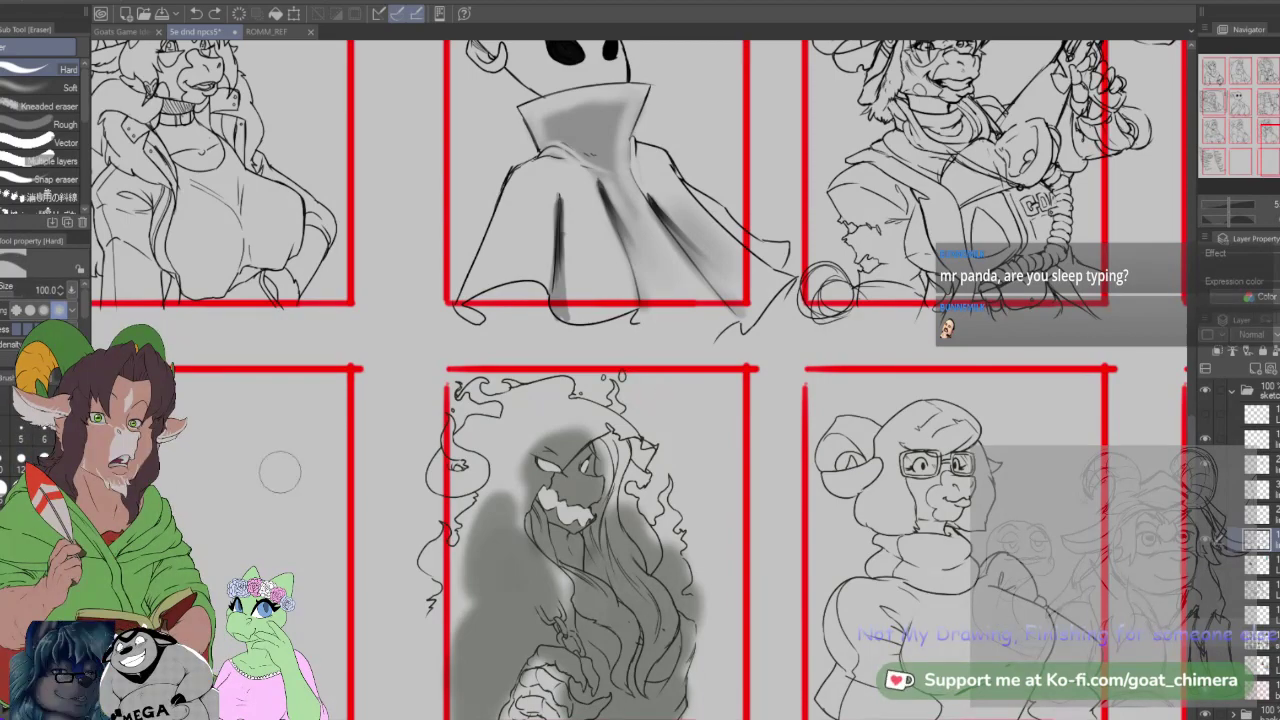
{"action": "left_click", "coordinate": [46, 88]}
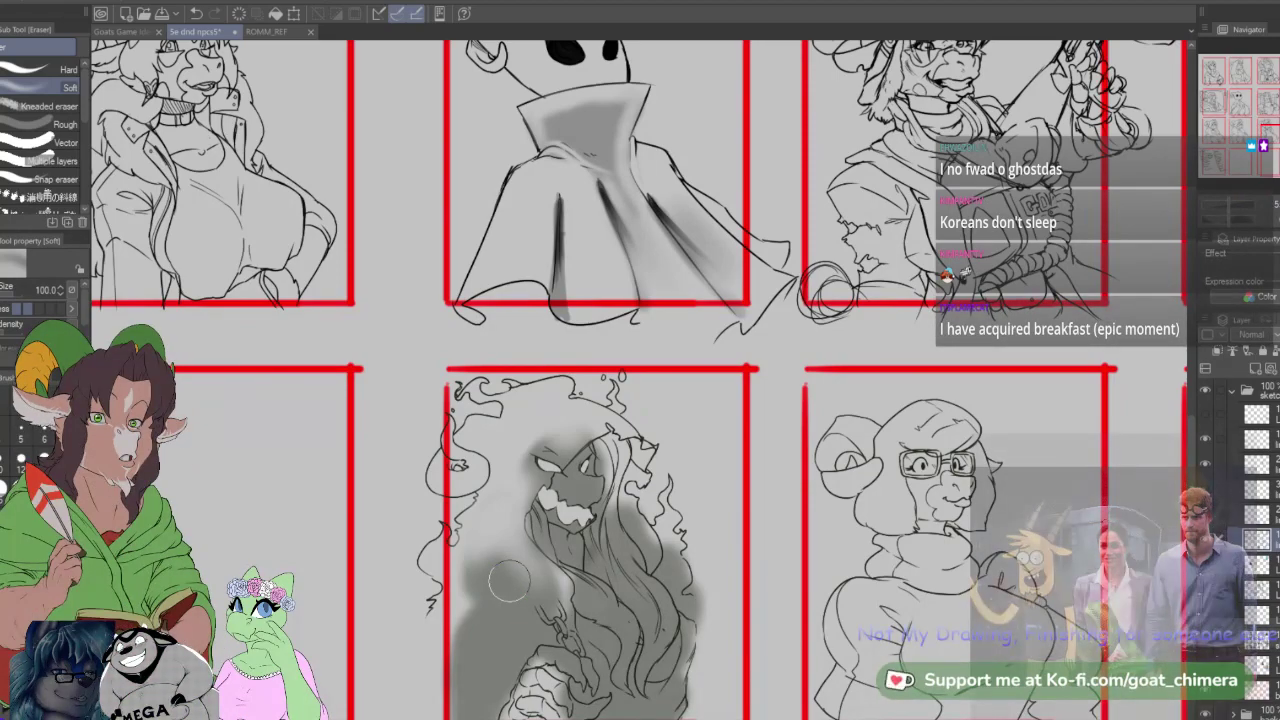
Step: Shade the upper locks and ragged hood edge darker with the K Soft 2 brush at size 40
{"action": "key", "text": "b"}
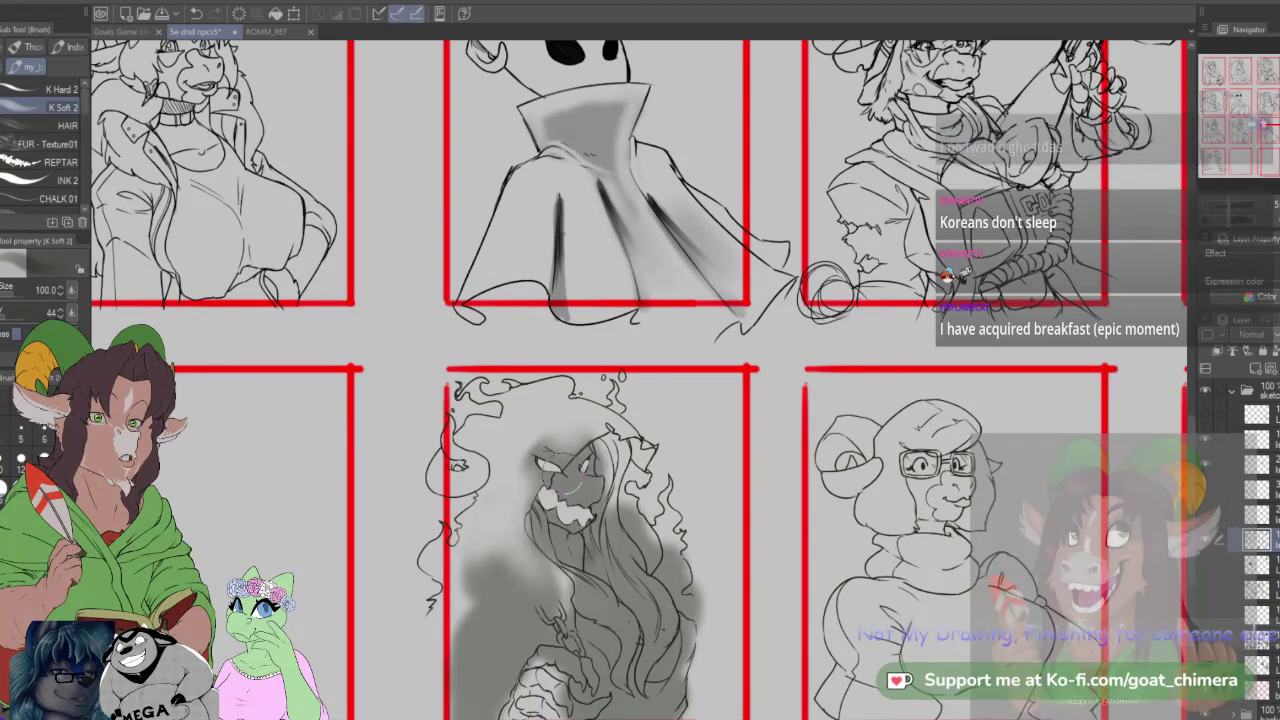
{"action": "left_click", "coordinate": [68, 500]}
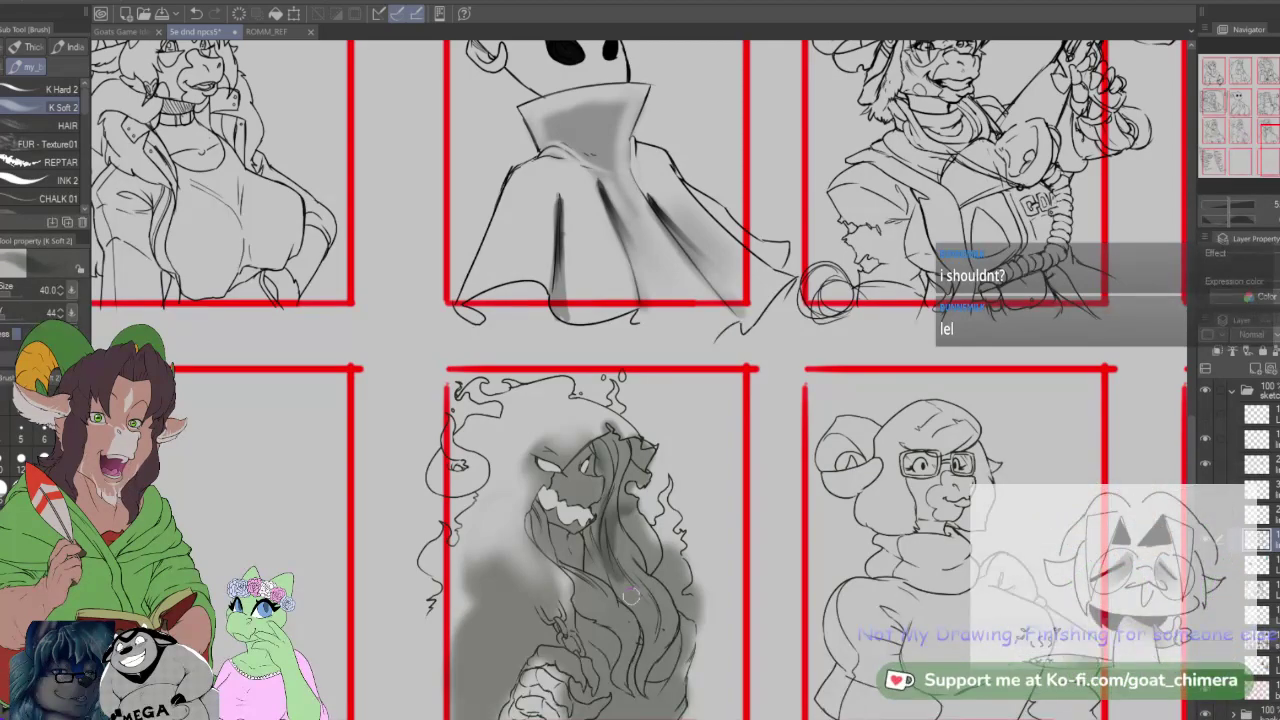
{"action": "key", "text": "j"}
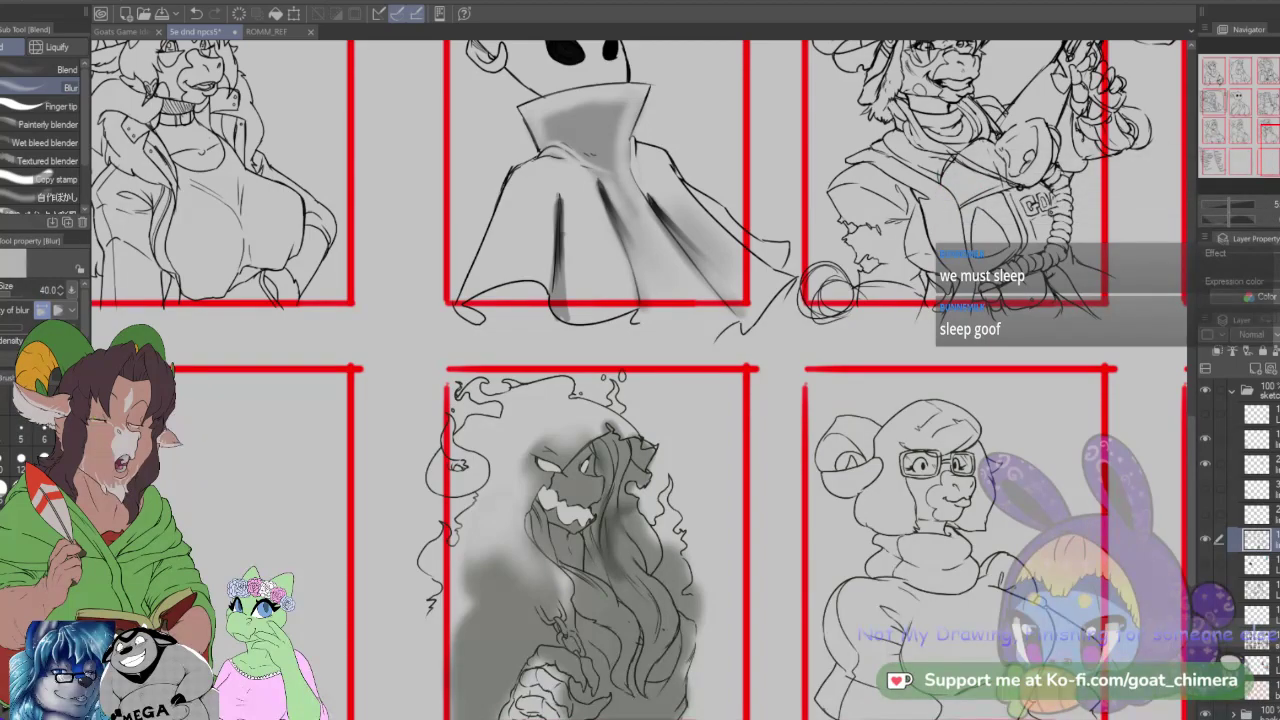
{"action": "scroll", "coordinate": [900, 430], "scroll_direction": "down", "scroll_amount": 3}
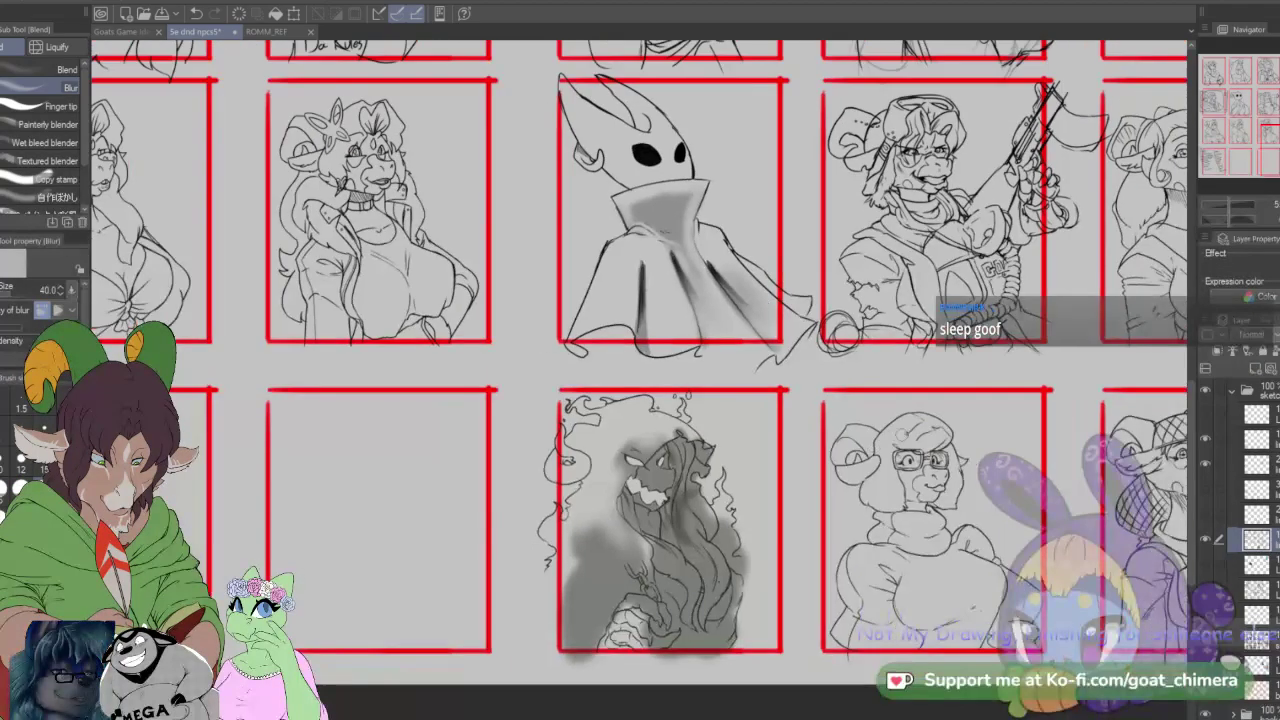
{"action": "scroll", "coordinate": [779, 514], "scroll_direction": "up", "scroll_amount": 3}
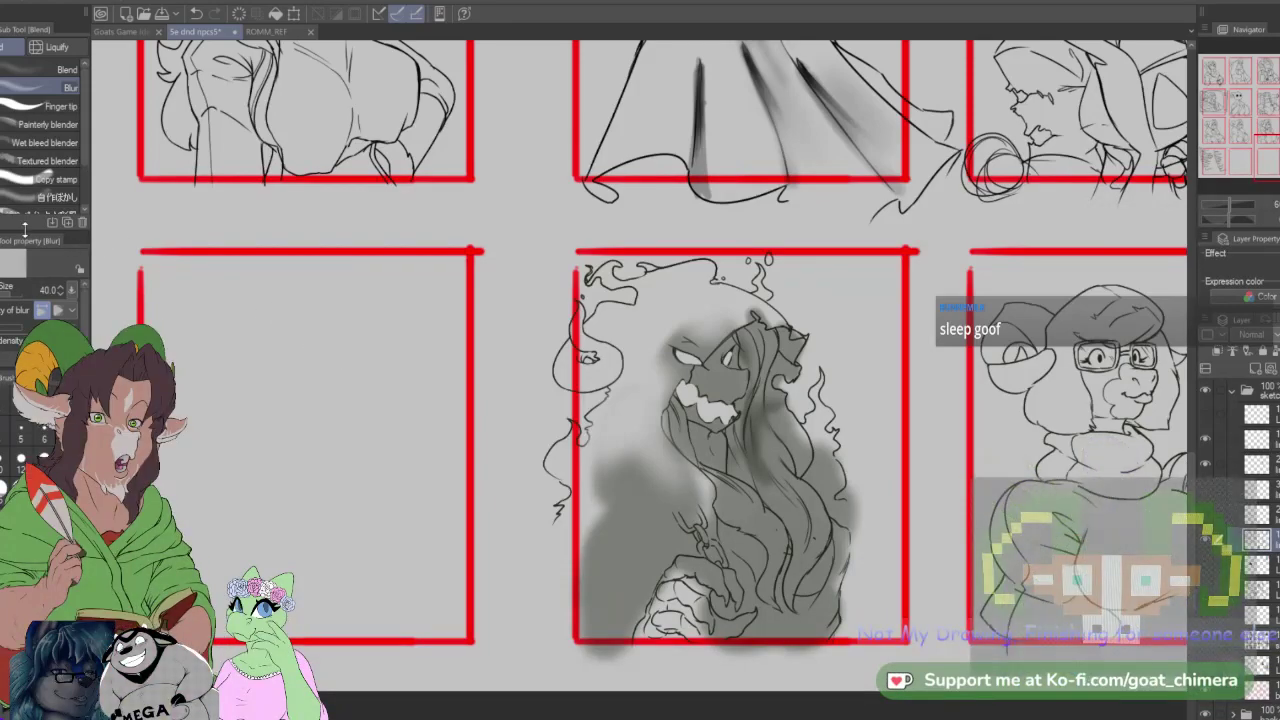
Step: Draw clear interlocking chain links above the clawed hand and add strand lines to the lower locks with K Hard 2
{"action": "key", "text": "e"}
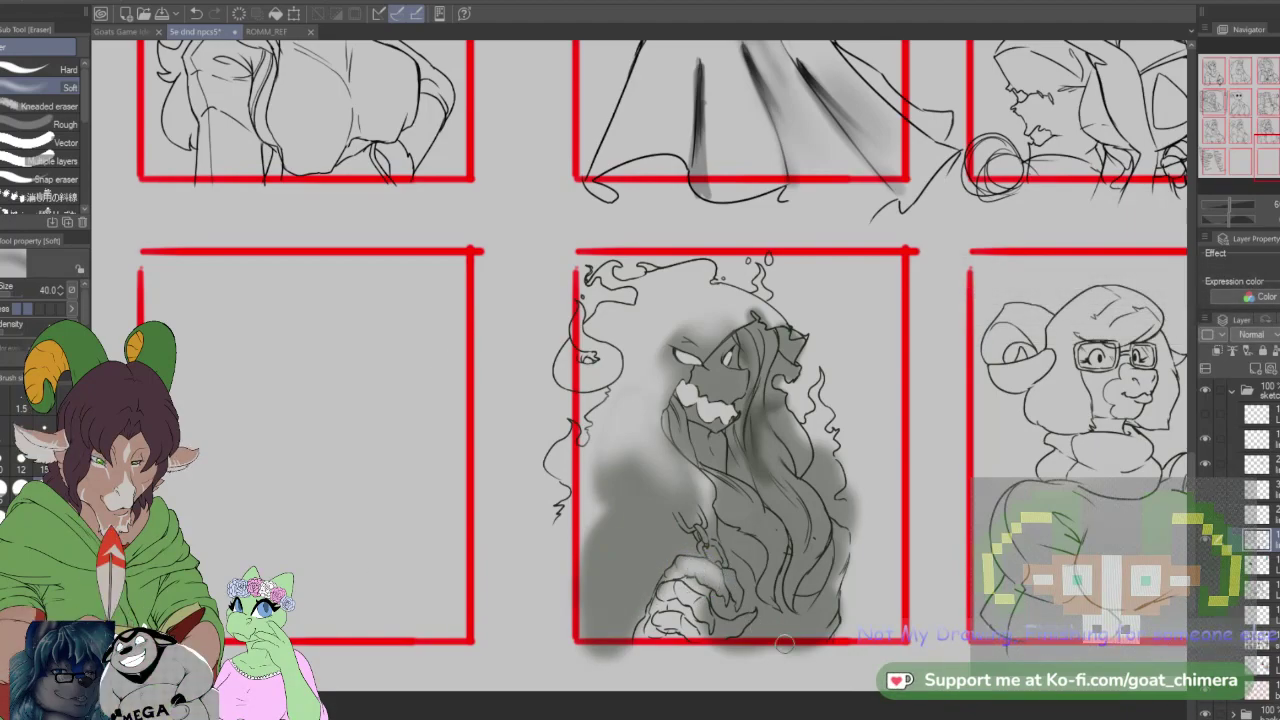
{"action": "scroll", "coordinate": [655, 449], "scroll_direction": "down", "scroll_amount": 2}
{"action": "scroll", "coordinate": [690, 505], "scroll_direction": "up", "scroll_amount": 1}
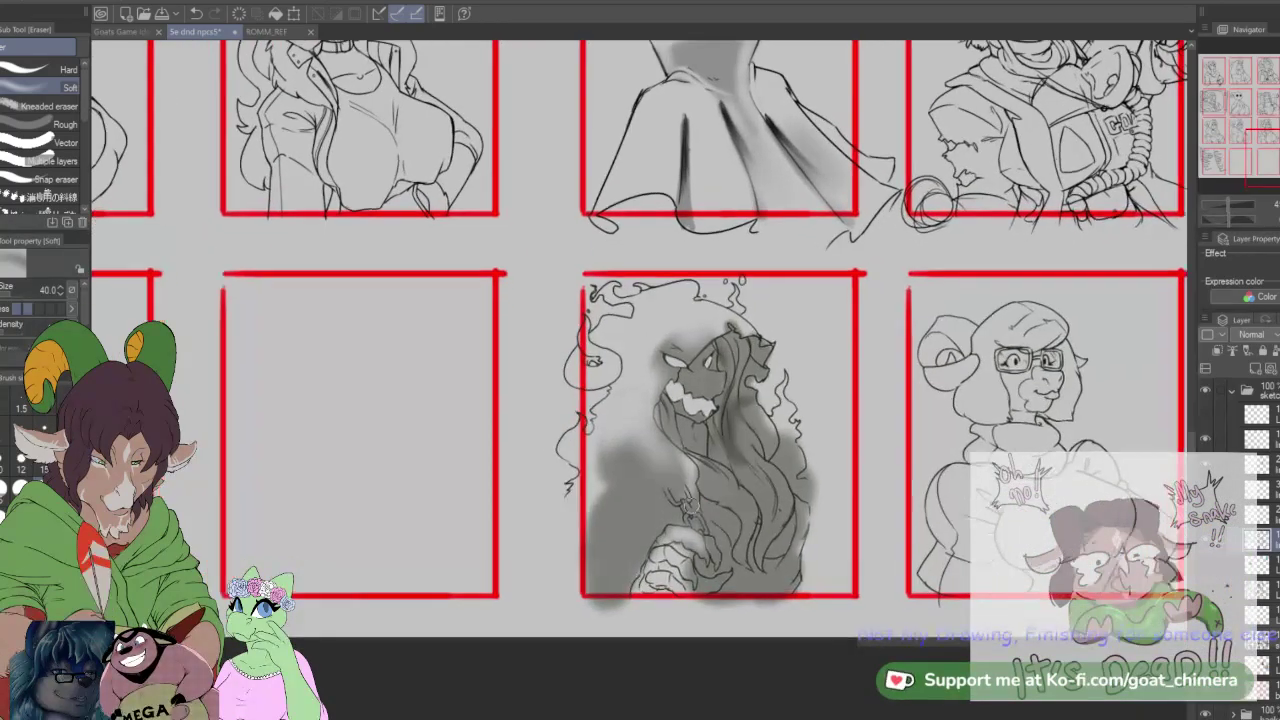
{"action": "scroll", "coordinate": [695, 509], "scroll_direction": "up", "scroll_amount": 3}
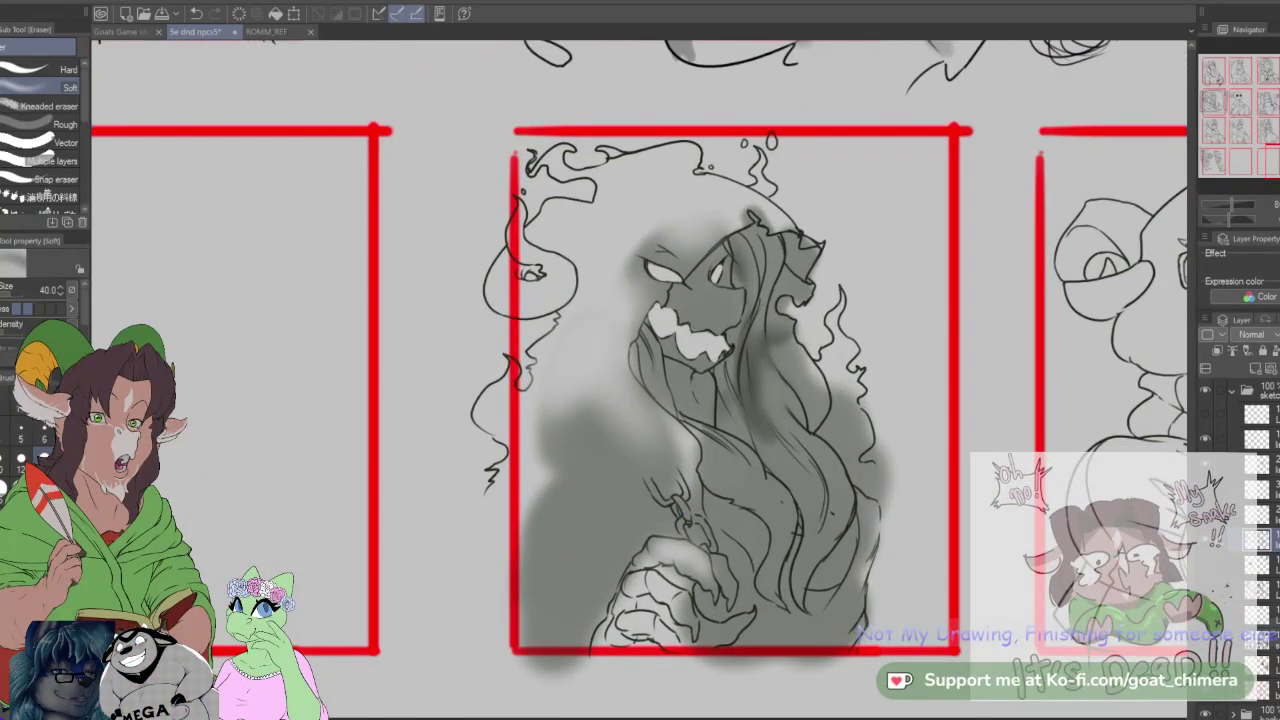
{"action": "key", "text": "b"}
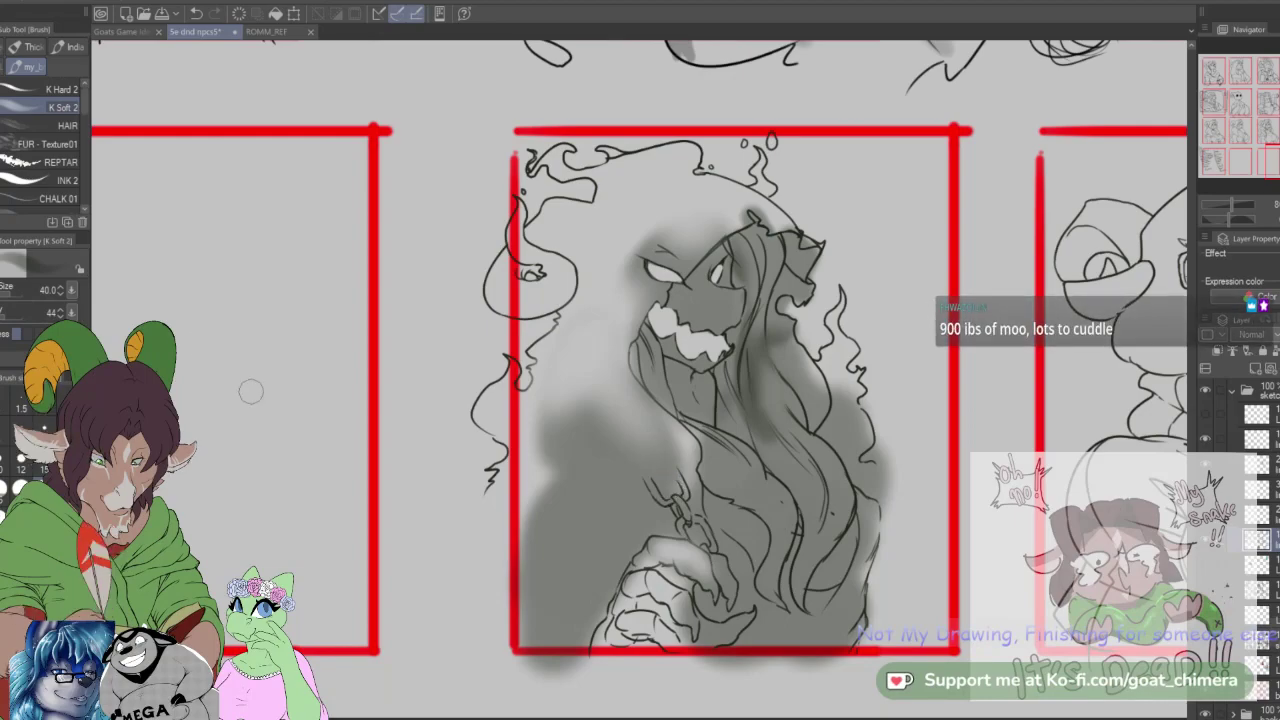
{"action": "left_click", "coordinate": [43, 92]}
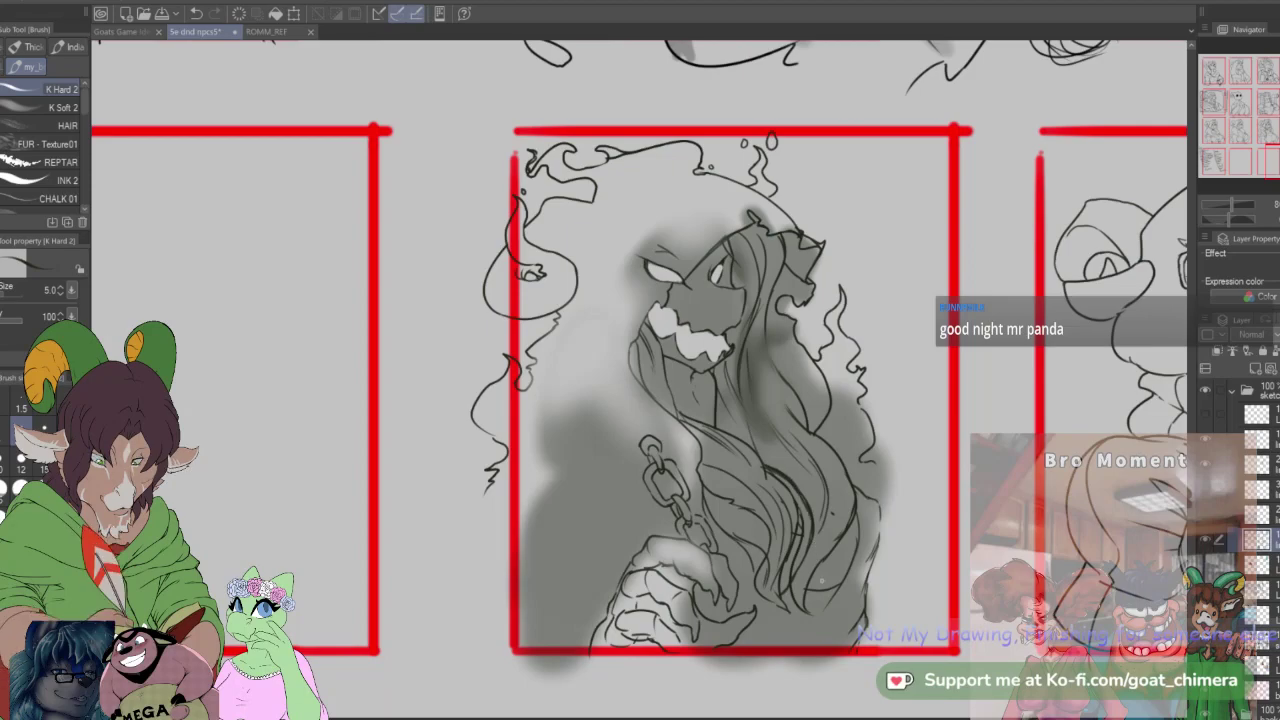
Step: Lift light highlights out of the lower locks and the shoulder beside them with the Soft eraser at size 15
{"action": "key", "text": "e"}
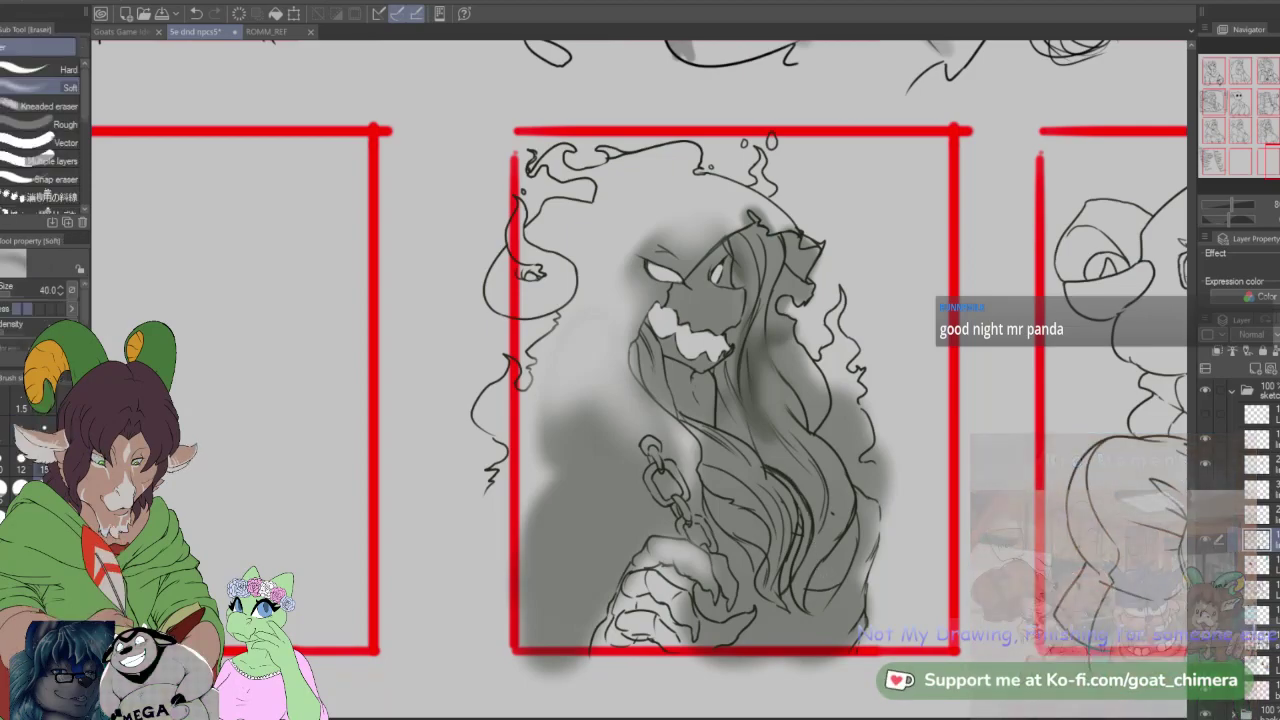
{"action": "key", "text": "["}
{"action": "key", "text": "["}
{"action": "key", "text": "["}
{"action": "key", "text": "["}
{"action": "key", "text": "["}
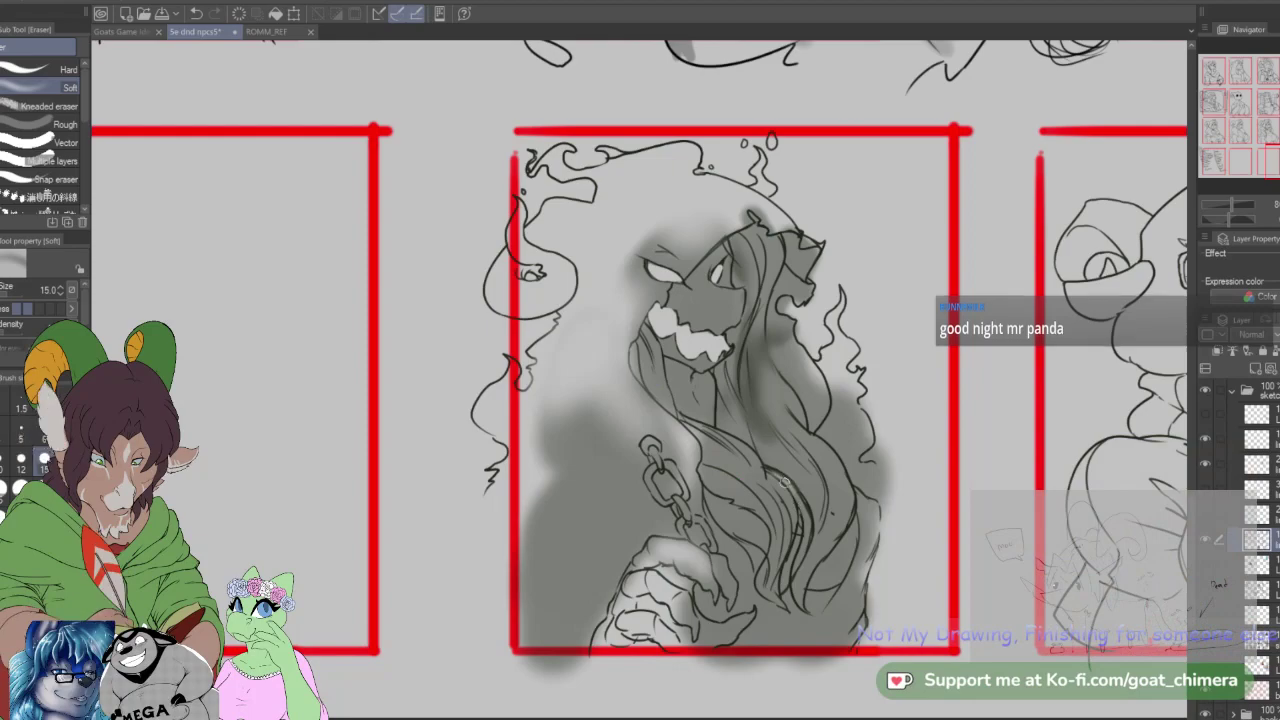
{"action": "left_click_drag", "start_coordinate": [784, 481], "coordinate": [804, 542]}
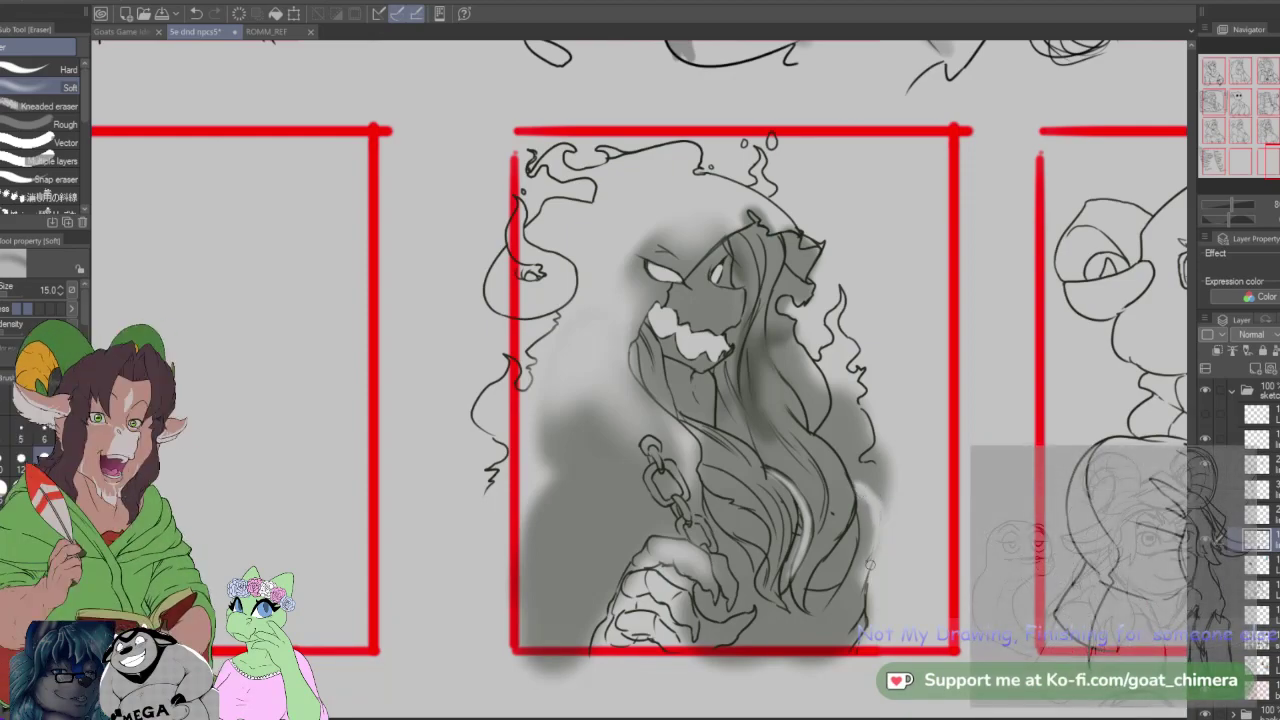
{"action": "key", "text": "b"}
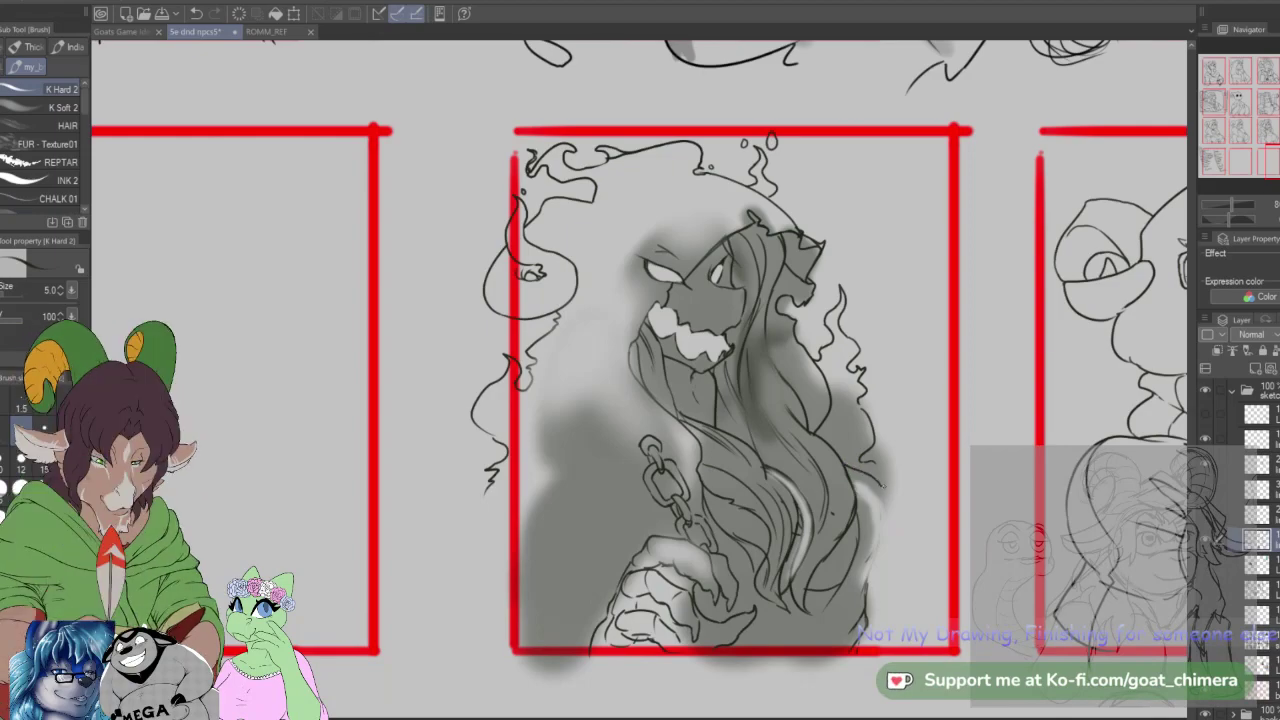
Step: Outline the outer edge of the arm beside the lower locks, from shoulder toward the panel's lower border, with K Hard 2
{"action": "mouse_move", "coordinate": [881, 484]}
{"action": "left_mouse_down"}
{"action": "mouse_move", "coordinate": [888, 510]}
{"action": "mouse_move", "coordinate": [866, 568]}
{"action": "left_mouse_up"}
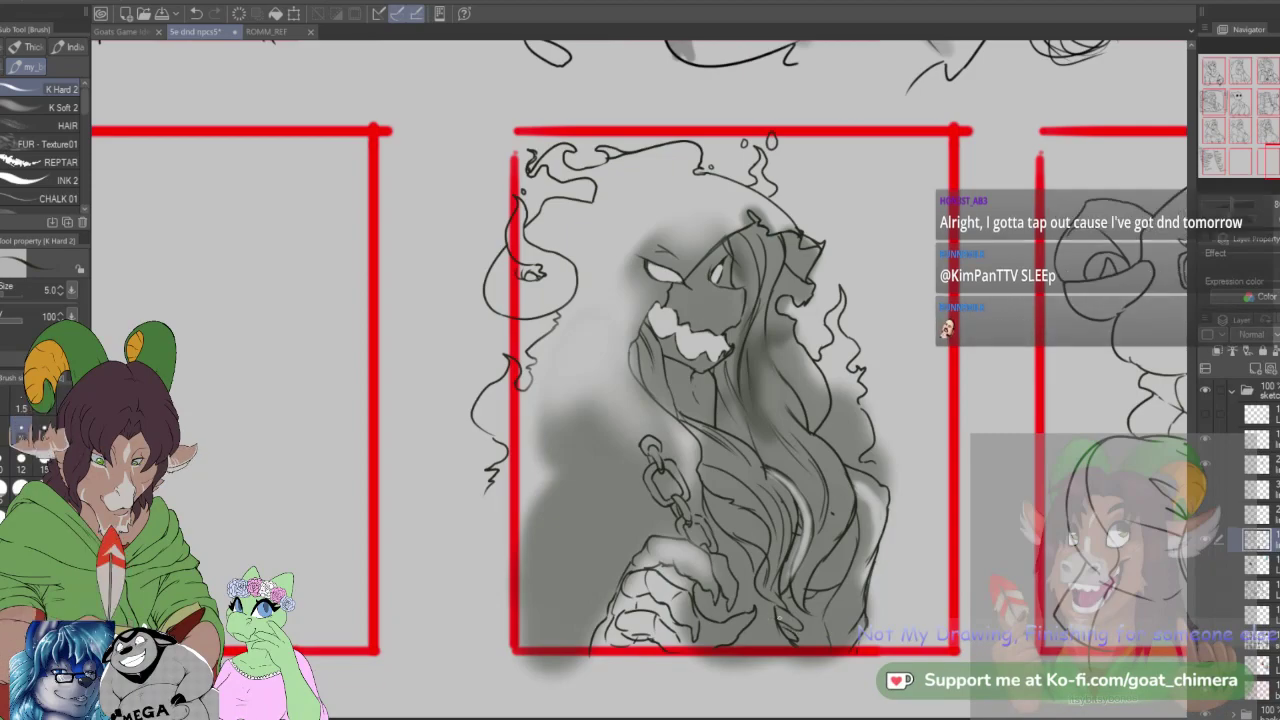
Step: Erase the grey shading inside the chain links above the clawed hand with the Hard eraser at size 15, so the metal reads light
{"action": "key", "text": "e"}
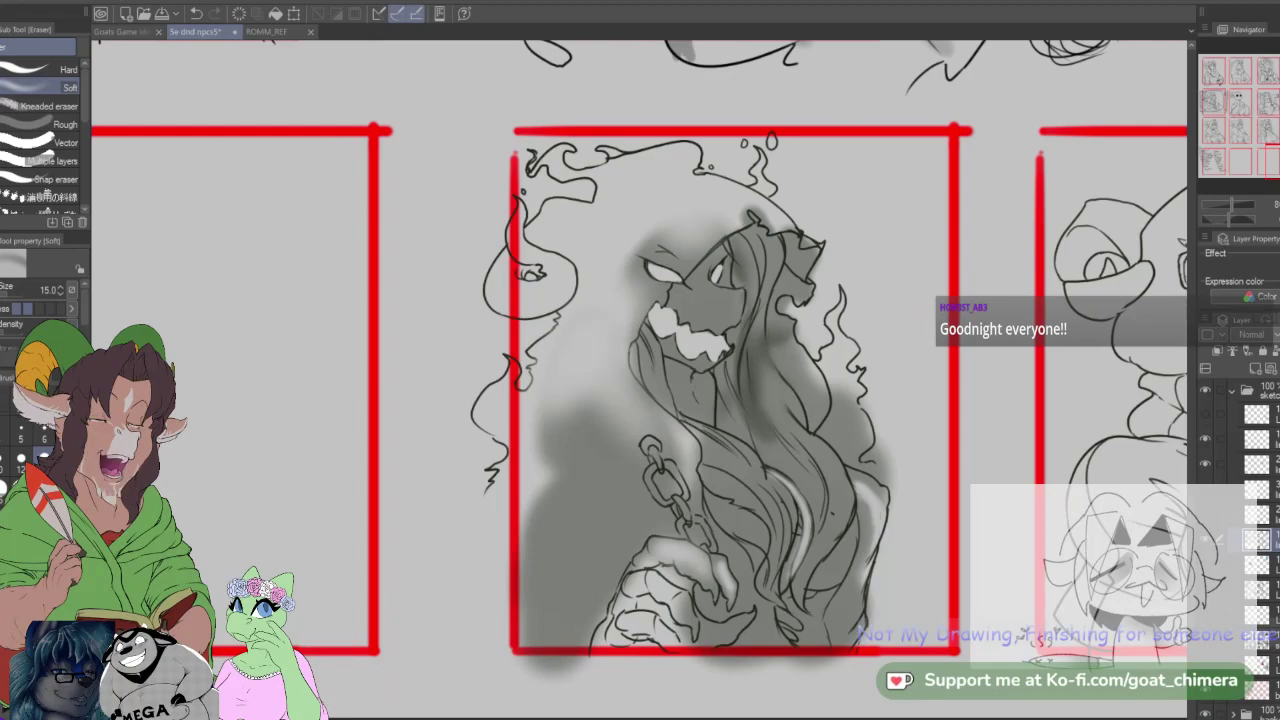
{"action": "scroll", "coordinate": [551, 543], "scroll_direction": "down", "scroll_amount": 1}
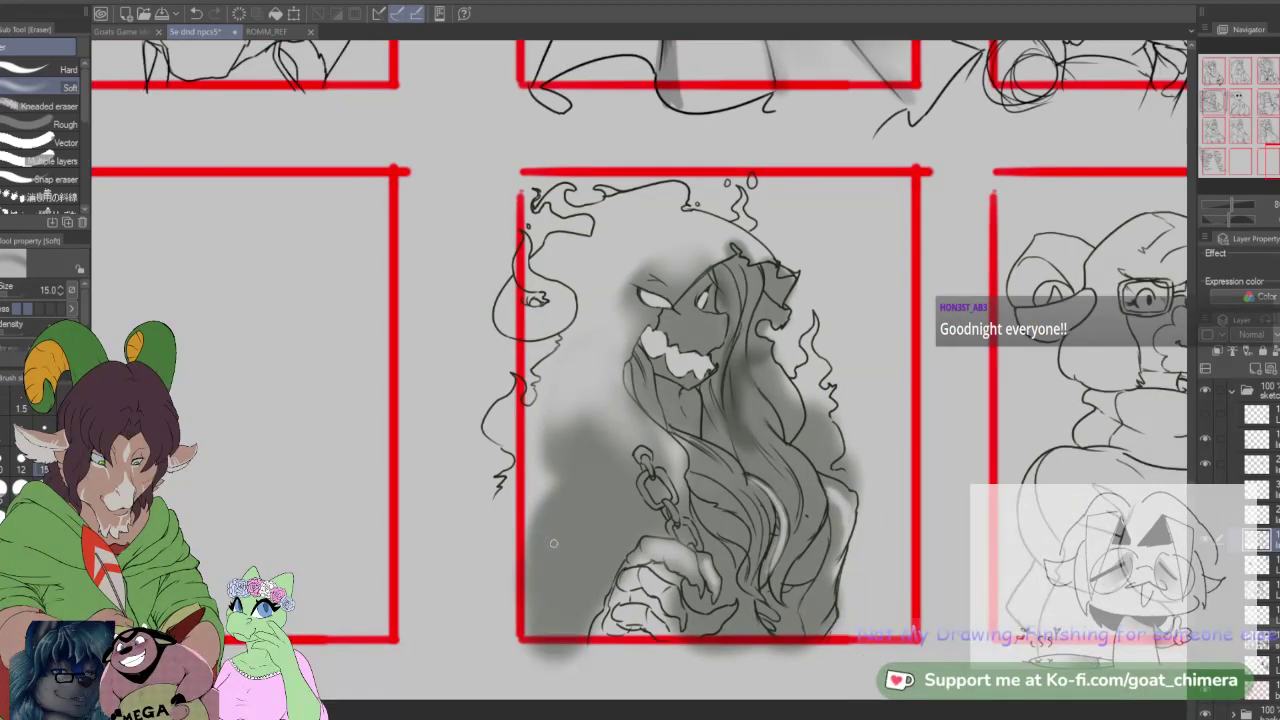
{"action": "left_click_drag", "start_coordinate": [894, 469], "coordinate": [837, 480]}
{"action": "scroll", "coordinate": [790, 496], "scroll_direction": "up", "scroll_amount": 3}
{"action": "scroll", "coordinate": [758, 492], "scroll_direction": "up", "scroll_amount": 2}
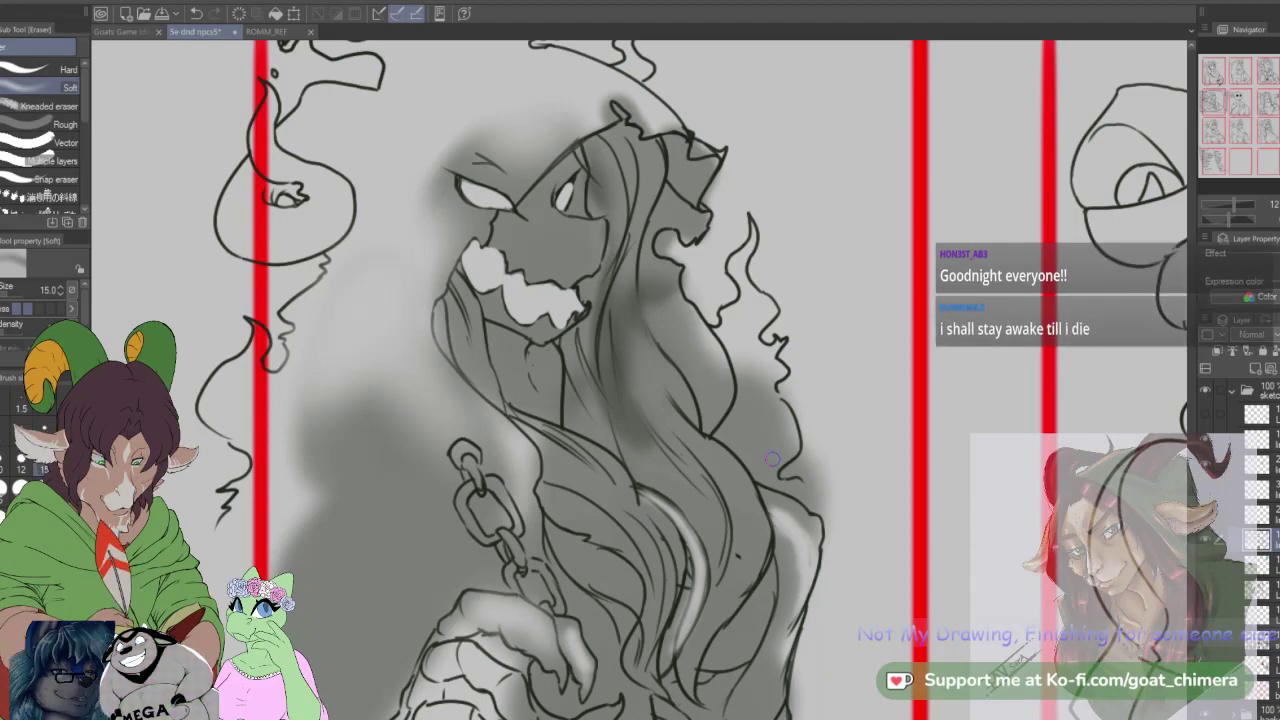
{"action": "left_click", "coordinate": [47, 69]}
{"action": "key", "text": "ctrl+z"}
{"action": "left_click", "coordinate": [42, 469]}
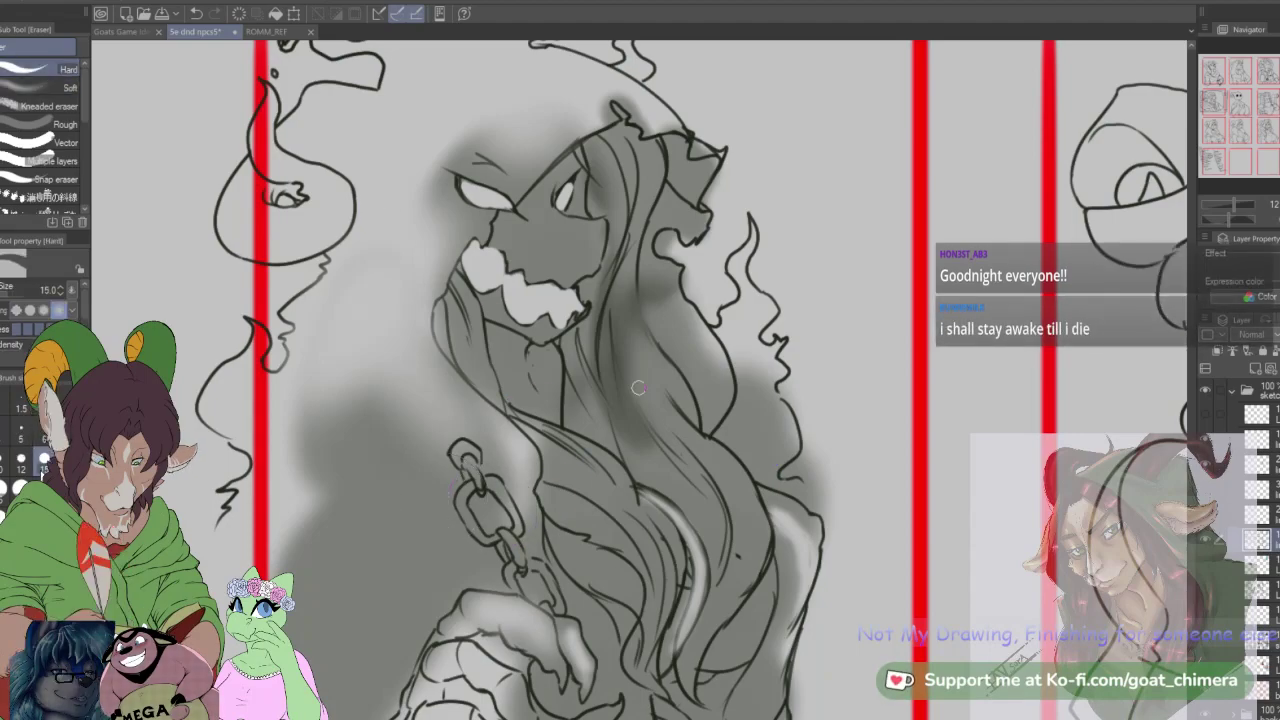
{"action": "left_click_drag", "start_coordinate": [464, 496], "coordinate": [467, 515]}
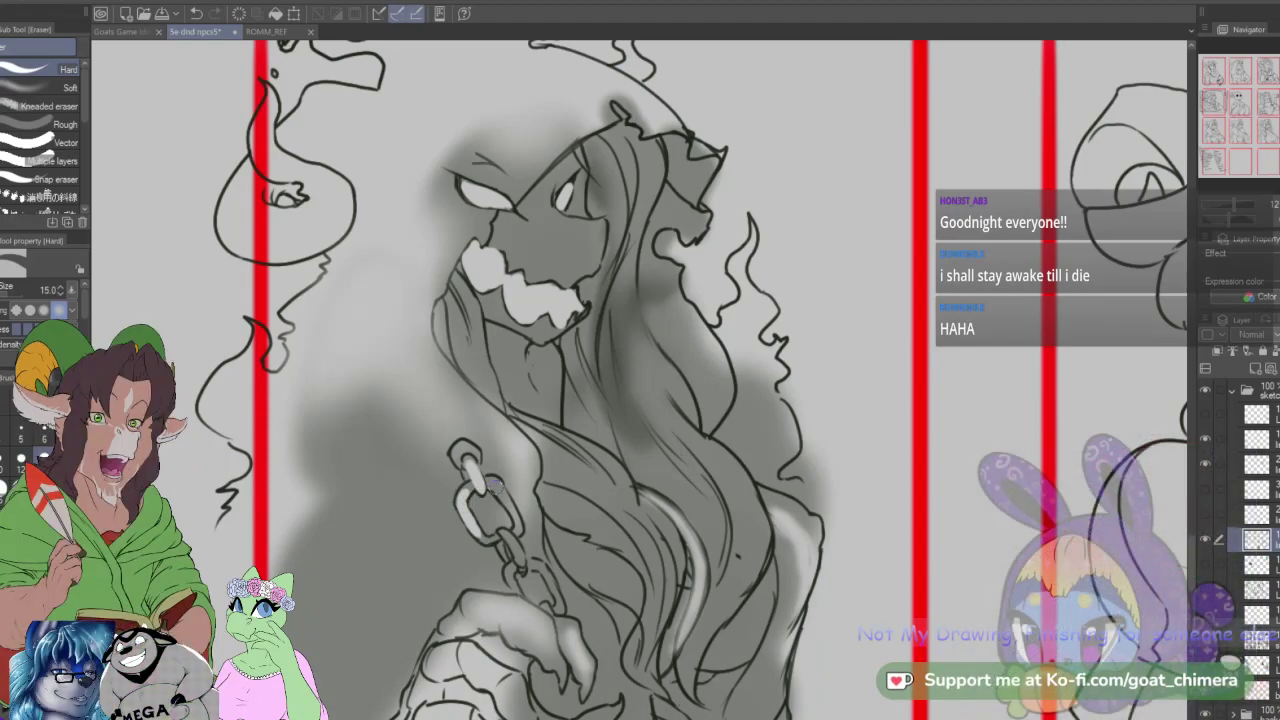
{"action": "left_click_drag", "start_coordinate": [492, 483], "coordinate": [516, 553]}
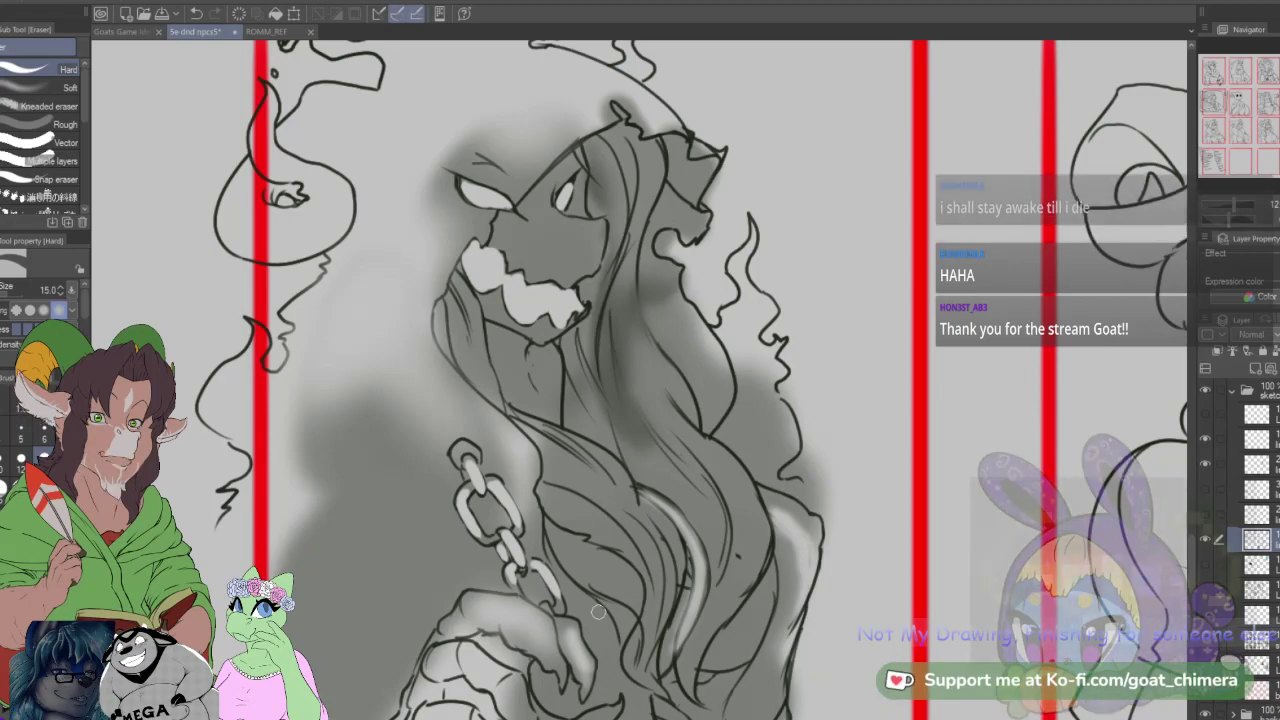
Step: Draw small floating embers above the flame beside the hood and short strand marks below the neck with K Hard 2 at size 5
{"action": "scroll", "coordinate": [598, 611], "scroll_direction": "down", "scroll_amount": 2}
{"action": "scroll", "coordinate": [528, 541], "scroll_direction": "up", "scroll_amount": 1}
{"action": "scroll", "coordinate": [528, 539], "scroll_direction": "up", "scroll_amount": 2}
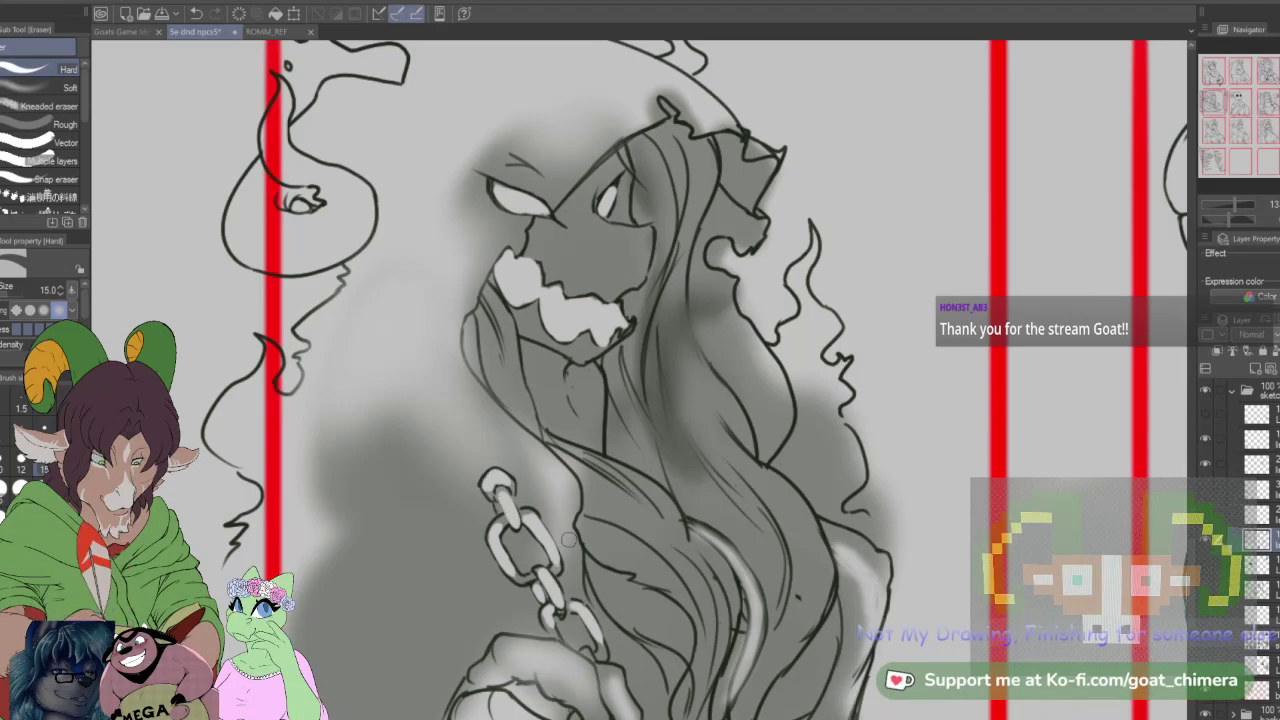
{"action": "scroll", "coordinate": [569, 538], "scroll_direction": "down", "scroll_amount": 3}
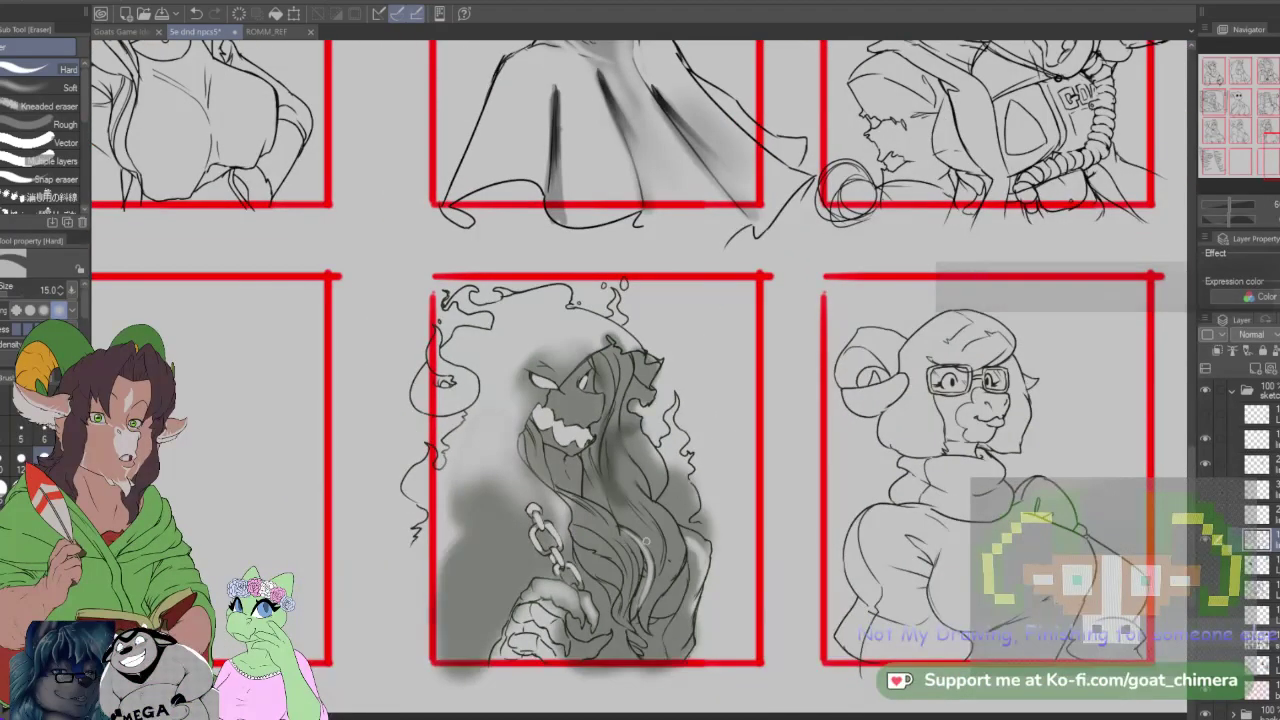
{"action": "scroll", "coordinate": [697, 517], "scroll_direction": "up", "scroll_amount": 3}
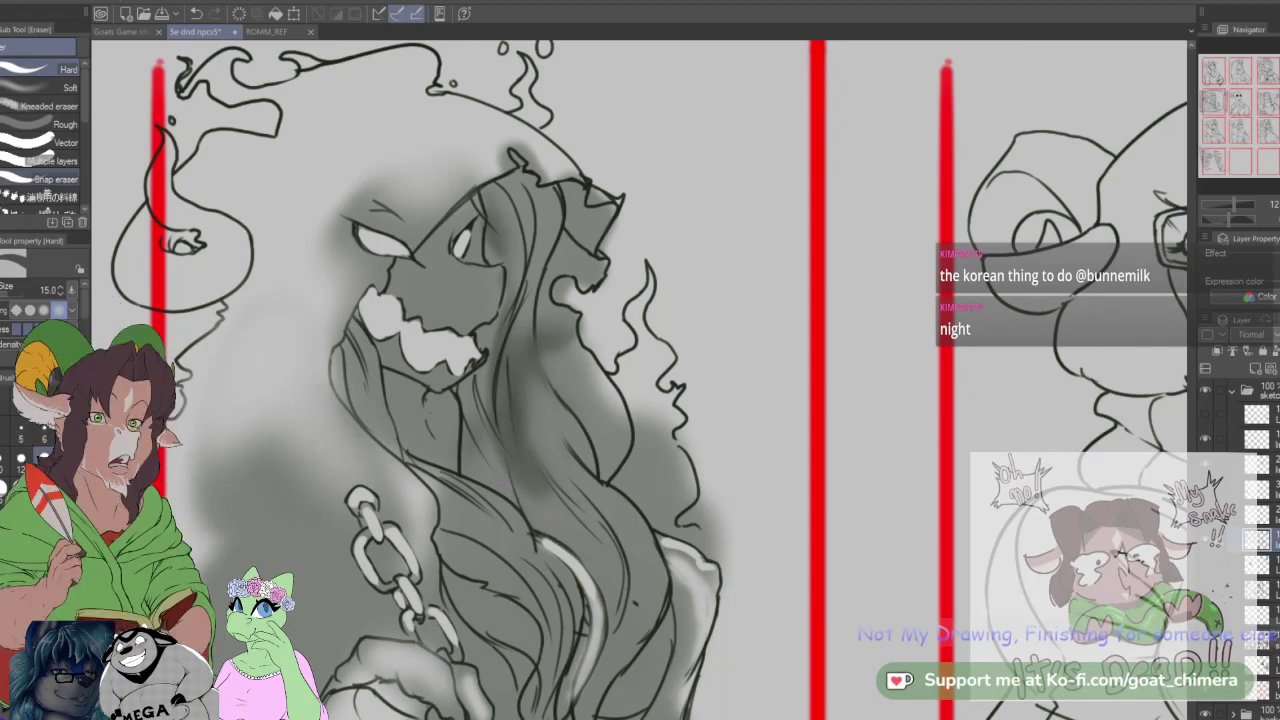
{"action": "key", "text": "b"}
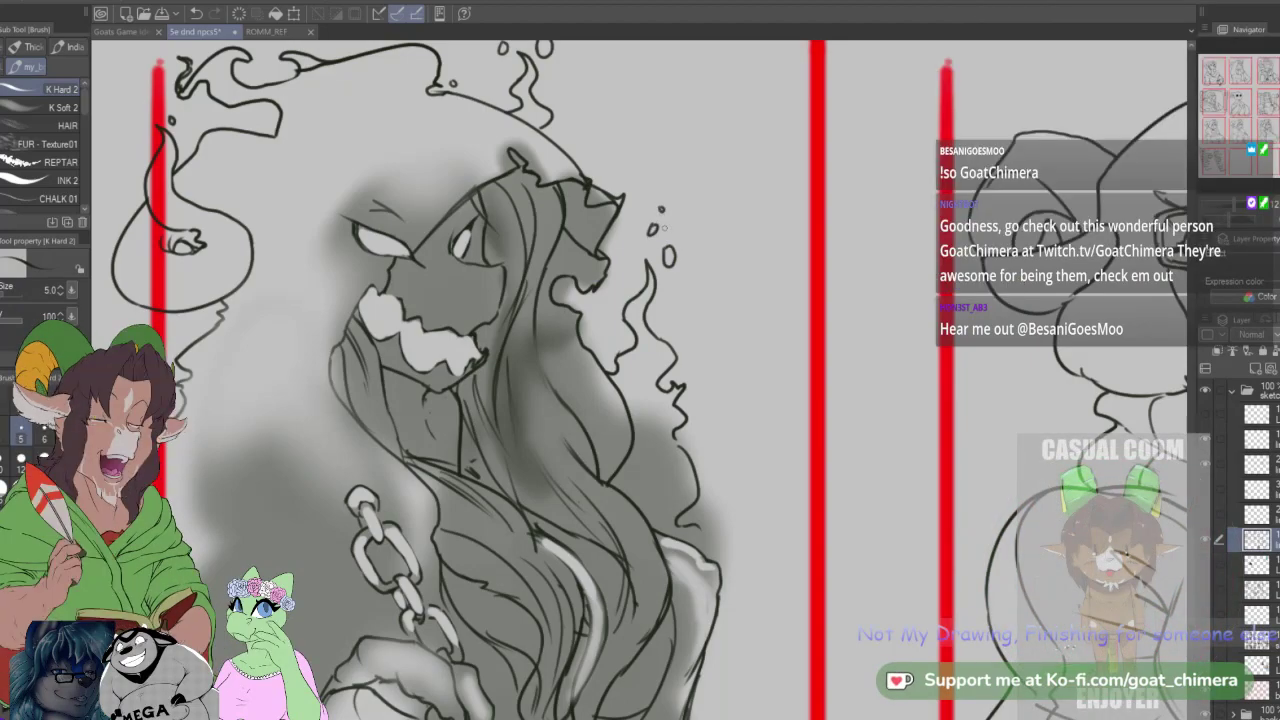
Step: Examine the hooded character's line work and shading within its panel at different magnifications
{"action": "scroll", "coordinate": [664, 228], "scroll_direction": "down", "scroll_amount": 3}
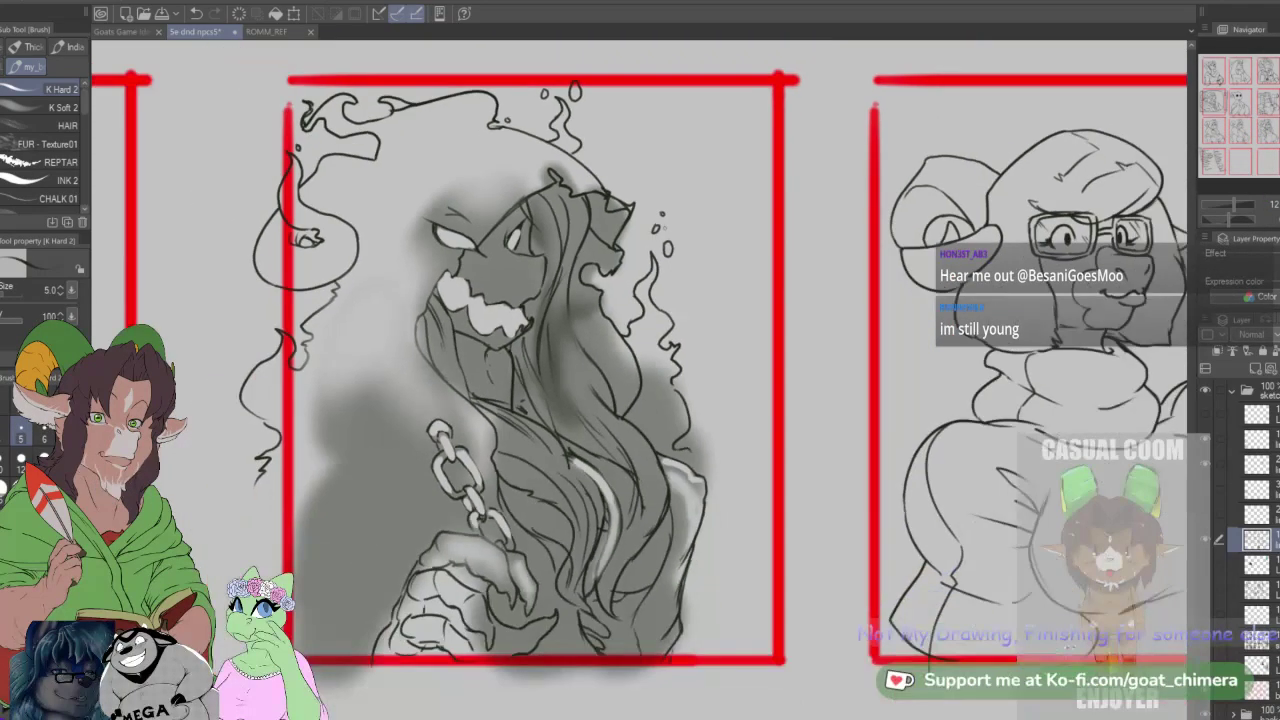
{"action": "scroll", "coordinate": [698, 292], "scroll_direction": "up", "scroll_amount": 1}
{"action": "scroll", "coordinate": [698, 425], "scroll_direction": "up", "scroll_amount": 2}
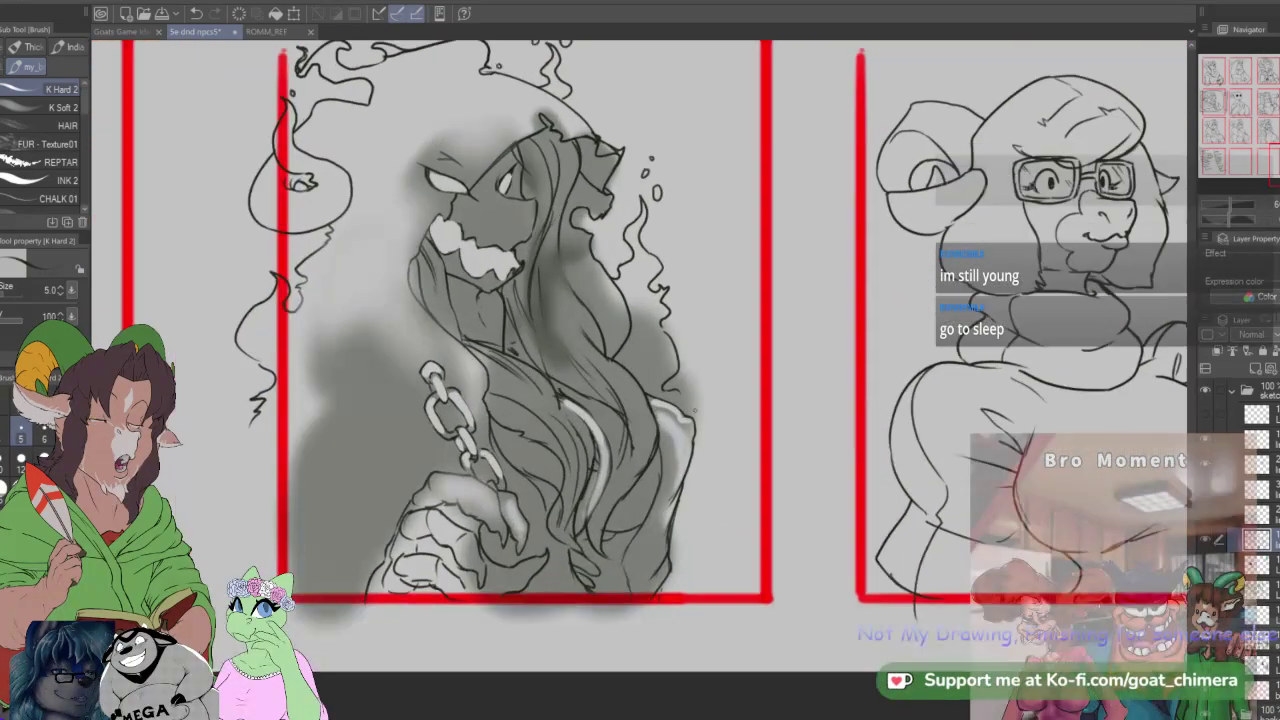
{"action": "scroll", "coordinate": [690, 433], "scroll_direction": "down", "scroll_amount": 1}
{"action": "scroll", "coordinate": [686, 433], "scroll_direction": "up", "scroll_amount": 1}
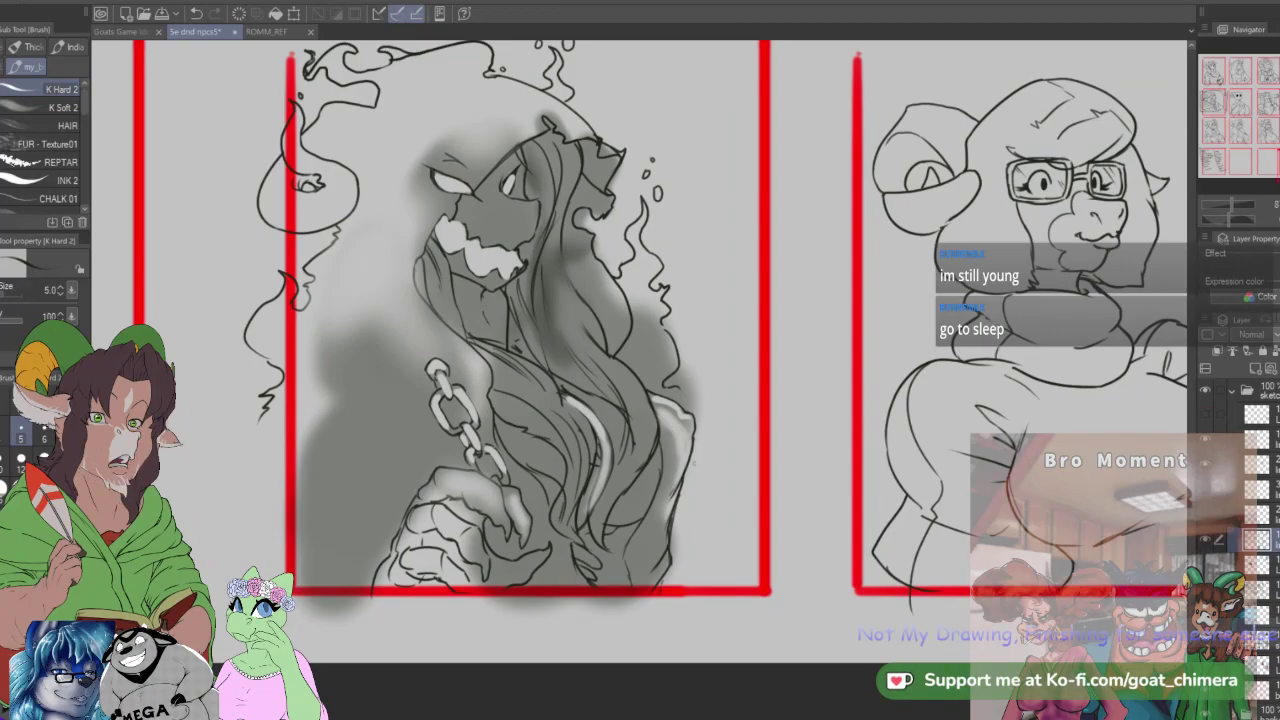
{"action": "scroll", "coordinate": [640, 380], "scroll_direction": "down", "scroll_amount": 1}
{"action": "scroll", "coordinate": [640, 380], "scroll_direction": "up", "scroll_amount": 2}
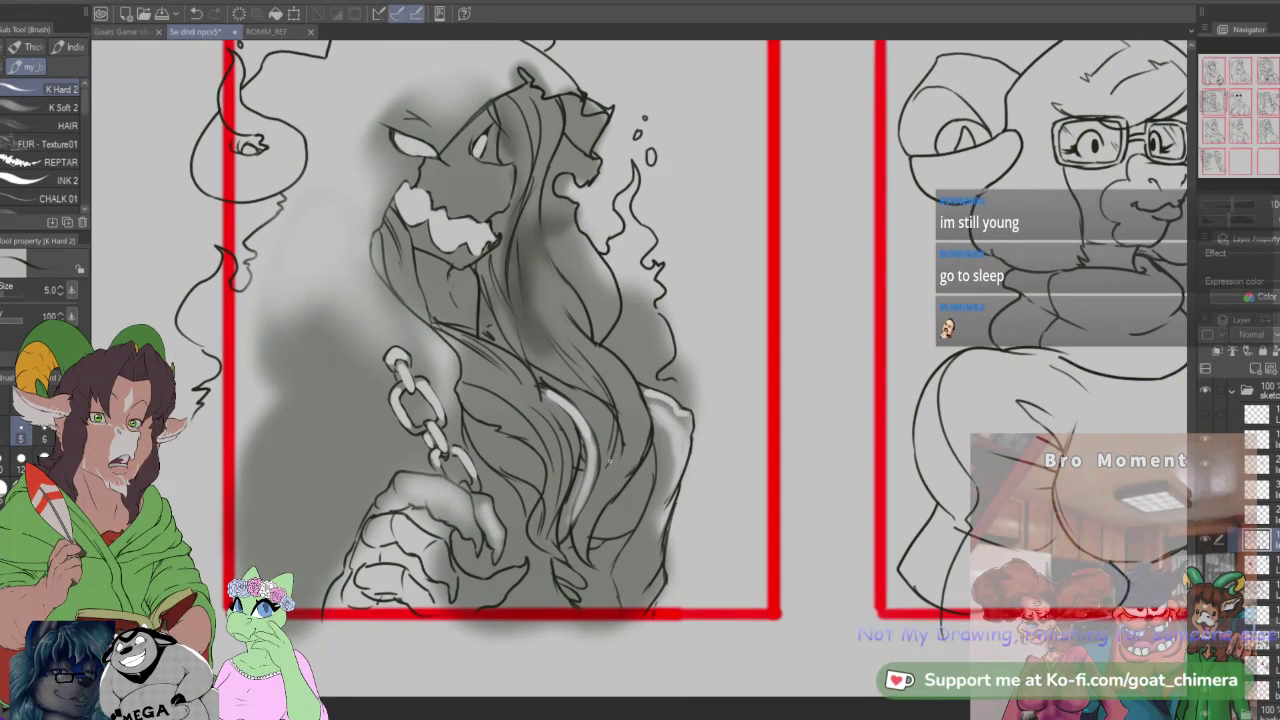
{"action": "scroll", "coordinate": [609, 461], "scroll_direction": "down", "scroll_amount": 2}
{"action": "scroll", "coordinate": [545, 200], "scroll_direction": "up", "scroll_amount": 2}
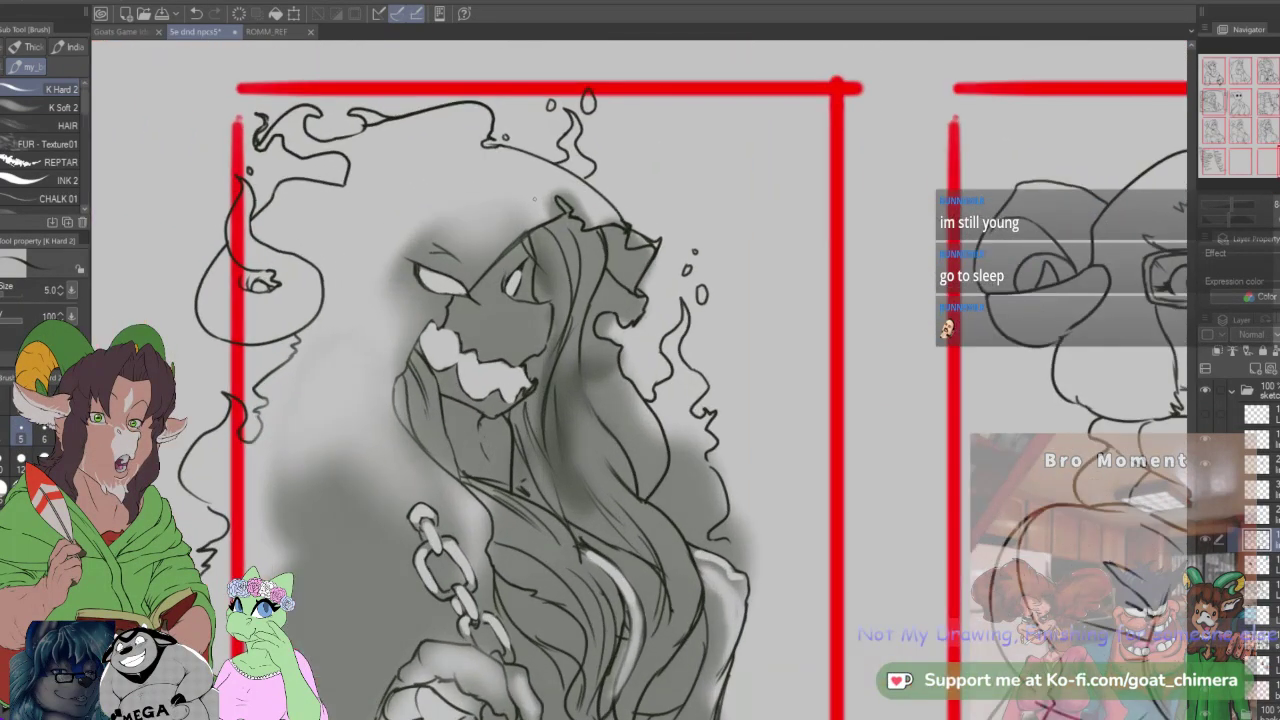
Step: Shade the muzzle between the eyes and the jagged mouth darker with the K Soft 2 brush at size 40
{"action": "scroll", "coordinate": [538, 215], "scroll_direction": "up", "scroll_amount": 1}
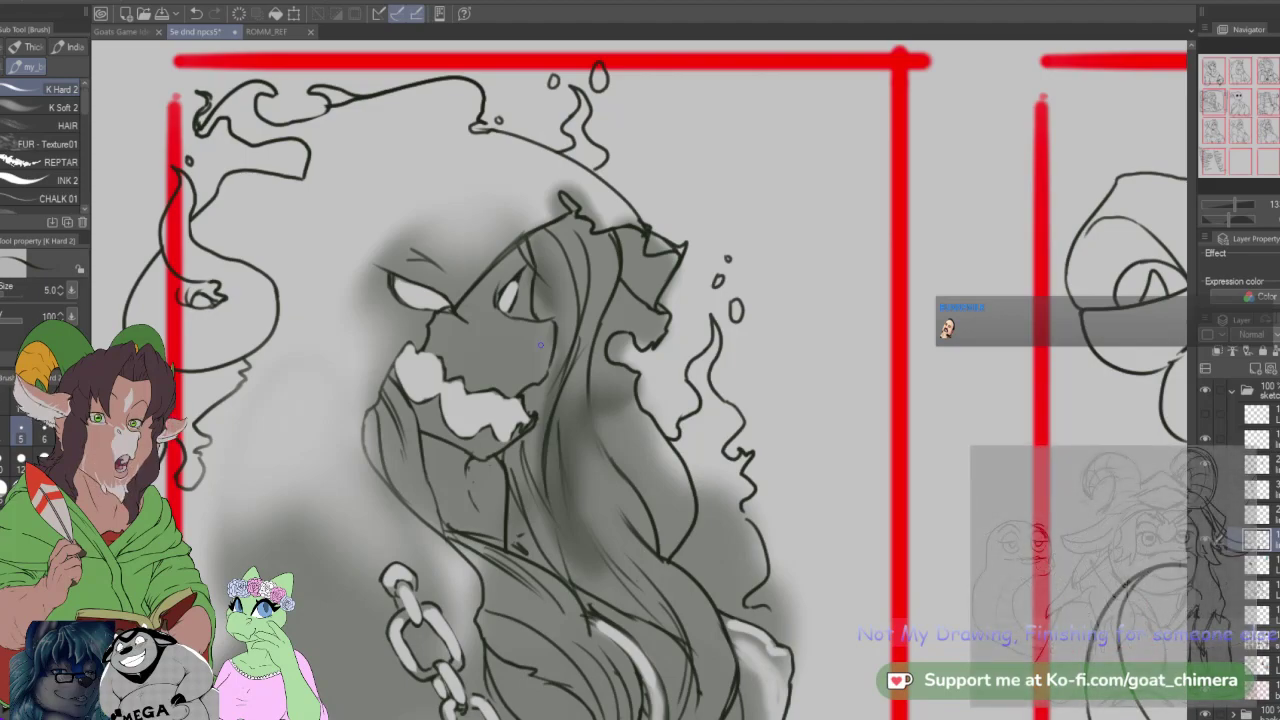
{"action": "scroll", "coordinate": [583, 326], "scroll_direction": "down", "scroll_amount": 2}
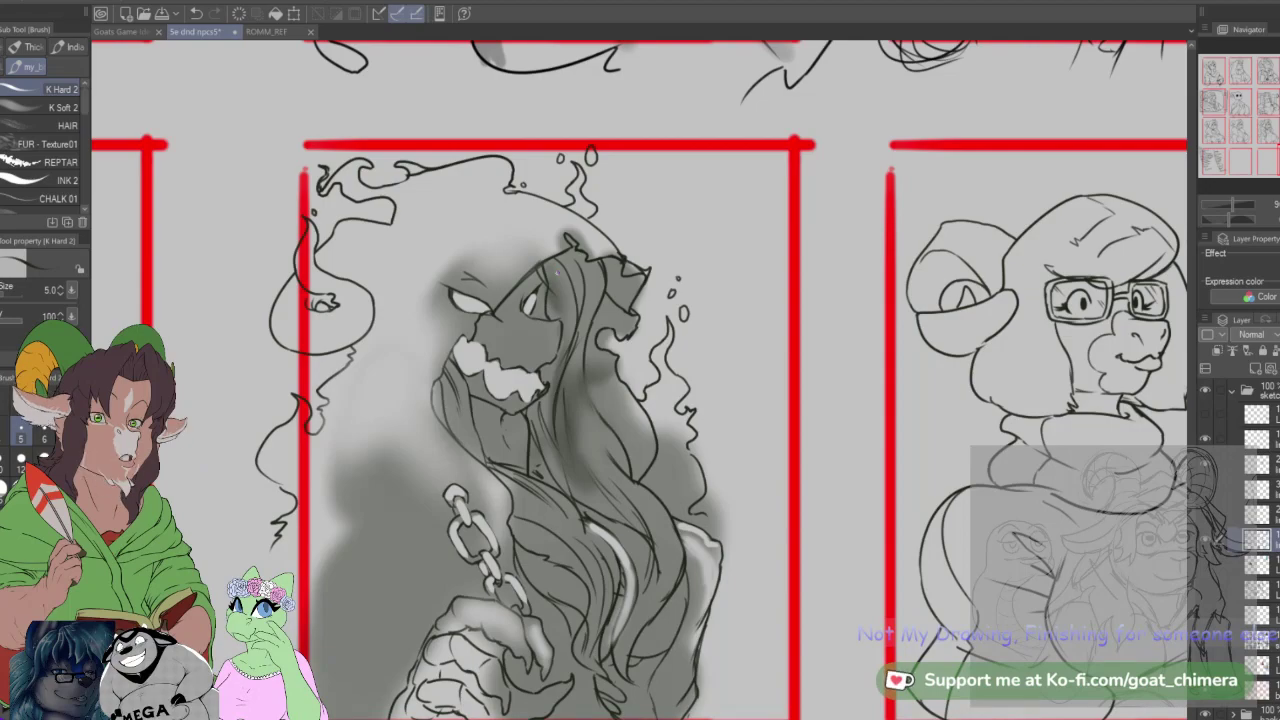
{"action": "left_click", "coordinate": [26, 108]}
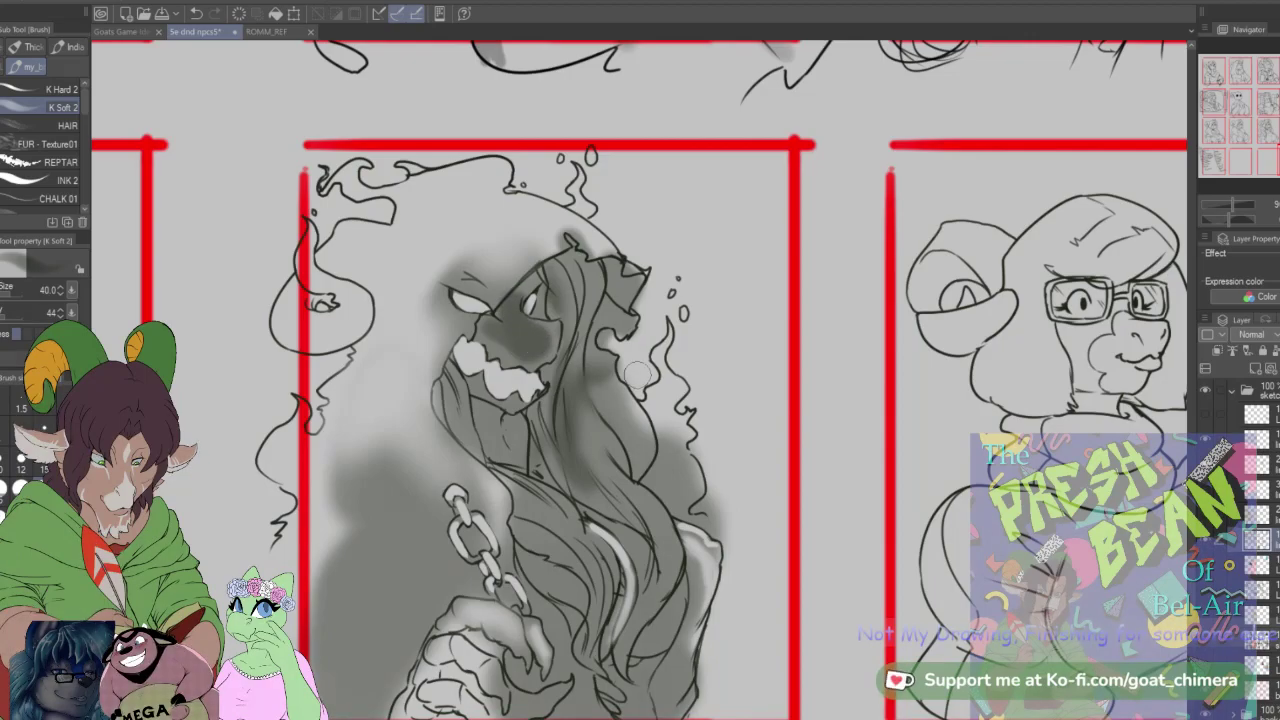
Step: Cut small light highlights into the curled tips of the lower locks with the Hard eraser at size 15
{"action": "scroll", "coordinate": [637, 374], "scroll_direction": "down", "scroll_amount": 3}
{"action": "scroll", "coordinate": [563, 425], "scroll_direction": "up", "scroll_amount": 2}
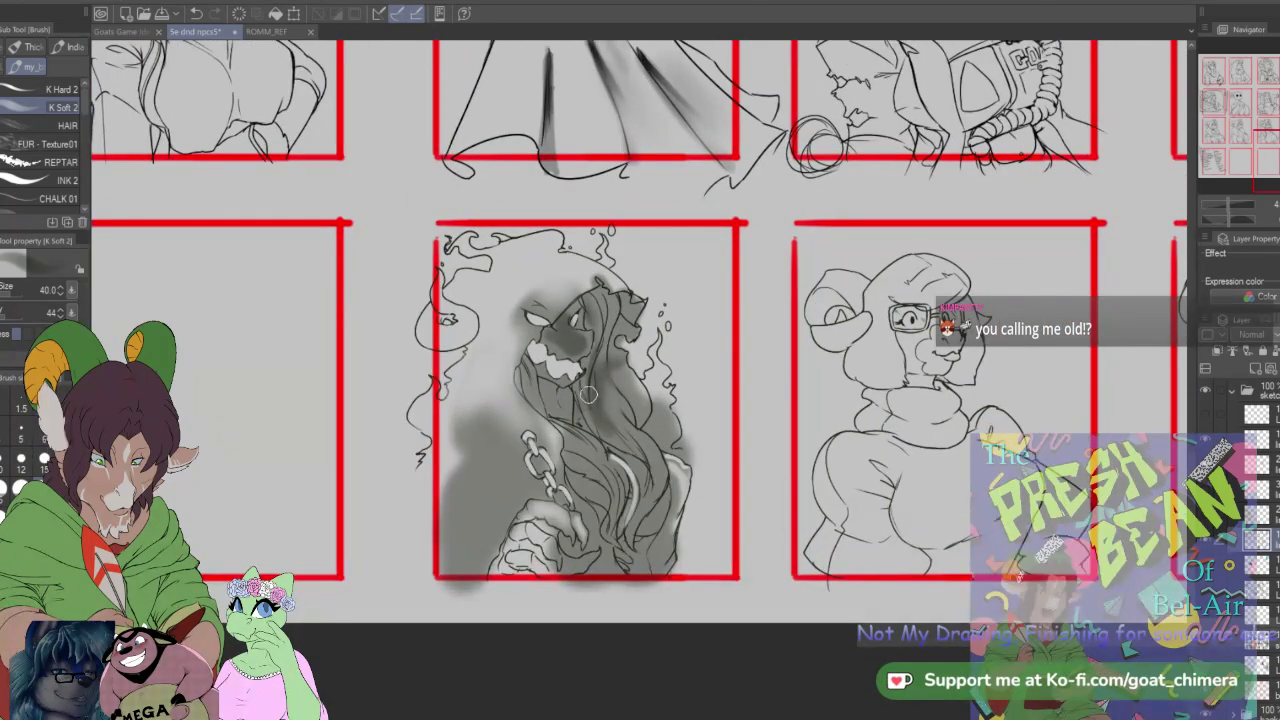
{"action": "scroll", "coordinate": [558, 429], "scroll_direction": "up", "scroll_amount": 2}
{"action": "scroll", "coordinate": [640, 480], "scroll_direction": "down", "scroll_amount": 3}
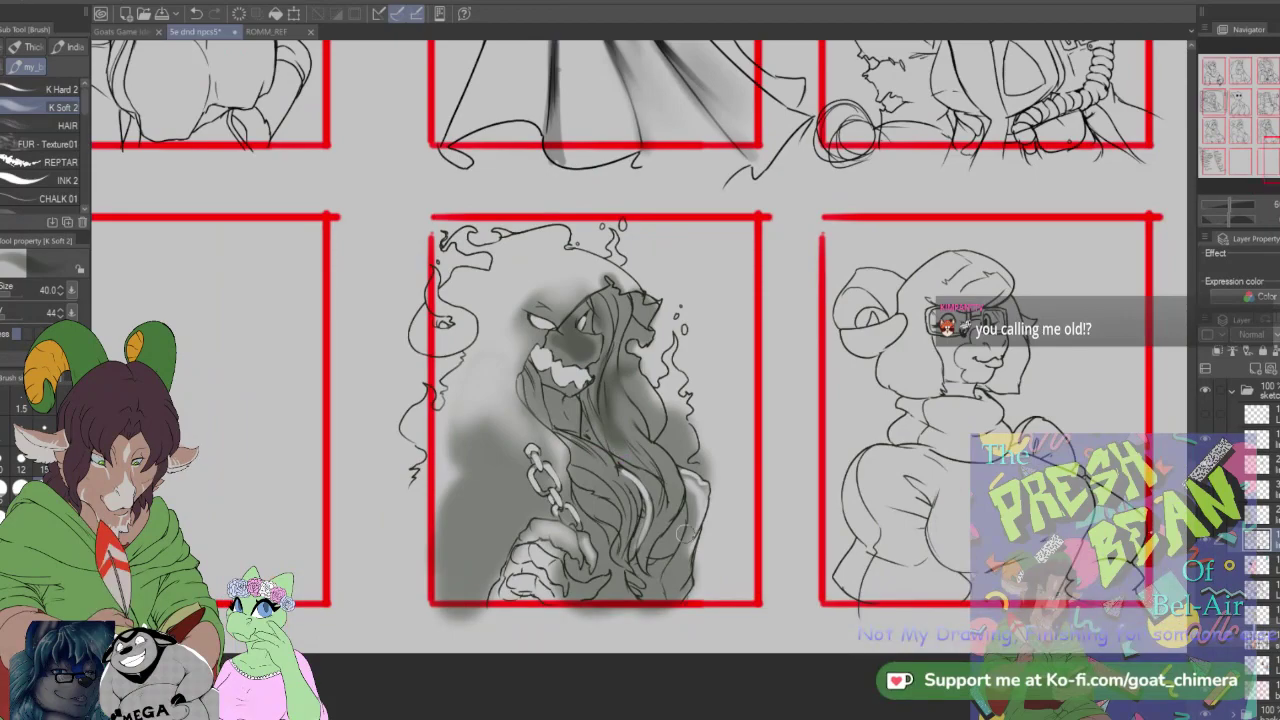
{"action": "scroll", "coordinate": [716, 530], "scroll_direction": "up", "scroll_amount": 1}
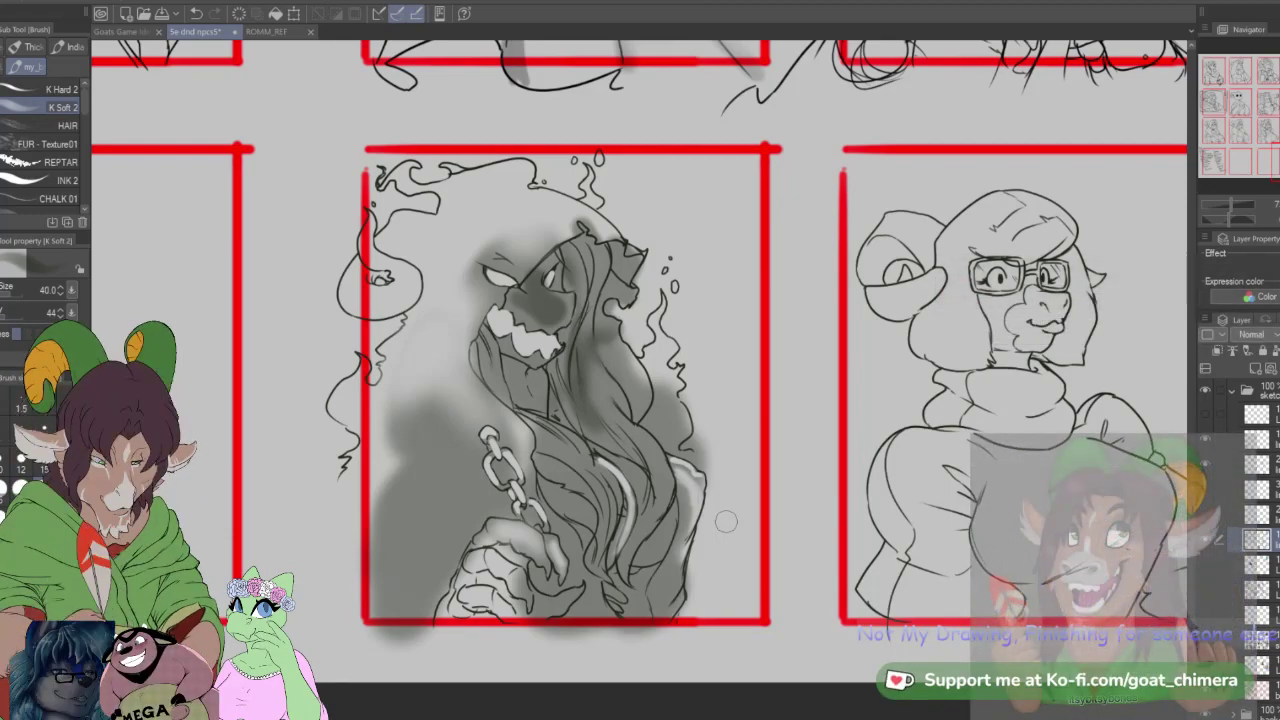
{"action": "scroll", "coordinate": [726, 520], "scroll_direction": "down", "scroll_amount": 2}
{"action": "scroll", "coordinate": [722, 530], "scroll_direction": "up", "scroll_amount": 3}
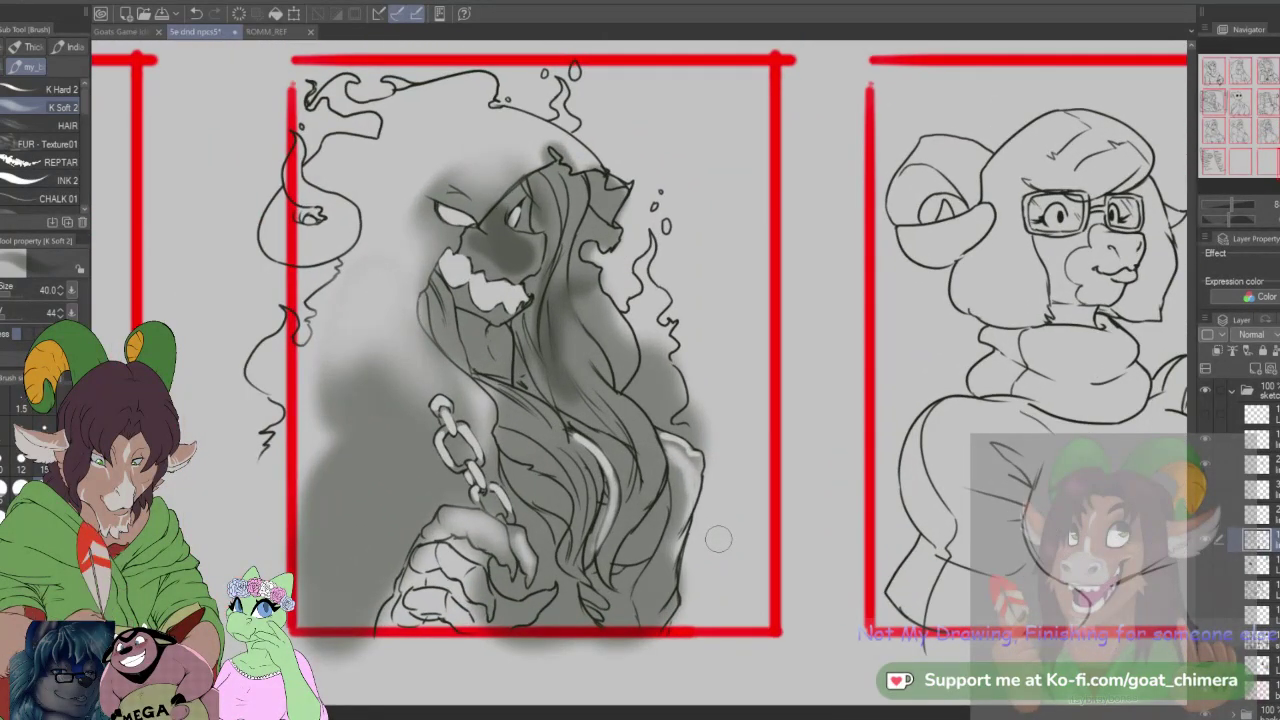
{"action": "key", "text": "e"}
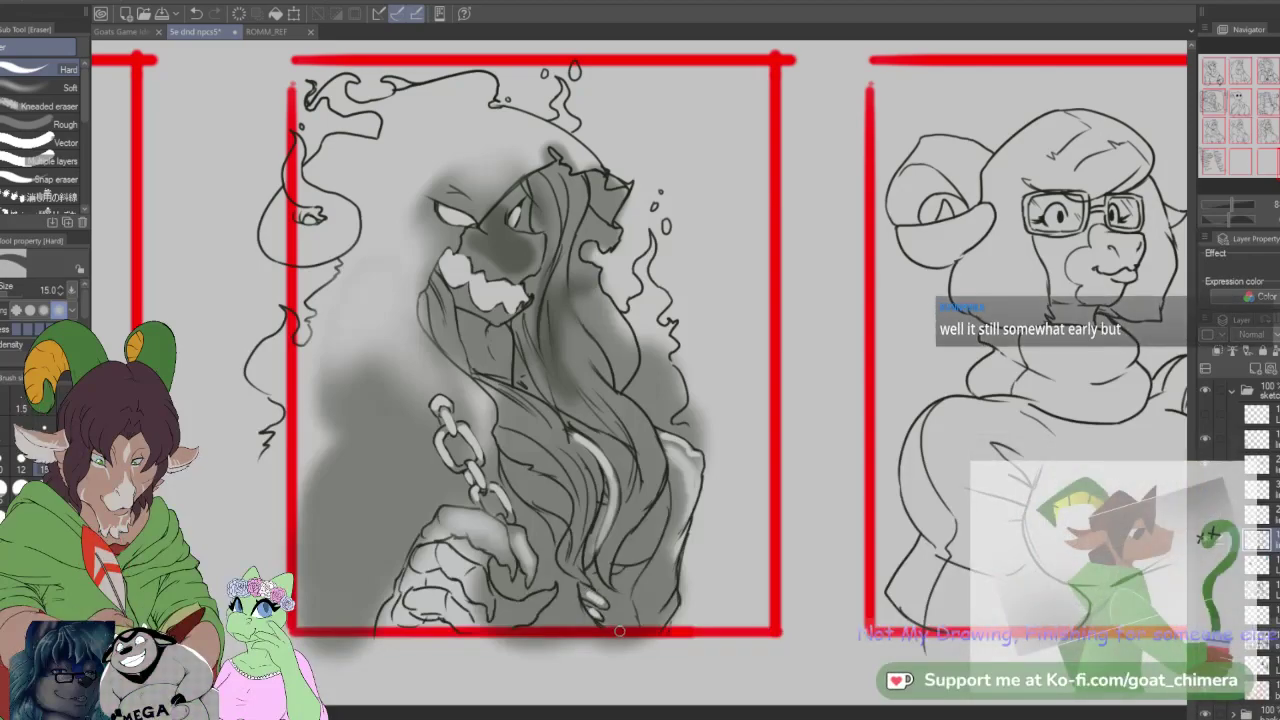
Step: Lighten the claws of the chained hand by erasing their grey shading with the Hard eraser at size 15
{"action": "scroll", "coordinate": [619, 631], "scroll_direction": "down", "scroll_amount": 2}
{"action": "scroll", "coordinate": [648, 566], "scroll_direction": "up", "scroll_amount": 2}
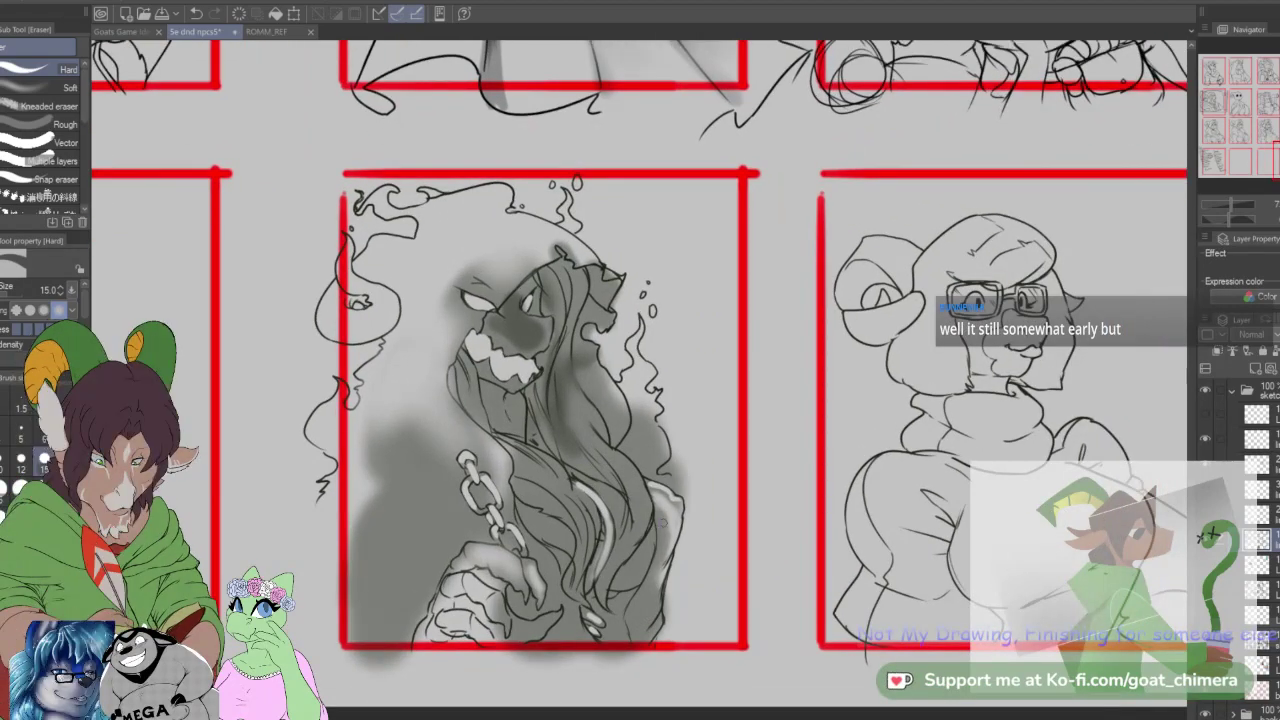
{"action": "scroll", "coordinate": [660, 520], "scroll_direction": "down", "scroll_amount": 2}
{"action": "scroll", "coordinate": [620, 540], "scroll_direction": "up", "scroll_amount": 3}
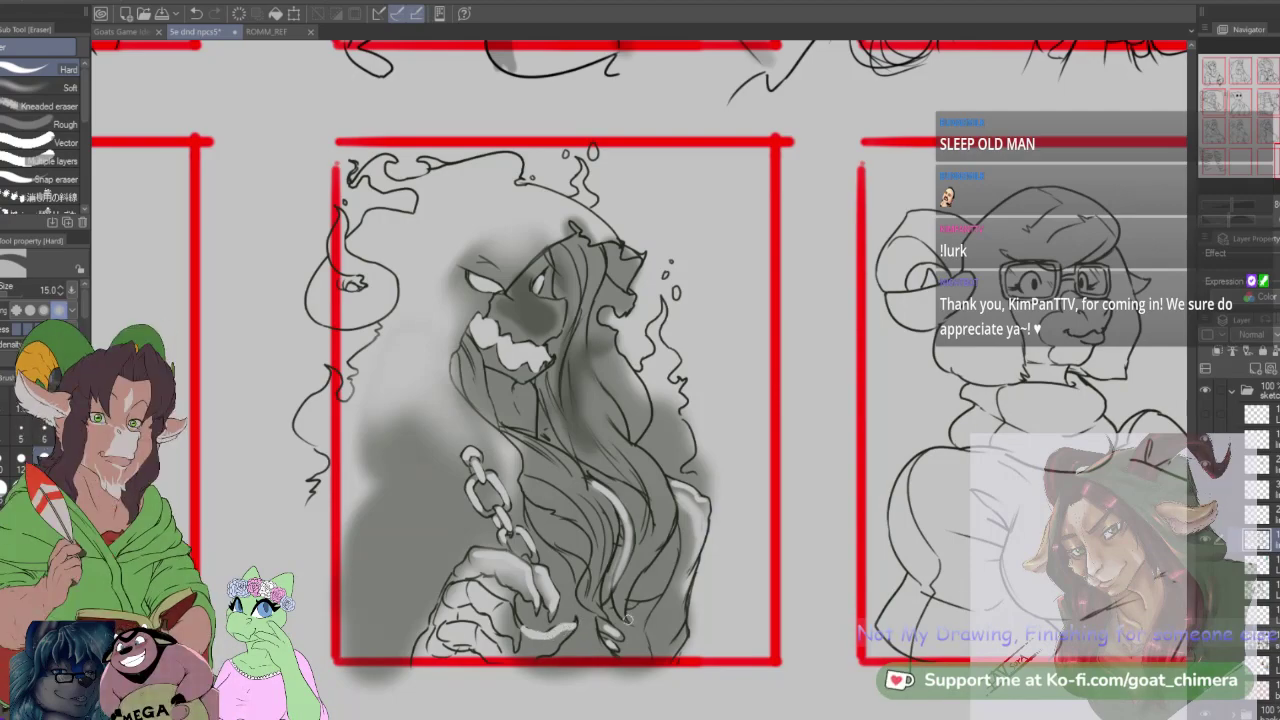
Step: Examine the shaded hooded character alongside the neighbouring NPC panels, judging its overall readability on the sheet
{"action": "scroll", "coordinate": [628, 619], "scroll_direction": "down", "scroll_amount": 3}
{"action": "scroll", "coordinate": [628, 602], "scroll_direction": "up", "scroll_amount": 2}
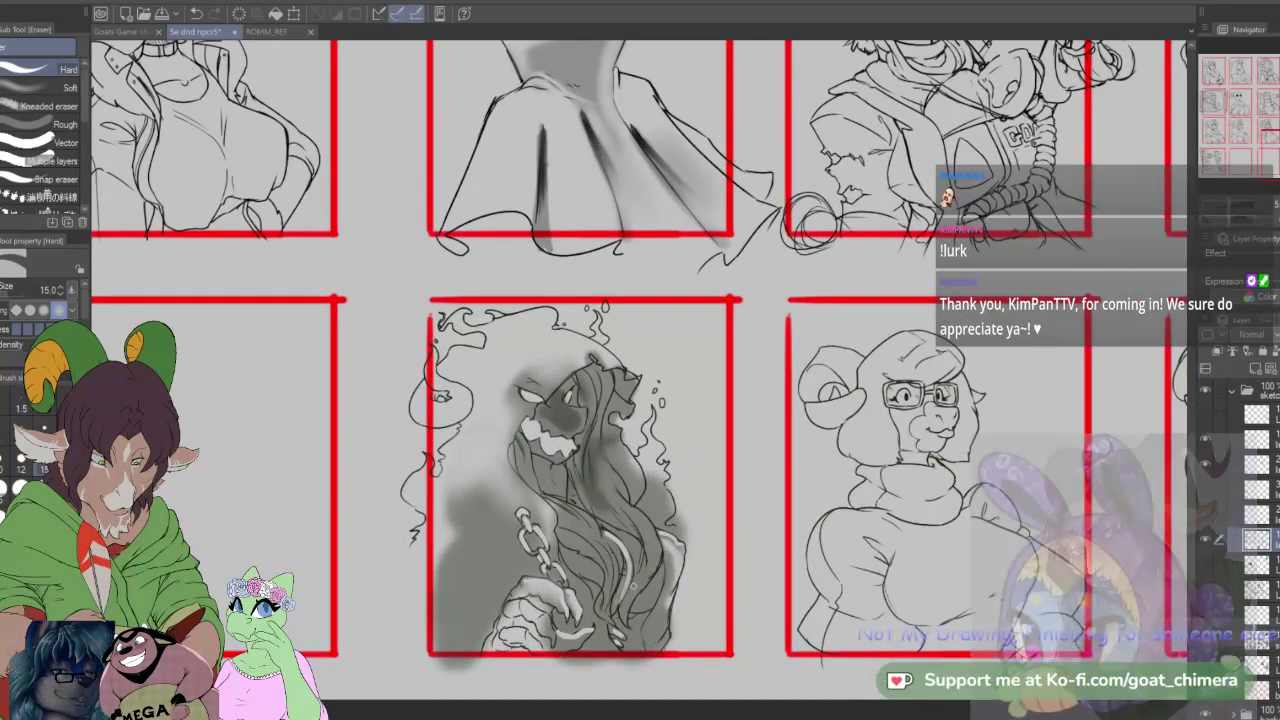
{"action": "scroll", "coordinate": [702, 540], "scroll_direction": "up", "scroll_amount": 2}
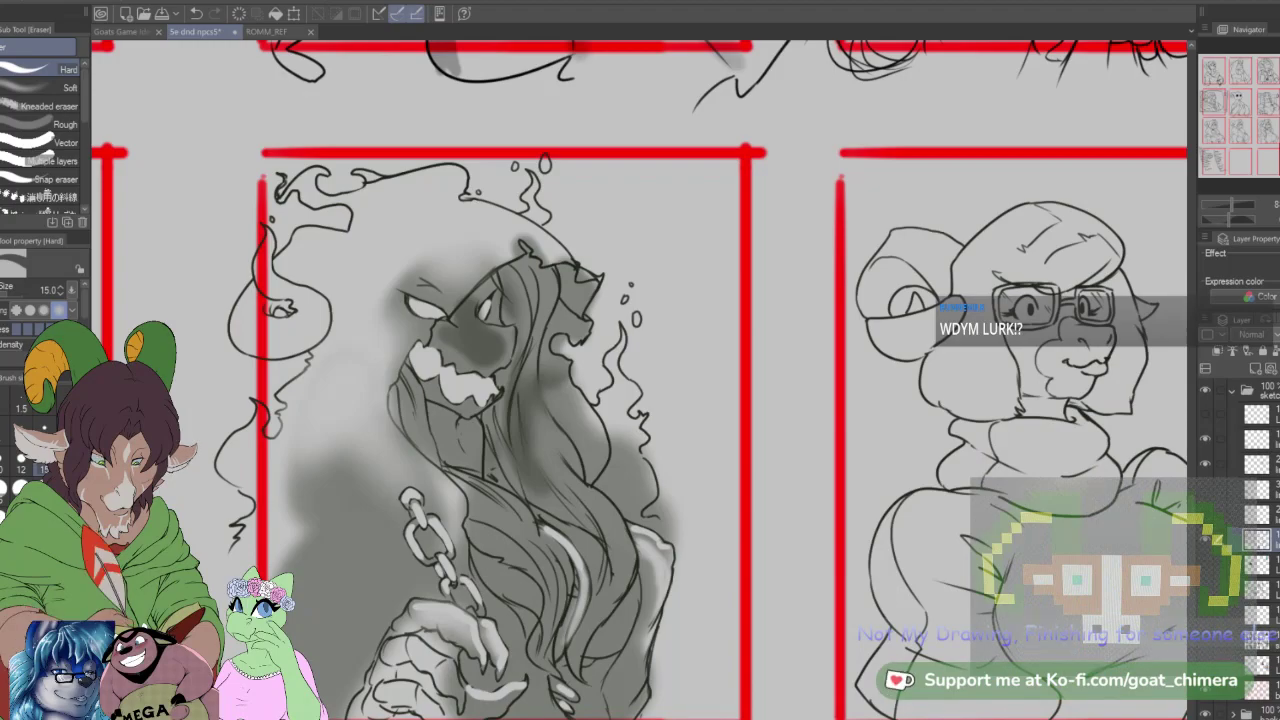
{"action": "scroll", "coordinate": [663, 459], "scroll_direction": "down", "scroll_amount": 3}
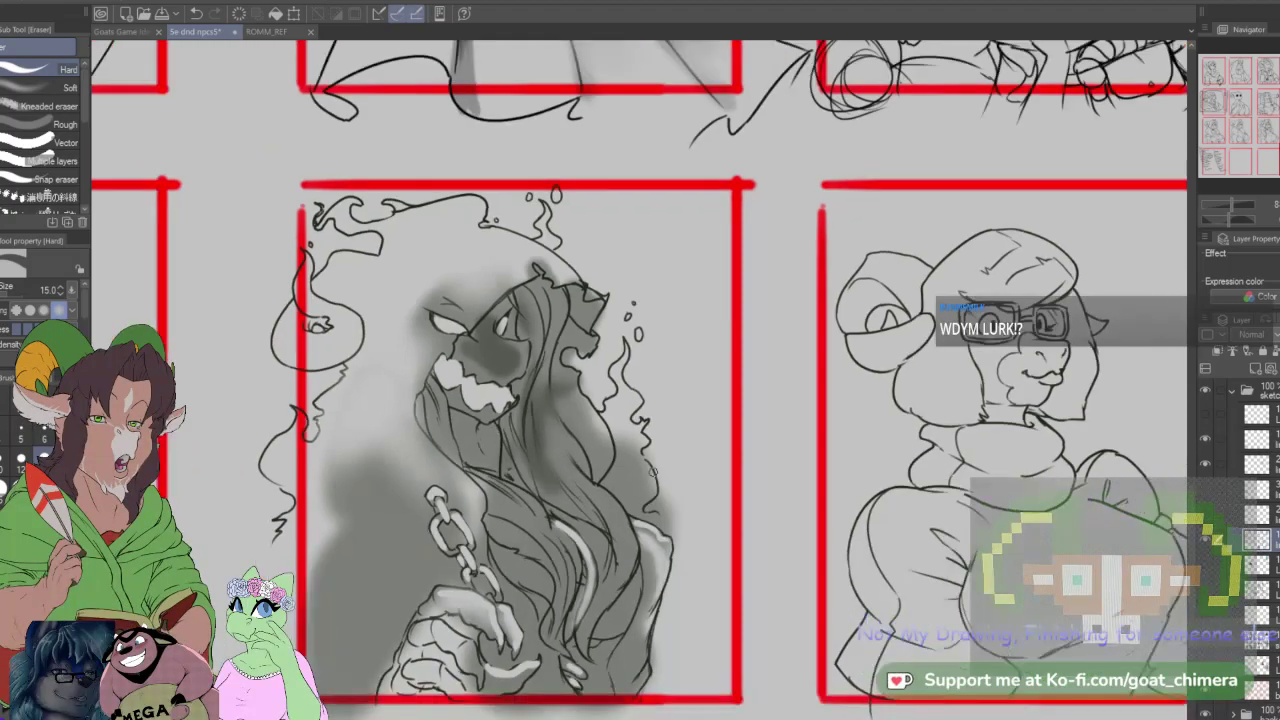
{"action": "scroll", "coordinate": [665, 363], "scroll_direction": "down", "scroll_amount": 3}
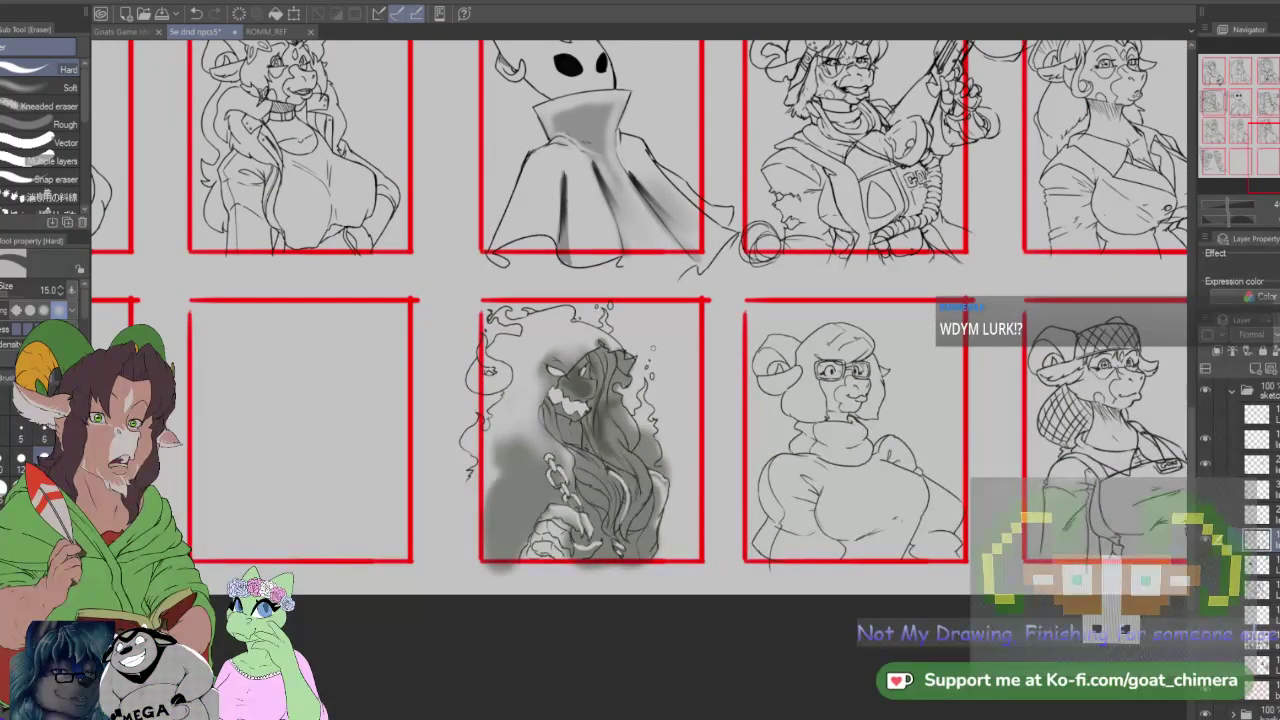
{"action": "scroll", "coordinate": [652, 349], "scroll_direction": "up", "scroll_amount": 2}
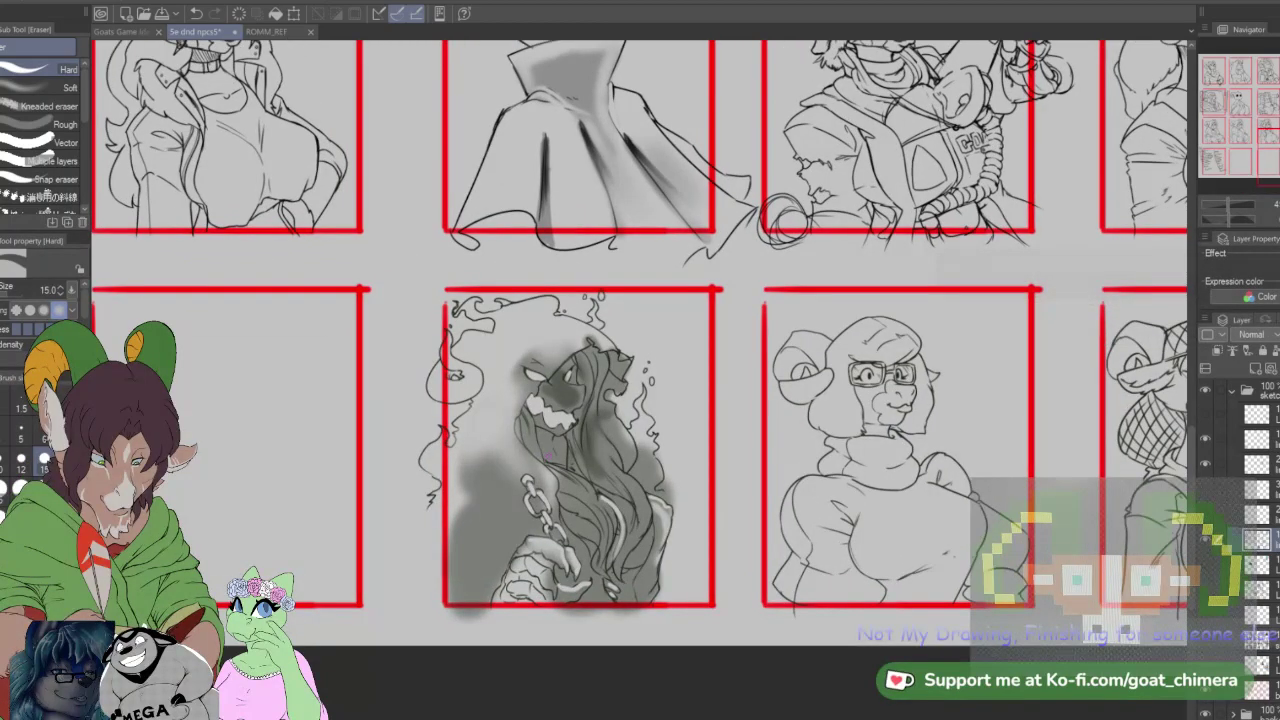
{"action": "scroll", "coordinate": [676, 429], "scroll_direction": "down", "scroll_amount": 1}
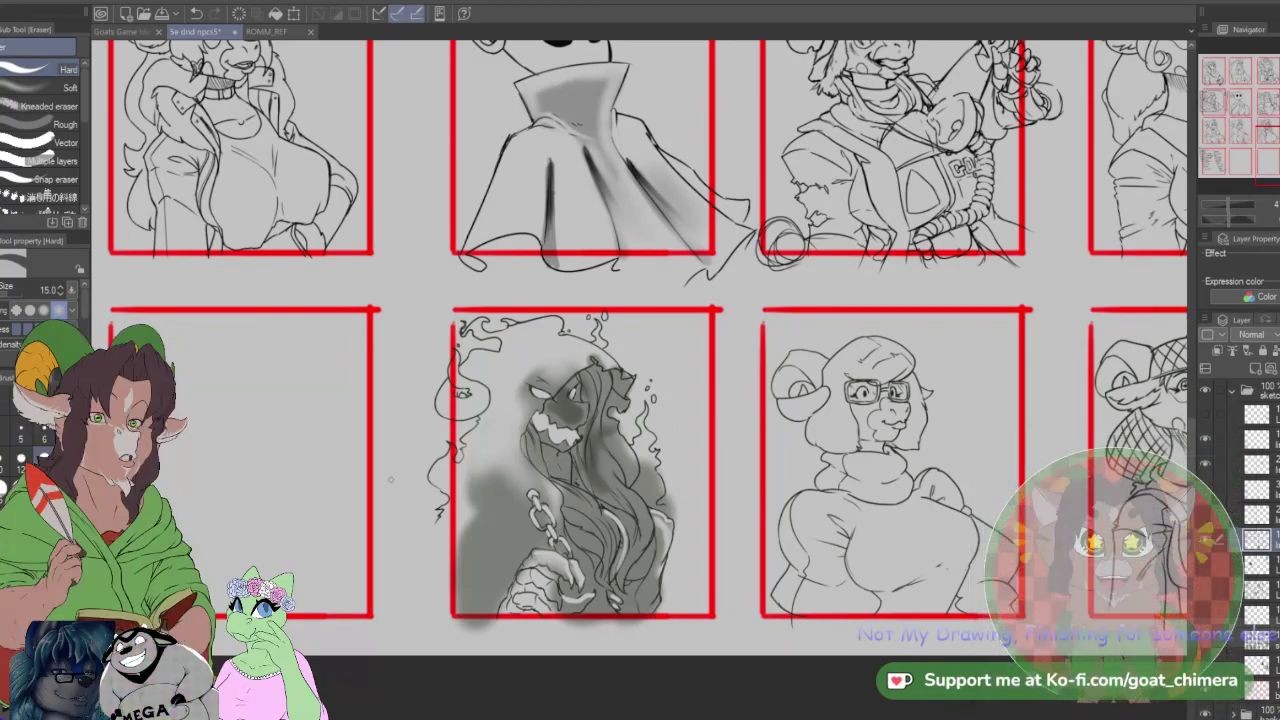
{"action": "scroll", "coordinate": [660, 554], "scroll_direction": "down", "scroll_amount": 1}
{"action": "scroll", "coordinate": [677, 539], "scroll_direction": "up", "scroll_amount": 1}
{"action": "scroll", "coordinate": [686, 530], "scroll_direction": "up", "scroll_amount": 3}
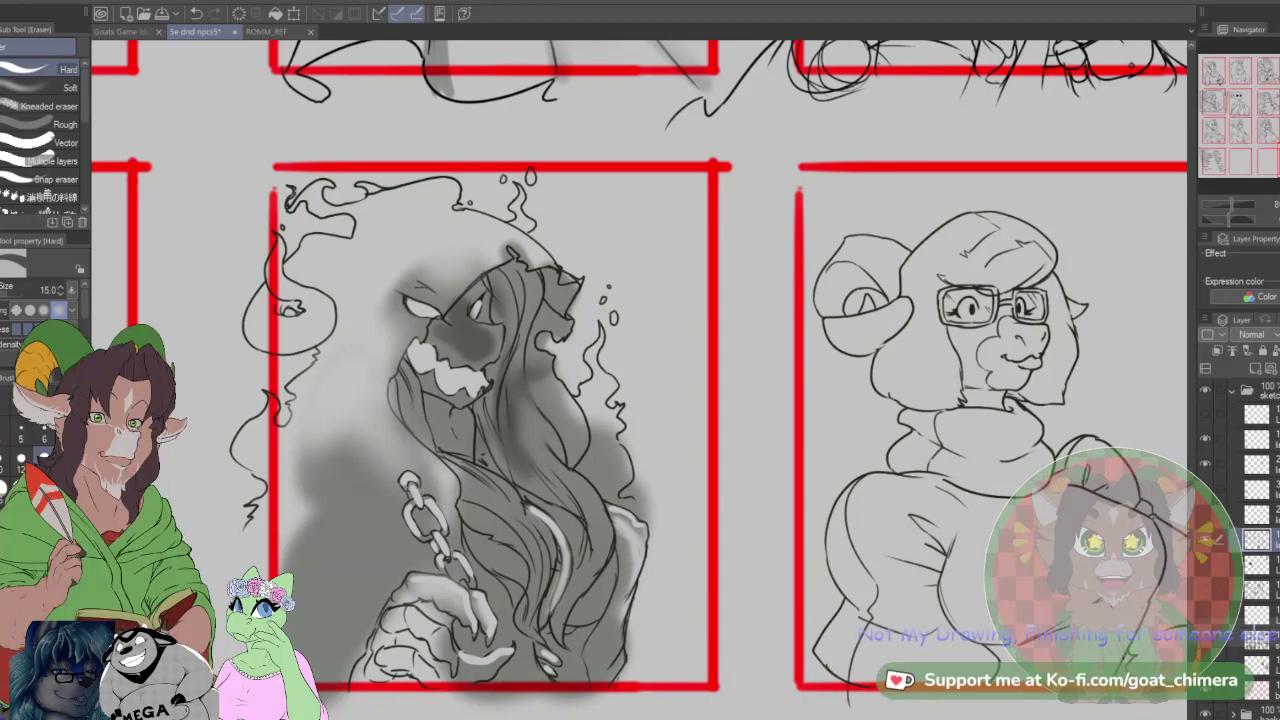
Step: Outline a rounded, fist-like form beside the hooded character's robe, crossing the panel border, with the K Hard 2 brush at size 5
{"action": "key", "text": "b"}
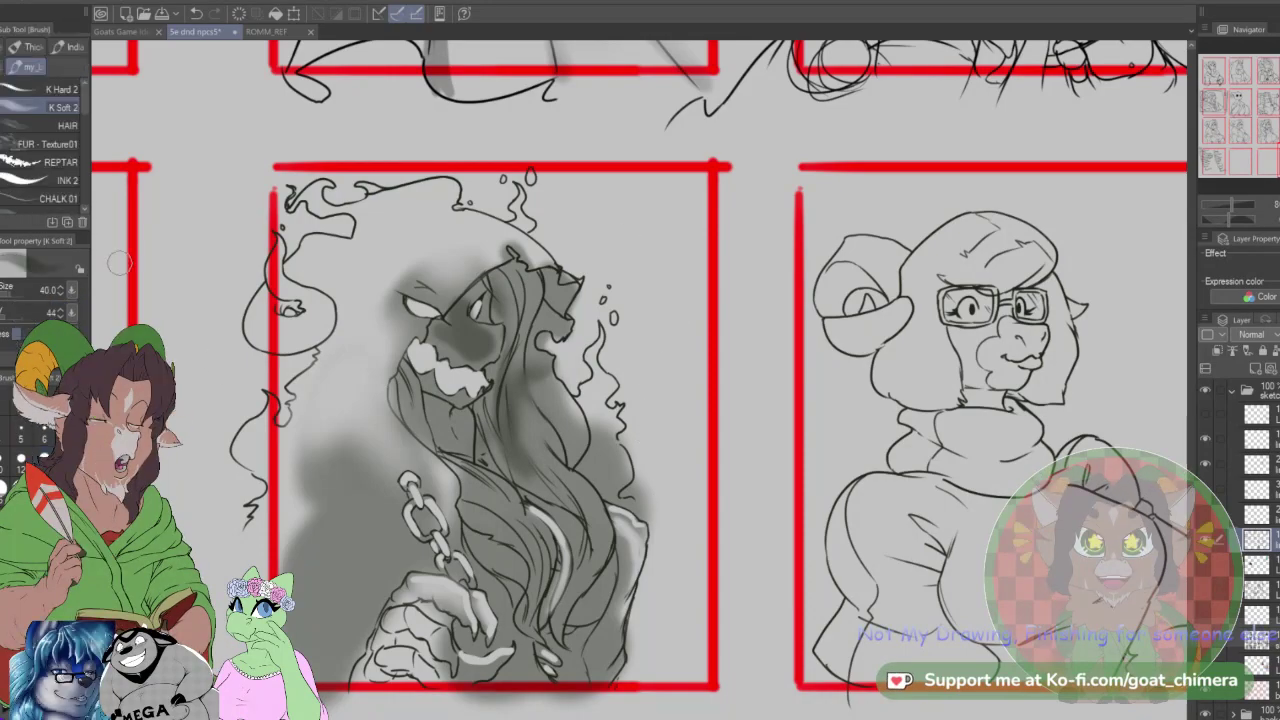
{"action": "left_click", "coordinate": [45, 88]}
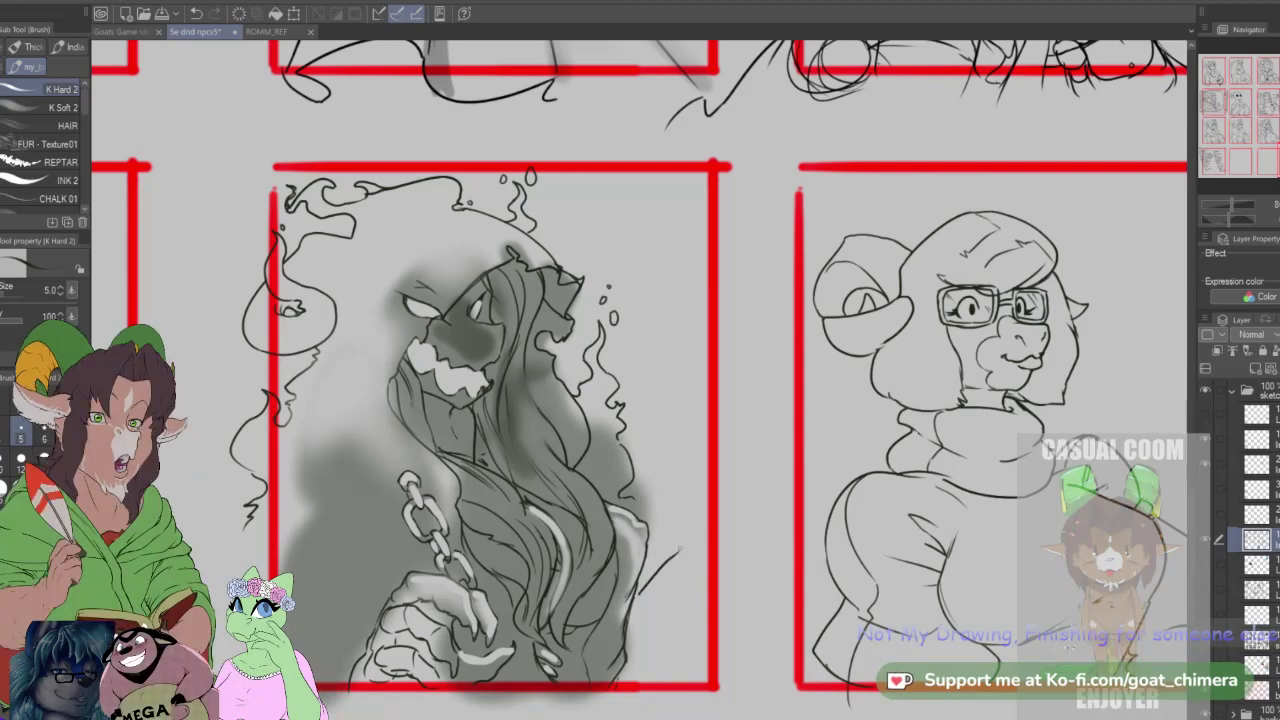
{"action": "mouse_move", "coordinate": [682, 549]}
{"action": "left_mouse_down"}
{"action": "mouse_move", "coordinate": [734, 589]}
{"action": "mouse_move", "coordinate": [740, 612]}
{"action": "left_mouse_up"}
{"action": "left_click_drag", "start_coordinate": [704, 555], "coordinate": [724, 557]}
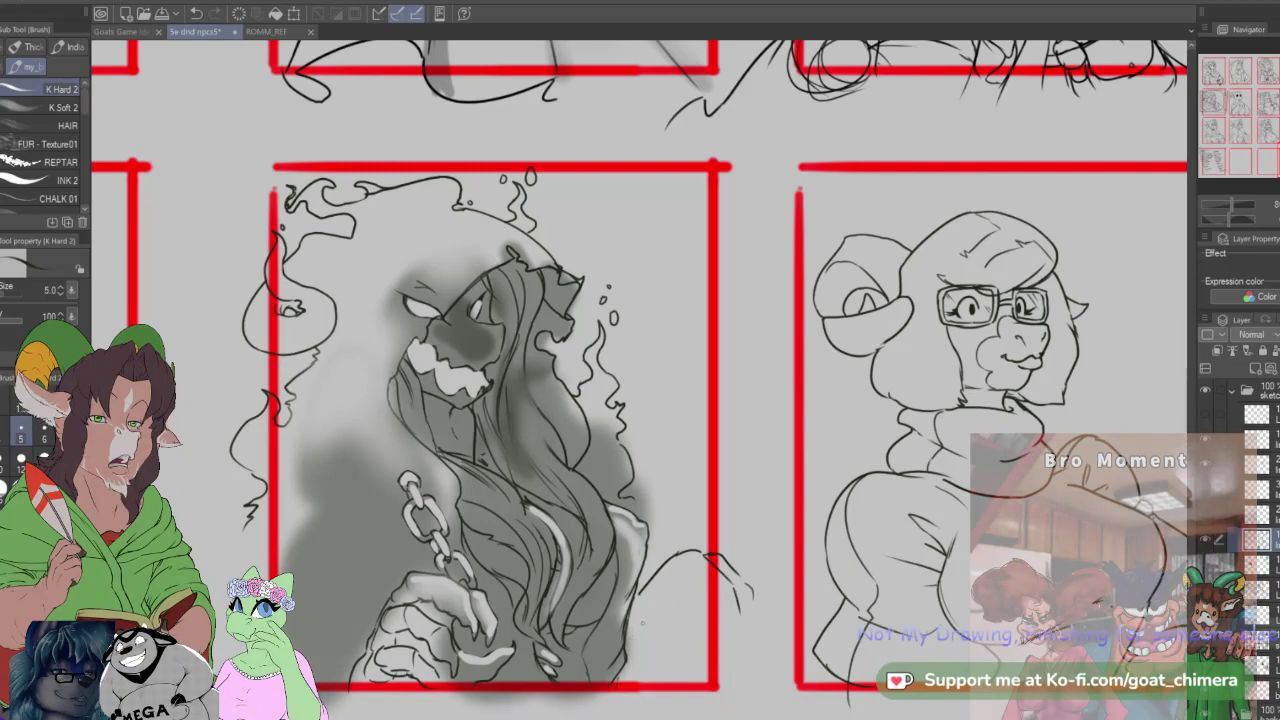
{"action": "left_click_drag", "start_coordinate": [634, 632], "coordinate": [704, 618]}
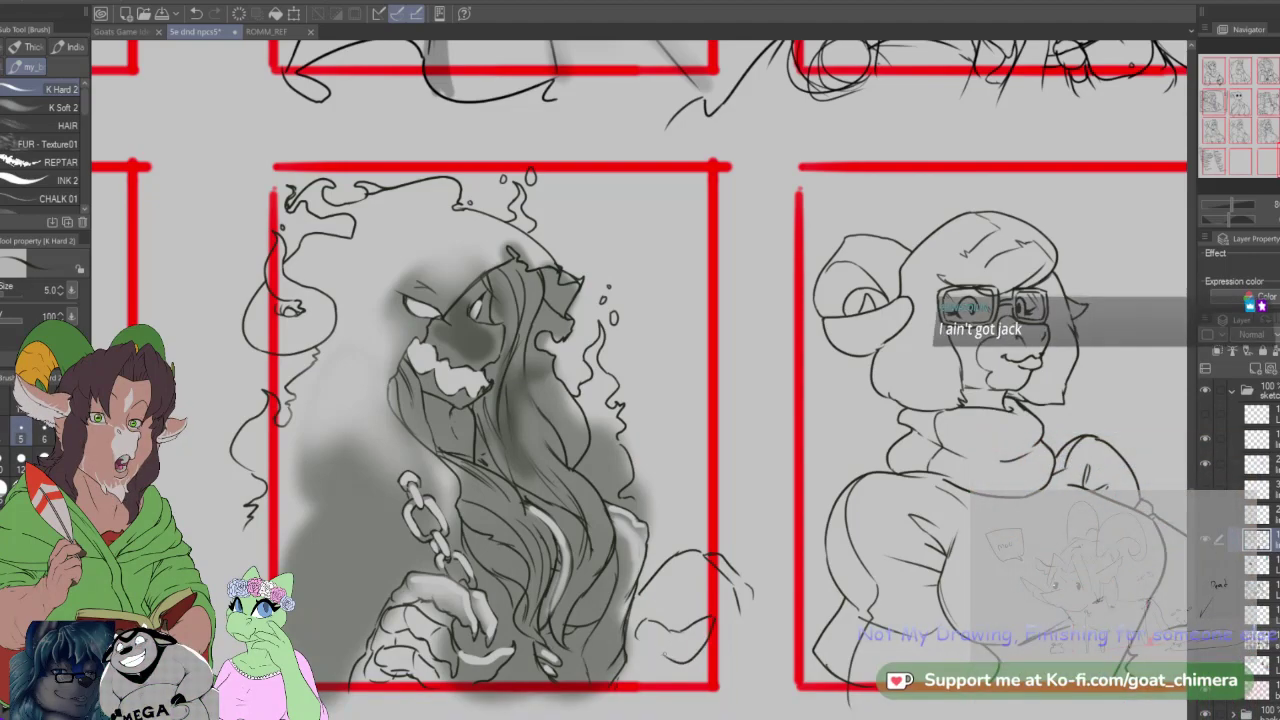
{"action": "left_click_drag", "start_coordinate": [686, 598], "coordinate": [670, 624]}
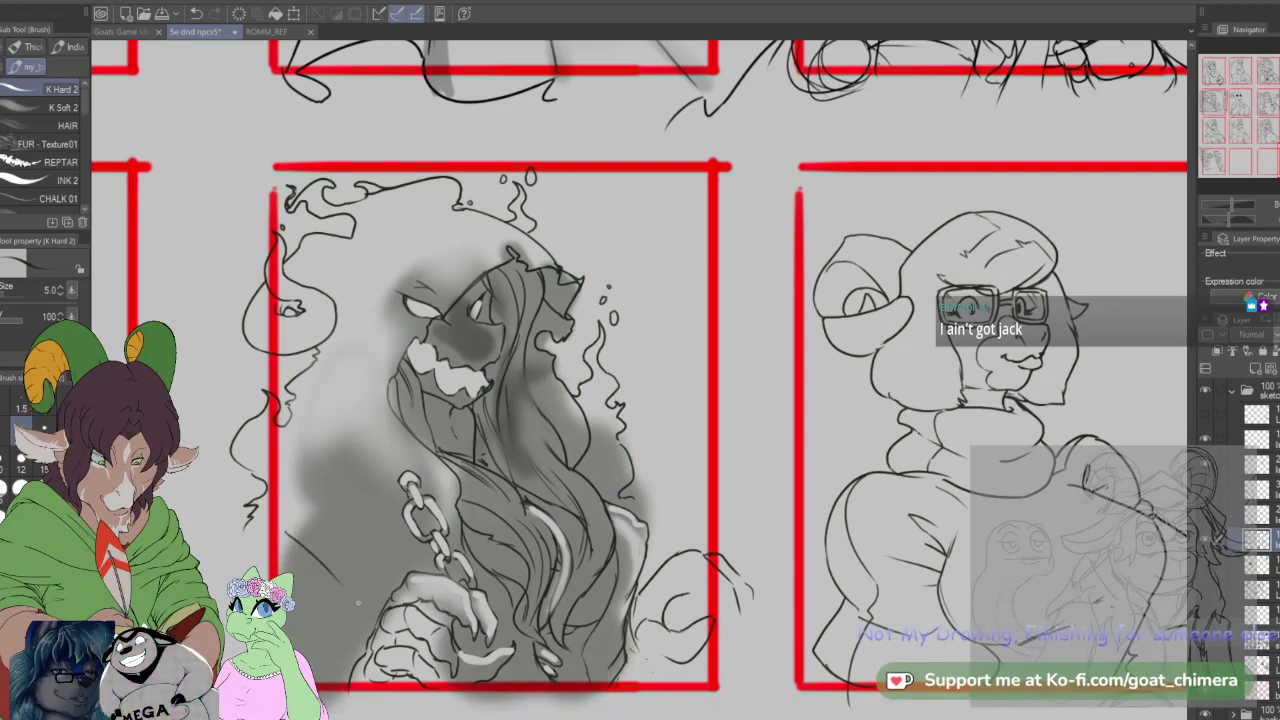
Step: Add diagonal fold lines across the hooded character's dark shaded shoulder, beside the chain, with the K Hard 2 brush at size 5
{"action": "left_click_drag", "start_coordinate": [288, 532], "coordinate": [342, 575]}
{"action": "left_click_drag", "start_coordinate": [293, 465], "coordinate": [342, 568]}
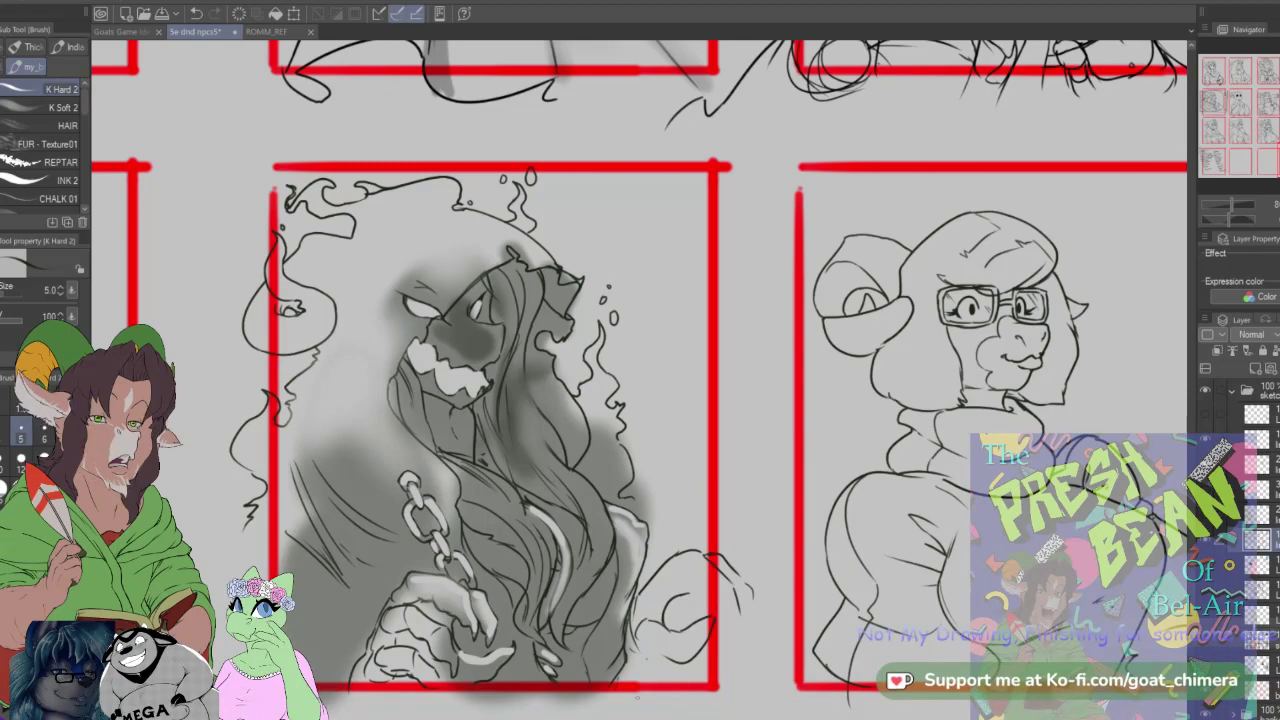
Step: Examine the hooded character against the whole NPC sheet, comparing it with the neighbouring portraits and the empty panels
{"action": "scroll", "coordinate": [398, 664], "scroll_direction": "down", "scroll_amount": 2}
{"action": "scroll", "coordinate": [398, 664], "scroll_direction": "up", "scroll_amount": 1}
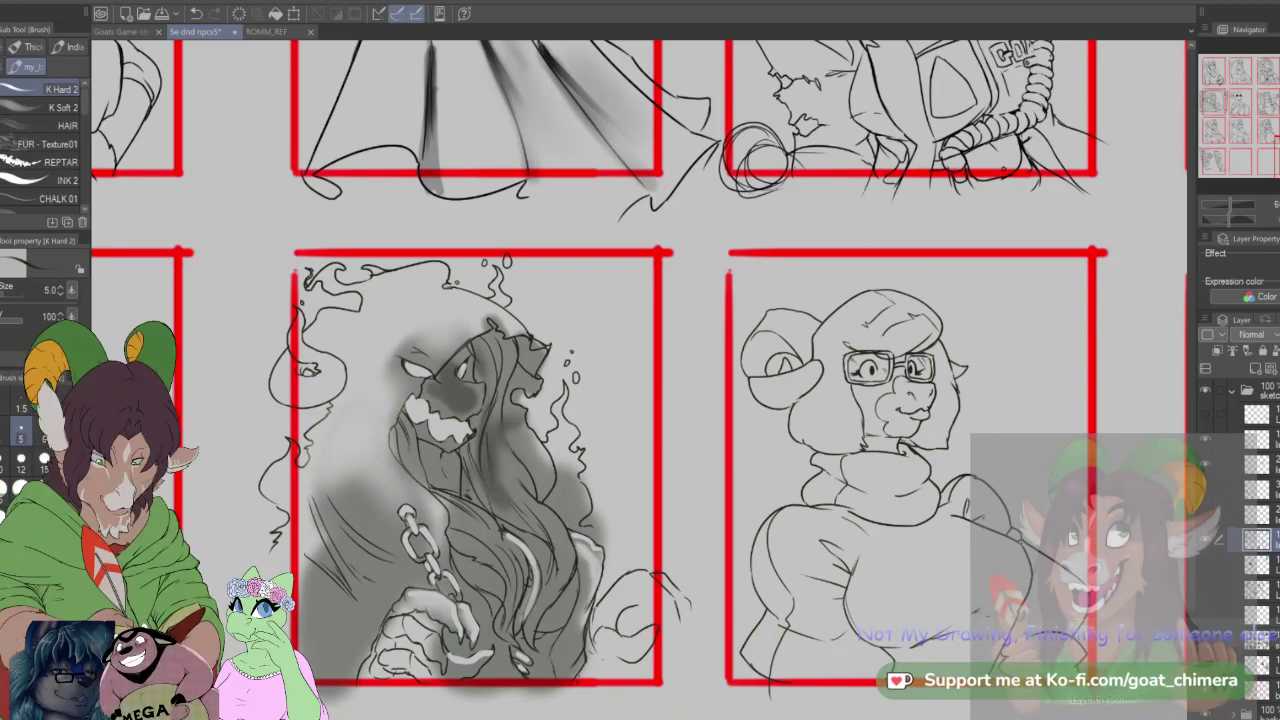
{"action": "scroll", "coordinate": [938, 628], "scroll_direction": "down", "scroll_amount": 2}
{"action": "scroll", "coordinate": [971, 611], "scroll_direction": "down", "scroll_amount": 1}
{"action": "left_click_drag", "start_coordinate": [971, 611], "coordinate": [872, 595]}
{"action": "scroll", "coordinate": [993, 570], "scroll_direction": "down", "scroll_amount": 1}
{"action": "scroll", "coordinate": [998, 556], "scroll_direction": "up", "scroll_amount": 1}
{"action": "scroll", "coordinate": [955, 573], "scroll_direction": "down", "scroll_amount": 1}
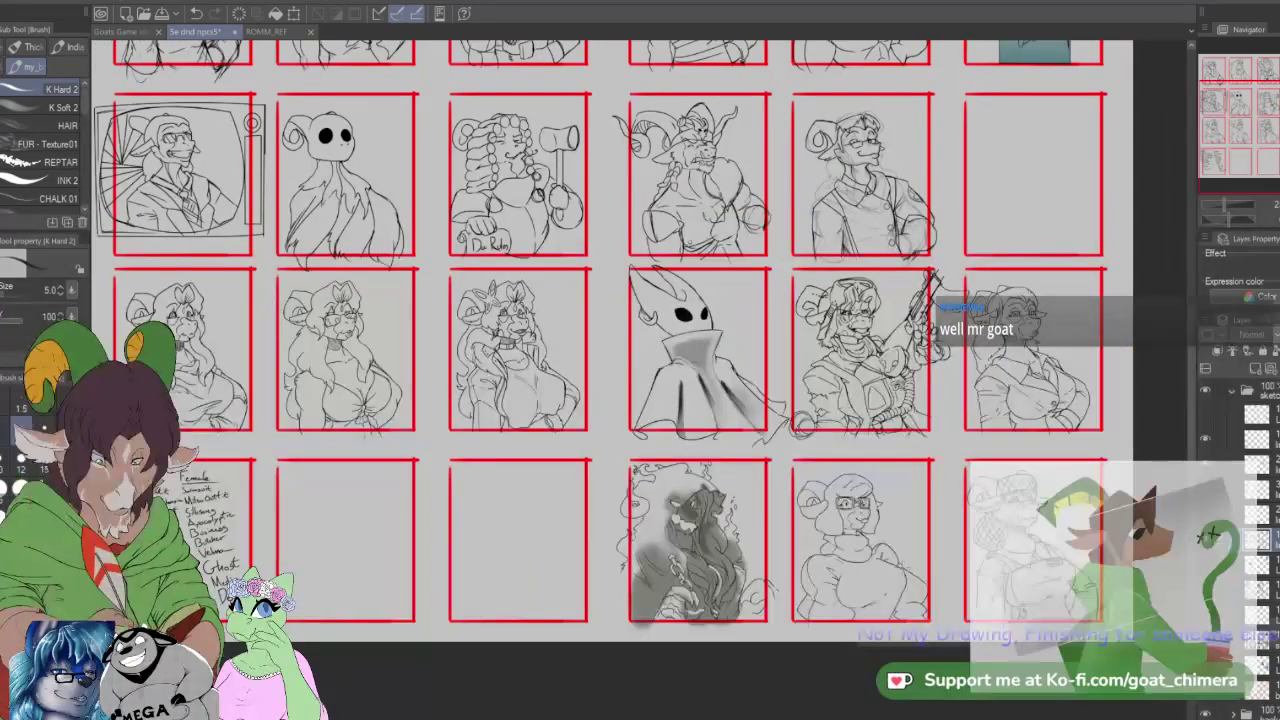
{"action": "scroll", "coordinate": [955, 573], "scroll_direction": "up", "scroll_amount": 1}
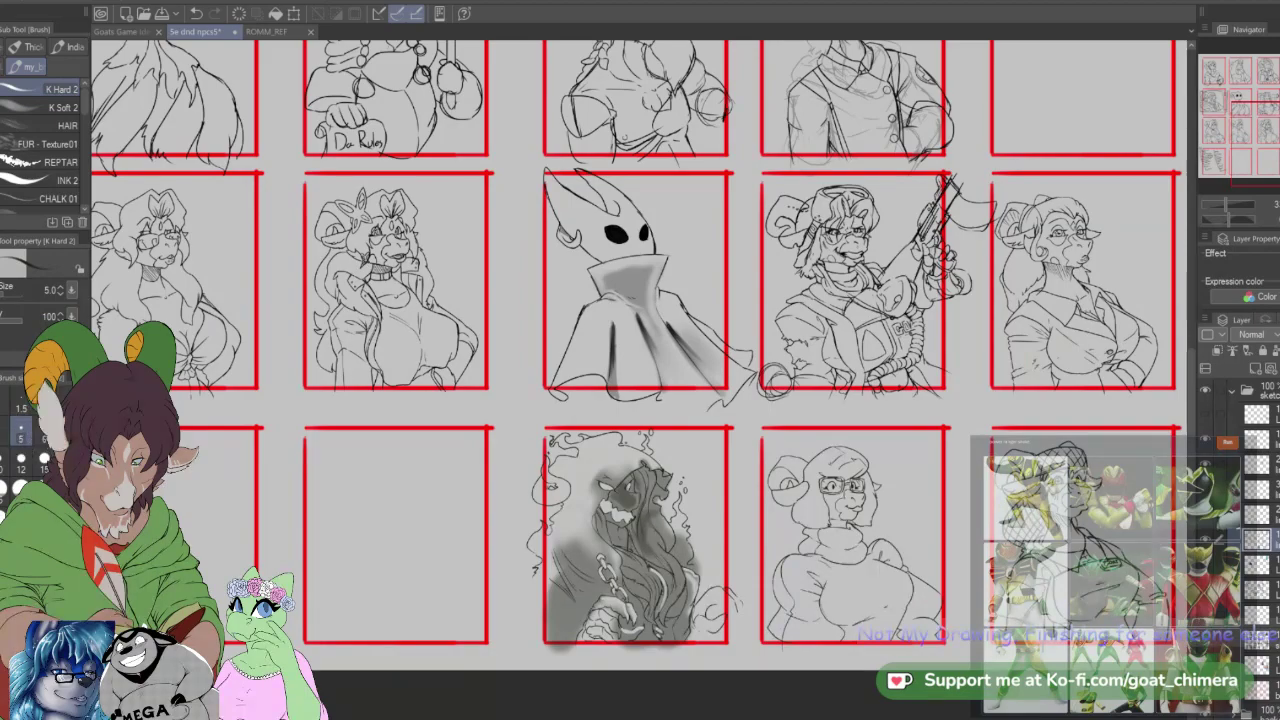
{"action": "scroll", "coordinate": [795, 550], "scroll_direction": "down", "scroll_amount": 1}
{"action": "scroll", "coordinate": [845, 535], "scroll_direction": "up", "scroll_amount": 2}
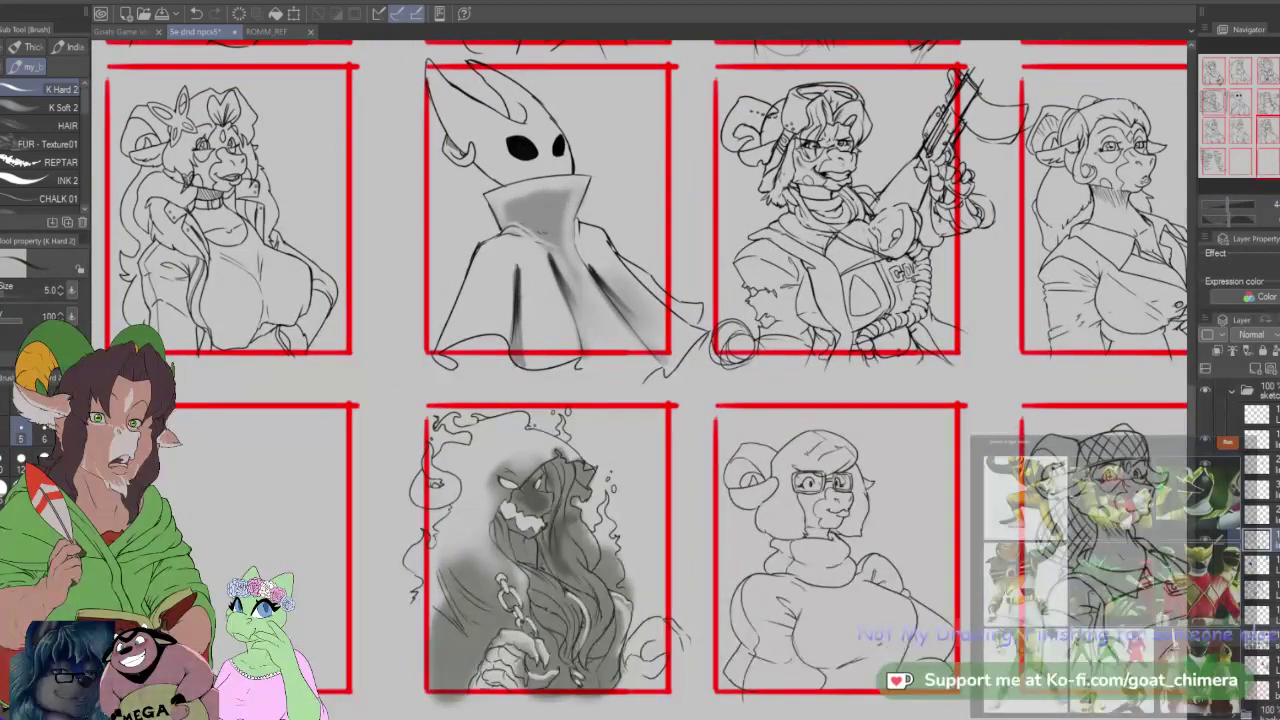